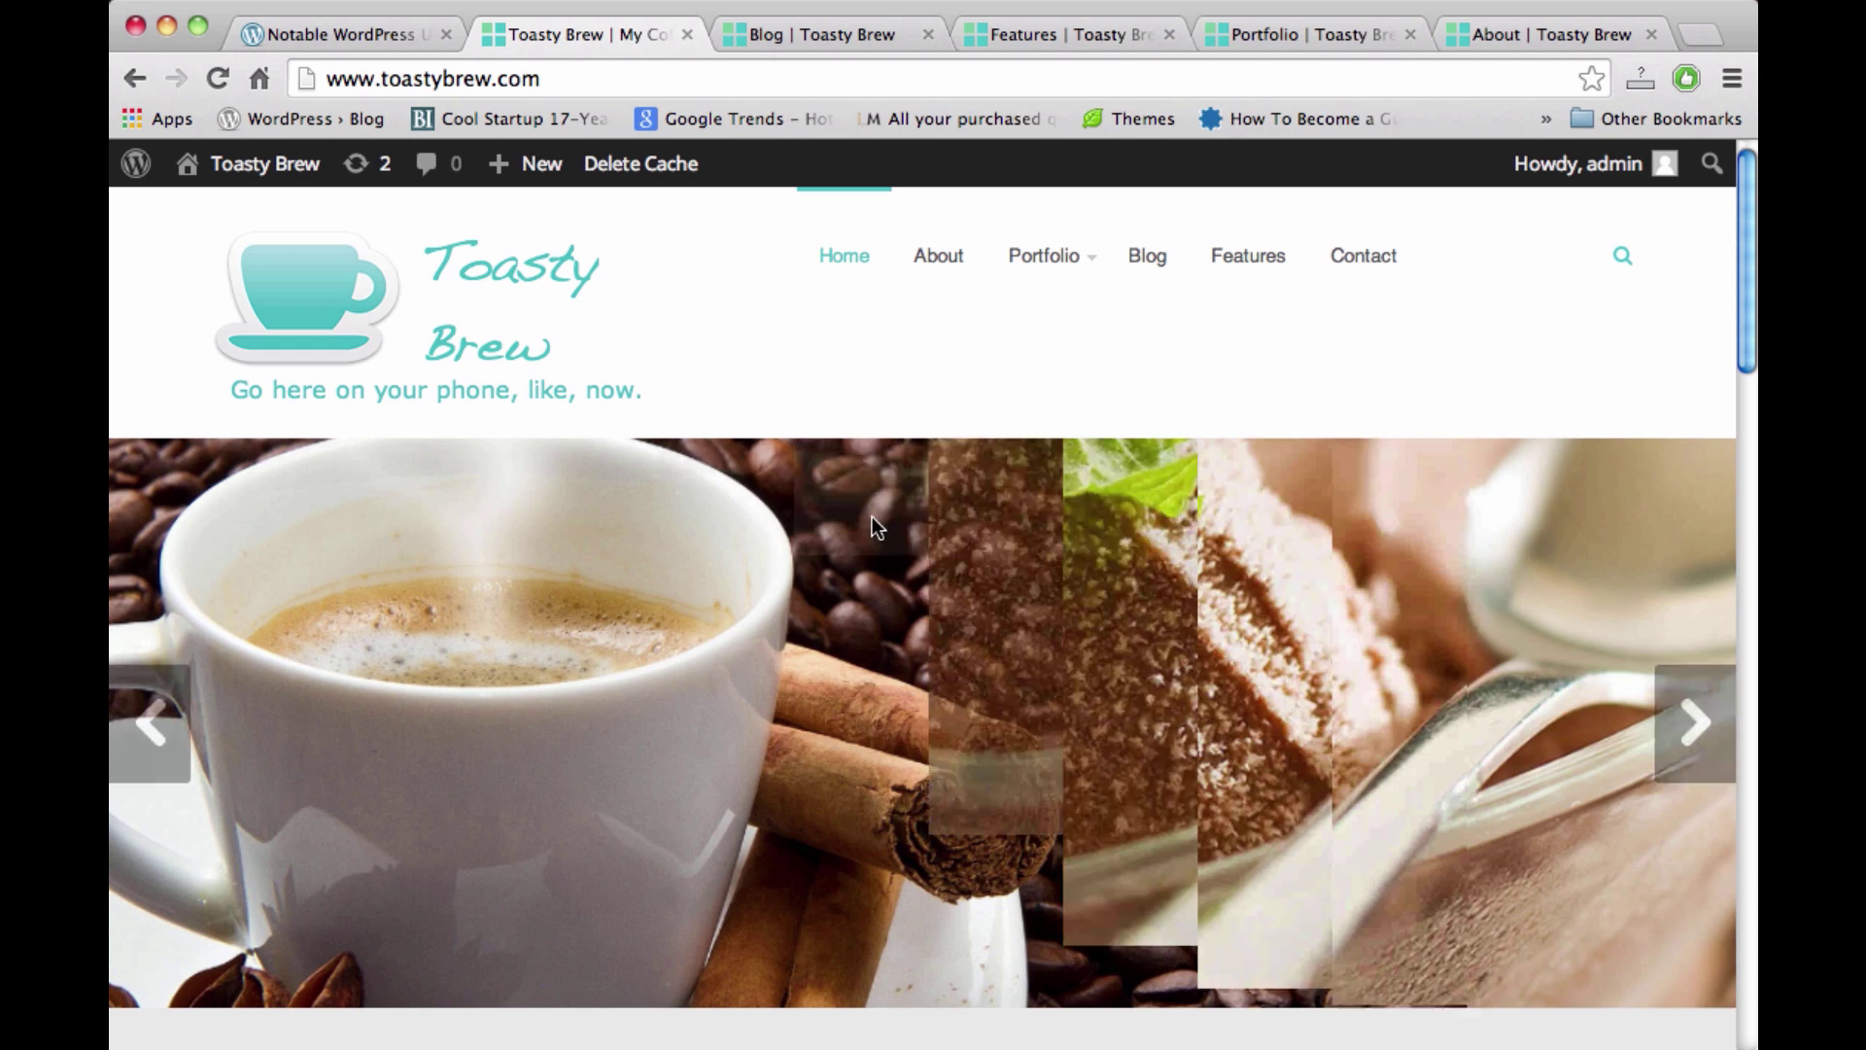
- Scroll down through the current page and back up a little
scroll(1141, 397, "down", 3)
scroll(1141, 397, "down", 3)
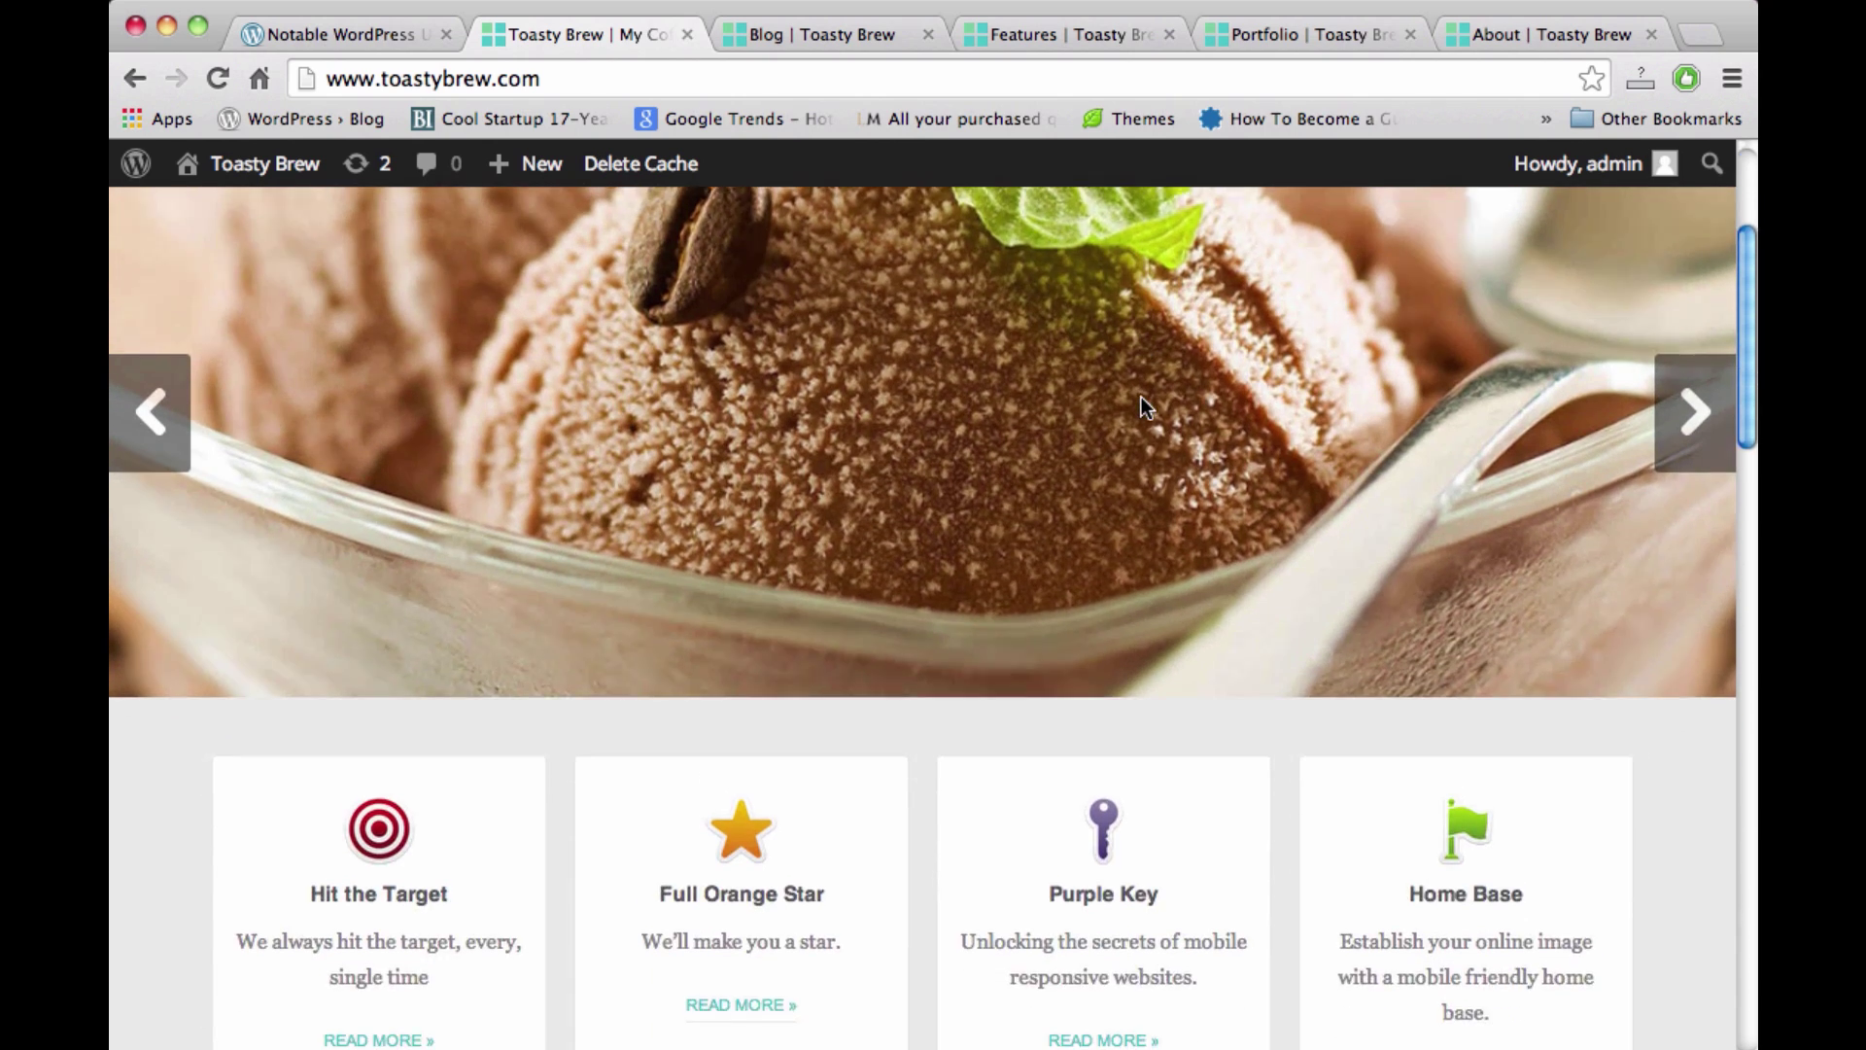
scroll(1141, 396, "down", 3)
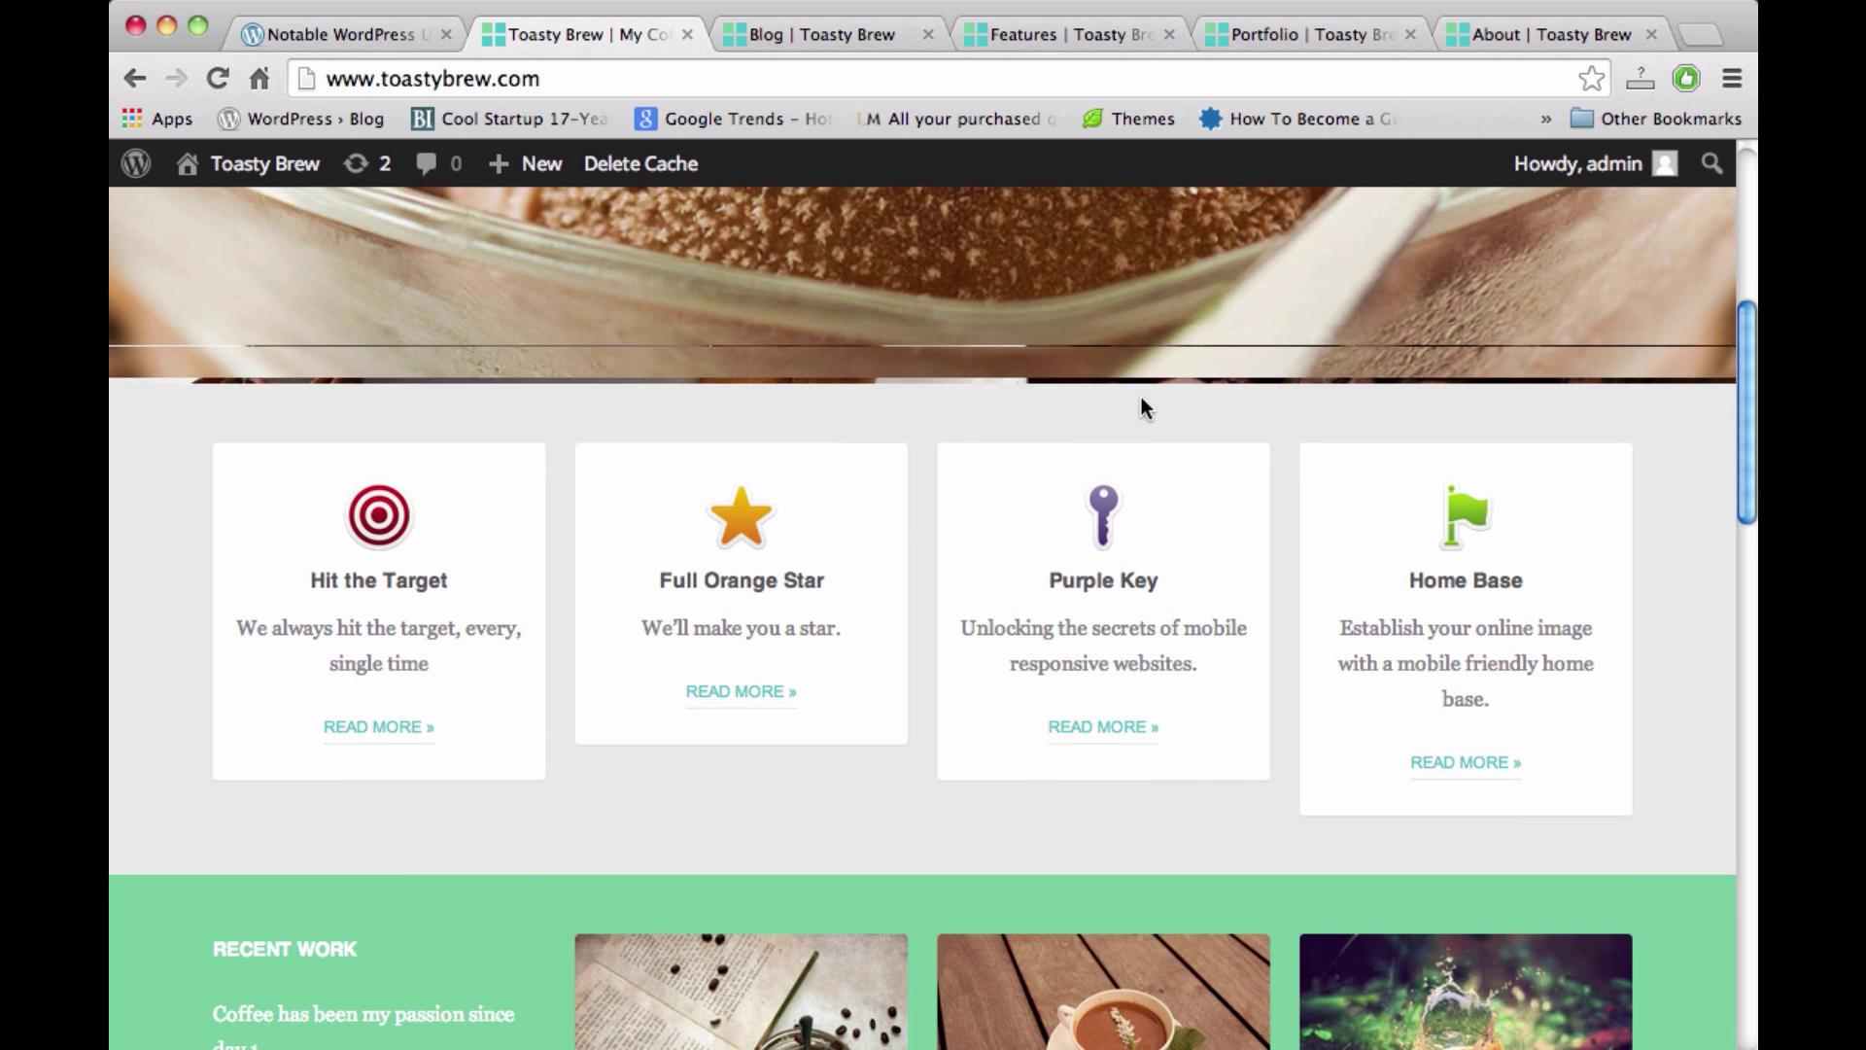
scroll(1142, 399, "down", 5)
scroll(1142, 400, "down", 3)
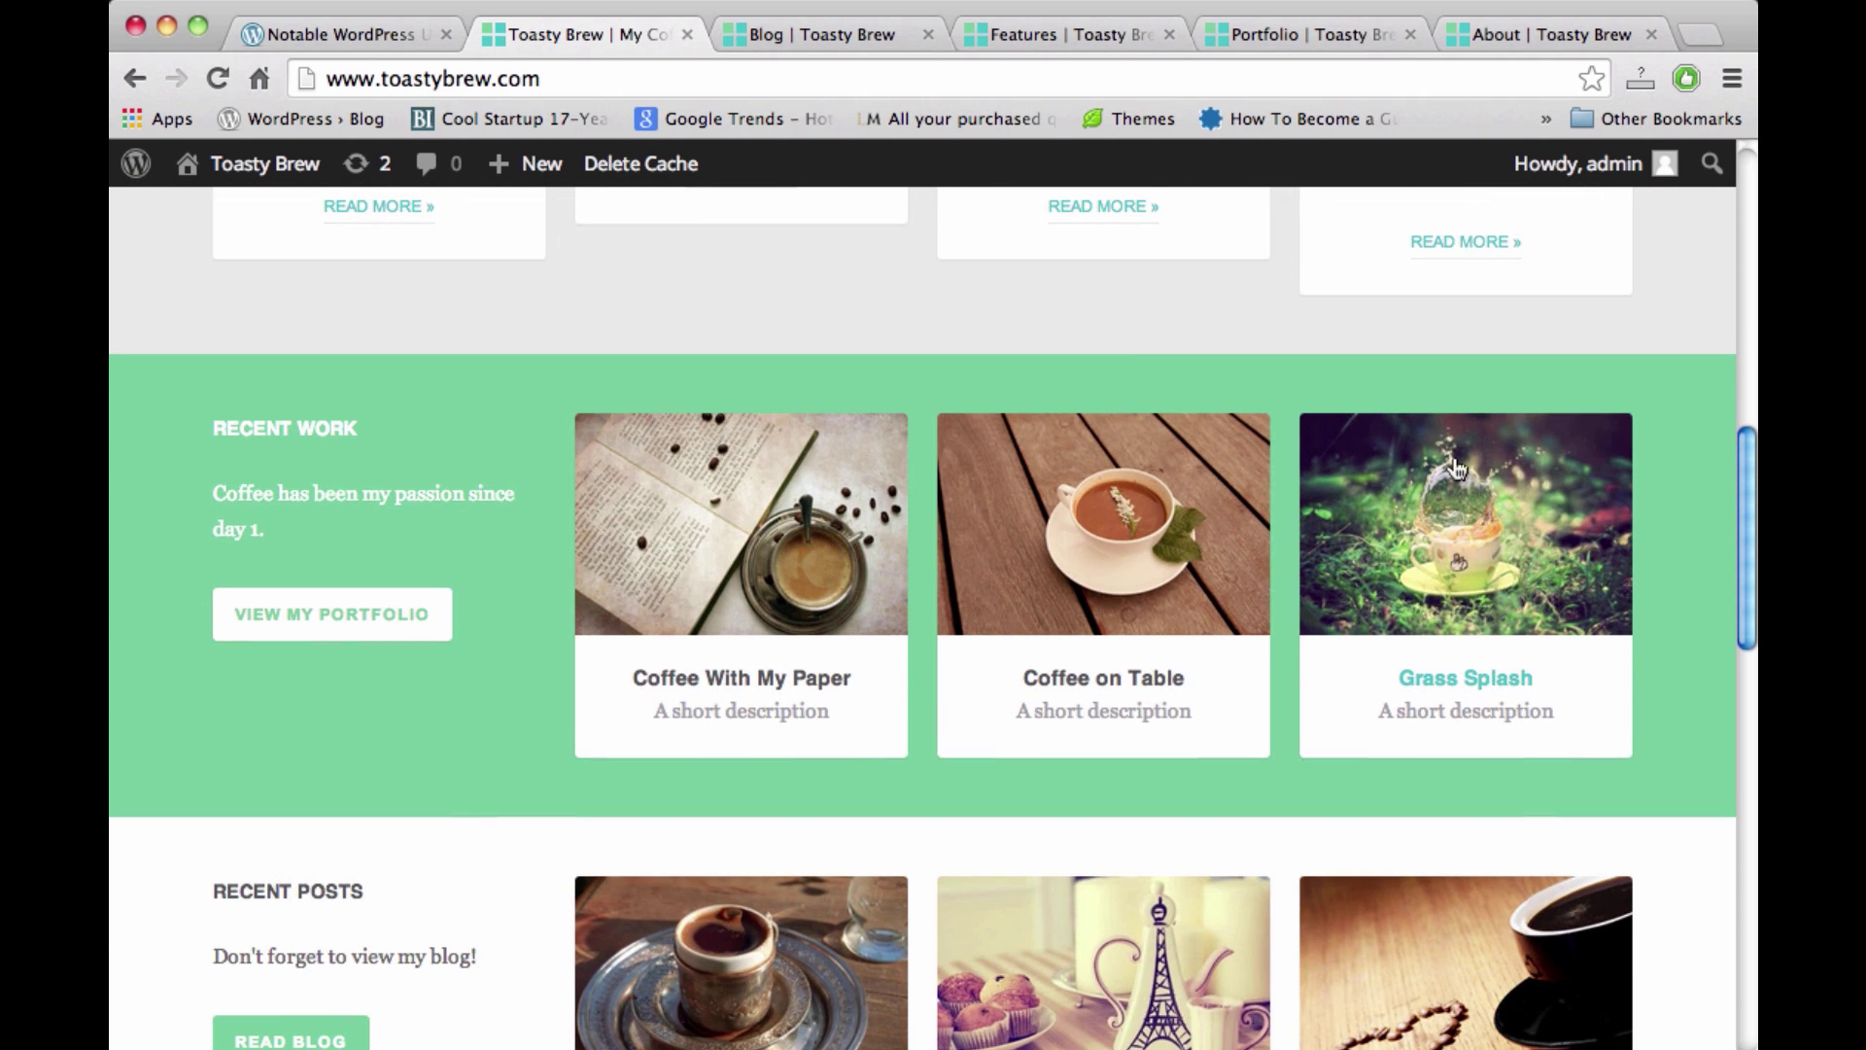
scroll(1455, 469, "down", 1)
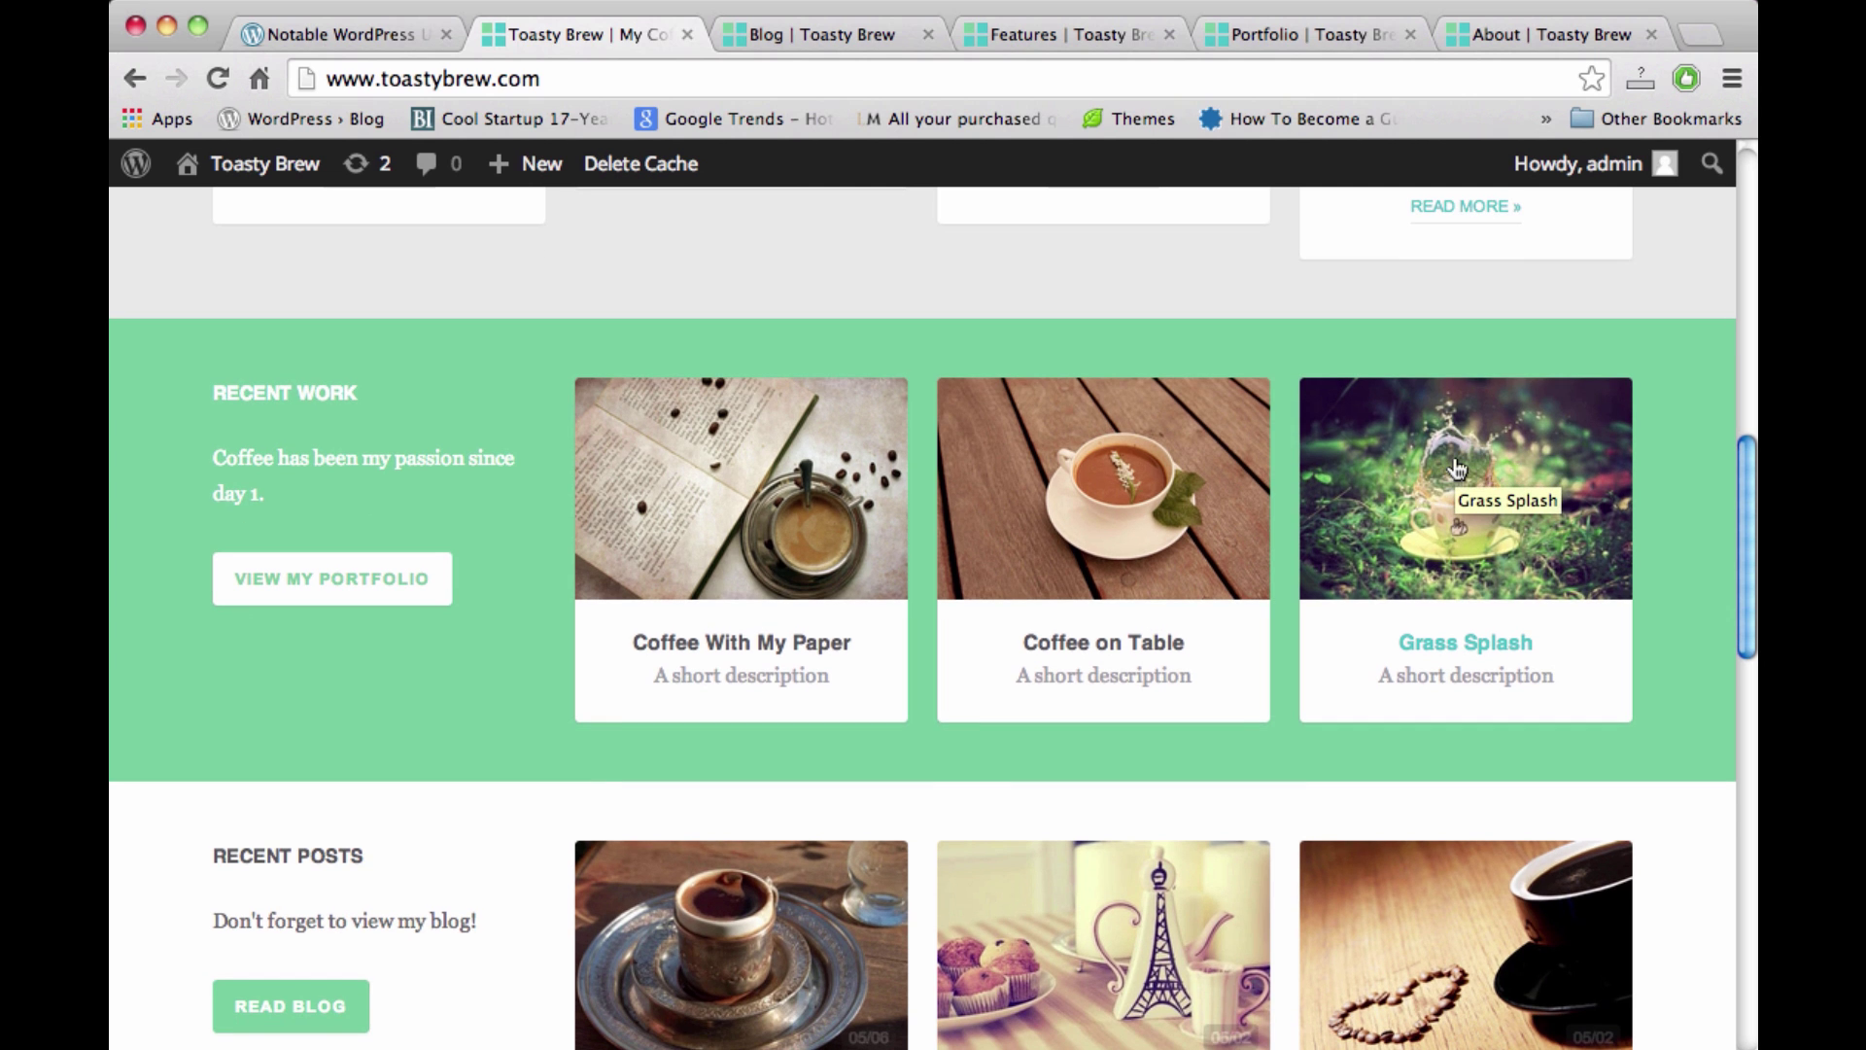
scroll(1111, 499, "up", 15)
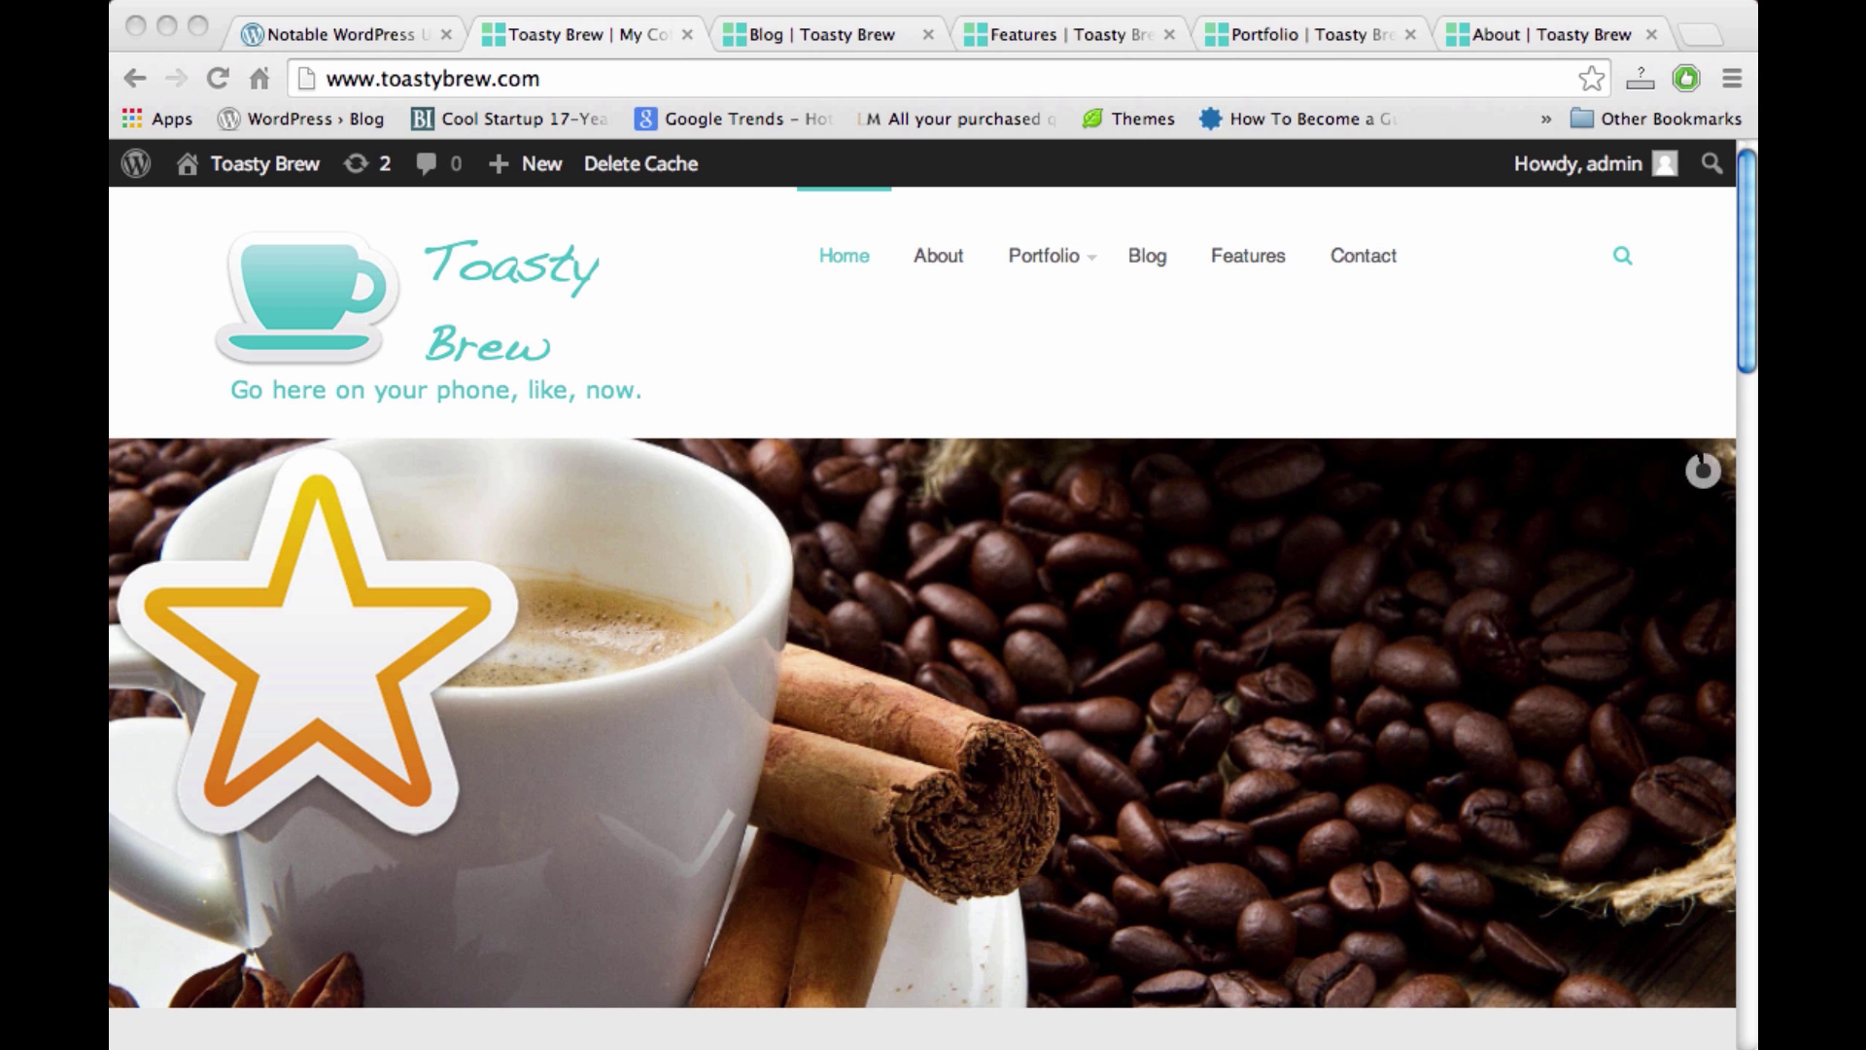
- Preview the site in a phone-sized browser window, then restore full width
left_click_drag(1754, 1046, 696, 924)
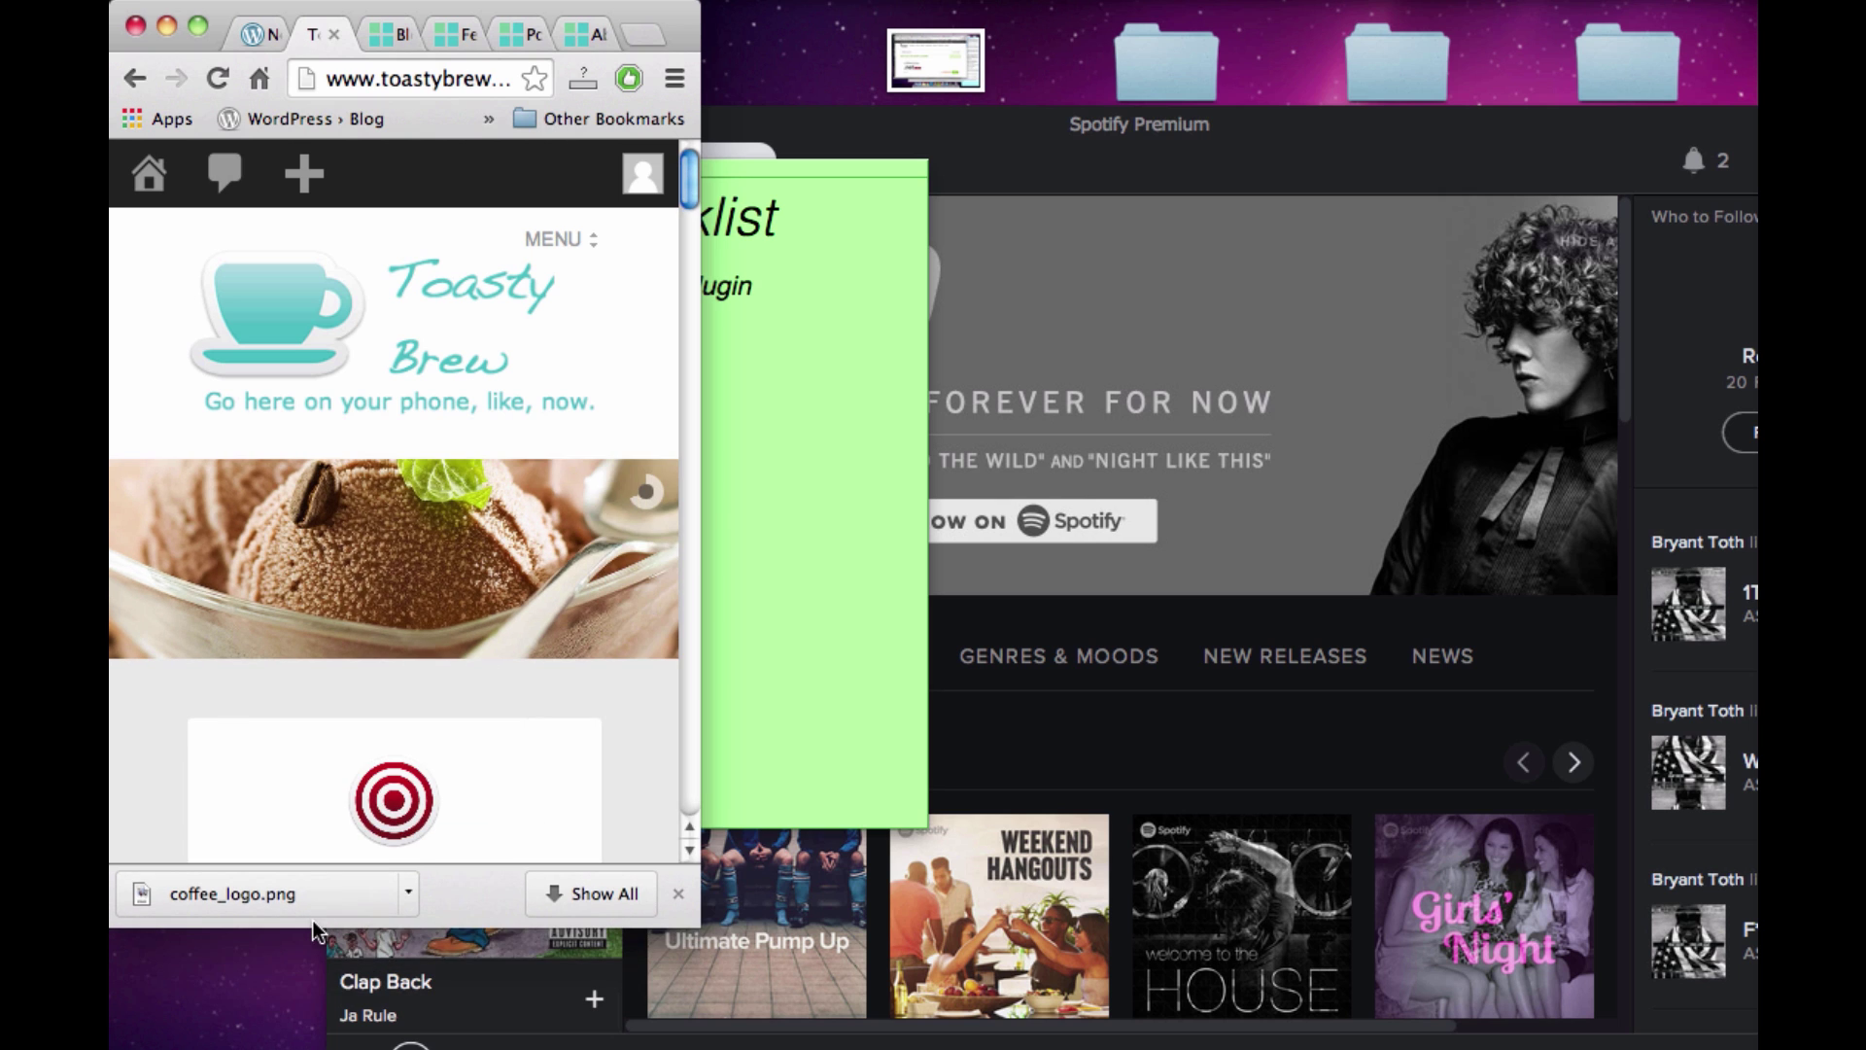
left_click_drag(320, 925, 340, 1049)
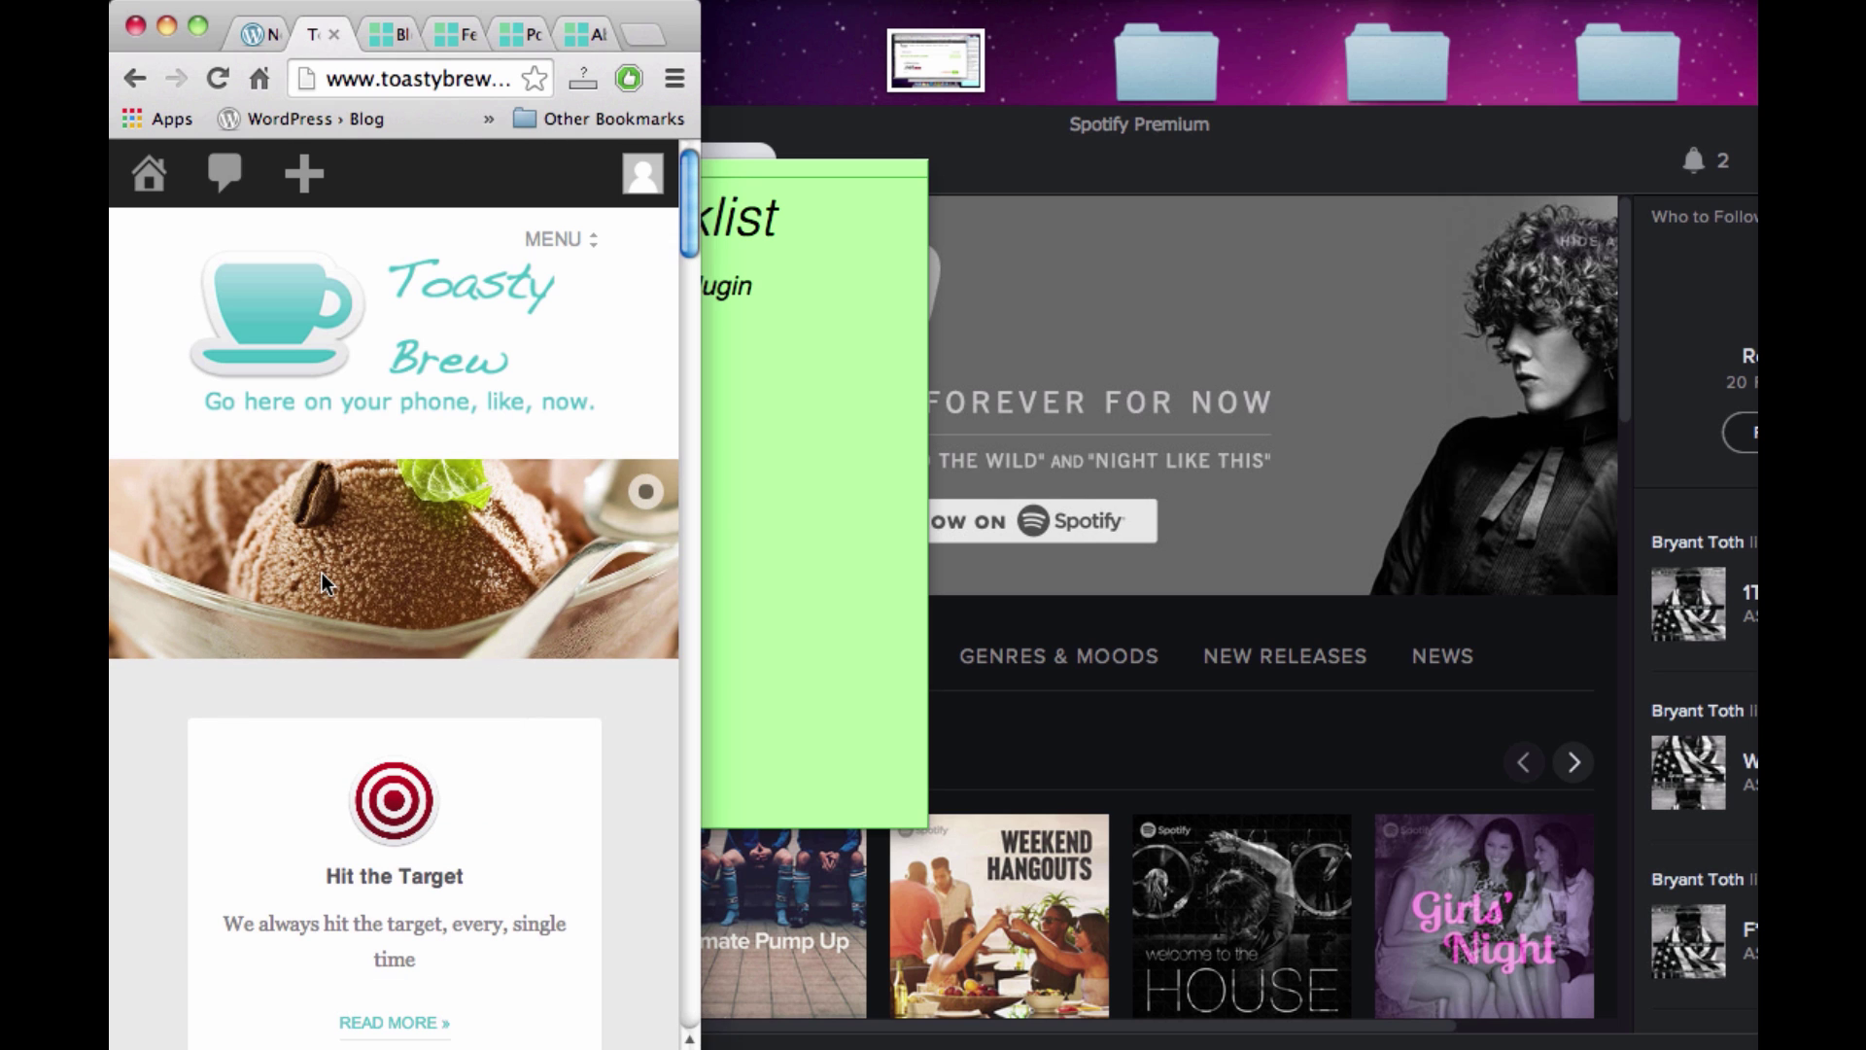
scroll(323, 573, "down", 5)
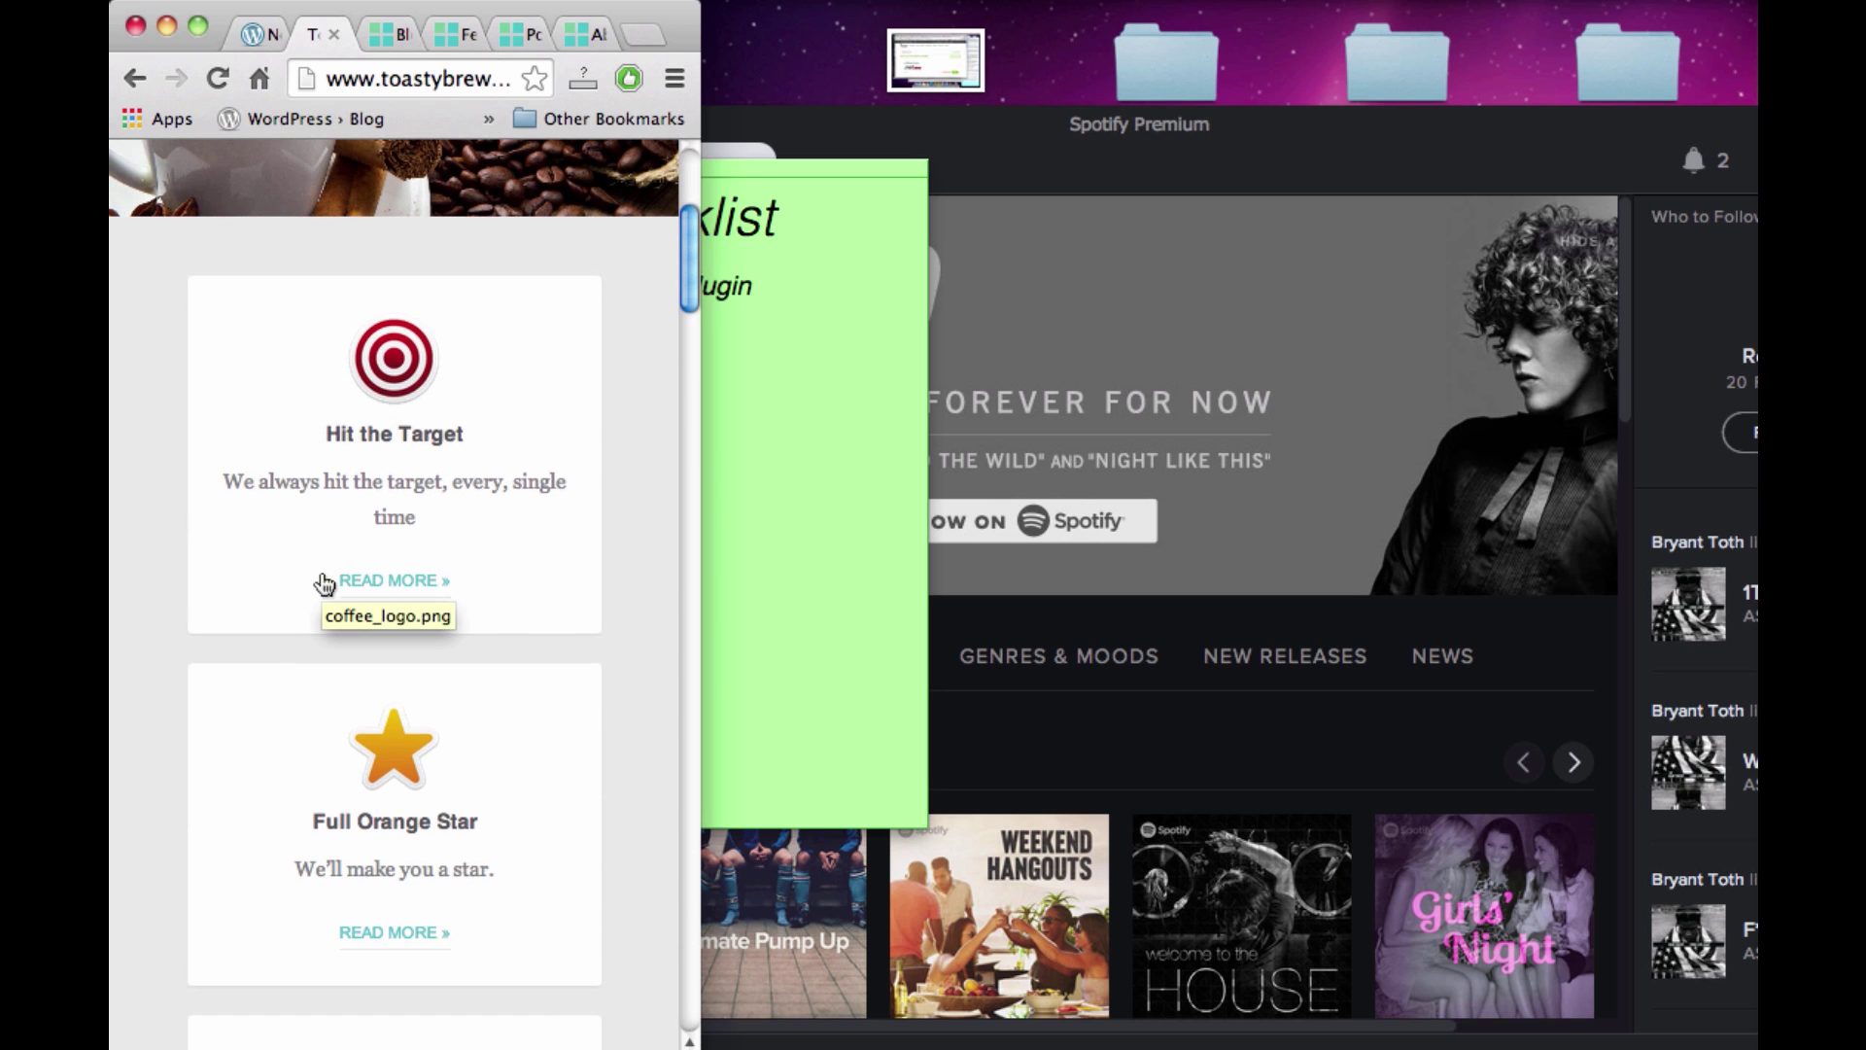
scroll(323, 583, "down", 4)
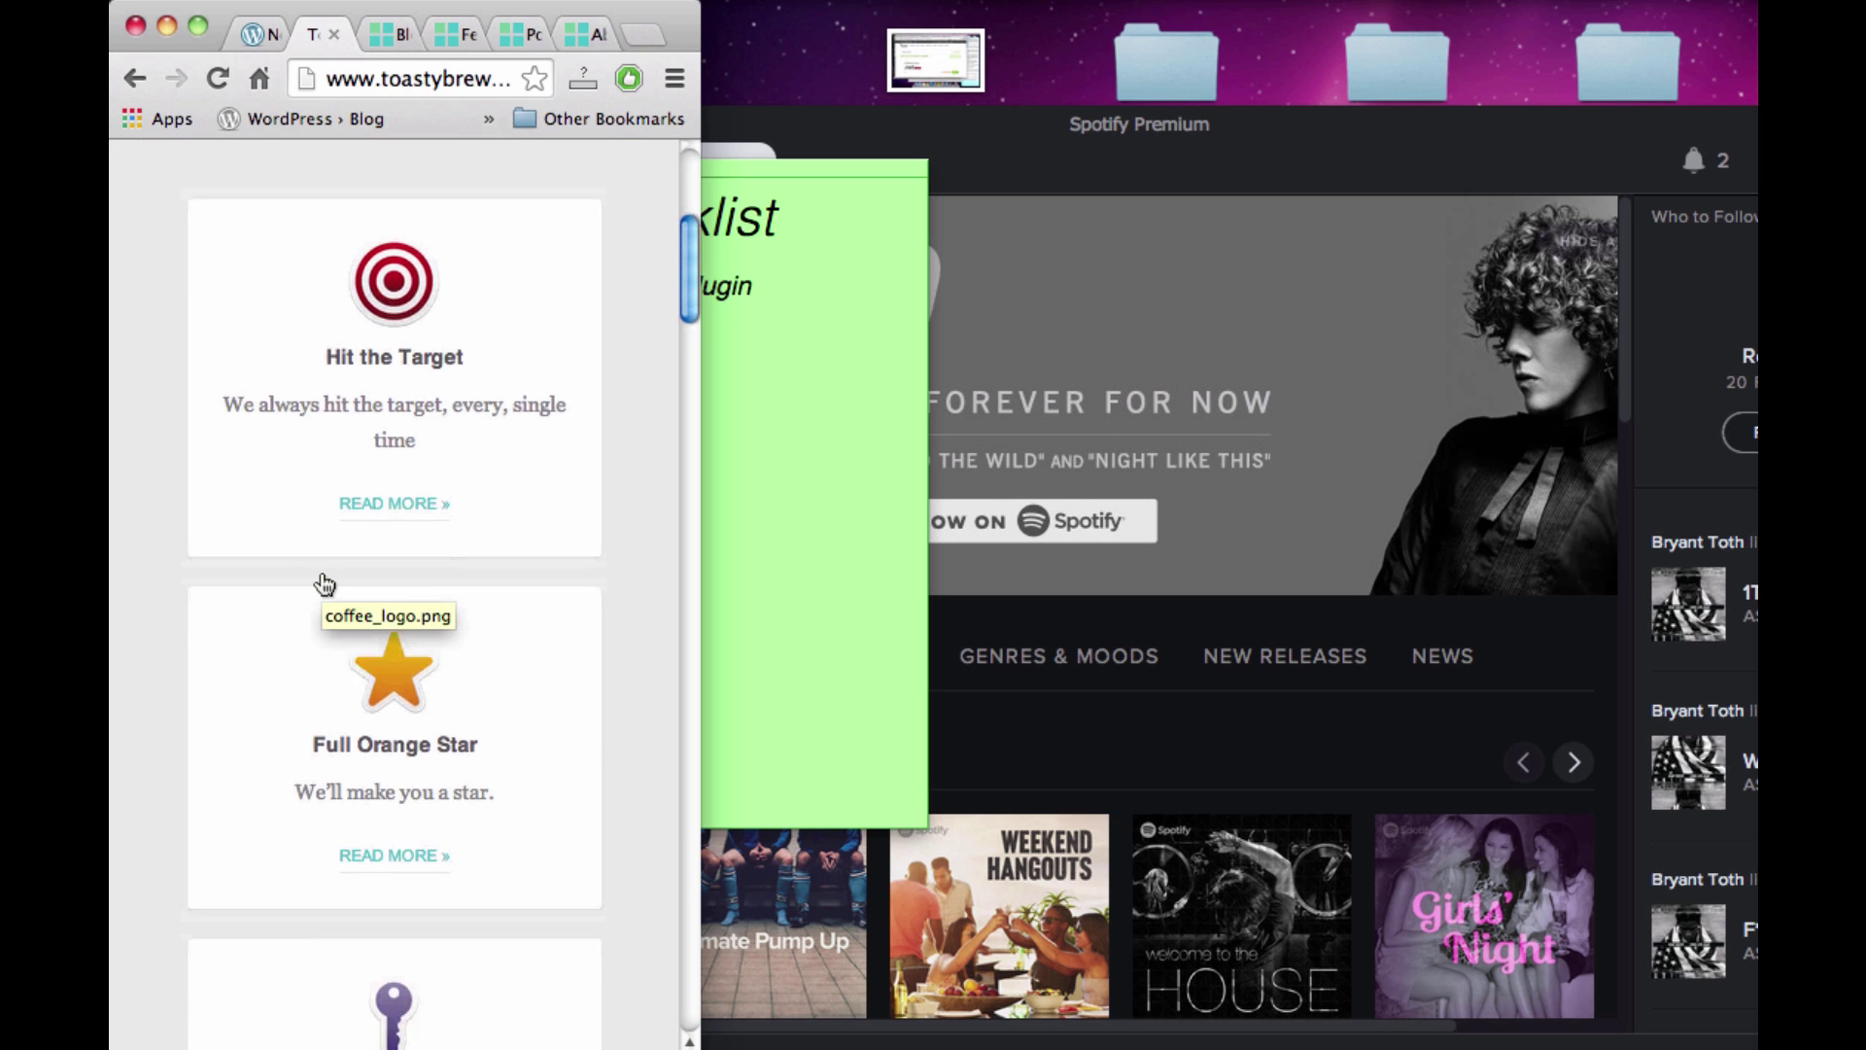
scroll(324, 583, "down", 8)
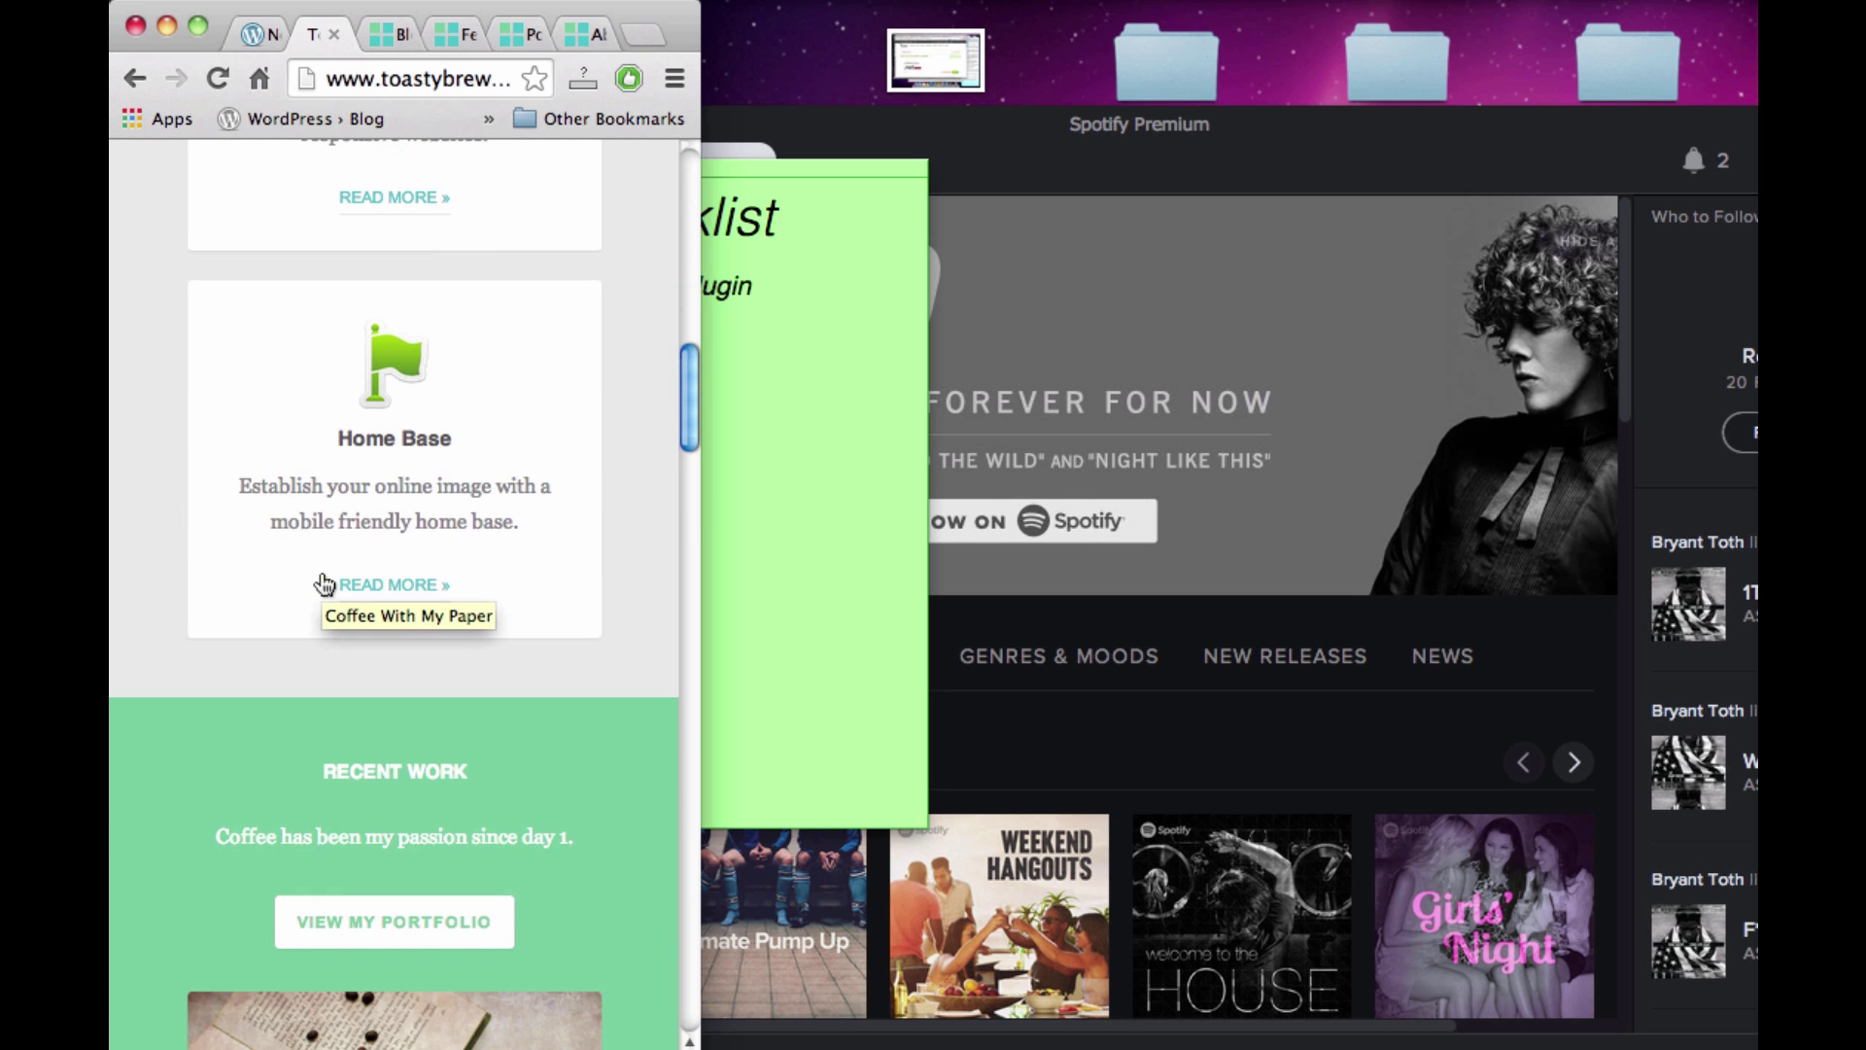
scroll(323, 583, "down", 6)
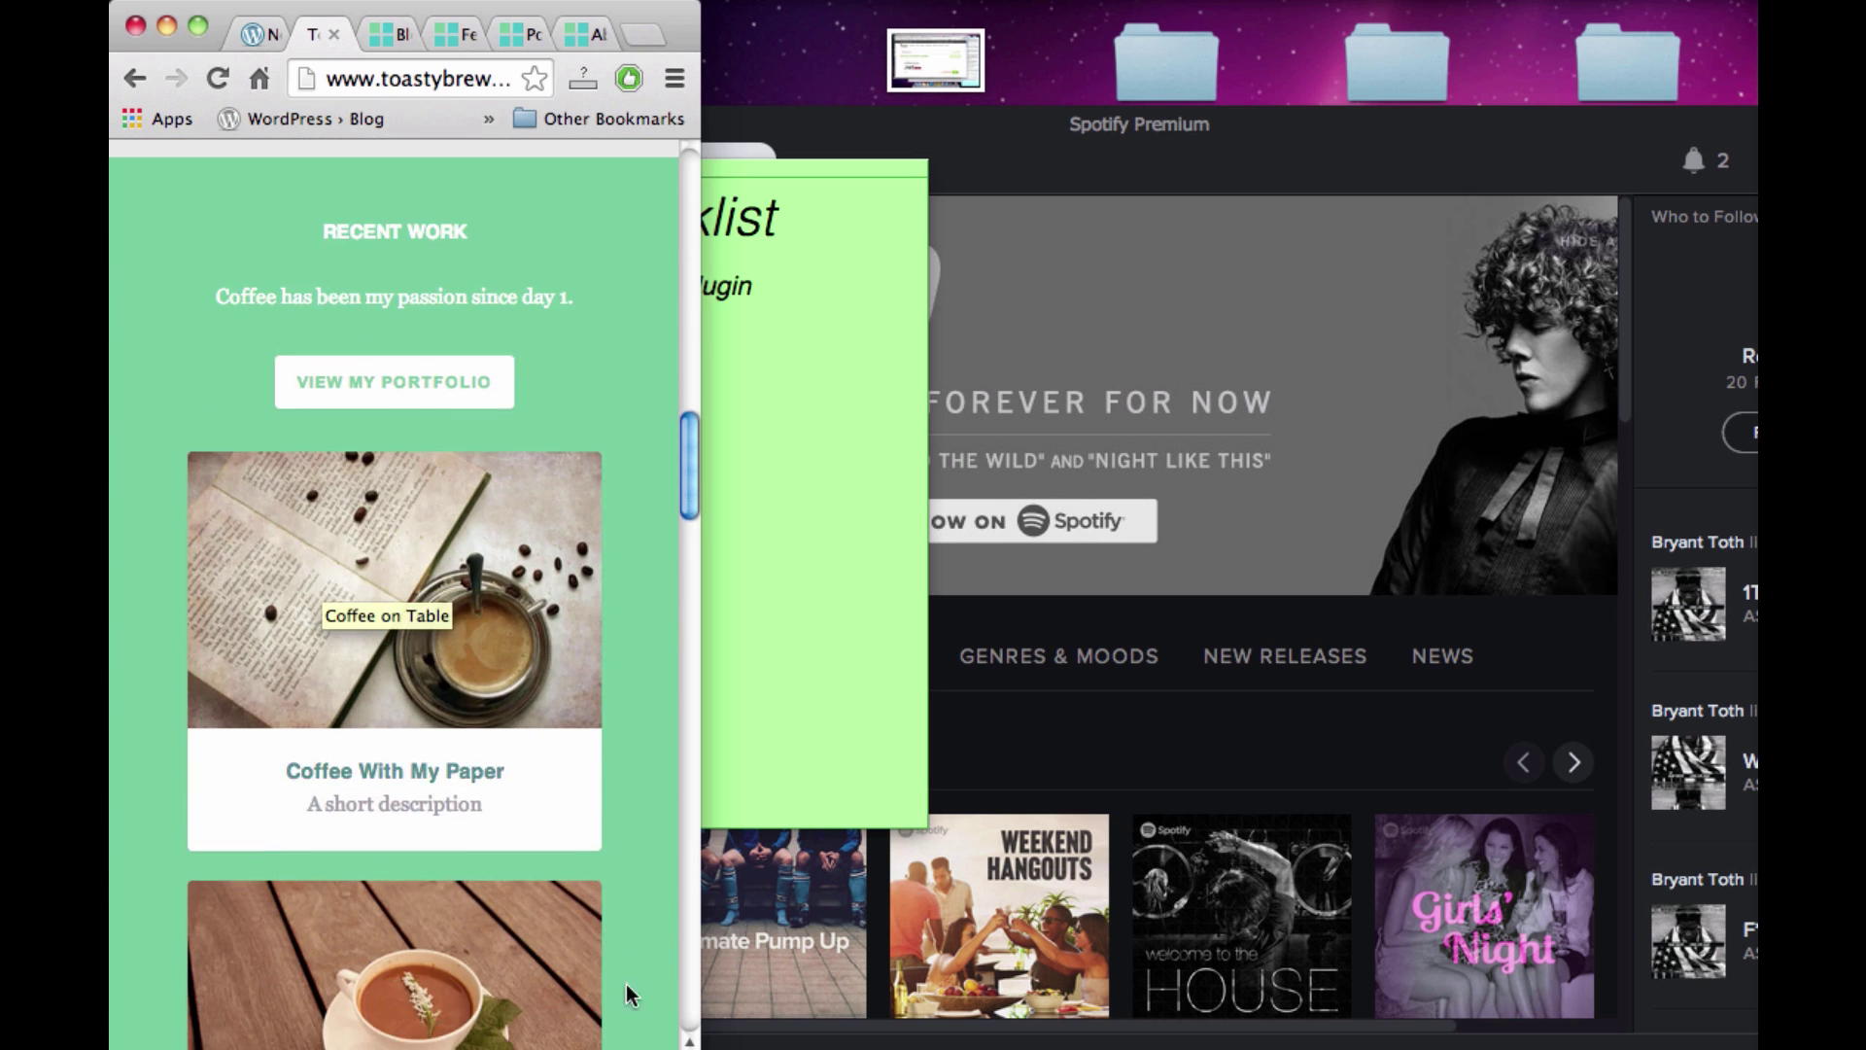
left_click(198, 27)
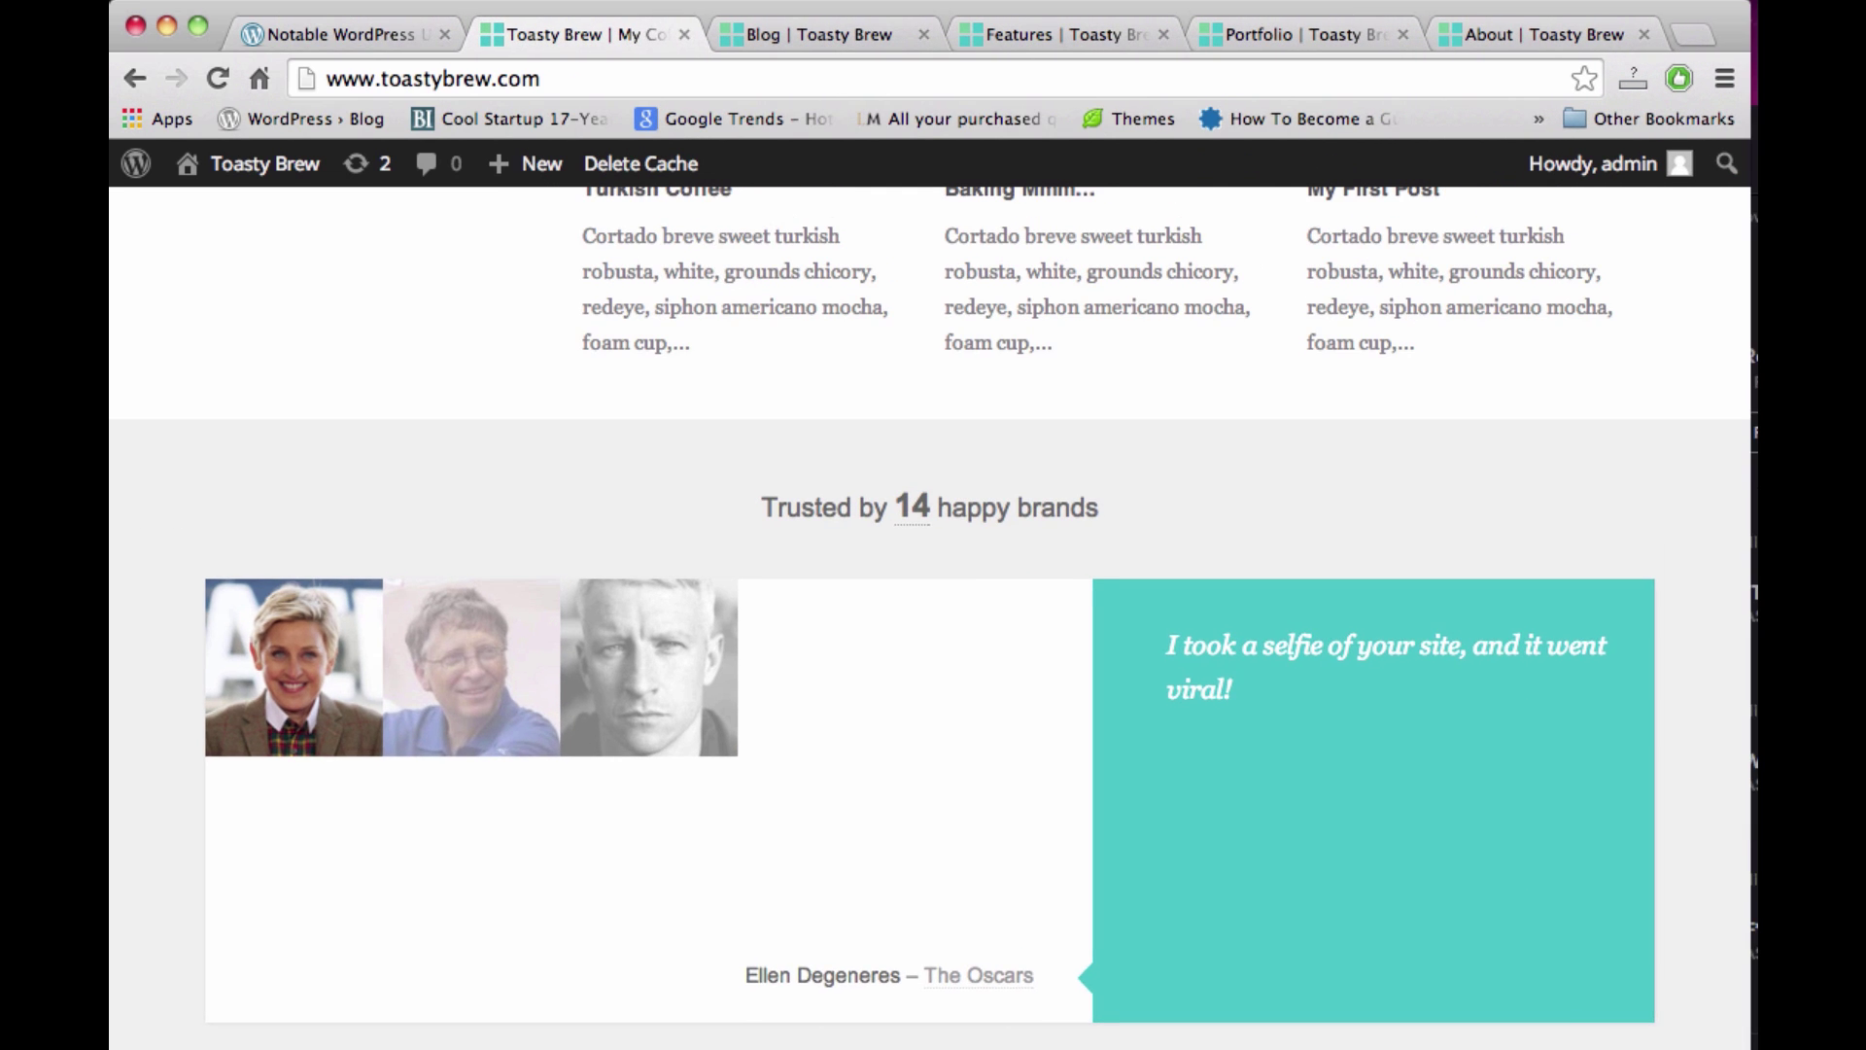
- Browse the Notable WordPress Users page listing
left_click(340, 39)
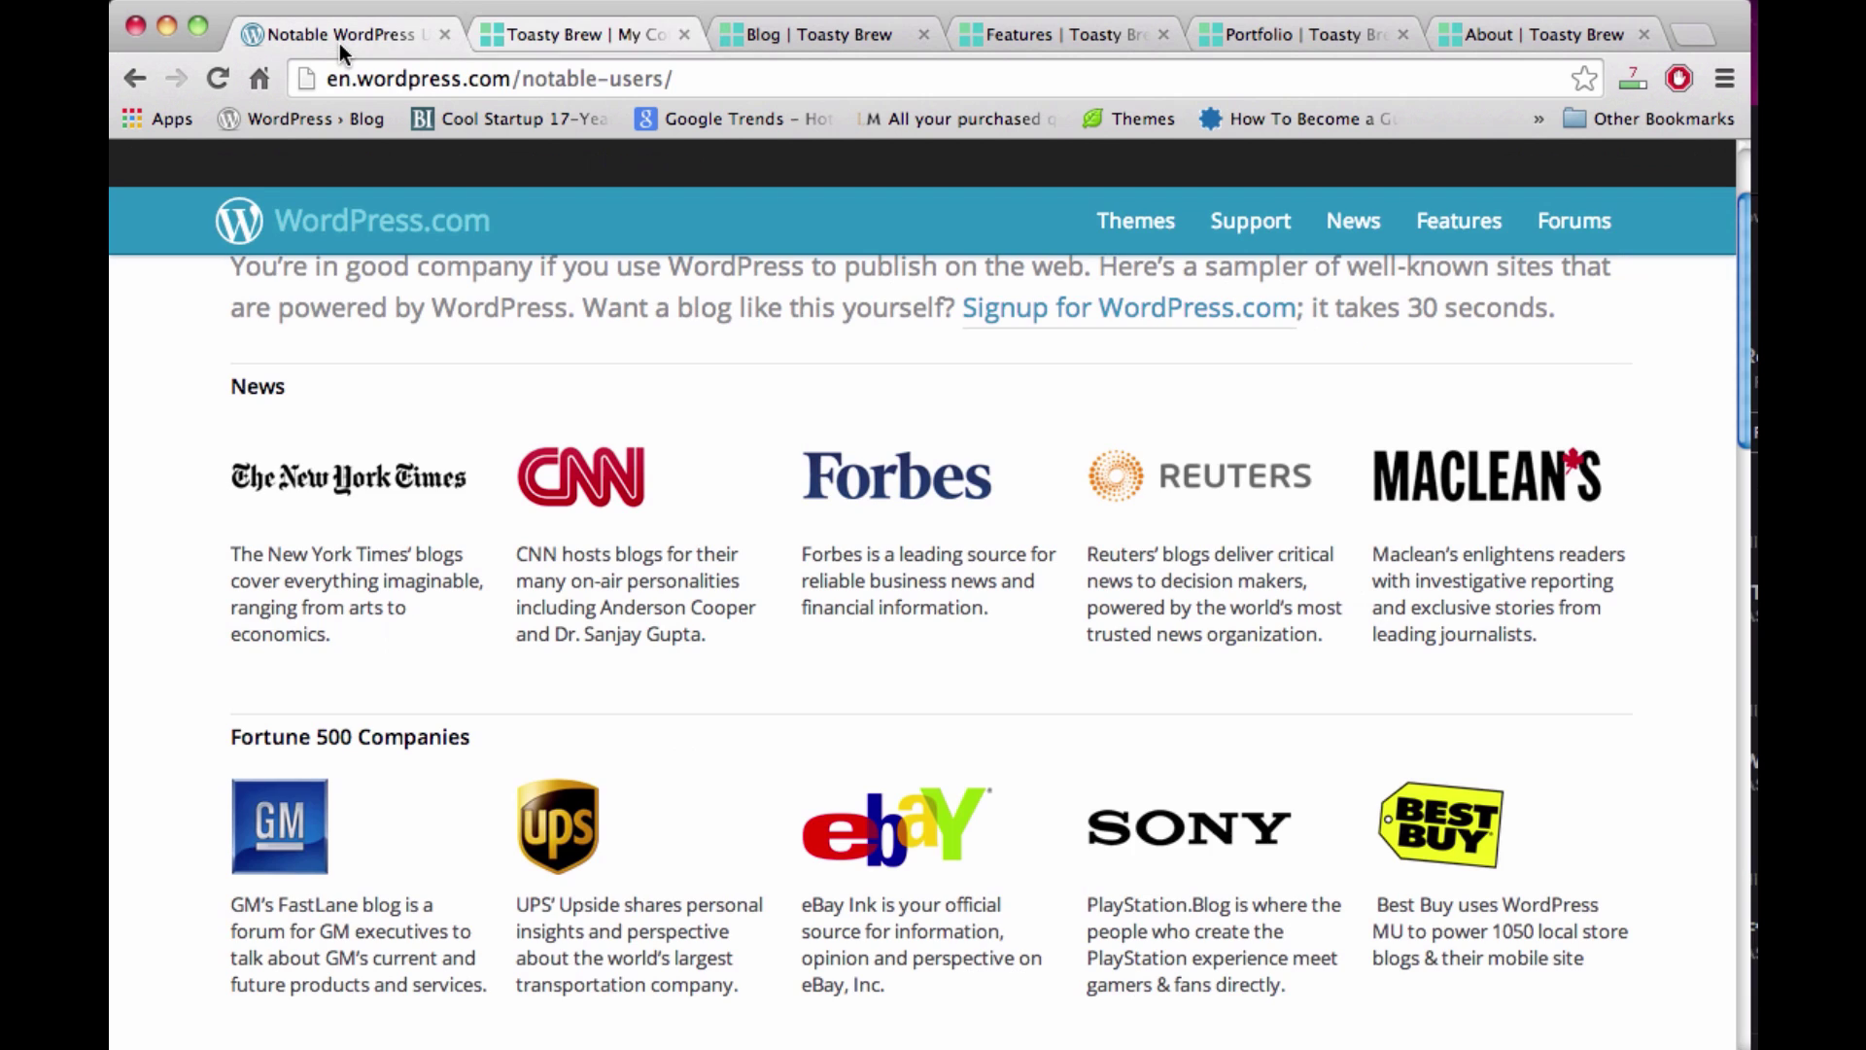
scroll(846, 777, "down", 4)
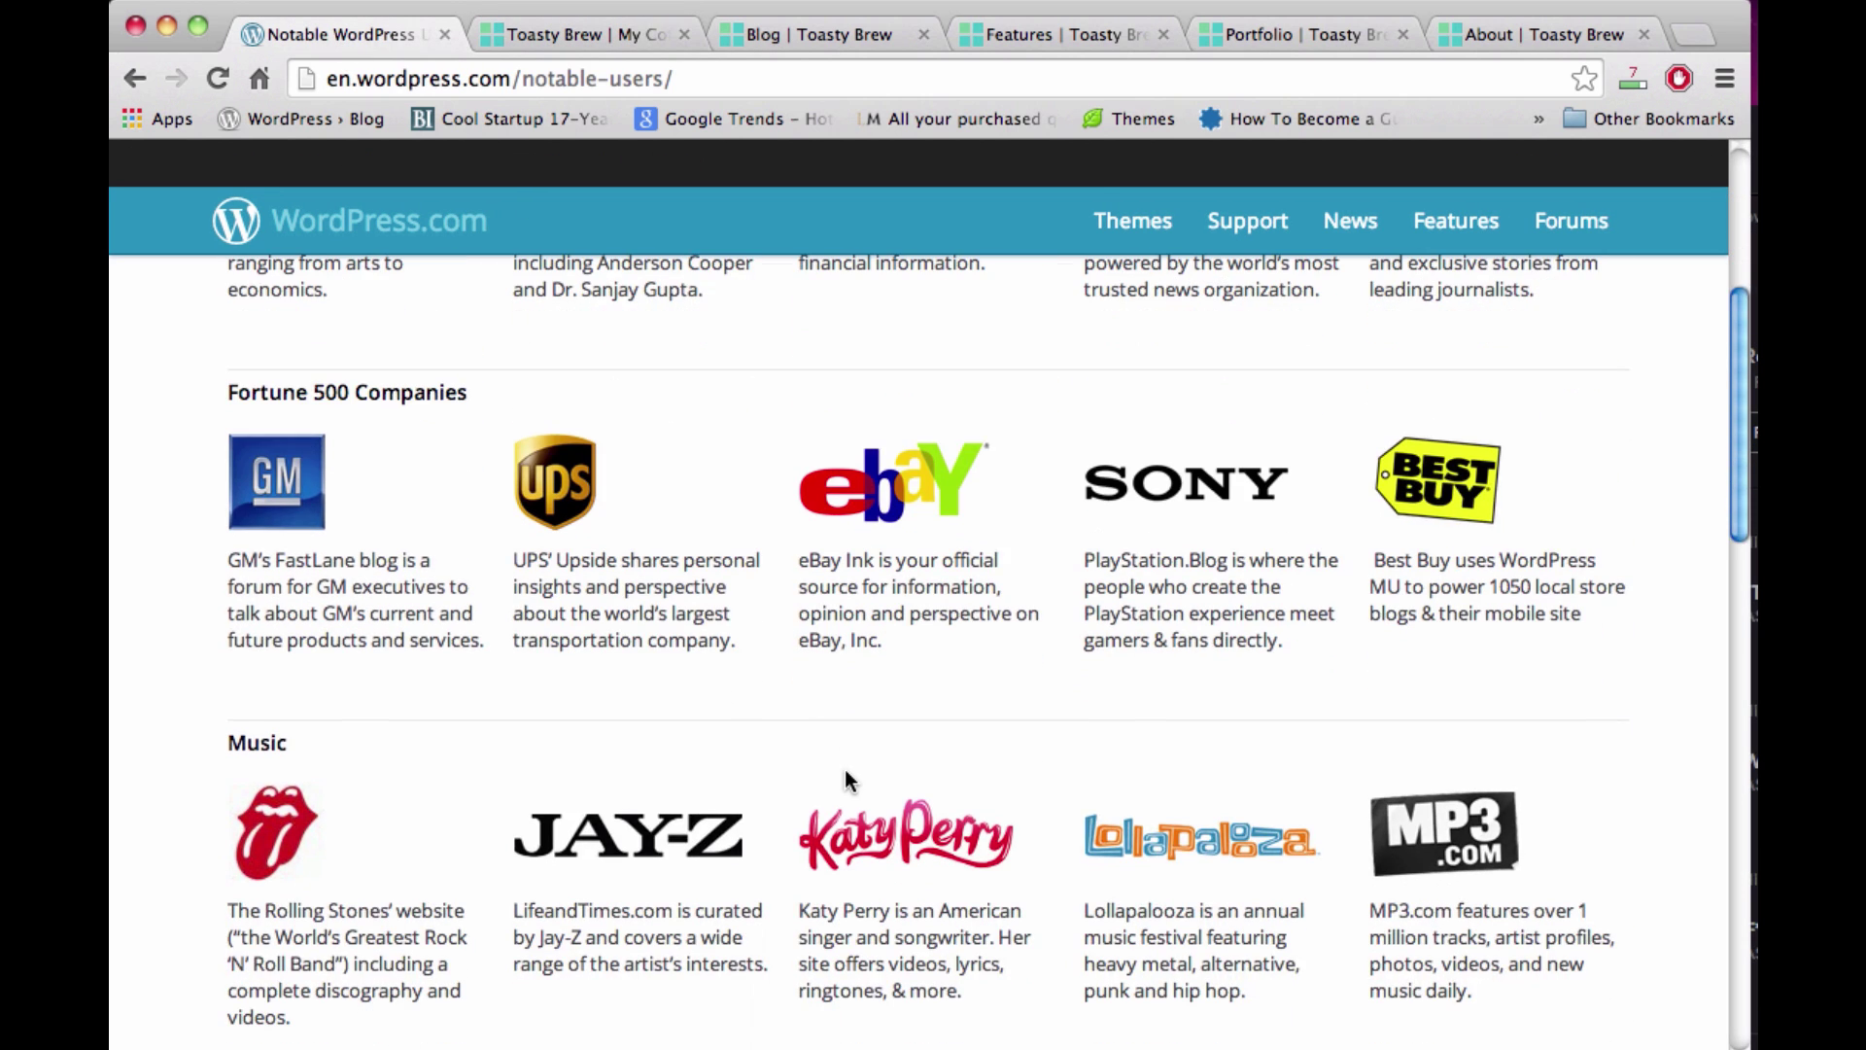
scroll(846, 774, "down", 1)
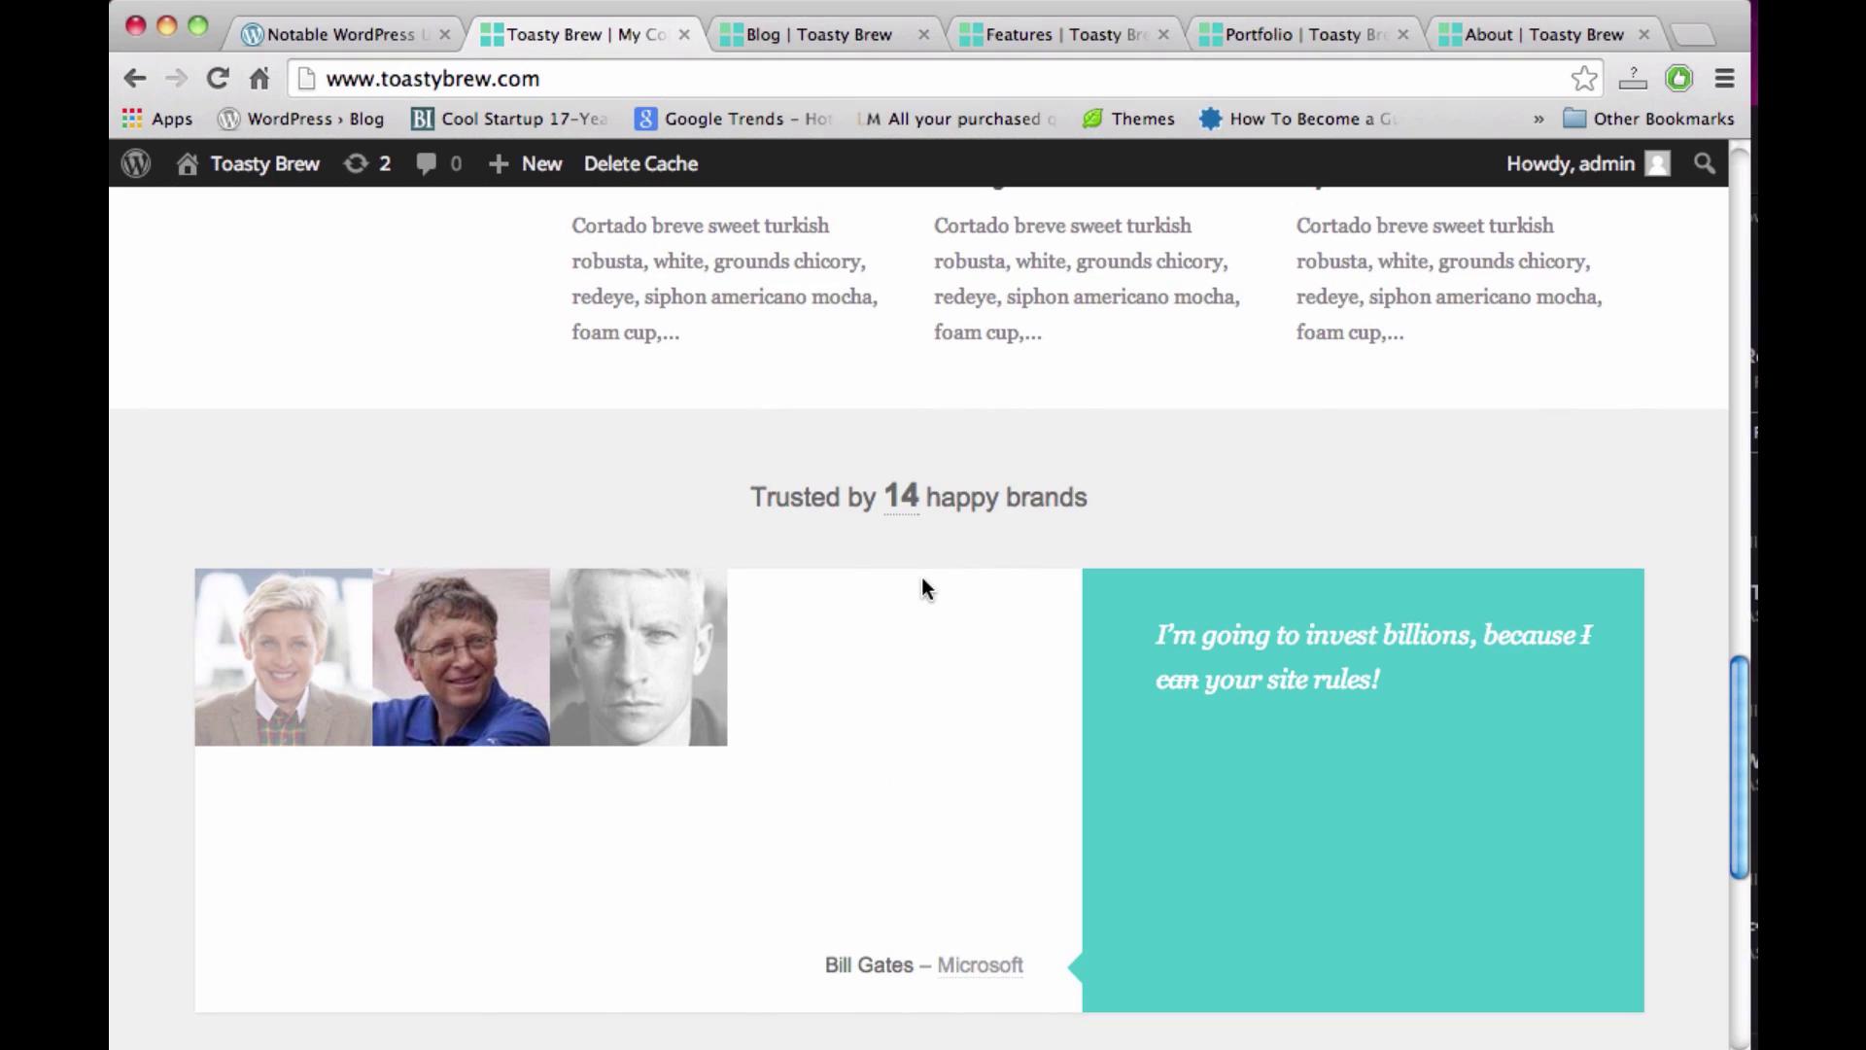
scroll(921, 583, "up", 15)
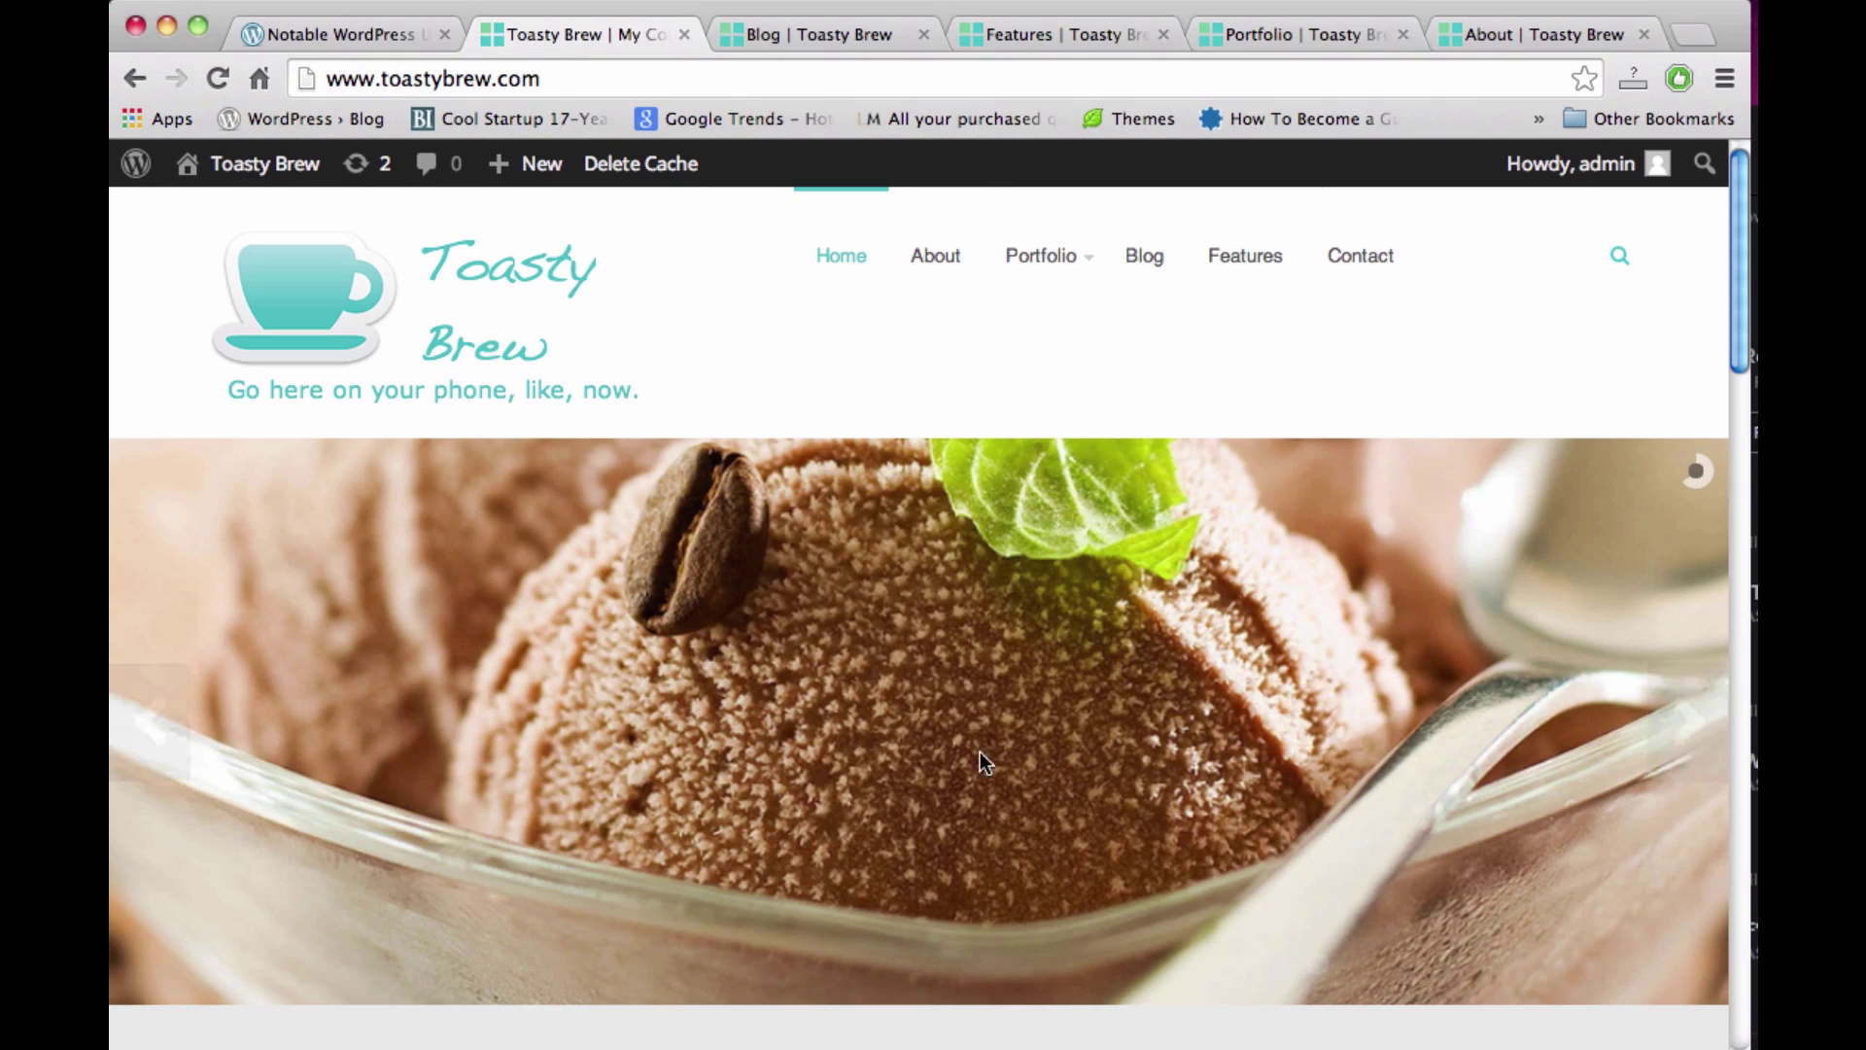
- Visit the Toasty Brew Blog page, then browse the Features page
left_click(790, 35)
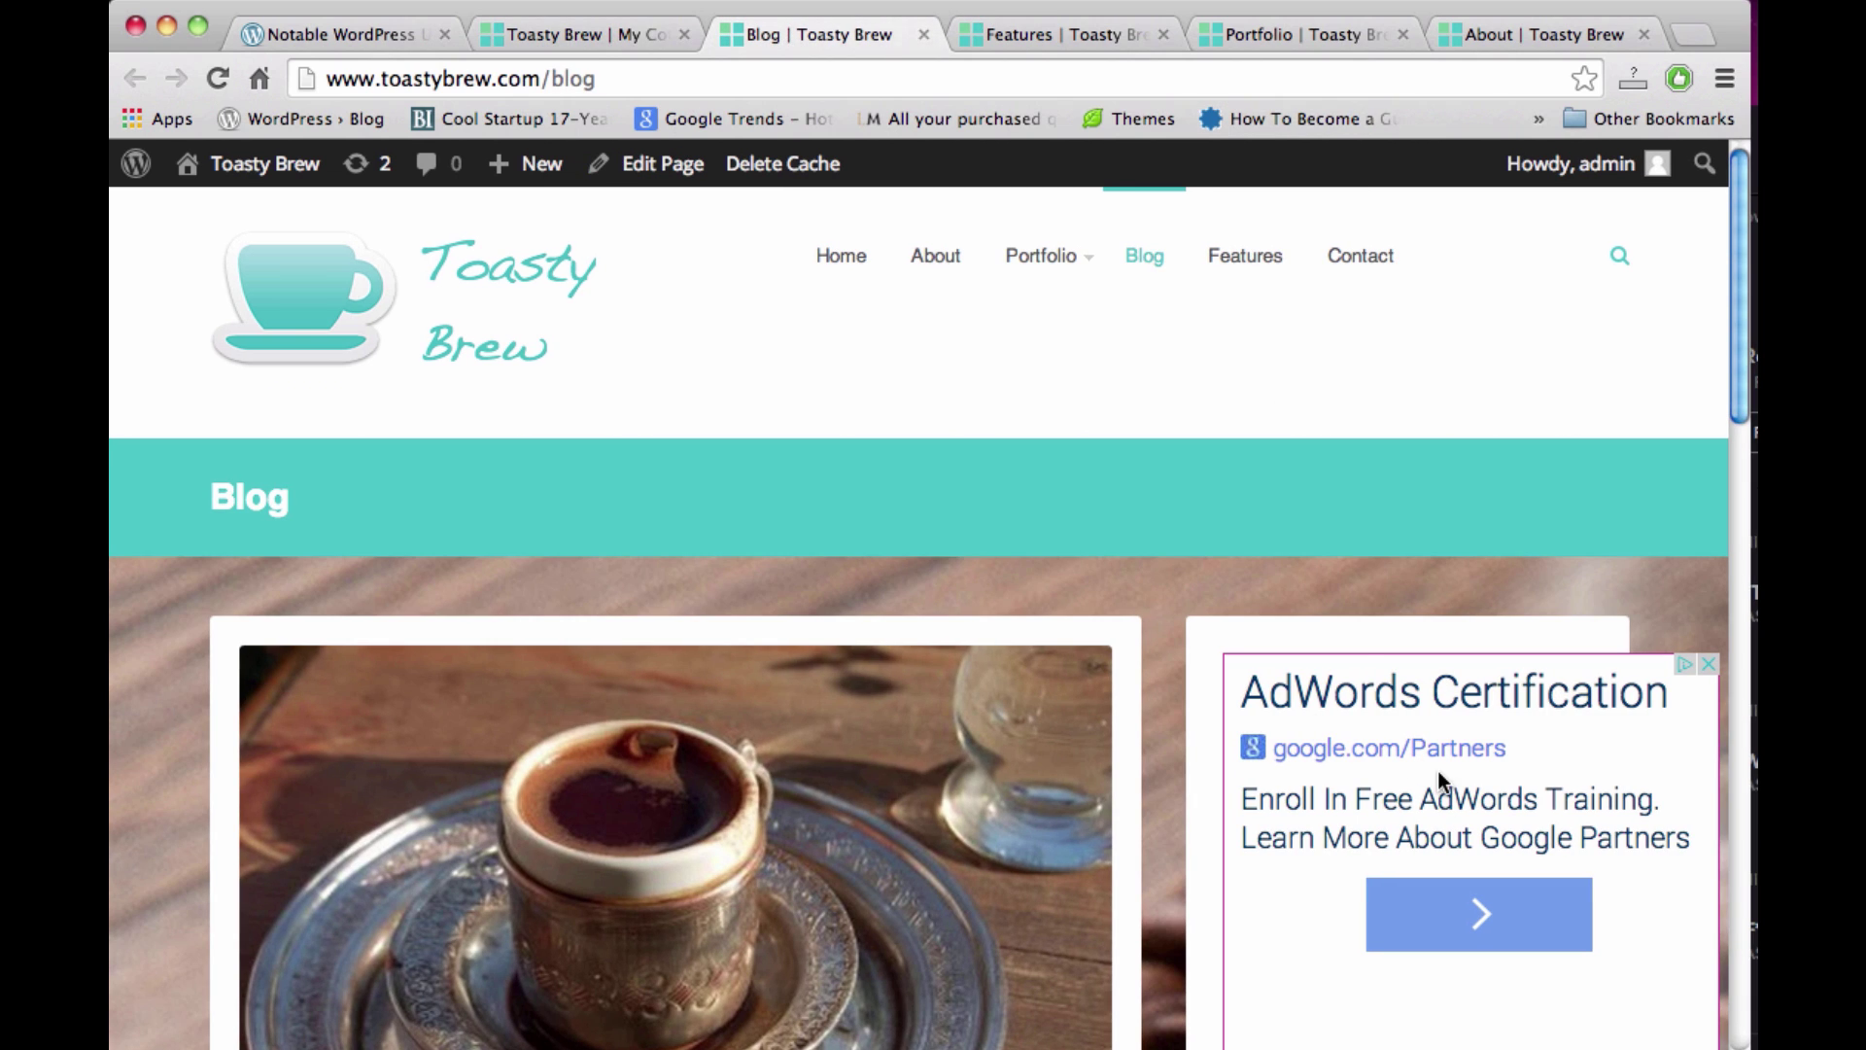
mouse_move(1058, 264)
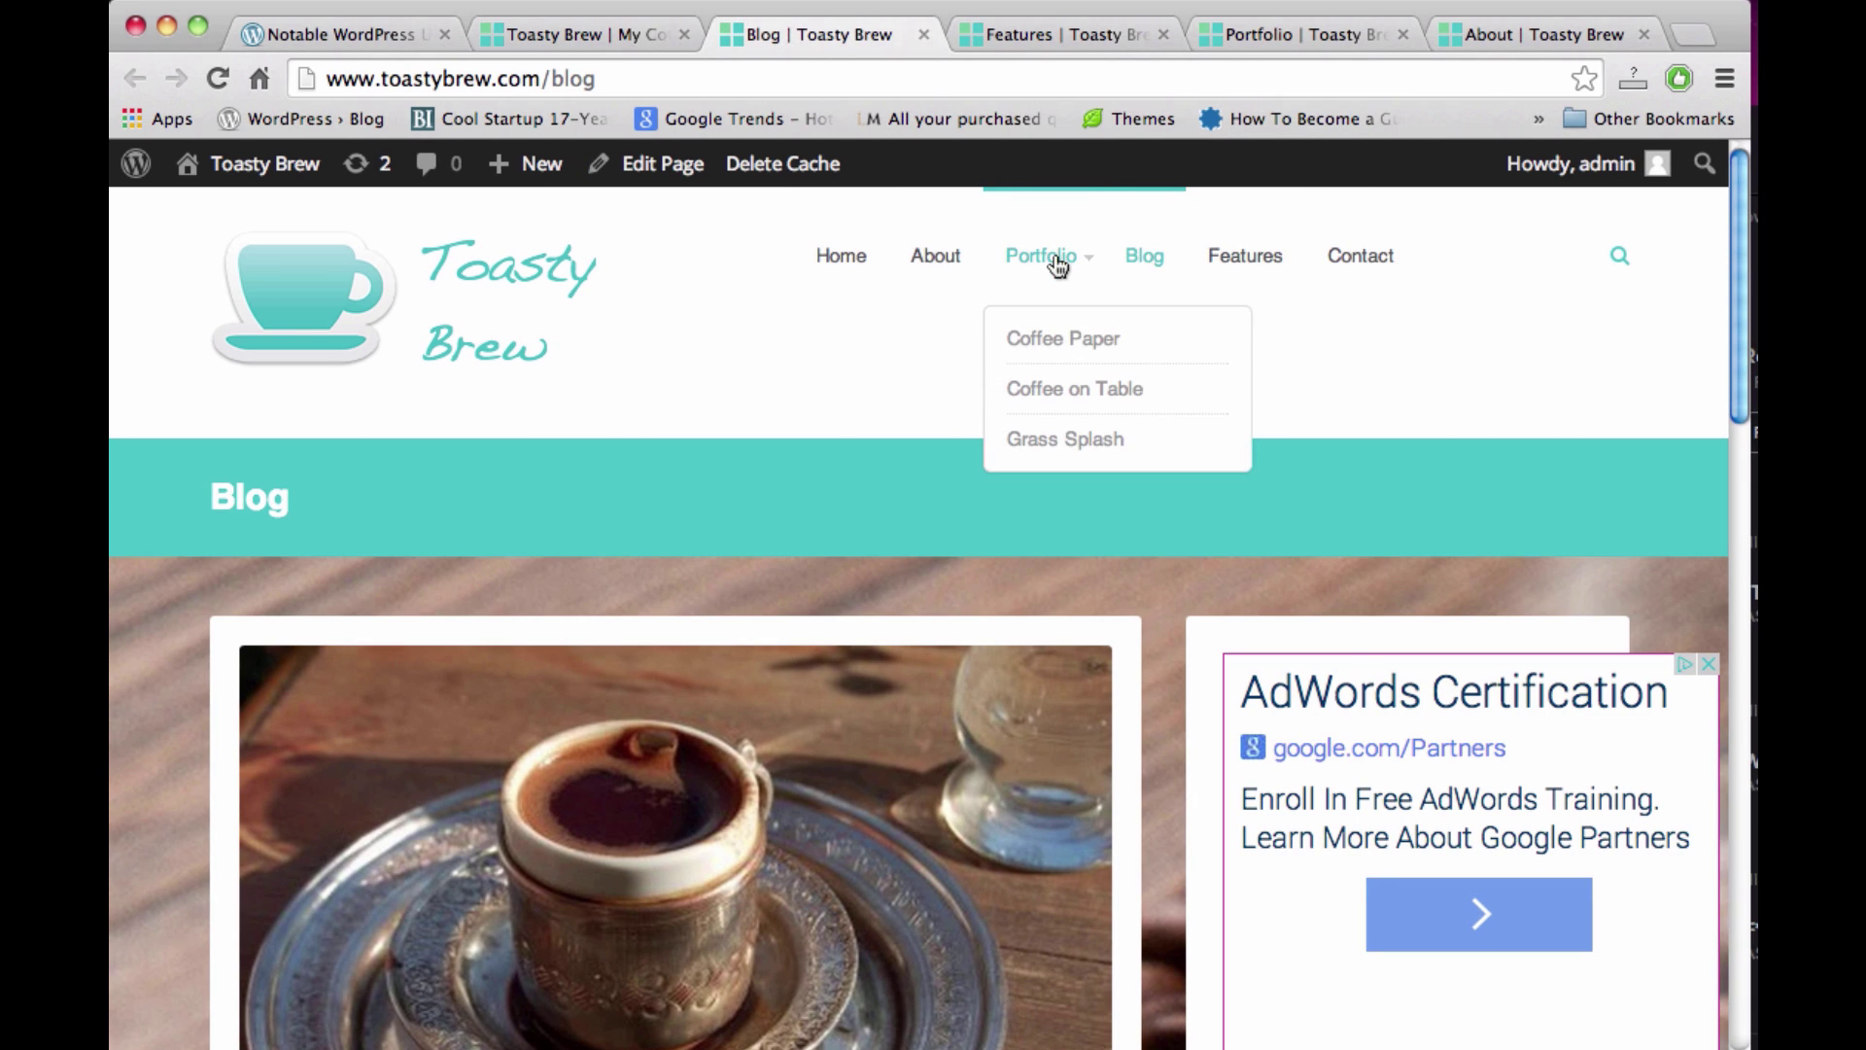
left_click(1054, 31)
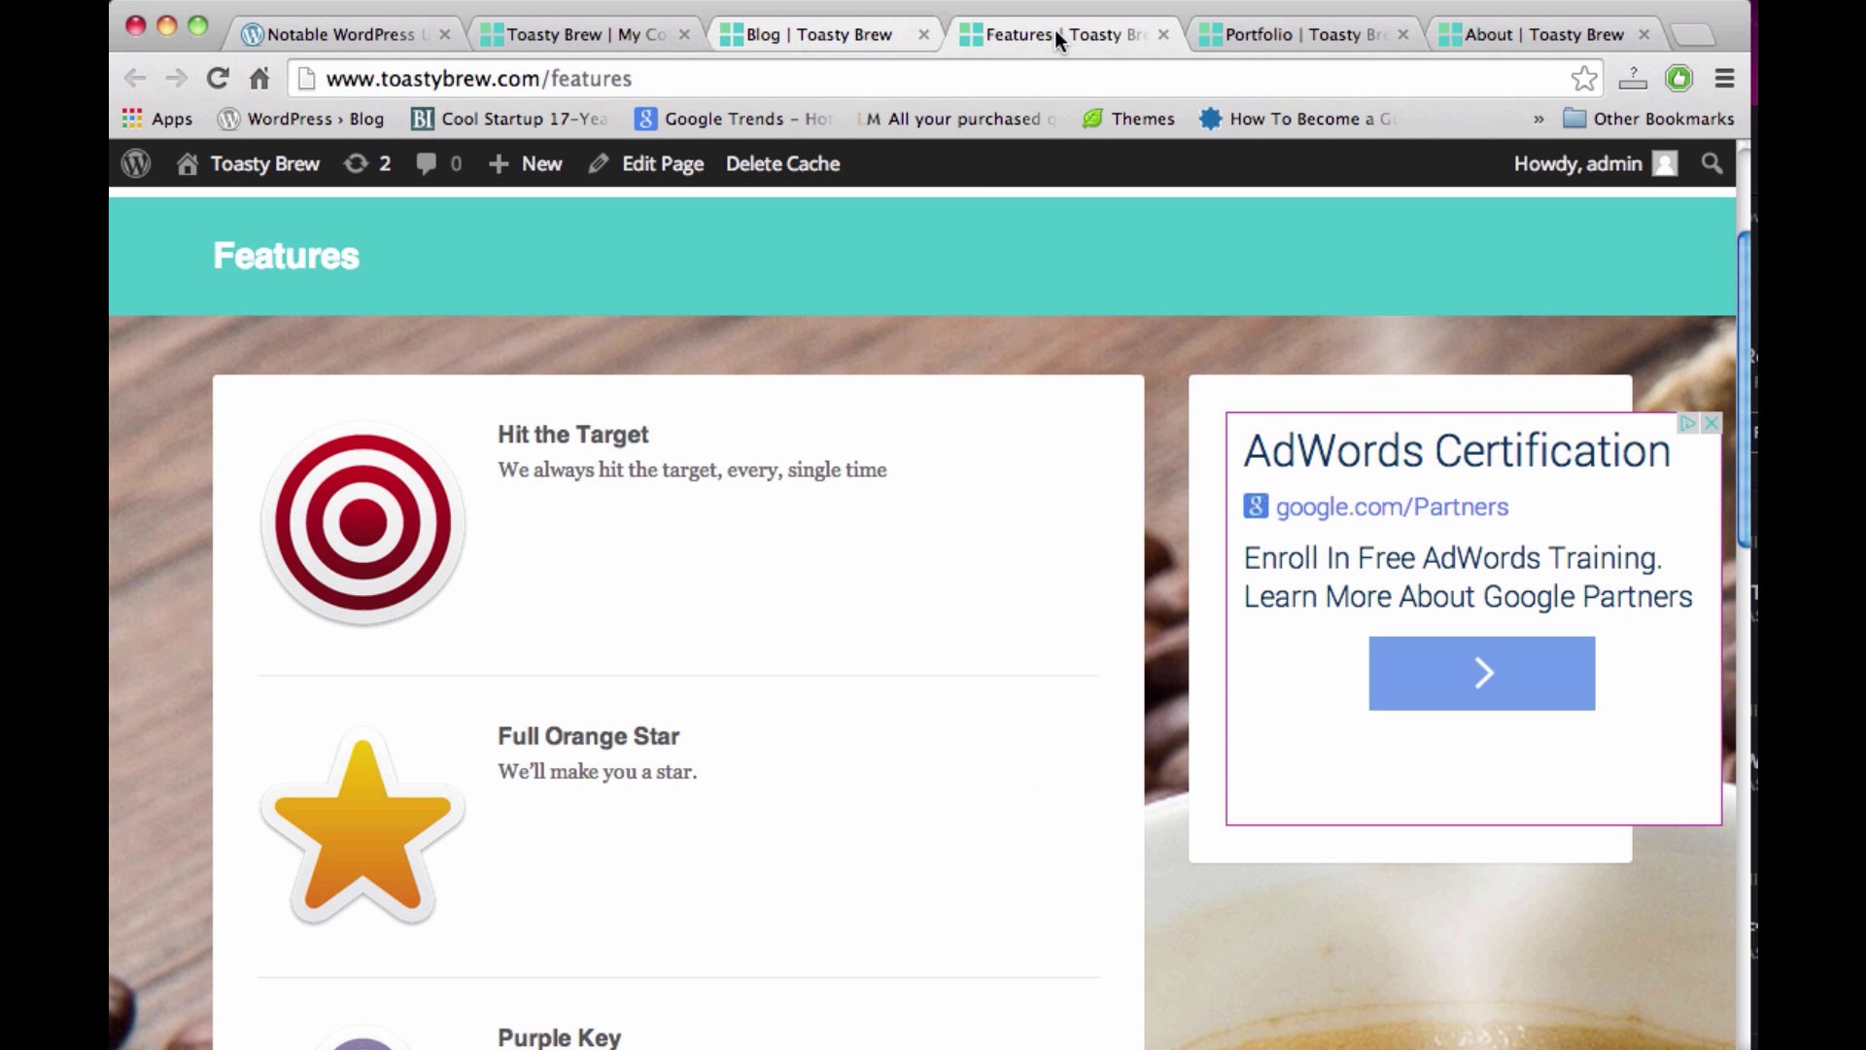
scroll(366, 523, "down", 5)
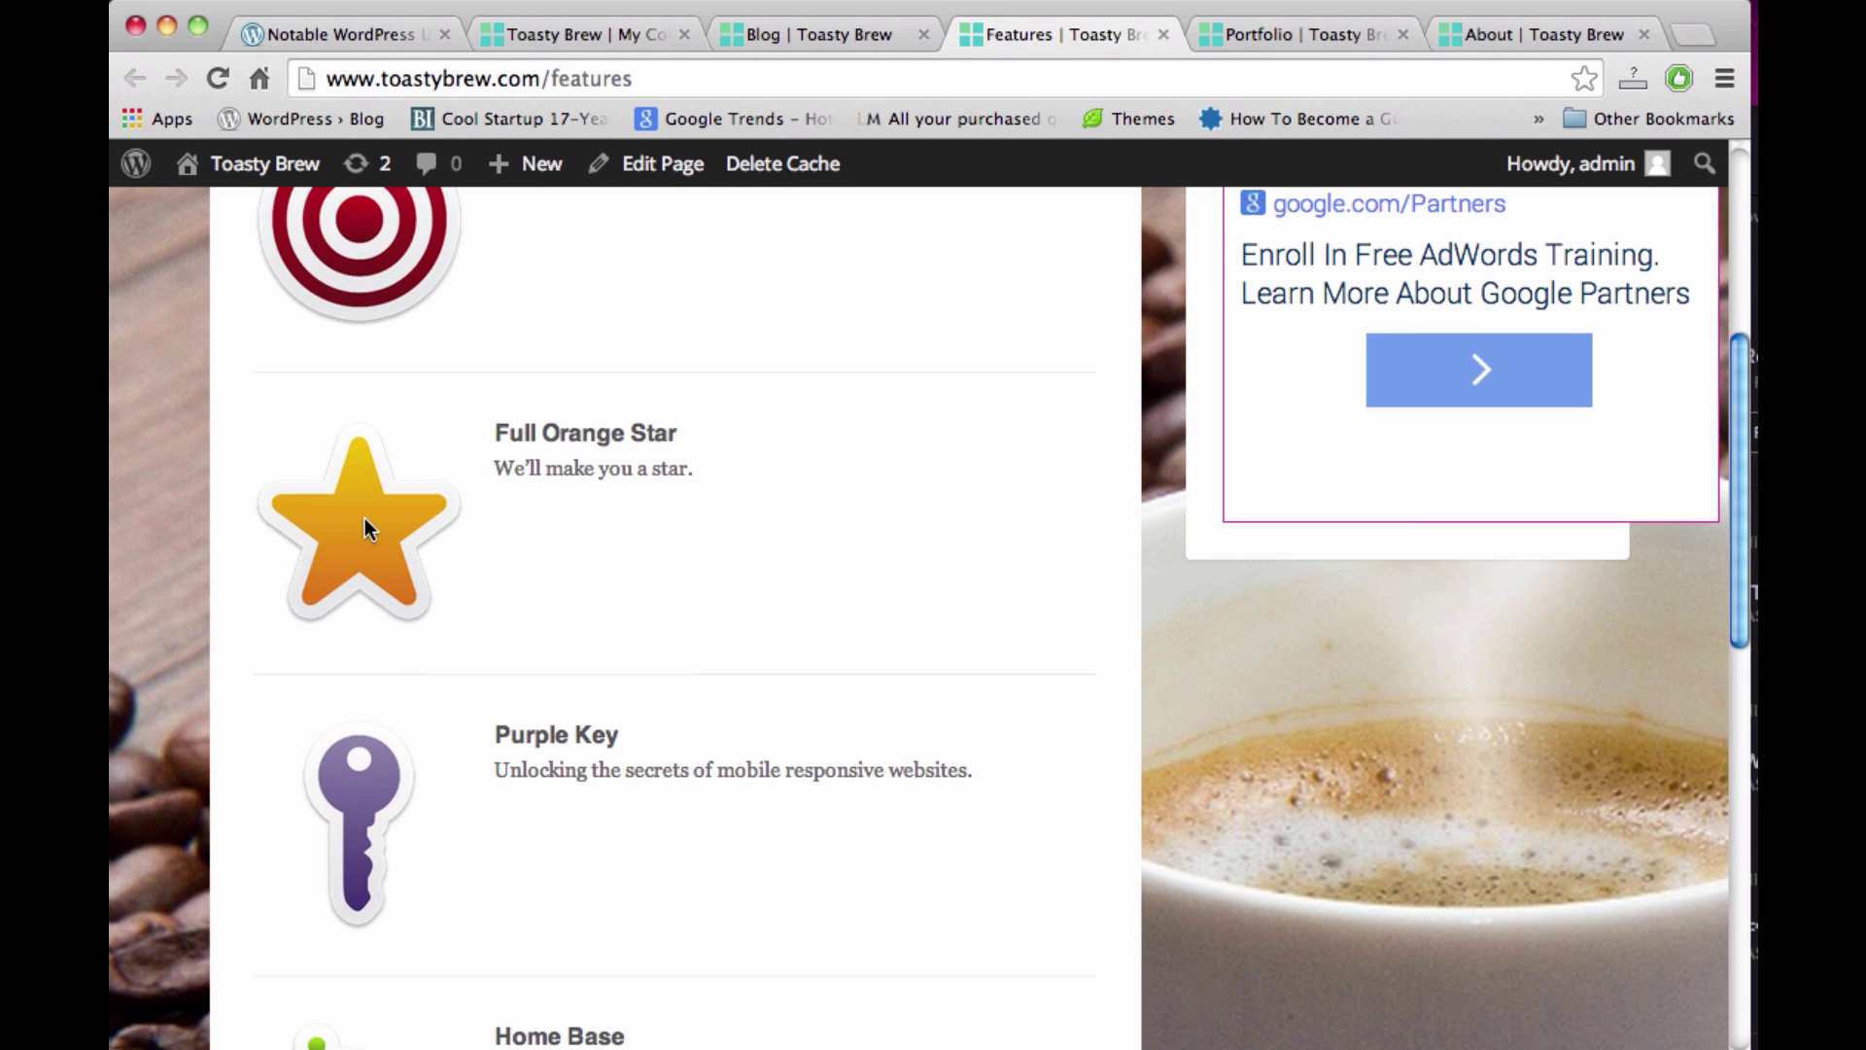
scroll(364, 527, "down", 2)
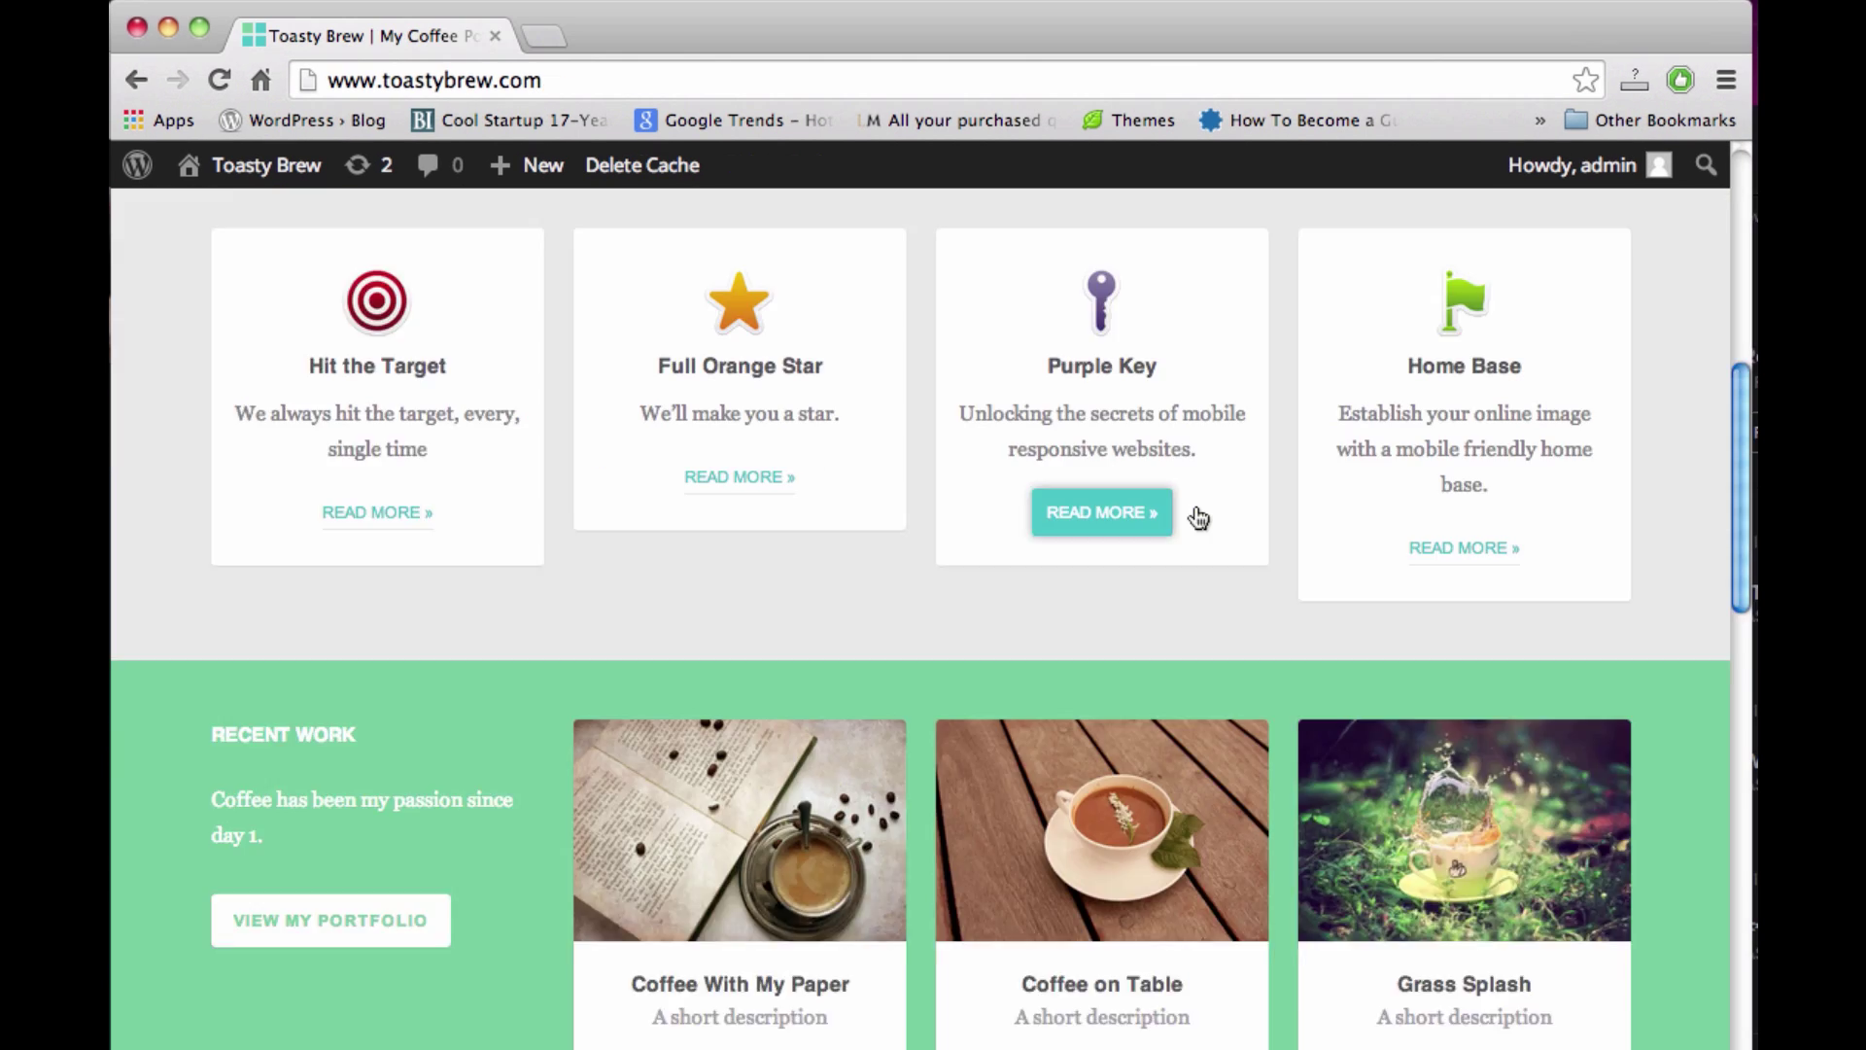
scroll(1197, 515, "up", 10)
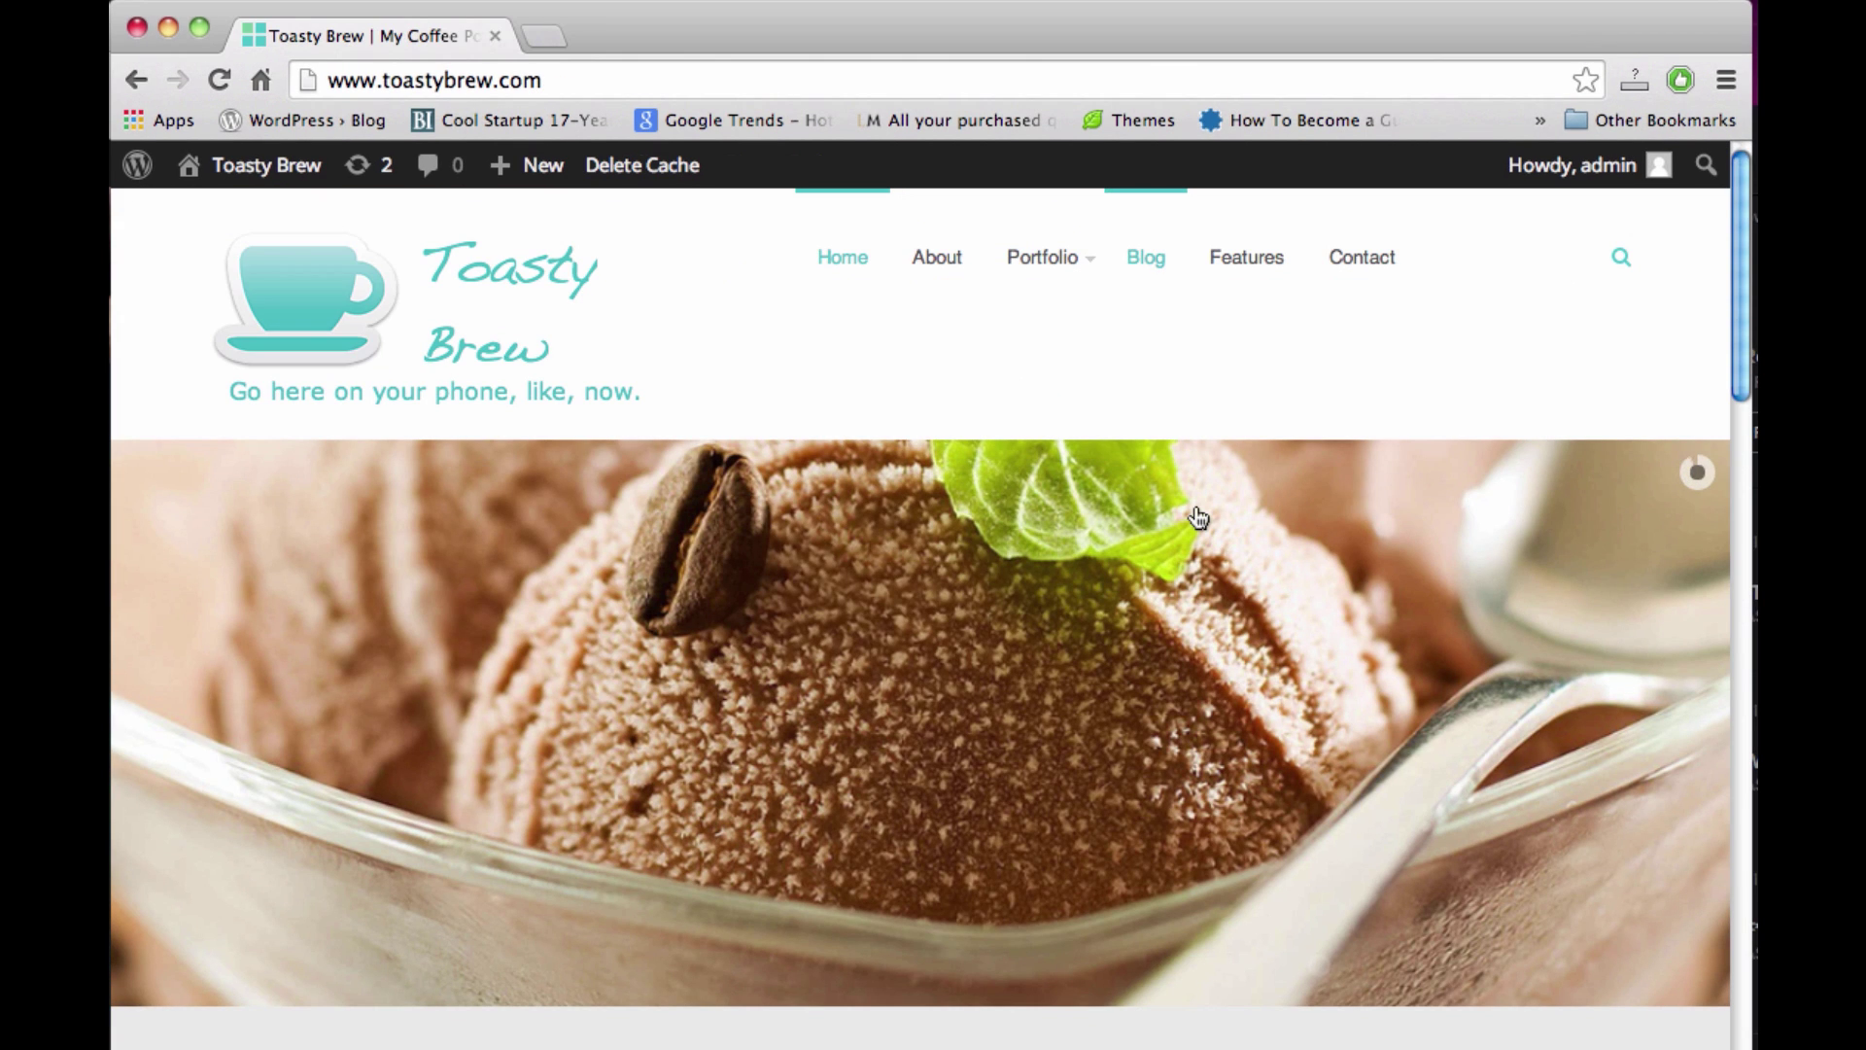
scroll(1197, 517, "down", 15)
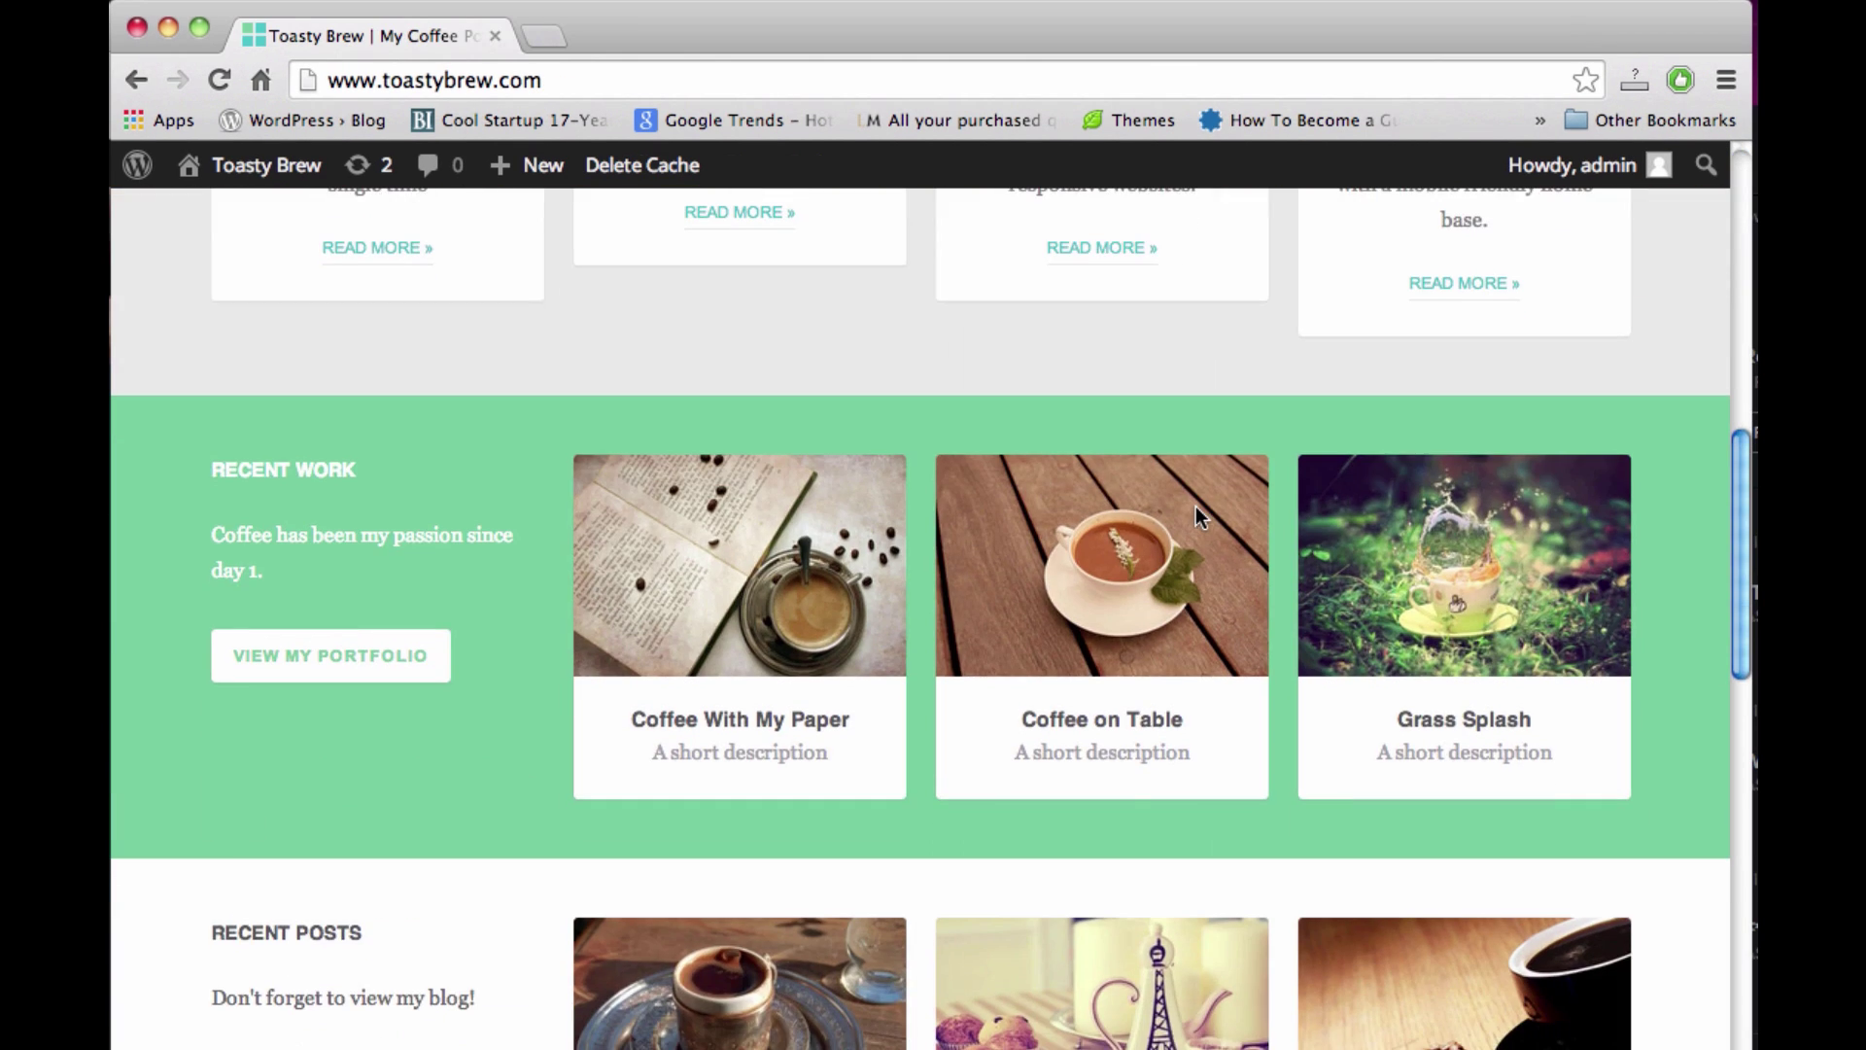
scroll(1195, 505, "down", 10)
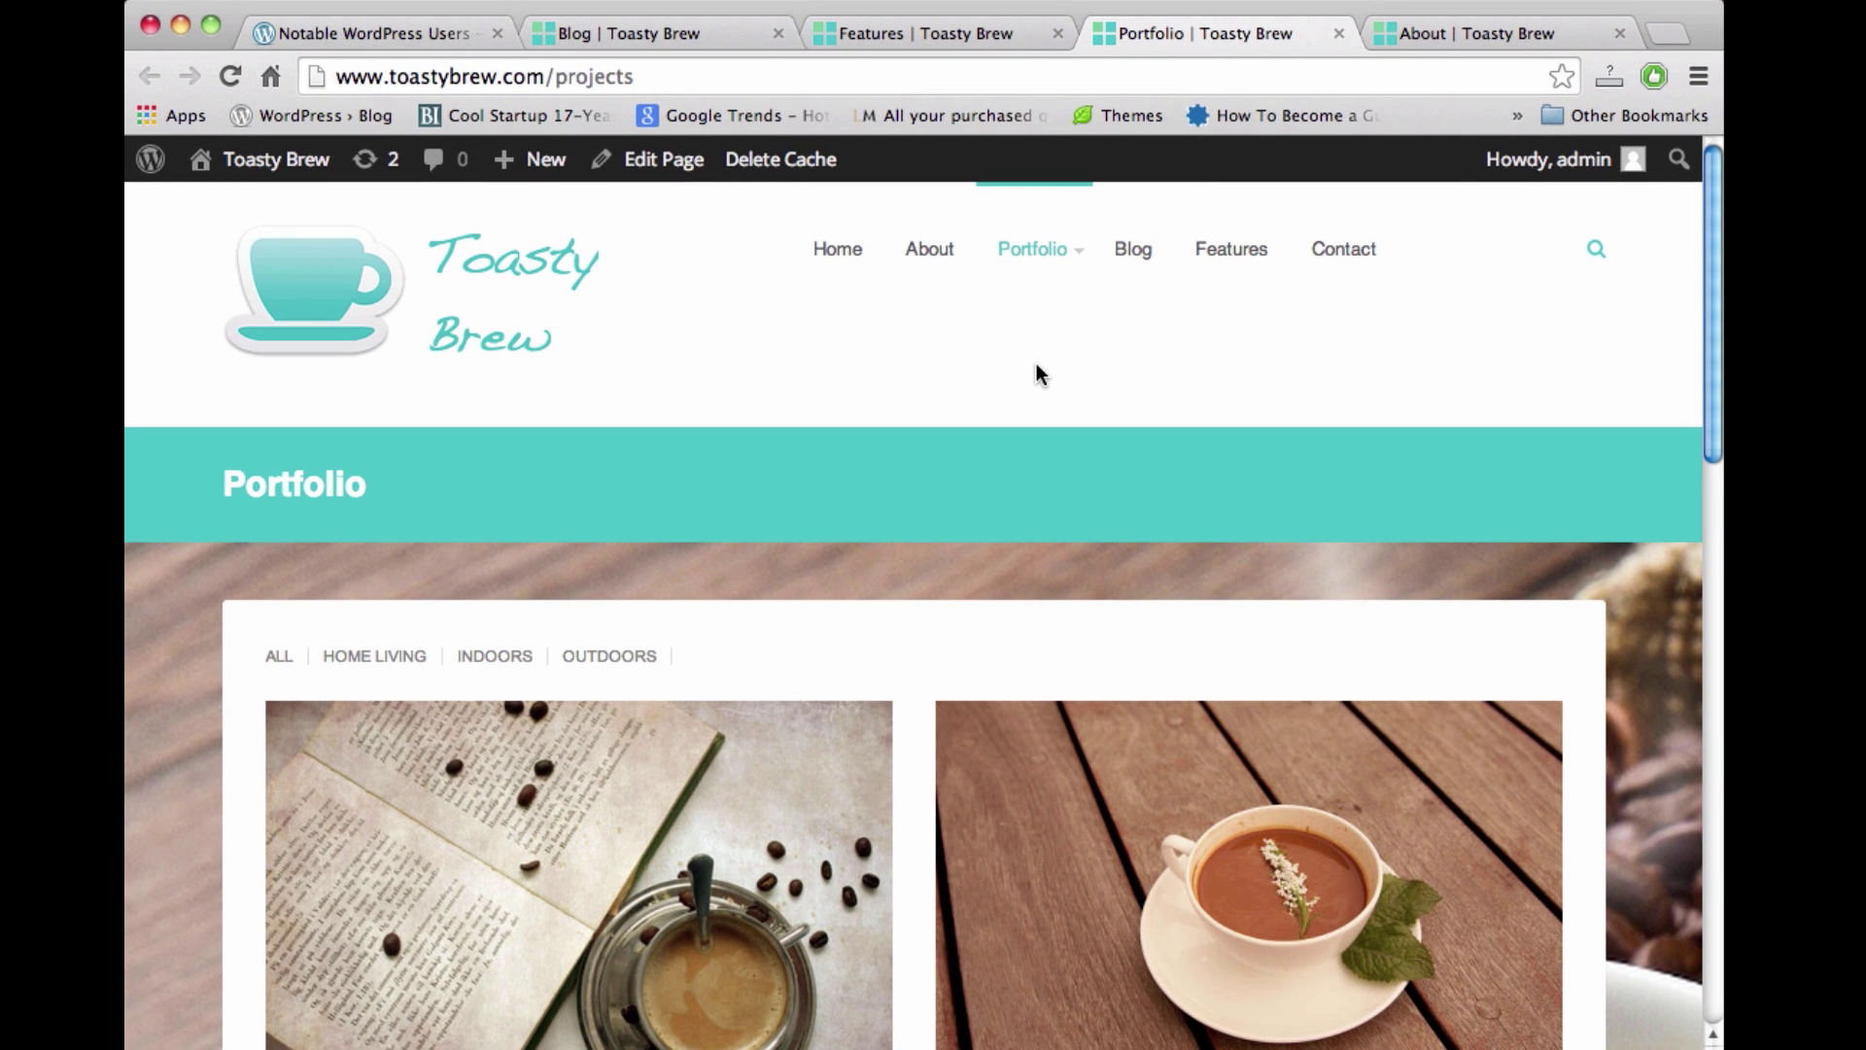
- Filter the Portfolio by Home Living, Indoors and Outdoors, then show All again
scroll(1040, 374, "down", 5)
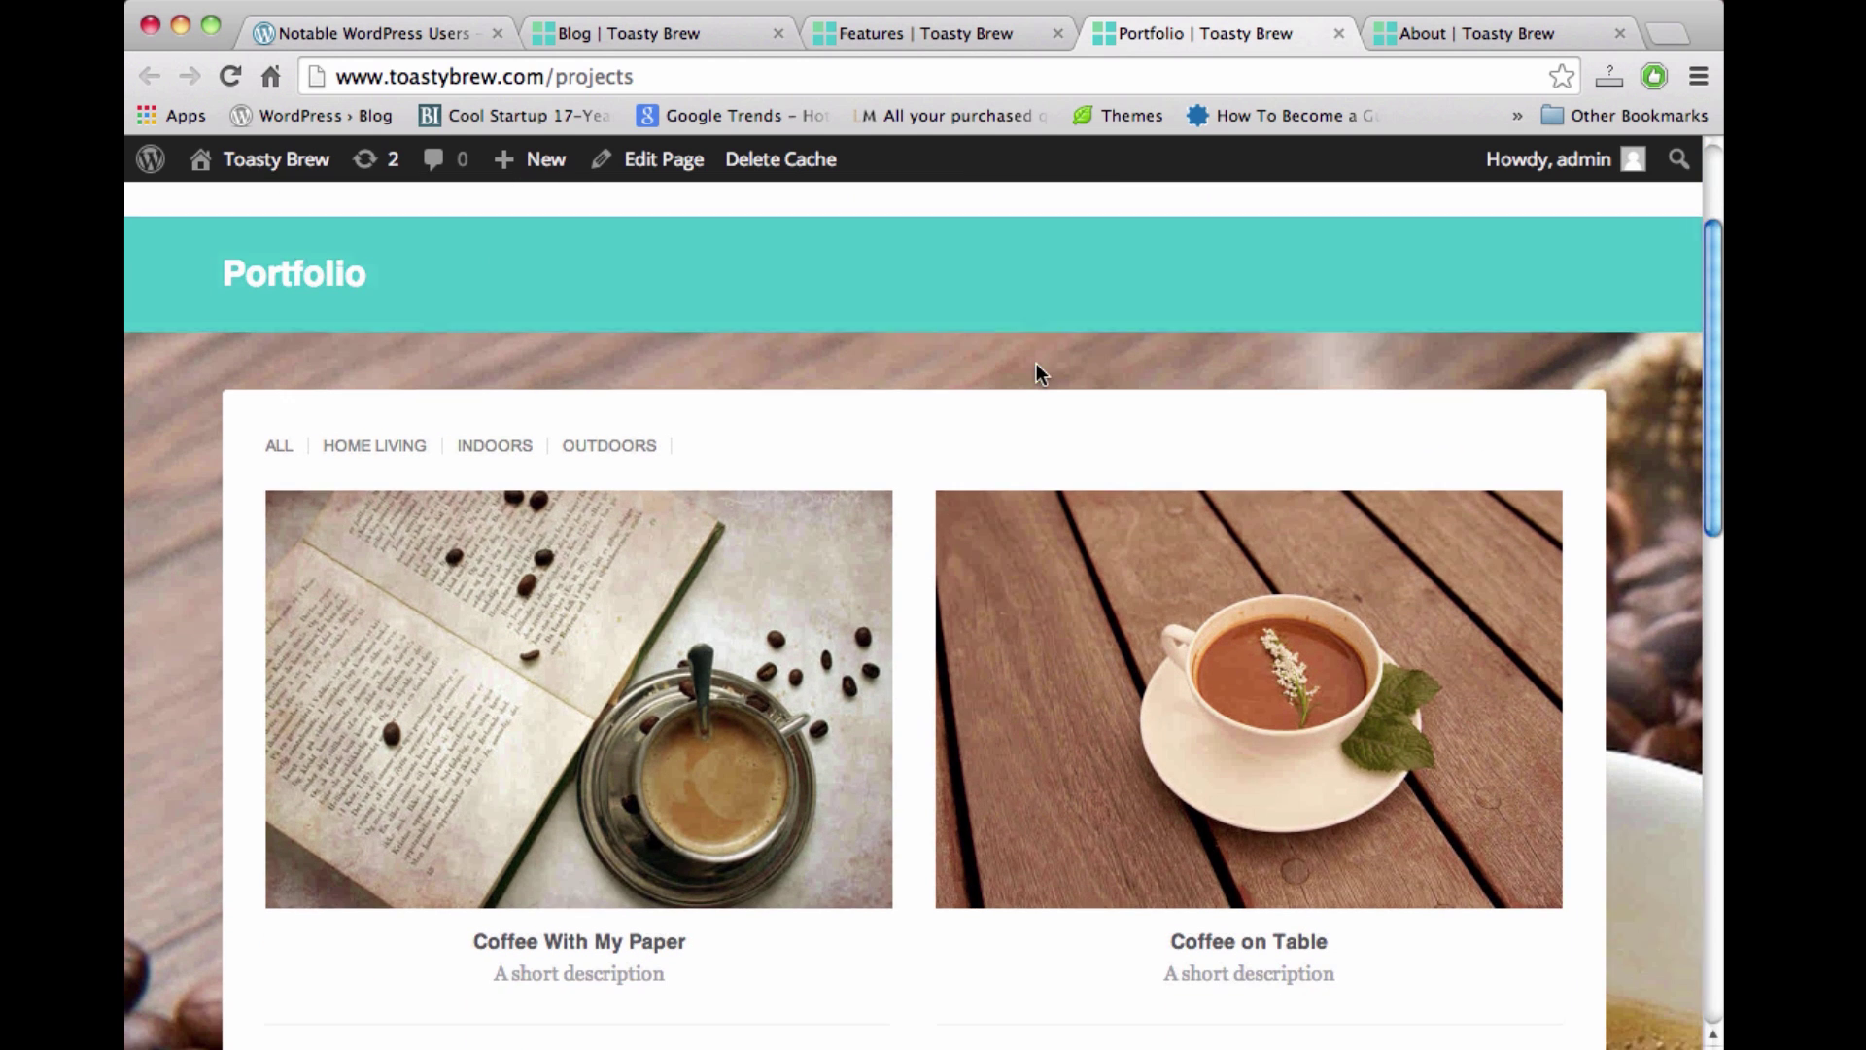
scroll(1038, 373, "down", 2)
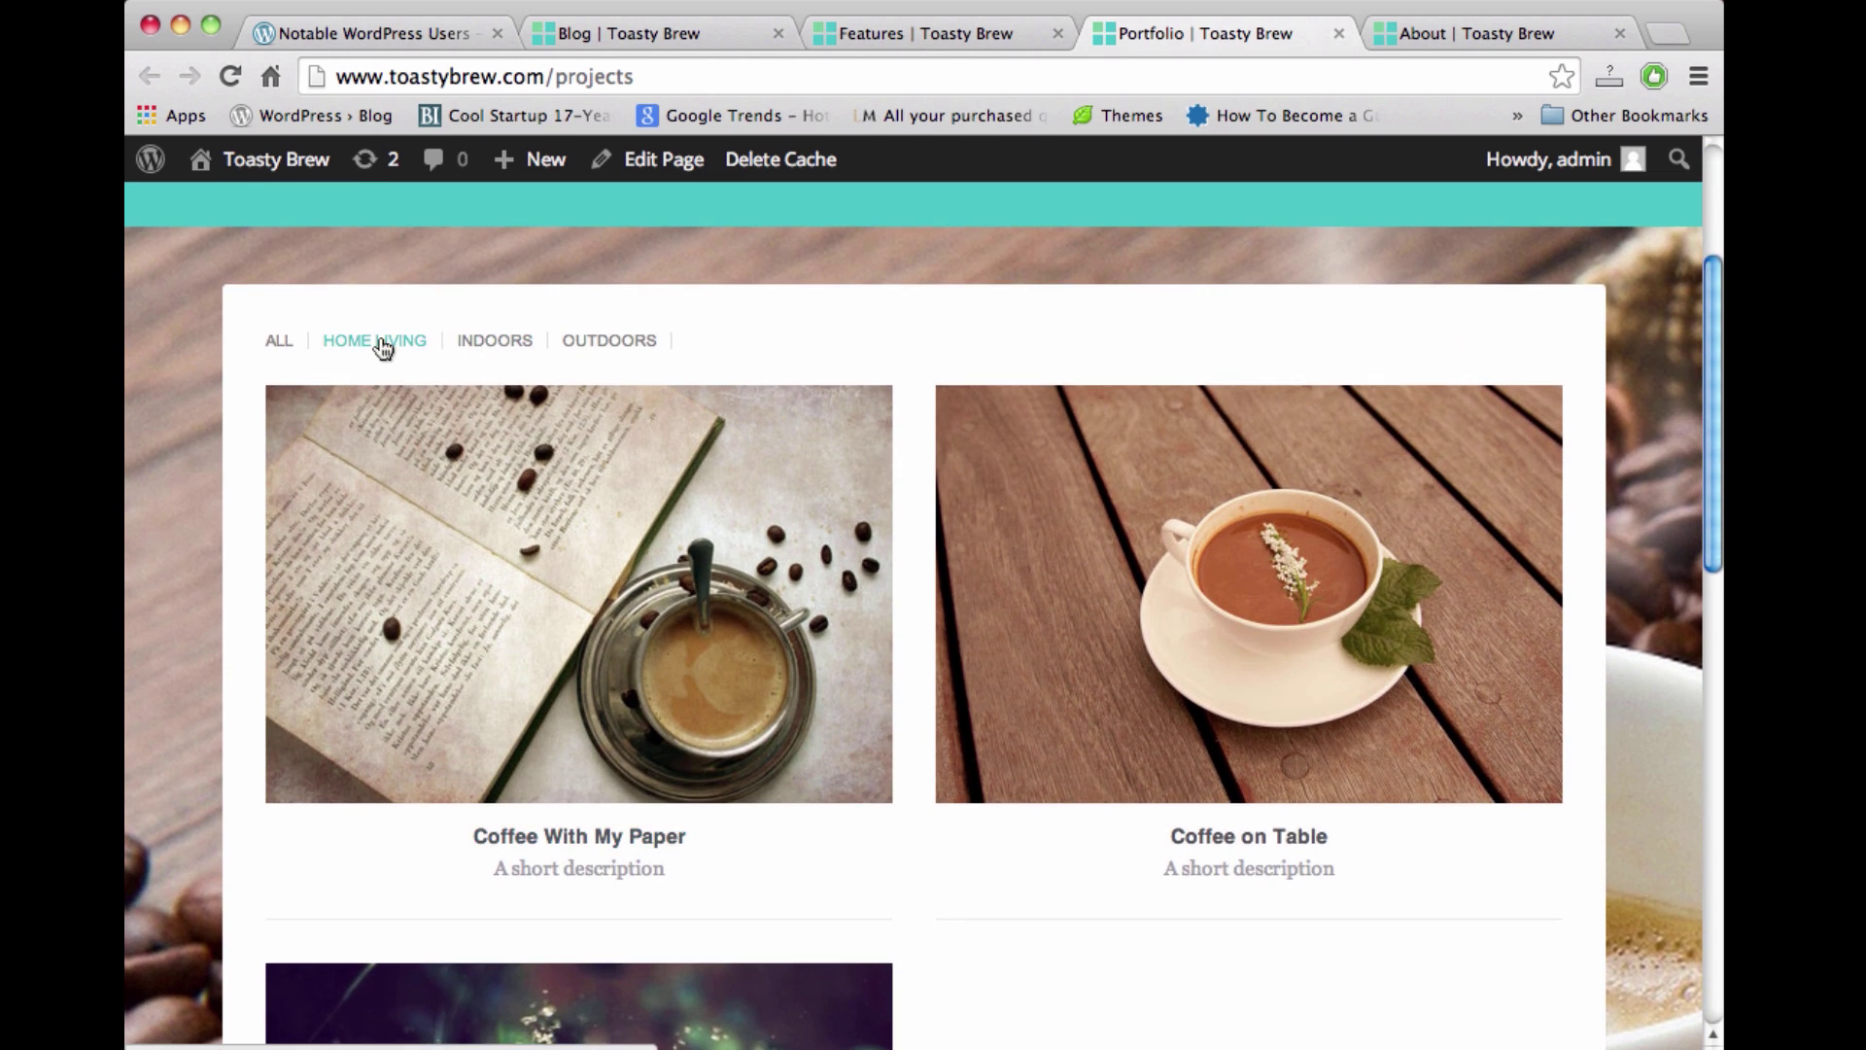
left_click(383, 346)
left_click(496, 346)
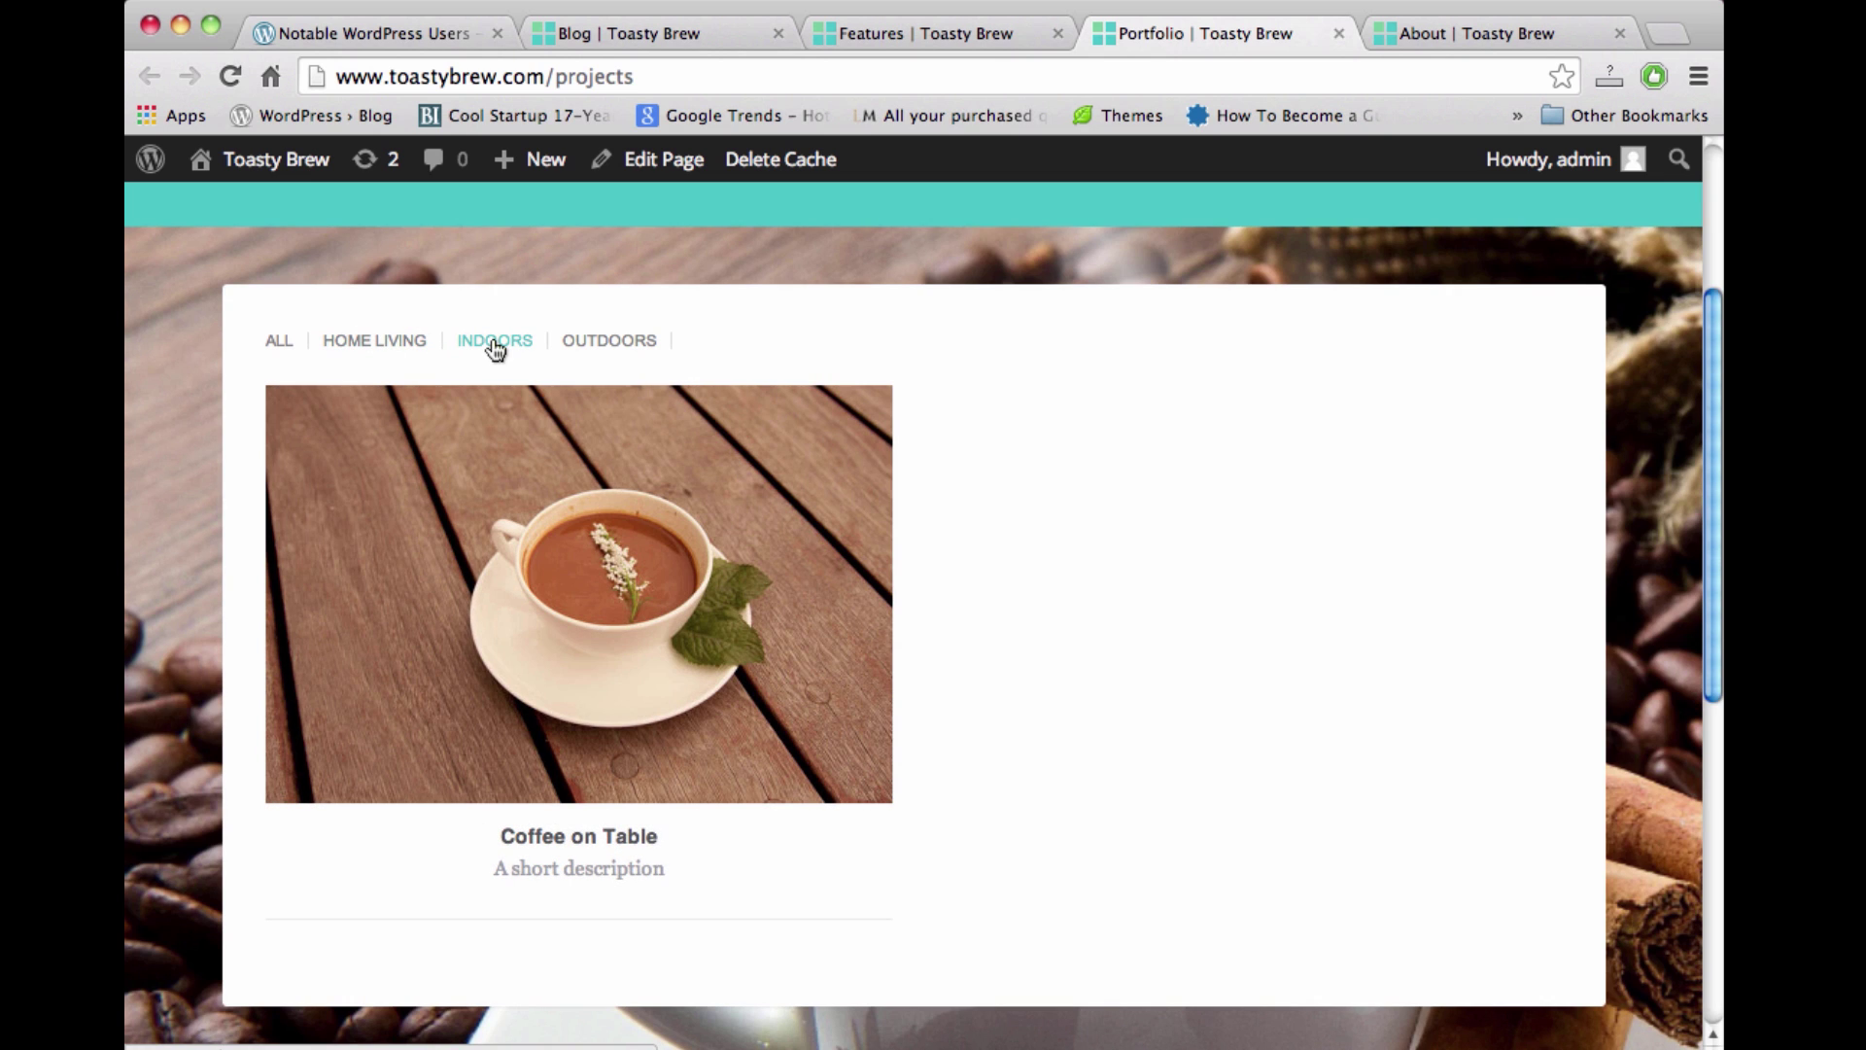
left_click(623, 344)
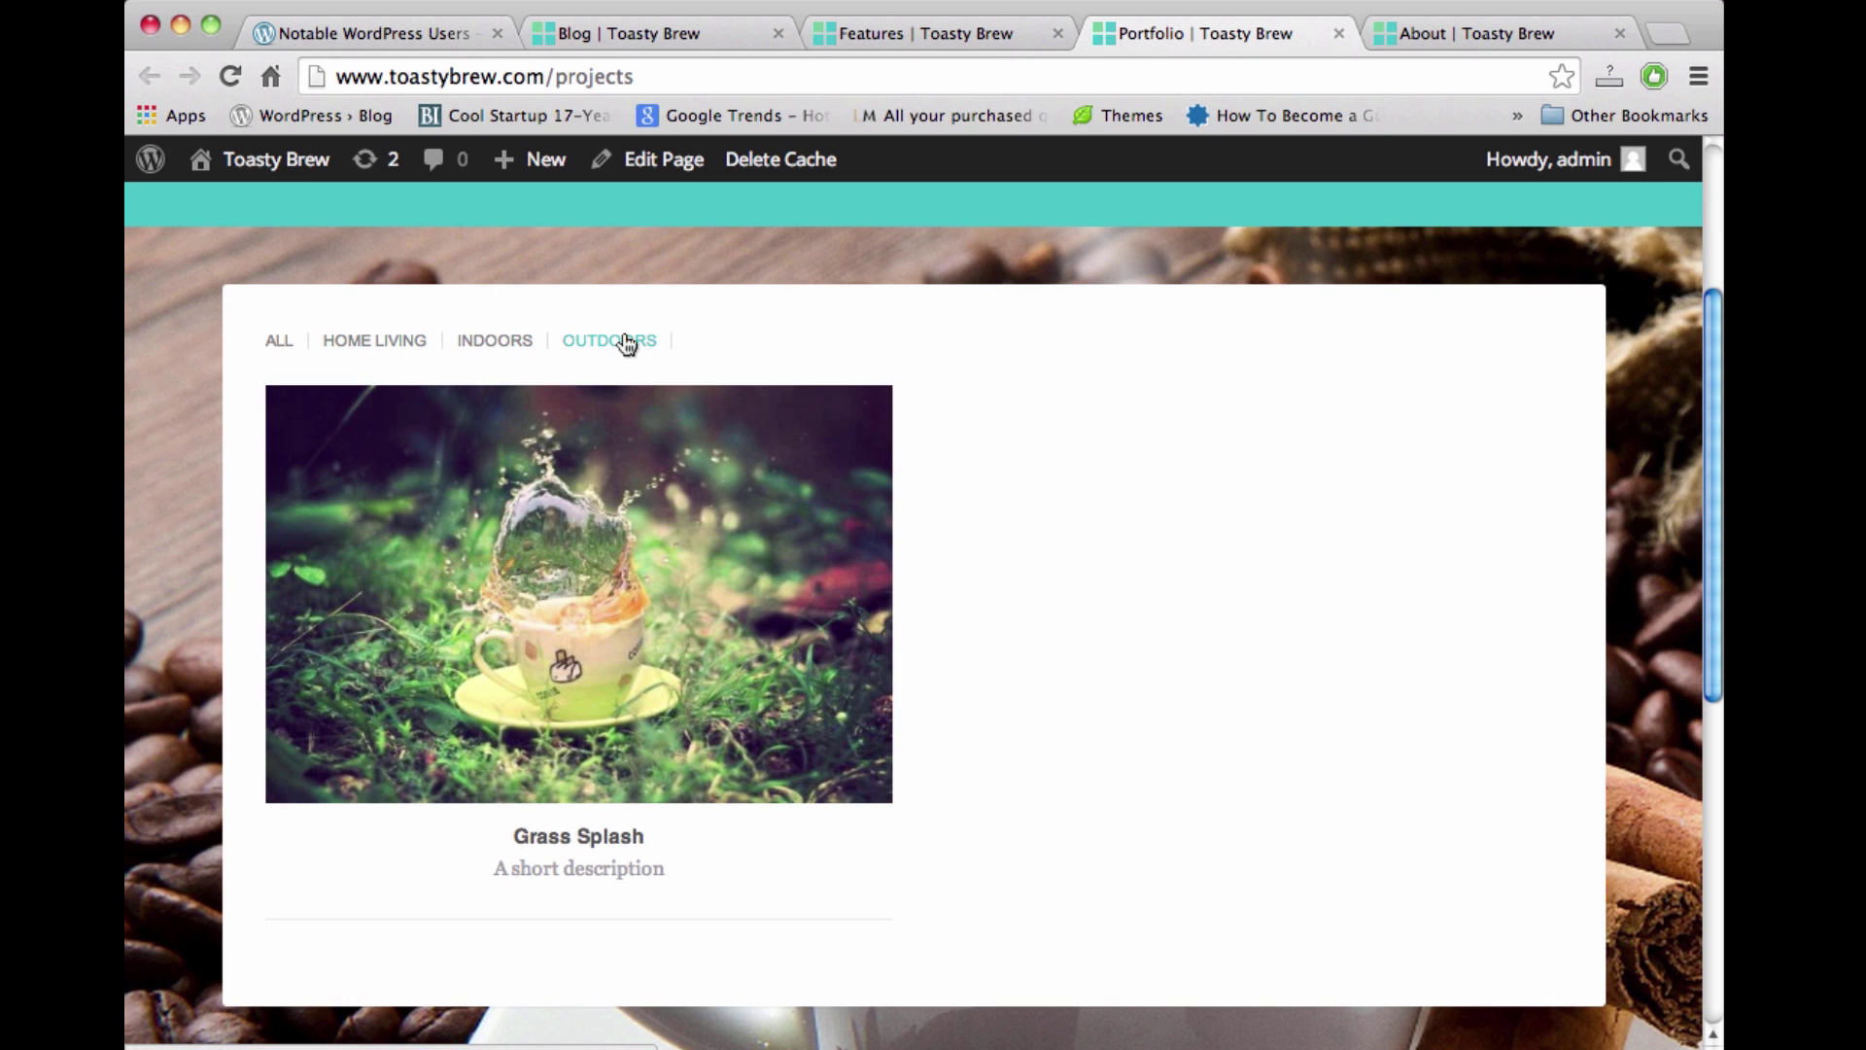
left_click(274, 342)
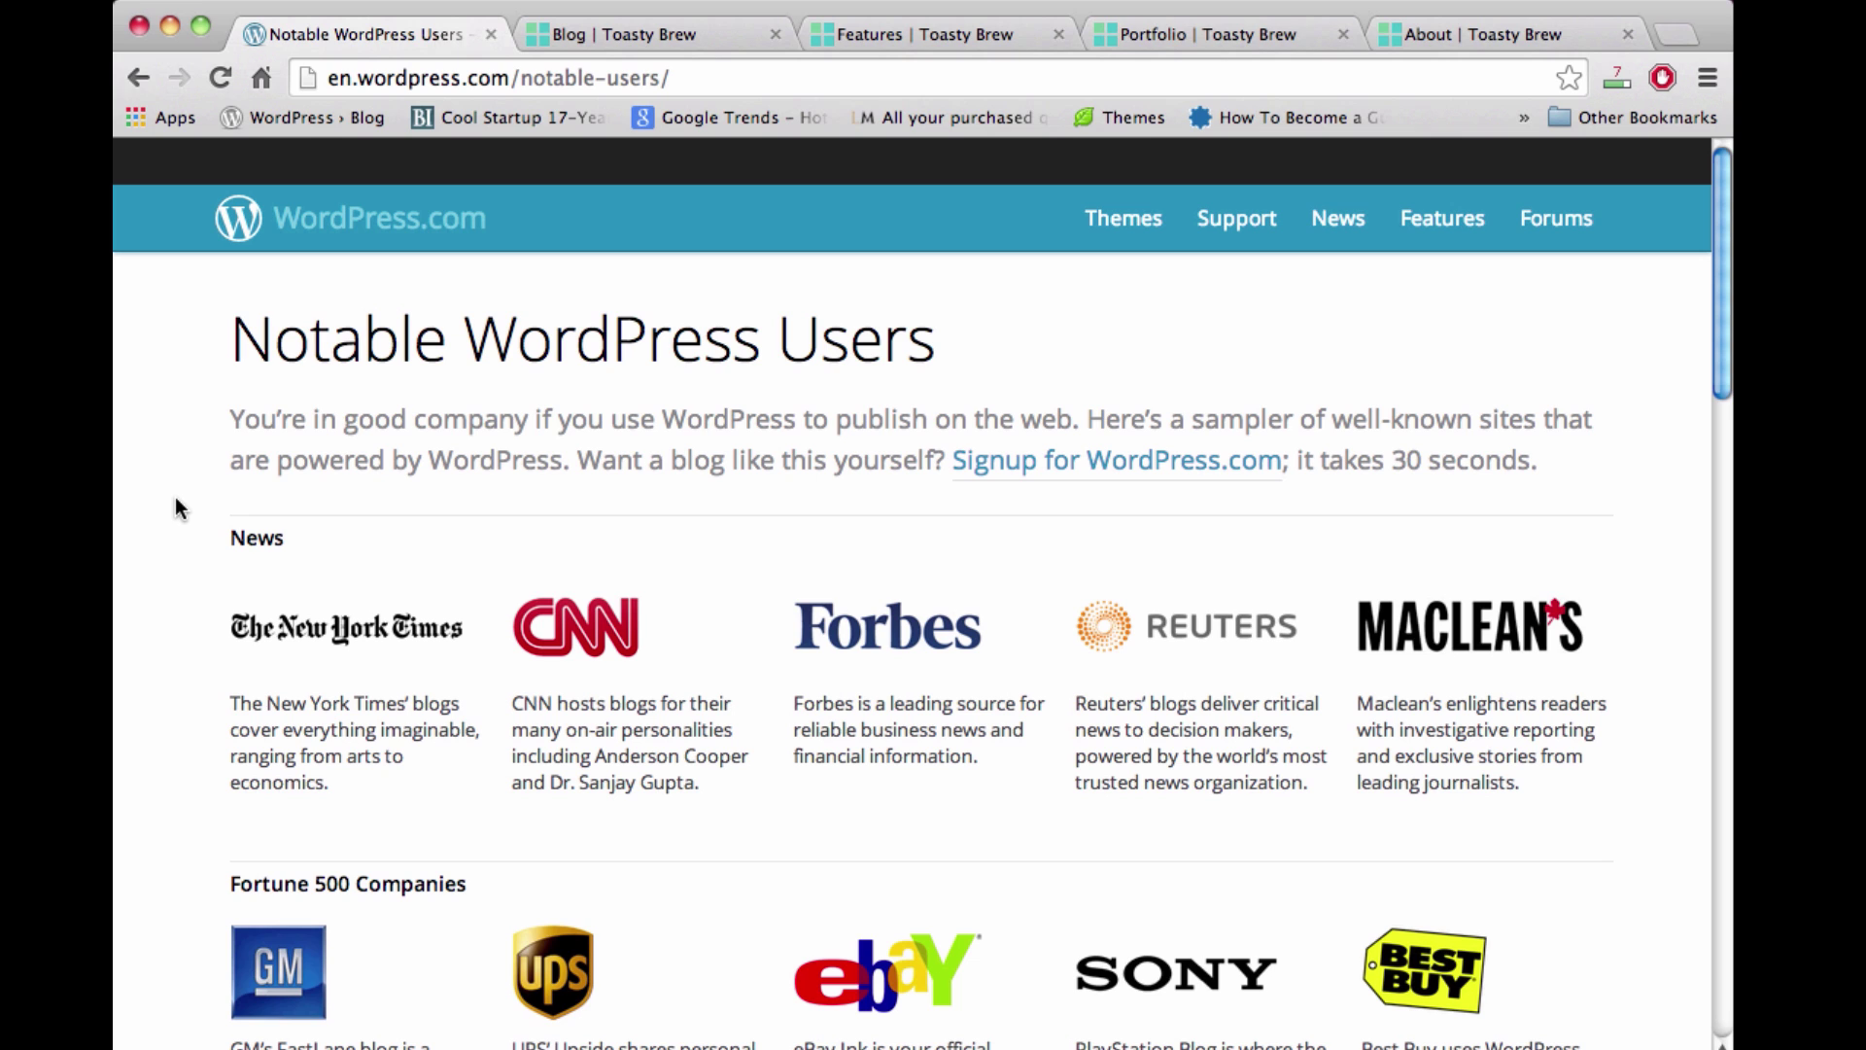
- Open the Toasty Brew About page and play its embedded YouTube video
left_click(1452, 33)
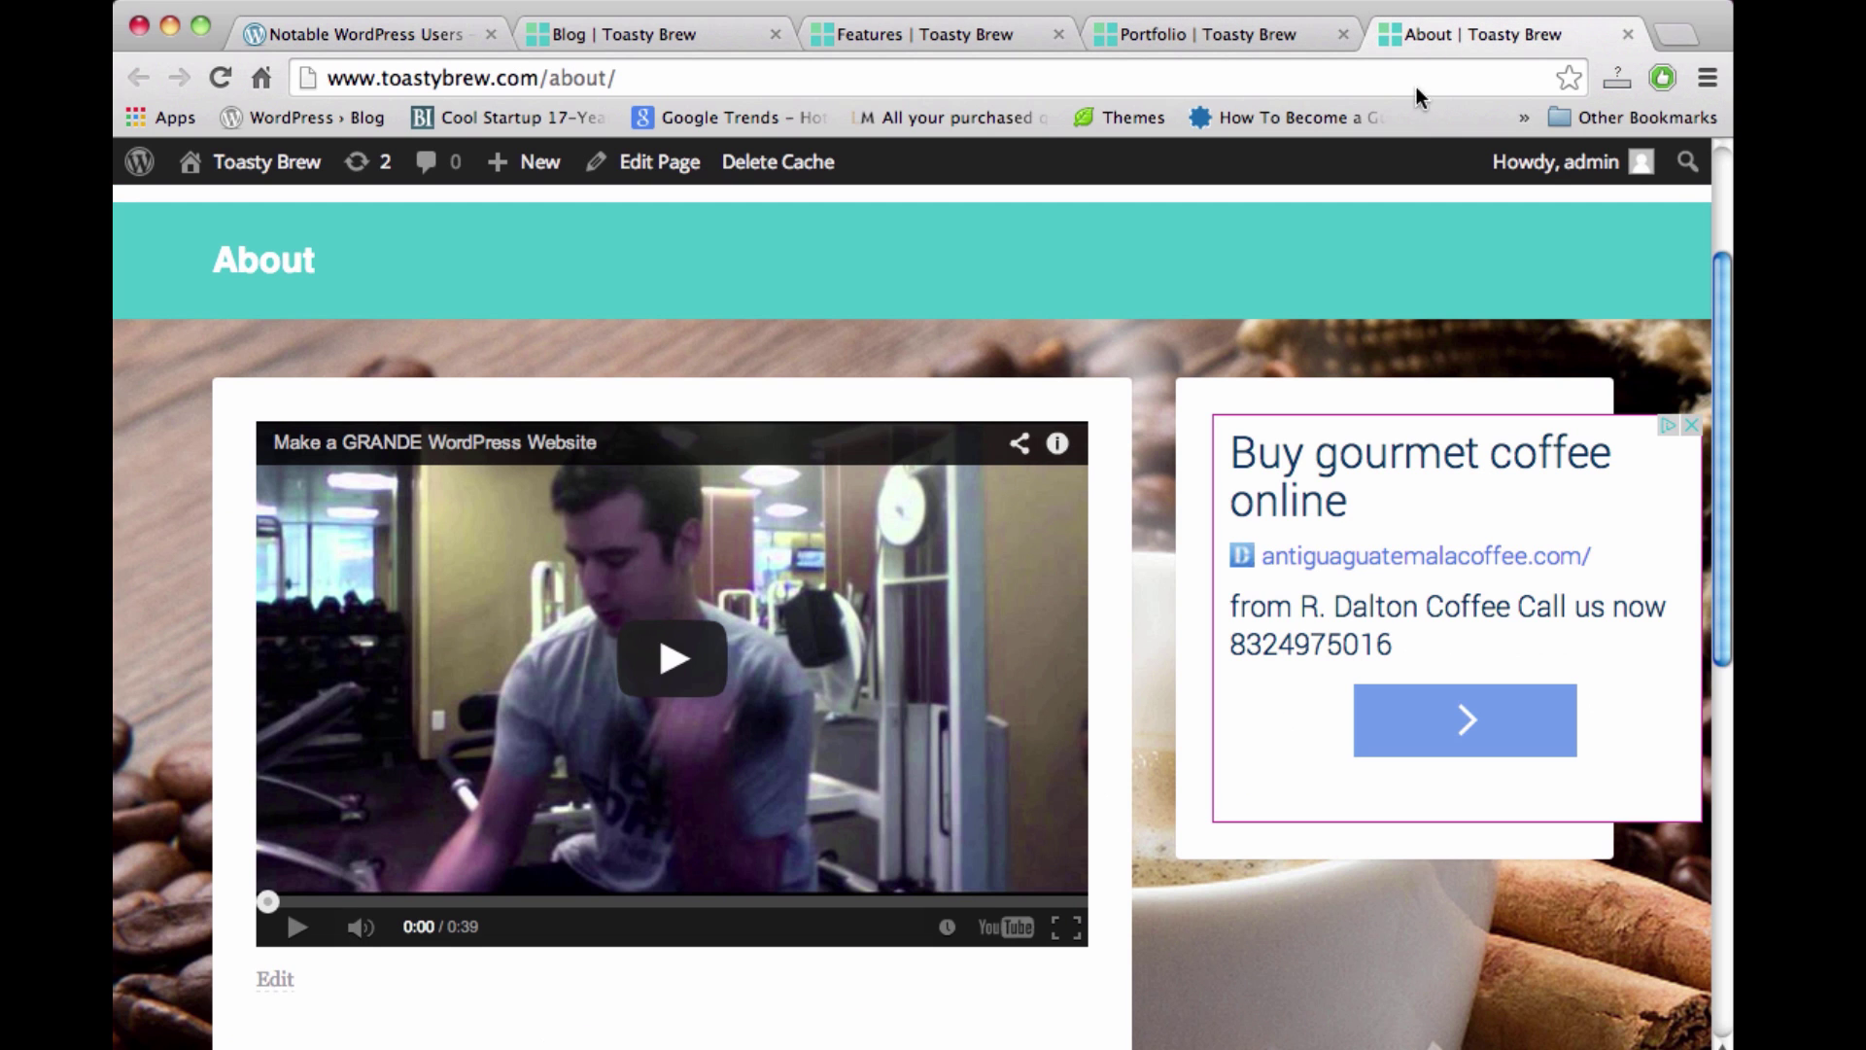
left_click(301, 931)
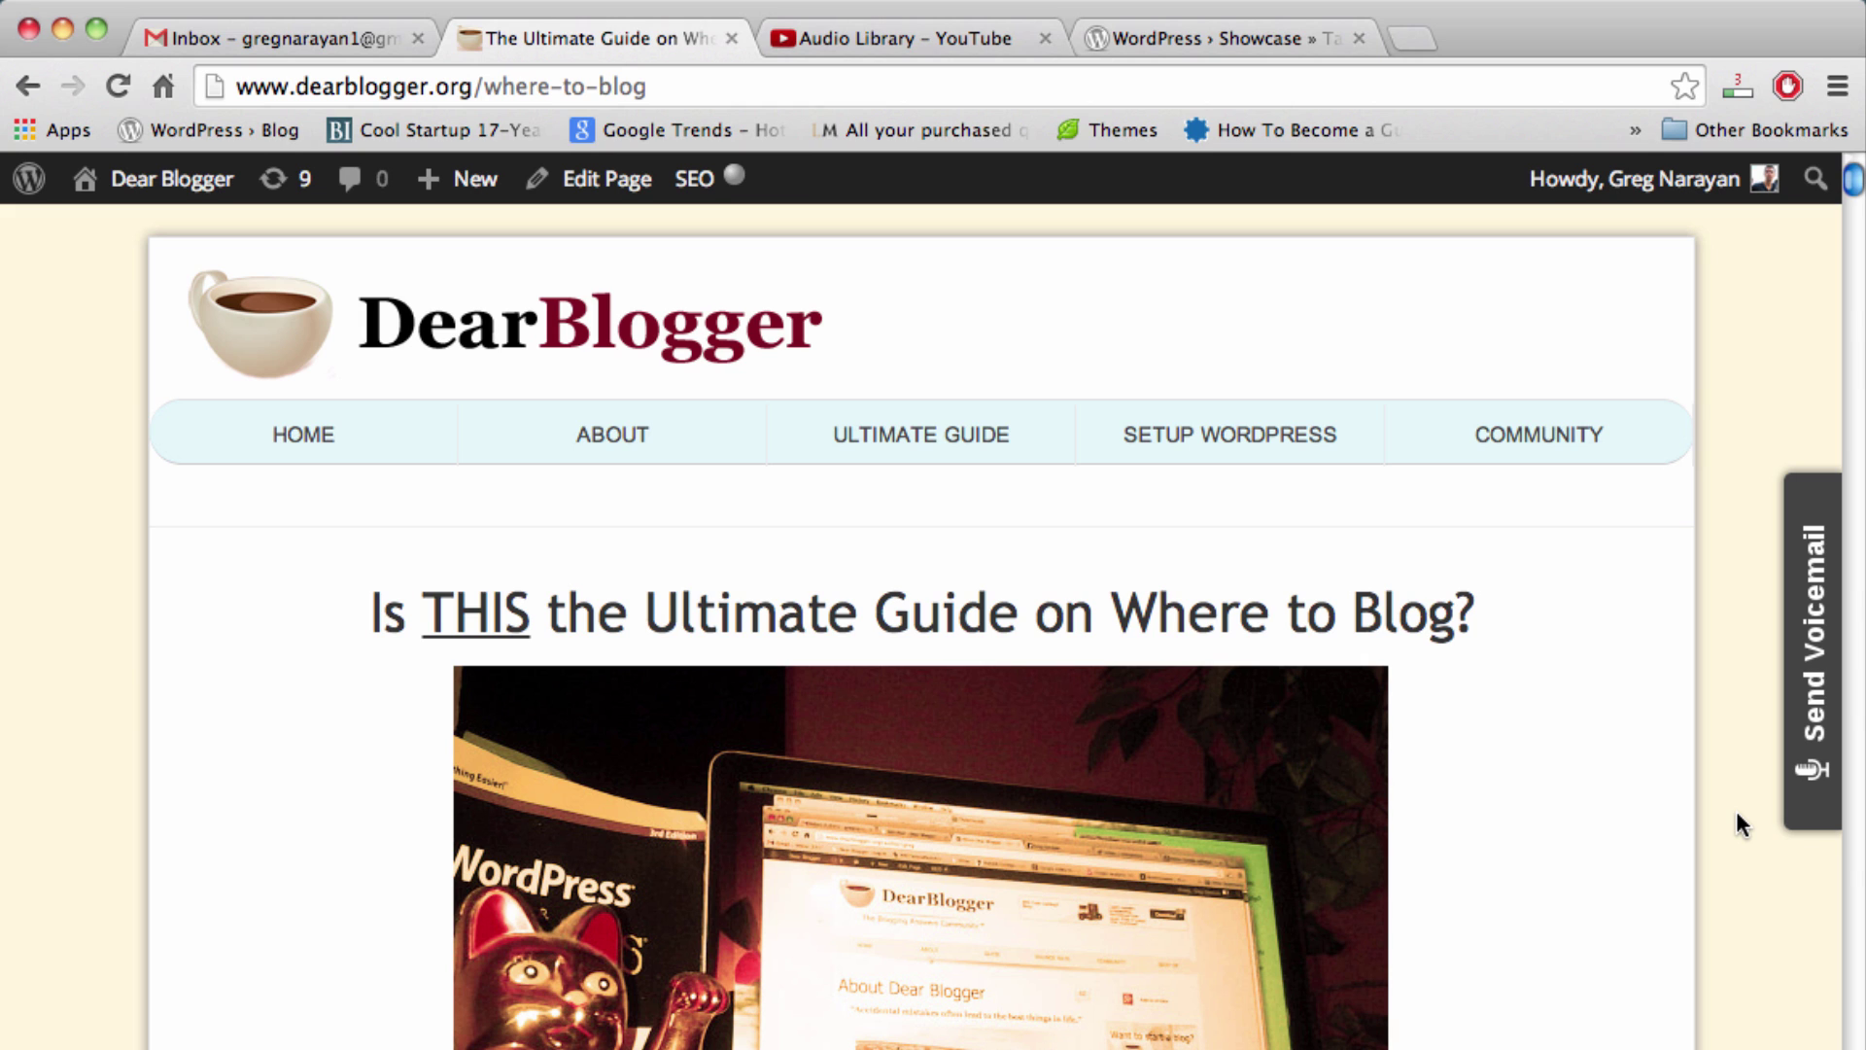
- Browse the Business-tagged Showcase sites, then open the People tag listing
left_click(1276, 37)
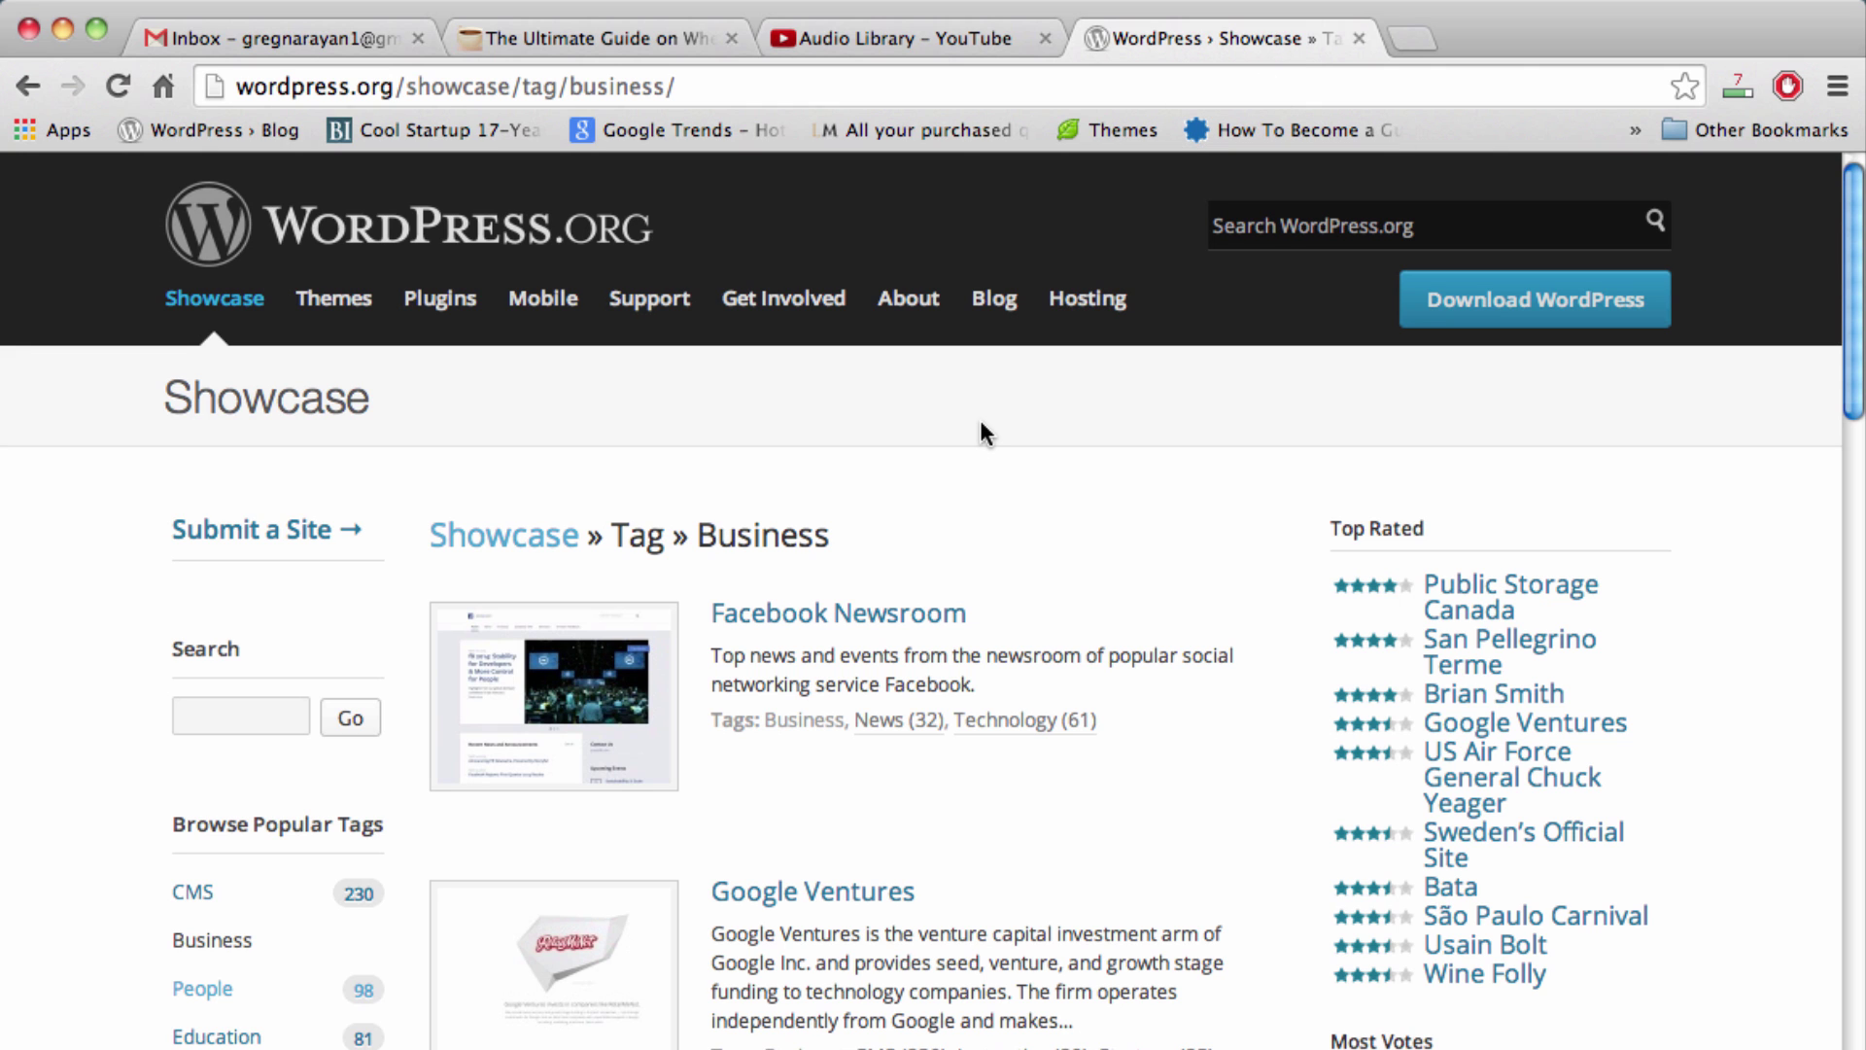
scroll(980, 418, "down", 5)
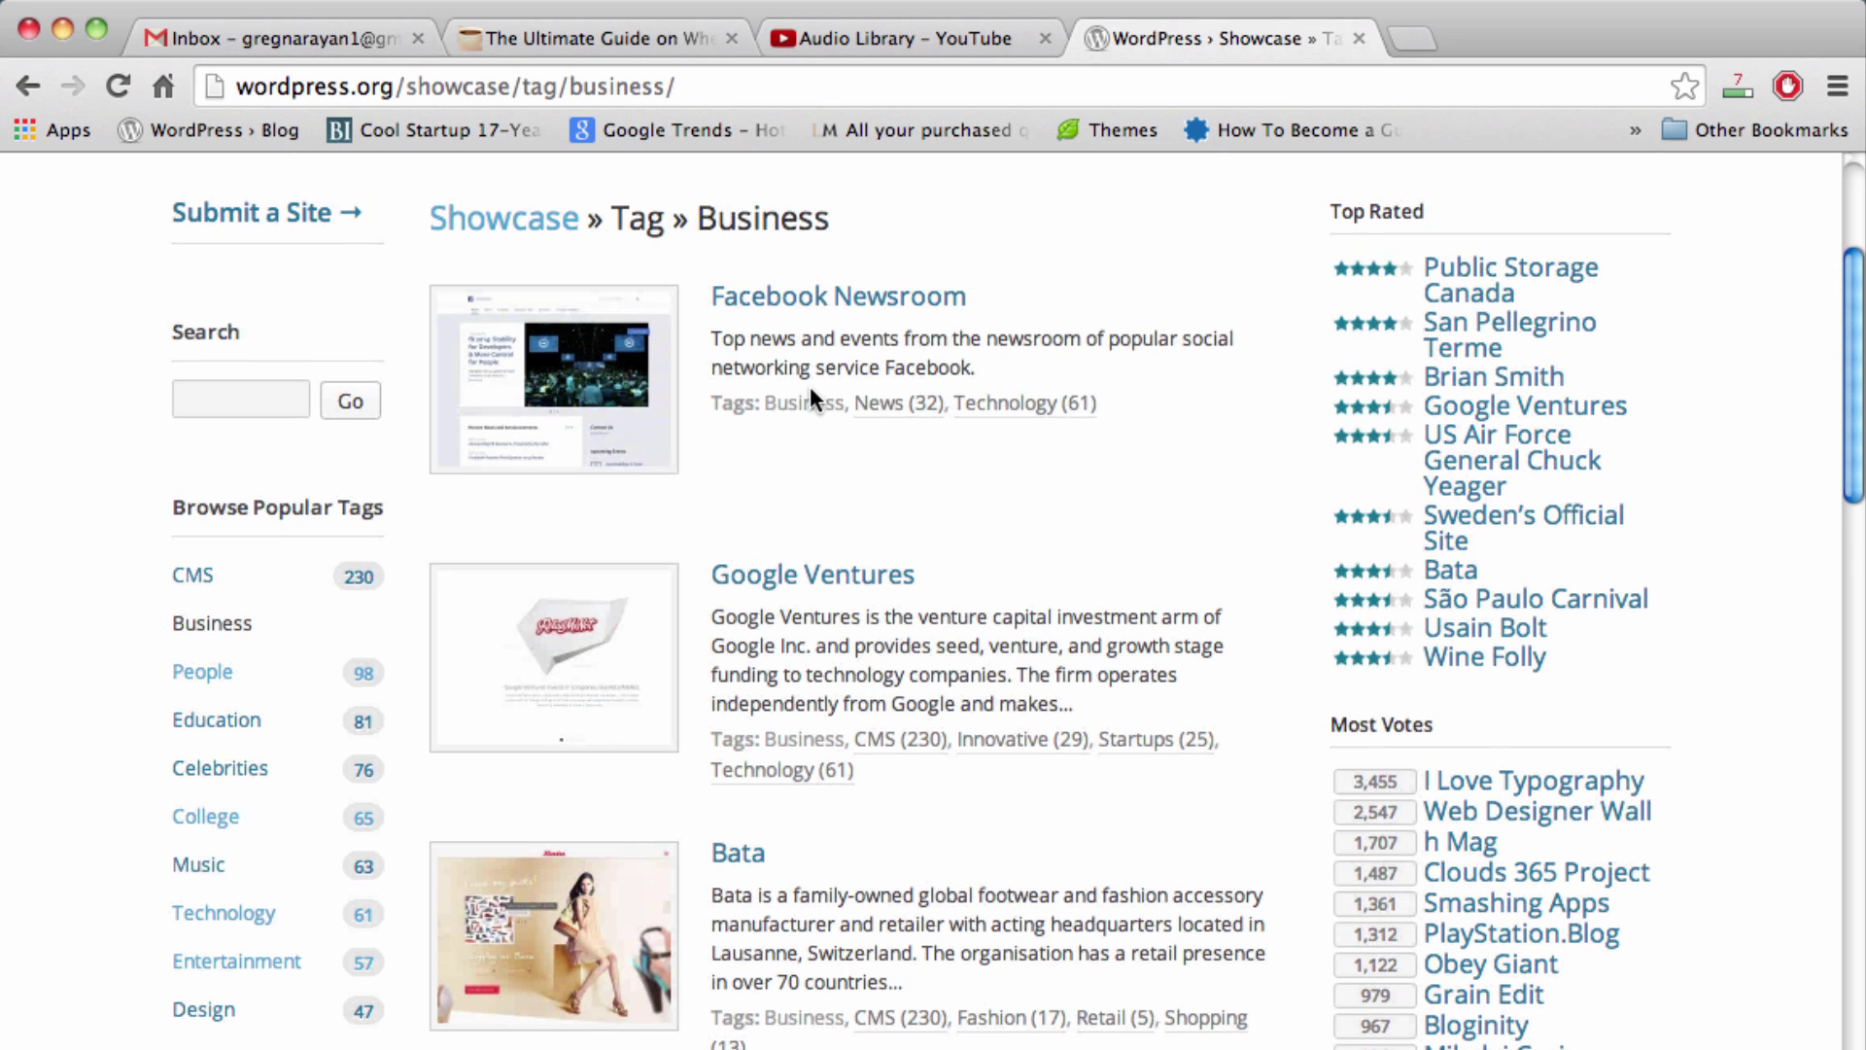
scroll(812, 394, "down", 7)
scroll(812, 394, "down", 6)
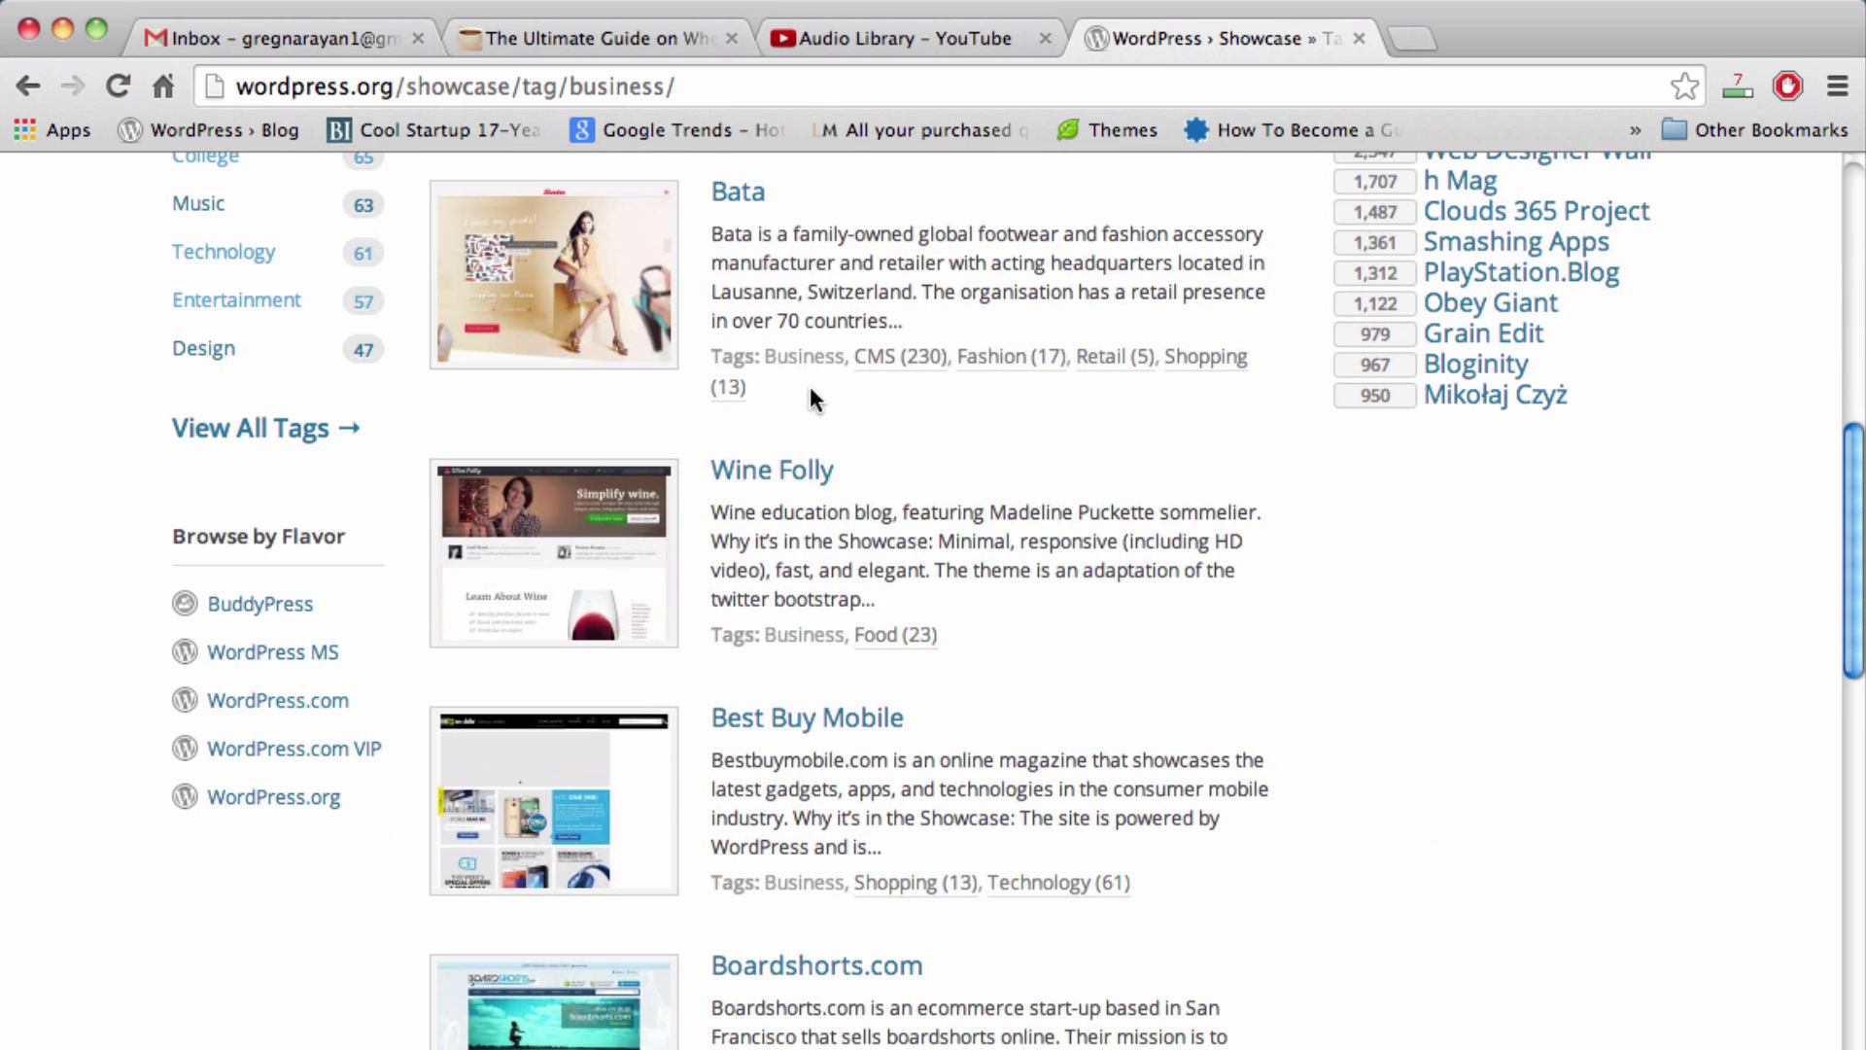
scroll(812, 398, "down", 2)
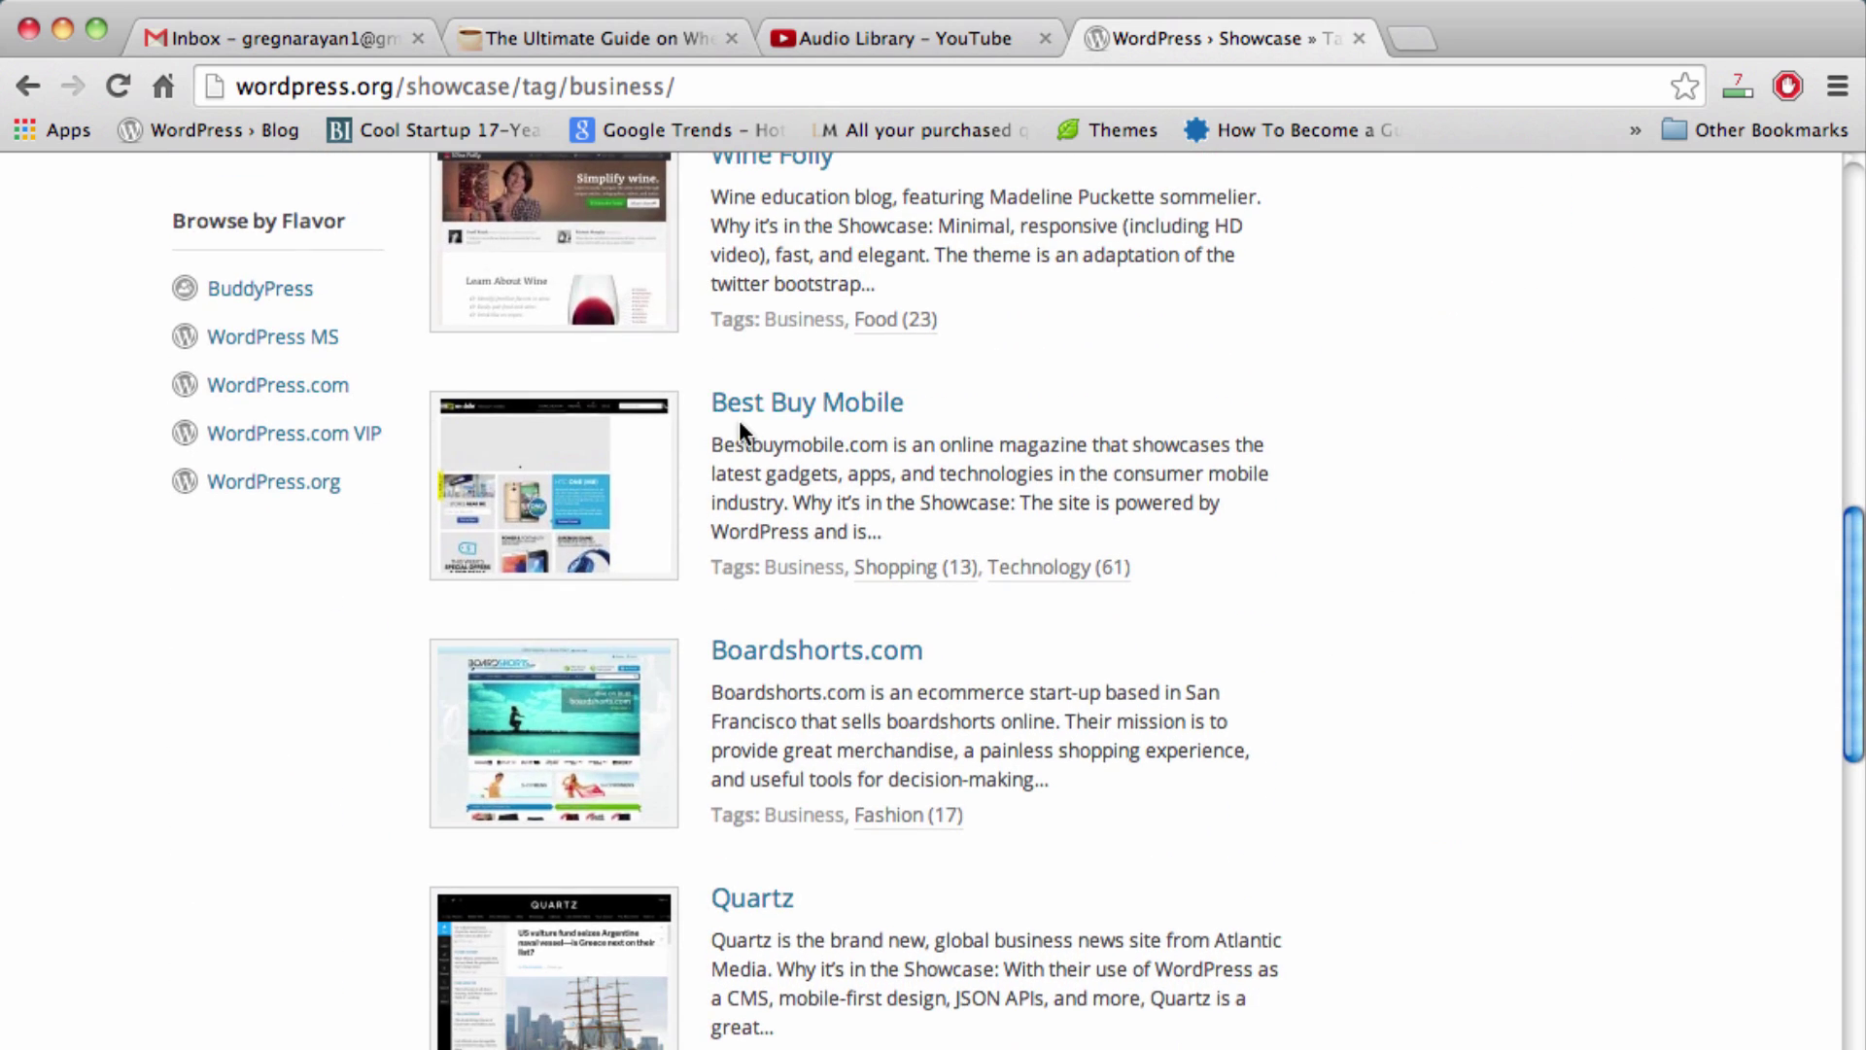
scroll(741, 430, "down", 6)
scroll(739, 420, "down", 3)
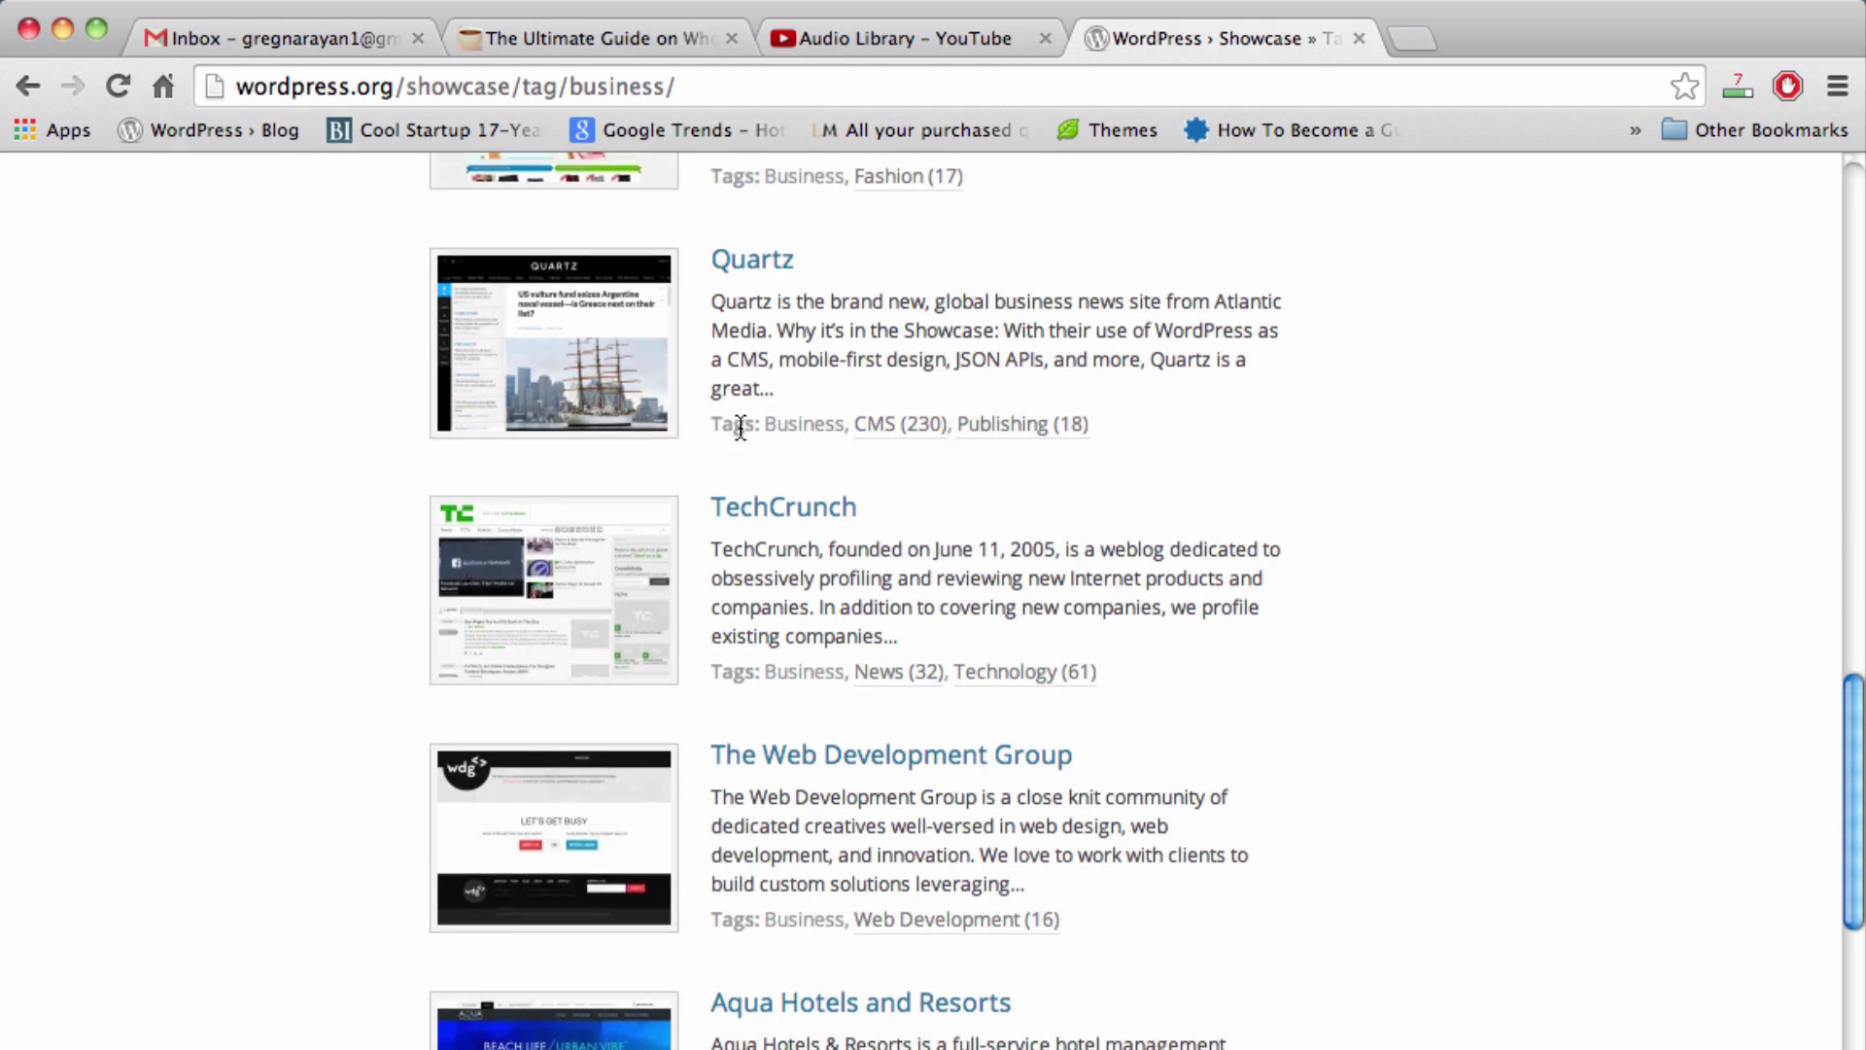
scroll(739, 419, "down", 3)
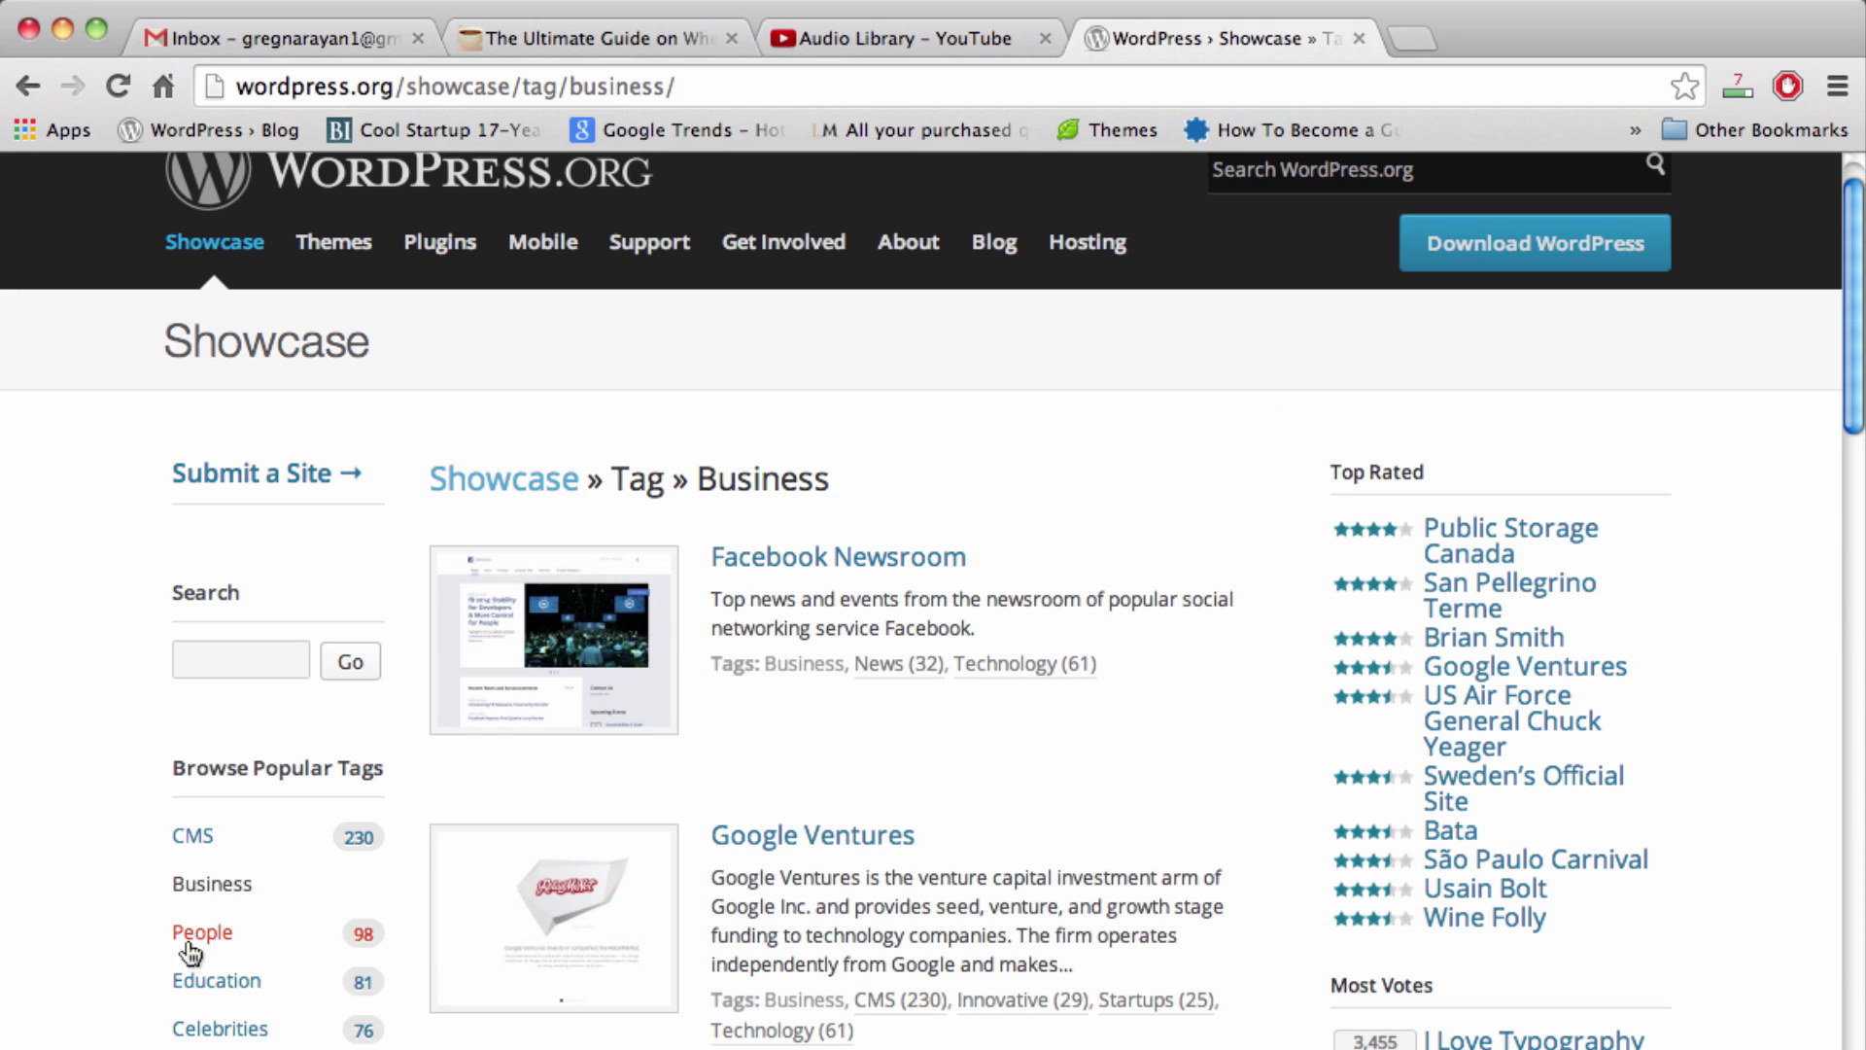
left_click(201, 933)
scroll(1030, 589, "down", 6)
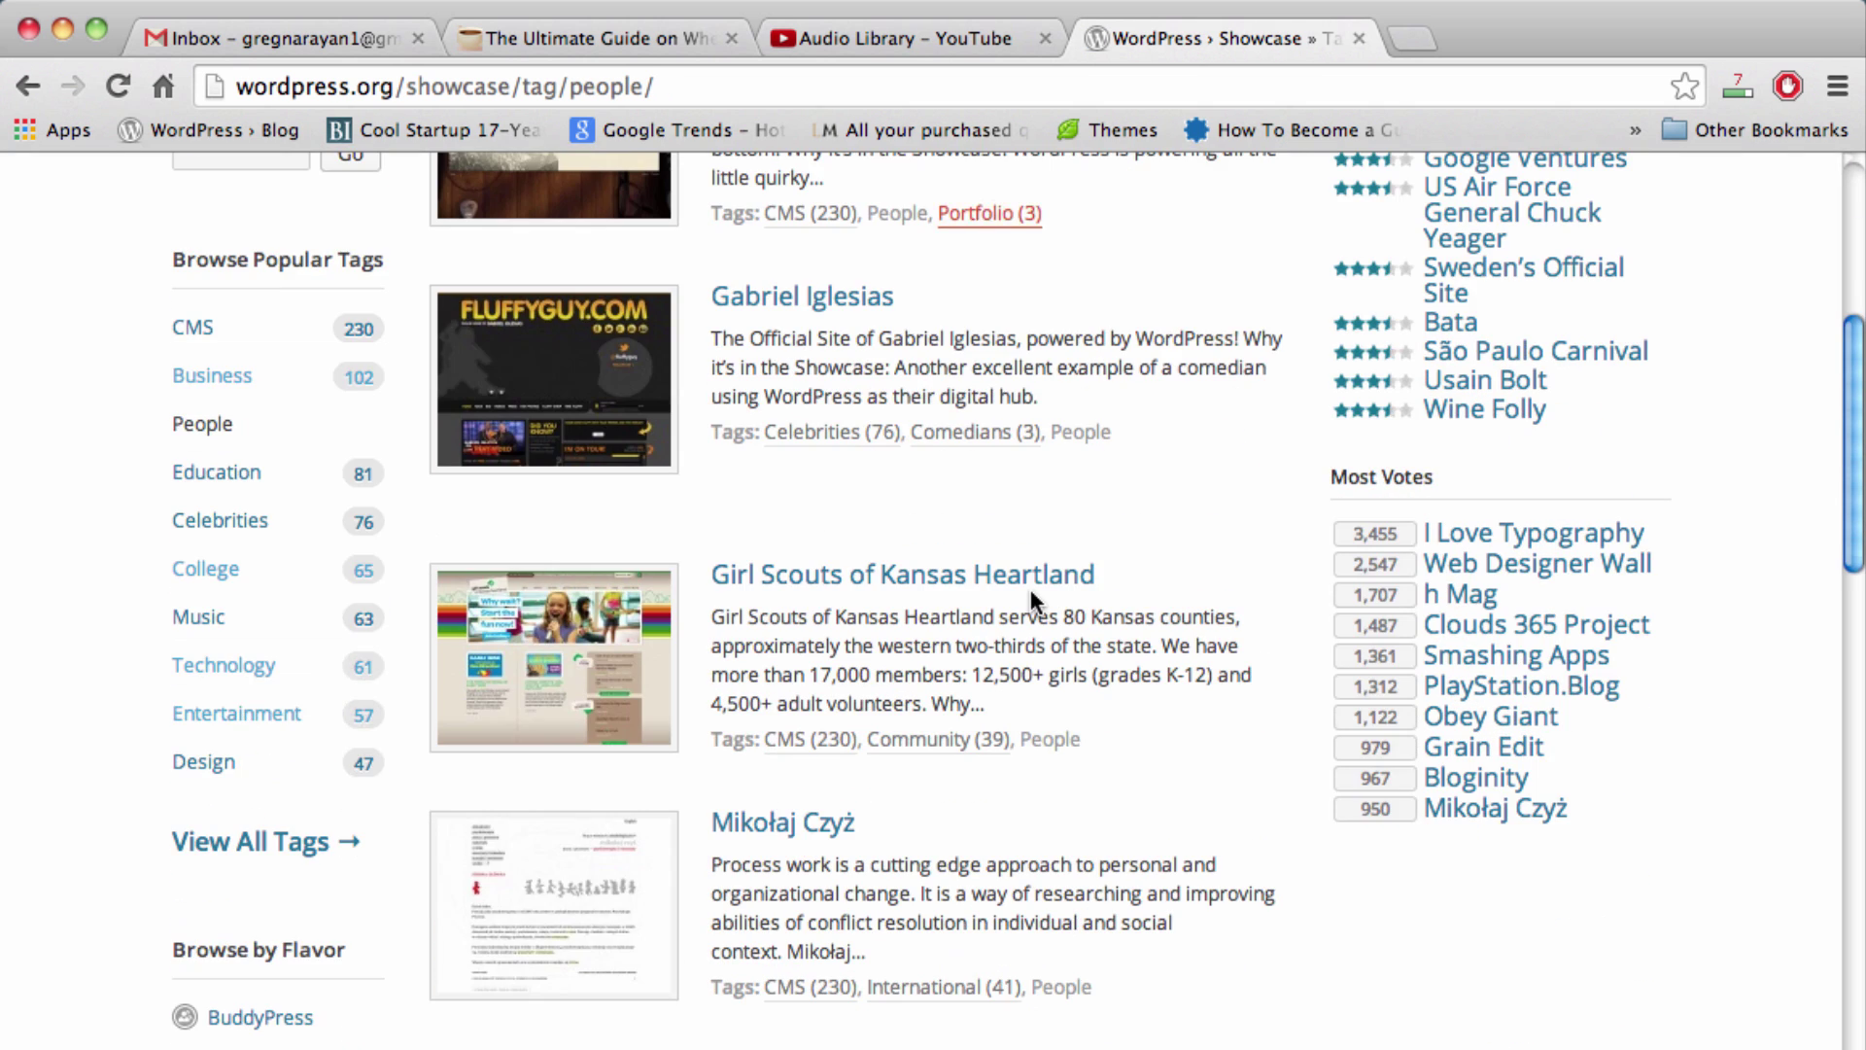
scroll(1031, 589, "down", 6)
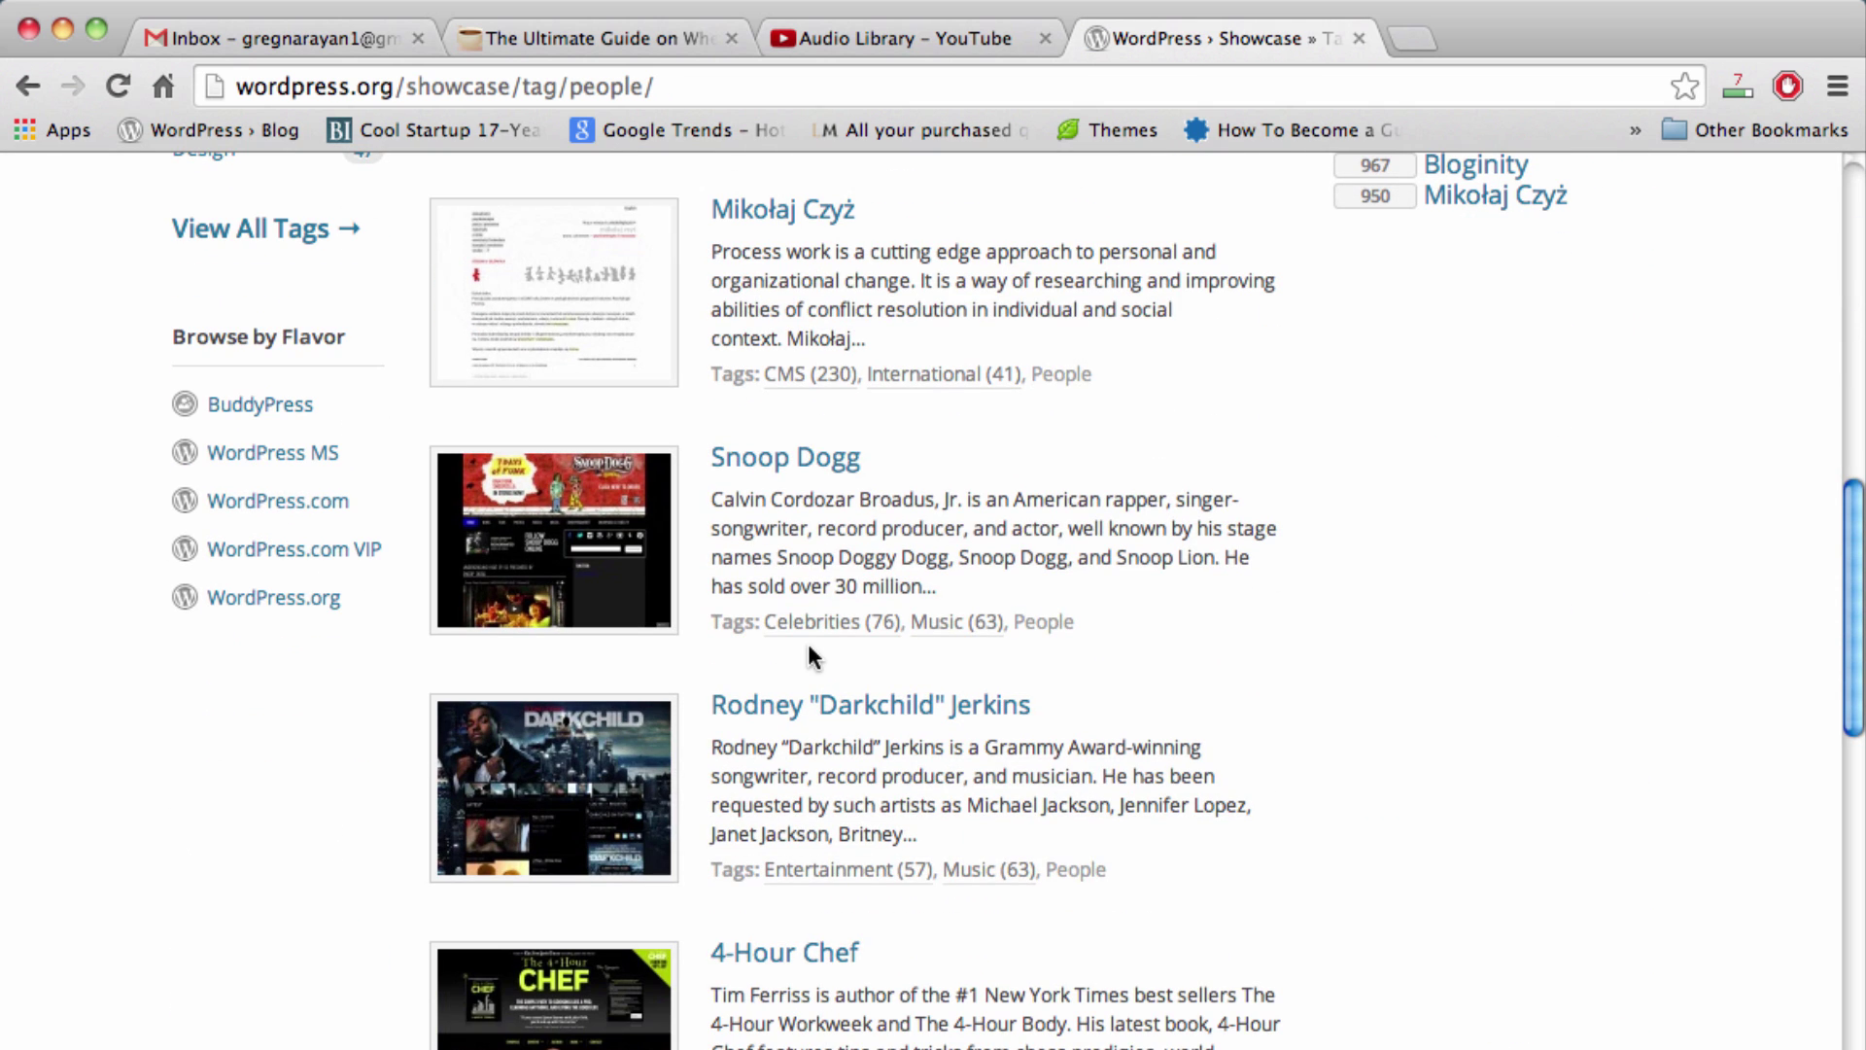
scroll(821, 460, "down", 4)
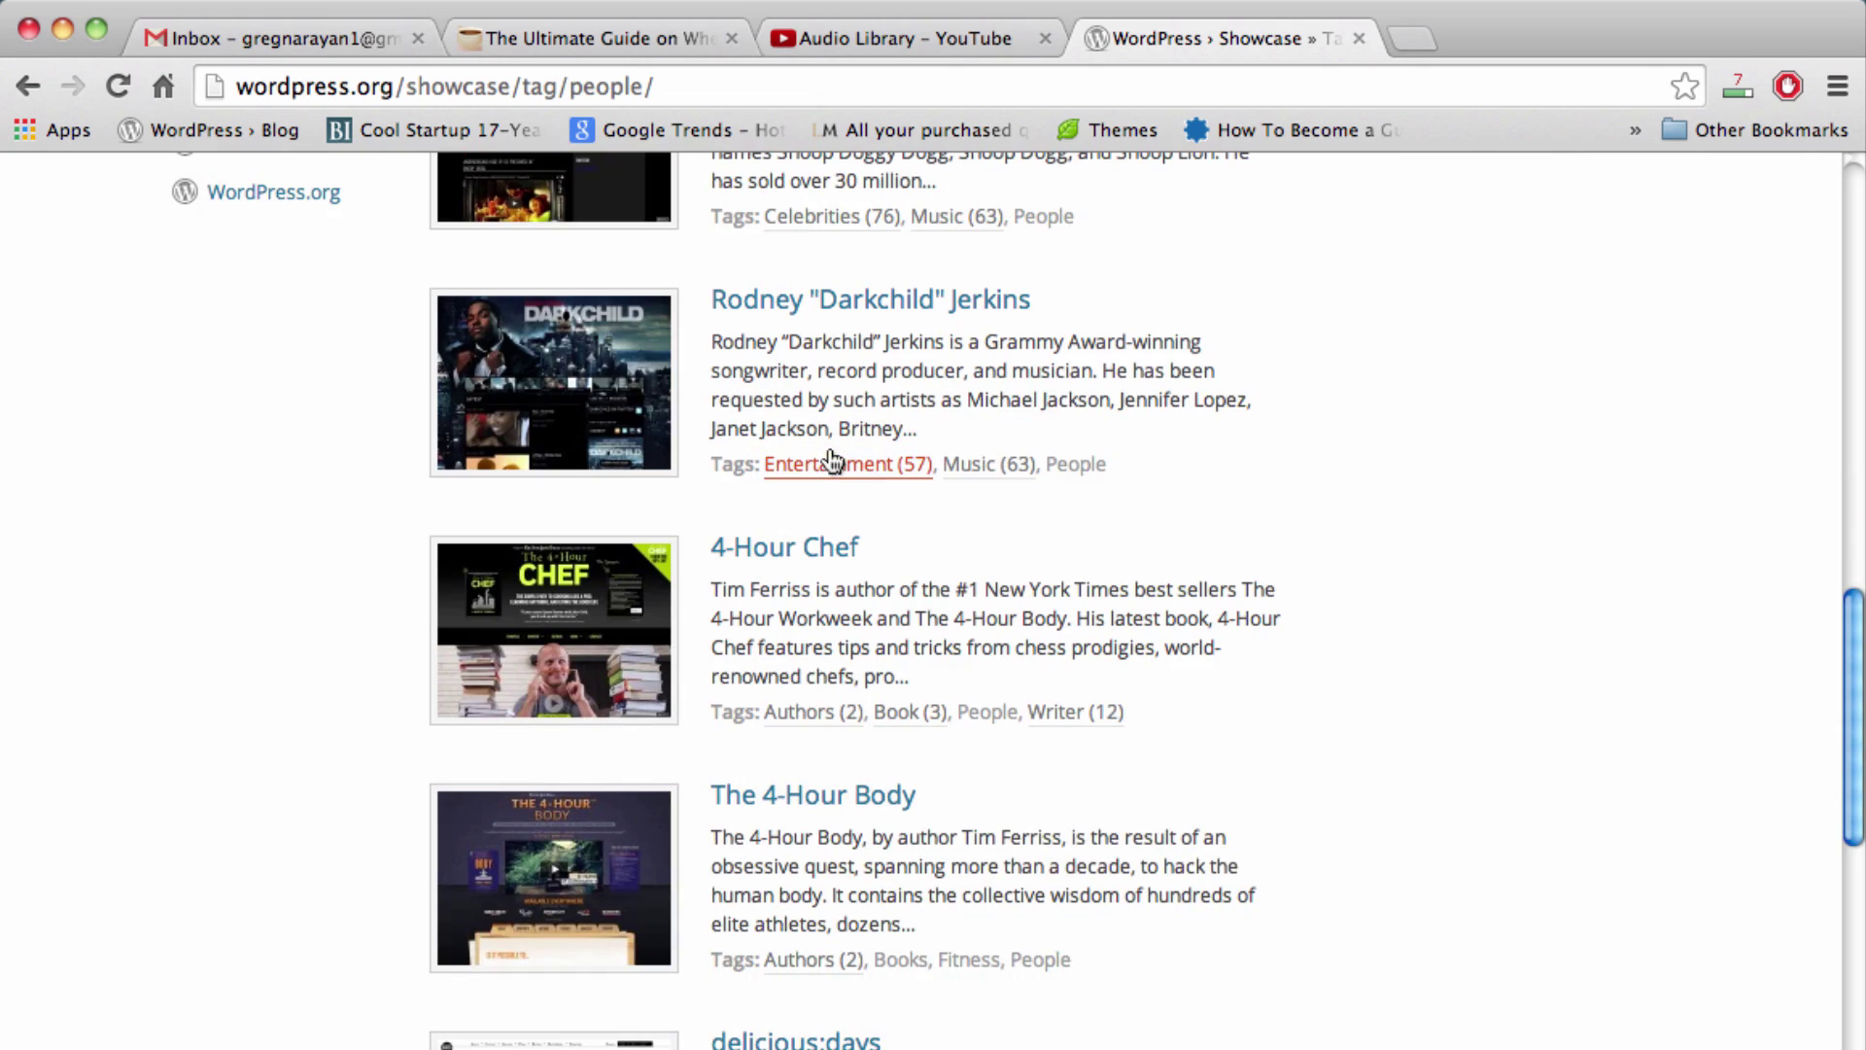
scroll(812, 521, "up", 5)
scroll(791, 620, "down", 1)
scroll(793, 613, "down", 3)
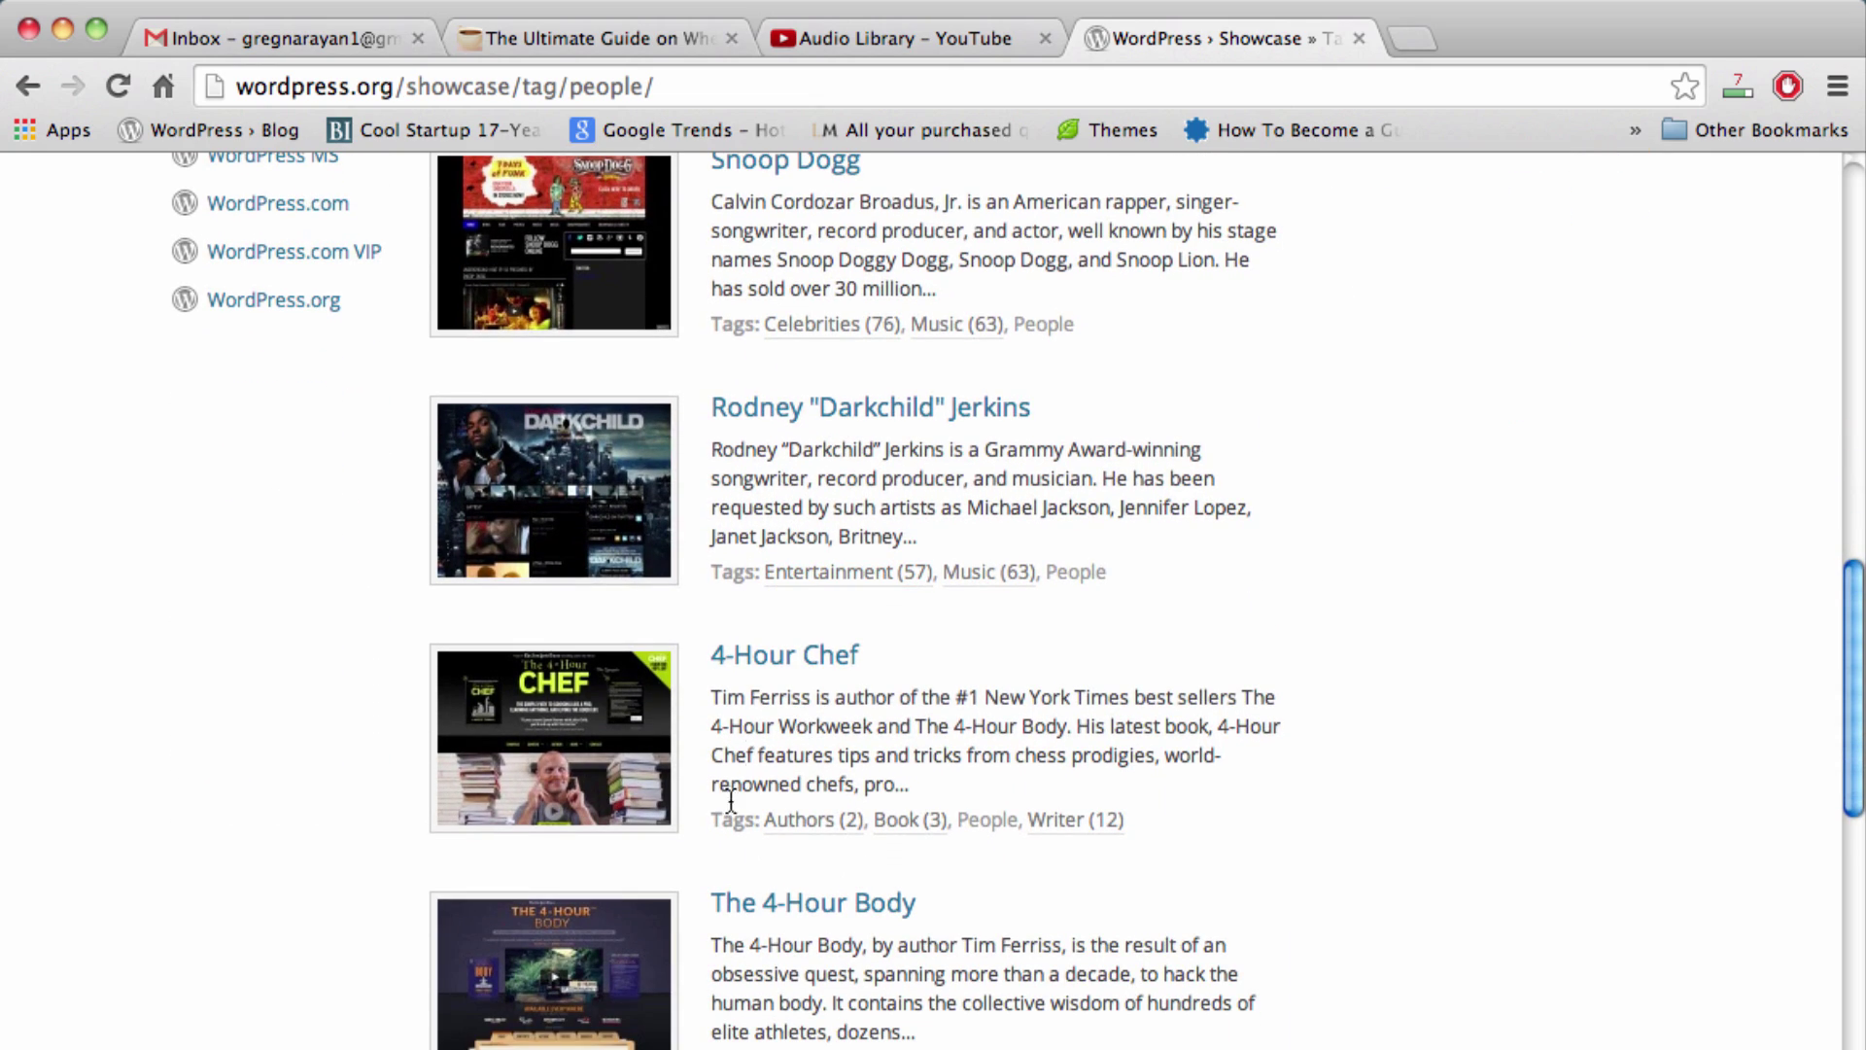
scroll(729, 817, "down", 2)
scroll(729, 825, "up", 10)
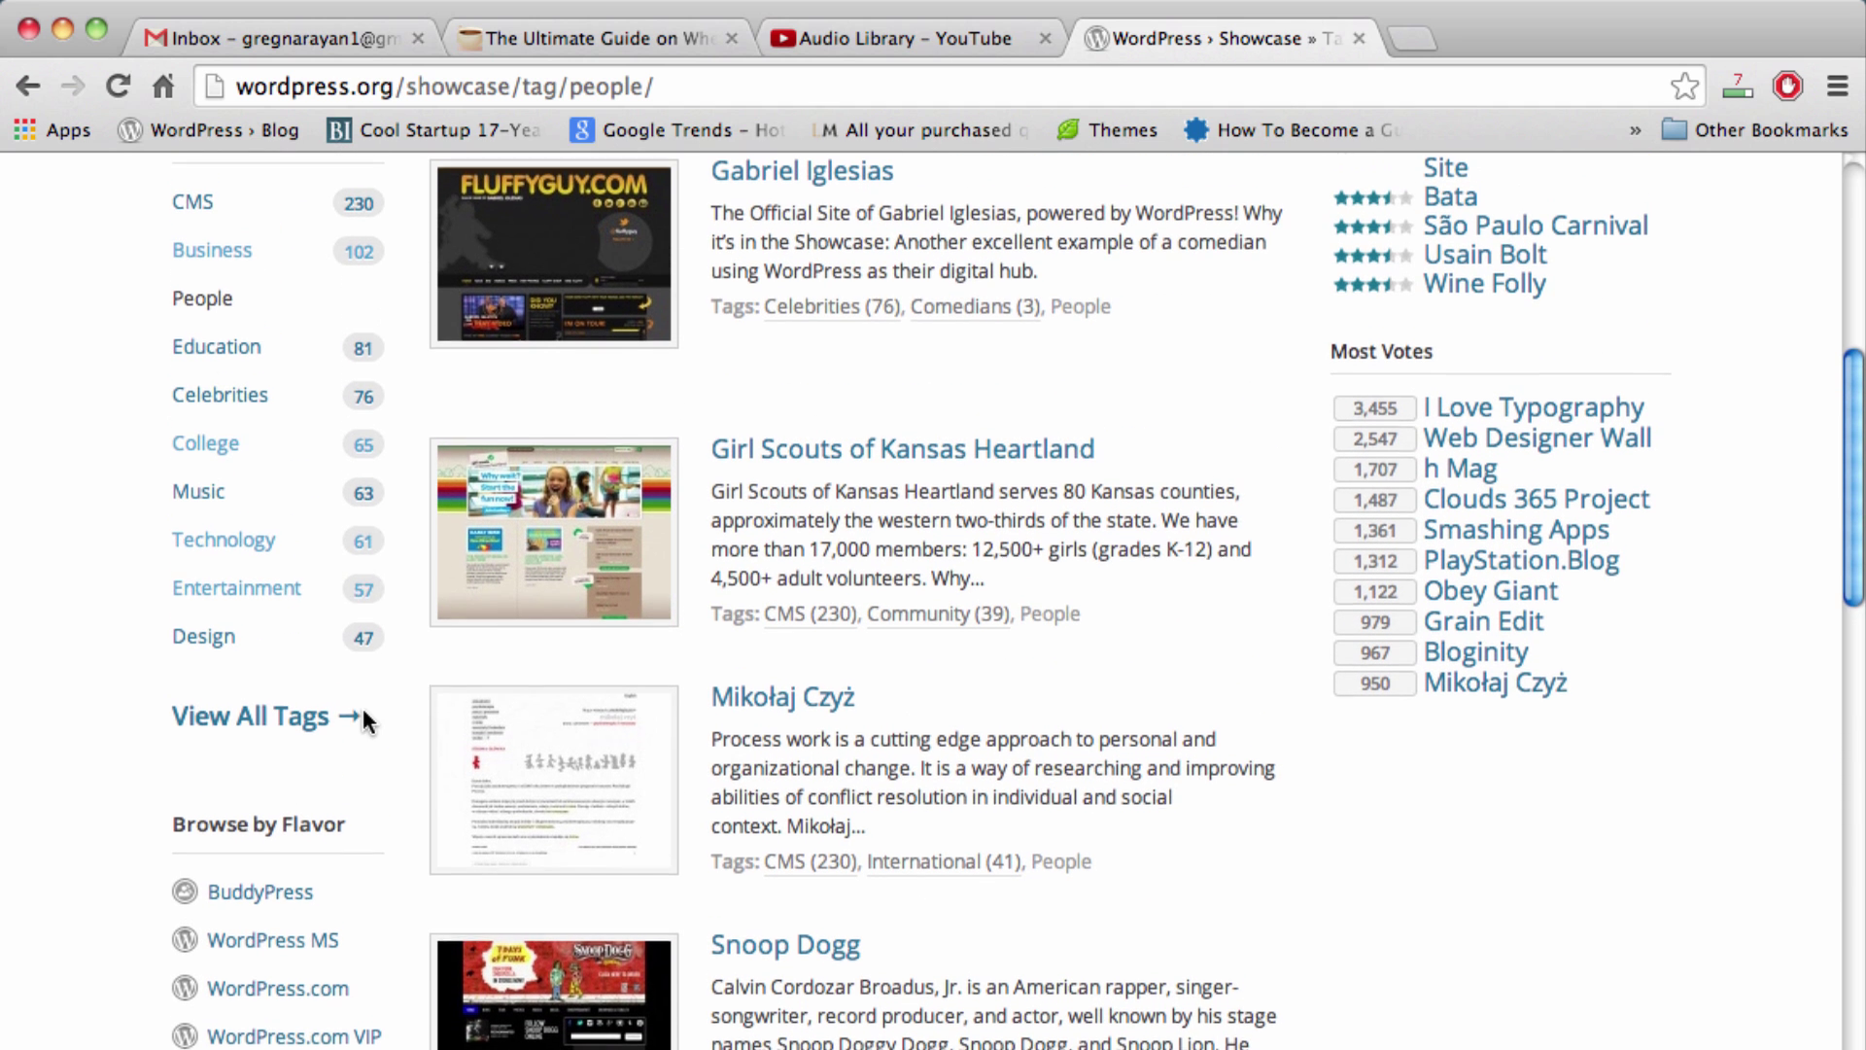
left_click(226, 257)
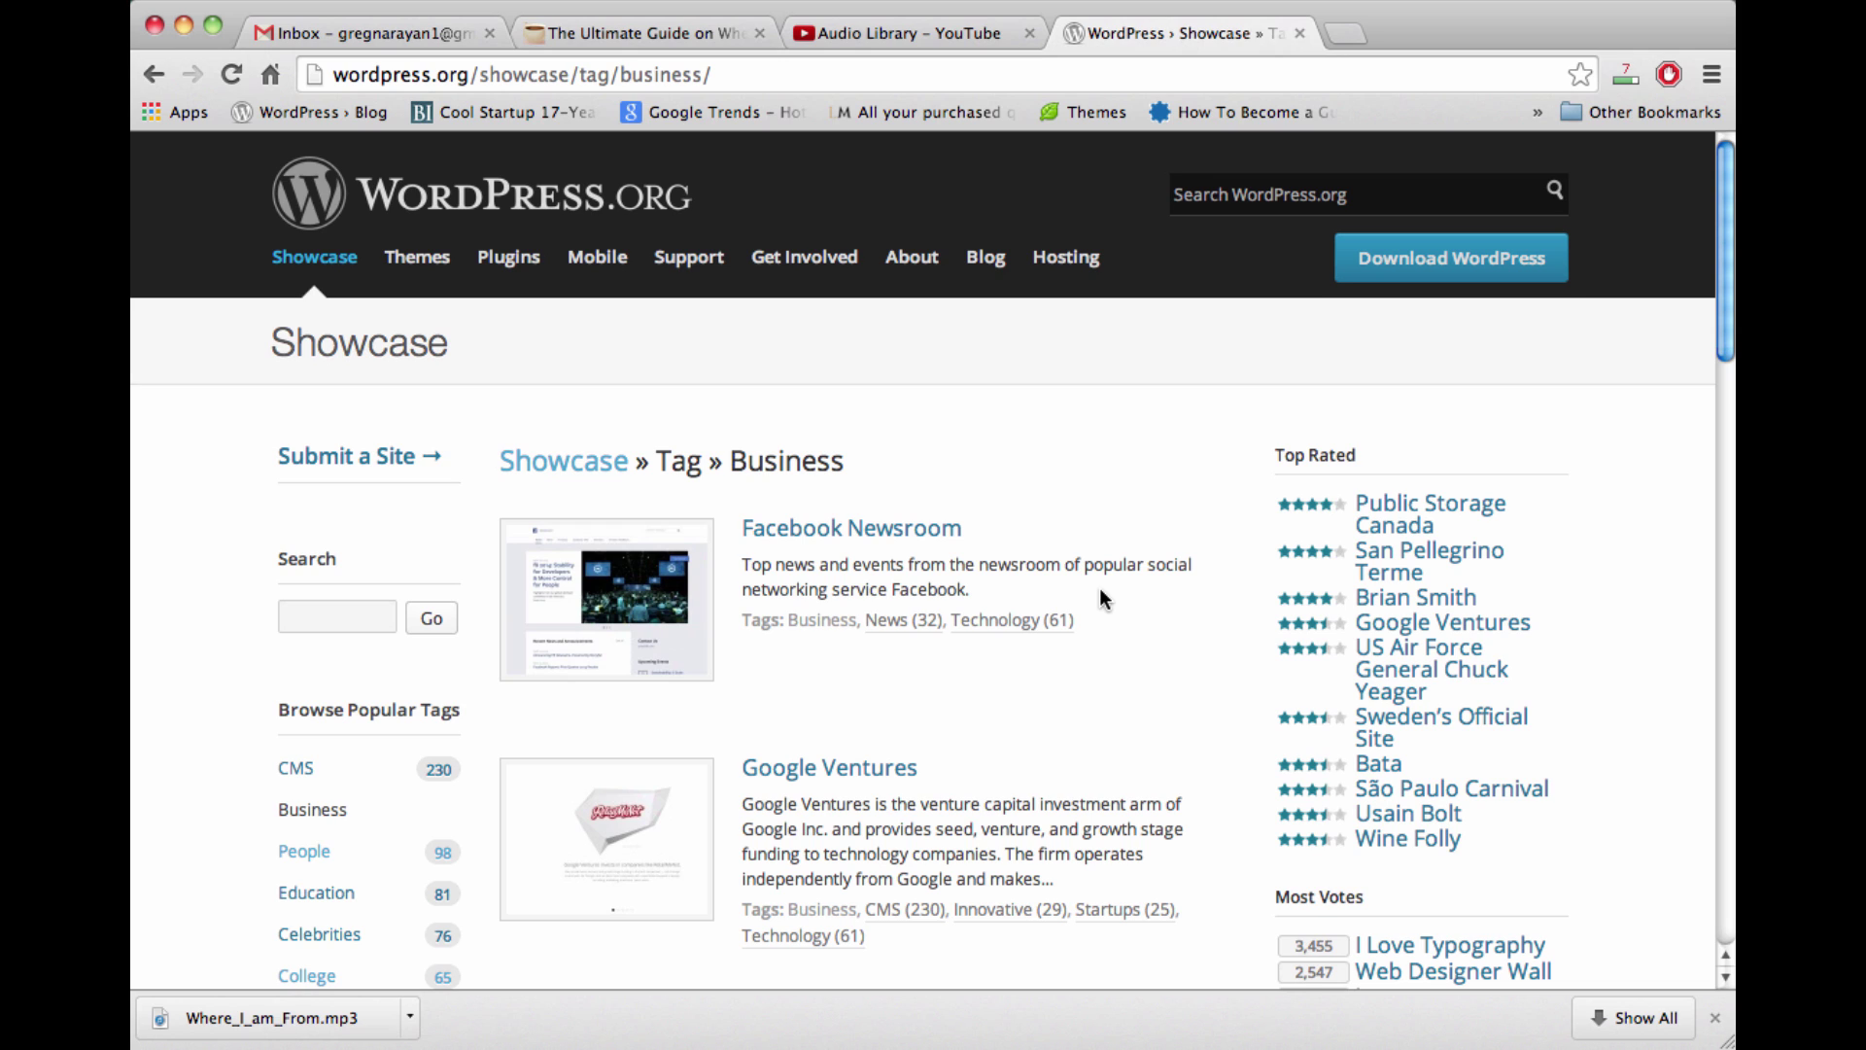
- Load hostgator.com in a new tab by entering 'host' in the omnibox
left_click(1347, 33)
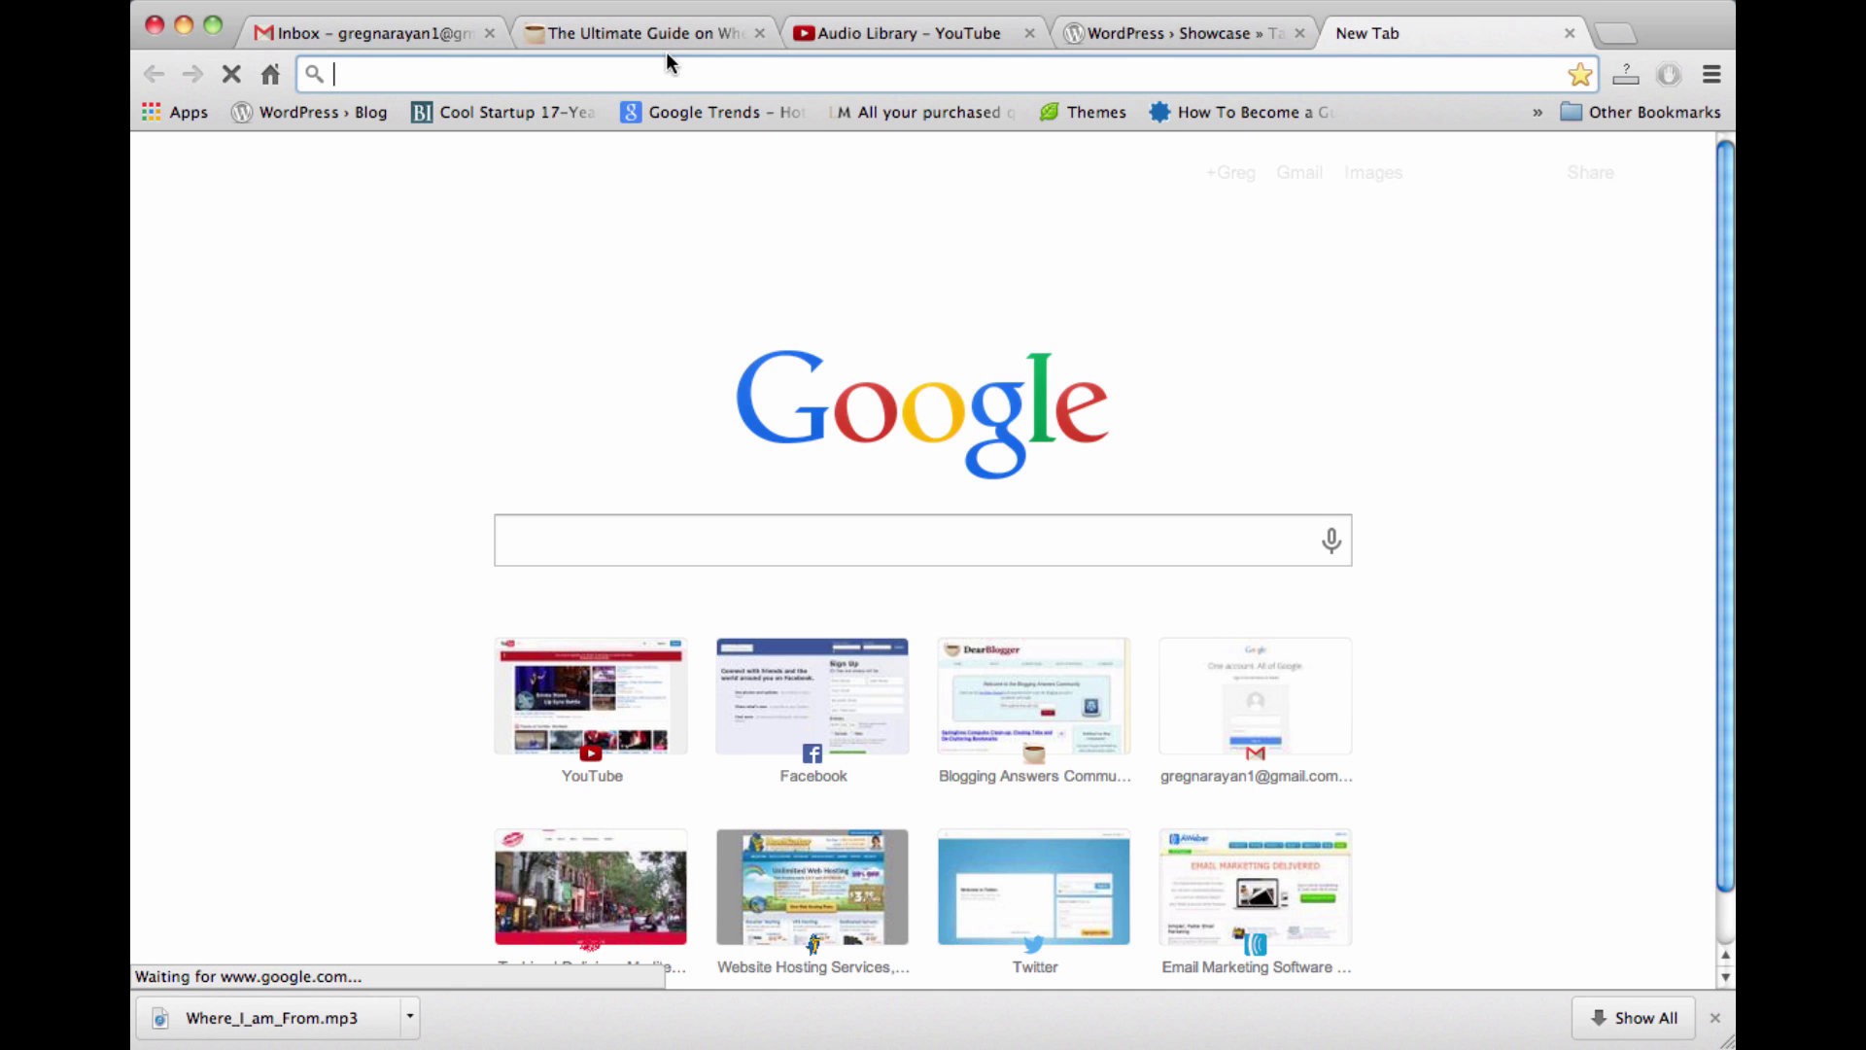
type("hostgator.com")
key("Return")
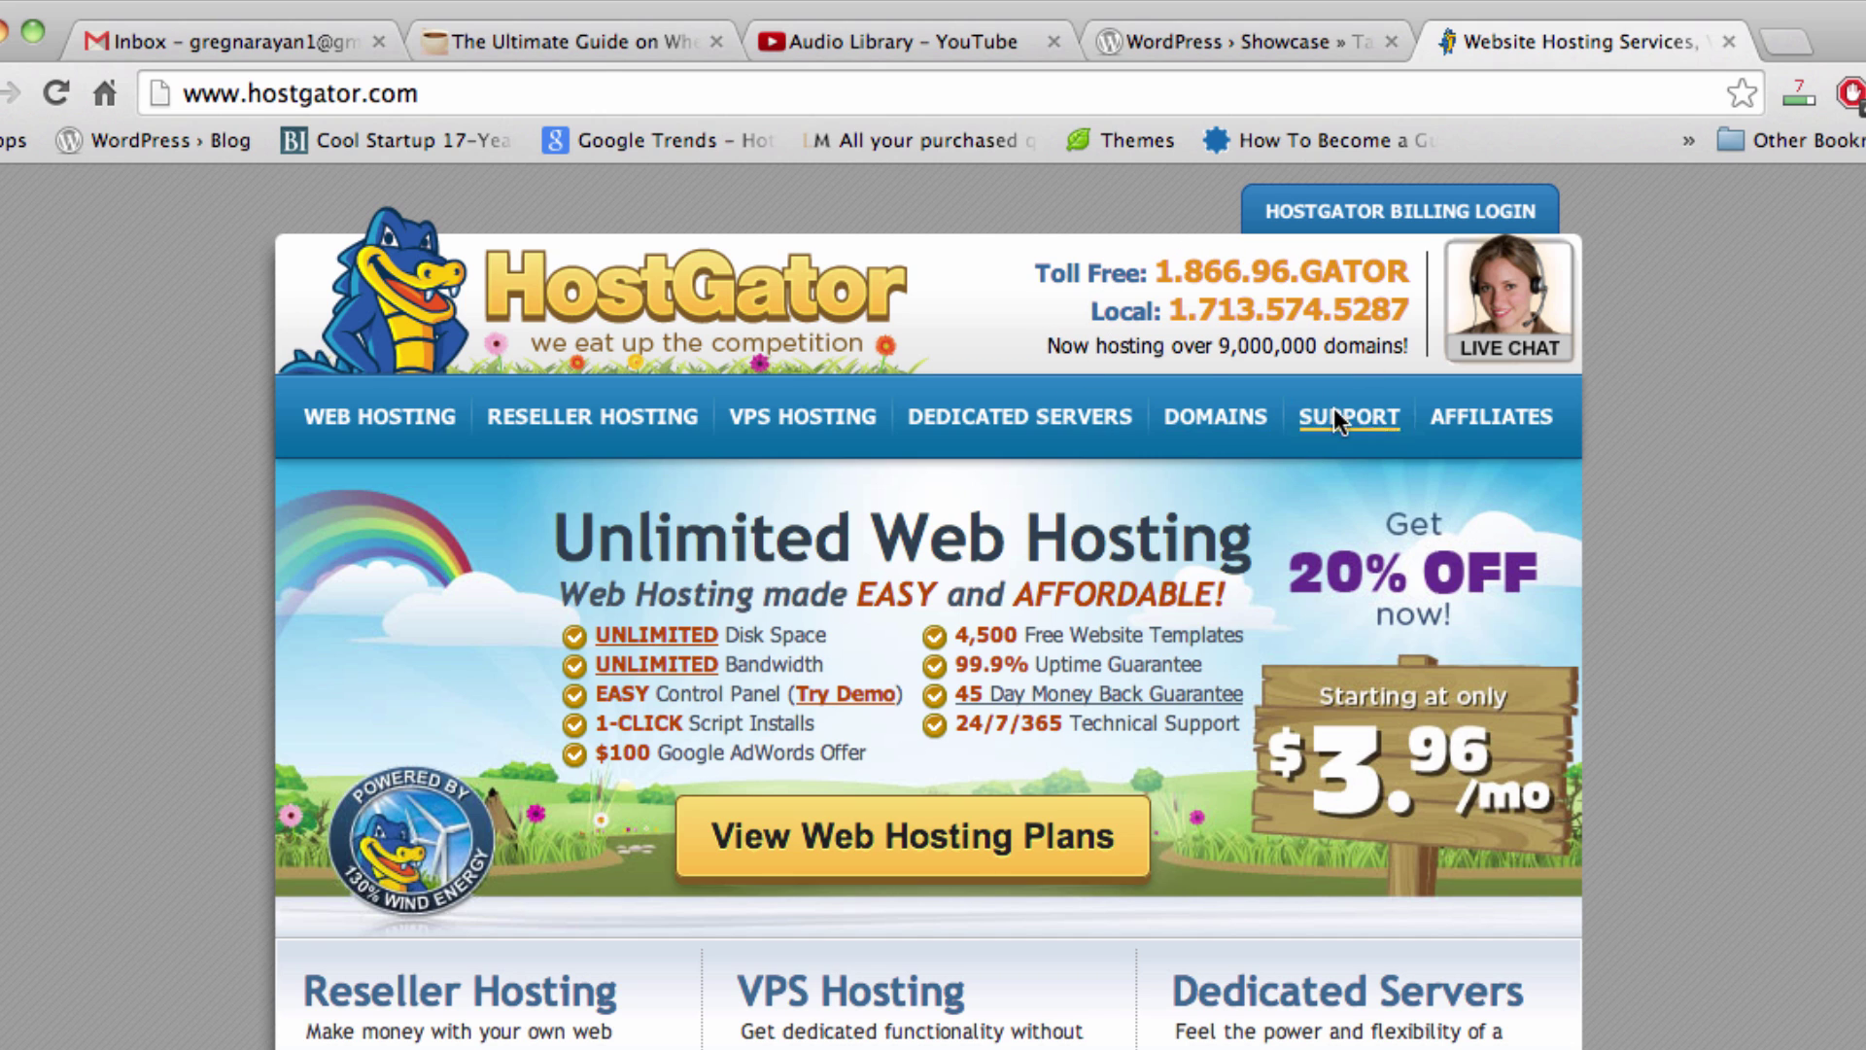
- Start a HostGator Live Chat, then return to the DearBlogger where-to-blog guide
left_click(1534, 352)
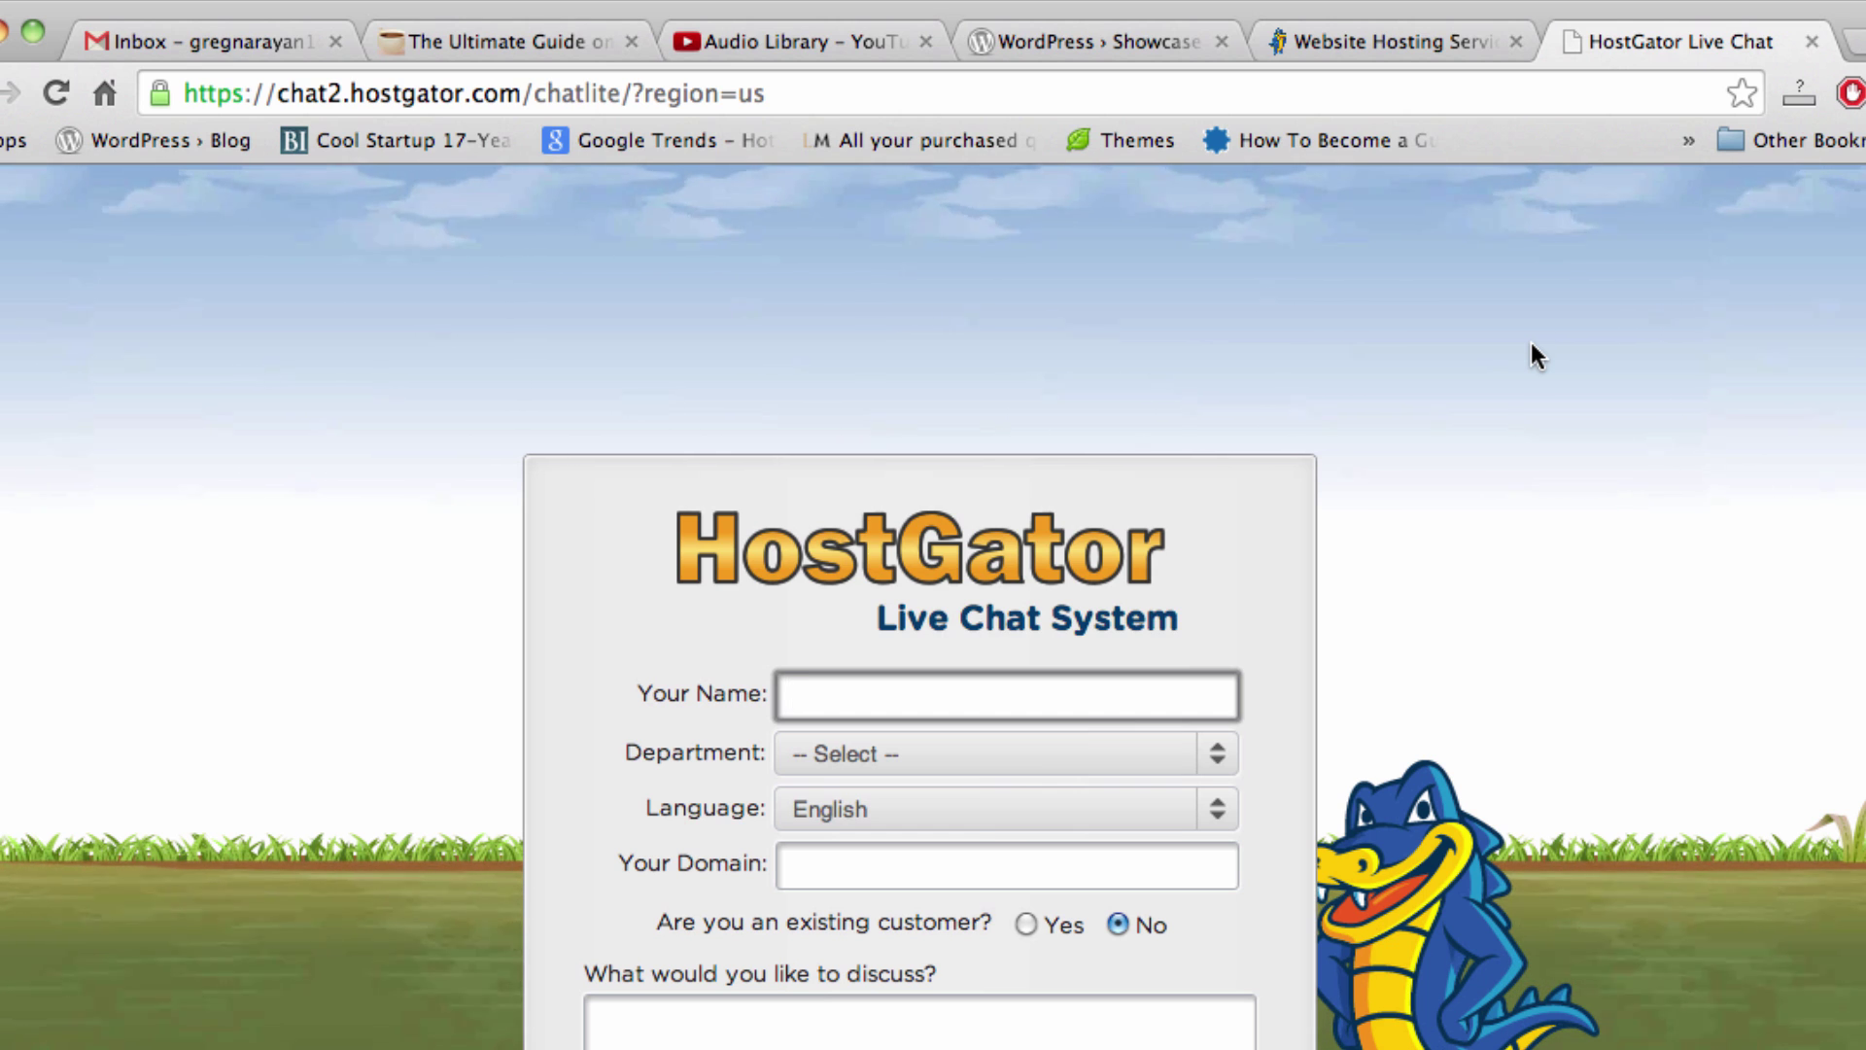
left_click(522, 45)
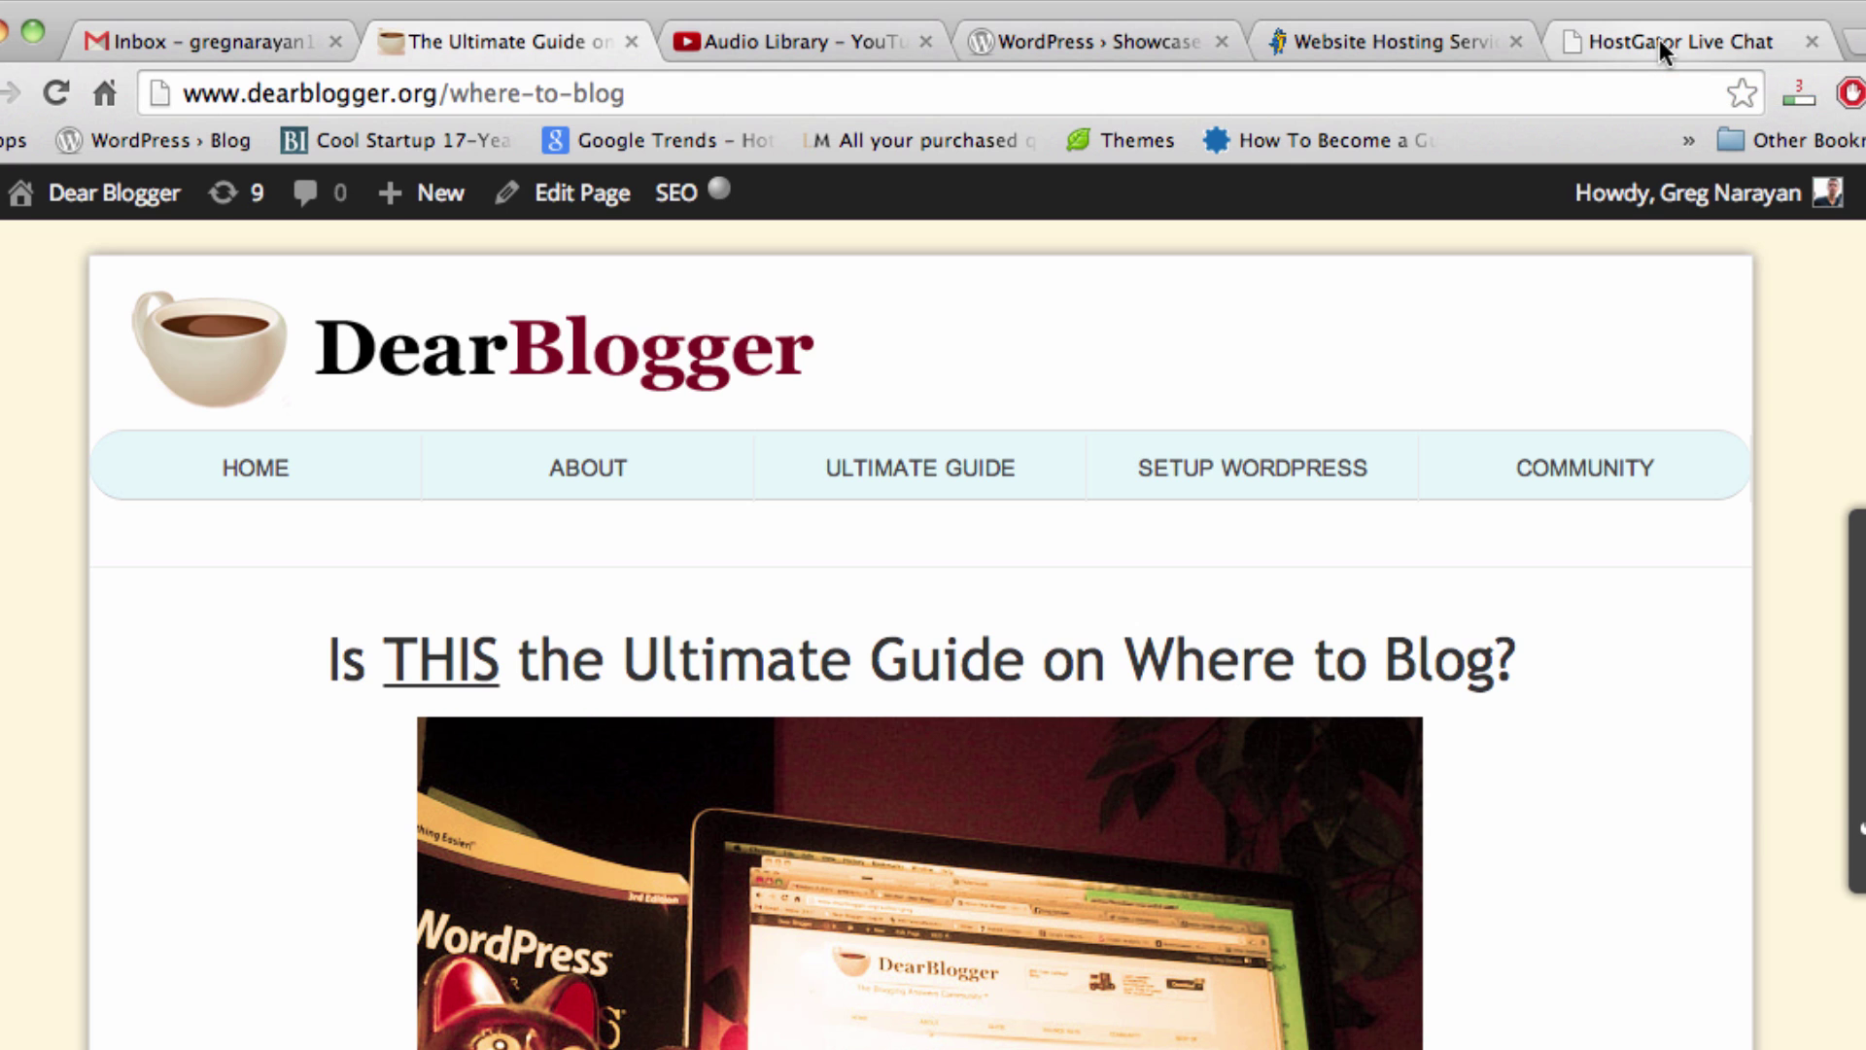
- Open HostGator's web hosting plans and highlight the Baby Plan heading among Hatchling, Baby, Business
left_click(1659, 39)
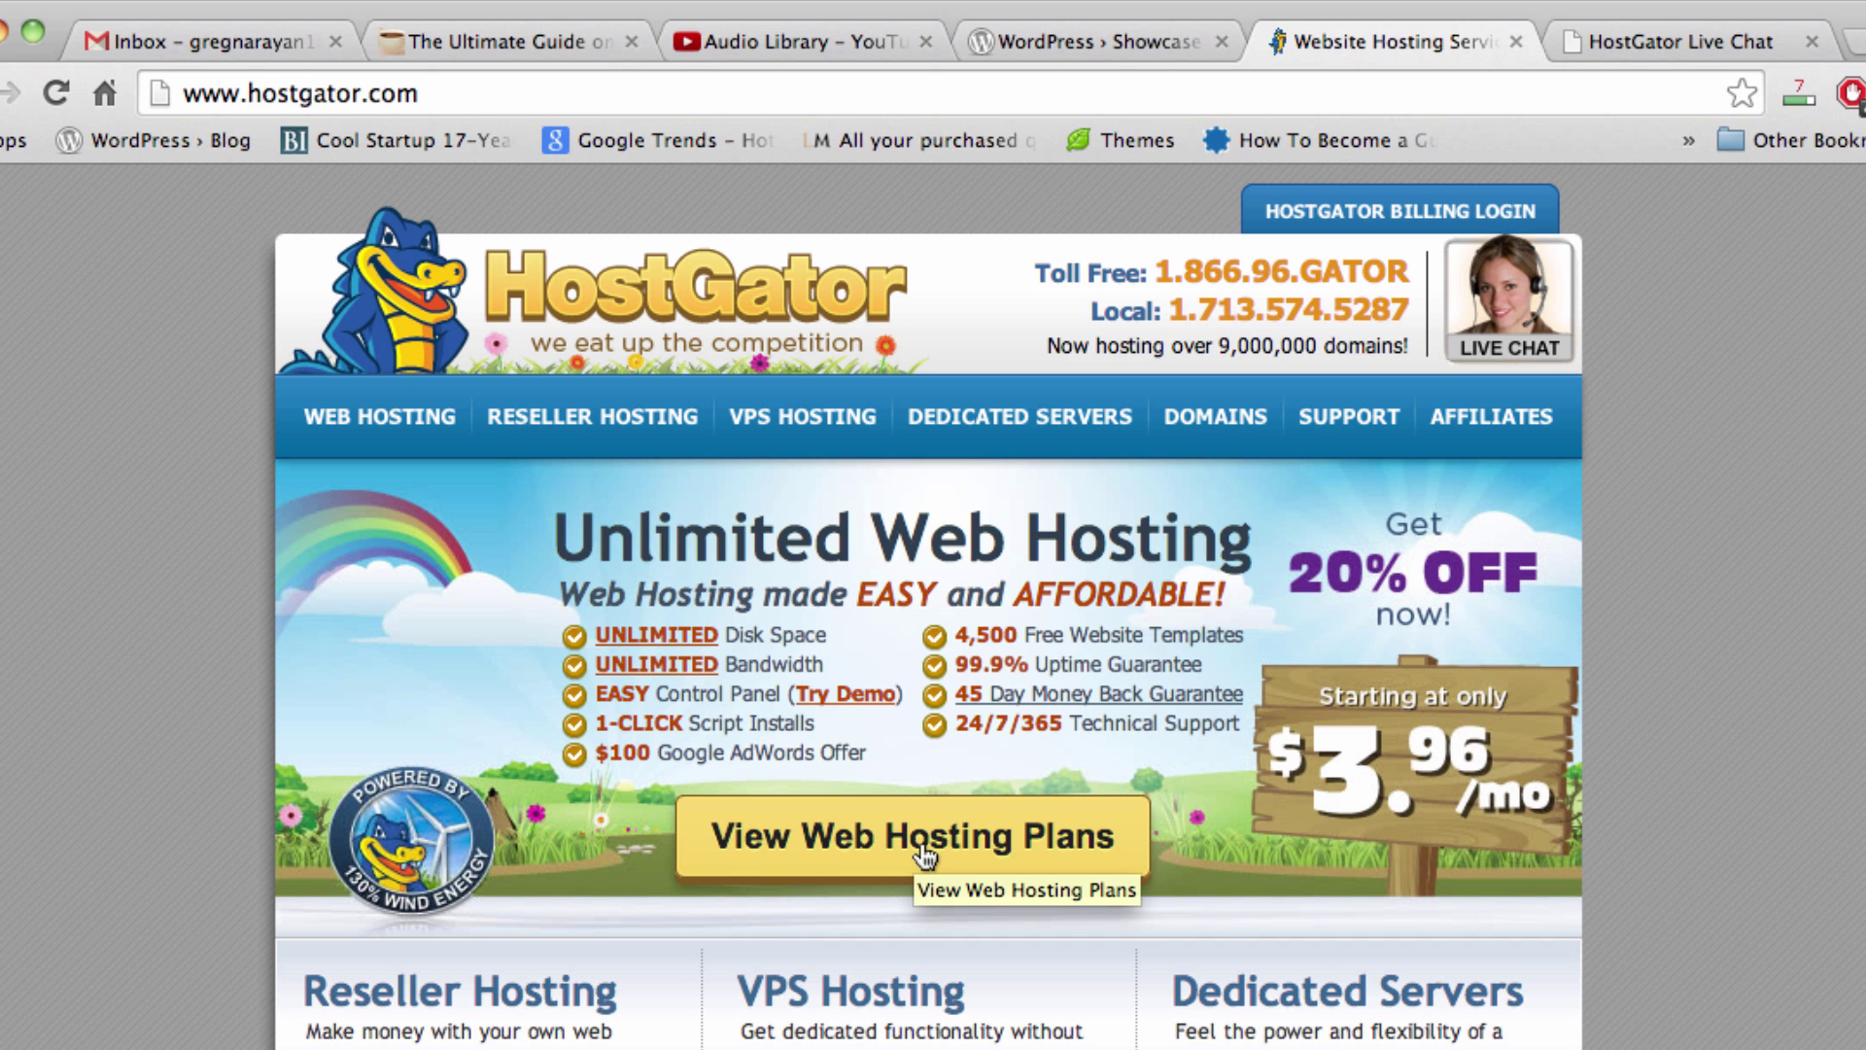
scroll(924, 855, "down", 8)
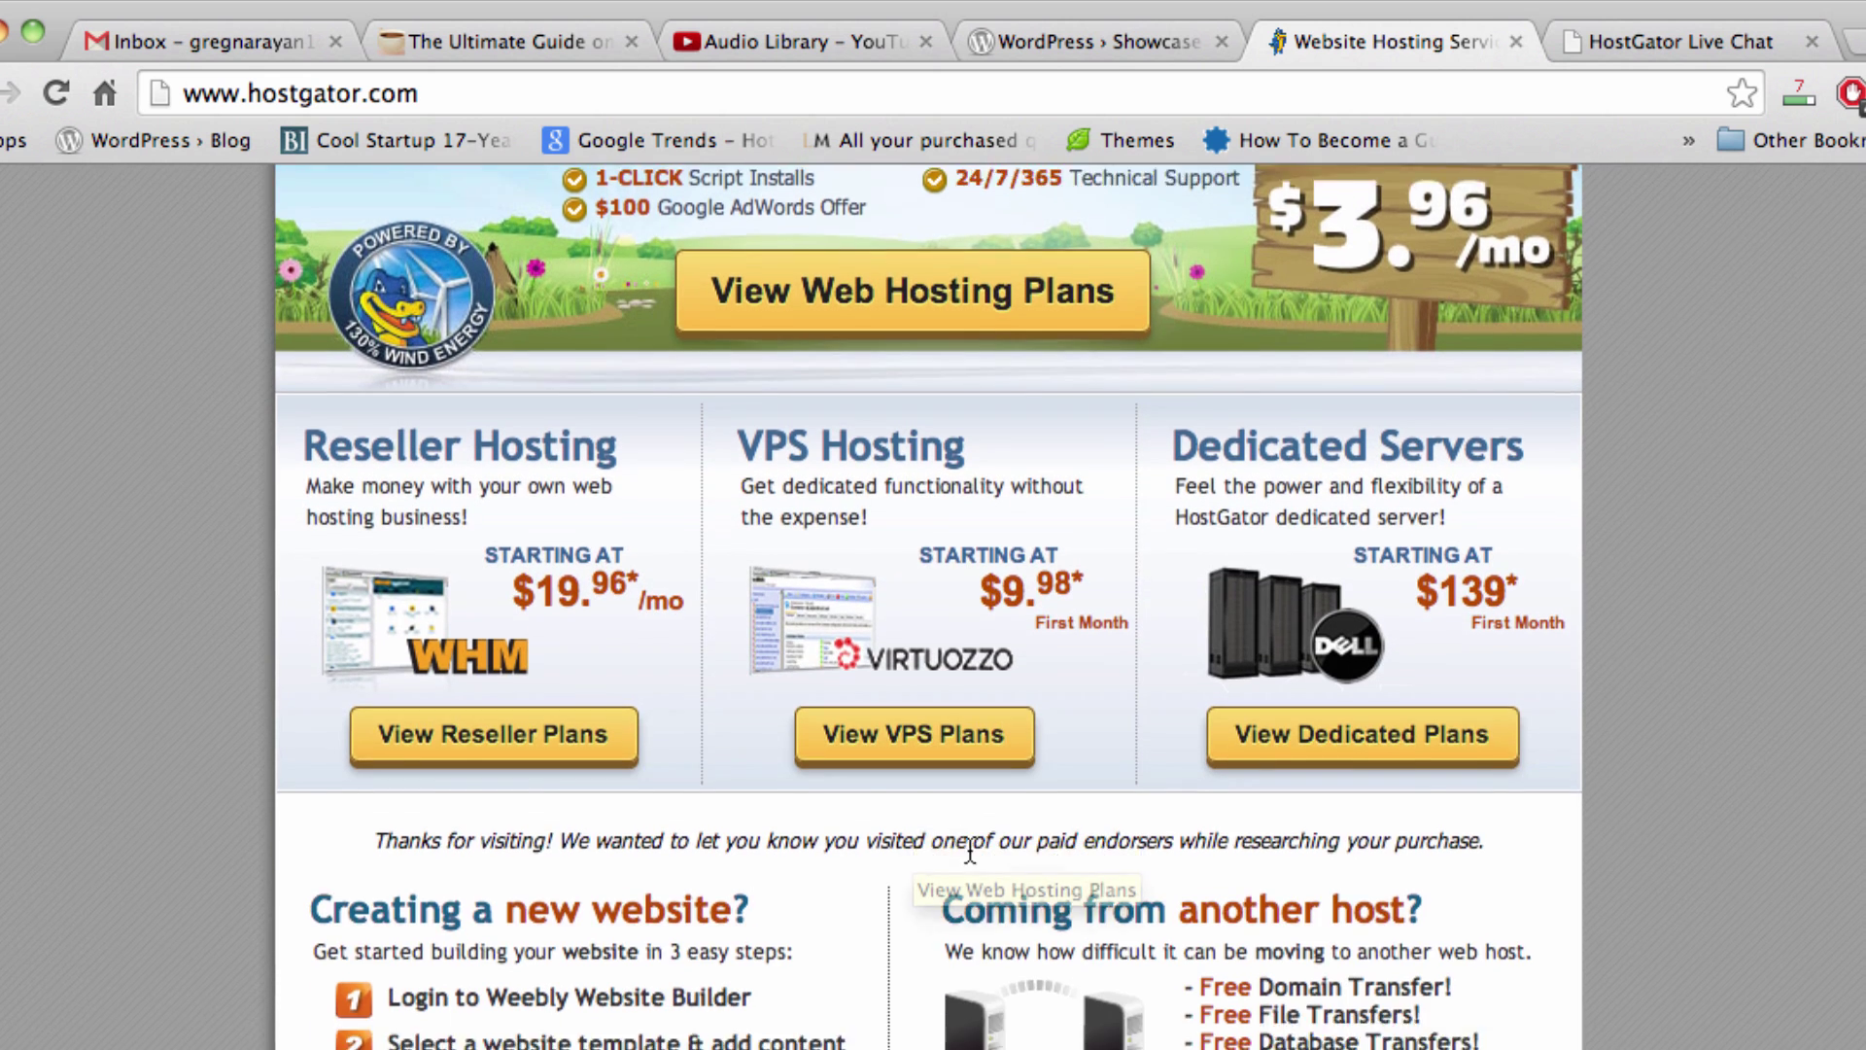
scroll(969, 846, "down", 7)
scroll(969, 845, "up", 12)
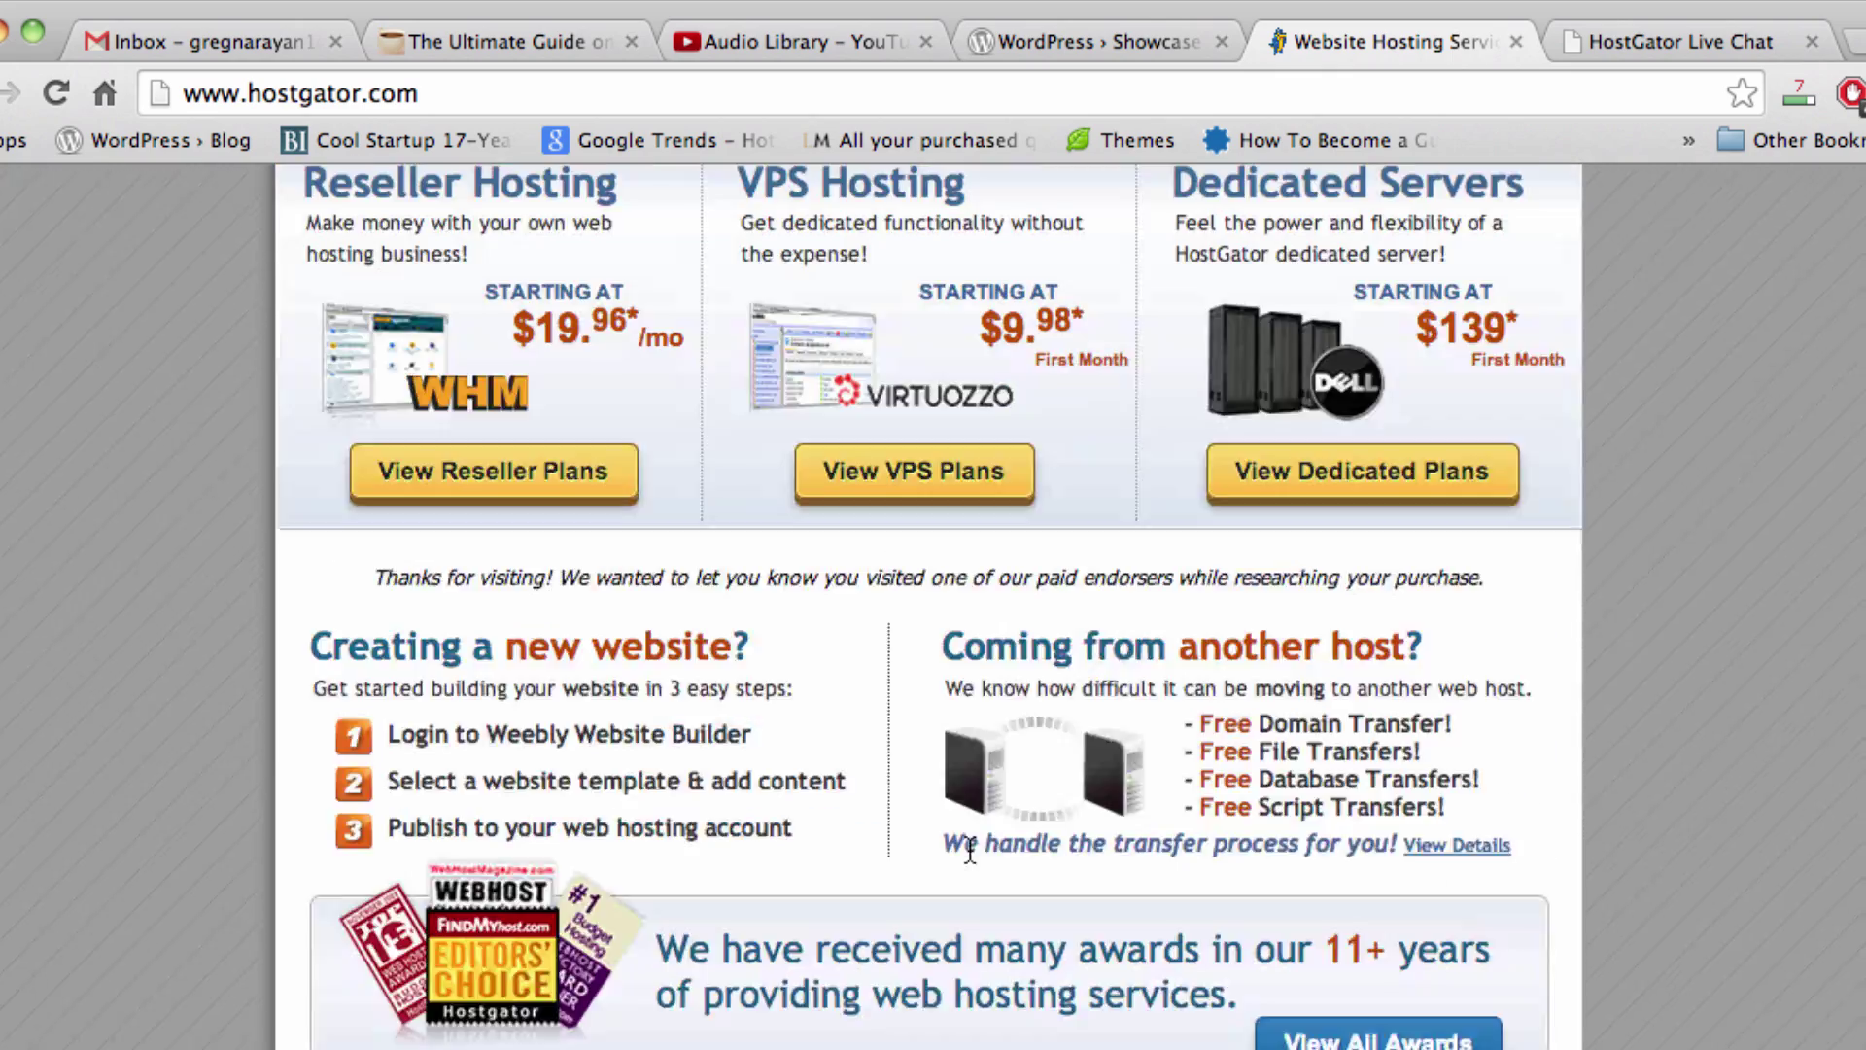
scroll(969, 845, "up", 2)
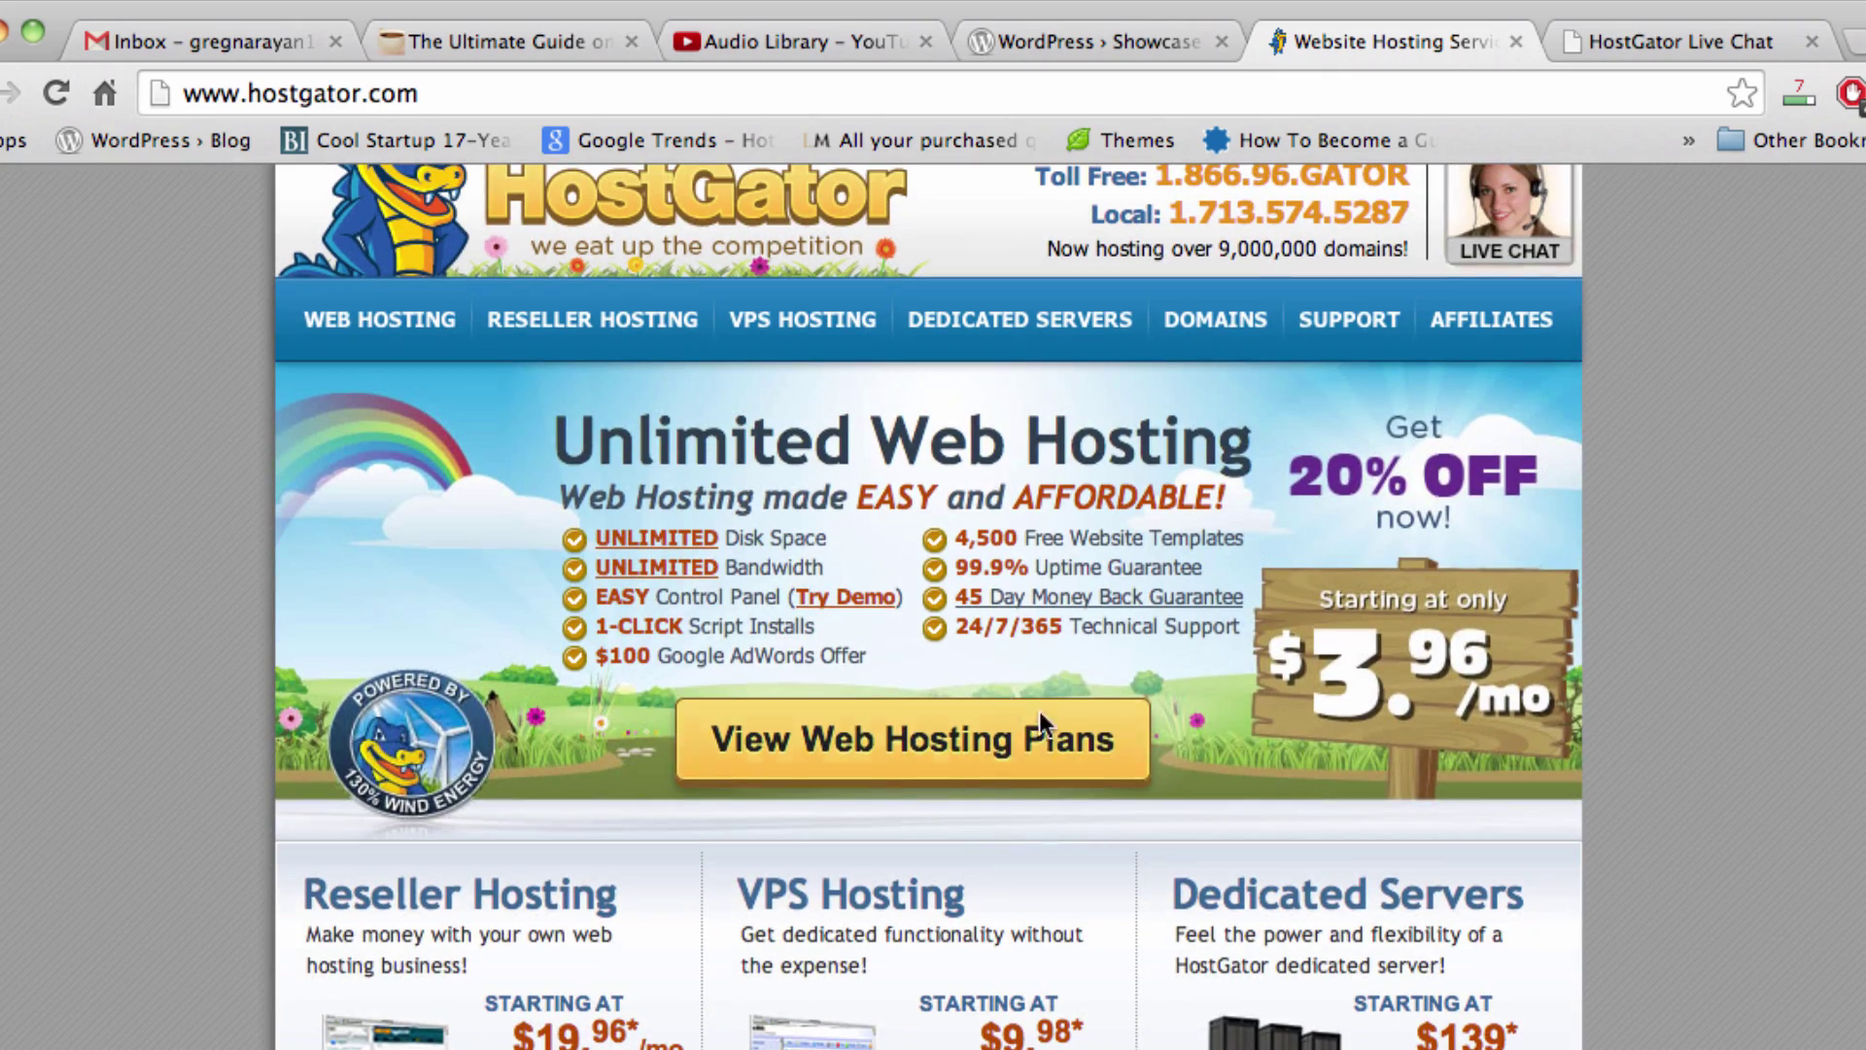
left_click(890, 738)
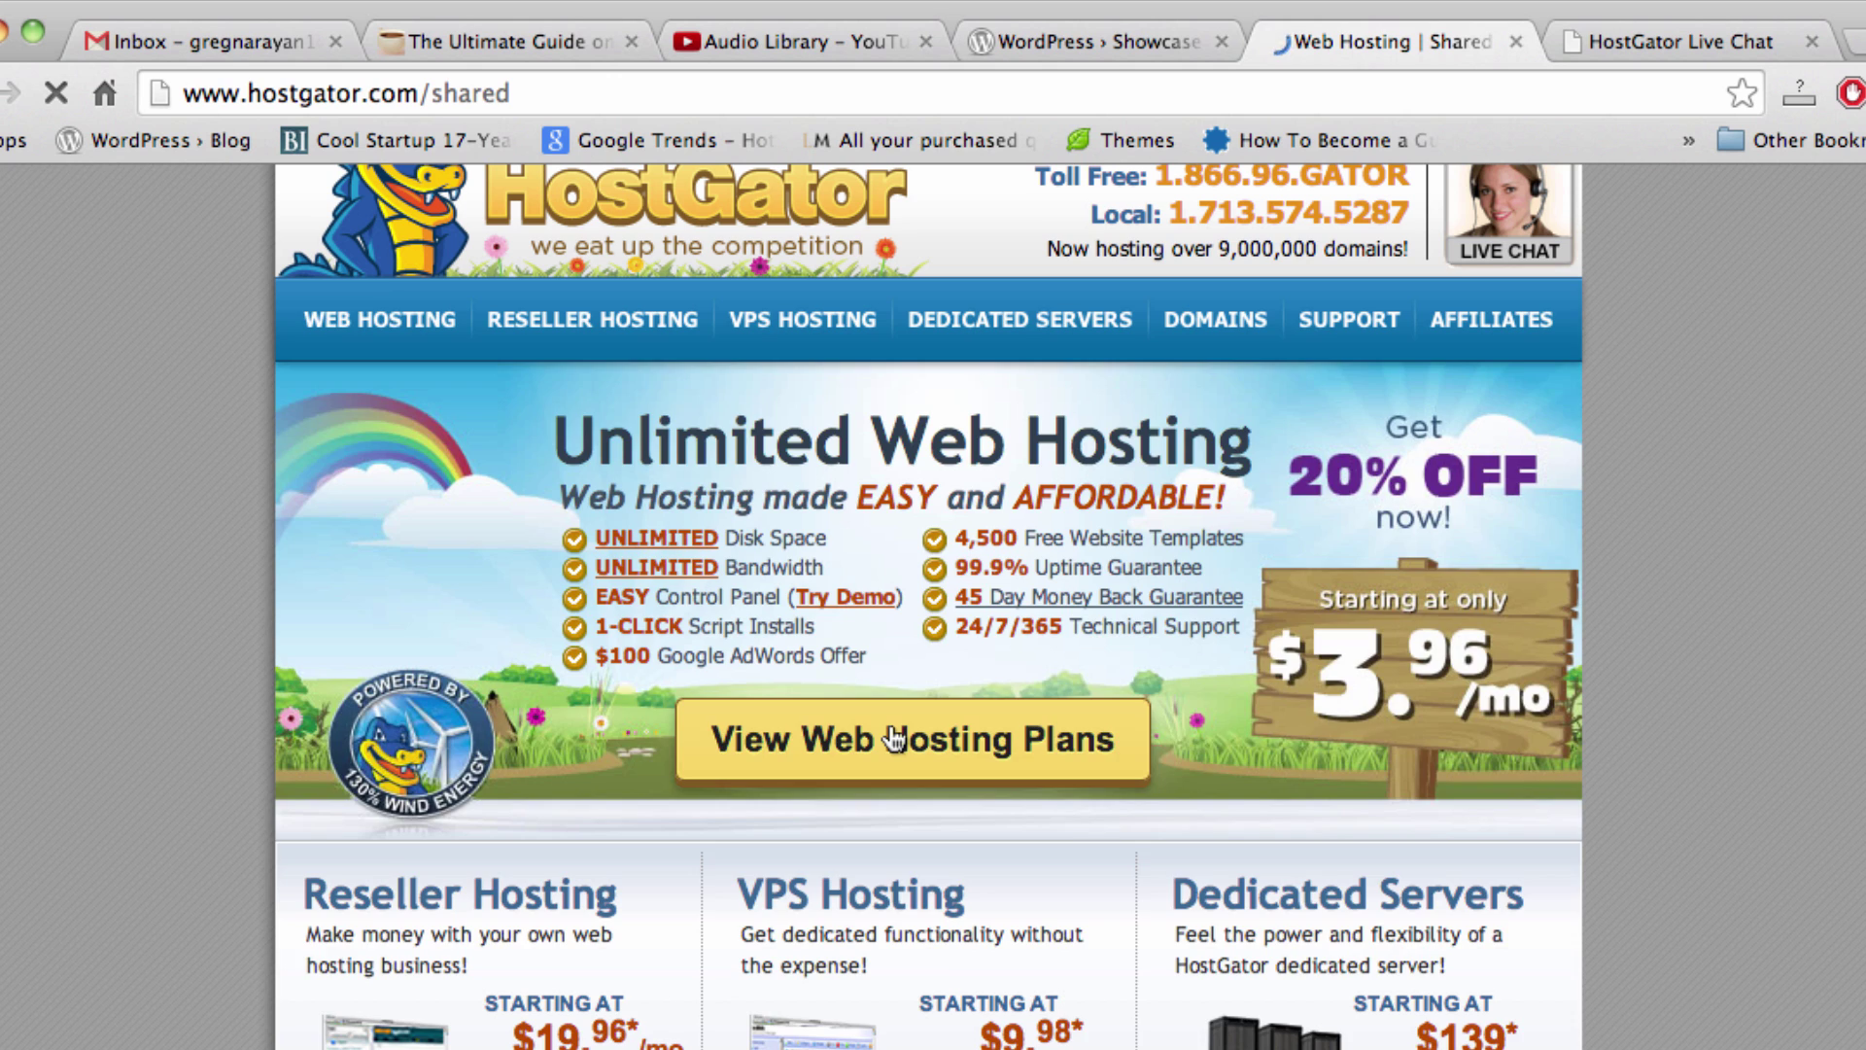
scroll(895, 739, "down", 5)
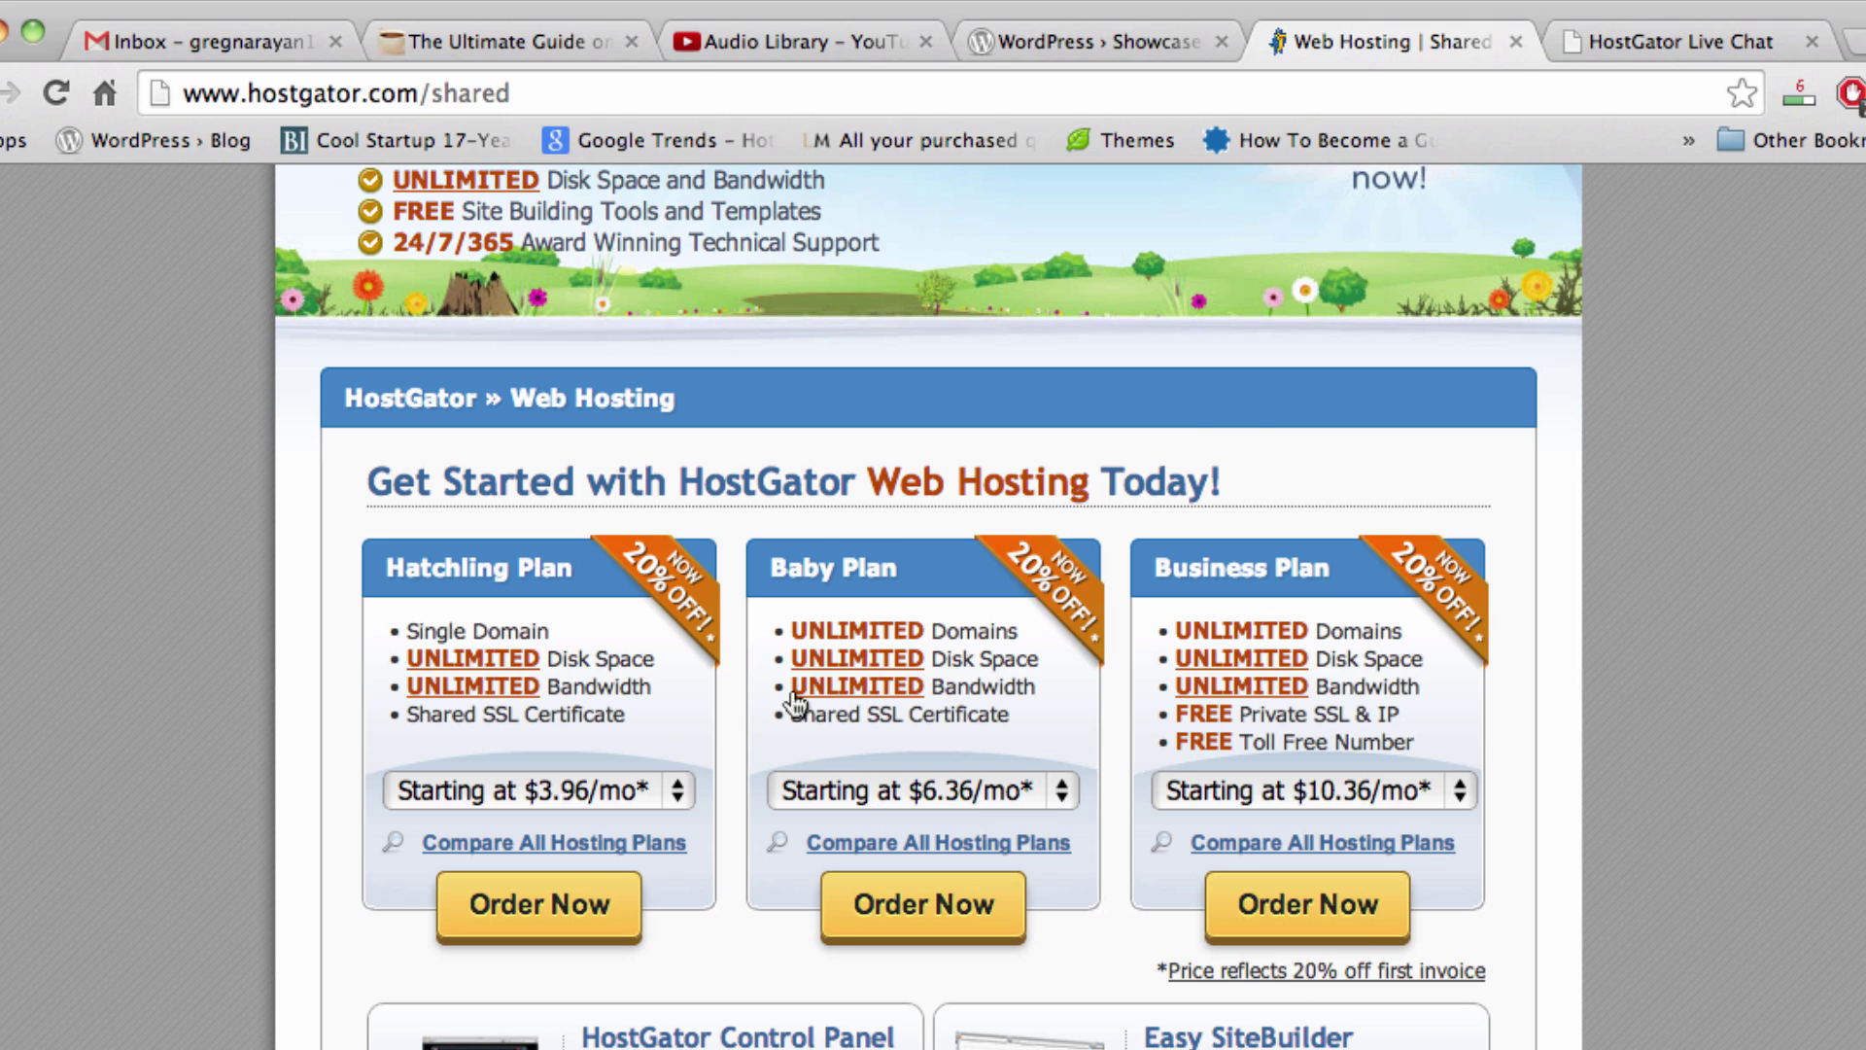
left_click_drag(773, 563, 903, 568)
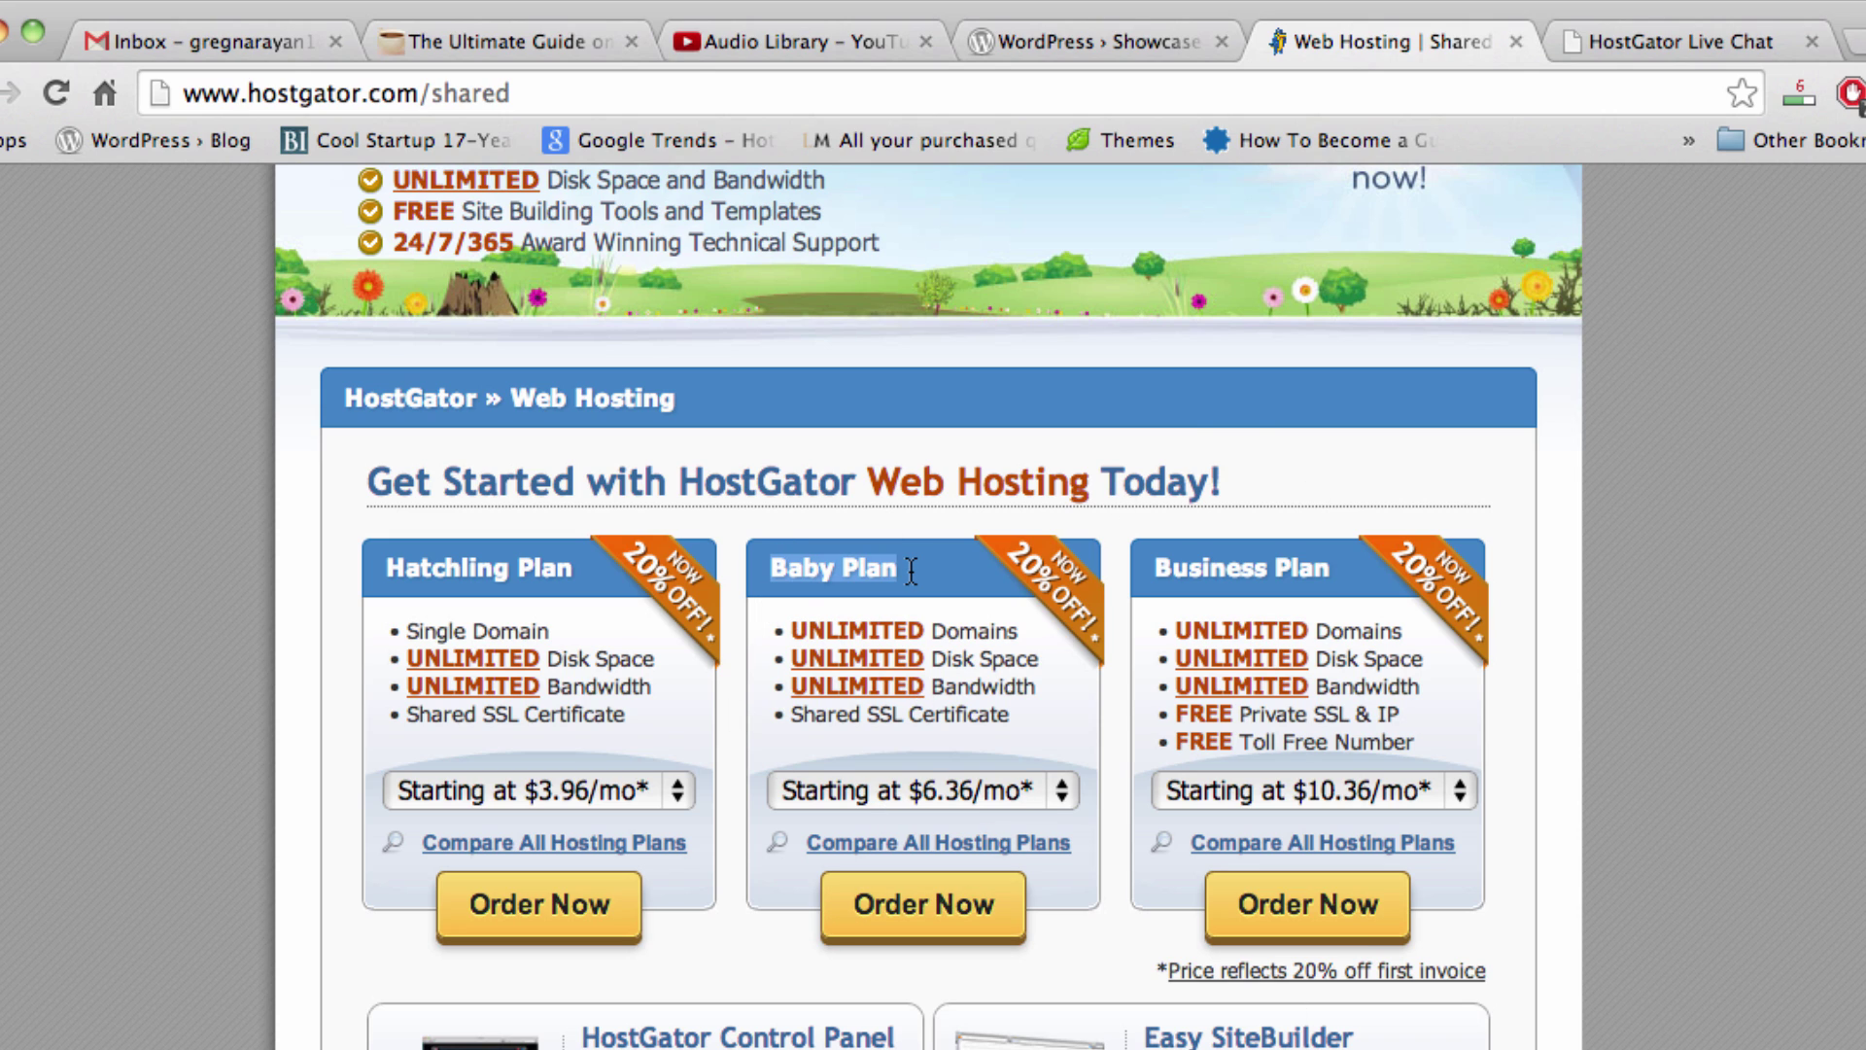
- Compare billing terms, choose Baby Plan monthly at $7.96/mo, and start the order
left_click(910, 570)
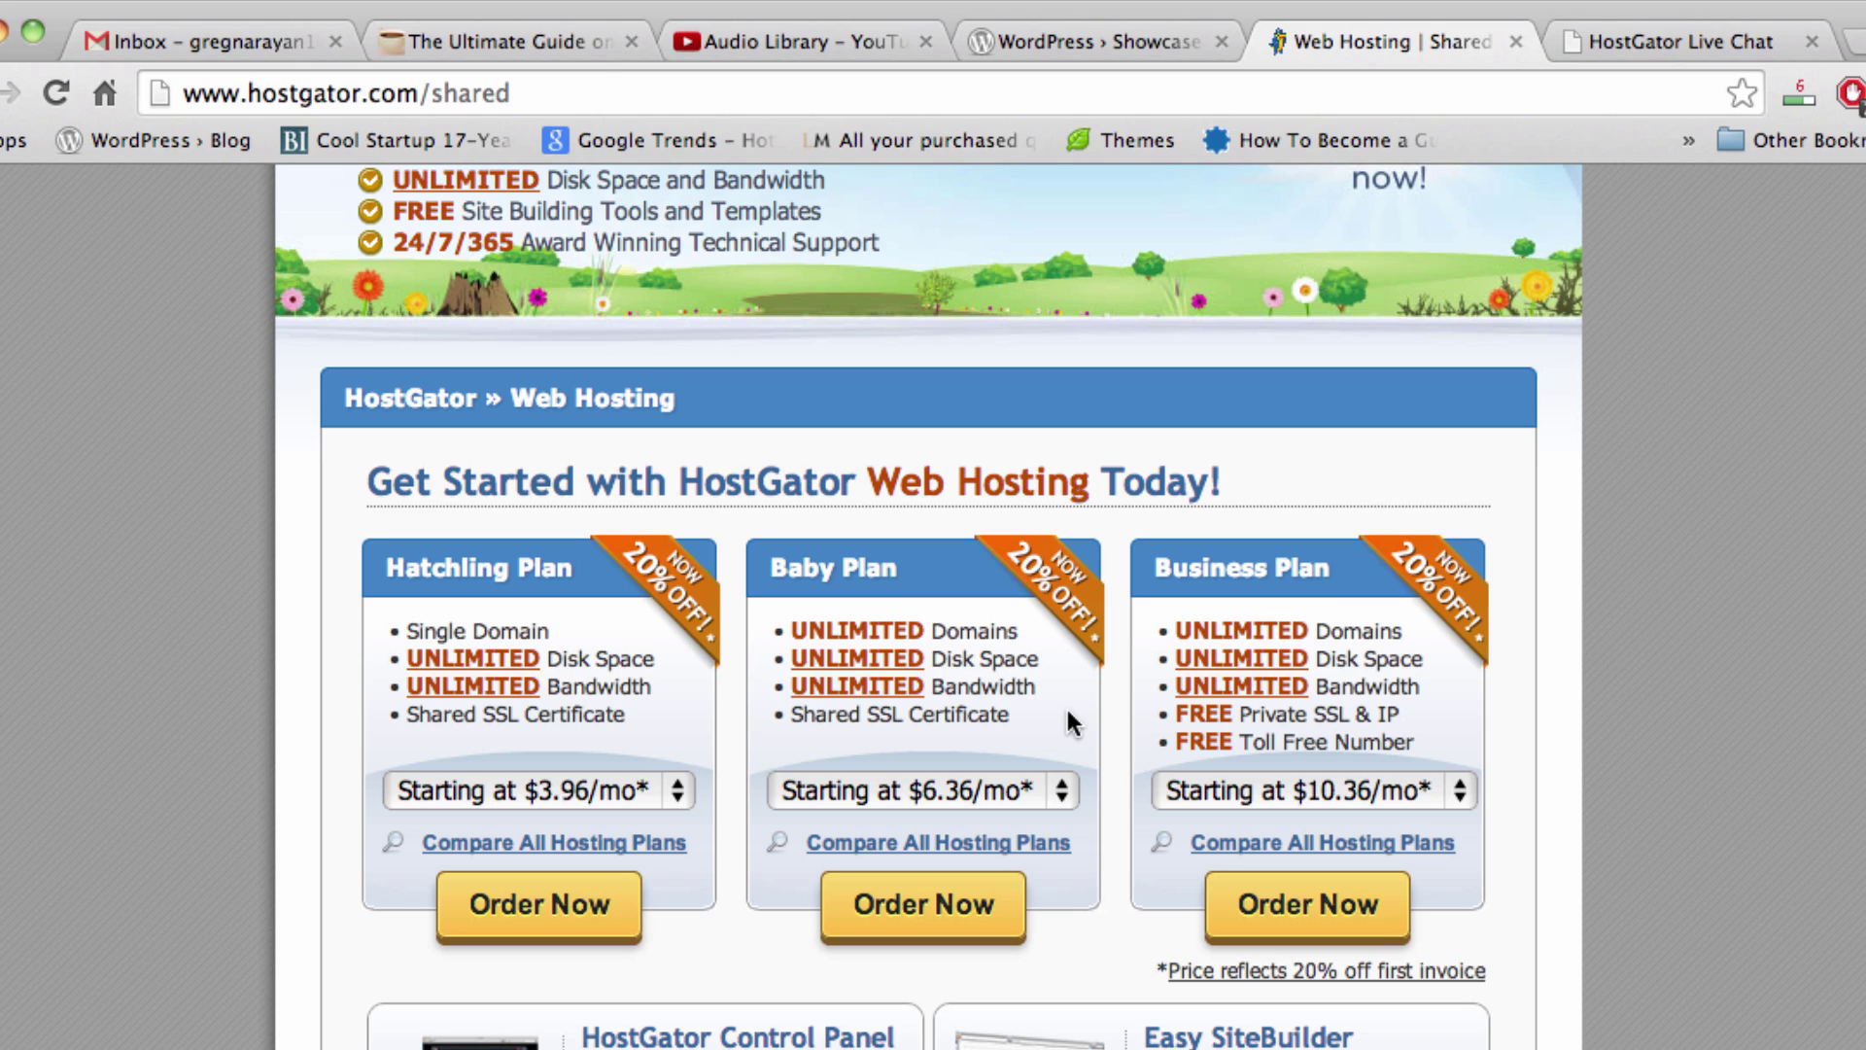
left_click(680, 790)
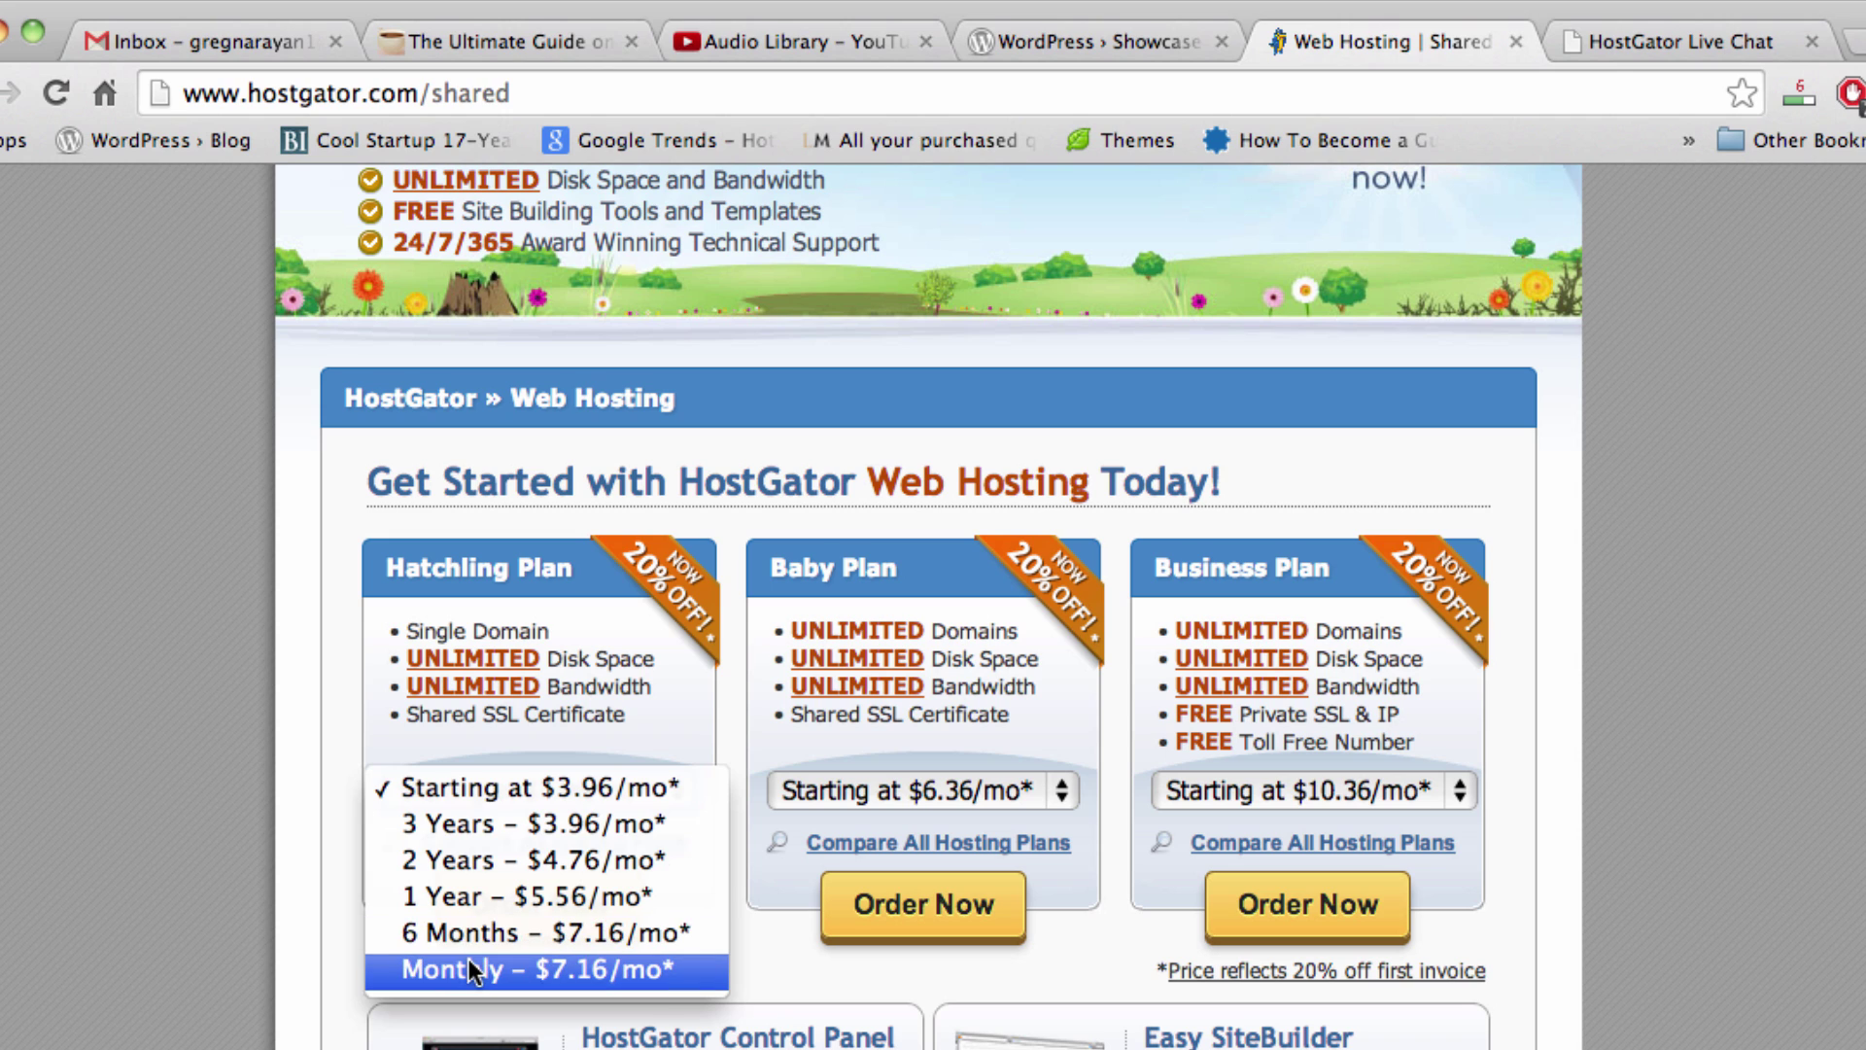
left_click(1060, 798)
left_click(1059, 796)
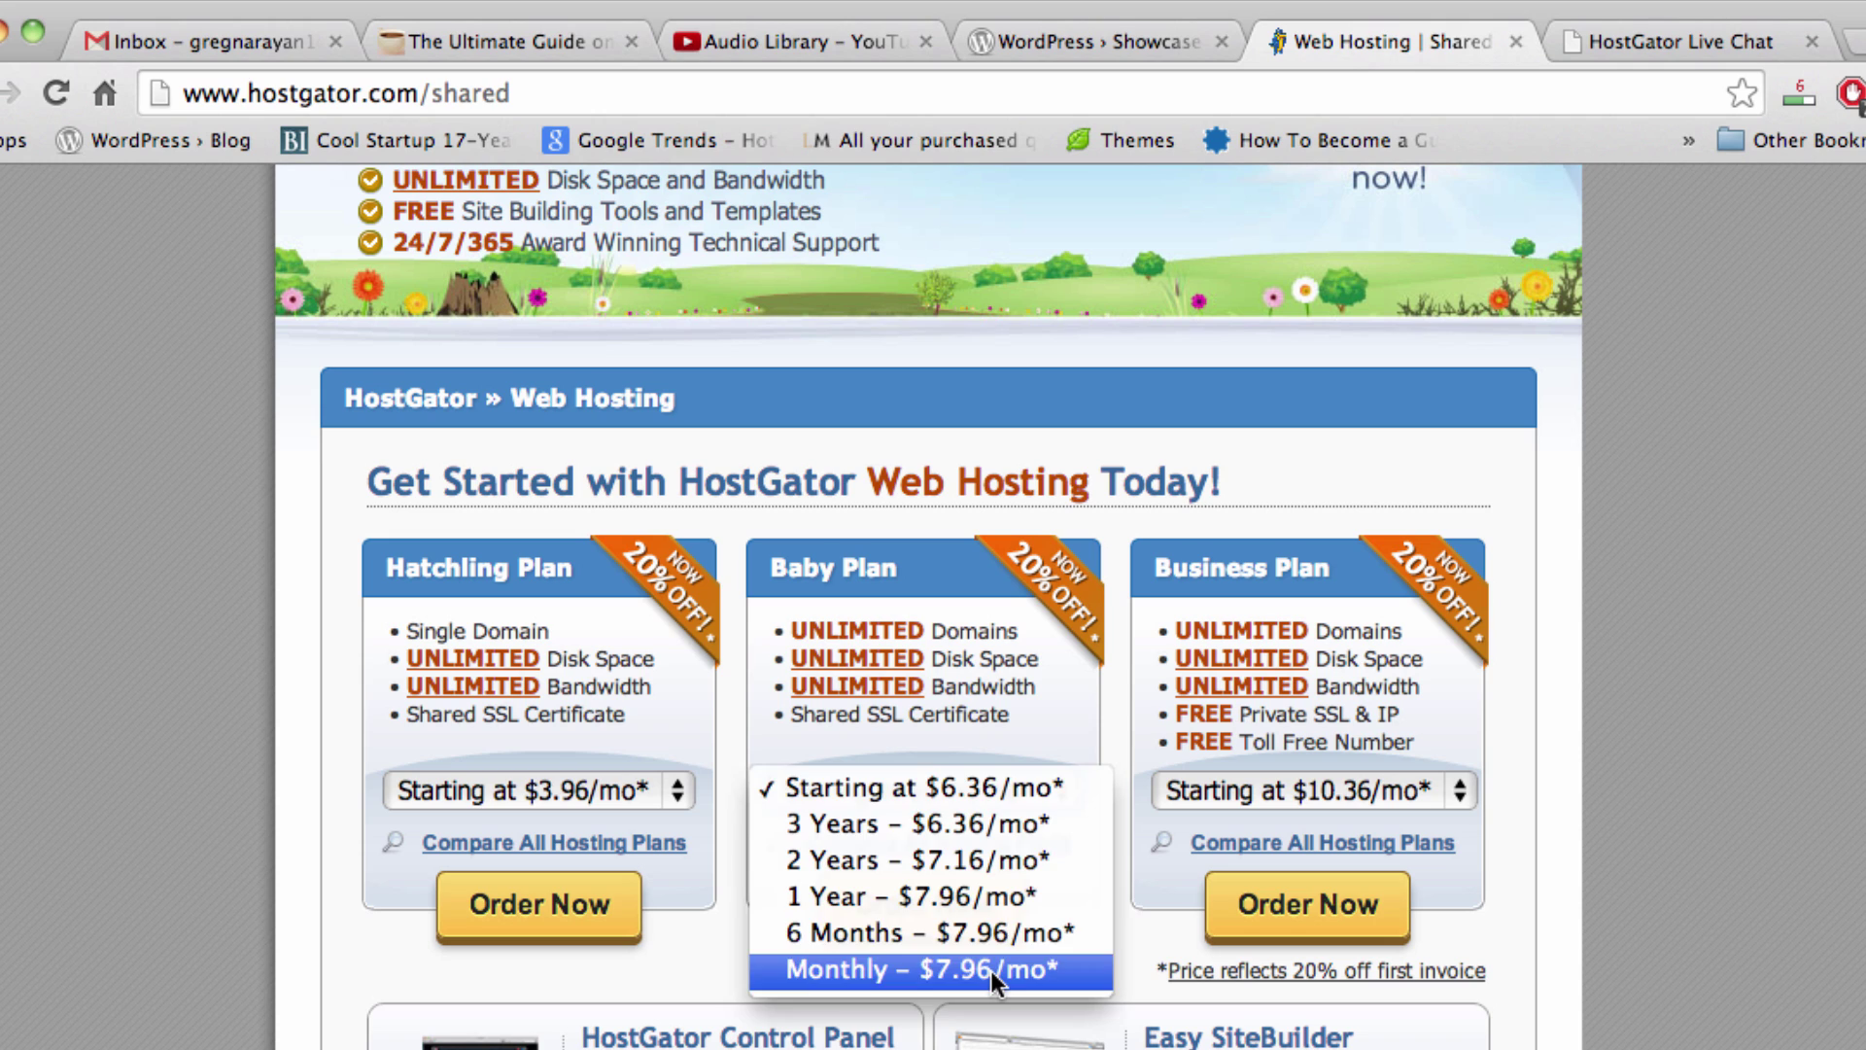
left_click(989, 970)
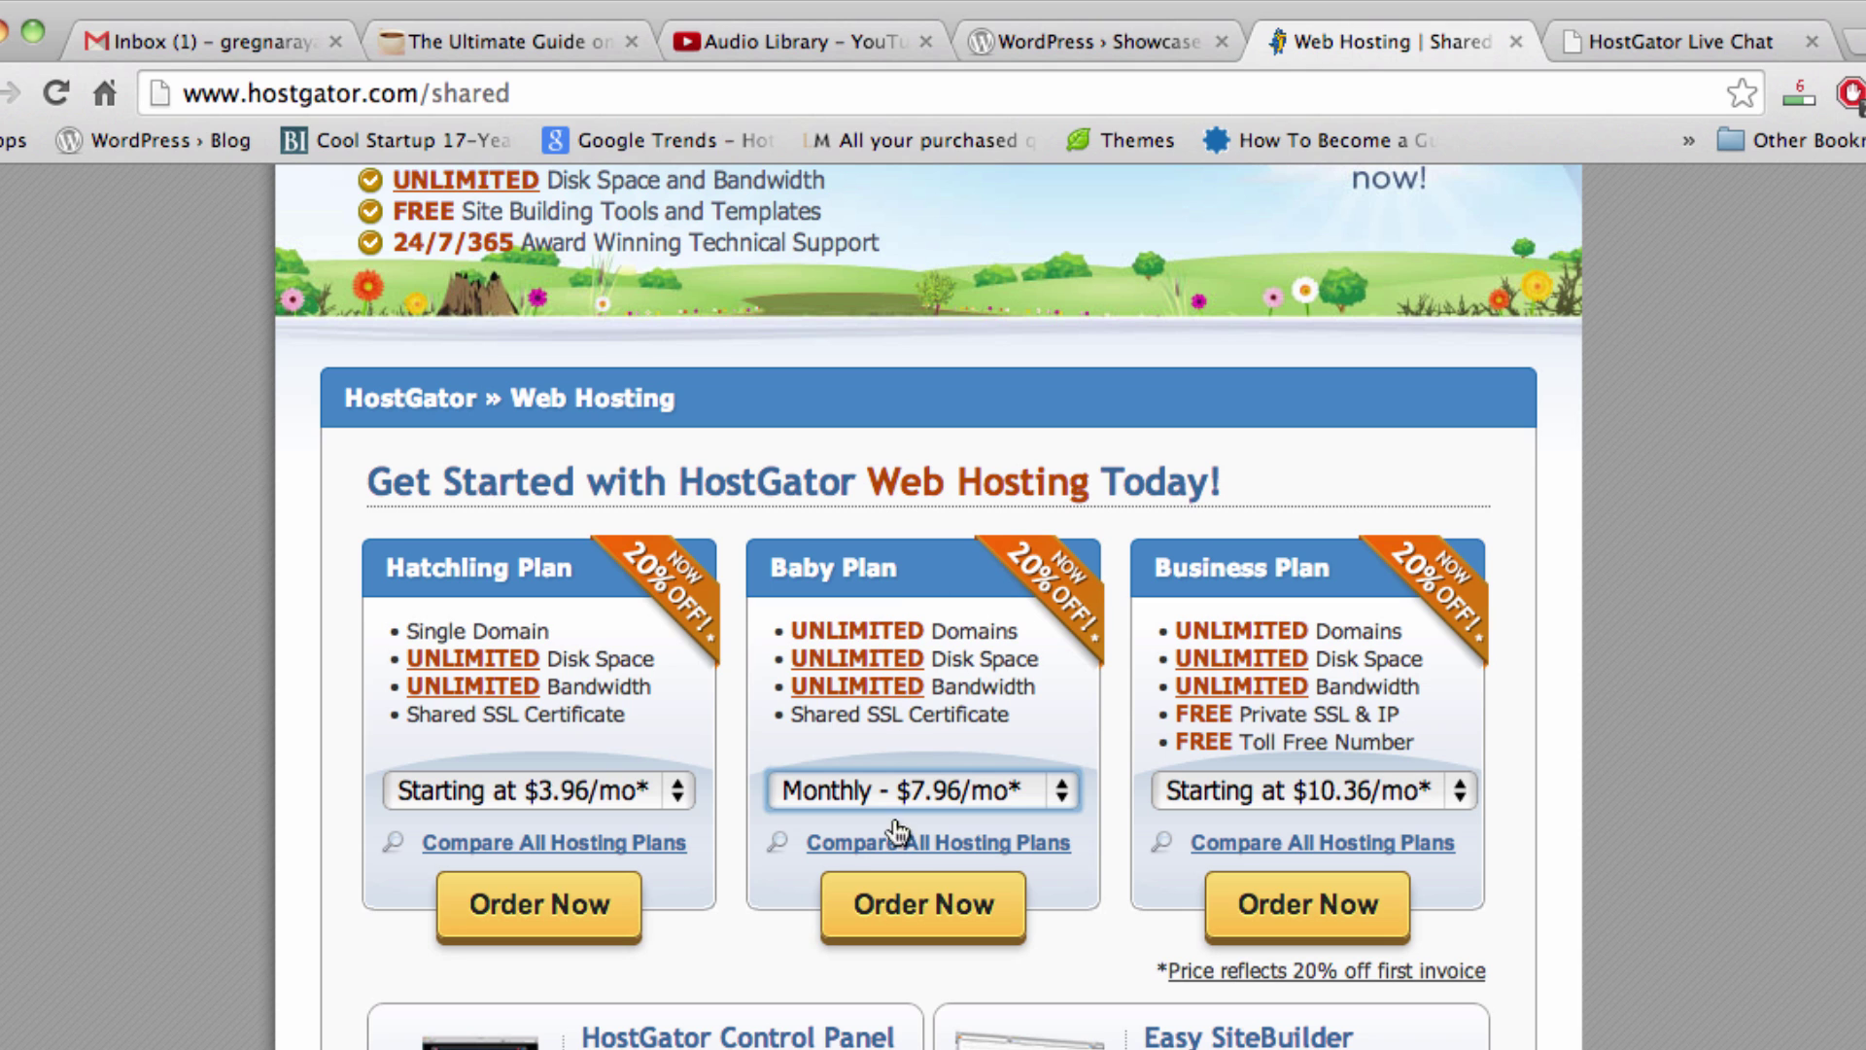
left_click(913, 903)
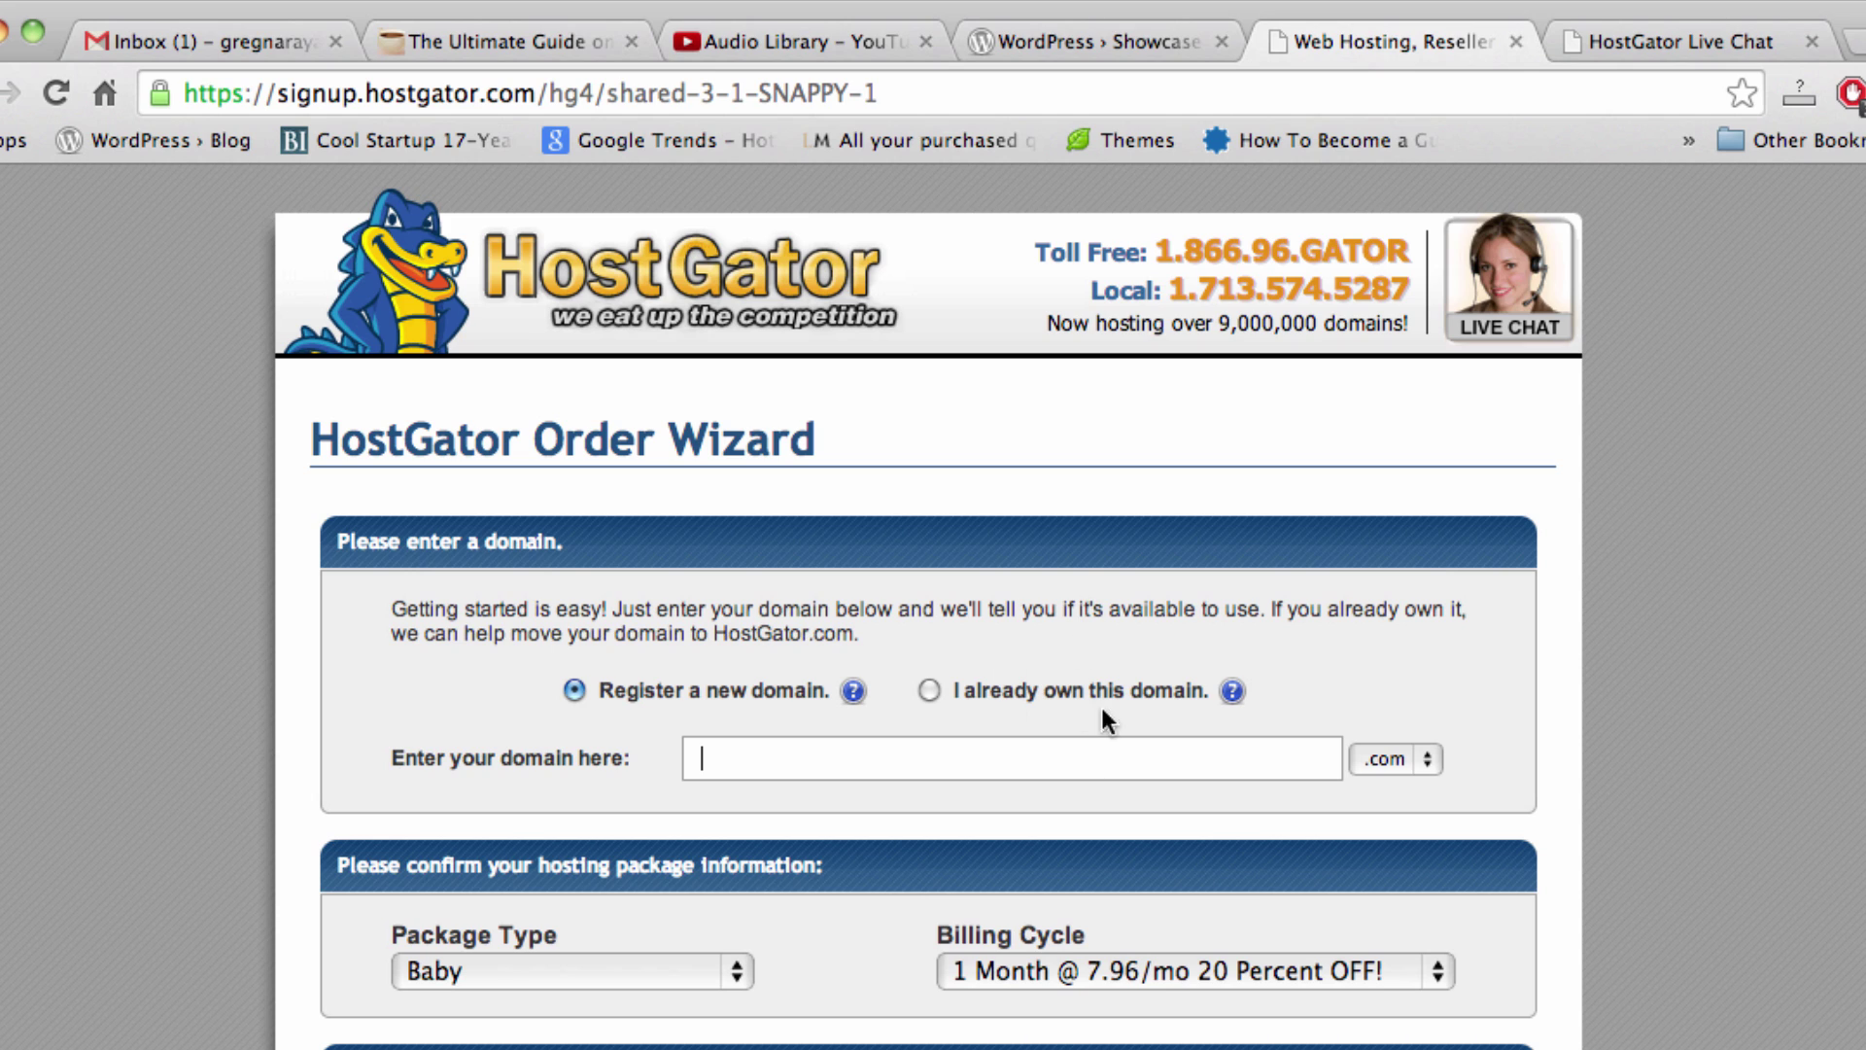
- Register new domain toastybrew.com, confirm it's available, then select the domain name to replace it
left_click(930, 707)
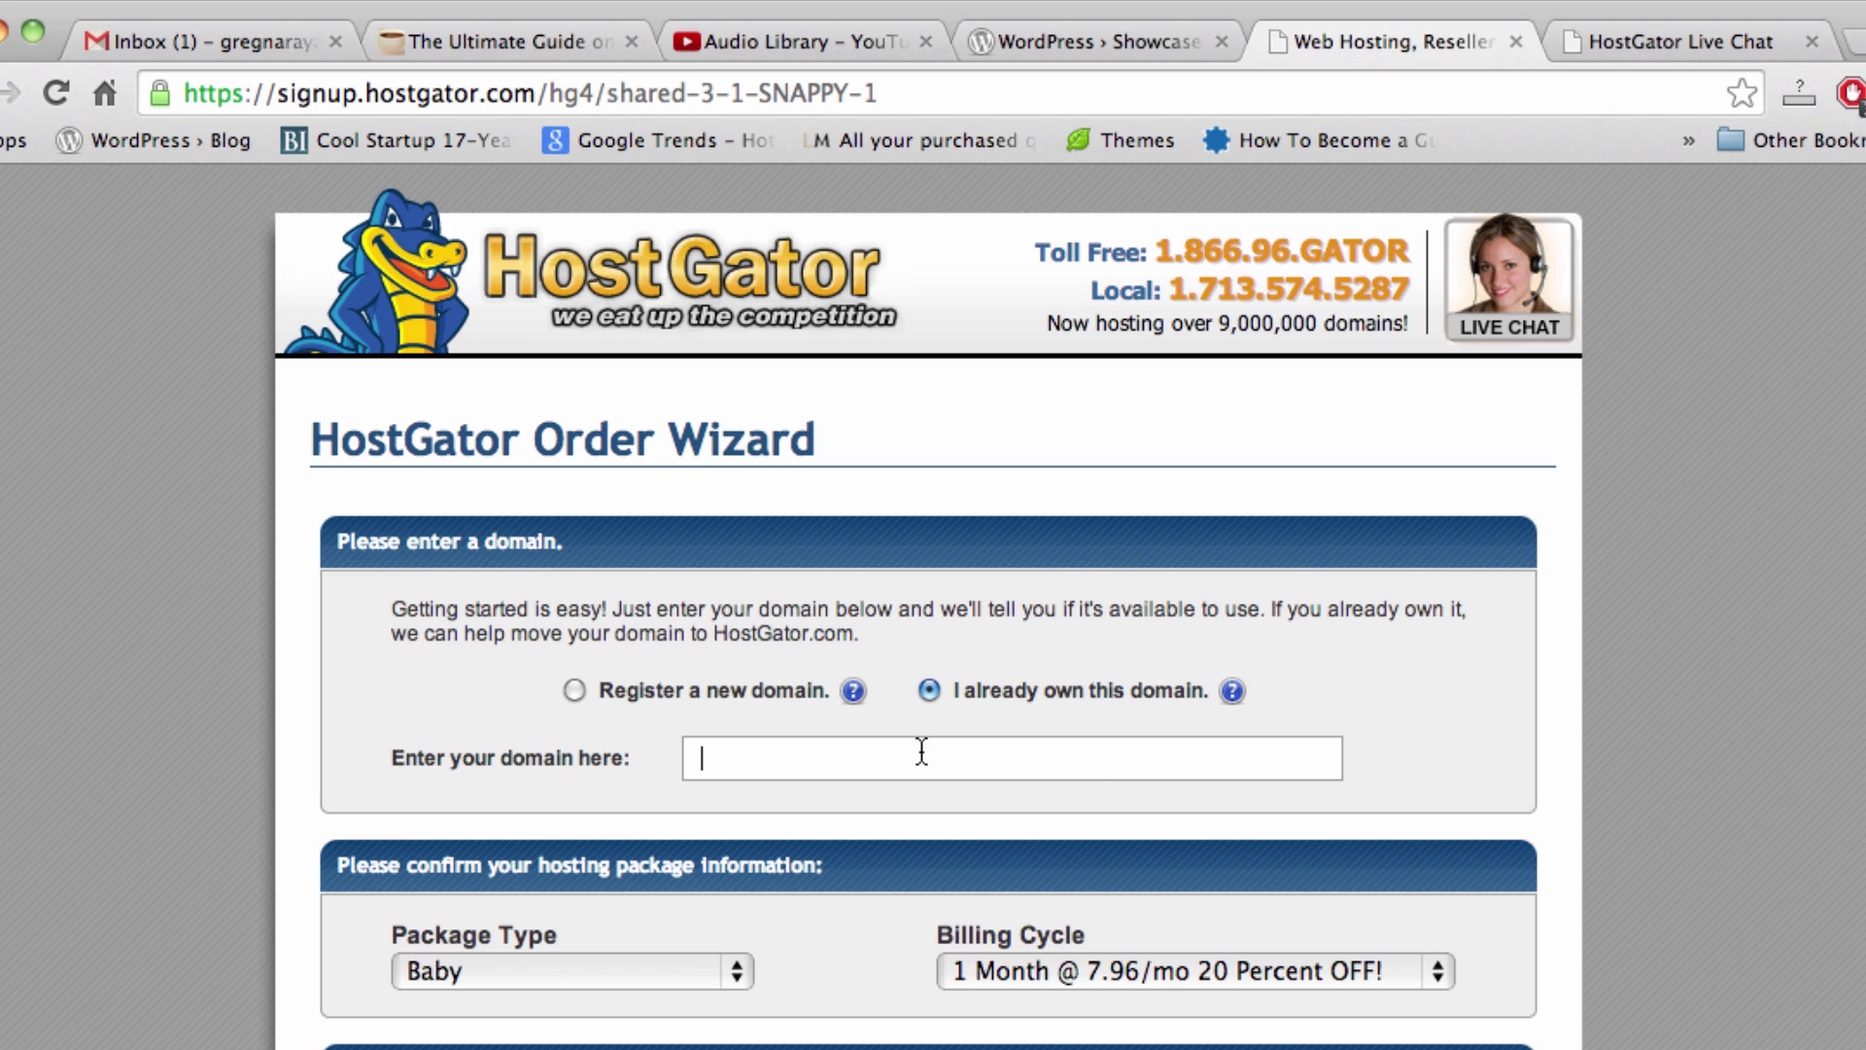
left_click(574, 694)
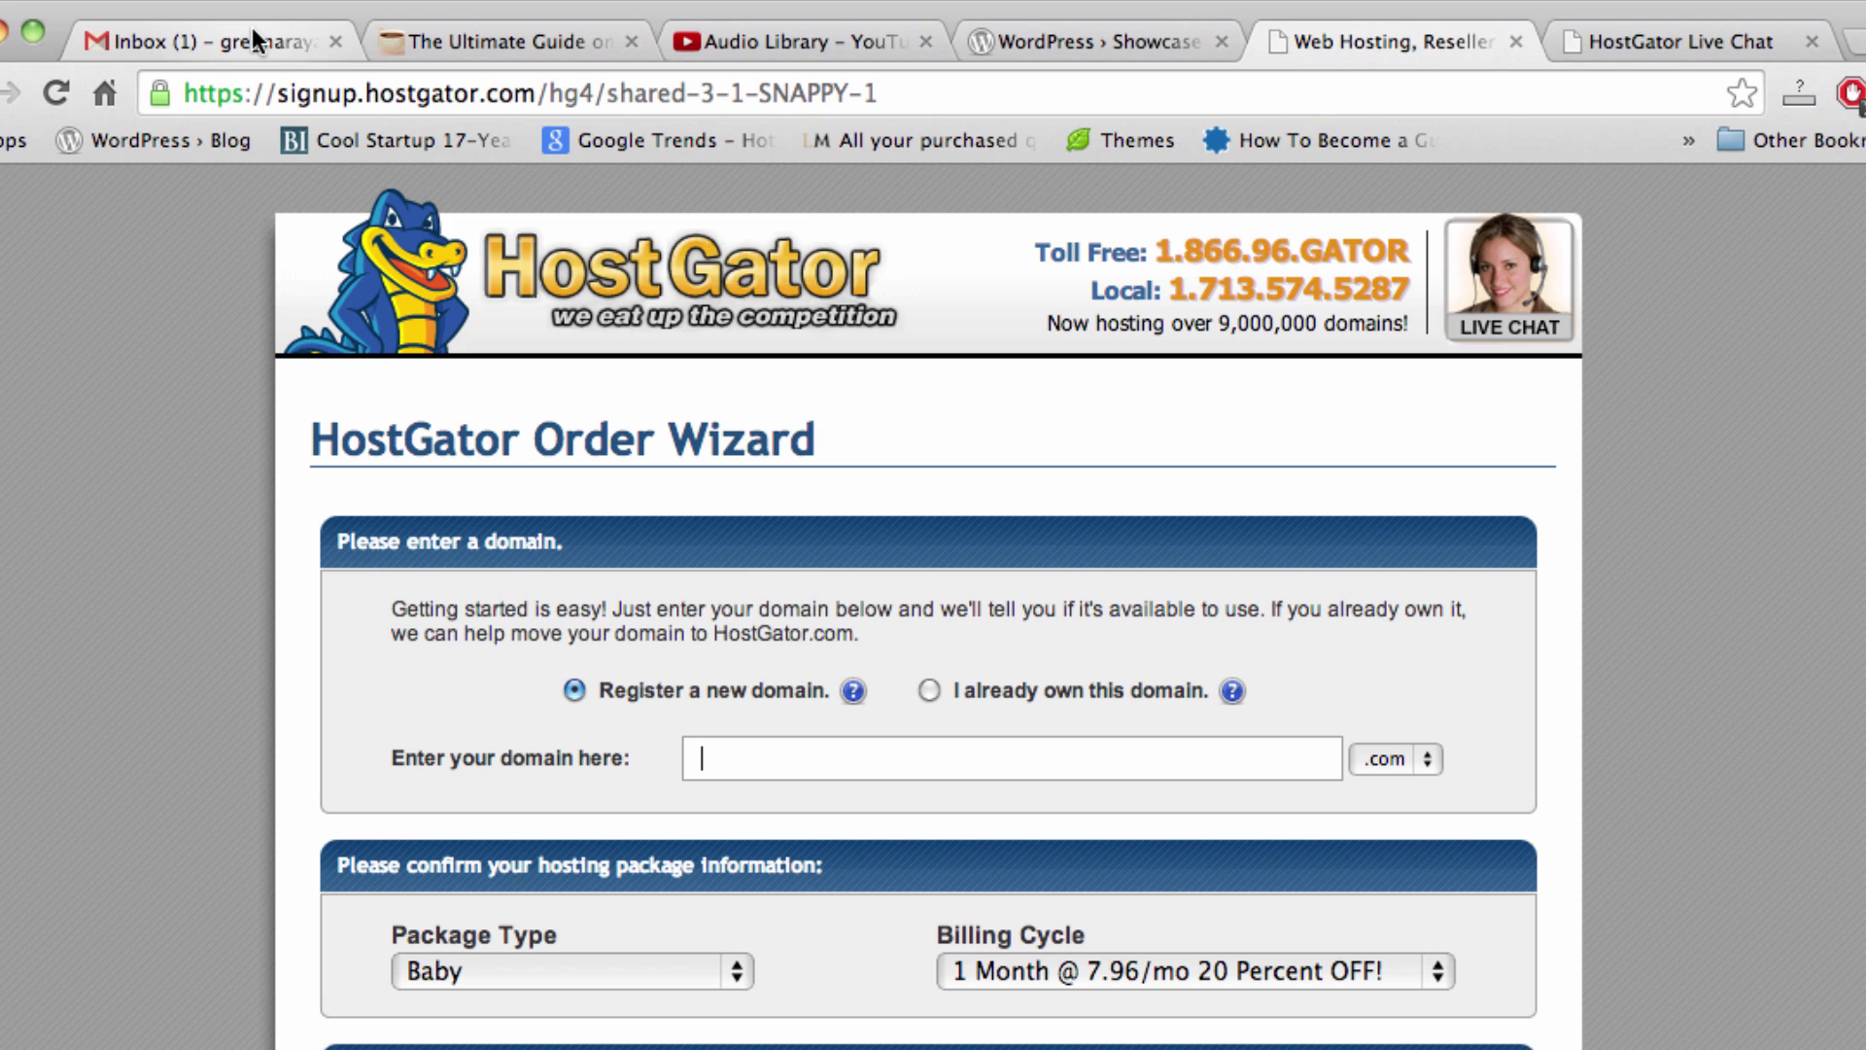
type("toastybrew.")
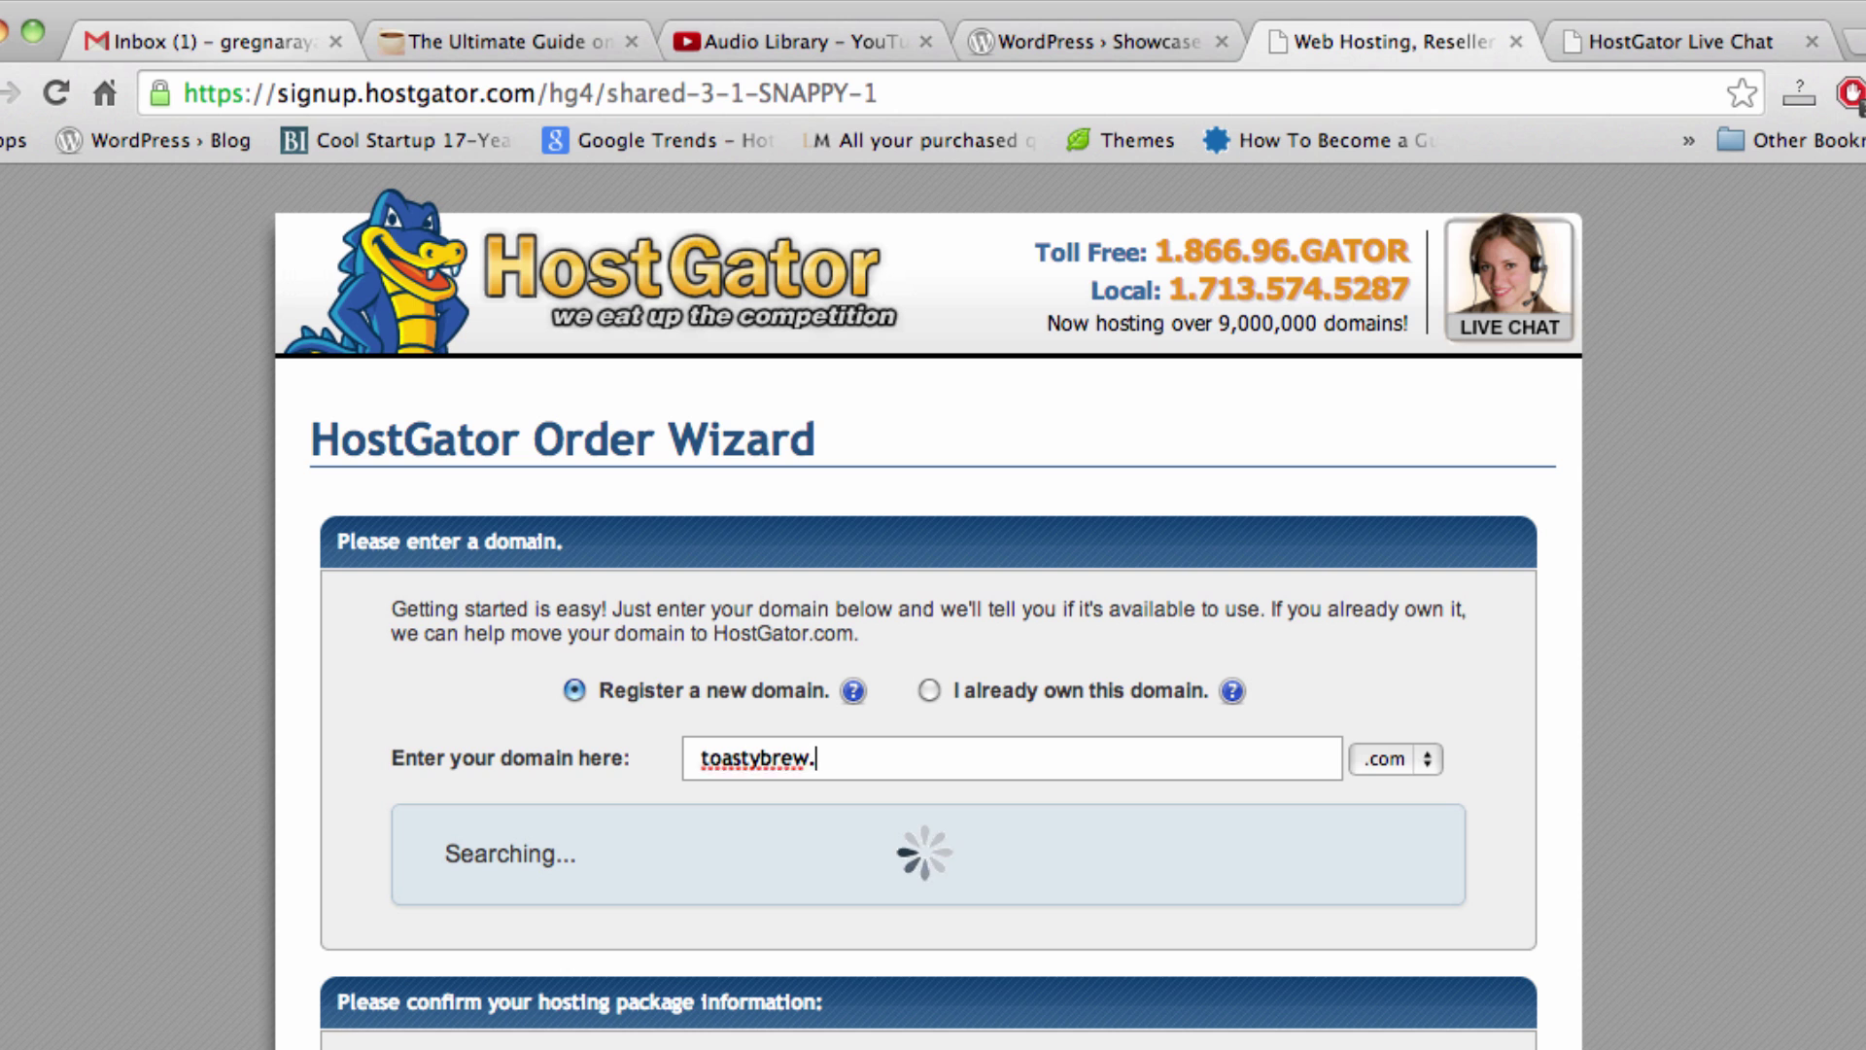
key("Tab")
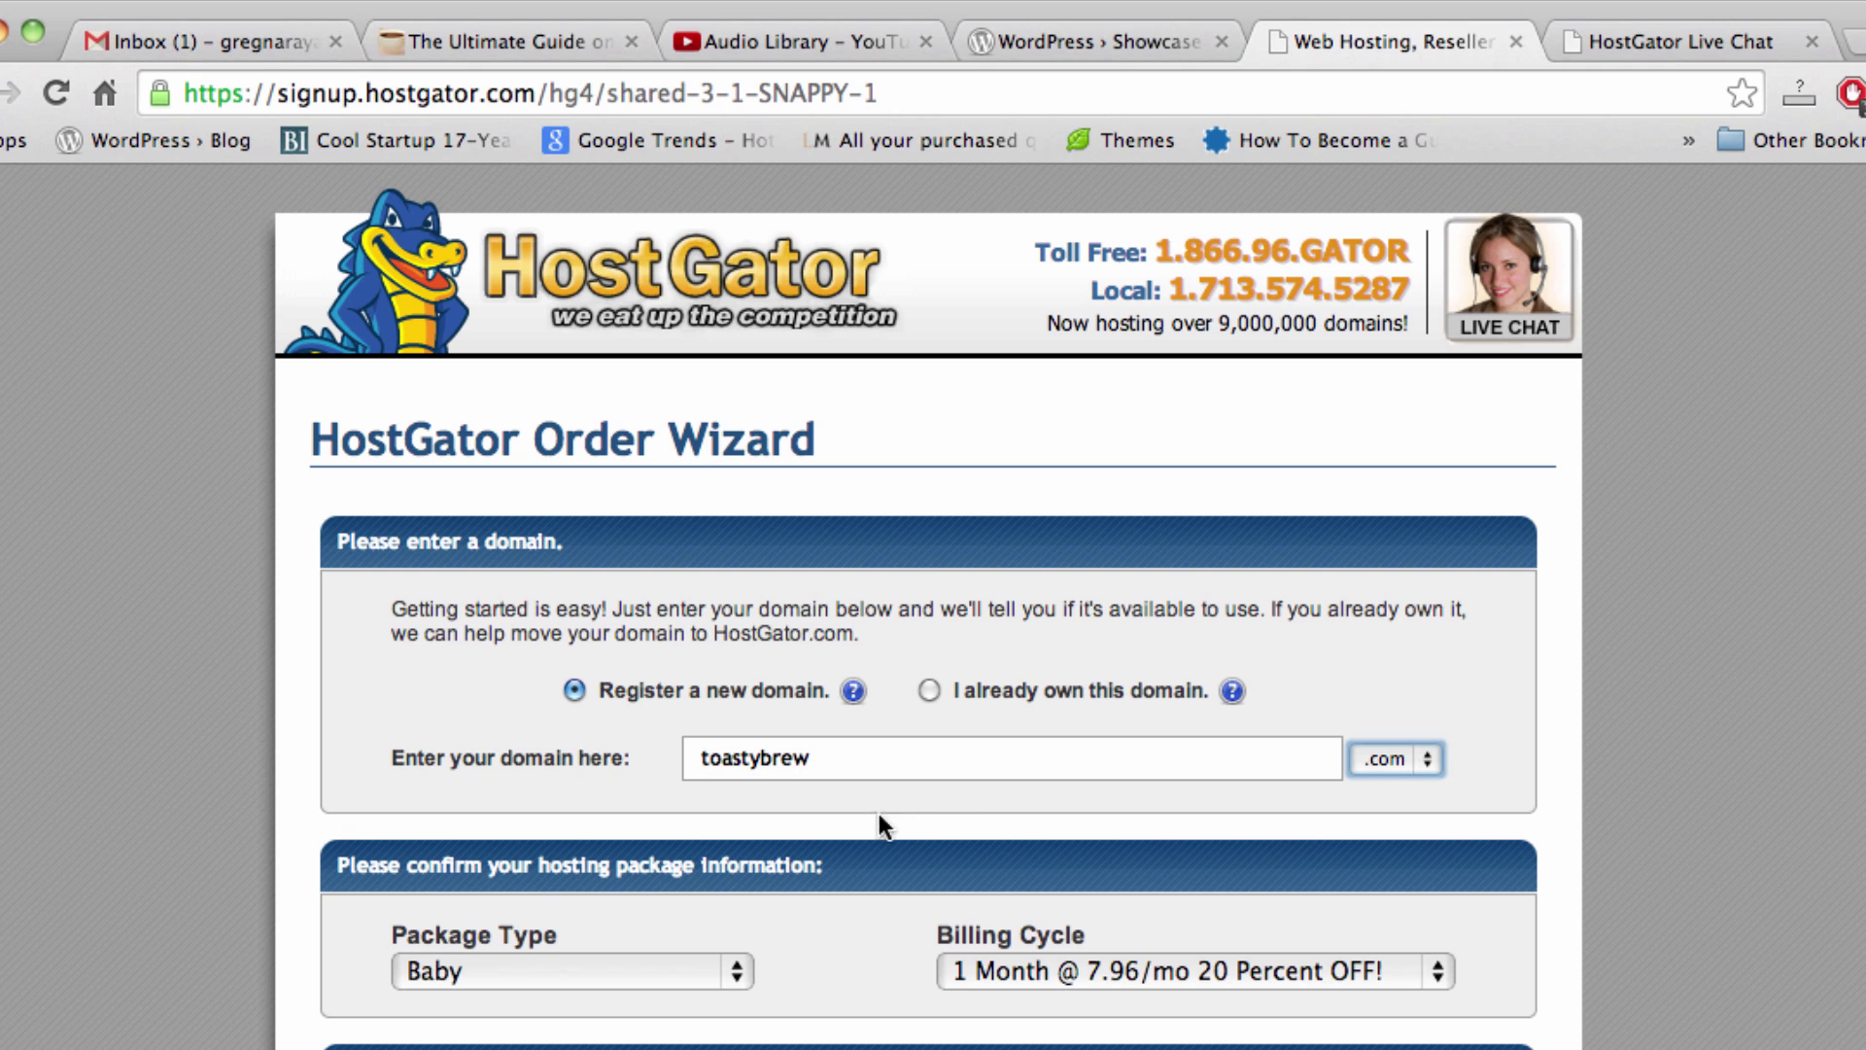
left_click(826, 761)
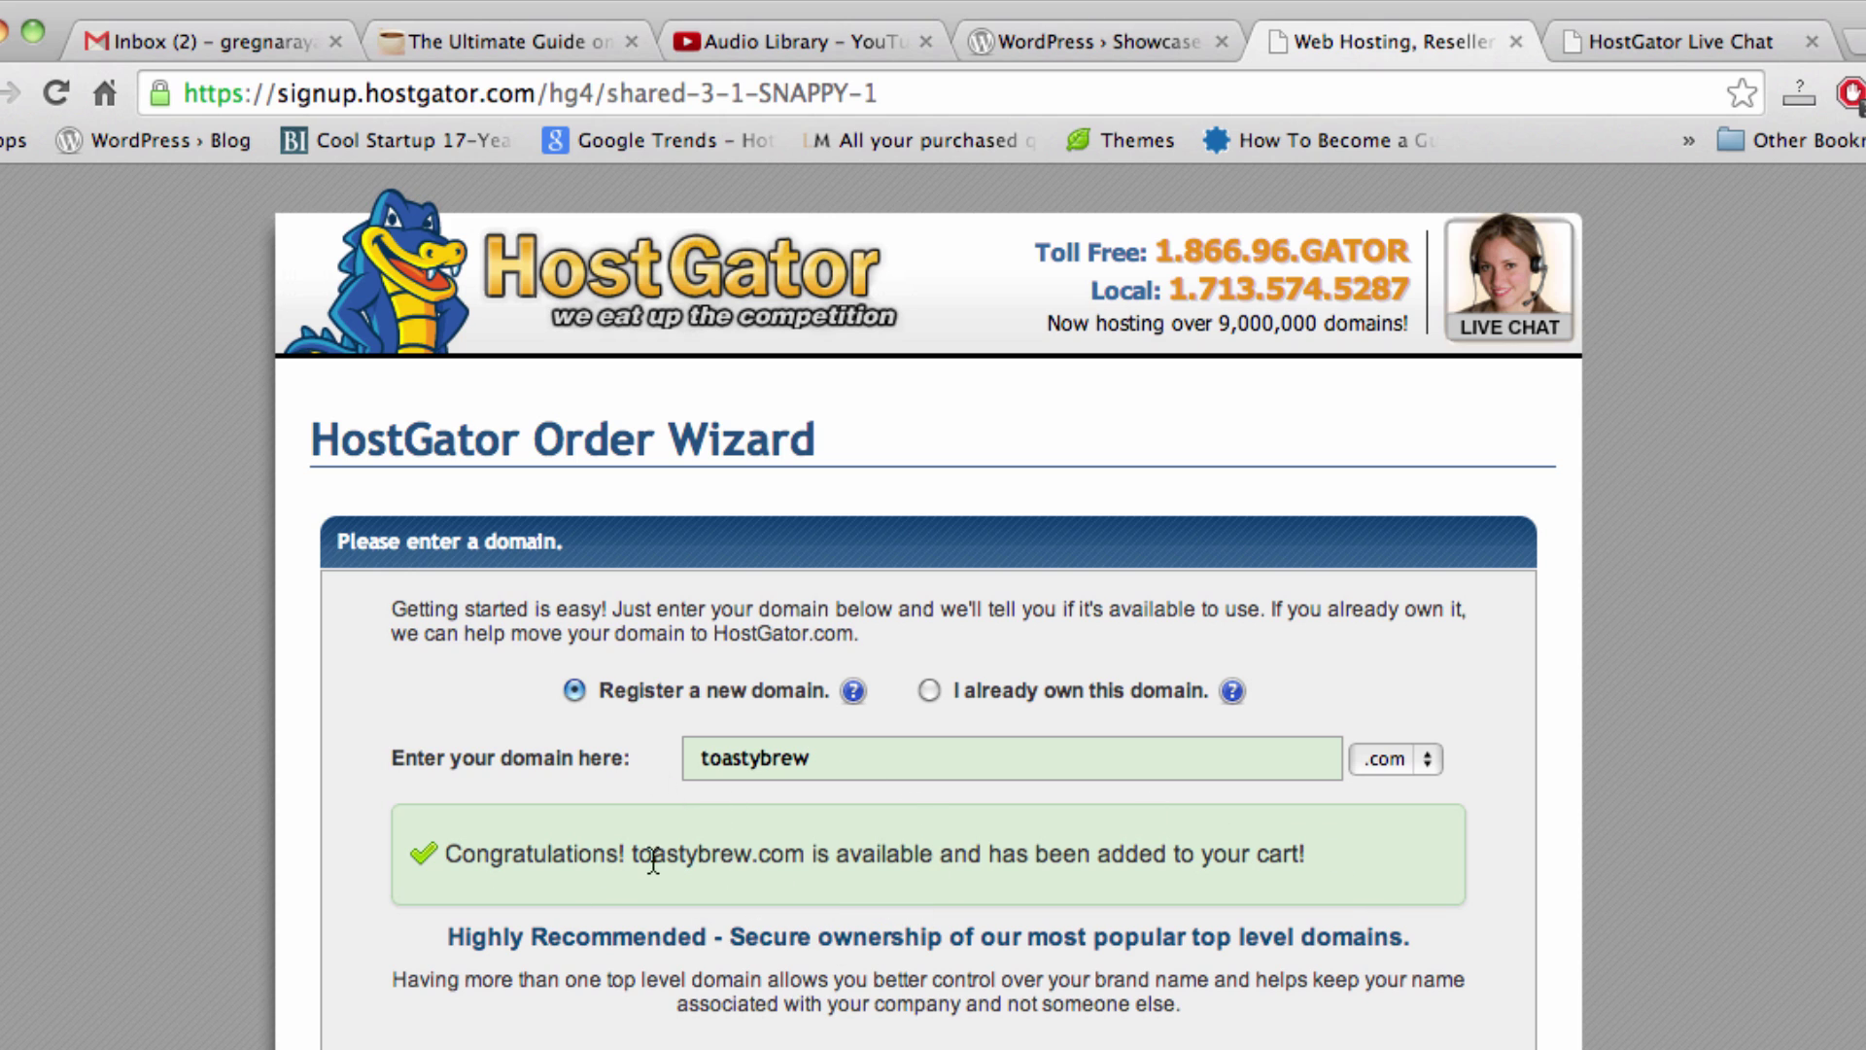
double_click(749, 759)
- Test facebook.com, switch back to toastybrew, and scroll down to the account username field
type("facebook")
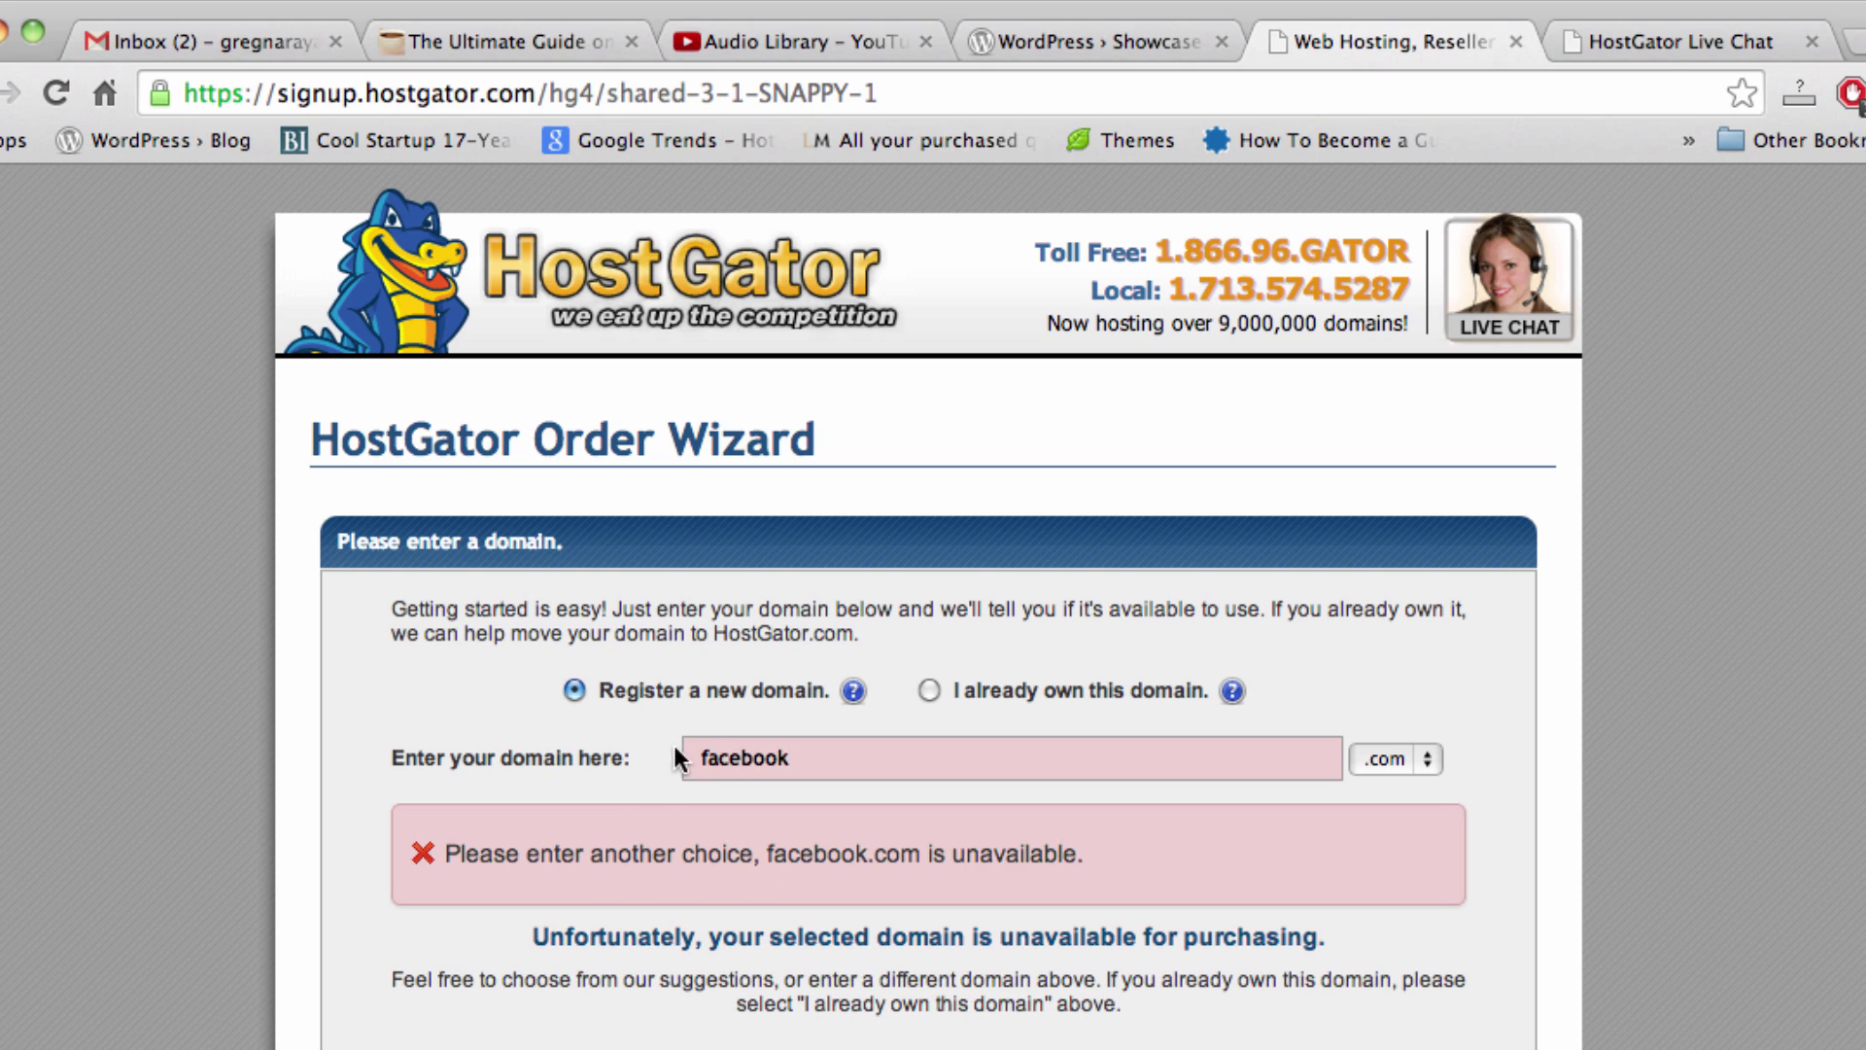
double_click(731, 761)
type("toastybrew")
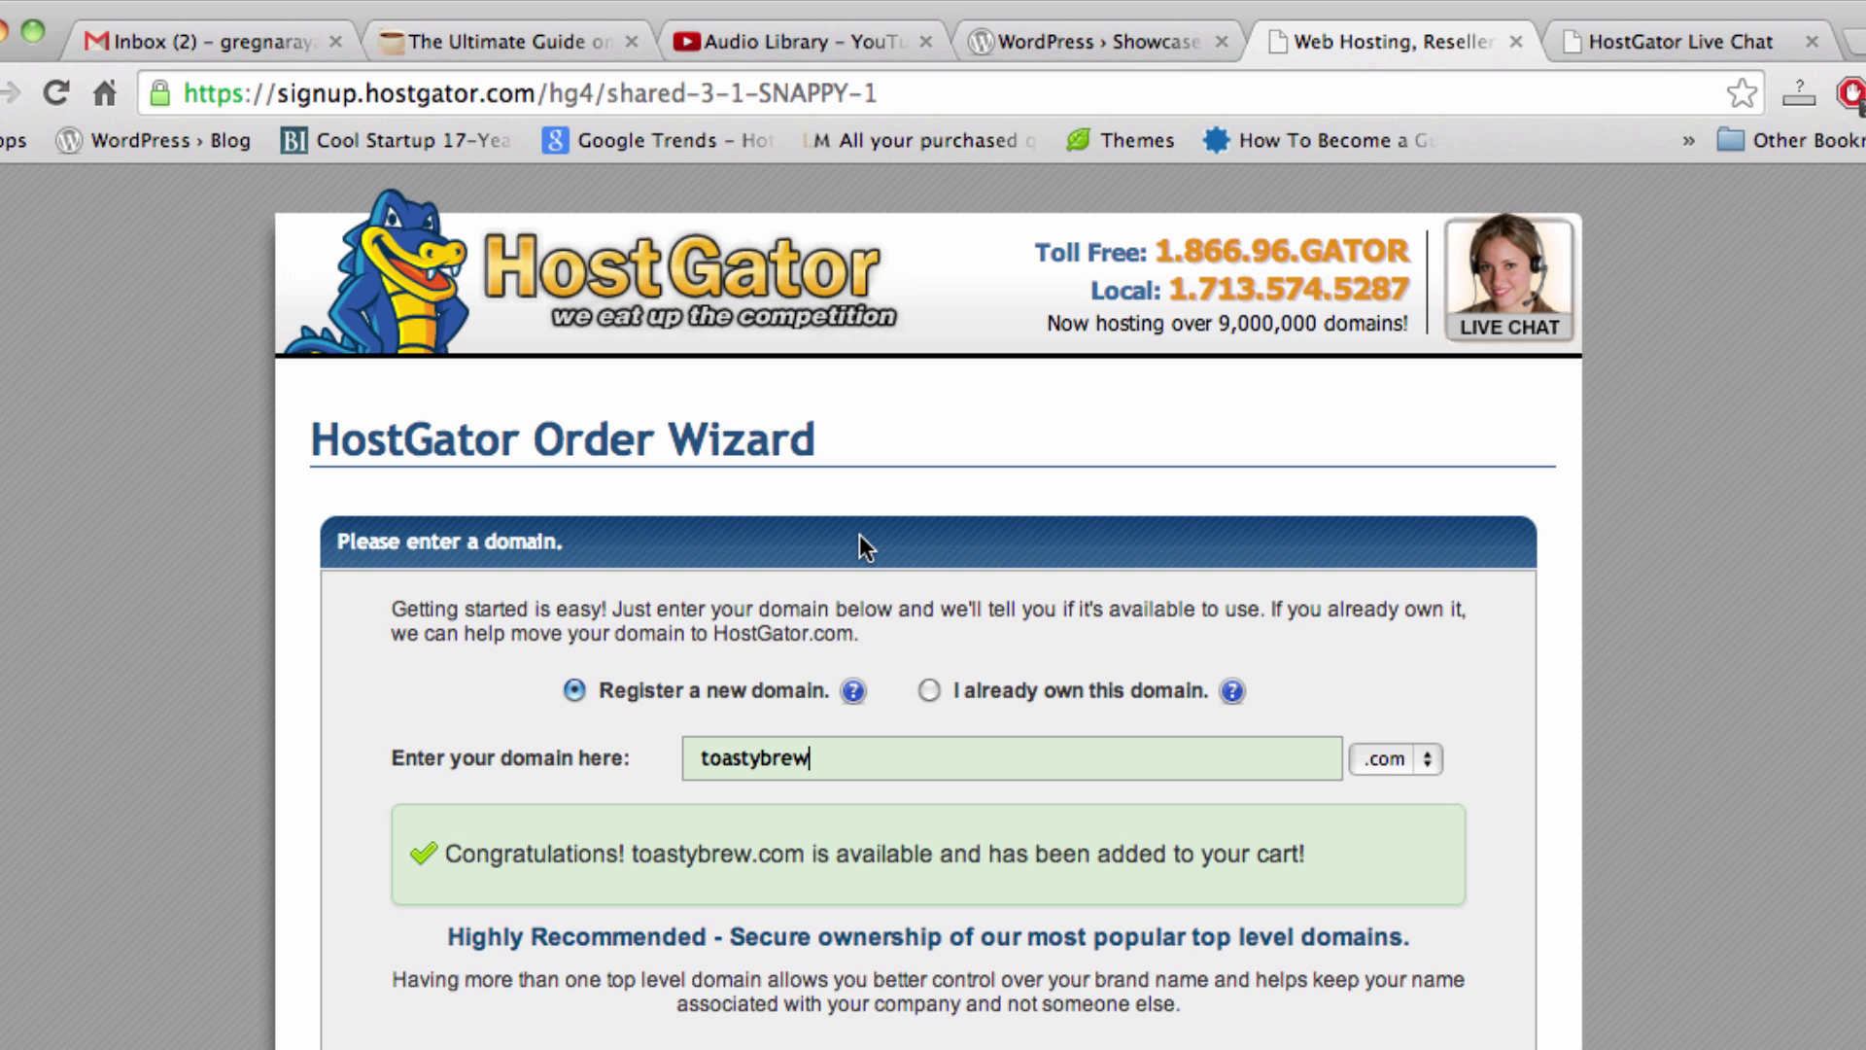
scroll(1497, 763, "down", 3)
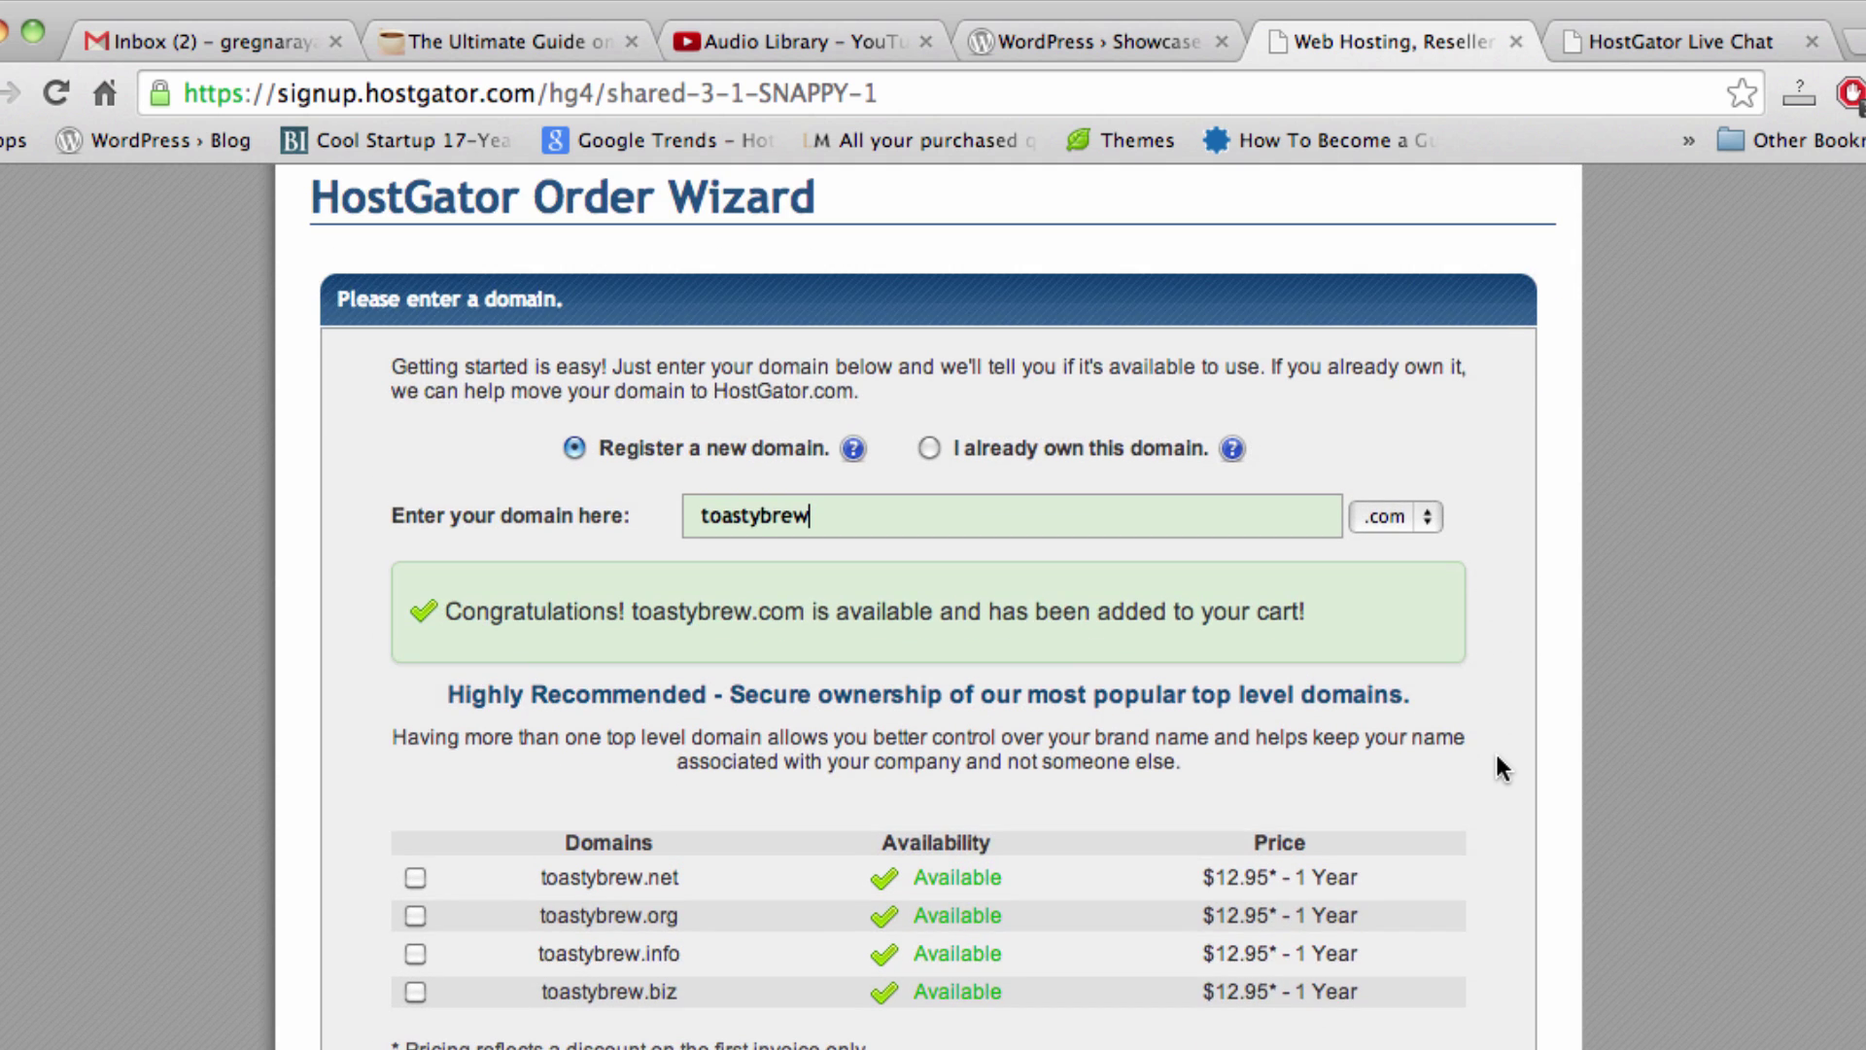
scroll(1497, 756, "down", 6)
scroll(1496, 754, "down", 1)
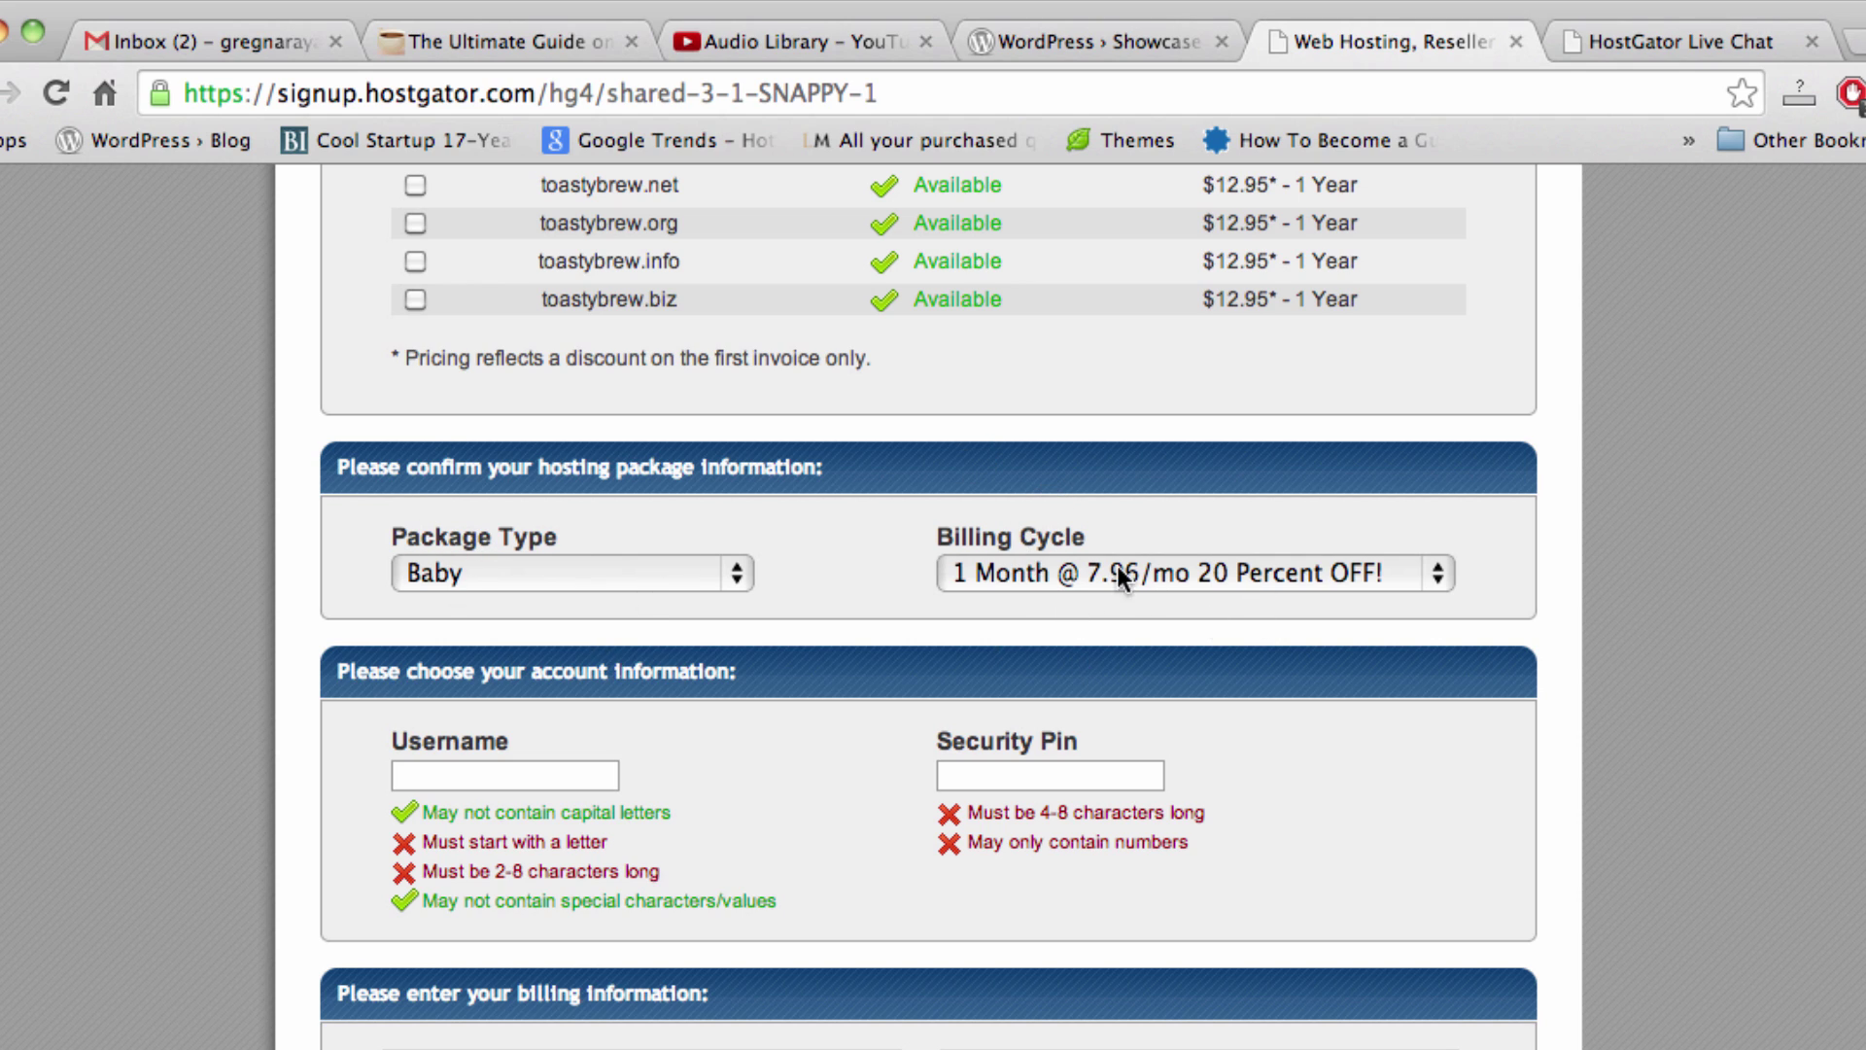
left_click(433, 775)
- Enter an account username and a 4-digit security pin
key("Tab")
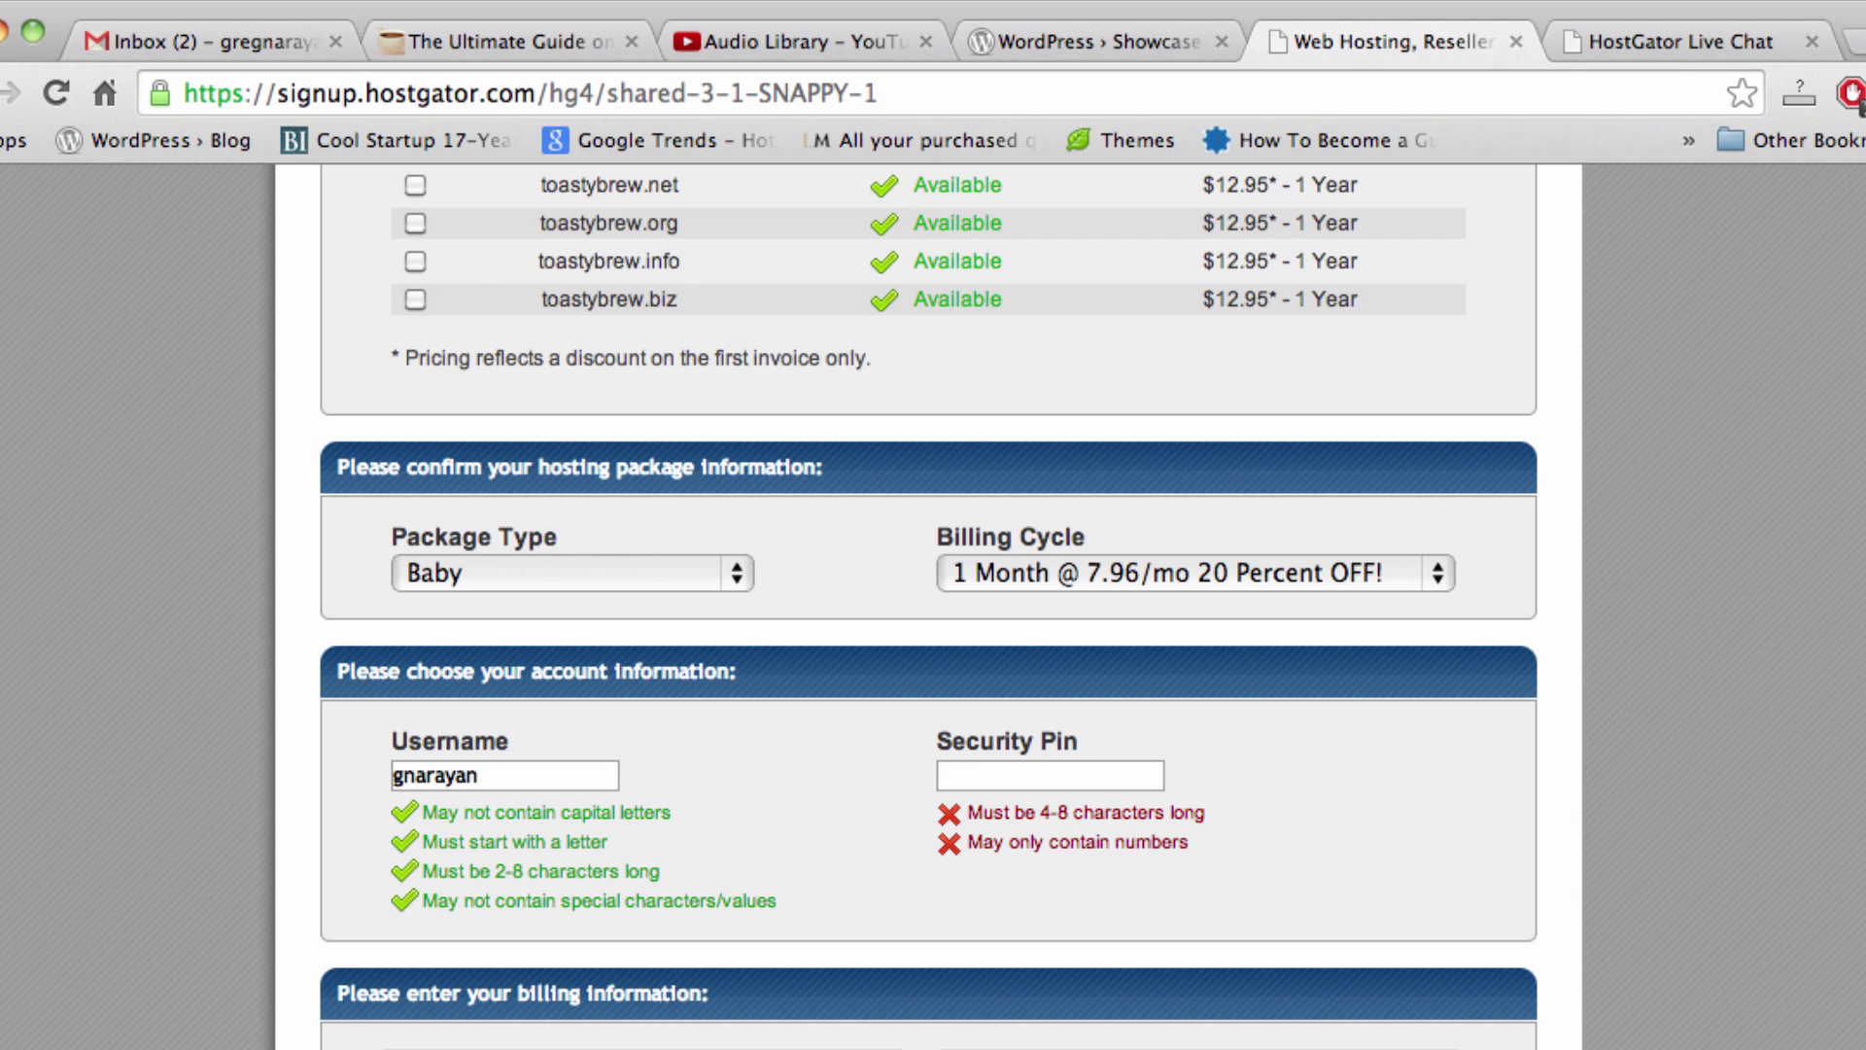
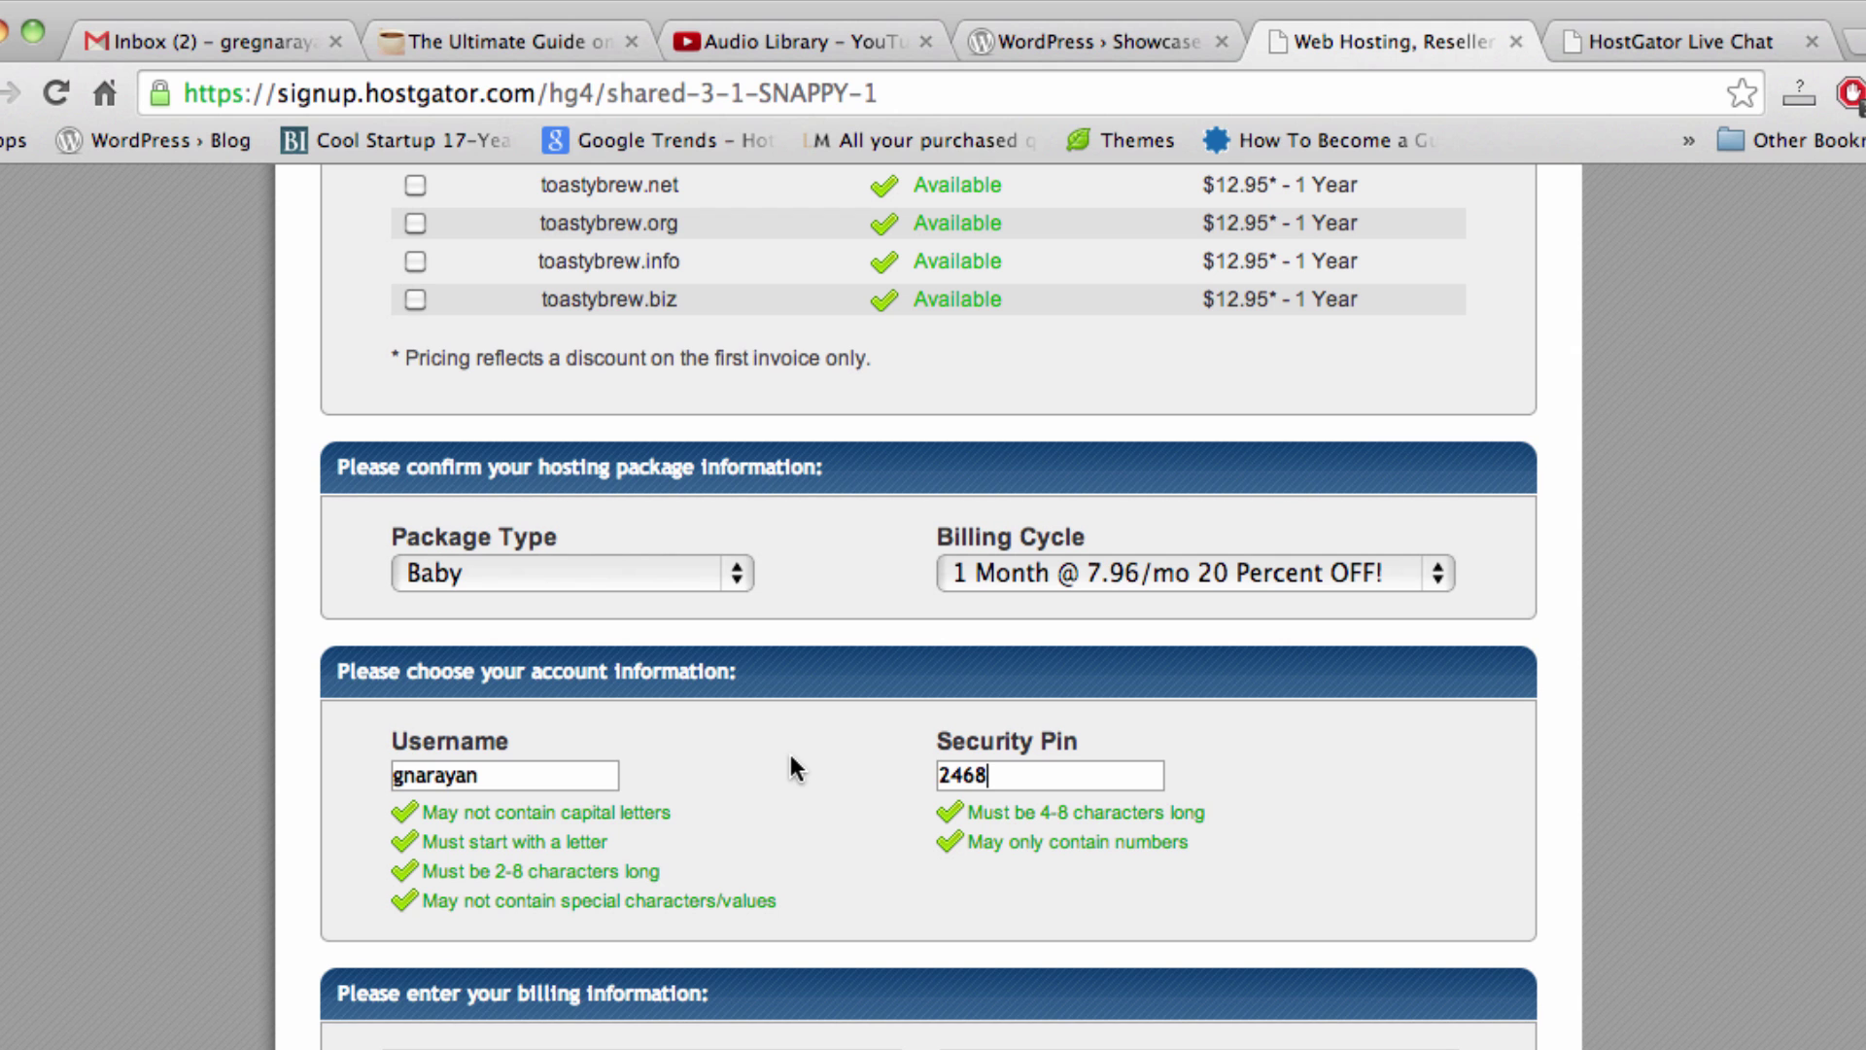
- Untick the Domain Privacy Protection, SiteLock and CodeGuard add-ons
scroll(854, 784, "down", 5)
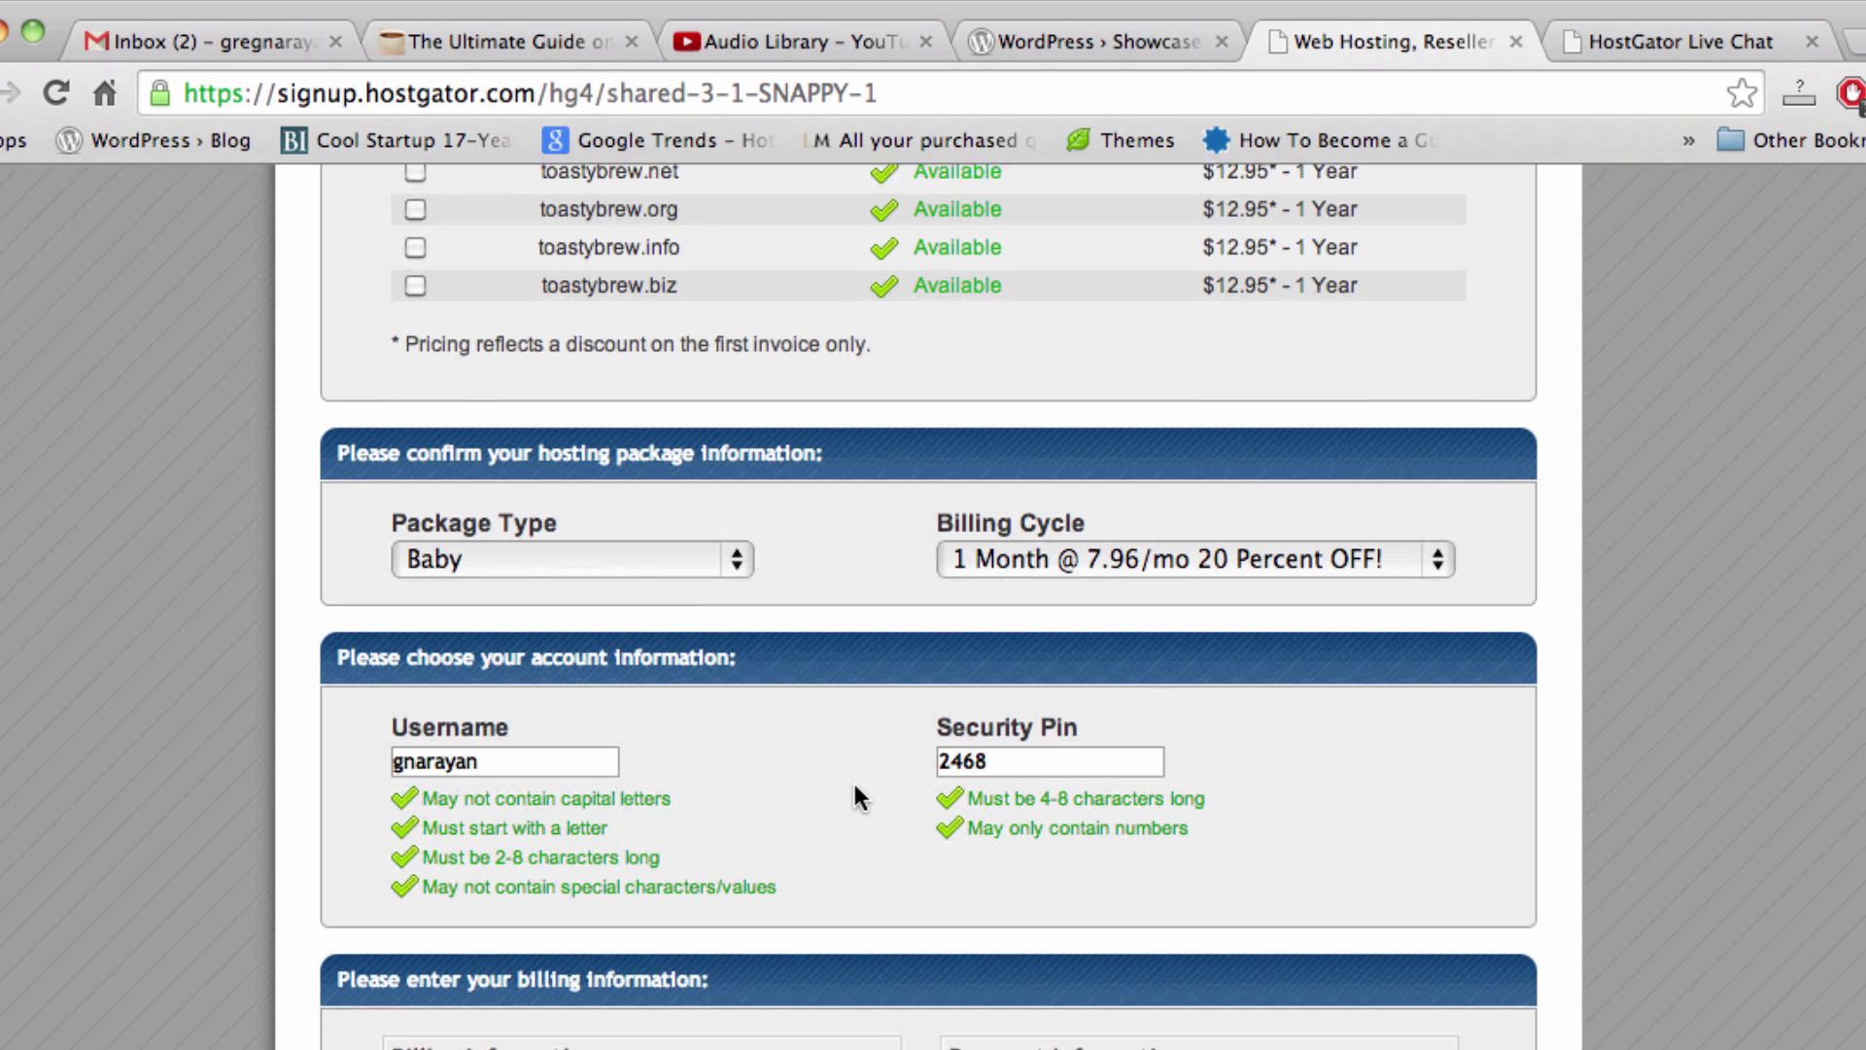
scroll(855, 789, "down", 2)
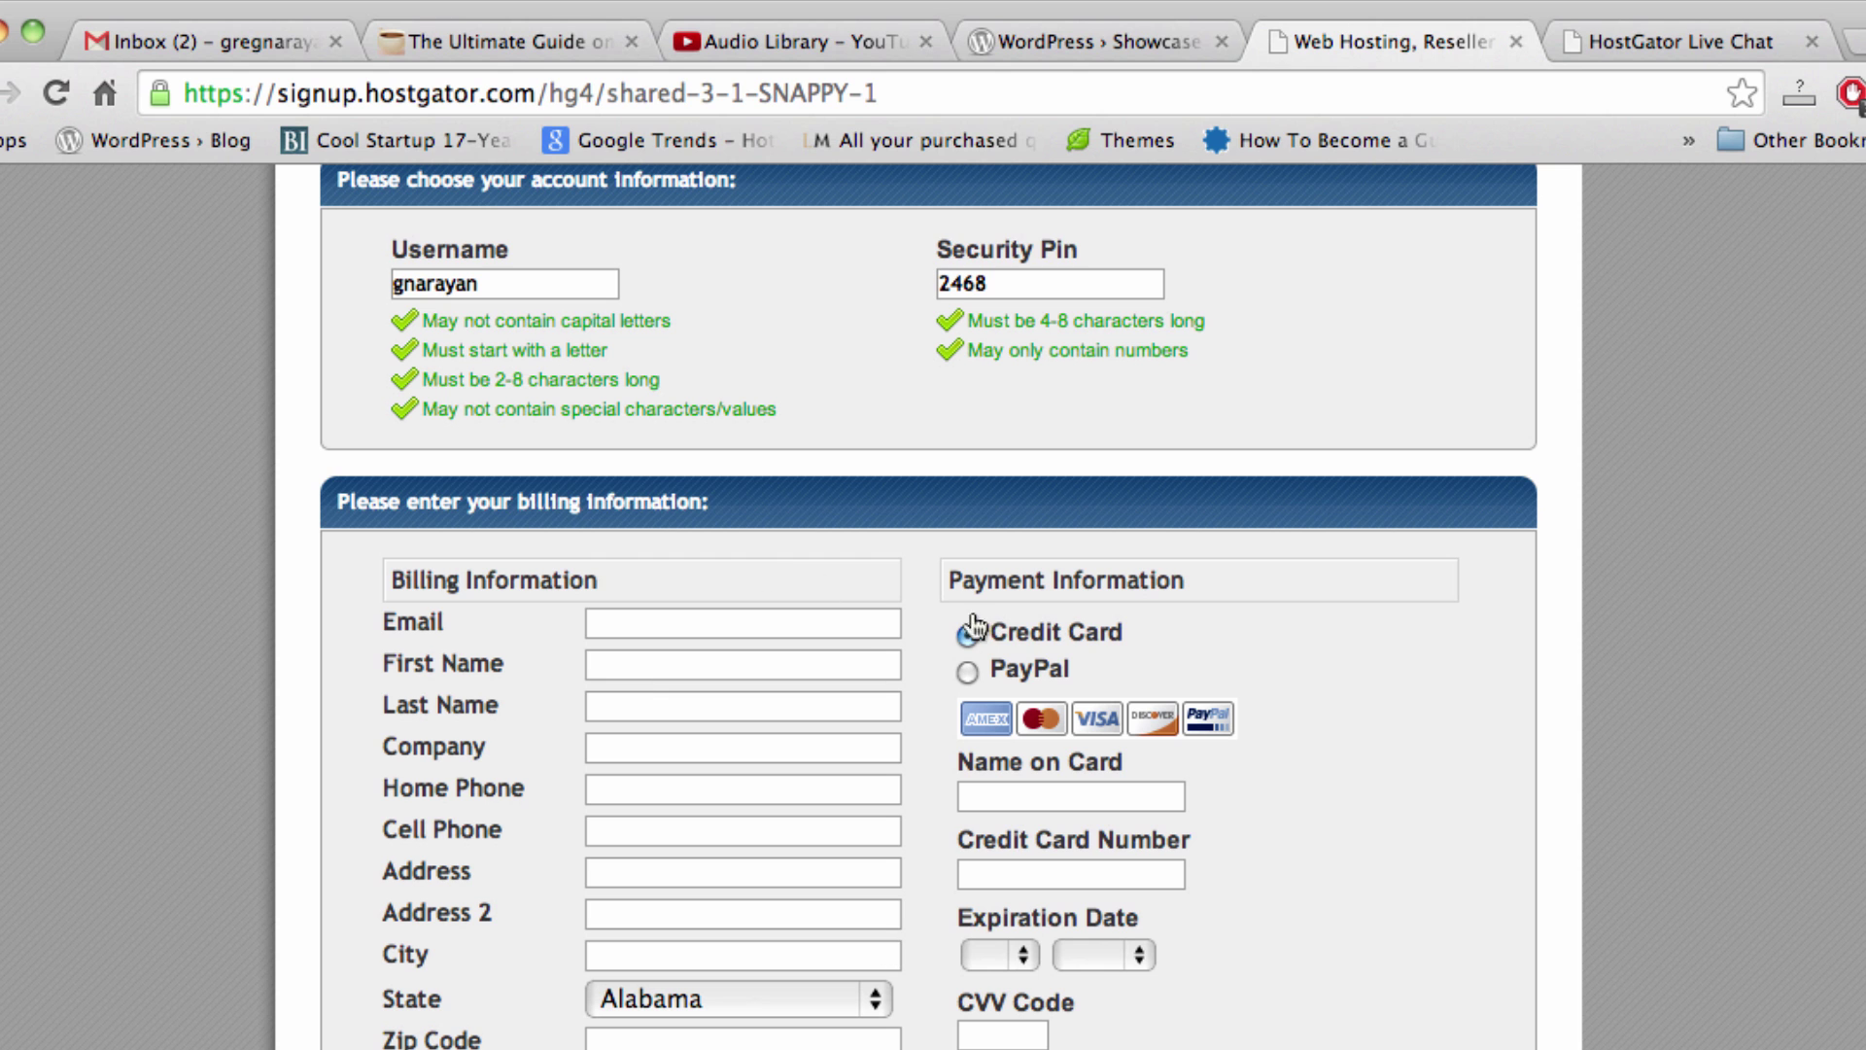
scroll(1025, 664, "down", 3)
scroll(1020, 661, "down", 12)
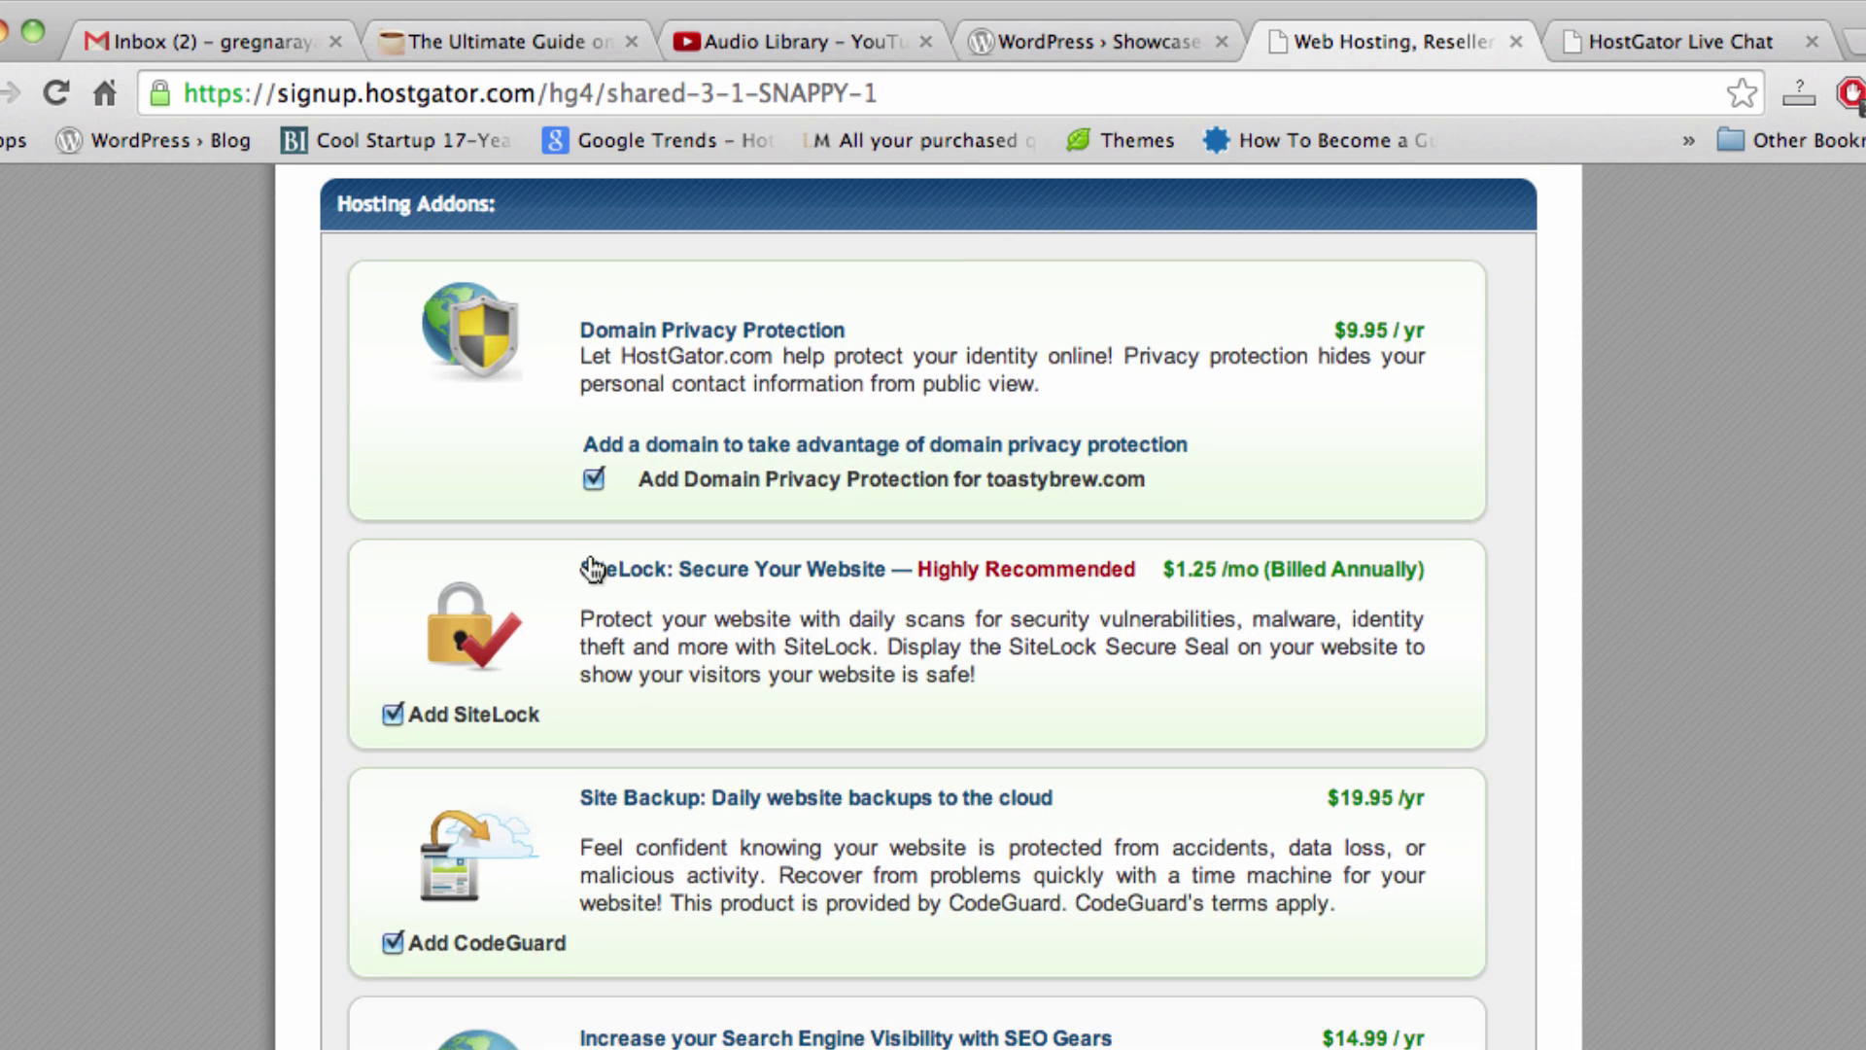
left_click(593, 481)
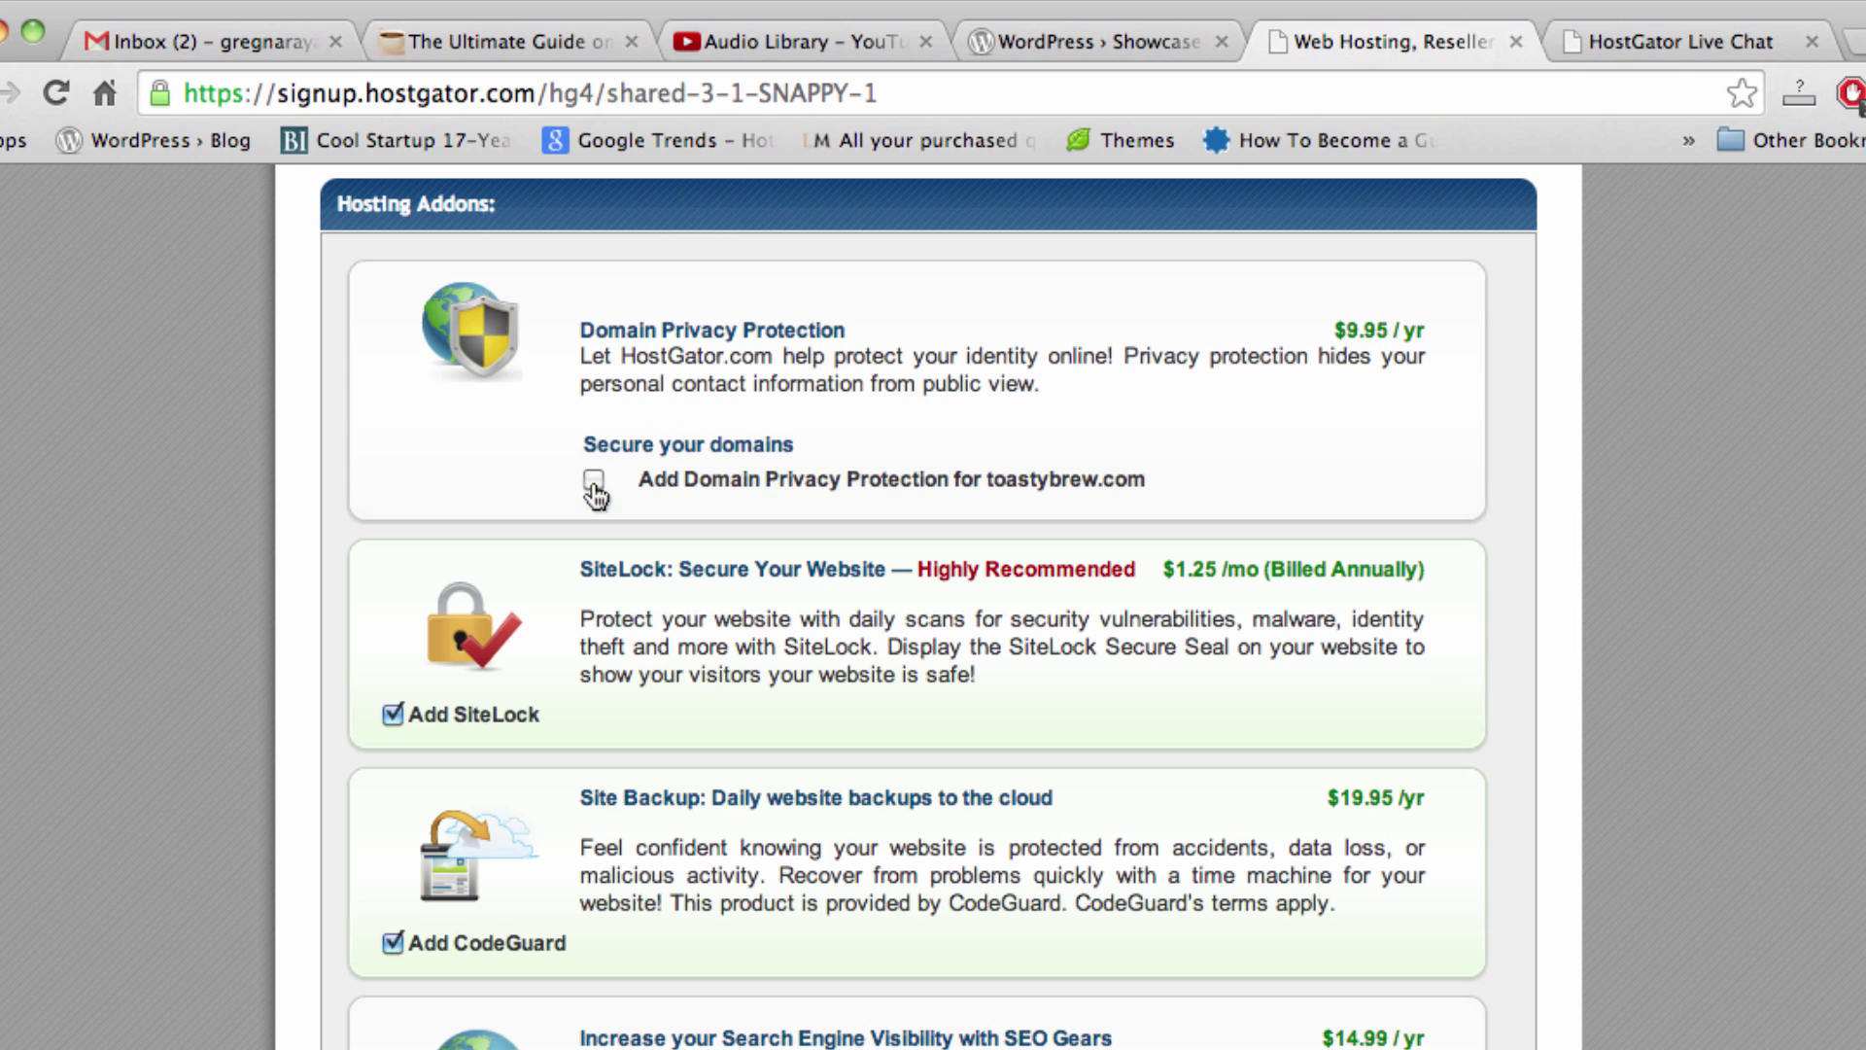
left_click(392, 714)
left_click(392, 945)
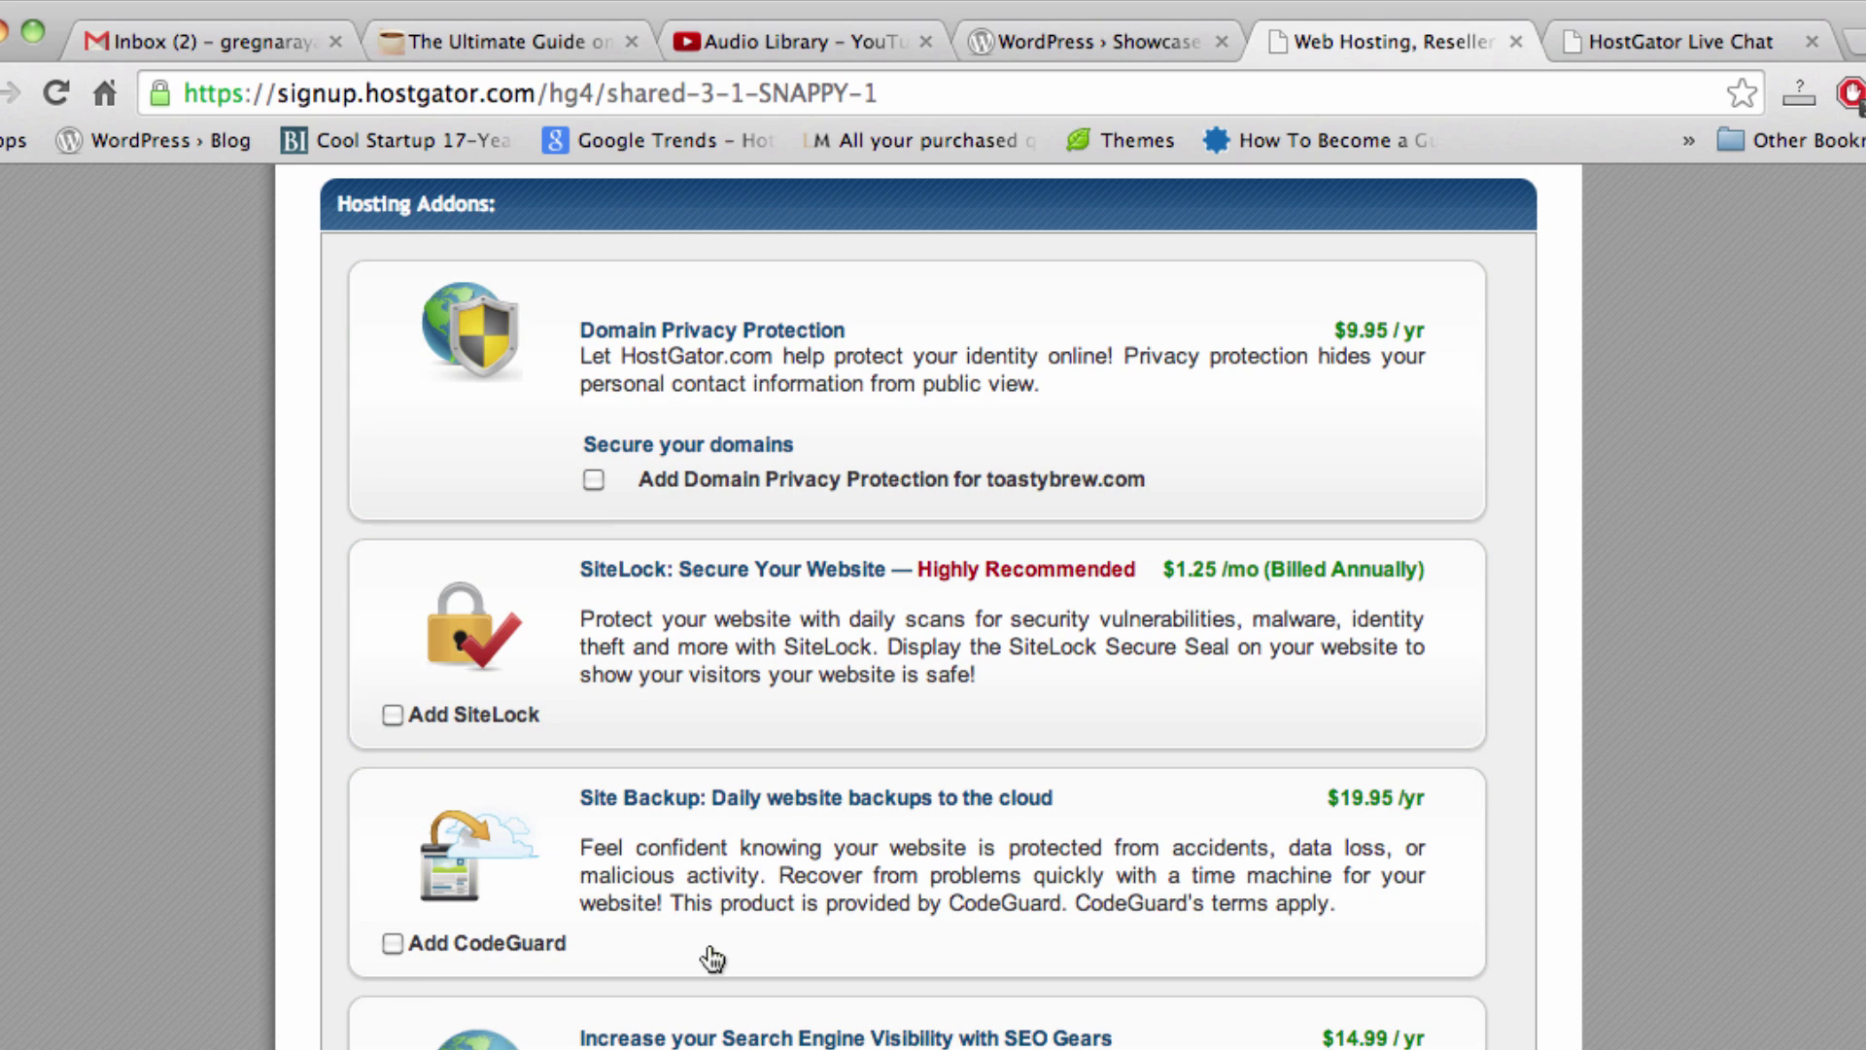
- Review the order summary and highlight the Baby plan's $7.96 price
scroll(680, 875, "down", 6)
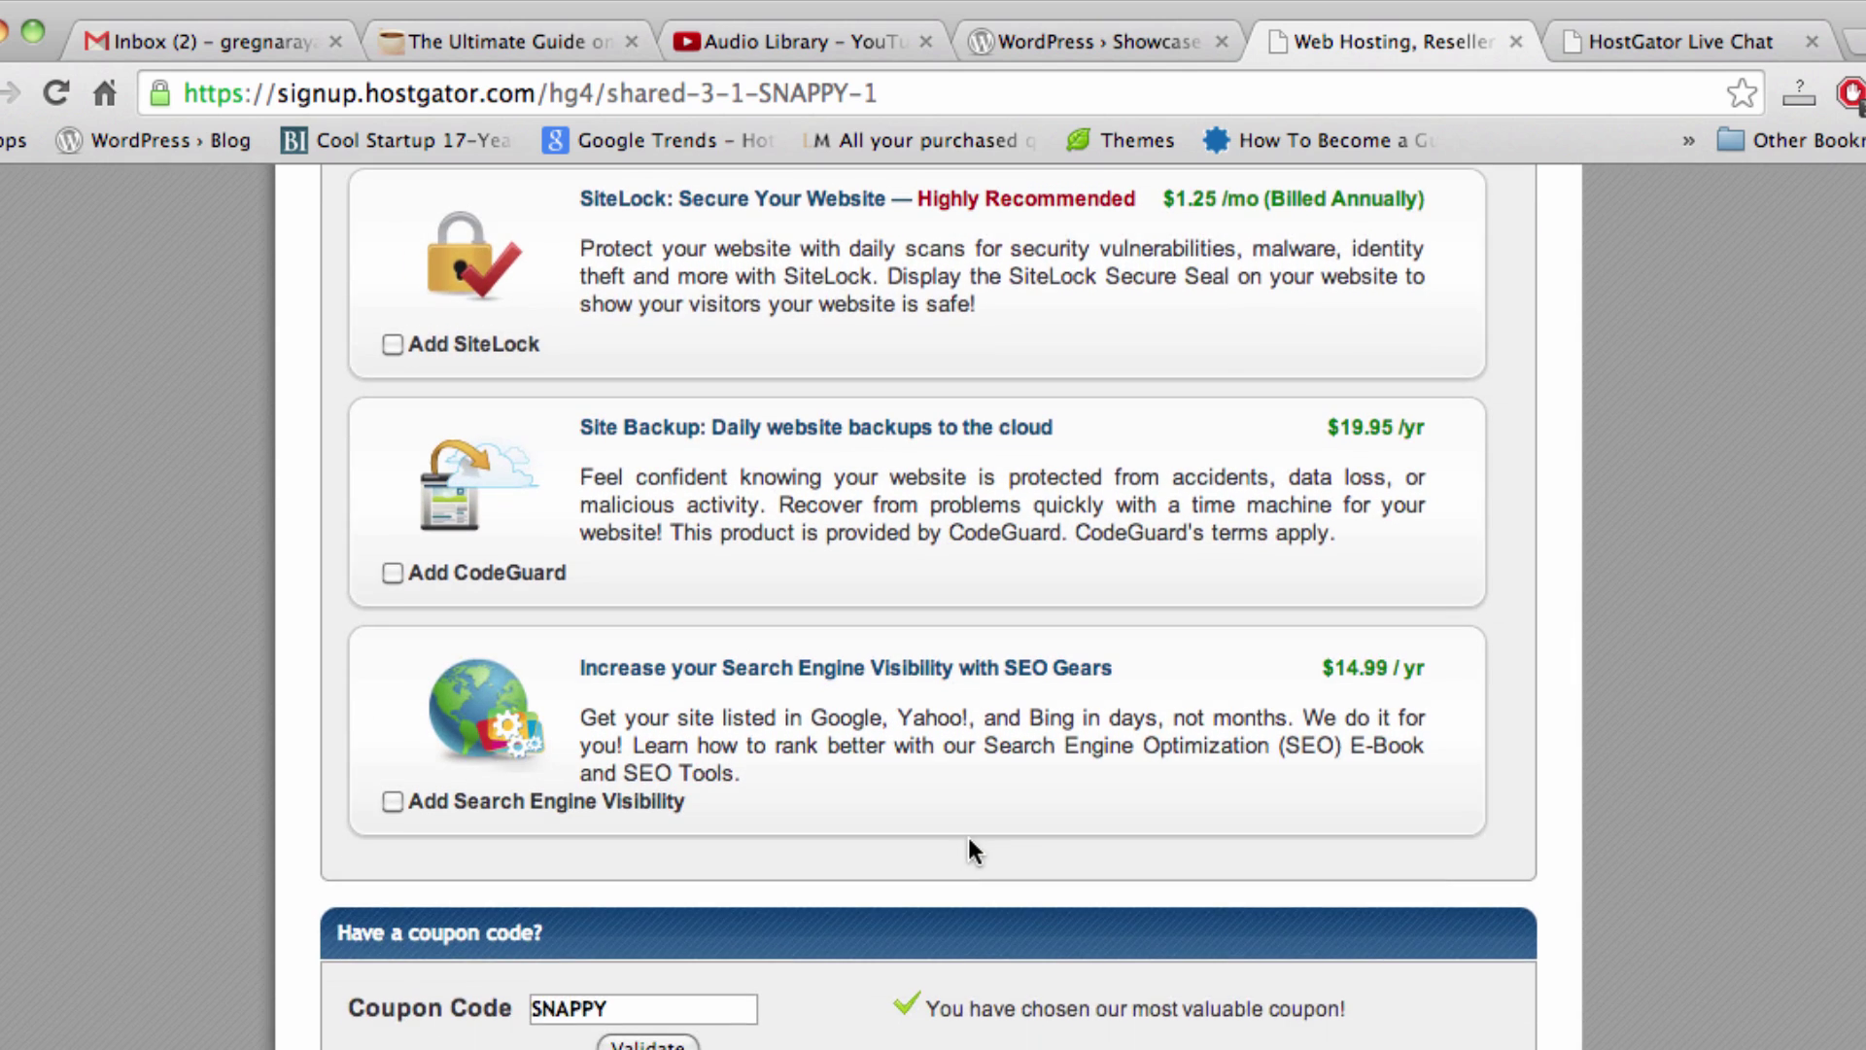
scroll(969, 840, "down", 3)
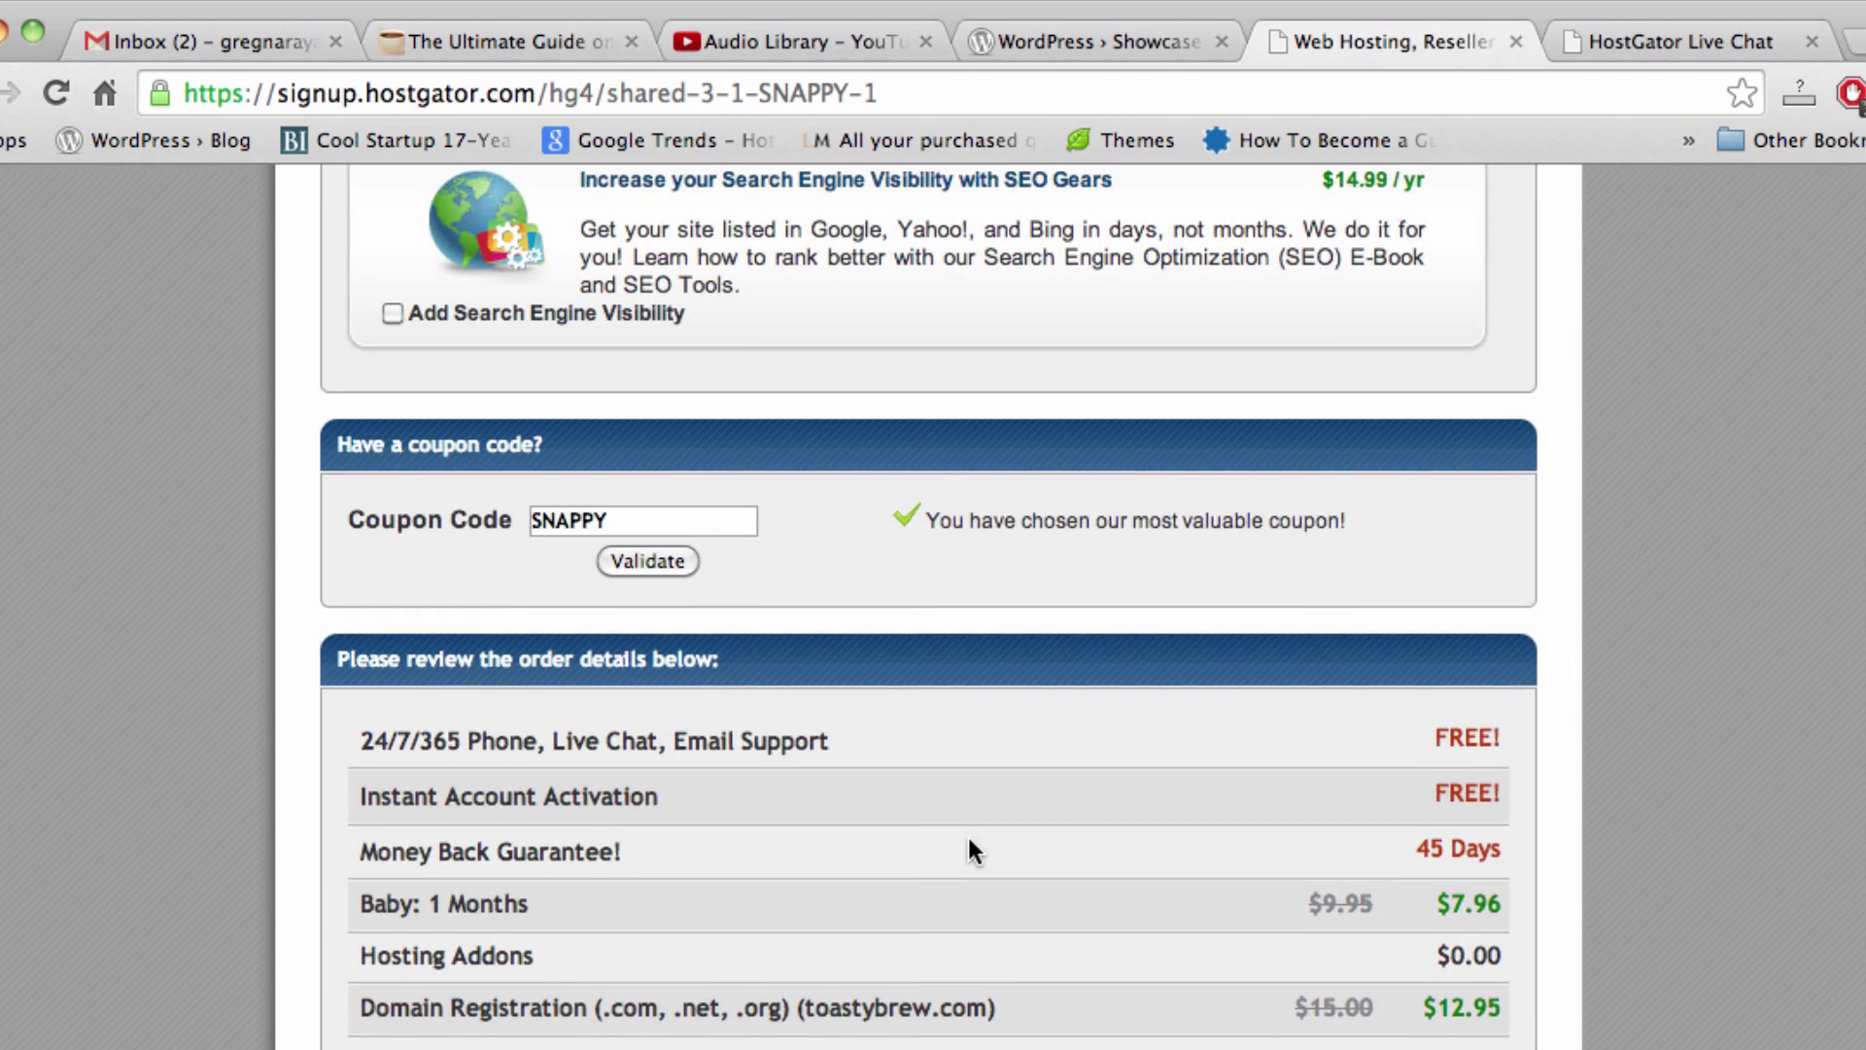
scroll(969, 840, "down", 2)
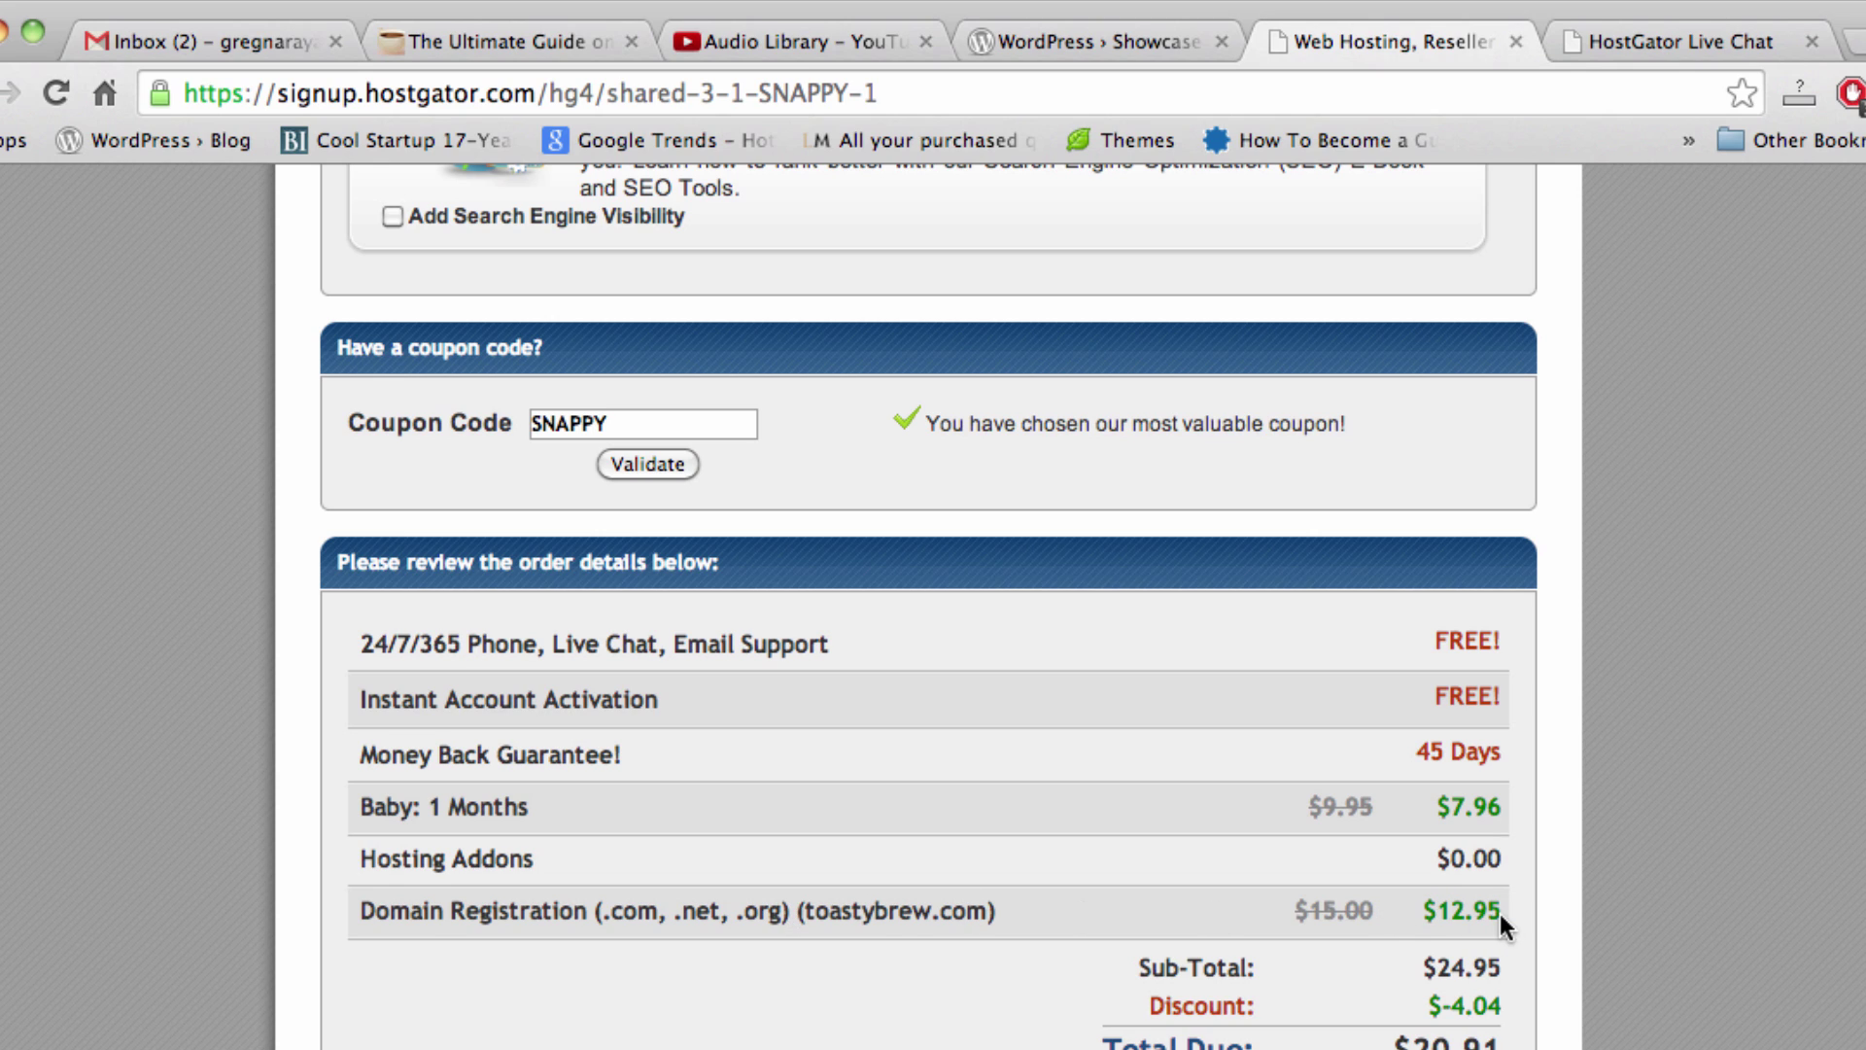
double_click(1481, 812)
- Replace the SNAPPY coupon code with coffeemoney, dropping the Baby plan to $0.01
left_click(645, 497)
left_click_drag(612, 424, 533, 426)
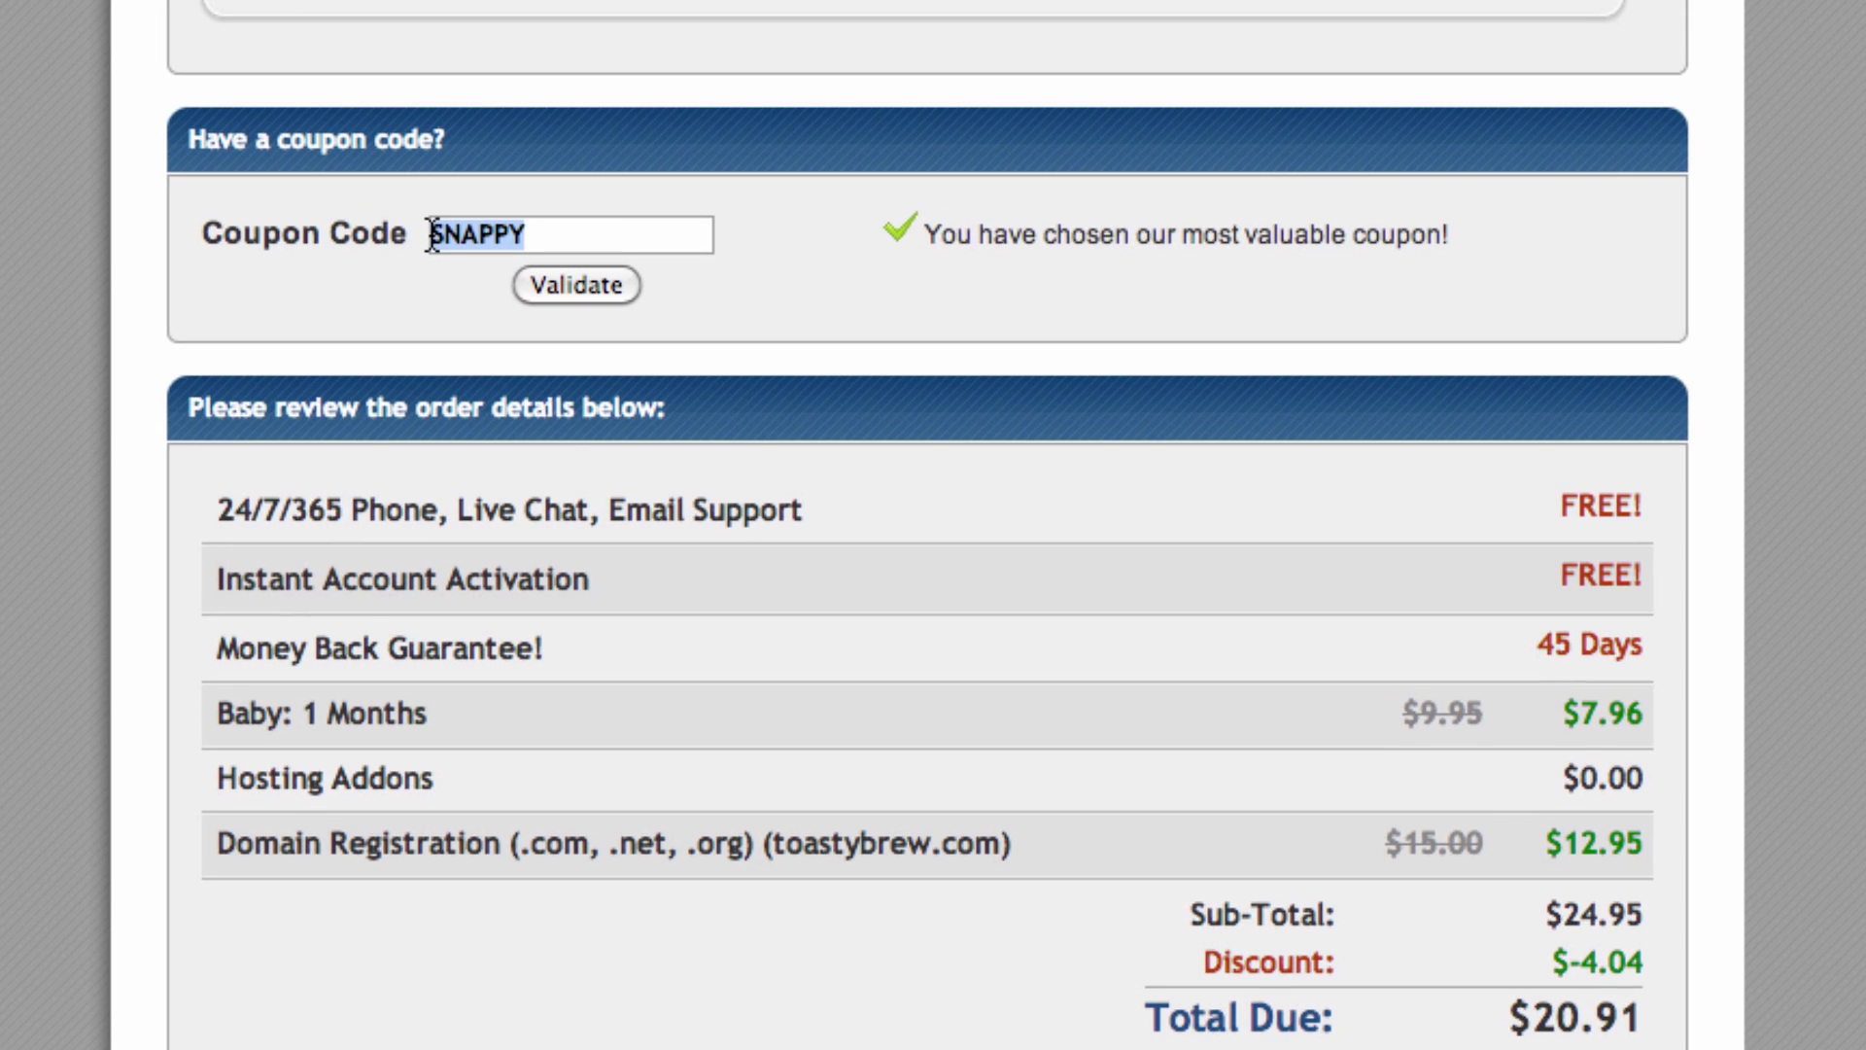
type("coffeemoney")
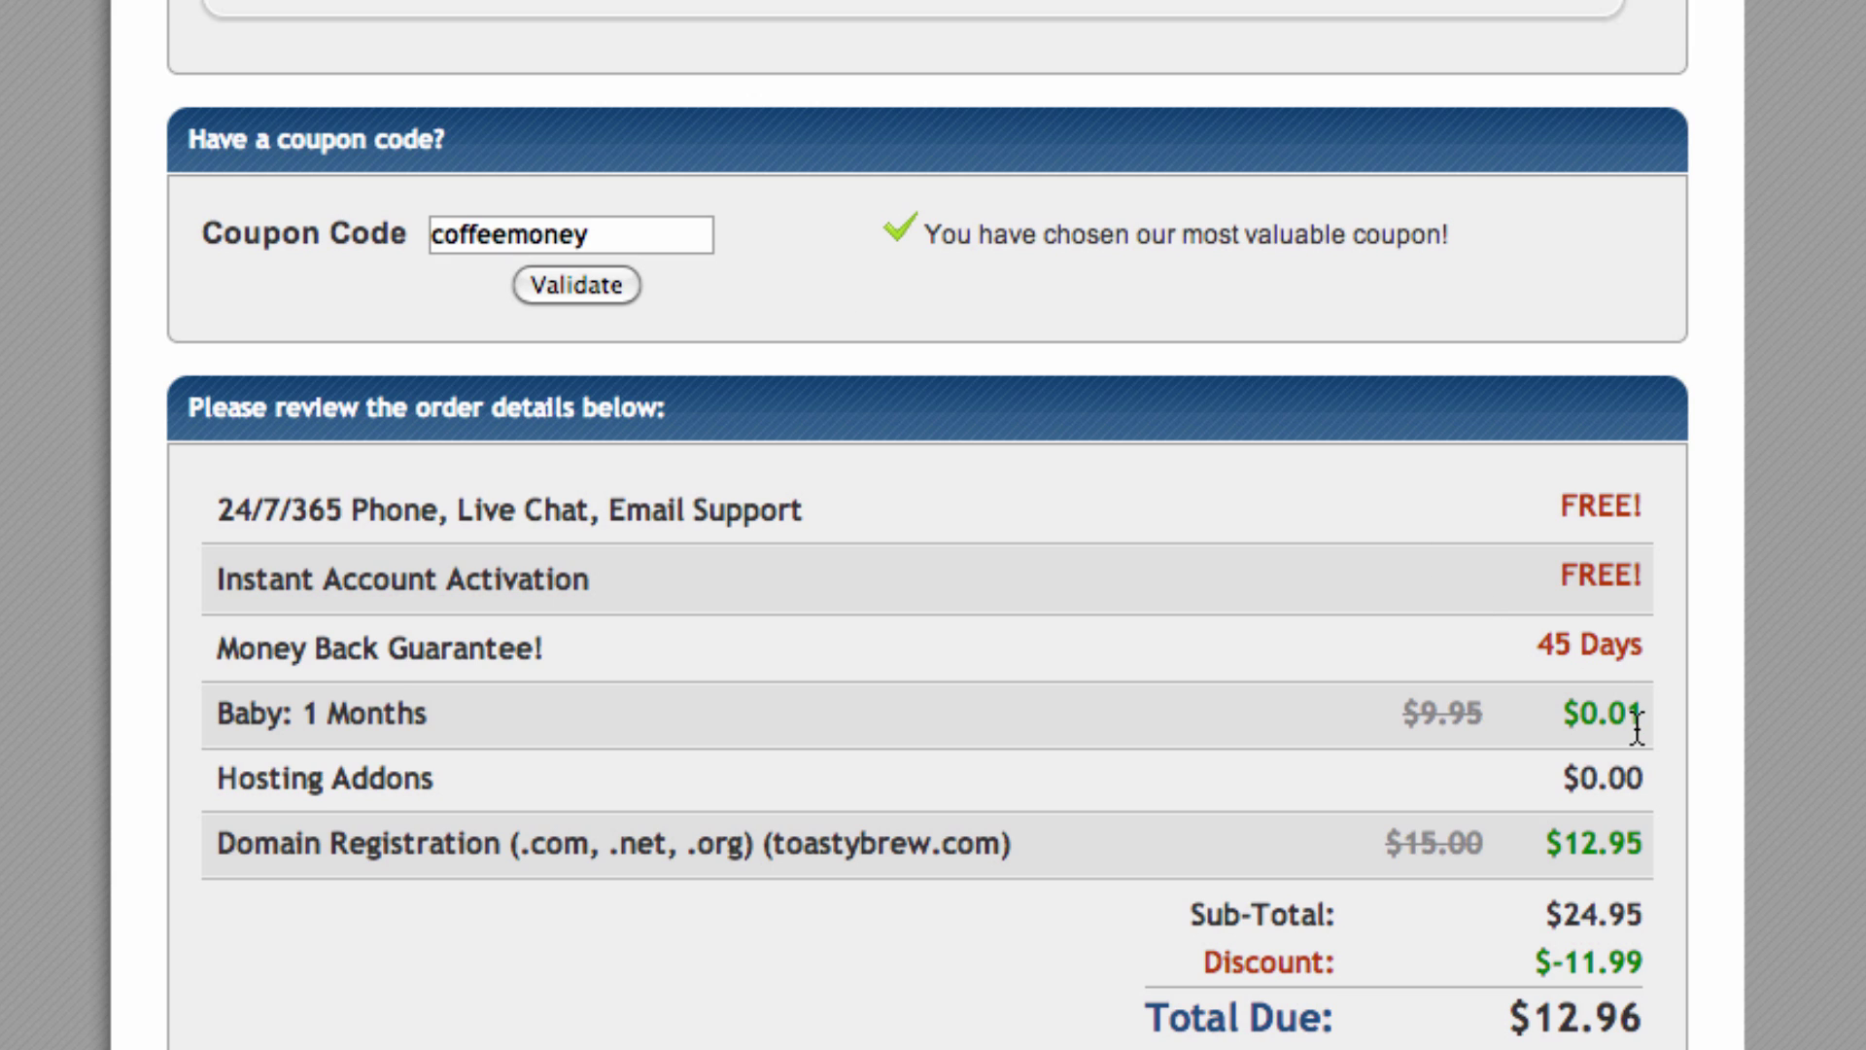
- Accept the terms and conditions and submit the $12.96 HostGator order
scroll(1837, 950, "down", 3)
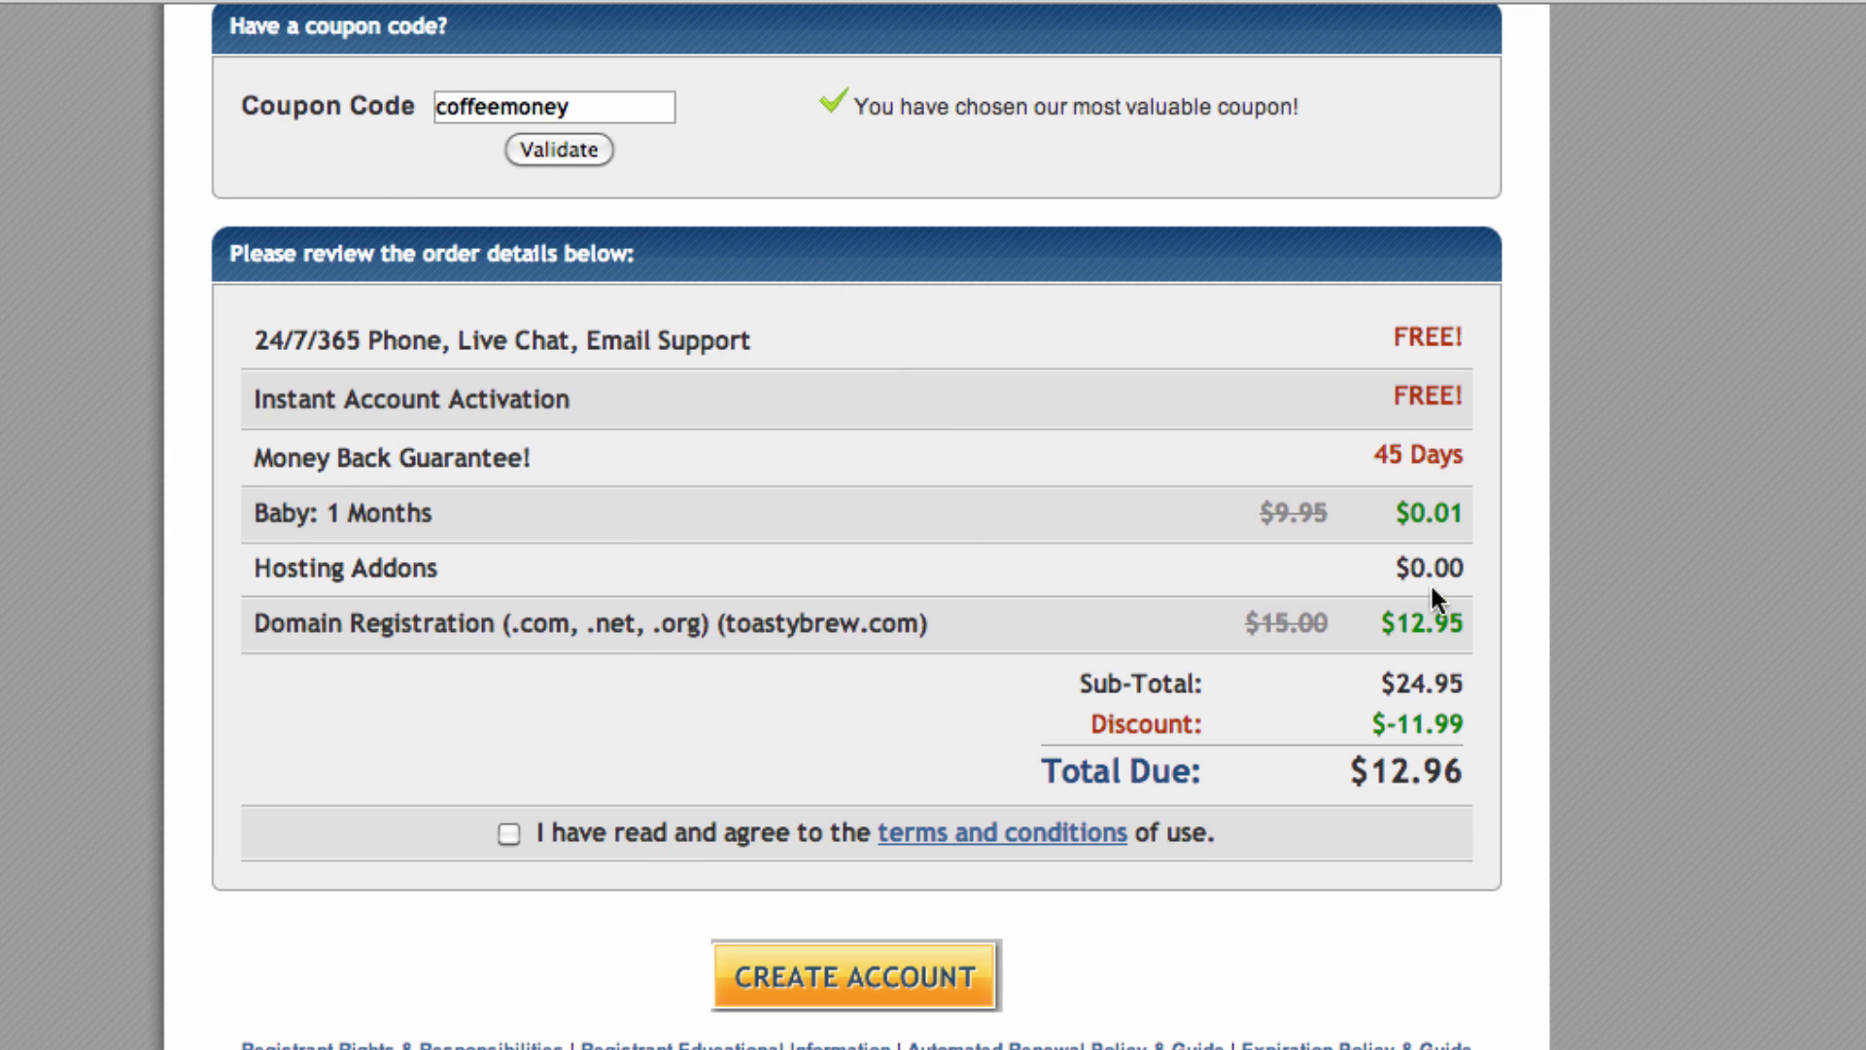
left_click(509, 835)
left_click(855, 976)
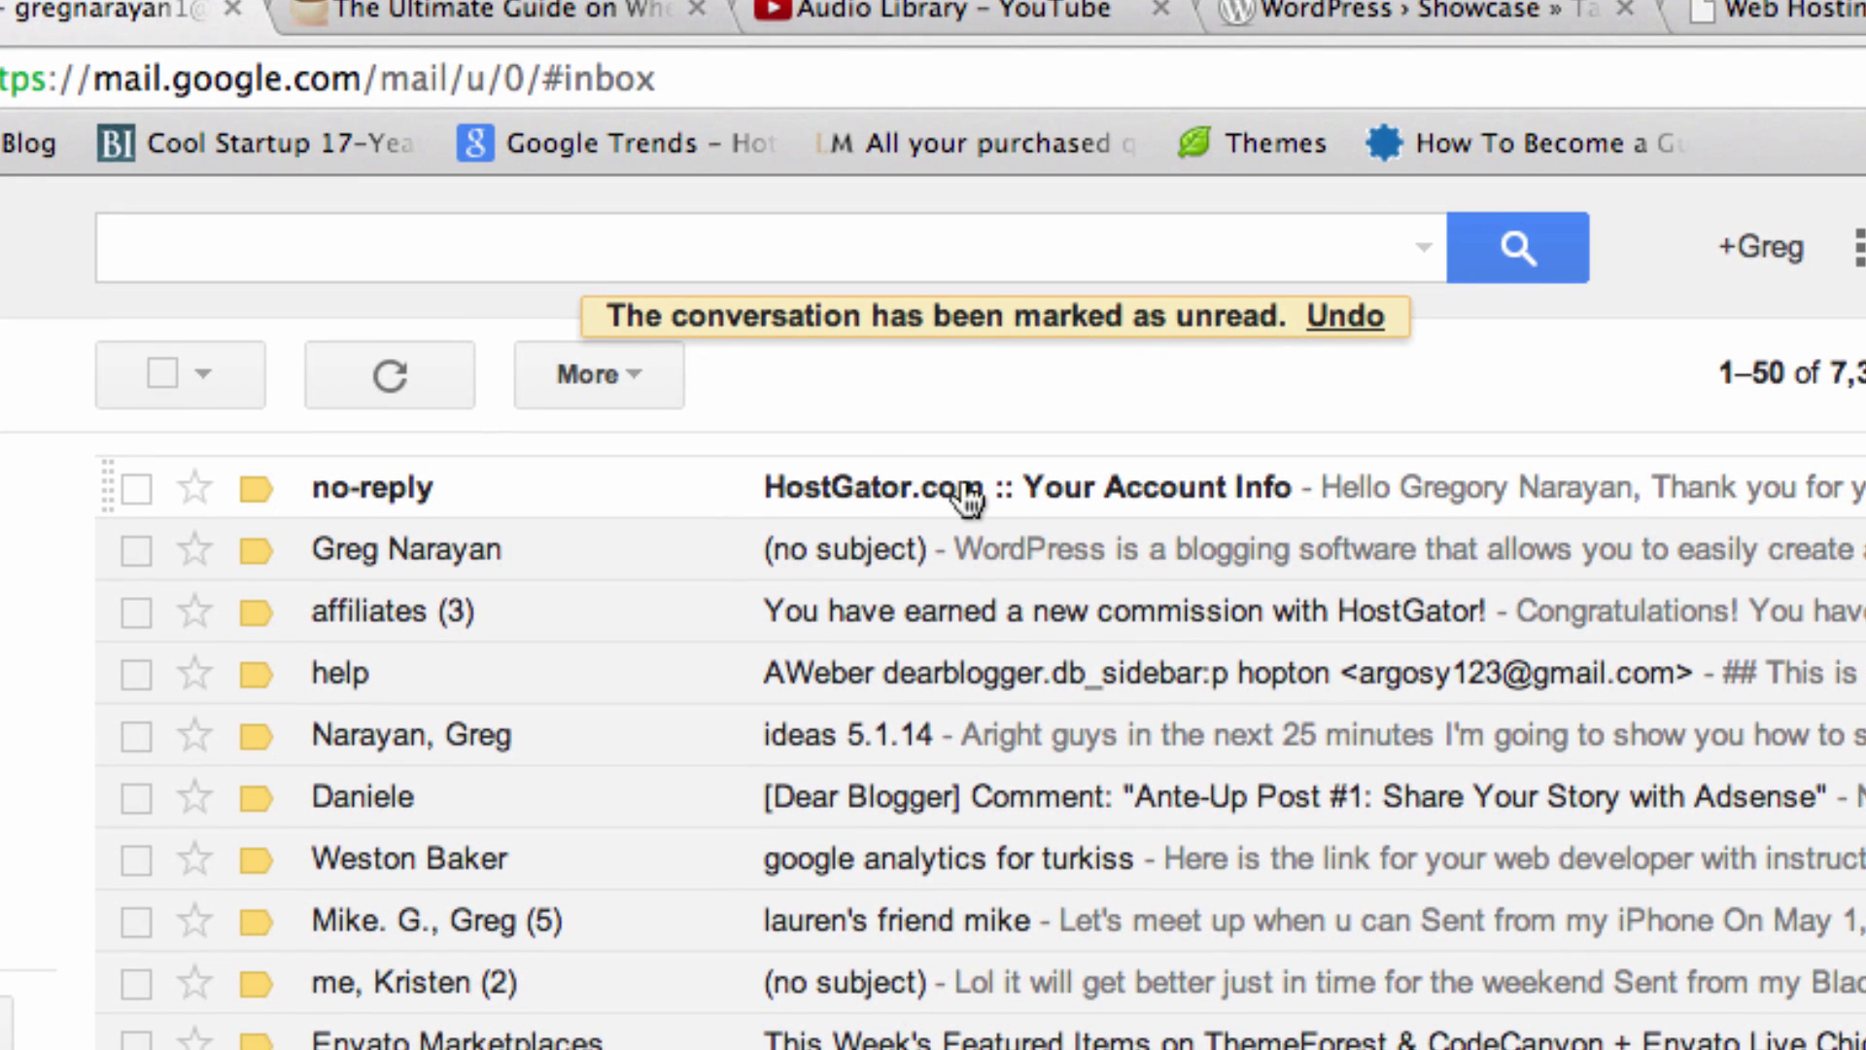
- Open the HostGator account-info email, copy the cPanel password and follow the Control Panel link
left_click(900, 494)
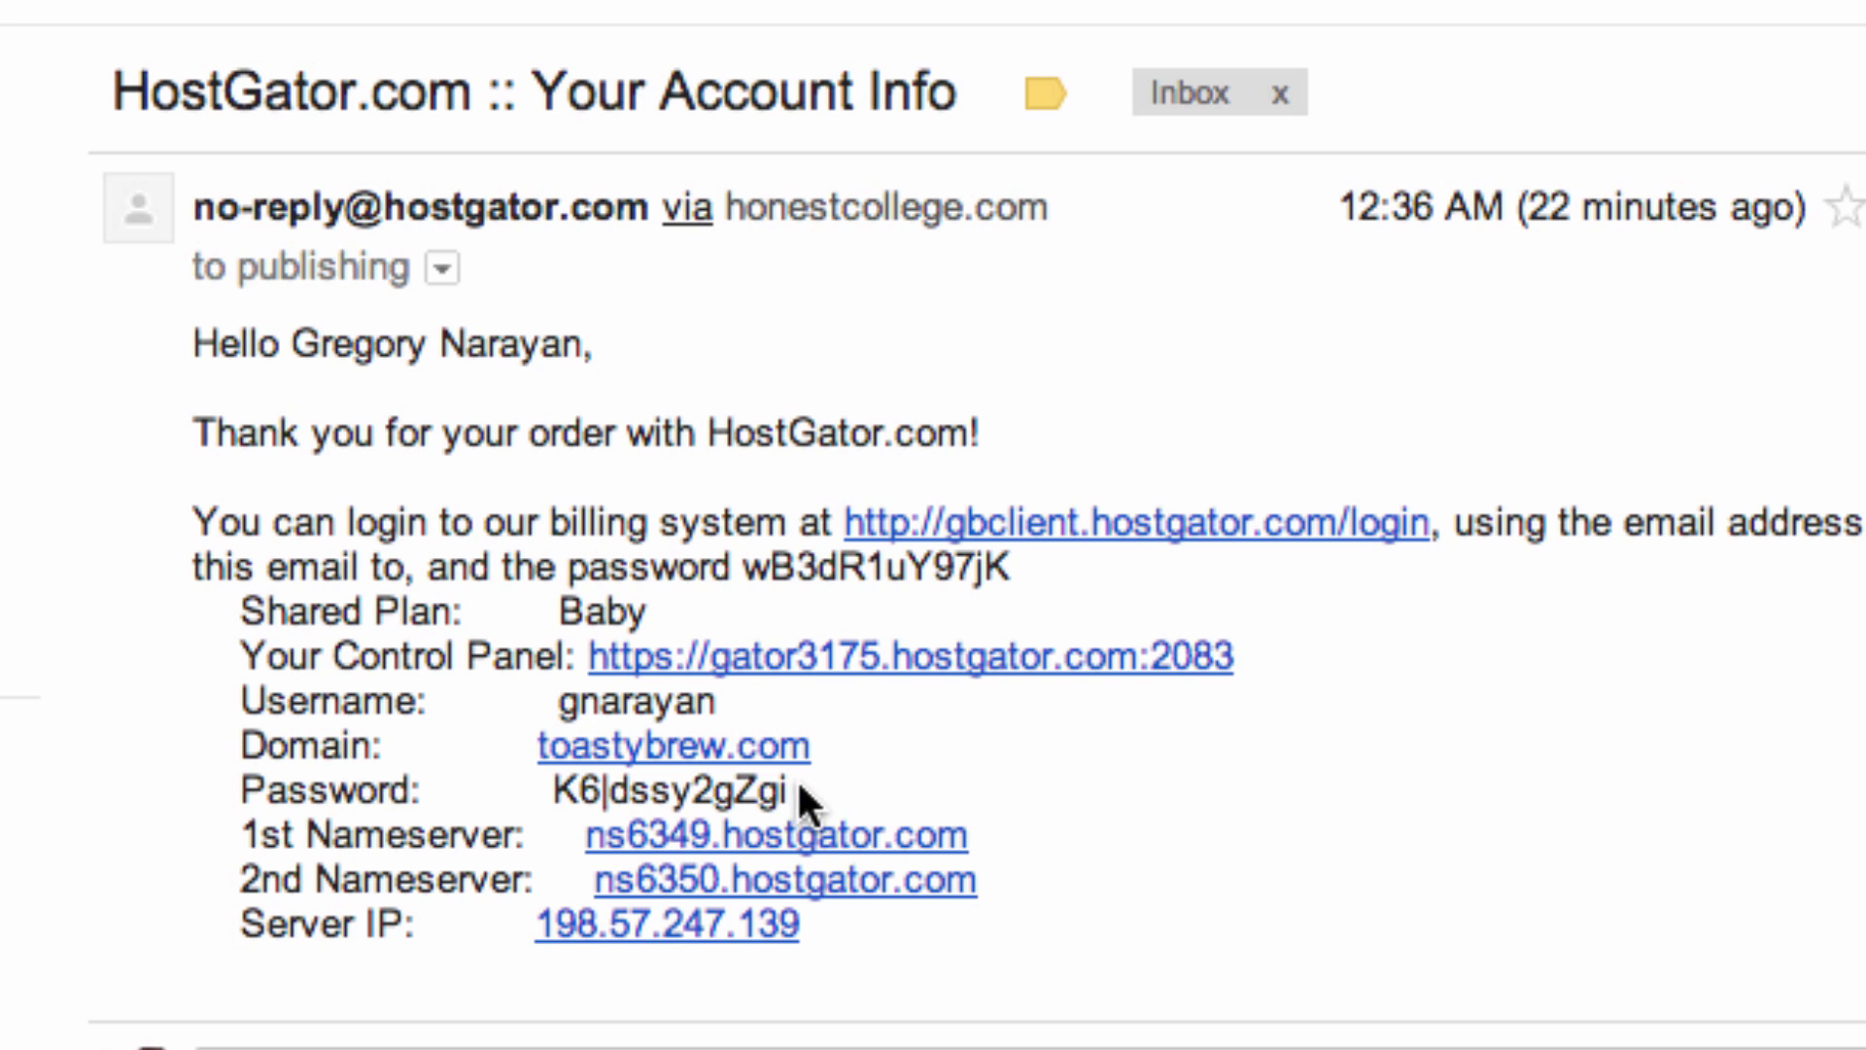
left_click_drag(796, 789, 550, 811)
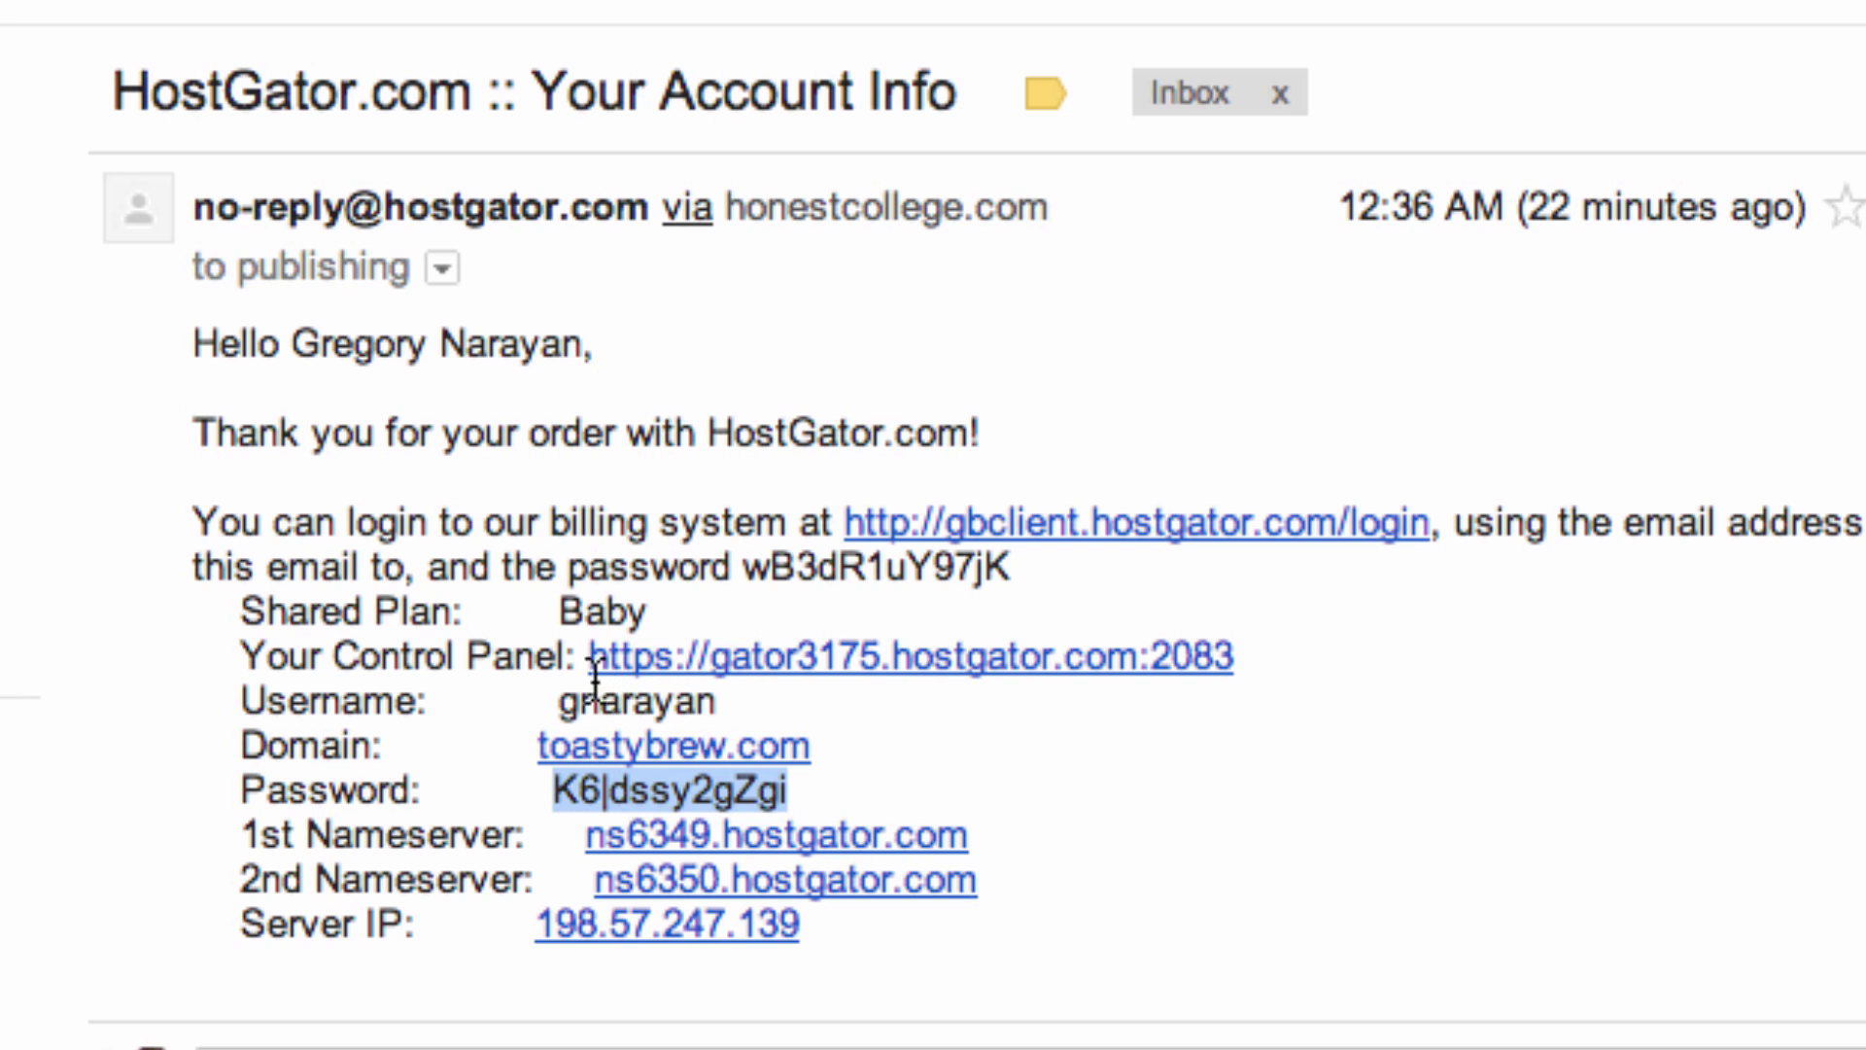
left_click(801, 657)
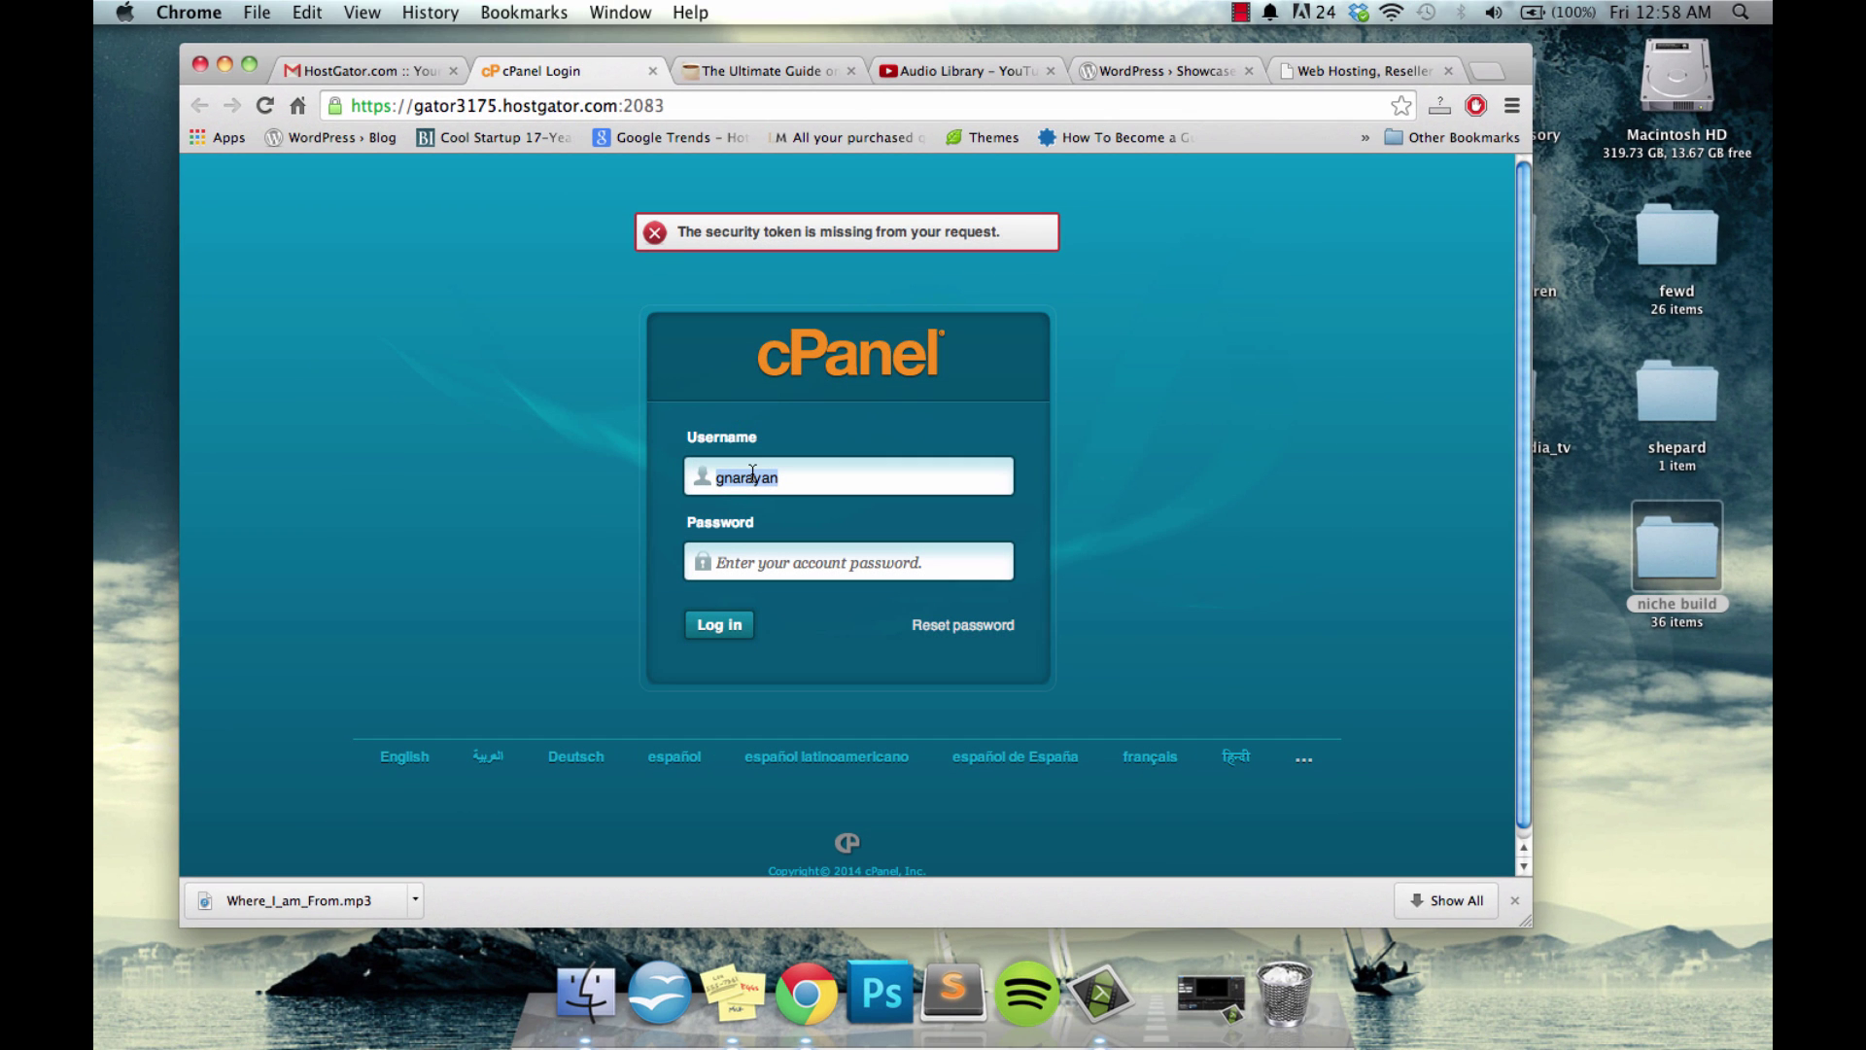
- Log in to cPanel with the account password and dismiss the Domain.com promotion
left_click(748, 563)
type("•••••••••••")
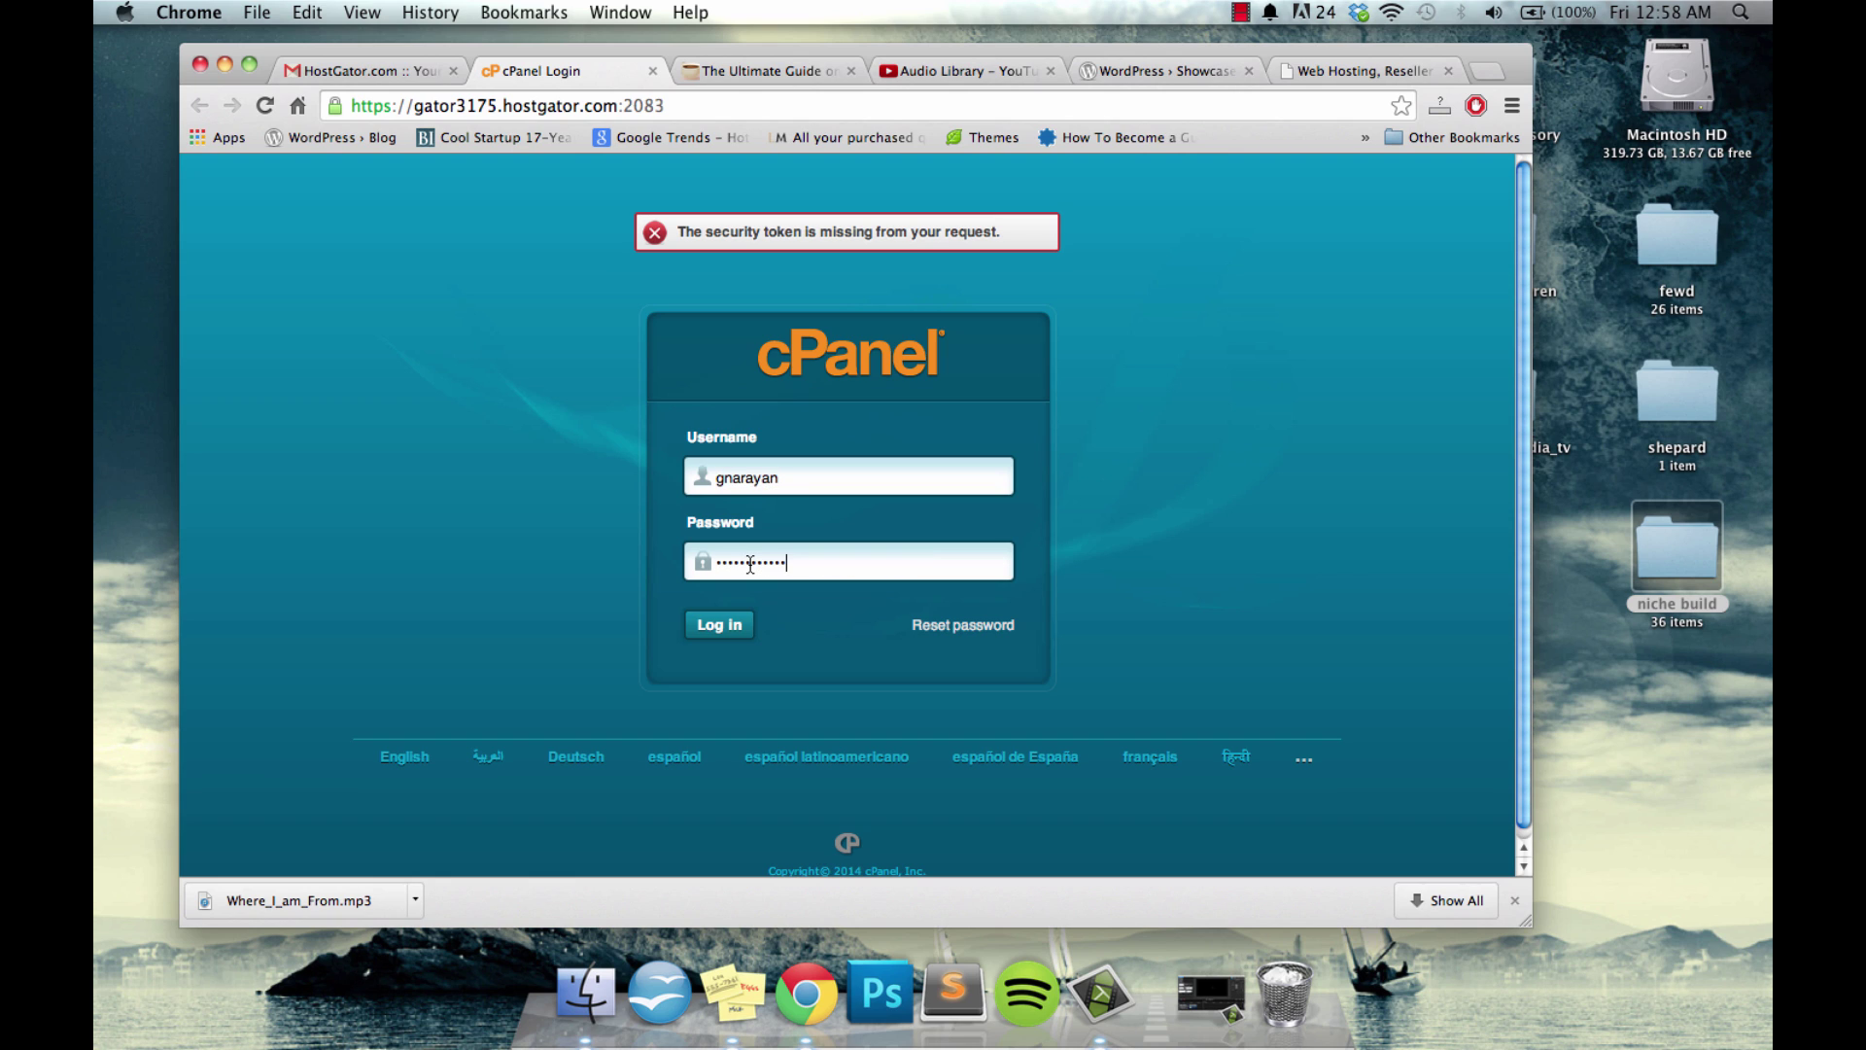
left_click(721, 627)
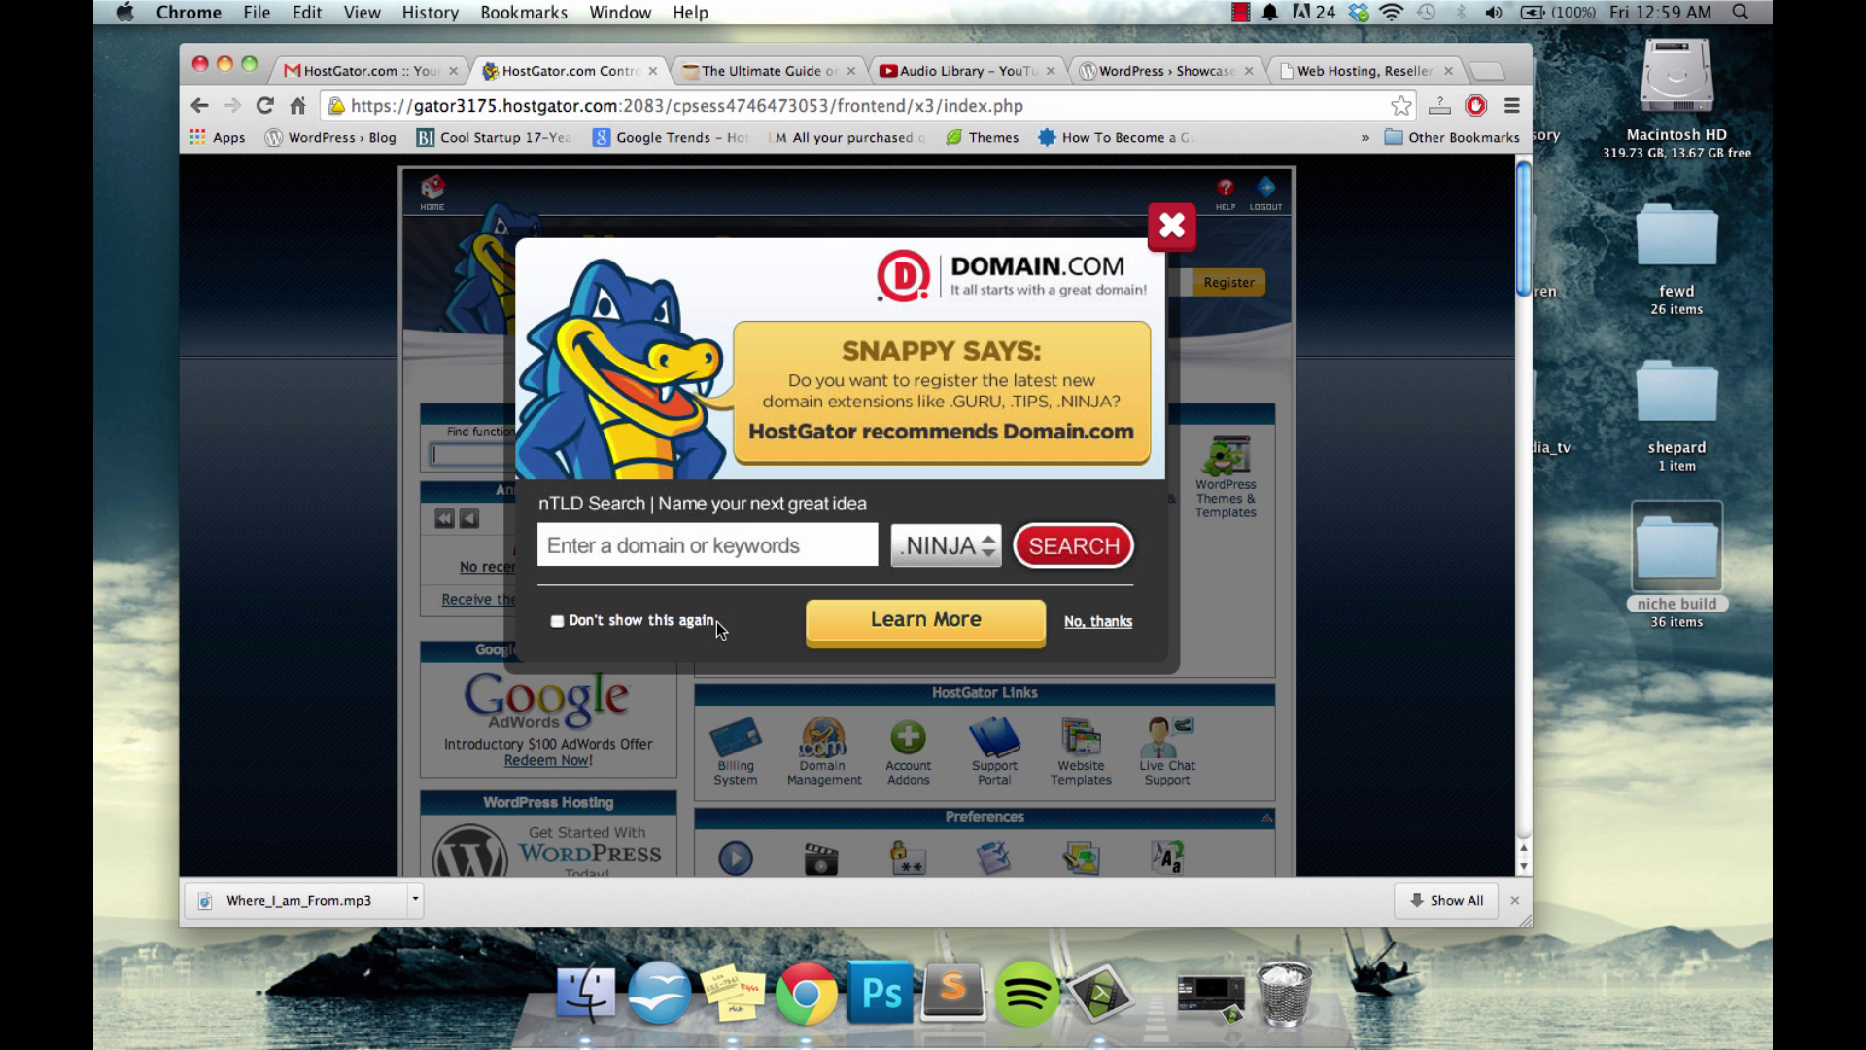
left_click(1172, 235)
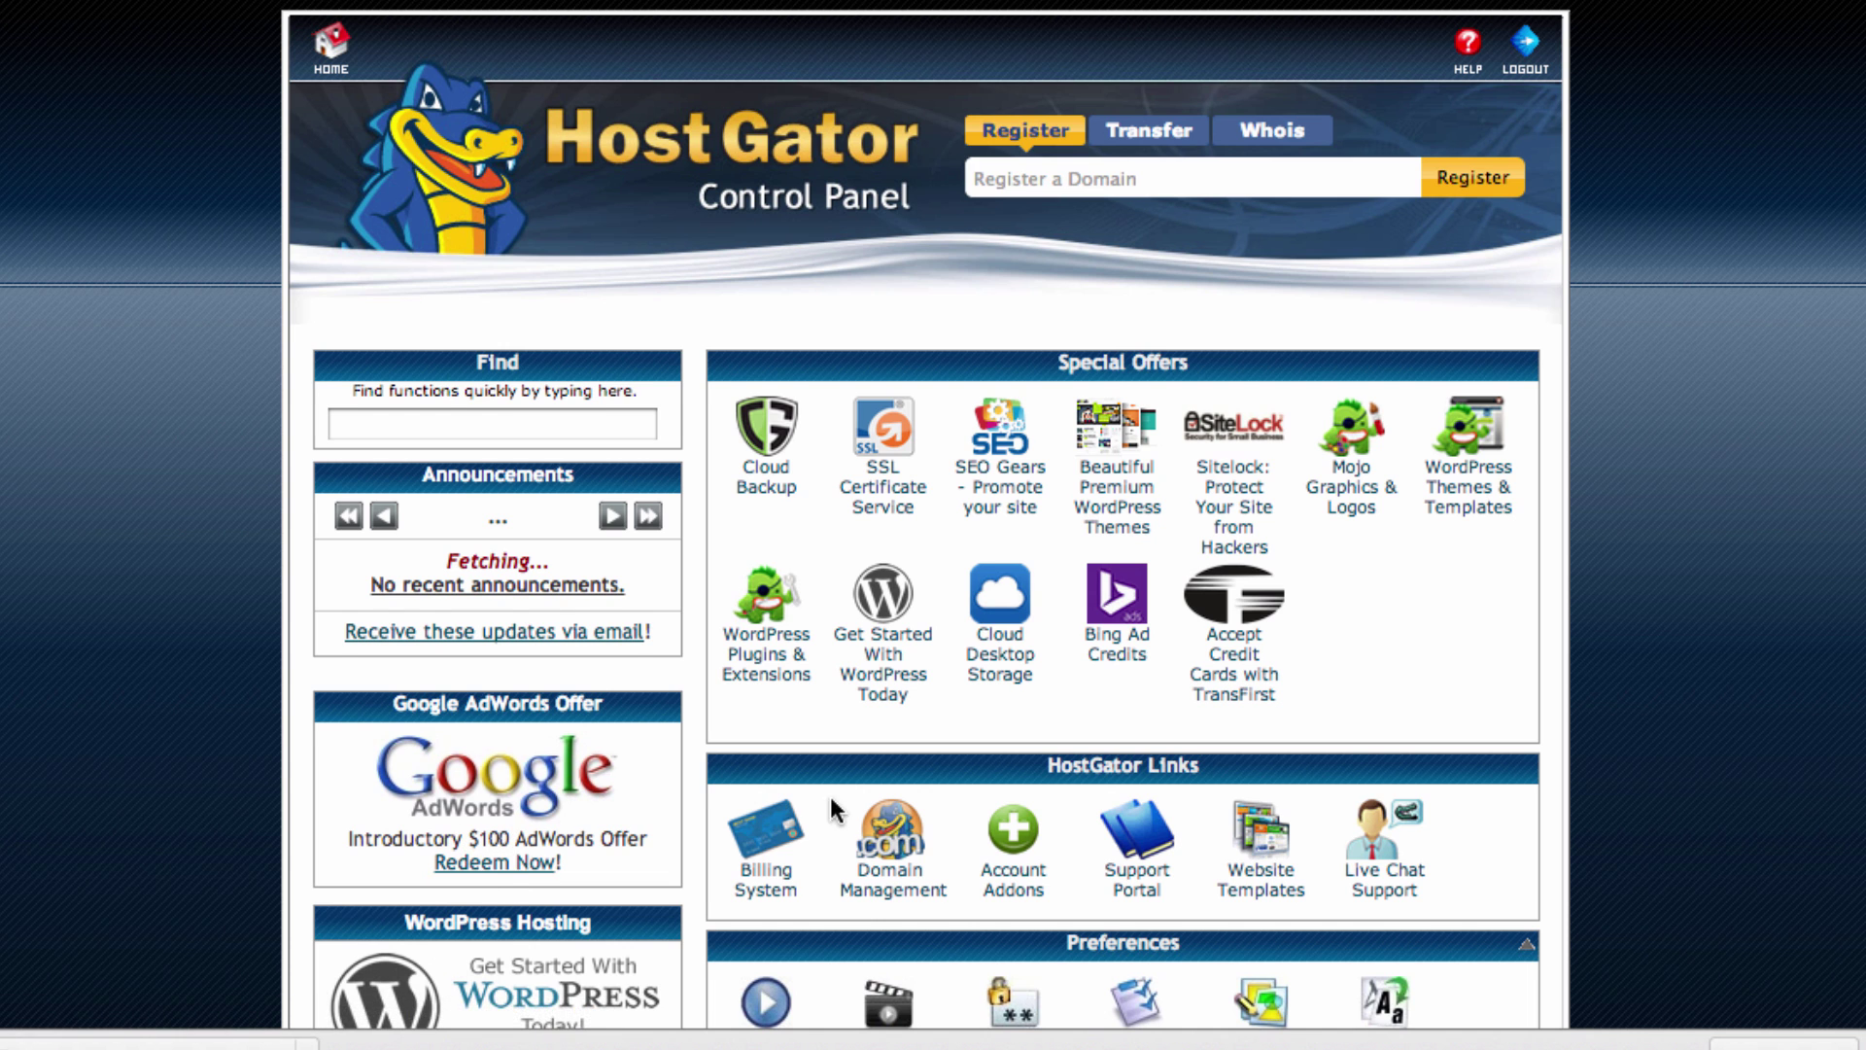
- Scroll down to Software/Services and open QuickInstall
scroll(834, 811, "down", 3)
scroll(831, 799, "down", 1)
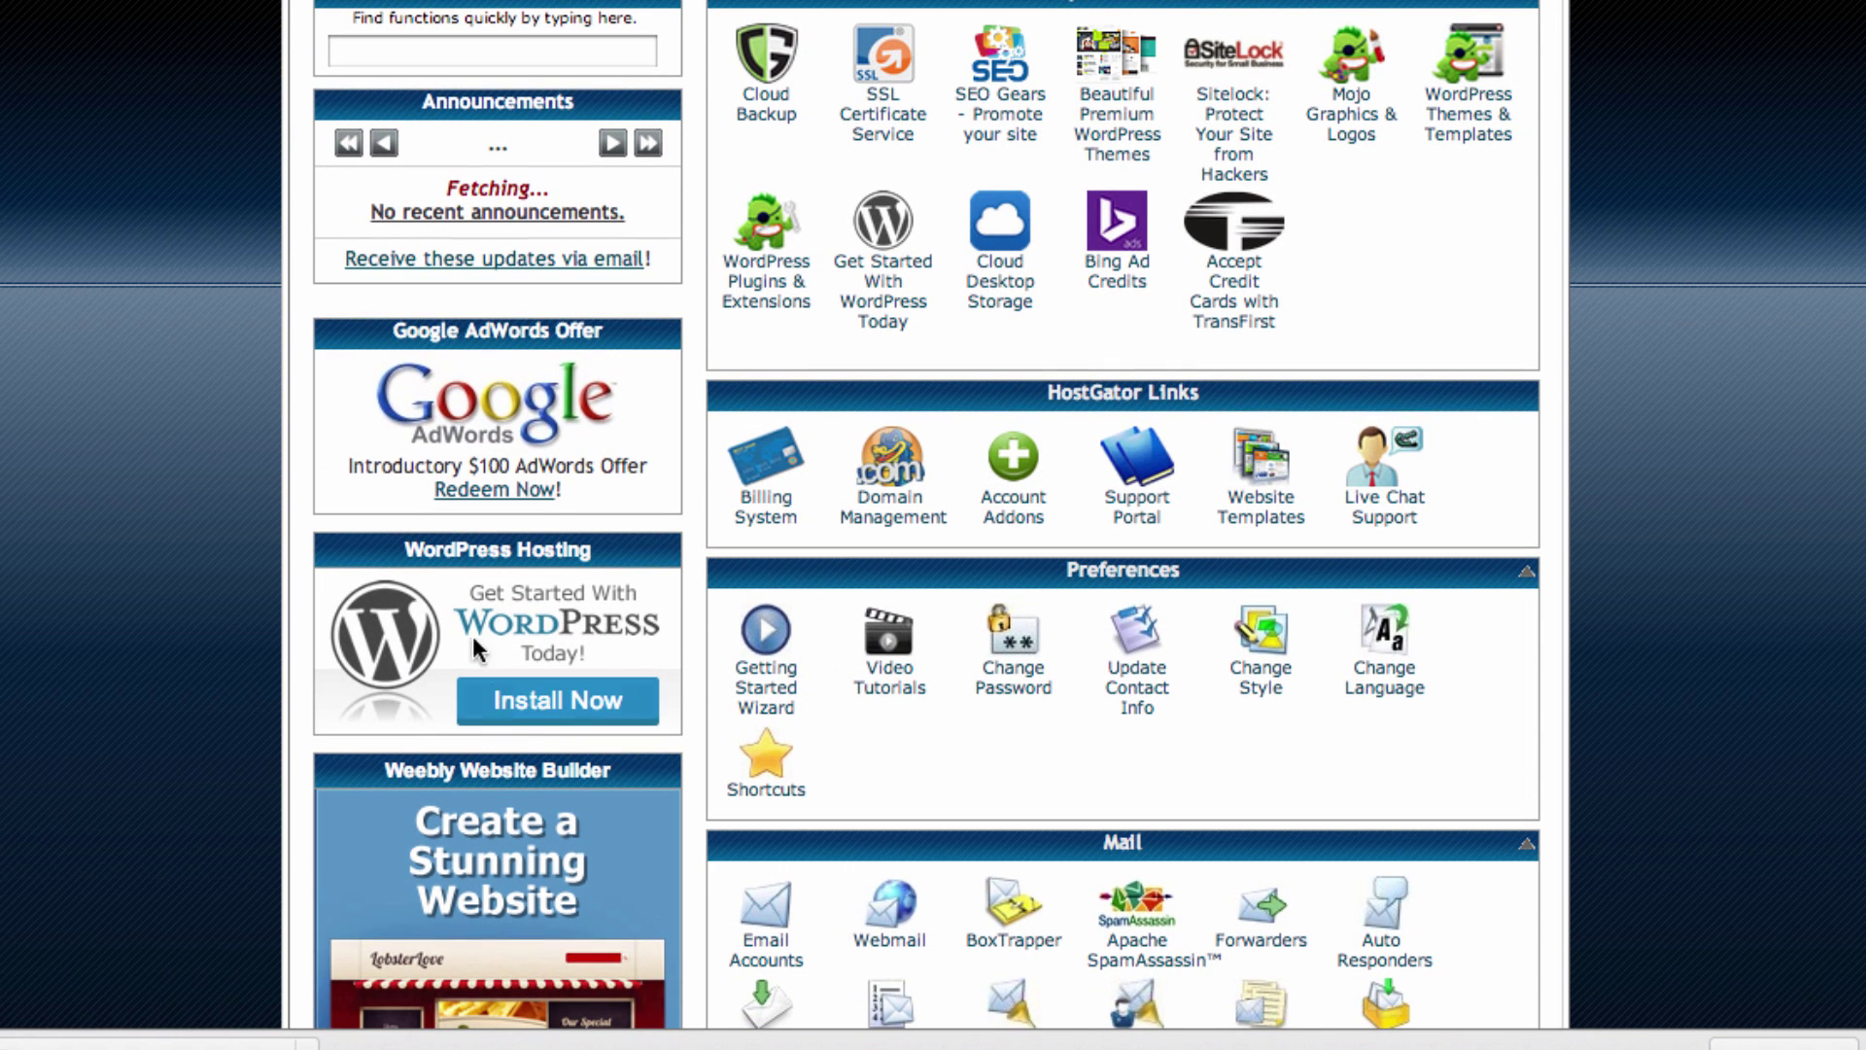
scroll(486, 680, "down", 5)
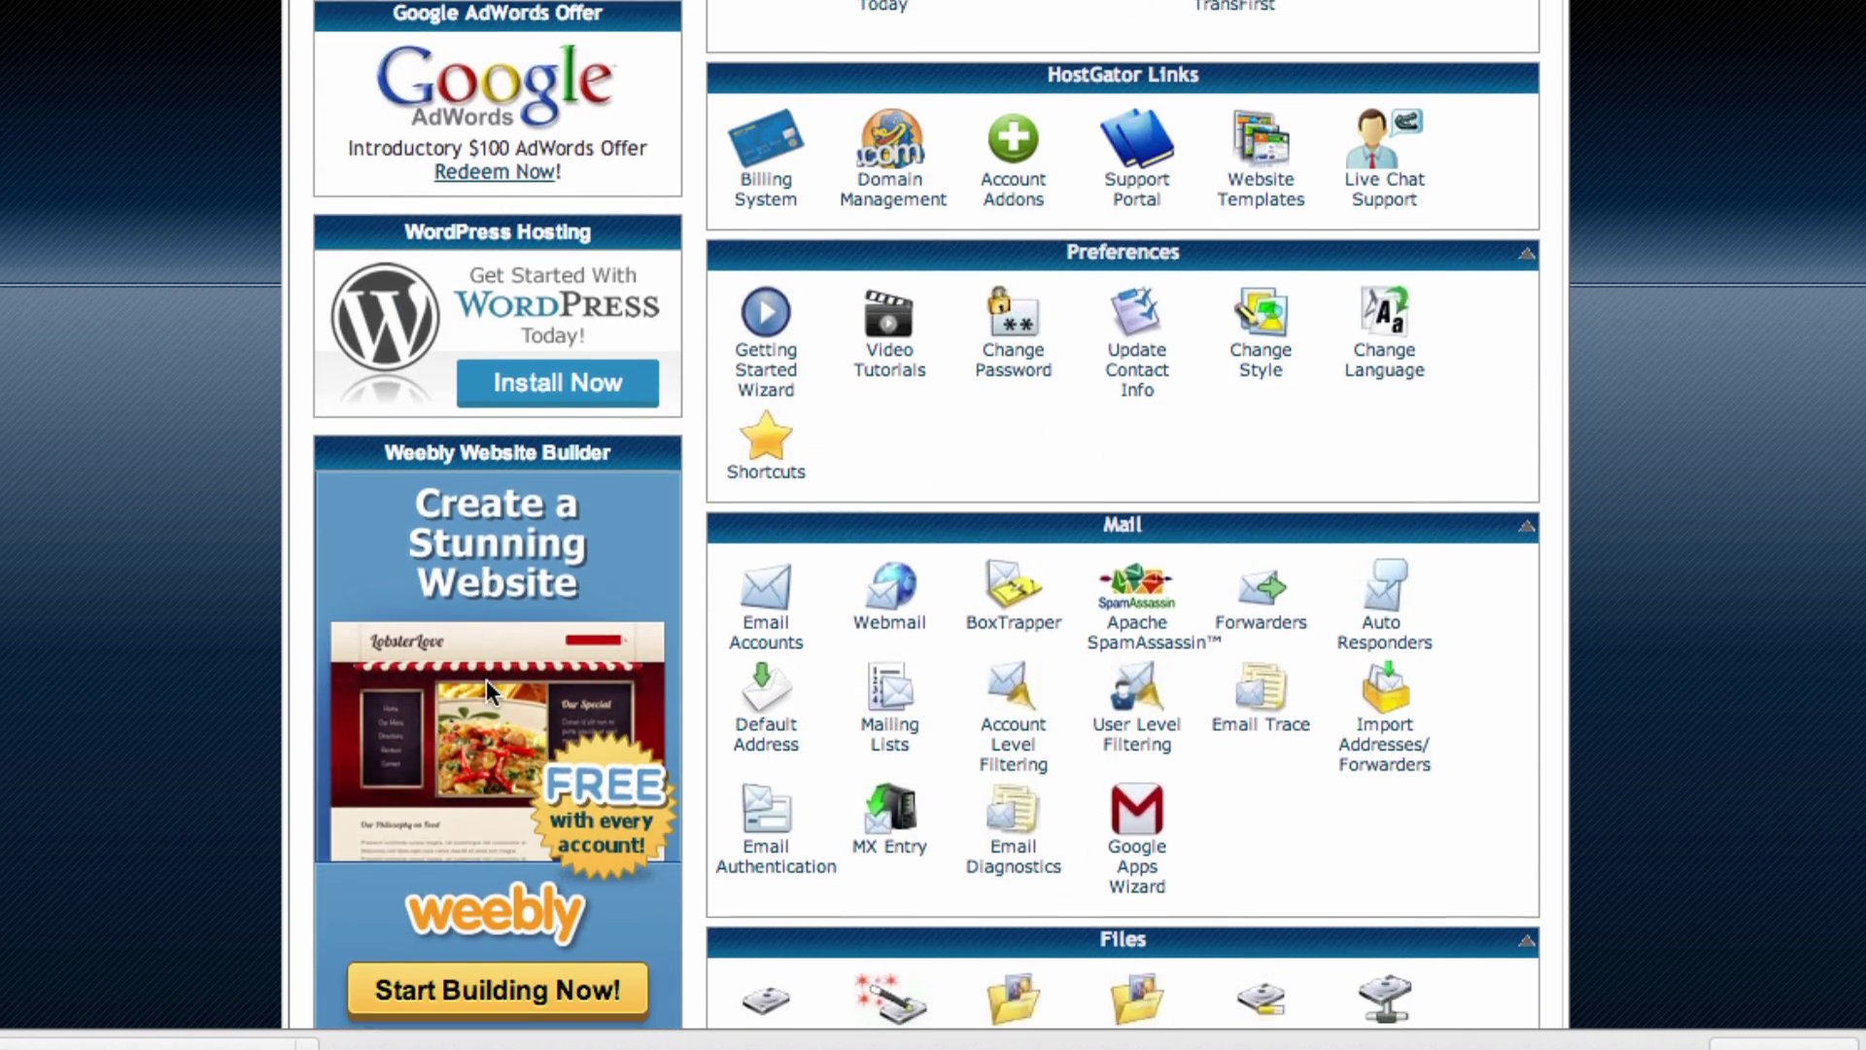
scroll(486, 679, "up", 6)
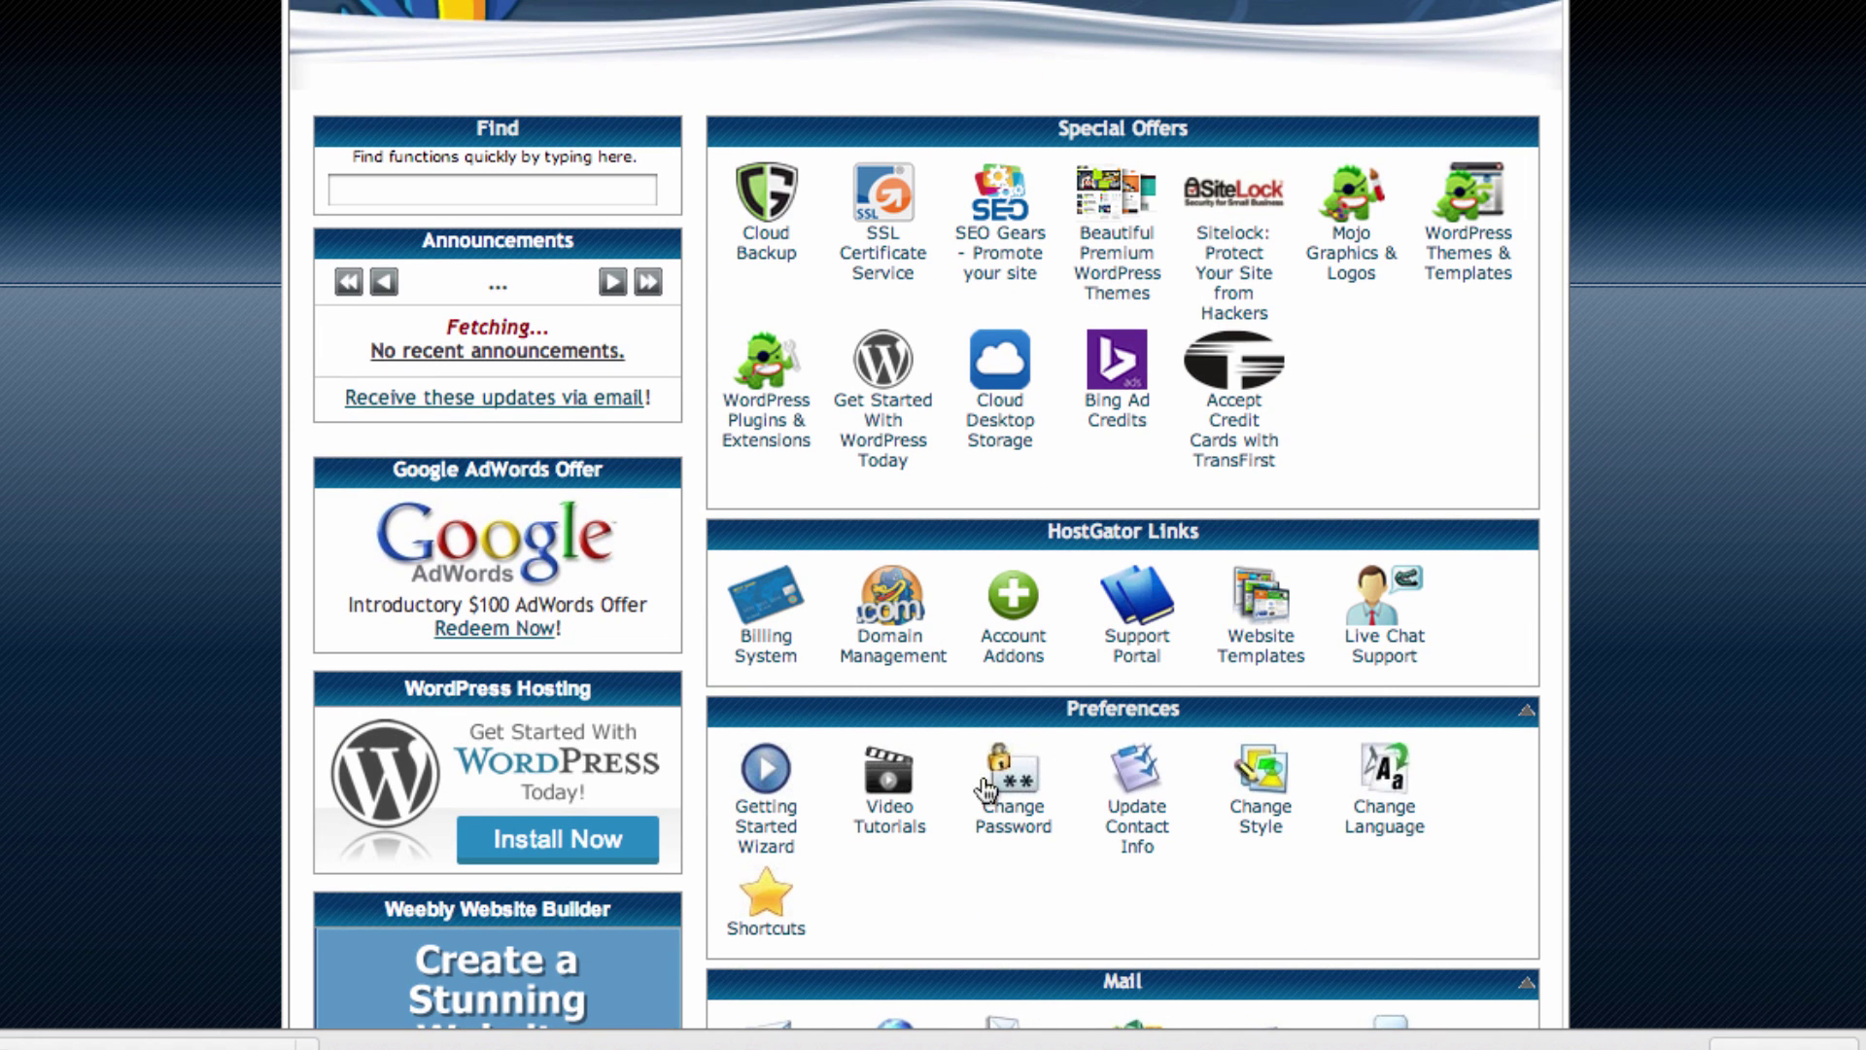
scroll(846, 812, "down", 6)
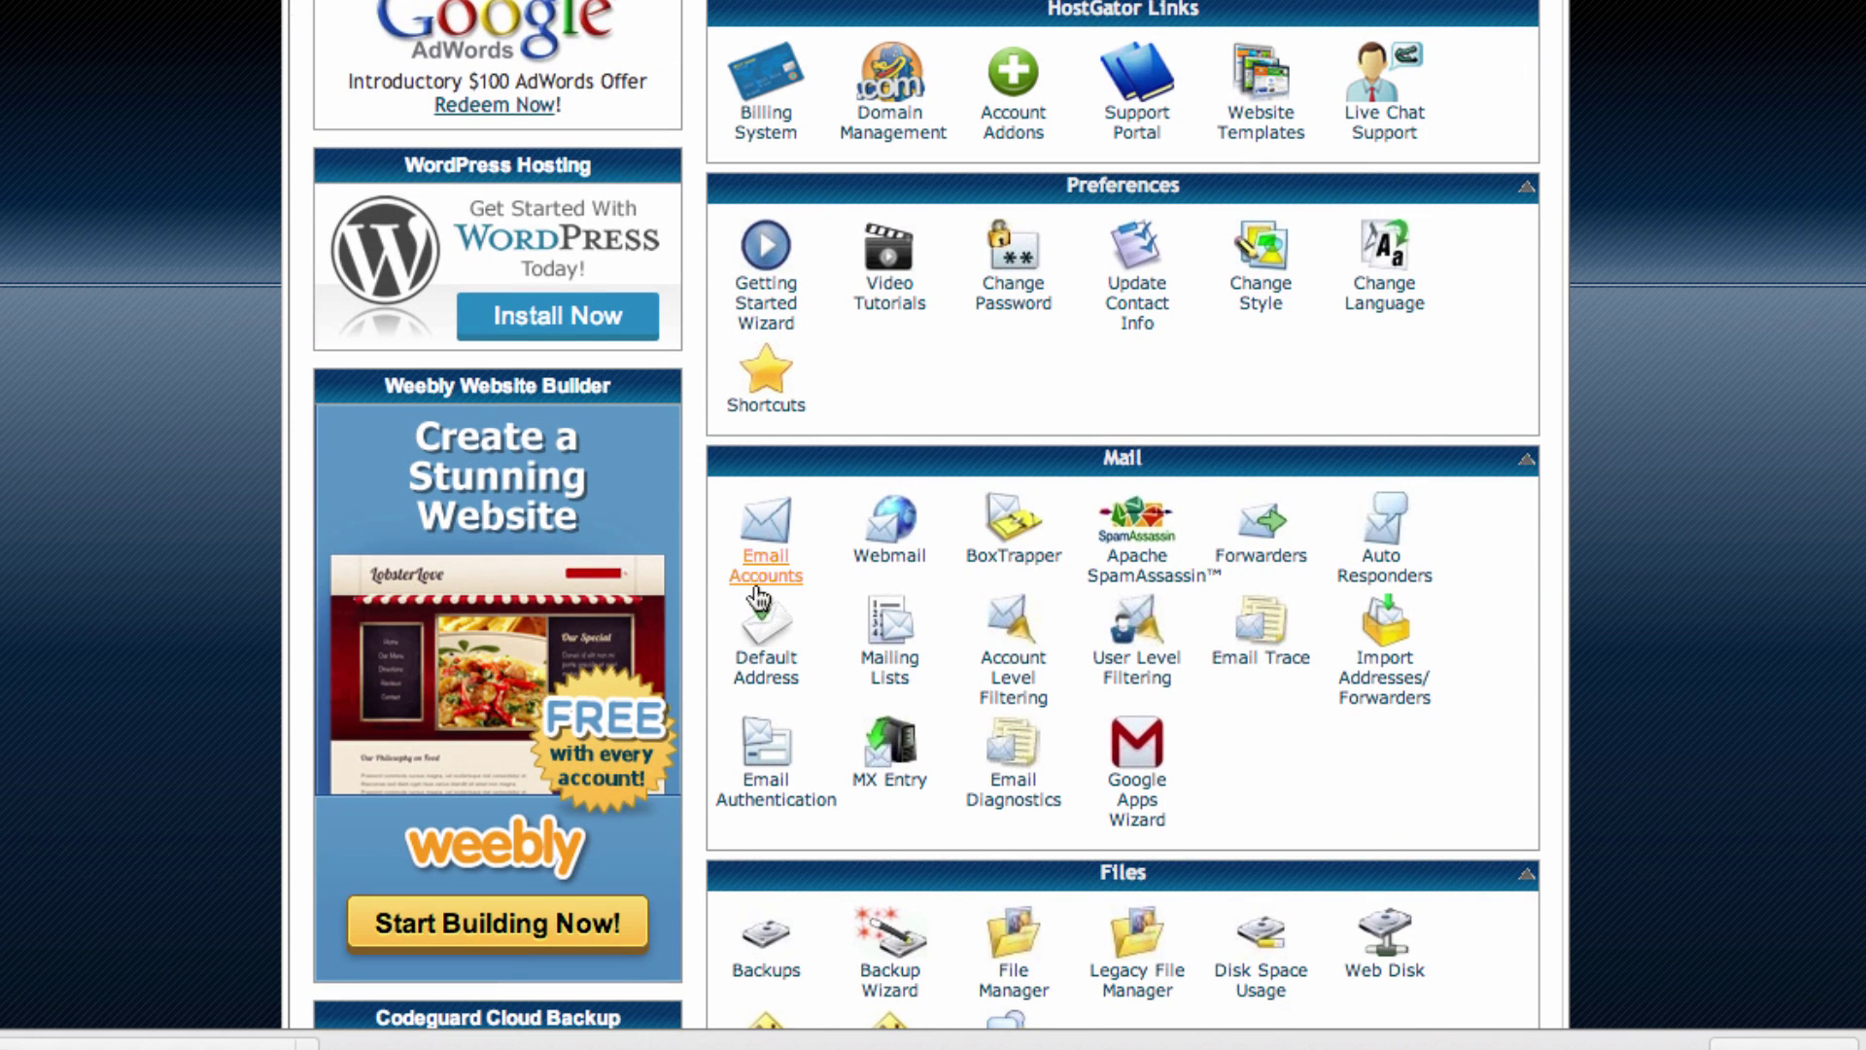
scroll(969, 729, "down", 5)
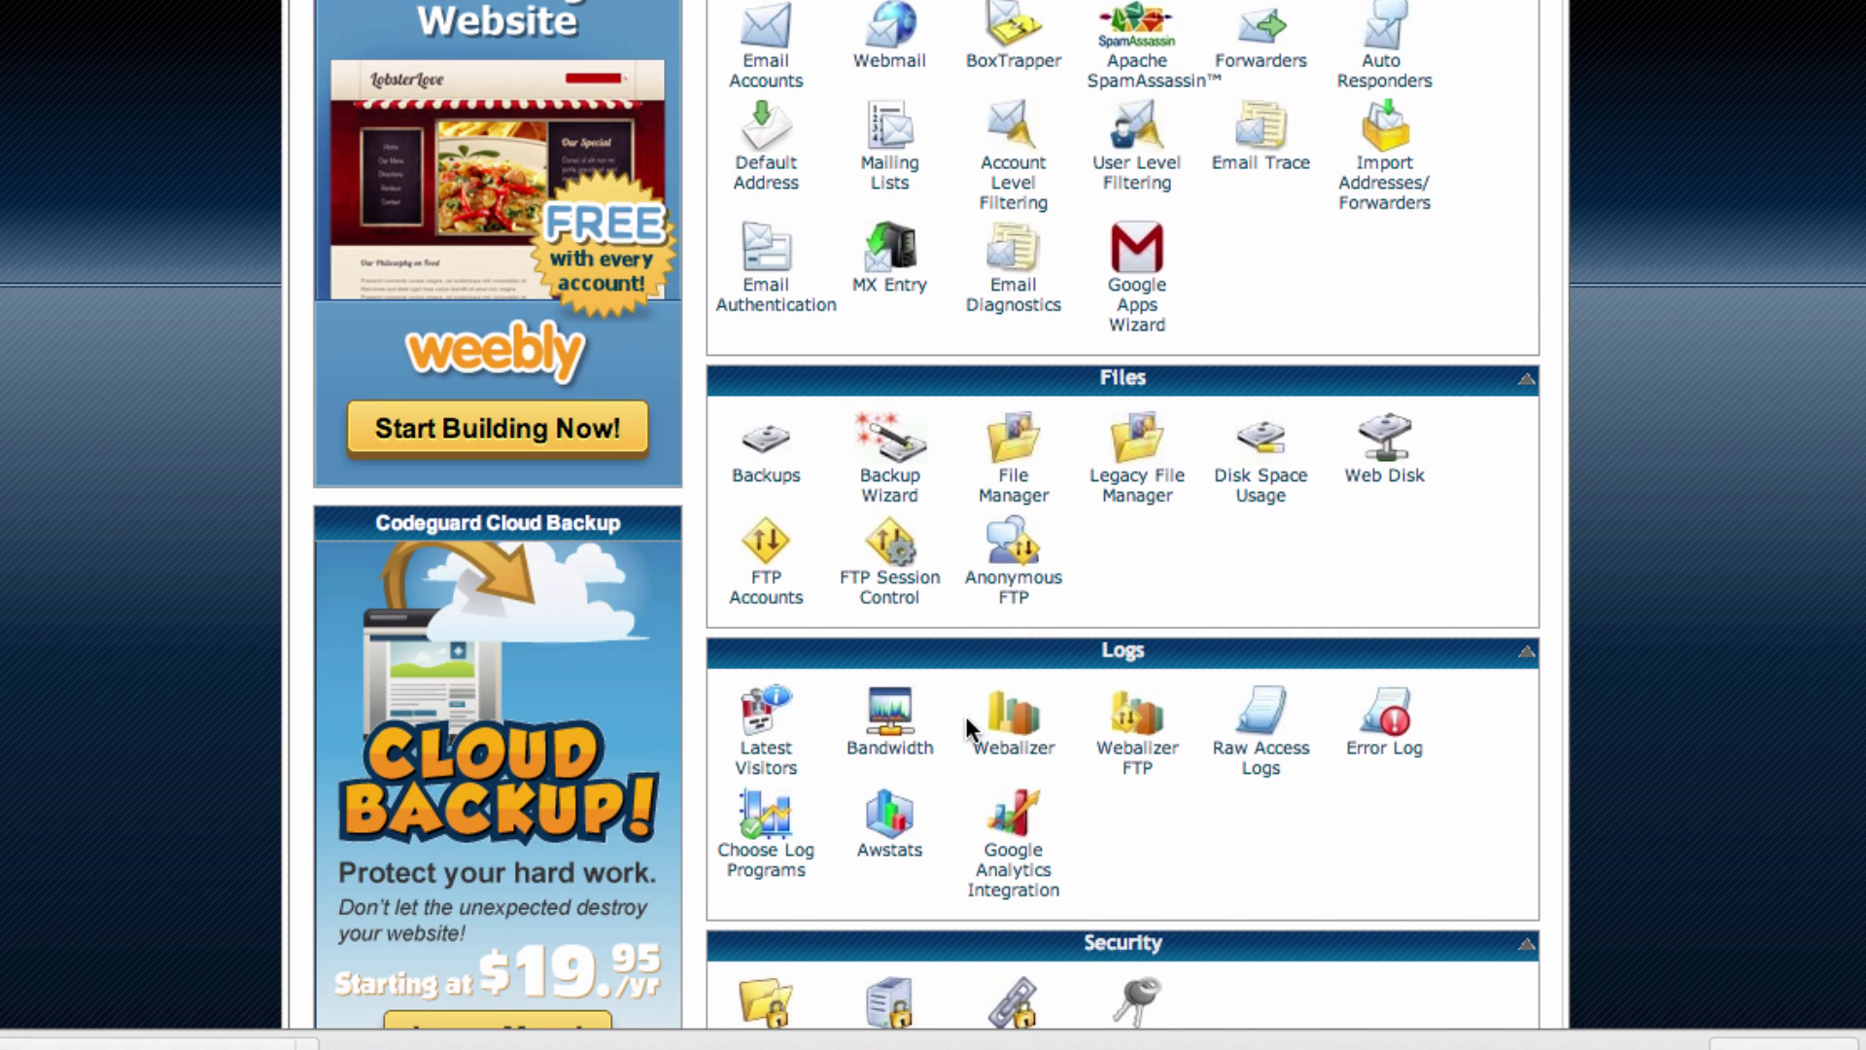
scroll(969, 729, "down", 9)
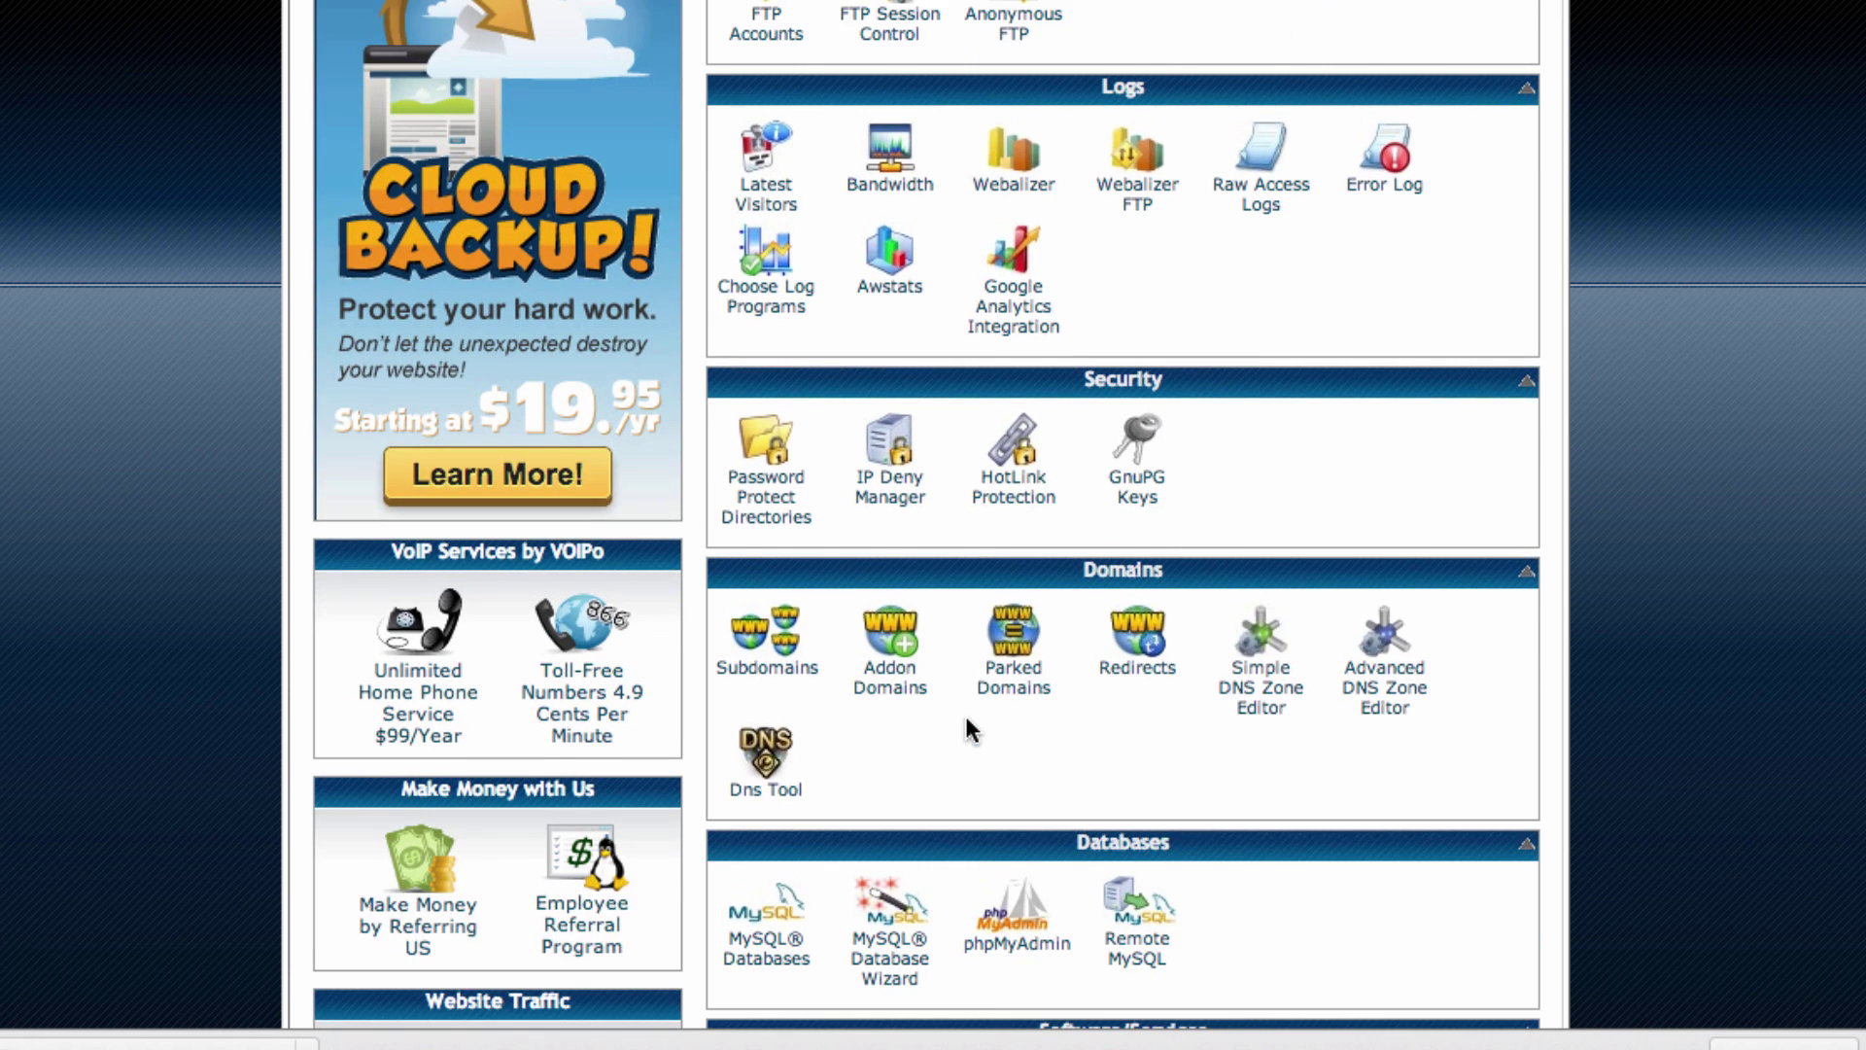
scroll(969, 729, "down", 2)
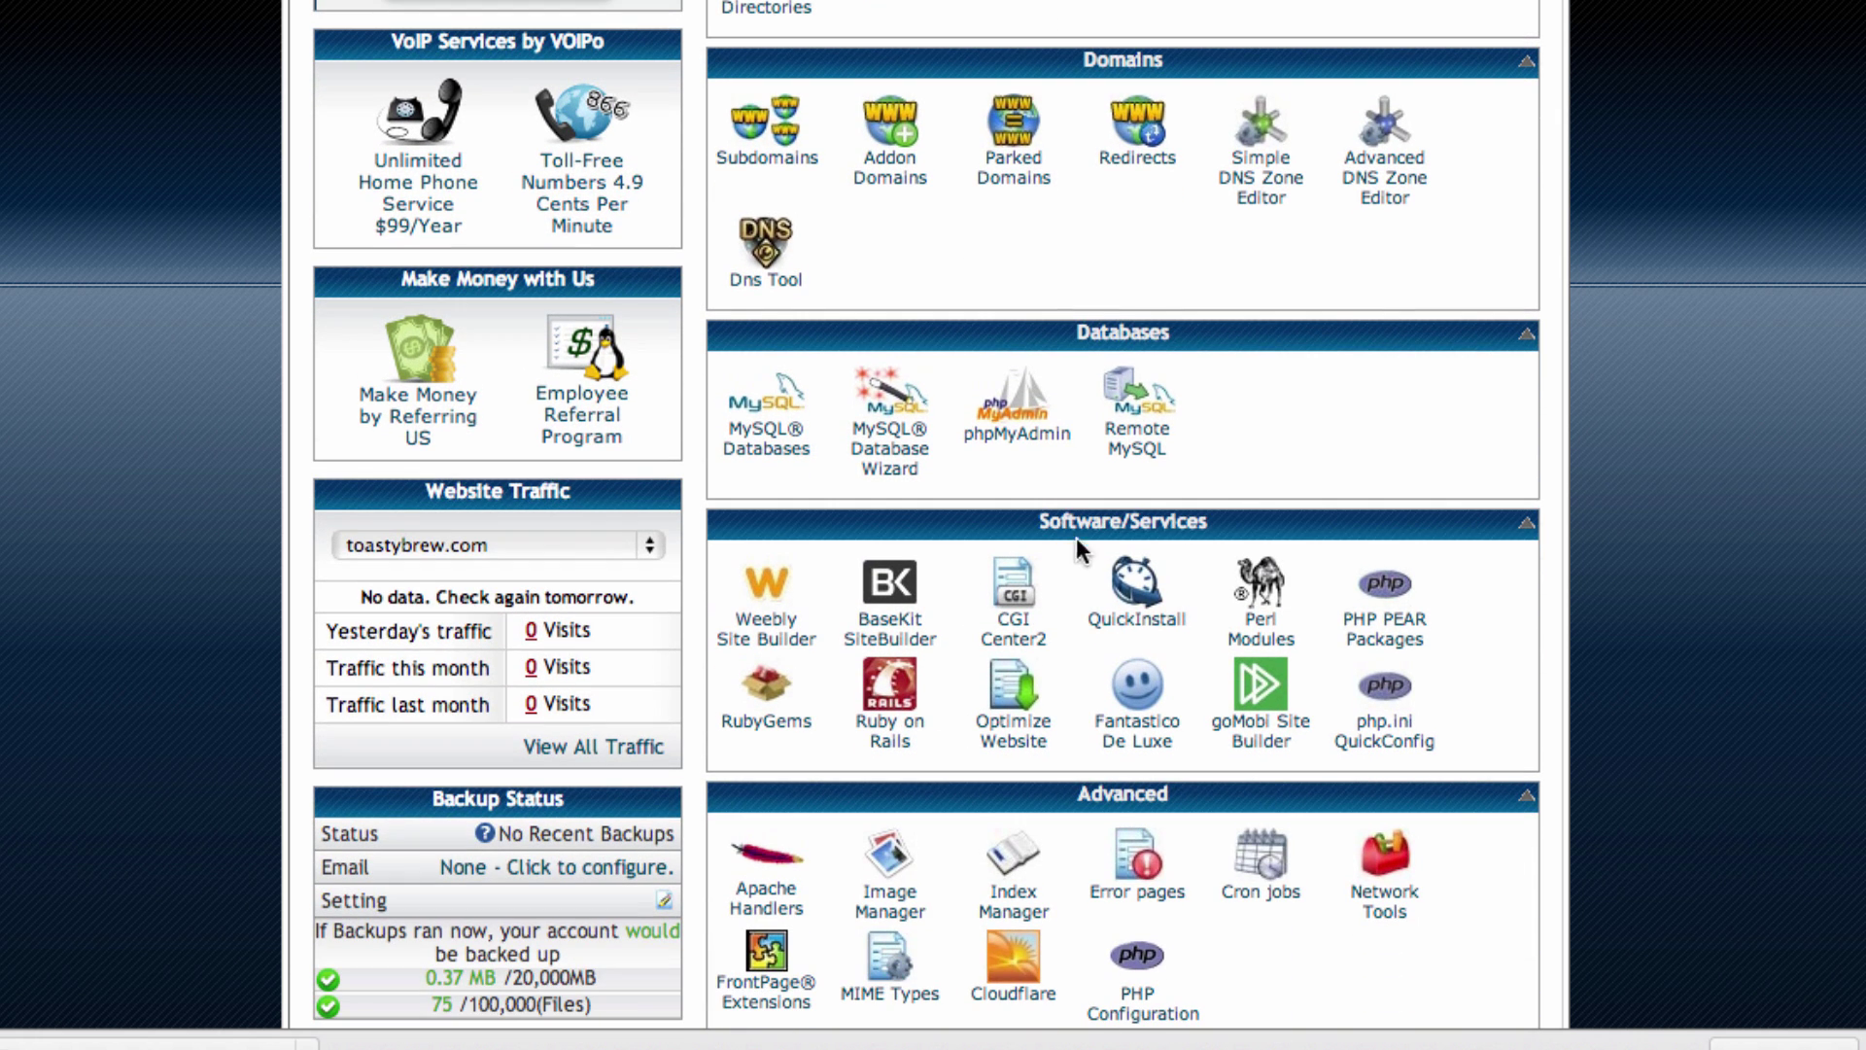
left_click(1145, 625)
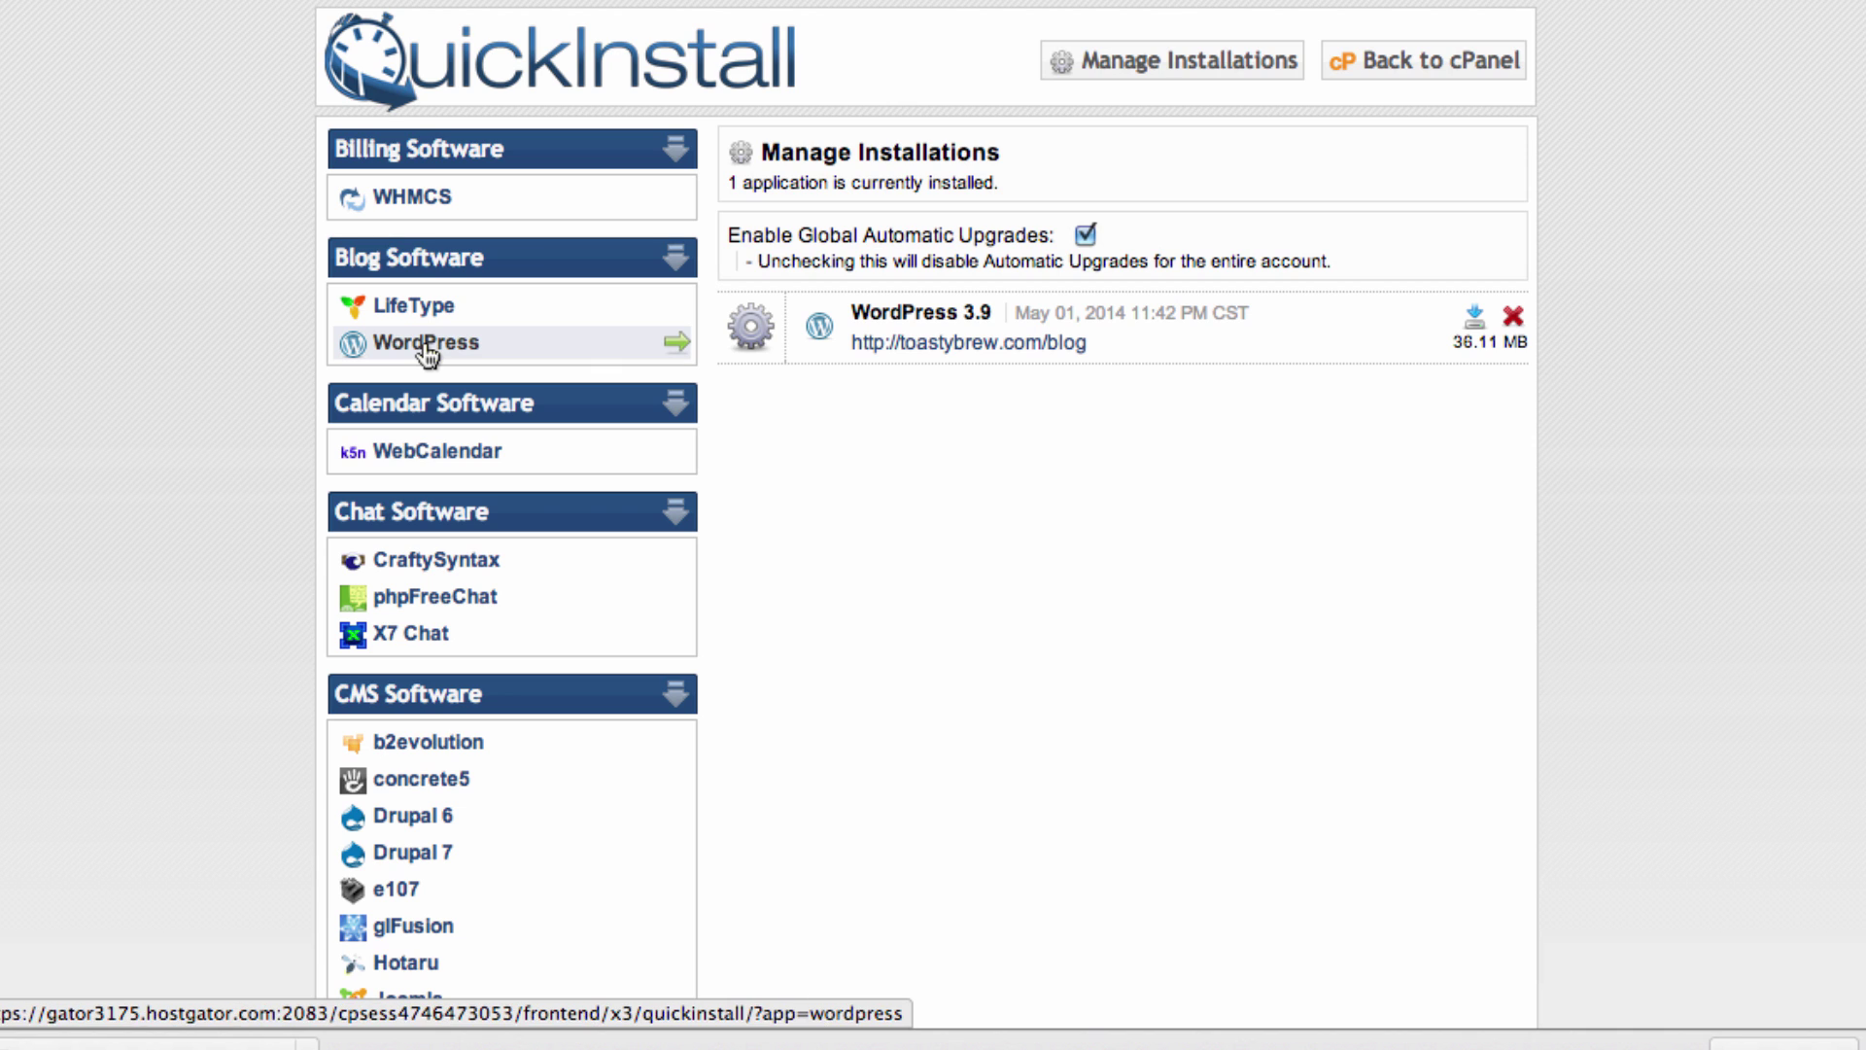
- Choose WordPress in QuickInstall and continue to the Install WordPress form for toastybrew.com
left_click(426, 347)
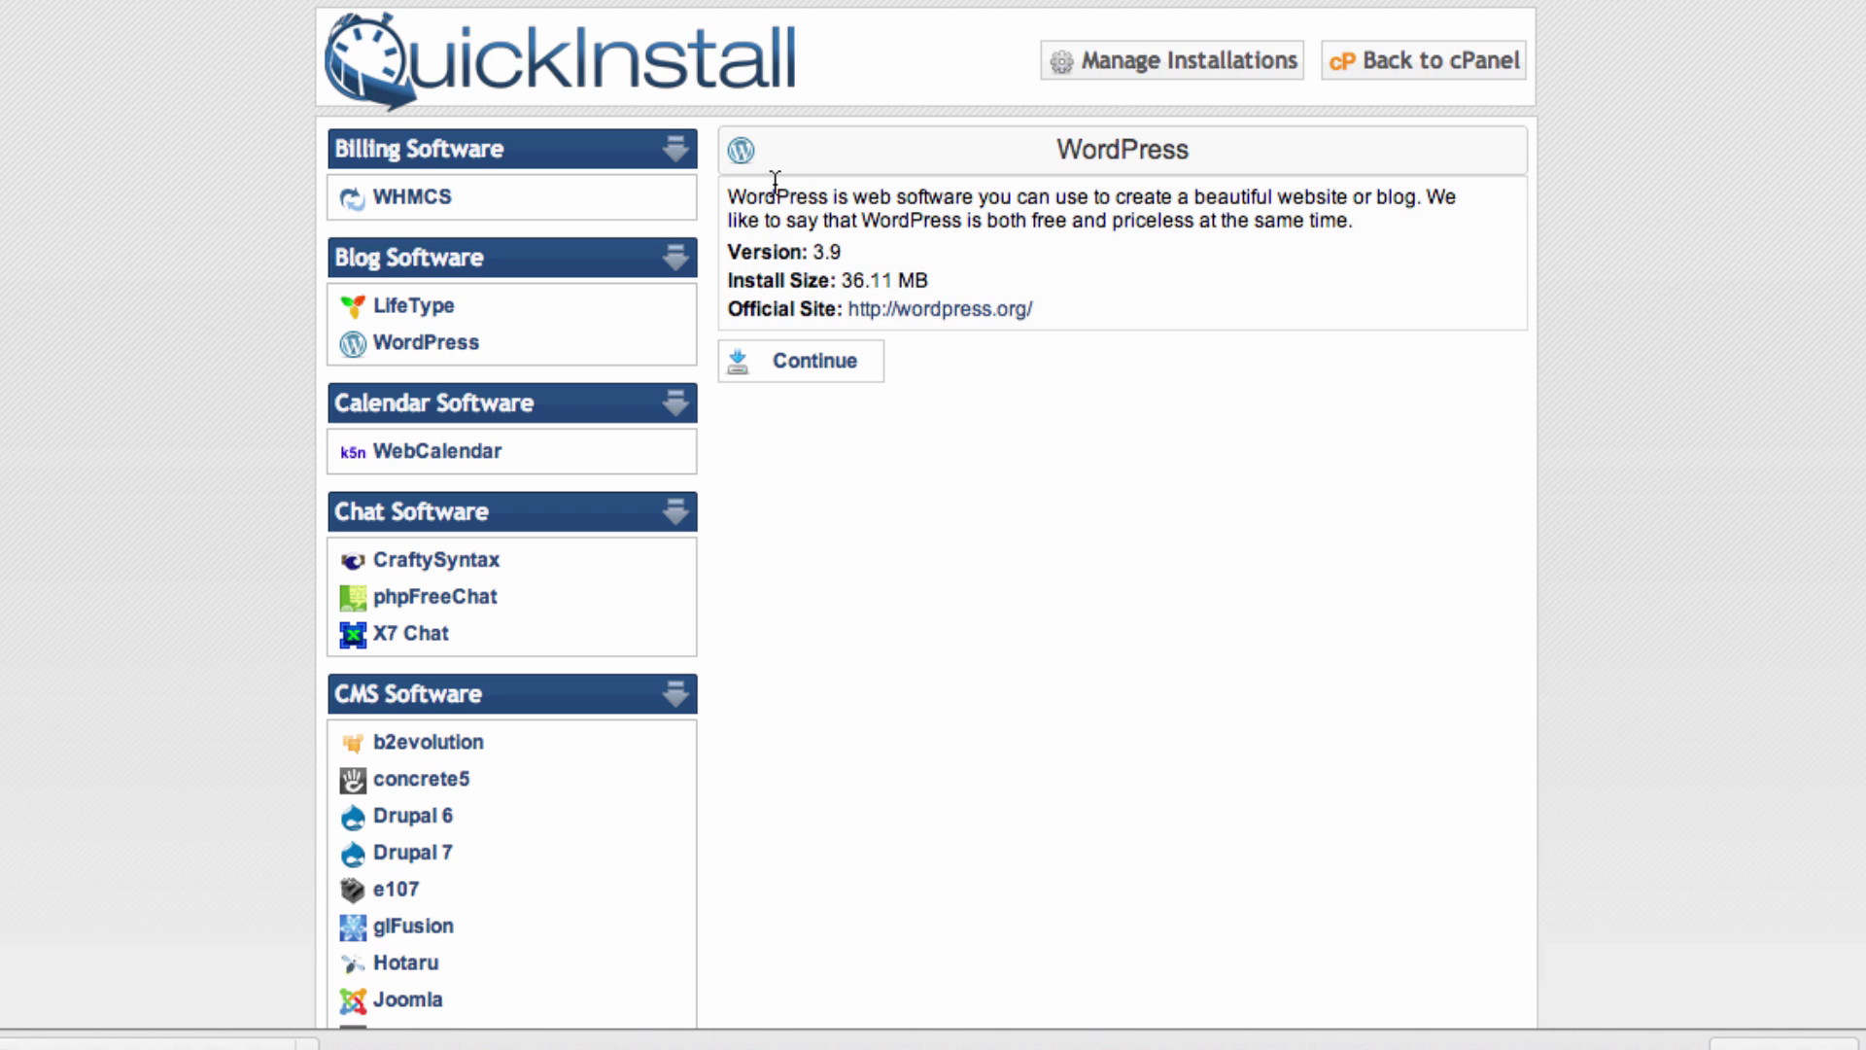
left_click(800, 367)
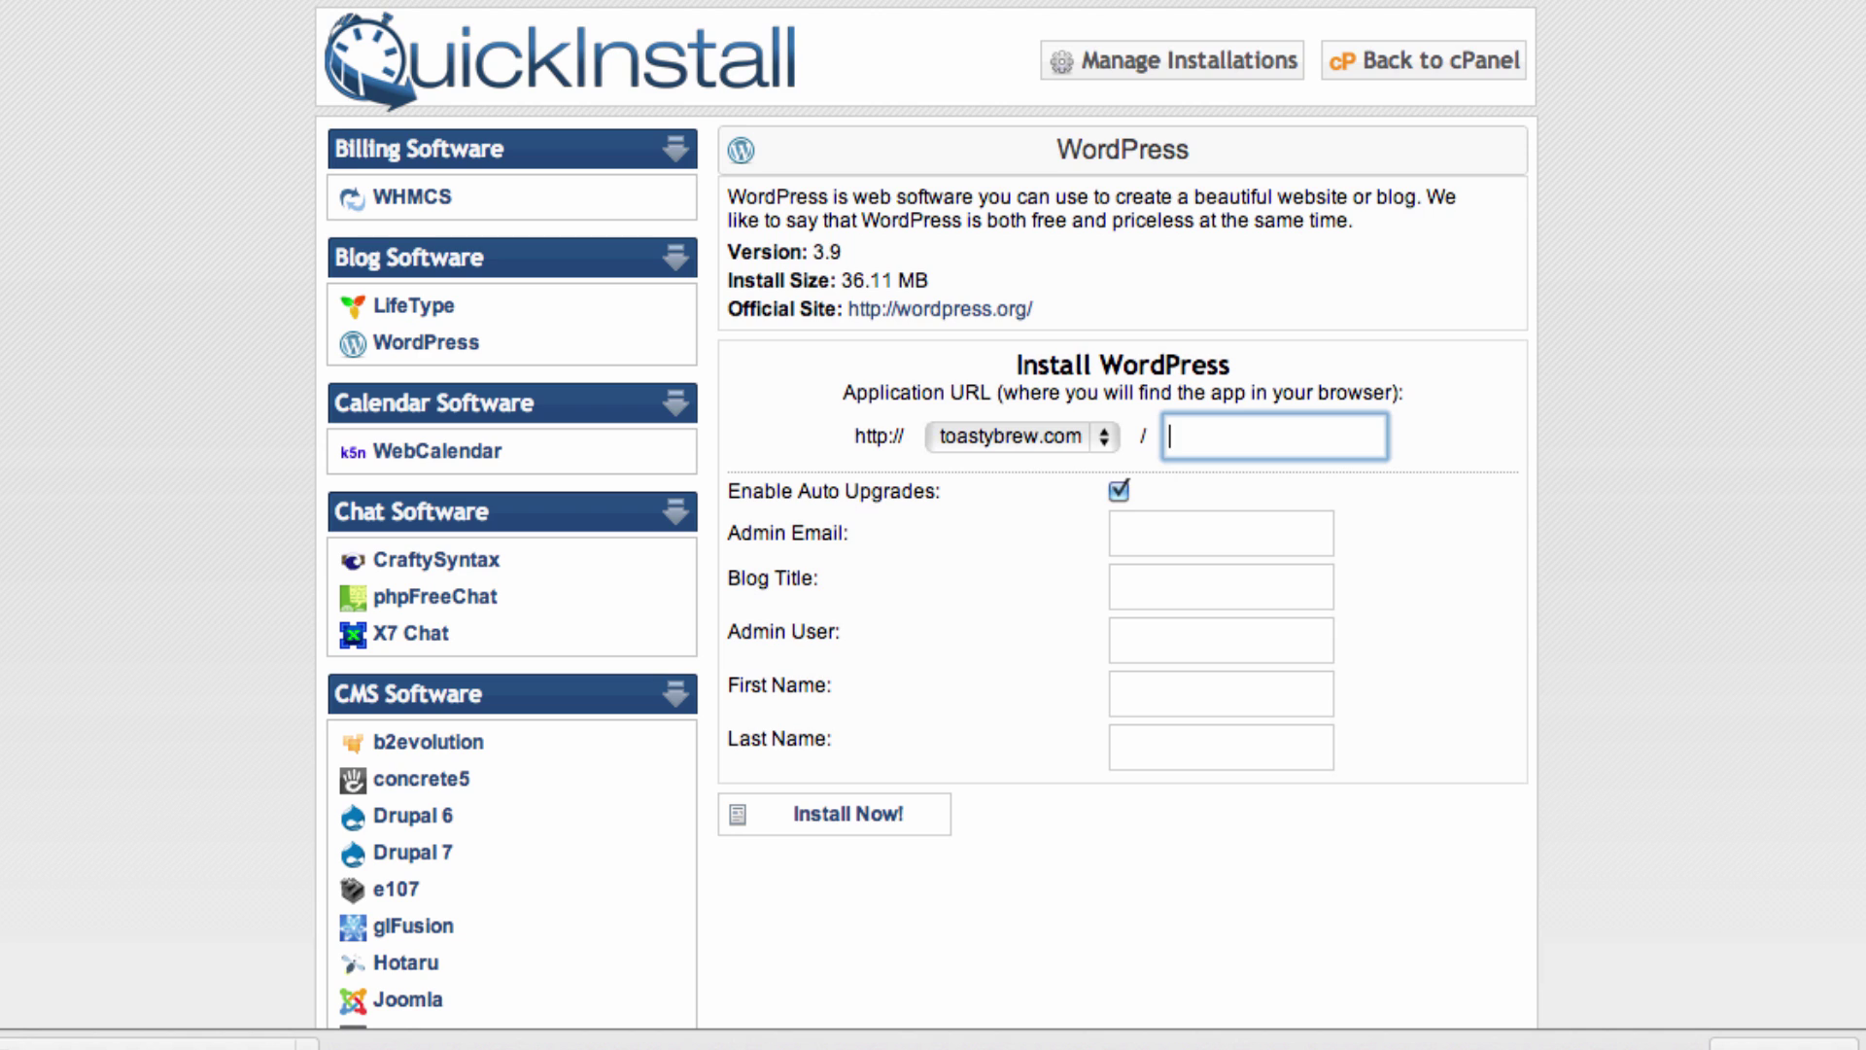
type("blog")
- Clear the 'blog' path, enter the admin e-mail and set the title 'Toasty Brew!'
double_click(1188, 435)
key("BackSpace")
left_click(1170, 534)
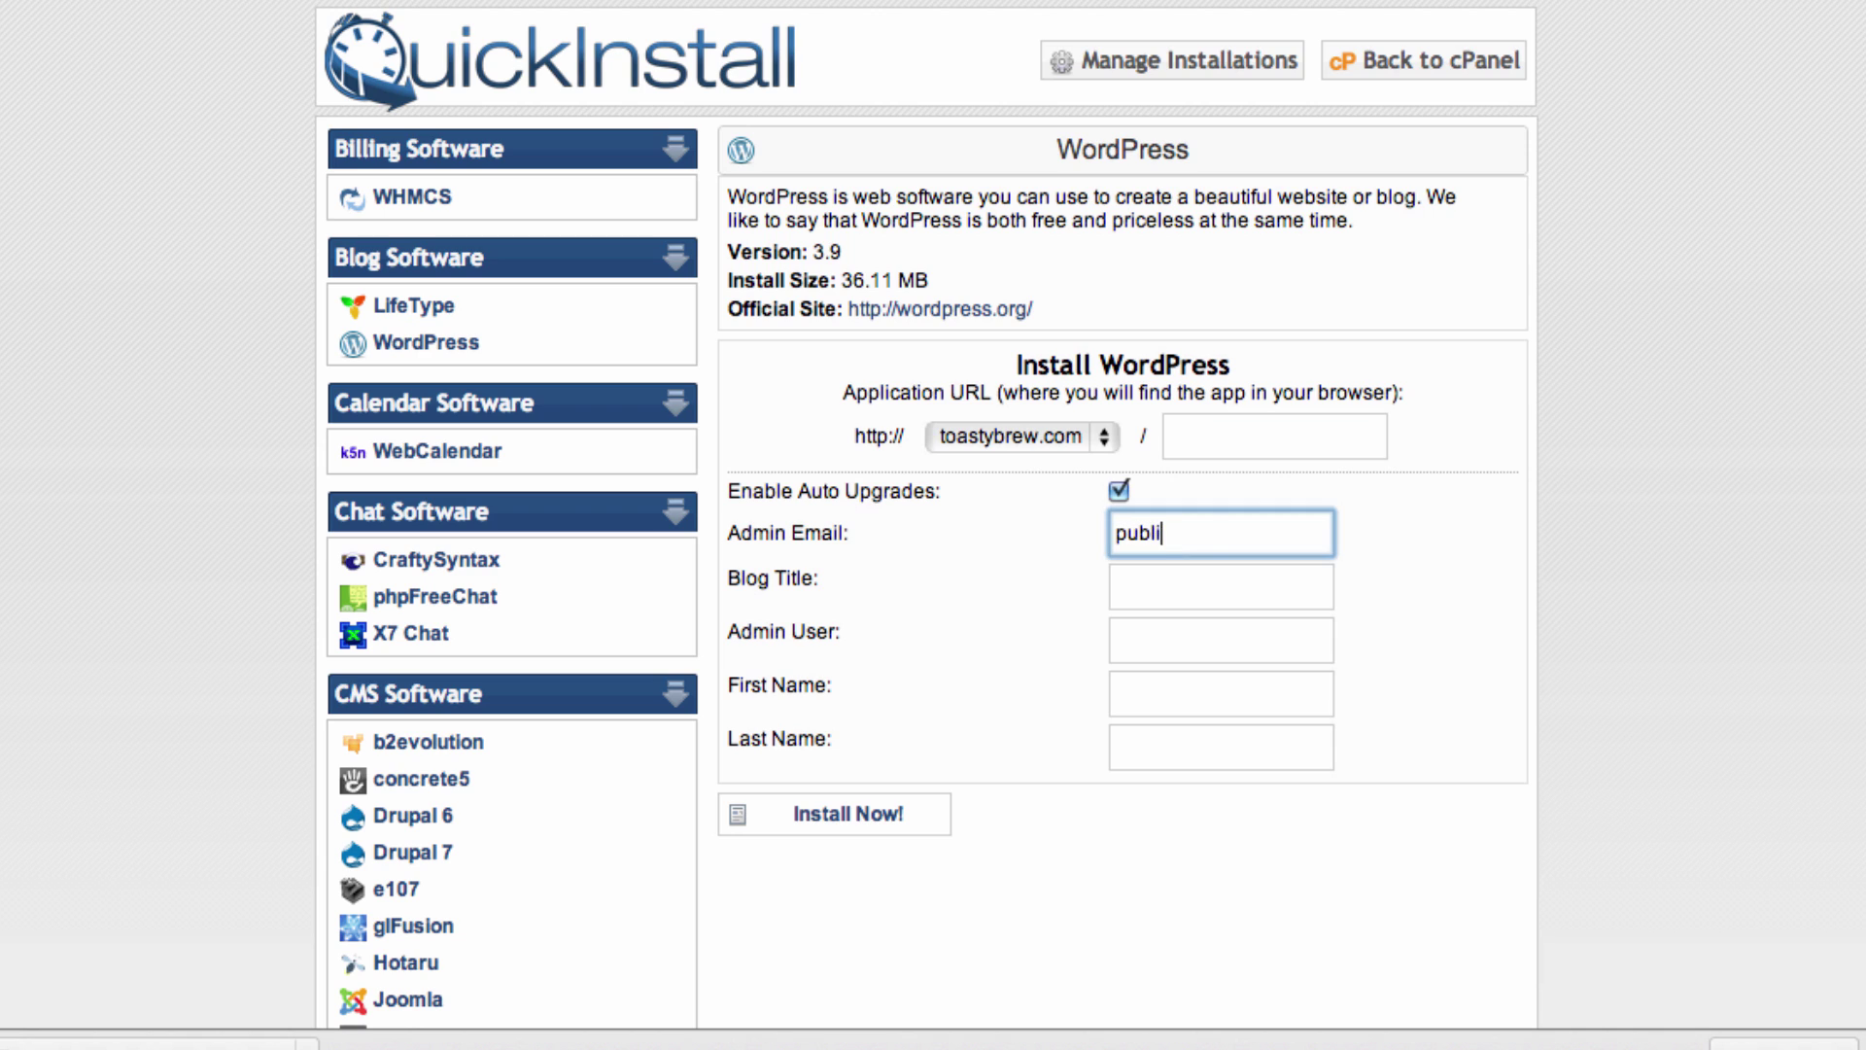
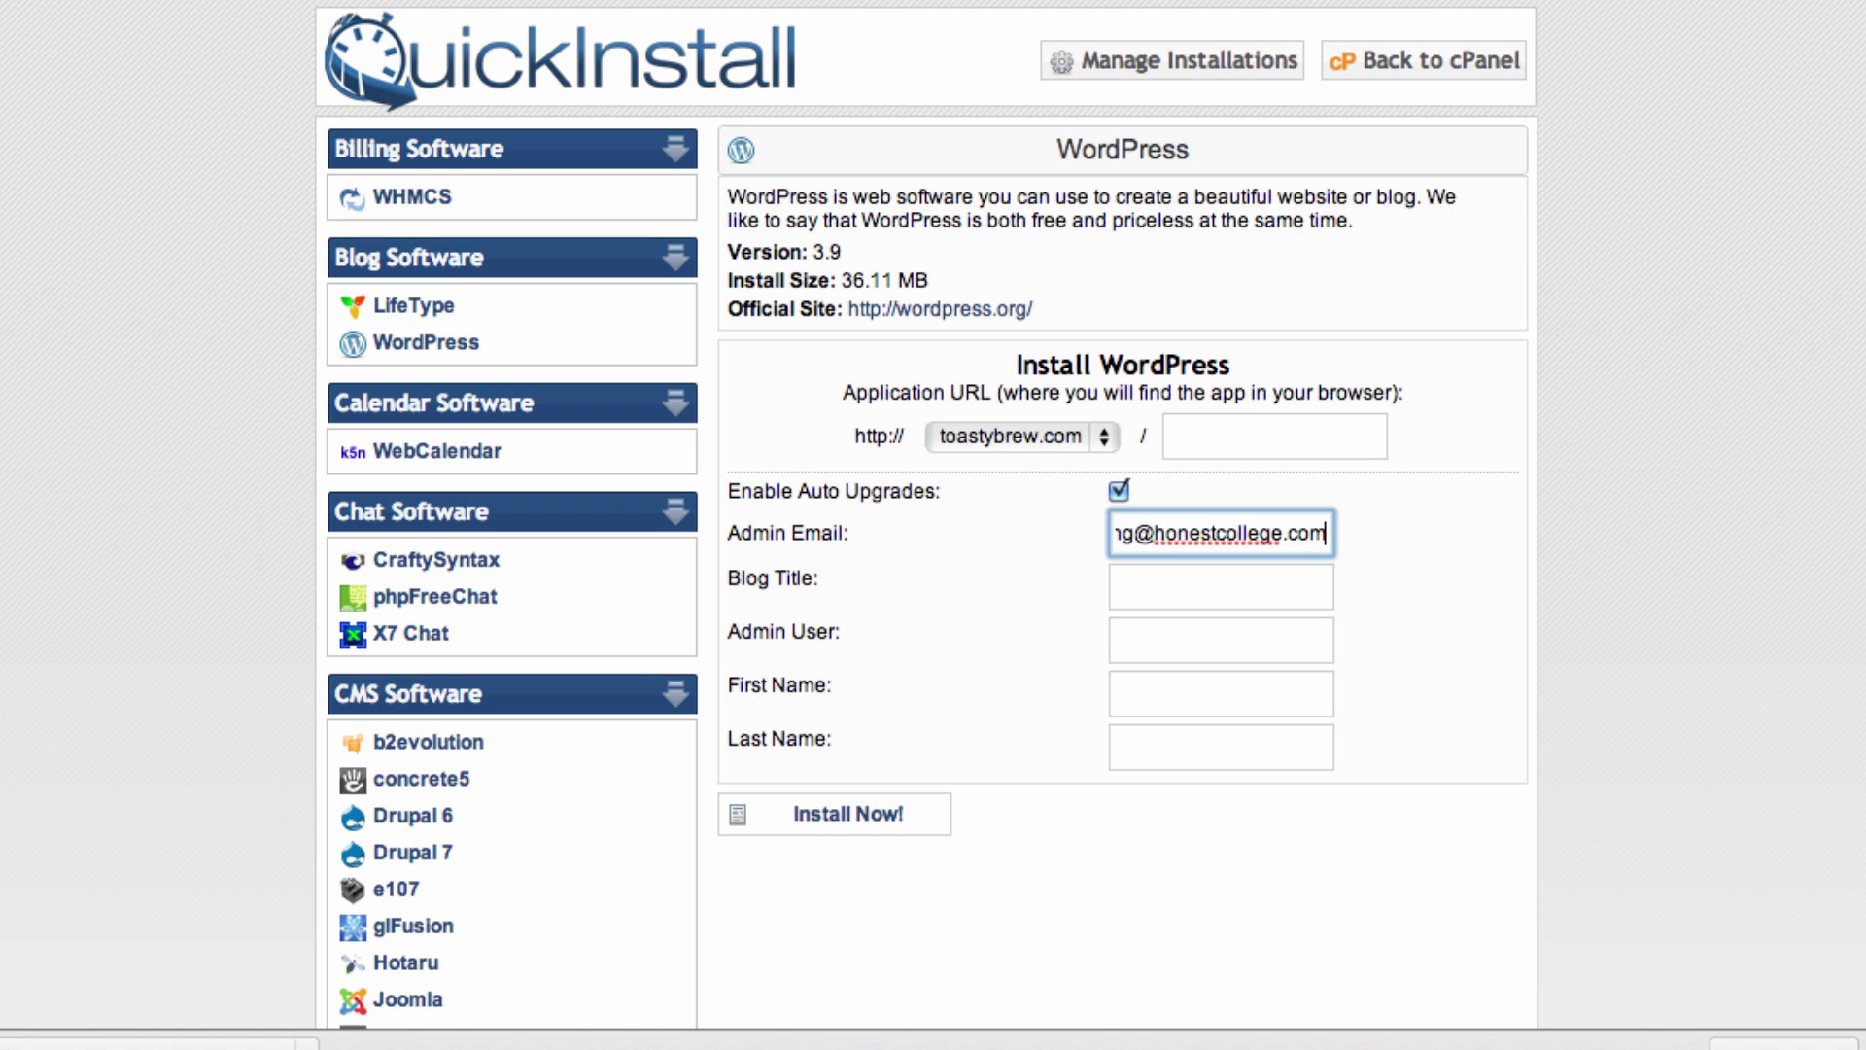
key("Tab")
type("Toasty Brew!")
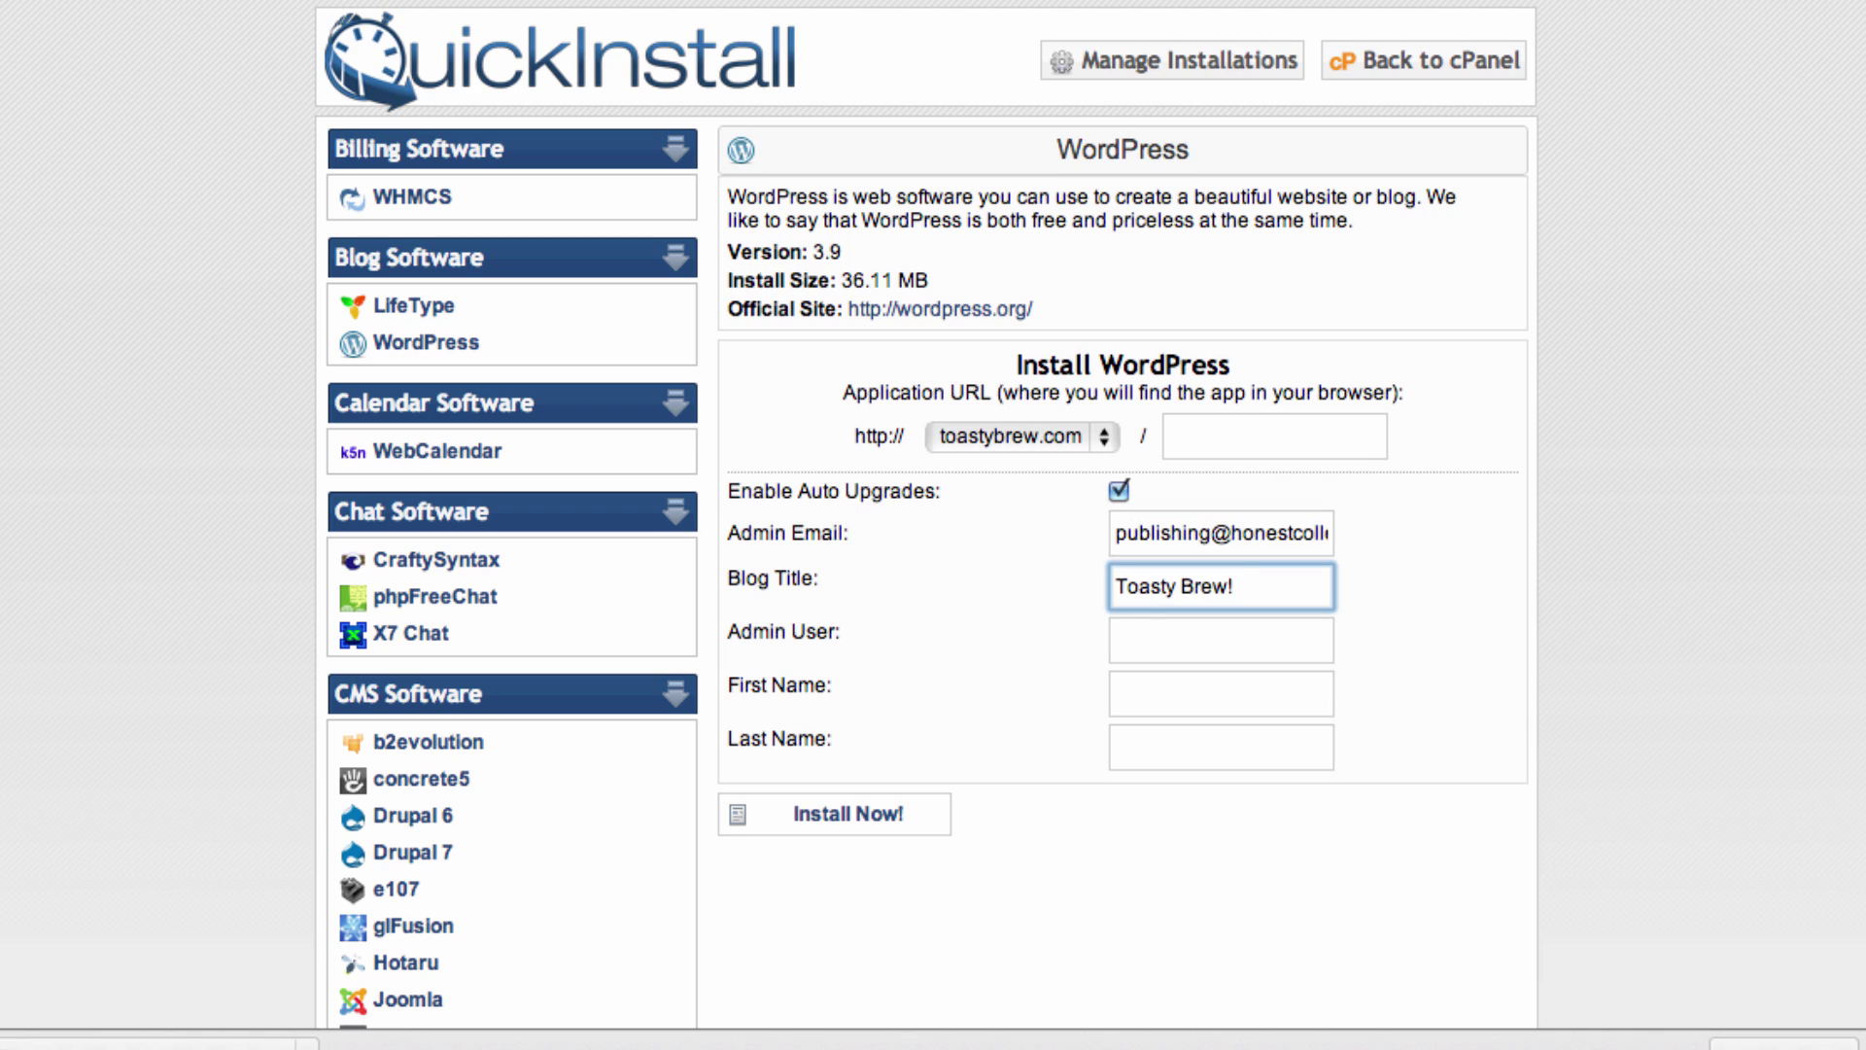
- Fill in the admin user and the owner's name, then start the installation
key("Tab")
key("Tab")
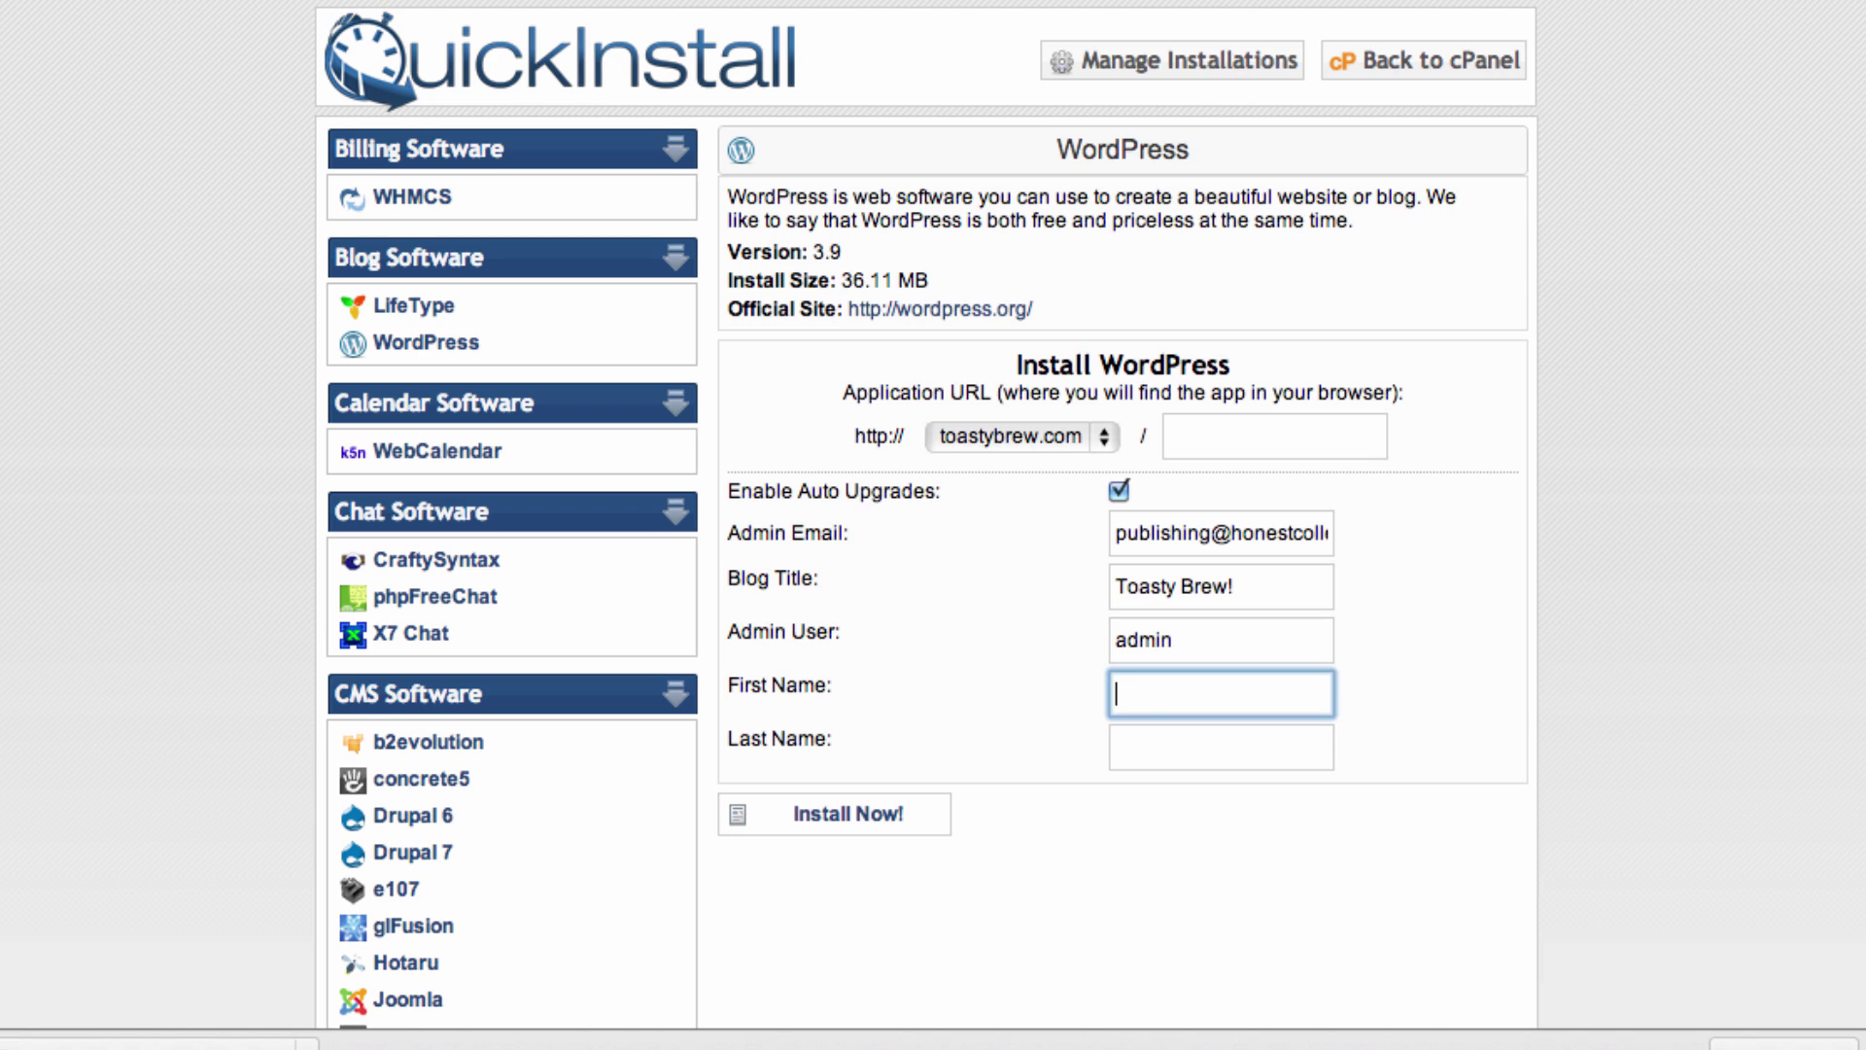
type("Greg")
key("Tab")
type("Narayan")
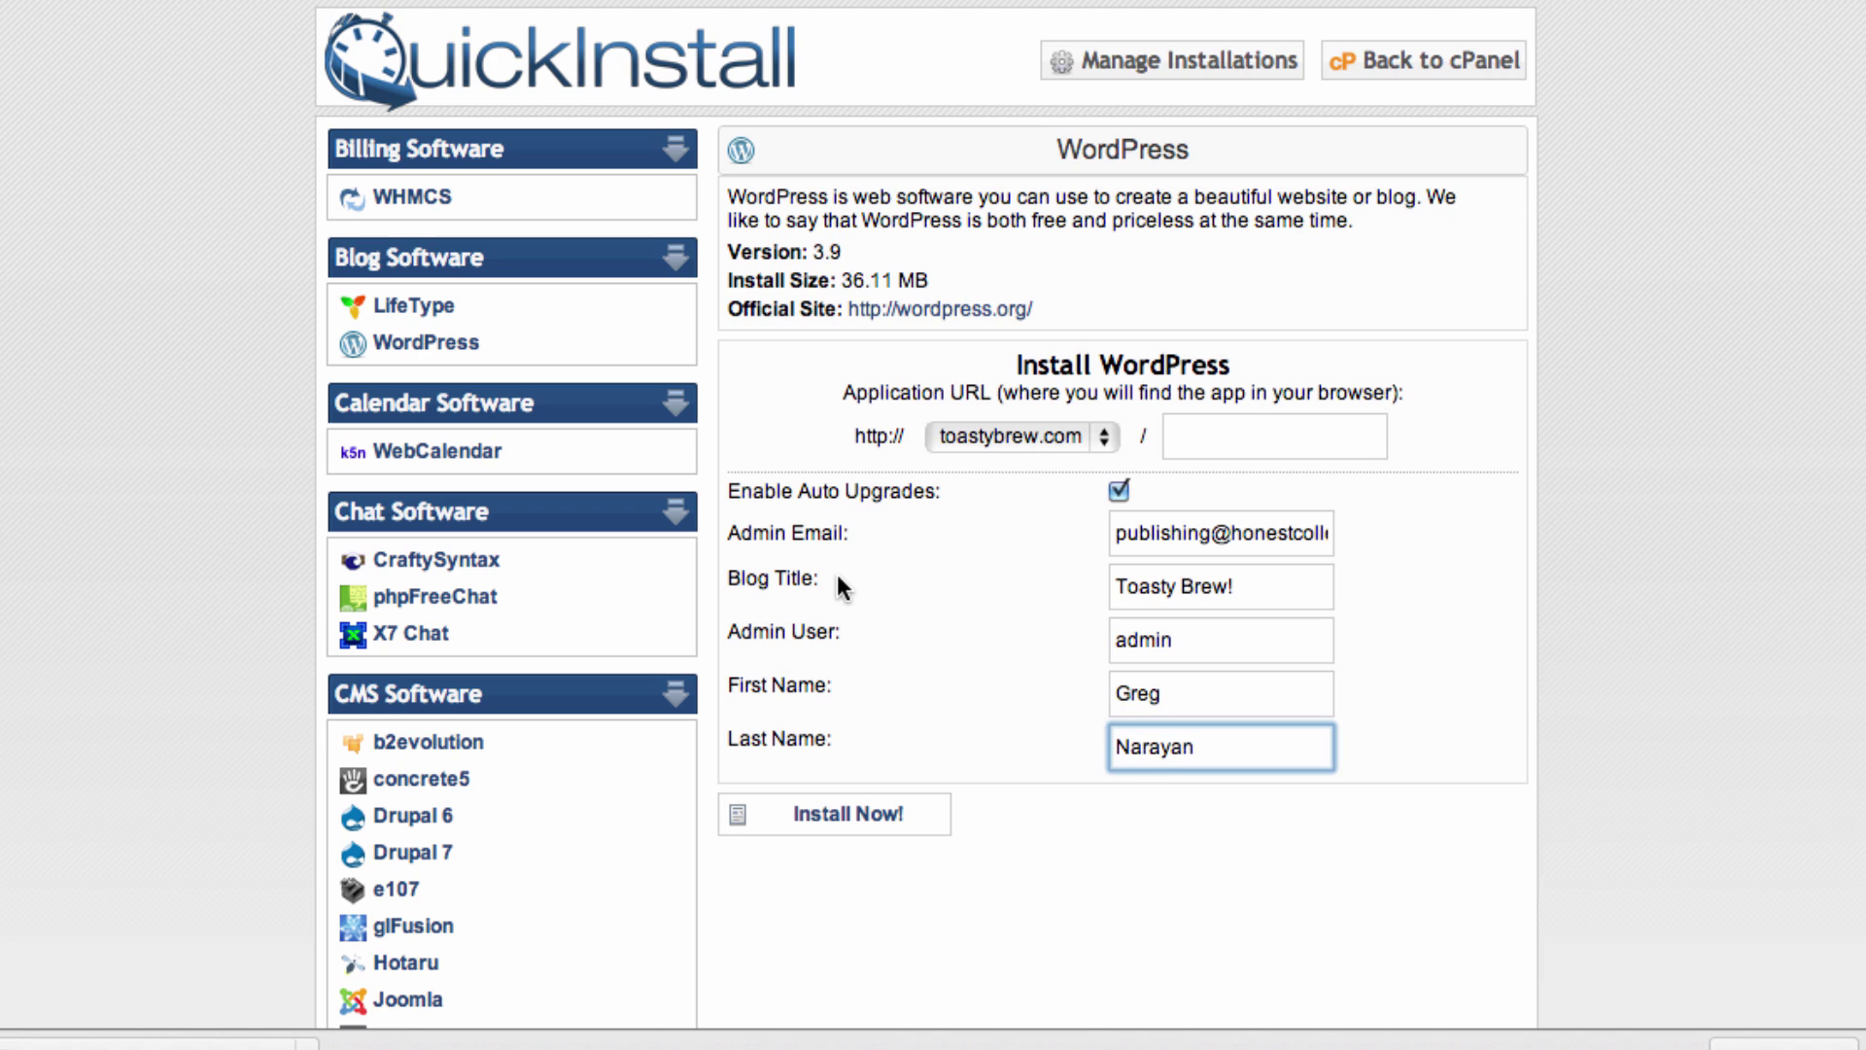
left_click(814, 821)
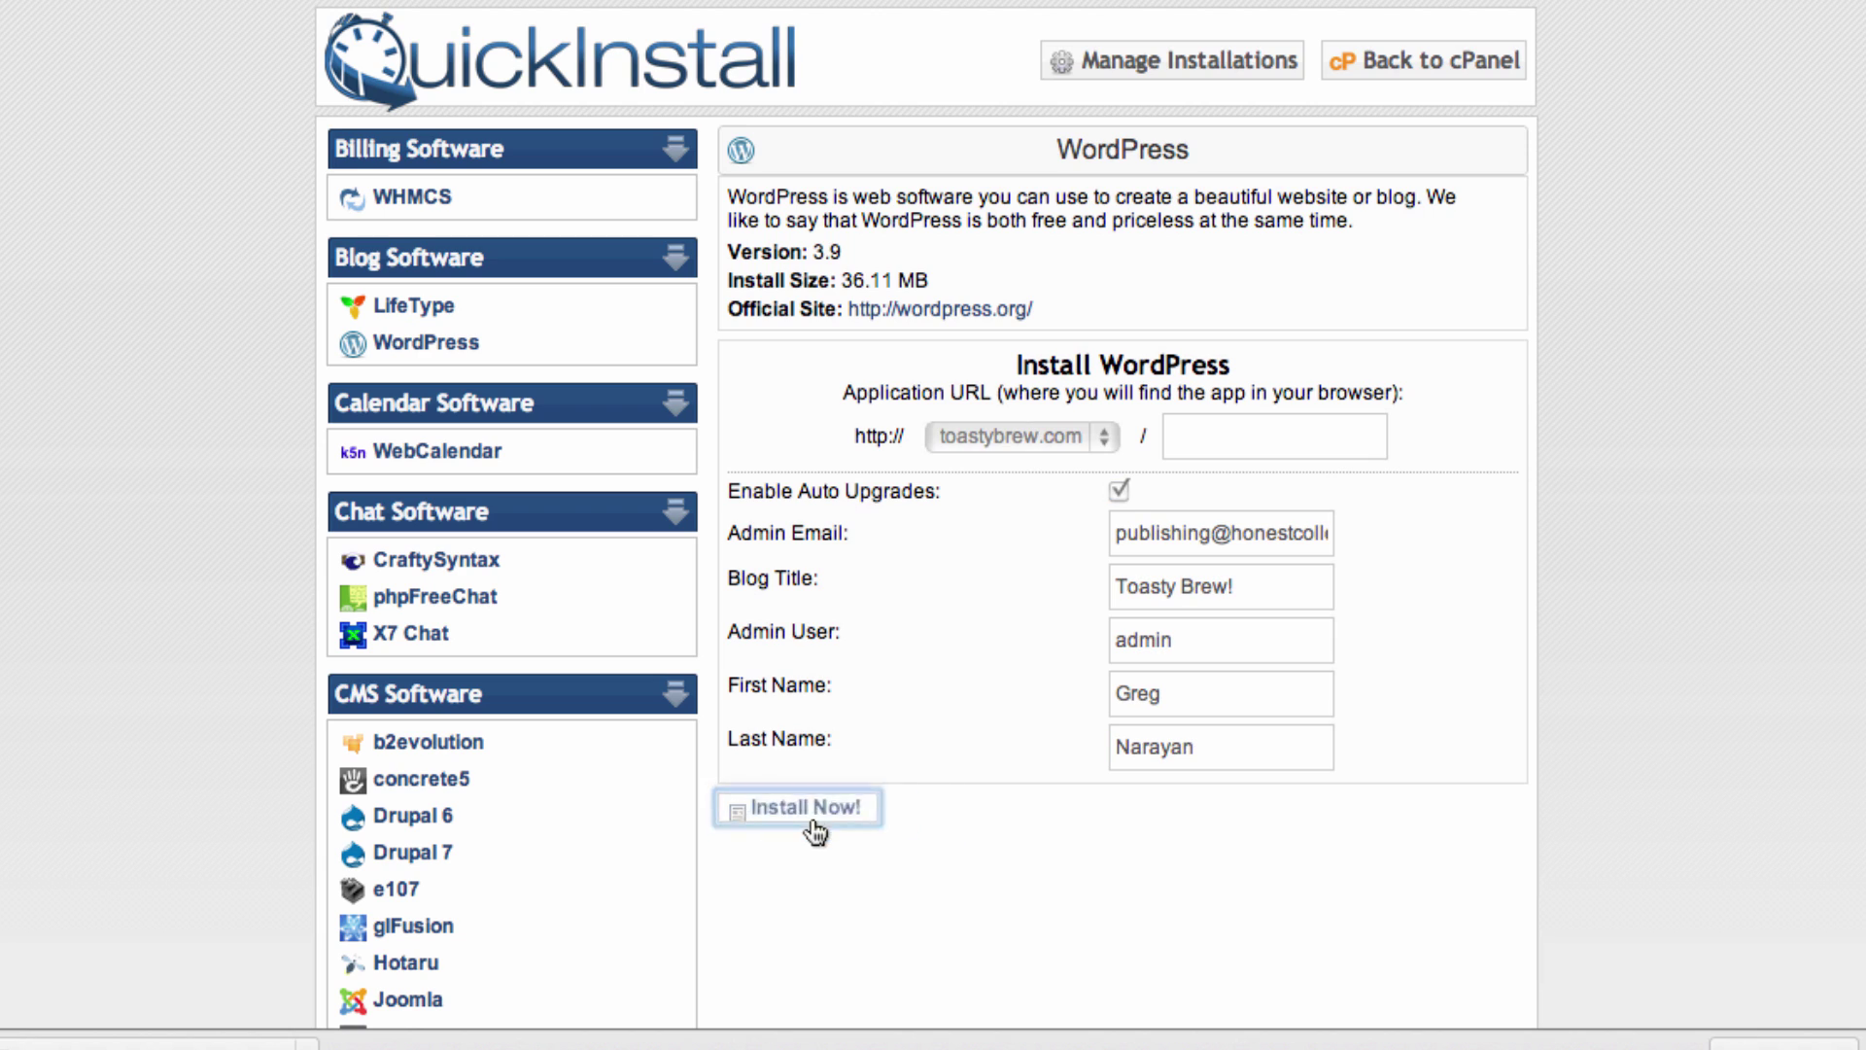
- Once installation completes, select the generated admin password and open the toastybrew.com admin area
scroll(828, 551, "down", 3)
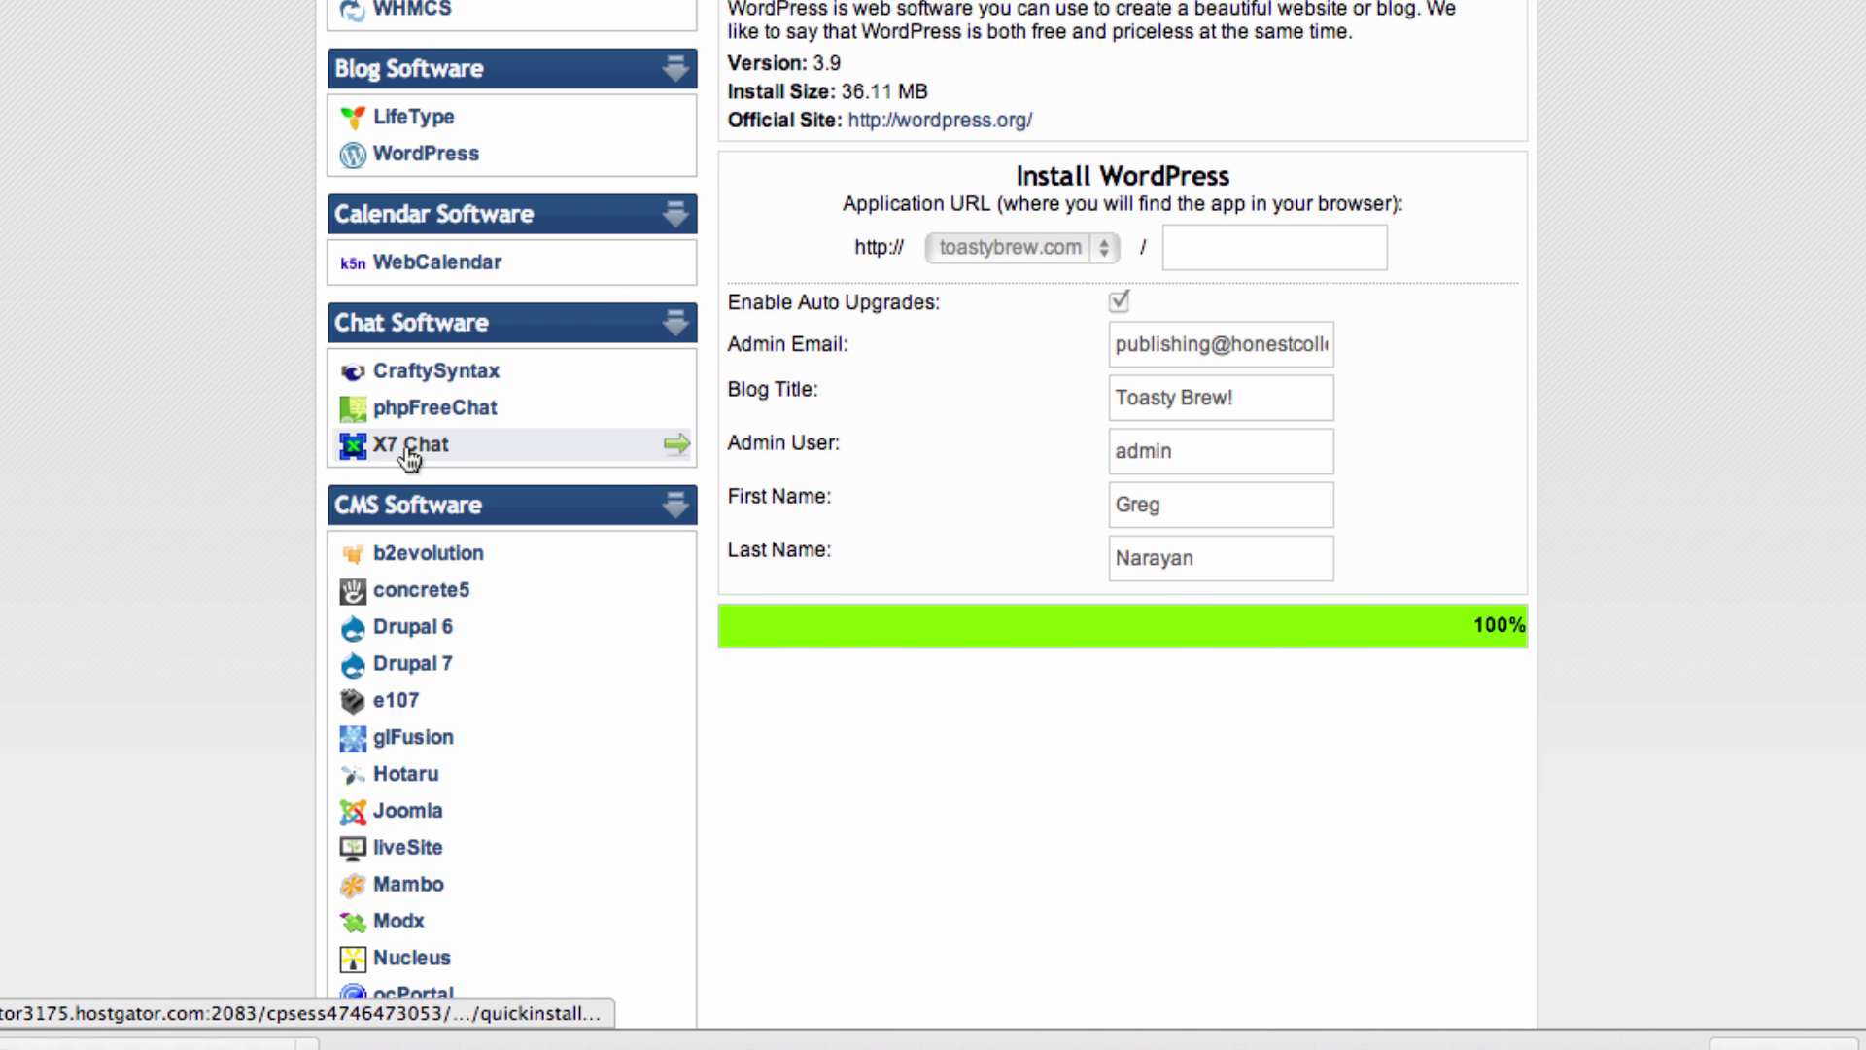
scroll(571, 716, "down", 3)
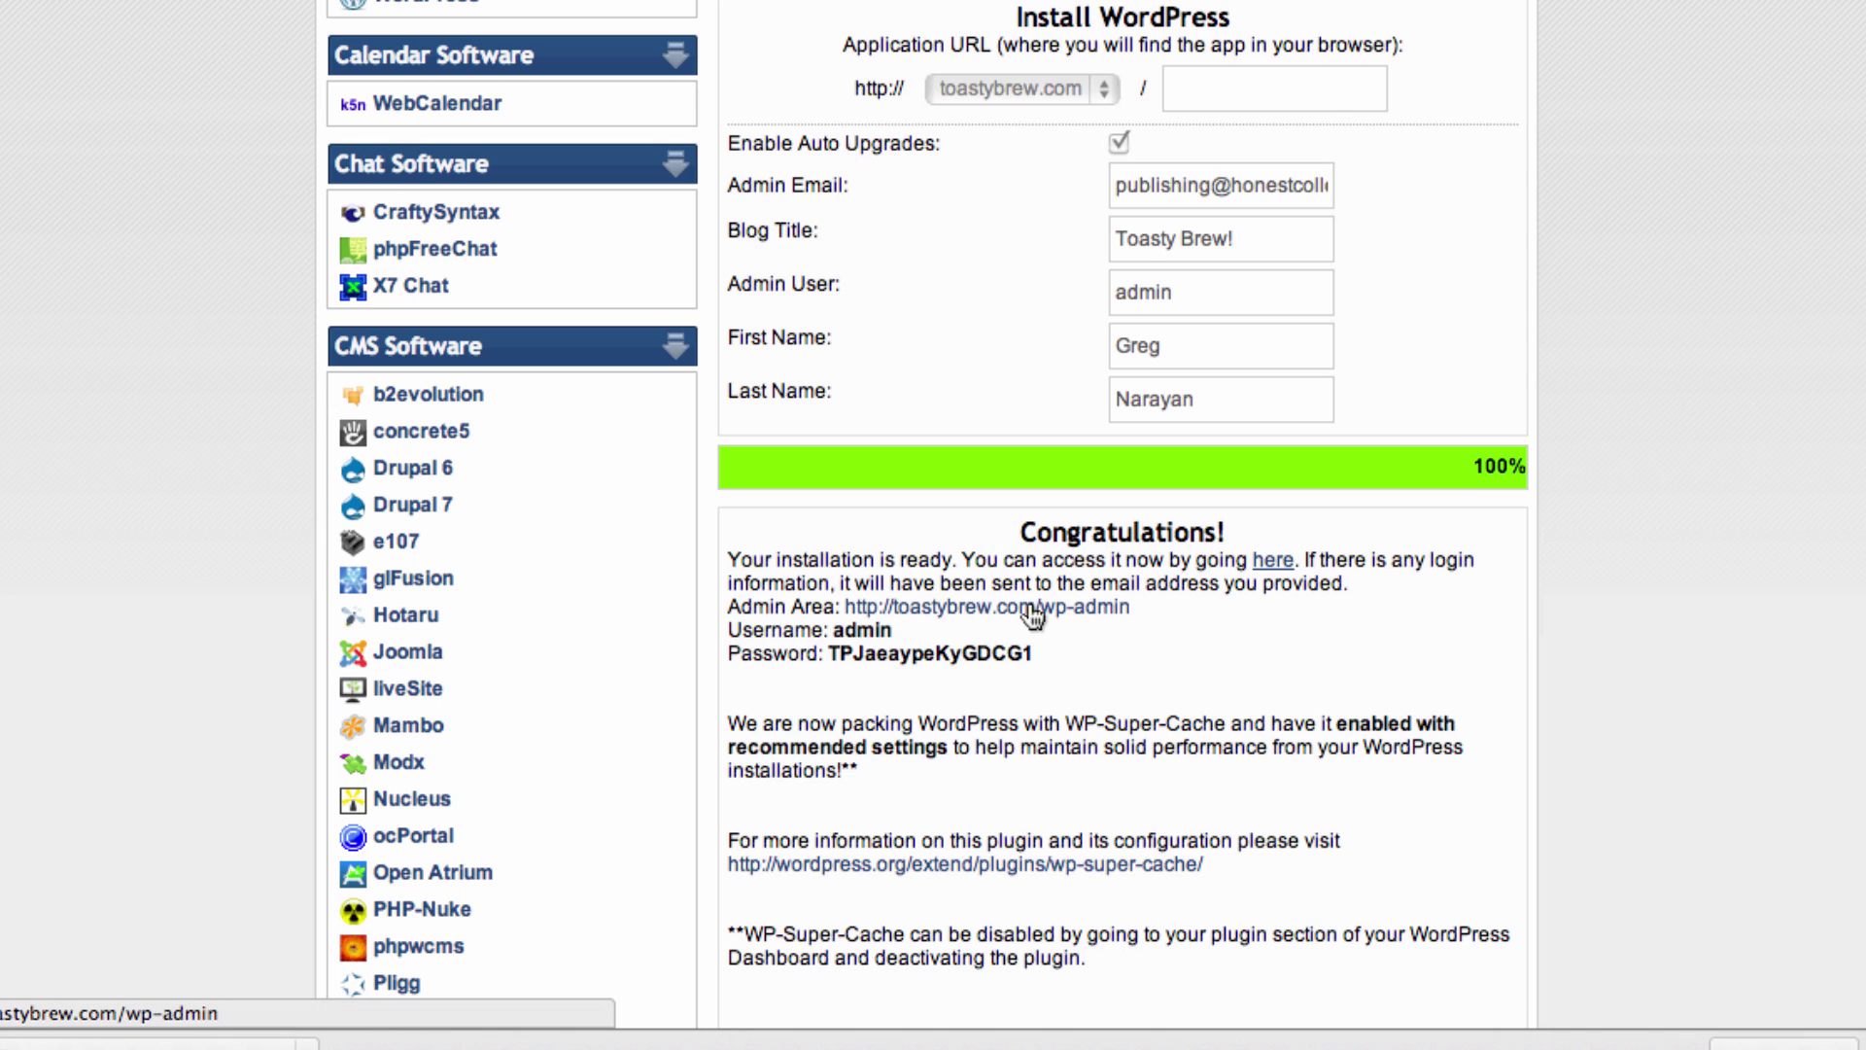
double_click(921, 665)
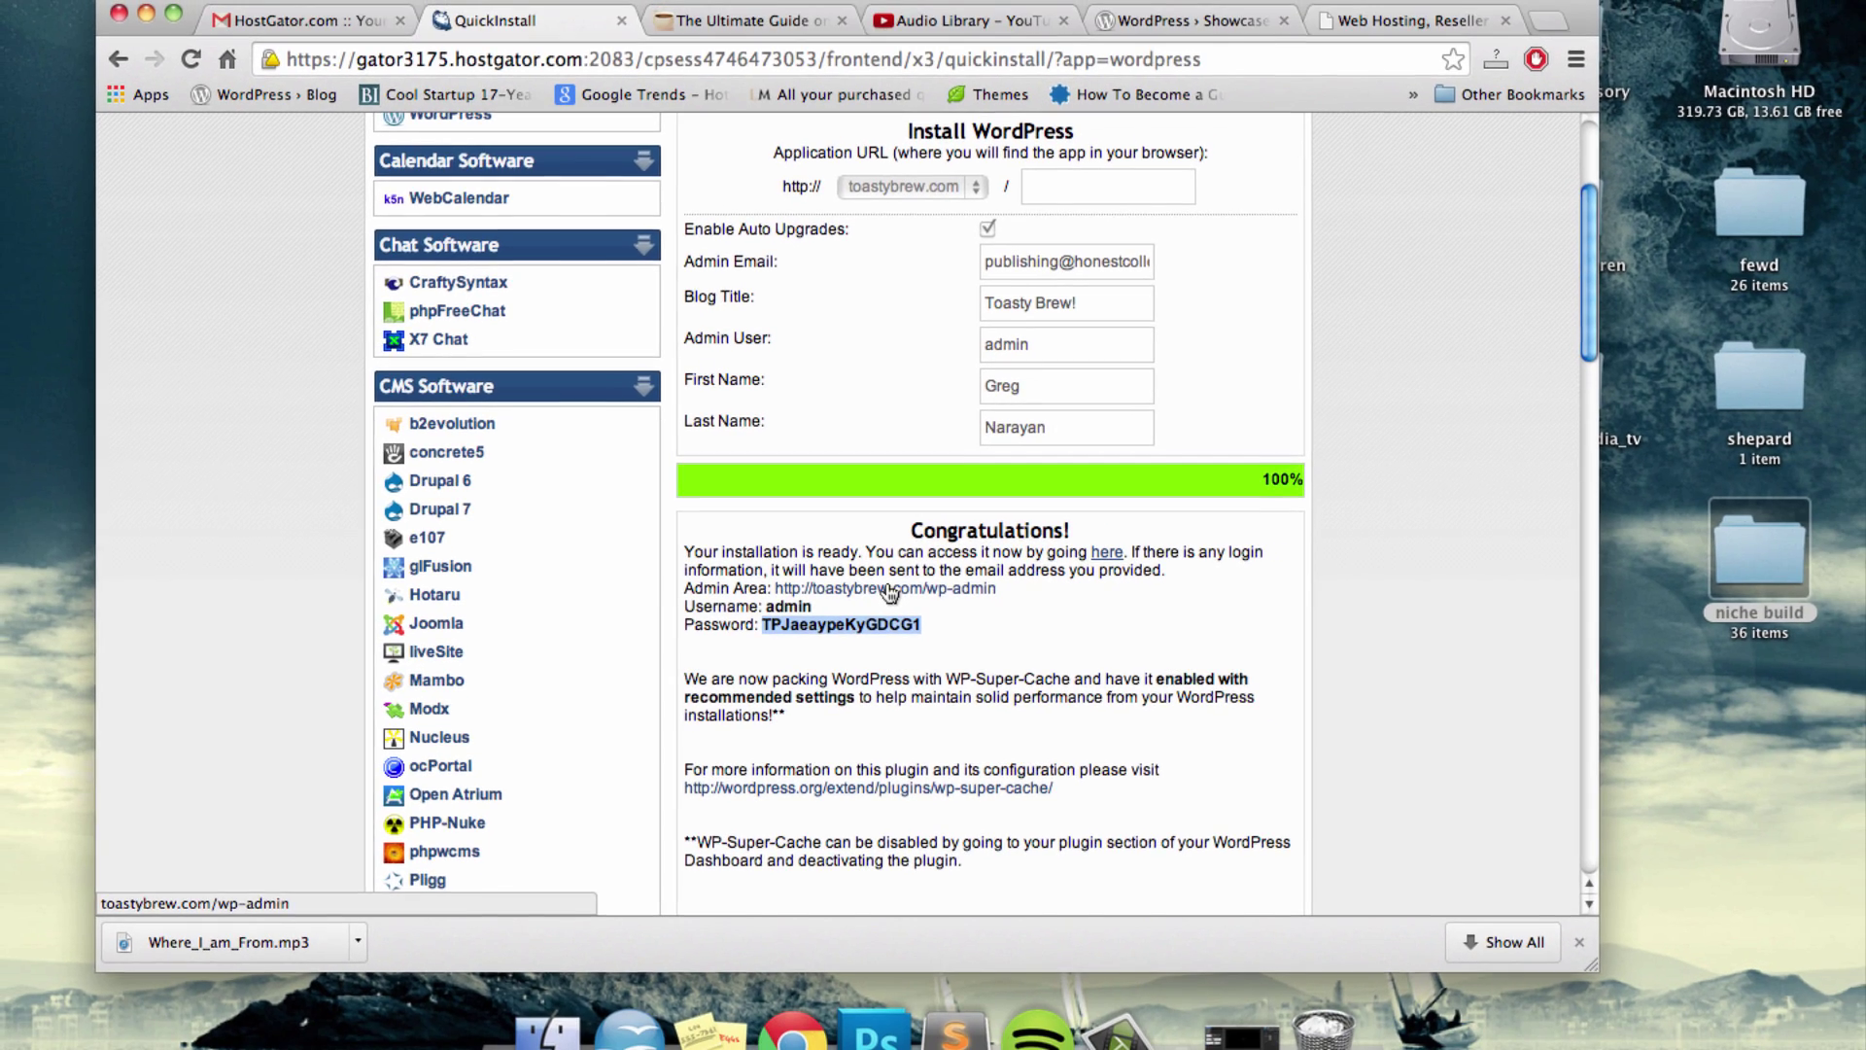
left_click(992, 608)
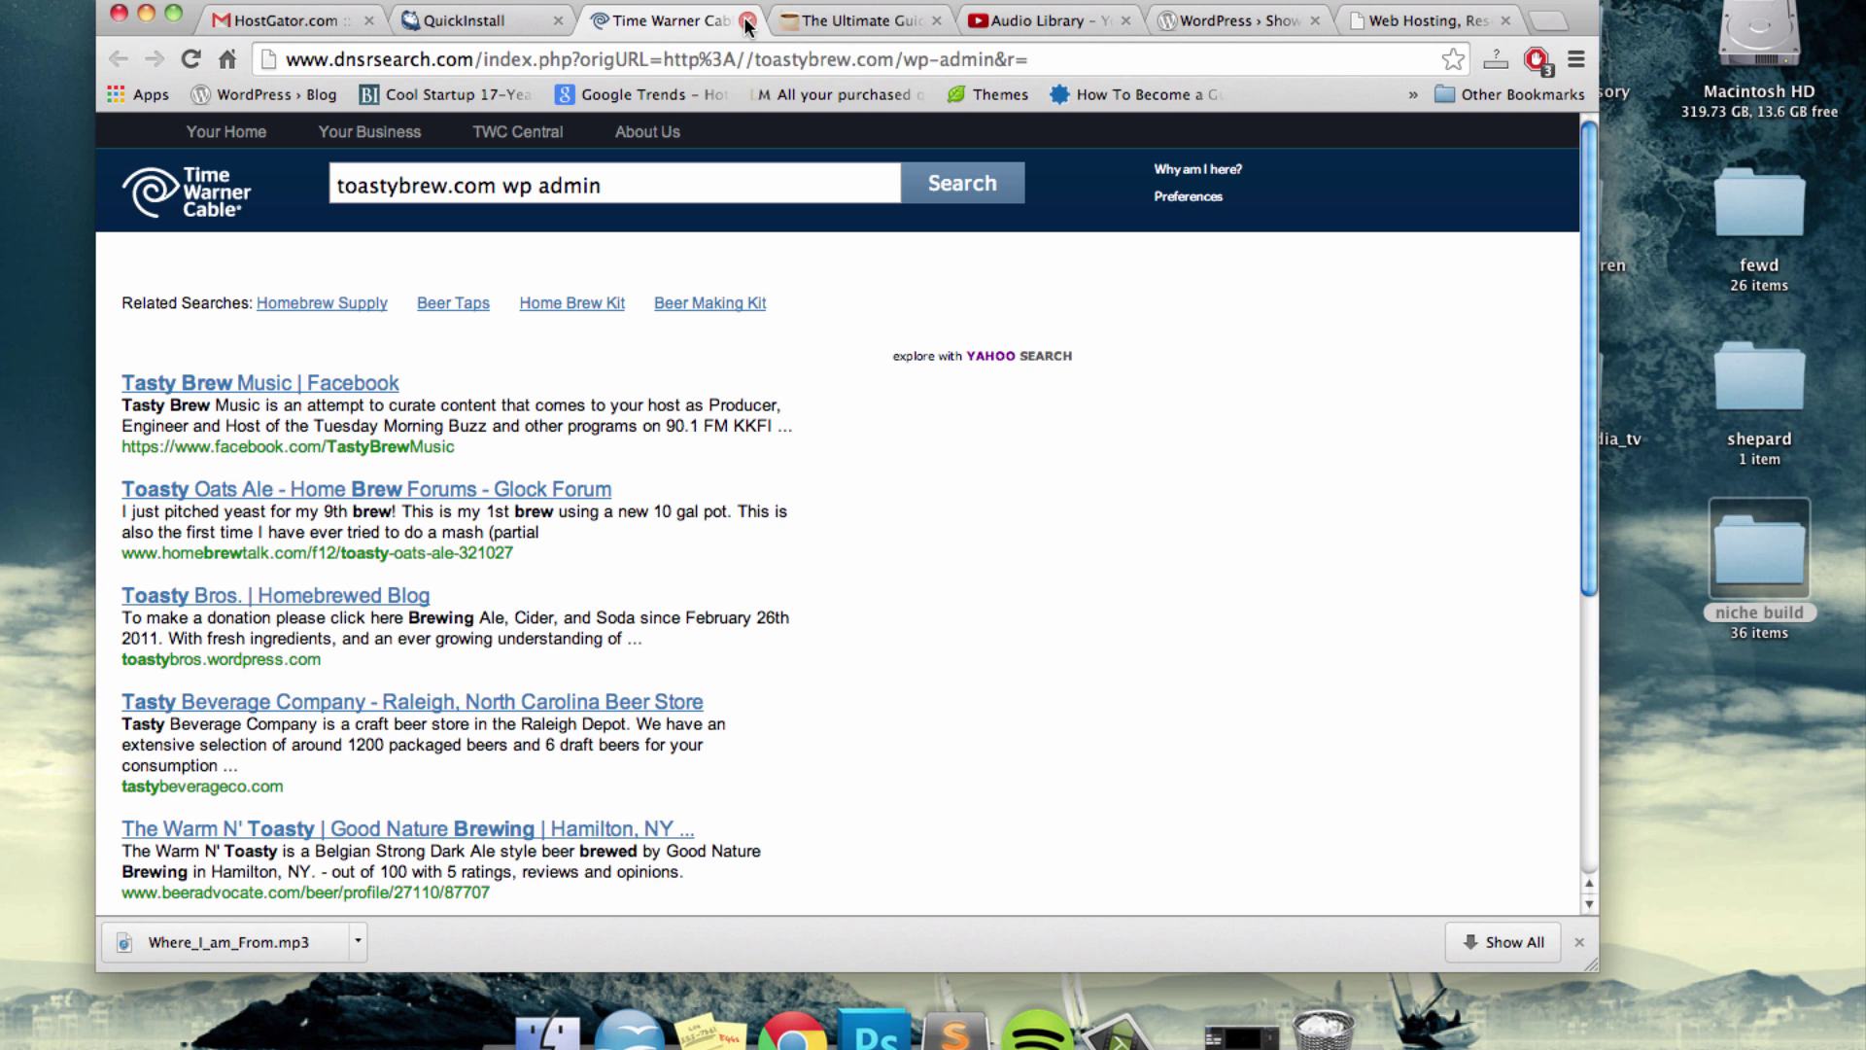
- Copy the password from Gmail's 'Your new wordpress' email and open and bookmark the wp-admin login
left_click(746, 22)
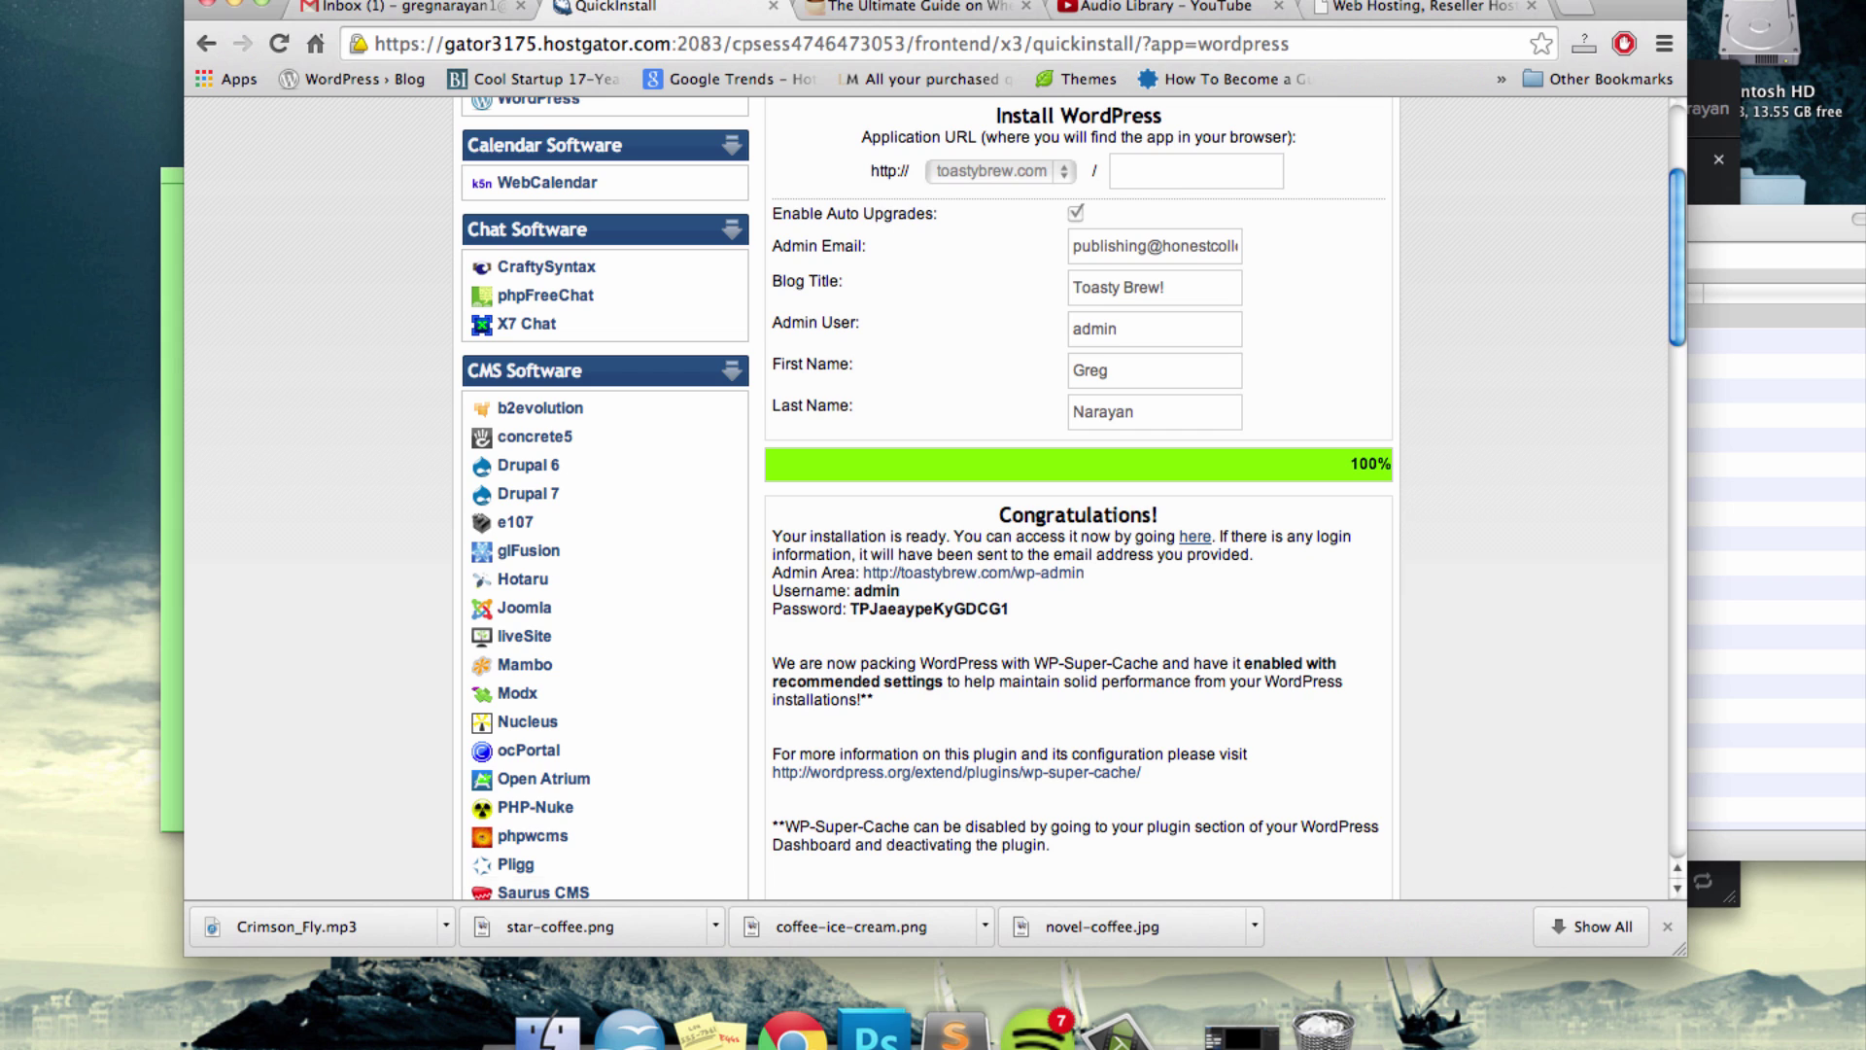
left_click(396, 8)
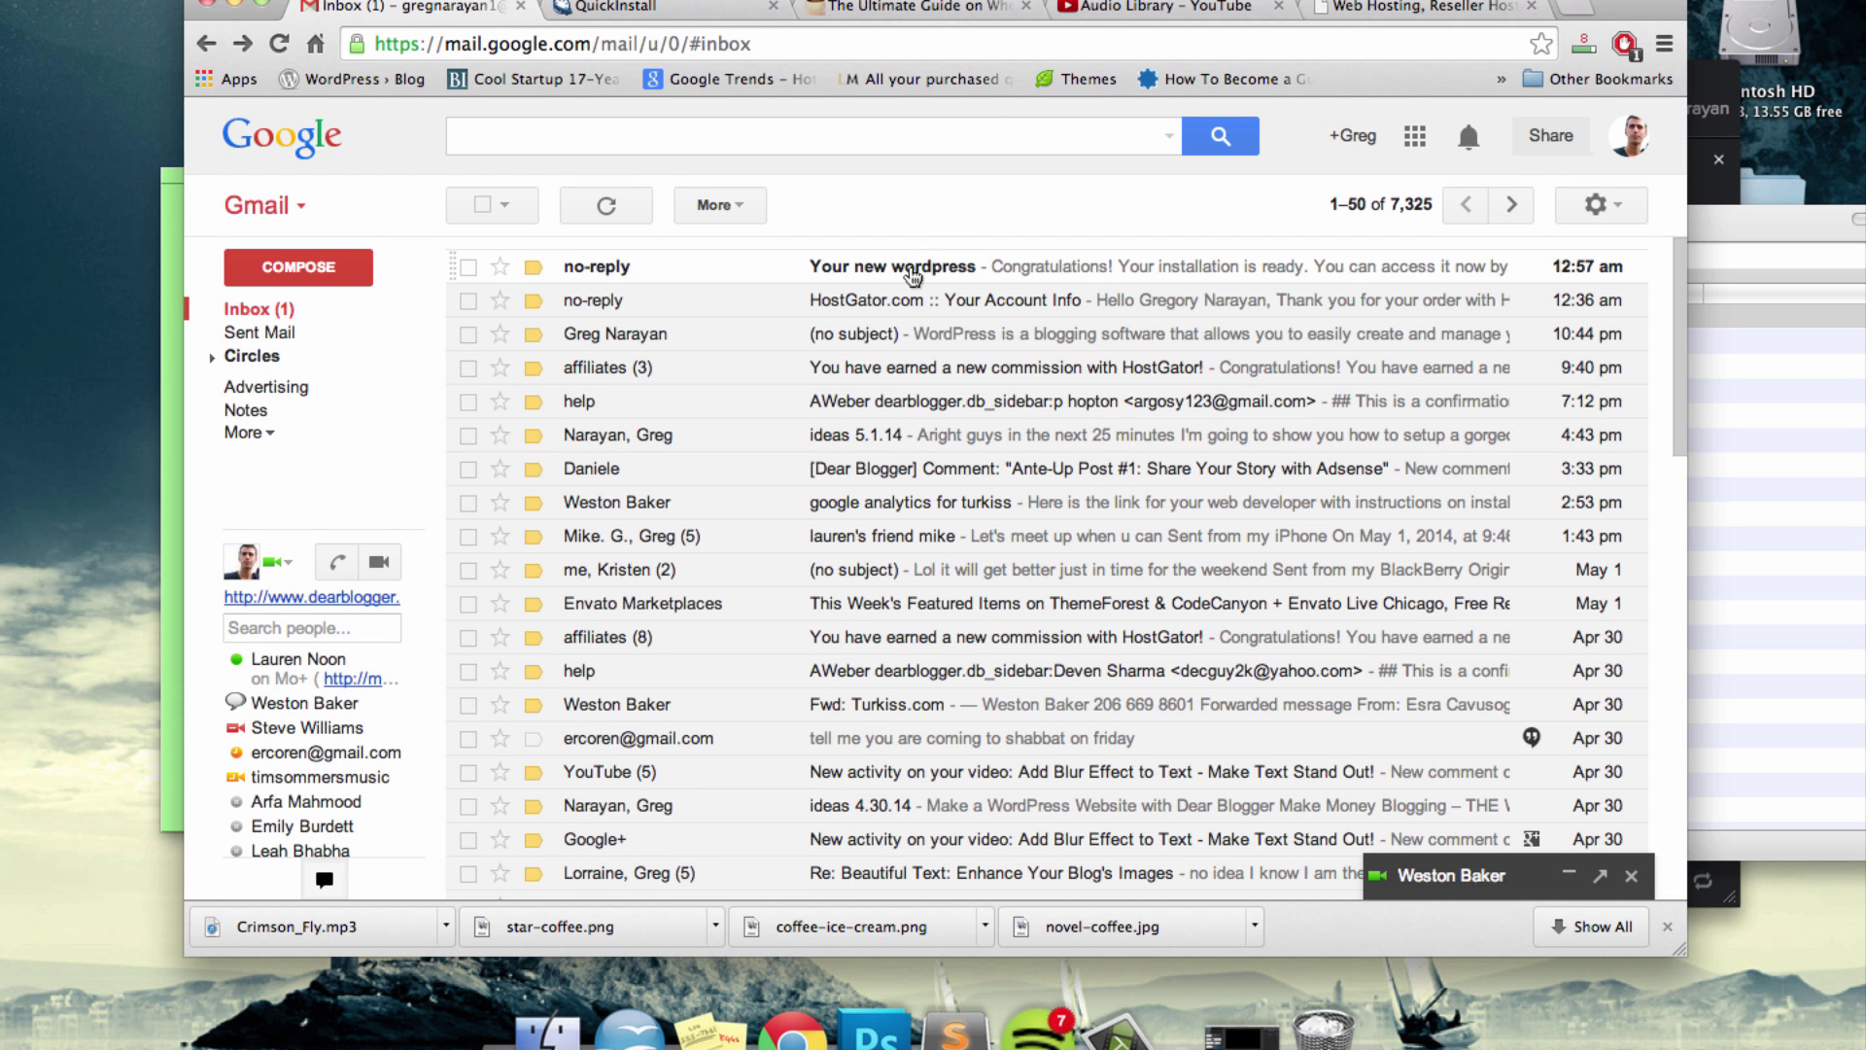
left_click(913, 277)
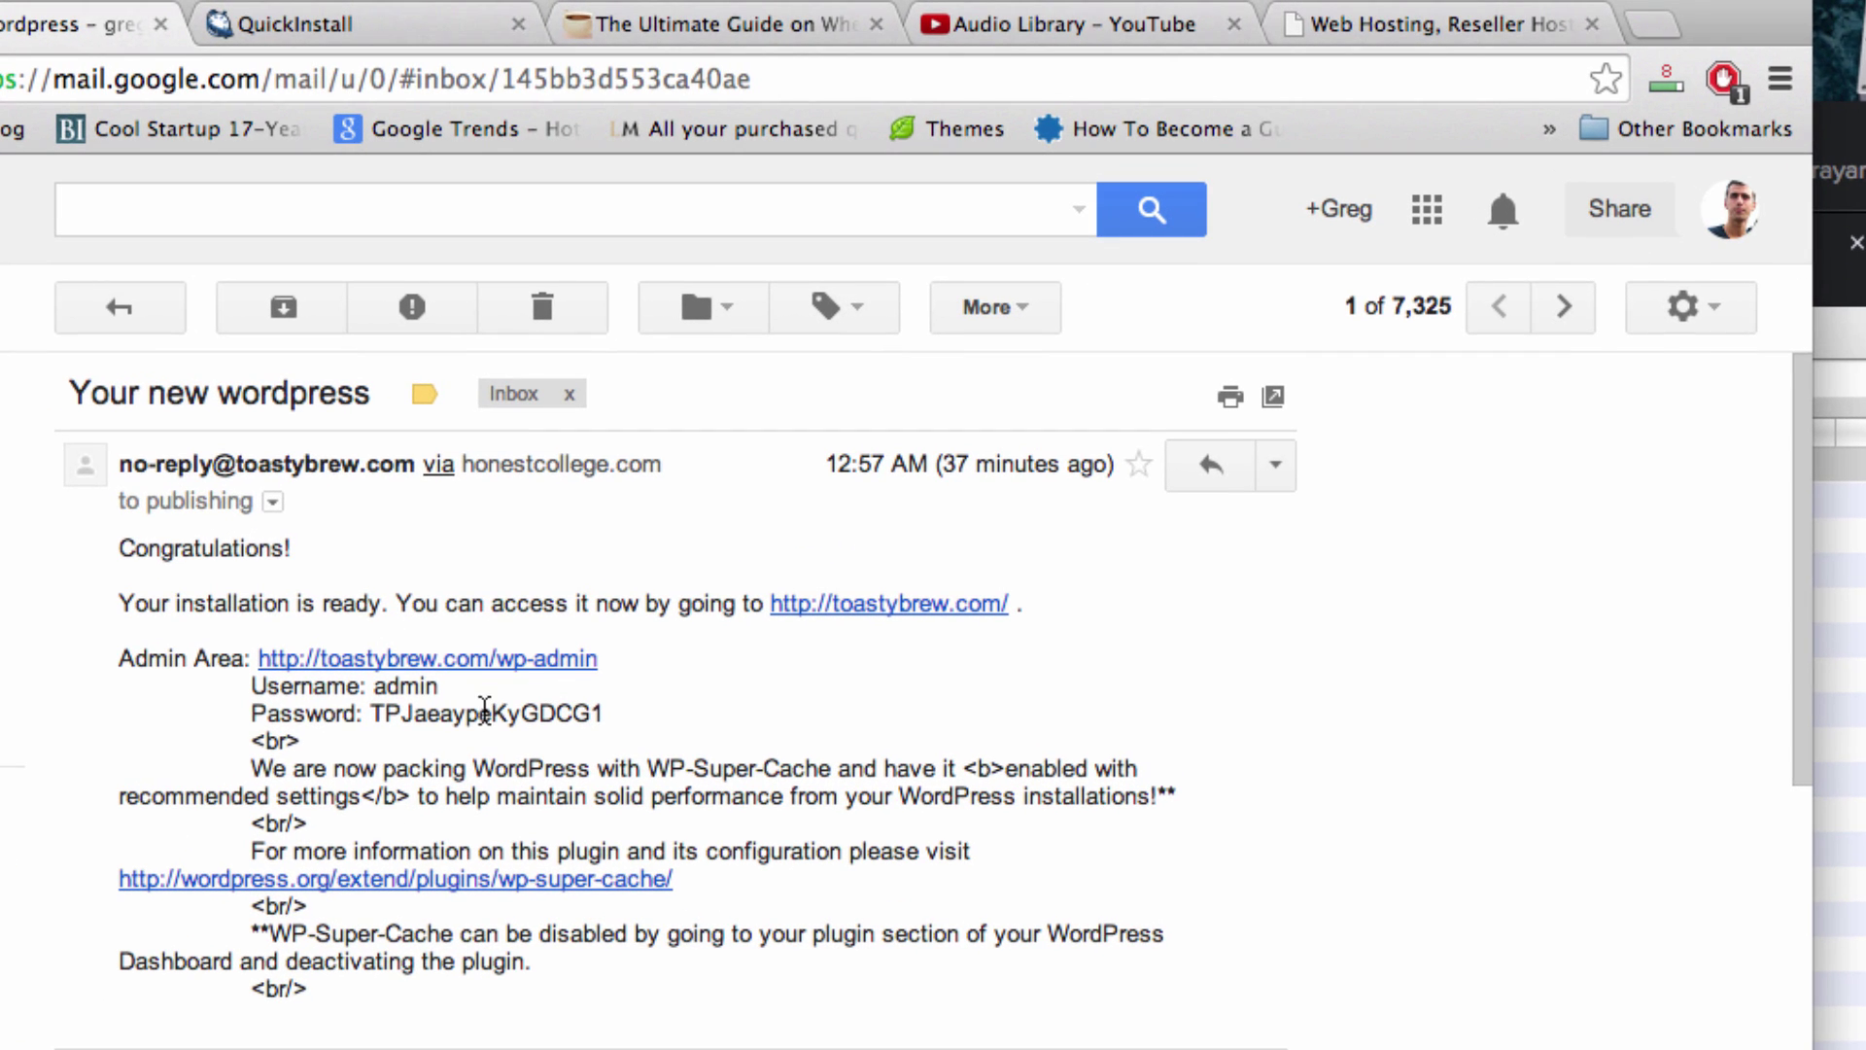
triple_click(483, 713)
double_click(483, 713)
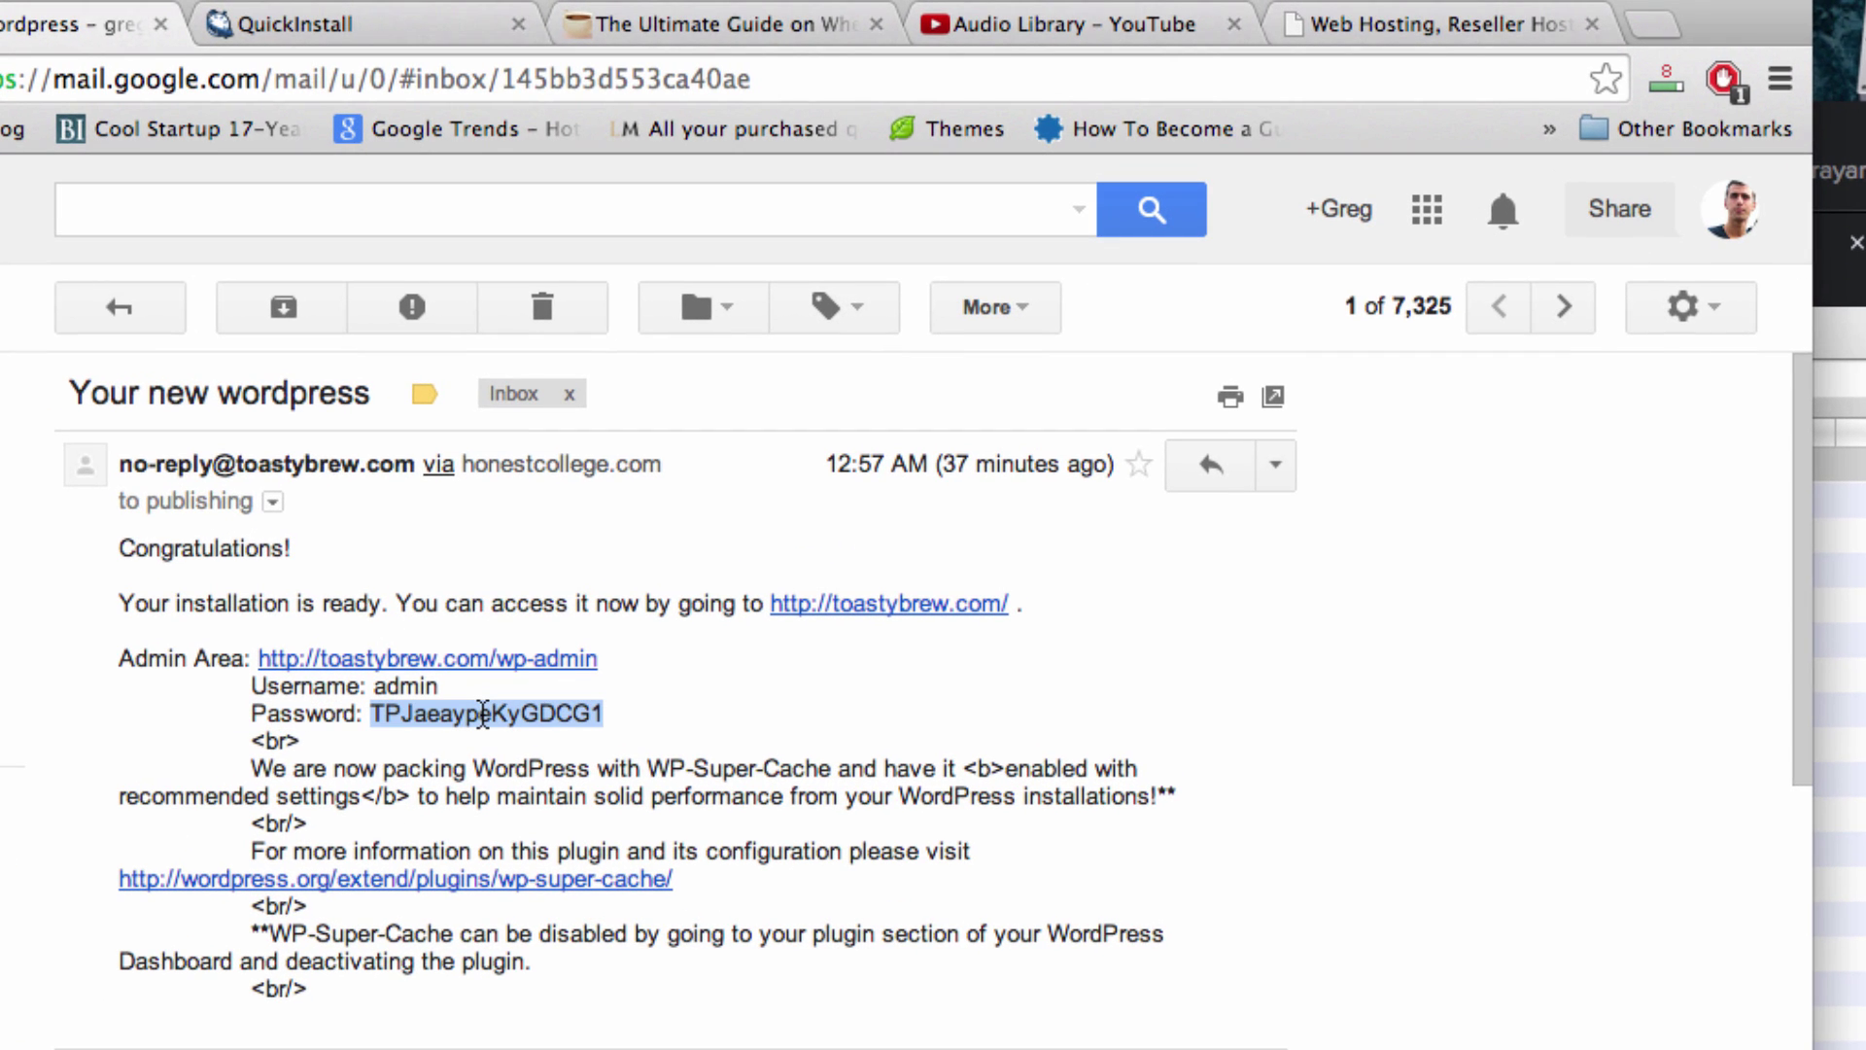
left_click(355, 658)
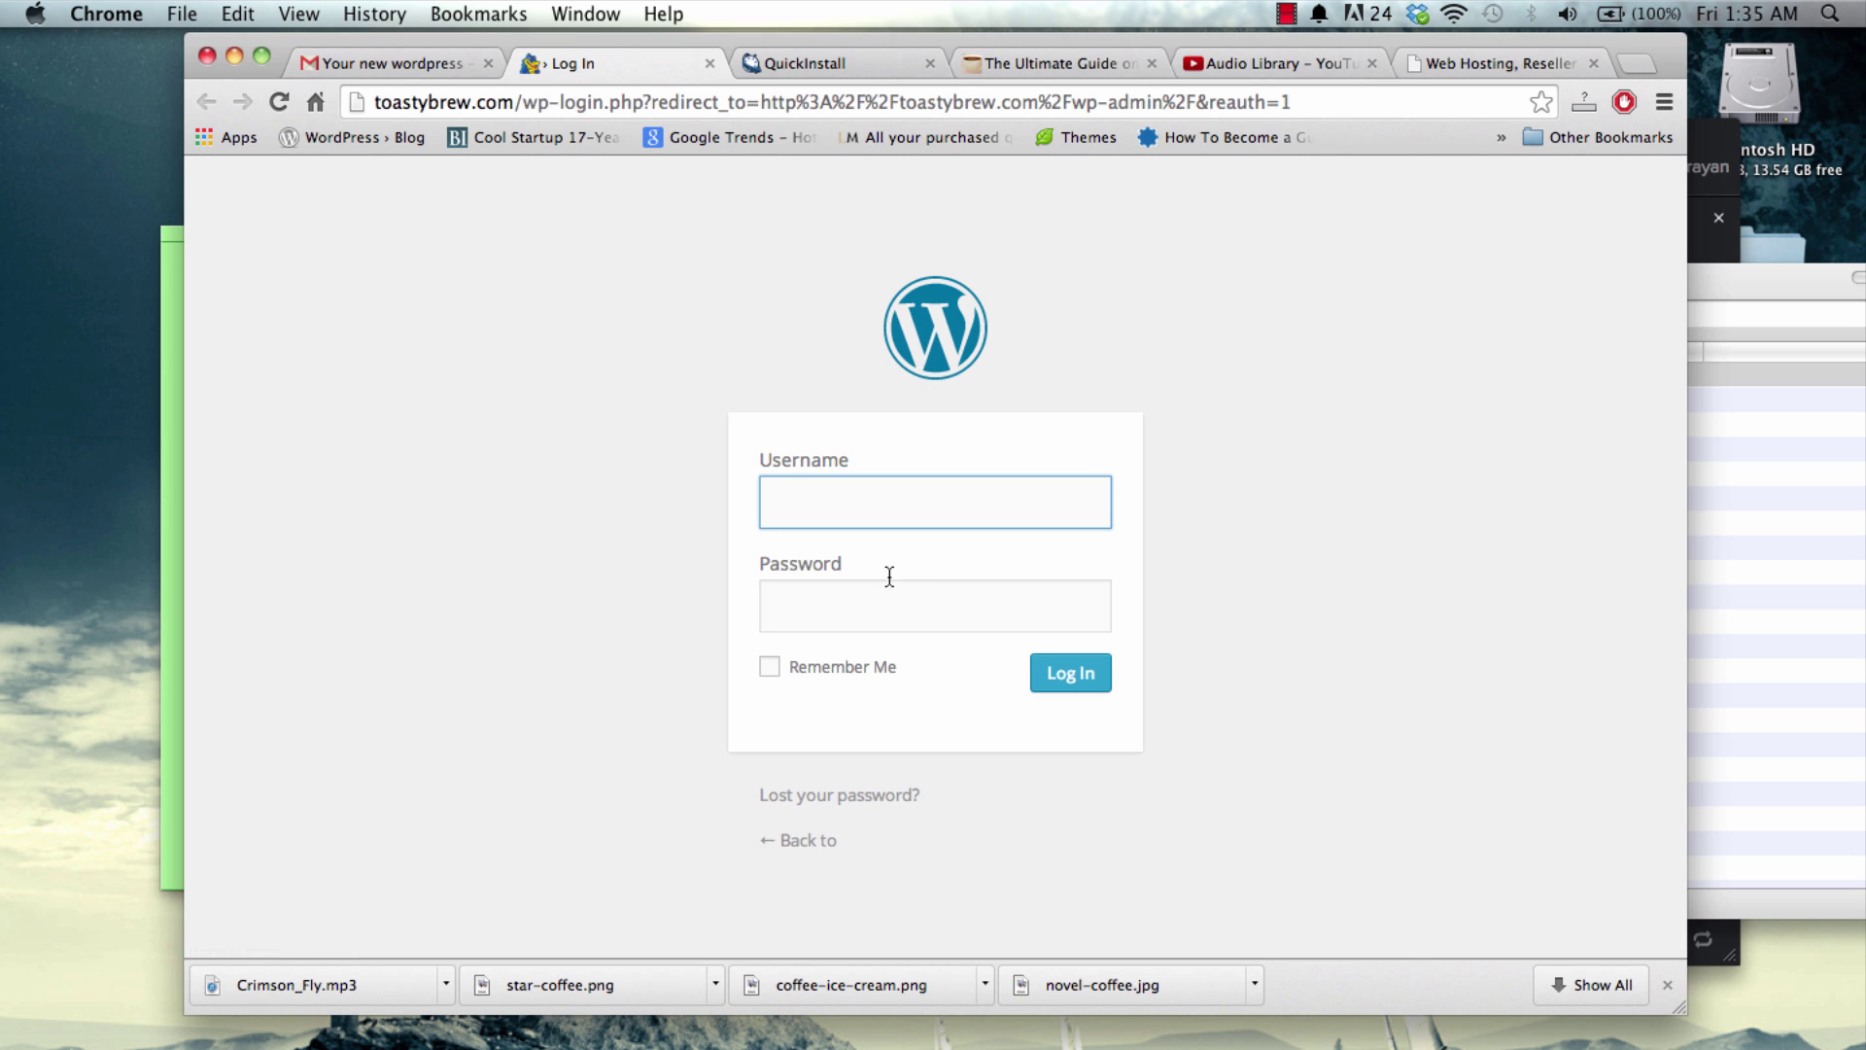
left_click(1541, 103)
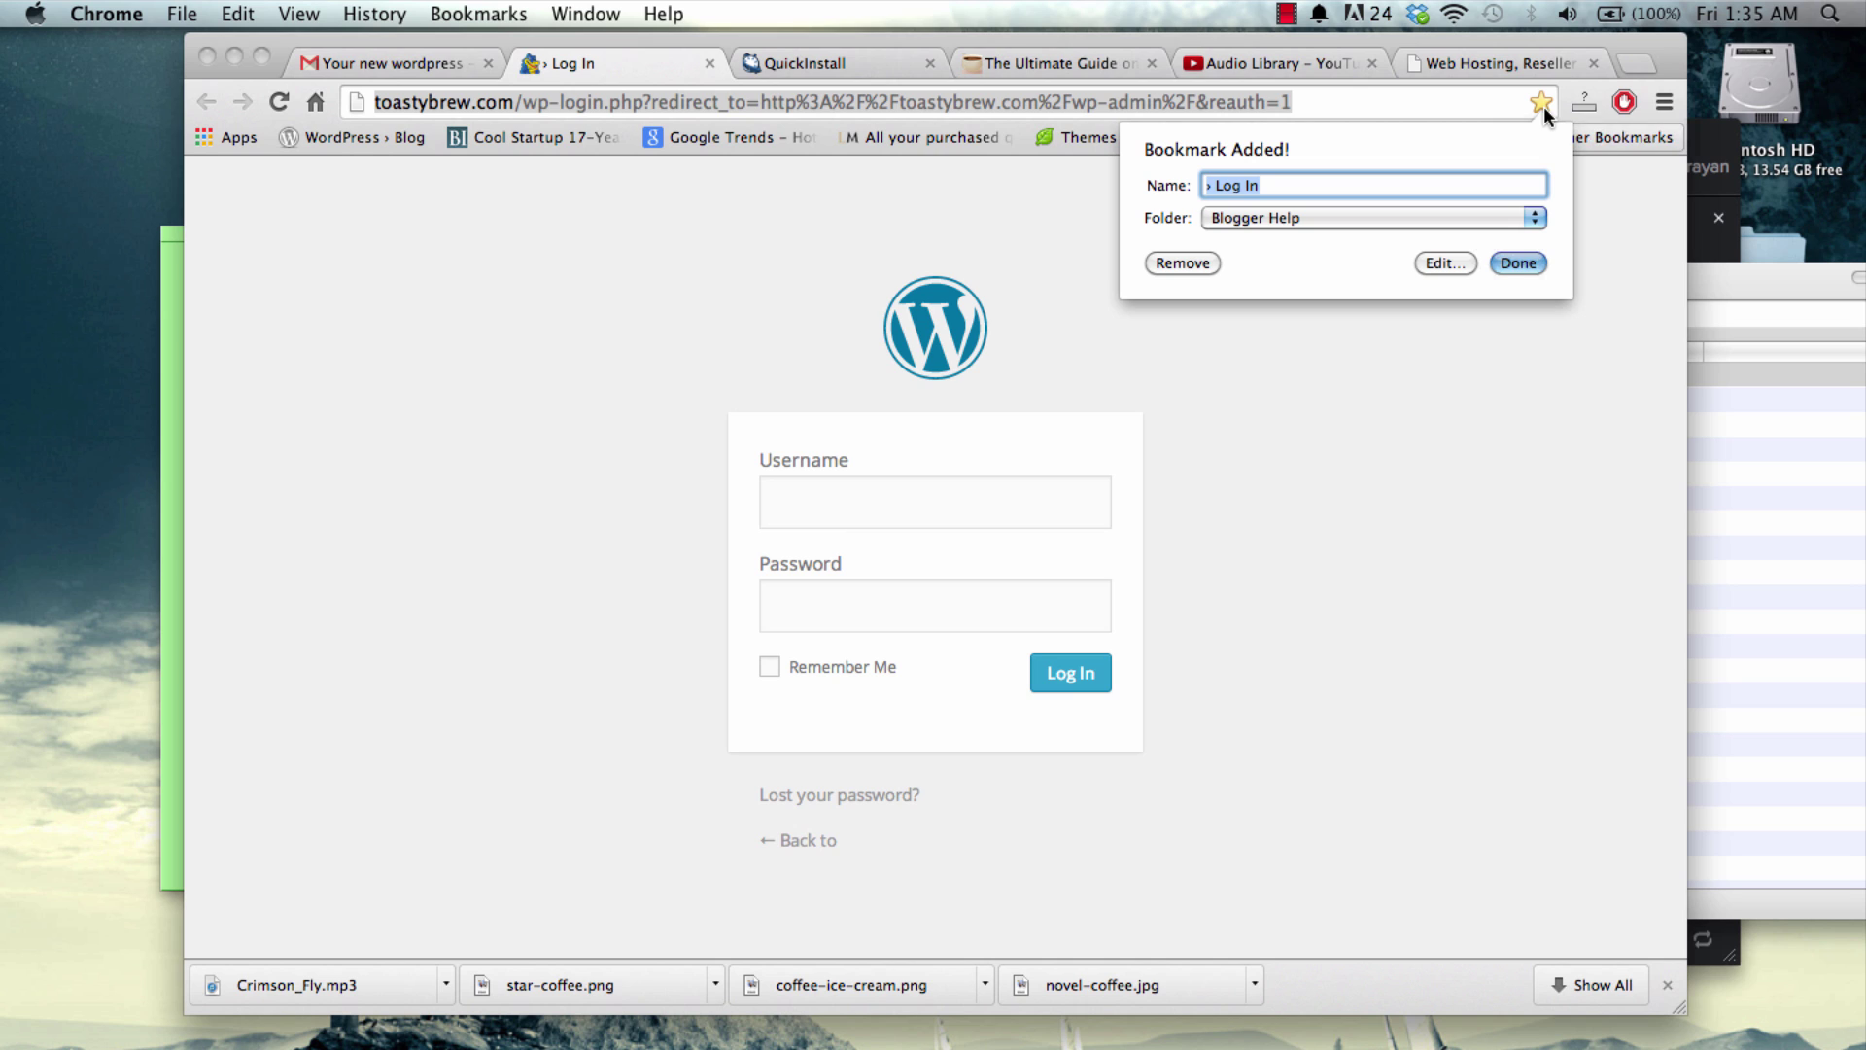
- Save the bookmark, then sign in as admin with the pasted password
left_click(1519, 262)
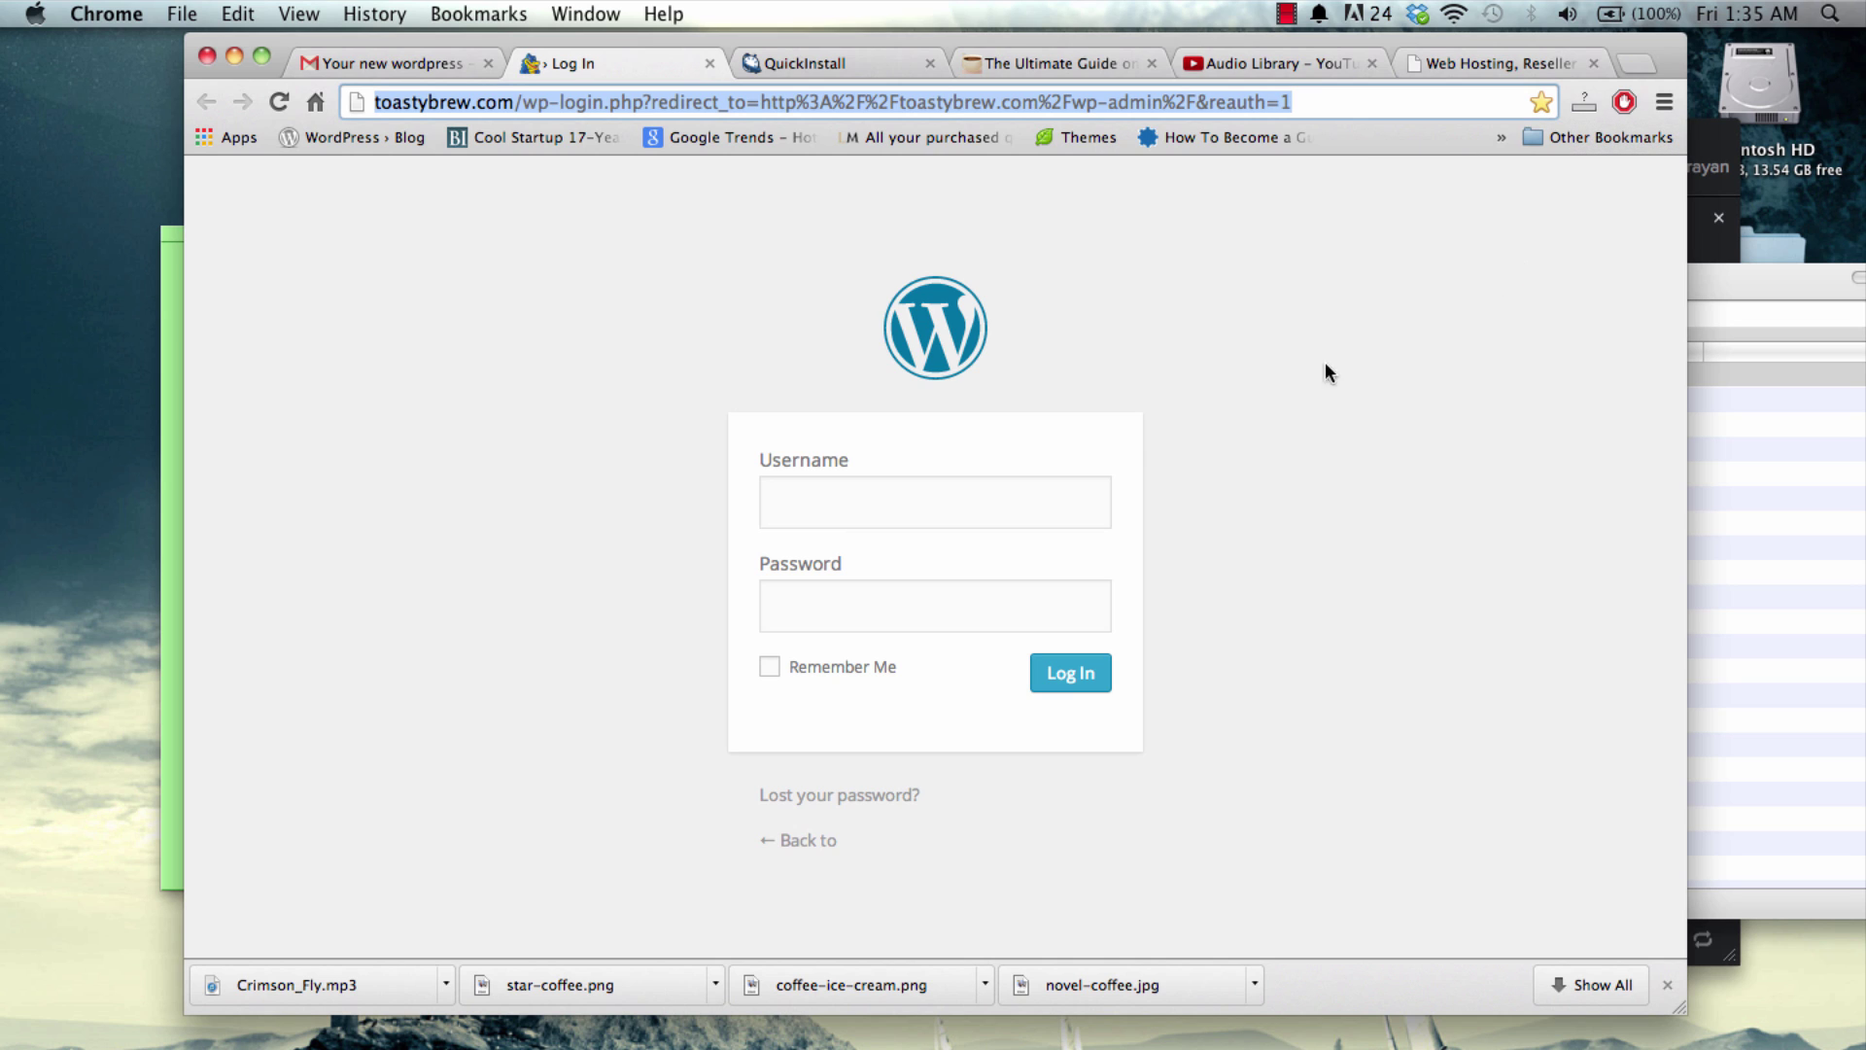
left_click(941, 505)
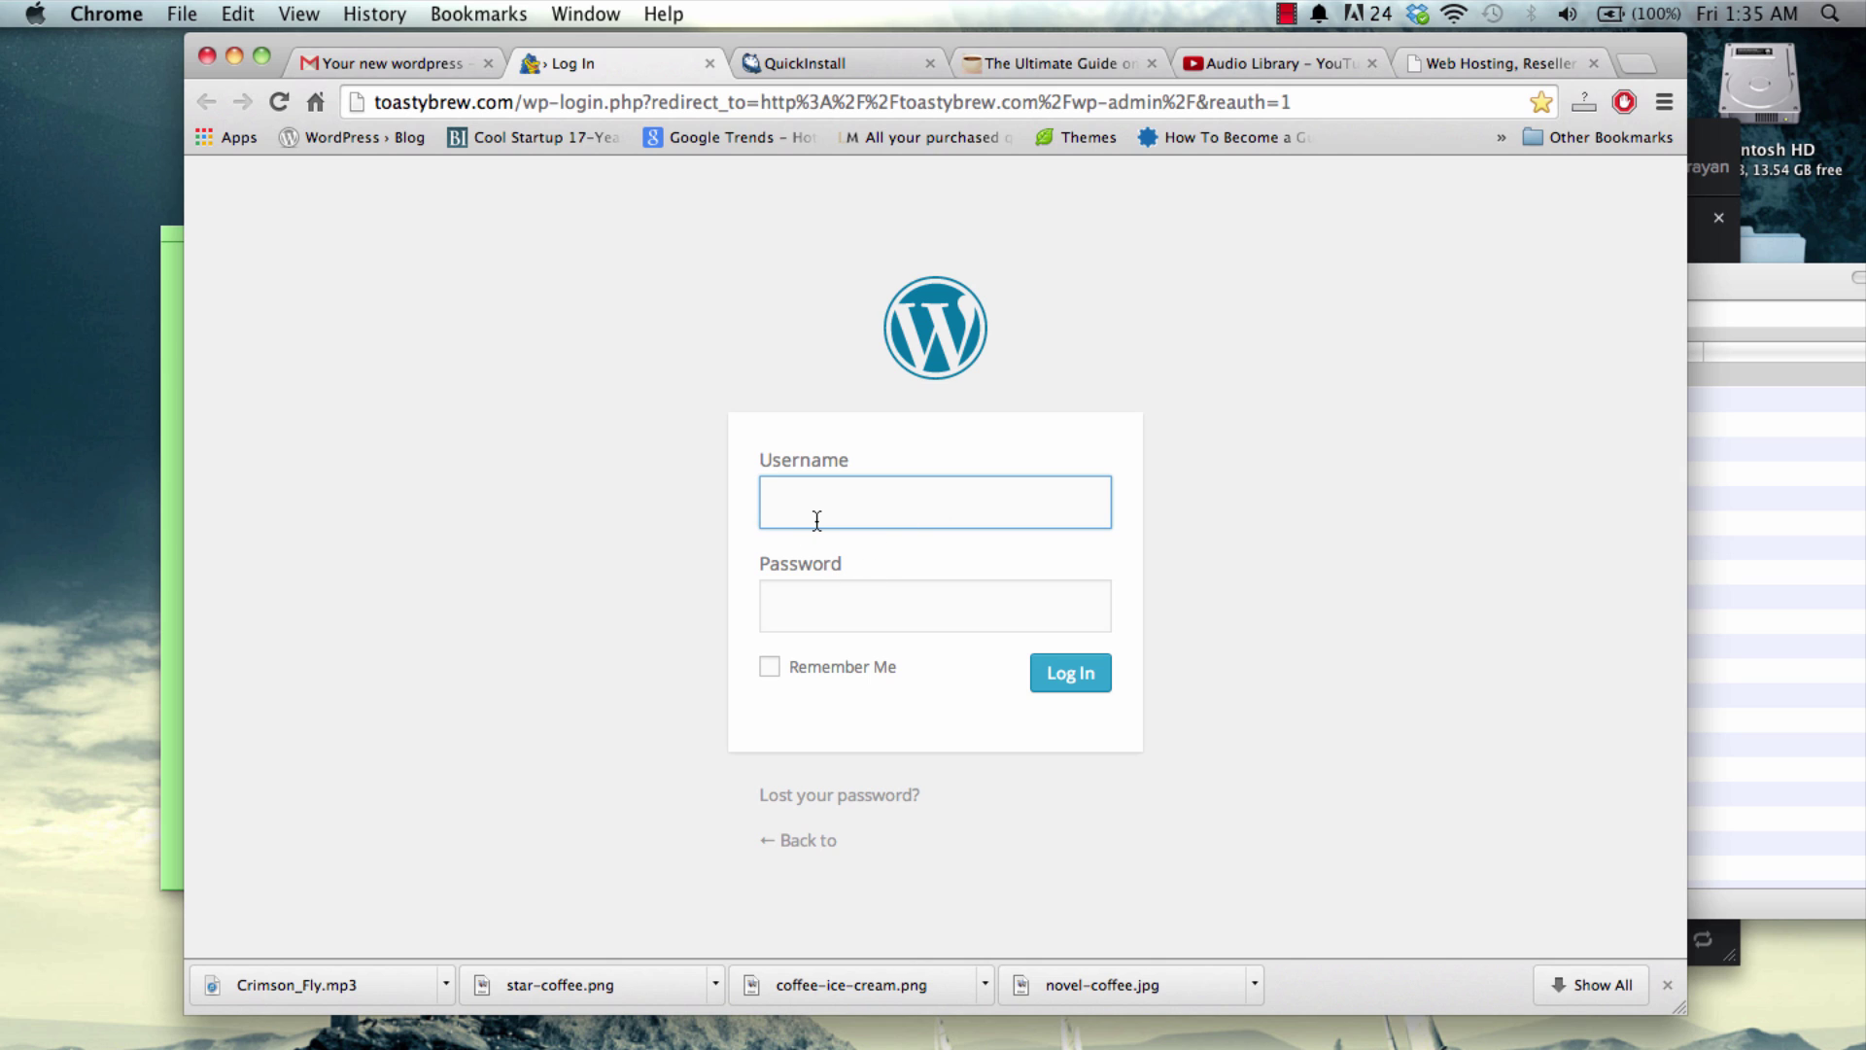
type("admin")
key("Tab")
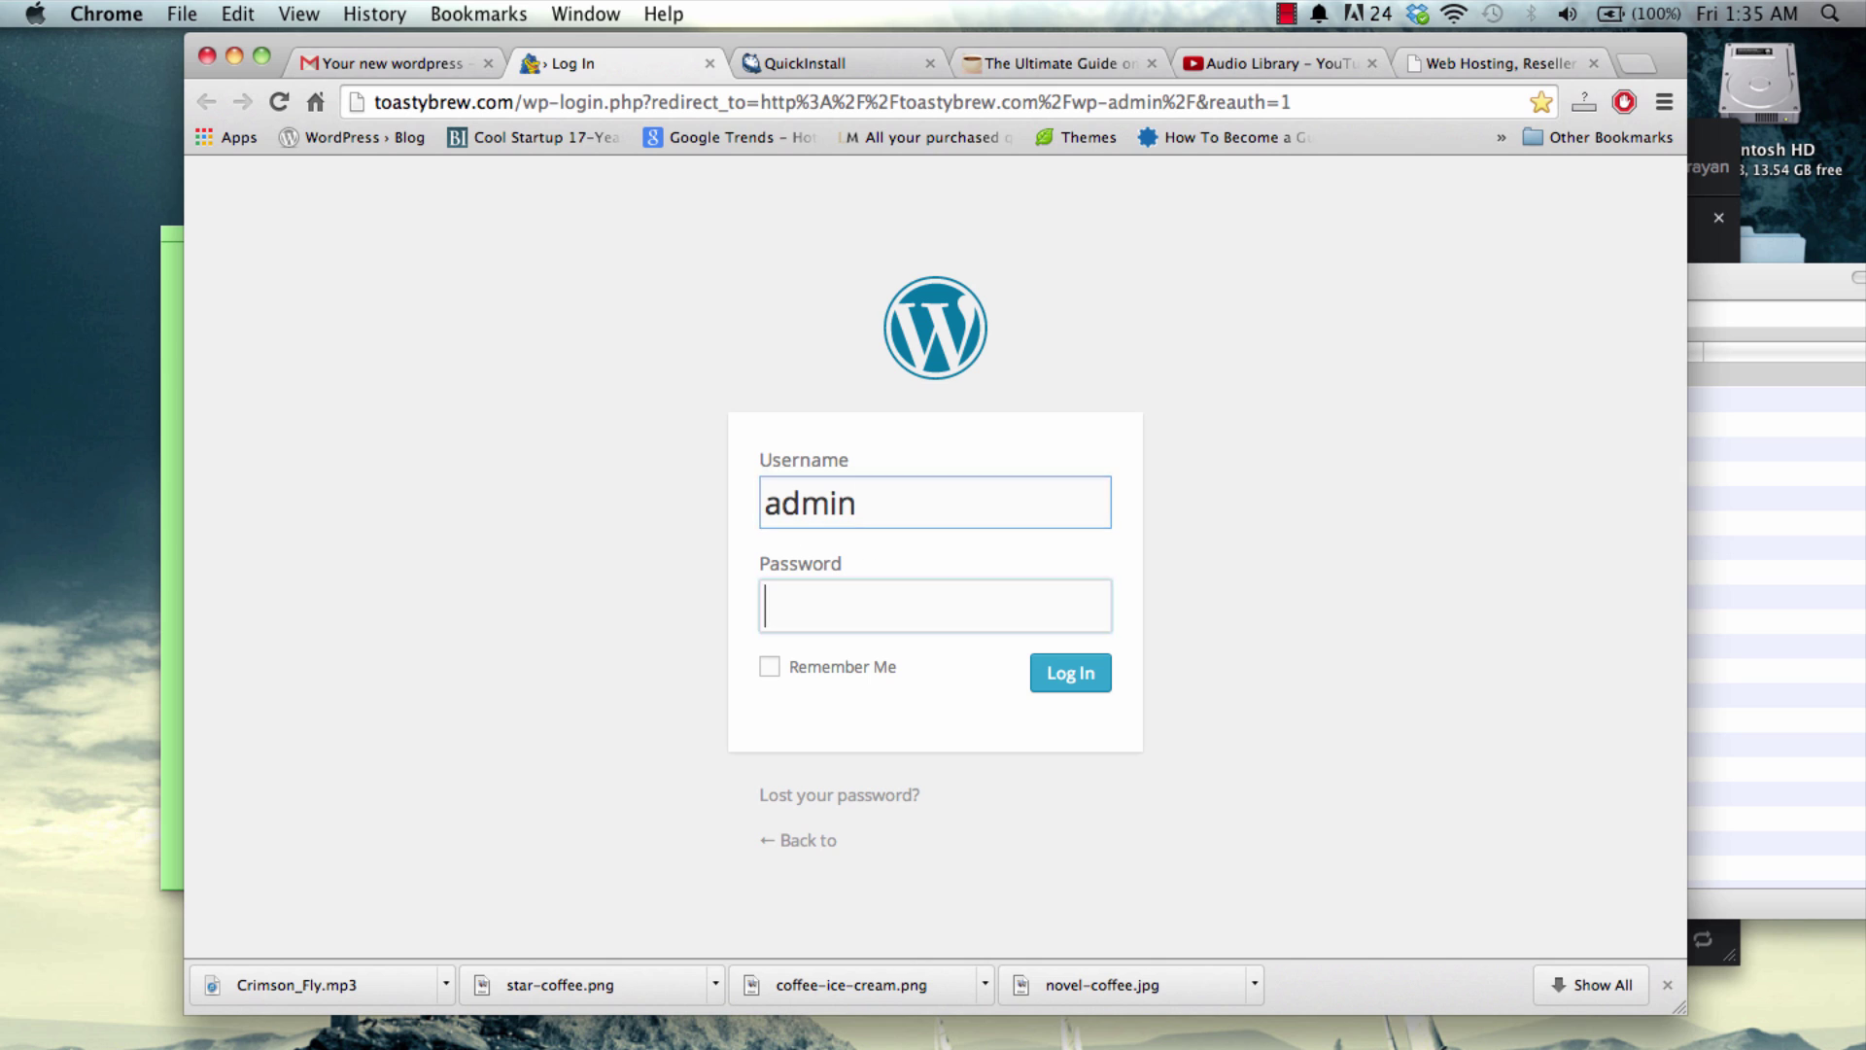
key("super+v")
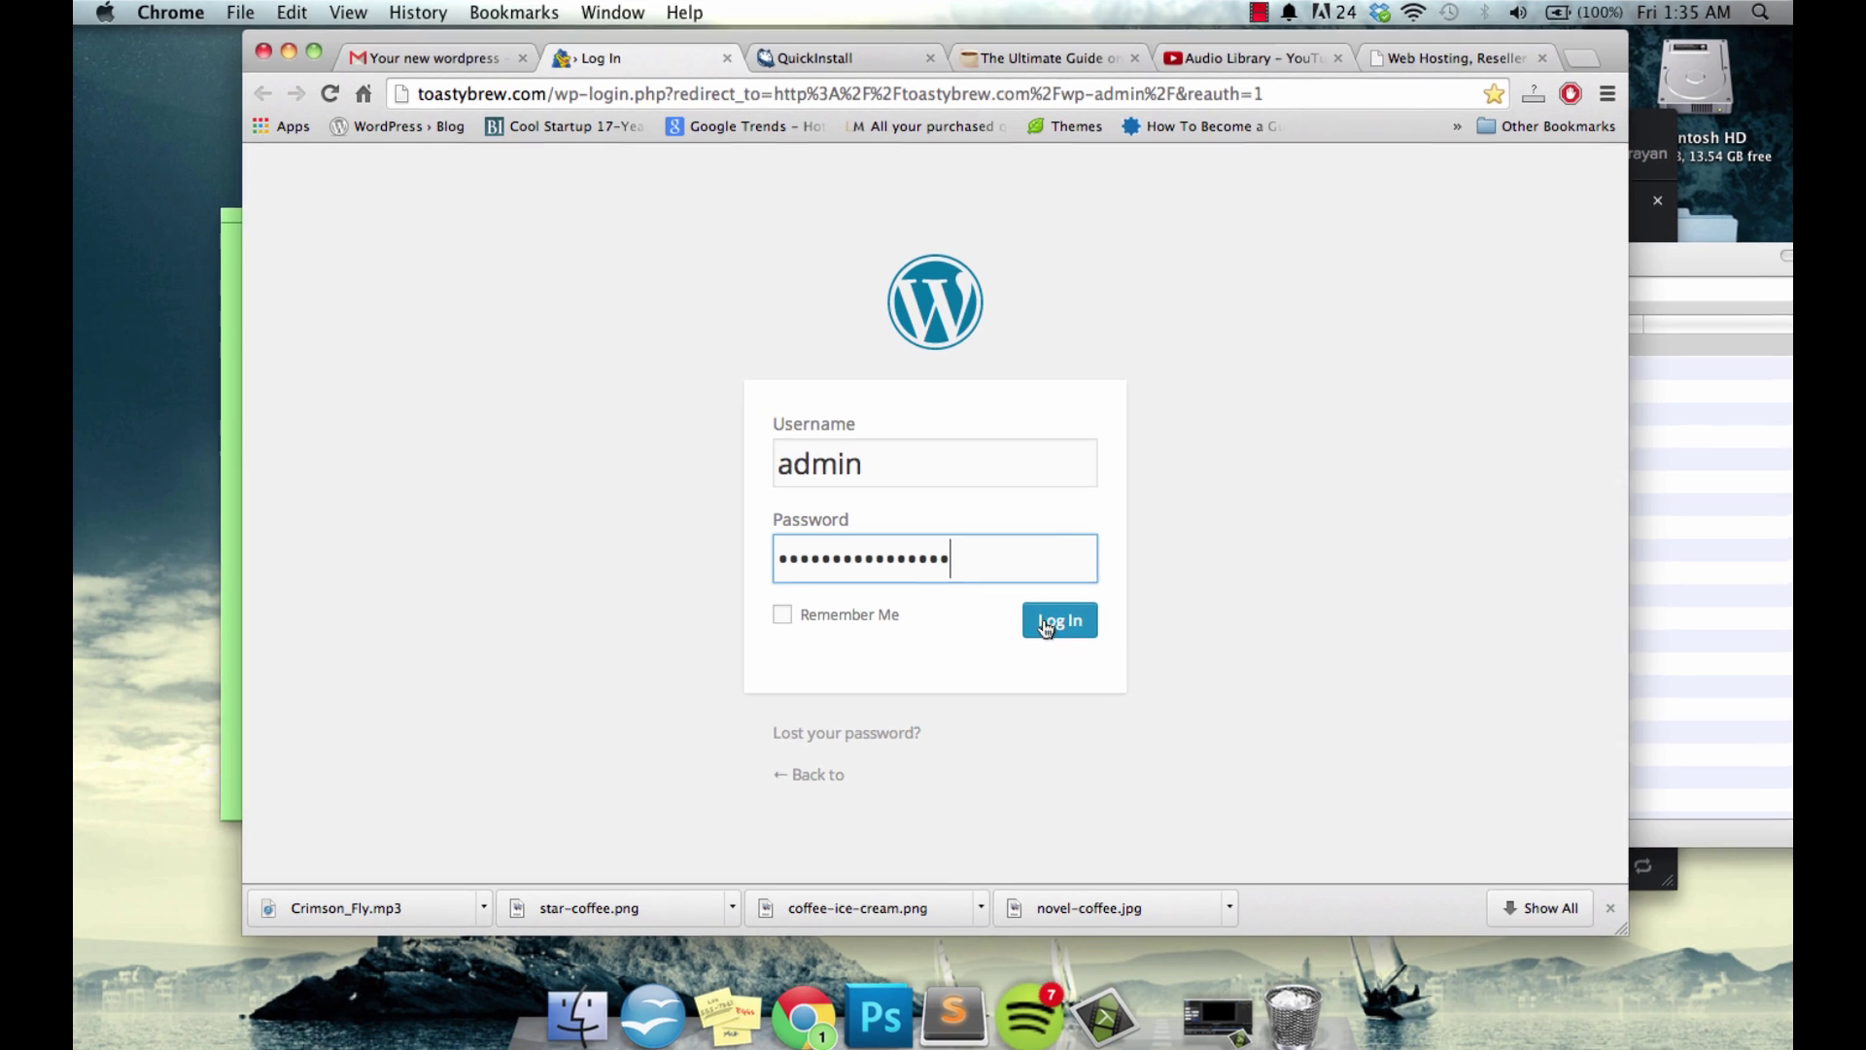
left_click(1047, 625)
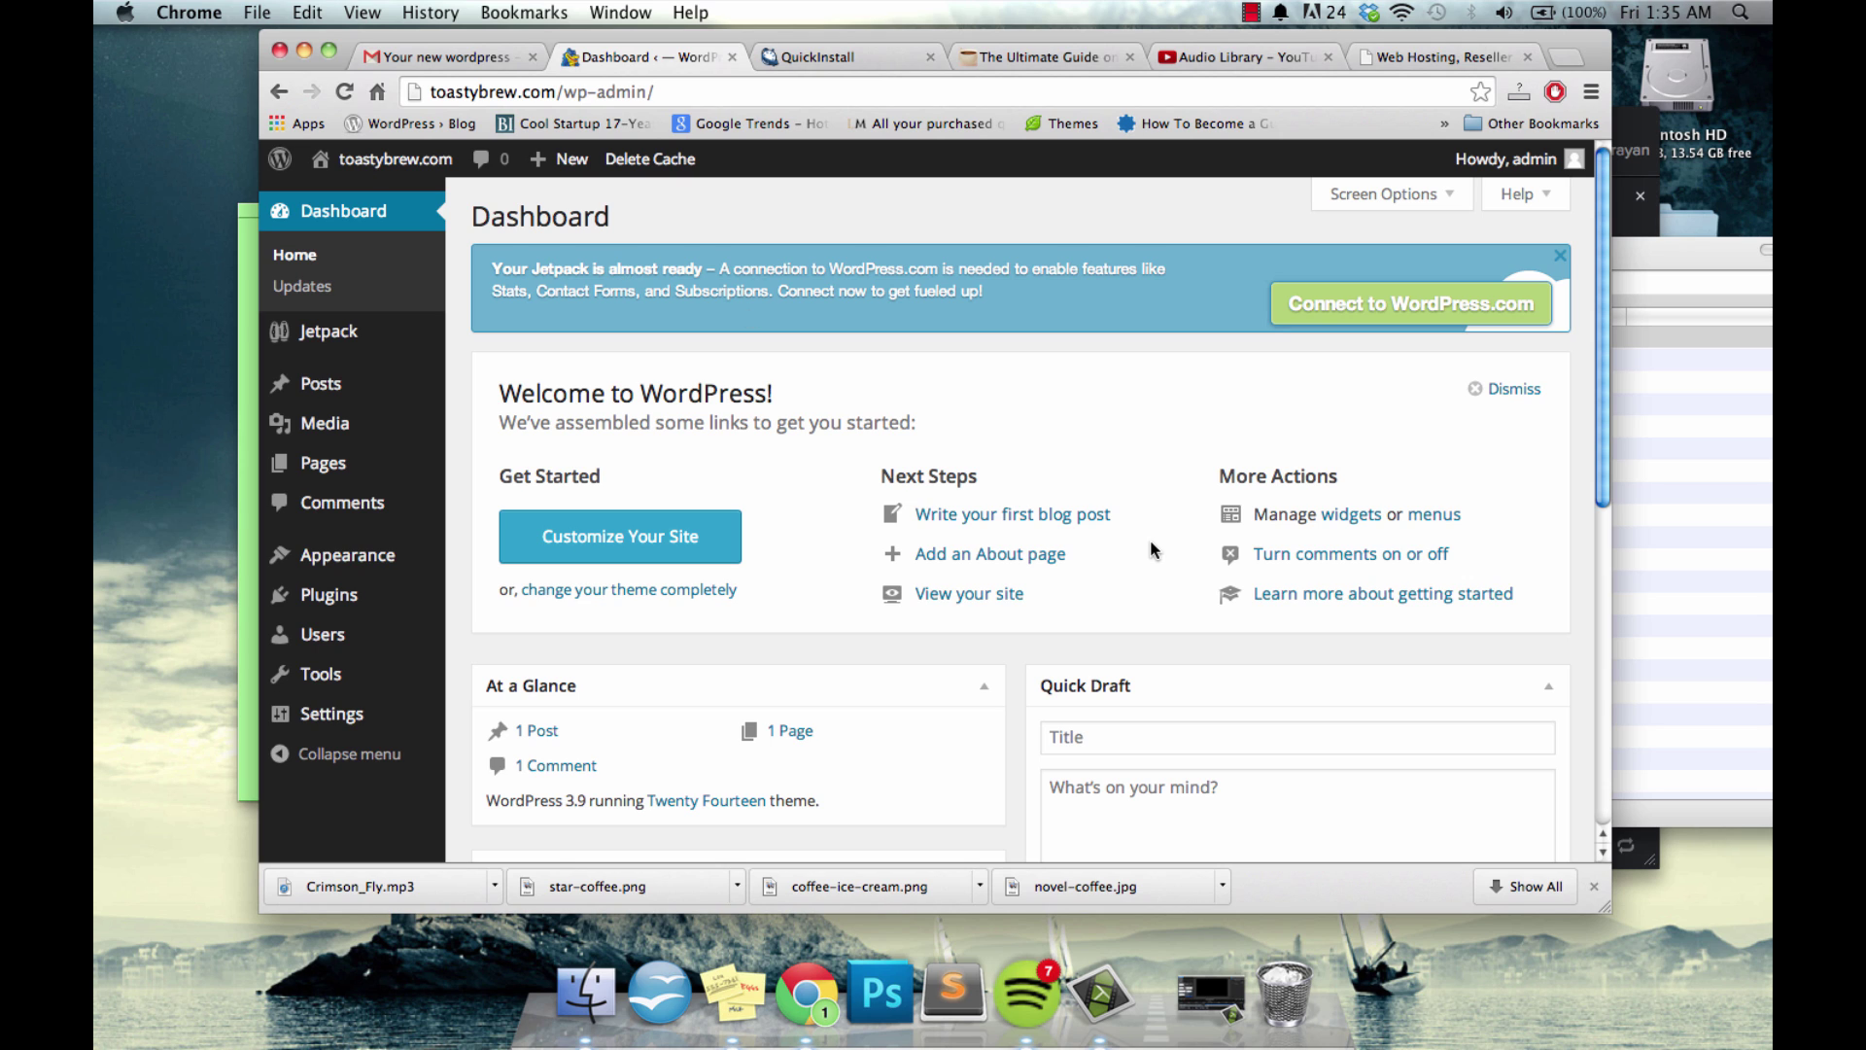
- Open the live toastybrew.com site from the admin bar in a new tab
mouse_move(371, 160)
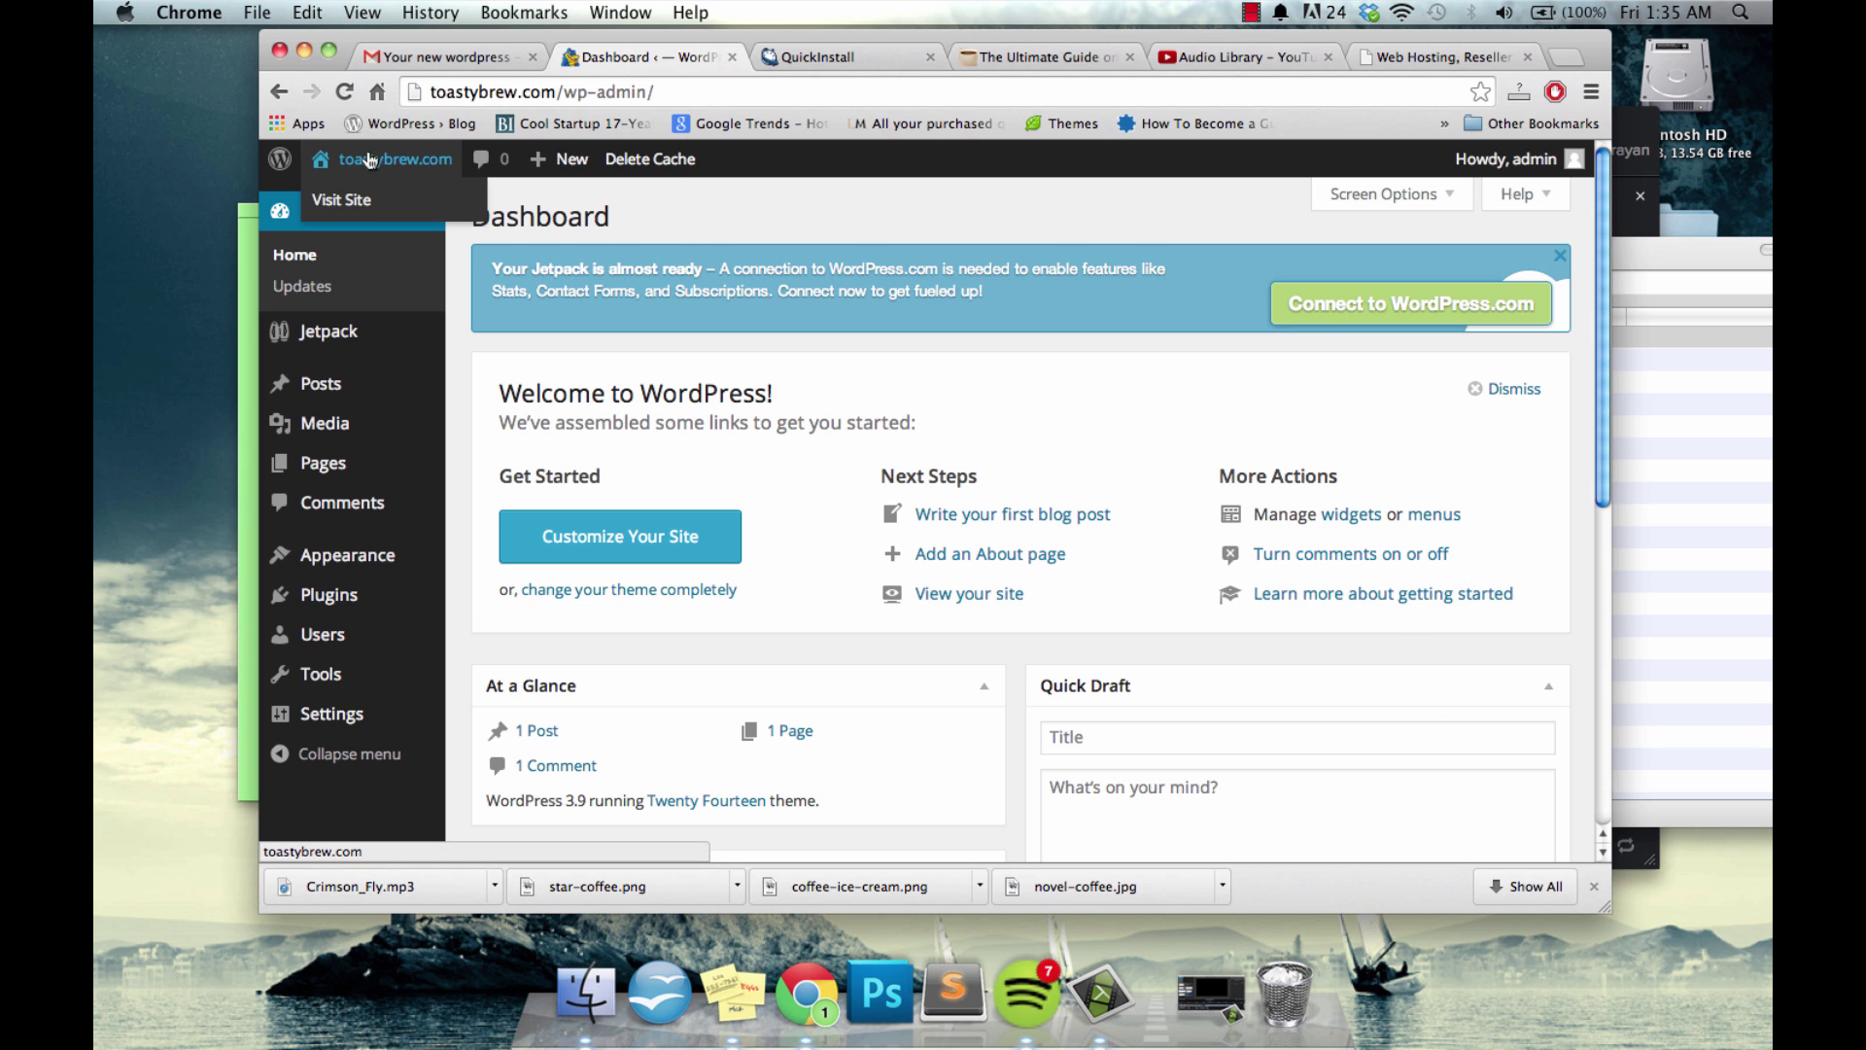
right_click(361, 199)
left_click(428, 216)
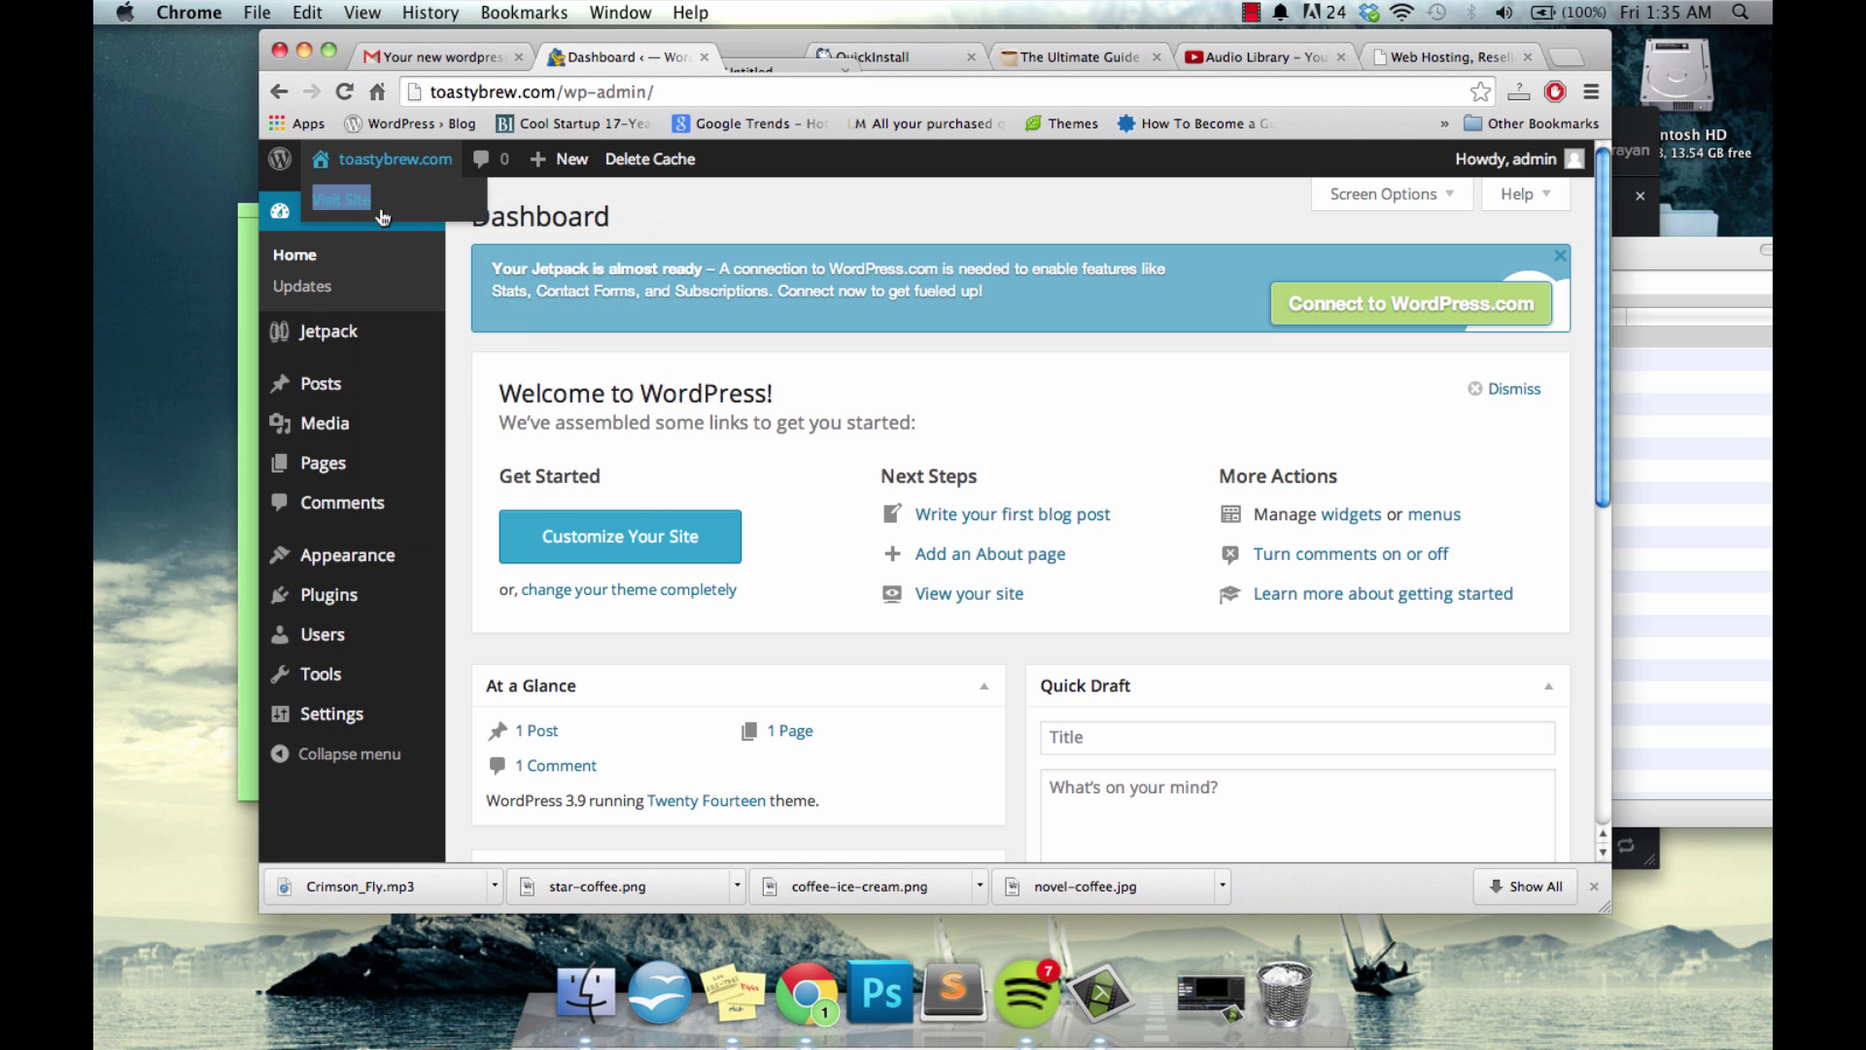
left_click(789, 50)
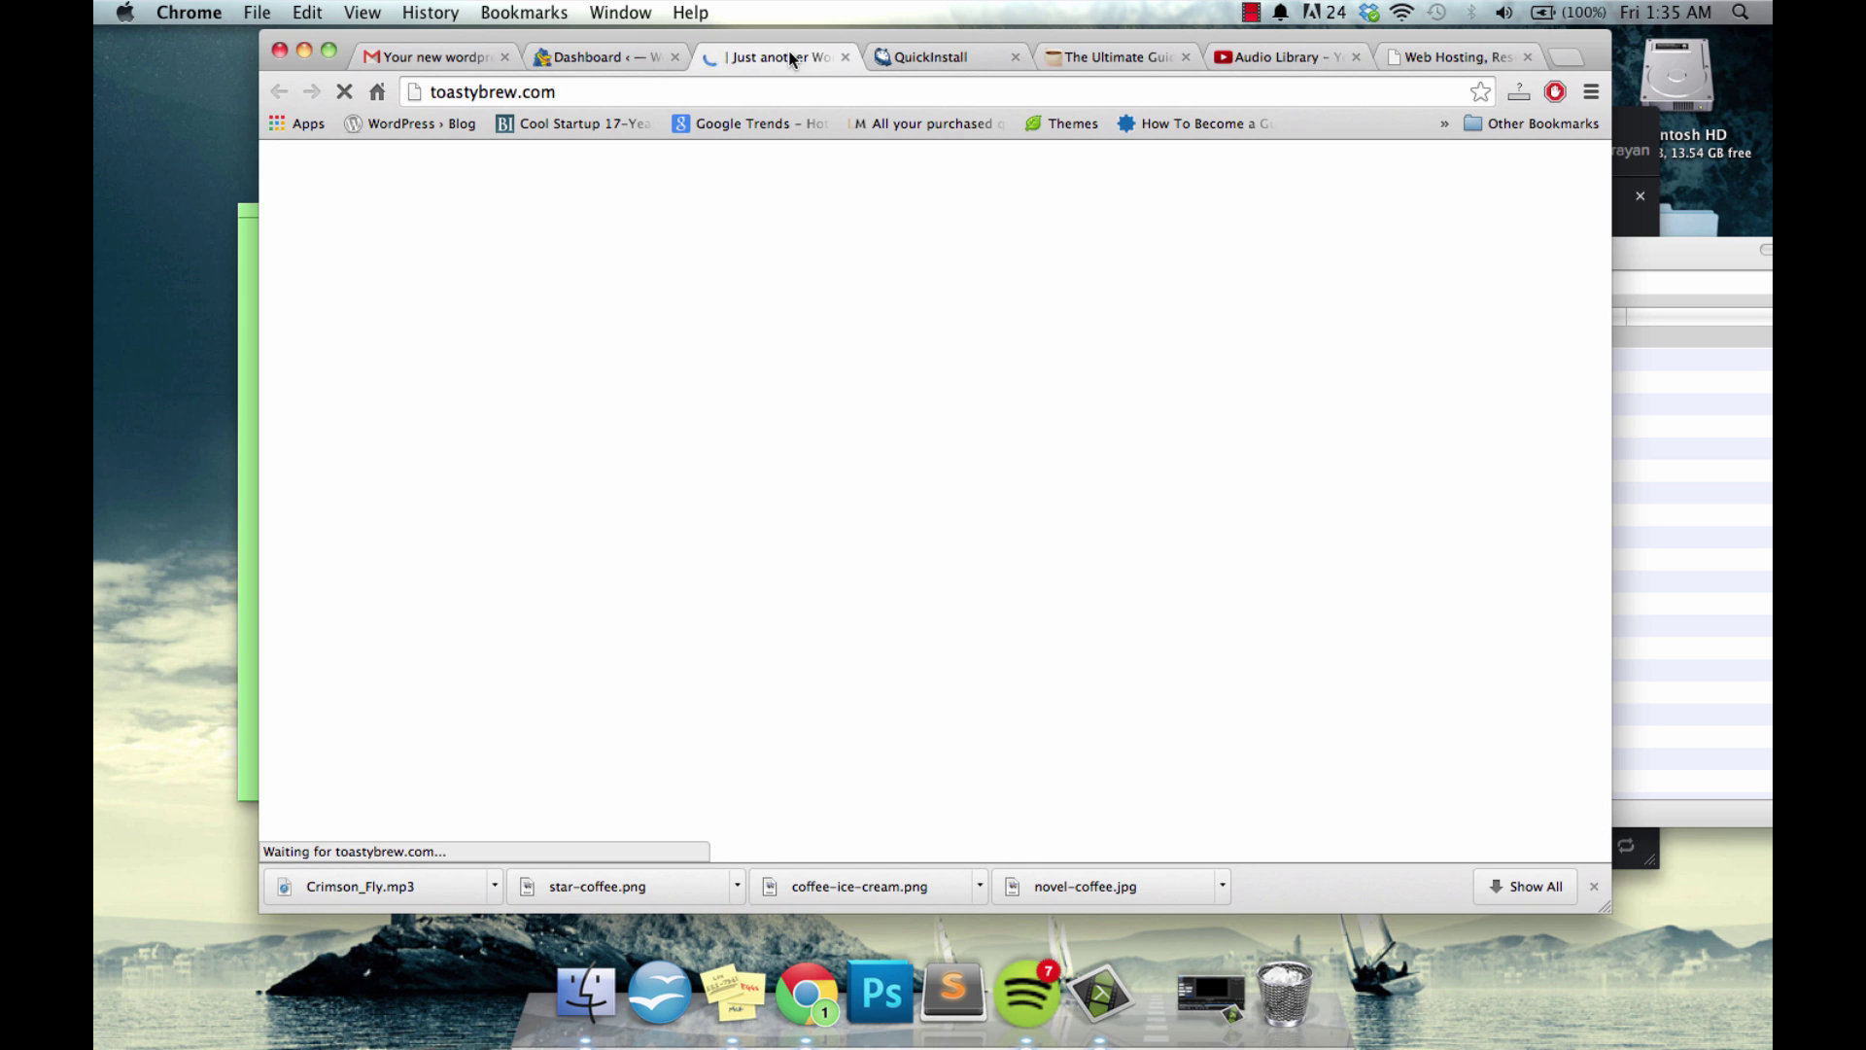
- Shift the browser window left and shrink it to a narrower size
left_click_drag(838, 37, 797, 33)
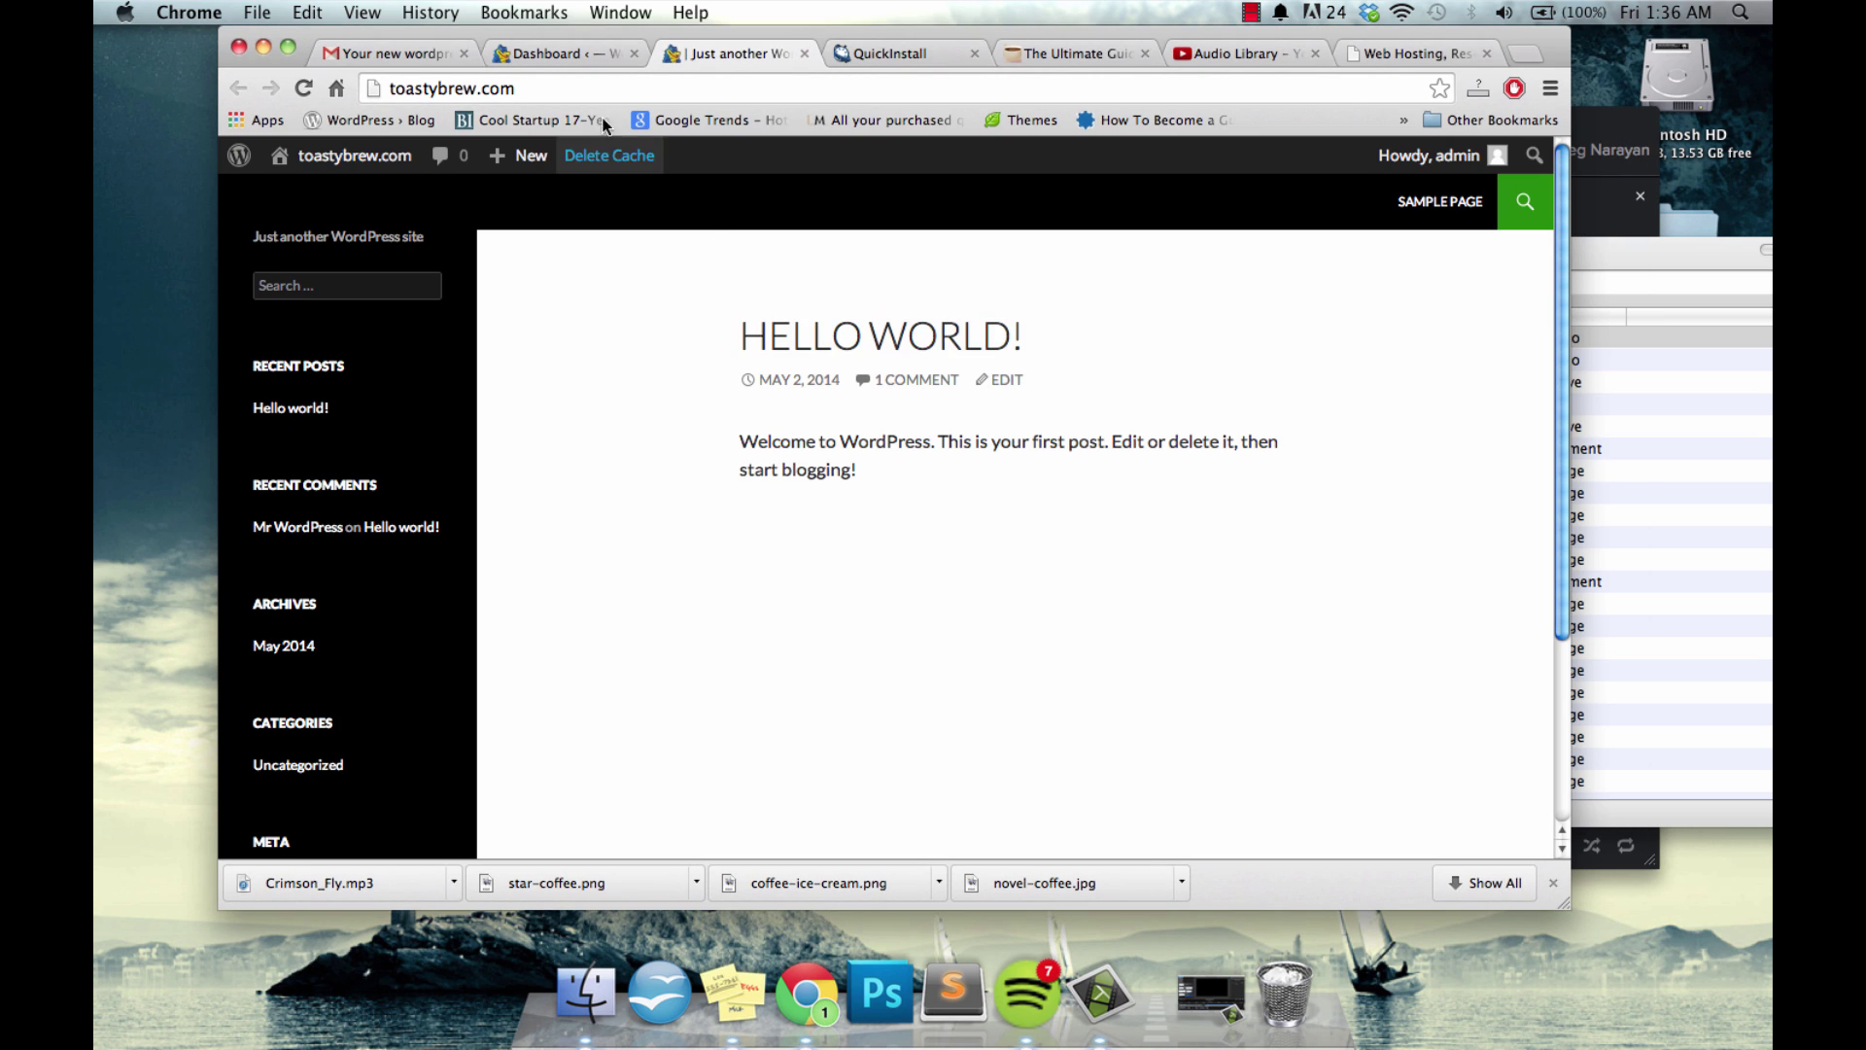
left_click(562, 90)
left_click(599, 91)
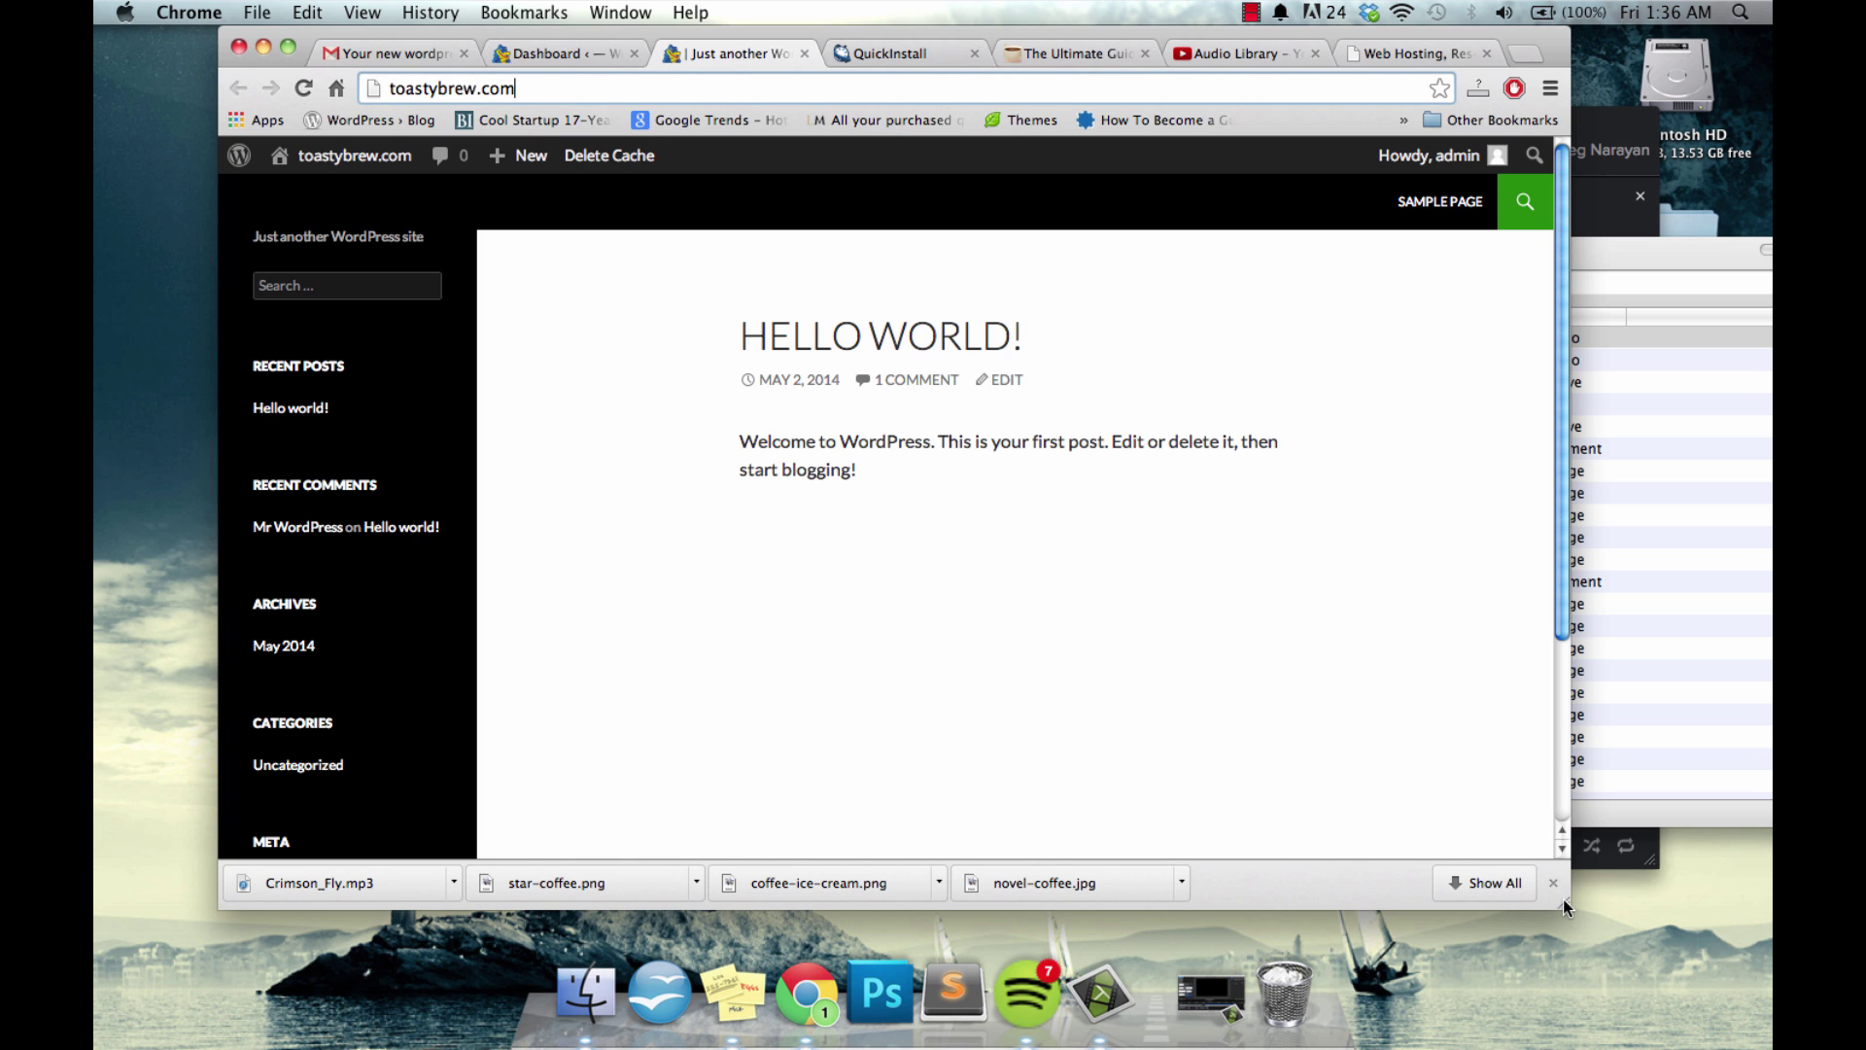
left_click_drag(1563, 900, 548, 948)
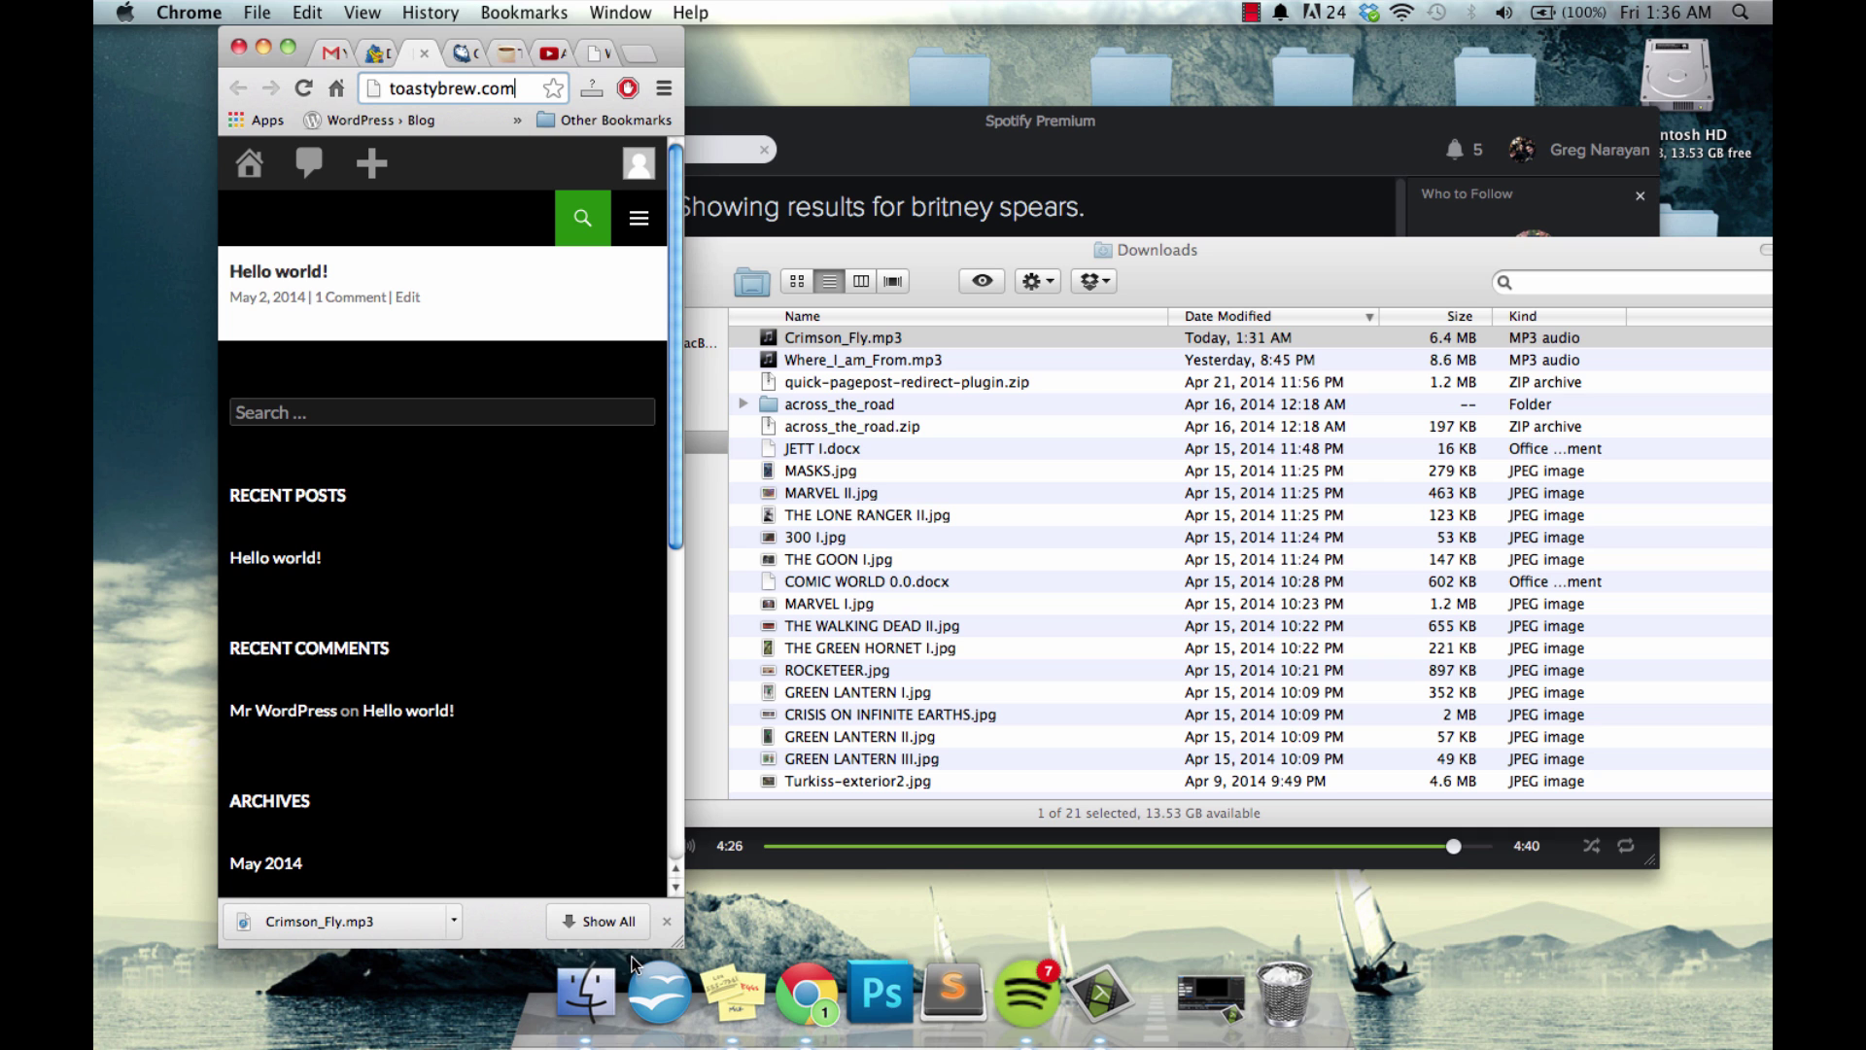
- Drag the Chrome window back to full size so toastybrew.com shows its desktop layout
left_click_drag(680, 958, 1590, 907)
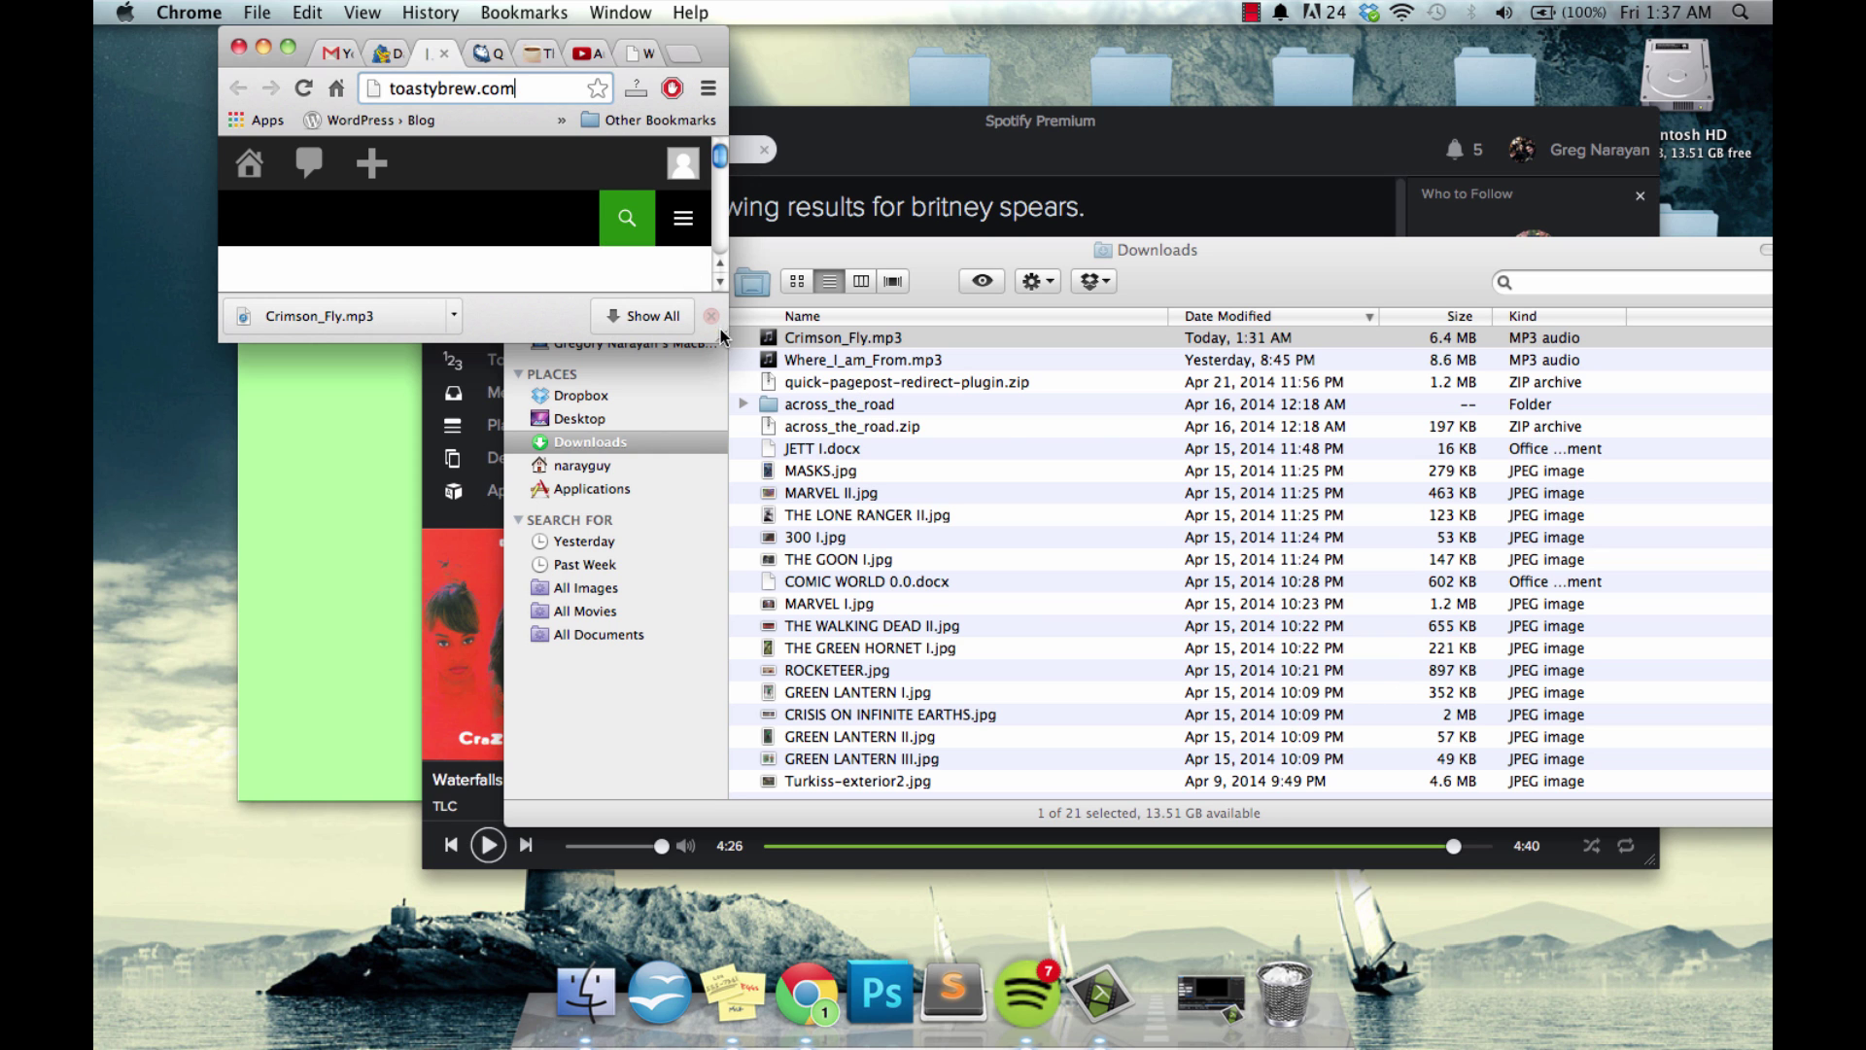
left_click_drag(724, 338, 1607, 904)
left_click(393, 53)
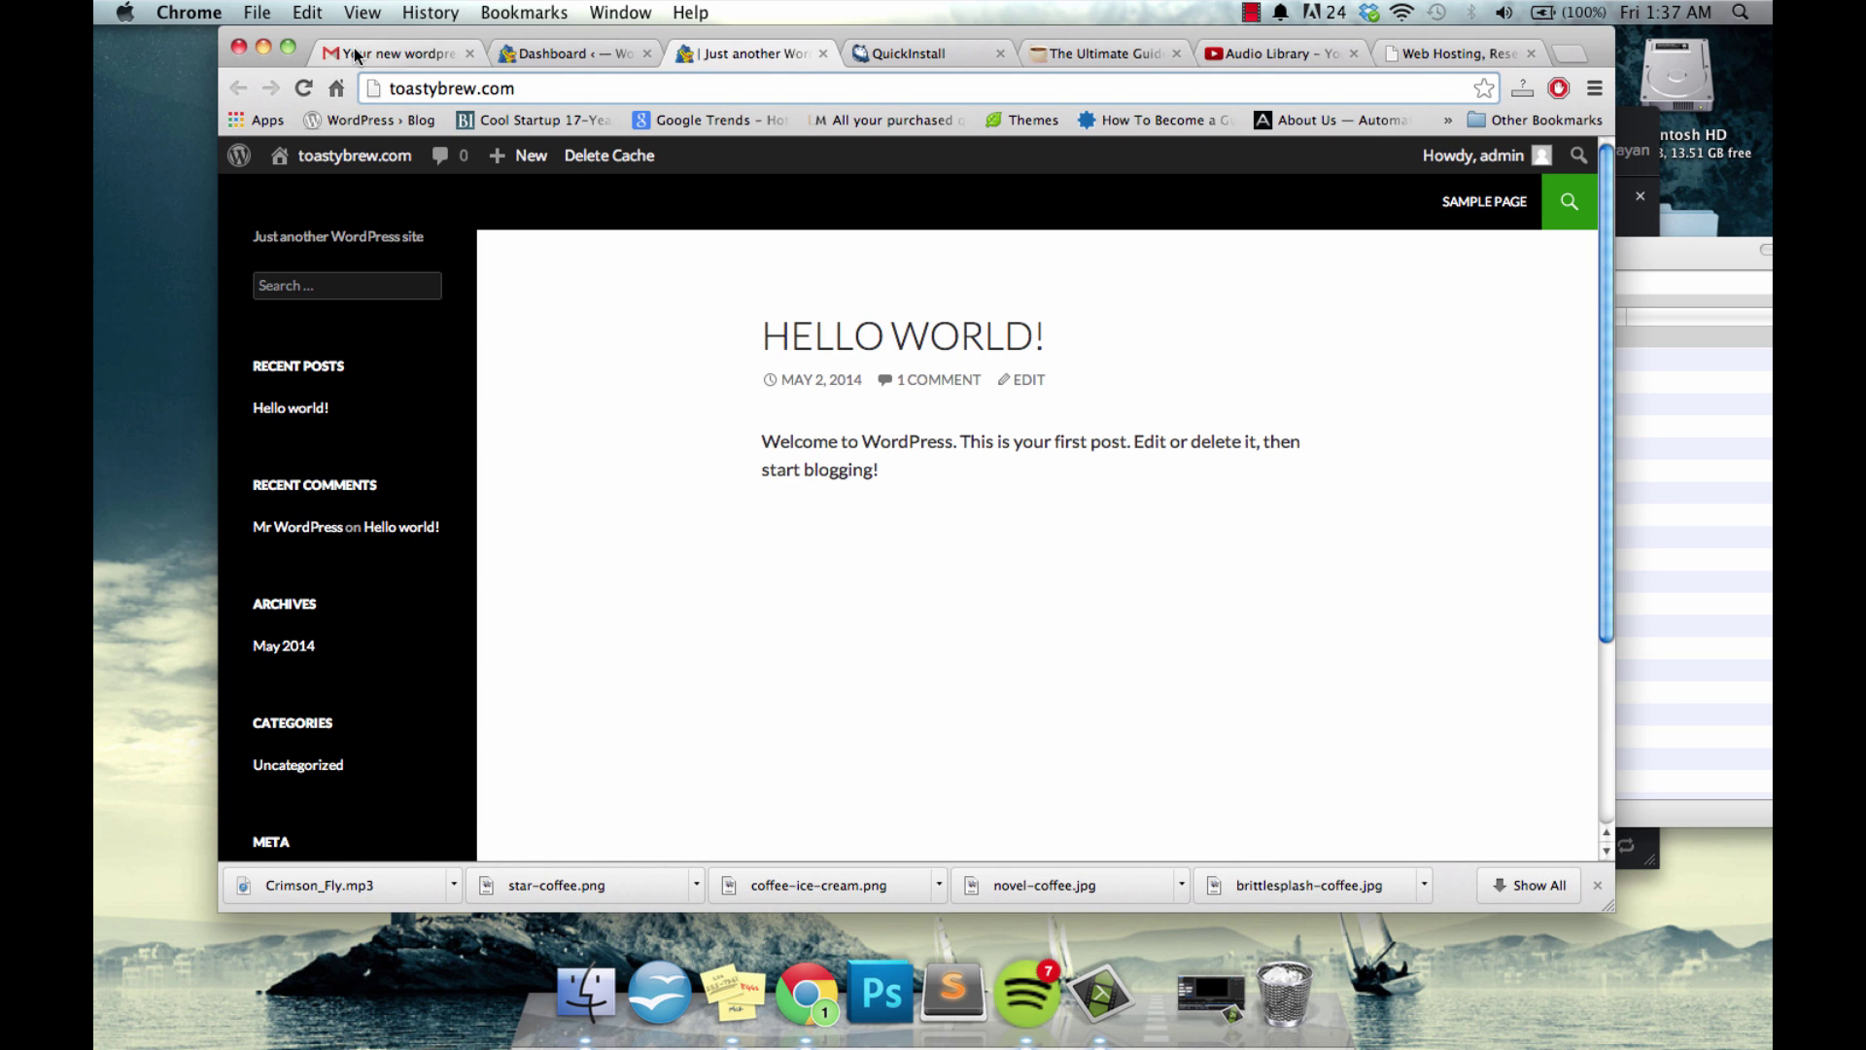
- Back in the admin, search the plugin directory for 'custom permalinks'
left_click(768, 59)
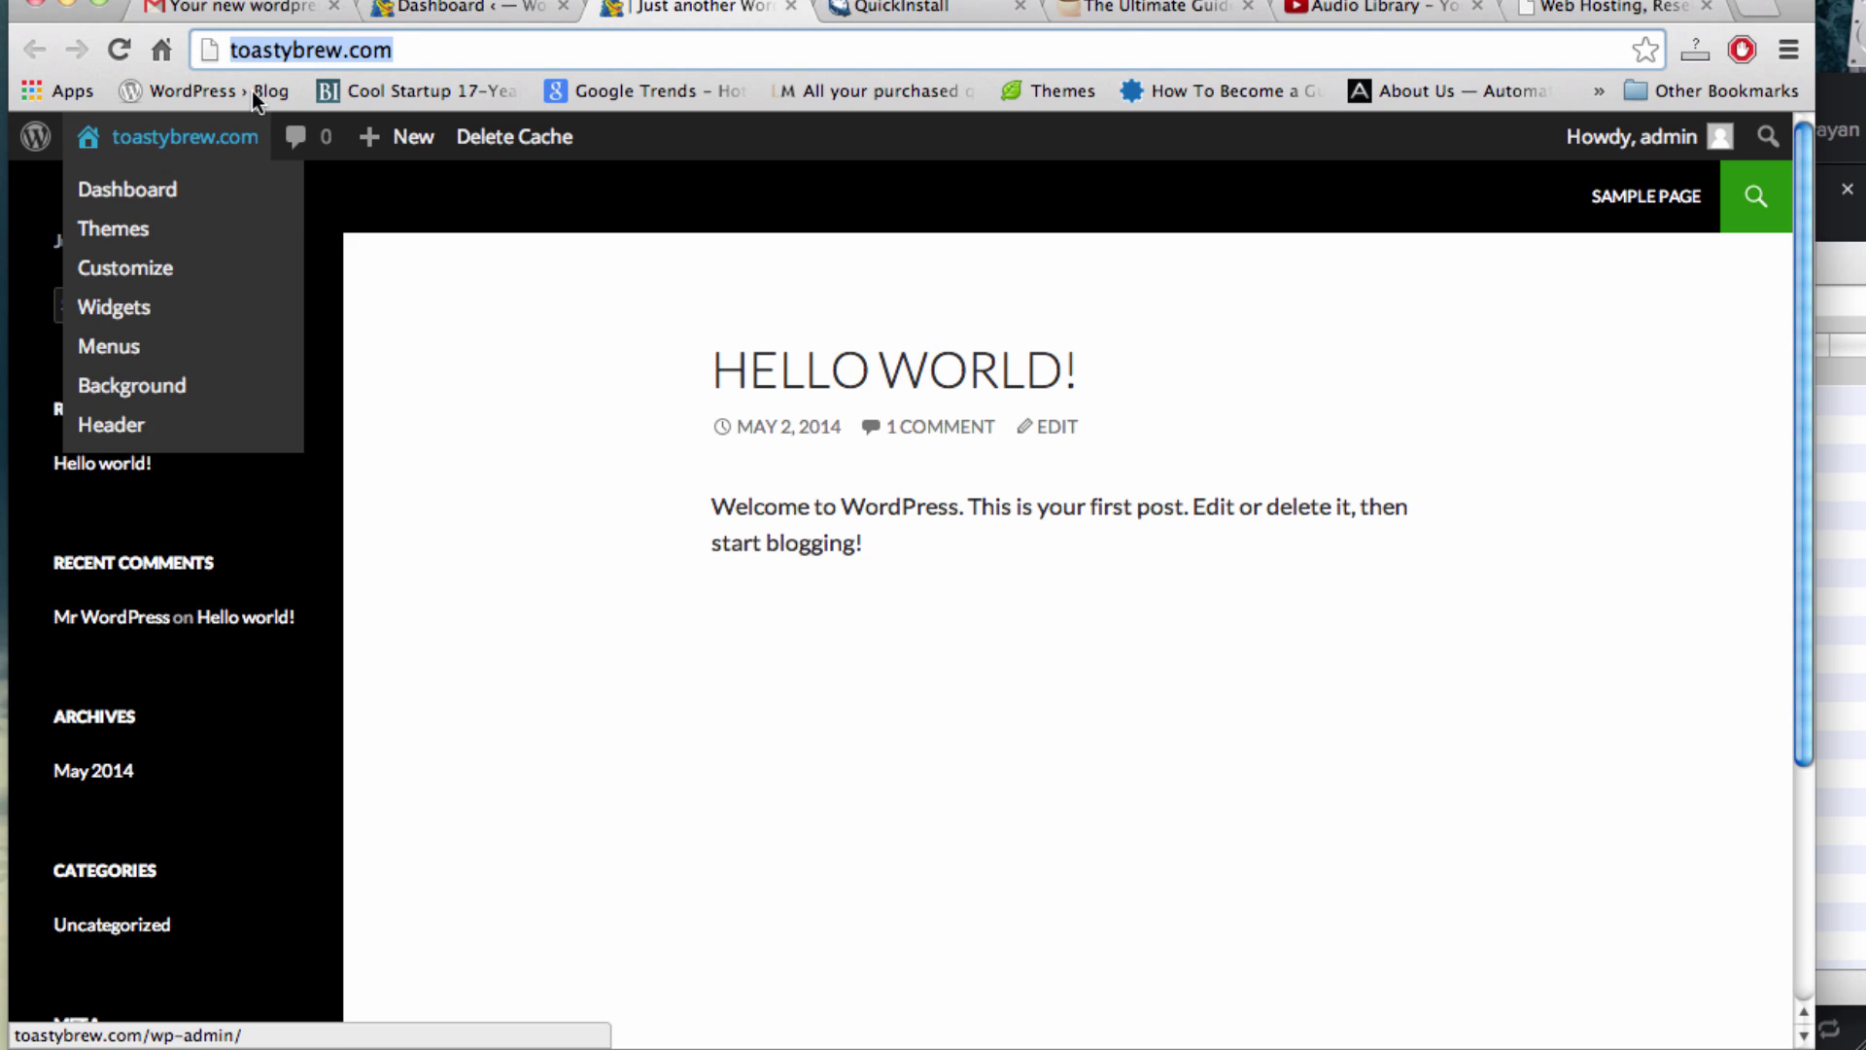
left_click(489, 8)
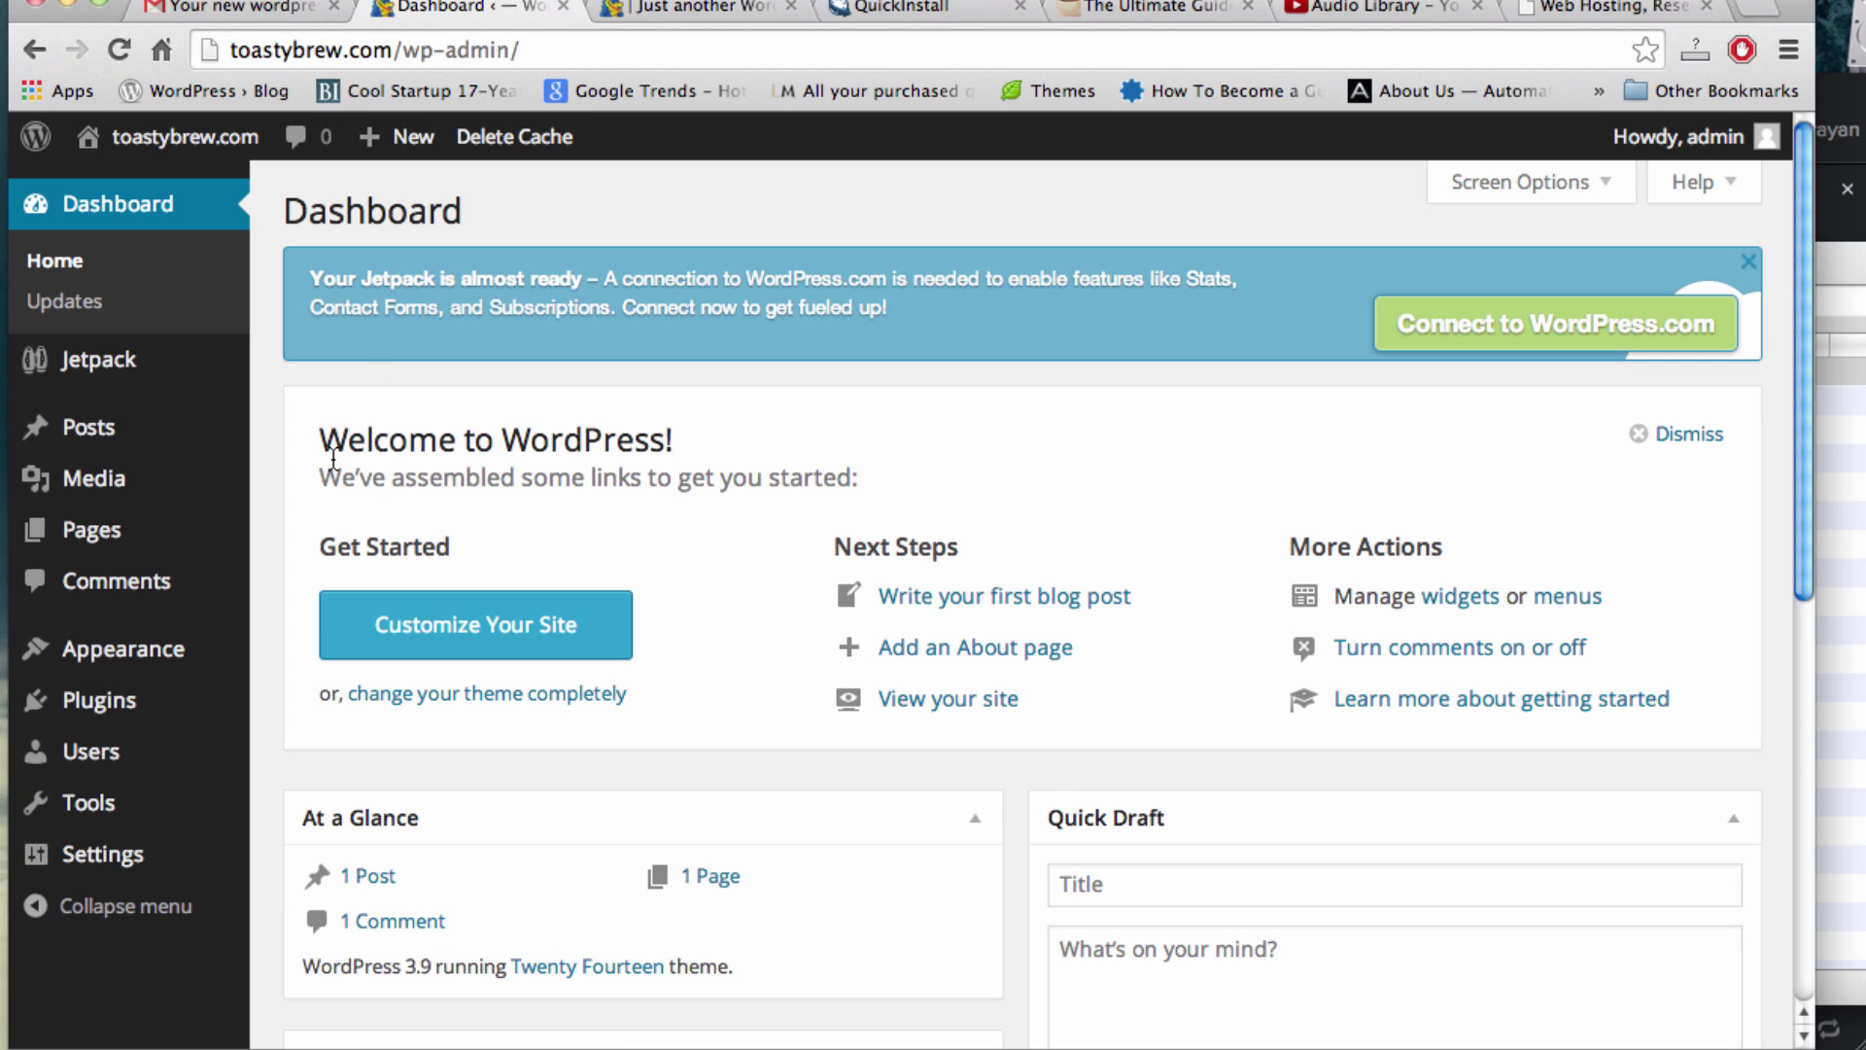
mouse_move(134, 671)
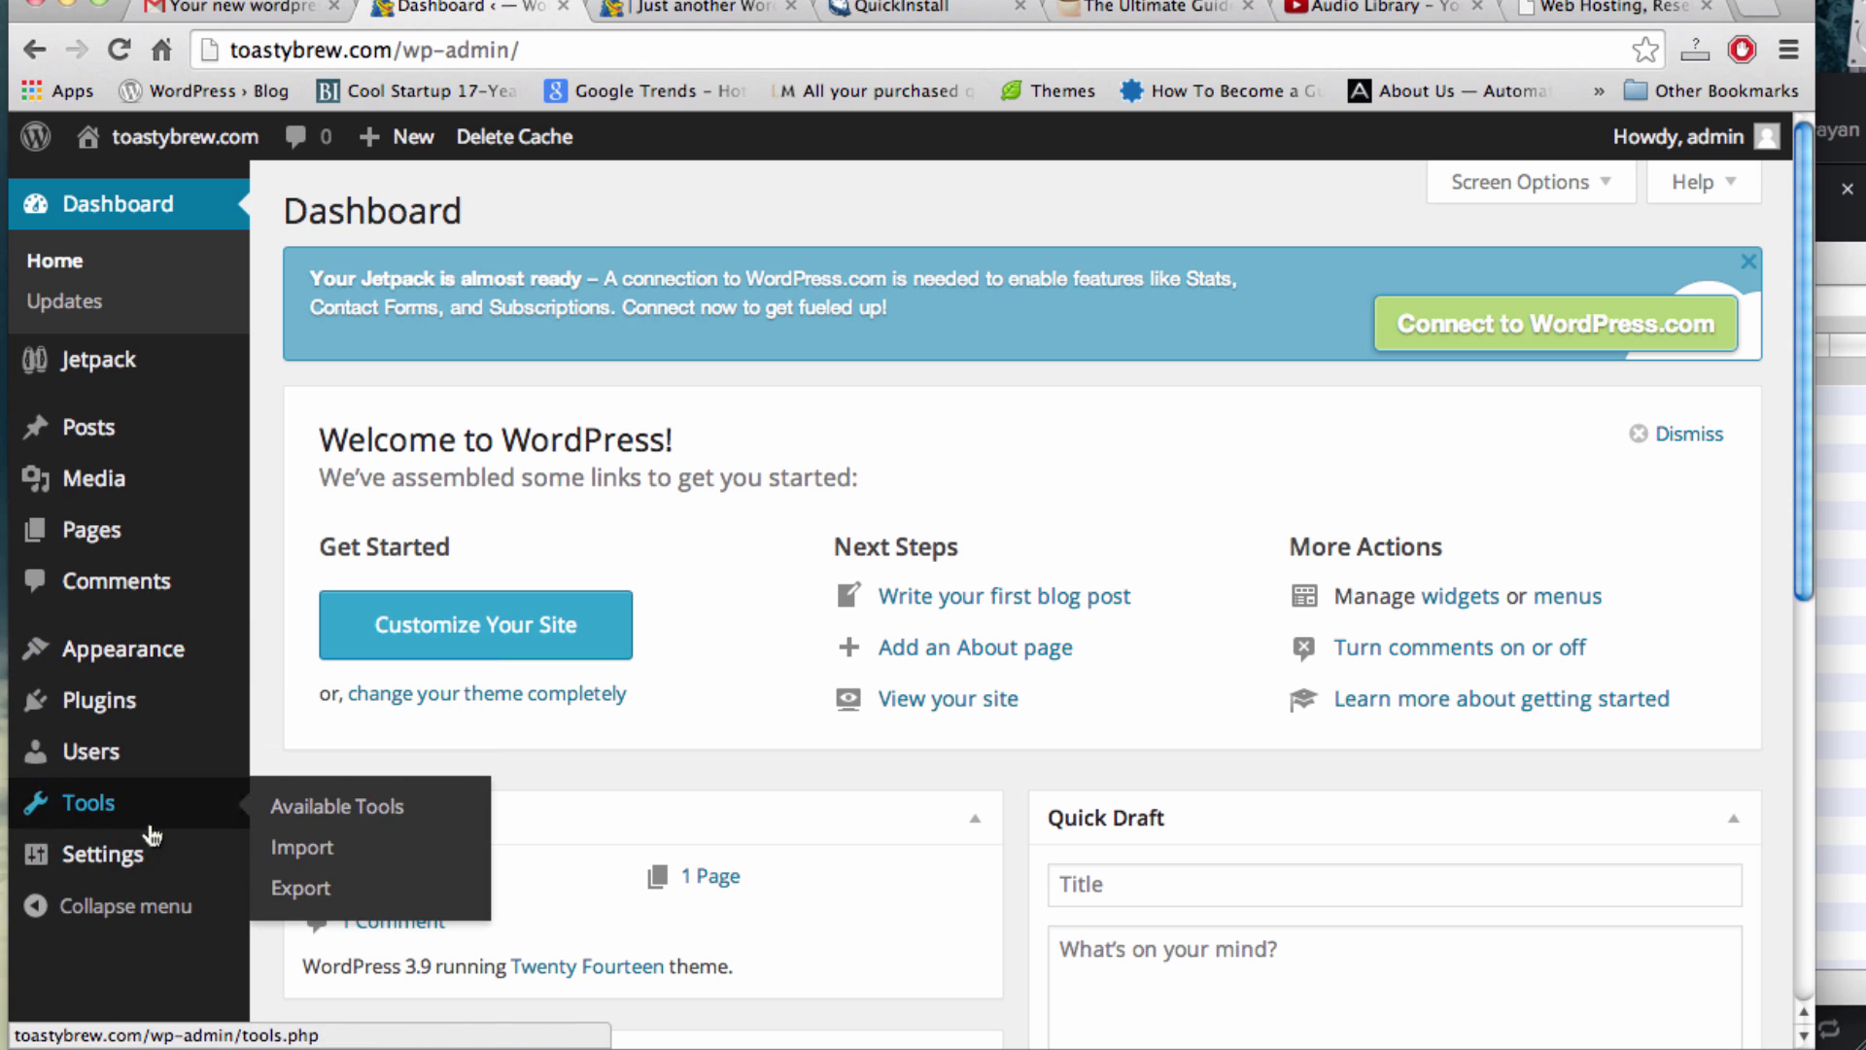
mouse_move(100, 702)
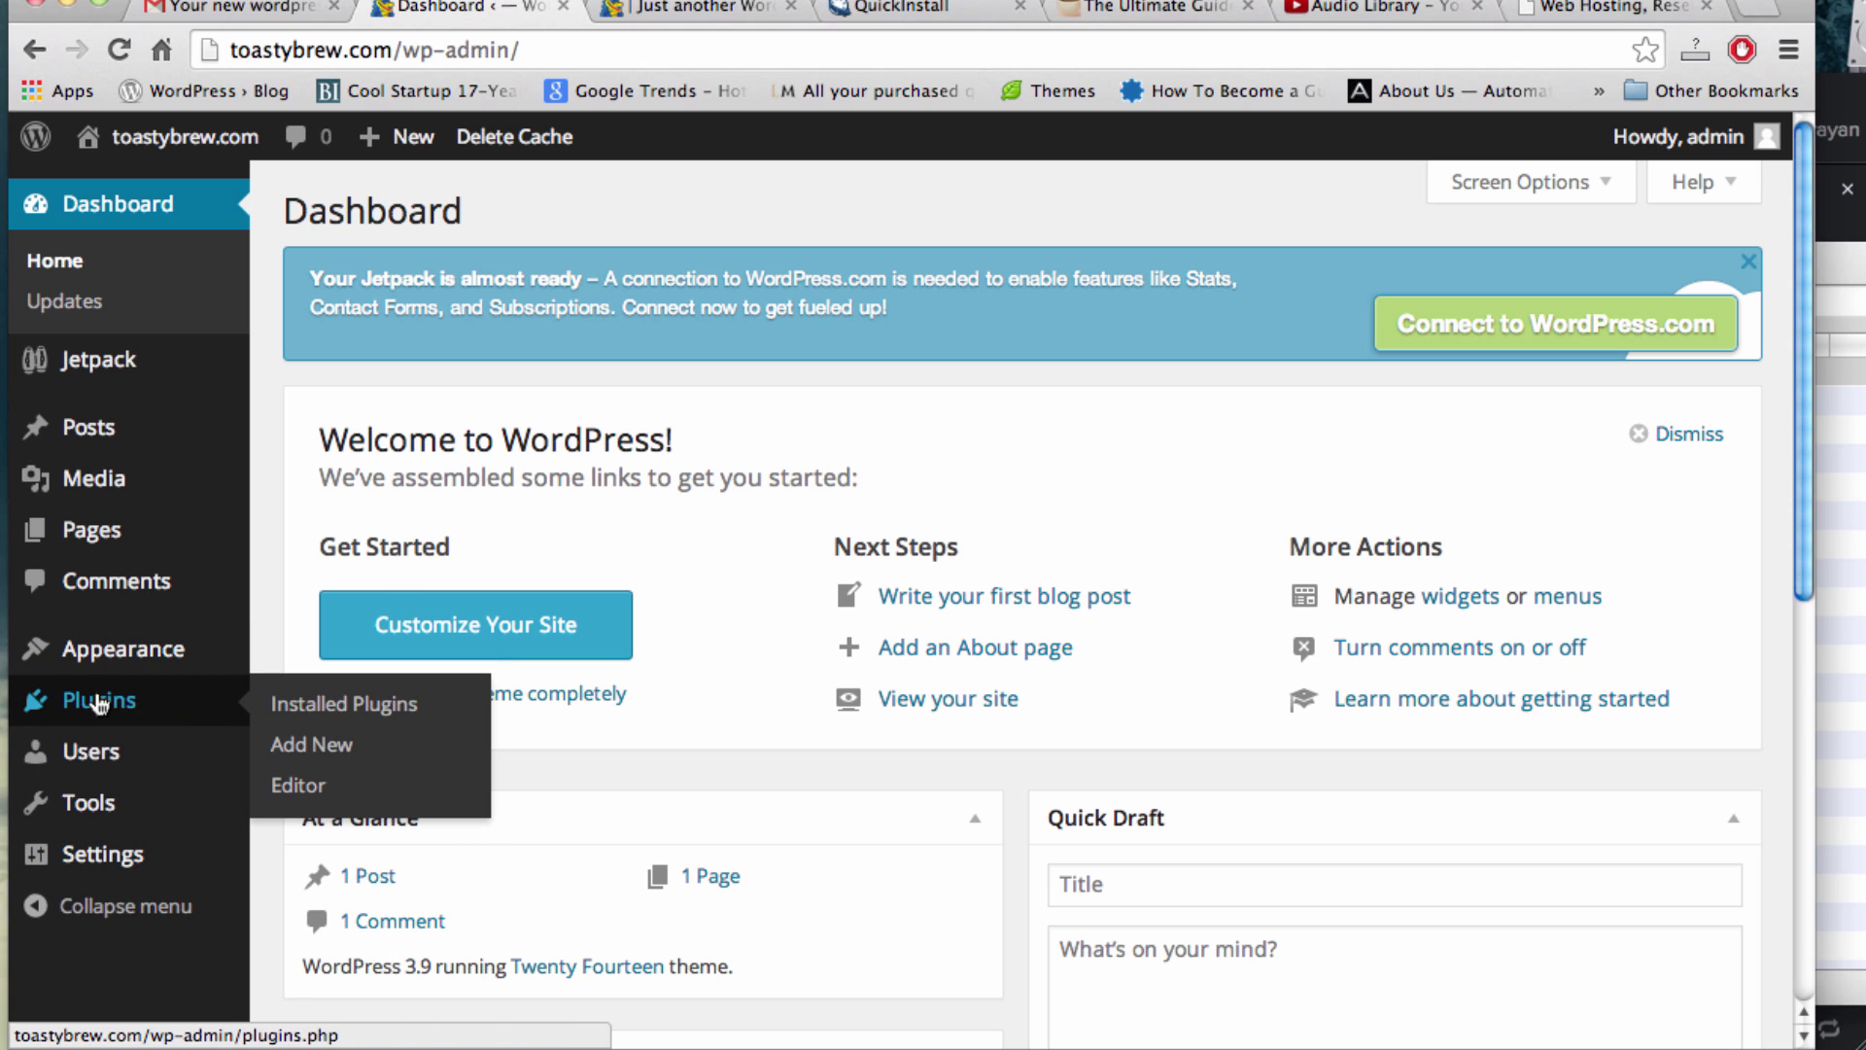
left_click(311, 748)
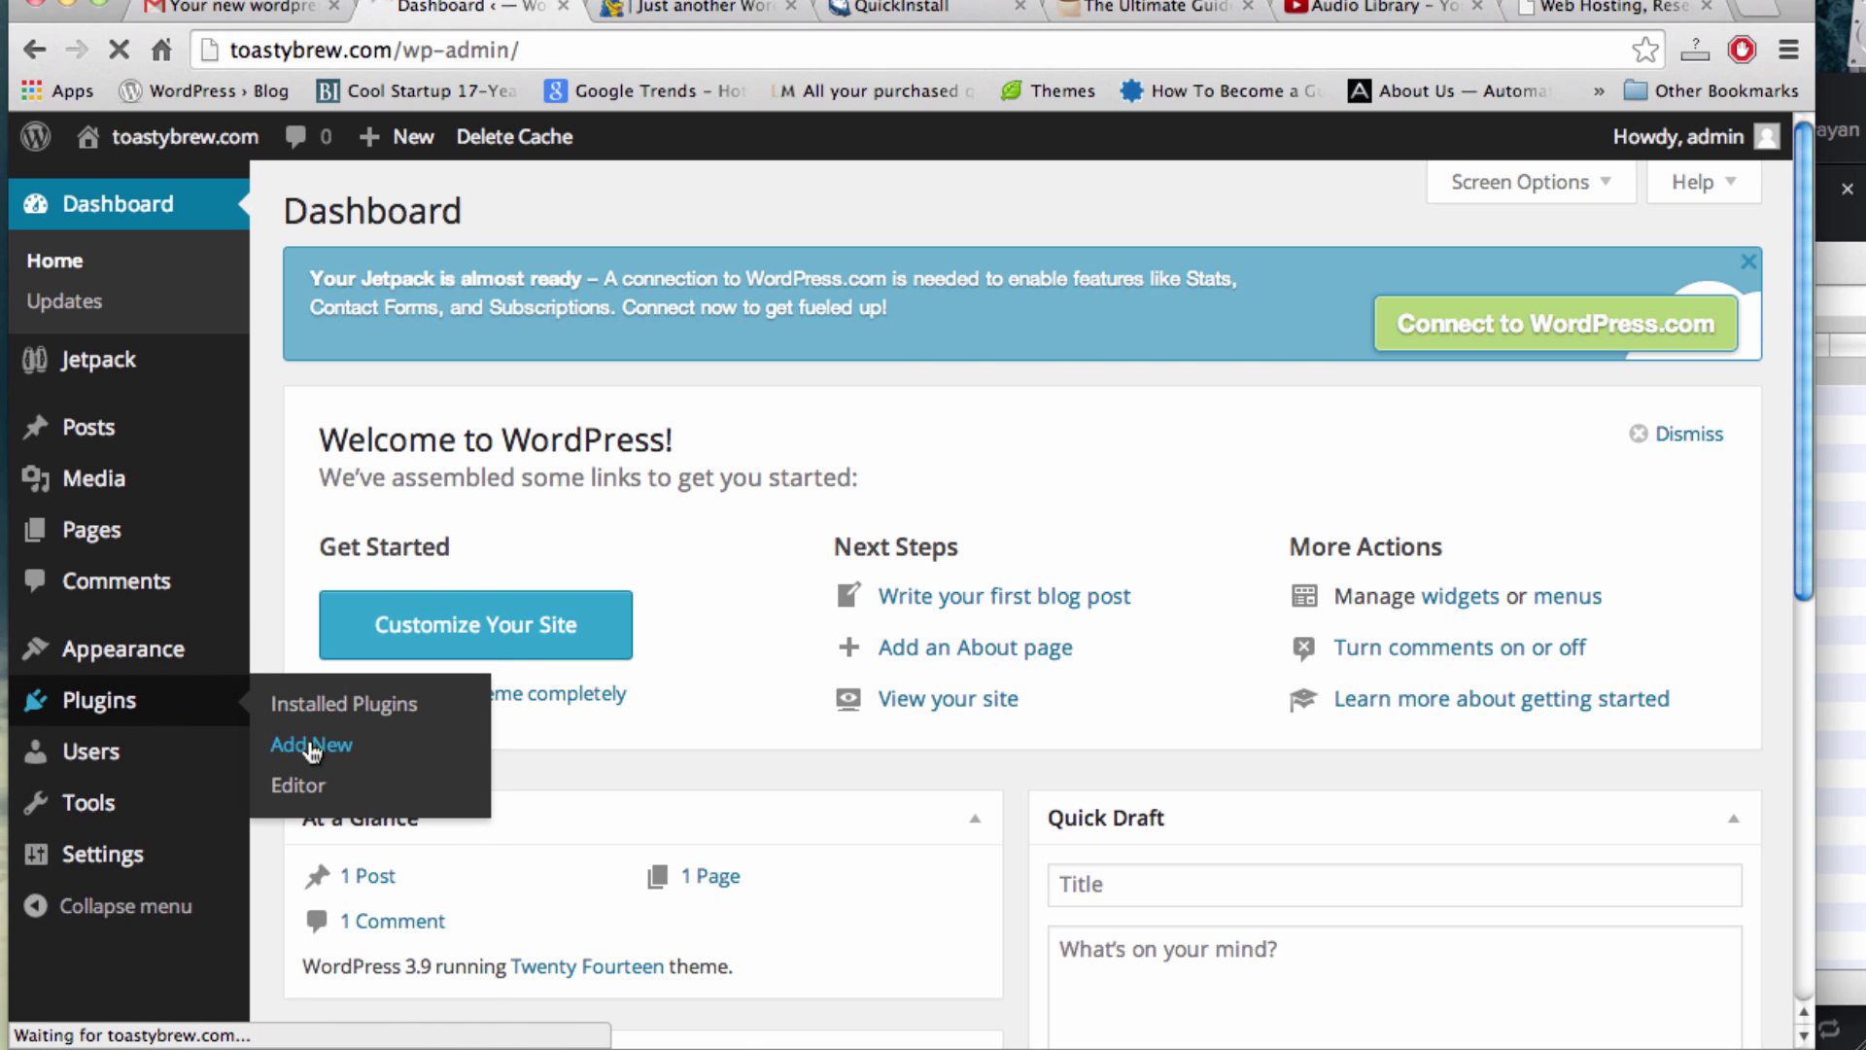
type("c")
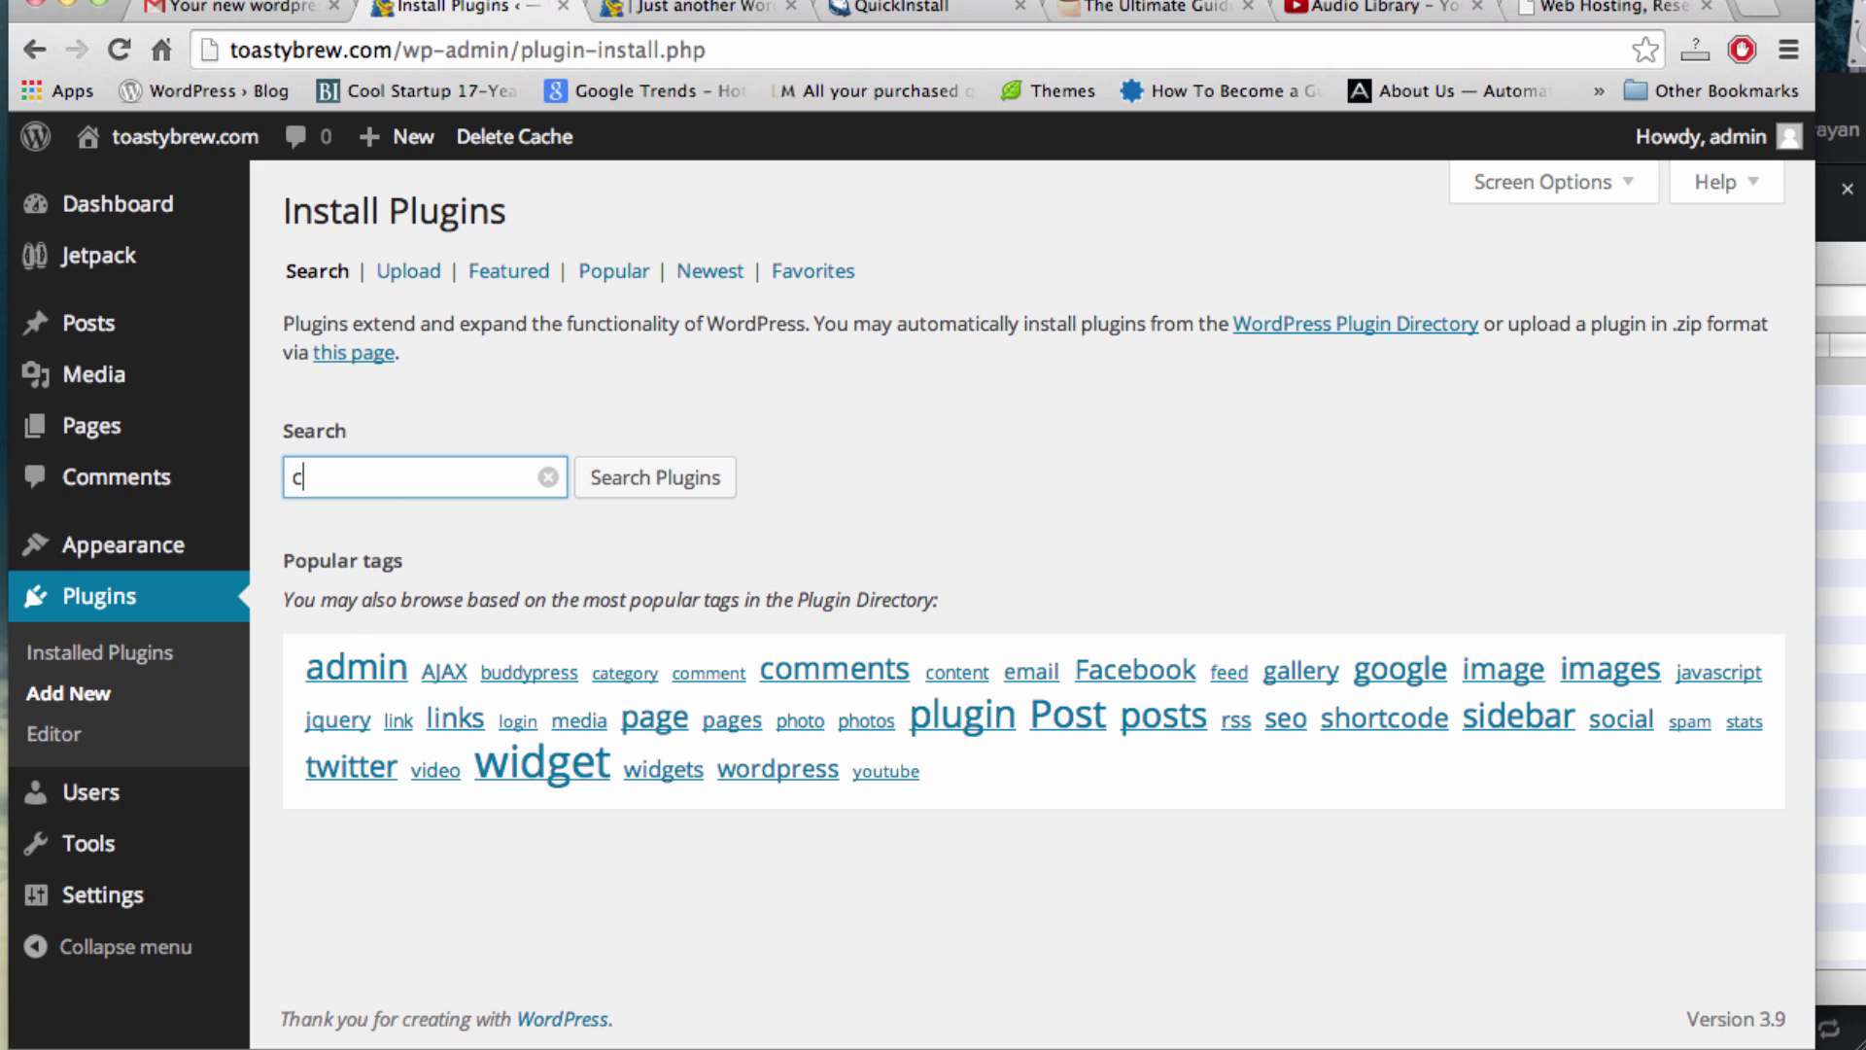
type("ustom permalinks")
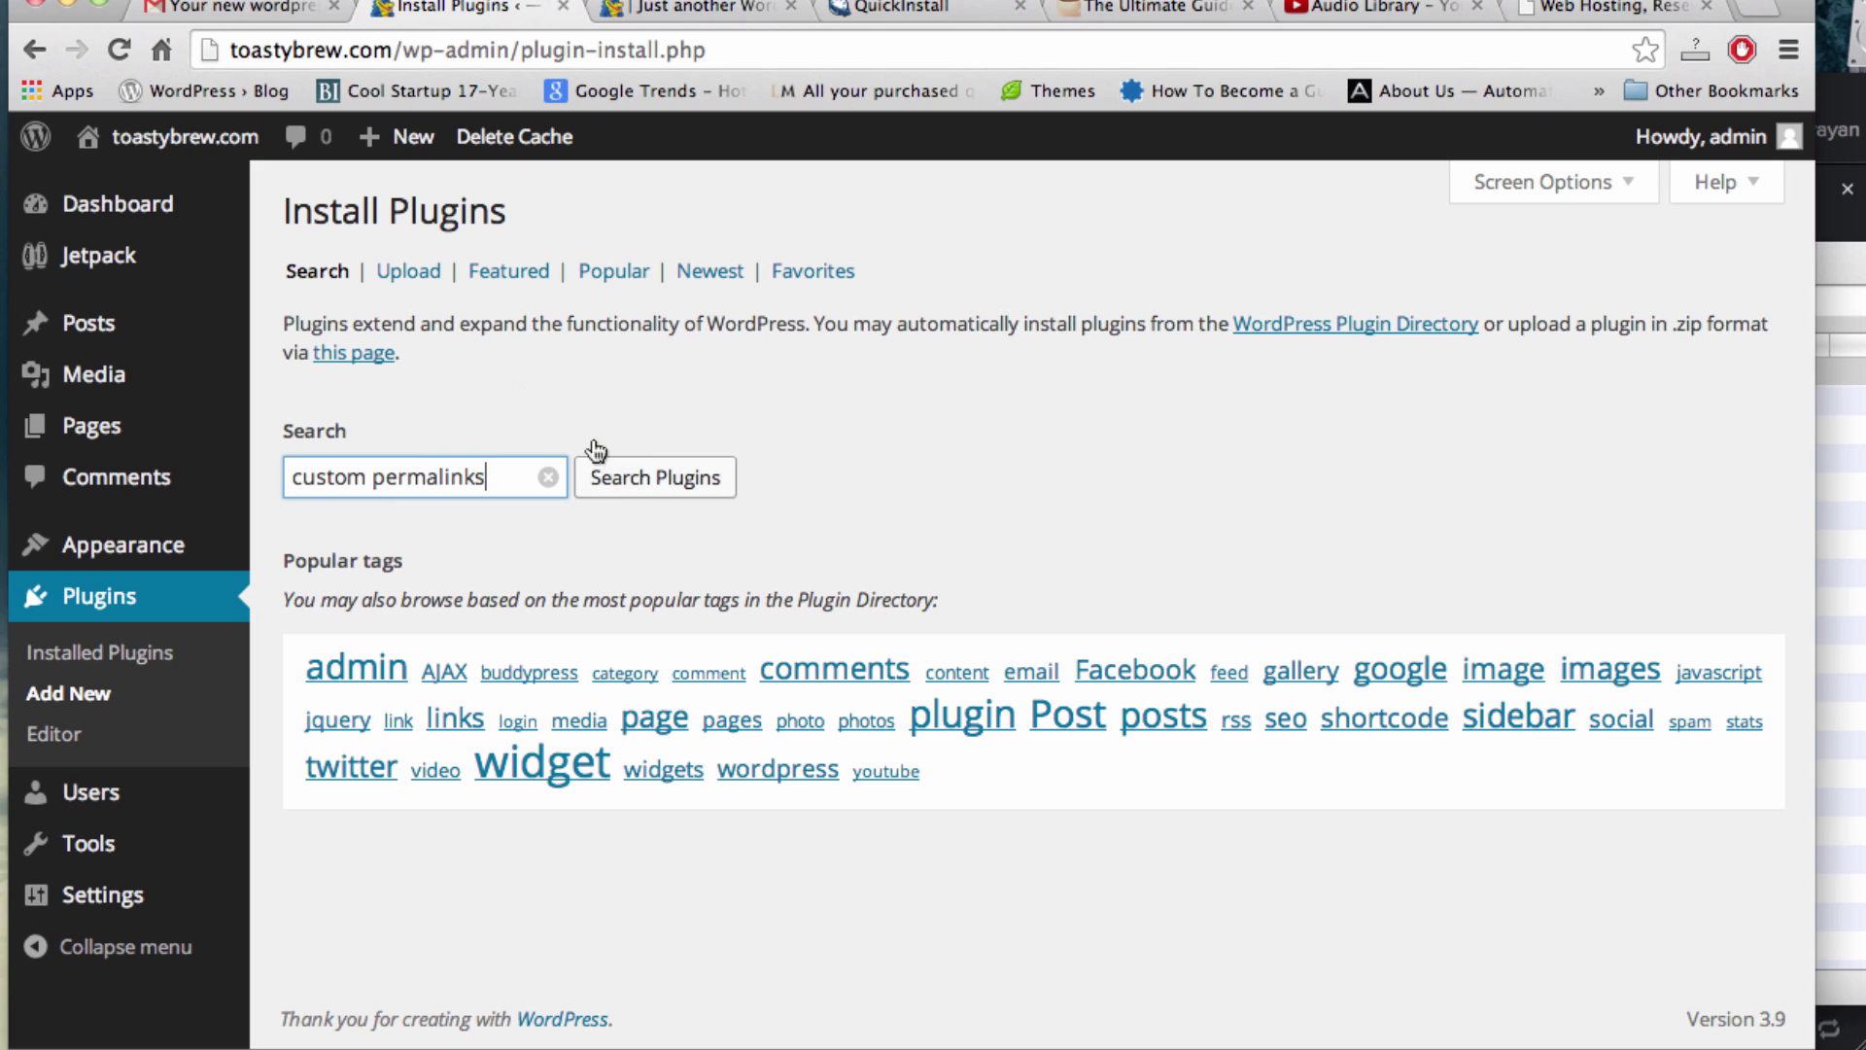
left_click(636, 495)
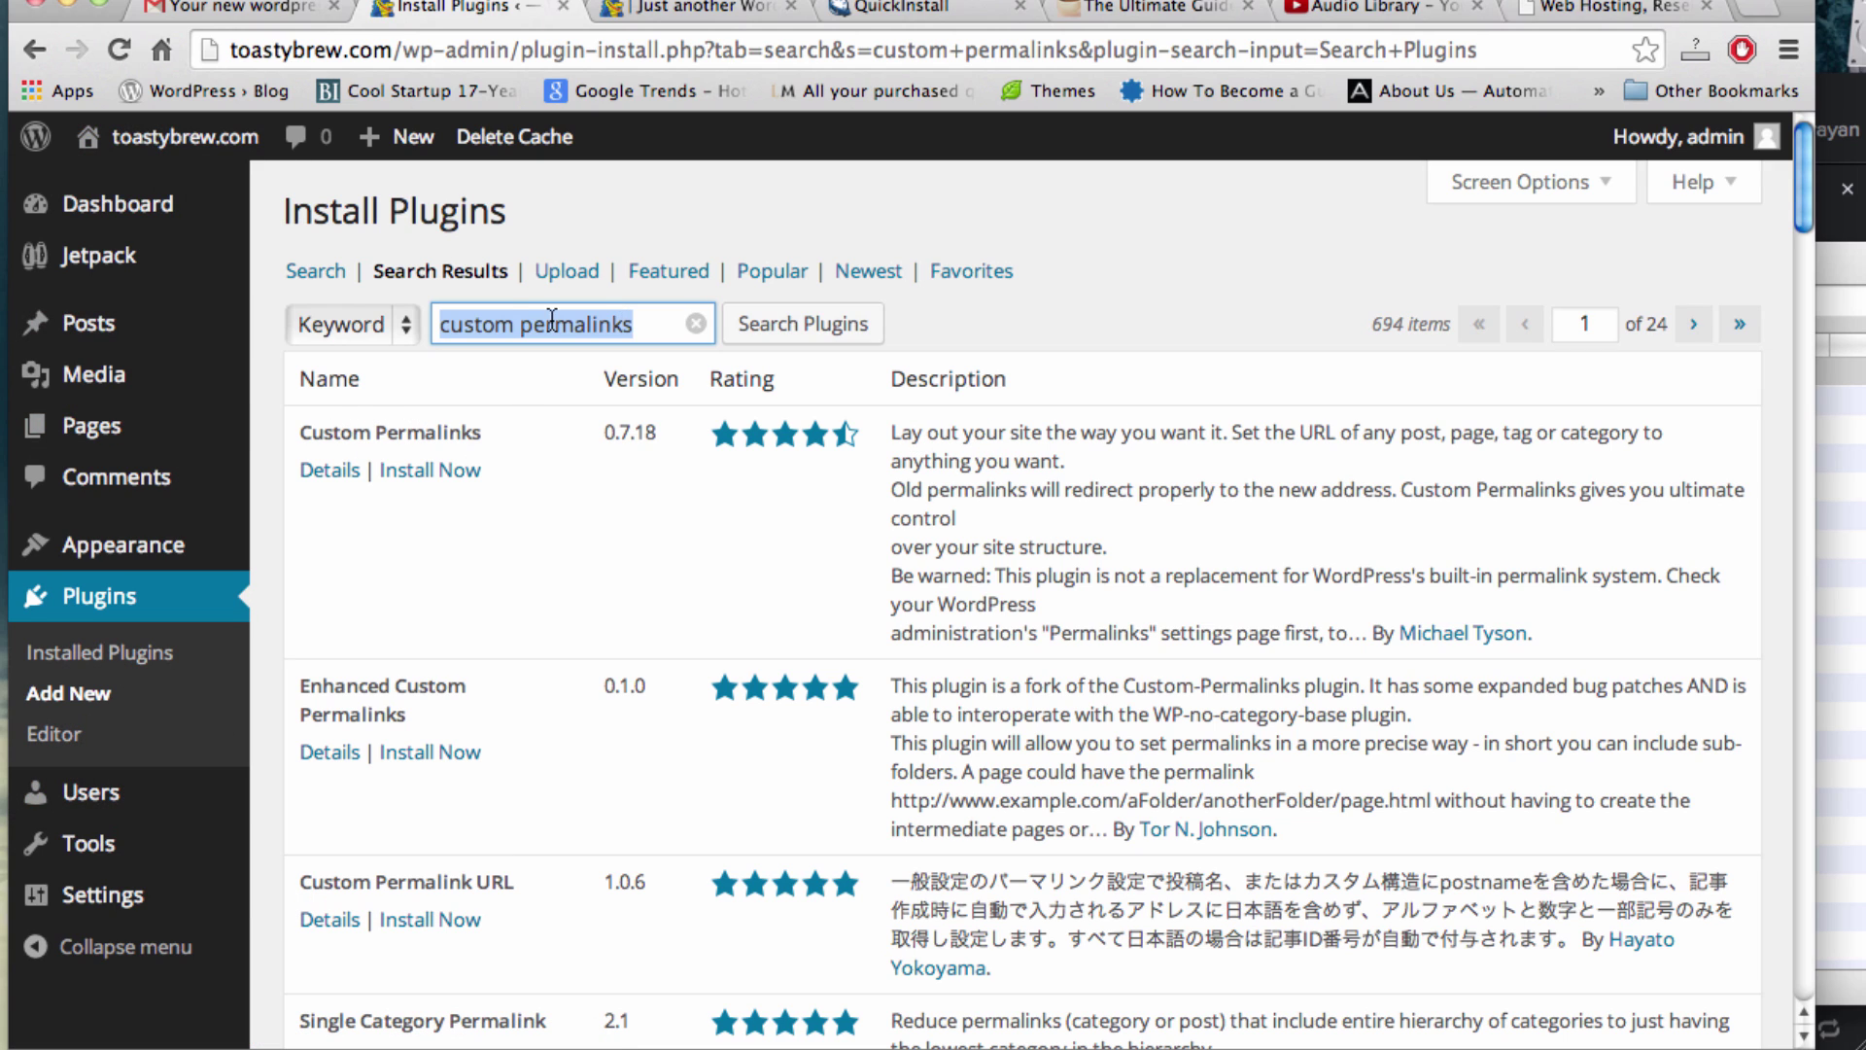
- Install the Custom Permalinks 0.7.18 plugin, confirm, and activate it
left_click_drag(307, 48, 1369, 45)
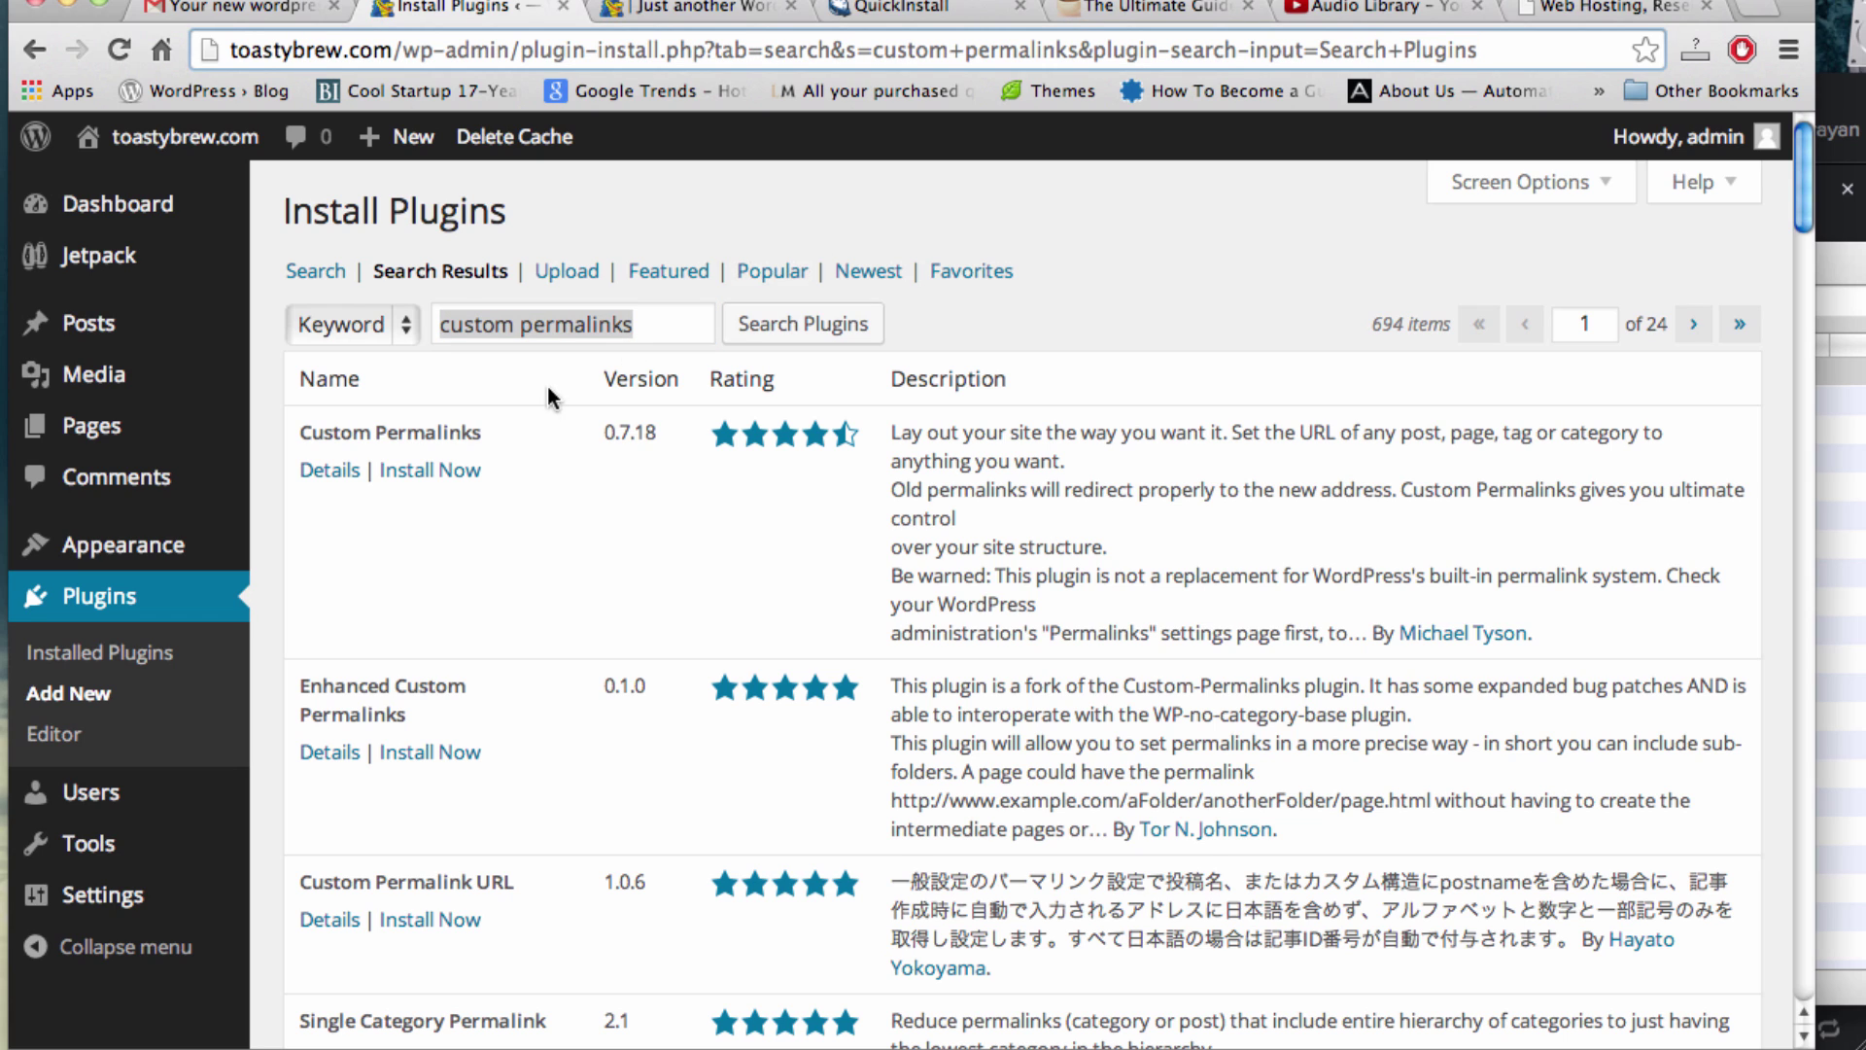
left_click(471, 470)
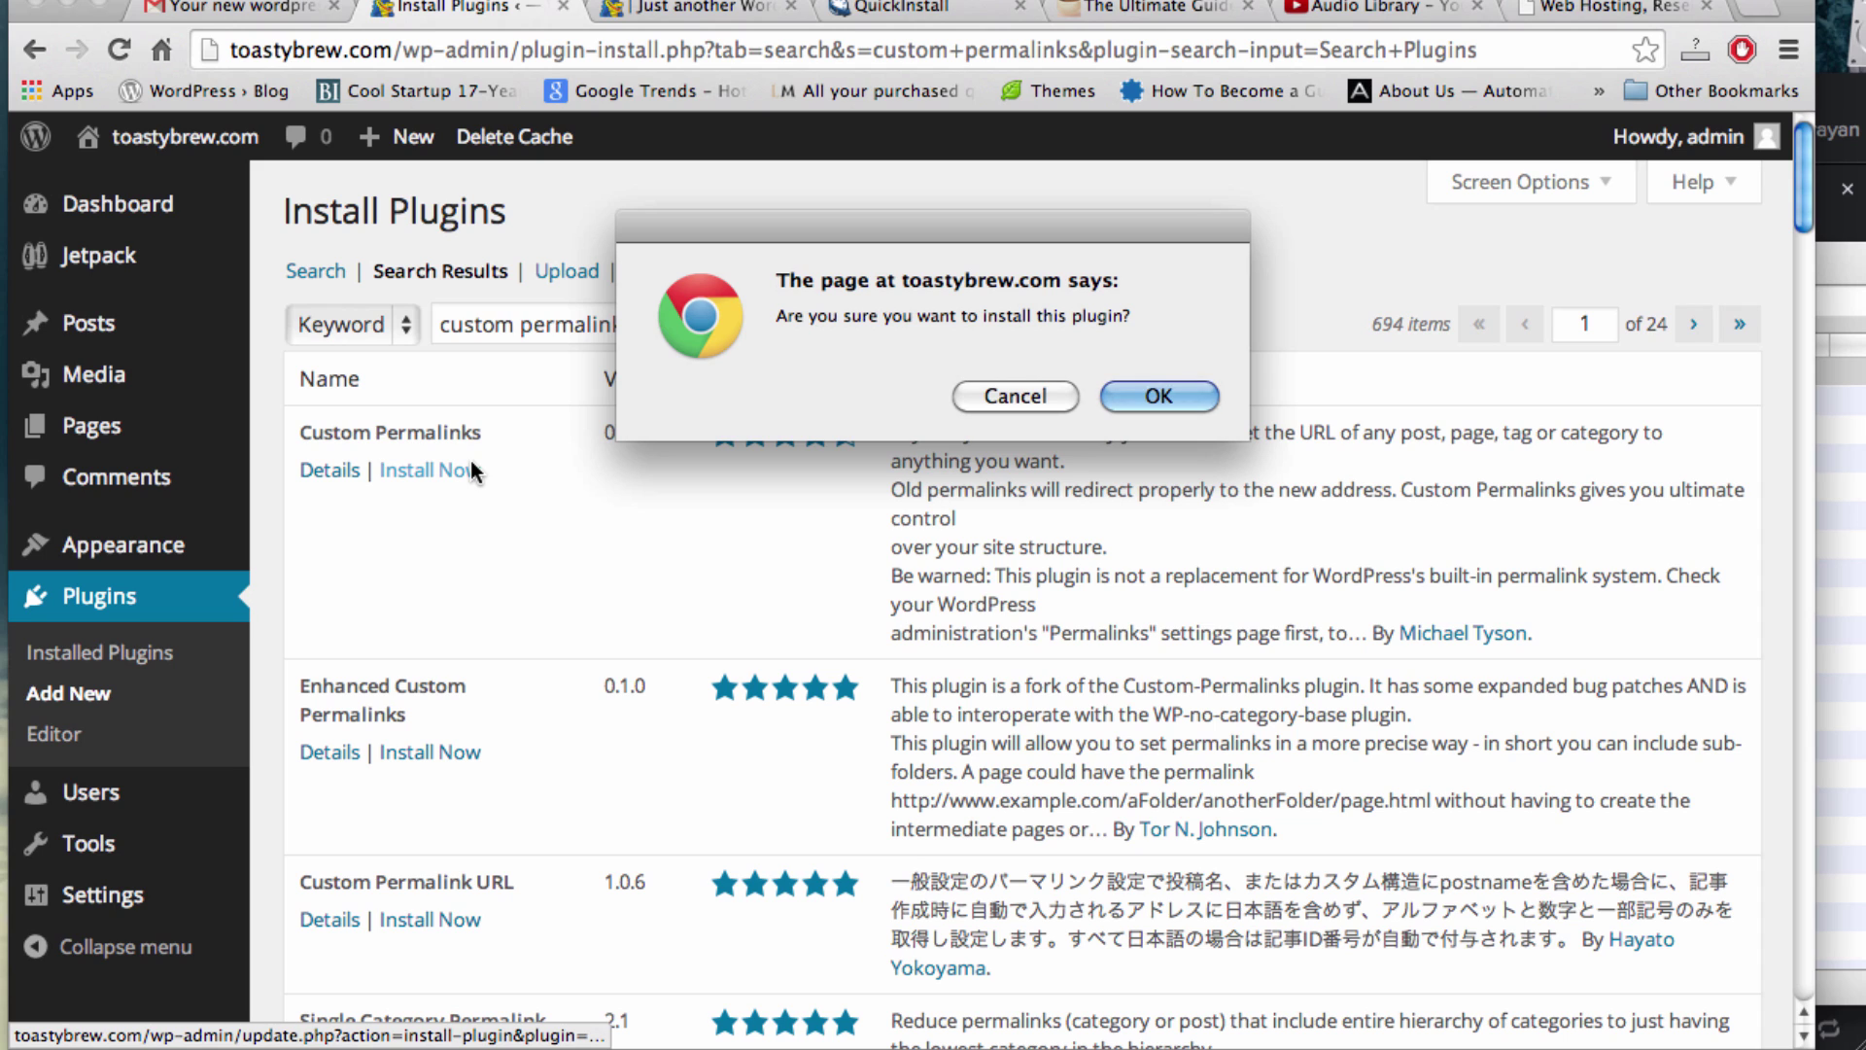
left_click(1169, 402)
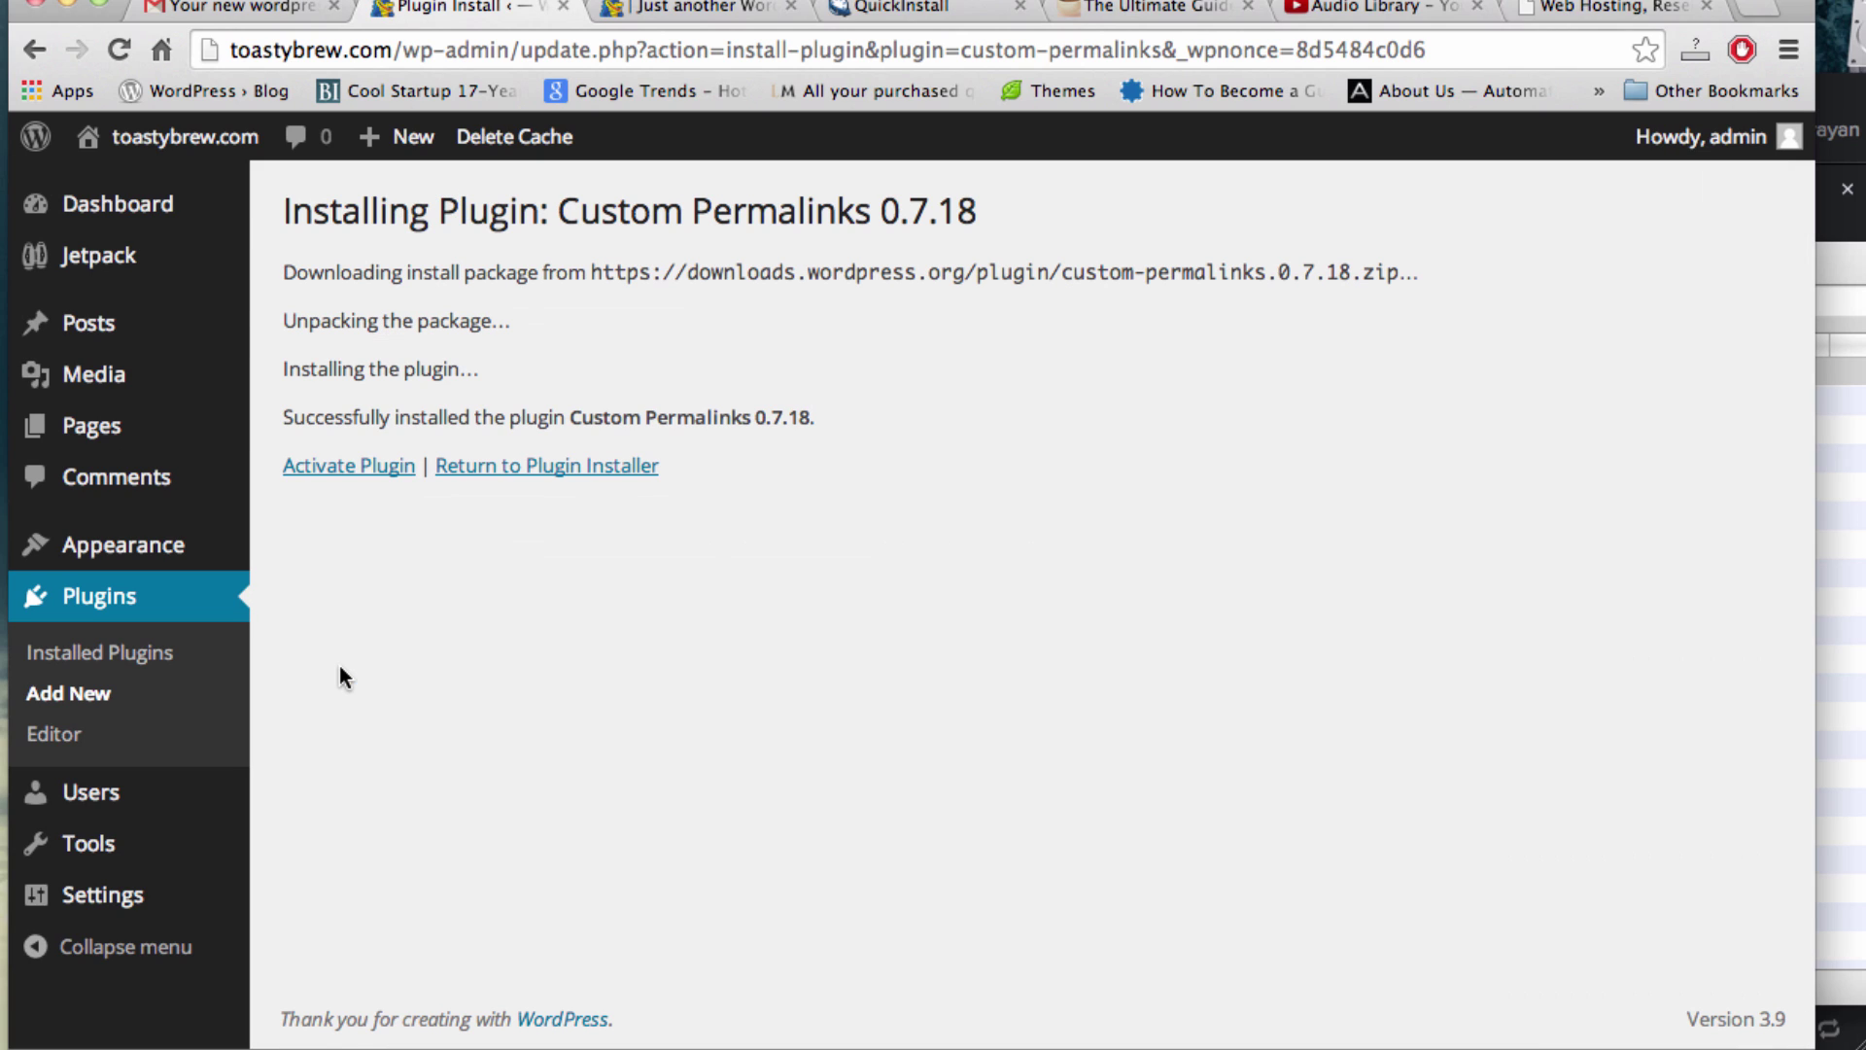
left_click(344, 474)
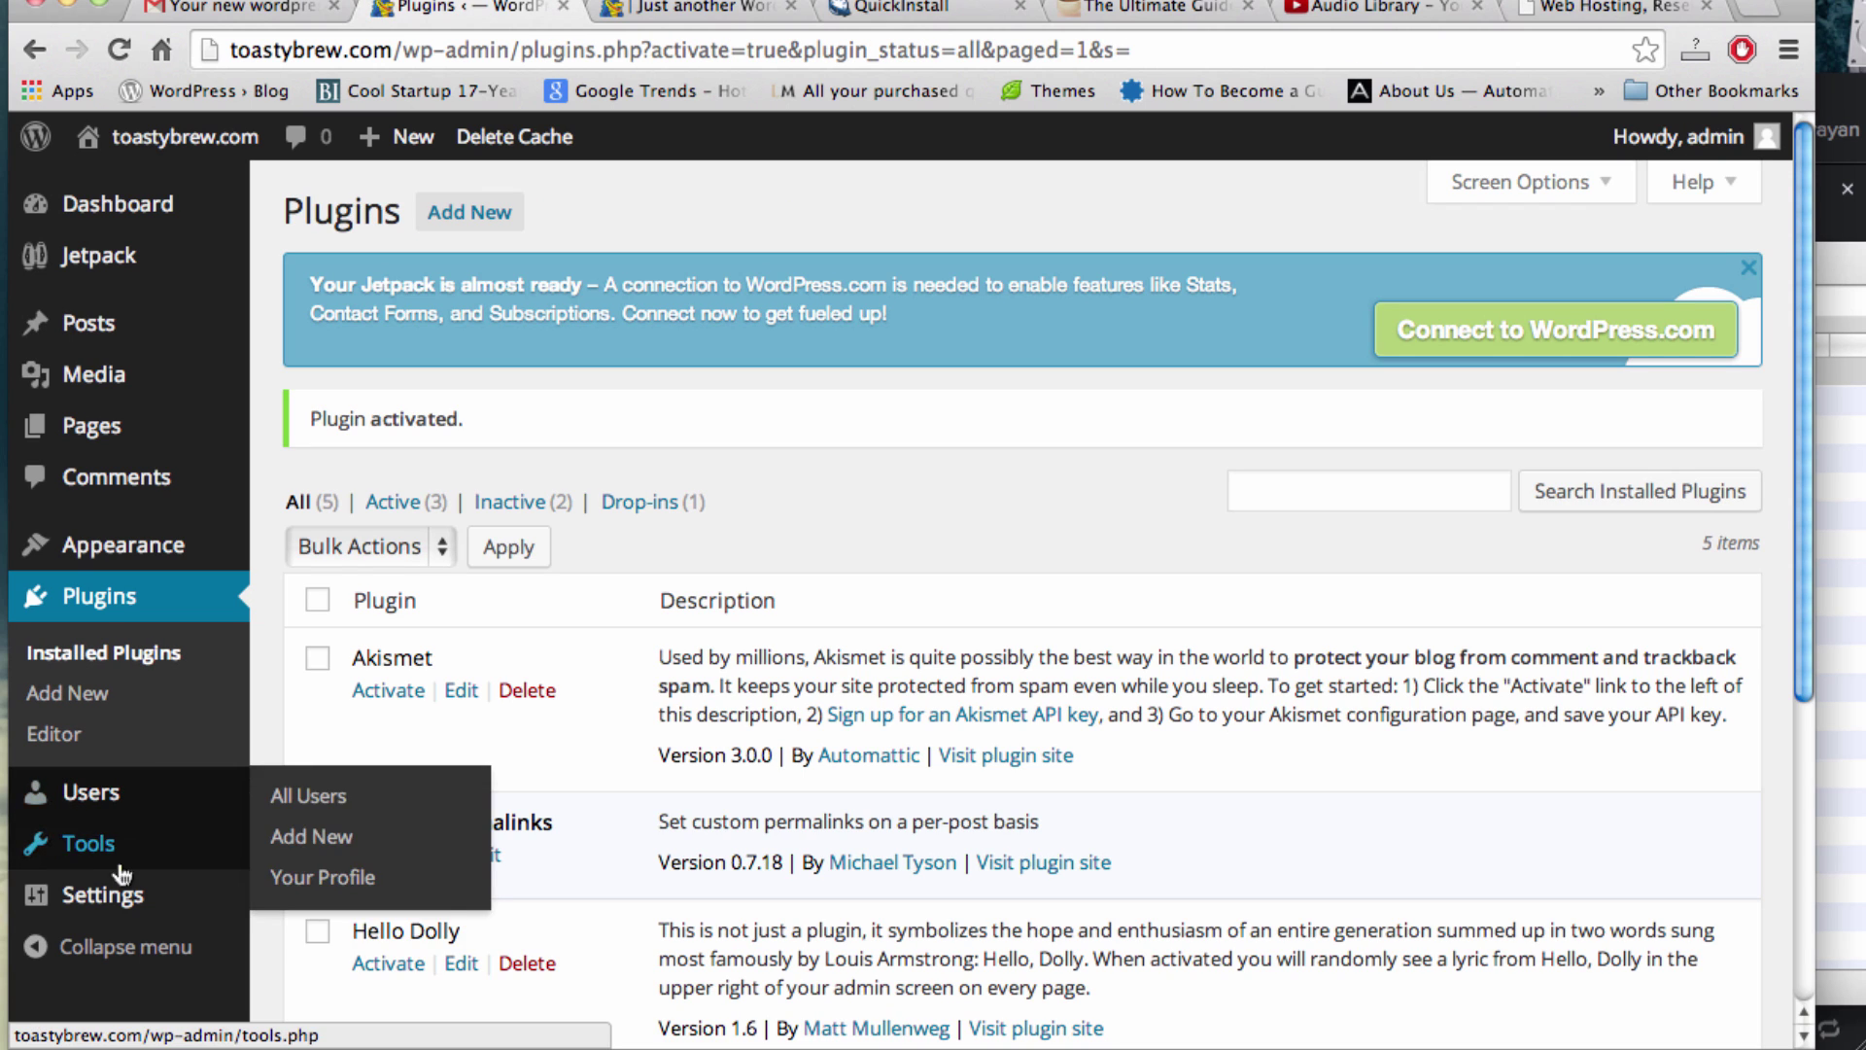
mouse_move(121, 895)
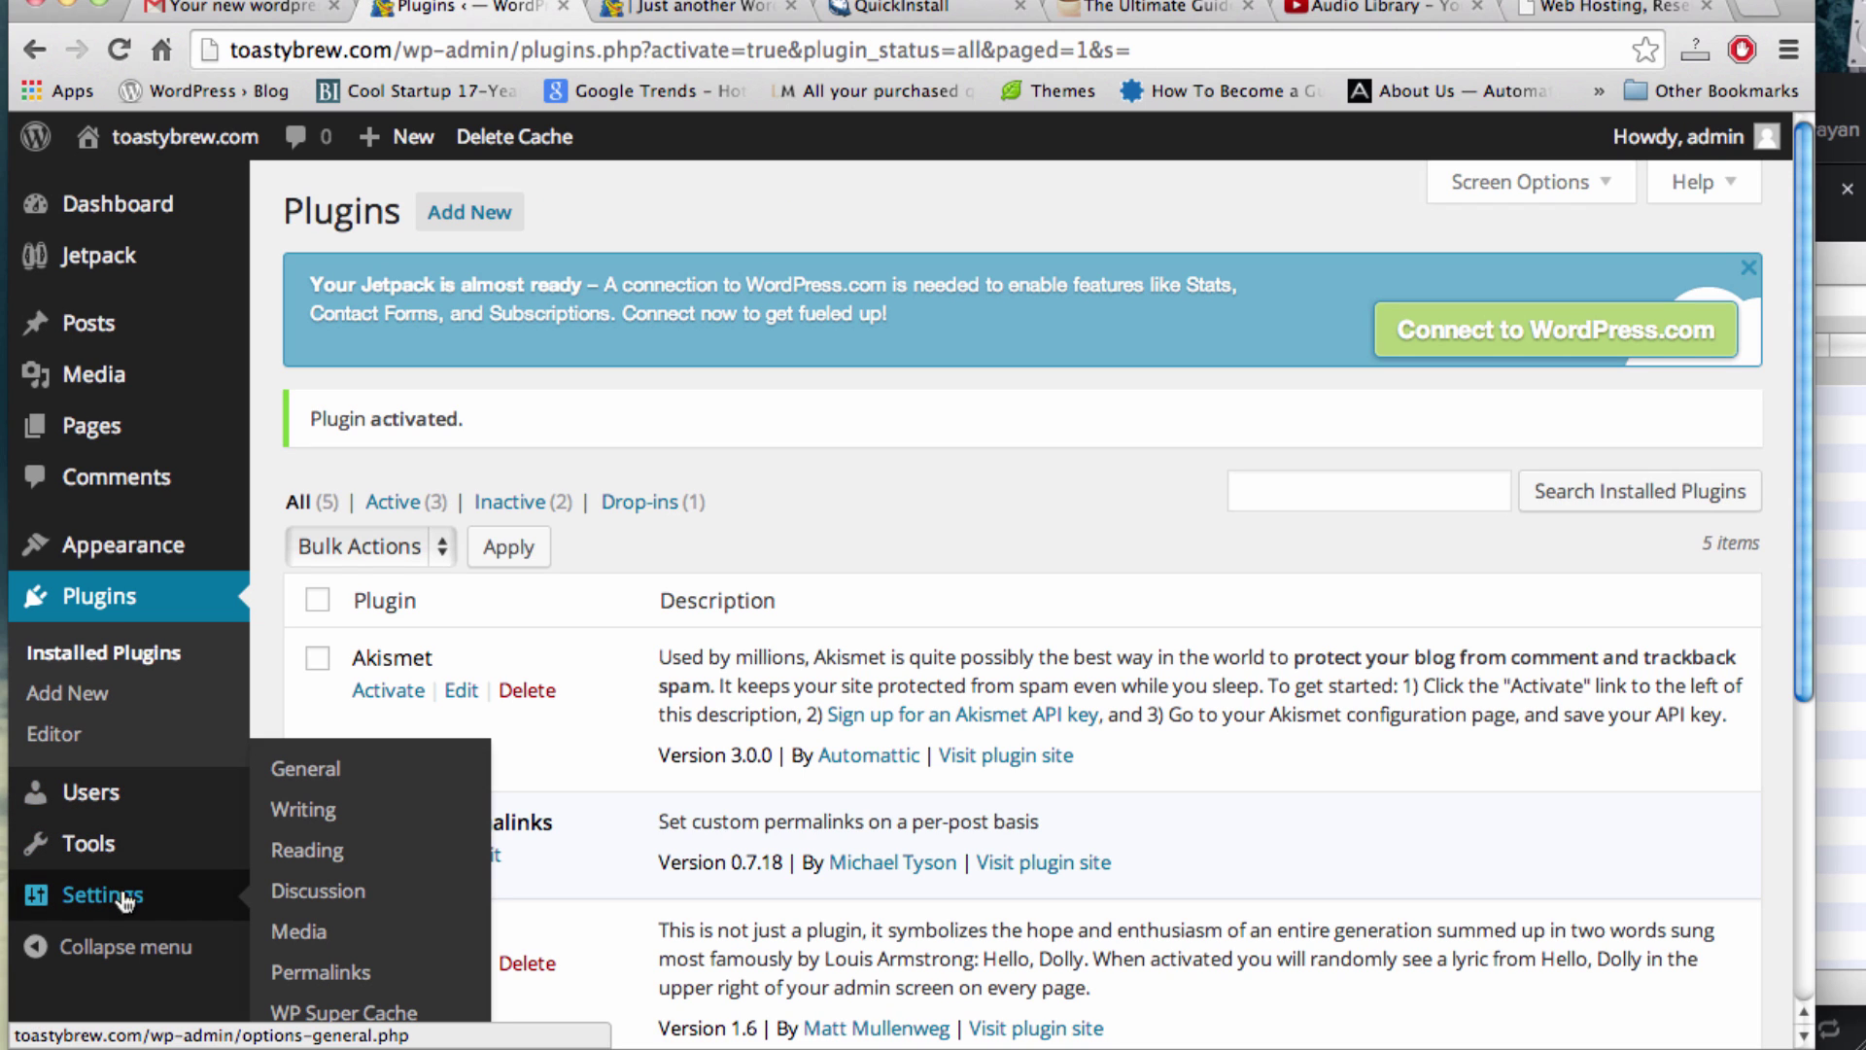
left_click(307, 771)
left_click(720, 523)
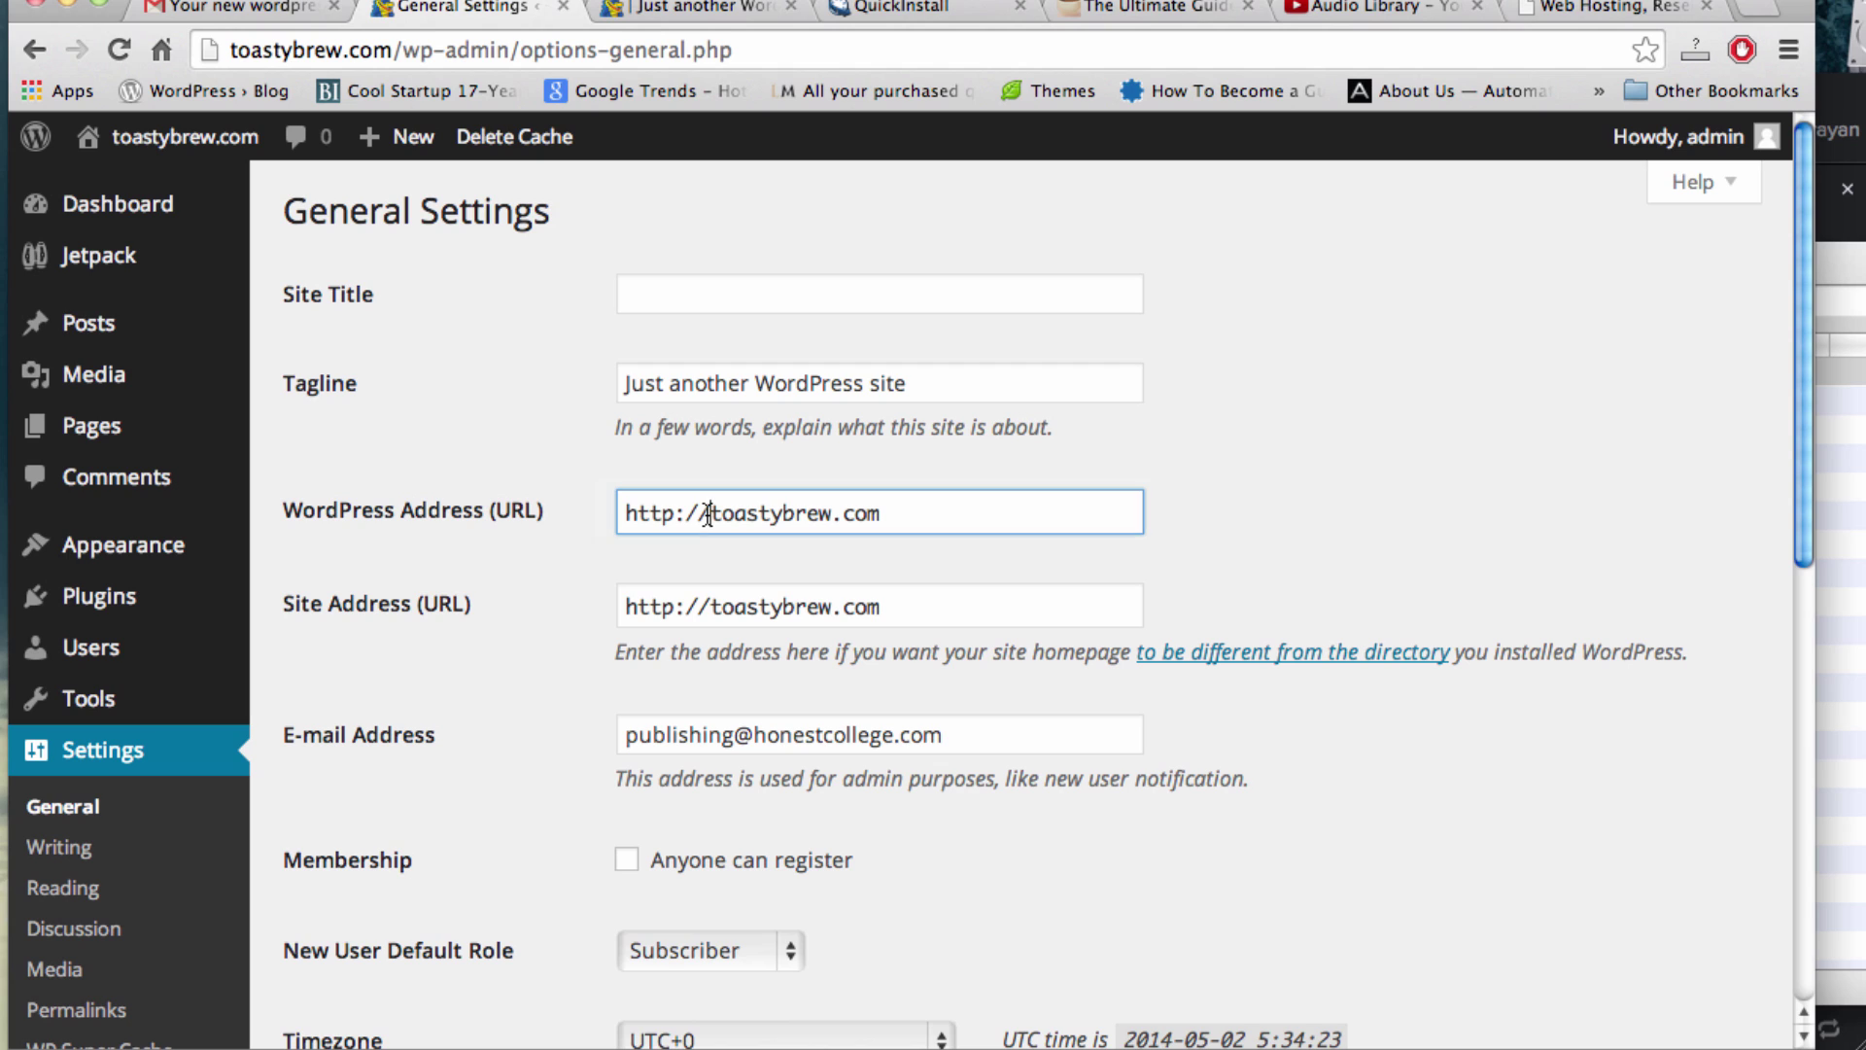
type("www.")
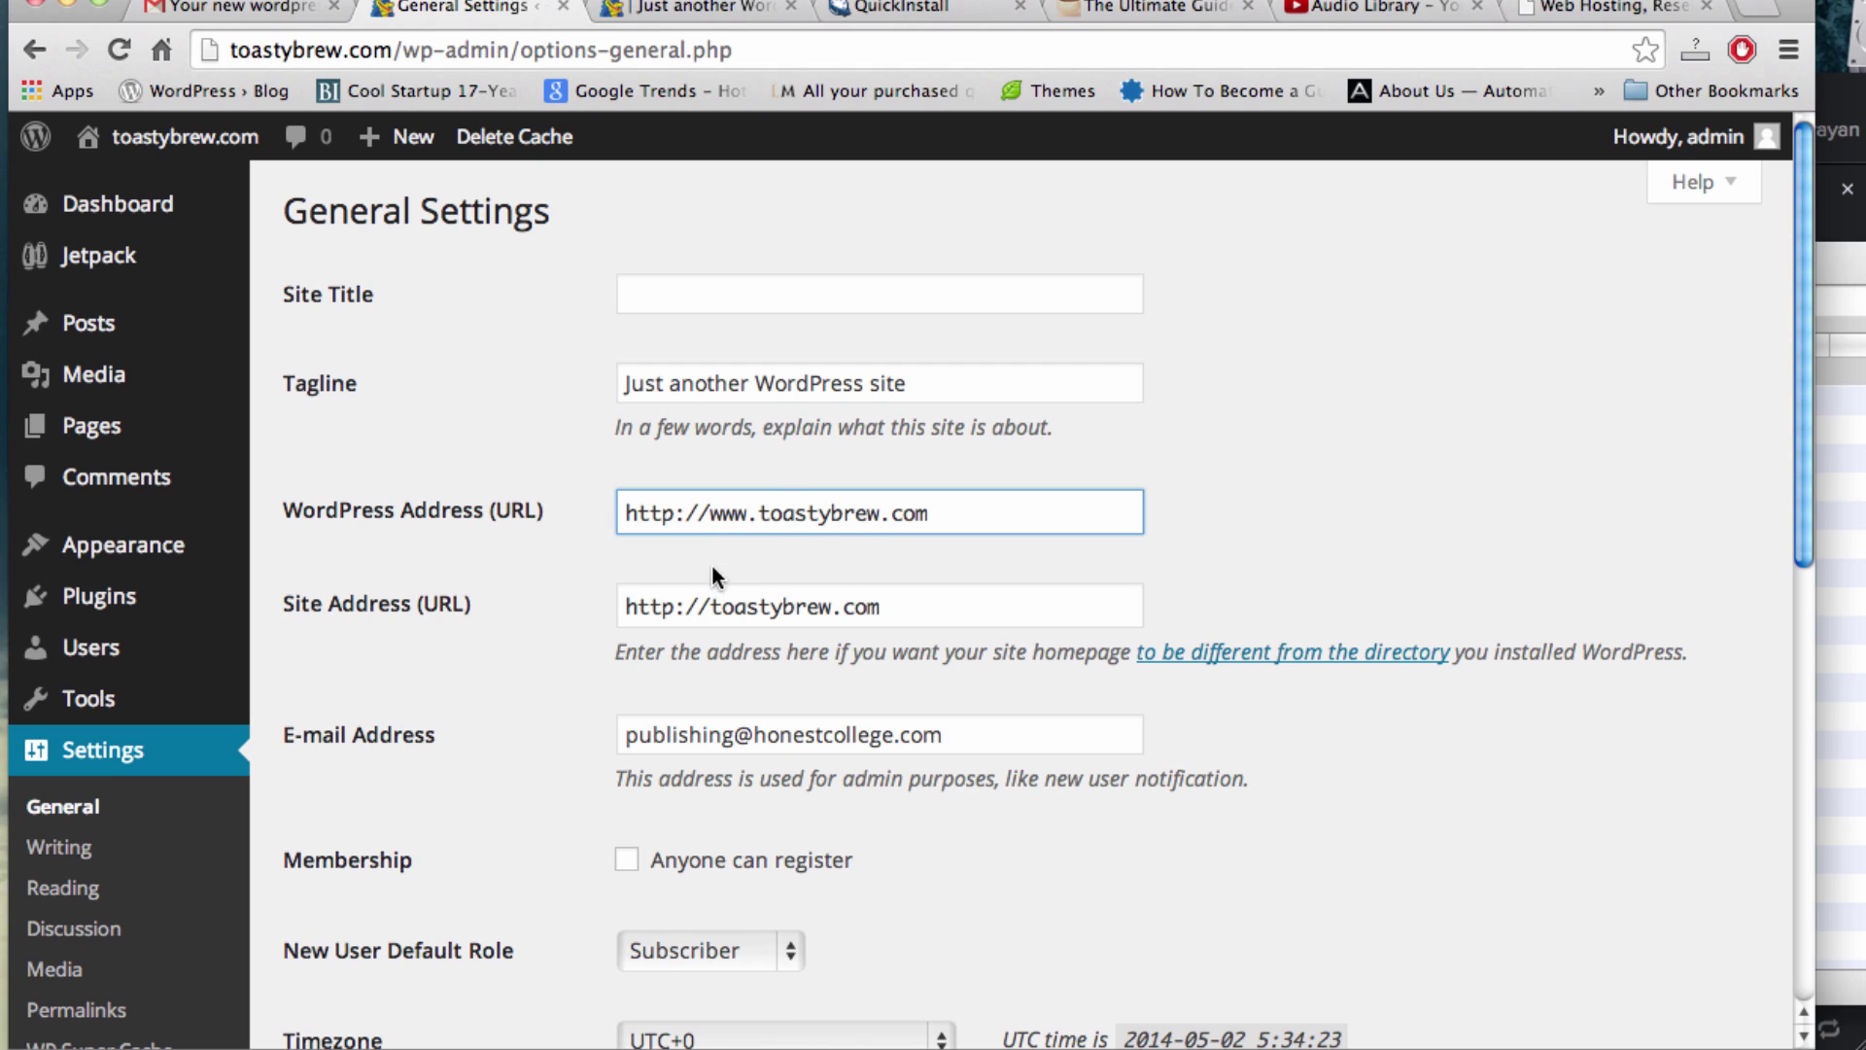
left_click(710, 606)
type("www.")
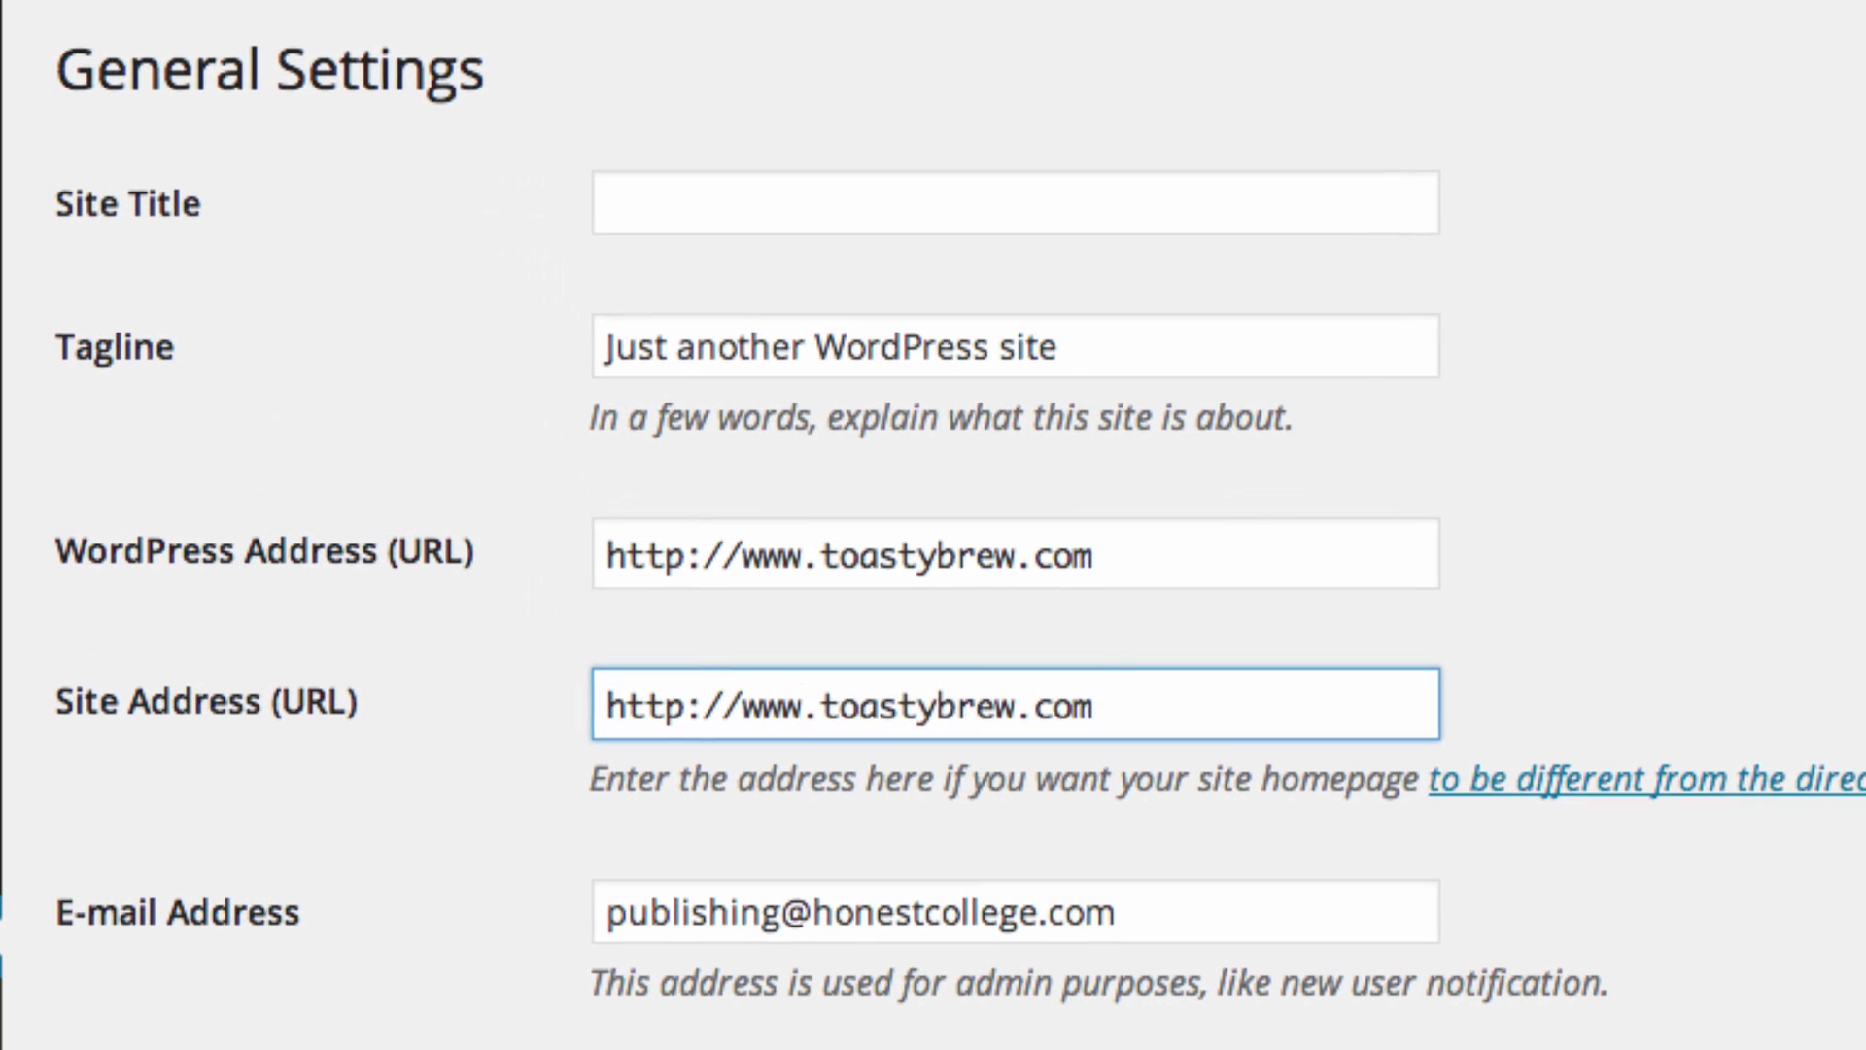
type("w")
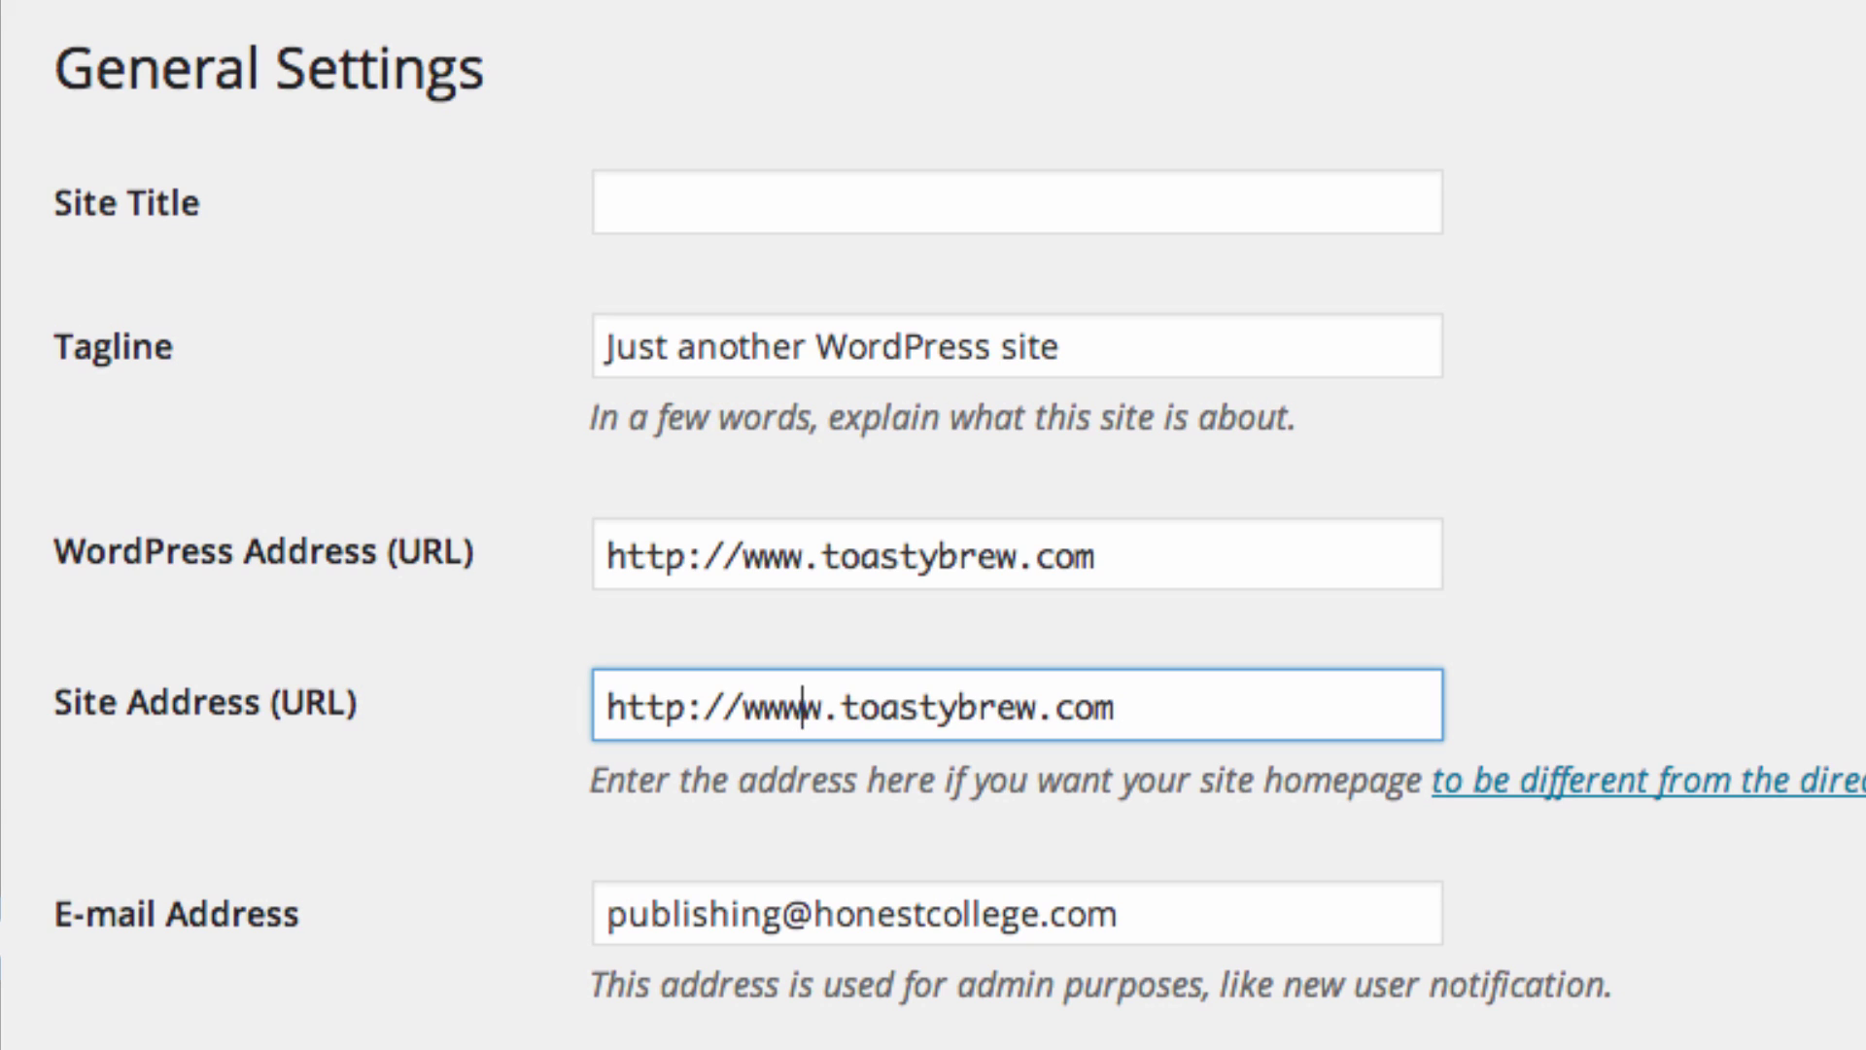
key("BackSpace")
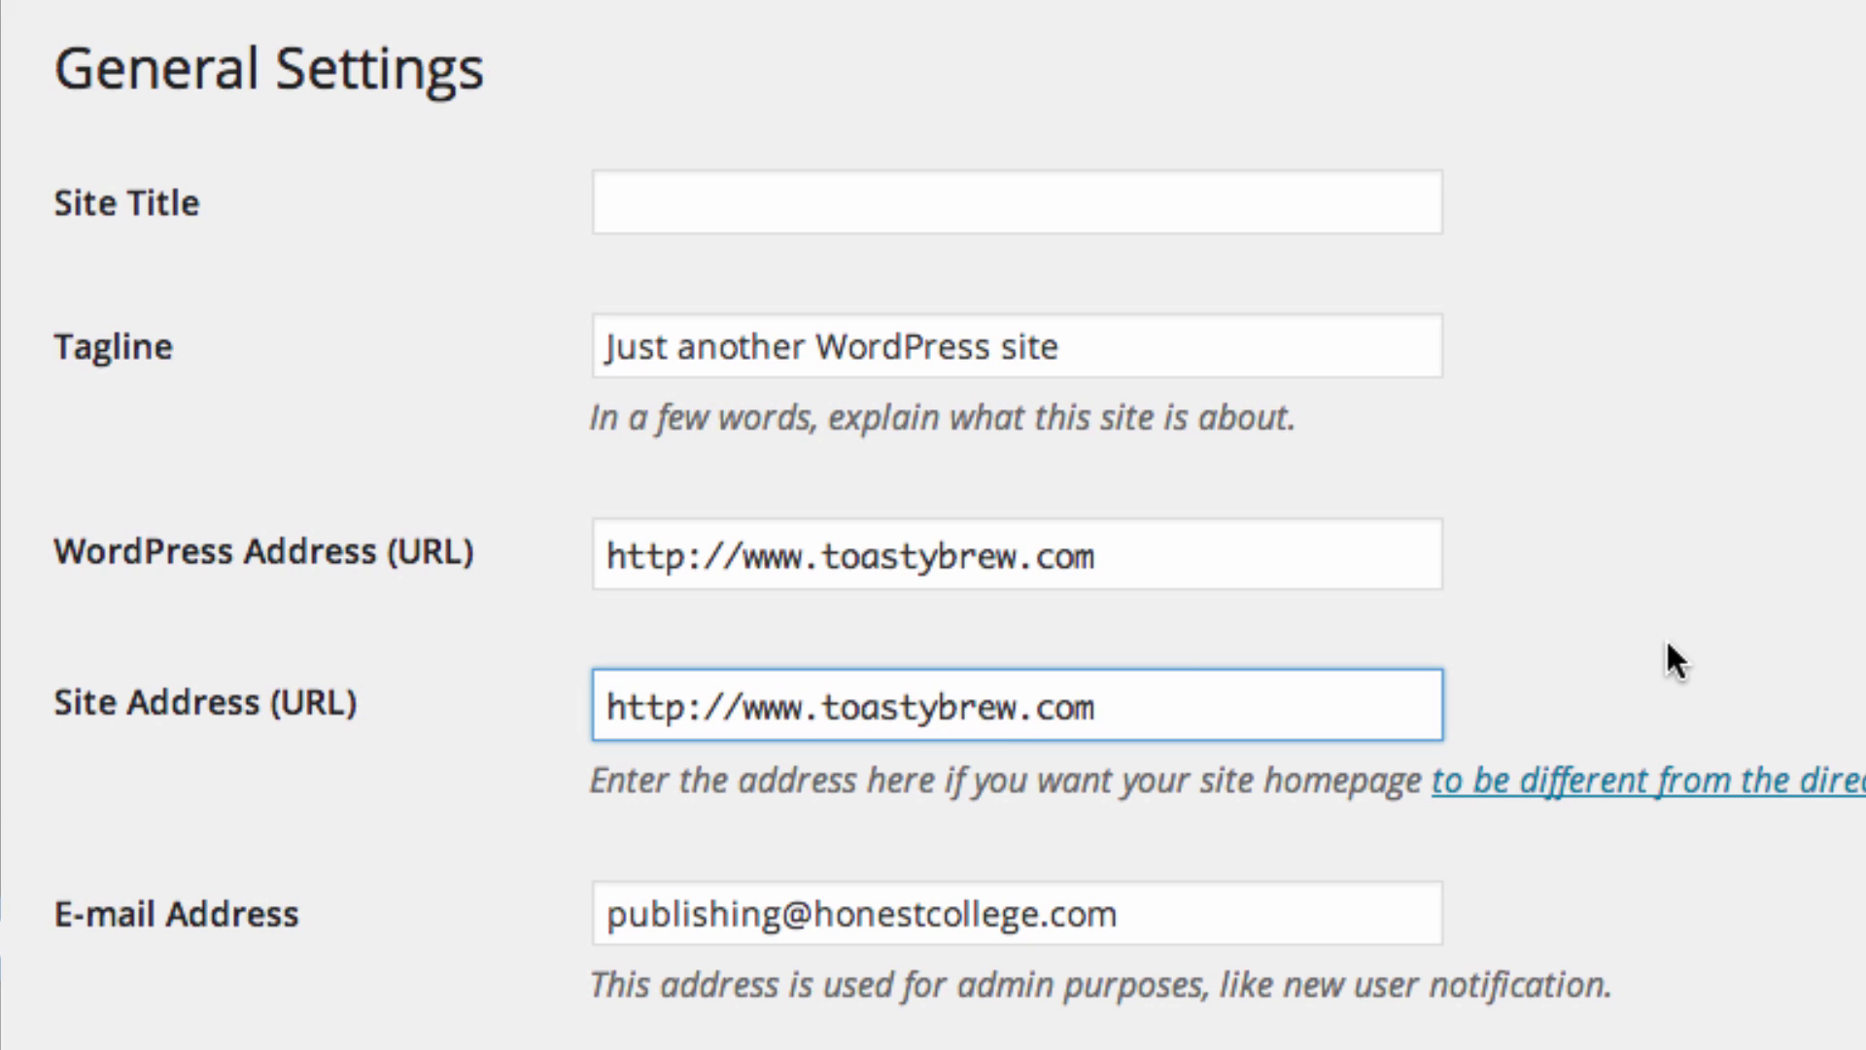
- Clear the tagline, set the Site Title to 'Toasty Brew', and save the changes
left_click(1012, 194)
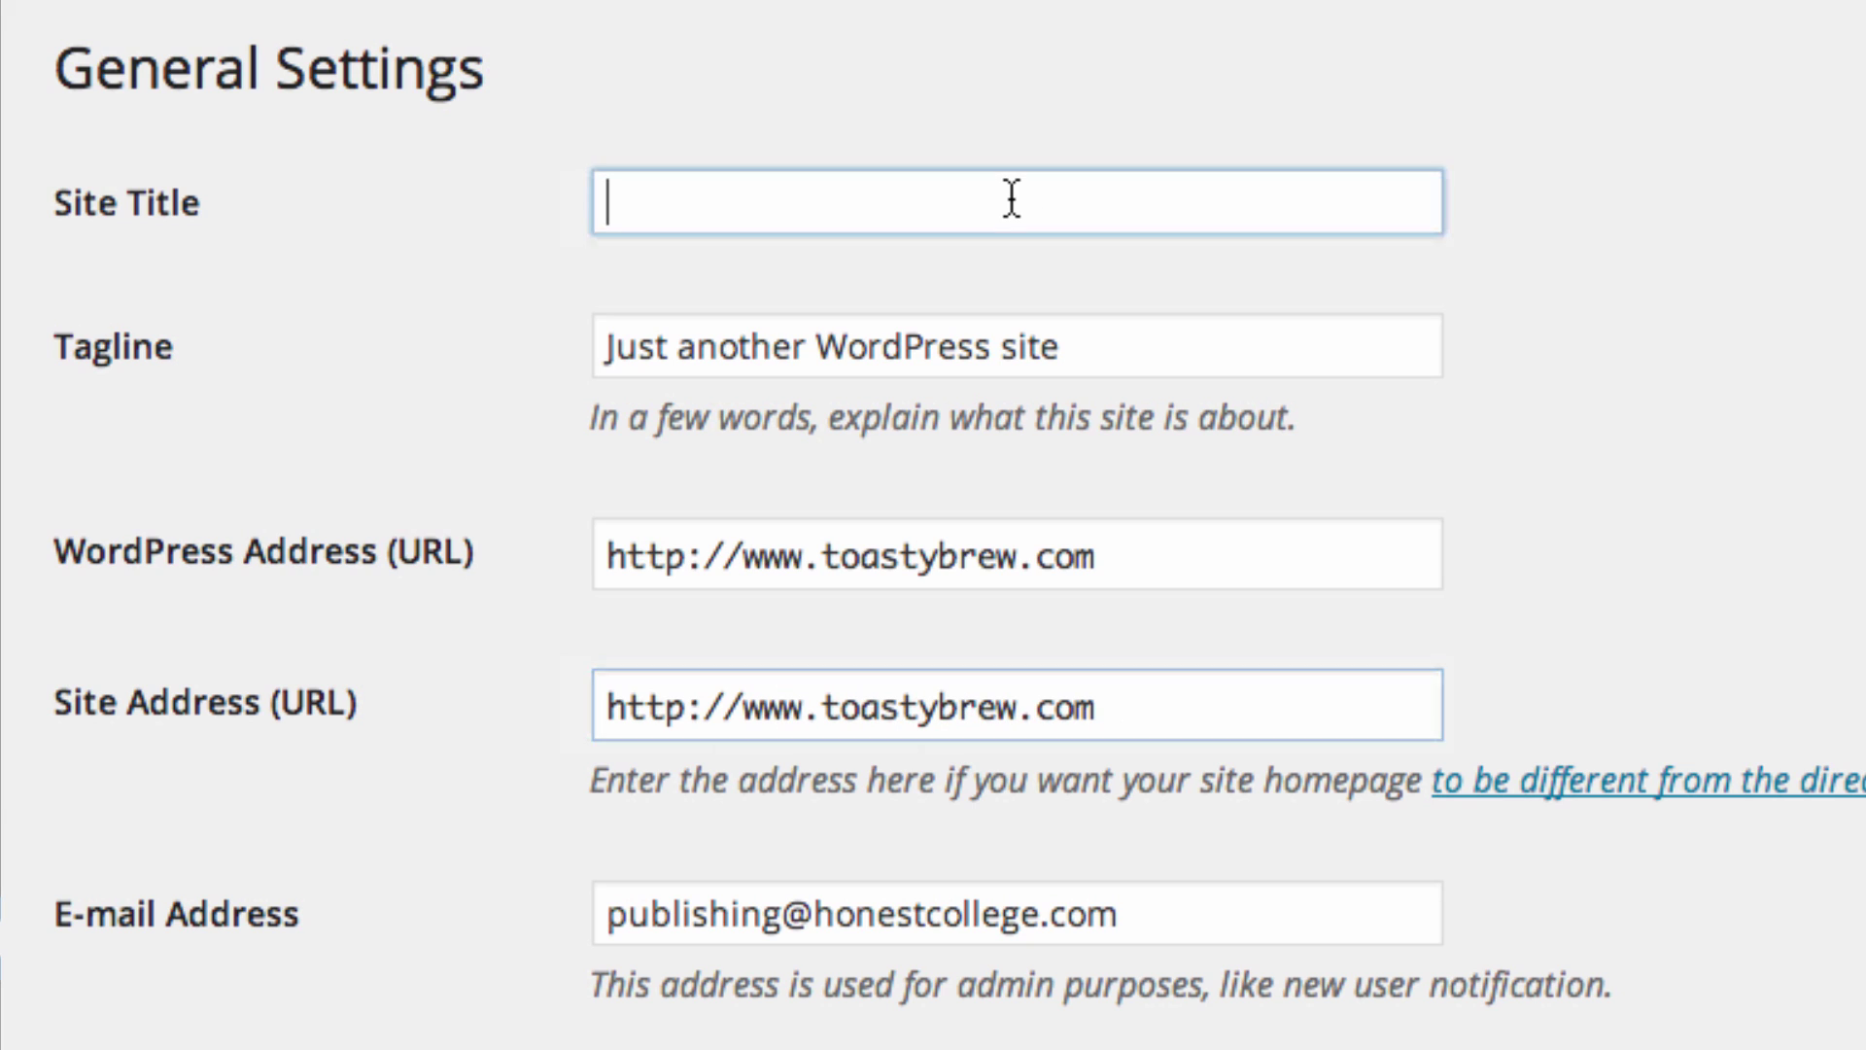
triple_click(921, 350)
key("BackSpace")
left_click(708, 195)
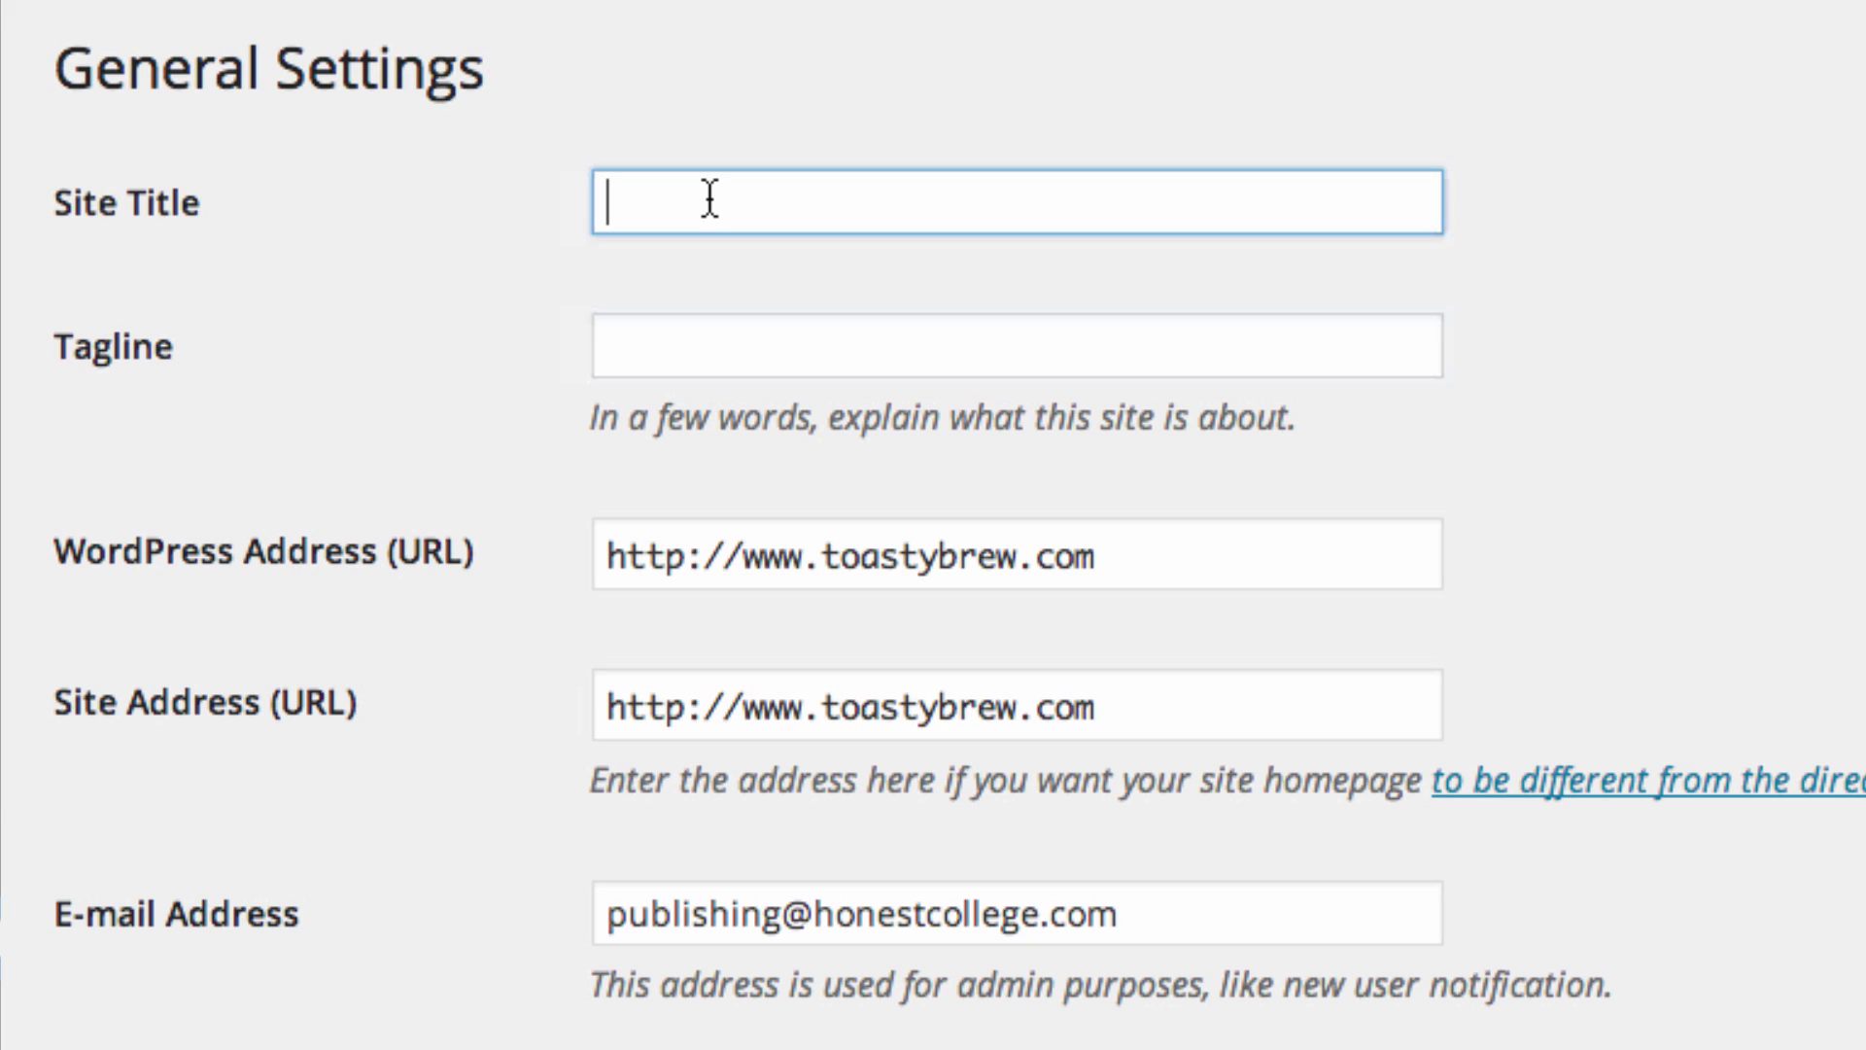
type("Toasty Brew")
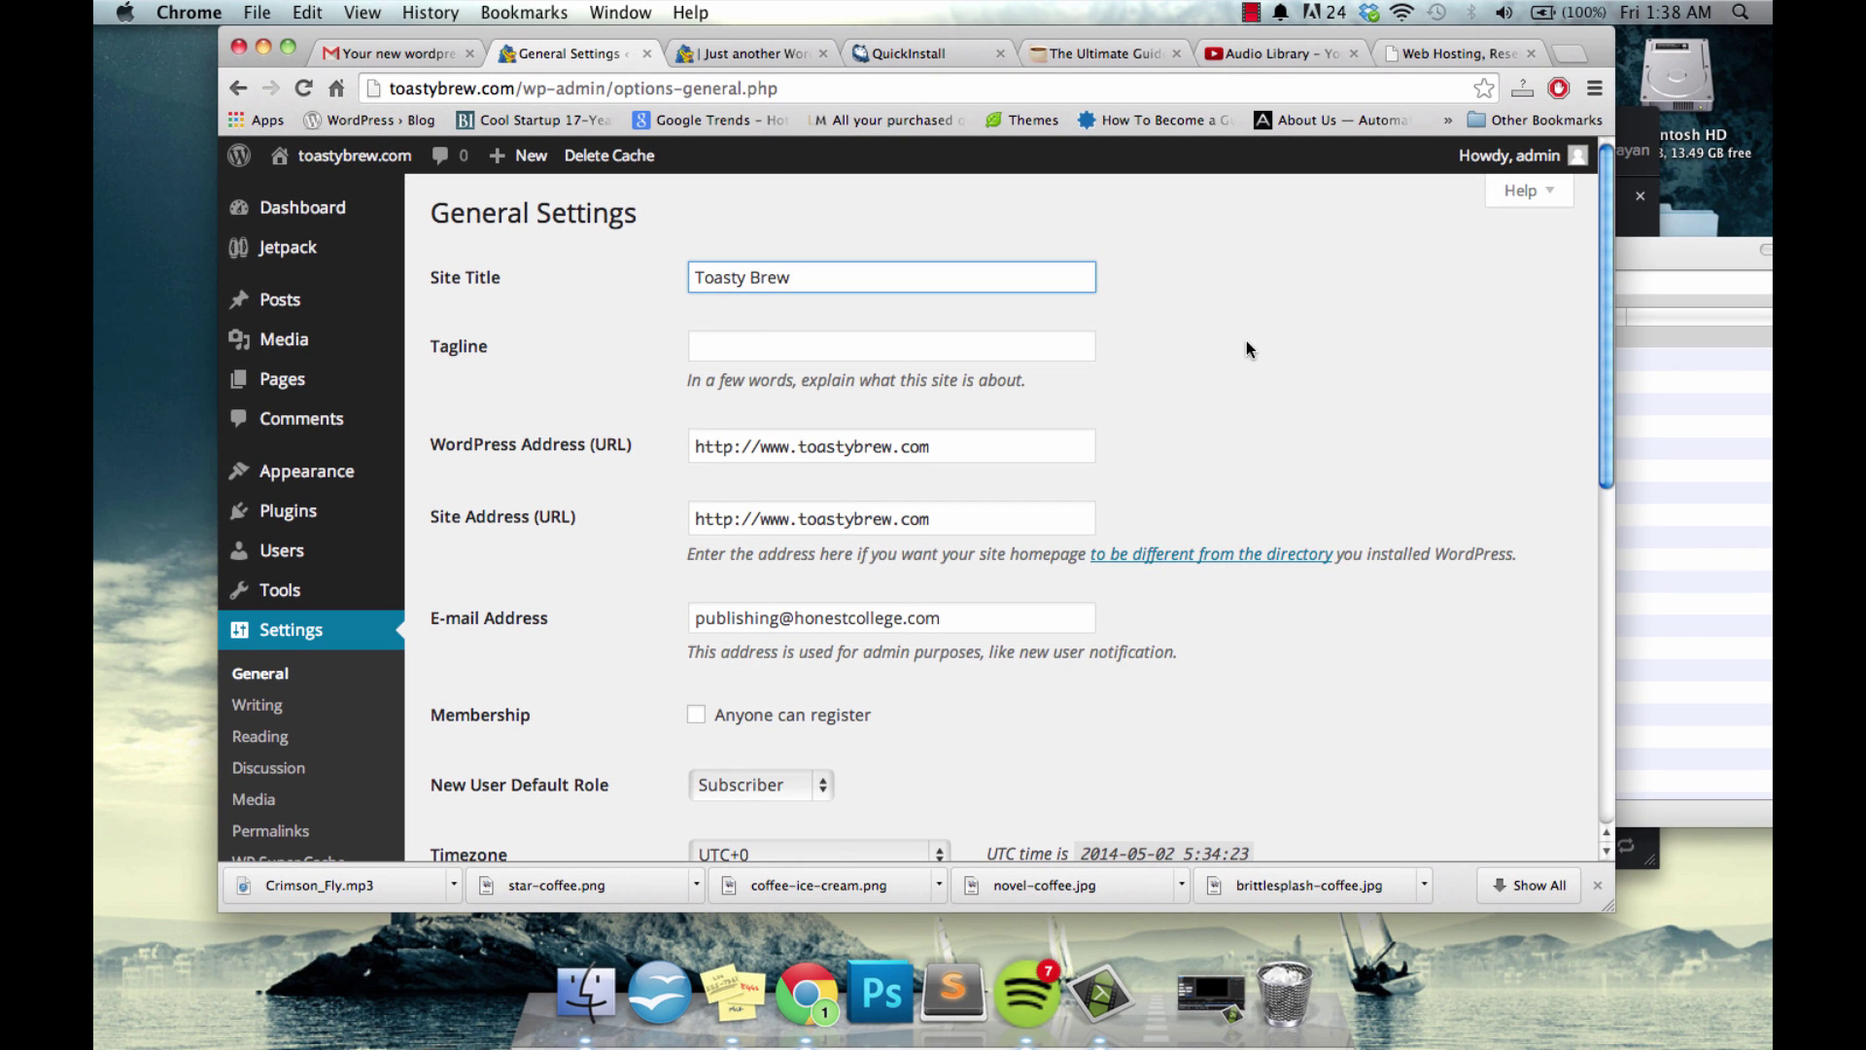
scroll(1277, 575, "down", 3)
scroll(1276, 575, "down", 6)
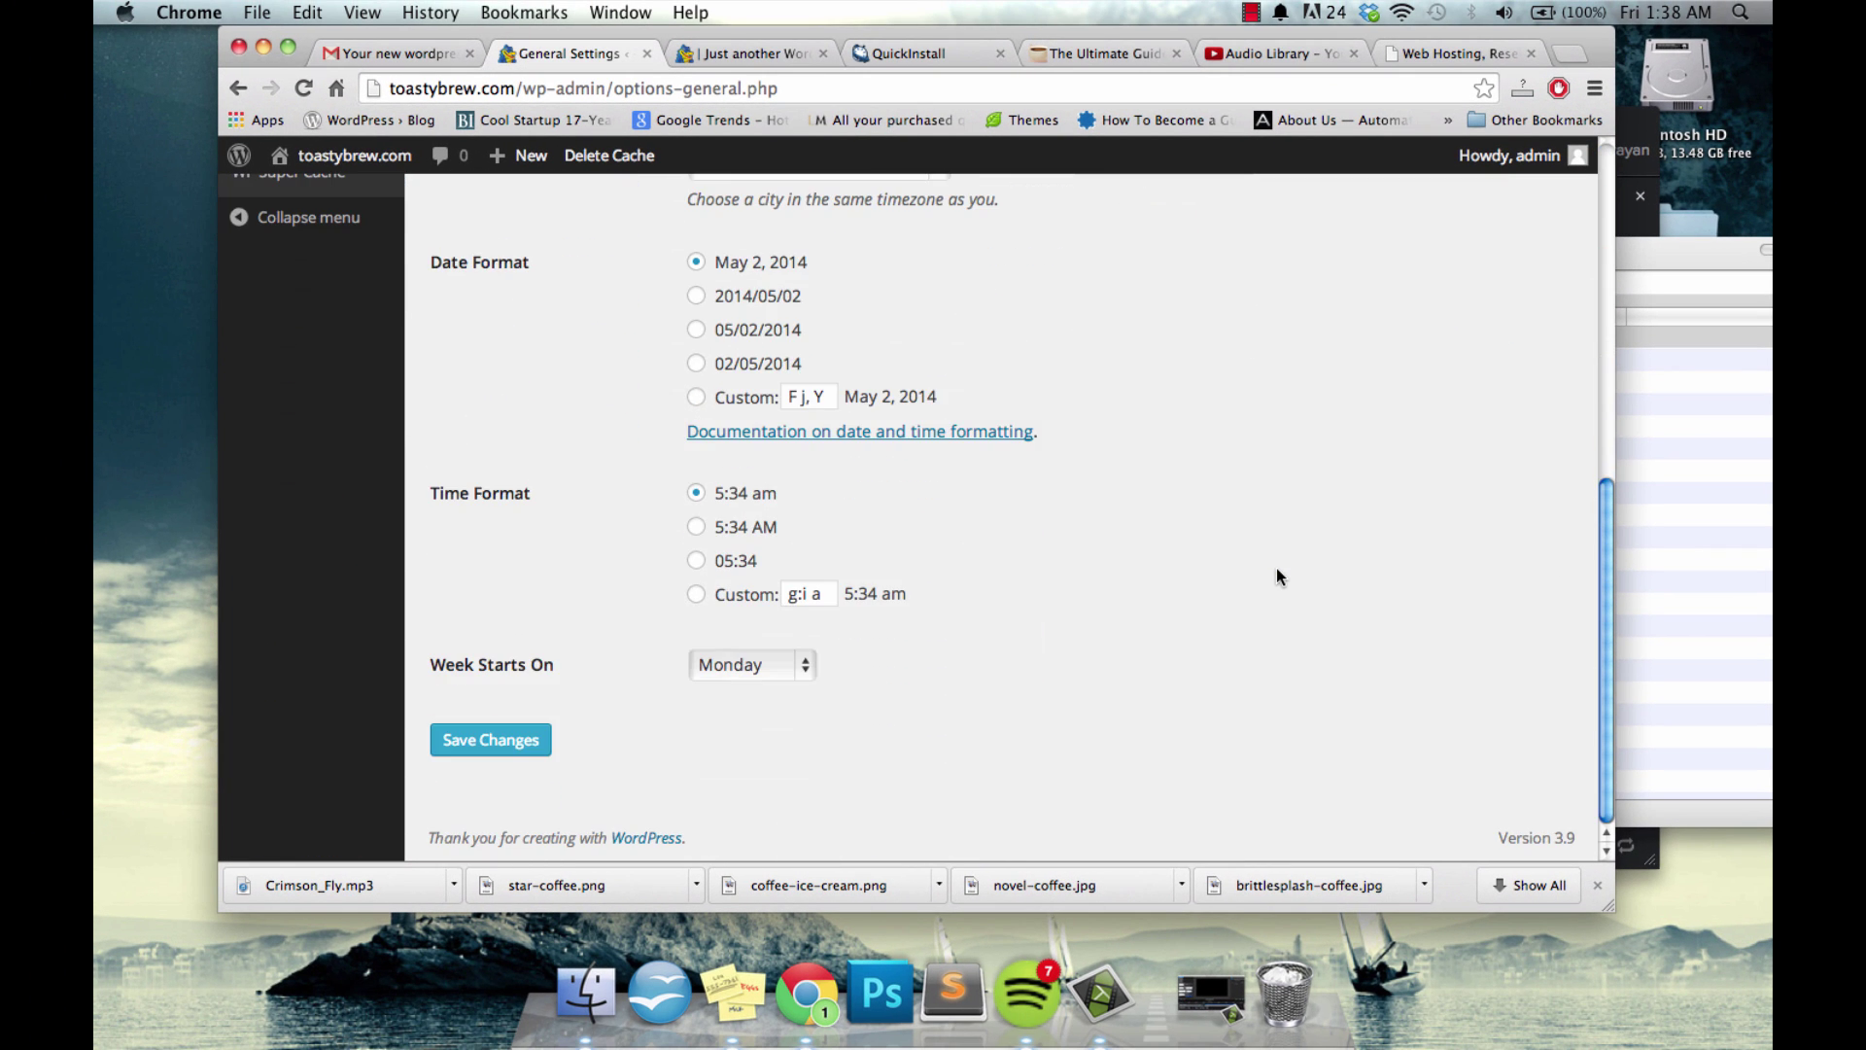
left_click(439, 748)
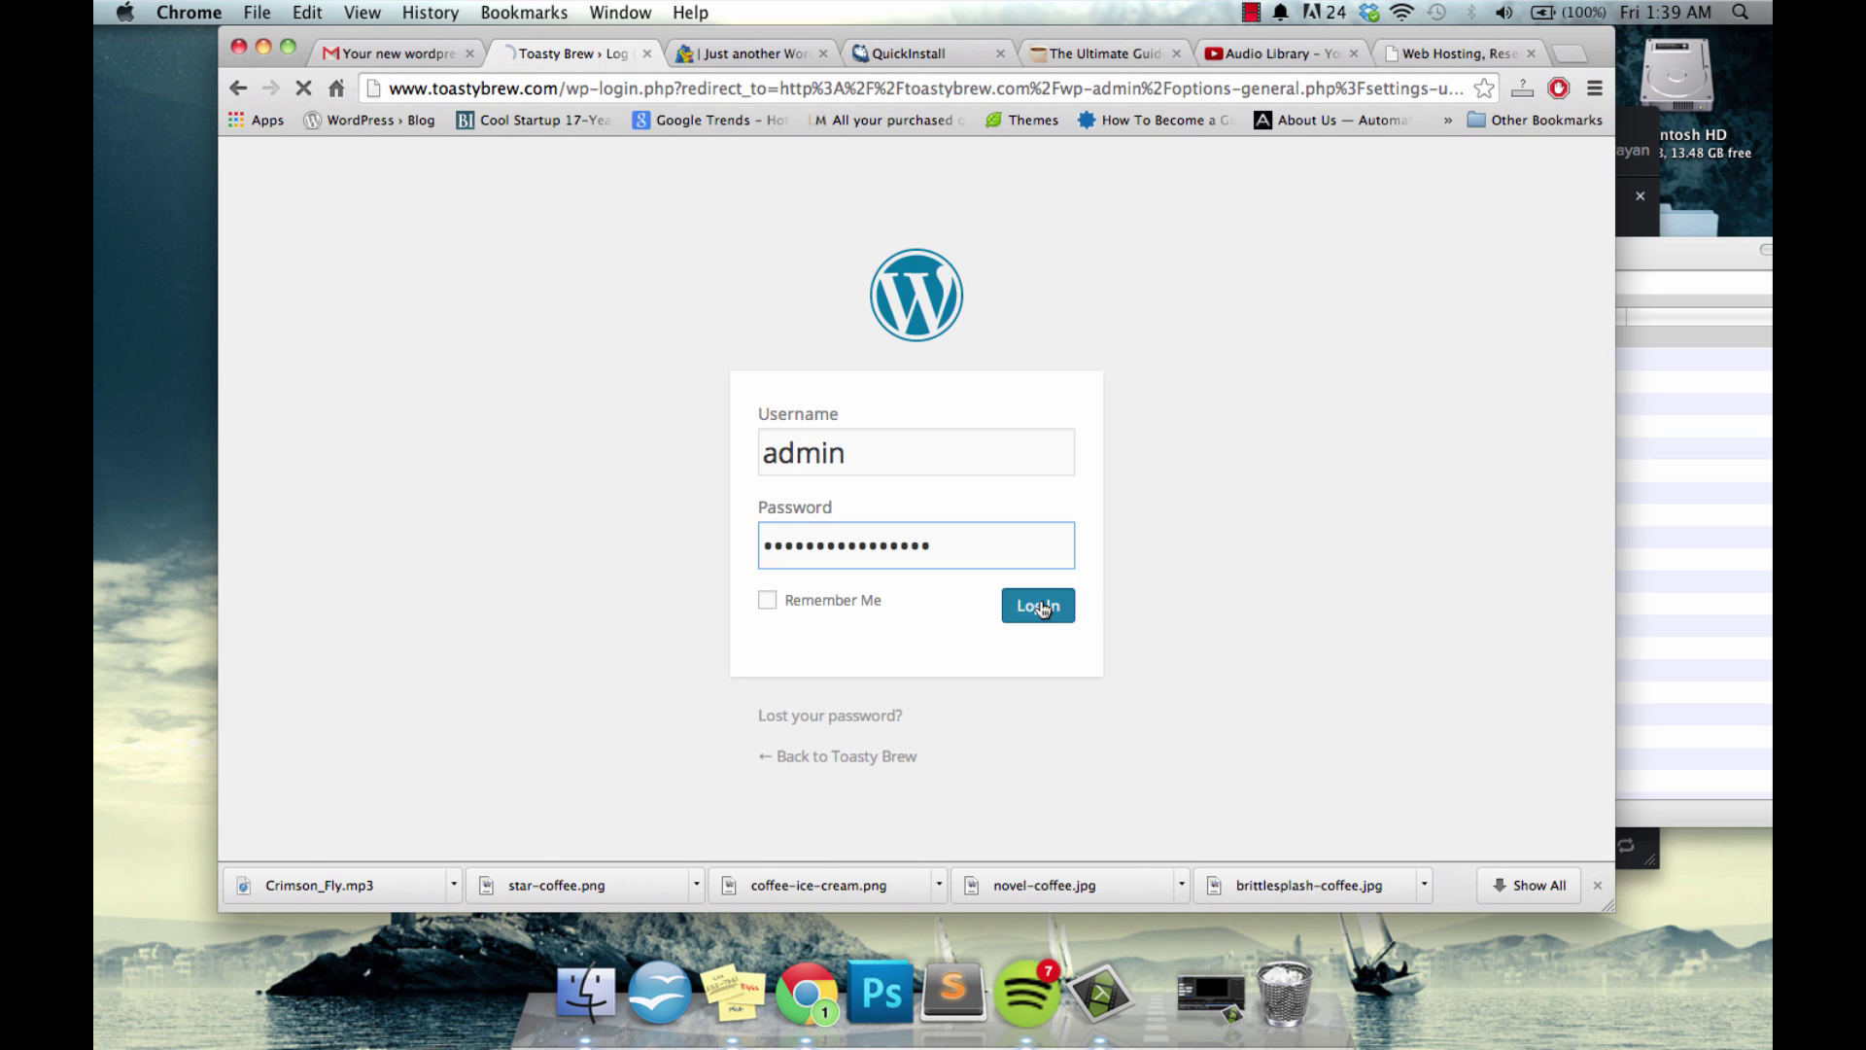
- Log in, edit the admin user's profile, and choose the Coffee colour scheme
left_click(1041, 607)
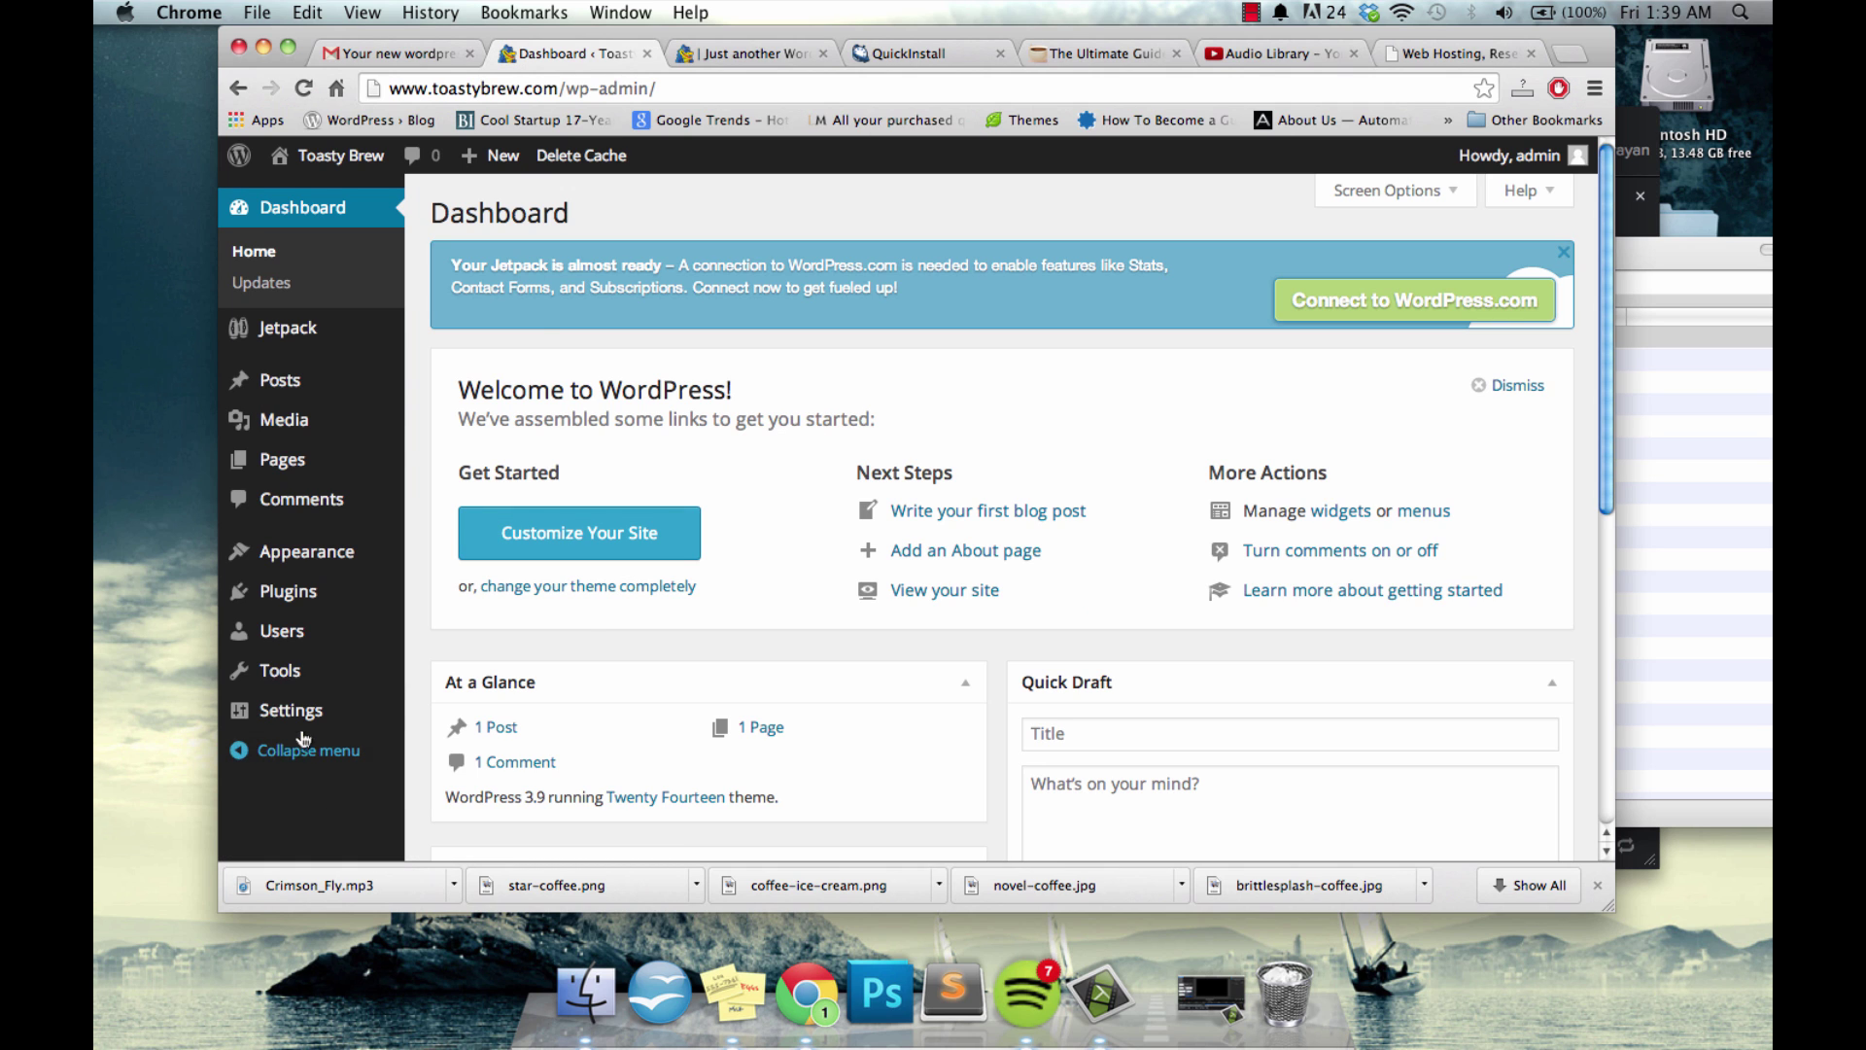
mouse_move(302, 627)
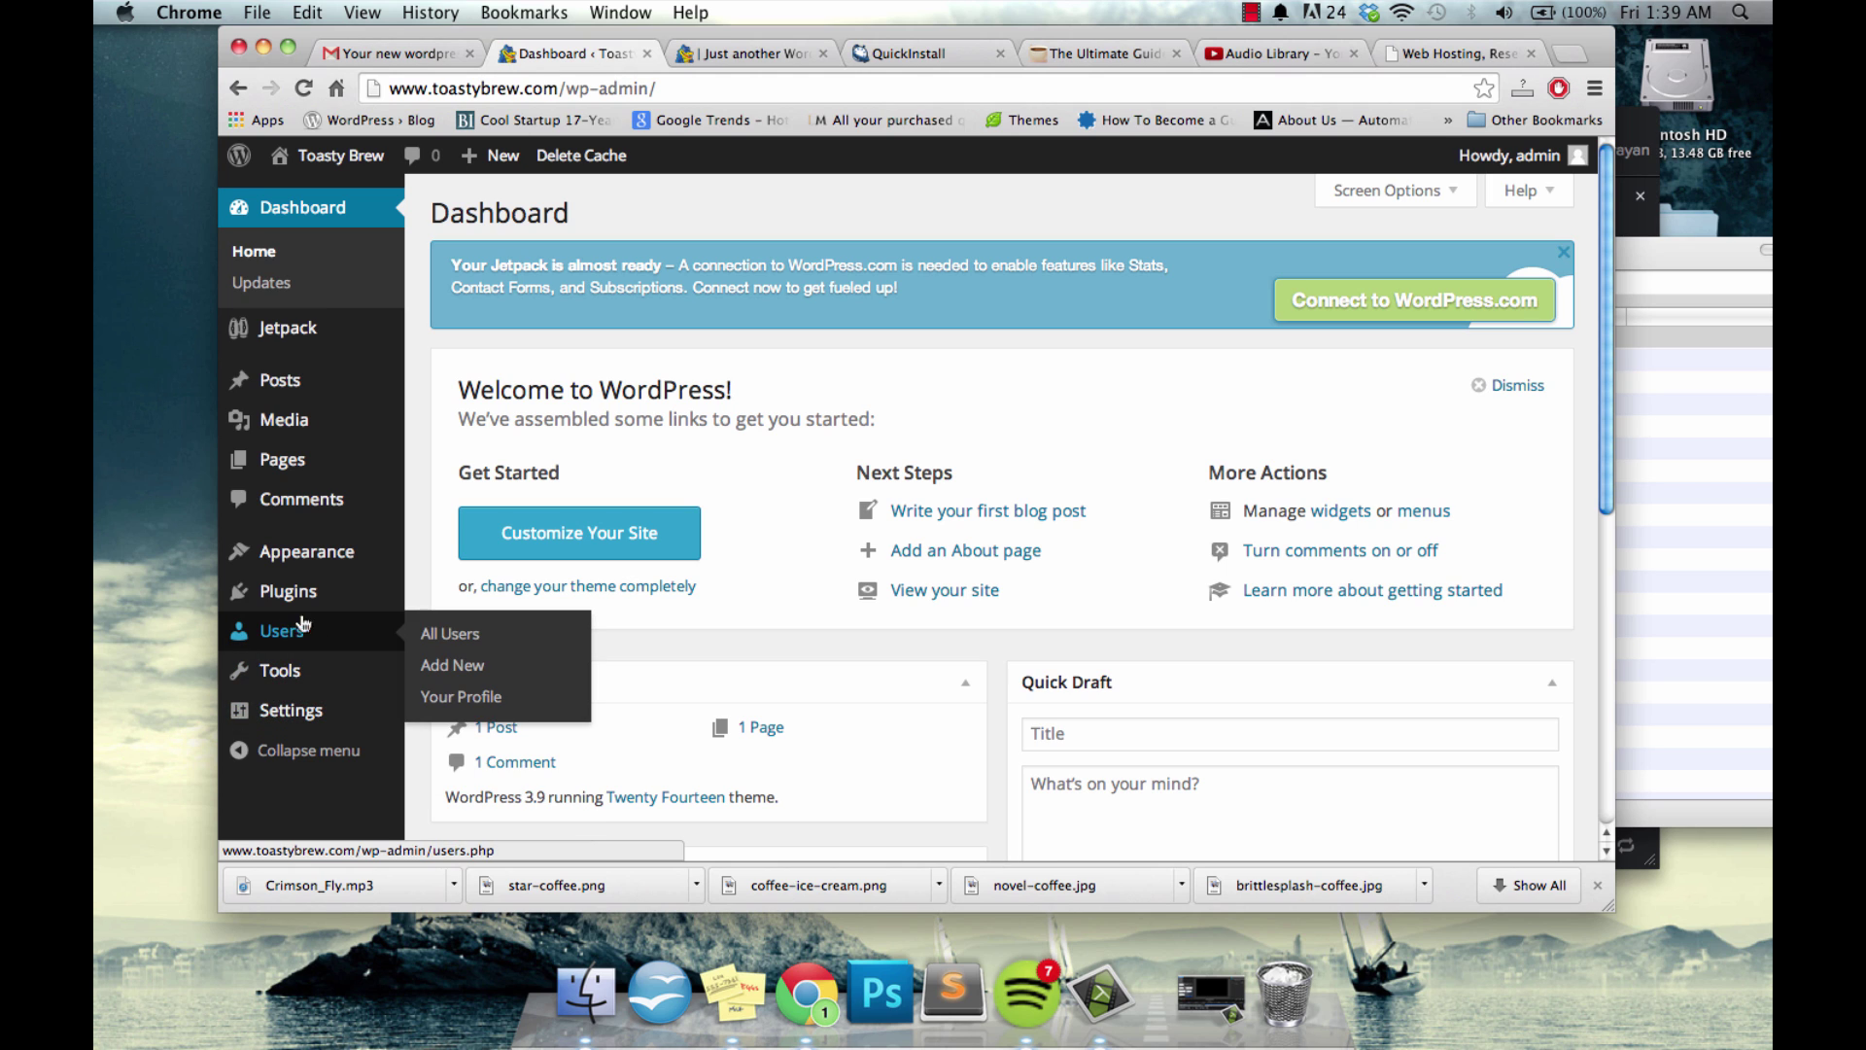
left_click(457, 637)
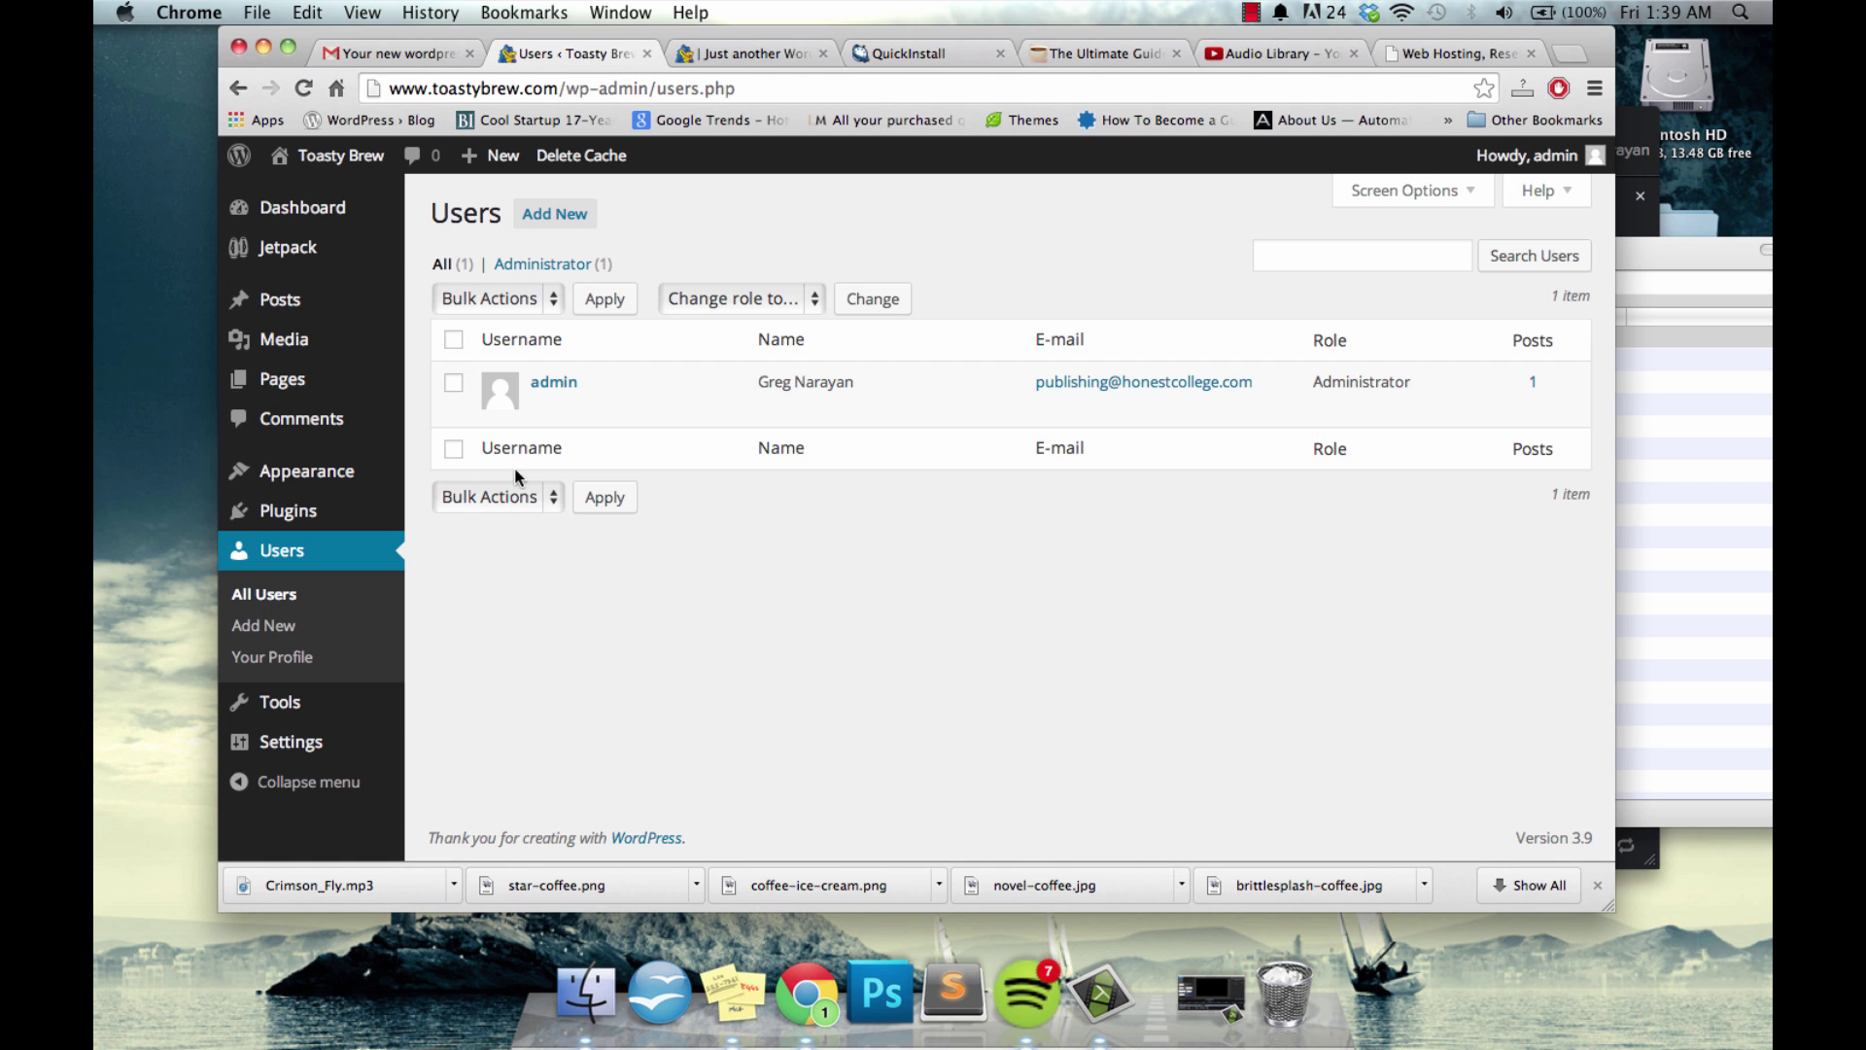
left_click(547, 406)
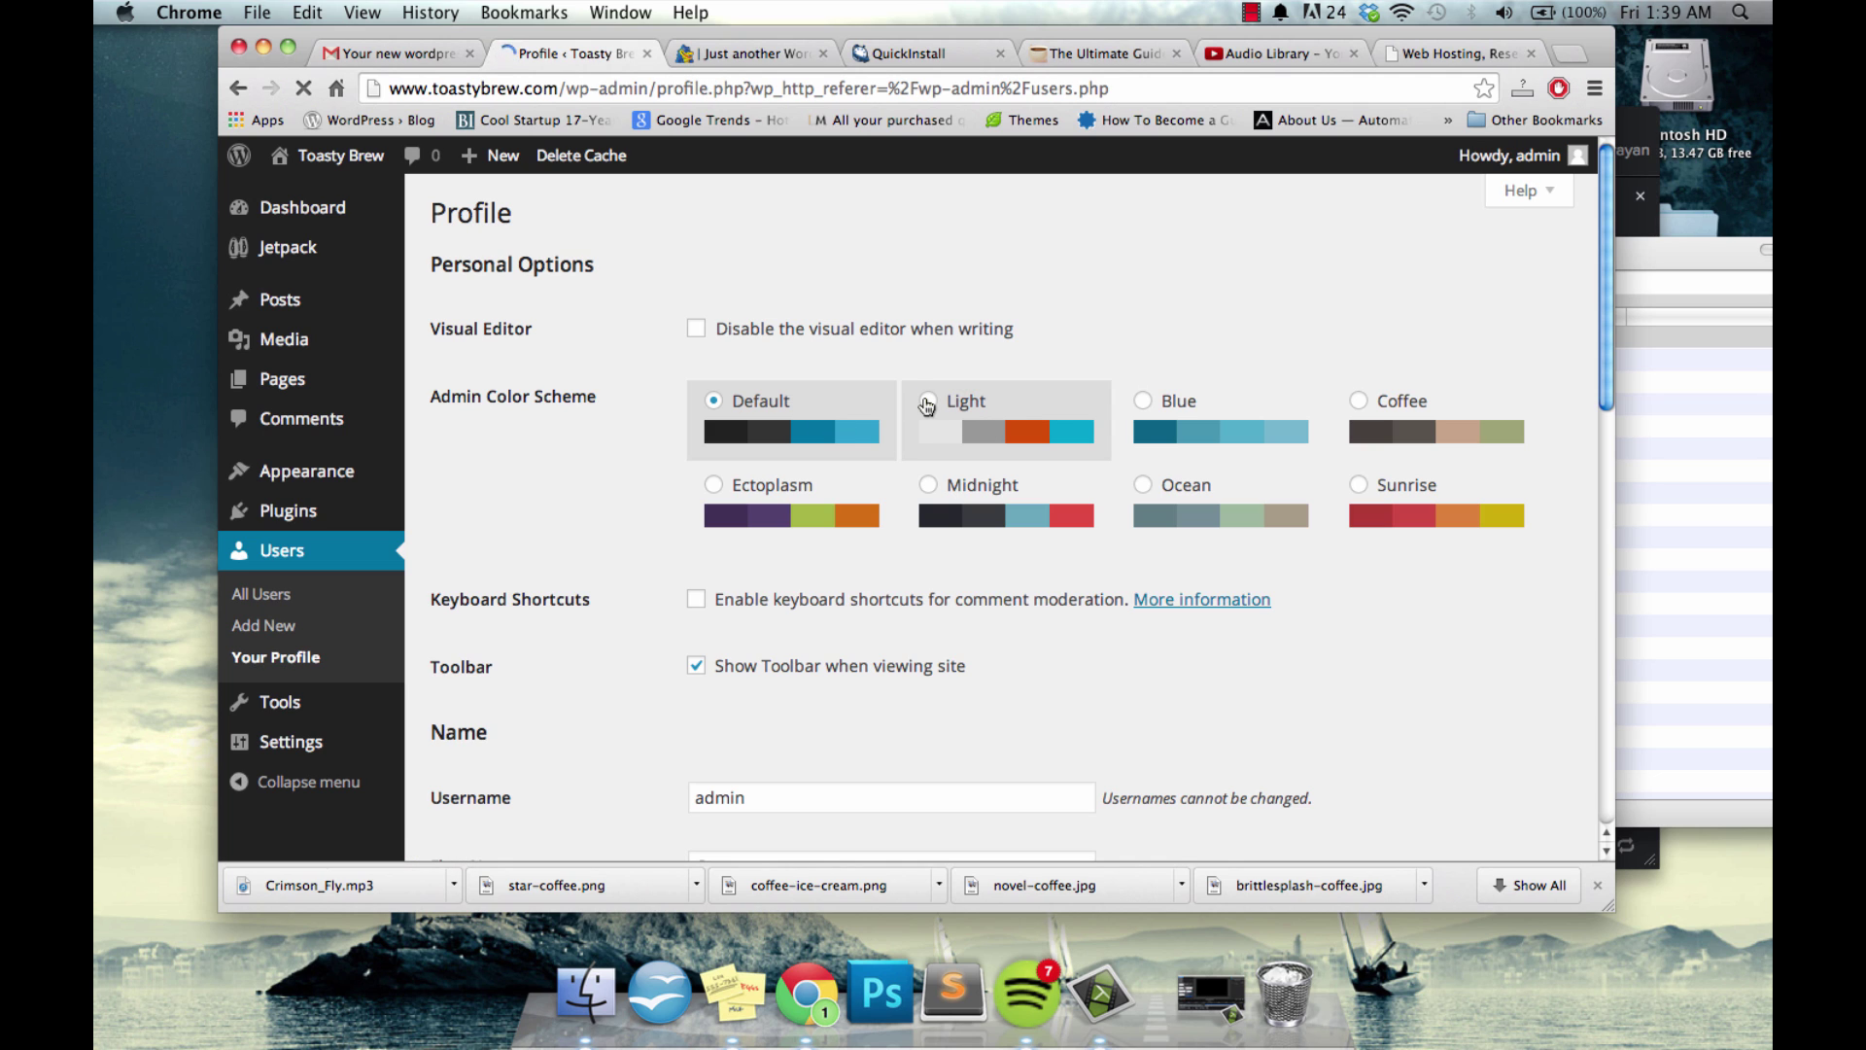
left_click(1142, 487)
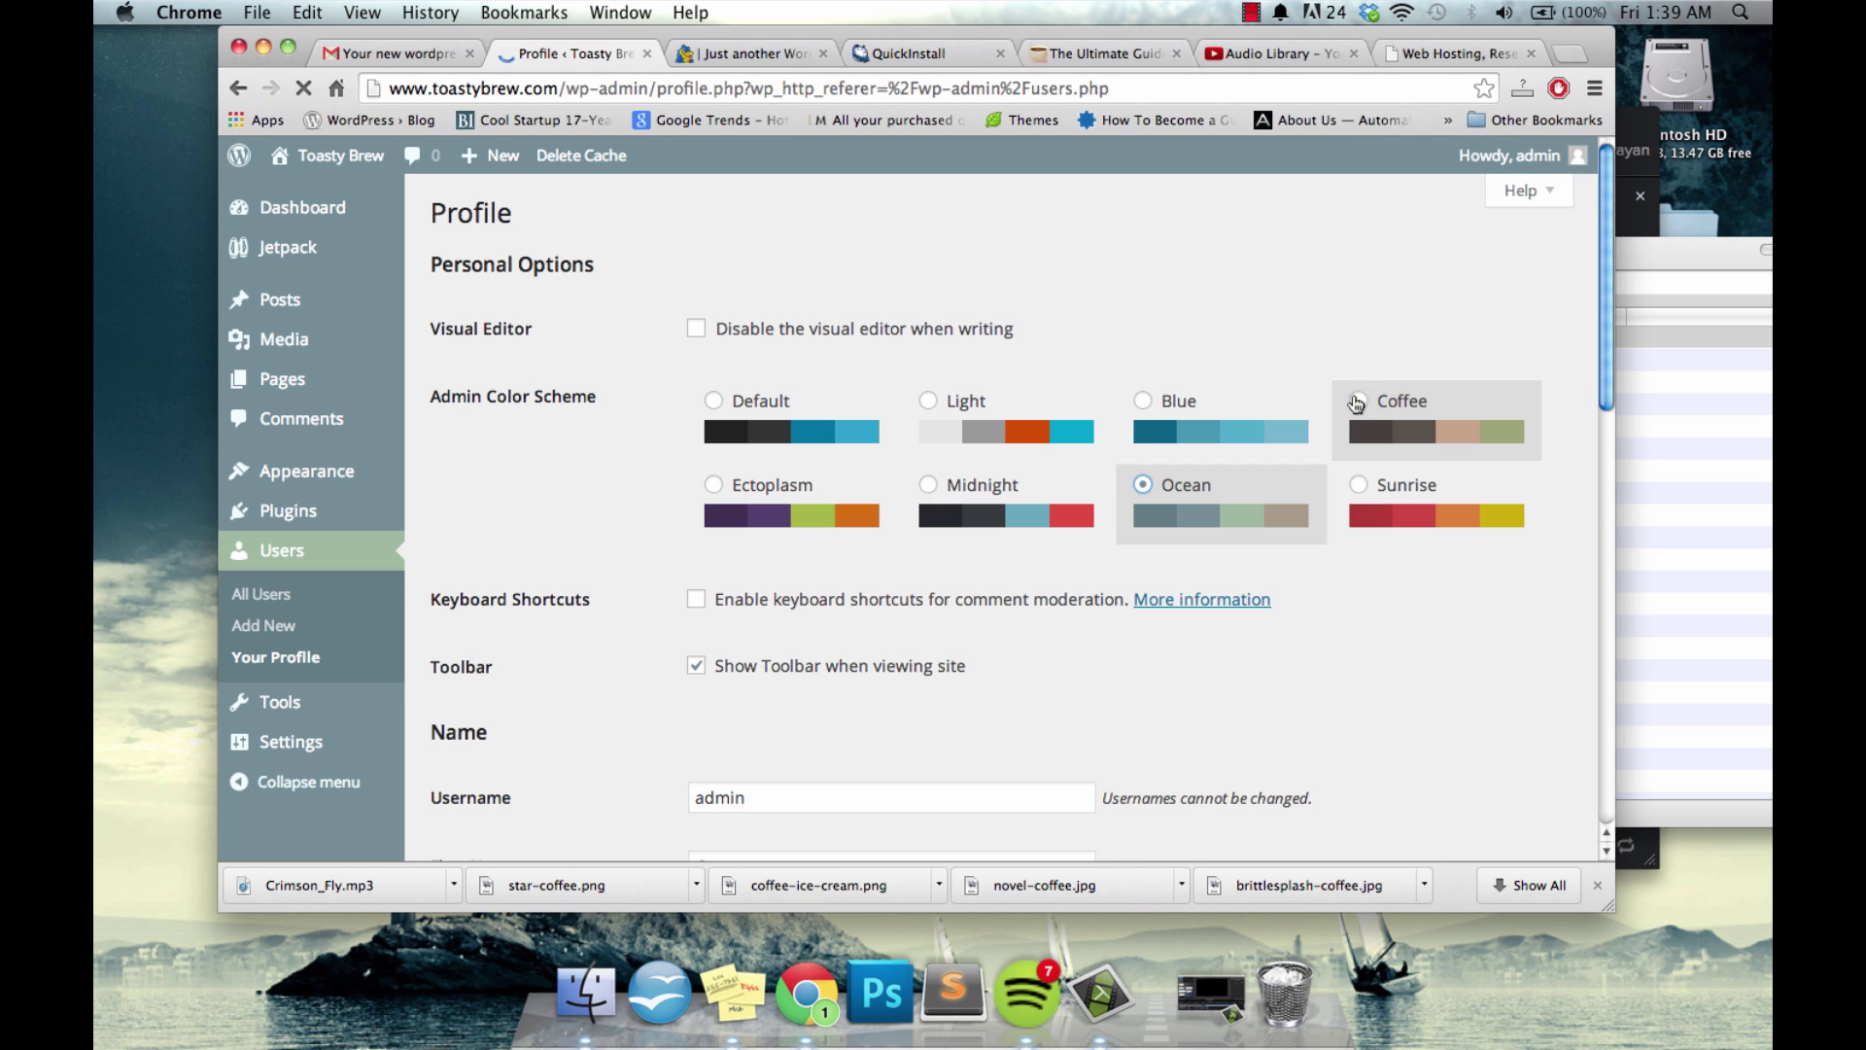
left_click(1356, 401)
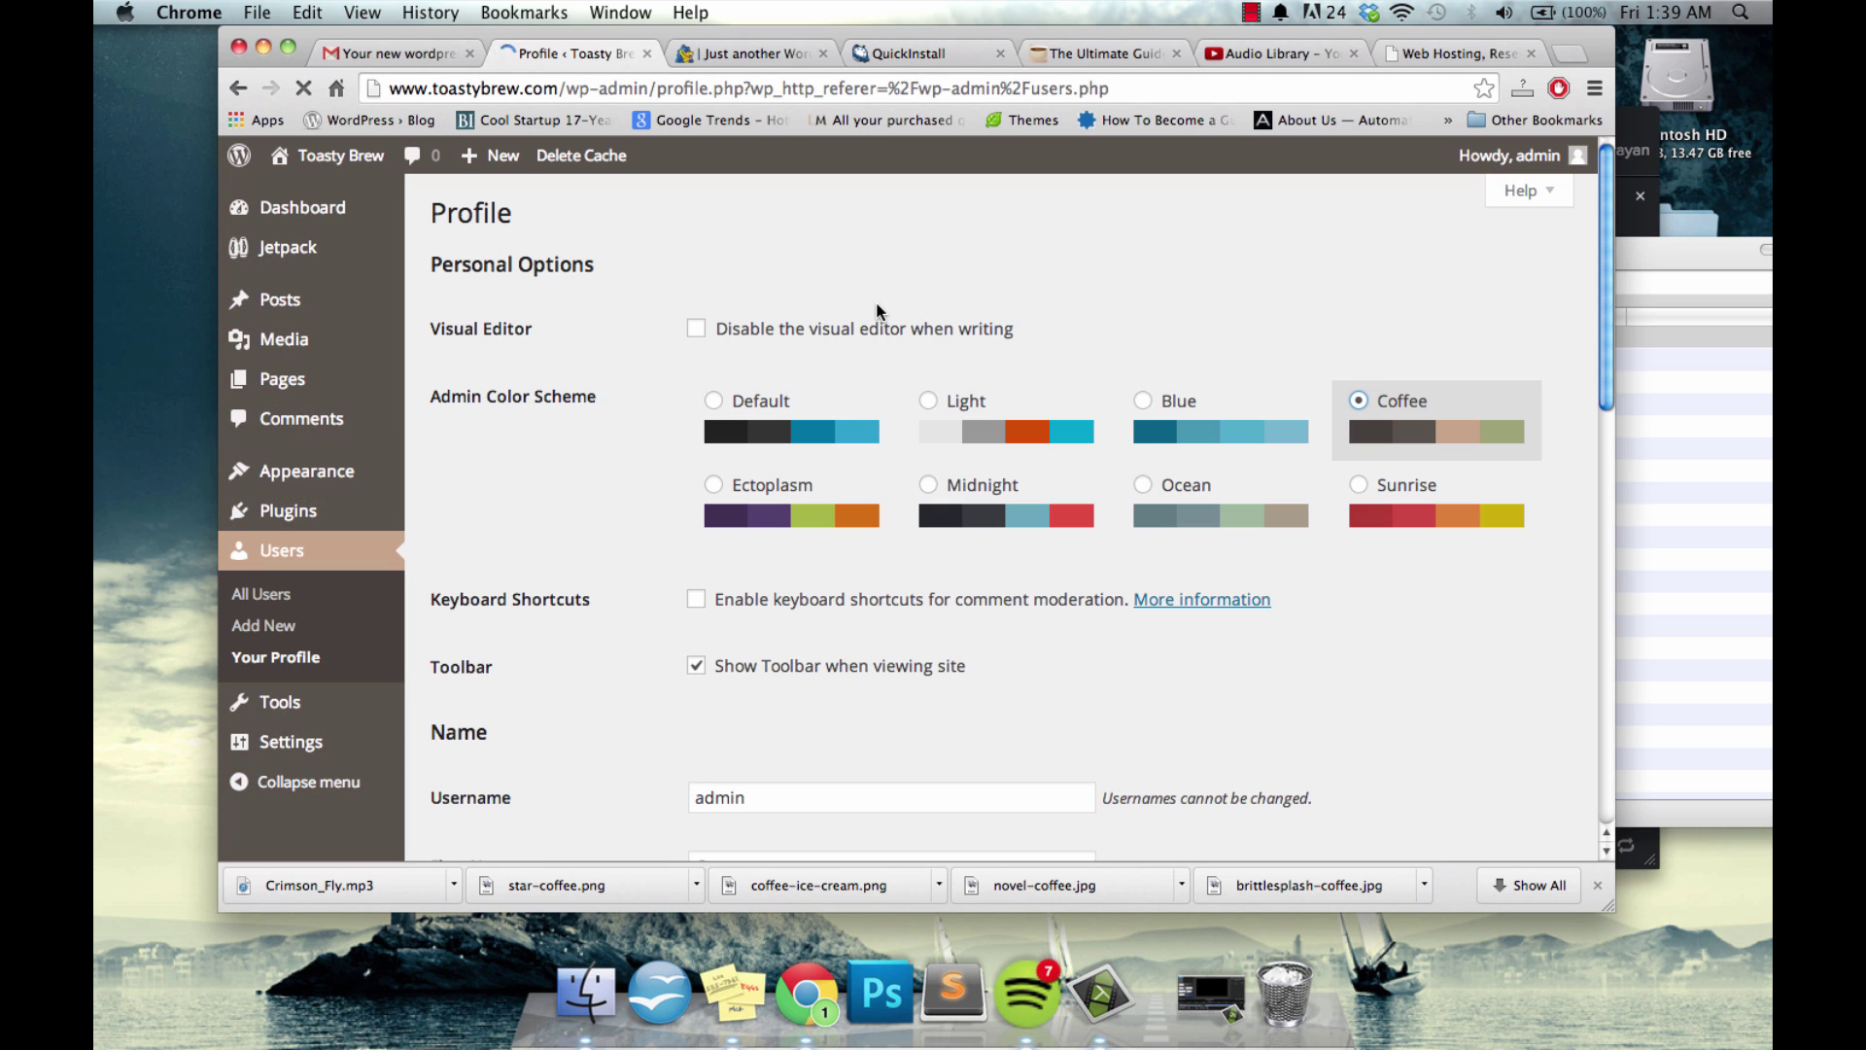
- Enter a new password in the New Password and Repeat New Password fields
scroll(967, 534, "down", 10)
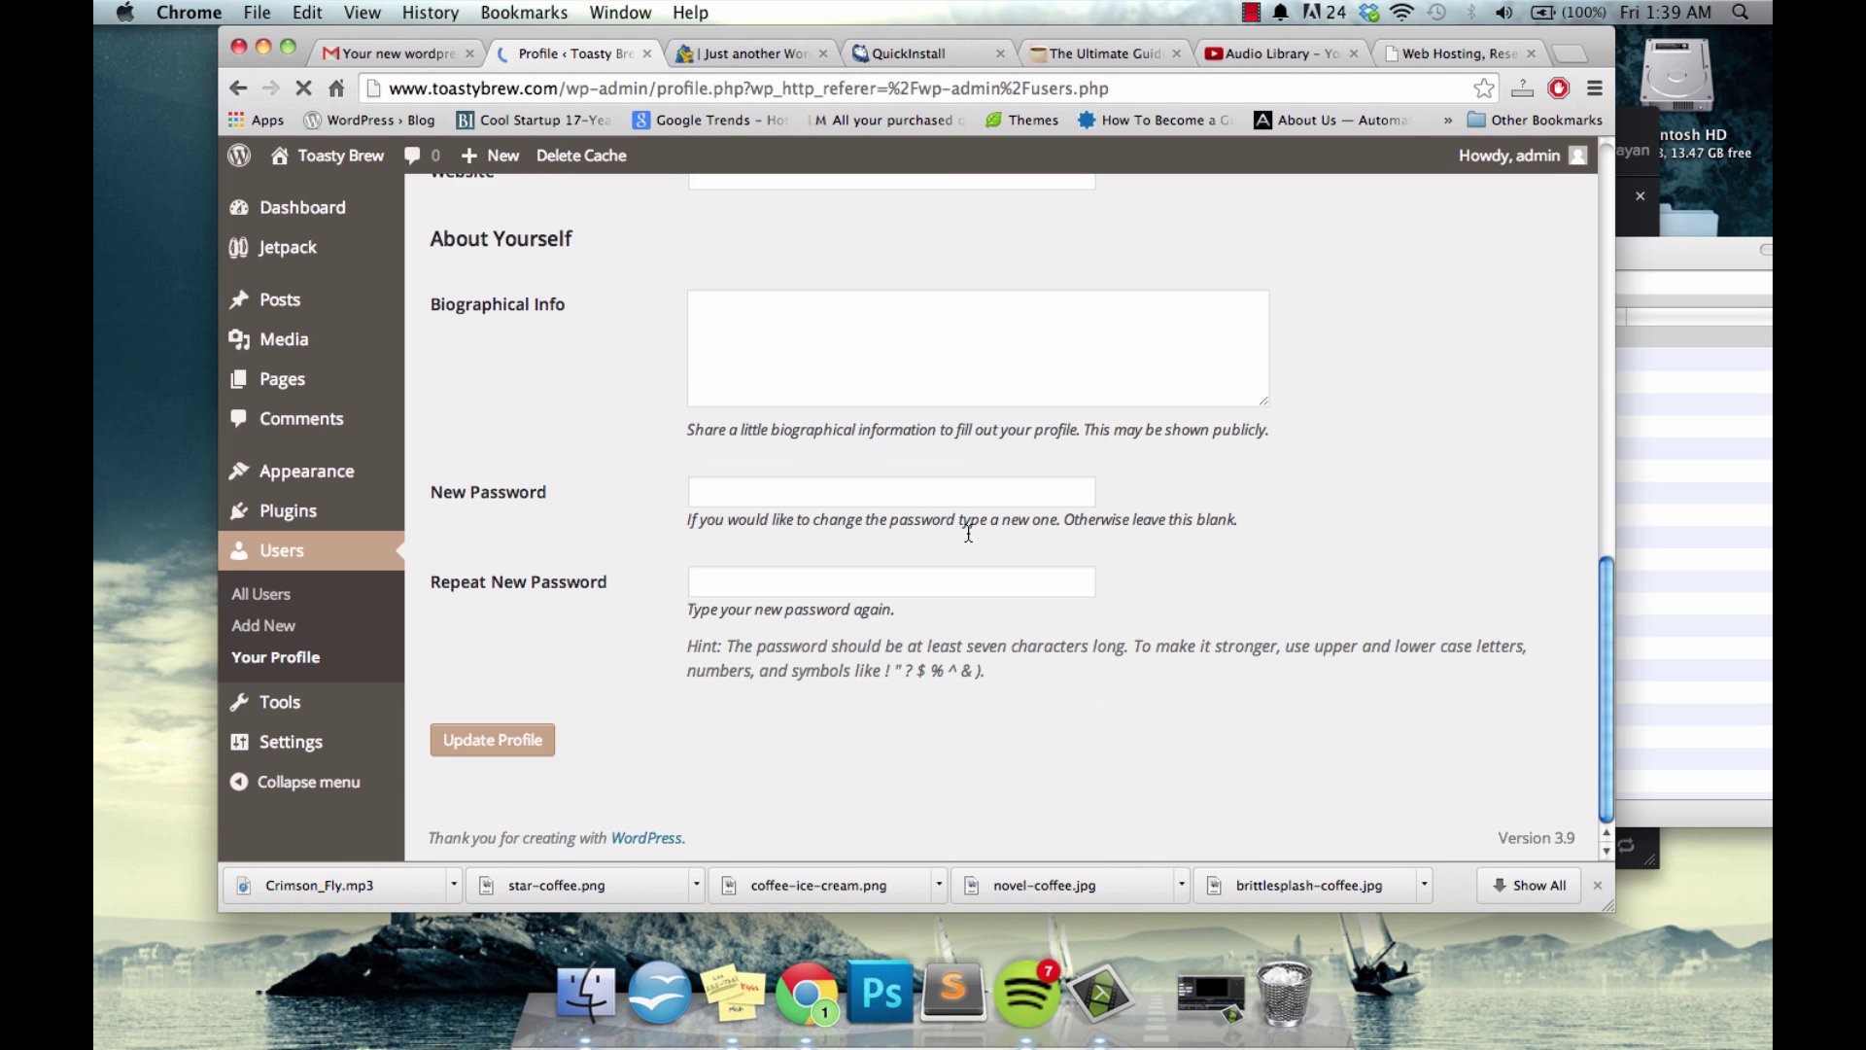
left_click(771, 491)
type("•••••")
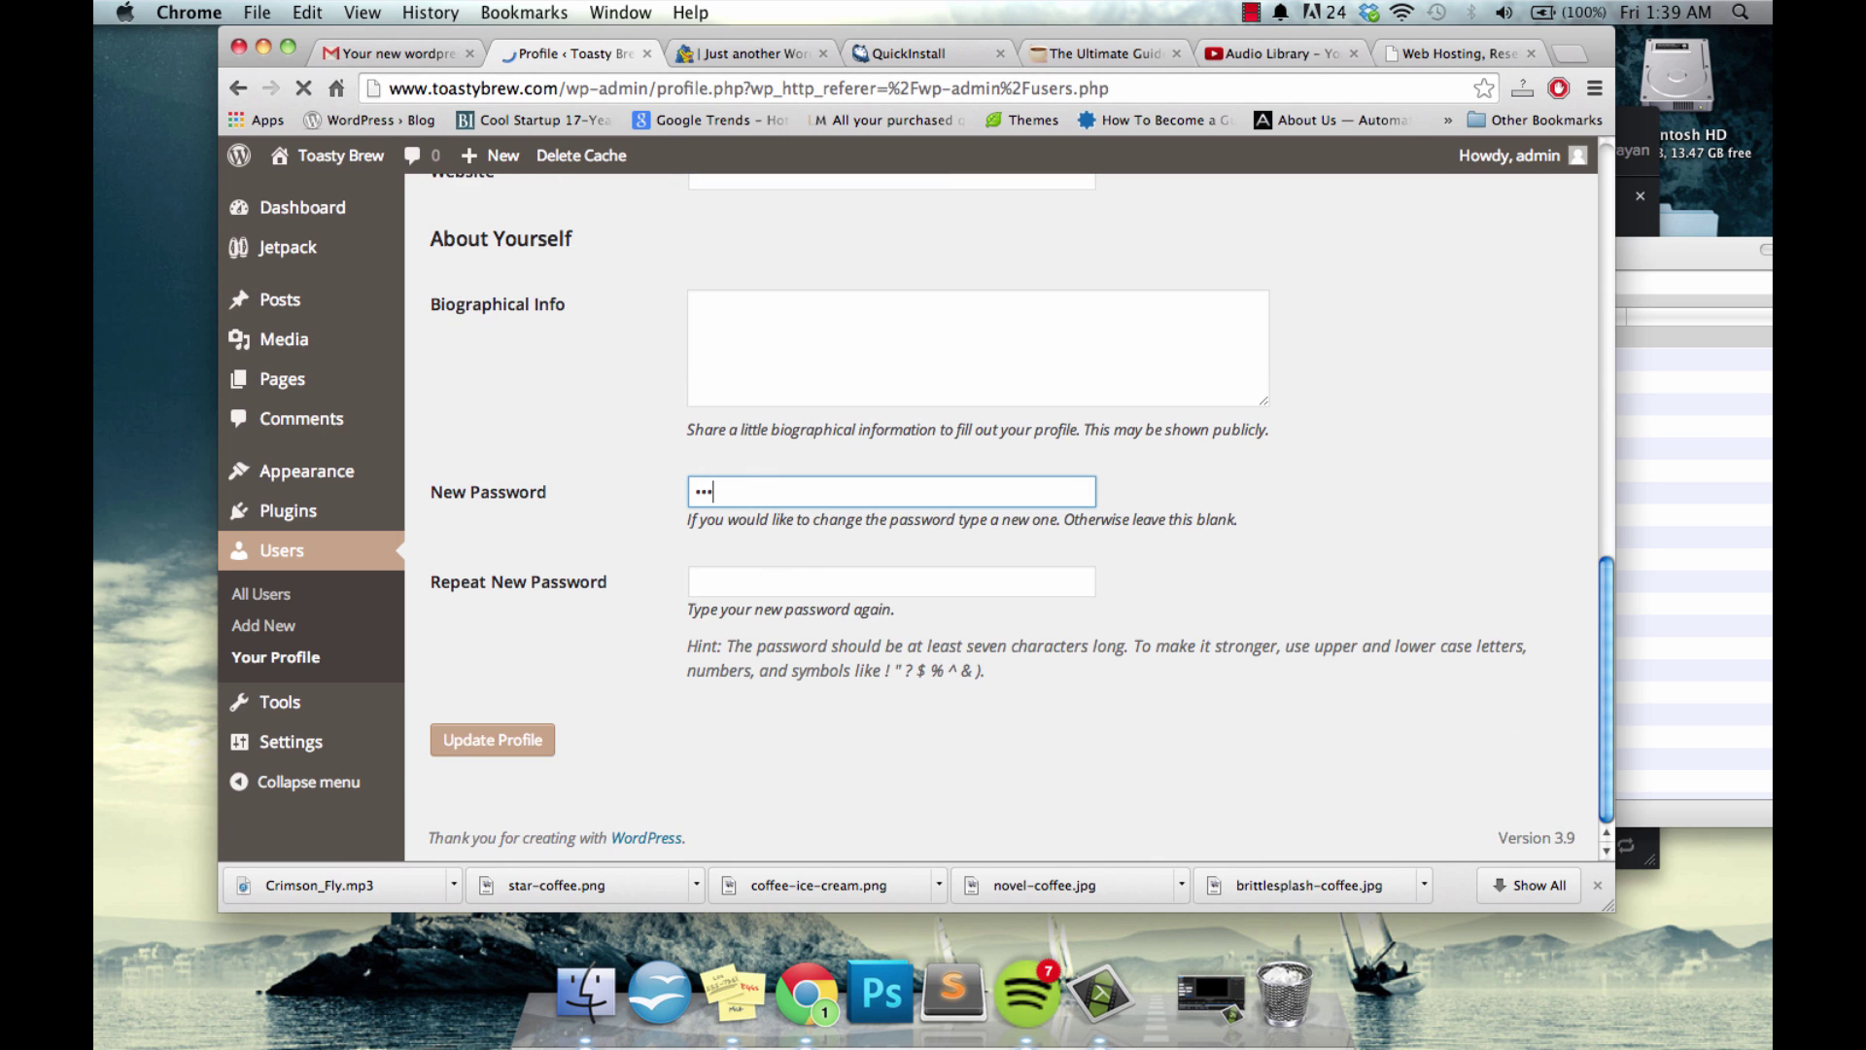
type("•••")
key("Tab")
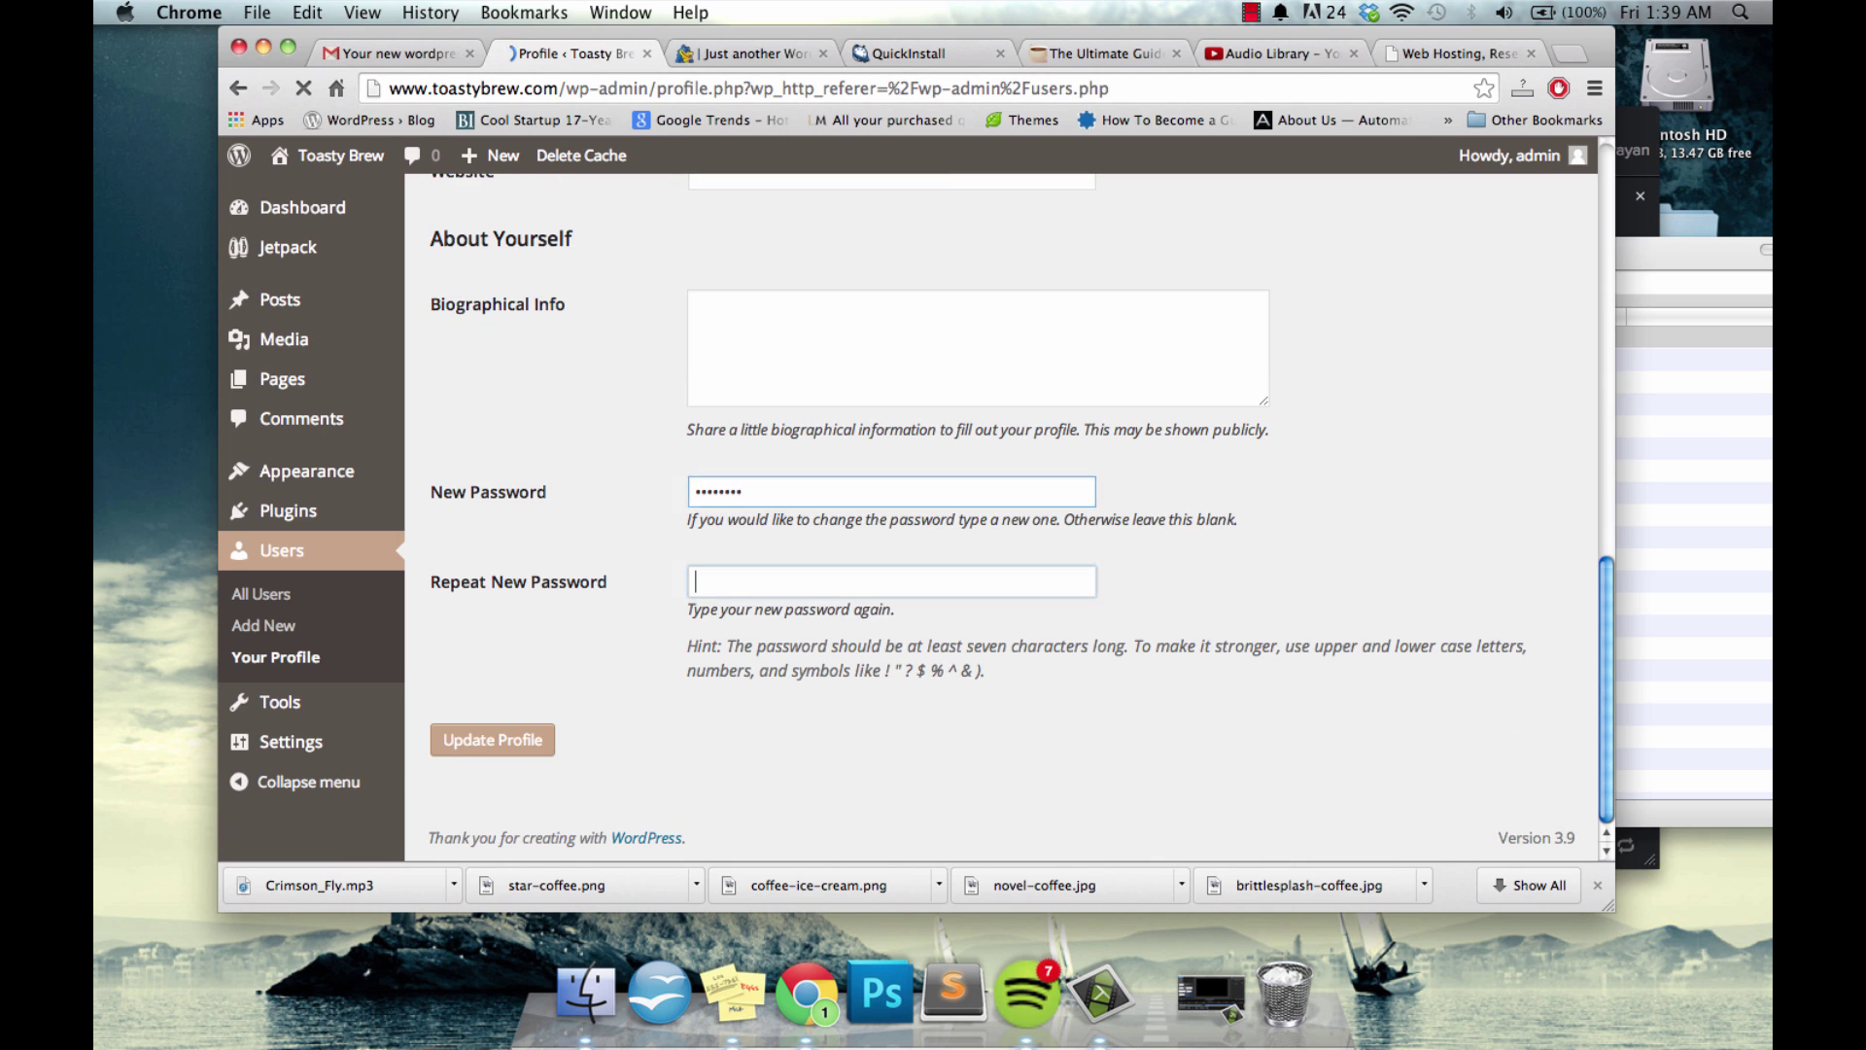
type("•")
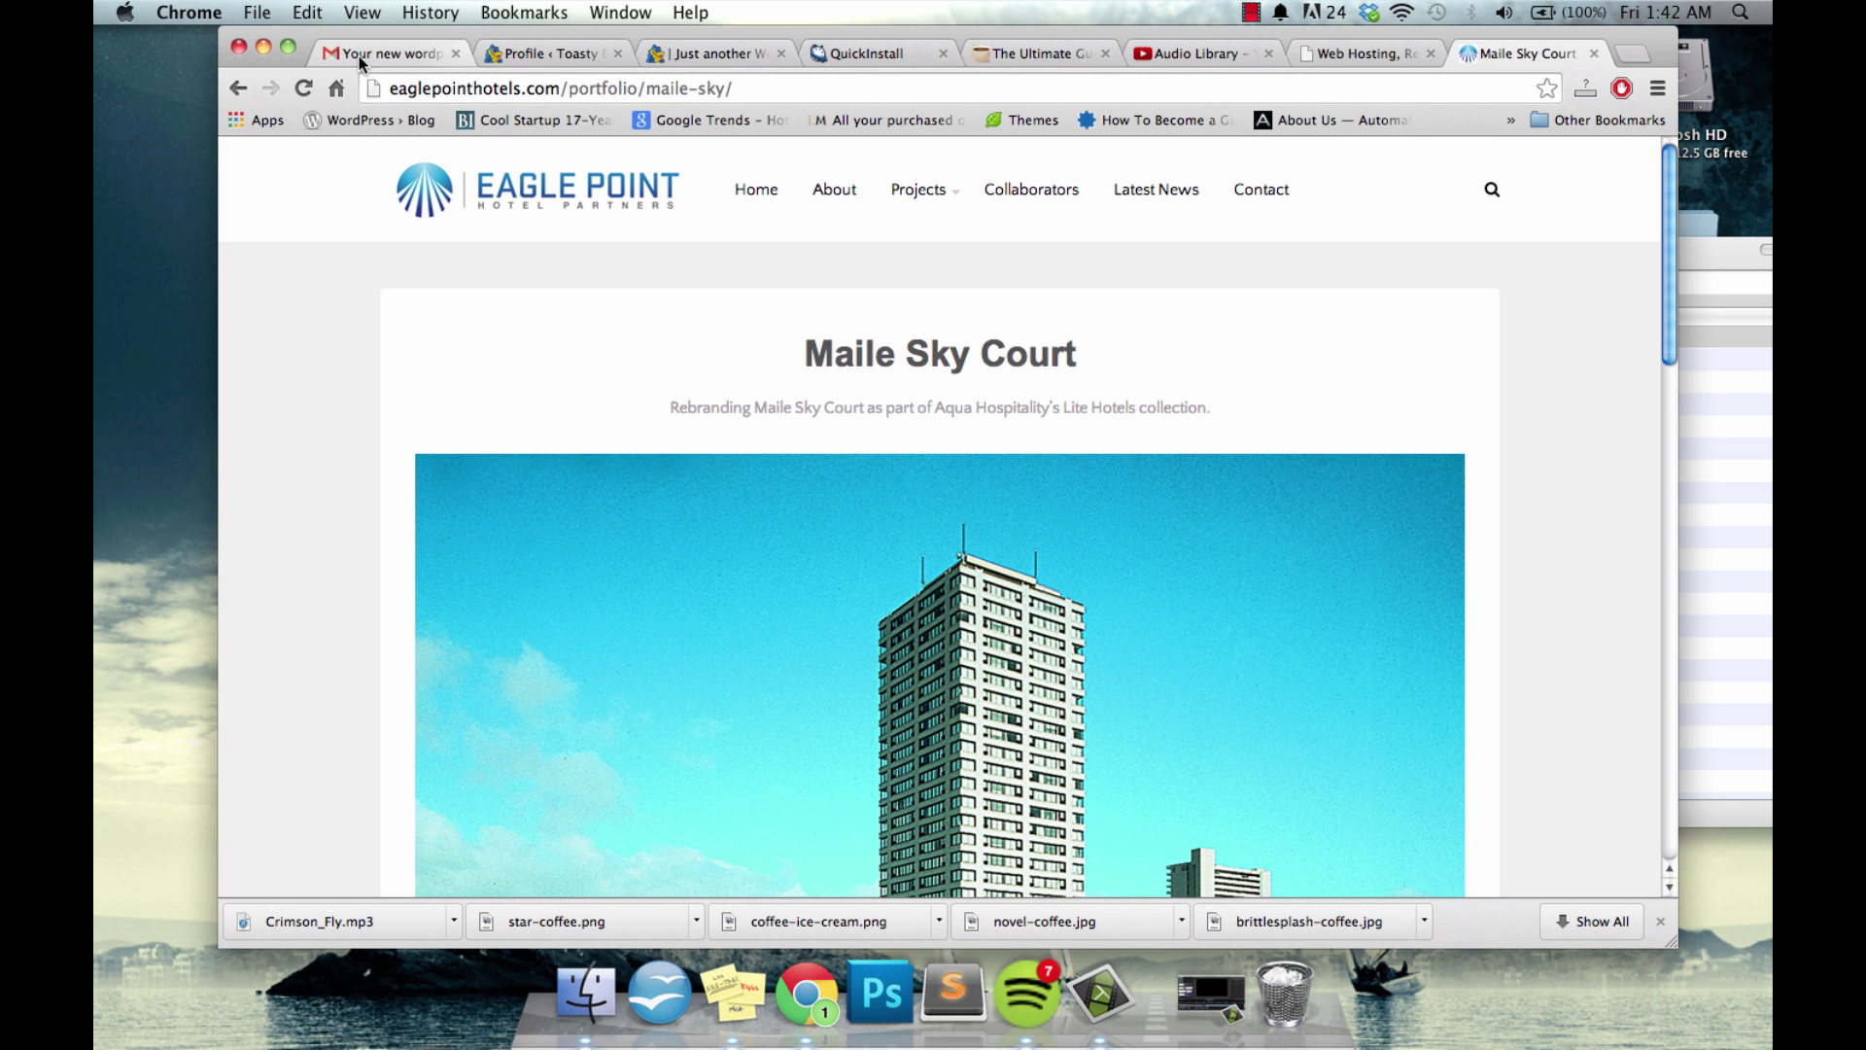
- Load theme-junkie.com in a new tab and go to the member Dashboard
left_click(1633, 51)
type("them")
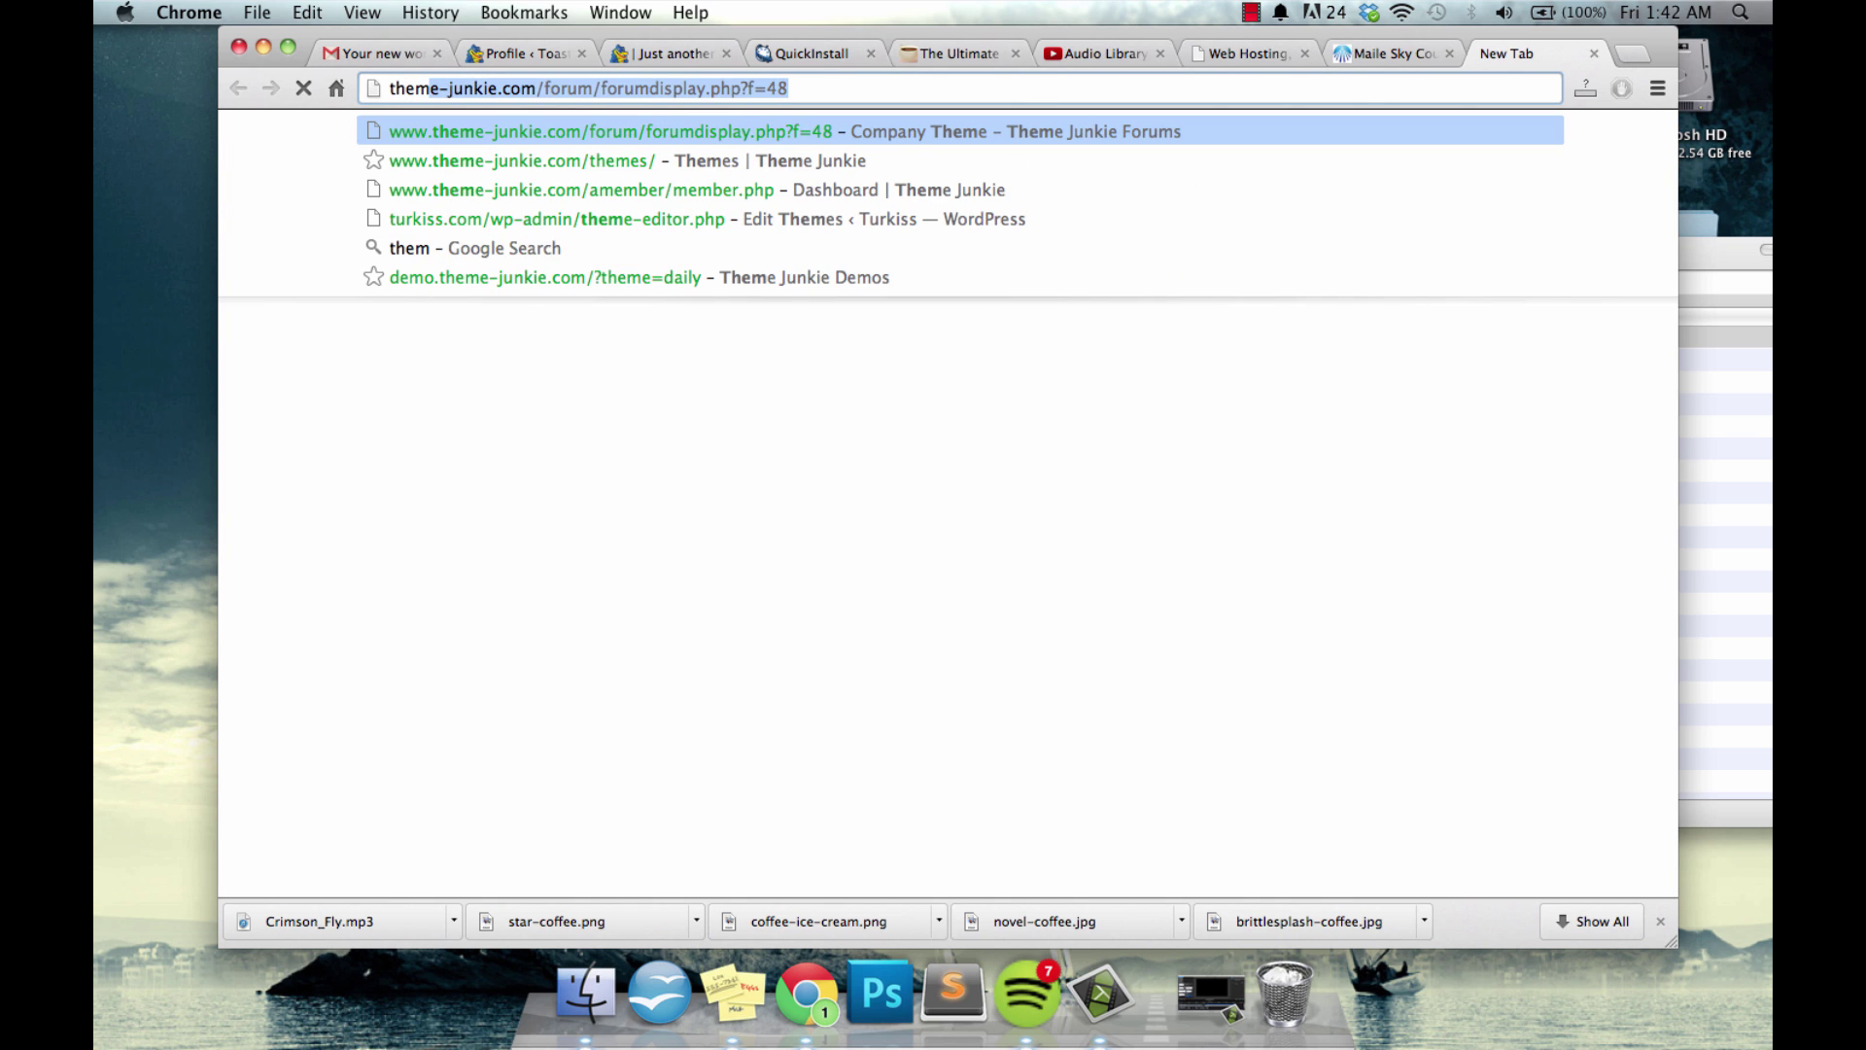
key("BackSpace")
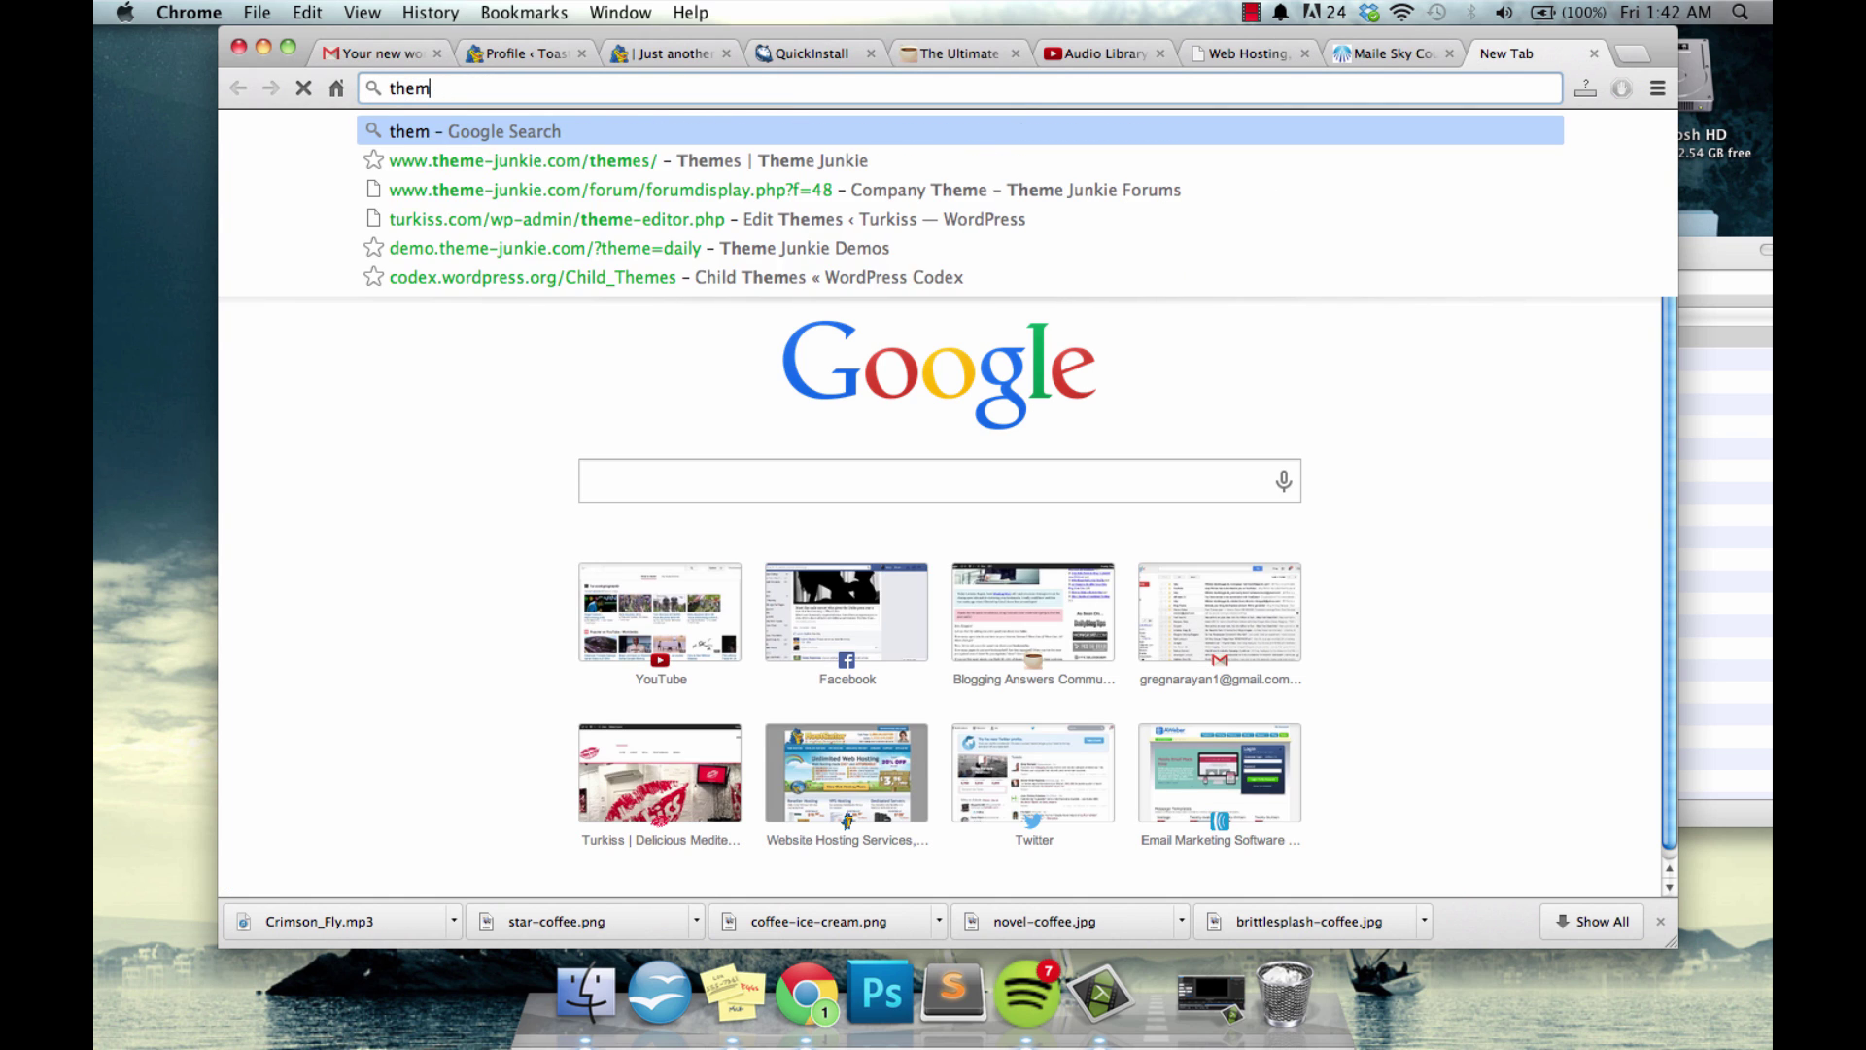
type("e-junkie")
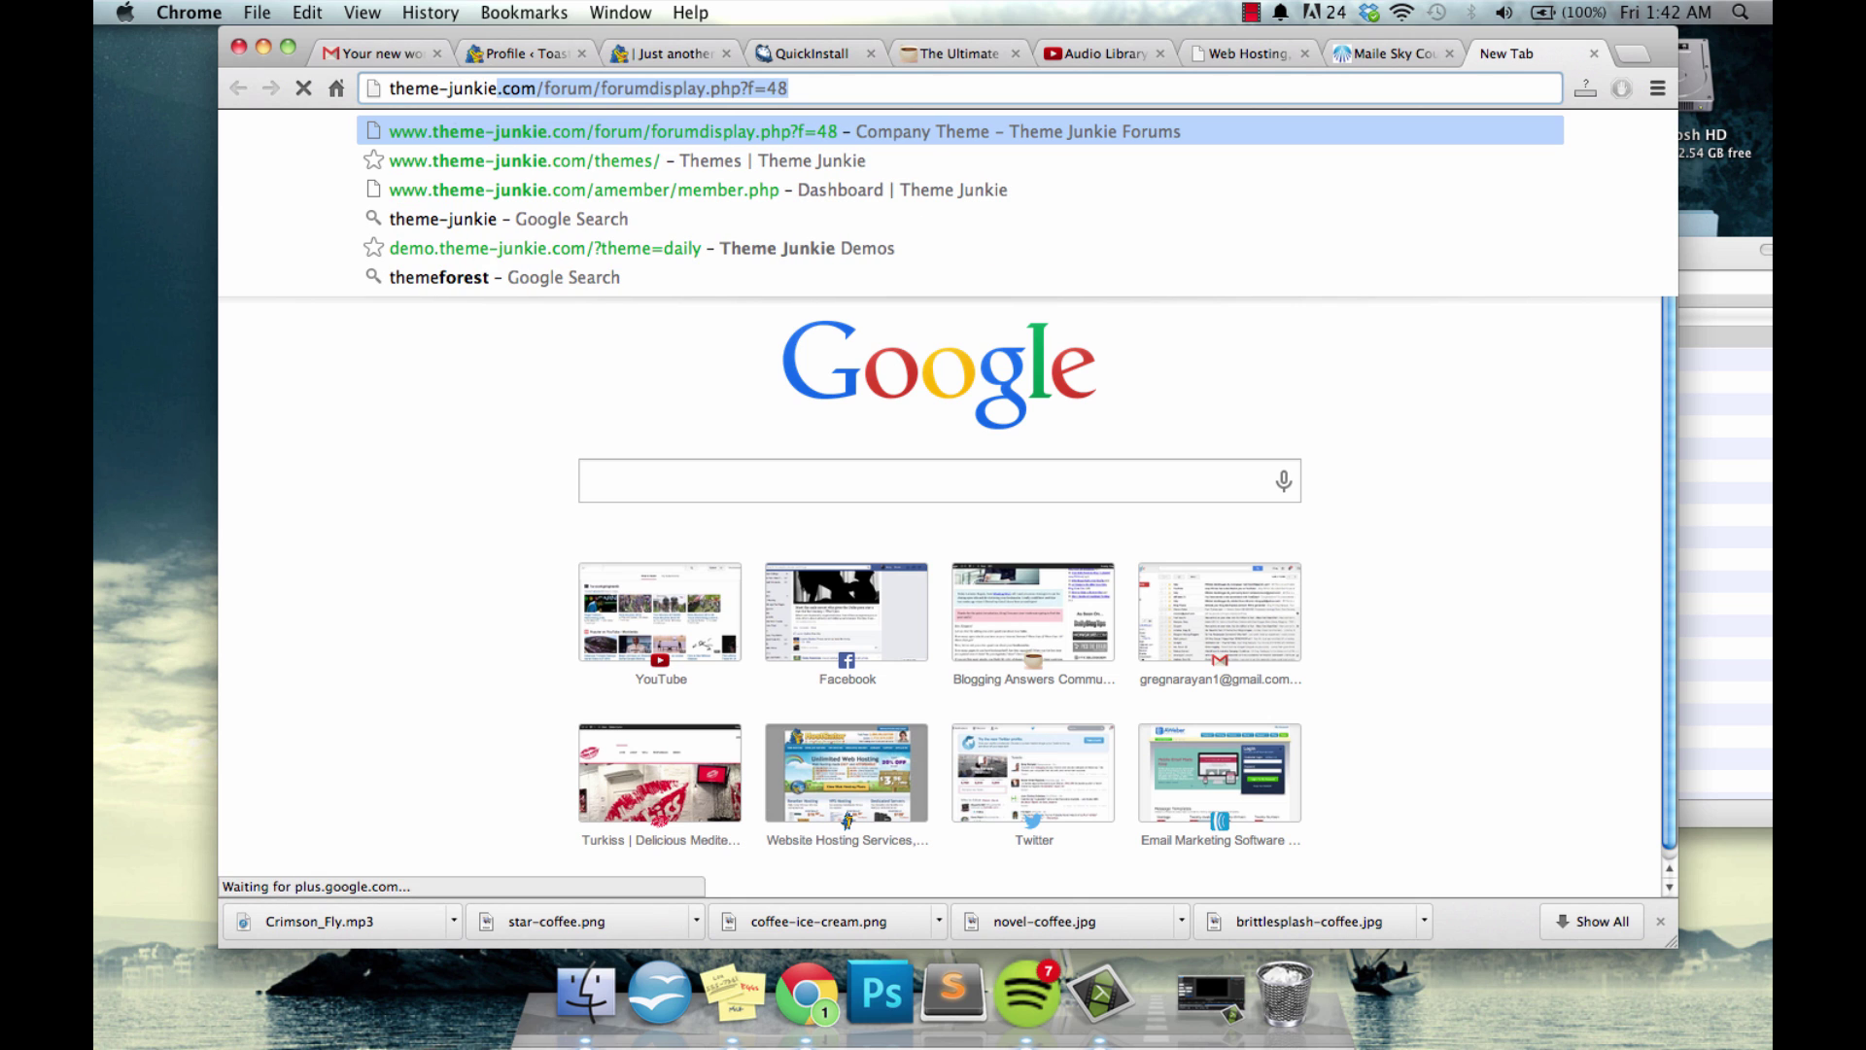
type(".com")
key("Return")
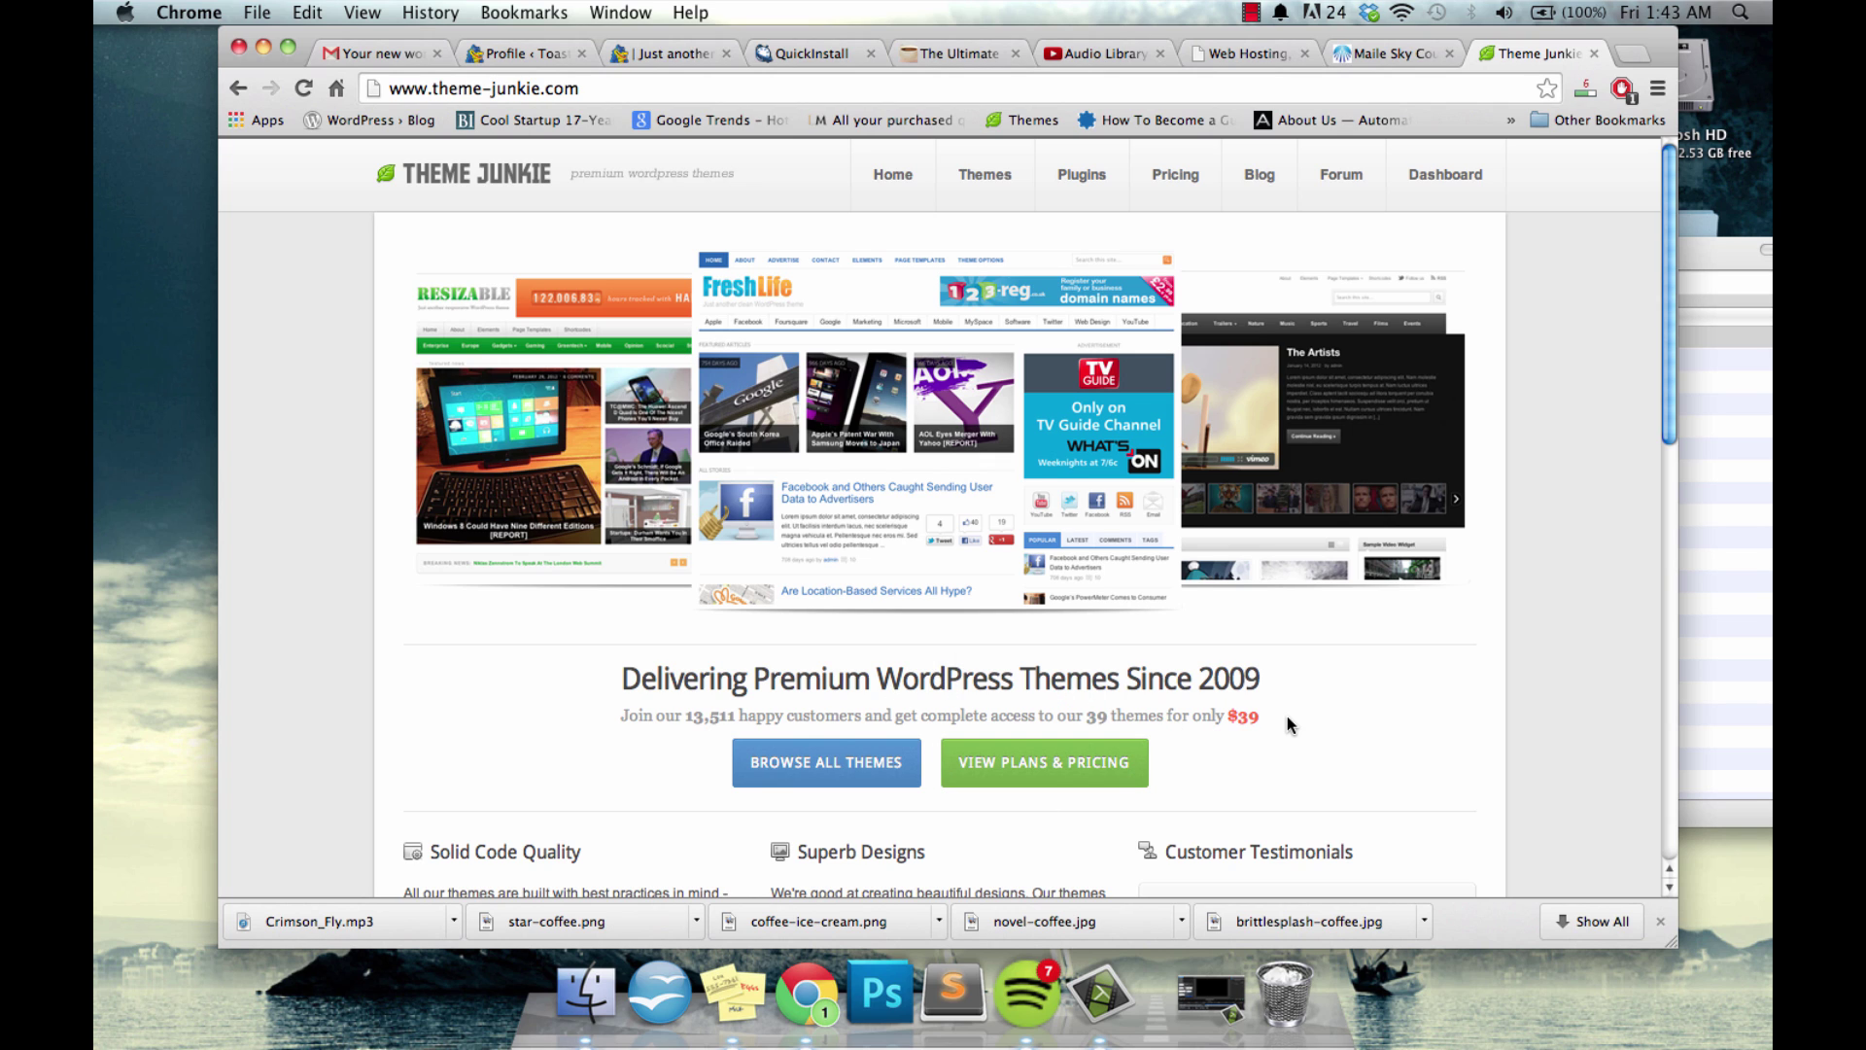
left_click(1445, 178)
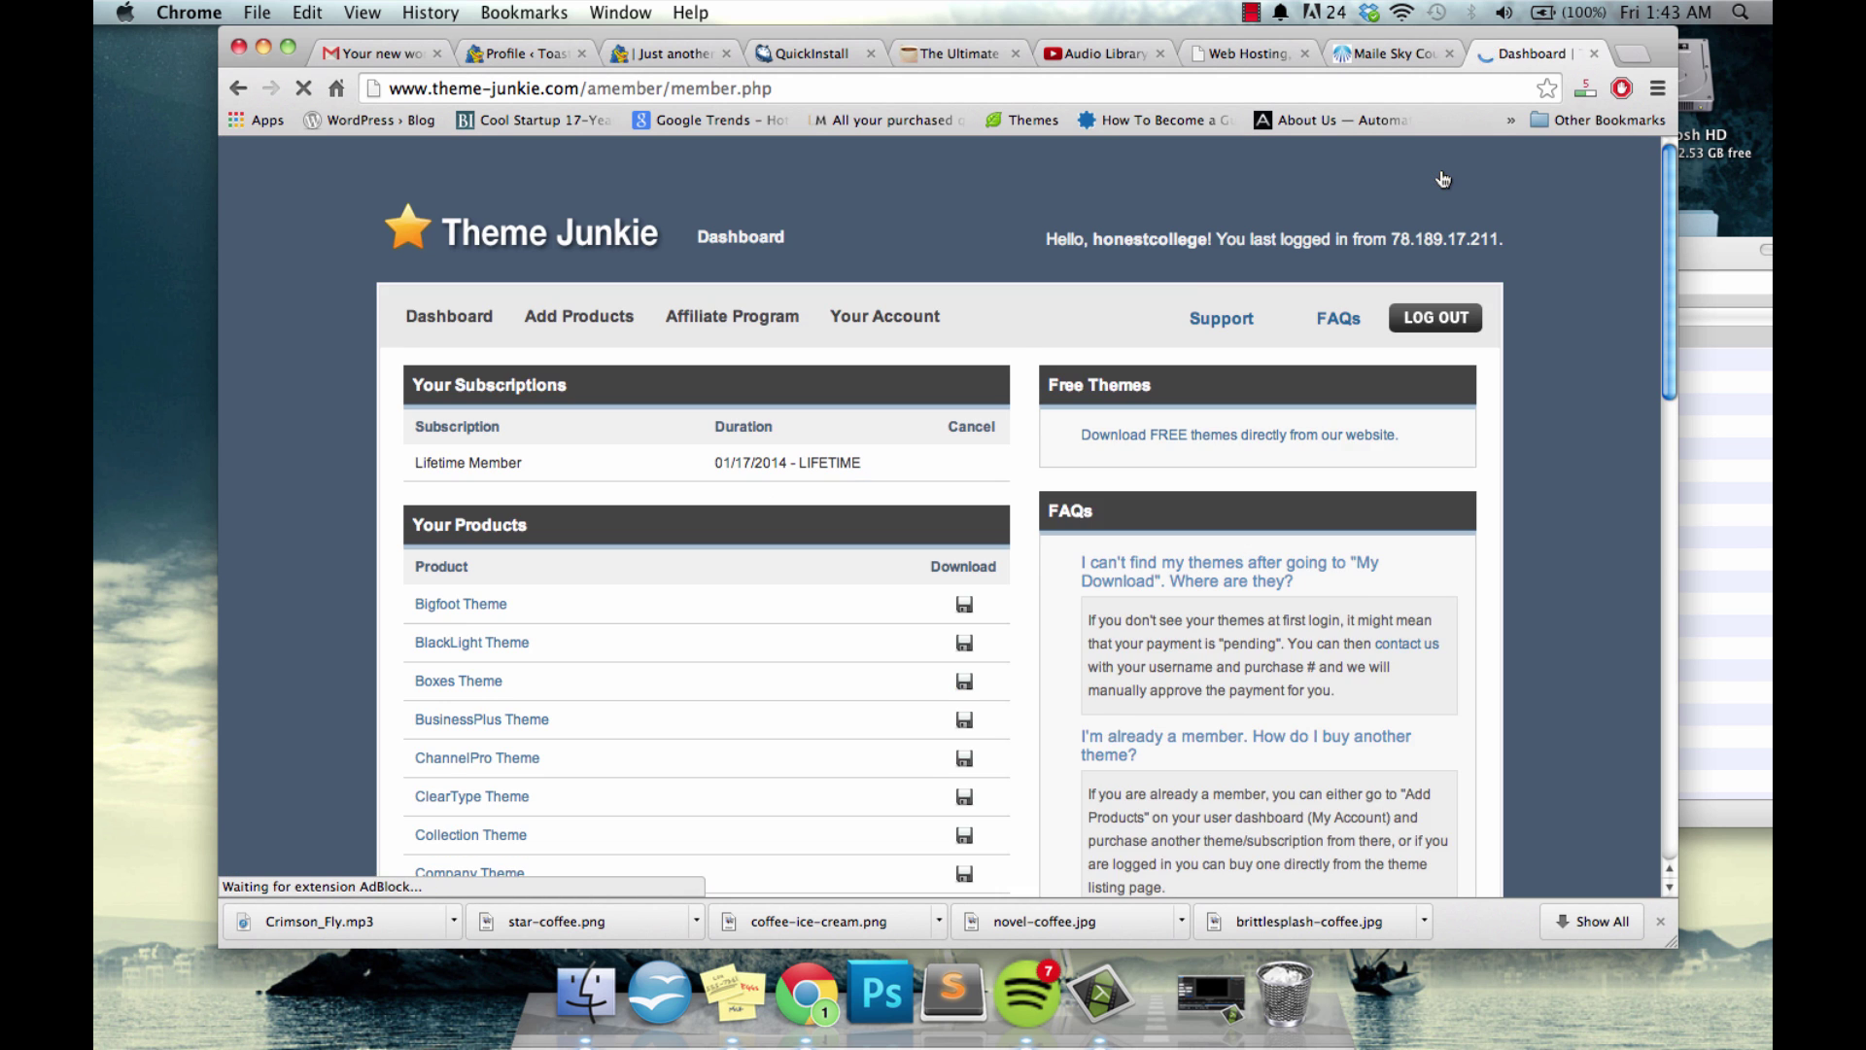
- Find Company Theme under Your Products and download it as company.zip
scroll(845, 276, "down", 5)
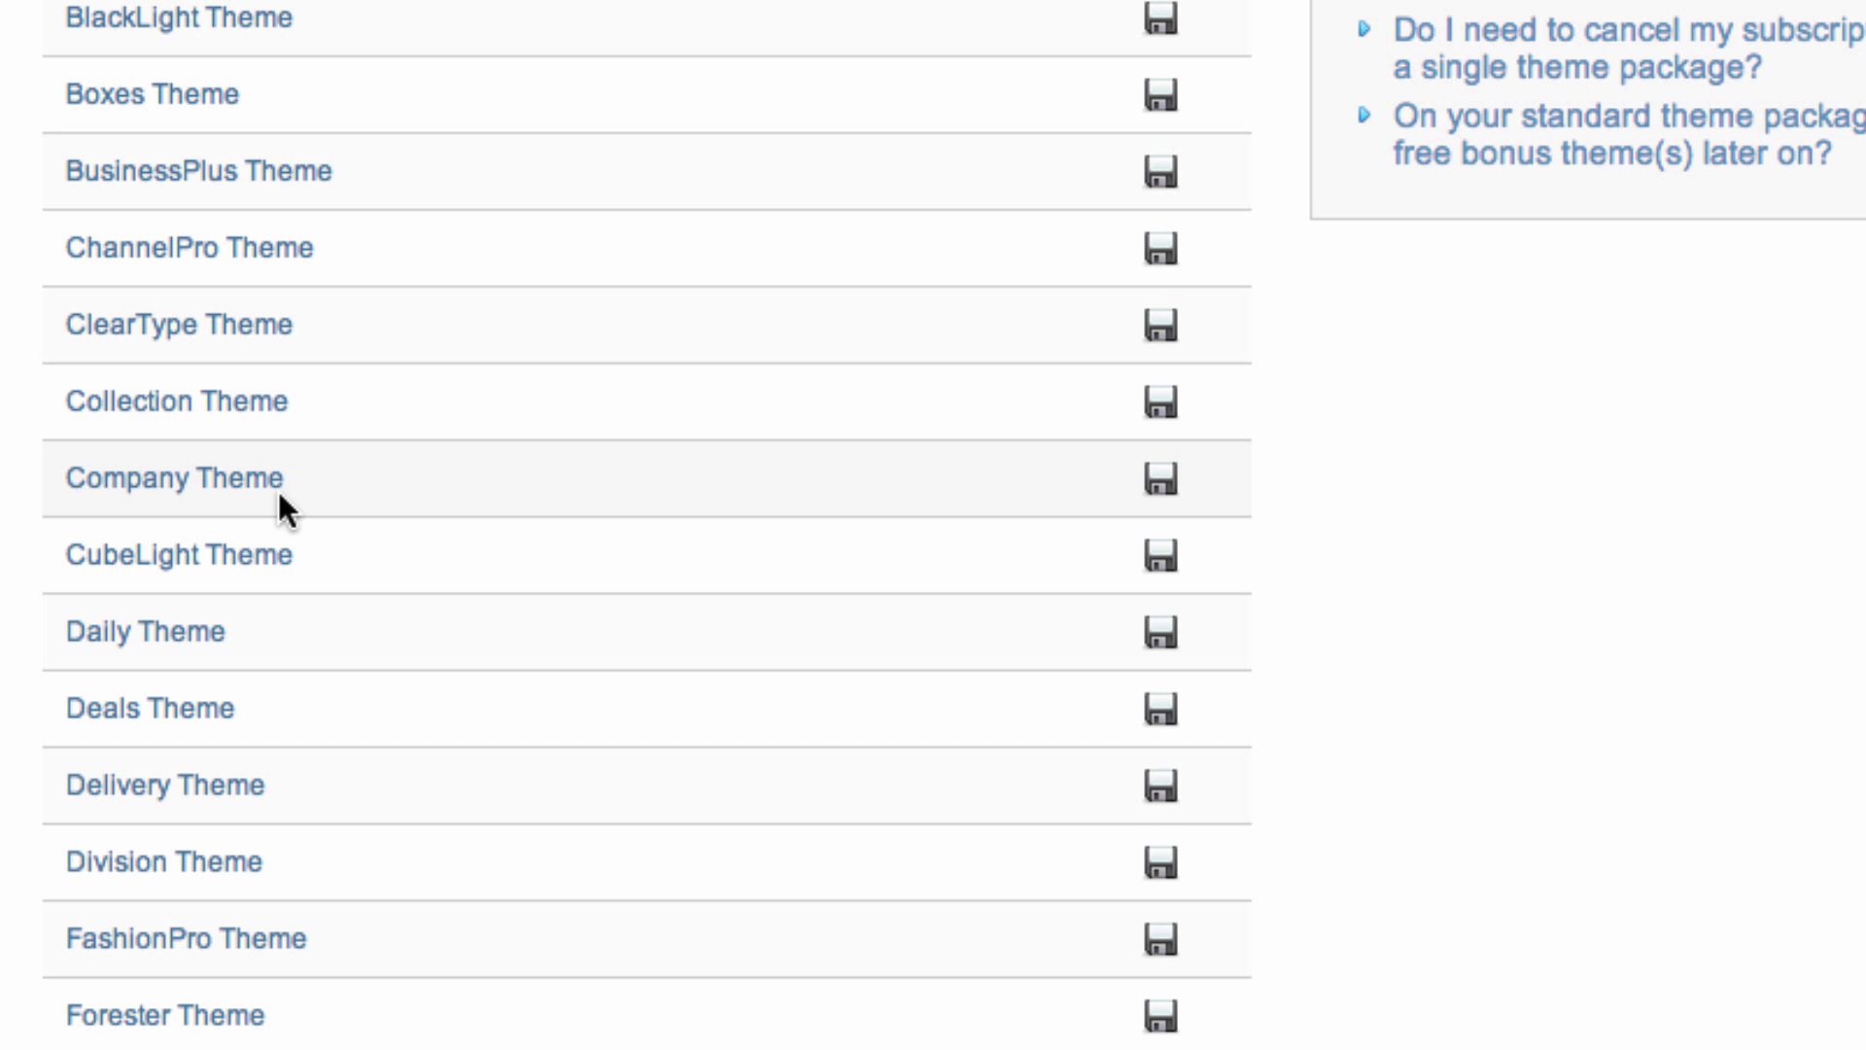
scroll(277, 488, "up", 10)
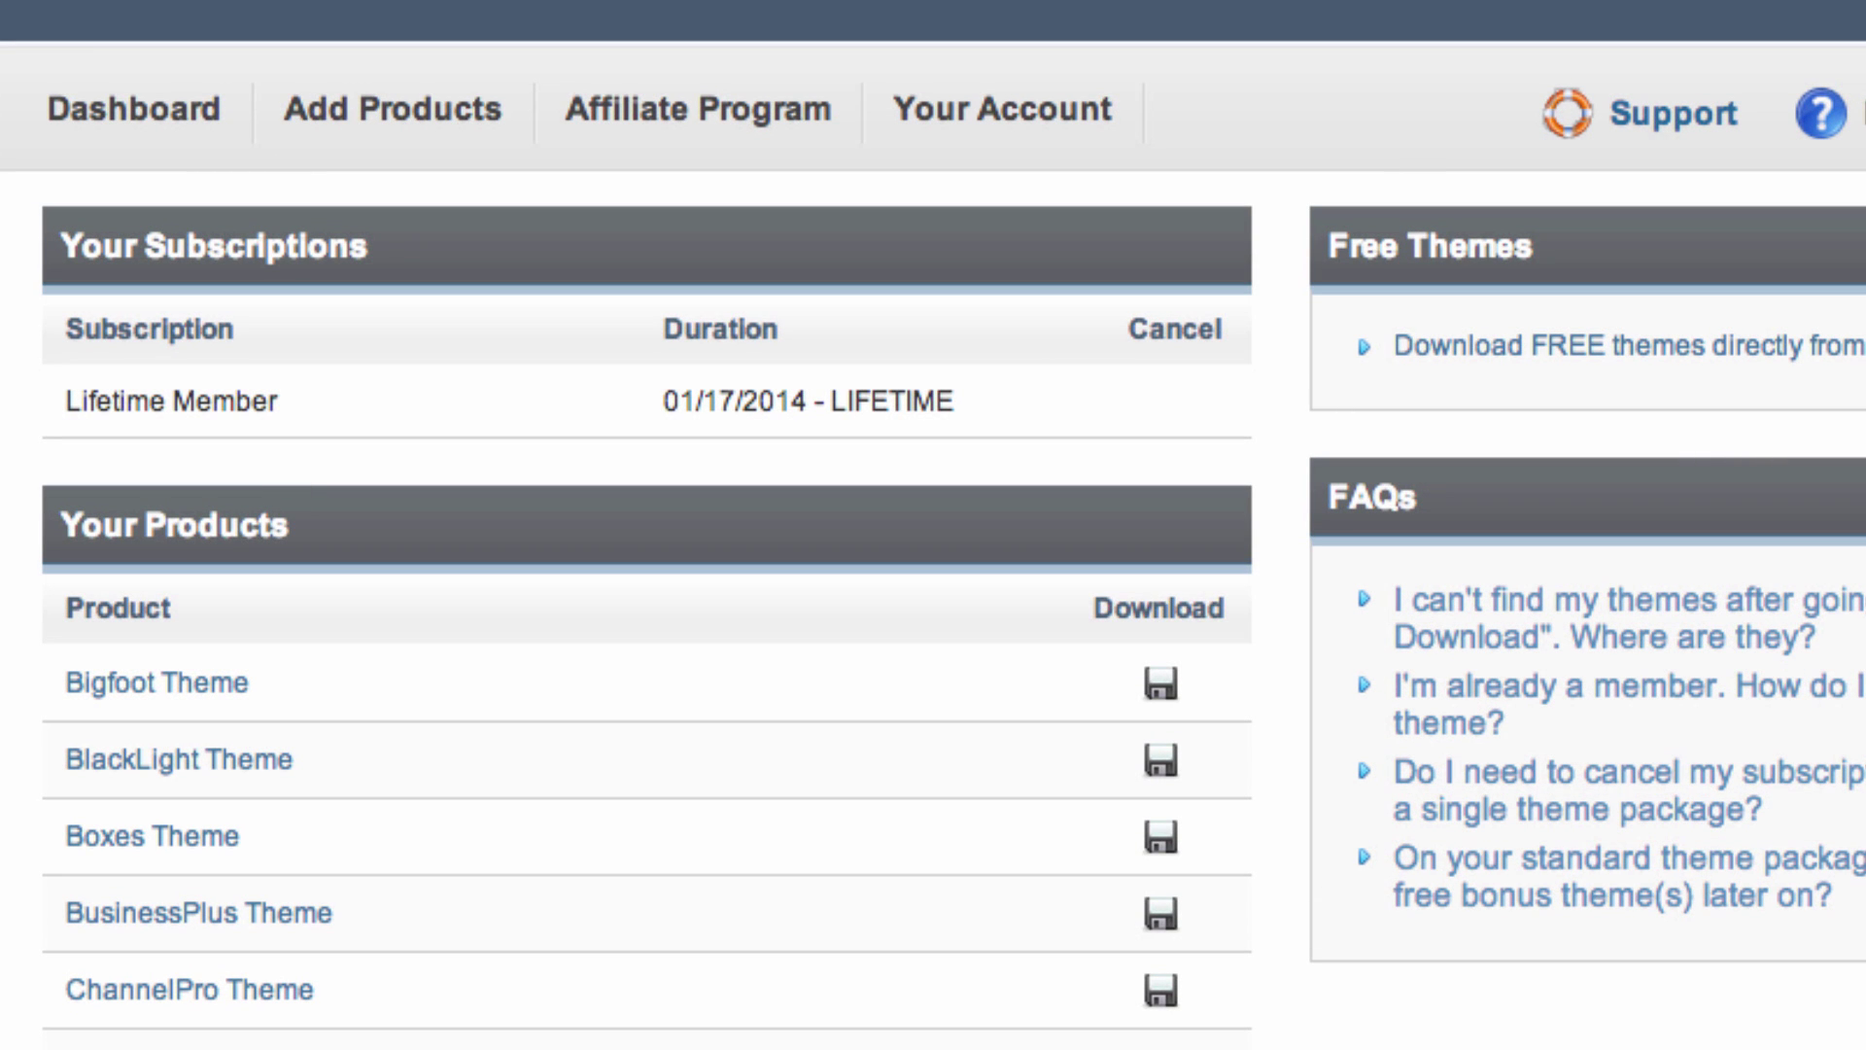
scroll(1301, 526, "down", 5)
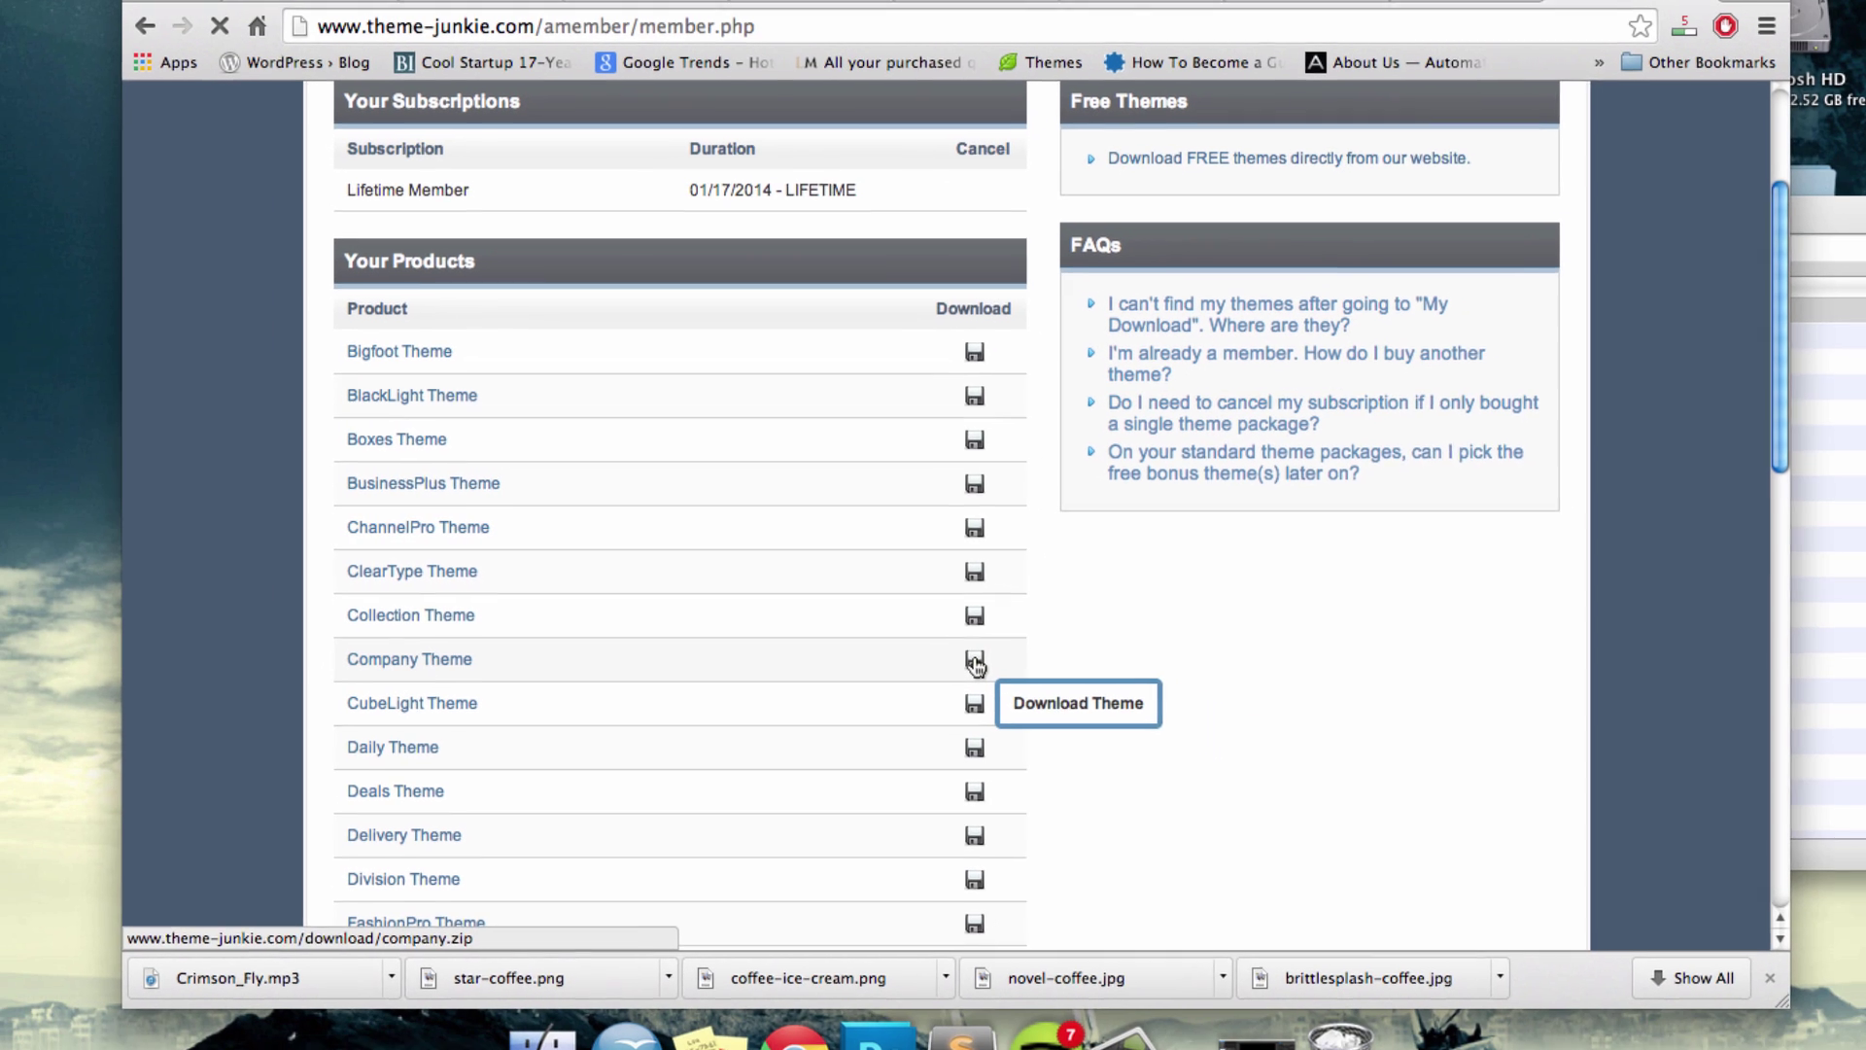
left_click(1109, 734)
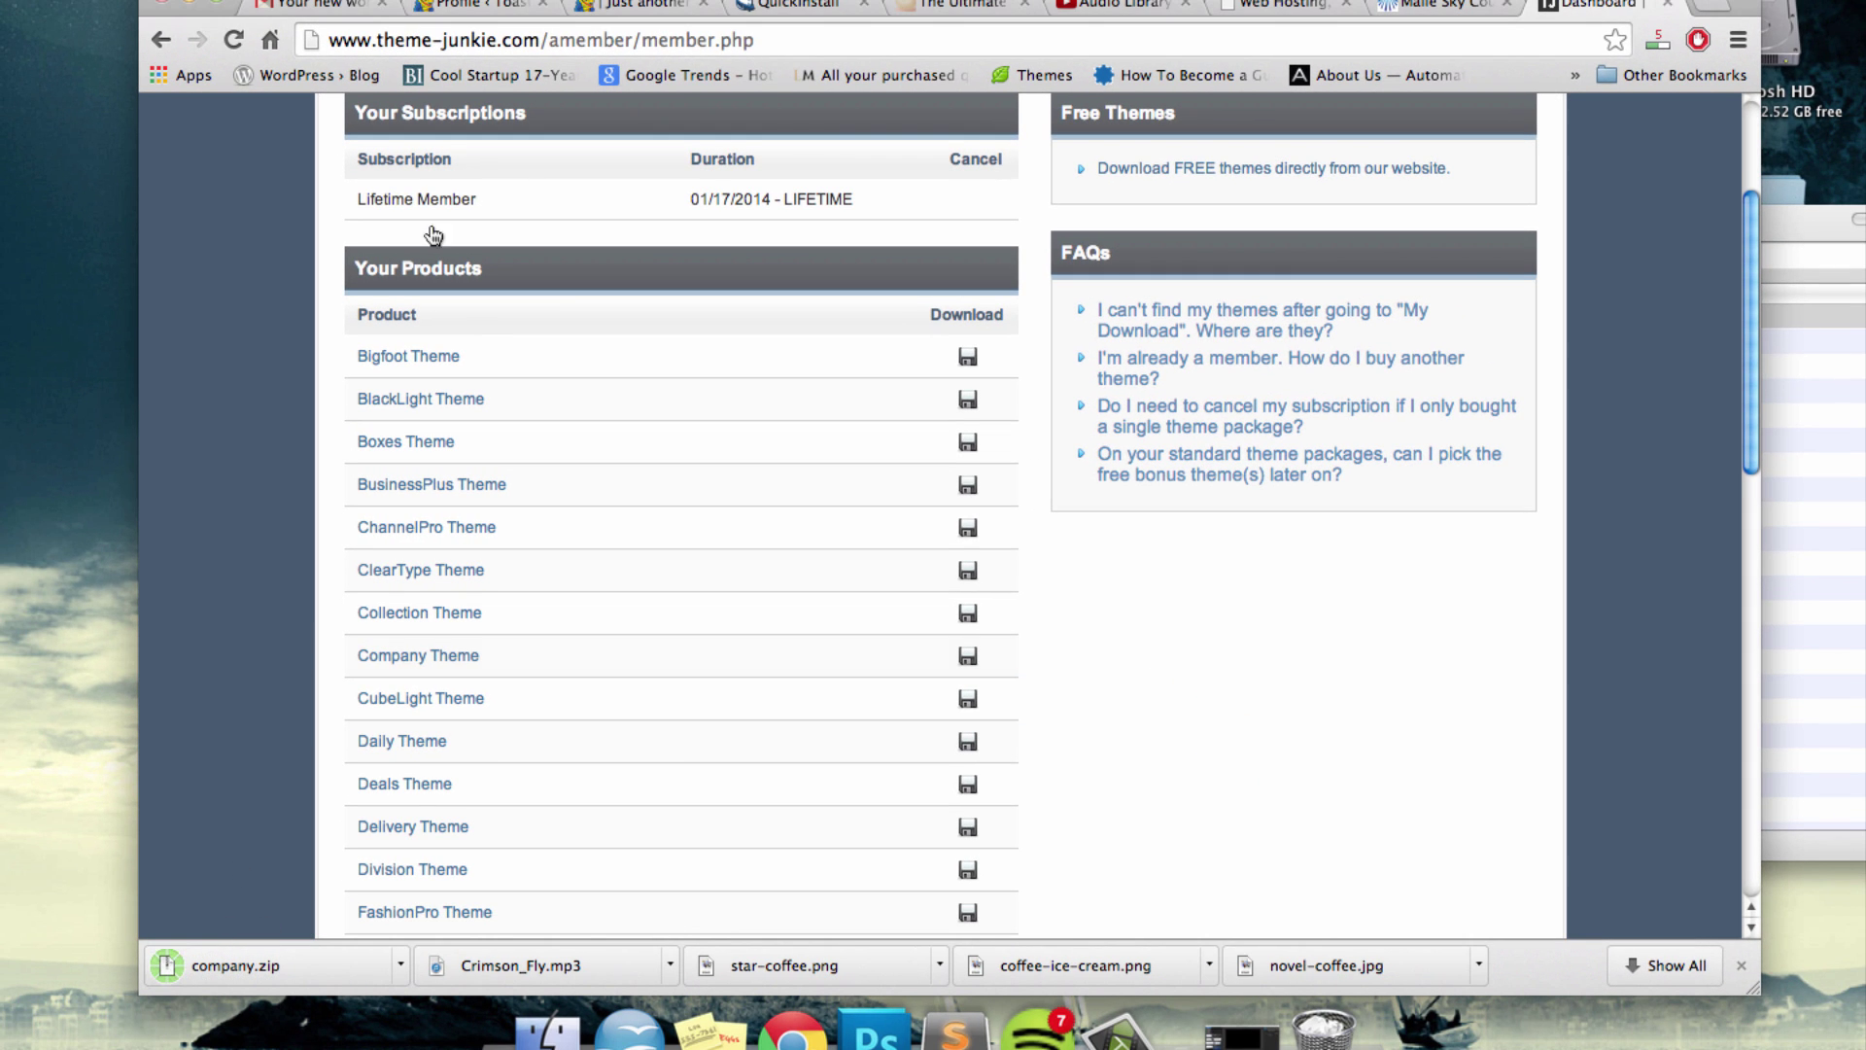
scroll(1129, 550, "up", 3)
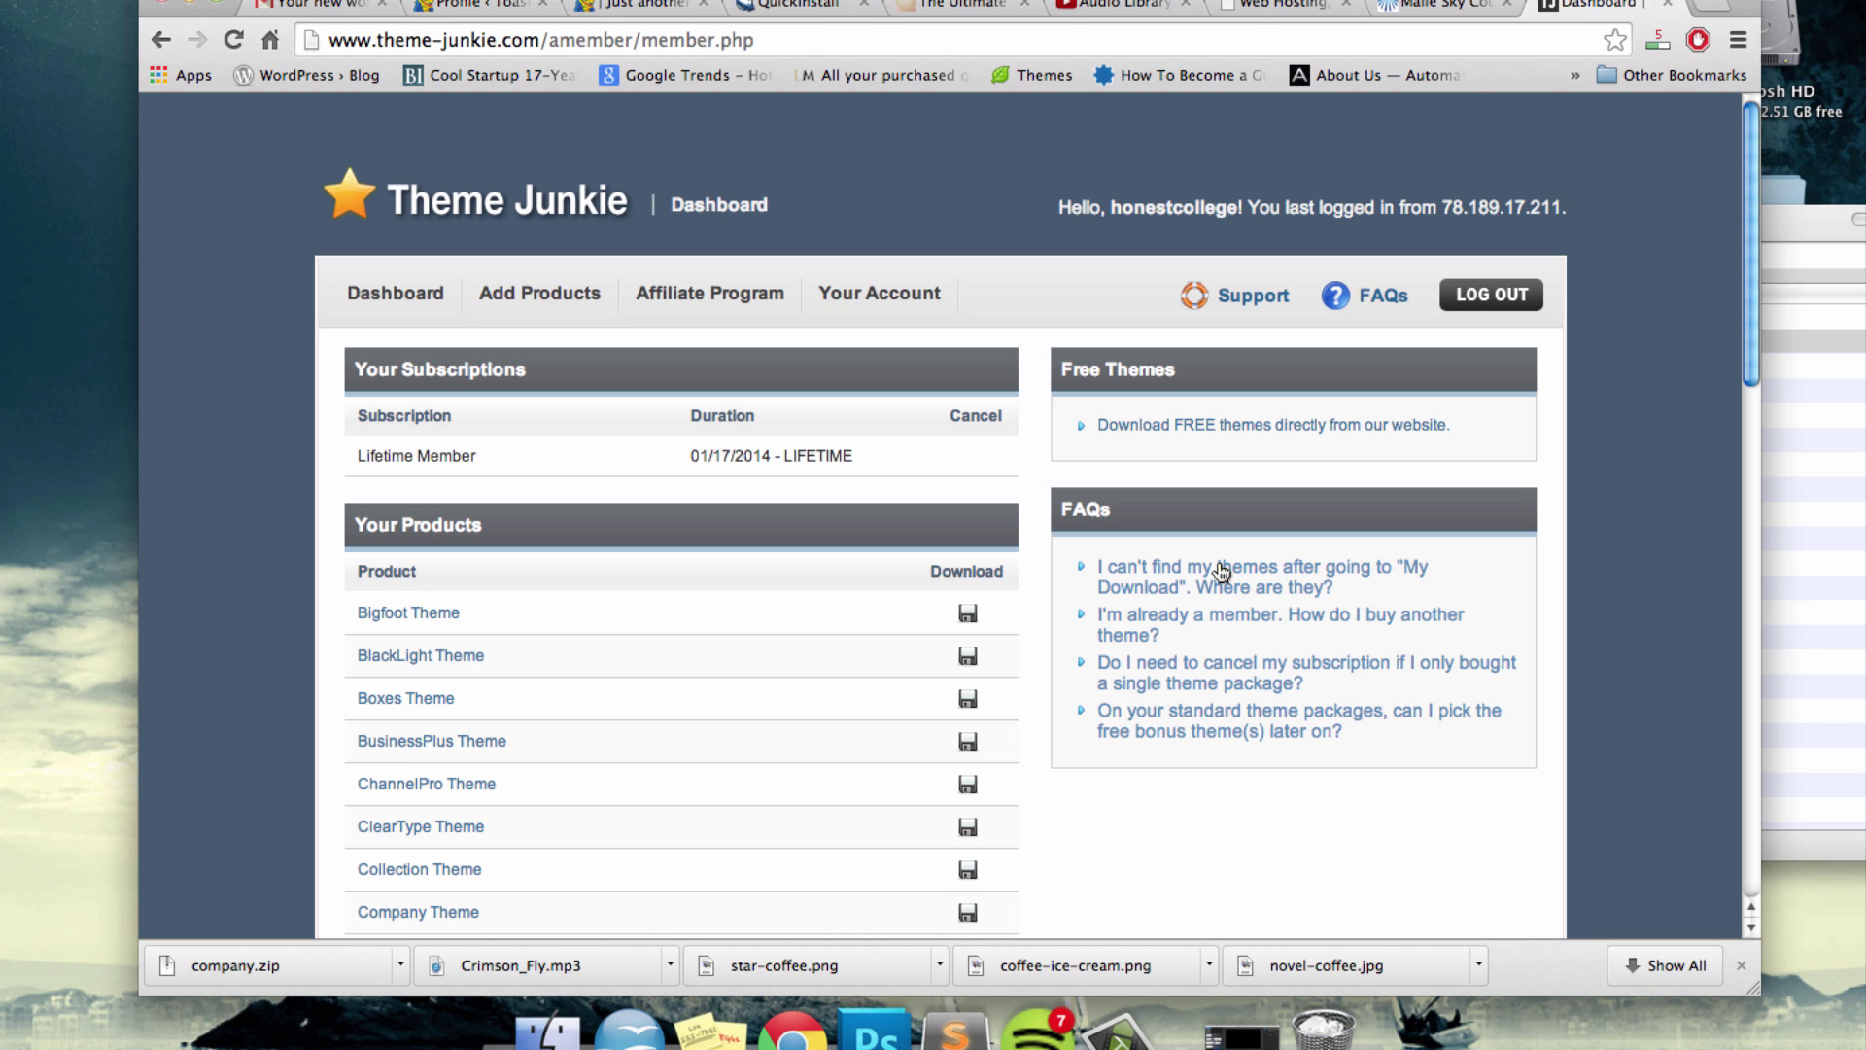
- Go to Appearance > Themes > Add New and open the theme upload form
left_click(836, 5)
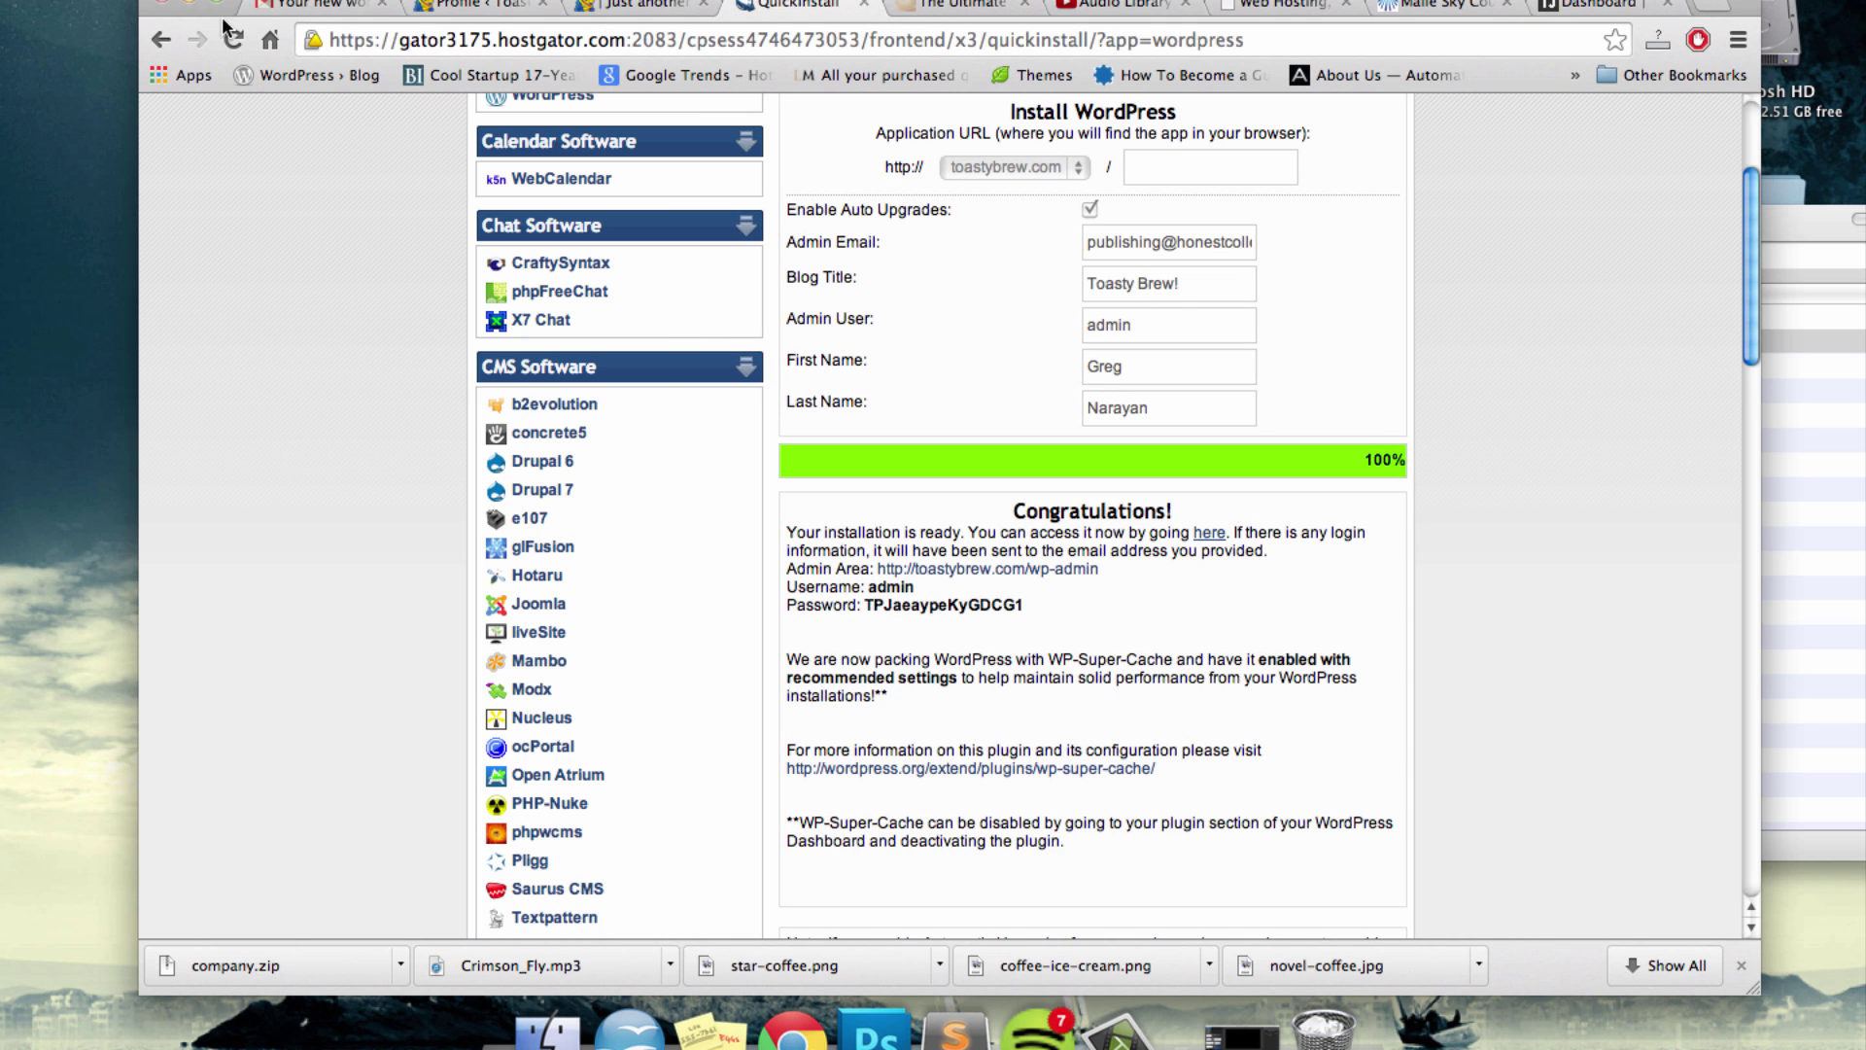
left_click(311, 5)
left_click(477, 4)
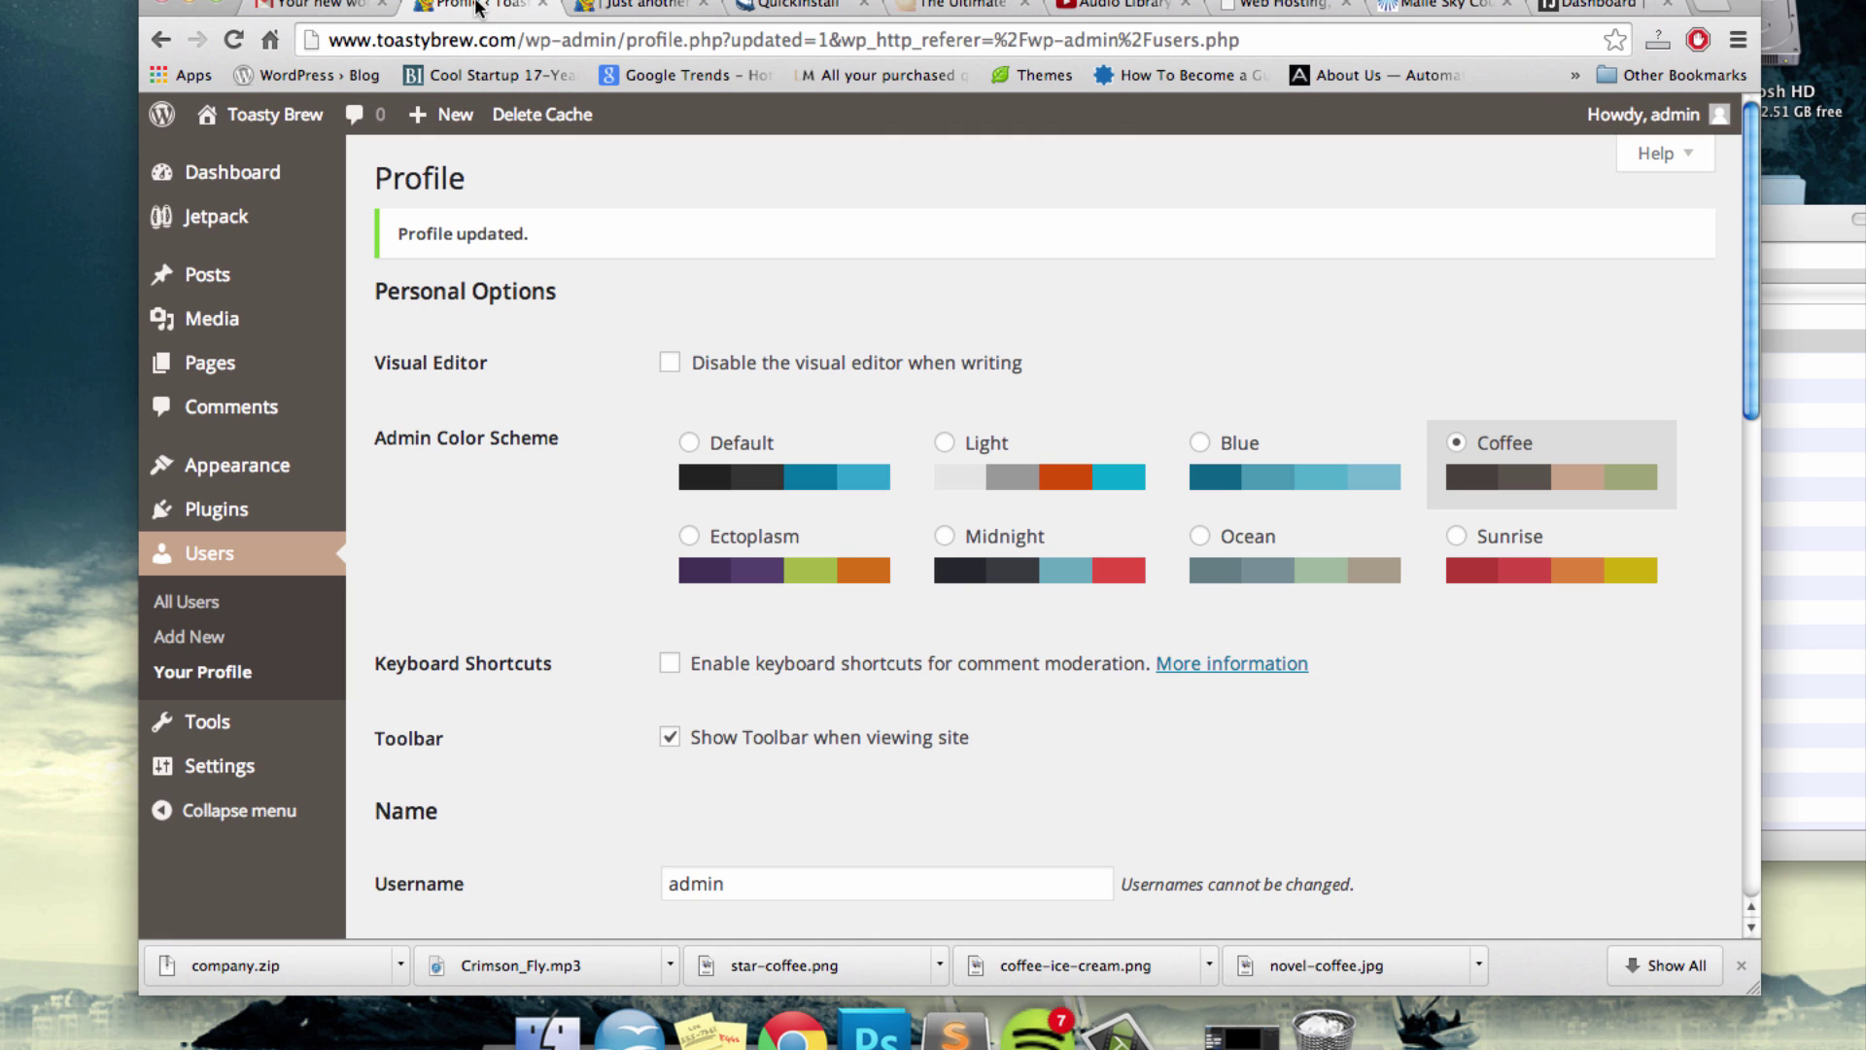
mouse_move(215, 483)
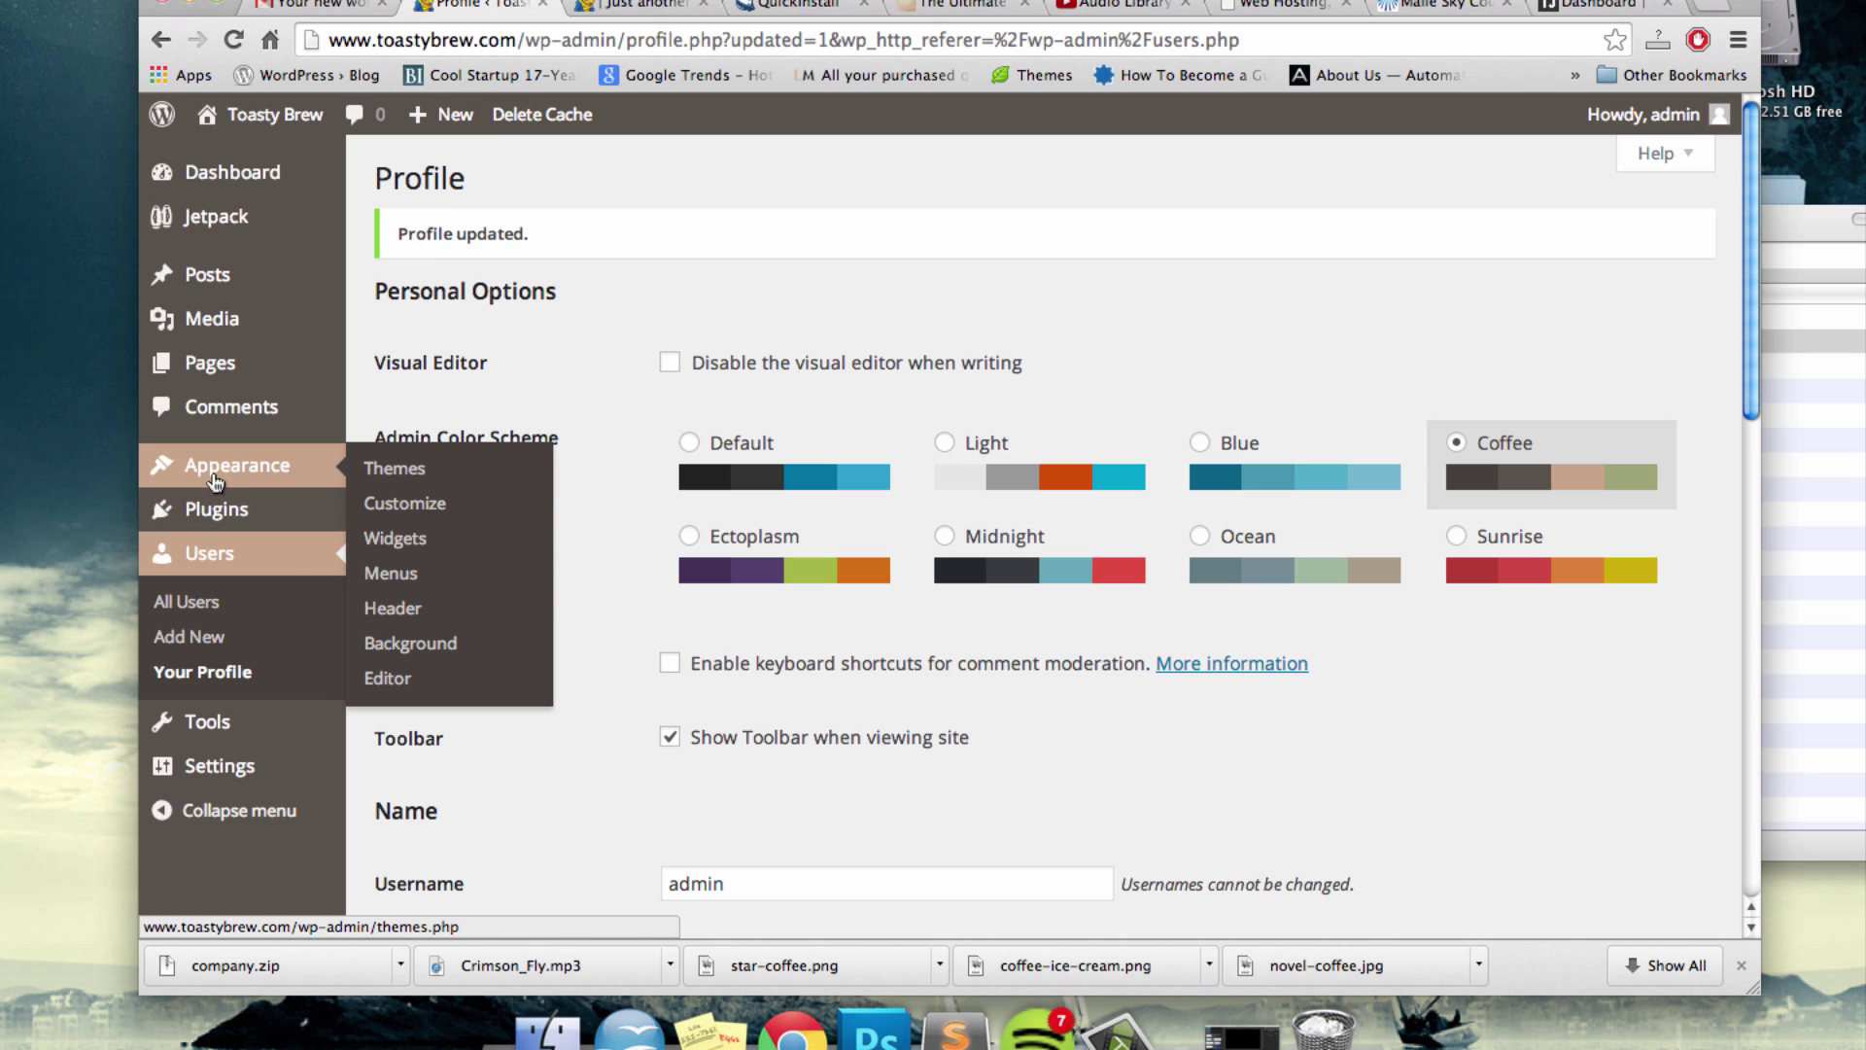
left_click(403, 473)
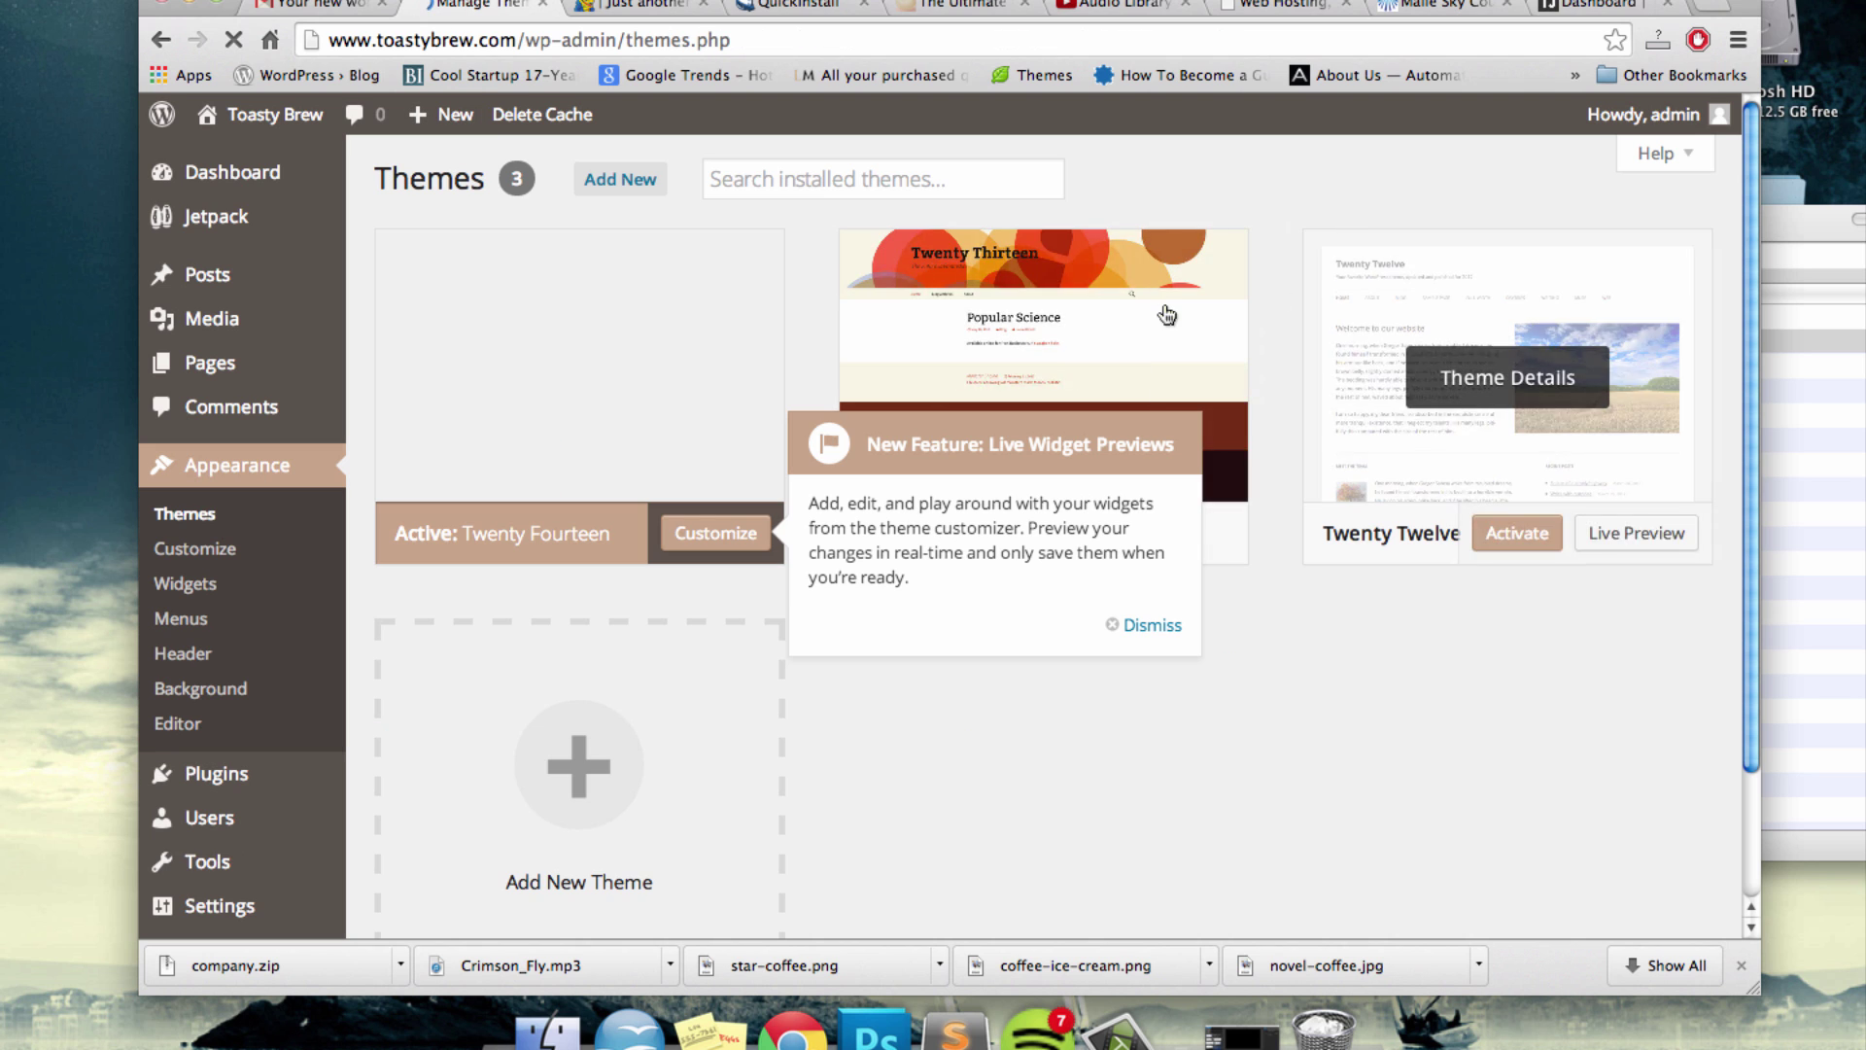
left_click(818, 183)
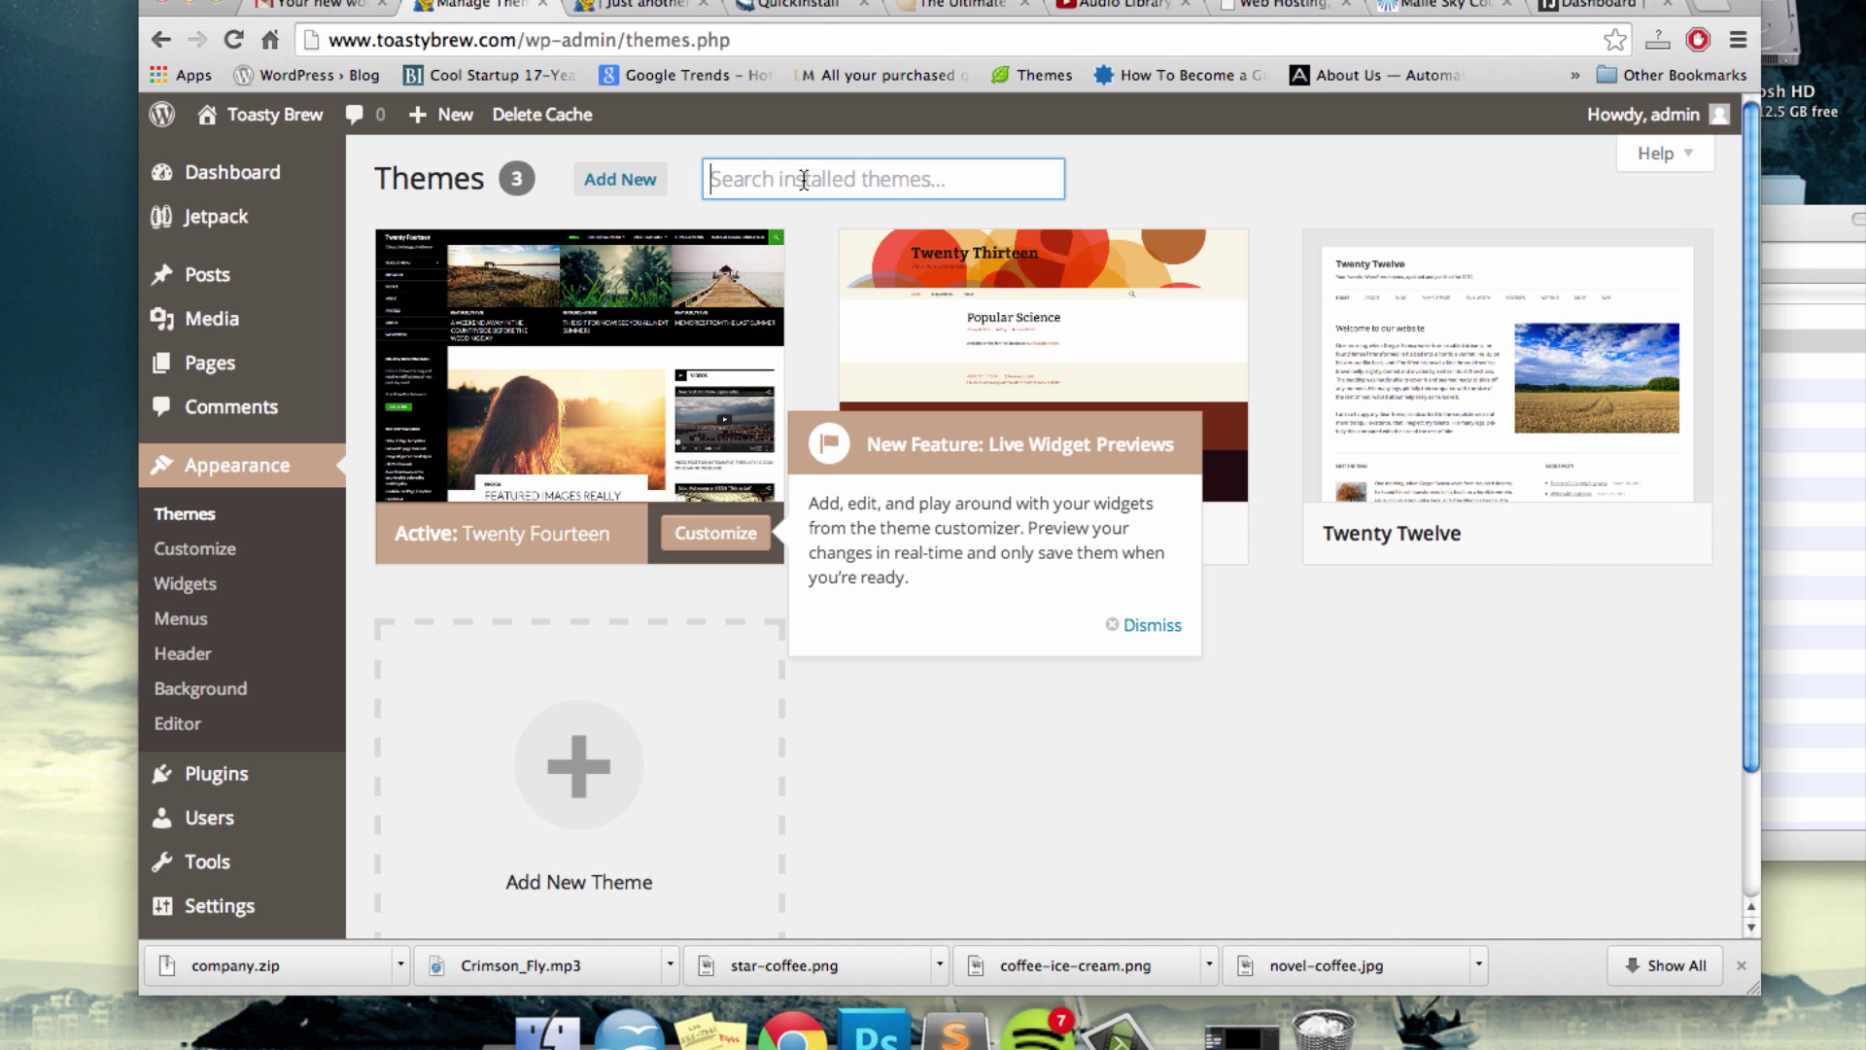
left_click(636, 185)
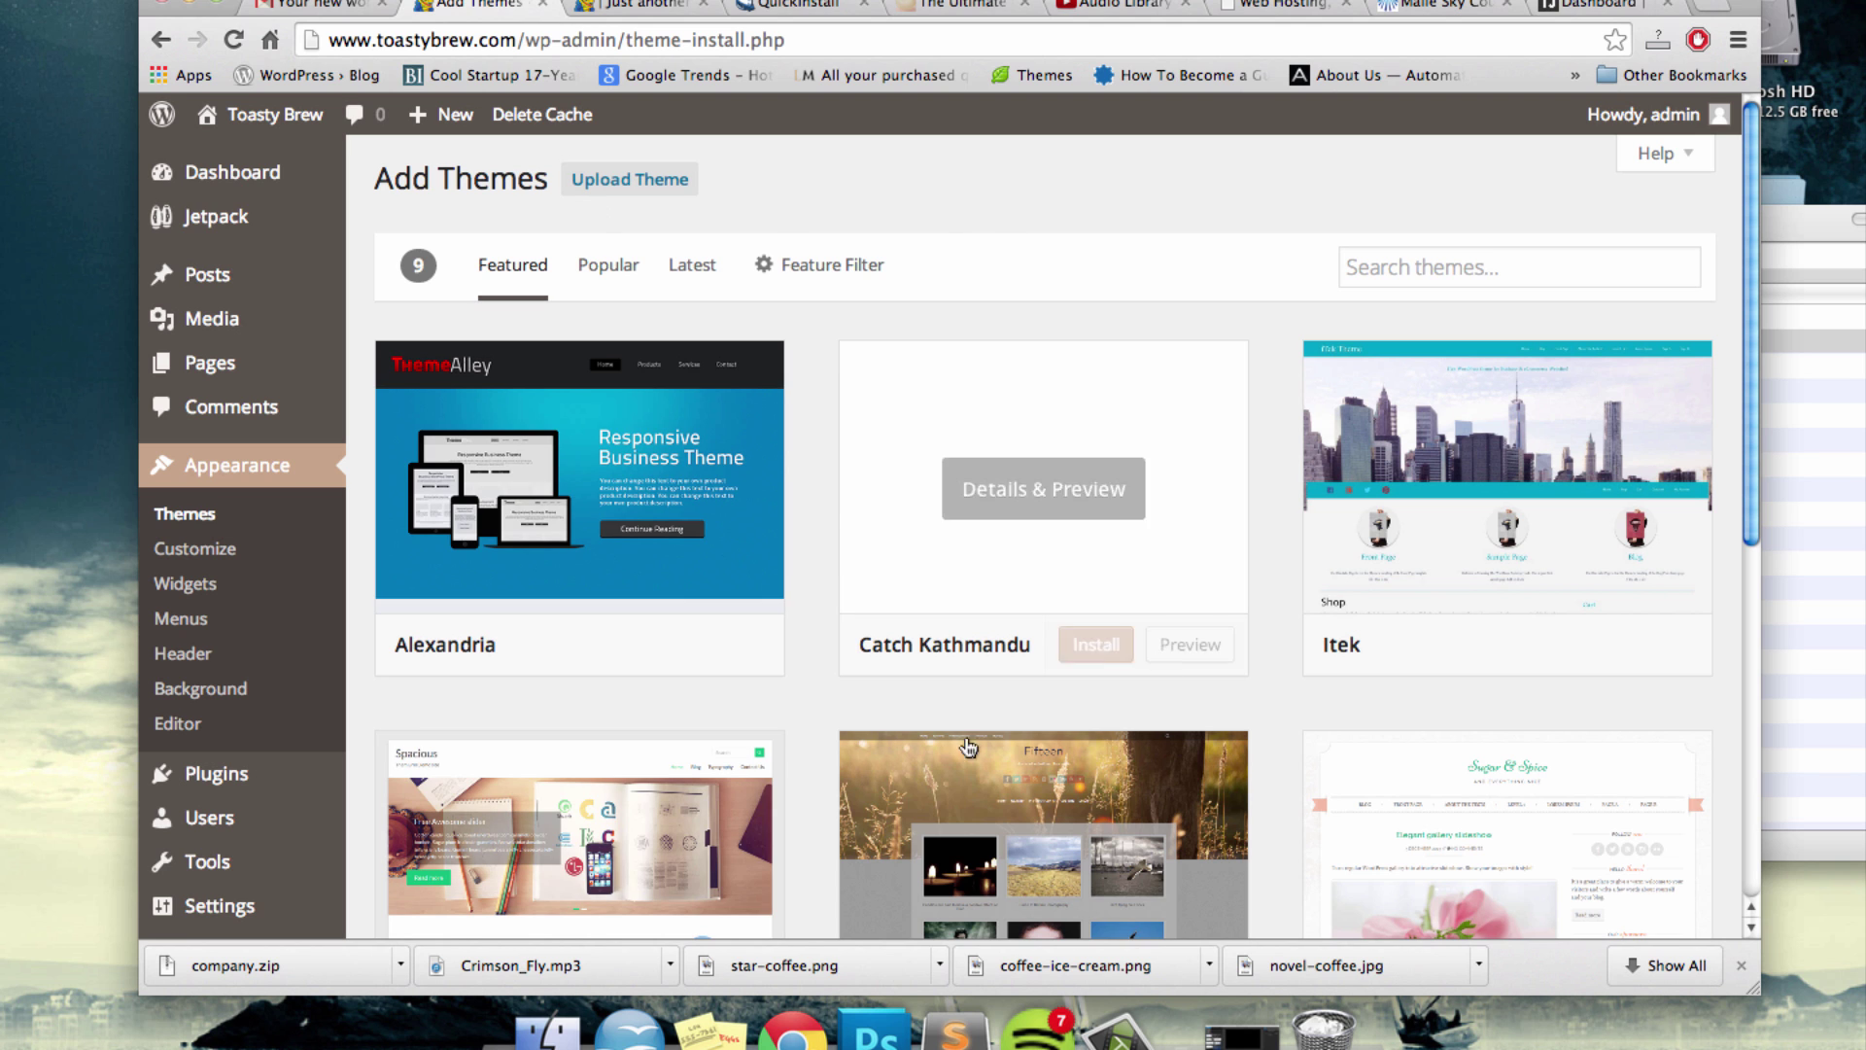
mouse_move(707, 509)
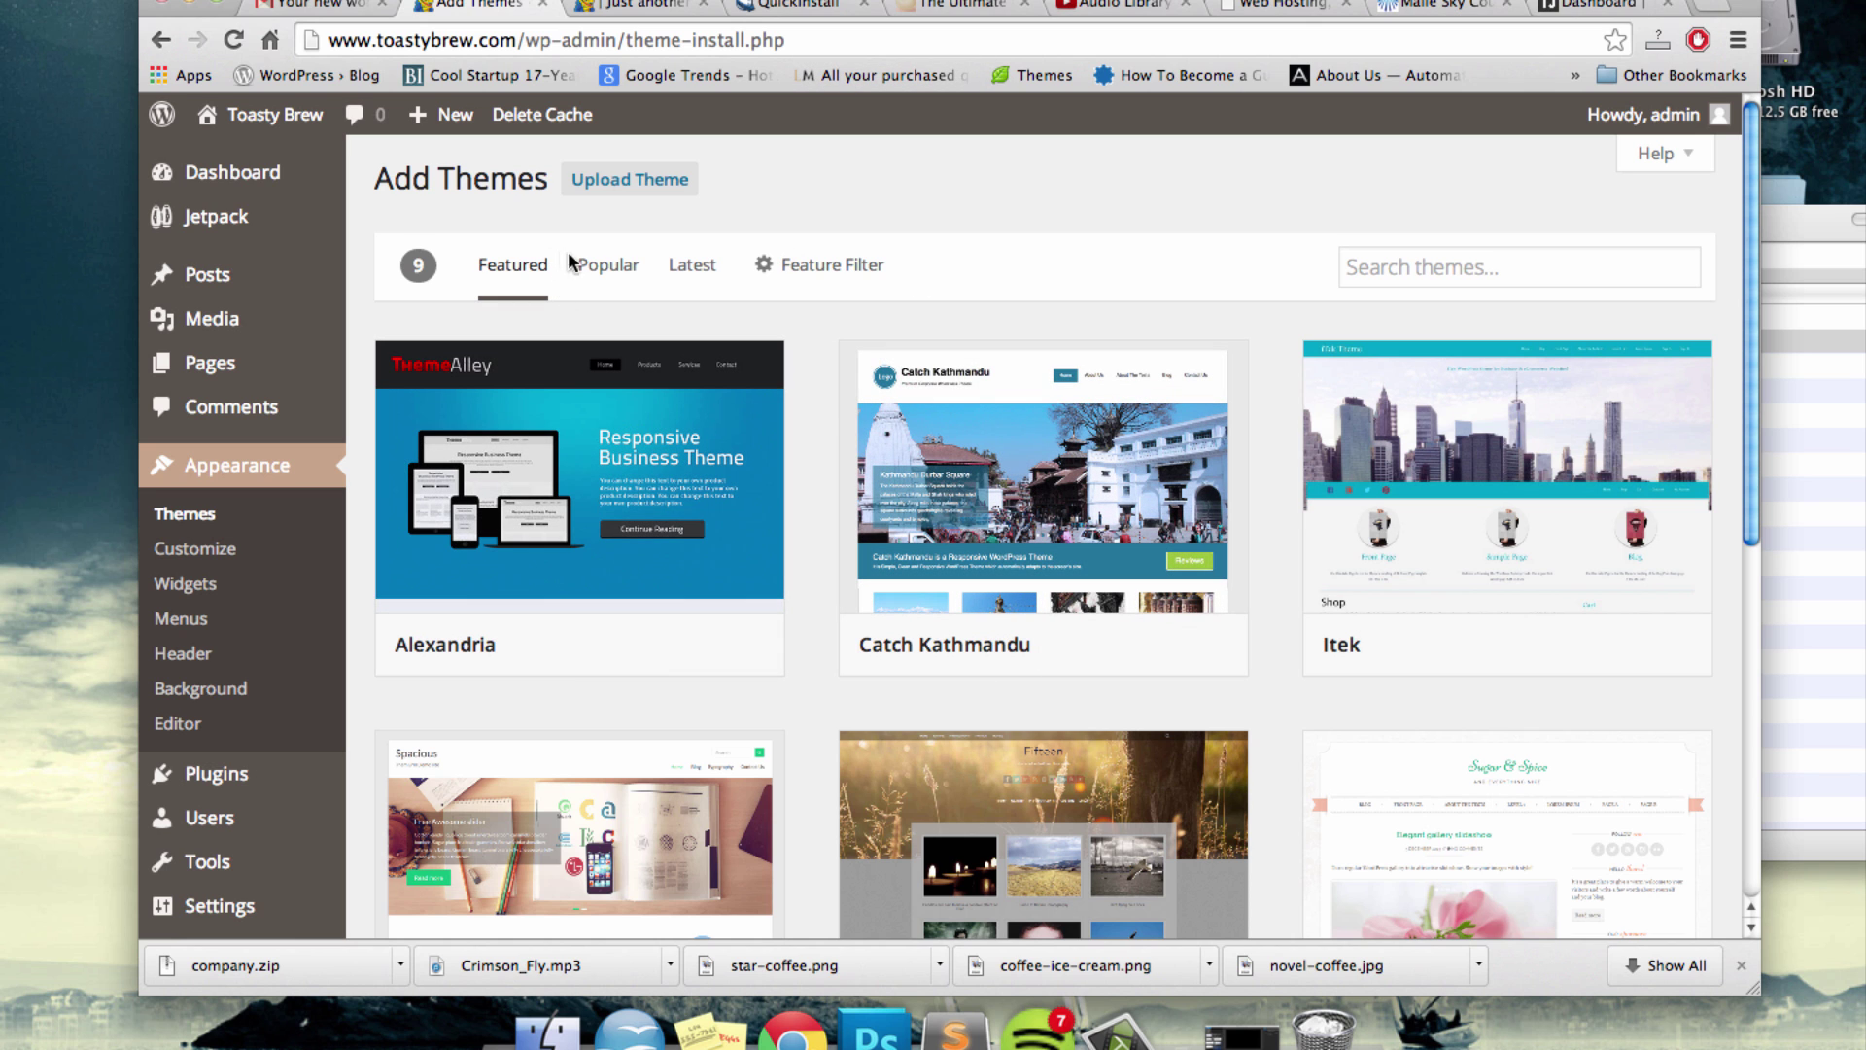
left_click(605, 184)
- Upload company.zip, install the Company theme, and activate it
left_click(851, 401)
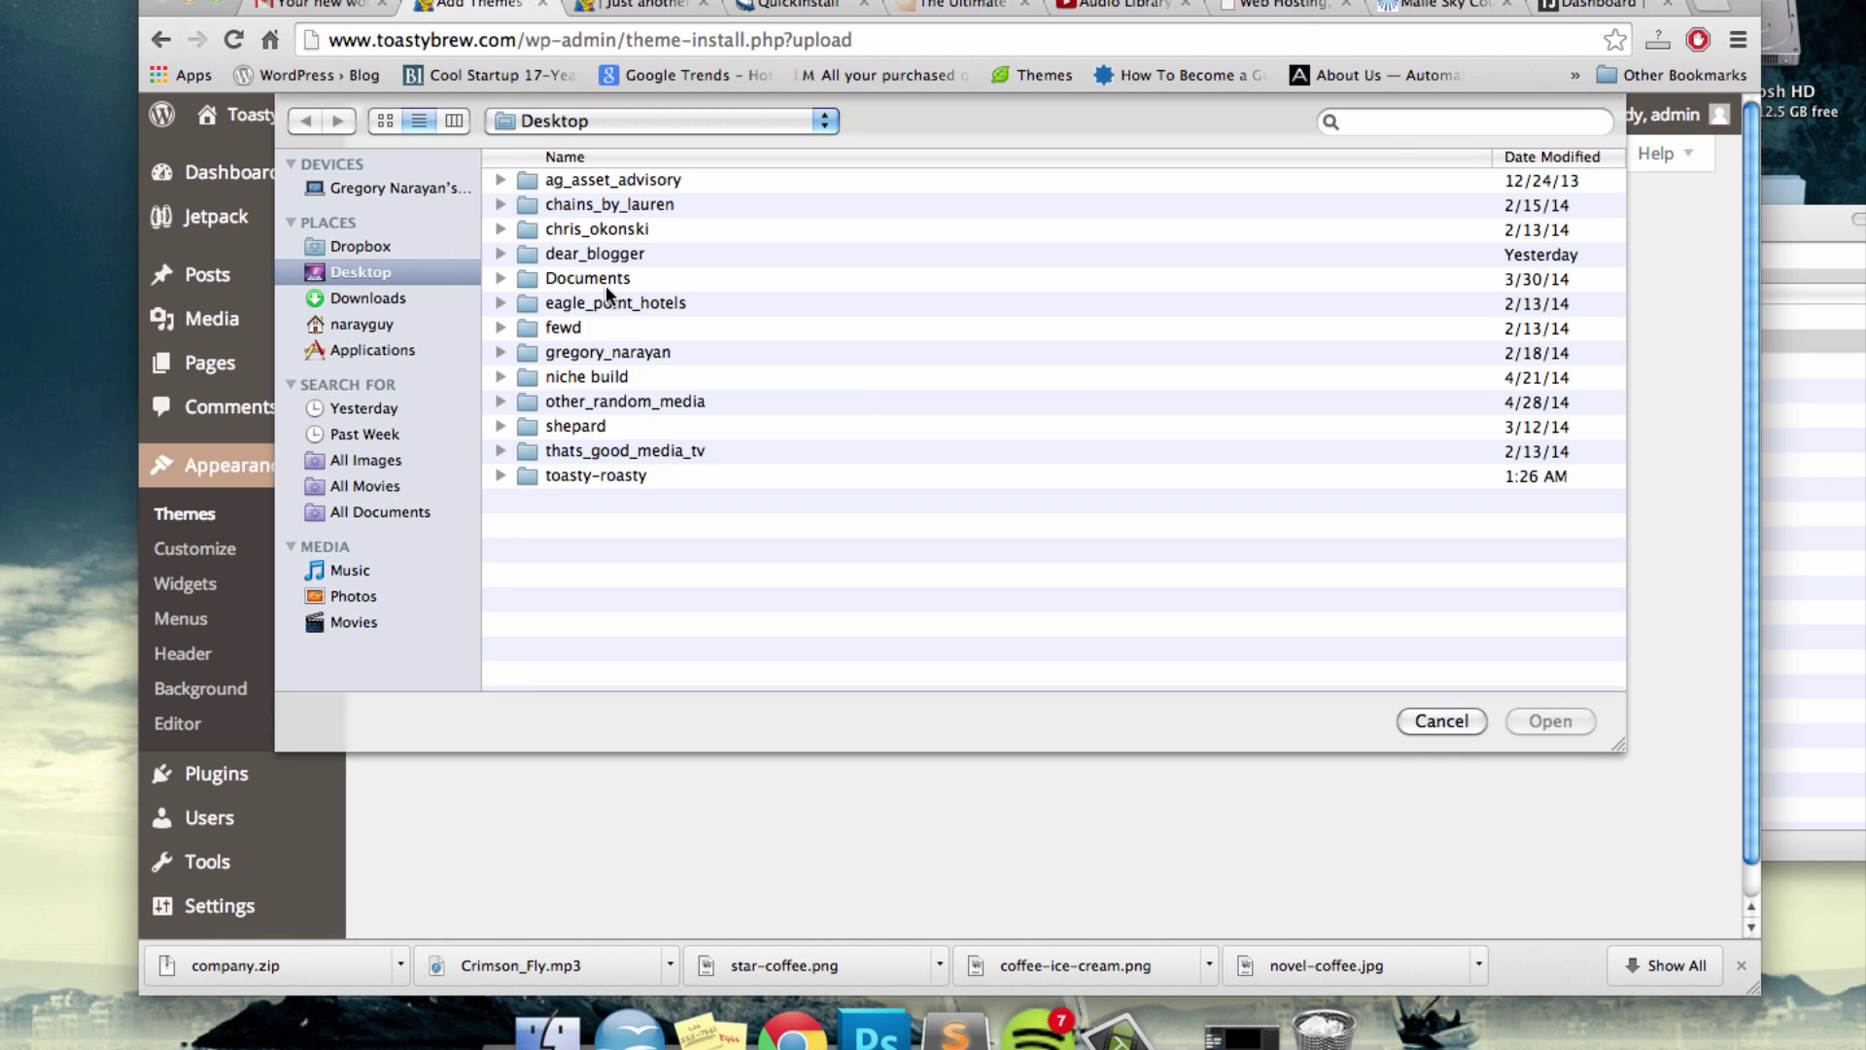
left_click(1388, 124)
type("comap")
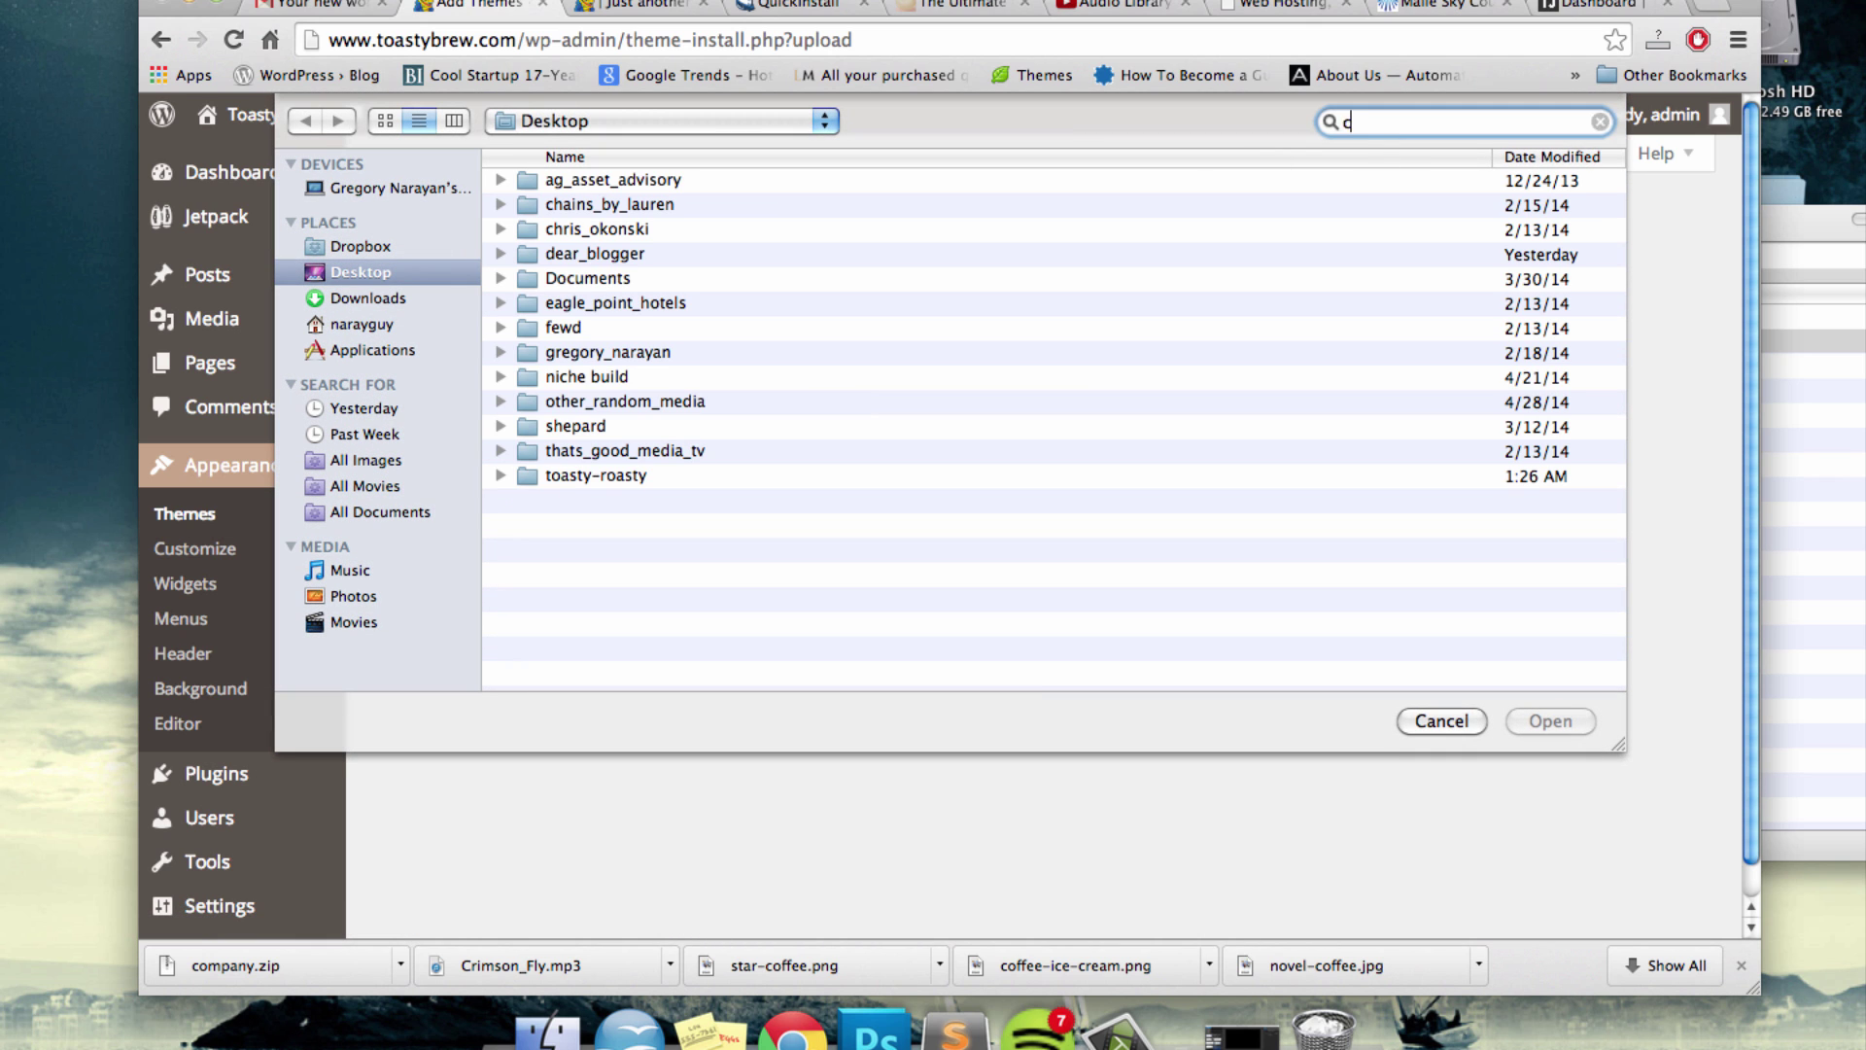
key("BackSpace")
key("BackSpace")
type("pan")
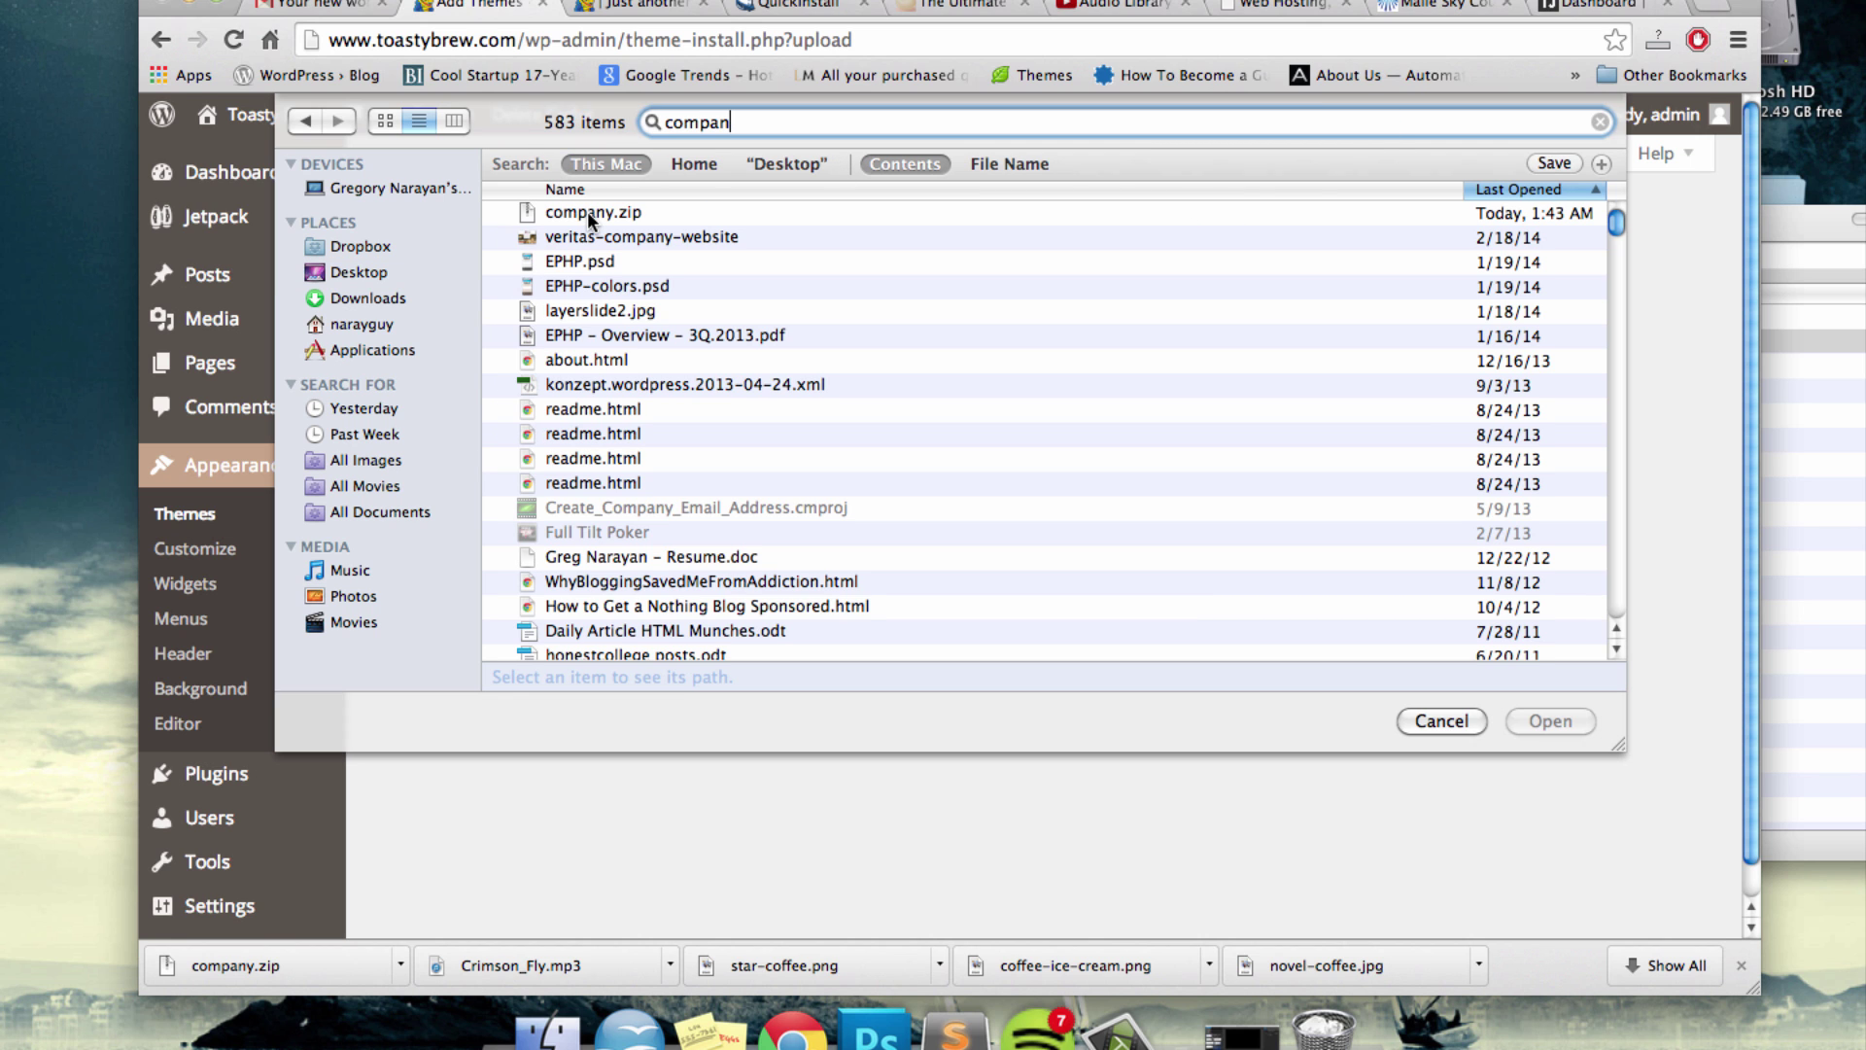
double_click(587, 212)
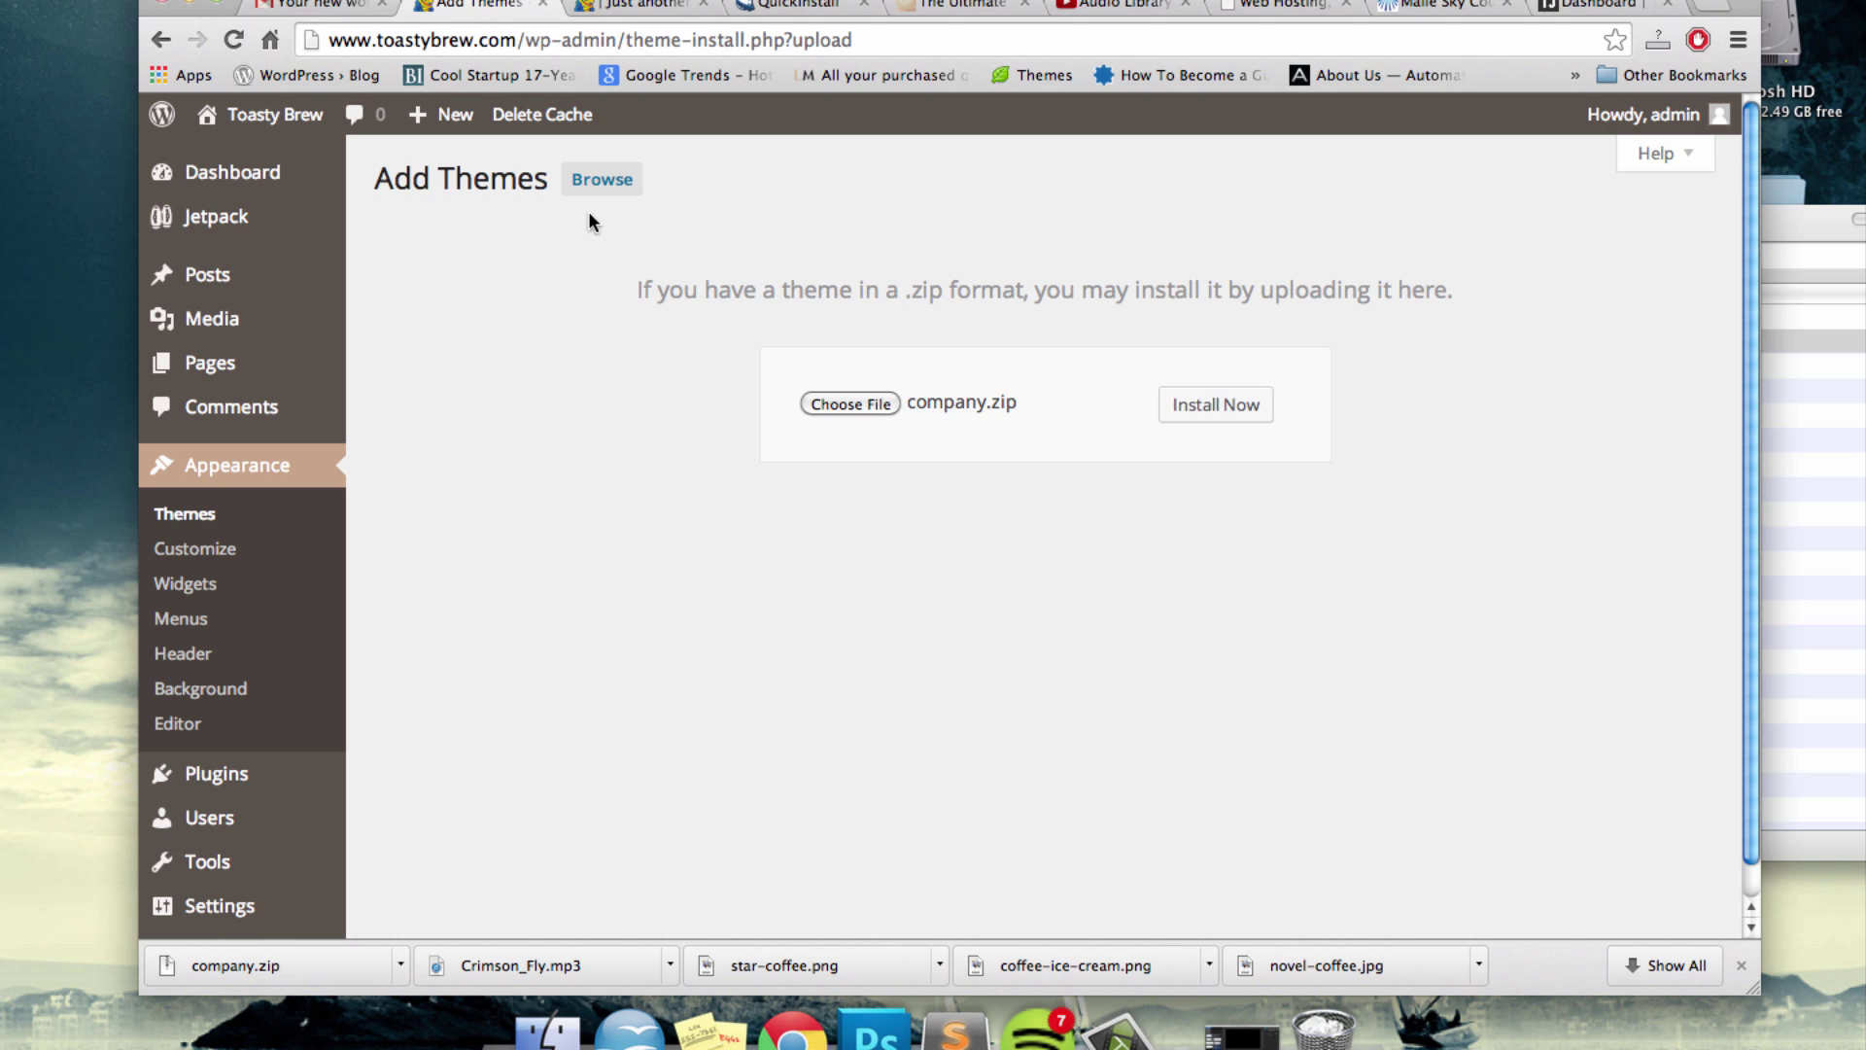
left_click(1260, 405)
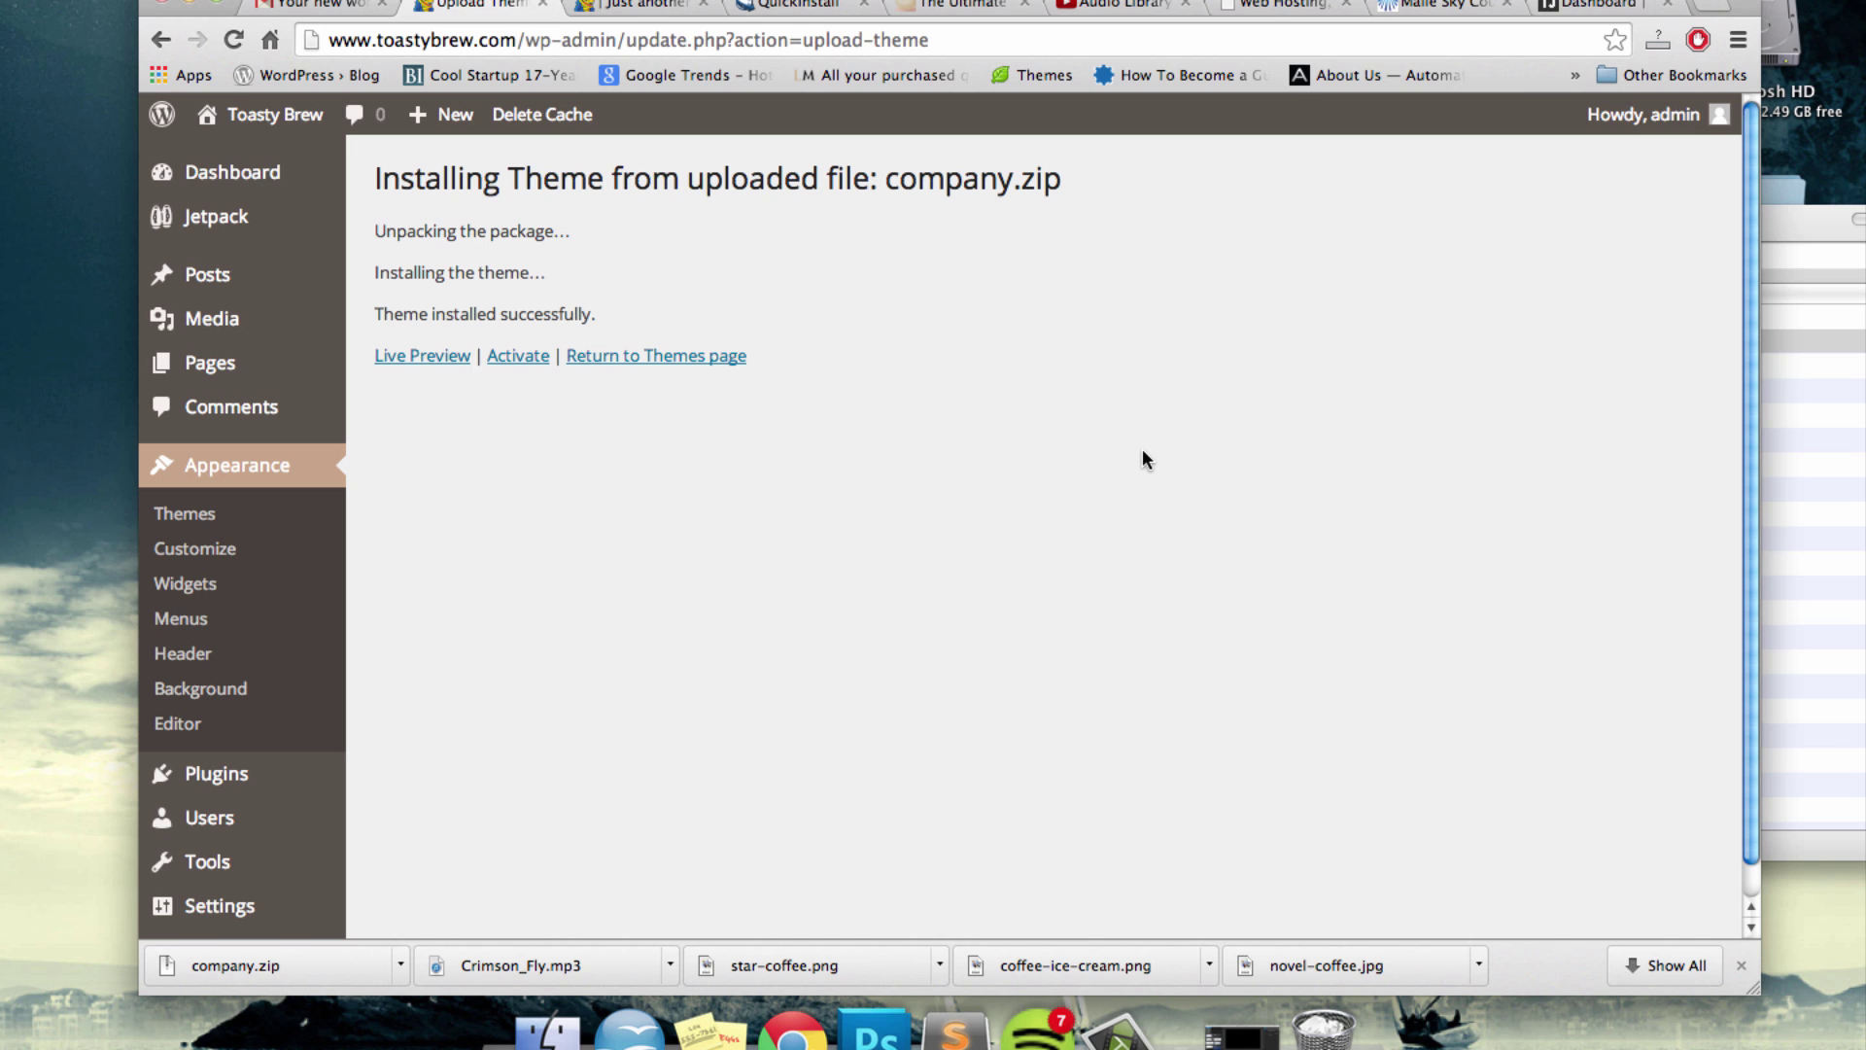
left_click(518, 358)
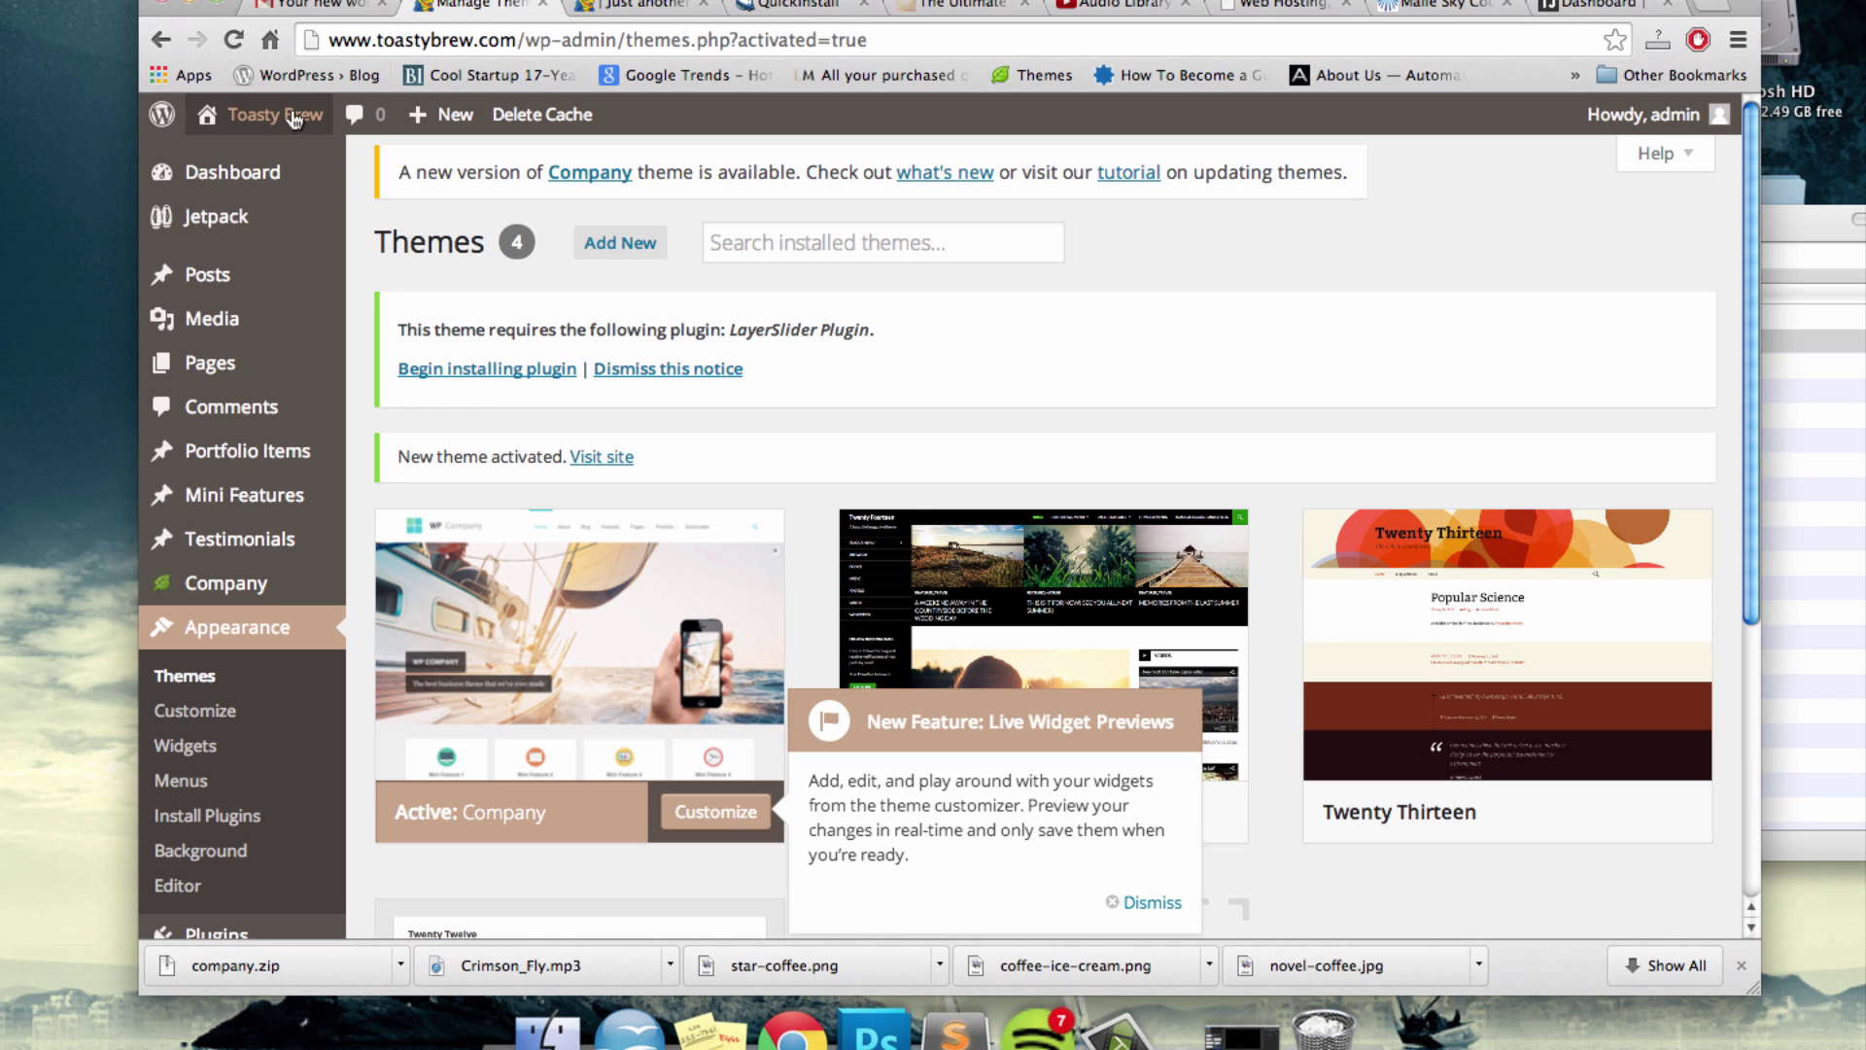
- Open the Toasty Brew site from Visit Site in a new tab
mouse_move(294, 120)
right_click(251, 158)
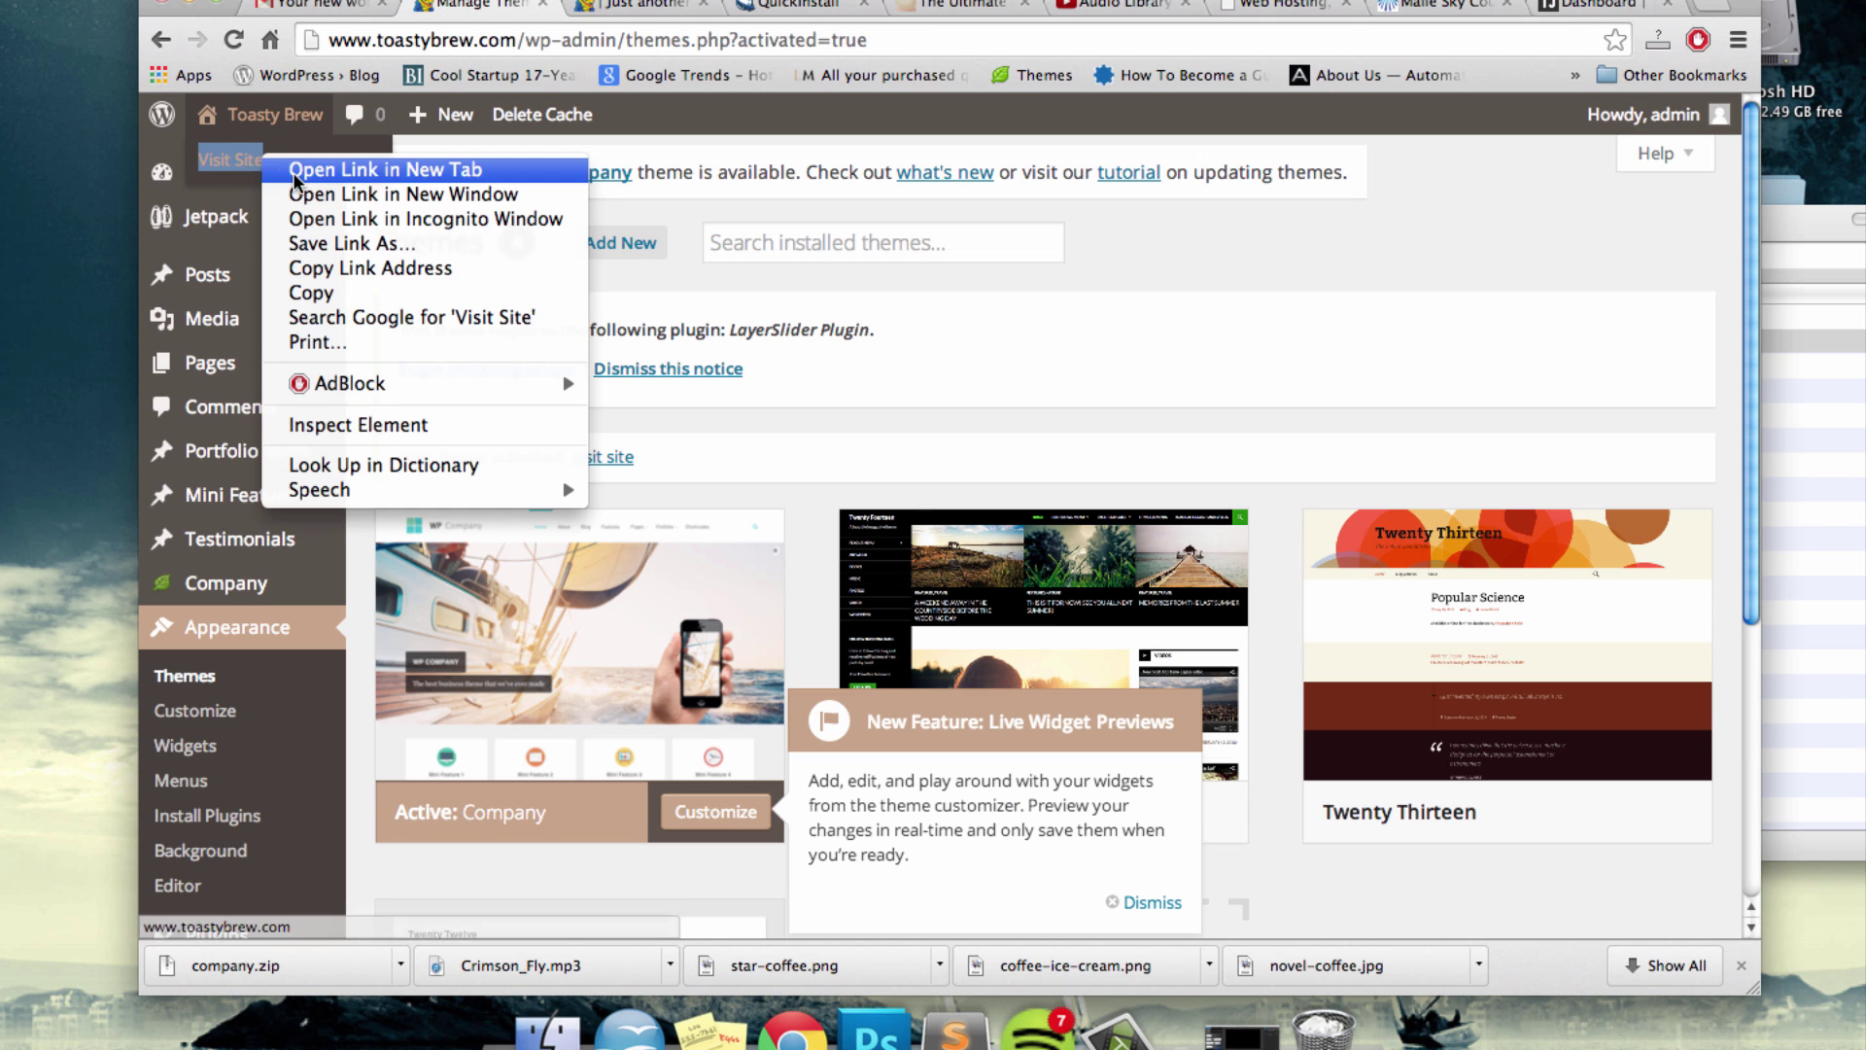
left_click(302, 168)
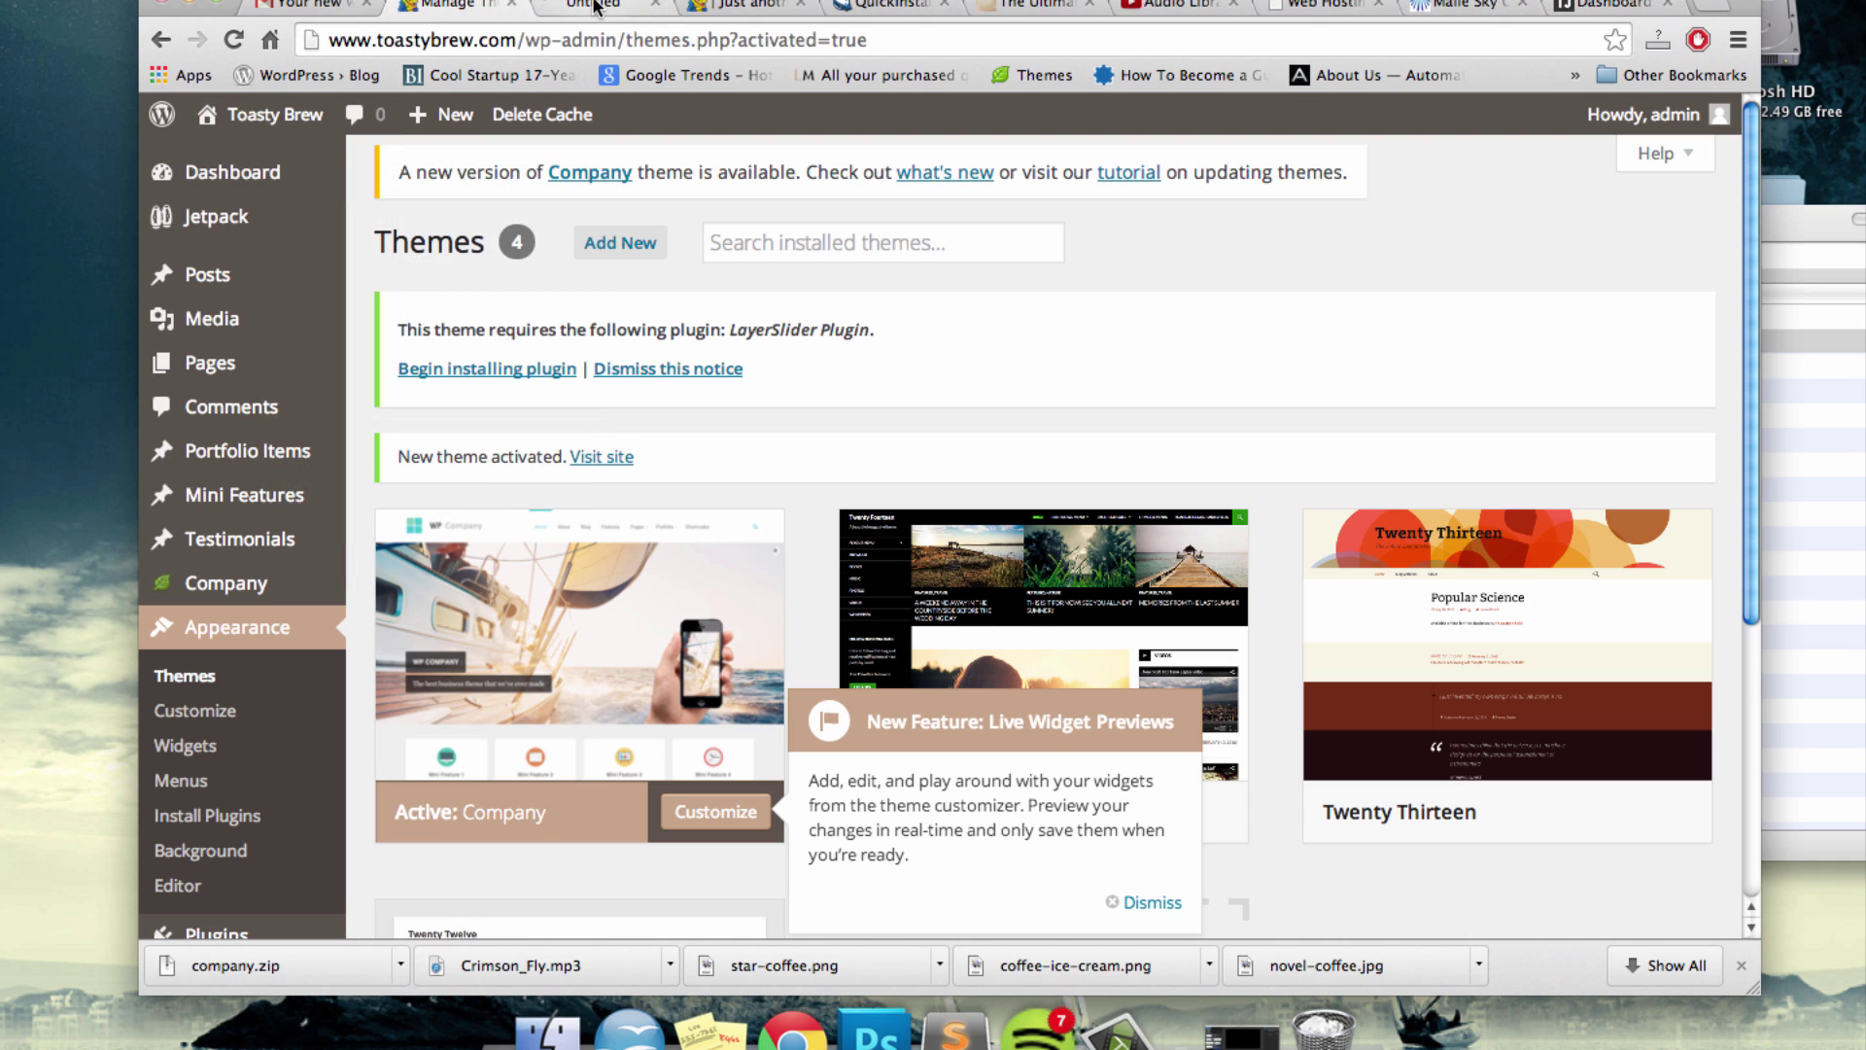
left_click(594, 5)
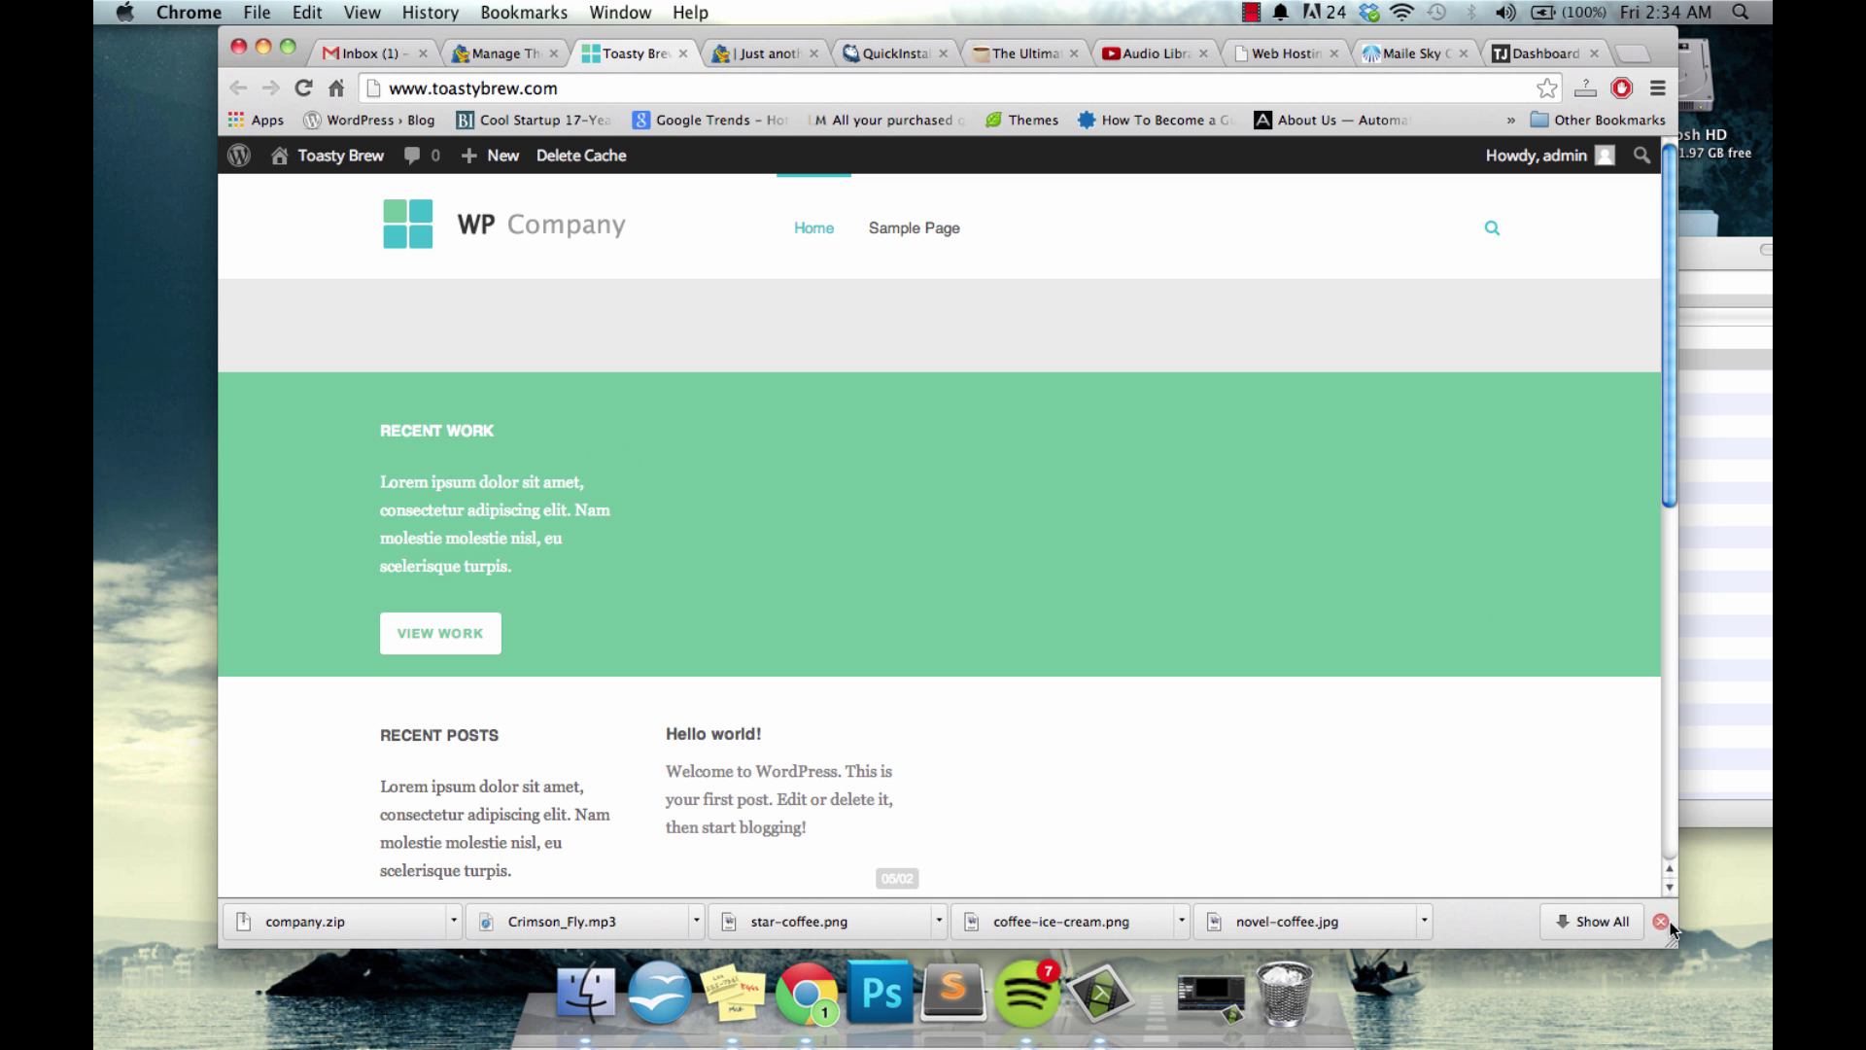
- Narrow the browser window to preview the mobile layout, then restore its width
left_click_drag(1672, 941, 938, 899)
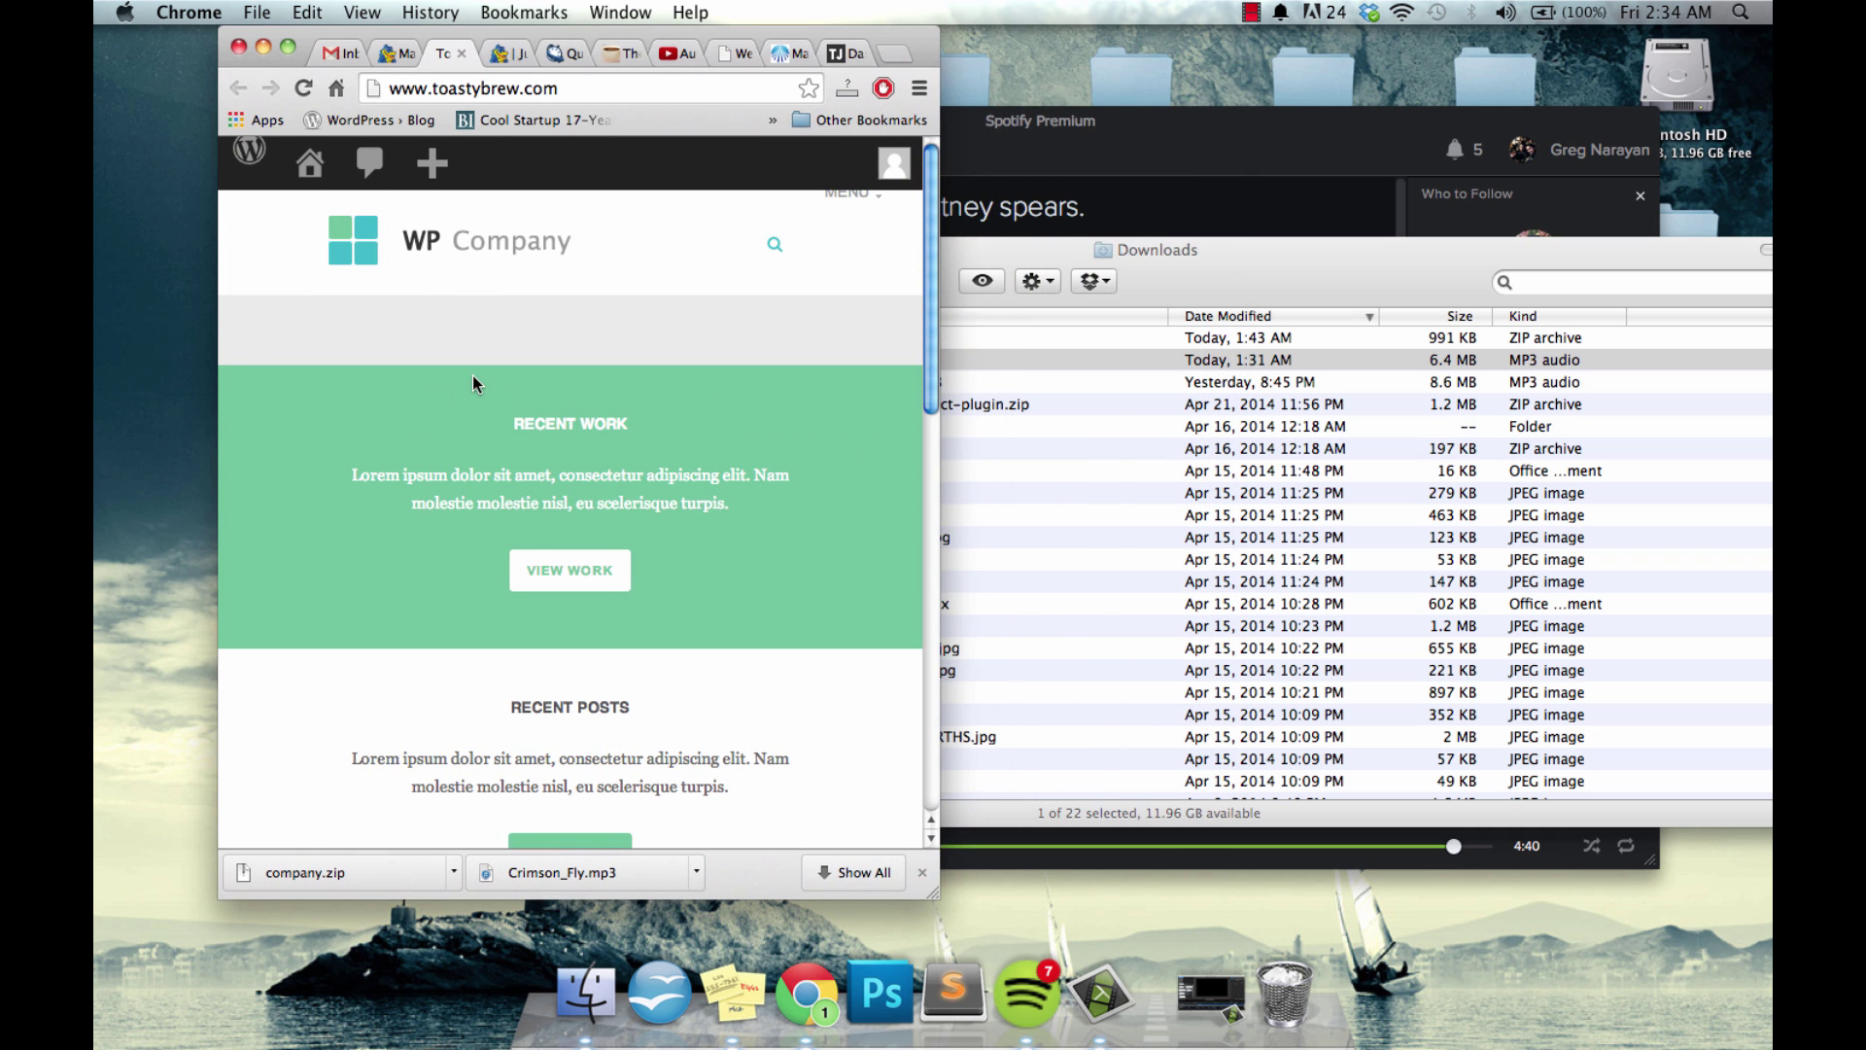
left_click(774, 245)
left_click(776, 248)
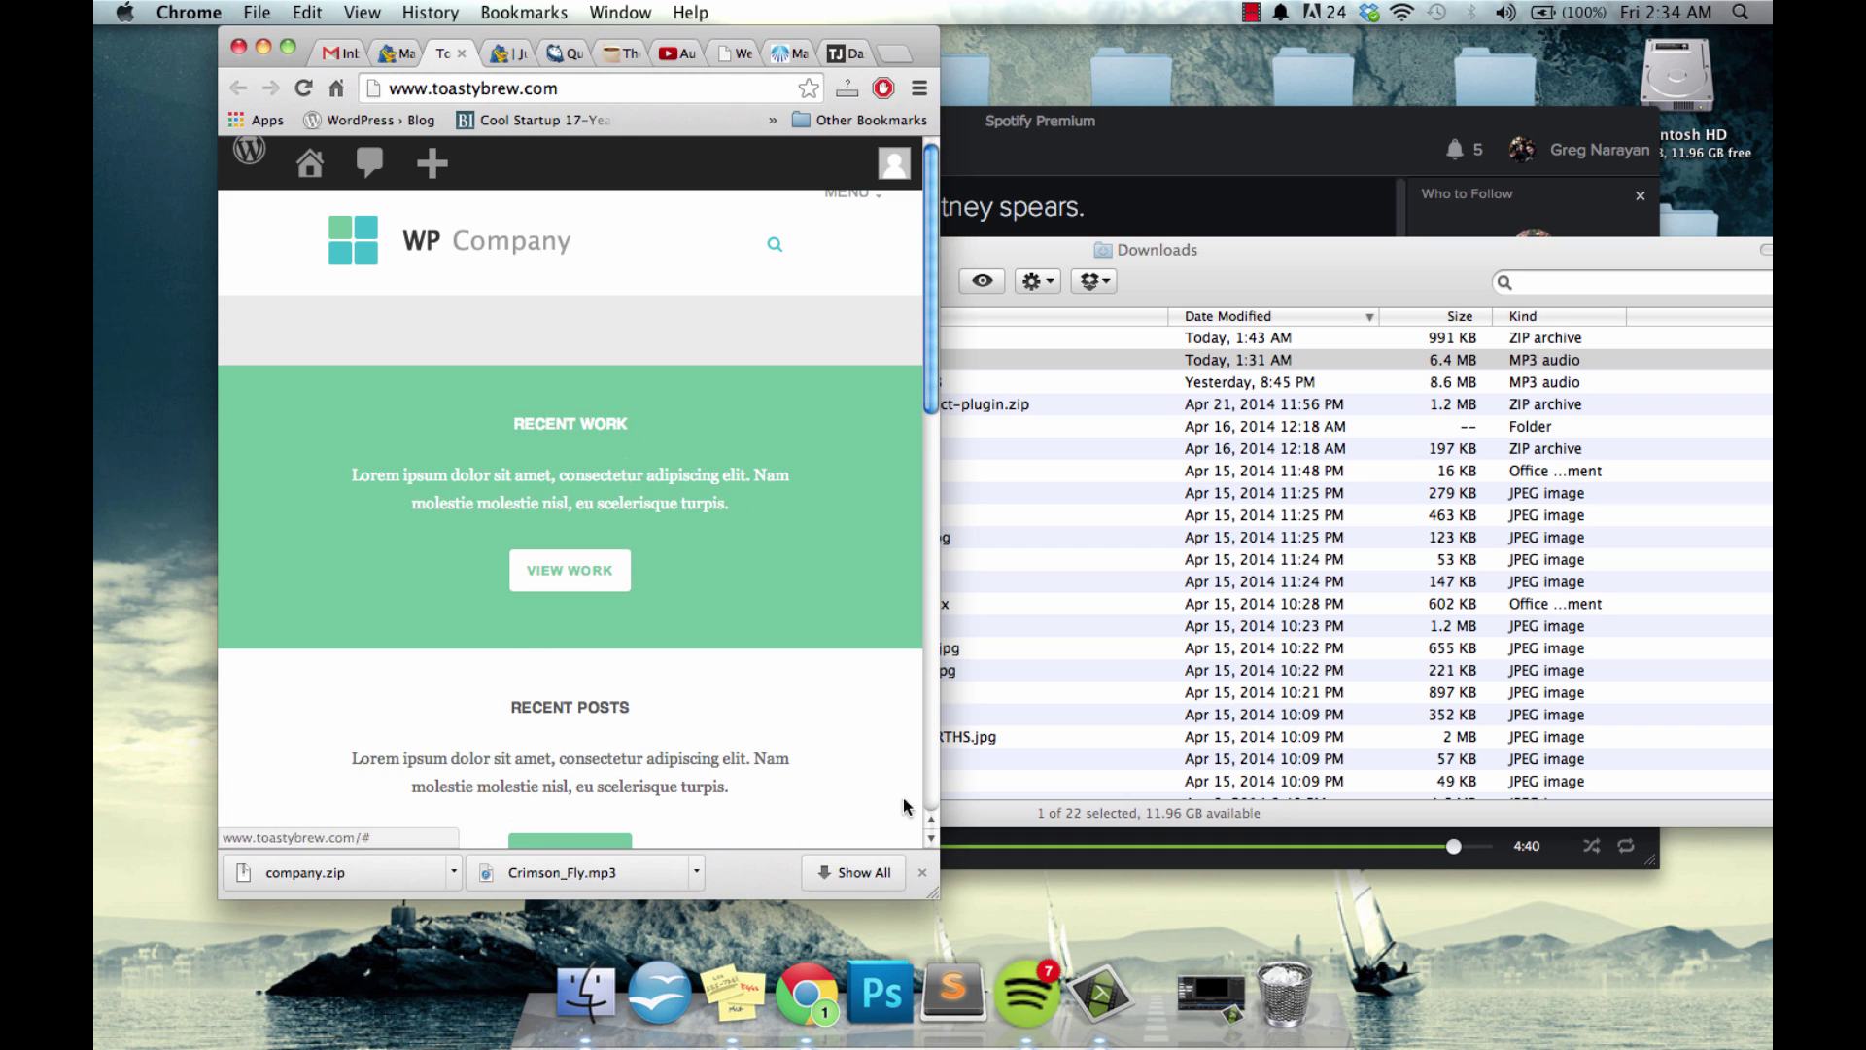
left_click_drag(939, 891, 1520, 919)
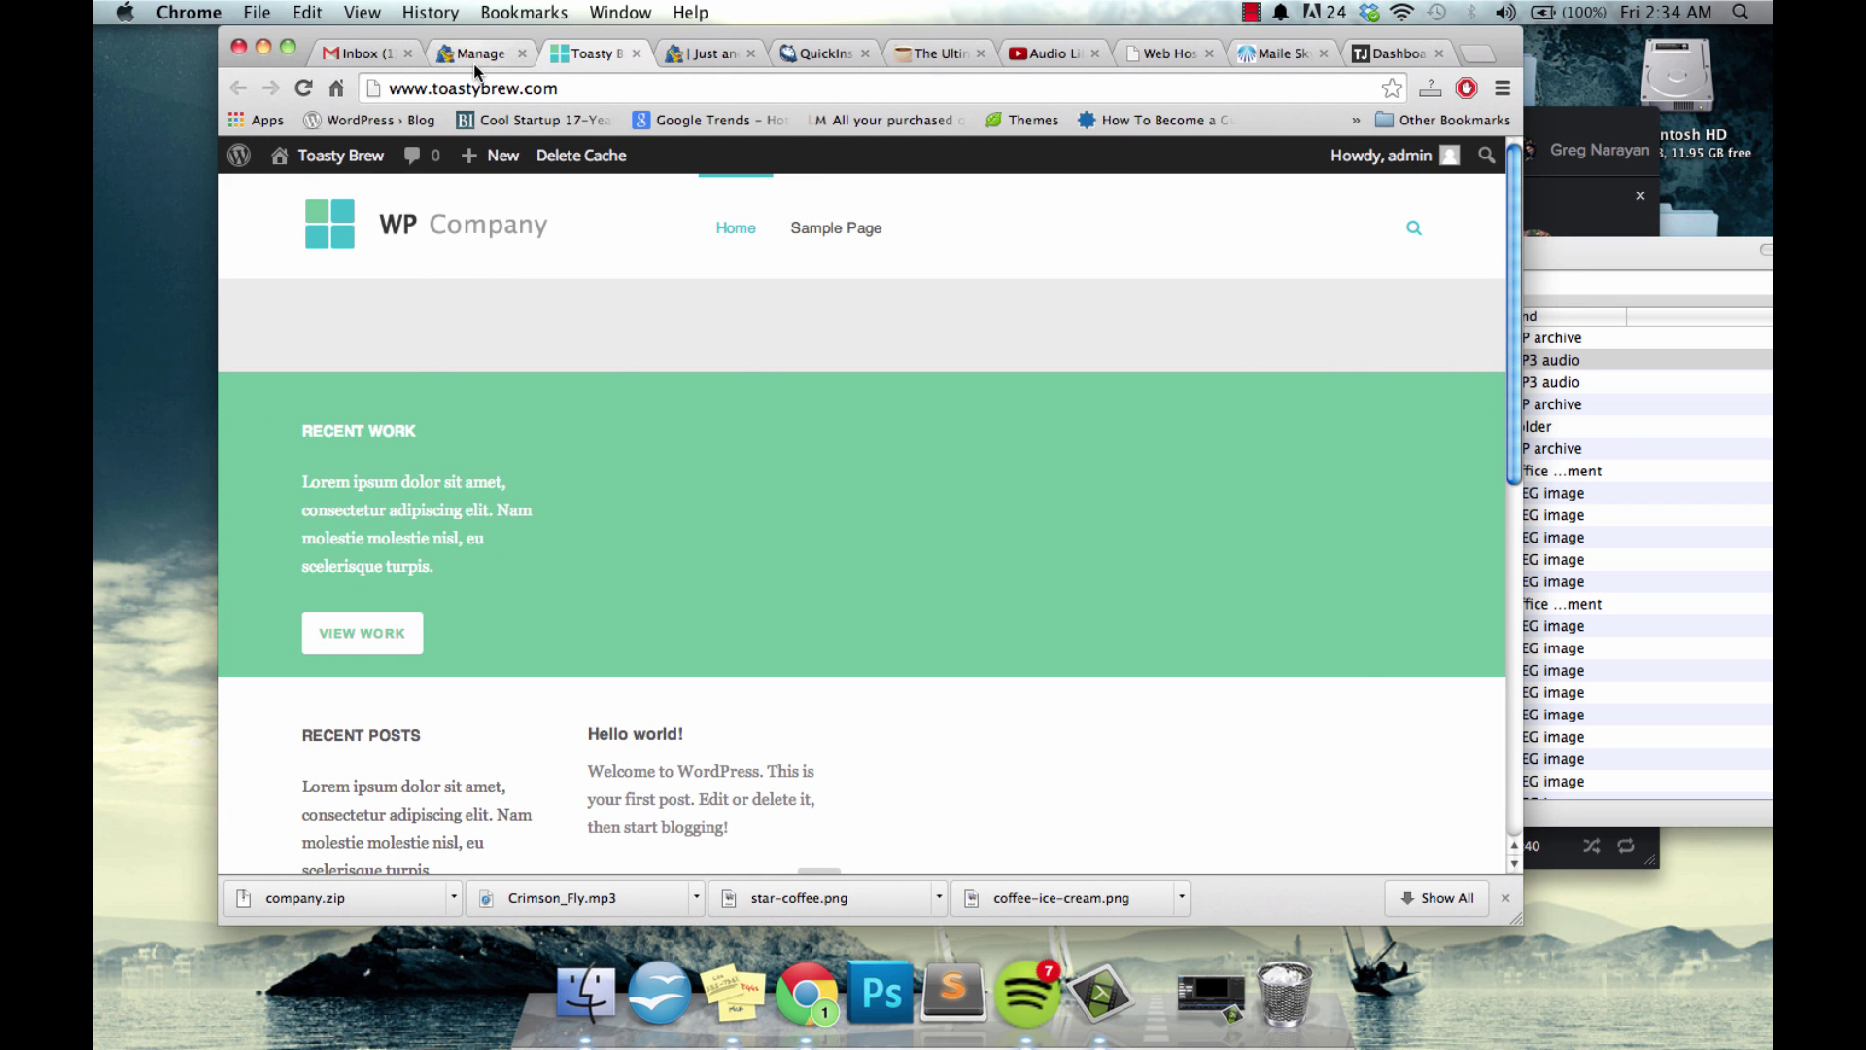
- Open Company > Theme Options and review its settings, including Quick CSS and Footer Copyright
left_click(476, 55)
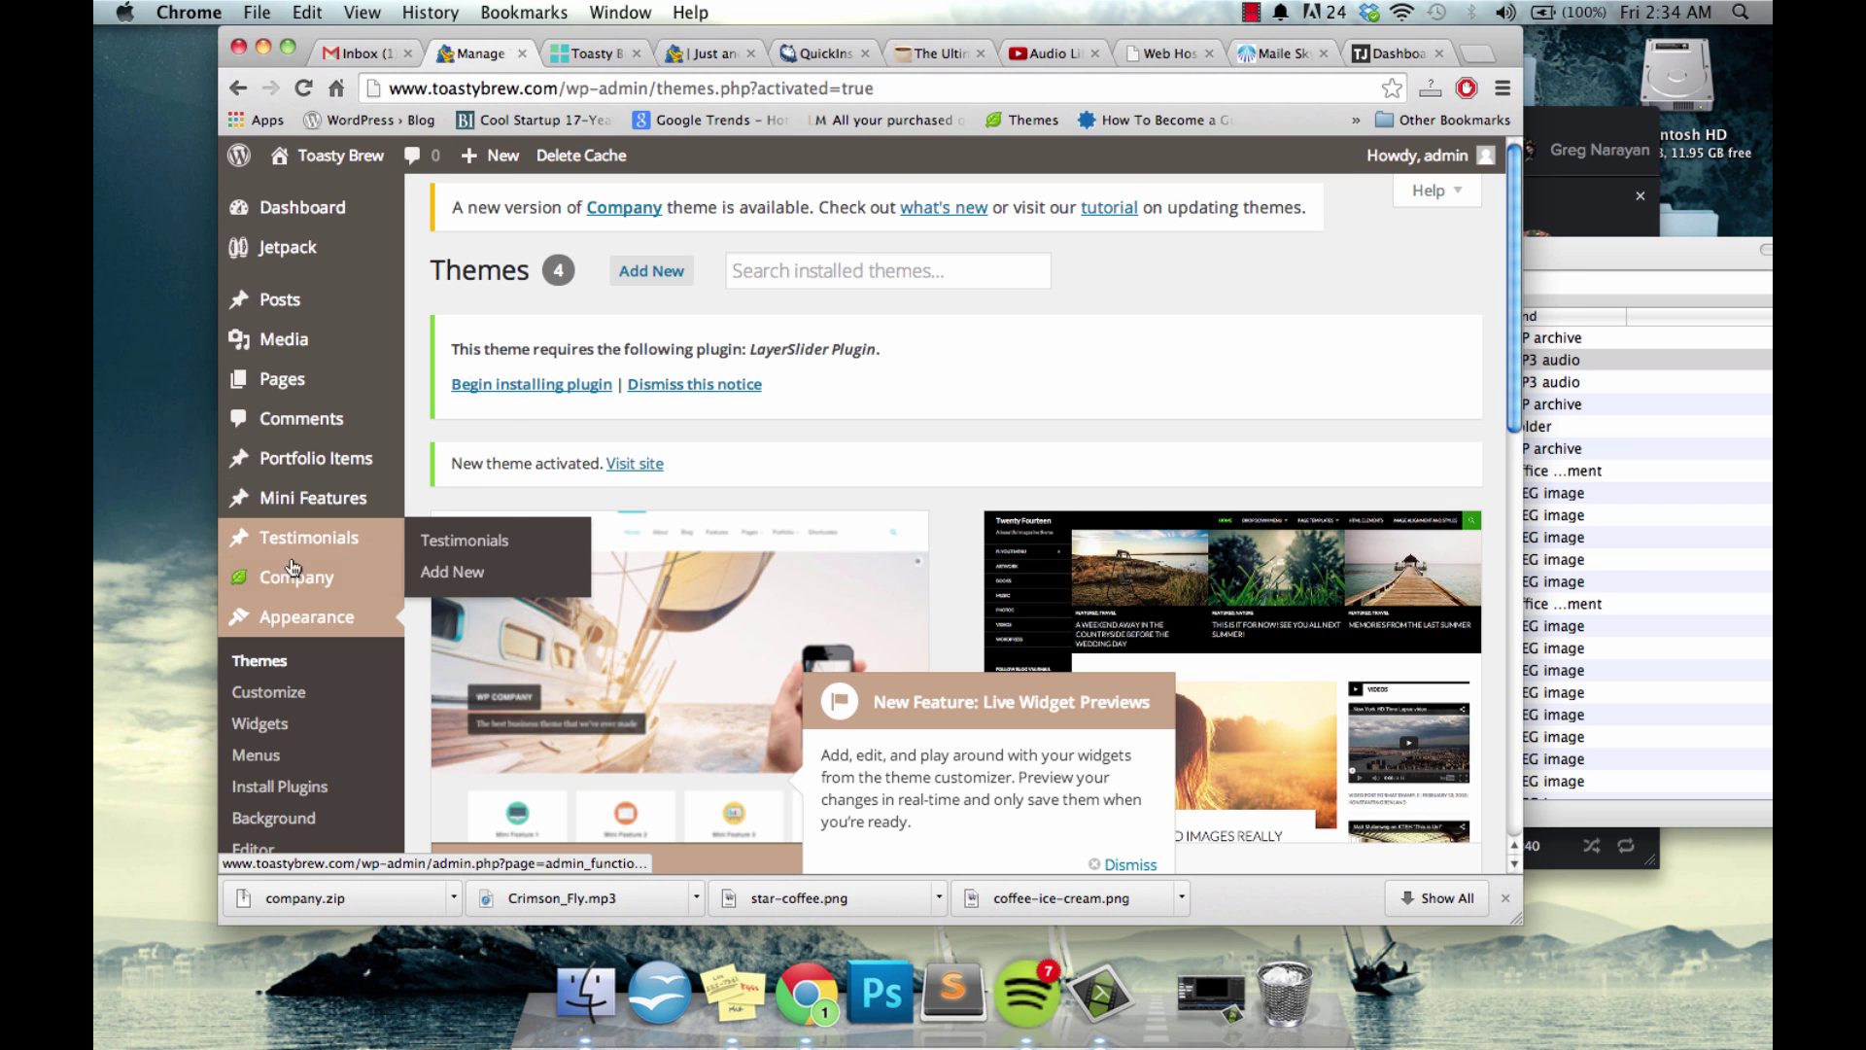
left_click(293, 587)
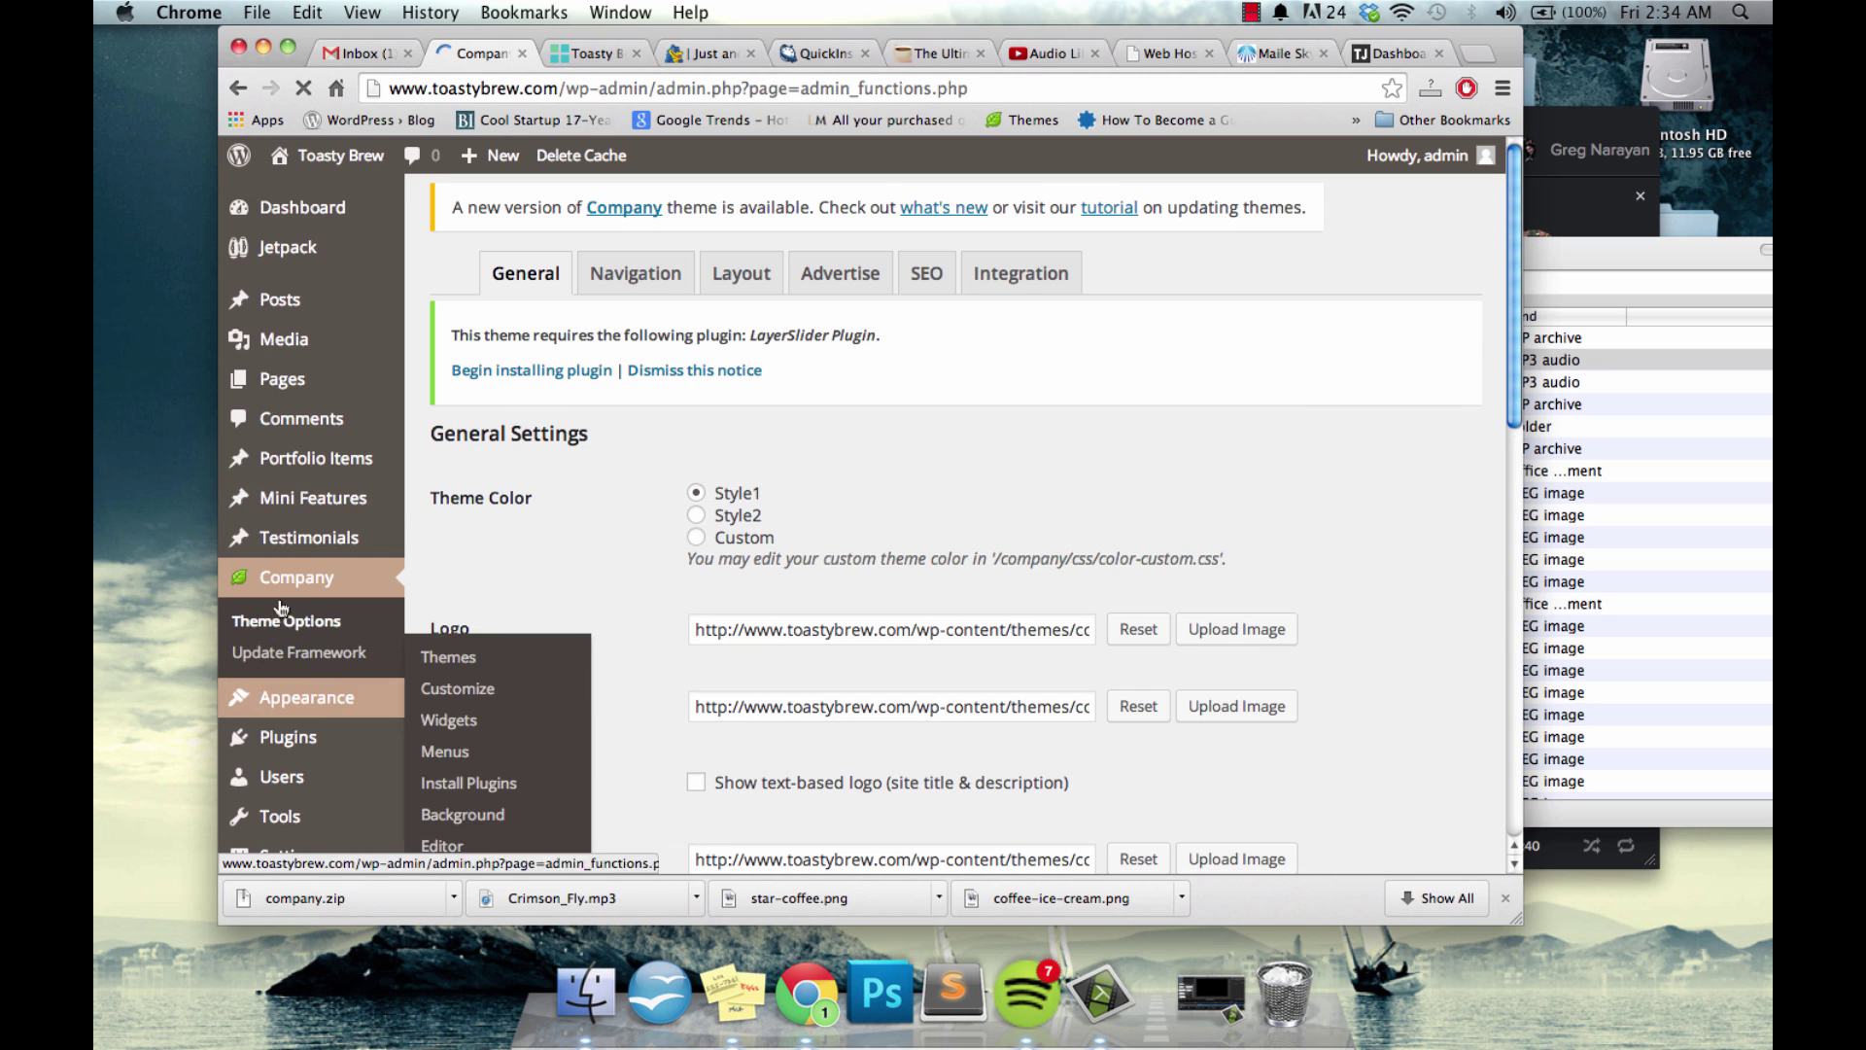
scroll(767, 583, "down", 4)
scroll(766, 583, "down", 4)
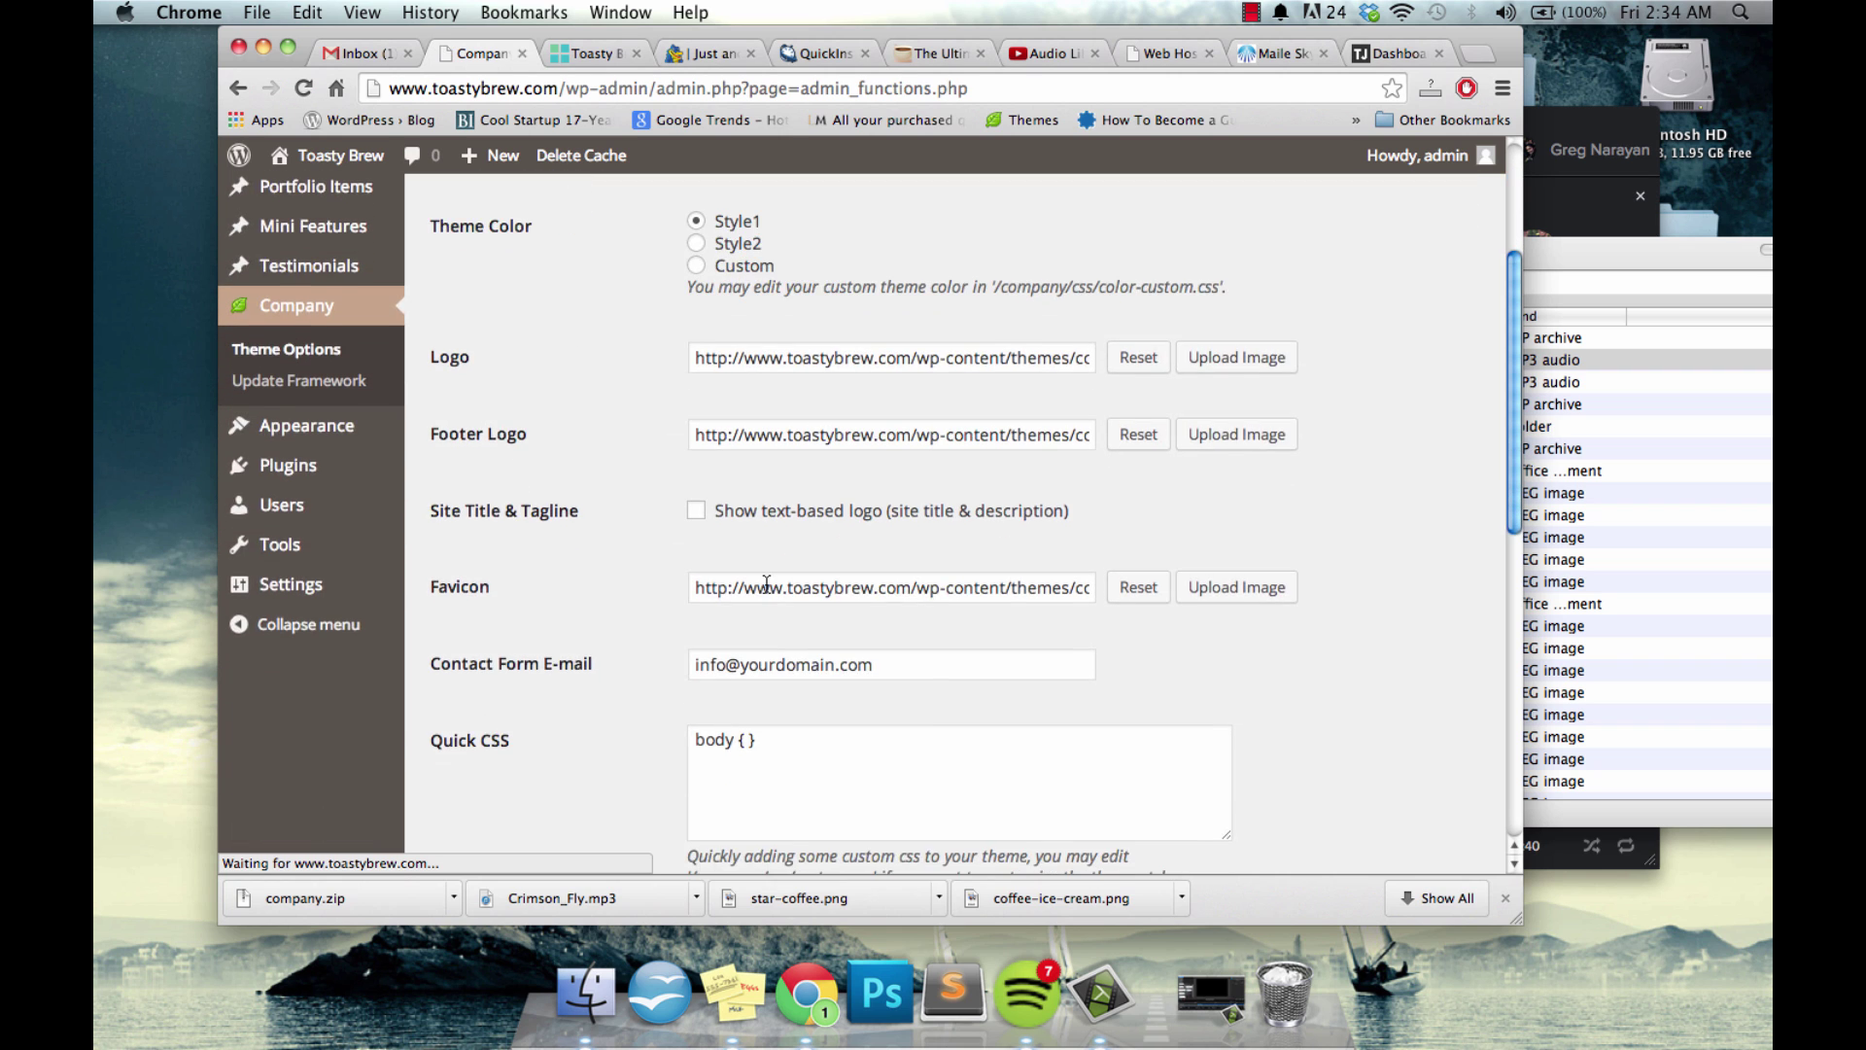
left_click(794, 638)
scroll(794, 638, "down", 8)
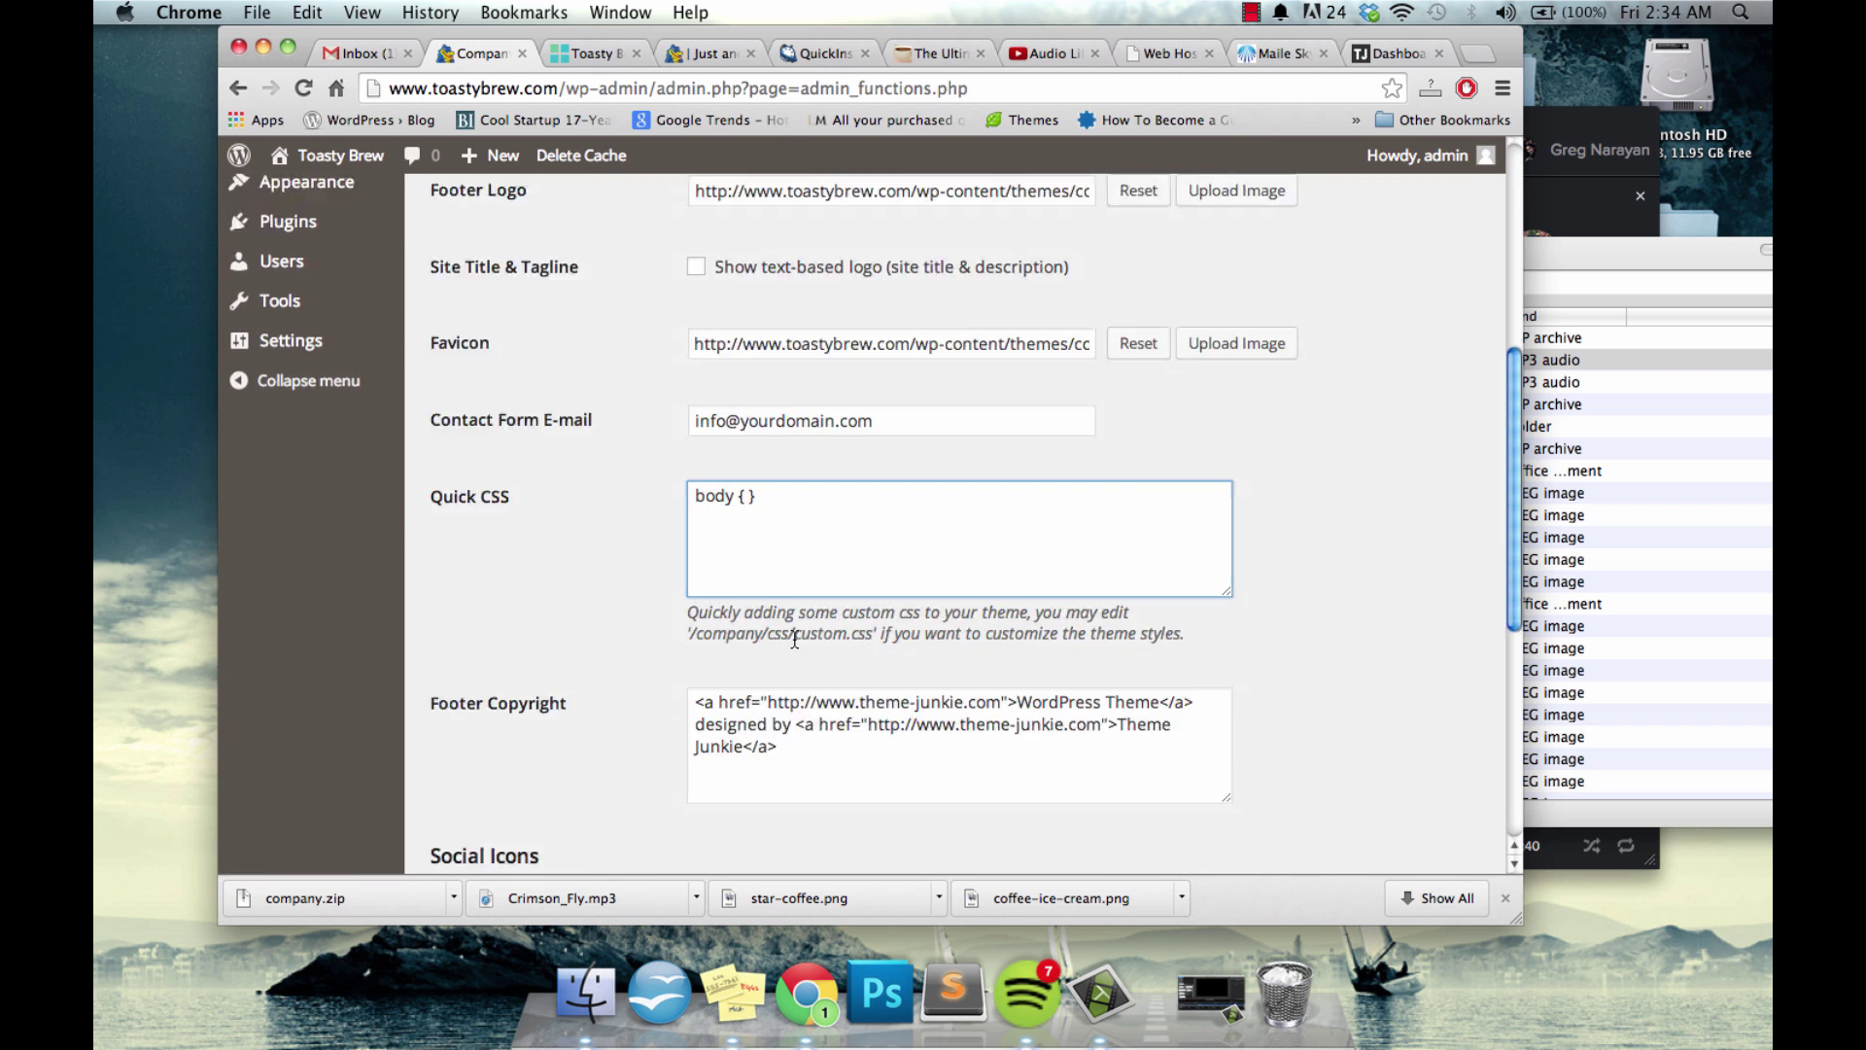
left_click(806, 542)
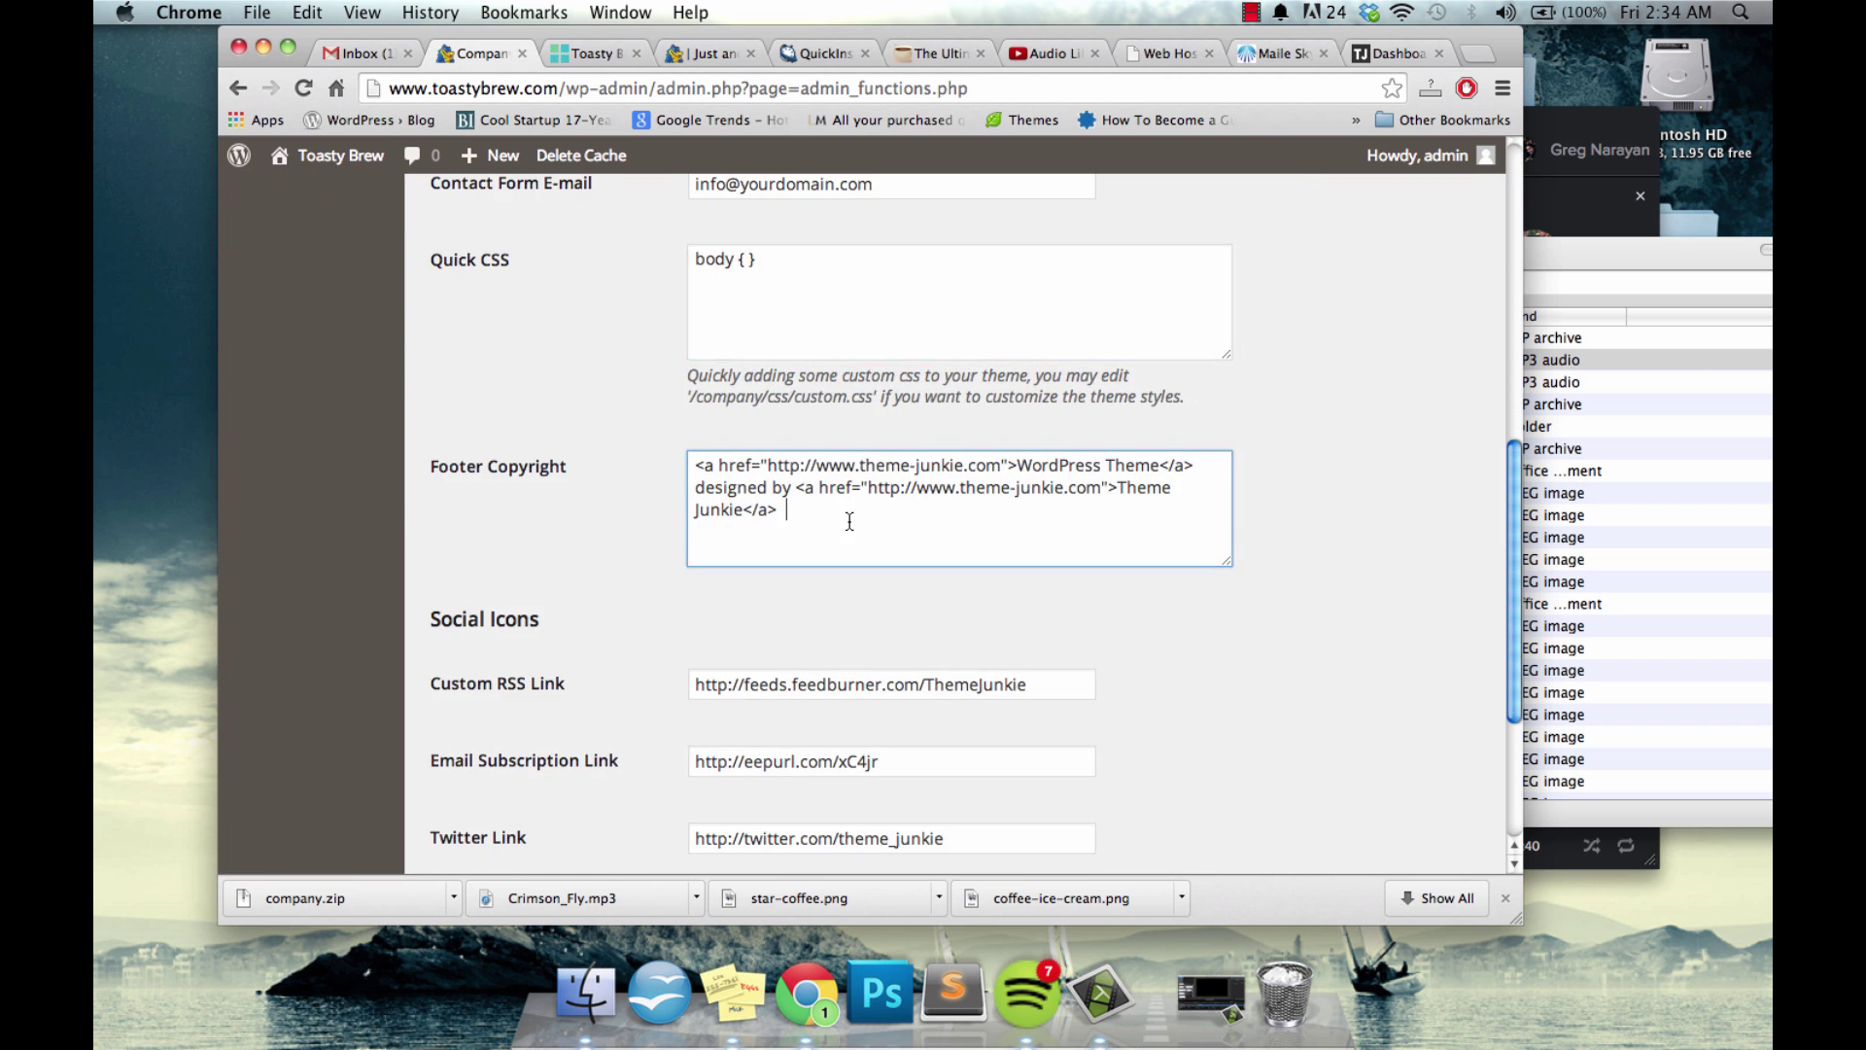
scroll(806, 542, "up", 16)
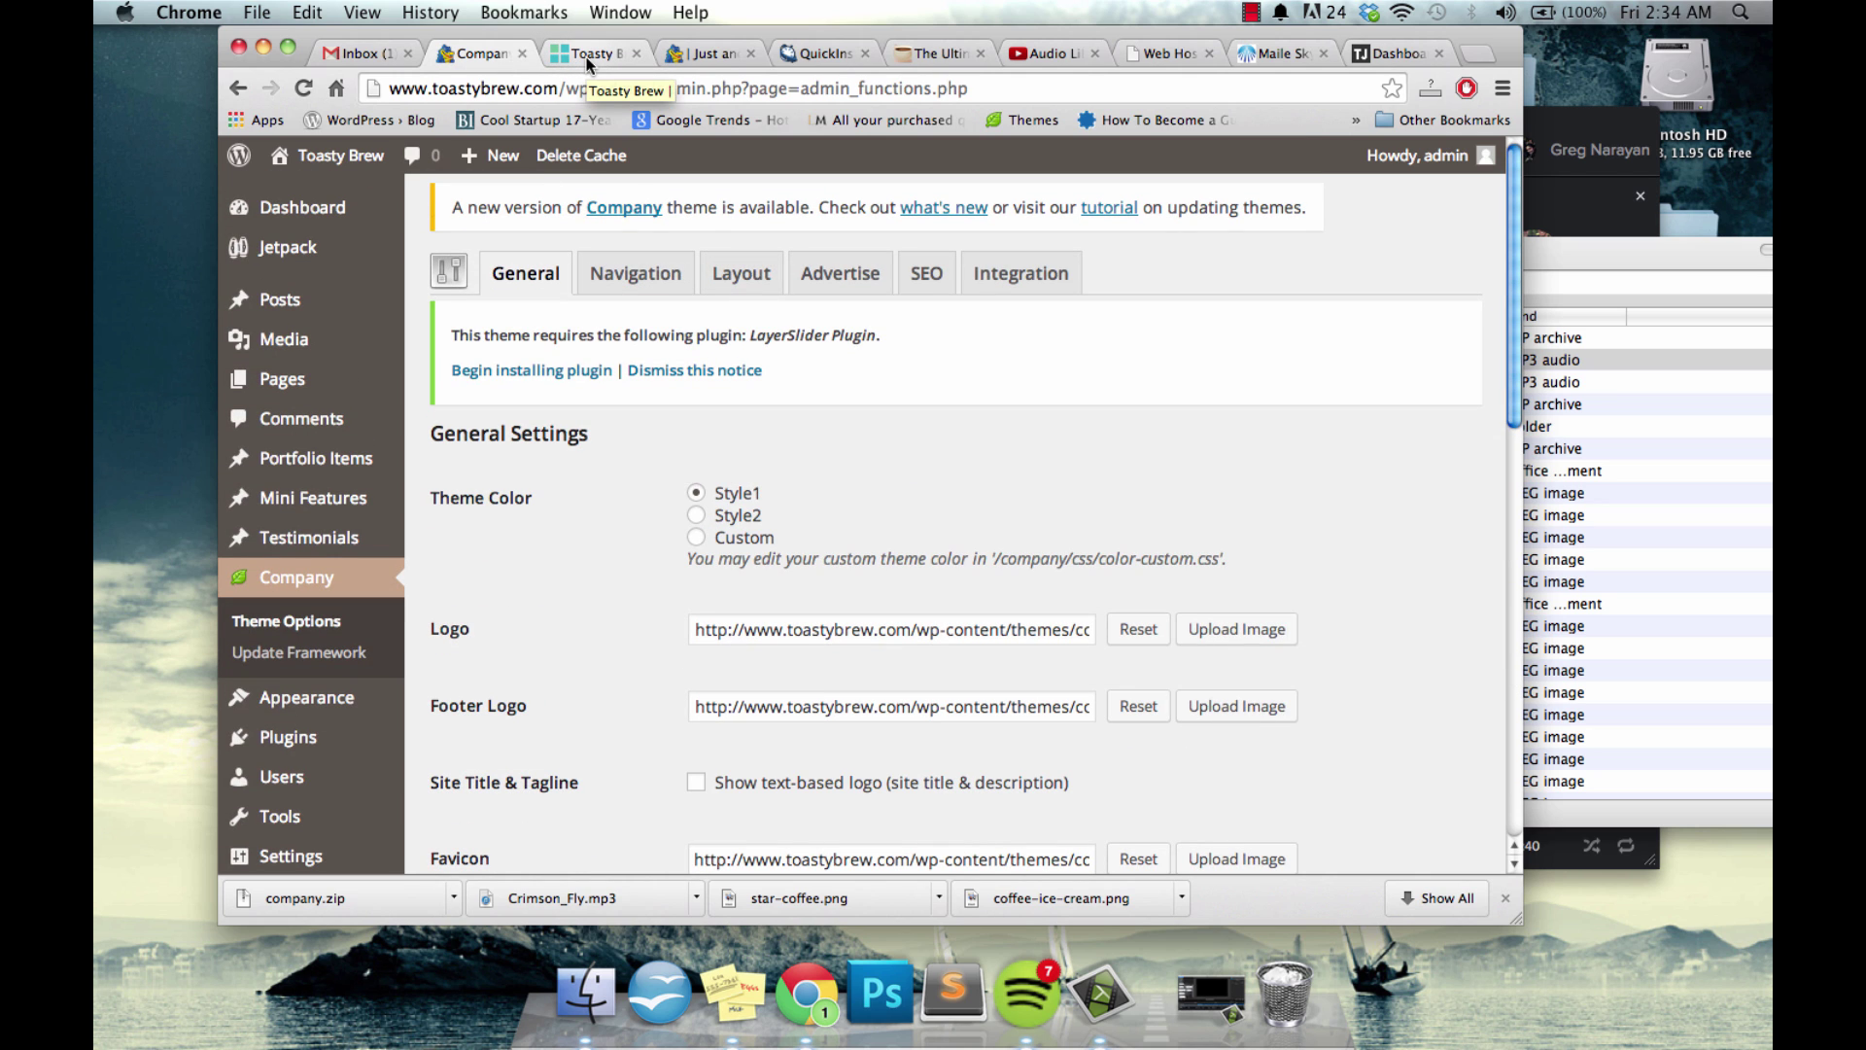
- Check the live site tab, then open Media > Add New to upload media
left_click(587, 56)
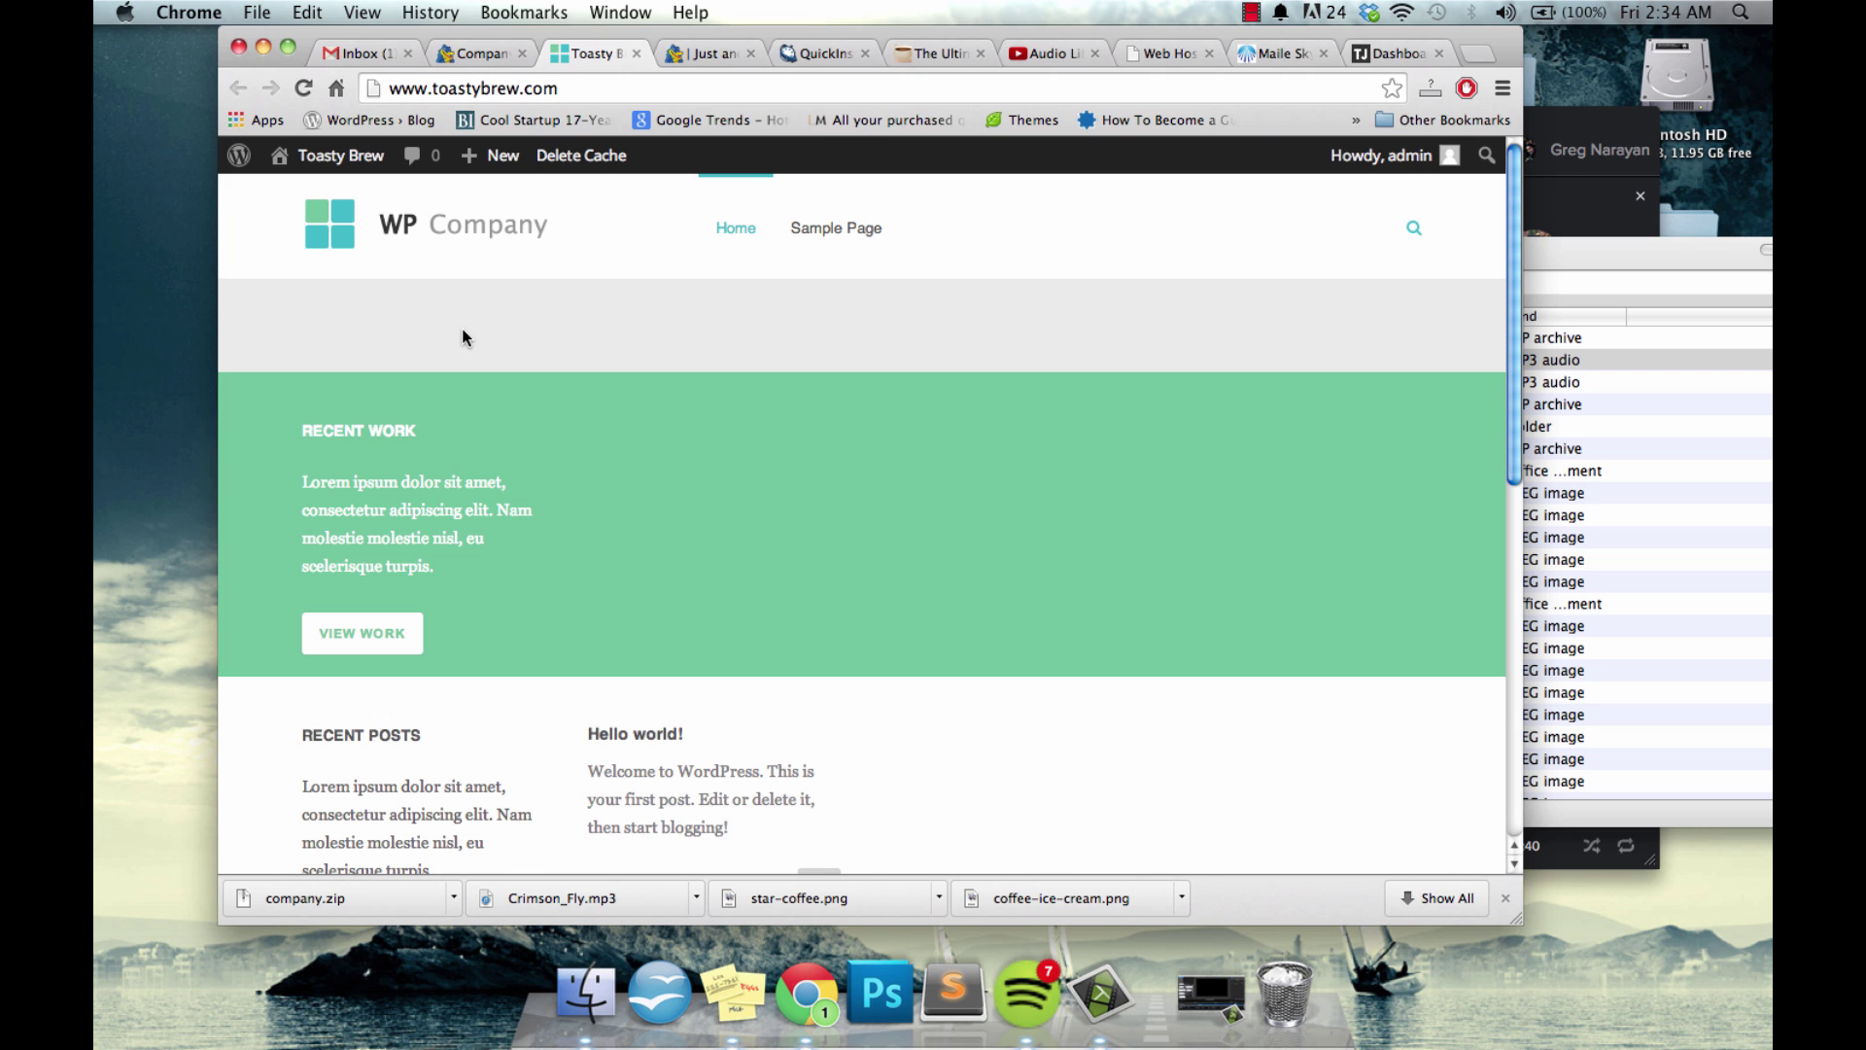
scroll(463, 328, "down", 10)
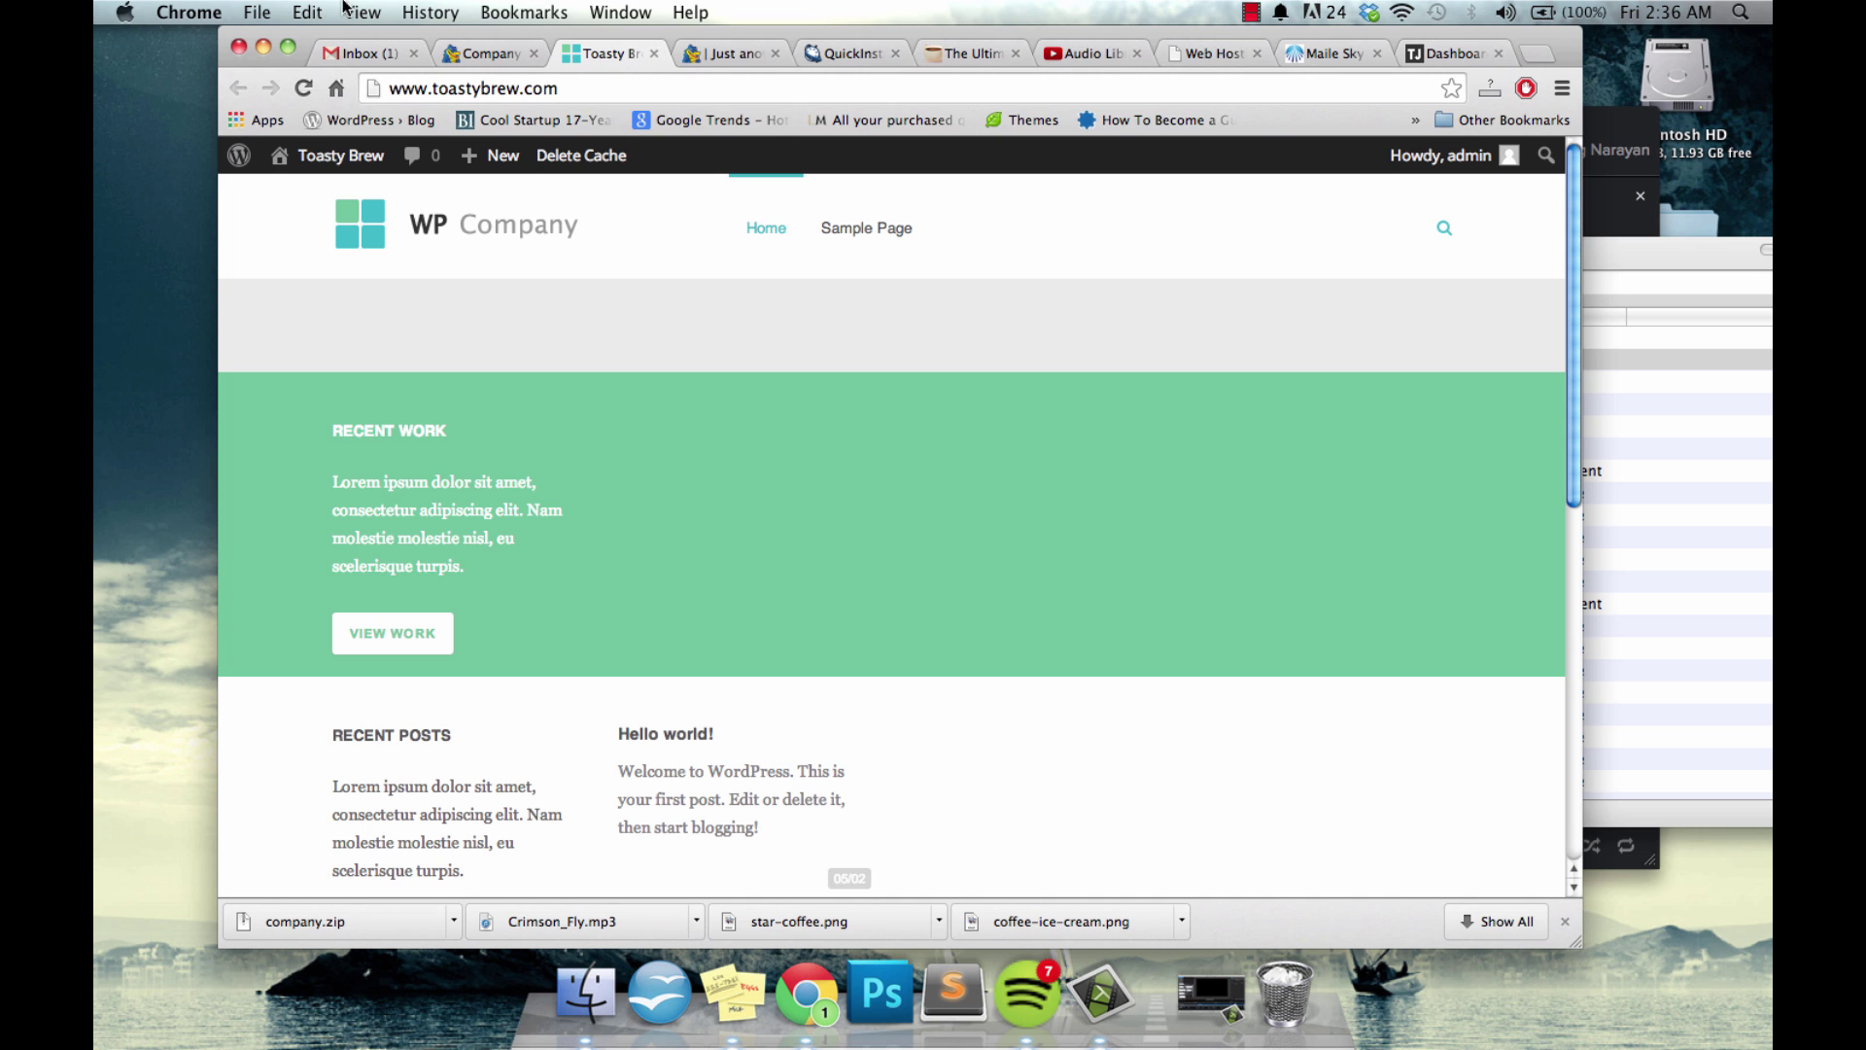
left_click(473, 55)
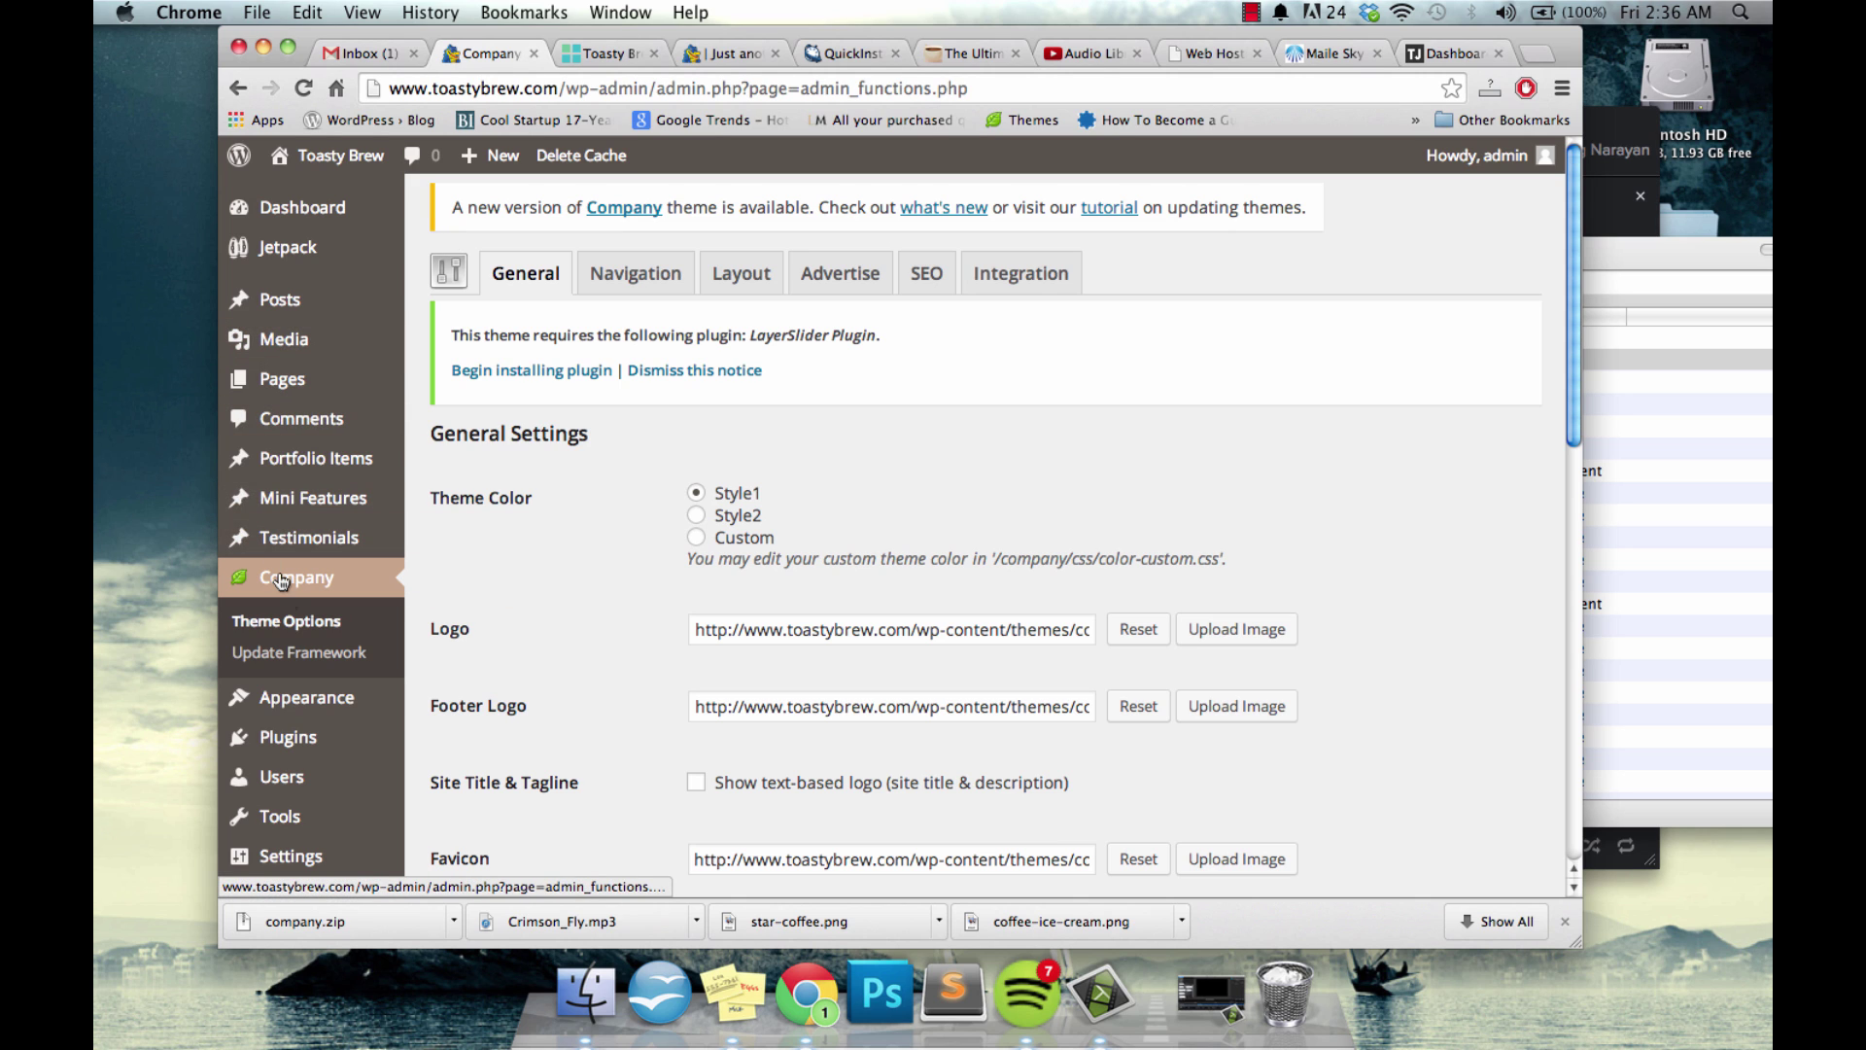
mouse_move(274, 340)
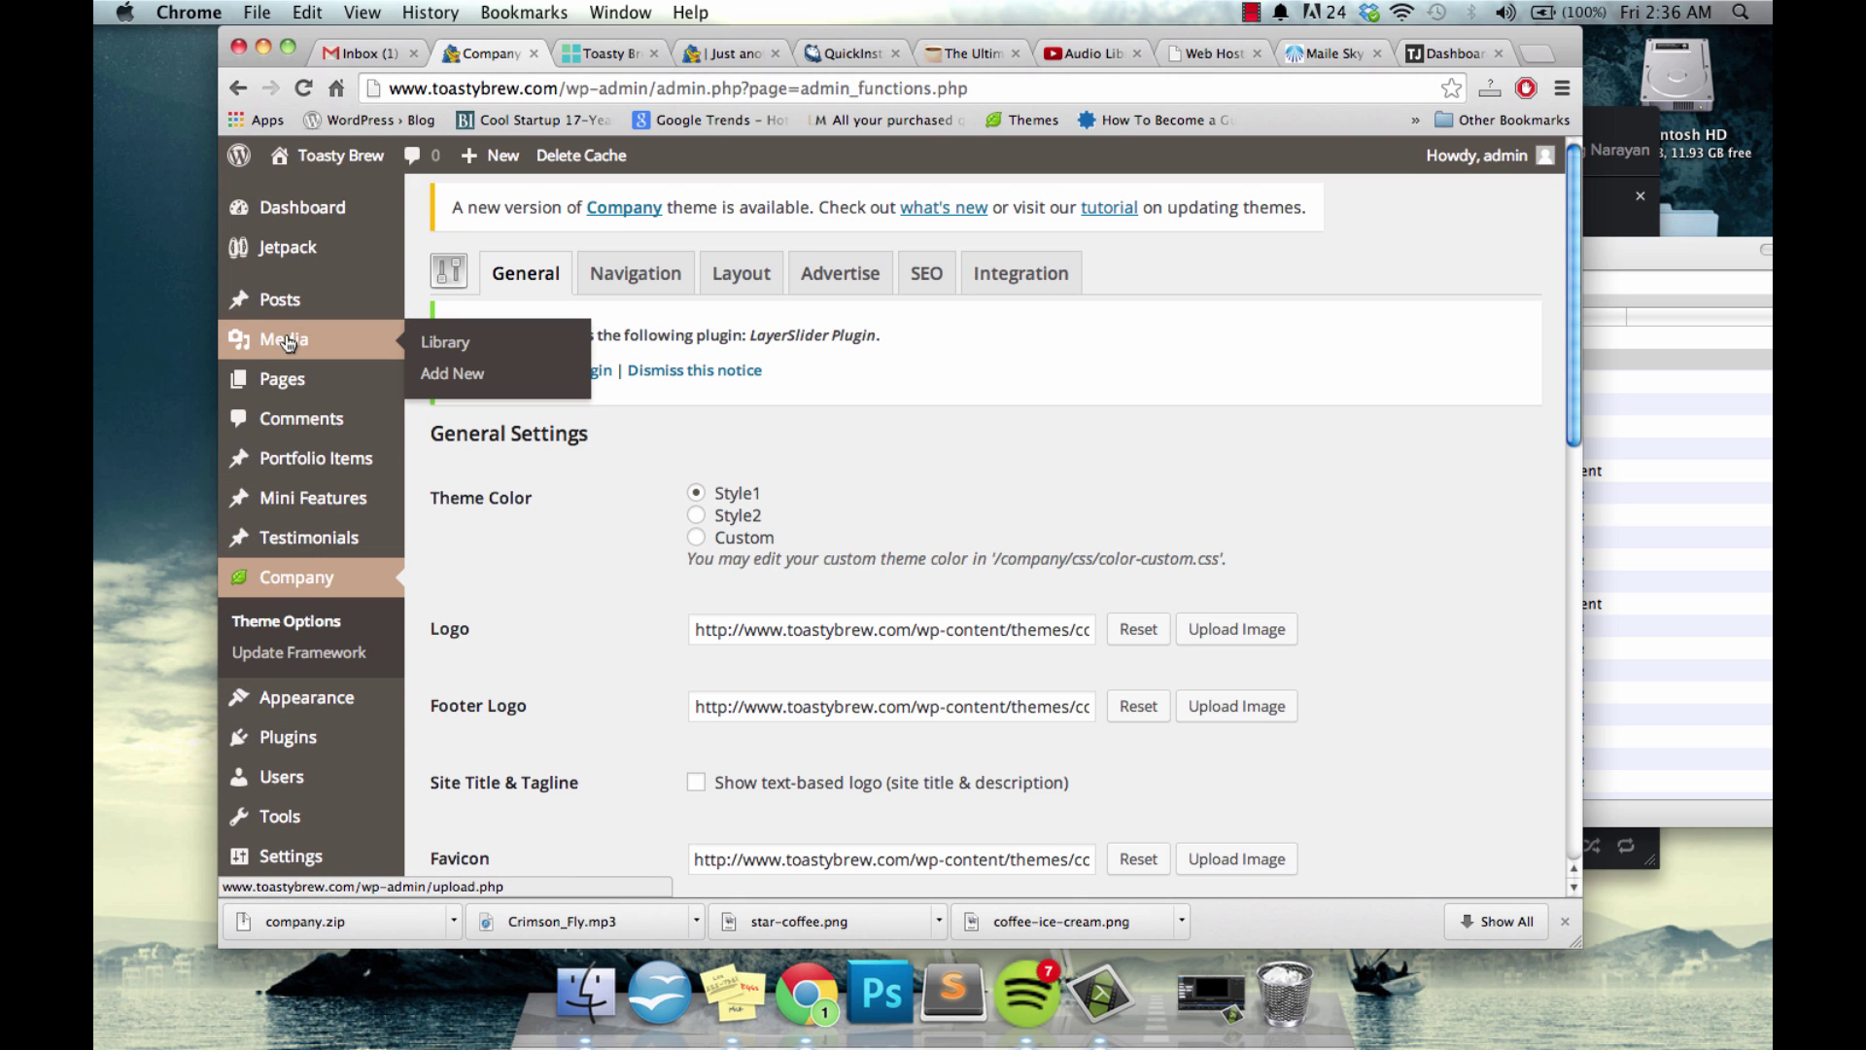
left_click(462, 372)
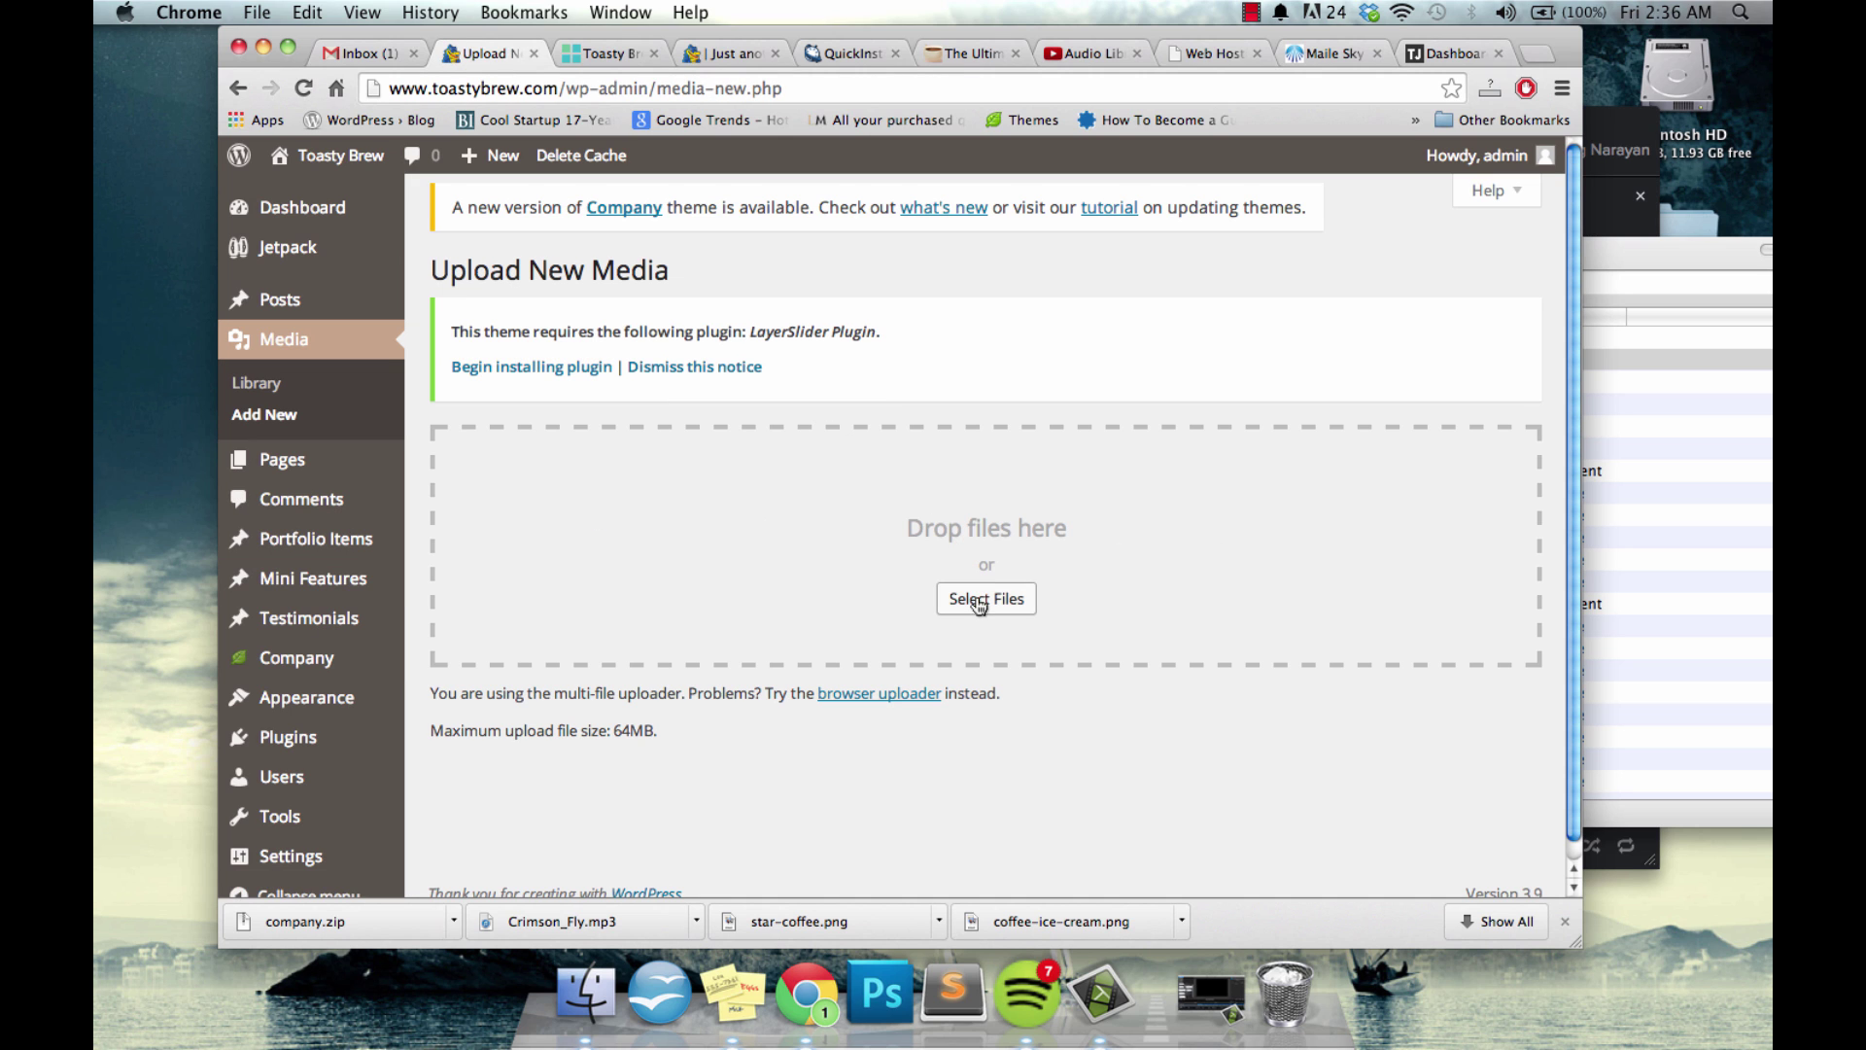
- Upload nine coffee images from Desktop/toasty-roasty, brittlesplash-coffee.jpg through star-coffee.png
left_click(980, 599)
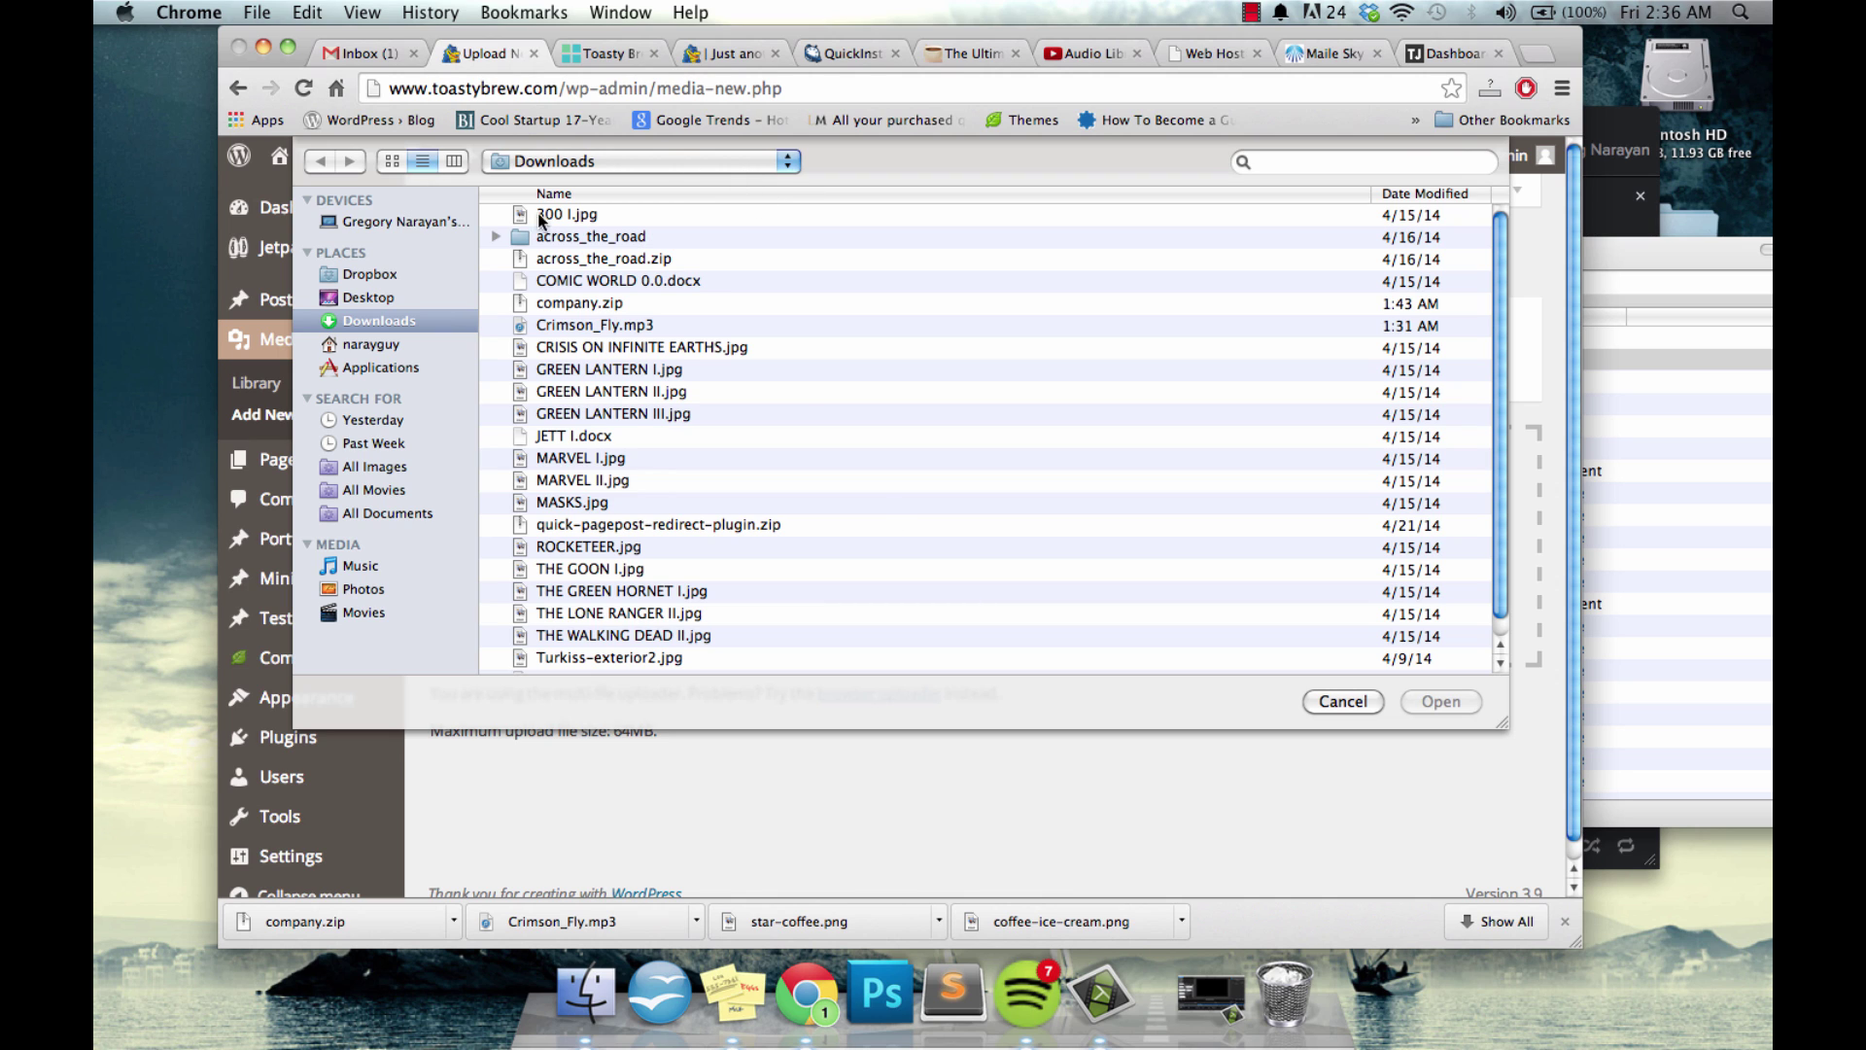
left_click(355, 299)
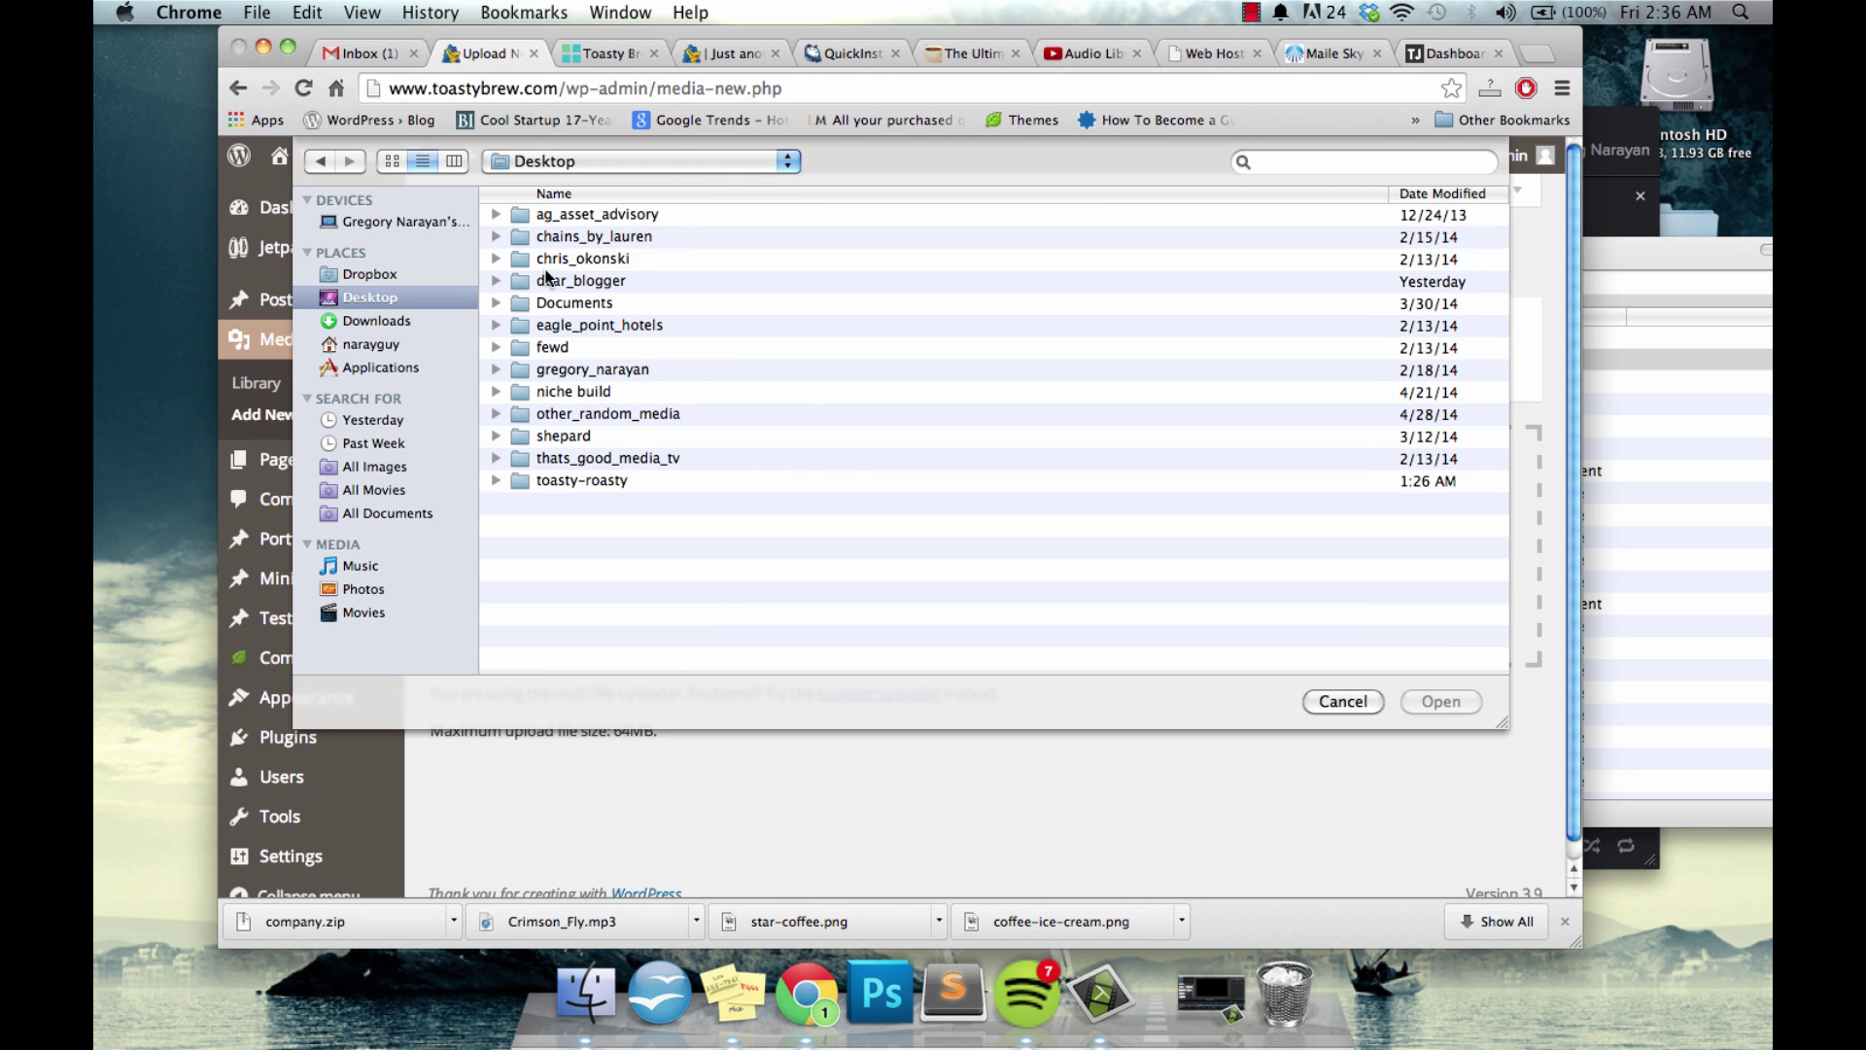
double_click(590, 479)
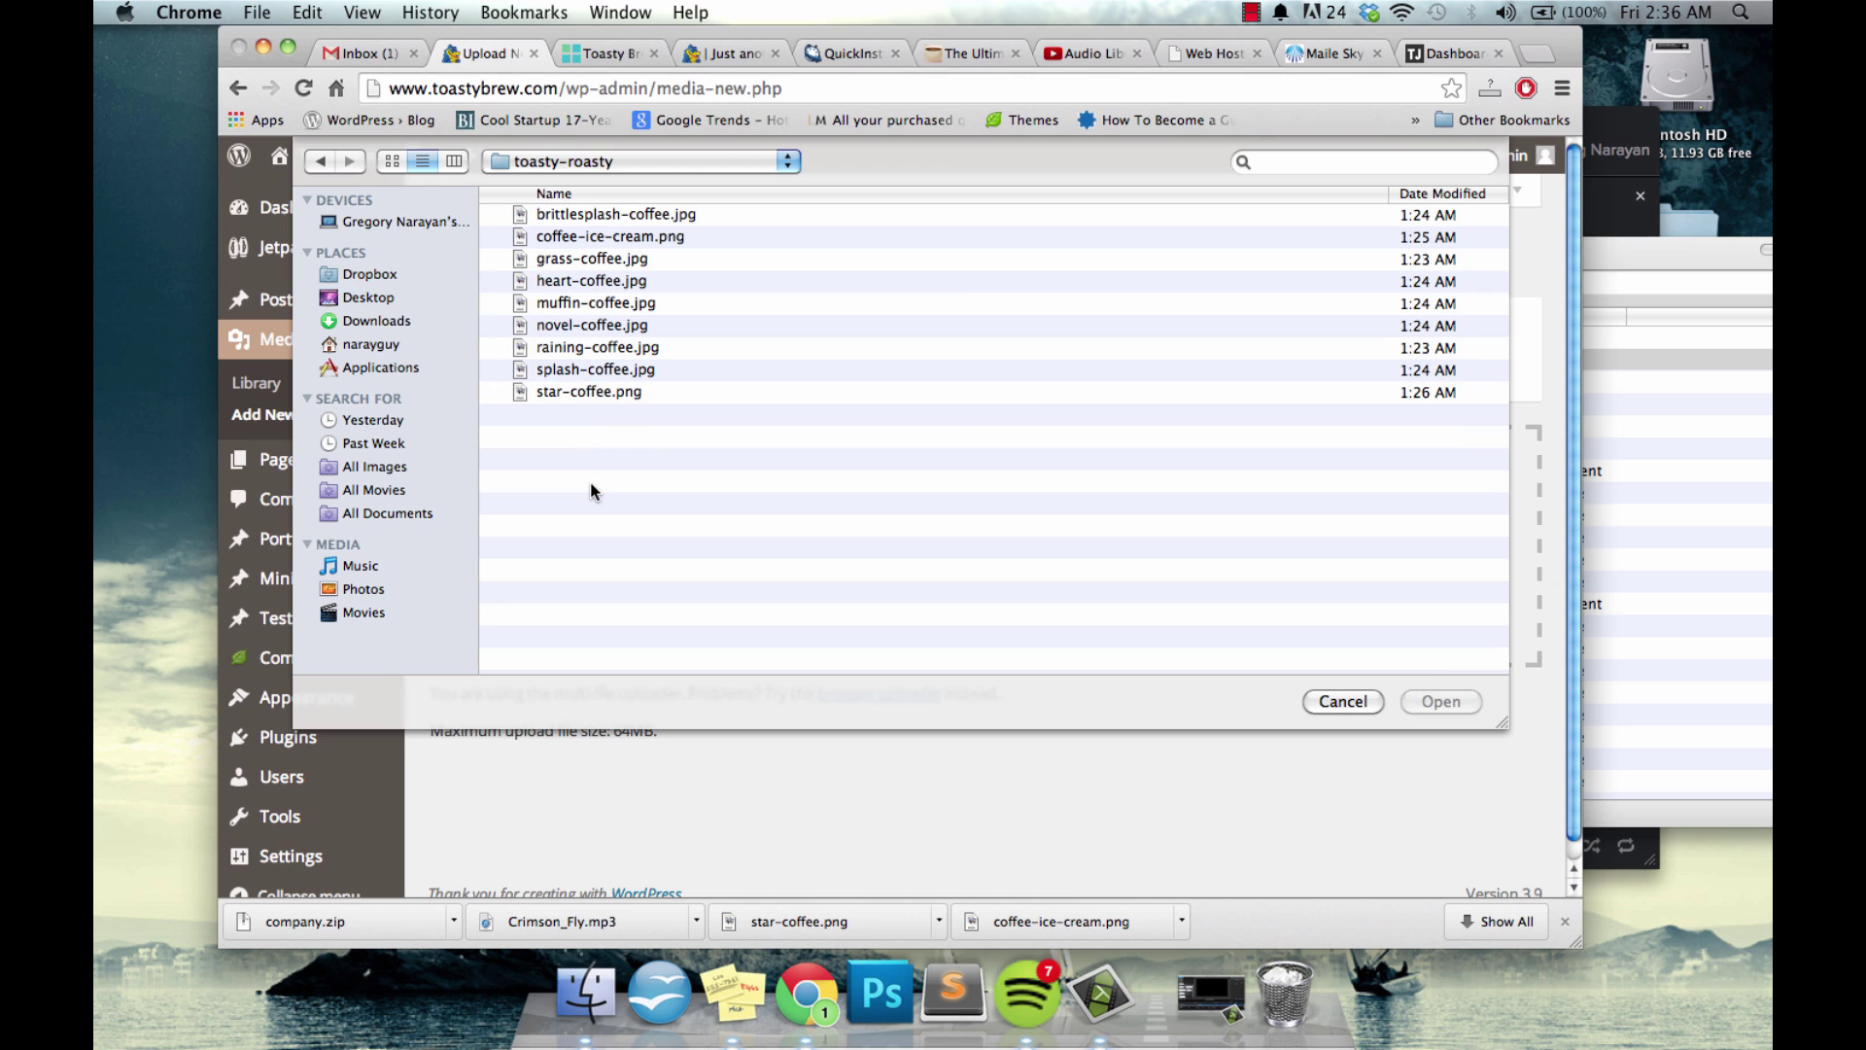
left_click(604, 212)
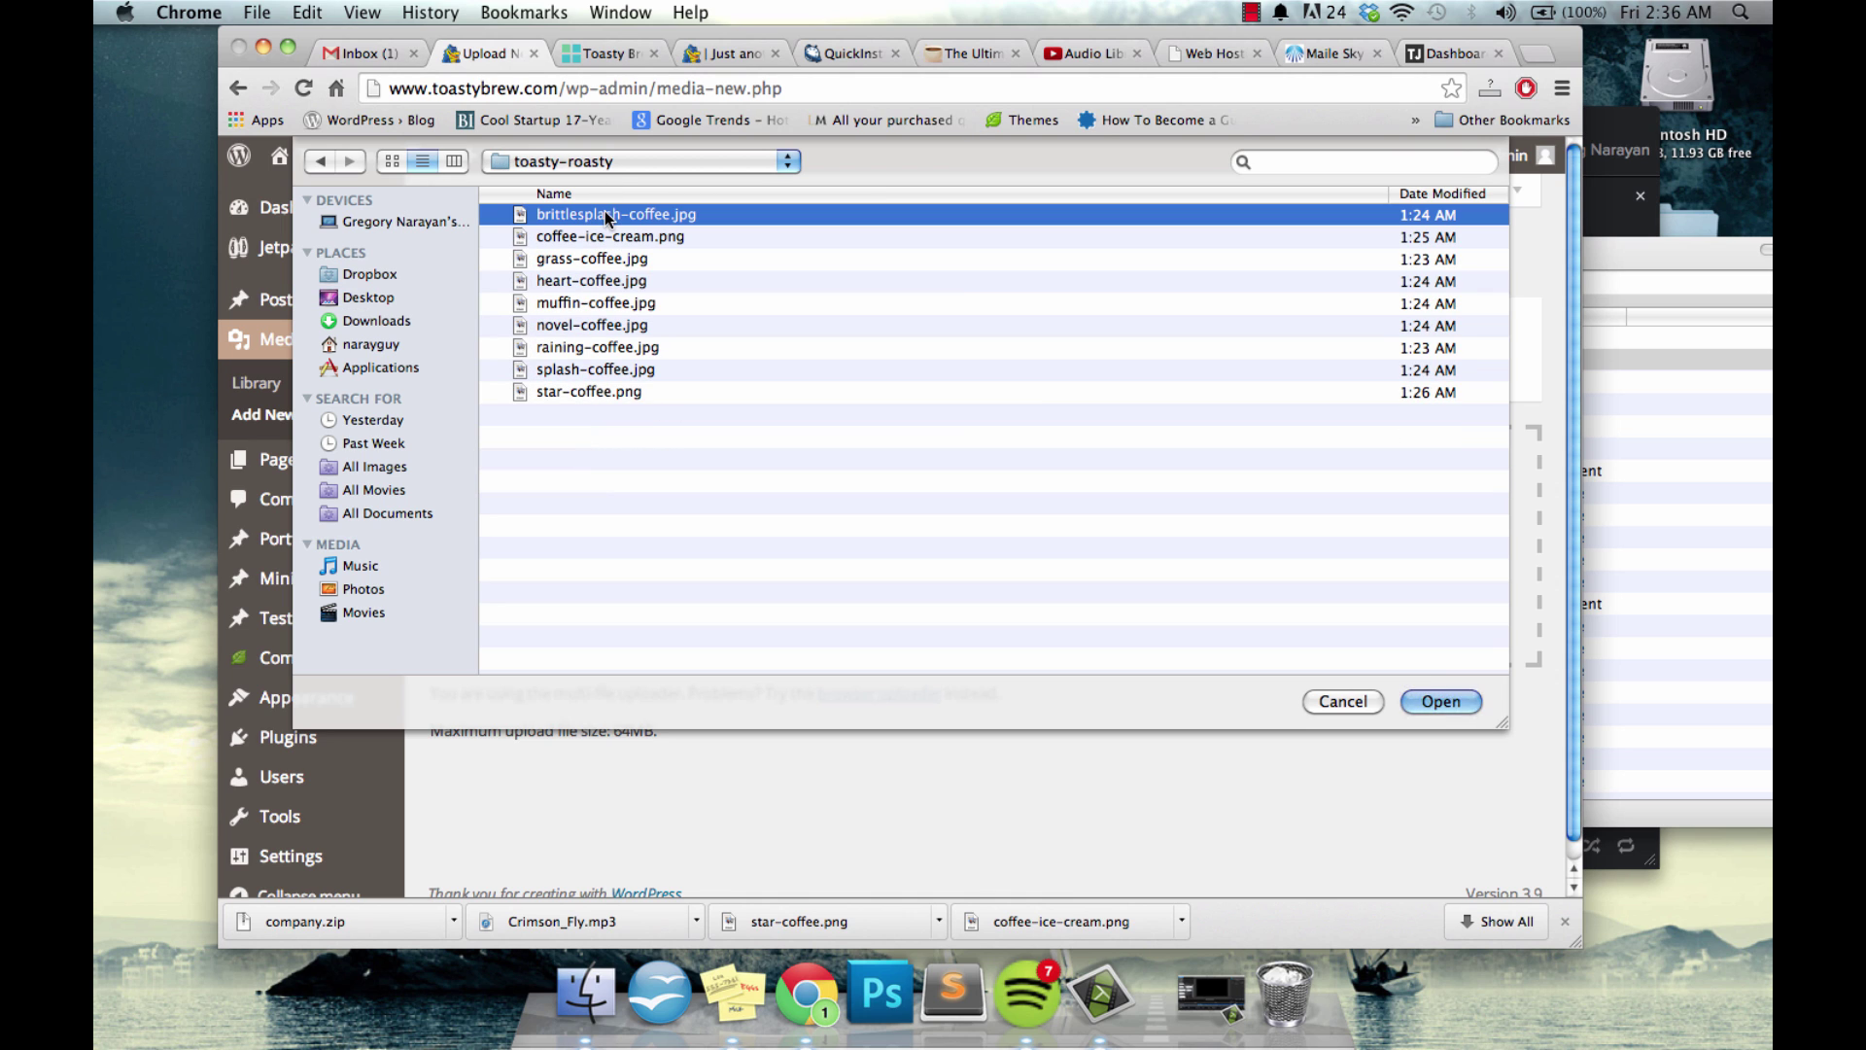
left_click(600, 236, "shift")
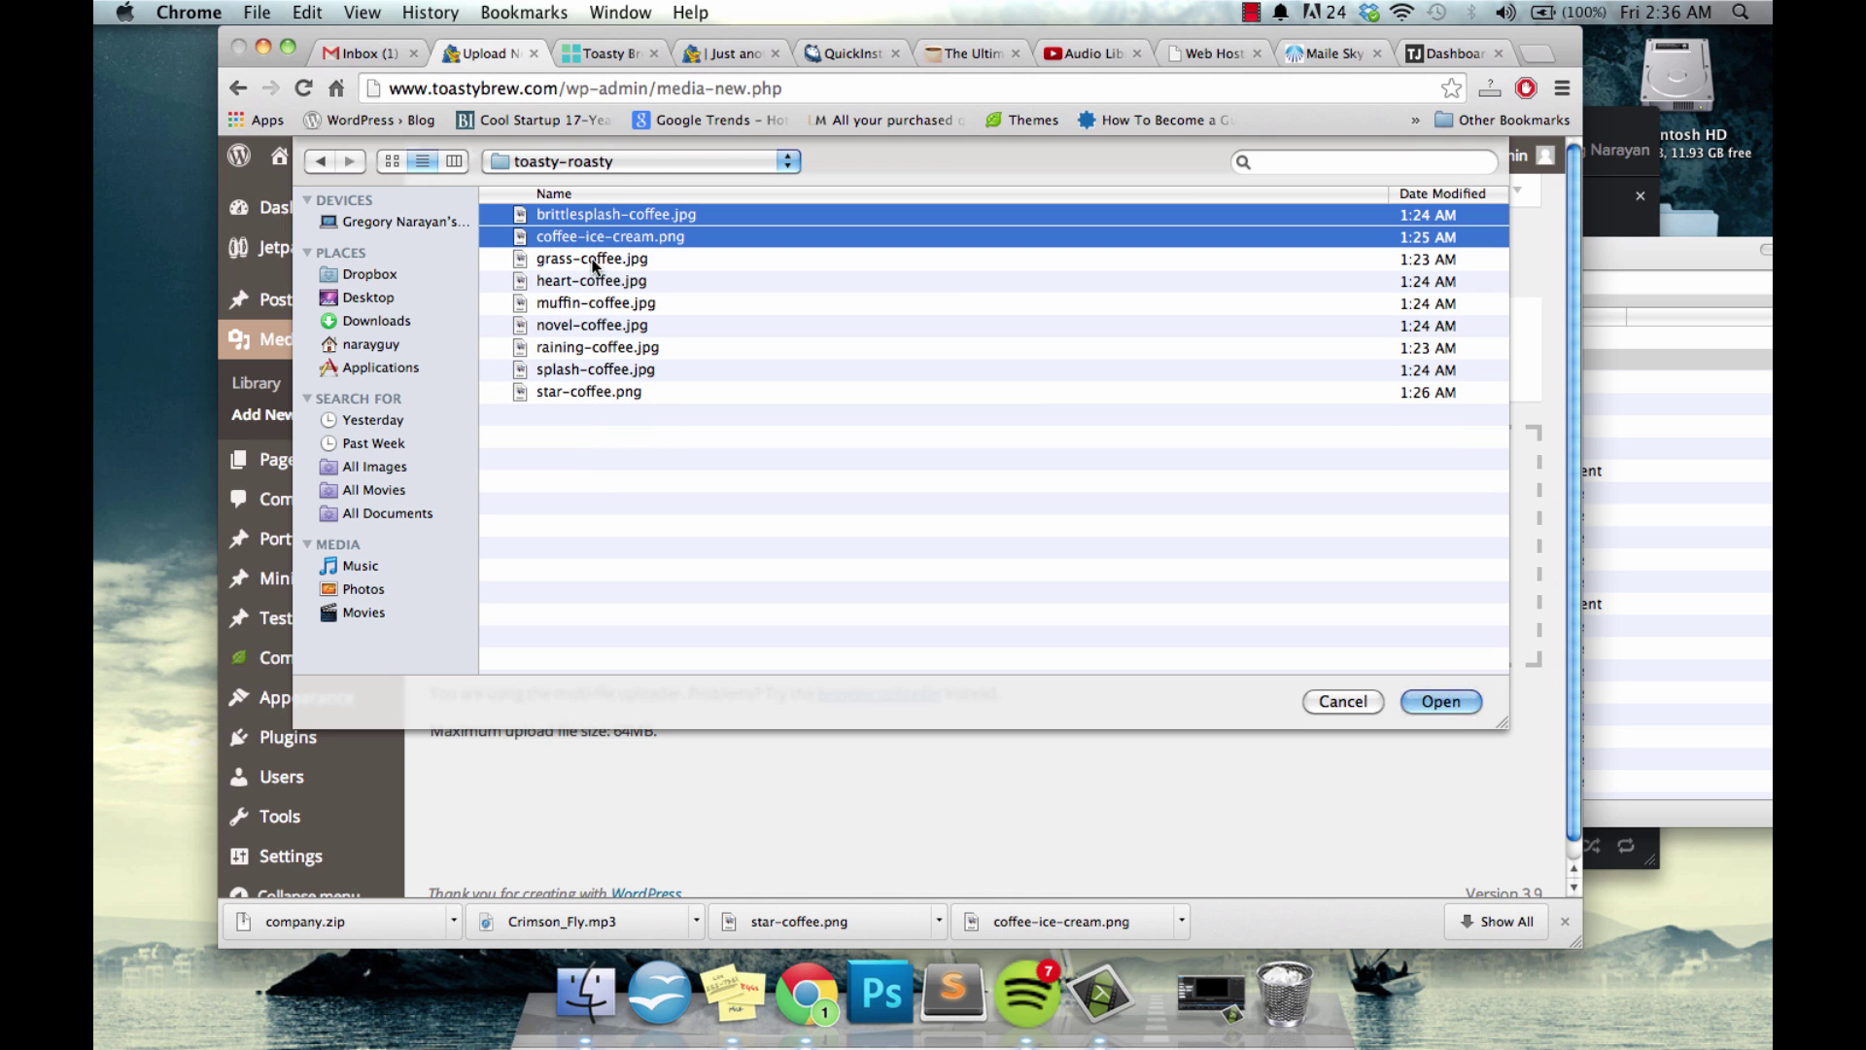
left_click(592, 258, "shift")
left_click(587, 280, "shift")
left_click(589, 303, "shift")
left_click(589, 325, "shift")
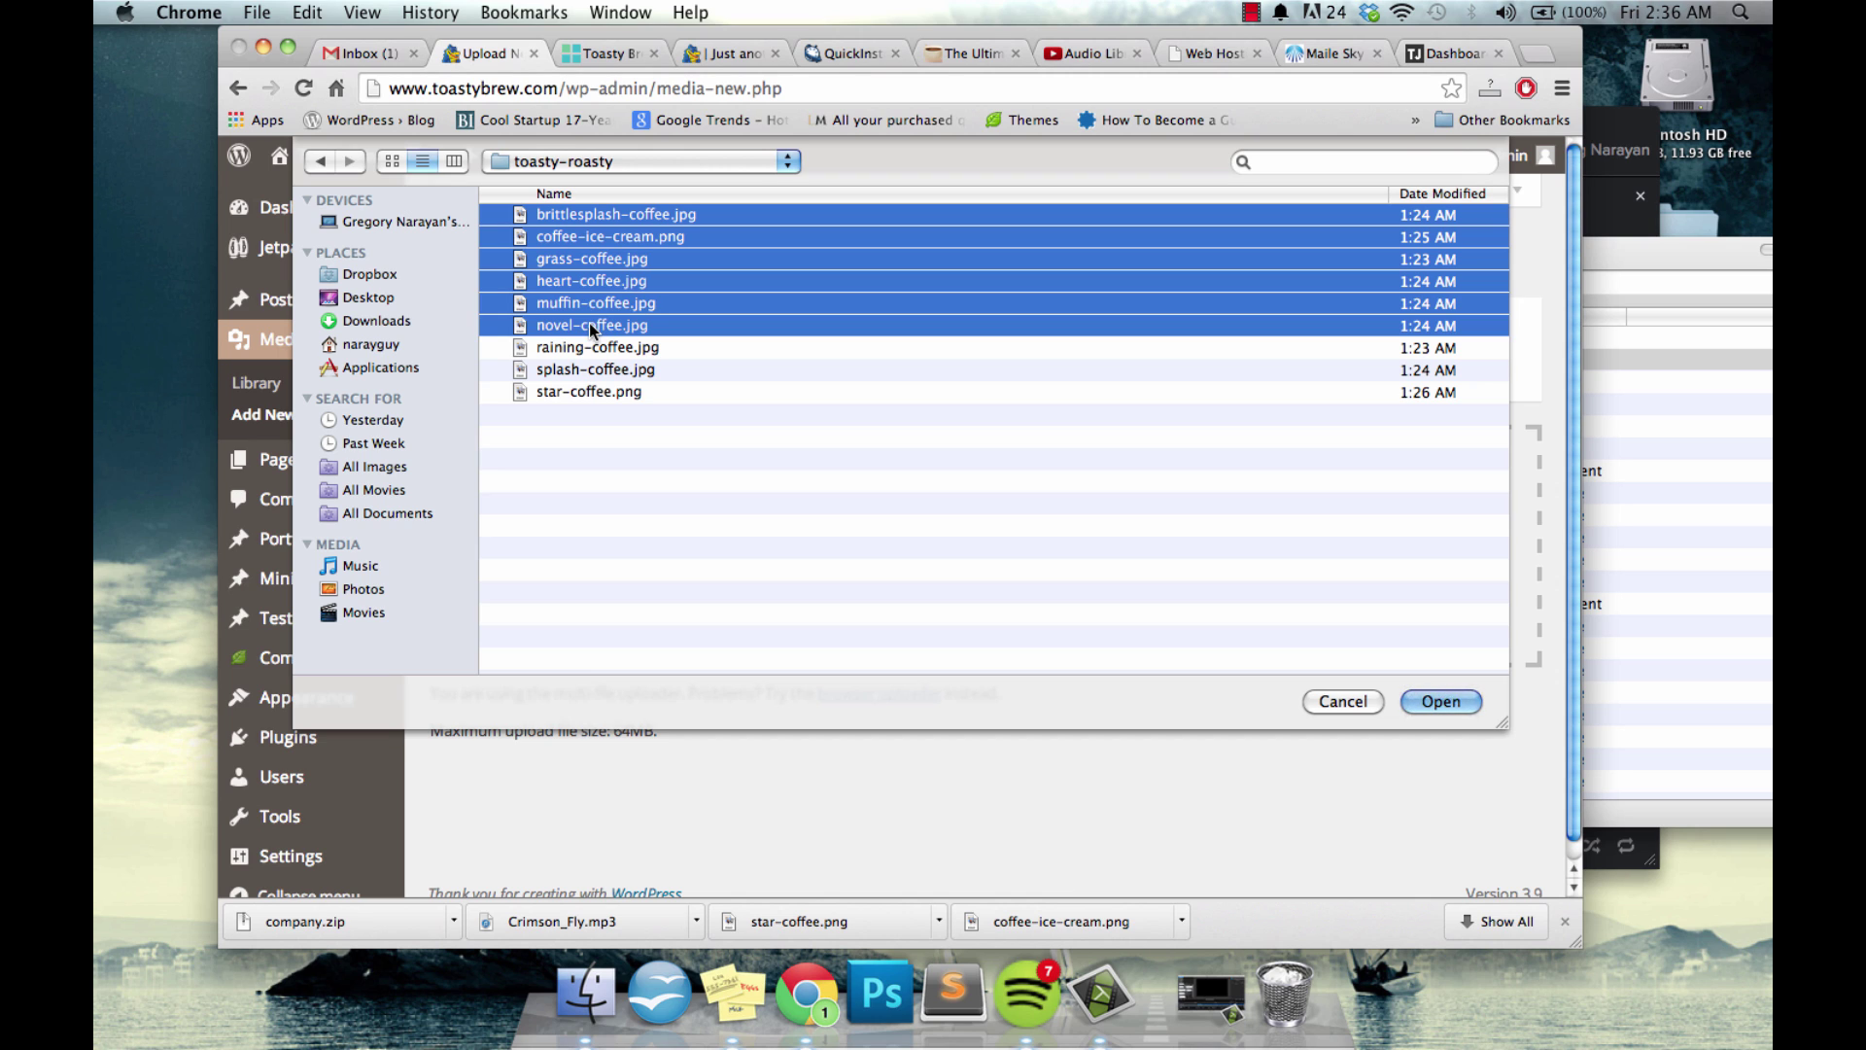
left_click(591, 347, "shift")
left_click(595, 369, "shift")
left_click(593, 392, "shift")
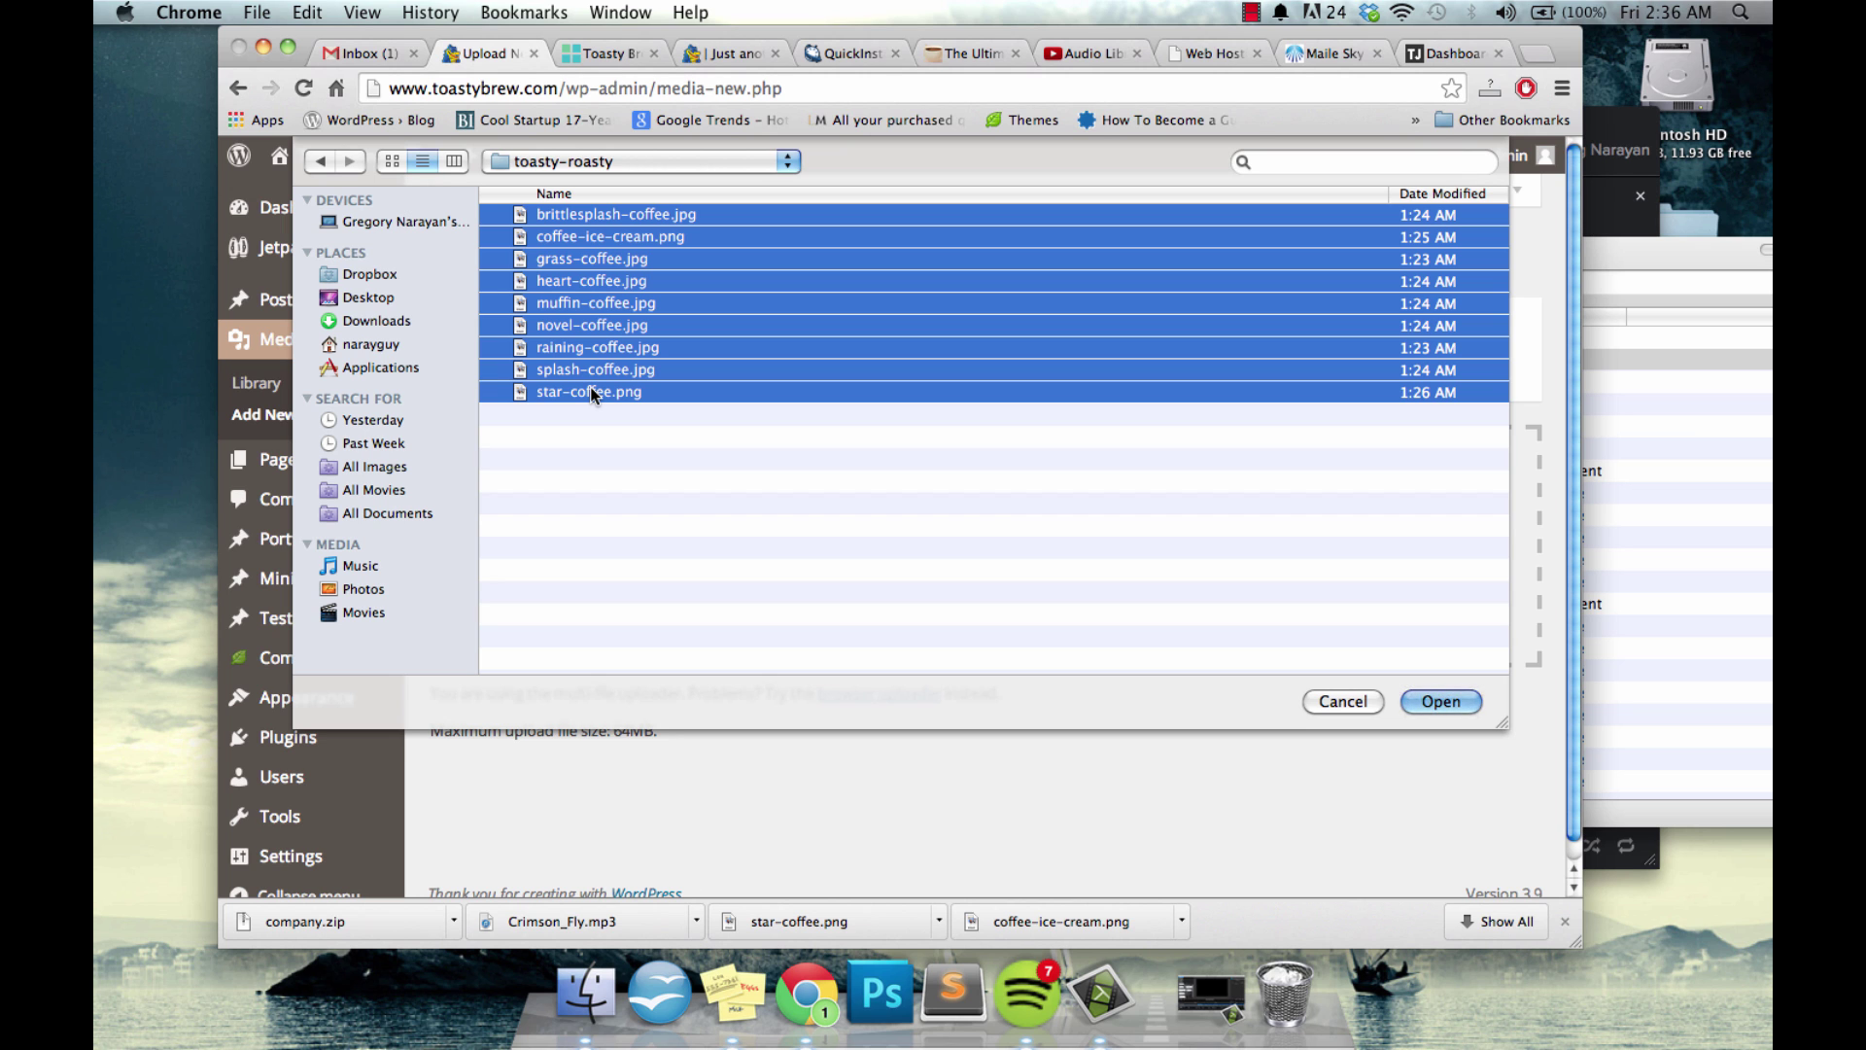
key("Return")
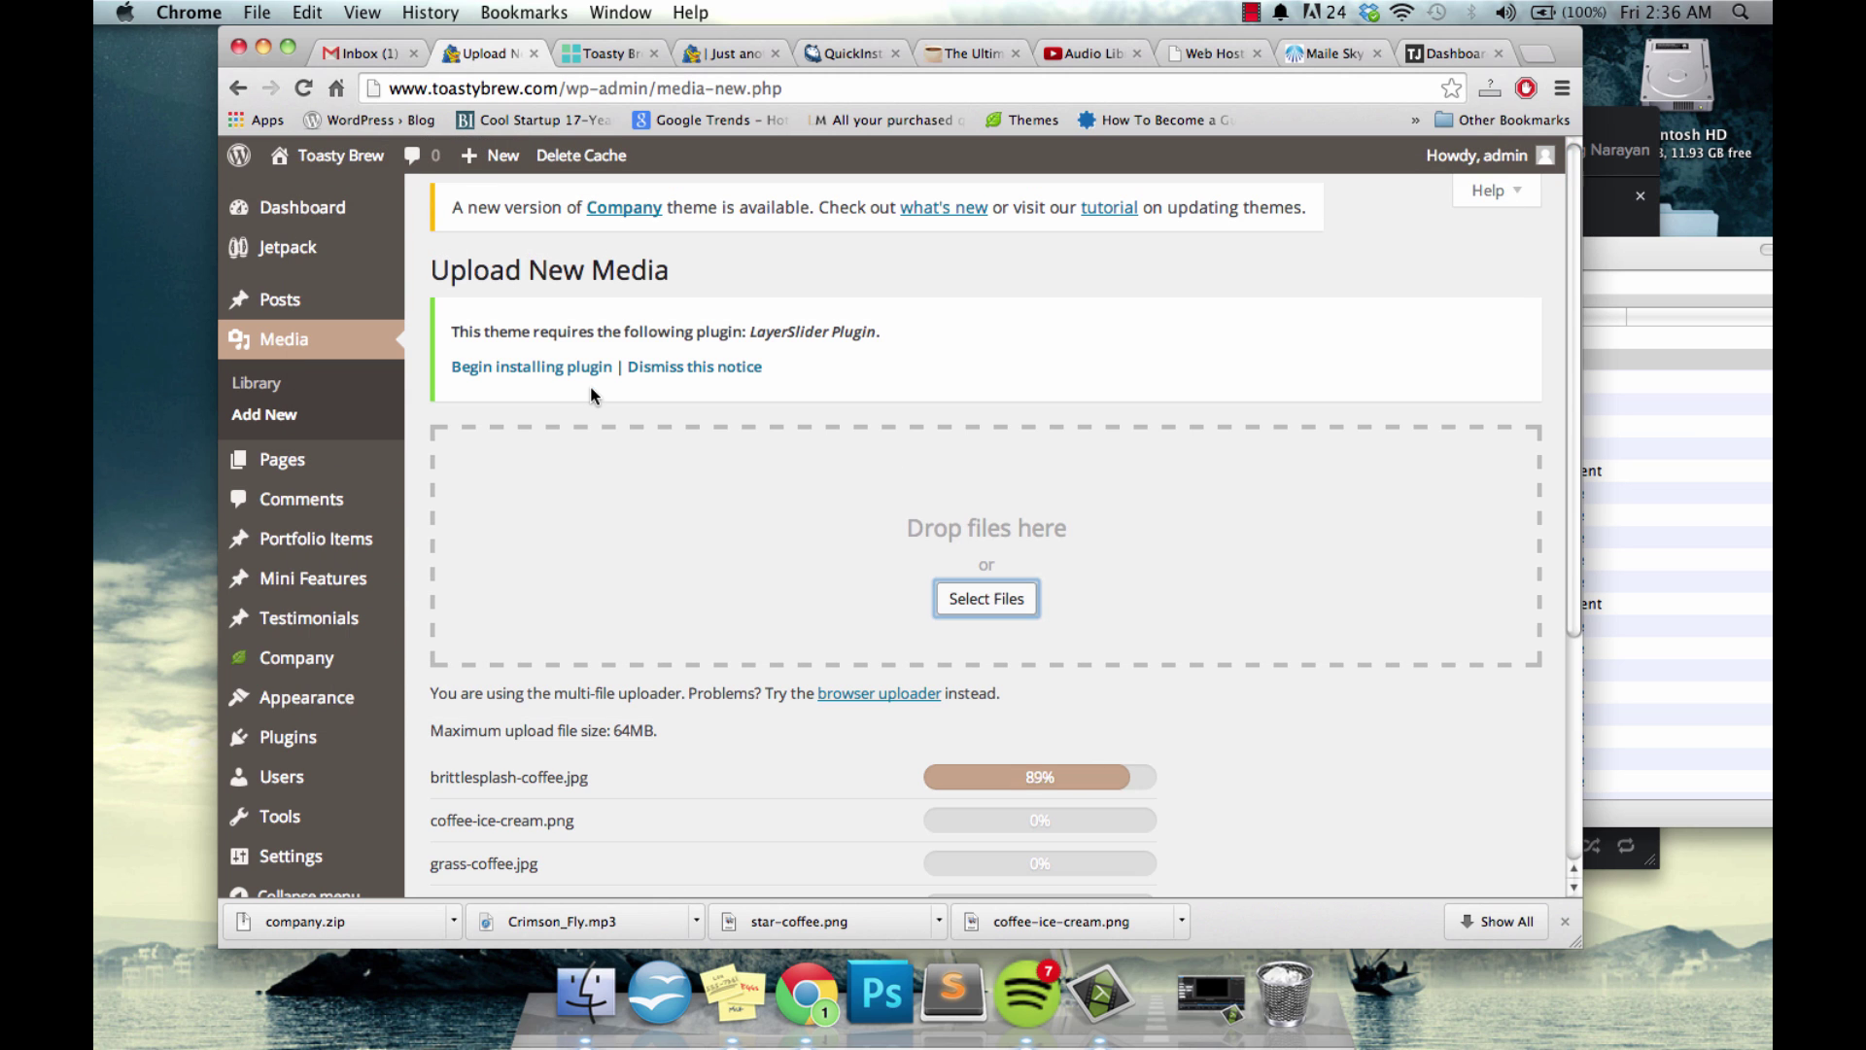
- Review the upload progress and glance at the live homepage before returning
scroll(592, 394, "down", 3)
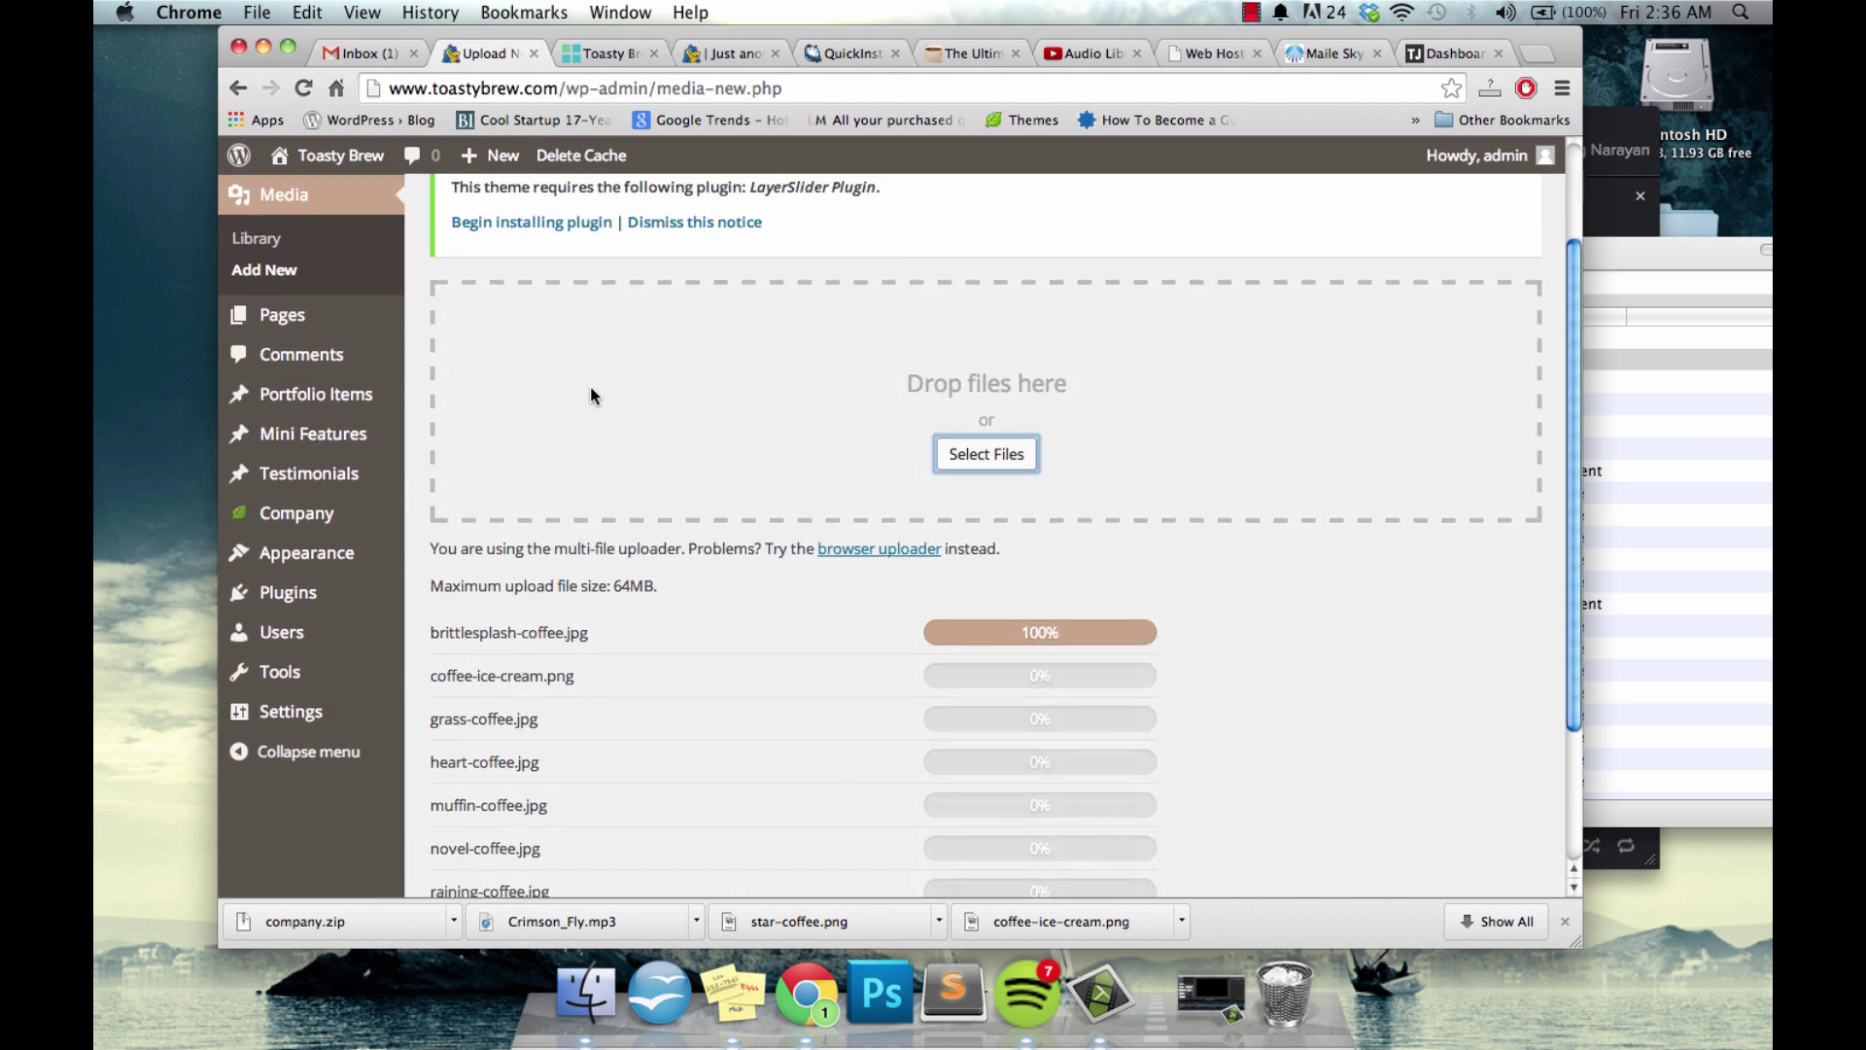
scroll(591, 395, "down", 5)
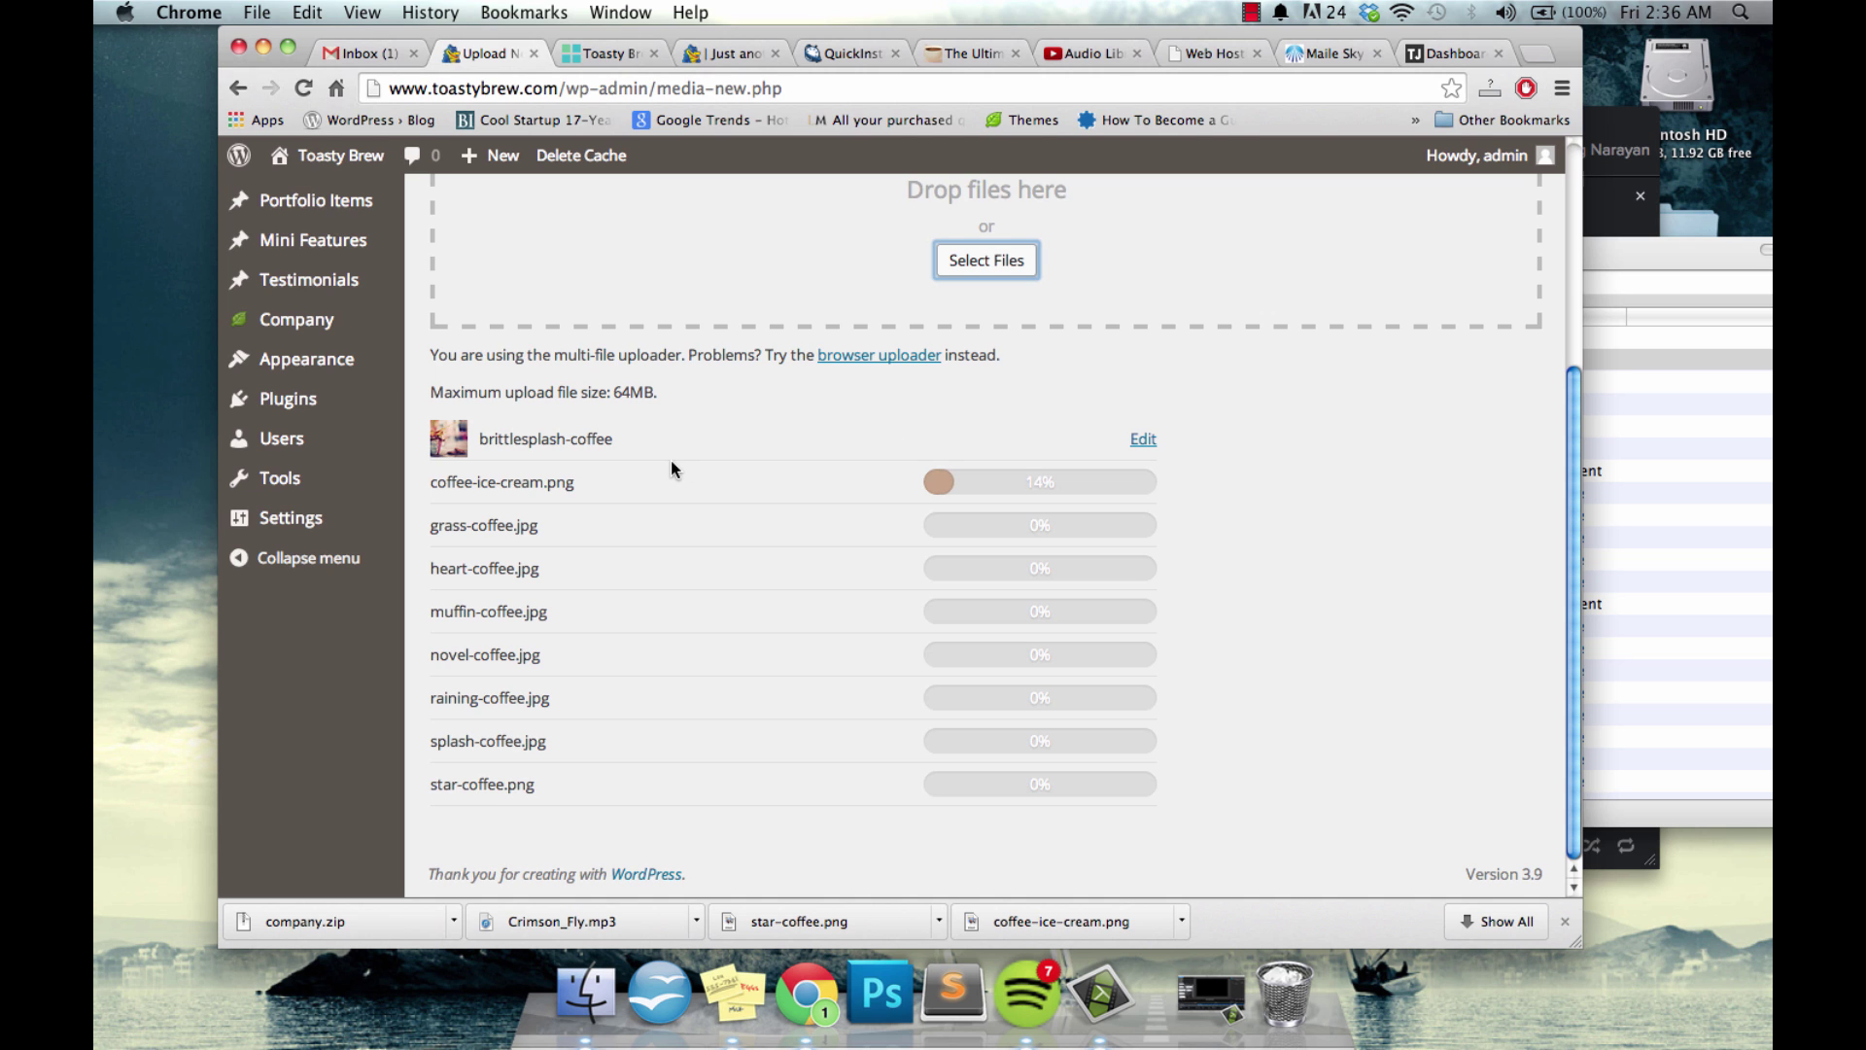
scroll(671, 464, "up", 3)
scroll(671, 466, "up", 1)
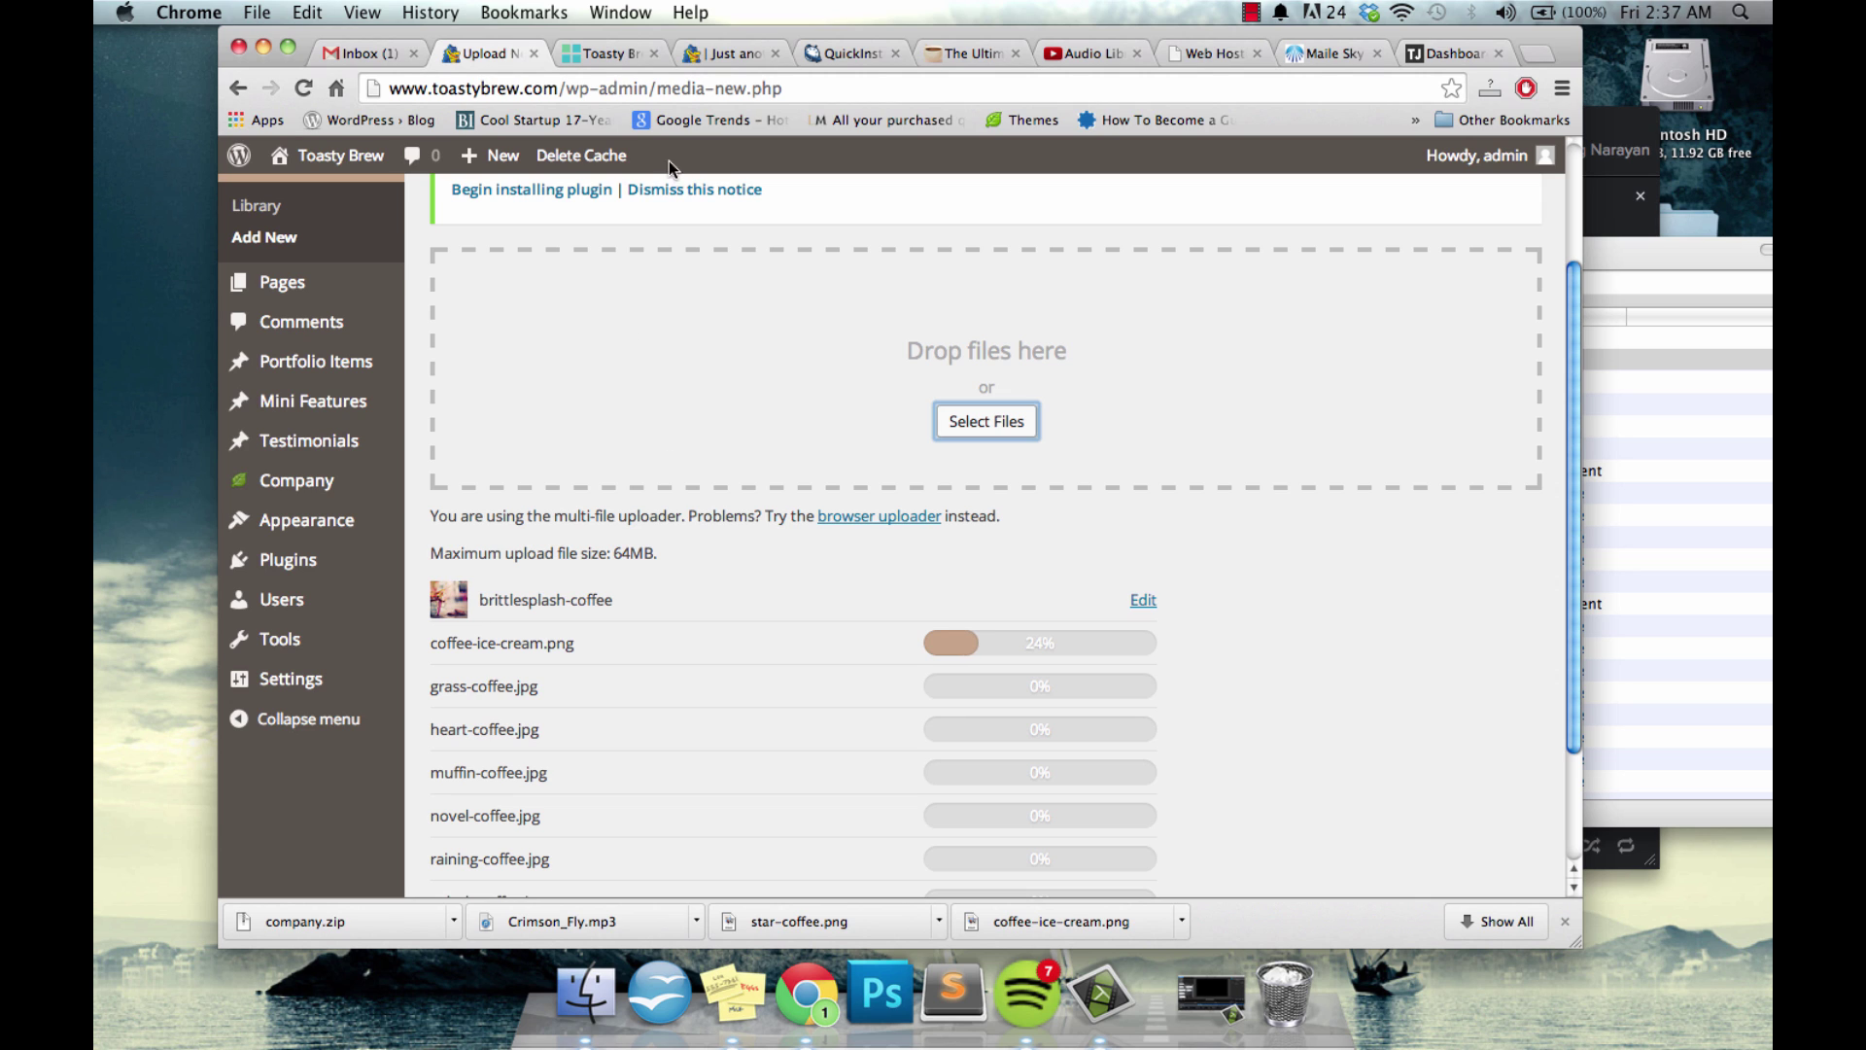
left_click(599, 54)
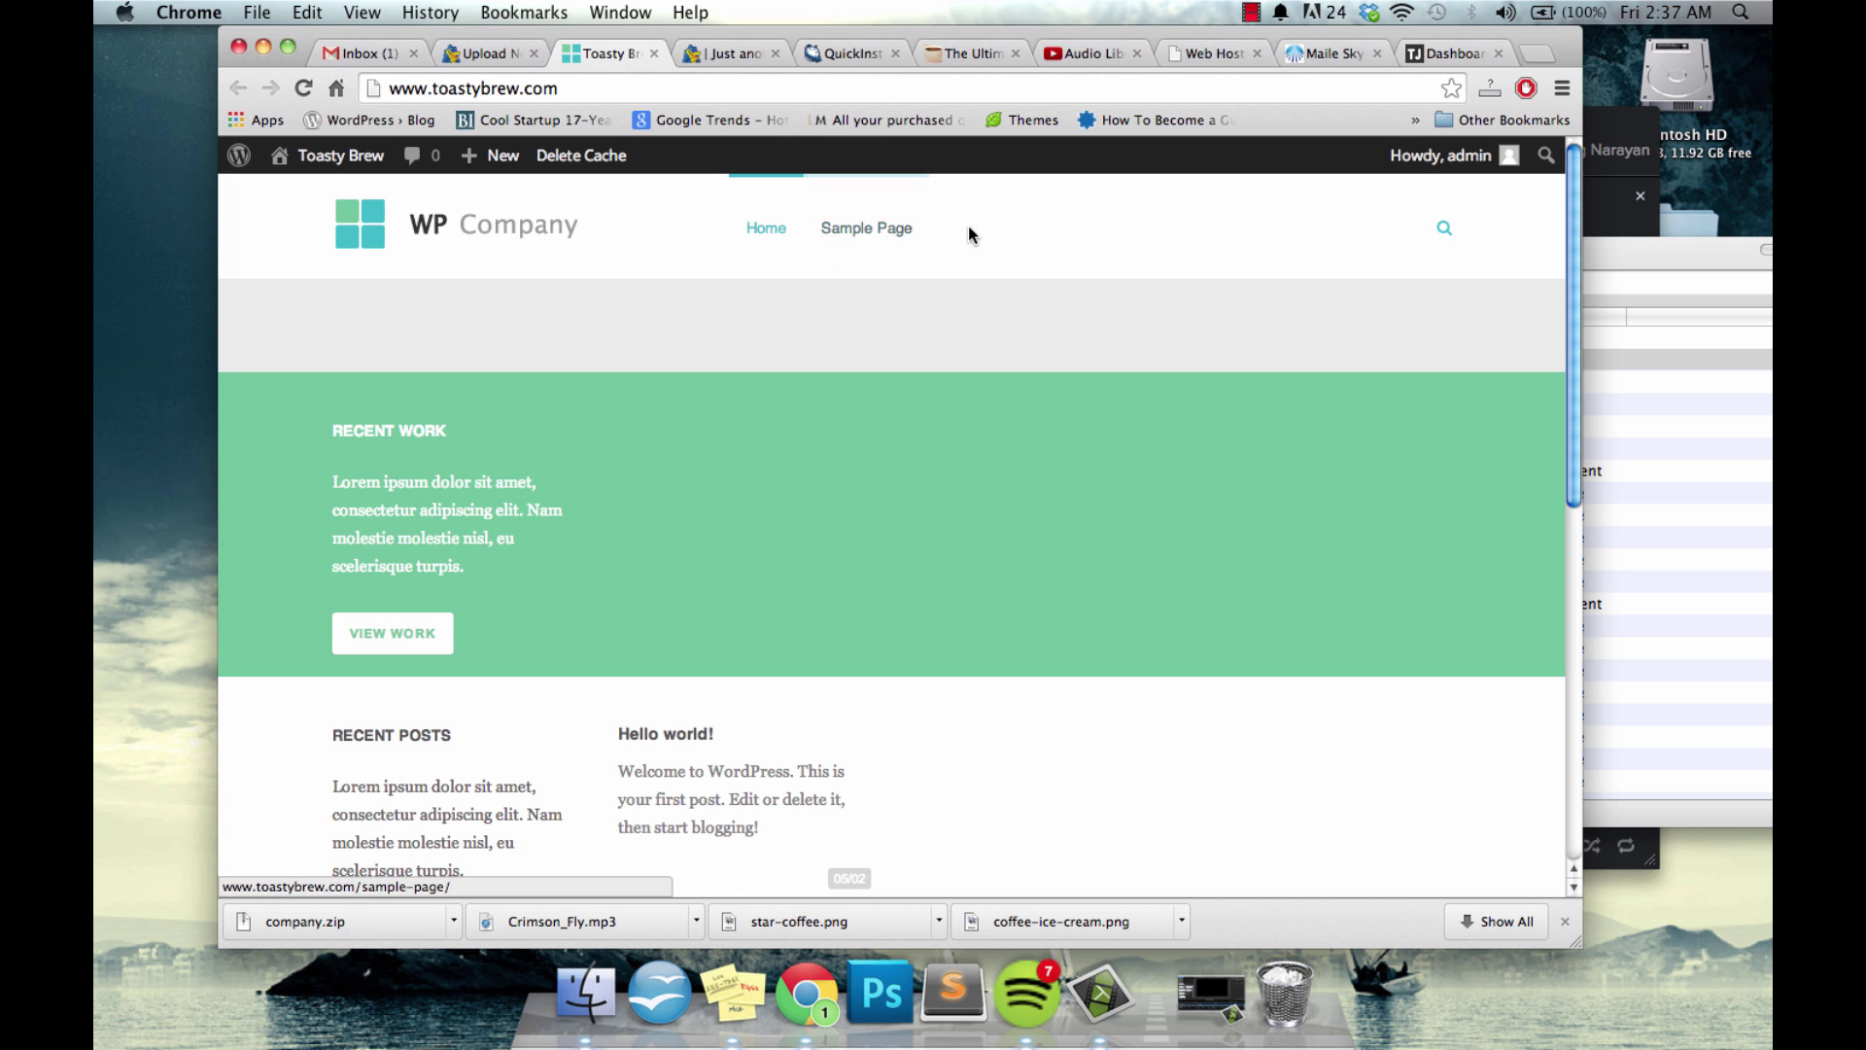
left_click(488, 56)
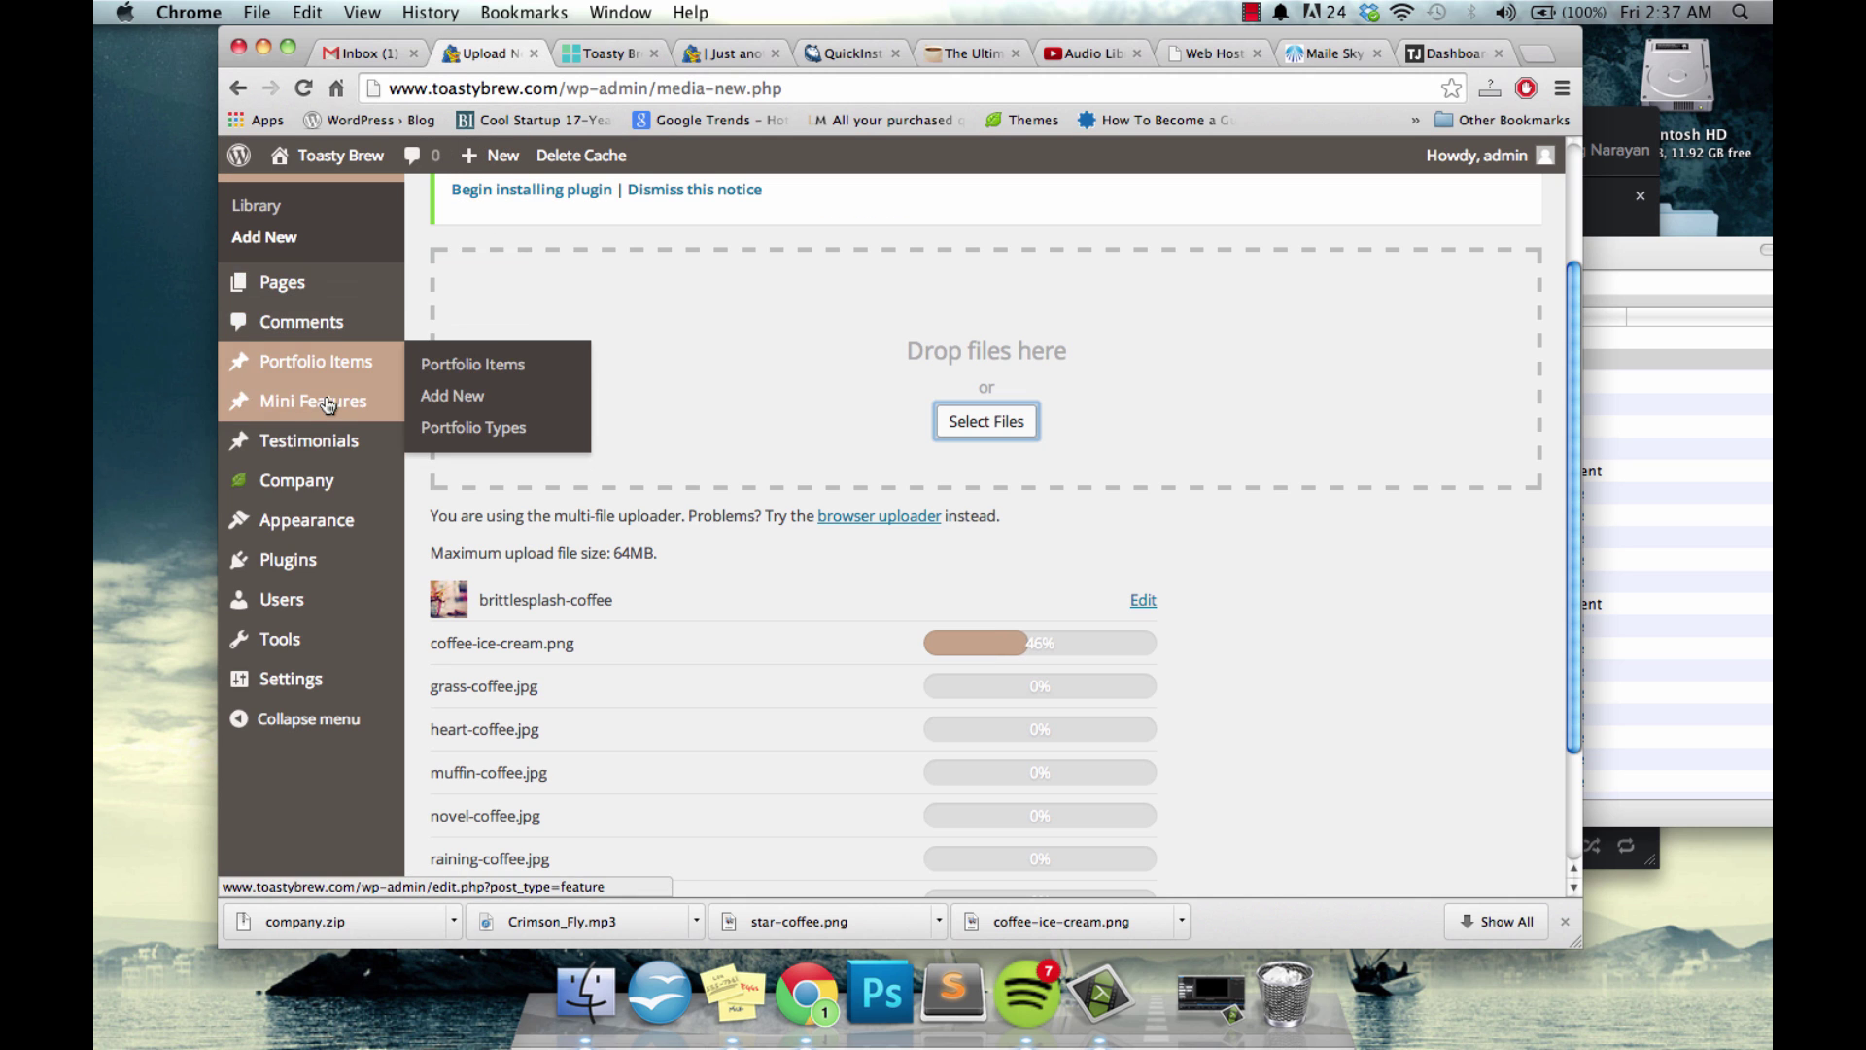
- Open Pages > Add New in a new tab and reorder that tab
mouse_move(321, 464)
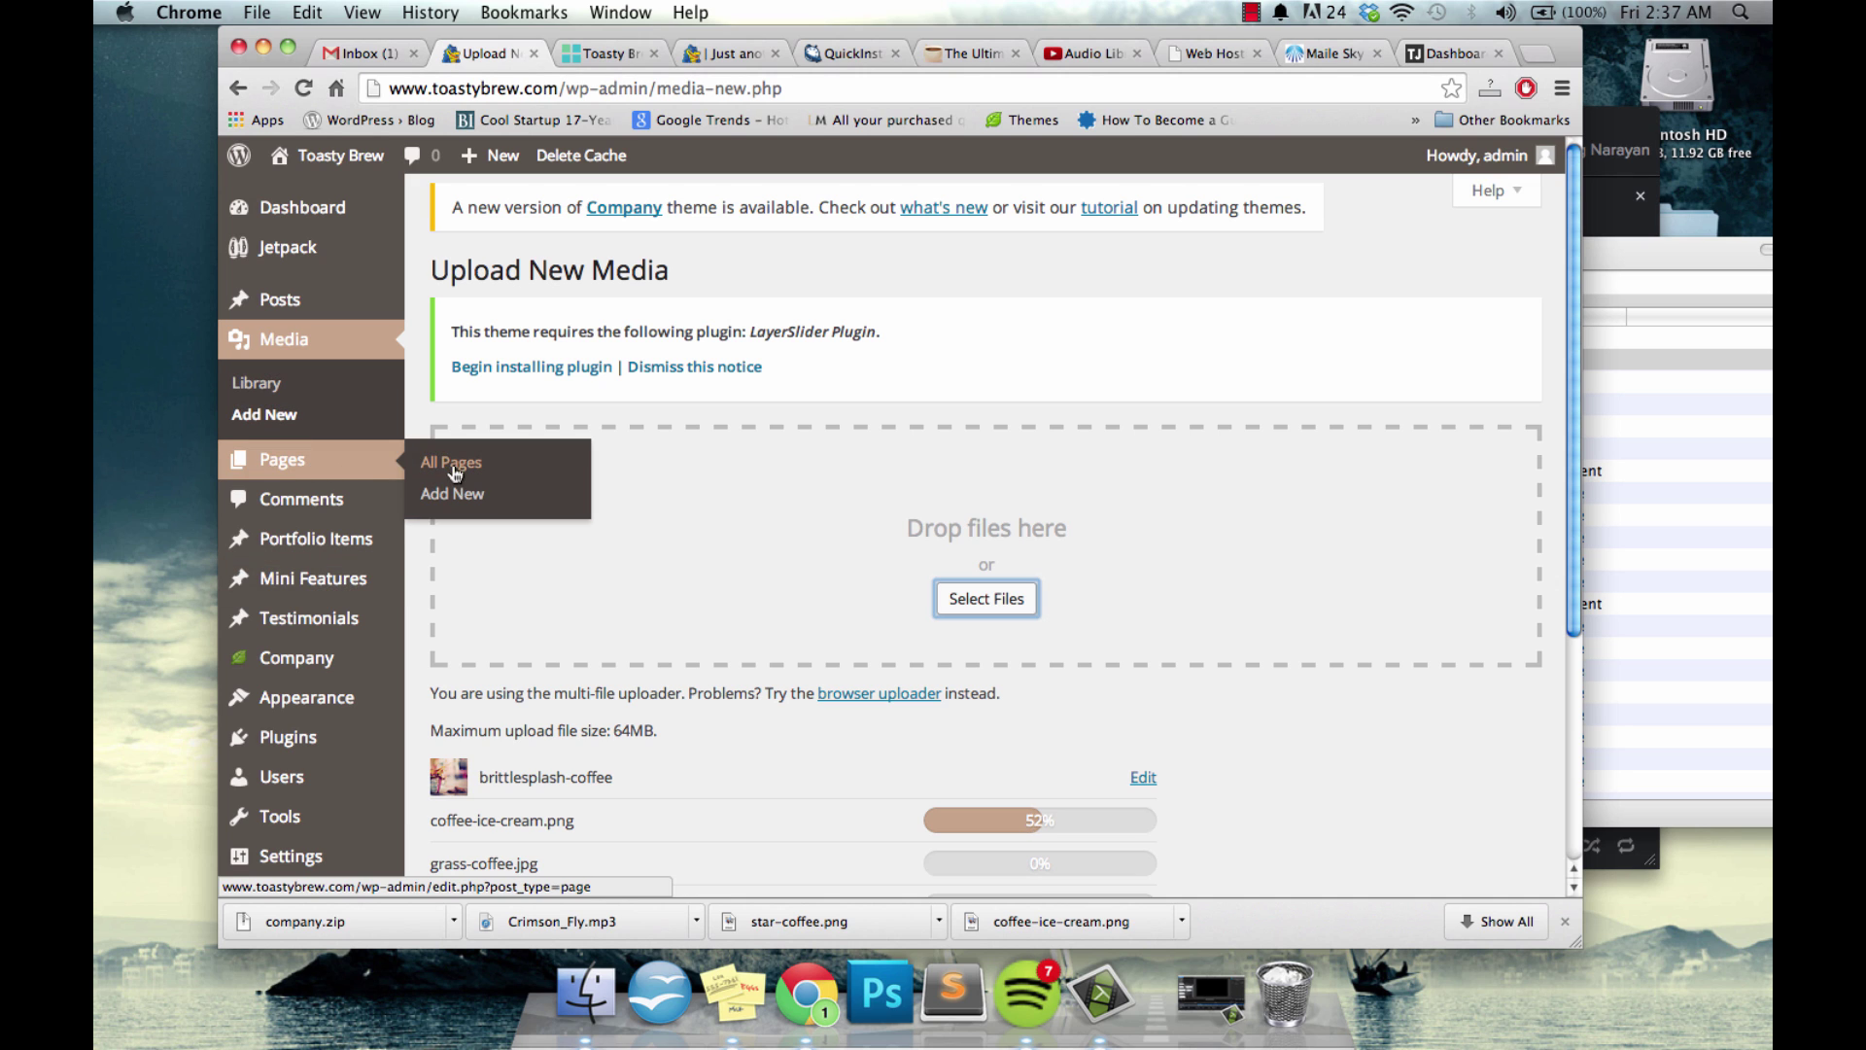
right_click(454, 501)
left_click(483, 505)
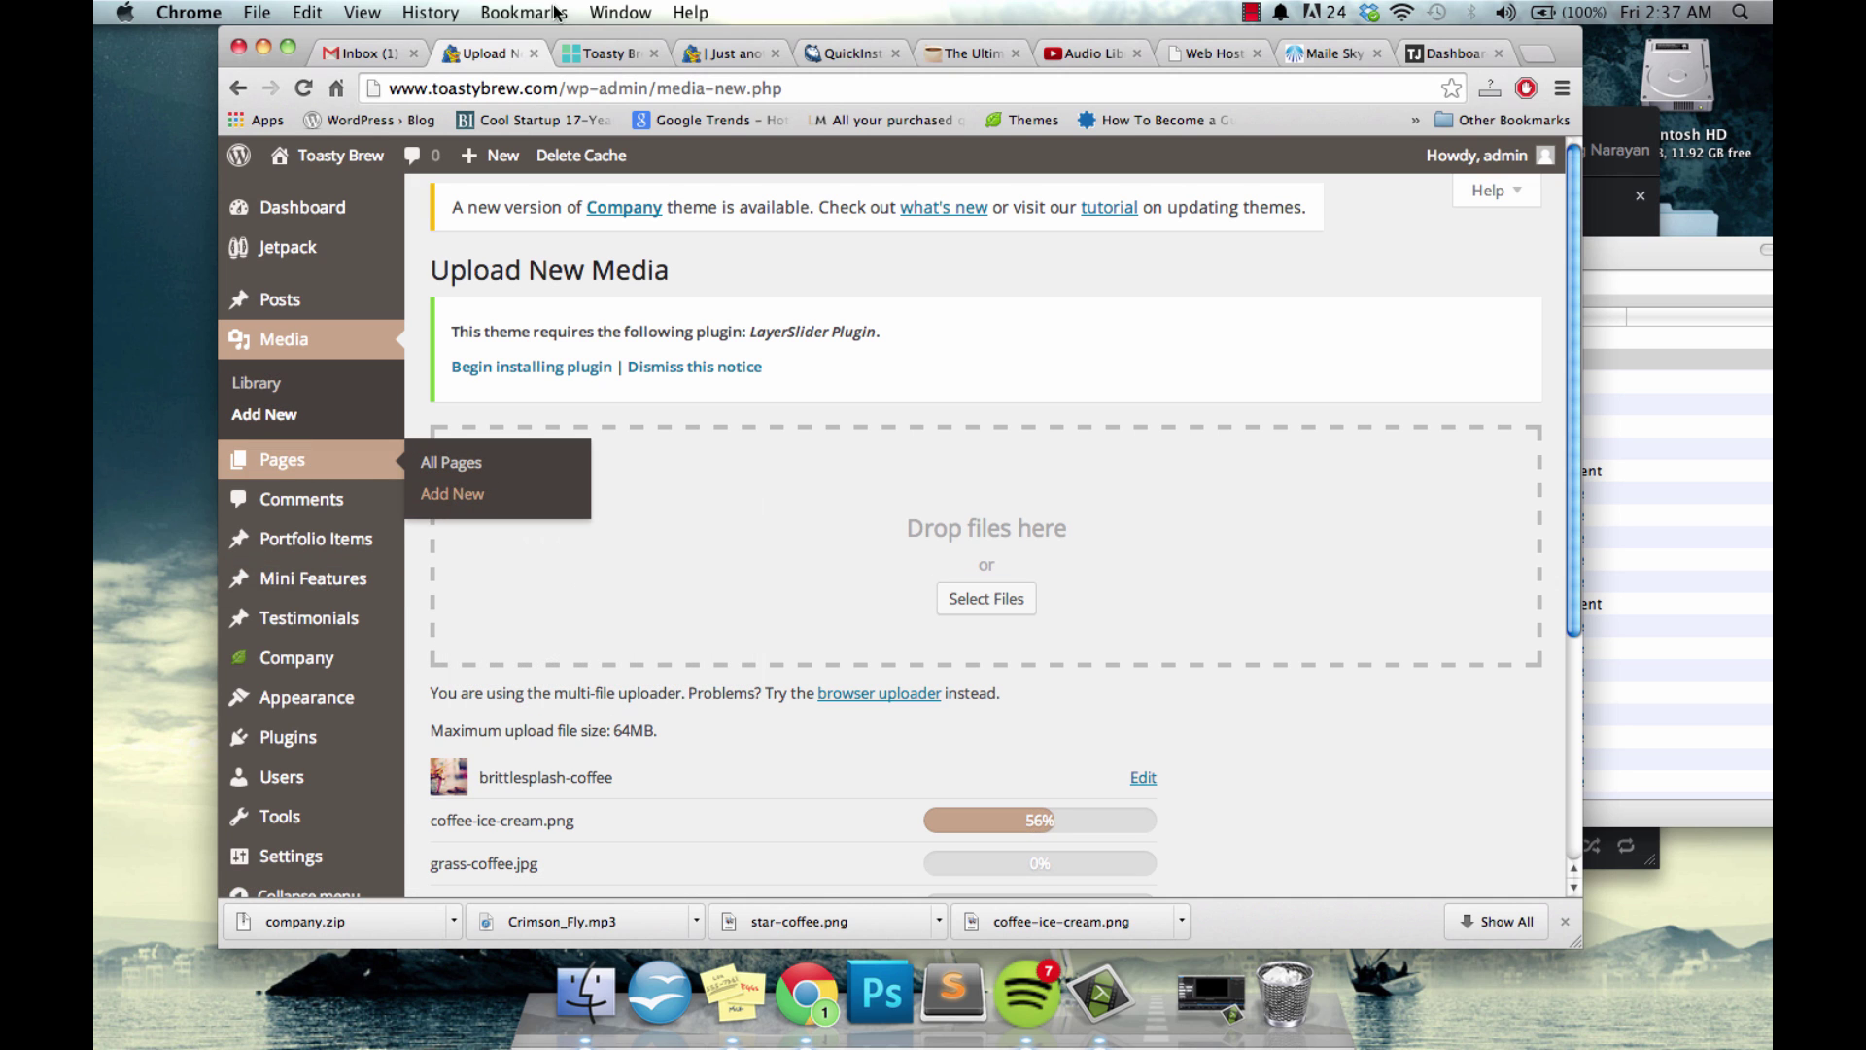
left_click(580, 44)
left_click_drag(574, 49, 685, 48)
- Title the new page 'Portfolio'
left_click(348, 43)
left_click(653, 54)
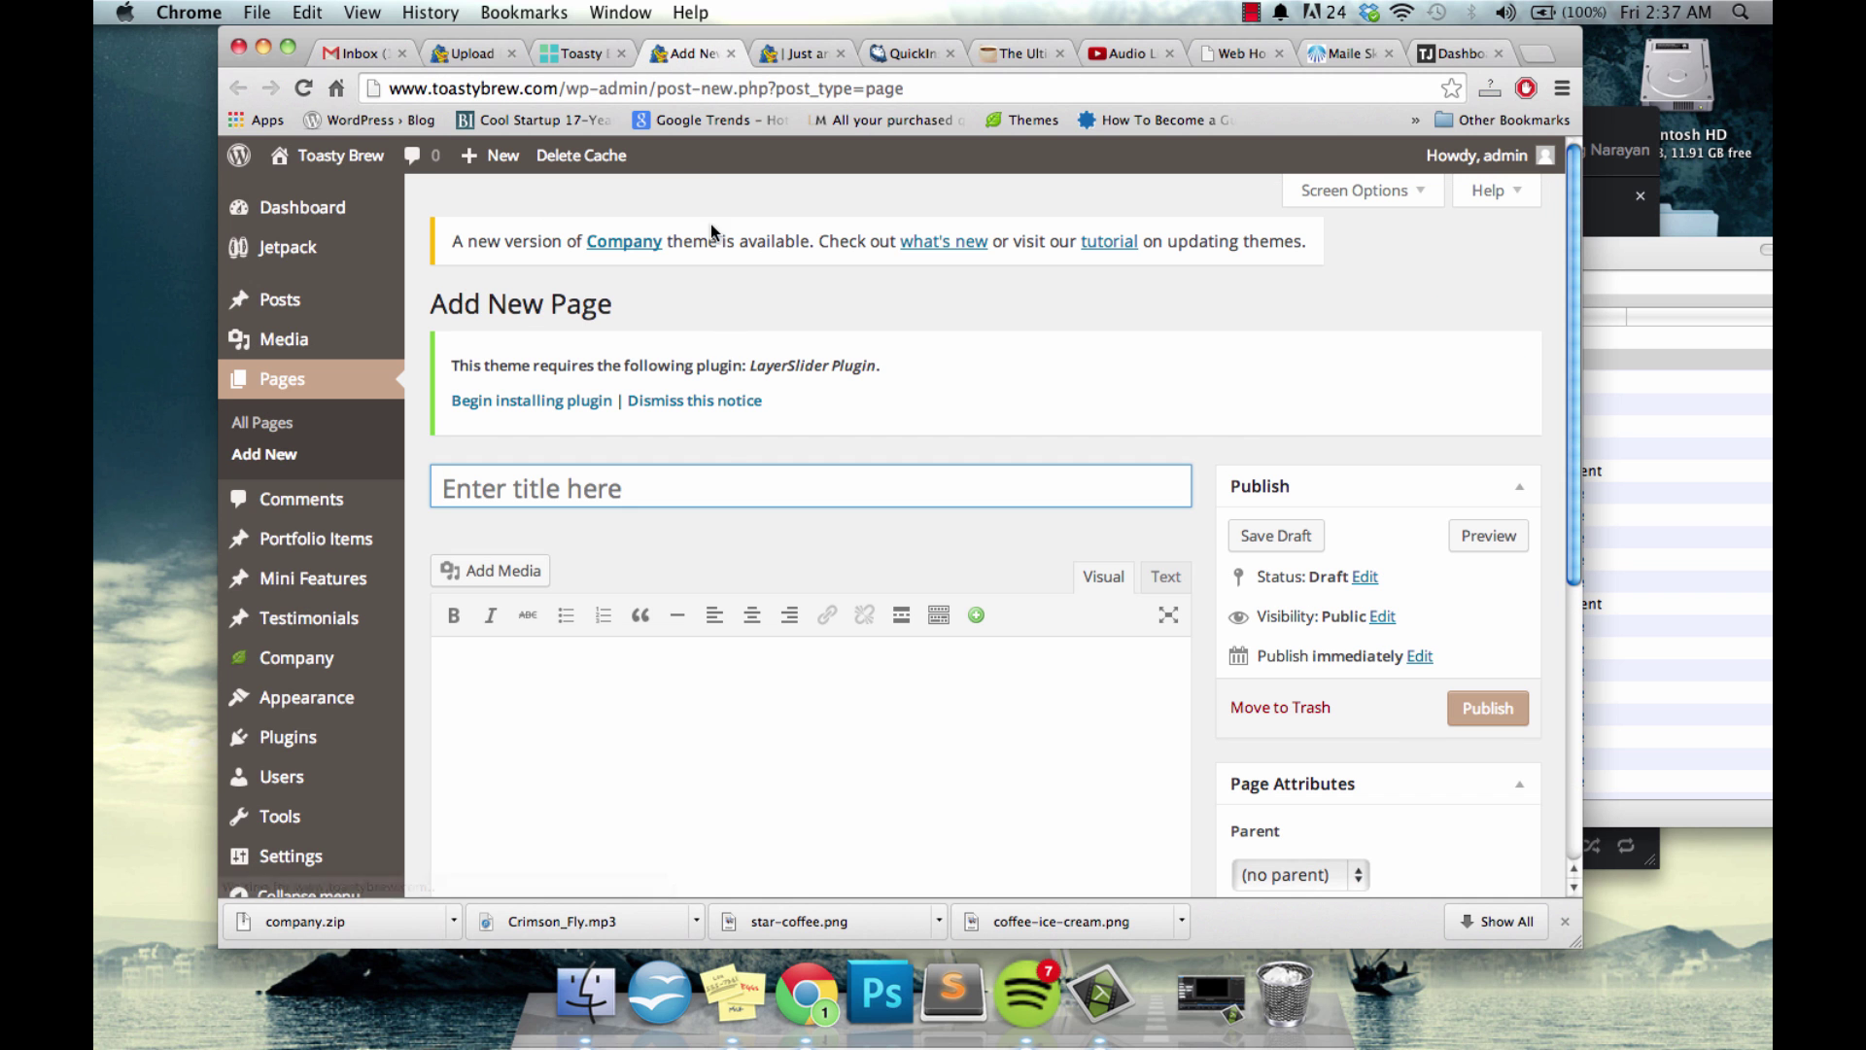
left_click(547, 496)
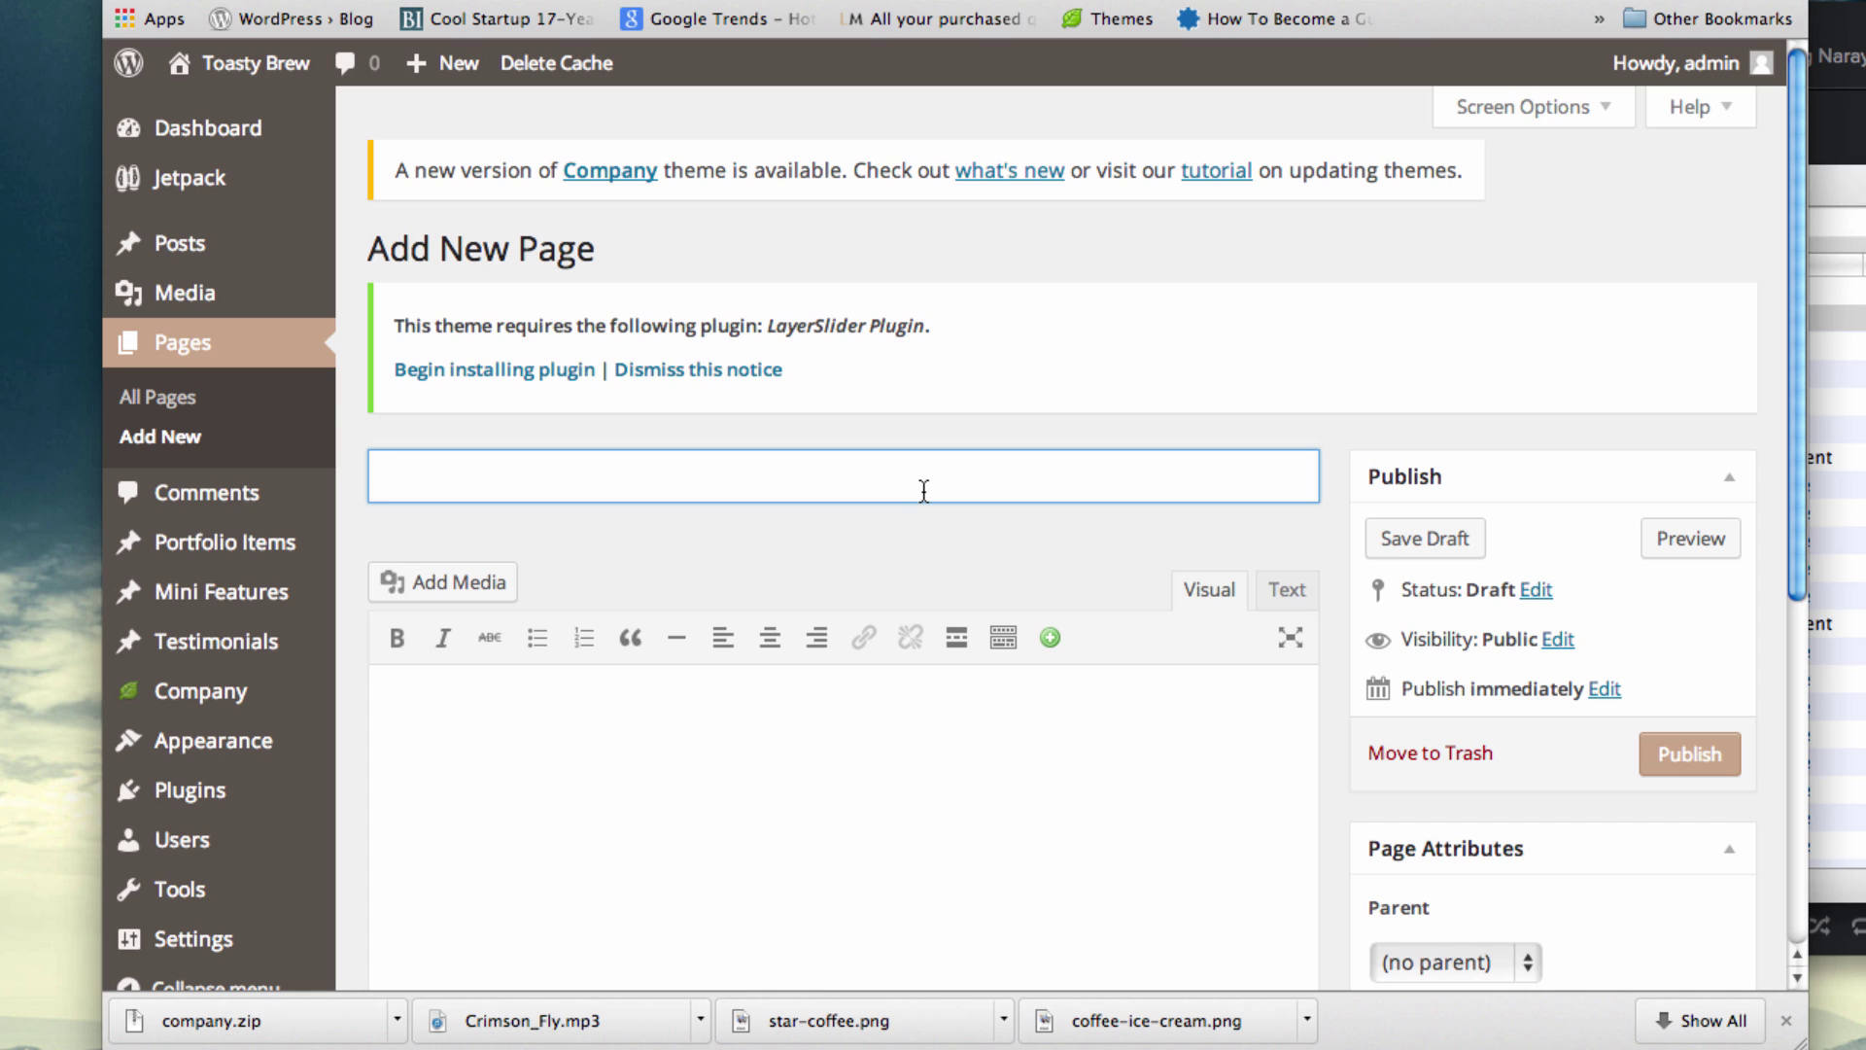
type("Portfolio")
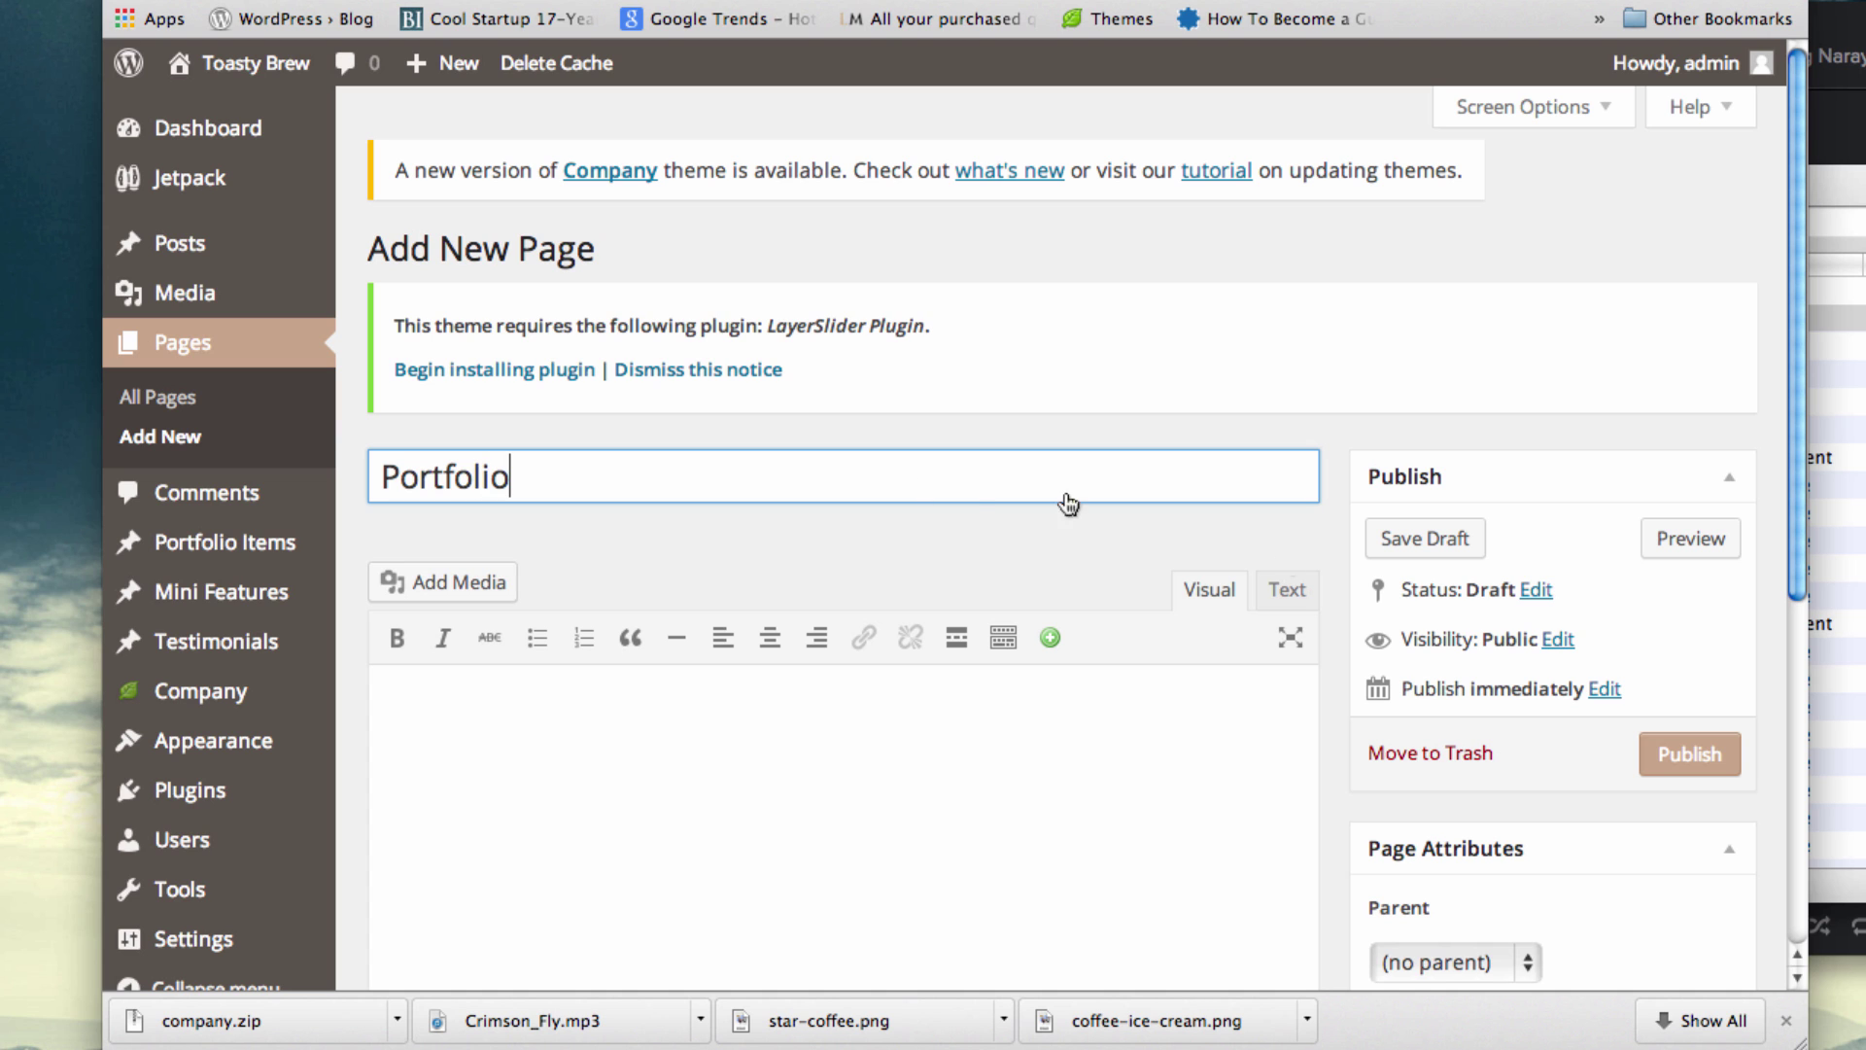
left_click(1108, 762)
scroll(1593, 685, "down", 5)
scroll(1594, 685, "down", 1)
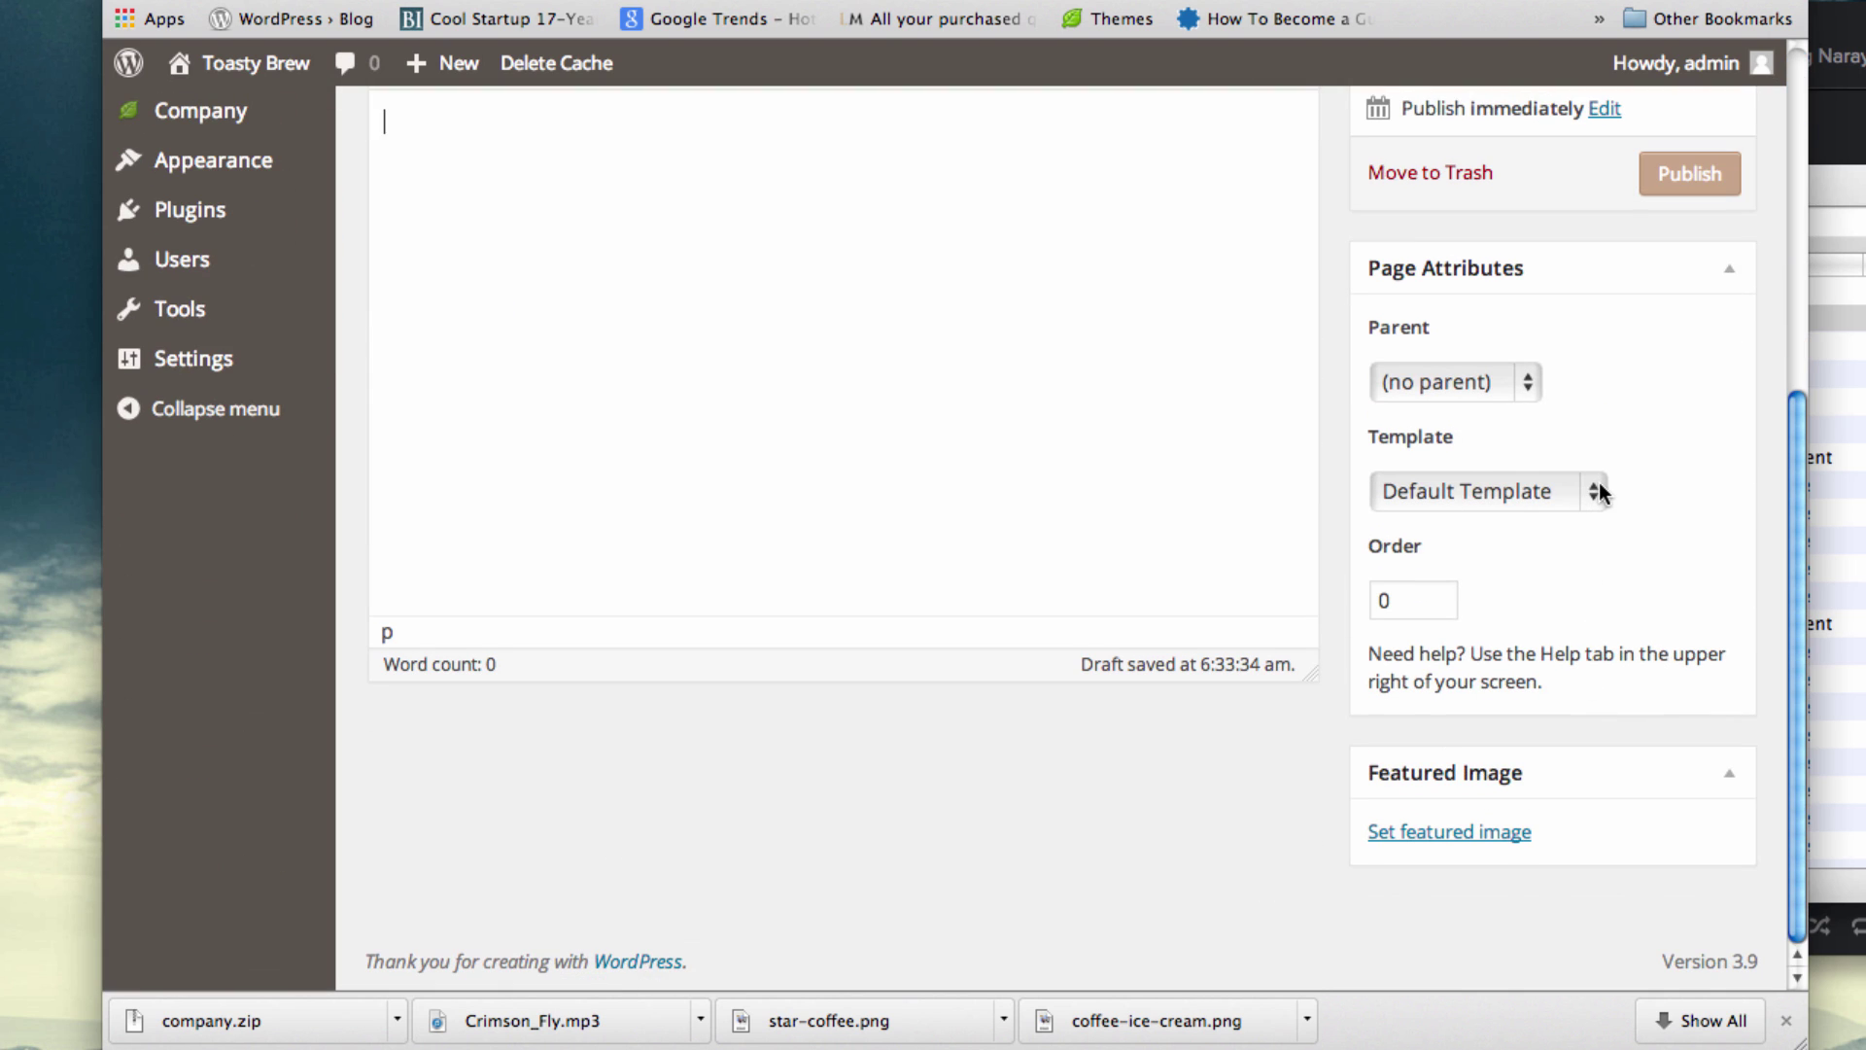
- Set the page template to Portfolio 2 Columns
left_click(1599, 486)
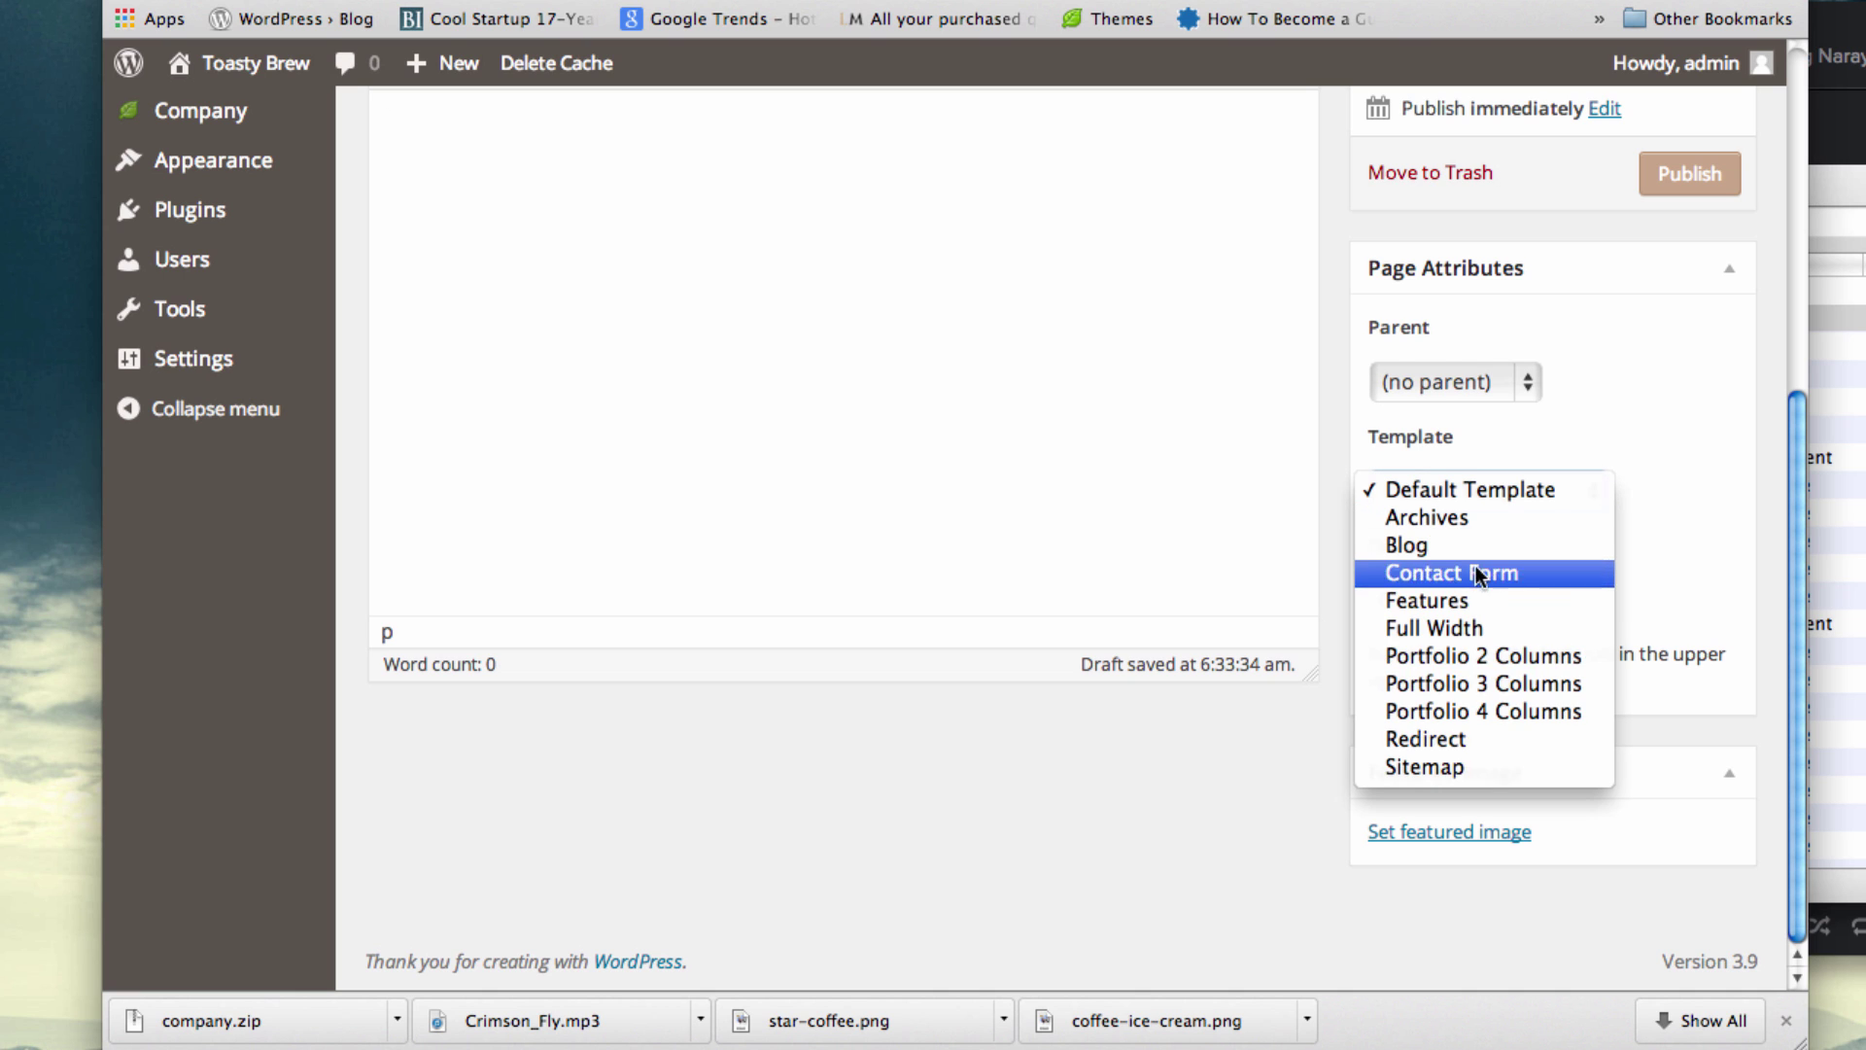
left_click(1462, 655)
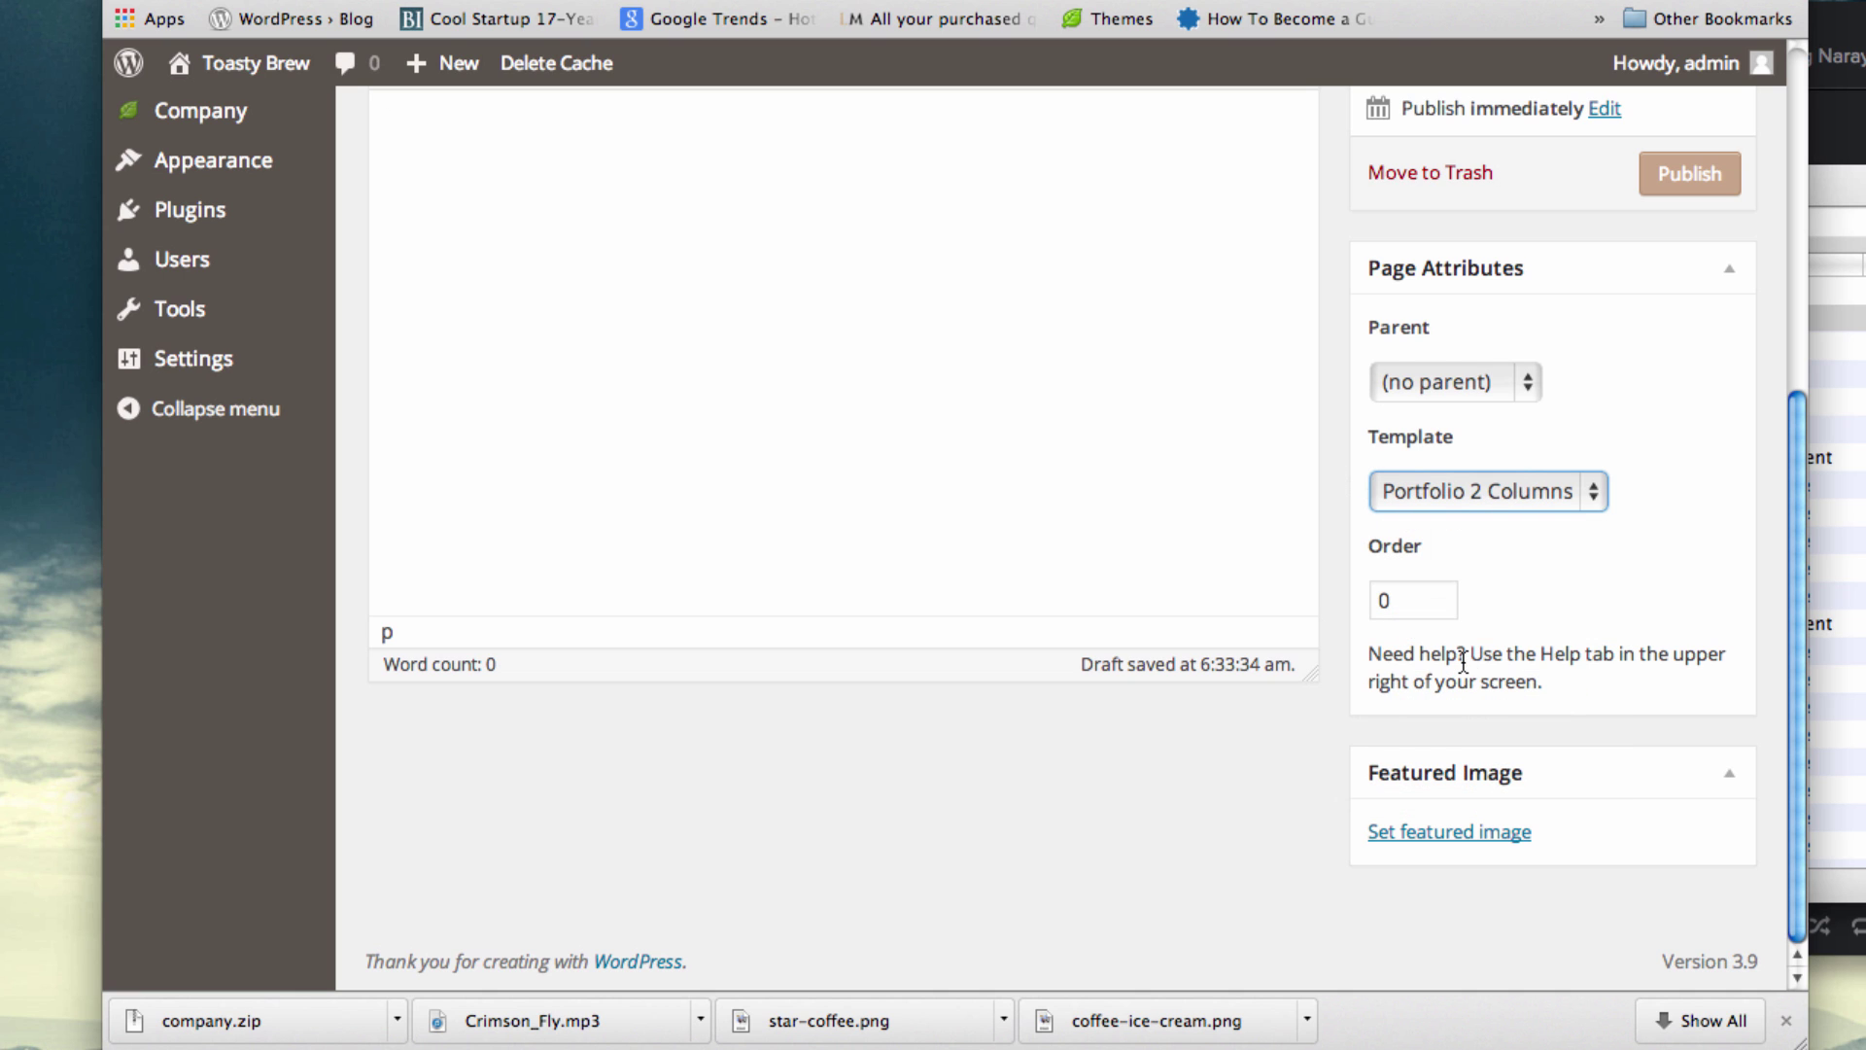
left_click(1590, 497)
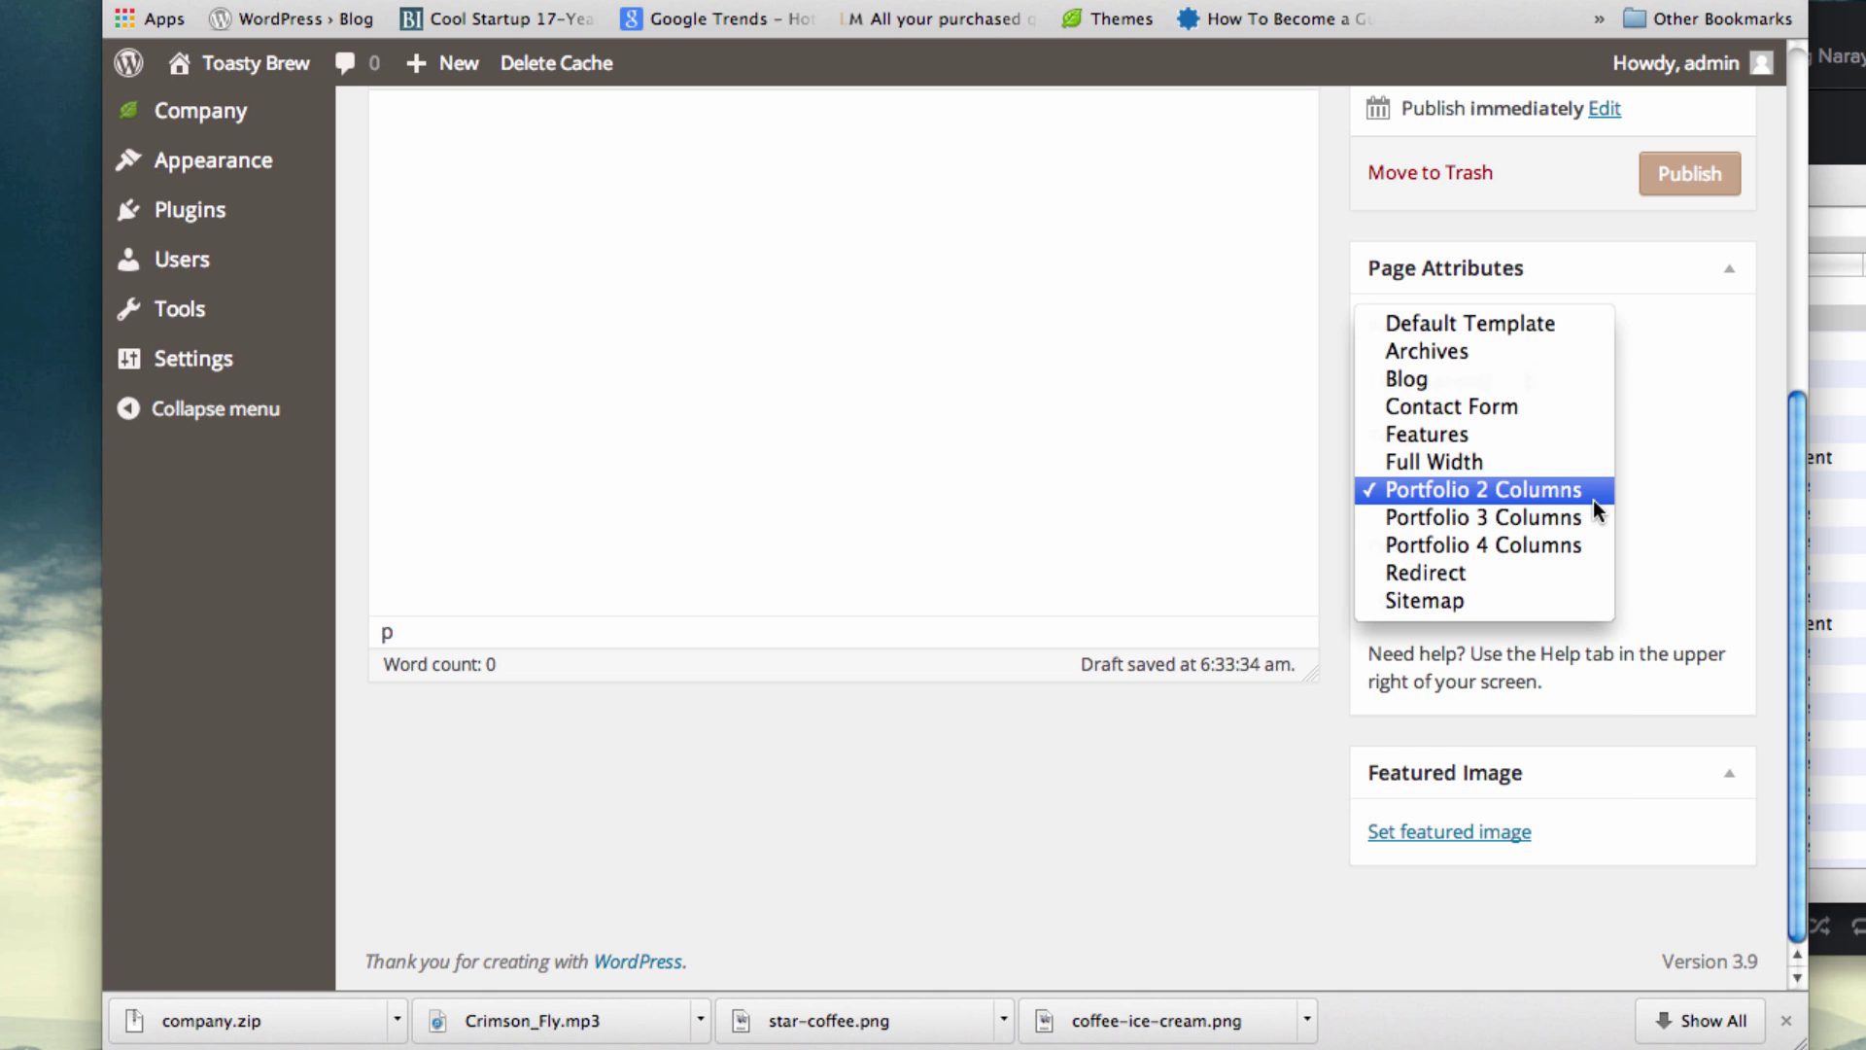
left_click(1403, 489)
scroll(1064, 471, "up", 5)
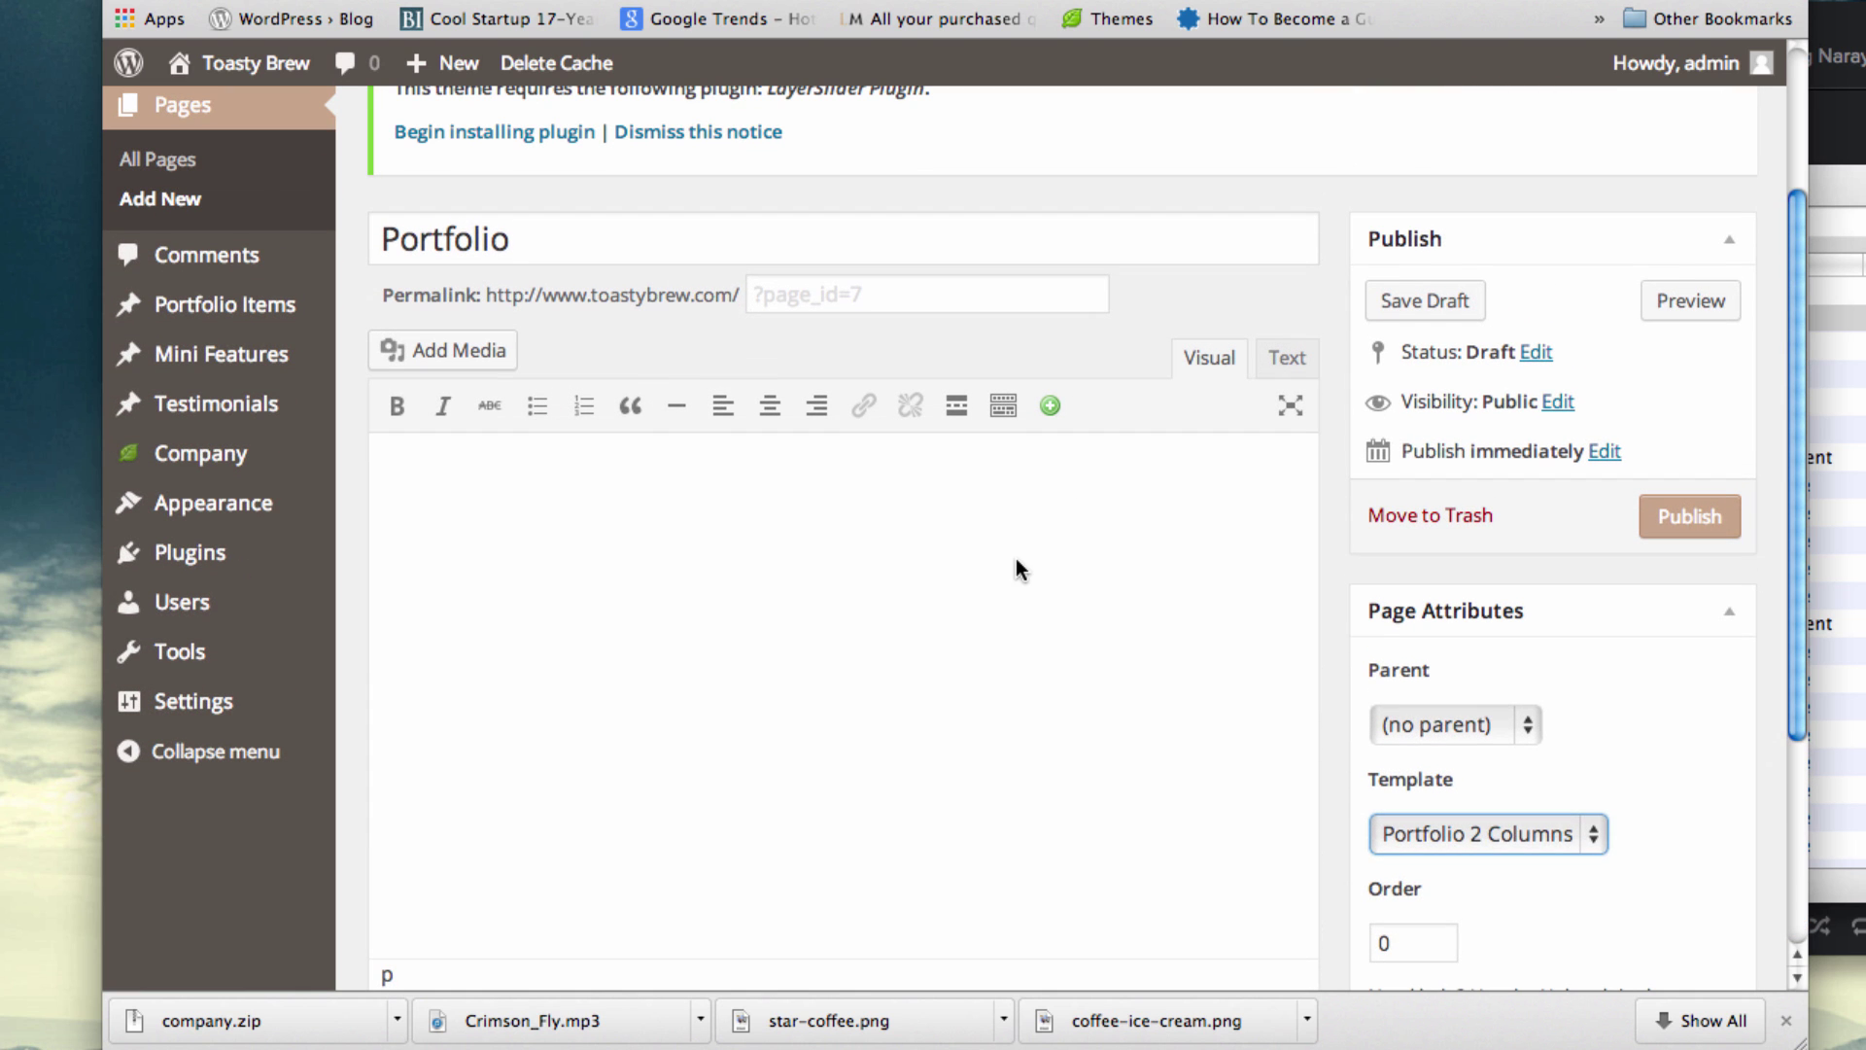
- Change the permalink slug to projects, publish the page, and start another new page
triple_click(827, 299)
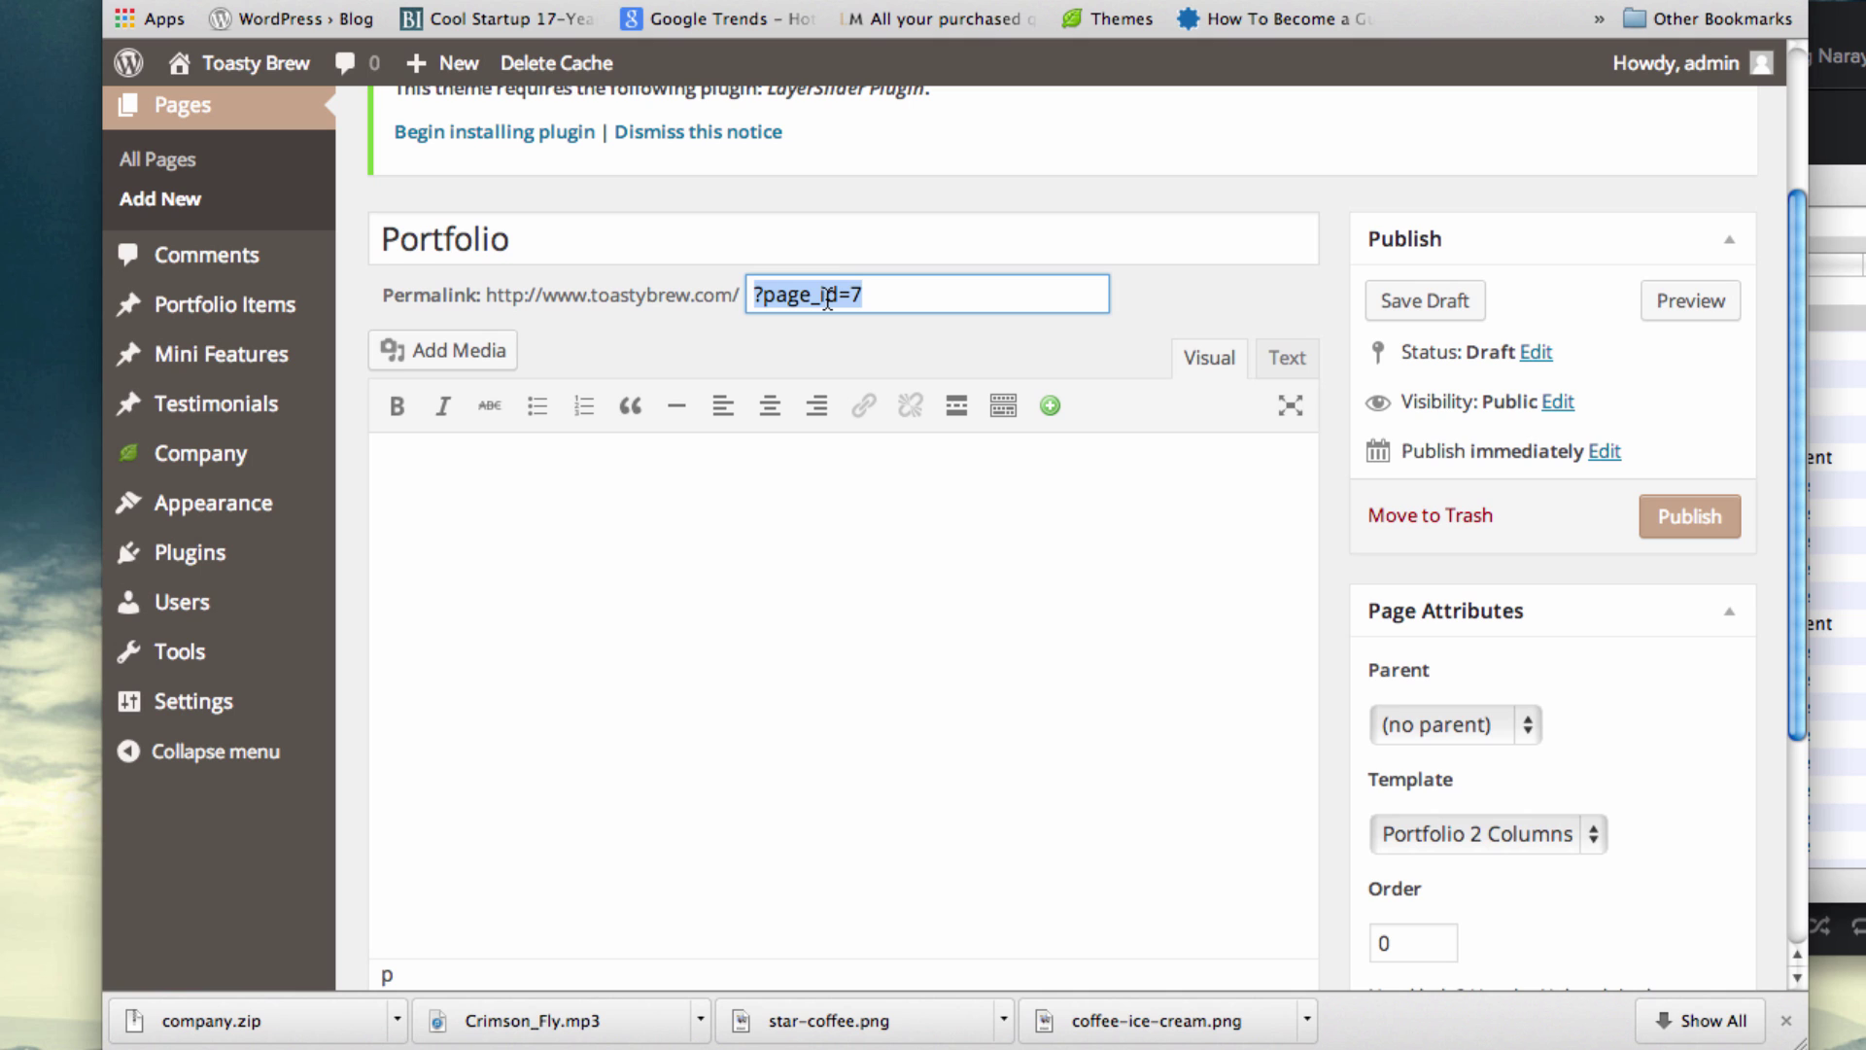
type("projects")
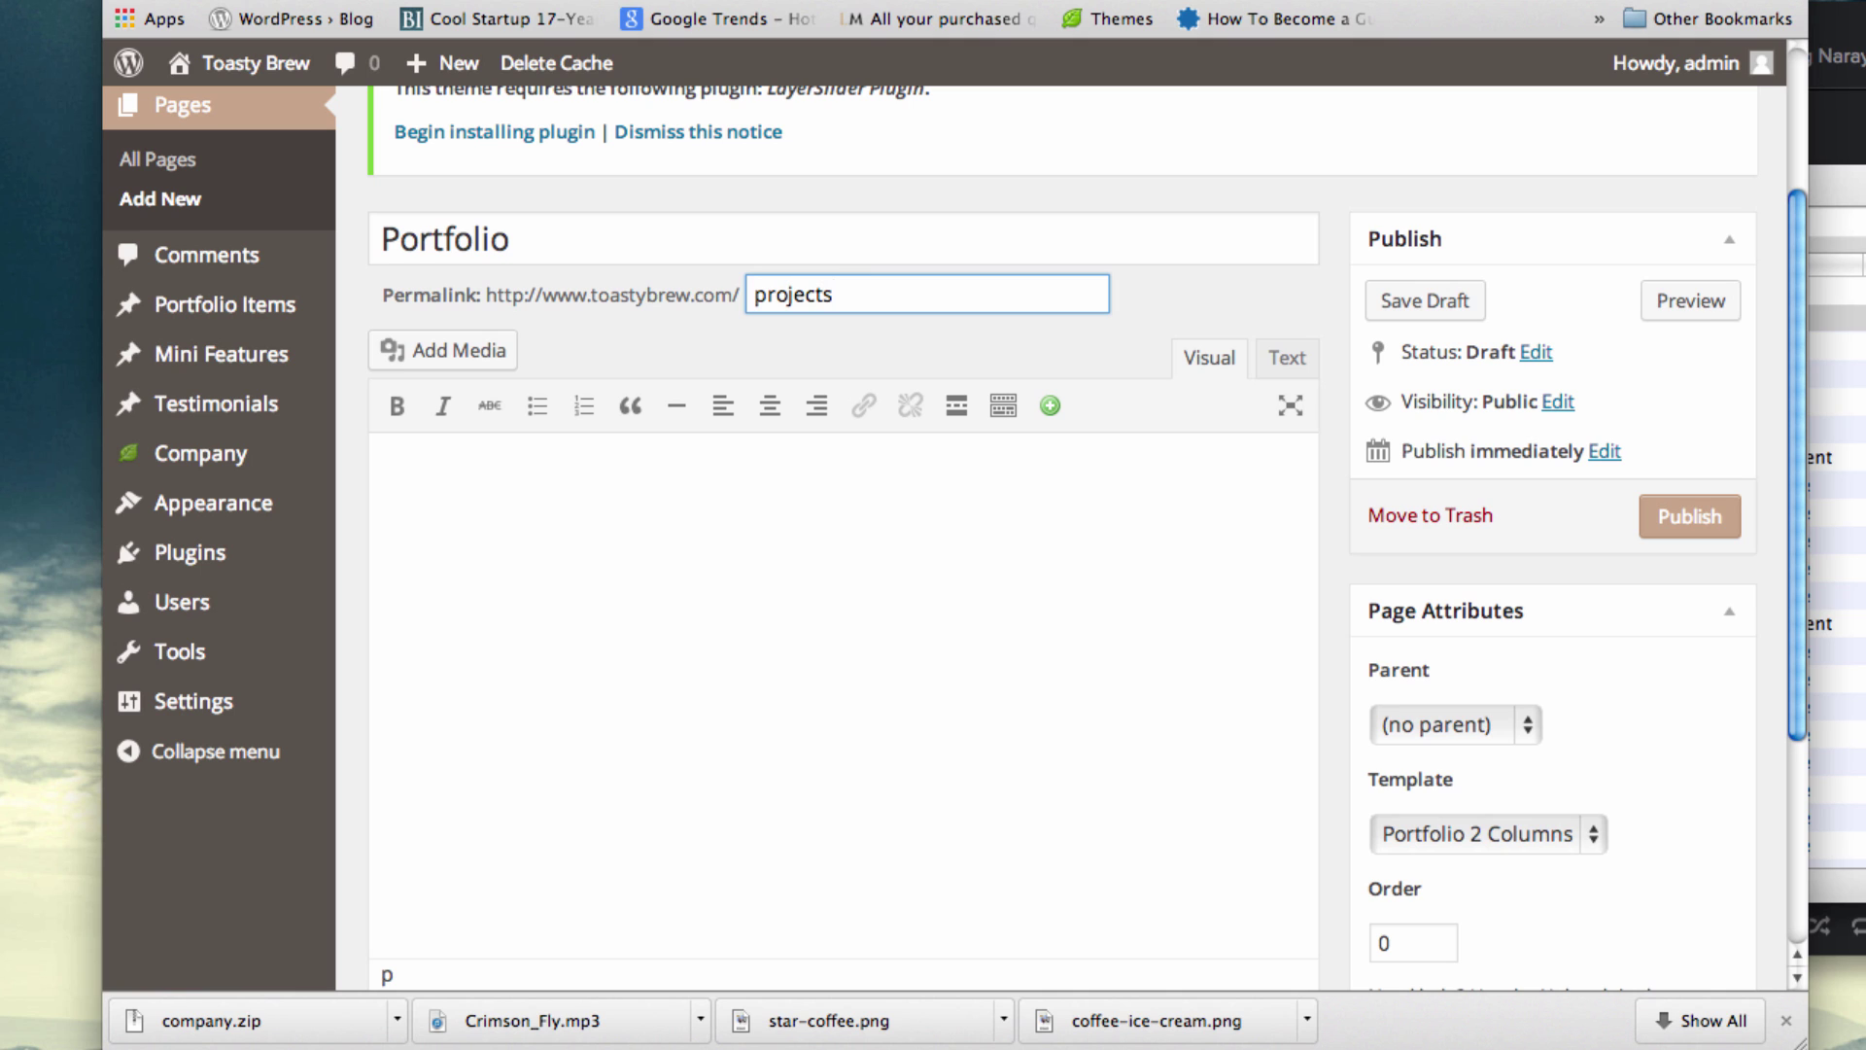
left_click(824, 529)
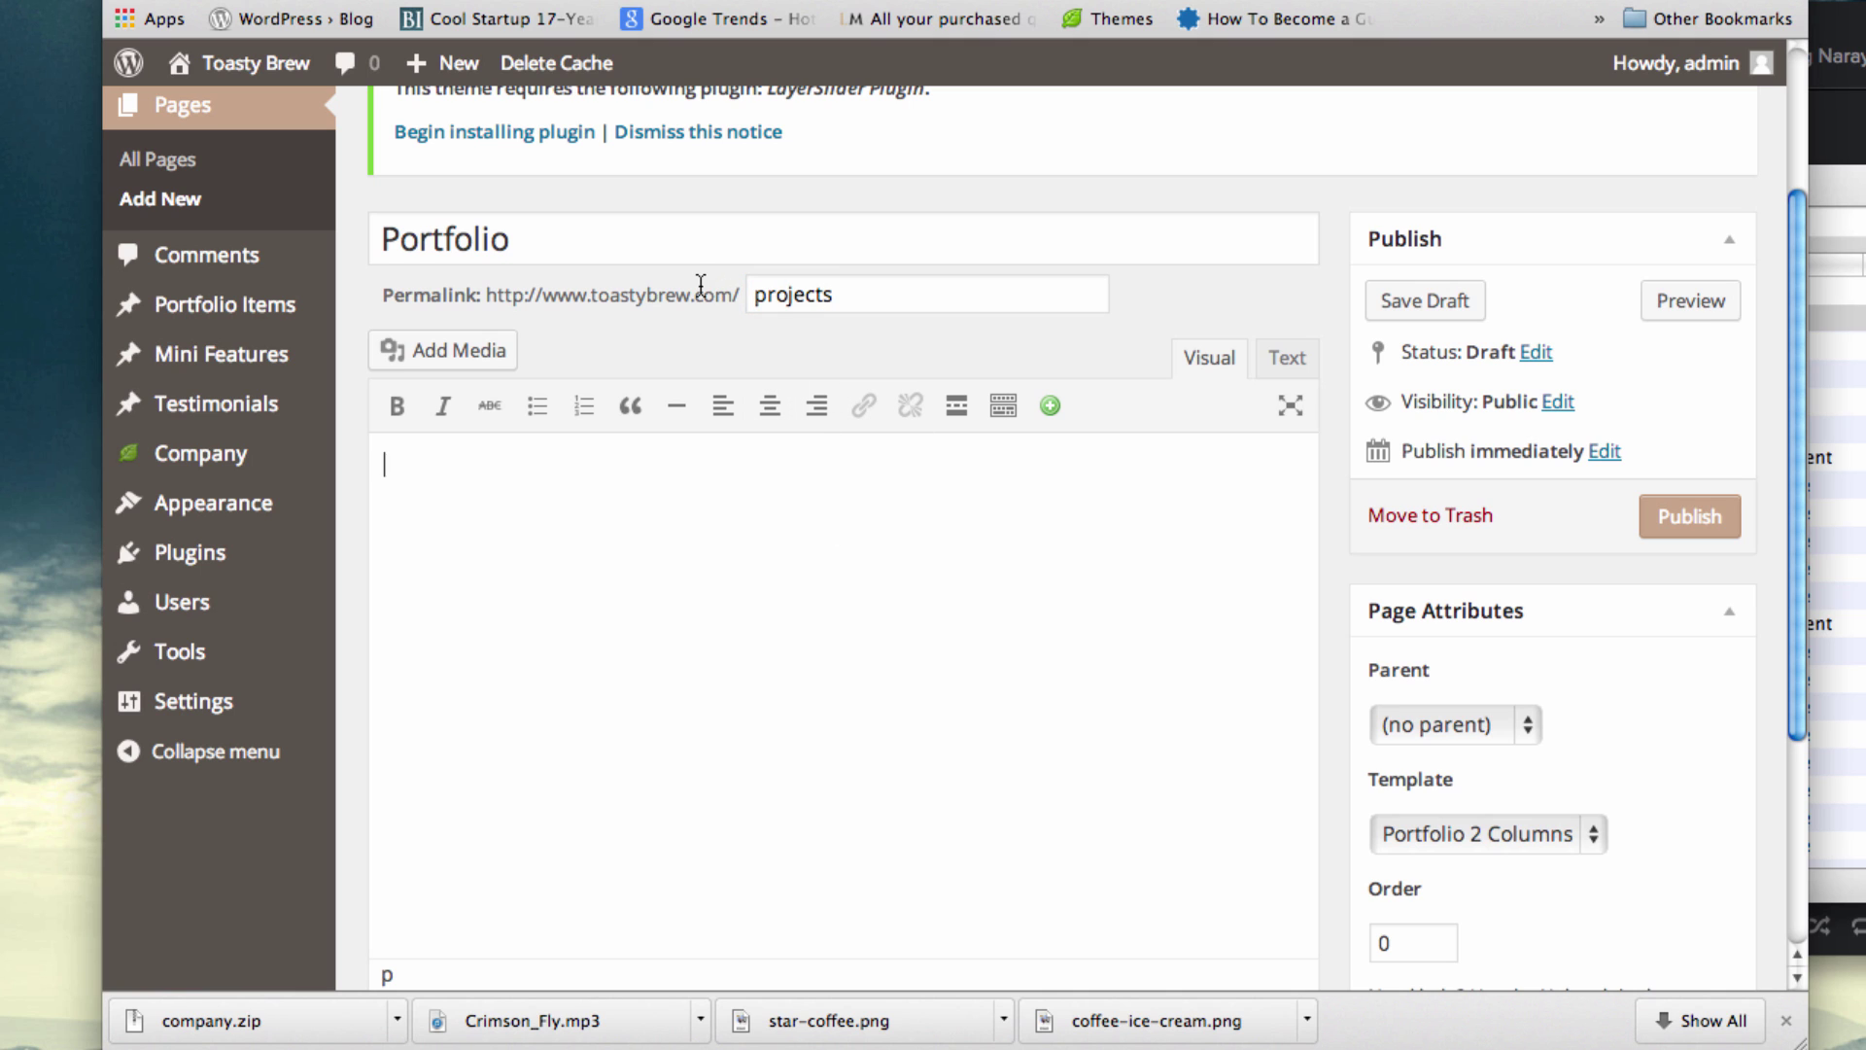
left_click(861, 291)
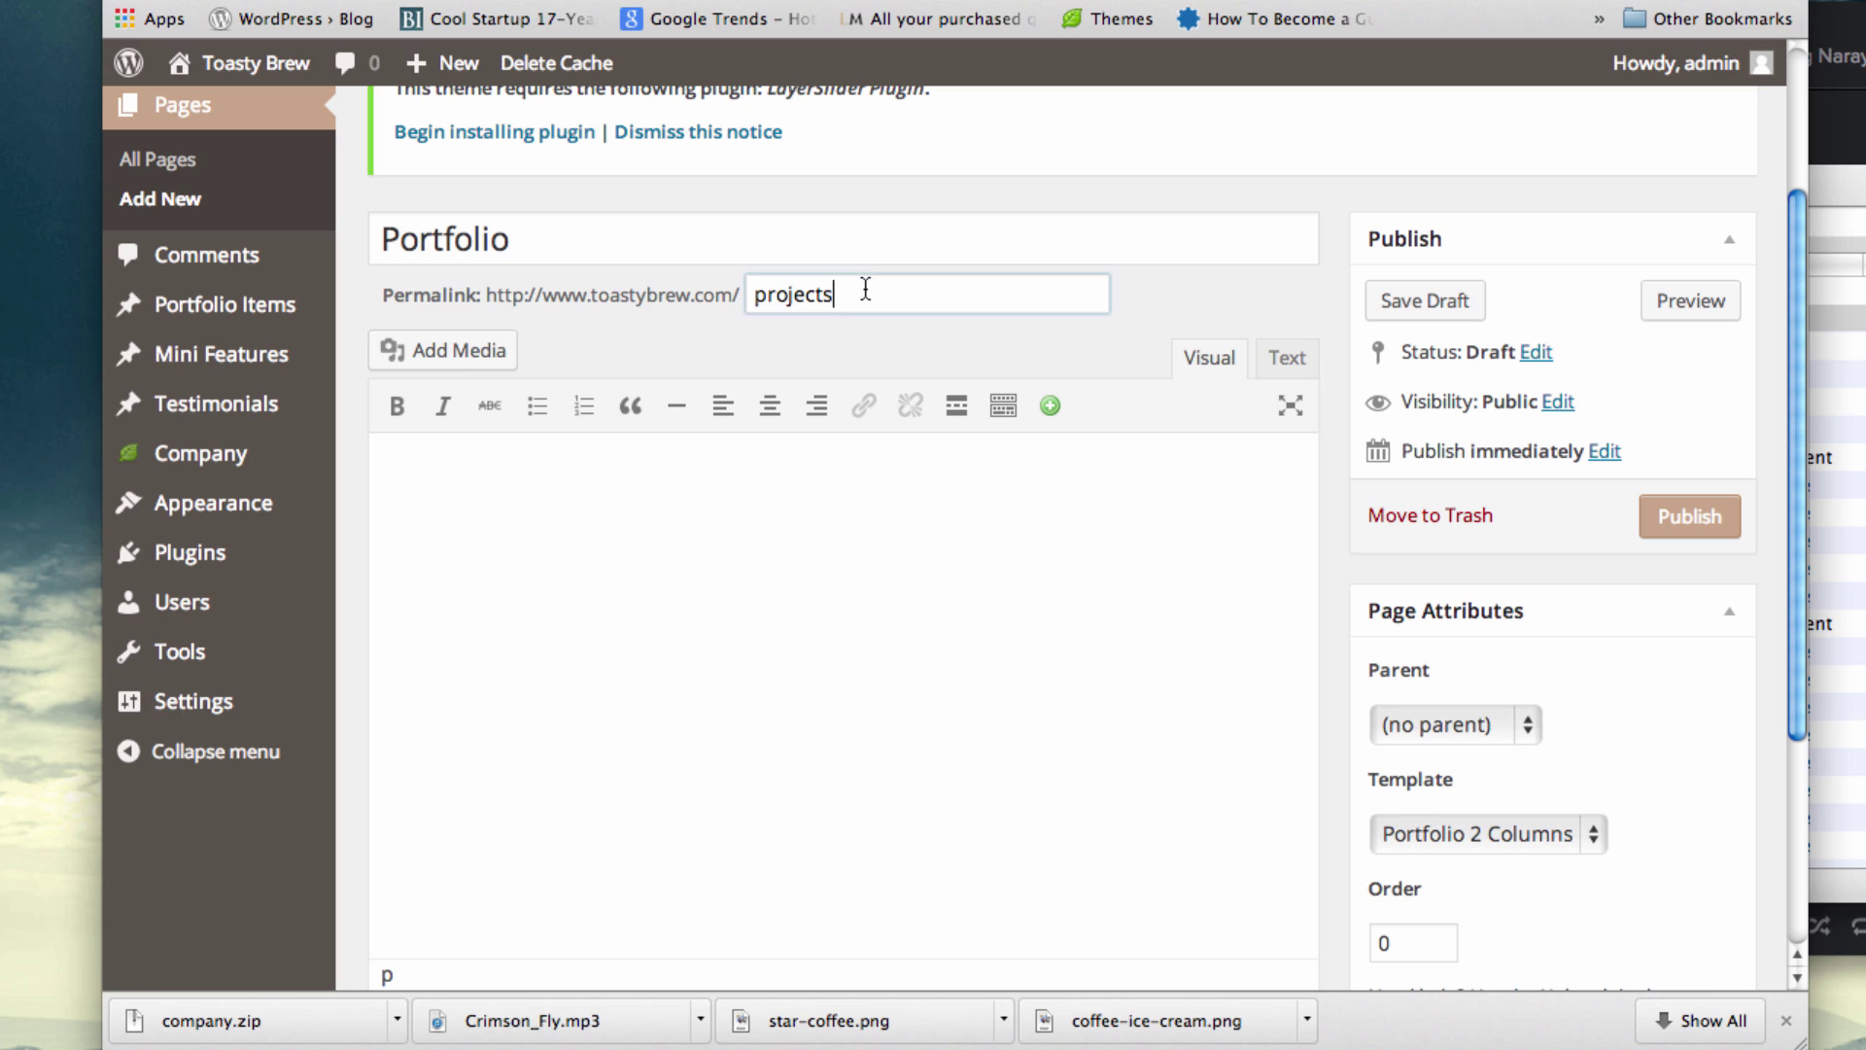
left_click(1689, 522)
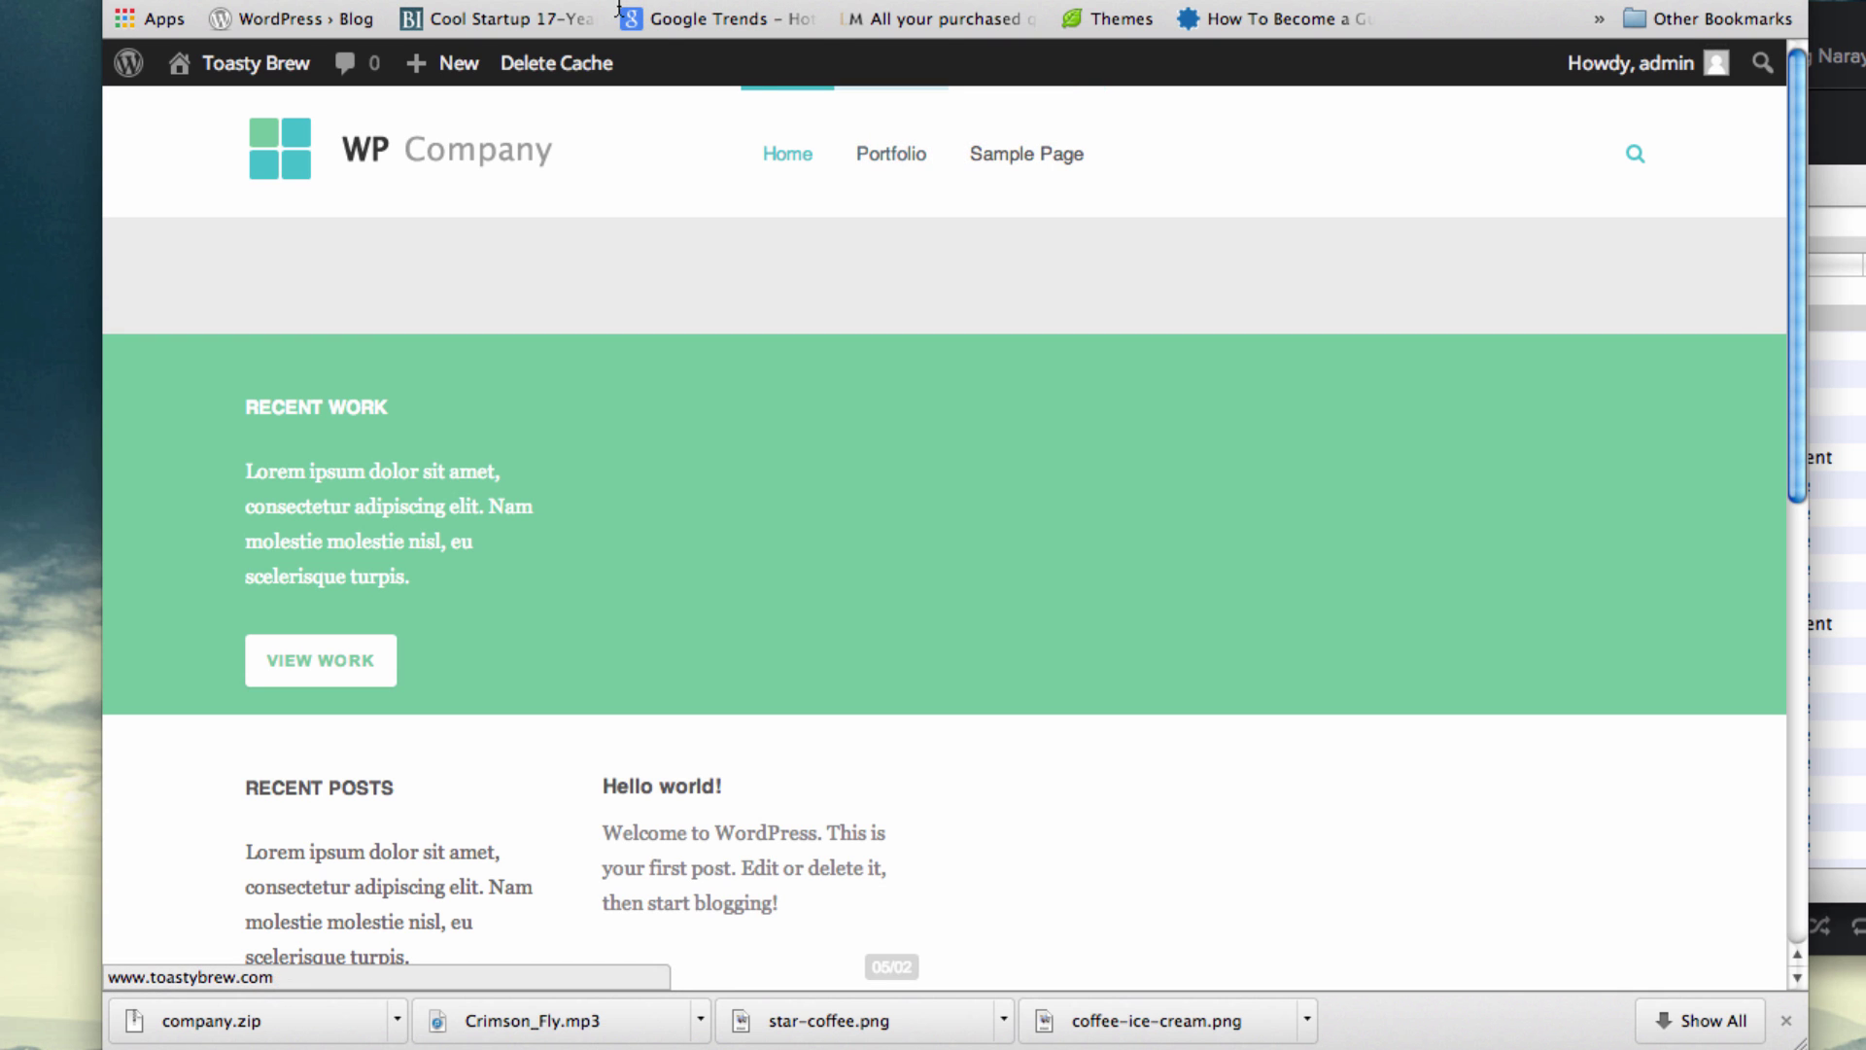
key("alt+Left")
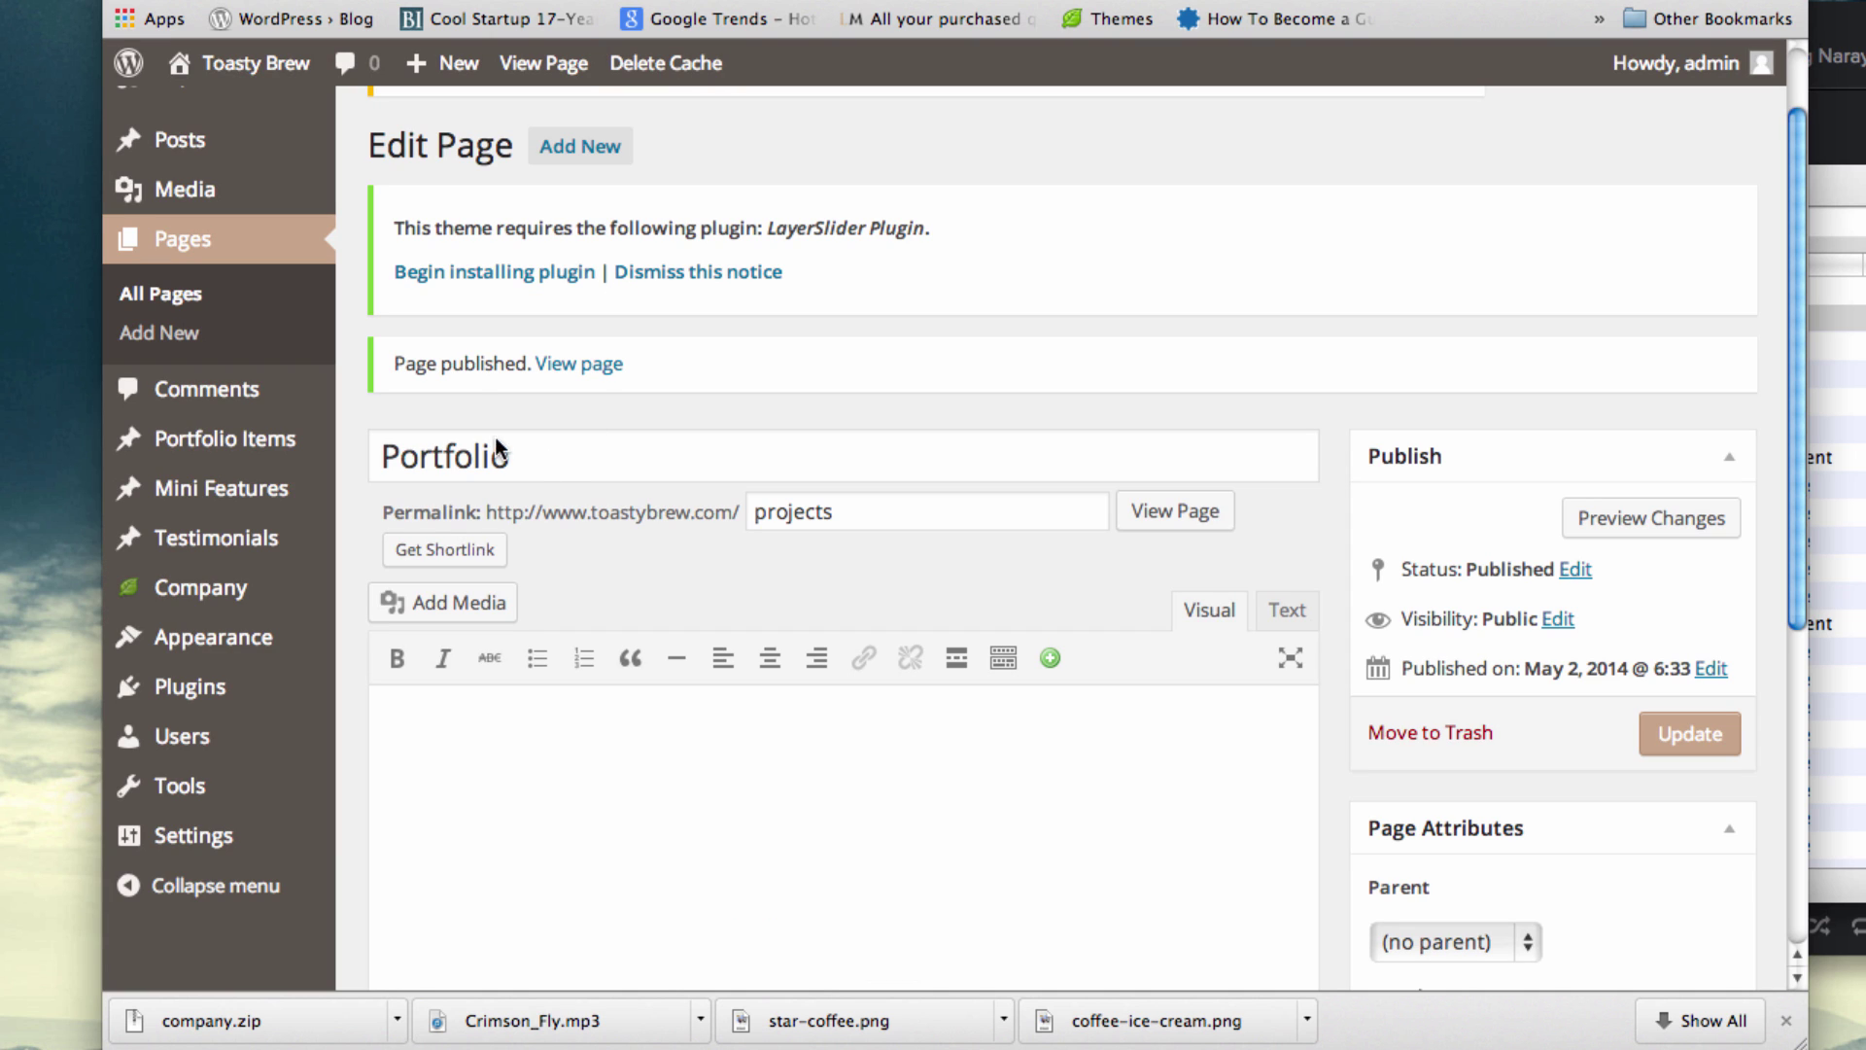
left_click(574, 146)
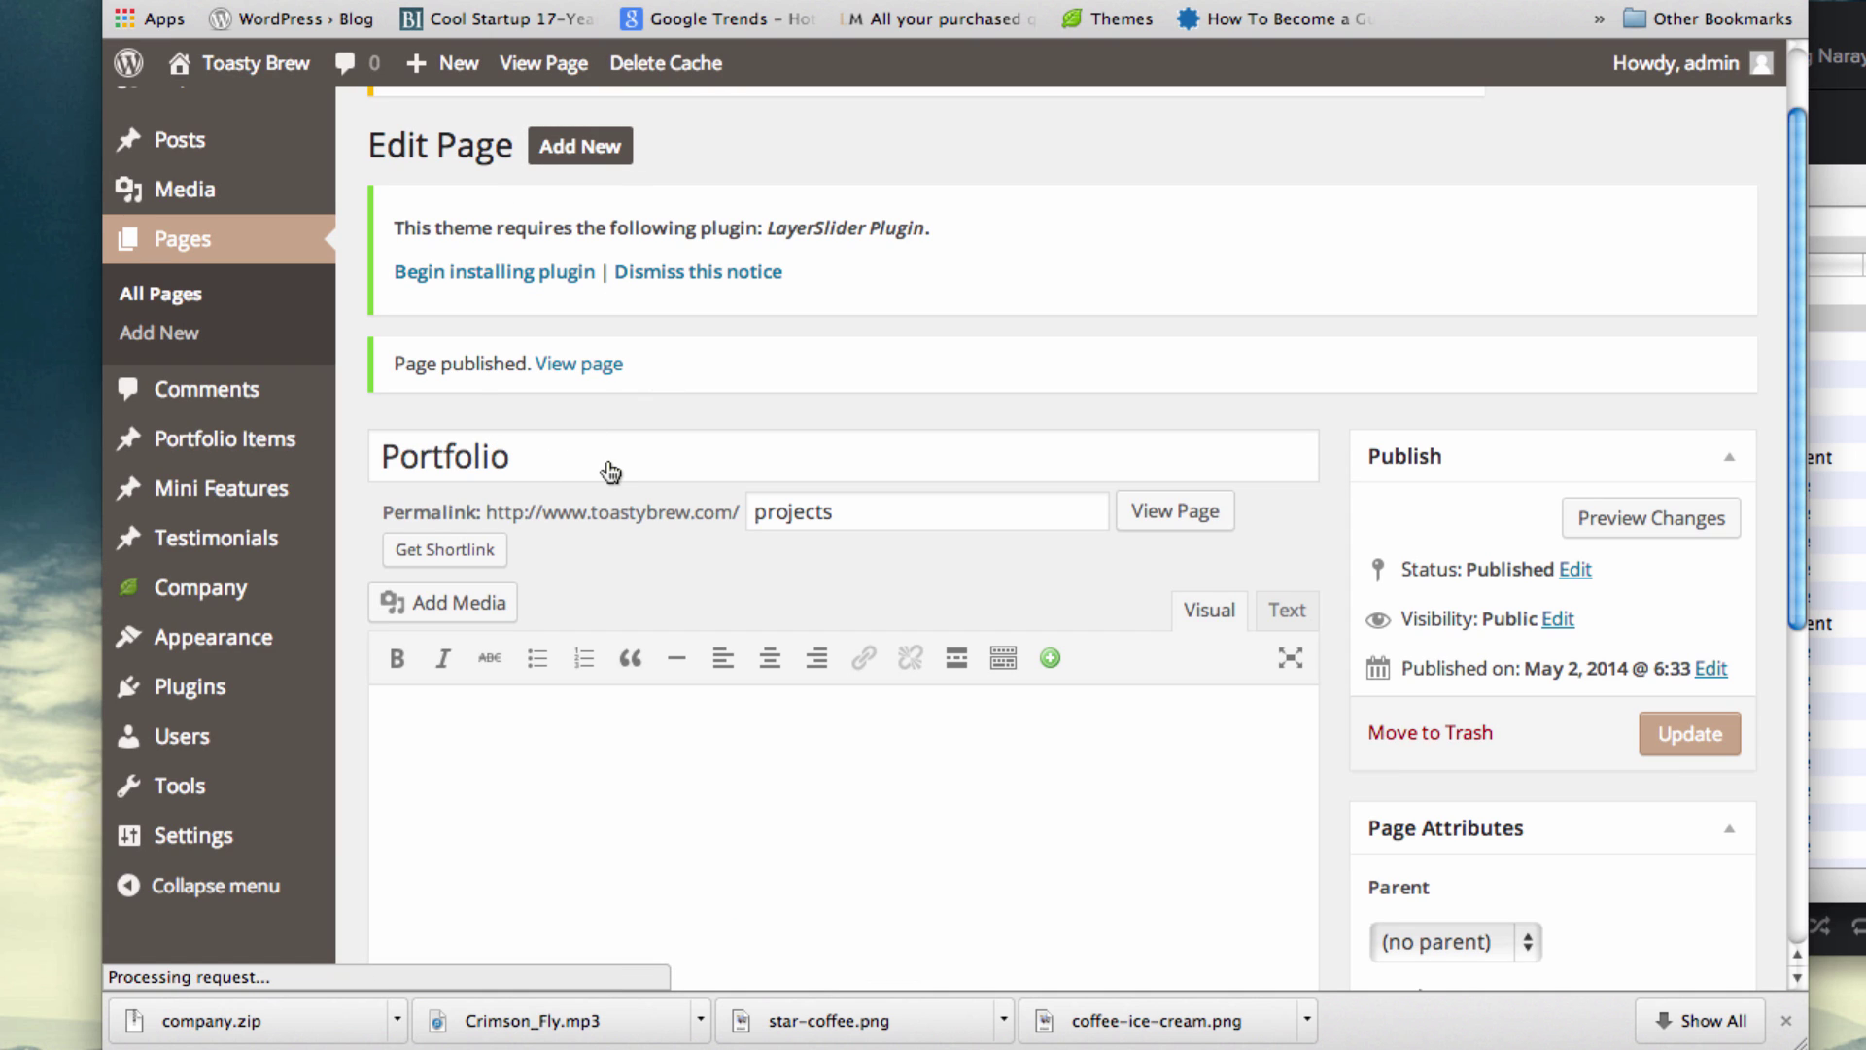
- Title the page 'About' and publish it
type("About")
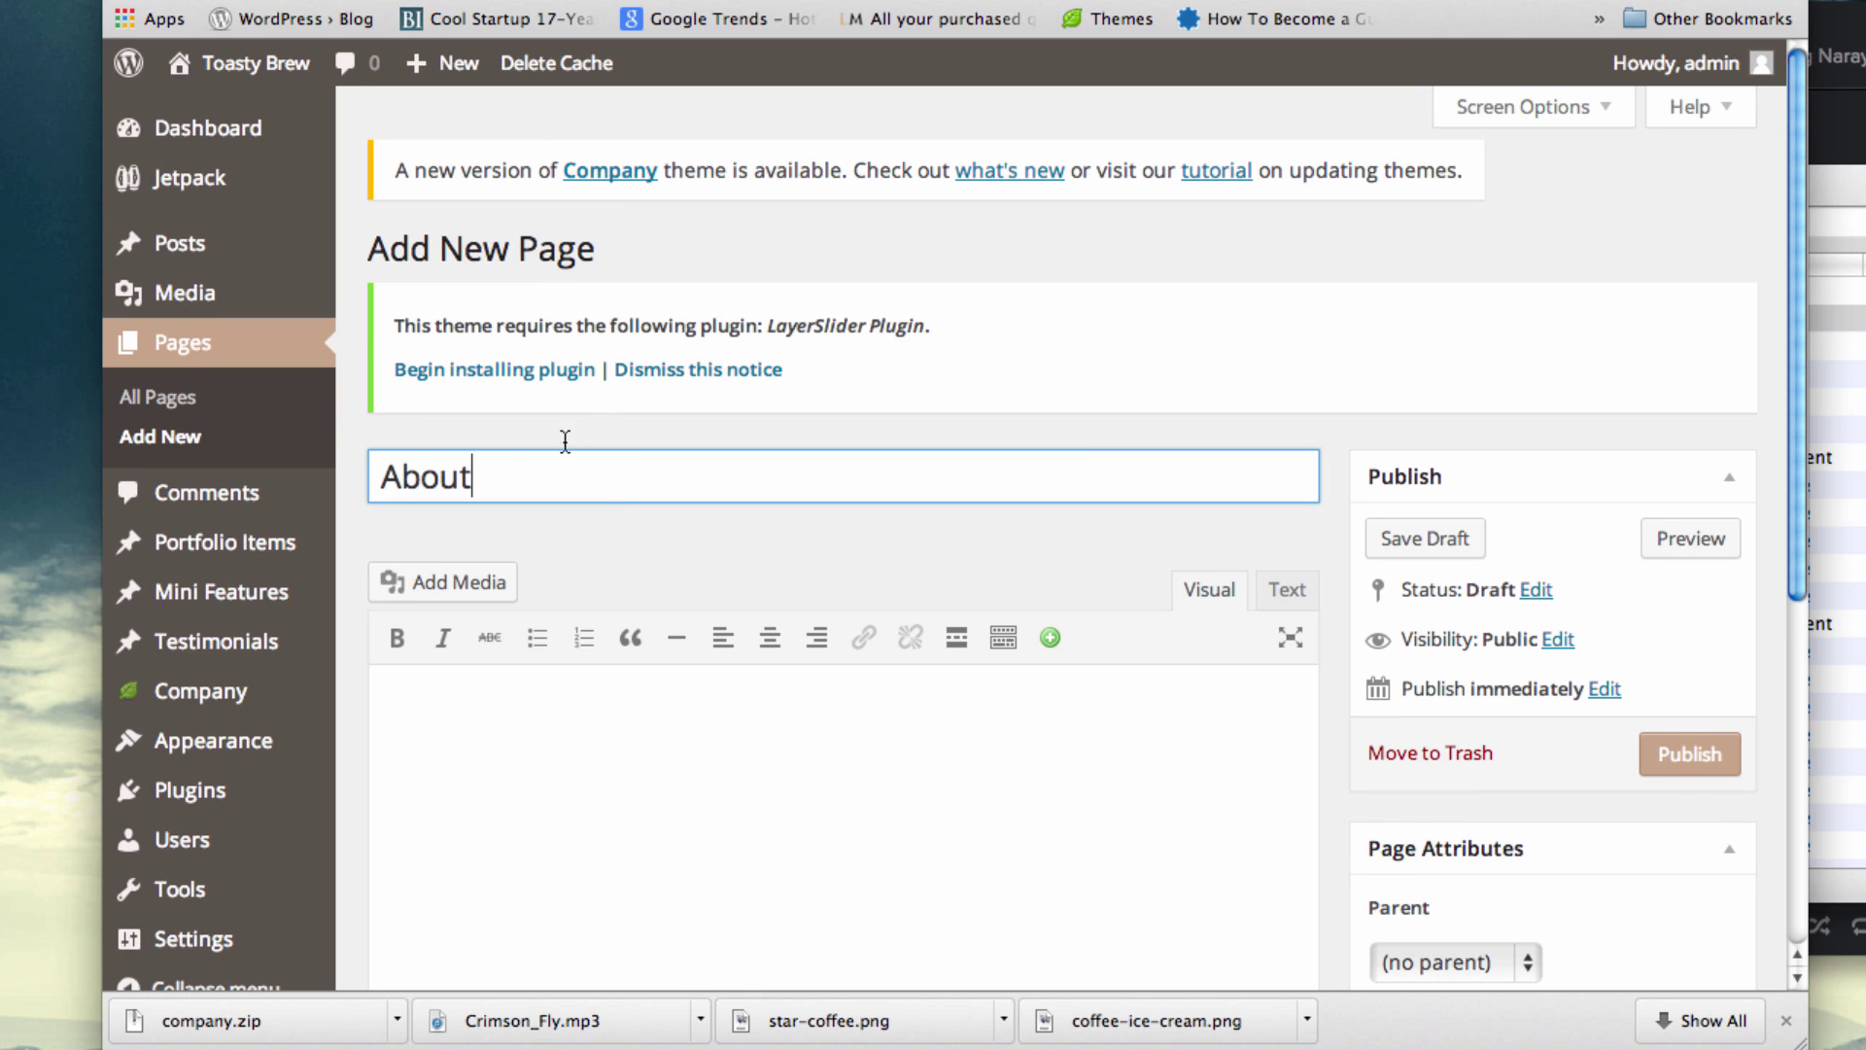
left_click(771, 846)
scroll(1583, 696, "down", 8)
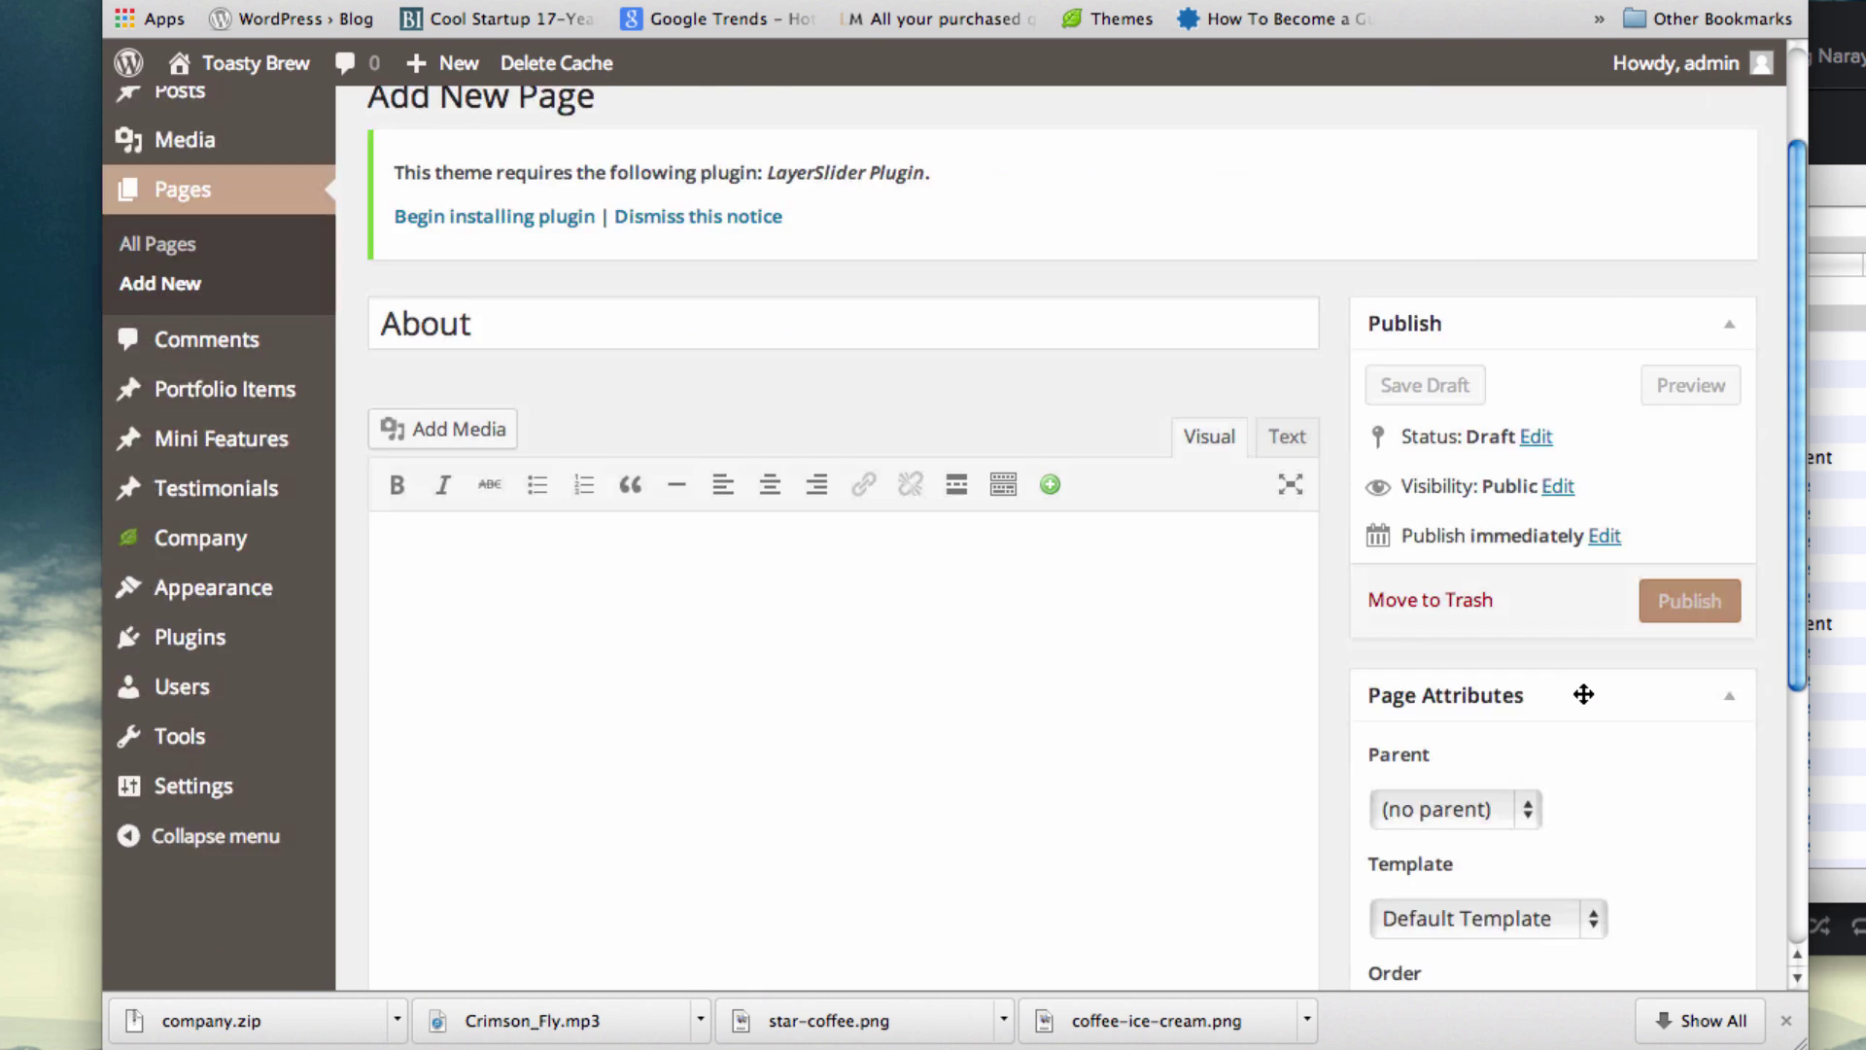
scroll(1574, 689, "up", 5)
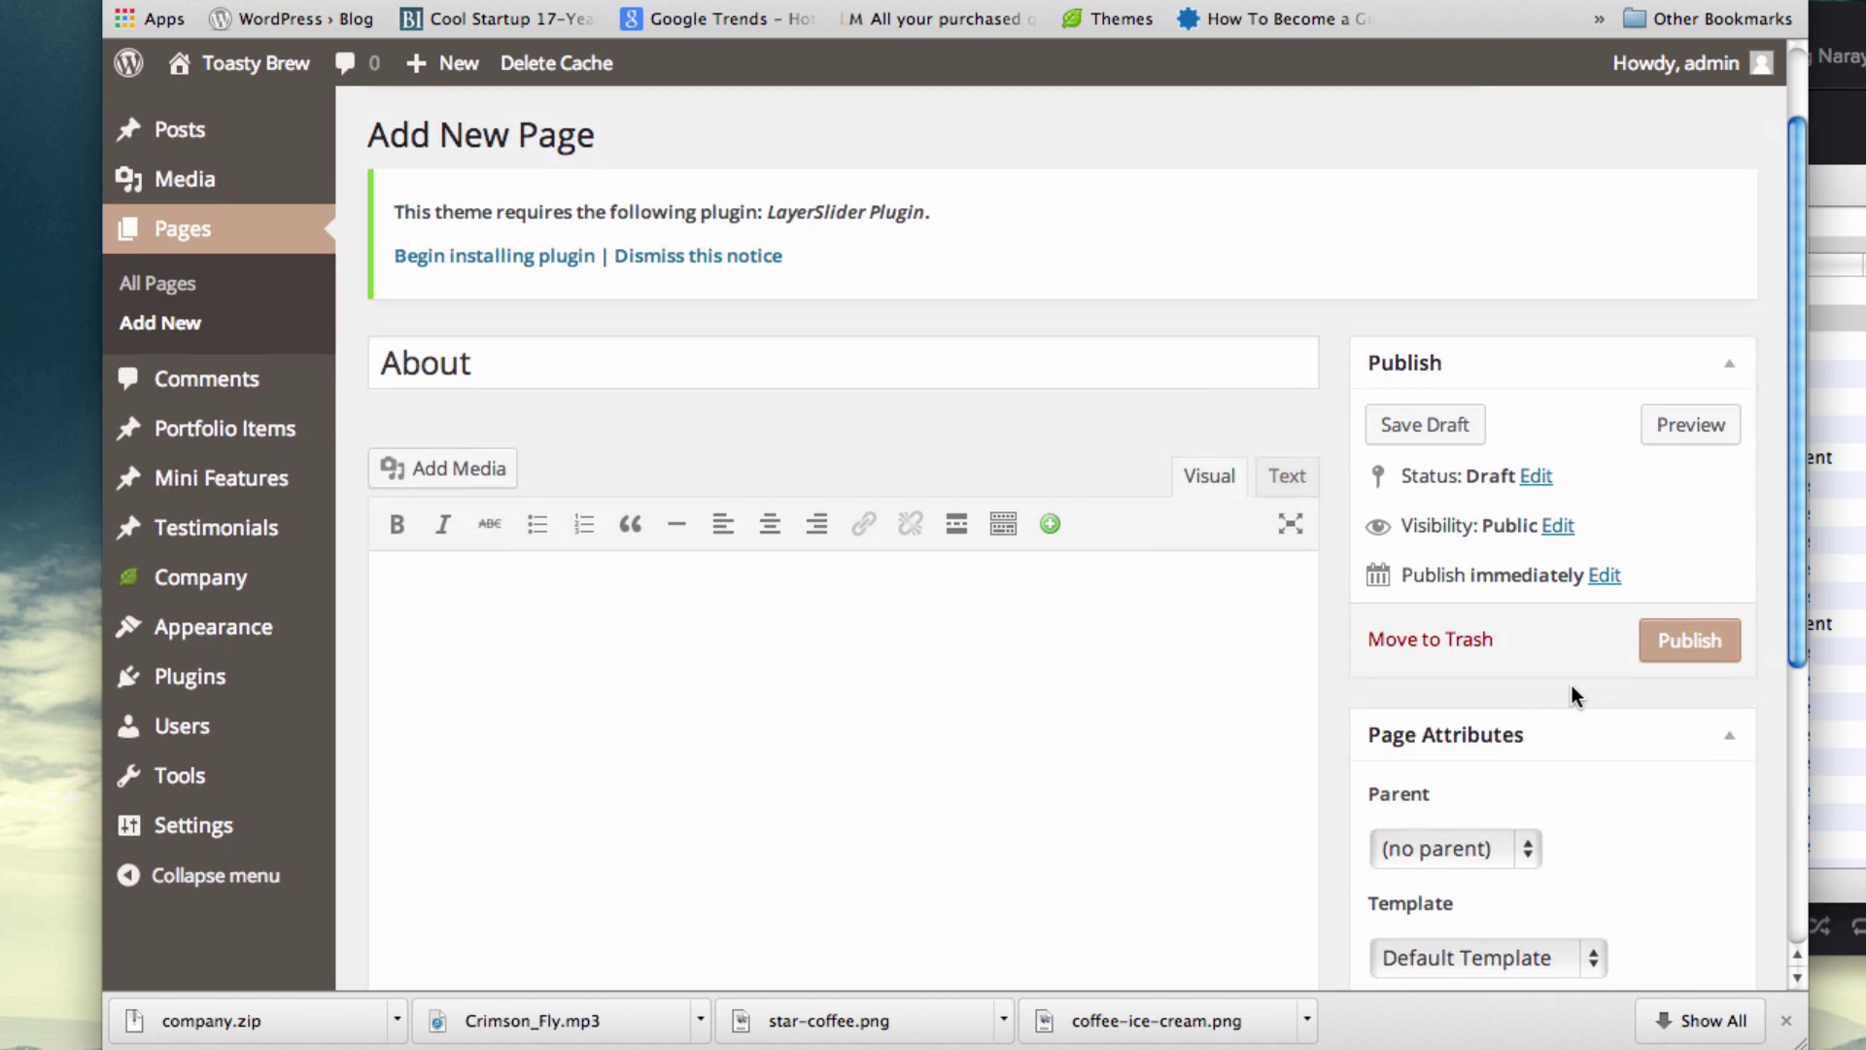
left_click(1669, 646)
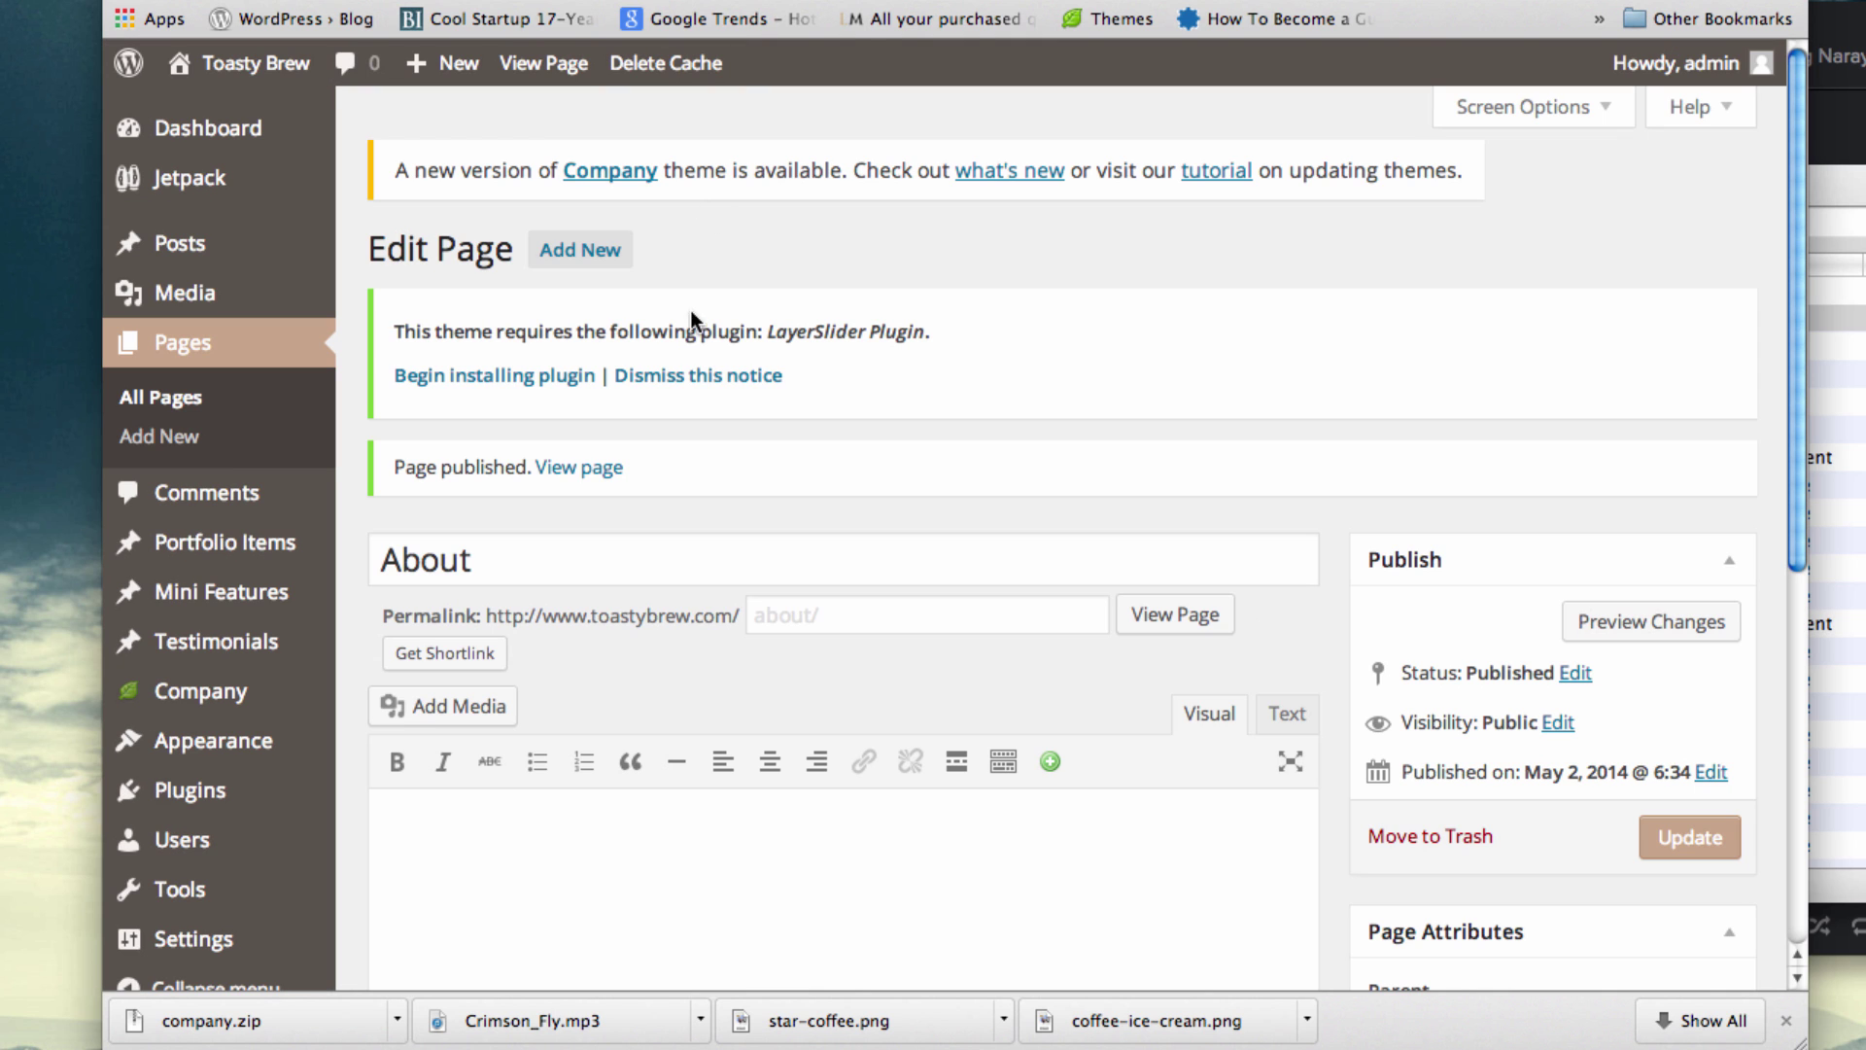
- Create a new page titled 'Contact' and change its permalink slug to contact
left_click(561, 267)
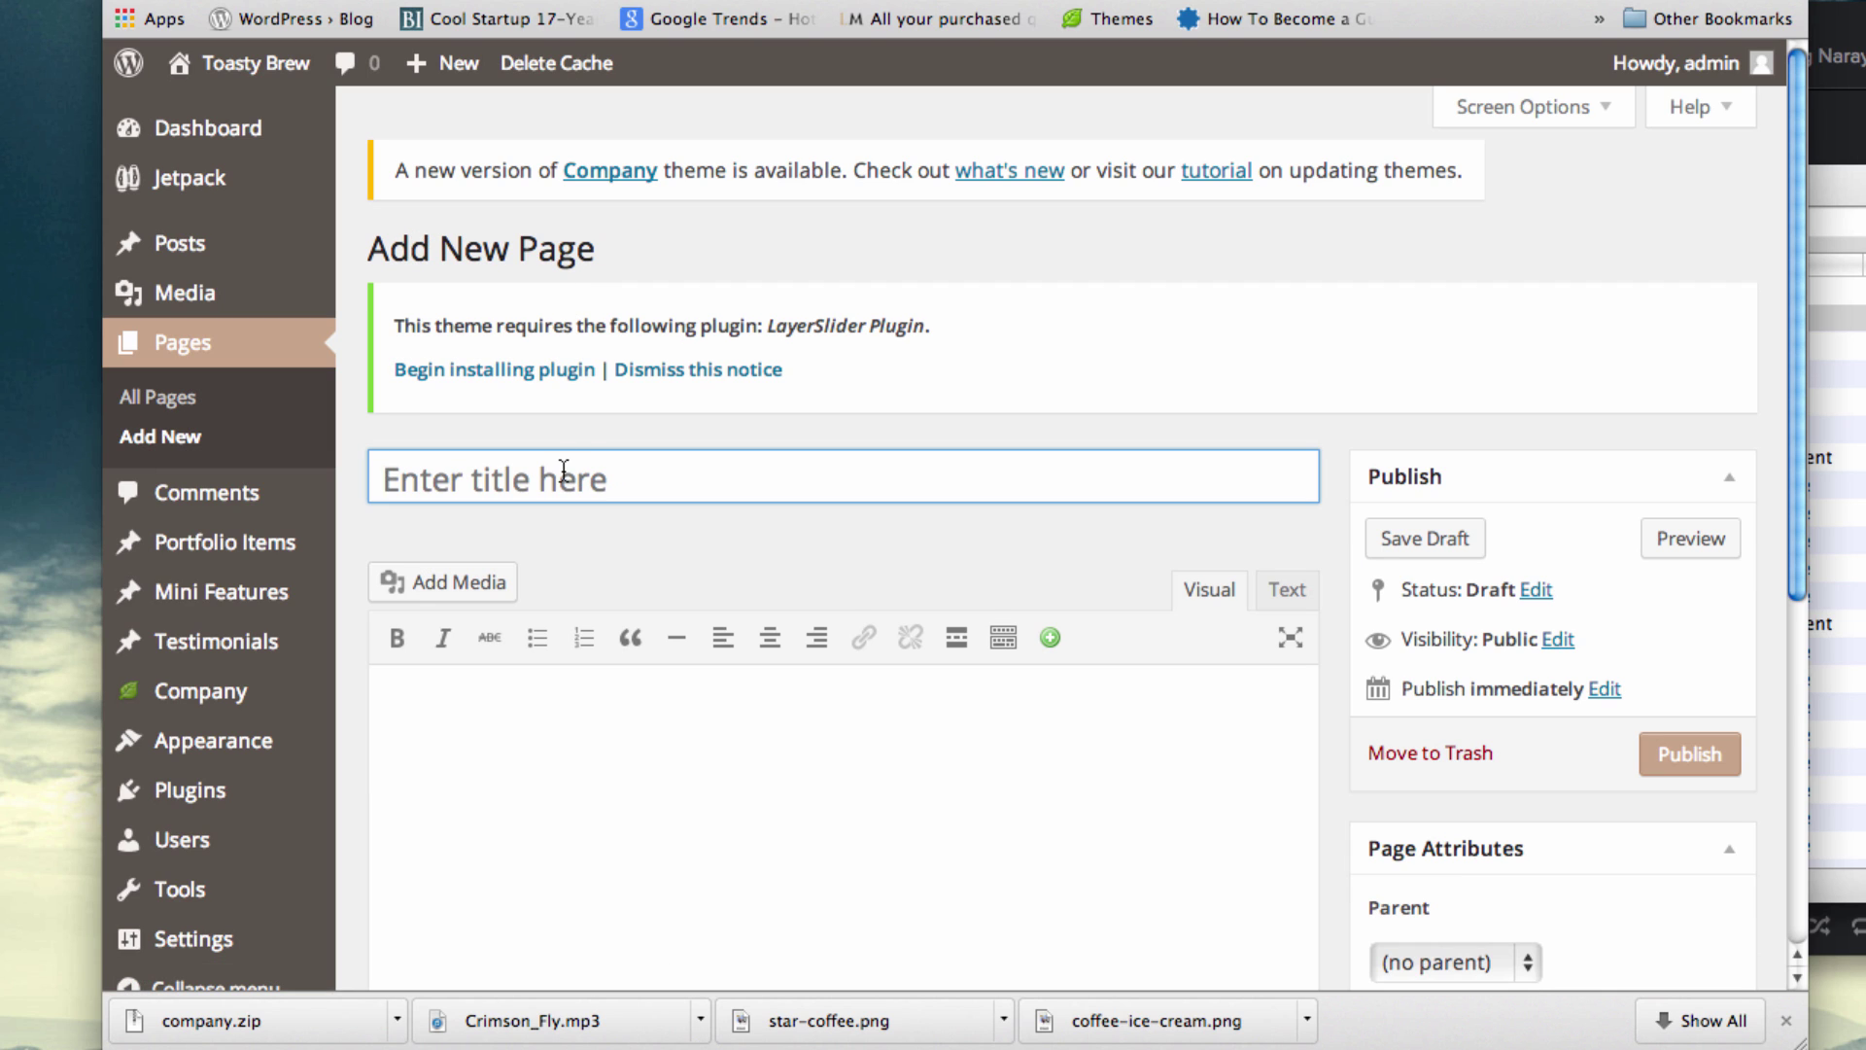
type("Contact")
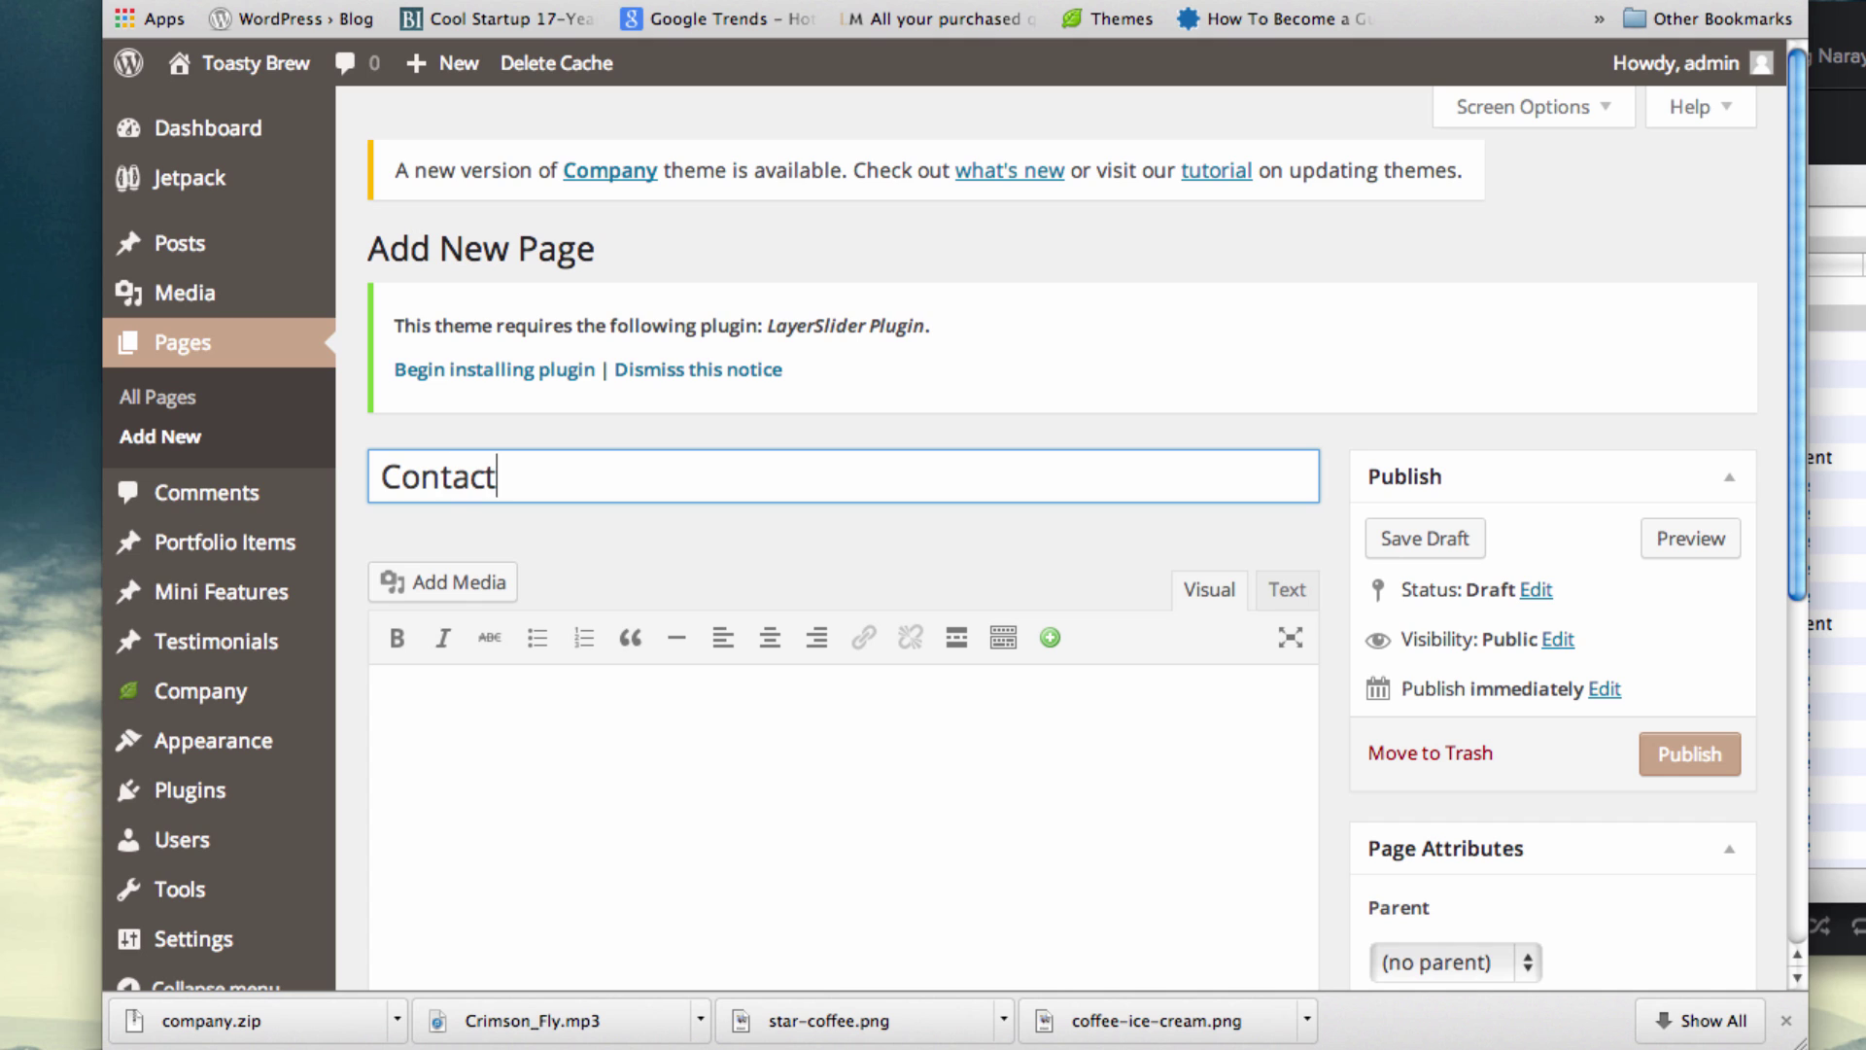
left_click(674, 778)
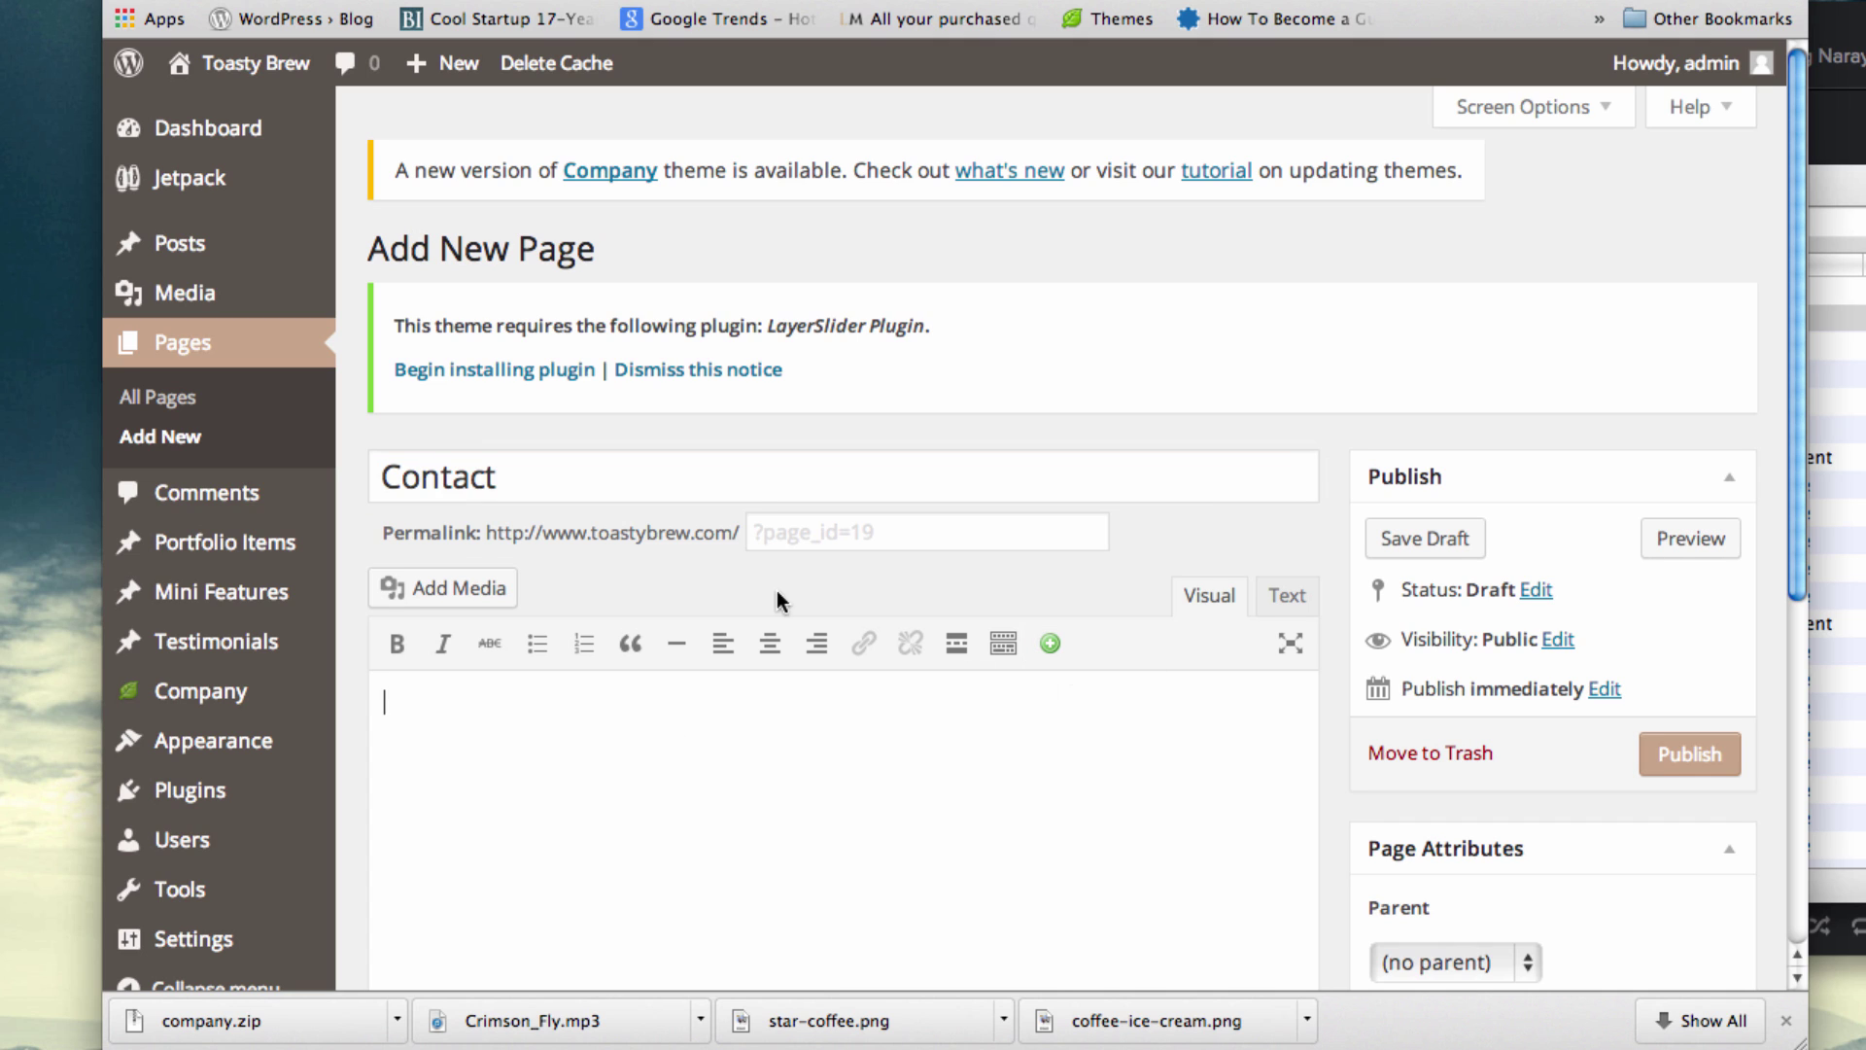
left_click(775, 531)
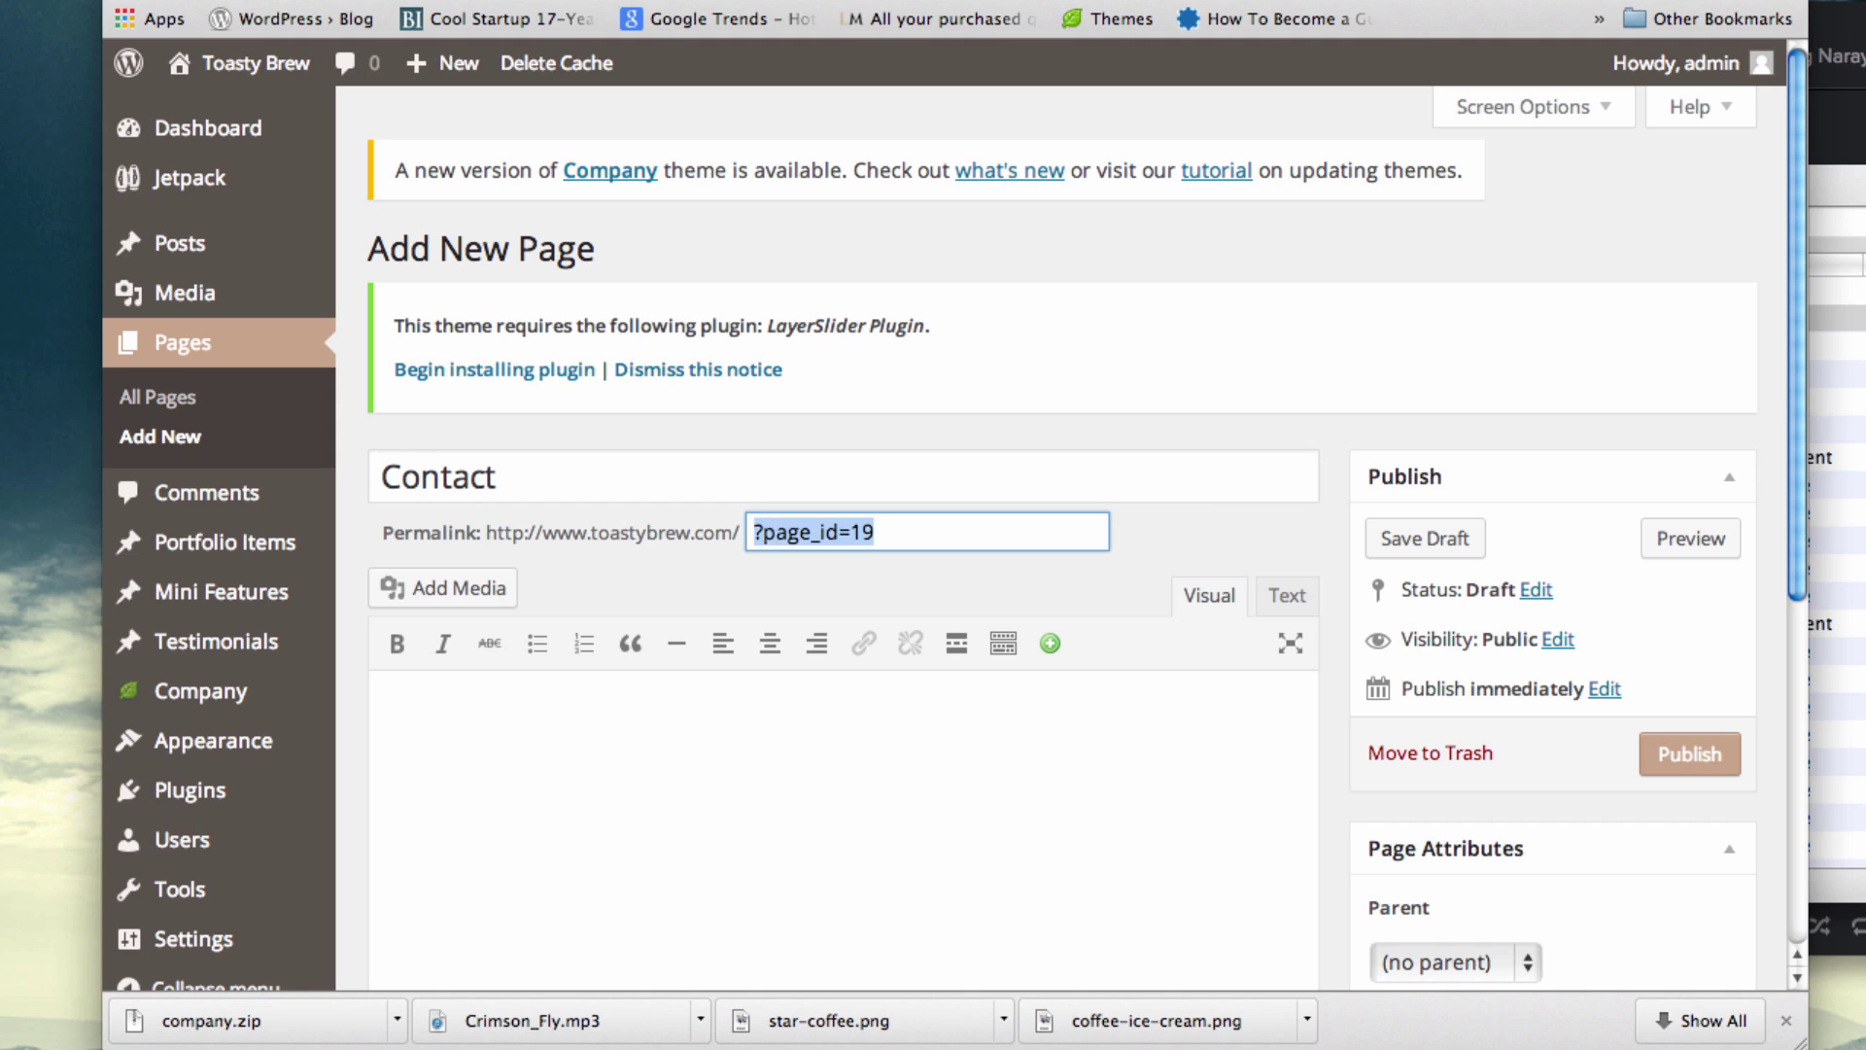
type("contact")
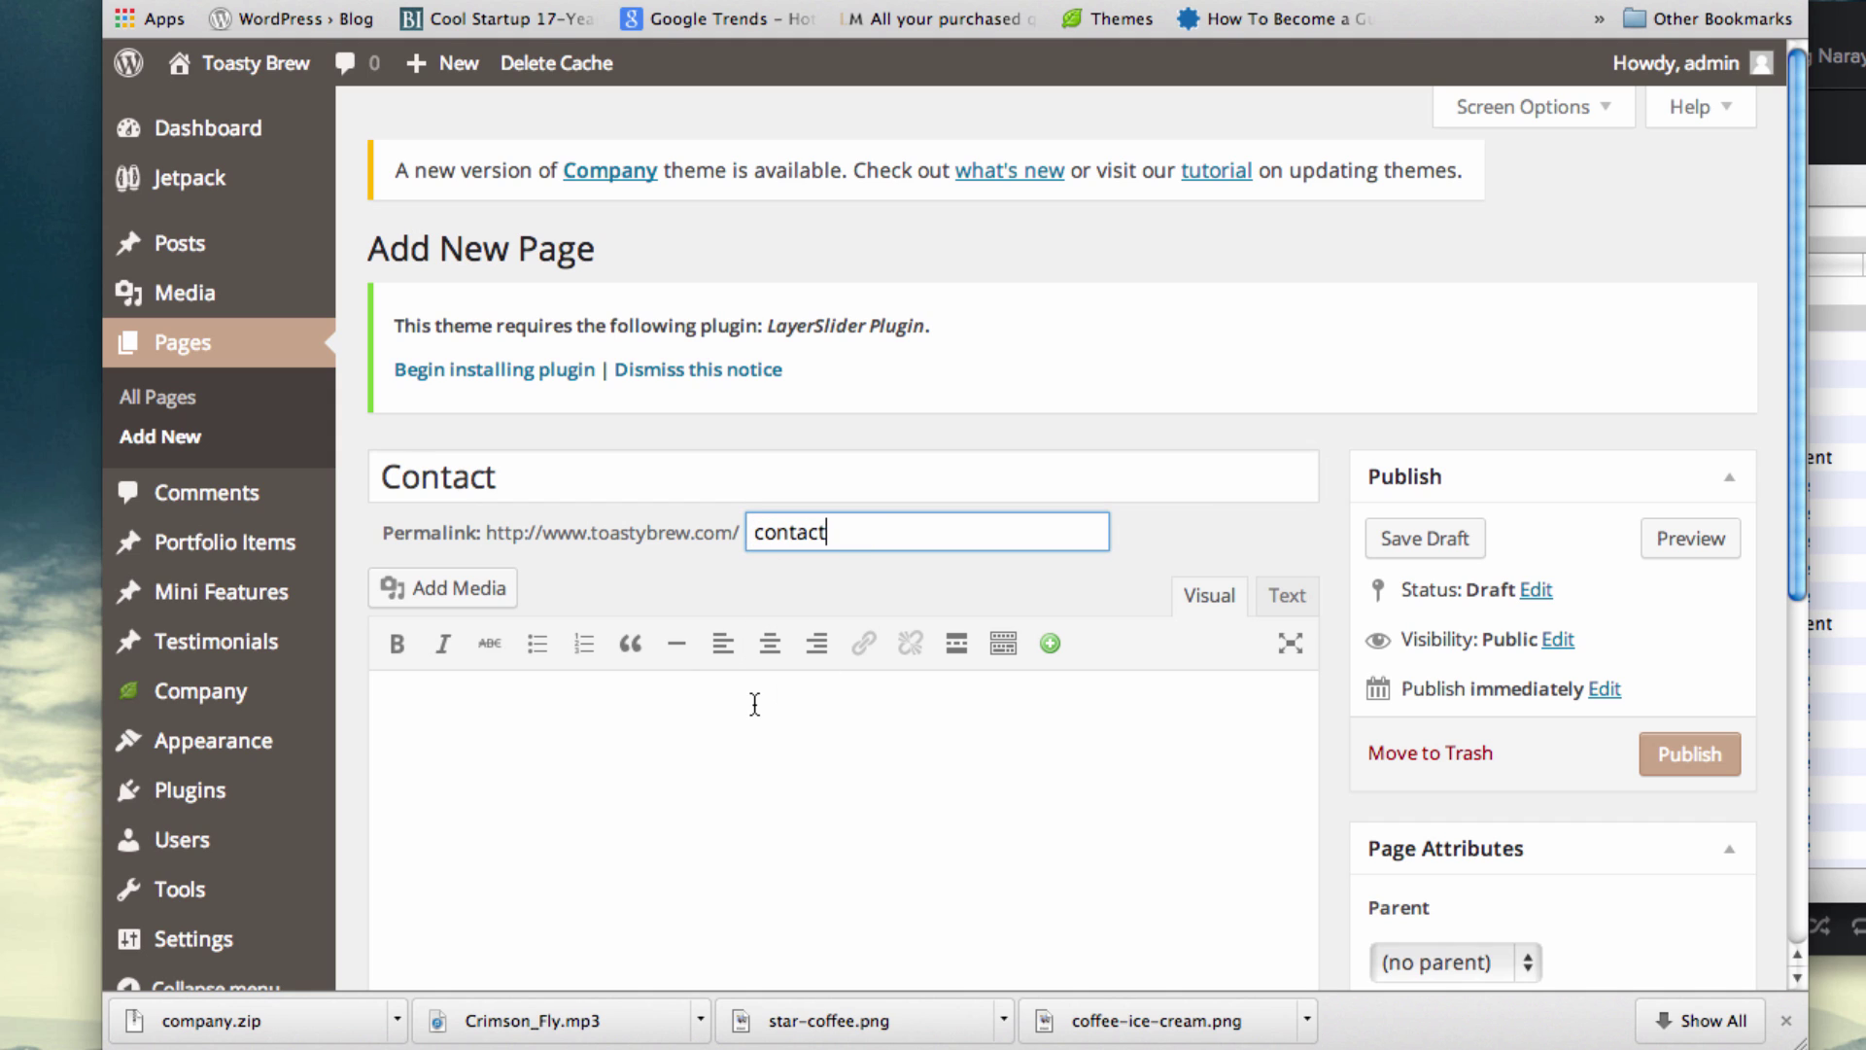
left_click(755, 700)
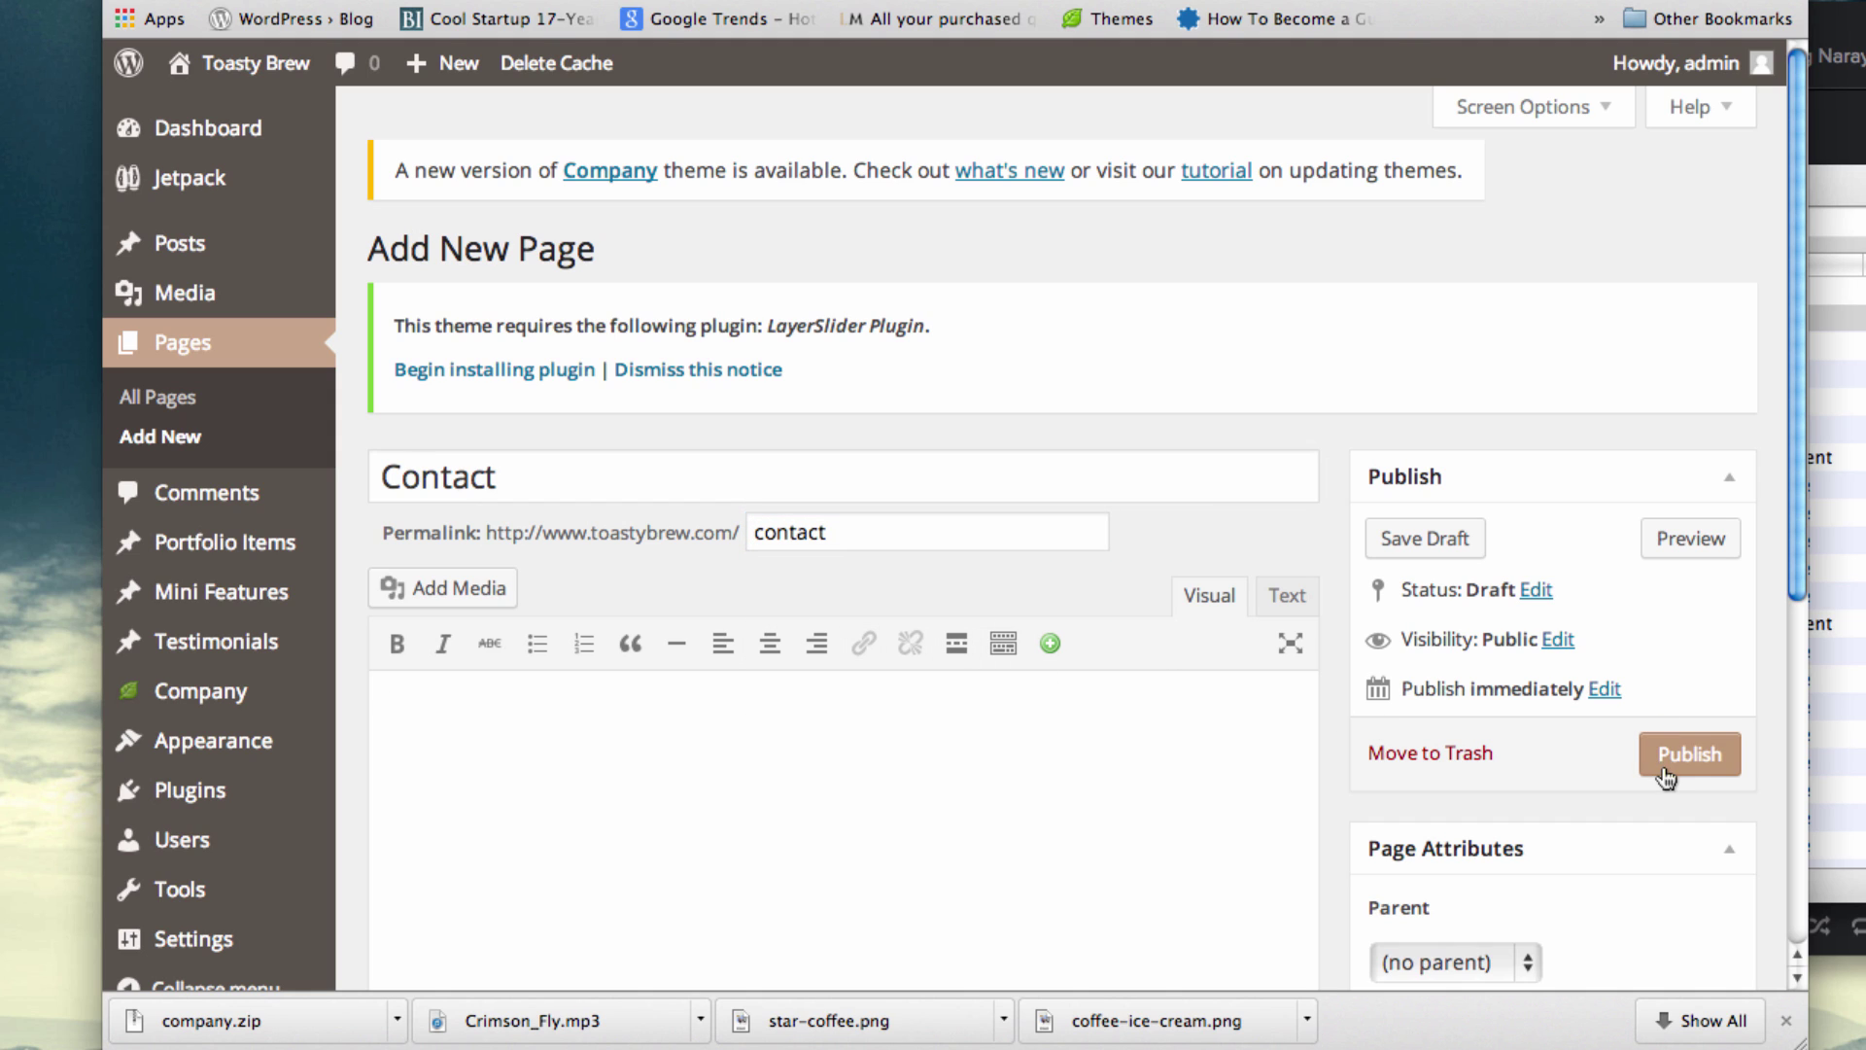
- Give the Contact page the Contact Form template and publish it
scroll(1664, 774, "down", 5)
left_click(1588, 716)
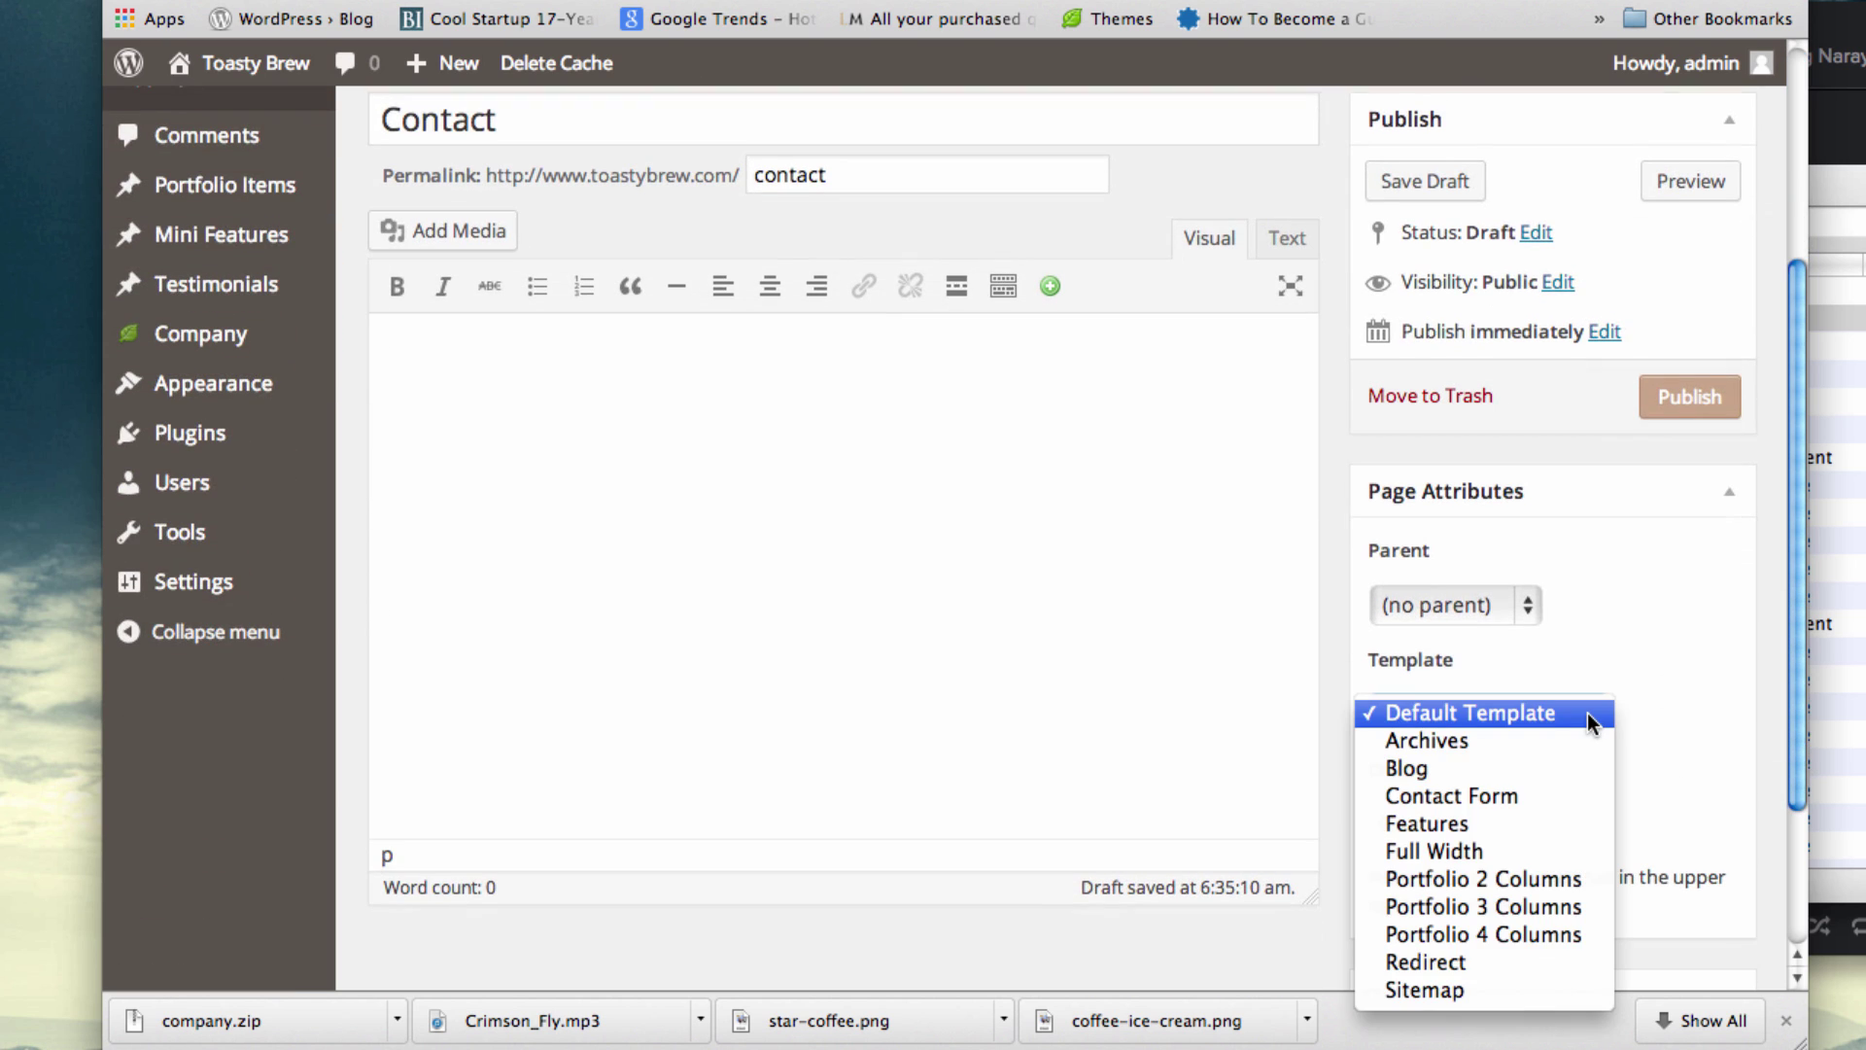
left_click(1484, 801)
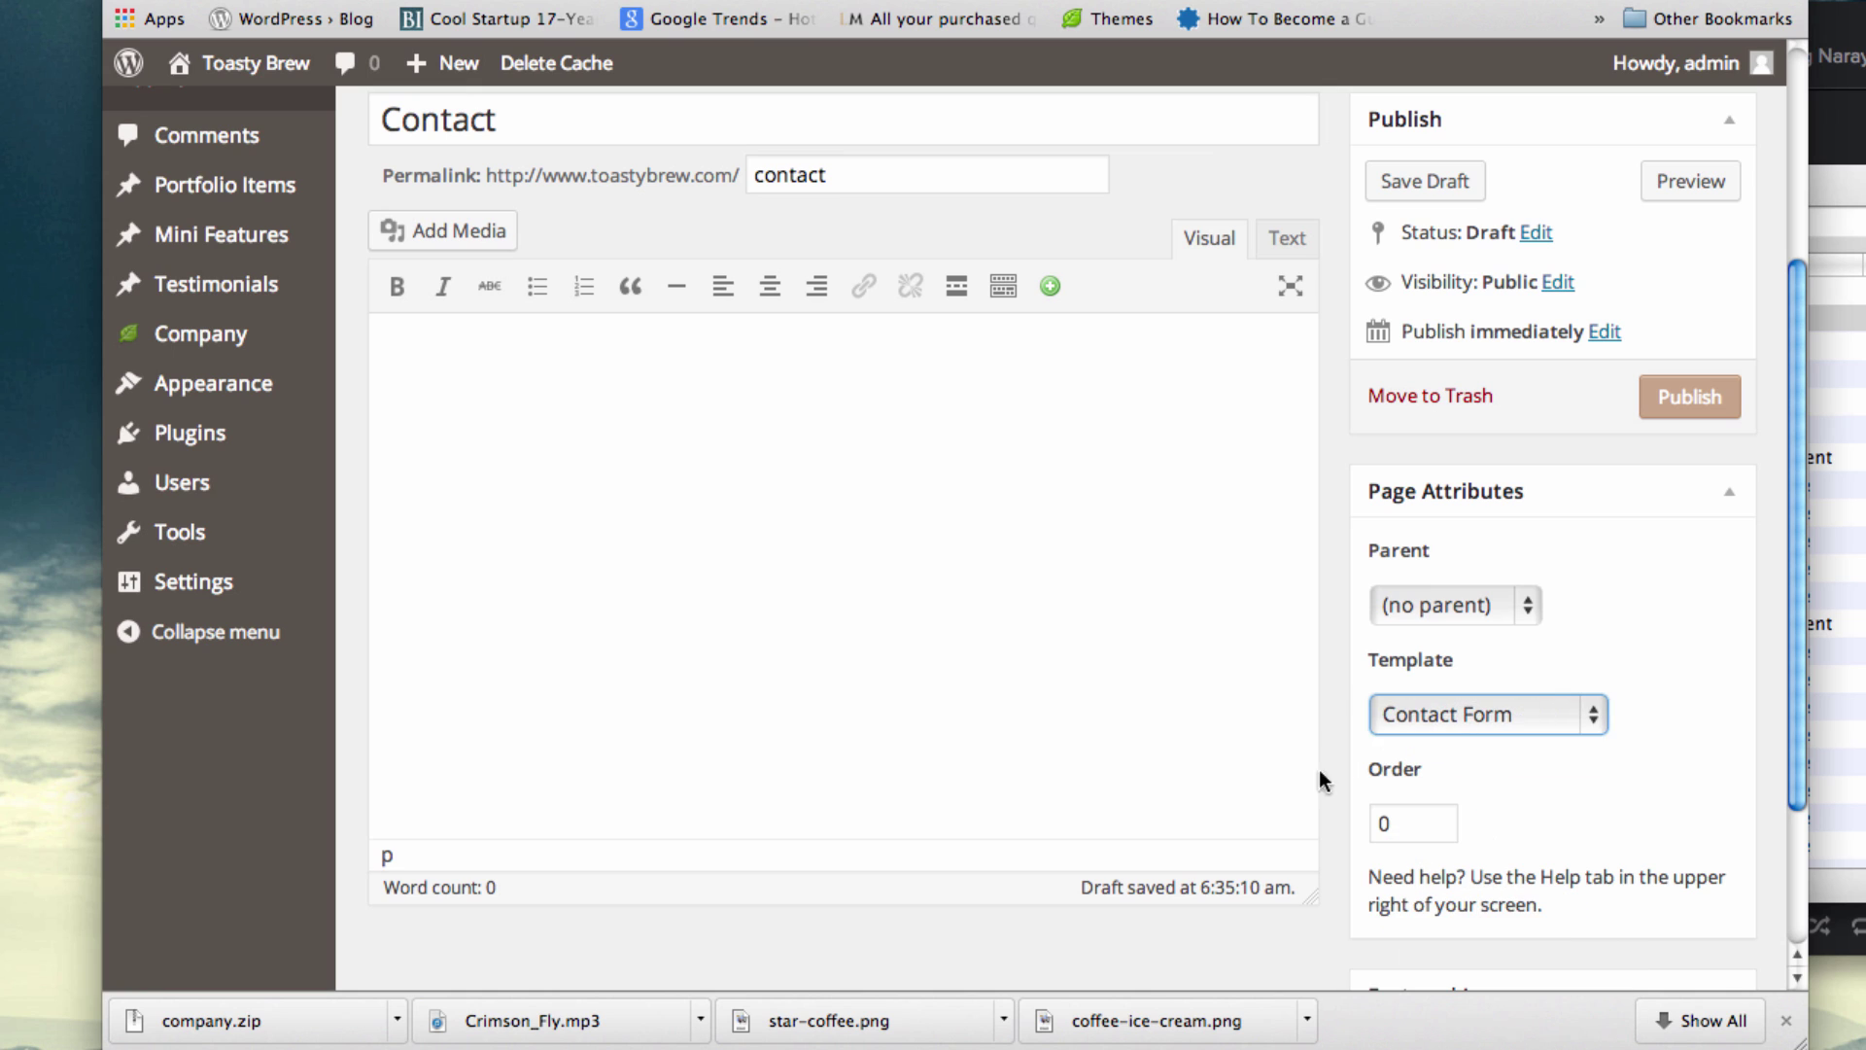
left_click(978, 587)
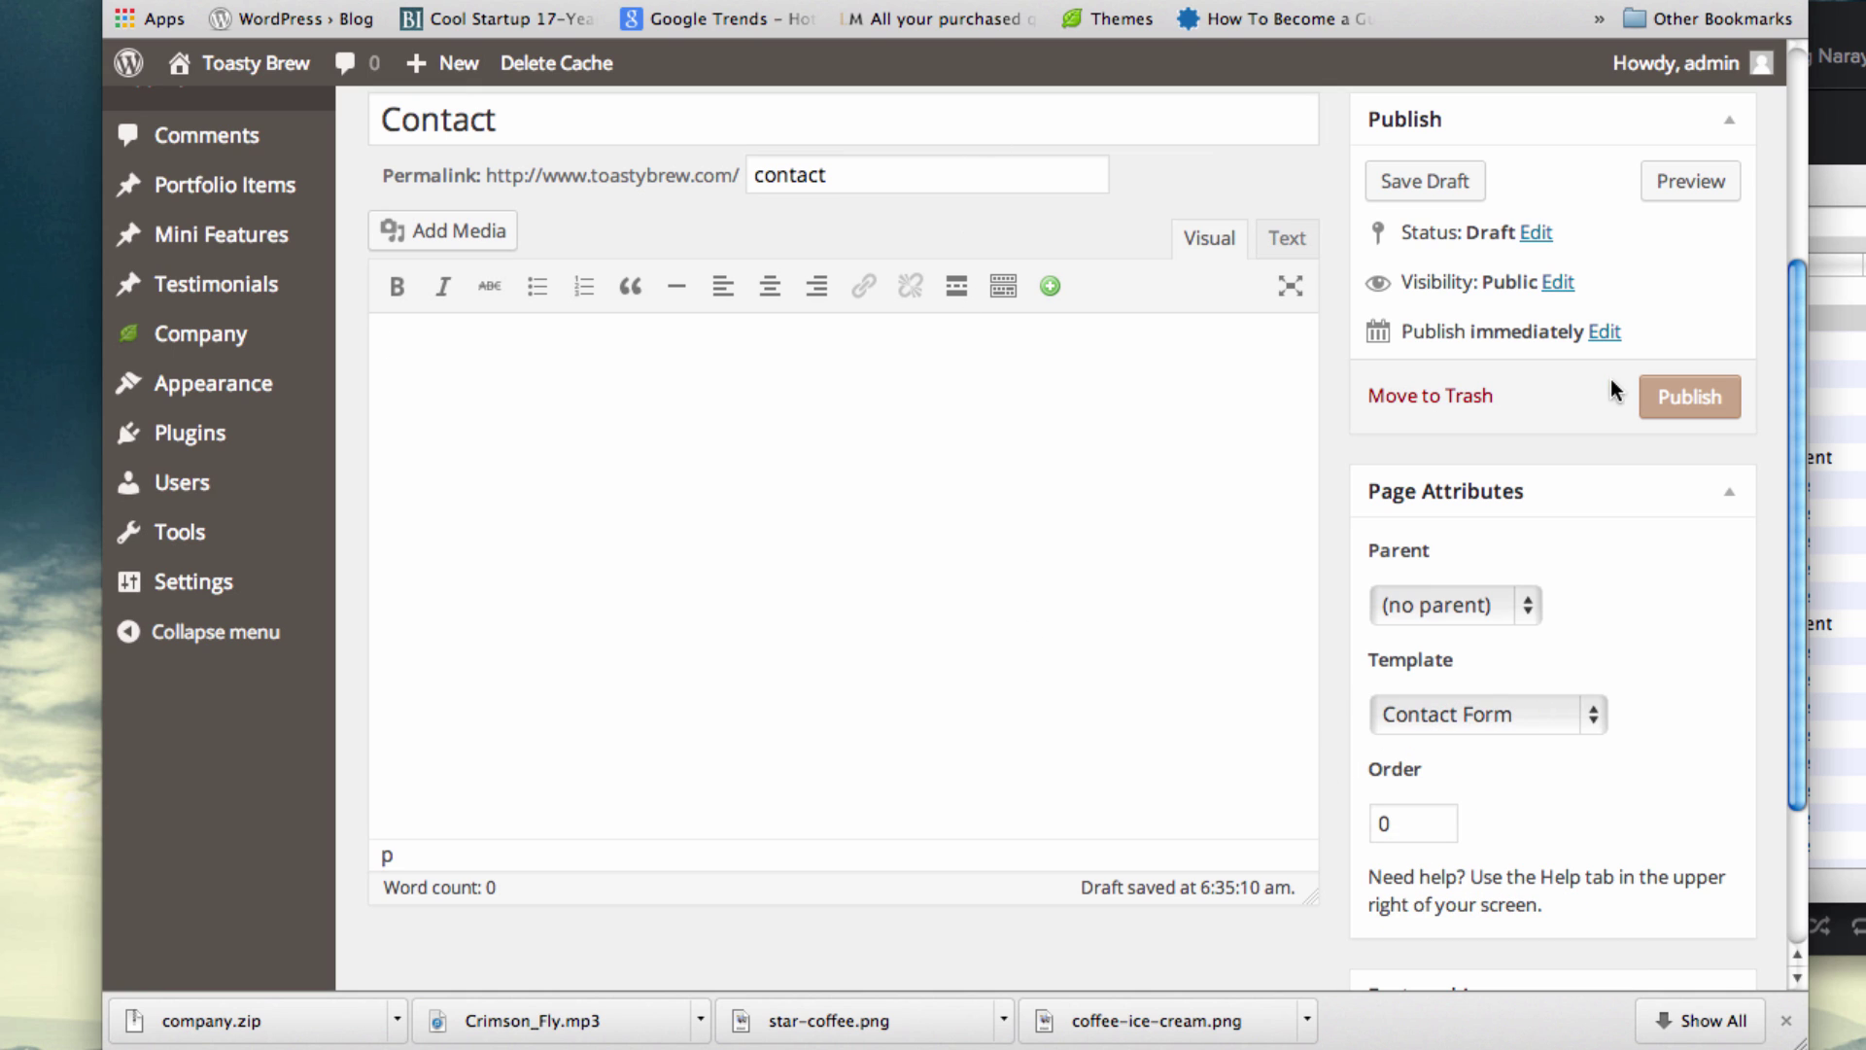
left_click(1670, 399)
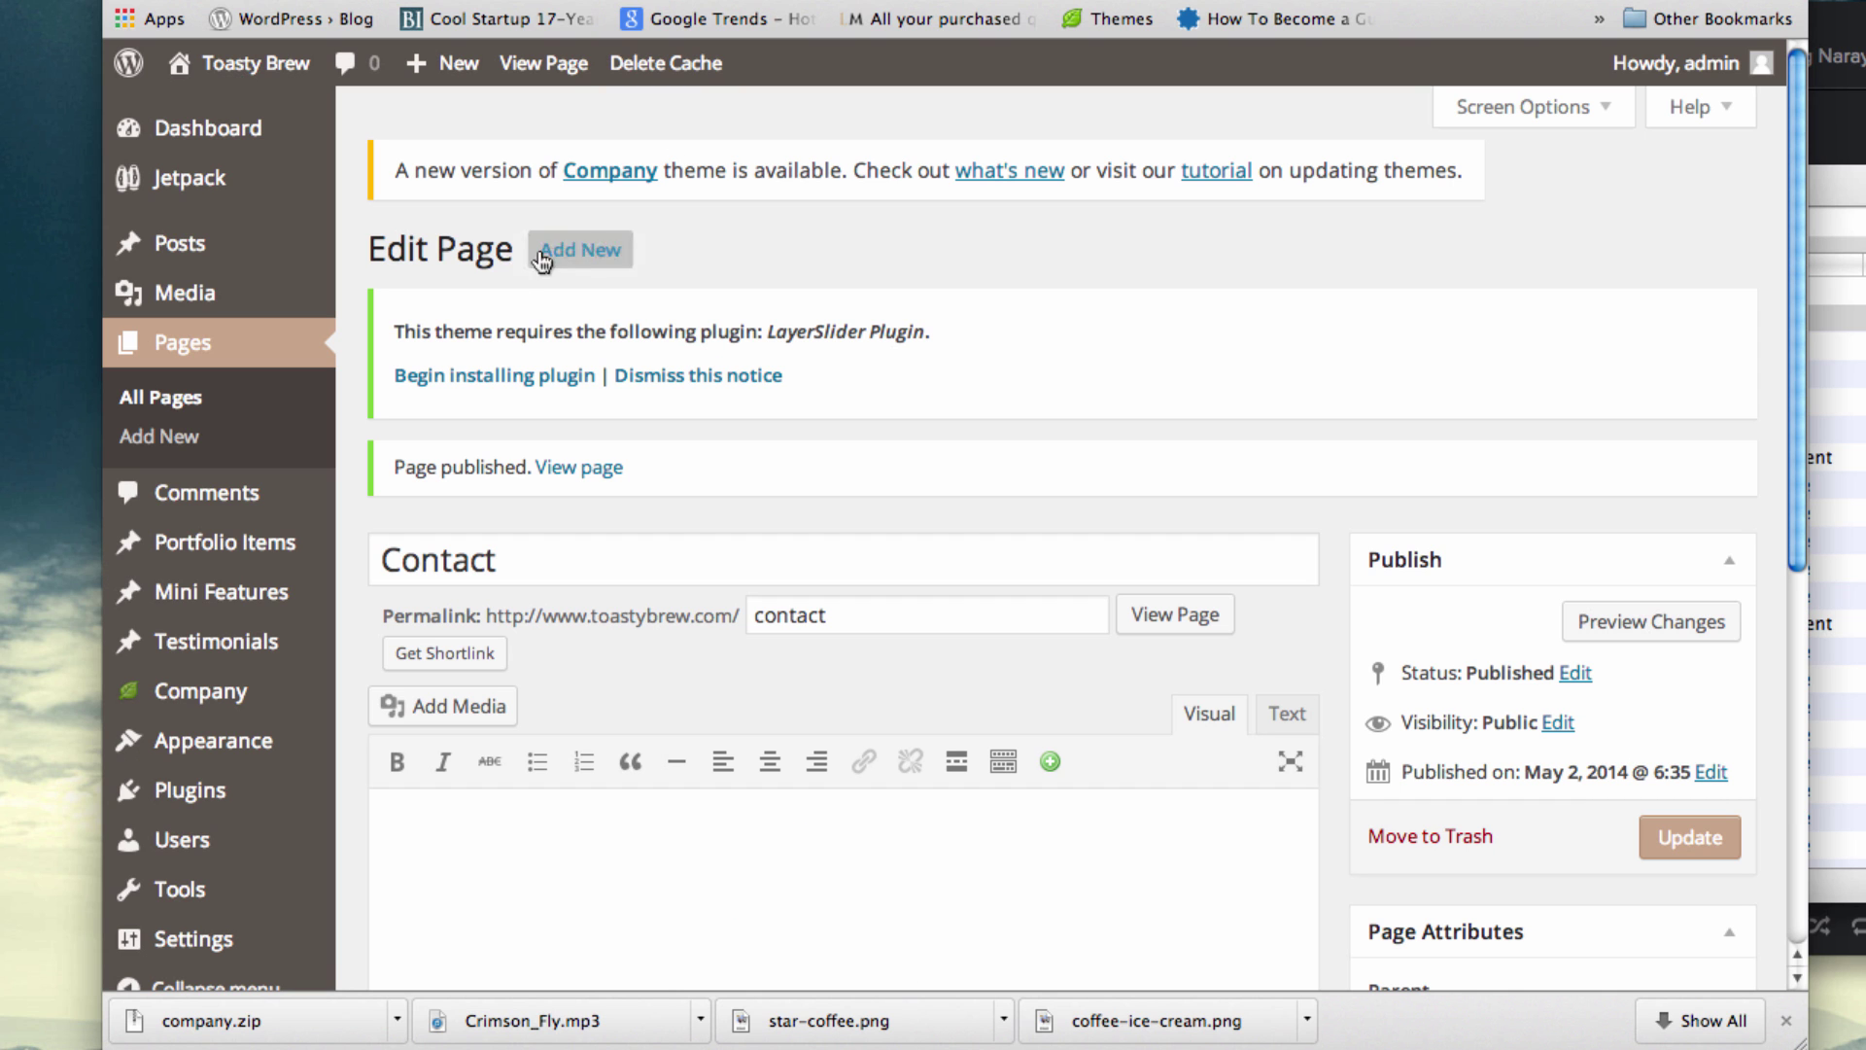
left_click(595, 255)
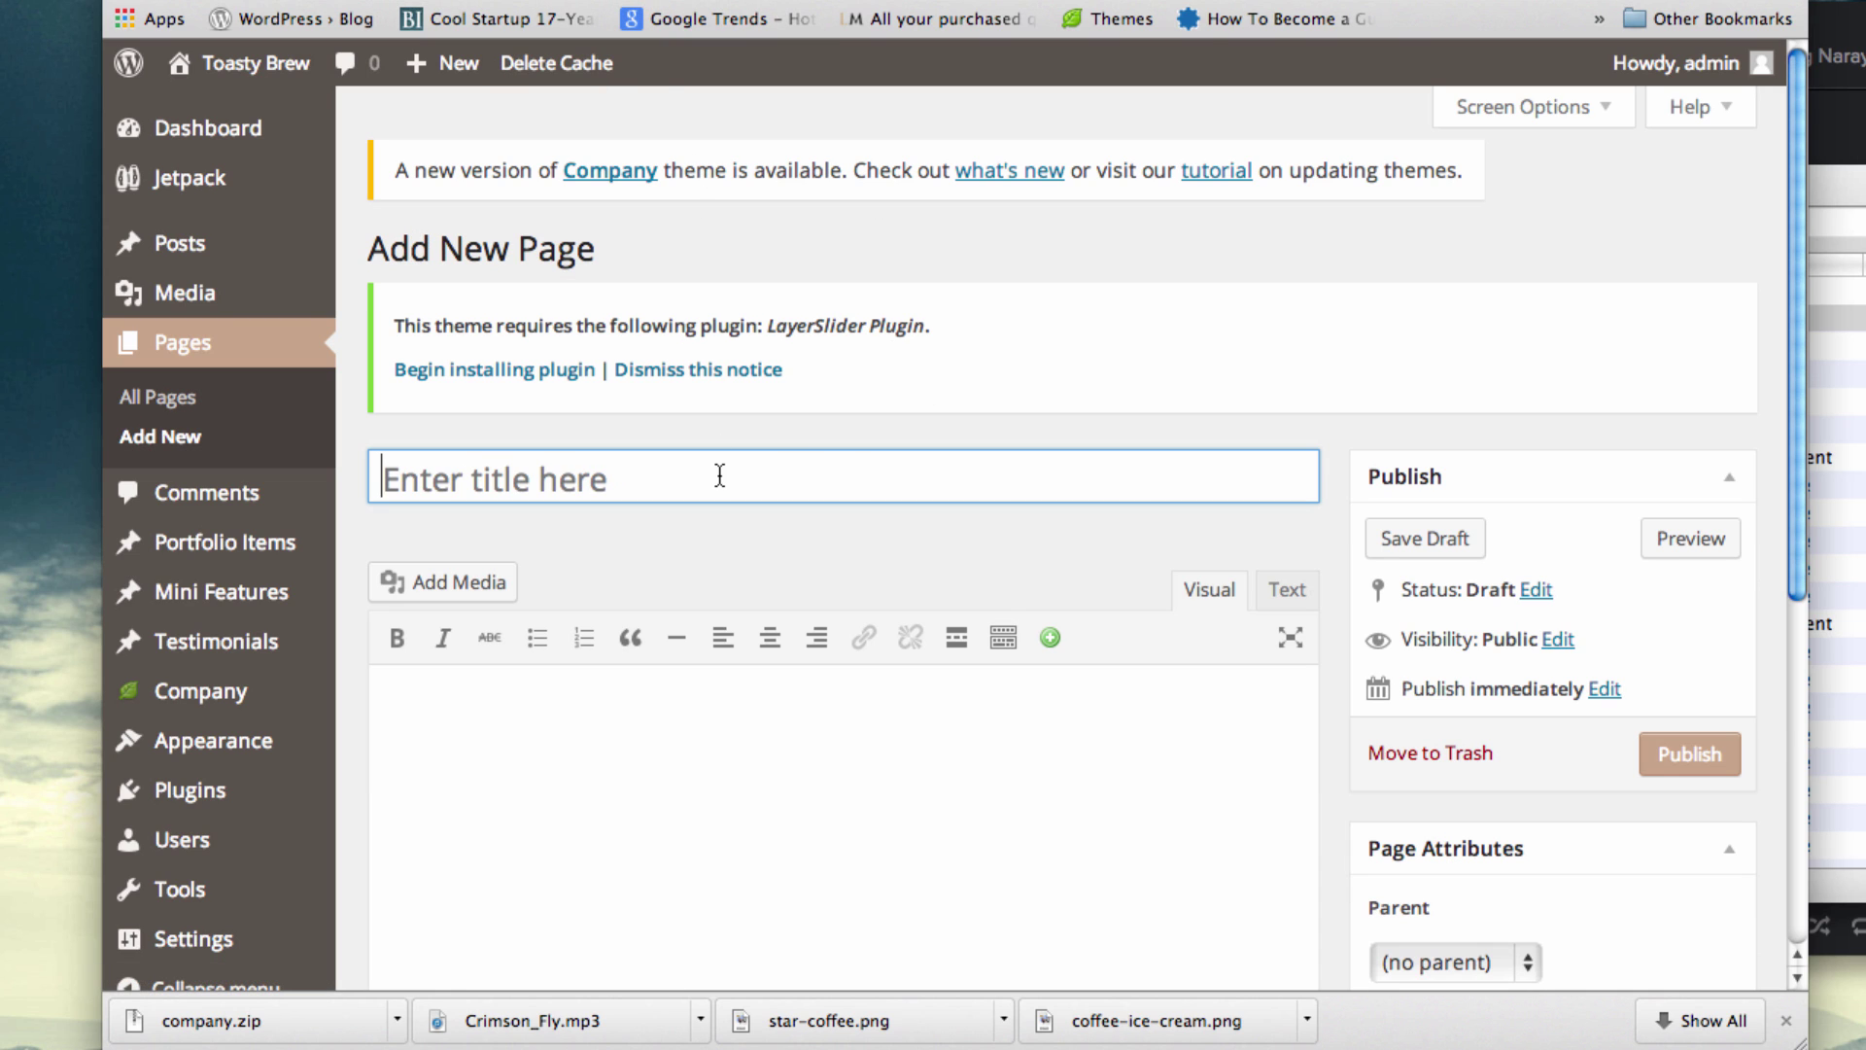
- Publish a page titled 'Blog' using the Blog template at the slug blog
type("Blog")
scroll(1650, 573, "down", 6)
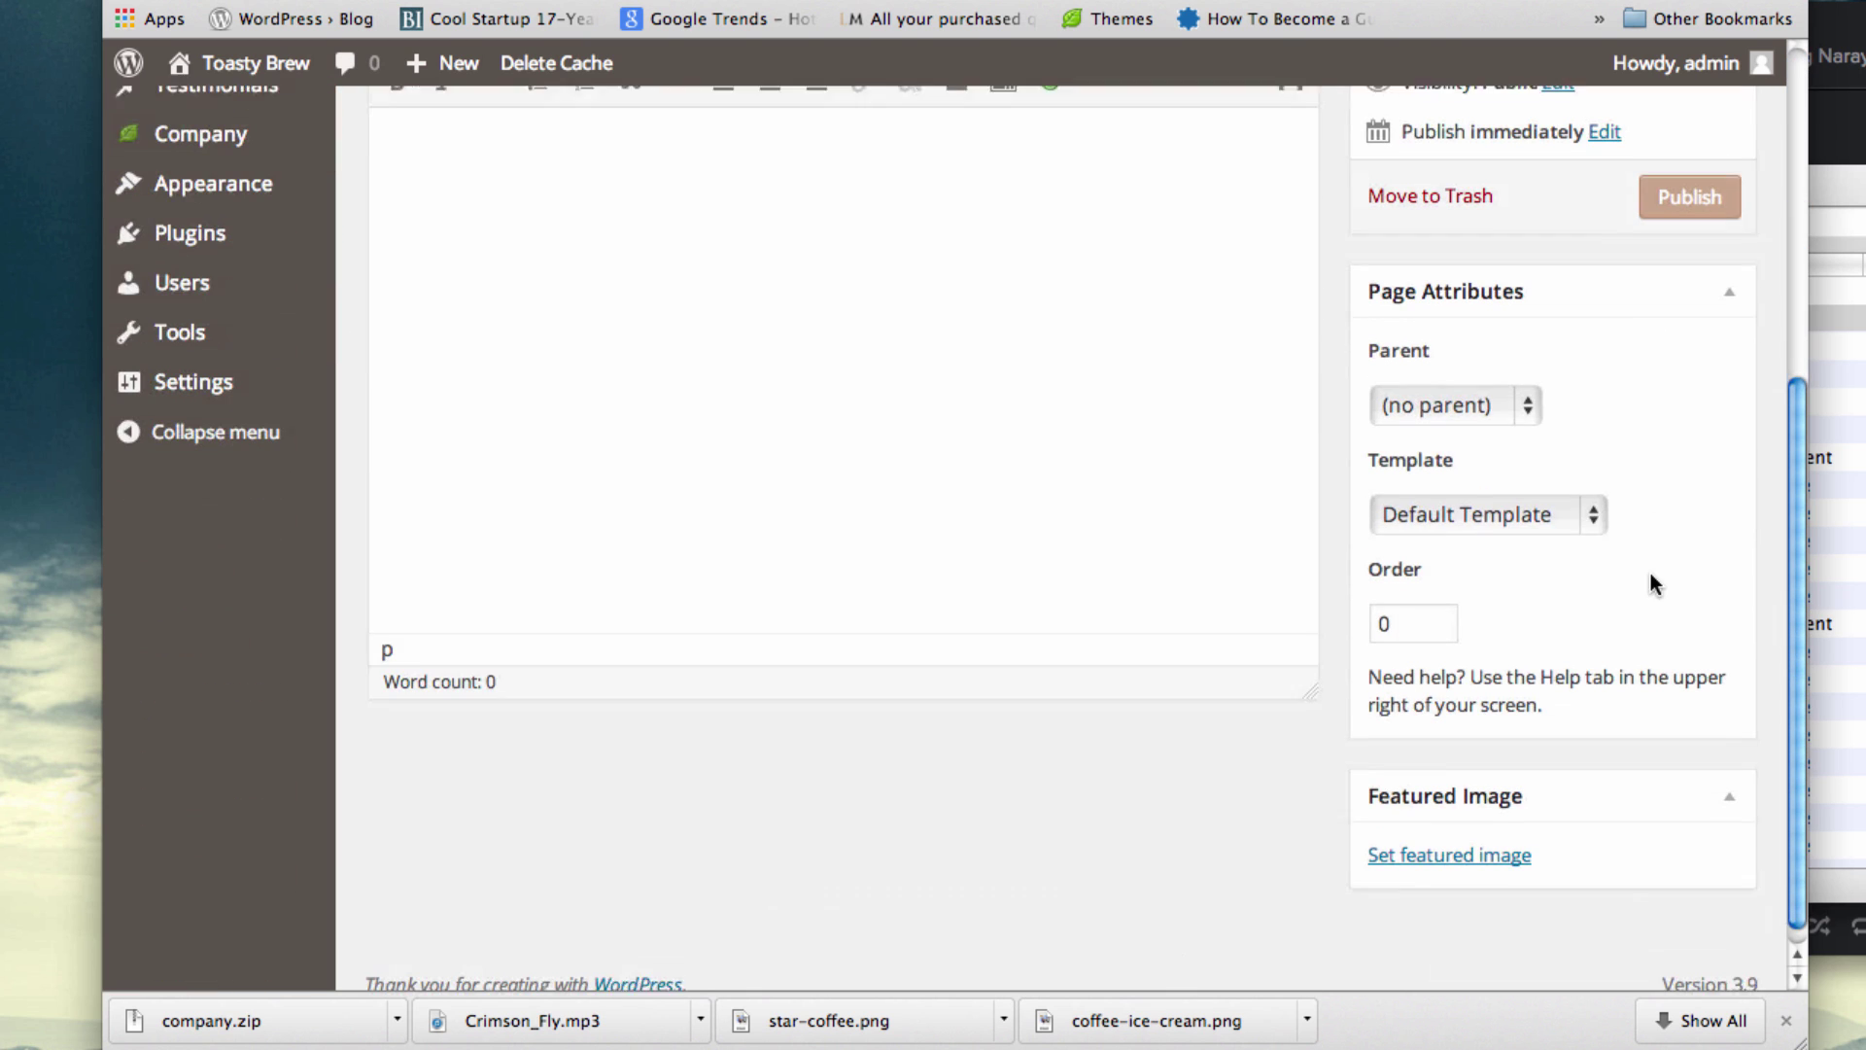
left_click(1592, 506)
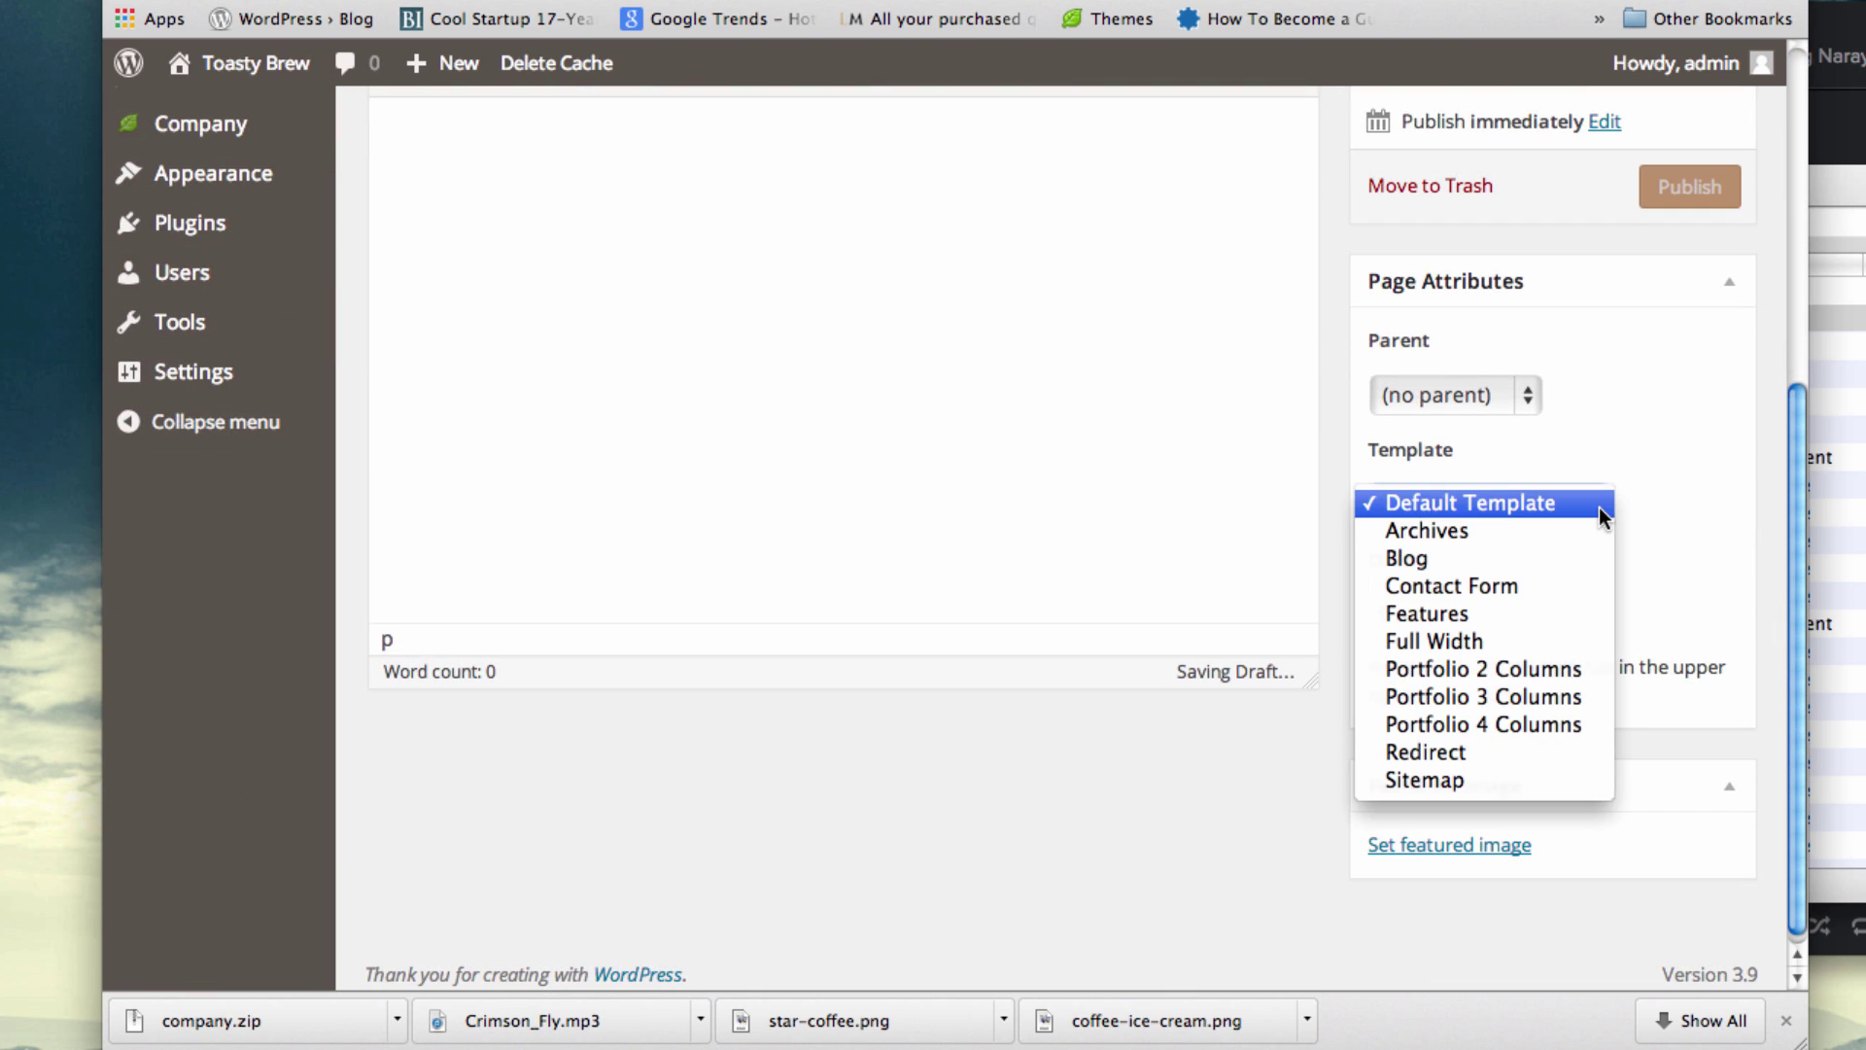
left_click(1545, 558)
scroll(1636, 568, "up", 5)
scroll(1636, 568, "up", 3)
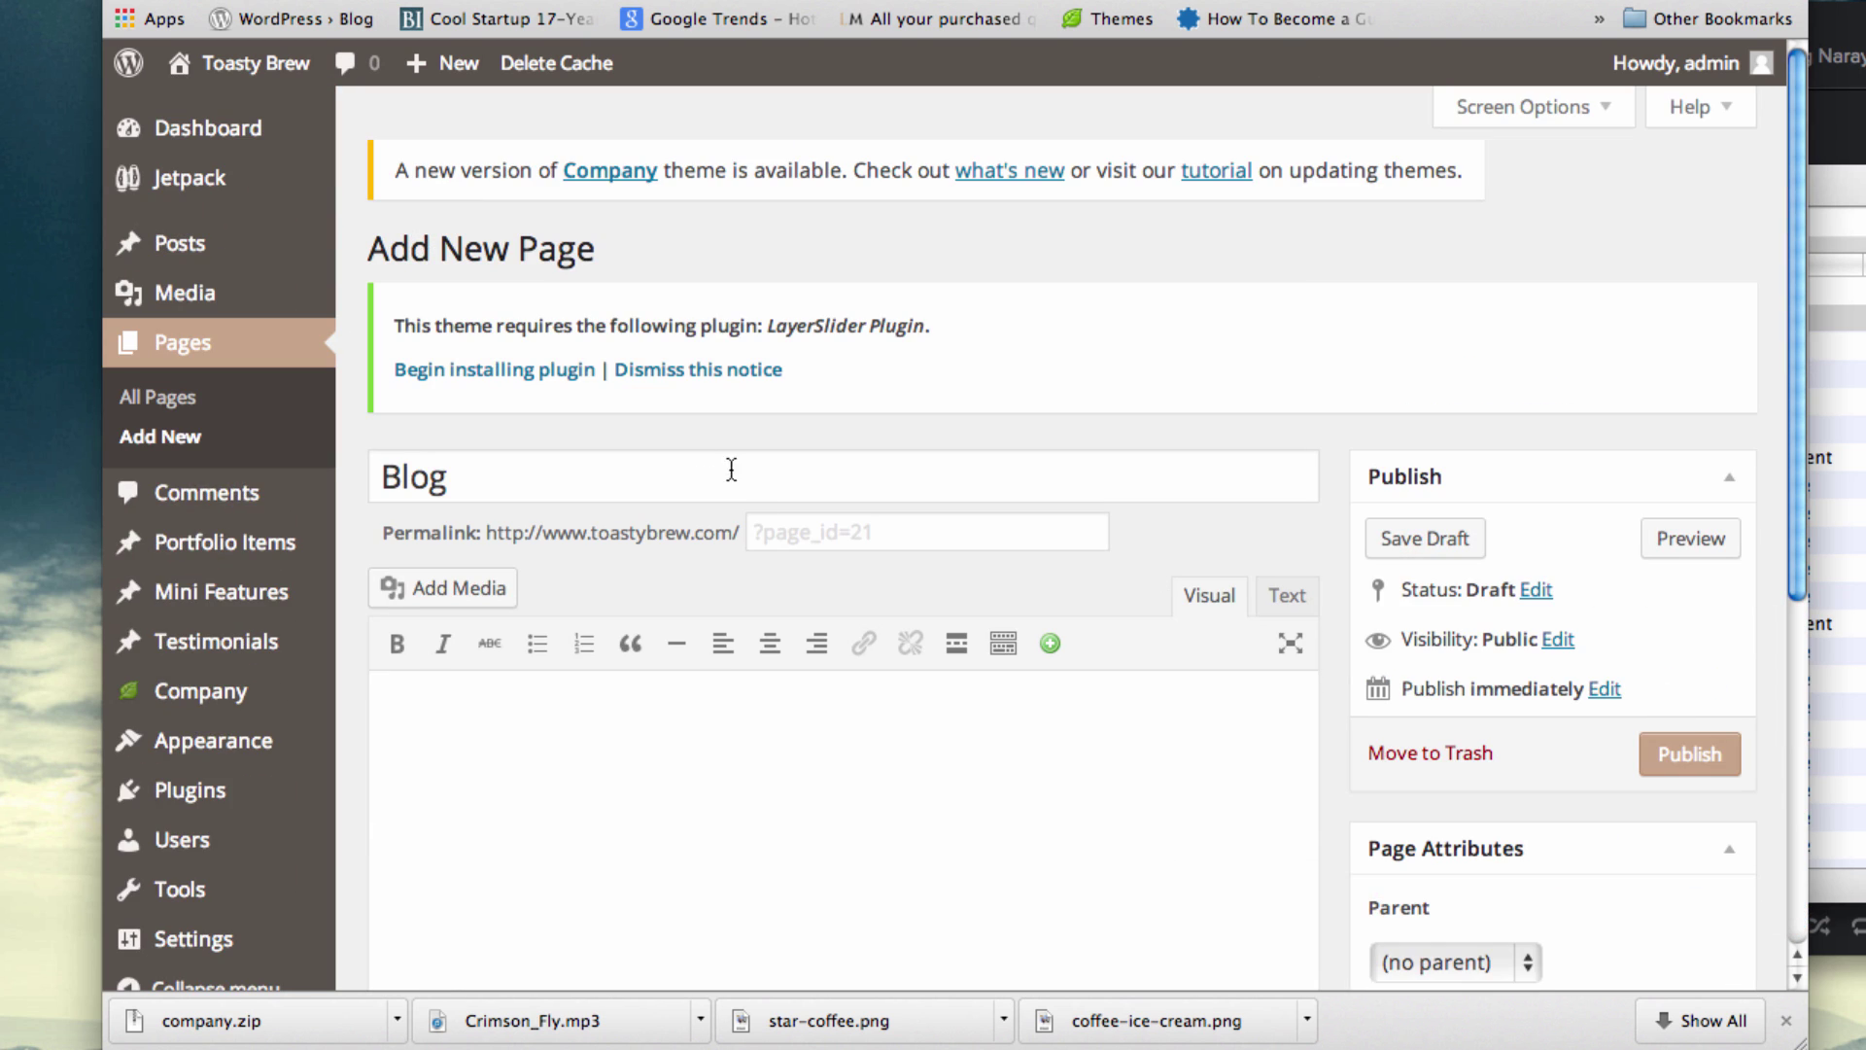
left_click(827, 544)
type("blog")
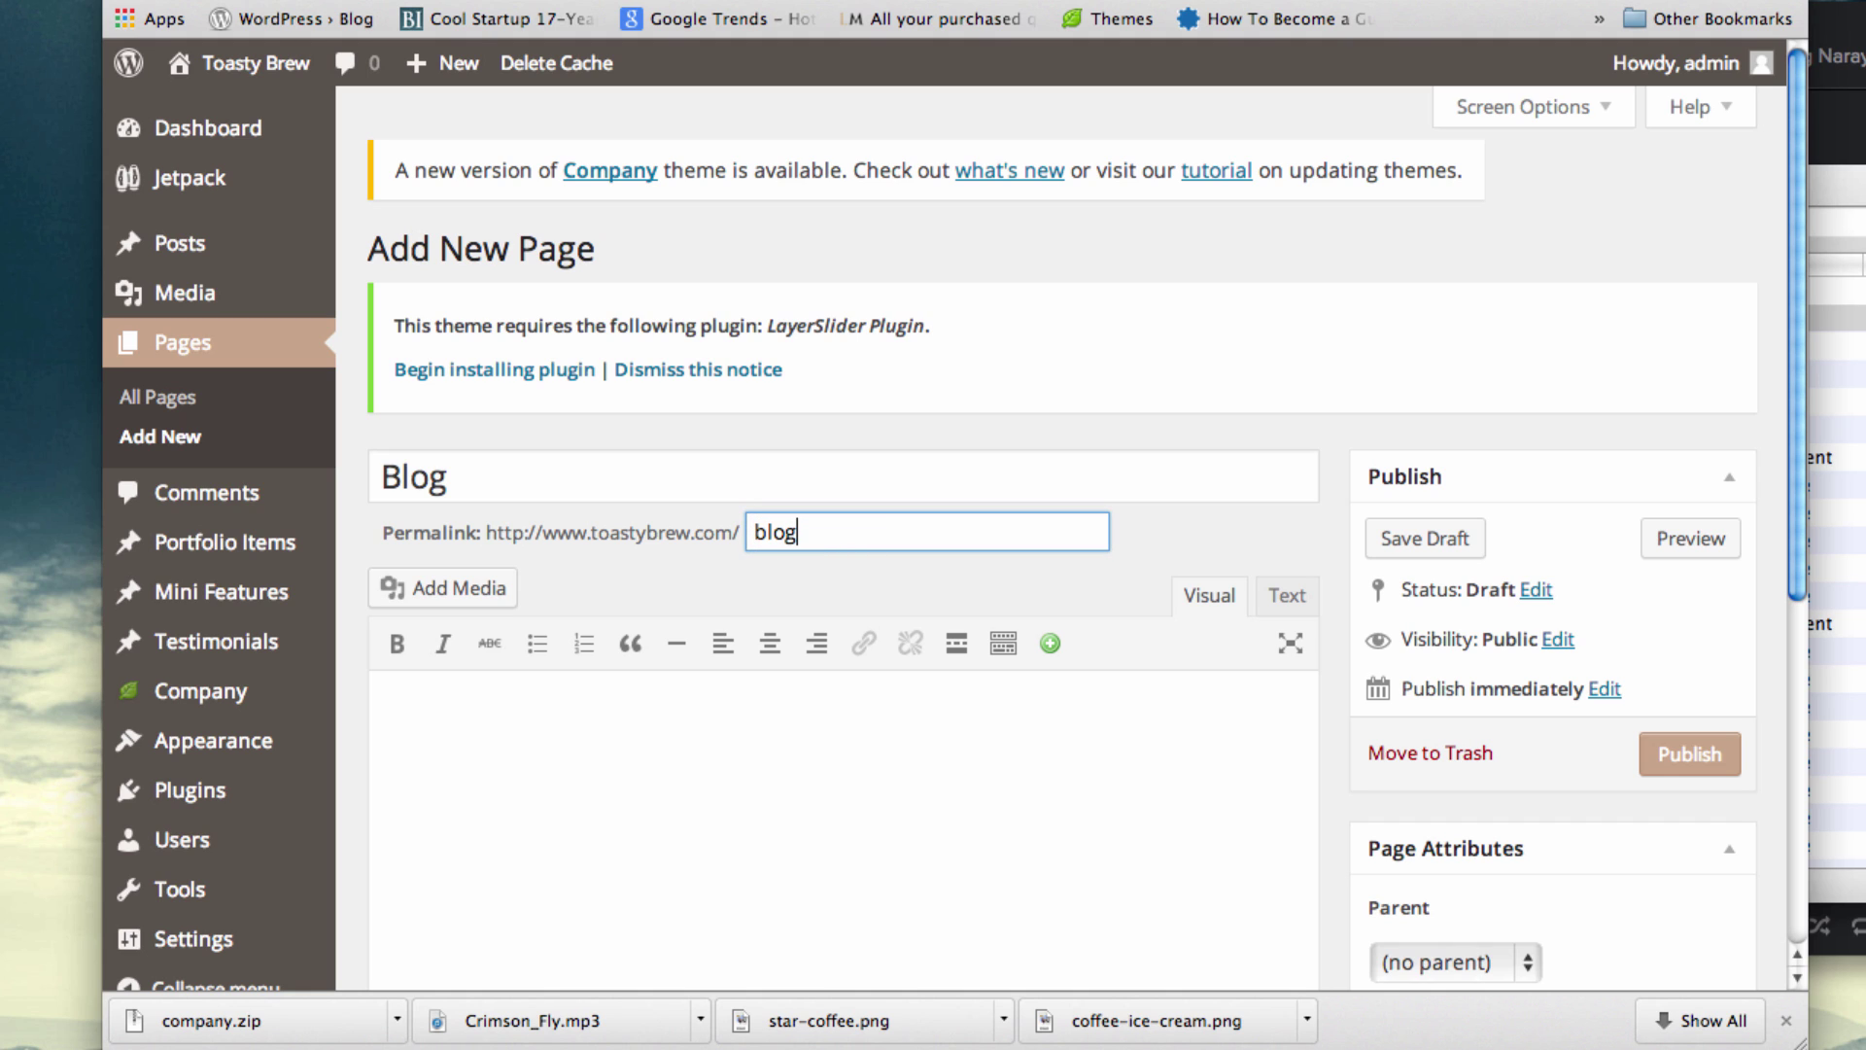
left_click(1685, 772)
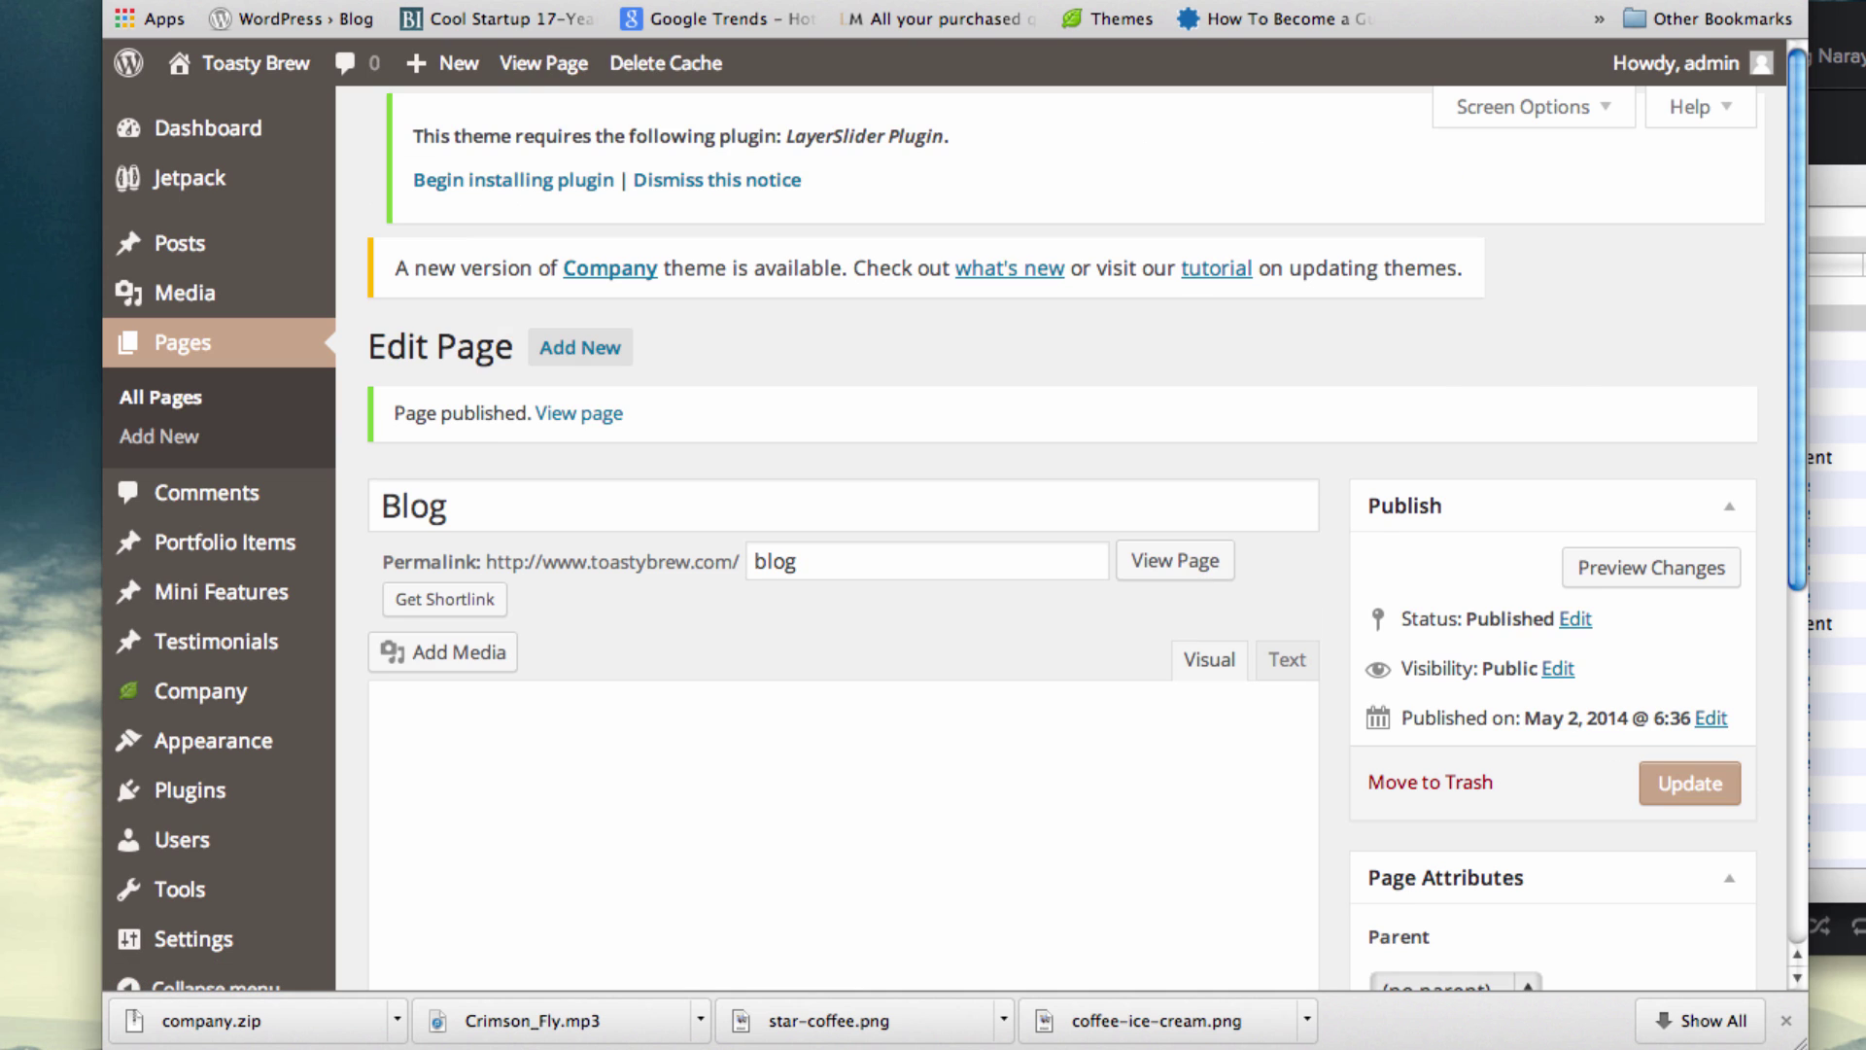
- Reload the live homepage to check the new pages, then return to the admin
left_click(720, 2)
left_click(439, 136)
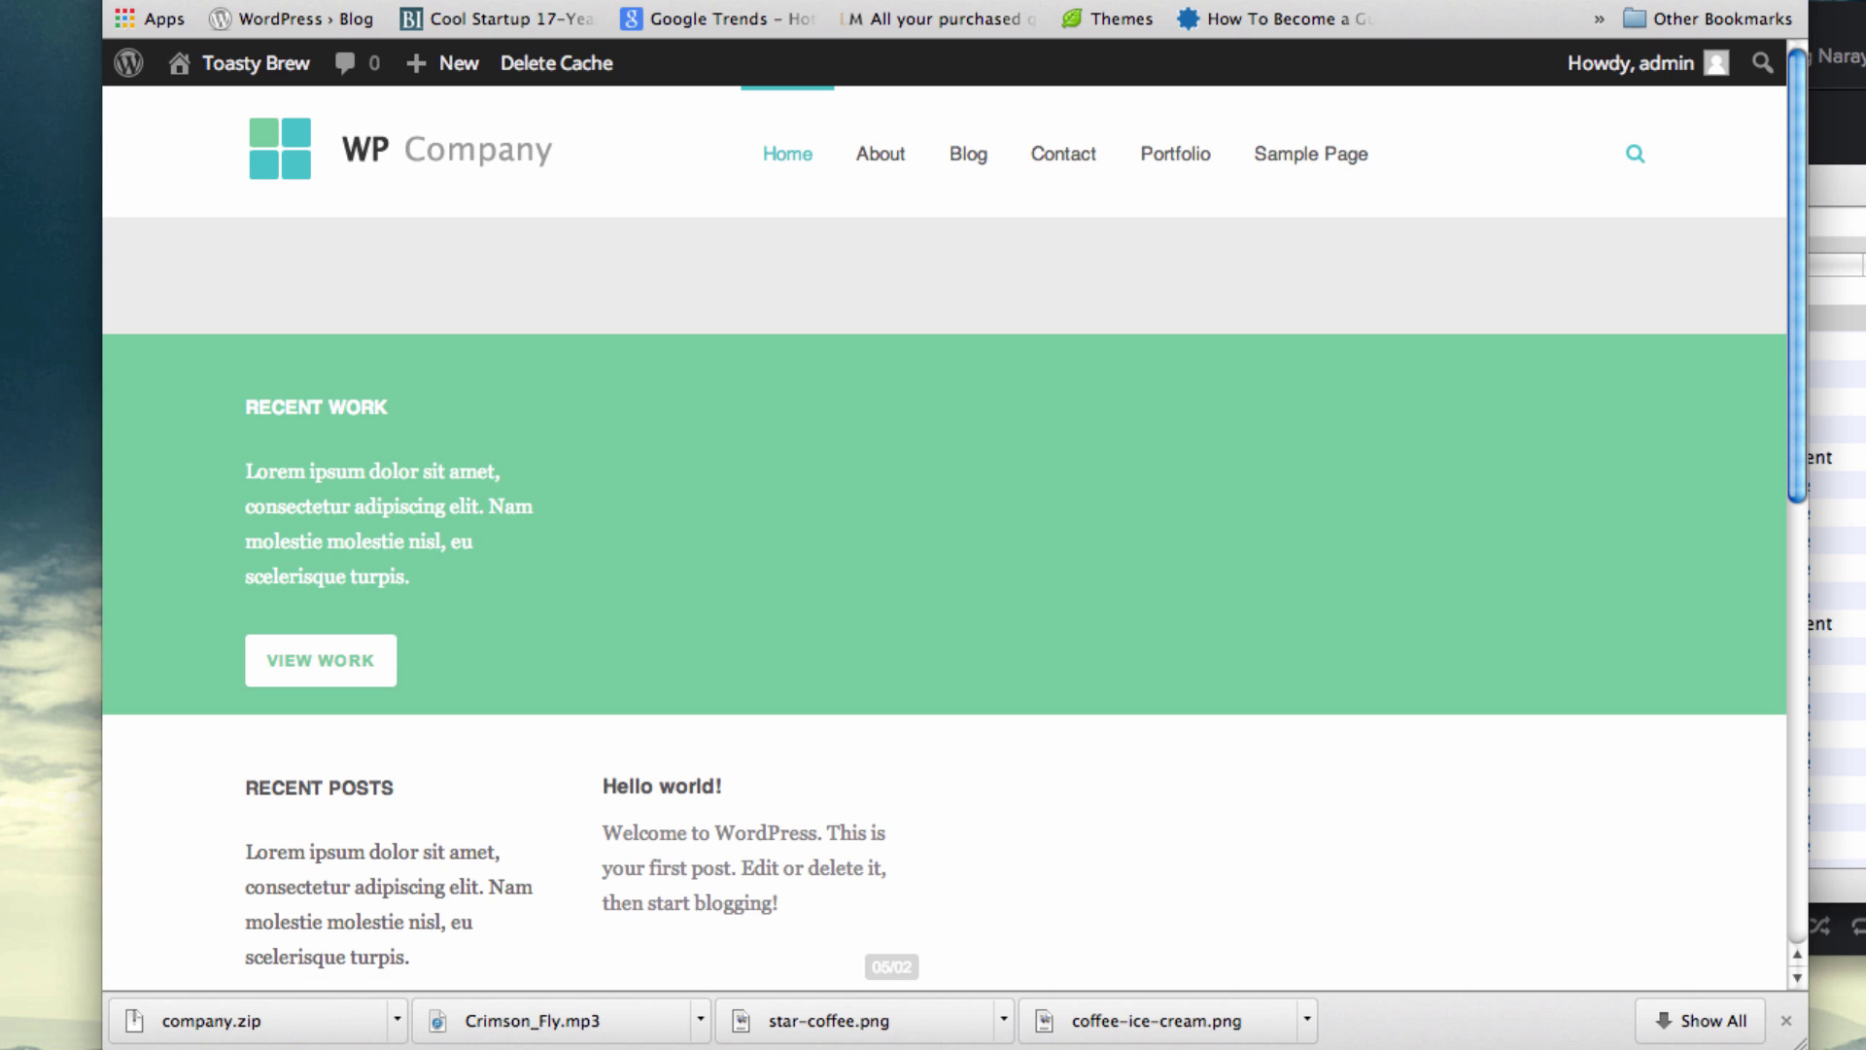
left_click(506, 2)
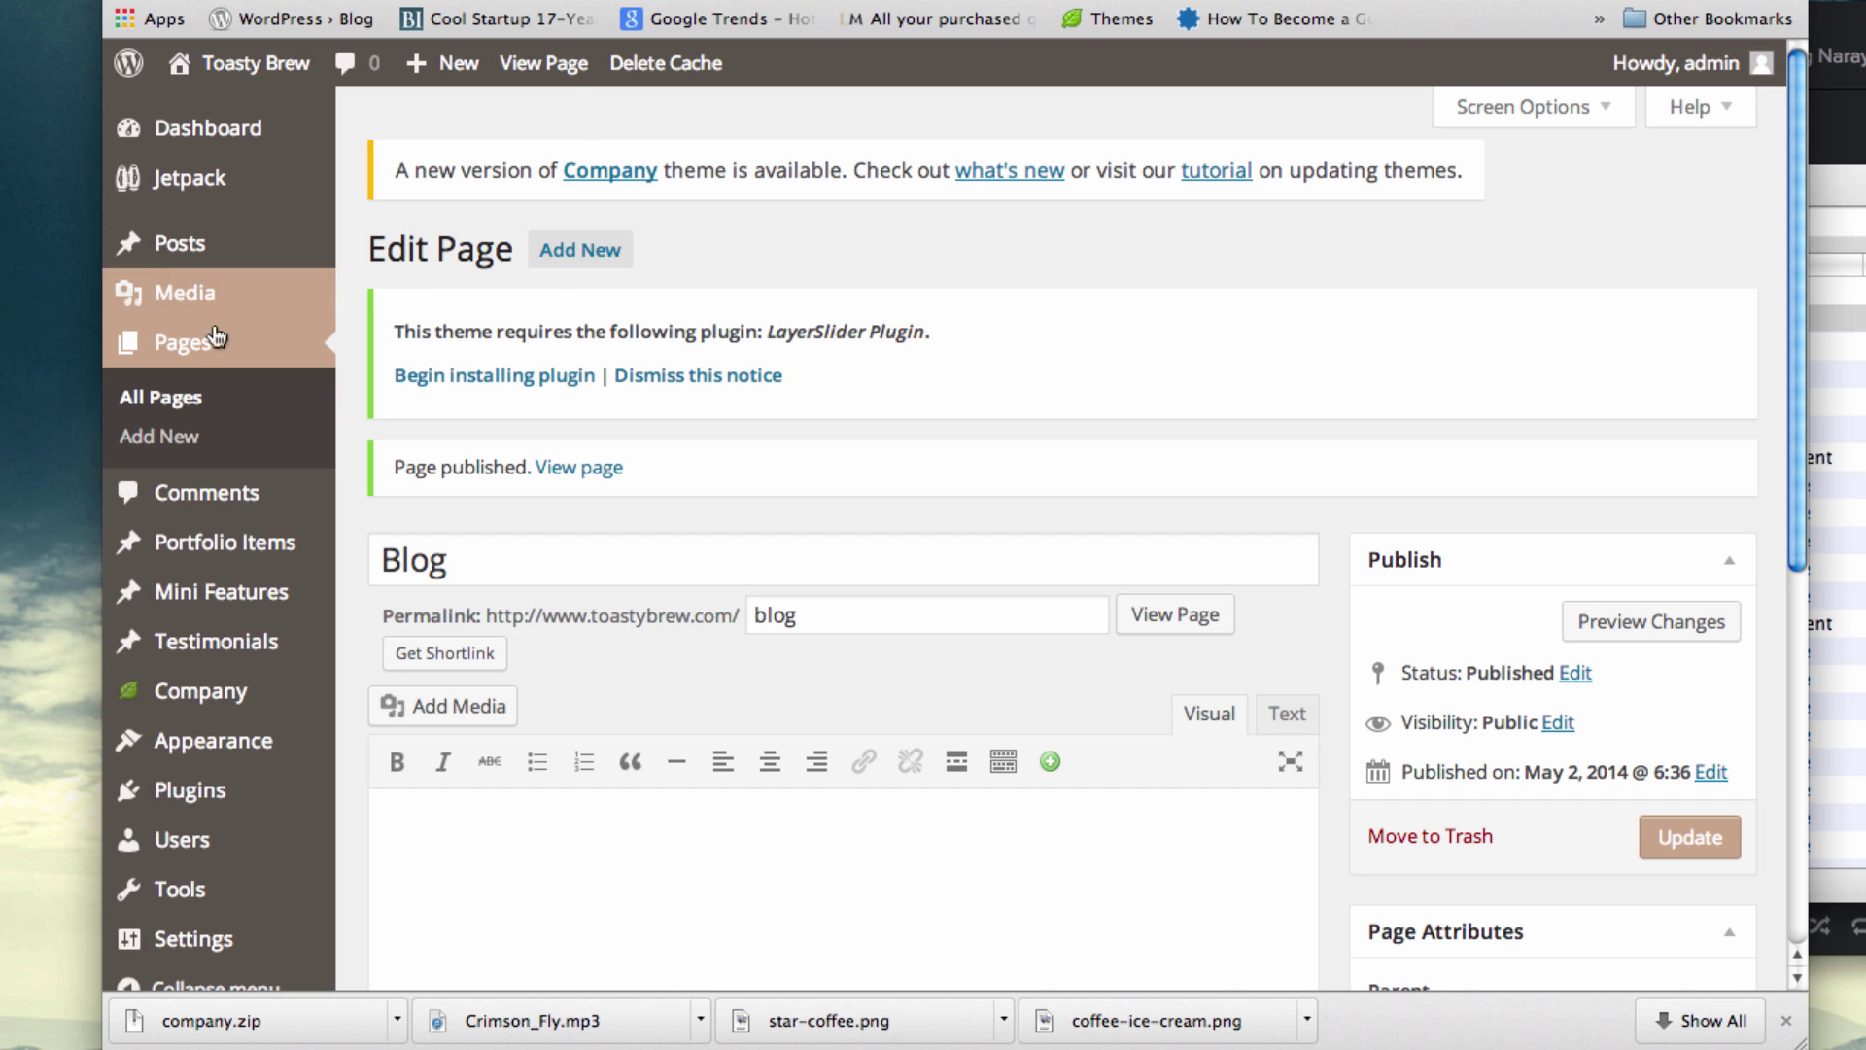
left_click(188, 360)
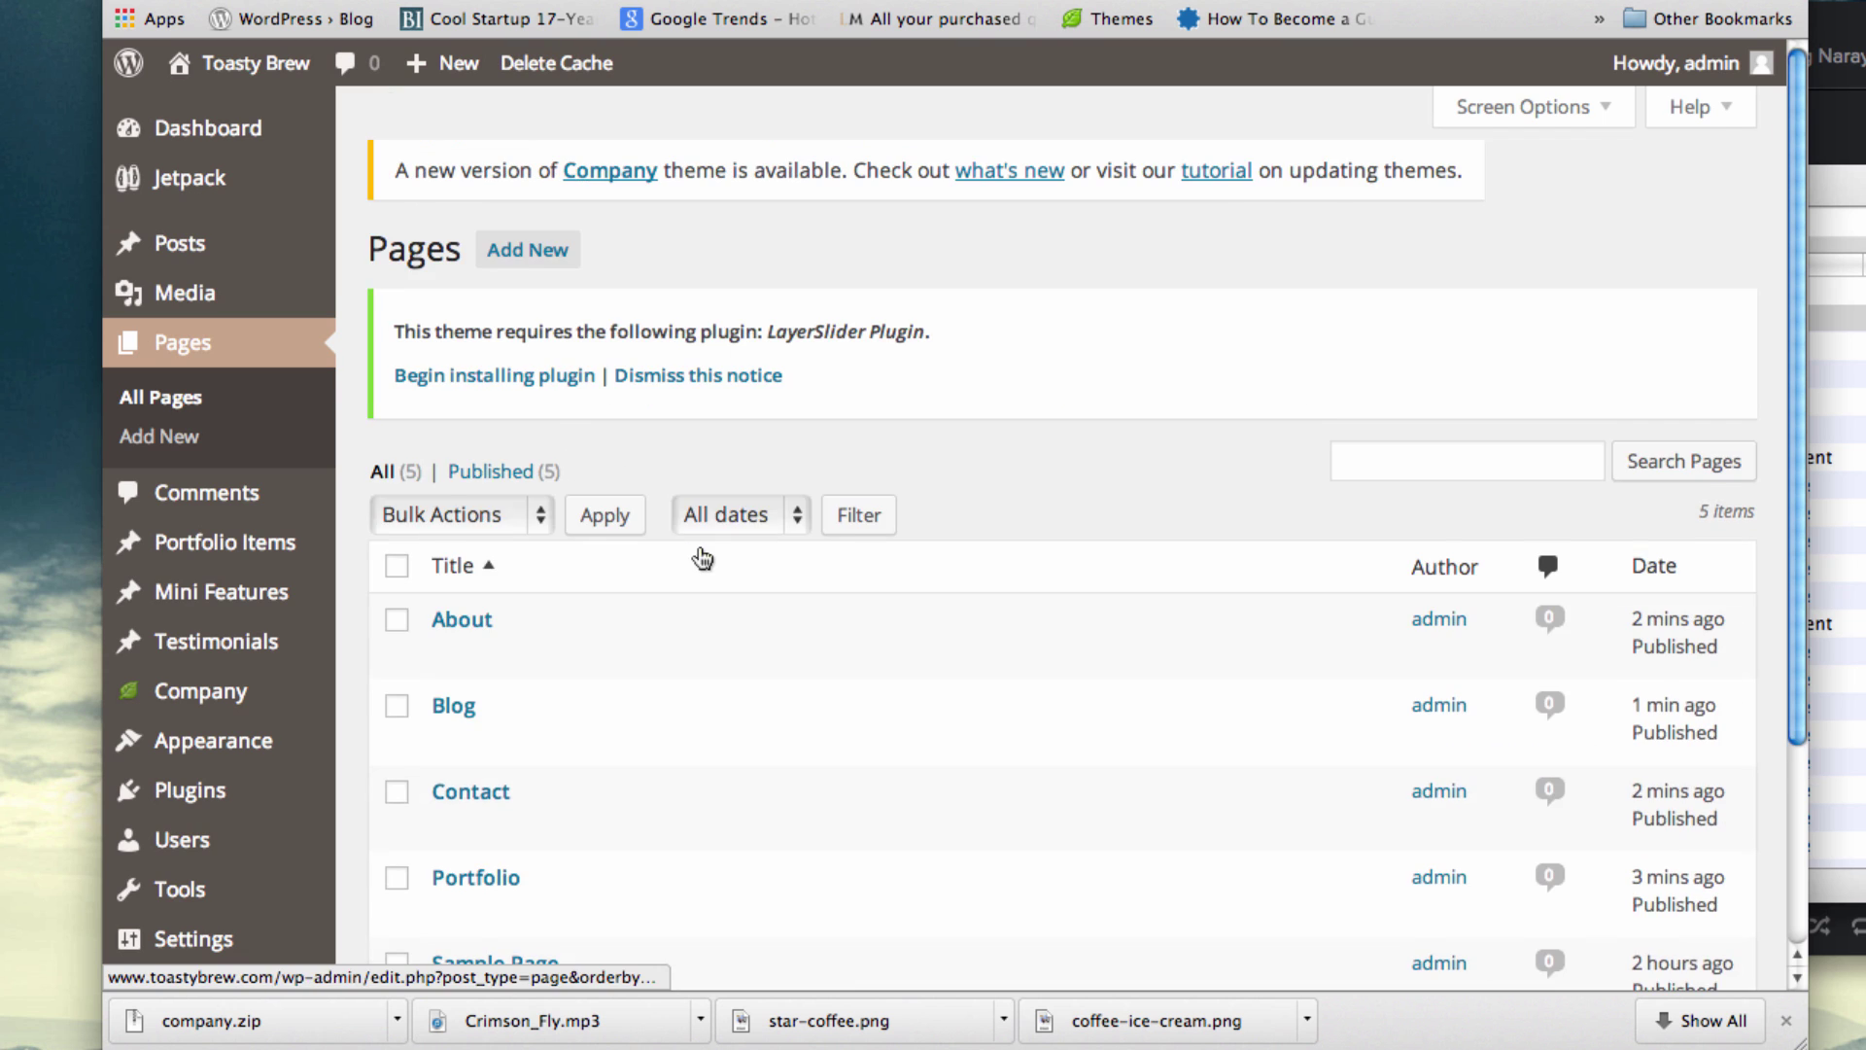
- Move the default Sample Page to the Trash
scroll(697, 554, "down", 3)
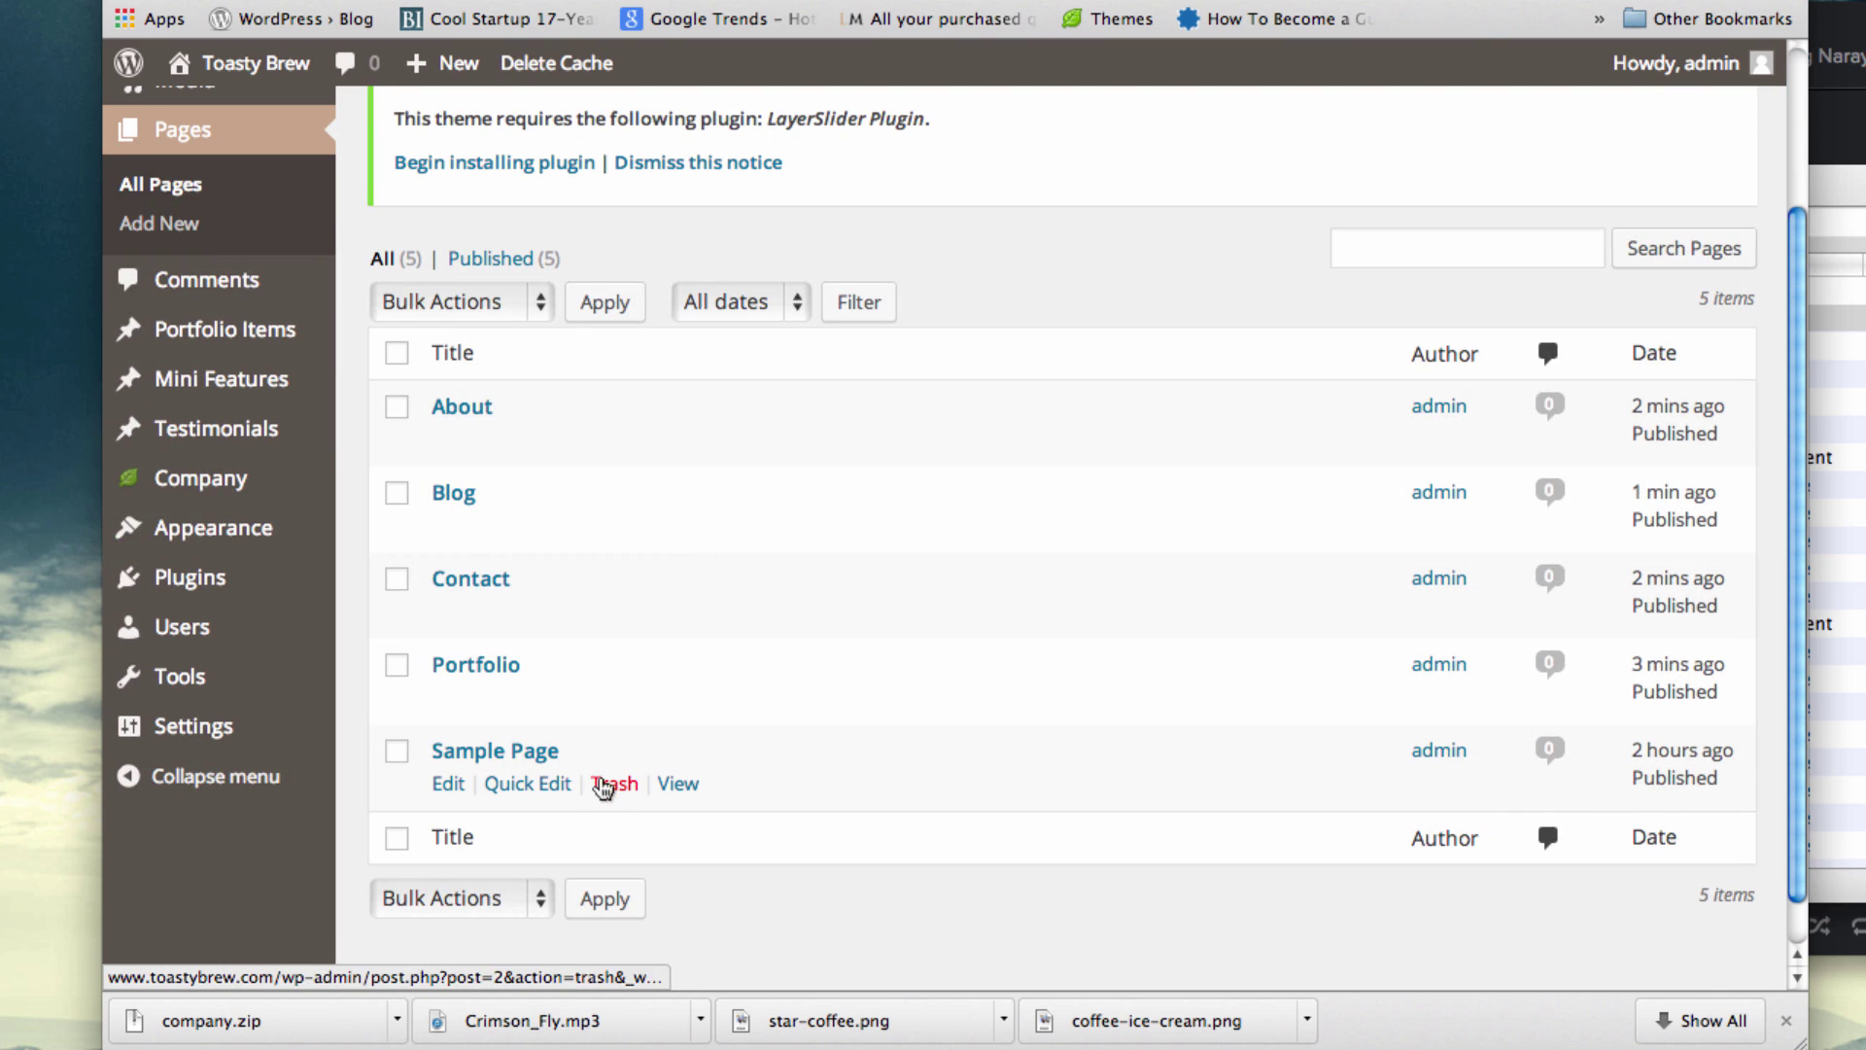
left_click(598, 783)
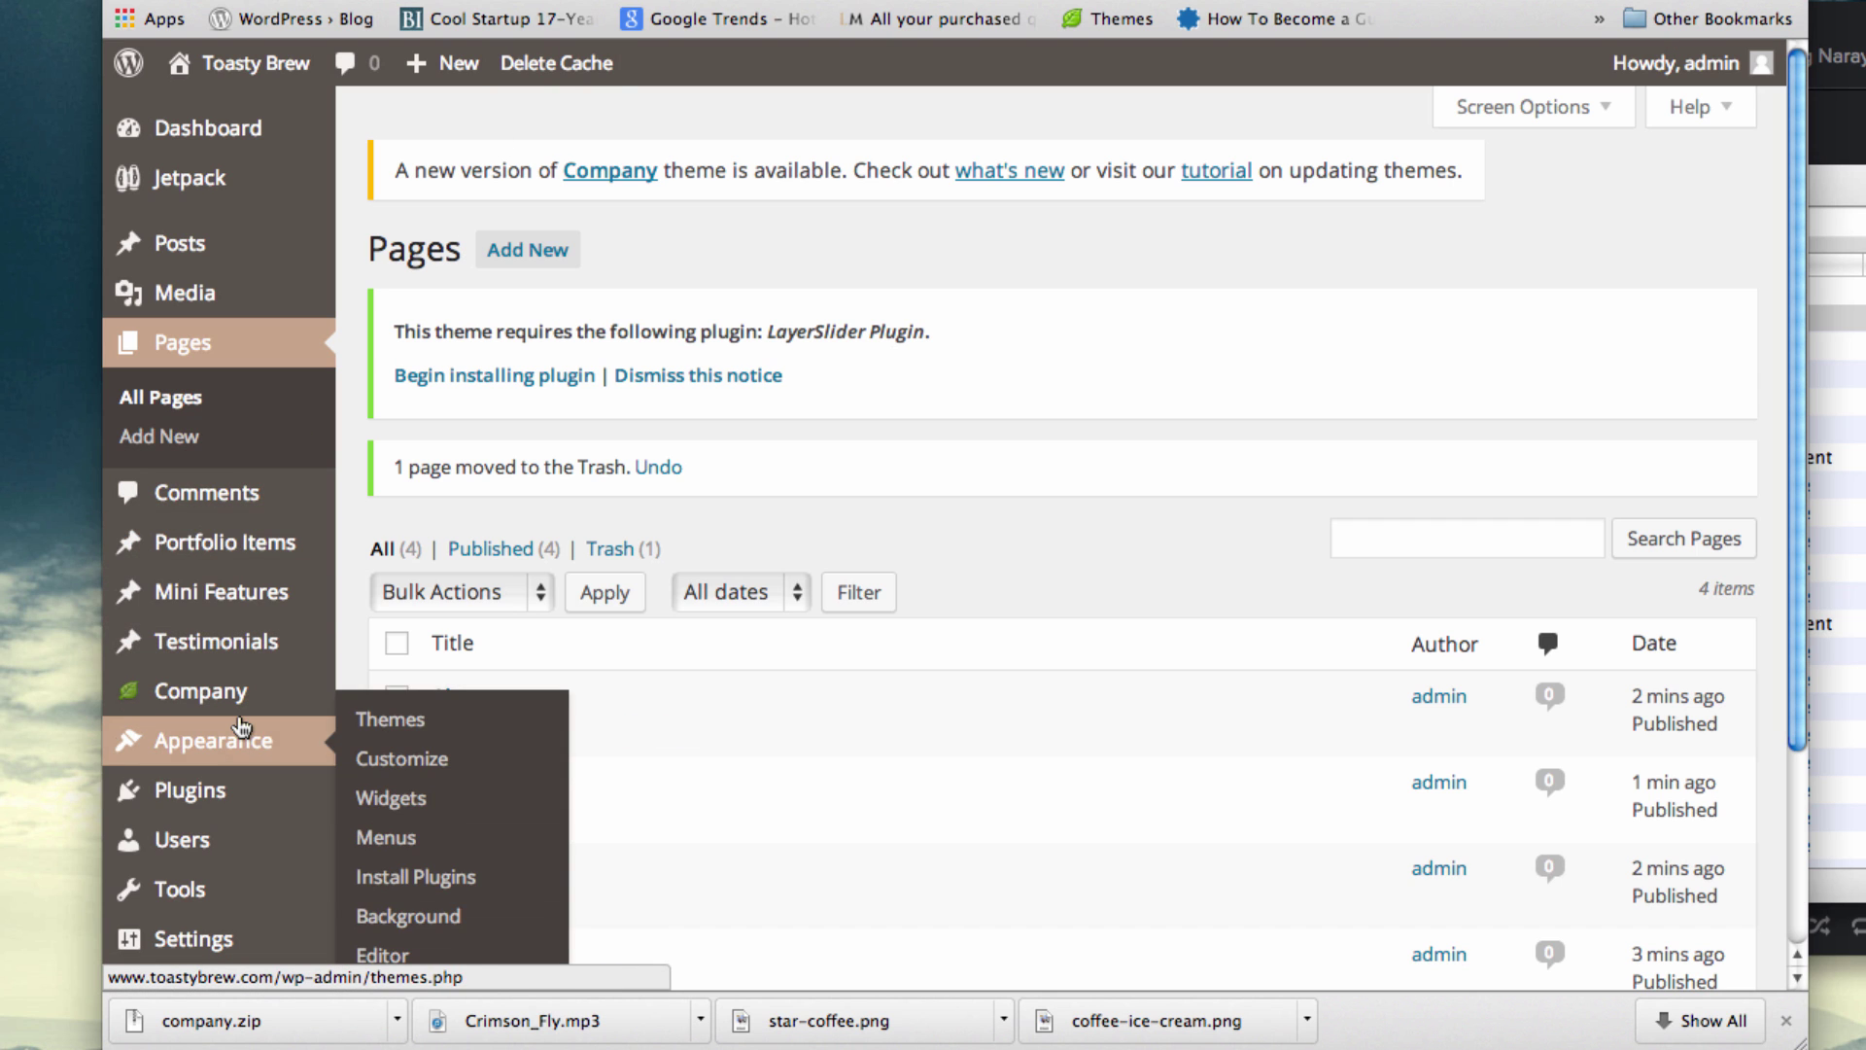
mouse_move(234, 746)
scroll(233, 746, "down", 2)
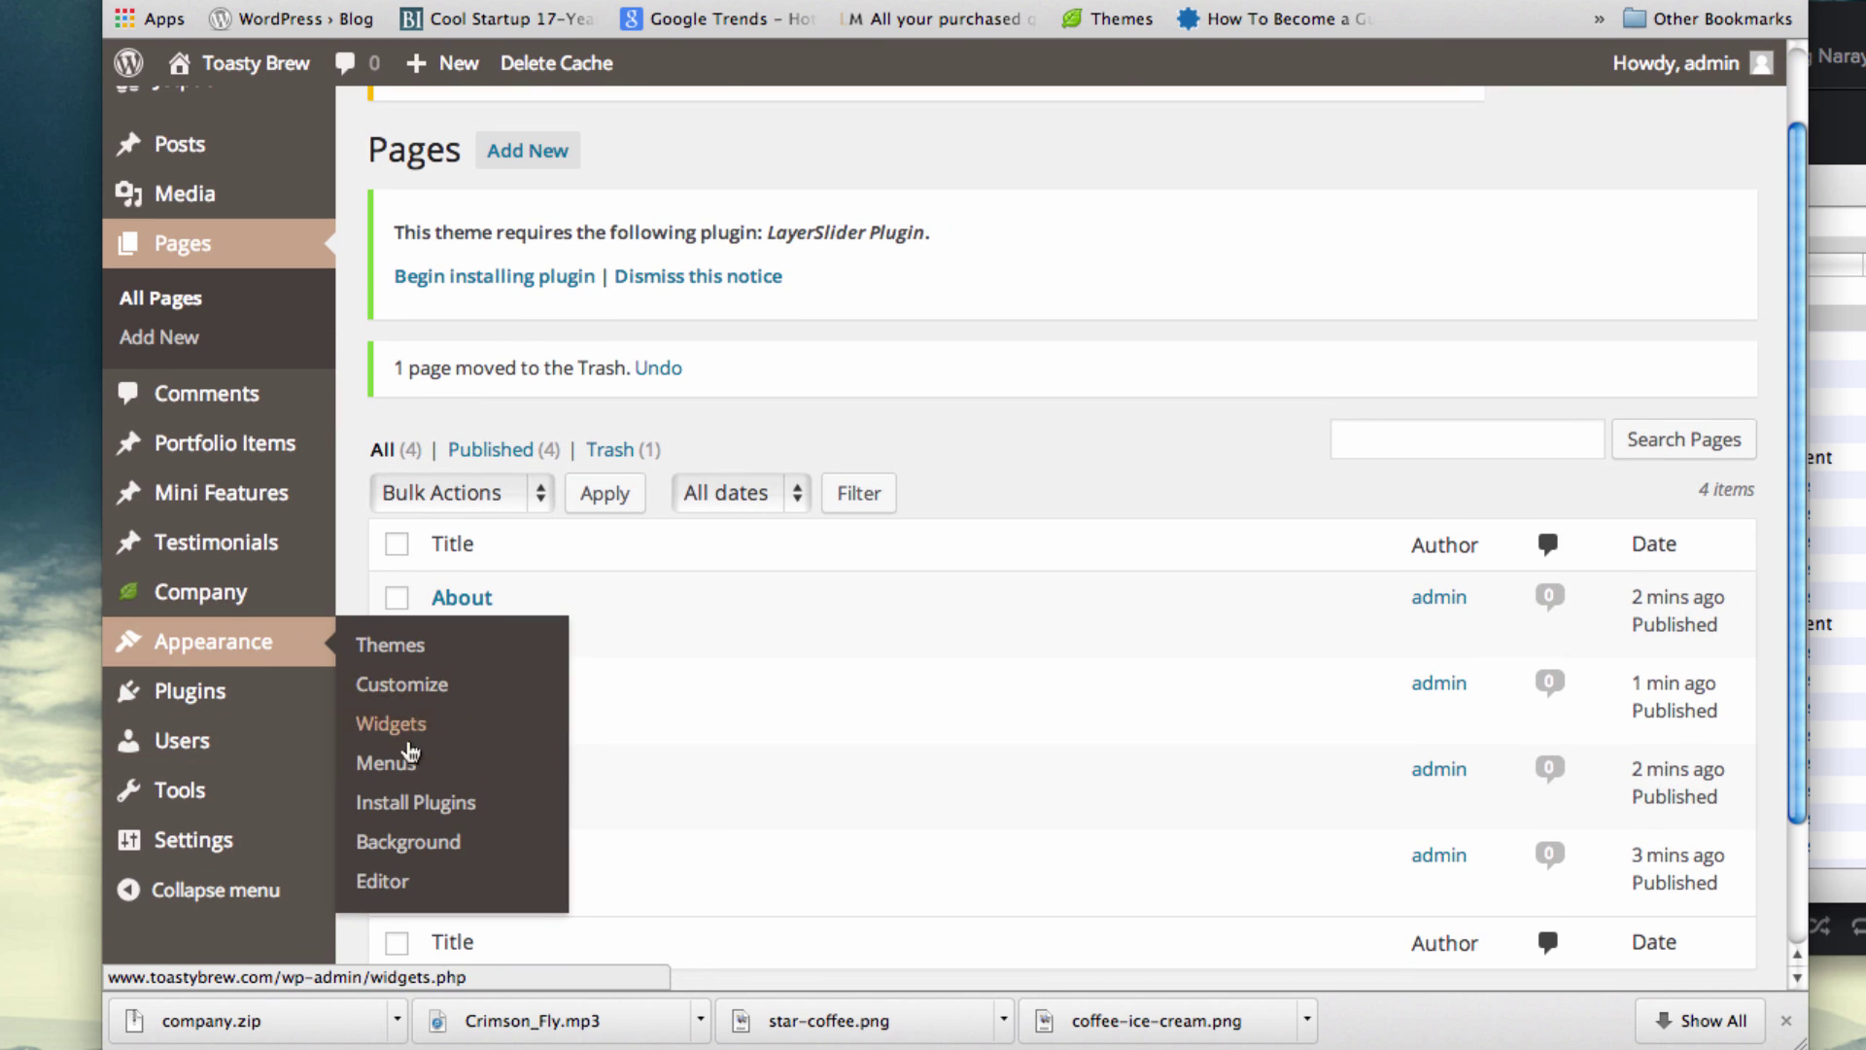
left_click(403, 765)
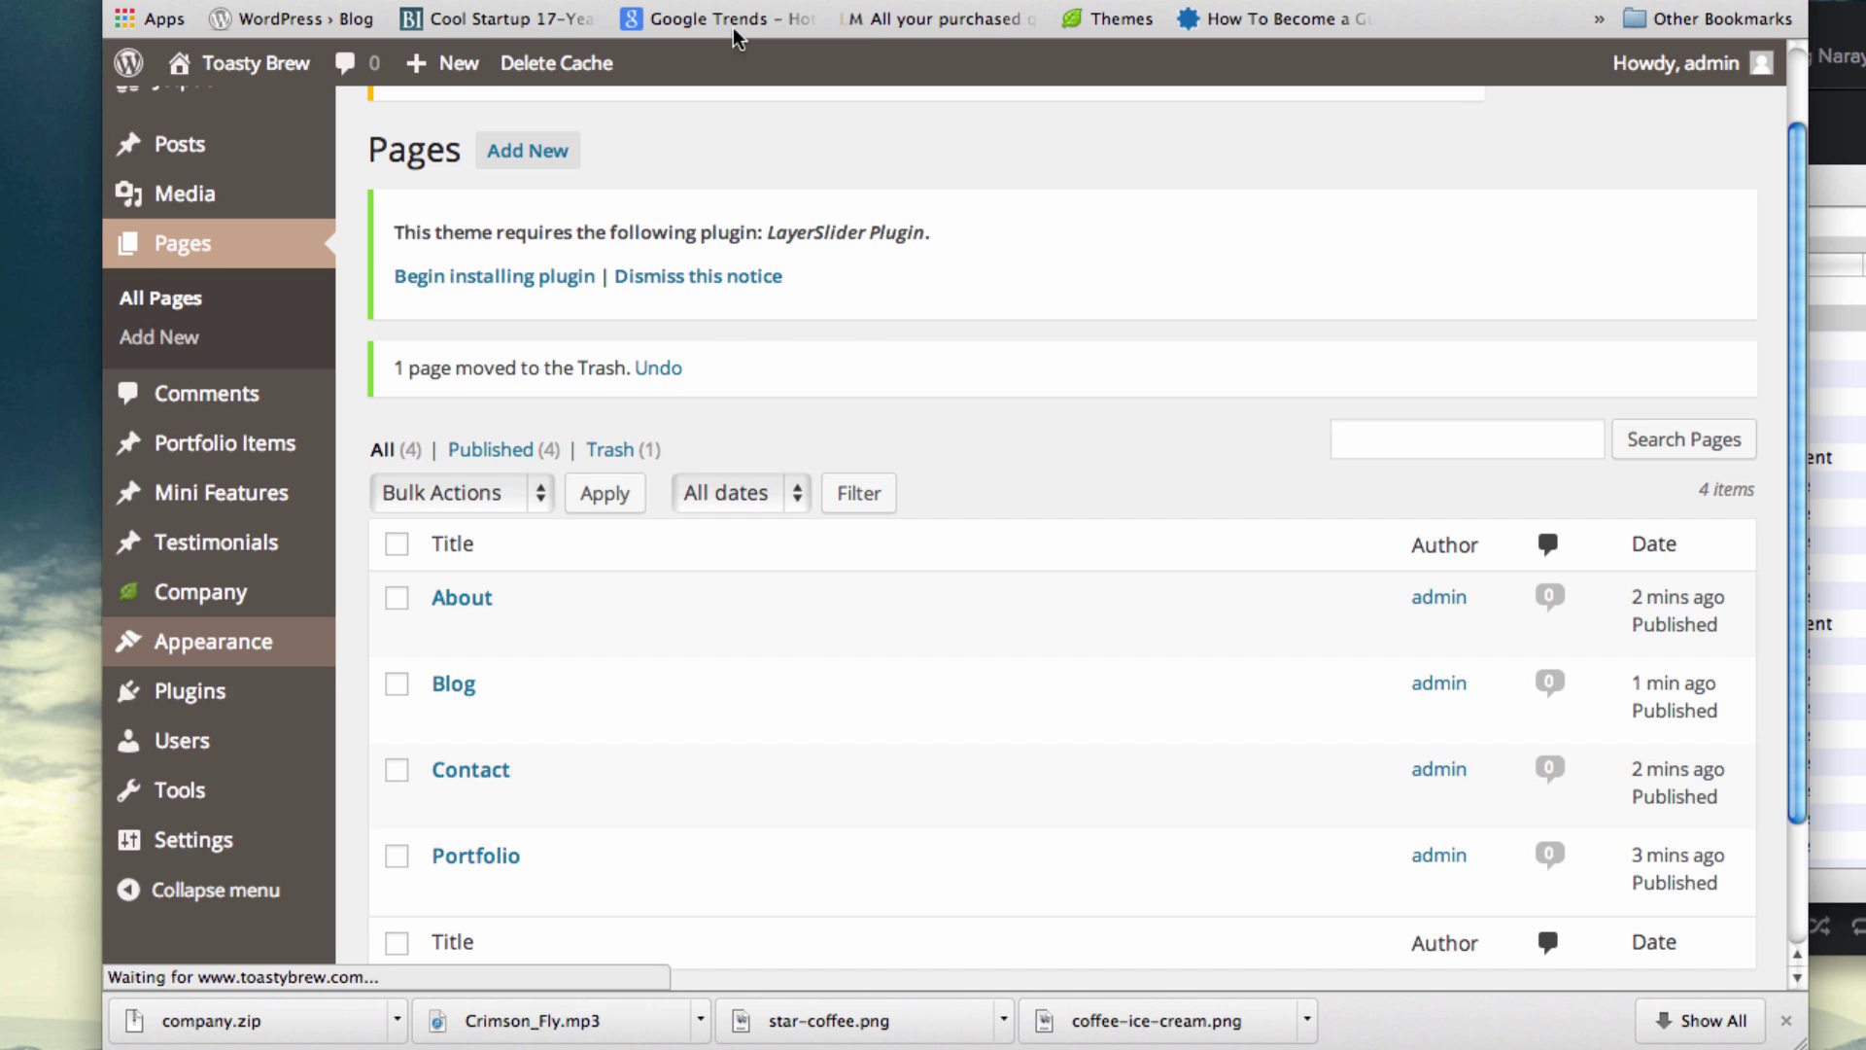
- Name the menu 'Menu', move Portfolio above Blog, and create it
scroll(1030, 482, "down", 4)
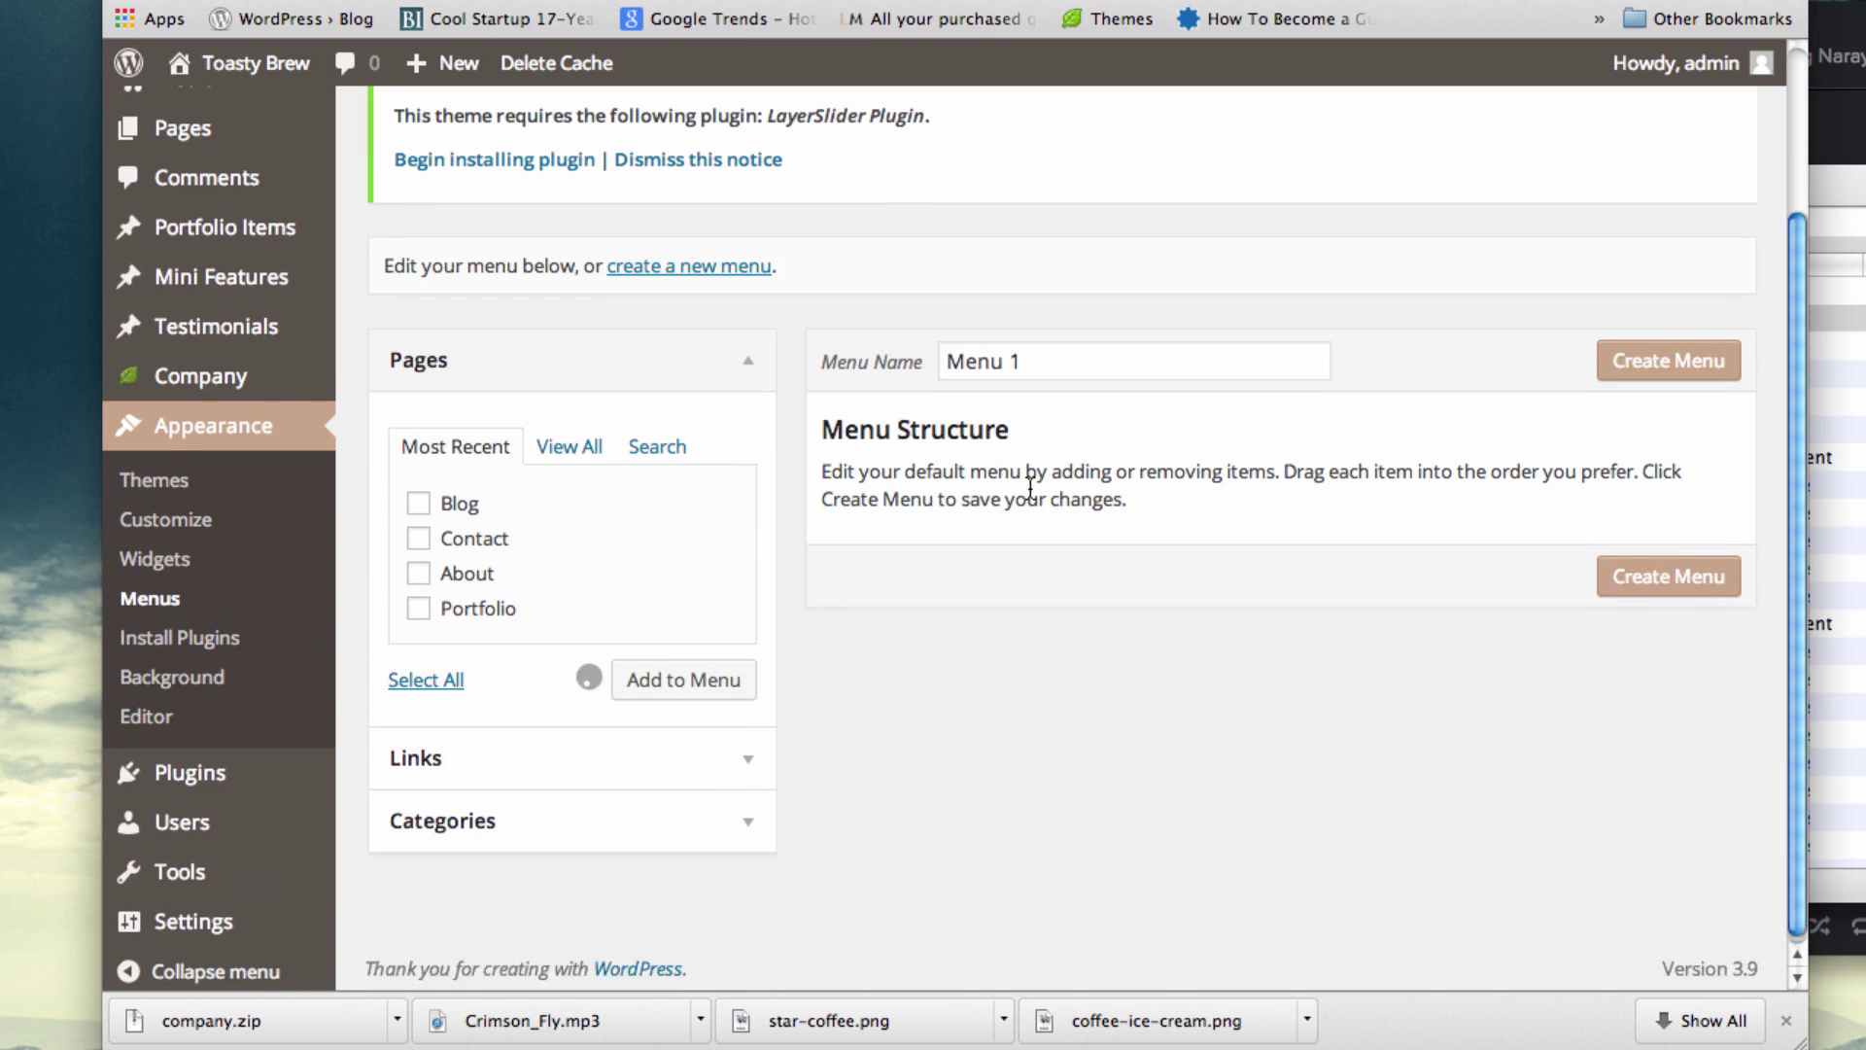
double_click(992, 365)
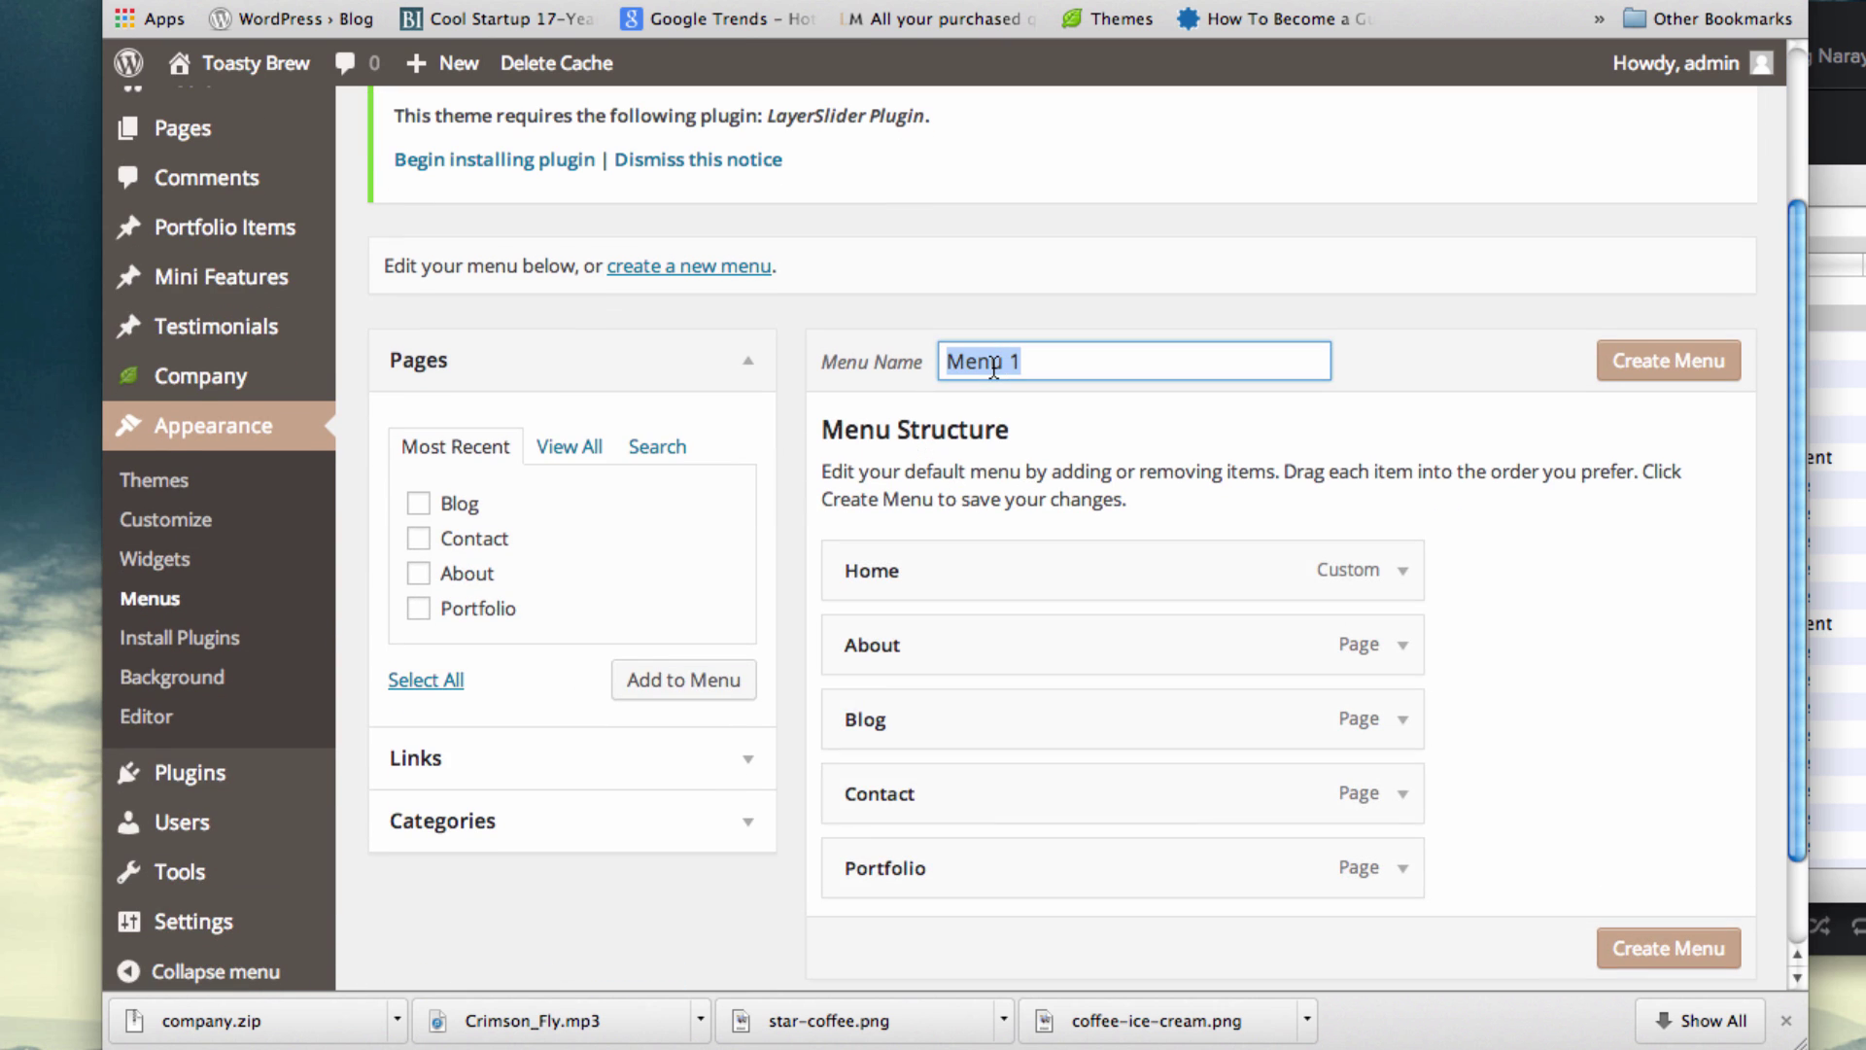
type("Me")
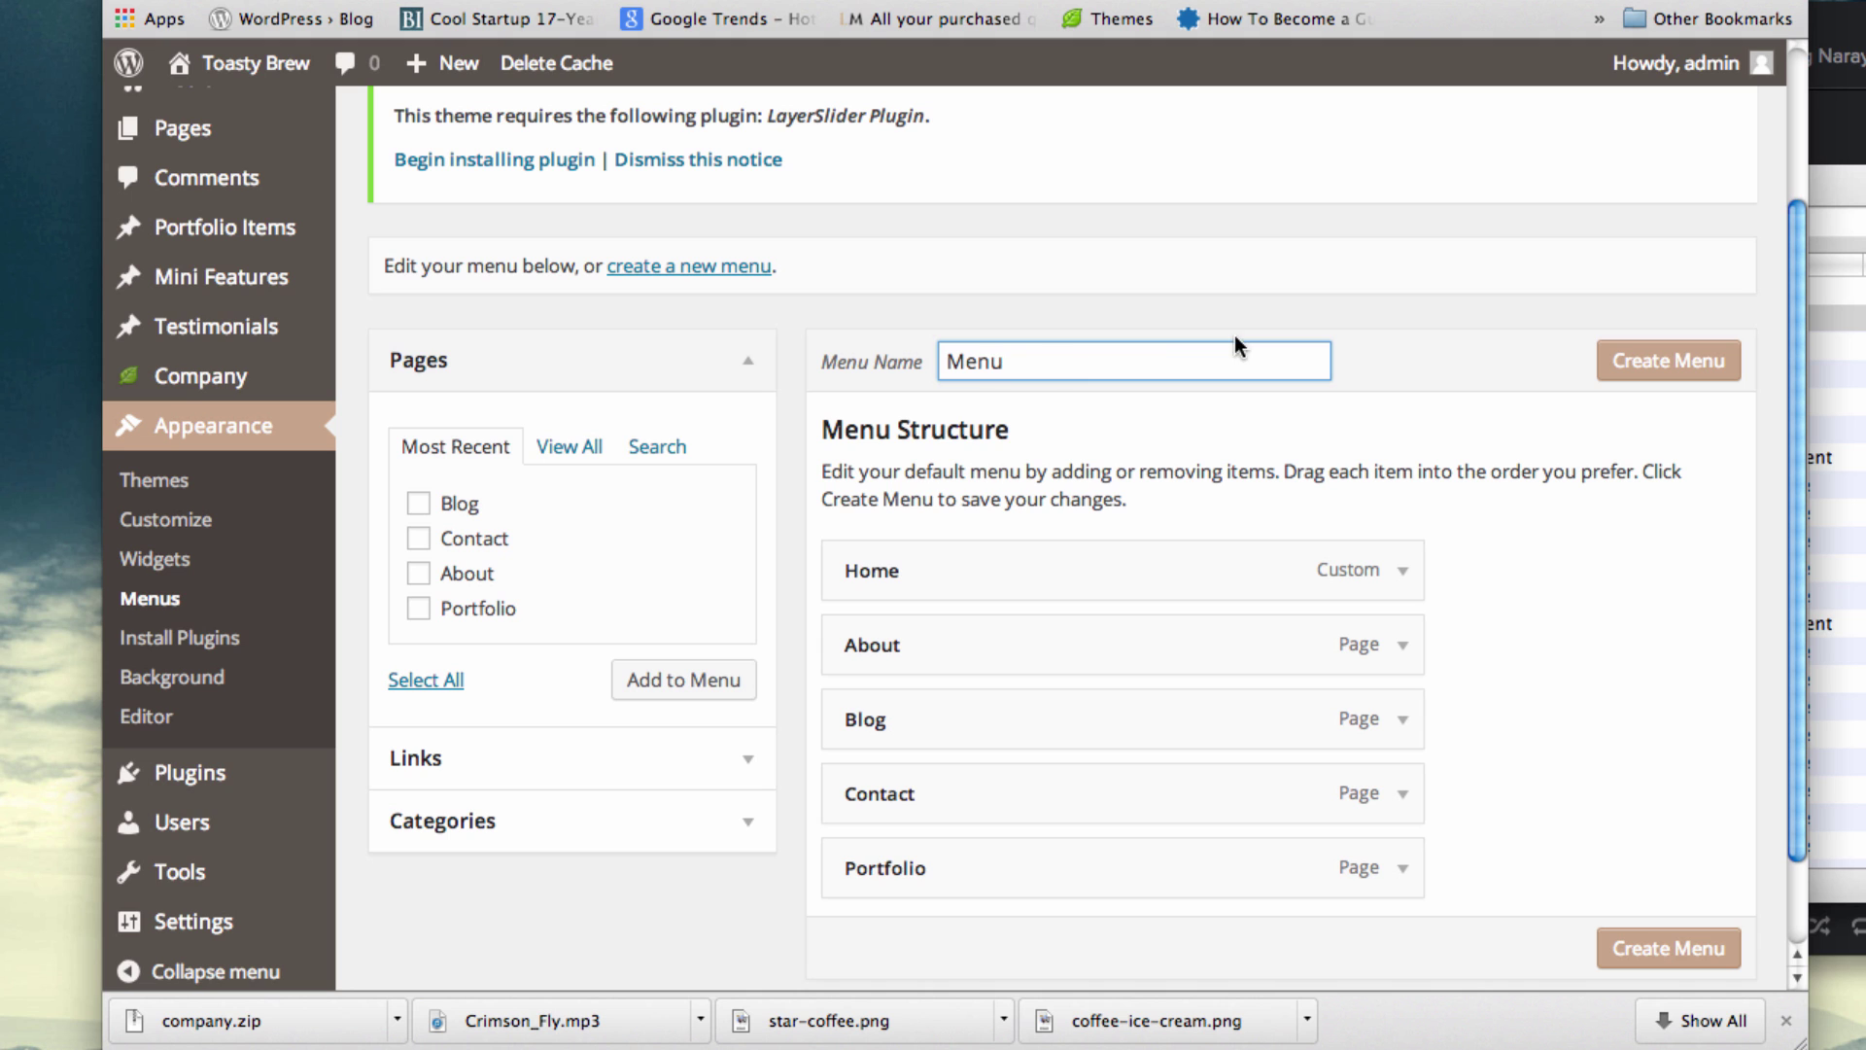
scroll(1316, 862, "down", 2)
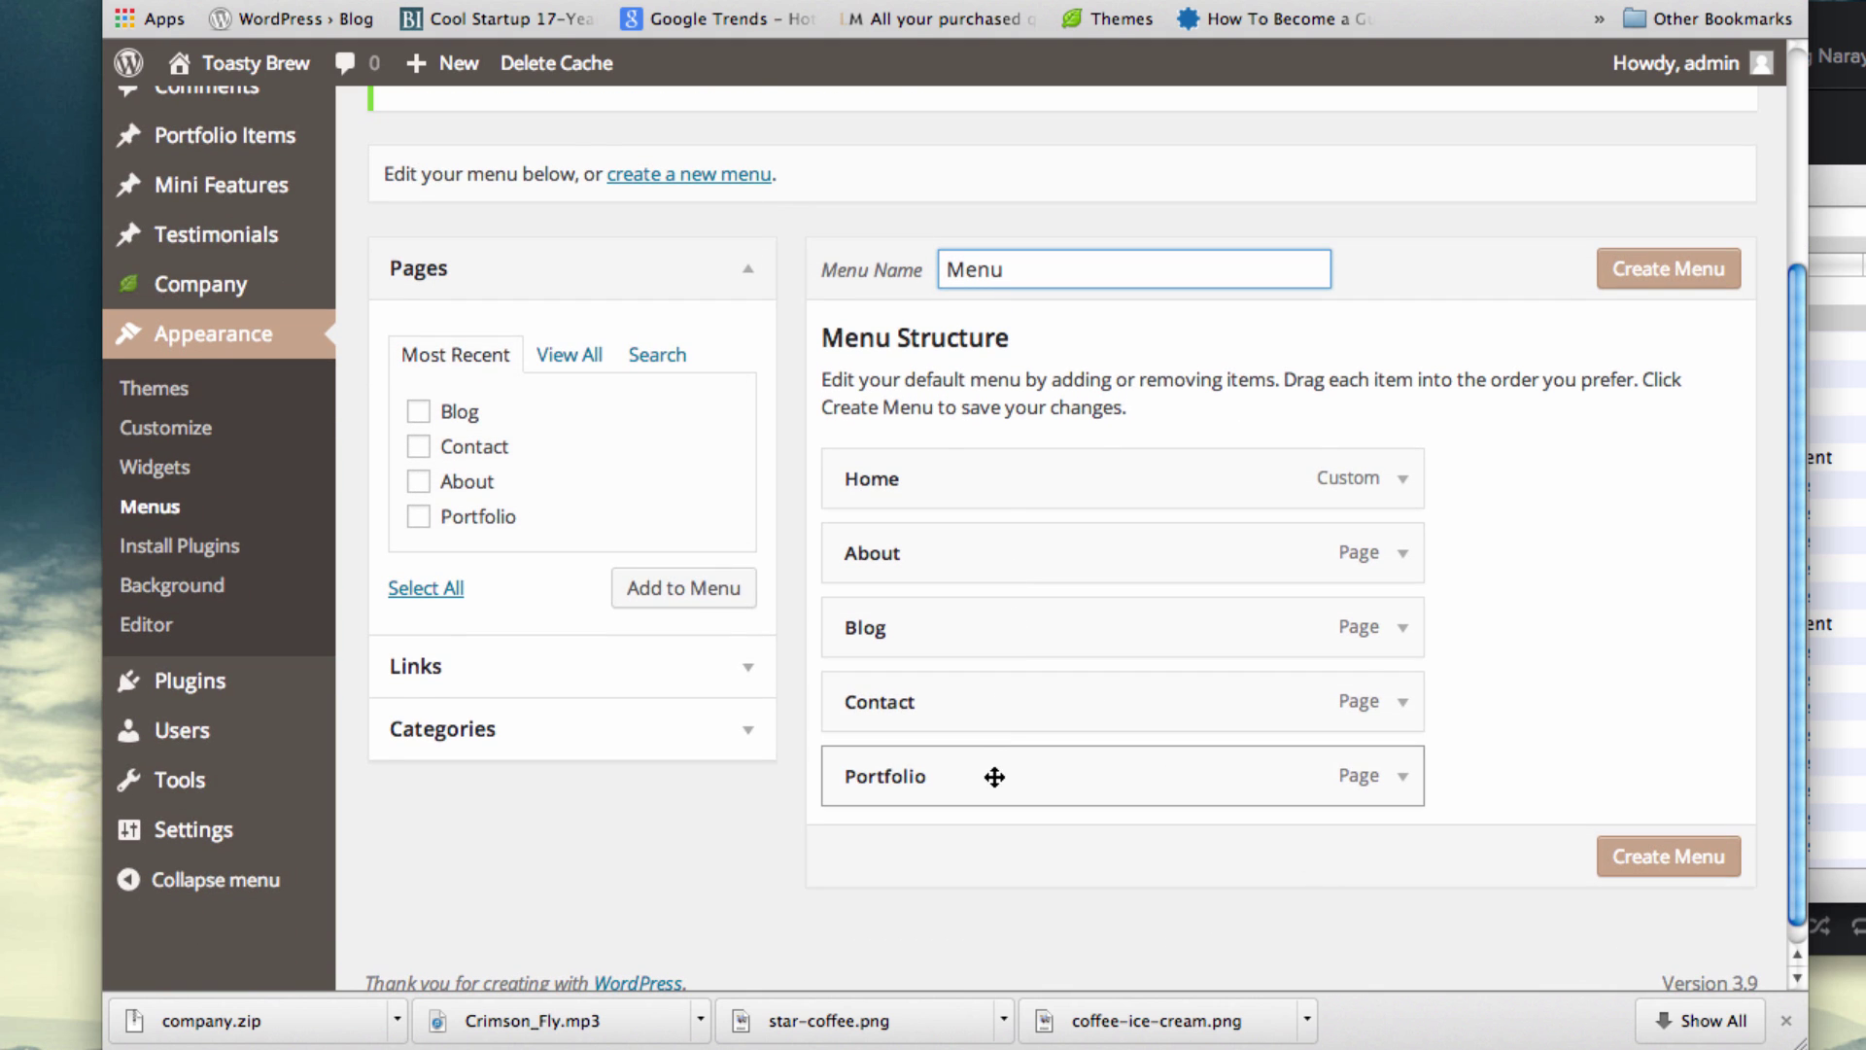
left_click_drag(996, 774, 983, 675)
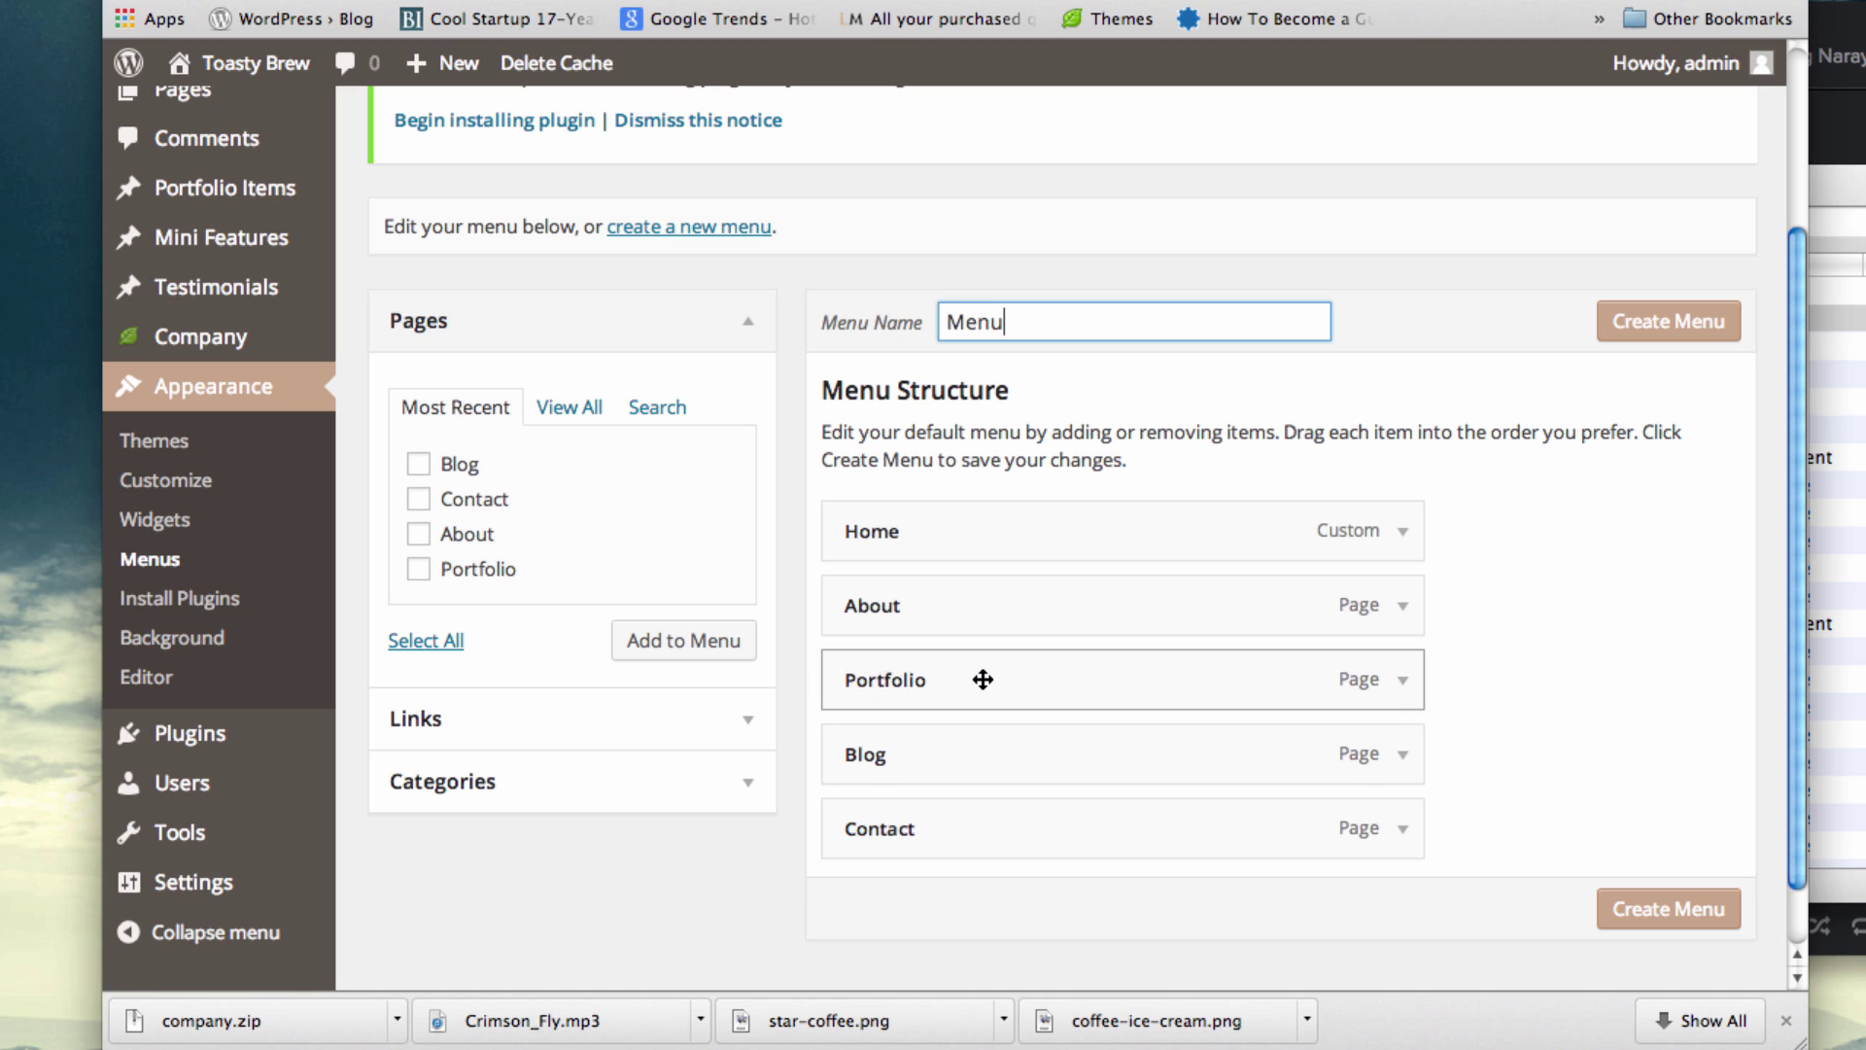
scroll(1530, 674, "down", 1)
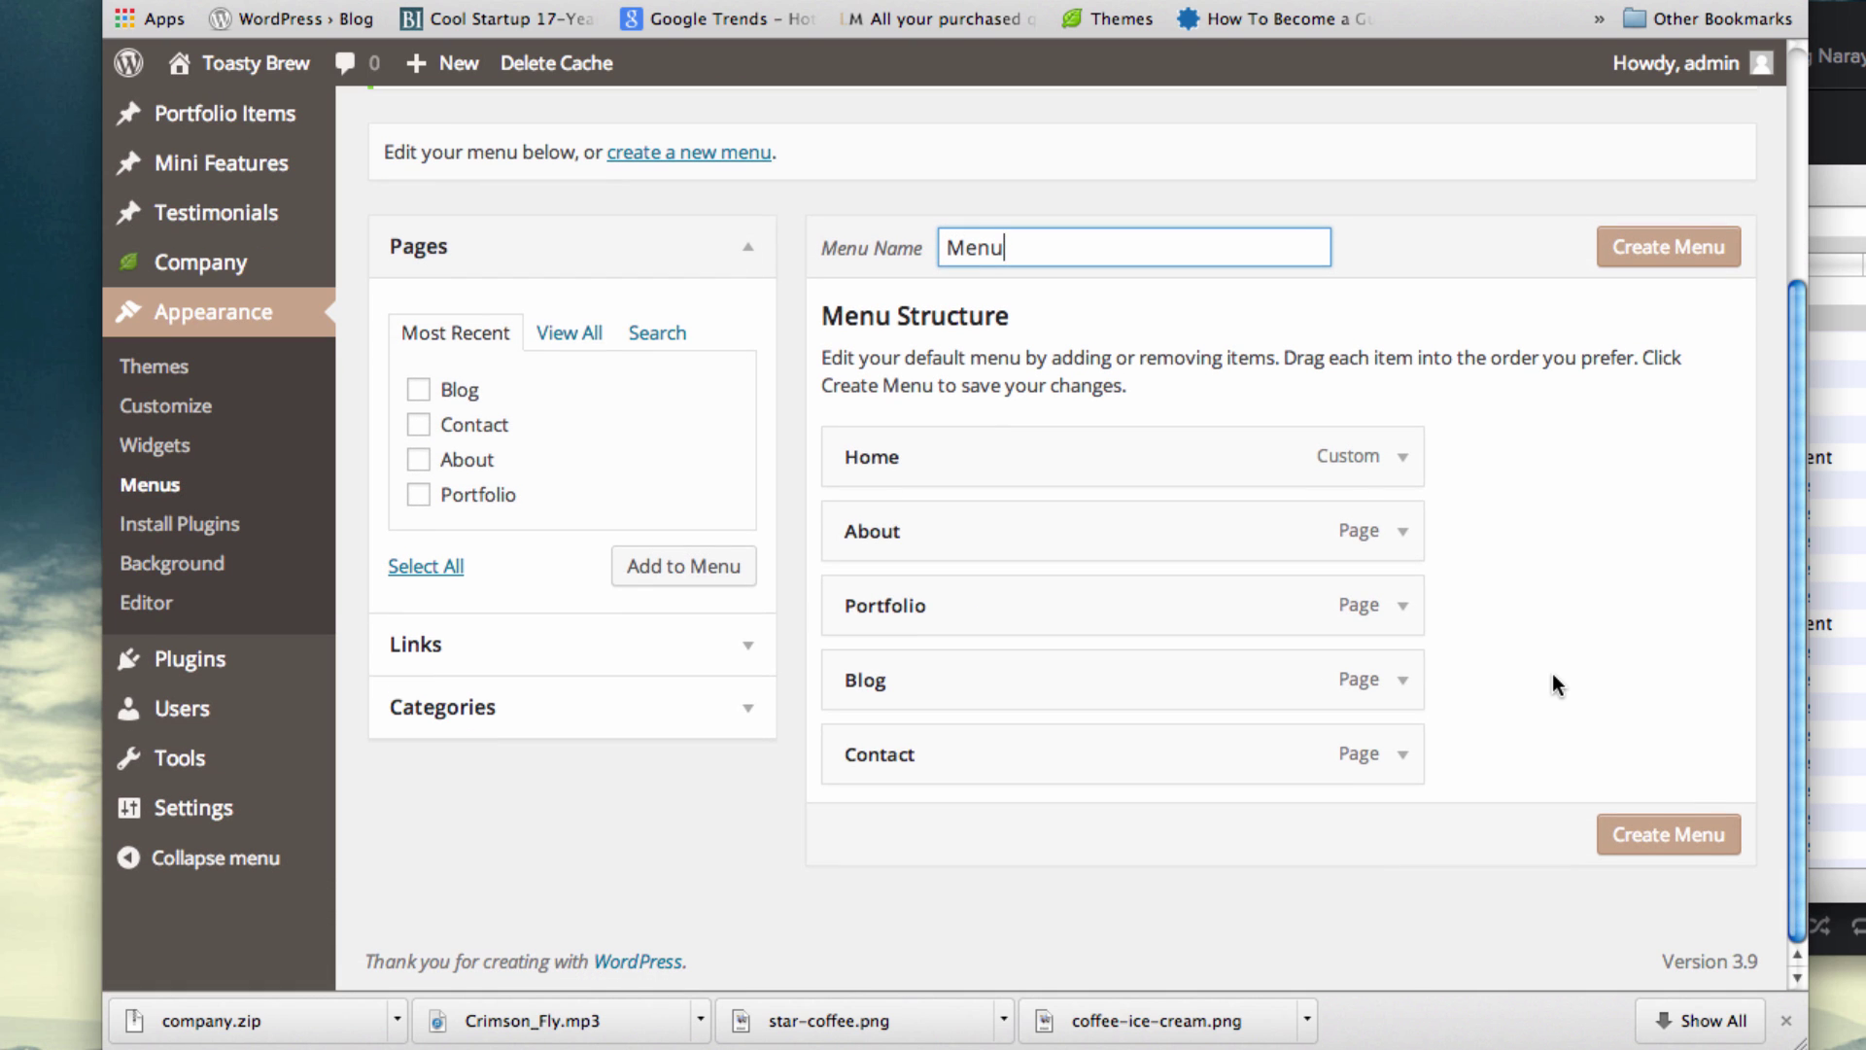
left_click(1657, 250)
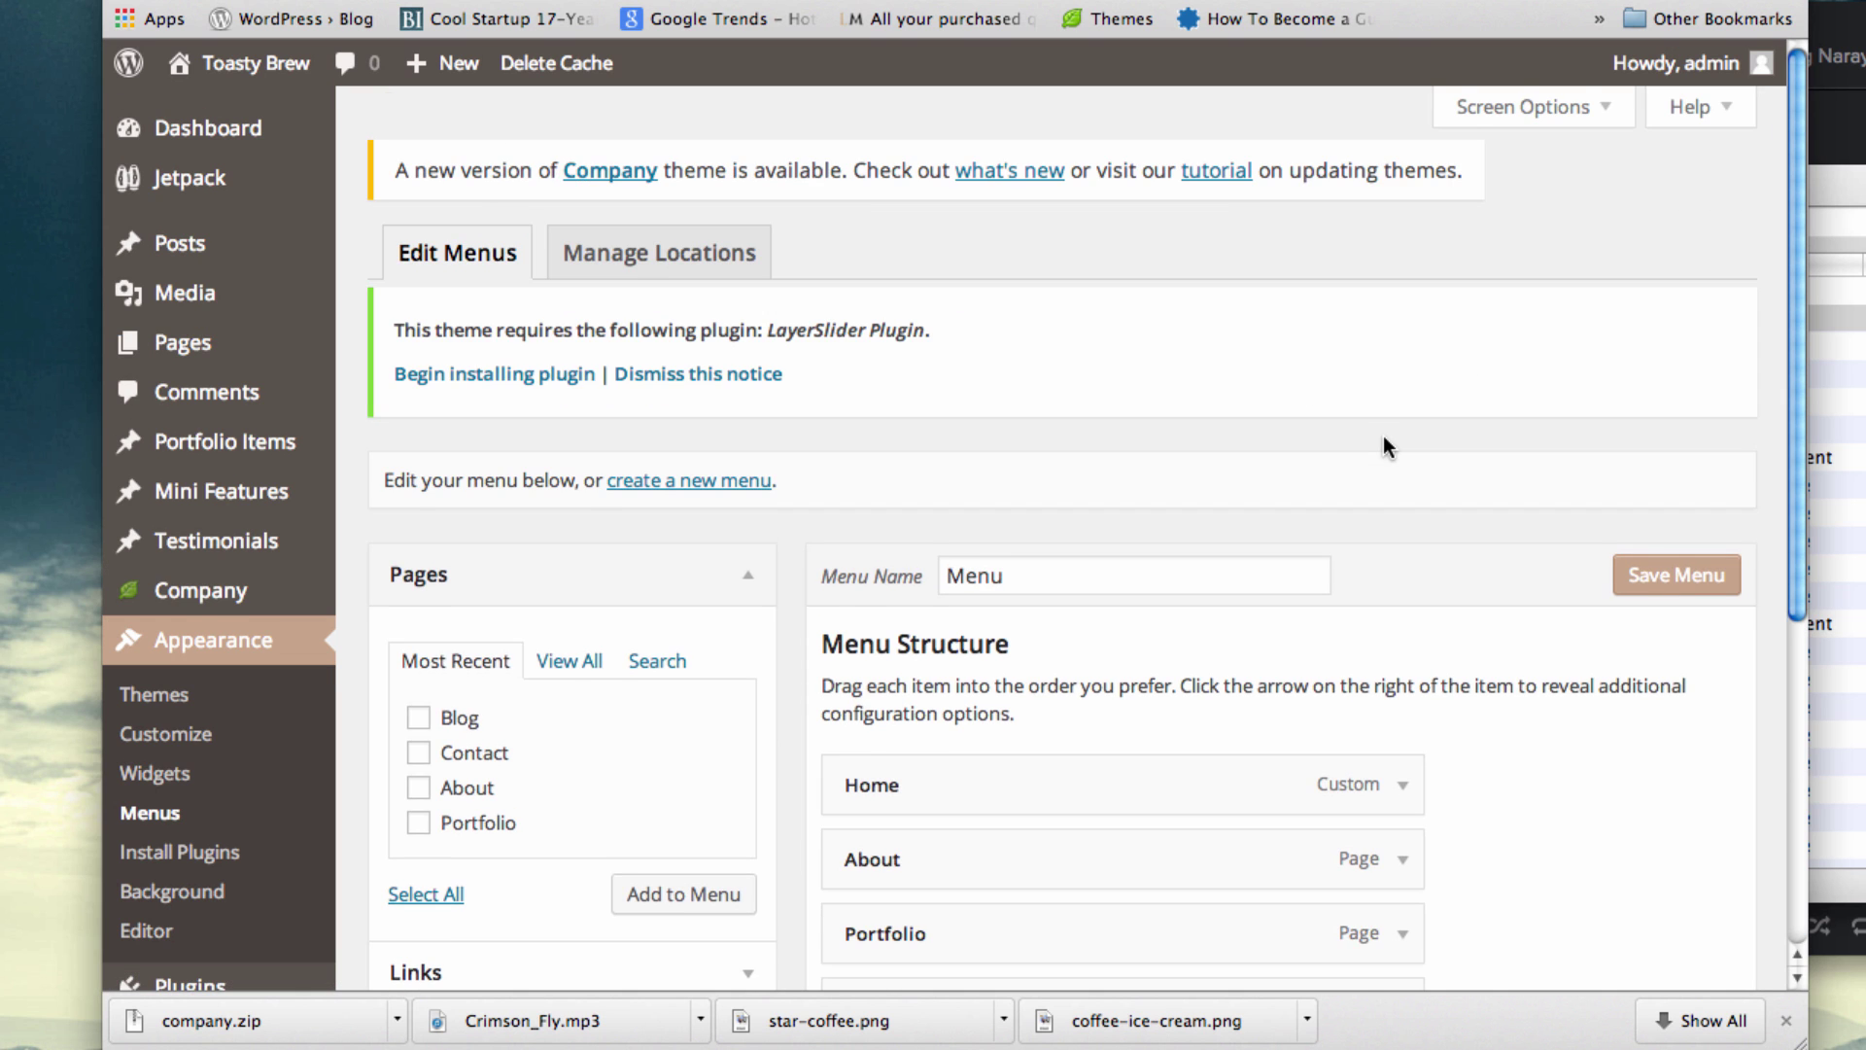
- Save the menu as the Primary Nav and reload the live homepage to see it
scroll(1384, 436, "down", 5)
scroll(1387, 443, "down", 3)
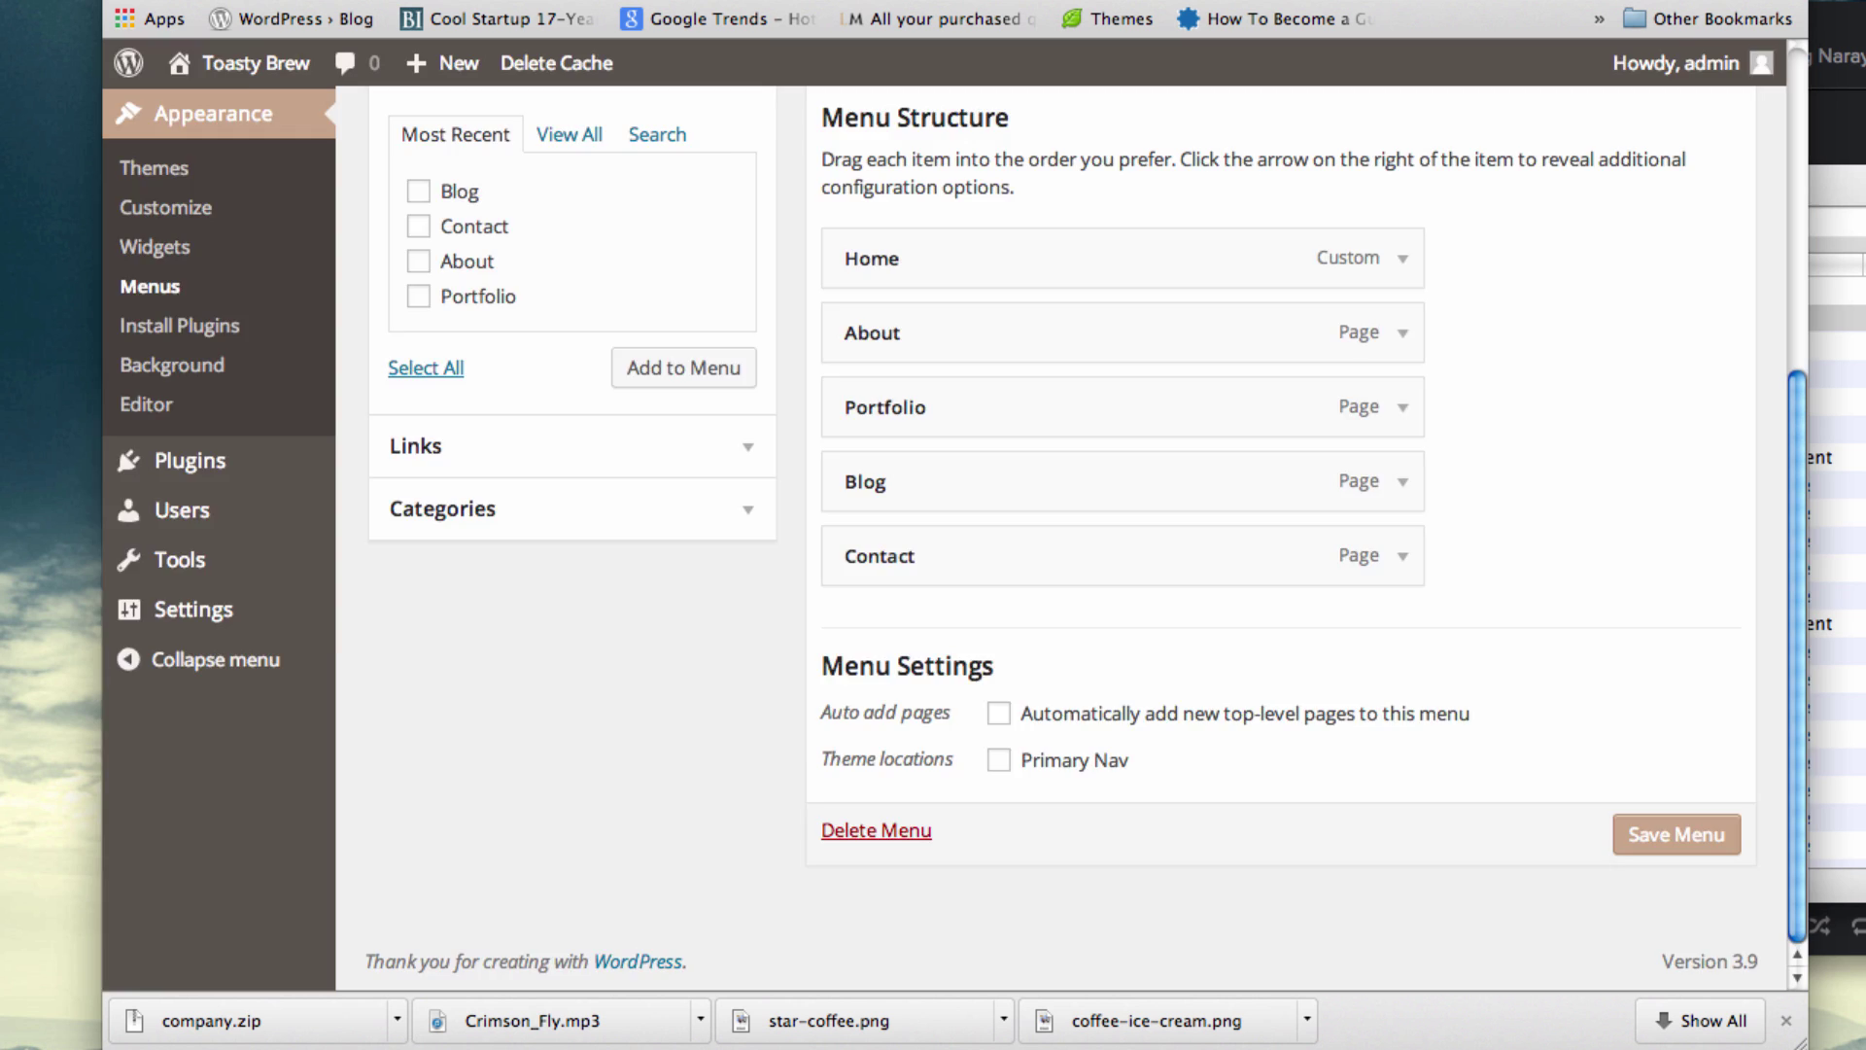
left_click(933, 2)
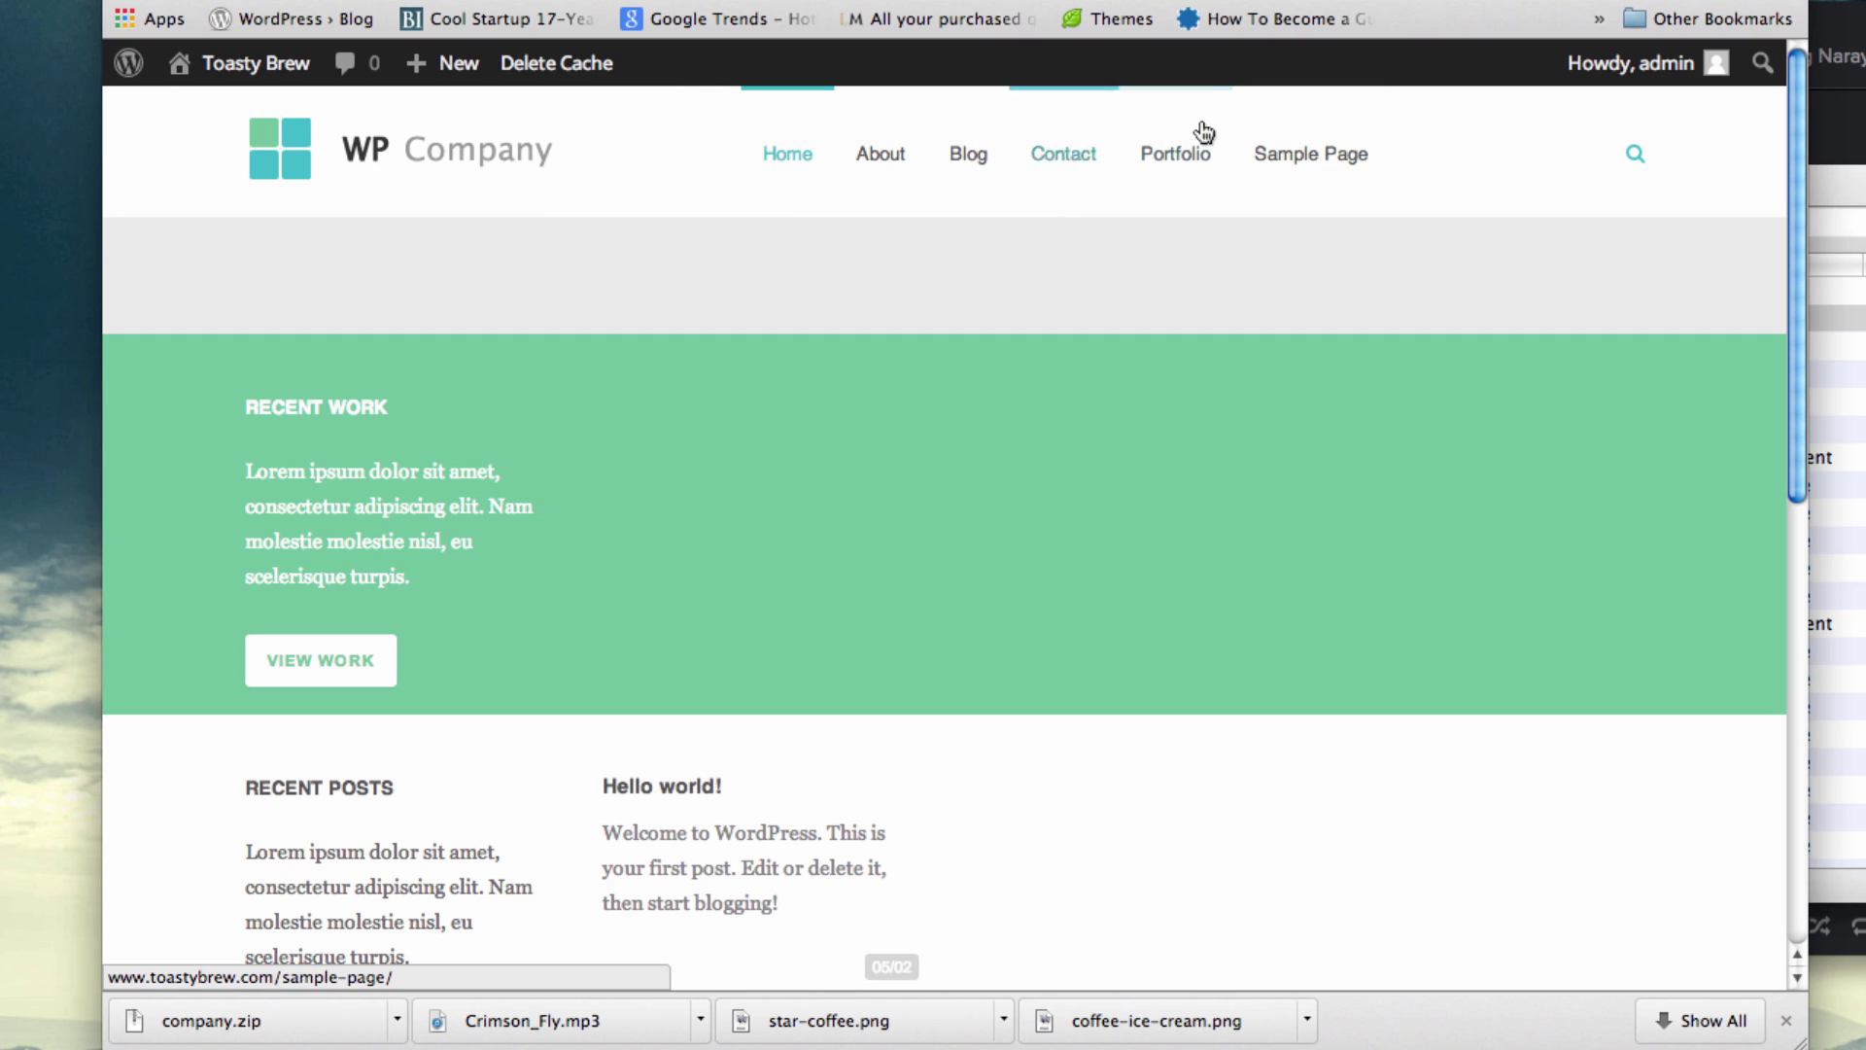
left_click(669, 2)
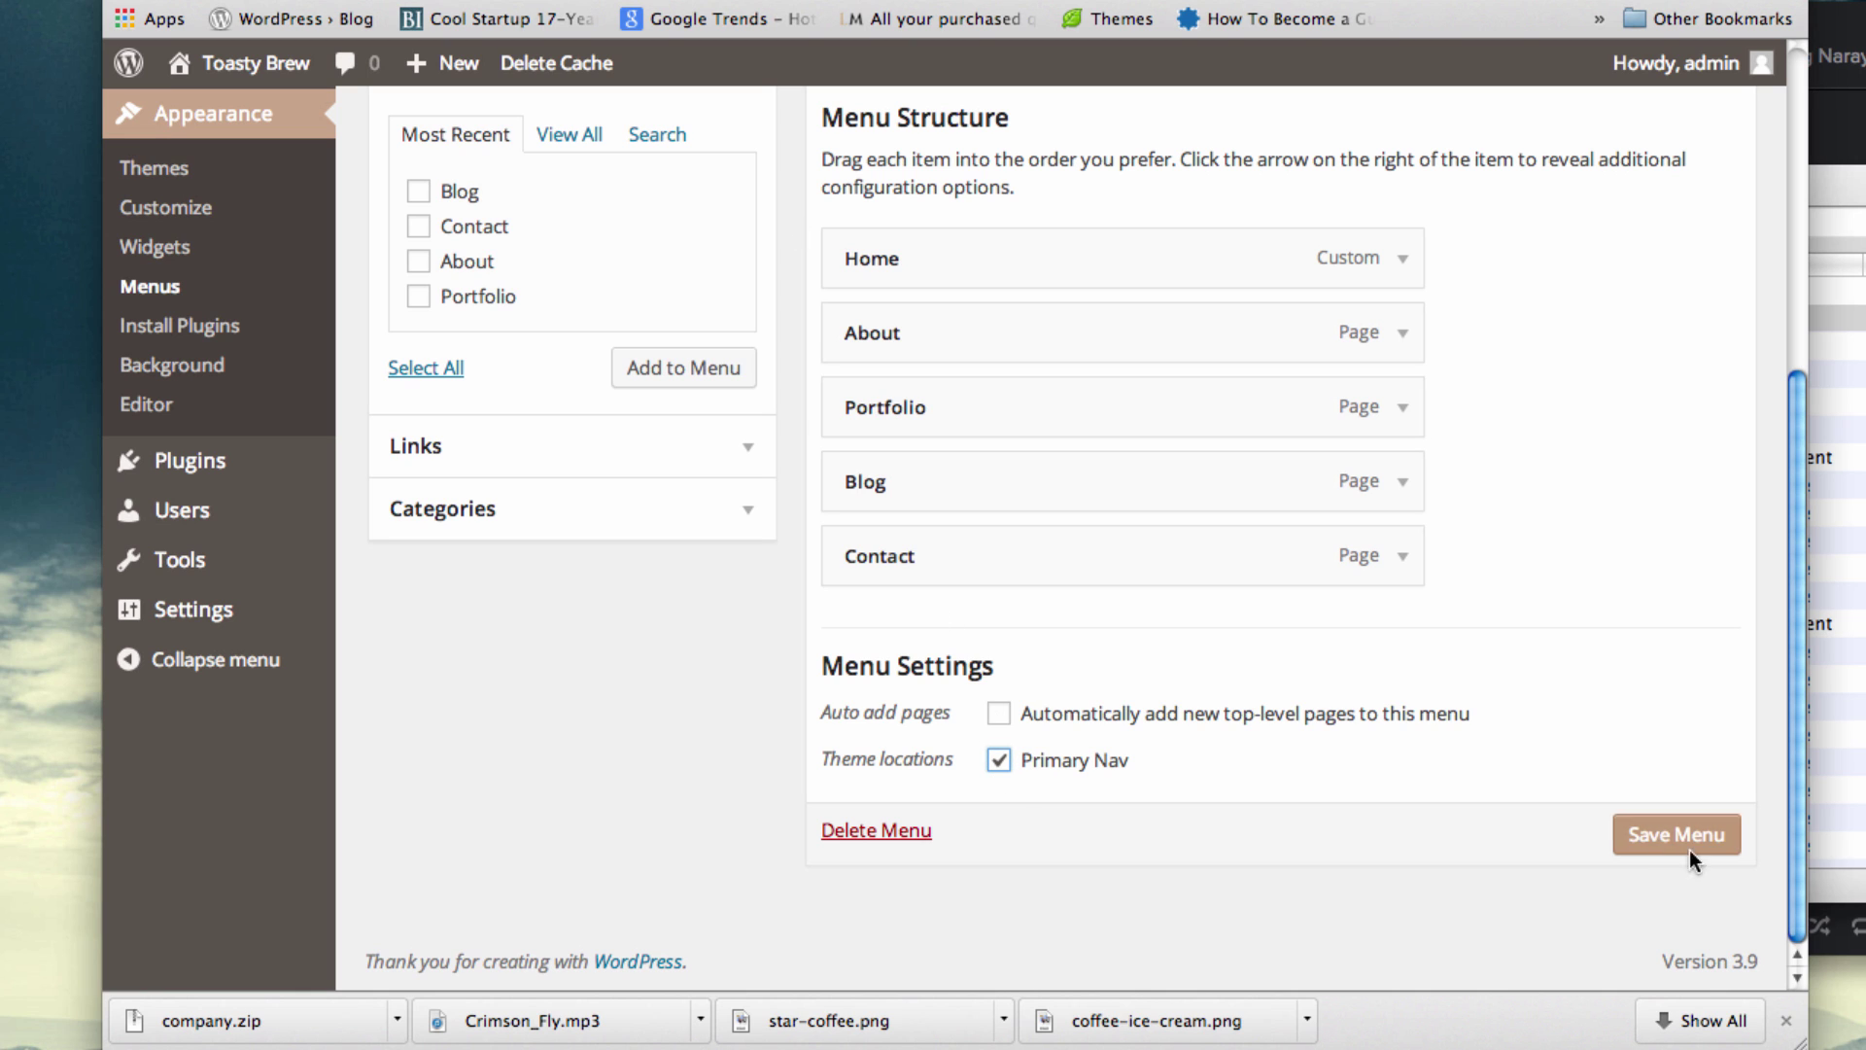
left_click(1713, 847)
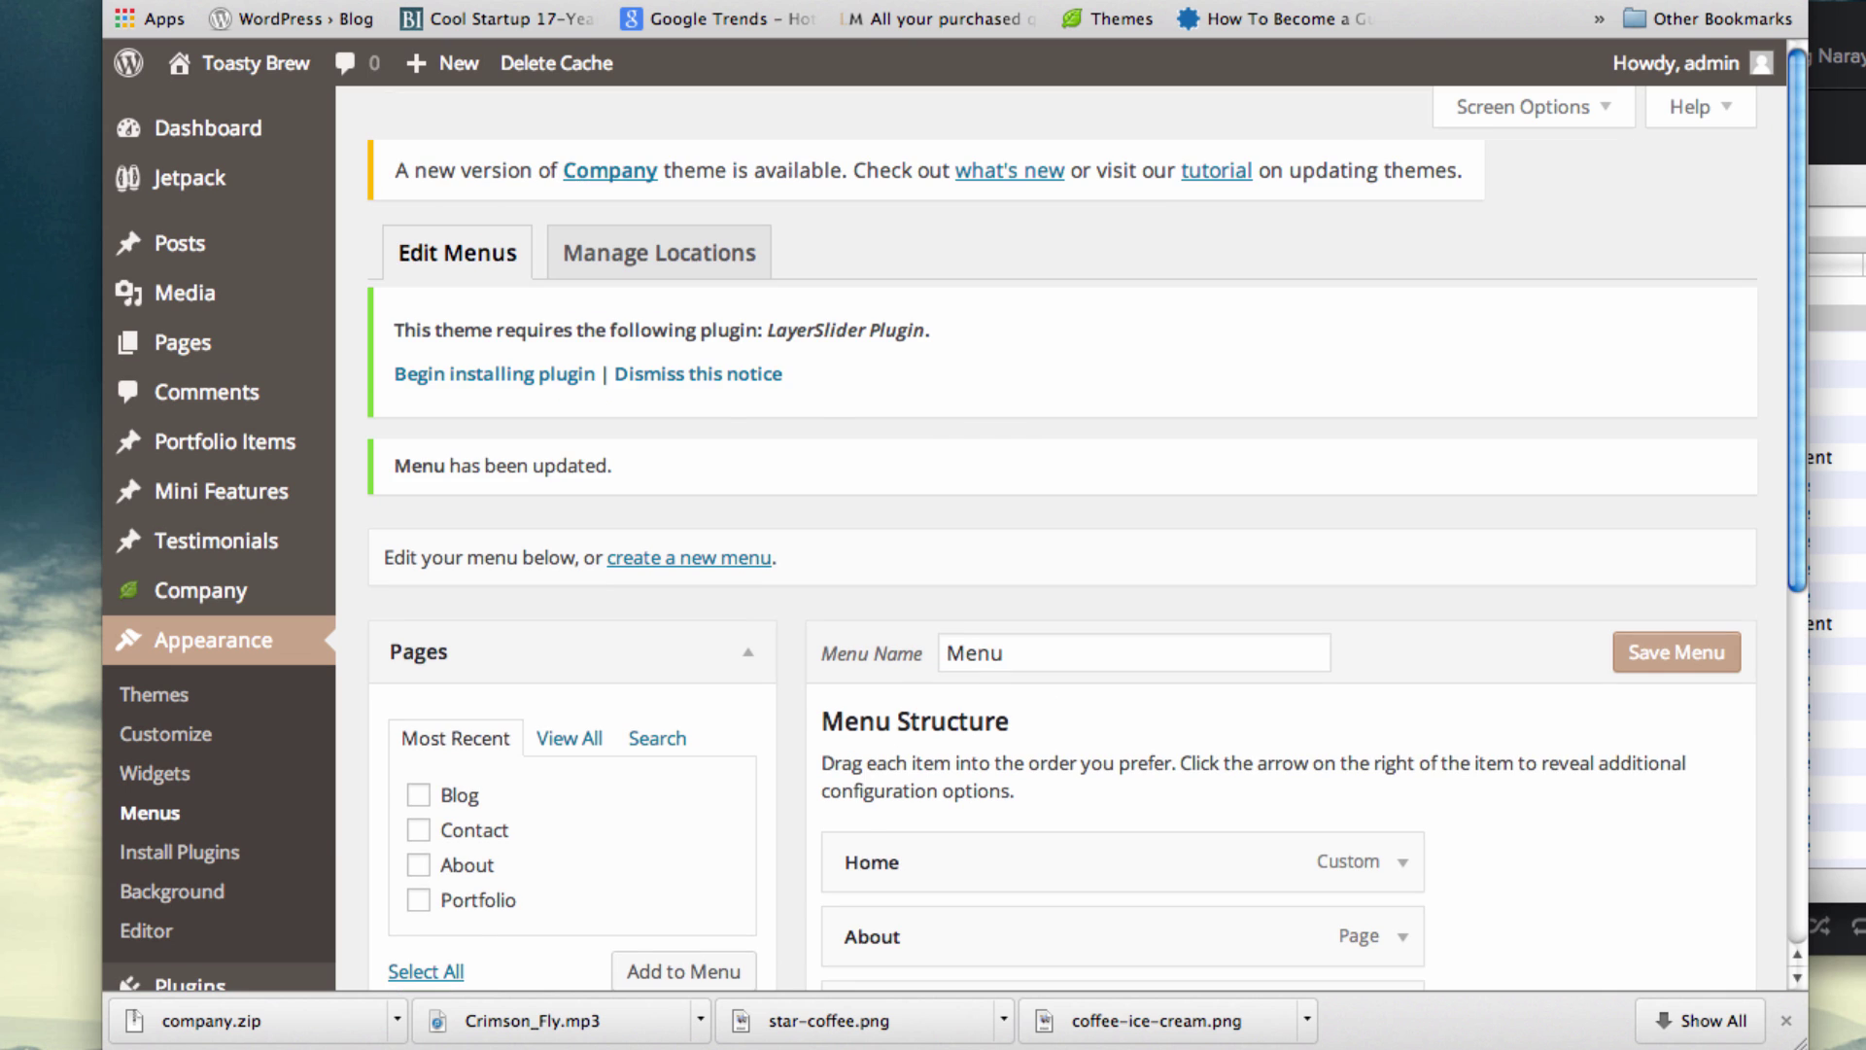
left_click(545, 0)
left_click(410, 142)
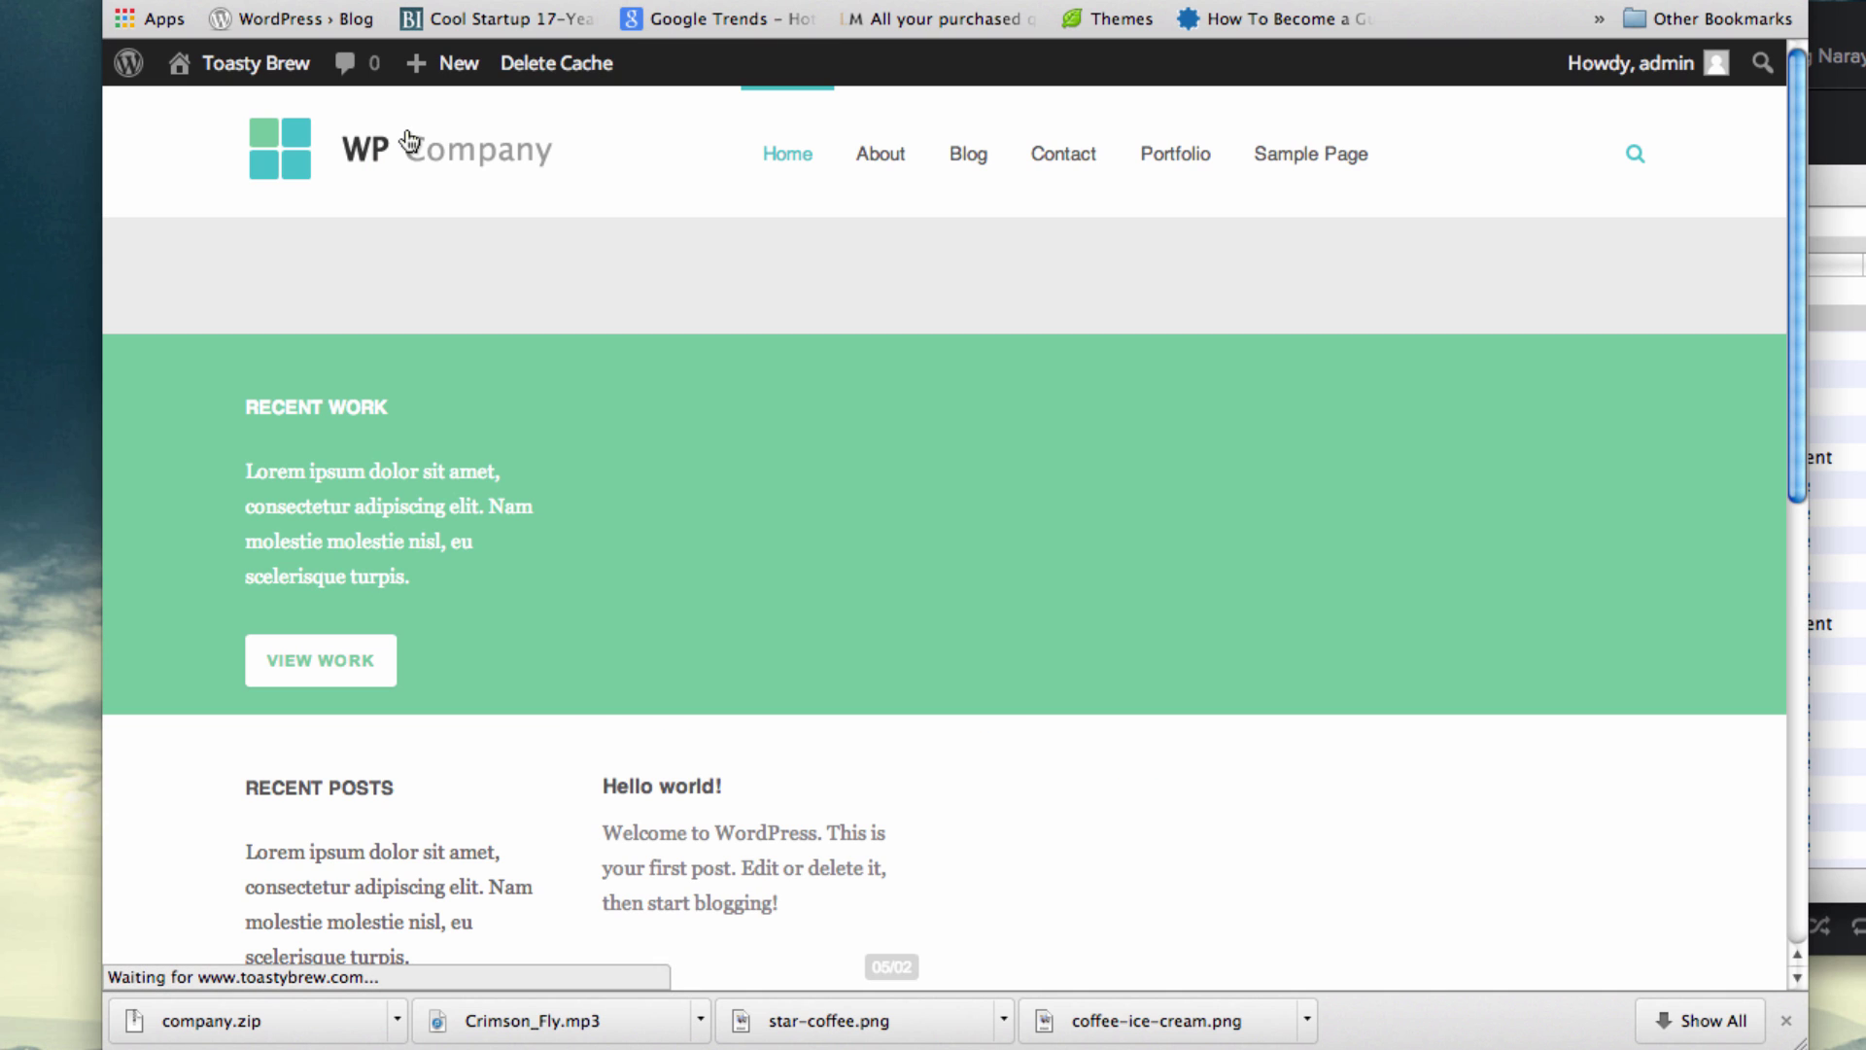
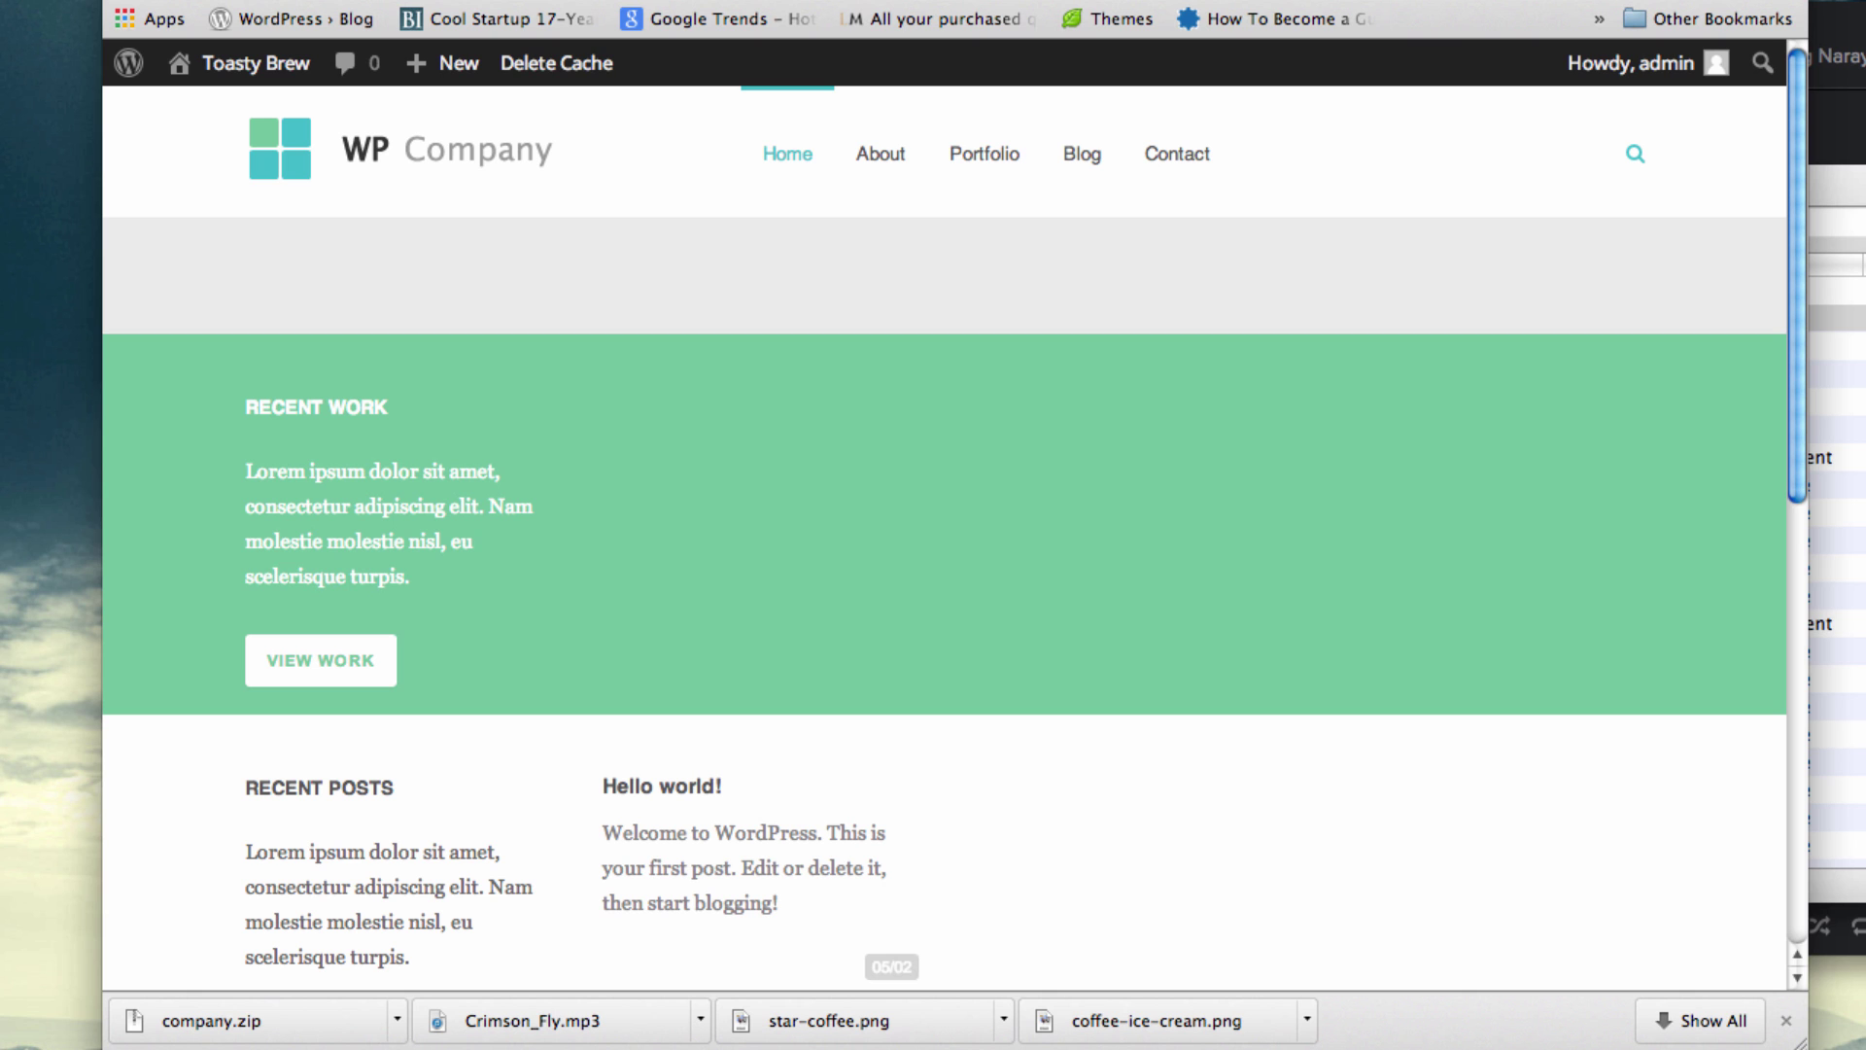
- Switch between the admin Menus tab and the site's home page, scrolling through the home page to review it
key("ctrl+Tab")
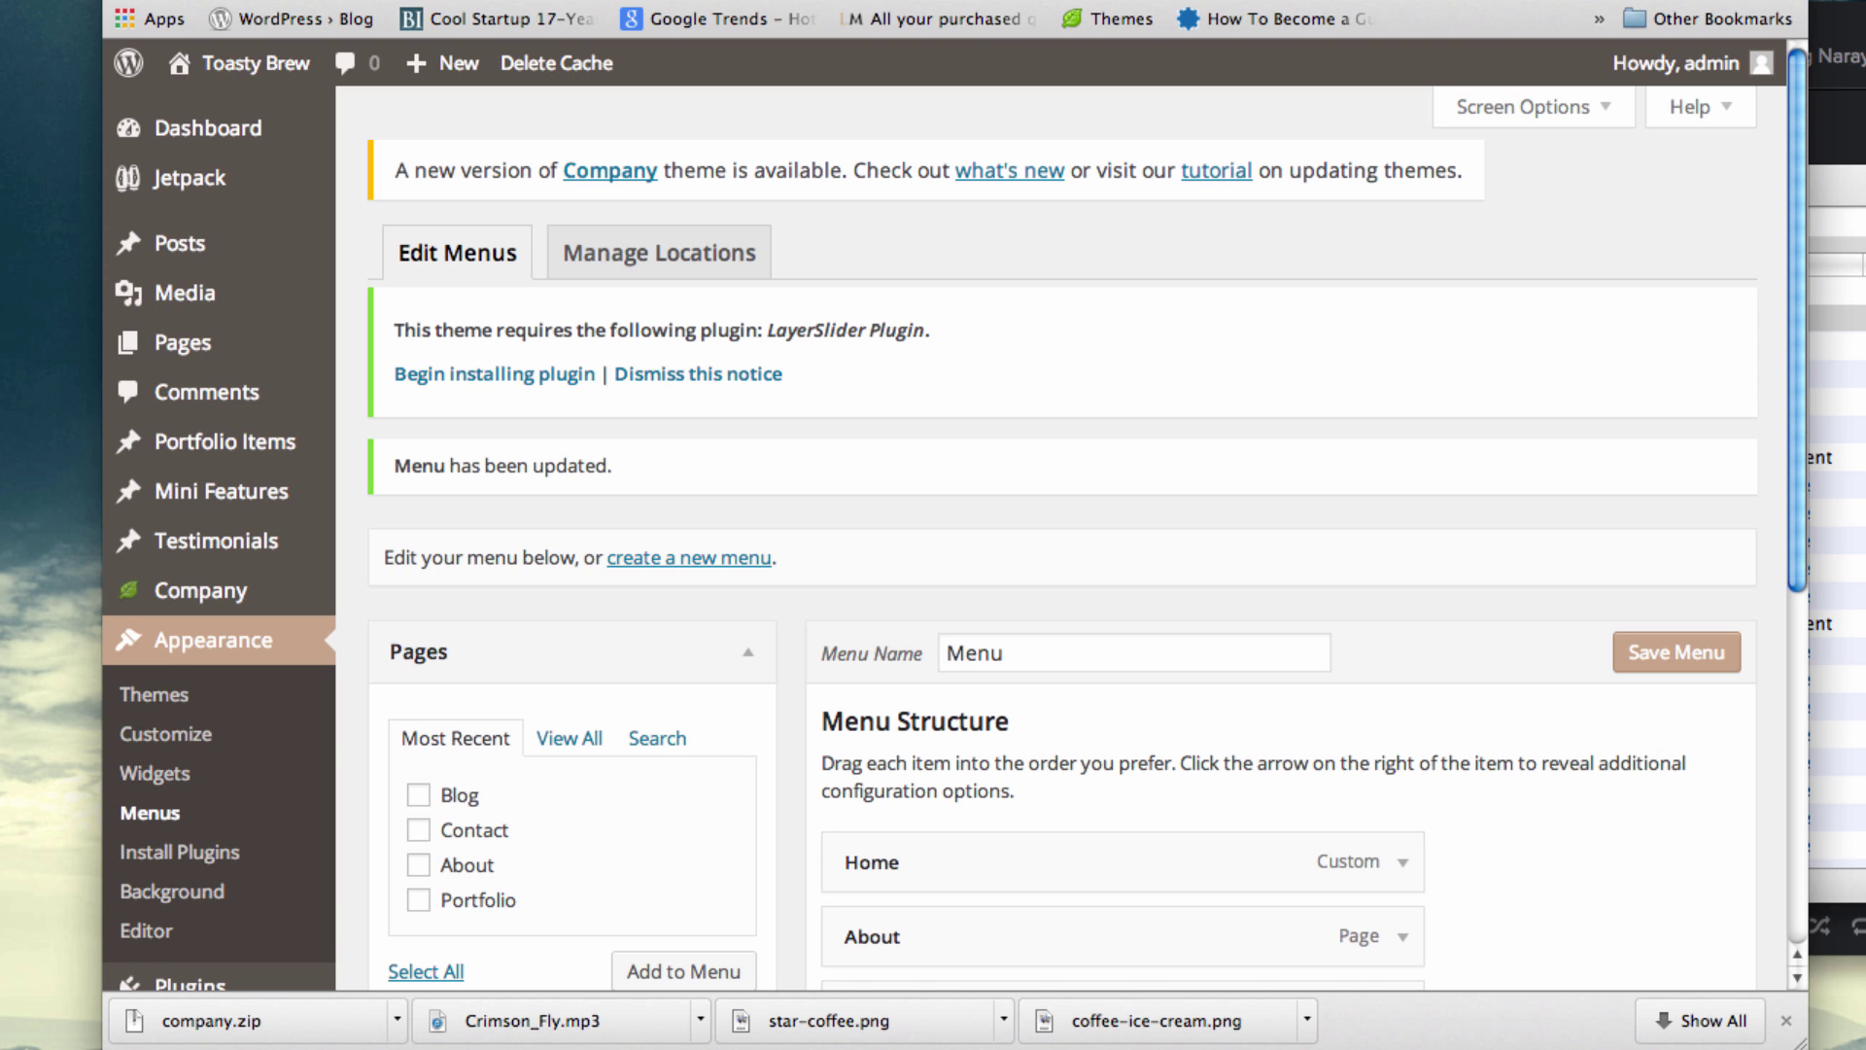
key("ctrl+Tab")
key("ctrl+Tab")
scroll(457, 617, "down", 3)
scroll(446, 605, "up", 2)
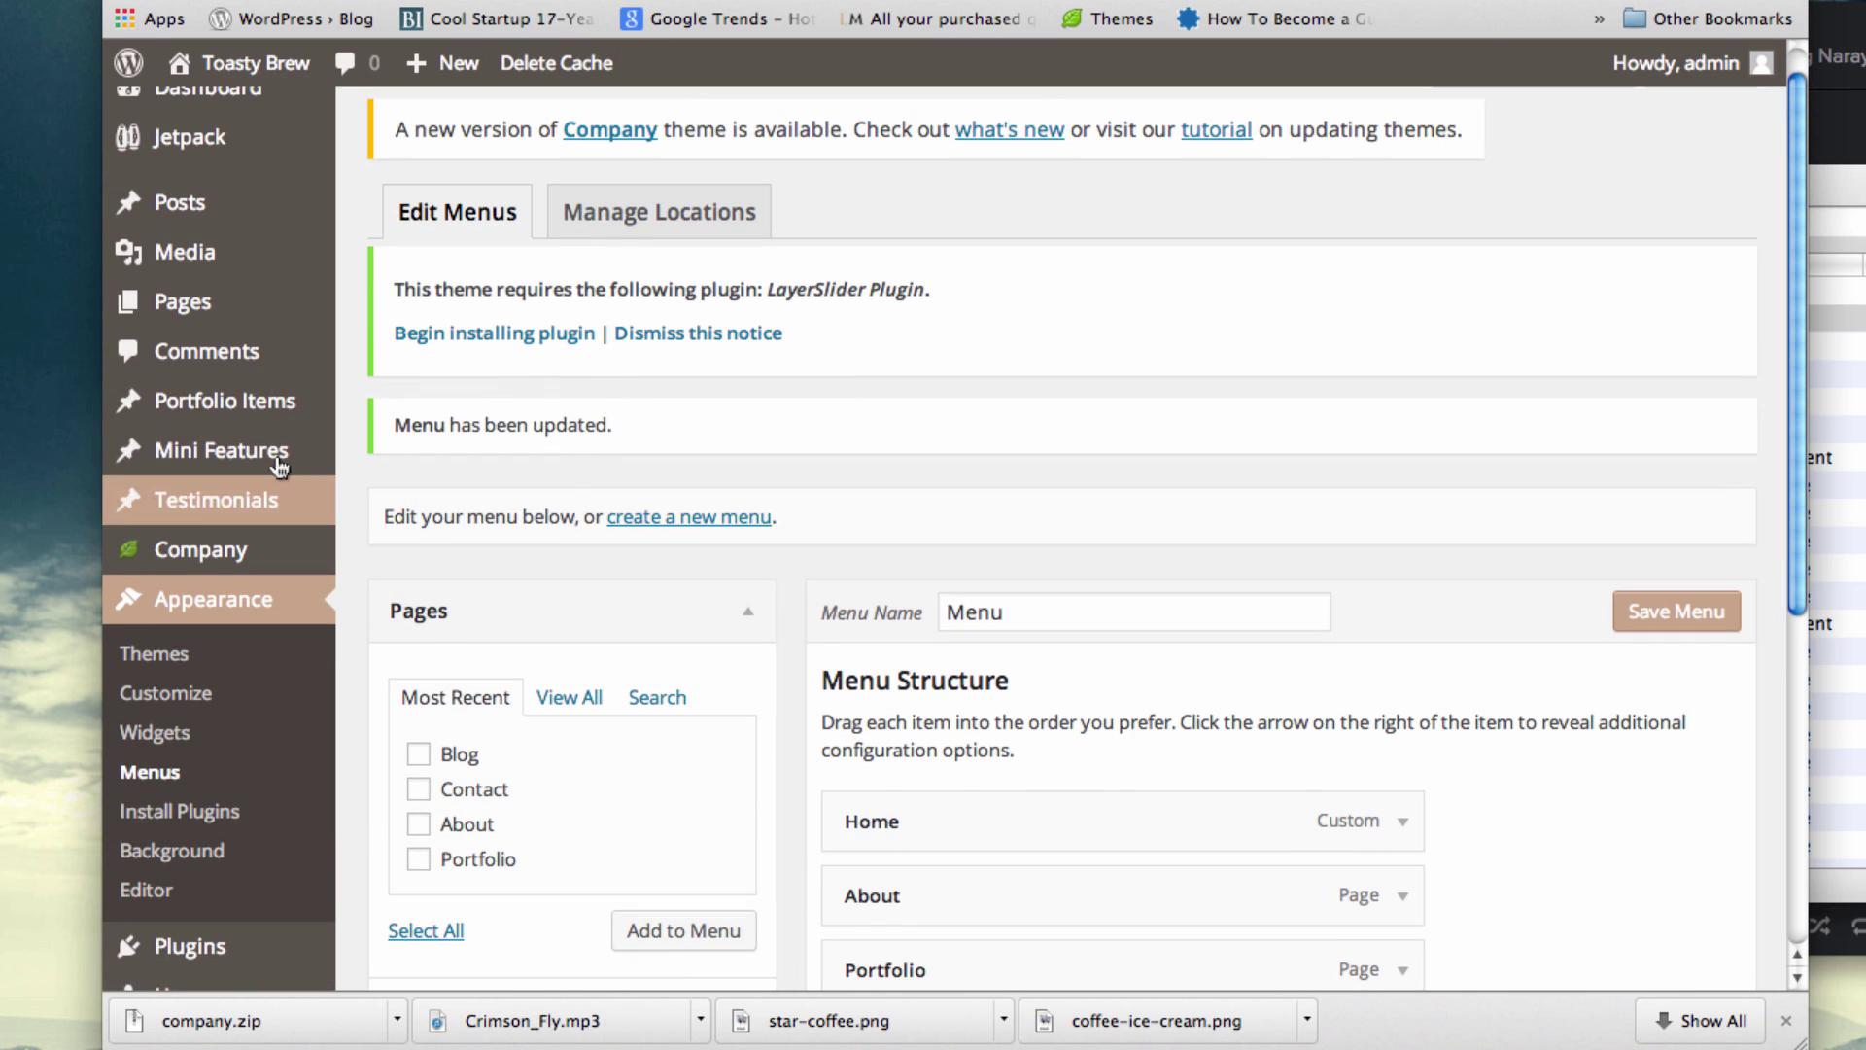
mouse_move(234, 418)
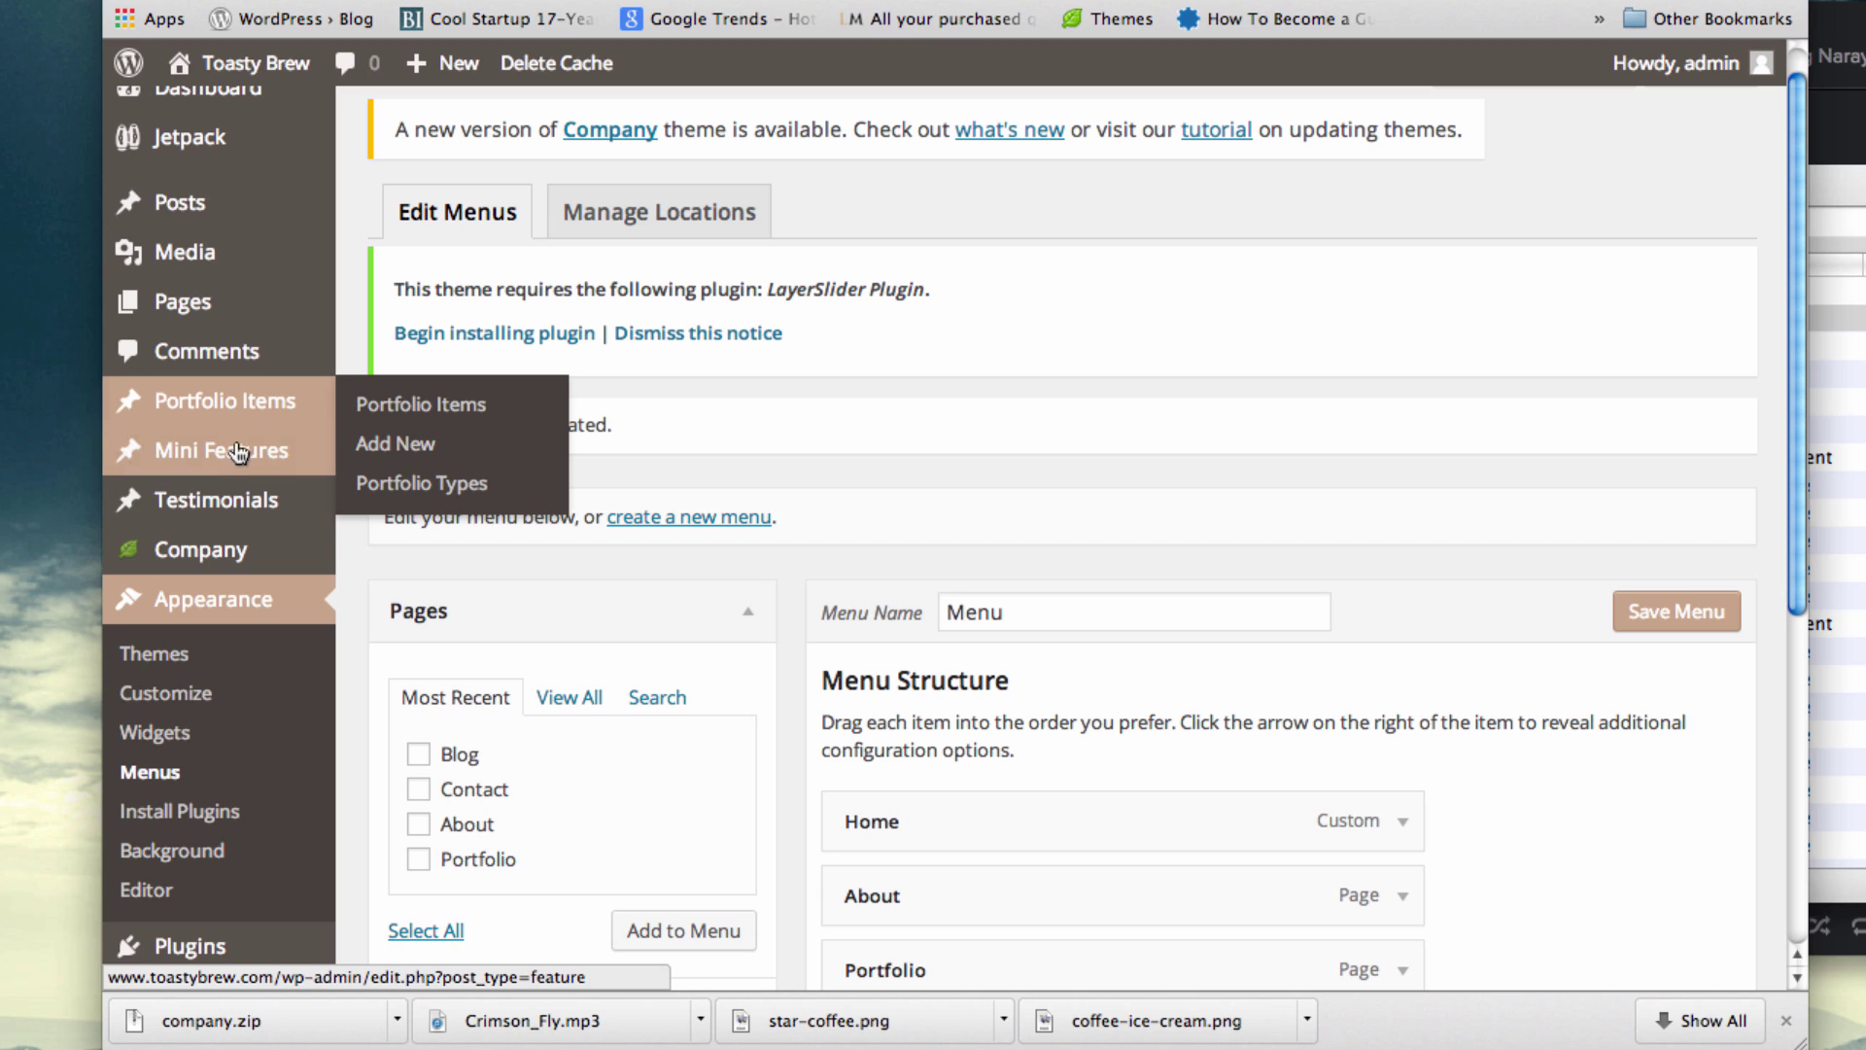
mouse_move(238, 455)
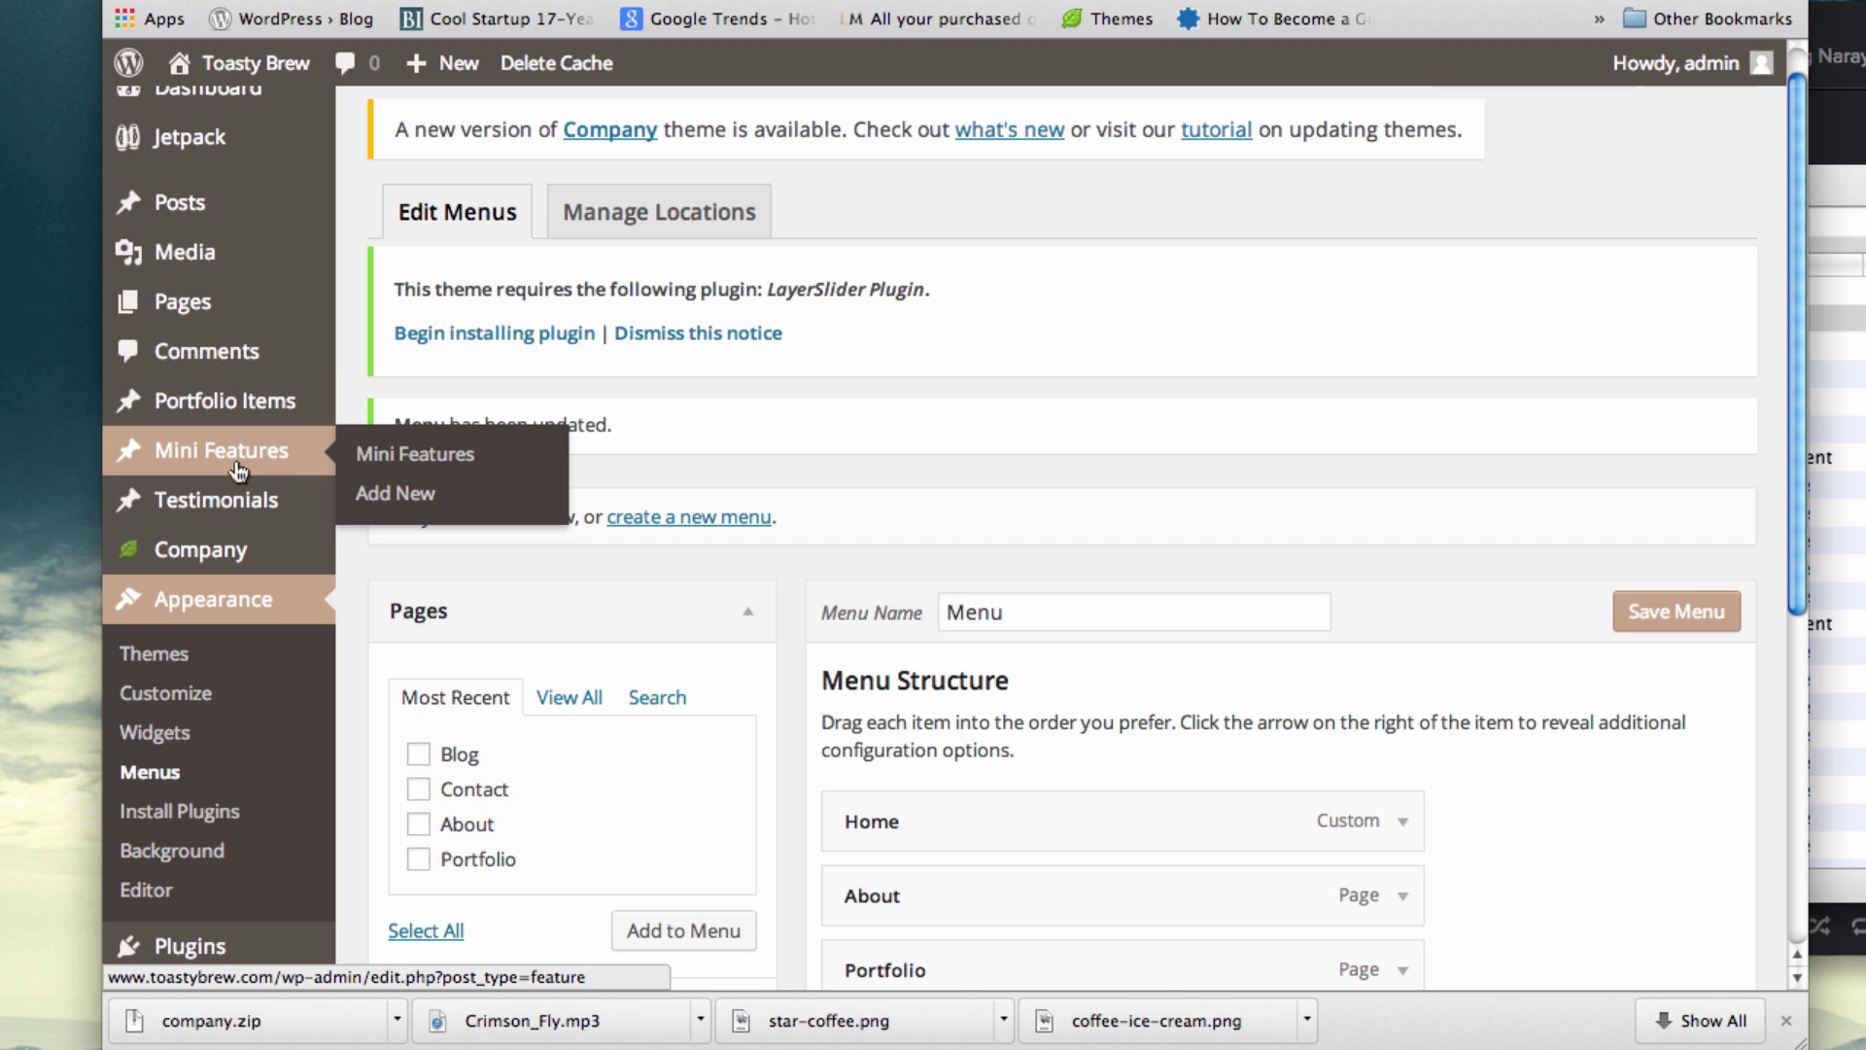
left_click(392, 246)
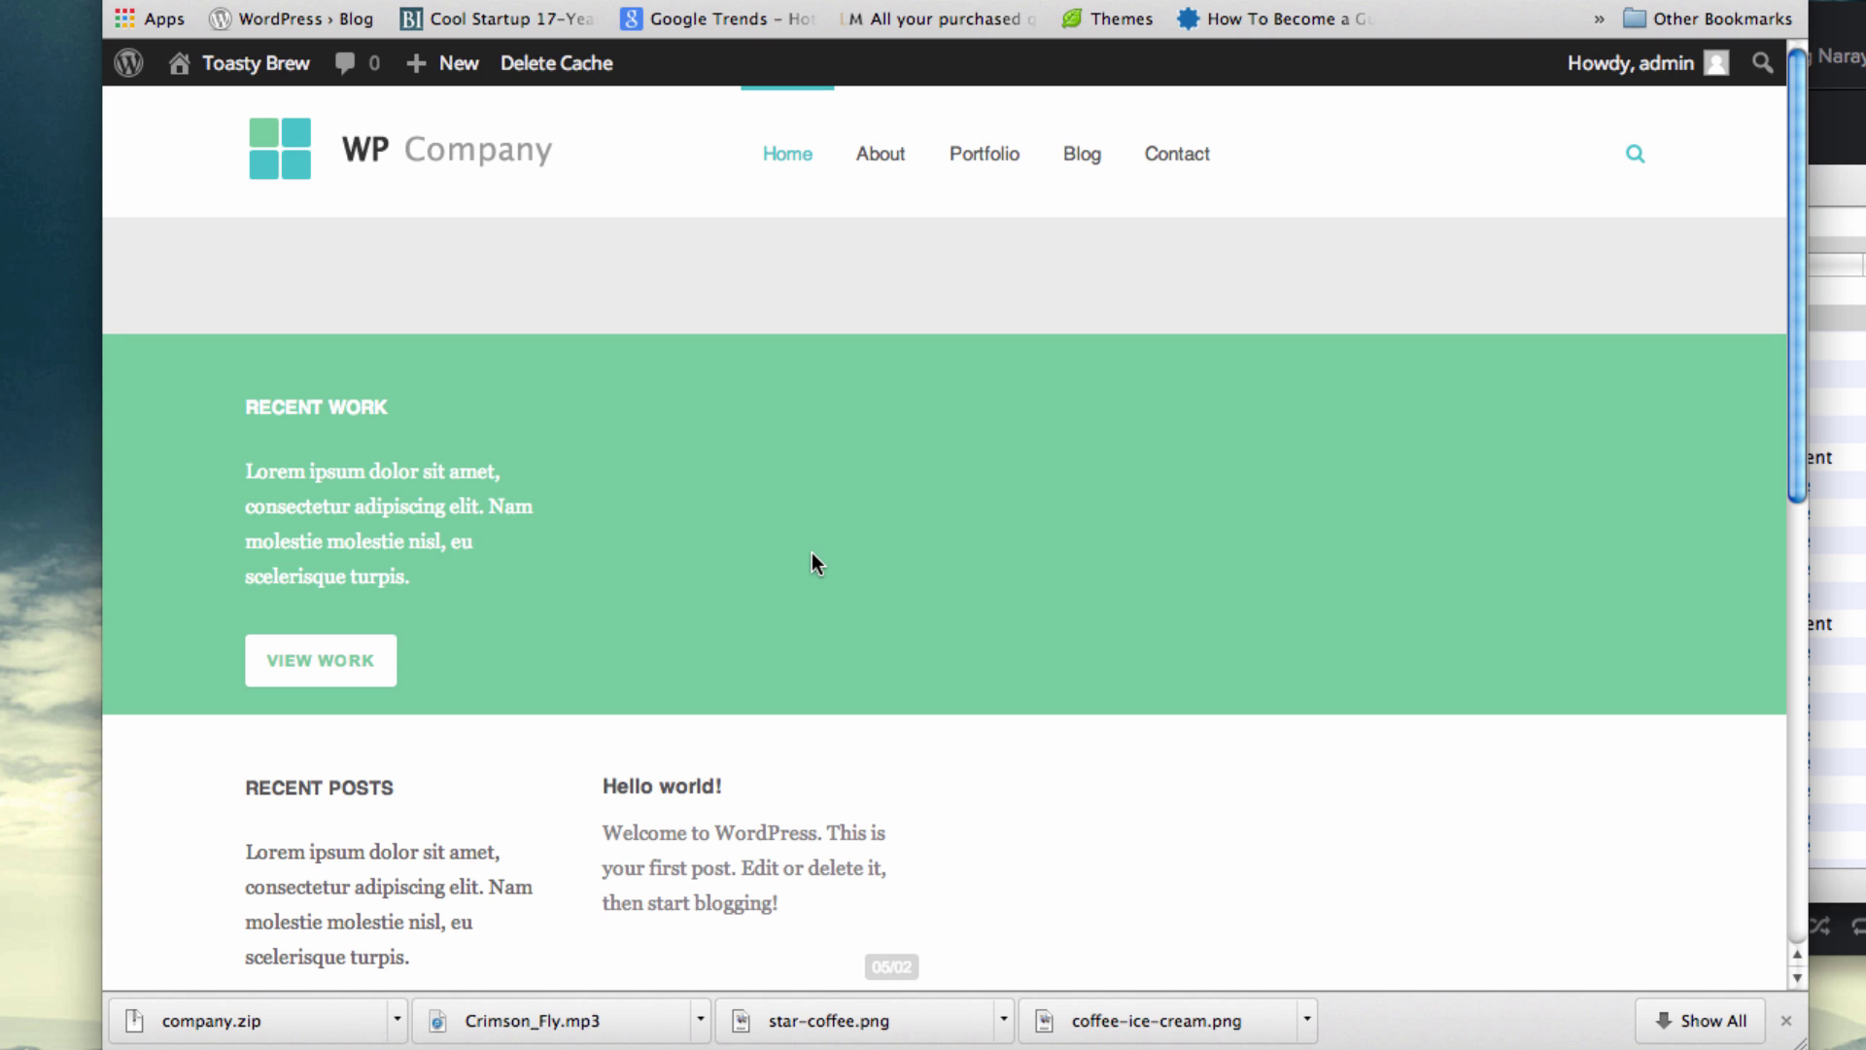
scroll(1108, 412, "down", 6)
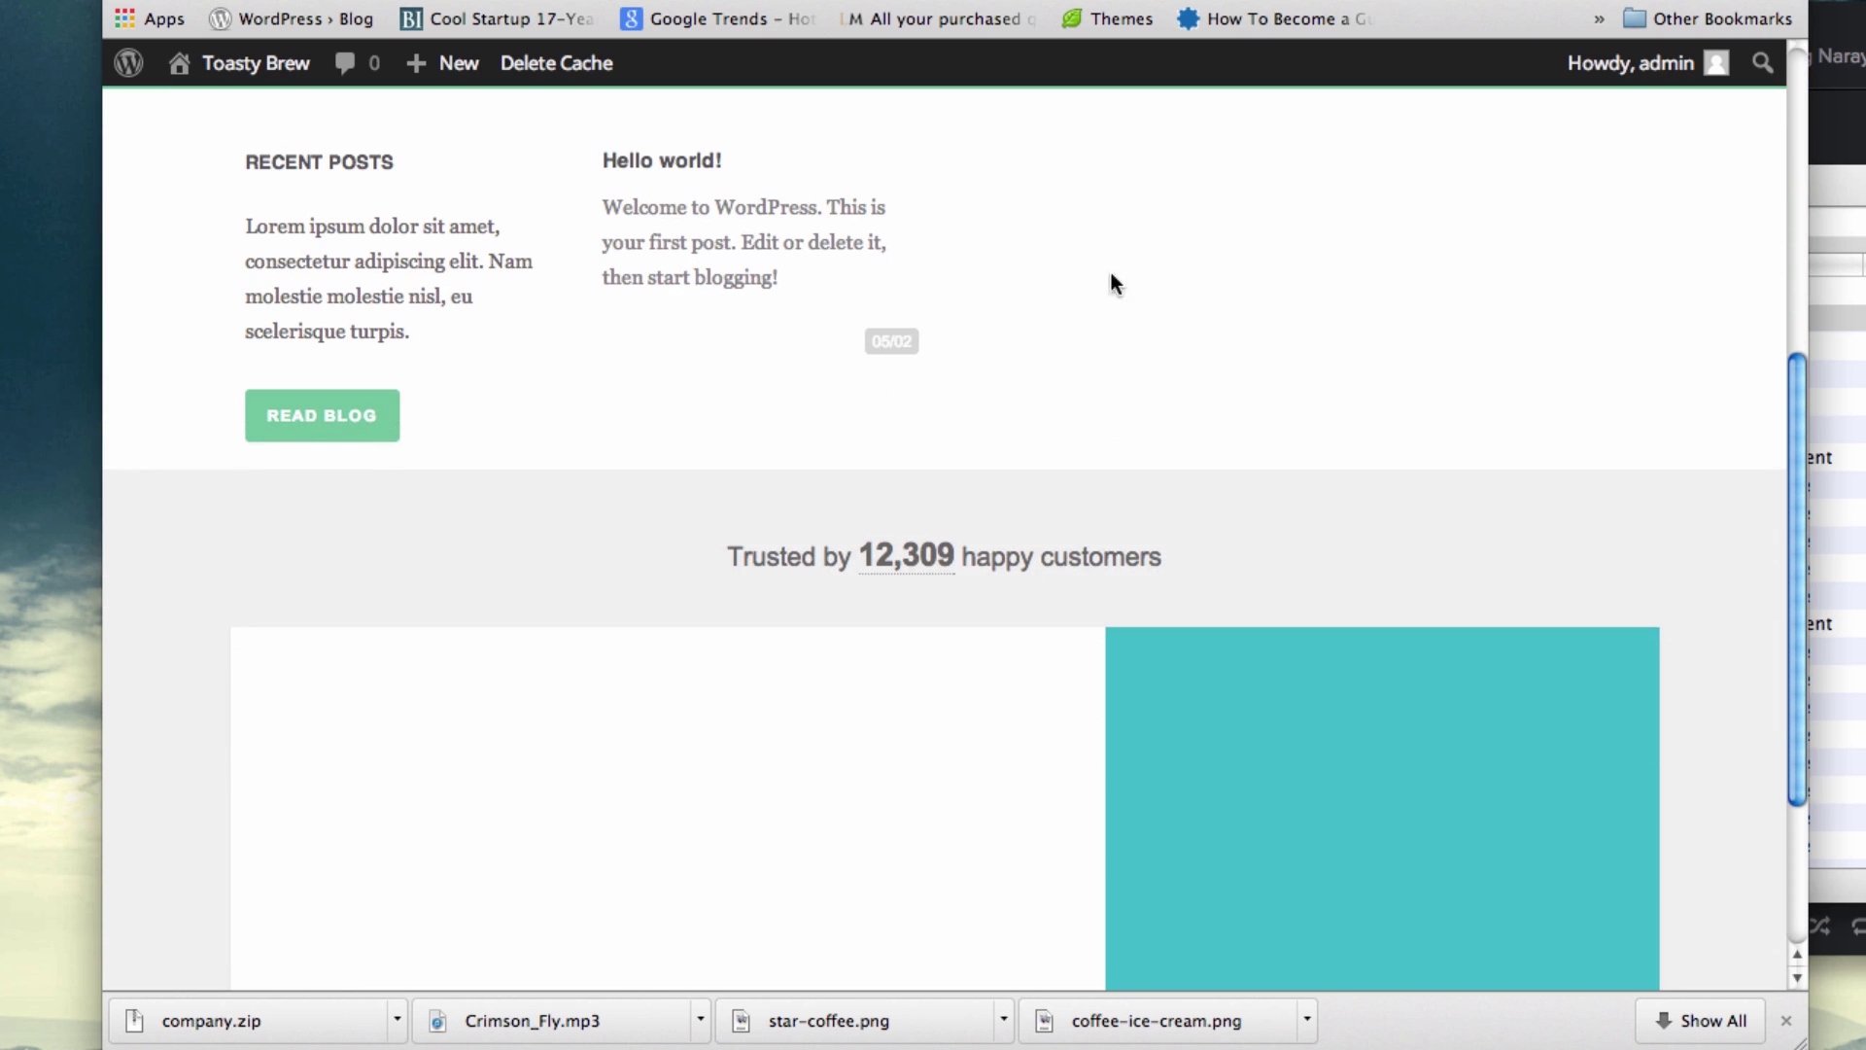
scroll(1019, 404, "up", 6)
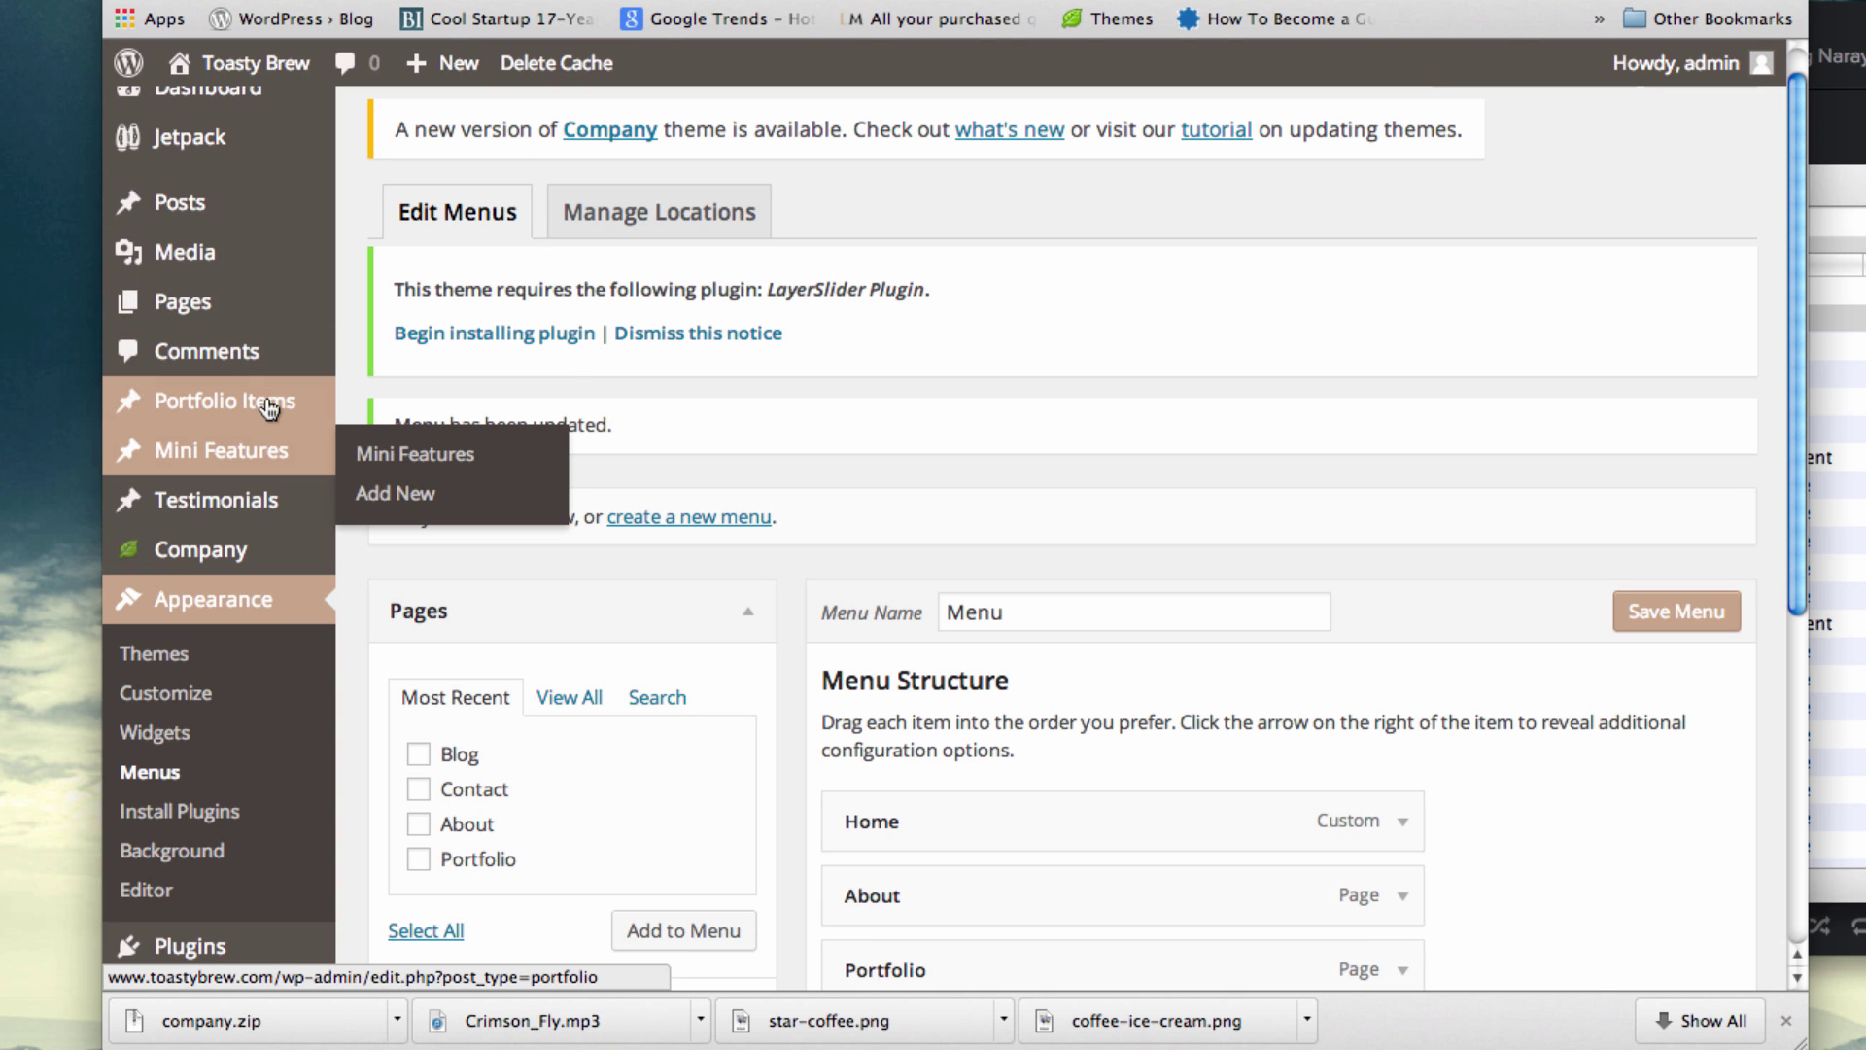
- Start a new portfolio item and open Upload Images under Portfolio Settings' Image Gallery
mouse_move(259, 400)
left_click(371, 452)
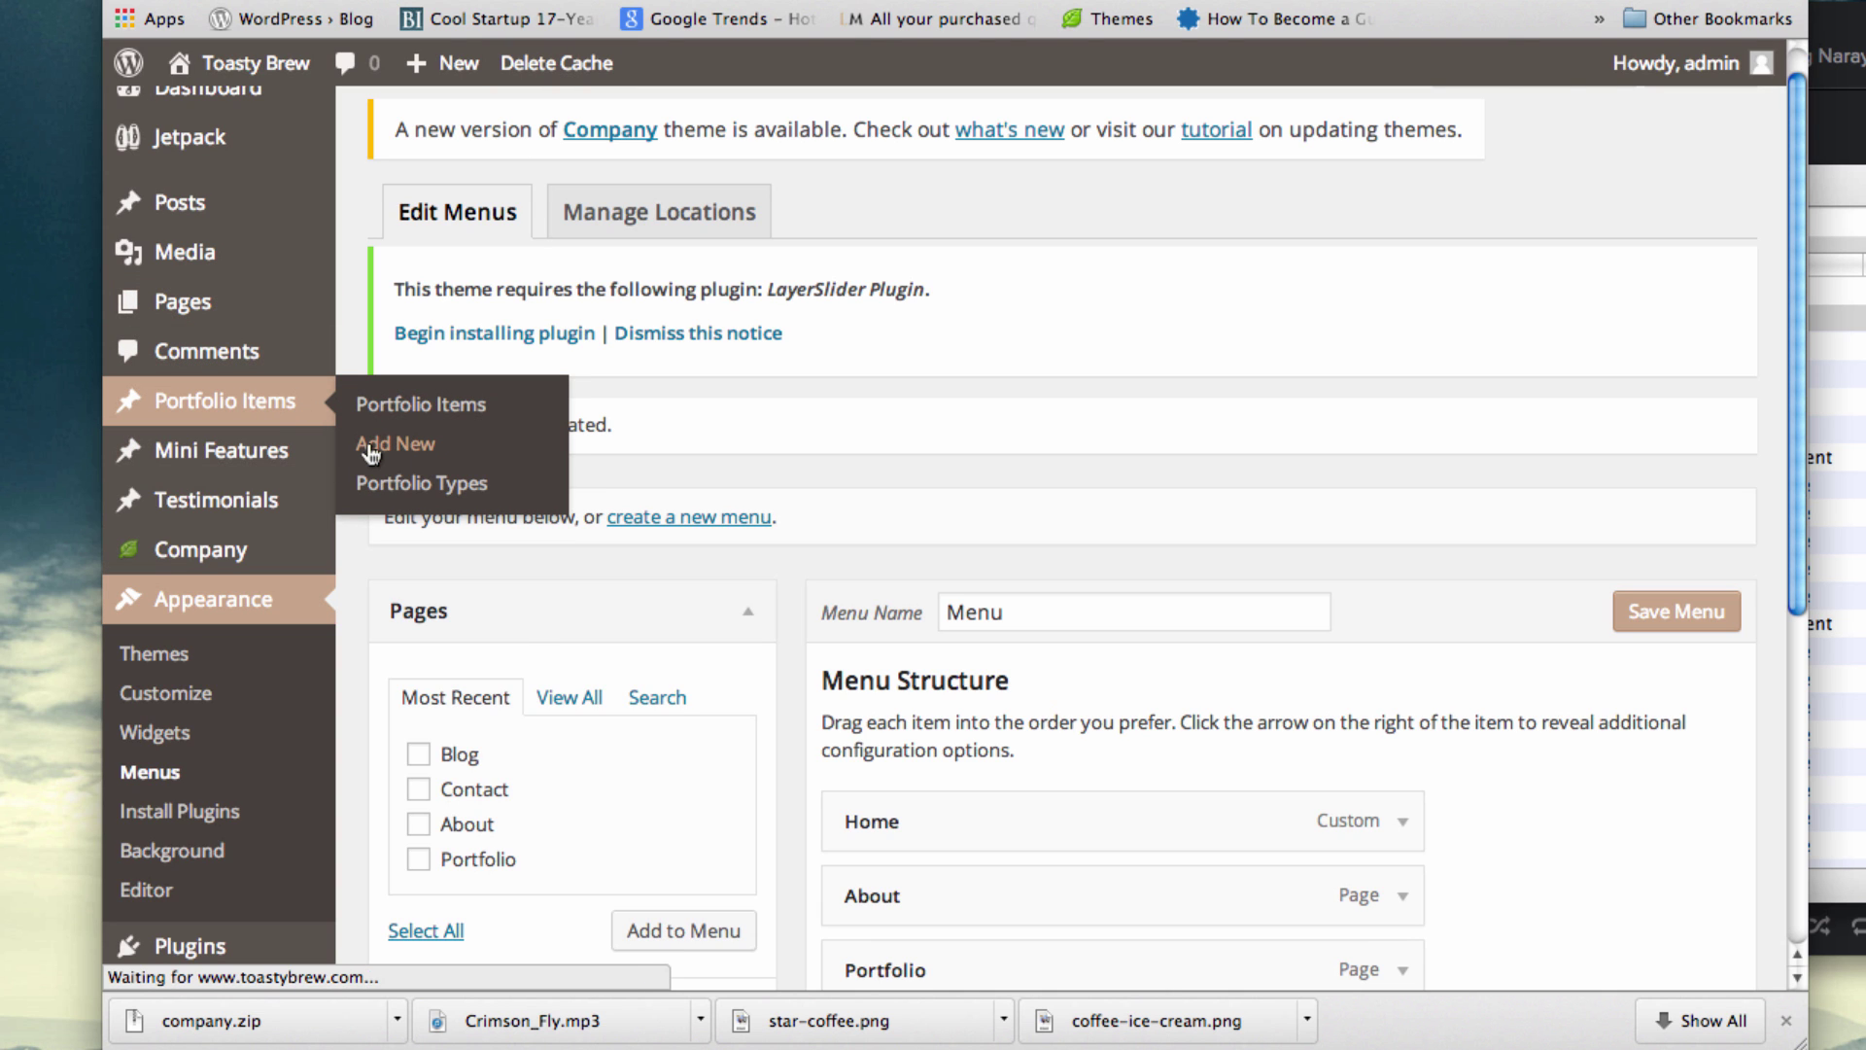
scroll(1145, 447, "down", 5)
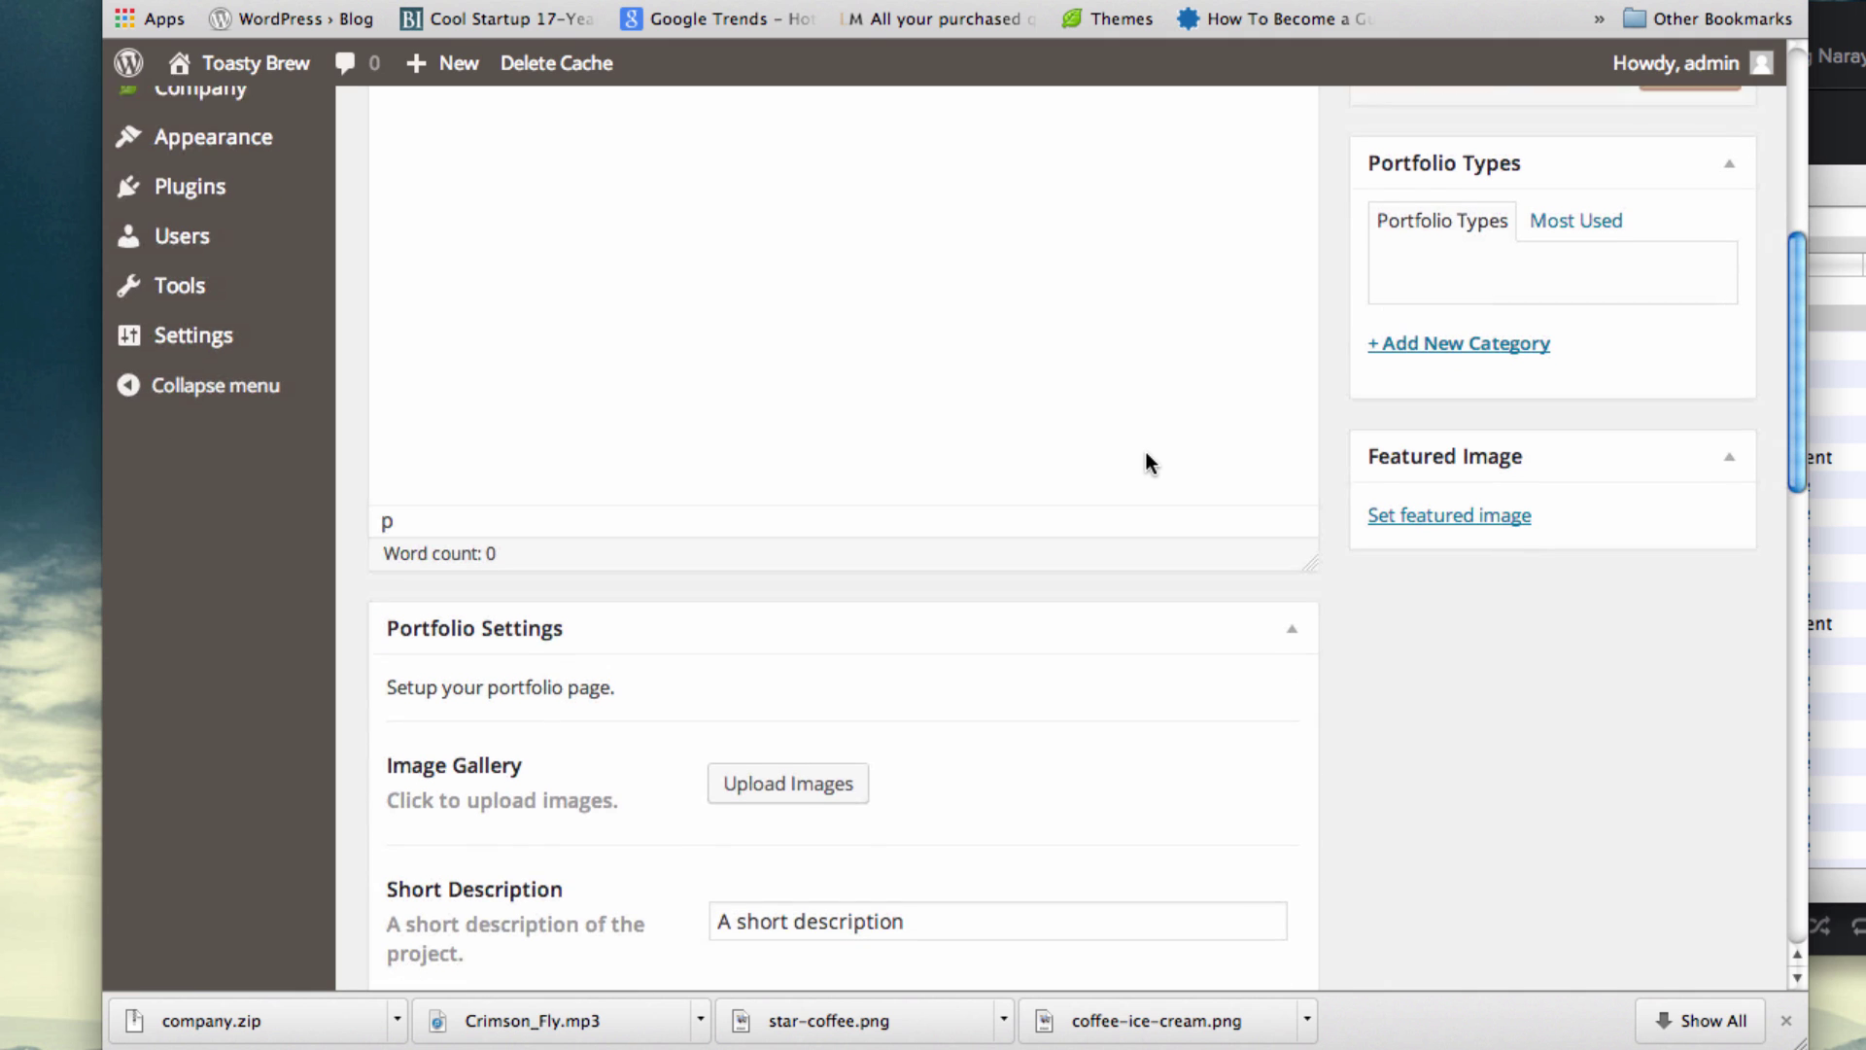
scroll(1144, 467, "down", 2)
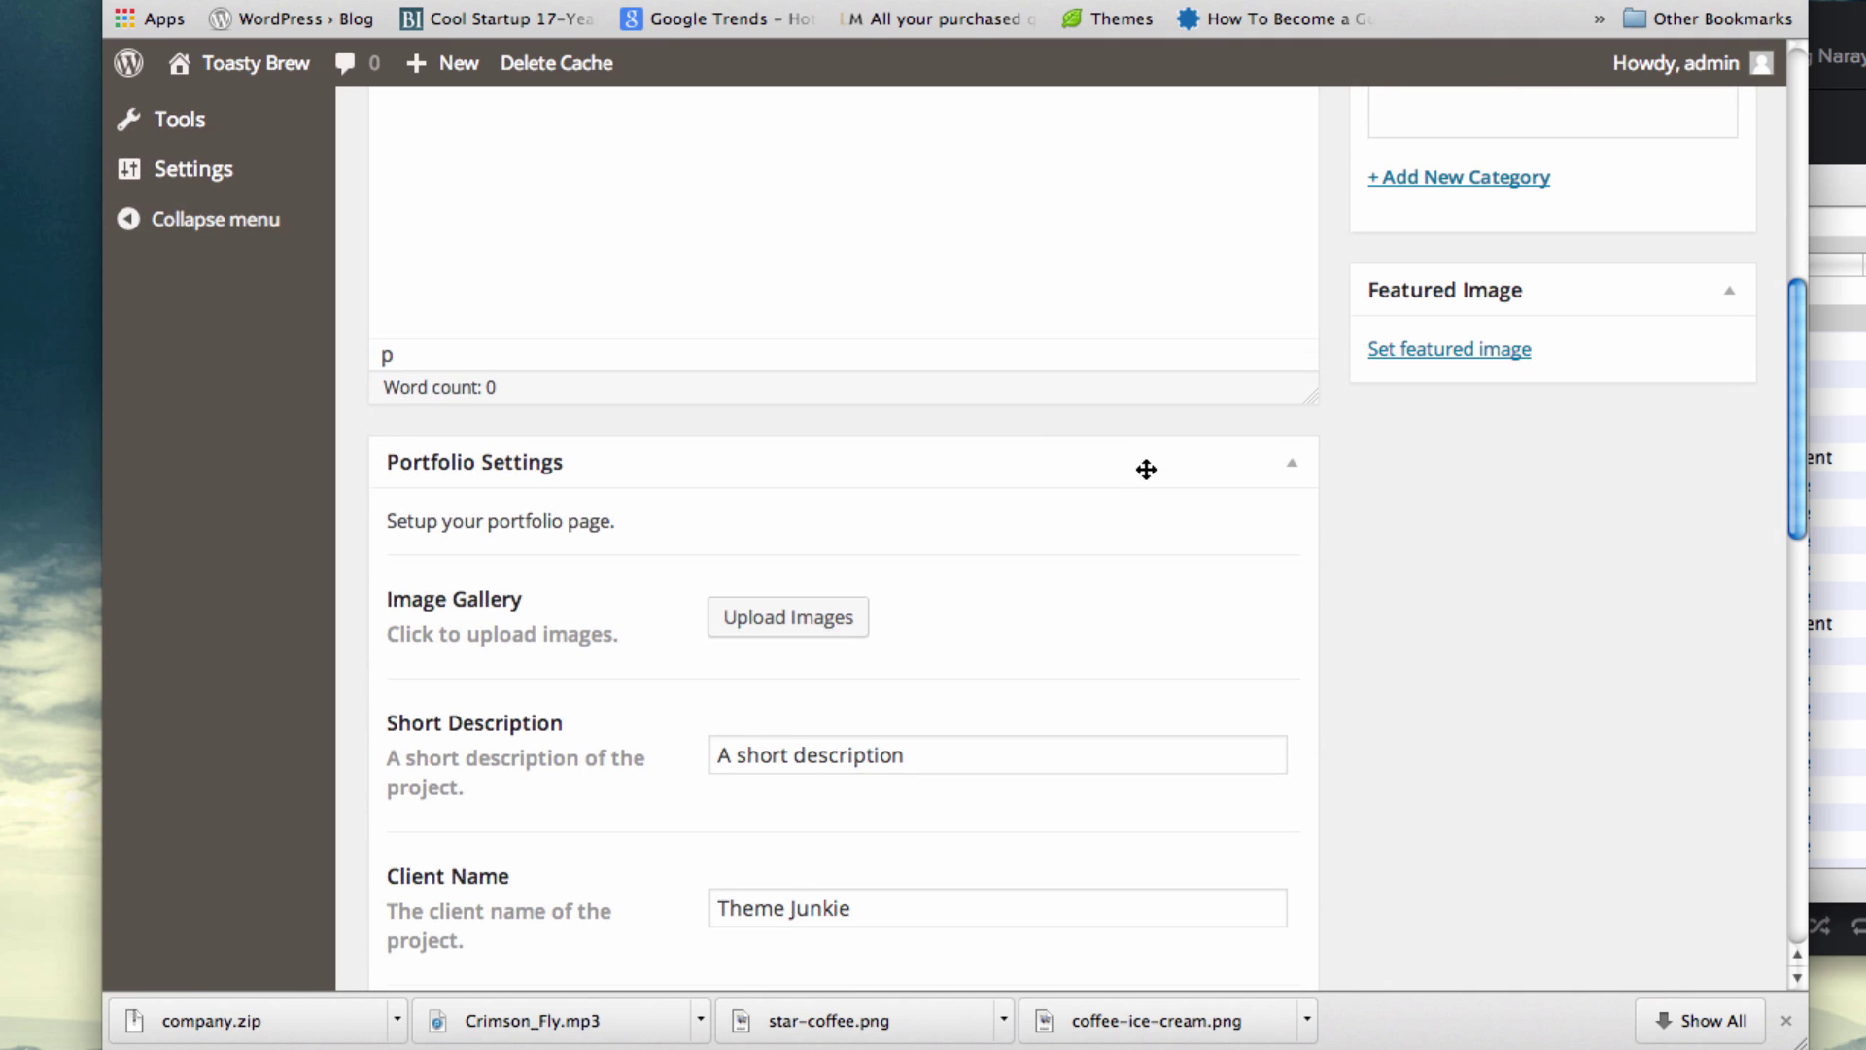
left_click(837, 624)
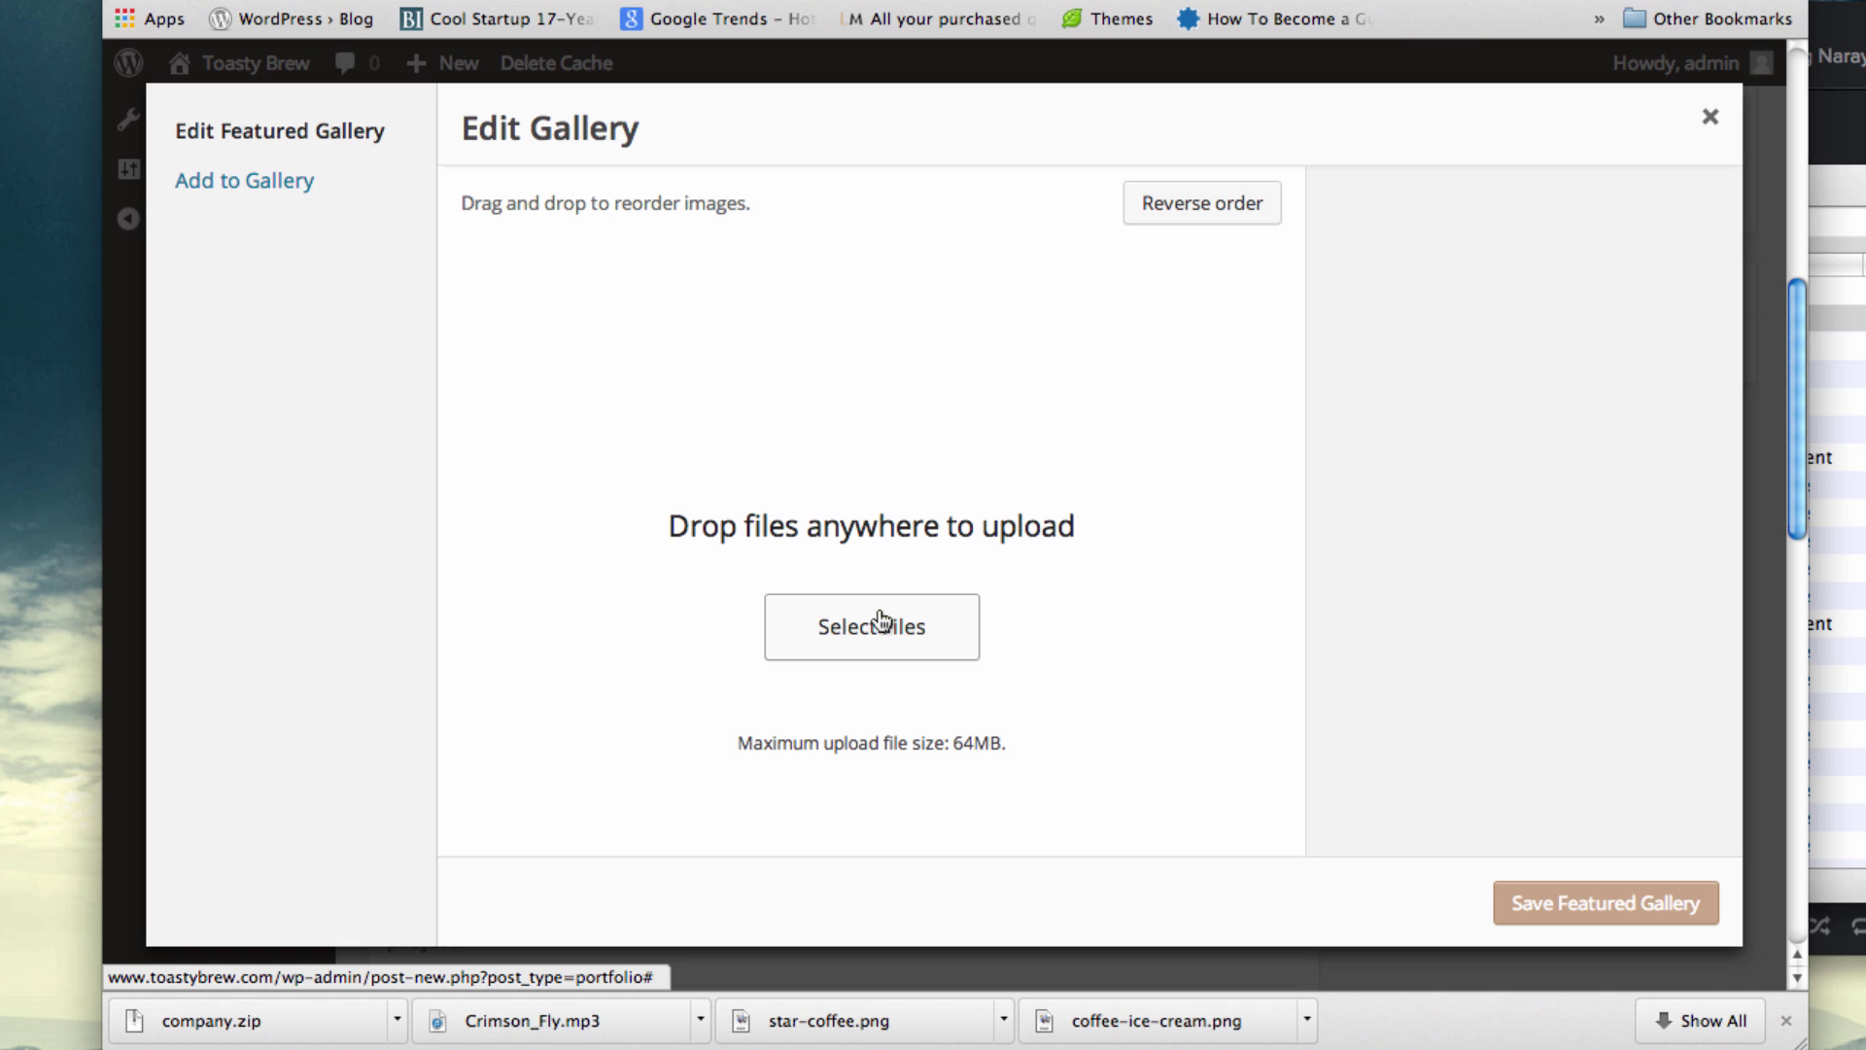
left_click(274, 180)
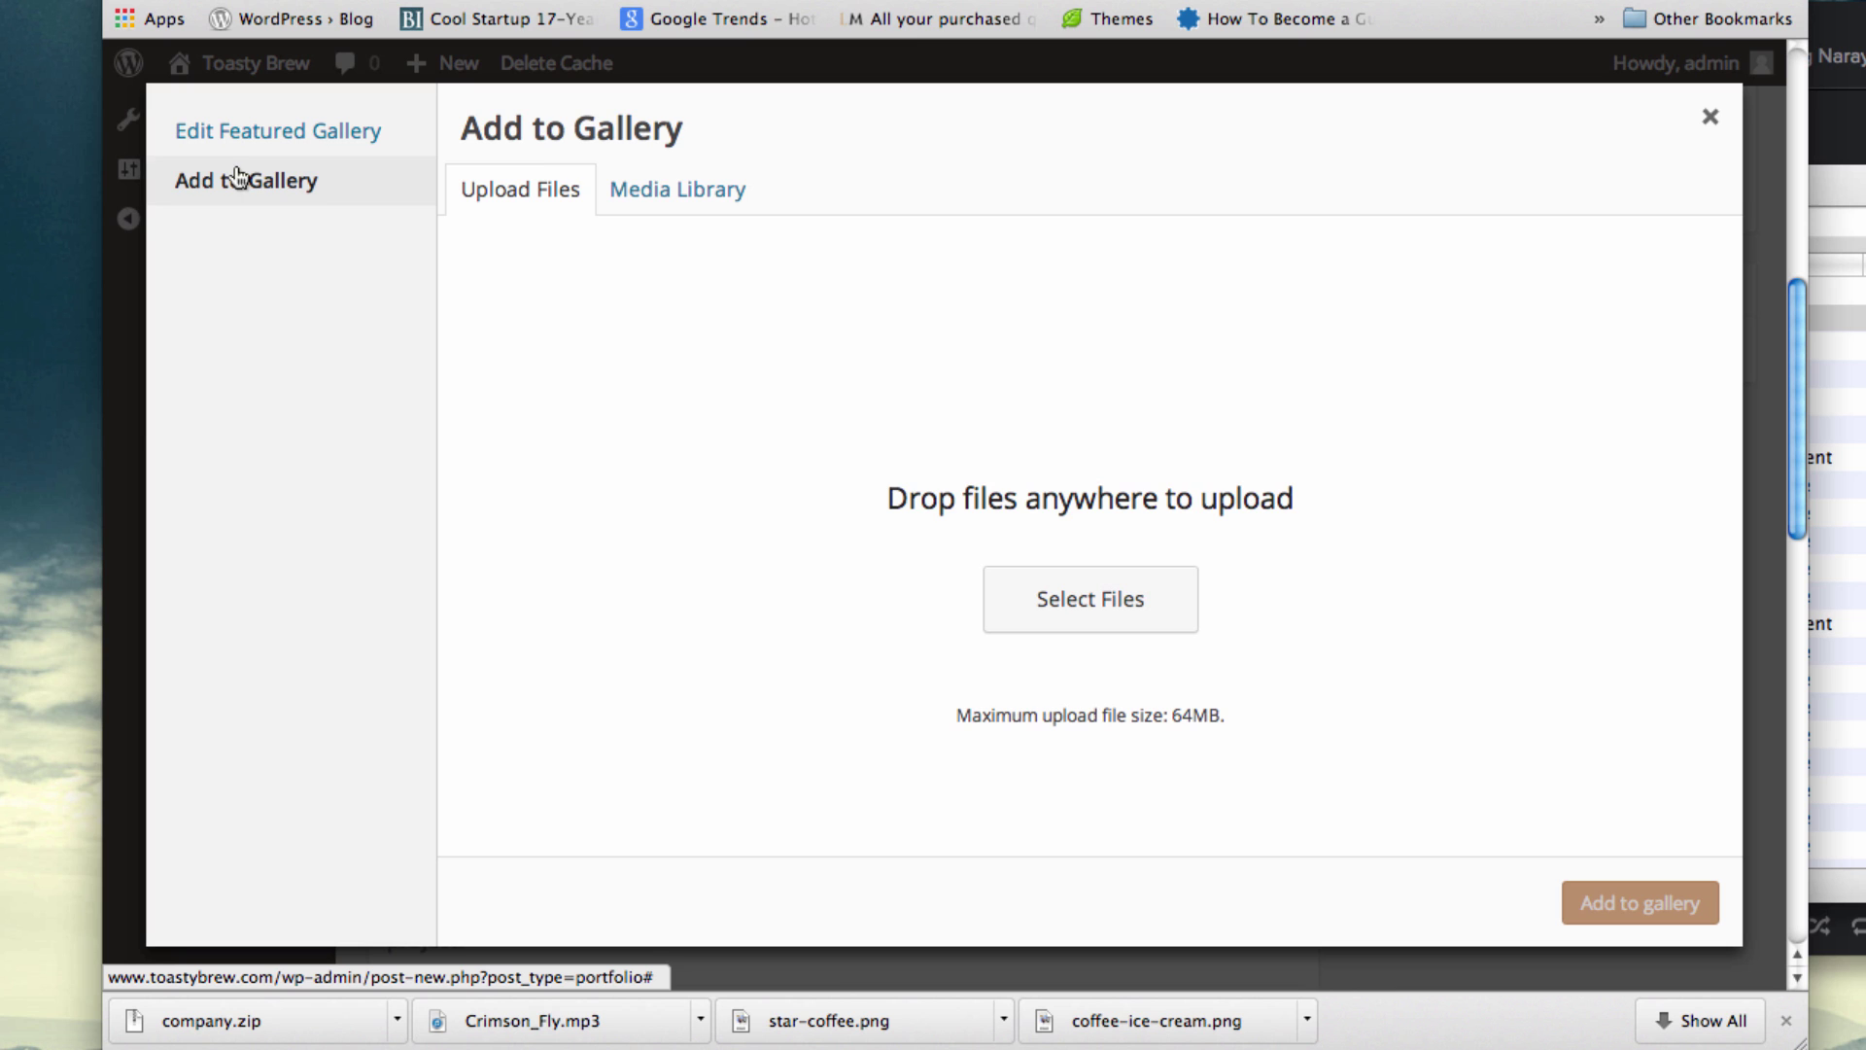
- Add the star-coffee, splash-coffee and tea cup images from the media library to the gallery
left_click(672, 193)
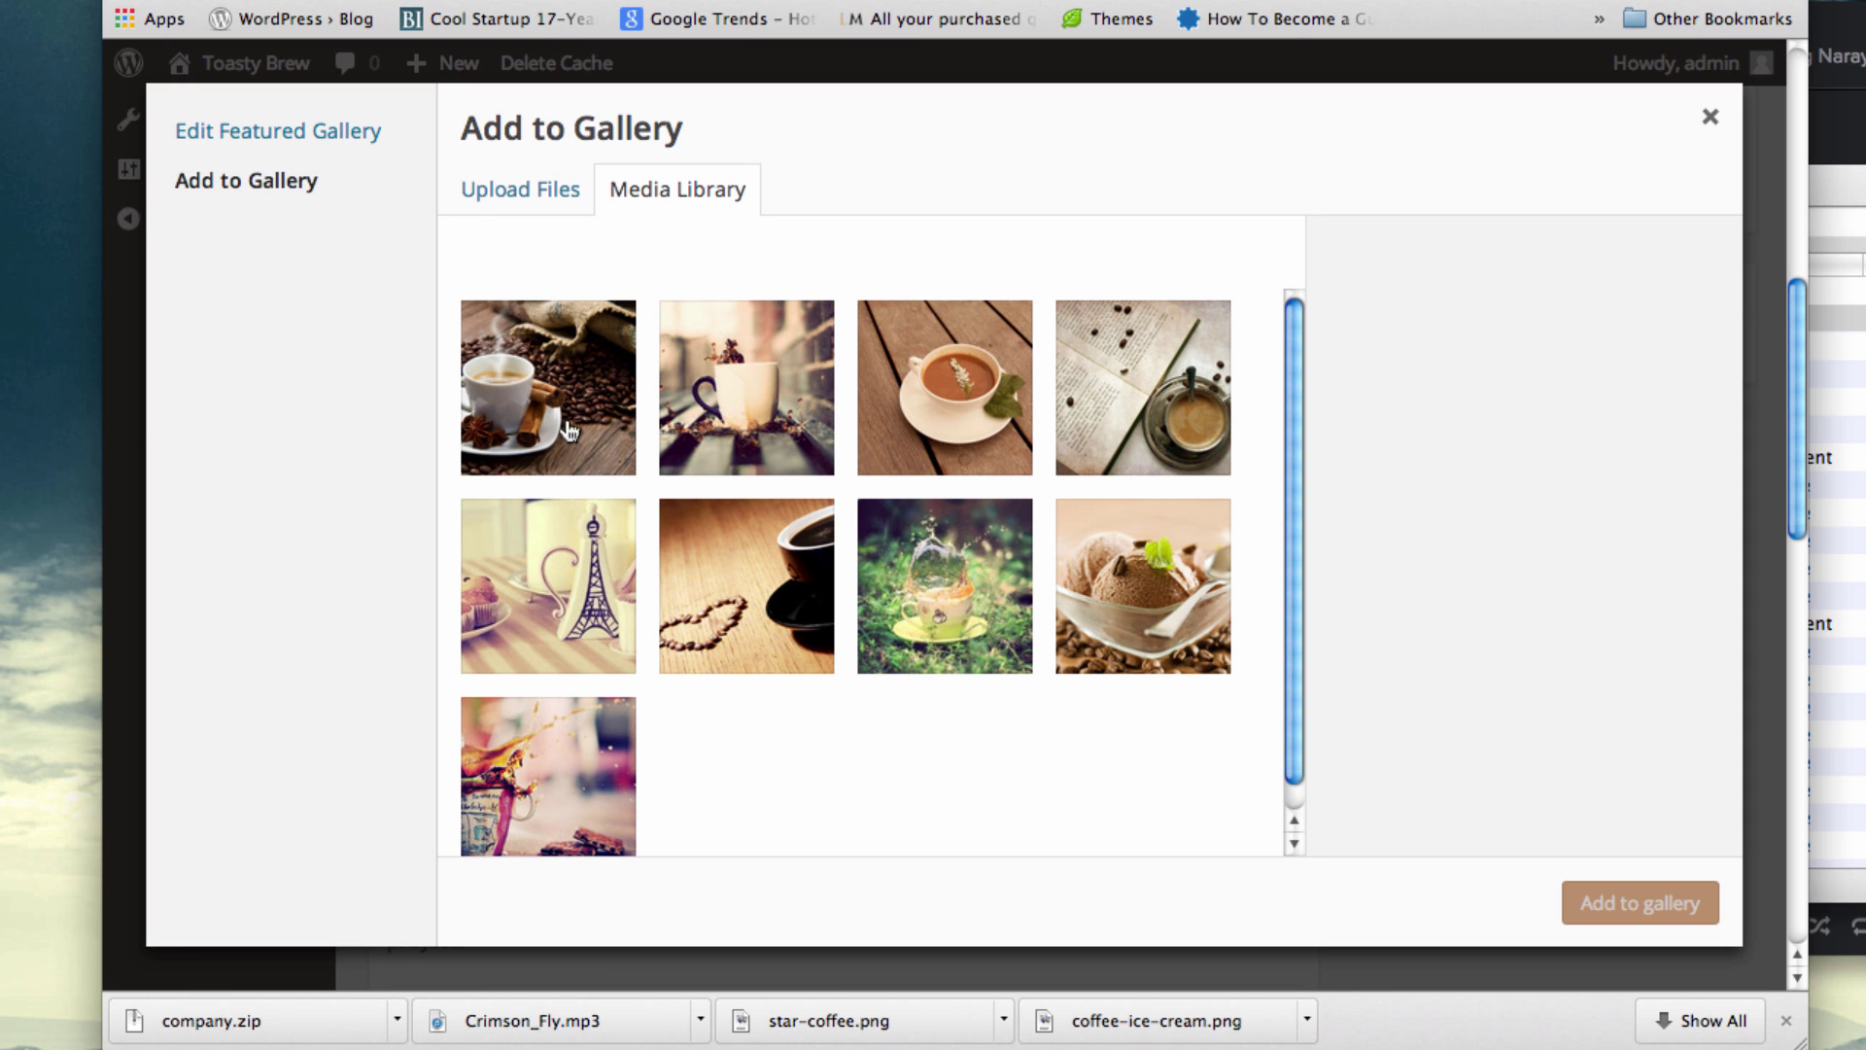
left_click(571, 433)
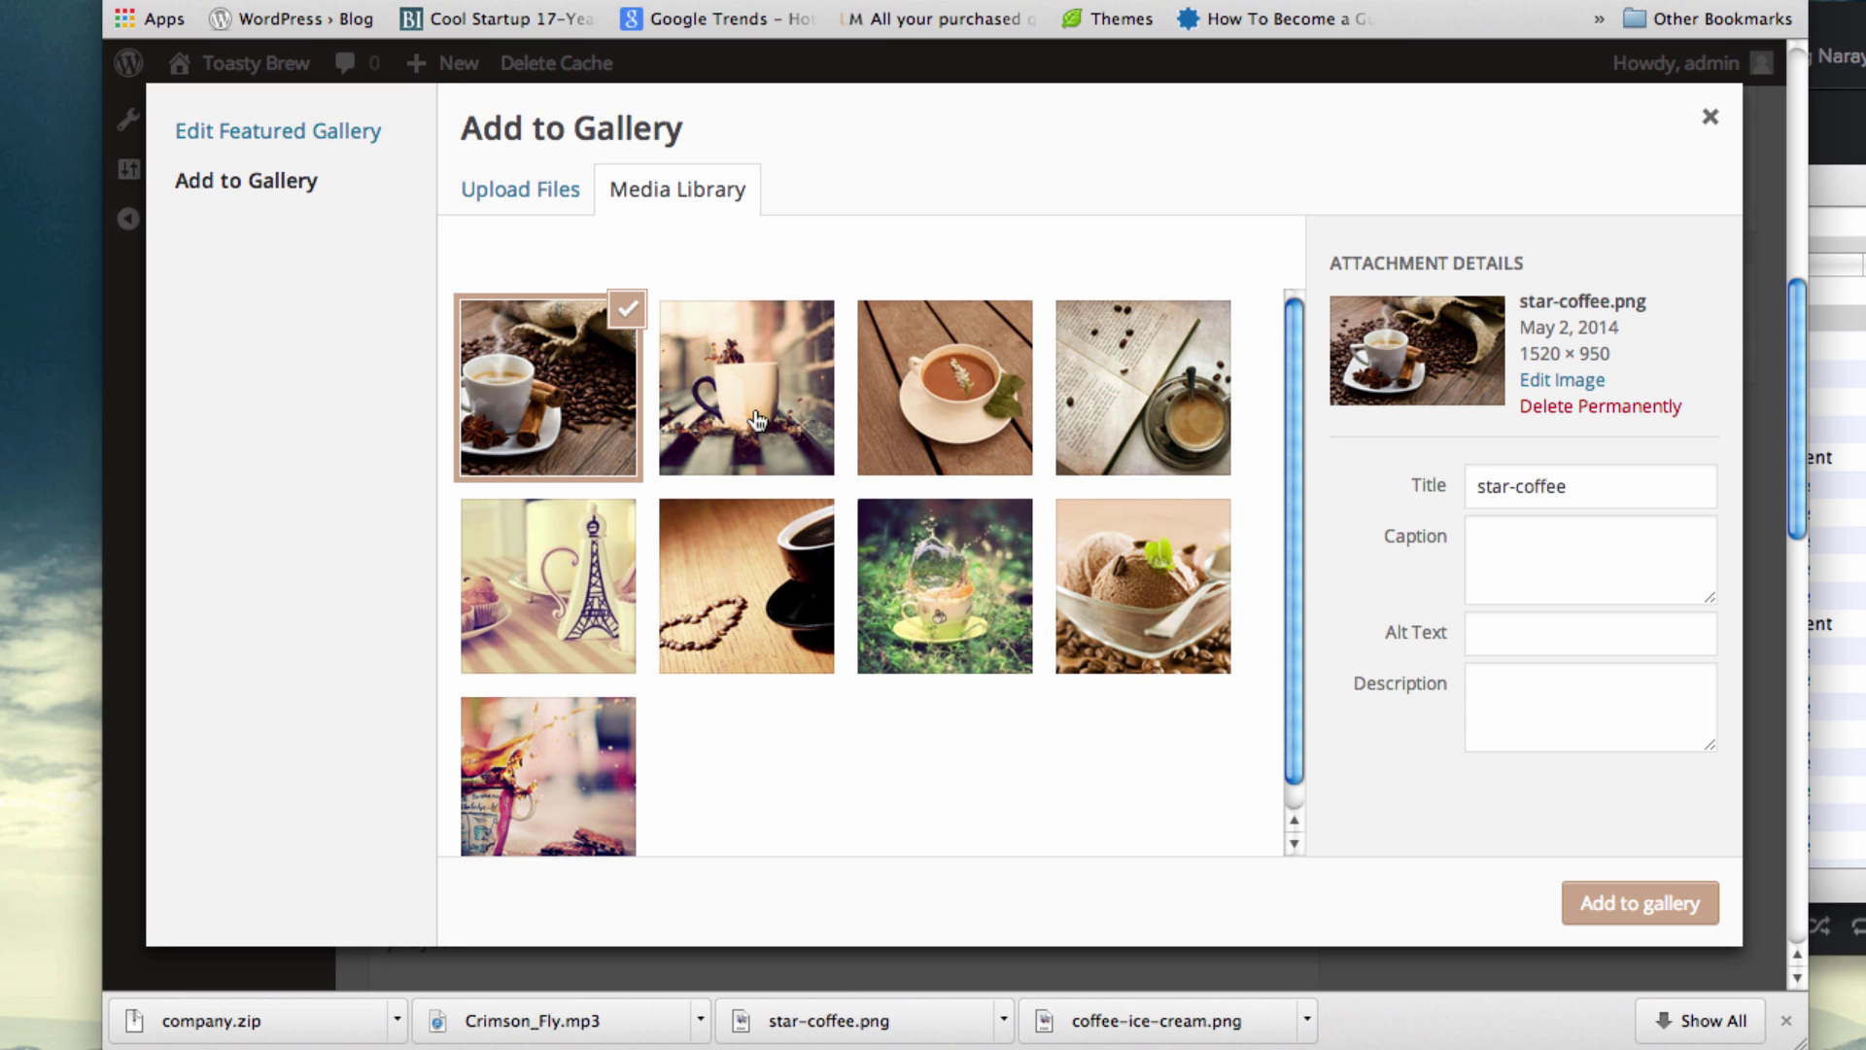
left_click(807, 442)
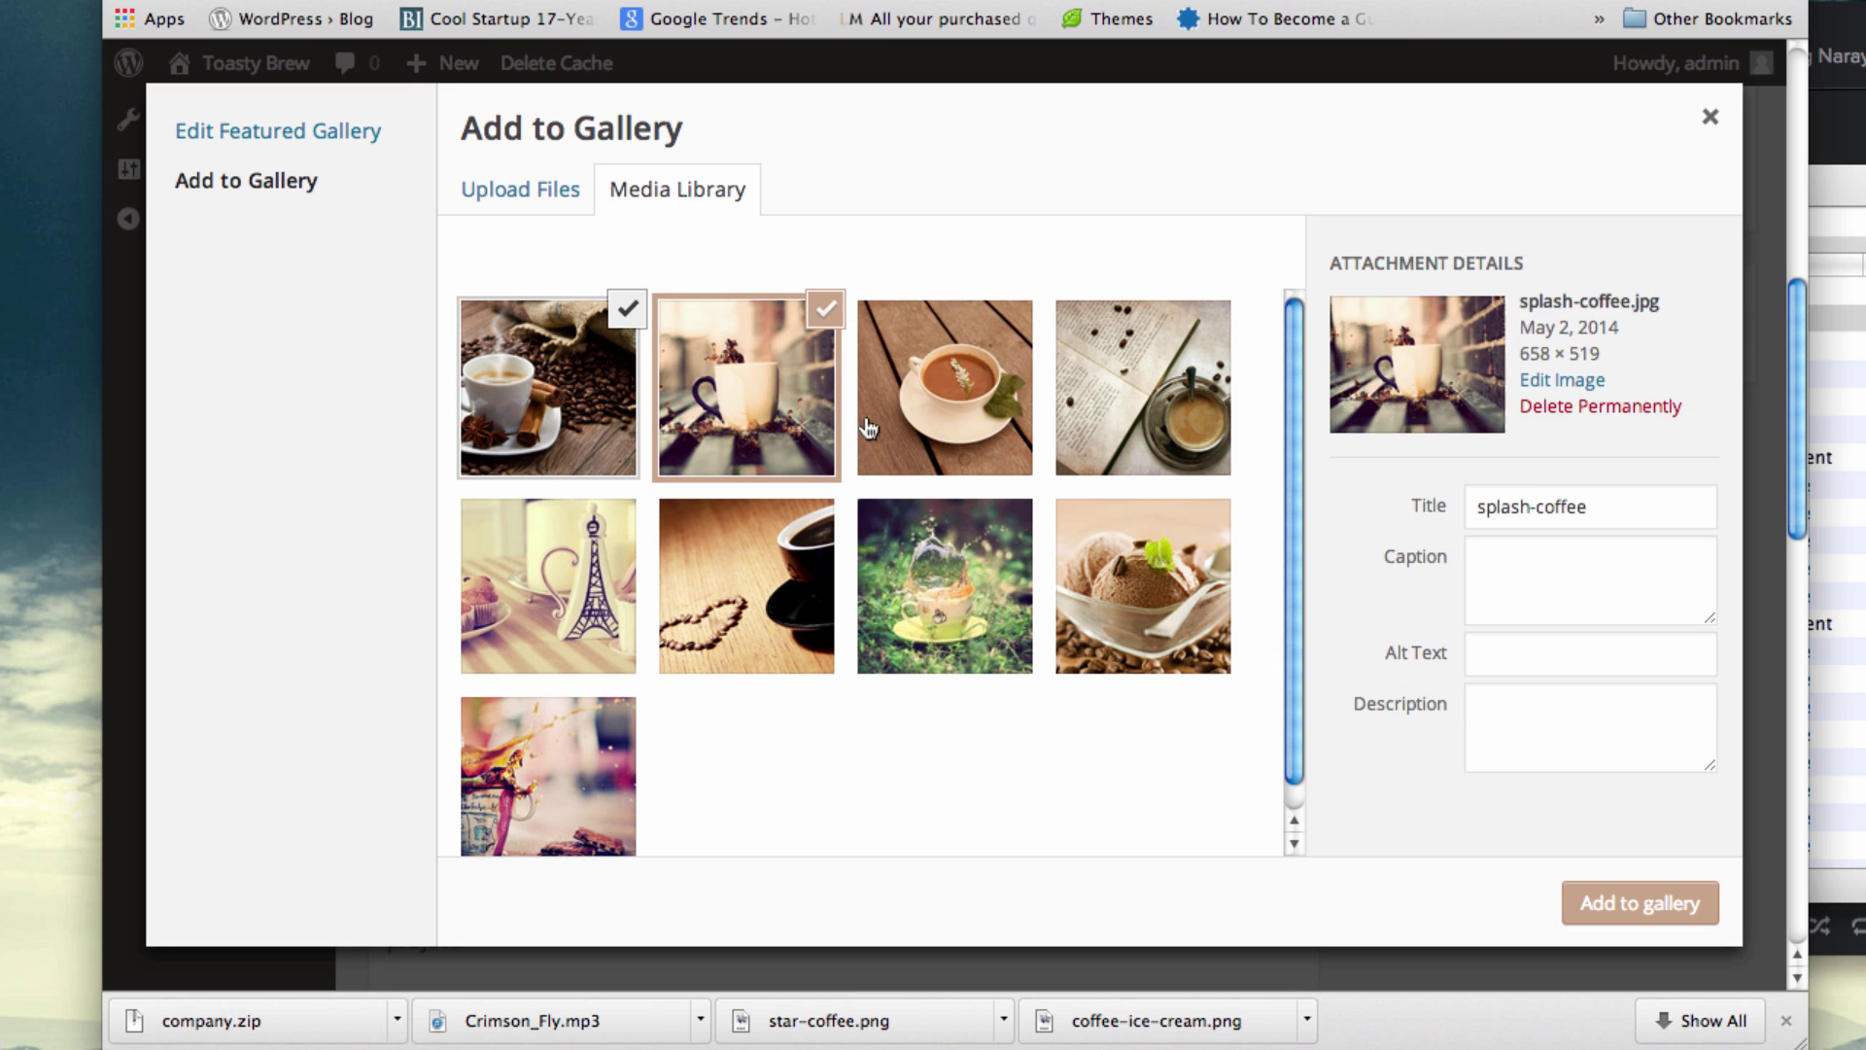
left_click(944, 408)
left_click(739, 428)
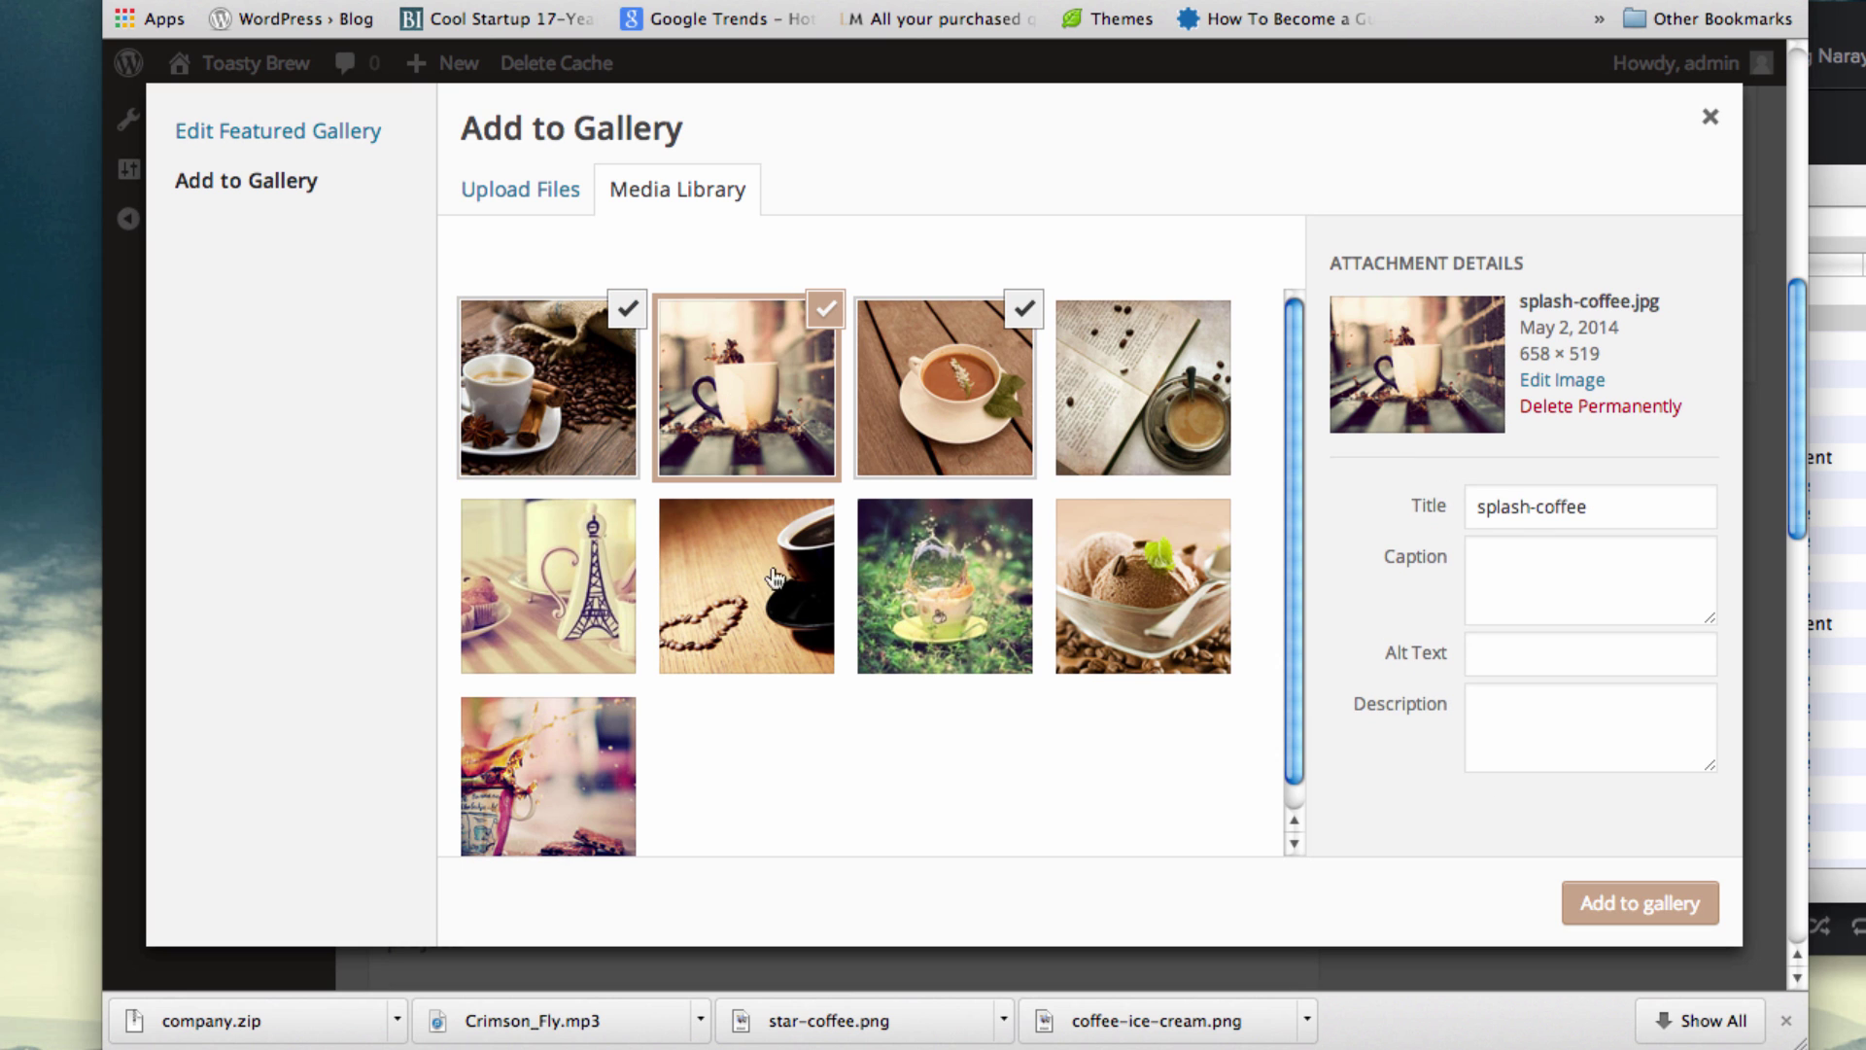
left_click(1639, 903)
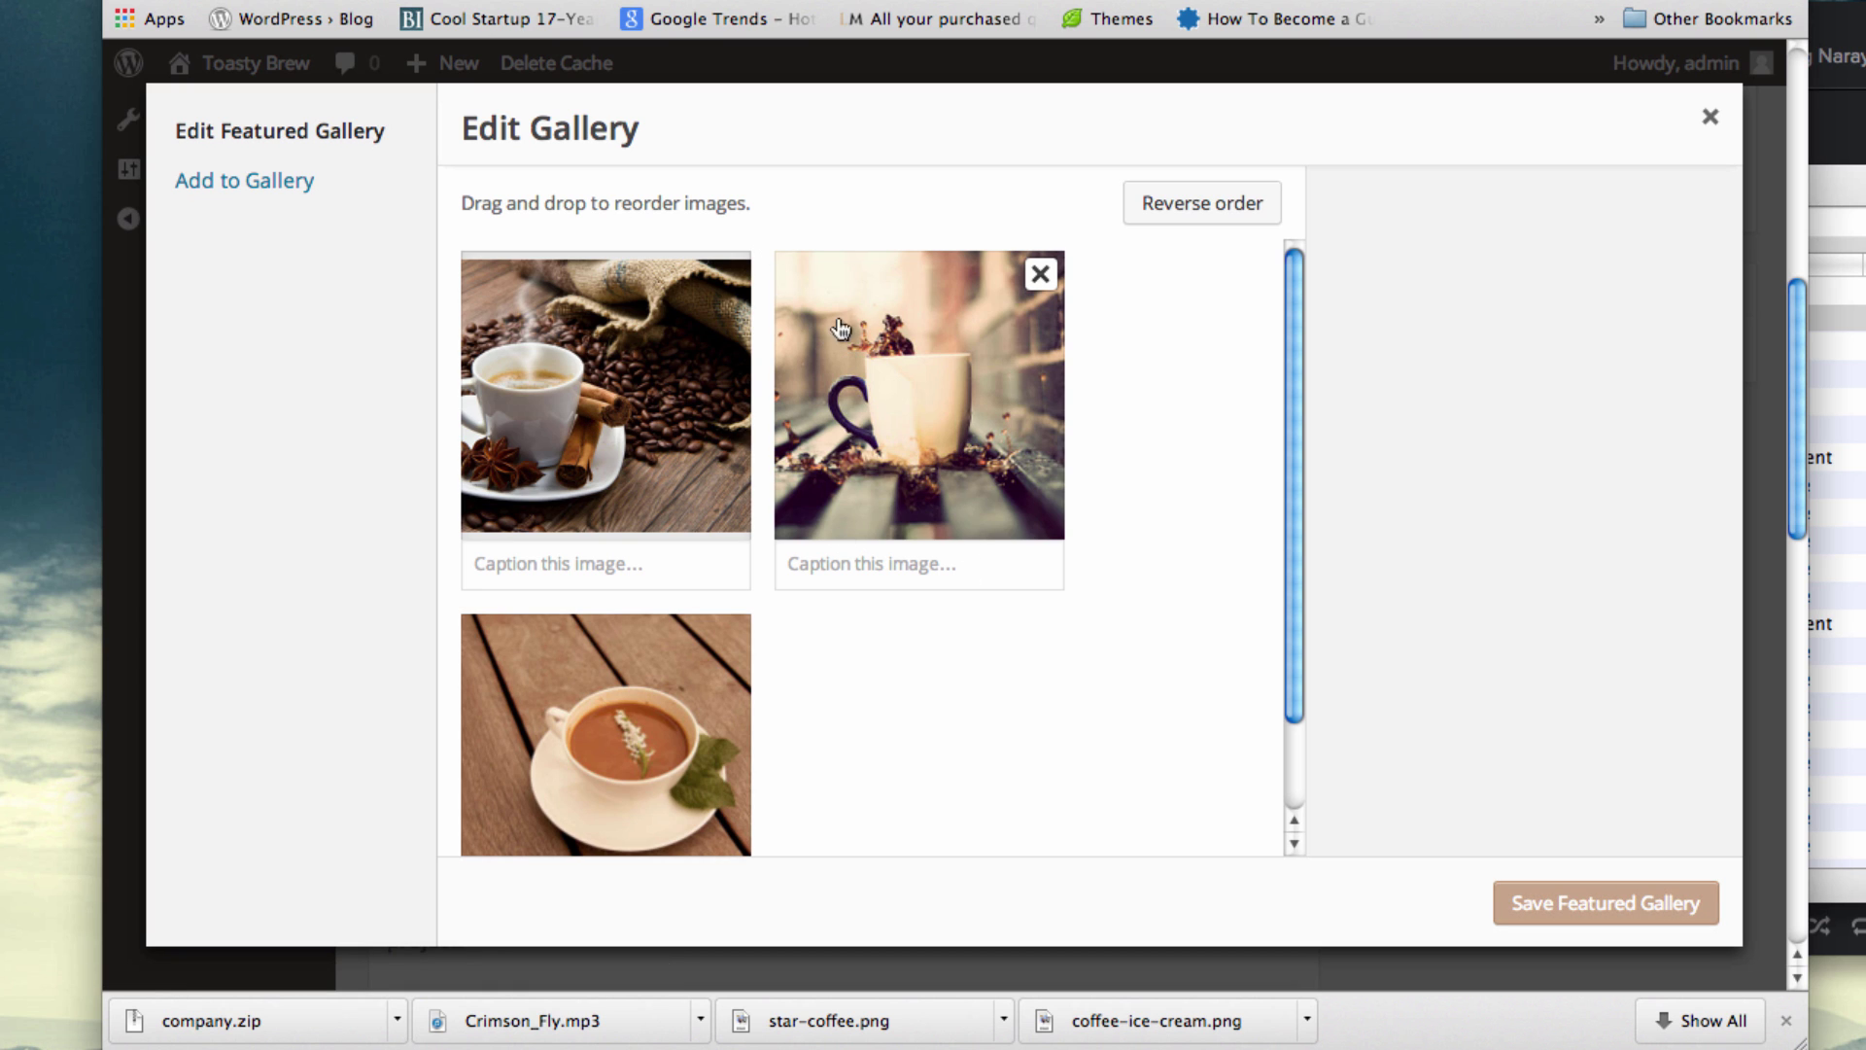
- Put splash-coffee first, remove the cinnamon and tea cup images, then add grass-coffee and brittlesplash-coffee
left_click_drag(933, 392, 613, 388)
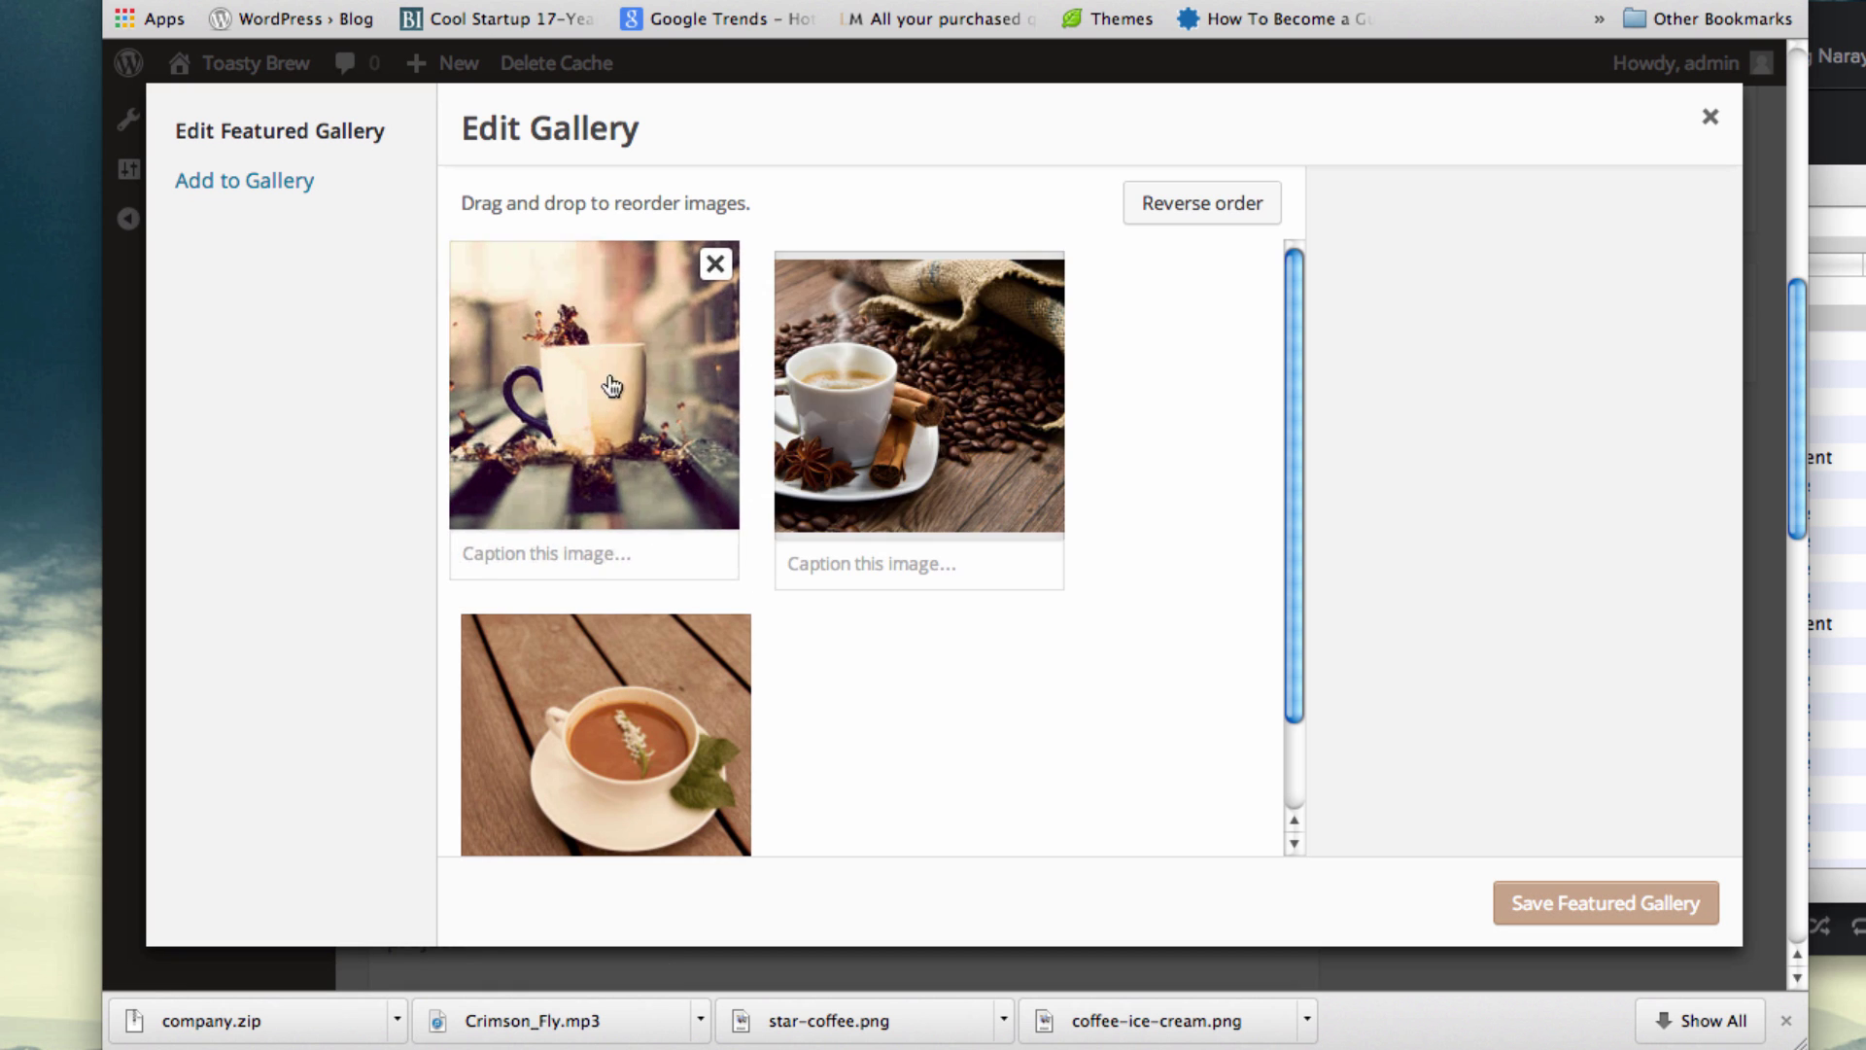
left_click(1041, 275)
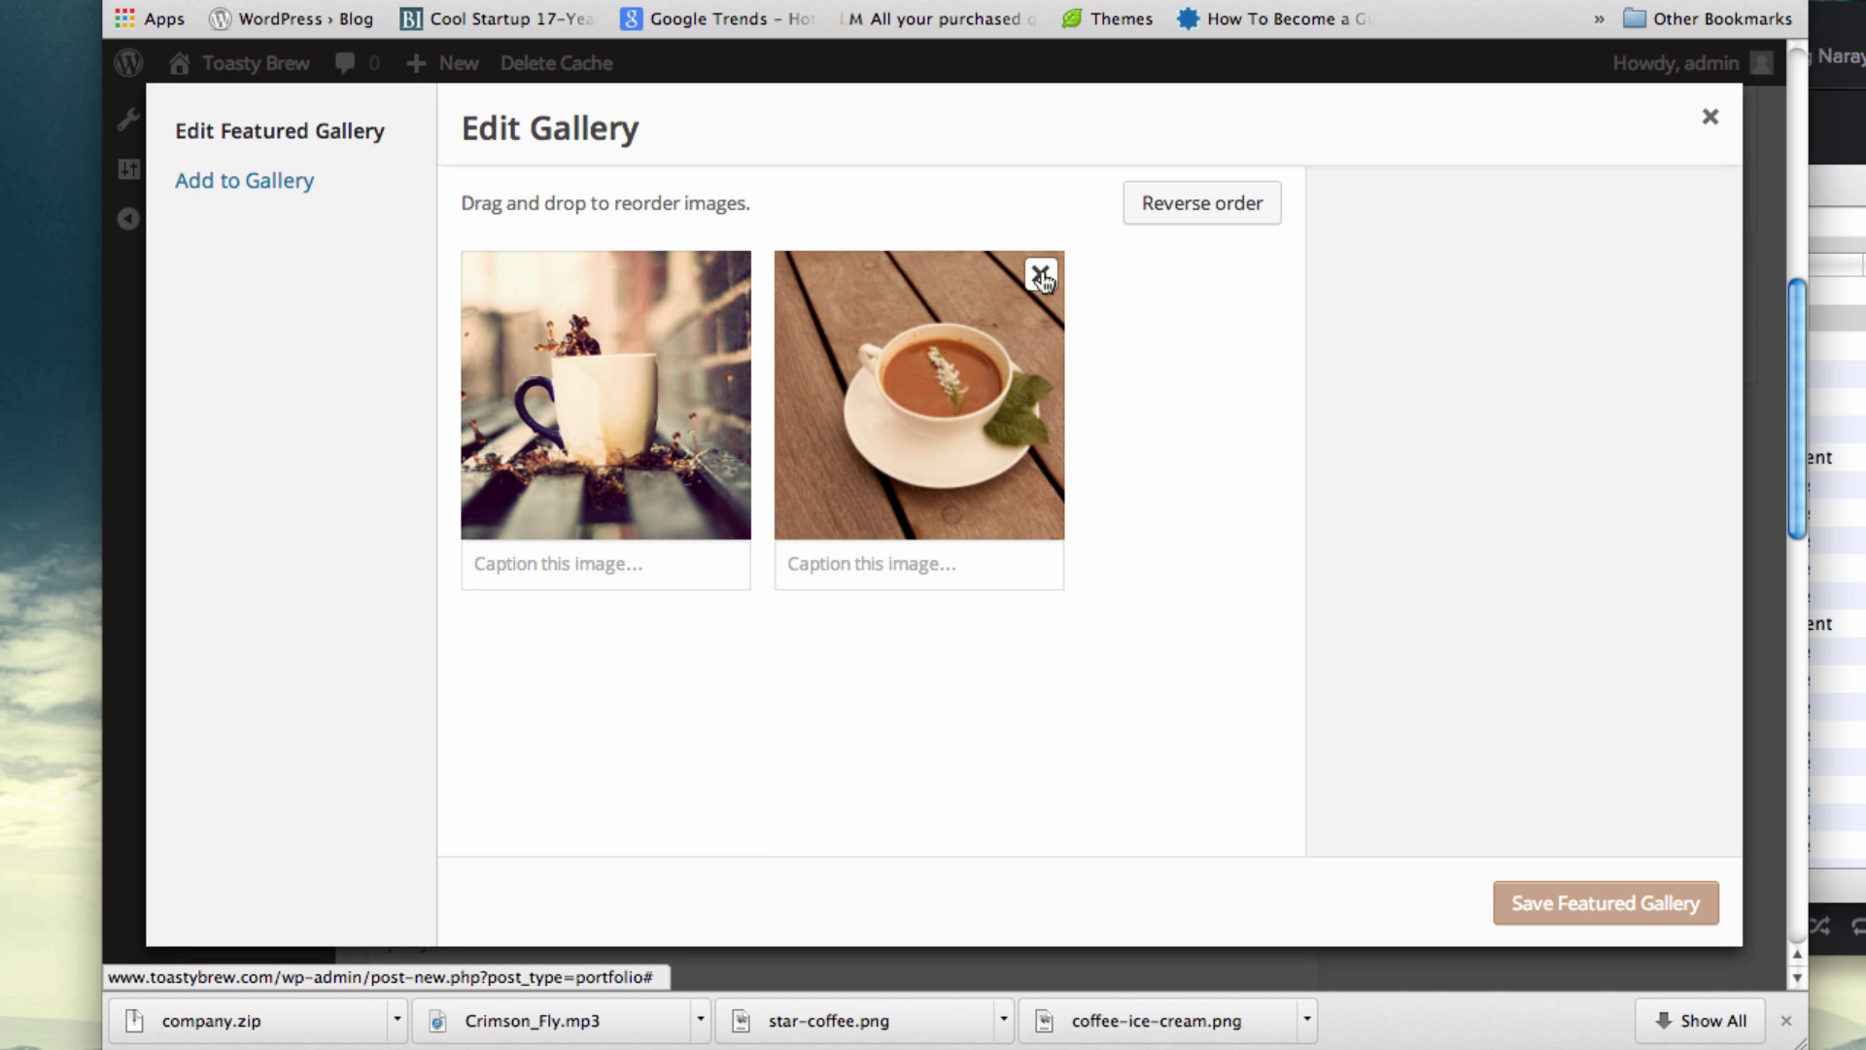
left_click(1040, 275)
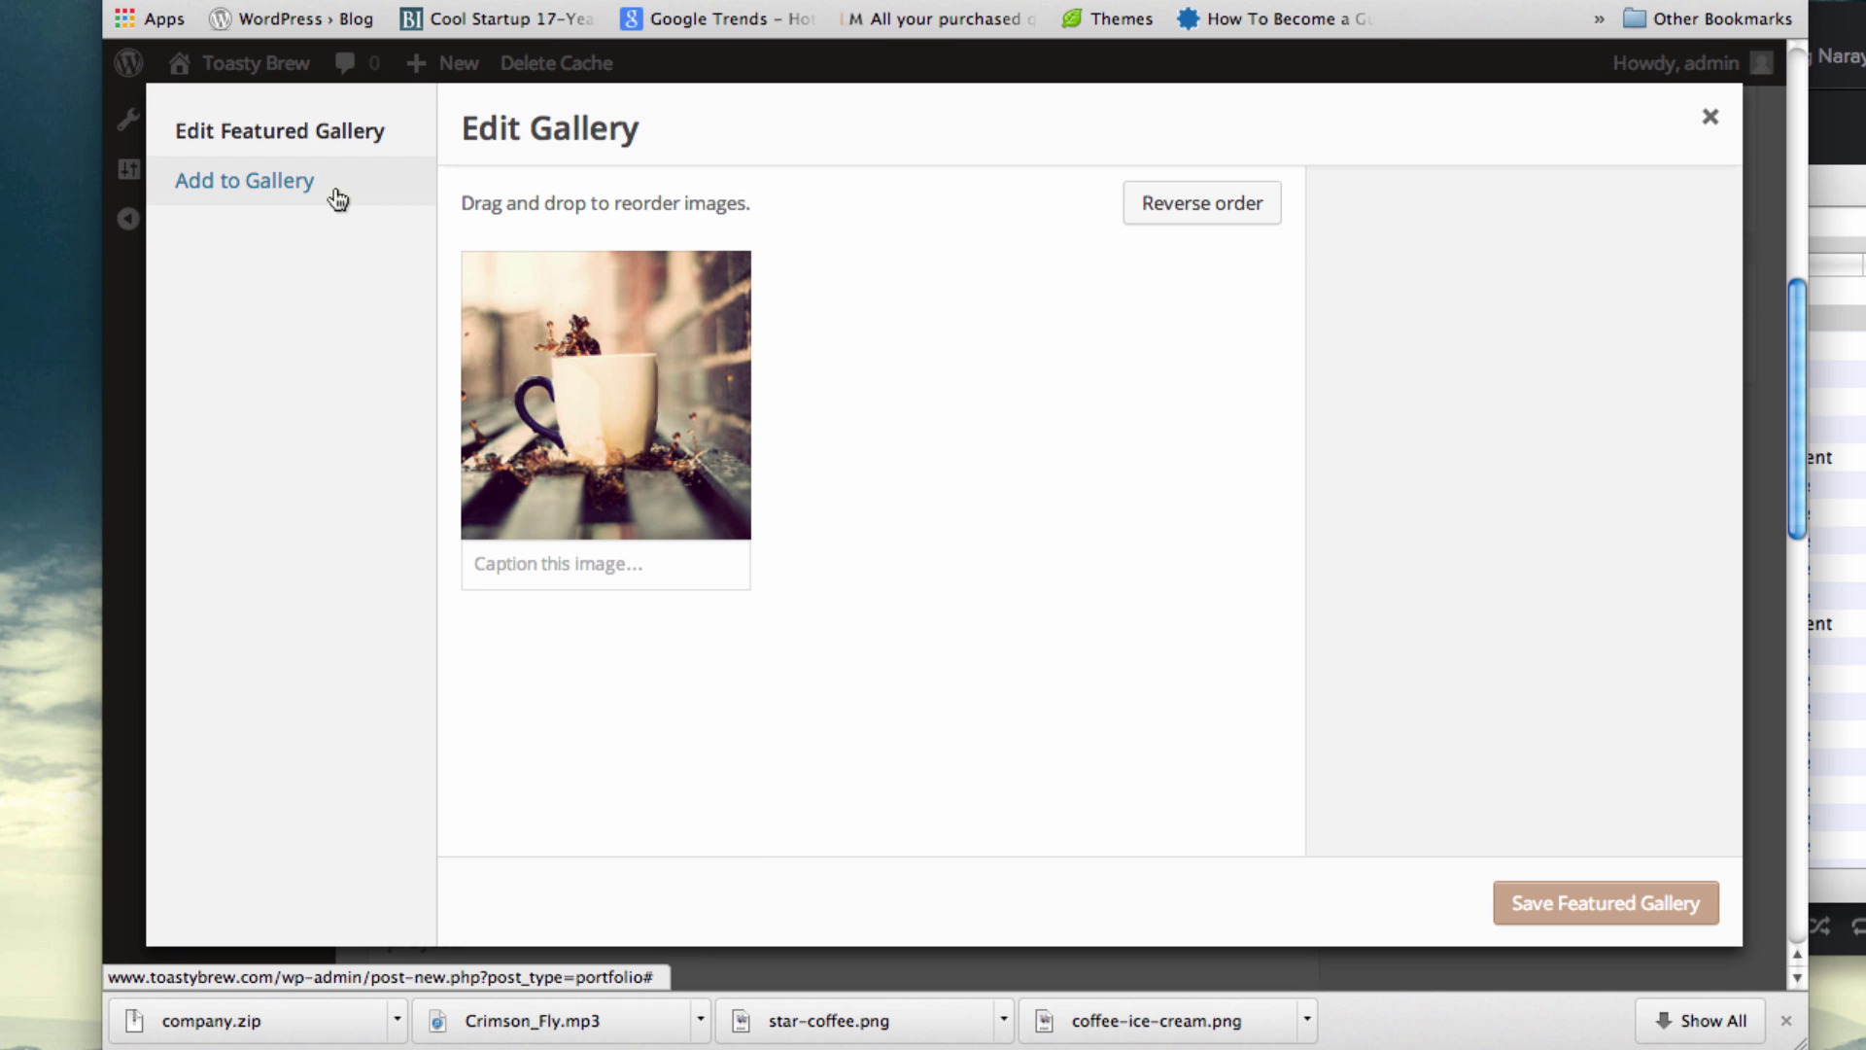
left_click(320, 194)
left_click(675, 593)
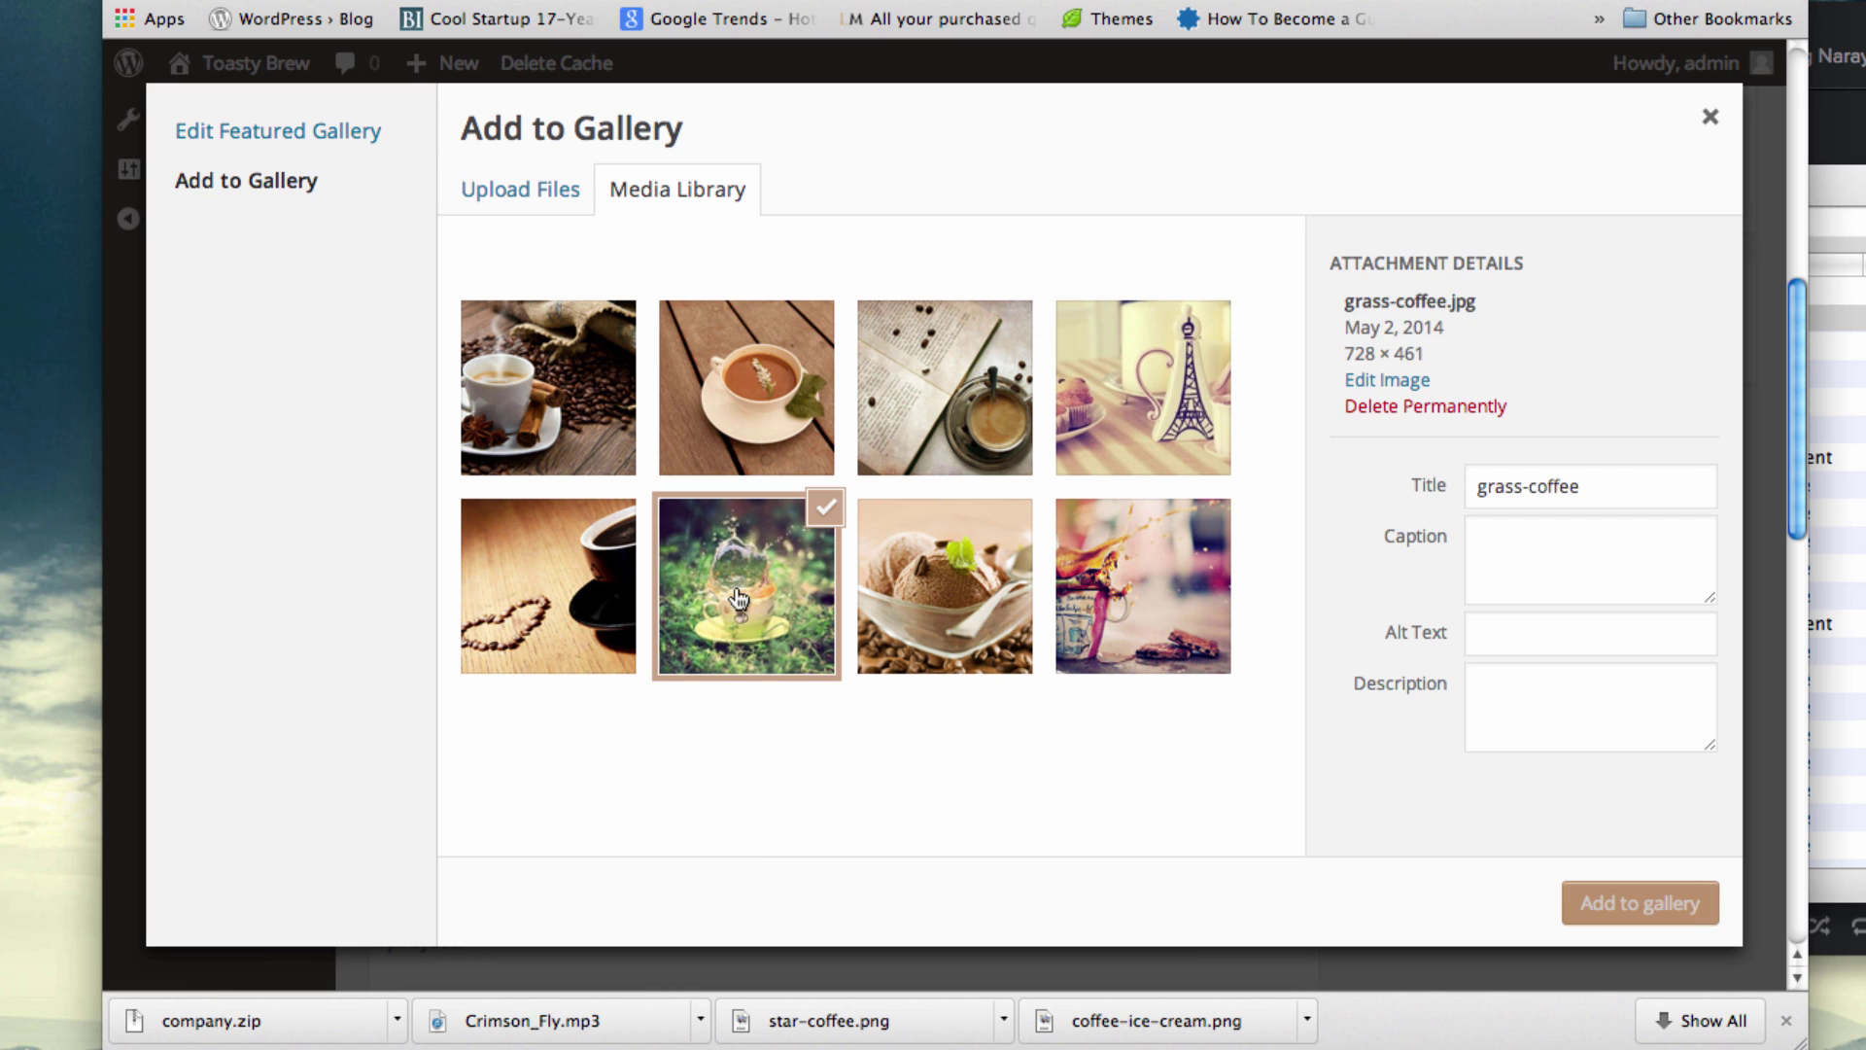
left_click(1633, 900)
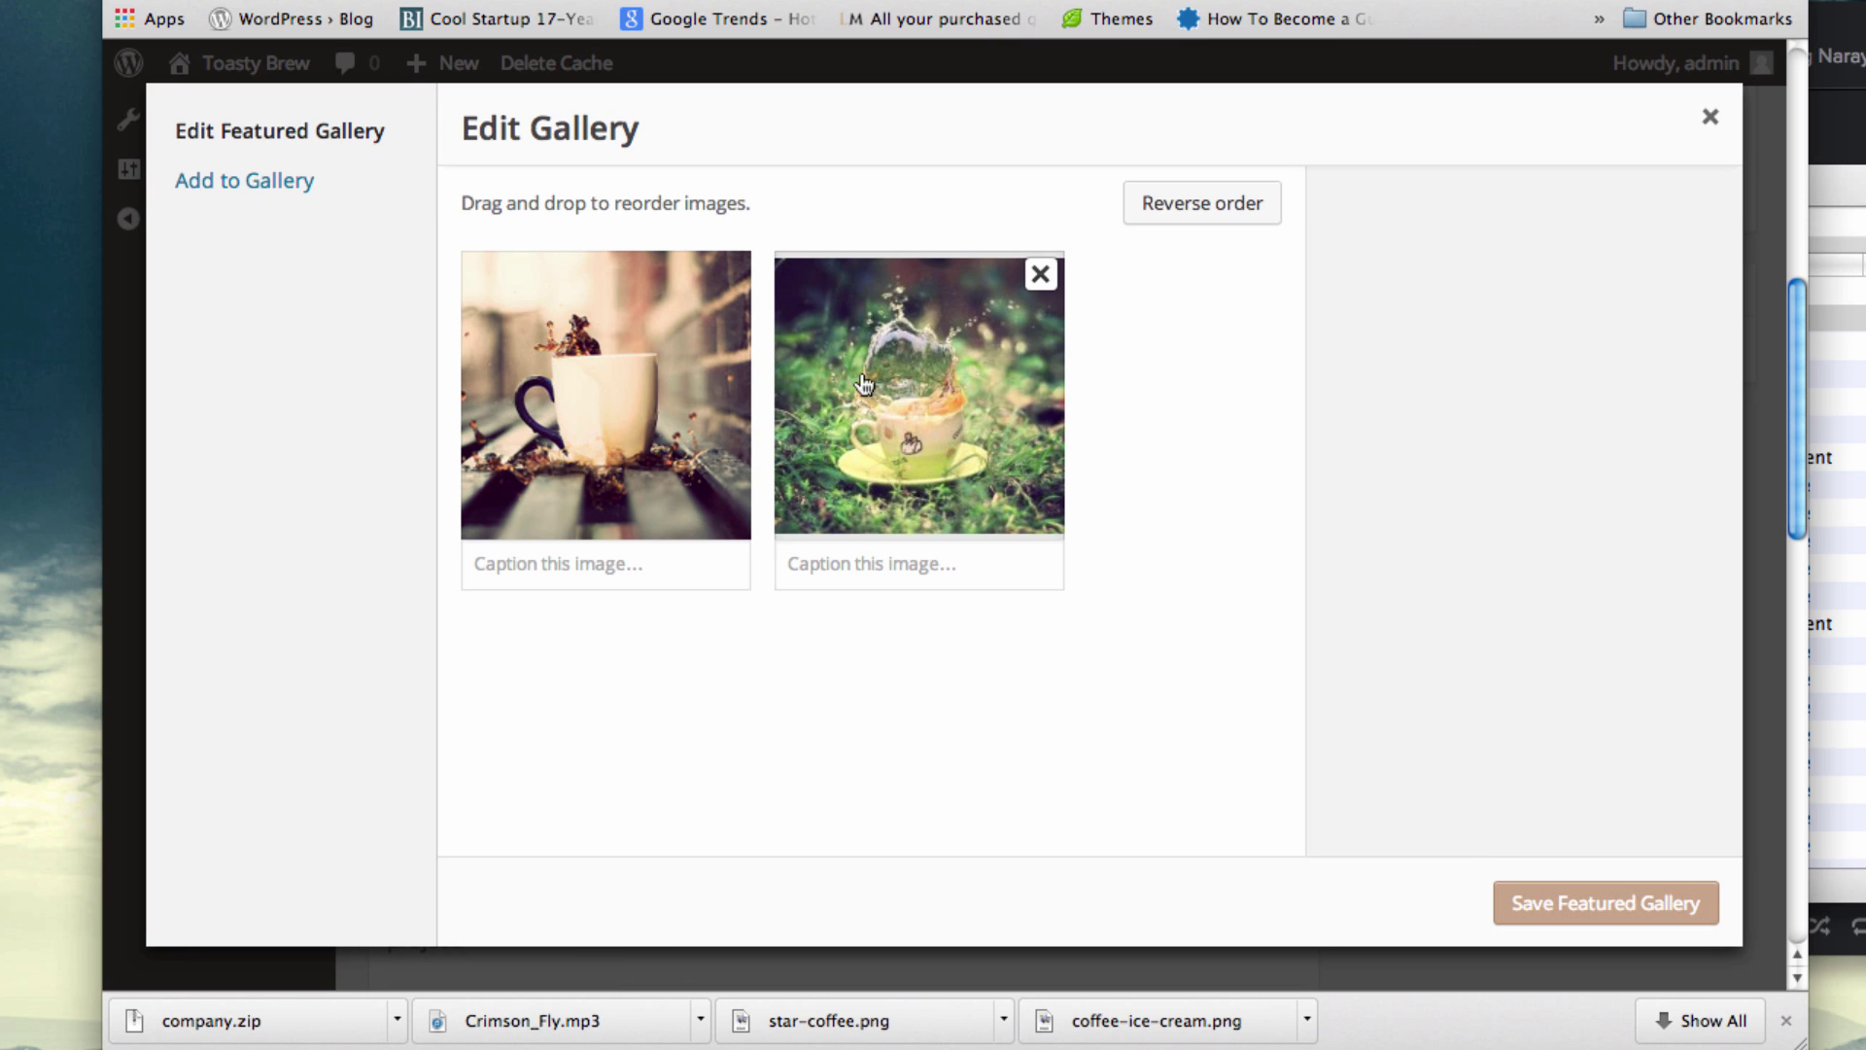
left_click(226, 183)
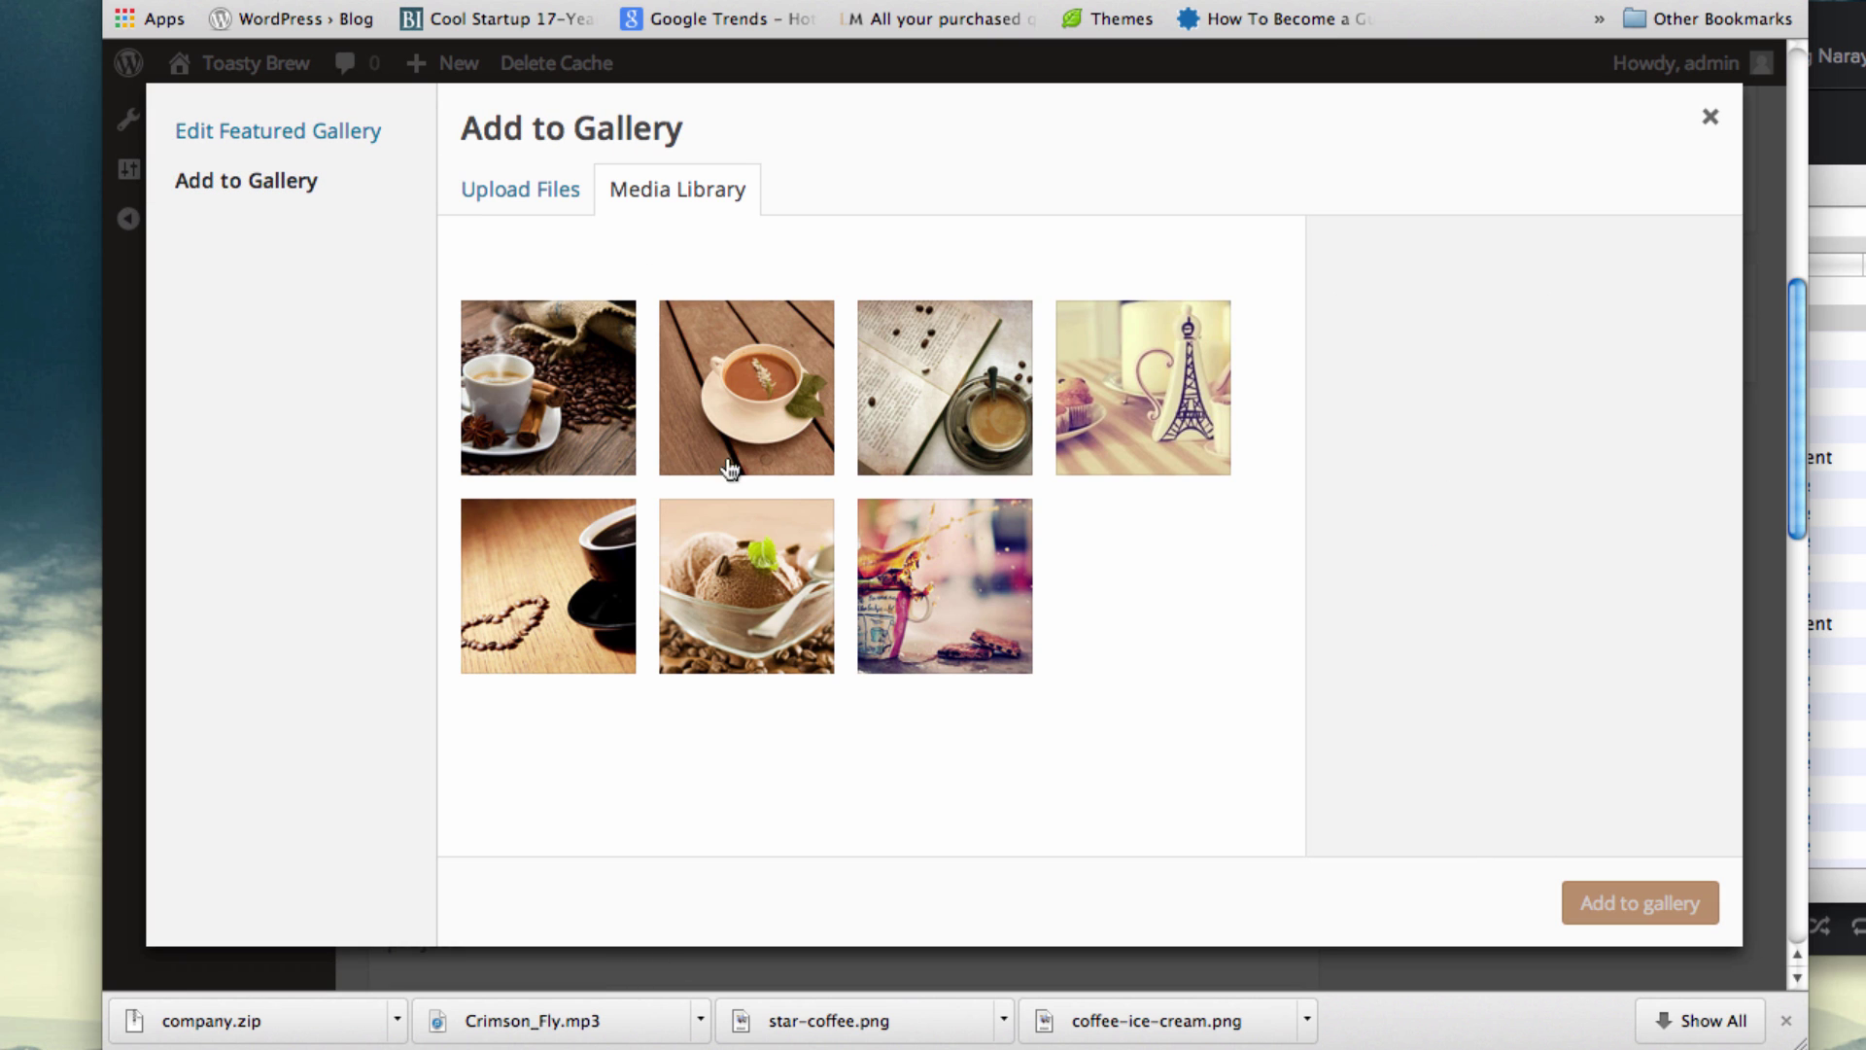
left_click(879, 597)
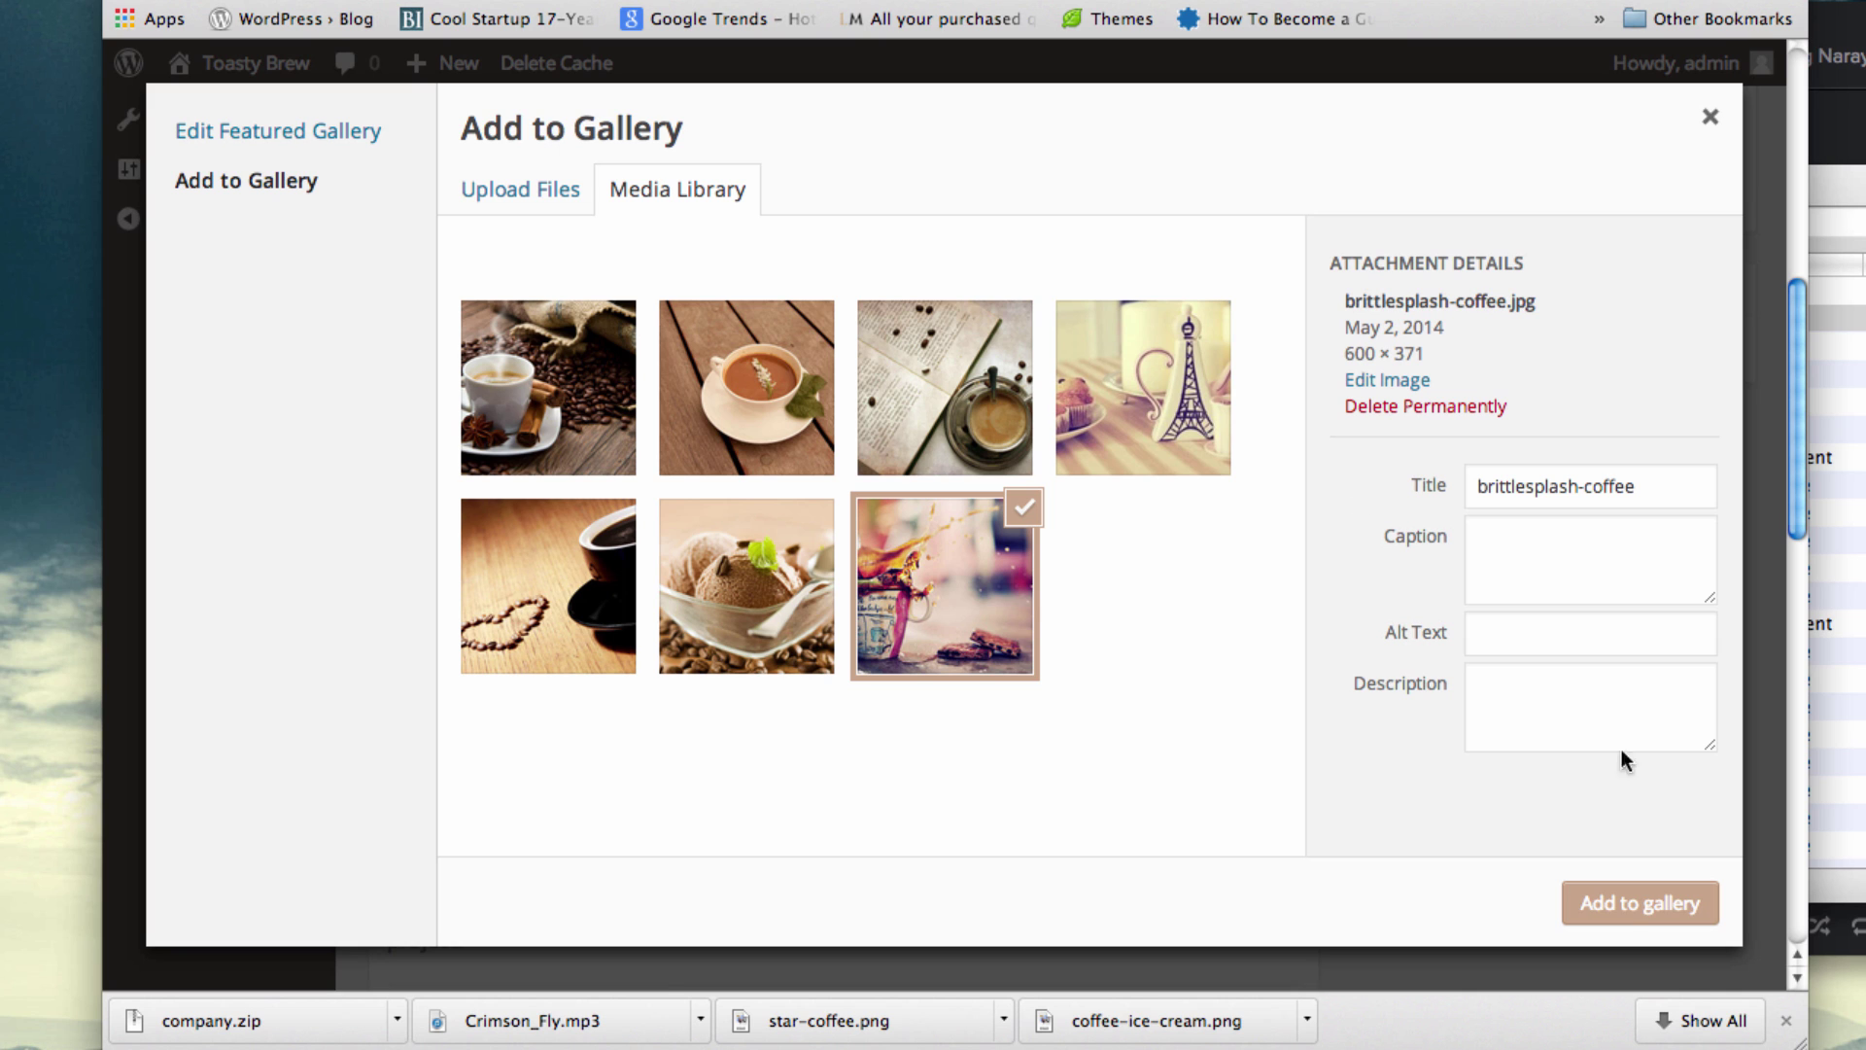
left_click(1624, 906)
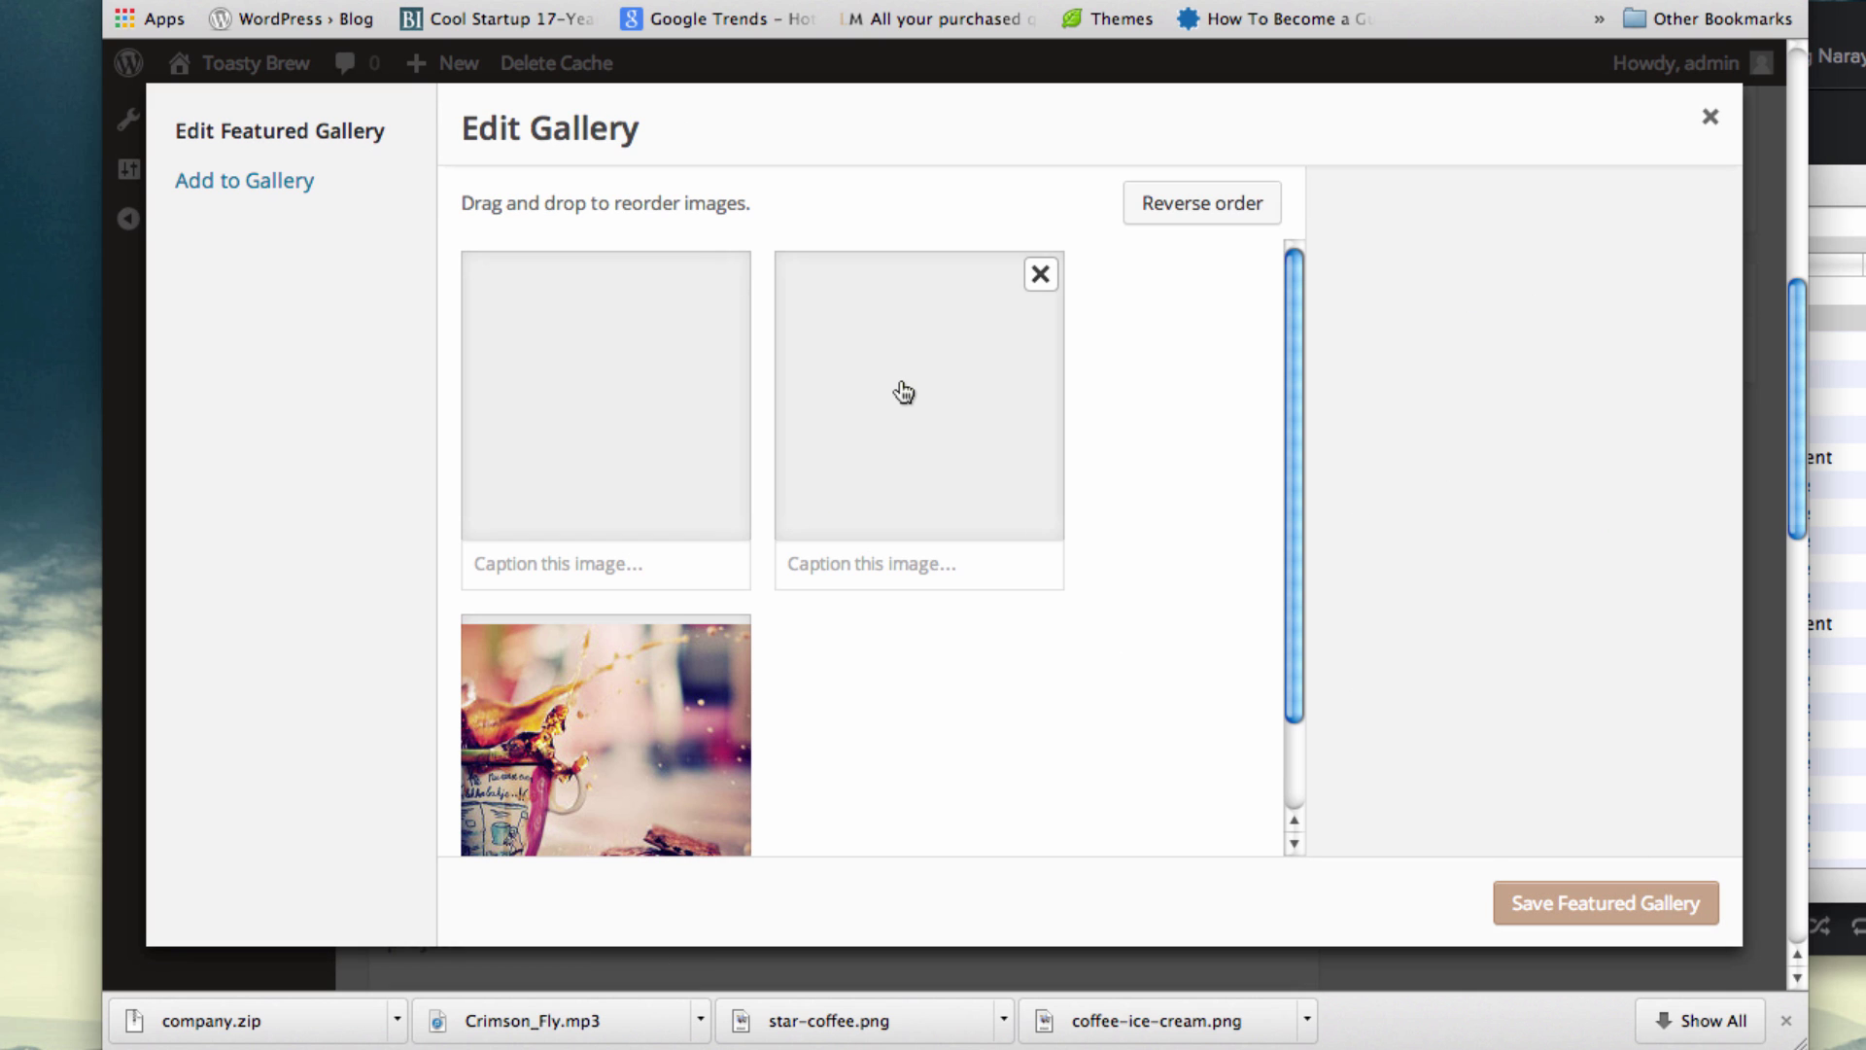
- Caption the images 'Splash!', 'Grass splash' and 'Brittle cookes', then save the featured gallery
scroll(1146, 572, "down", 2)
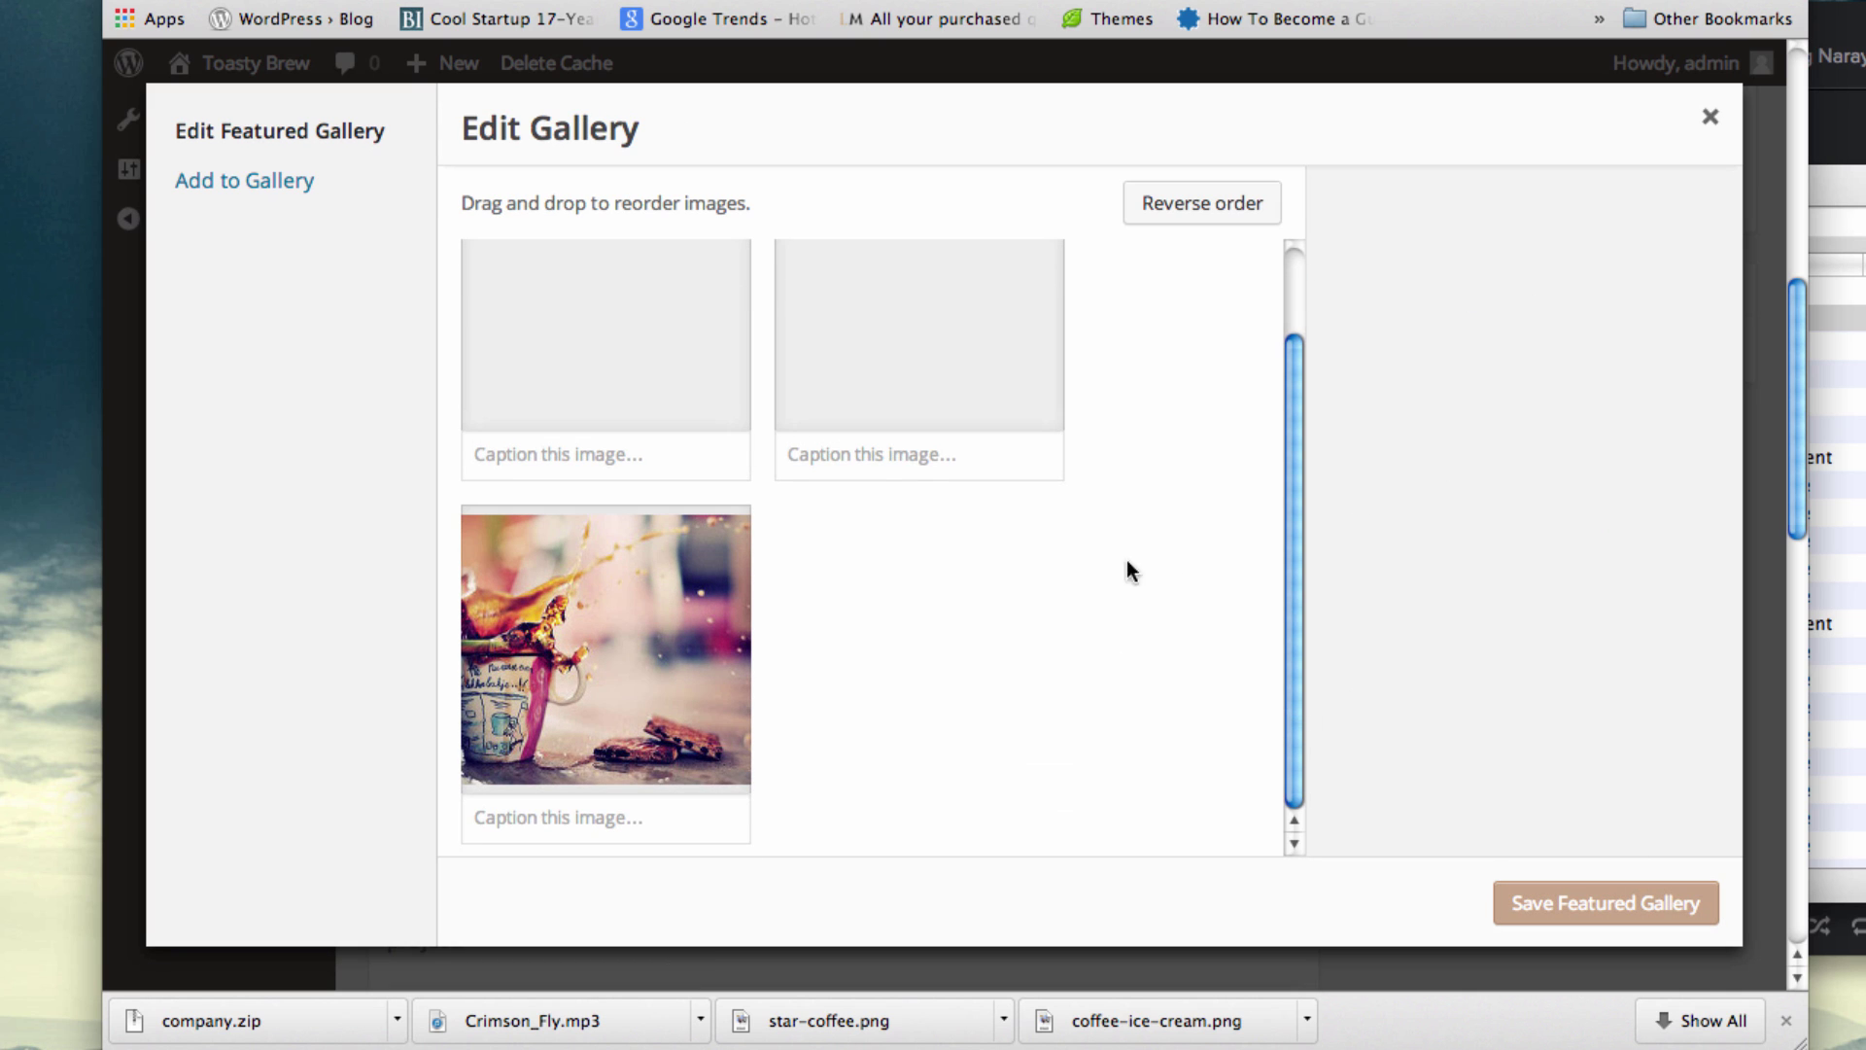
left_click(837, 455)
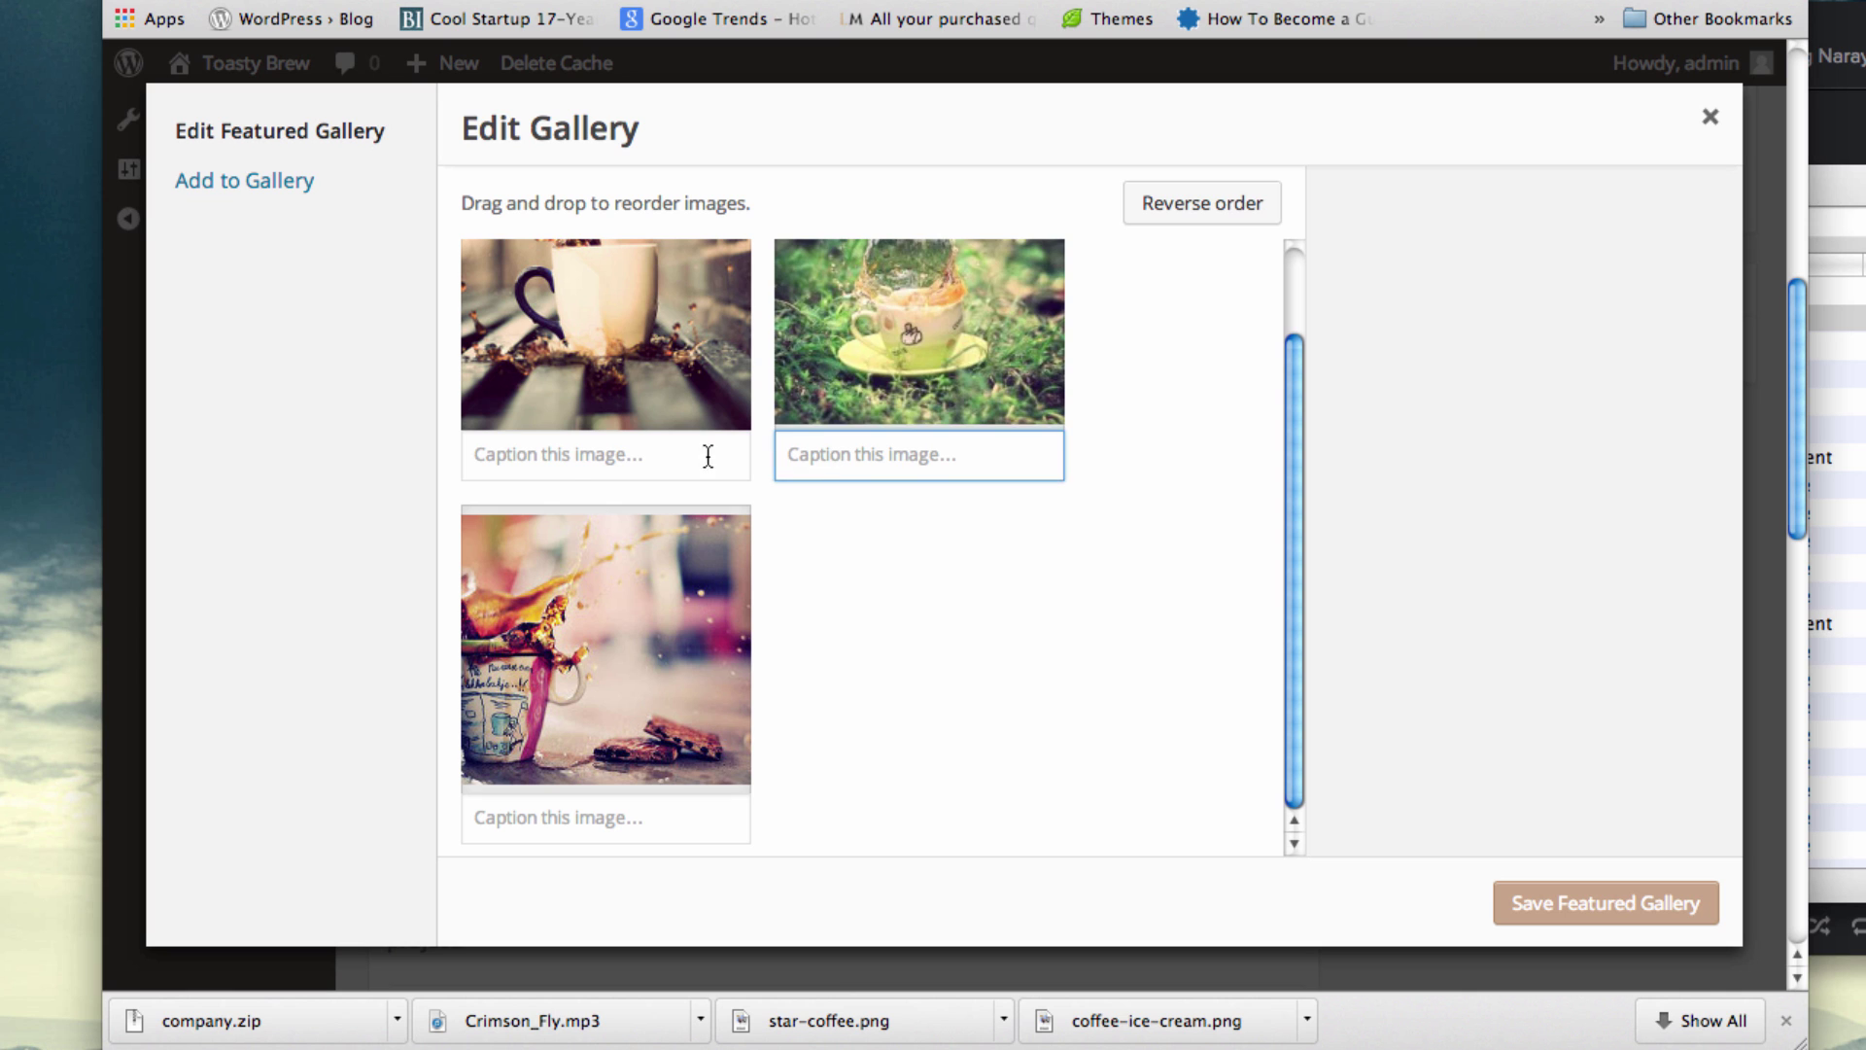
left_click(578, 457)
scroll(580, 464, "up", 1)
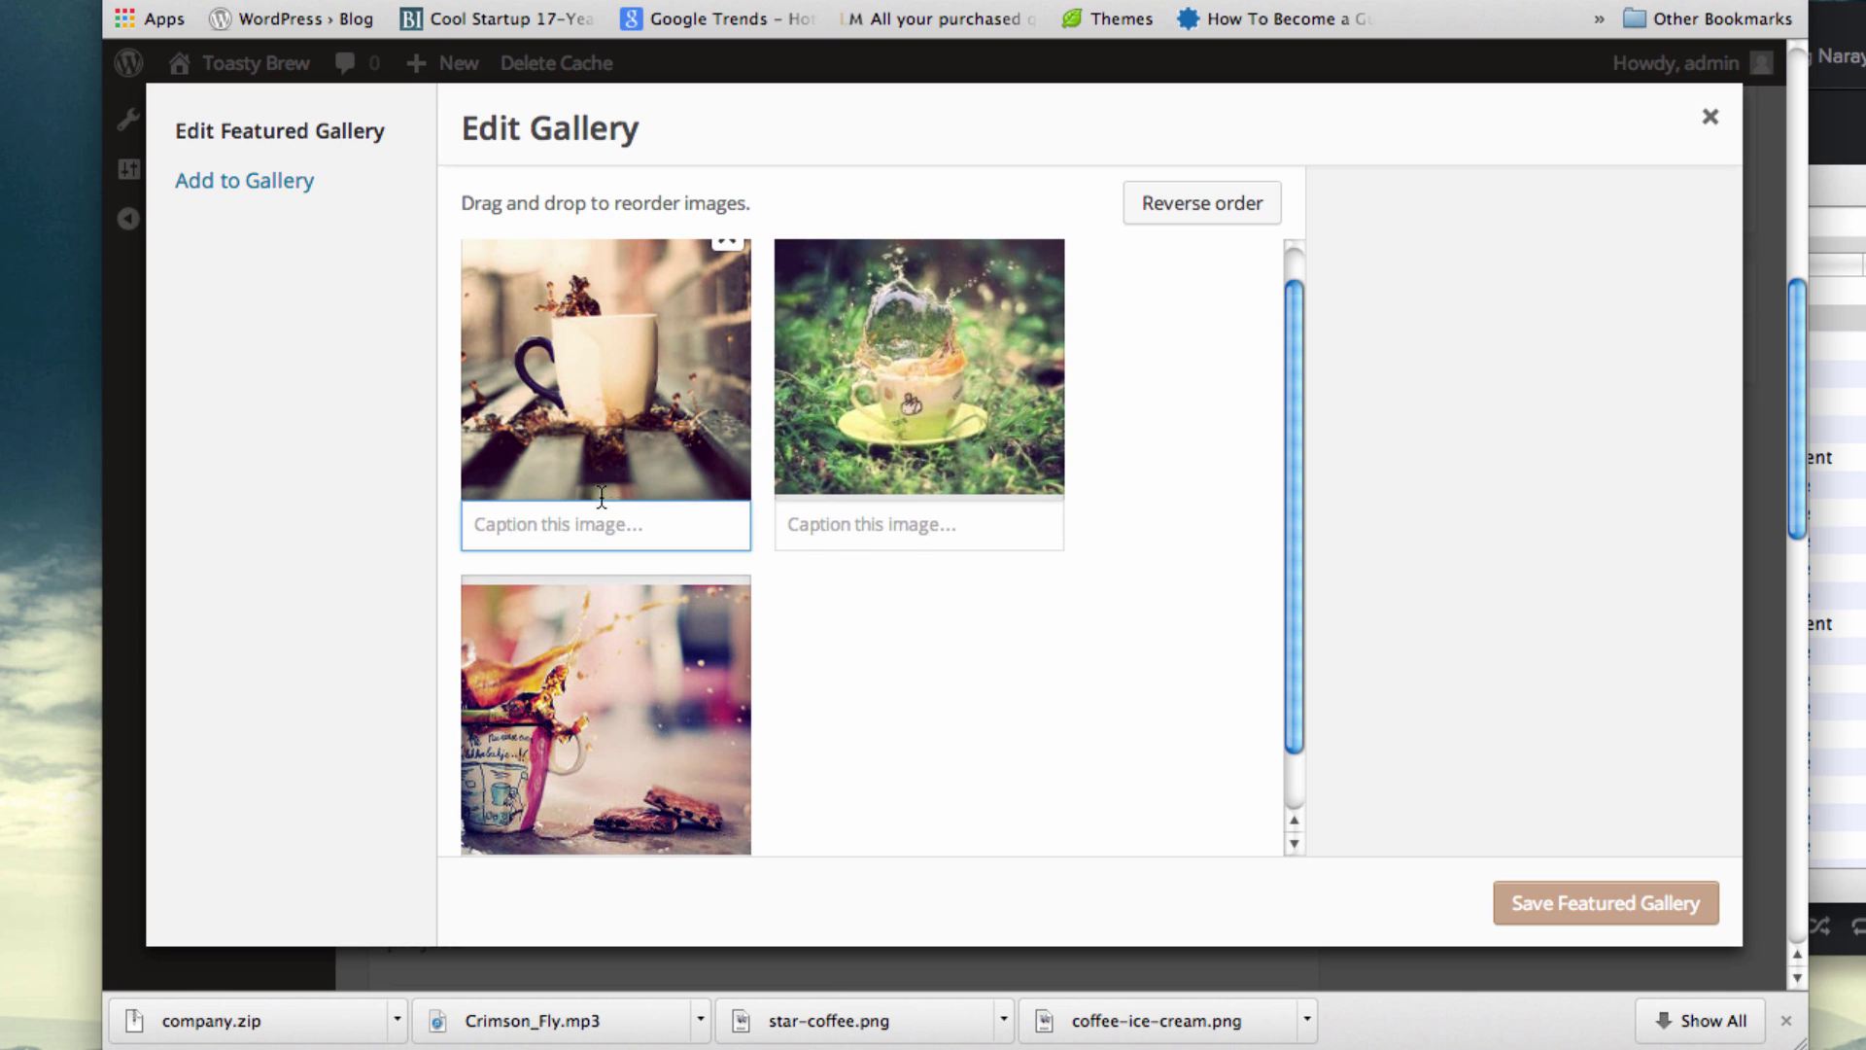
type("Splash!")
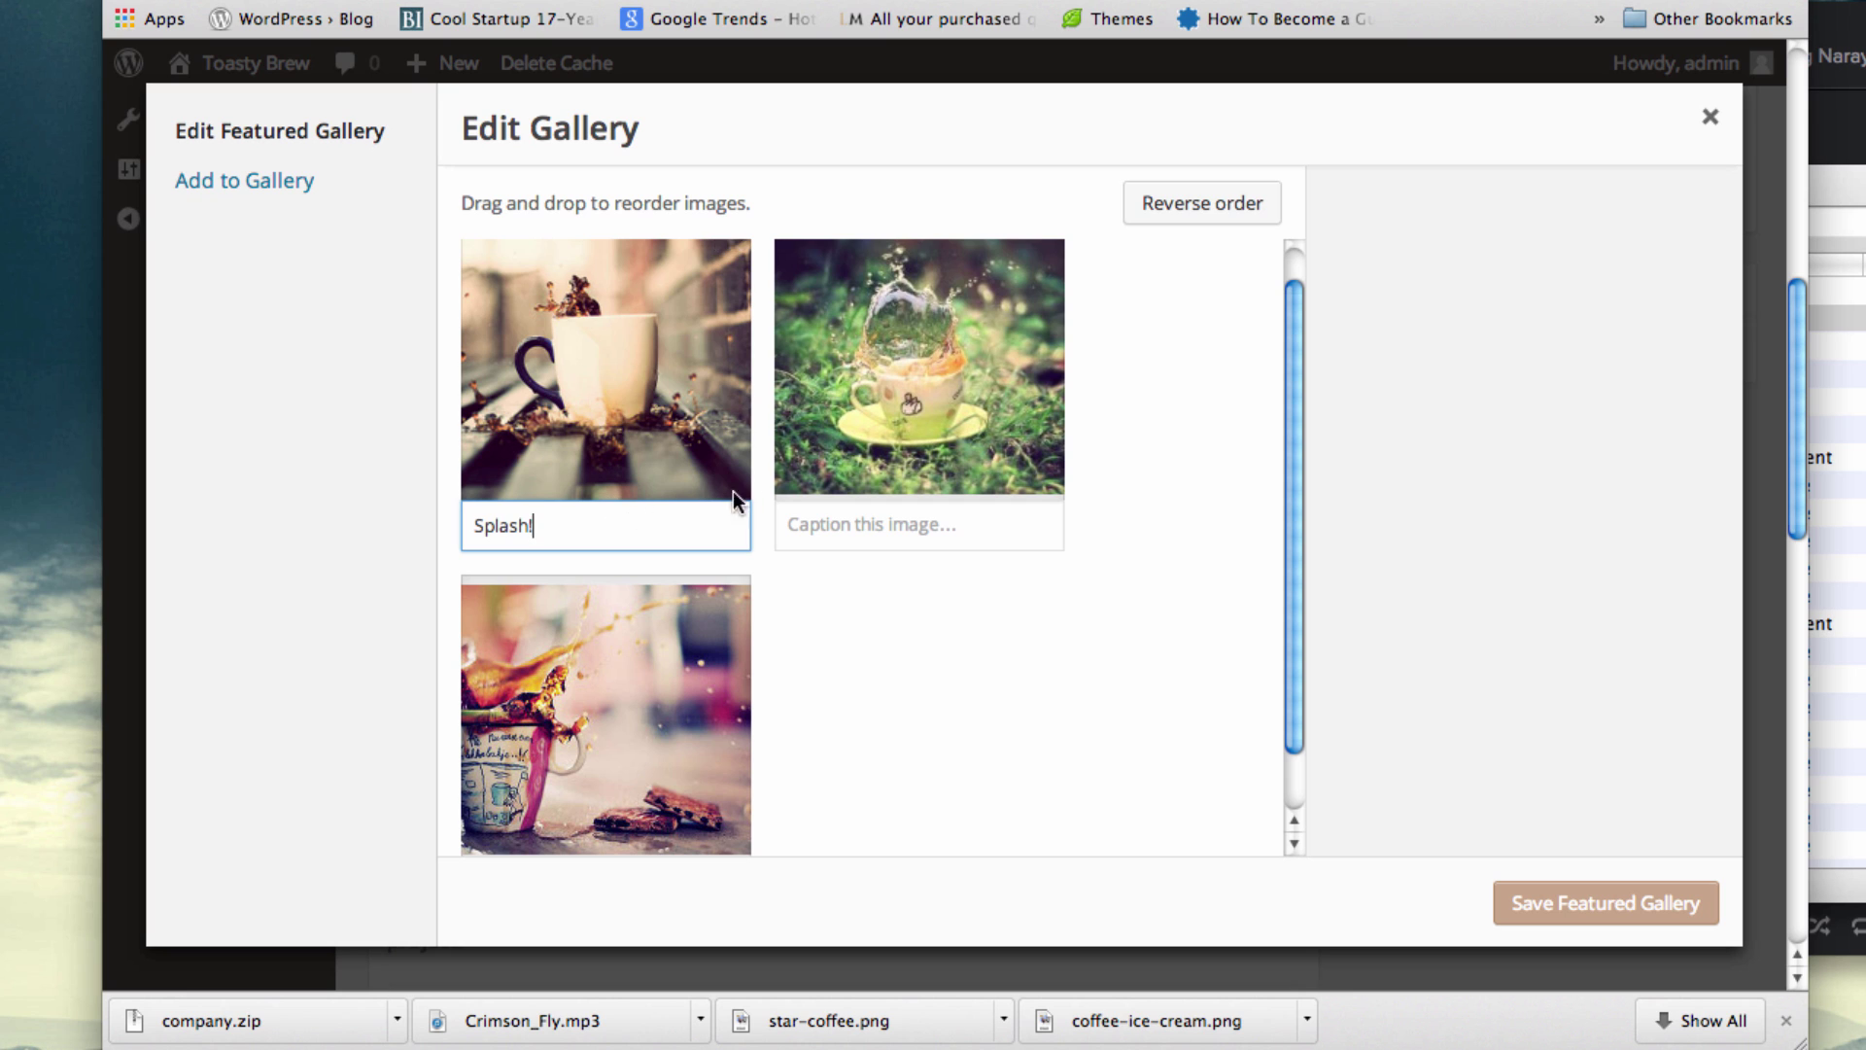
left_click(812, 522)
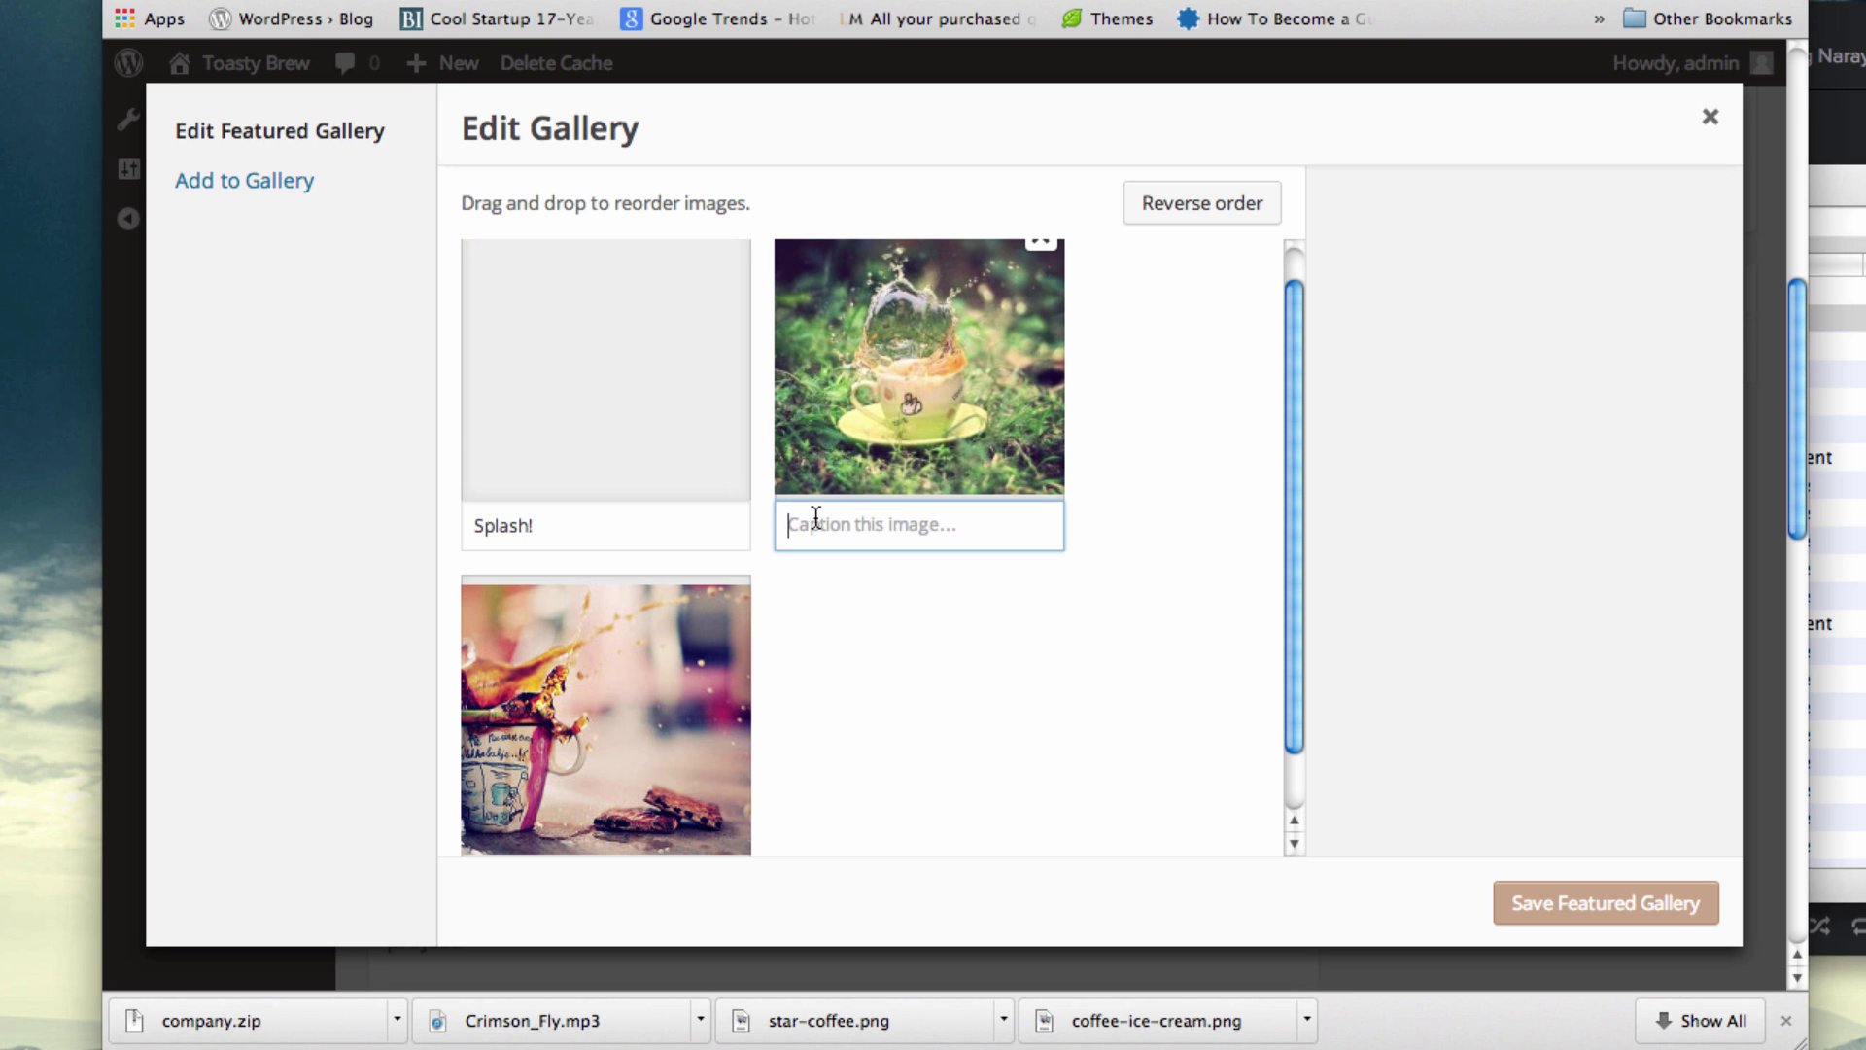
type("Grass splash")
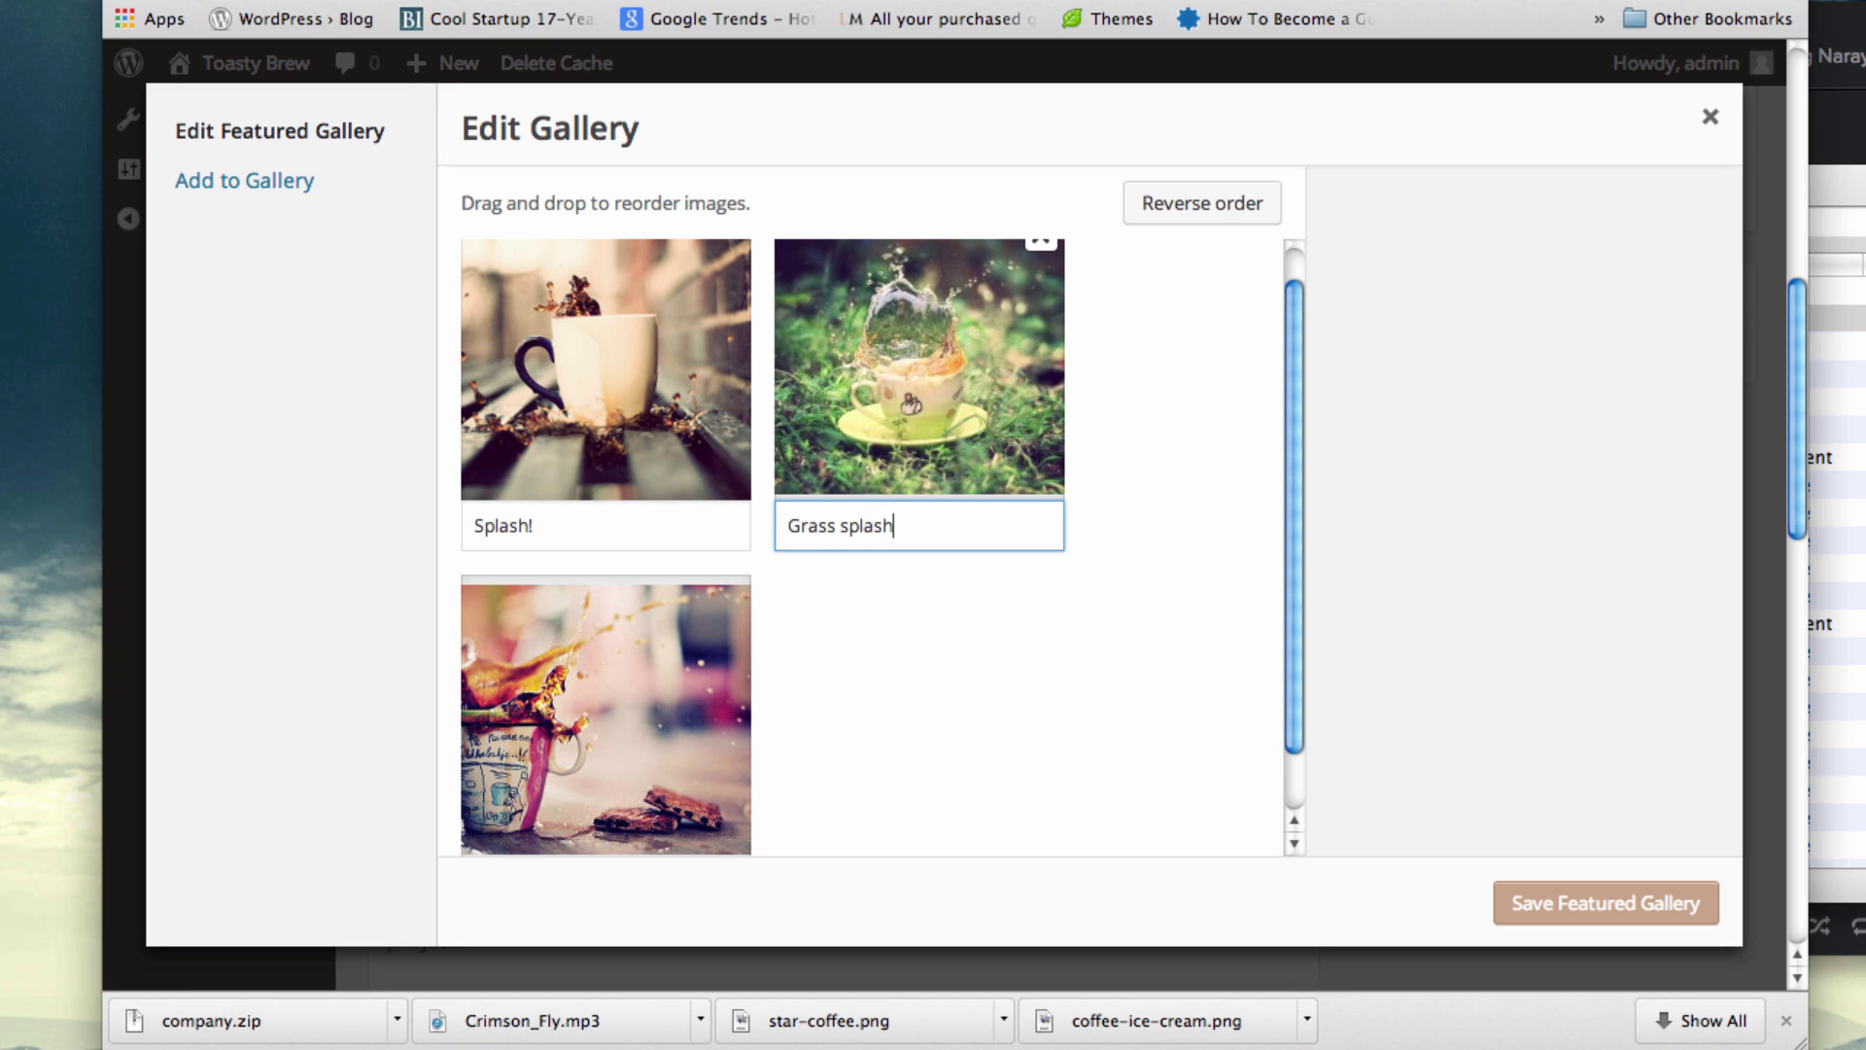
scroll(820, 545, "down", 1)
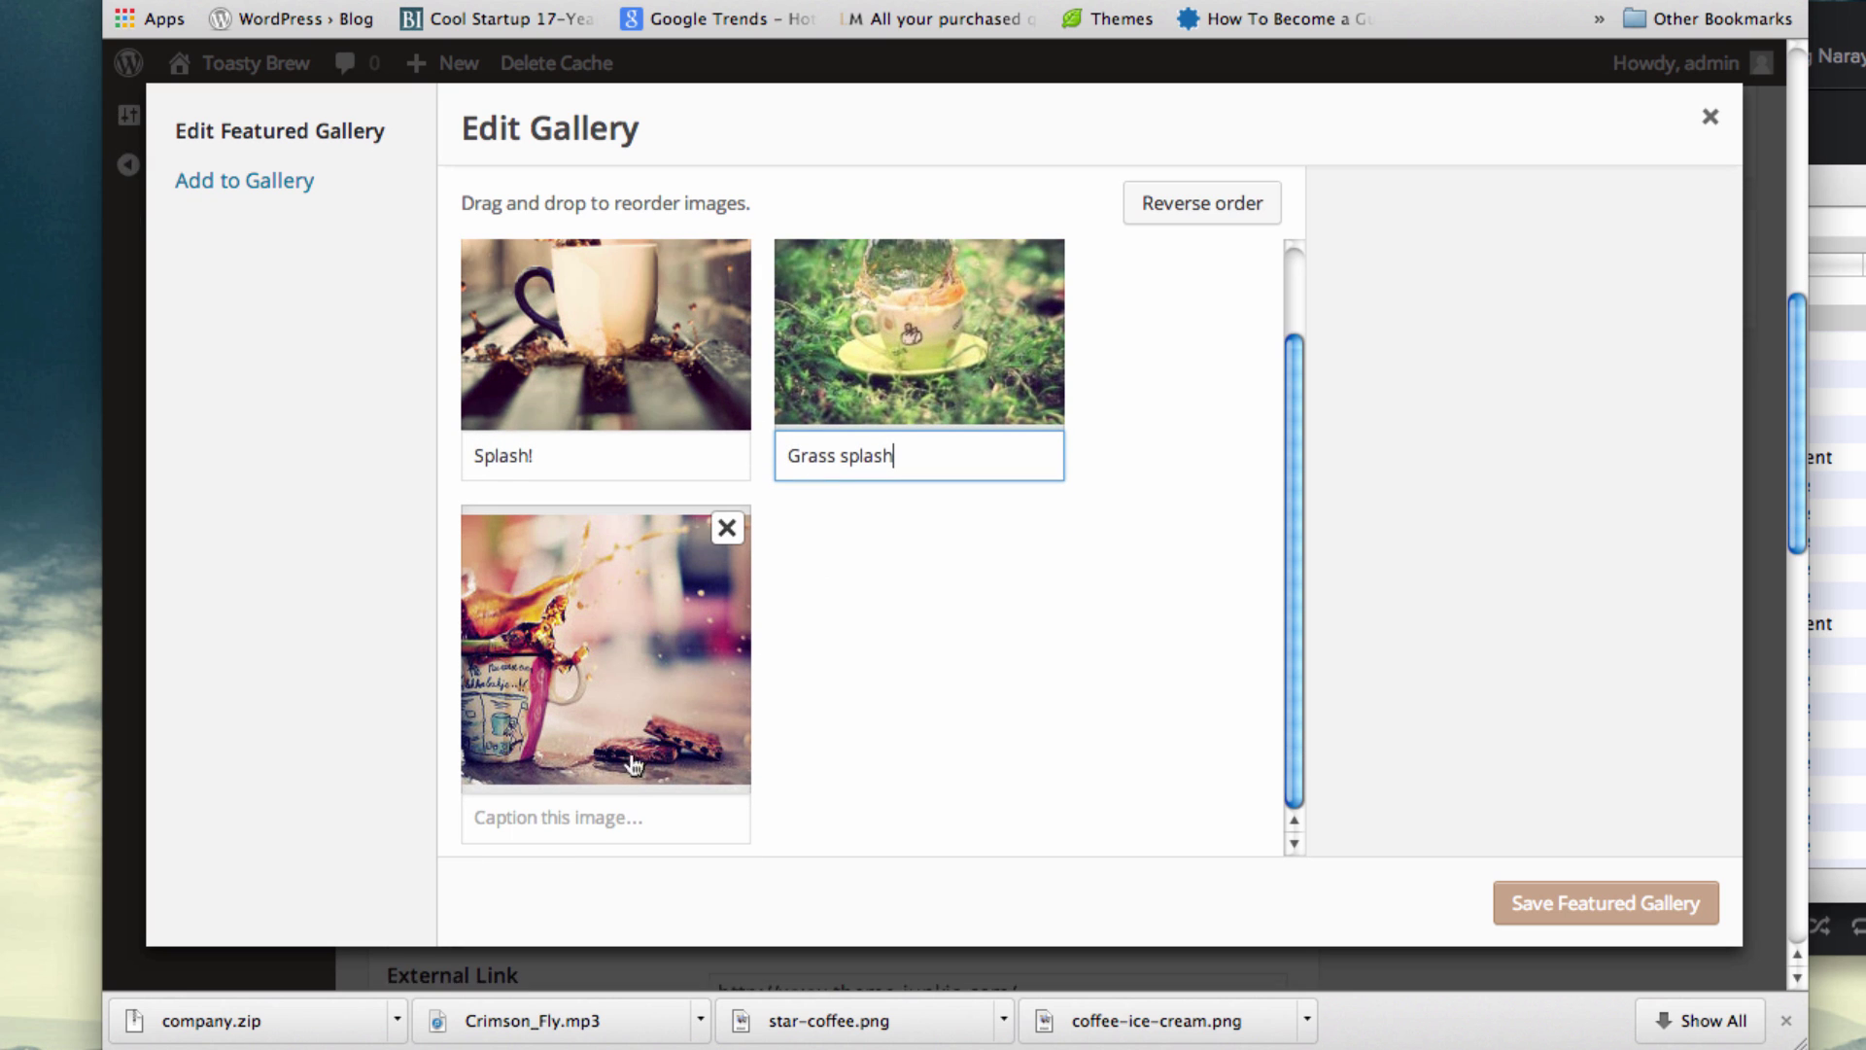
left_click(627, 802)
type("Brittle cookes")
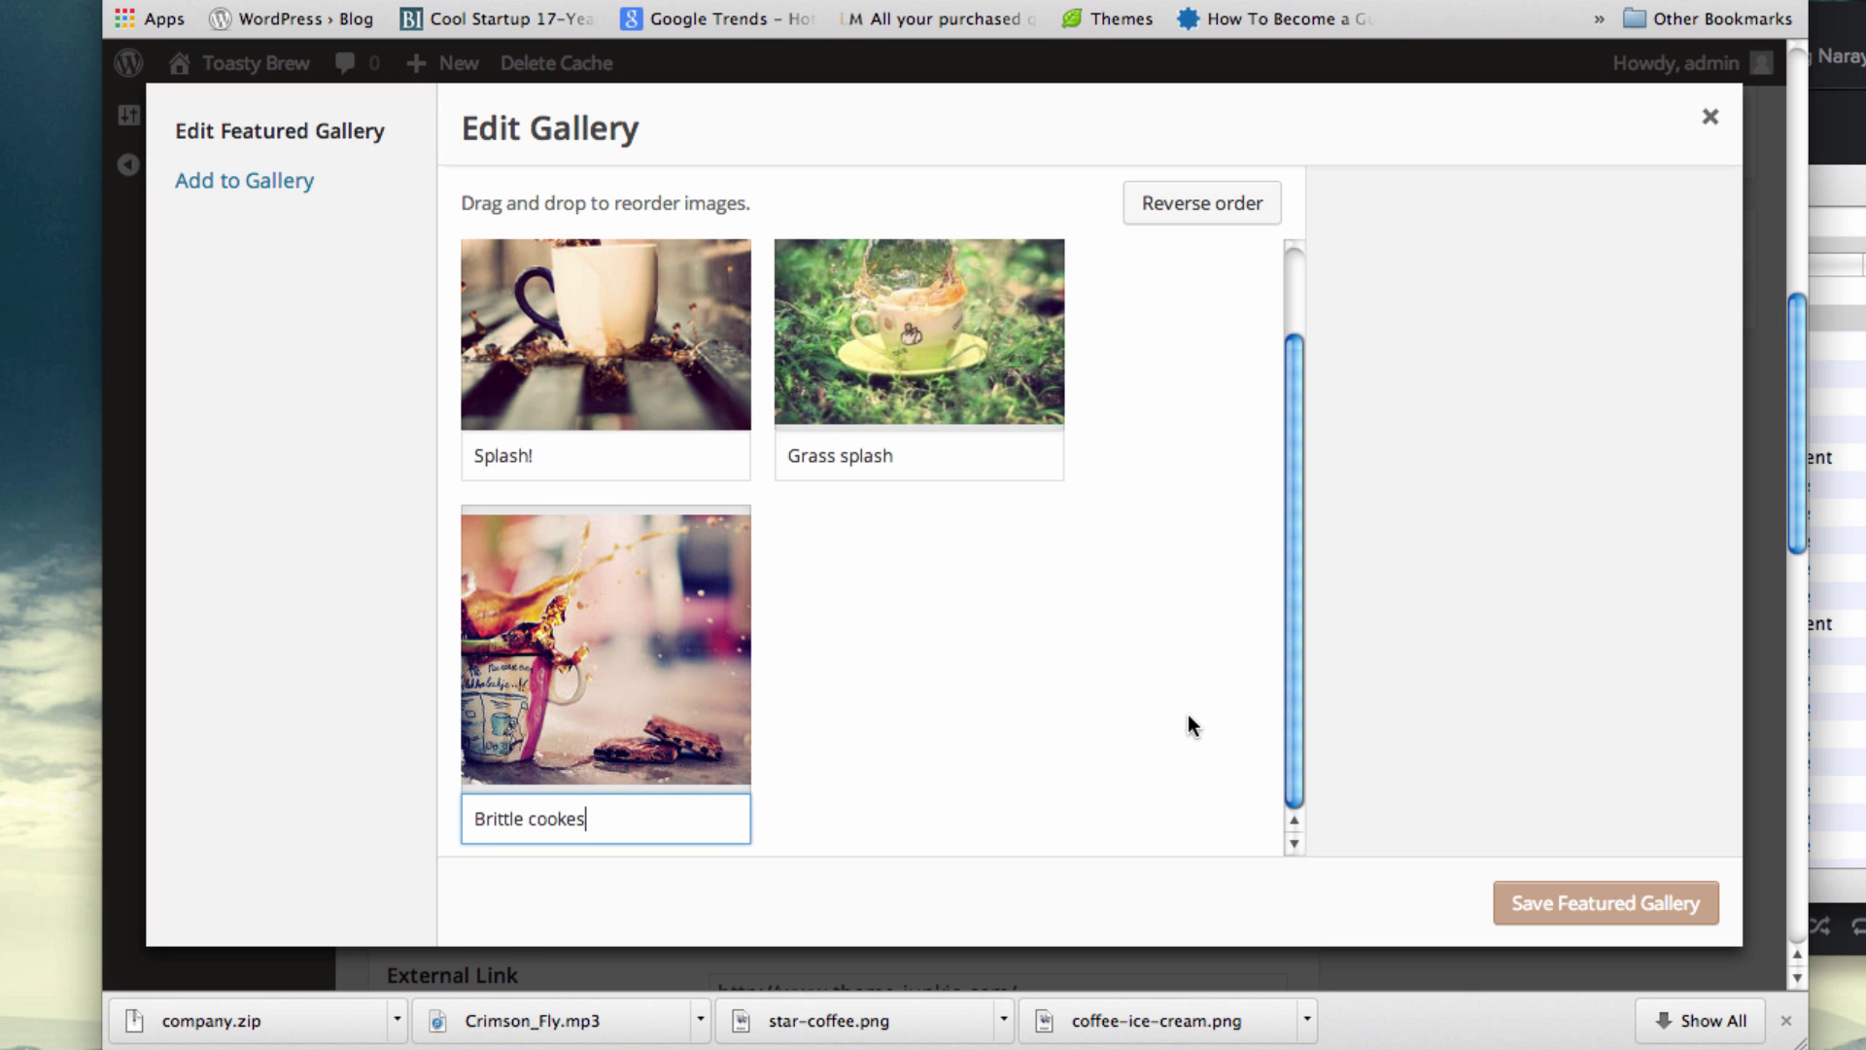
left_click(1545, 906)
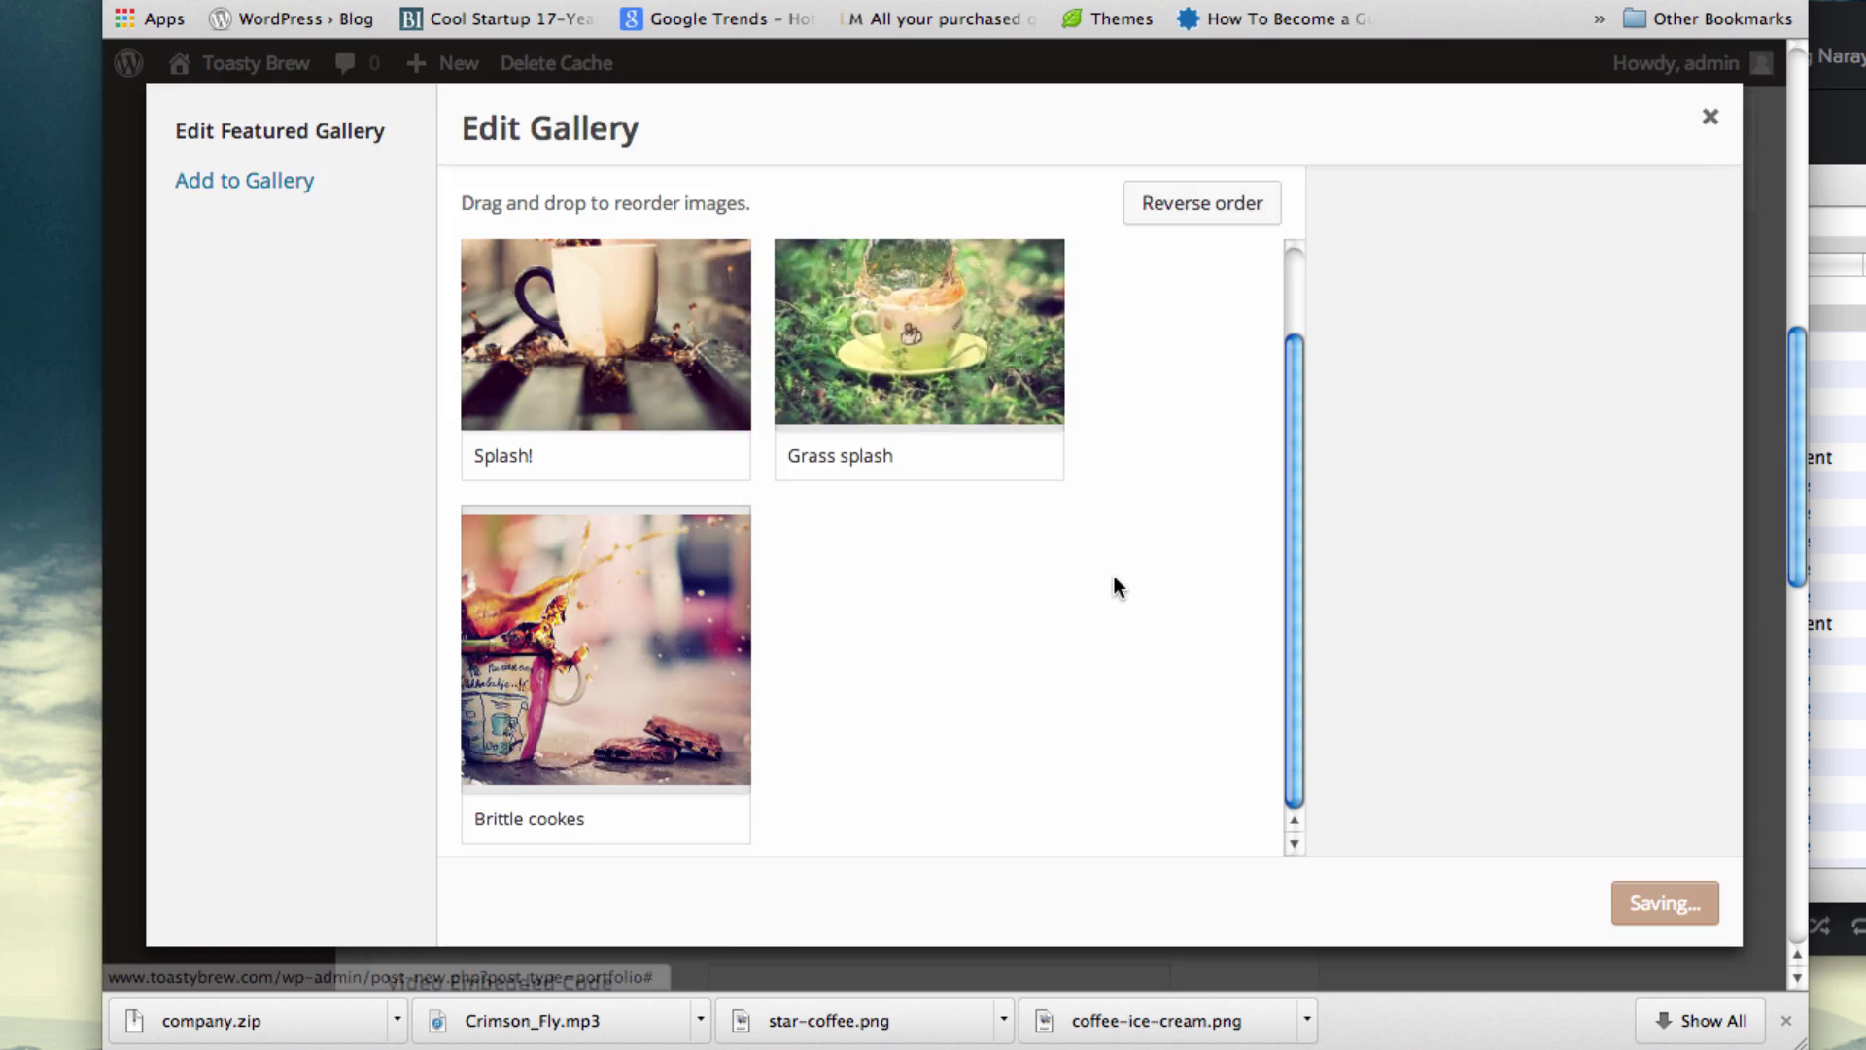
scroll(1113, 576, "up", 5)
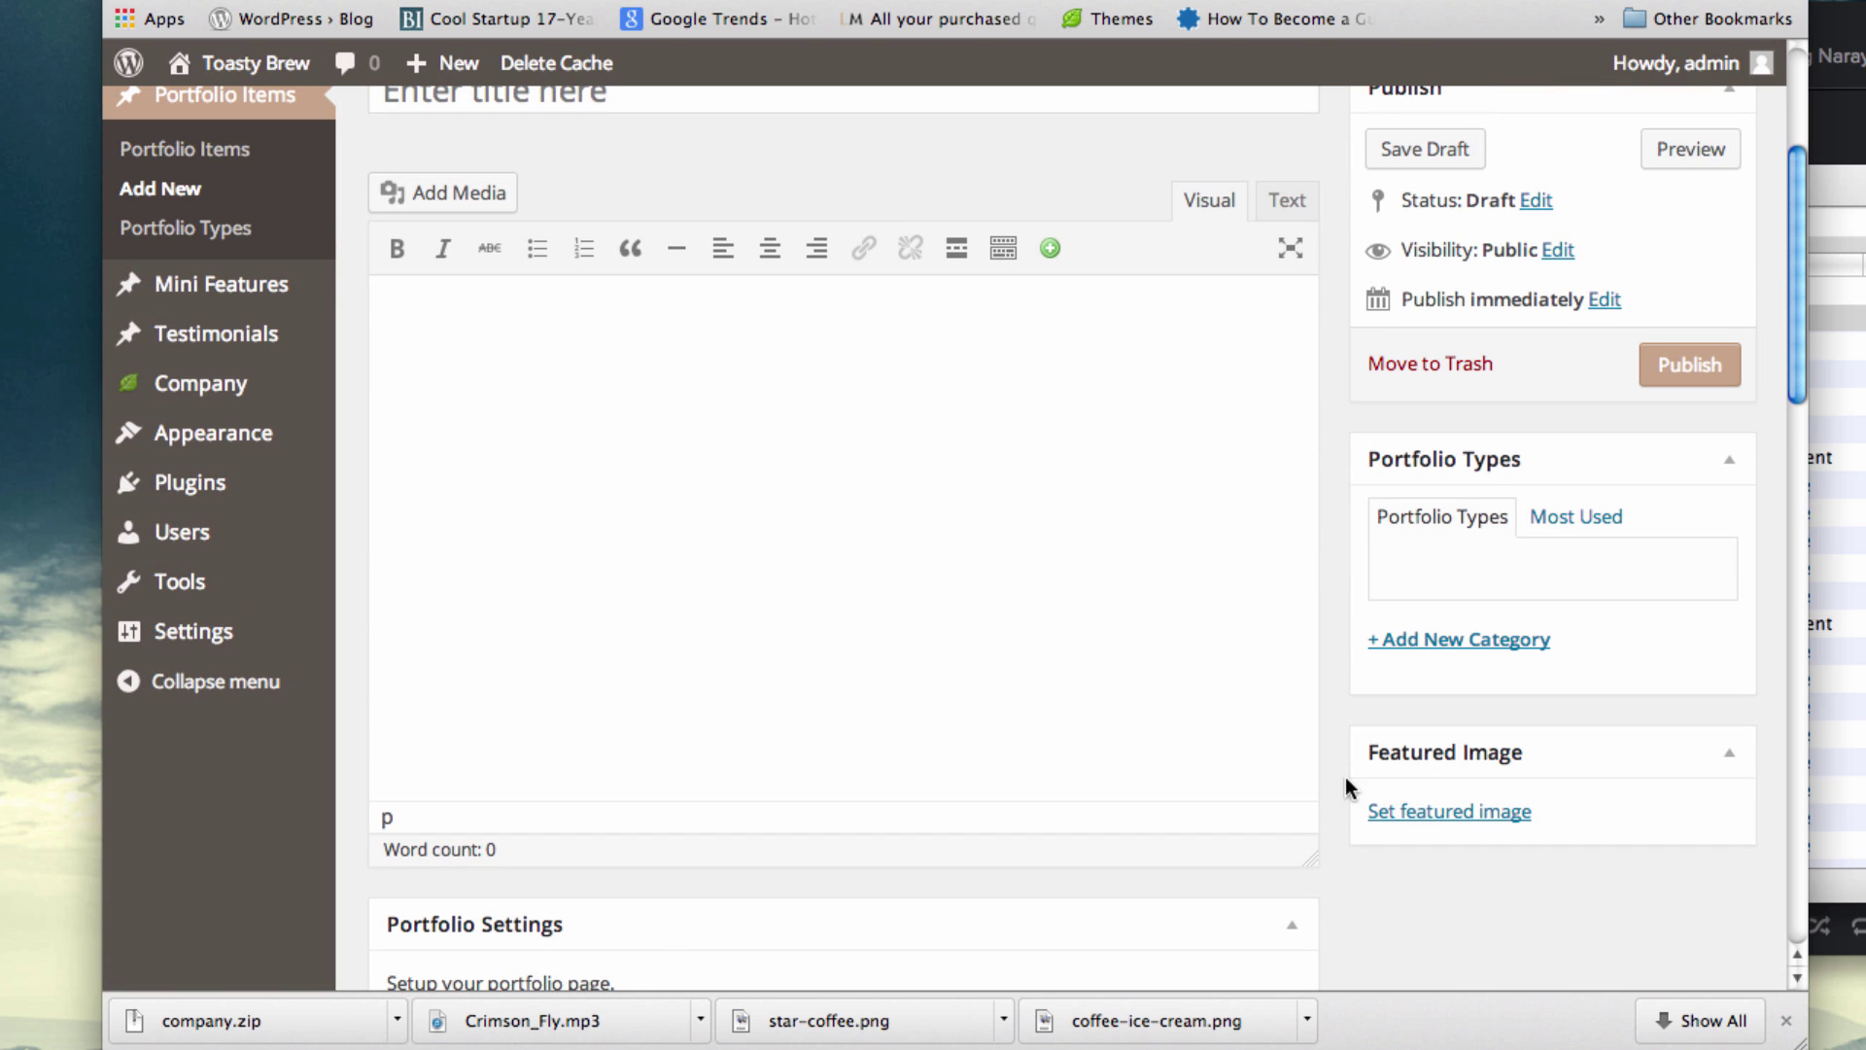
- Set grass-coffee as the portfolio item's featured image
left_click(1419, 813)
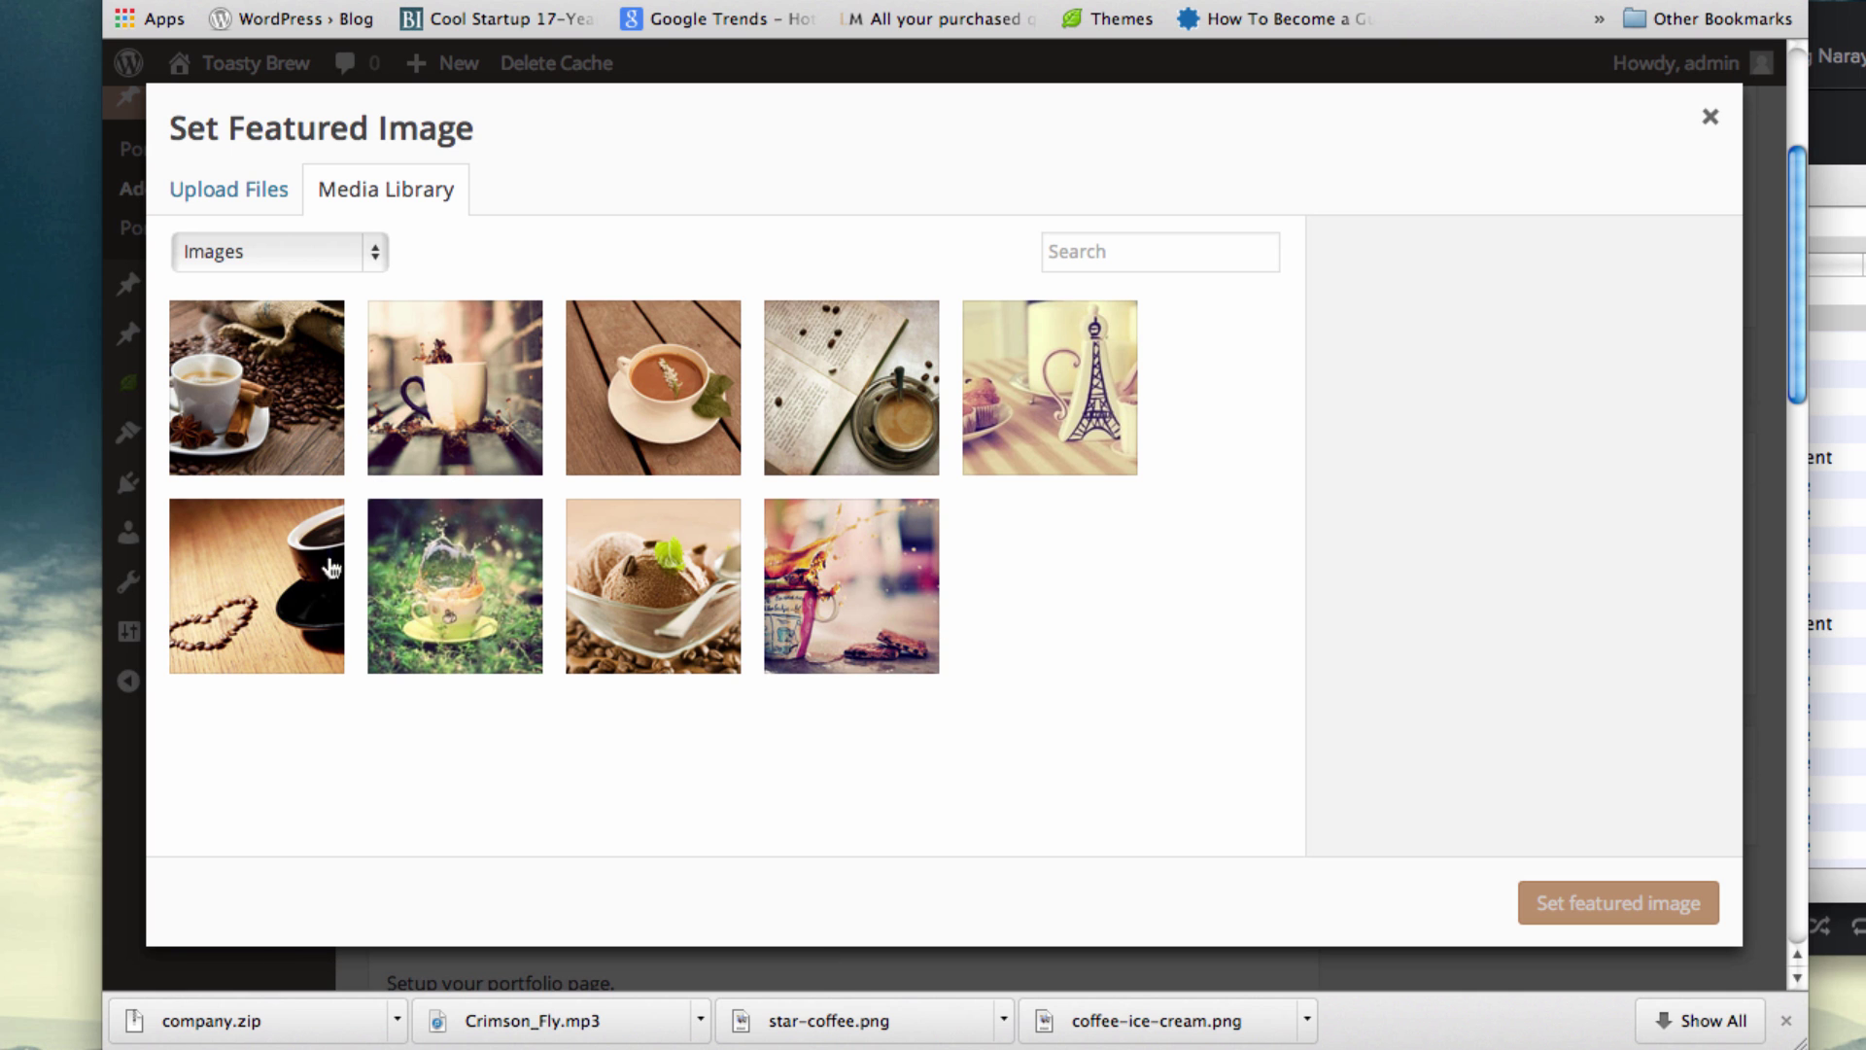
left_click(459, 627)
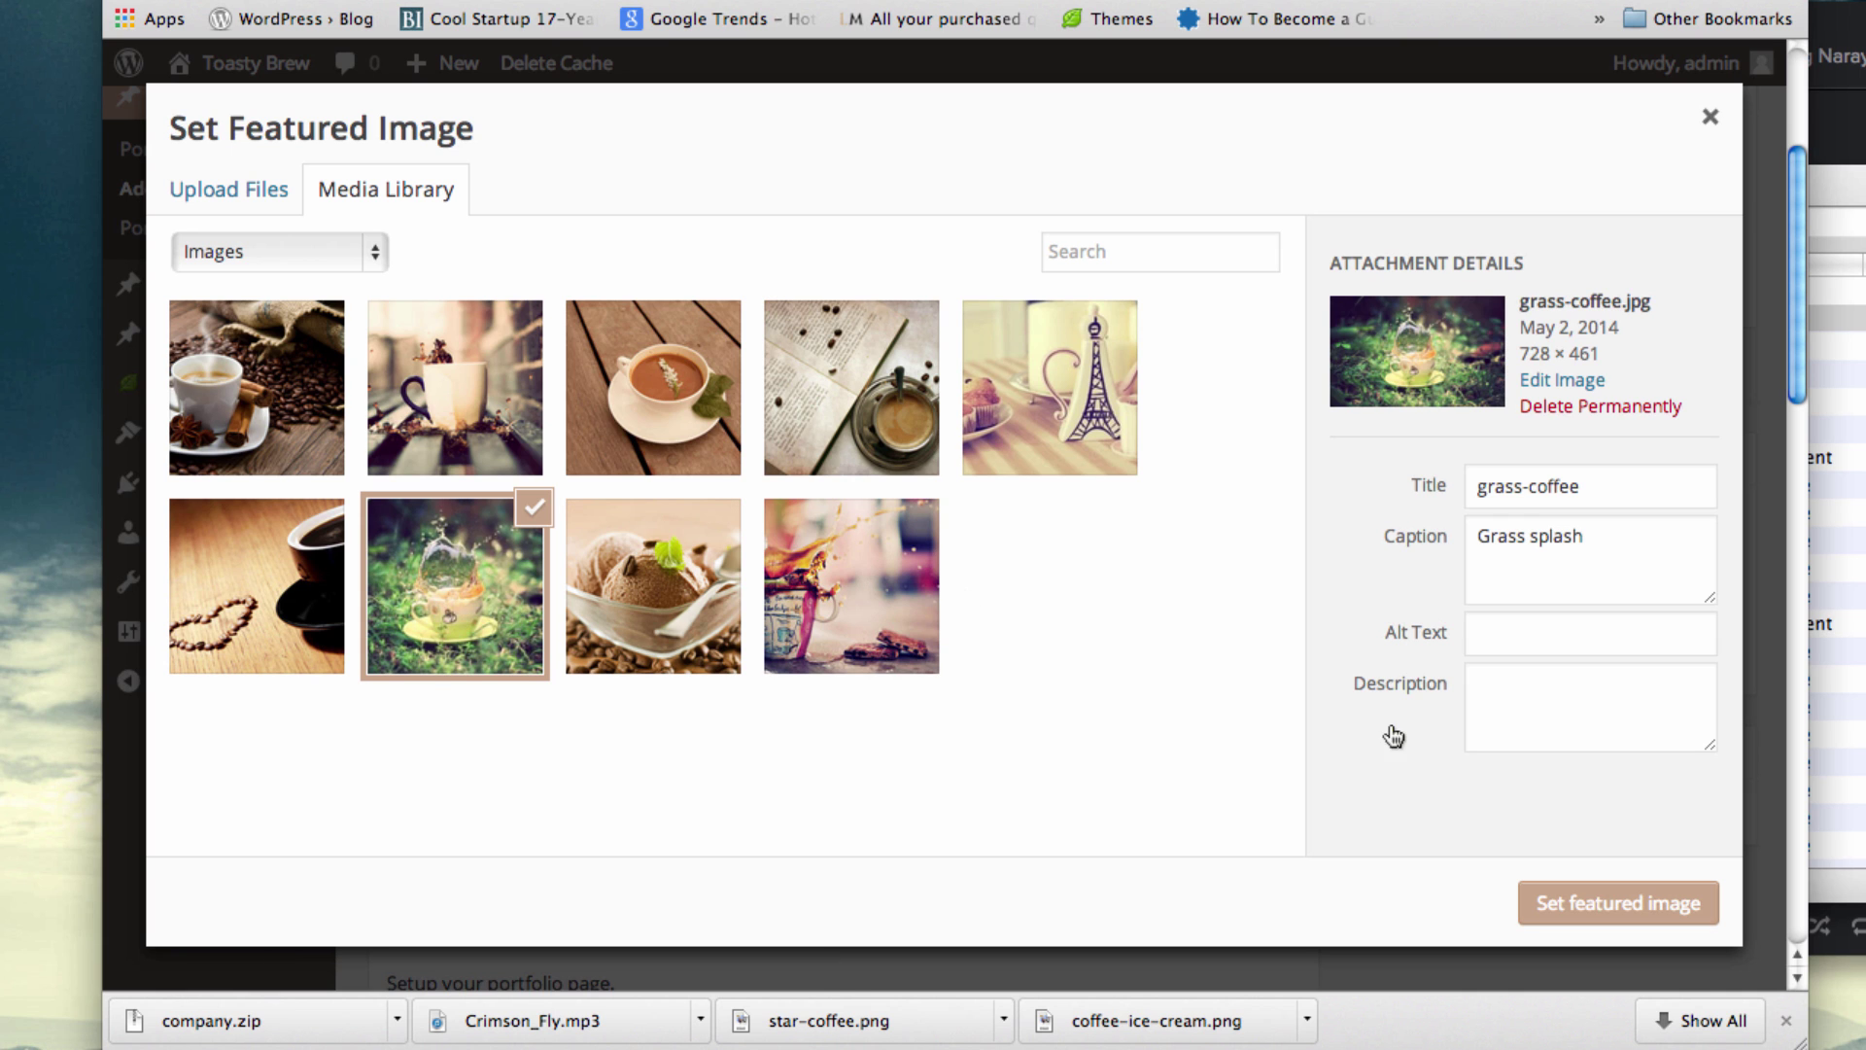
left_click(1613, 903)
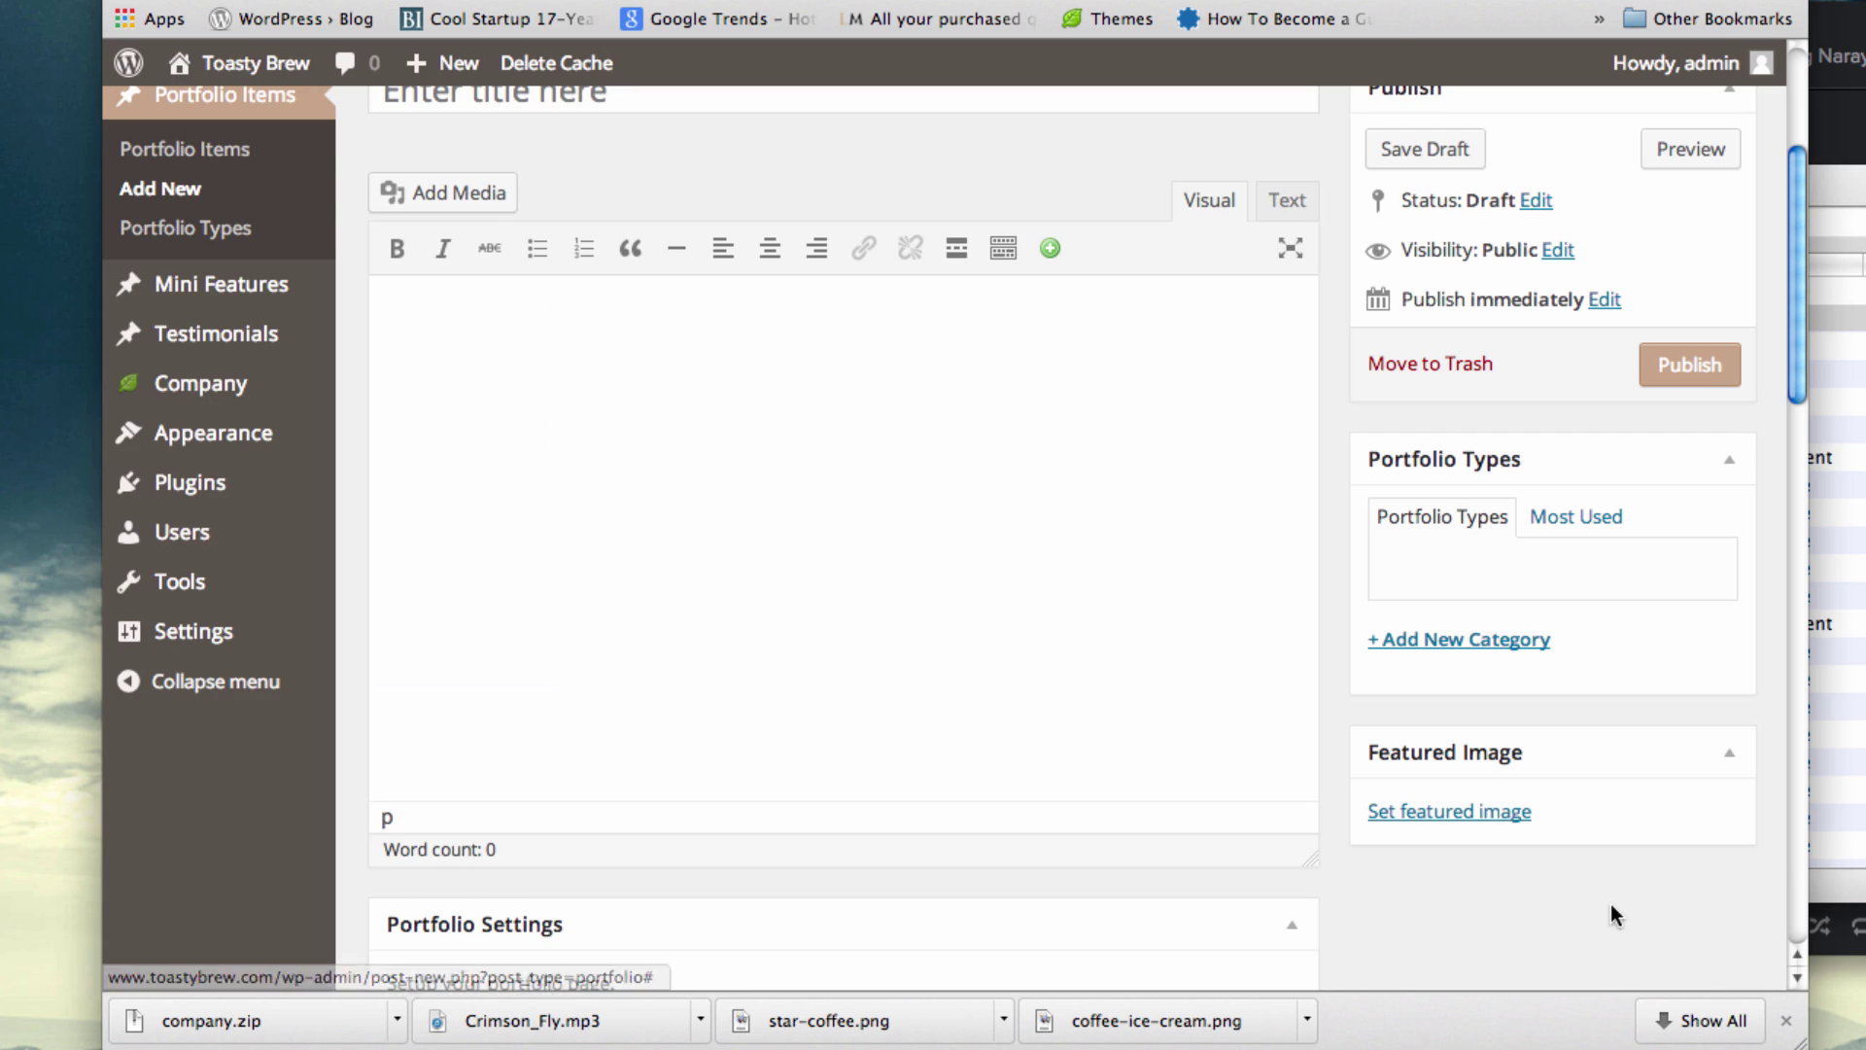
scroll(937, 398, "up", 5)
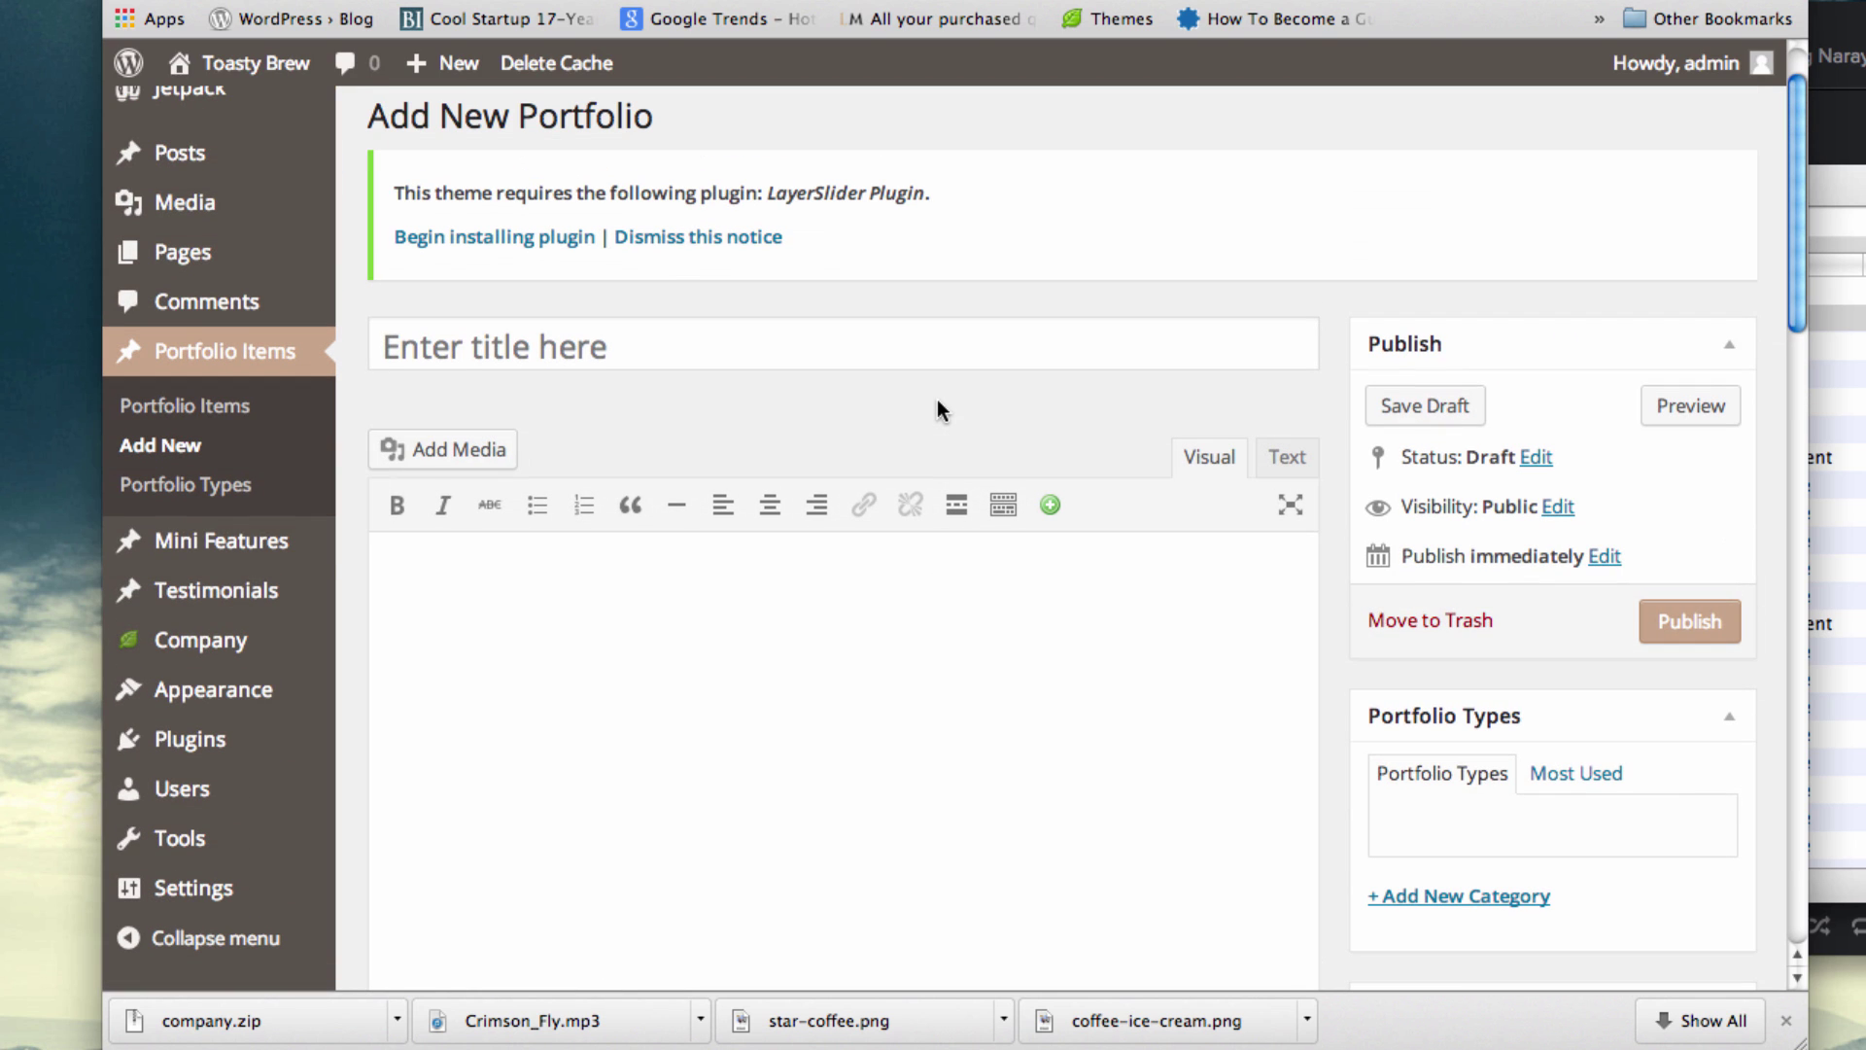
- Title the portfolio item 'Grass Splash', correcting the typo
left_click(682, 365)
type("Grass ")
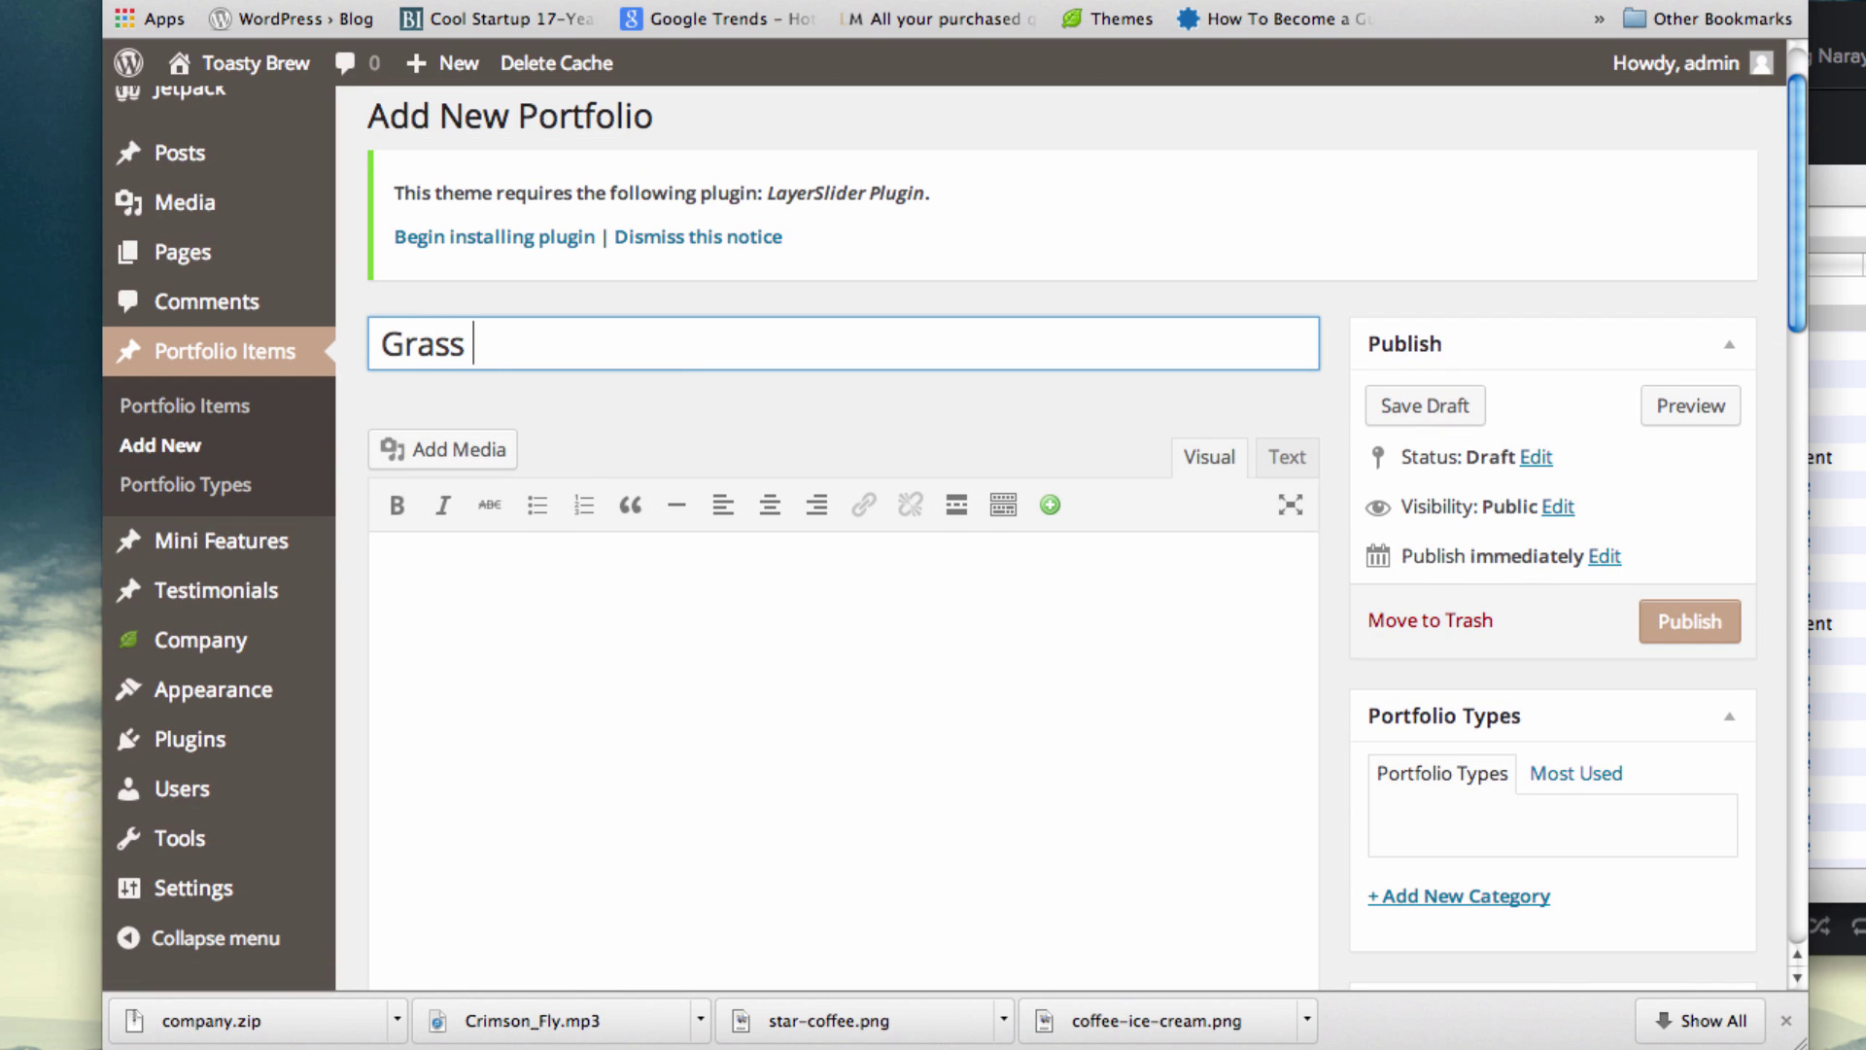
type("Splasjh")
key("BackSpace")
key("BackSpace")
type("h")
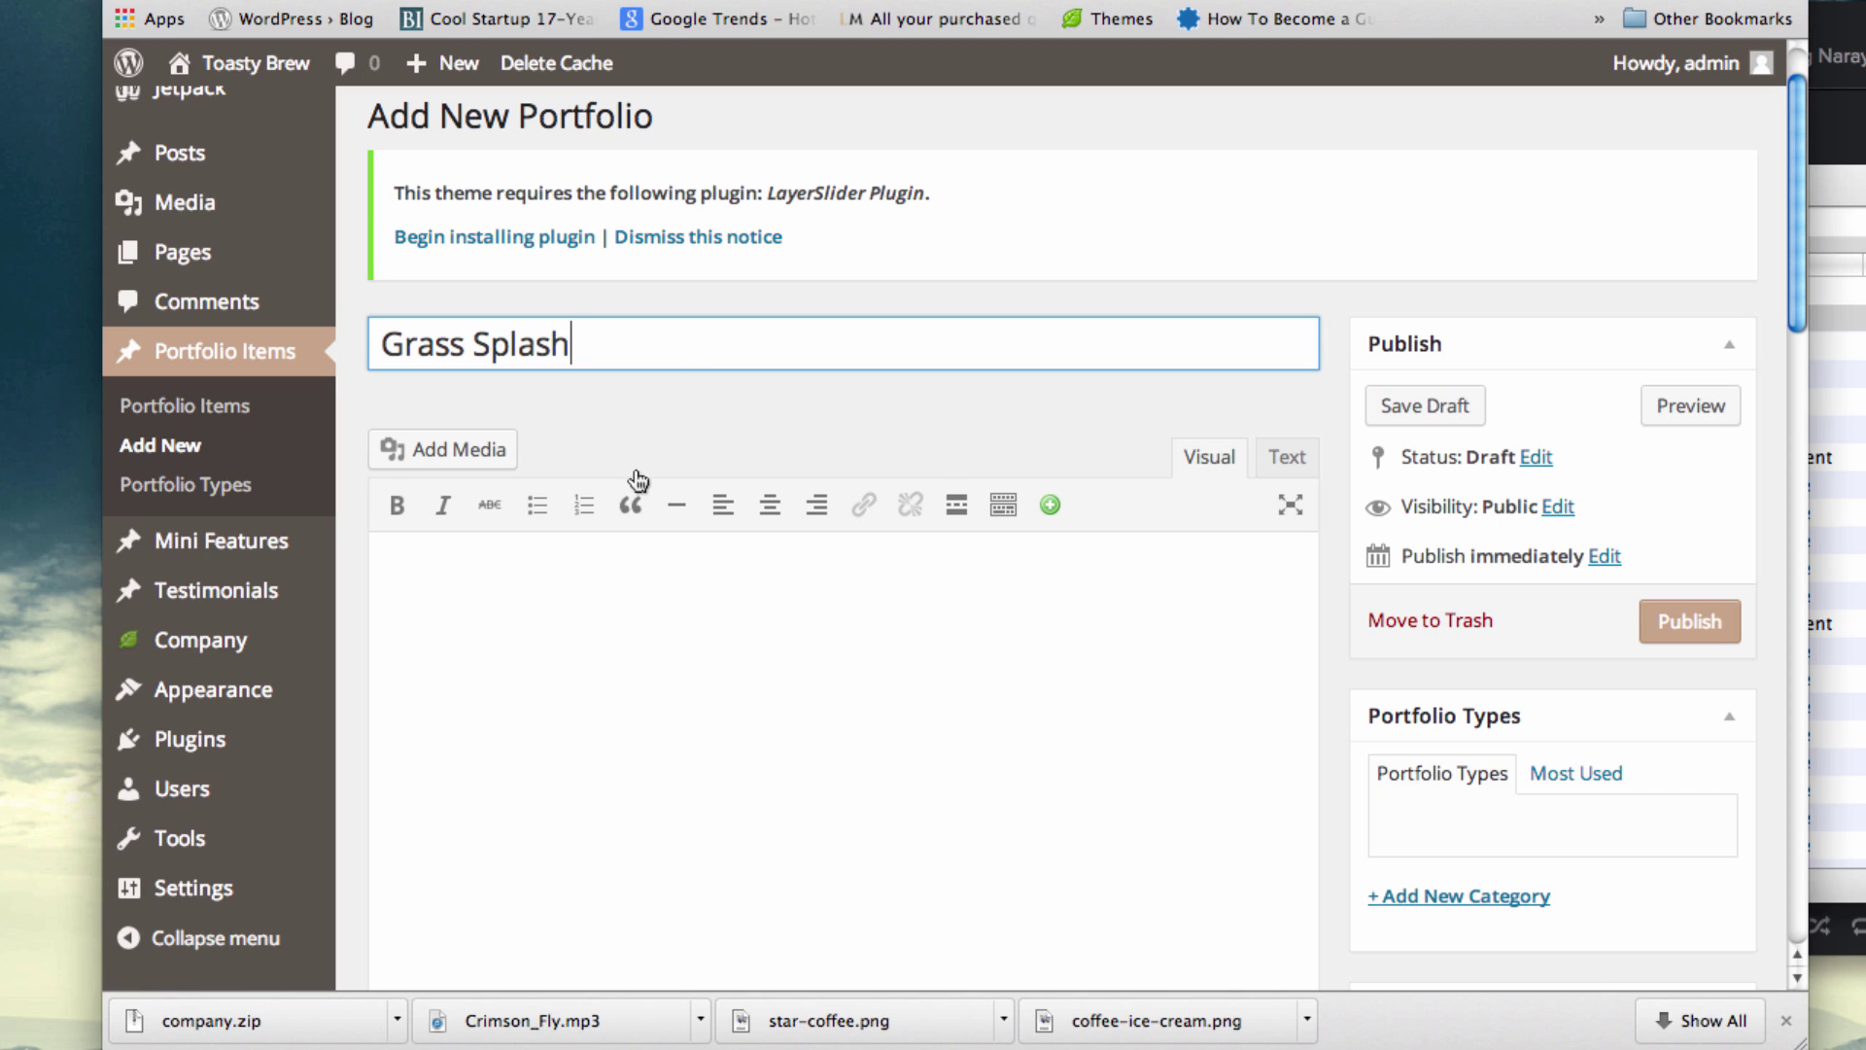
left_click(626, 583)
left_click(582, 346)
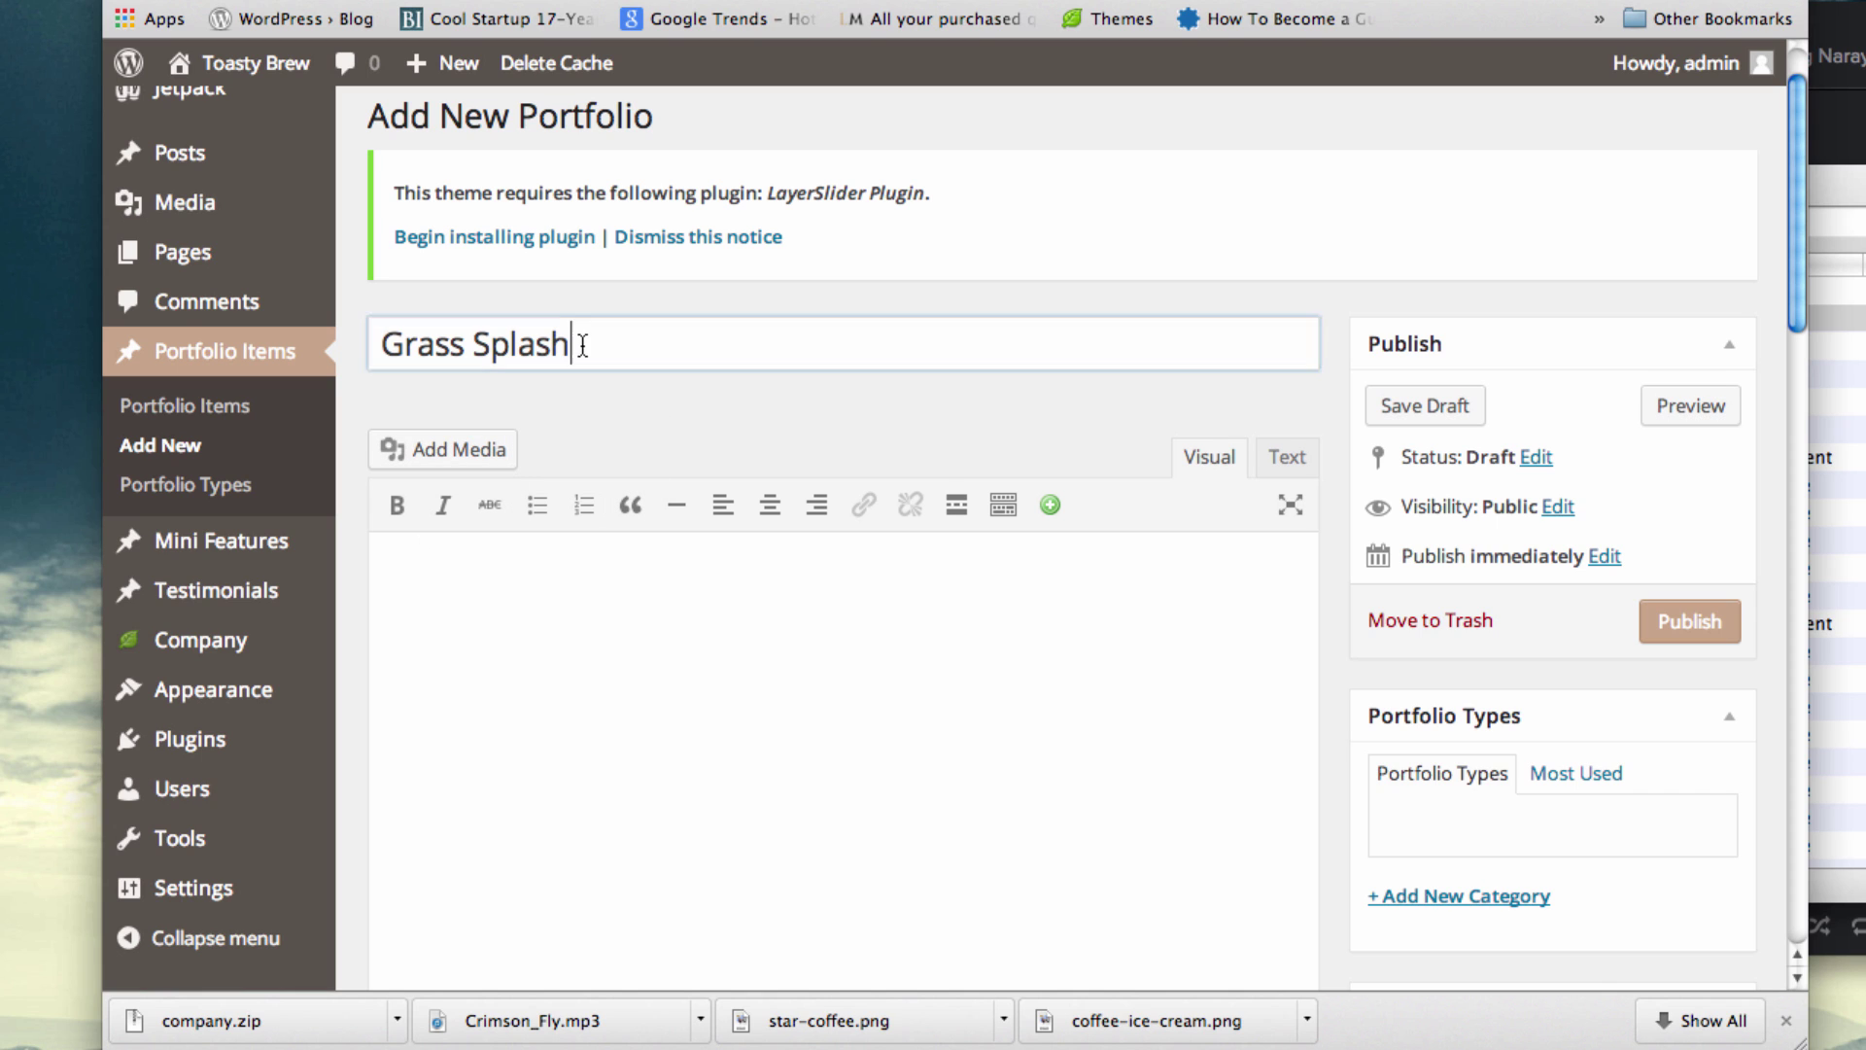
- Change the permalink slug to grass-splash
left_click(627, 622)
left_click(808, 402)
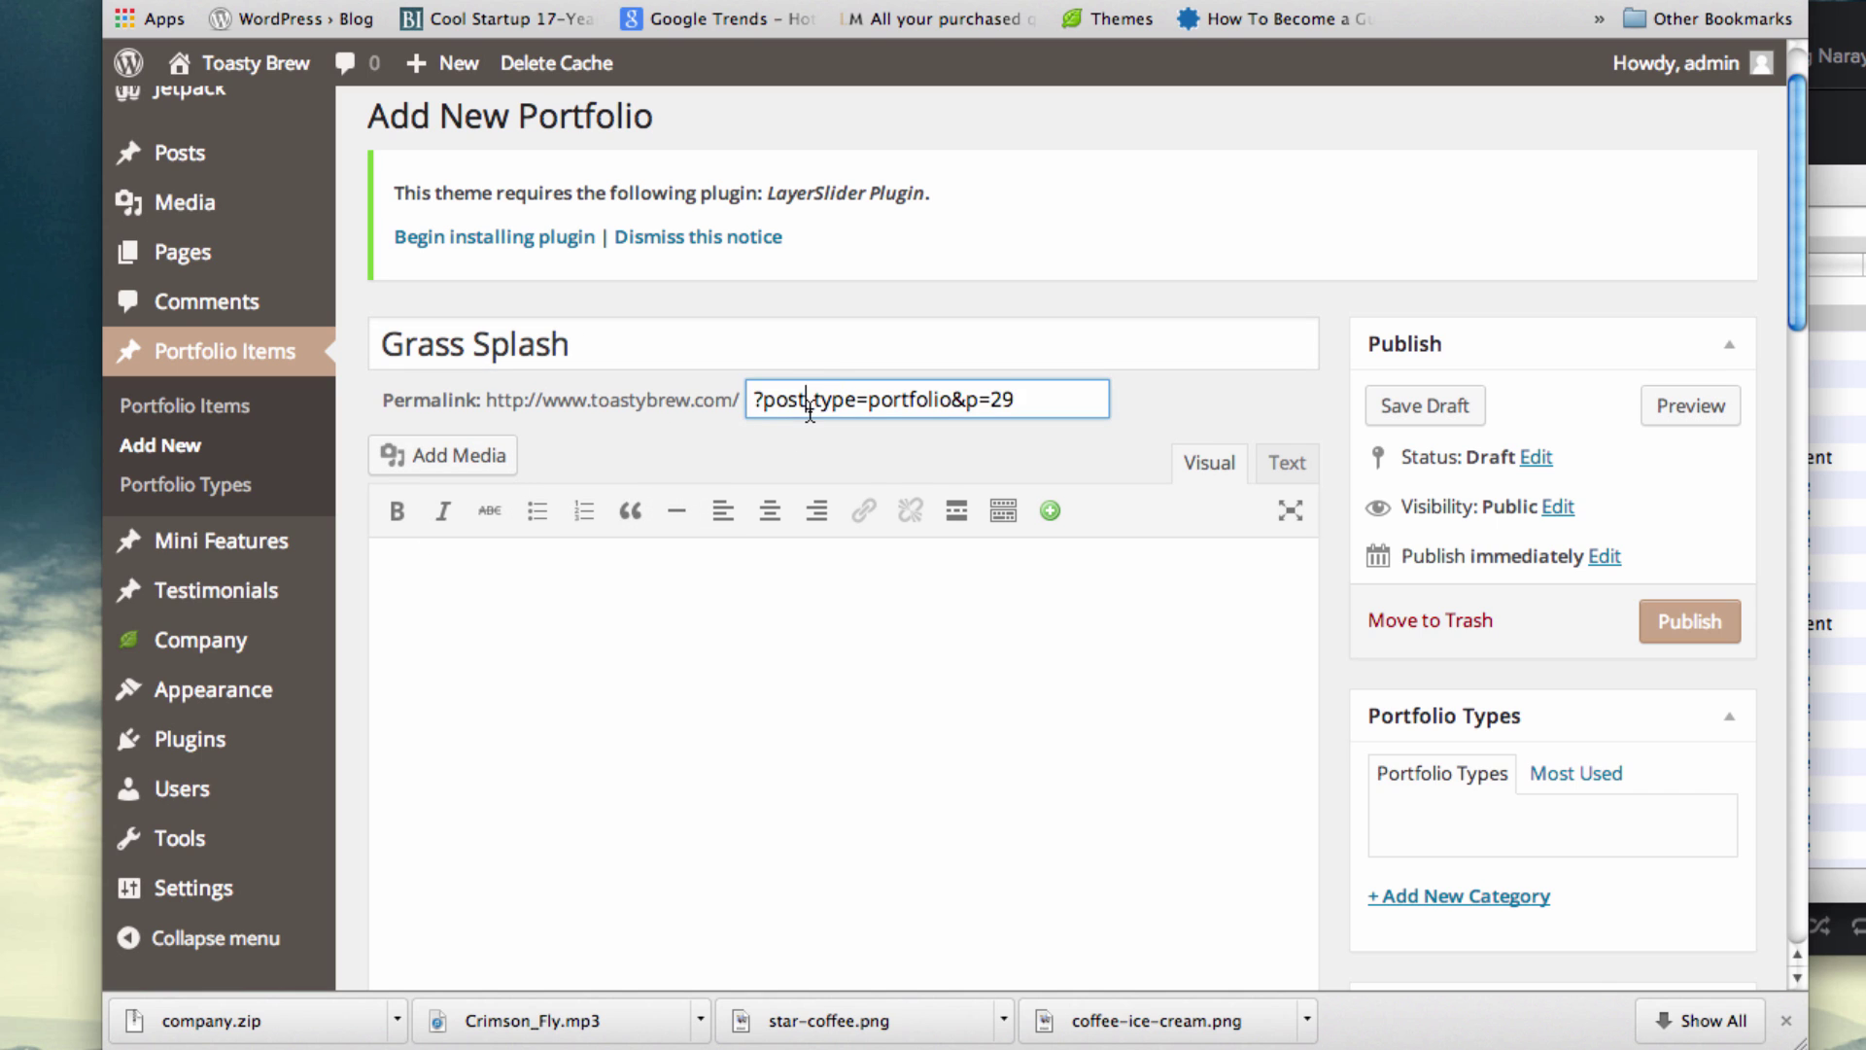
key("super+a")
type("gr")
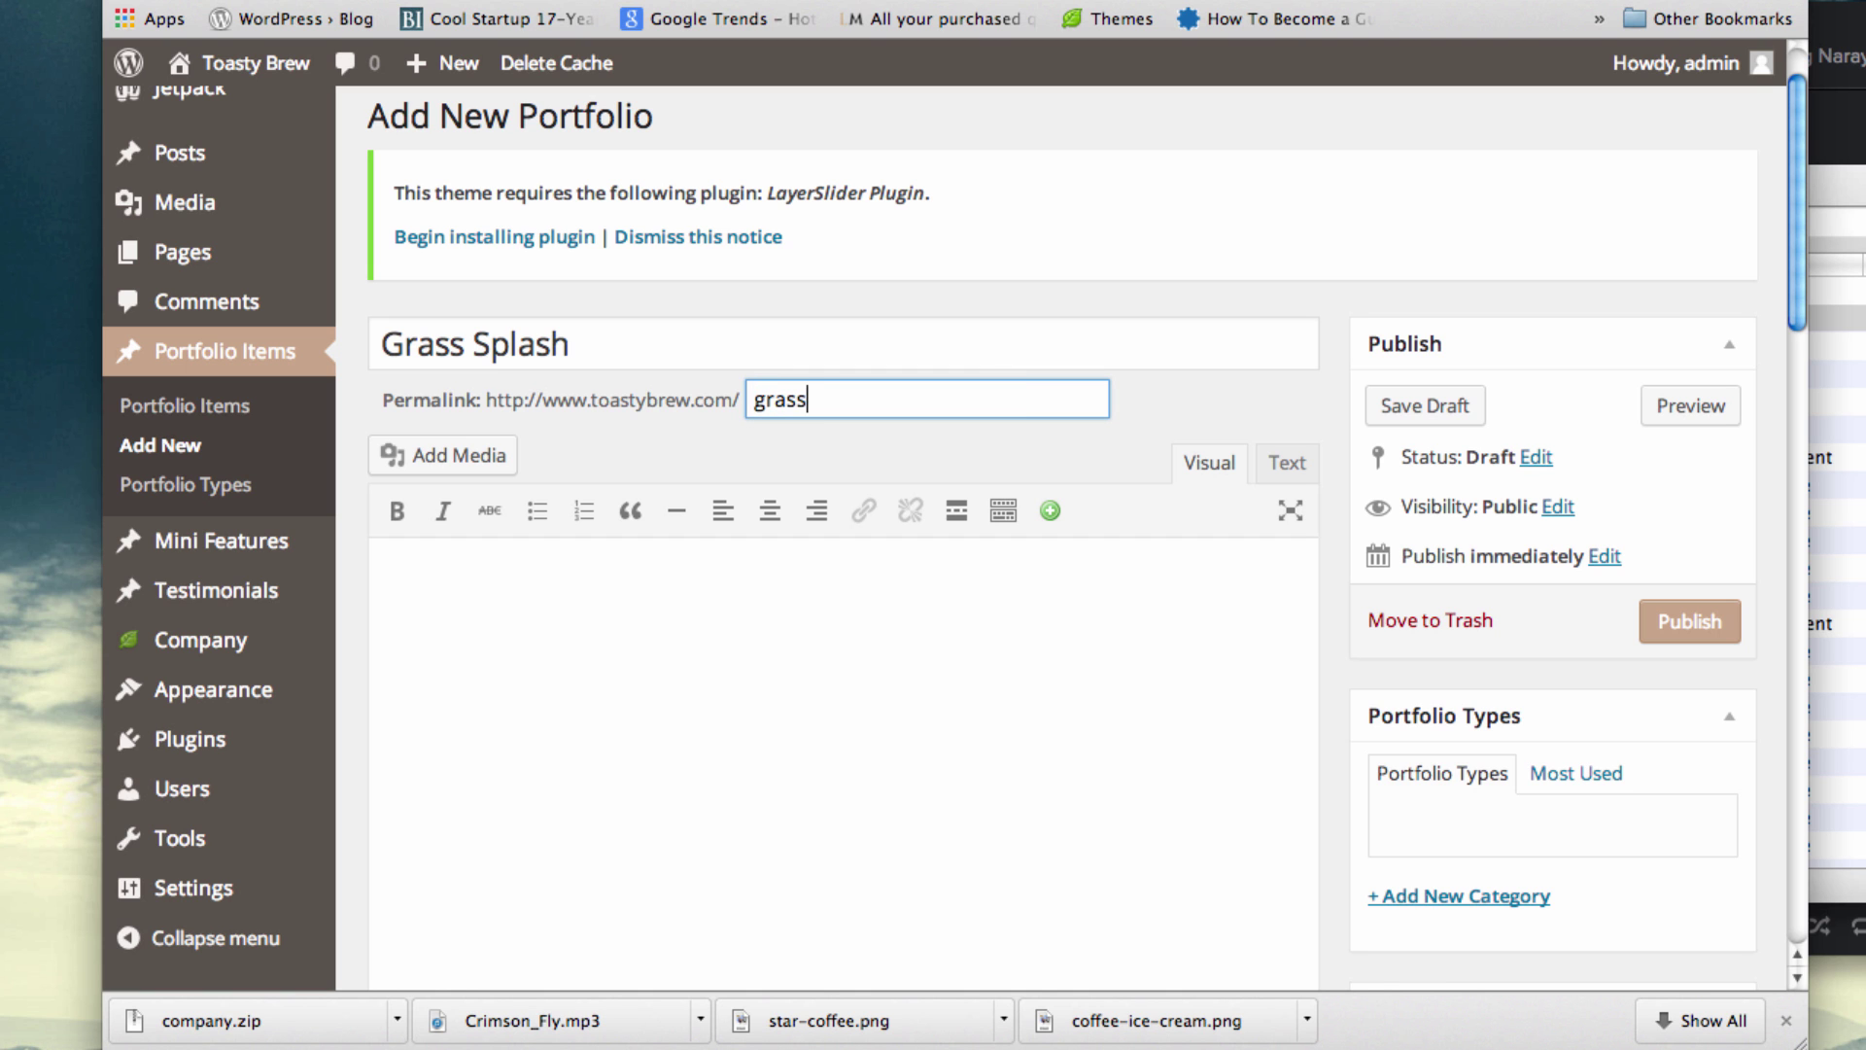
left_click(801, 599)
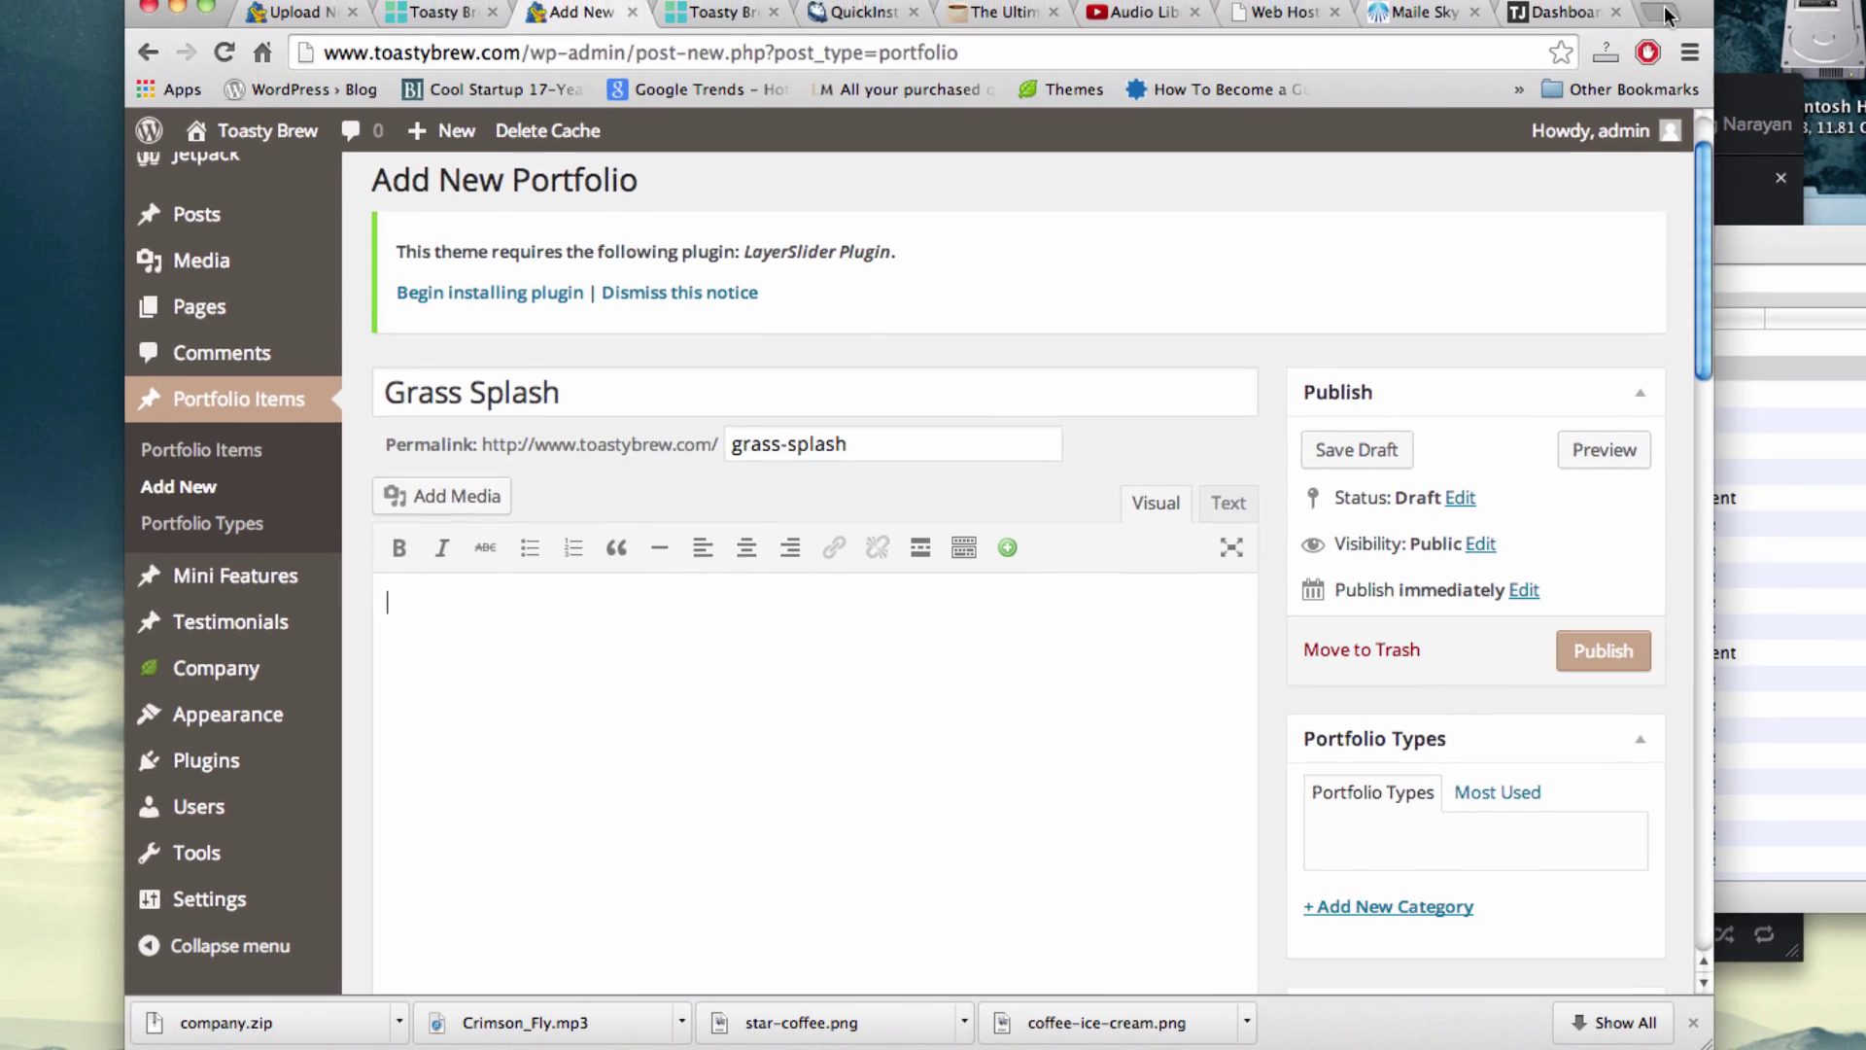
left_click(1608, 63)
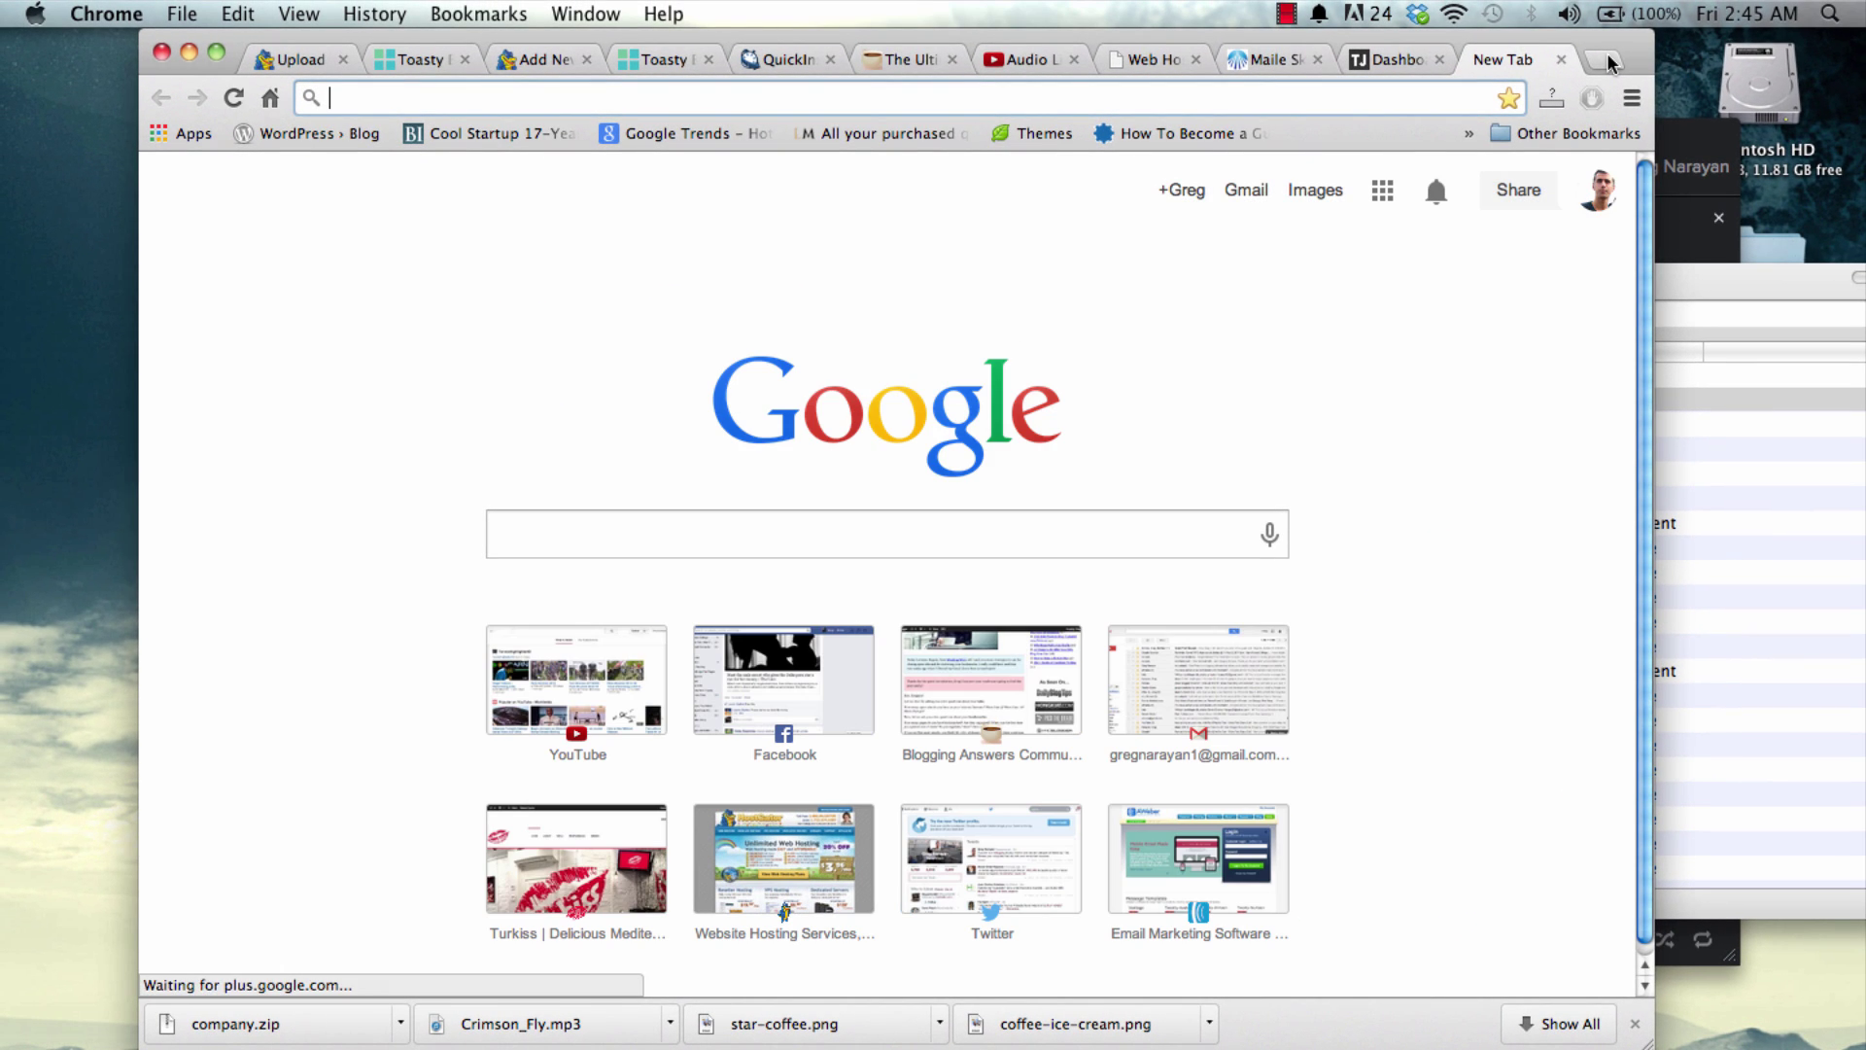
- Search Google for 'coffee lorem ipsum' to reach the Coffee Ipsum generator
type("lorem i")
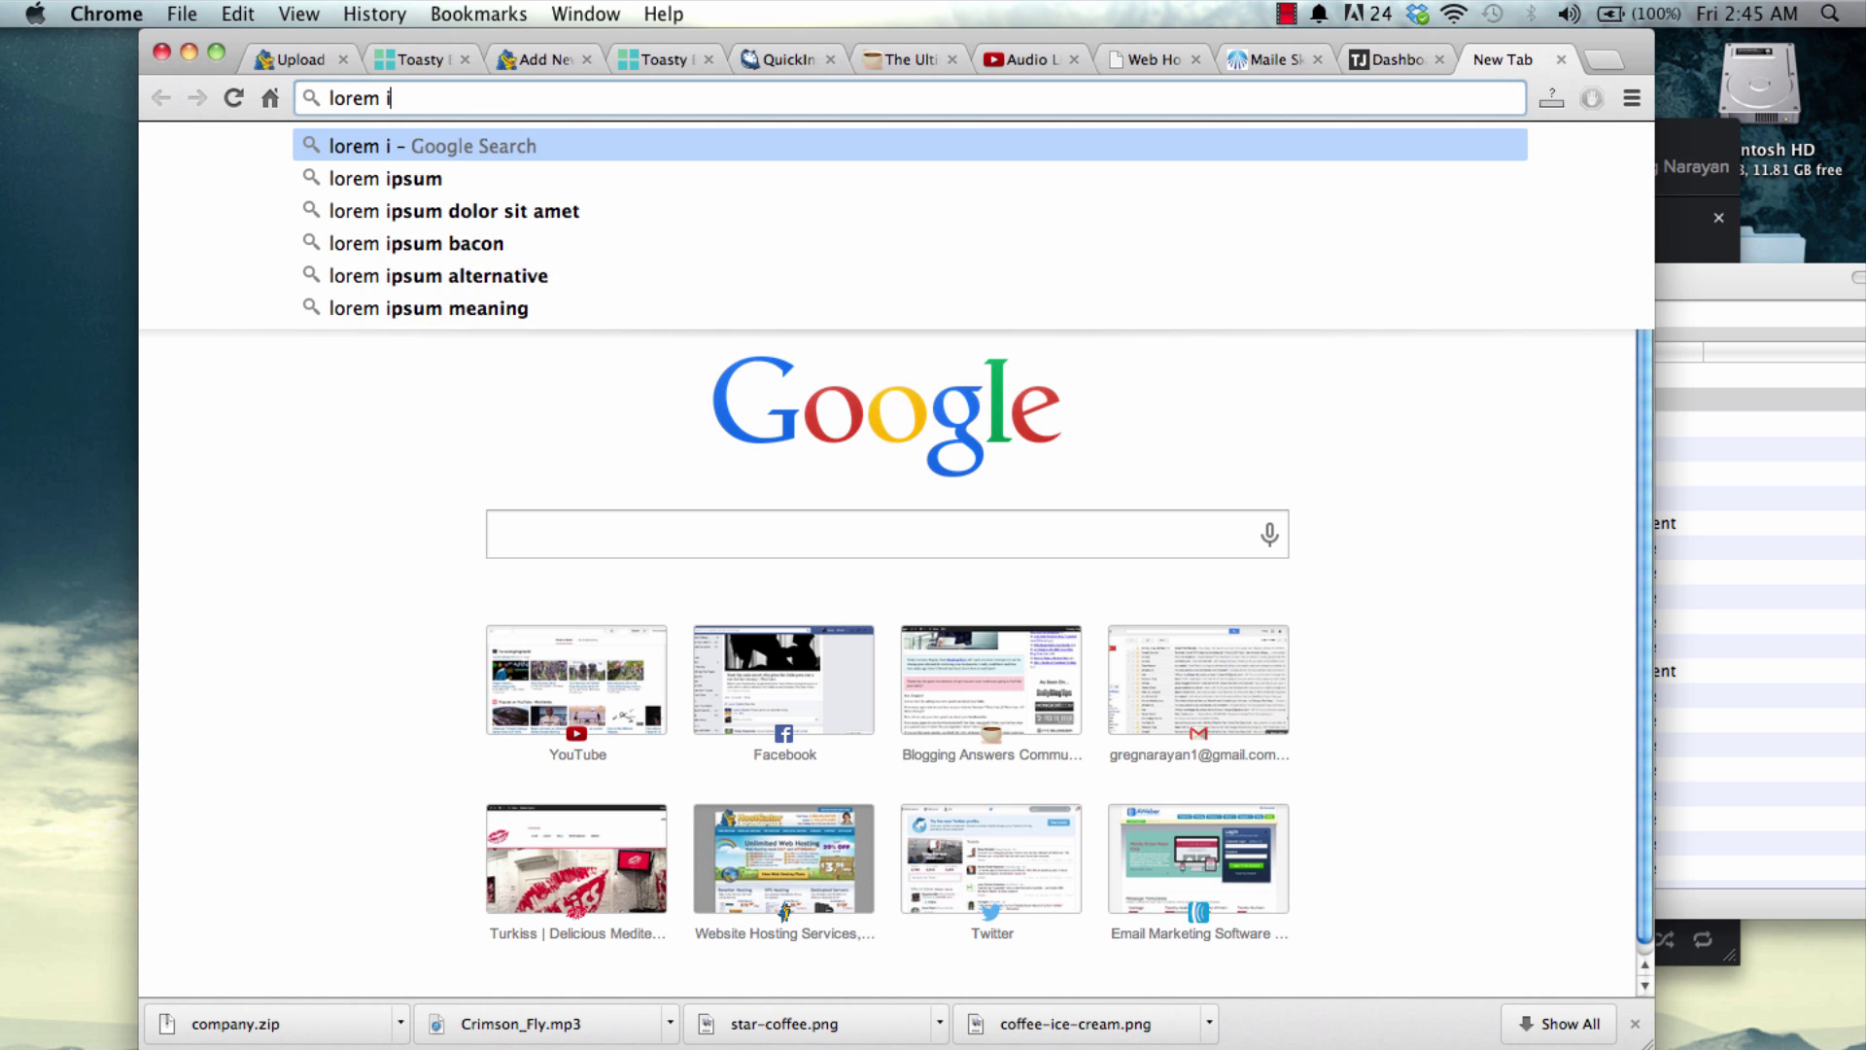
type("psum")
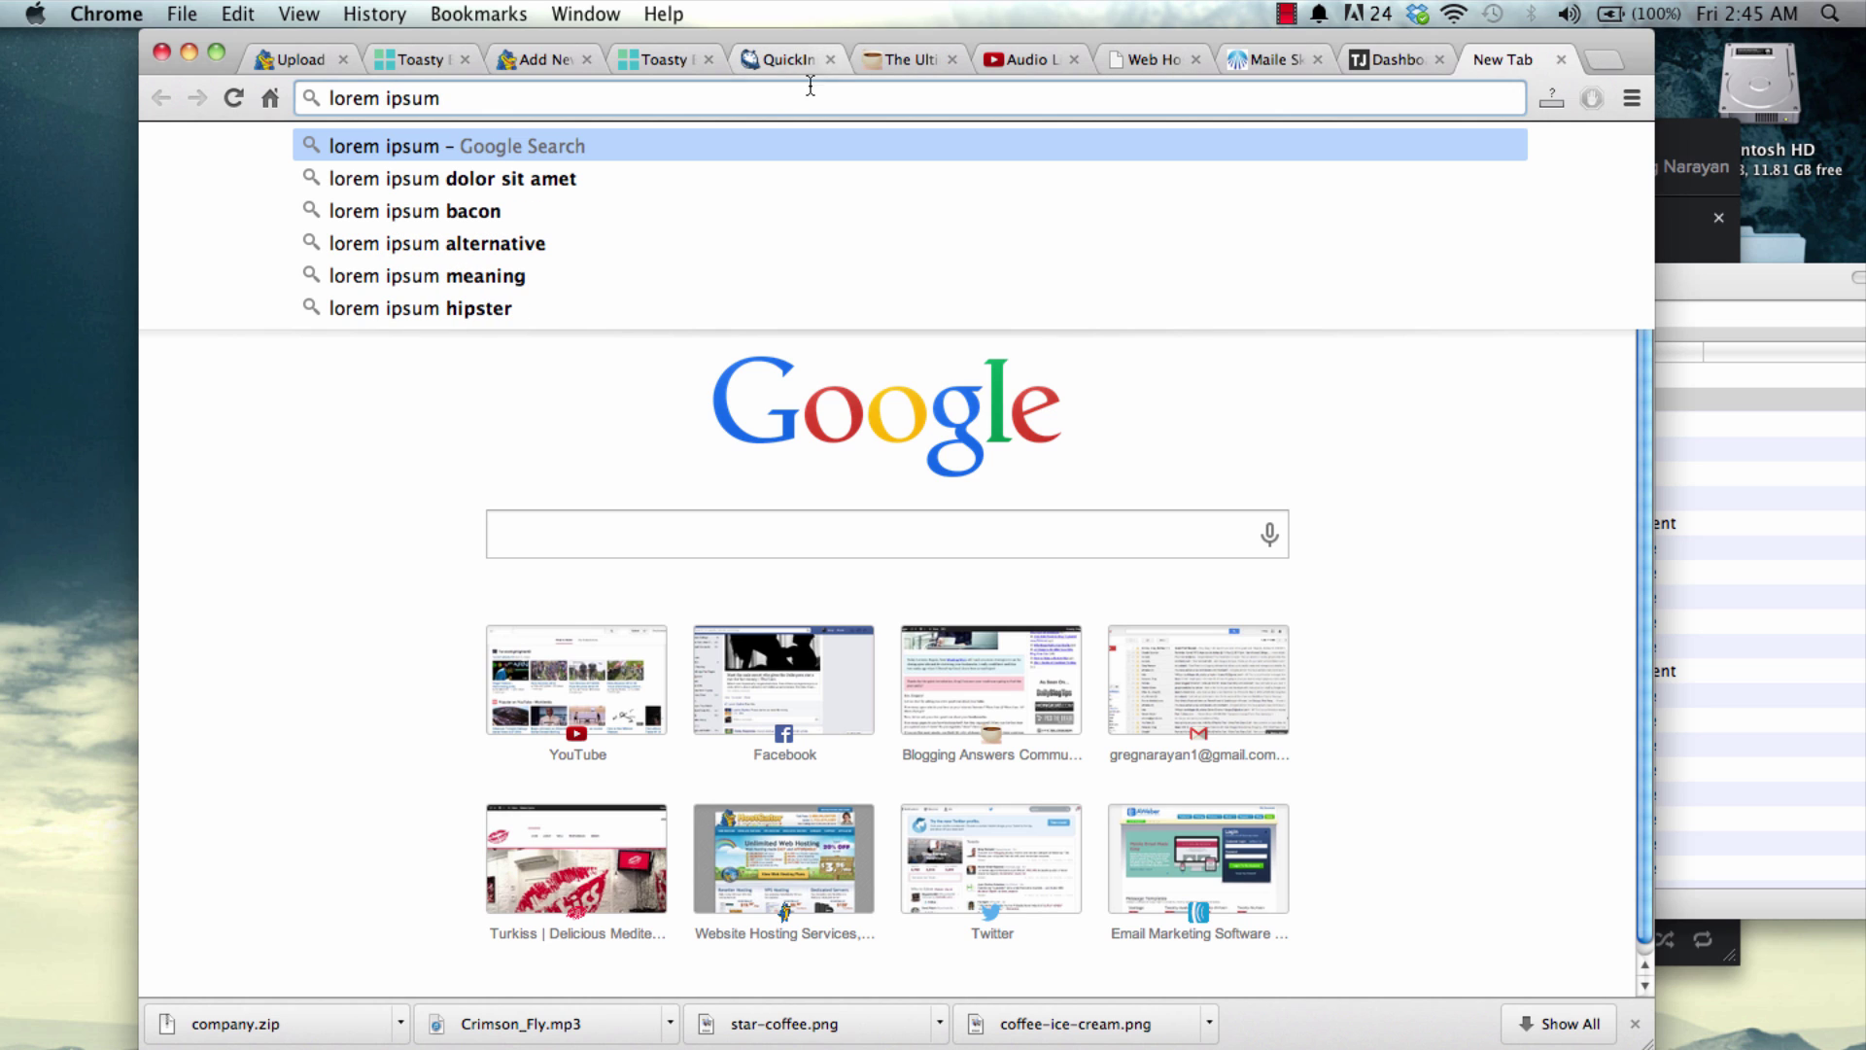
left_click(332, 98)
type("coffee")
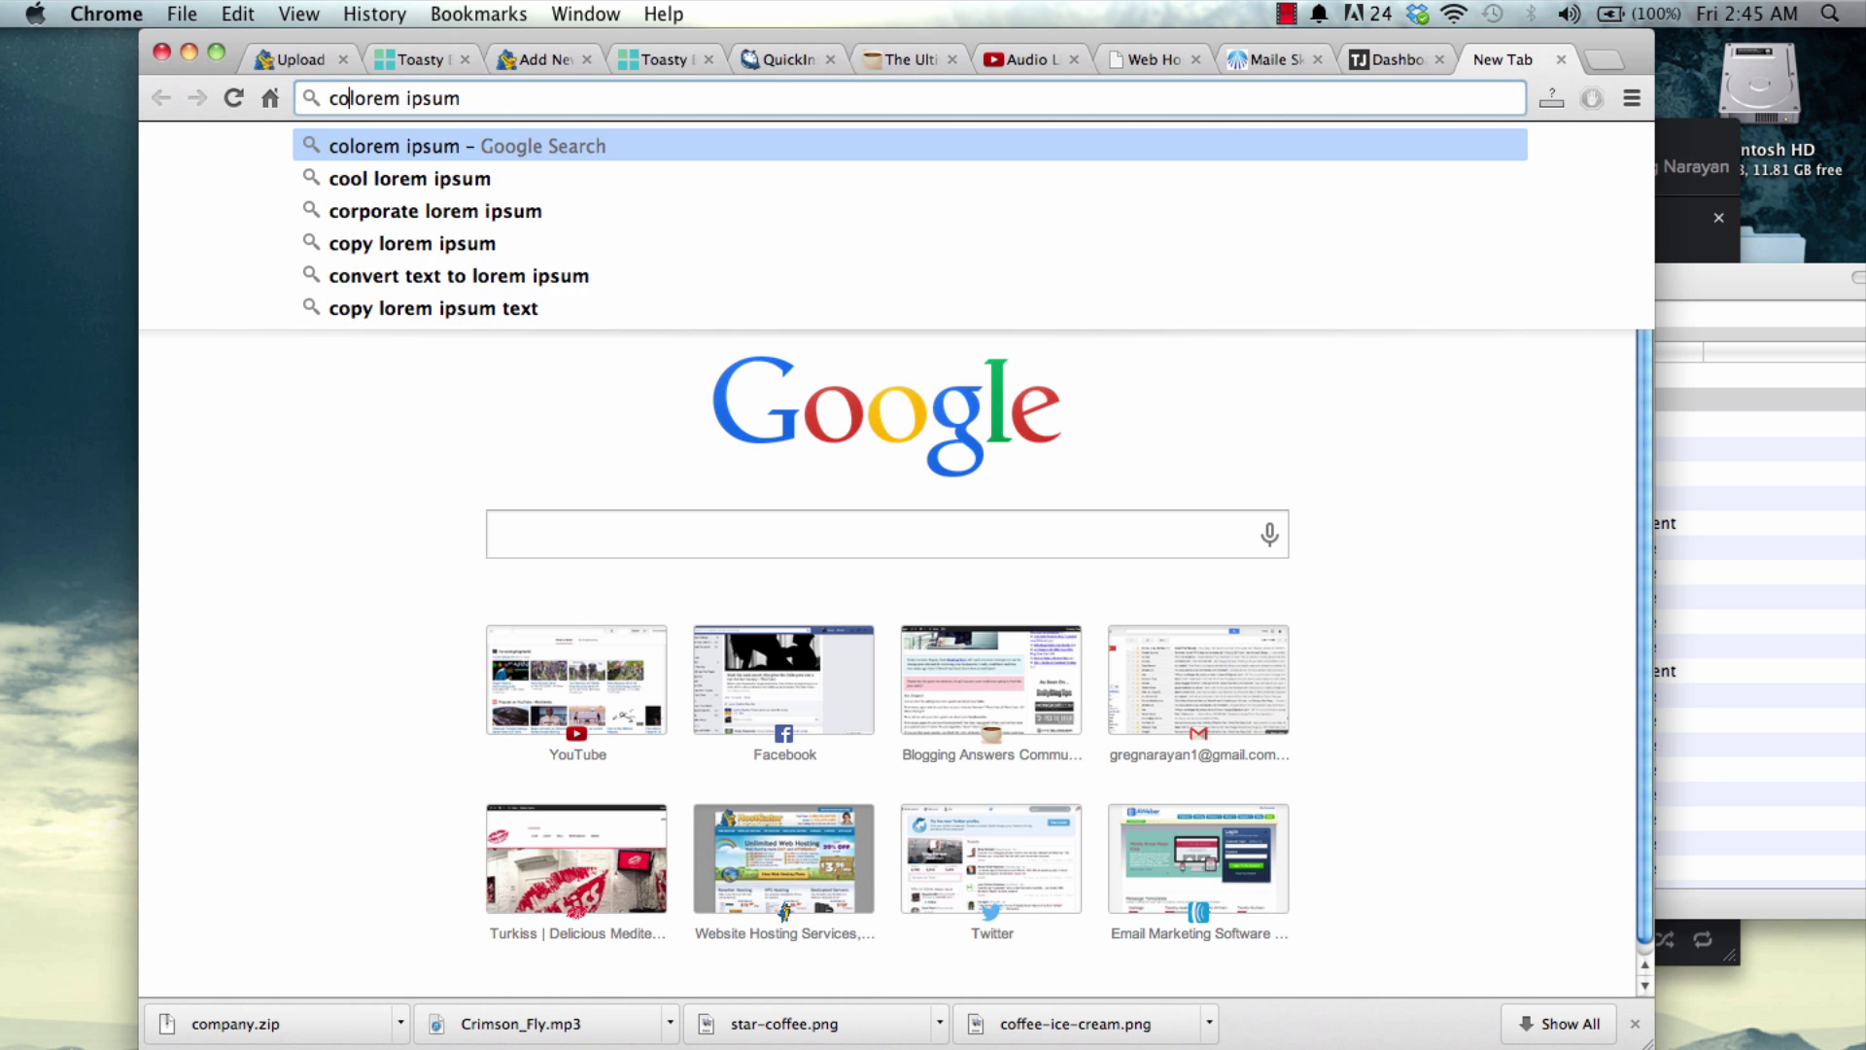
key("Return")
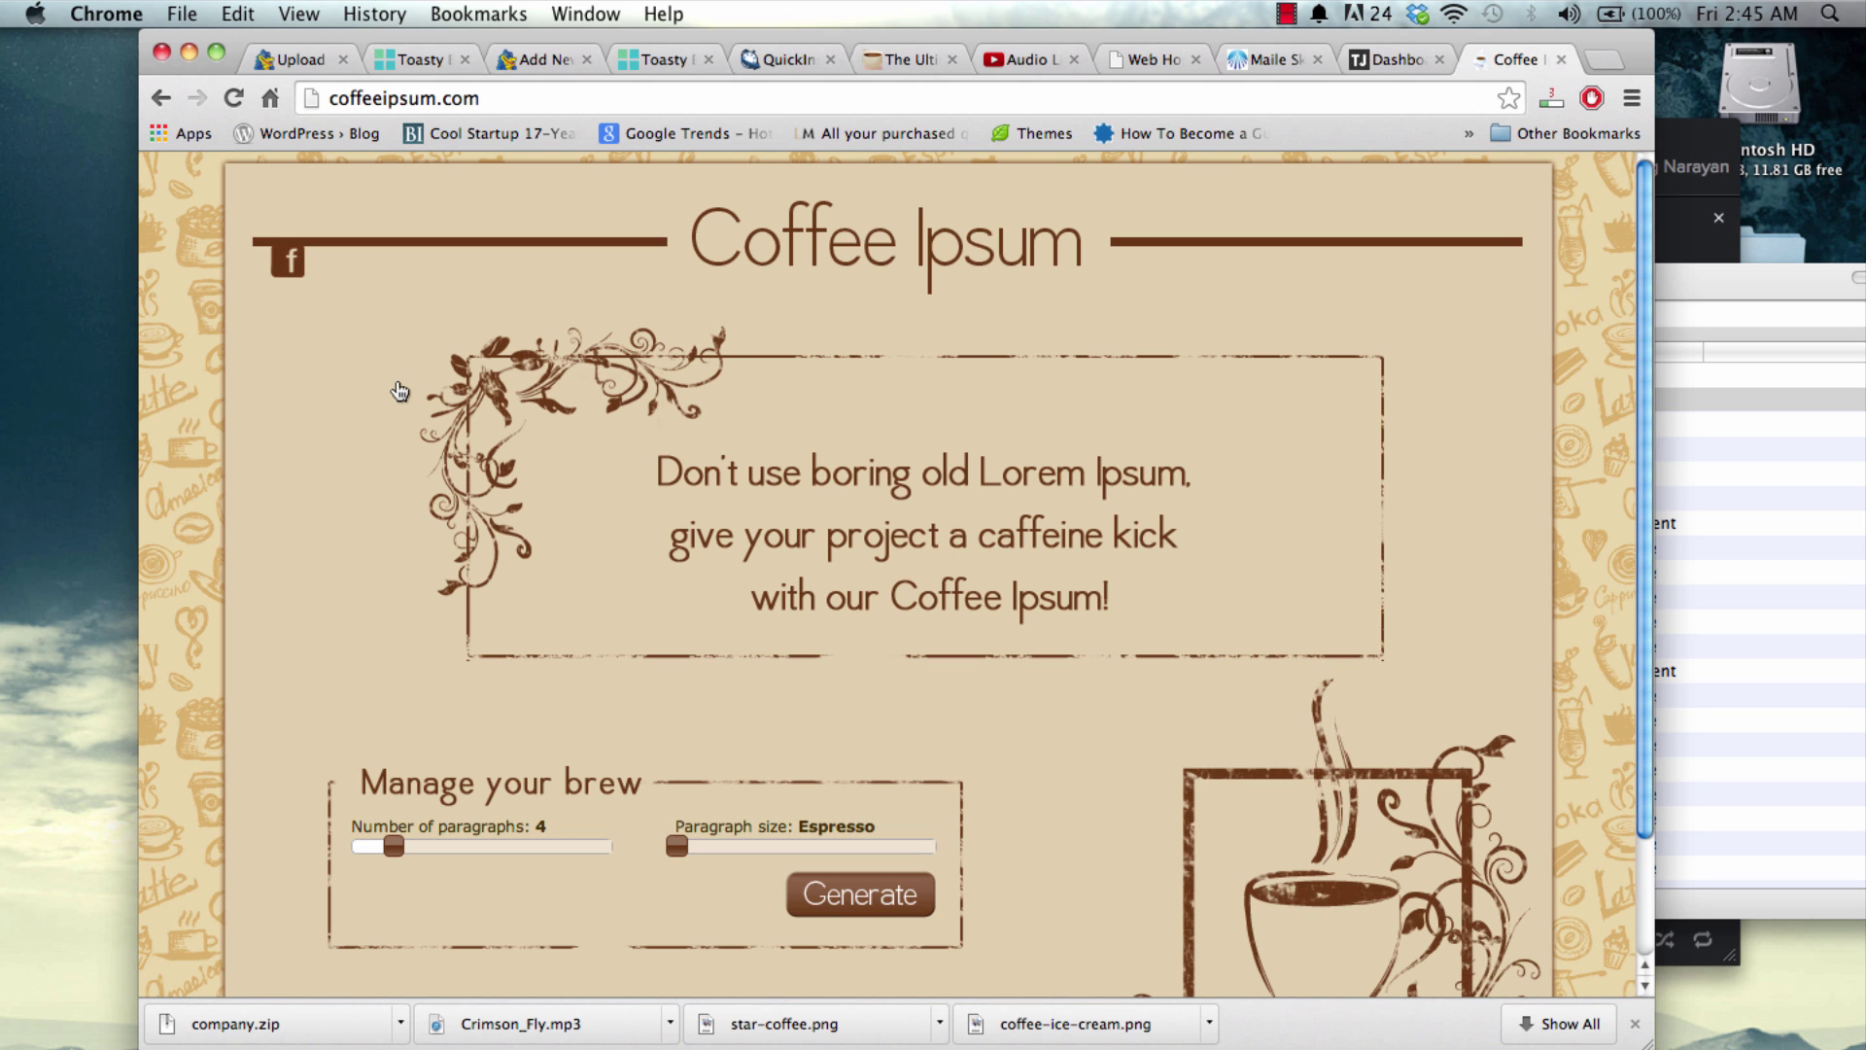
- Generate seven Normal-size paragraphs of coffee ipsum and select the first paragraph to copy
scroll(907, 586, "down", 3)
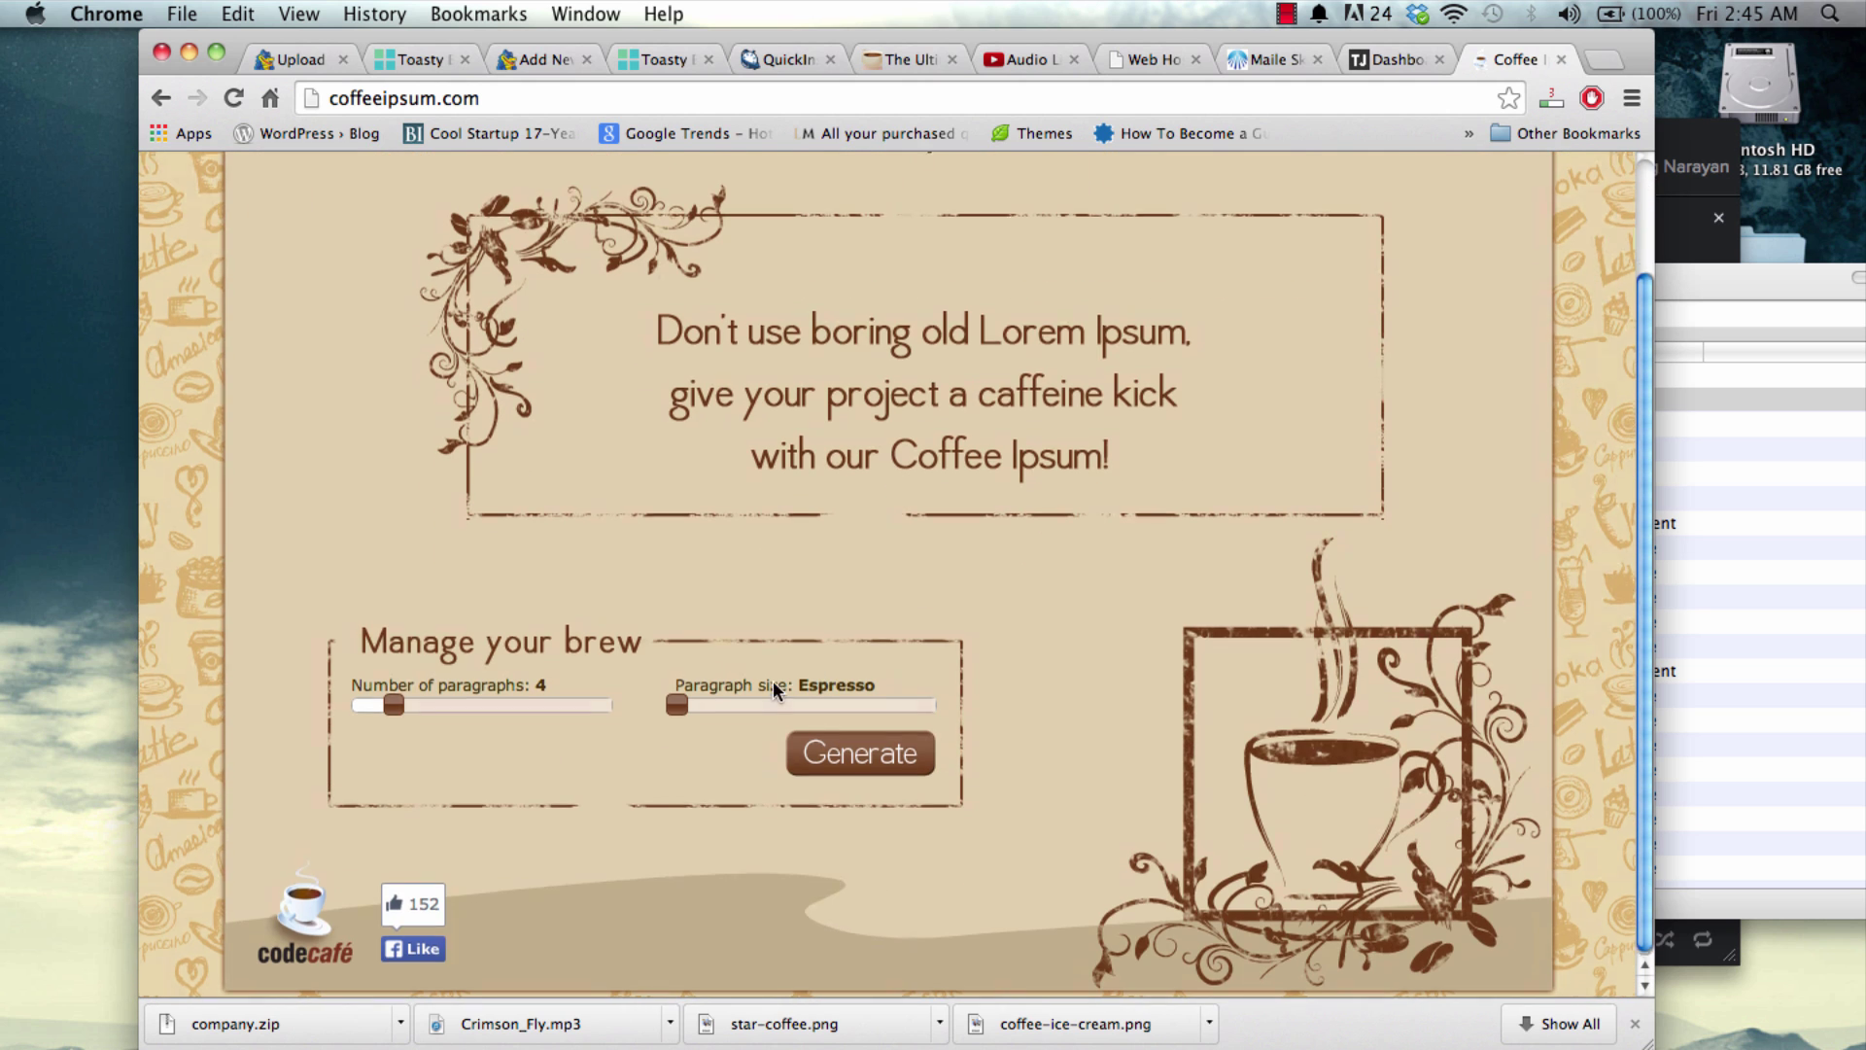
scroll(772, 685, "up", 3)
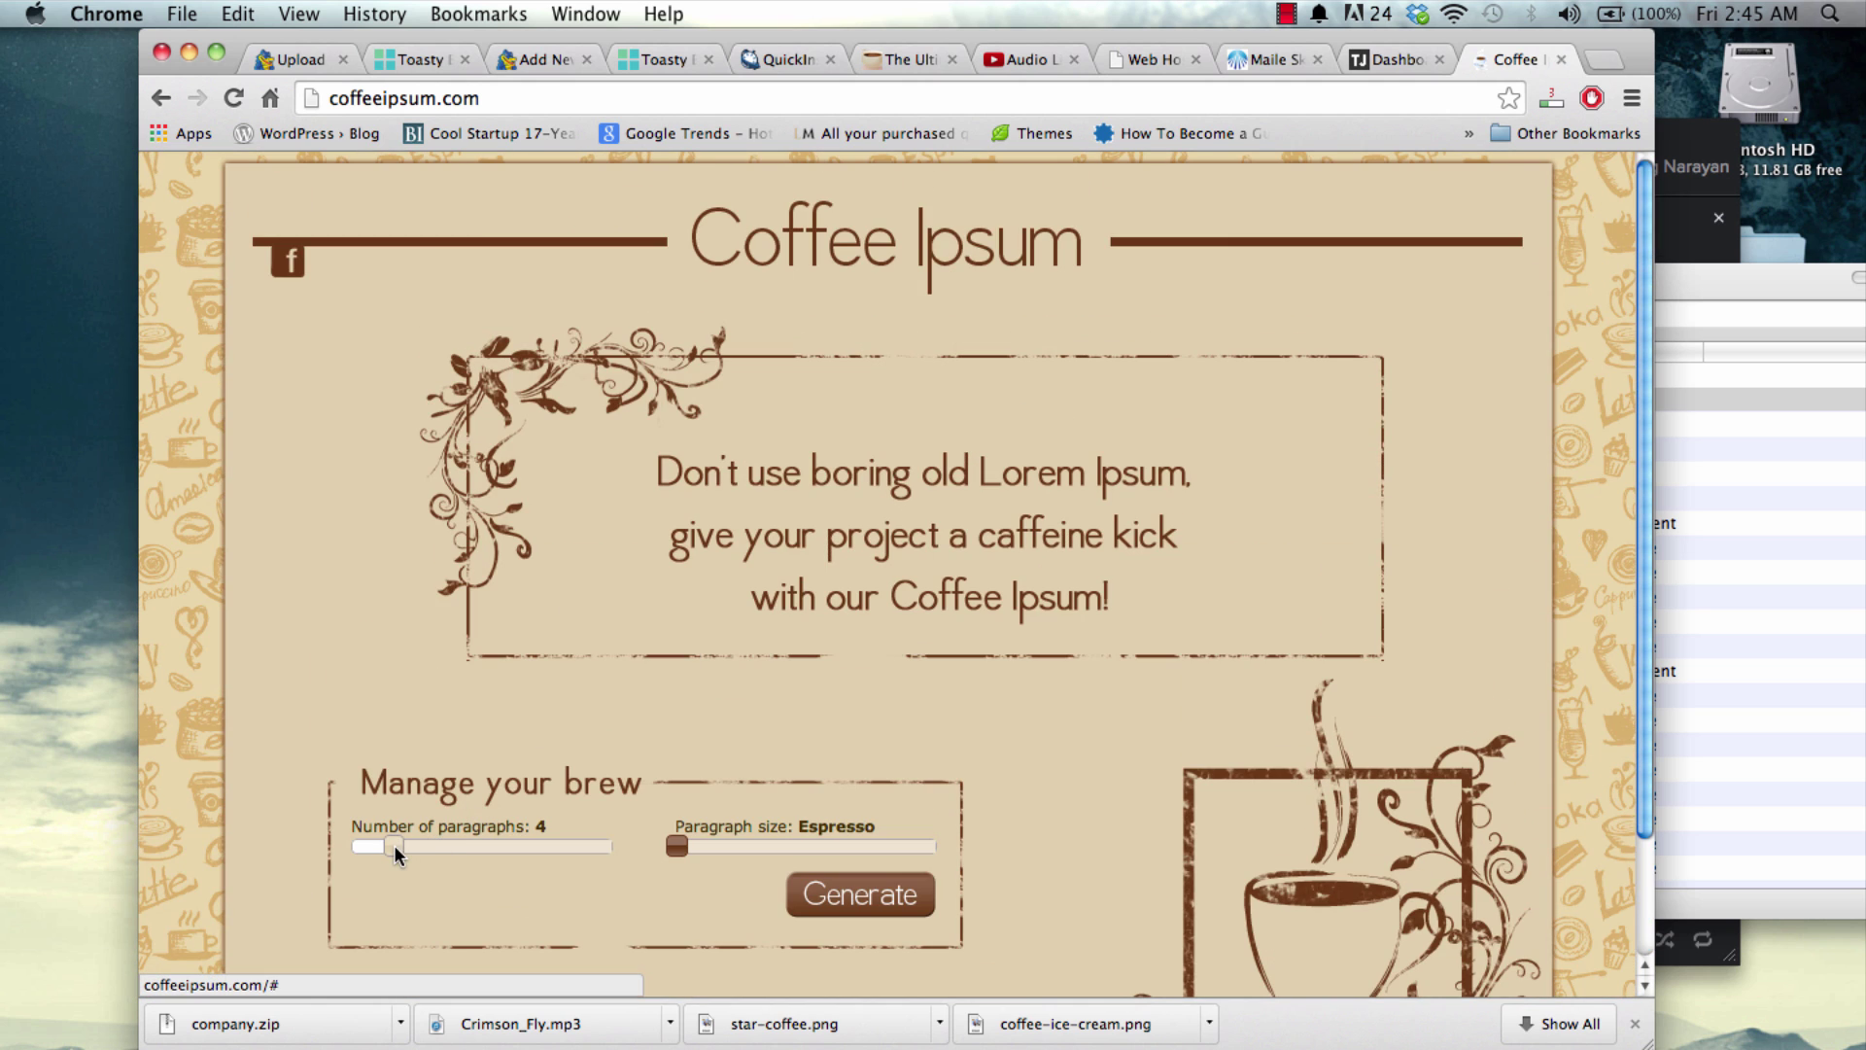
left_click_drag(394, 844, 429, 859)
left_click(675, 844)
left_click_drag(726, 842, 773, 848)
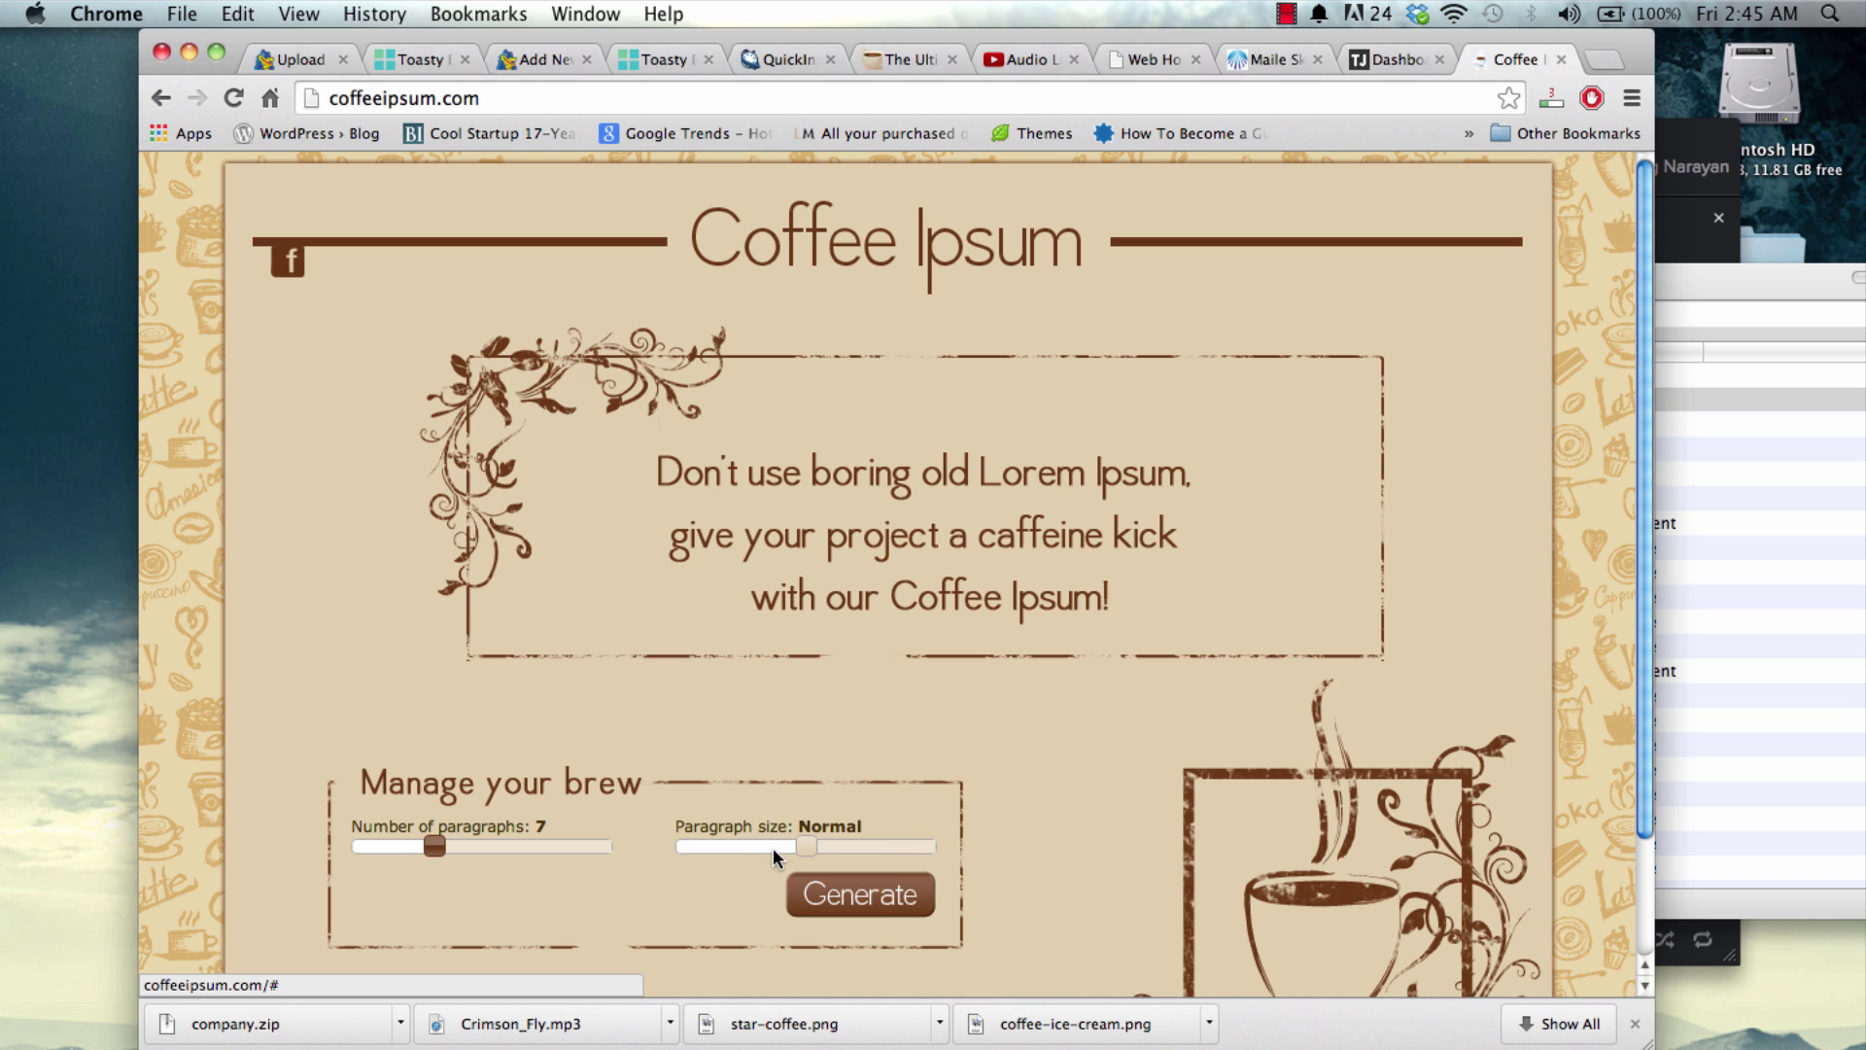
scroll(818, 843, "down", 3)
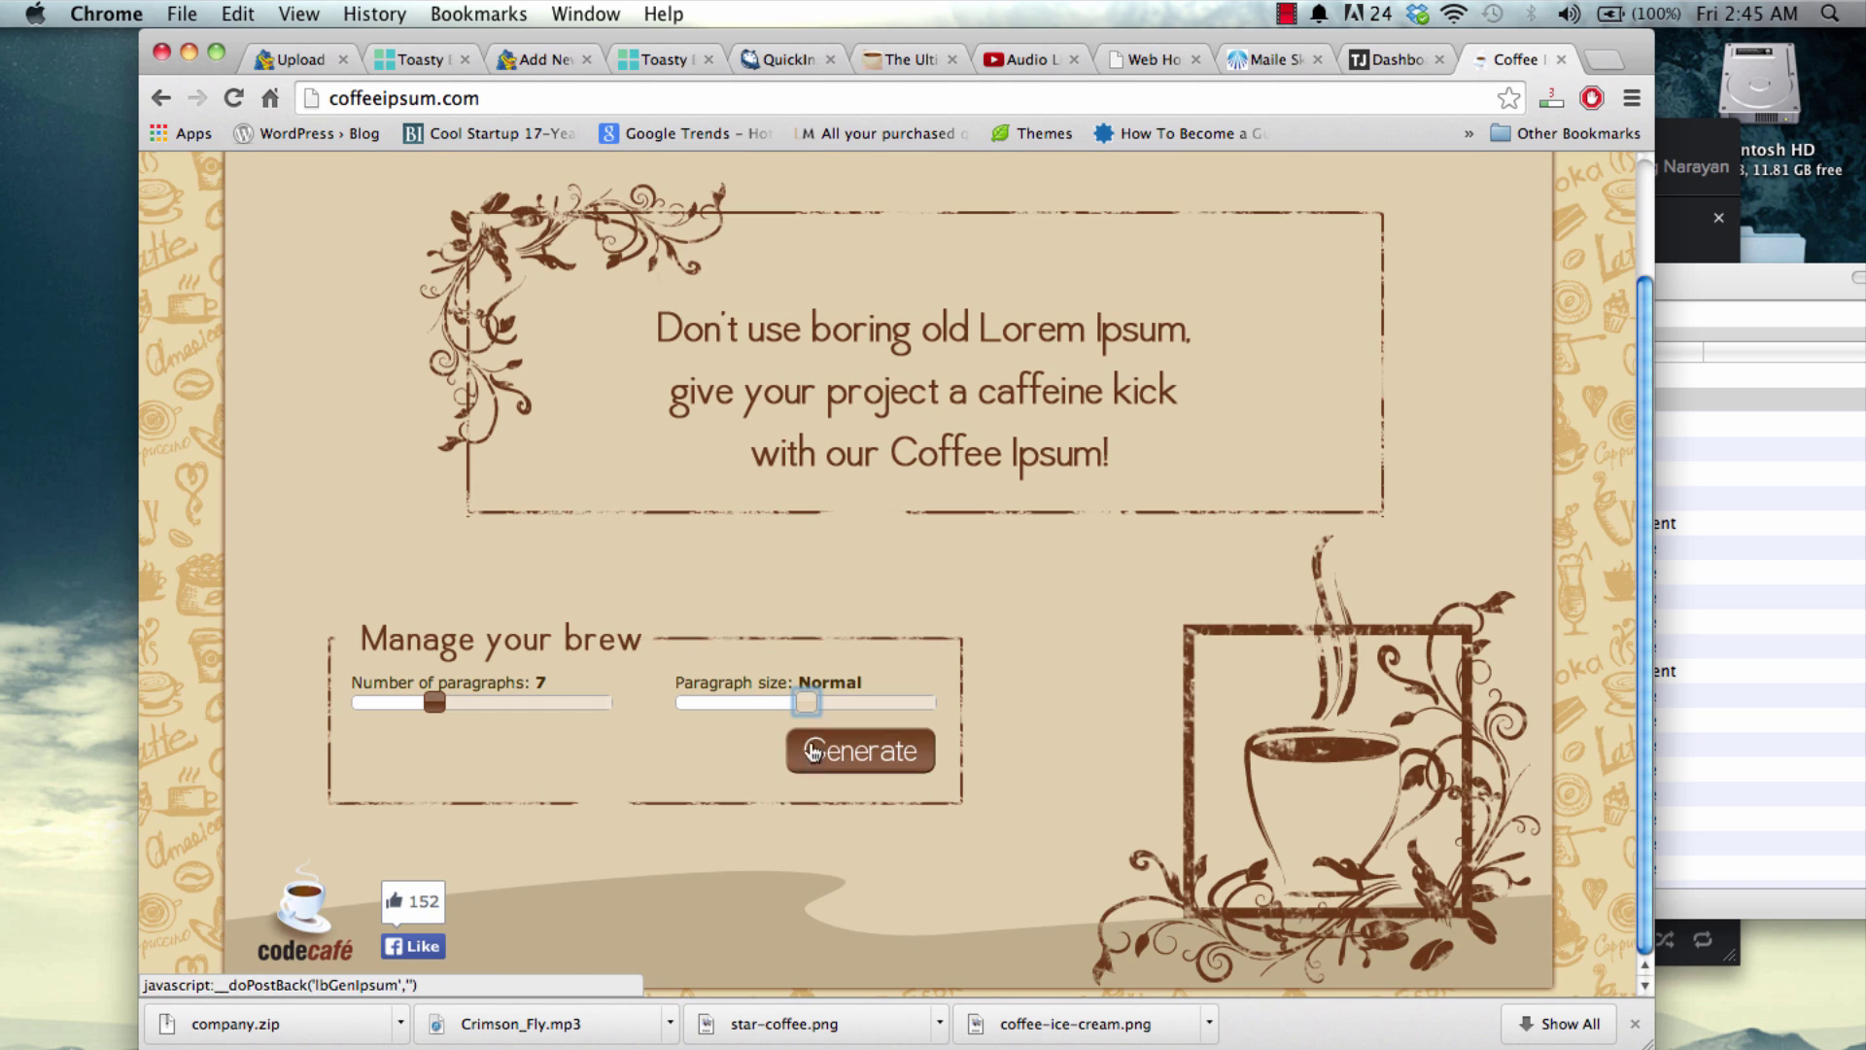
left_click(850, 763)
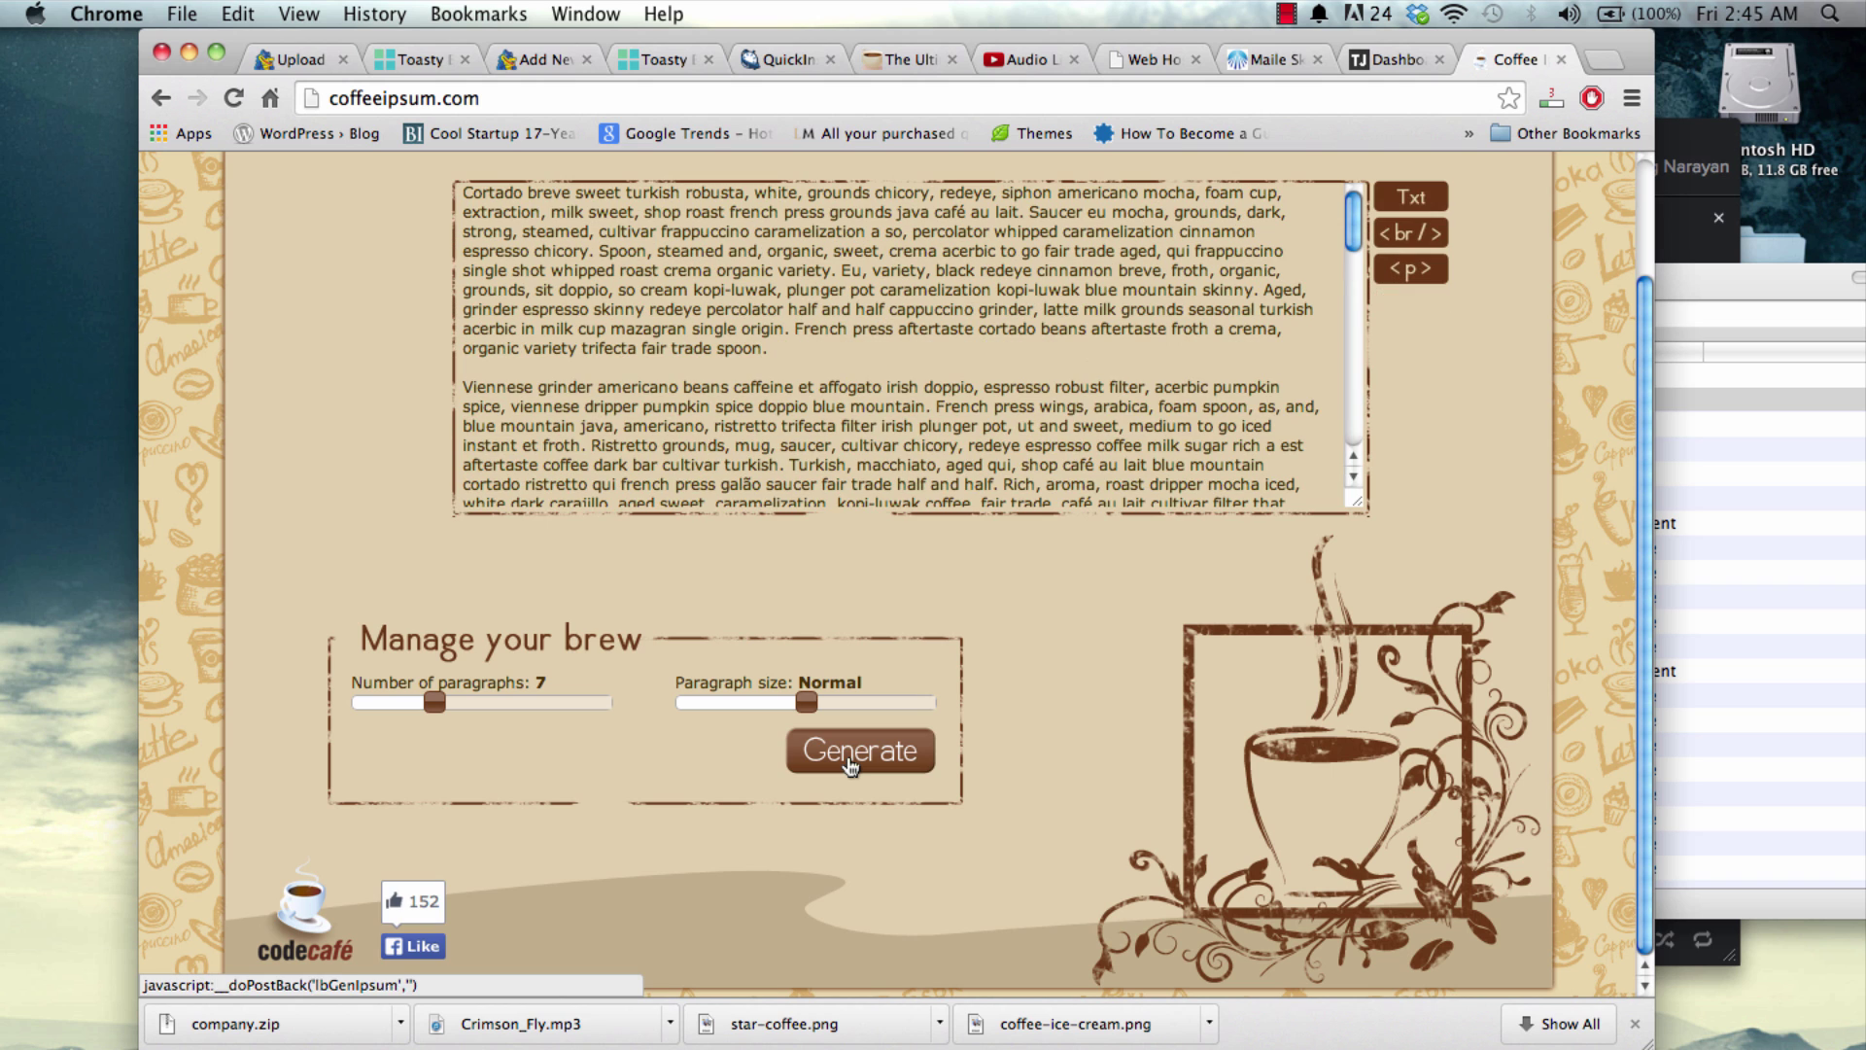
left_click_drag(801, 347, 449, 185)
key("super+c")
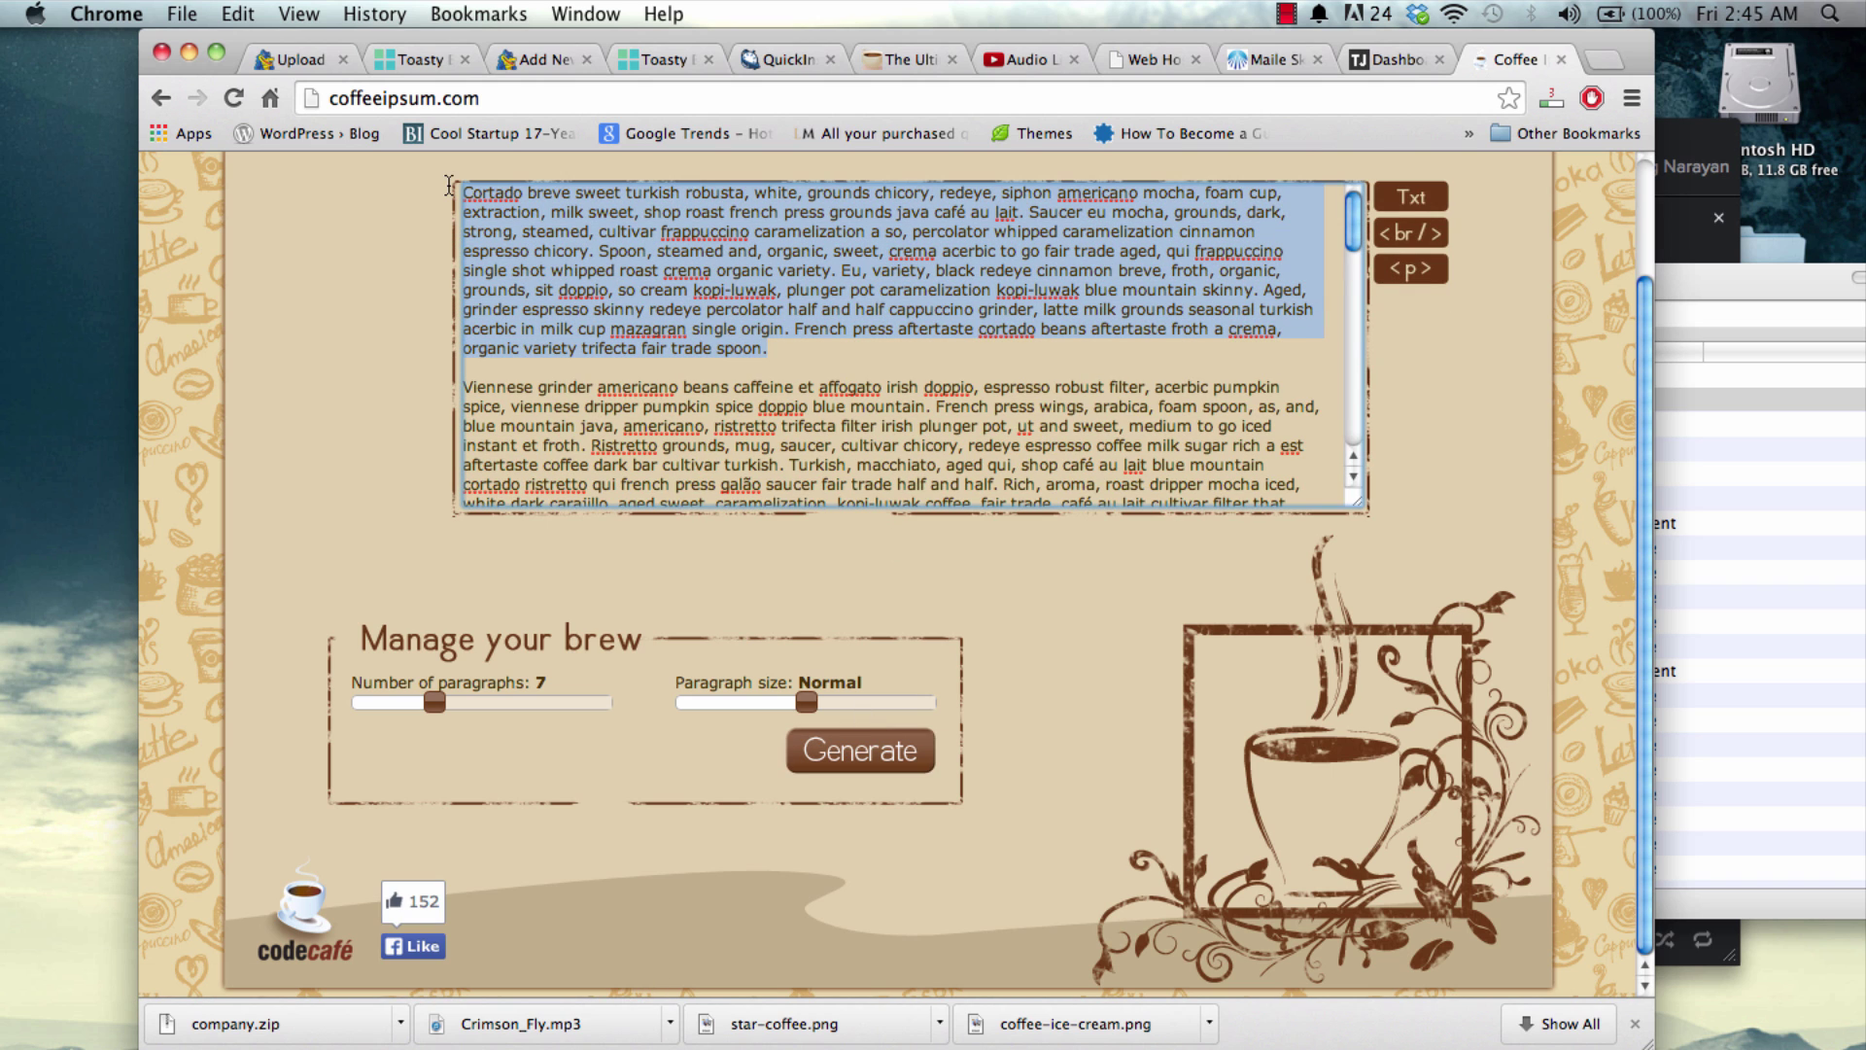
left_click(635, 61)
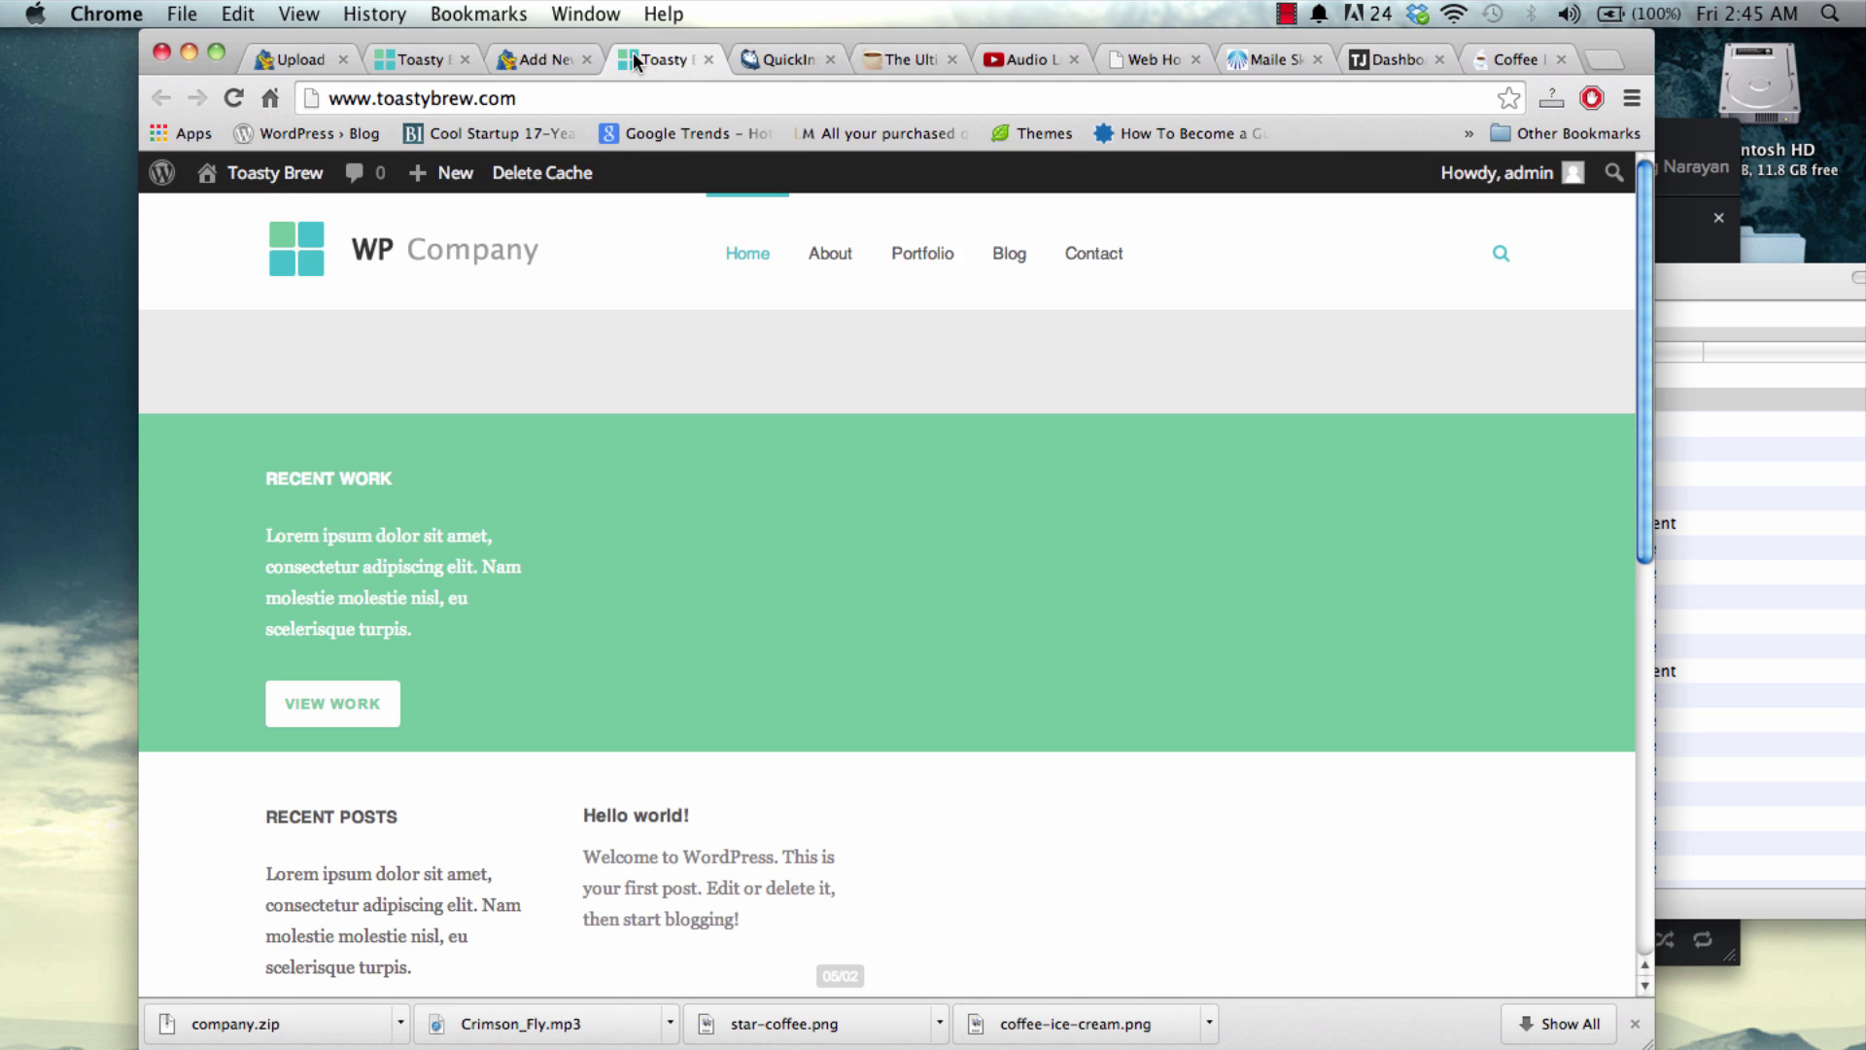
- Paste the coffee ipsum paragraph as the Grass Splash body, publish it, and reload the home page
left_click(396, 60)
left_click(520, 59)
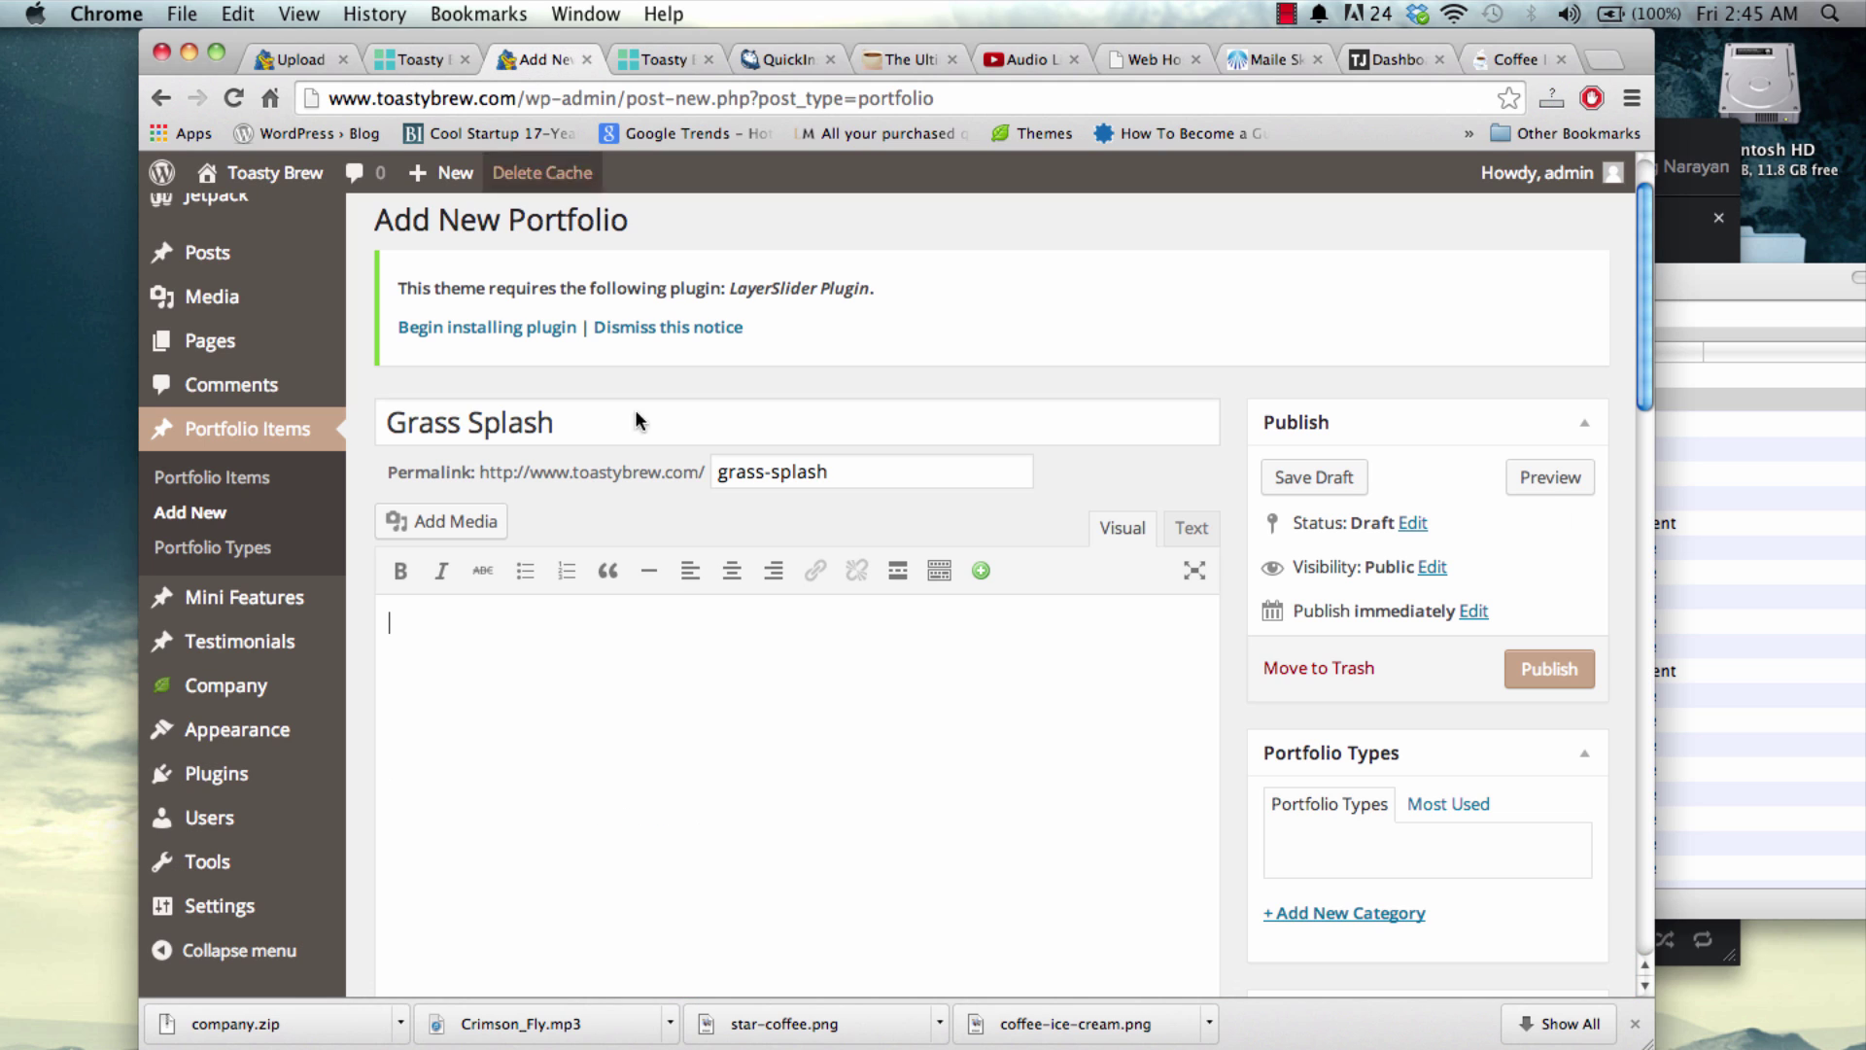
left_click(674, 706)
key("super+v")
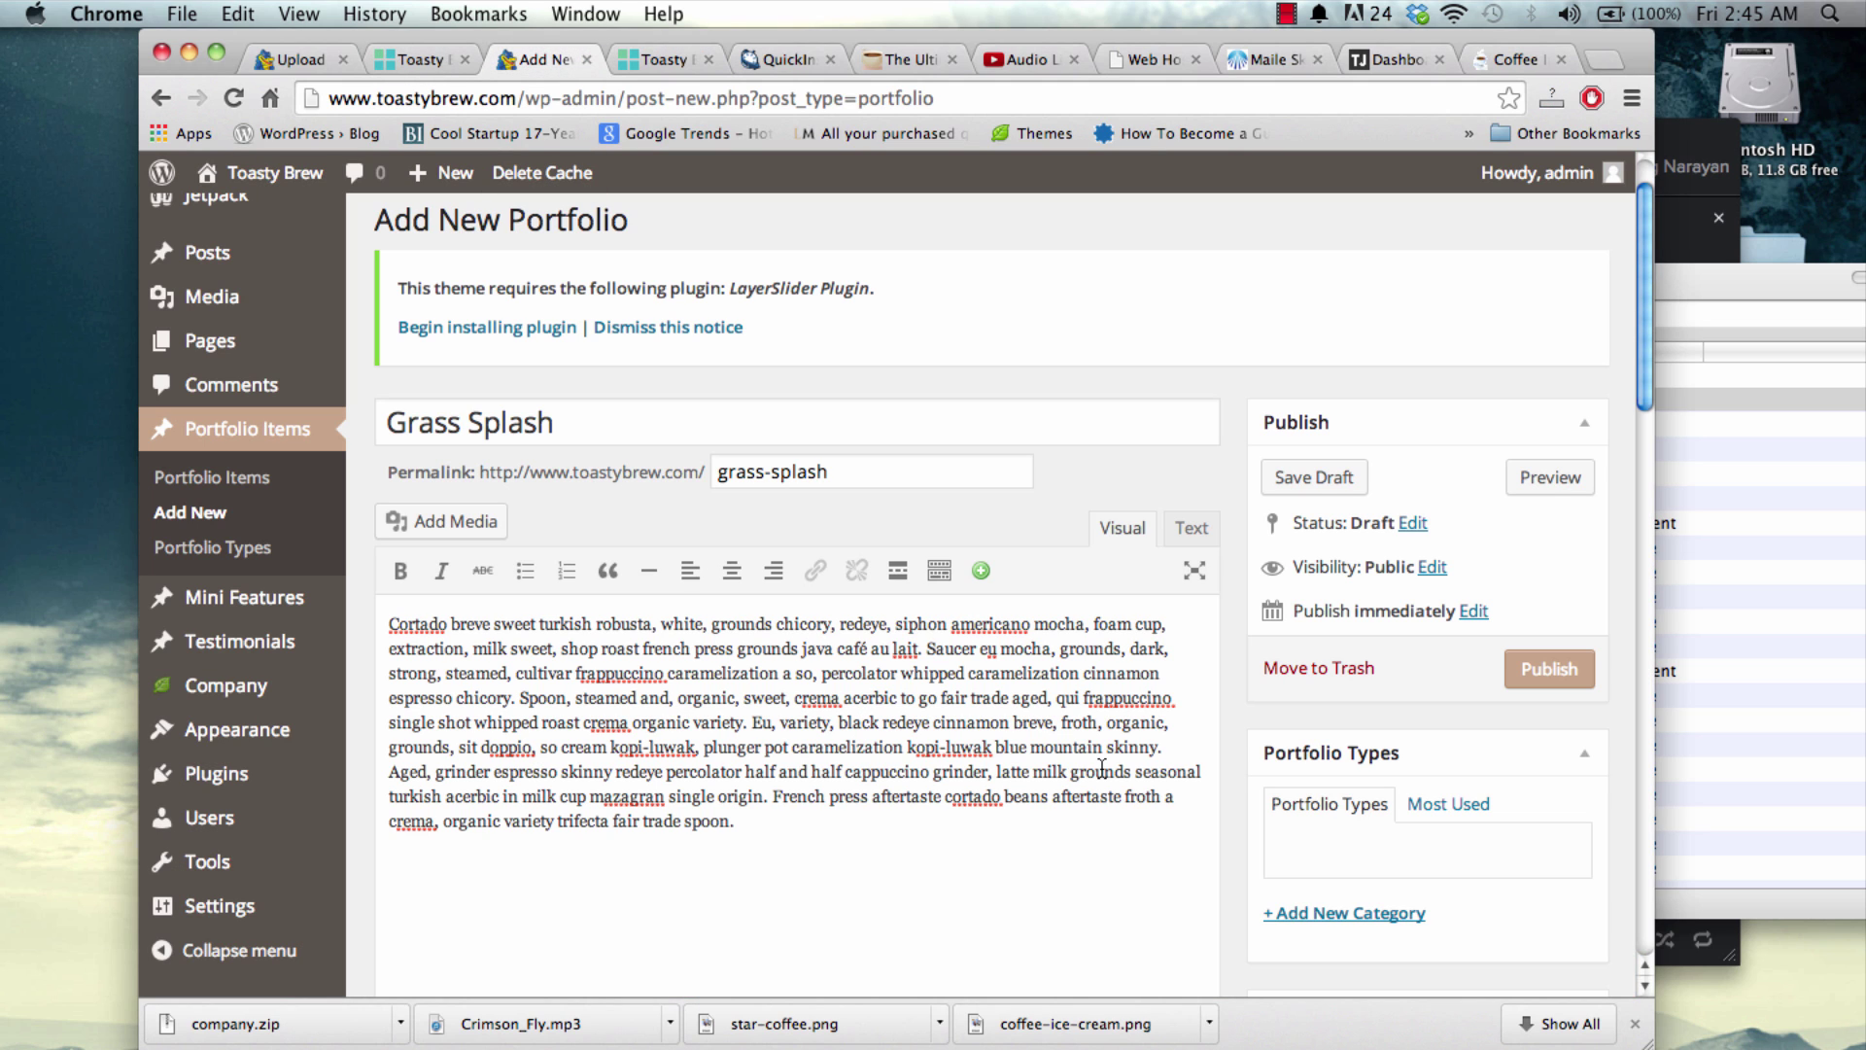
left_click(1520, 678)
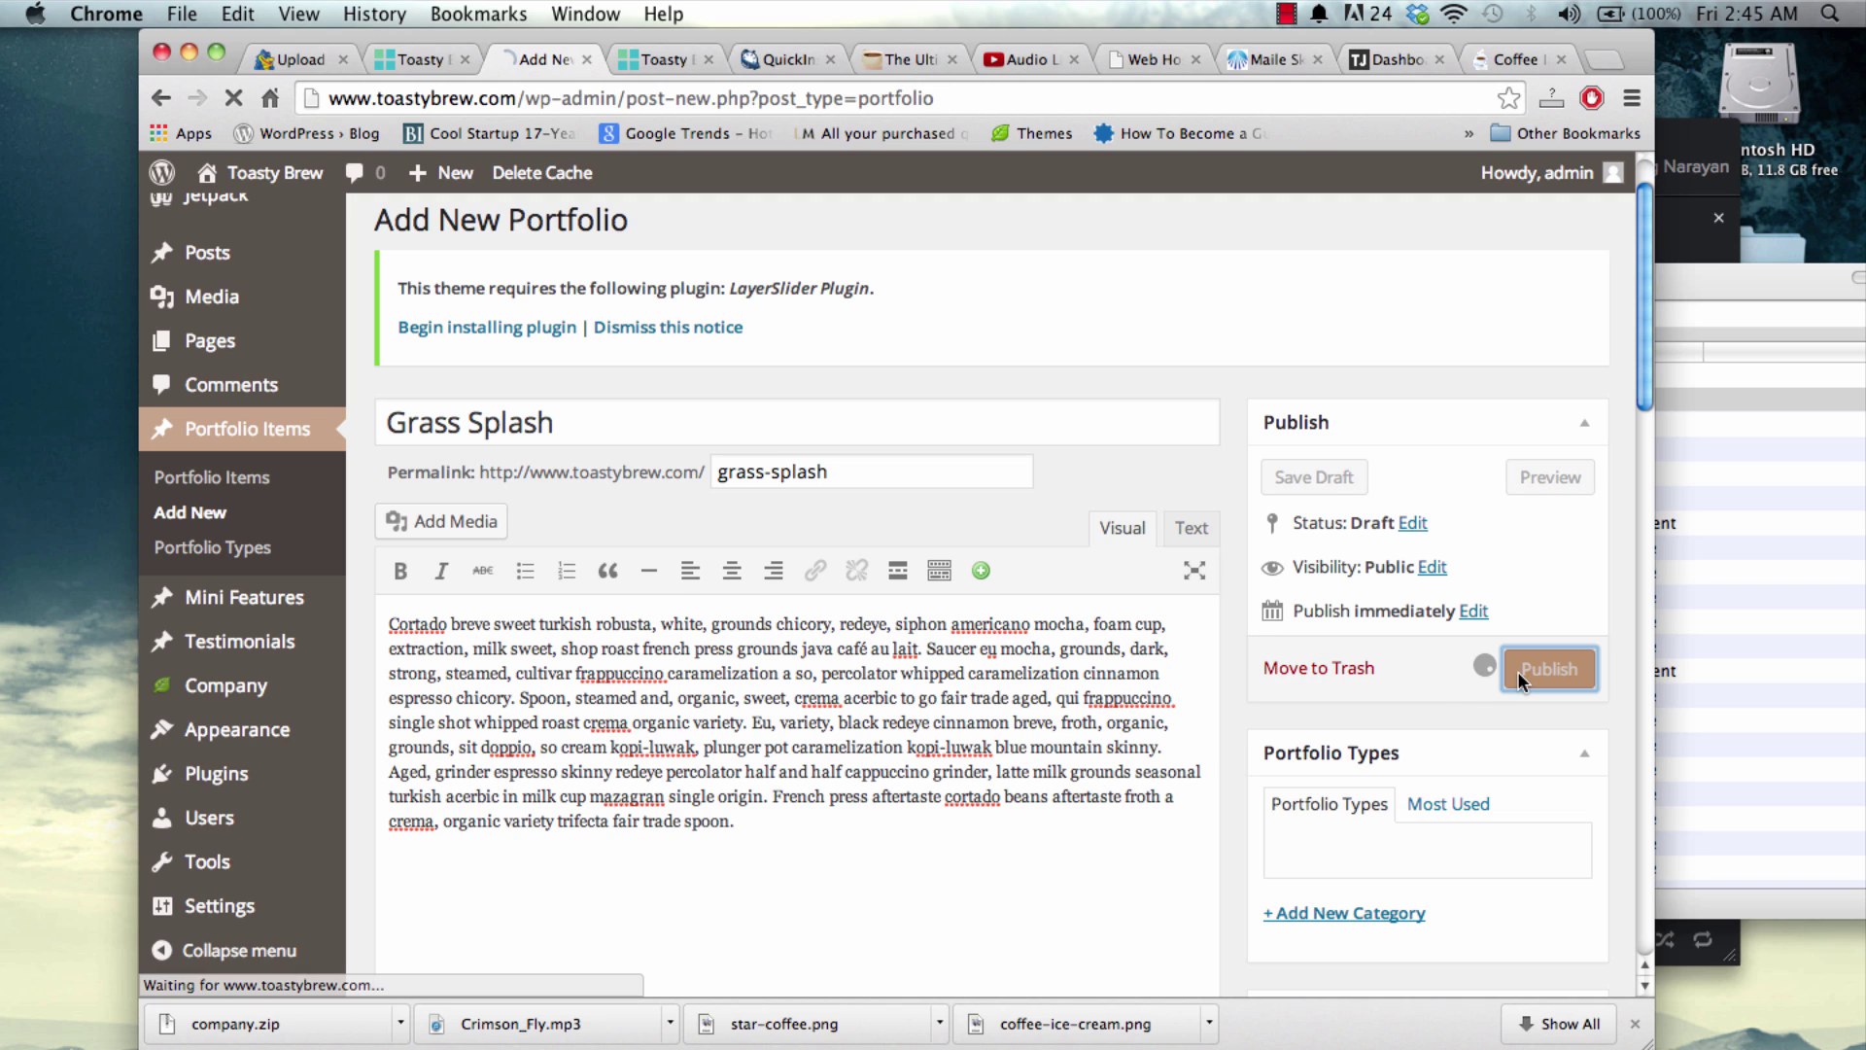
left_click(671, 58)
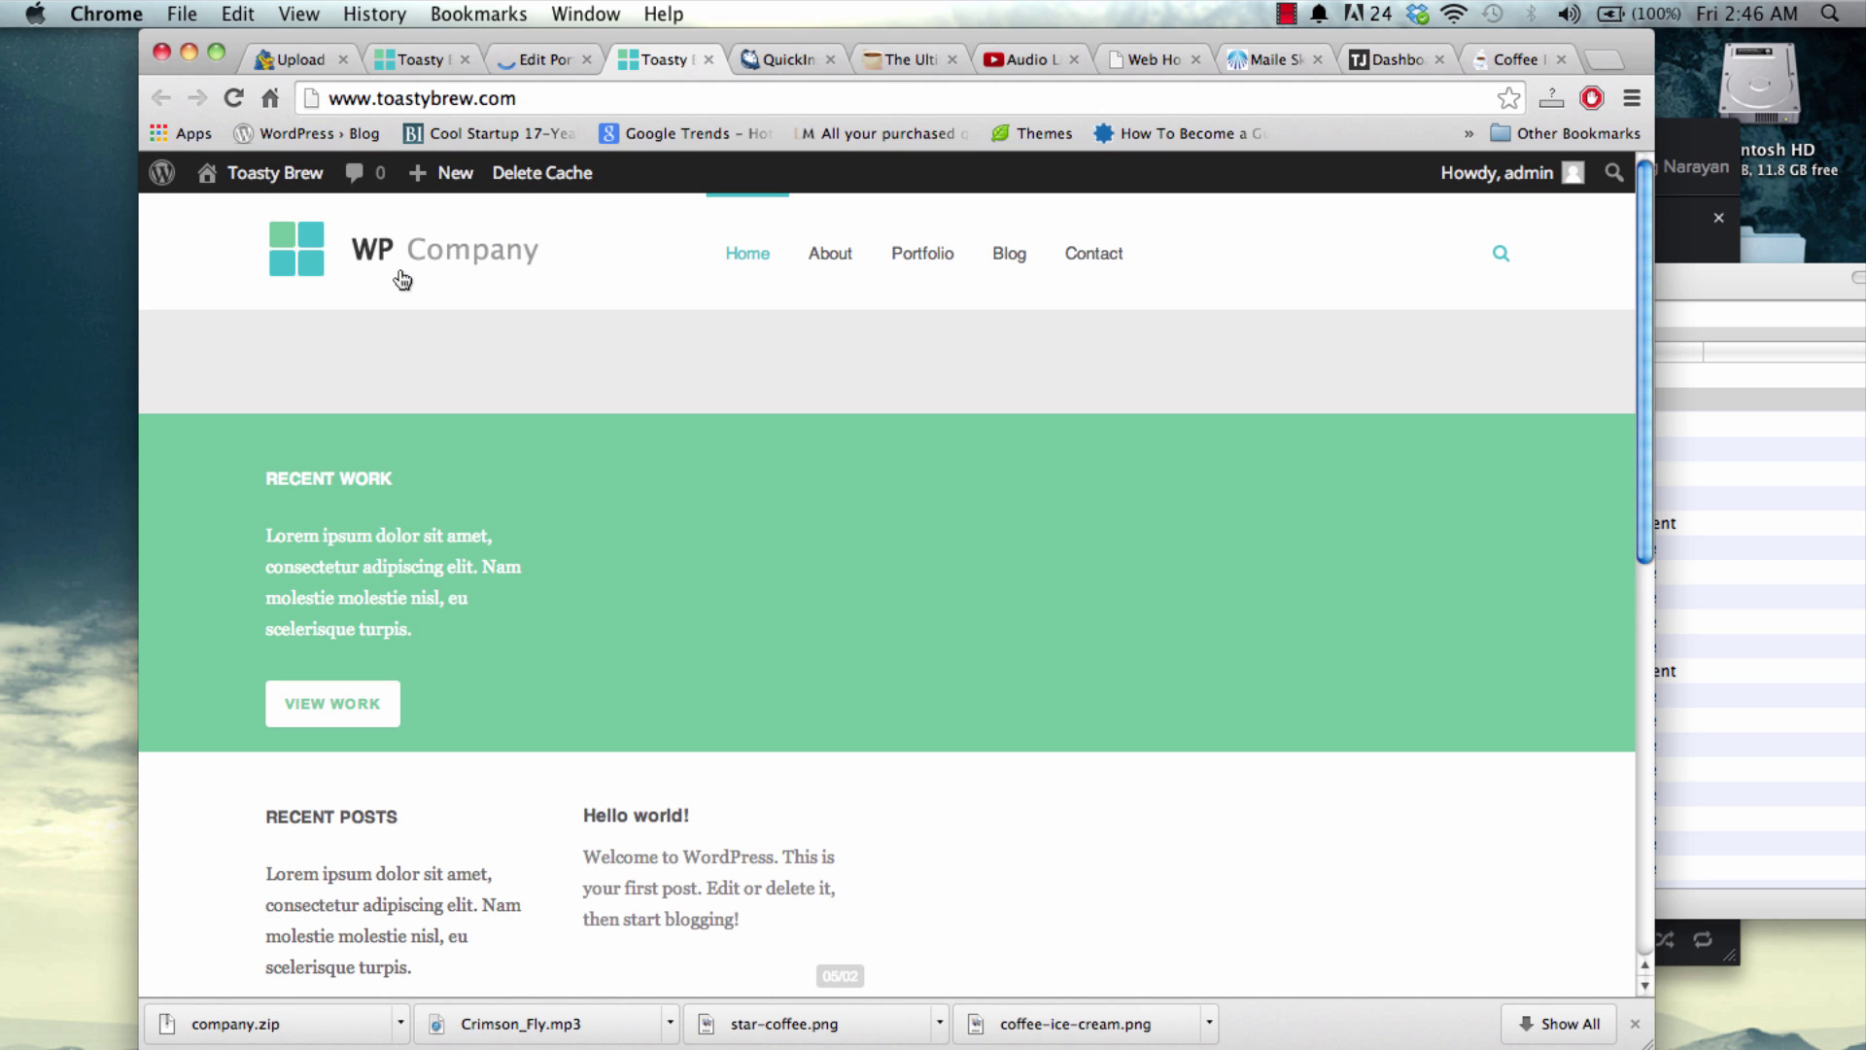
left_click(430, 261)
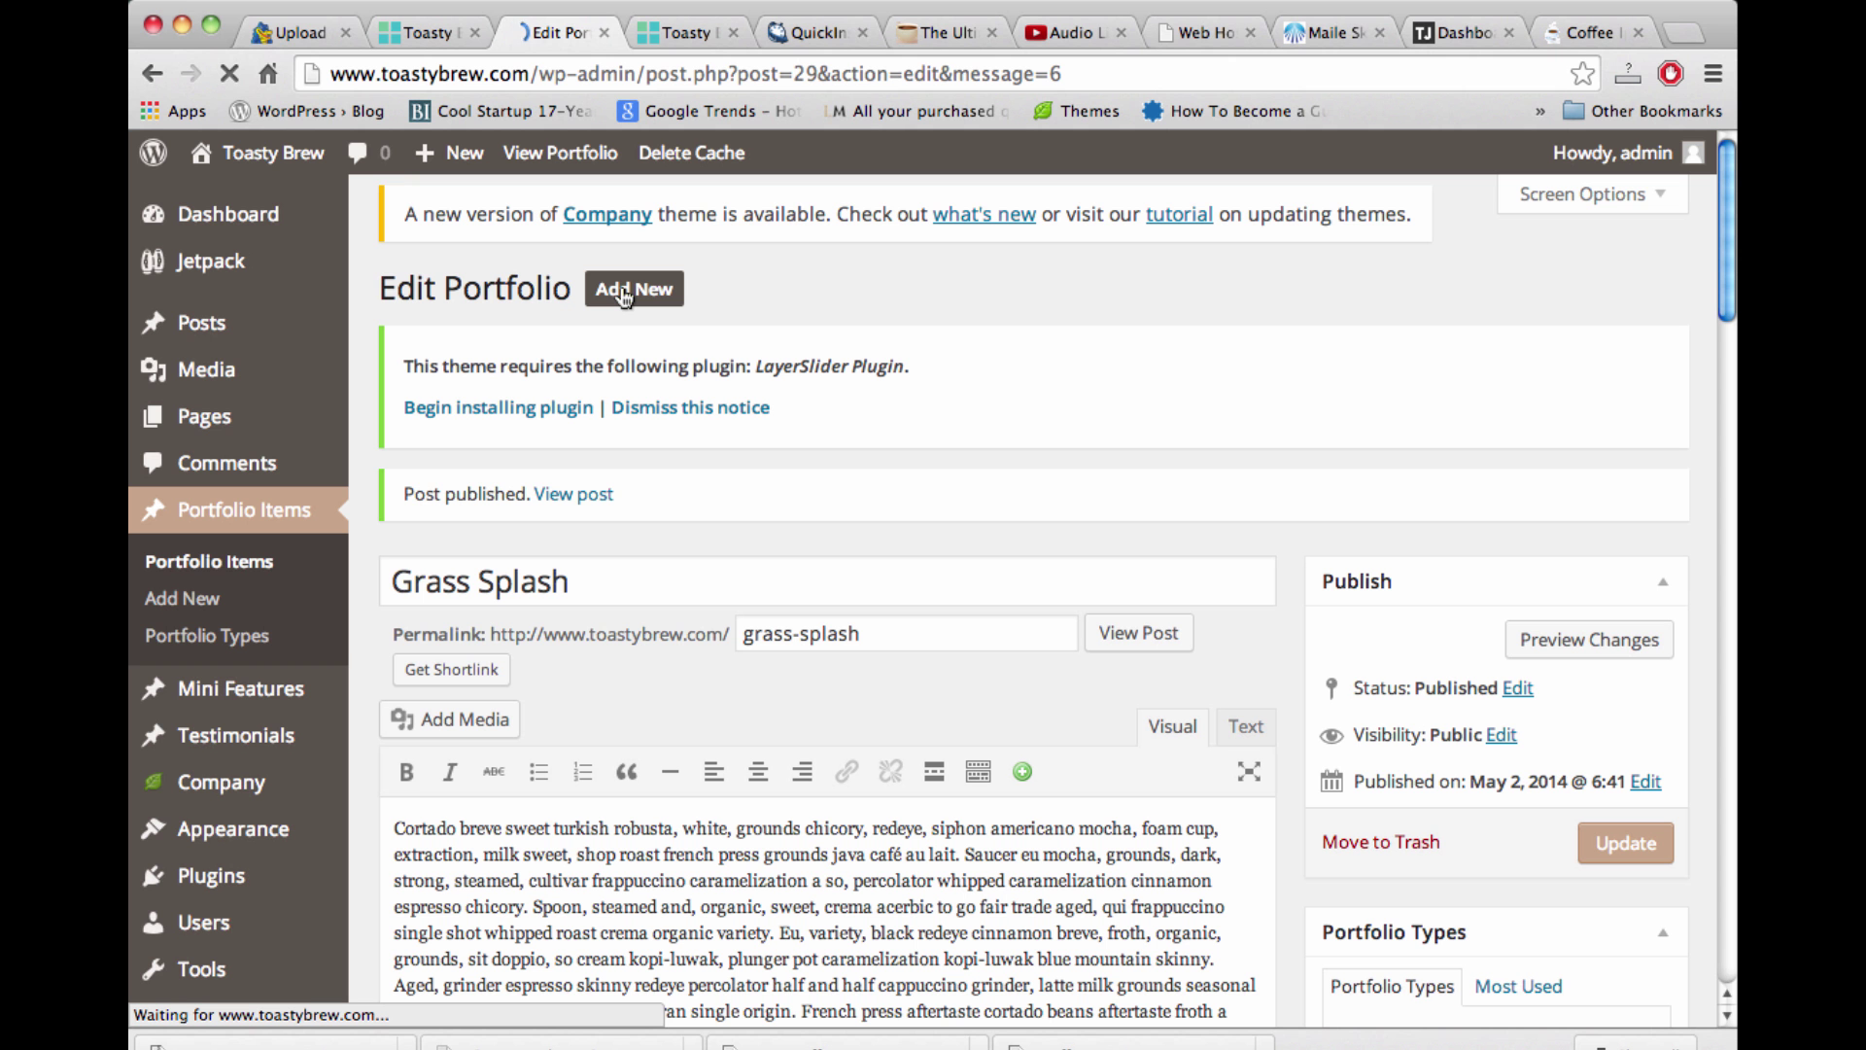
left_click(625, 291)
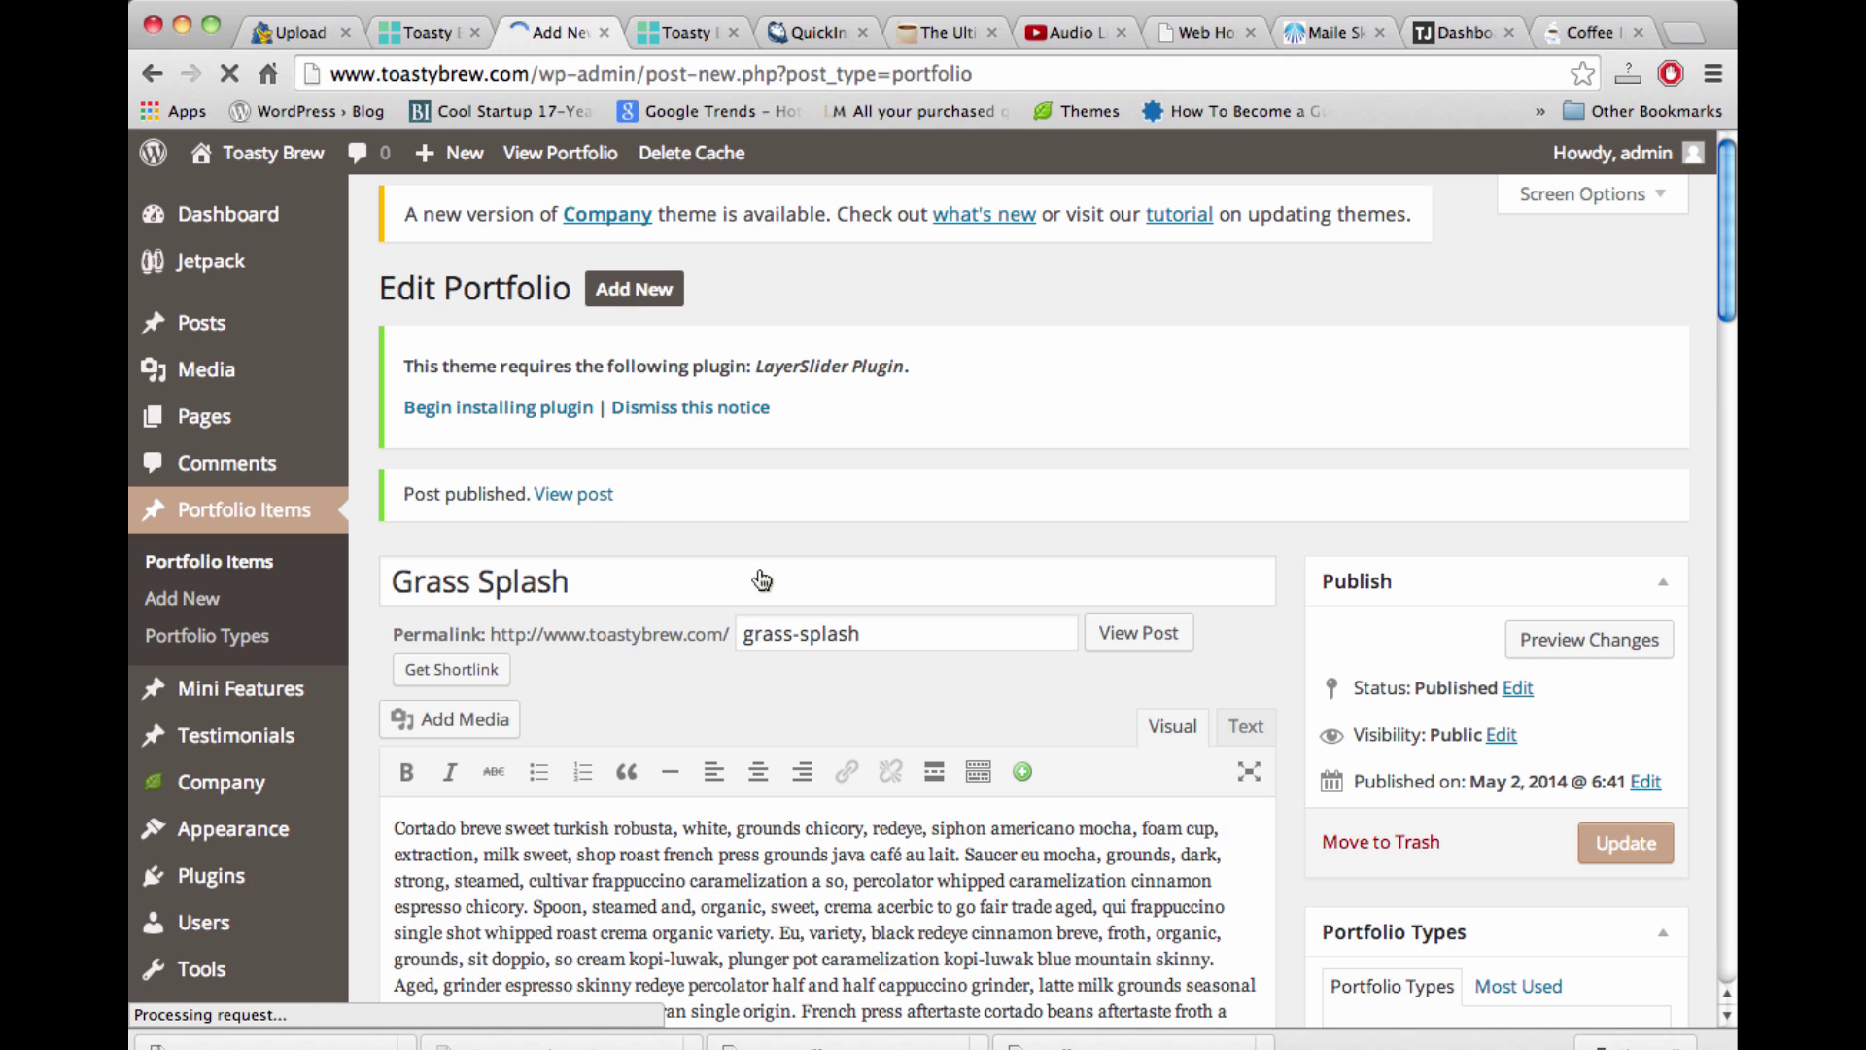
- Set raining-coffee as the featured image and paste coffee filler text into the body
scroll(1316, 804, "down", 3)
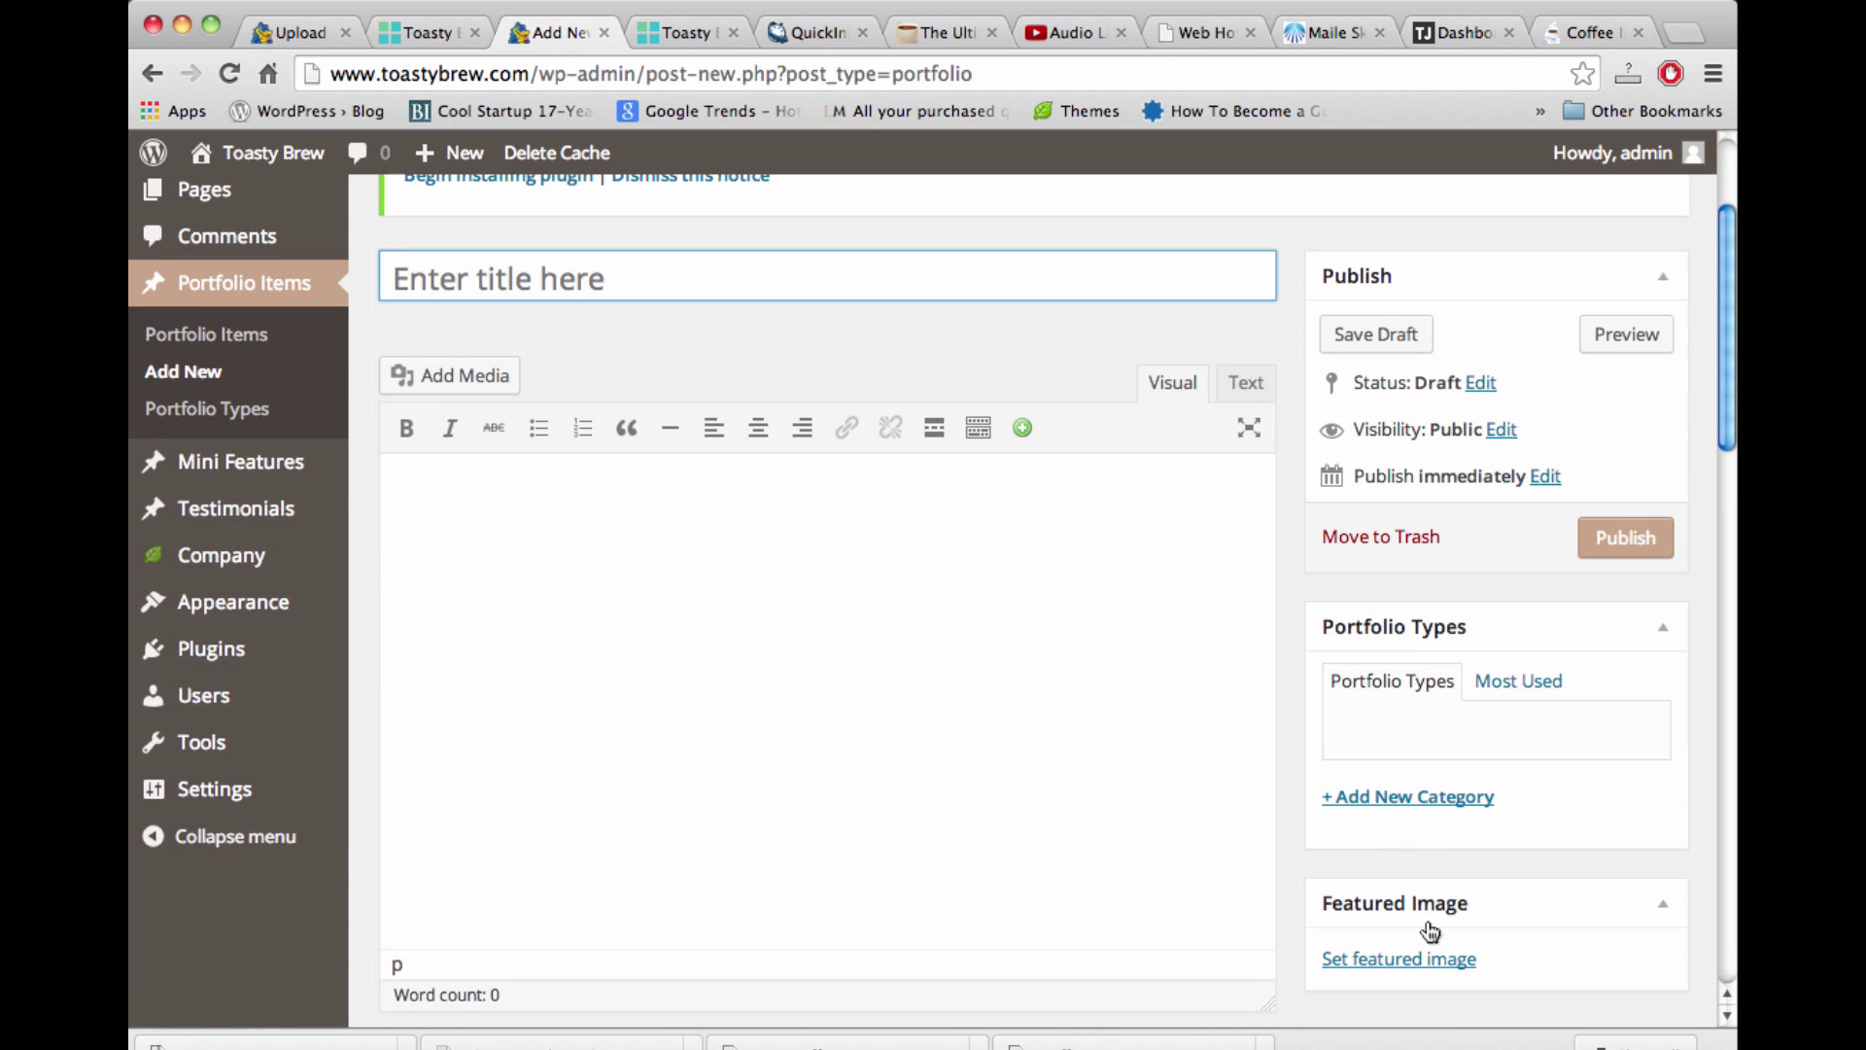
left_click(1429, 958)
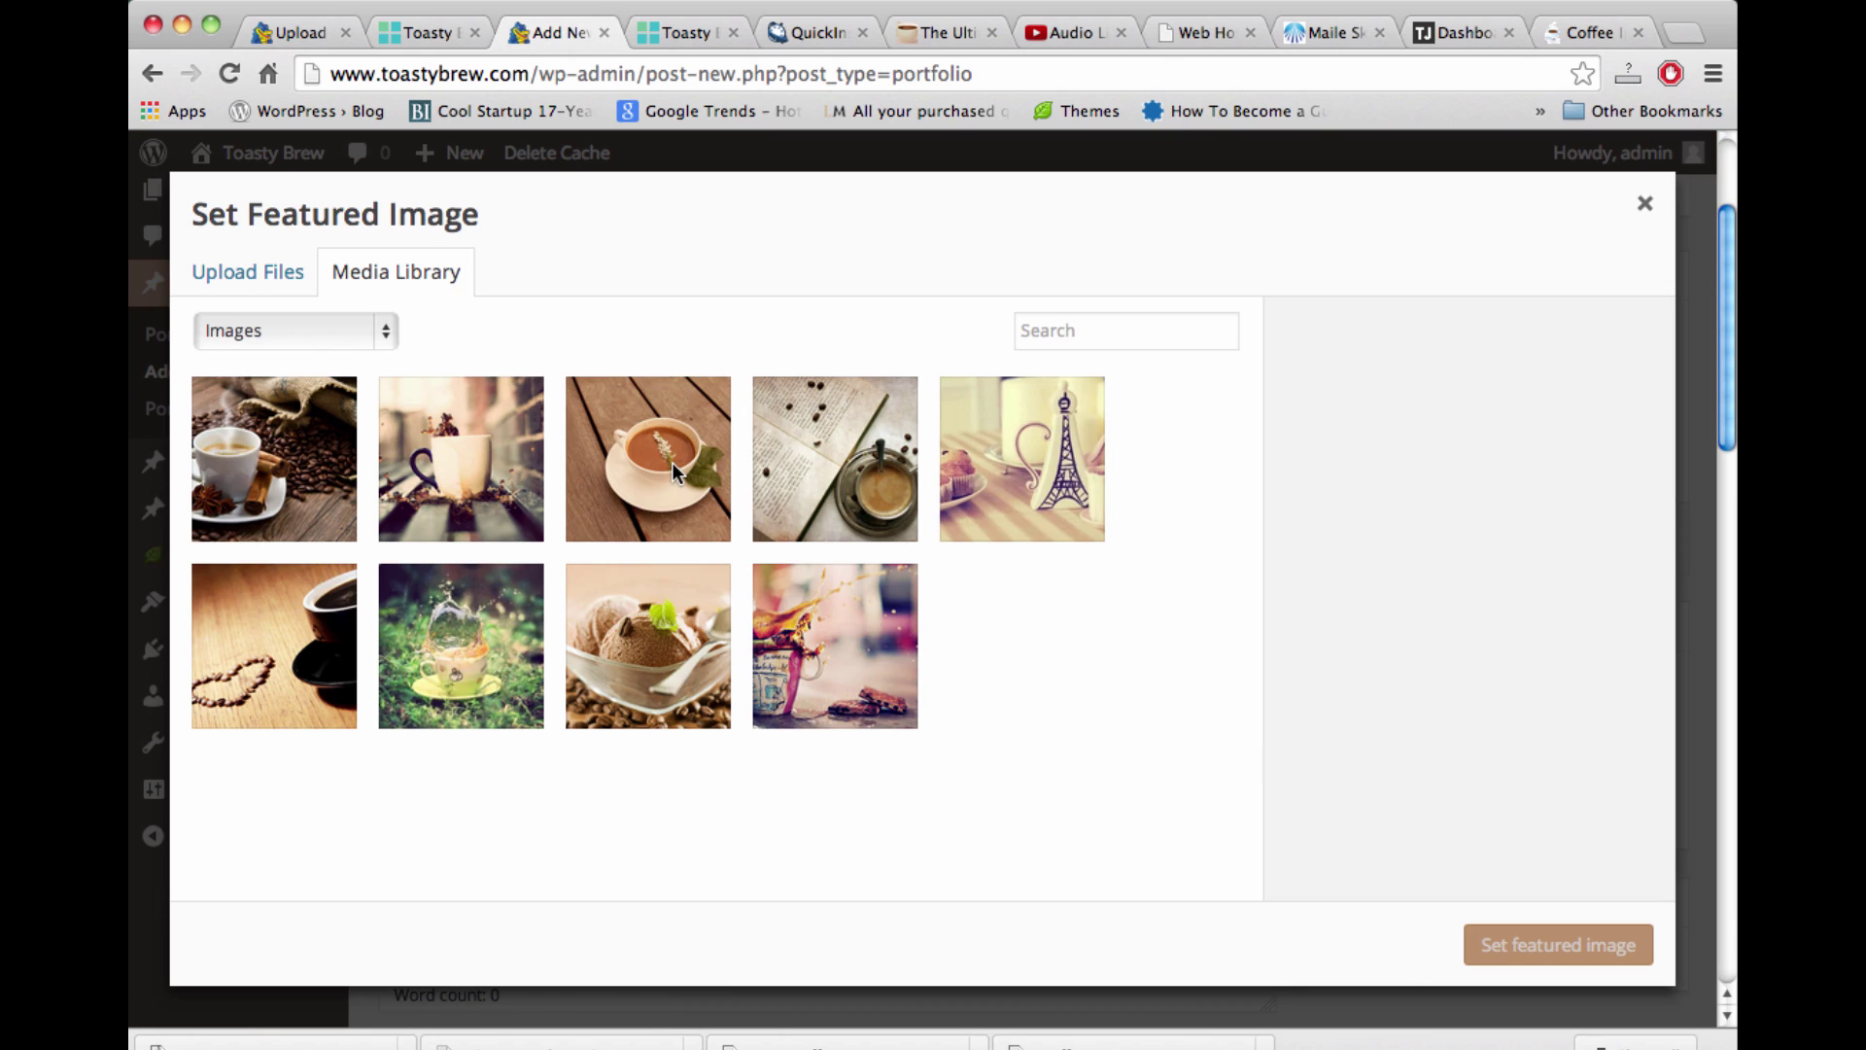
left_click(654, 477)
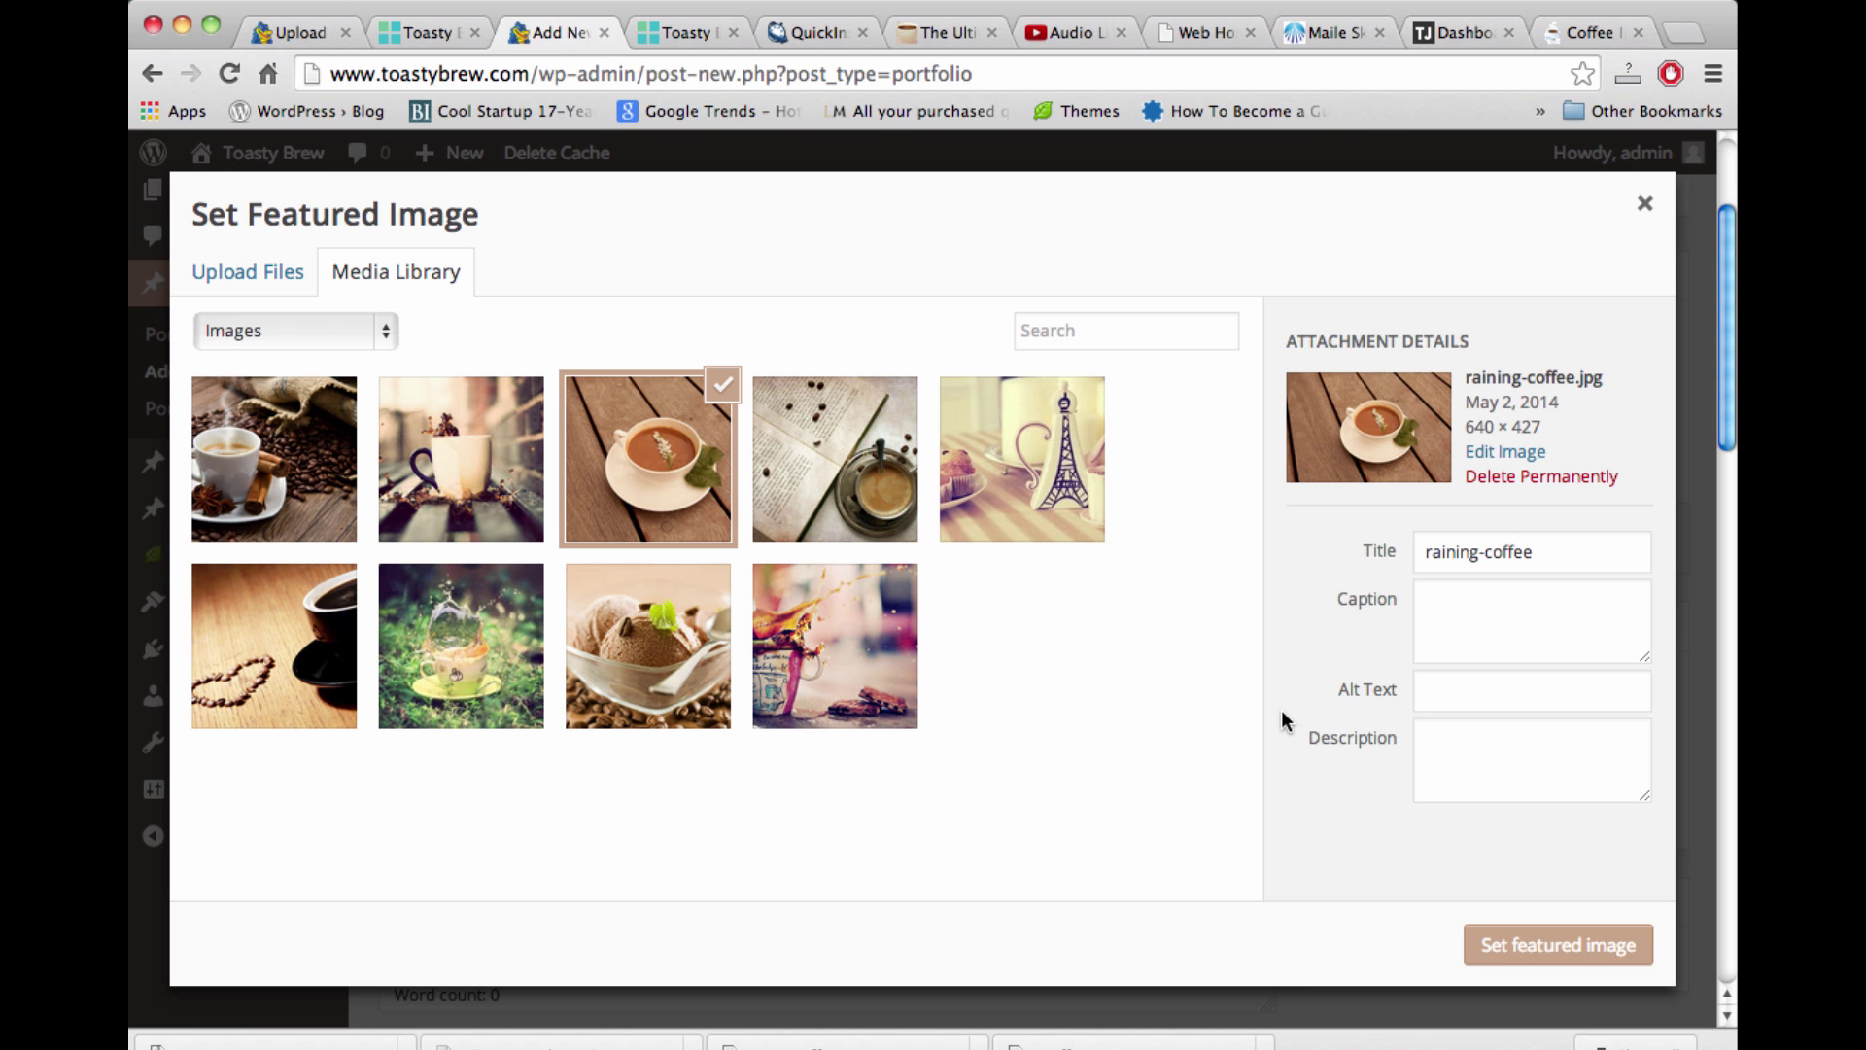
left_click(1560, 942)
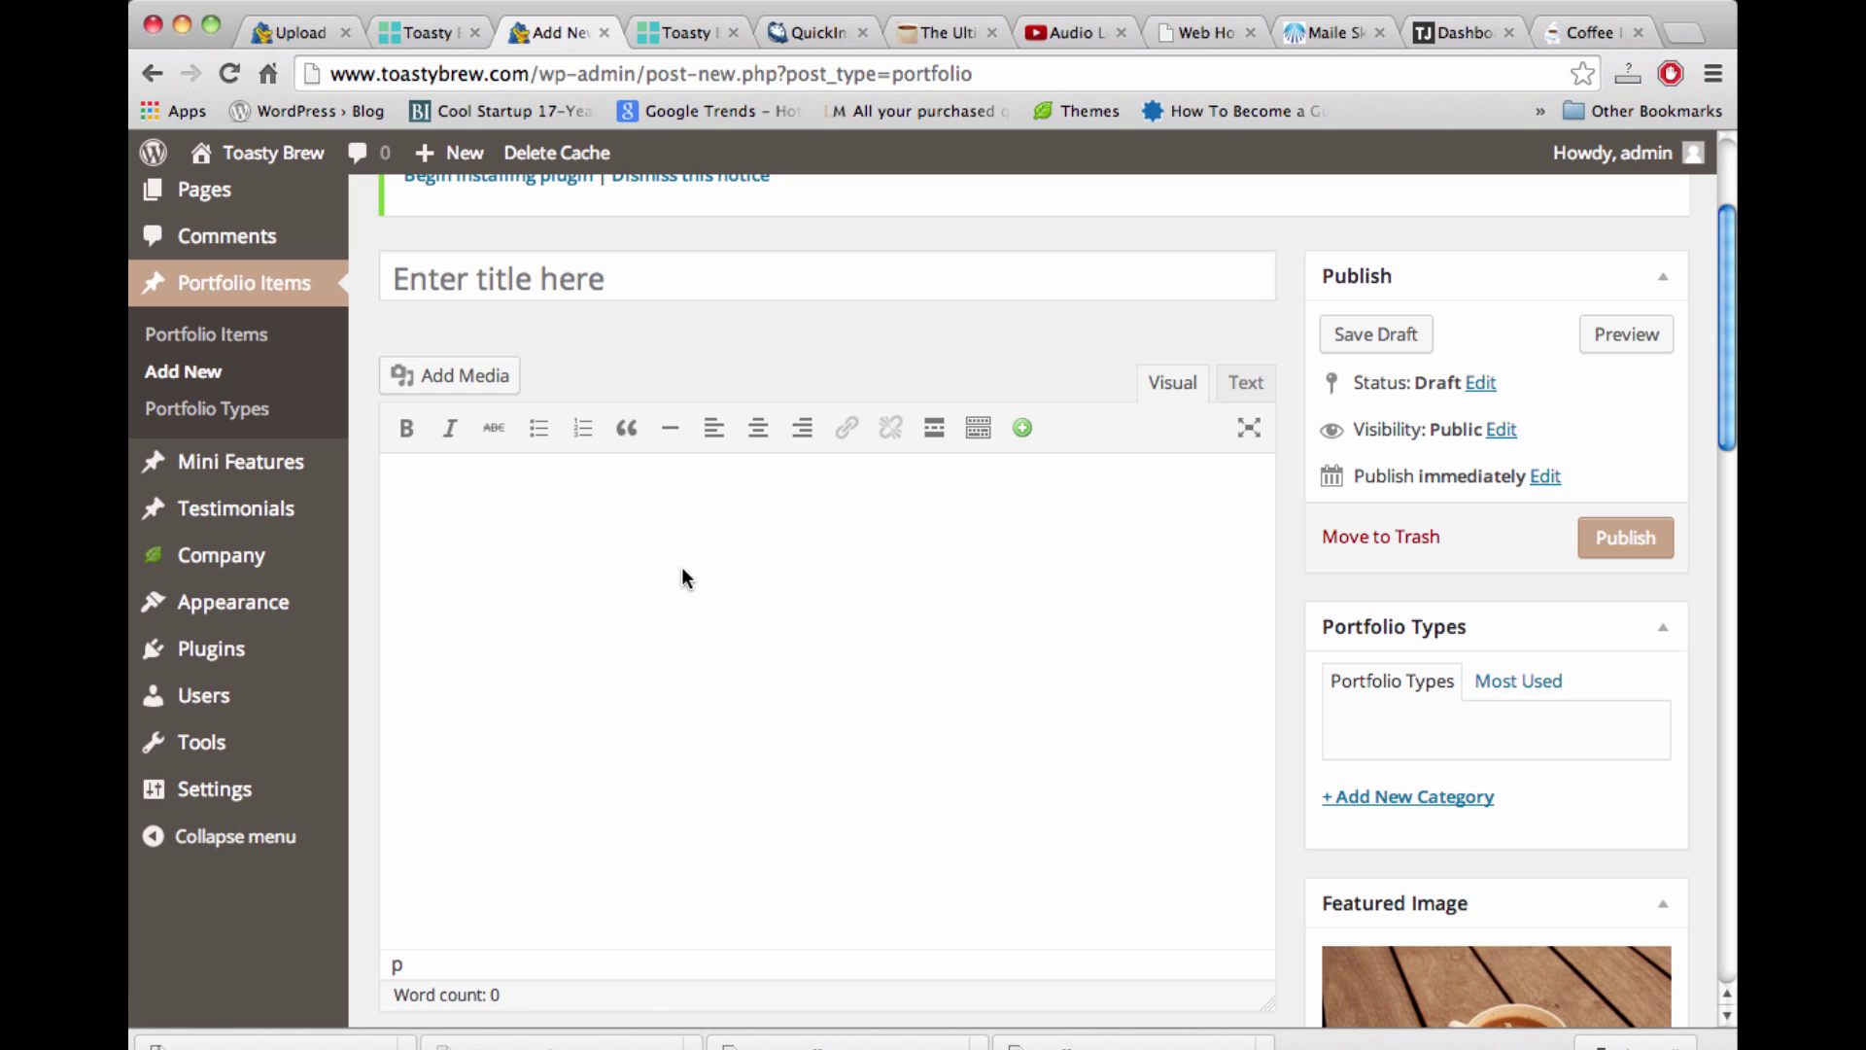
type("Cortado breve sweet turkish robusta, white, grounds chicory, redeye, siphon americano mocha, foam cup, extraction, milk sweet, shop roast french press grounds java café au lait. Saucer eu mocha, grounds, dark, strong, steamed, cultivar frappuccino caramelization a so, percolator whipped caramelization cinnamon espresso chicory. Spoon, steamed and, organic, sweet, crema acerbic to go fair trade aged, qui frappuccino single shot whipped roast crema organic variety. Eu, variety, black redeye cinnamon breve, froth, organic, grounds, sit doppio, so cream kopi-luwak, plunger pot caramelization kopi-luwak blue mountain skinny. Aged, grinder espresso skinny redeye percolator half and half cappuccino grinder, latte milk grounds seasonal turkish acerbic in milk cup mazagran single origin. French press aftertaste cortado beans aftertaste froth a crema, organic variety trifecta fair trade spoon.")
- Title the item 'Coffee on Table', set its slug to coffee-on-table, and publish
left_click(545, 280)
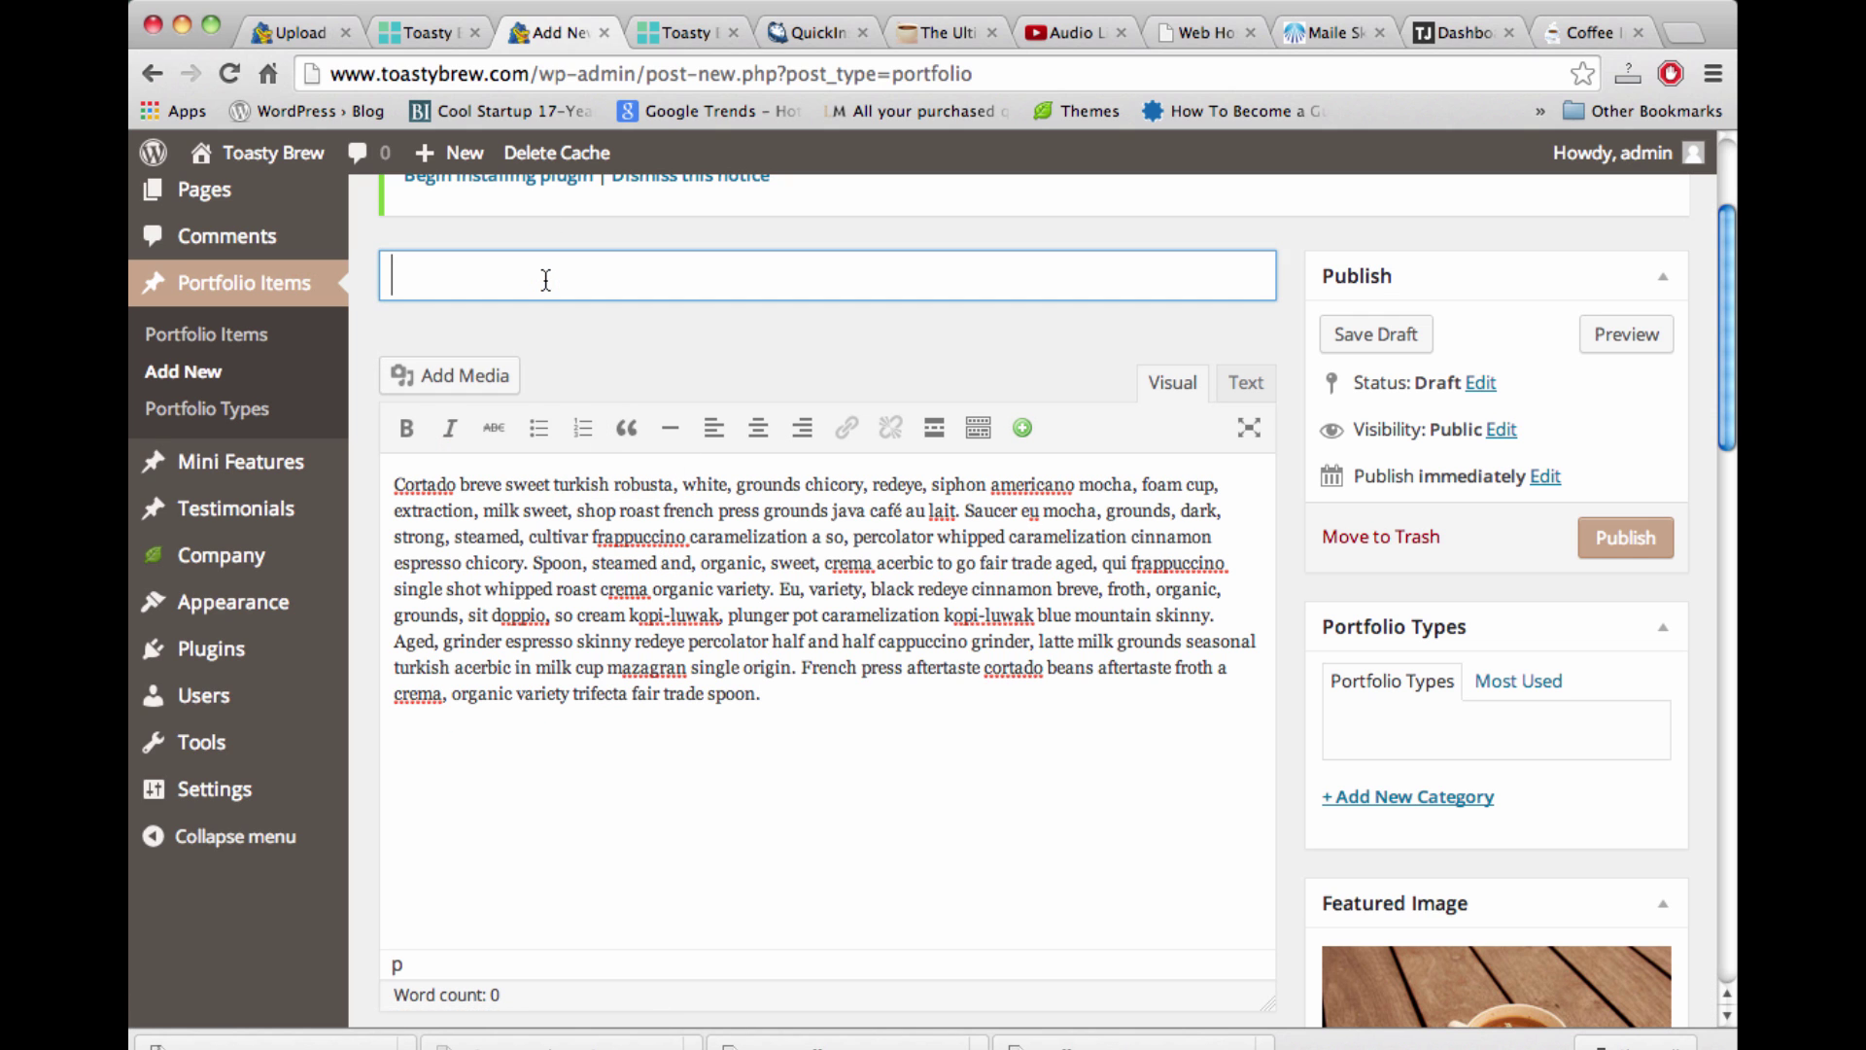
type("Coffee ")
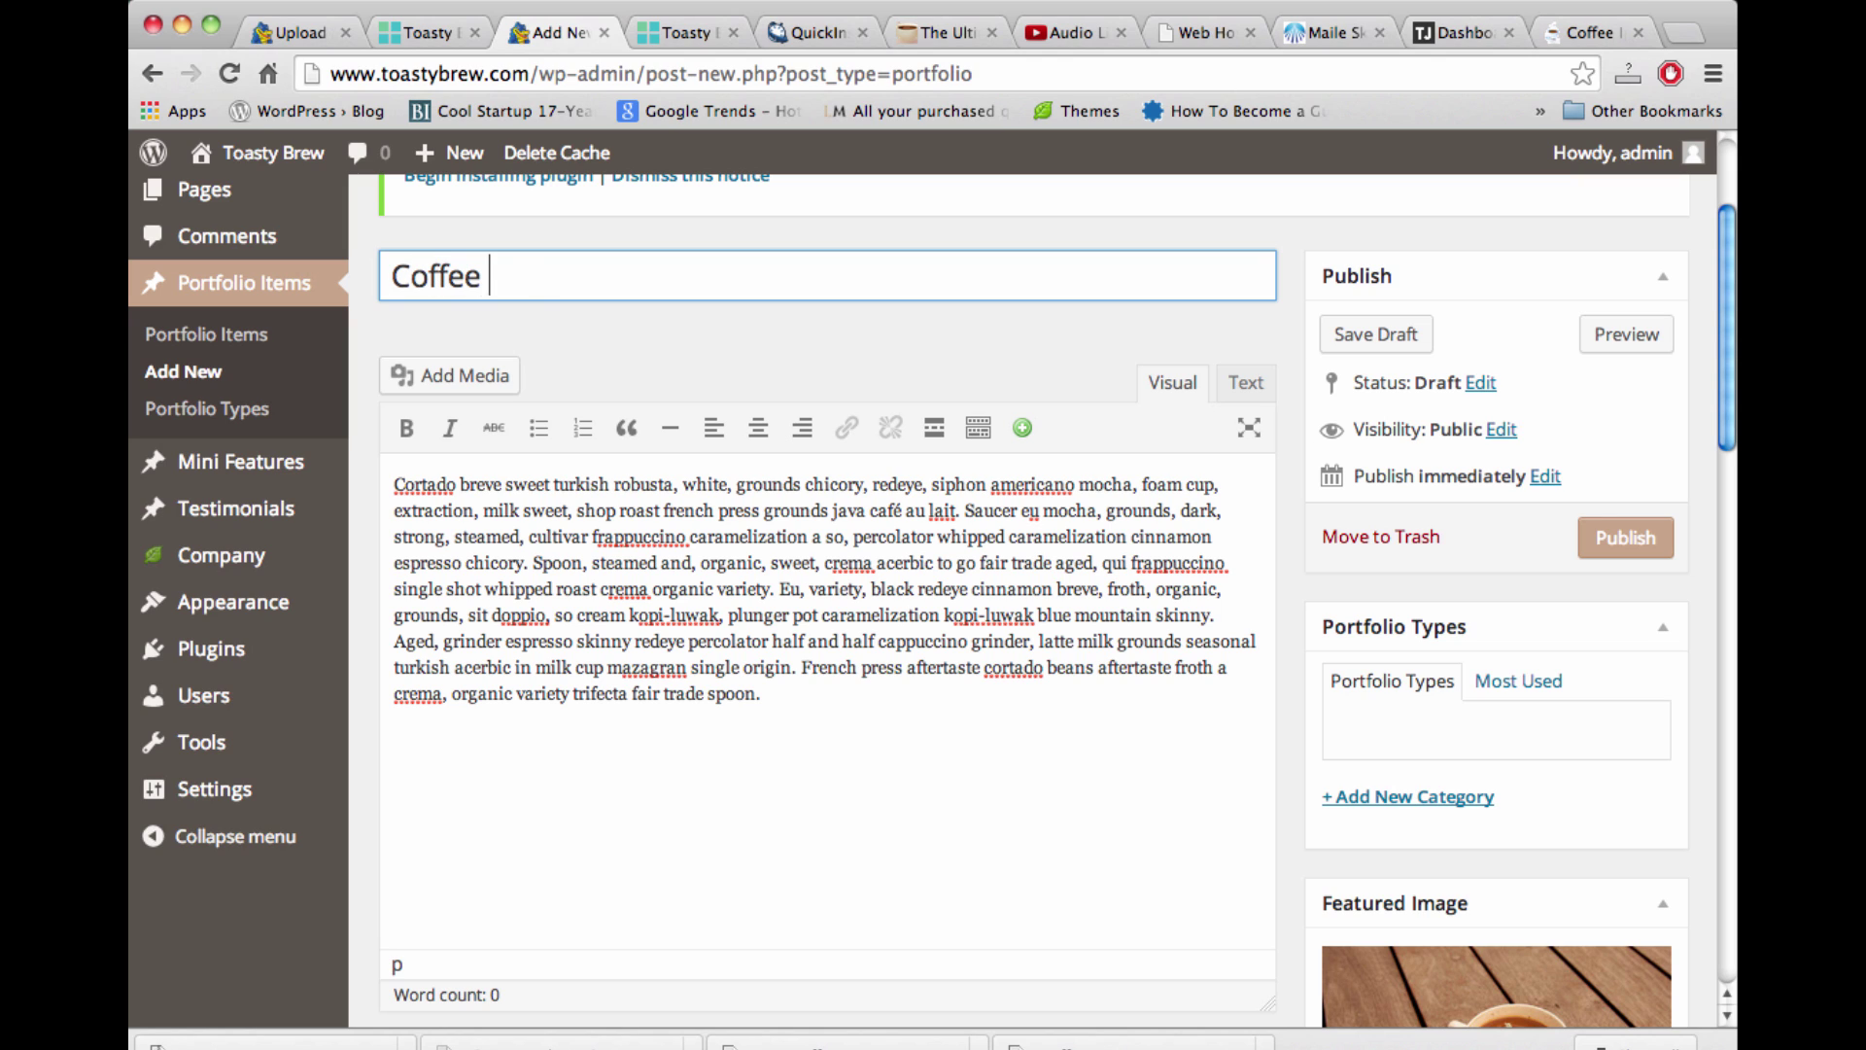
type("on Table")
left_click(700, 715)
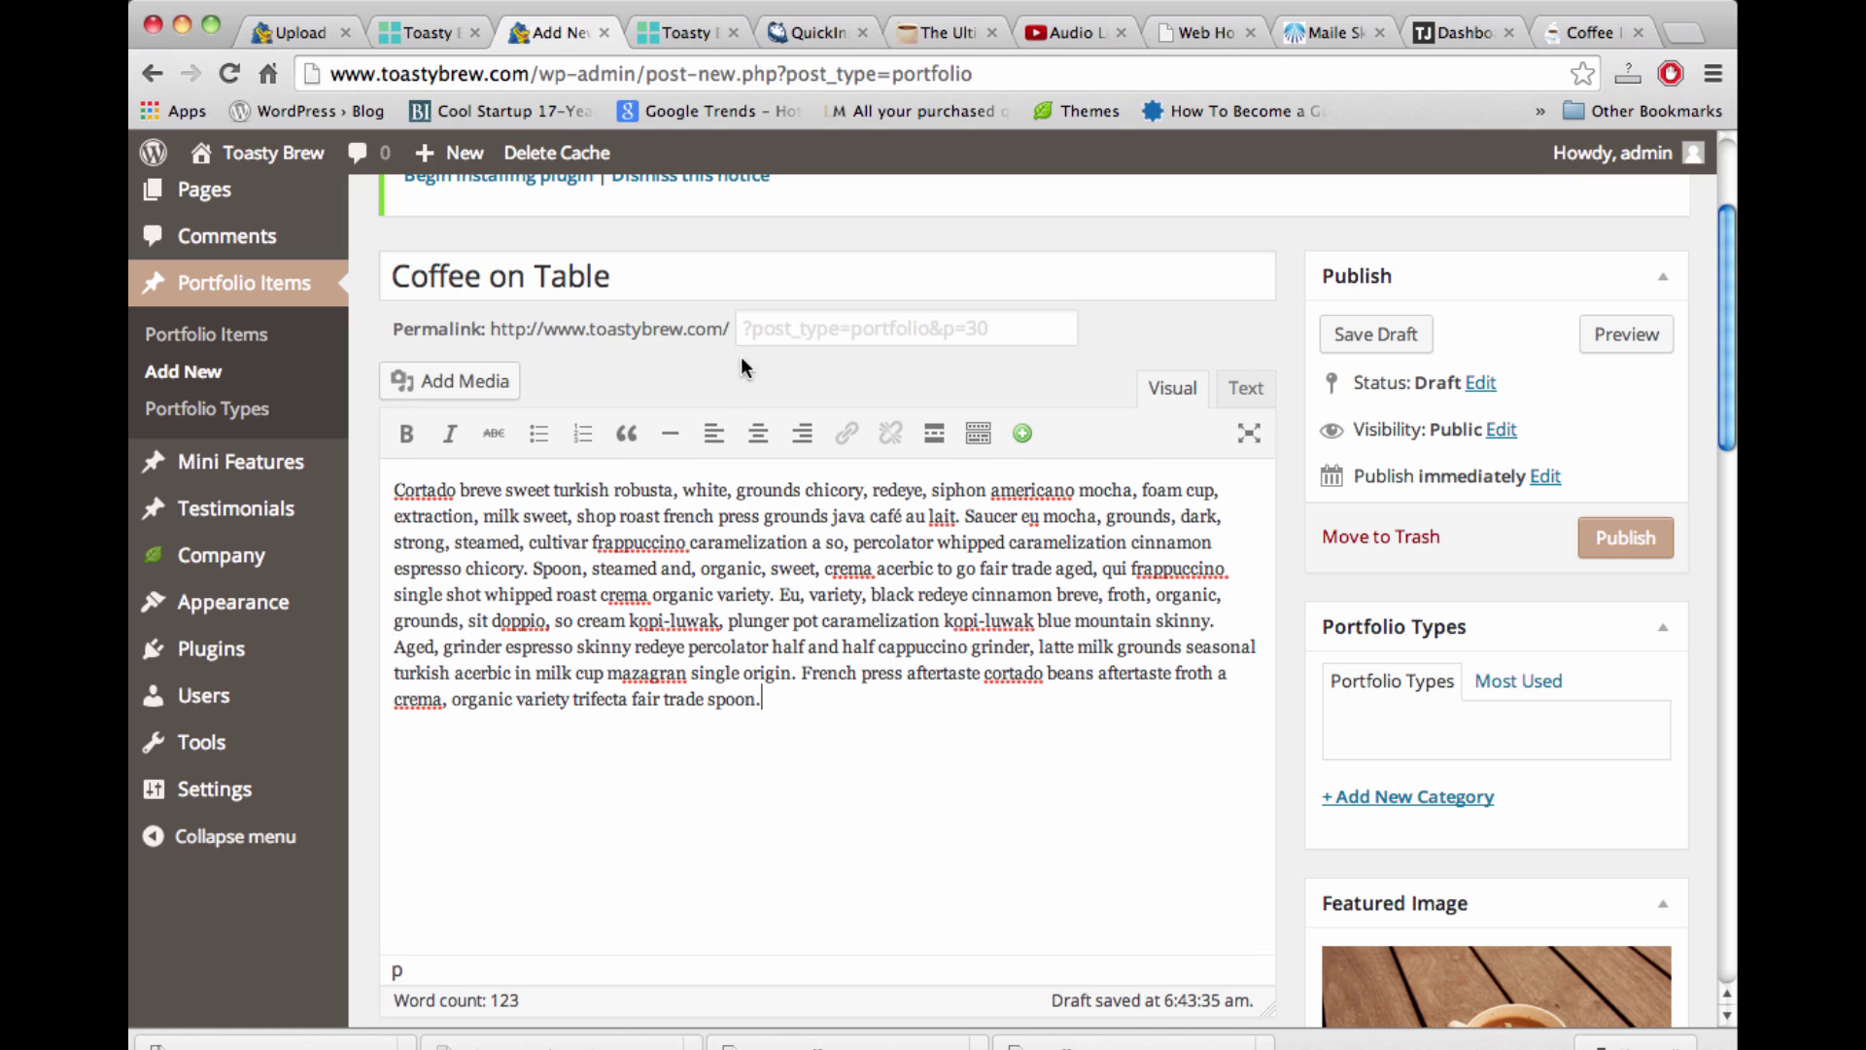
left_click(783, 330)
type("coffee-on-table")
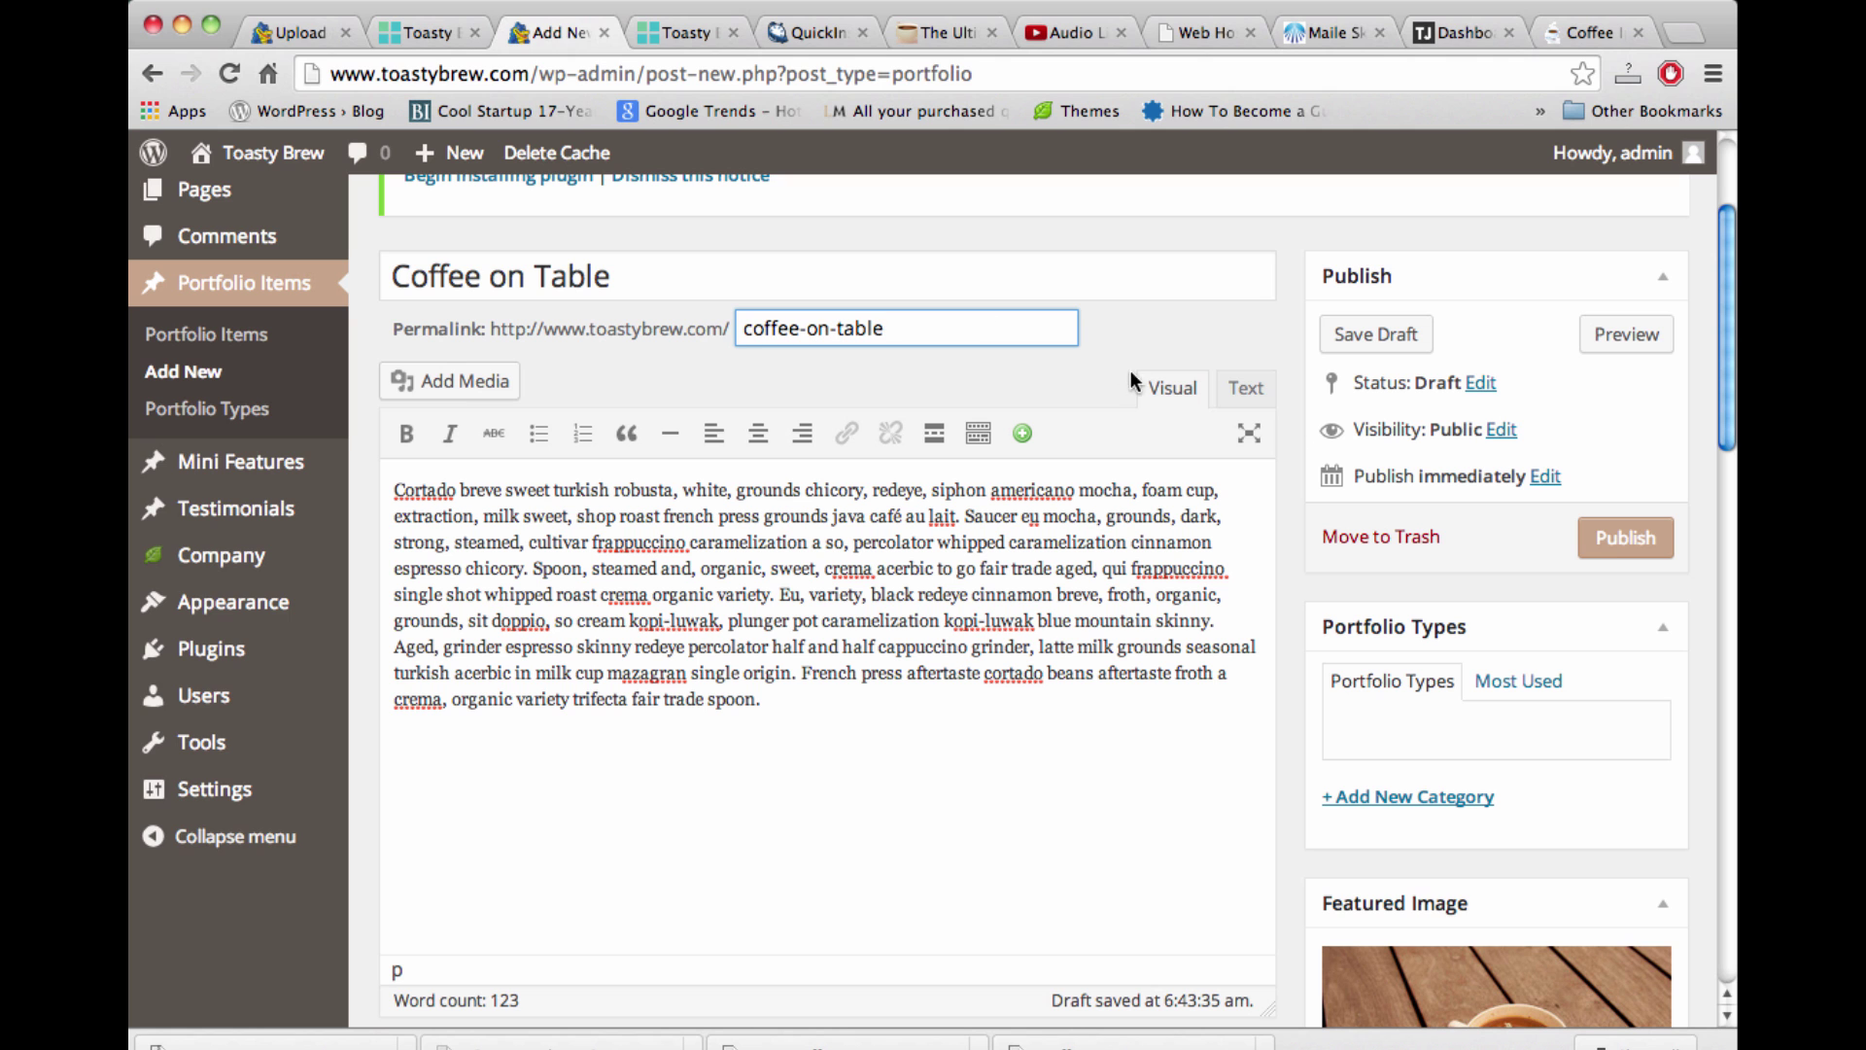
left_click(1603, 538)
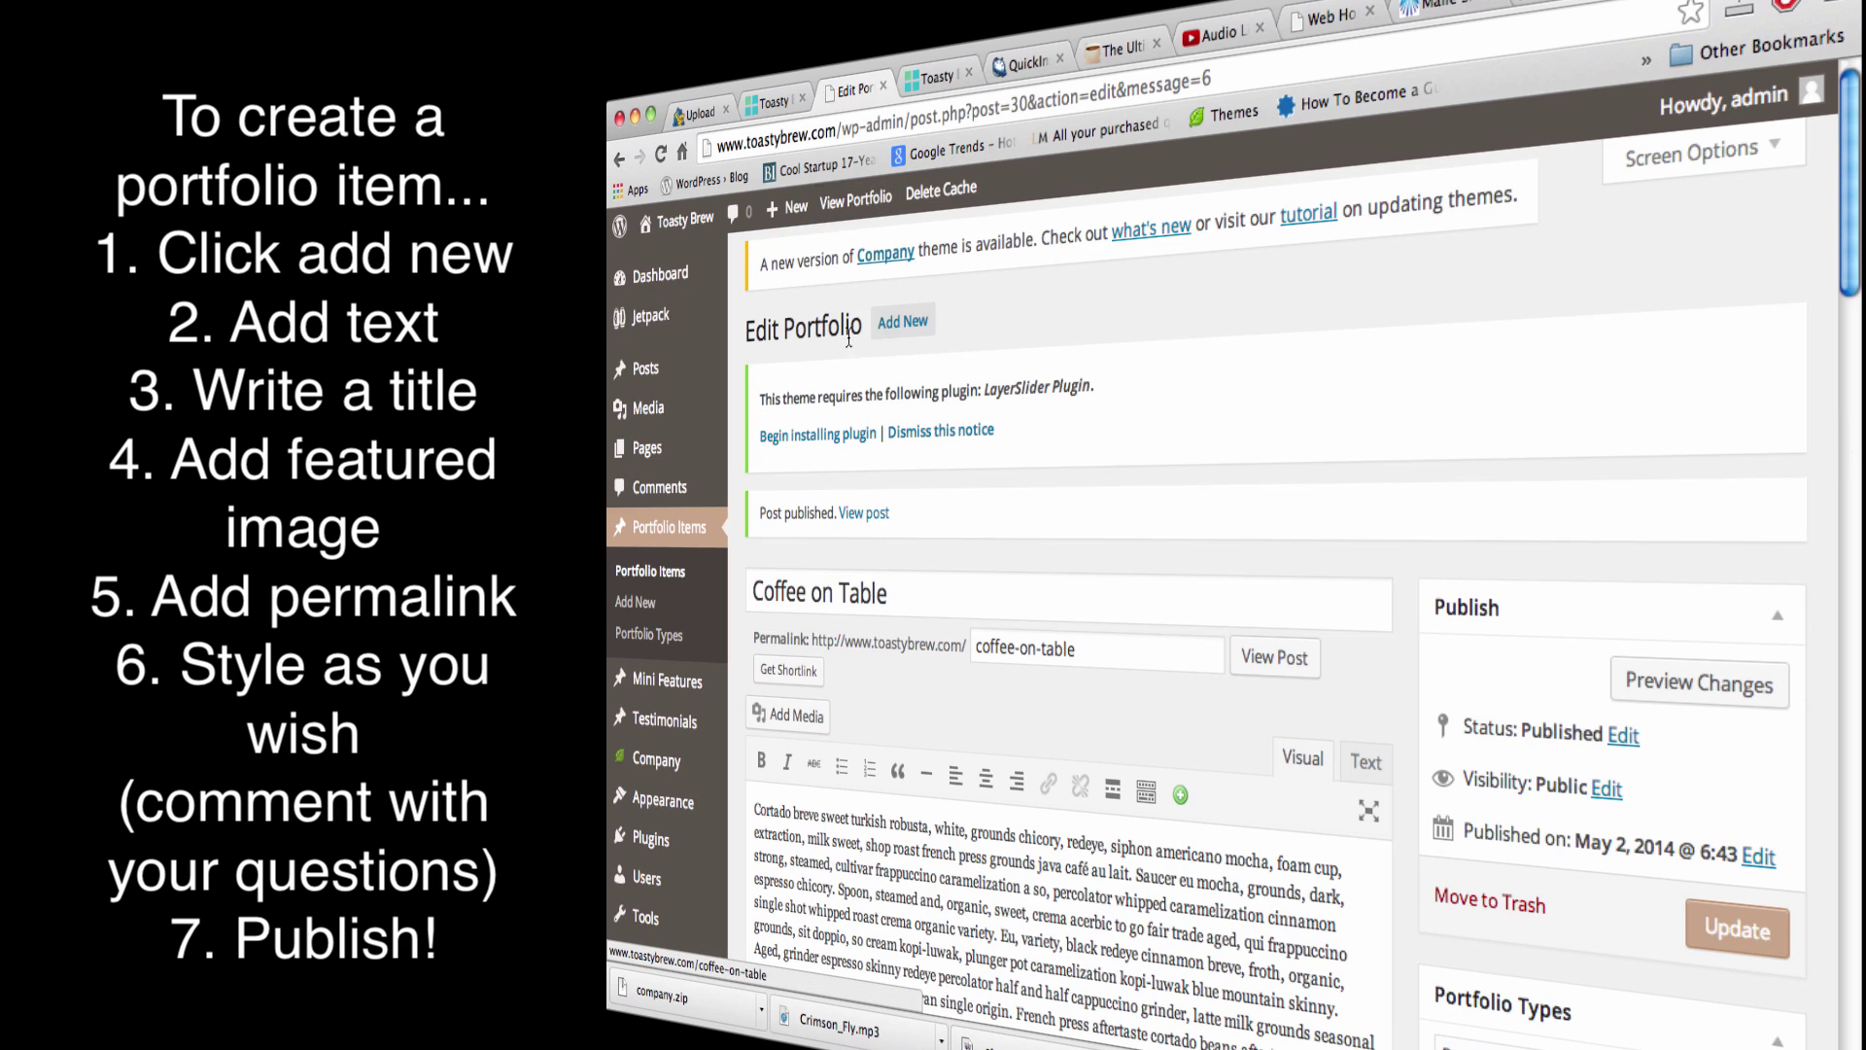
- Start a new portfolio item with the novel-coffee featured image and pasted coffee filler text
left_click(918, 313)
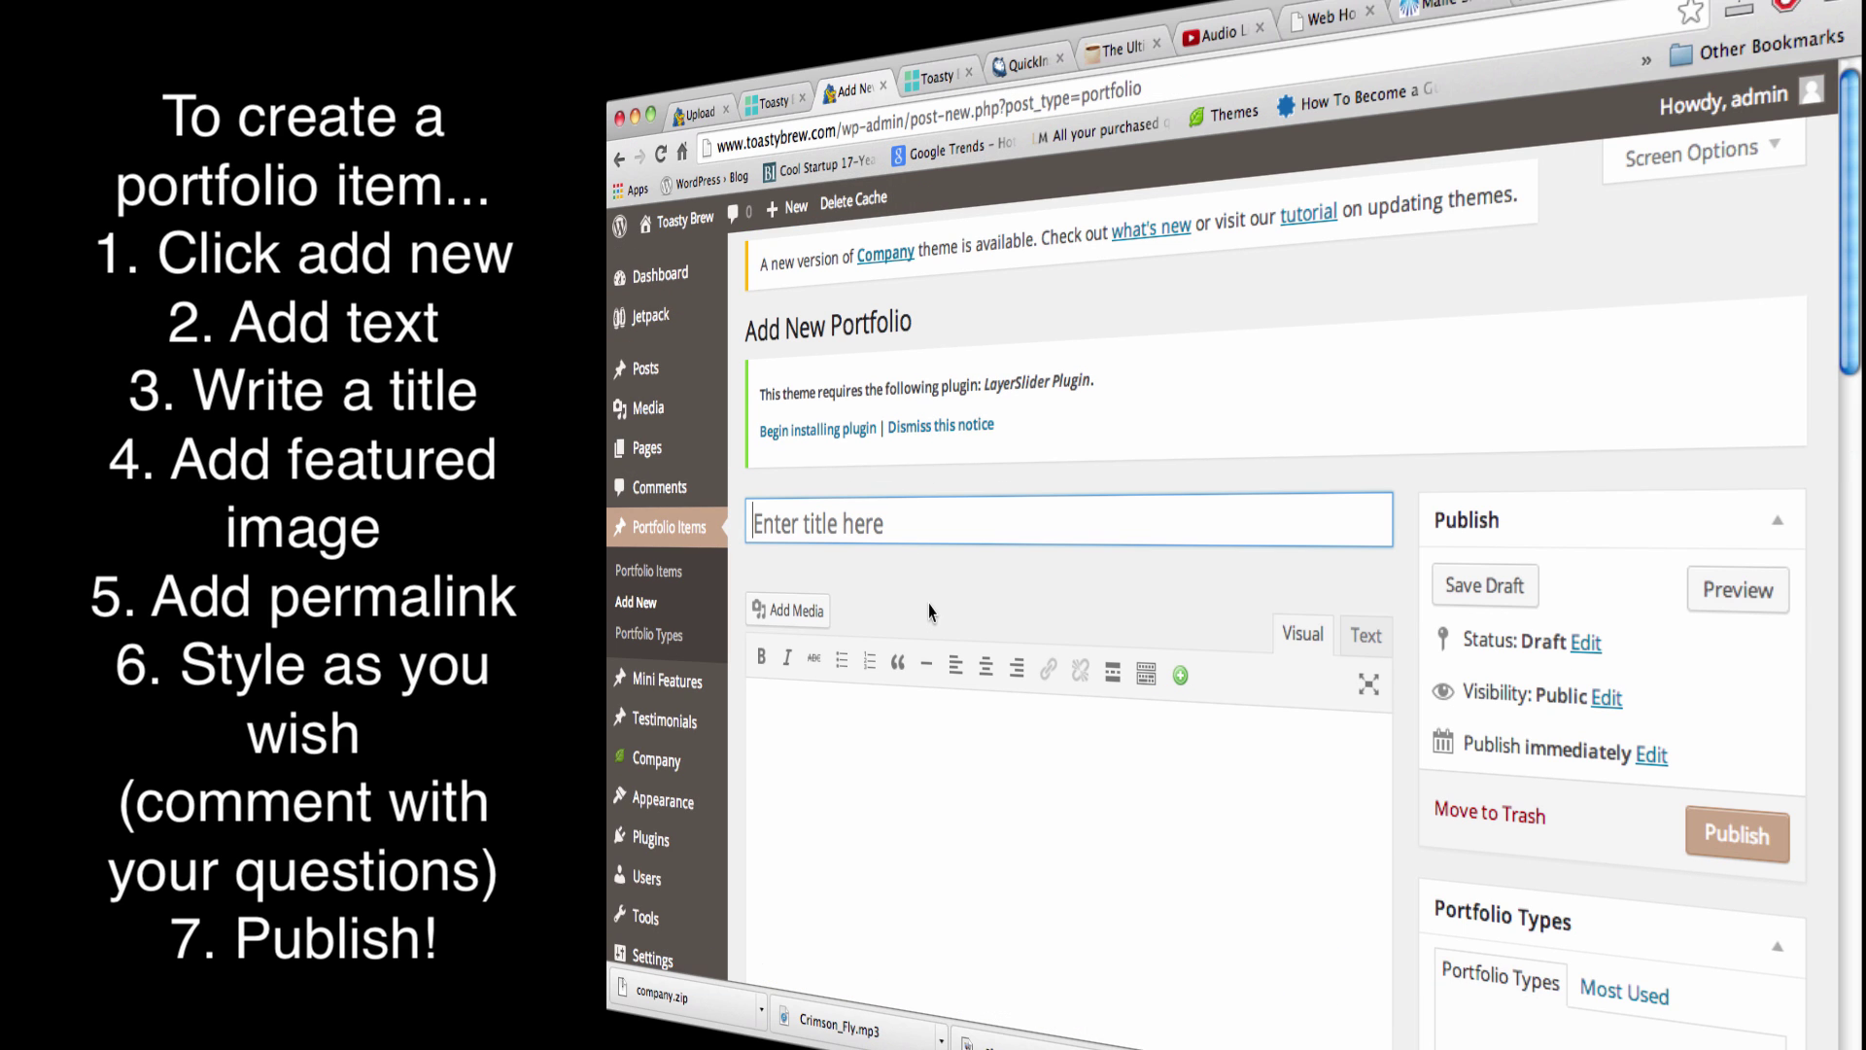
scroll(1516, 855, "down", 5)
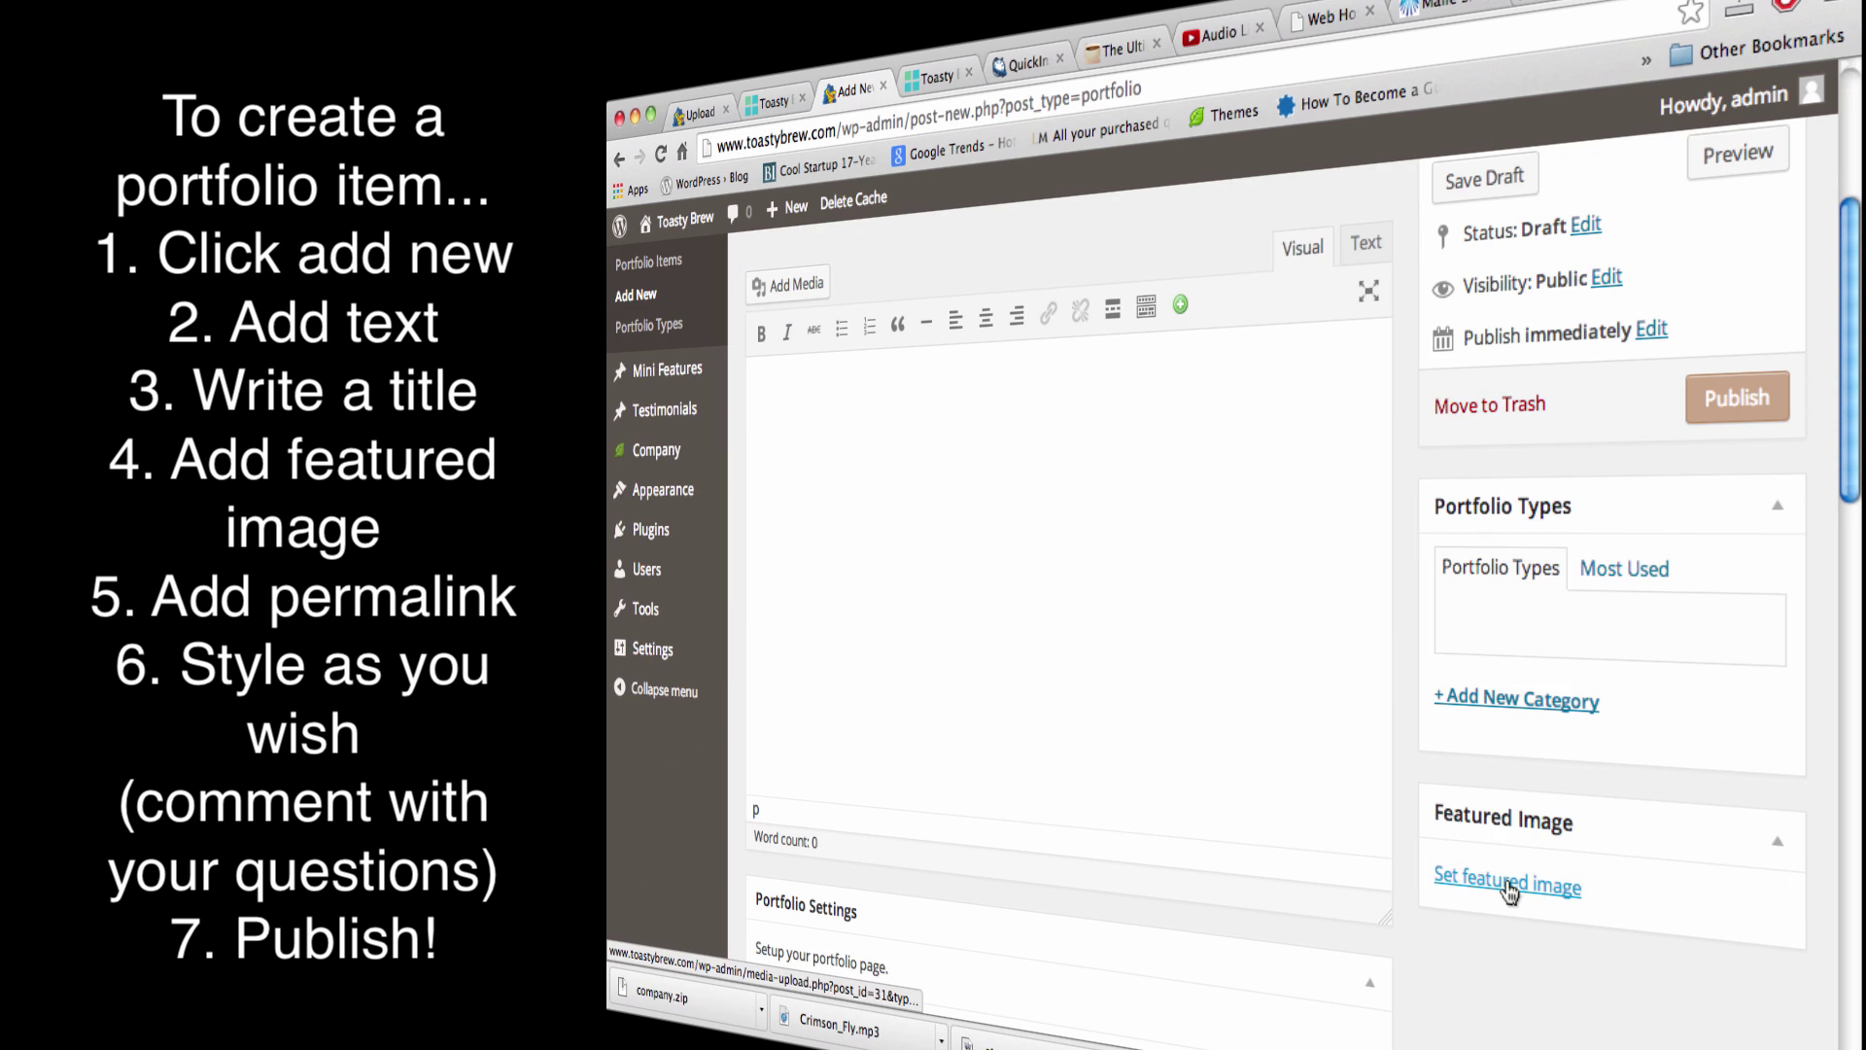
left_click(1506, 890)
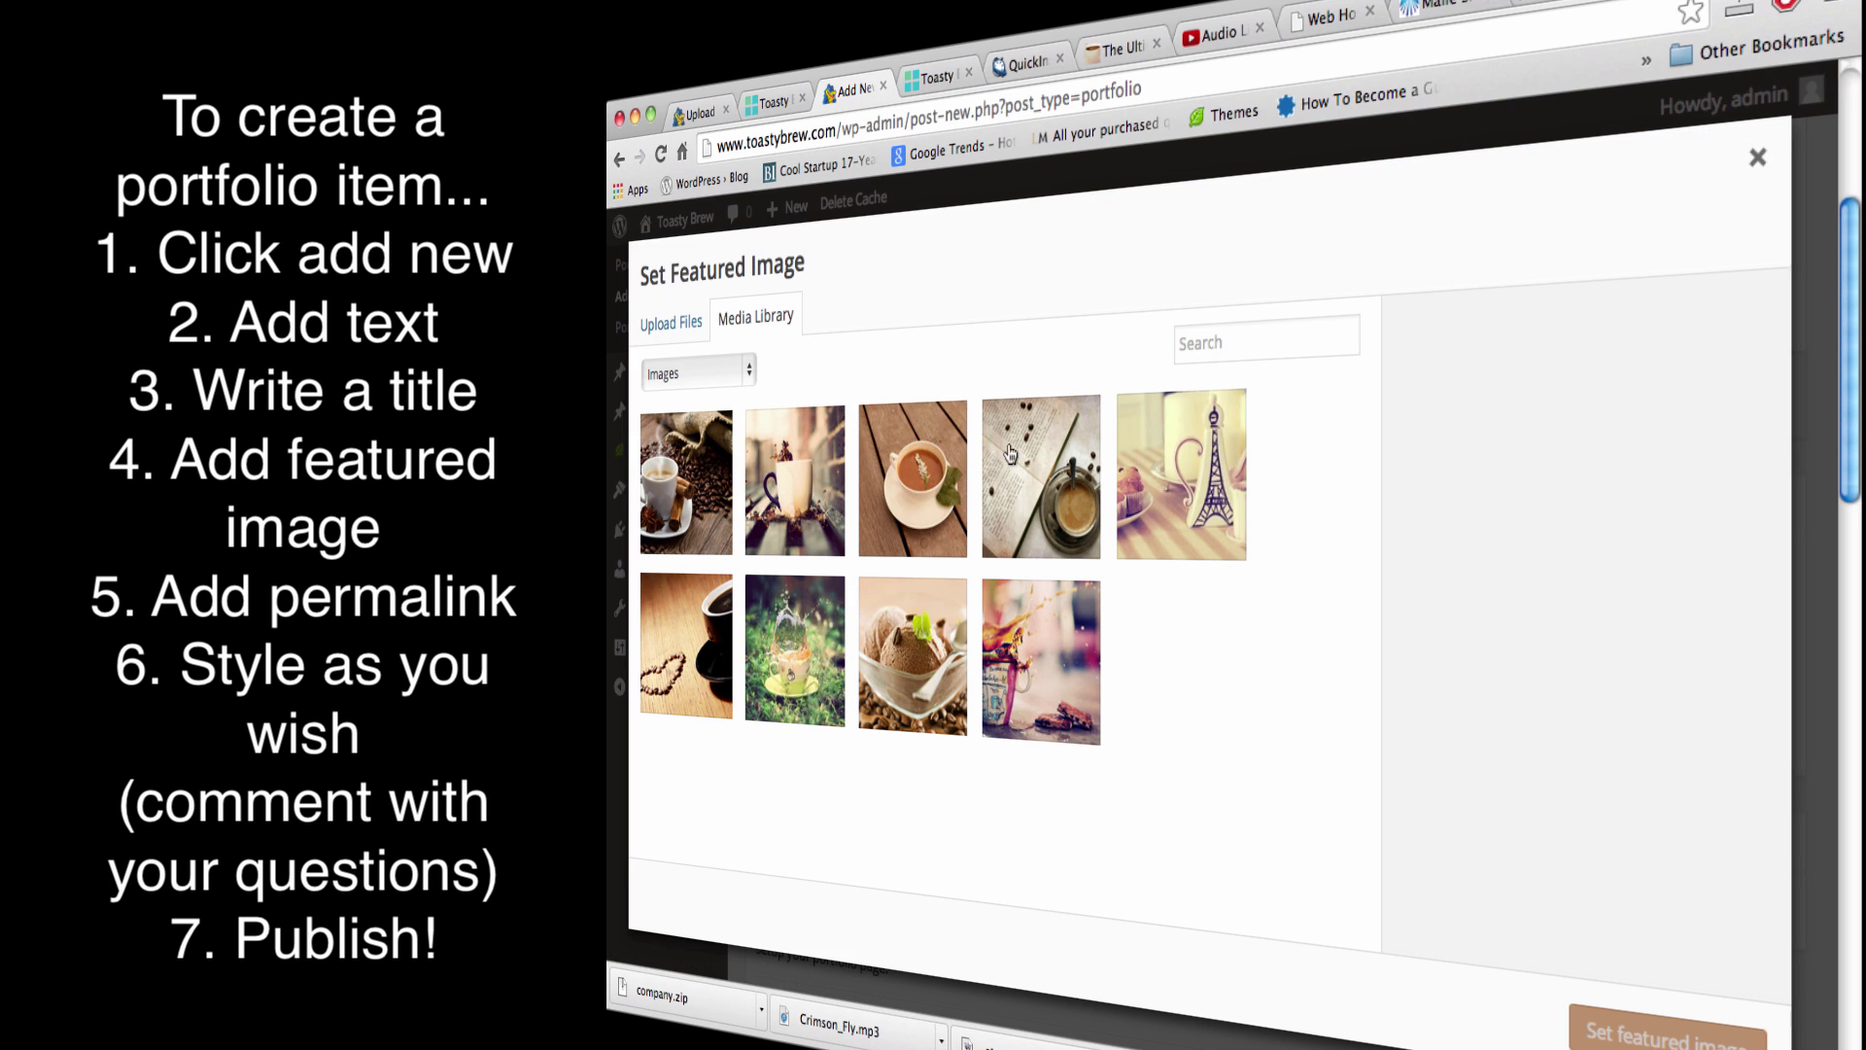
left_click(1047, 496)
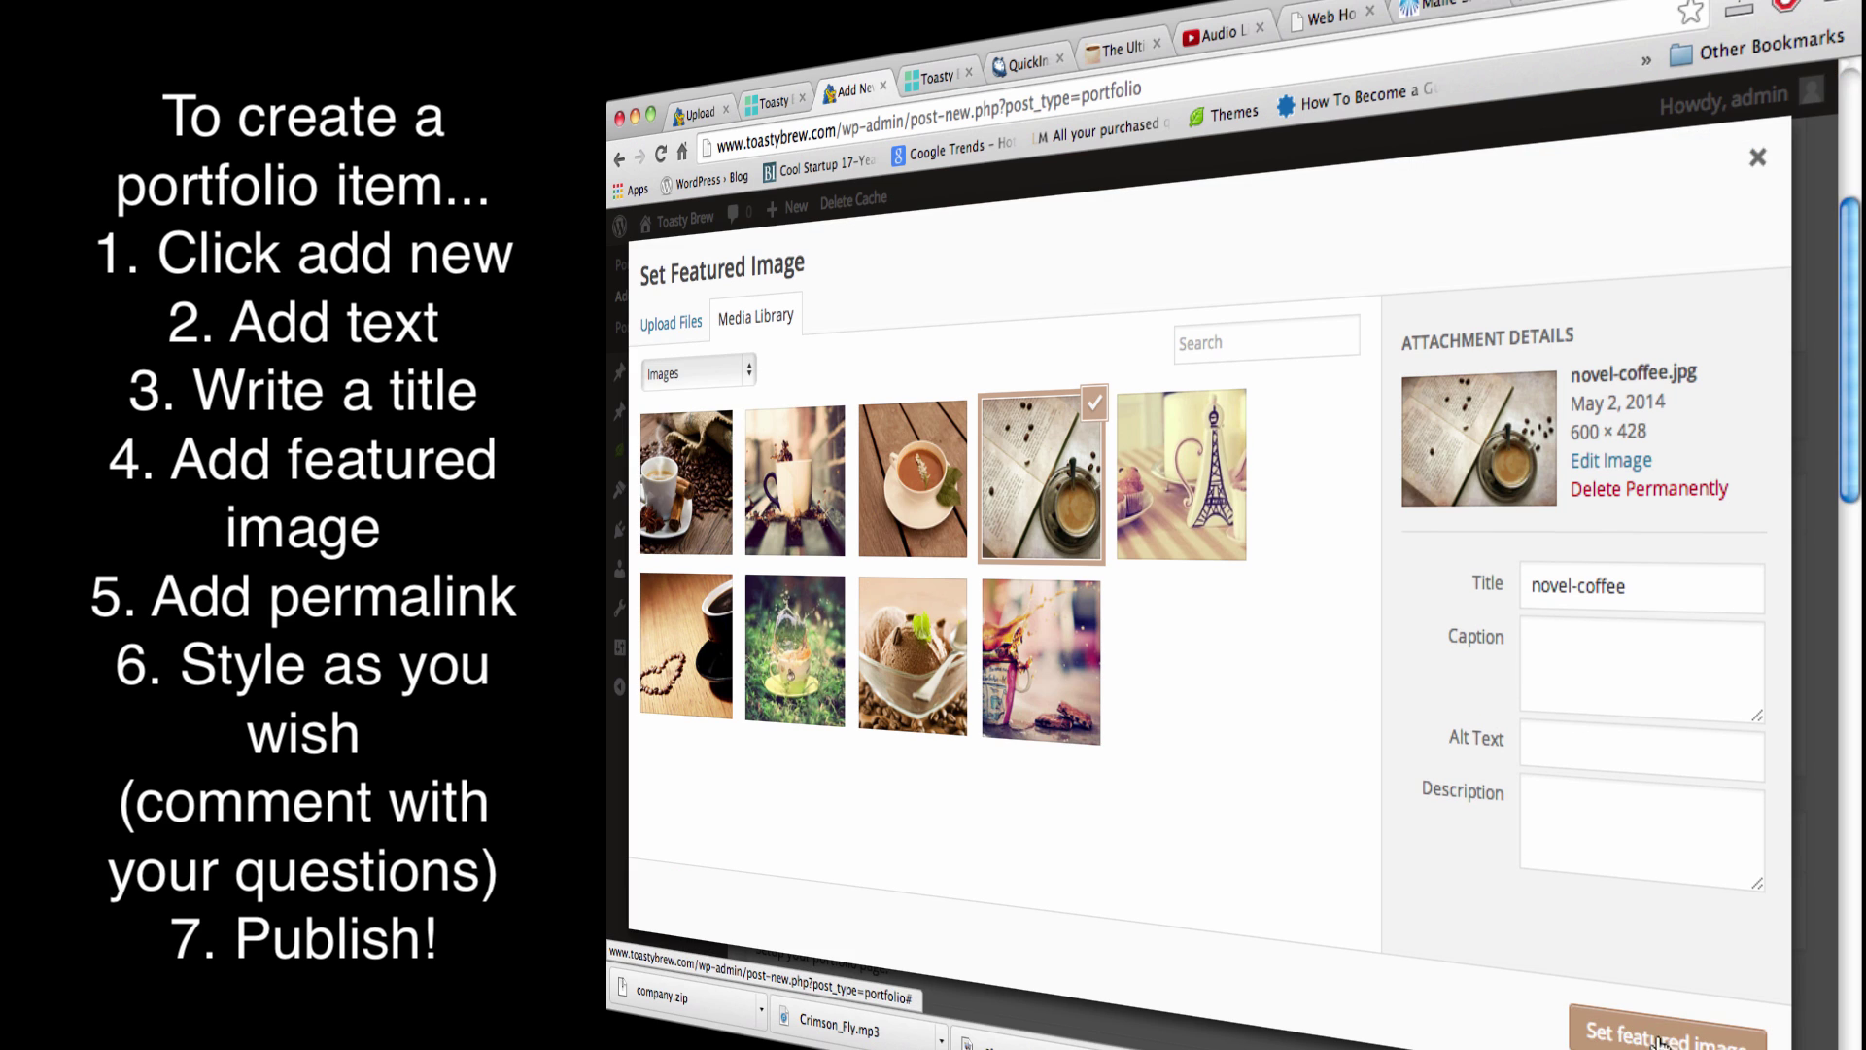
left_click(1664, 1036)
scroll(902, 456, "up", 5)
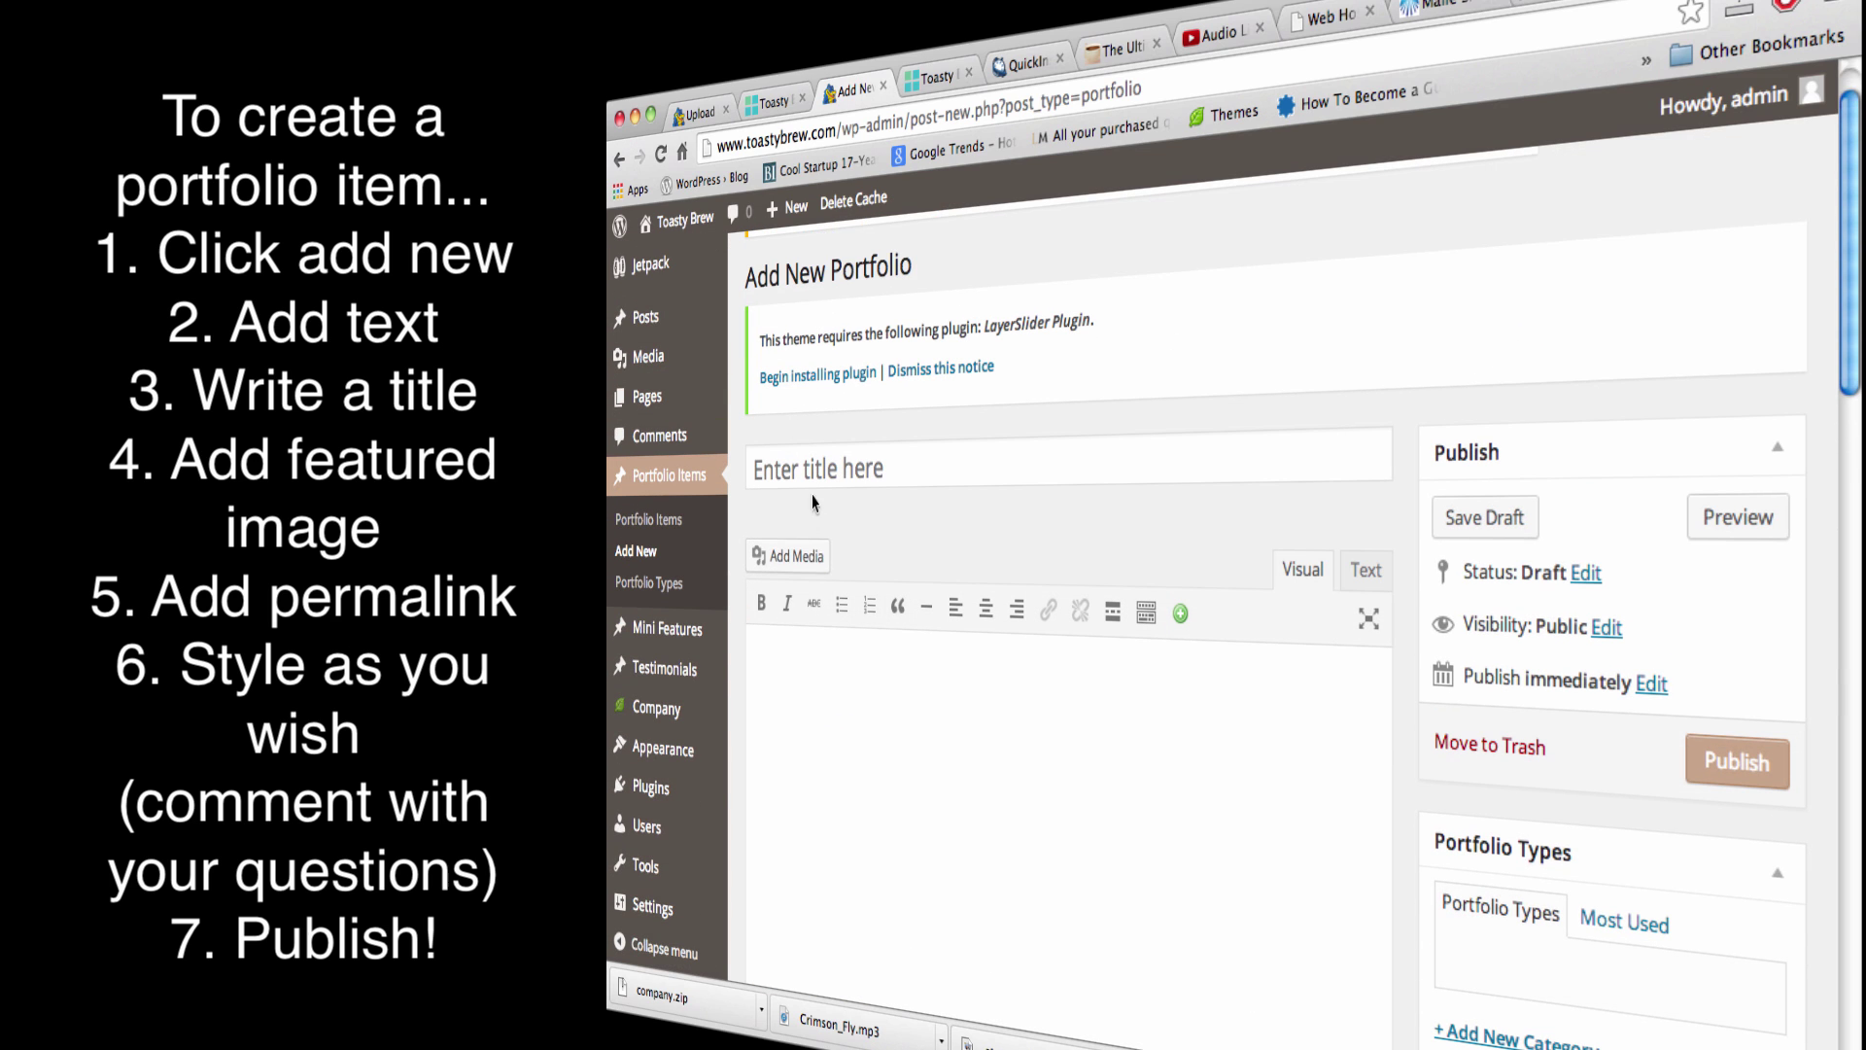
left_click(813, 665)
type("Cortado breve sweet turkish robusta, white, grounds chicory, redeye, siphon americano mocha, foam cup, extraction, milk sweet, shop roast french press grounds java café au lait. Saucer eu mocha, grounds, dark, strong, steamed, cultivar frappuccino caramelization a so, percolator whipped caramelization cinnamon espresso chicory. Spoon, steamed and, organic, sweet, crema acerbic to go fair trade aged, qui frappuccino single shot whipped roast crema organic variety. Eu, variety, black redeye cinnamon breve, froth, organic, grounds, sit doppio, so cream kopi-luwak, plunger pot caramelization kopi-luwak blue mountain skinny. Aged, grinder espresso skinny redeye percolator half and half cappuccino grinder, latte milk grounds seasonal turkish acerbic in milk cup mazagran single origin. French press aftertaste cortado beans aftertaste froth a crema, organic variety trifecta fair trade spoon.")
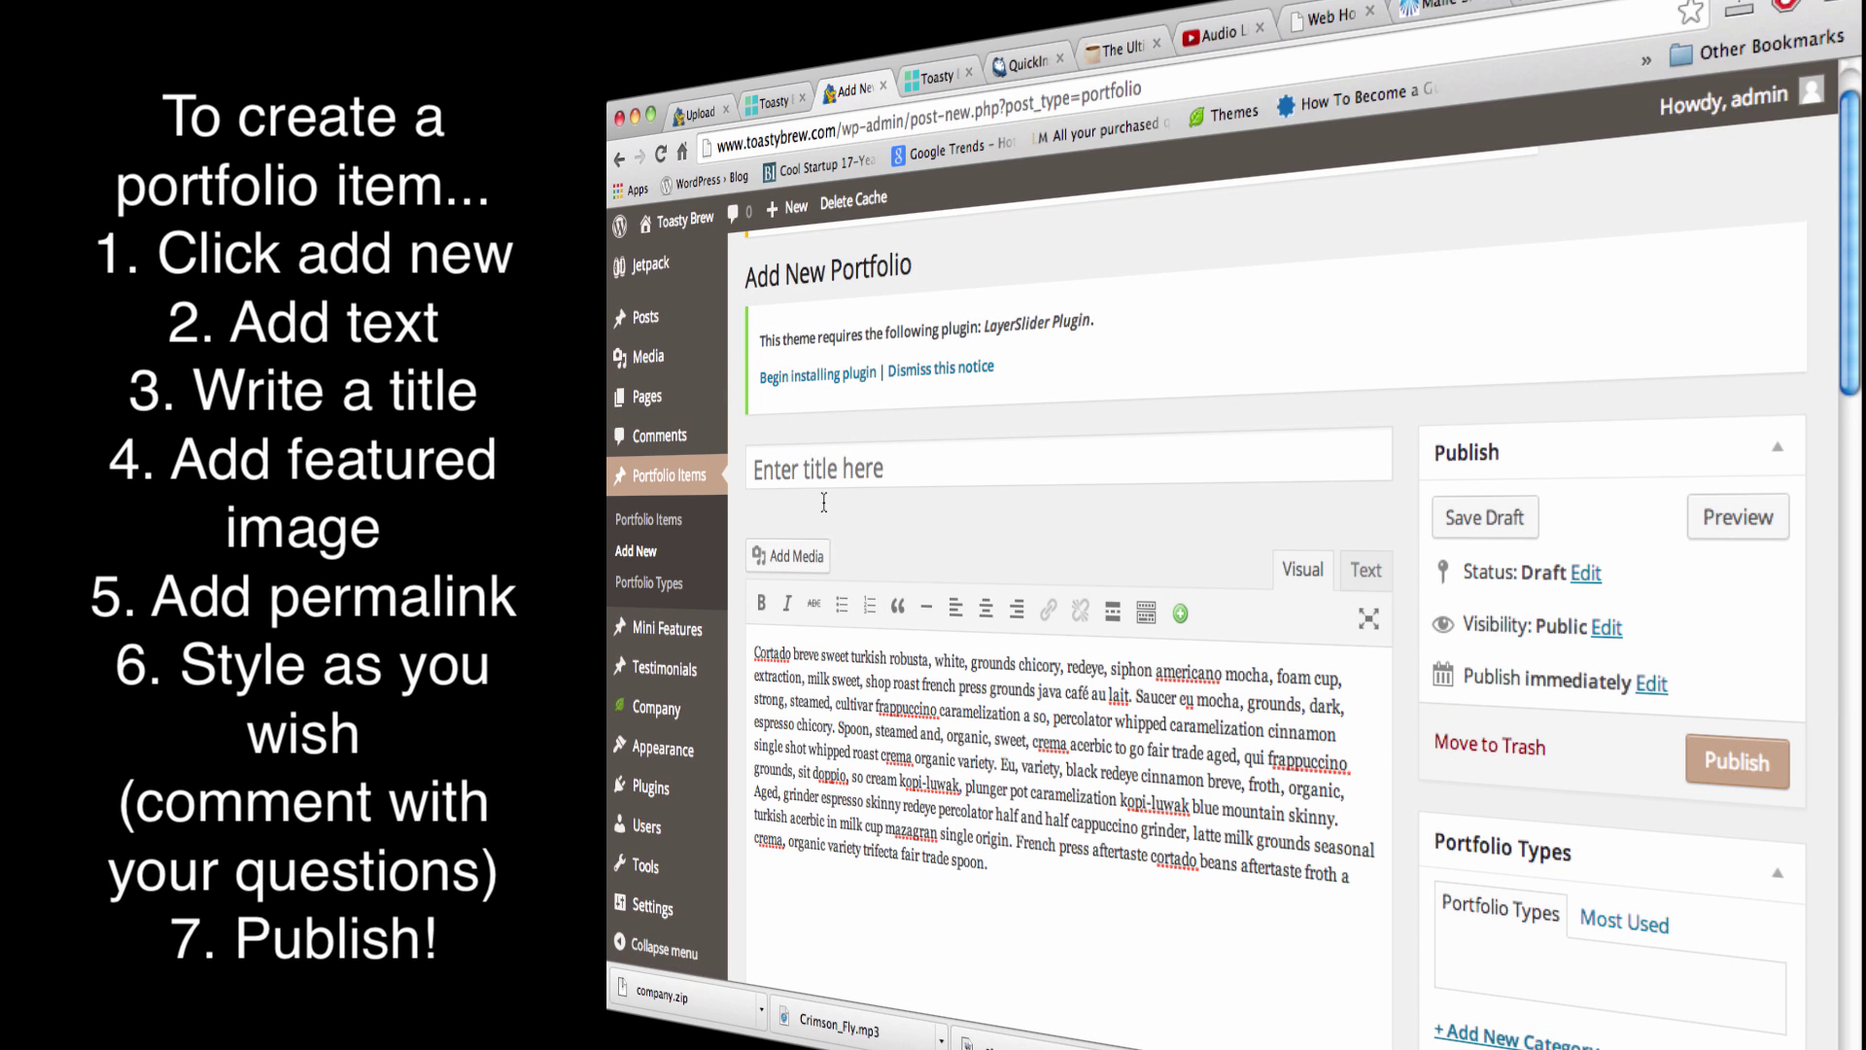
- Title the item 'Coffee With My Paper', capitalising the W in With
left_click(831, 479)
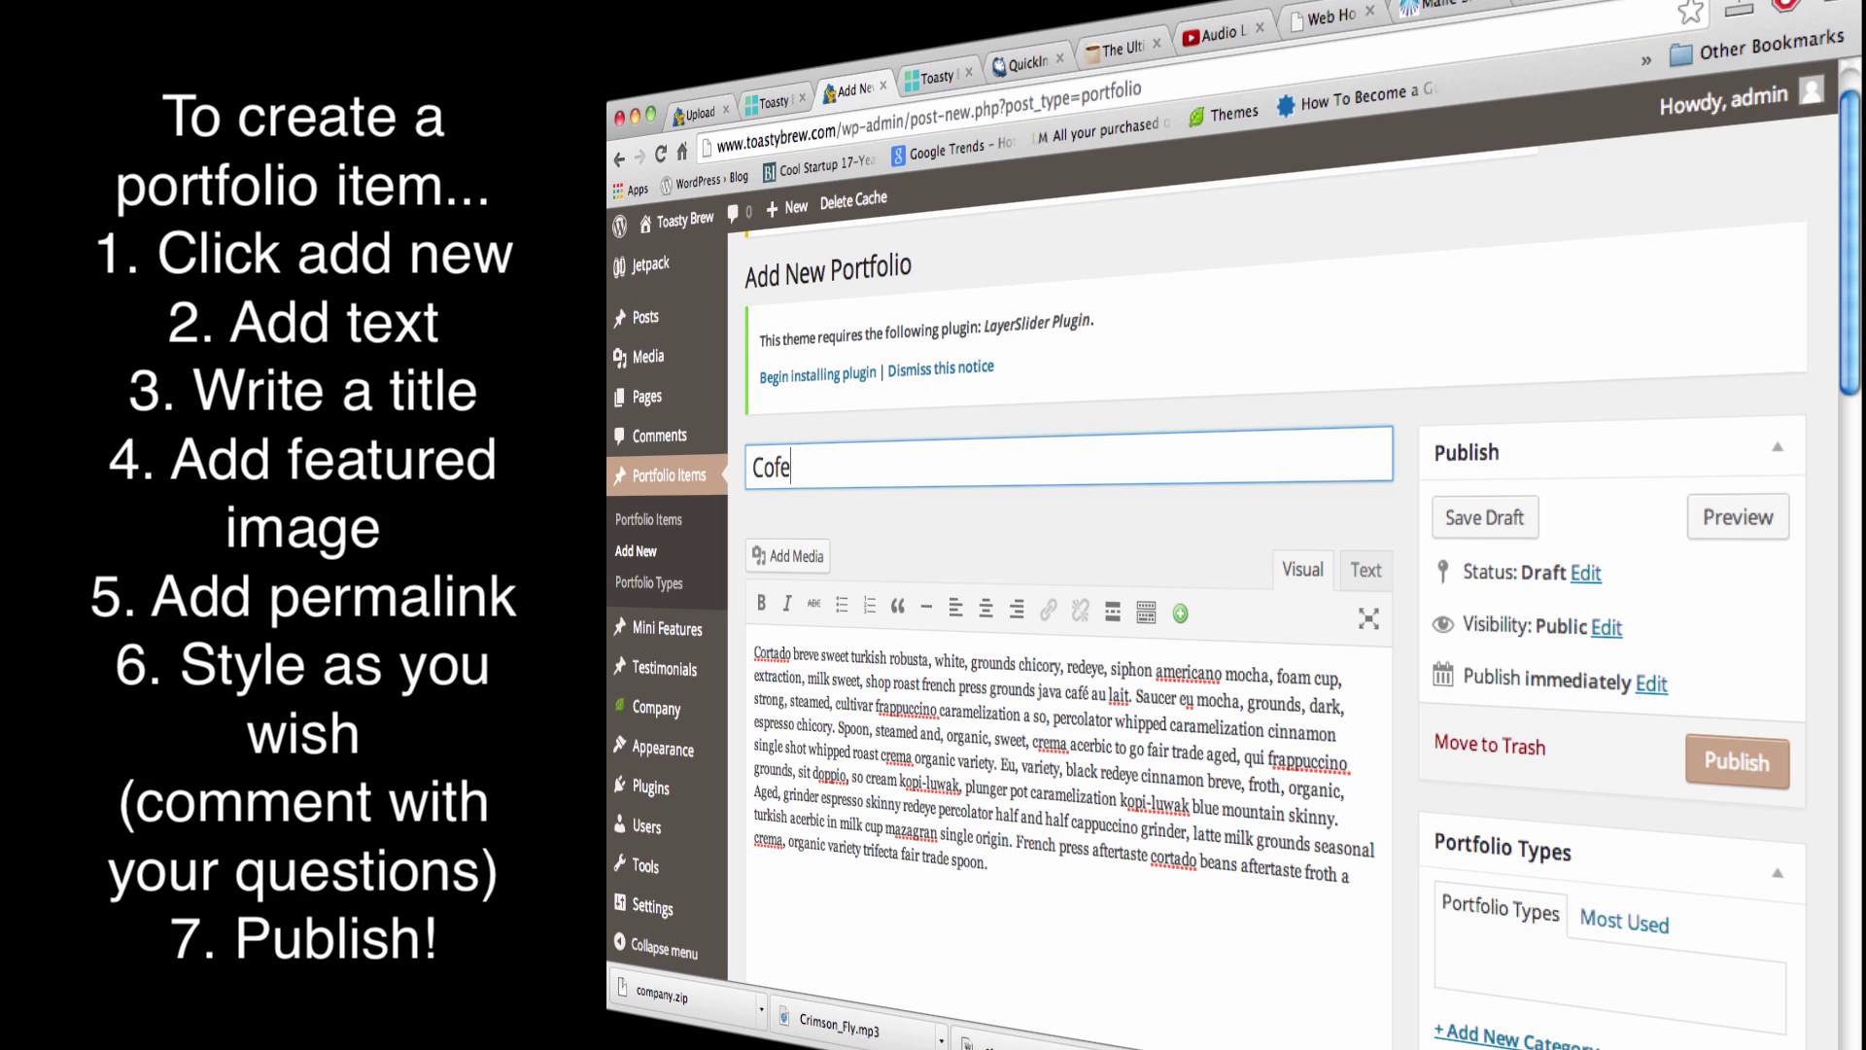
type("Coffee with My Pape")
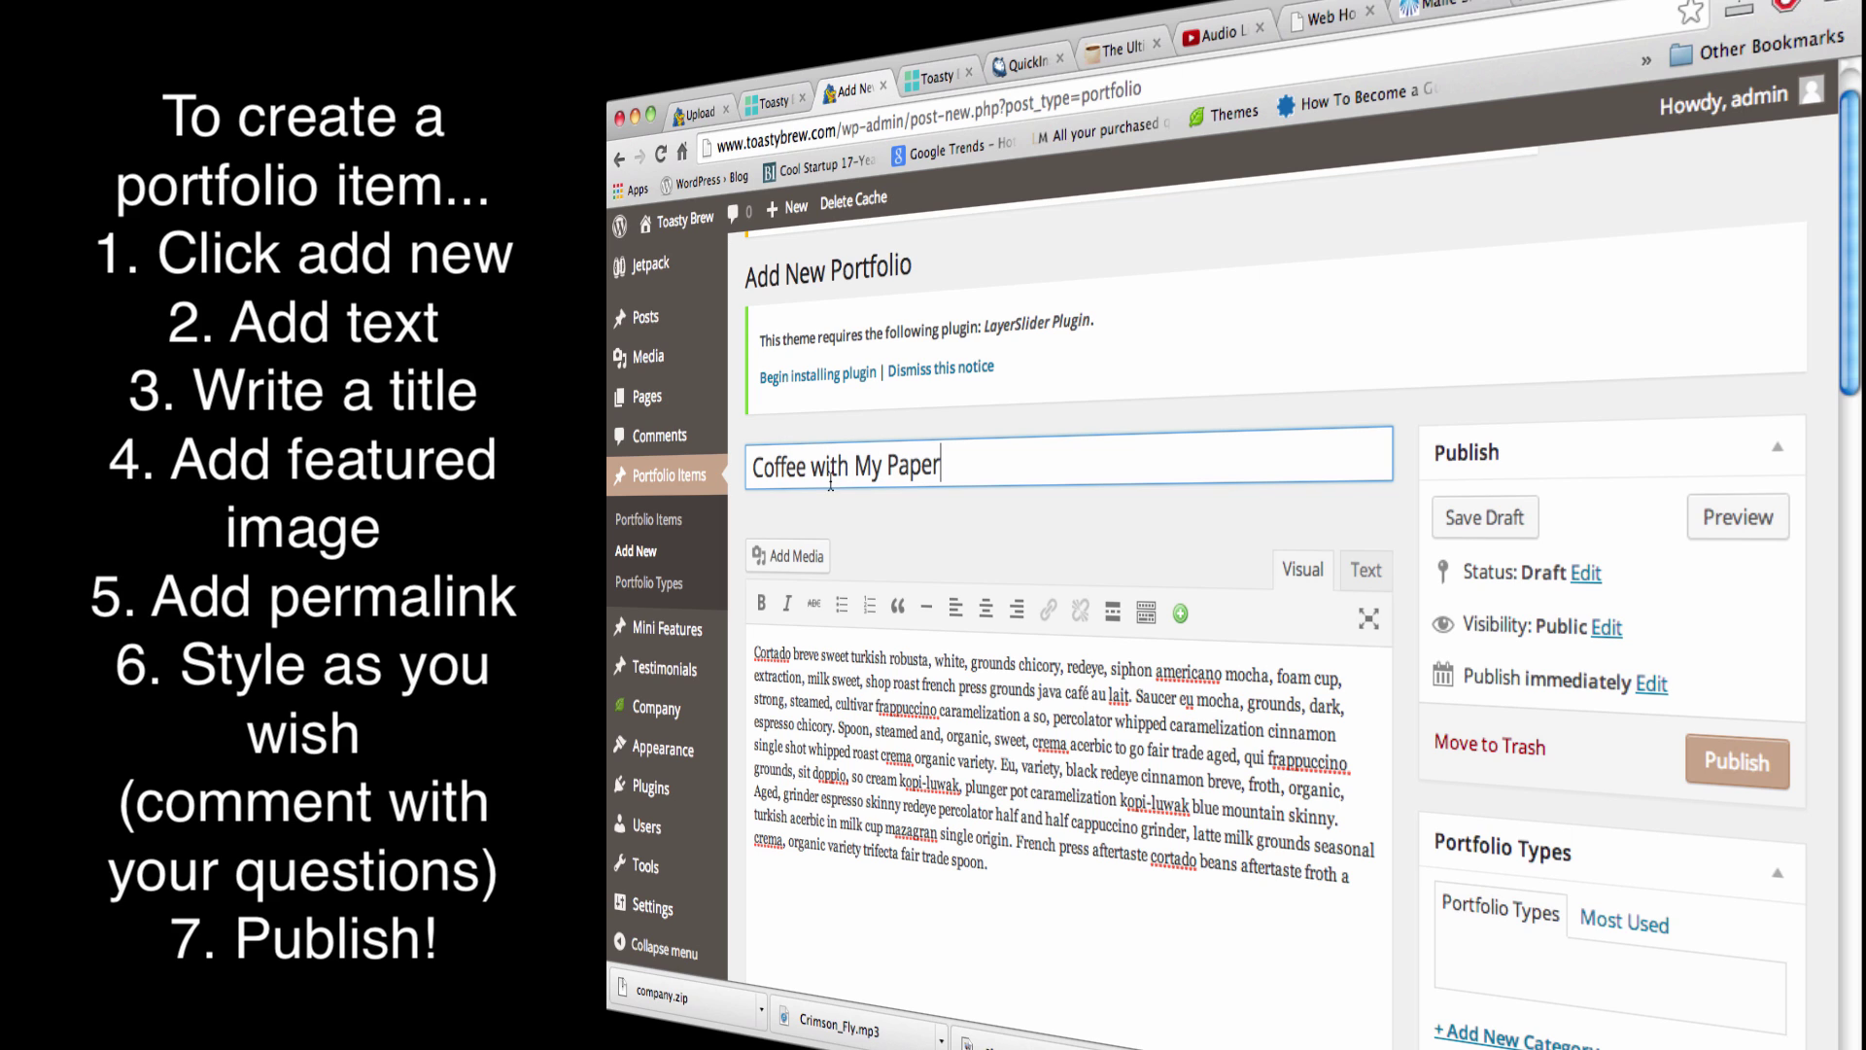
type("r")
left_click(827, 476)
key("BackSpace")
type("W")
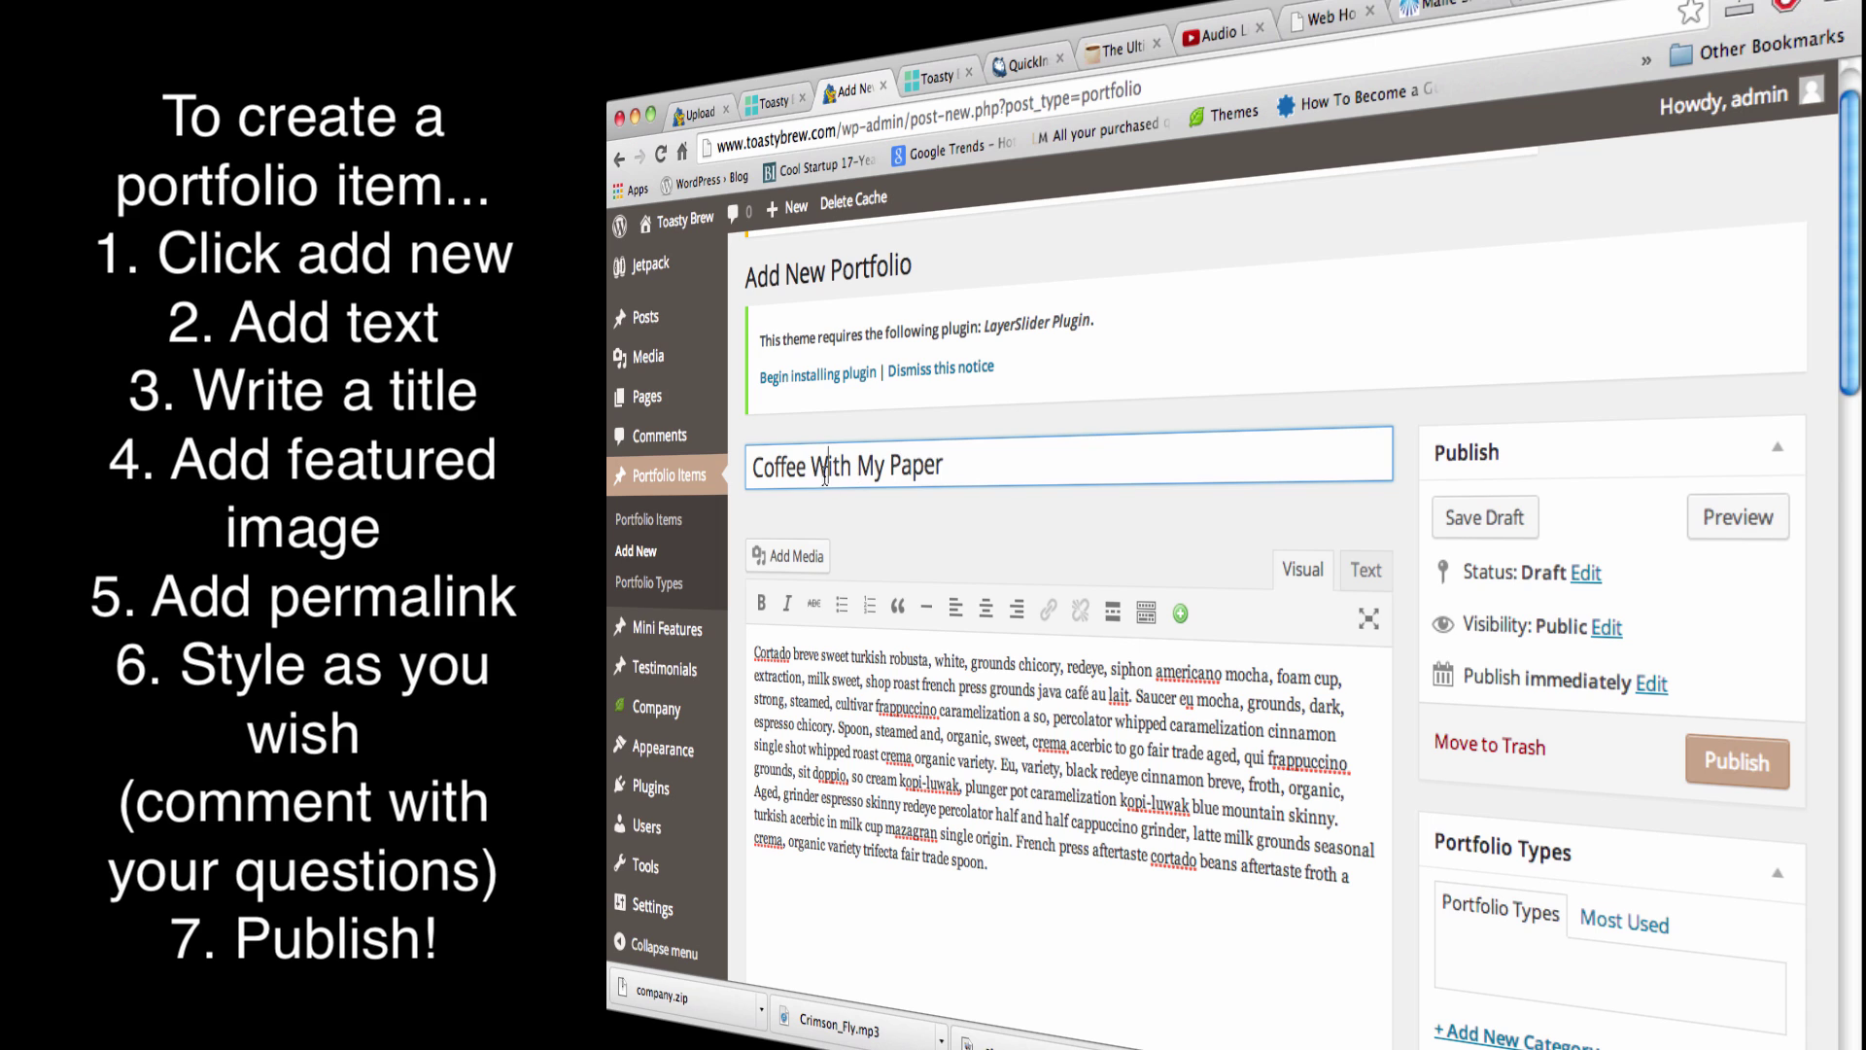
left_click(872, 488)
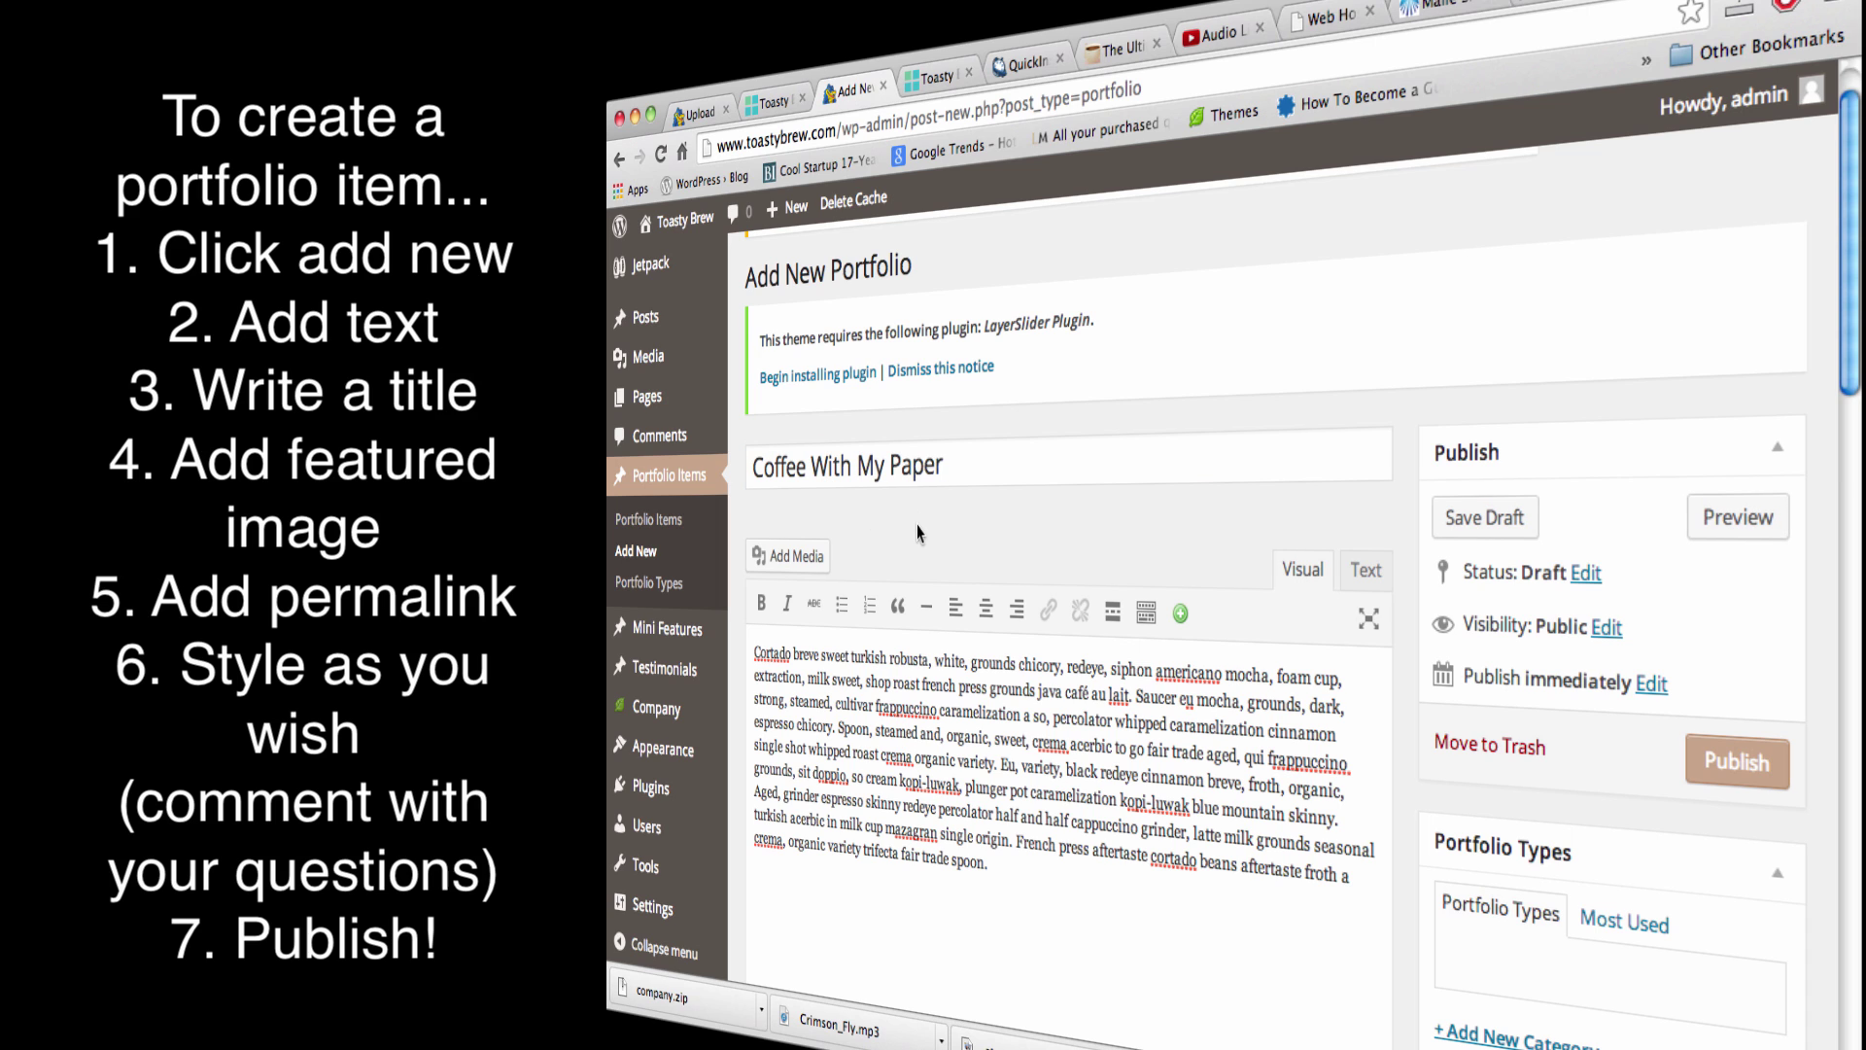
- Set the slug to coffee-paper, publish the item, and view the live homepage
left_click(991, 512)
triple_click(991, 512)
type("coffee-paper")
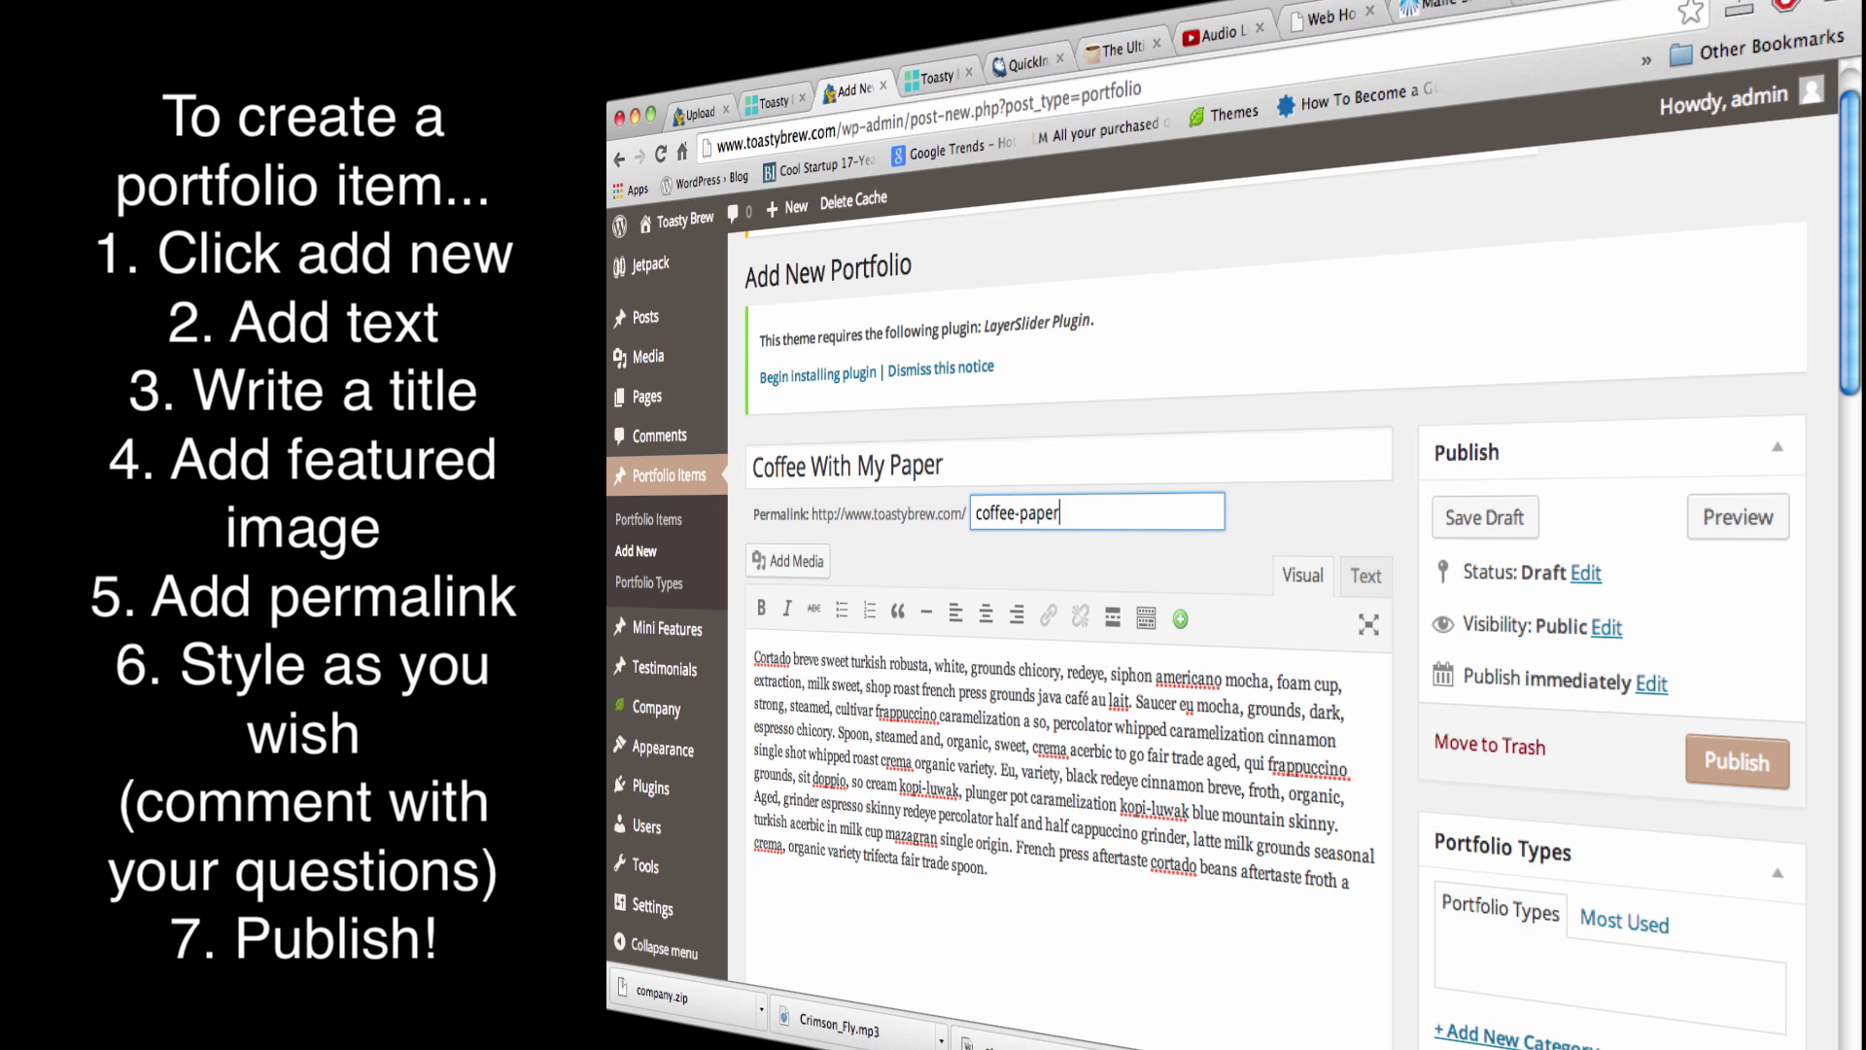
left_click_drag(889, 473, 805, 470)
left_click(882, 474)
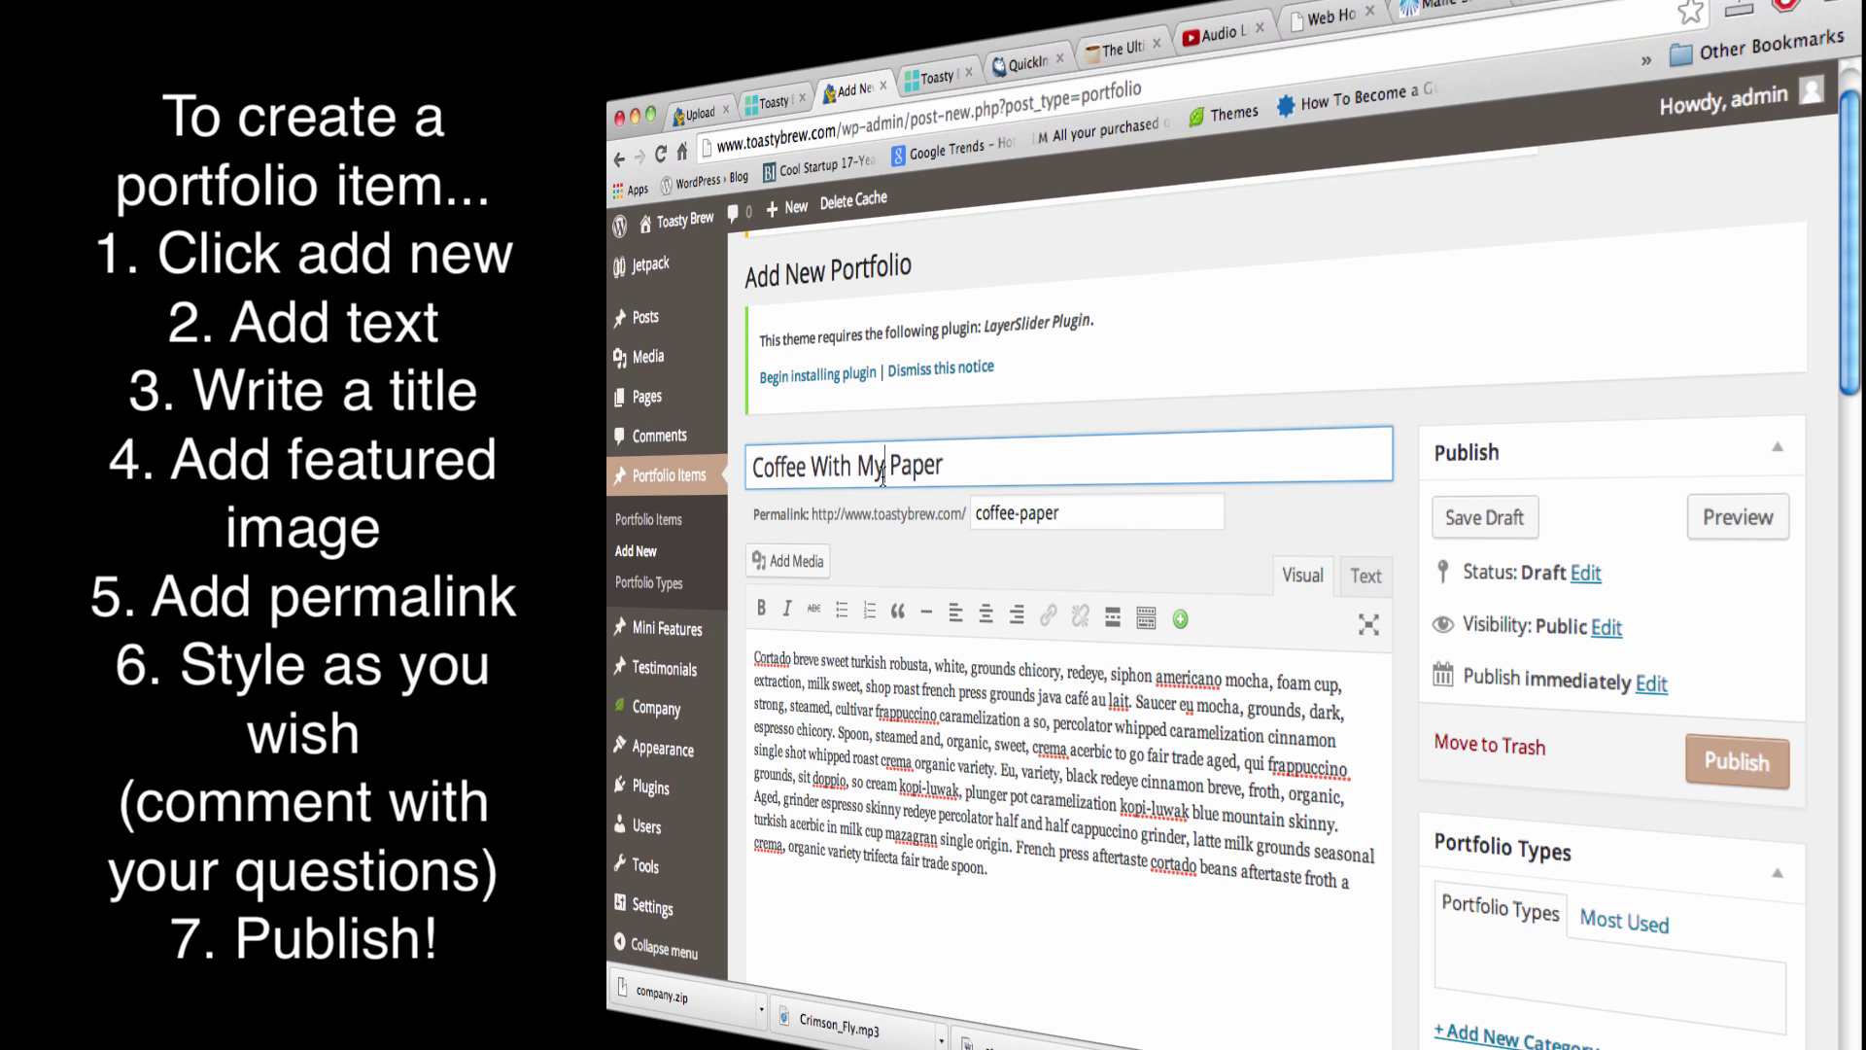
left_click(1022, 513)
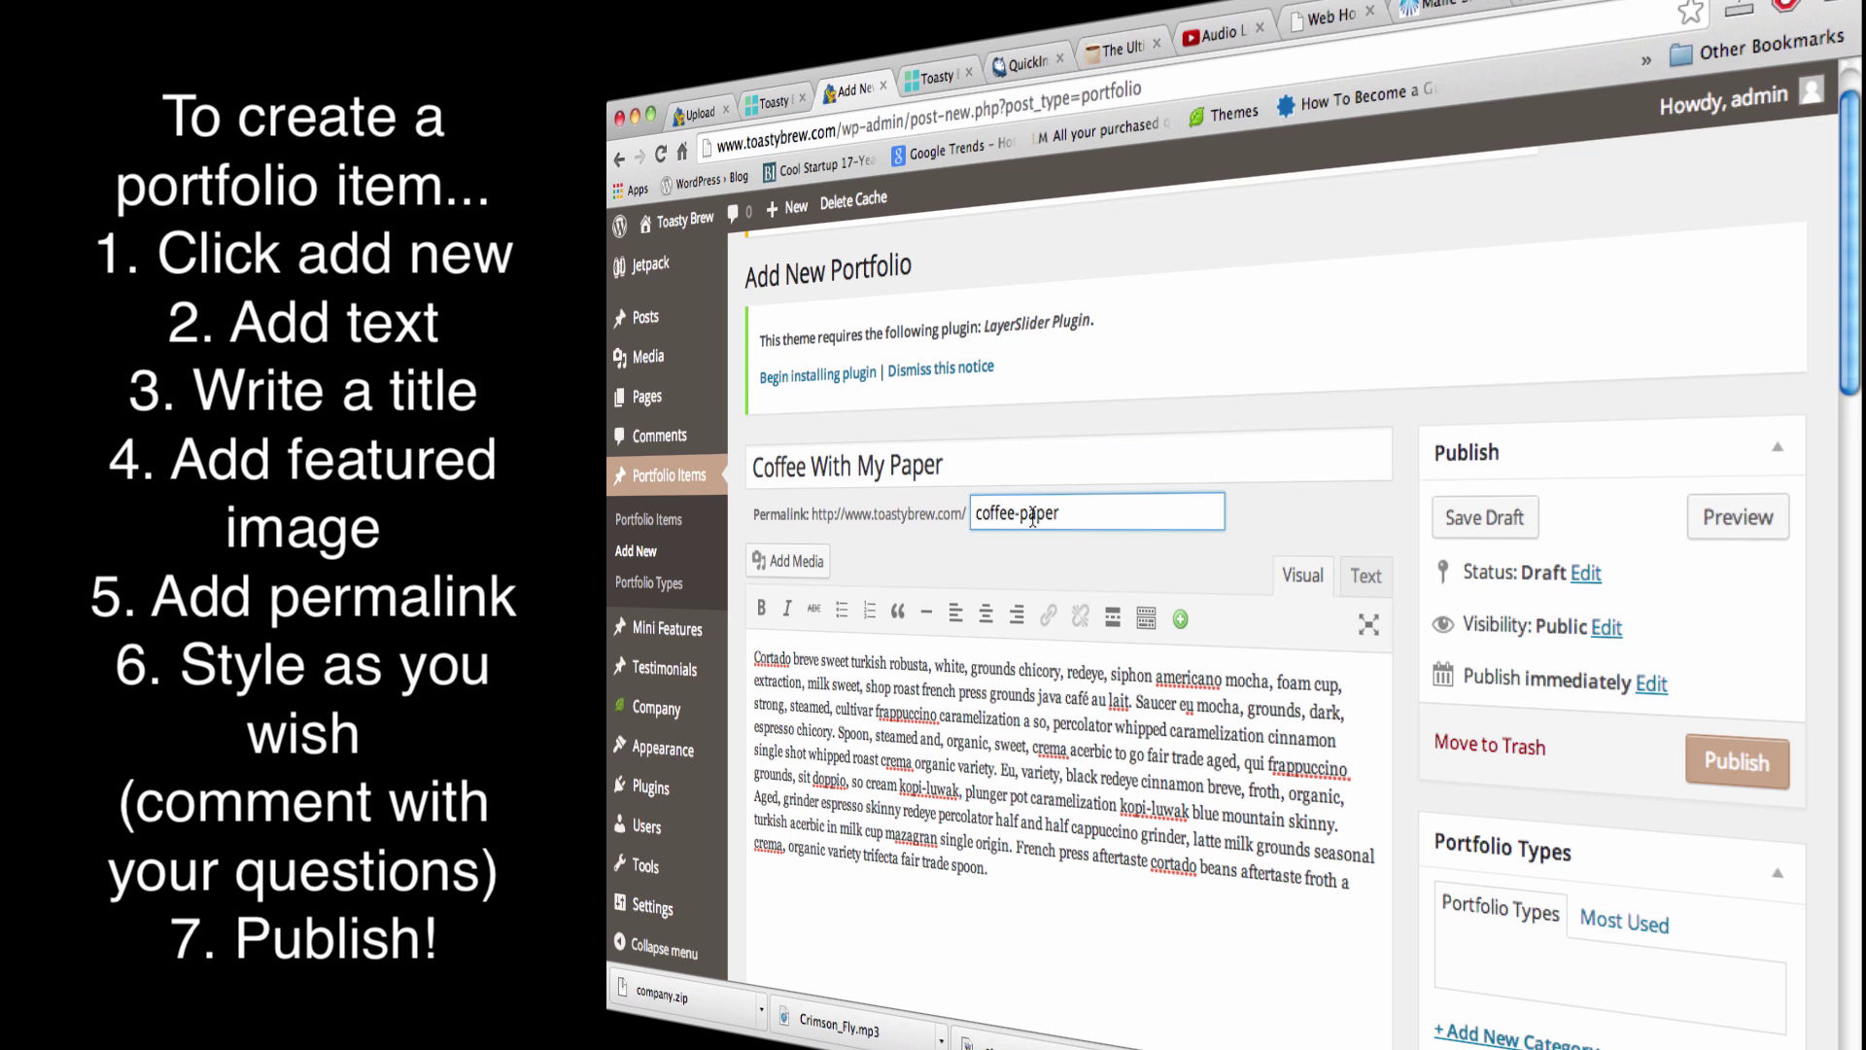
left_click(1738, 773)
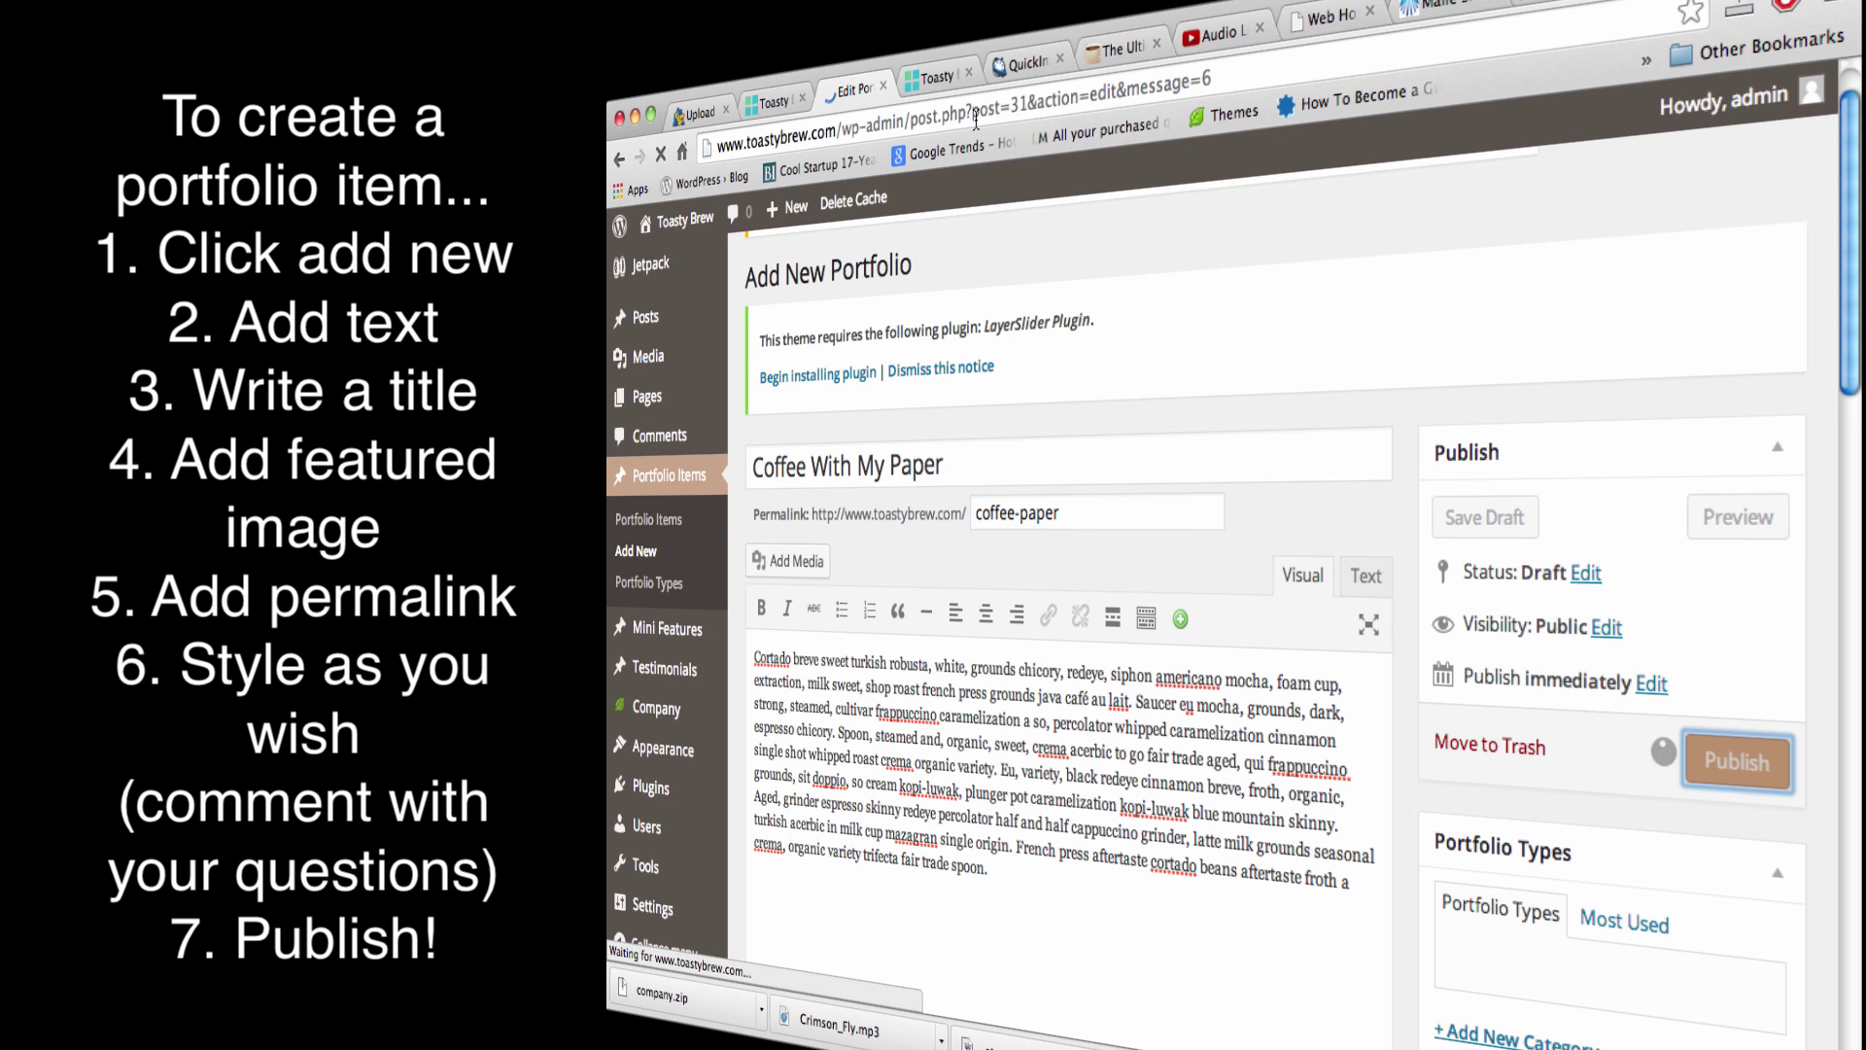
left_click(933, 78)
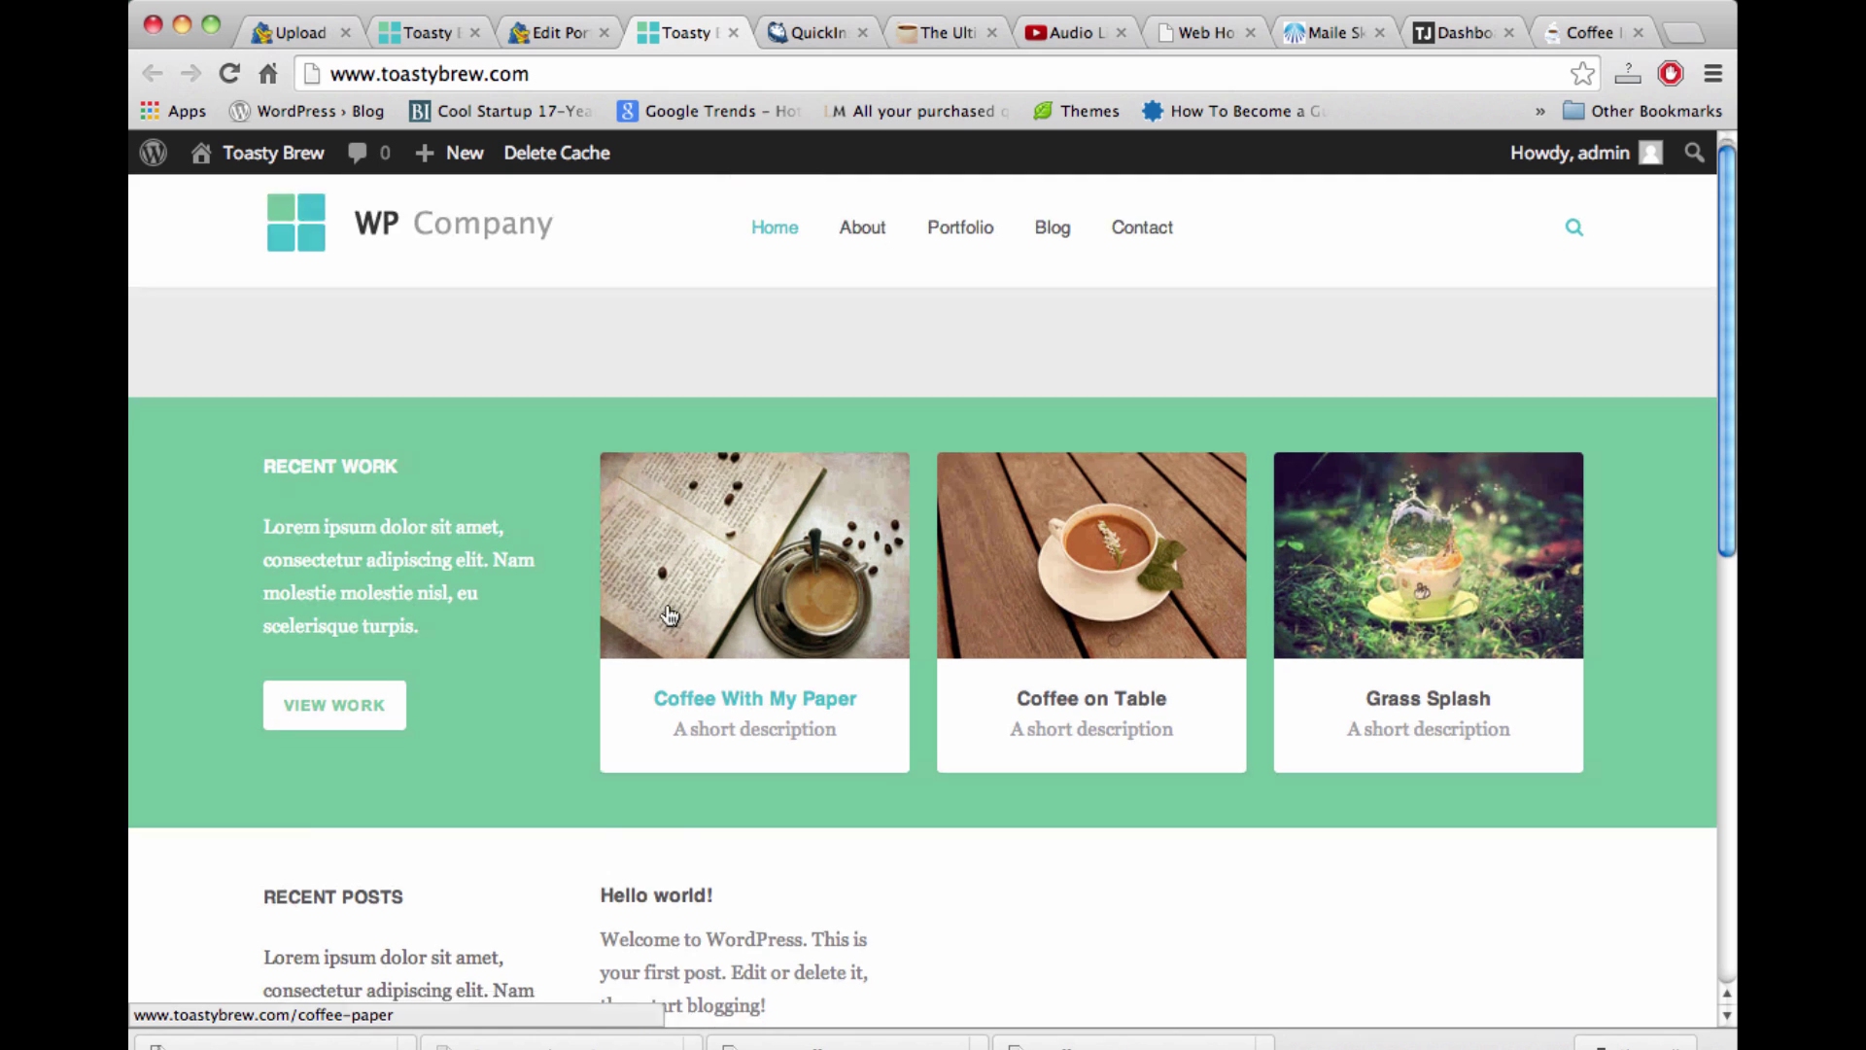
- Close the extra site homepage tab, keeping the Coffee With My Paper editor, and begin a new blog post
scroll(670, 614, "down", 3)
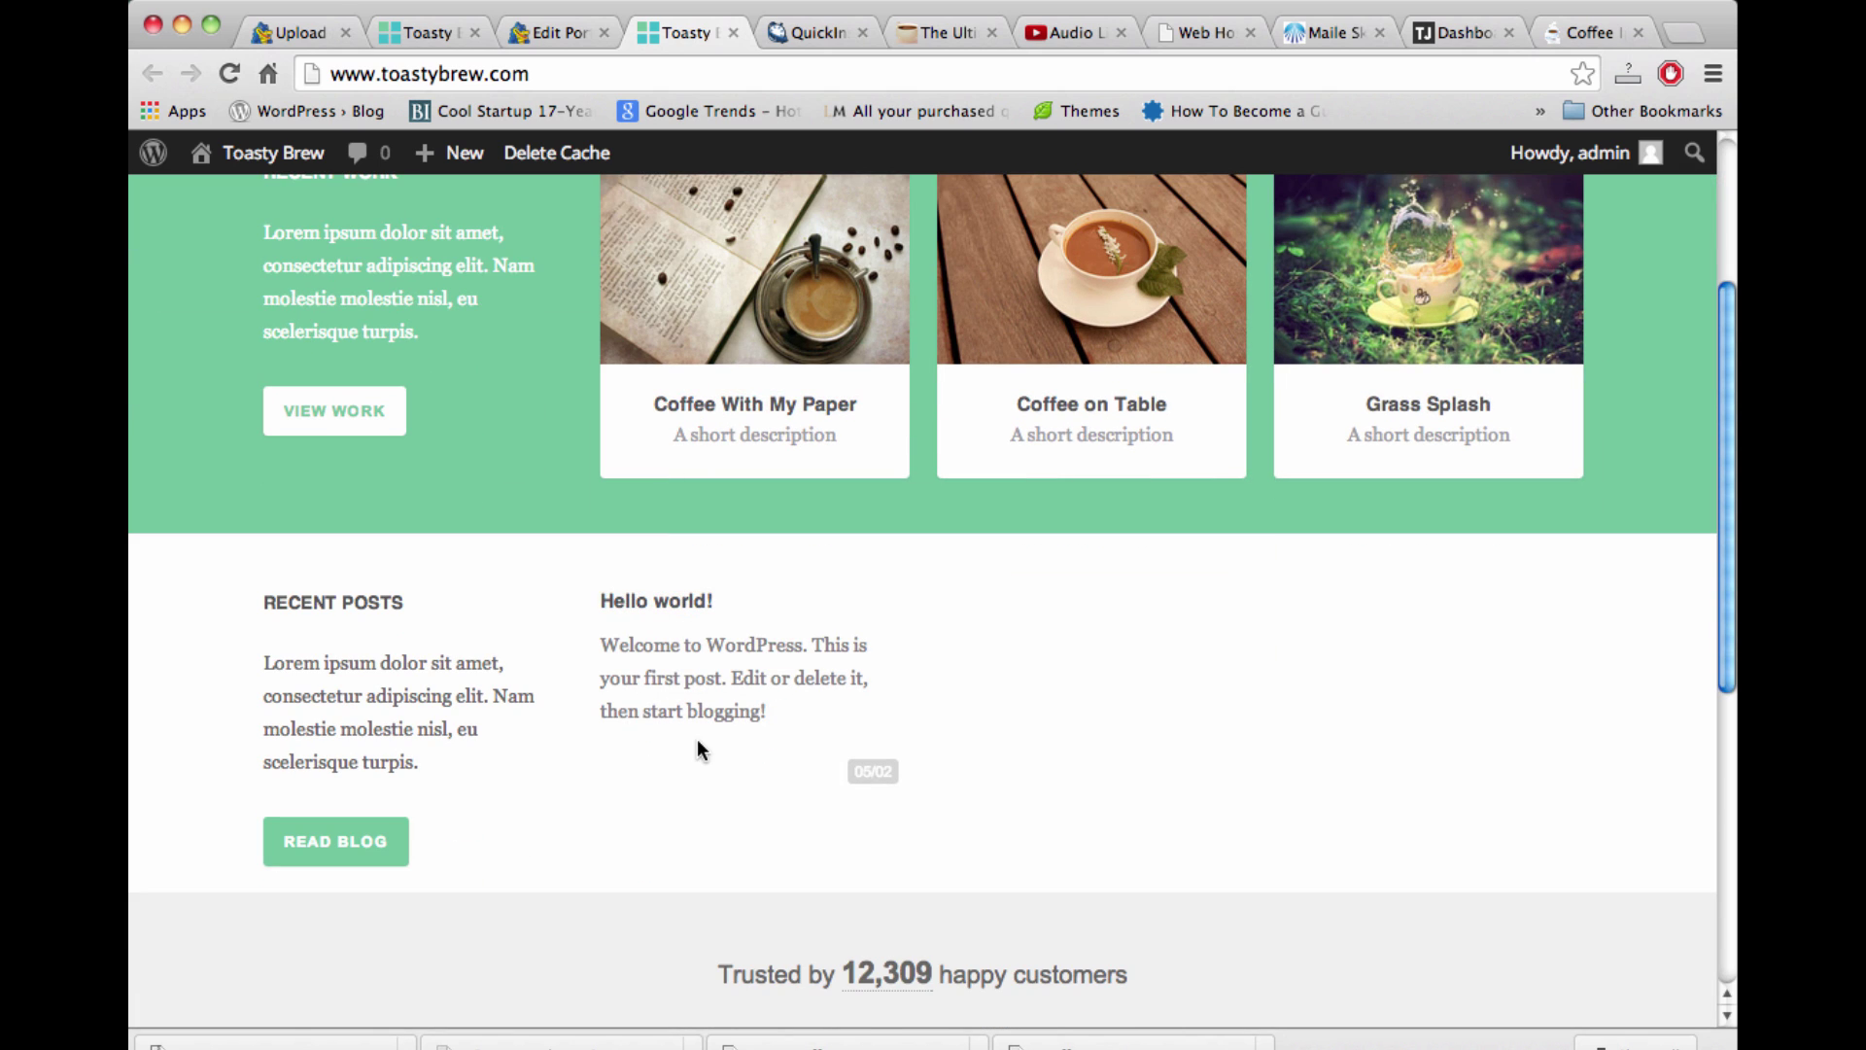
left_click(549, 34)
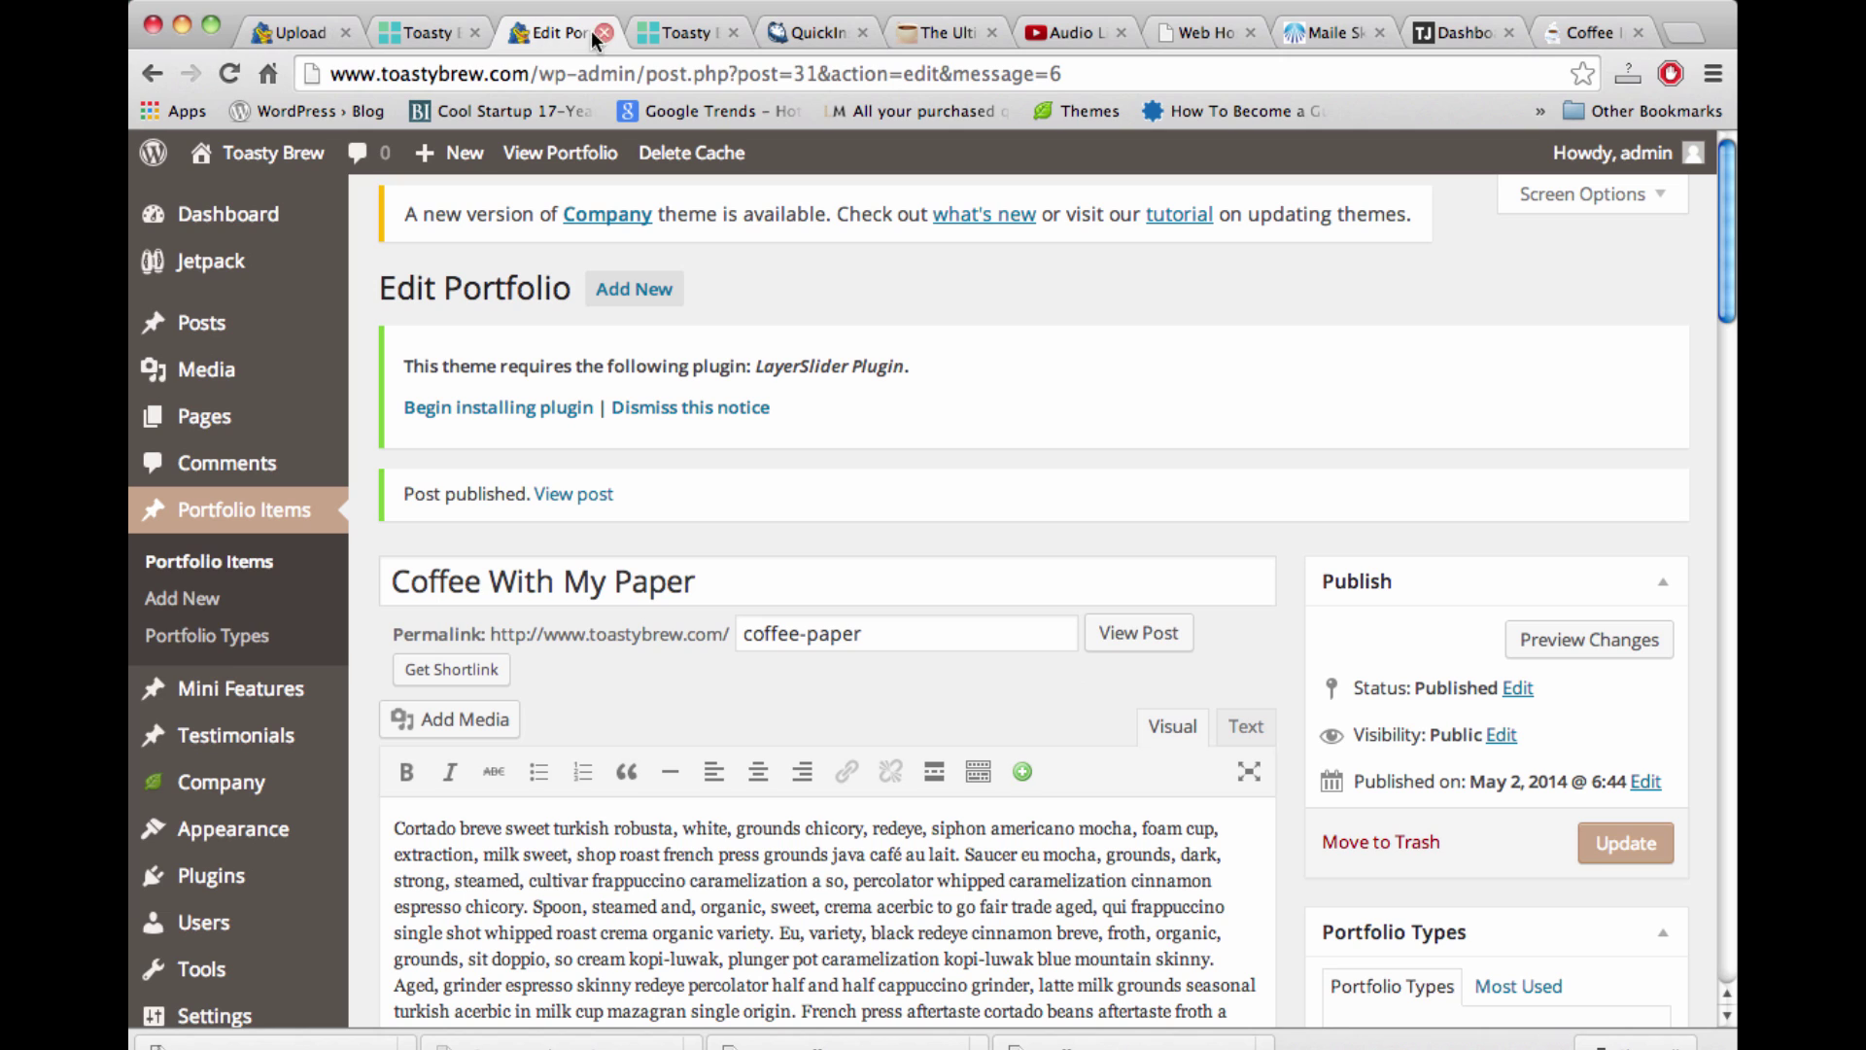
left_click(439, 33)
left_click(519, 28)
left_click(476, 33)
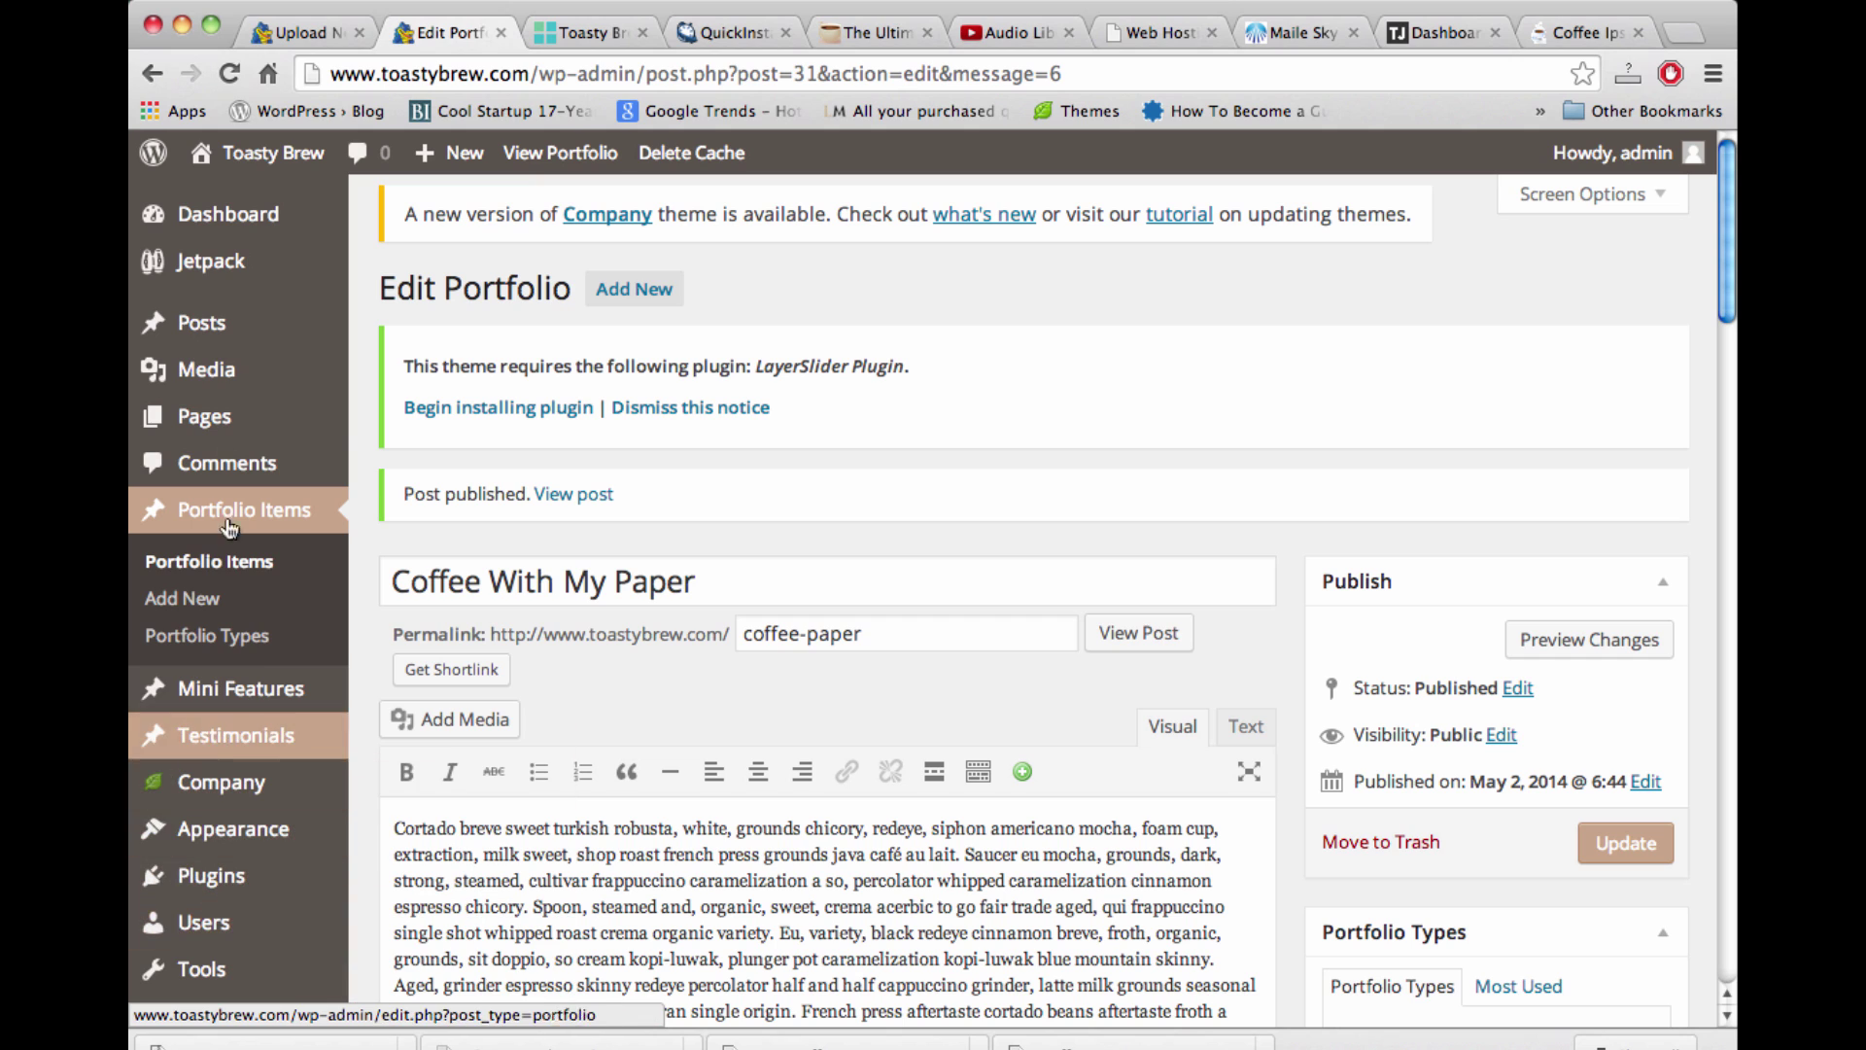
mouse_move(219, 330)
left_click(426, 366)
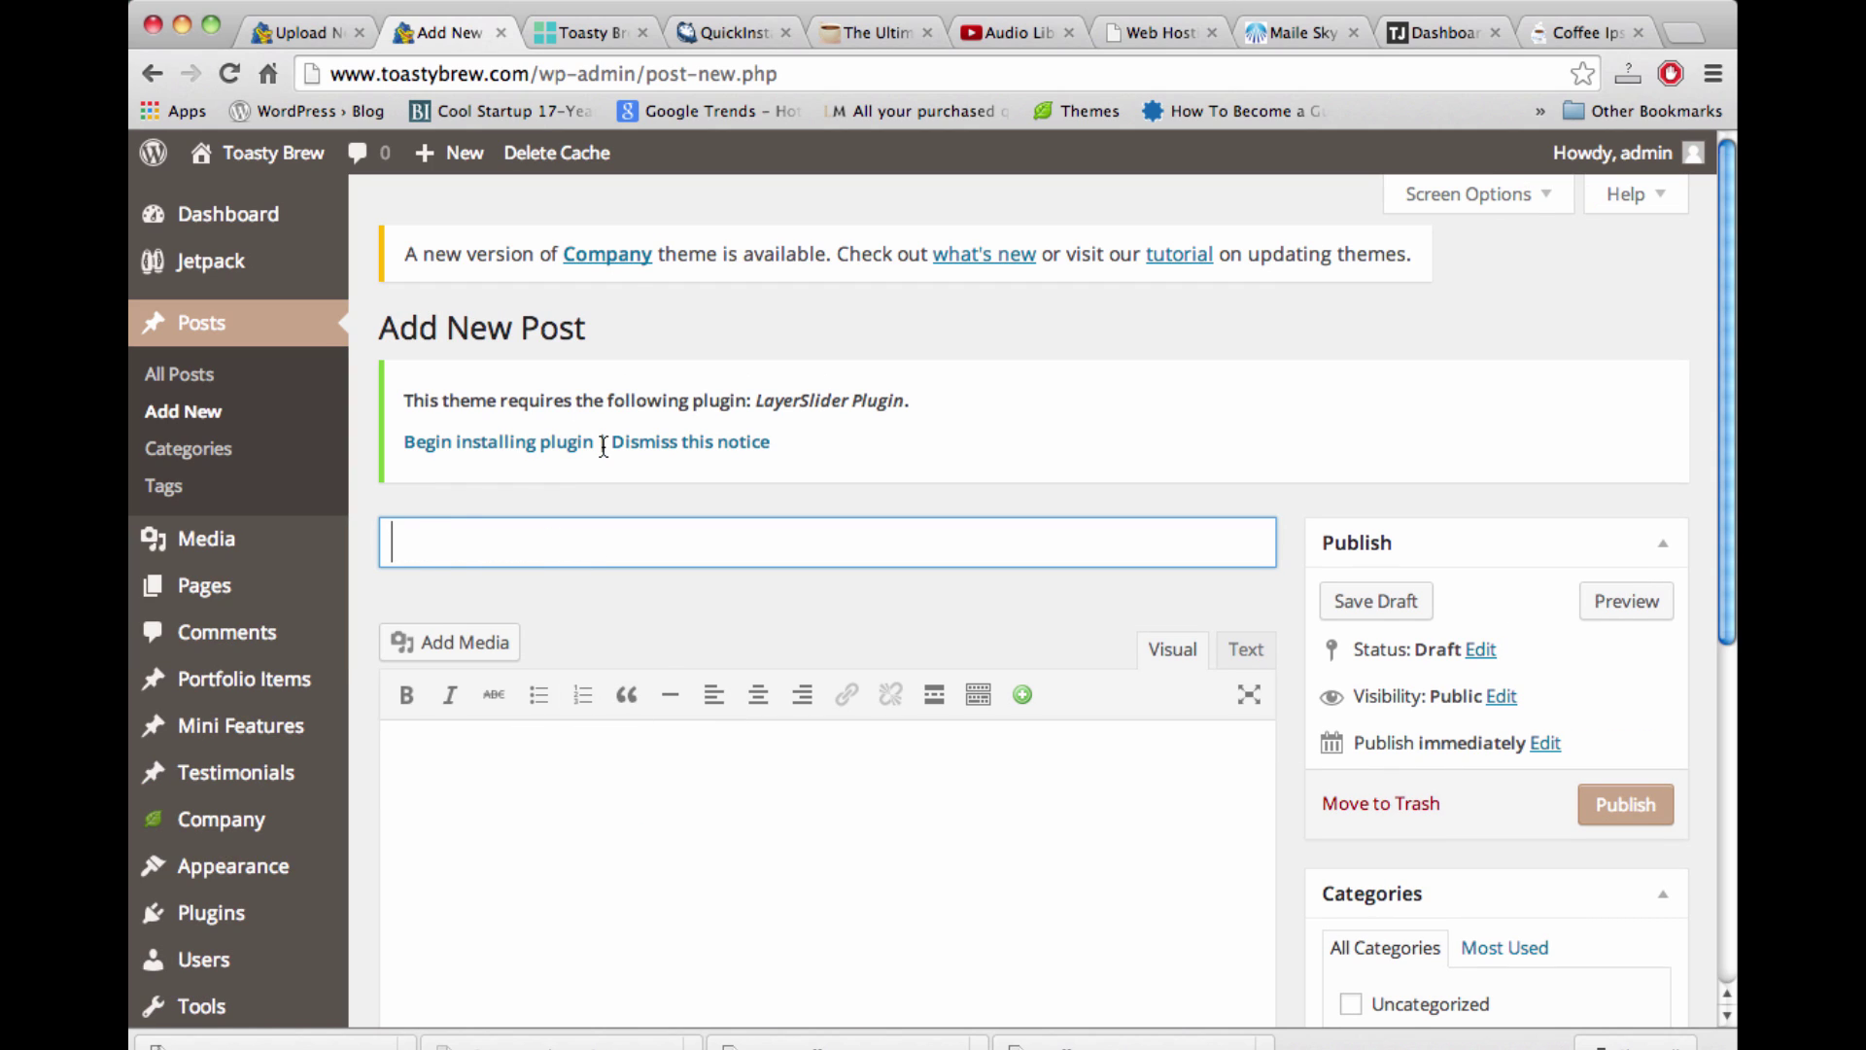
- Title a new post 'My First Post', paste the coffee filler text, and open the featured image library
type("My First Post")
key("Tab")
type("Cortado breve sweet turkish robusta, white, grounds chicory, redeye, siphon americano mocha, foam cup, extraction, milk sweet, shop roast french press grounds java café au lait. Saucer eu mocha, grounds, dark, strong, steamed, cultivar frappuccino caramelization a so, percolator whipped caramelization cinnamon espresso chicory. Spoon, steamed and, organic, sweet, crema acerbic to go fair trade aged, qui frappuccino single shot whipped roast crema organic variety. Eu, variety, black redeye cinnamon breve, froth, organic, grounds, sit doppio, so cream kopi-luwak, plunger pot caramelization kopi-luwak blue mountain skinny. Aged, grinder espresso skinny redeye percolator half and half cappuccino grinder, latte milk grounds seasonal turkish acerbic in milk cup mazagran single origin. French press aftertaste cortado beans aftertaste froth a crema, organic variety trifecta fair trade spoon.")
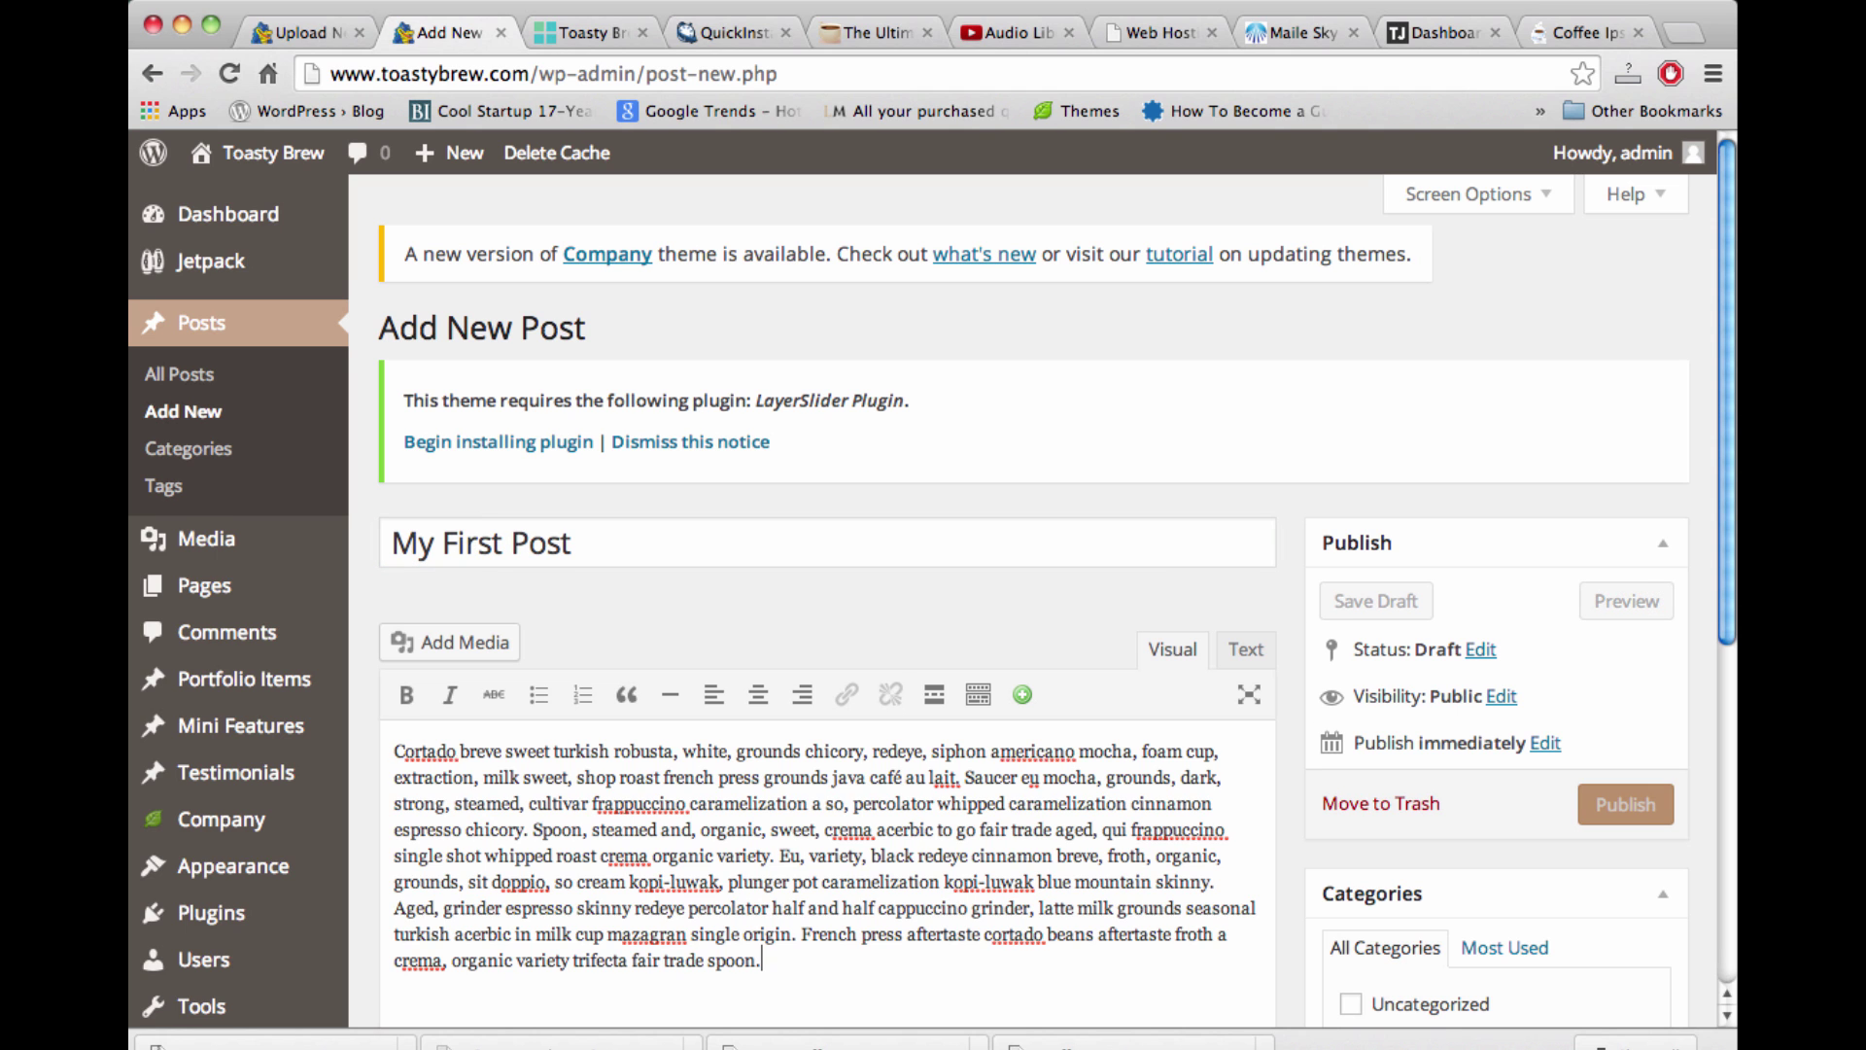
scroll(1133, 441, "down", 5)
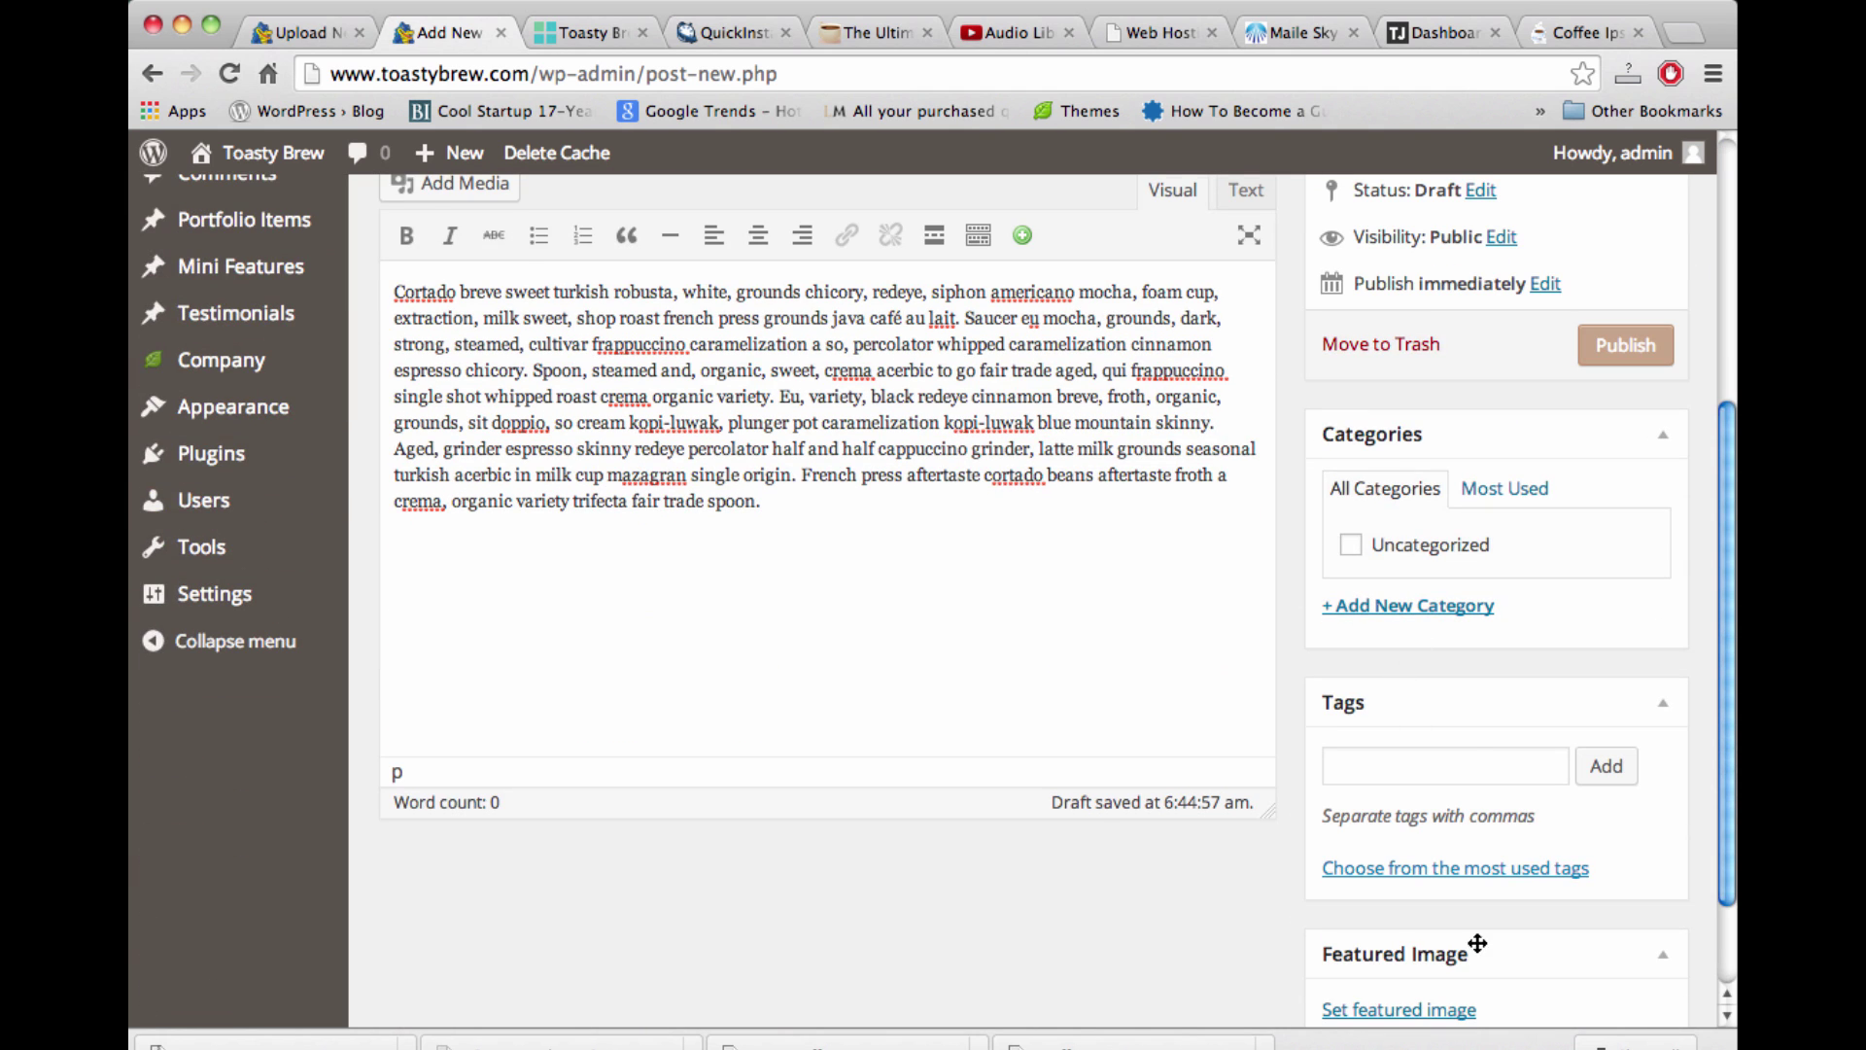
left_click(1399, 1010)
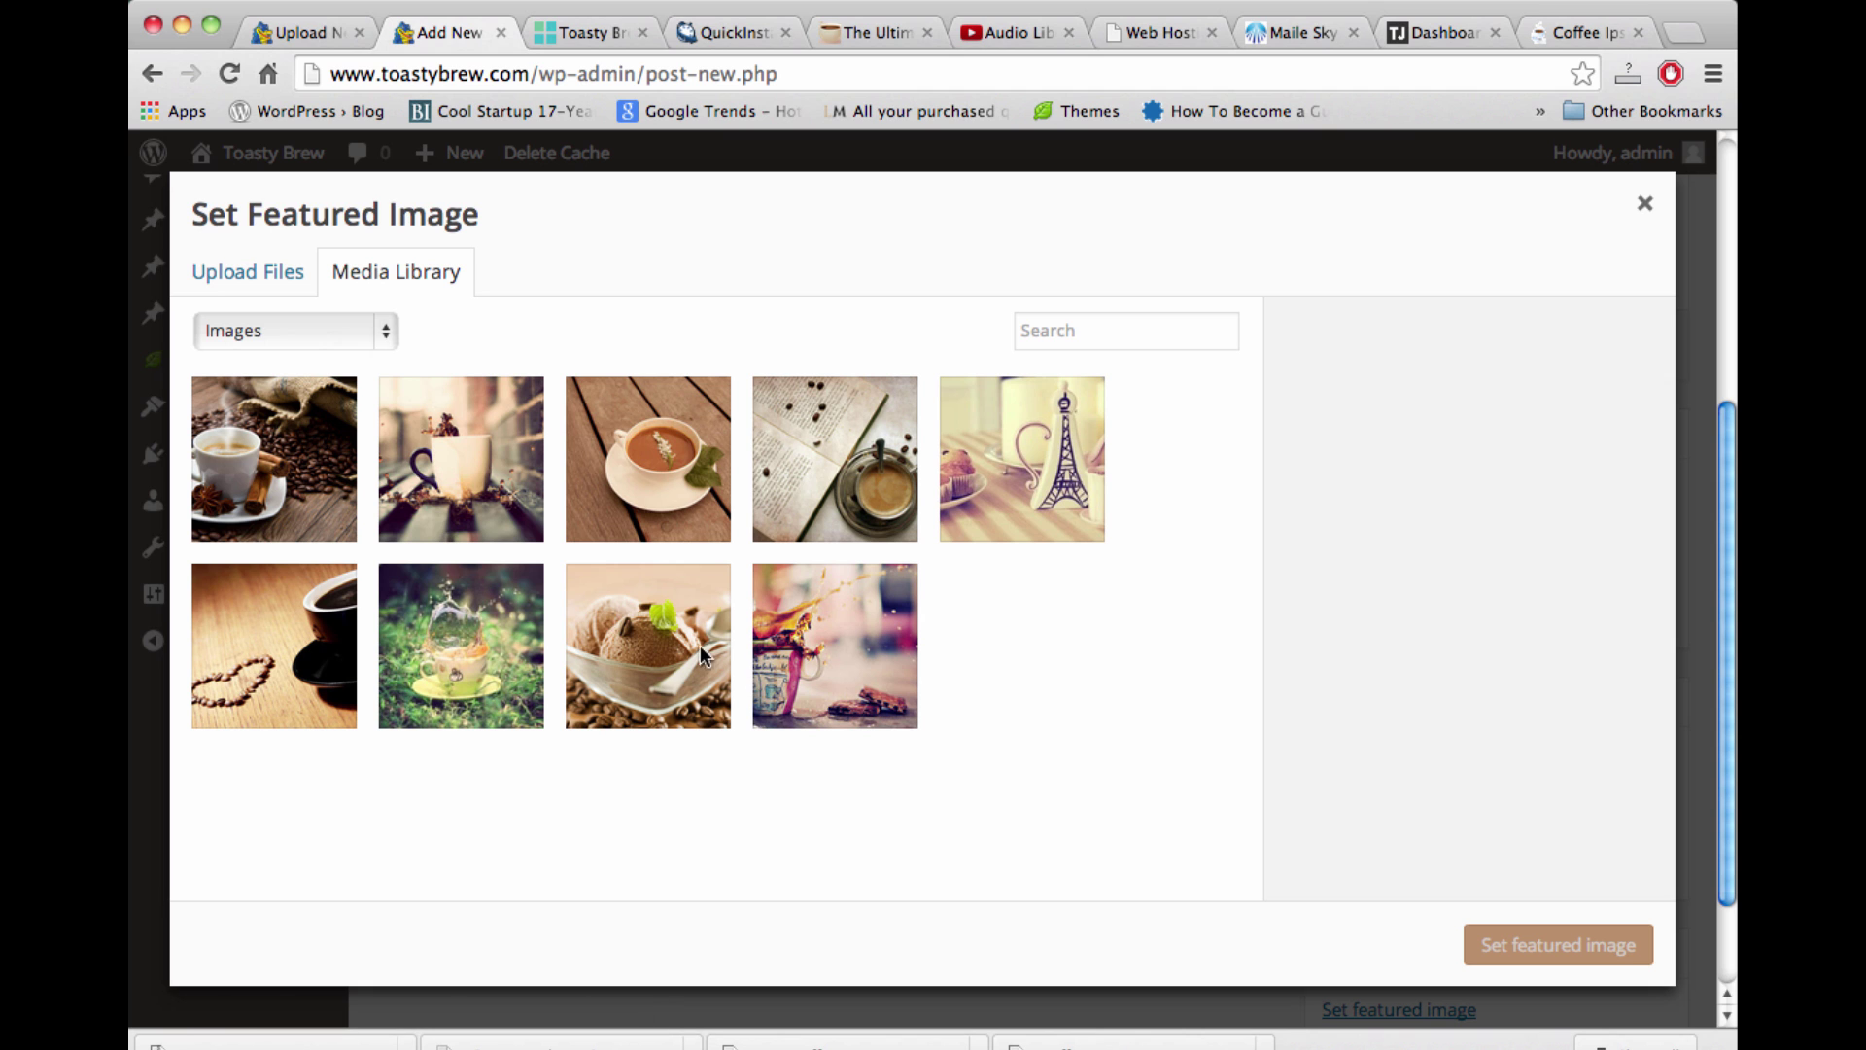
- Set the heart-coffee photo as featured image and change the slug to first-post-ever
left_click(333, 665)
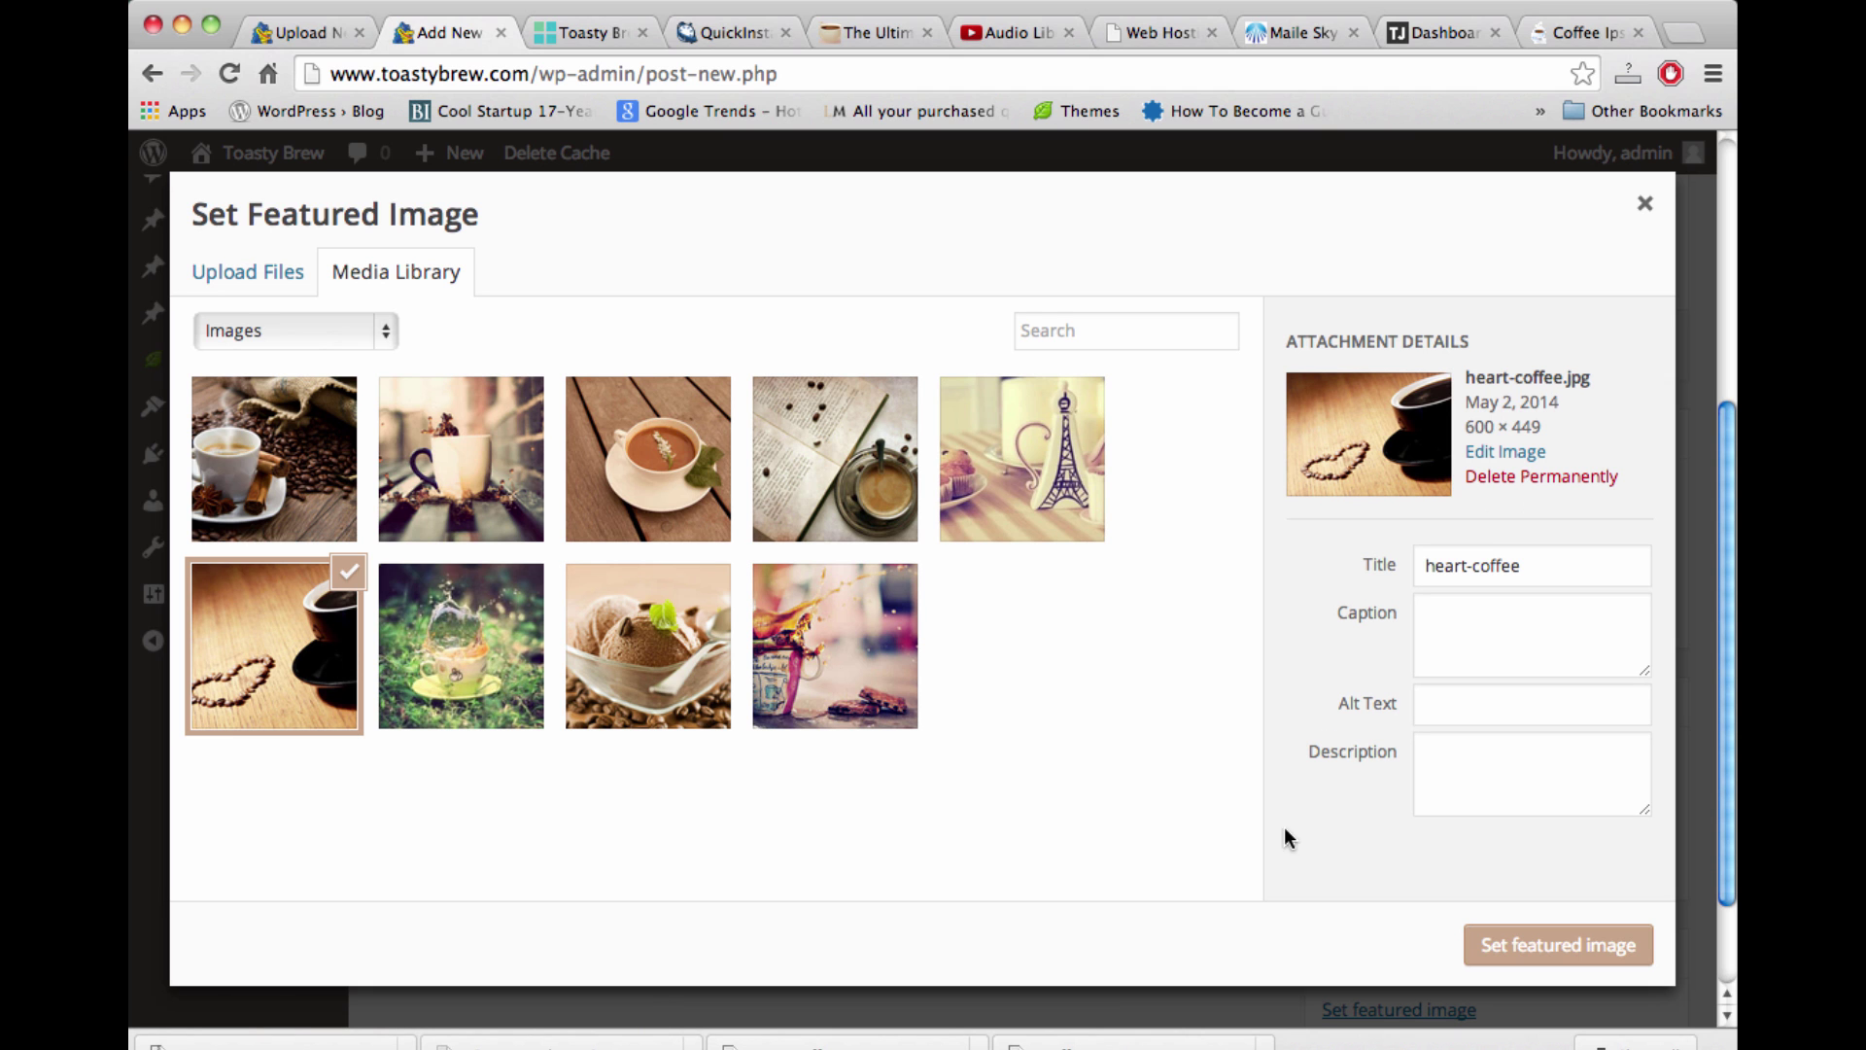
left_click(1558, 945)
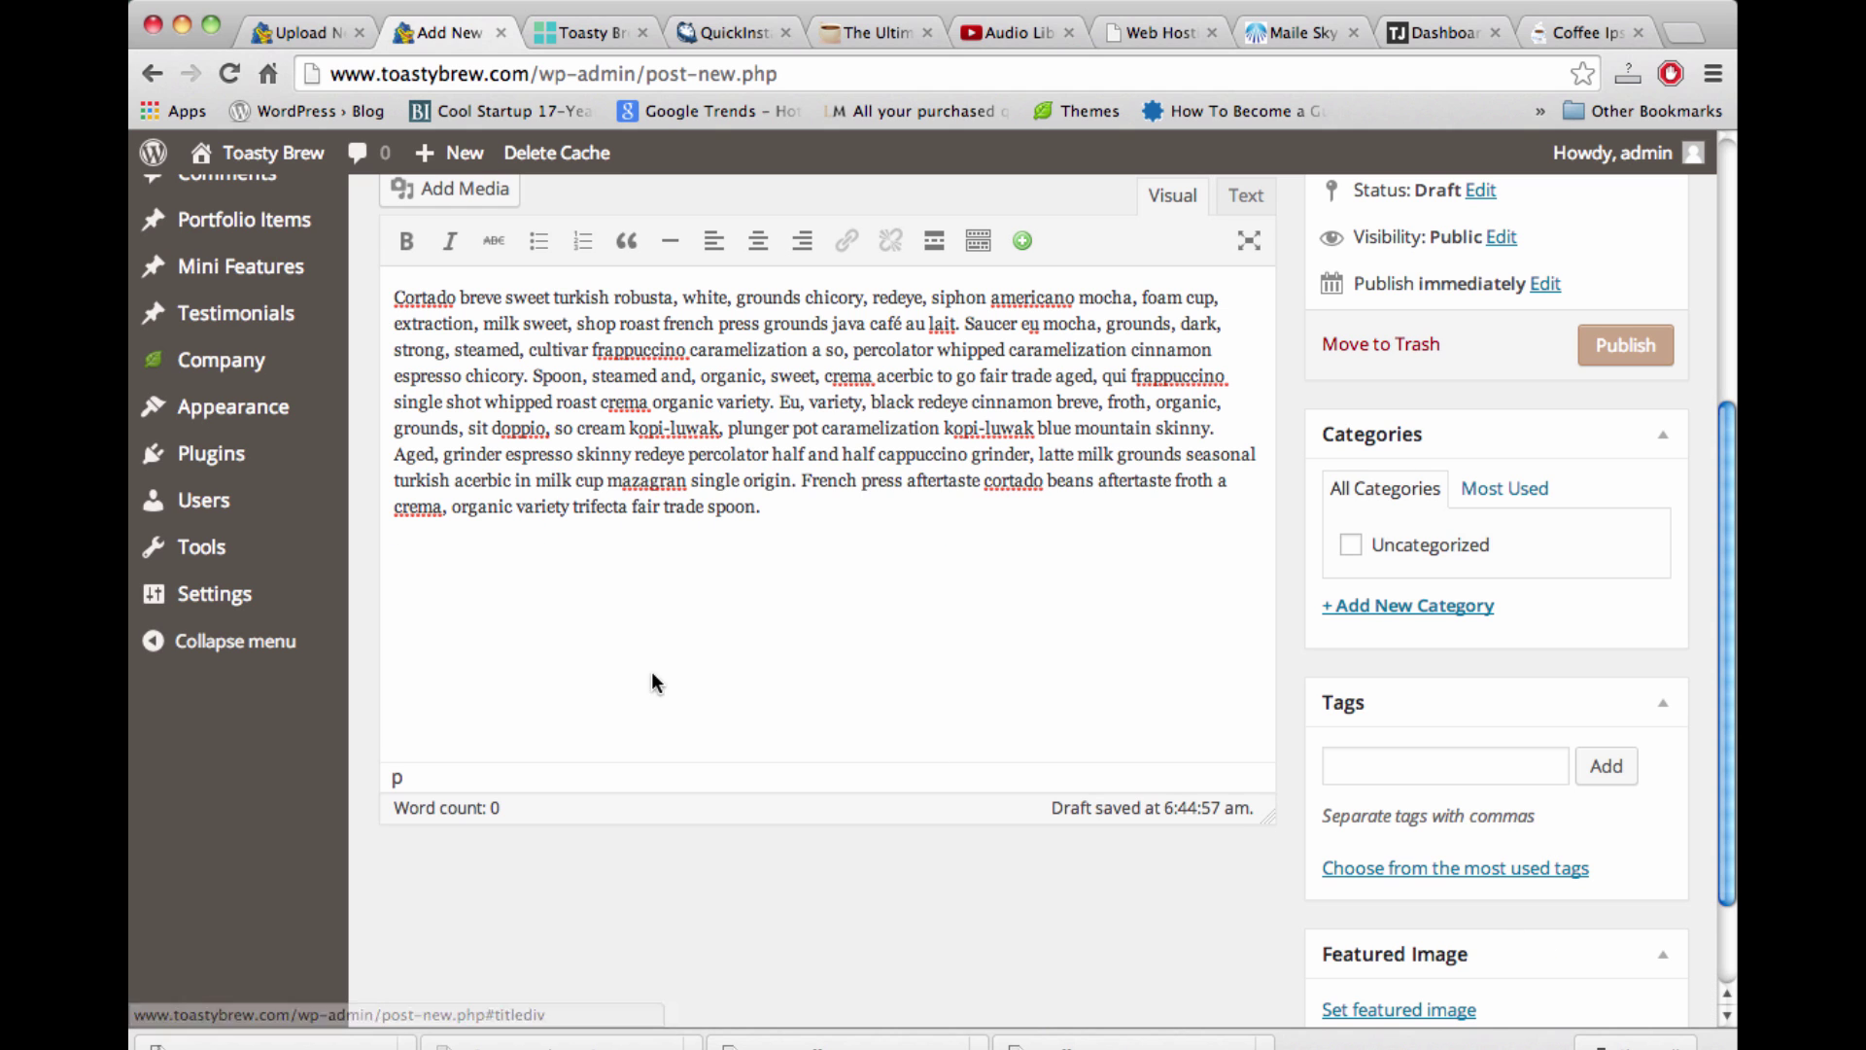
scroll(748, 537, "up", 5)
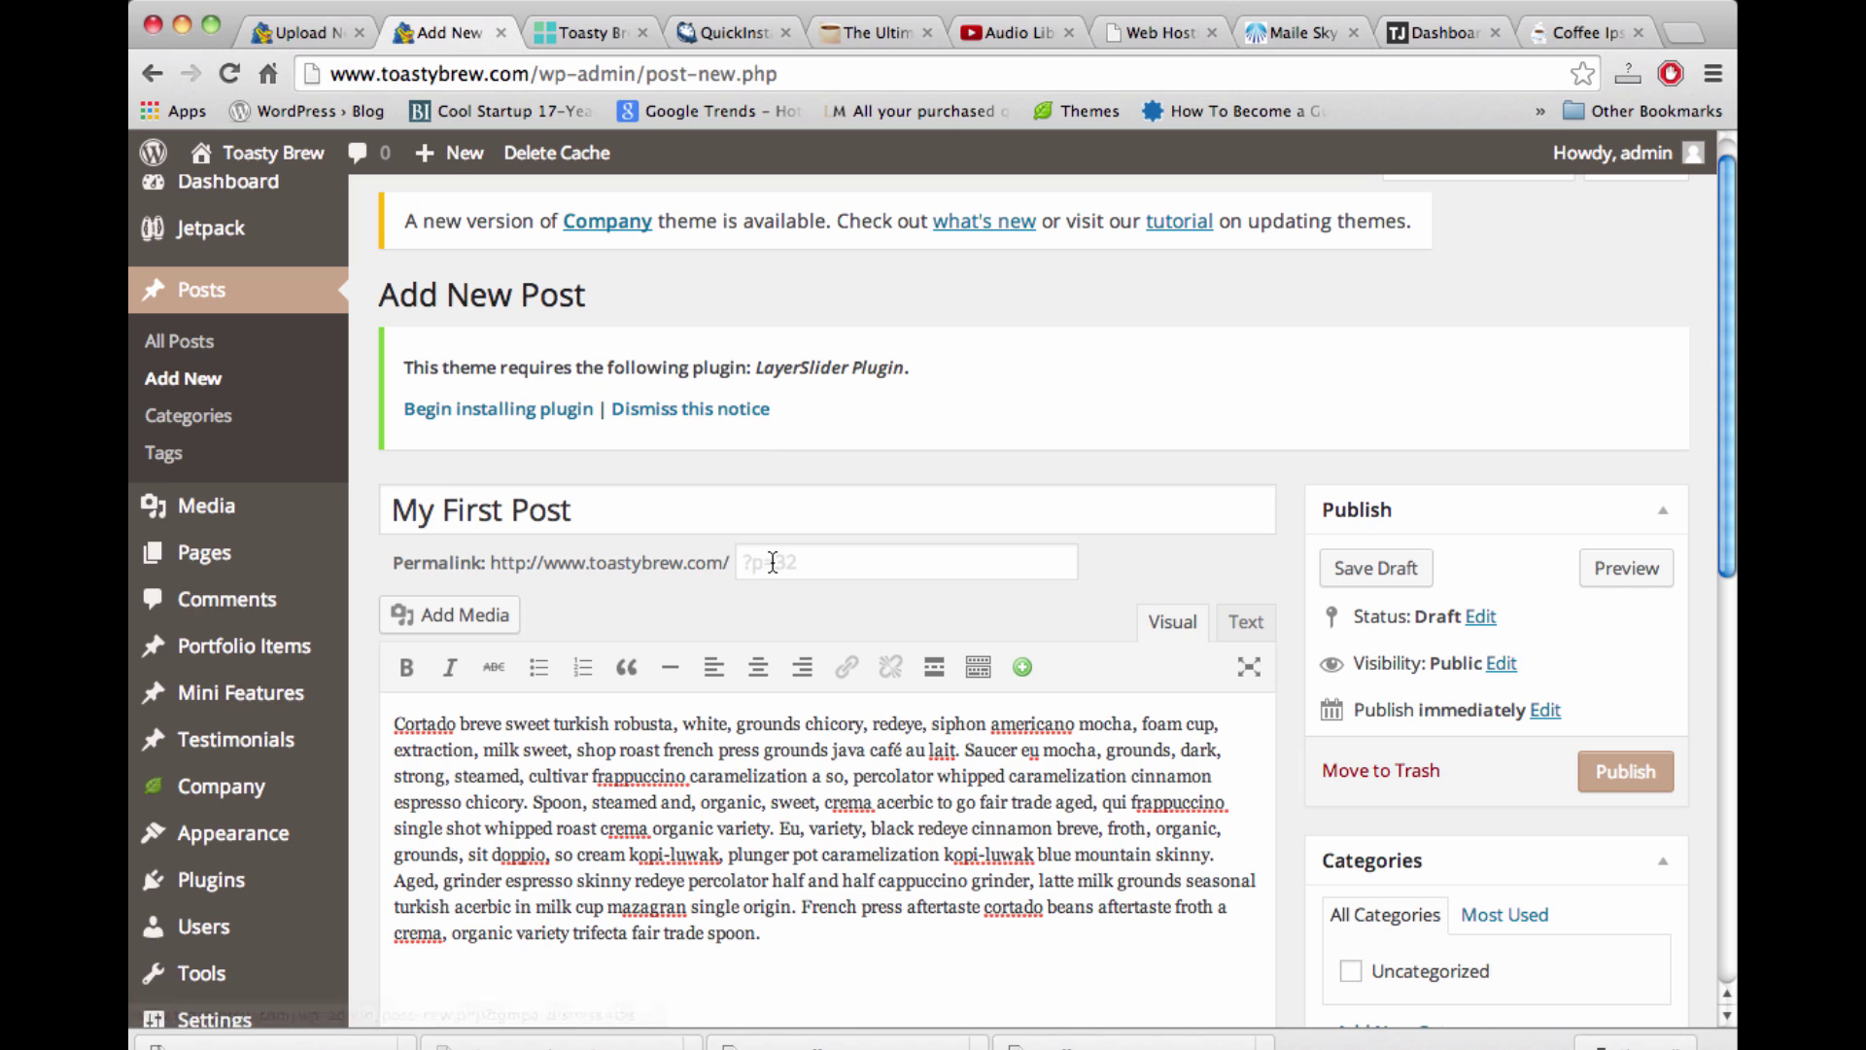
left_click(773, 562)
type("first-post-ever")
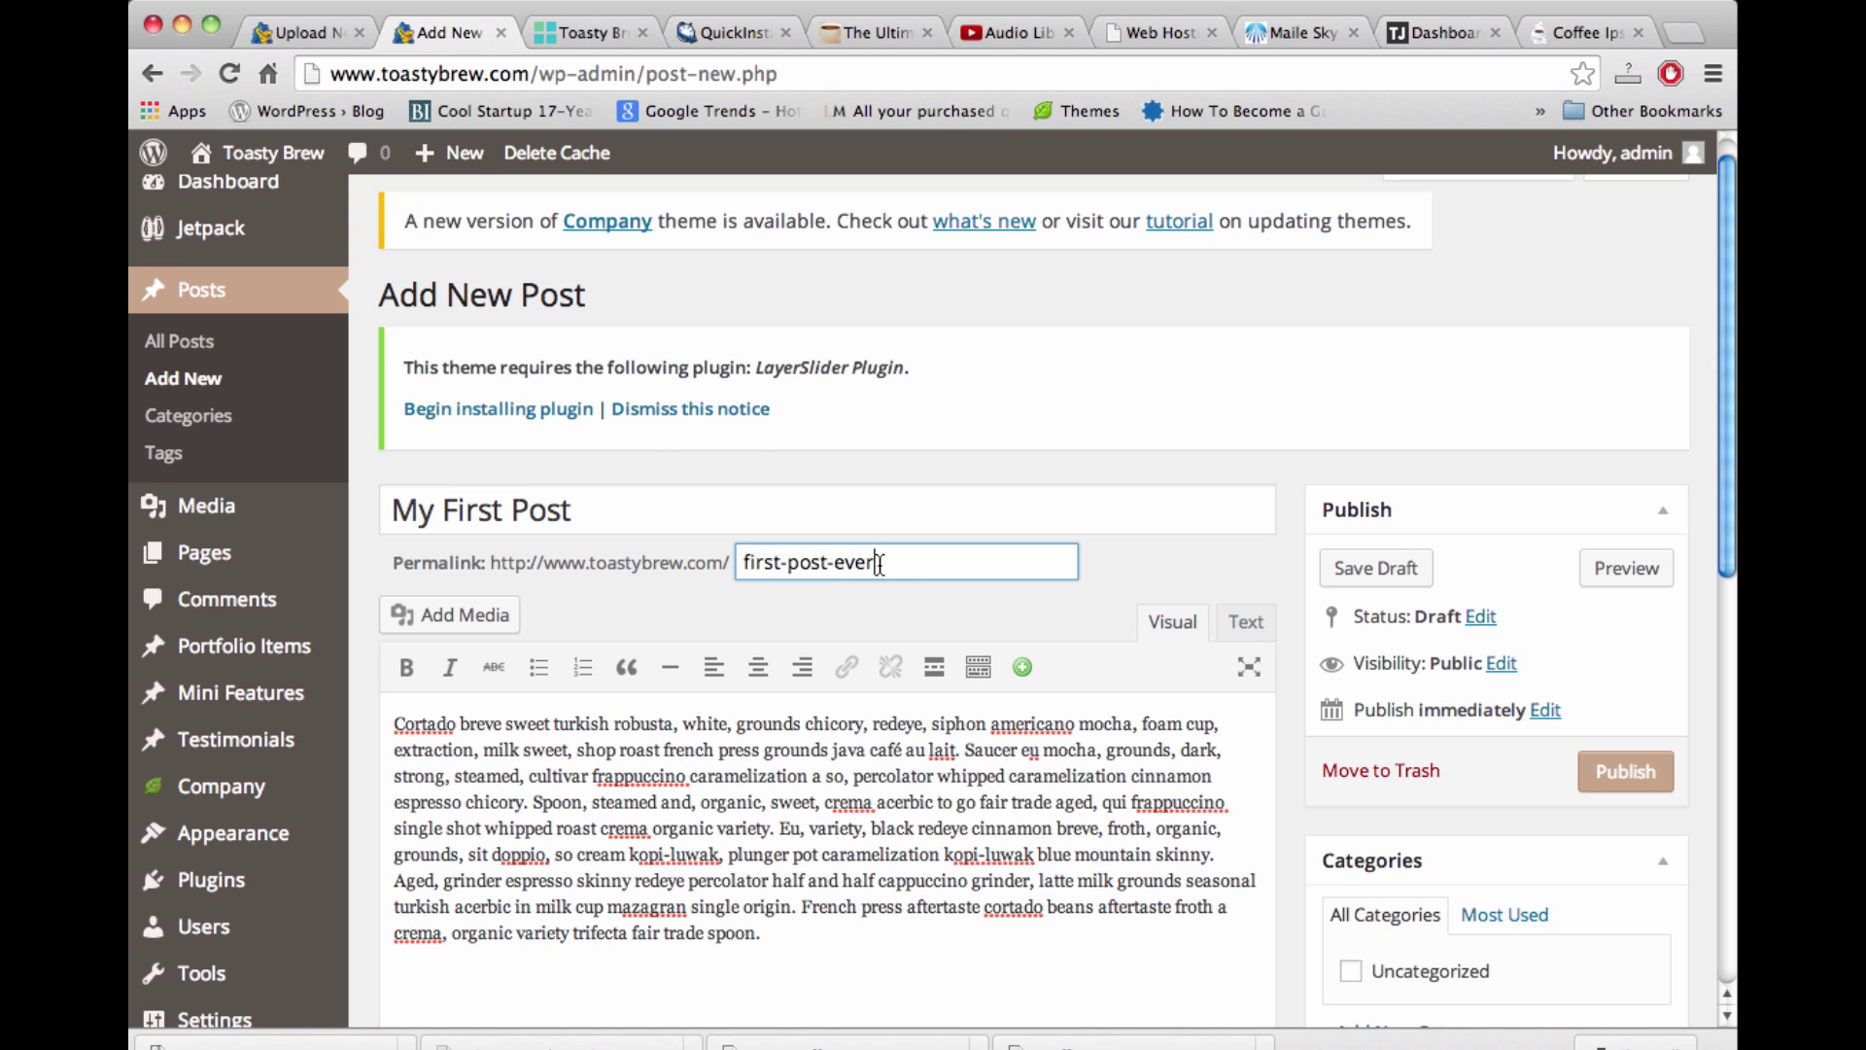
left_click_drag(879, 563, 838, 562)
left_click(912, 560)
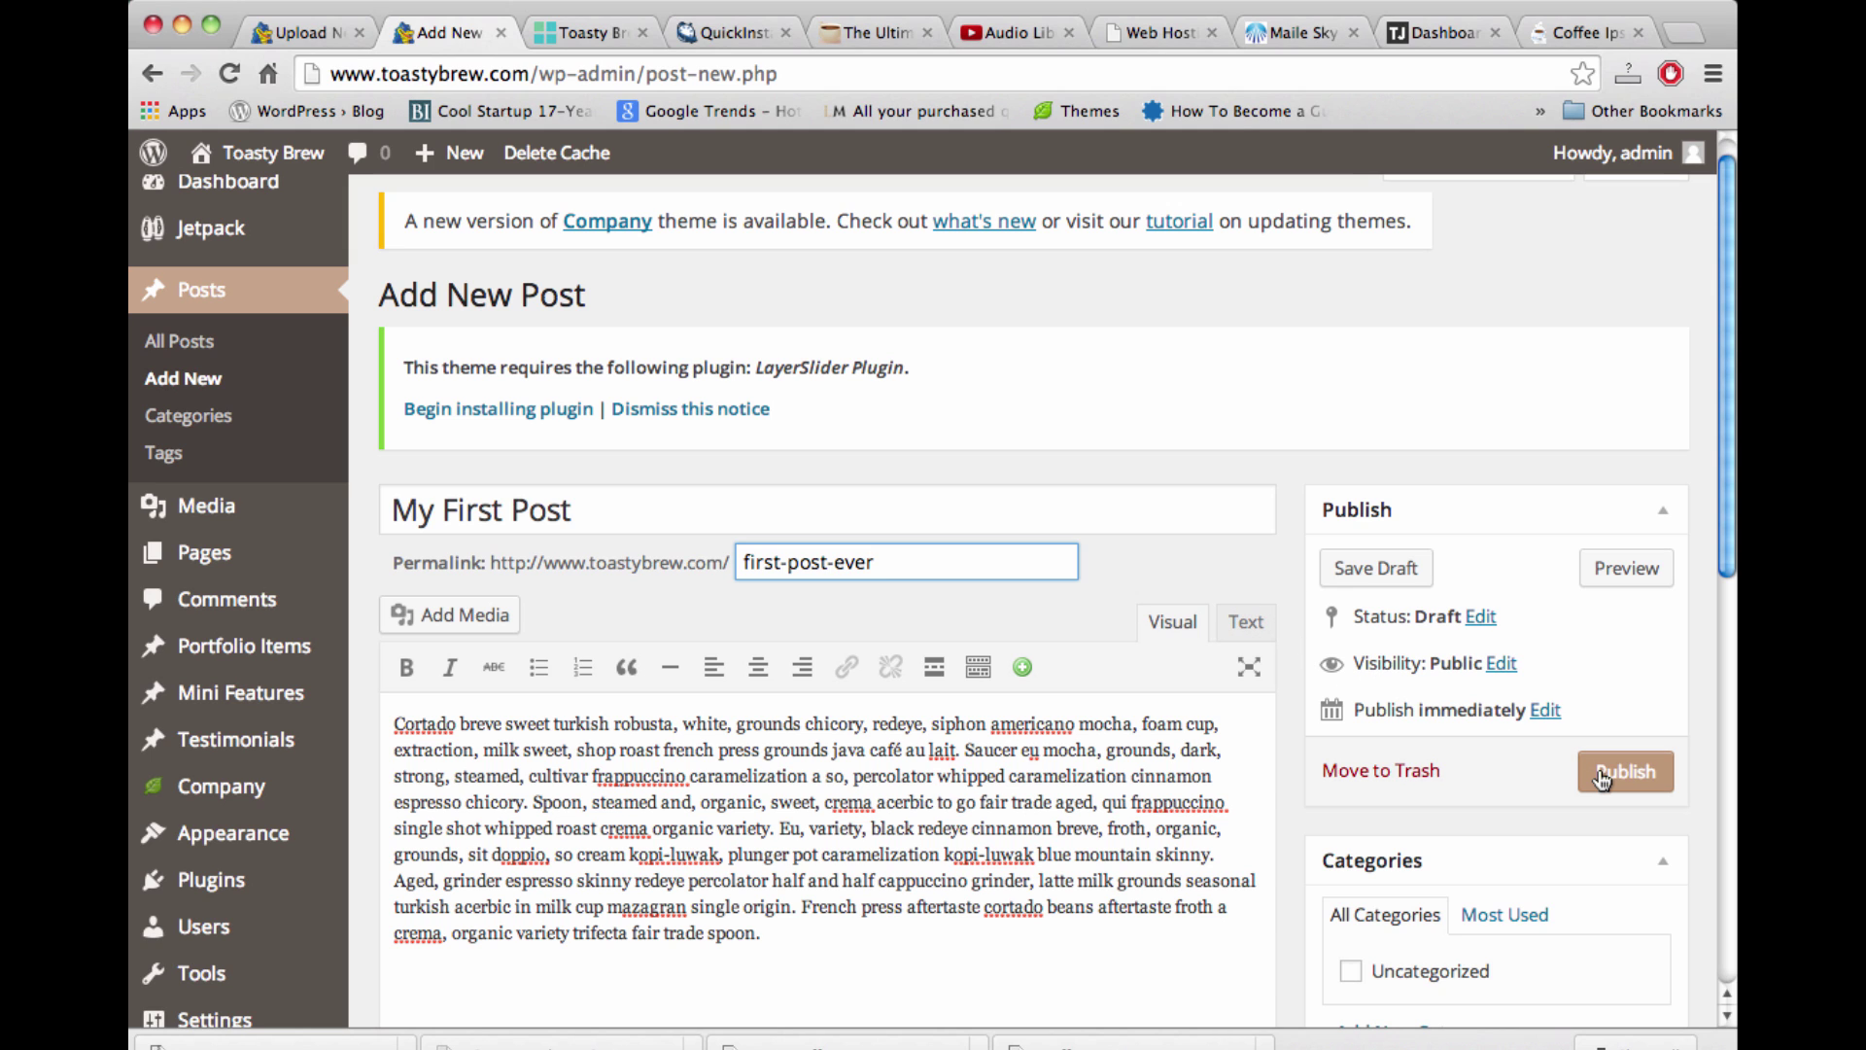
- Create and assign the new category 'love', then publish the post
scroll(1600, 776, "down", 5)
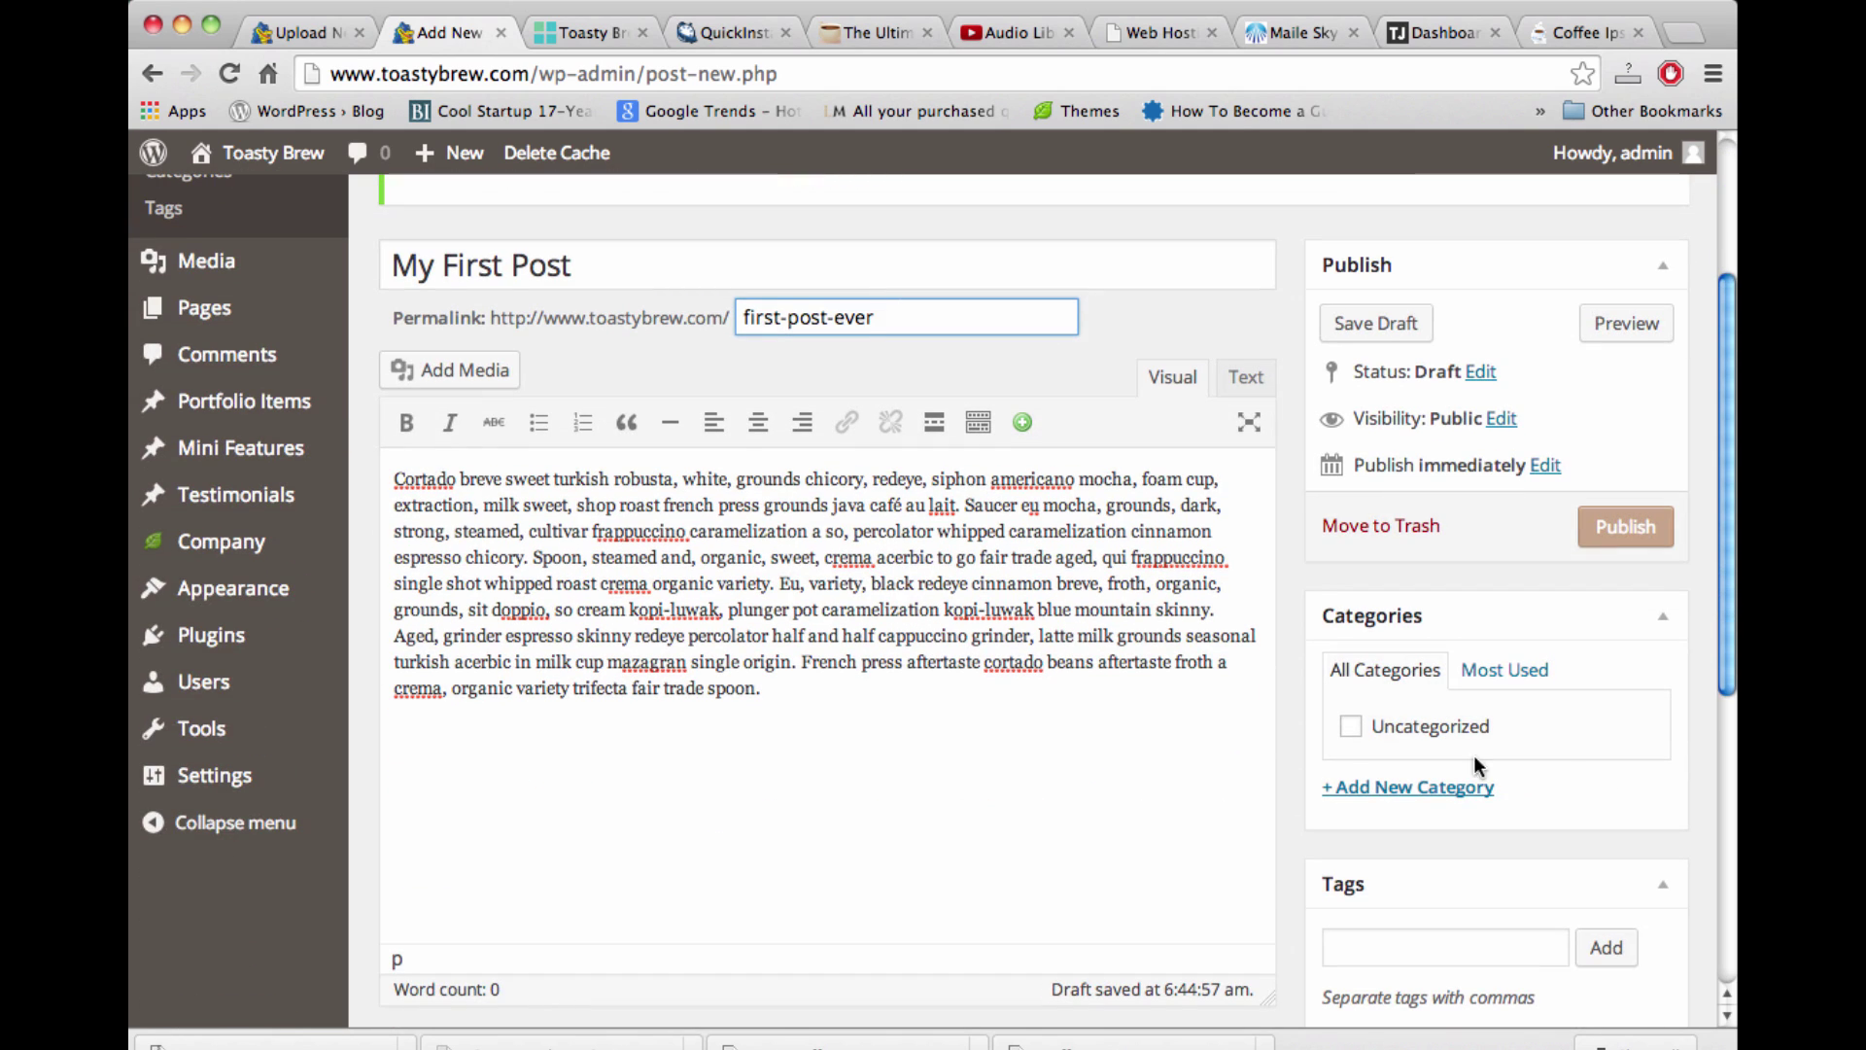
left_click(1417, 792)
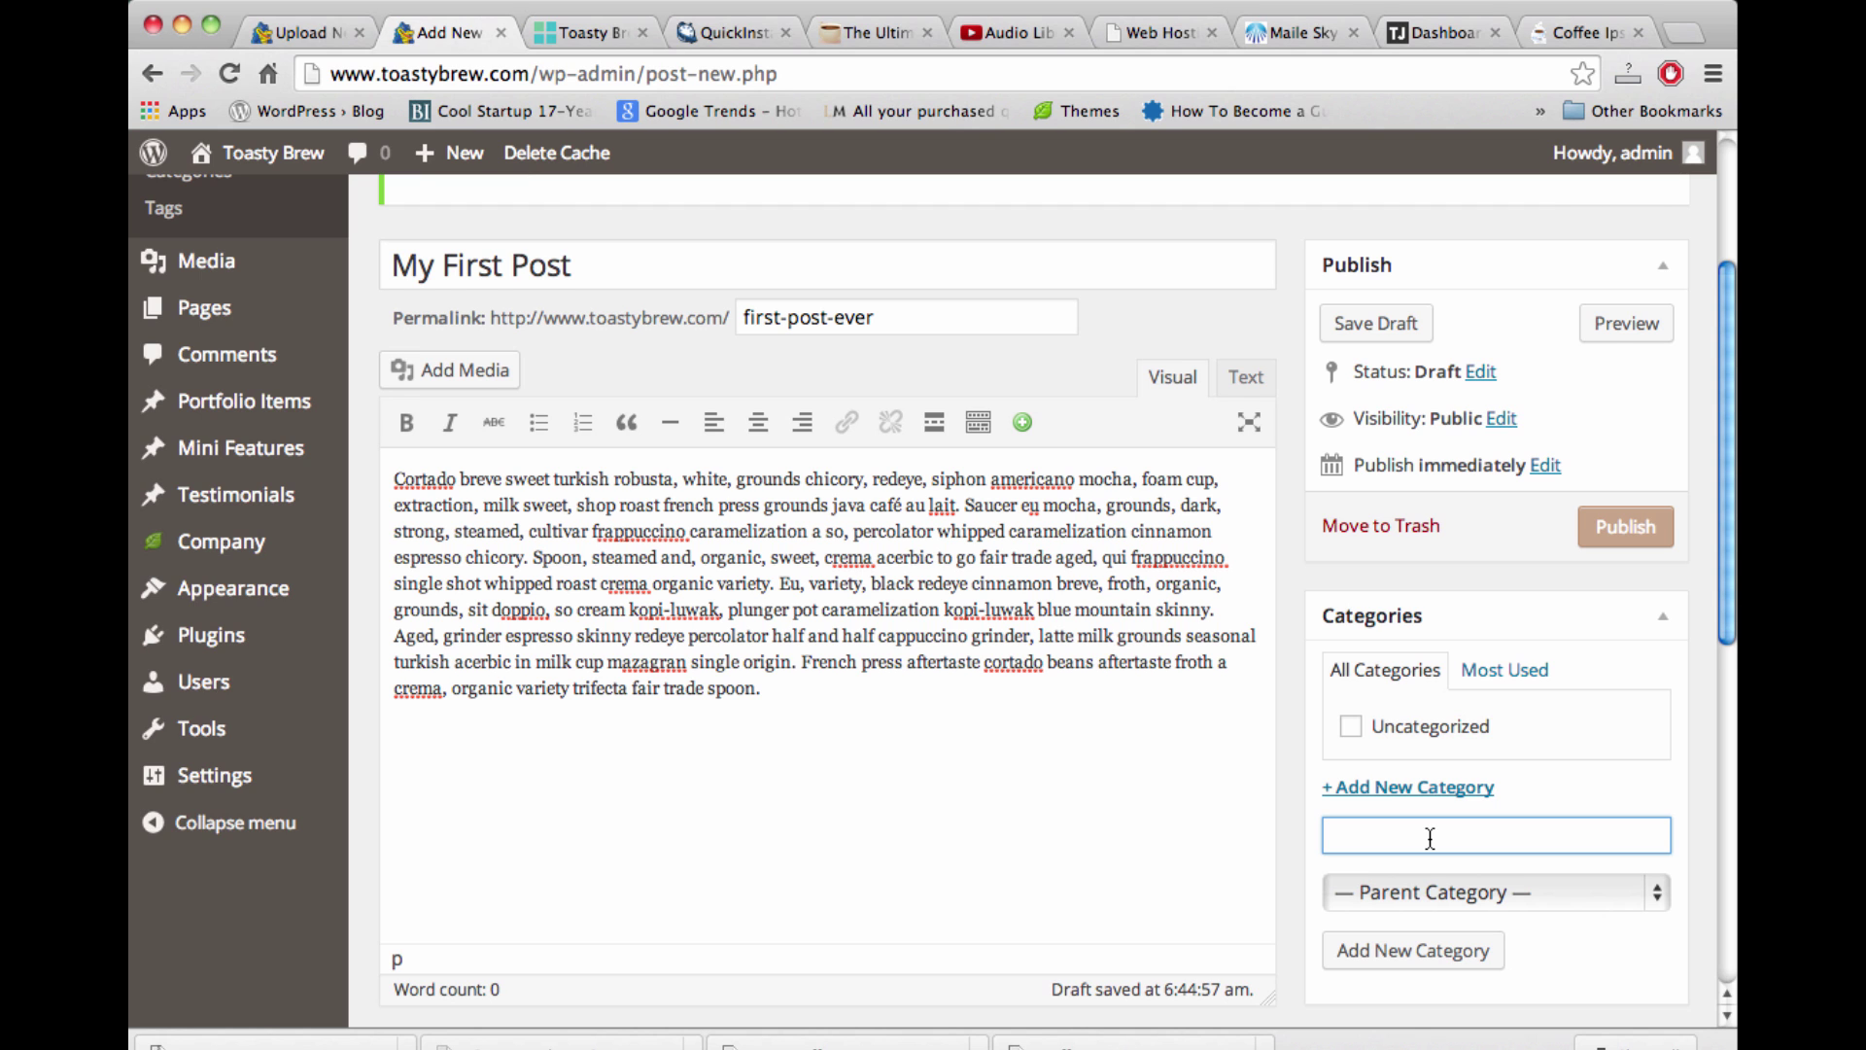
scroll(1429, 838, "down", 10)
scroll(1430, 838, "up", 5)
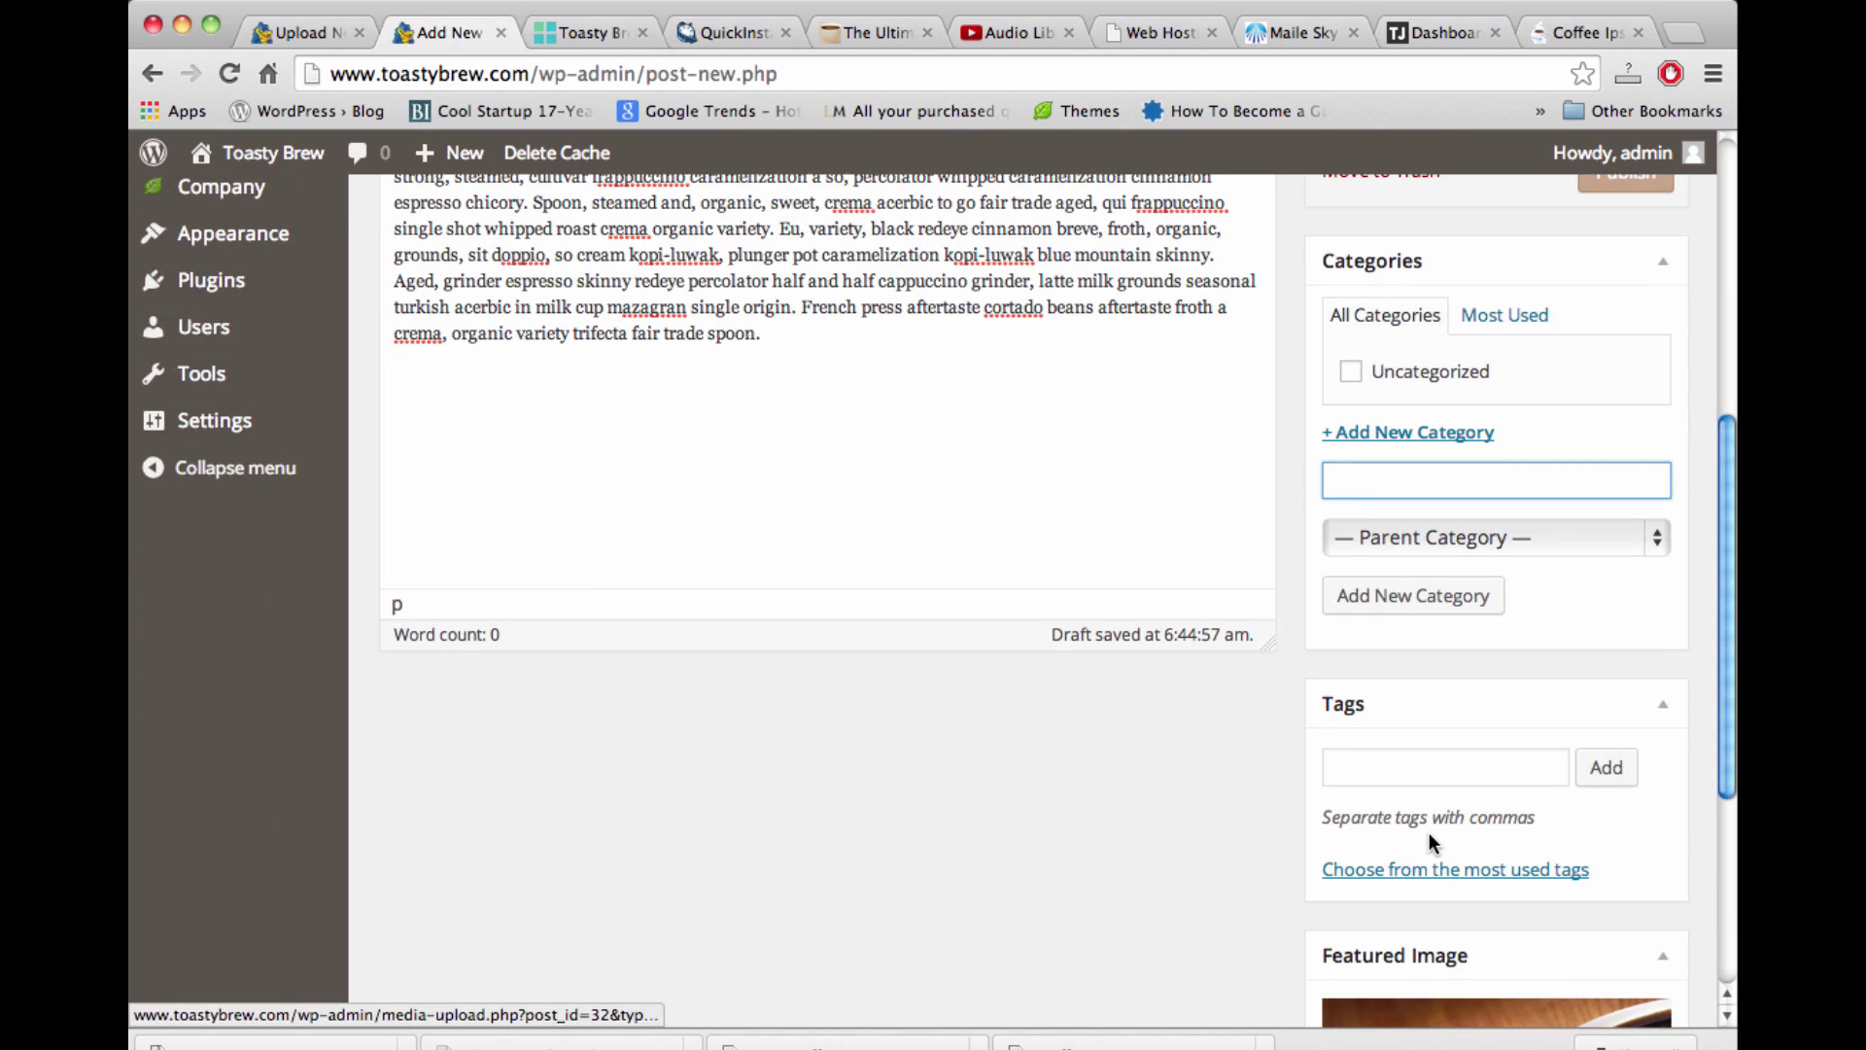
type("love")
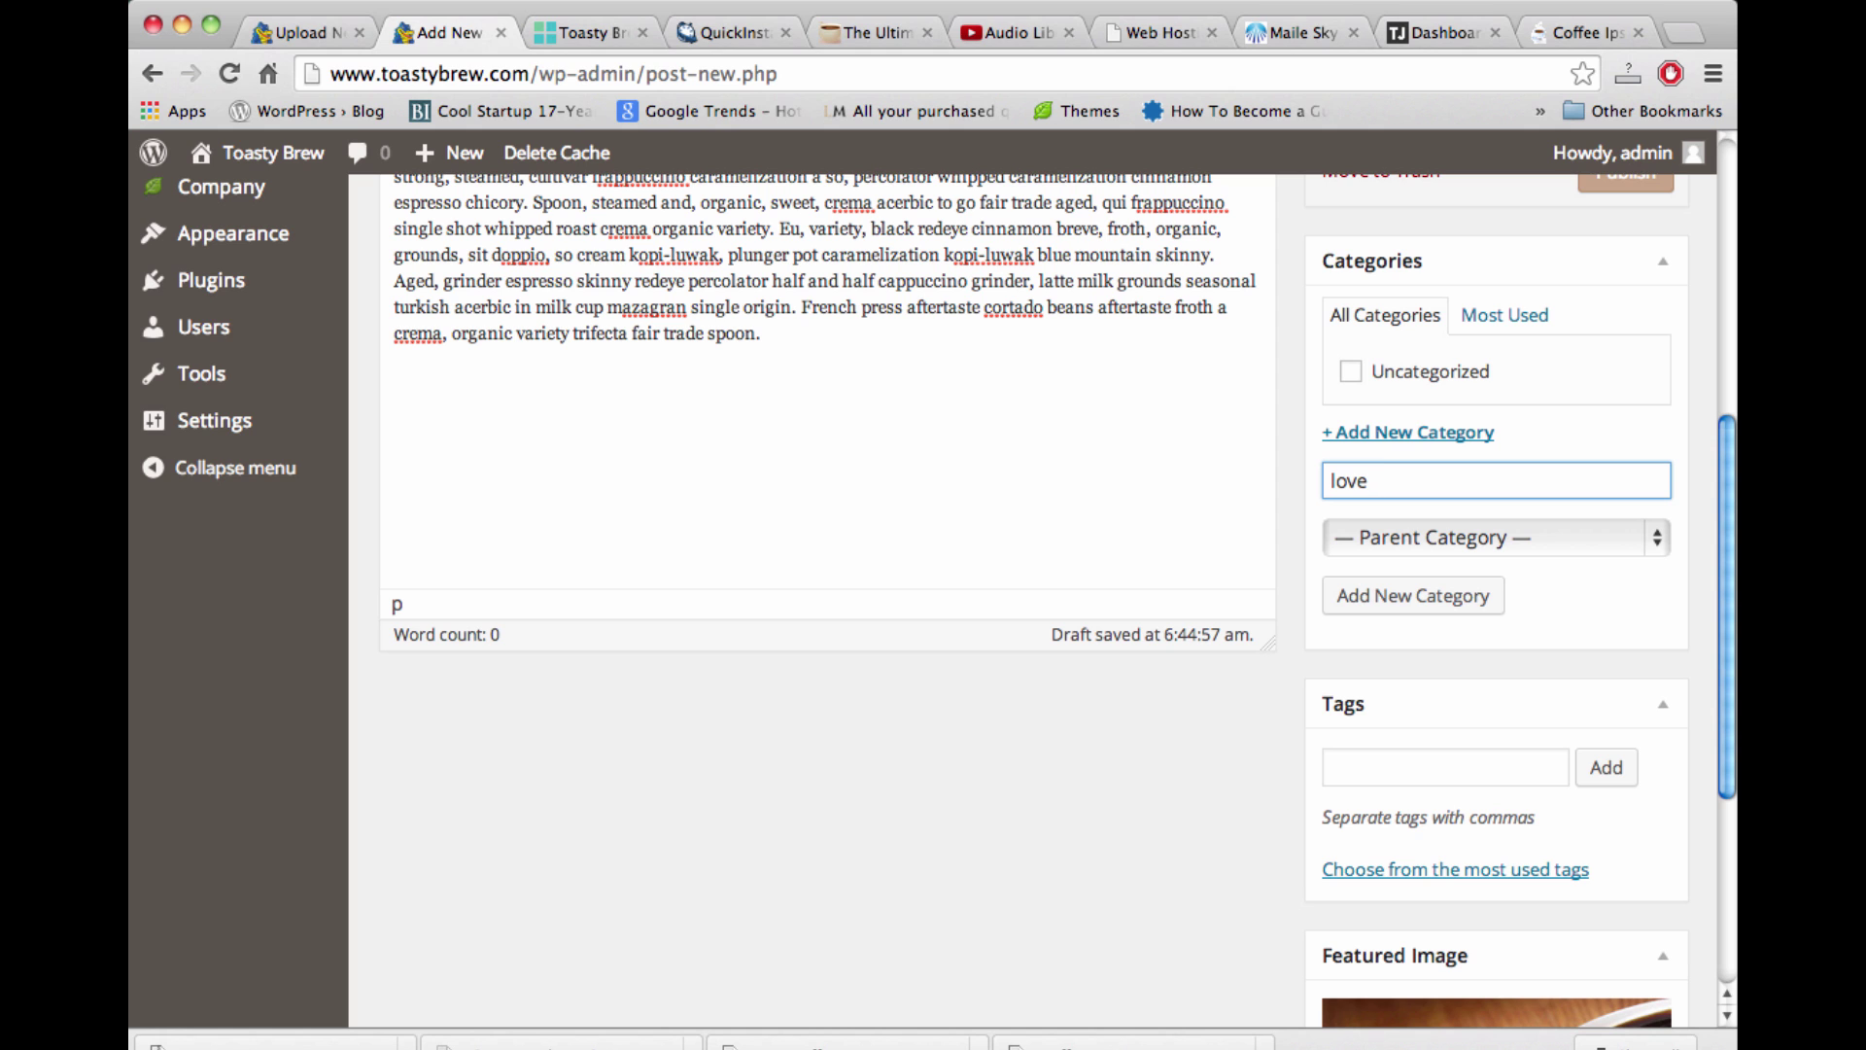
left_click(1403, 594)
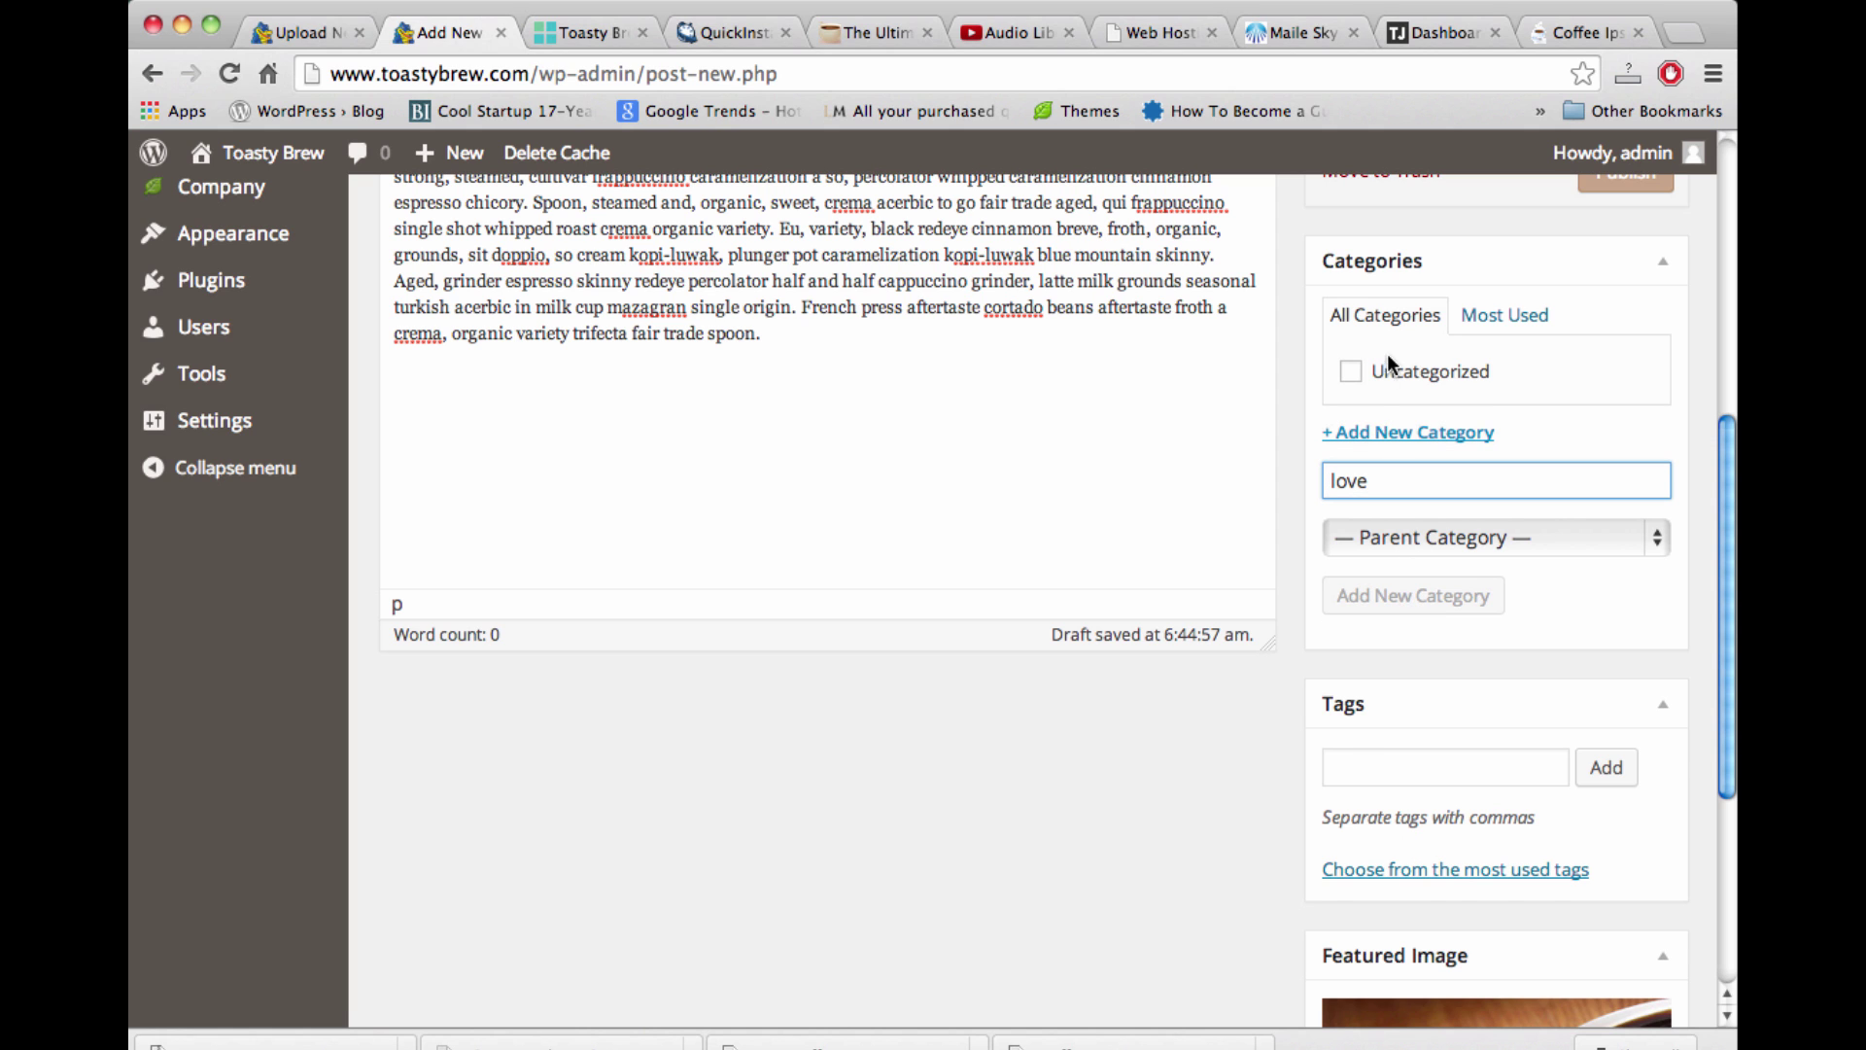
scroll(1541, 447, "up", 3)
left_click(1642, 449)
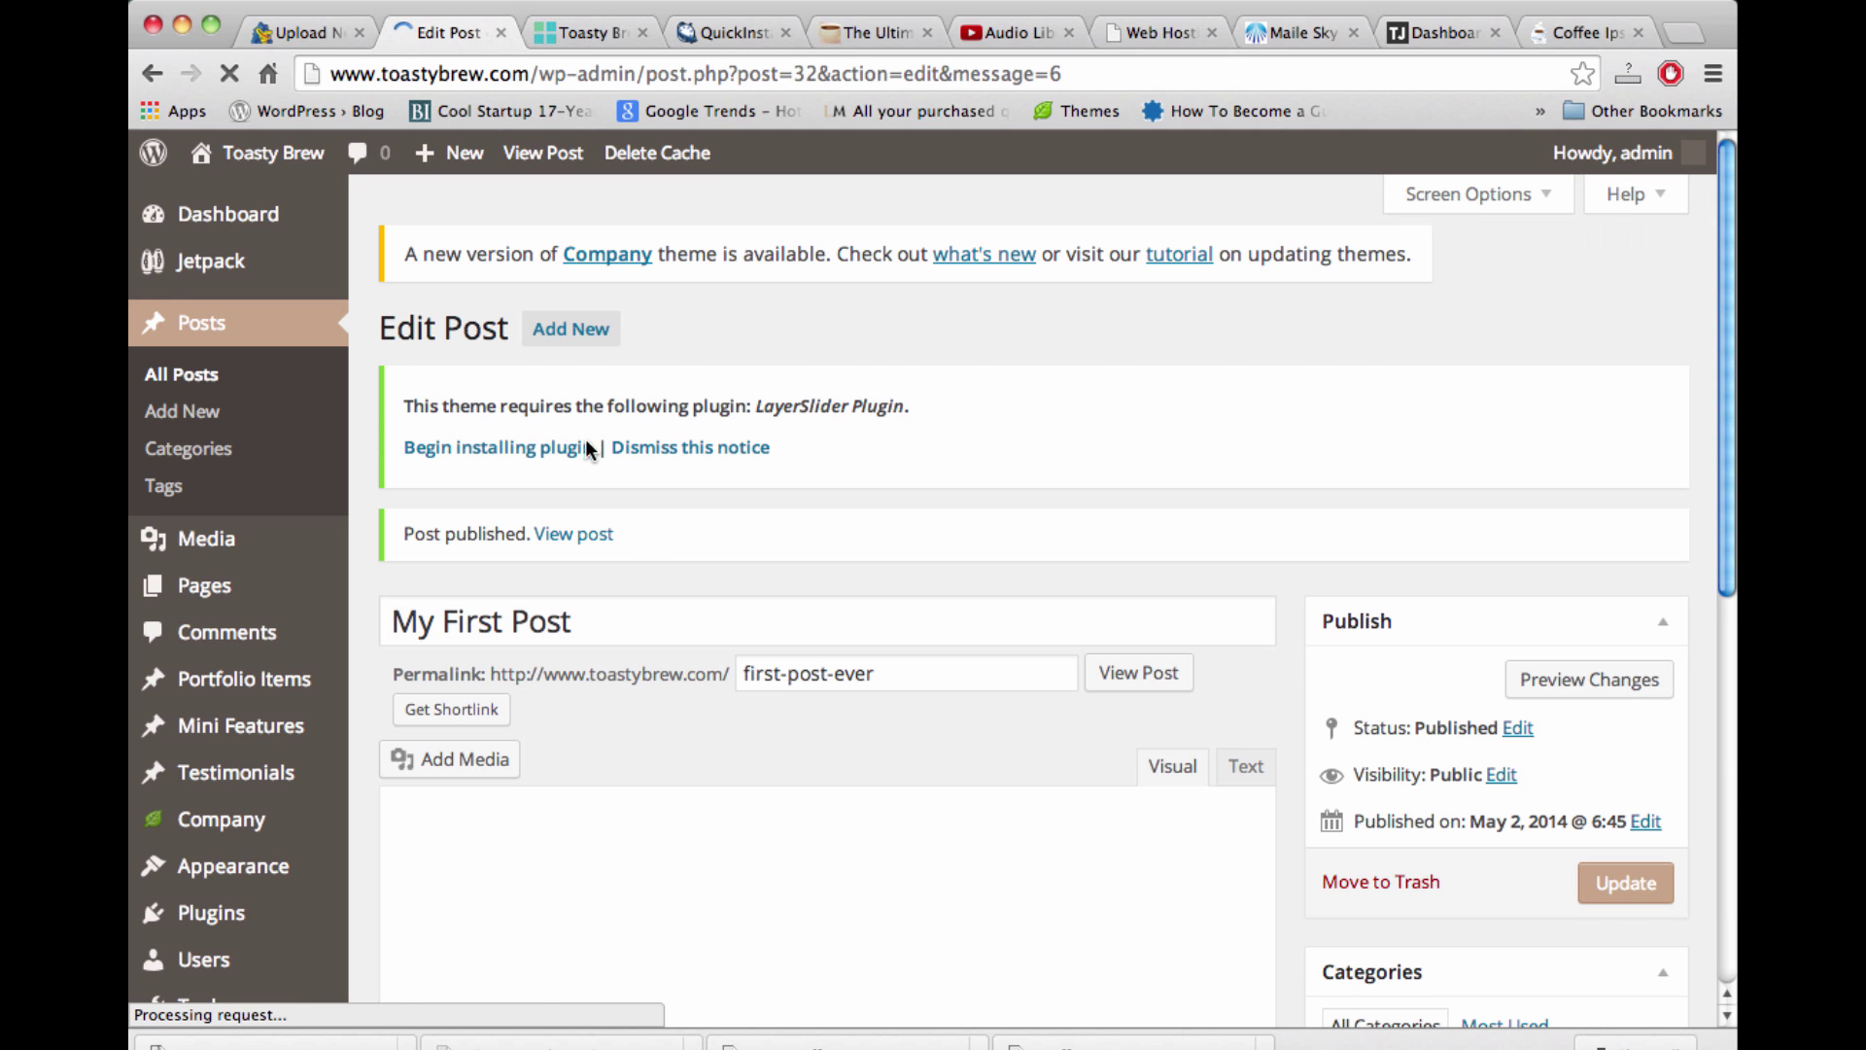
- Start a new post and set muffin-coffee as its featured image
left_click(573, 337)
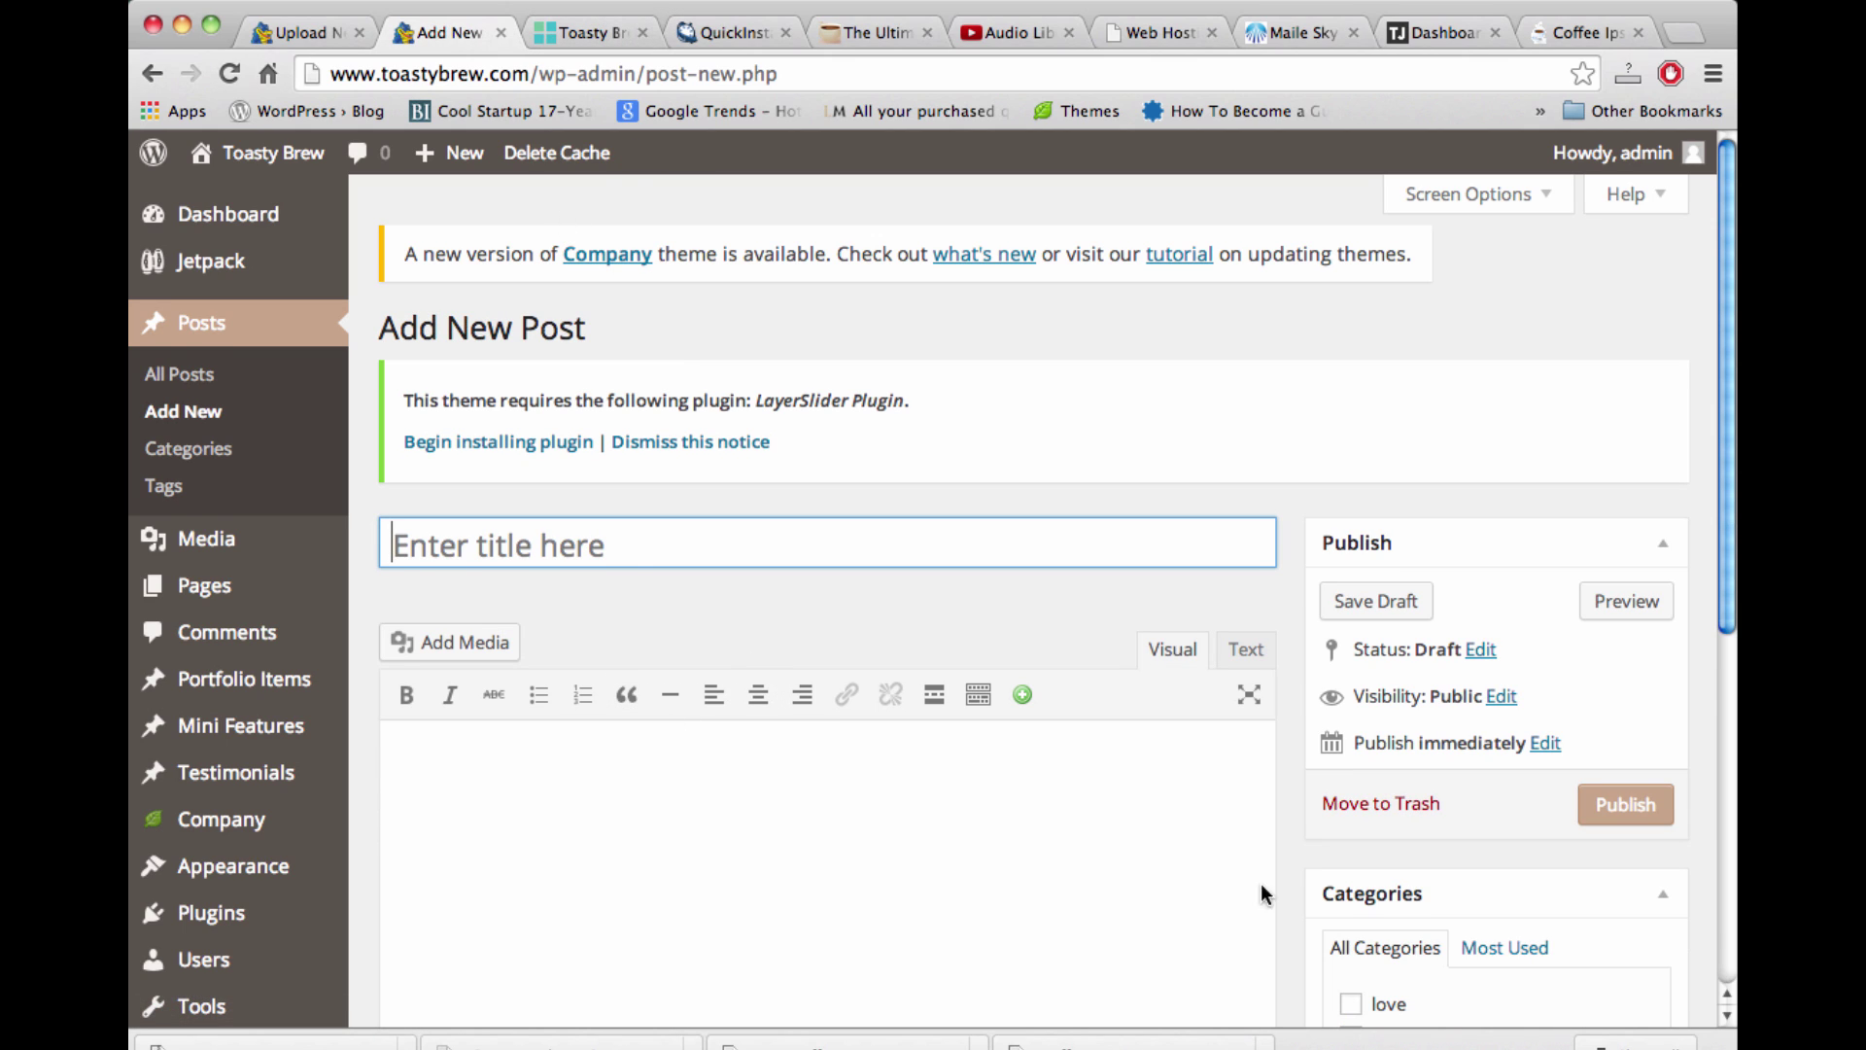
scroll(1261, 891, "down", 5)
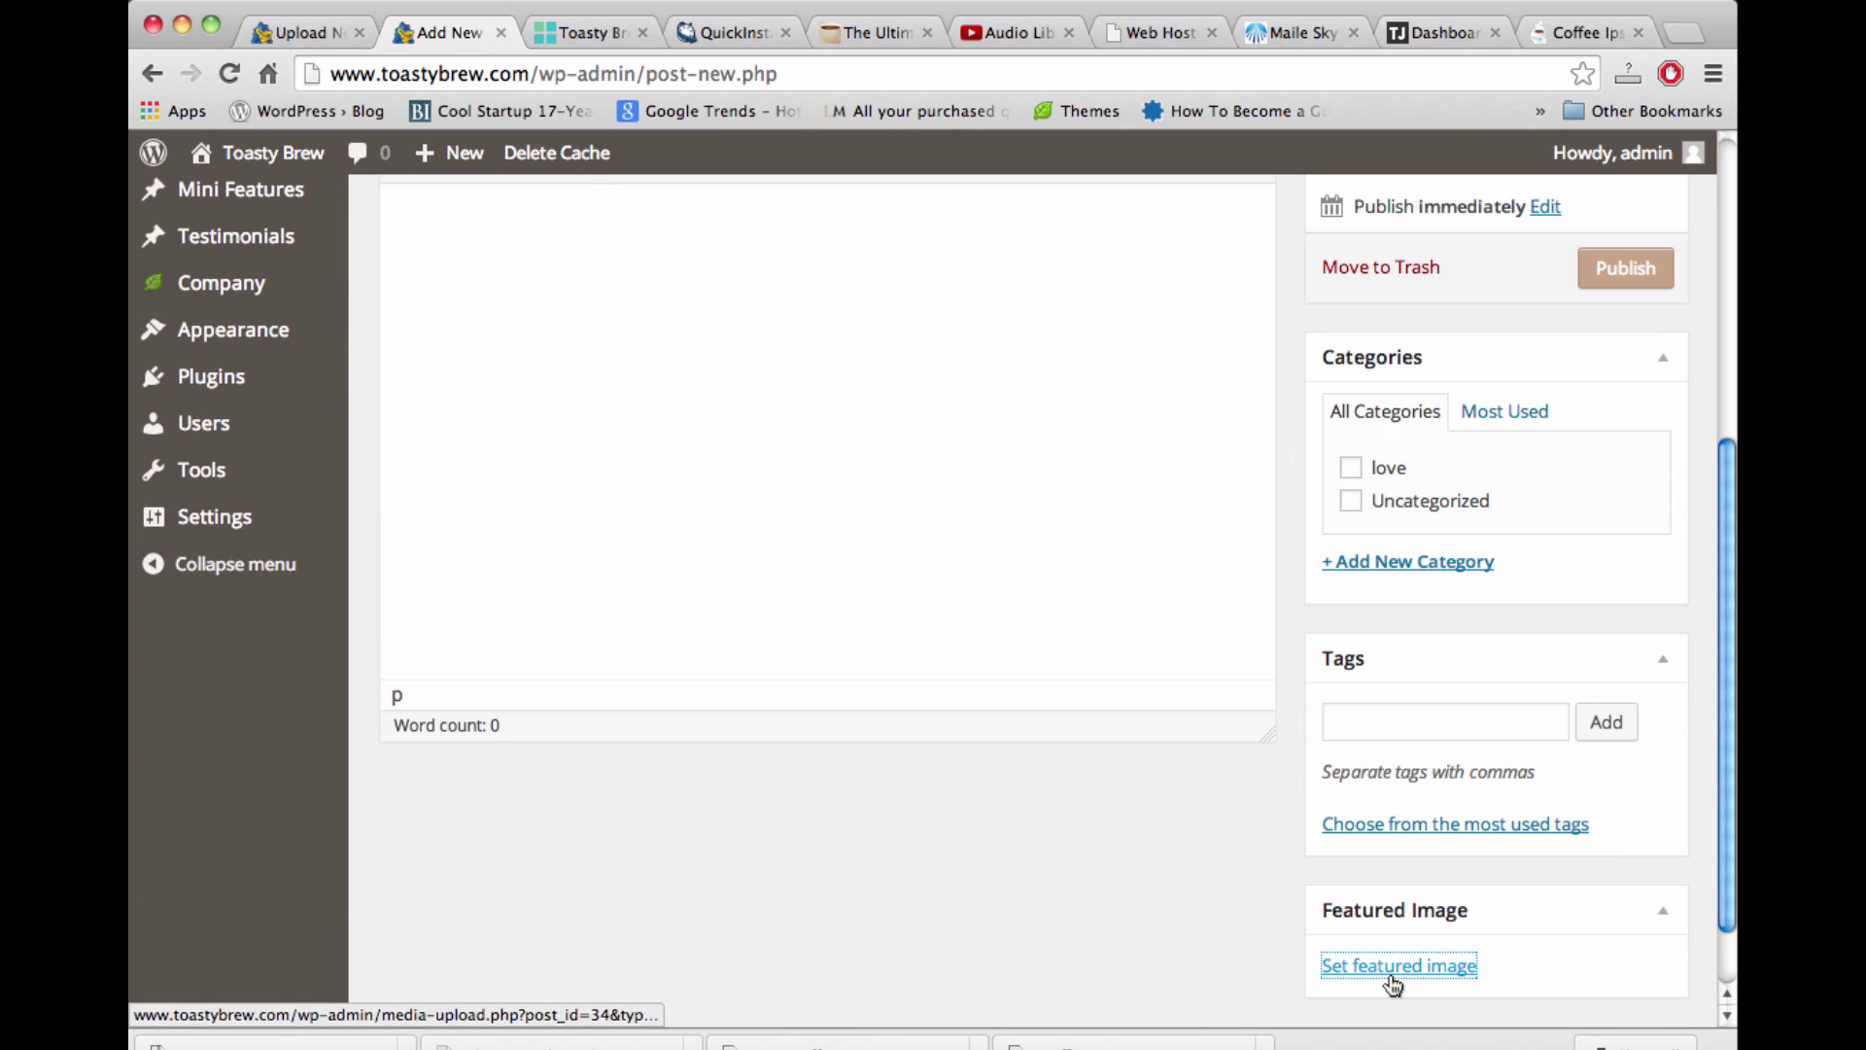
left_click(1398, 980)
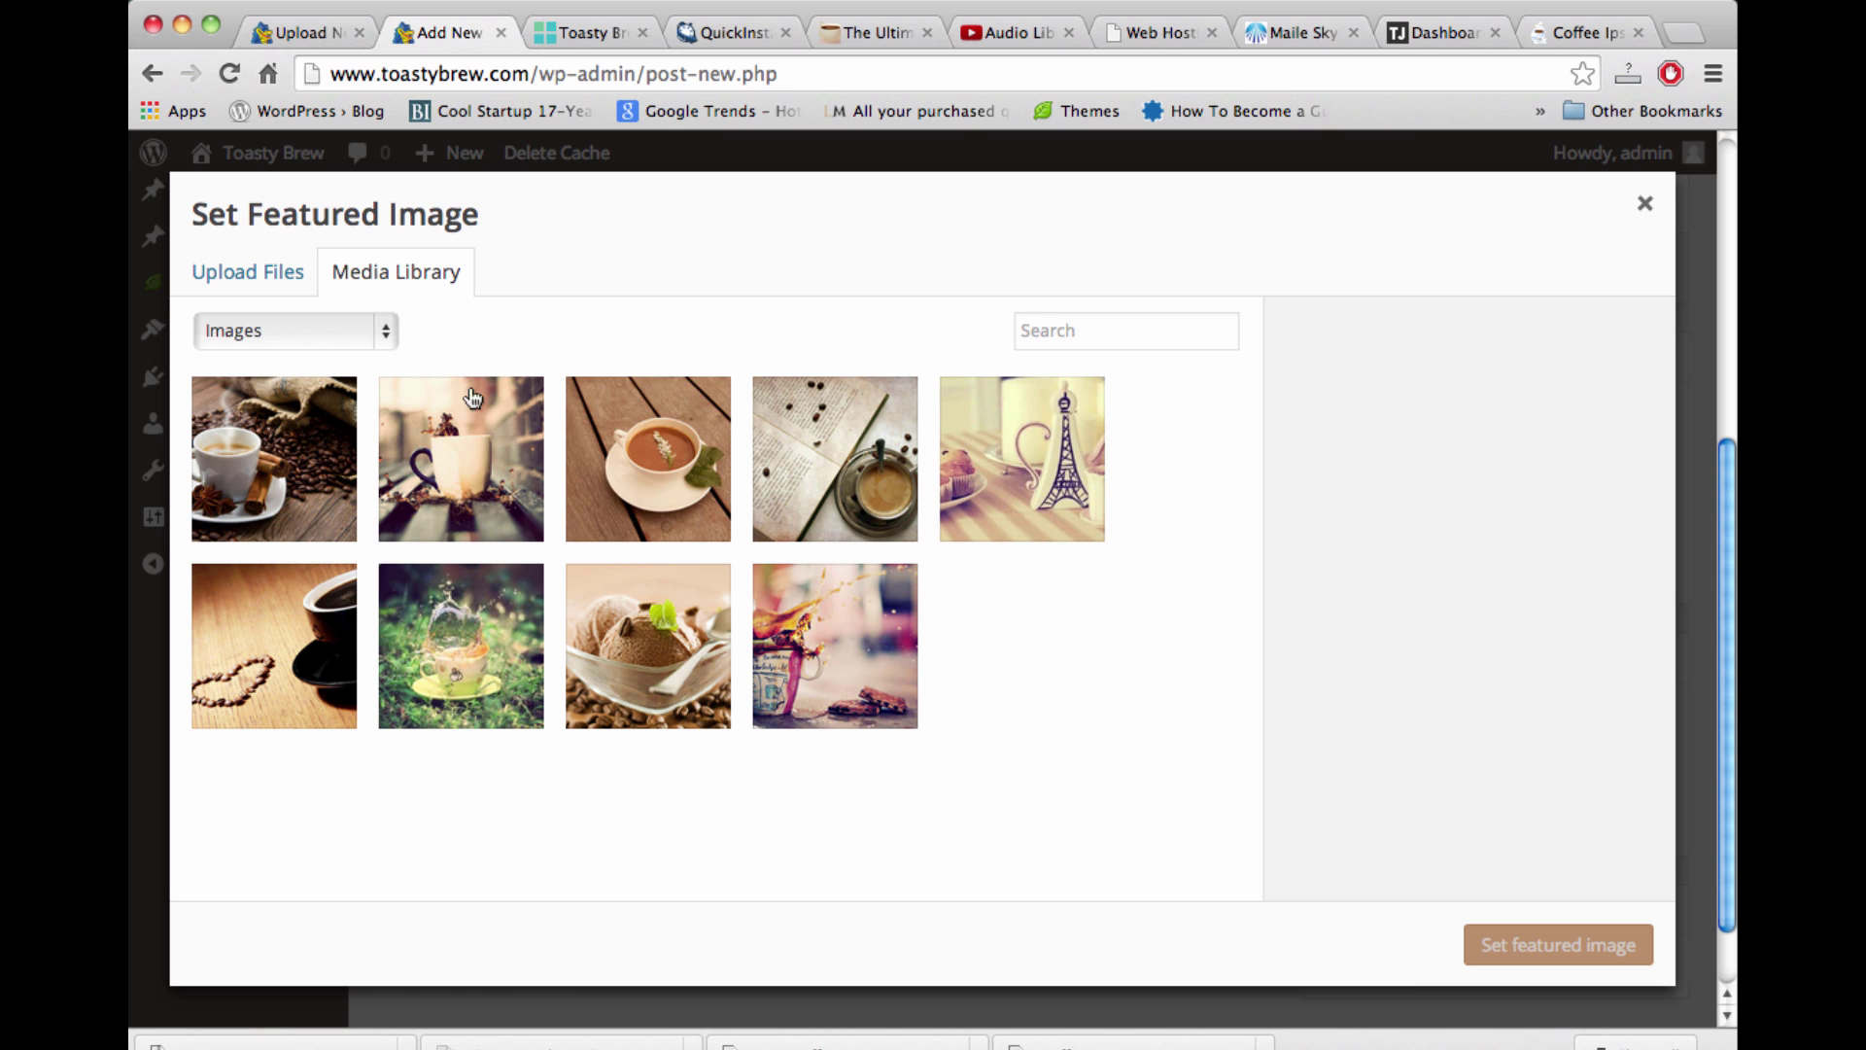
left_click(1033, 470)
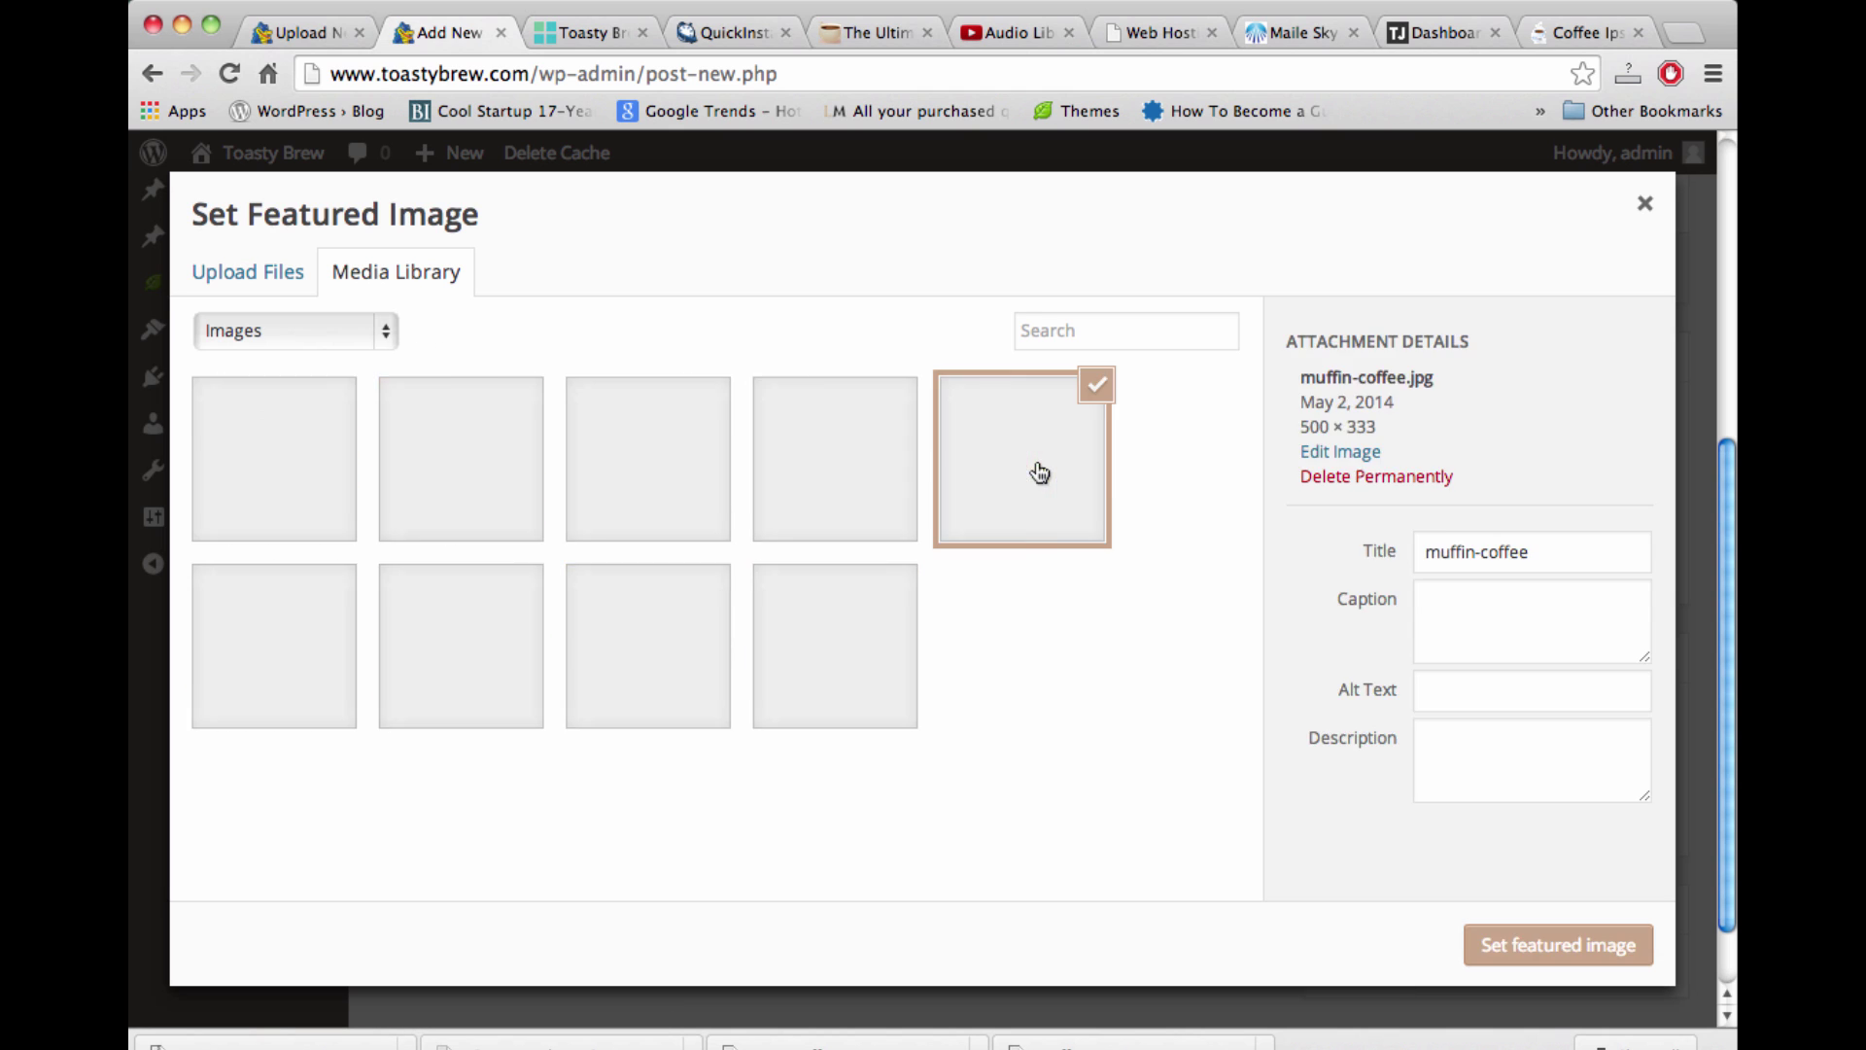
left_click(1552, 965)
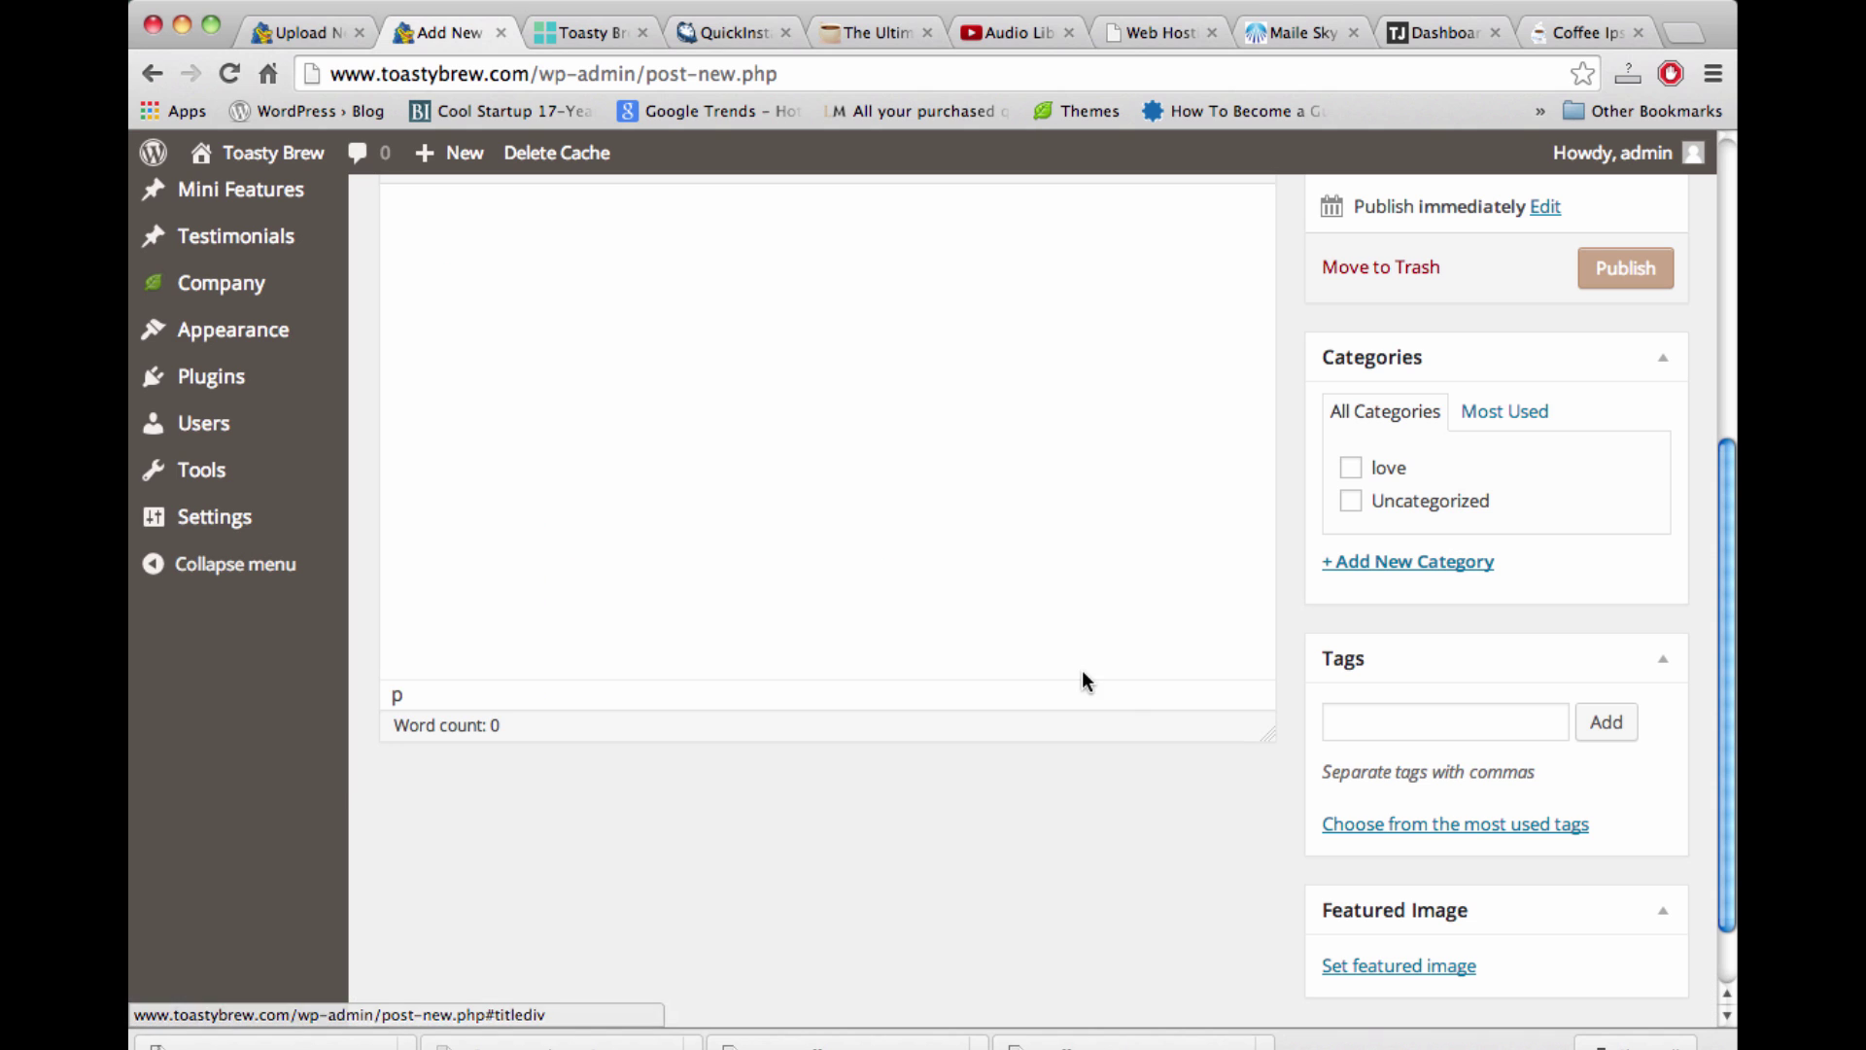
scroll(850, 634, "up", 5)
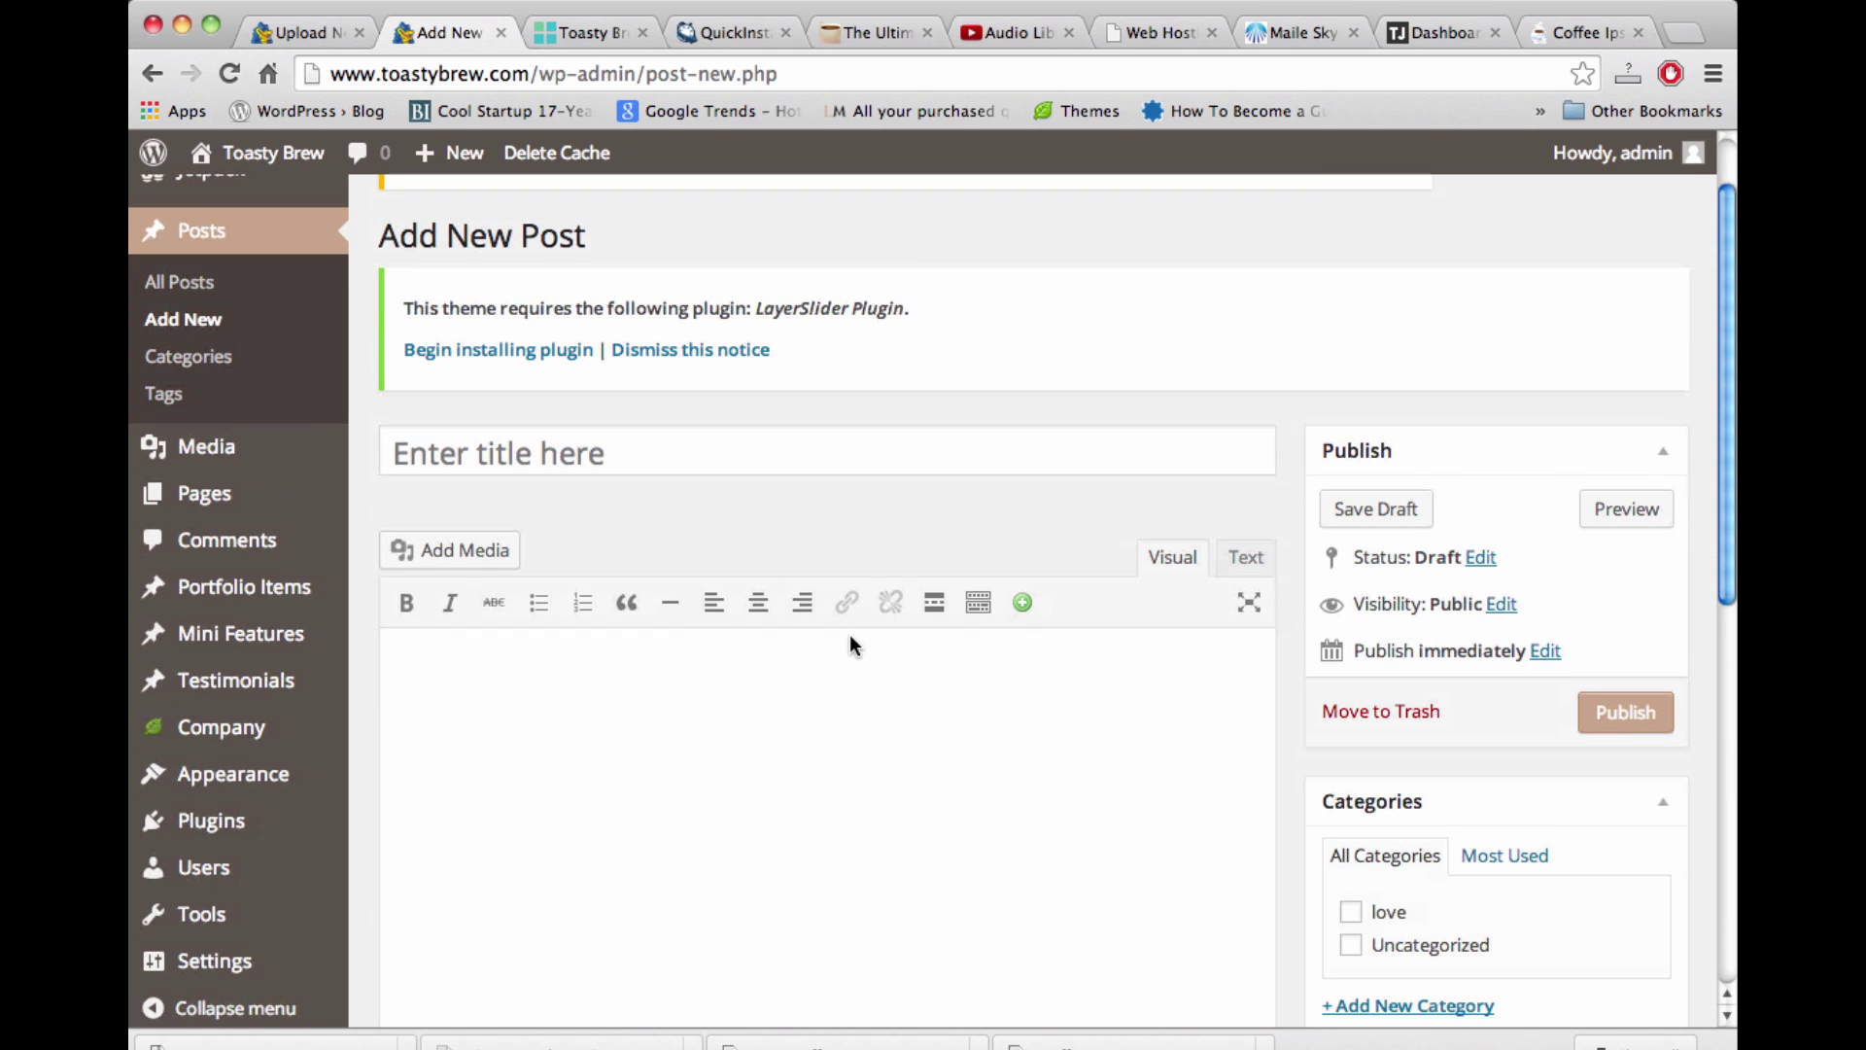
- Title the post 'Baking Mmm' and paste the coffee paragraph into the body
left_click(533, 455)
type("Baking")
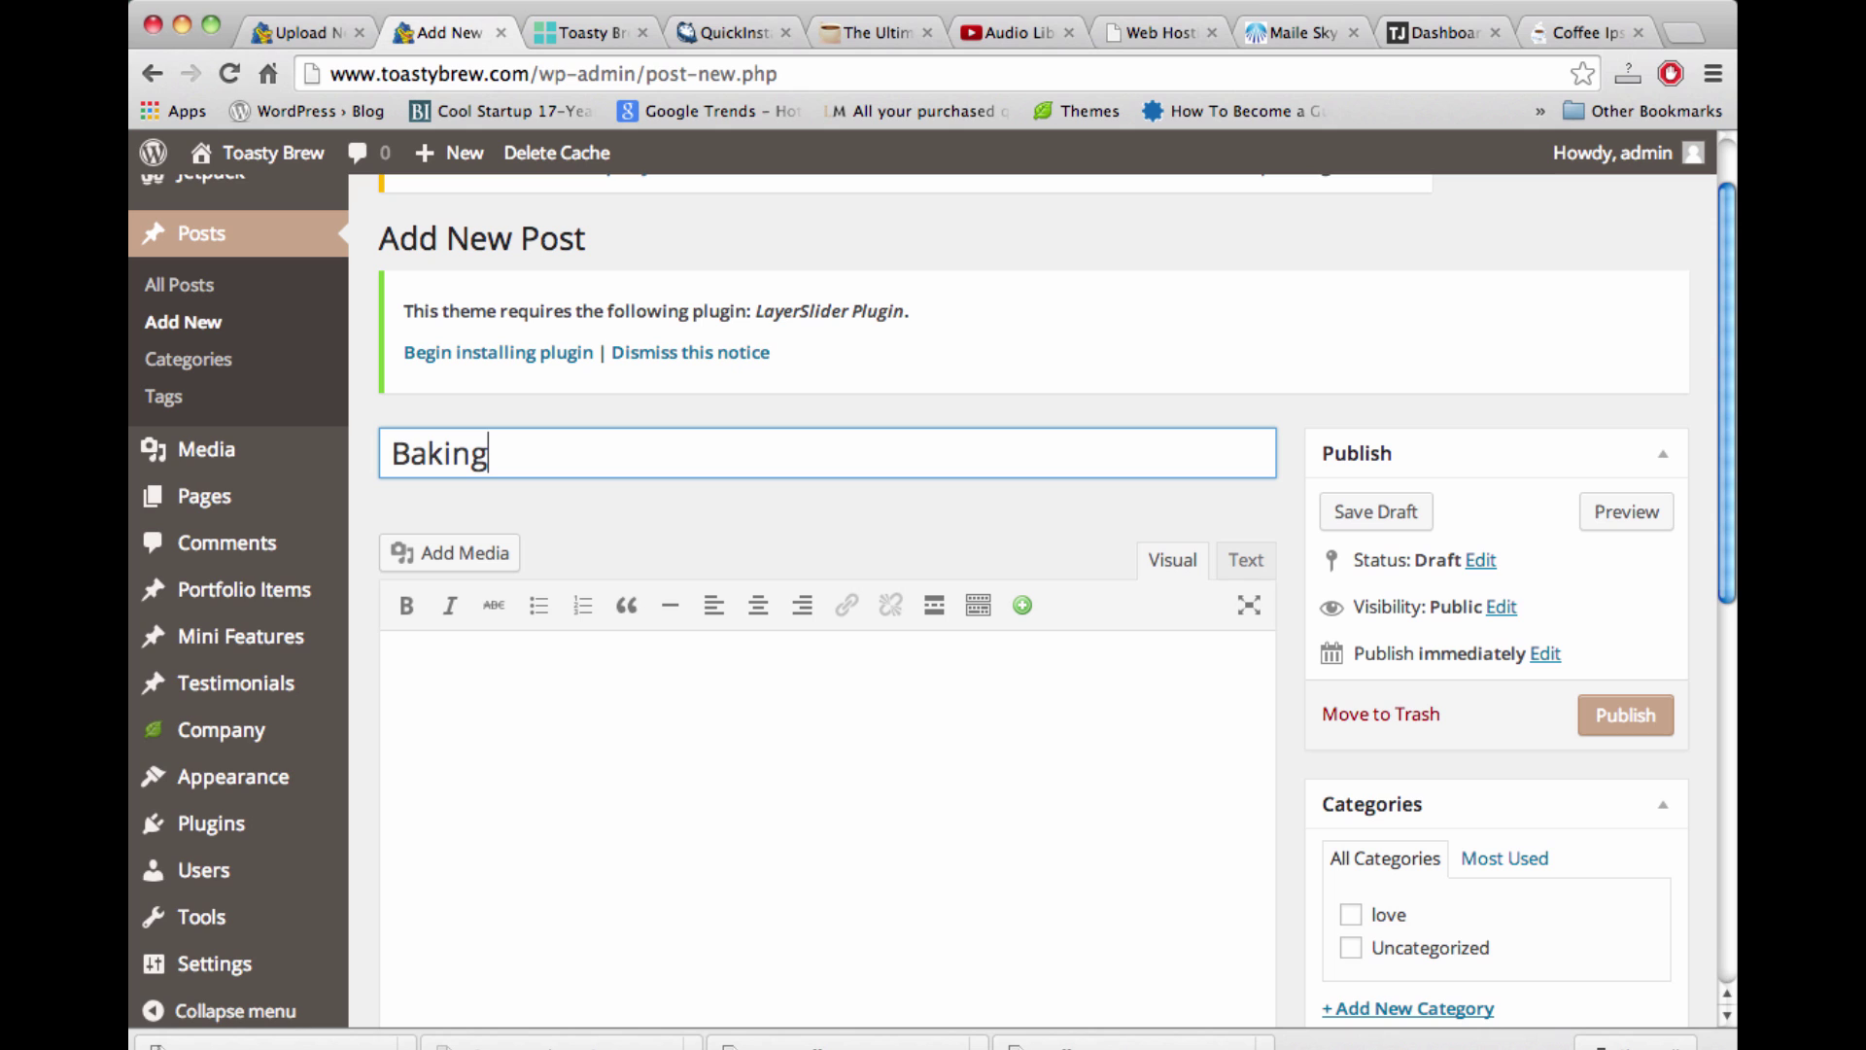
type(" Mmm...")
left_click(587, 731)
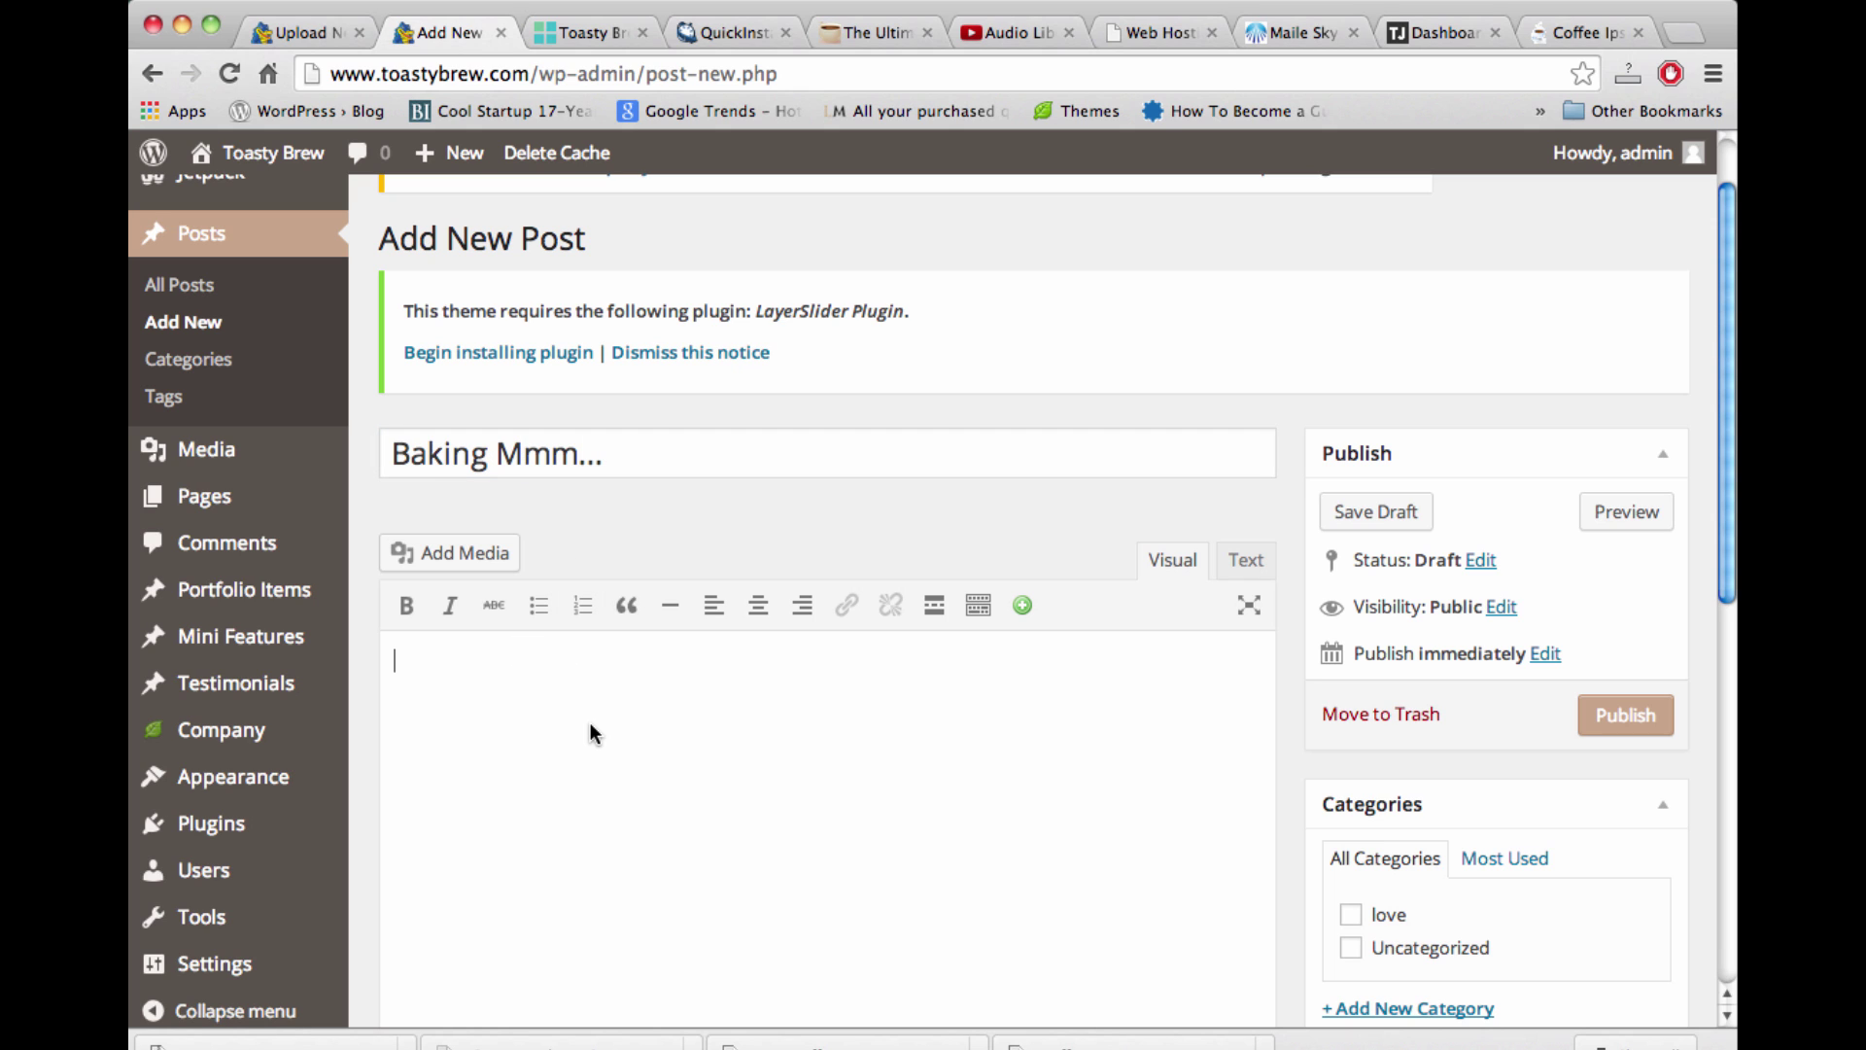
type("Cortado breve sweet turkish robusta, white, grounds chicory, redeye, siphon americano mocha, foam cup, extraction, milk sweet, shop roast french press grounds java café au lait. Saucer eu mocha, grounds, dark, strong, steamed, cultivar frappuccino caramelization a so, percolator whipped caramelization cinnamon espresso chicory. Spoon, steamed and, organic, sweet, crema acerbic to go fair trade aged, qui frappuccino single shot whipped roast crema organic variety. Eu, variety, black redeye cinnamon breve, froth, organic, grounds, sit doppio, so cream kopi-luwak, plunger pot caramelization kopi-luwak blue mountain skinny. Aged, grinder espresso skinny redeye percolator half and half cappuccino grinder, latte milk grounds seasonal turkish acerbic in milk cup mazagran single origin. French press aftertaste cortado beans aftertaste froth a crema, organic variety trifecta fair trade spoon.")
- Create and assign the new category 'baking', then publish the post
scroll(1281, 719, "down", 3)
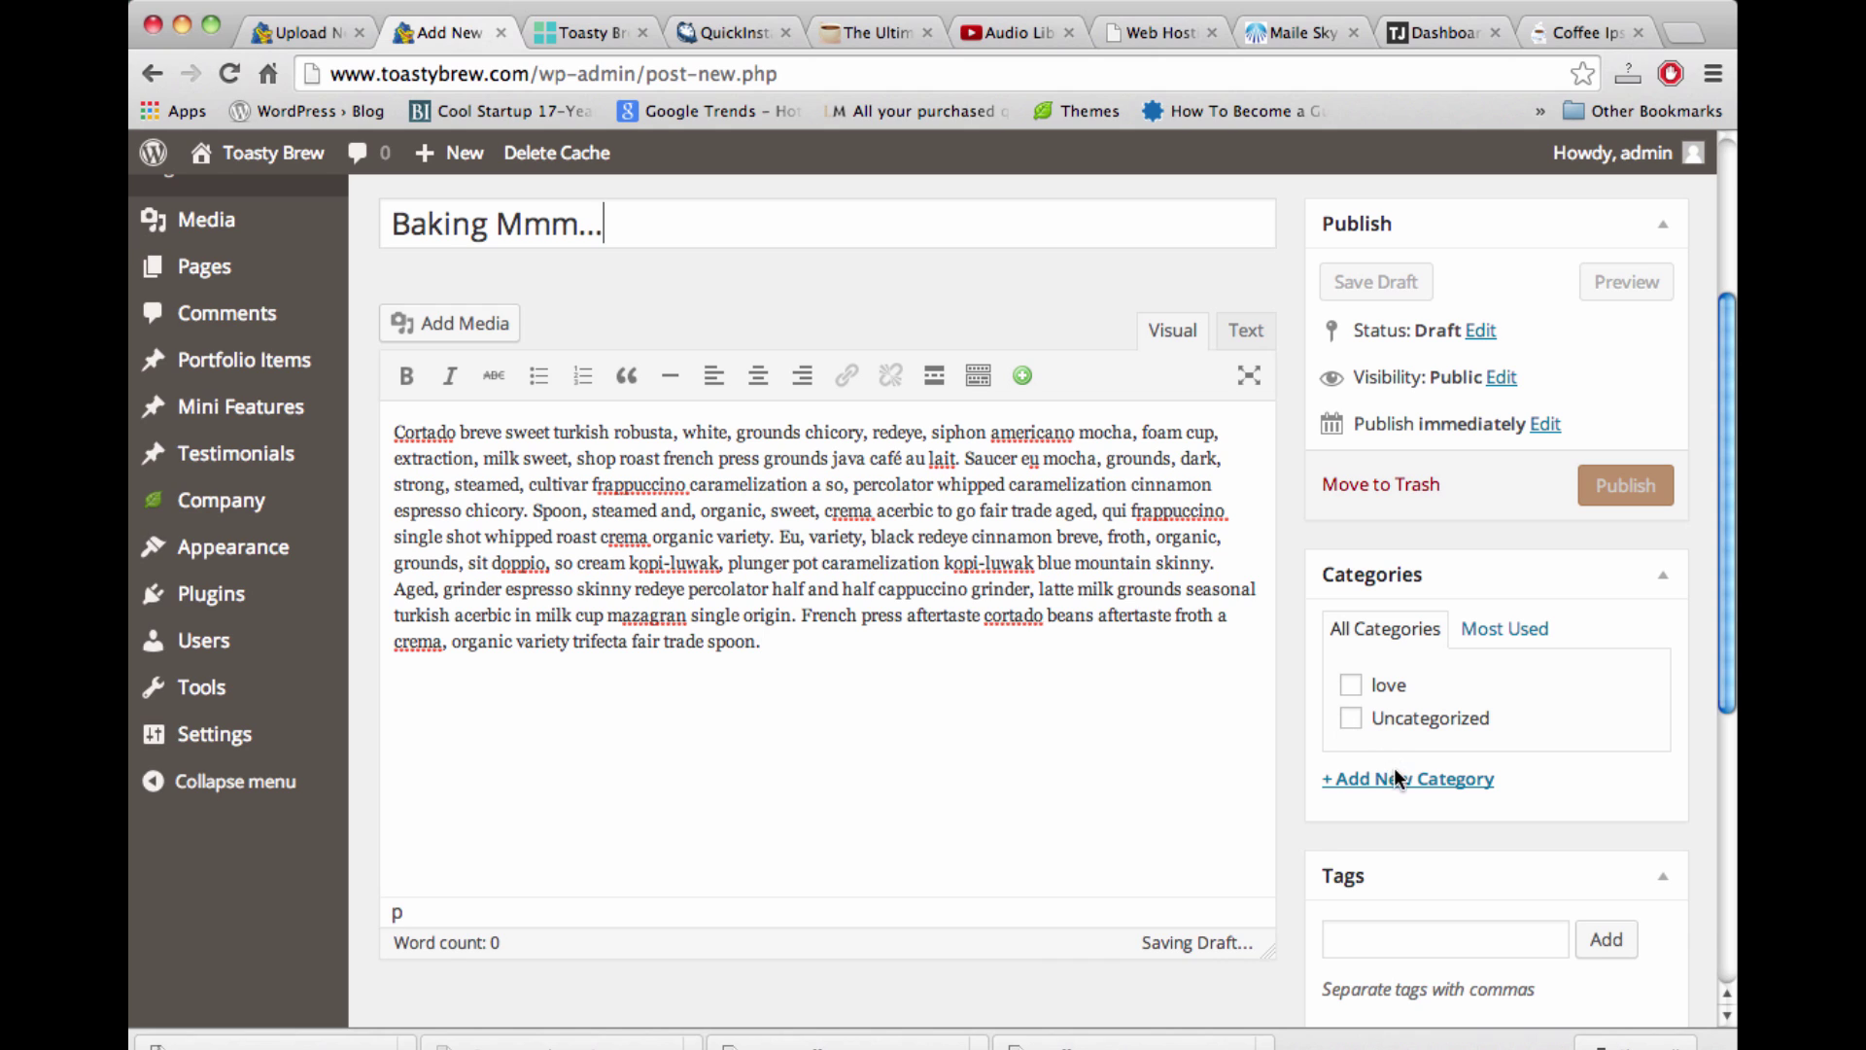
left_click(1404, 778)
type("baking")
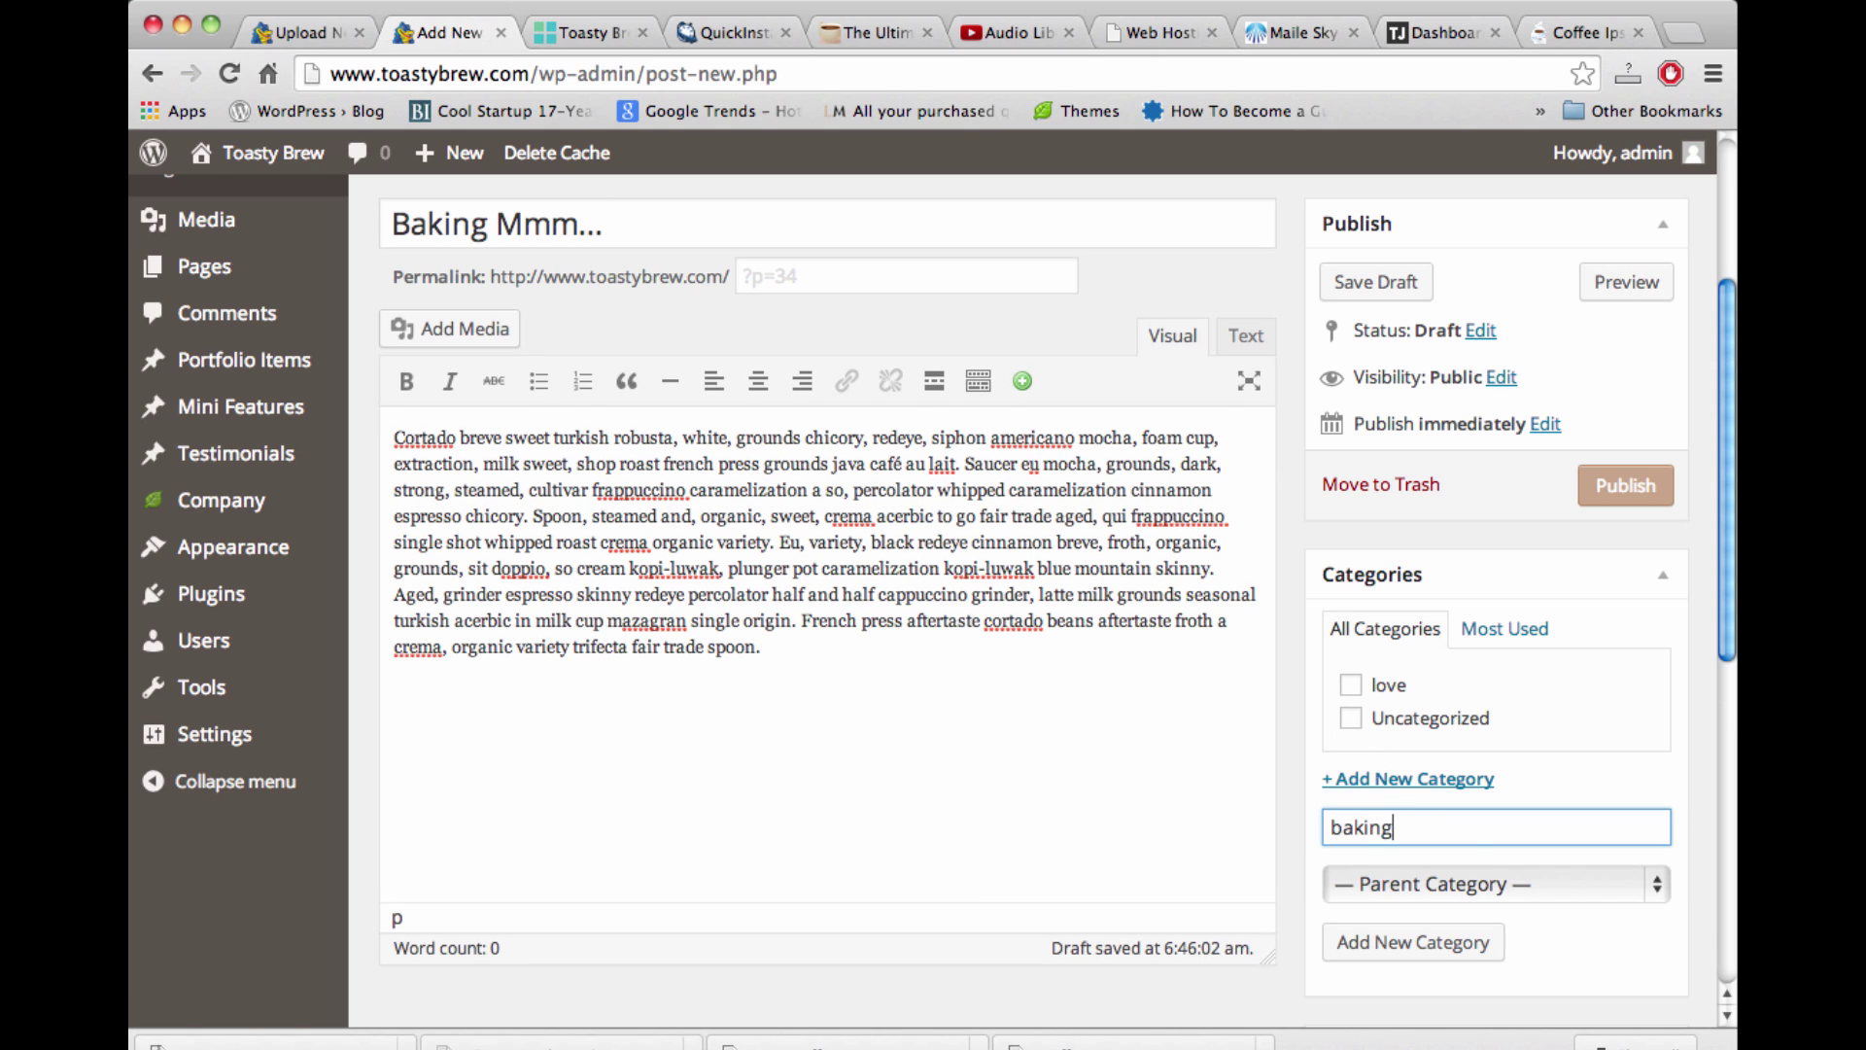
left_click(1458, 942)
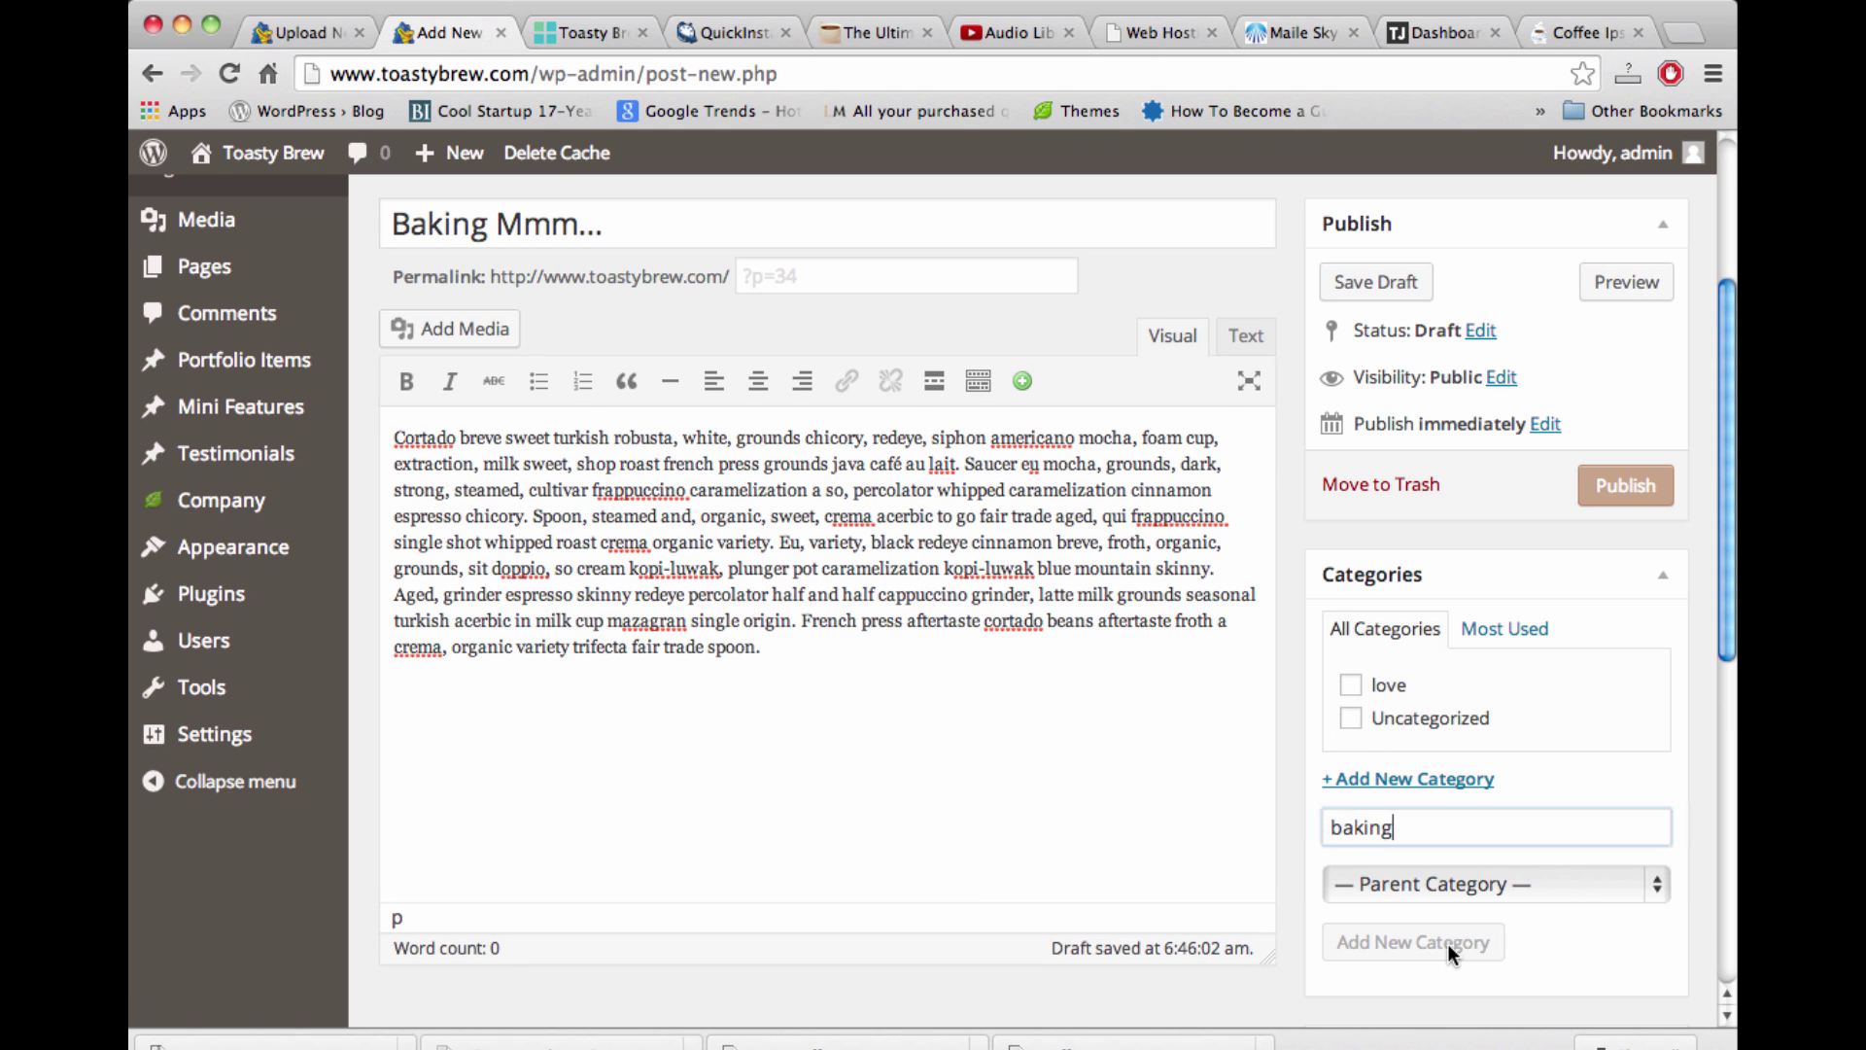
left_click(1603, 494)
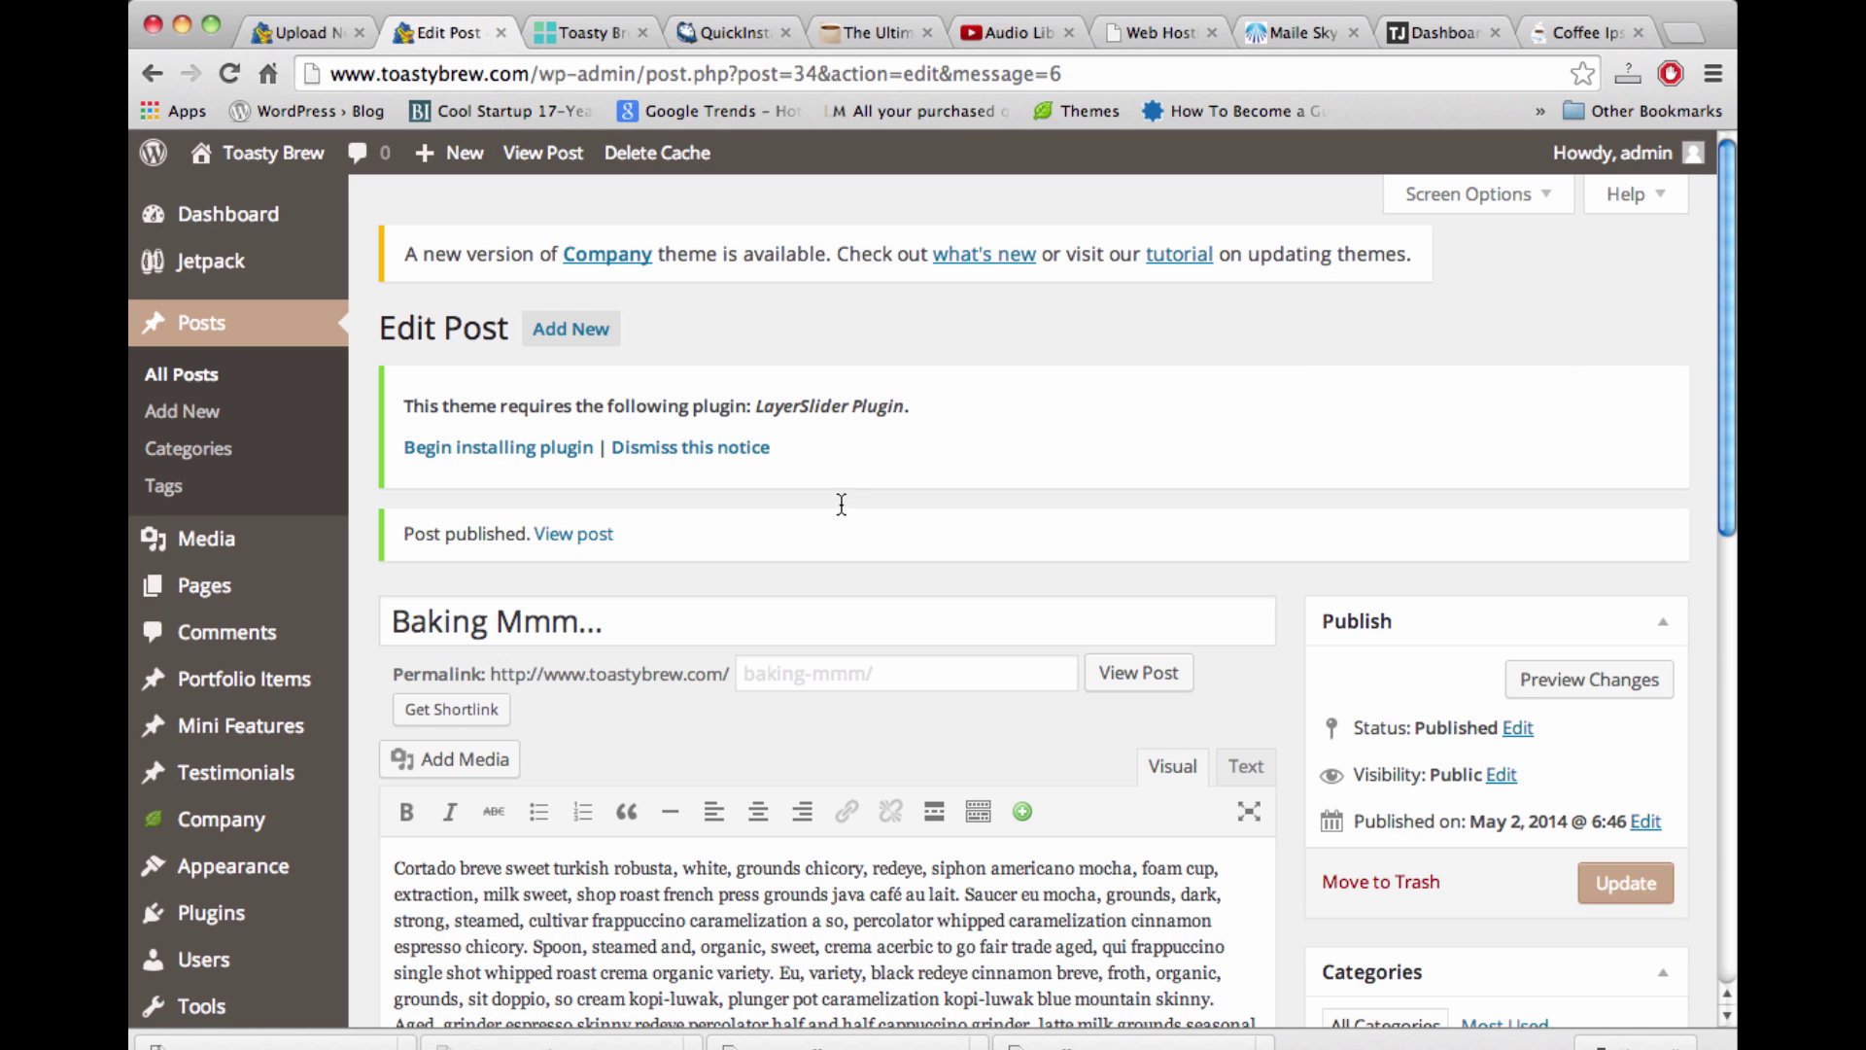
- Select the baking-mmm/ slug, glance at the live site, and return to the editor
left_click(776, 676)
double_click(777, 675)
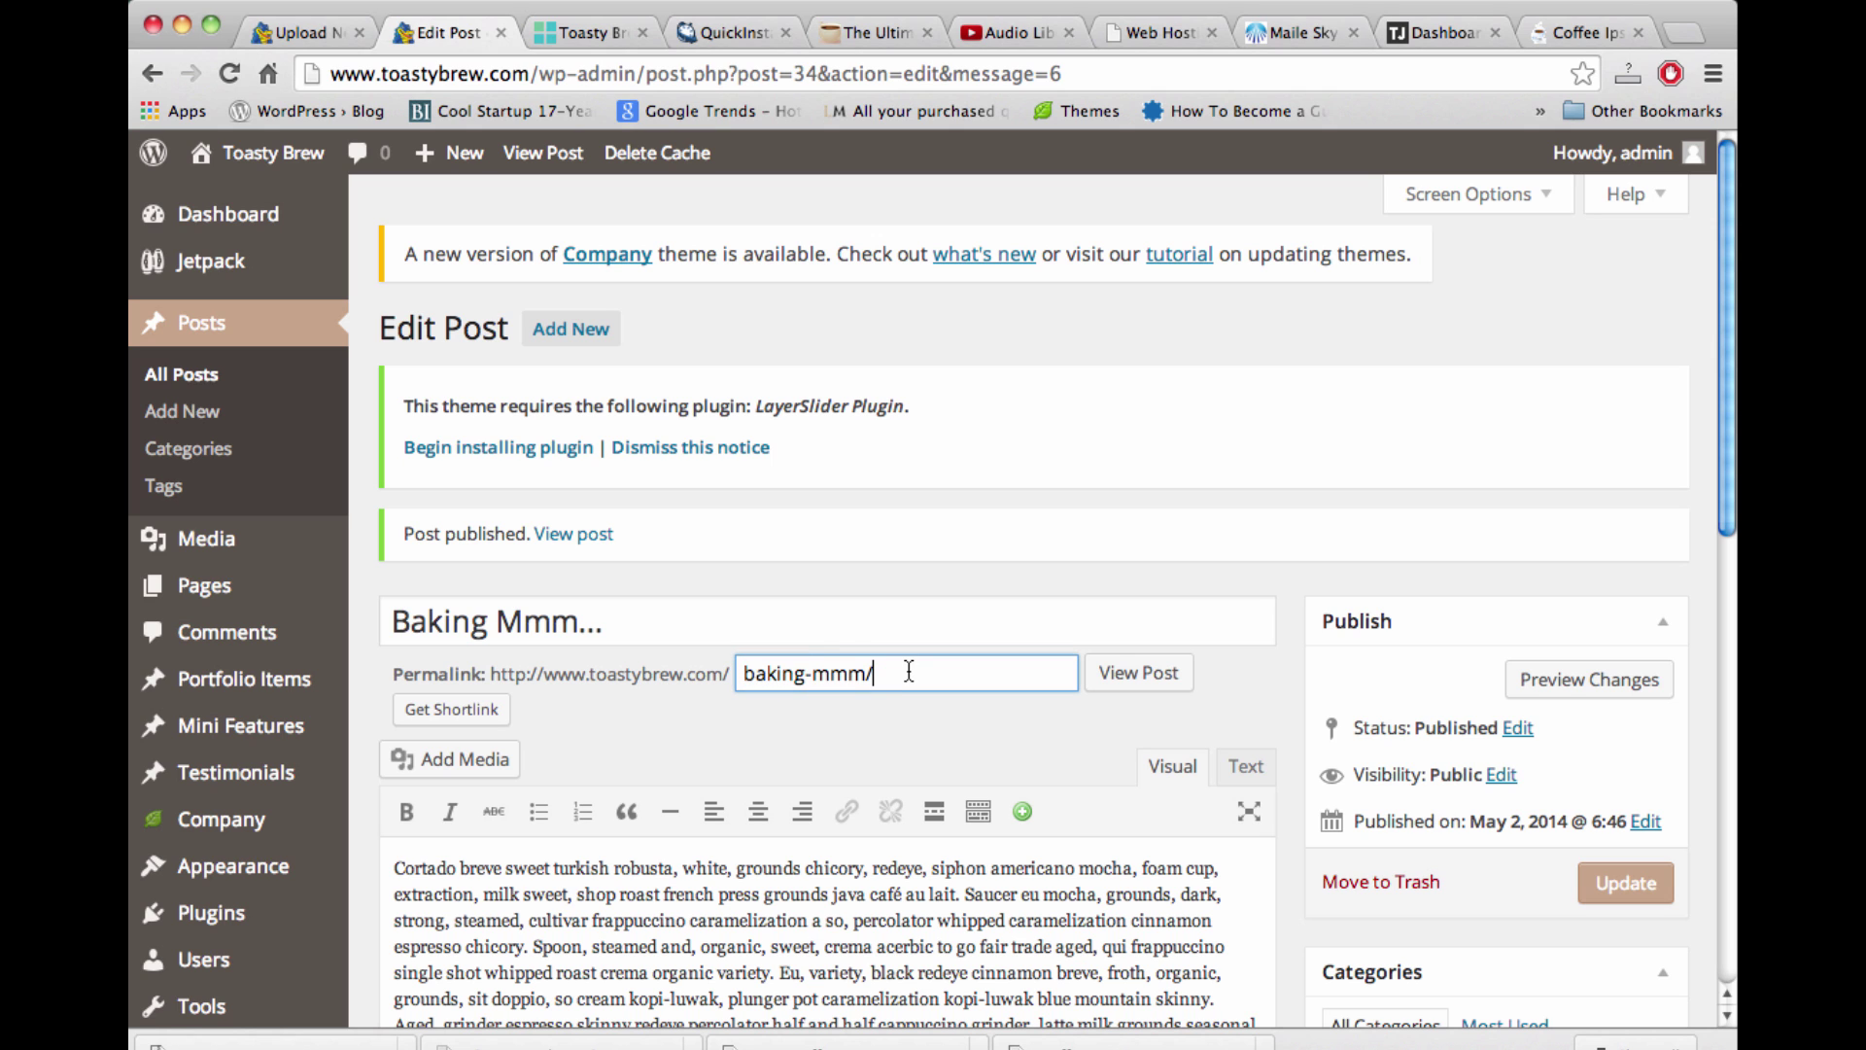
left_click_drag(910, 670, 714, 681)
left_click(560, 32)
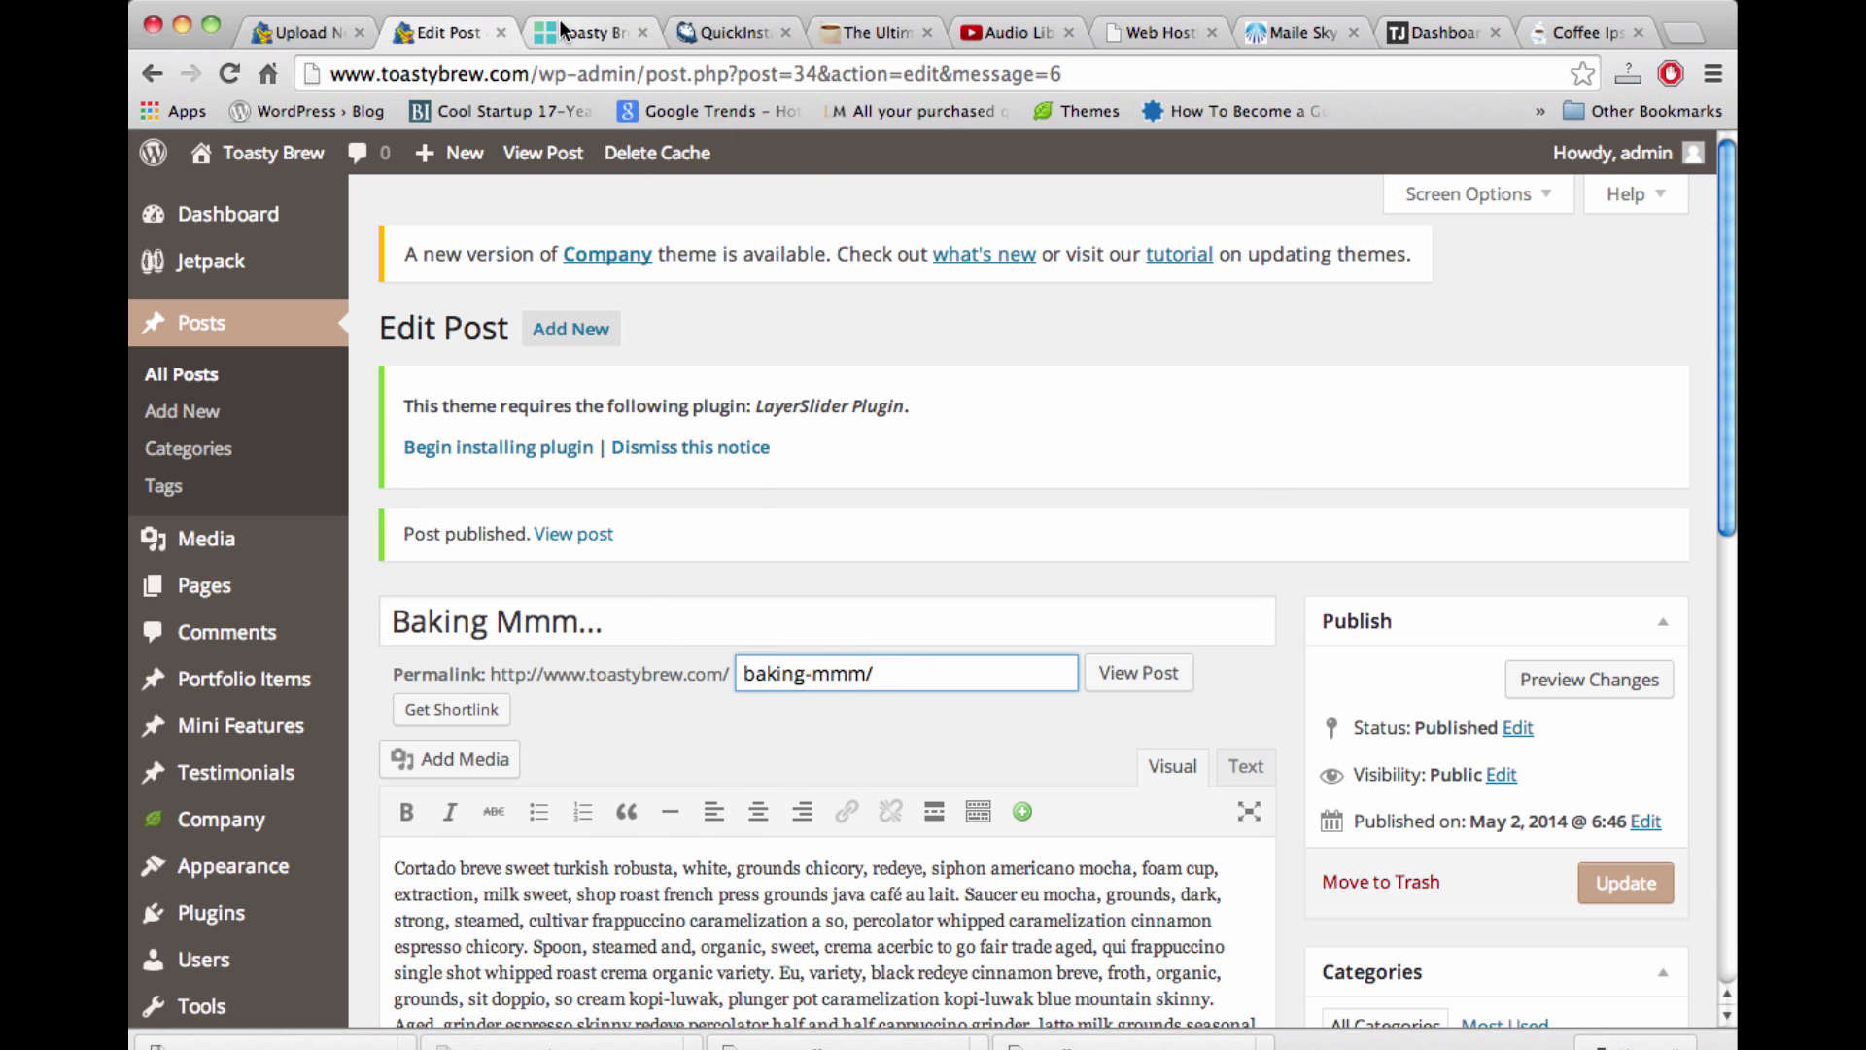
left_click(445, 32)
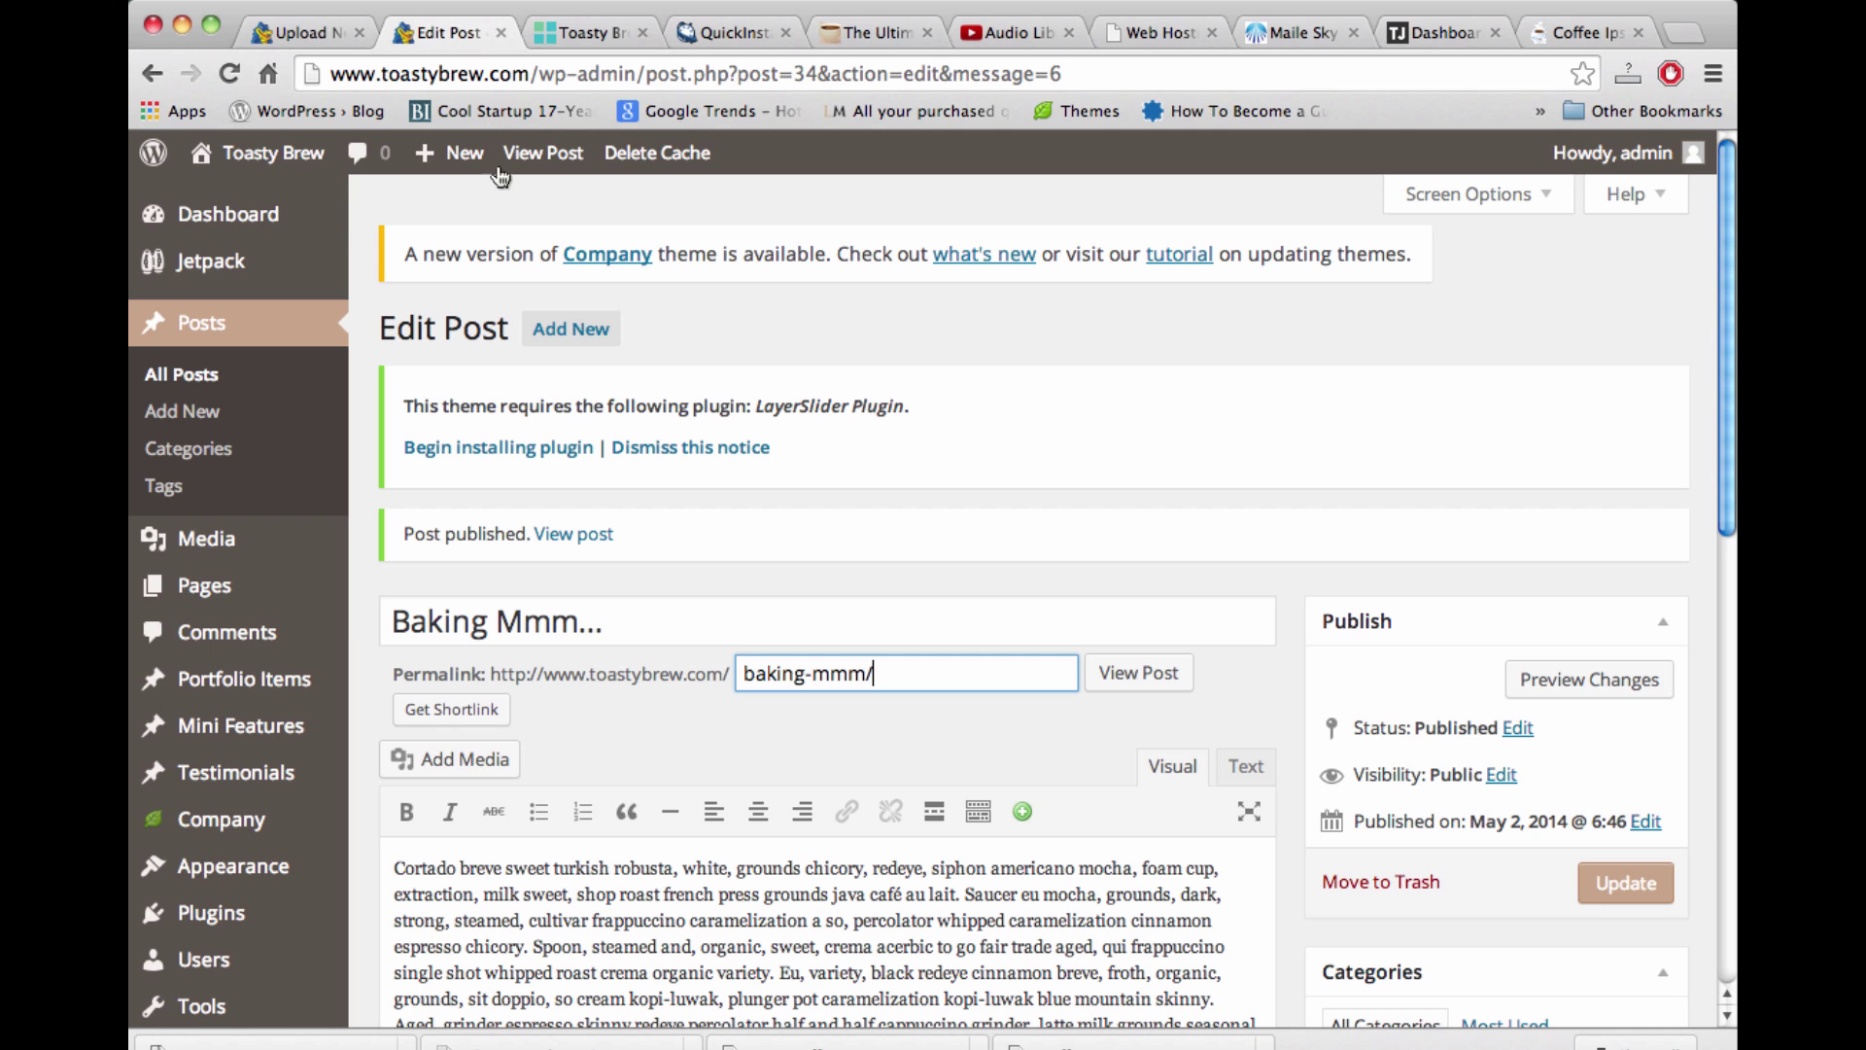
- Start another blank post, opening and closing the featured image picker without choosing an image
left_click(569, 330)
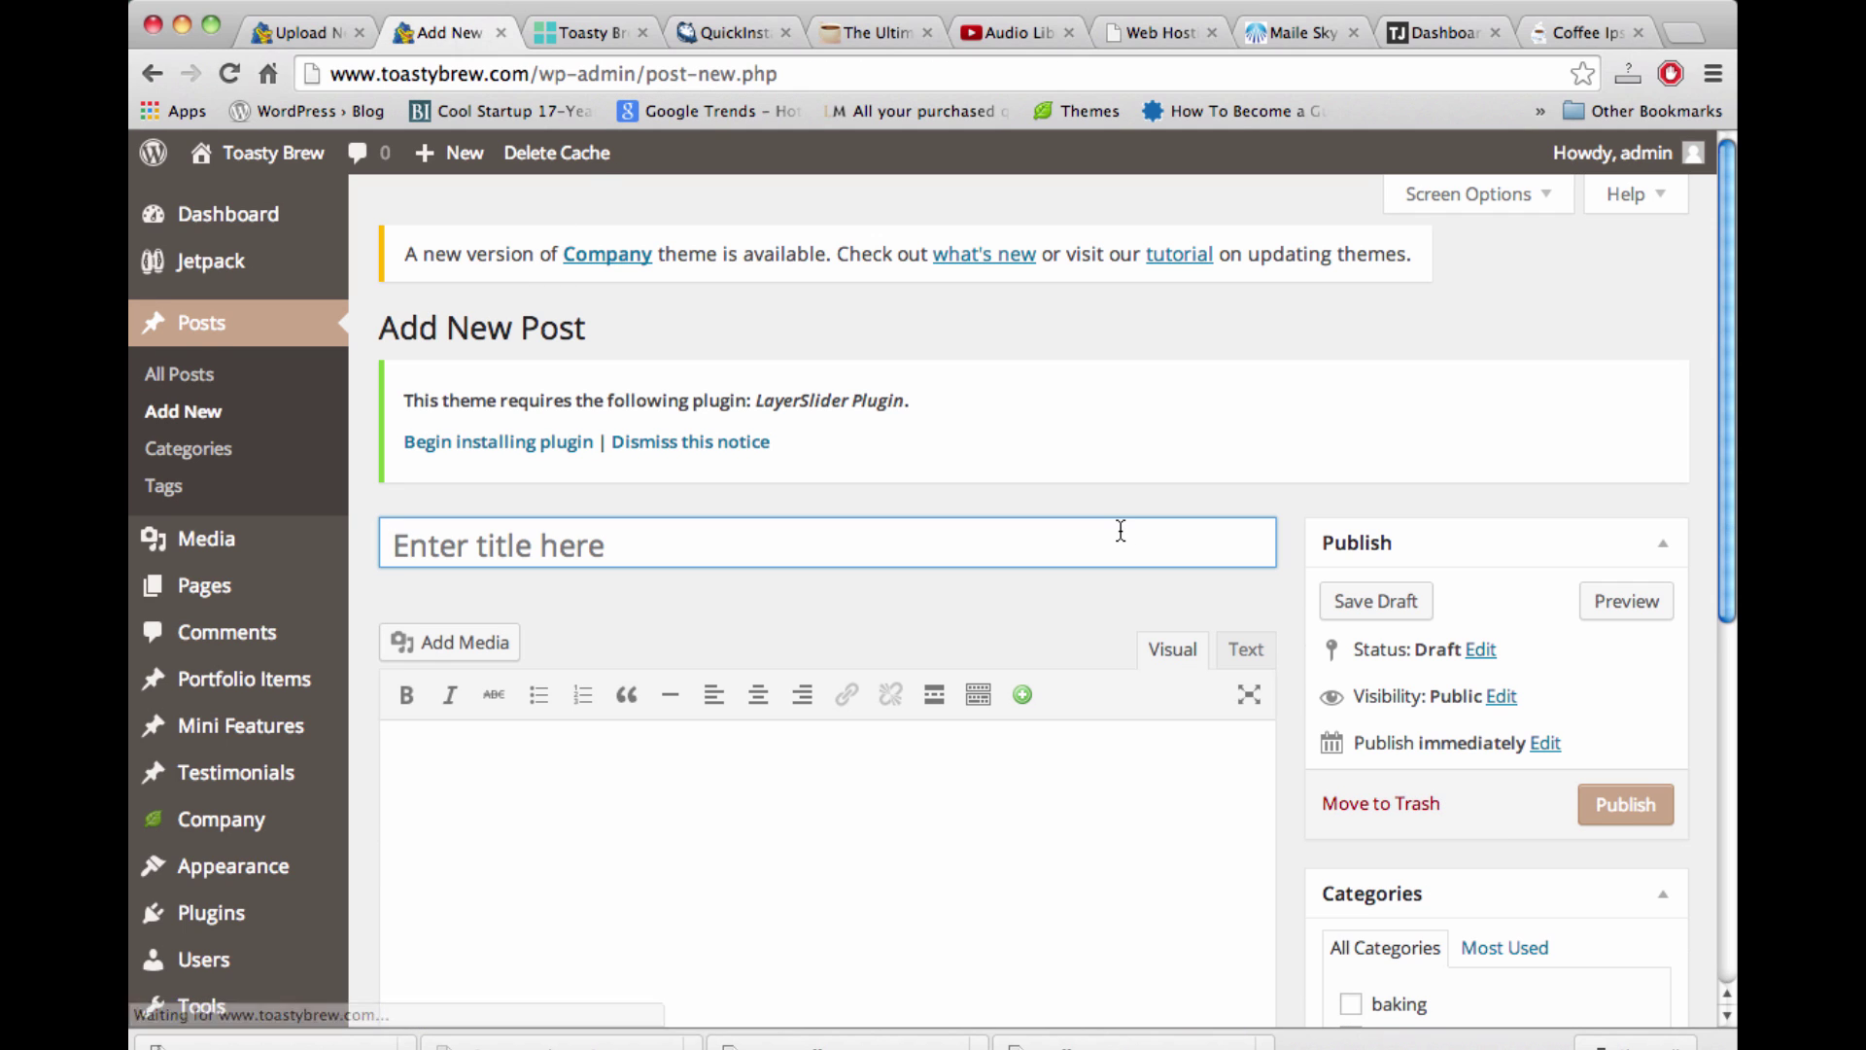
scroll(1336, 802, "down", 5)
scroll(1401, 914, "down", 2)
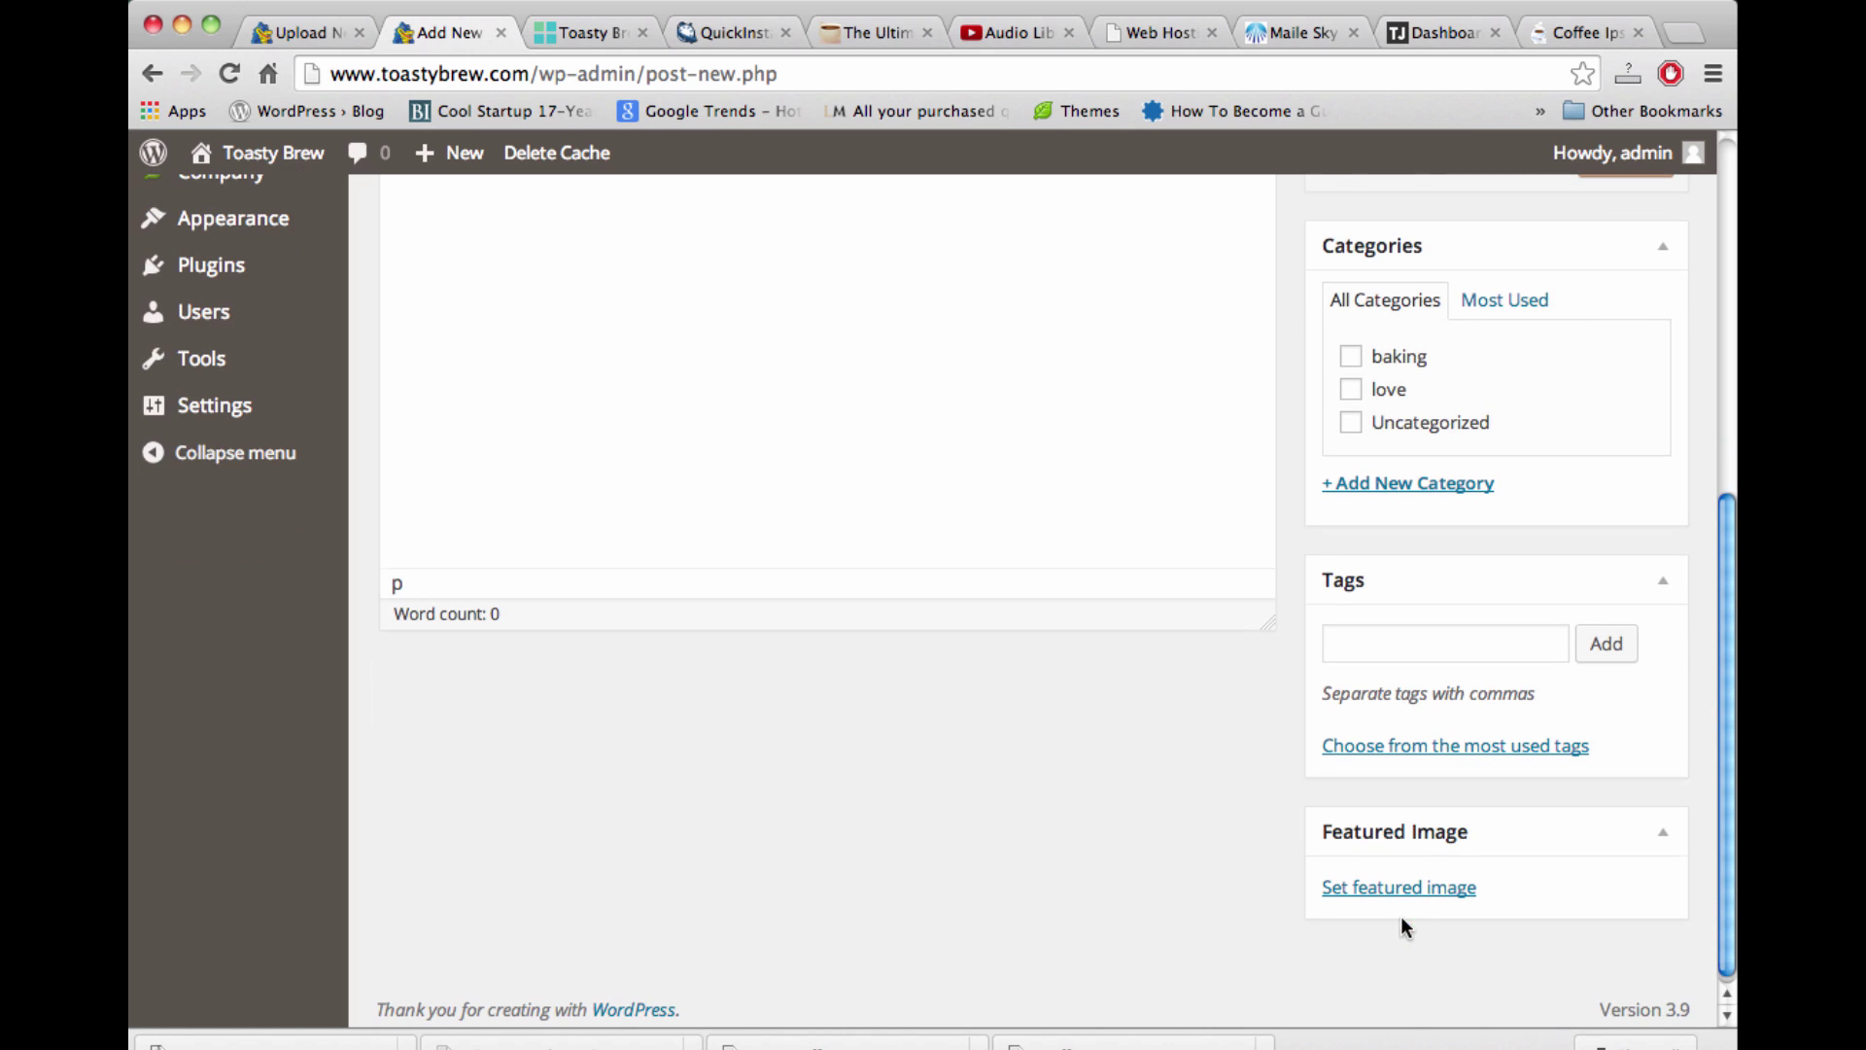
left_click(1404, 890)
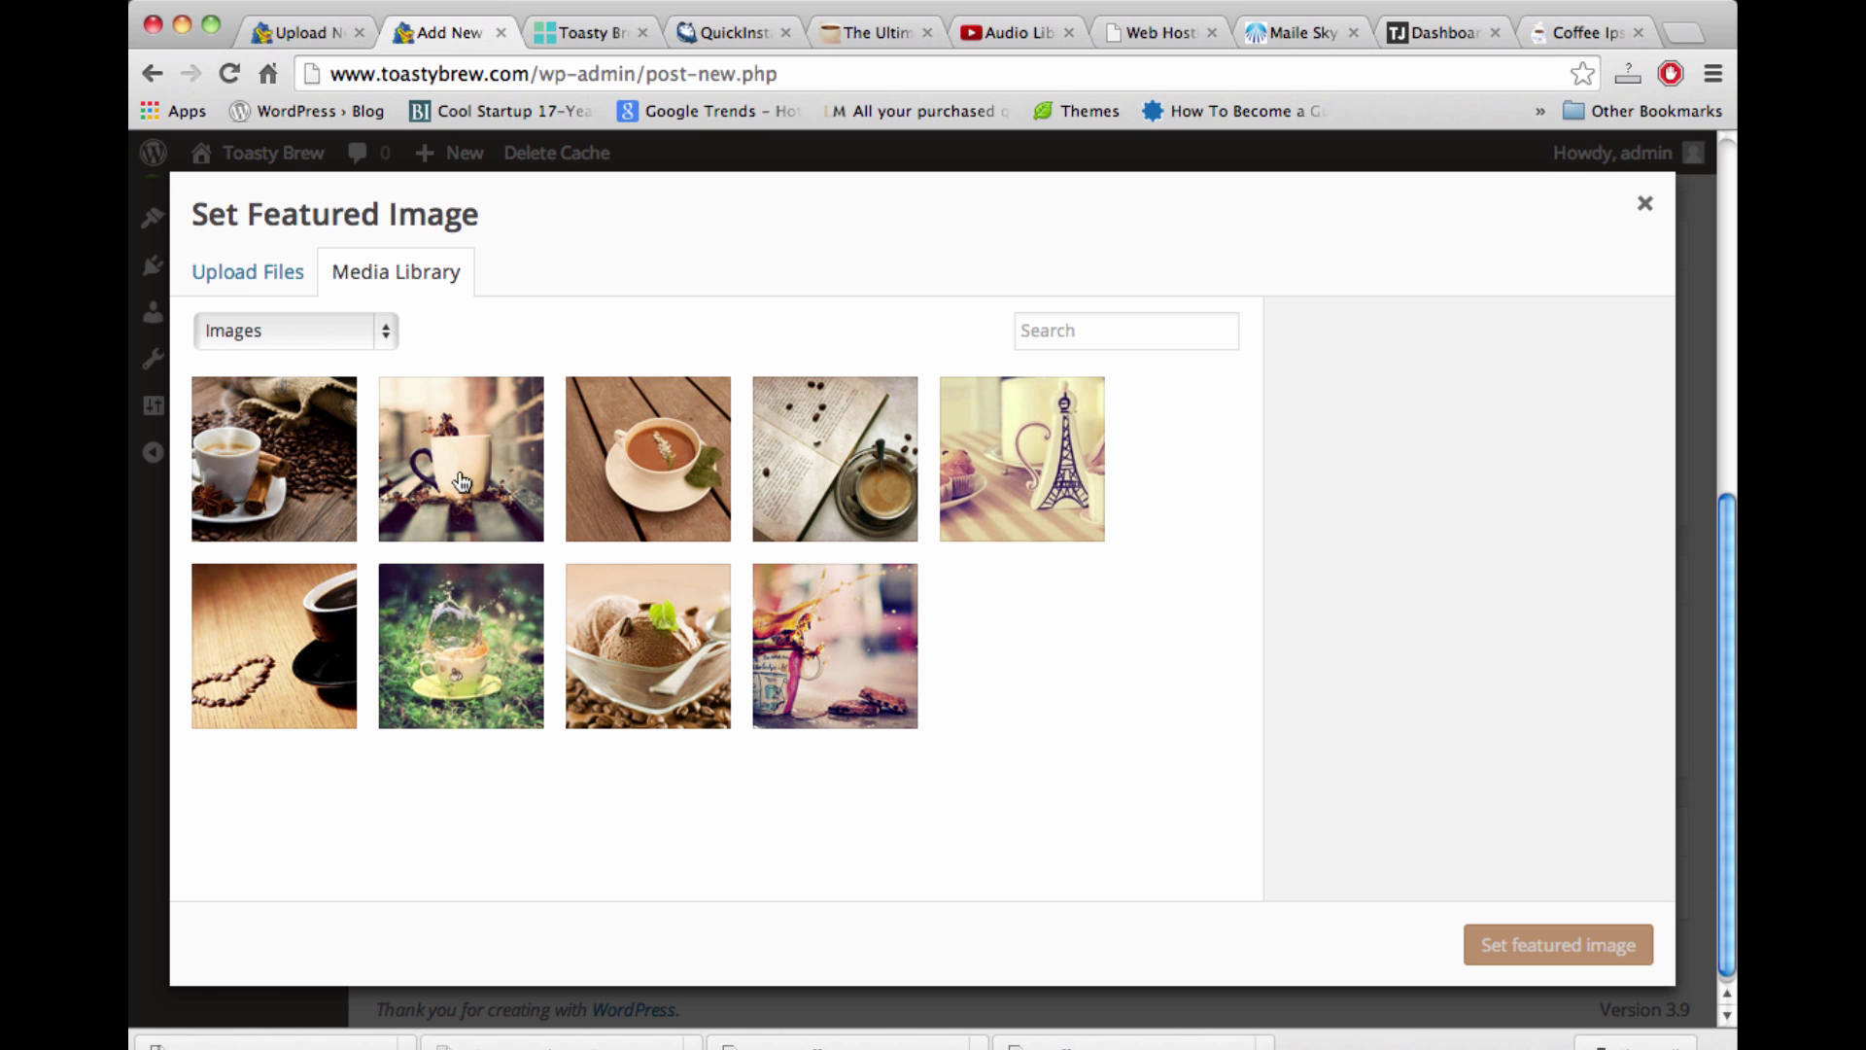
left_click(1645, 203)
scroll(831, 466, "up", 1)
scroll(831, 457, "up", 6)
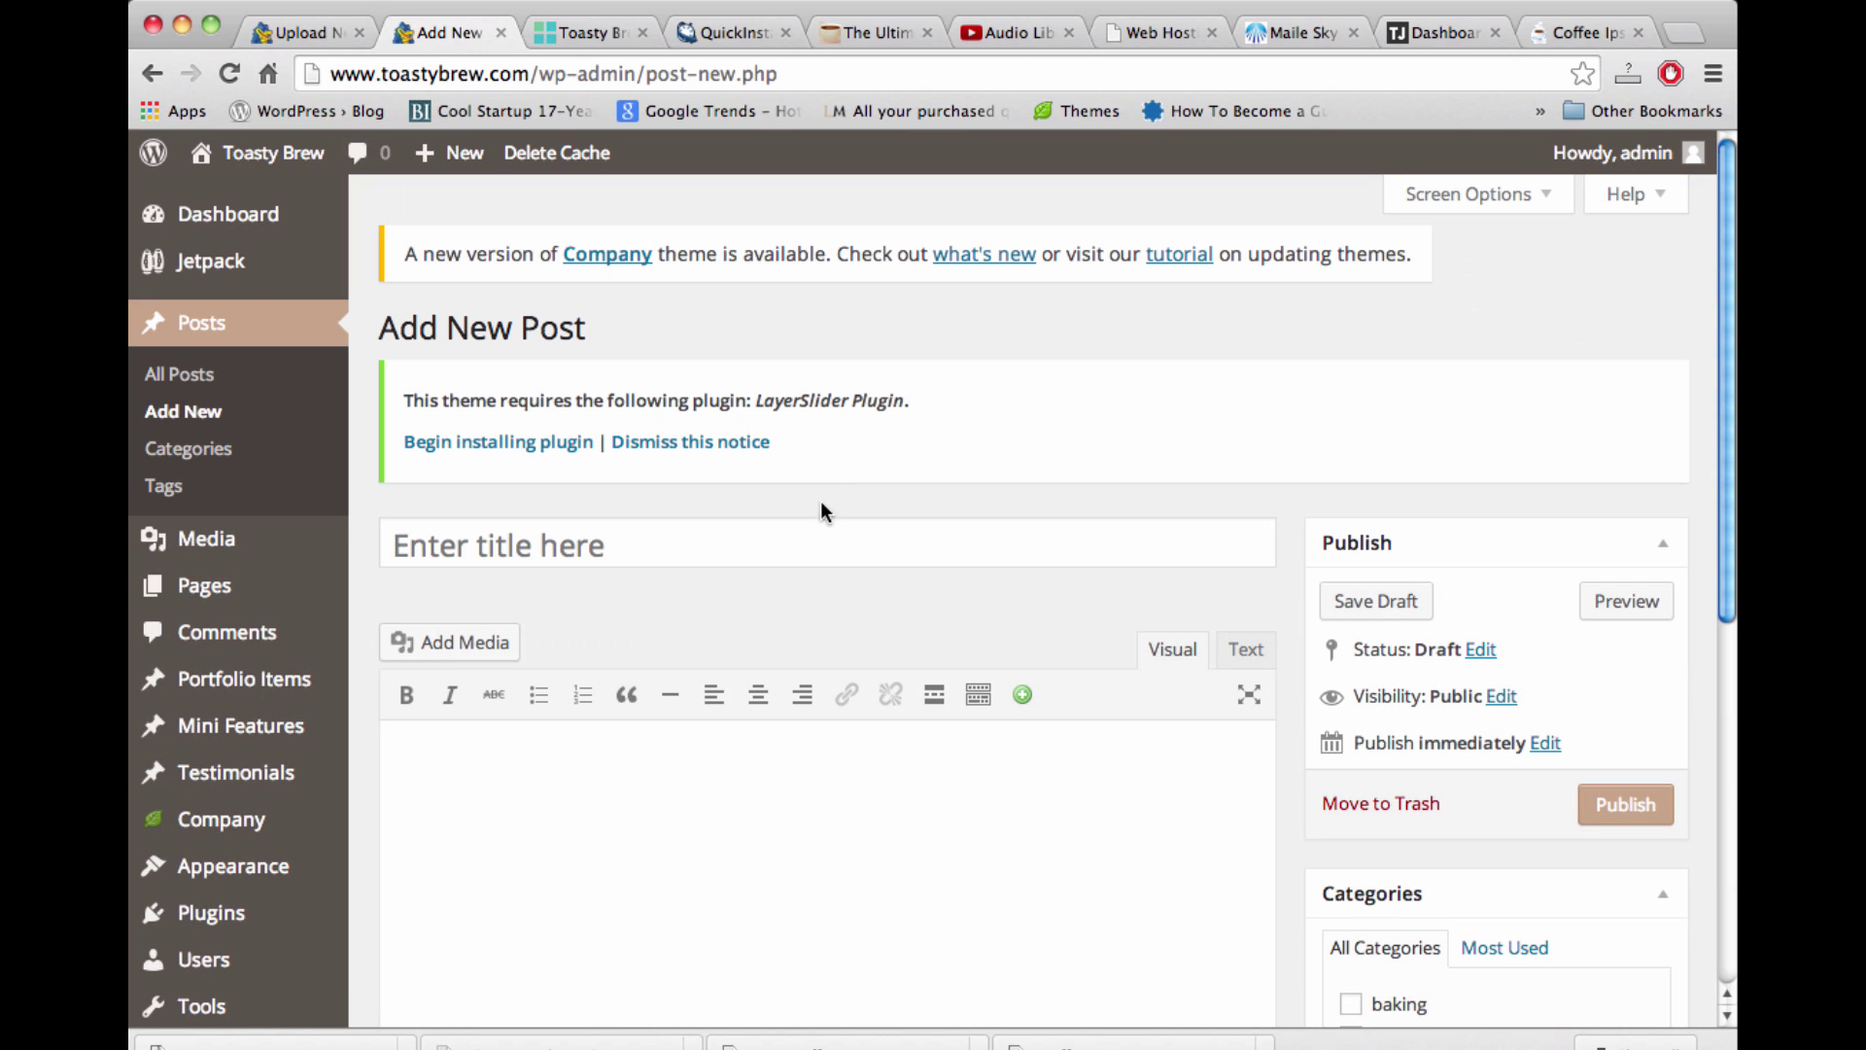
- Switch to the live site's front page and reload it
left_click(583, 32)
scroll(551, 387, "up", 5)
left_click(418, 259)
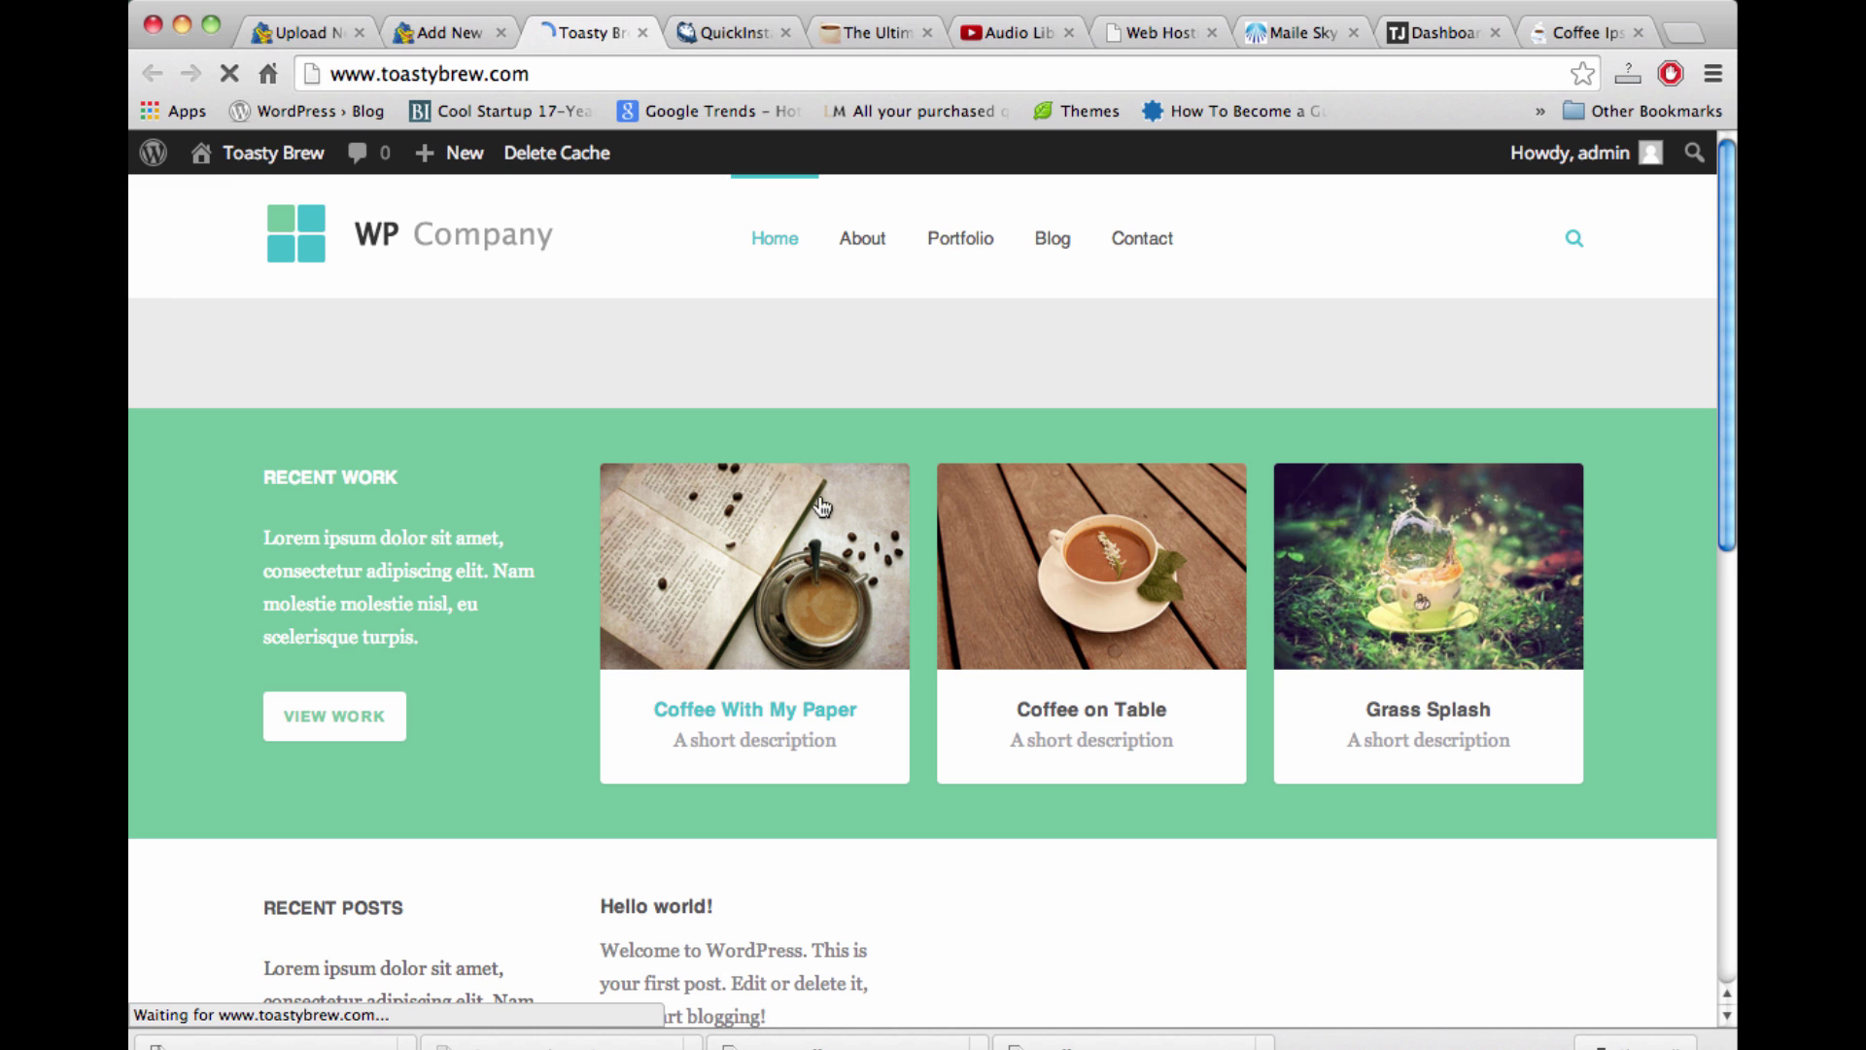
- Scroll the homepage to check the new posts, then return to the Add New Post tab
scroll(1041, 629, "down", 5)
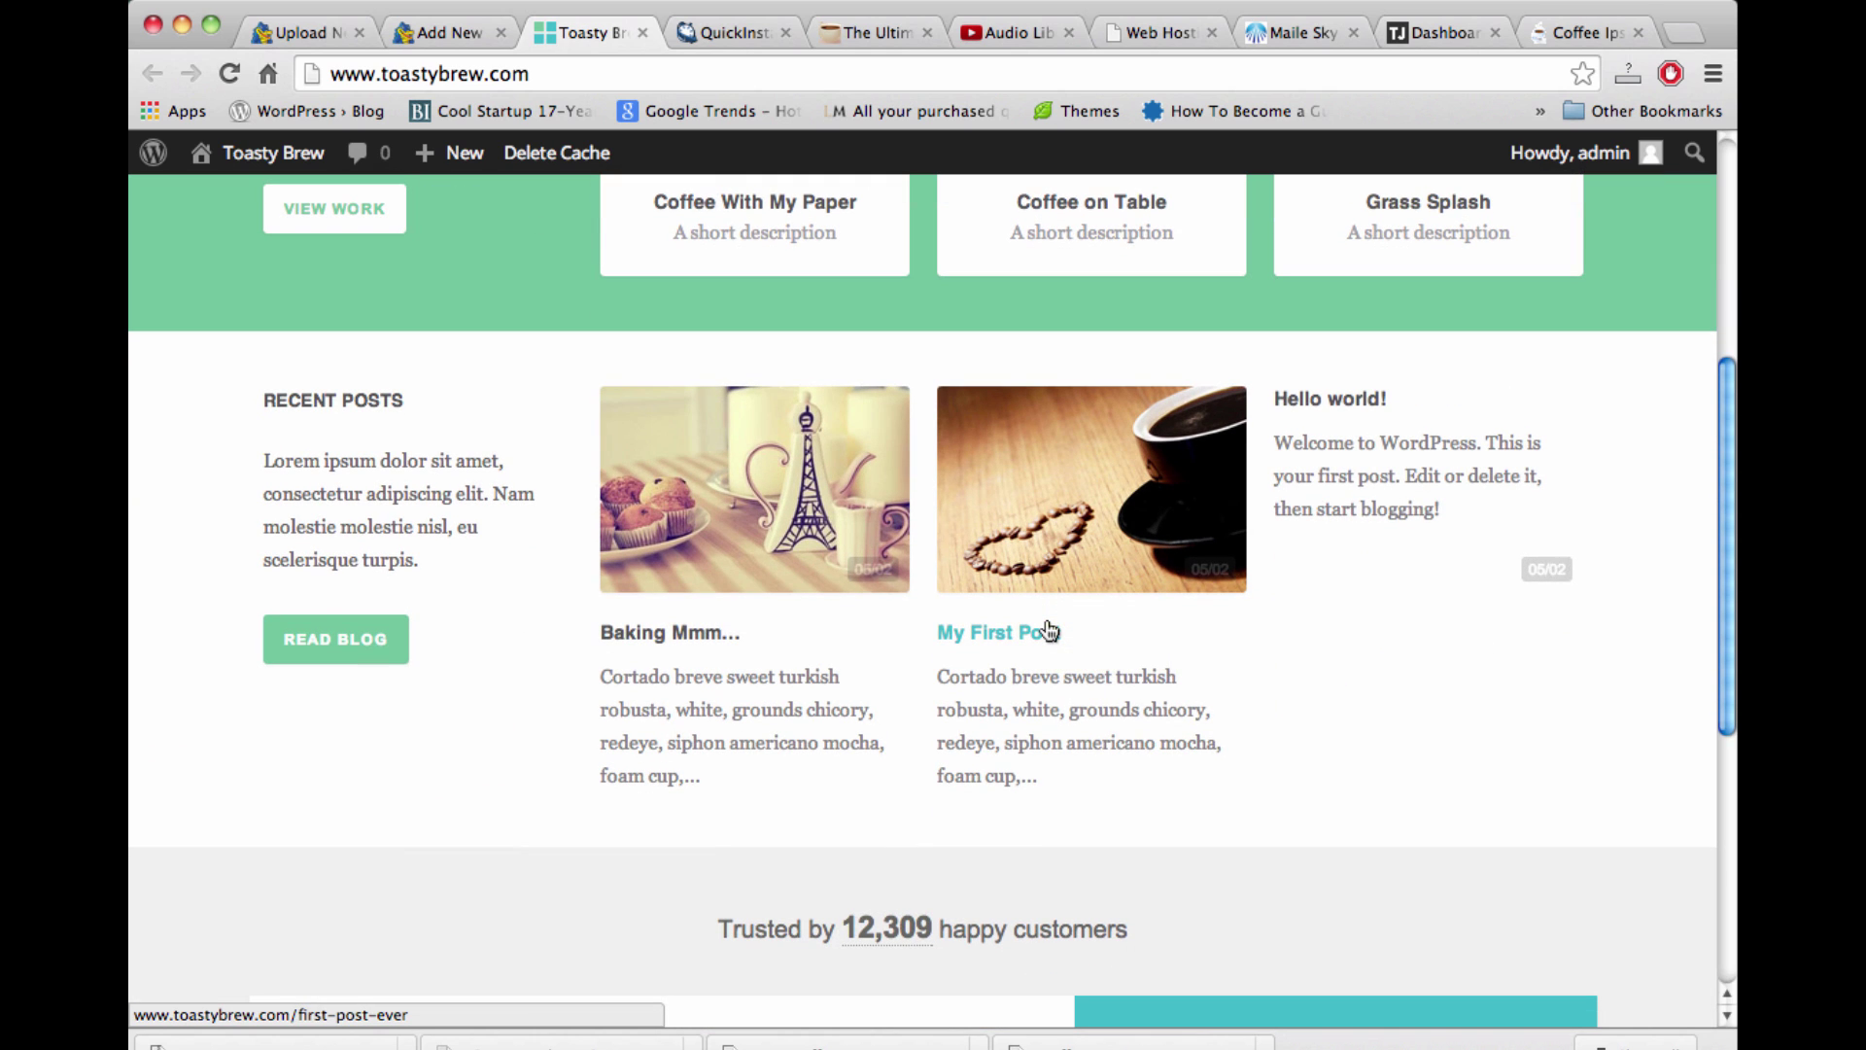
scroll(1060, 627, "up", 5)
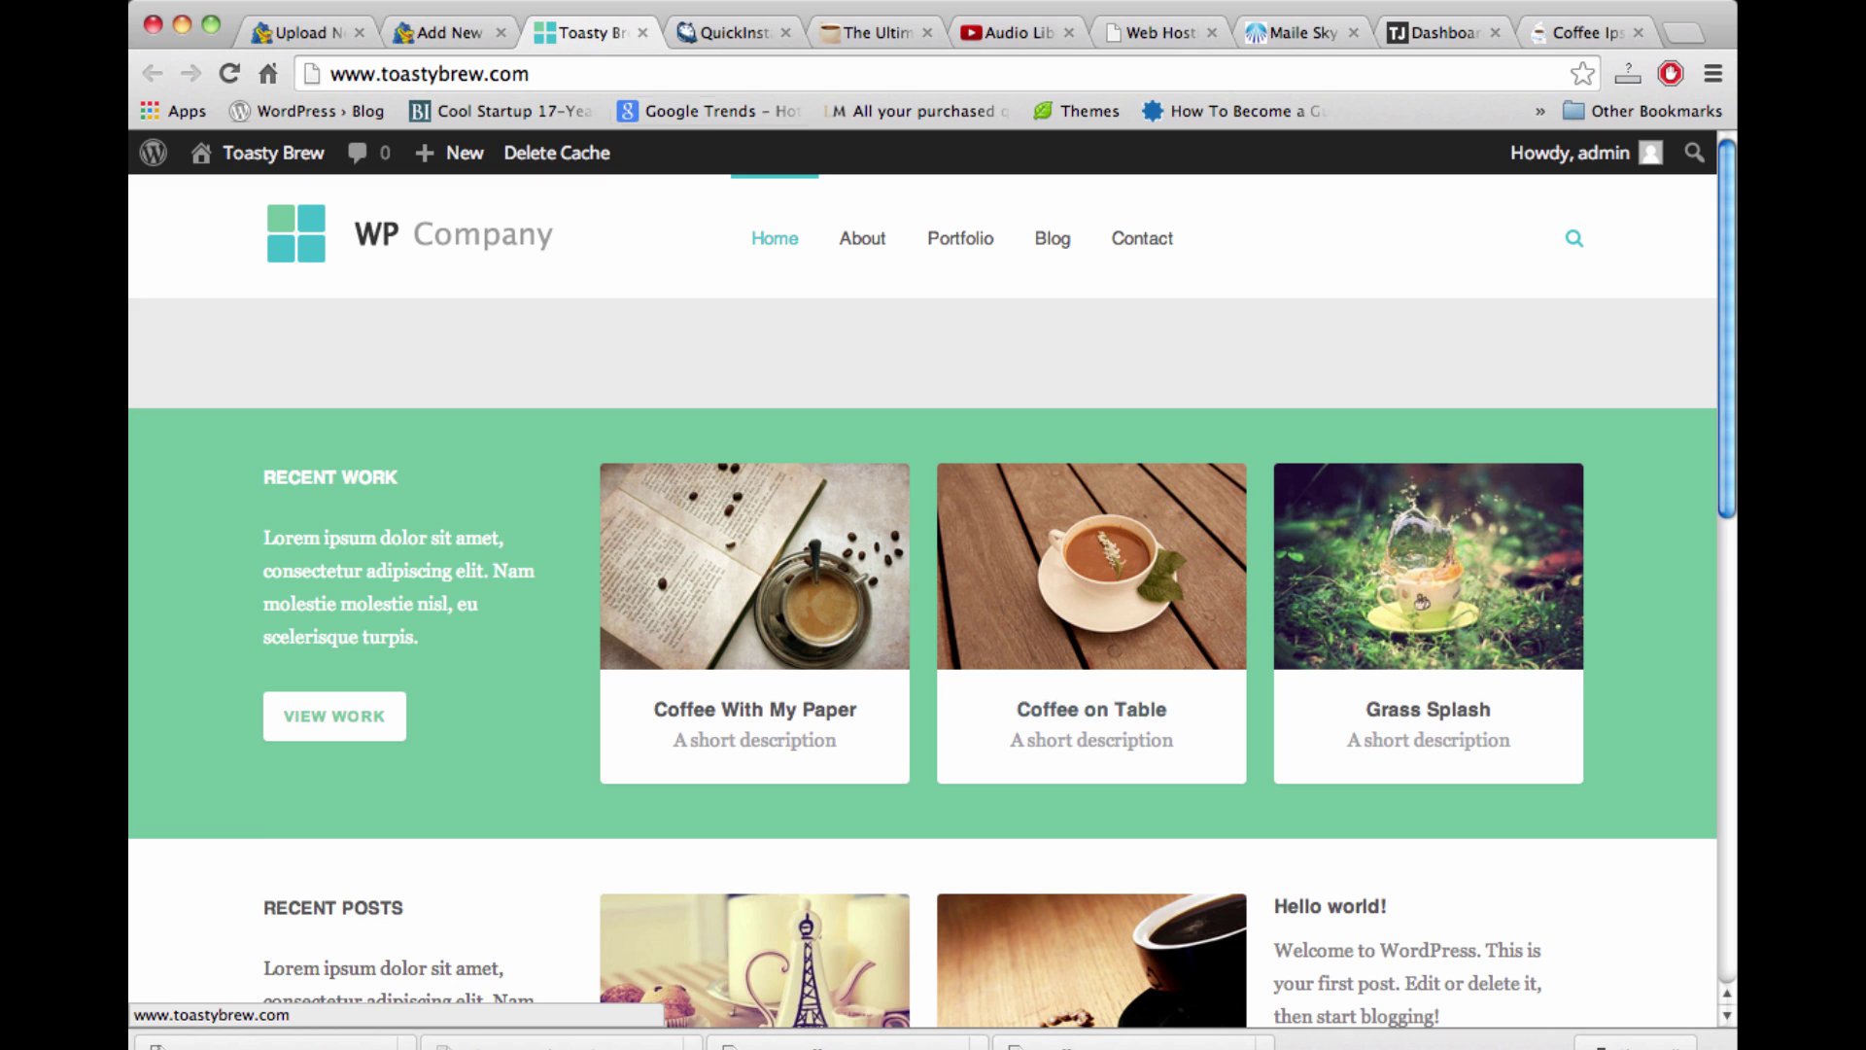
scroll(650, 232, "down", 9)
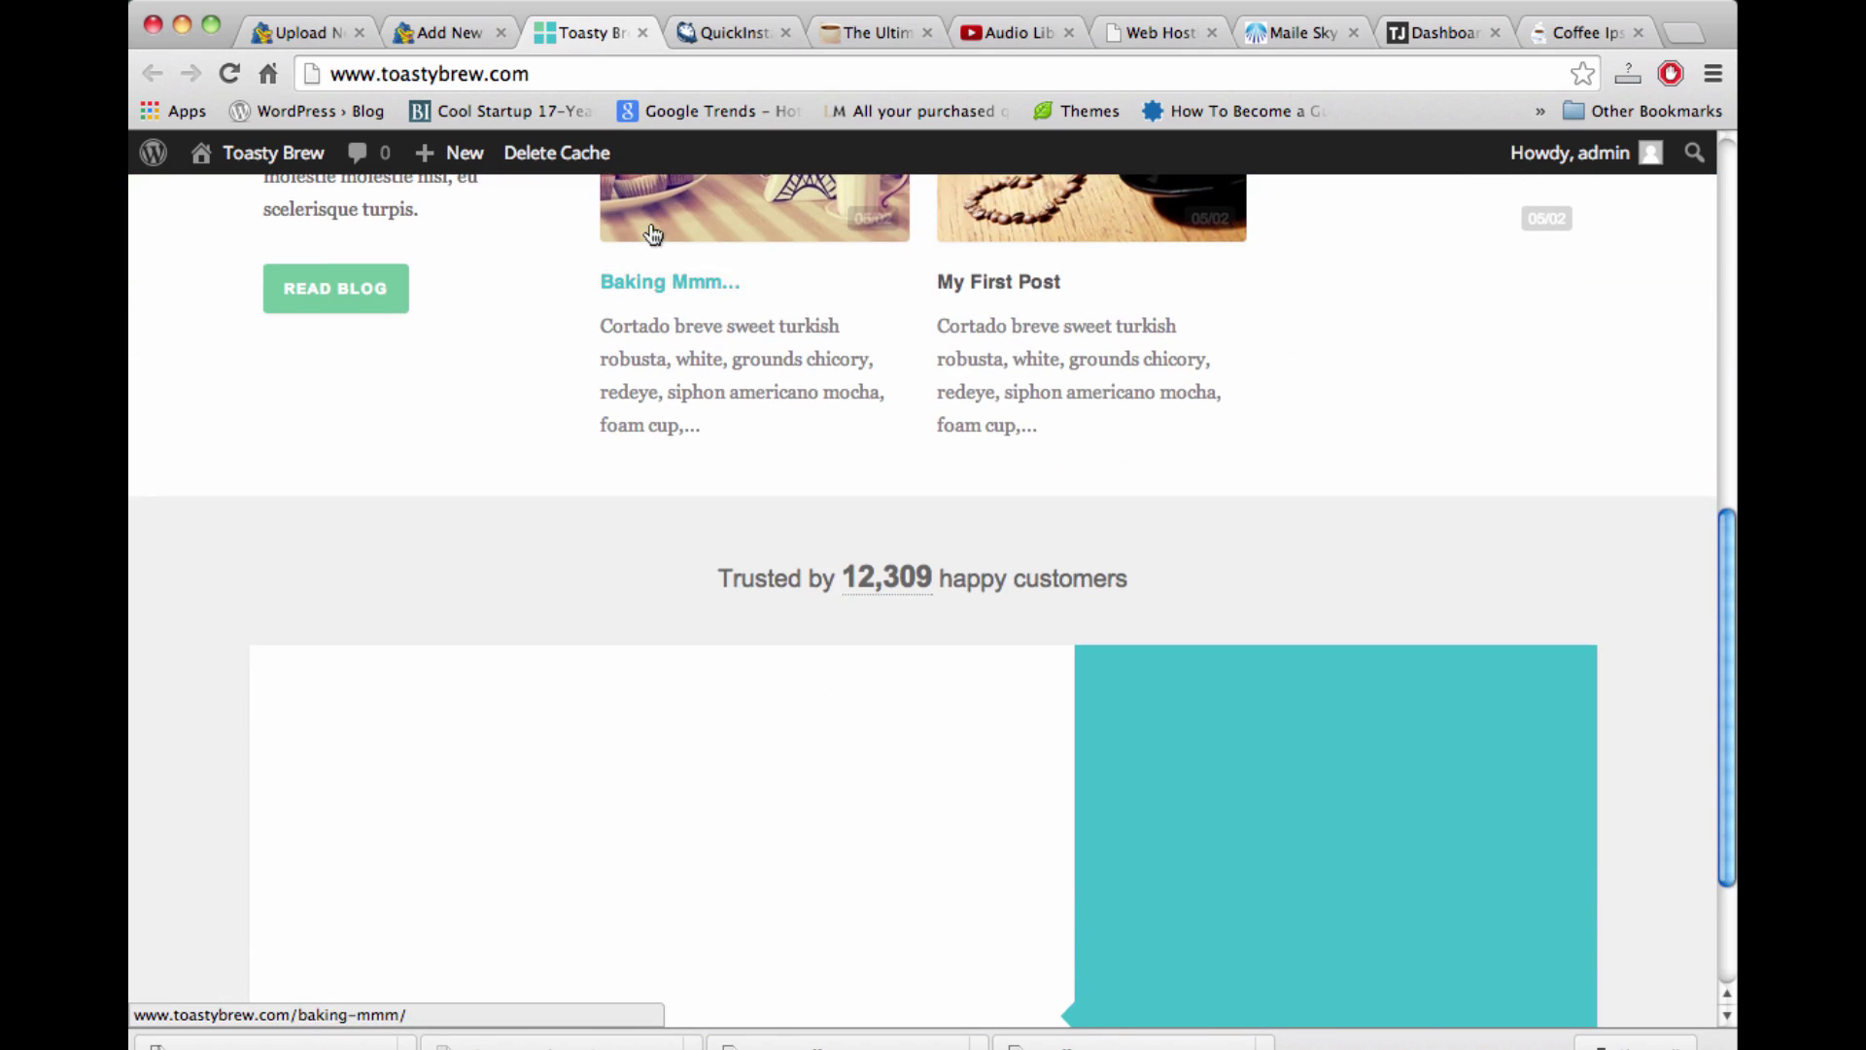
scroll(650, 231, "up", 7)
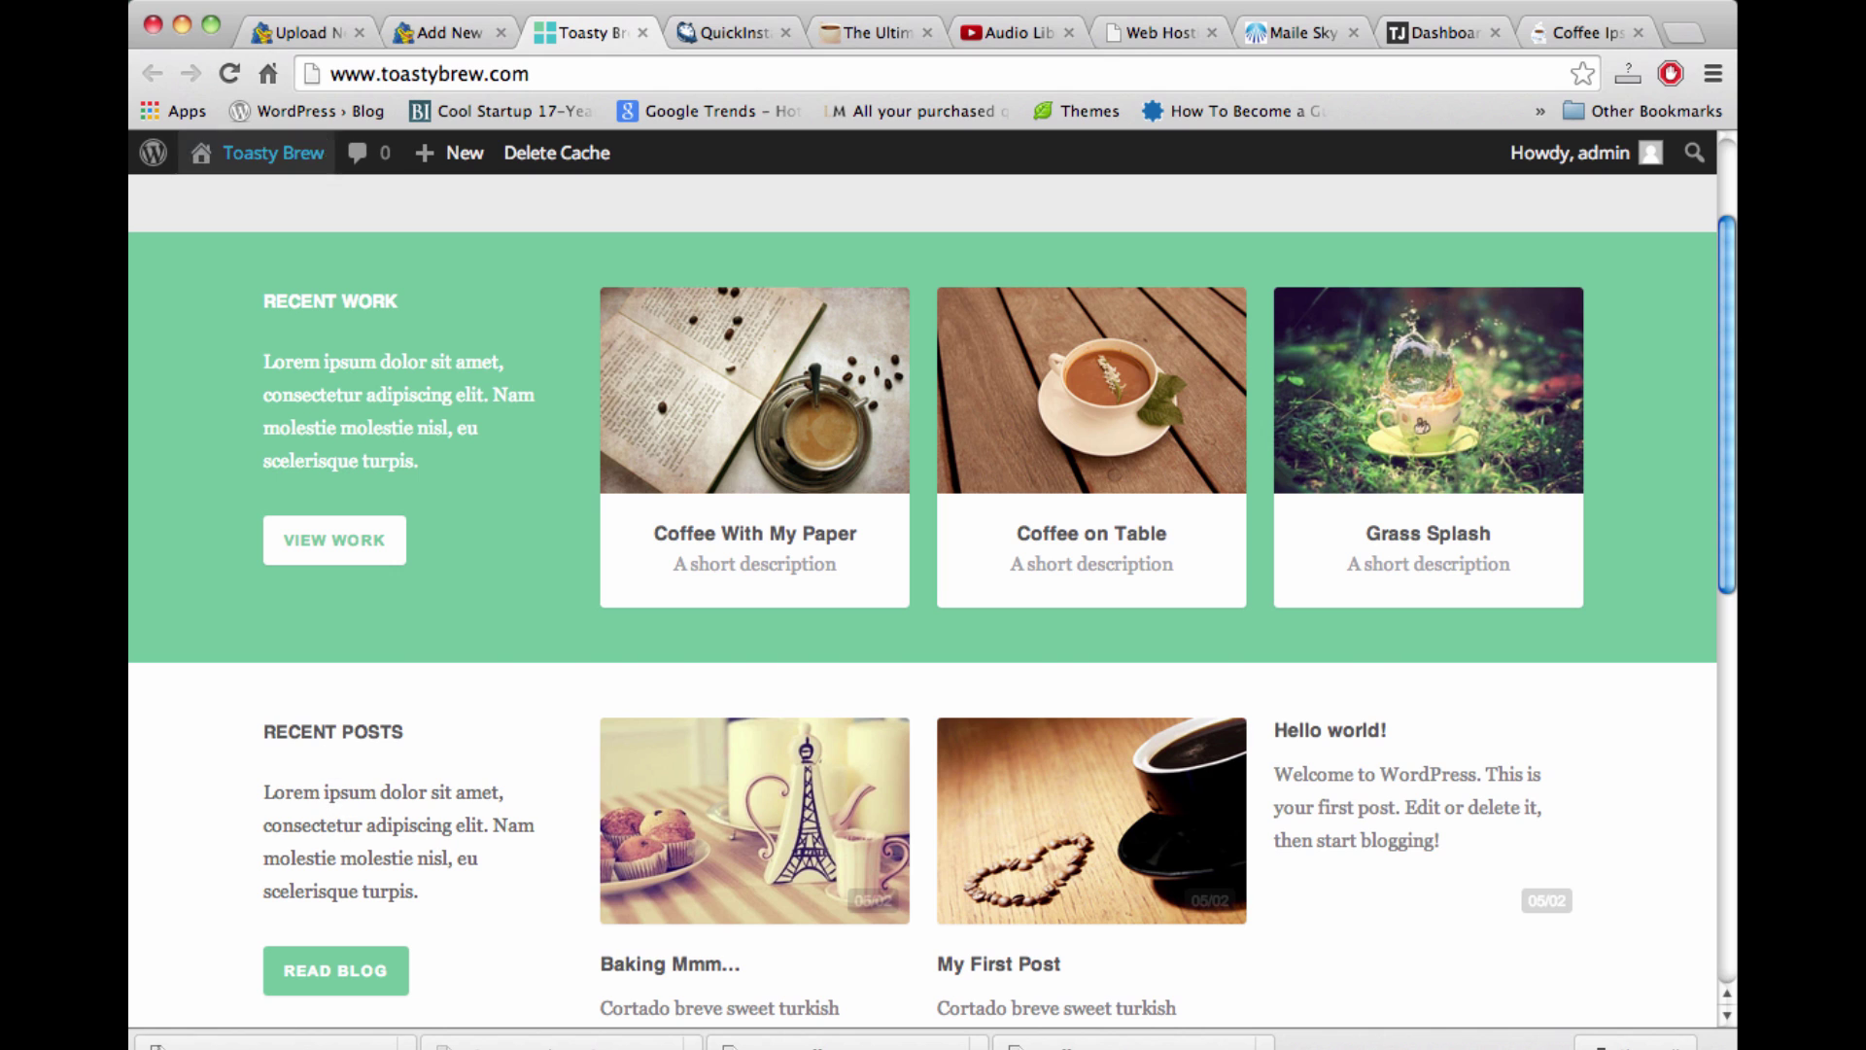
left_click(449, 32)
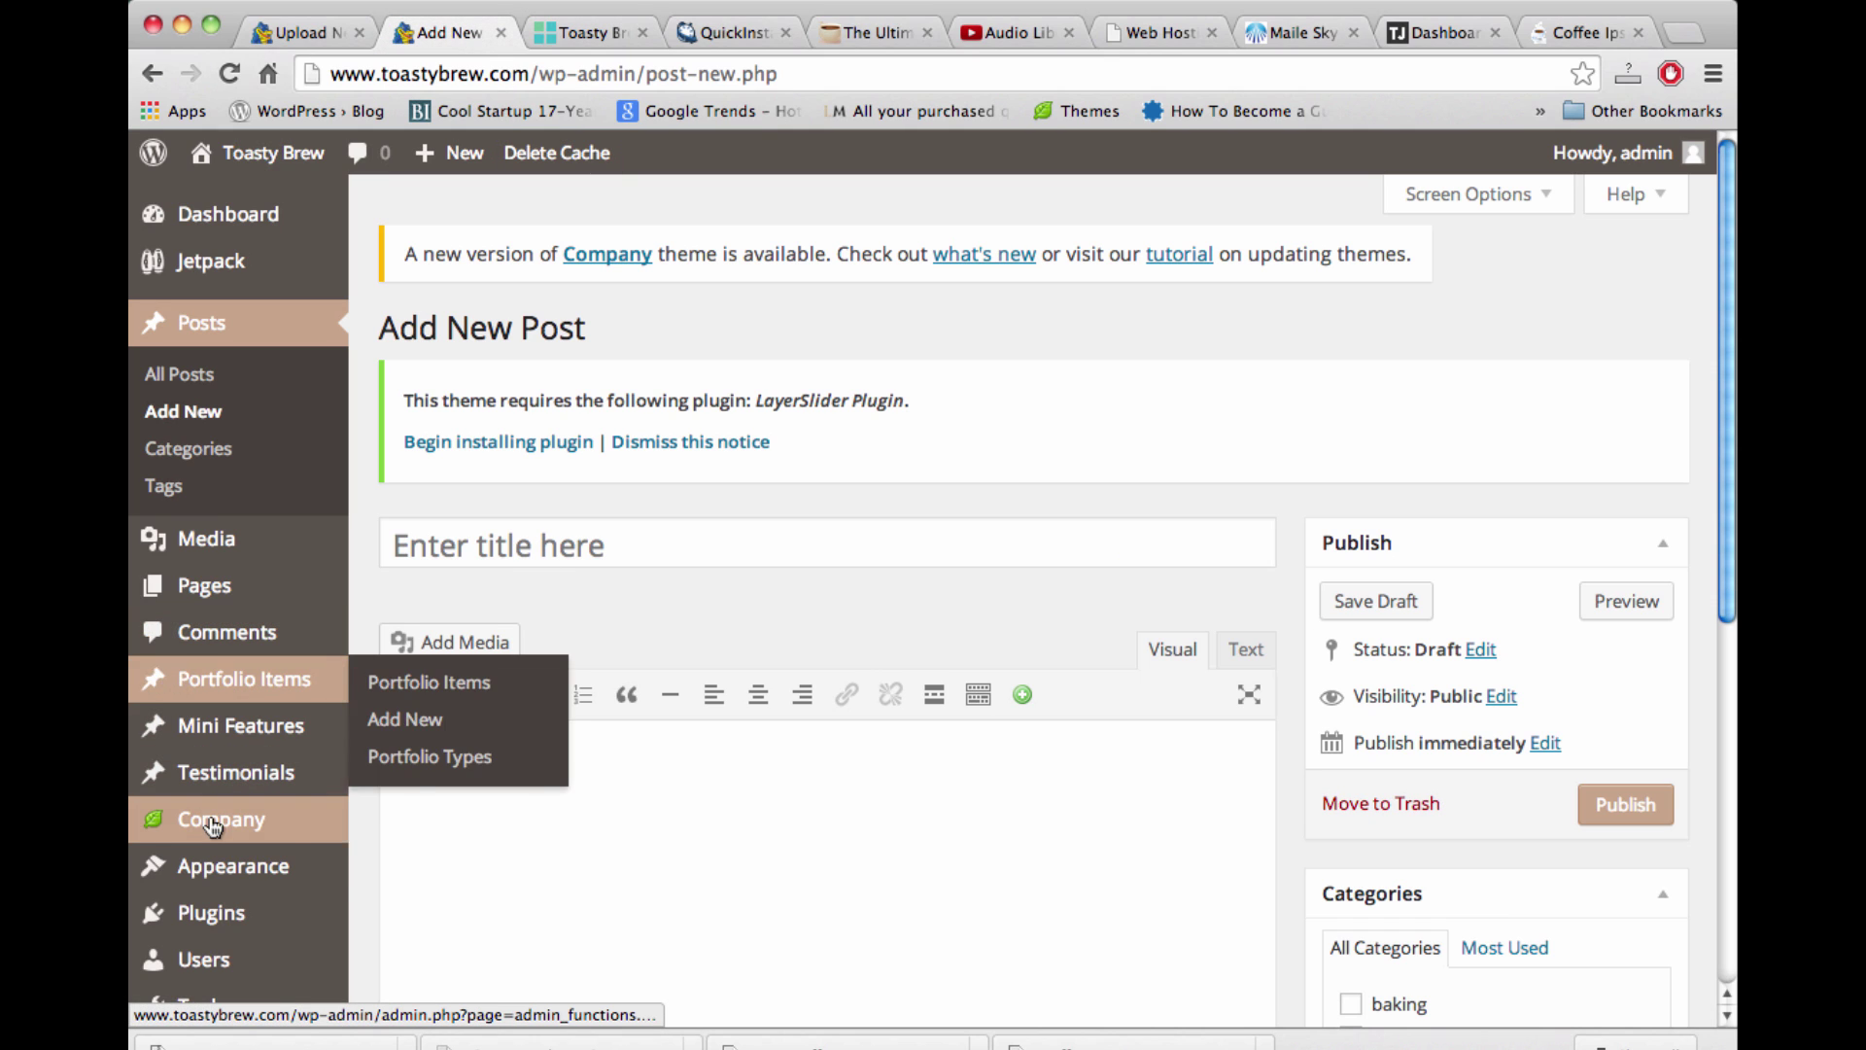
- Open the Company theme options and go to the homepage Layout settings
mouse_move(229, 820)
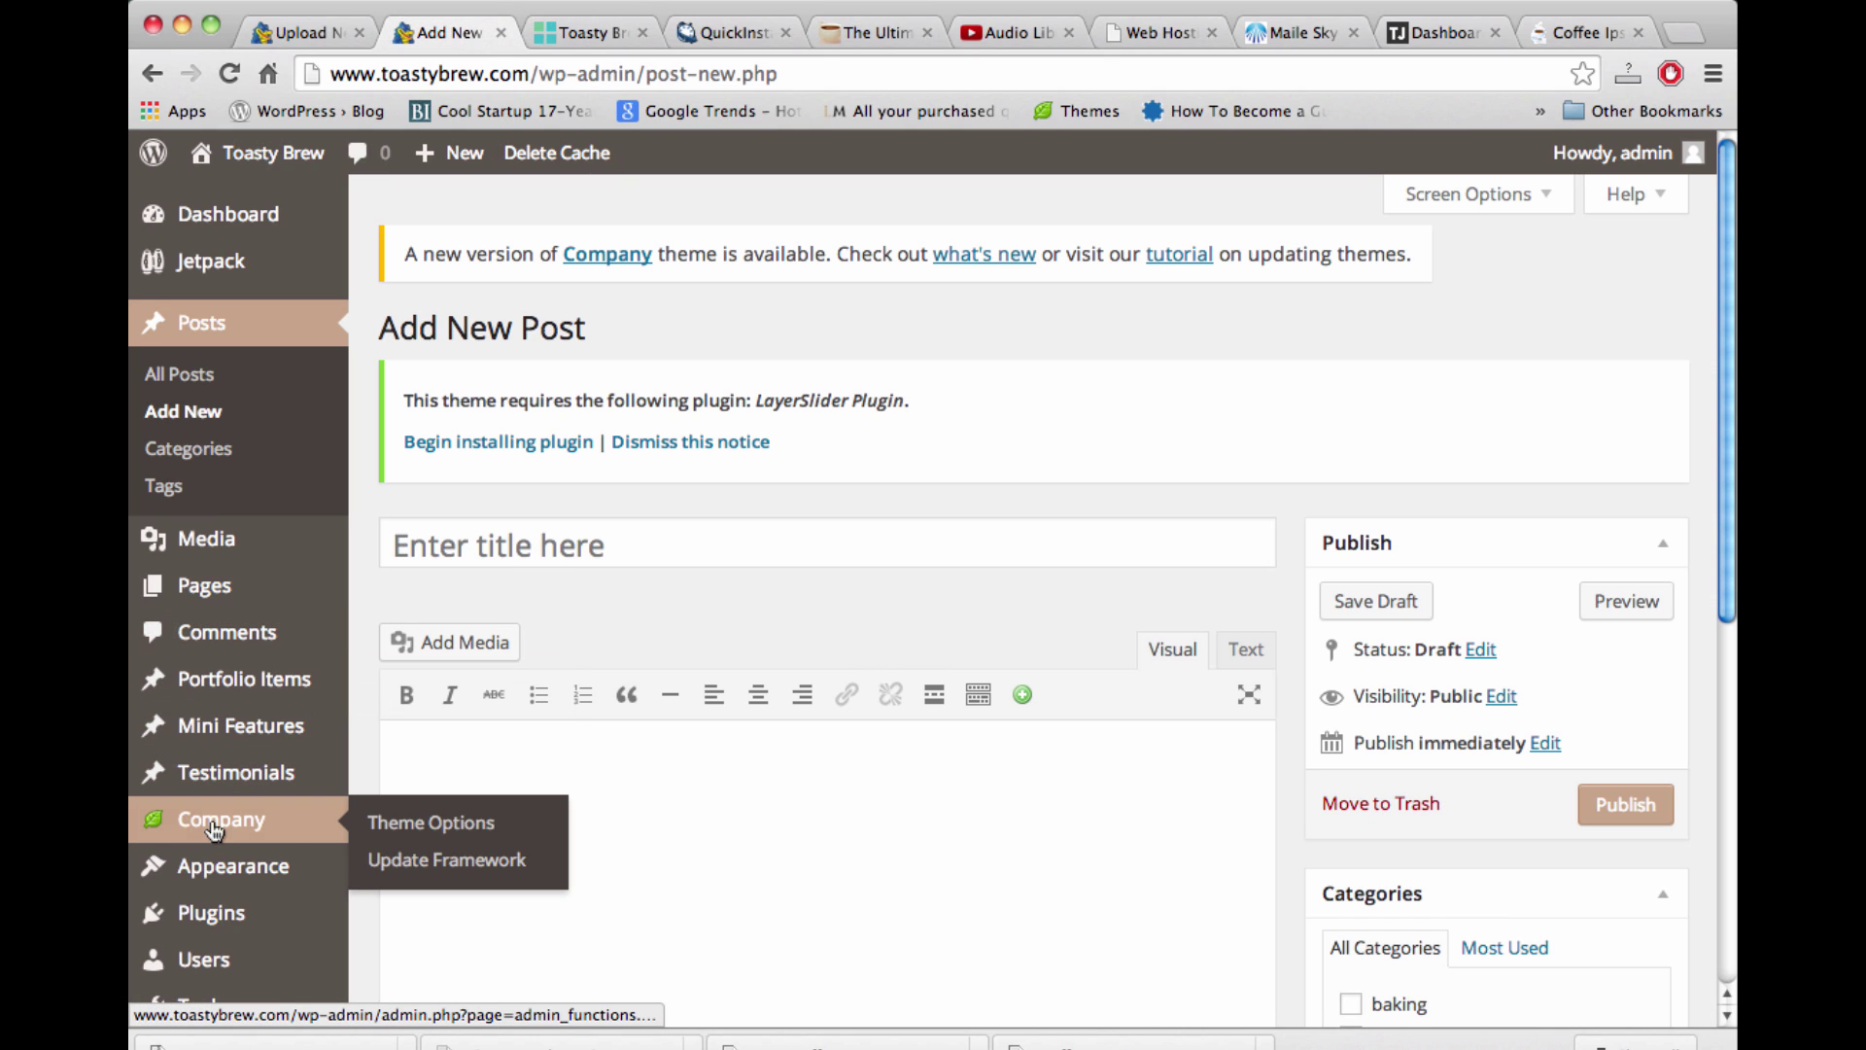
left_click(422, 826)
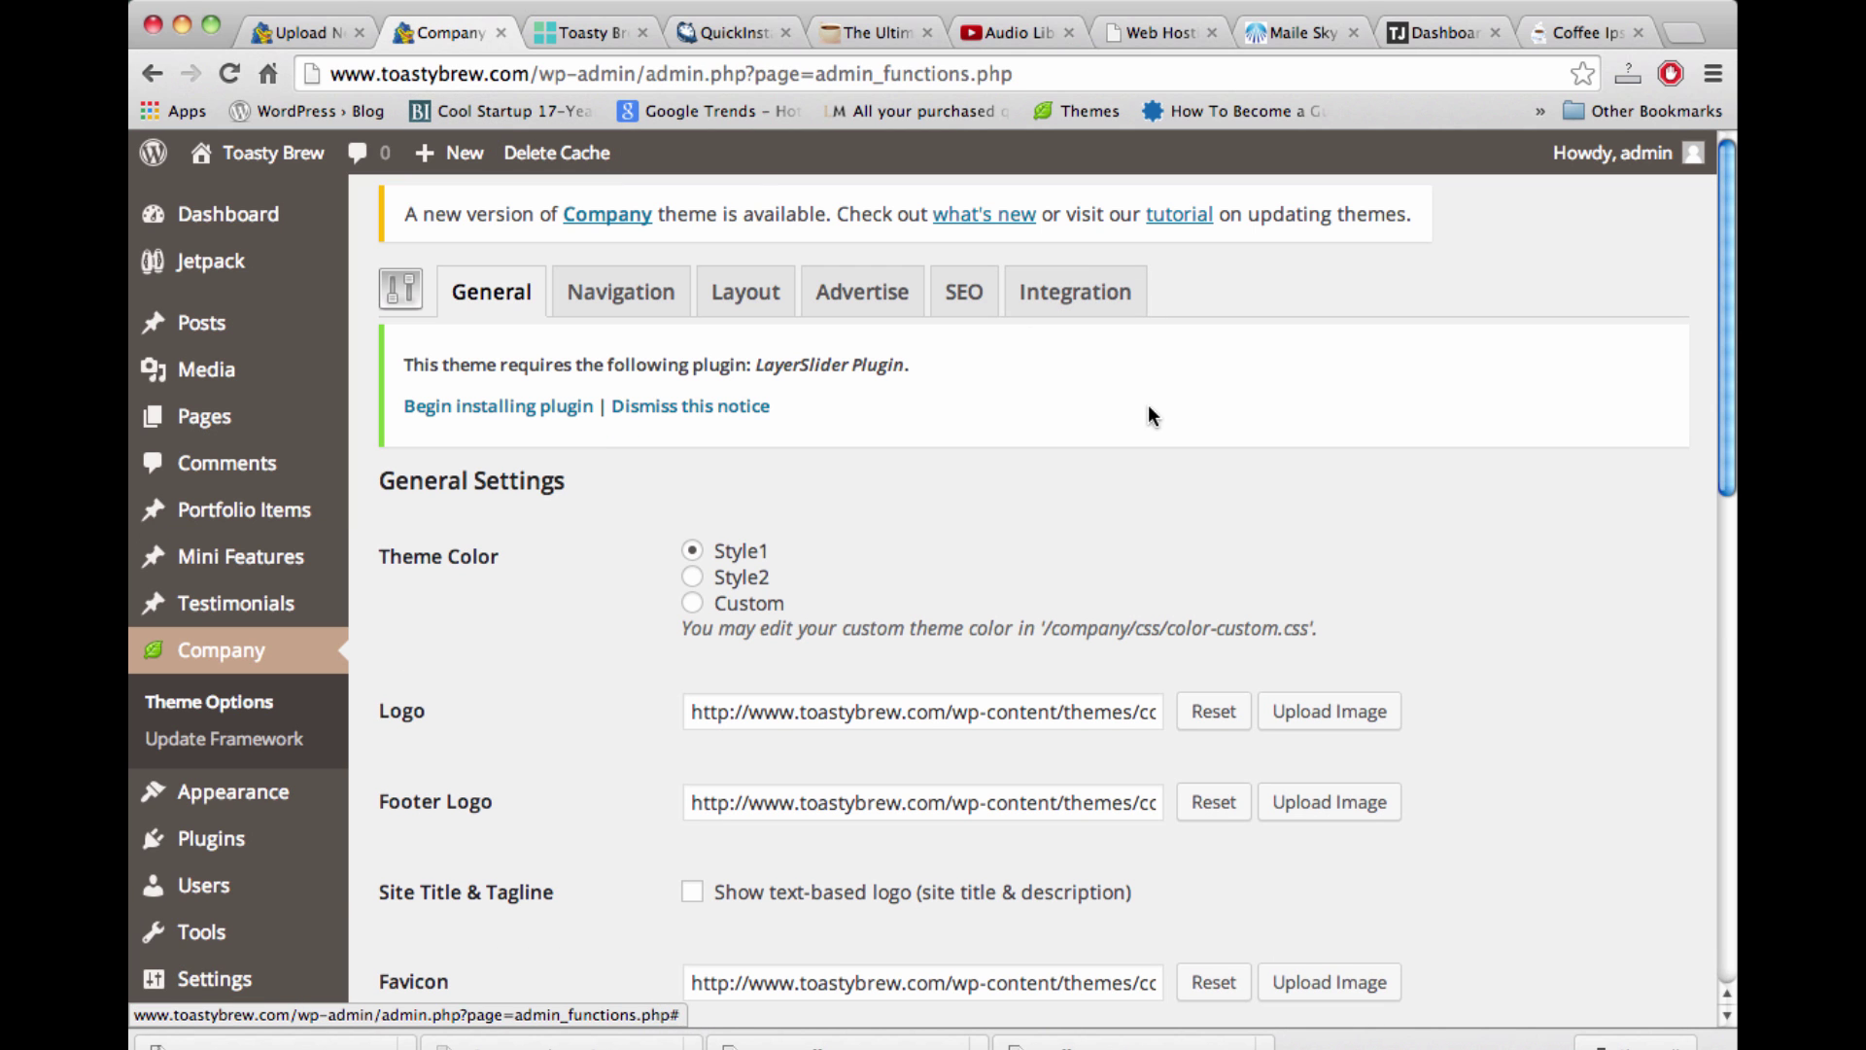
scroll(1477, 609, "down", 5)
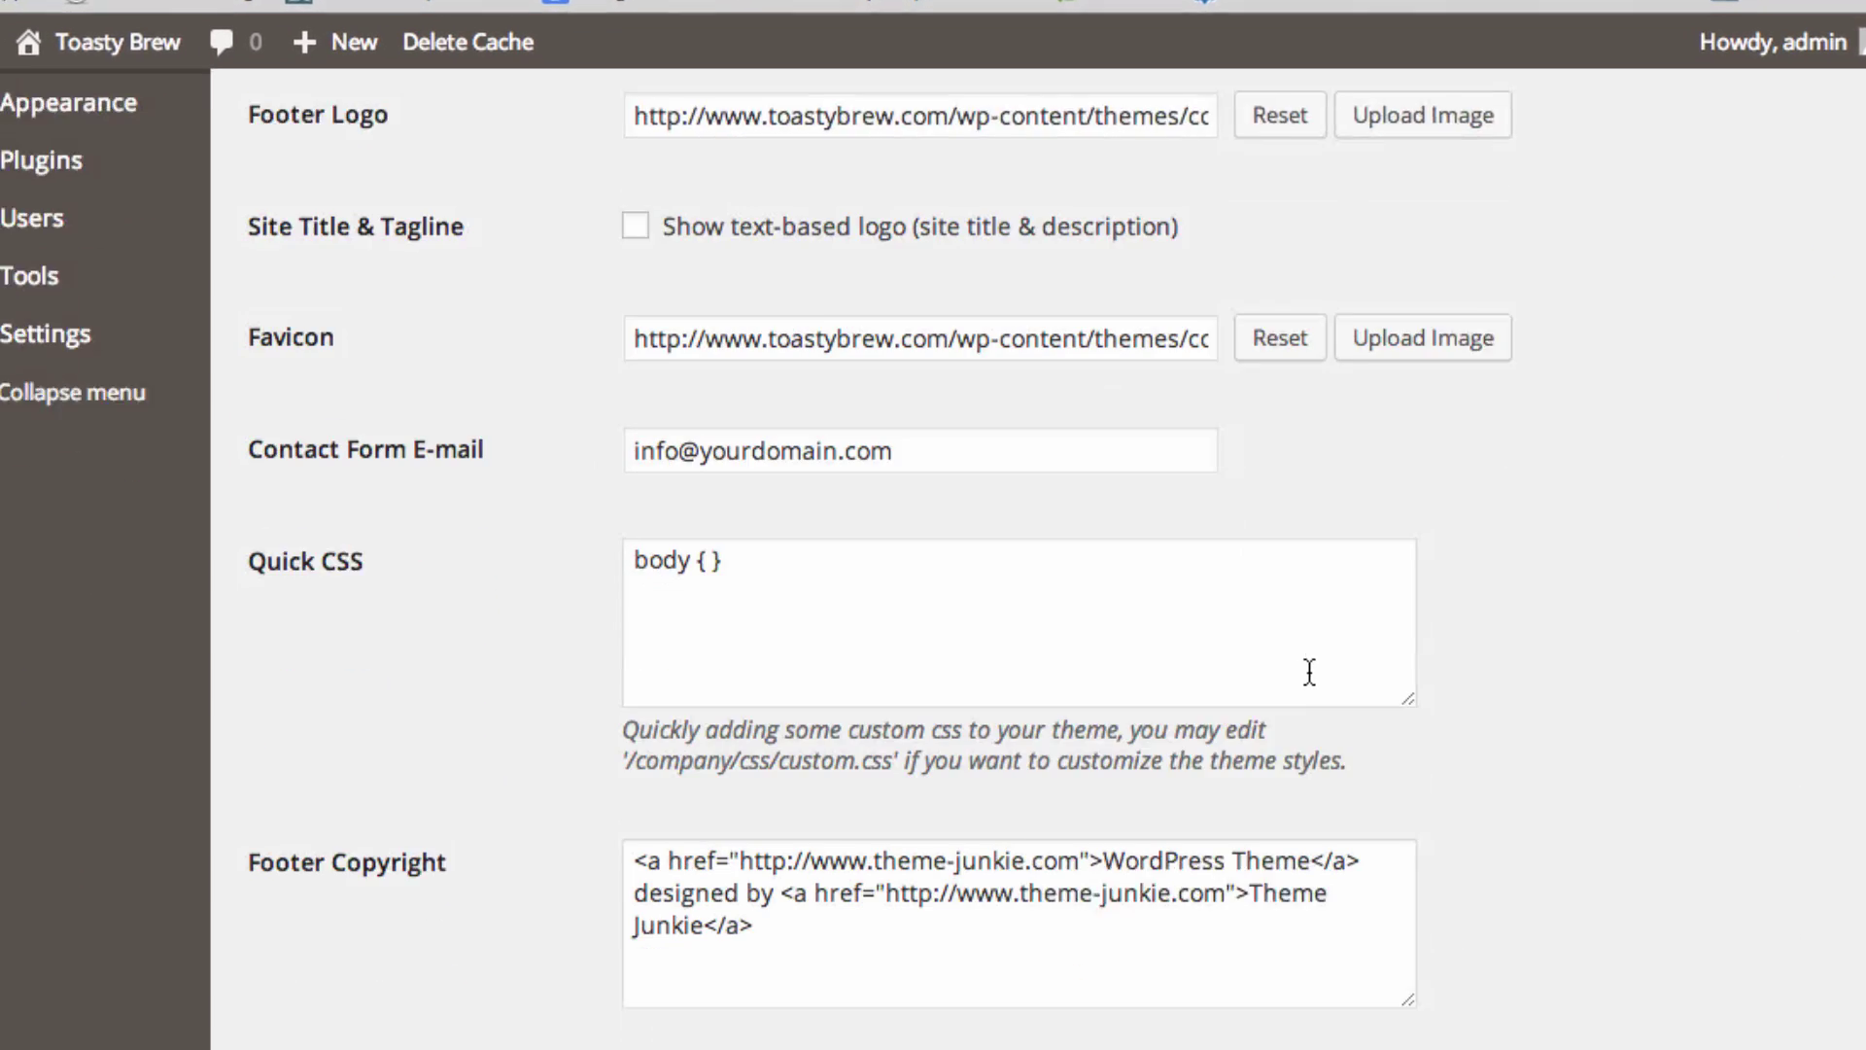
scroll(1309, 672, "down", 2)
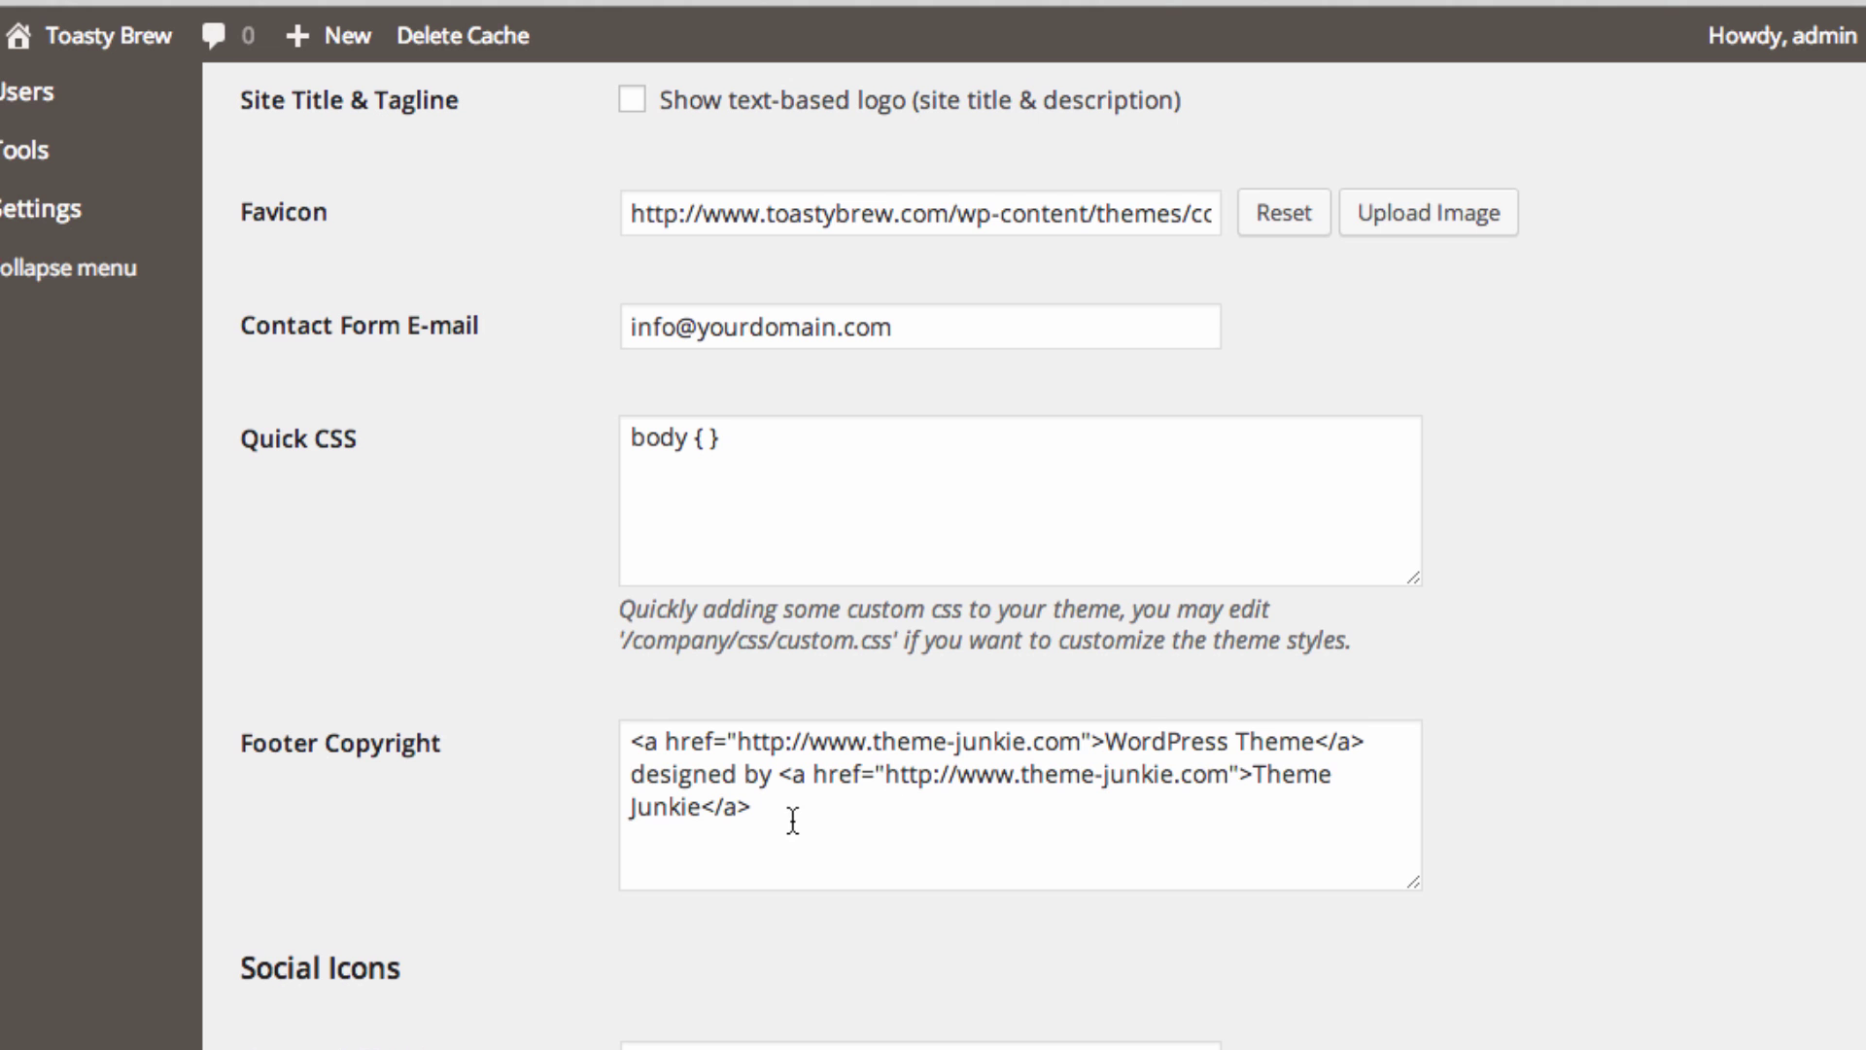
scroll(797, 758, "up", 10)
left_click(533, 221)
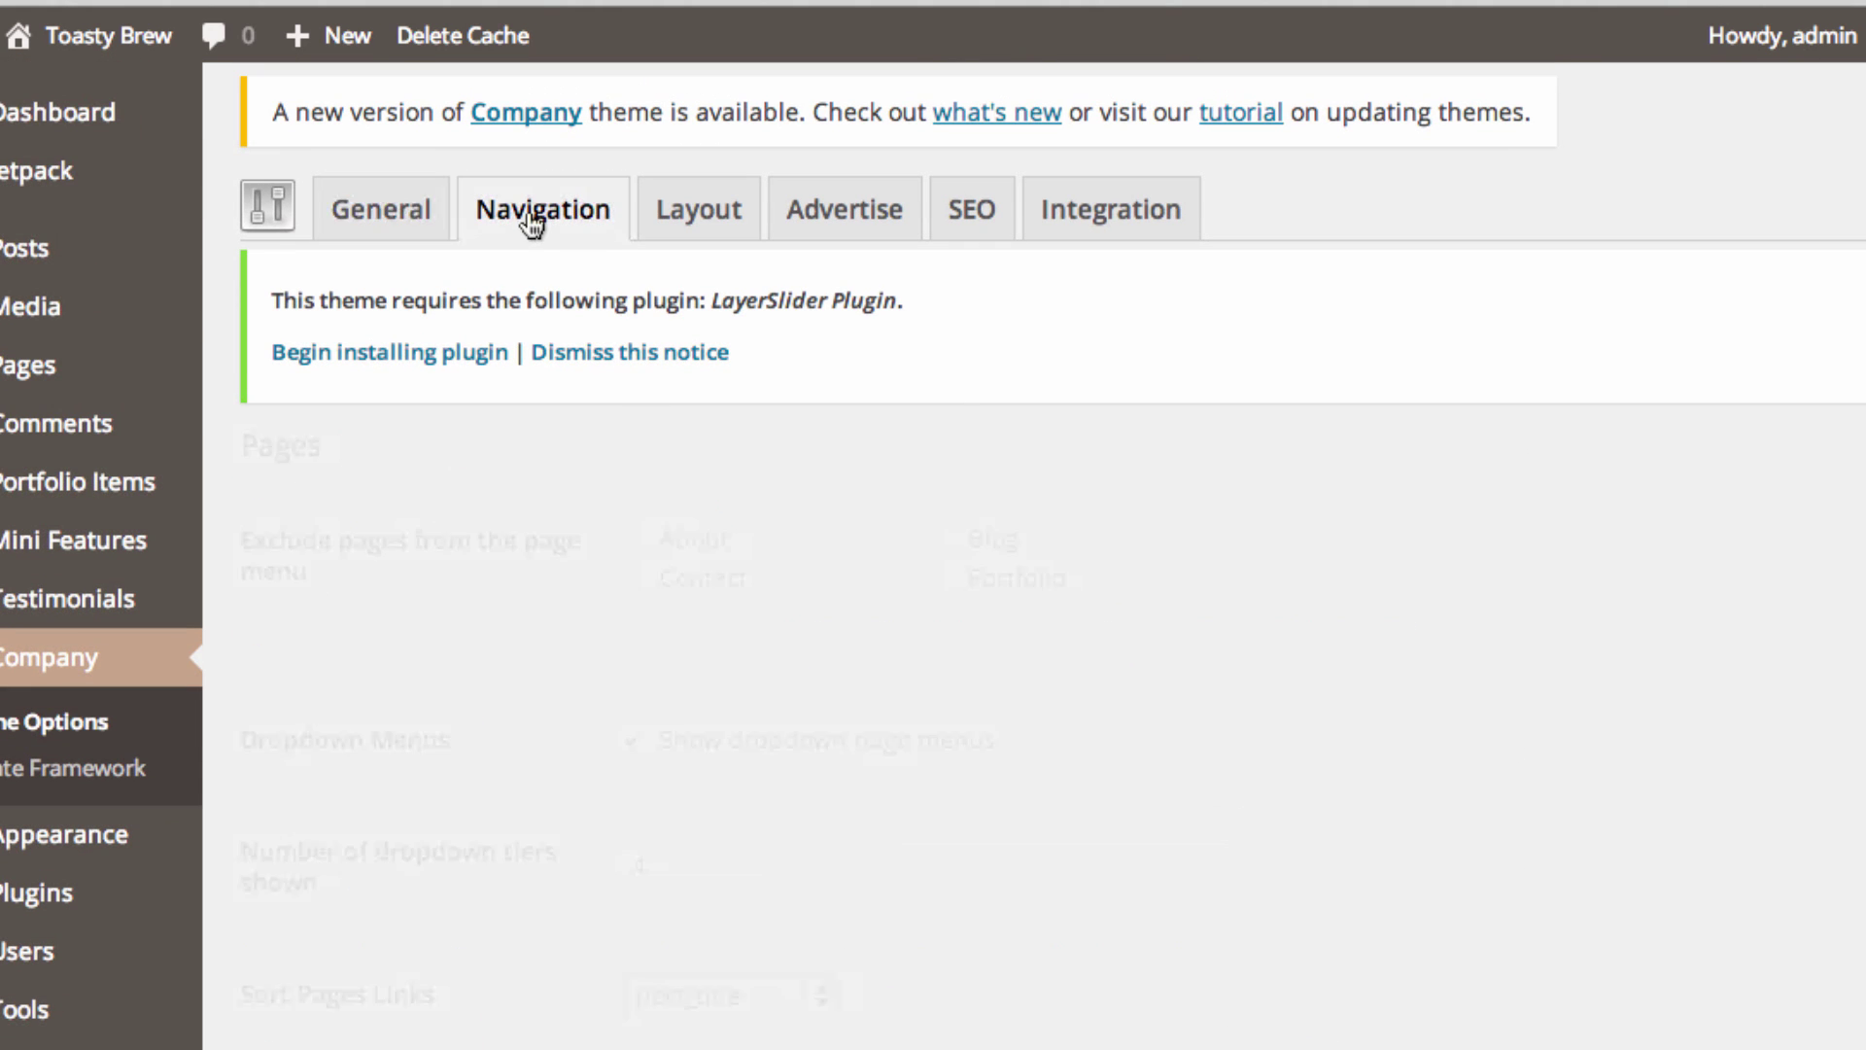
scroll(1052, 754, "down", 6)
scroll(1051, 754, "up", 6)
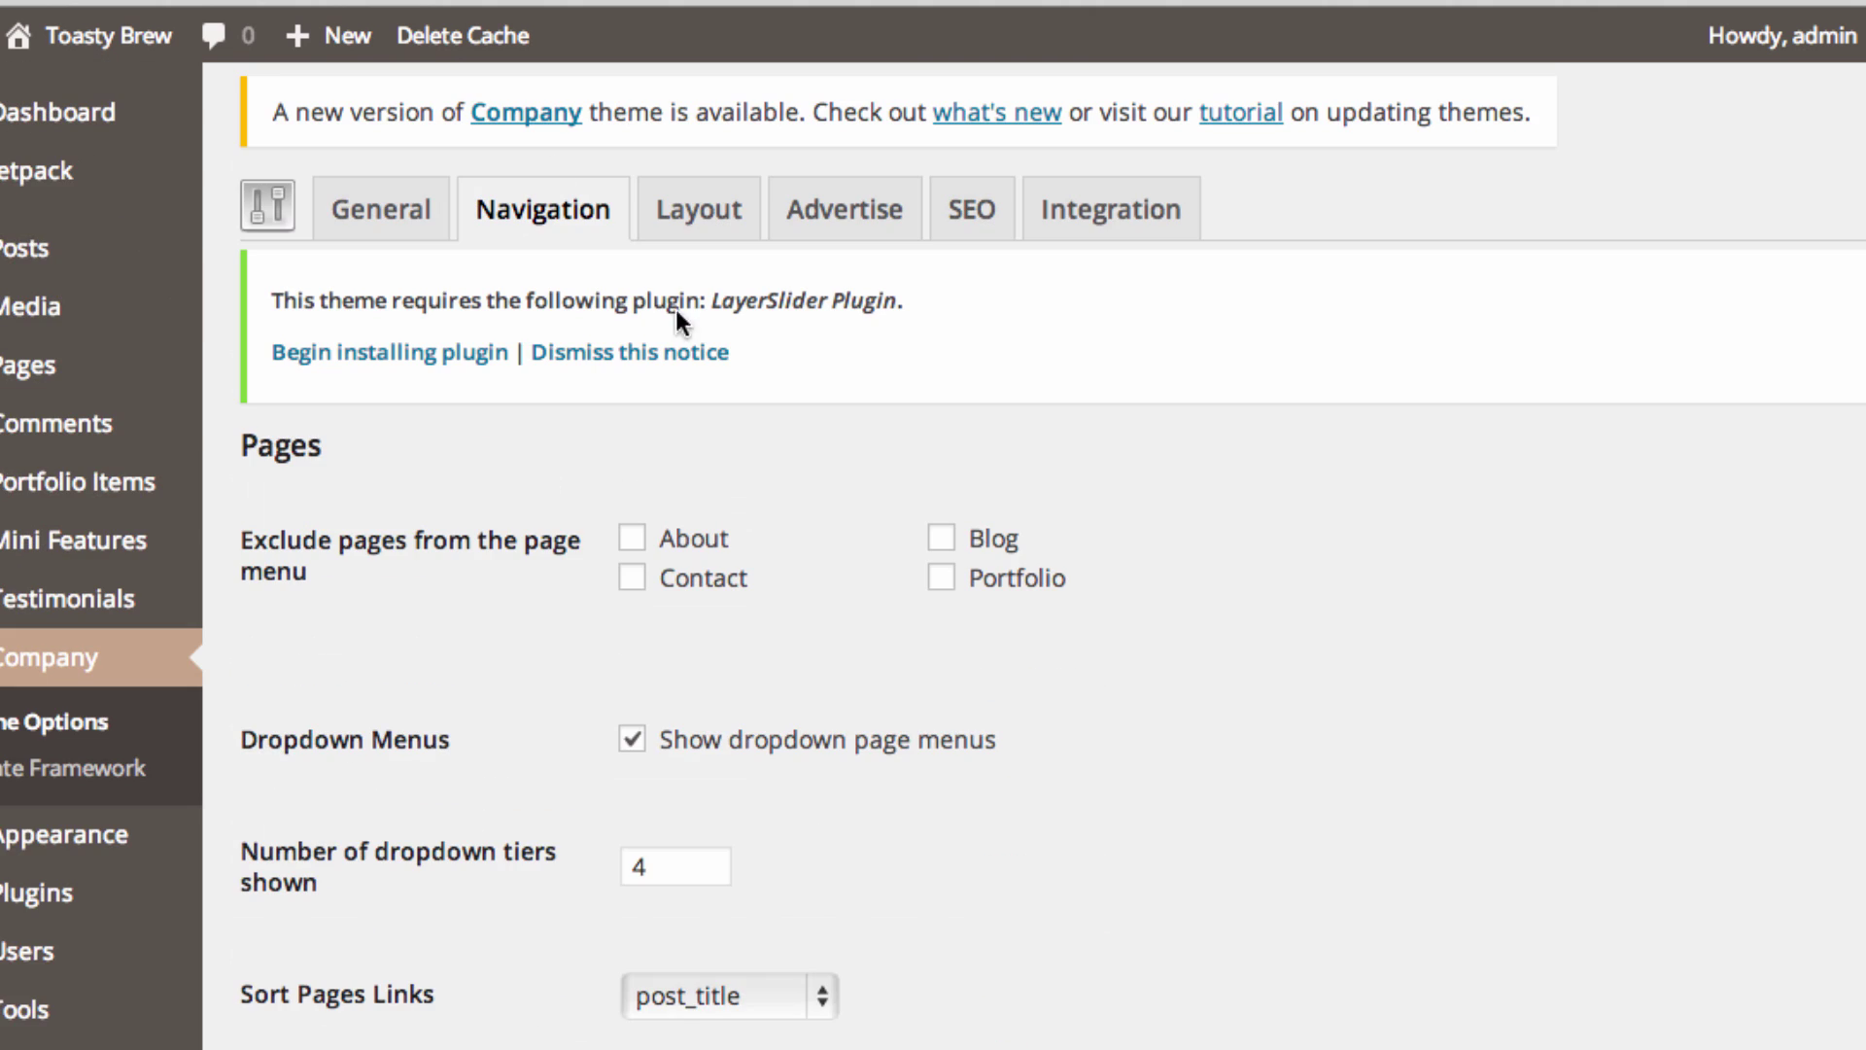
left_click(685, 206)
scroll(1281, 698, "down", 7)
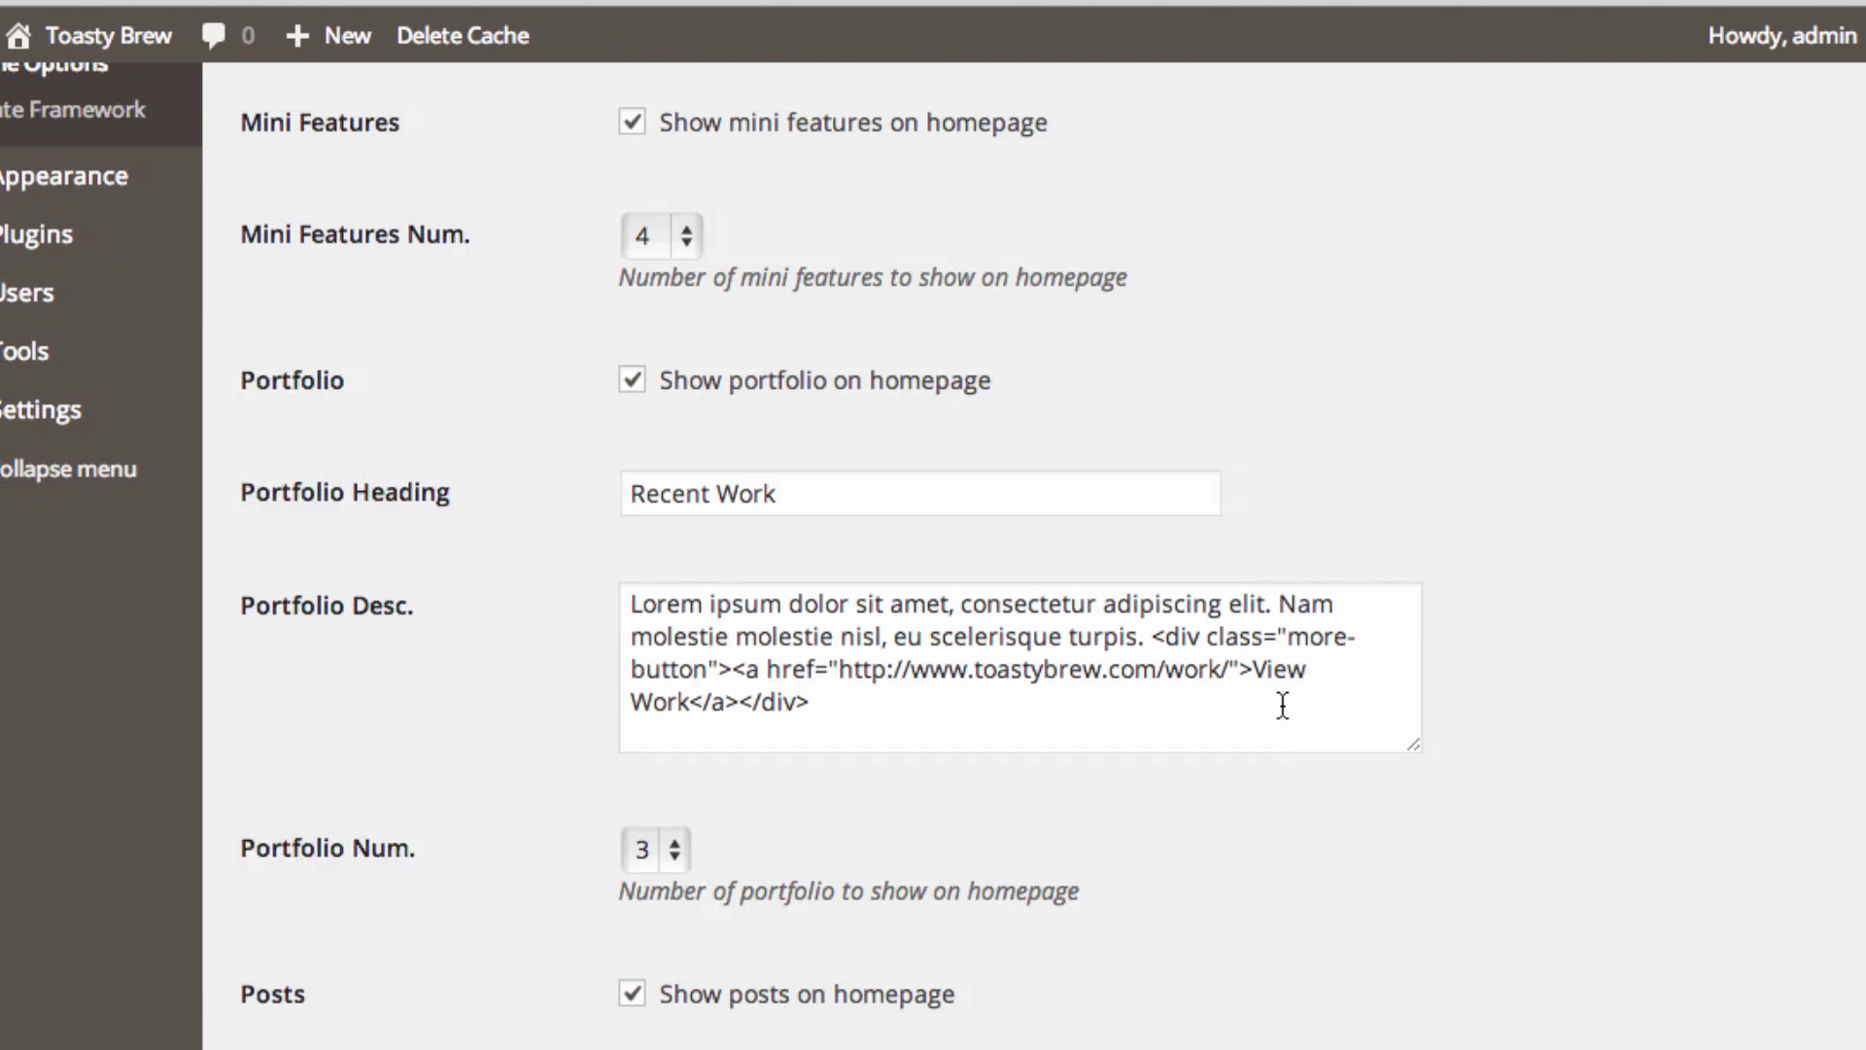
scroll(1273, 695, "down", 1)
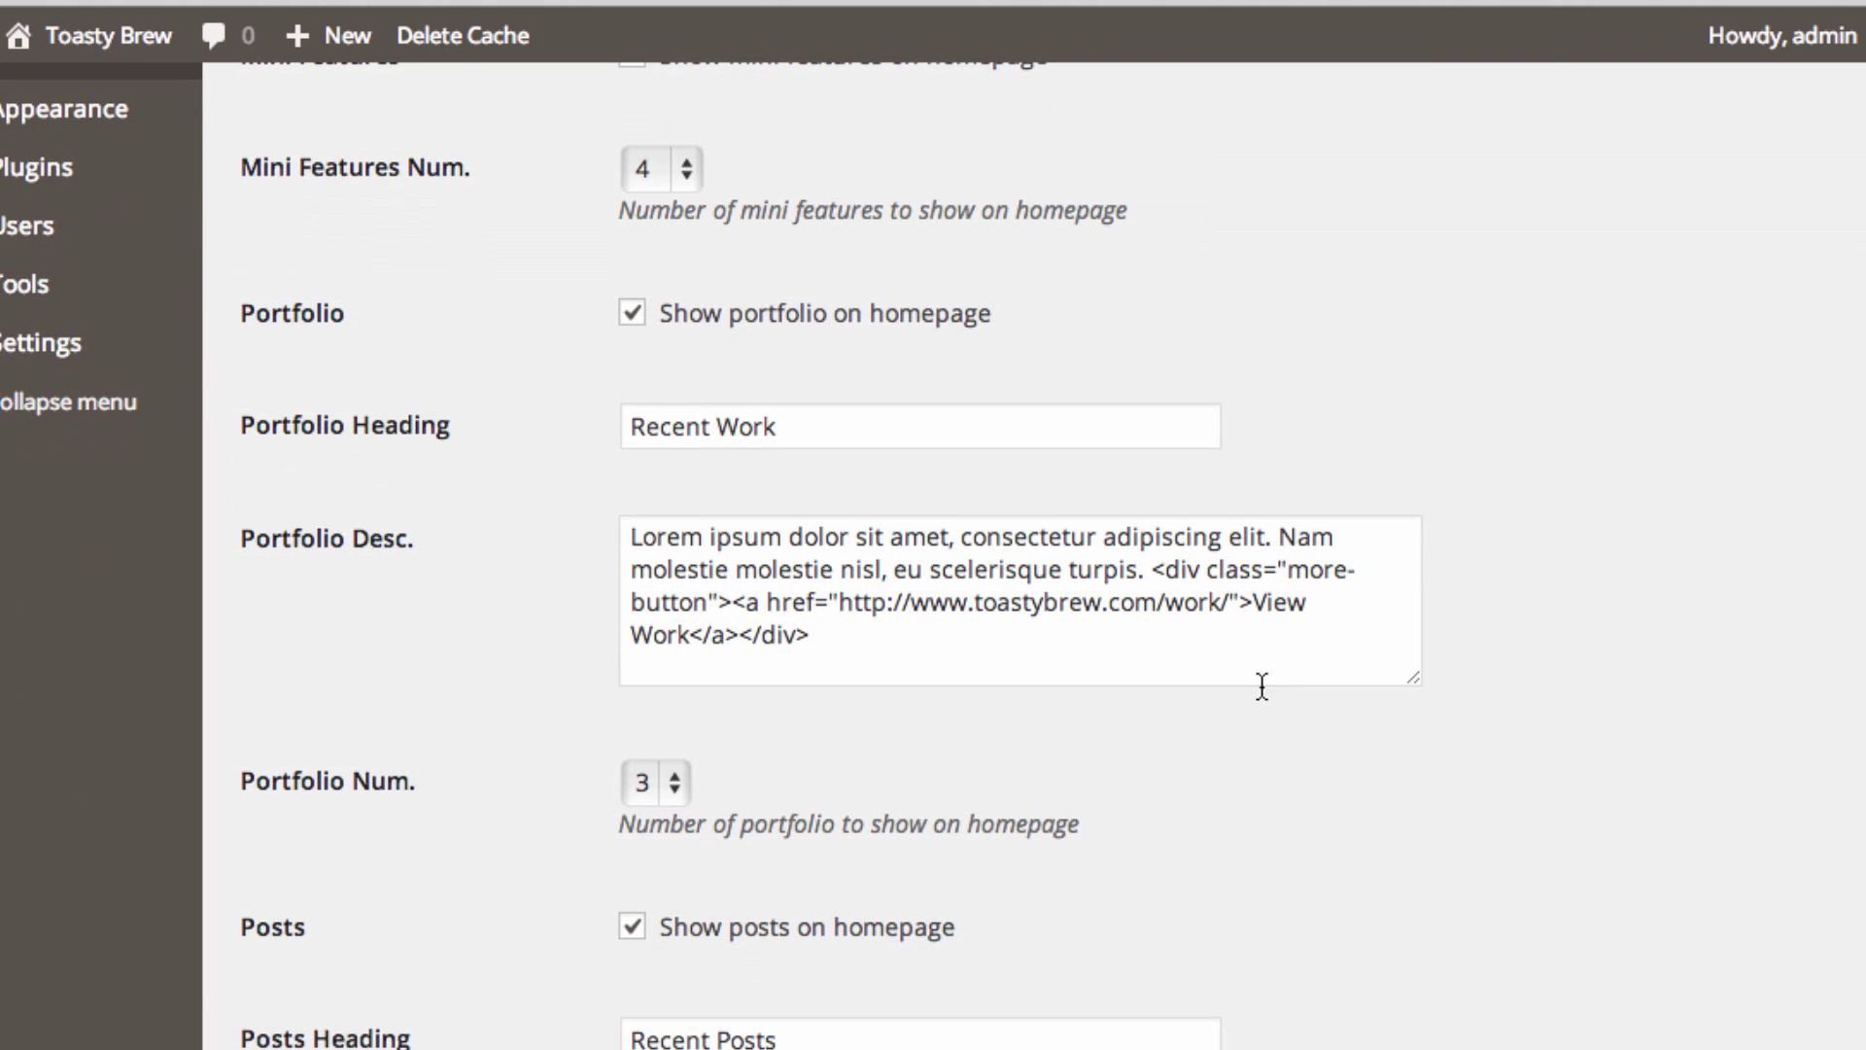
- In Portfolio Desc., point the link to /projects/ and change its text to 'My Portfolio'
left_click(868, 635)
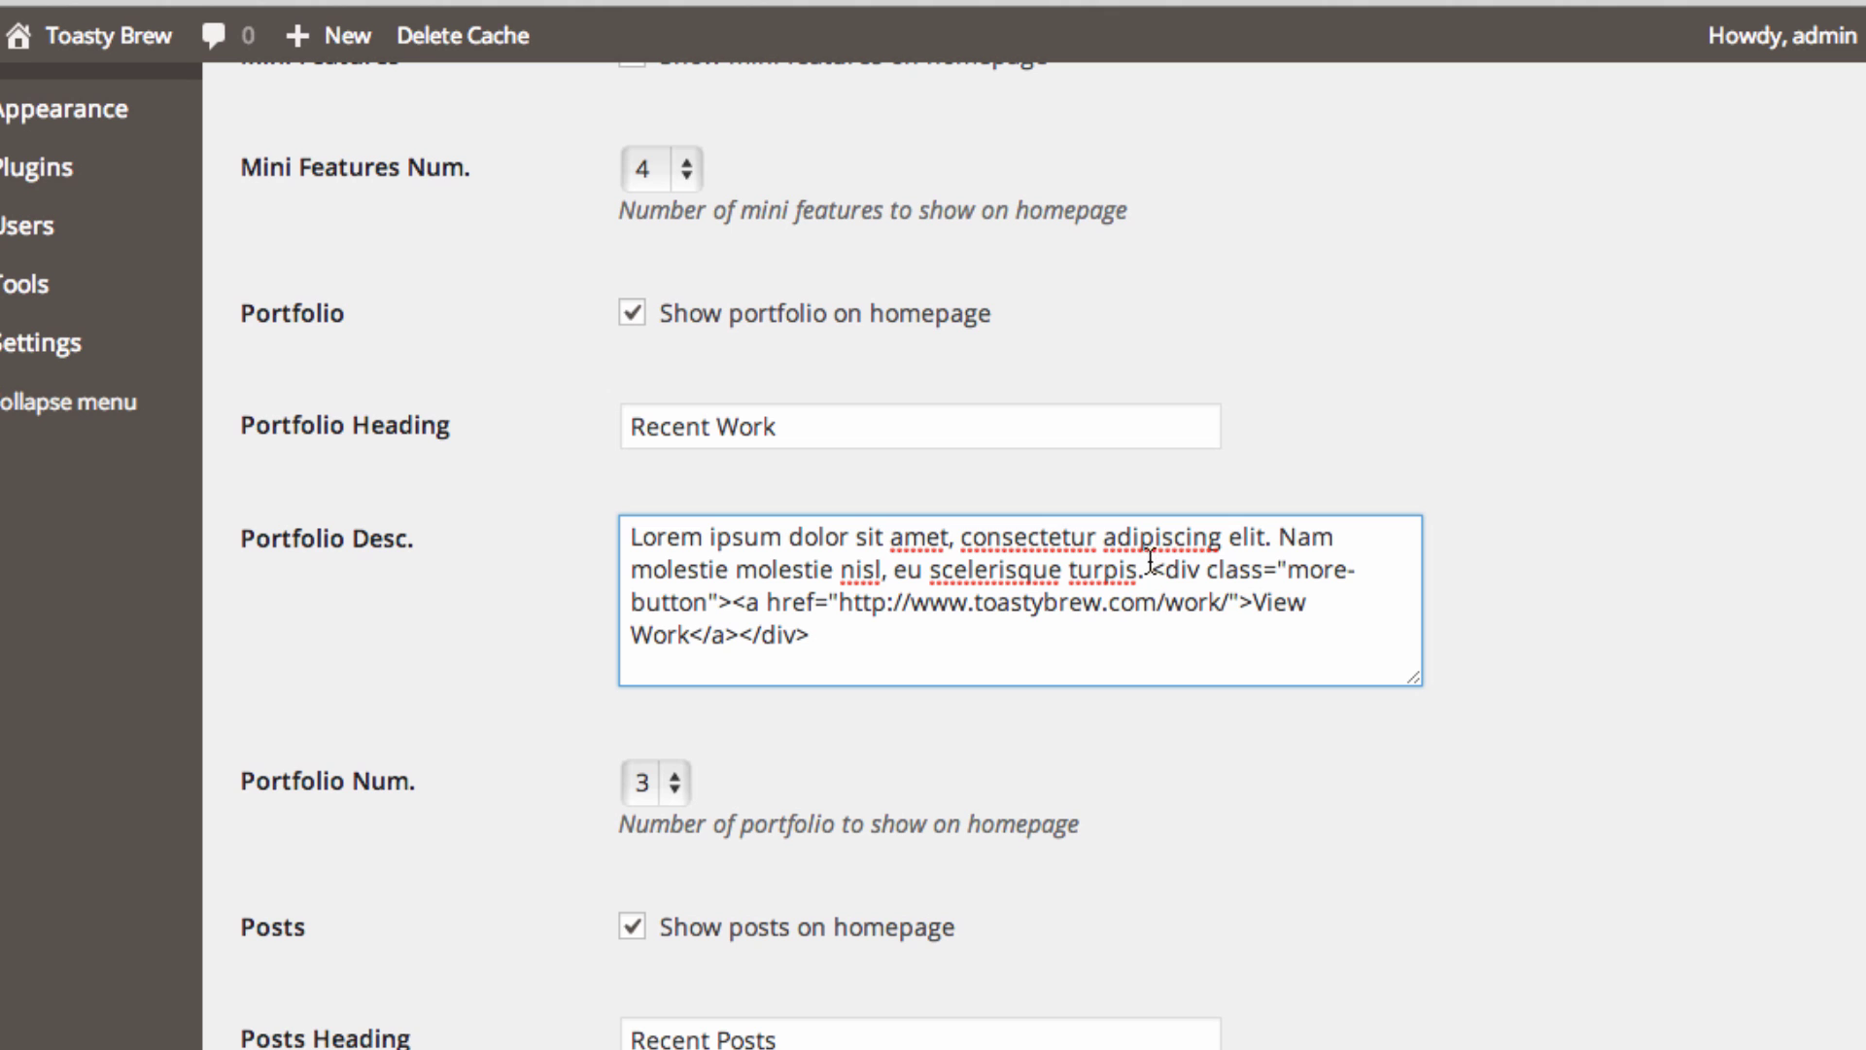
double_click(1189, 609)
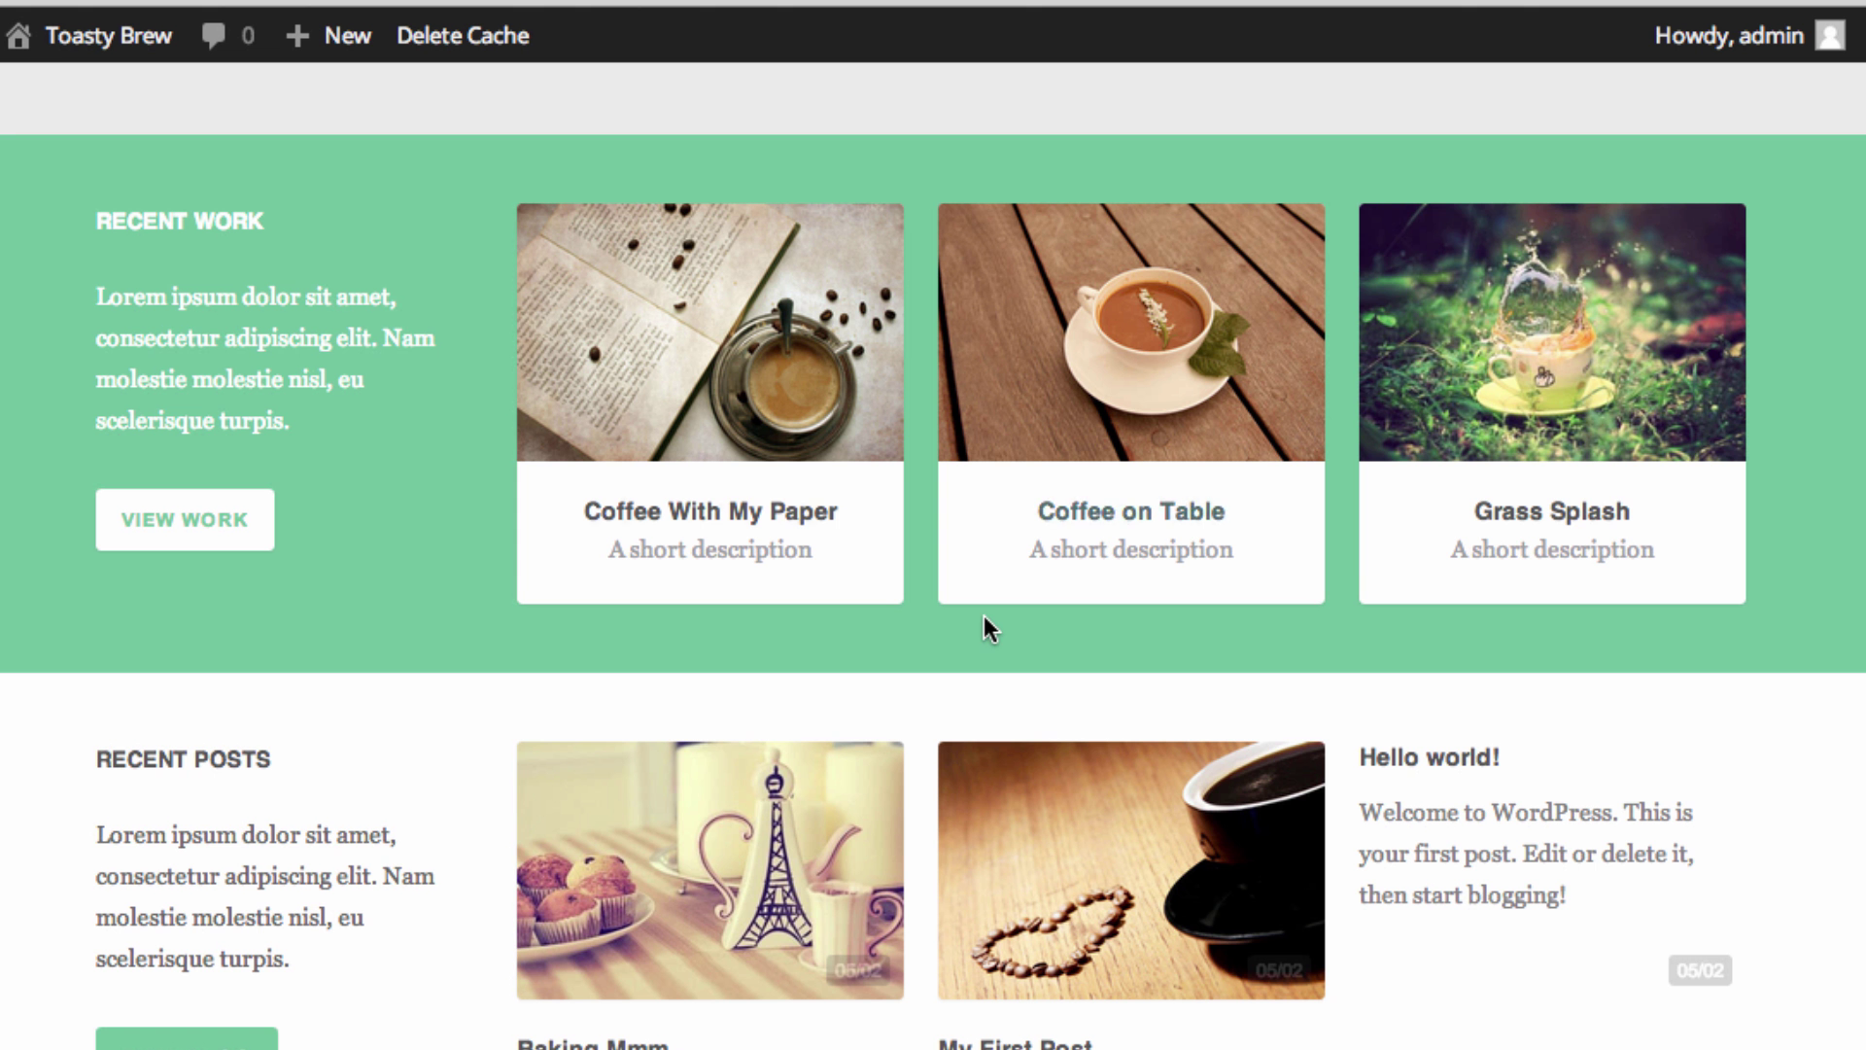
scroll(988, 632, "up", 3)
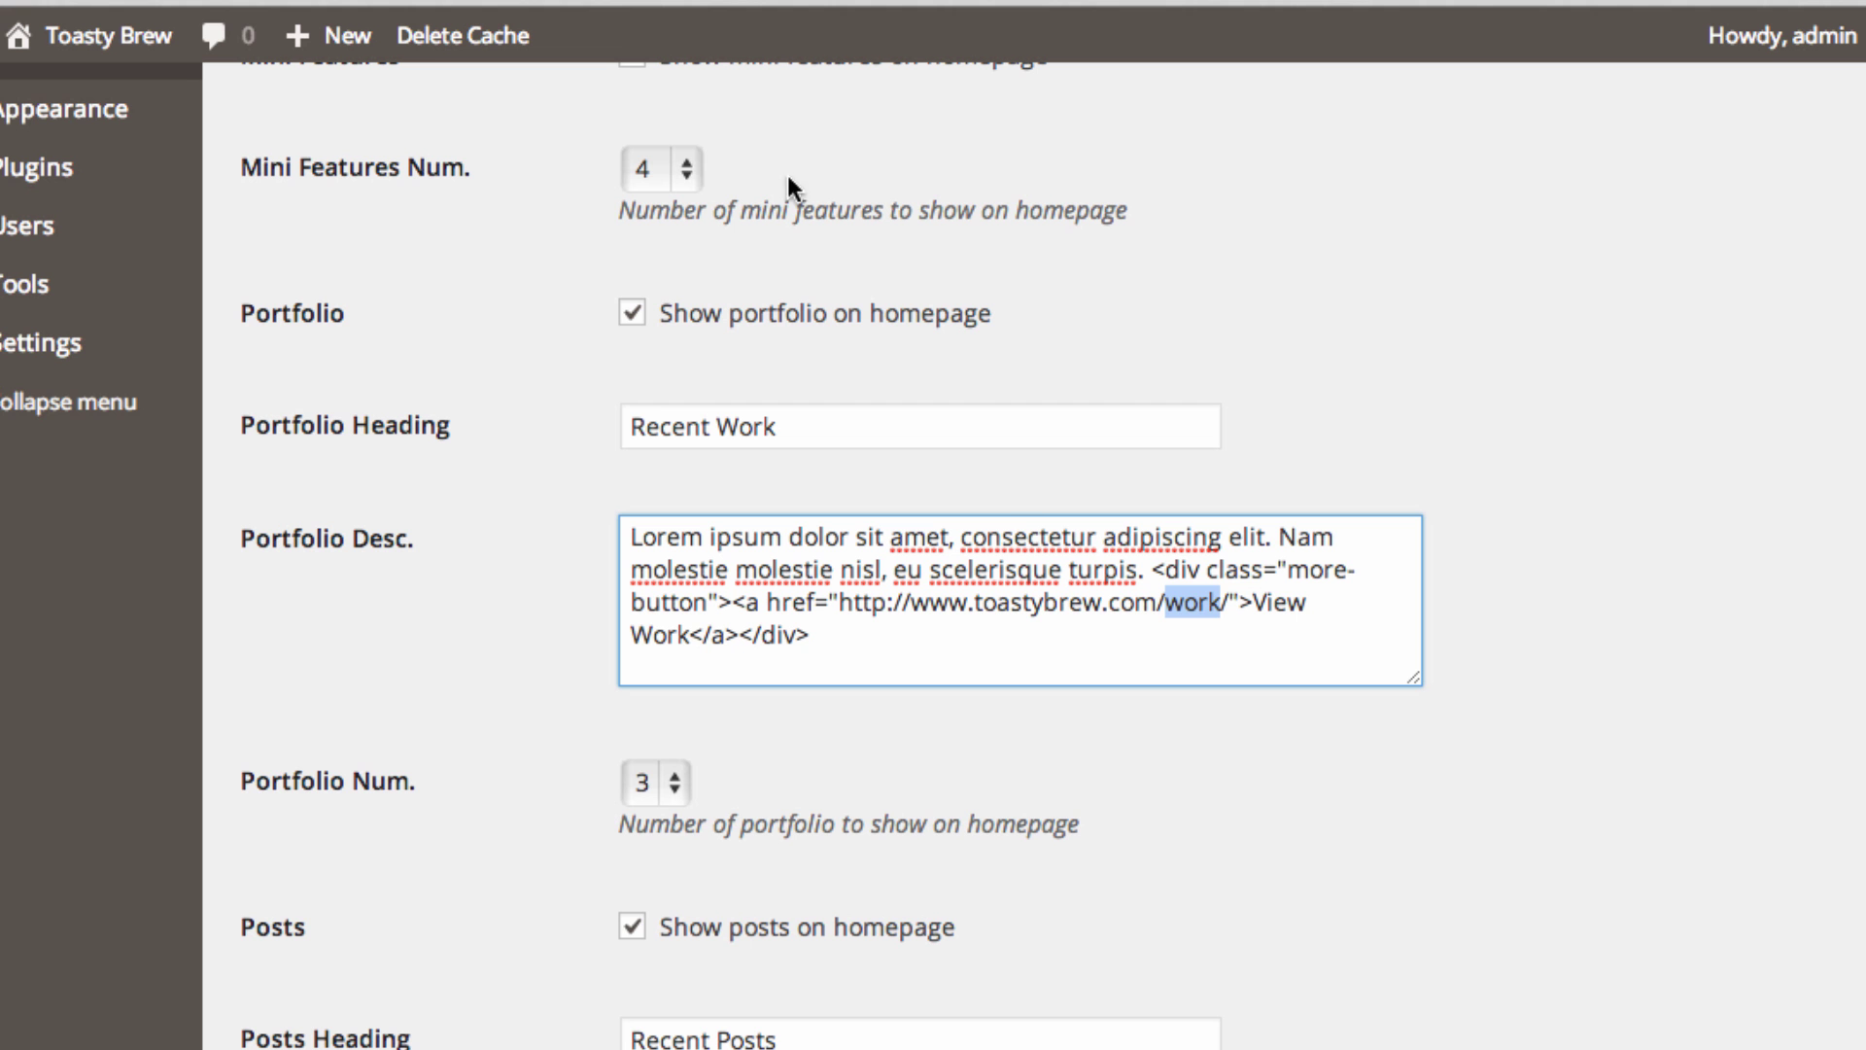
type("projects")
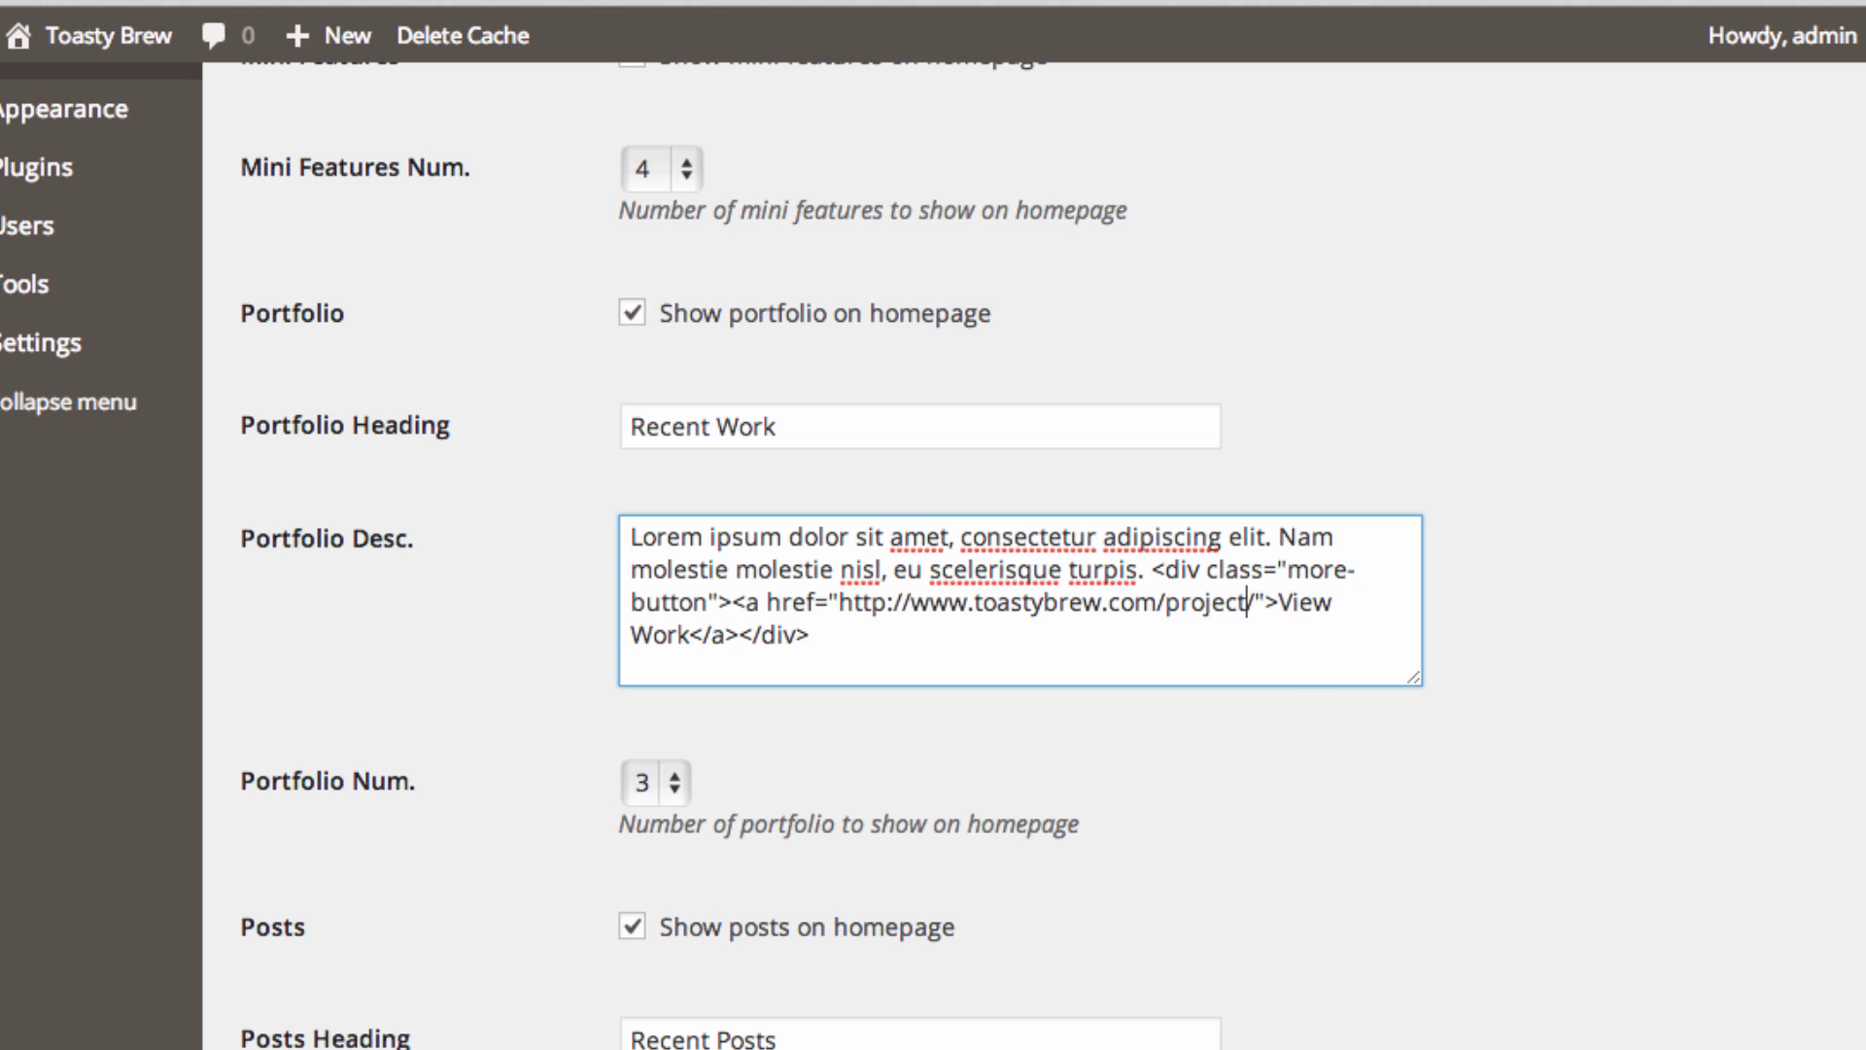
double_click(662, 646)
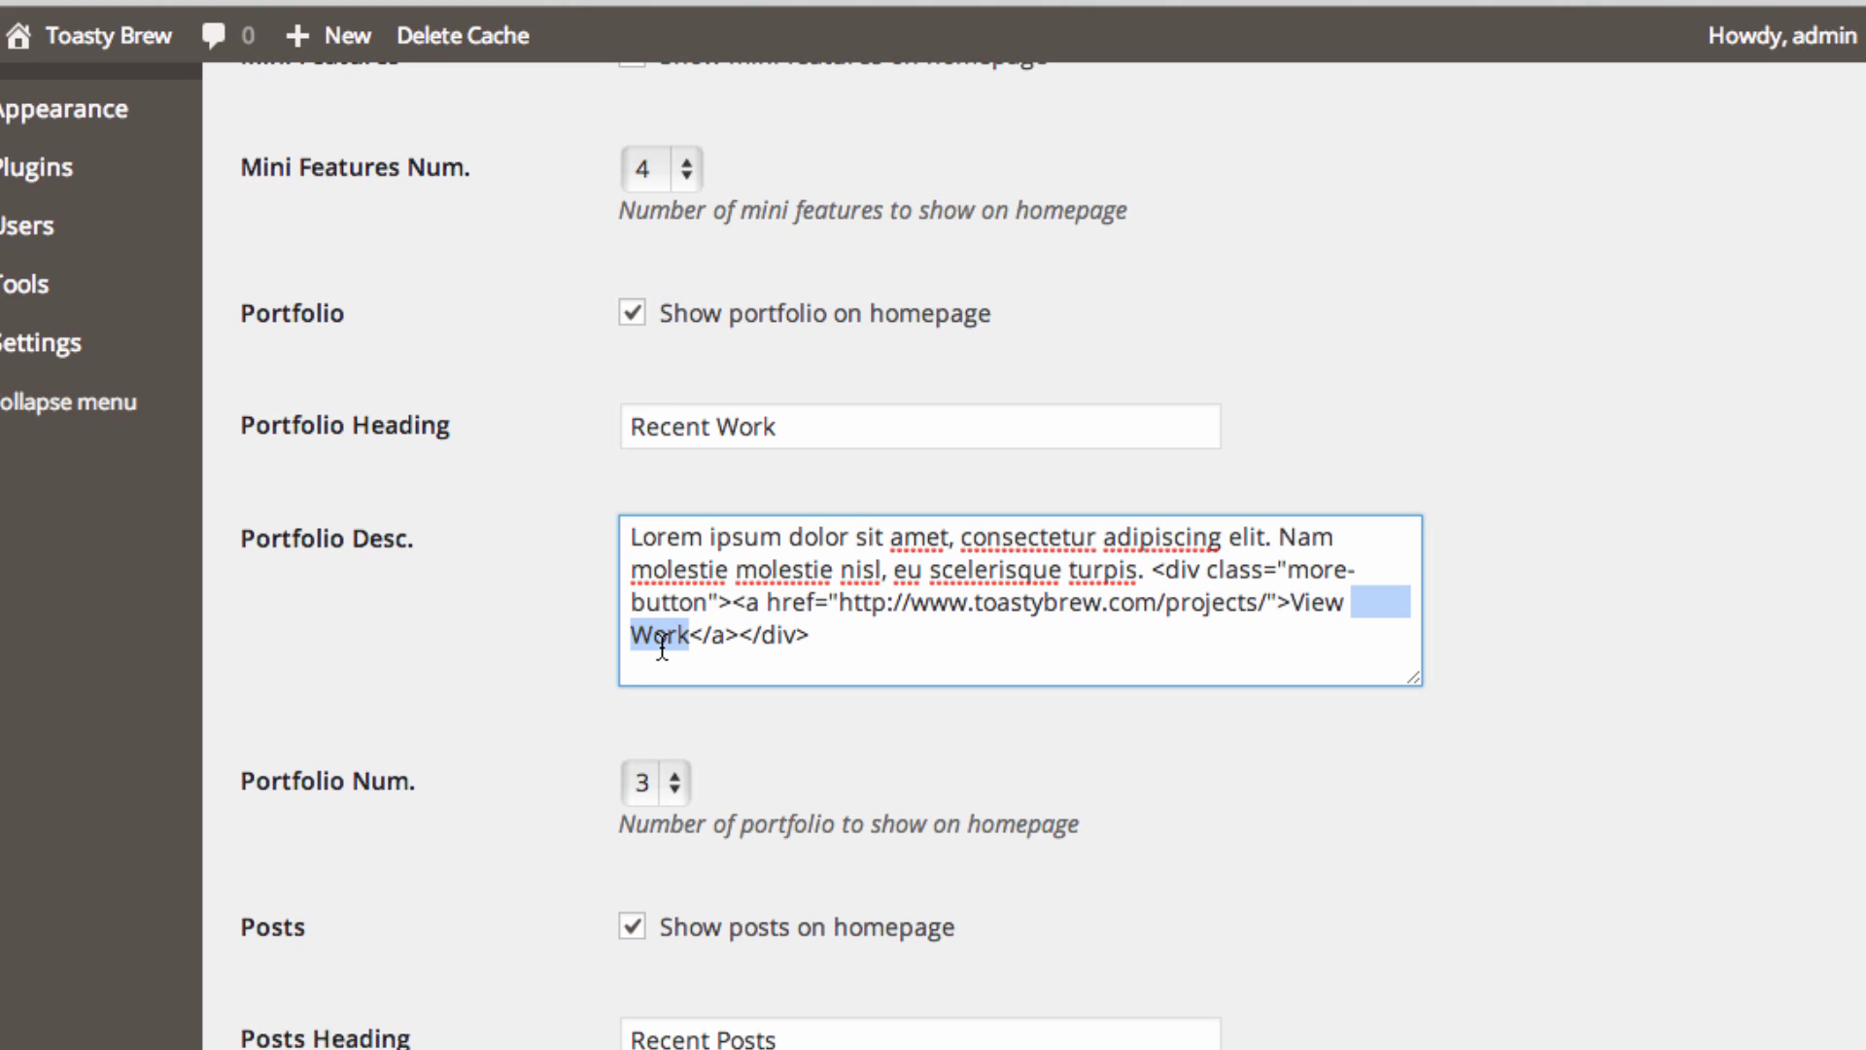
type("My Portf")
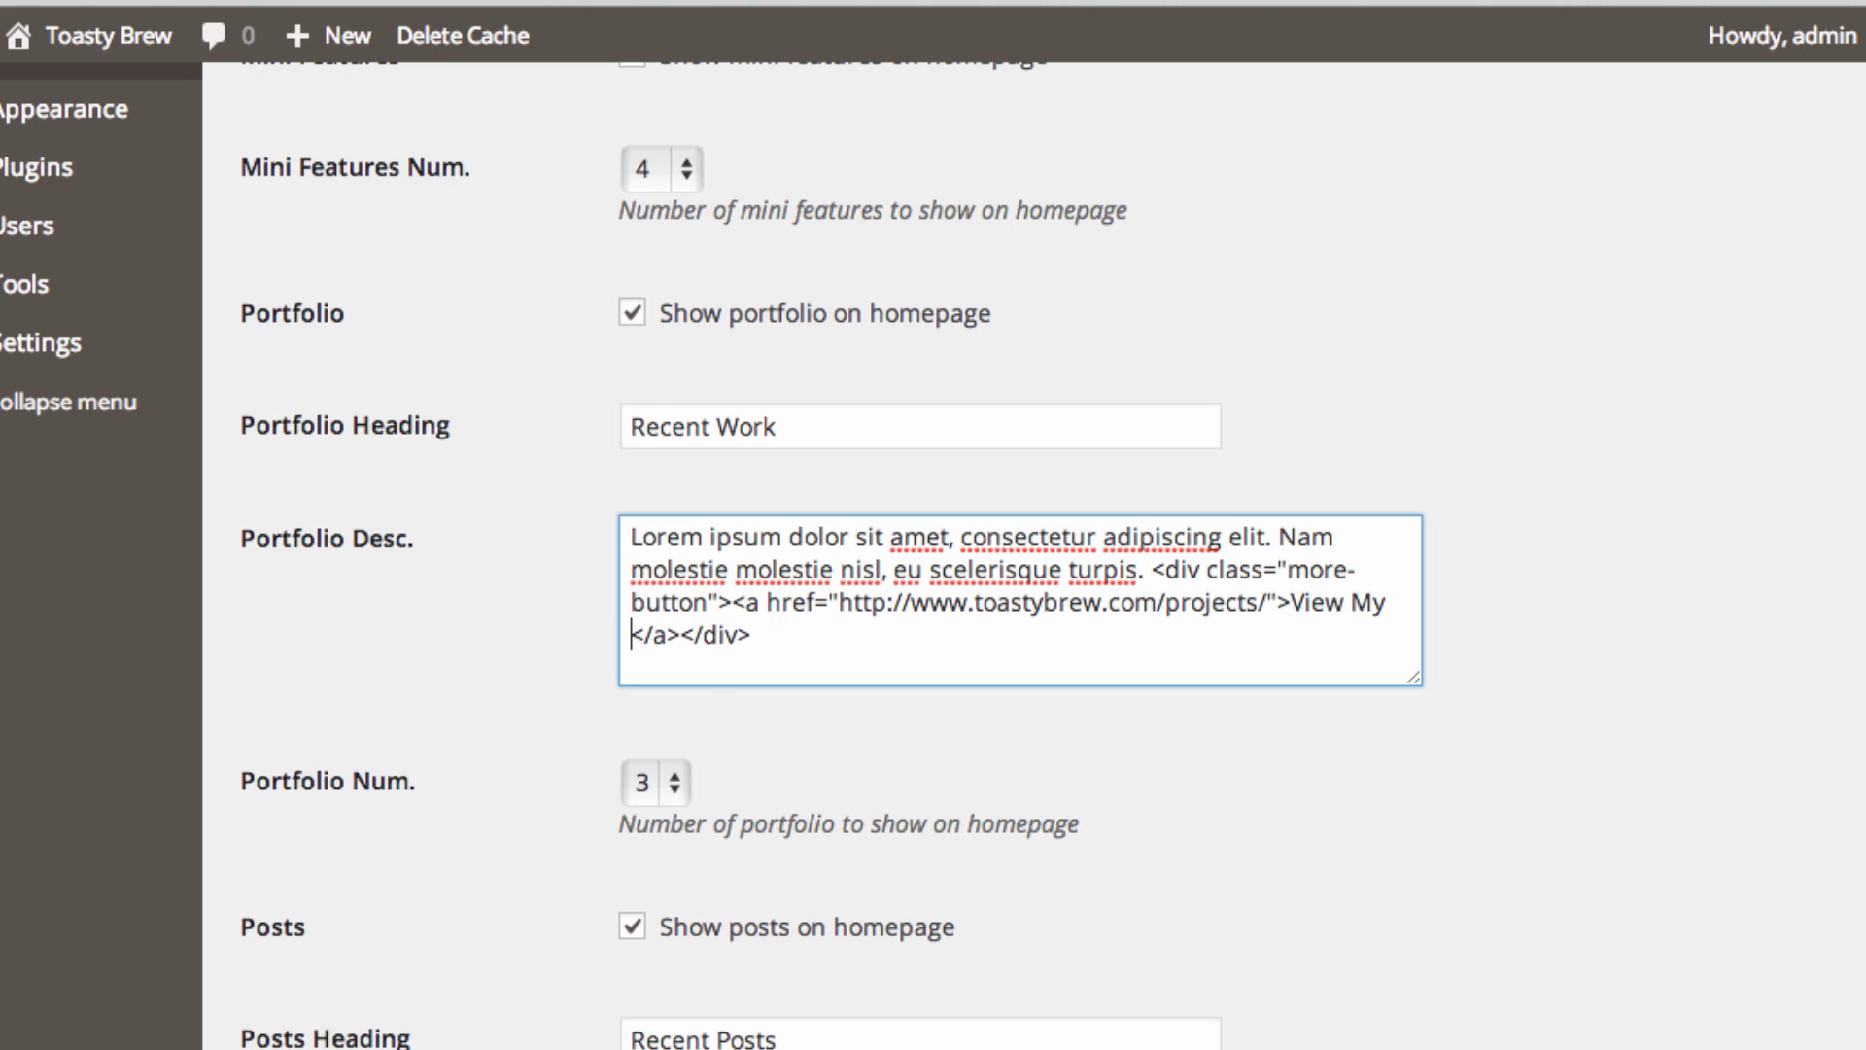
type("olio")
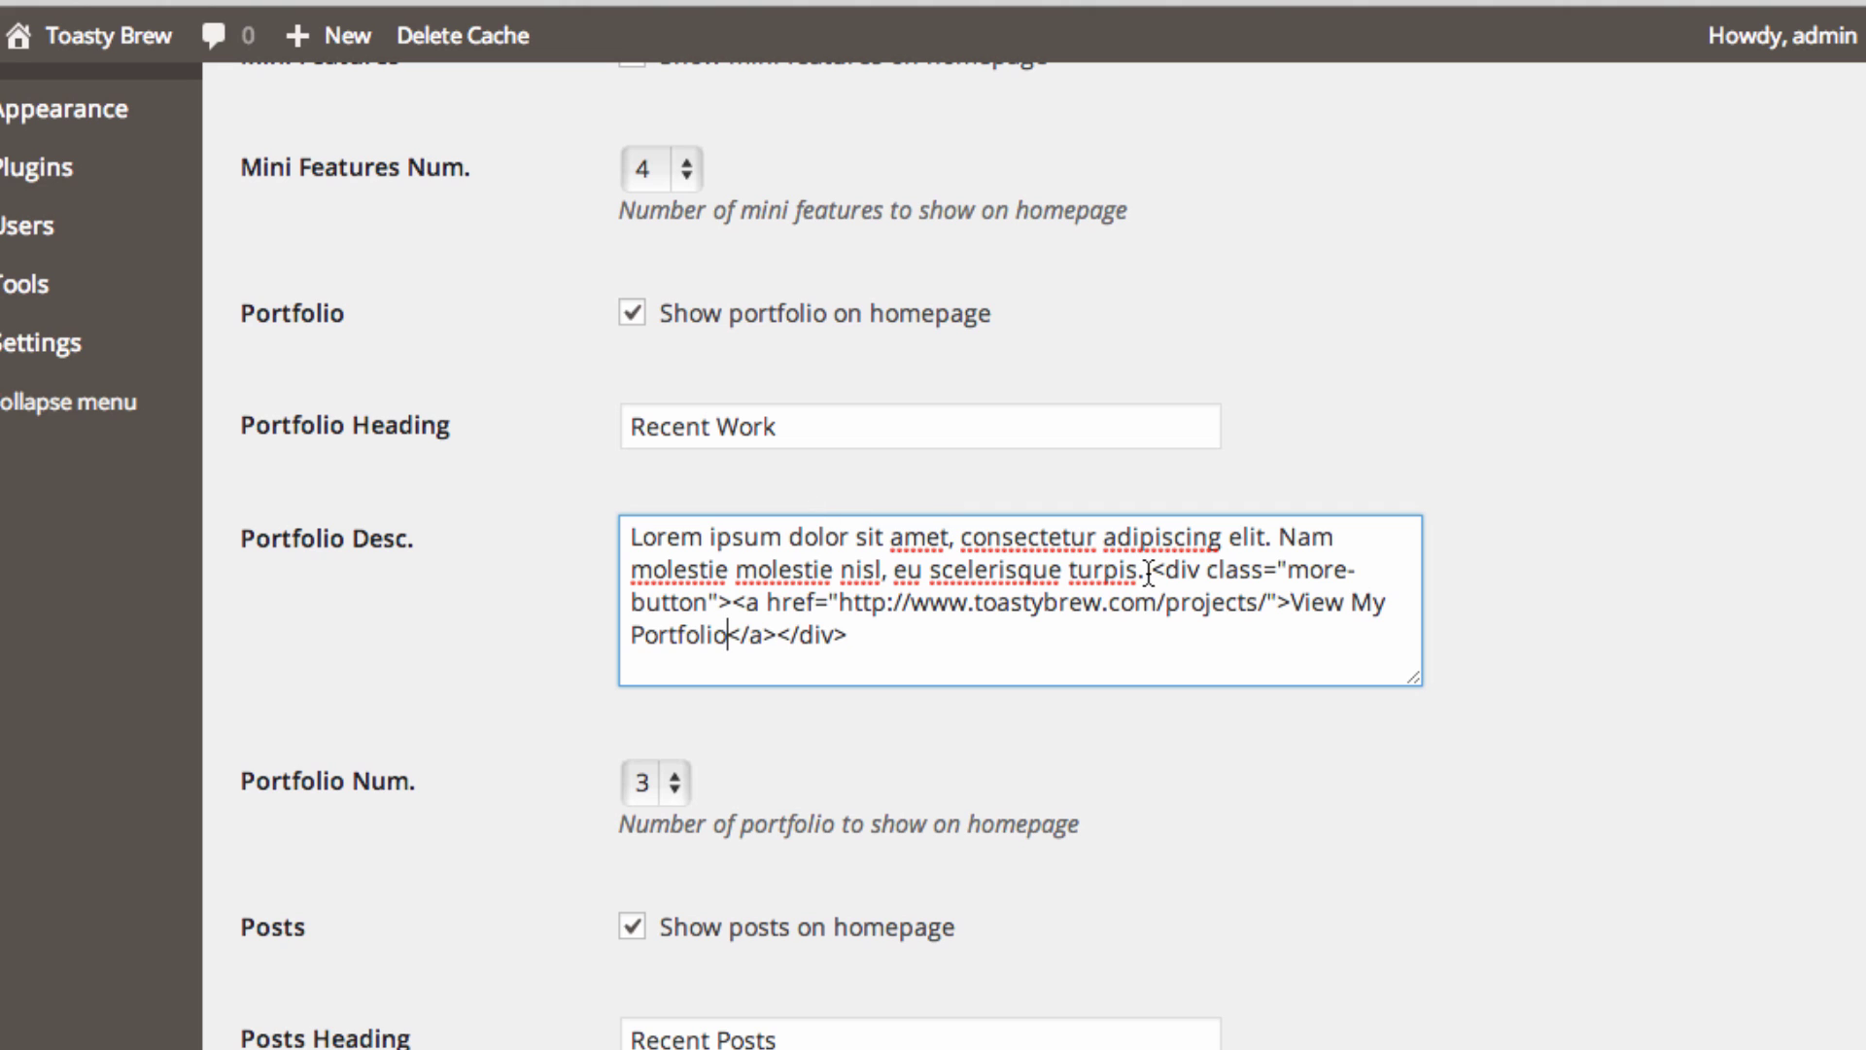
- Replace the Lorem ipsum sentence with 'Coffee has been my passion since day 1'
left_click_drag(1137, 574, 636, 545)
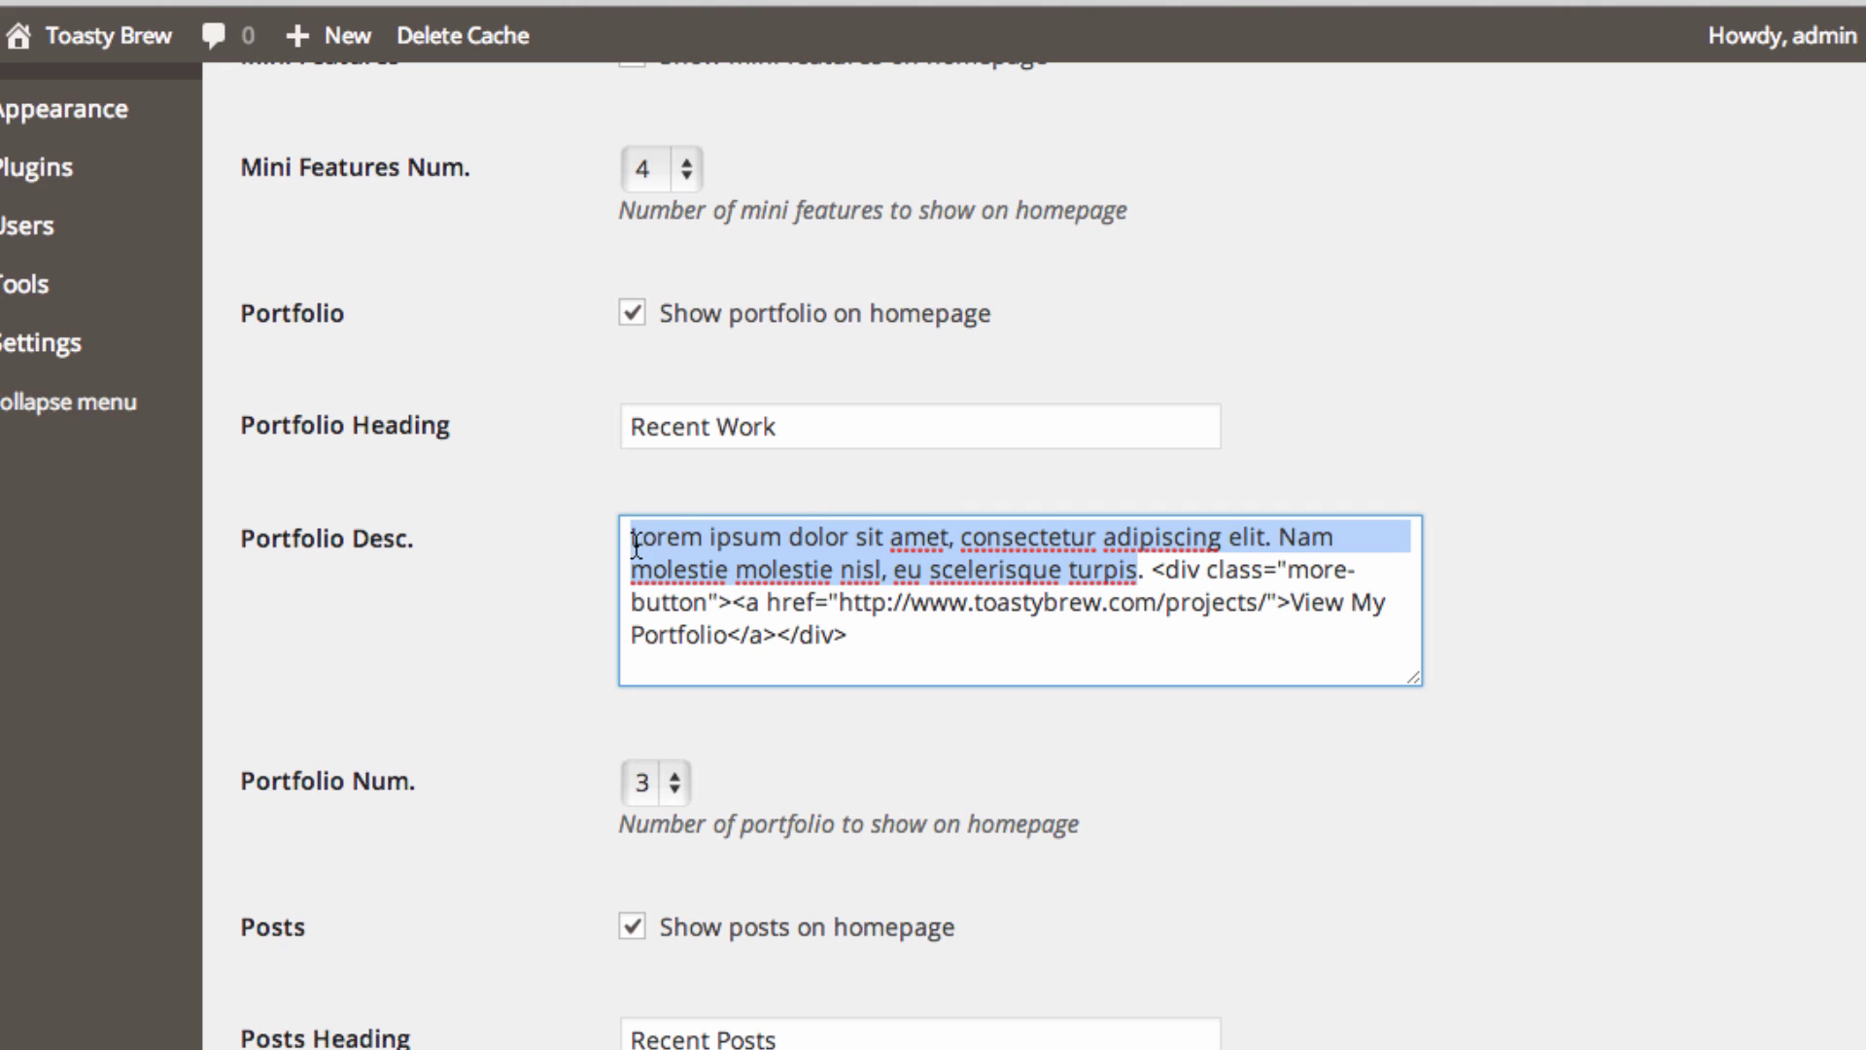
key("BackSpace")
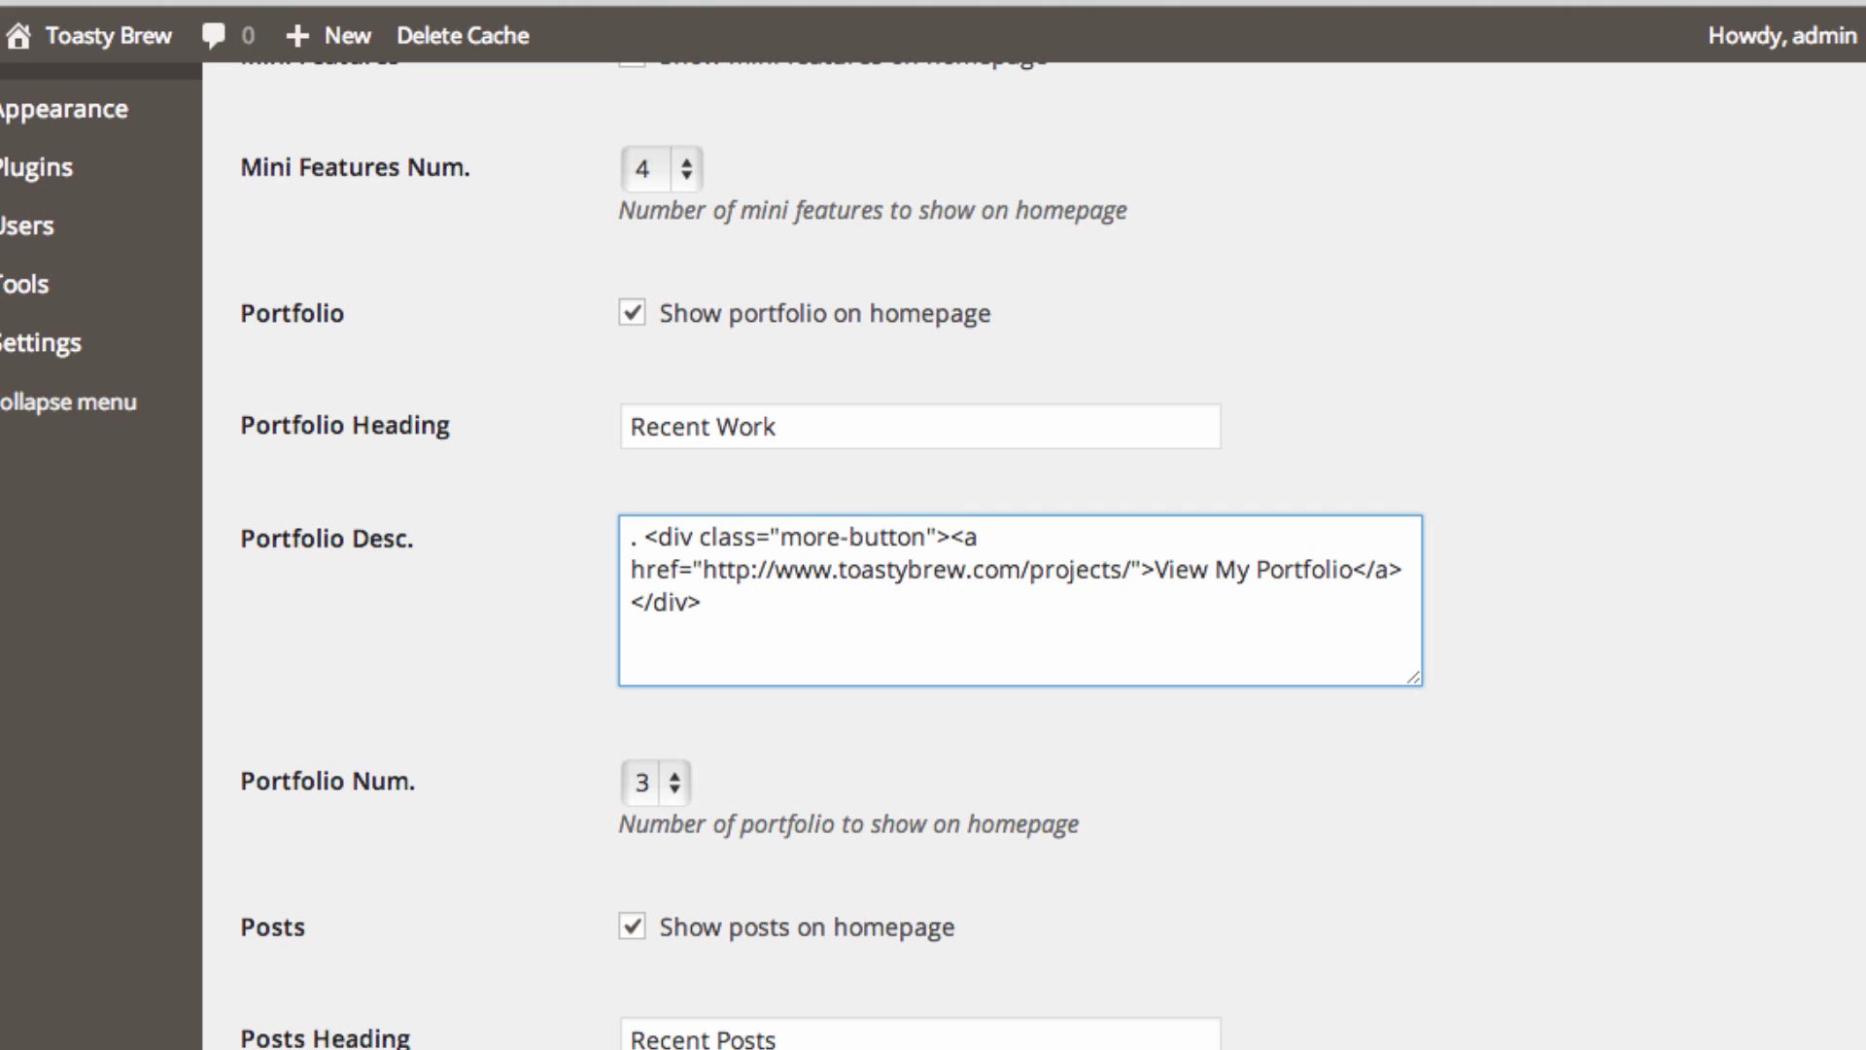
type("Coffee ha ")
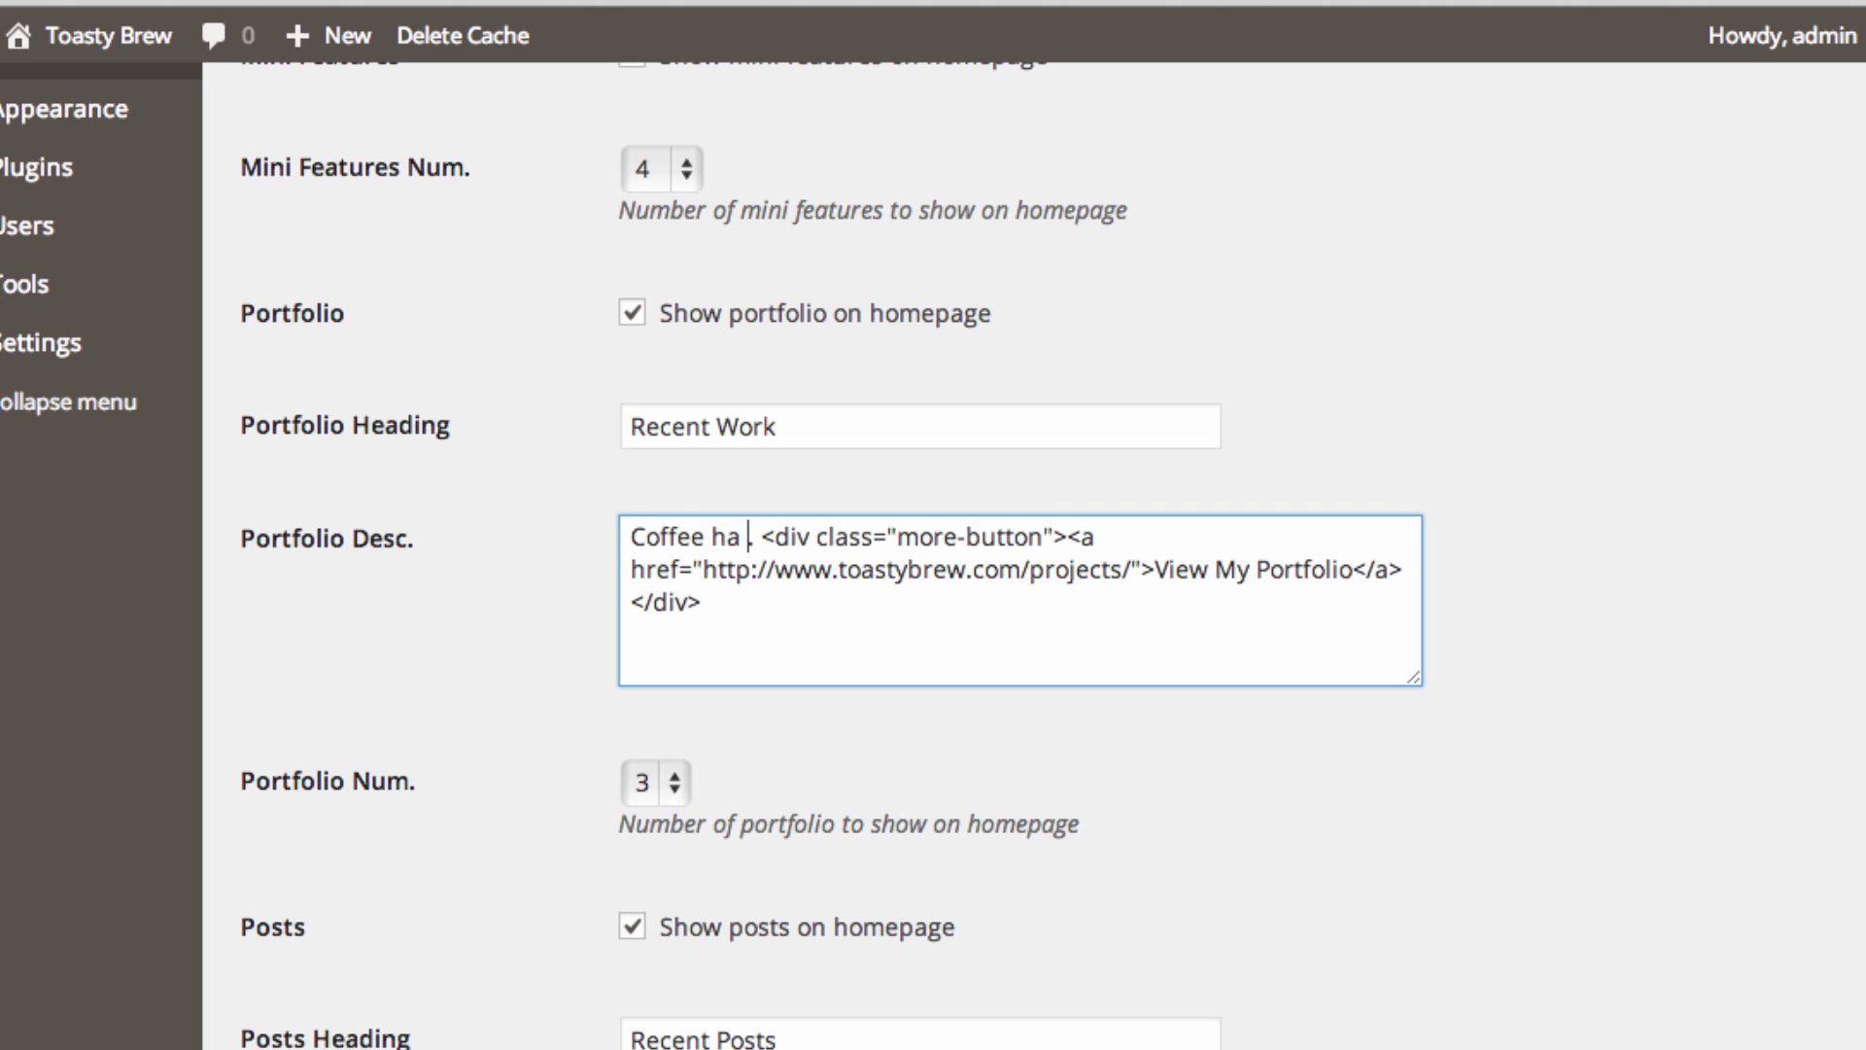
type("s been my passion")
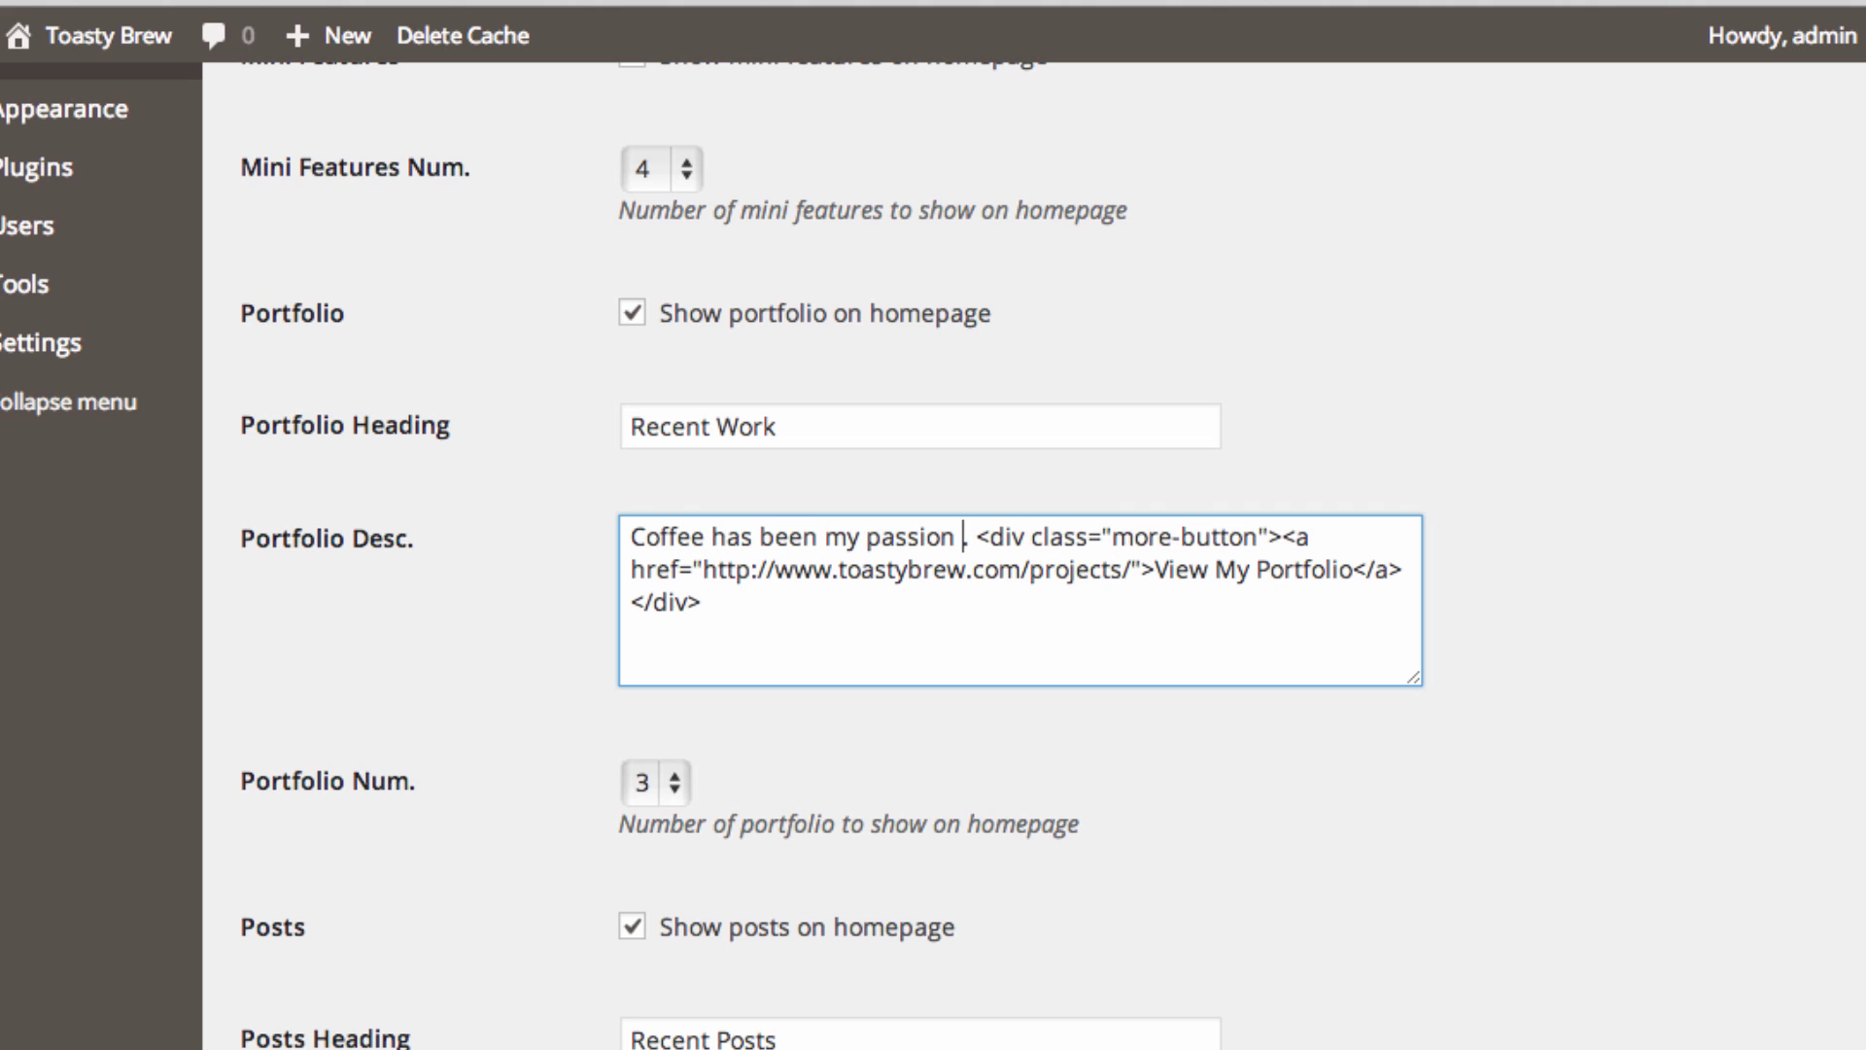
type(" since day 1")
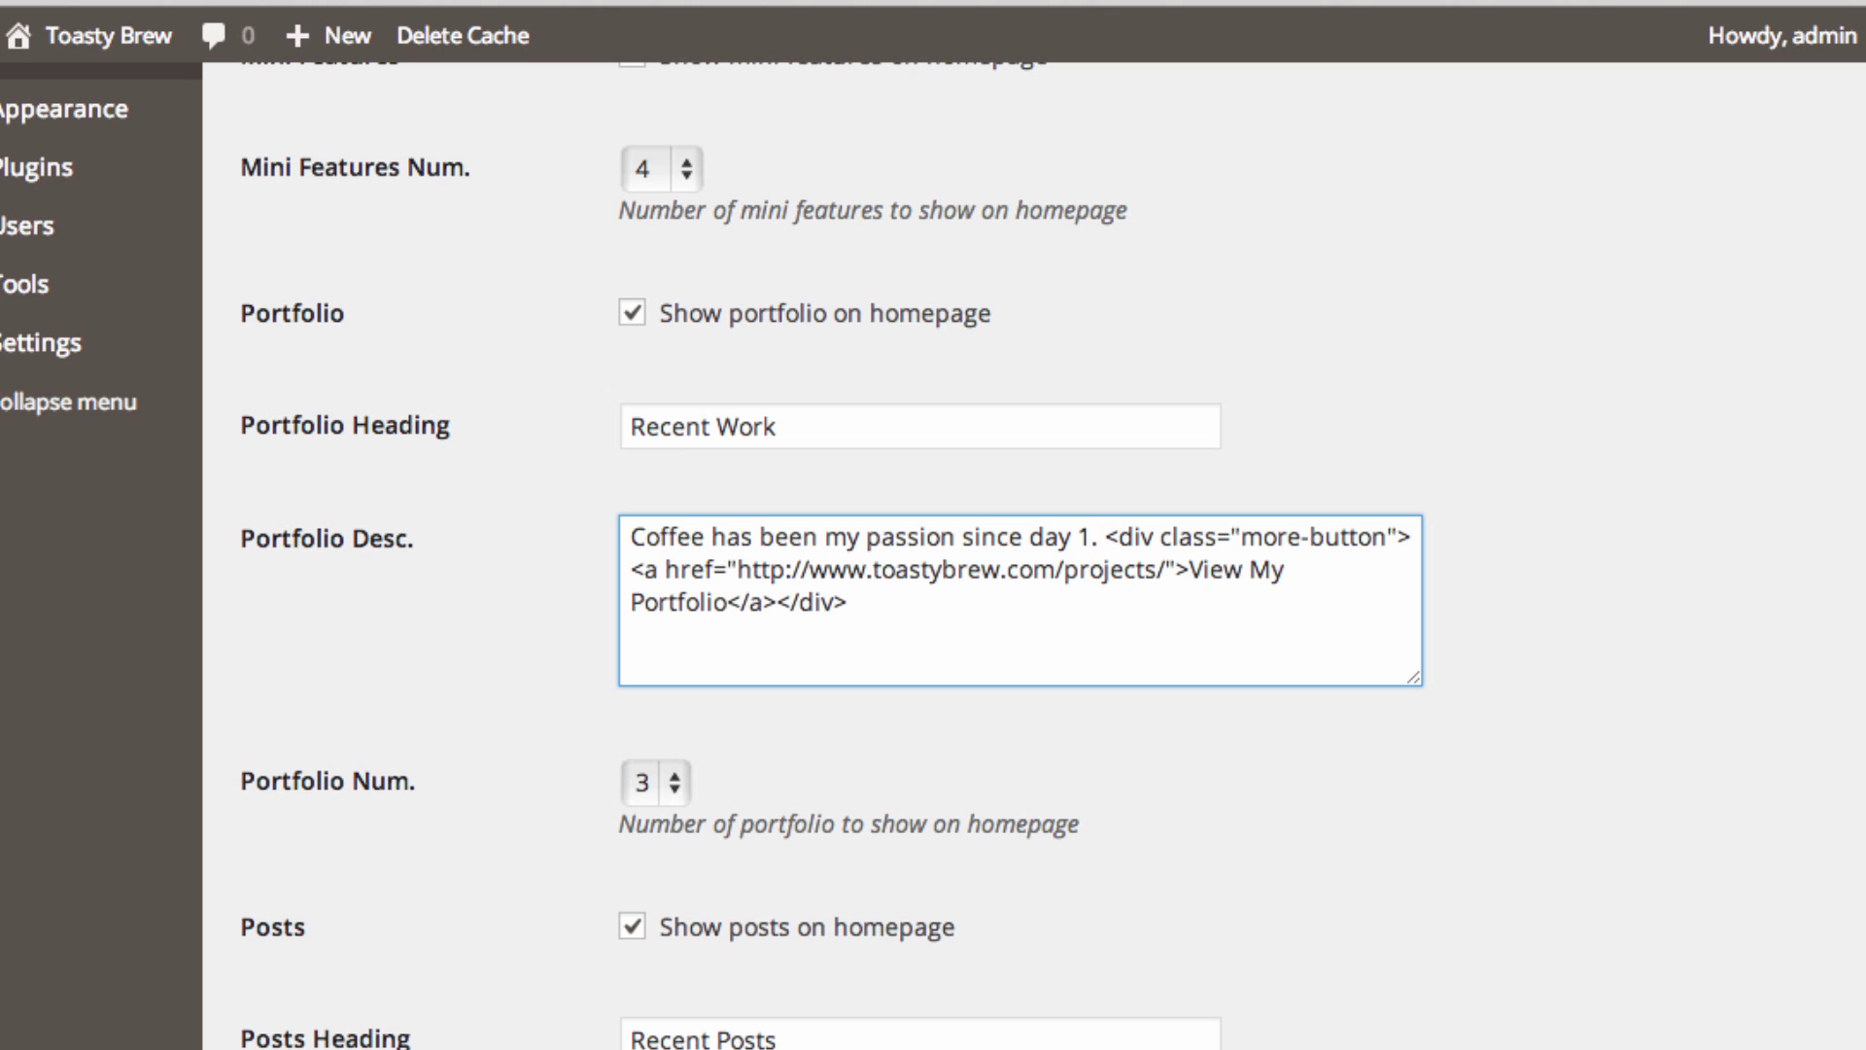
scroll(1427, 739, "down", 5)
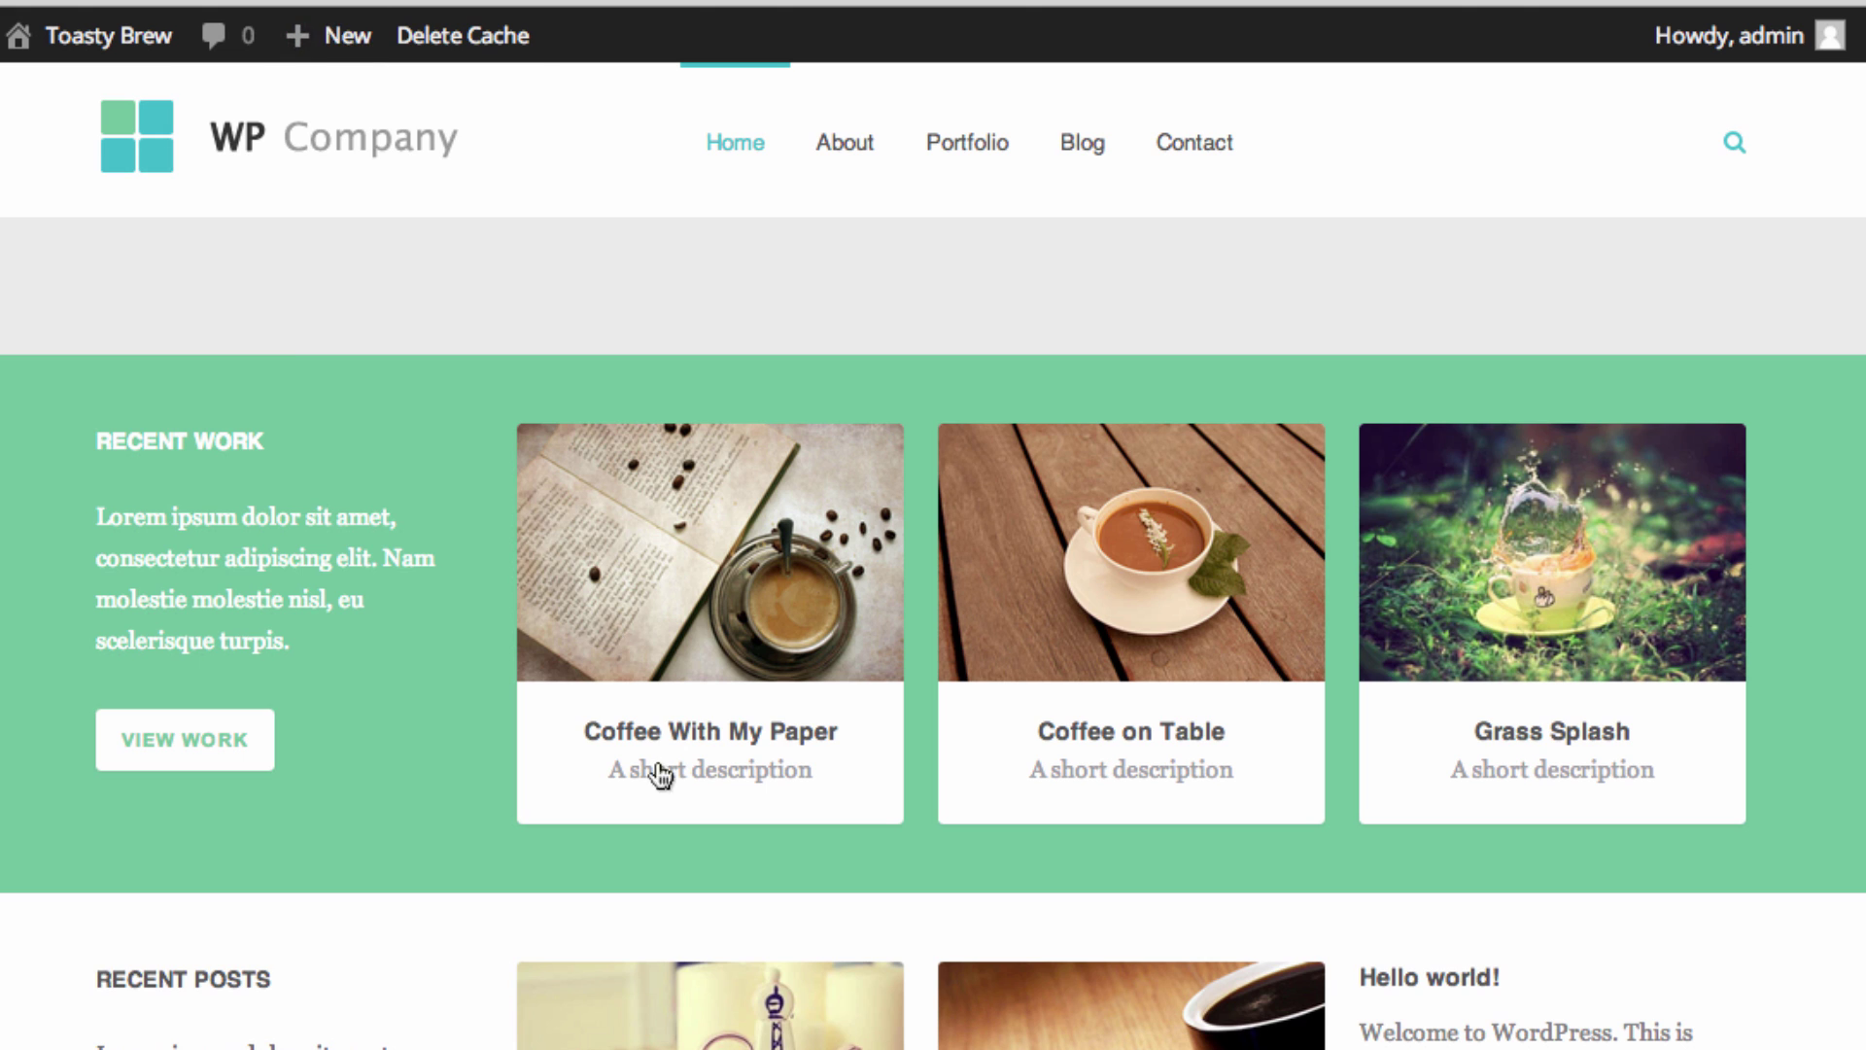
- Locate the Testimonials Heading text further down the Layout settings
scroll(657, 768, "down", 6)
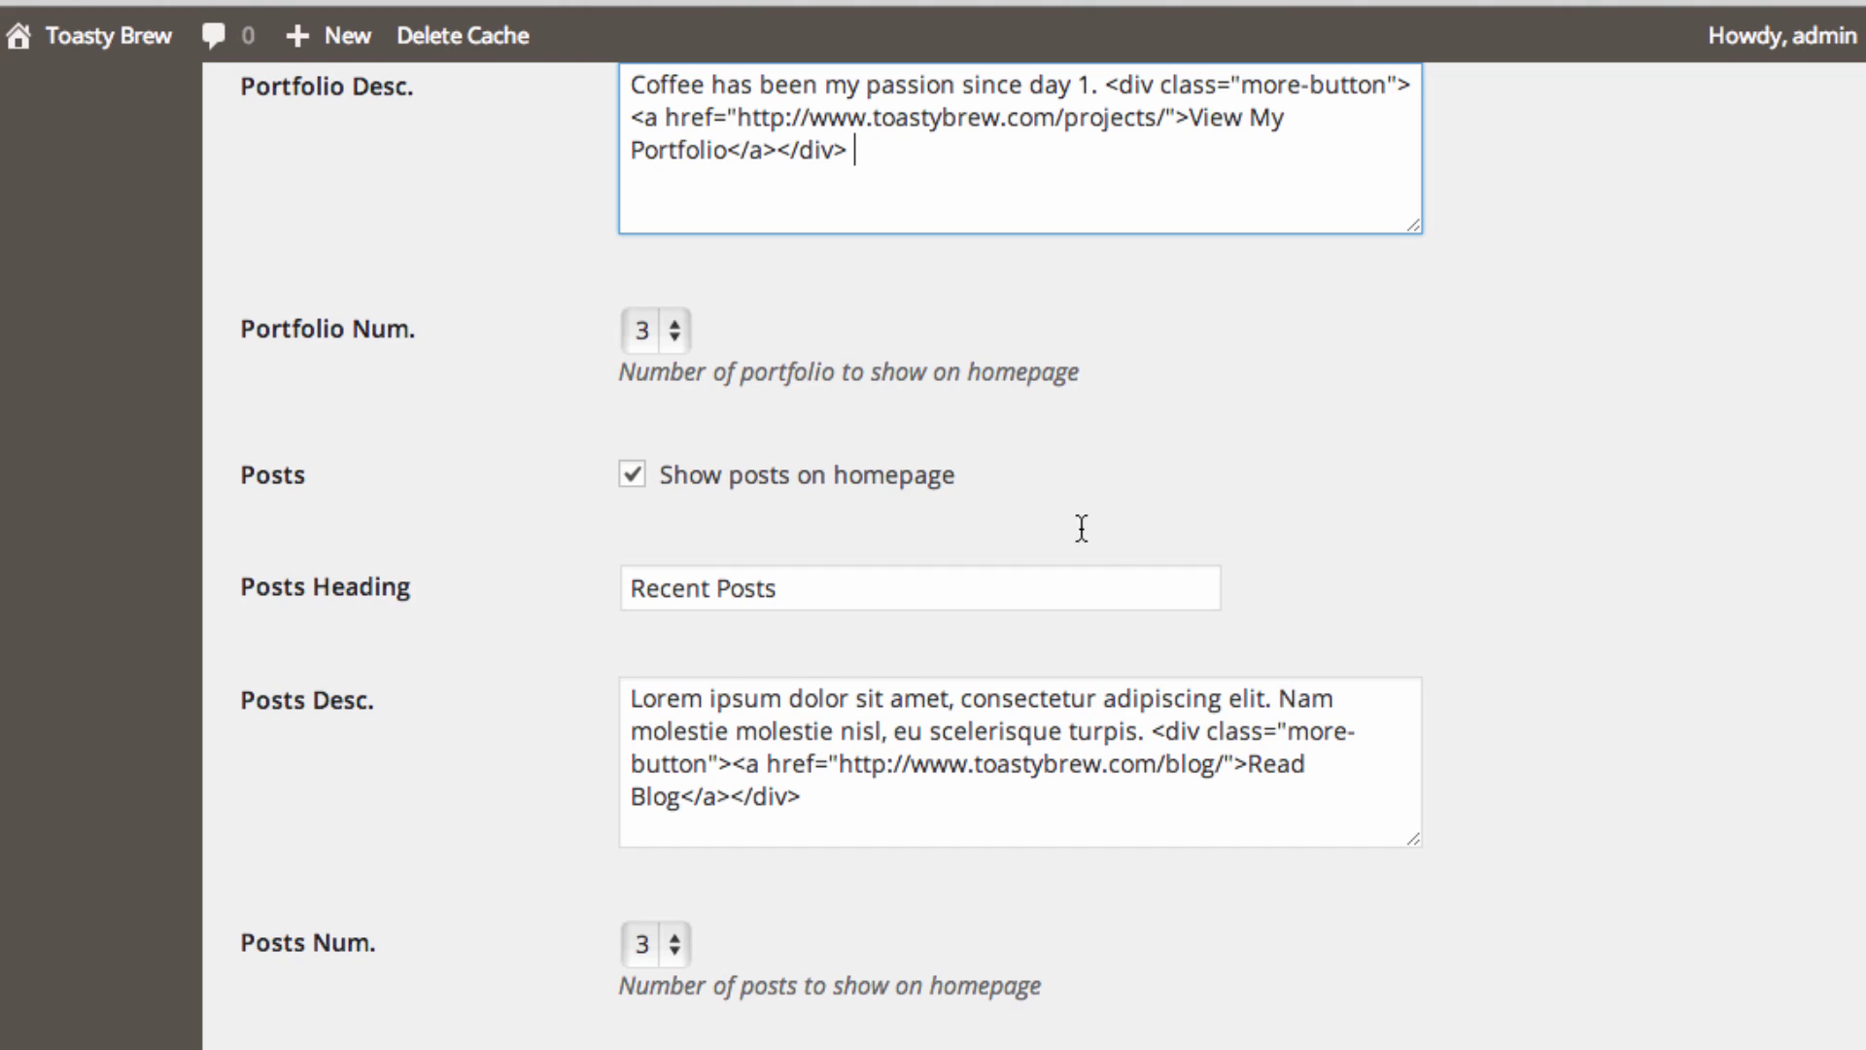
scroll(1079, 525, "down", 3)
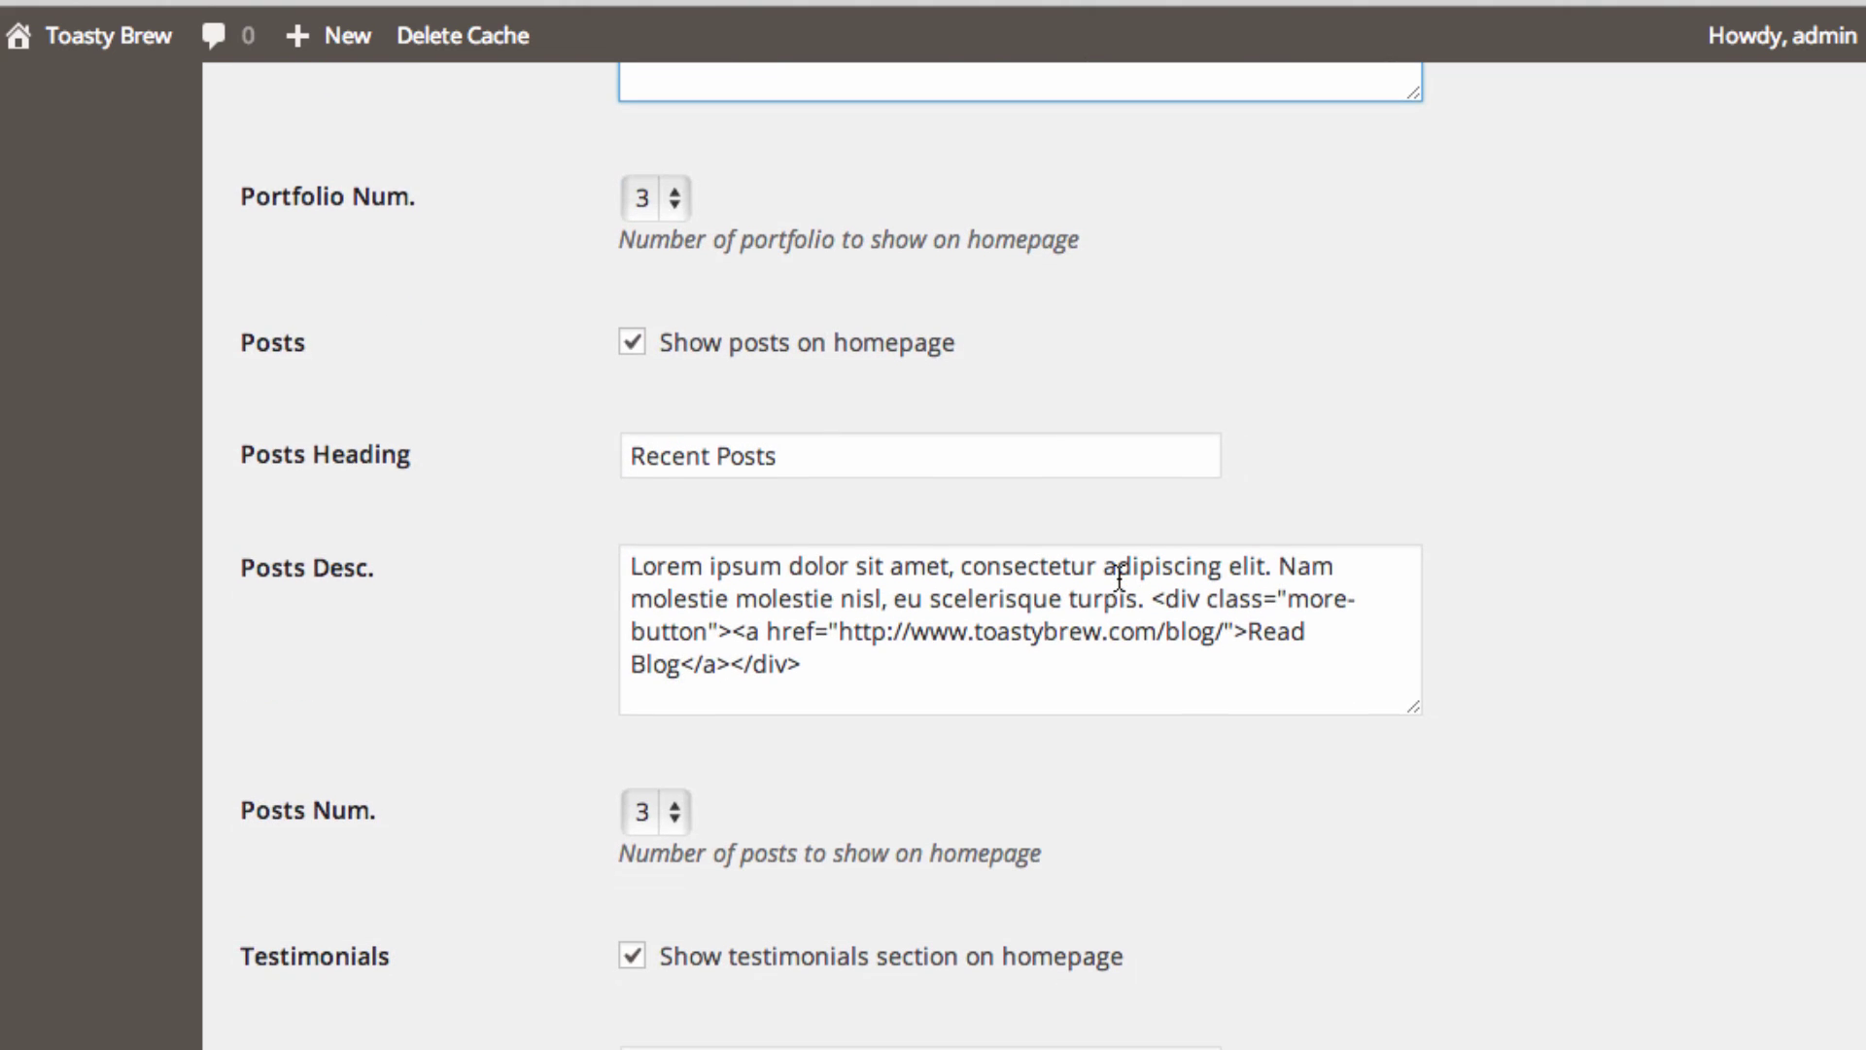
left_click(968, 645)
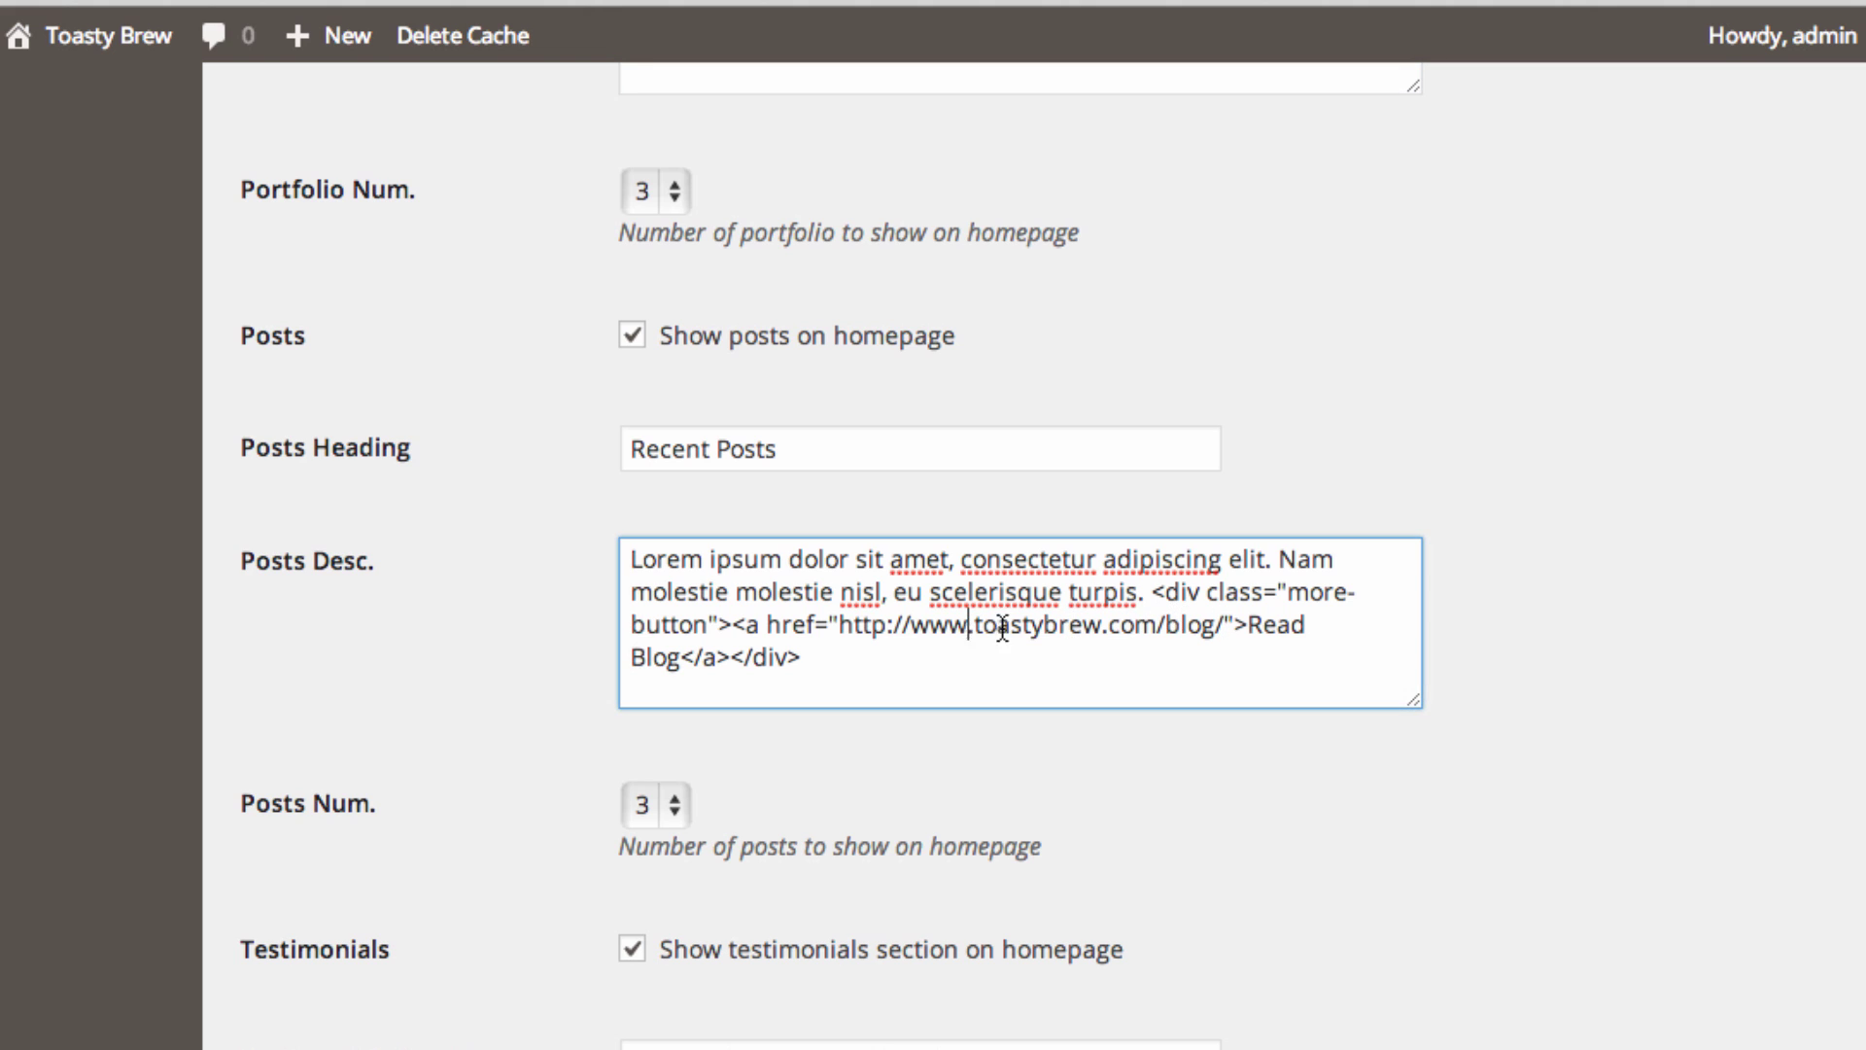
scroll(693, 439, "down", 6)
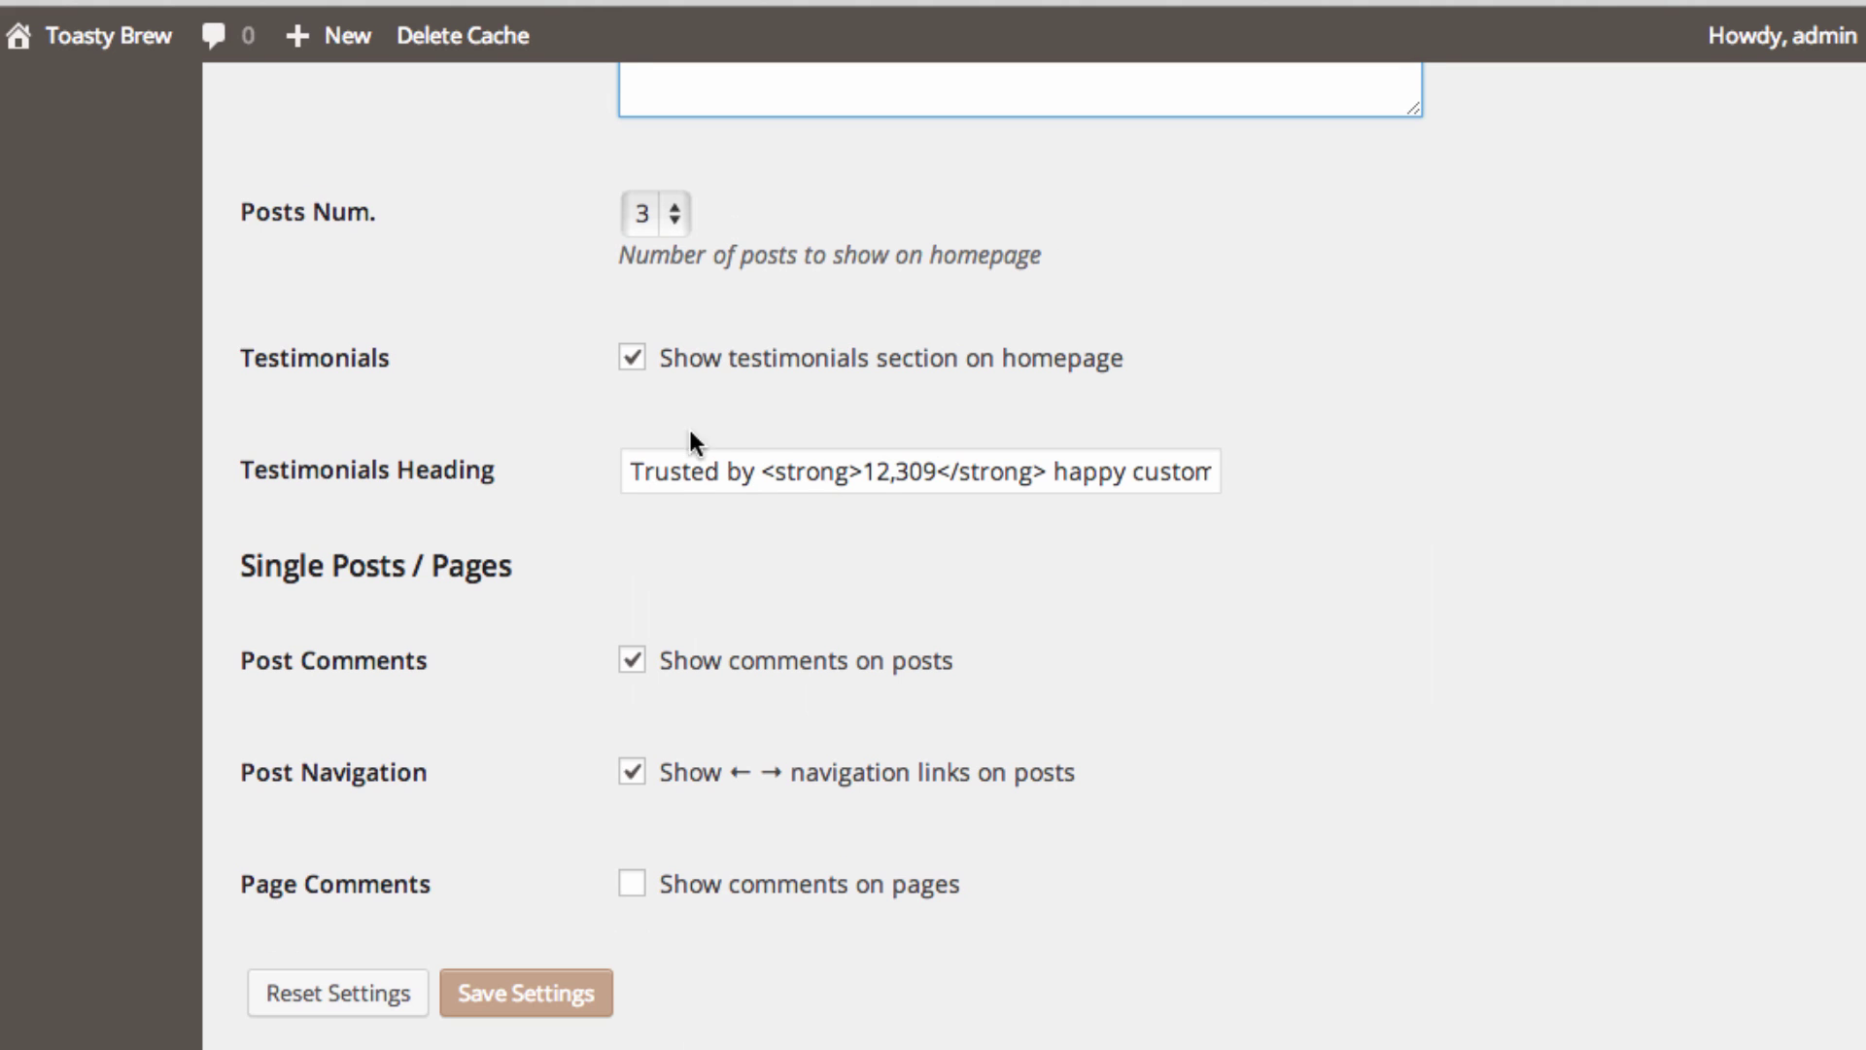
left_click_drag(626, 479, 1238, 483)
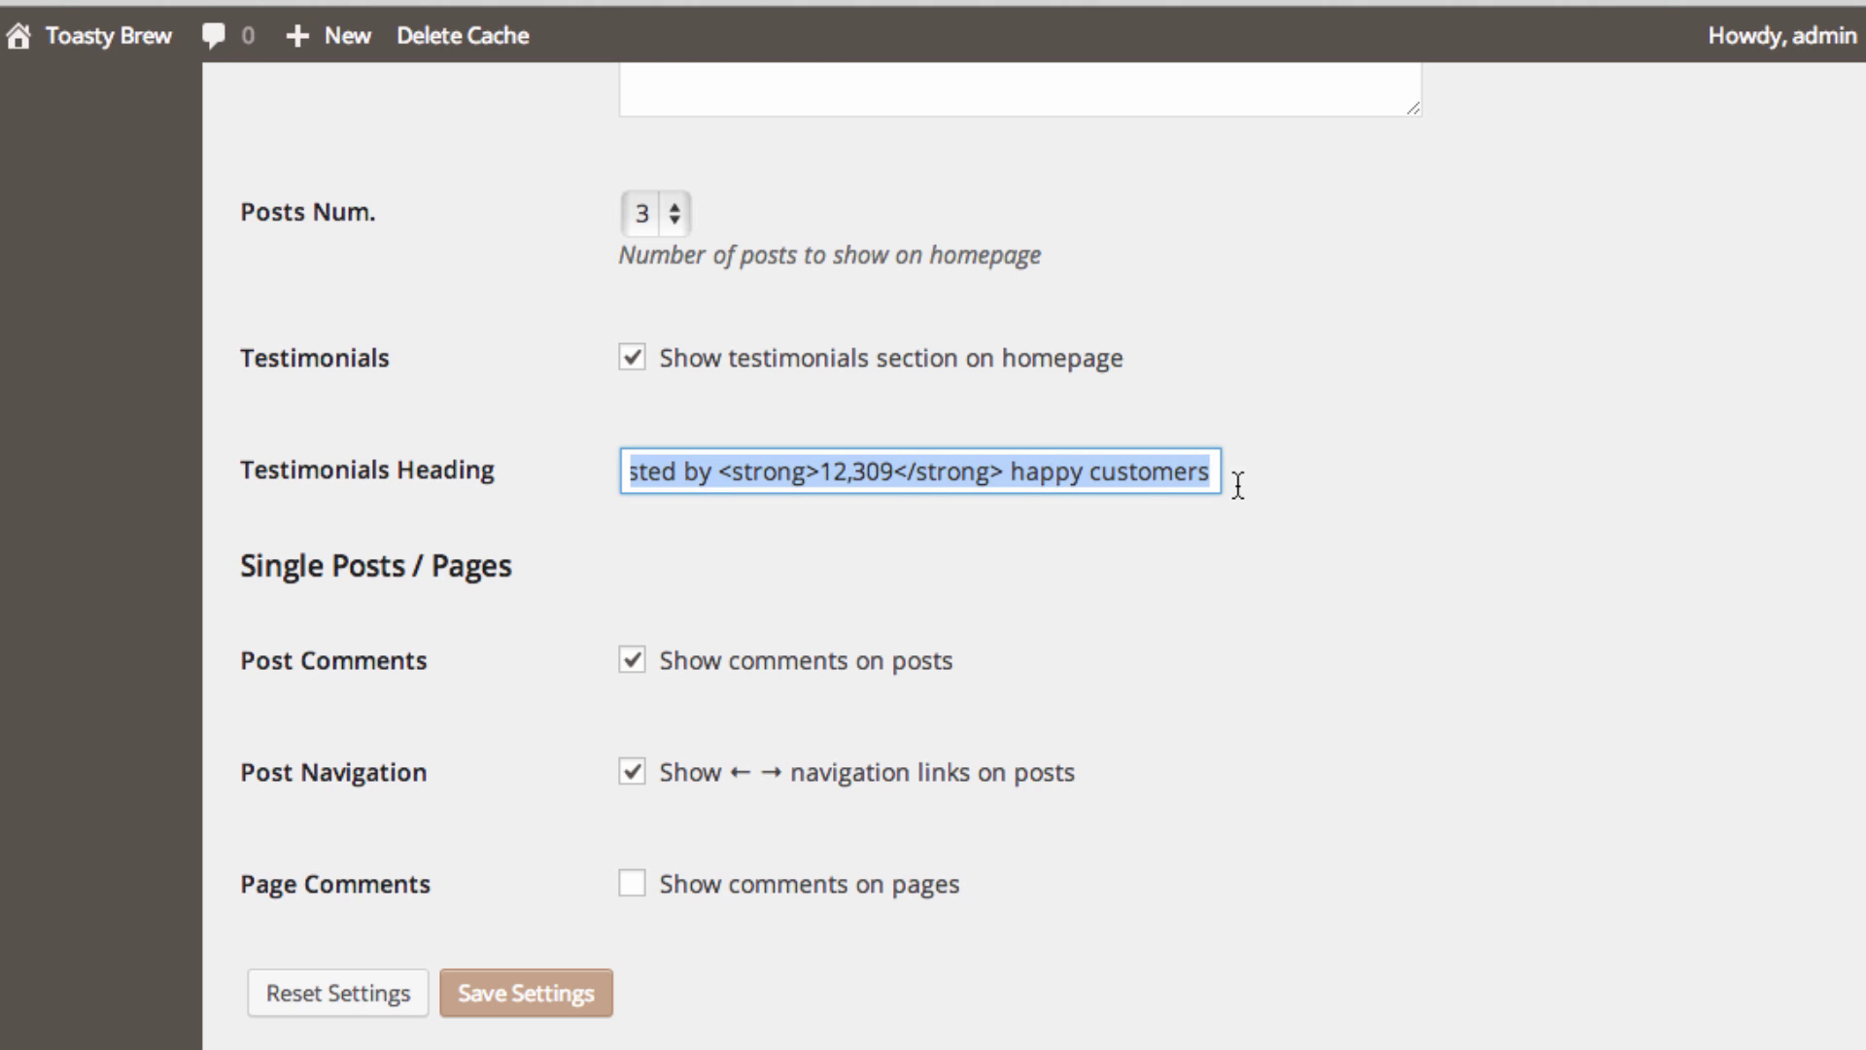
left_click(914, 479)
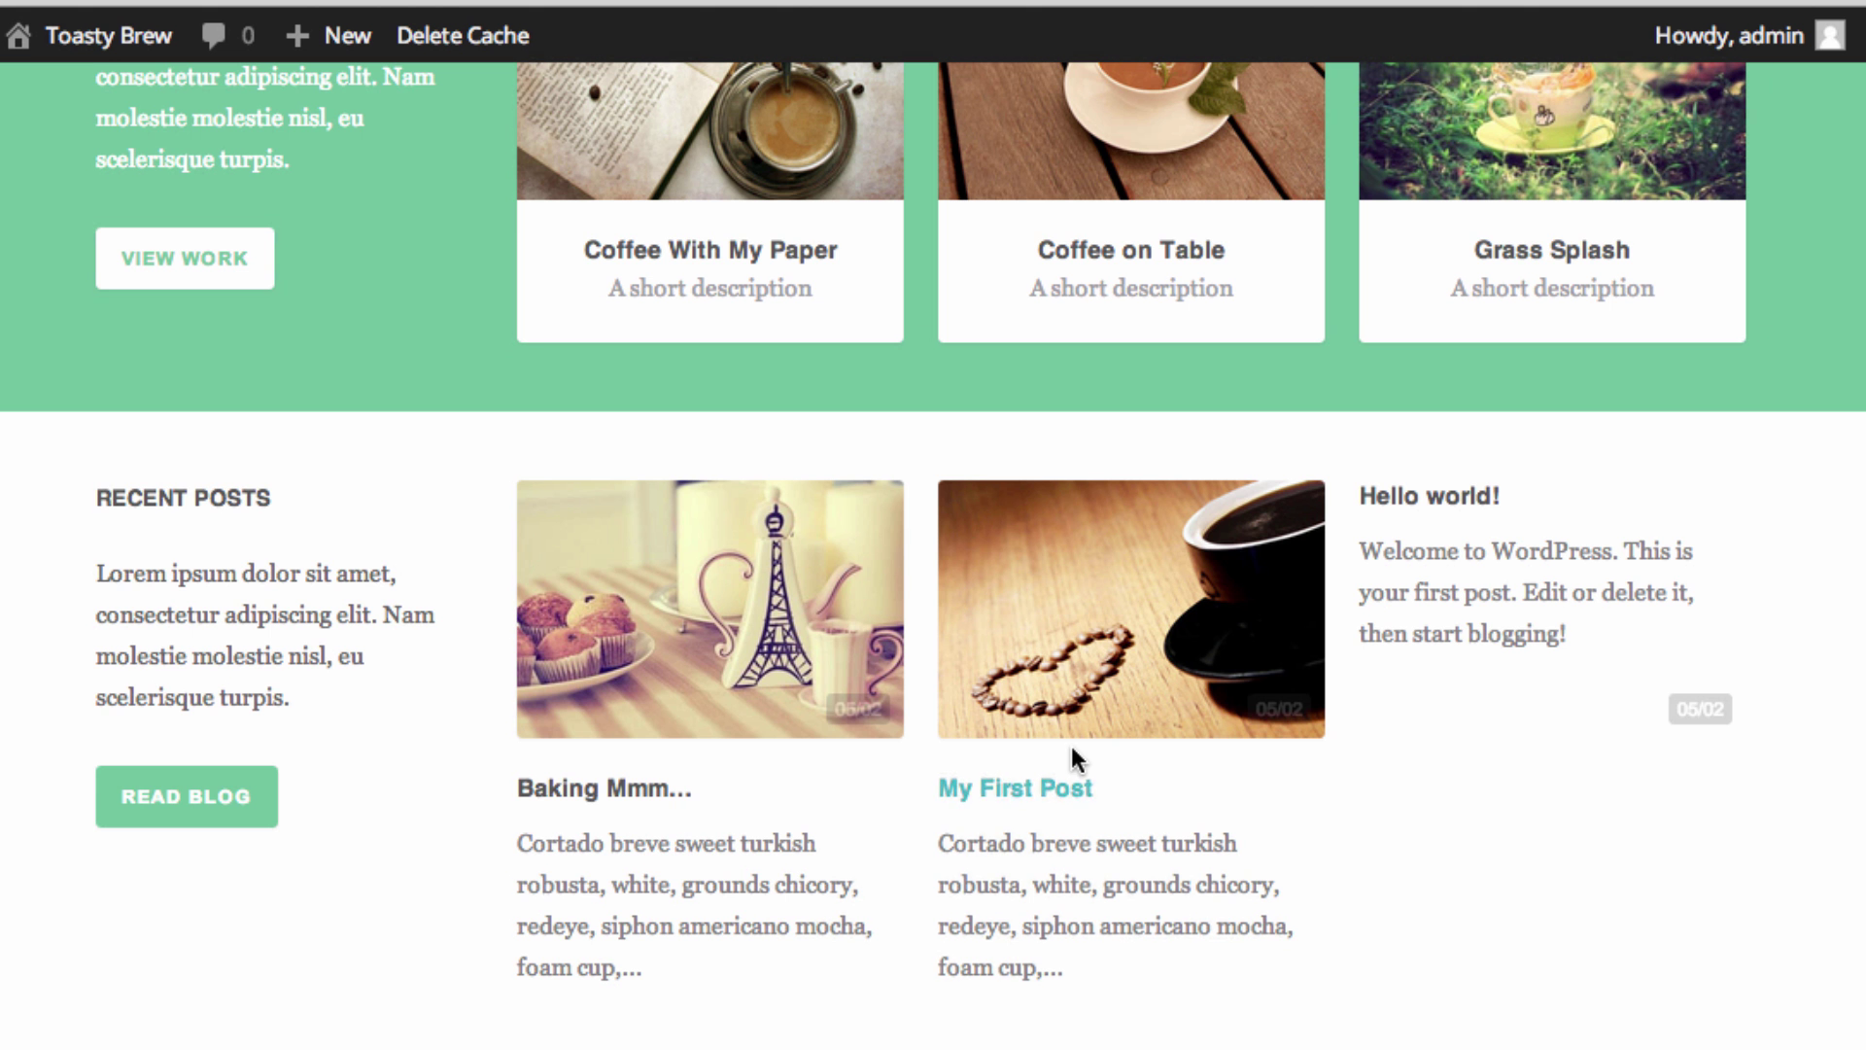
scroll(1074, 759, "down", 6)
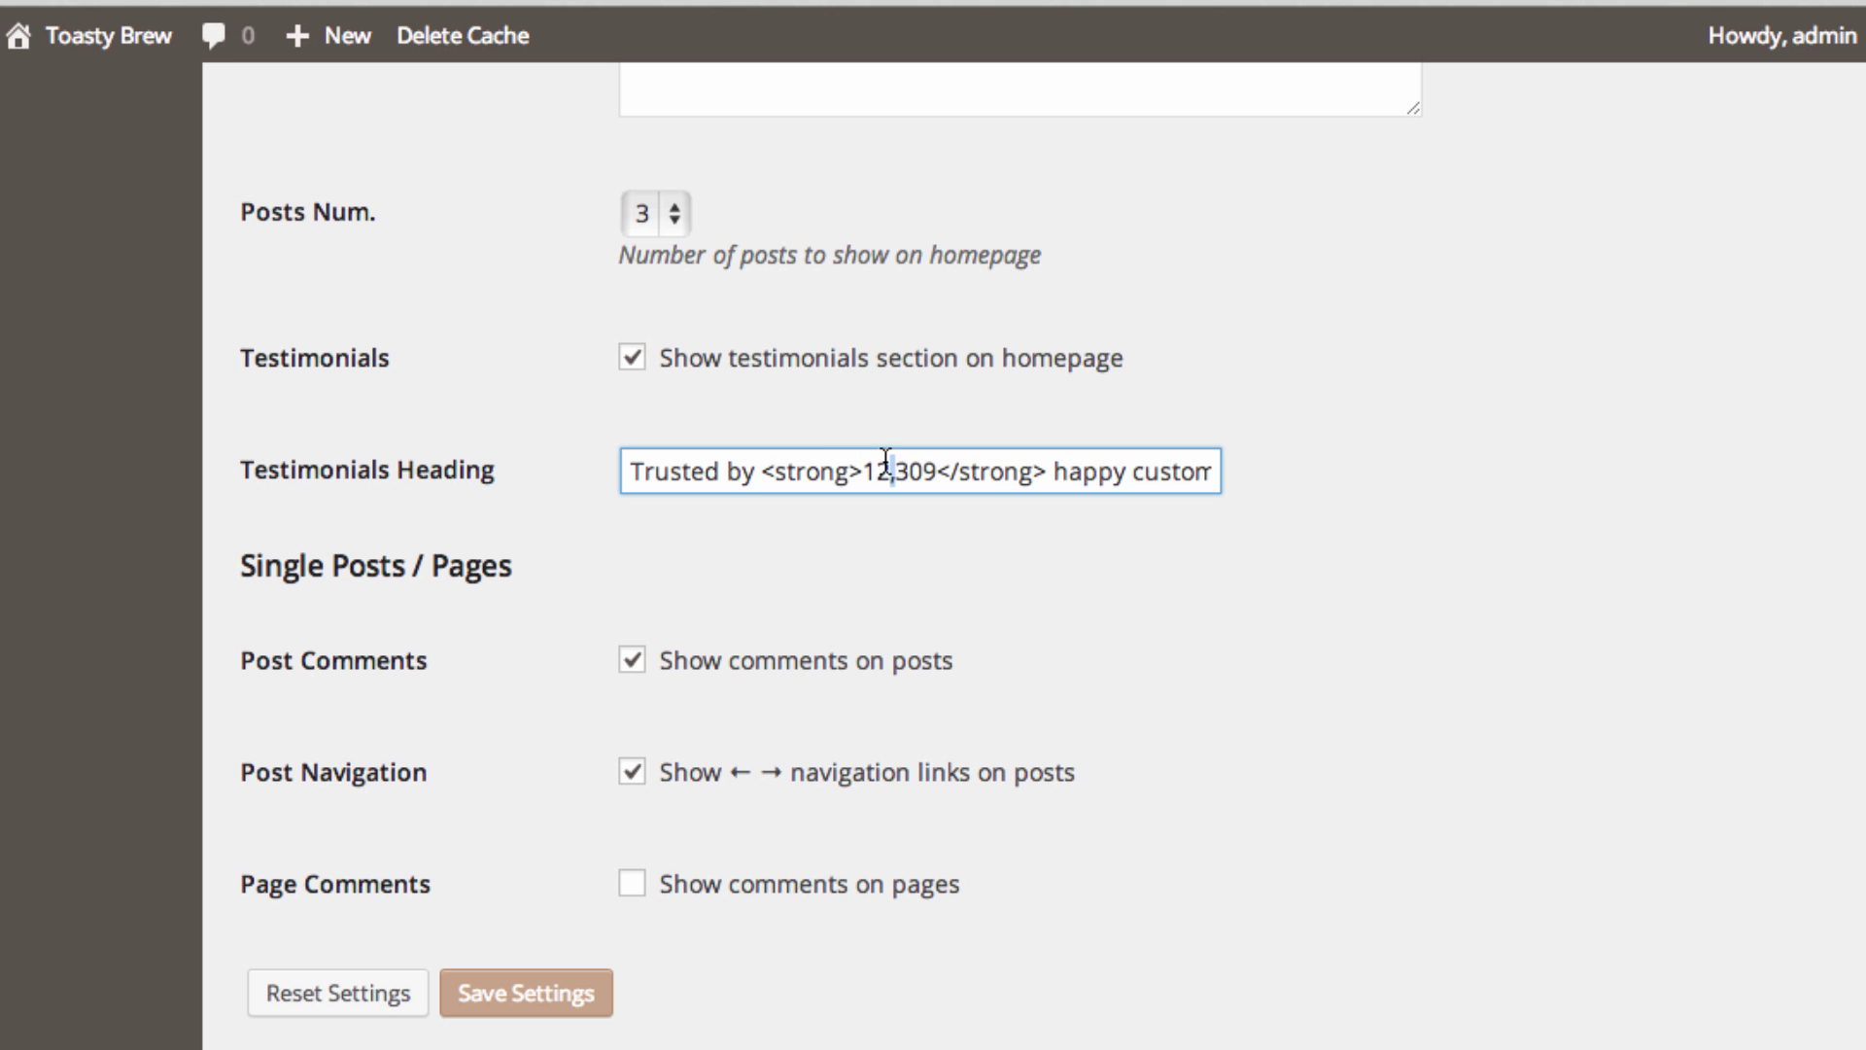
- Replace 12,309 with 14 and 'customers' with 'brands', then save the settings
left_click_drag(935, 471, 866, 471)
type("14")
double_click(1144, 474)
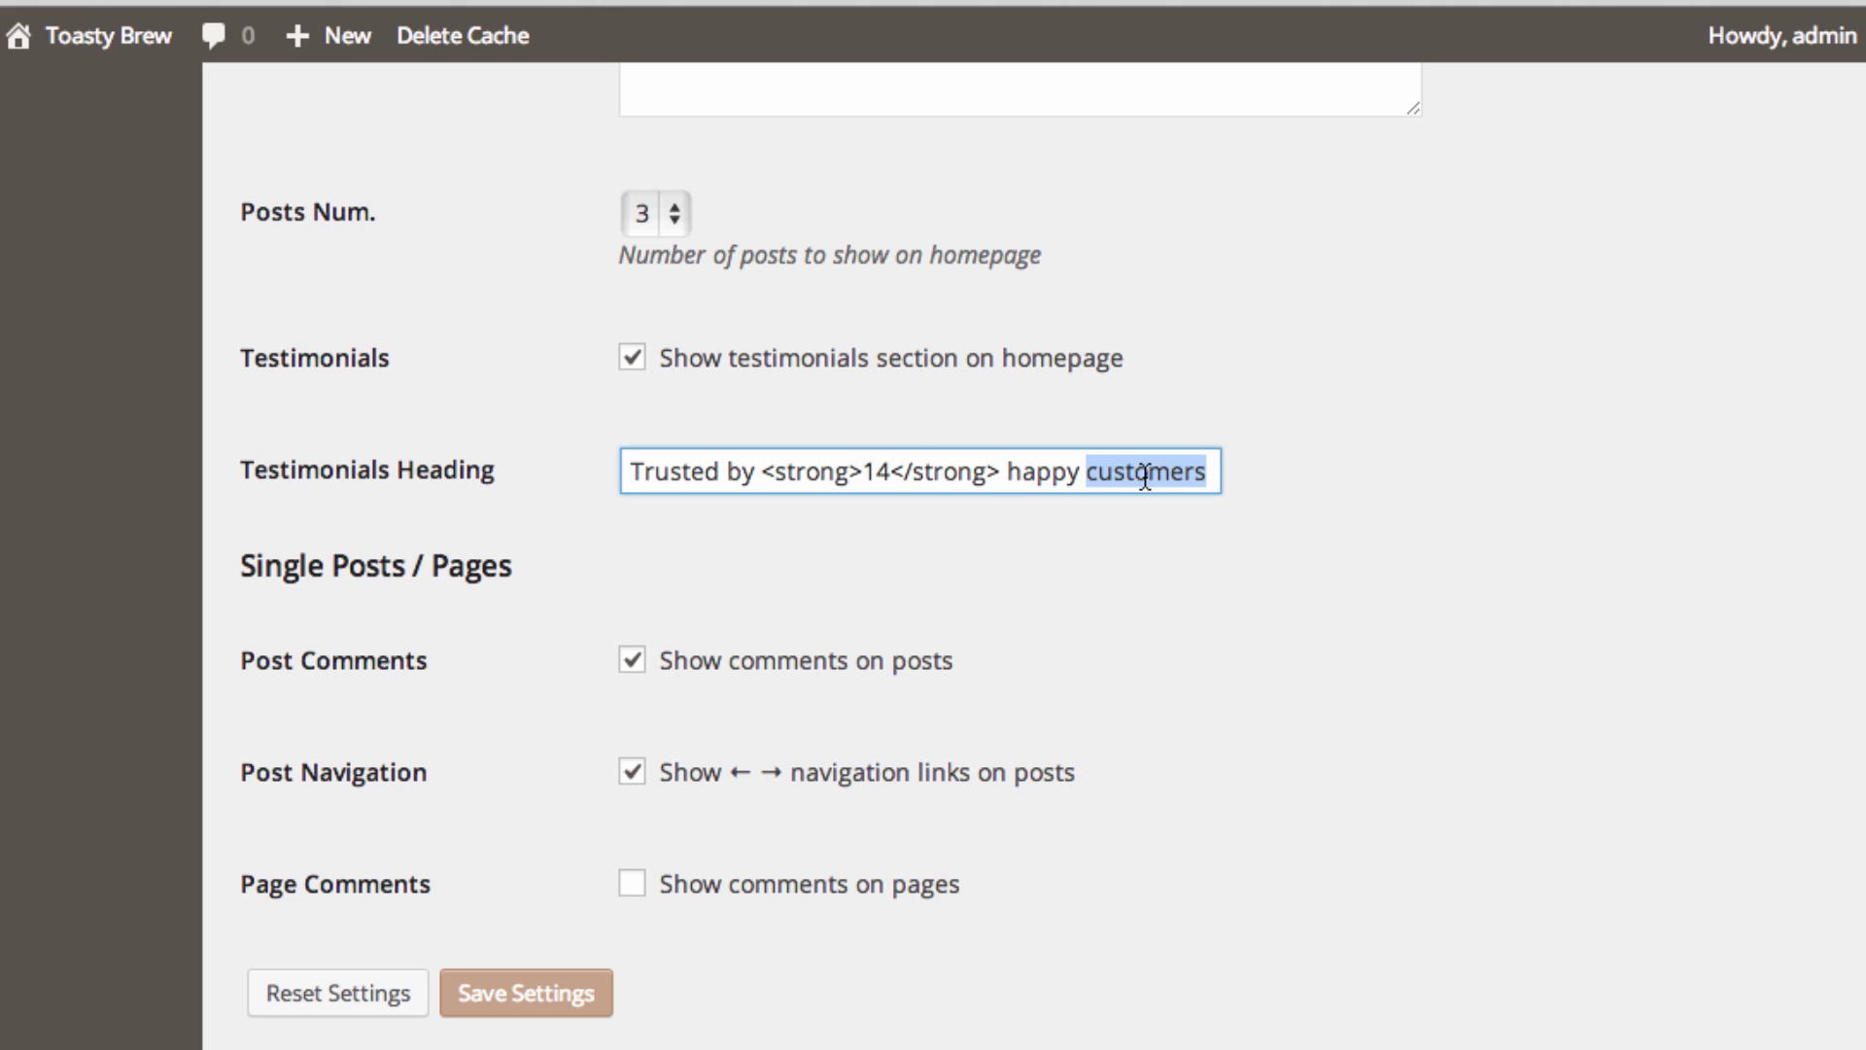
type("brand")
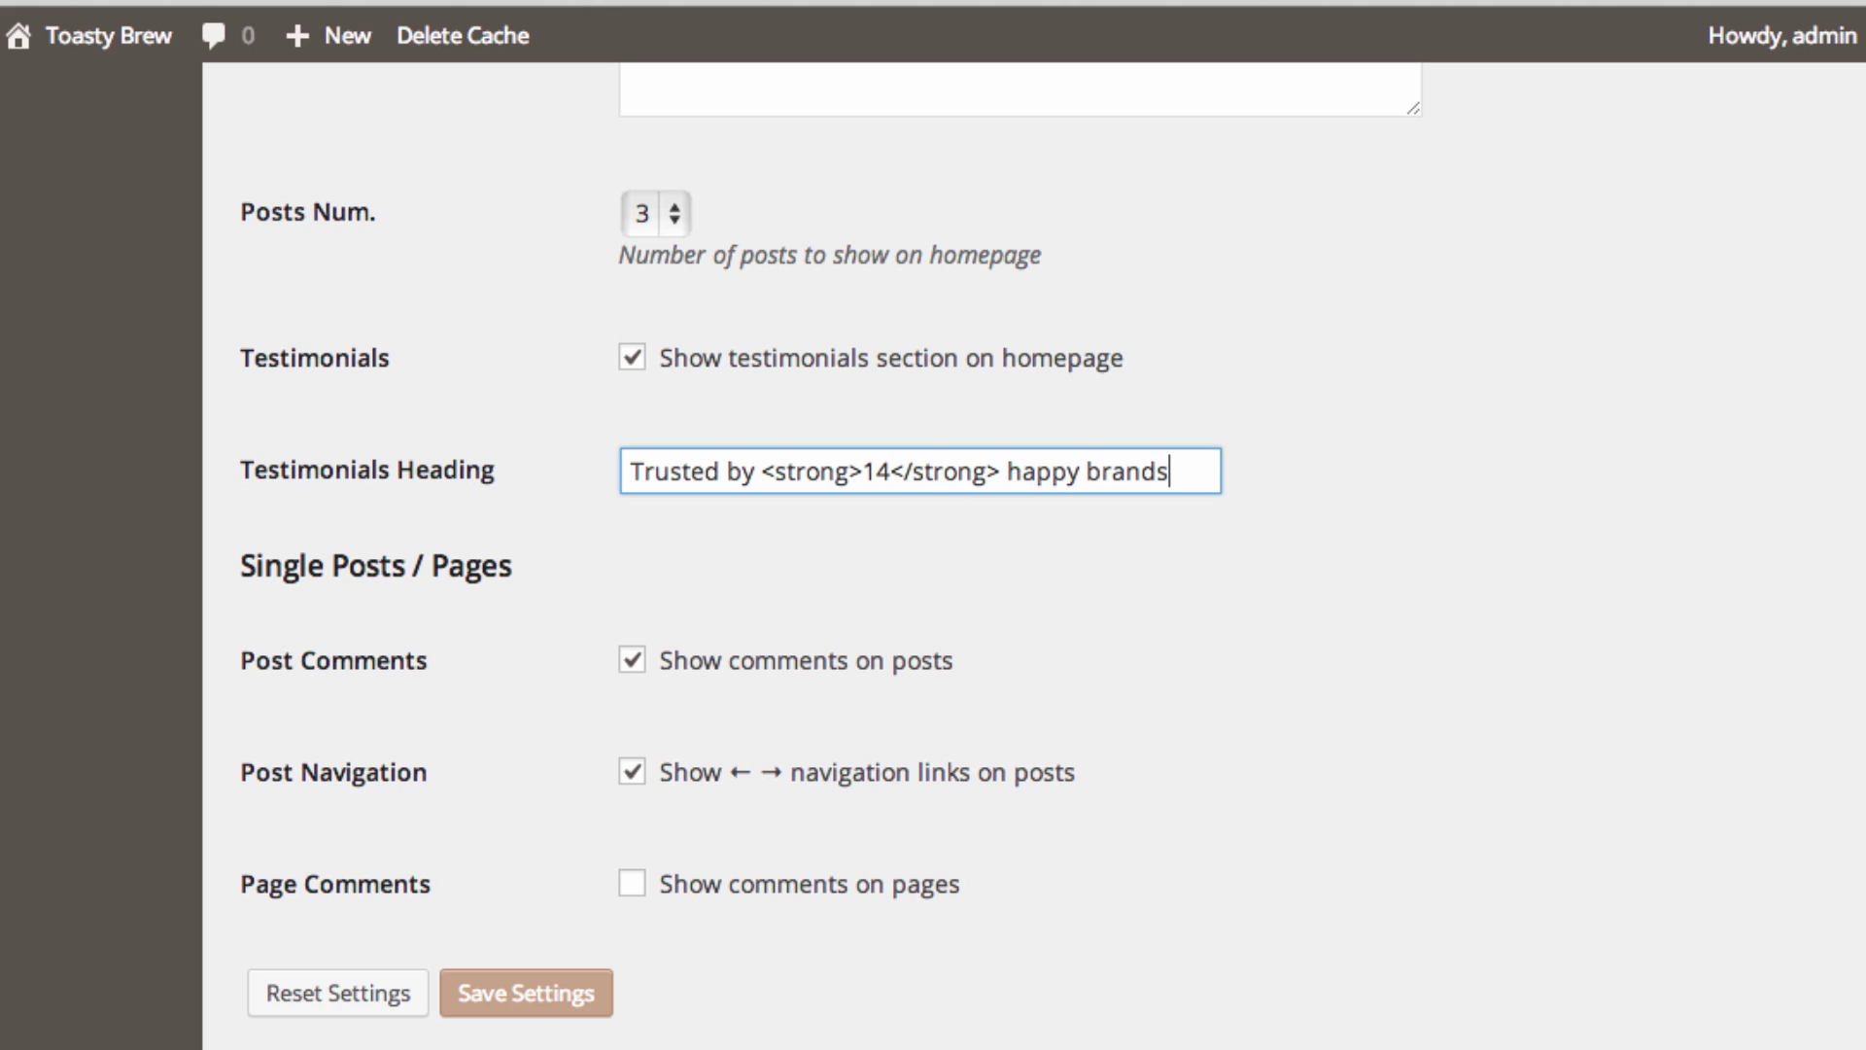
left_click(541, 1001)
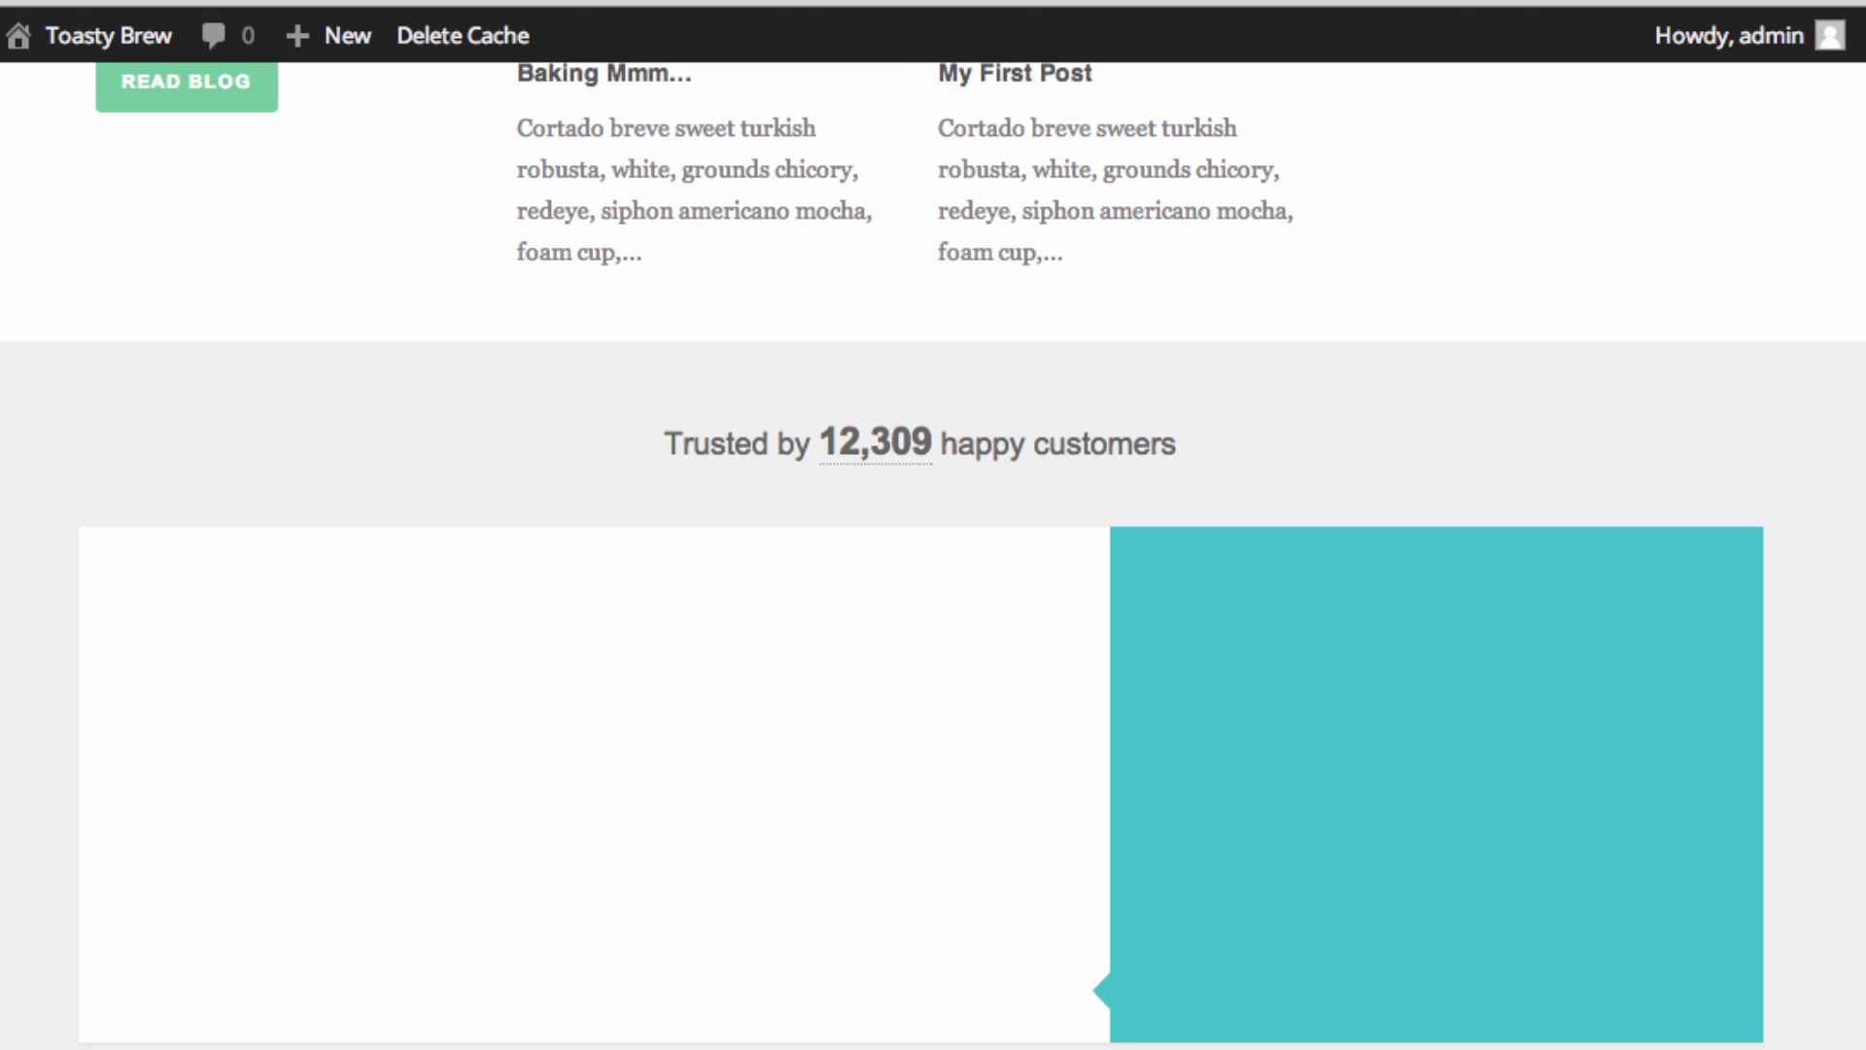
- Review the updated Recent Work and Recent Posts sections, then switch to the Coffee Ipsum tab
scroll(583, 530, "up", 15)
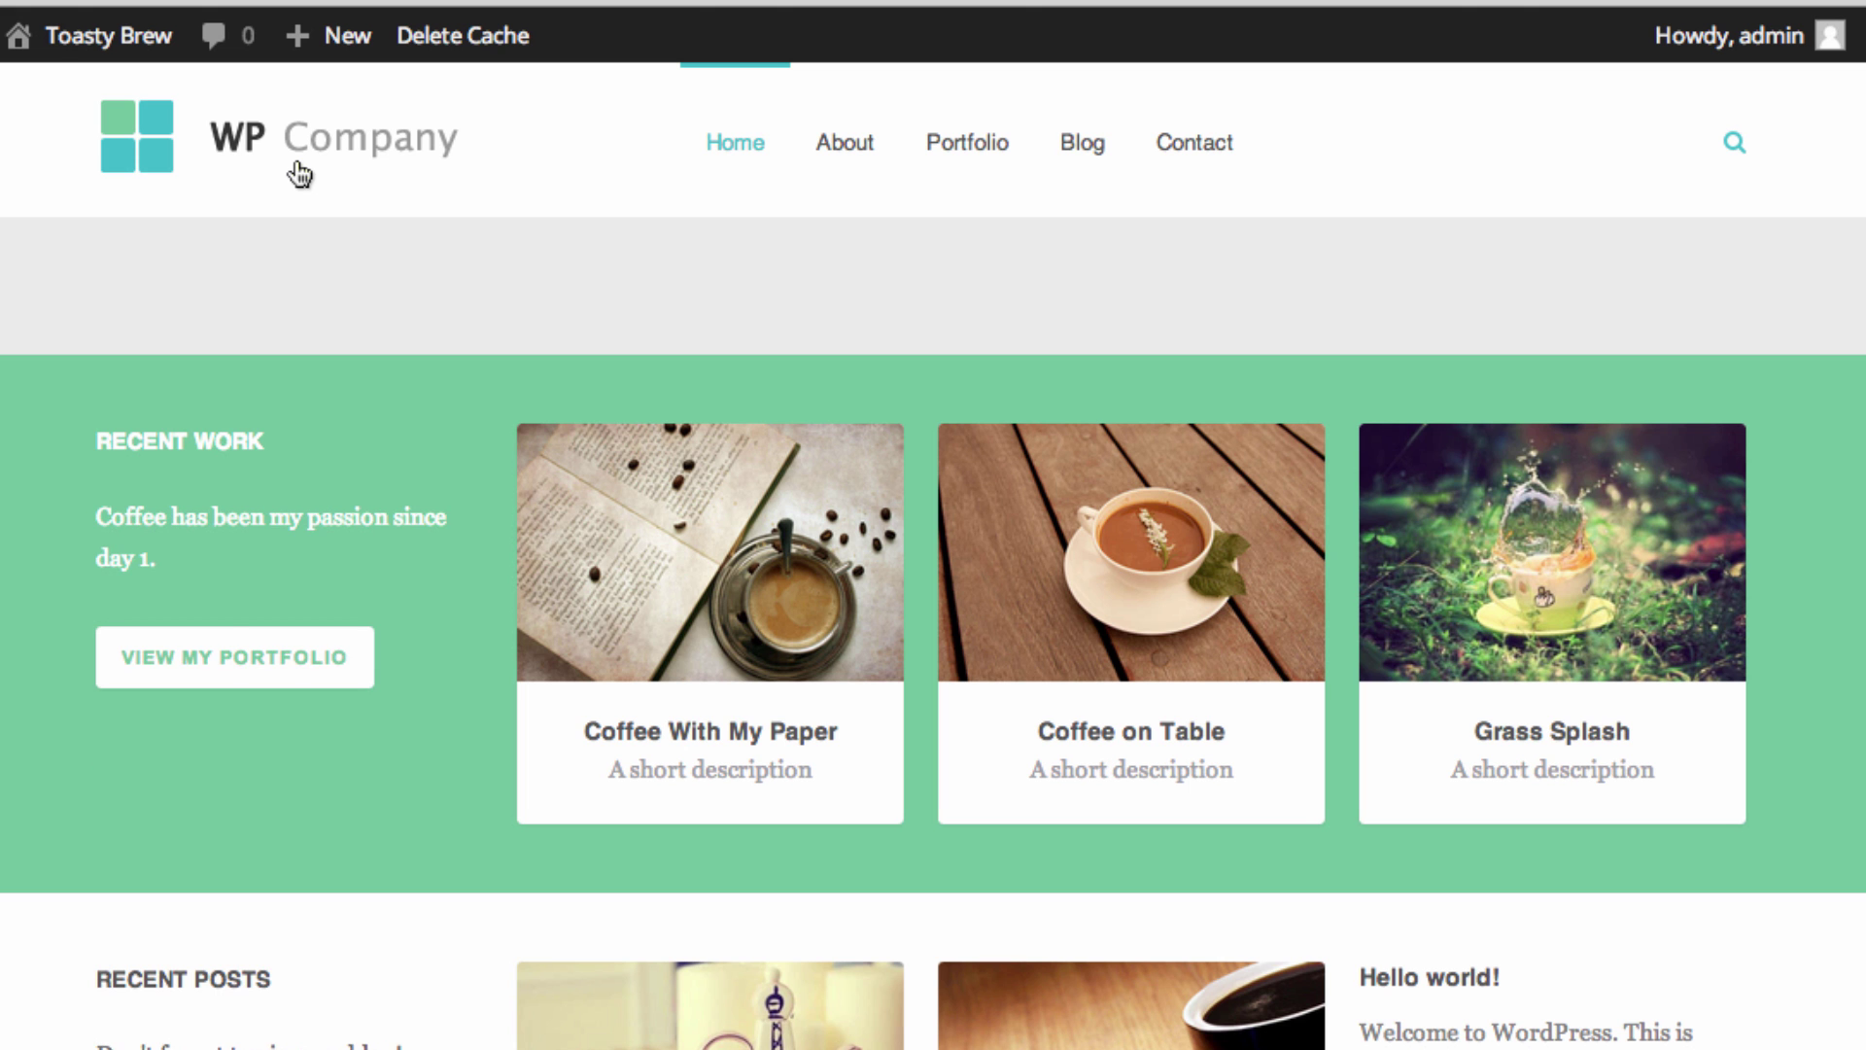
scroll(233, 651, "down", 4)
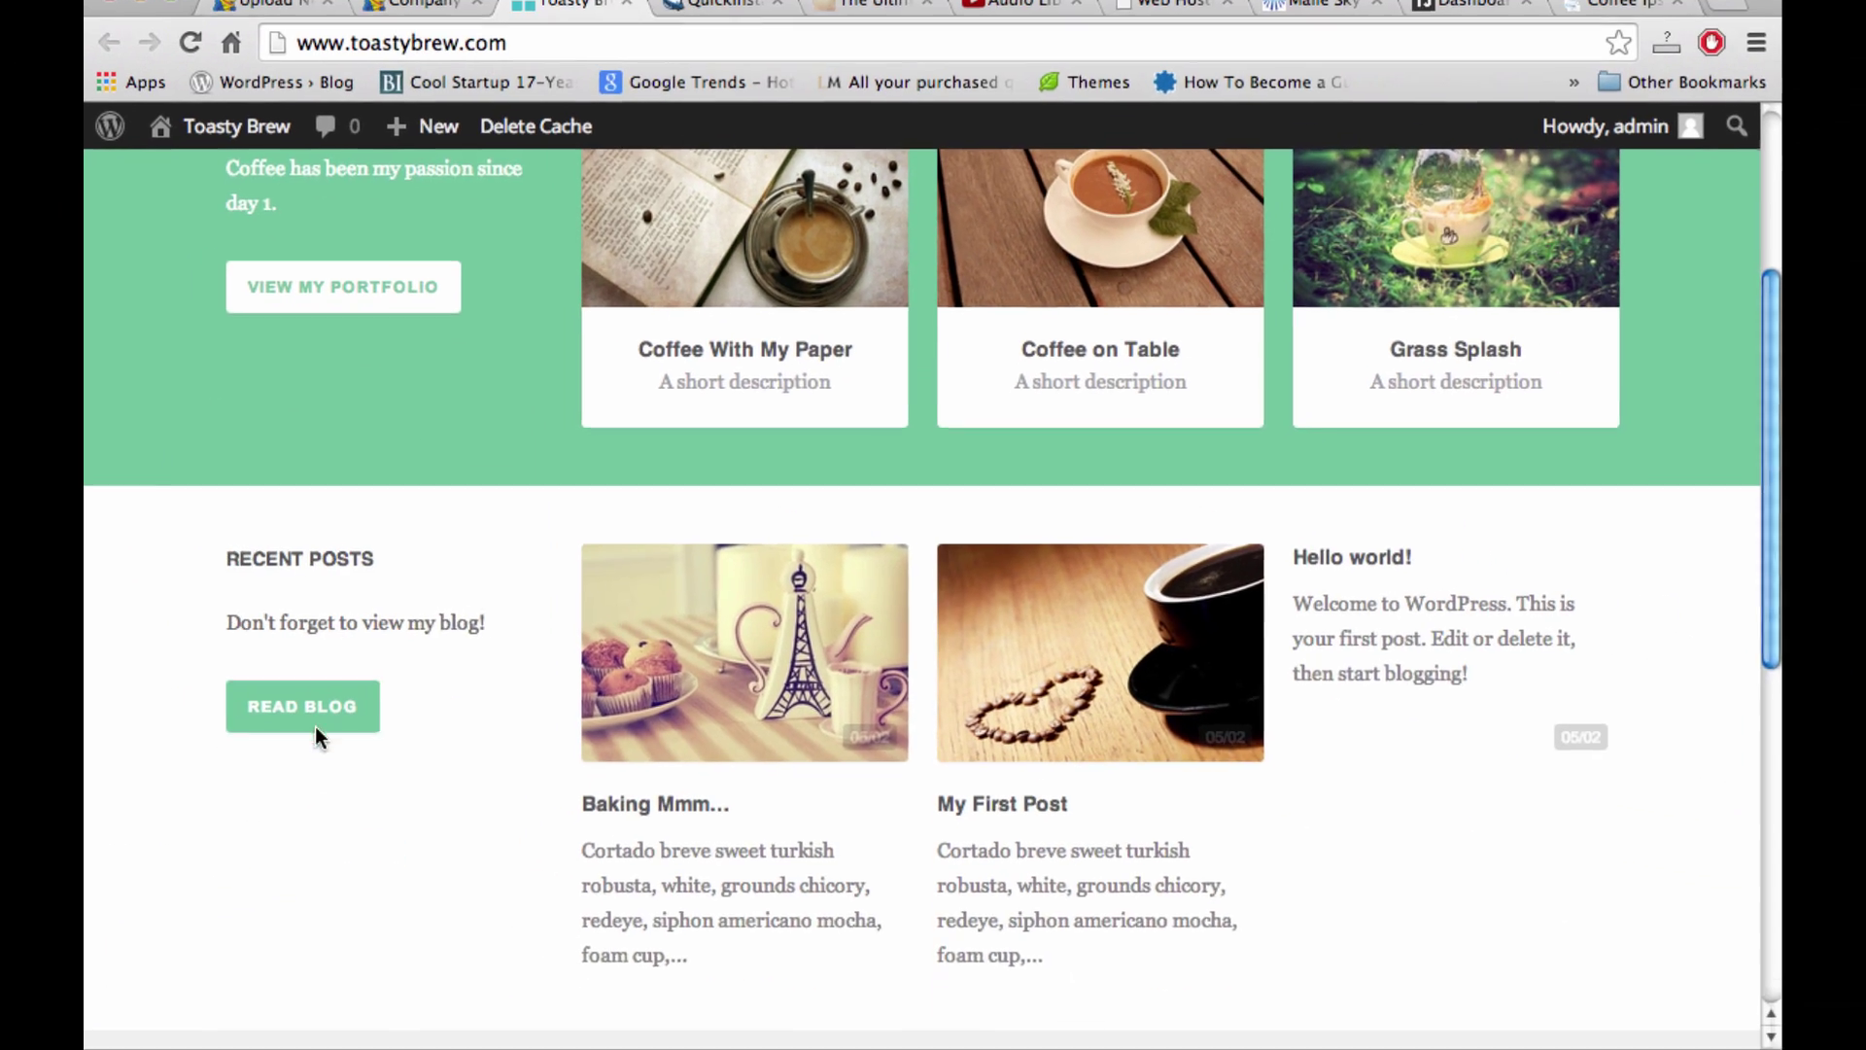
scroll(224, 788, "up", 5)
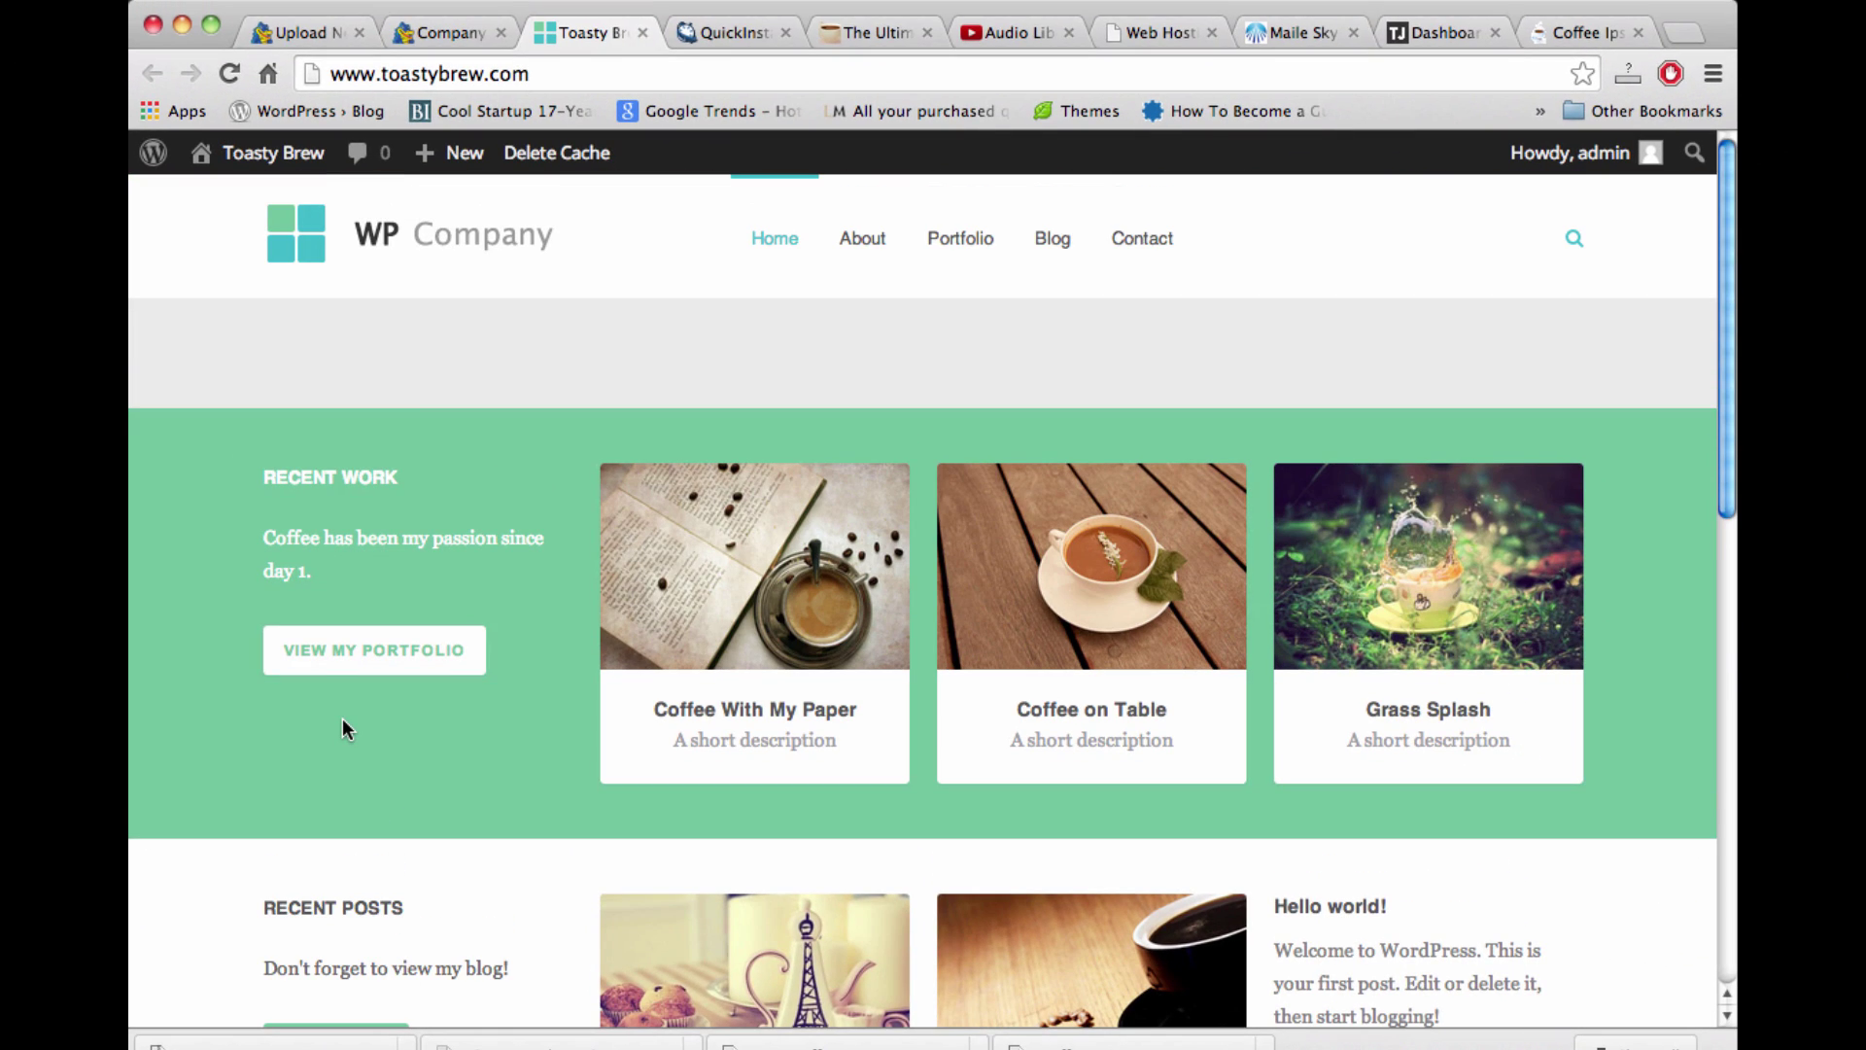
scroll(343, 719, "down", 1)
scroll(342, 719, "up", 1)
left_click(1655, 37)
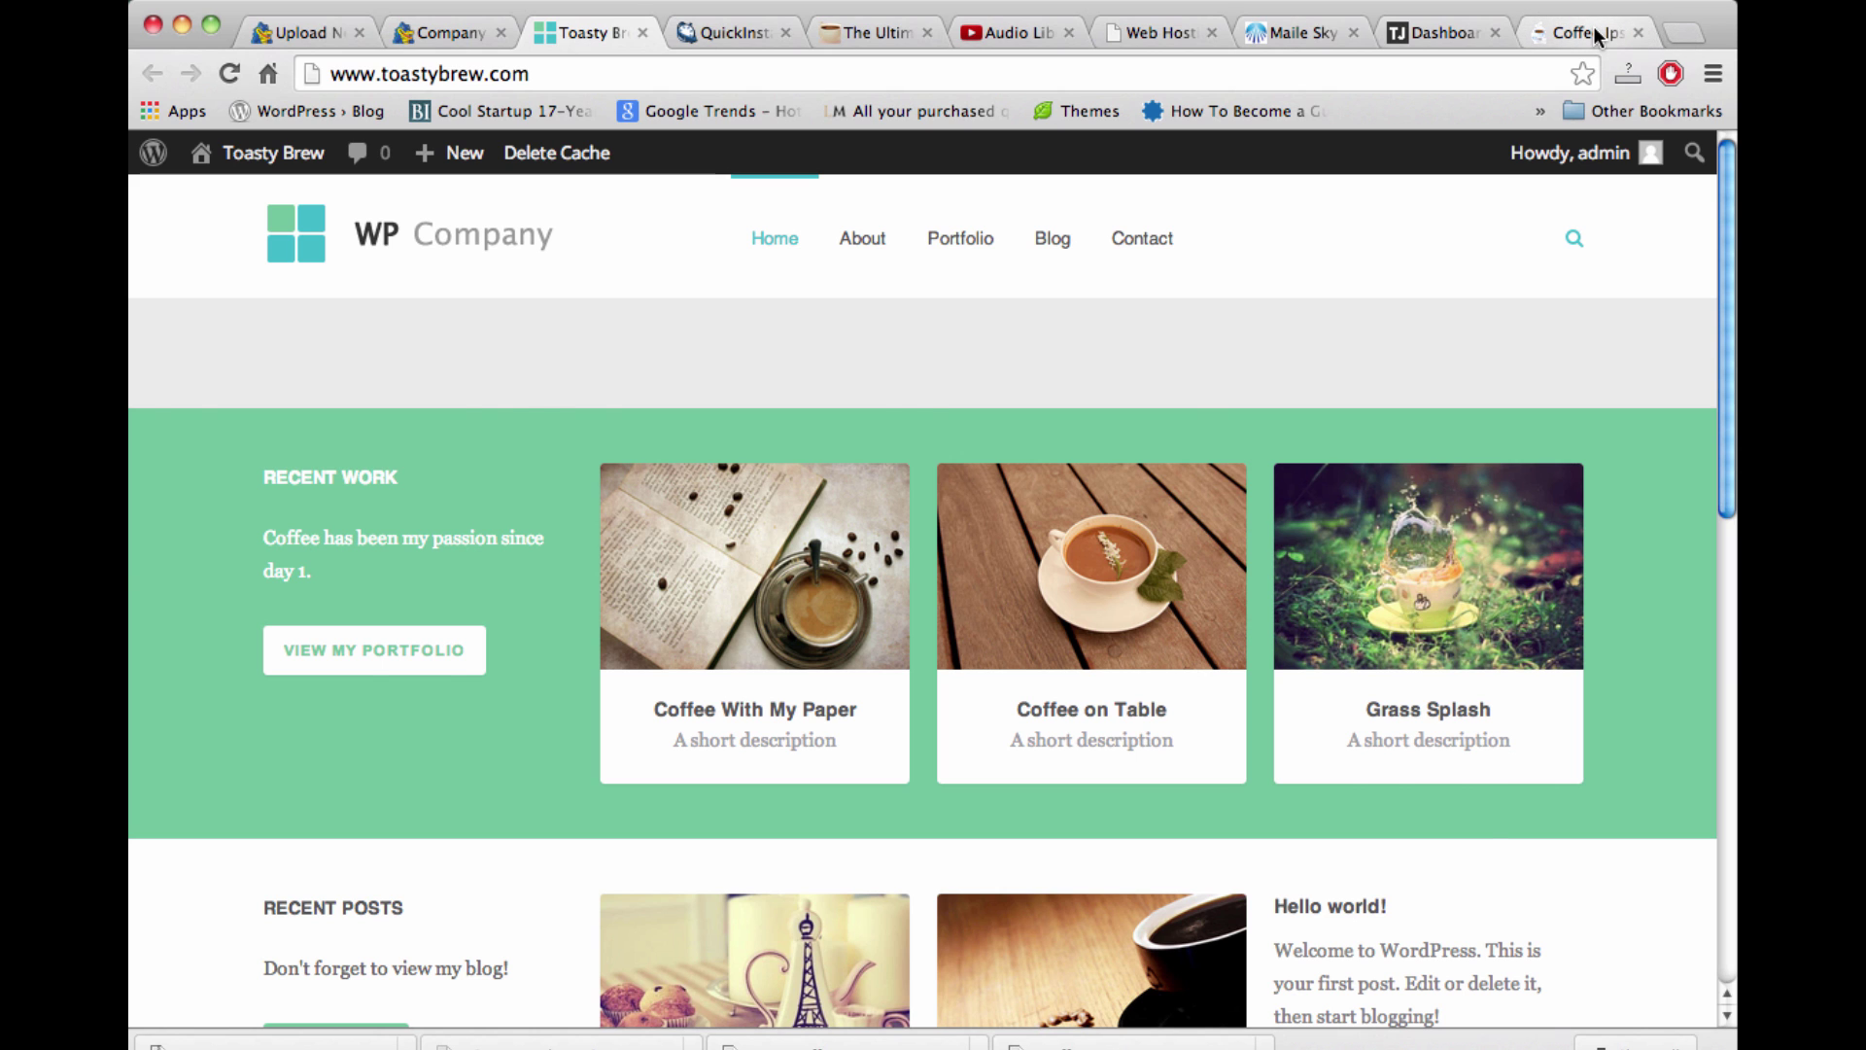
- Search the web for 'dry icons' in a new tab and open DryIcons.com
left_click(1688, 33)
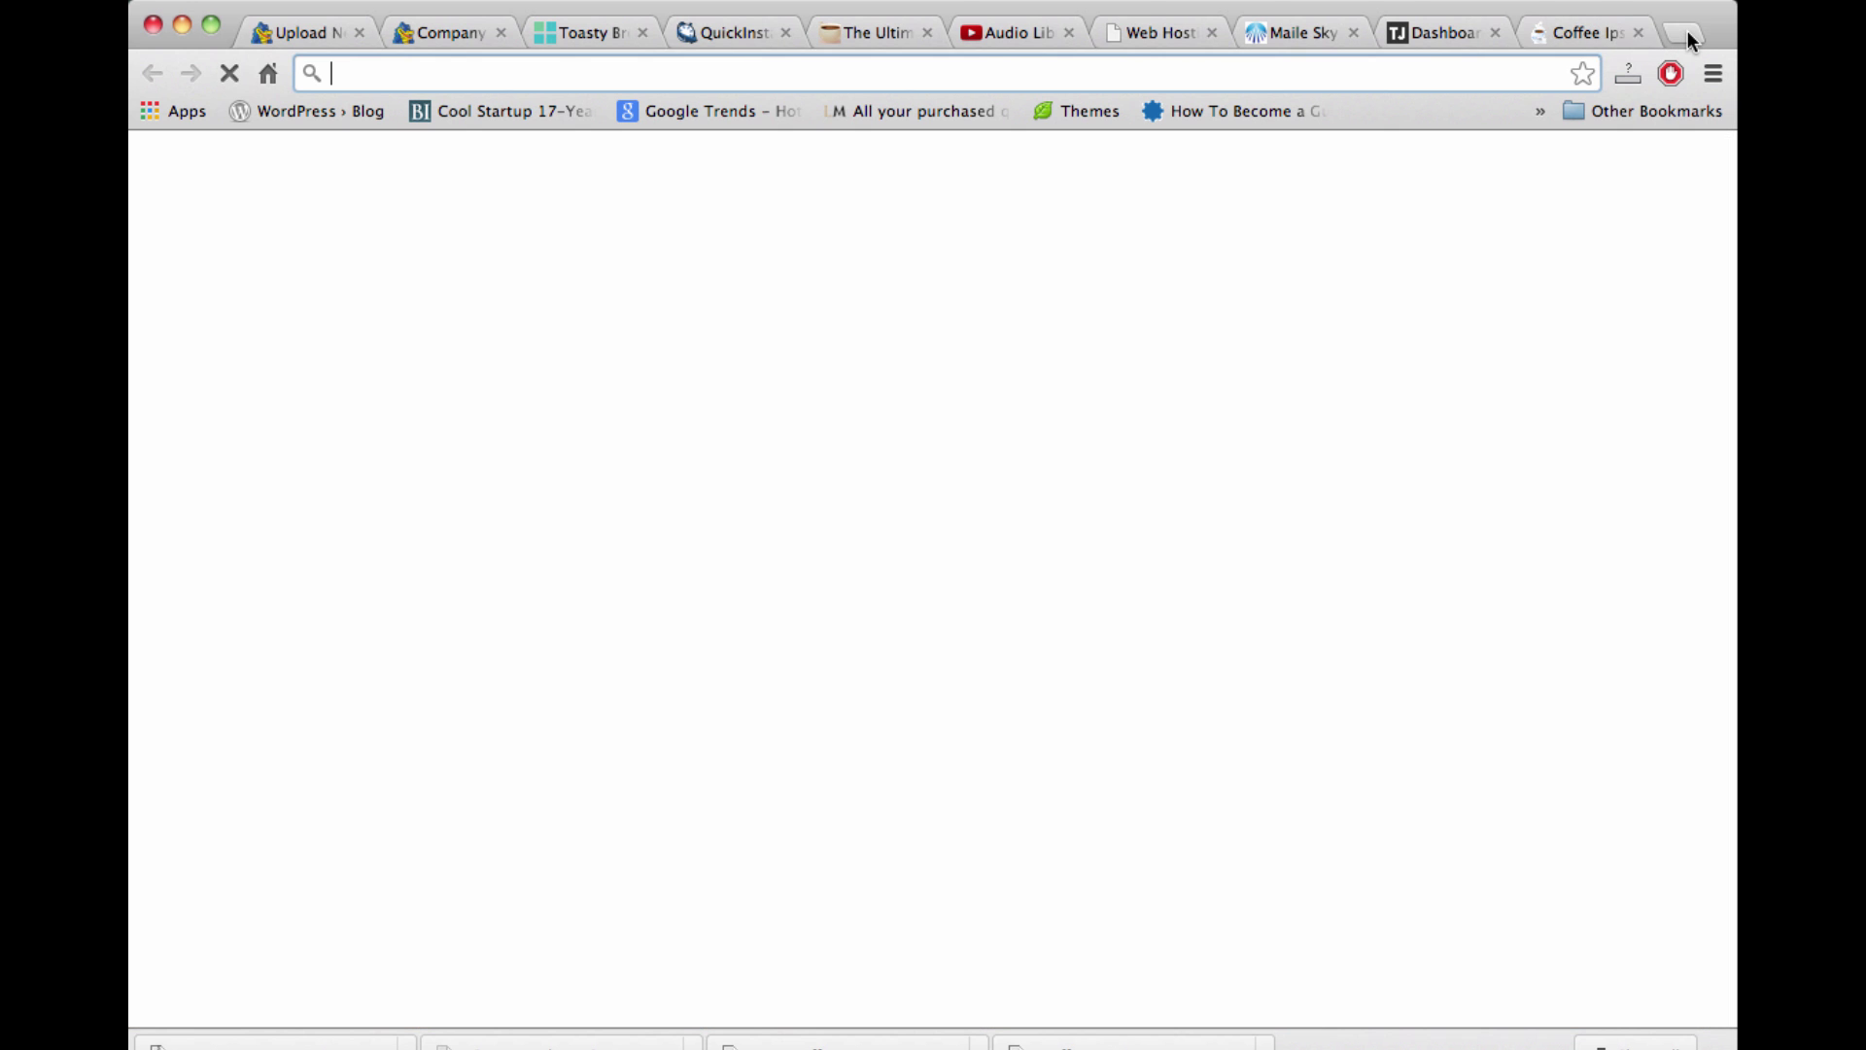
type("dry icons")
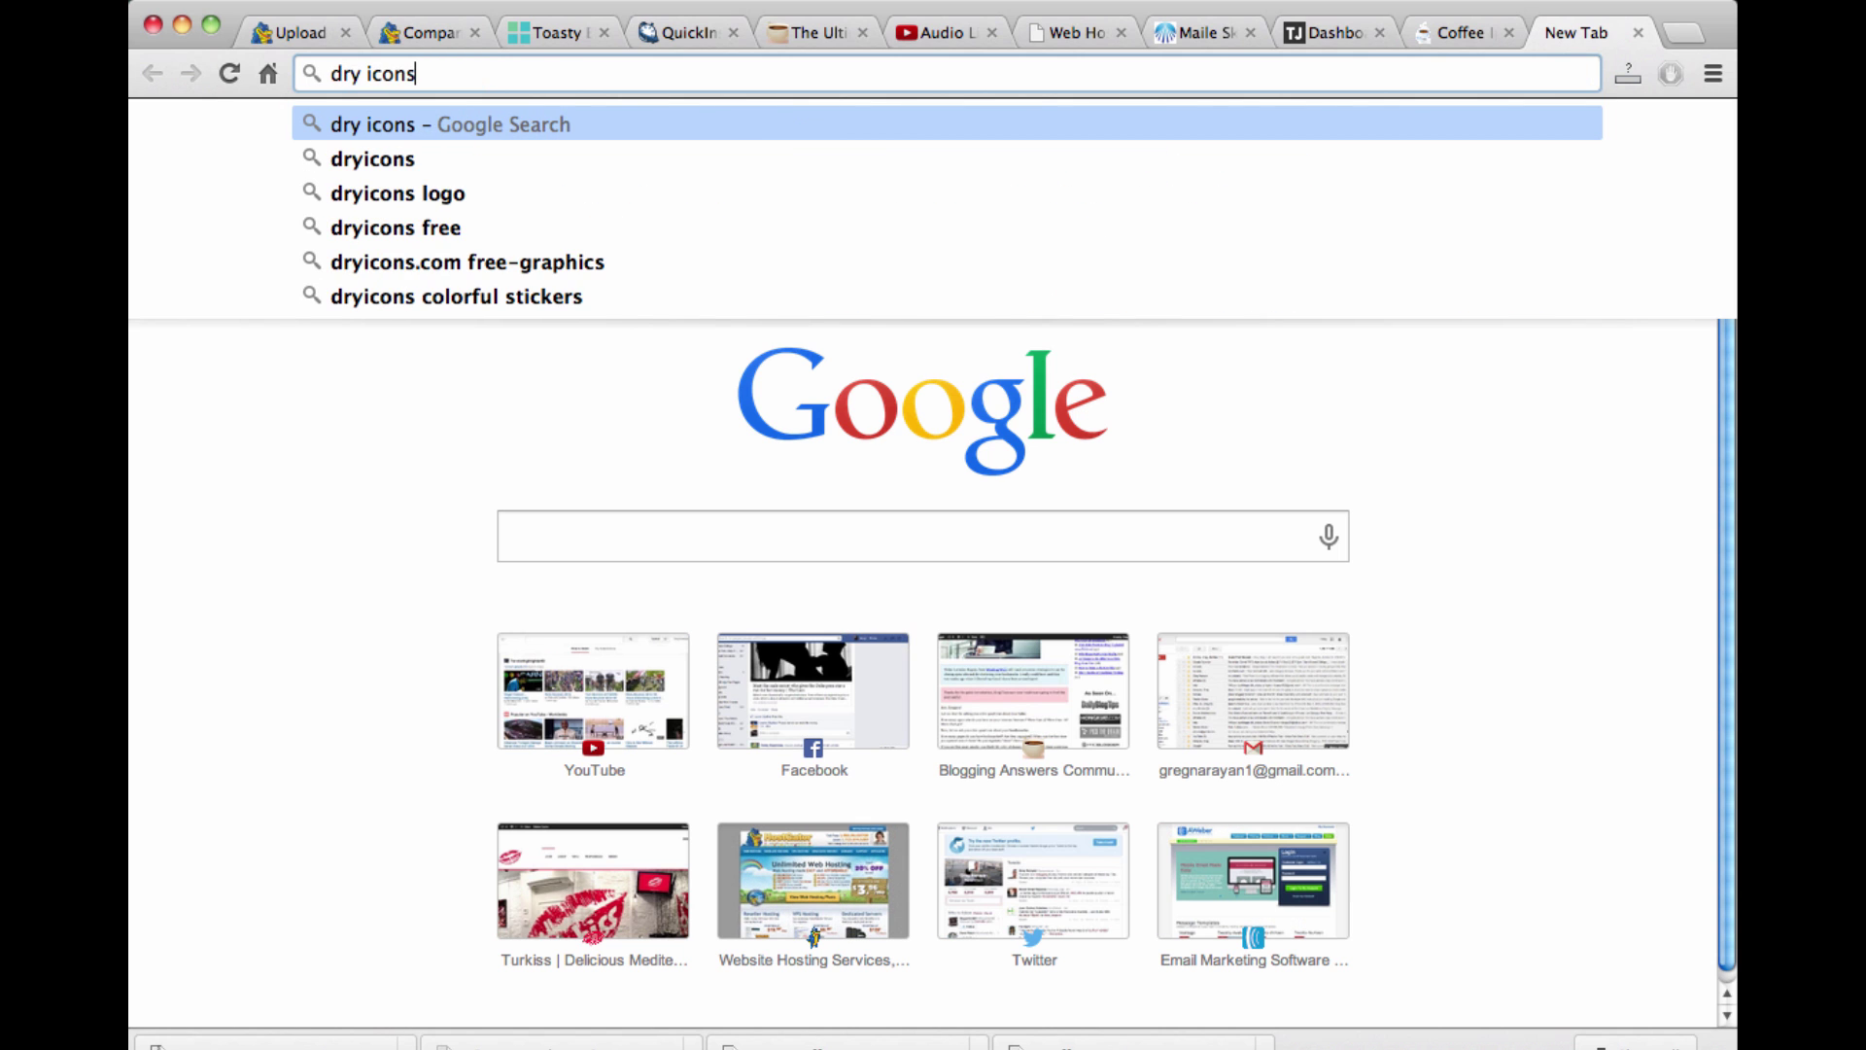
key("Return")
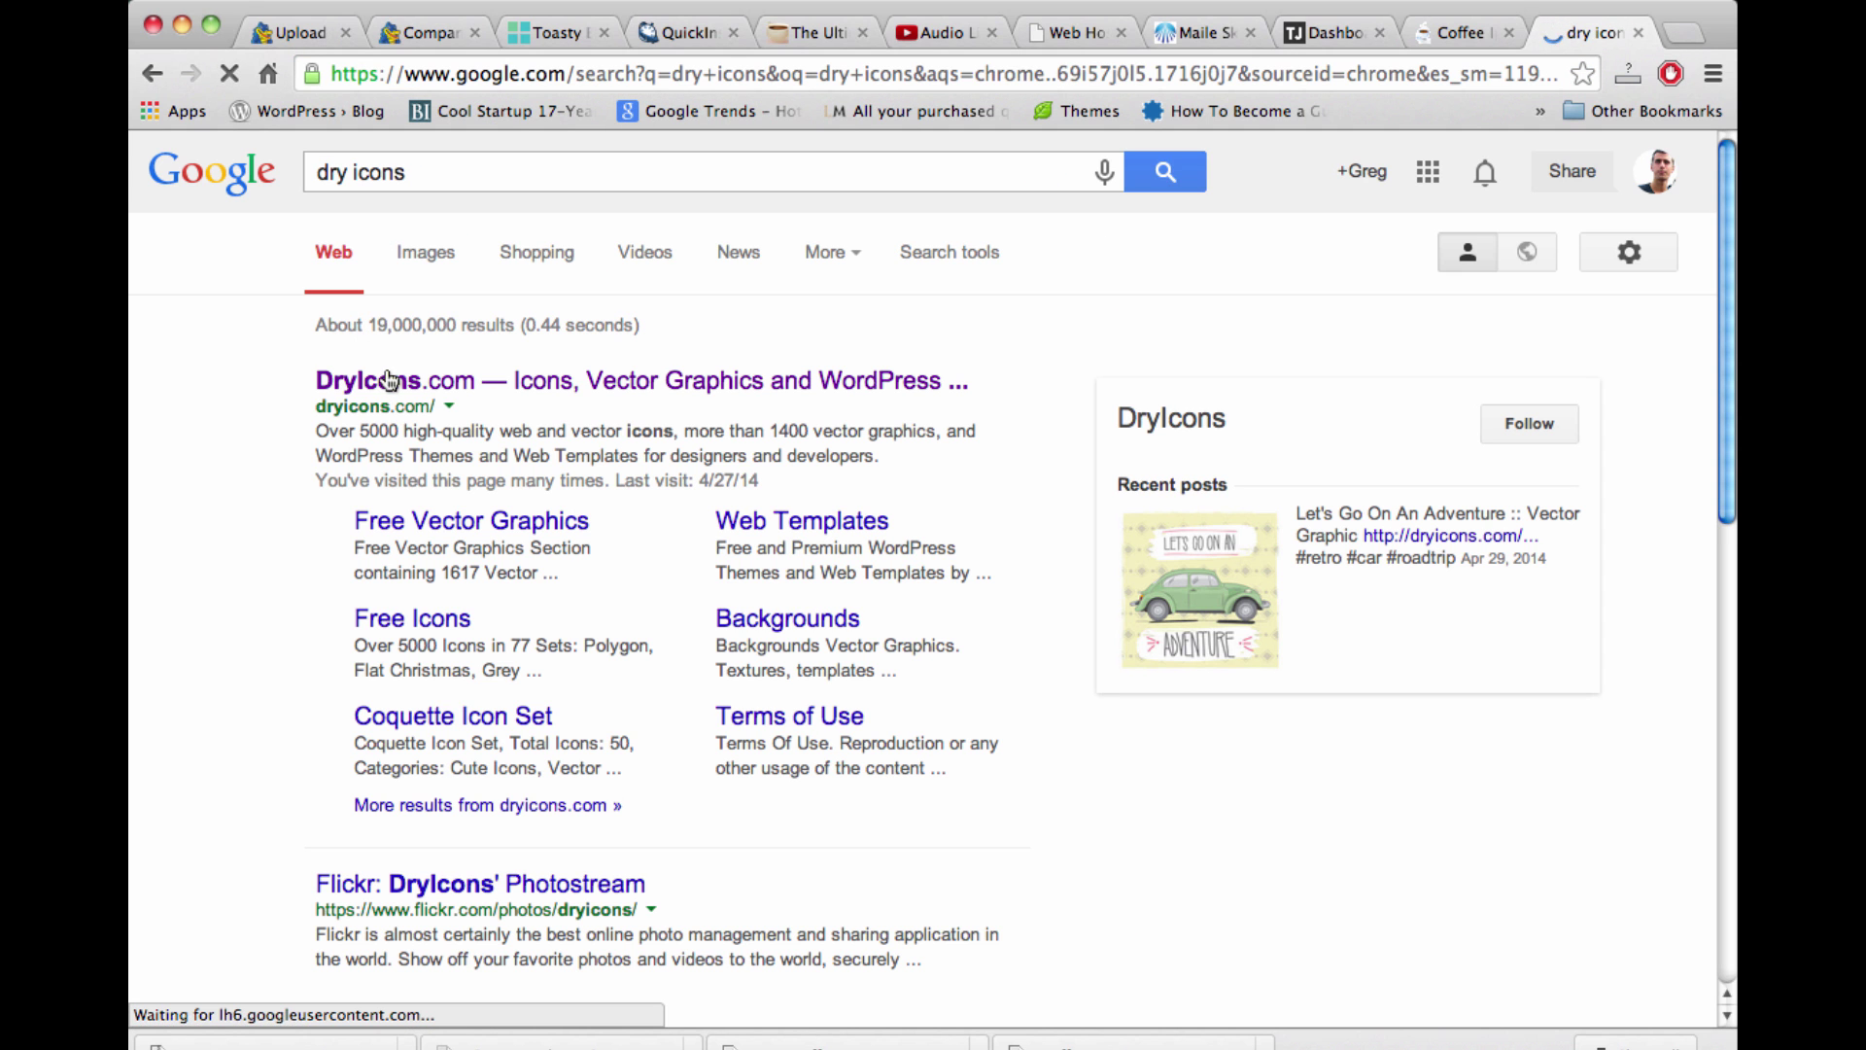
left_click(425, 392)
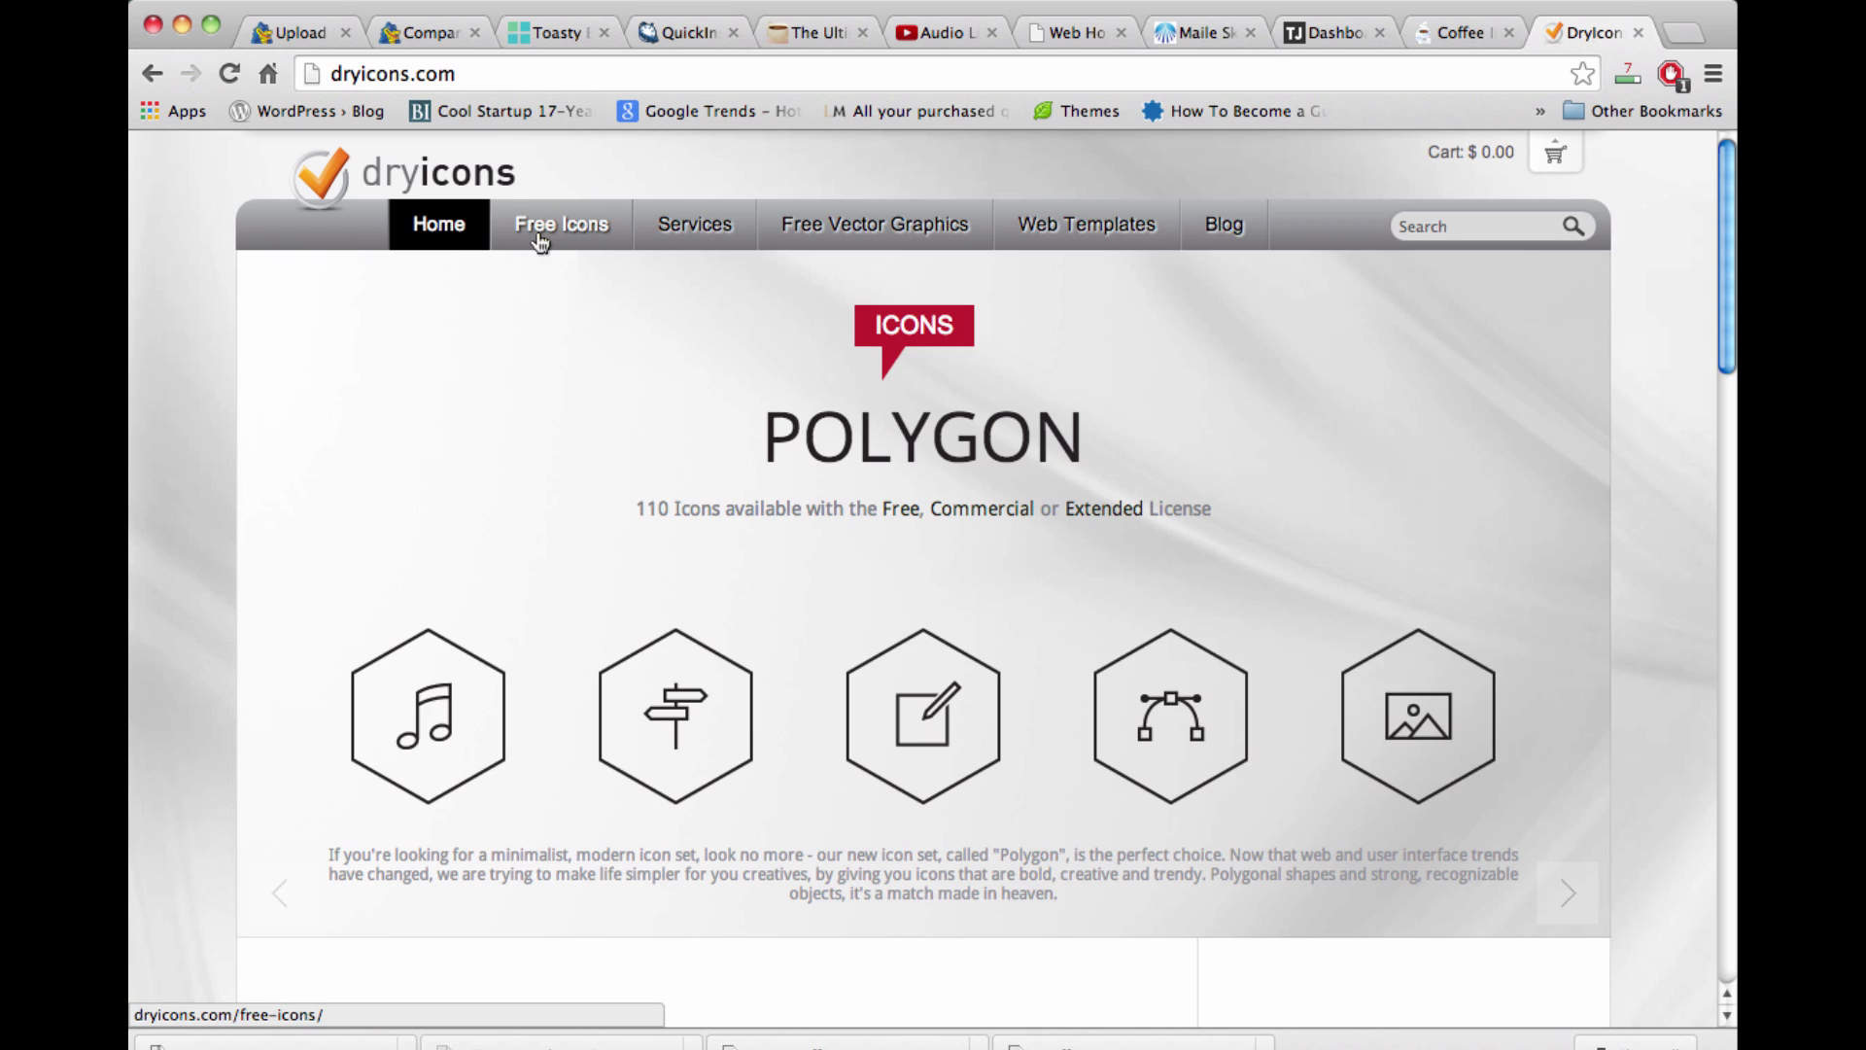
- Search DryIcons for 'coffee' and open the turquoise coffee cup icon's page
left_click(1461, 222)
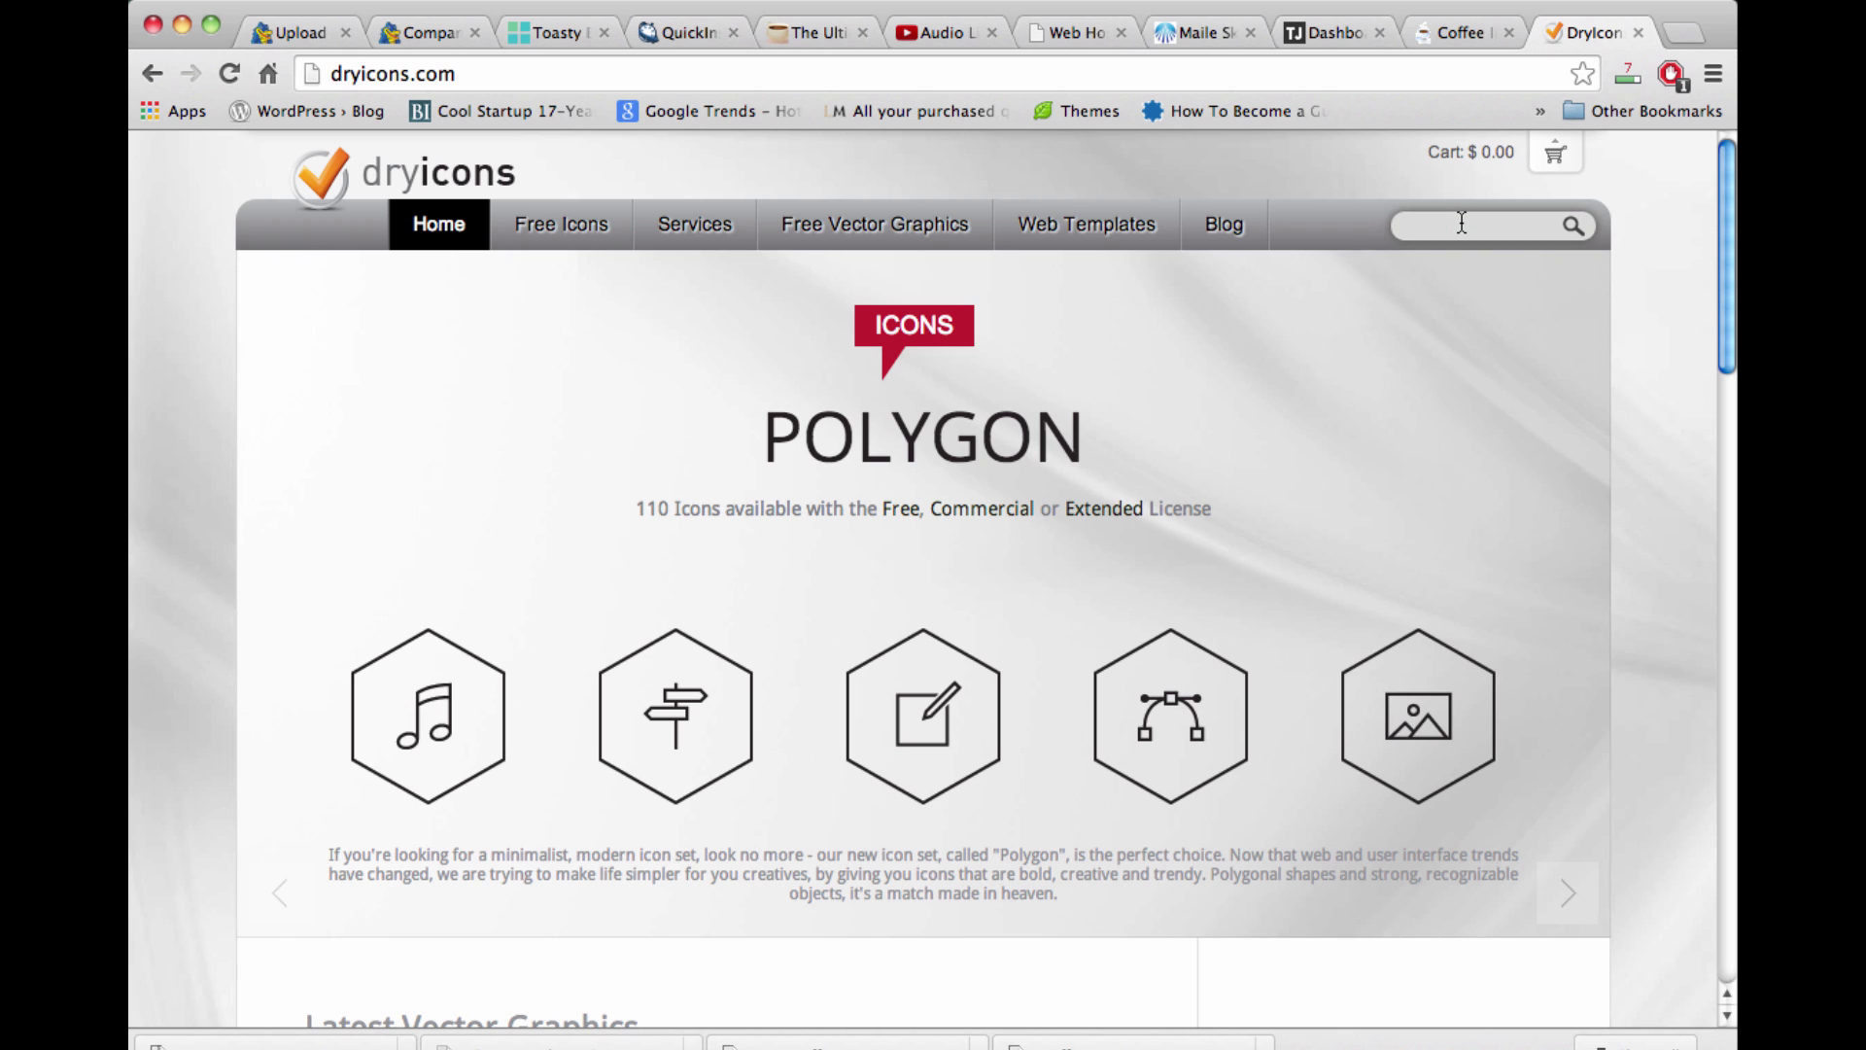
key("Return")
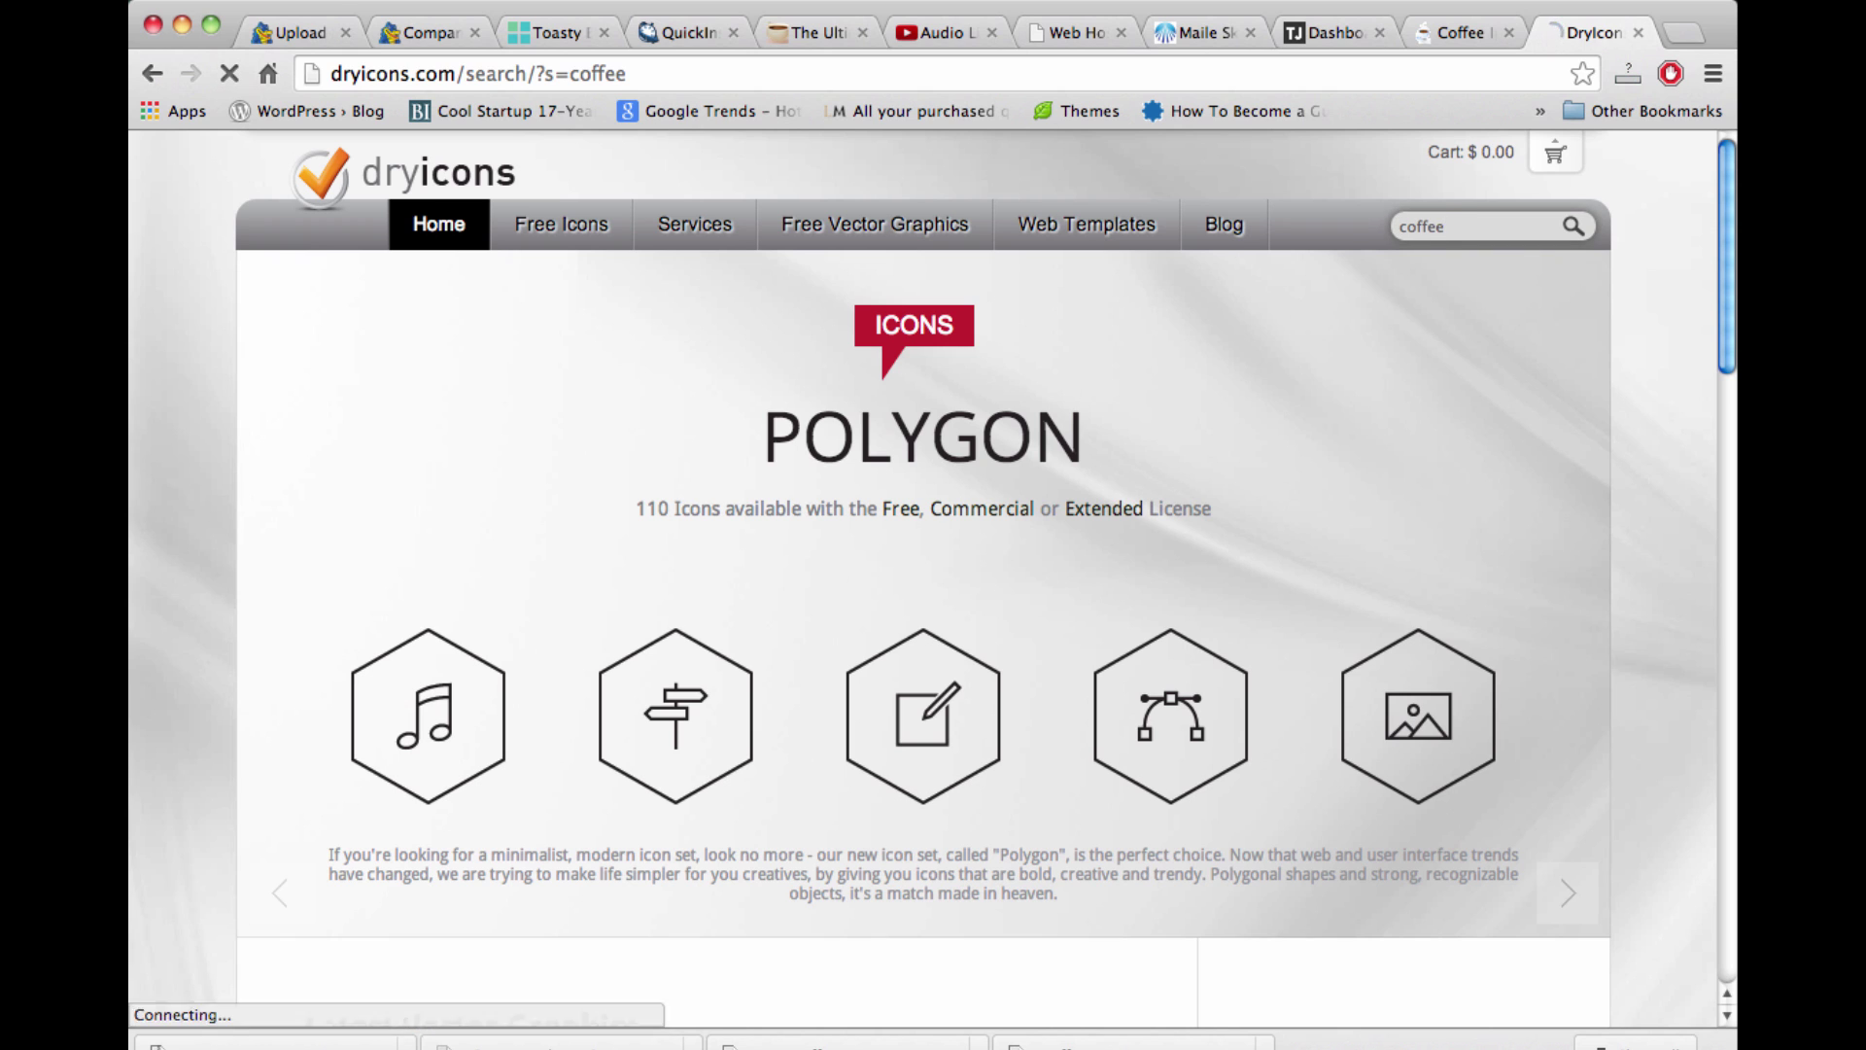
scroll(1056, 634, "down", 5)
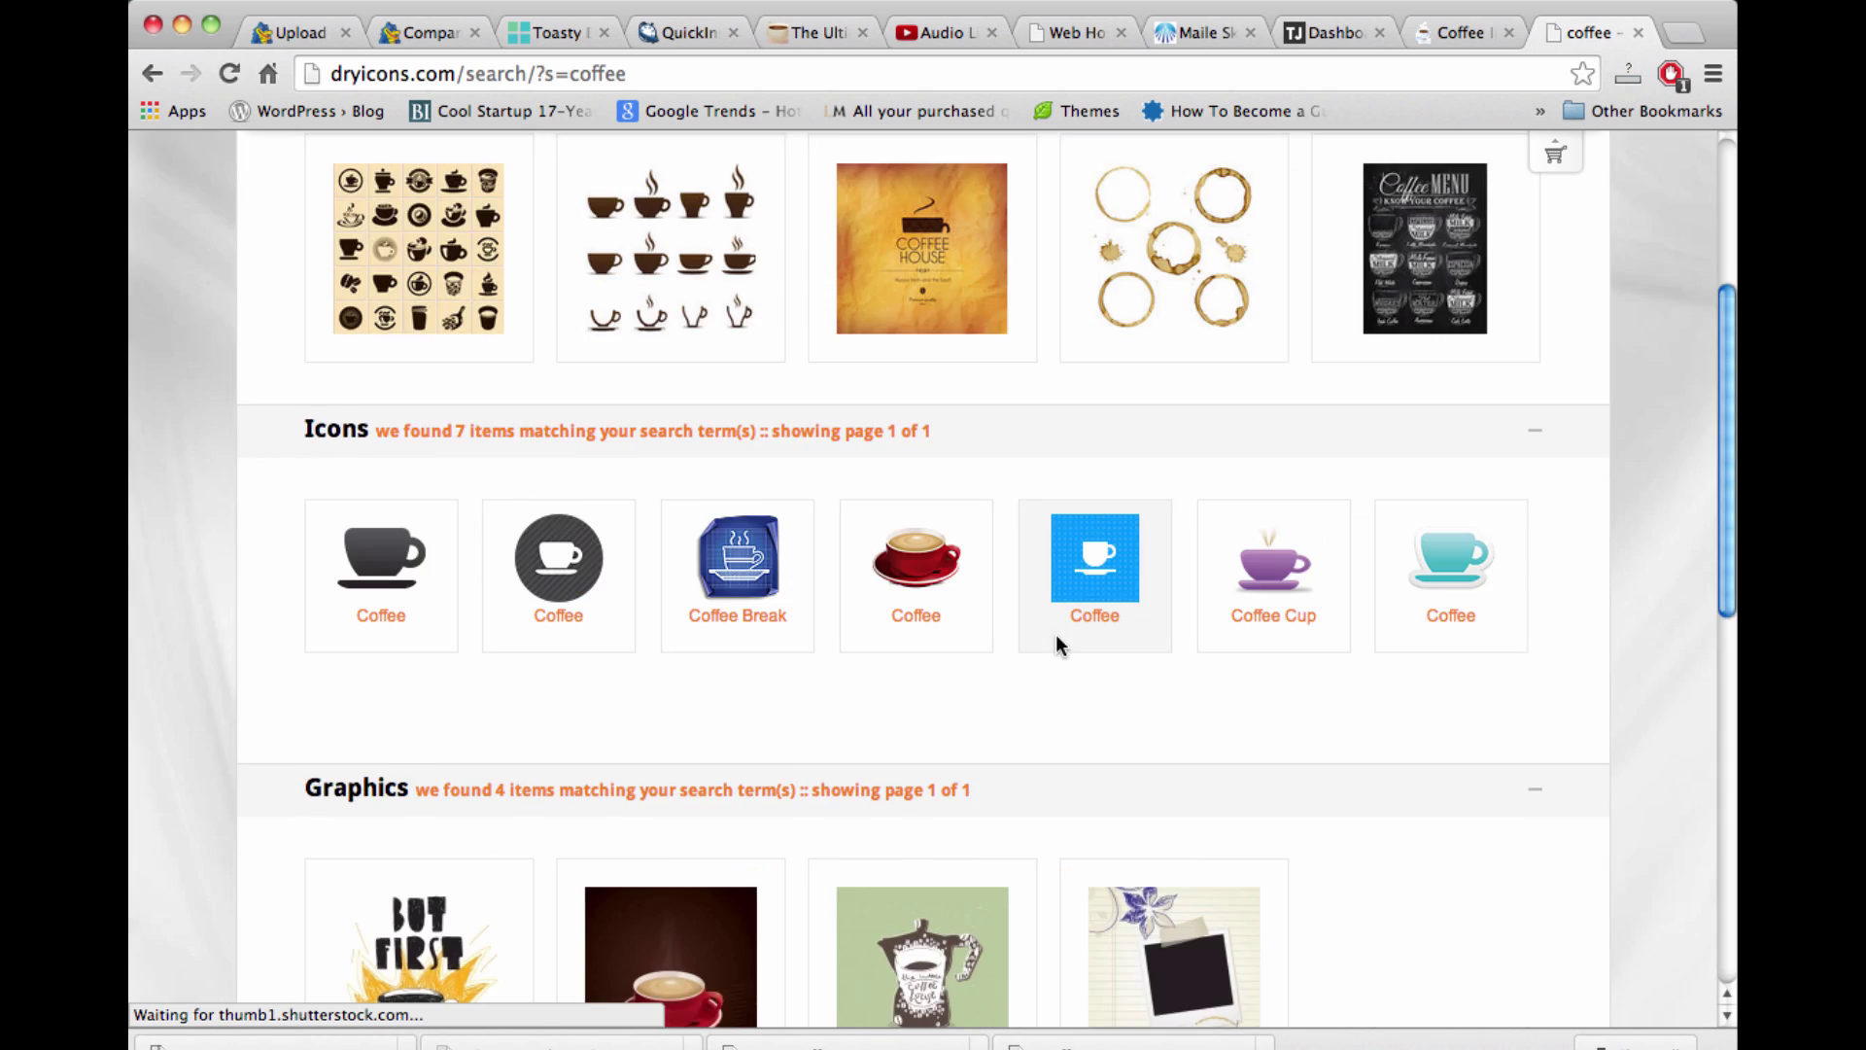
left_click(1447, 568)
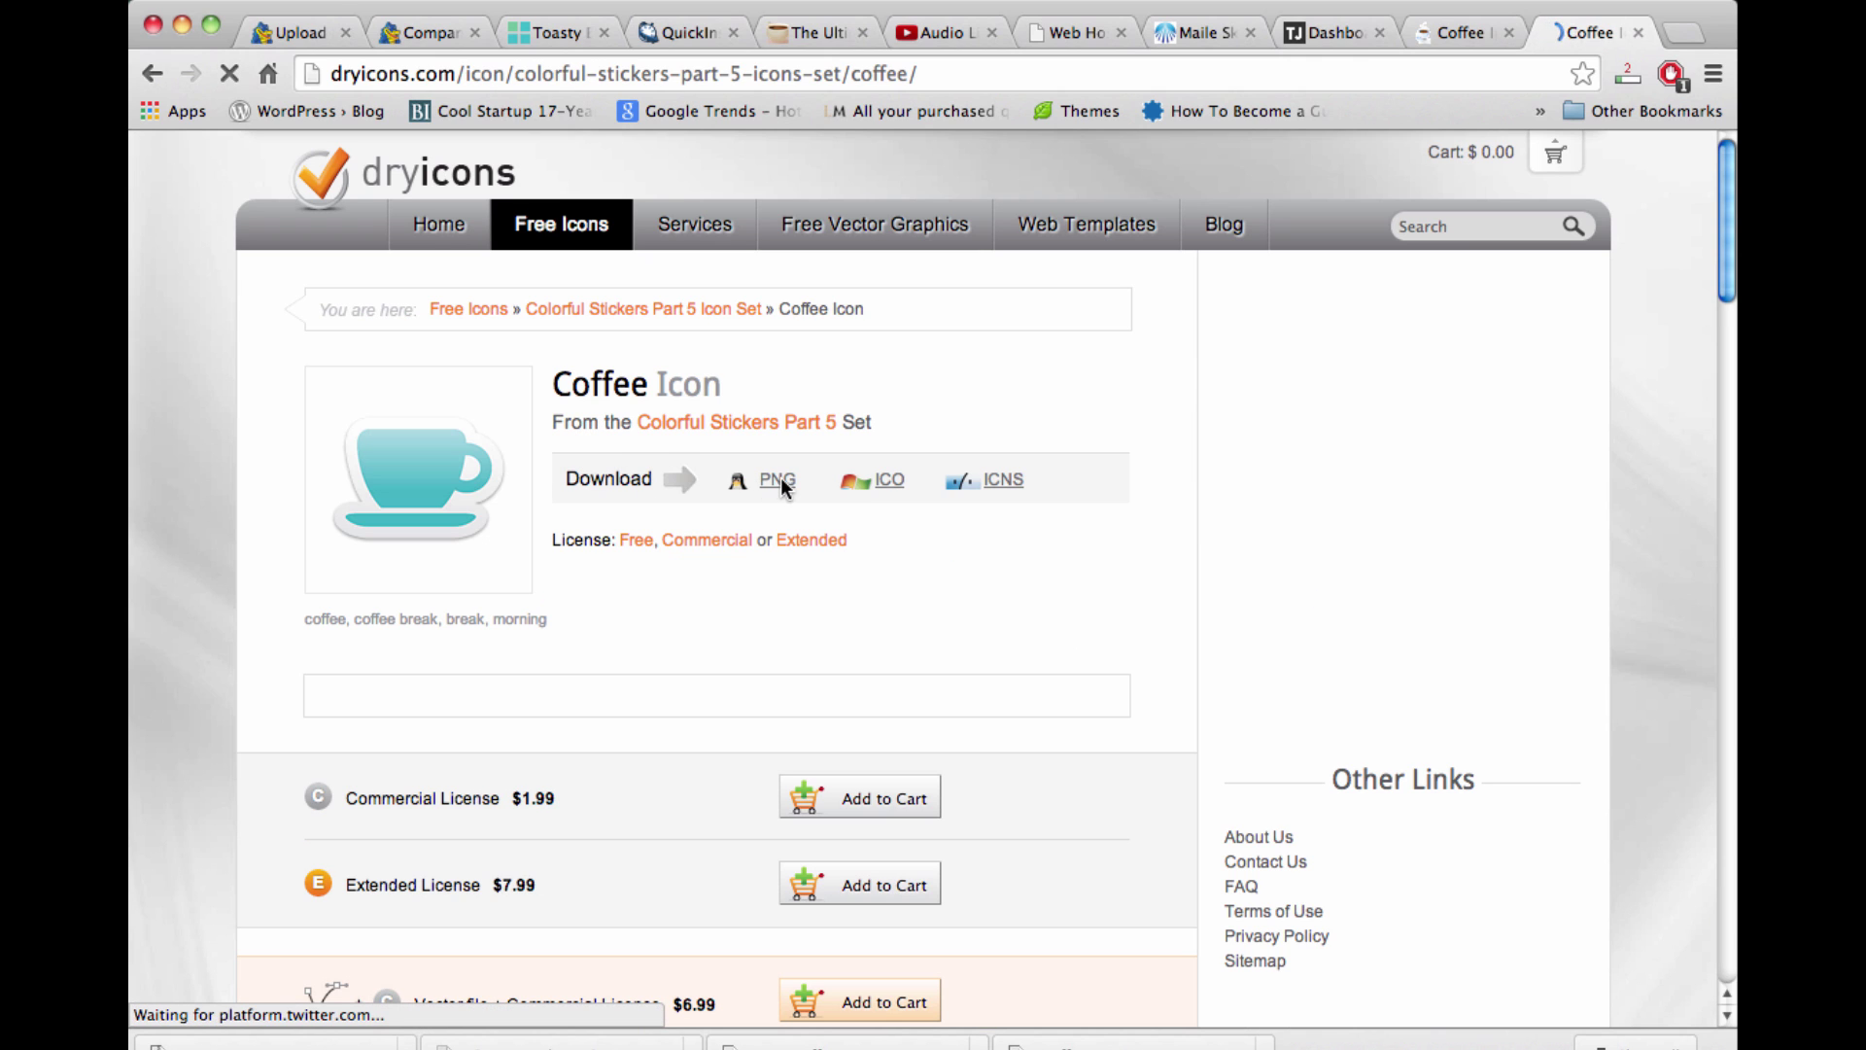
- Download the whole Colorful Stickers Part 5 icon set as PNG files
left_click(709, 430)
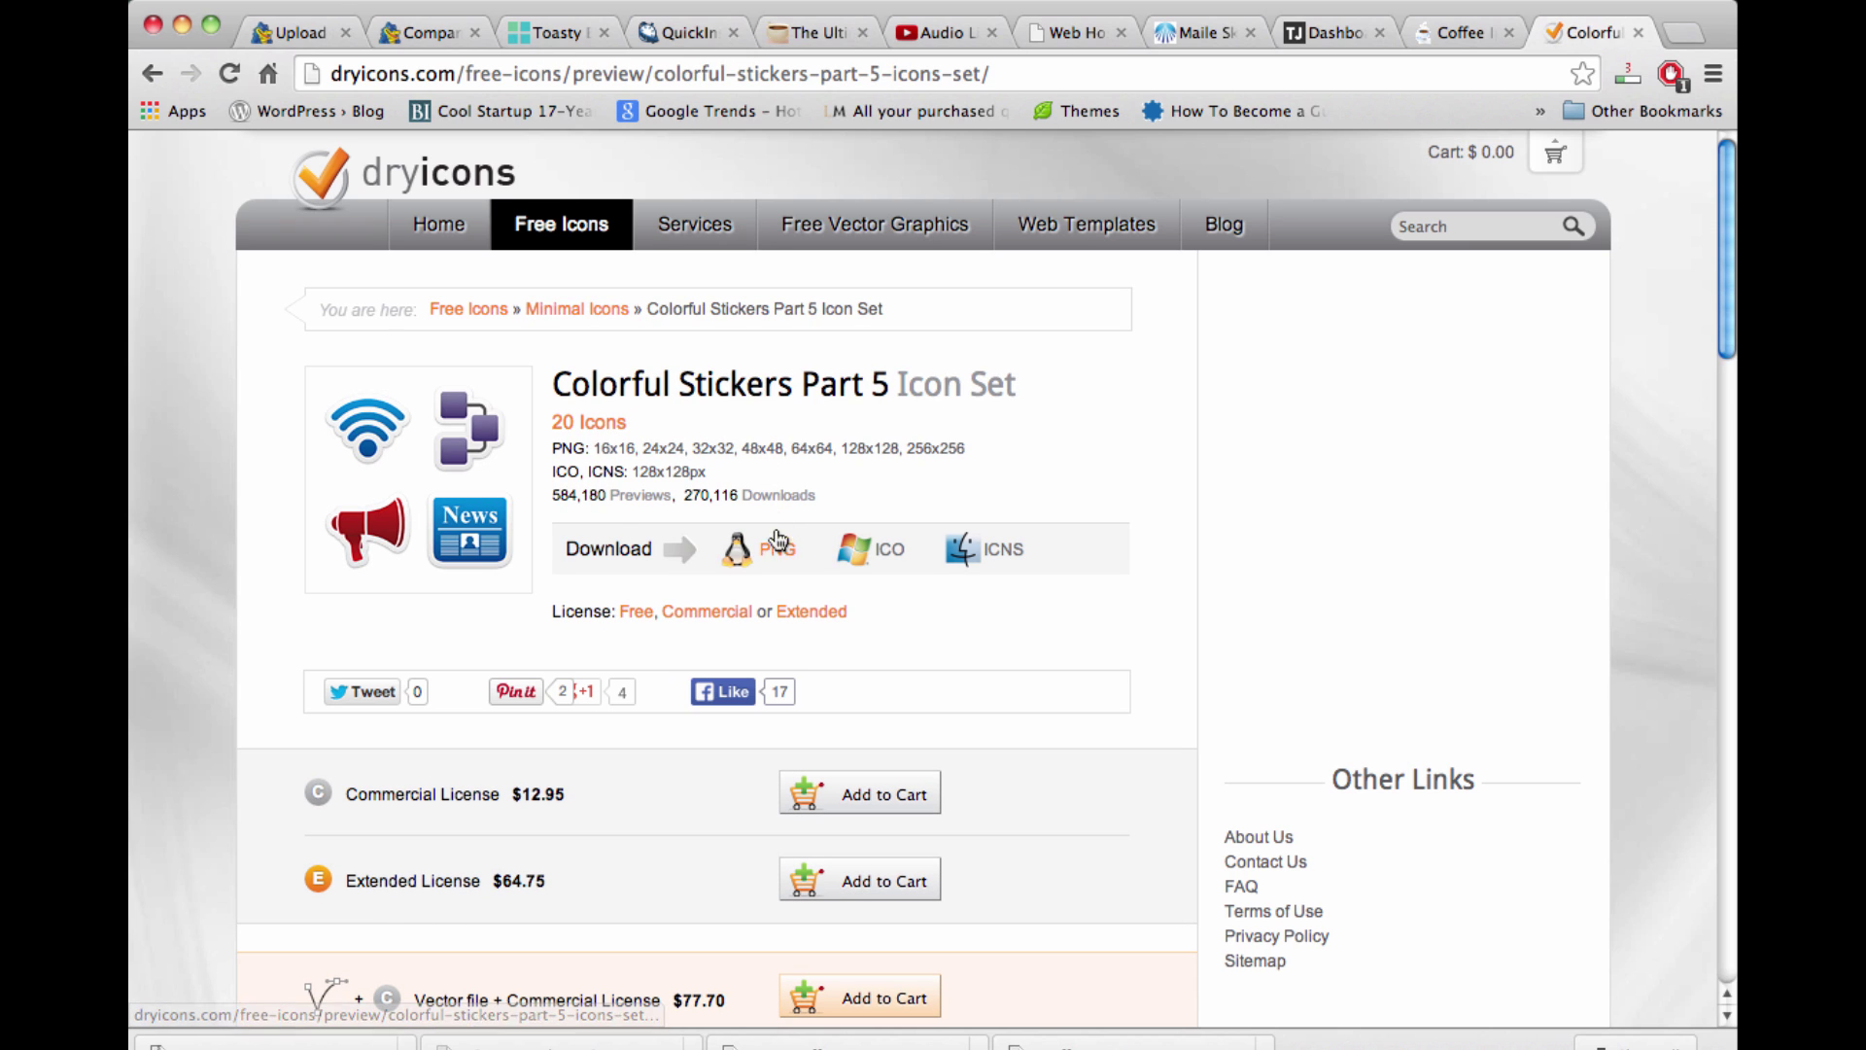
left_click(778, 551)
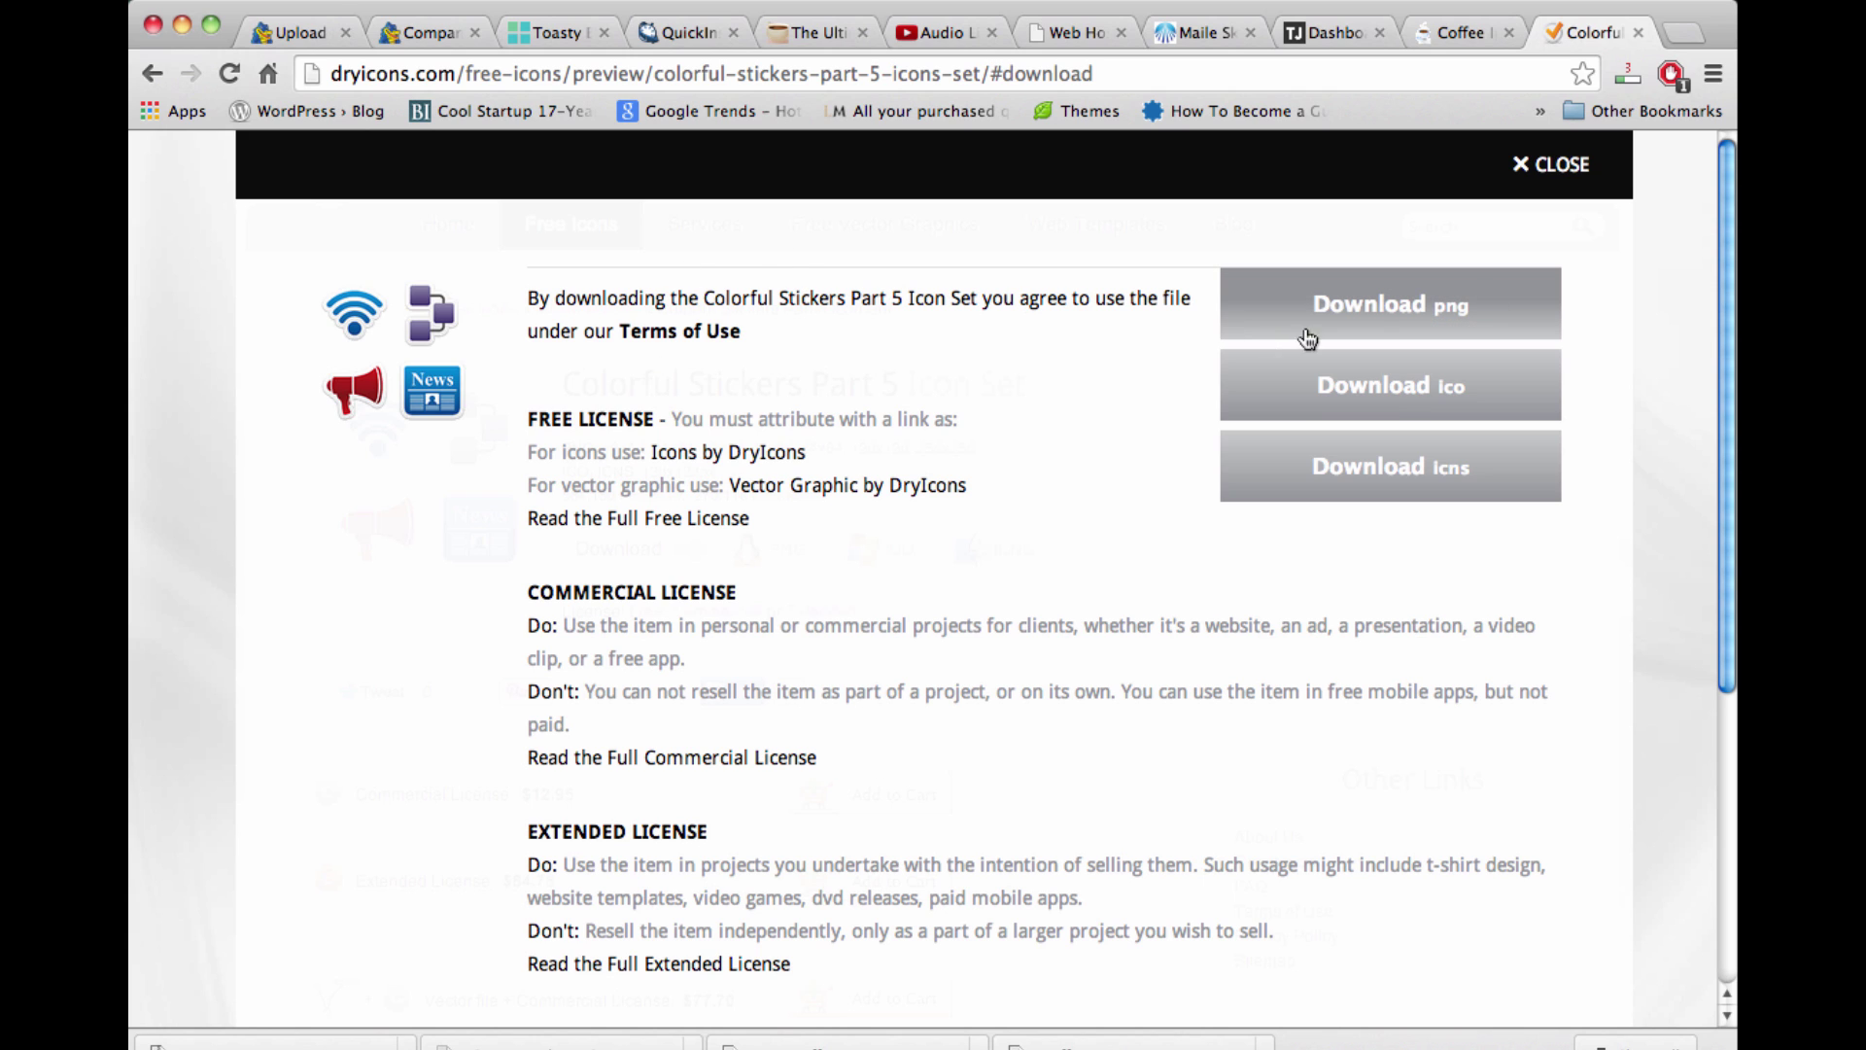
left_click(1375, 304)
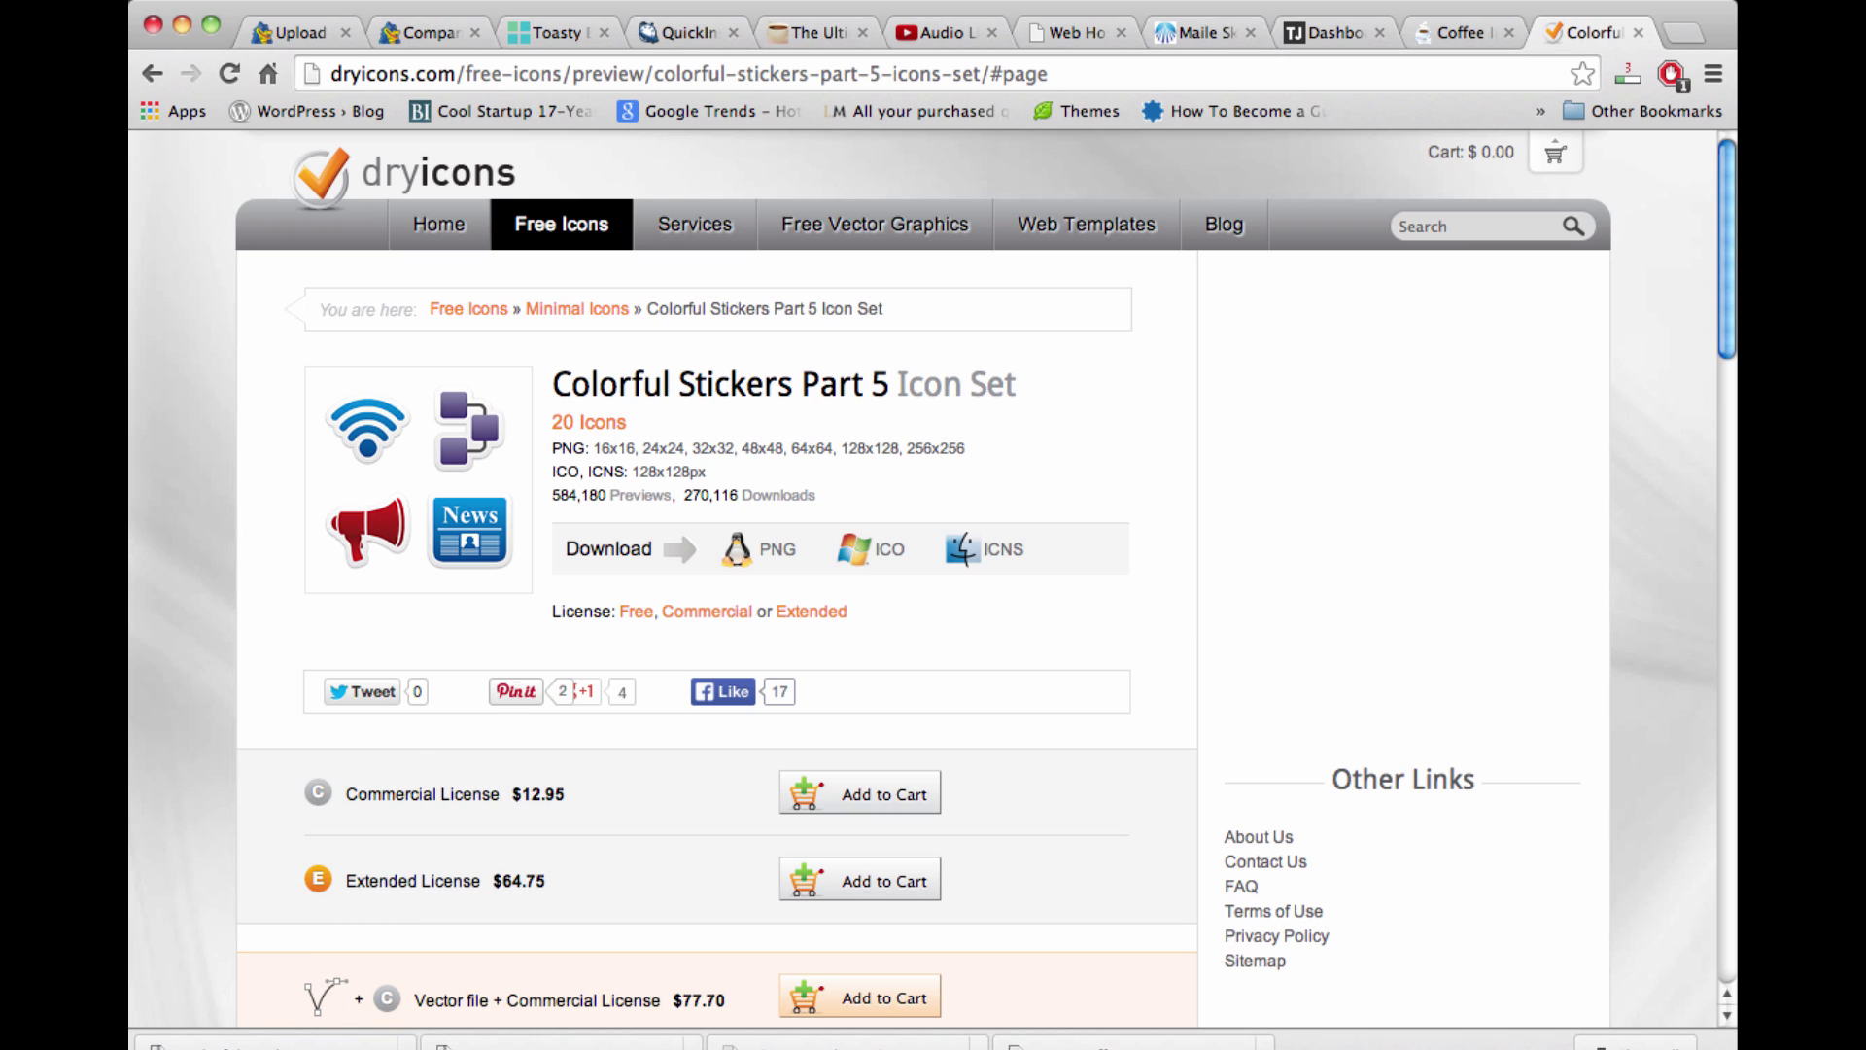
left_click(400, 1038)
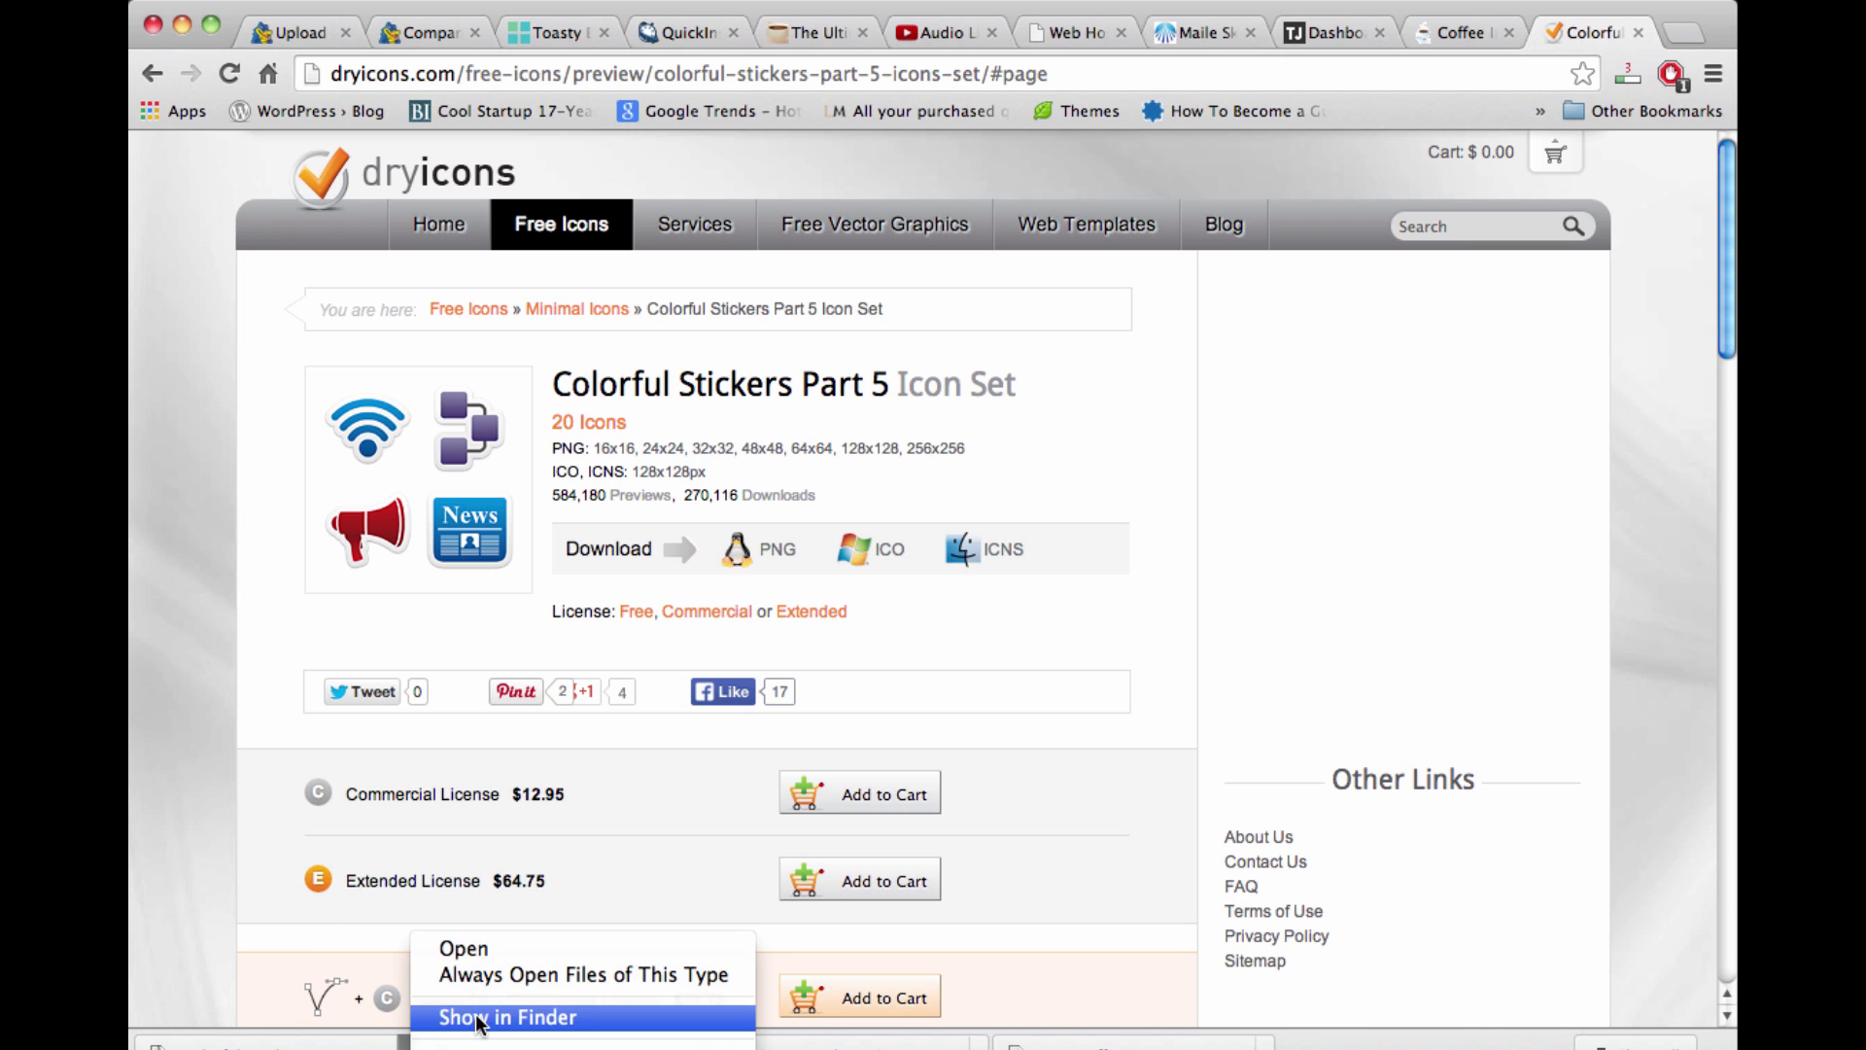
- Unzip the downloaded colorful-stickers-part-5-icons-set archive and copy the extracted folder
left_click(475, 1012)
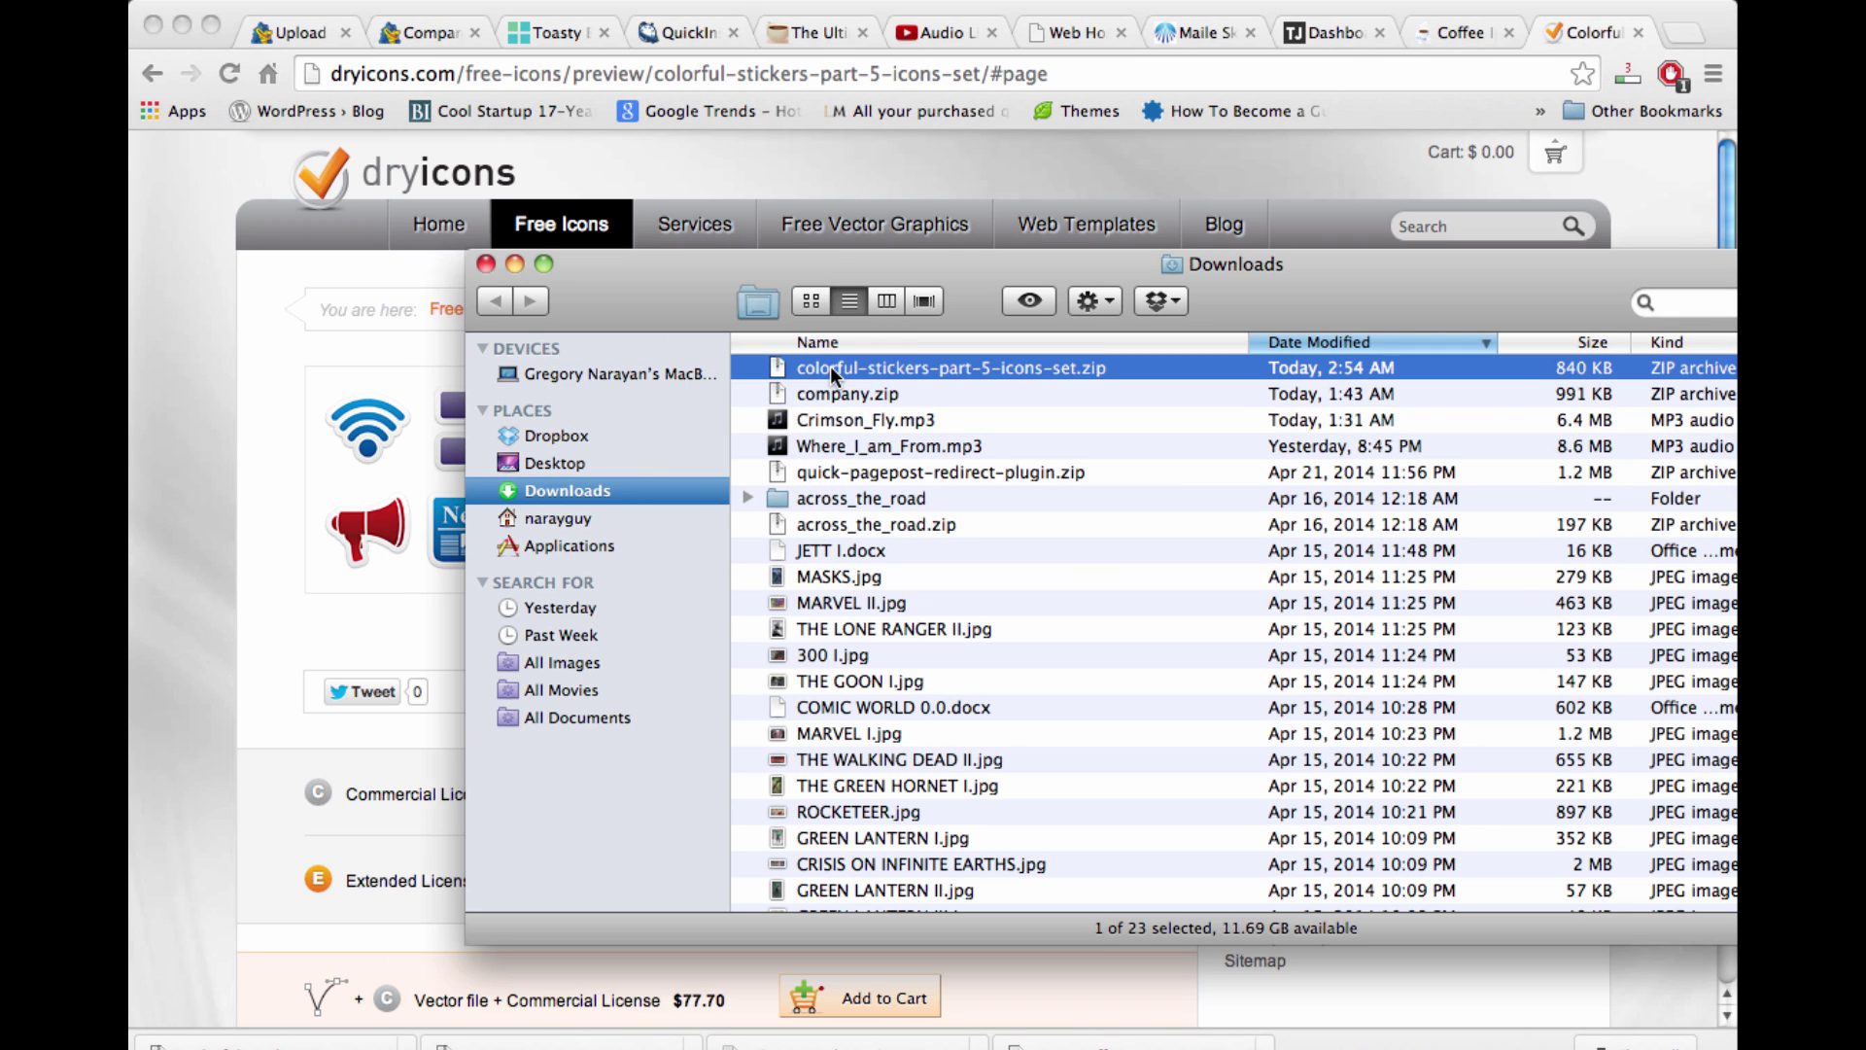
double_click(830, 366)
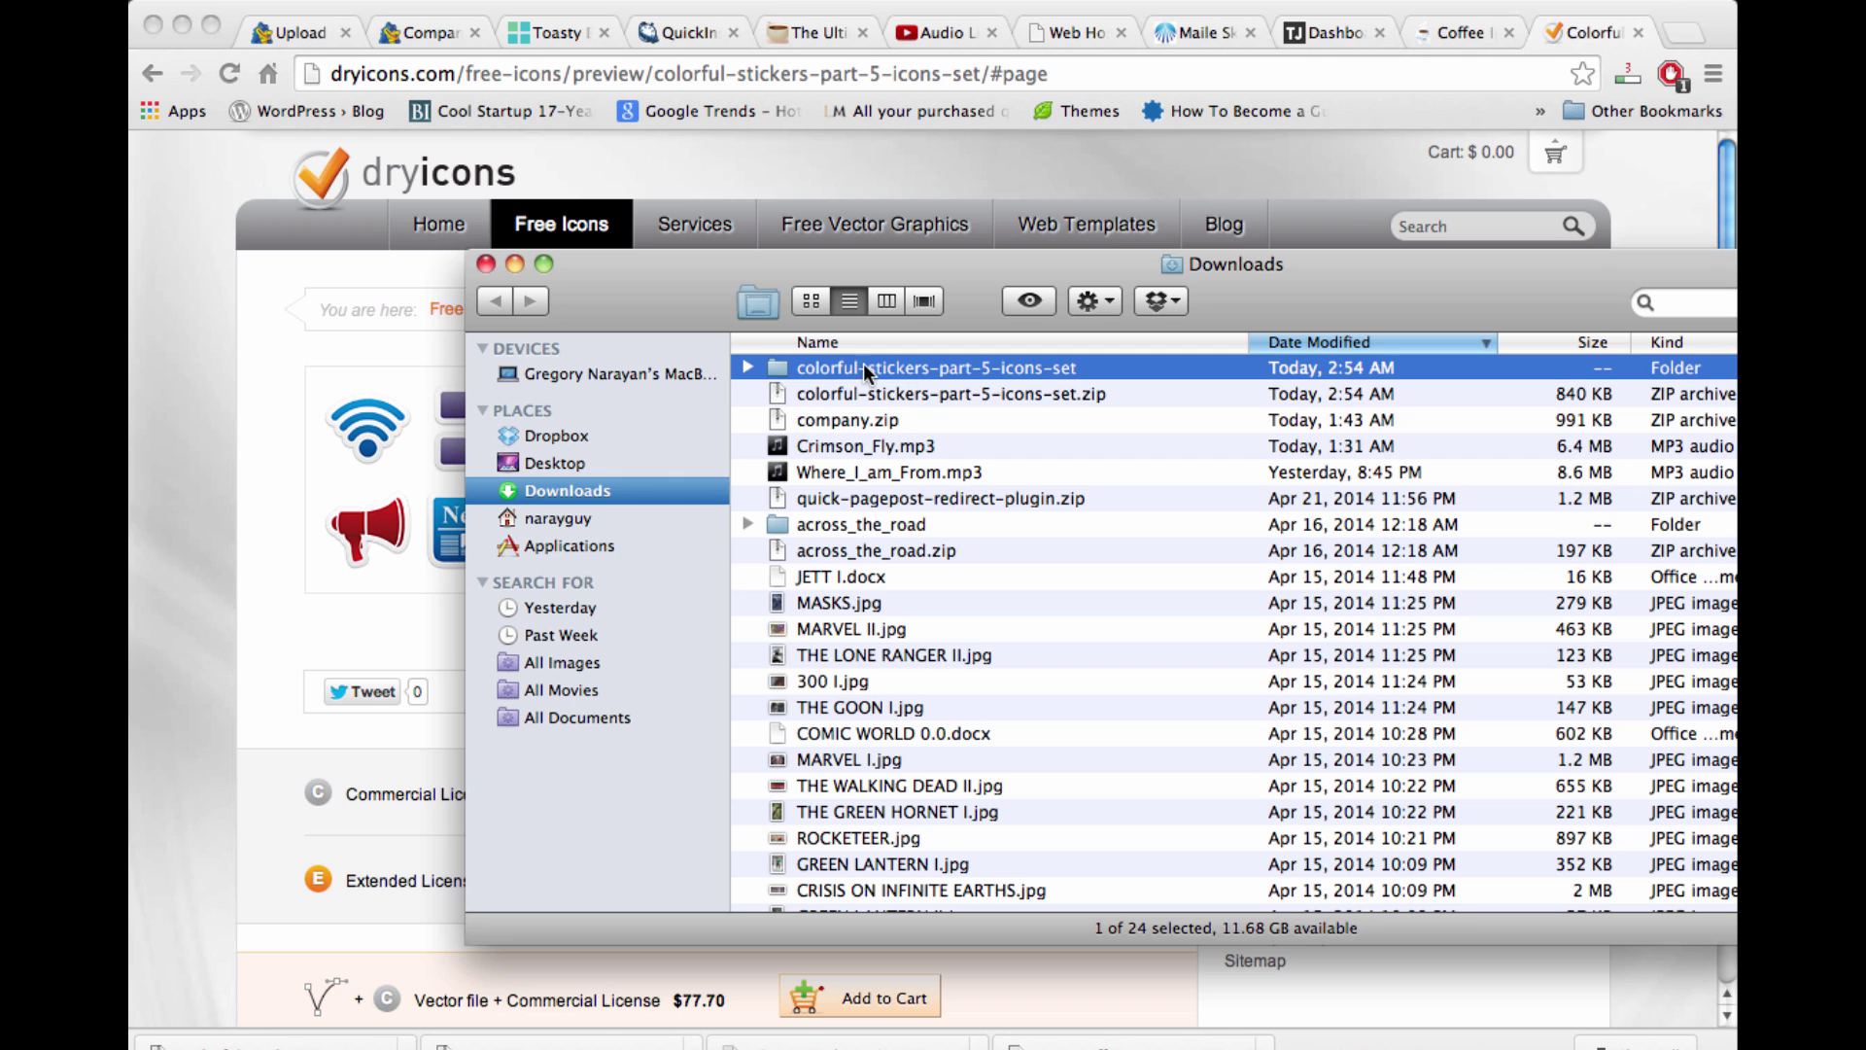
right_click(780, 368)
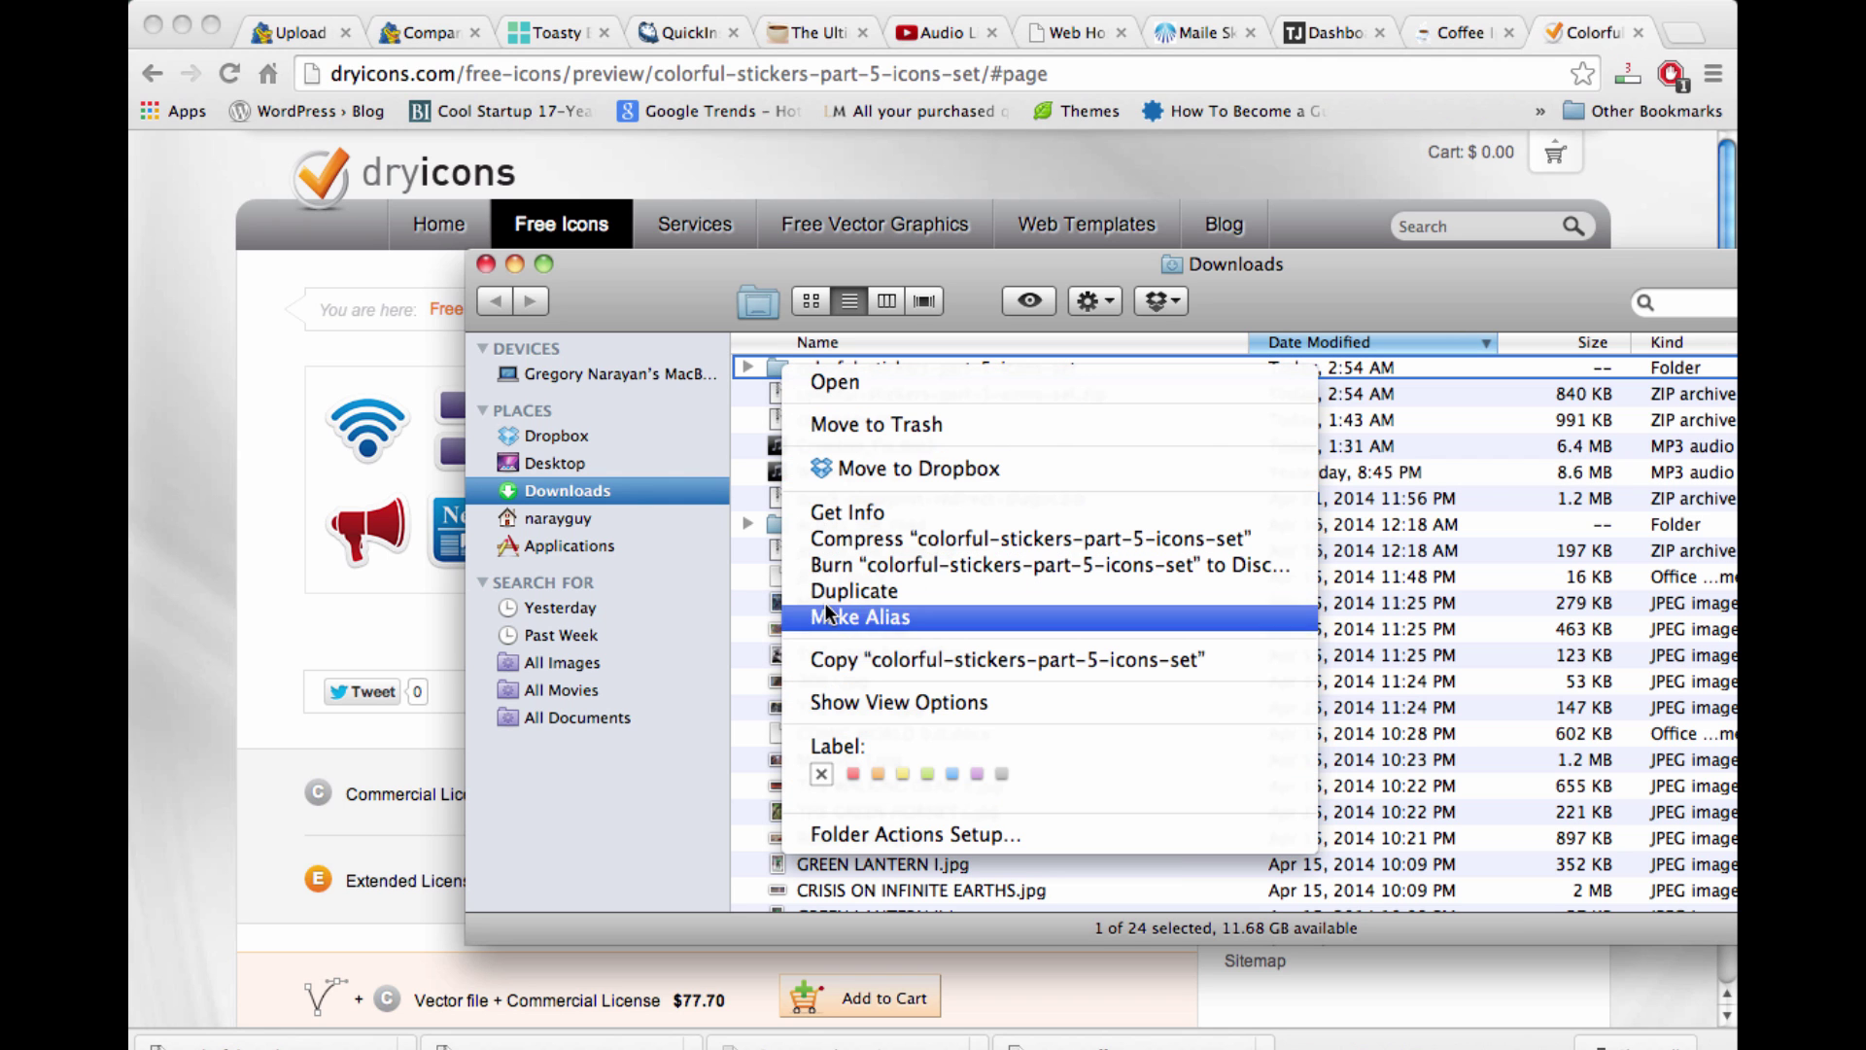
left_click(826, 659)
- Paste the icon set folder into the toasty-roasty folder on the desktop
key("F11")
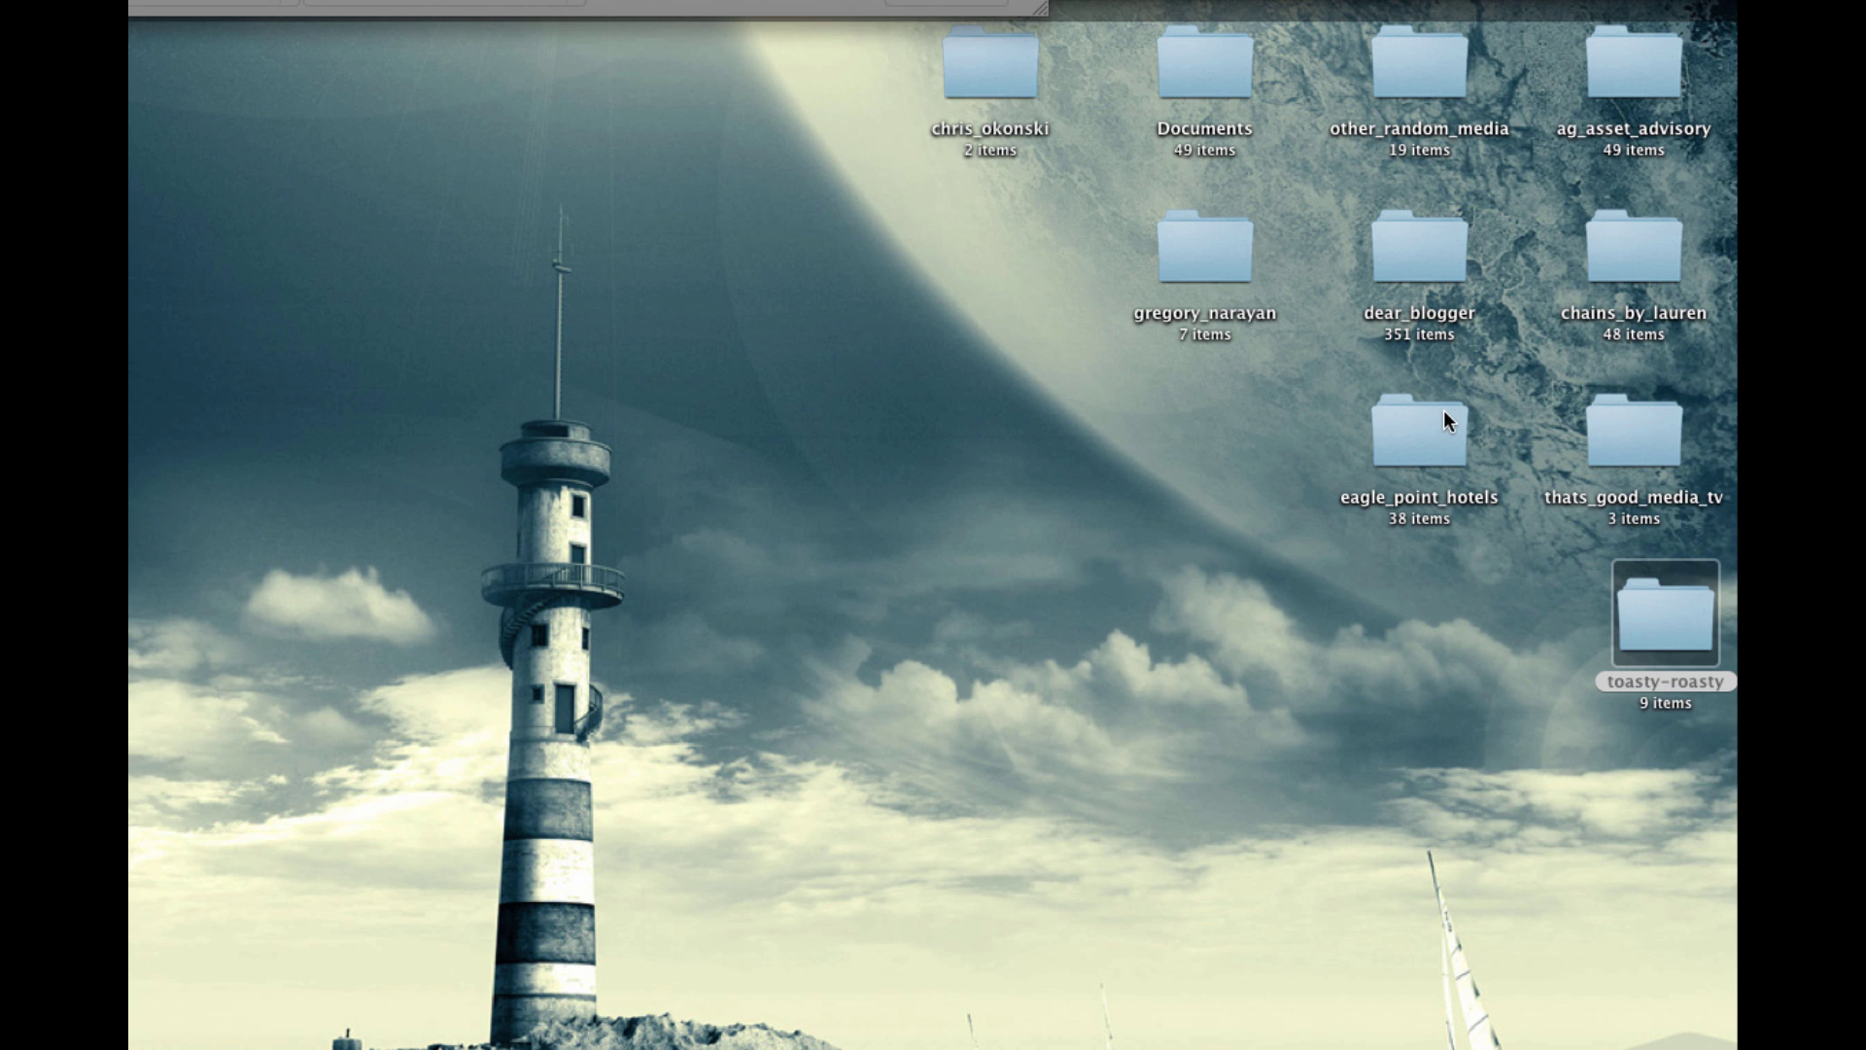
left_click(1444, 420)
left_click(1674, 651)
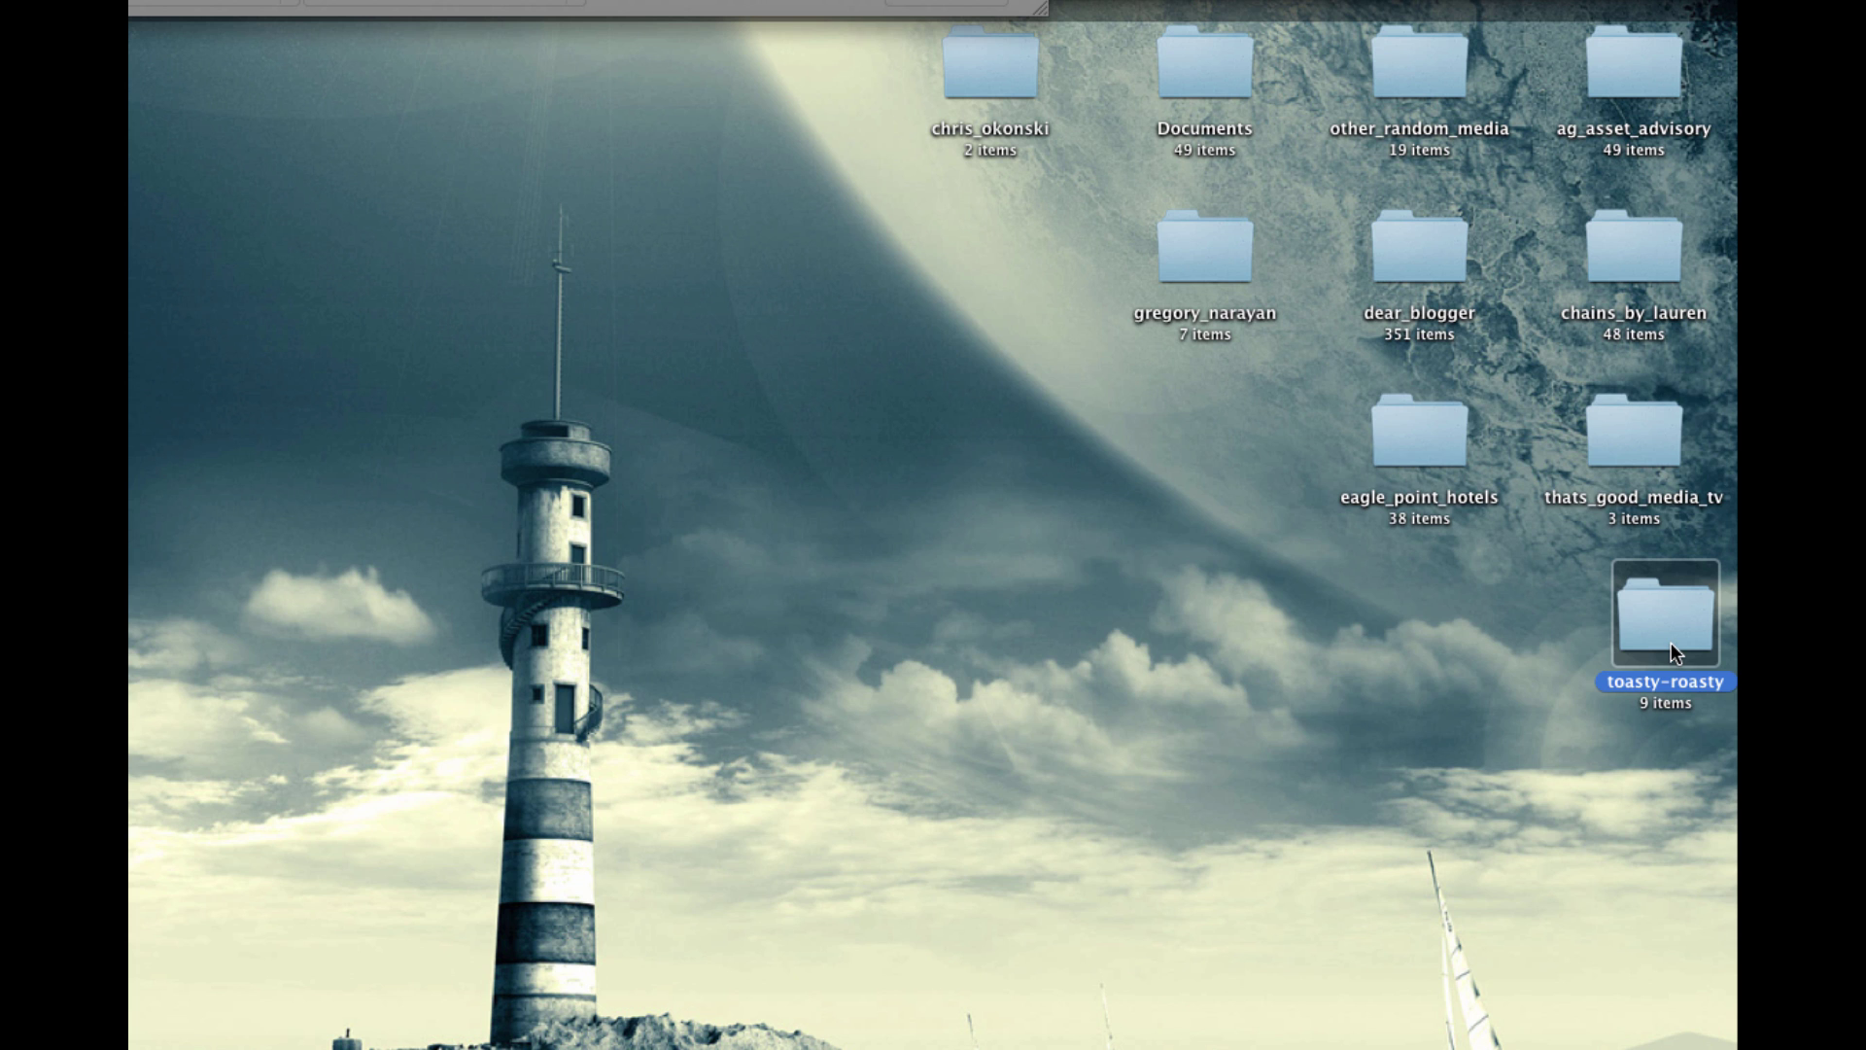
double_click(1674, 652)
right_click(1034, 681)
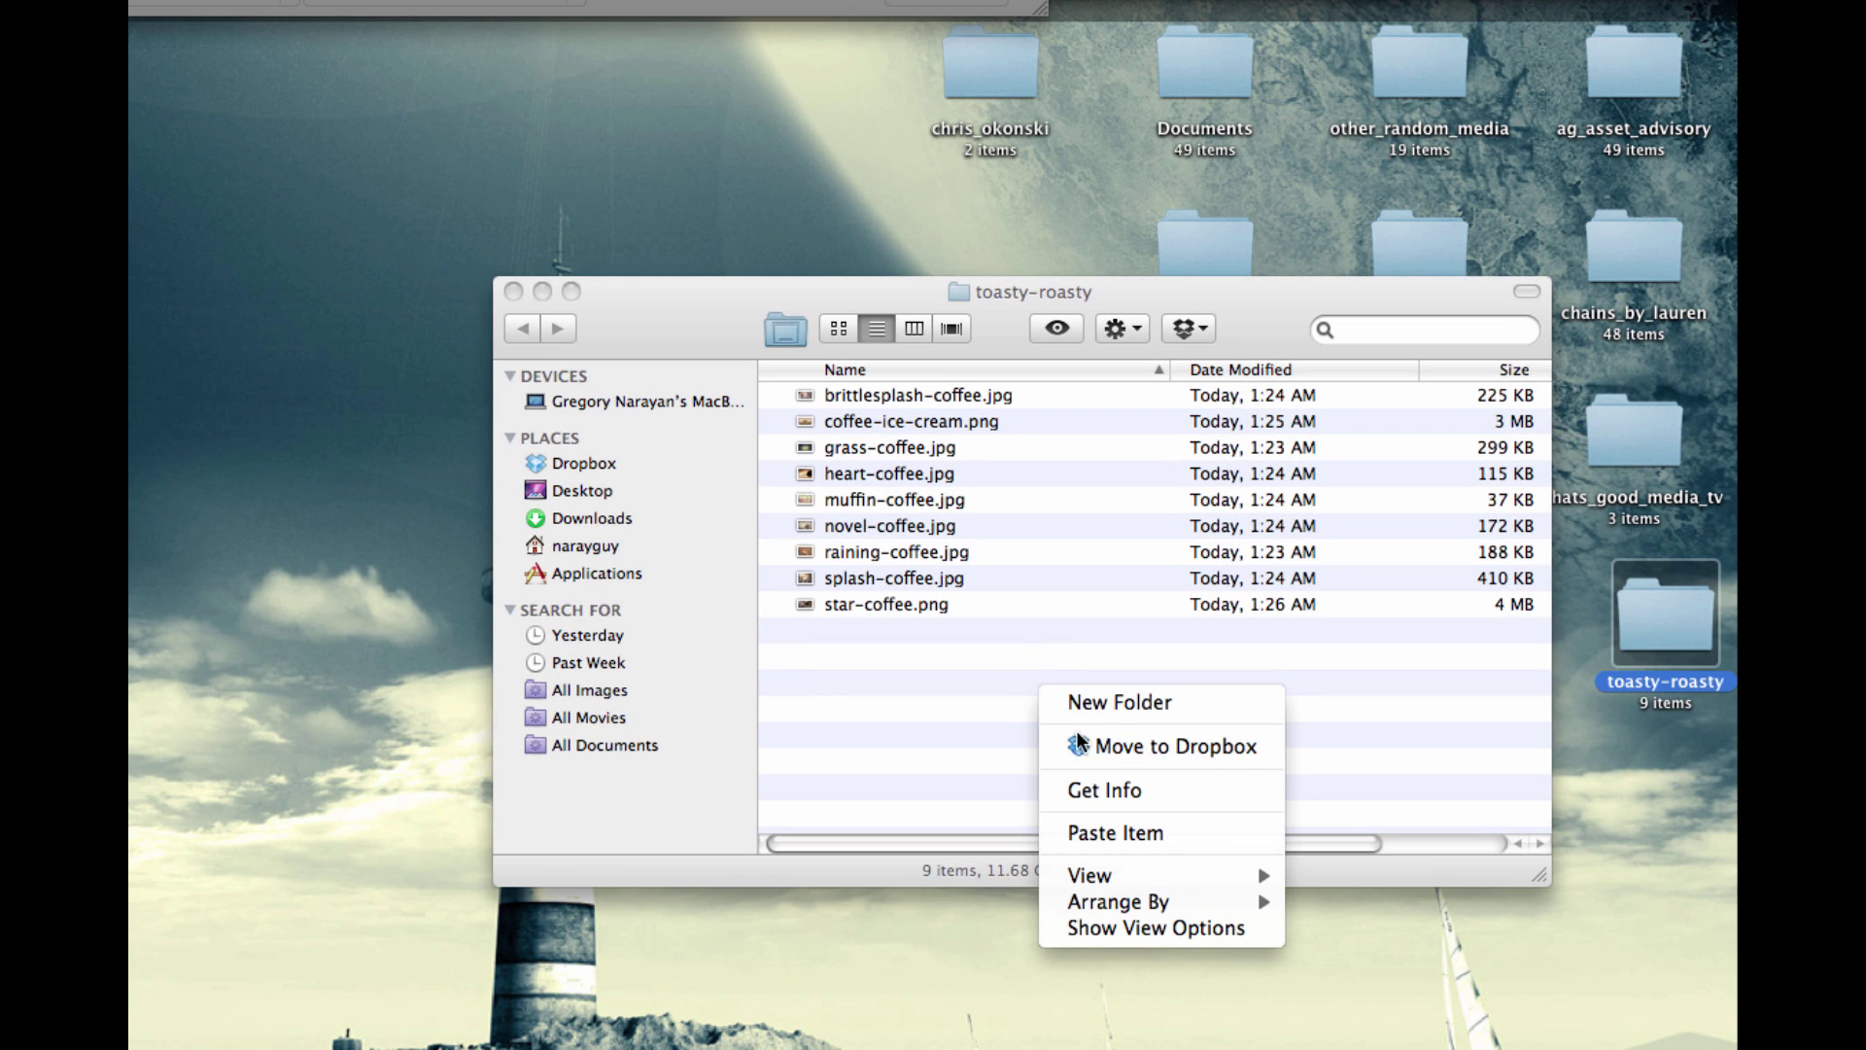
left_click(1108, 833)
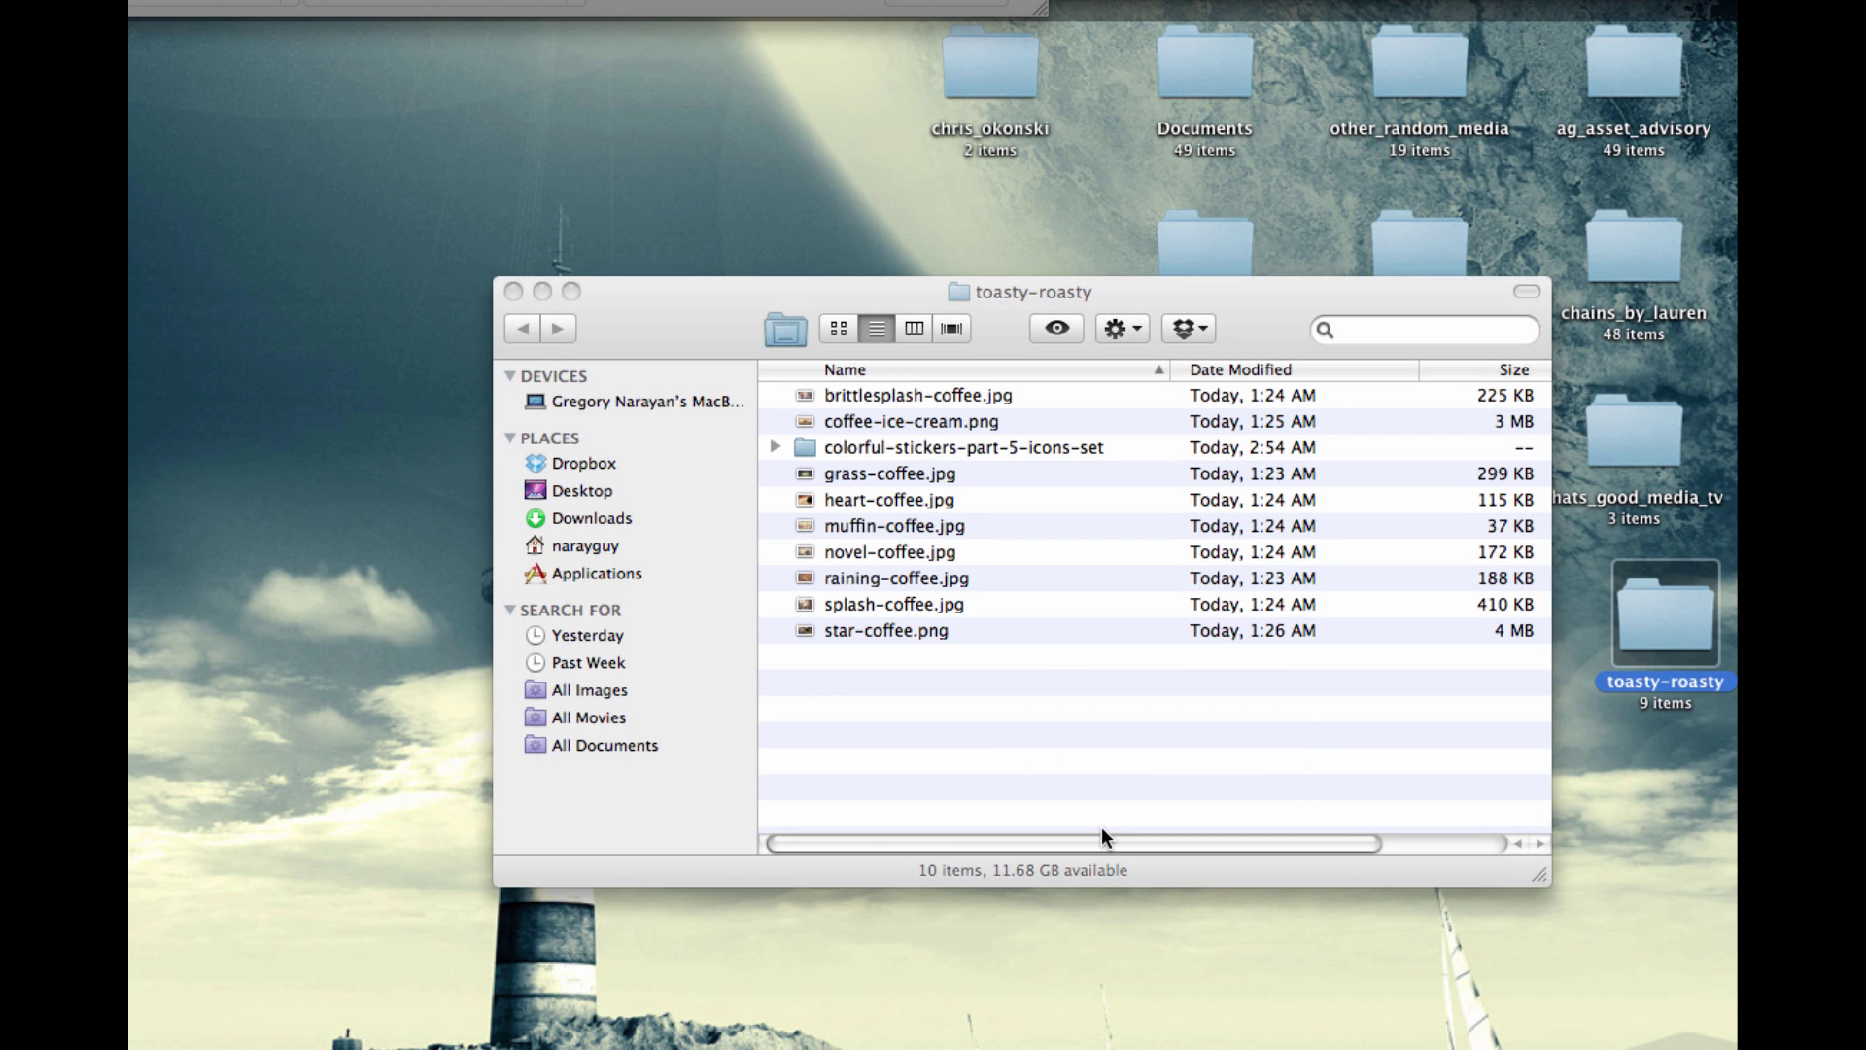
key("F11")
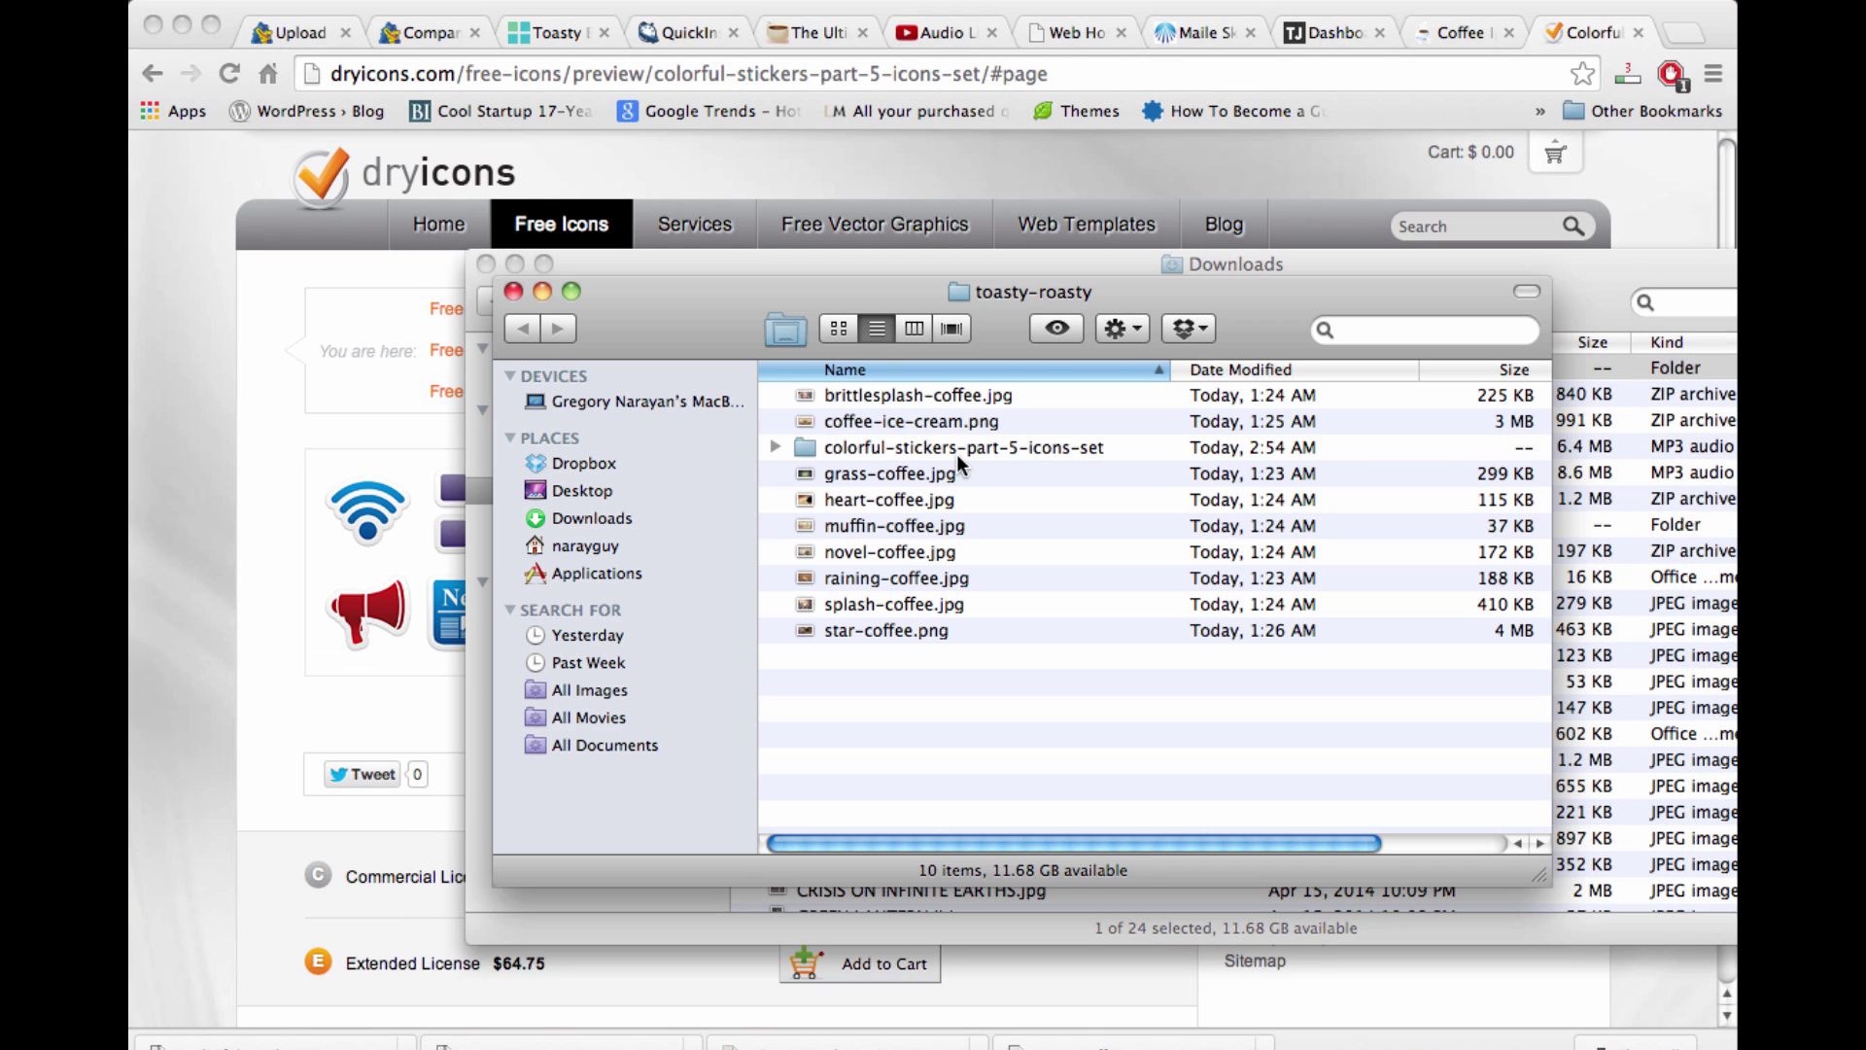
left_click(979, 447)
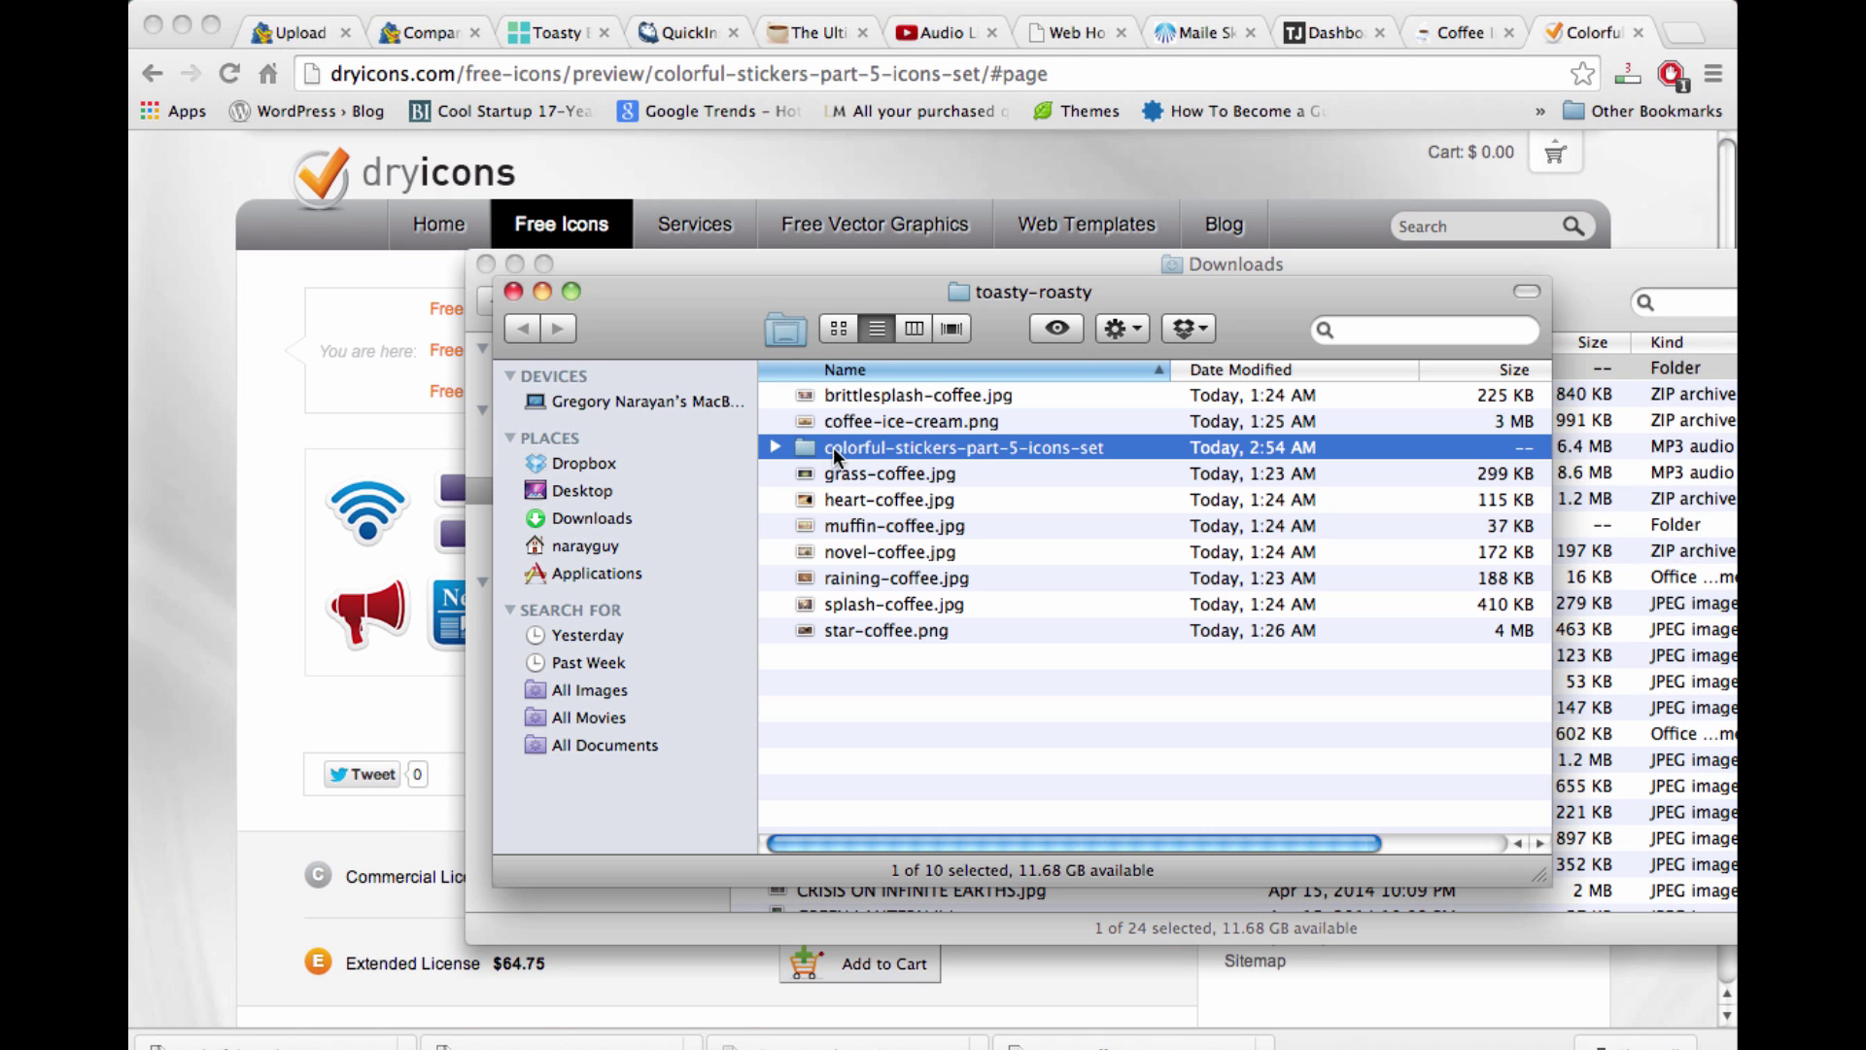
left_click(1678, 149)
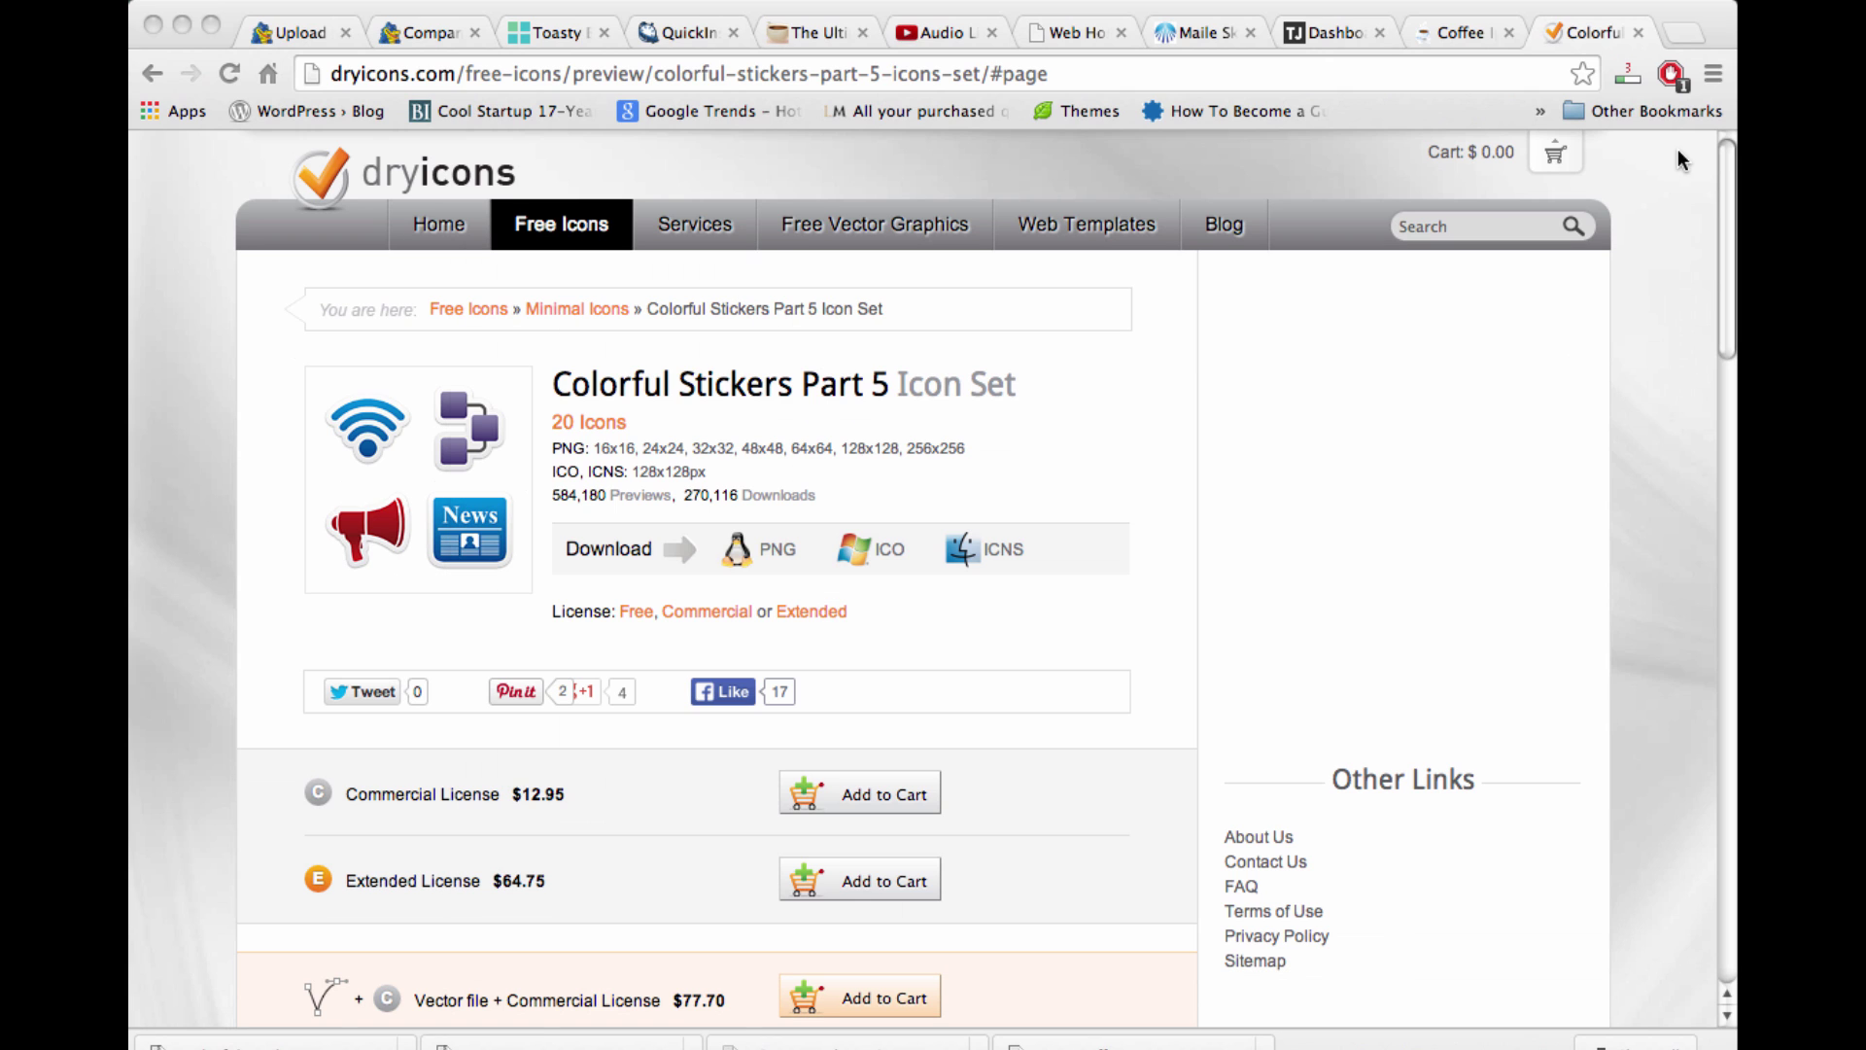
- Load pixlr.com in a new tab and launch the Pixlr Editor
left_click(1675, 37)
type("pi")
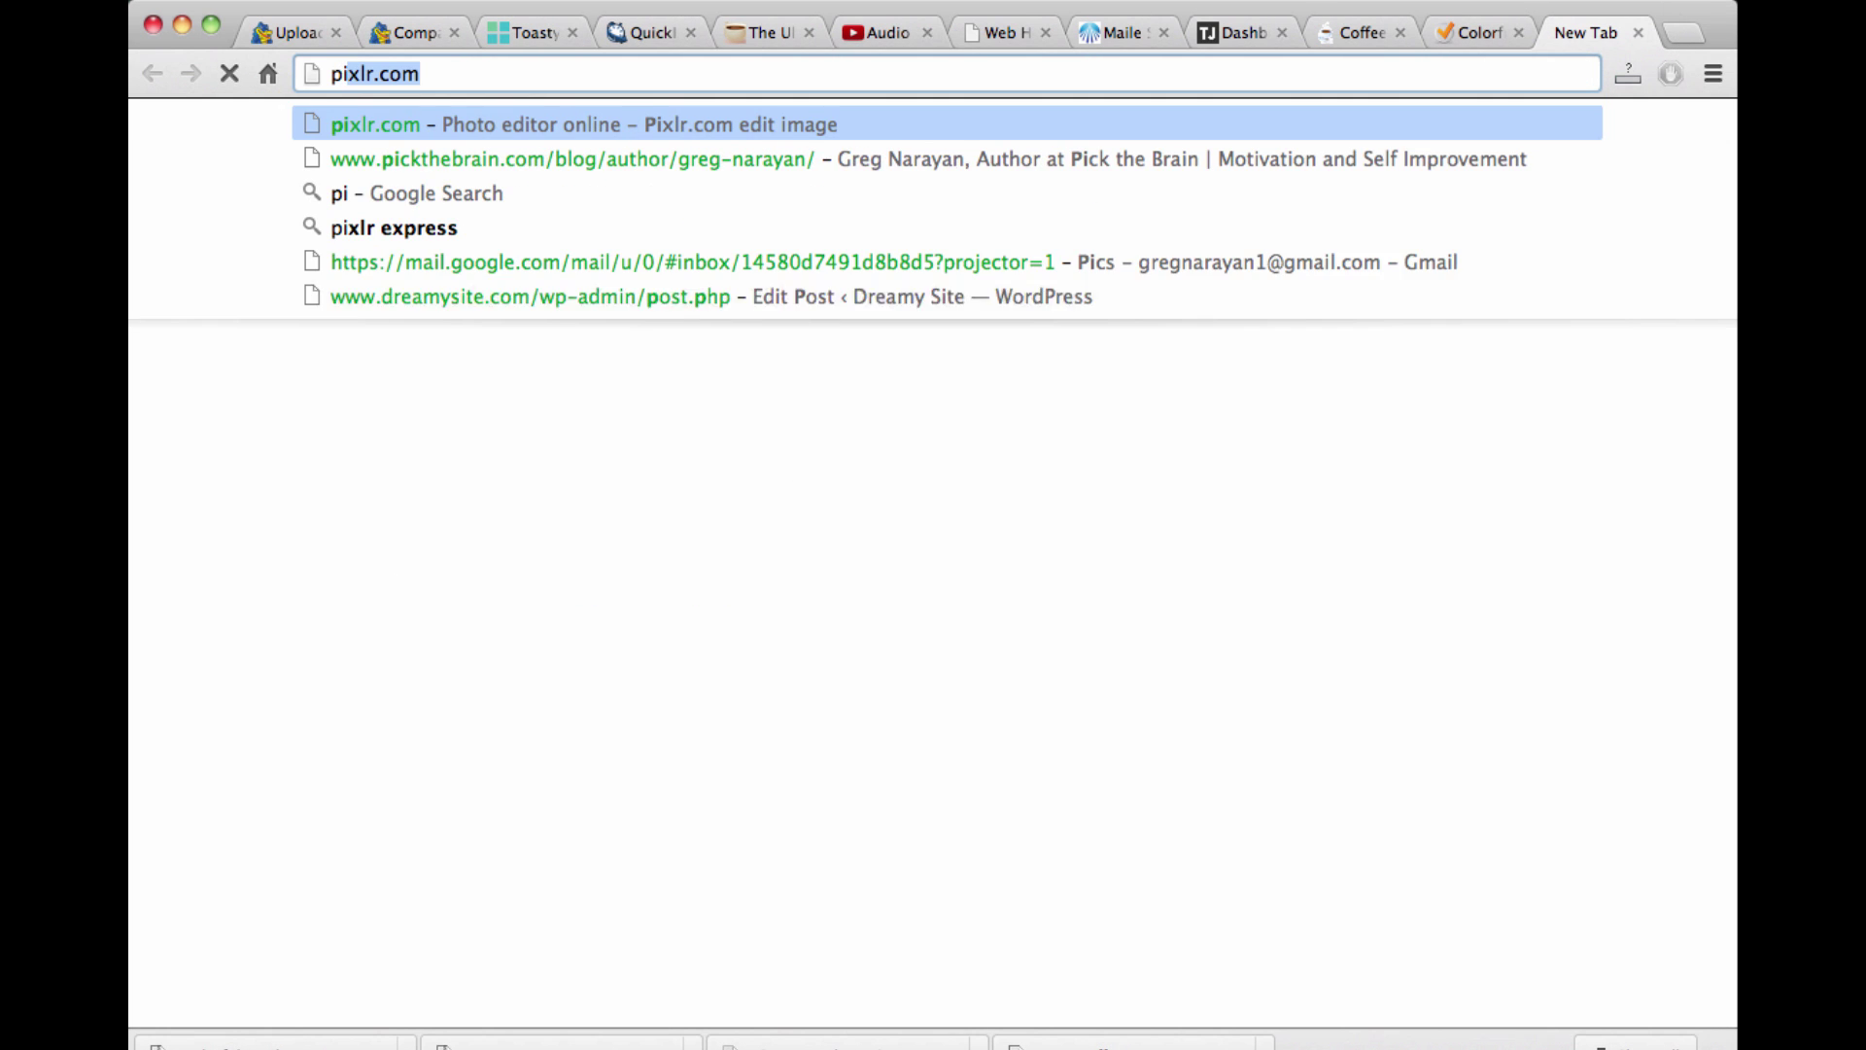
key("Return")
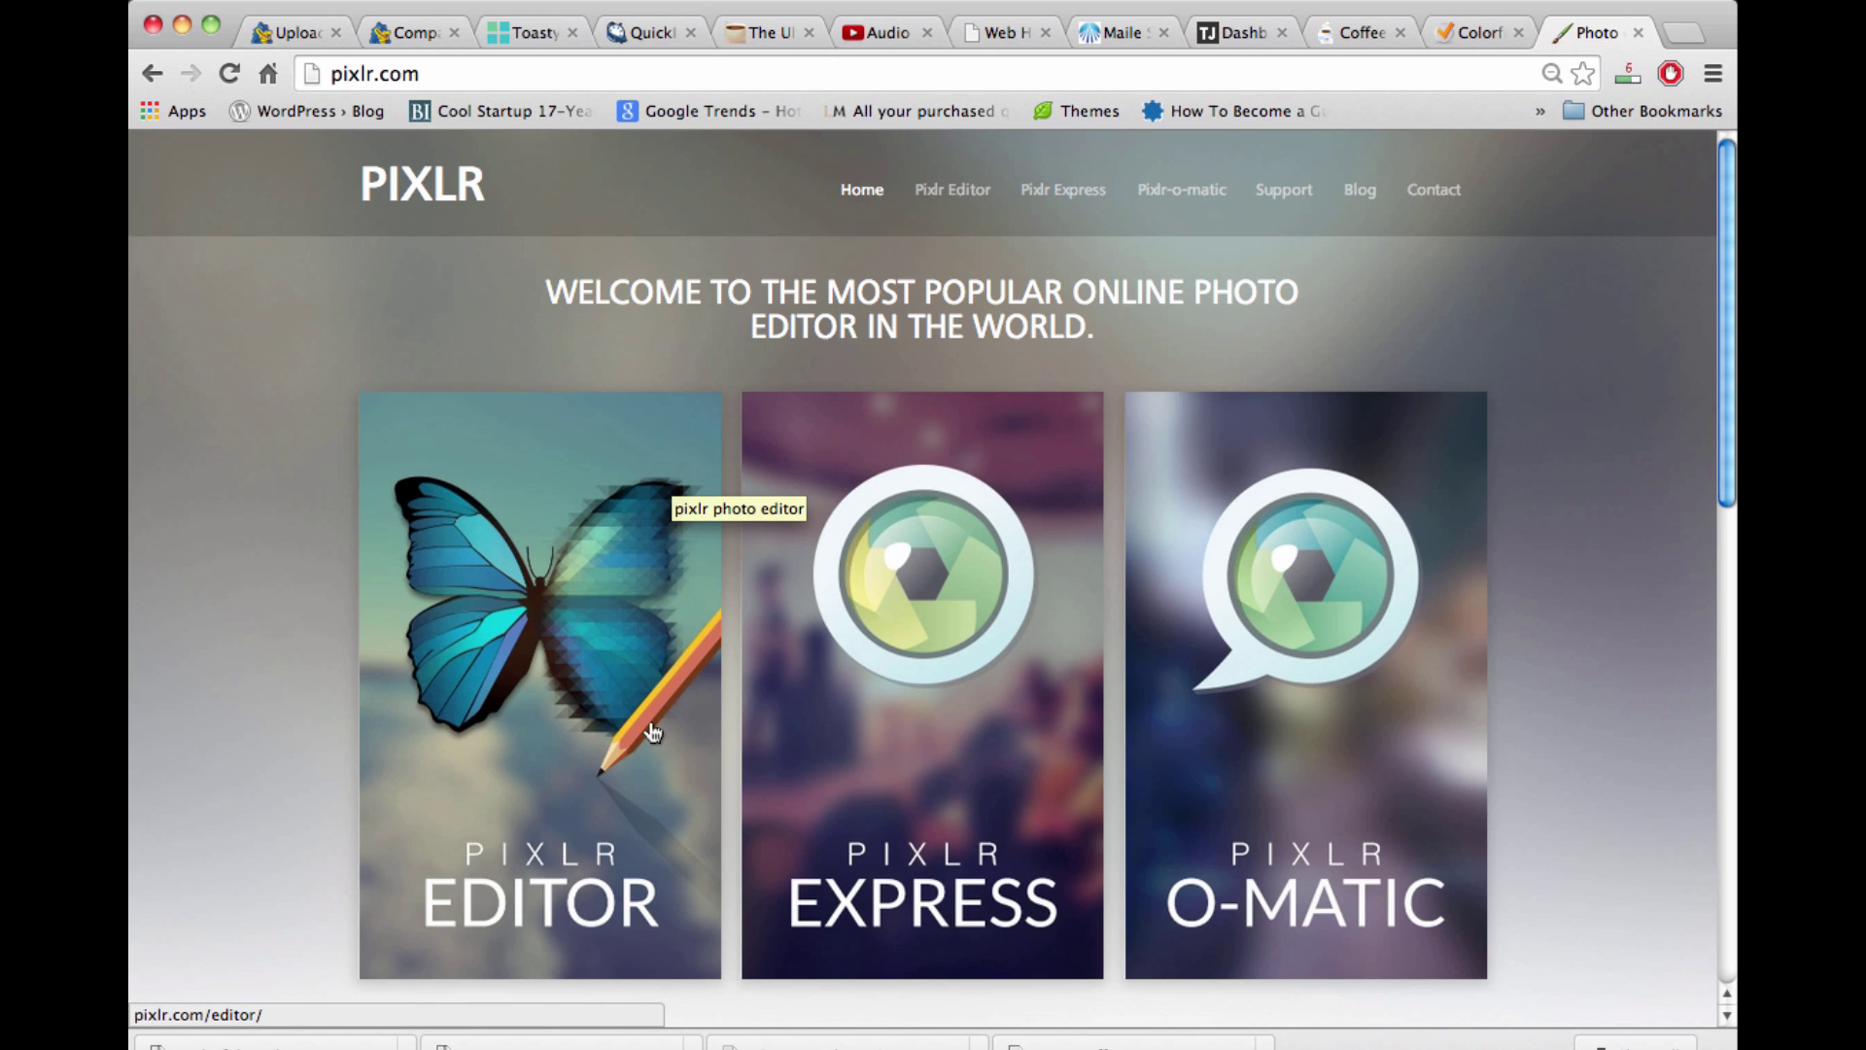
left_click(950, 194)
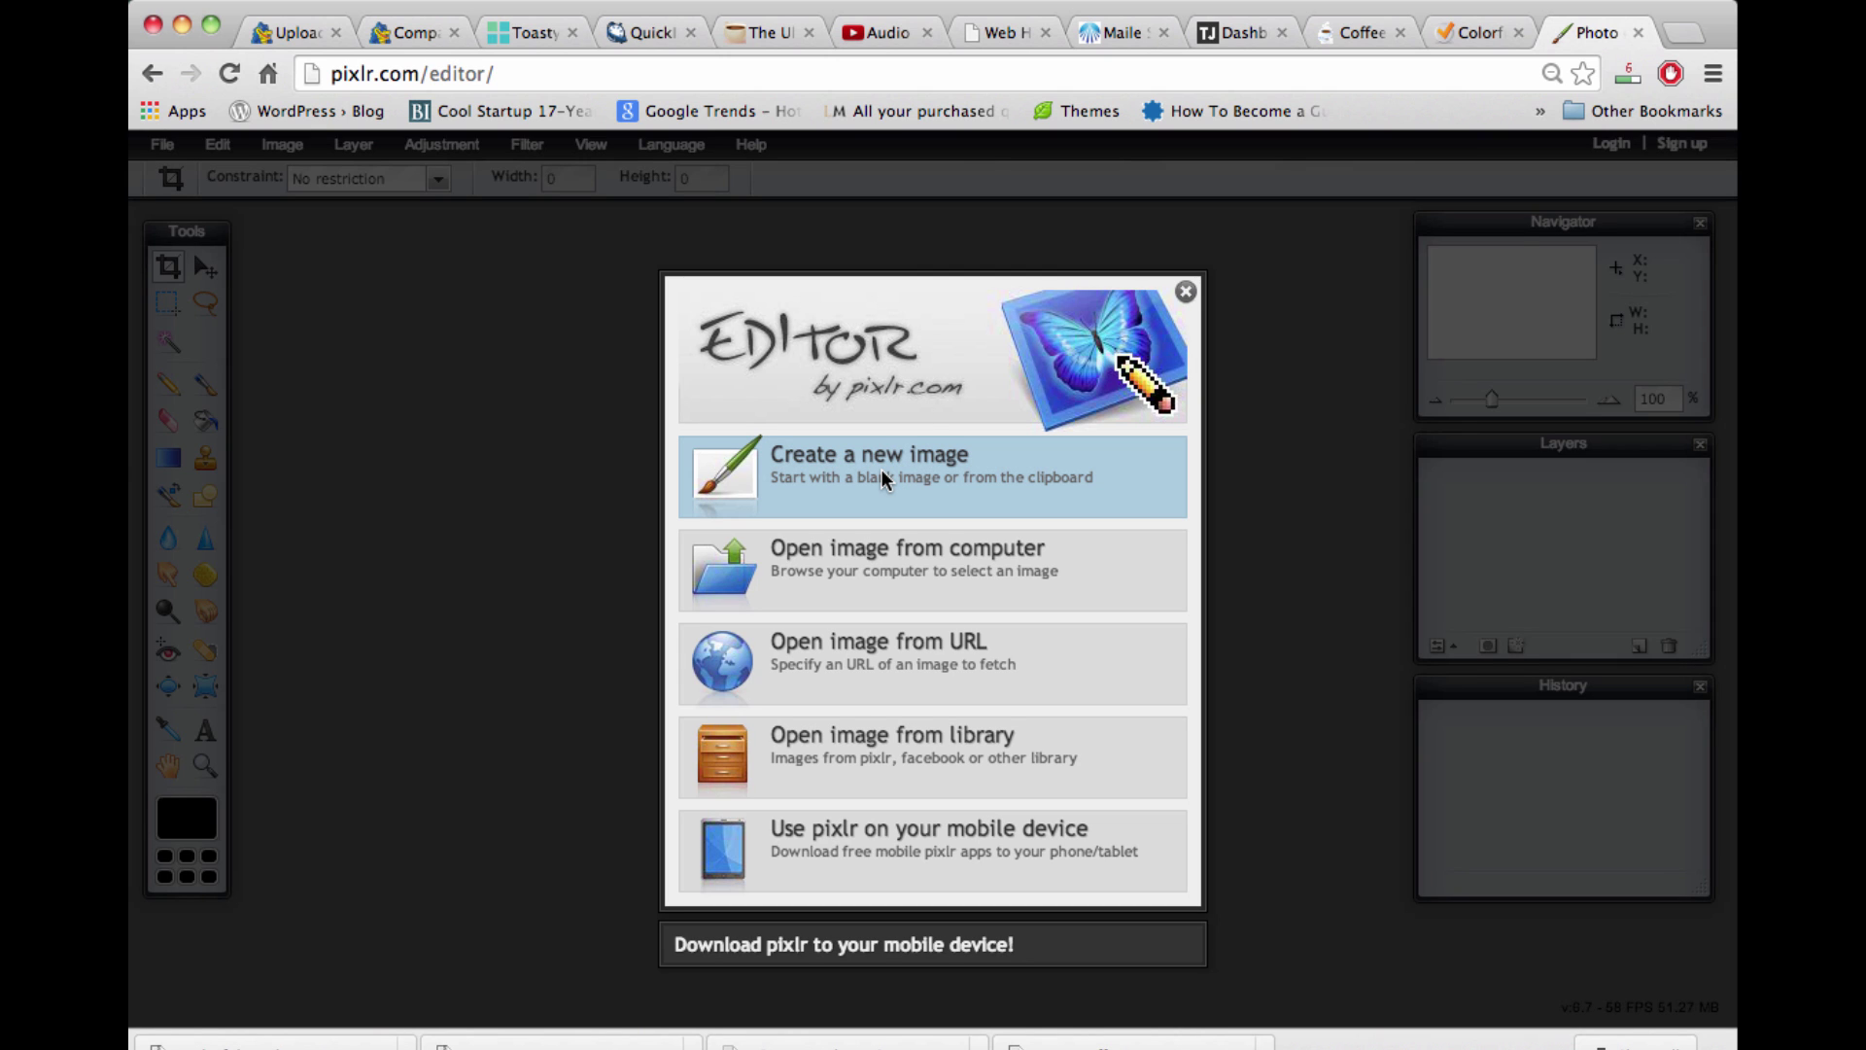
- Open the set's png/128x128/coffee.png icon and enlarge the image window
left_click(879, 562)
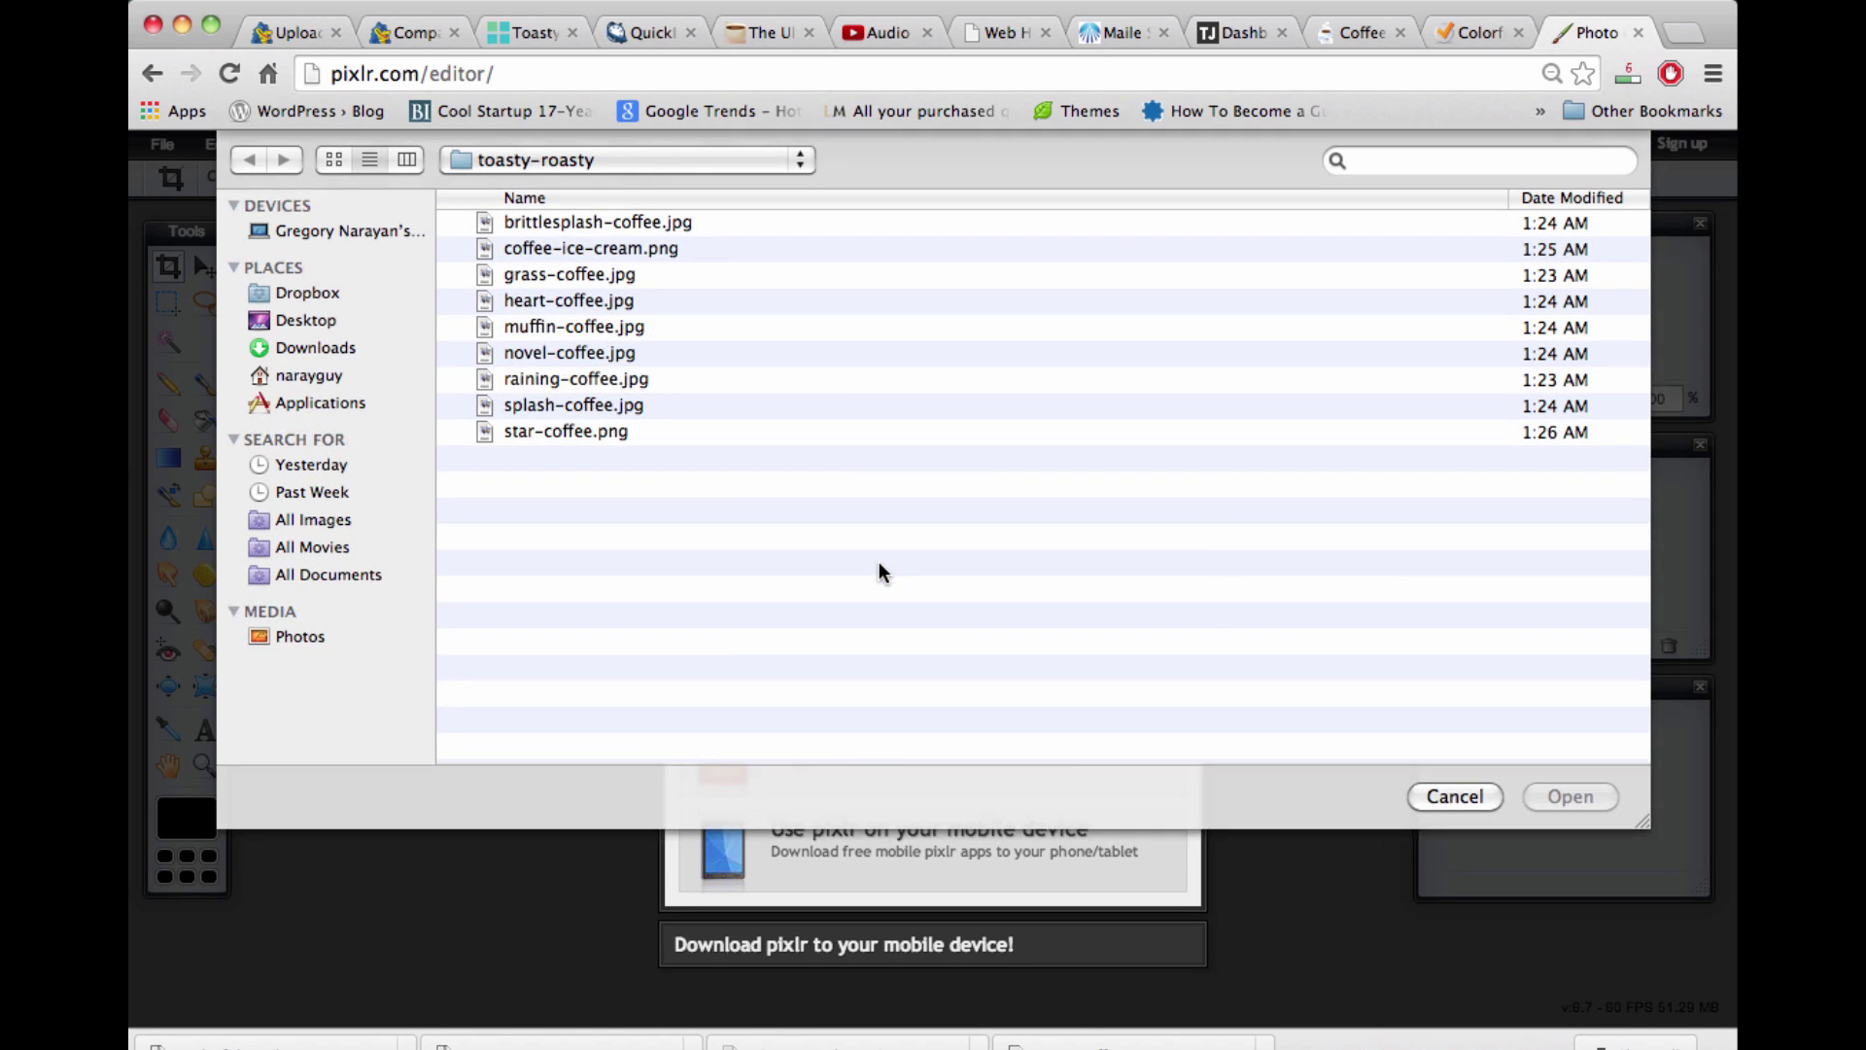
double_click(546, 275)
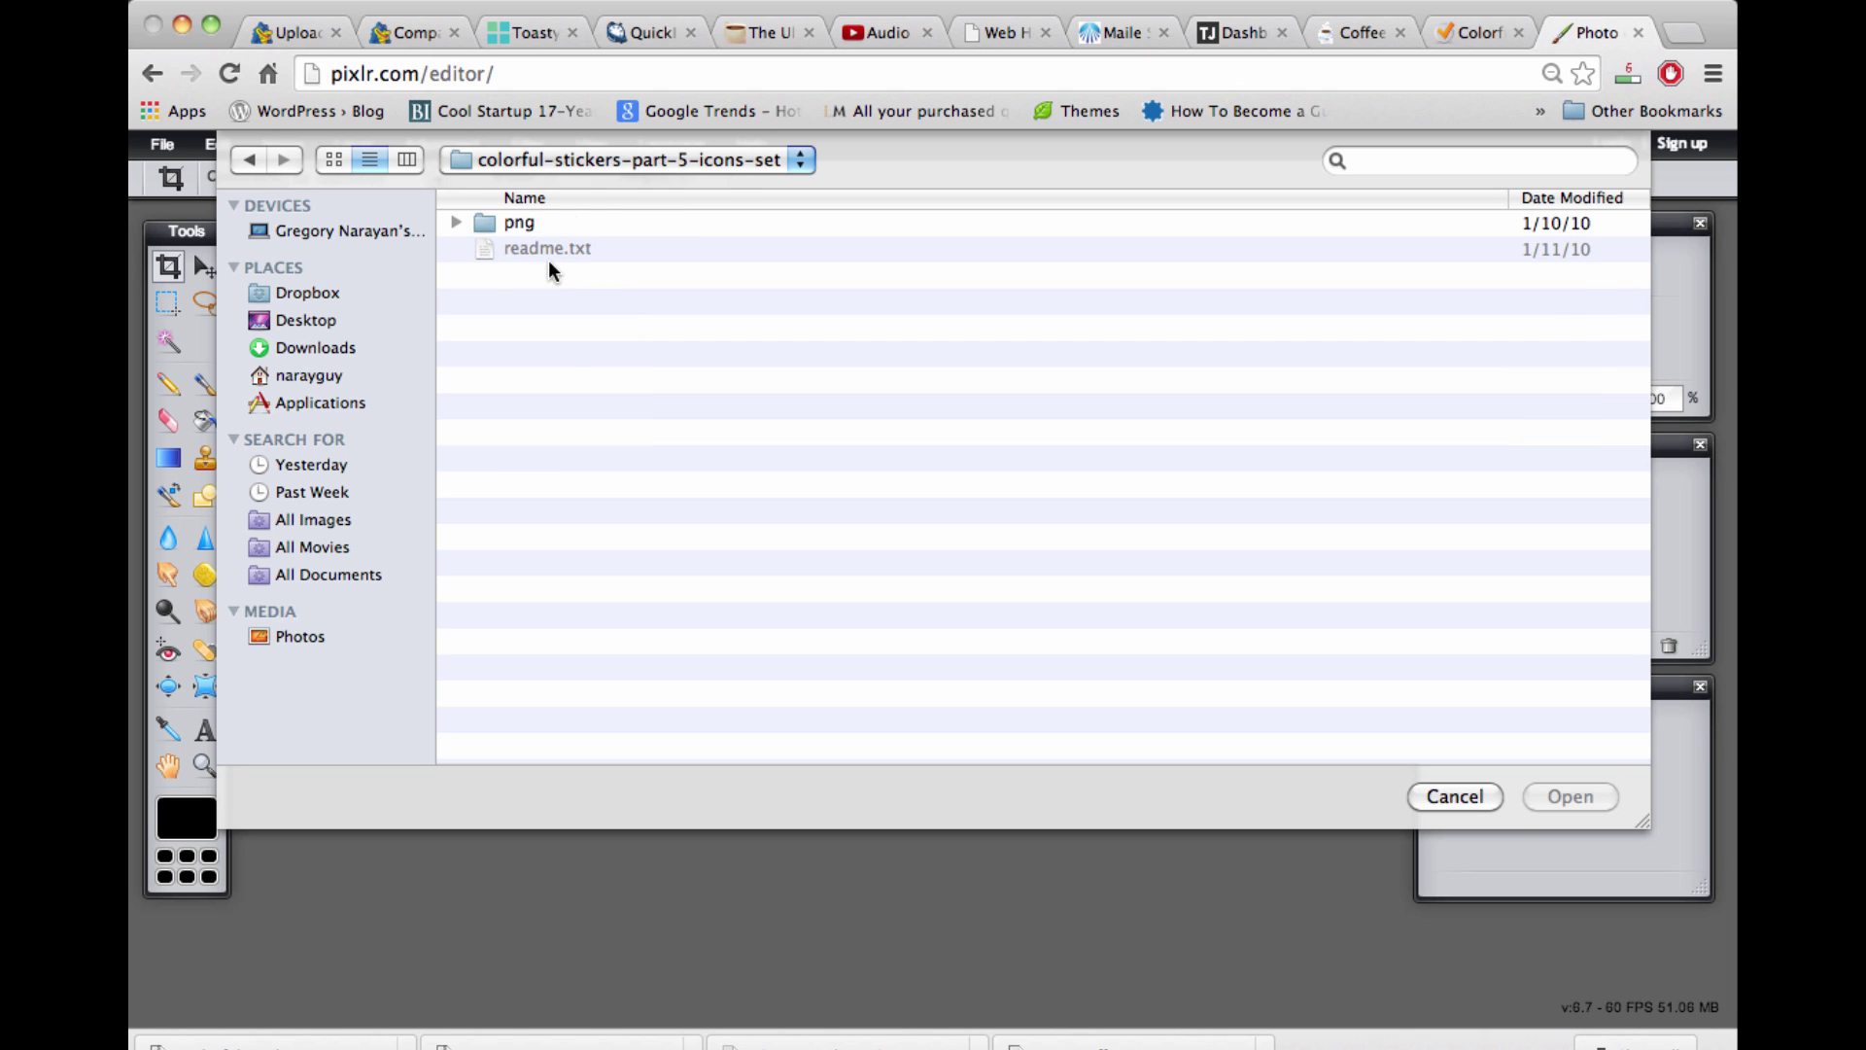
double_click(531, 229)
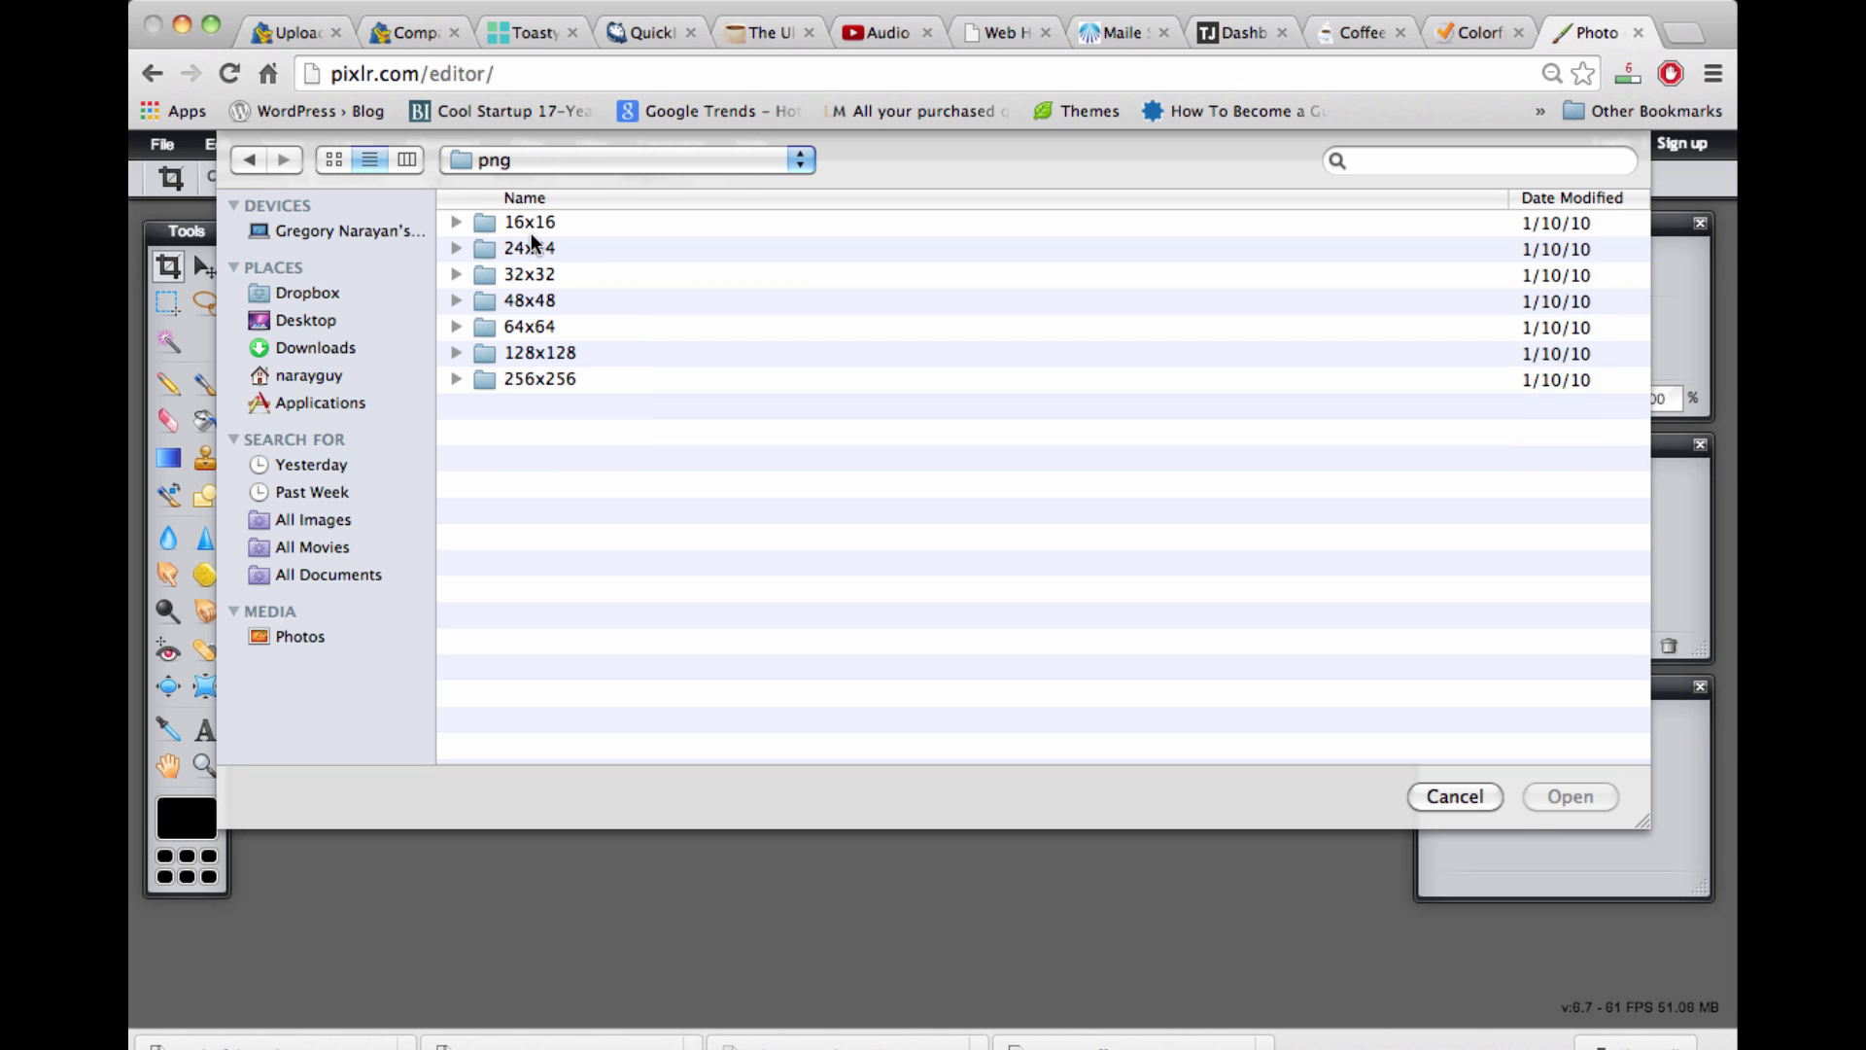
double_click(531, 351)
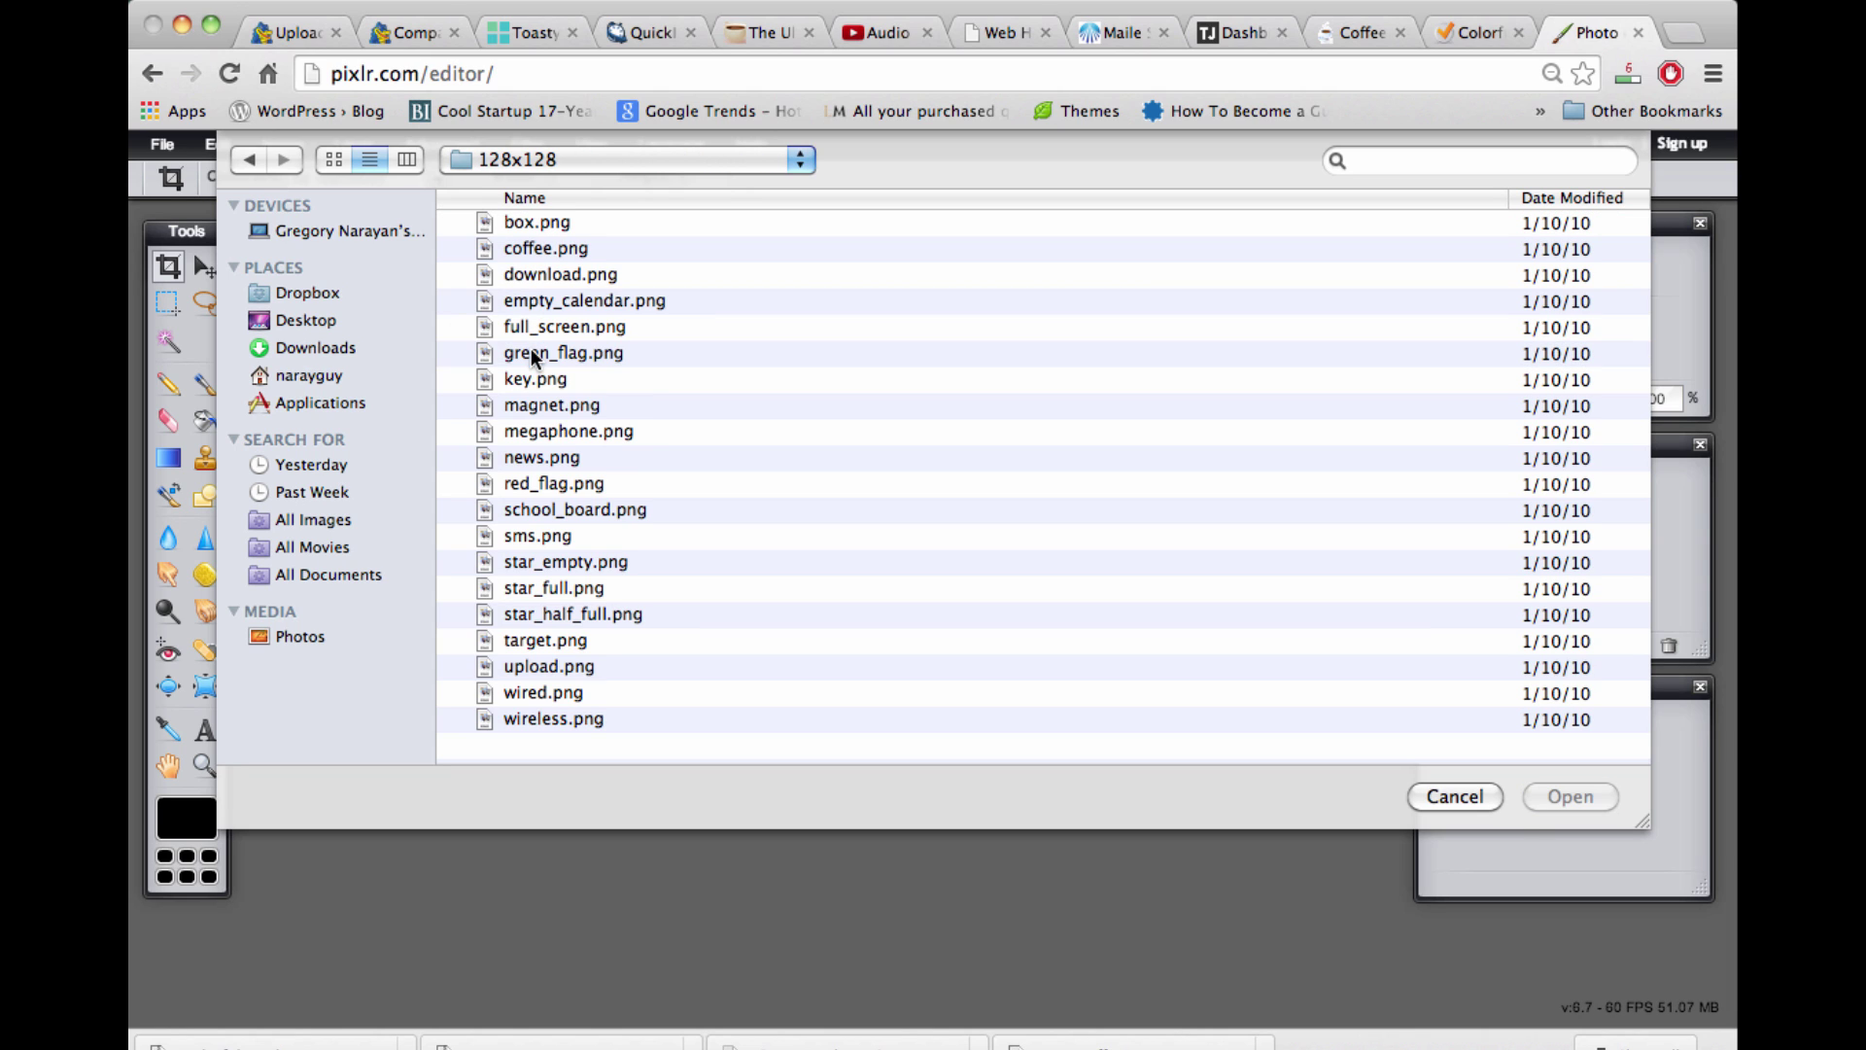
double_click(525, 249)
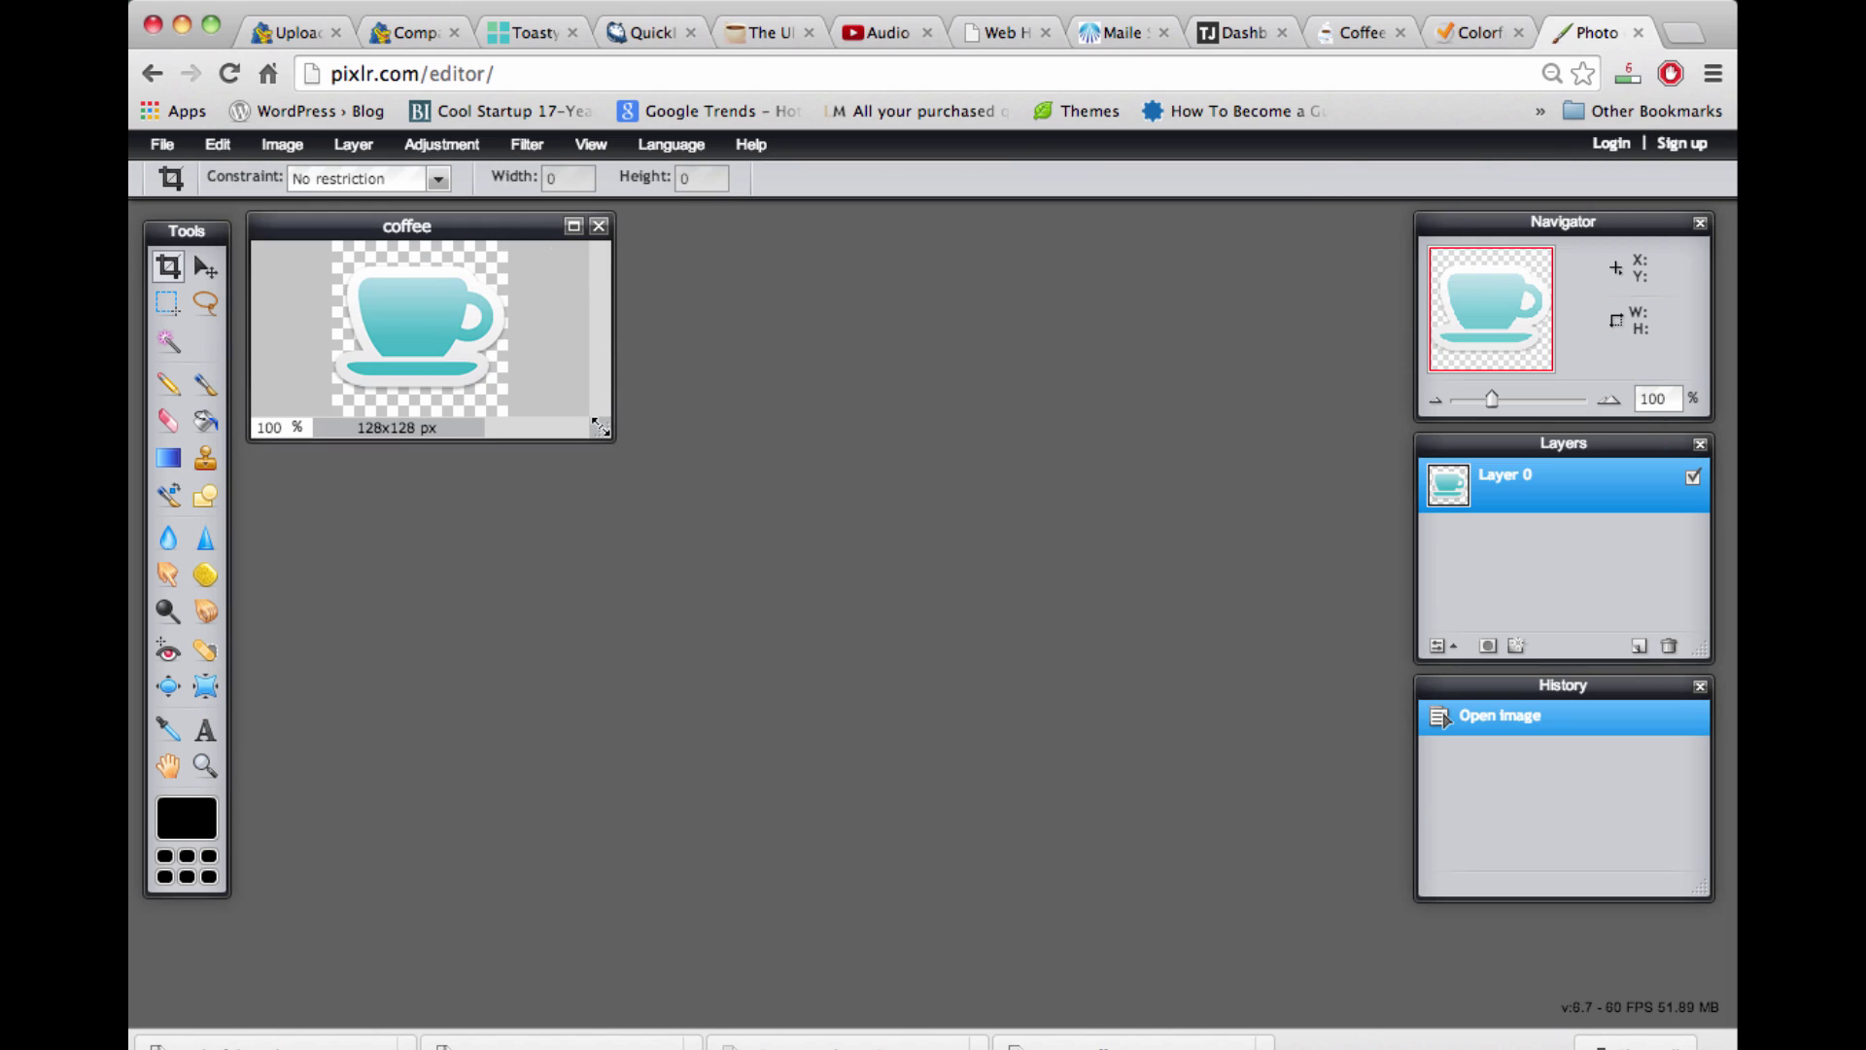
left_click_drag(601, 426, 1281, 892)
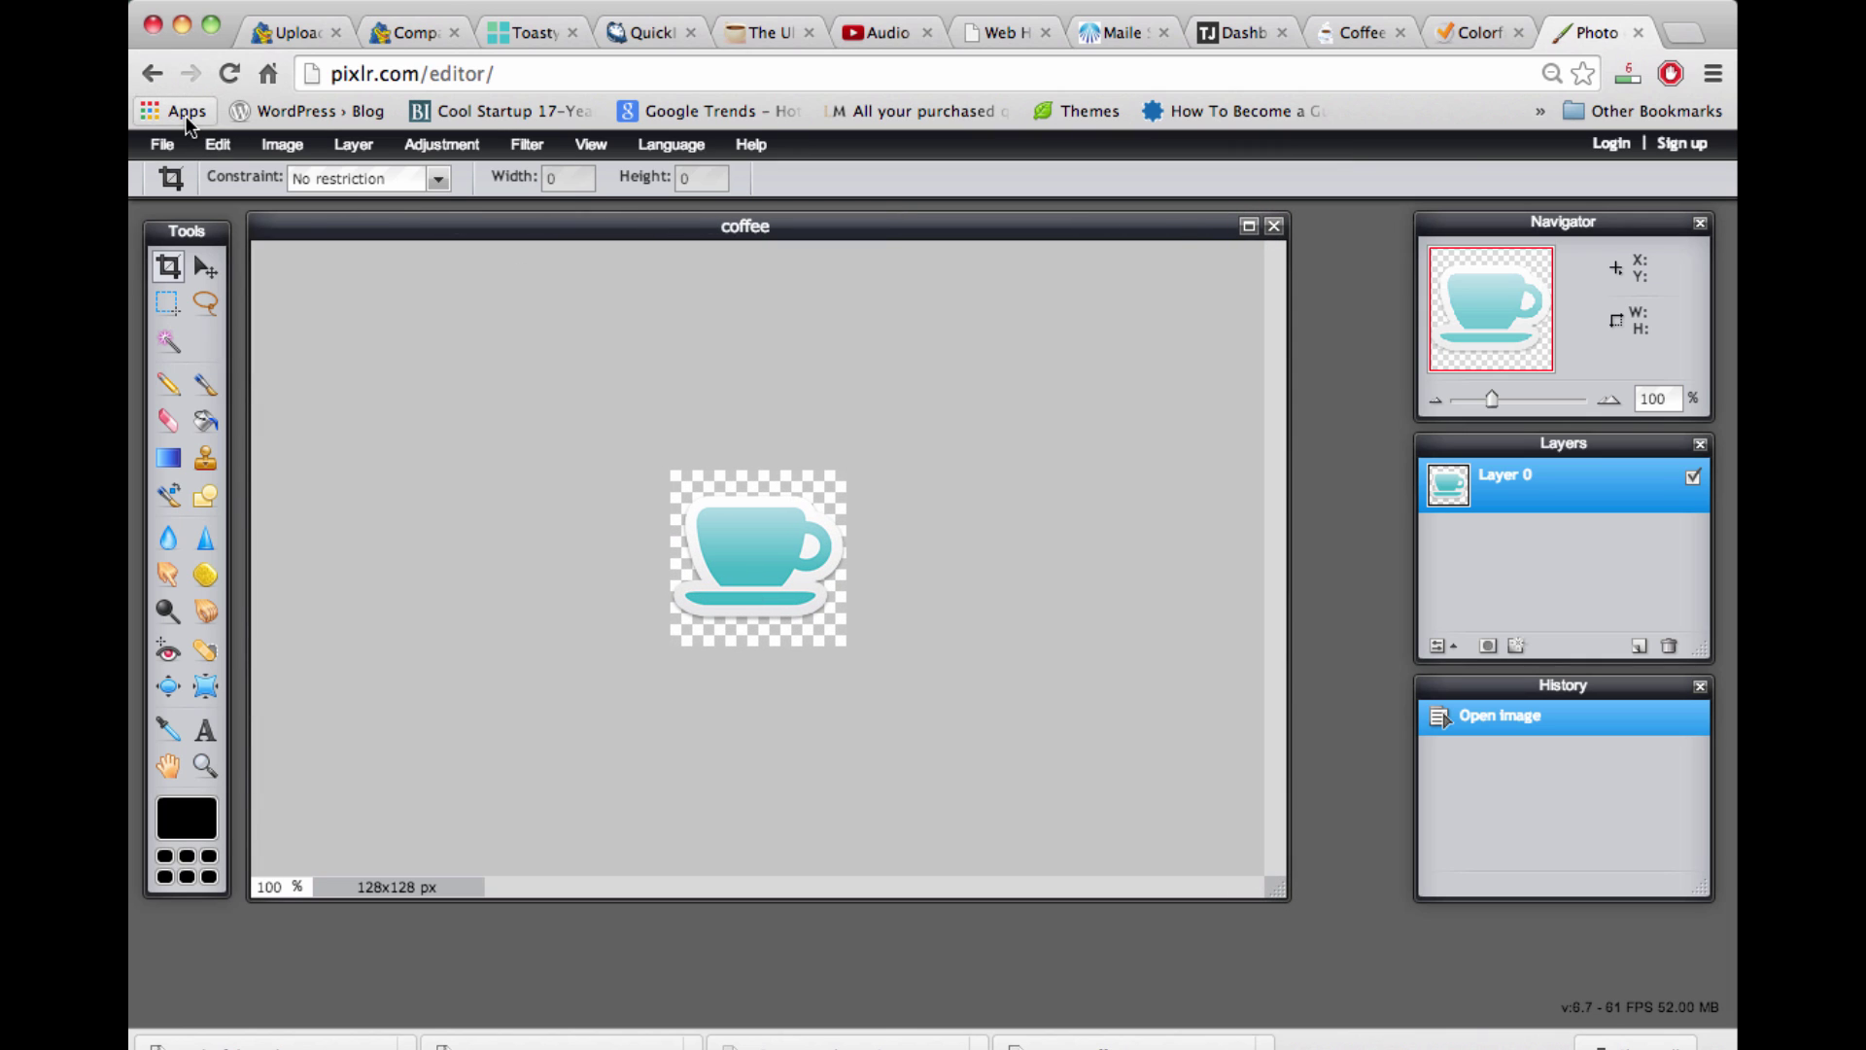
left_click(282, 144)
- Widen the canvas to 300 px wide
left_click(279, 204)
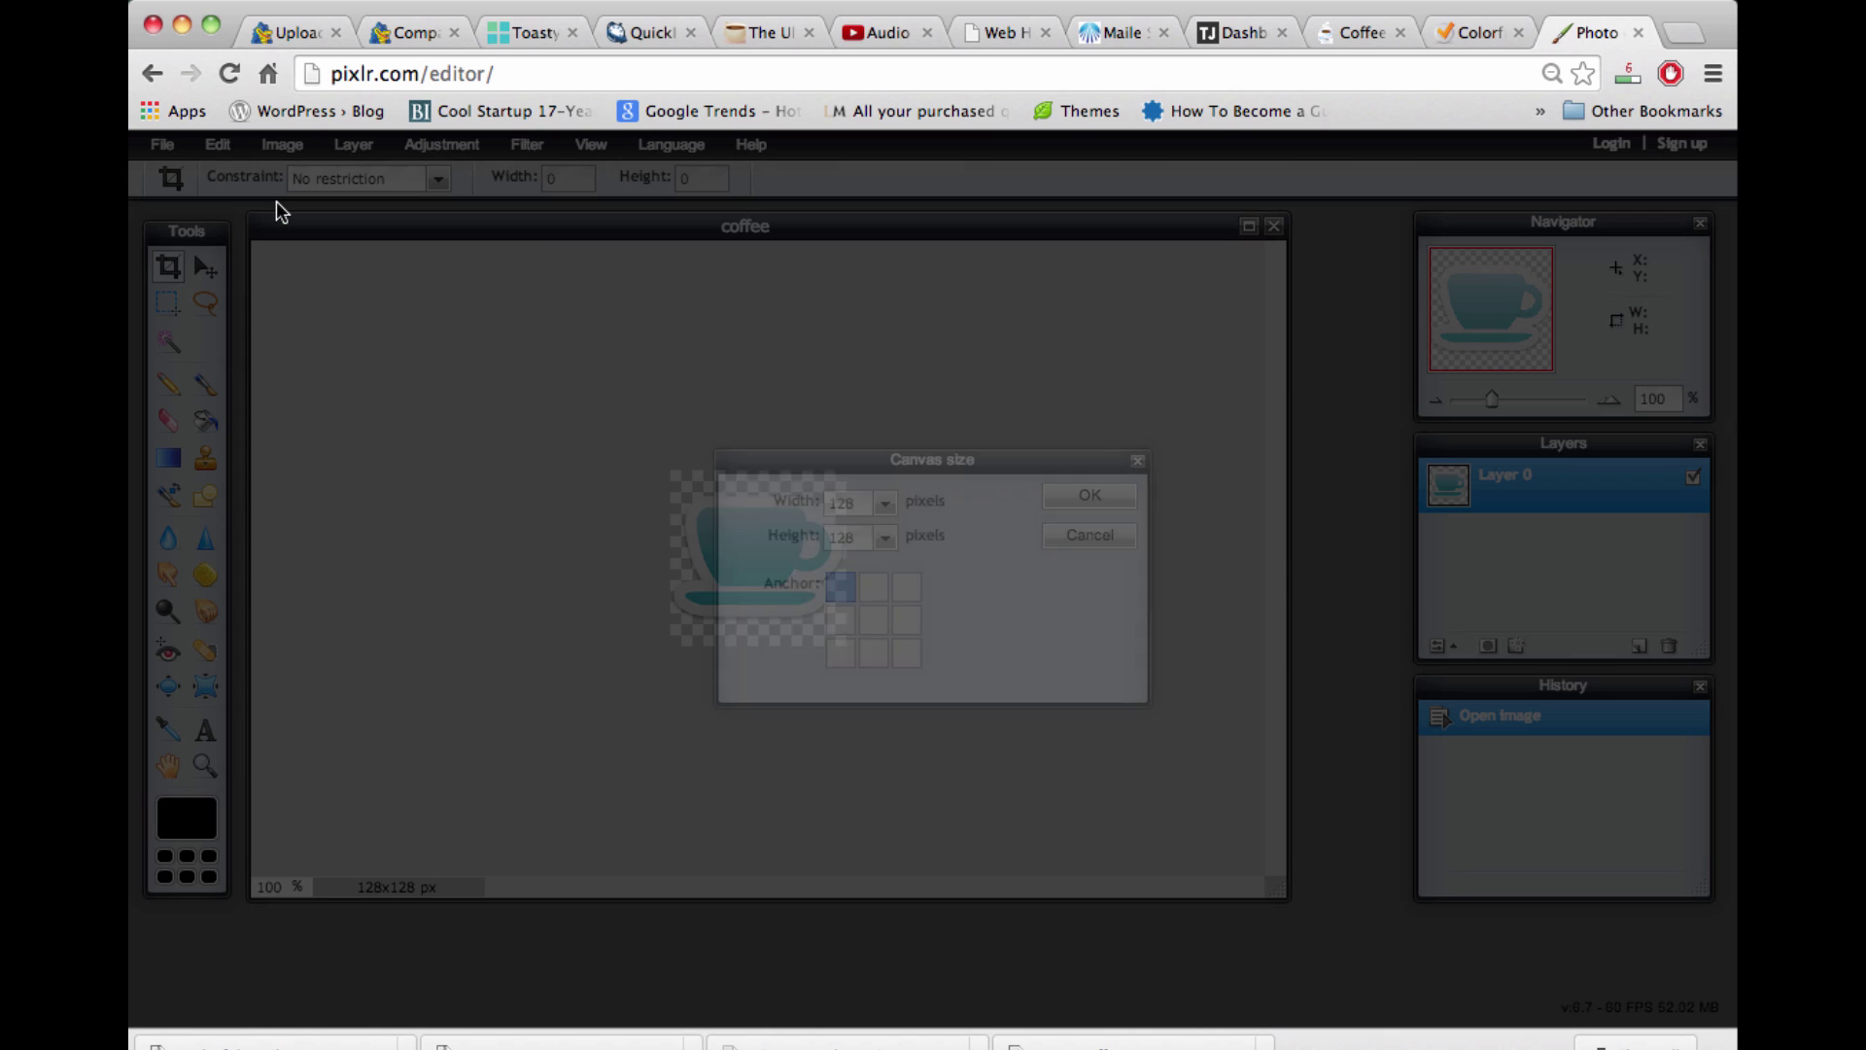
double_click(853, 498)
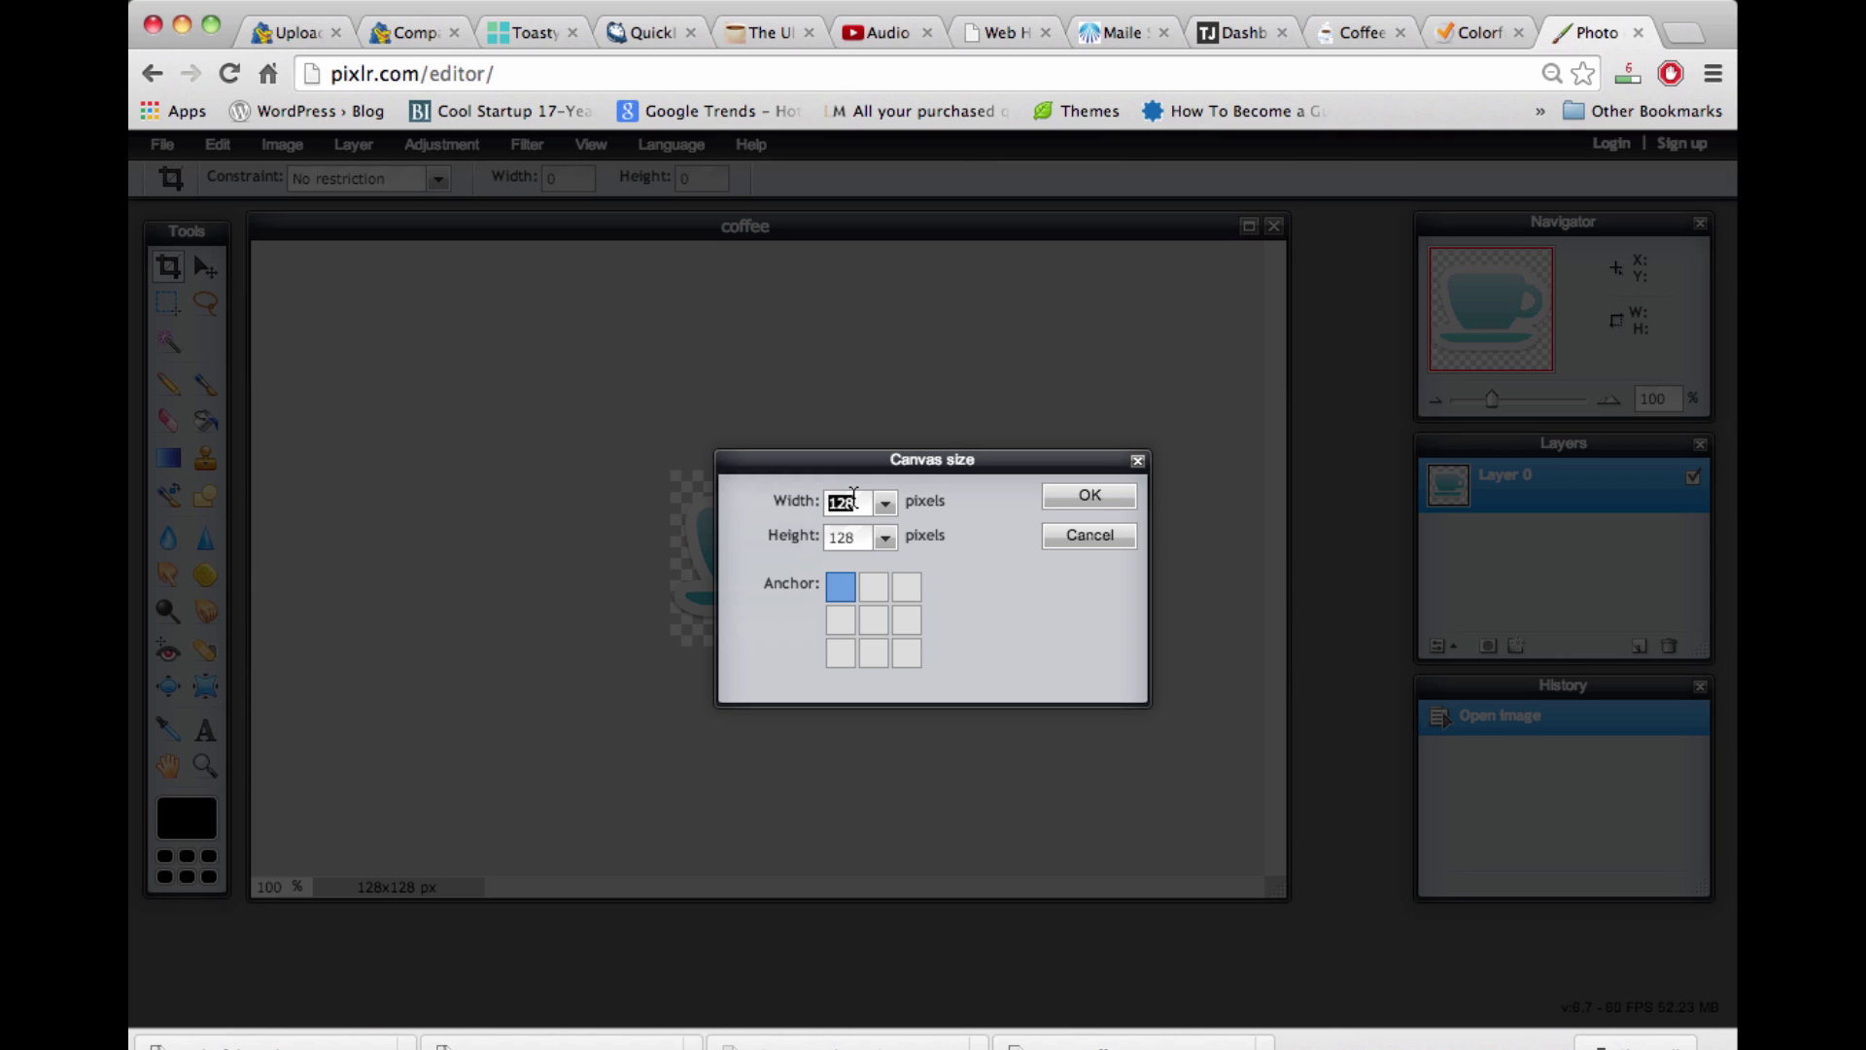
type("300")
key("Return")
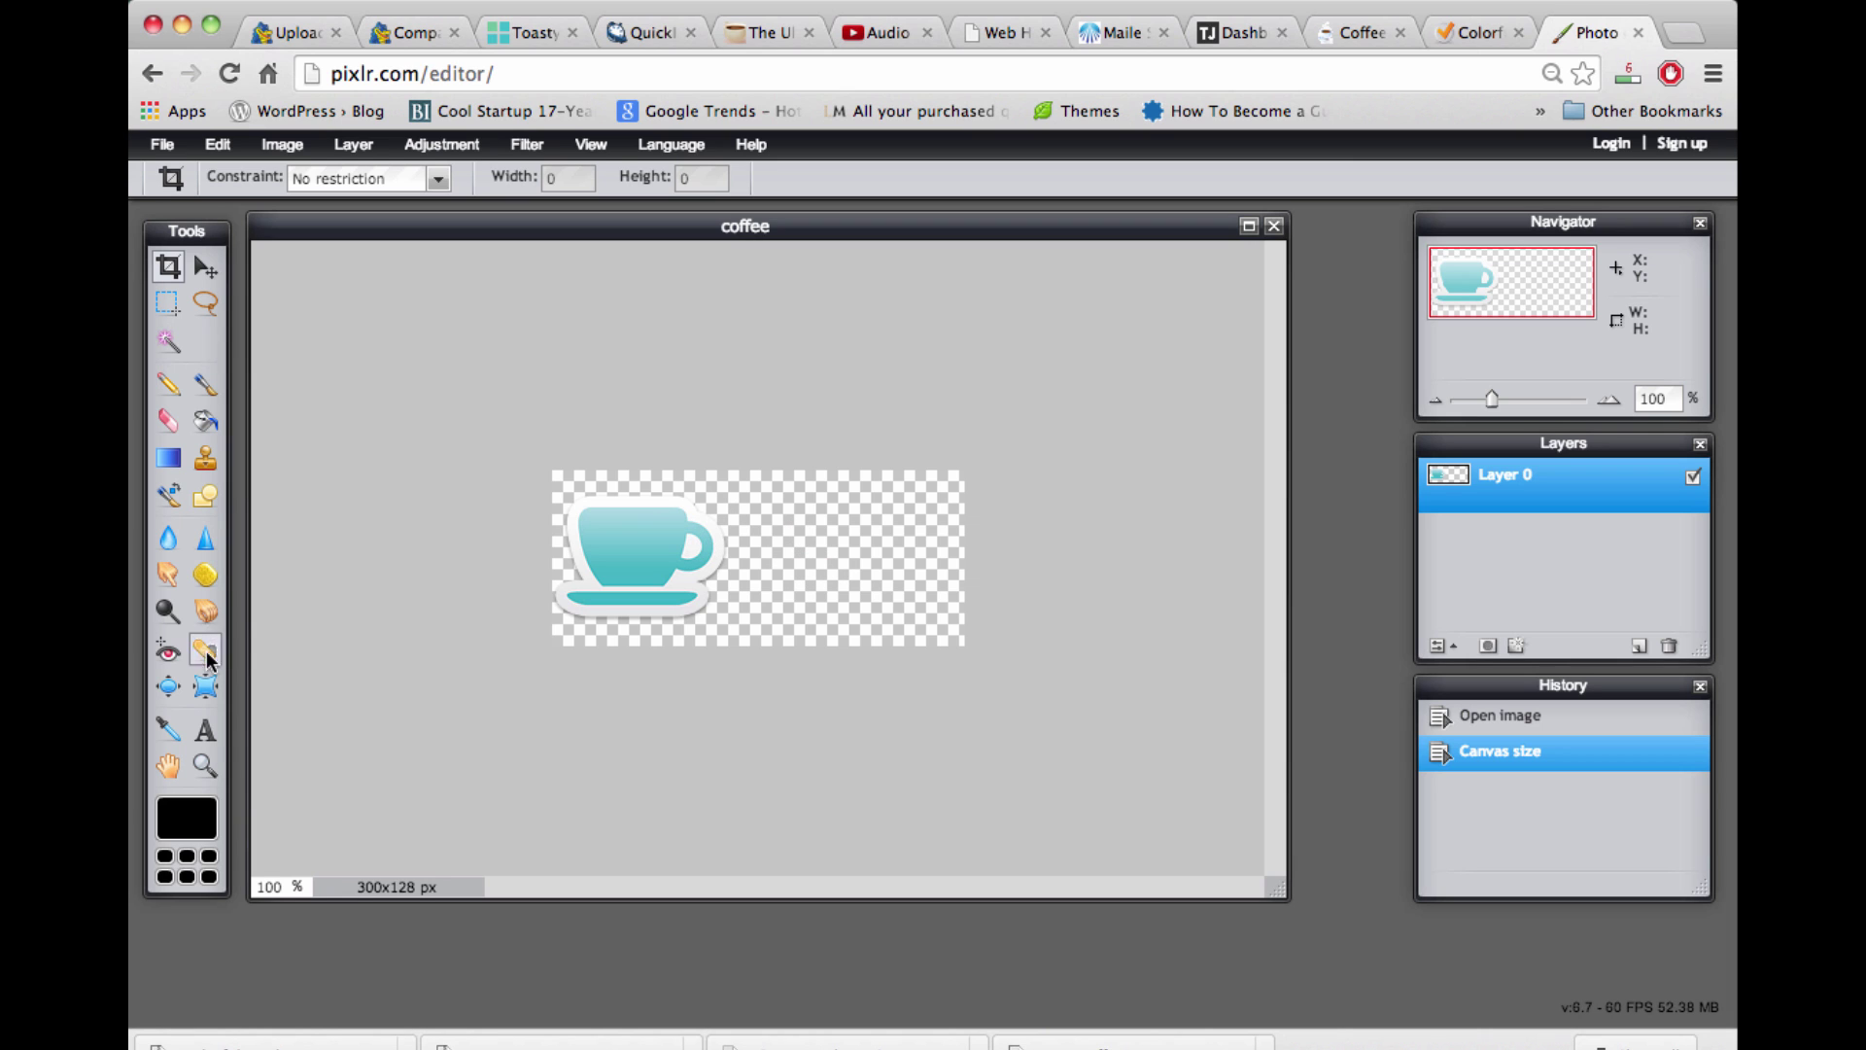
- Add centred 'Toasty Brew' text beside the cup in Handwriting - Dakota, size 34
left_click(205, 731)
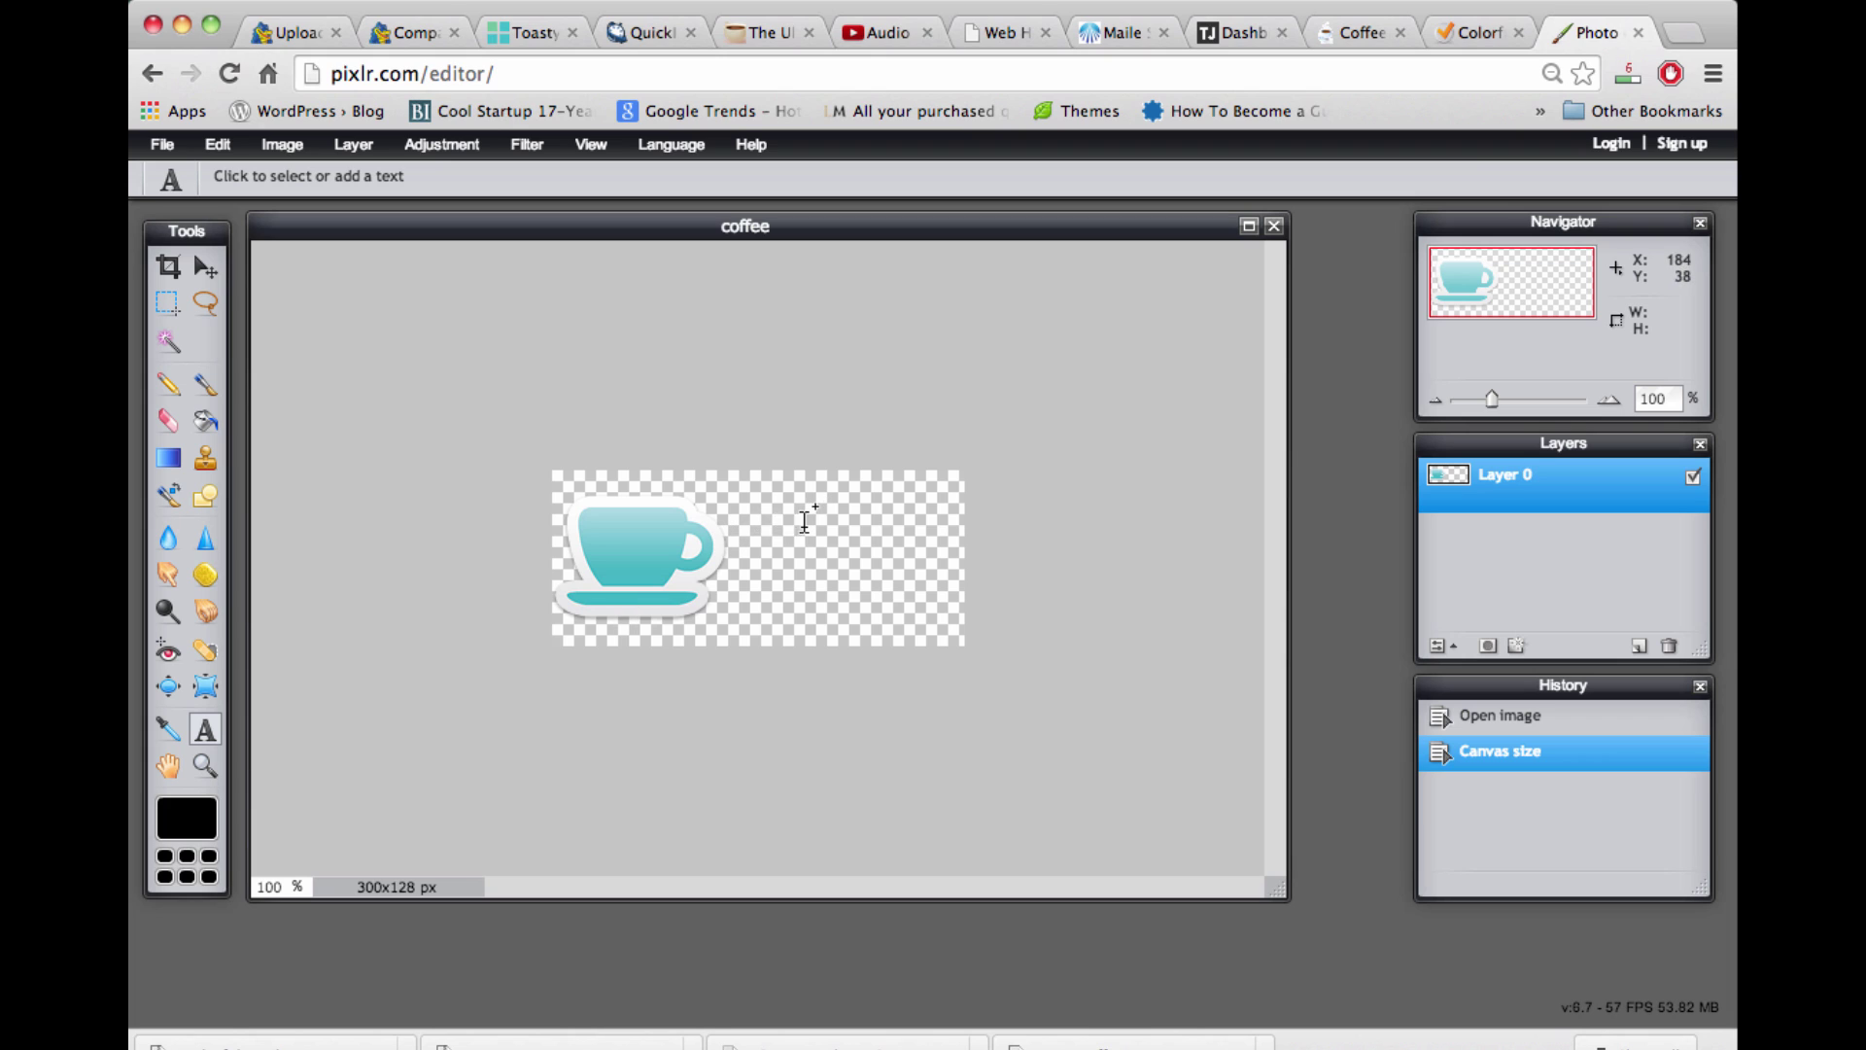
left_click(756, 532)
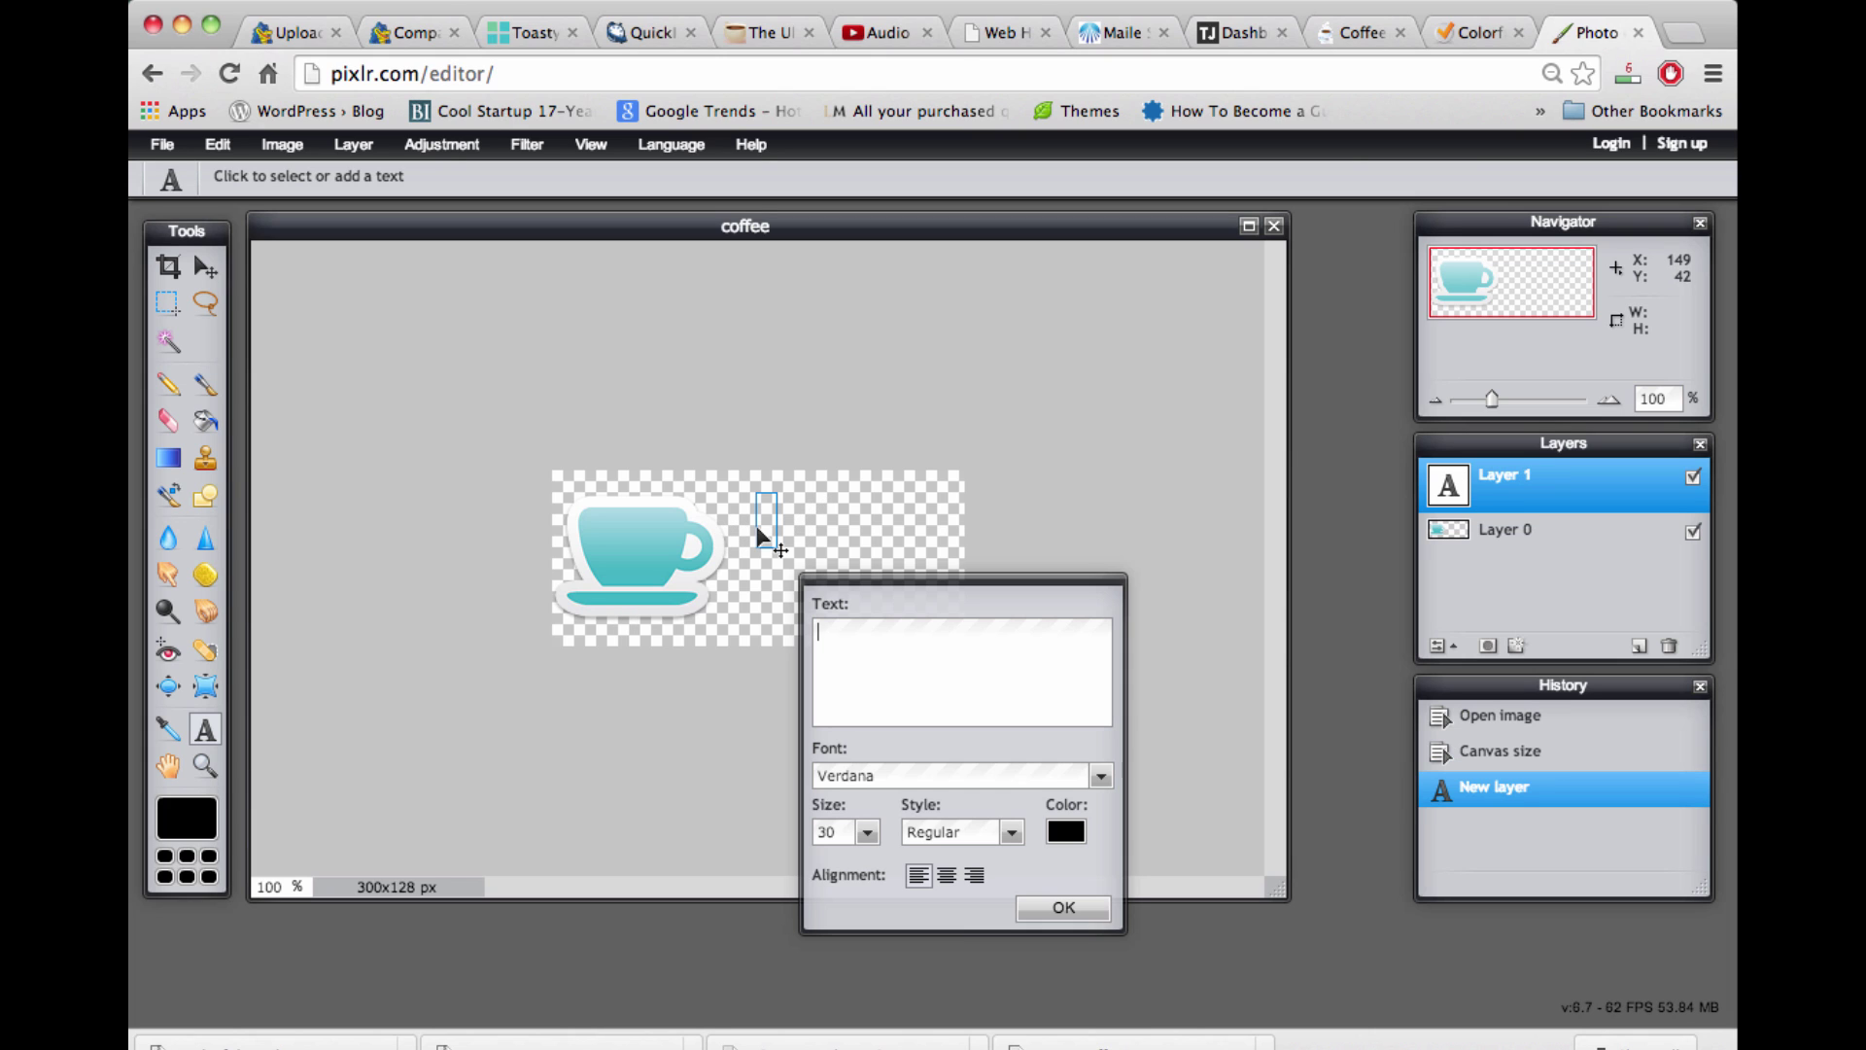
type("Toasty ")
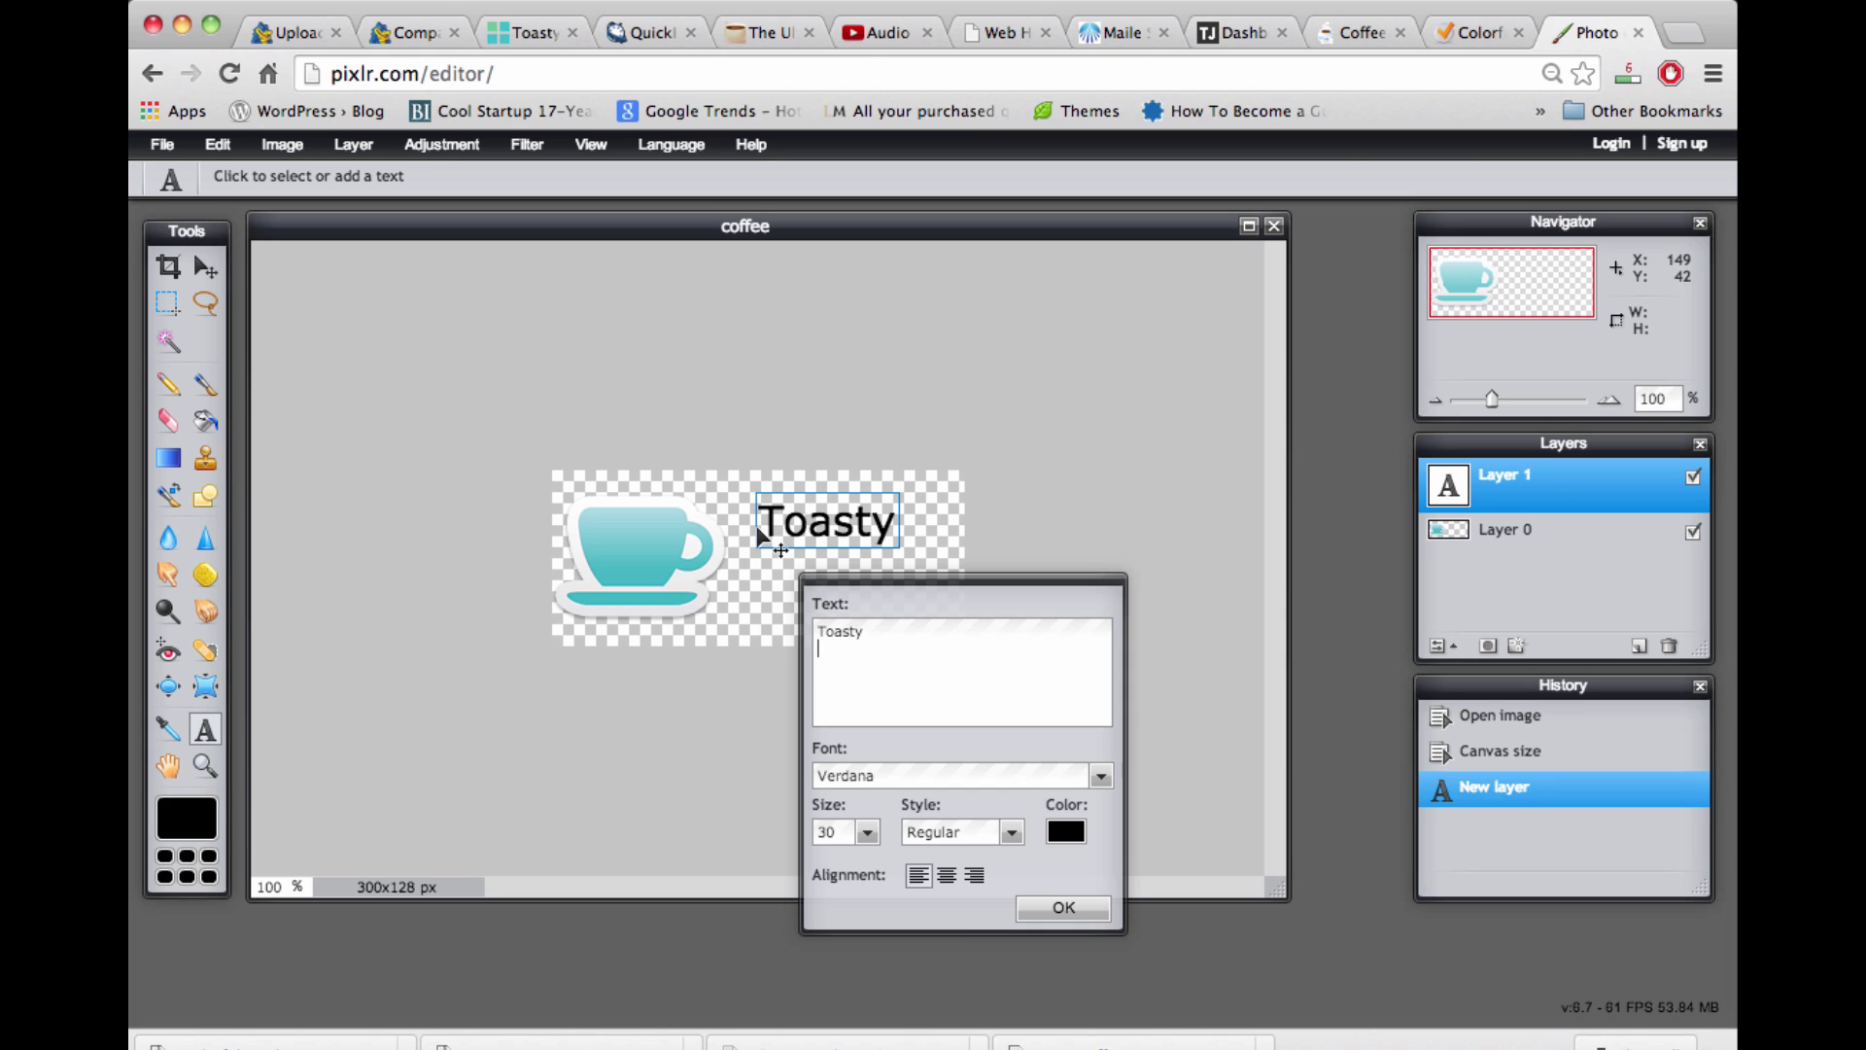
type("Brew")
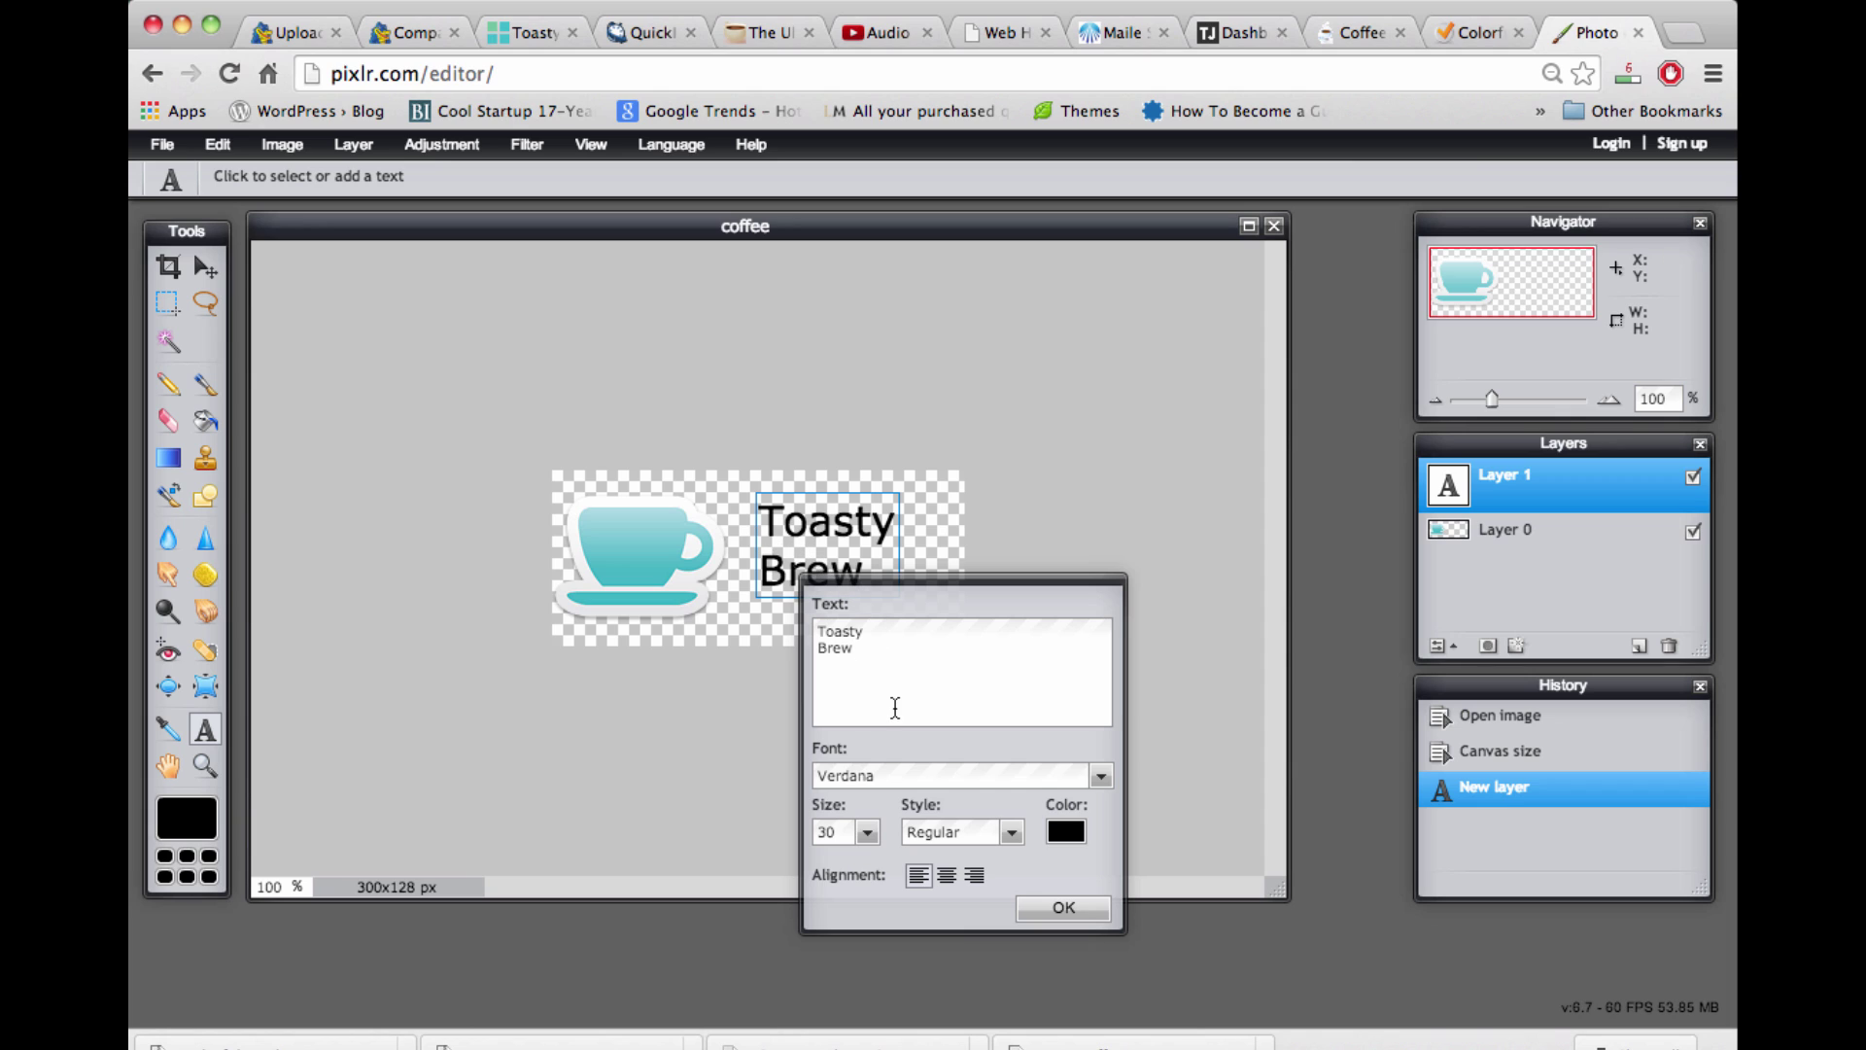
left_click(947, 875)
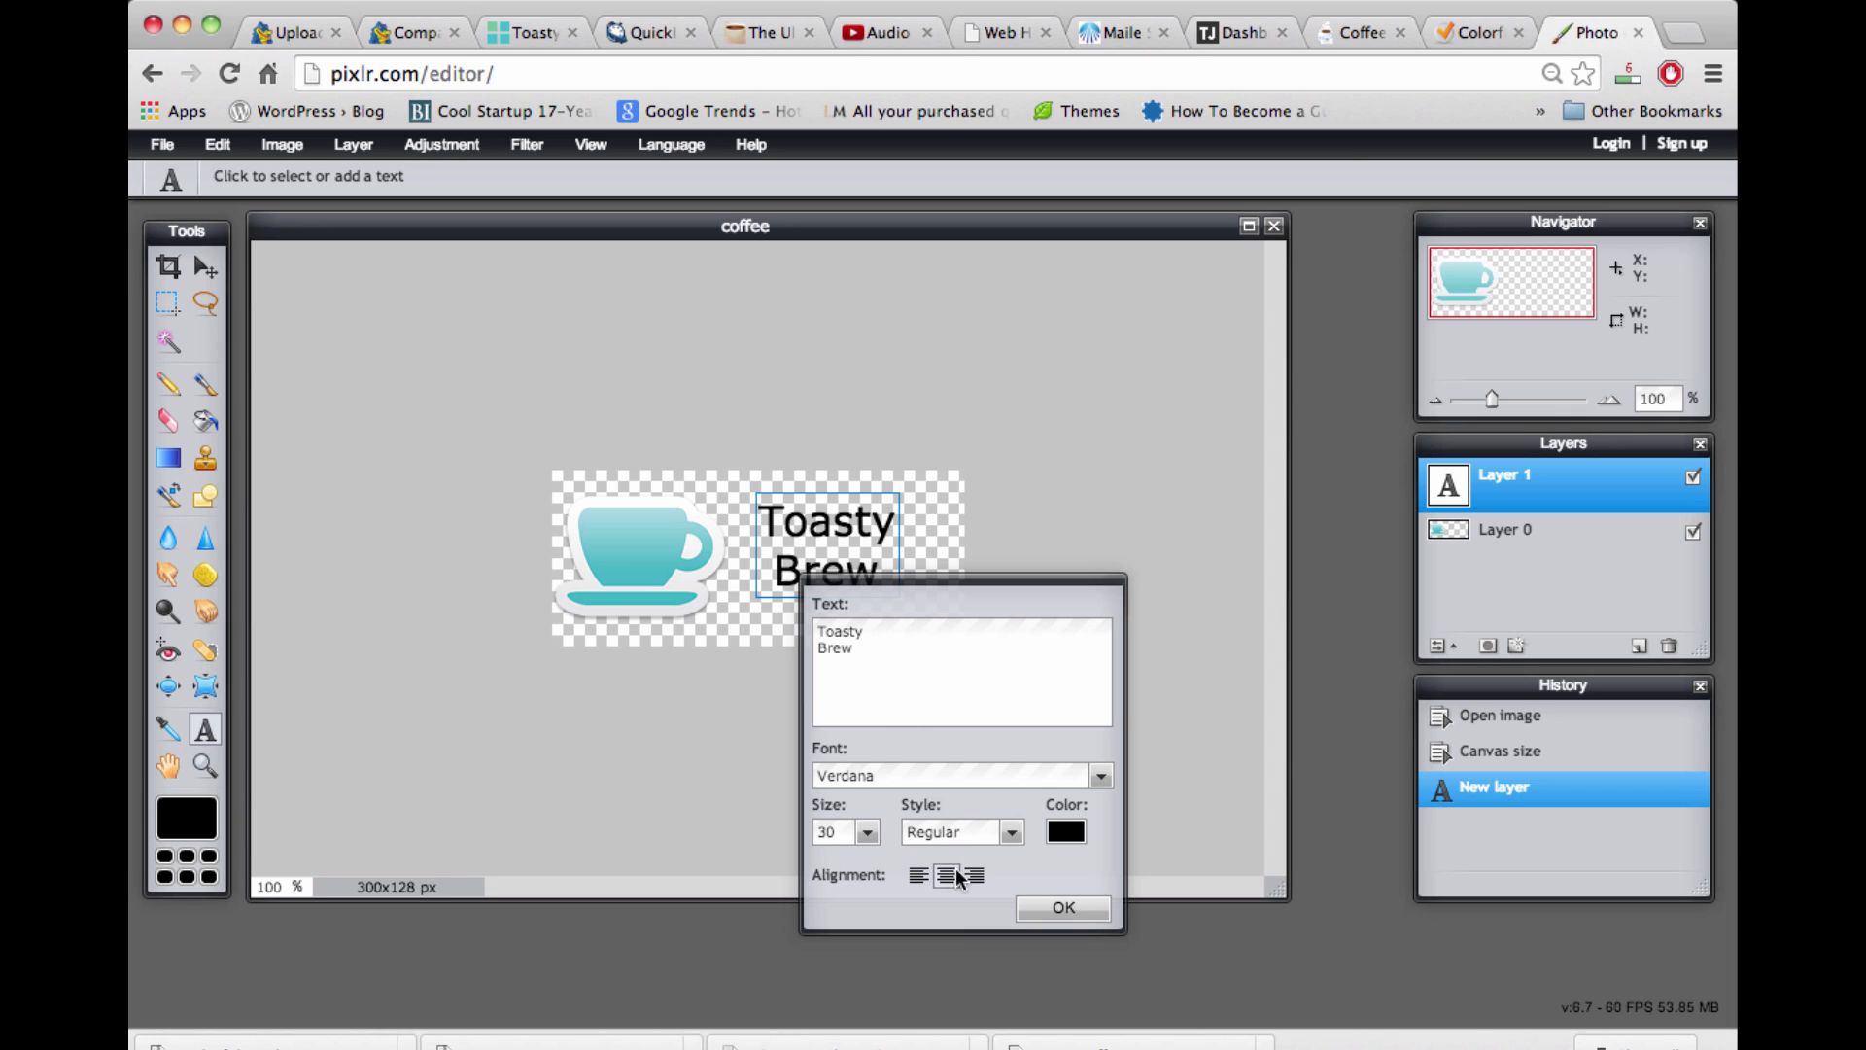
left_click(866, 833)
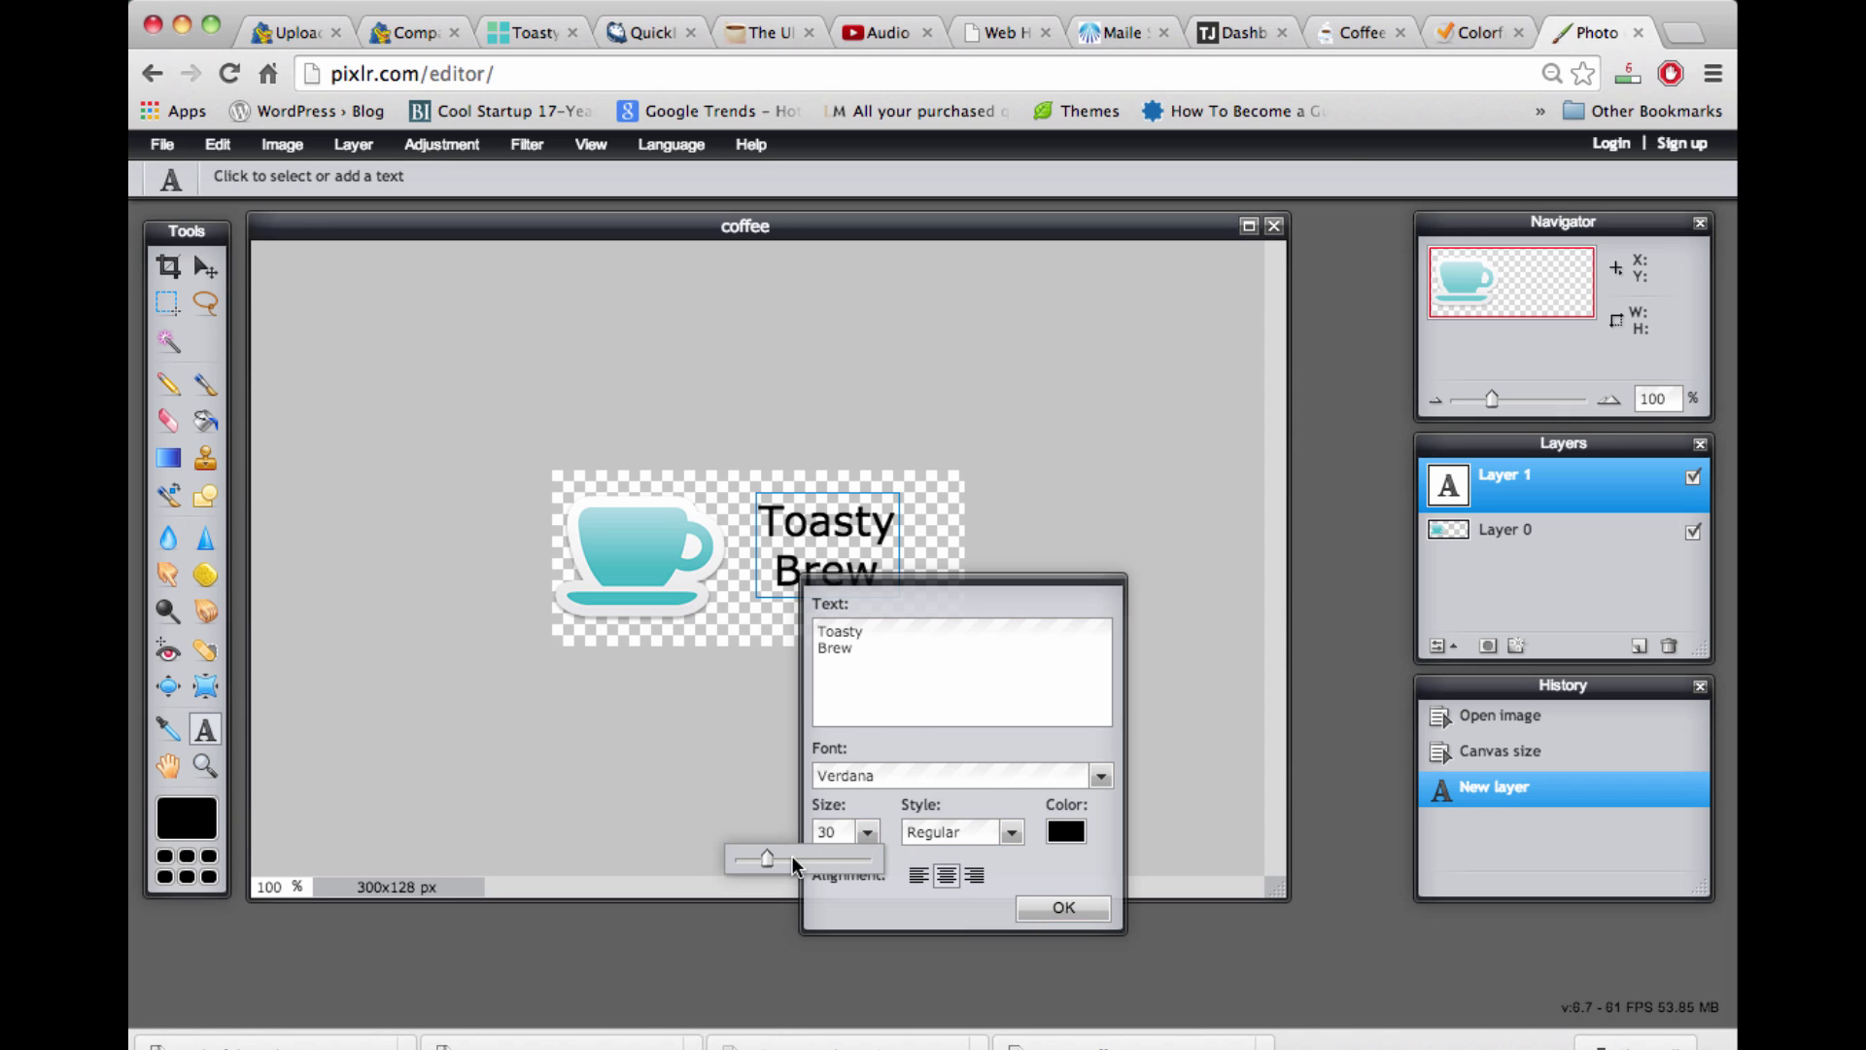
left_click_drag(766, 855, 767, 856)
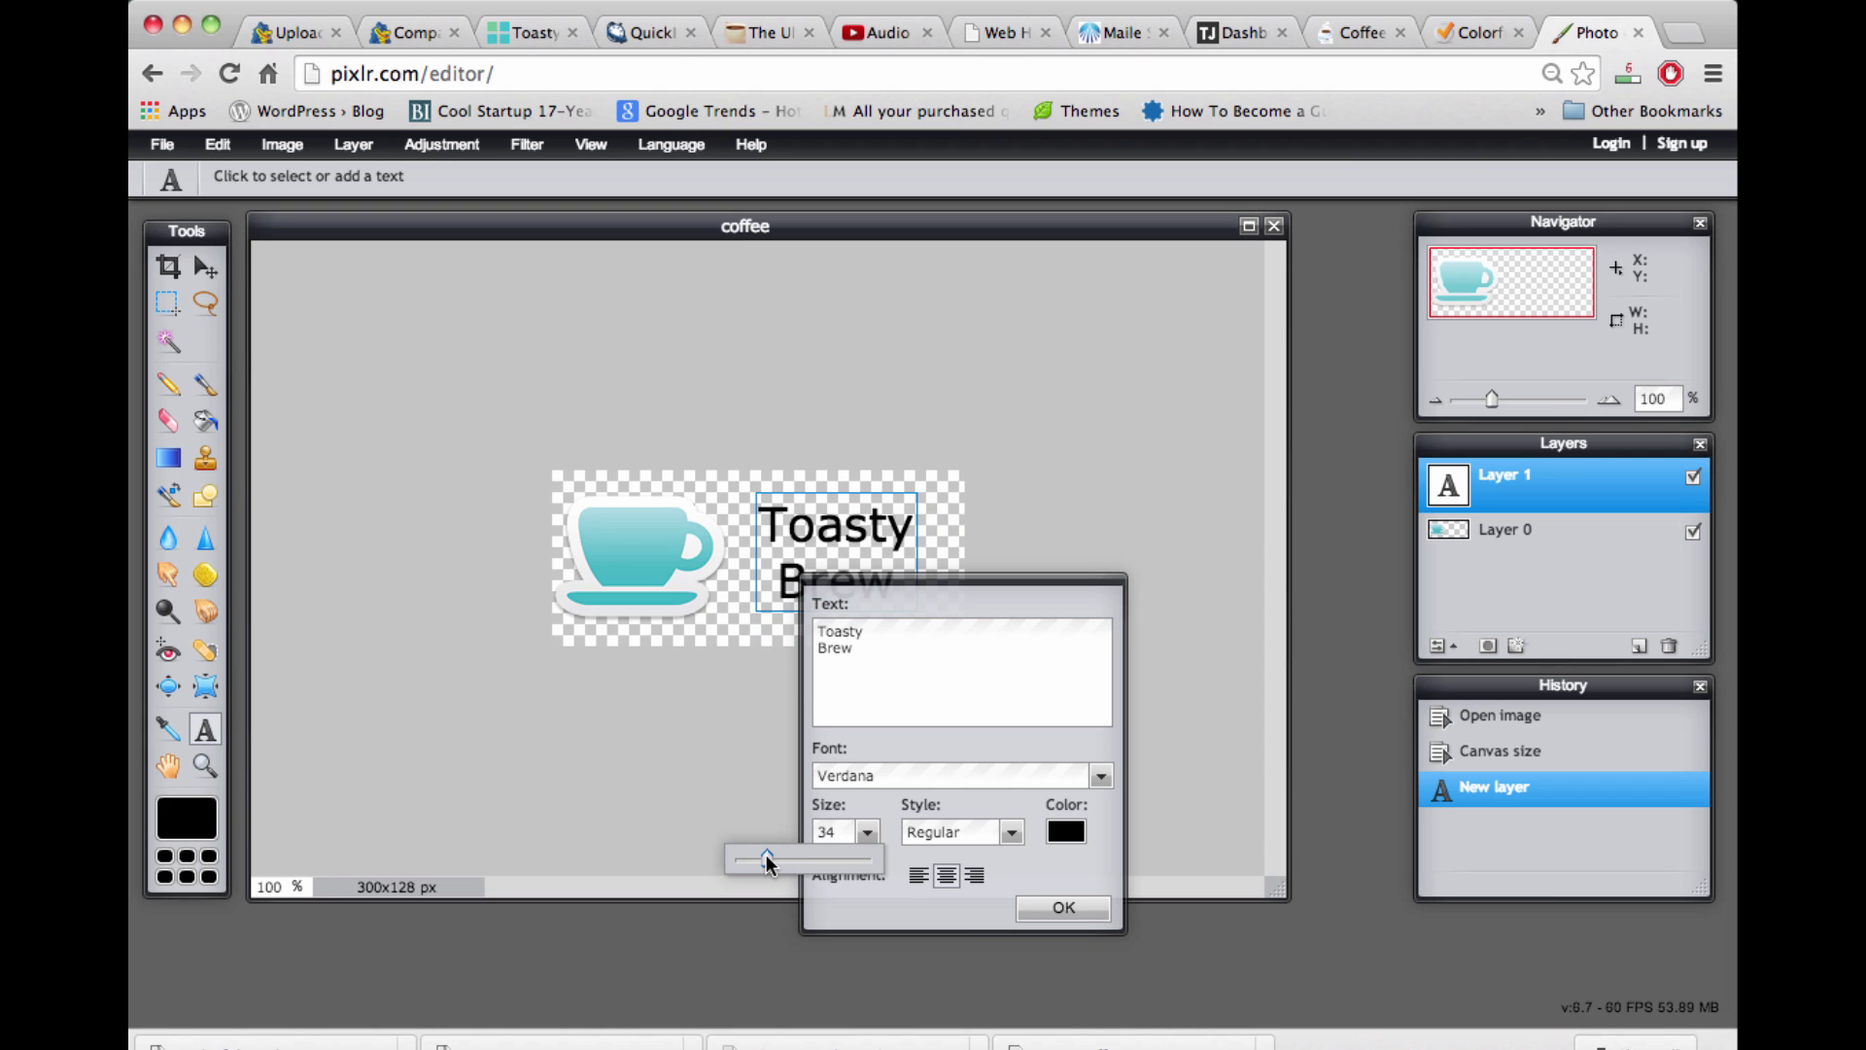
left_click(1011, 833)
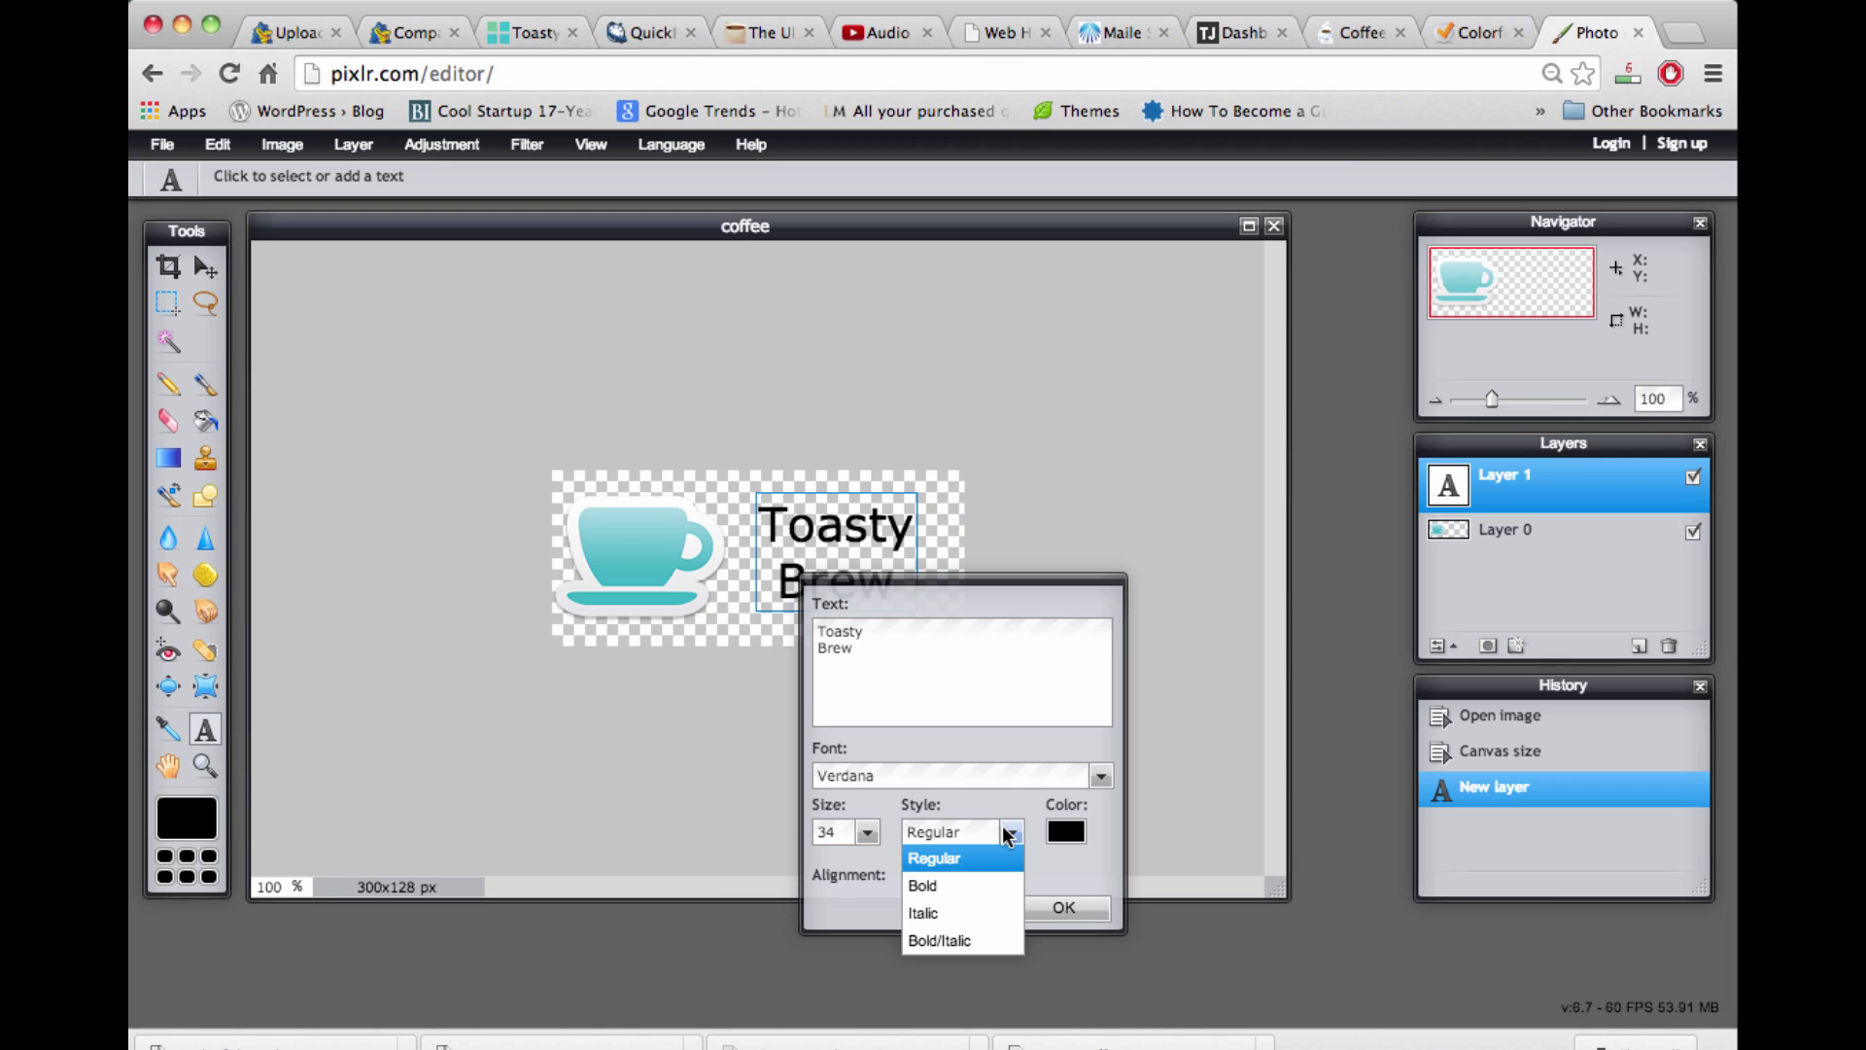
left_click(1089, 777)
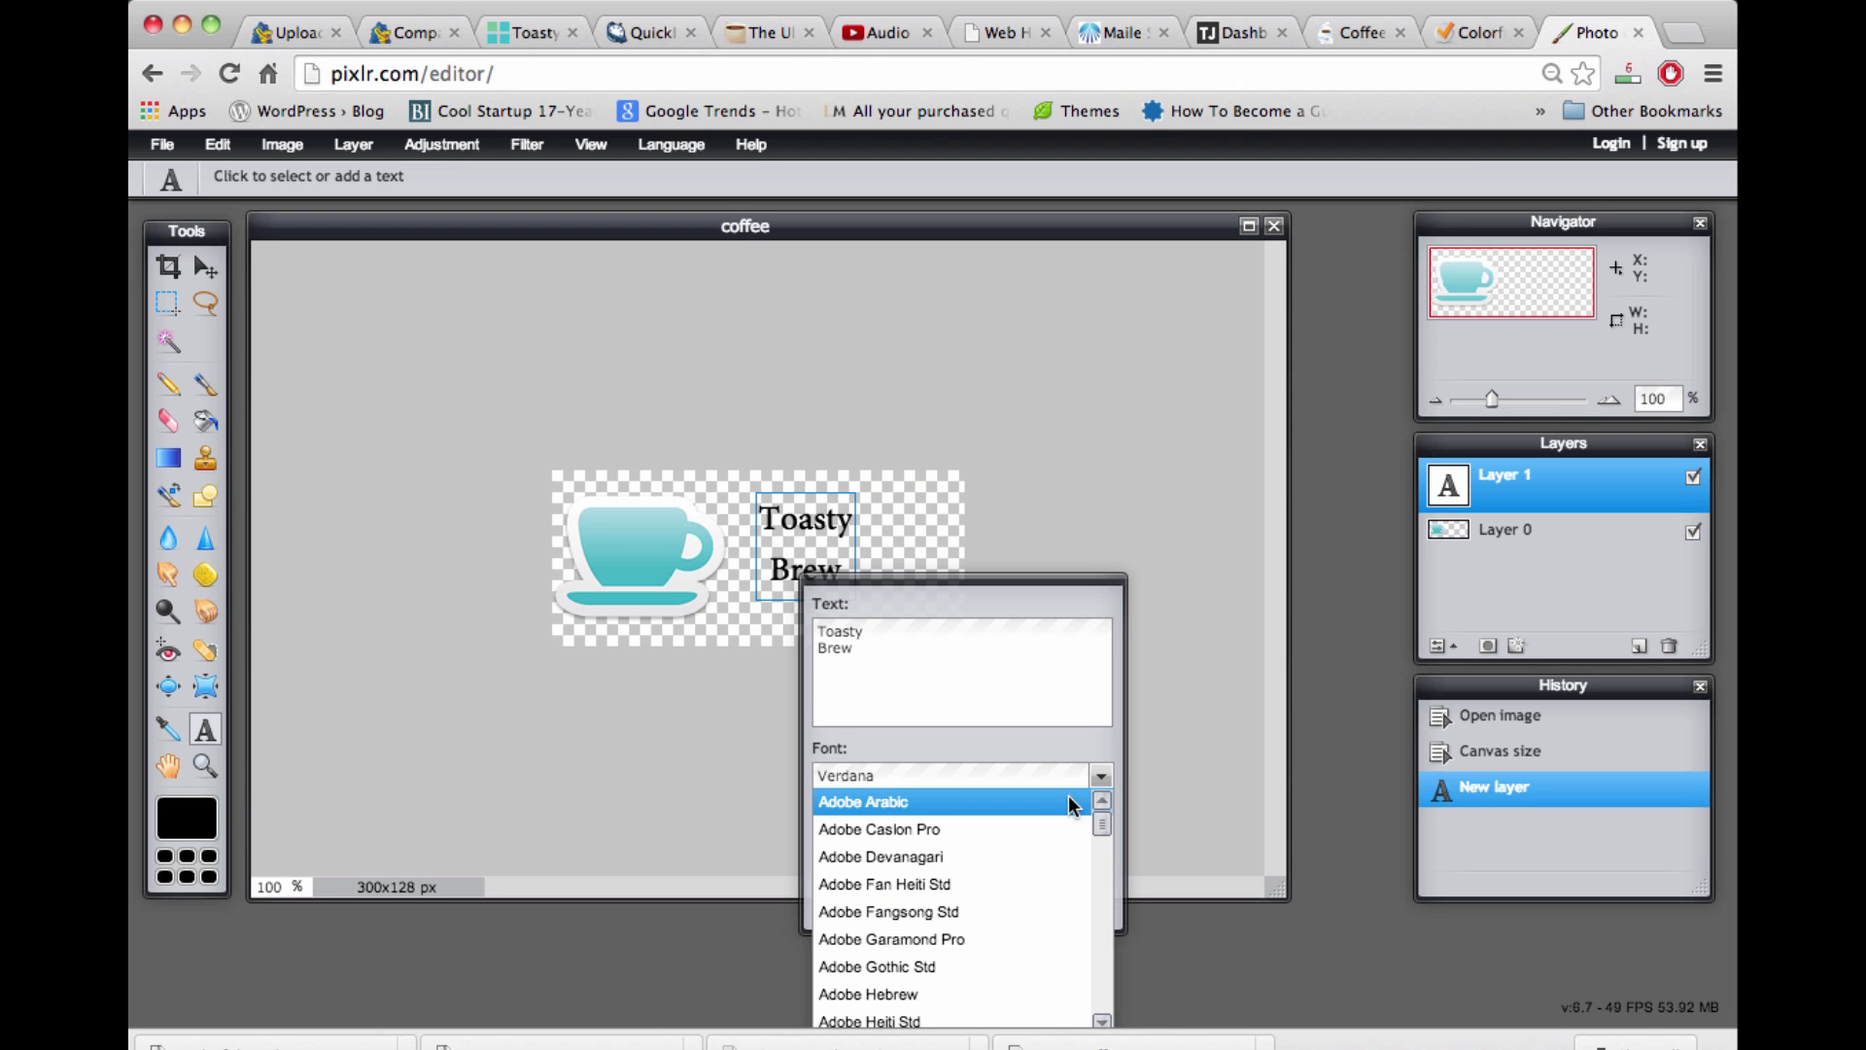
left_click_drag(1100, 821, 1098, 902)
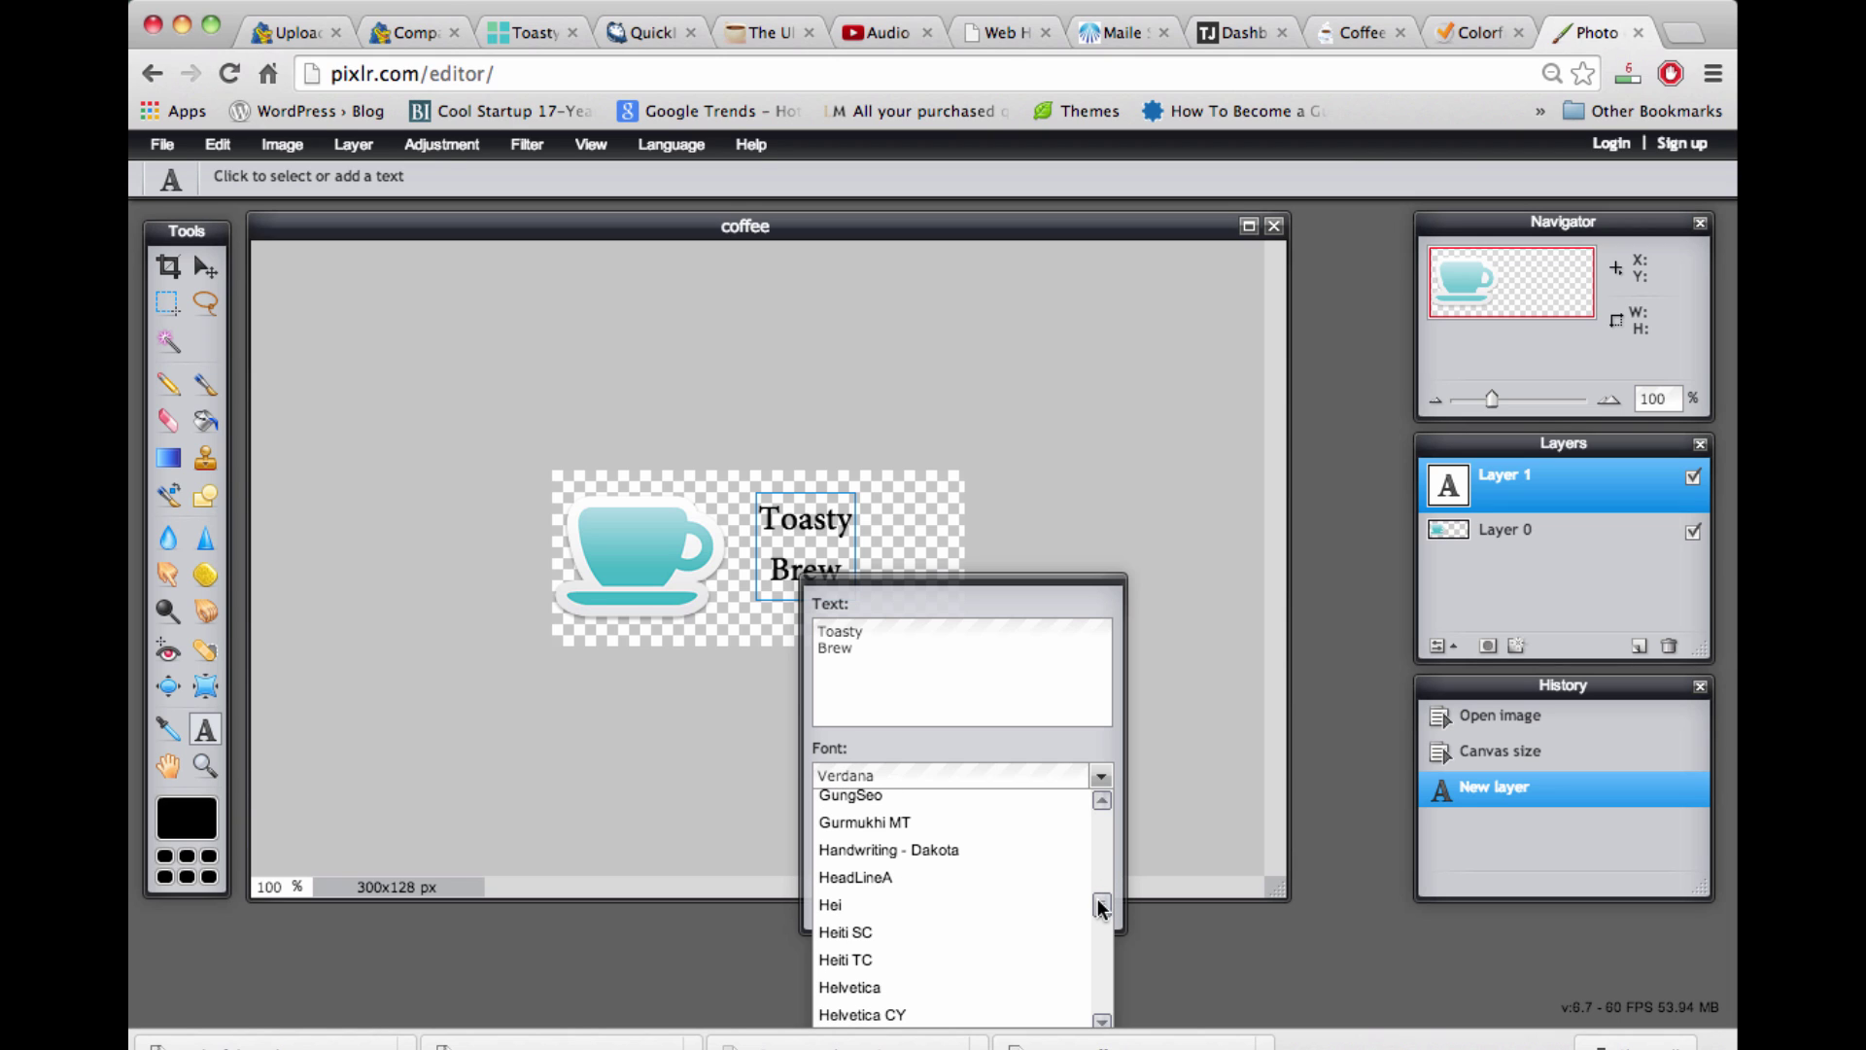
left_click(949, 850)
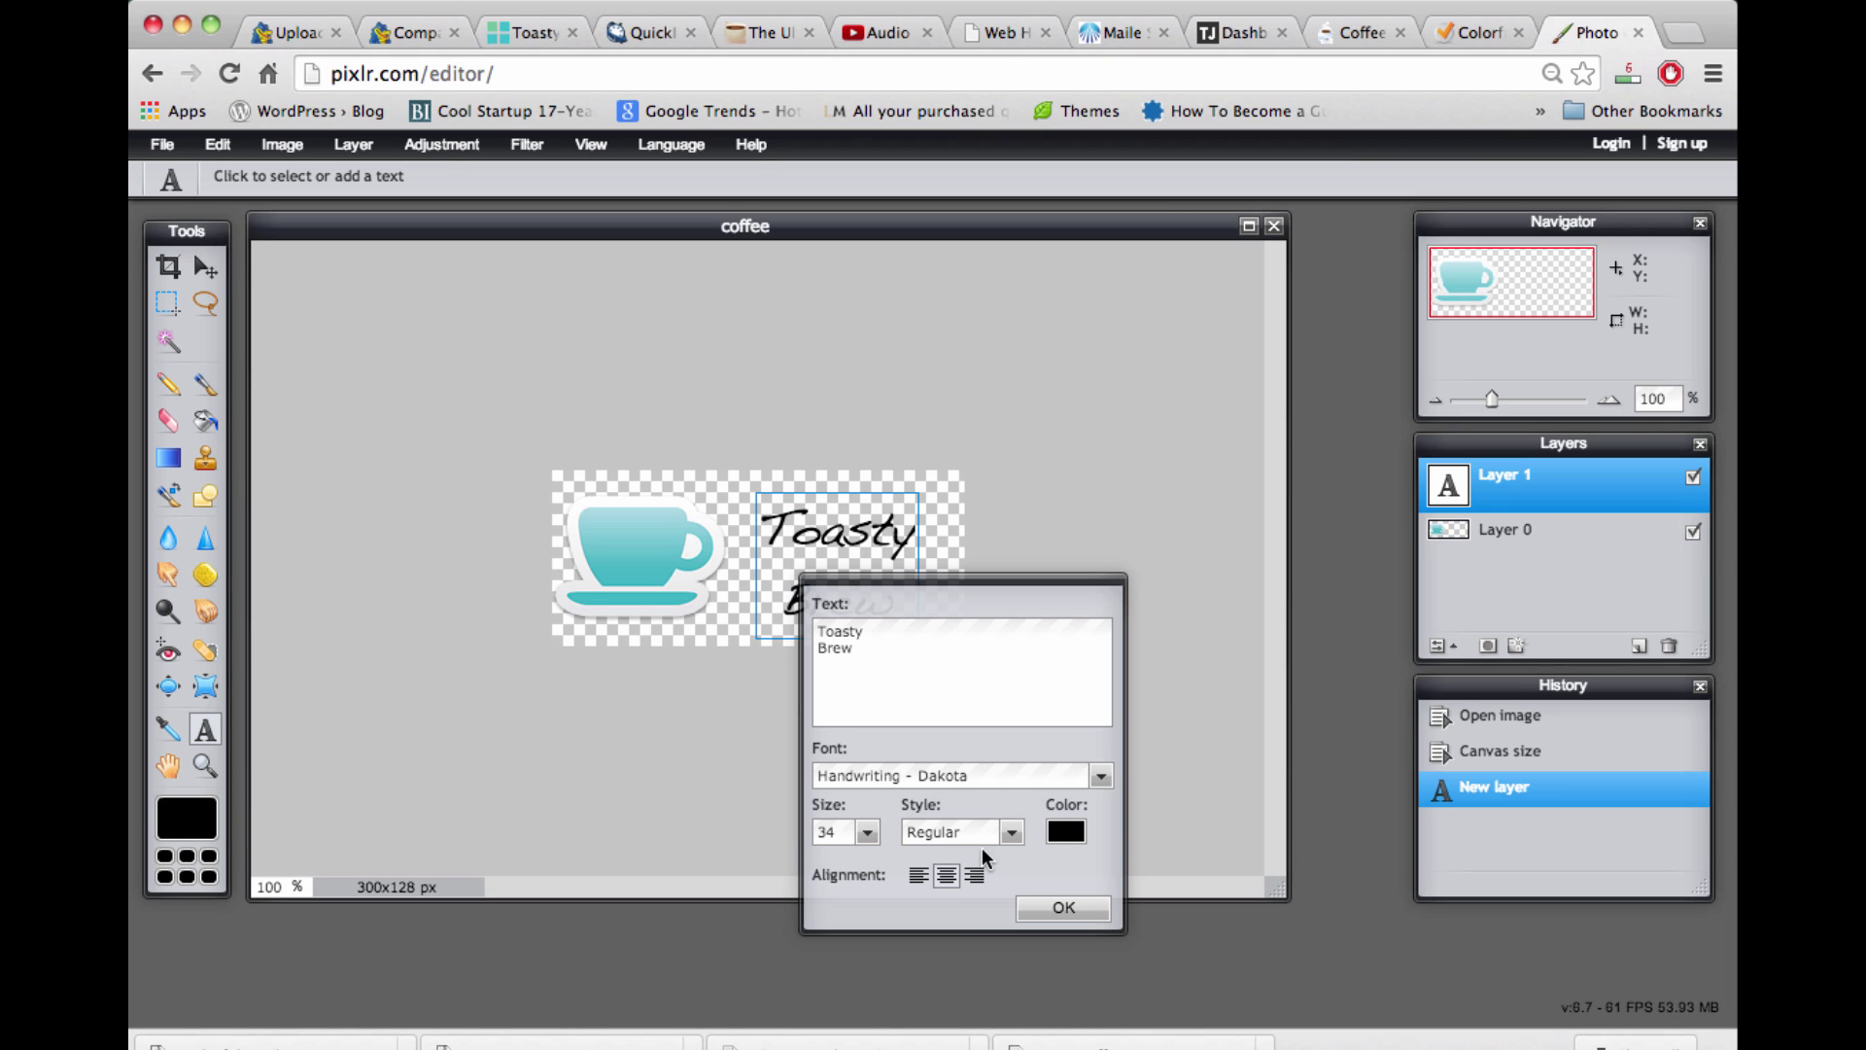
left_click(1067, 910)
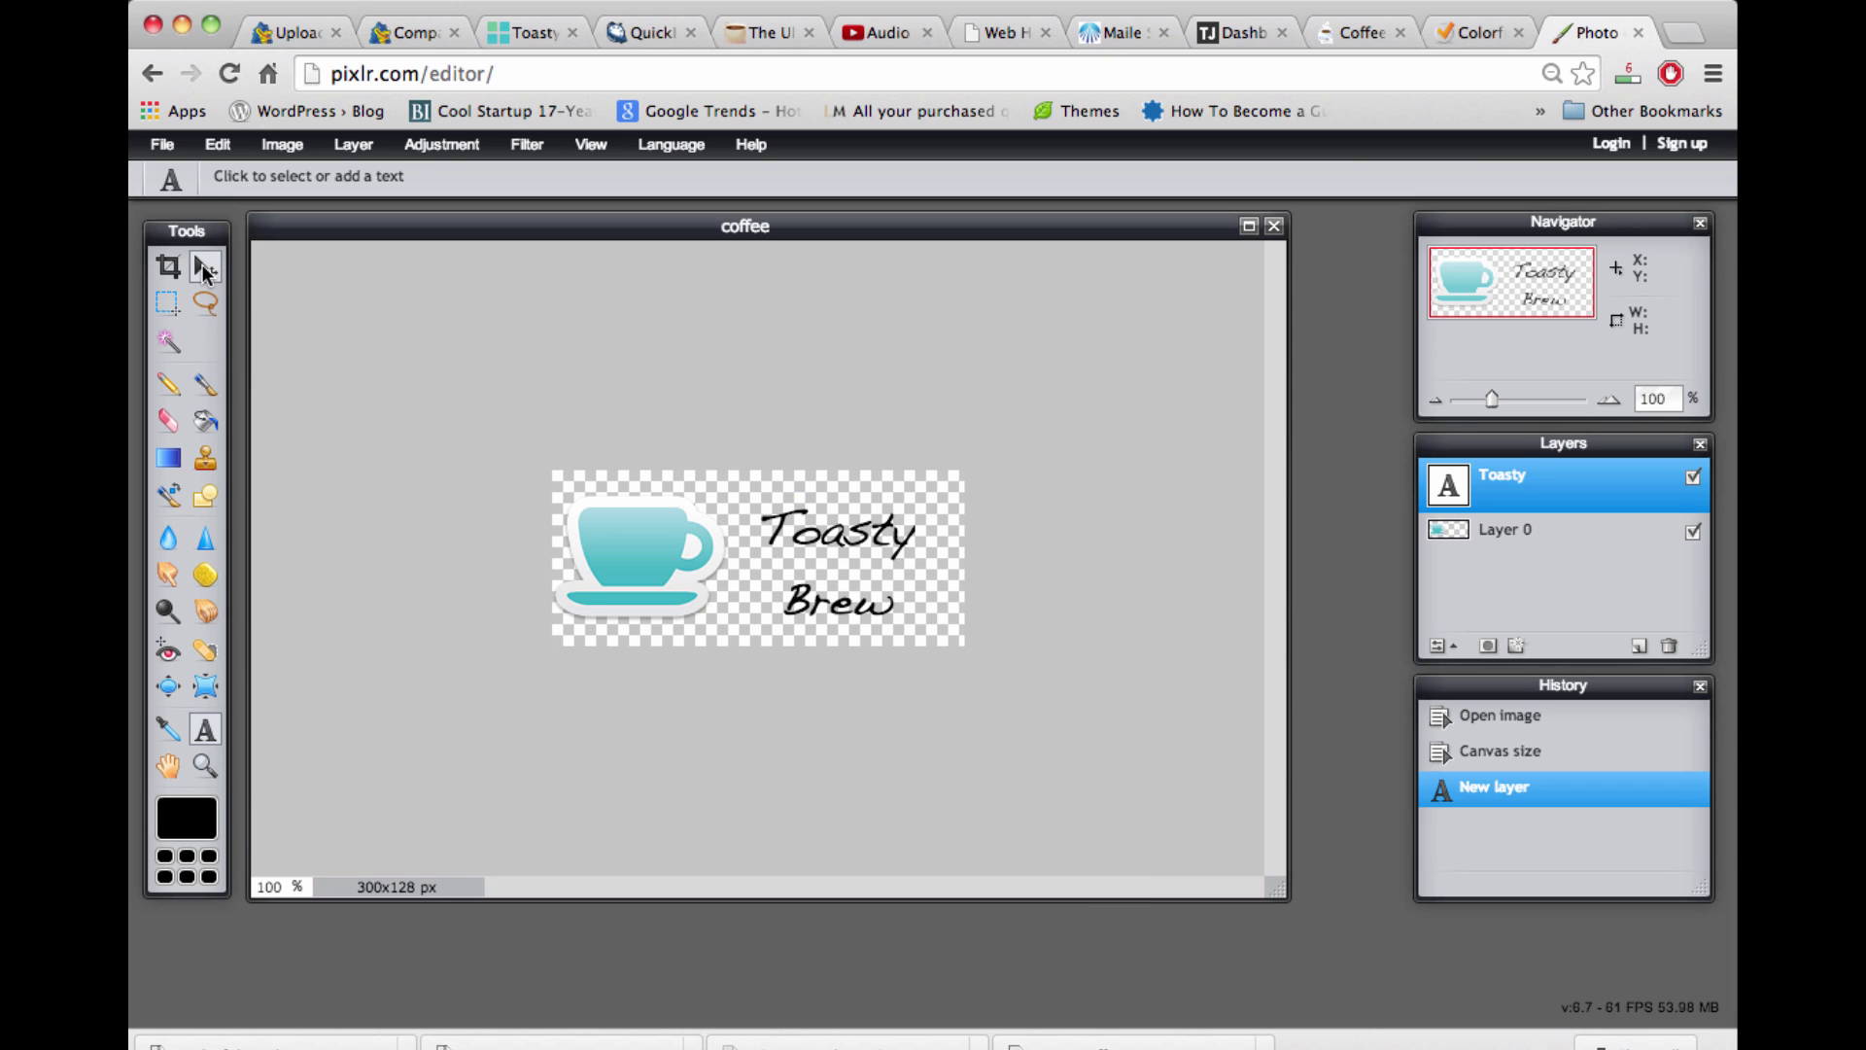
left_click(204, 270)
- Nudge the Toasty Brew text slightly to the left
left_click_drag(829, 388, 826, 392)
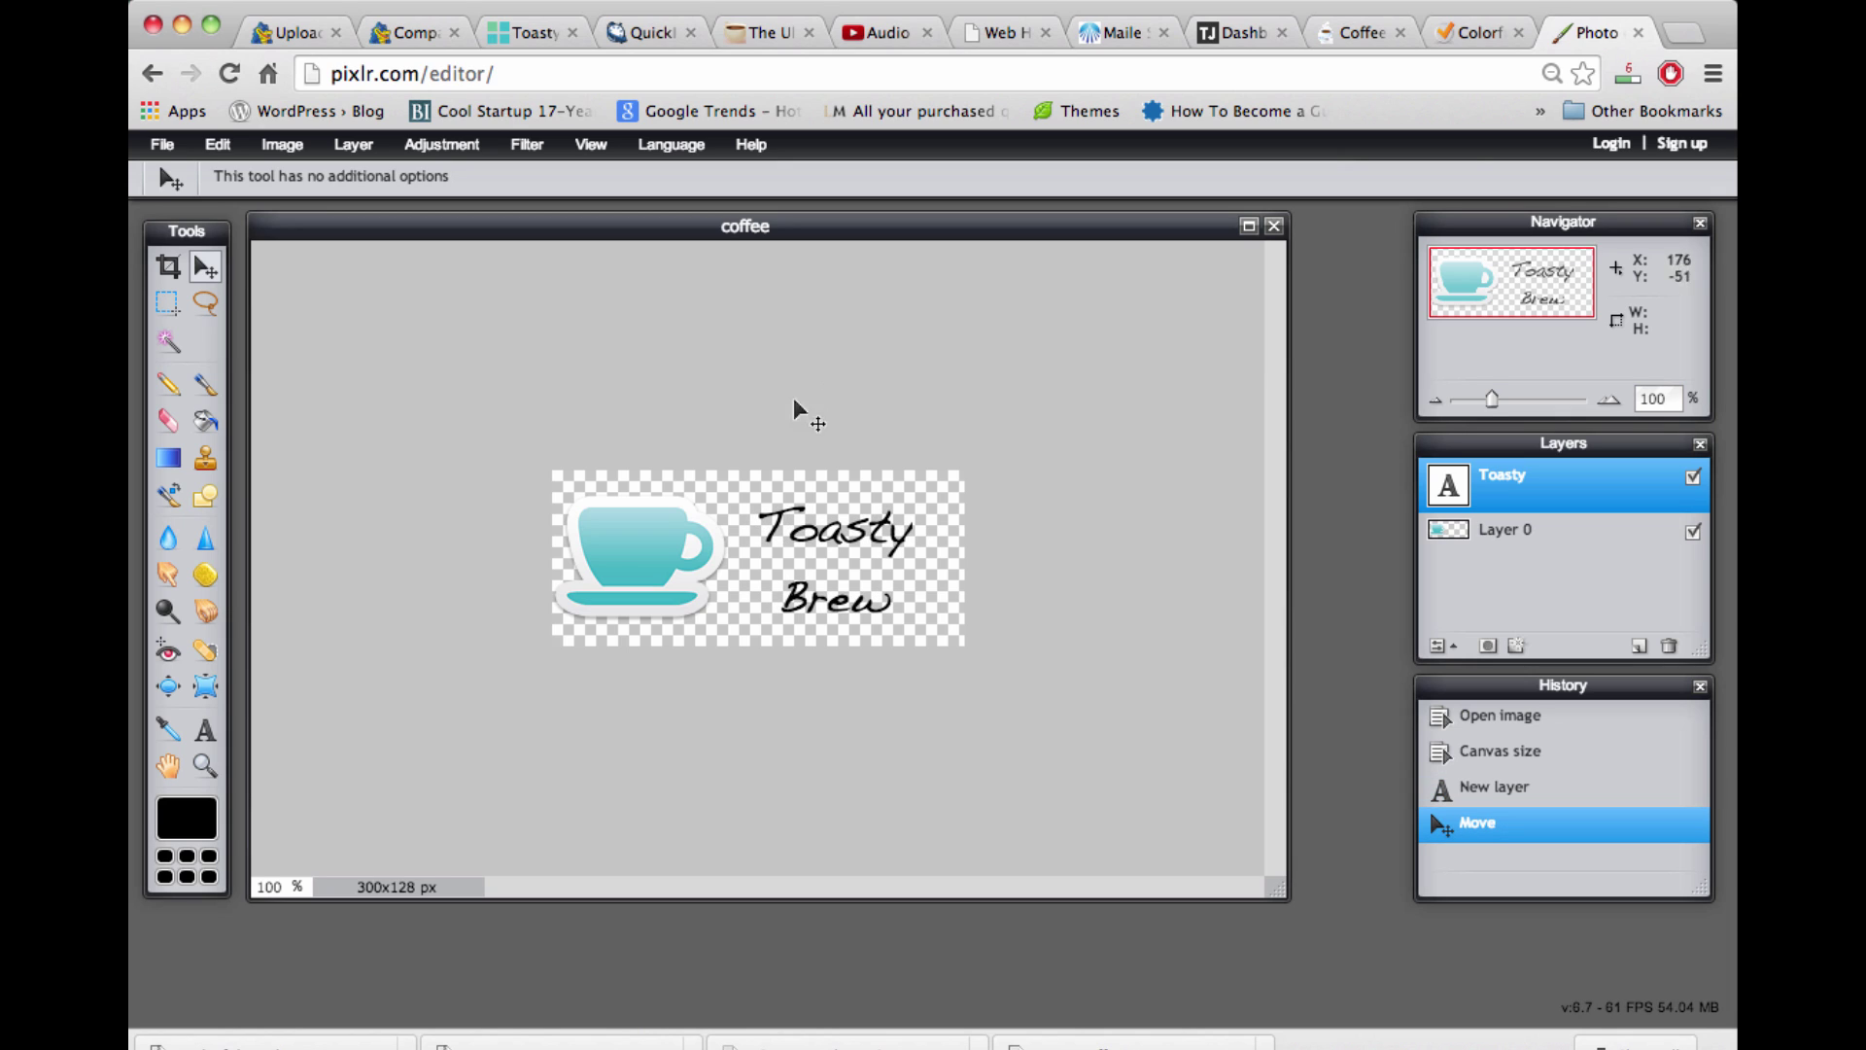
left_click(167, 729)
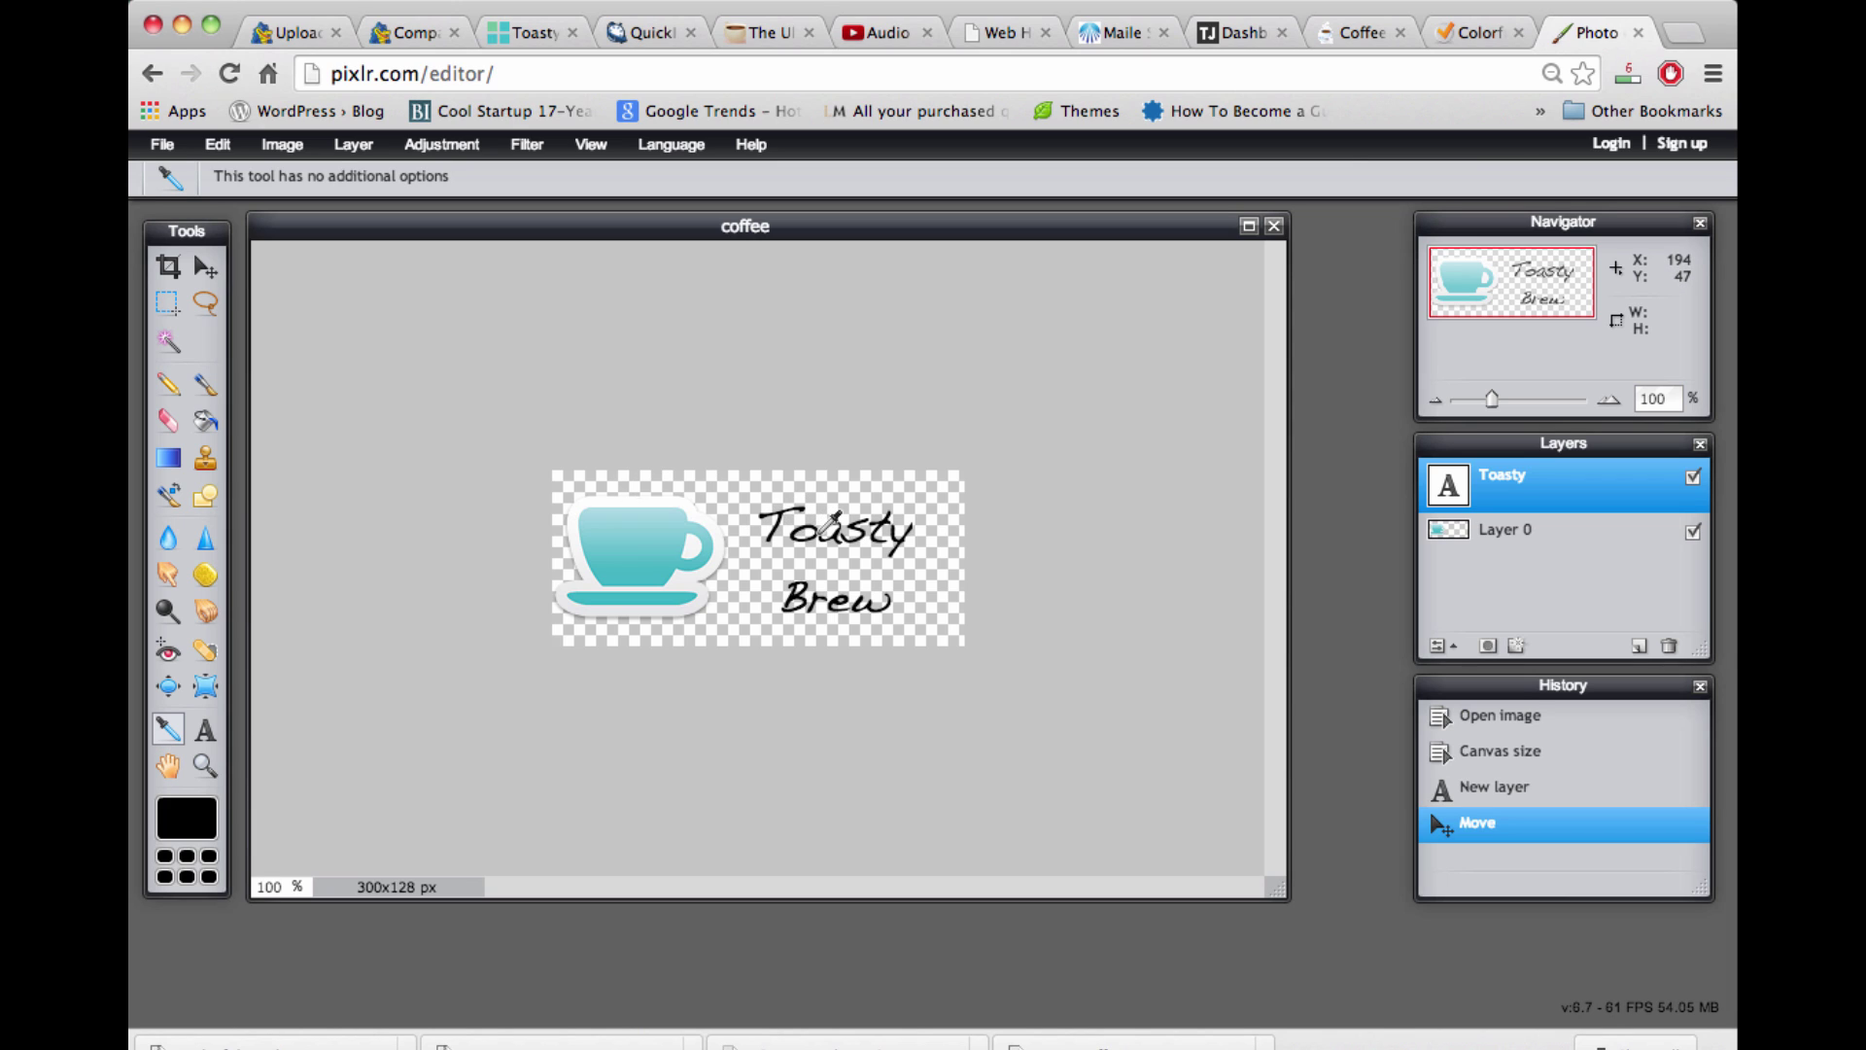
left_click(205, 730)
- Recolour the Toasty Brew text teal 3cb4c2, sampled from the coffee cup
left_click(863, 550)
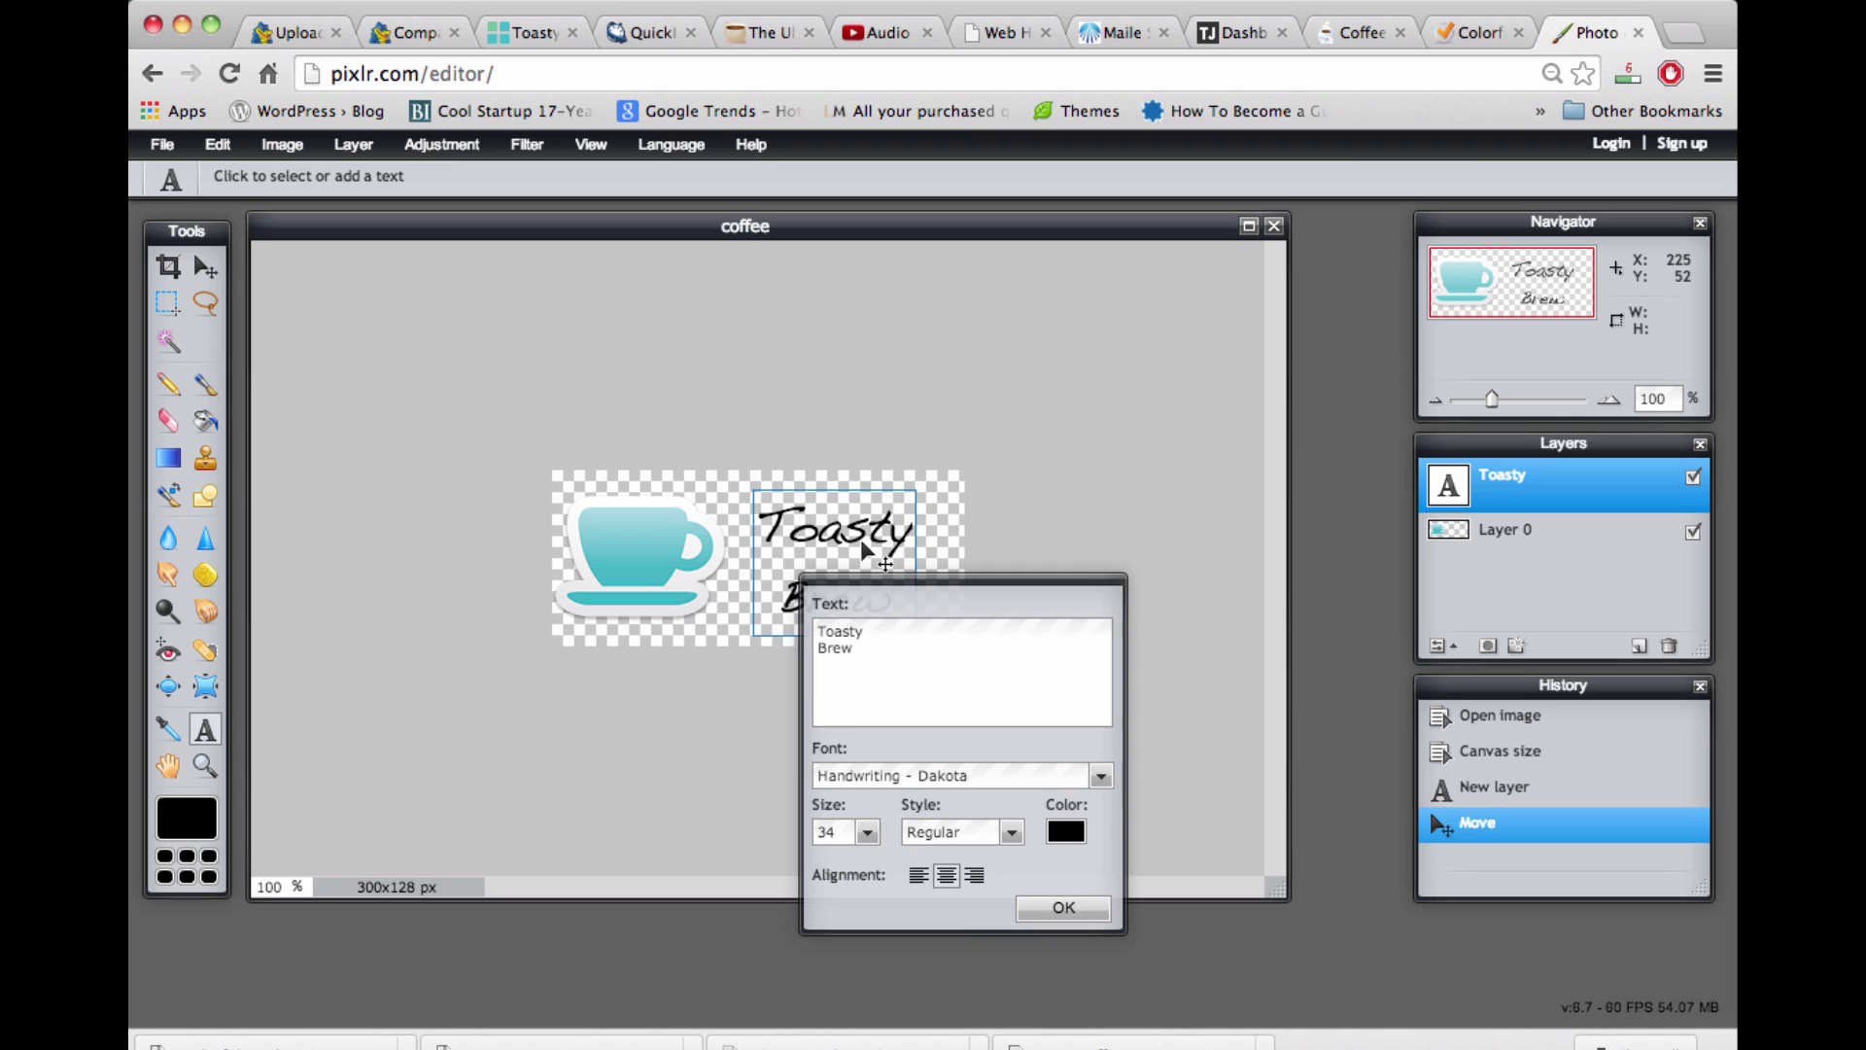
left_click(1066, 831)
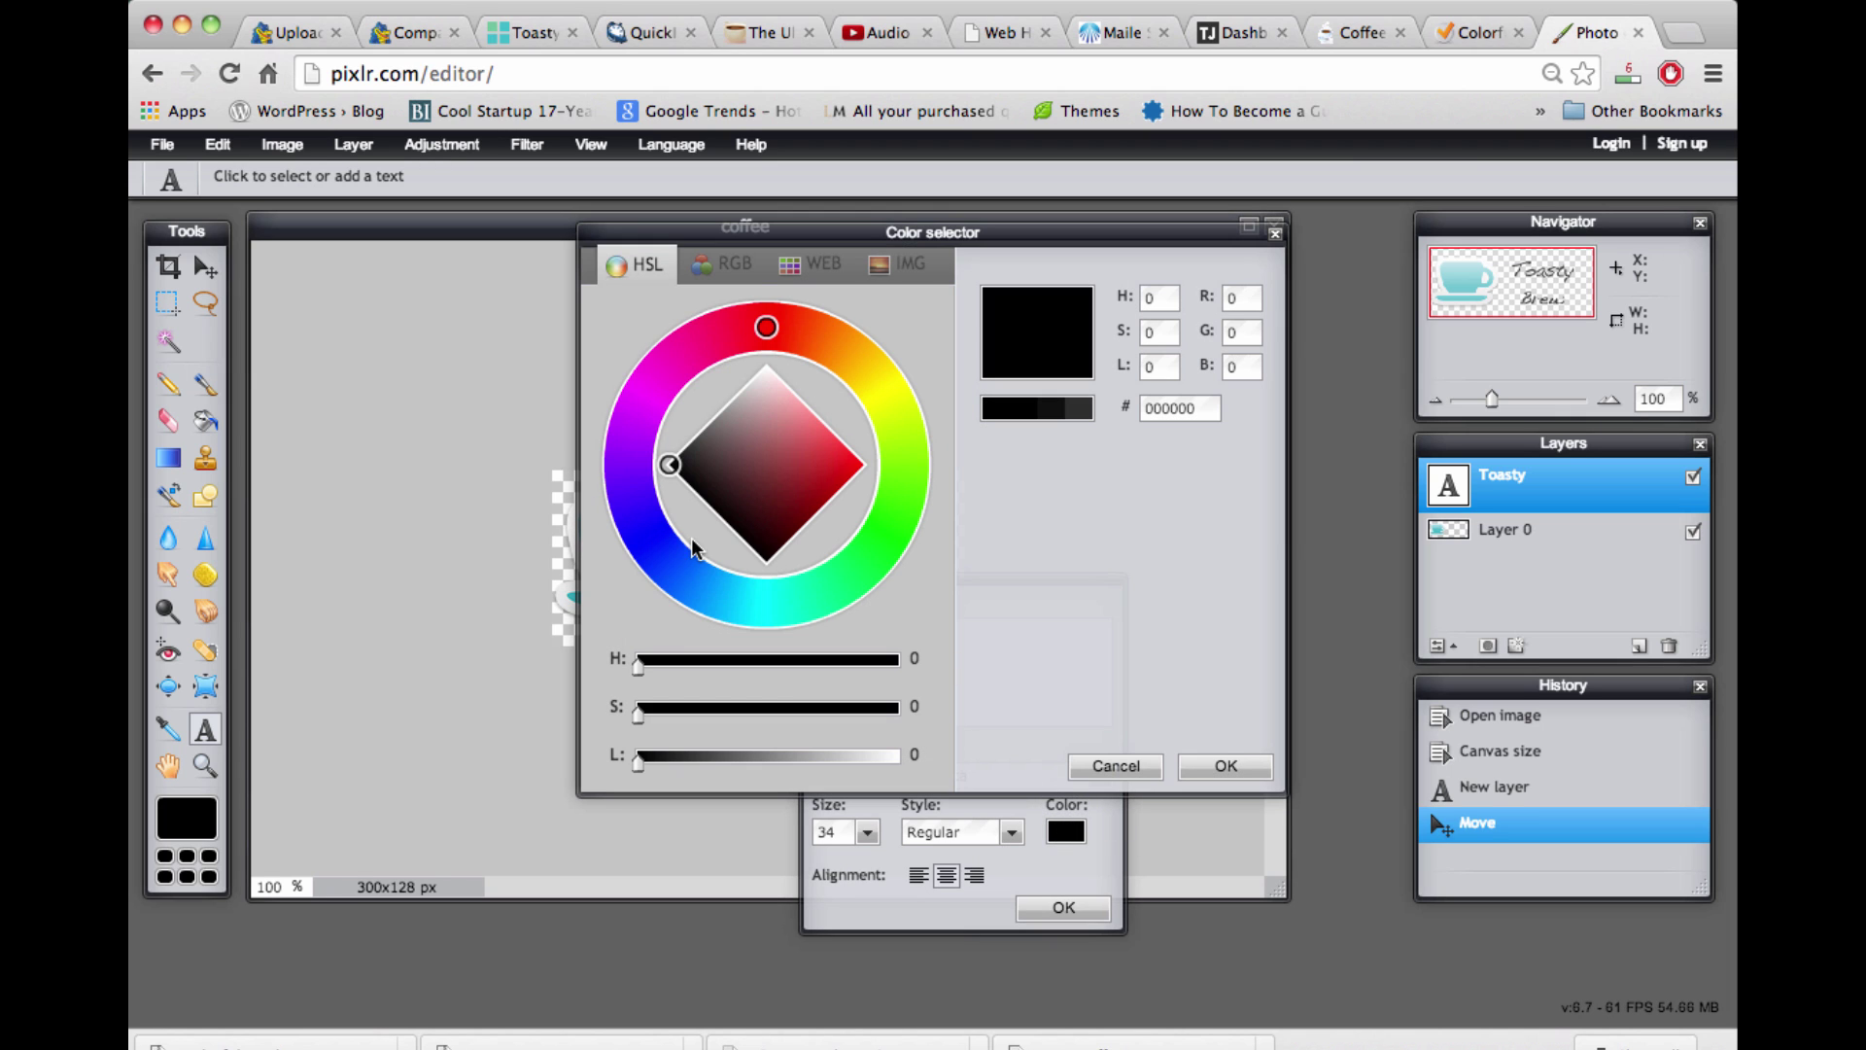
left_click_drag(827, 242, 1211, 255)
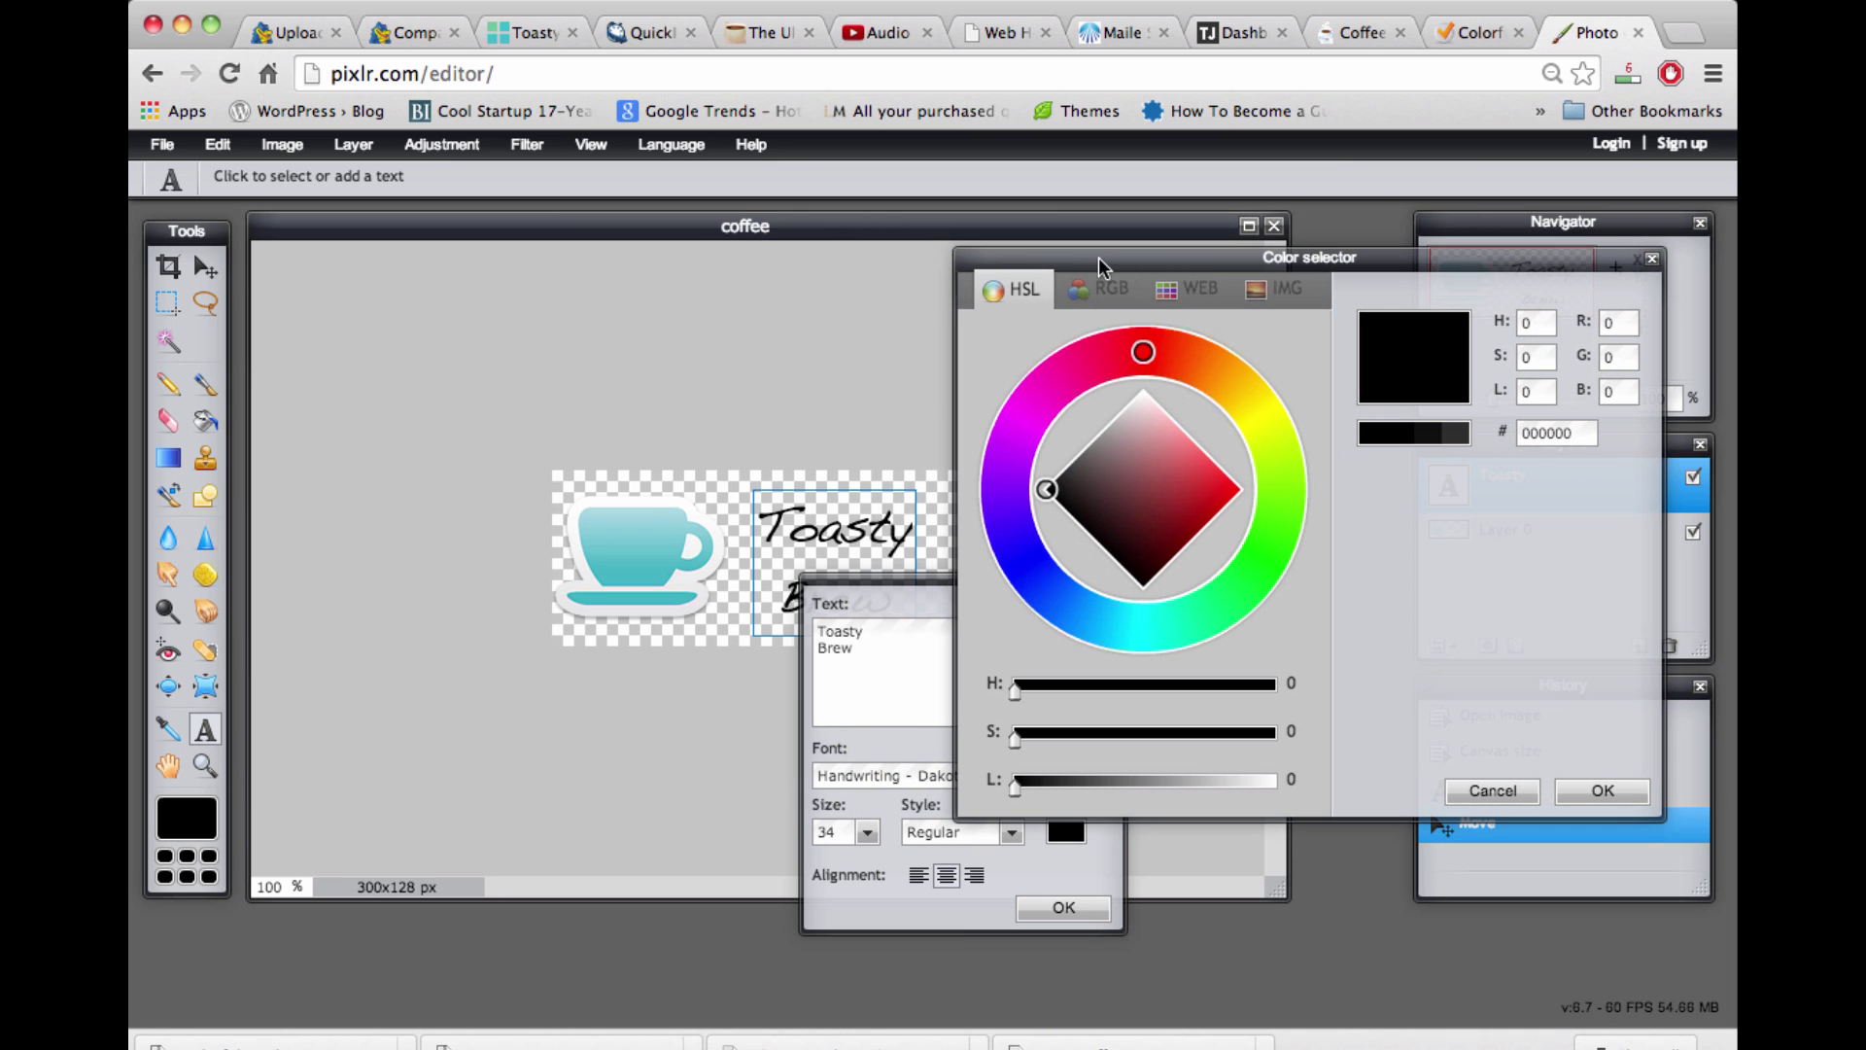
left_click(640, 566)
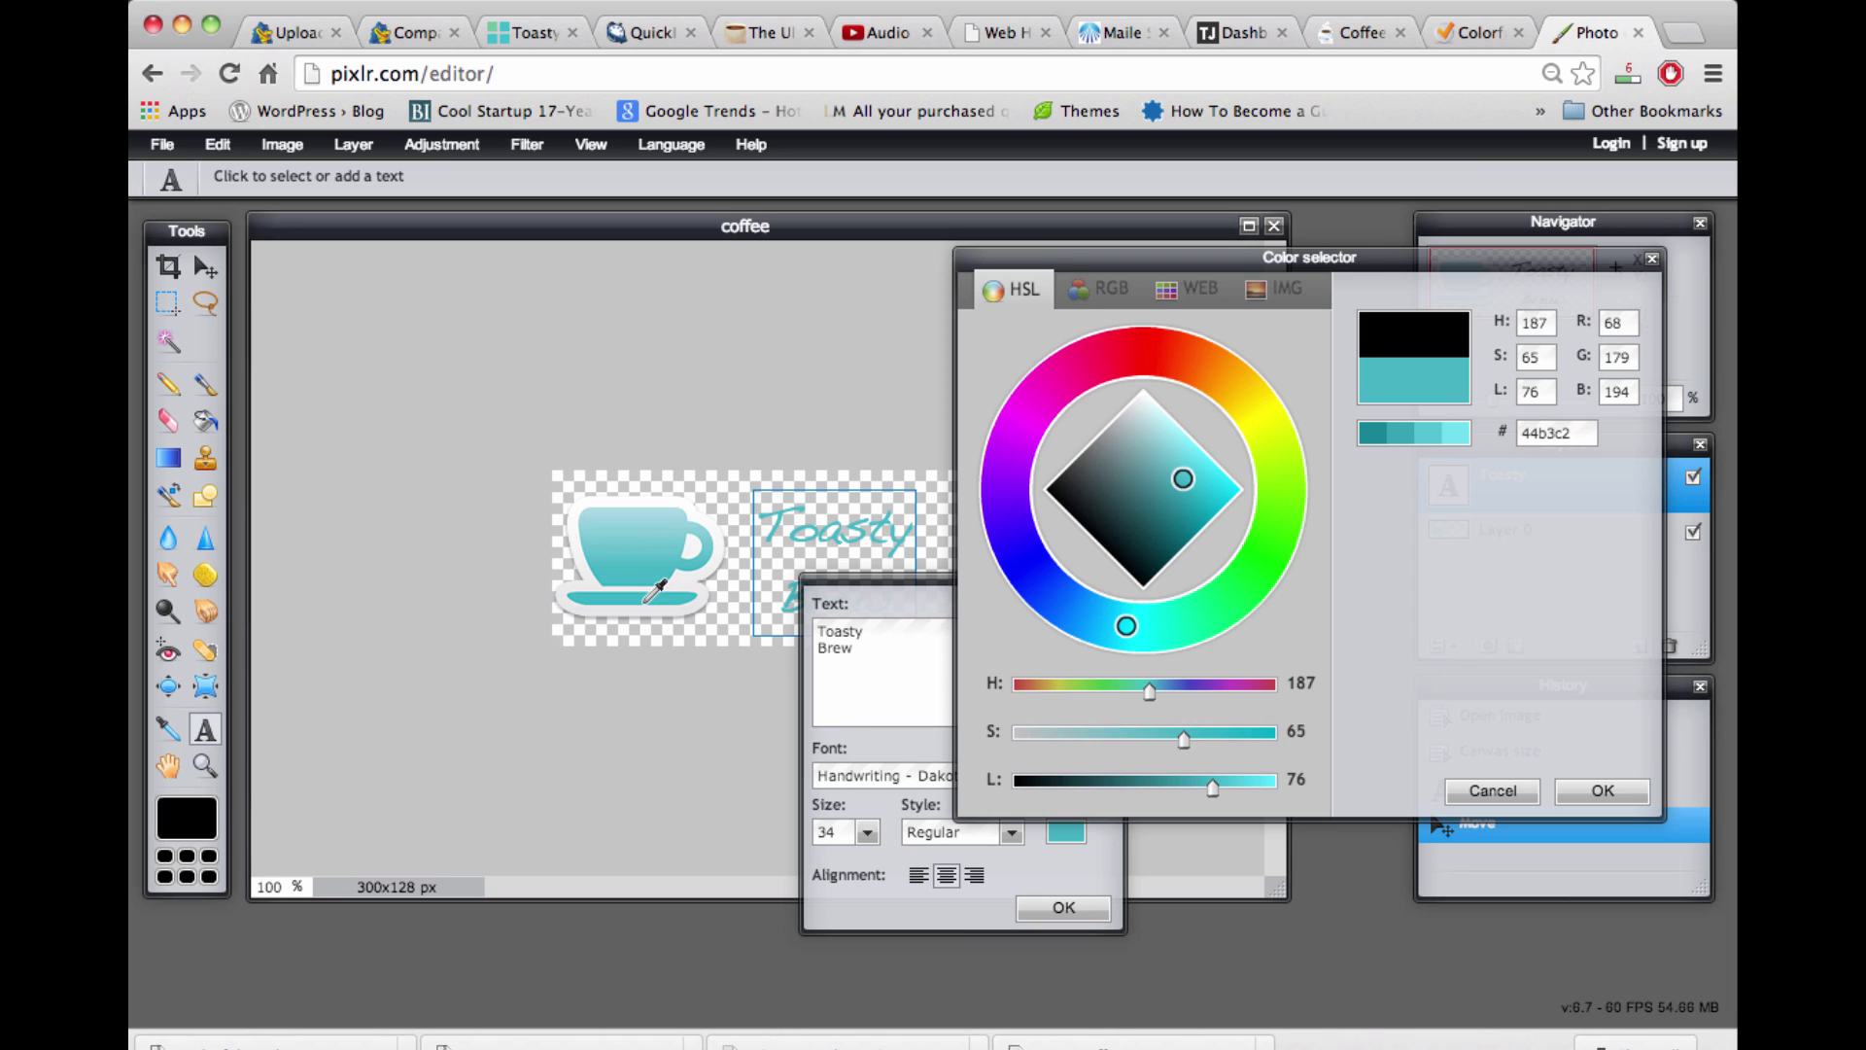
left_click(633, 592)
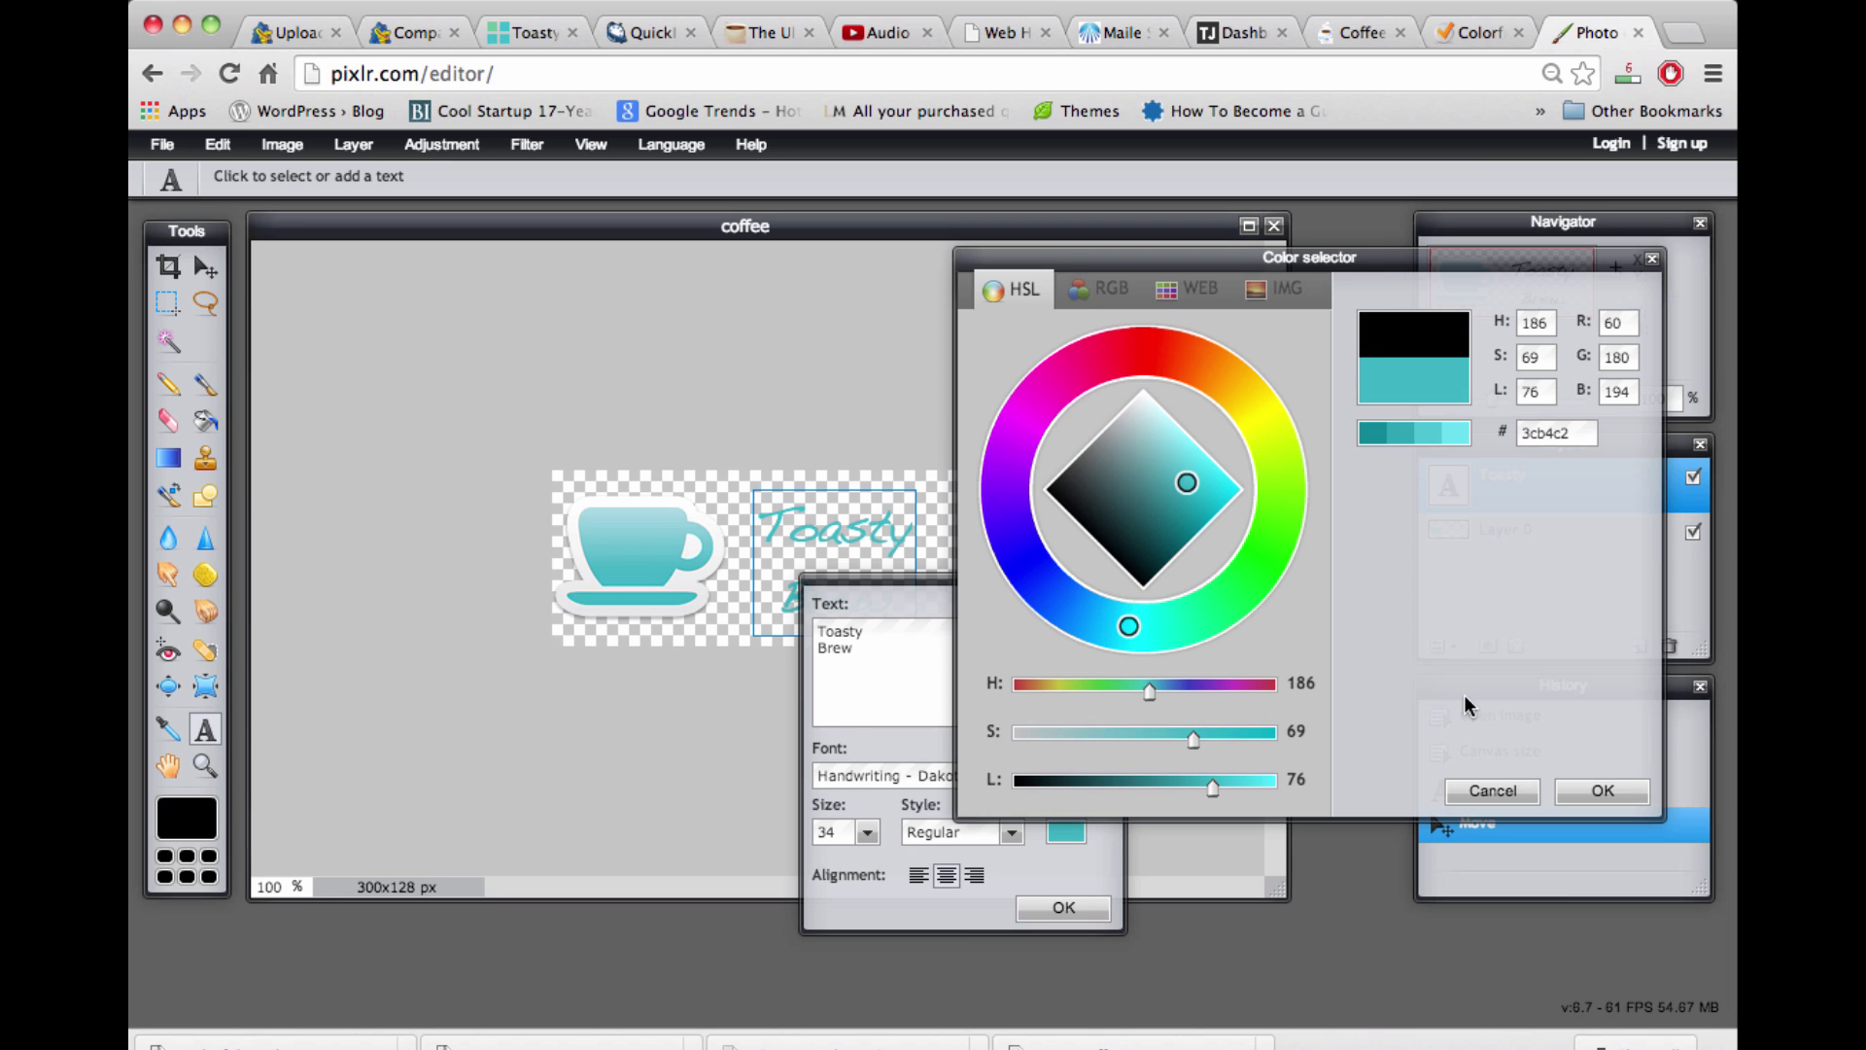
left_click(1598, 790)
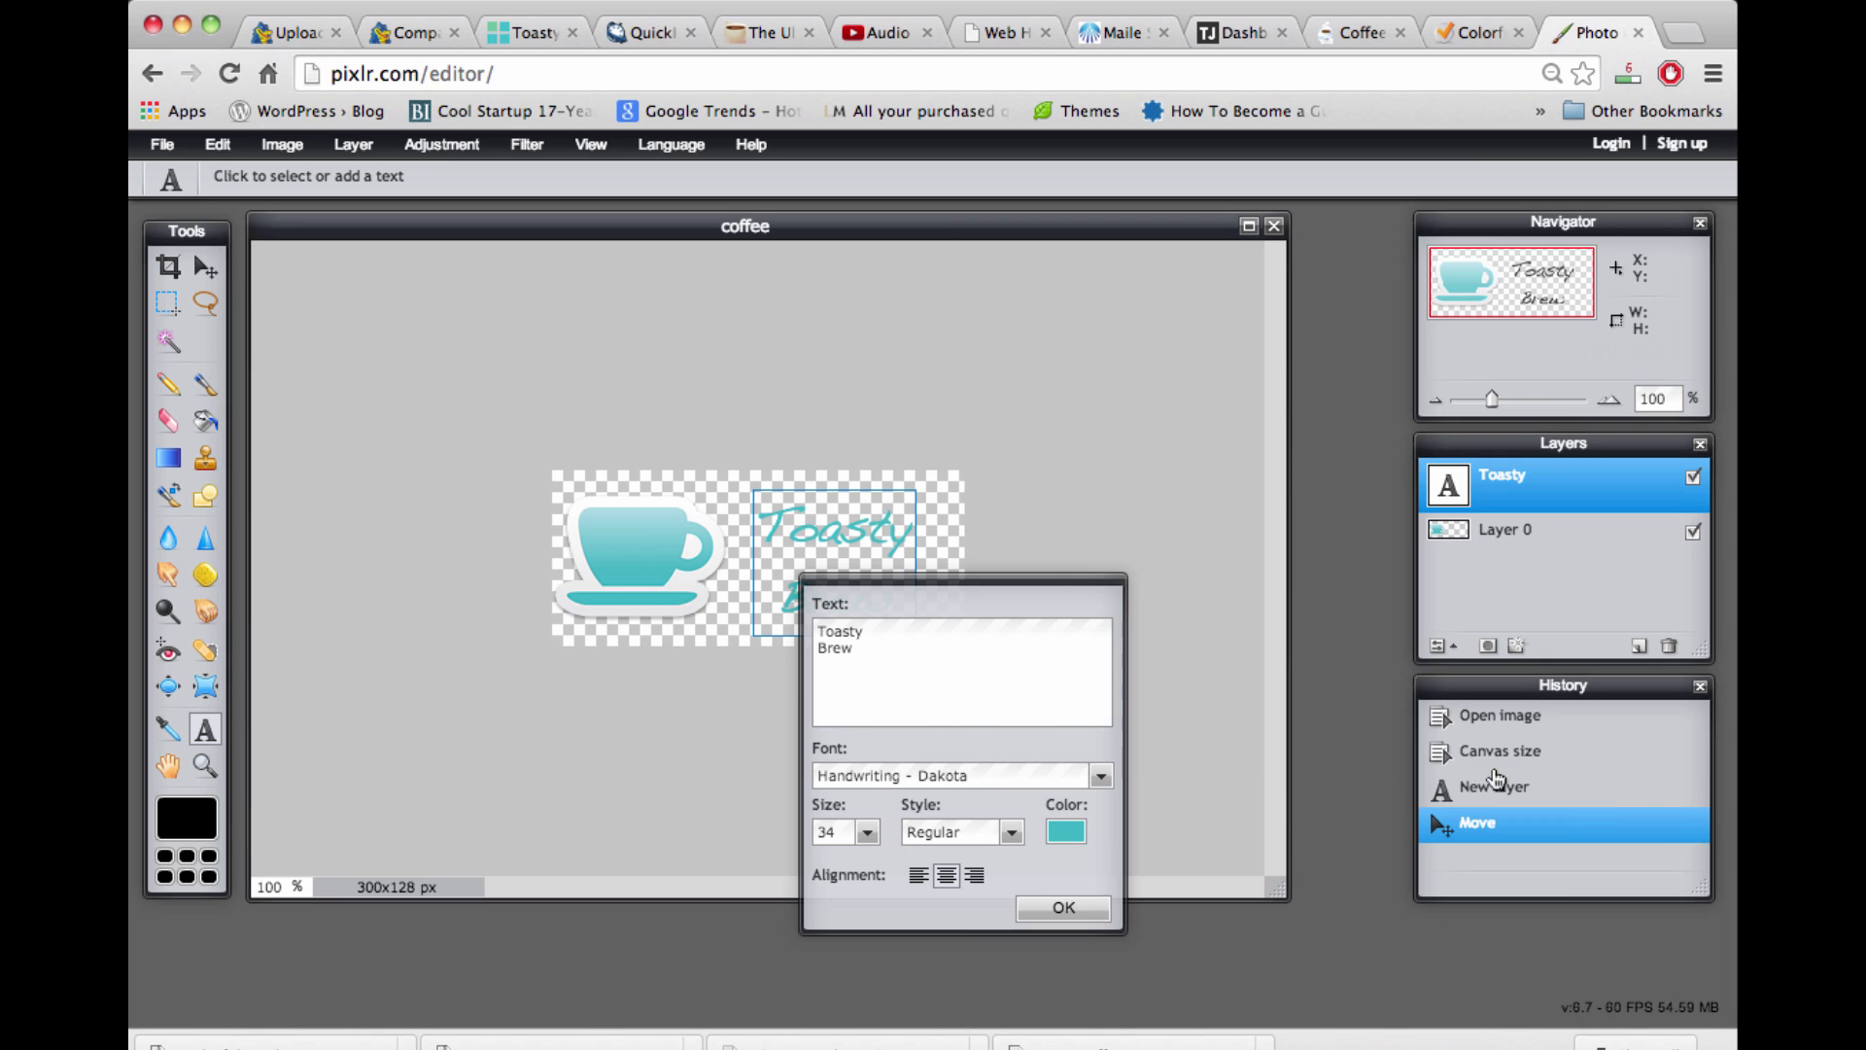
left_click(1064, 913)
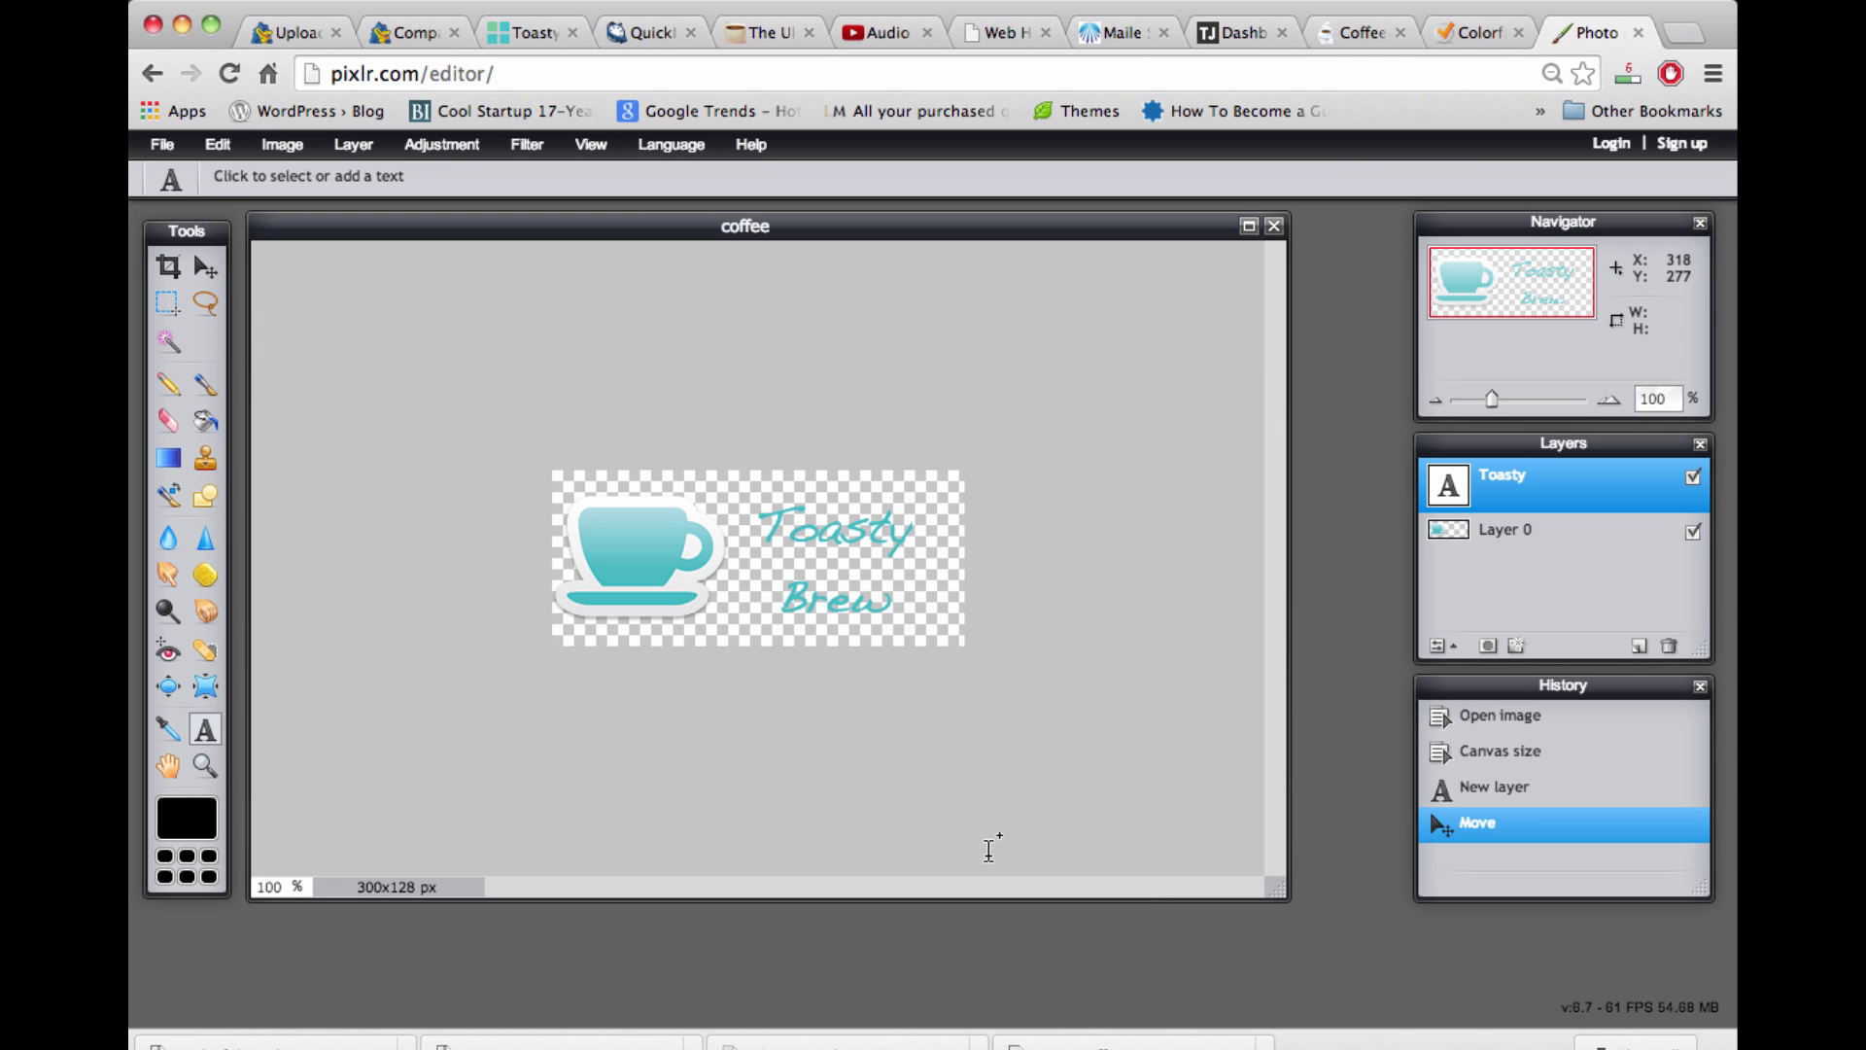
left_click(162, 144)
left_click(178, 288)
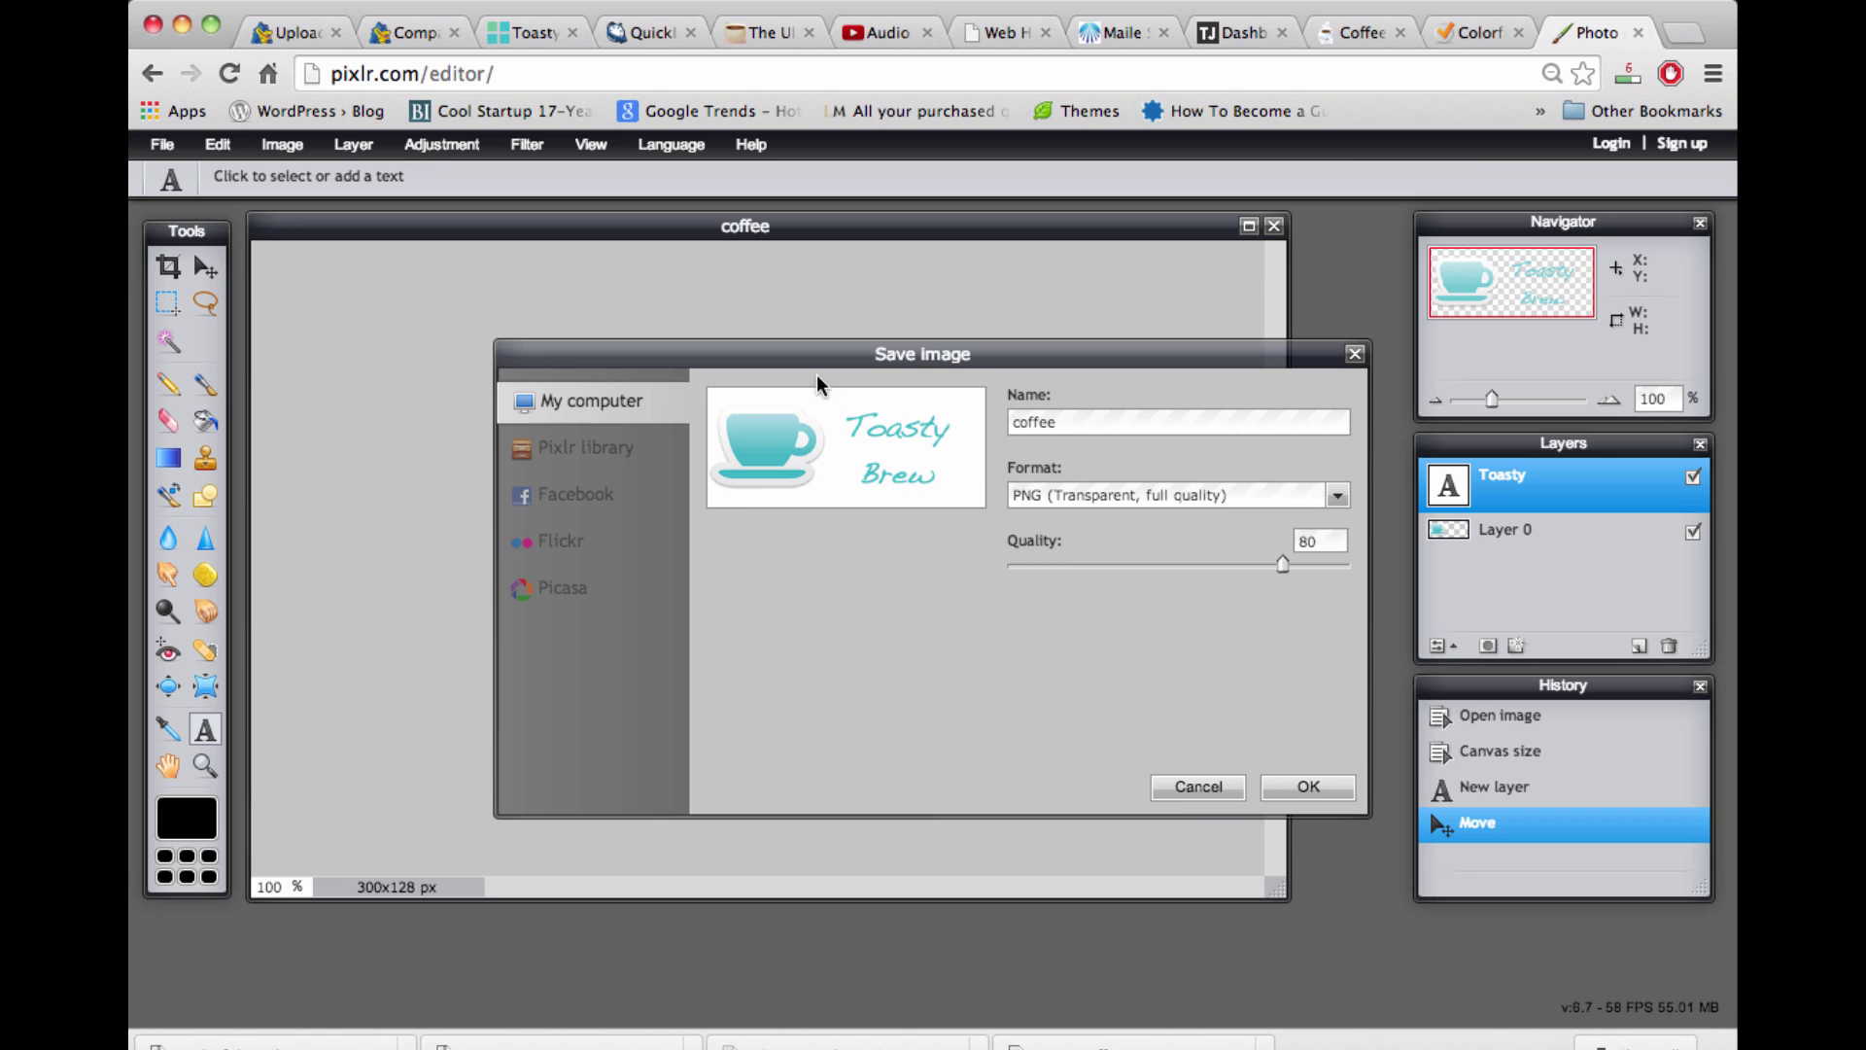
- Save the image as logo.png on the Desktop
double_click(1066, 428)
key("BackSpace")
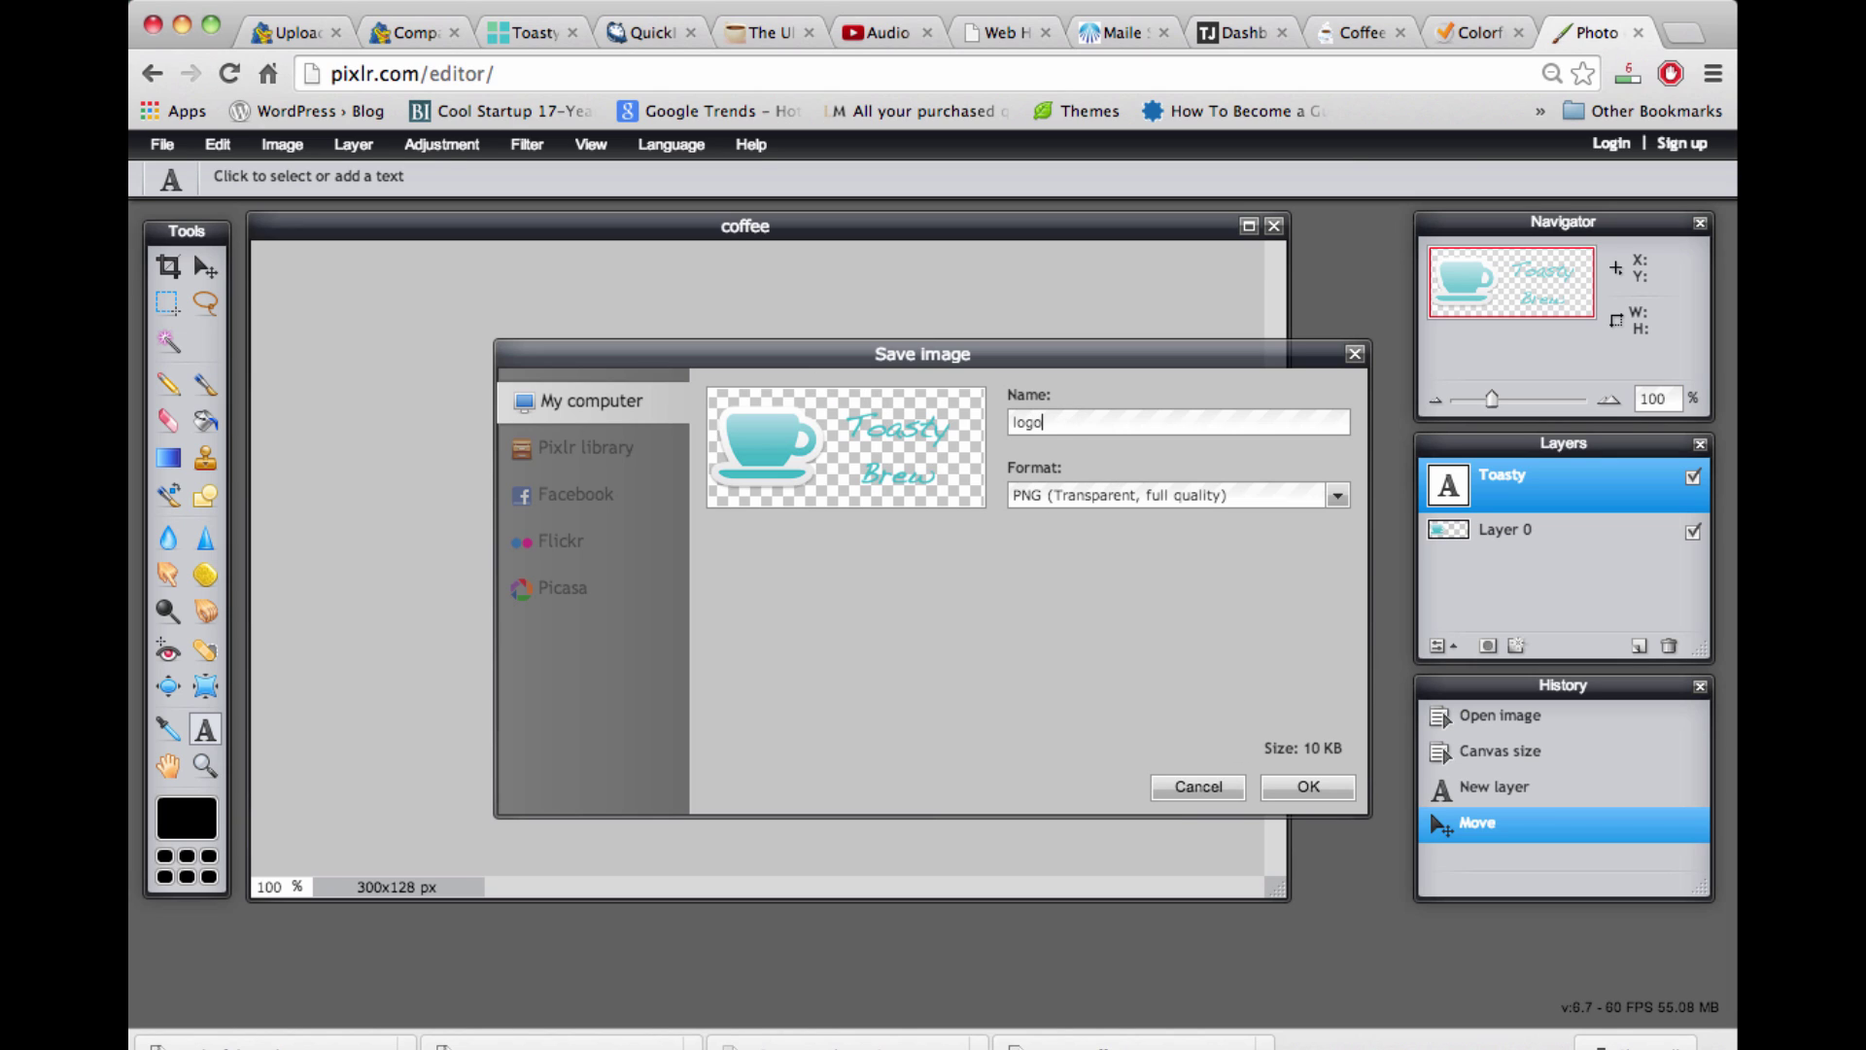
type("logo")
left_click(1328, 788)
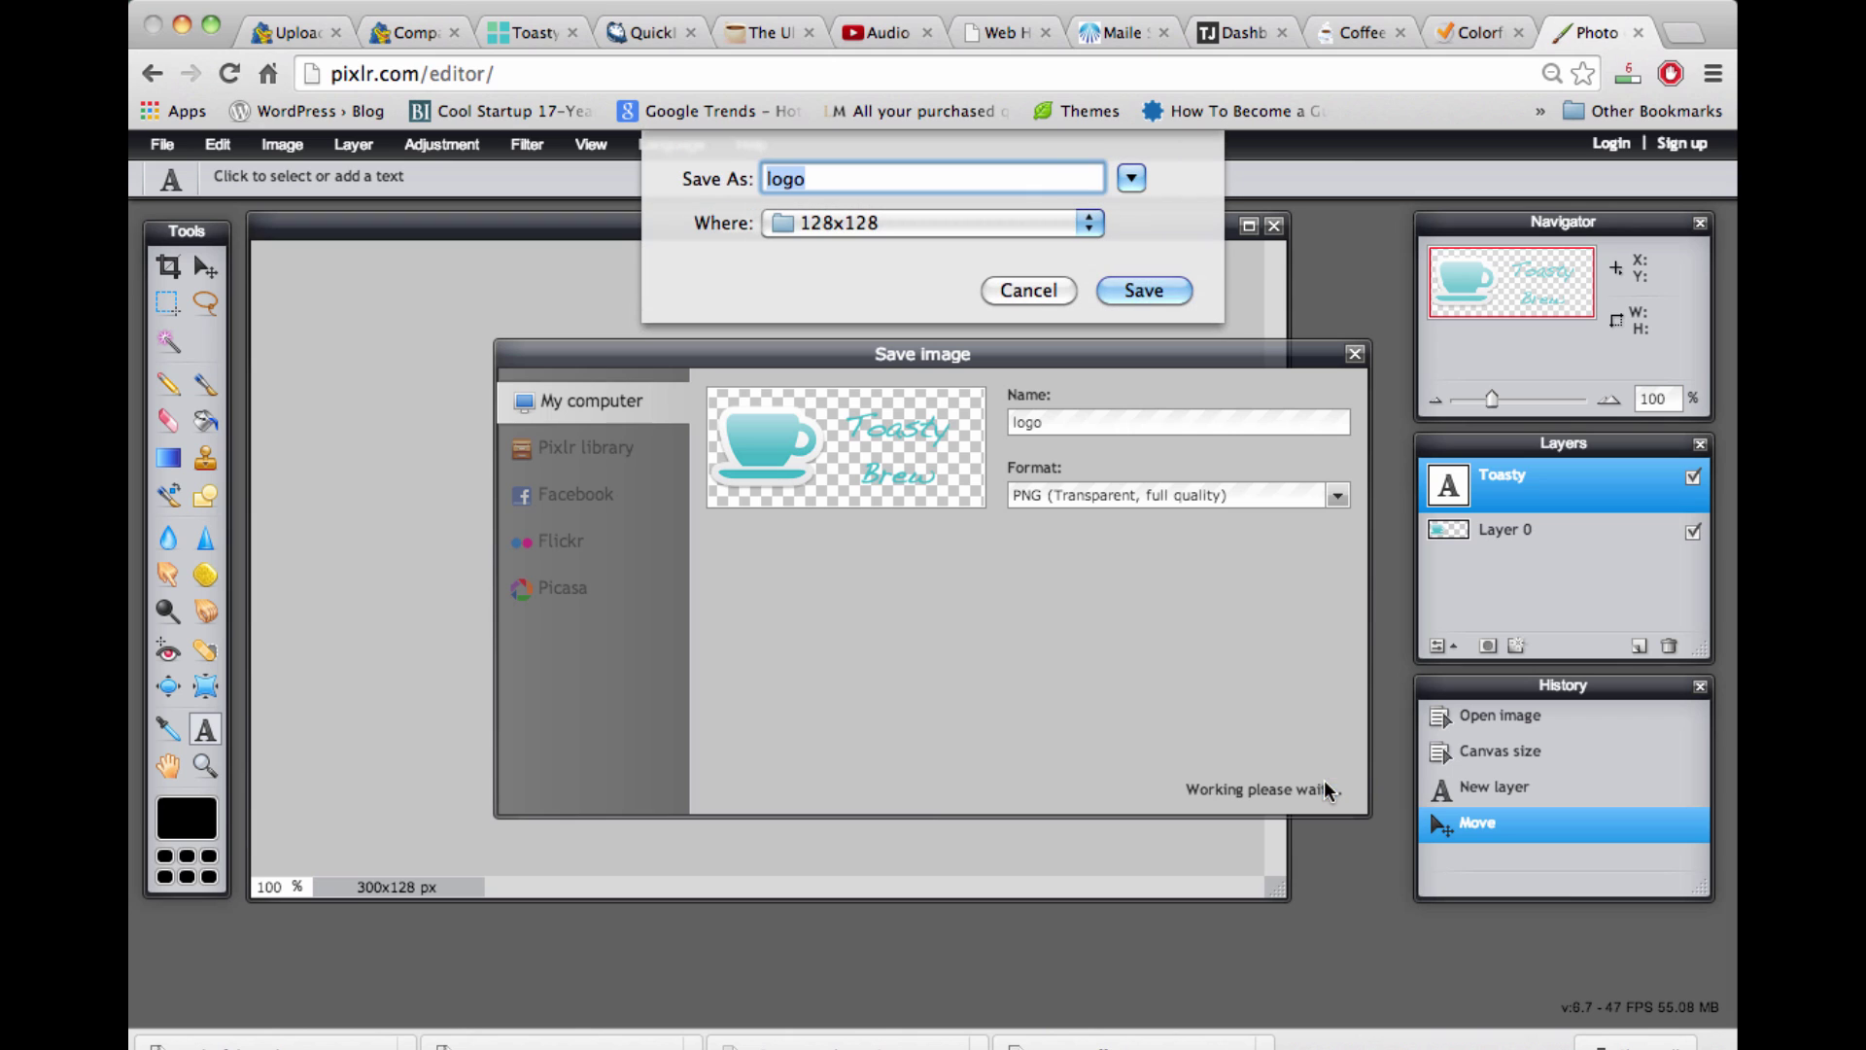
left_click(1088, 225)
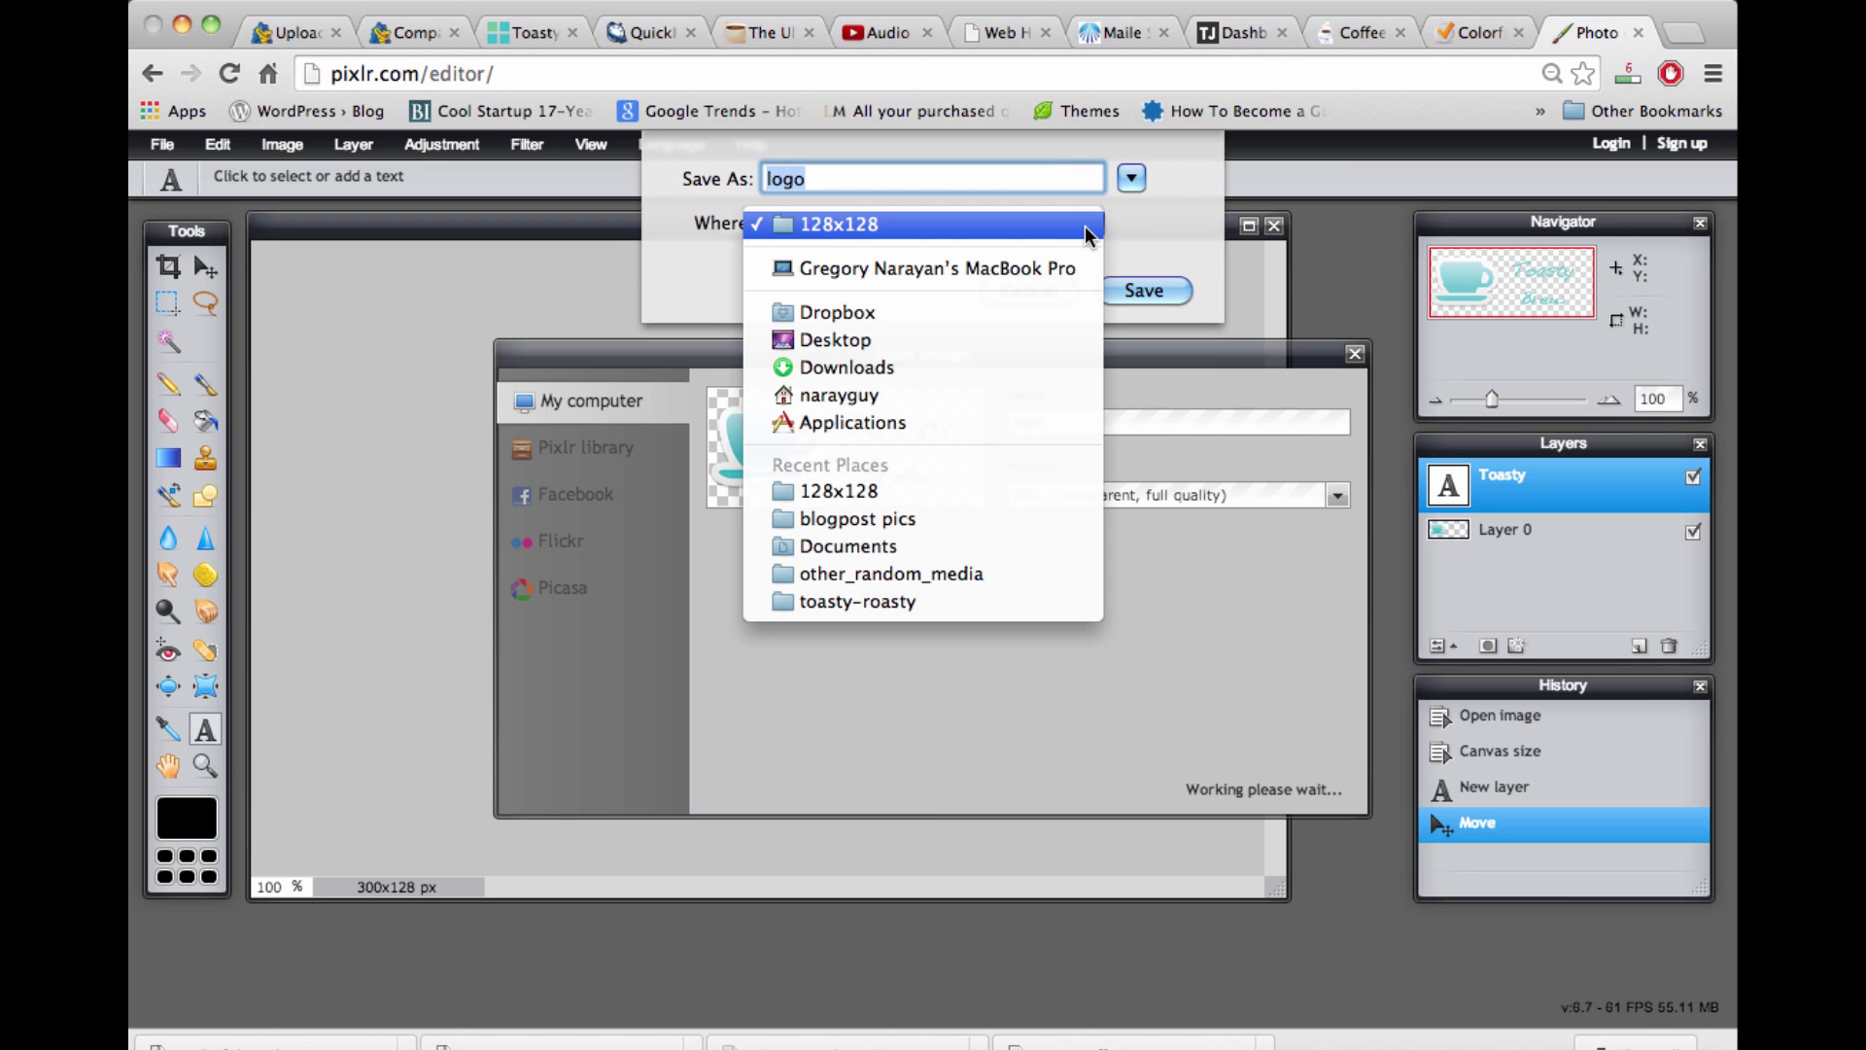
left_click(949, 337)
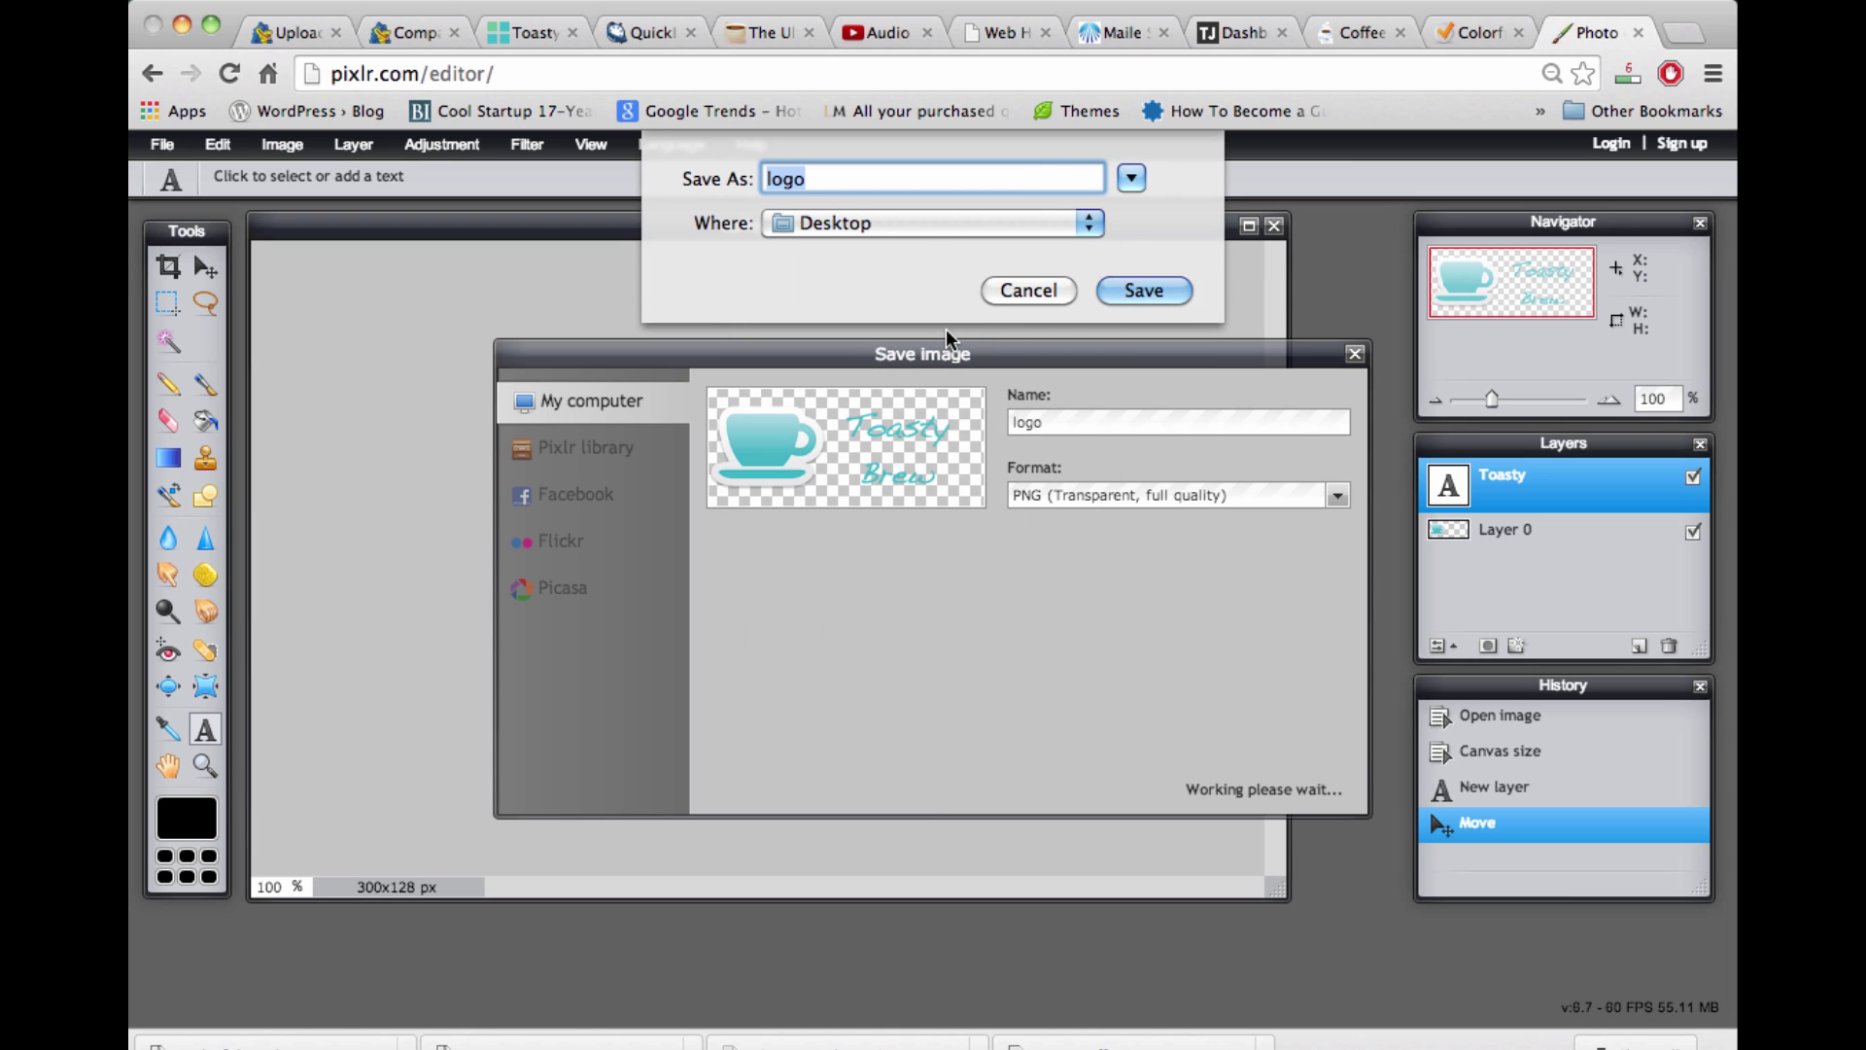
left_click(1129, 290)
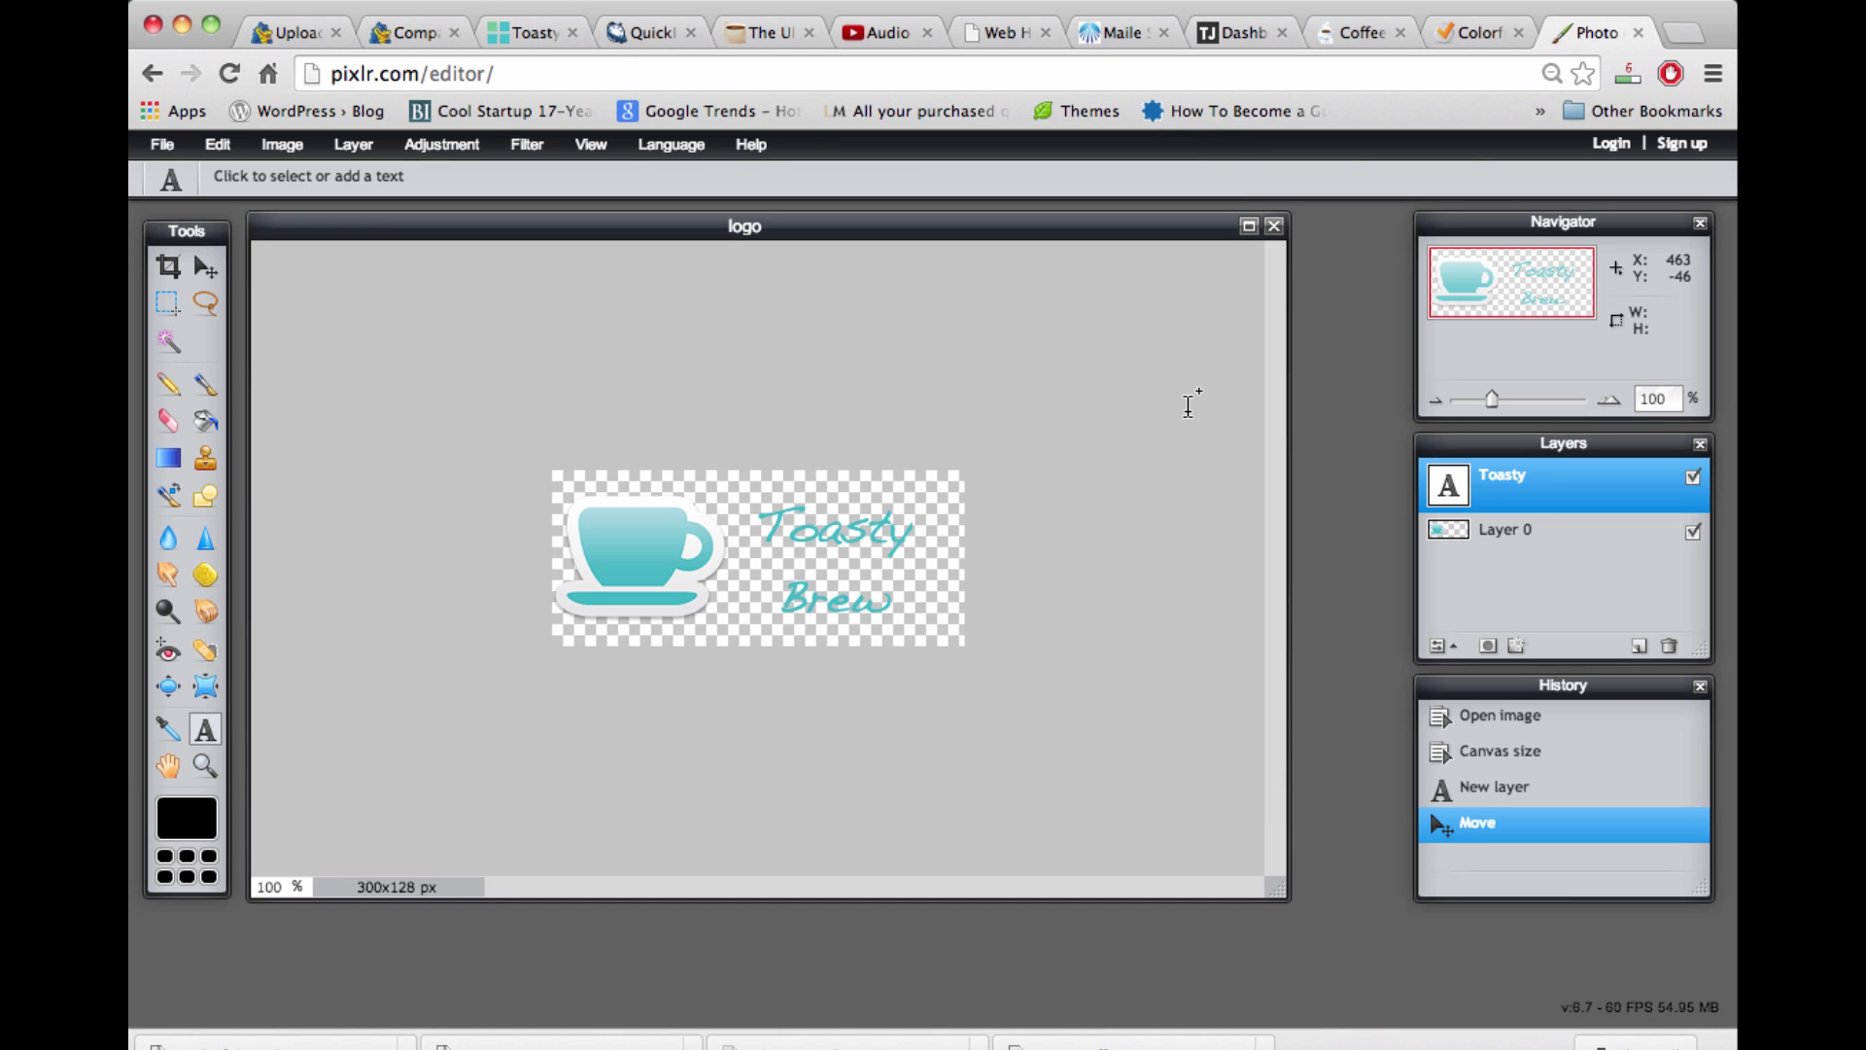
- Check the toasty-roasty folder on the desktop, then bring up the Toasty Brew site
key("F11")
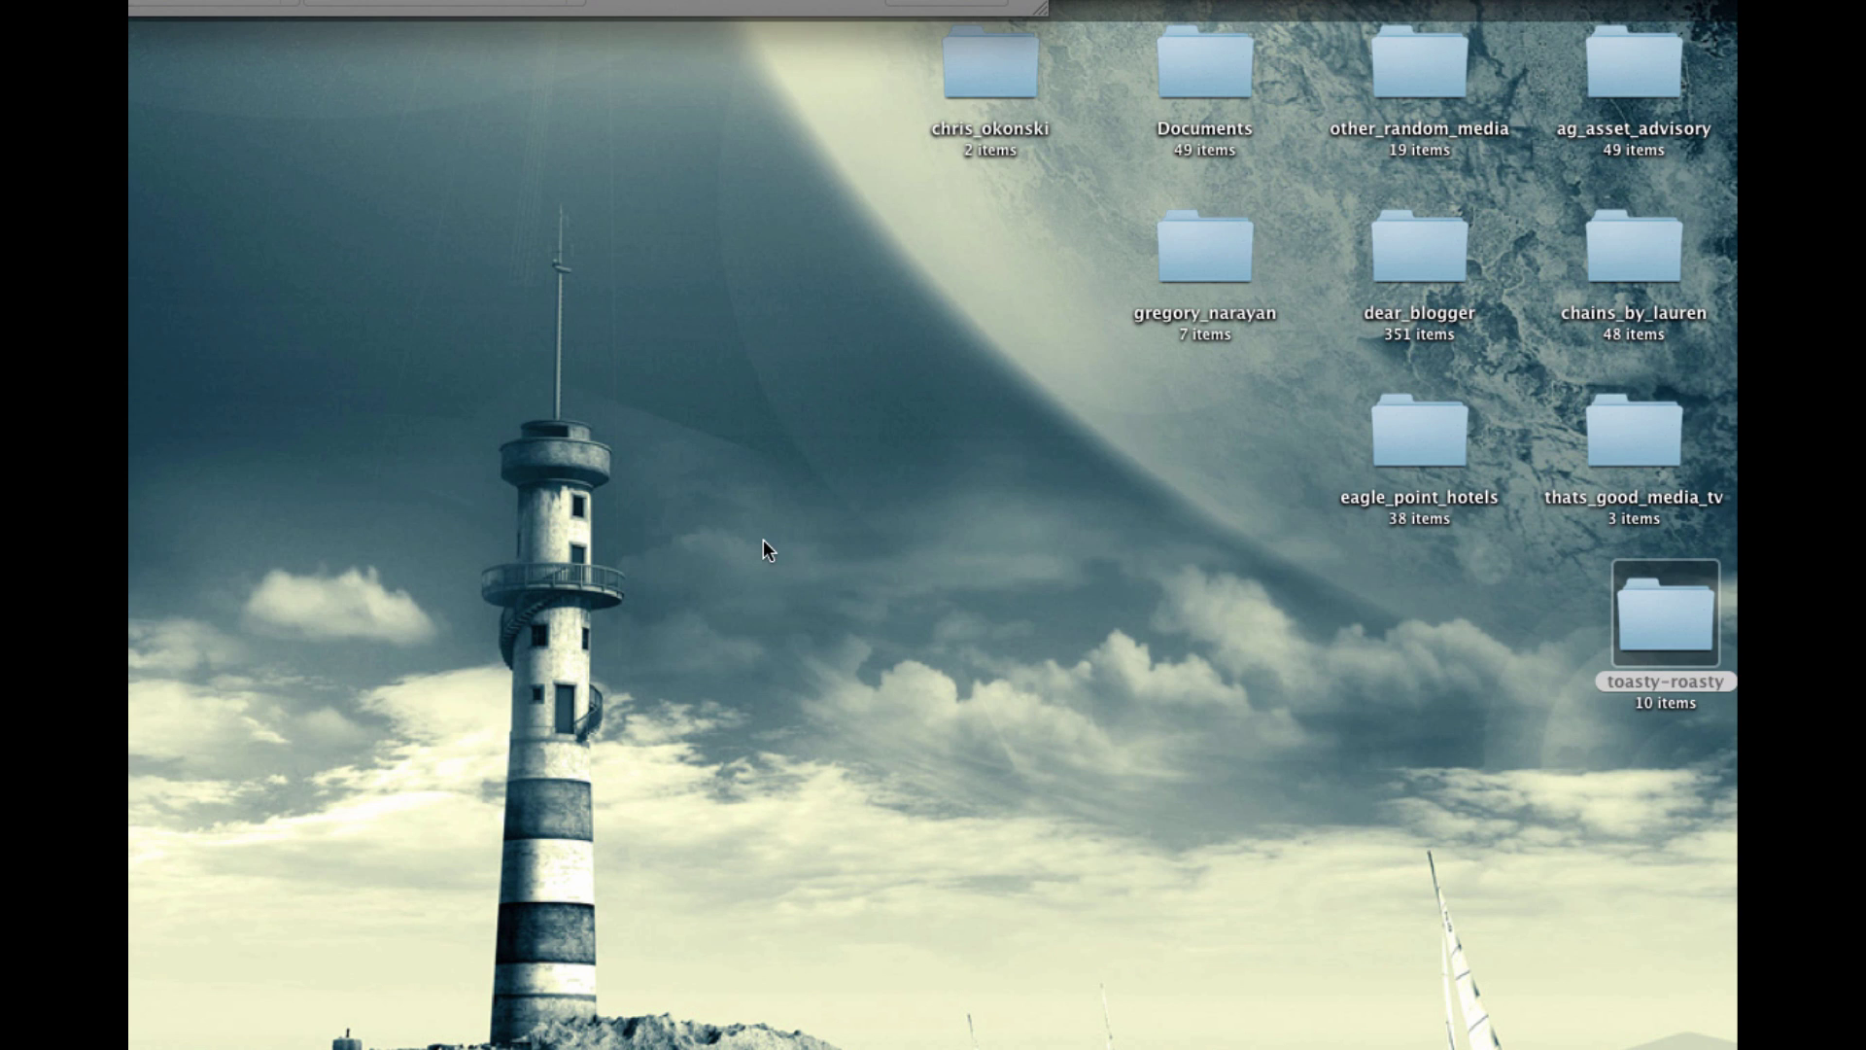
left_click(1546, 642)
mouse_move(1692, 626)
left_mouse_down()
mouse_move(1658, 659)
mouse_move(1678, 646)
left_mouse_up()
key("F11")
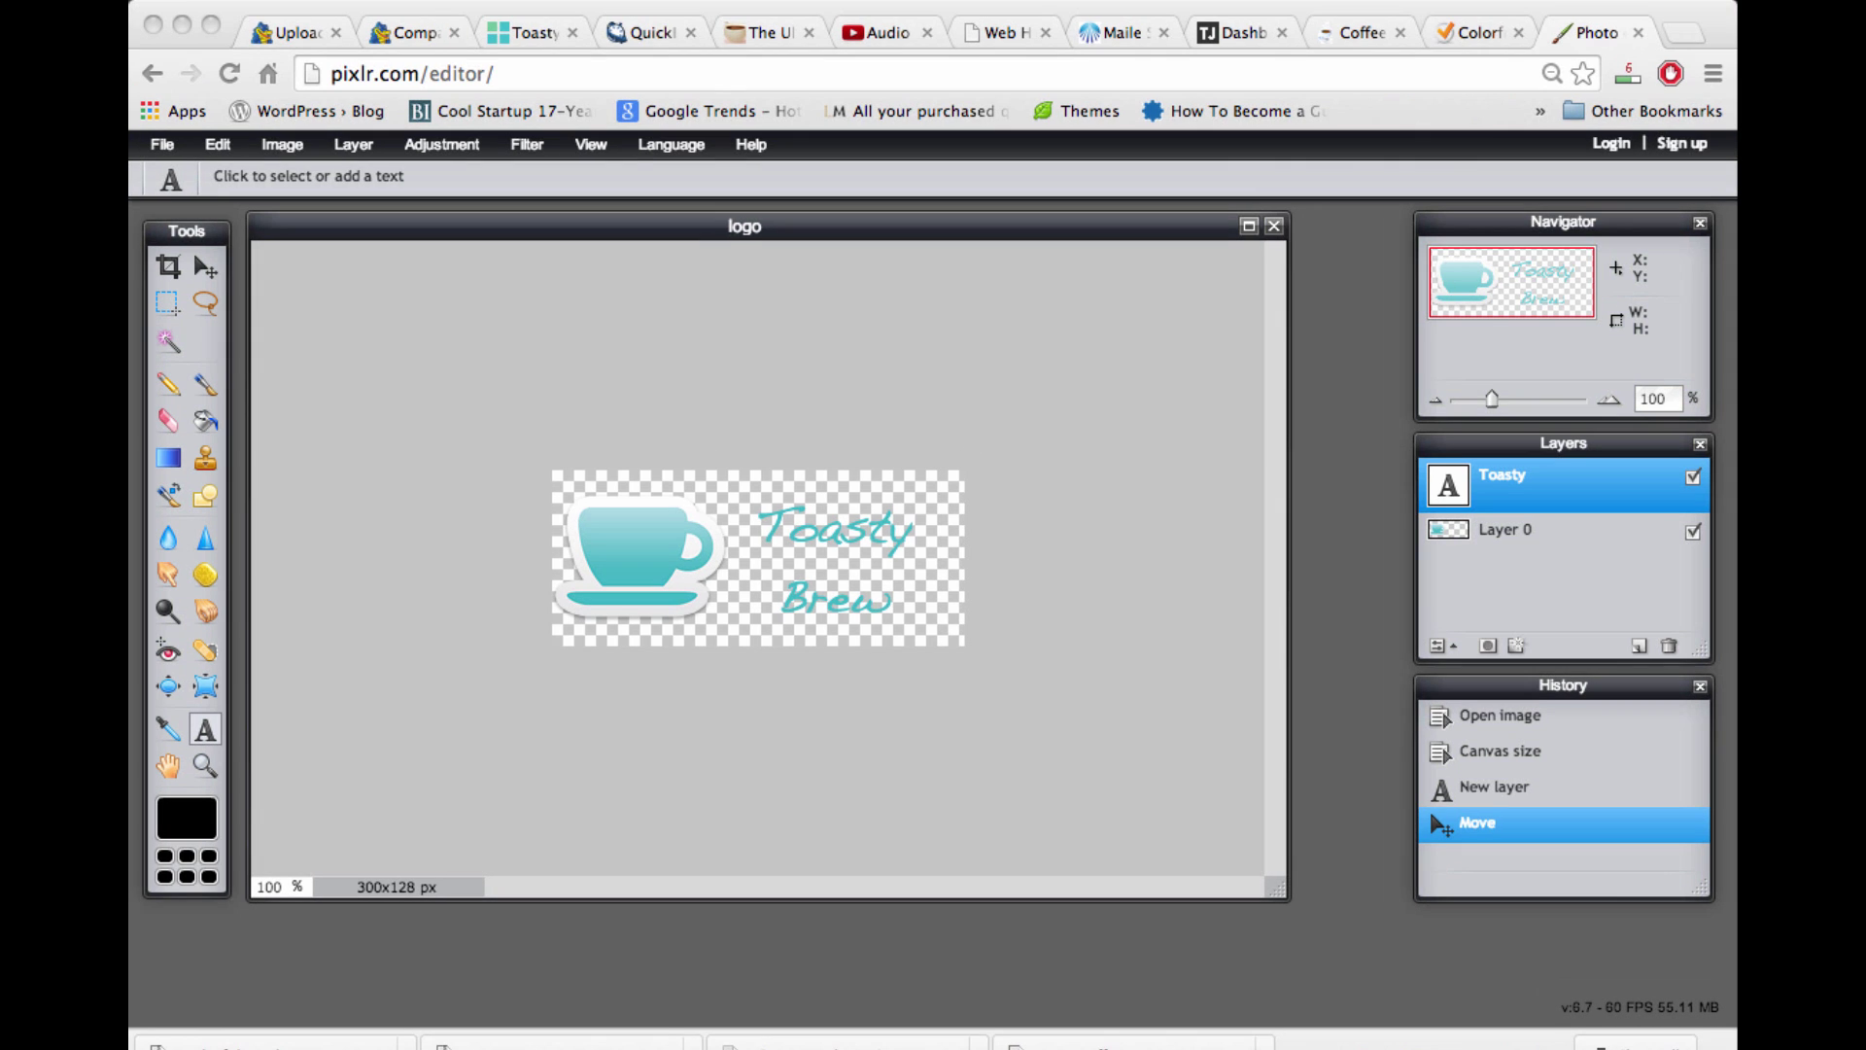
left_click(514, 35)
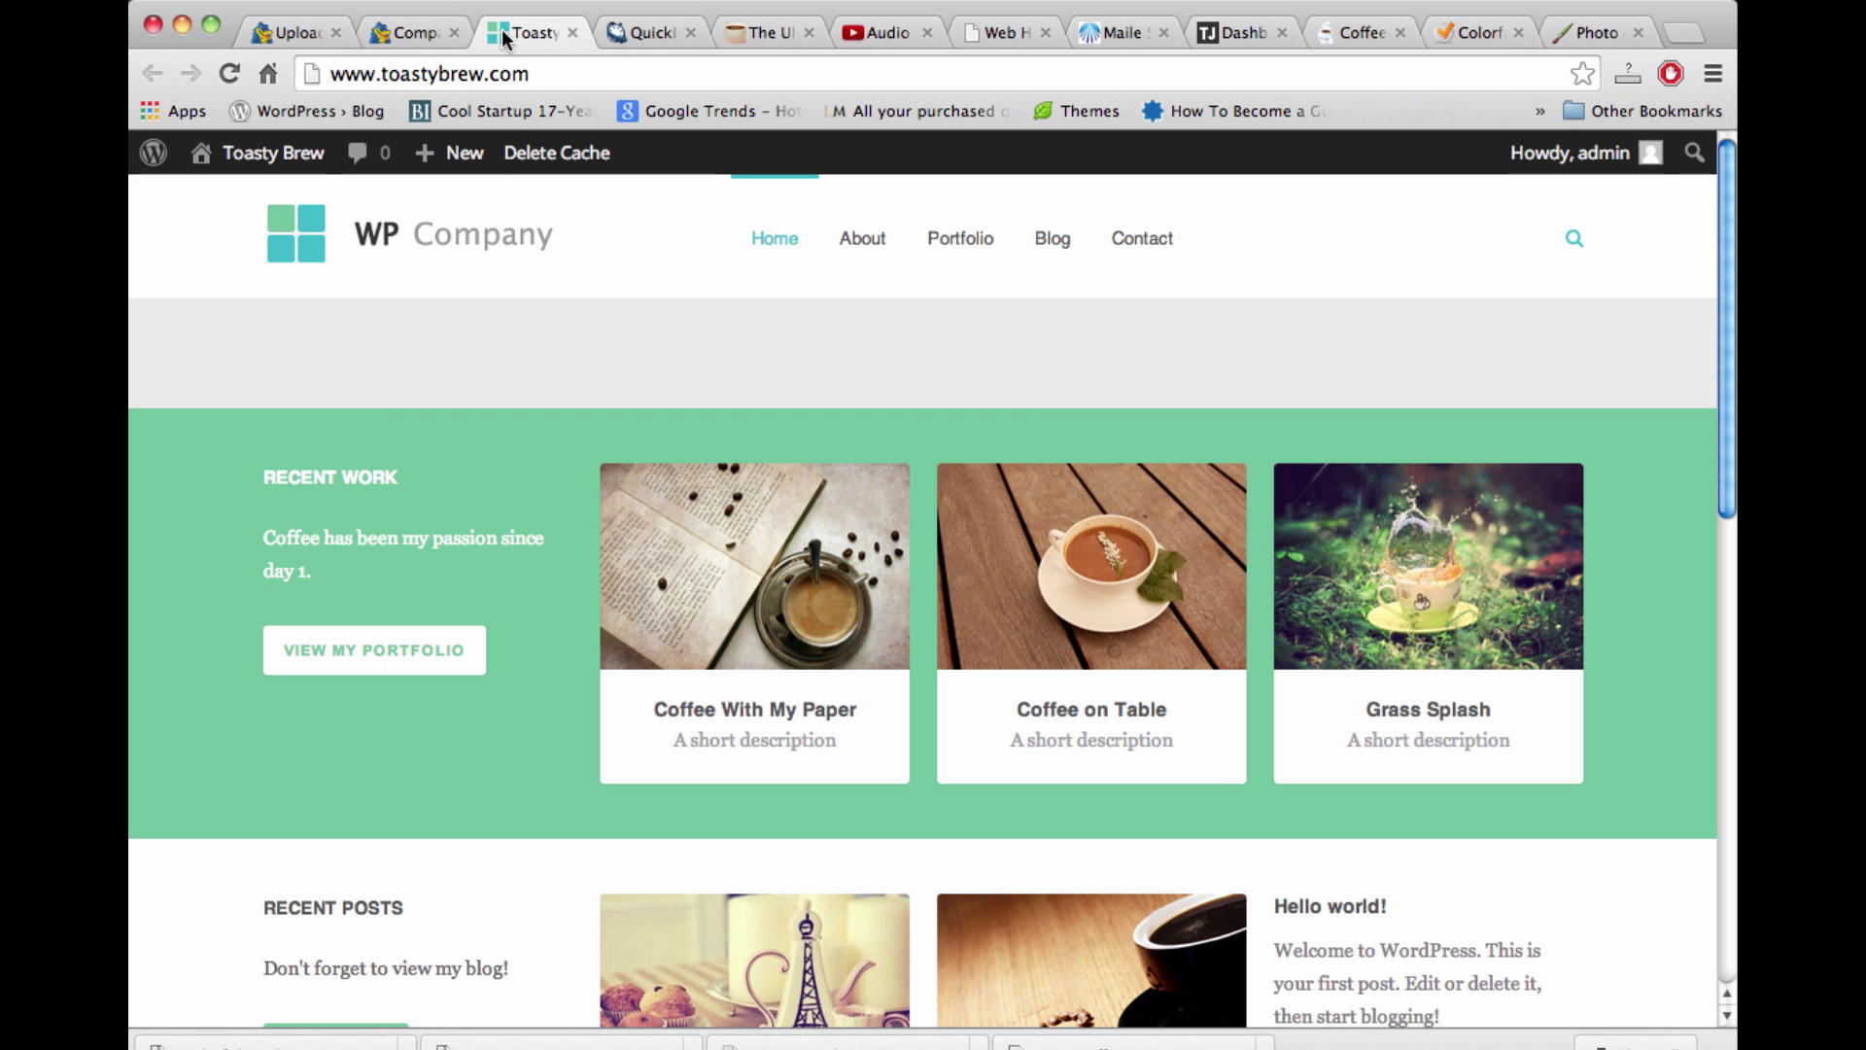
- Clear the Logo URL in the theme's General Settings
left_click(411, 32)
scroll(741, 492, "up", 15)
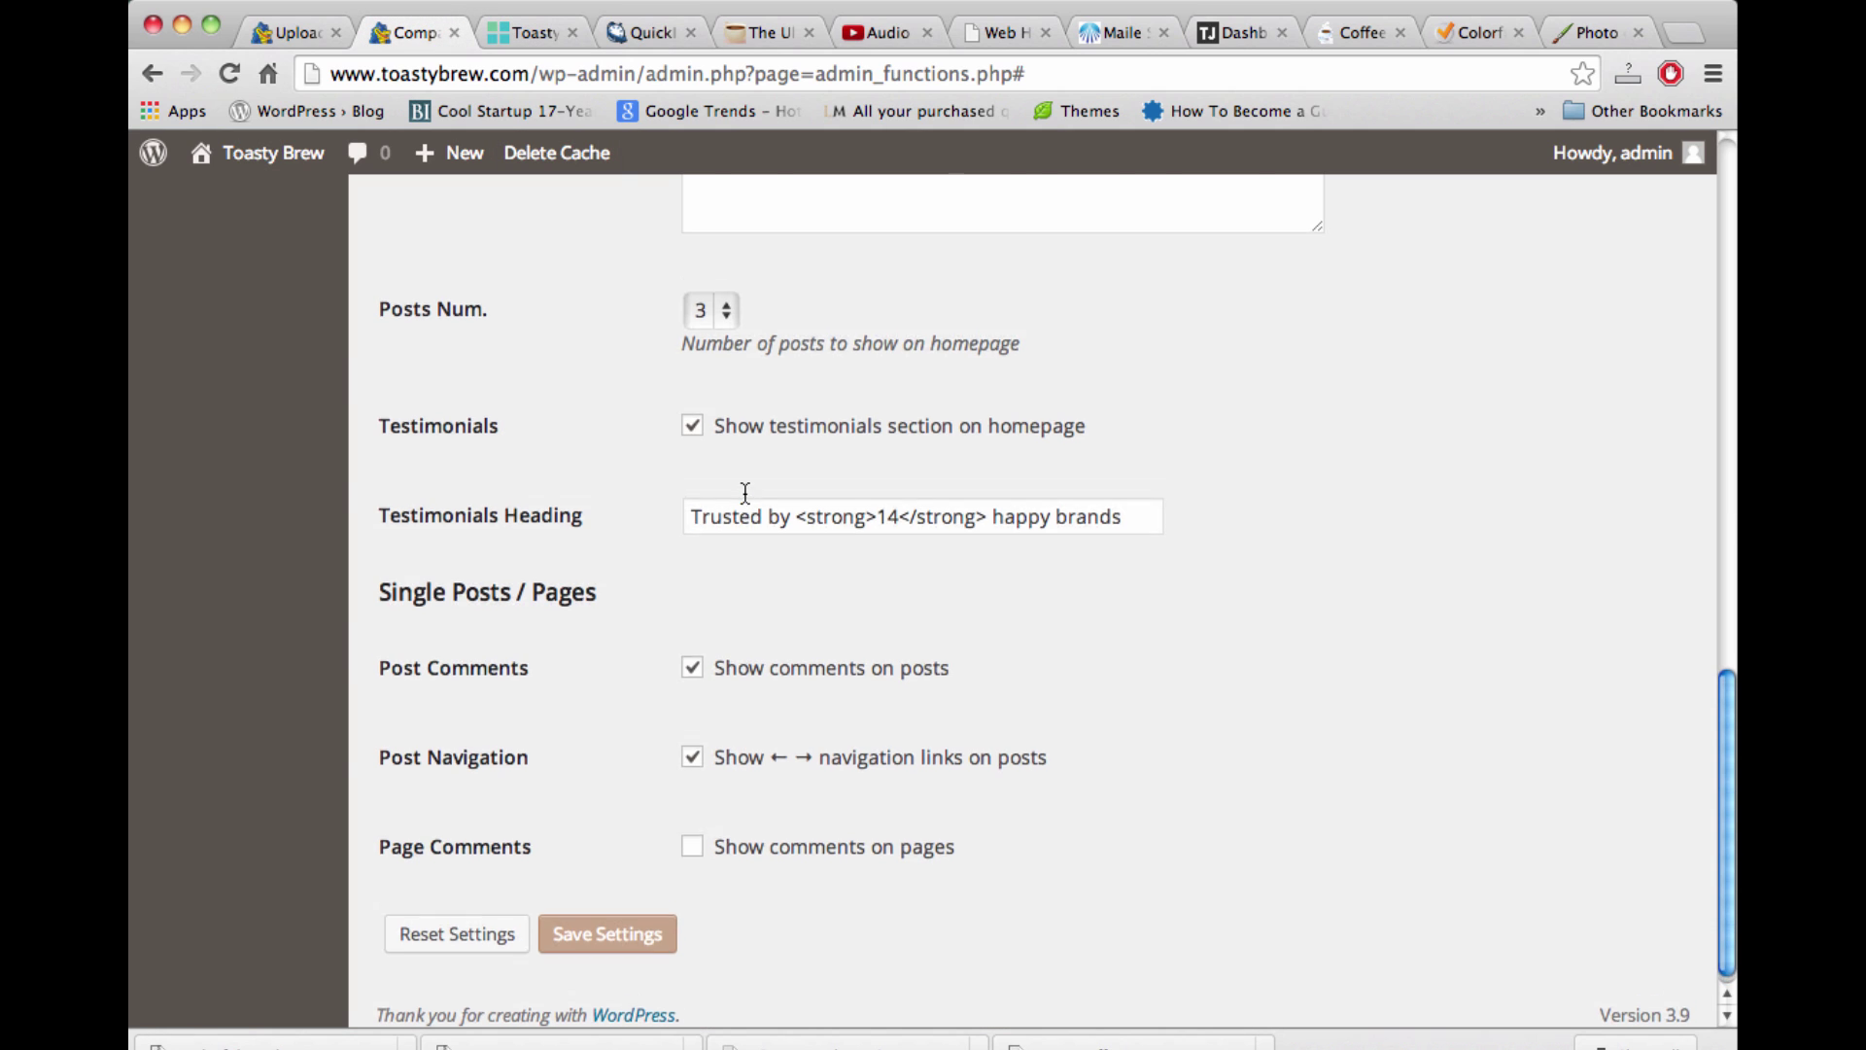
mouse_move(276, 538)
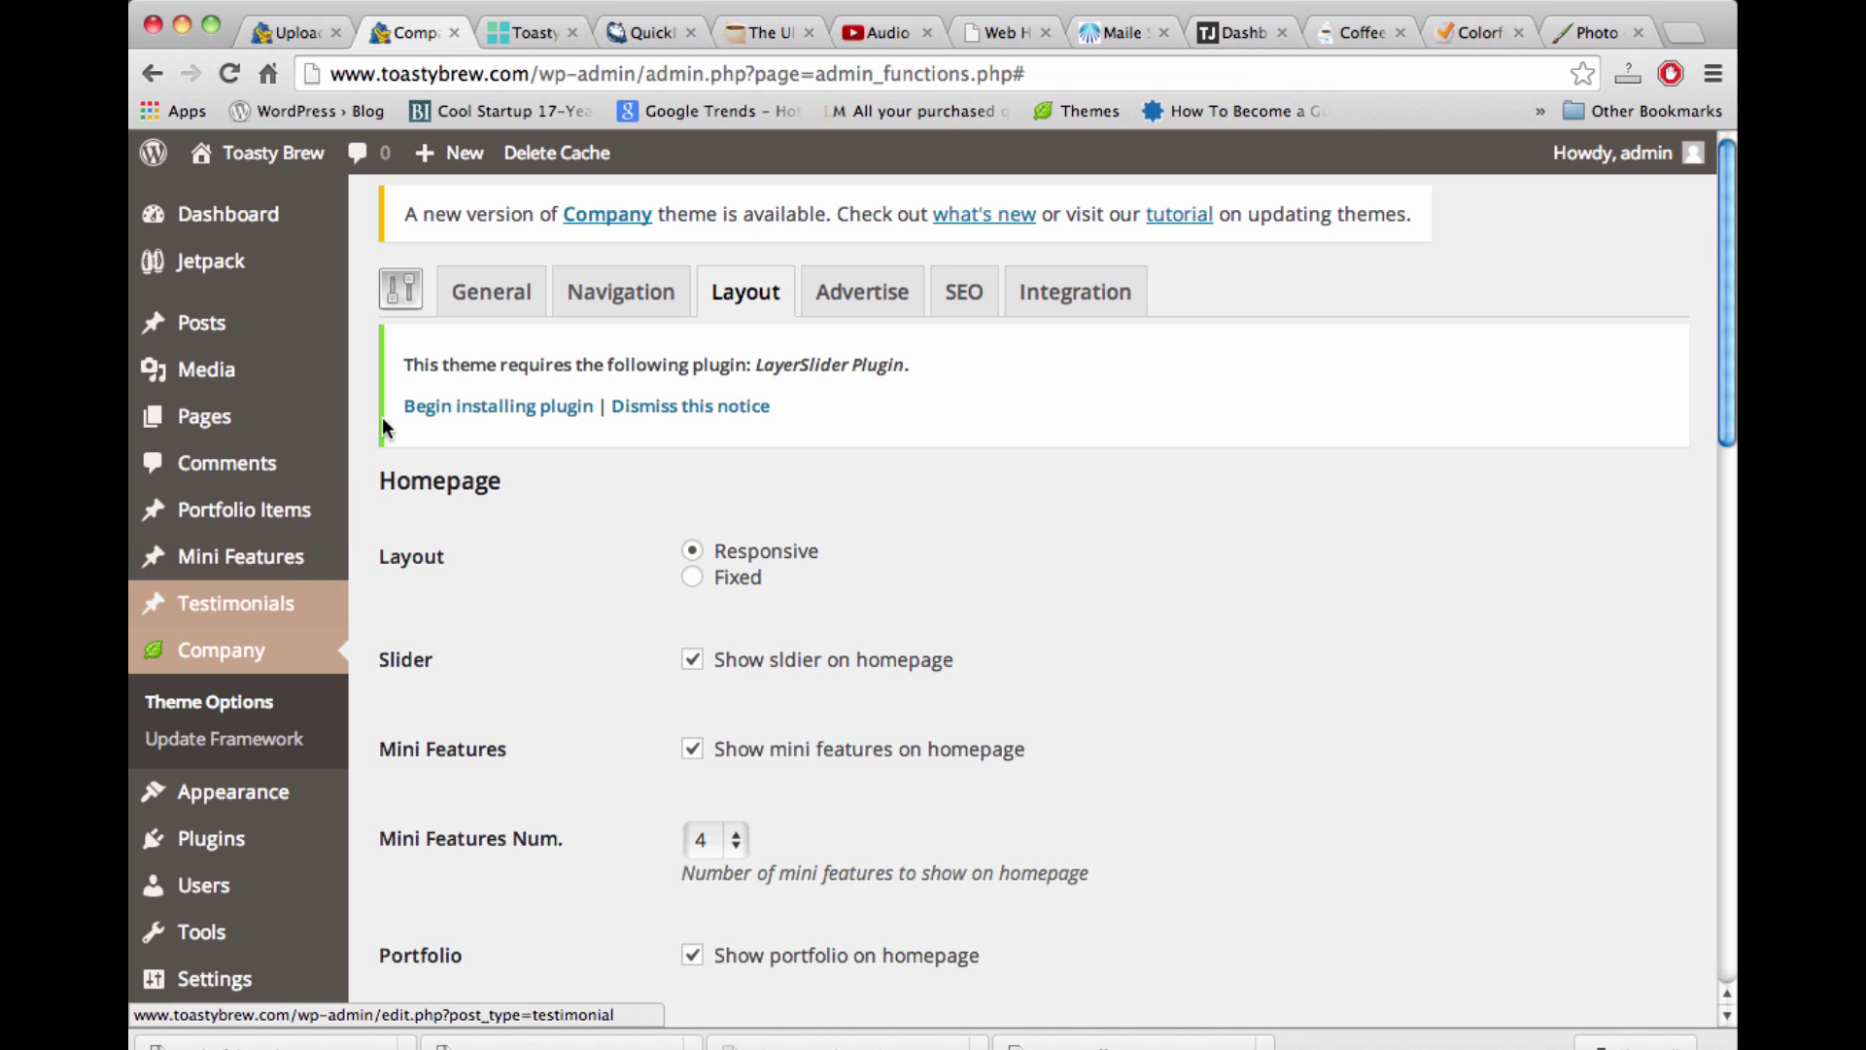
left_click(504, 291)
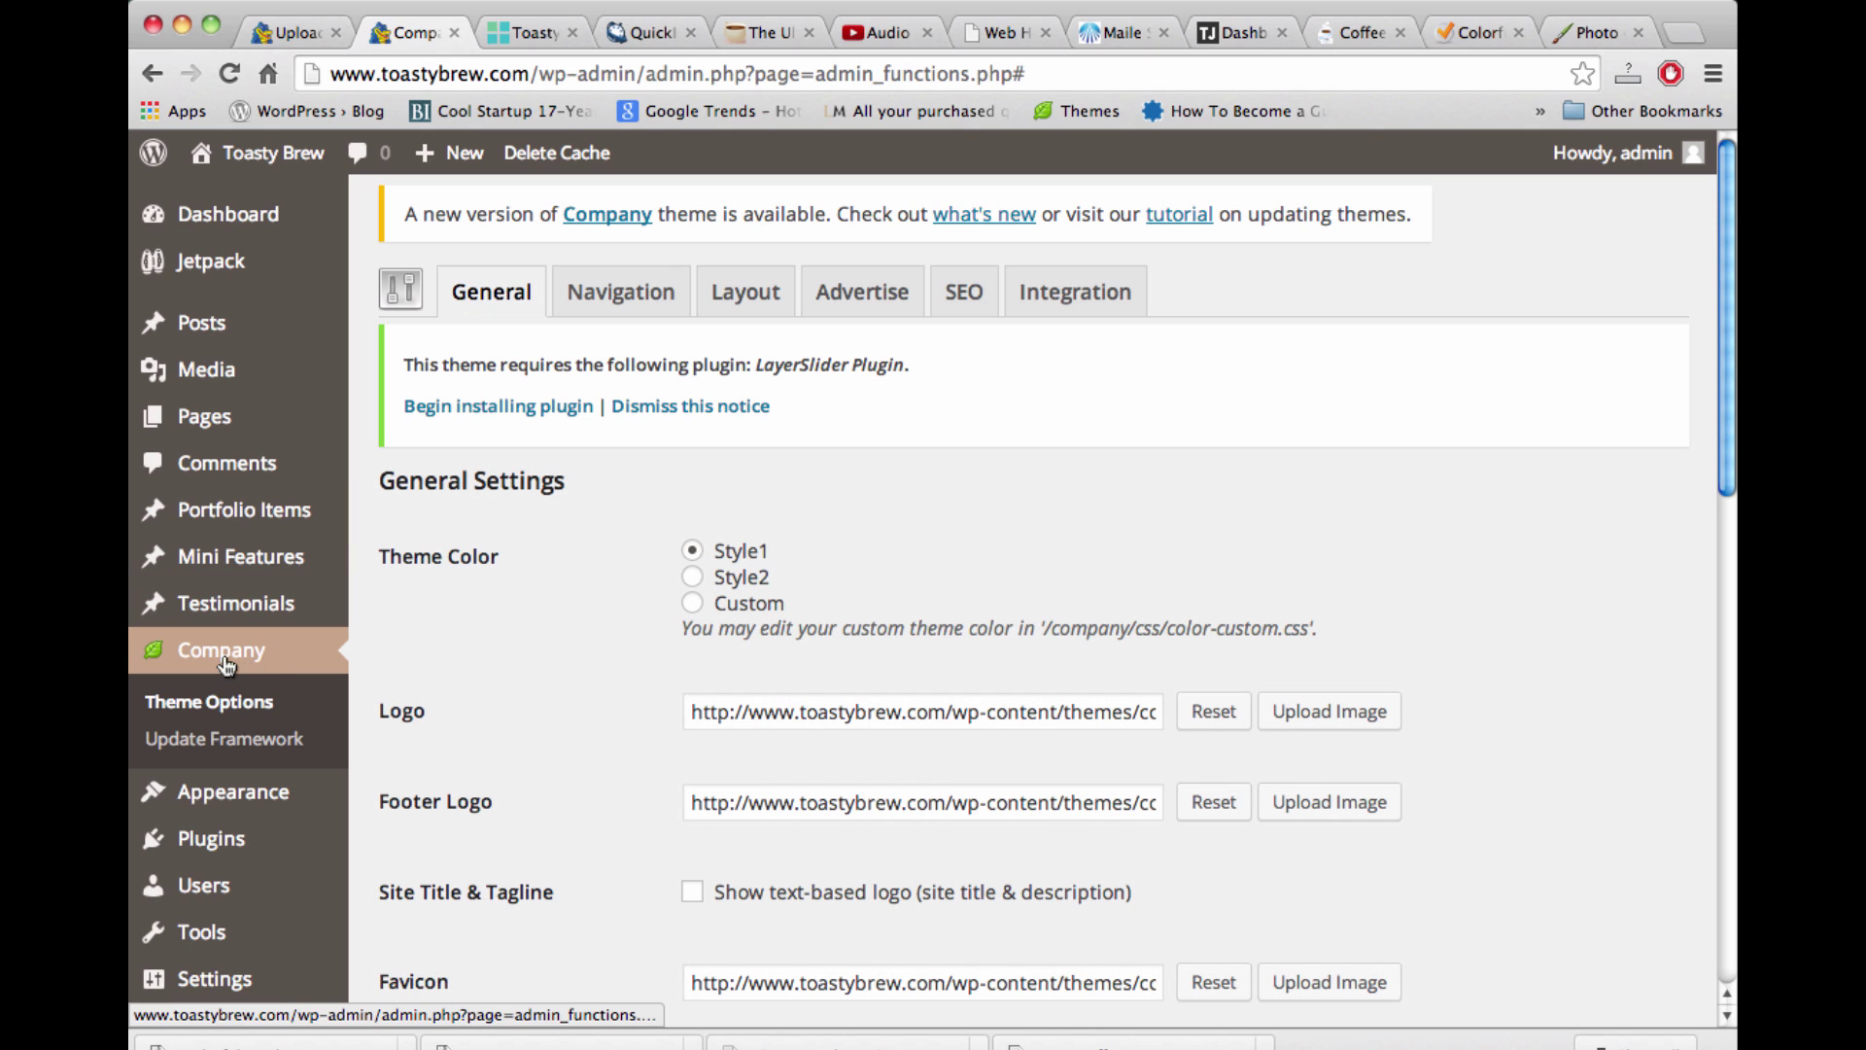
triple_click(824, 710)
key("BackSpace")
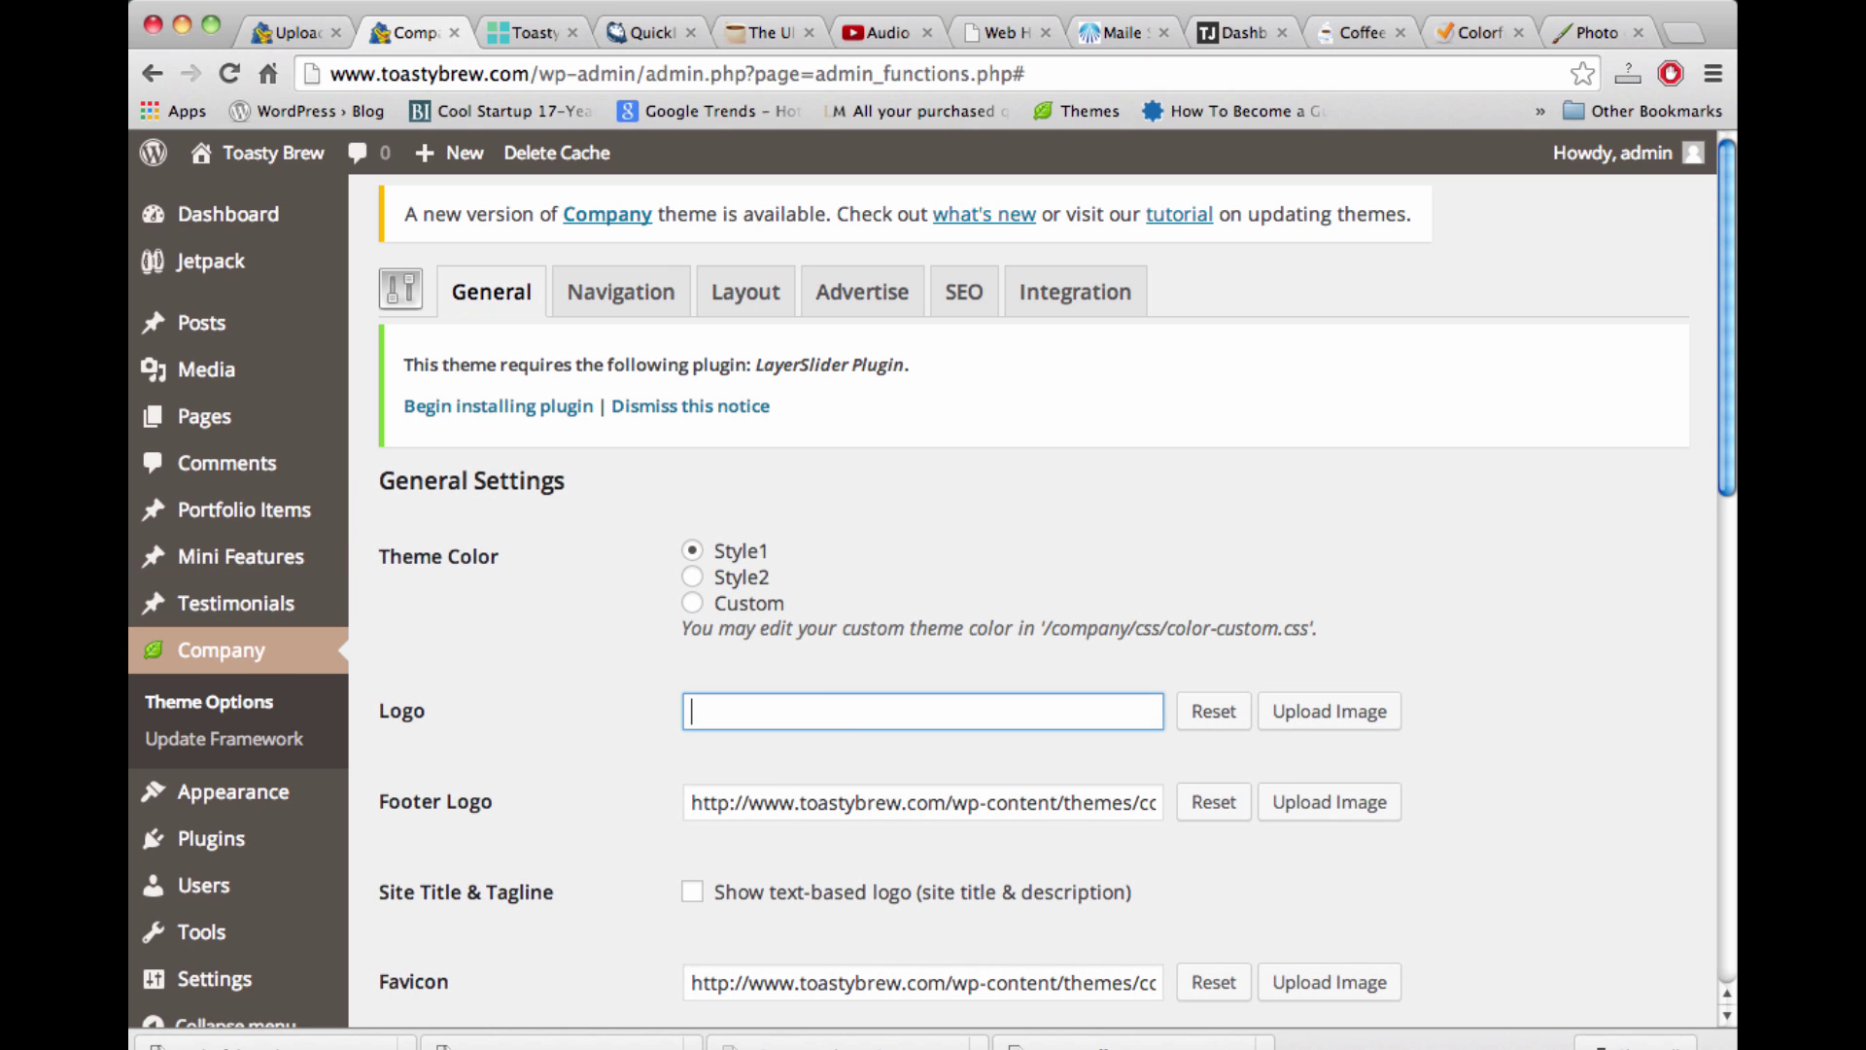
- Upload logo.png from toasty-roasty through the logo uploader and copy its file URL
left_click(1299, 716)
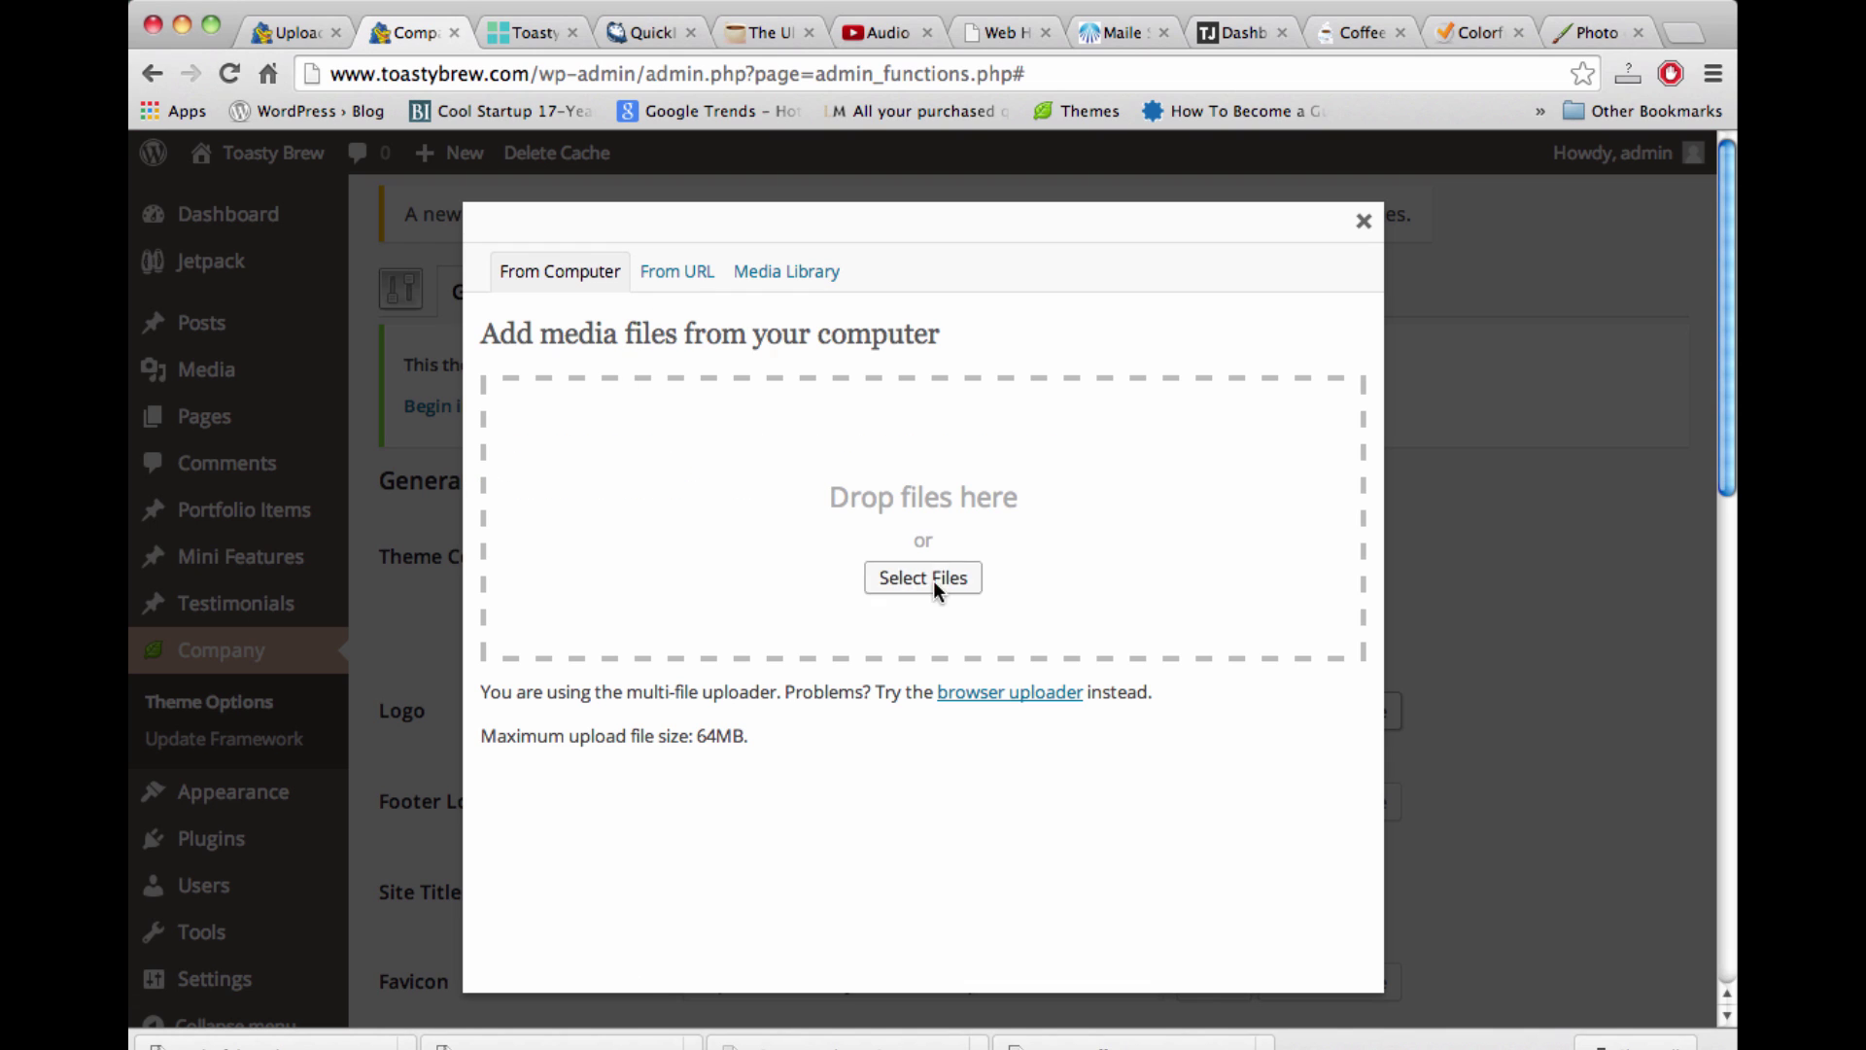
left_click(933, 581)
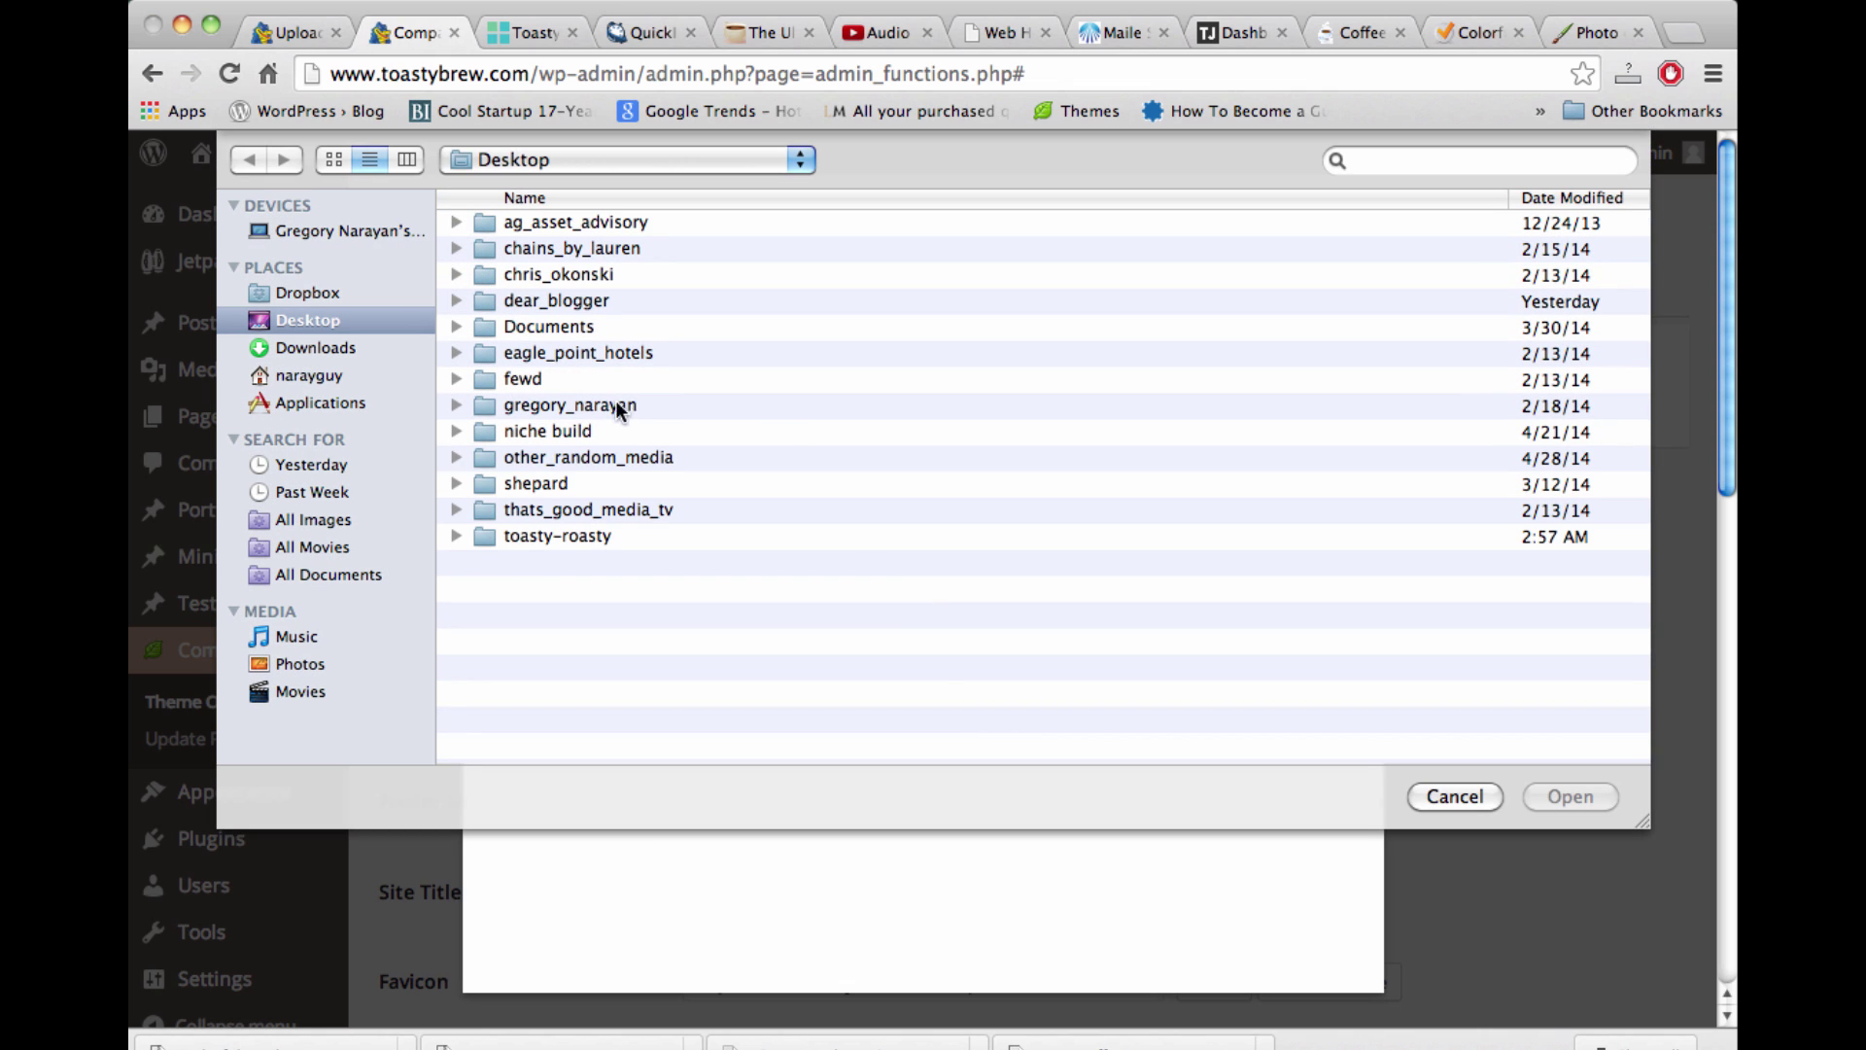
double_click(536, 537)
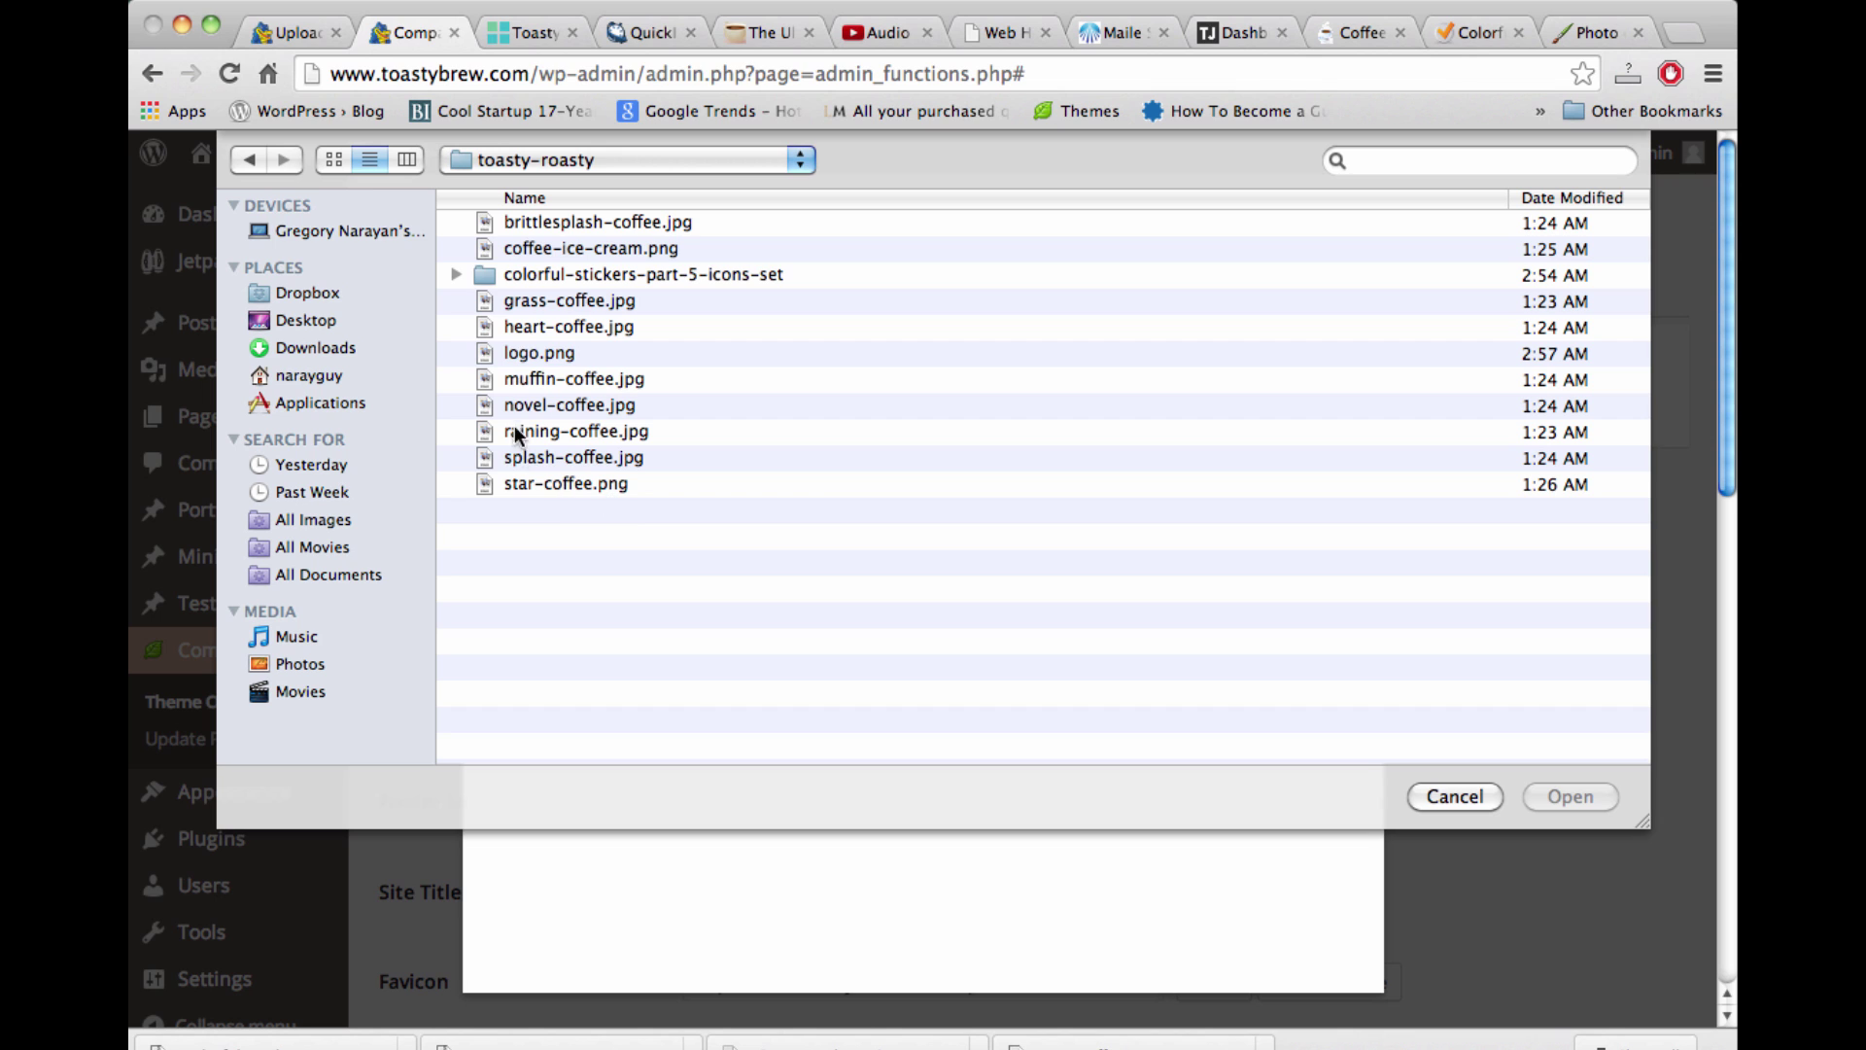
double_click(532, 352)
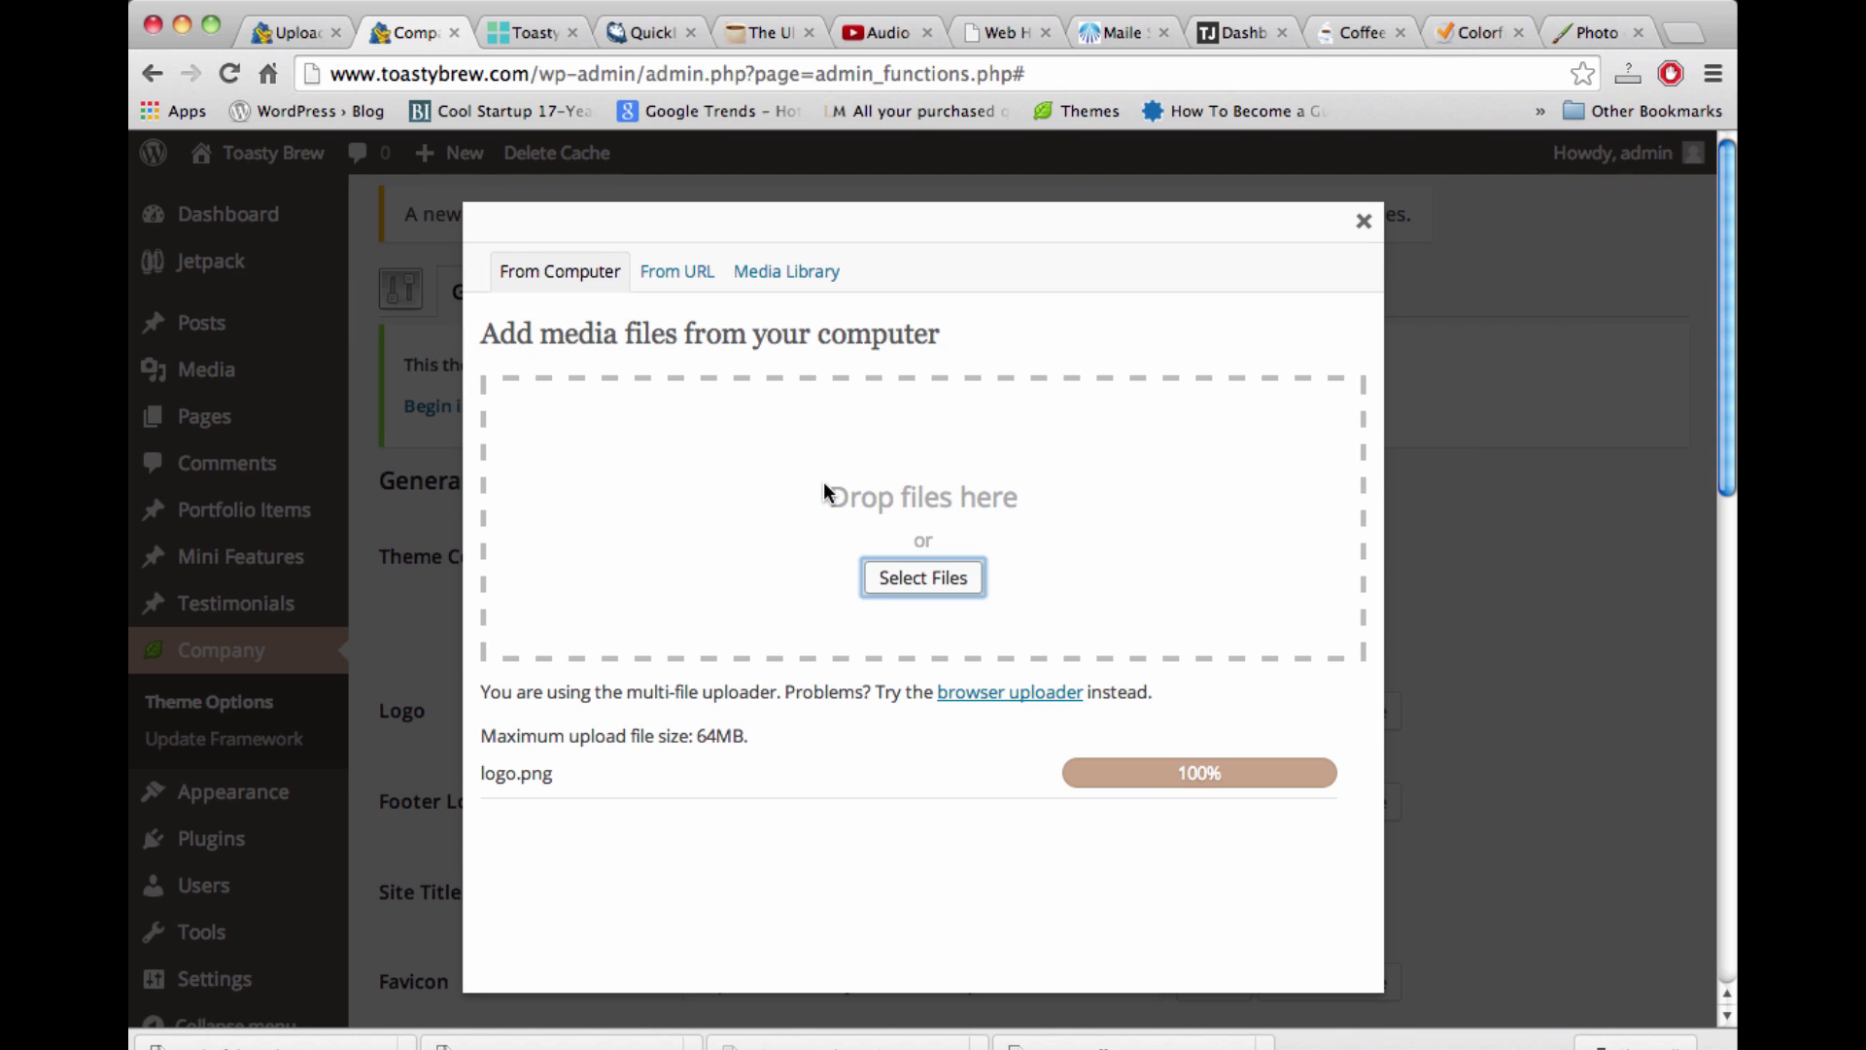
scroll(982, 522, "down", 5)
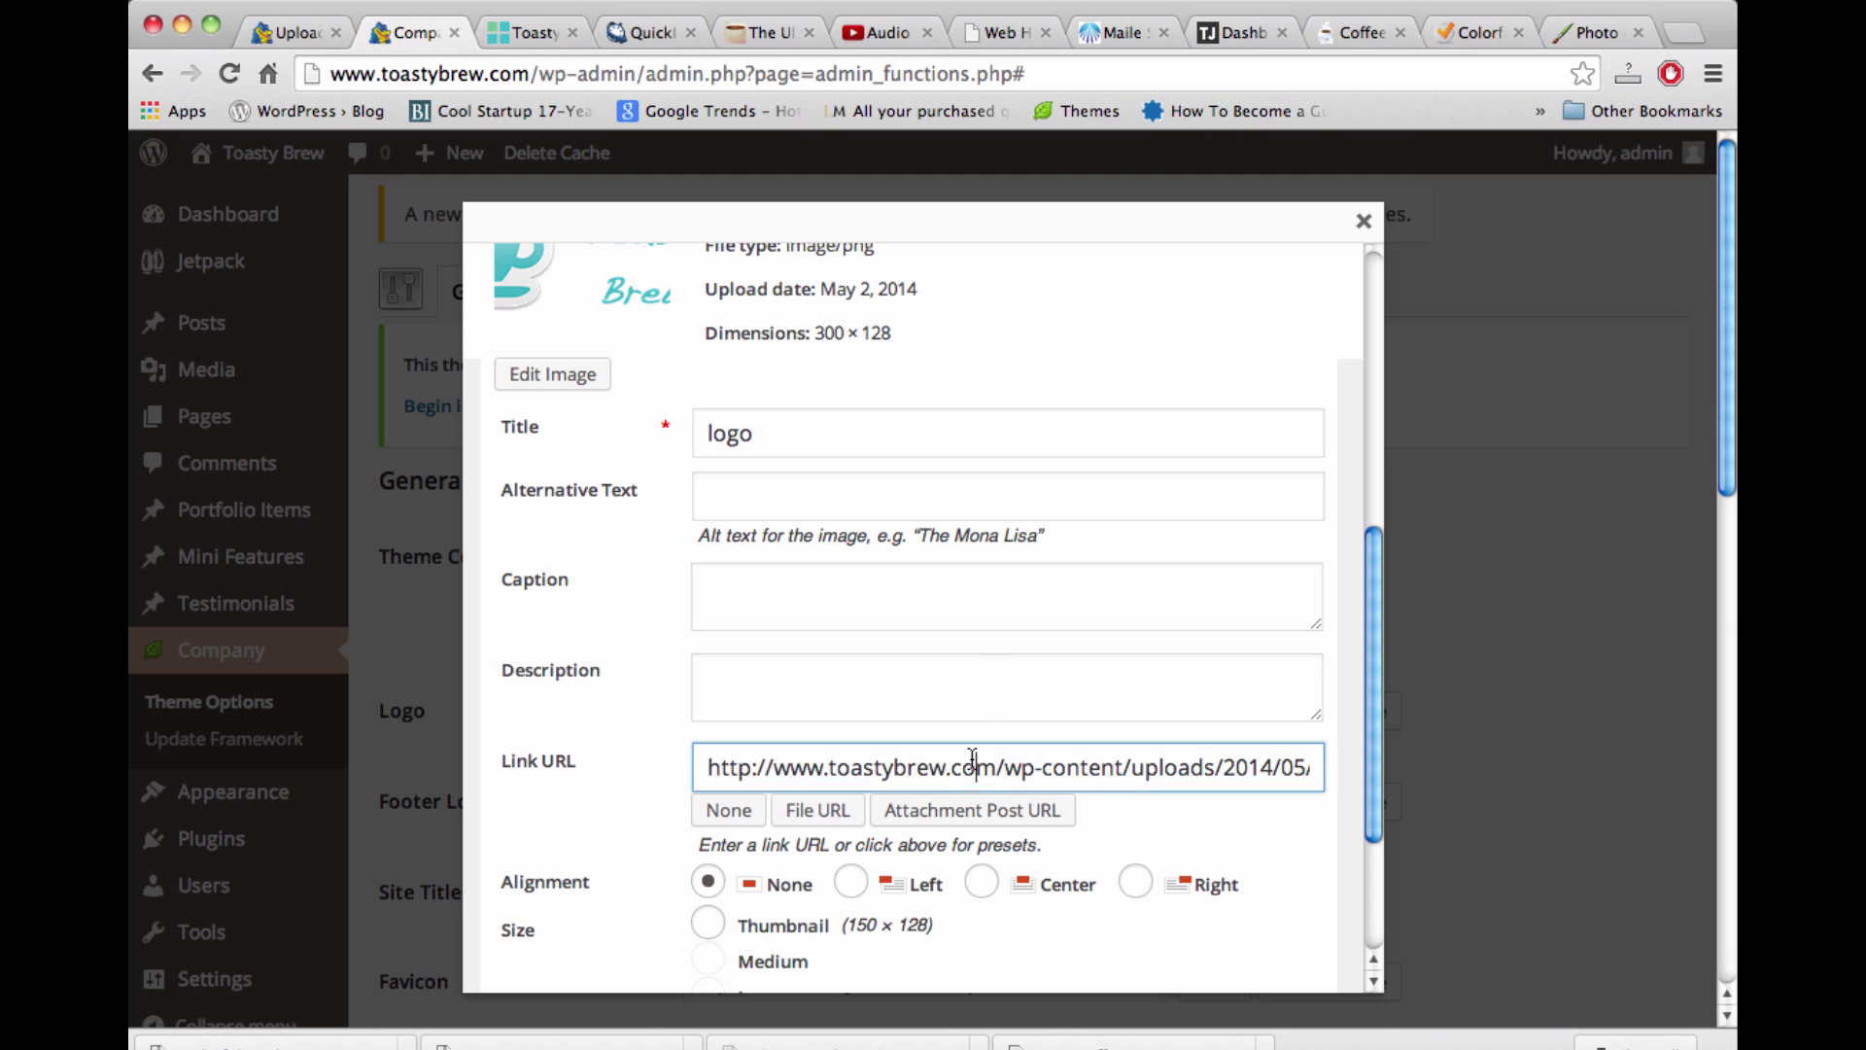
triple_click(972, 762)
scroll(972, 756, "down", 5)
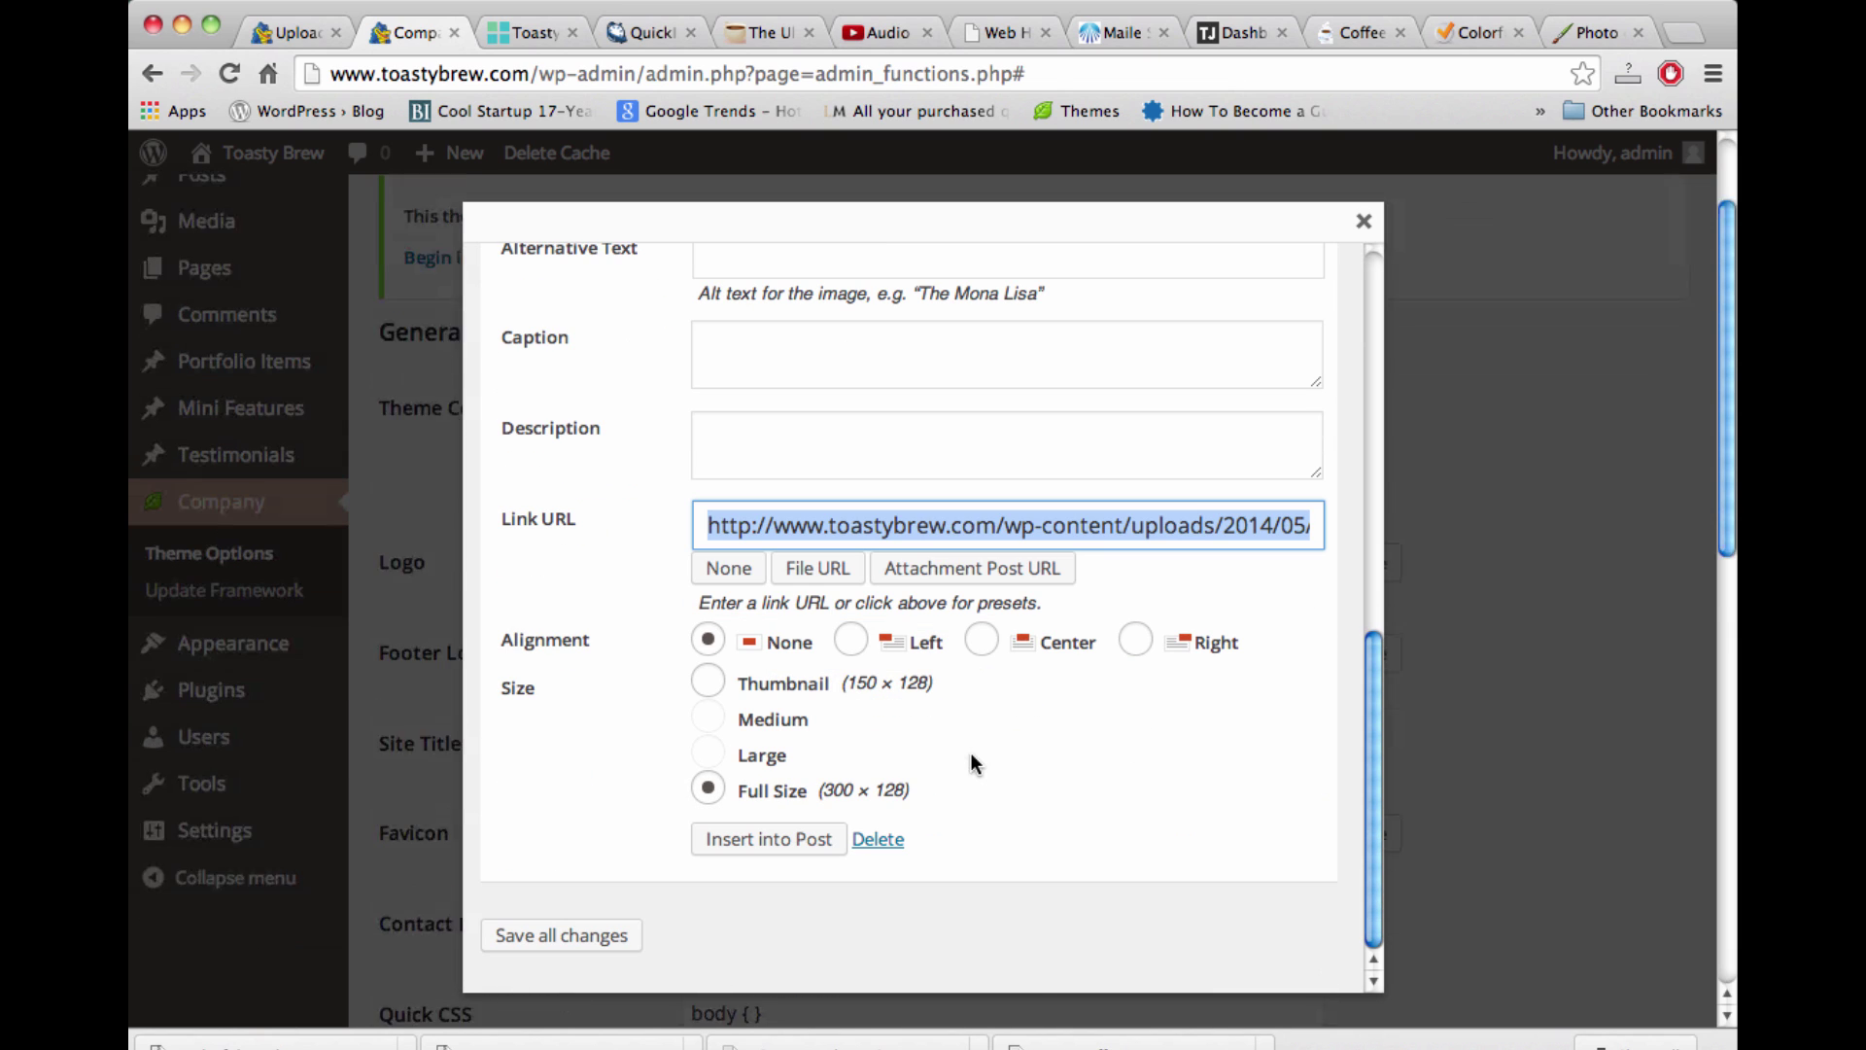
left_click(545, 936)
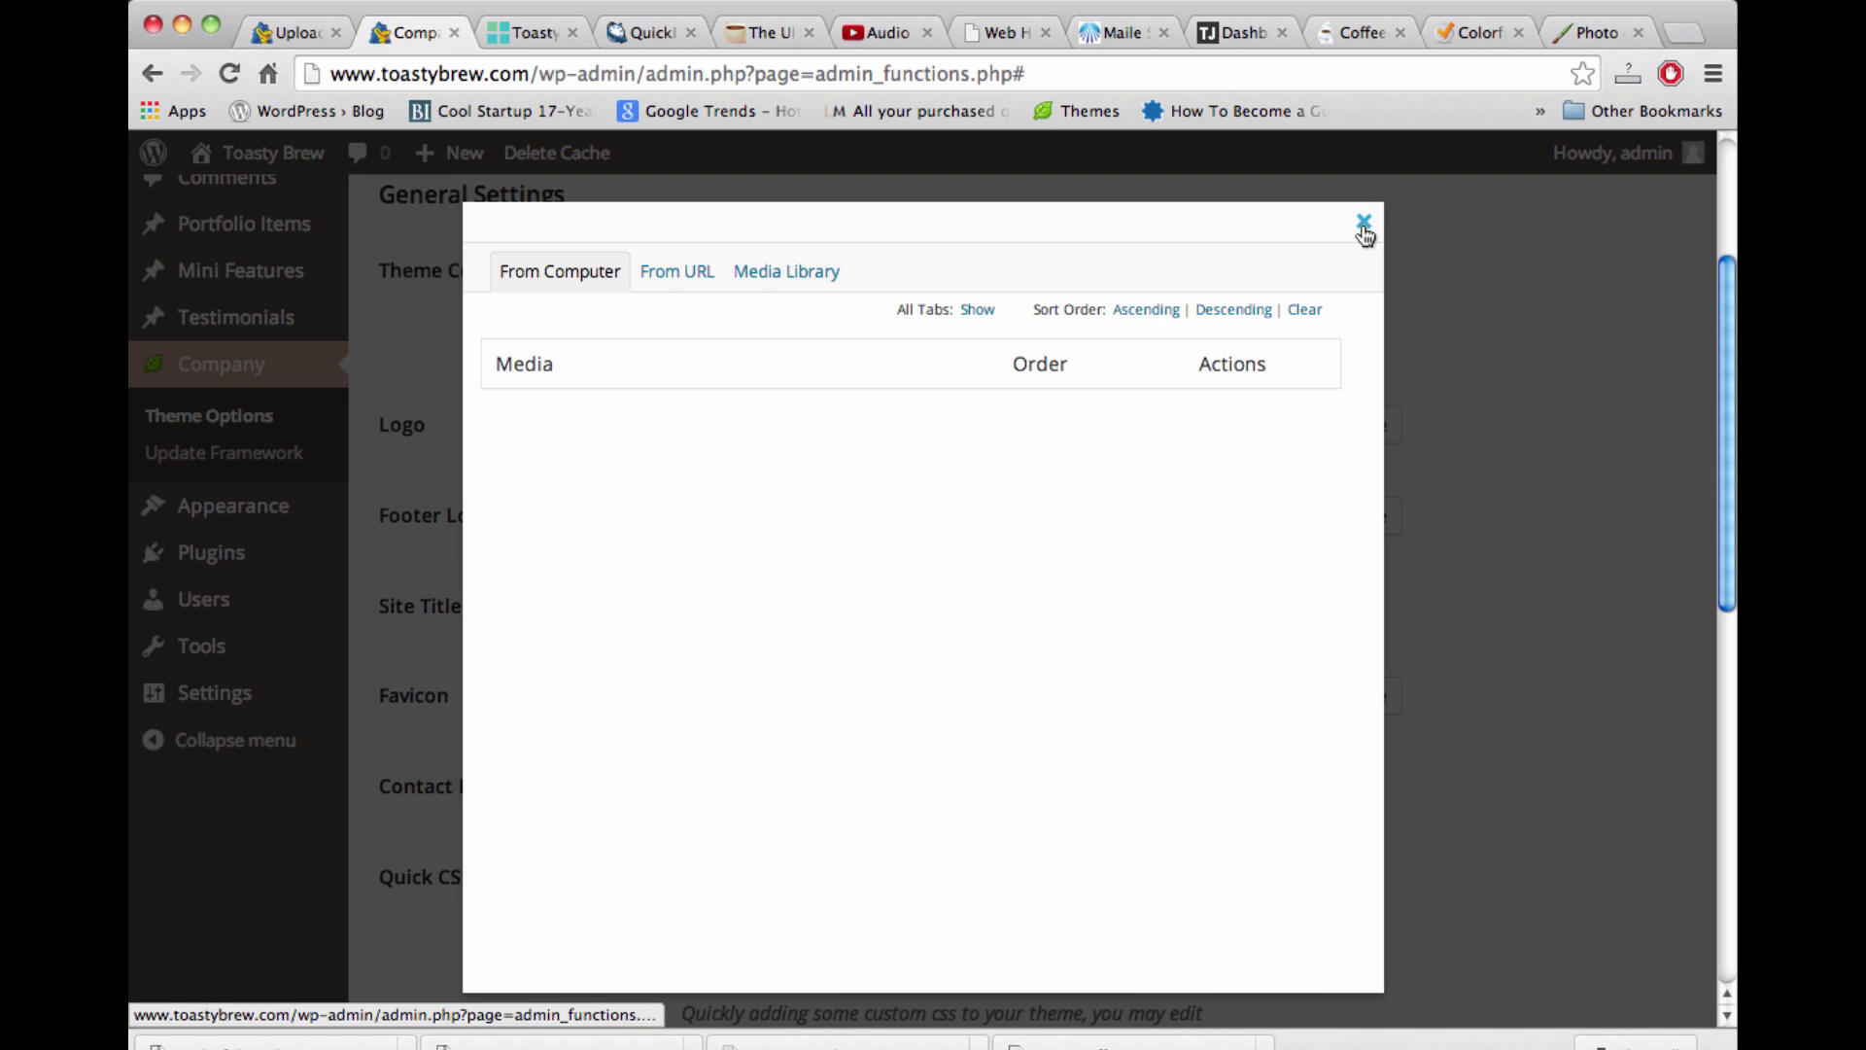
left_click(1363, 222)
left_click(712, 423)
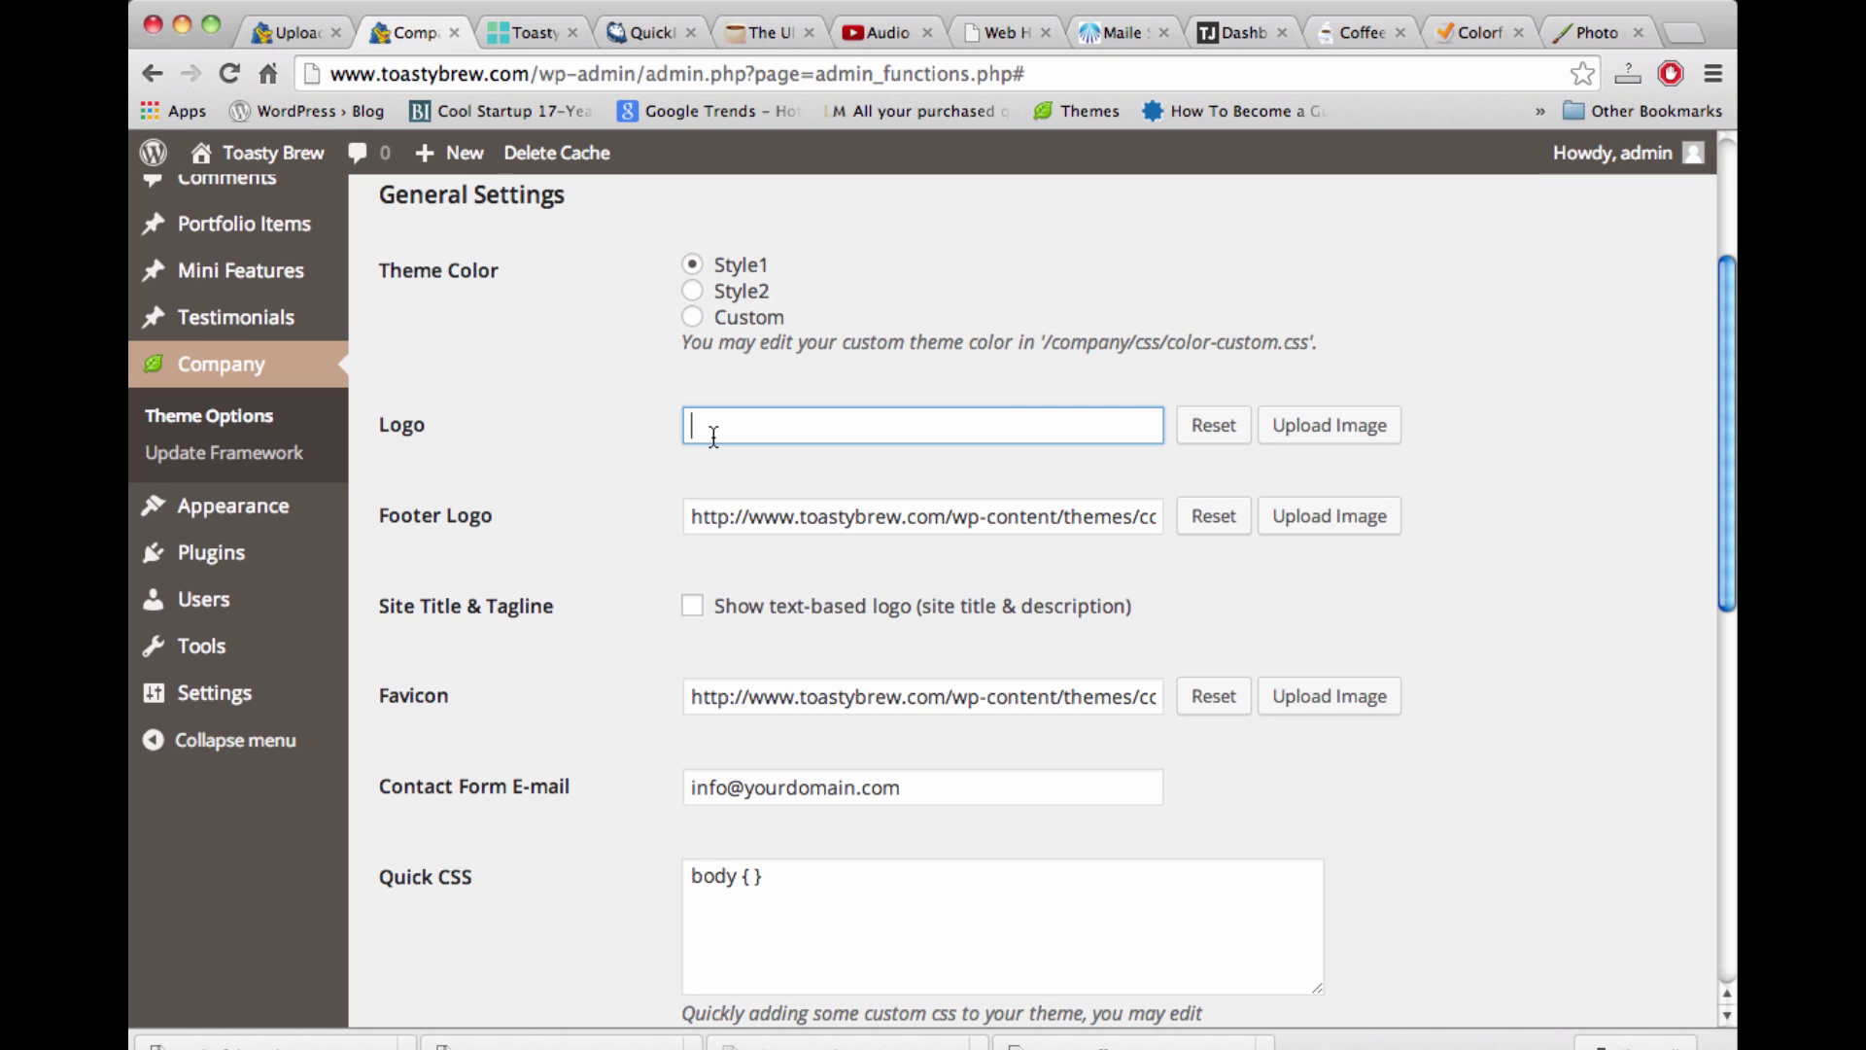
- Set both Logo and Footer Logo to the logo.png URL and save the settings
type("http://www.toastybrew.com/wp-content/uploads/2014/06/logo.png")
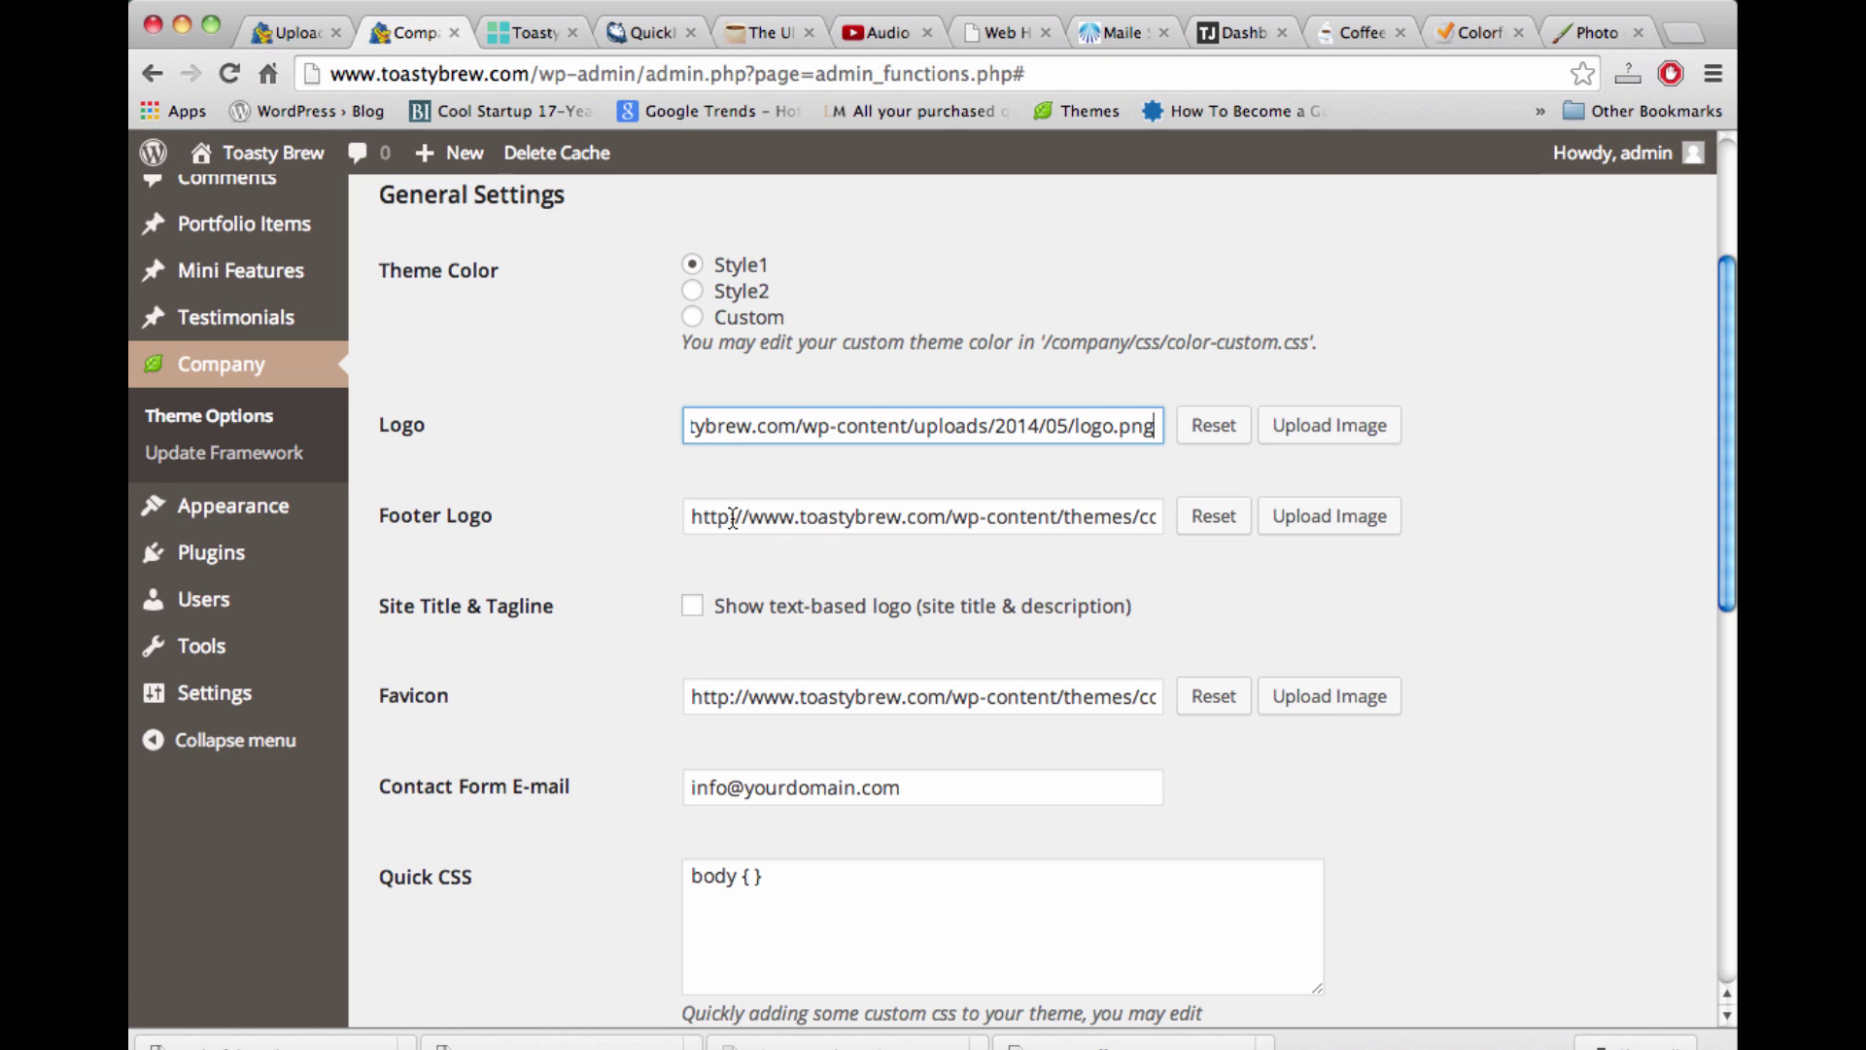
left_click(733, 516)
key("super+a")
key("super+v")
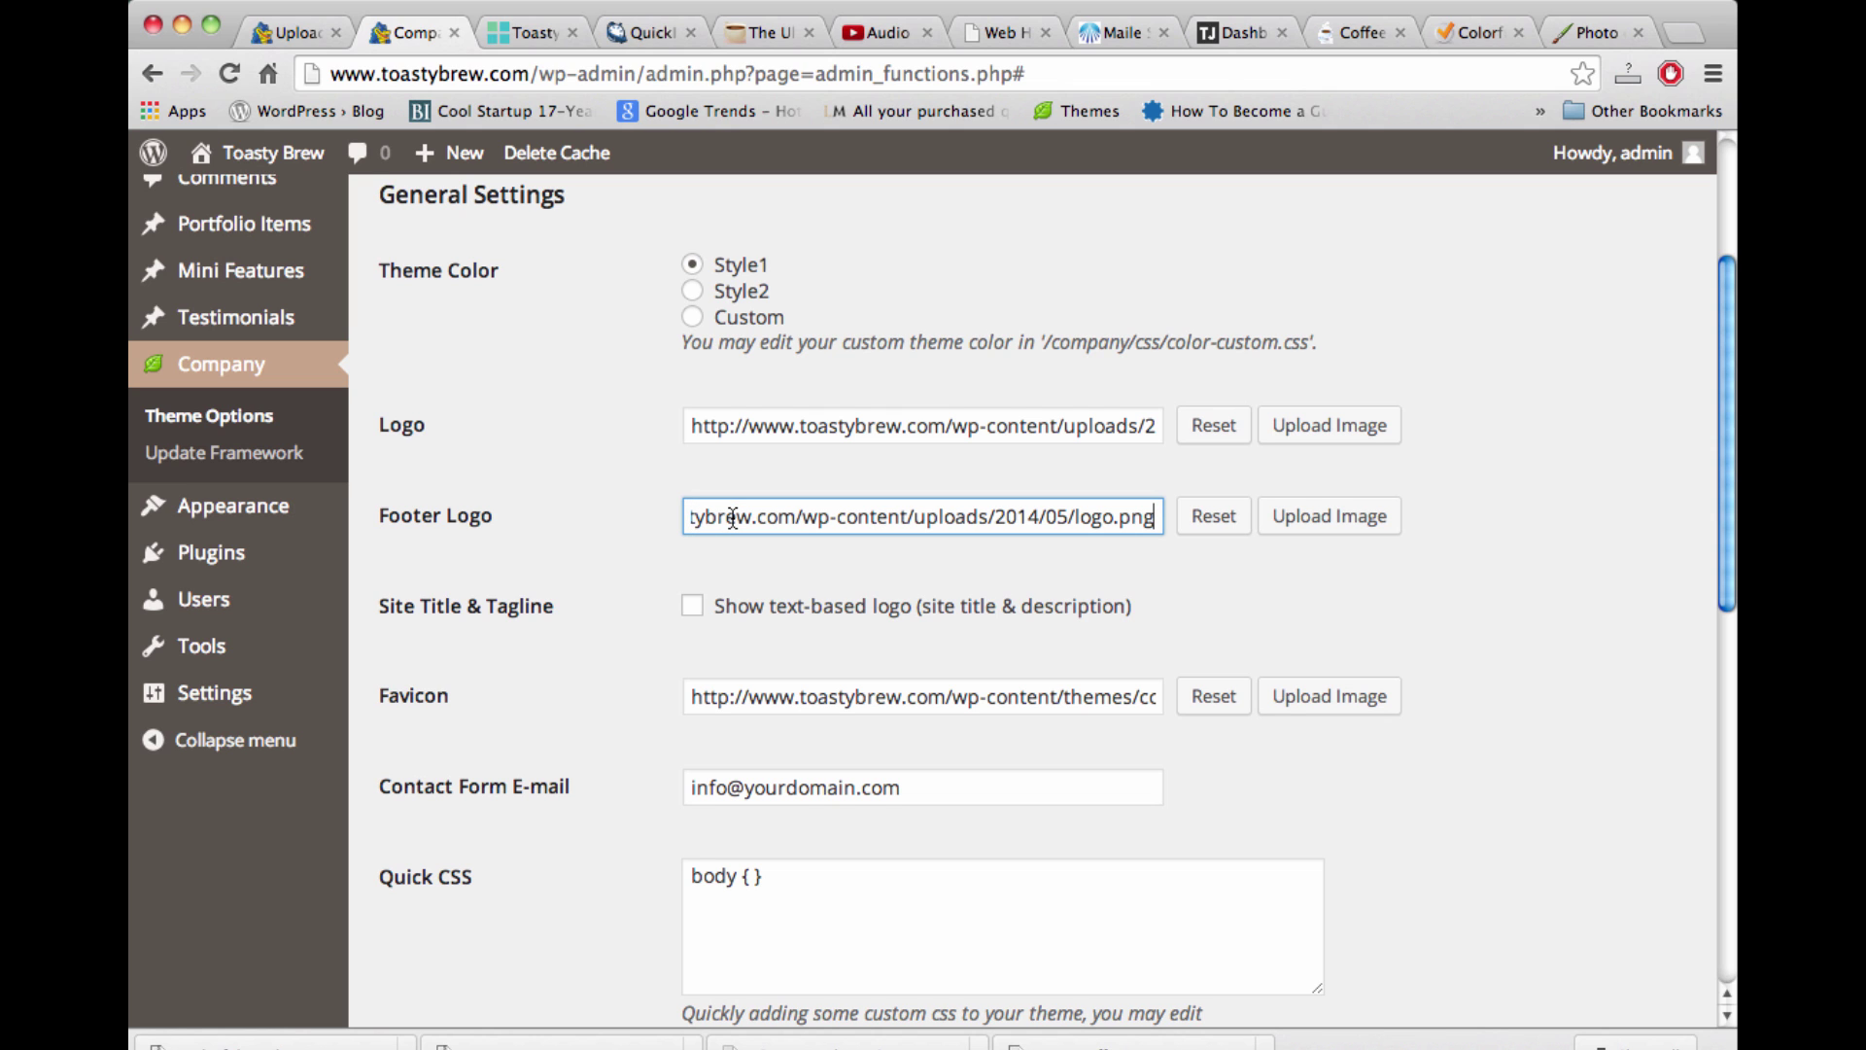
scroll(1479, 608, "down", 2)
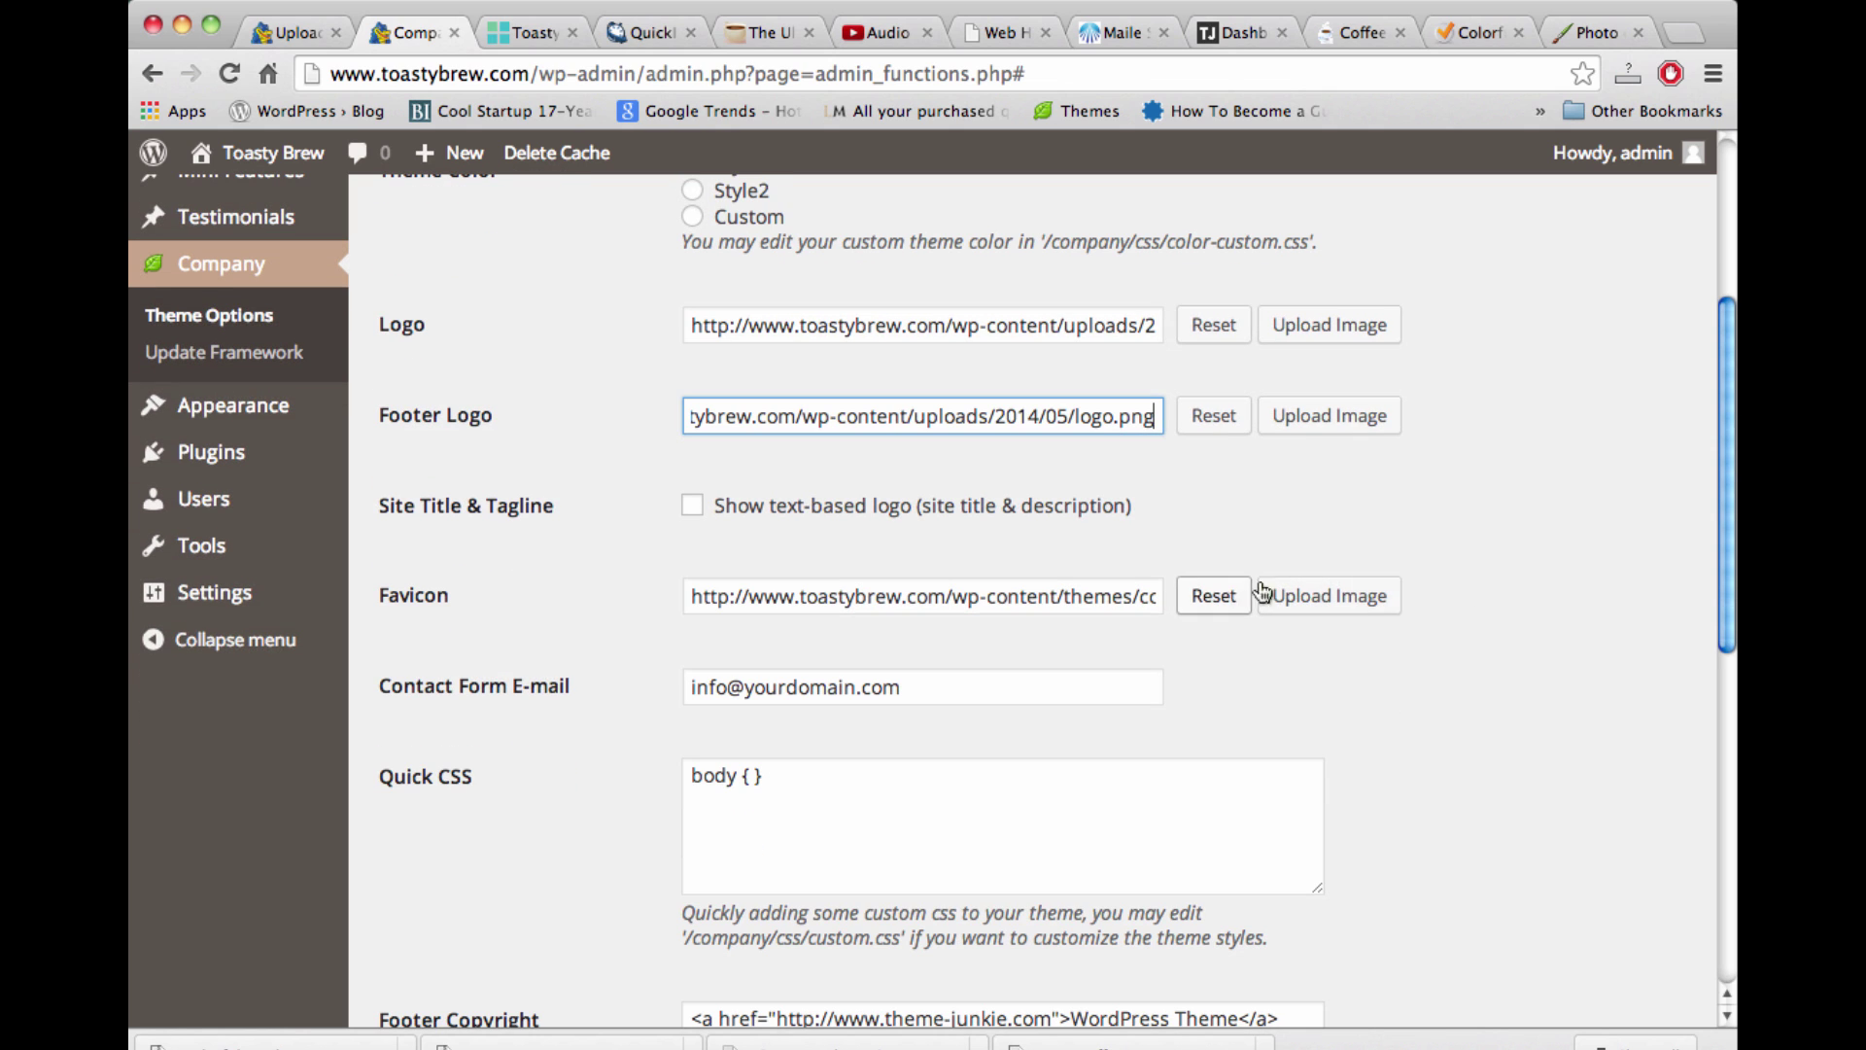
scroll(1400, 791, "down", 10)
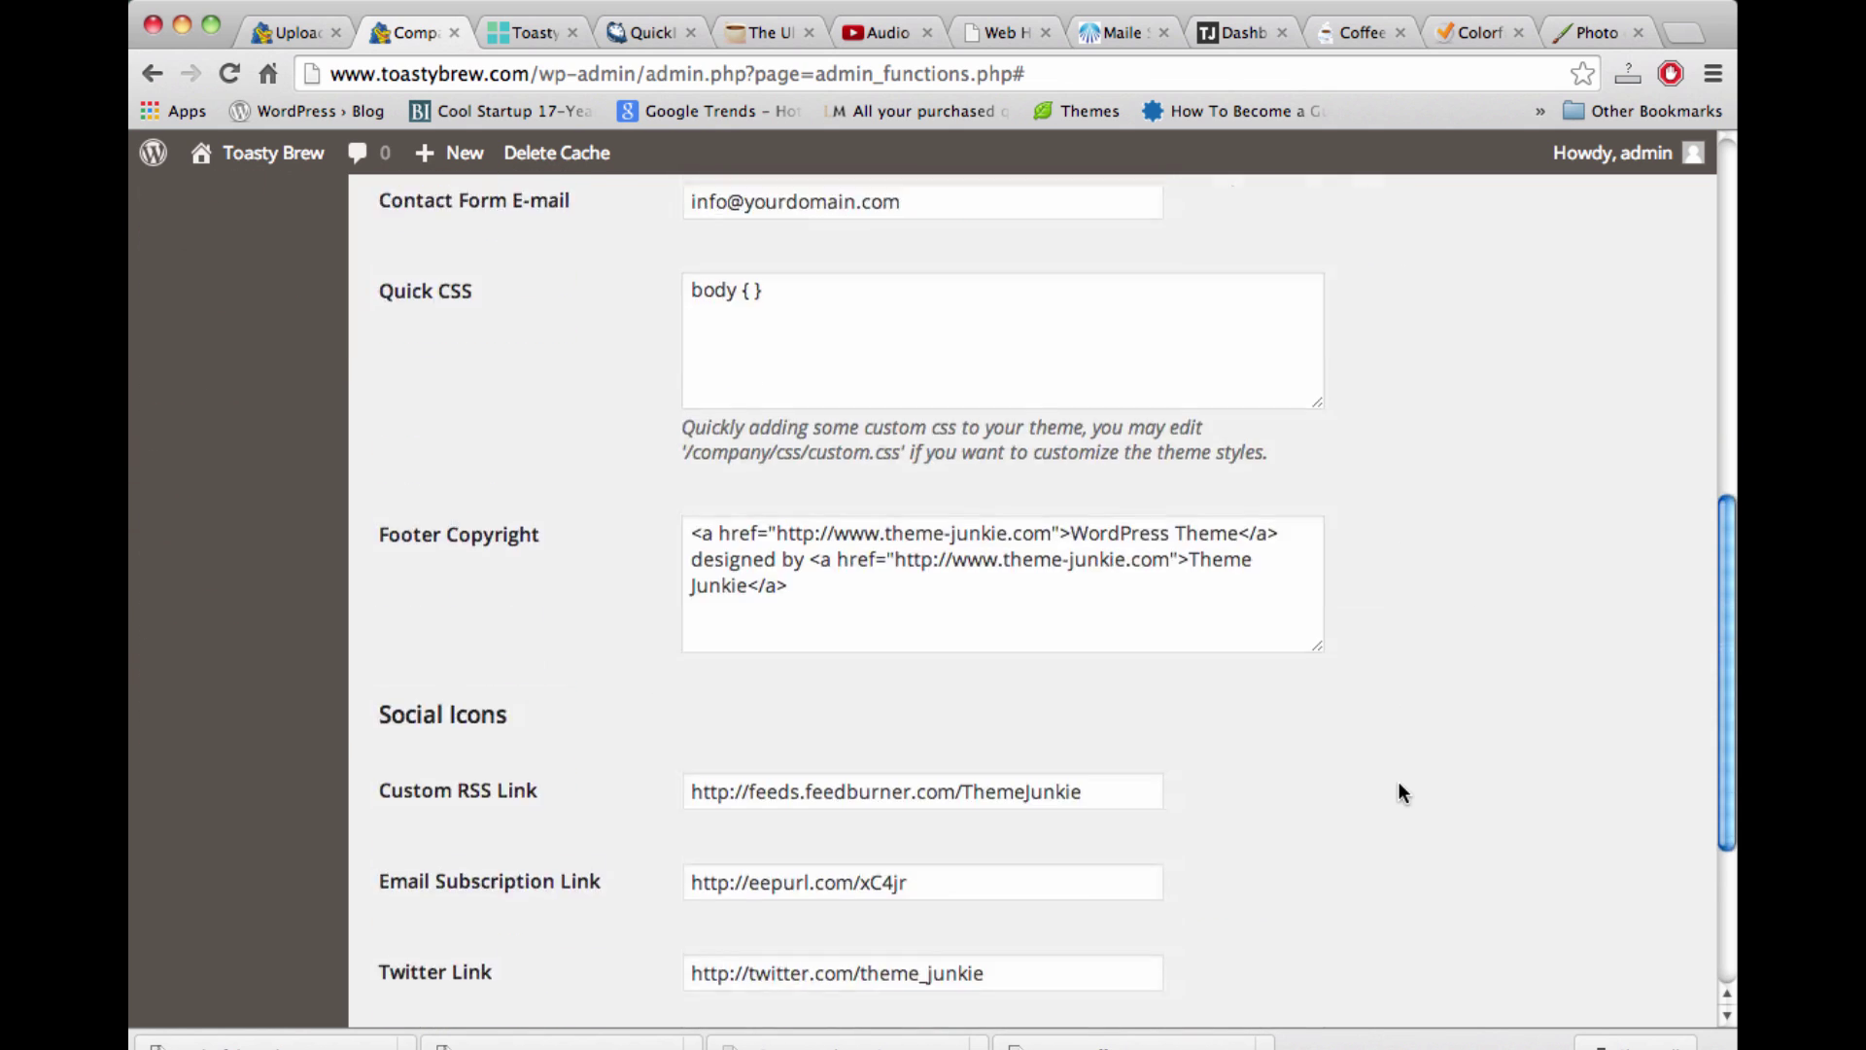
left_click(608, 918)
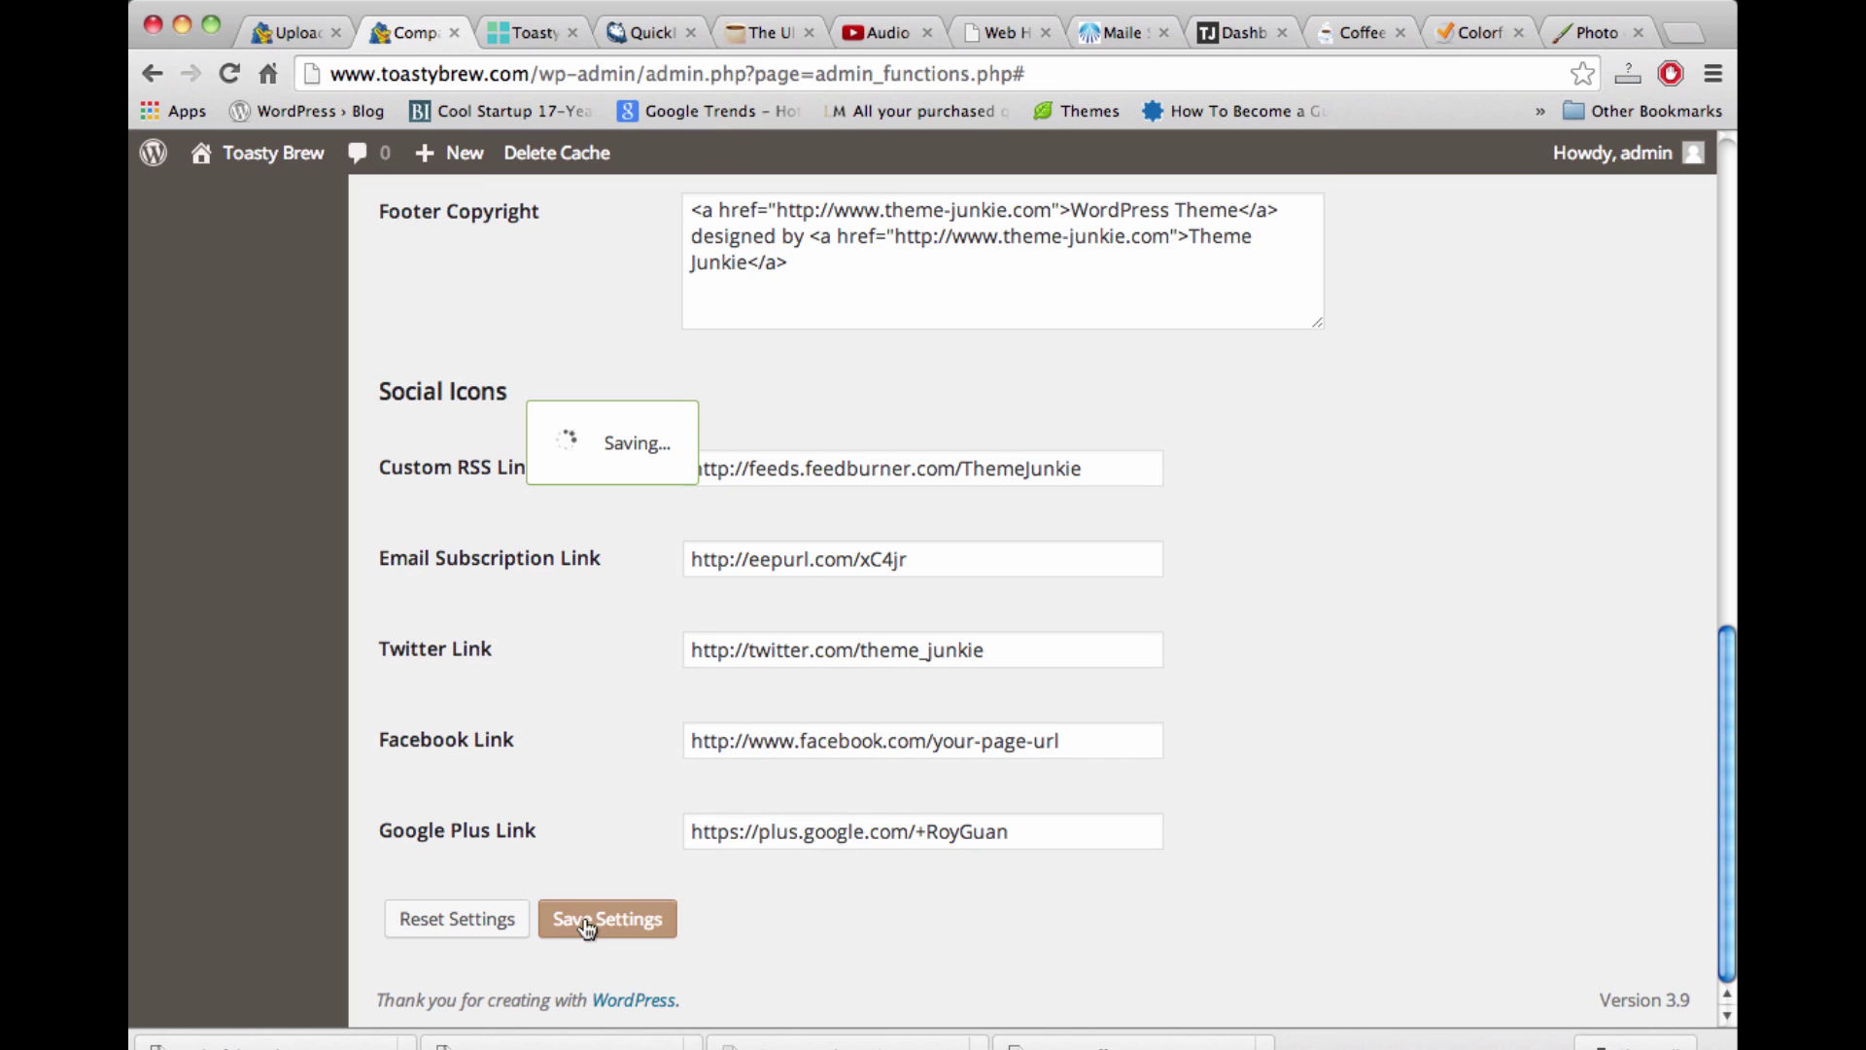
- Reload the Toasty Brew homepage to check the new cup logo in the header
left_click(531, 33)
left_click(427, 235)
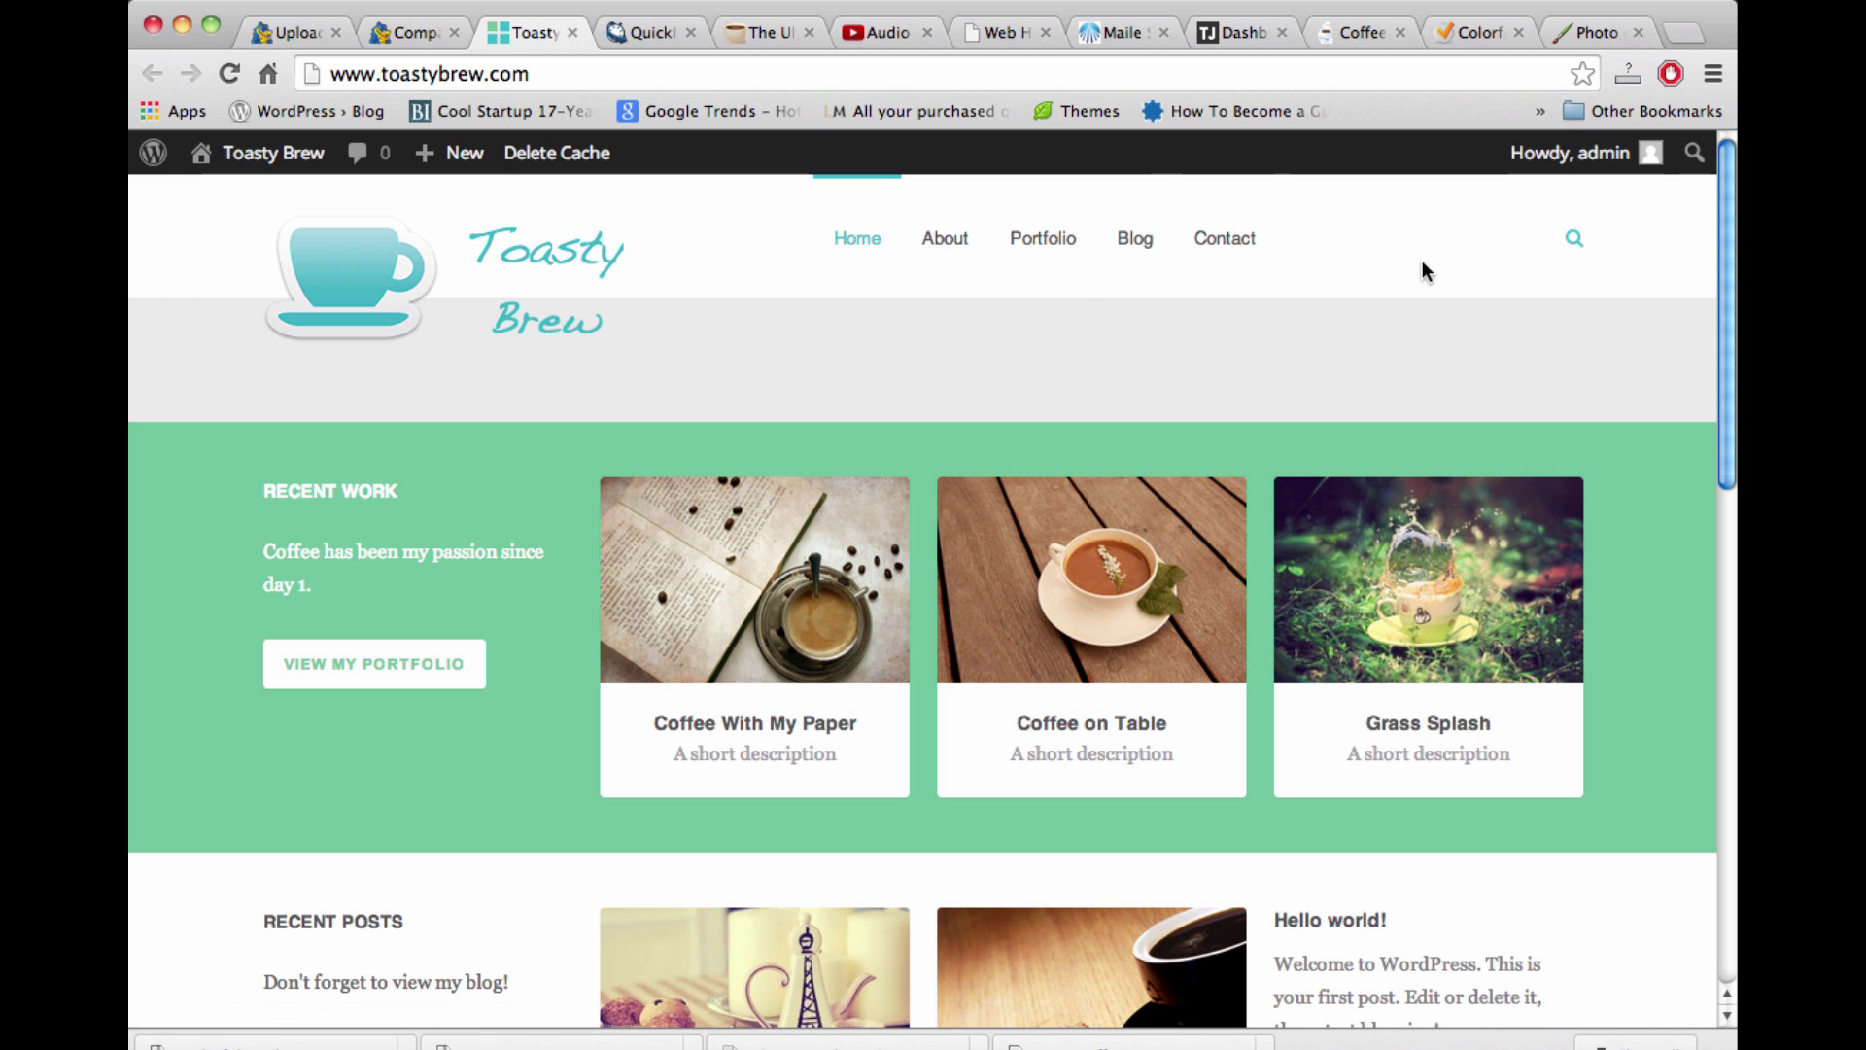
left_click(1575, 240)
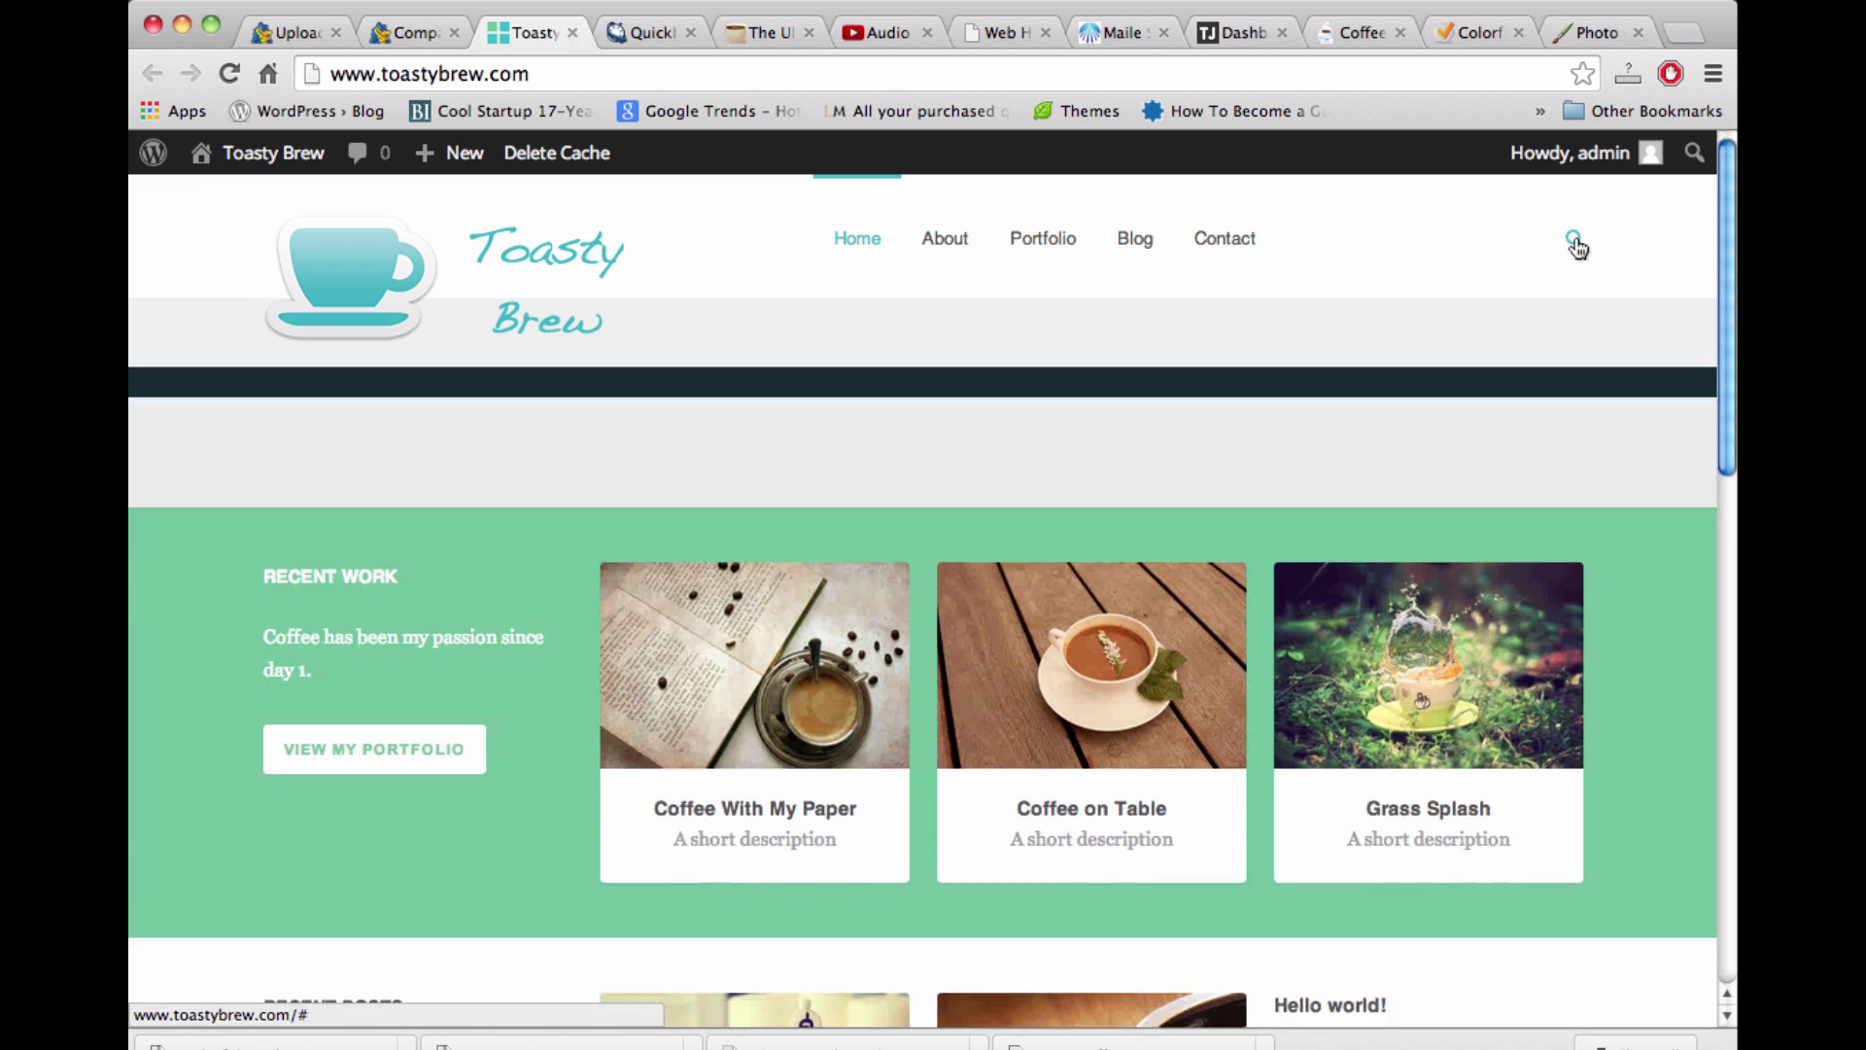
left_click(1574, 241)
left_click(1574, 241)
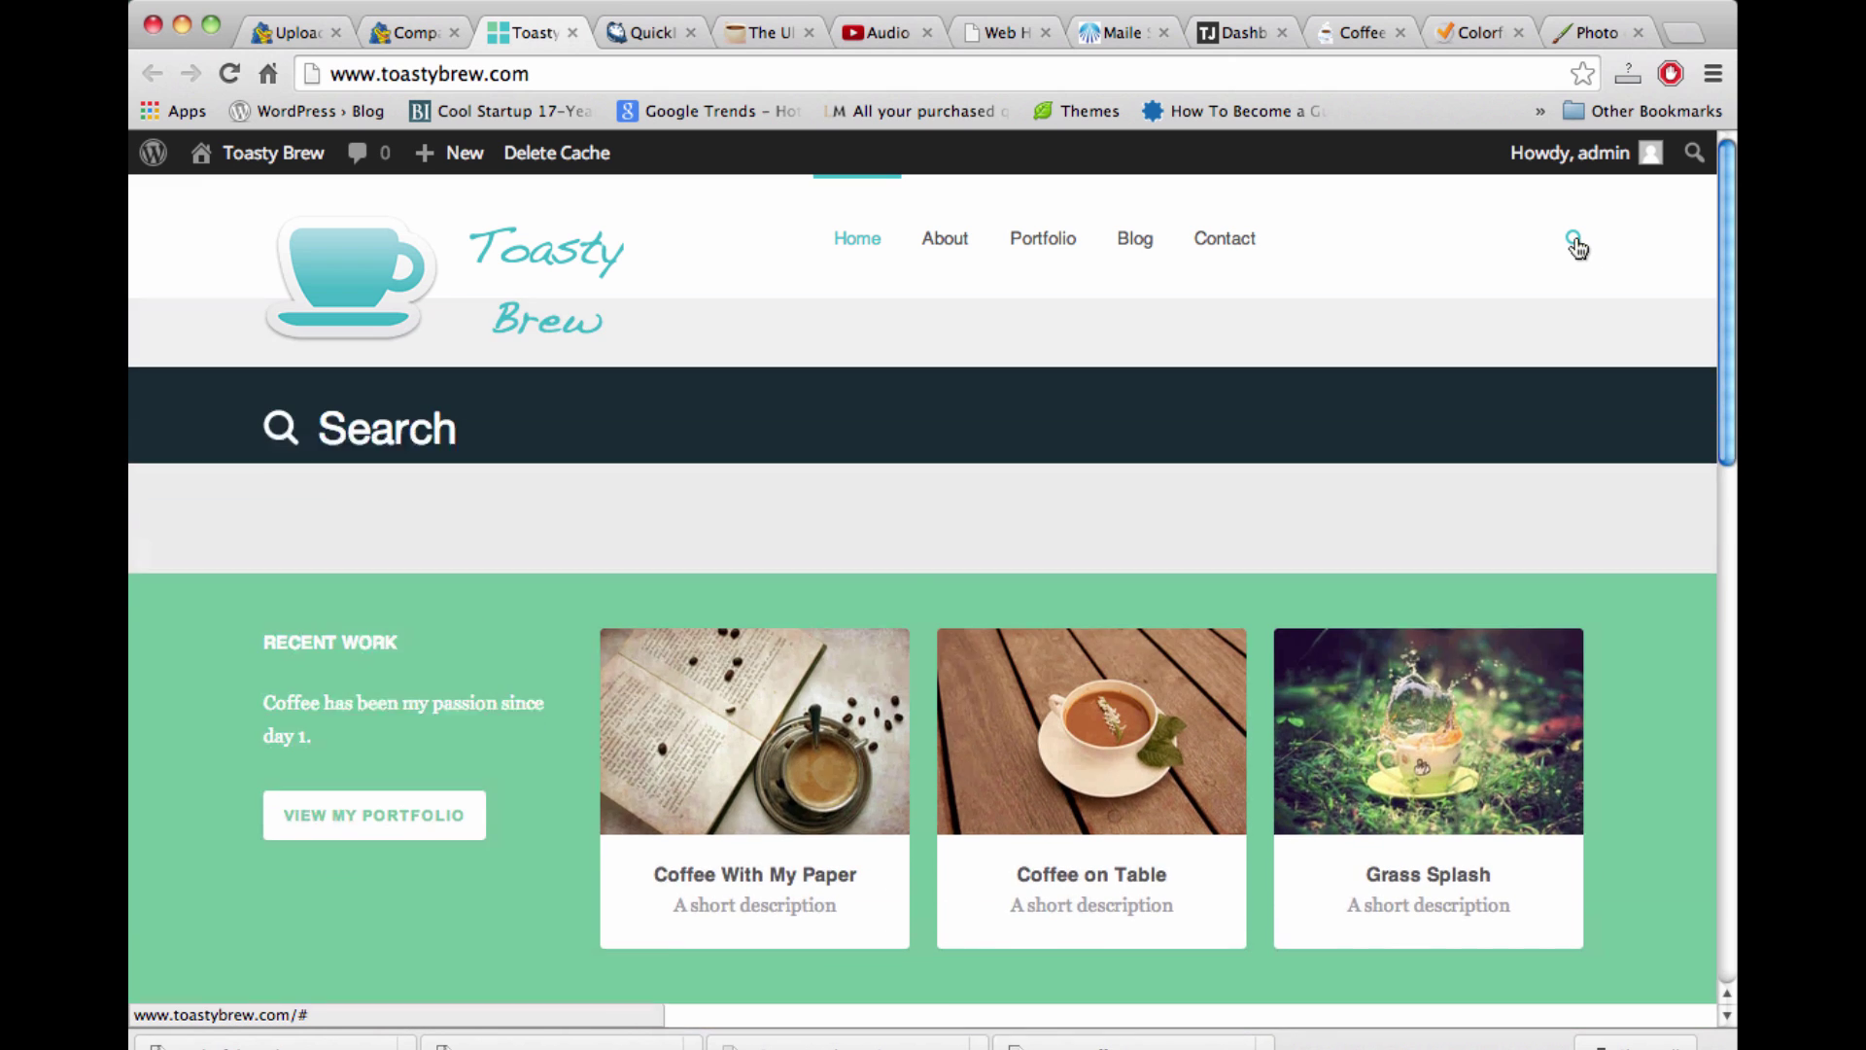
left_click(1574, 241)
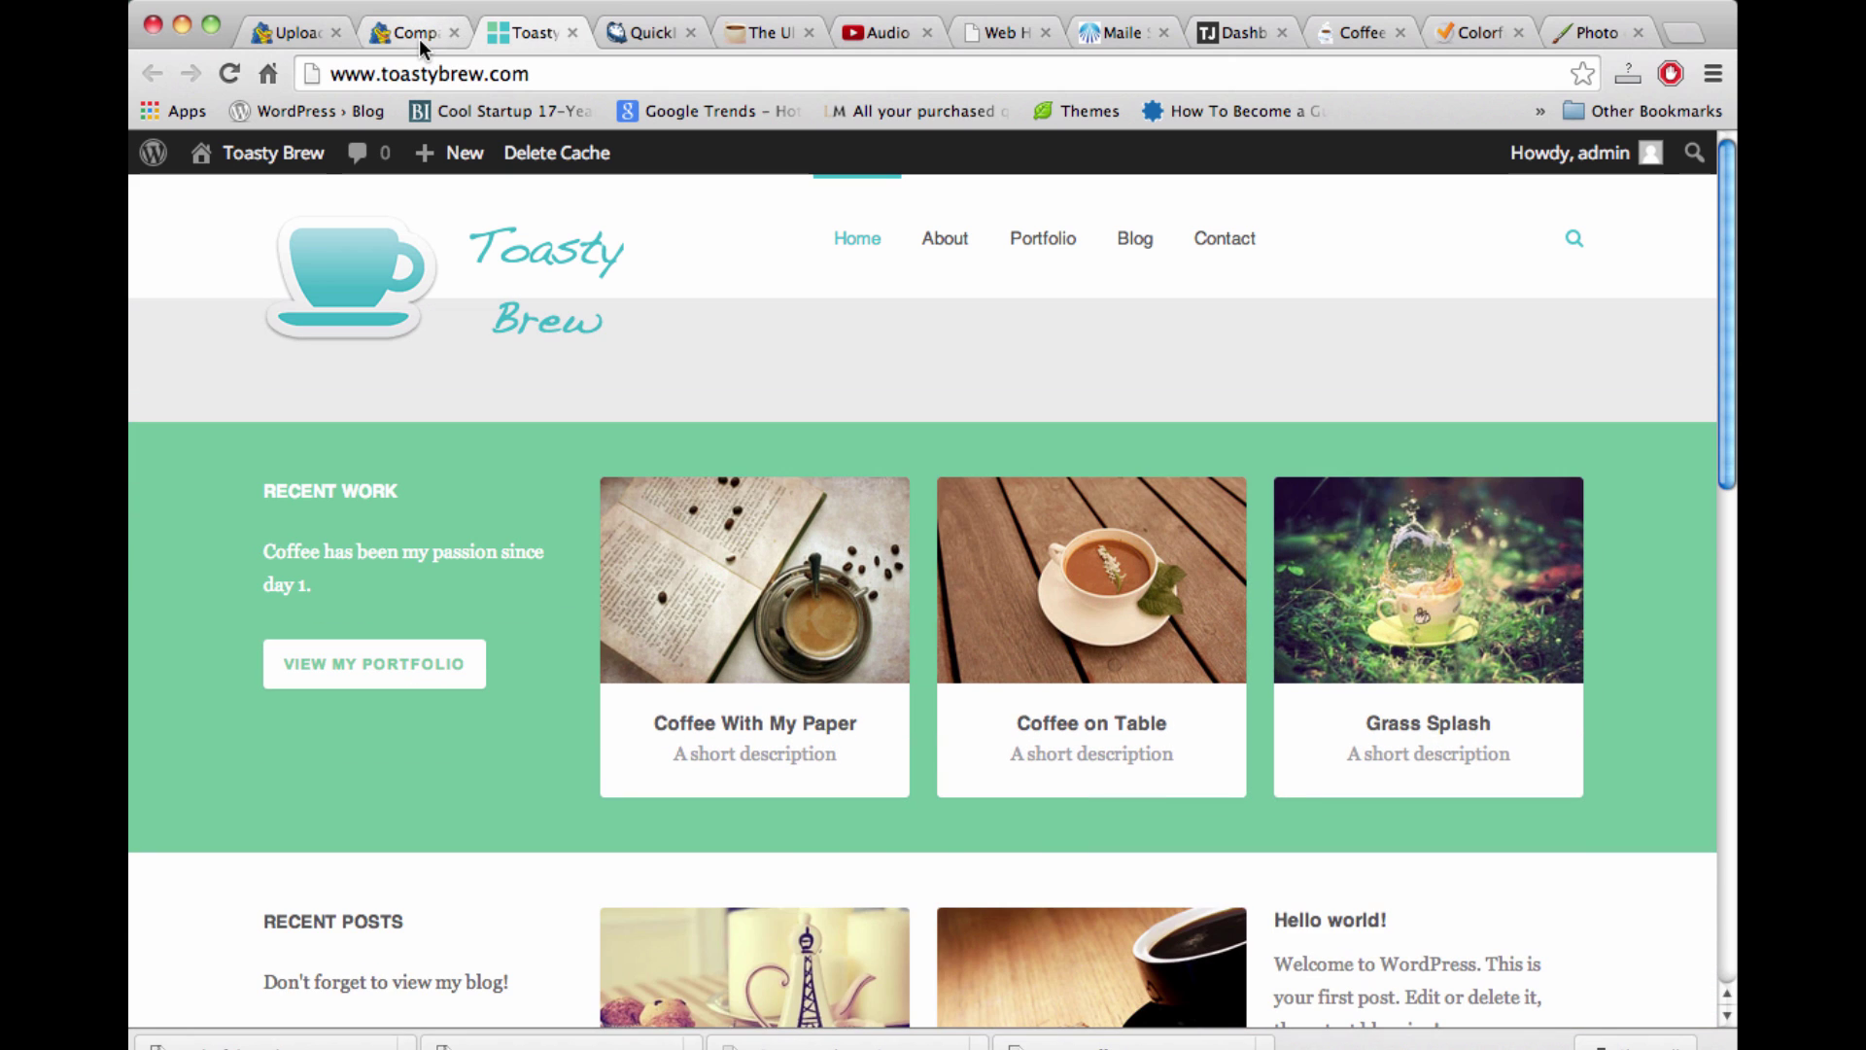
left_click(418, 35)
scroll(1484, 625, "up", 5)
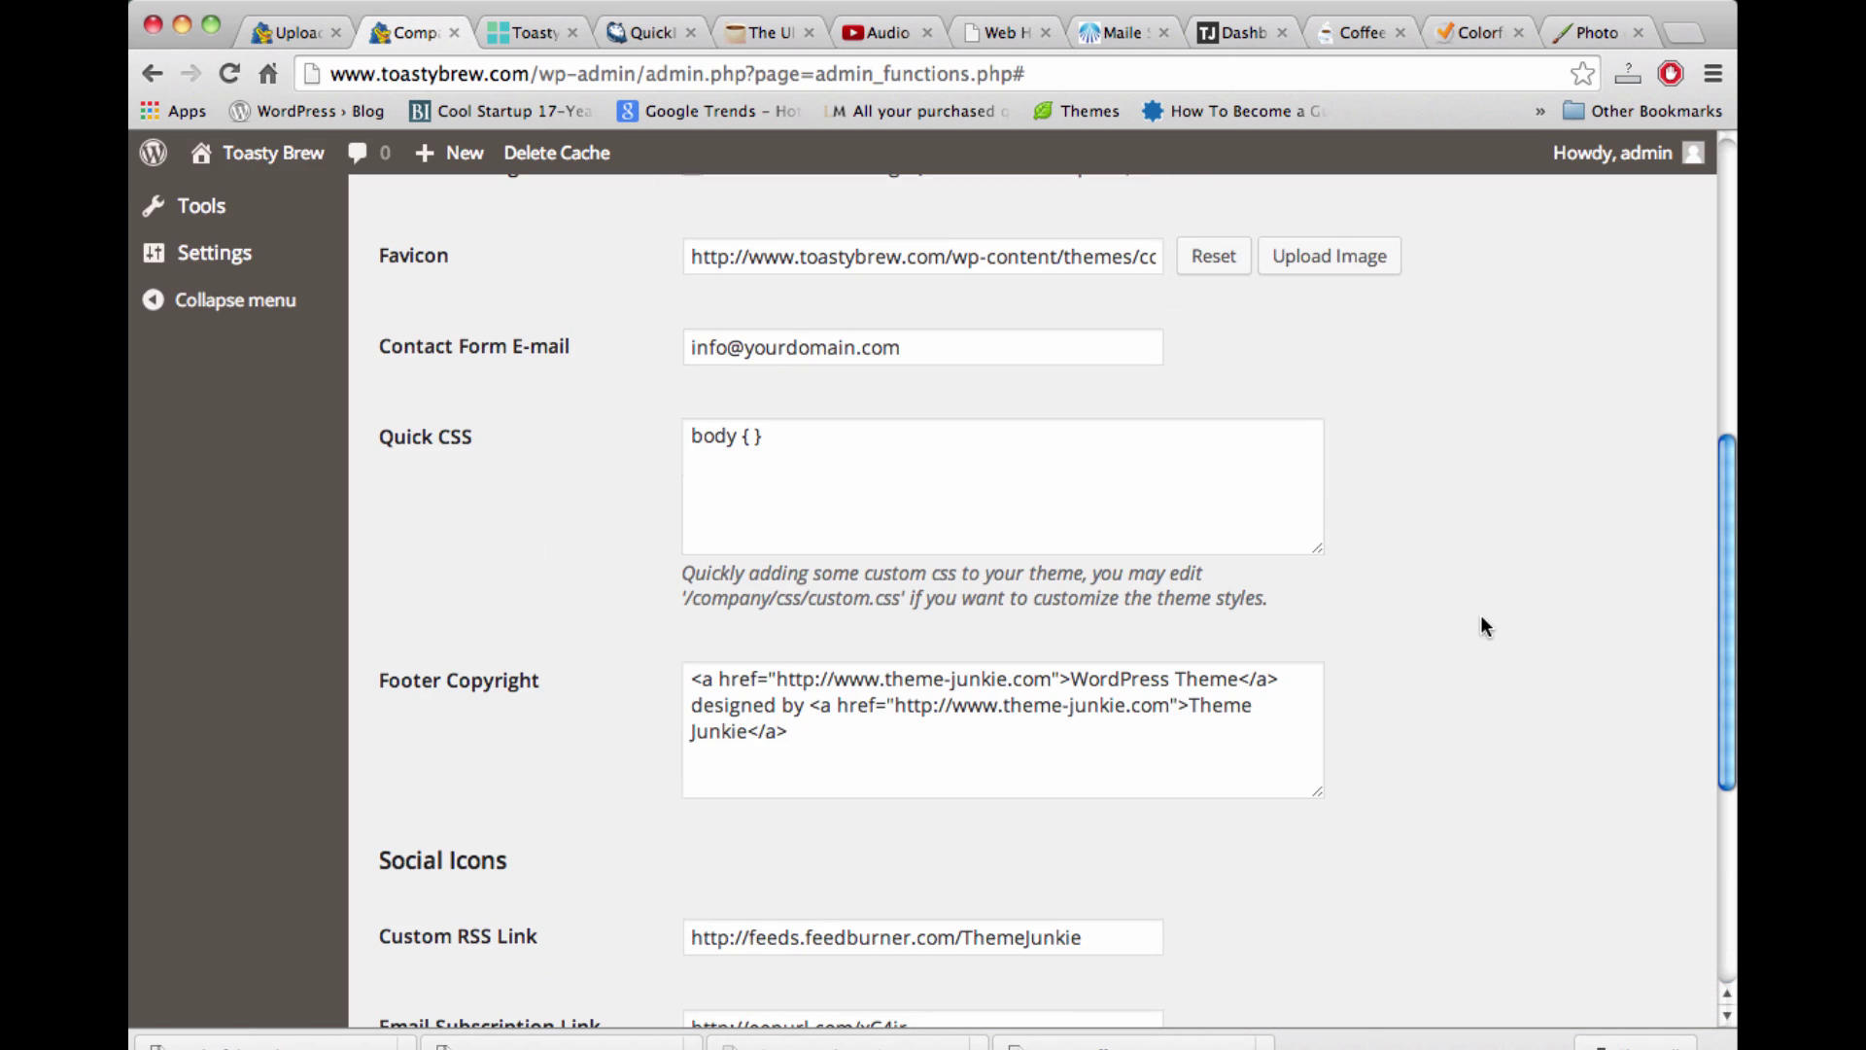
- Replace the Quick CSS body rule with 'header { height: 150px; }' and save
left_click(782, 432)
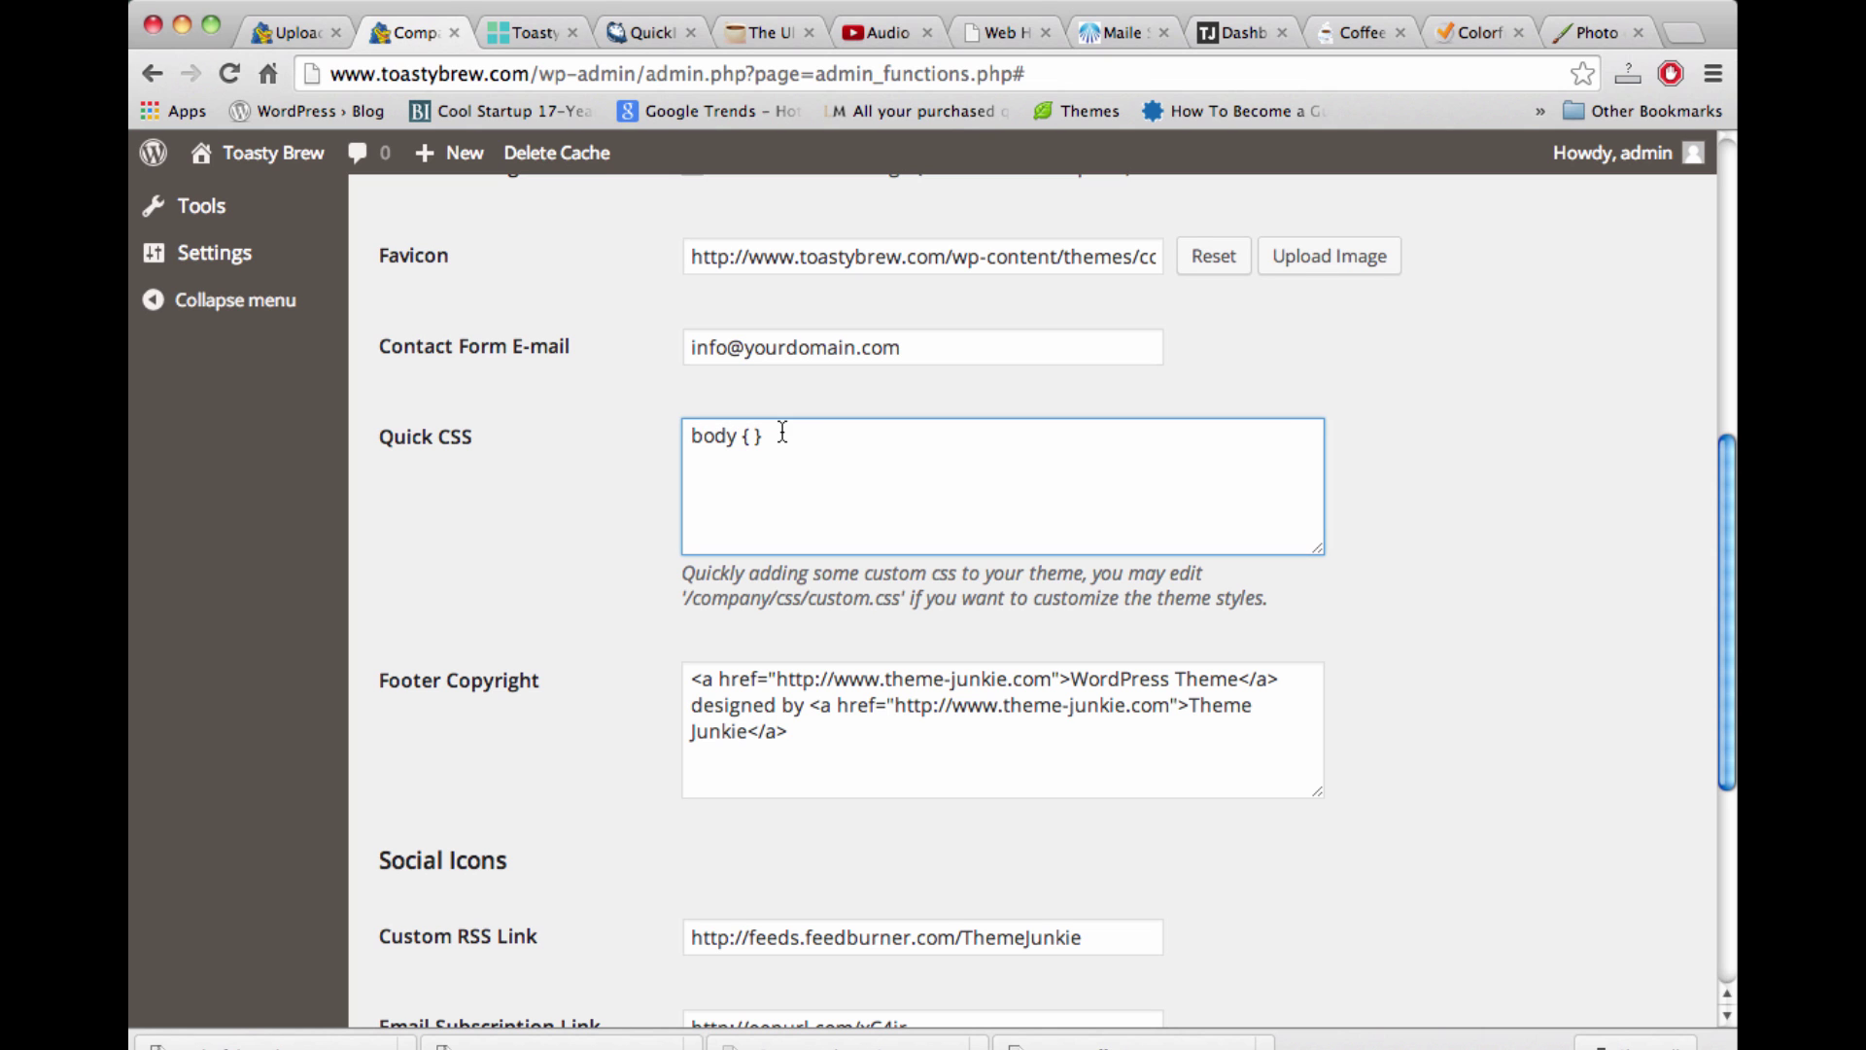
left_click_drag(810, 440, 642, 439)
type("header {")
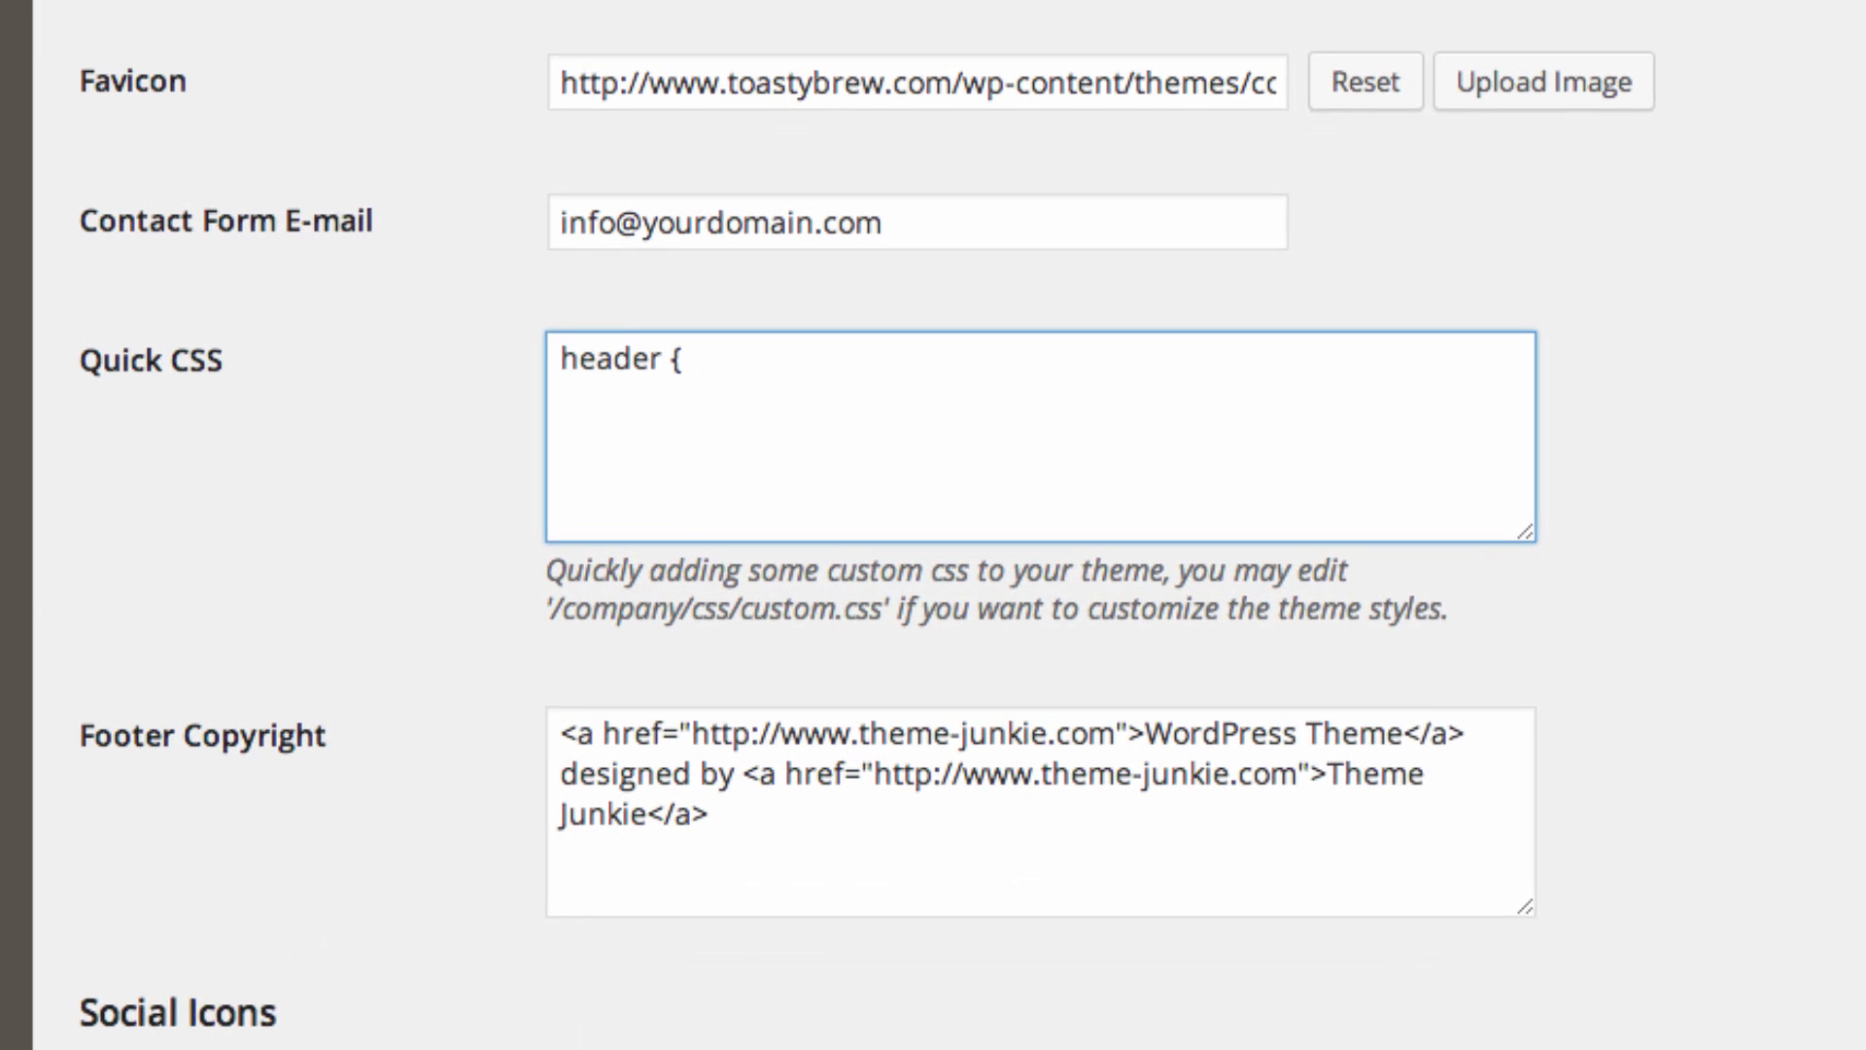
key("Return")
type("he")
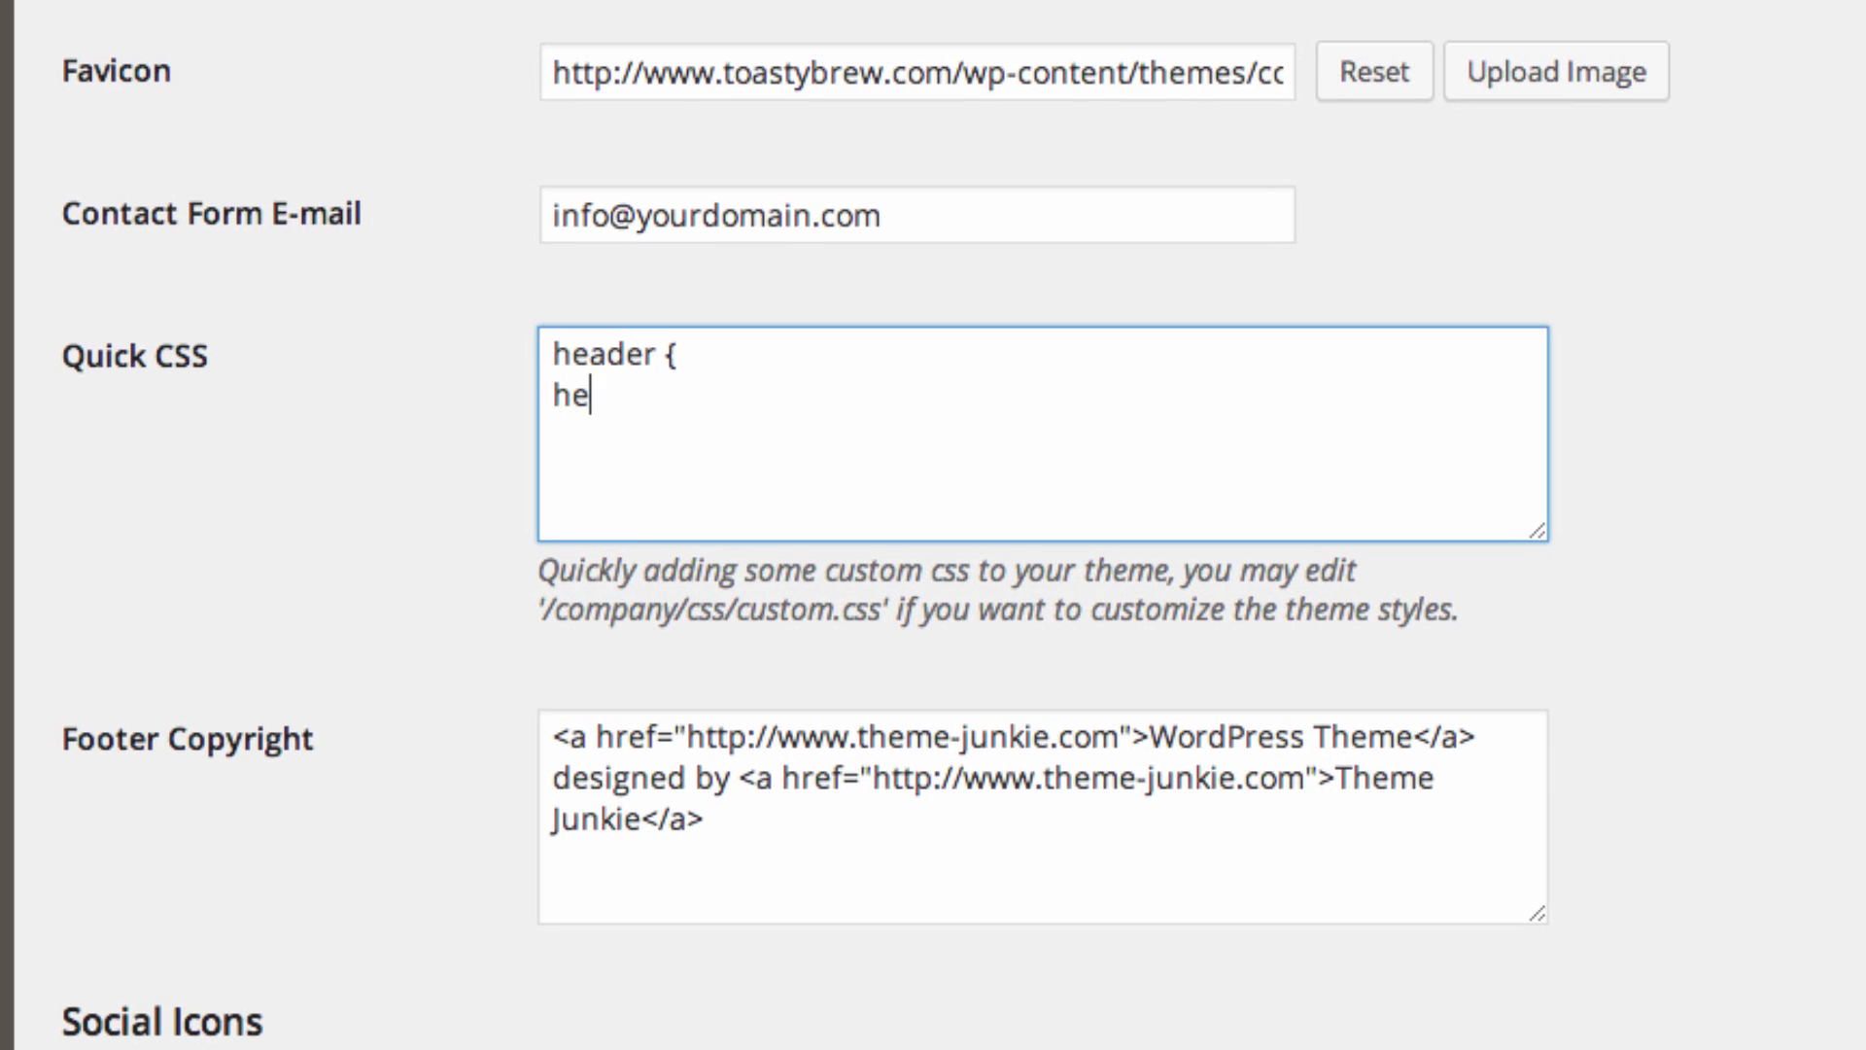
type("ight: 150px;")
key("Return")
type("}")
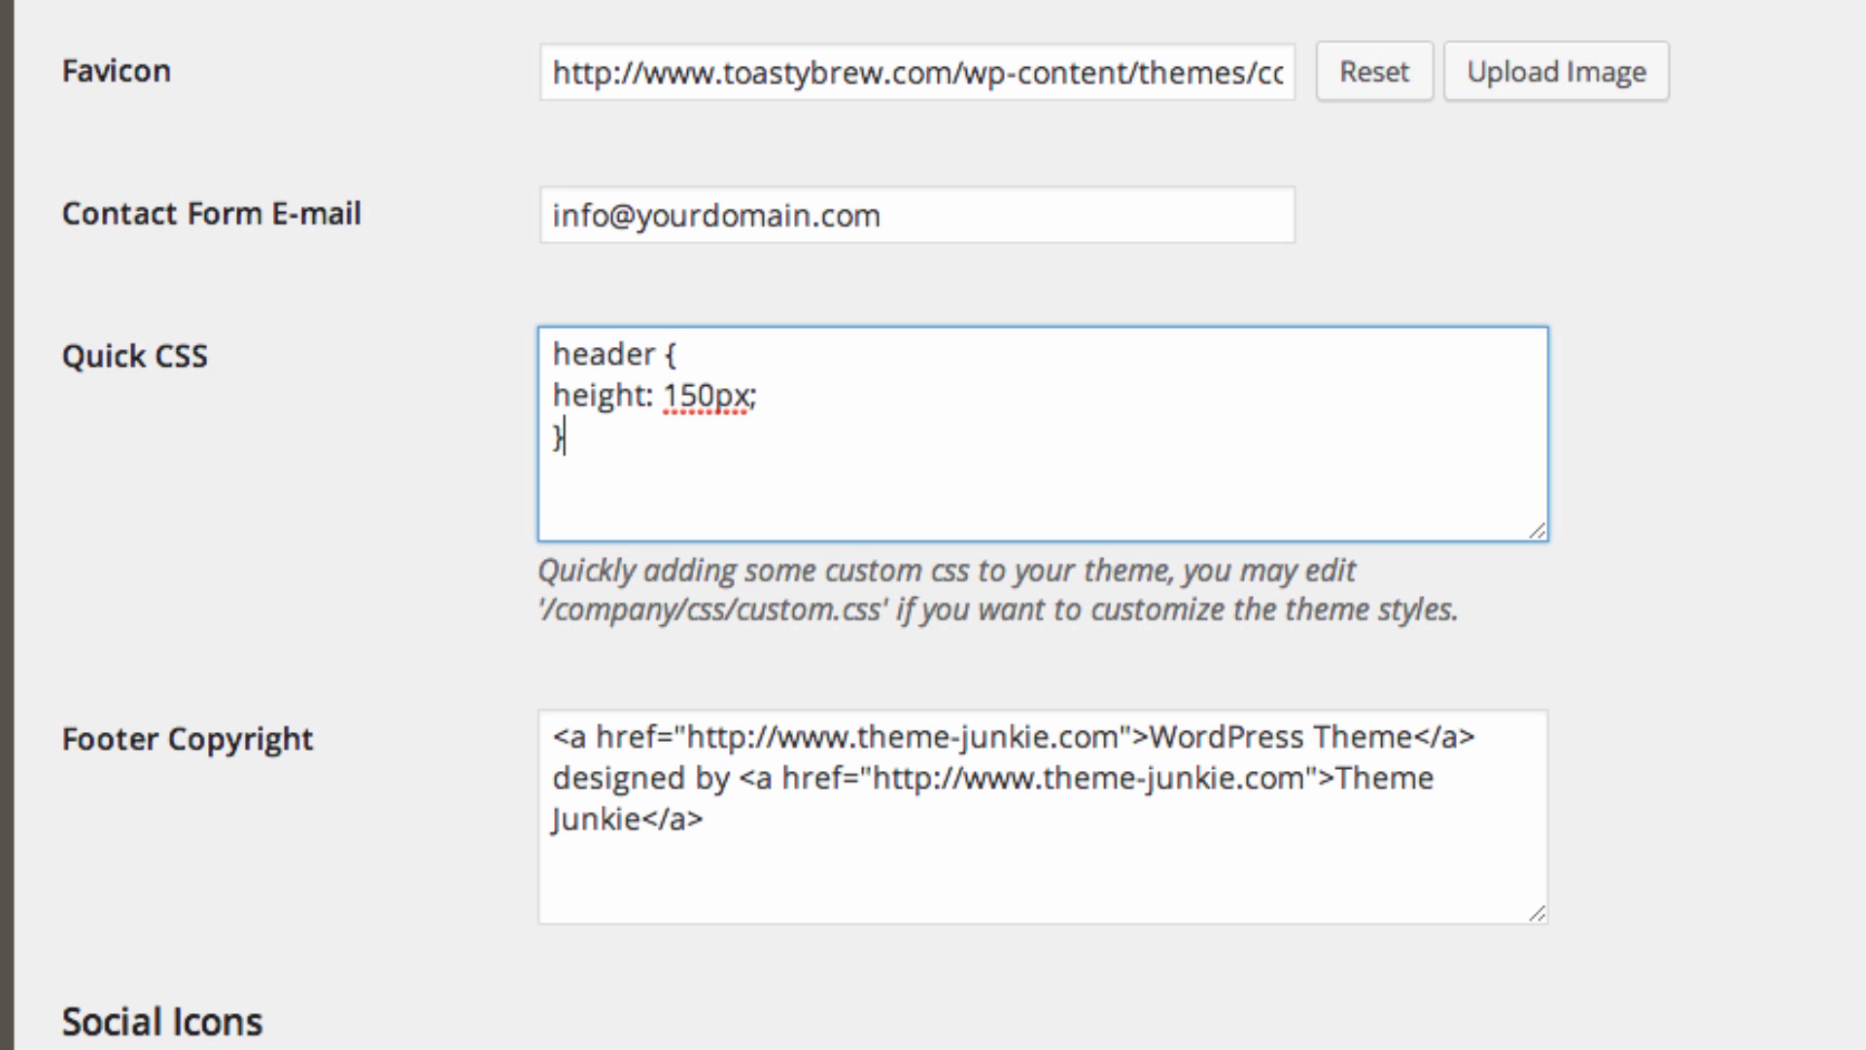
scroll(1818, 996, "down", 5)
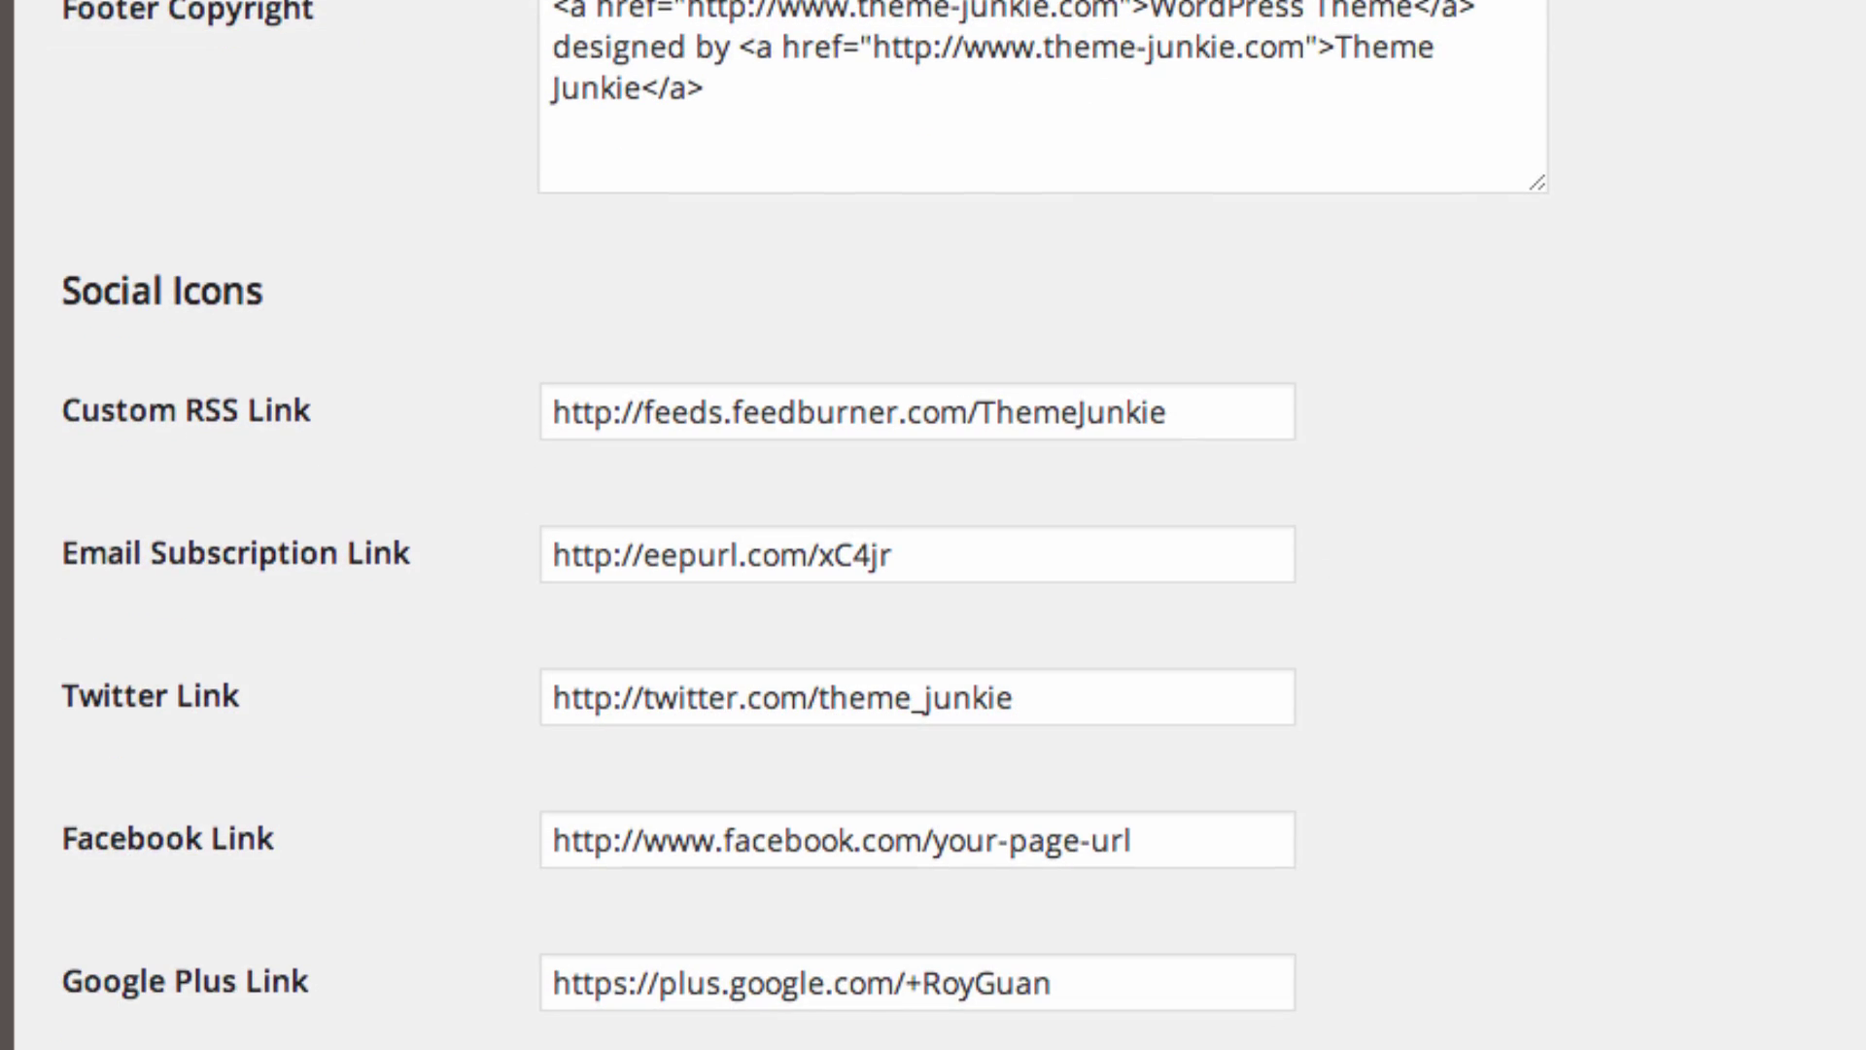
left_click(583, 1049)
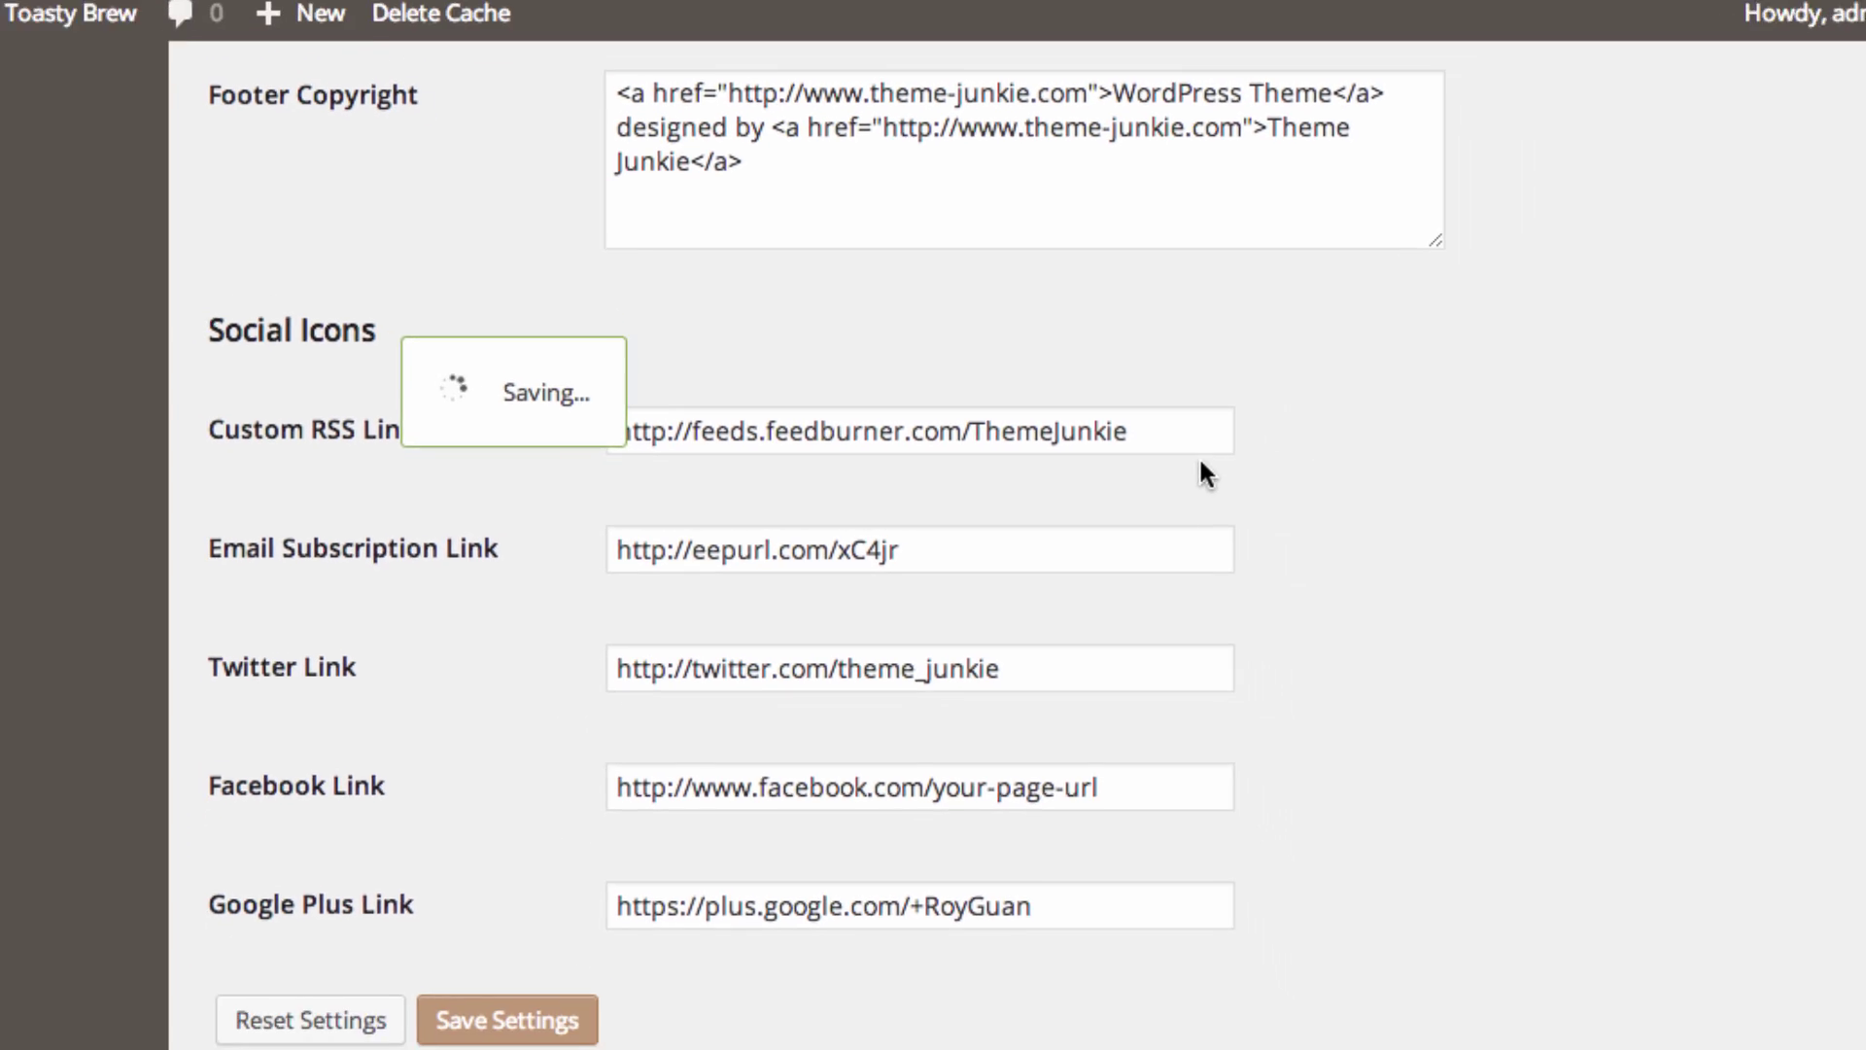
- Widen the Quick CSS box and reload the site to check the header
scroll(1407, 530, "up", 3)
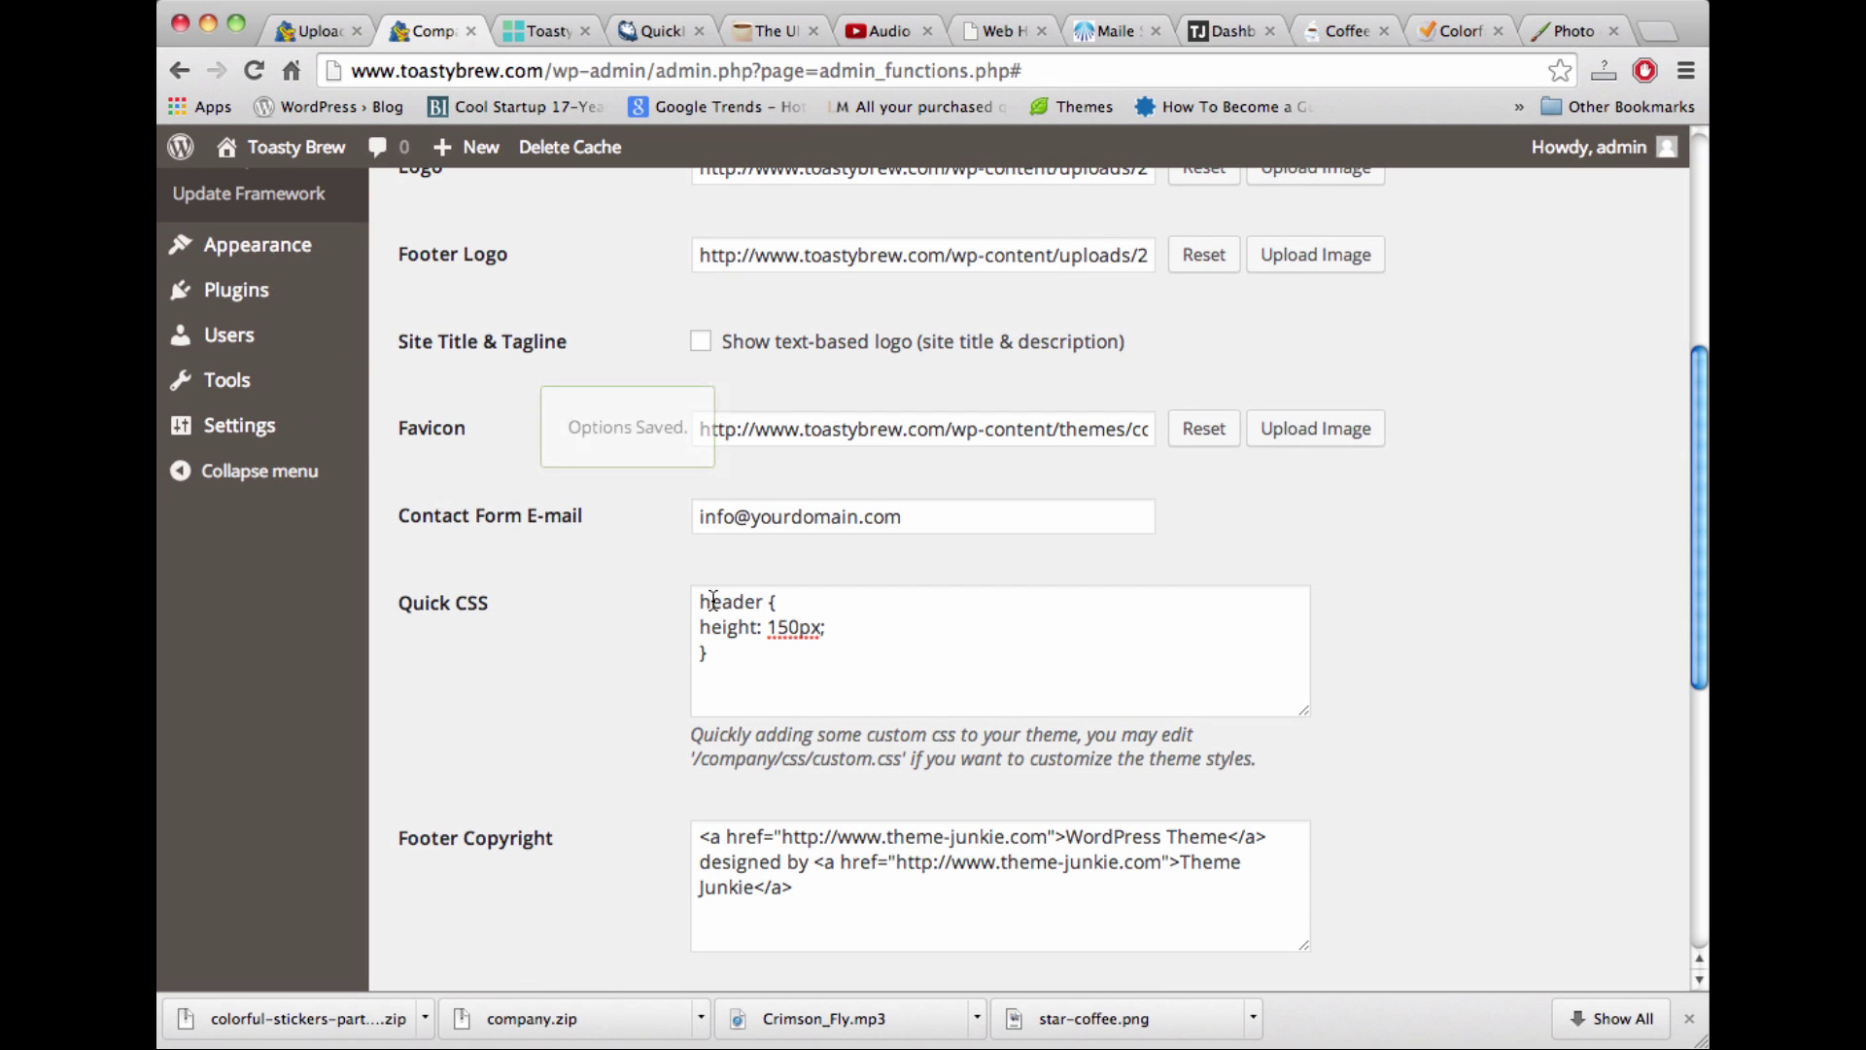
triple_click(712, 602)
left_click(755, 602)
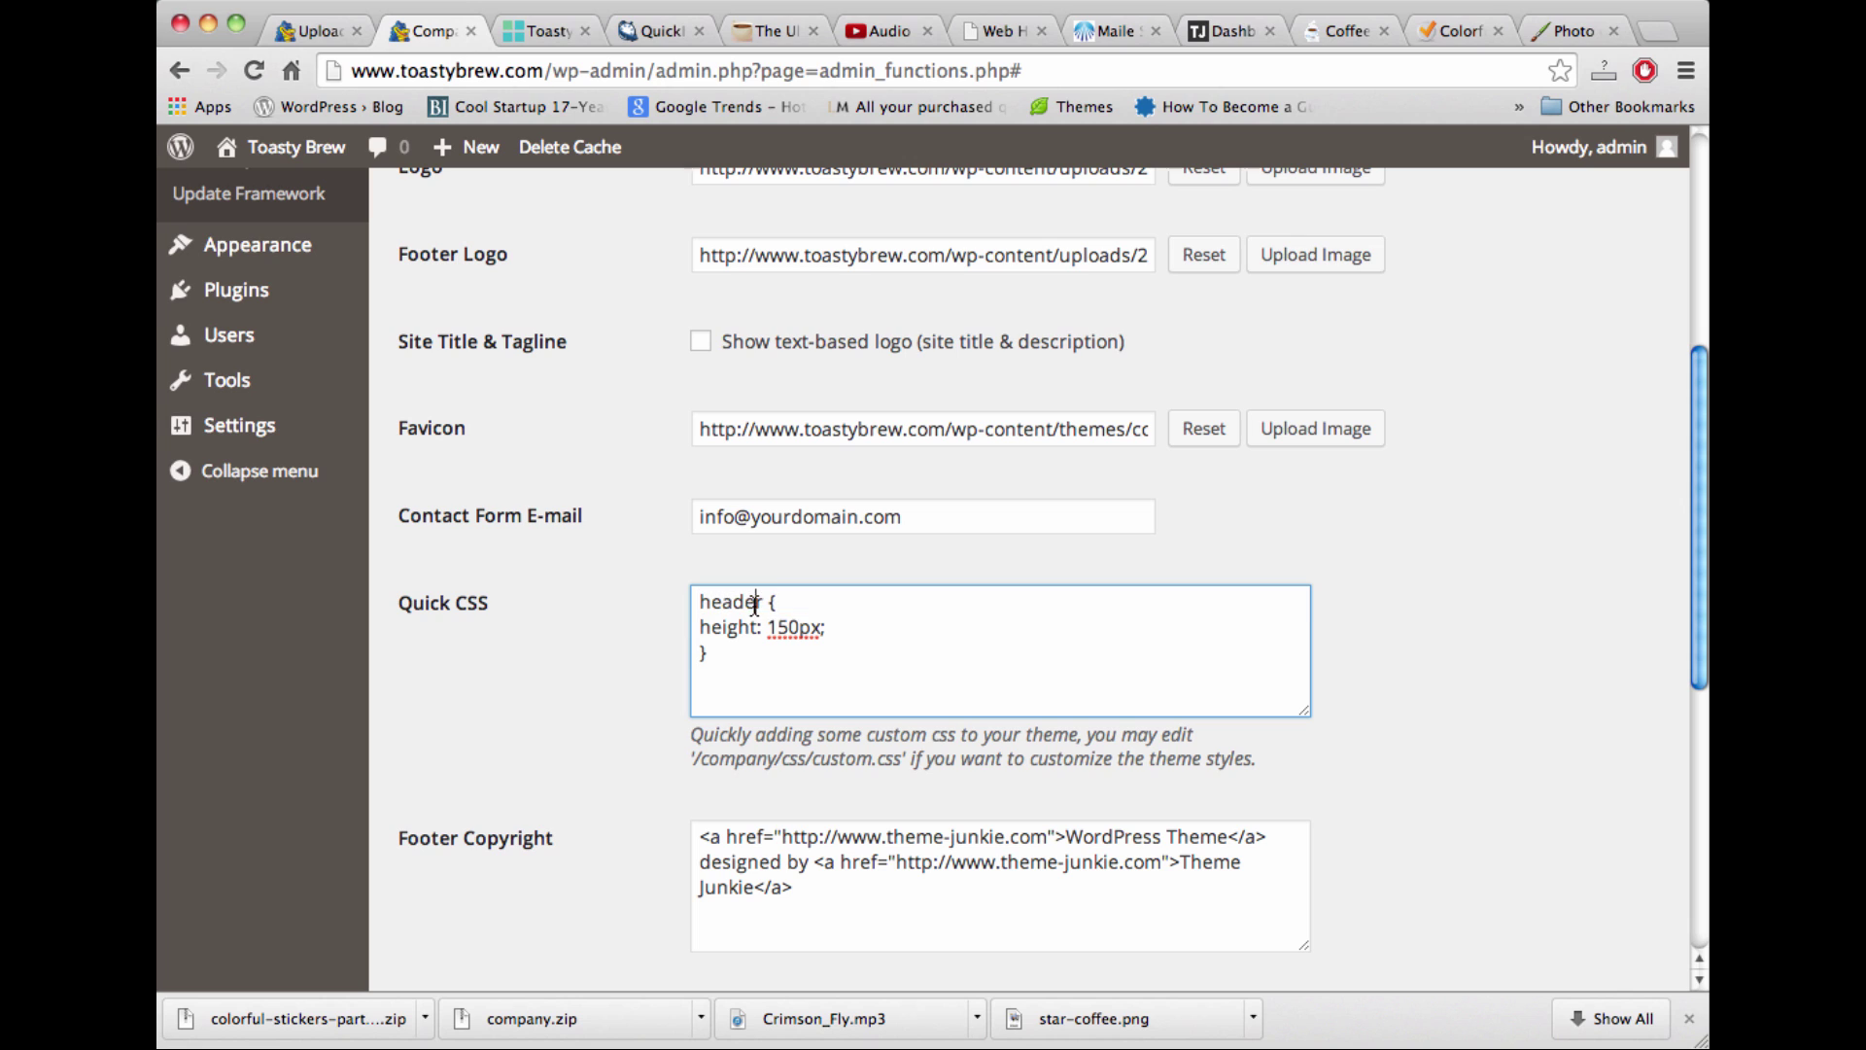
left_click(787, 604)
left_click(839, 630)
left_click_drag(1303, 711, 1630, 899)
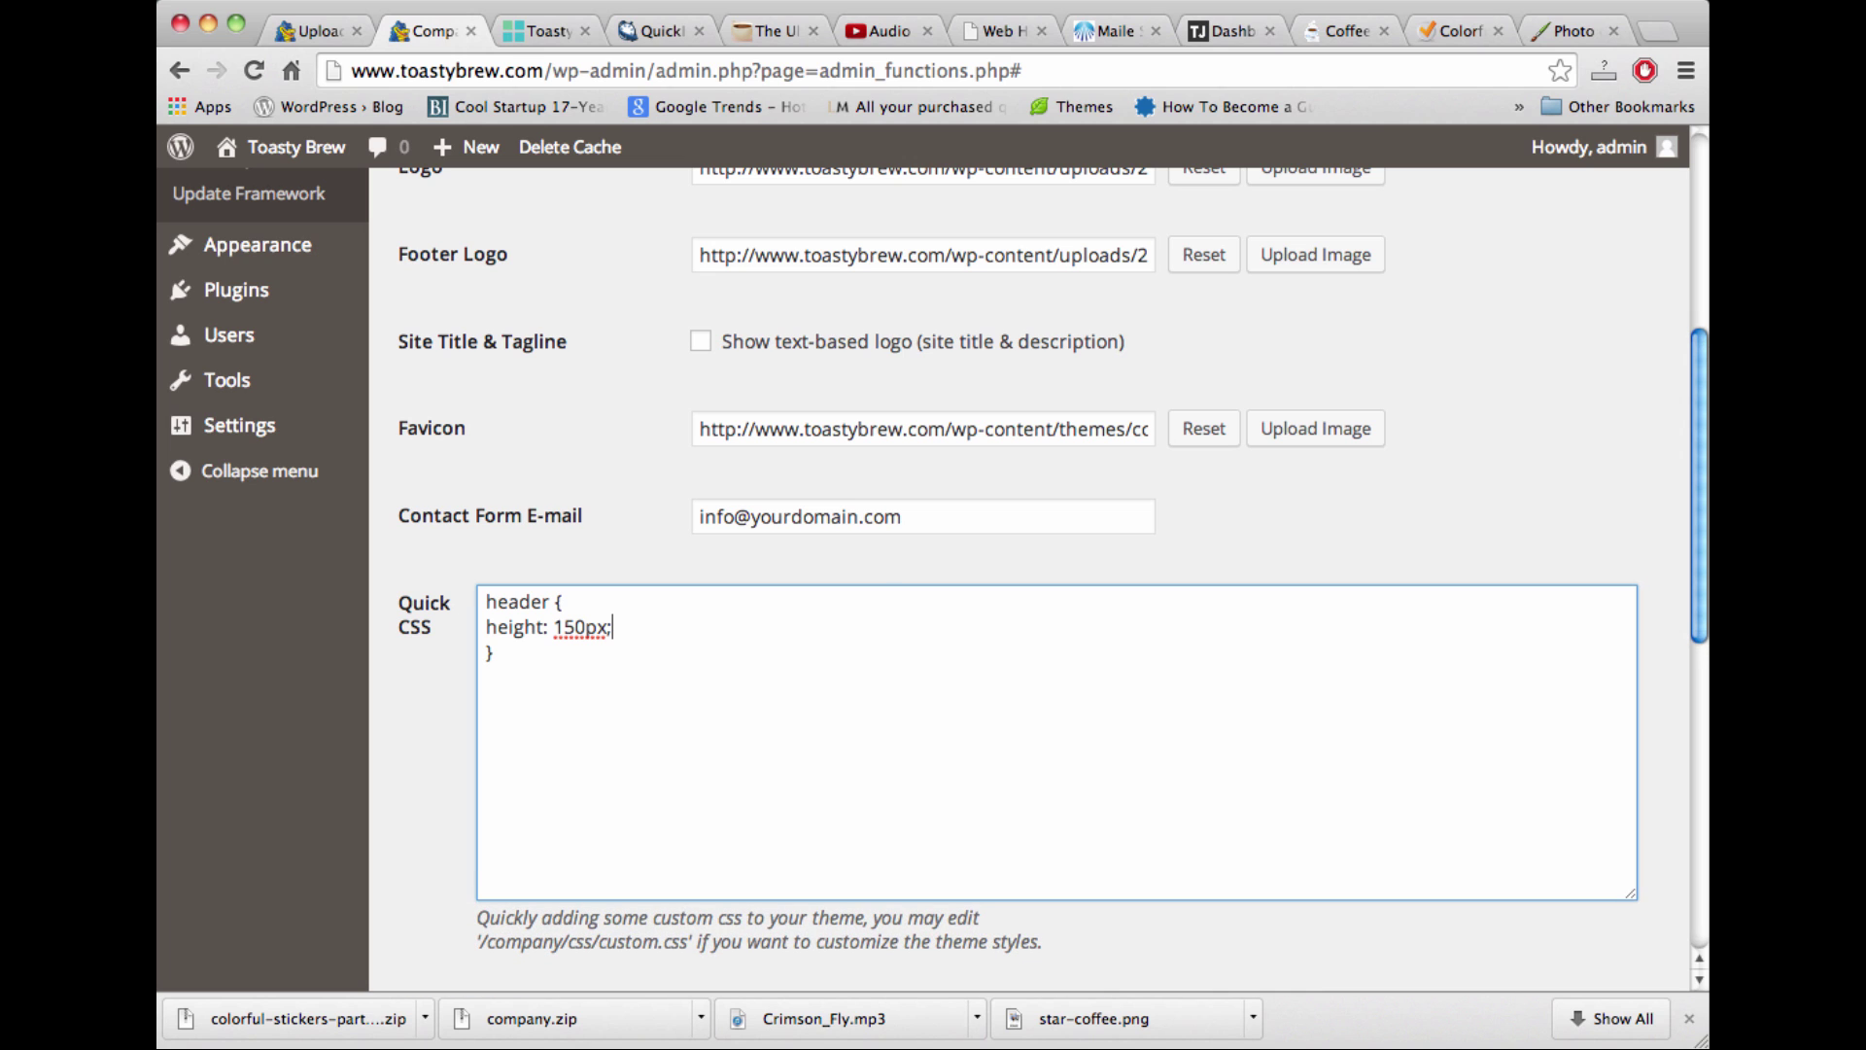
left_click(531, 31)
left_click(372, 255)
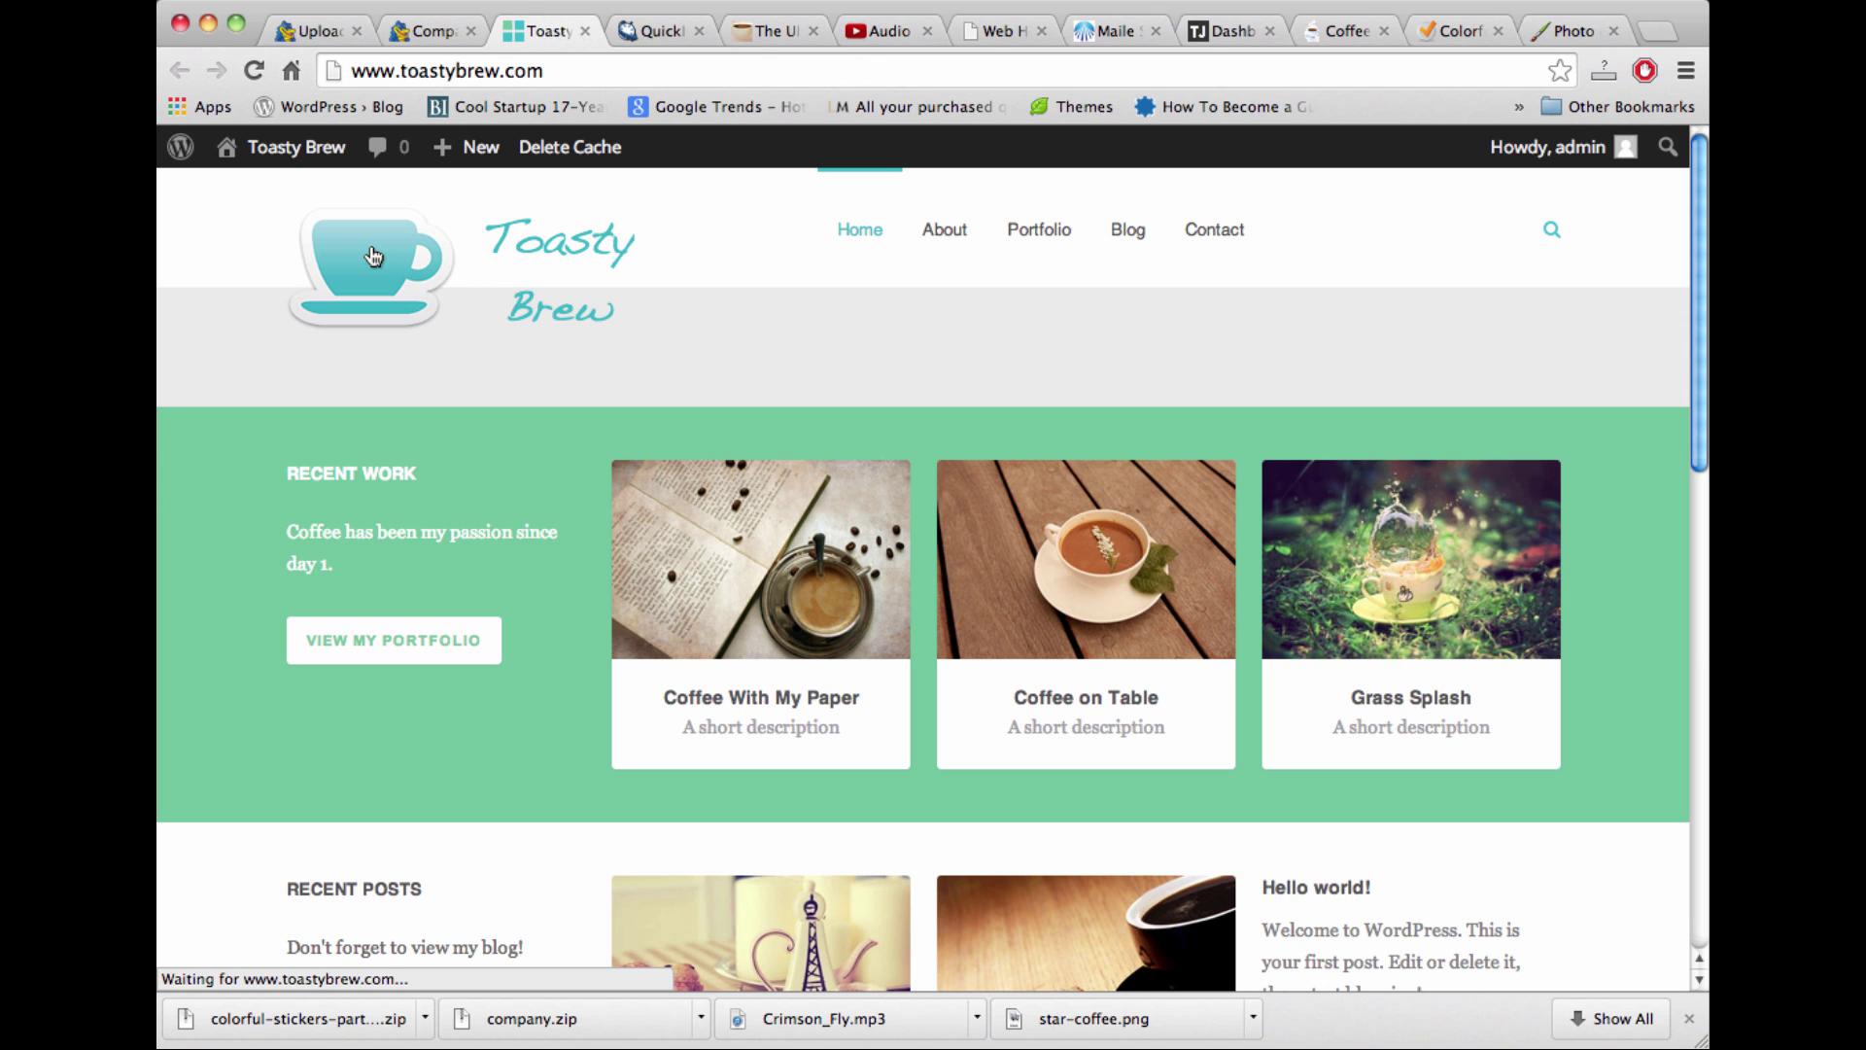
- Change the selector to #header, save the theme options, and reload the site
left_click(432, 32)
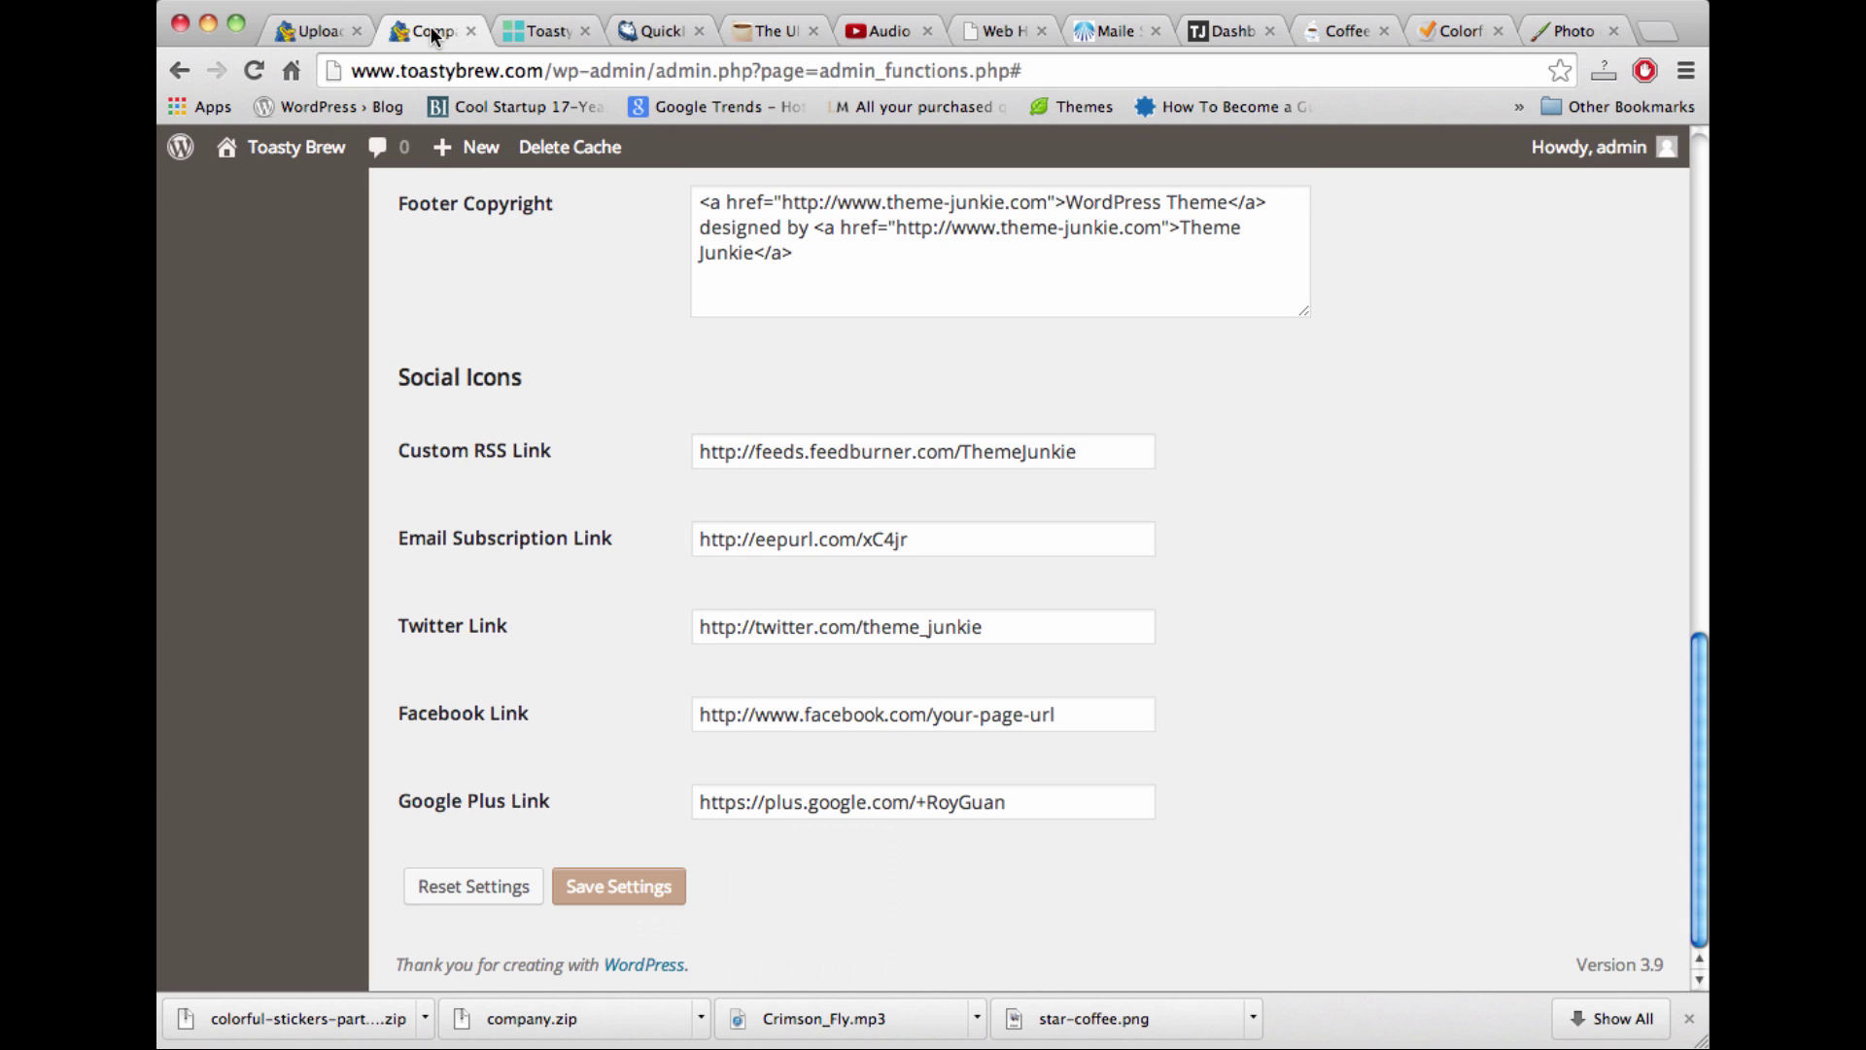
scroll(733, 405, "up", 5)
scroll(736, 409, "up", 2)
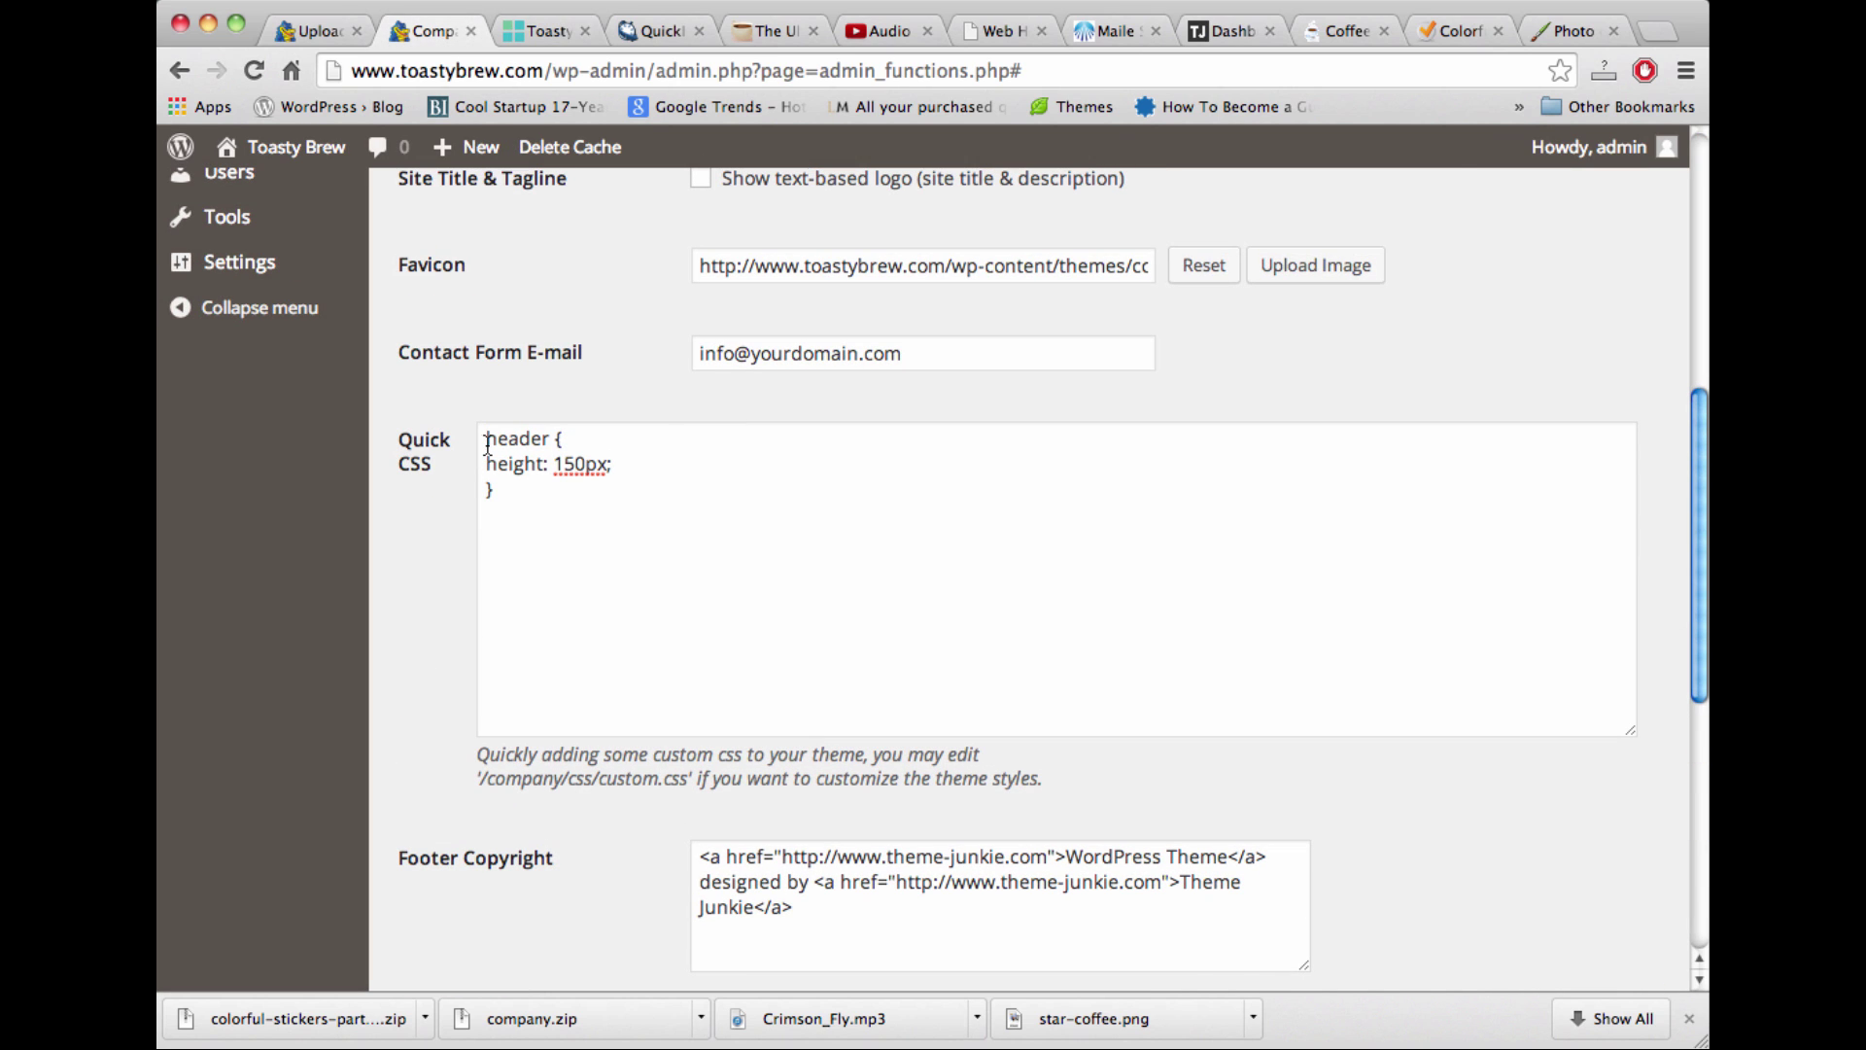
left_click(485, 440)
type("#")
scroll(955, 535, "down", 7)
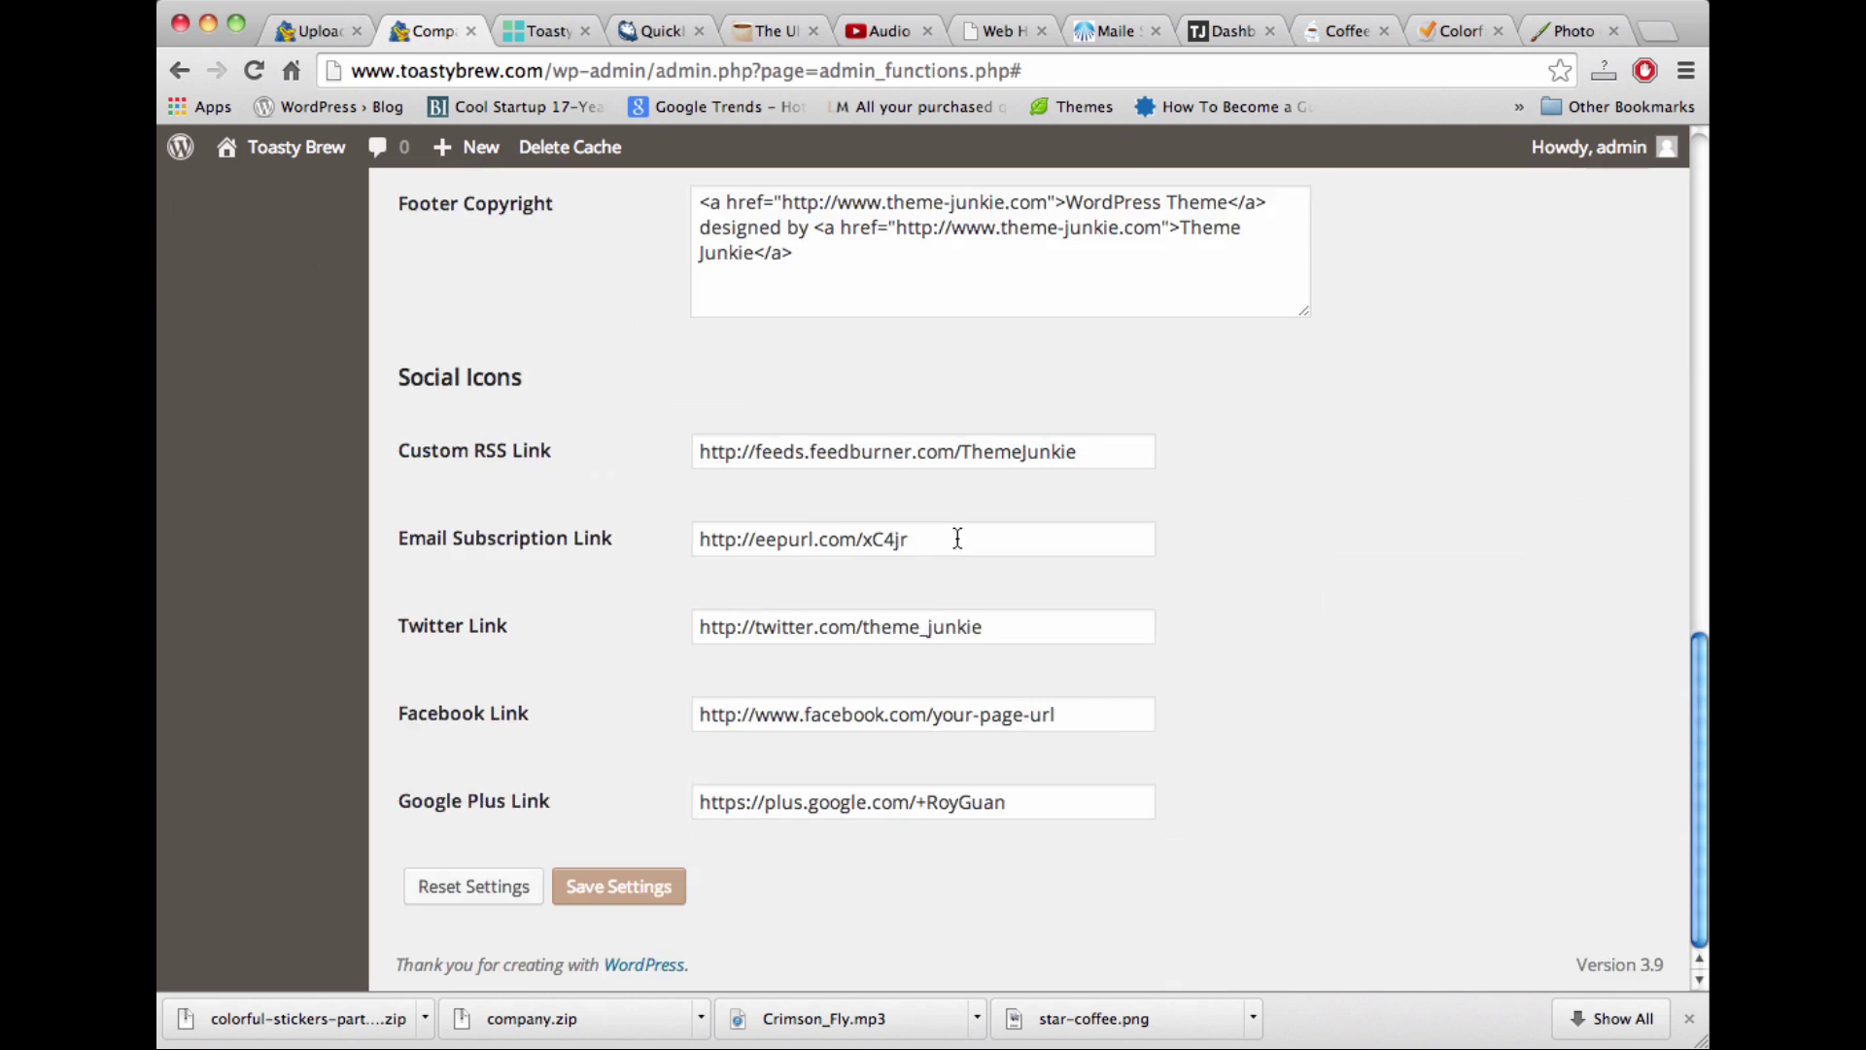
left_click(654, 887)
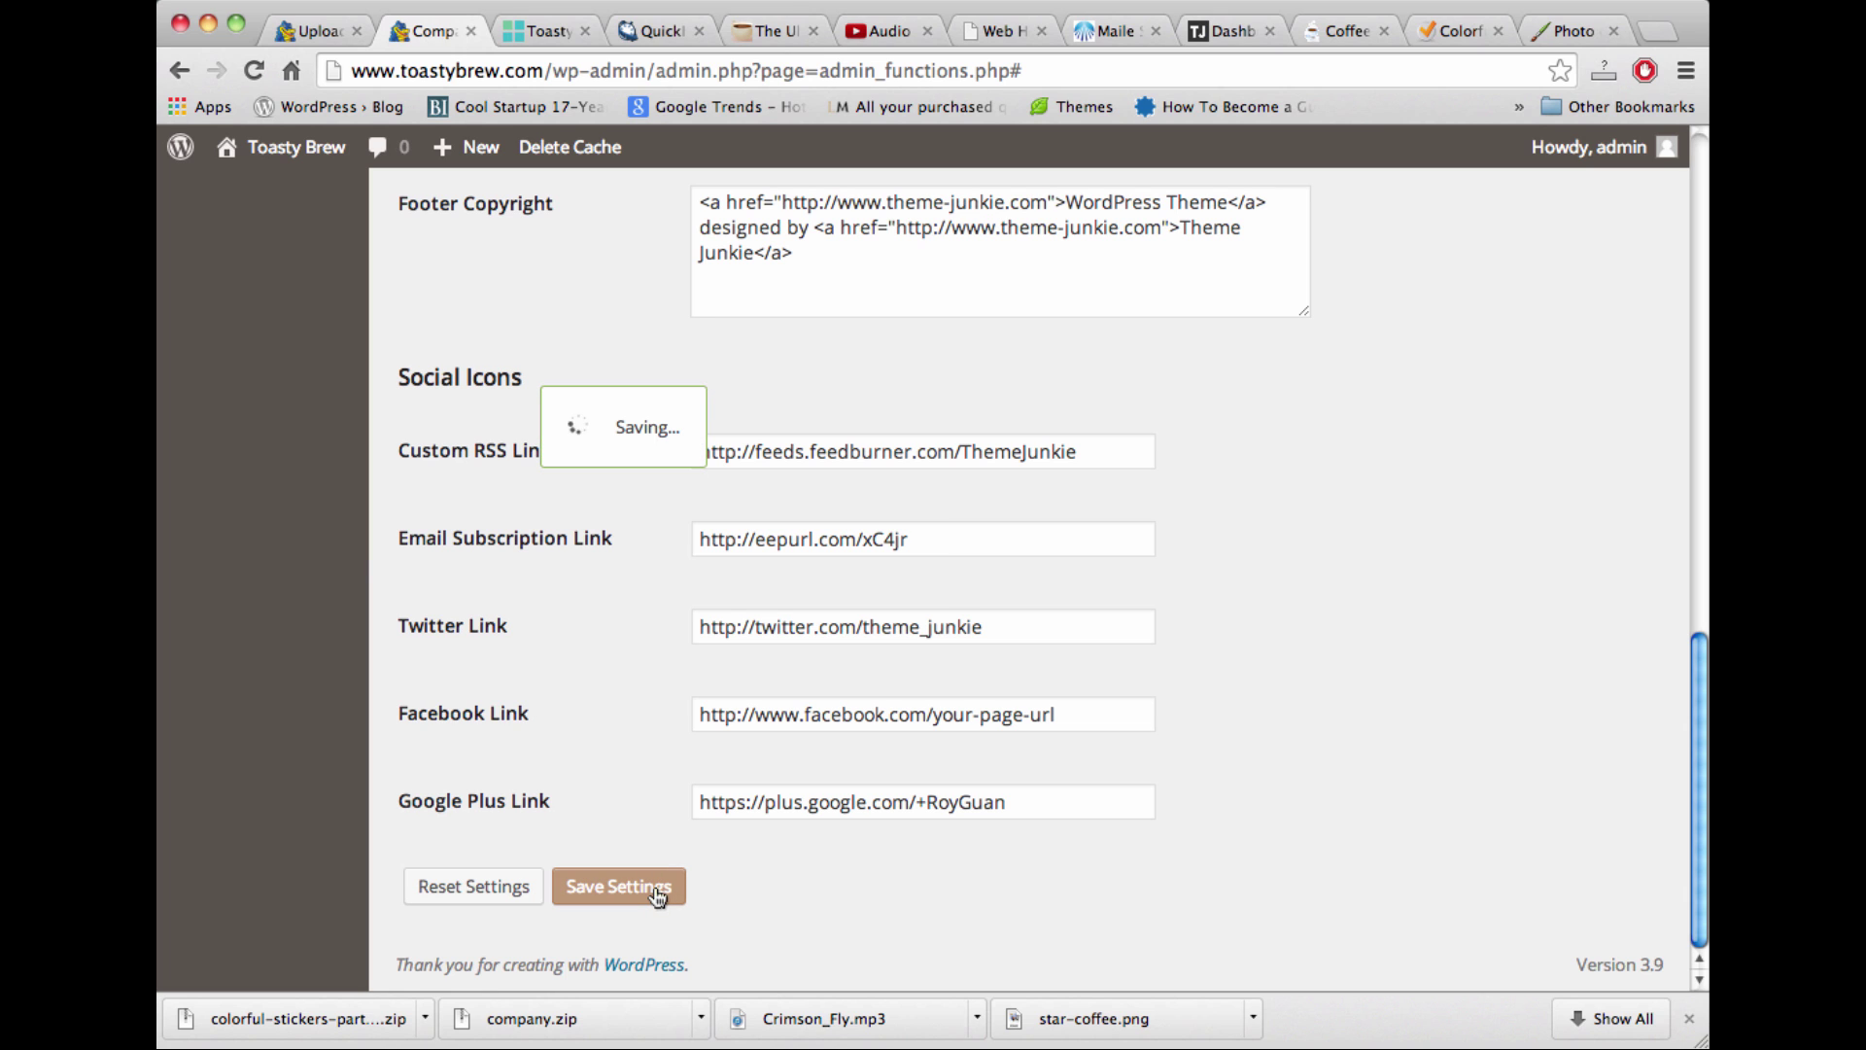
left_click(531, 29)
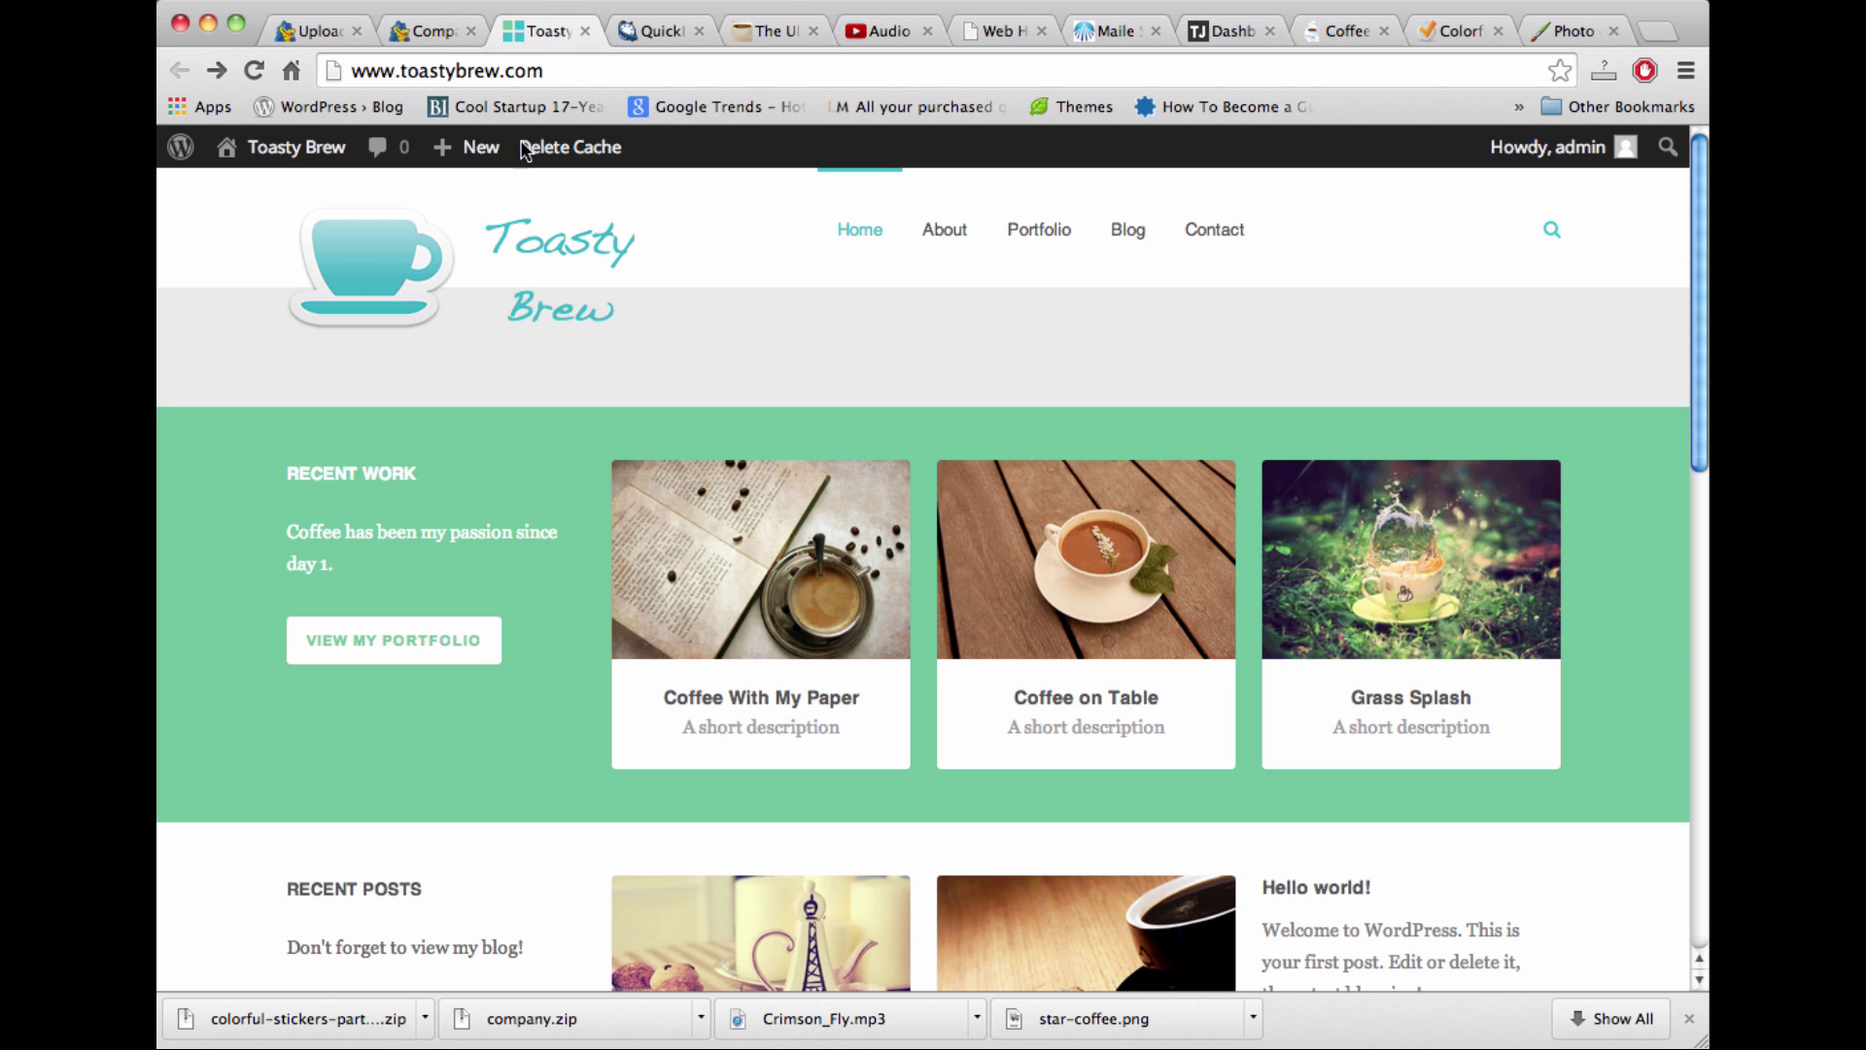
left_click(456, 294)
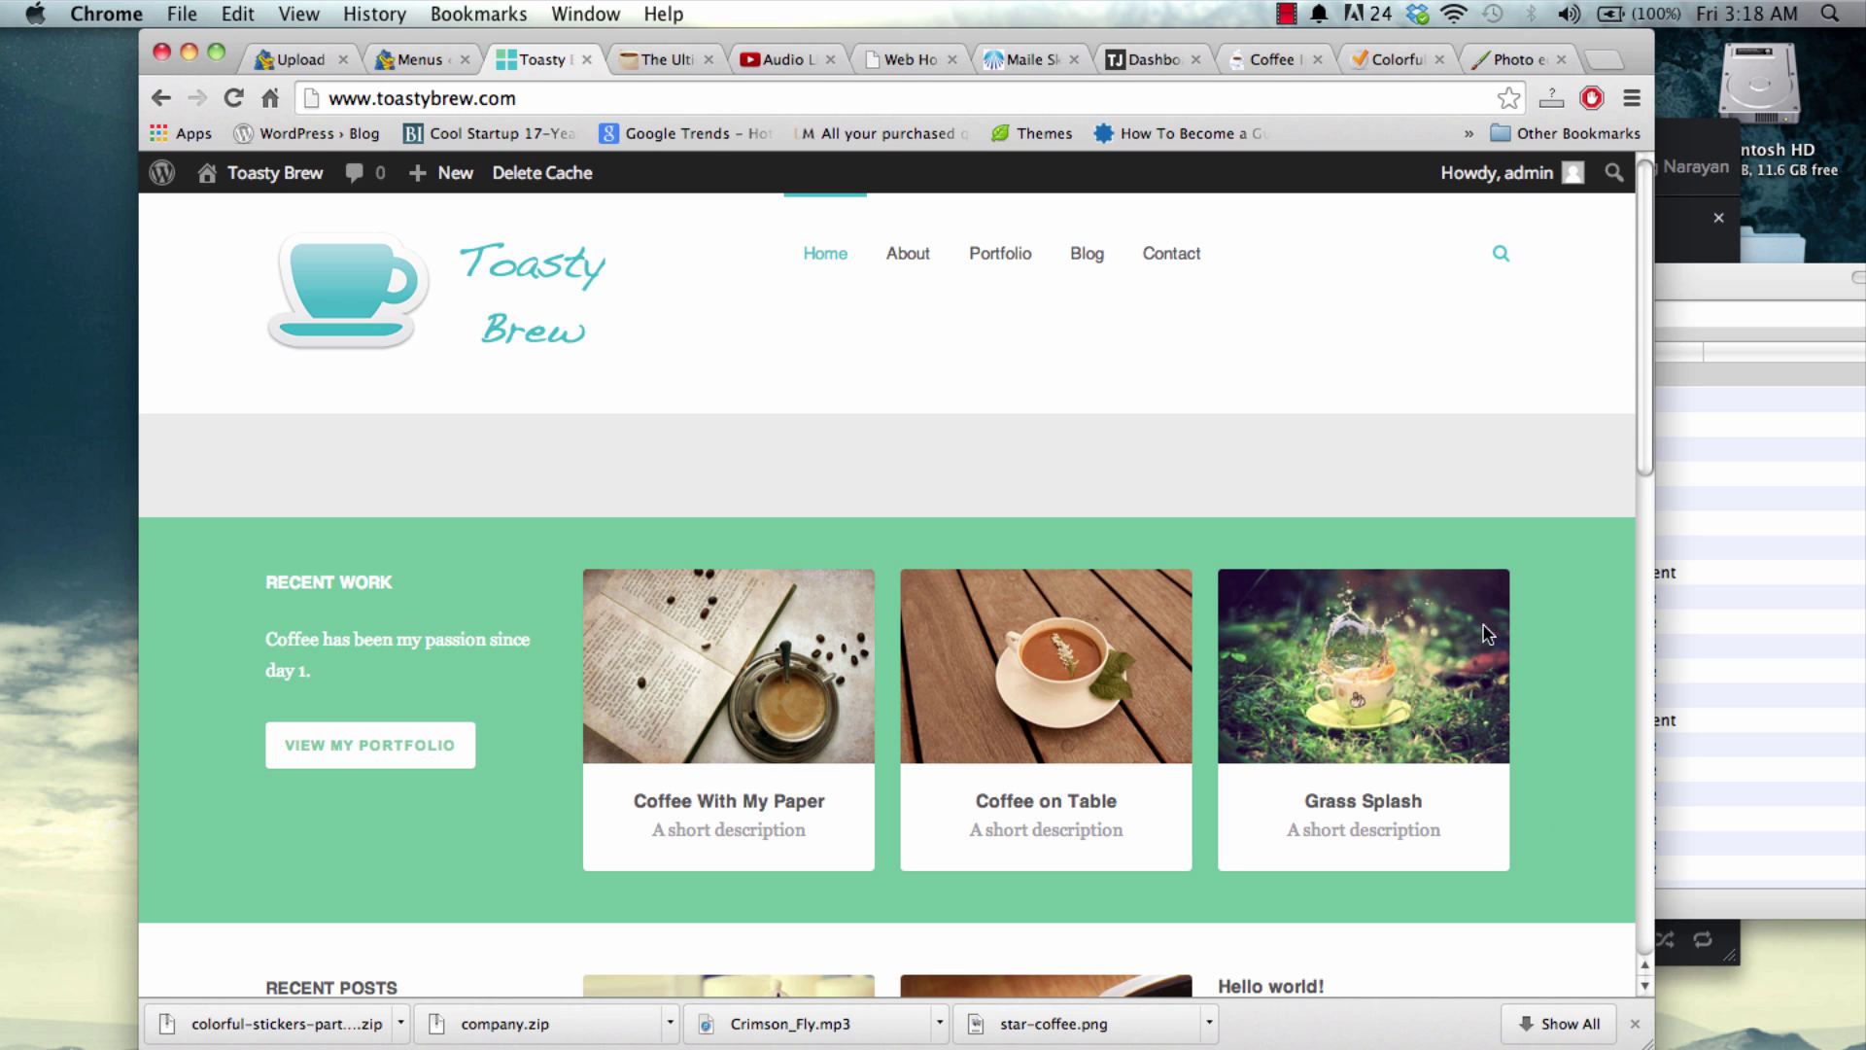
- Review the menu items, then confirm the Coffee With My Paper link returns Error 404
left_click(433, 68)
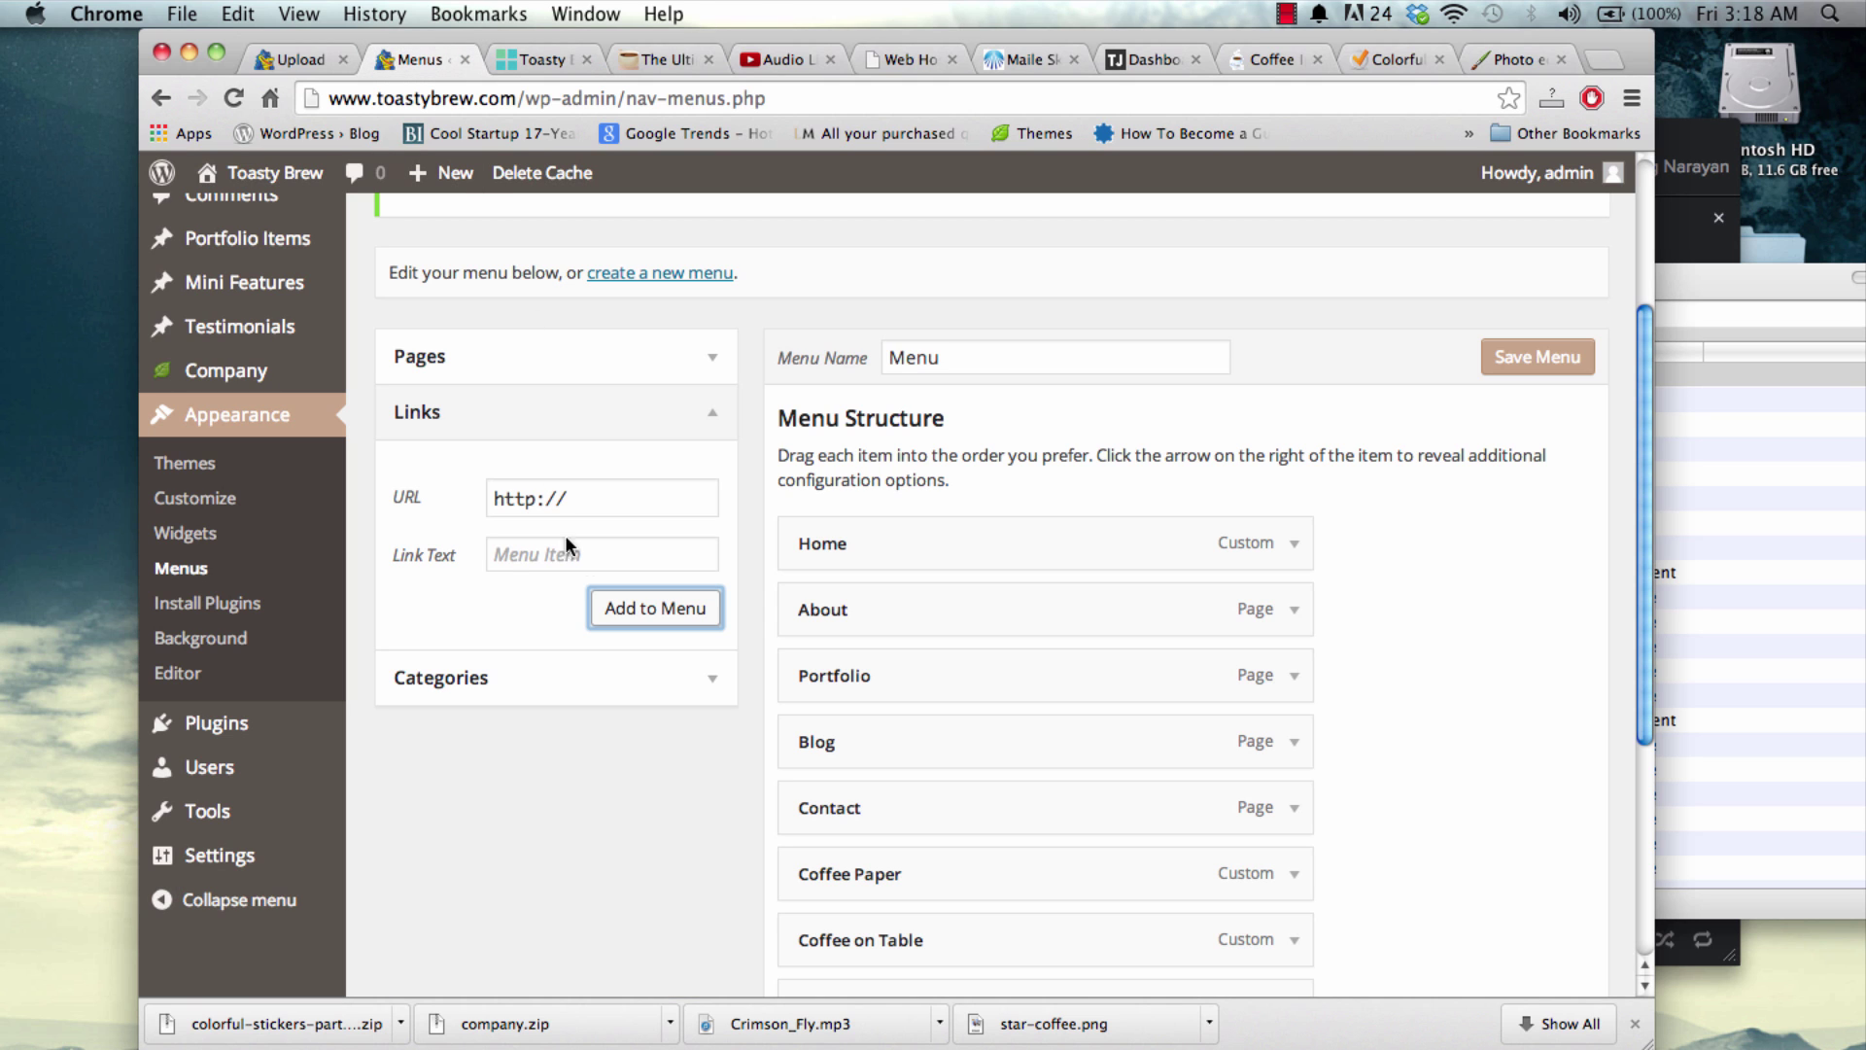
scroll(899, 806, "down", 1)
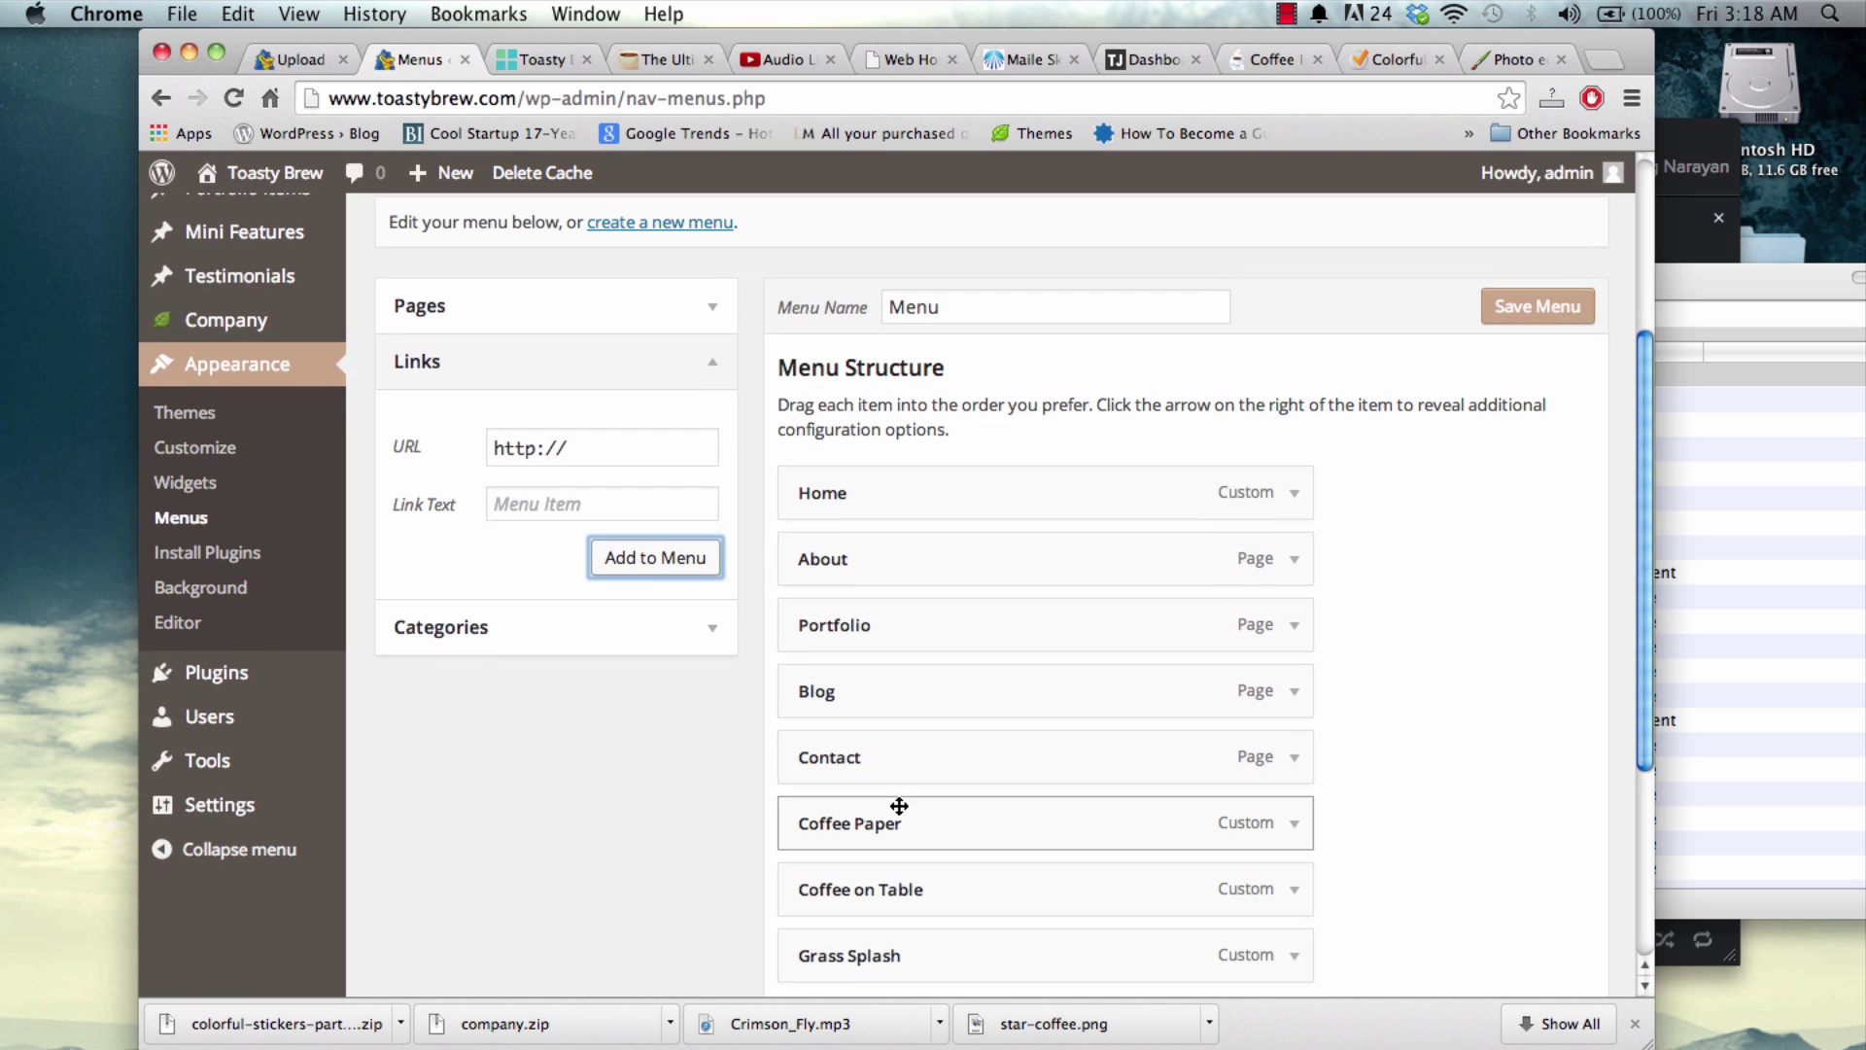
scroll(813, 755, "down", 2)
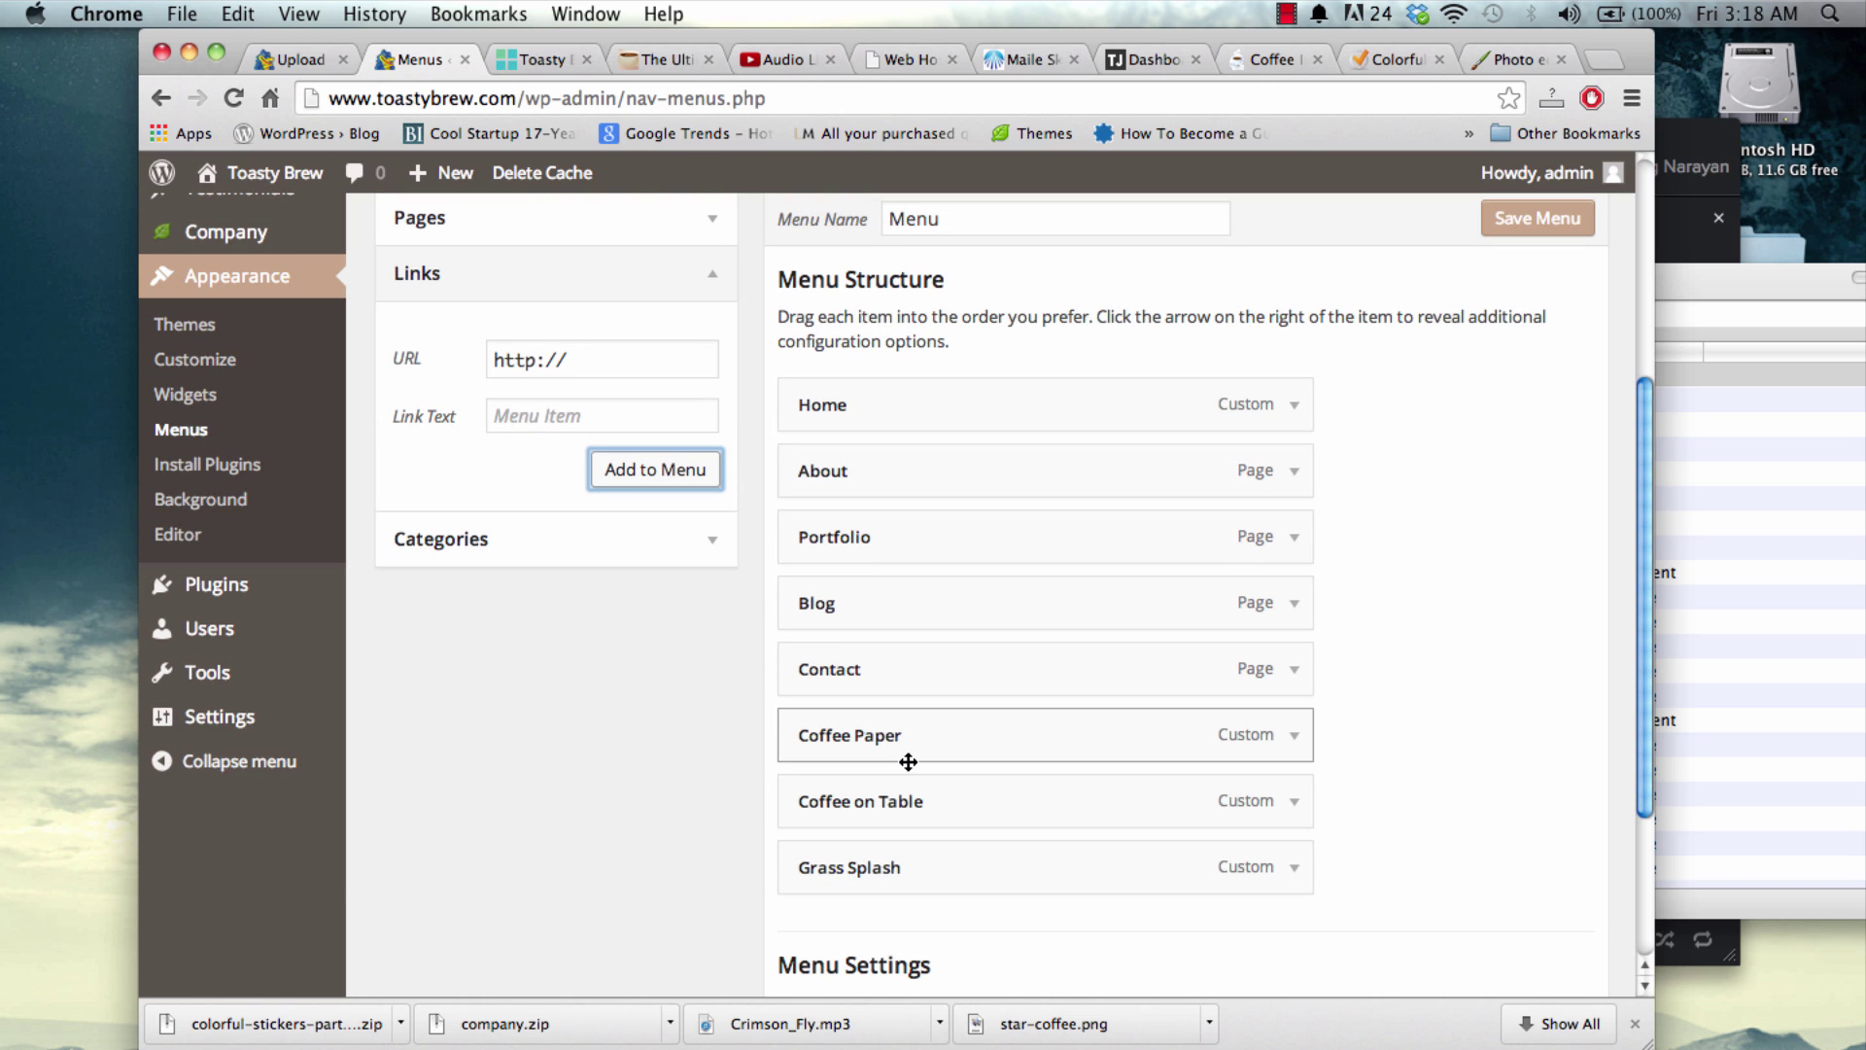
left_click(527, 61)
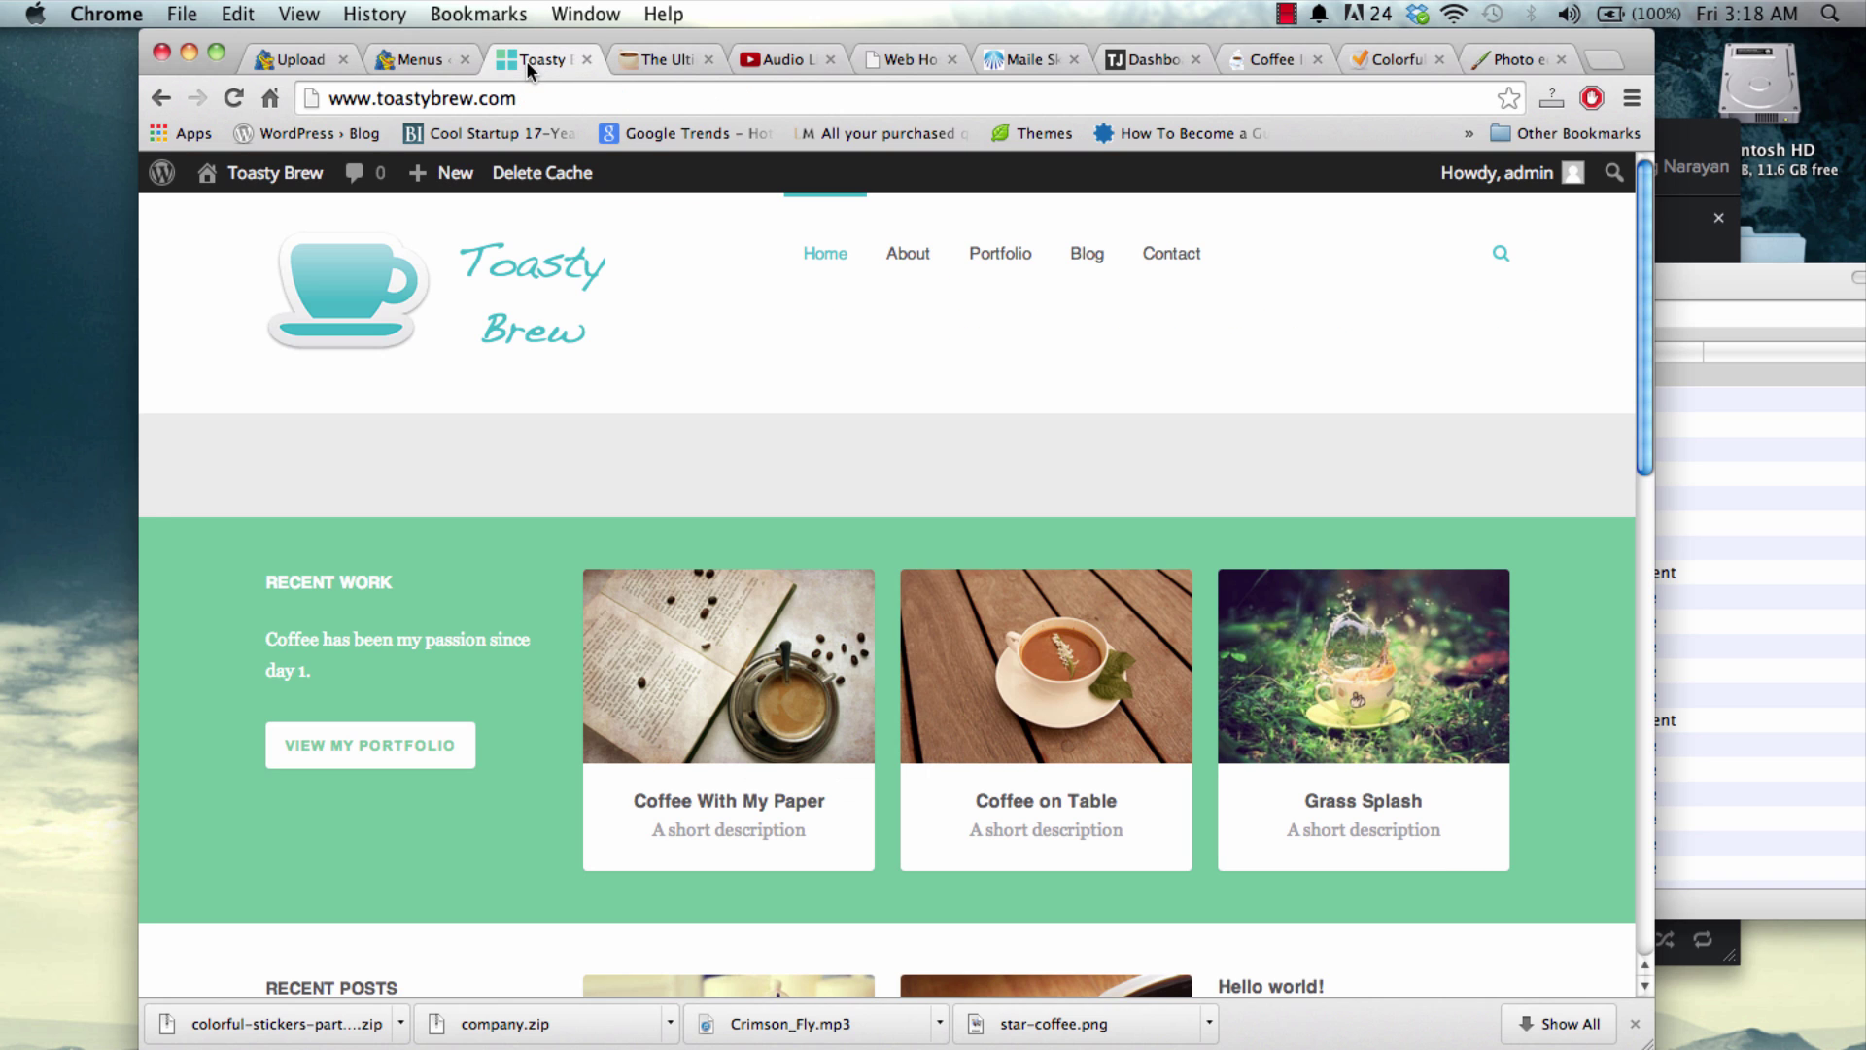
left_click(738, 678)
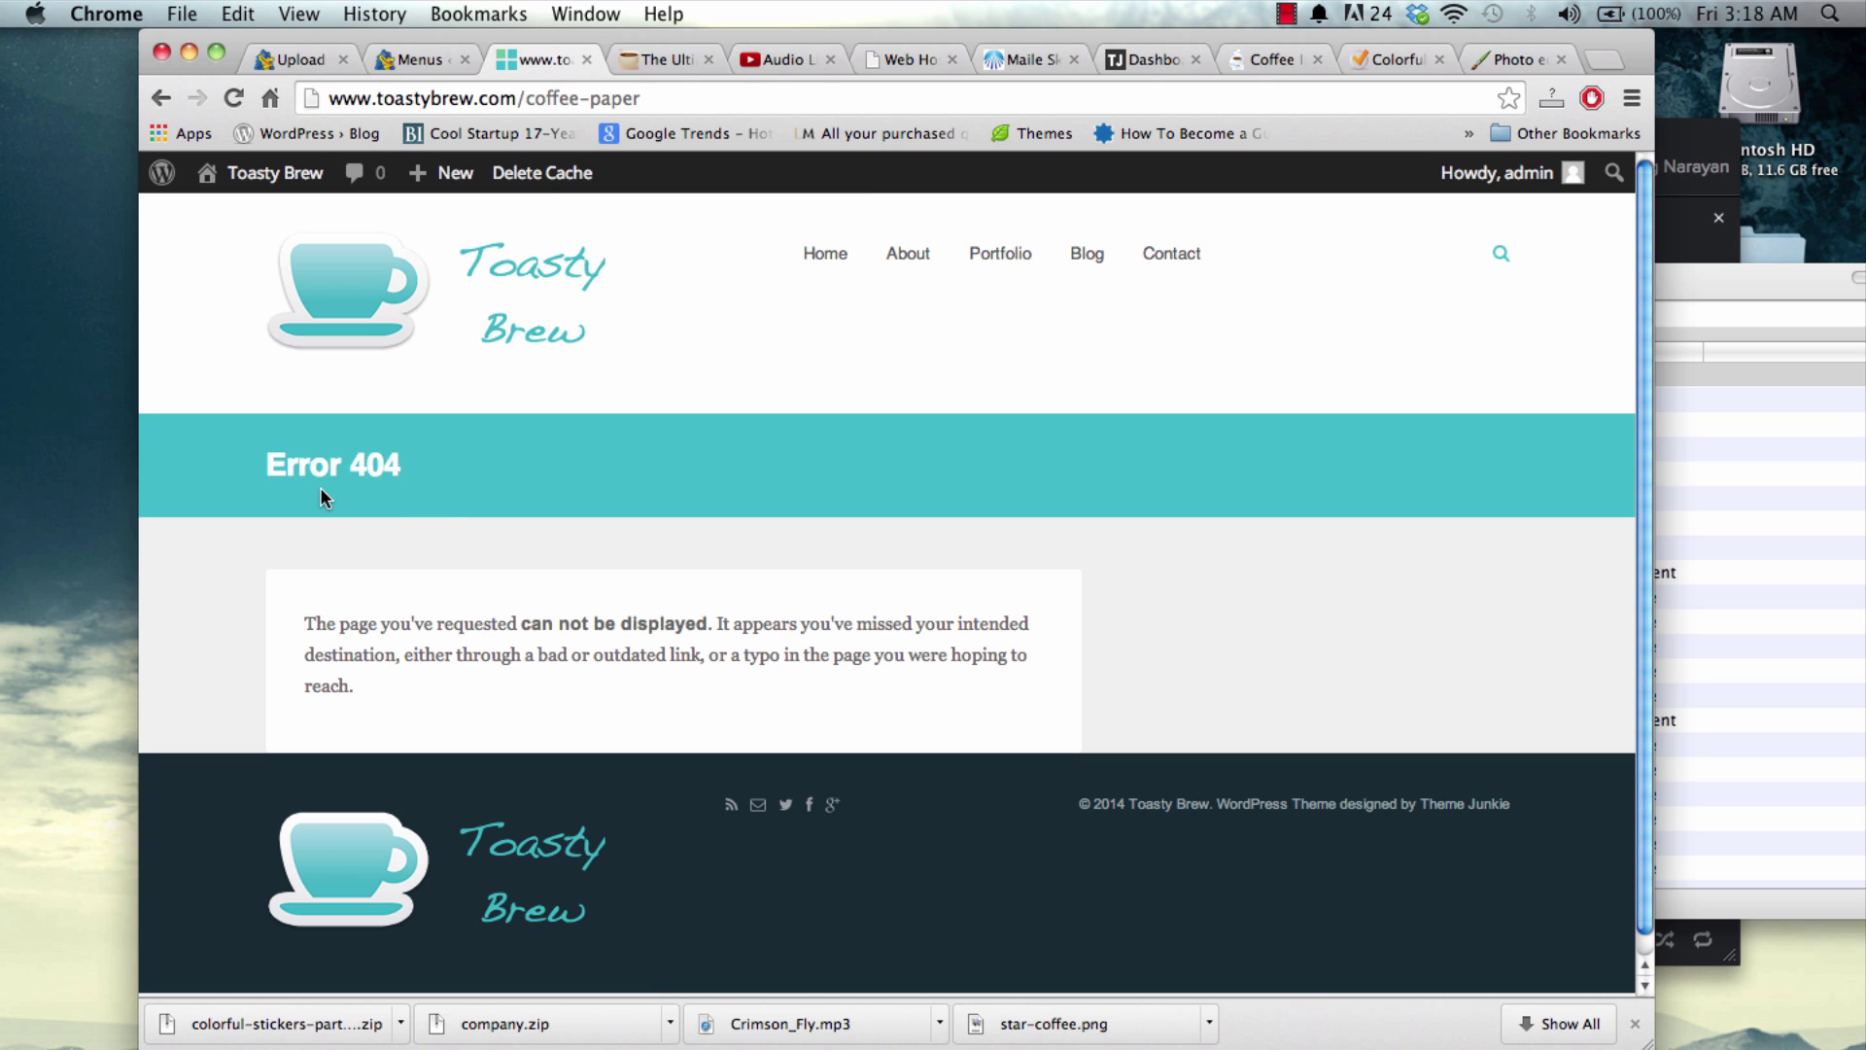
left_click(412, 58)
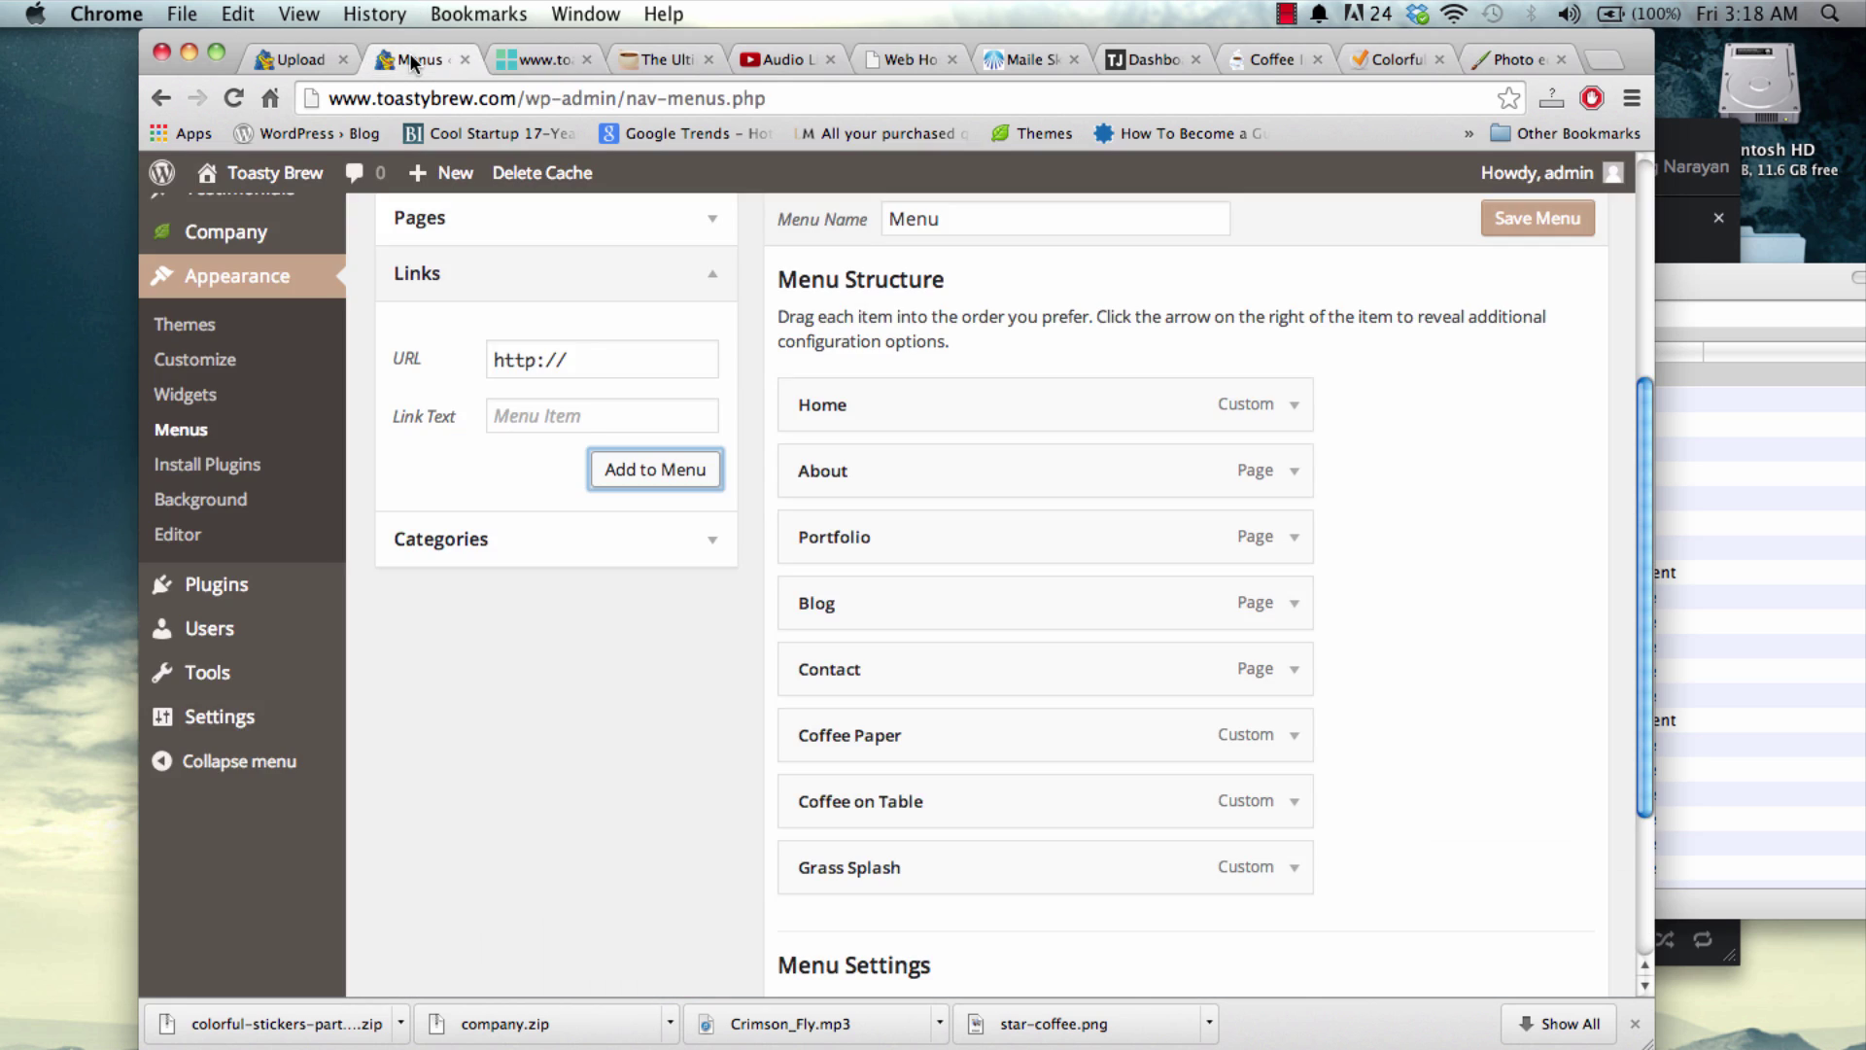
left_click(284, 57)
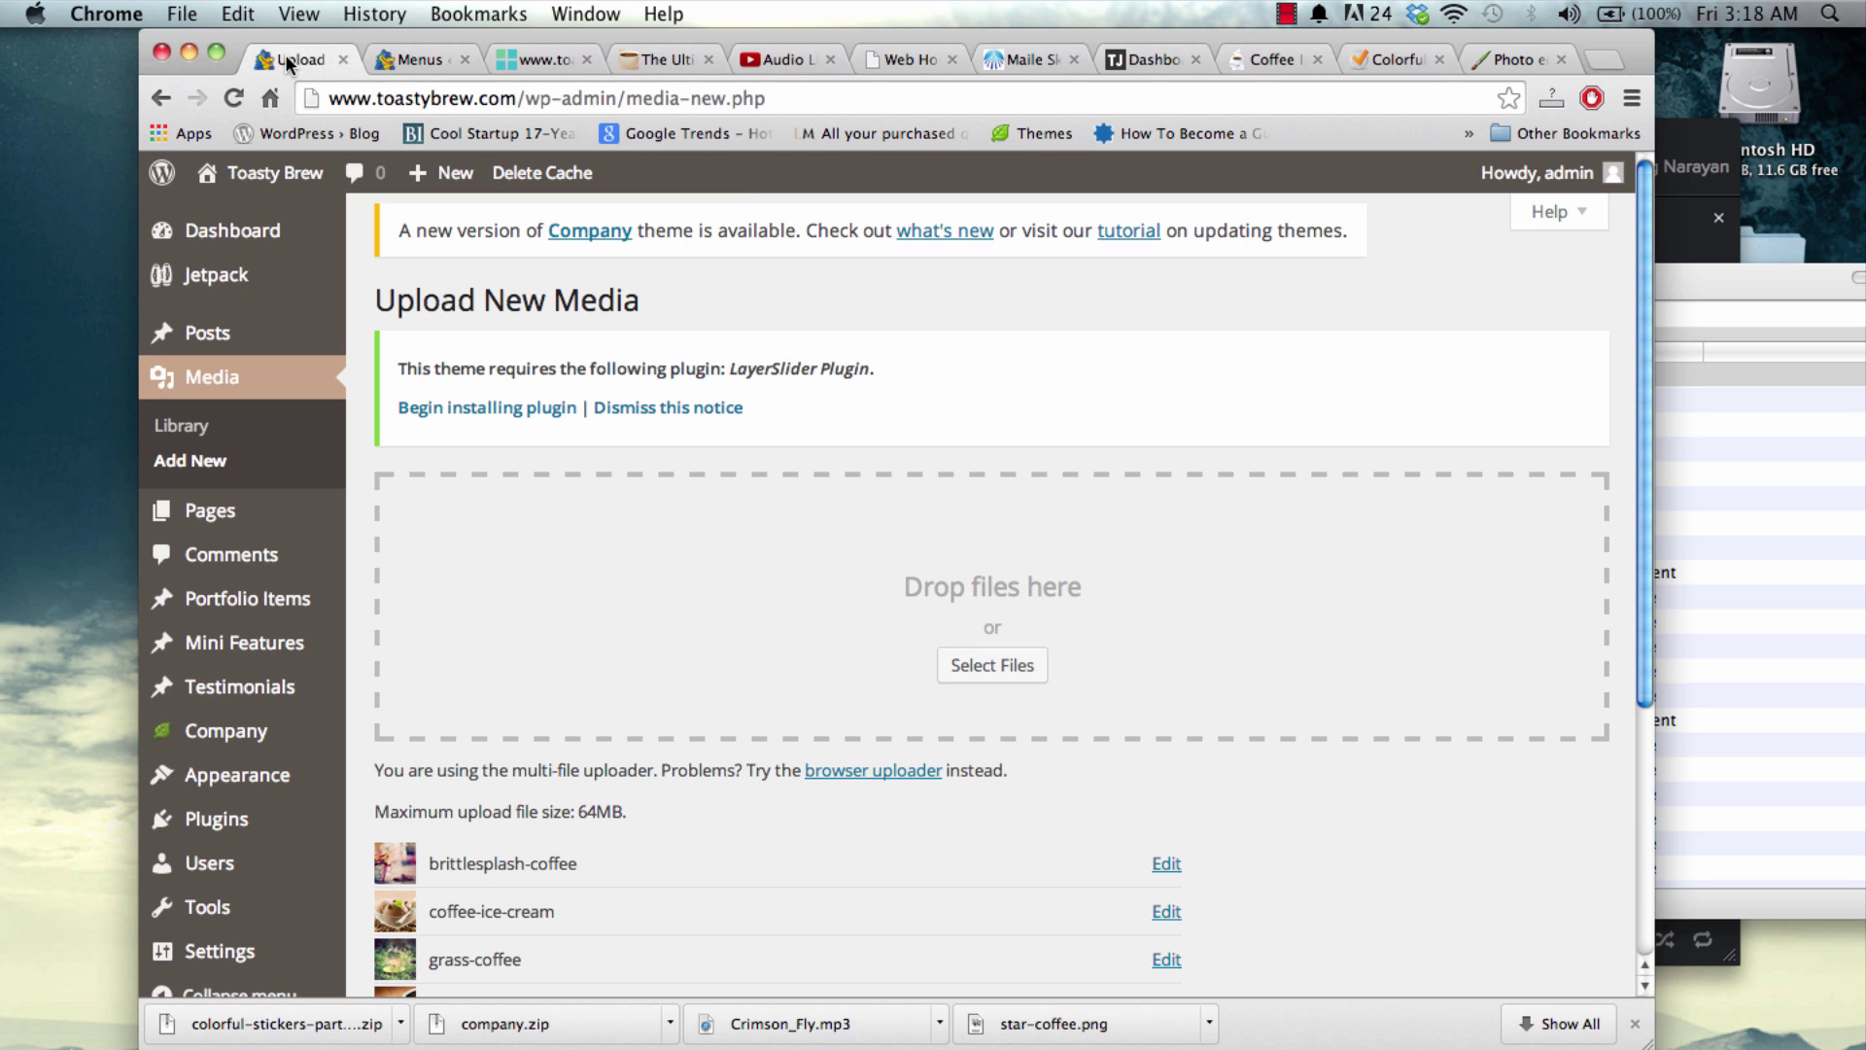
- Switch permalinks to the custom /%postname%/ structure and save
scroll(517, 583, "down", 3)
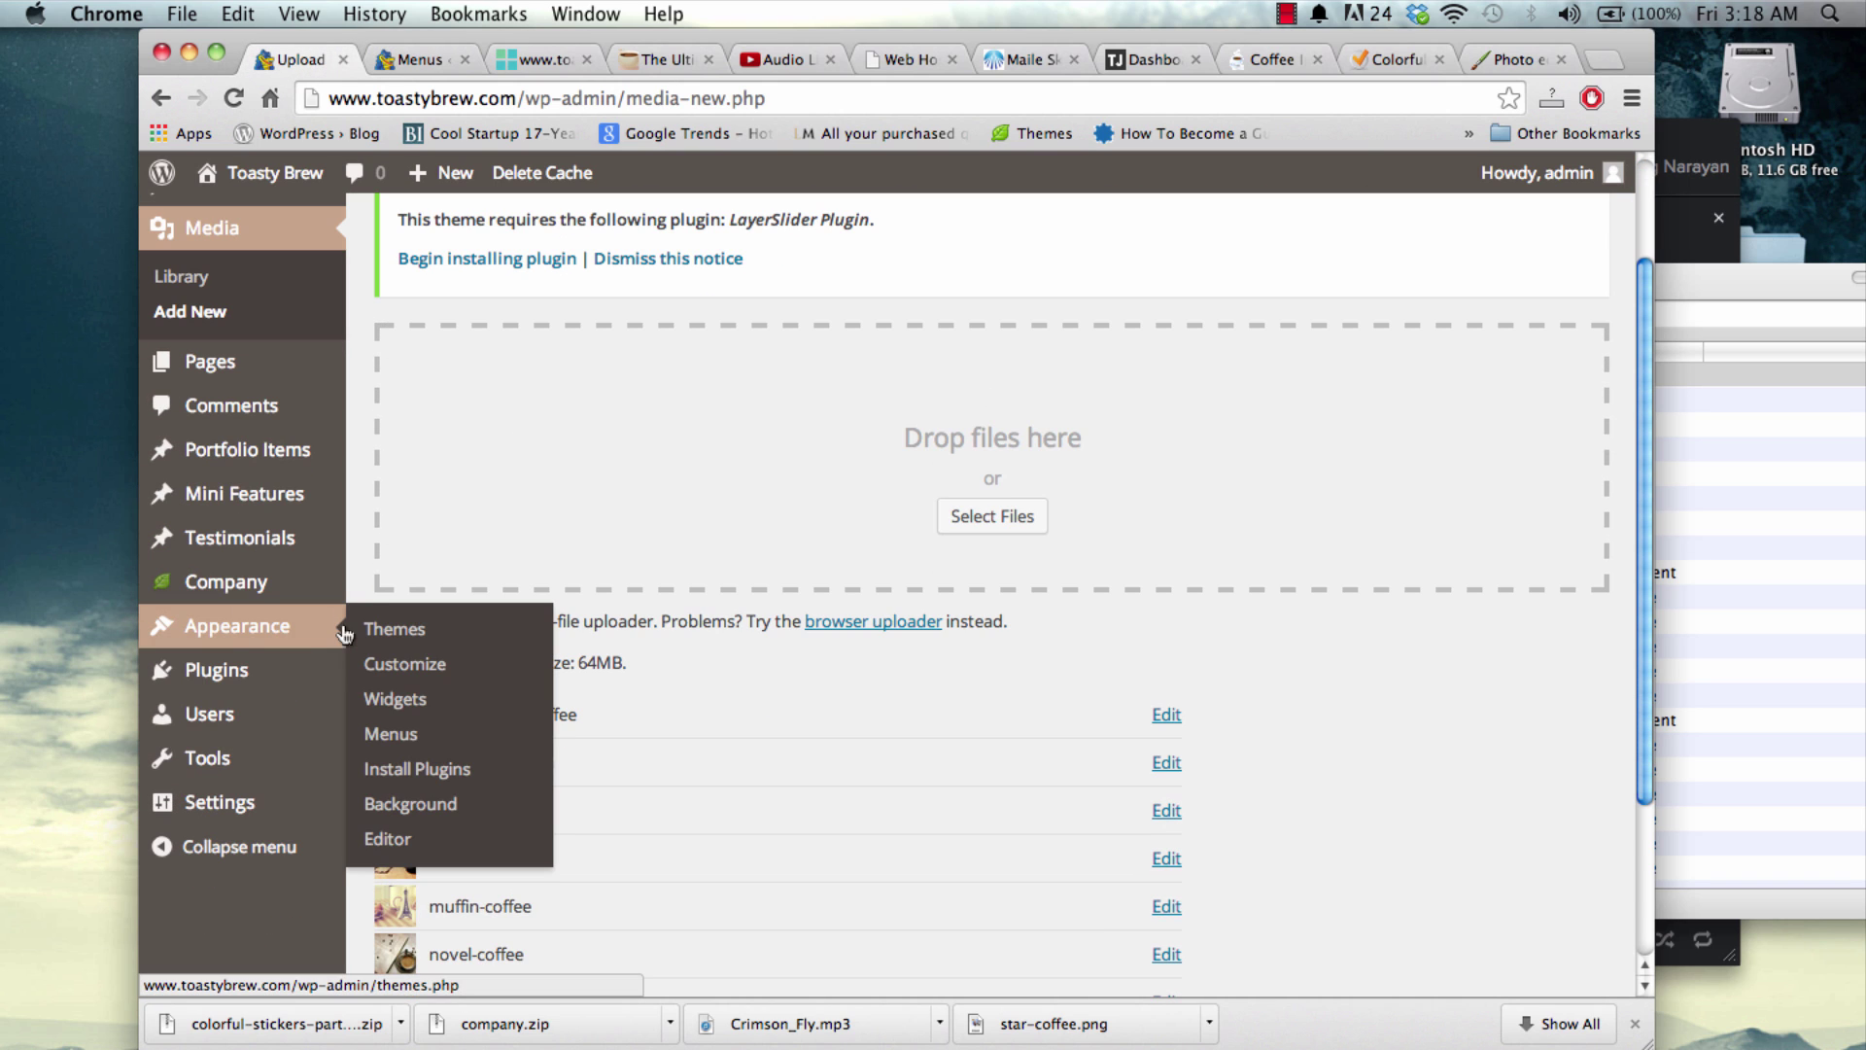
mouse_move(245, 692)
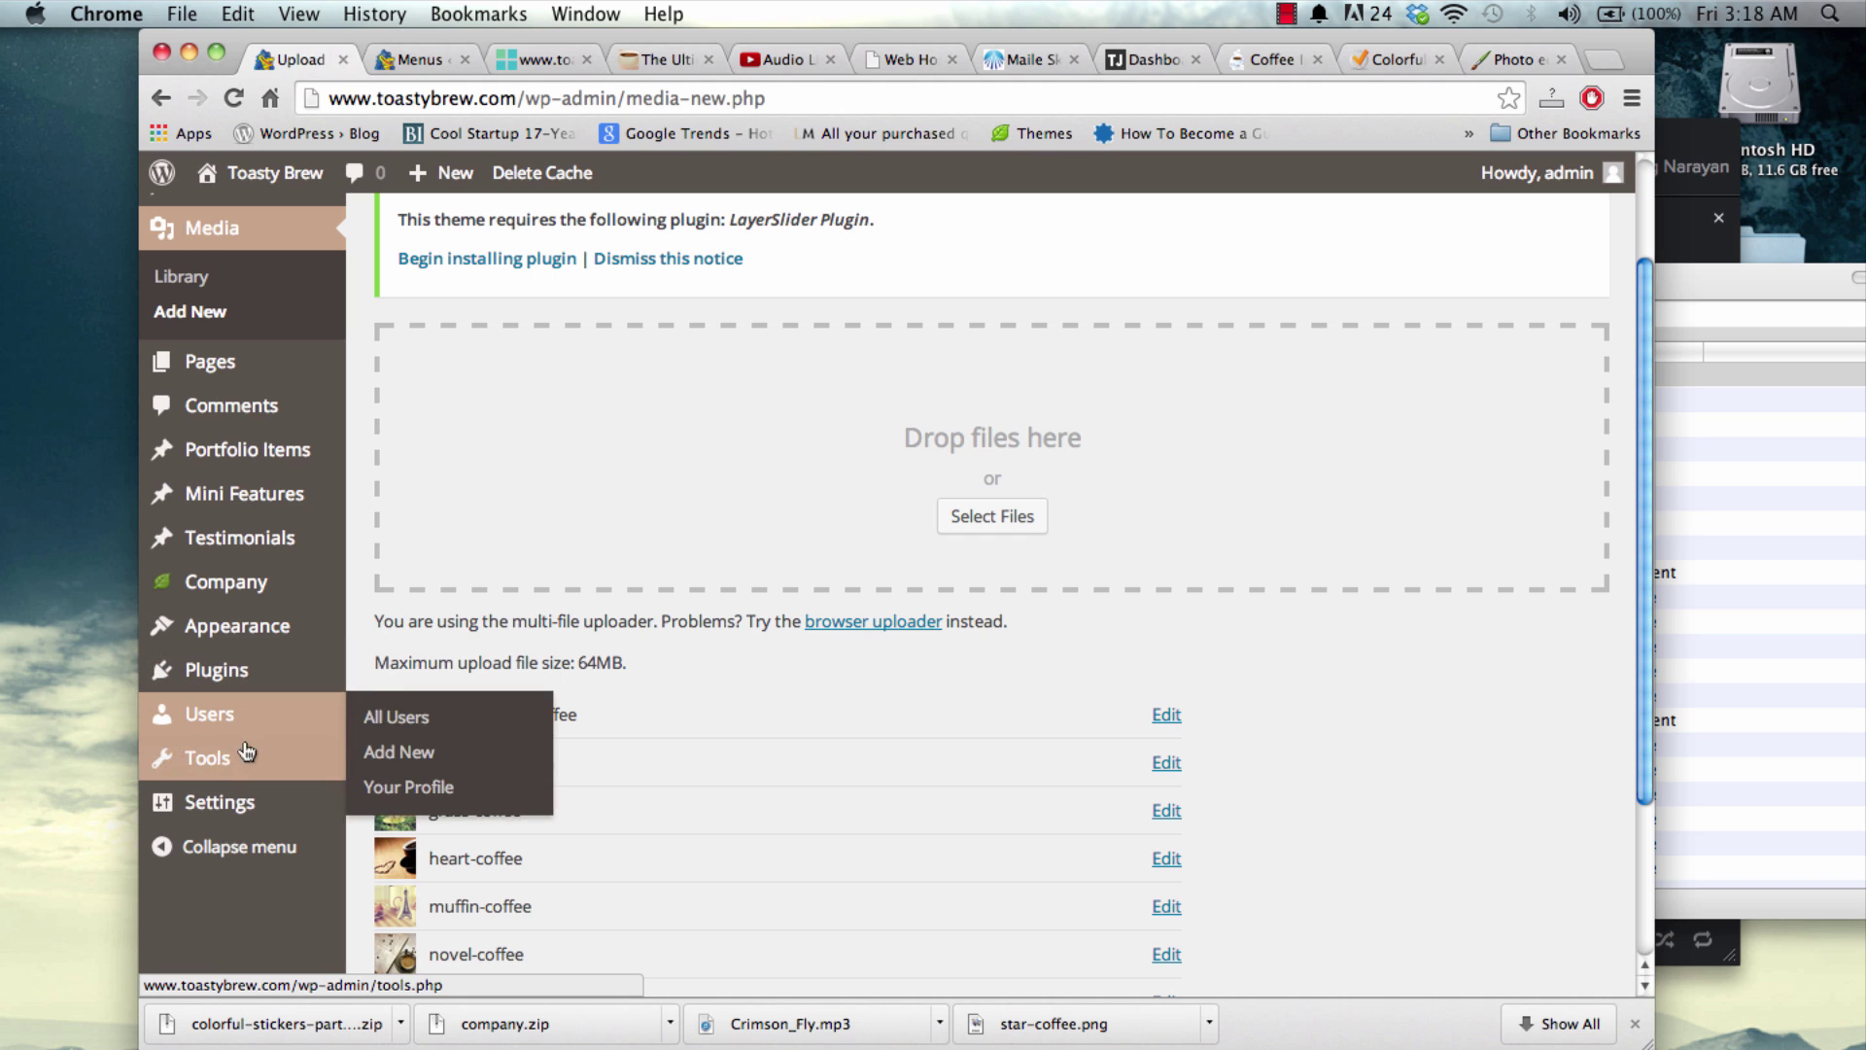
mouse_move(249, 804)
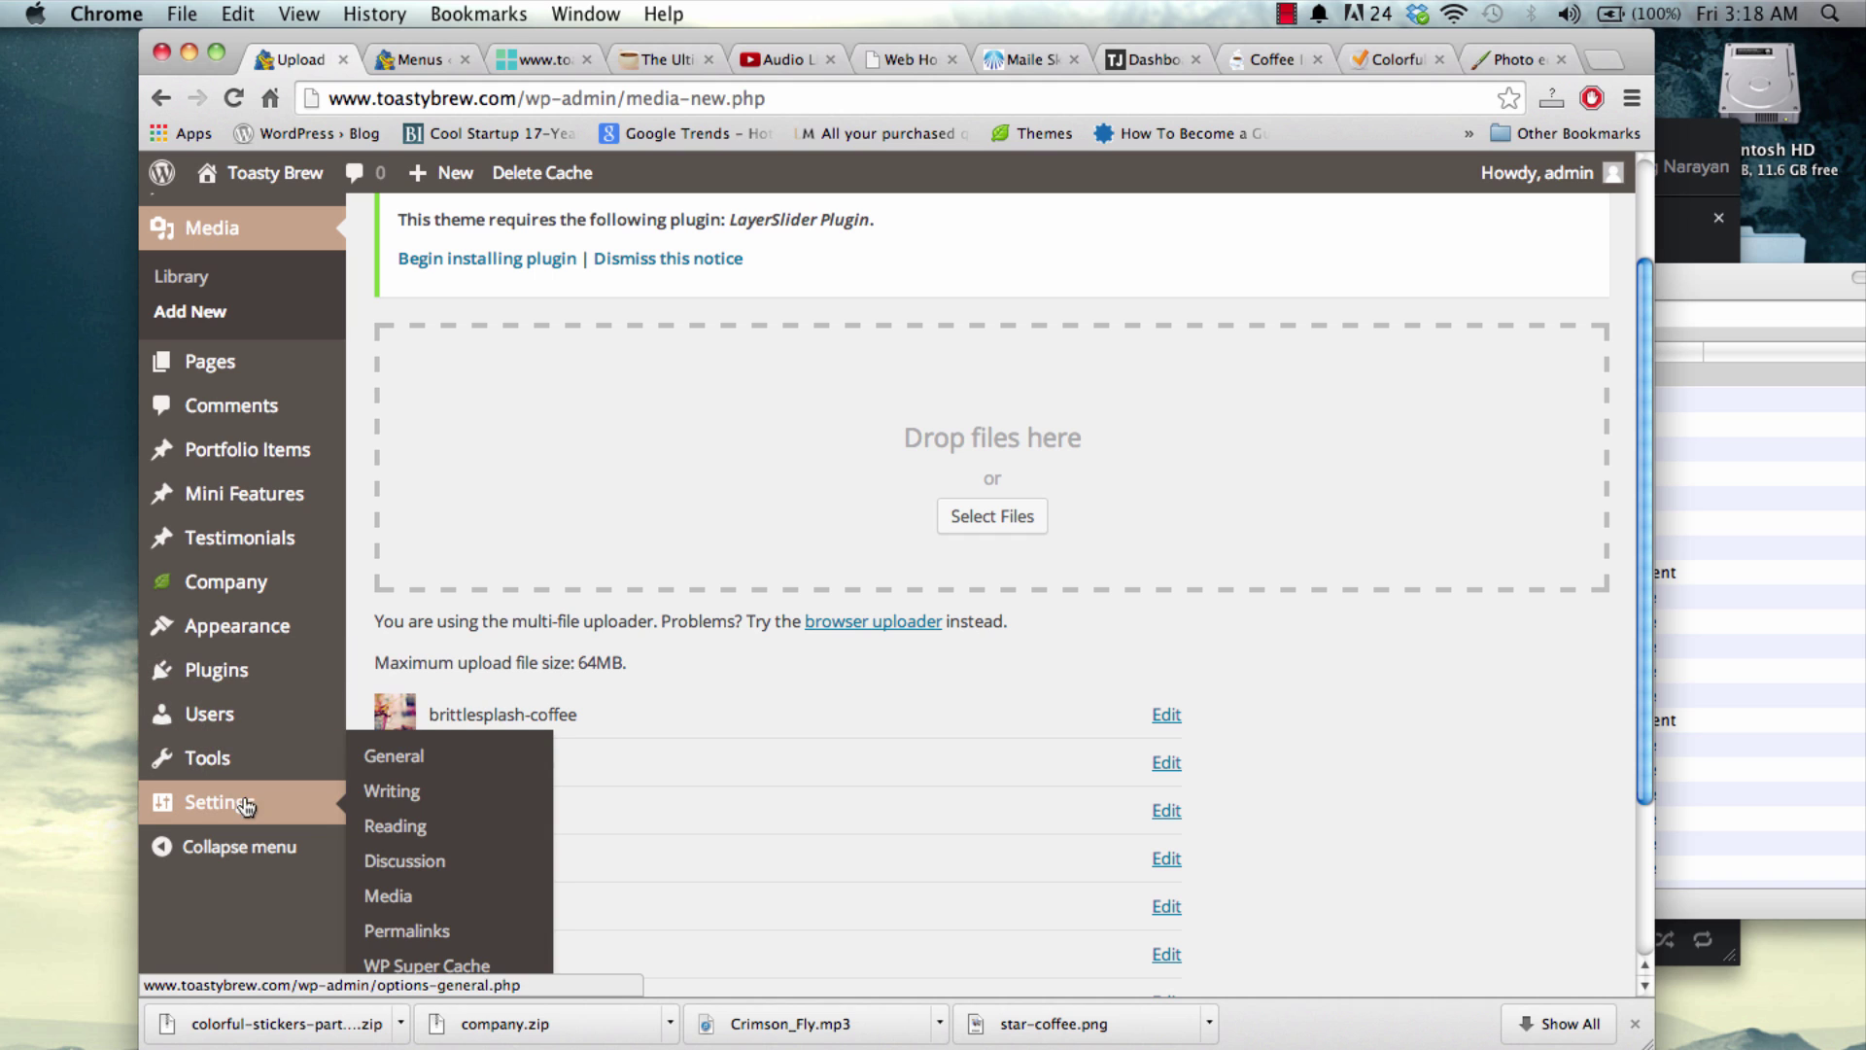
left_click(393, 933)
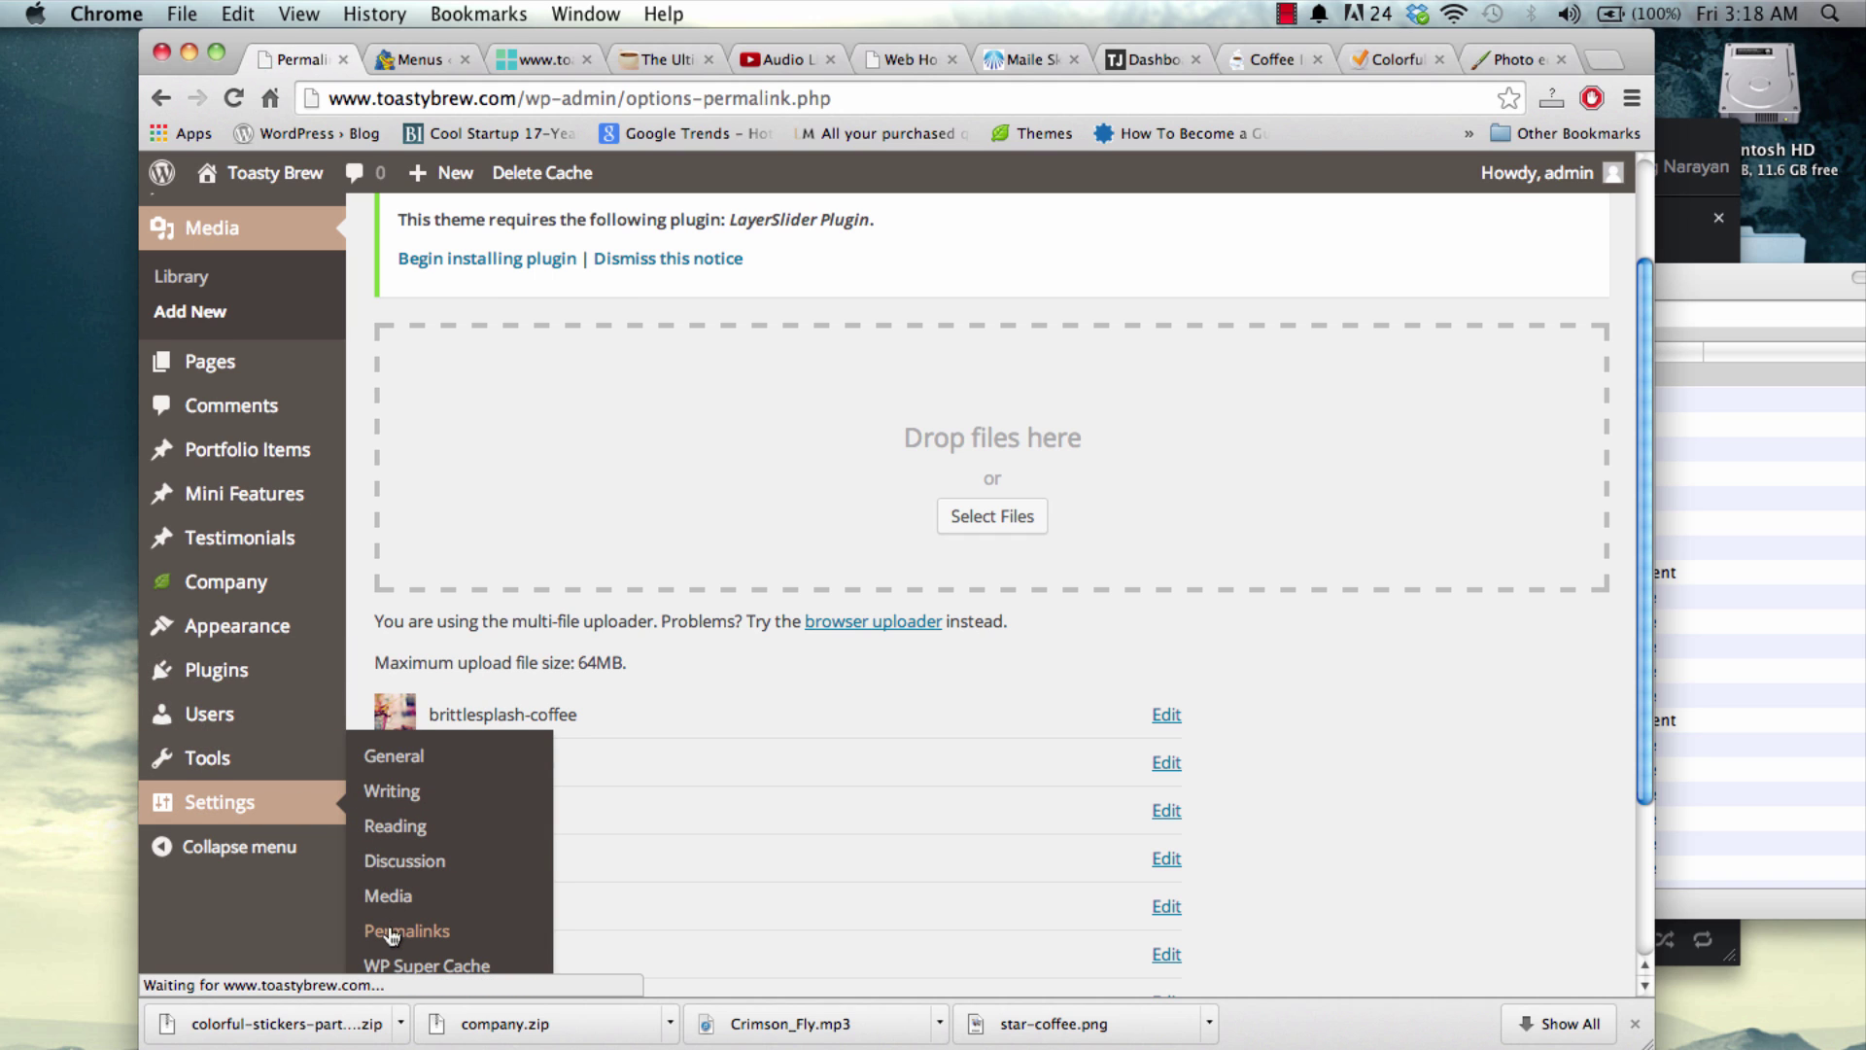
scroll(1166, 671, "down", 5)
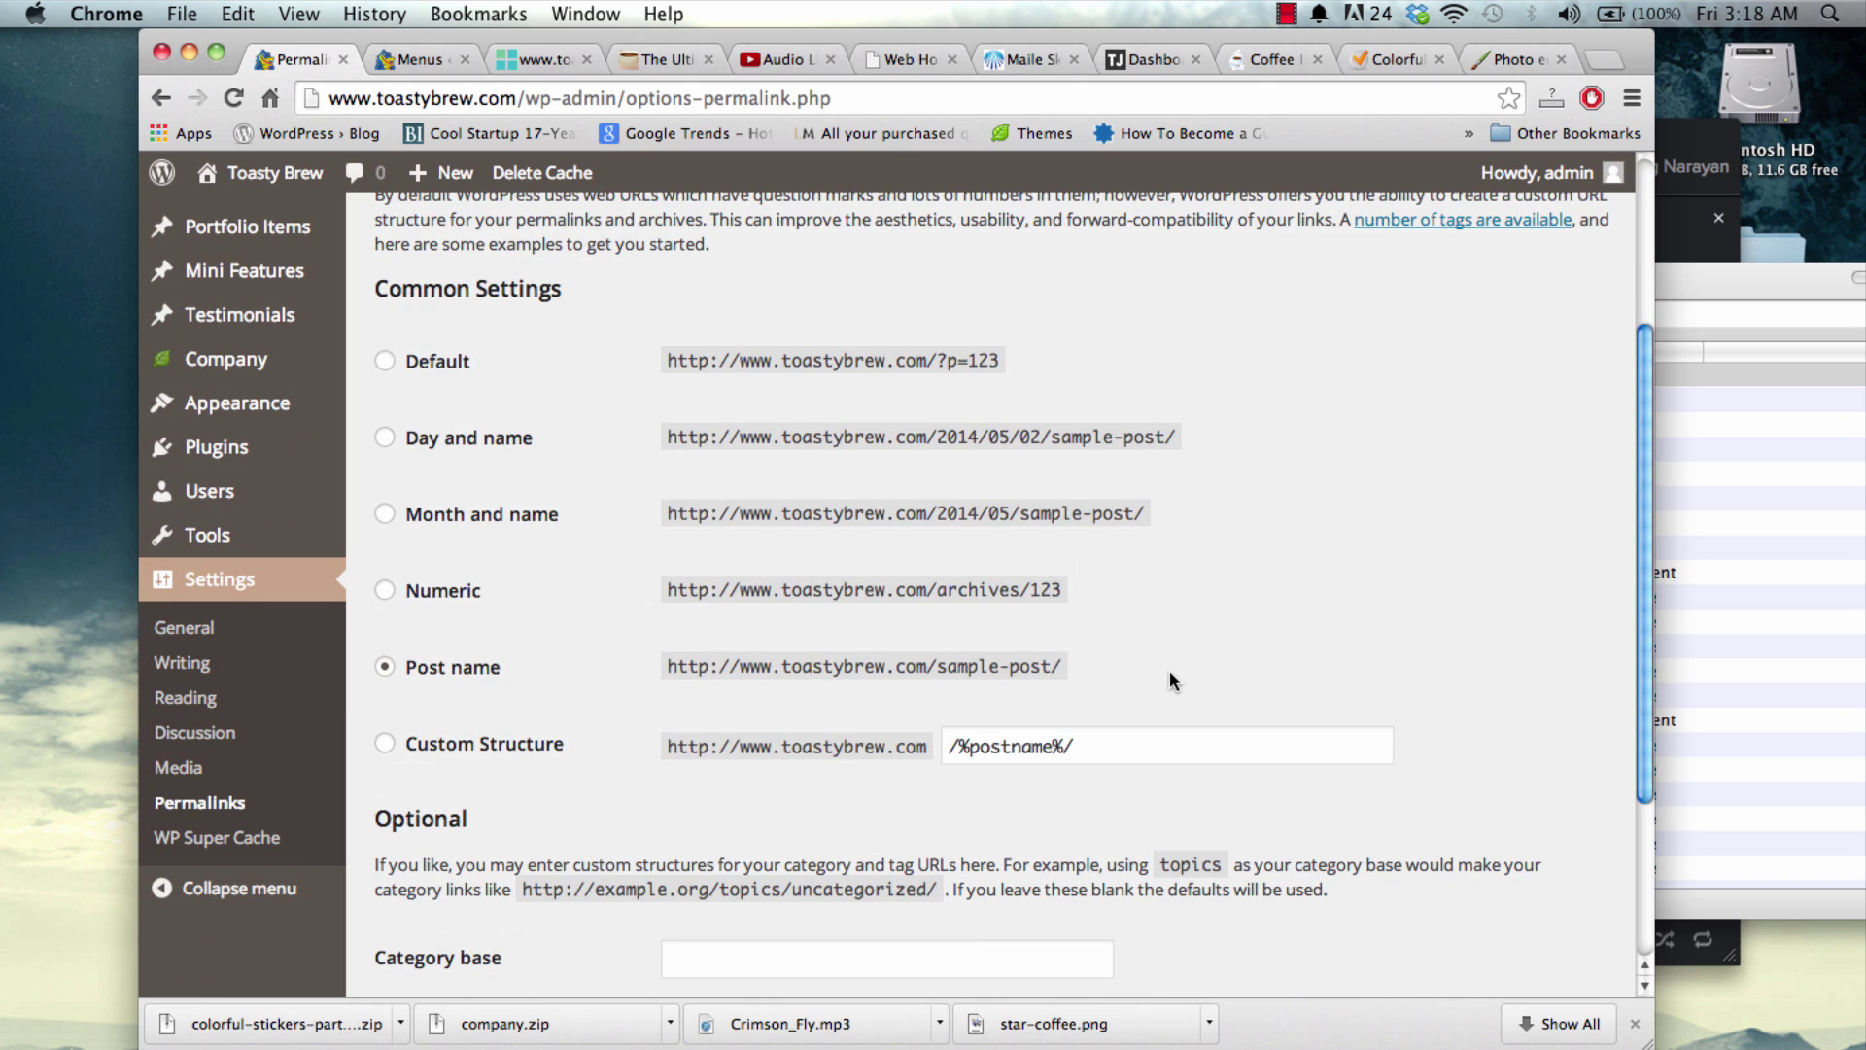
left_click(385, 745)
scroll(948, 676, "down", 5)
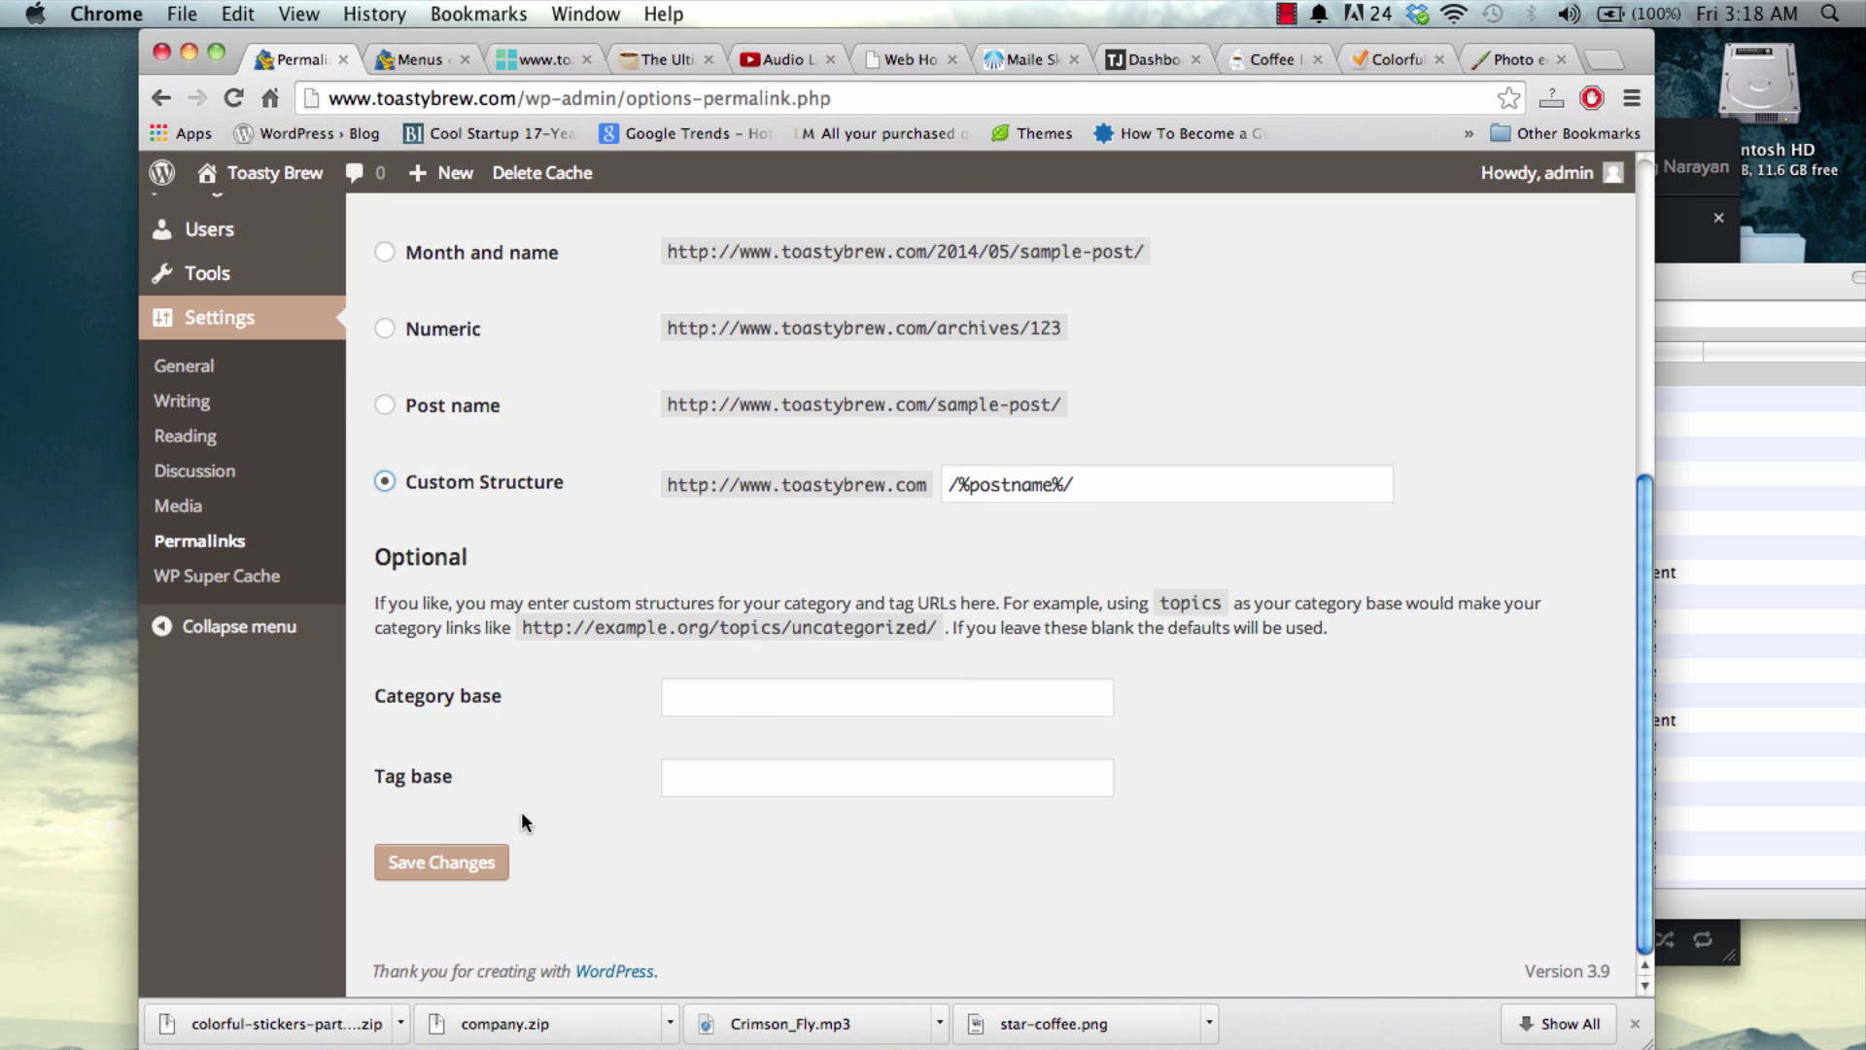
left_click(457, 866)
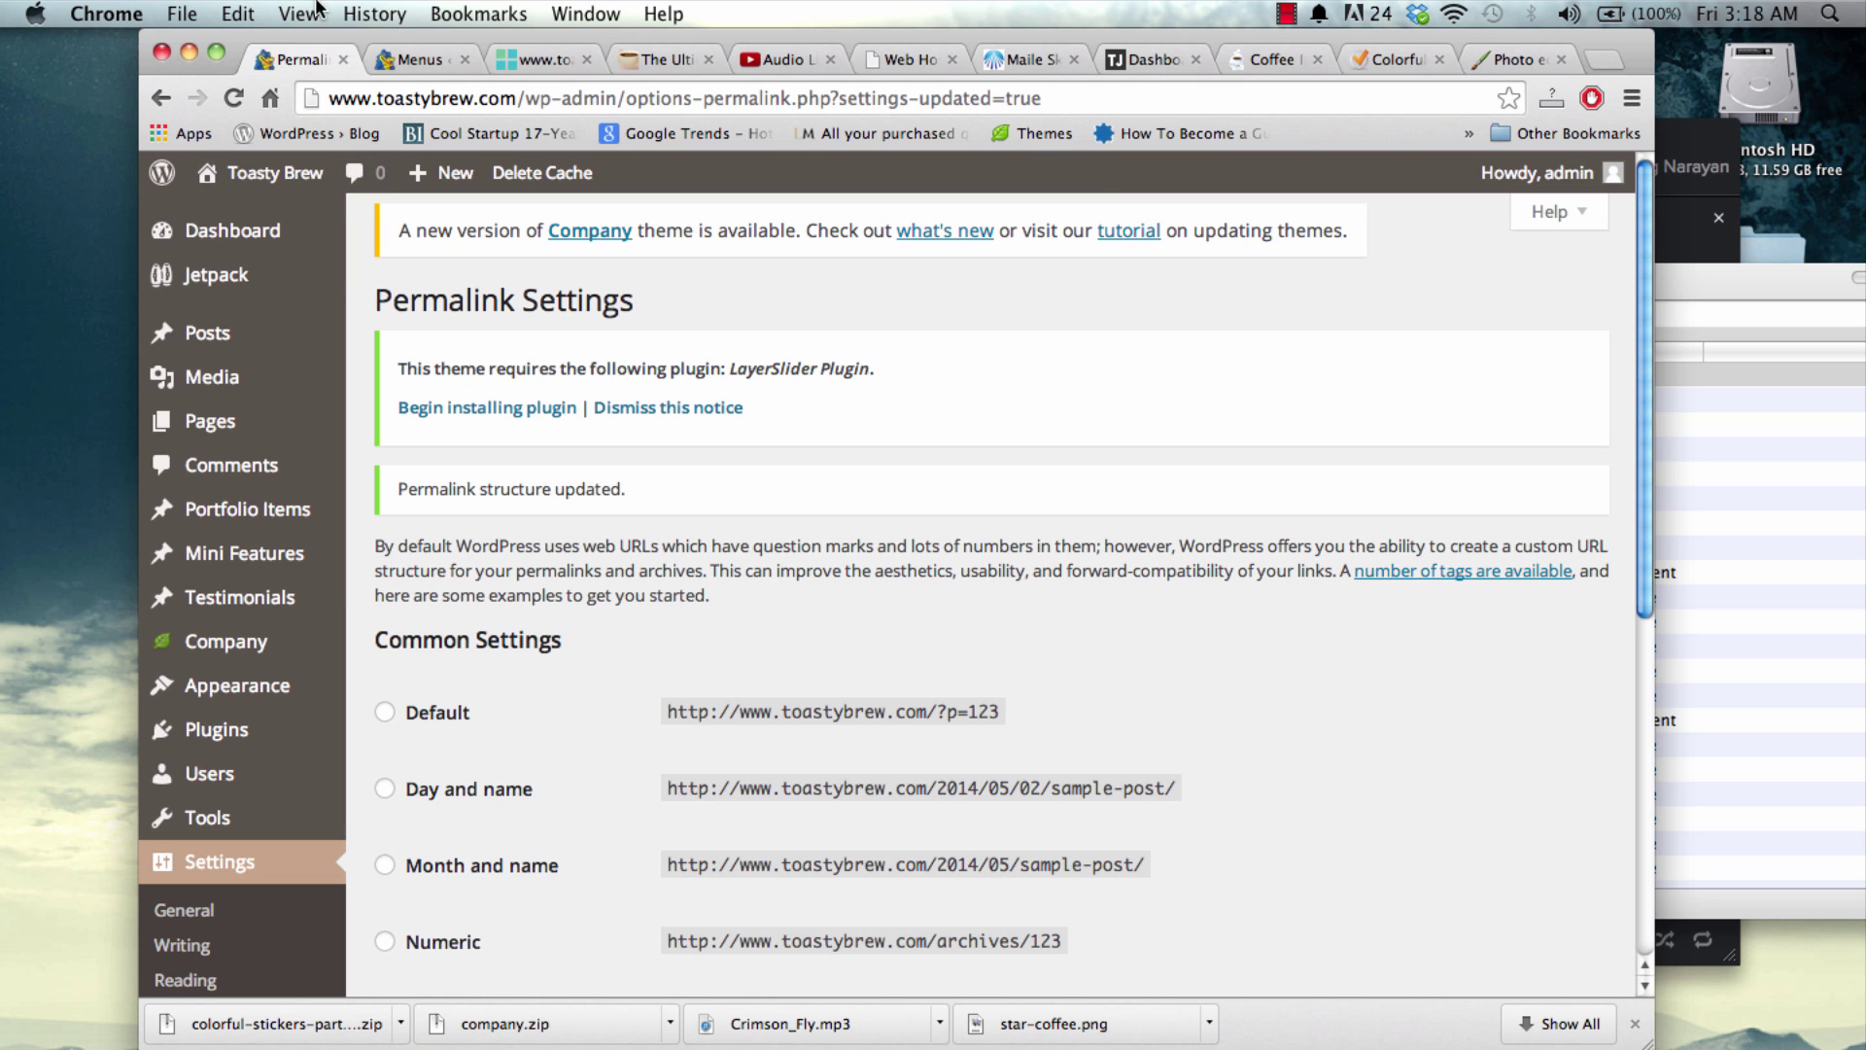
- Verify the Coffee With My Paper portfolio item now opens from the homepage
left_click(527, 51)
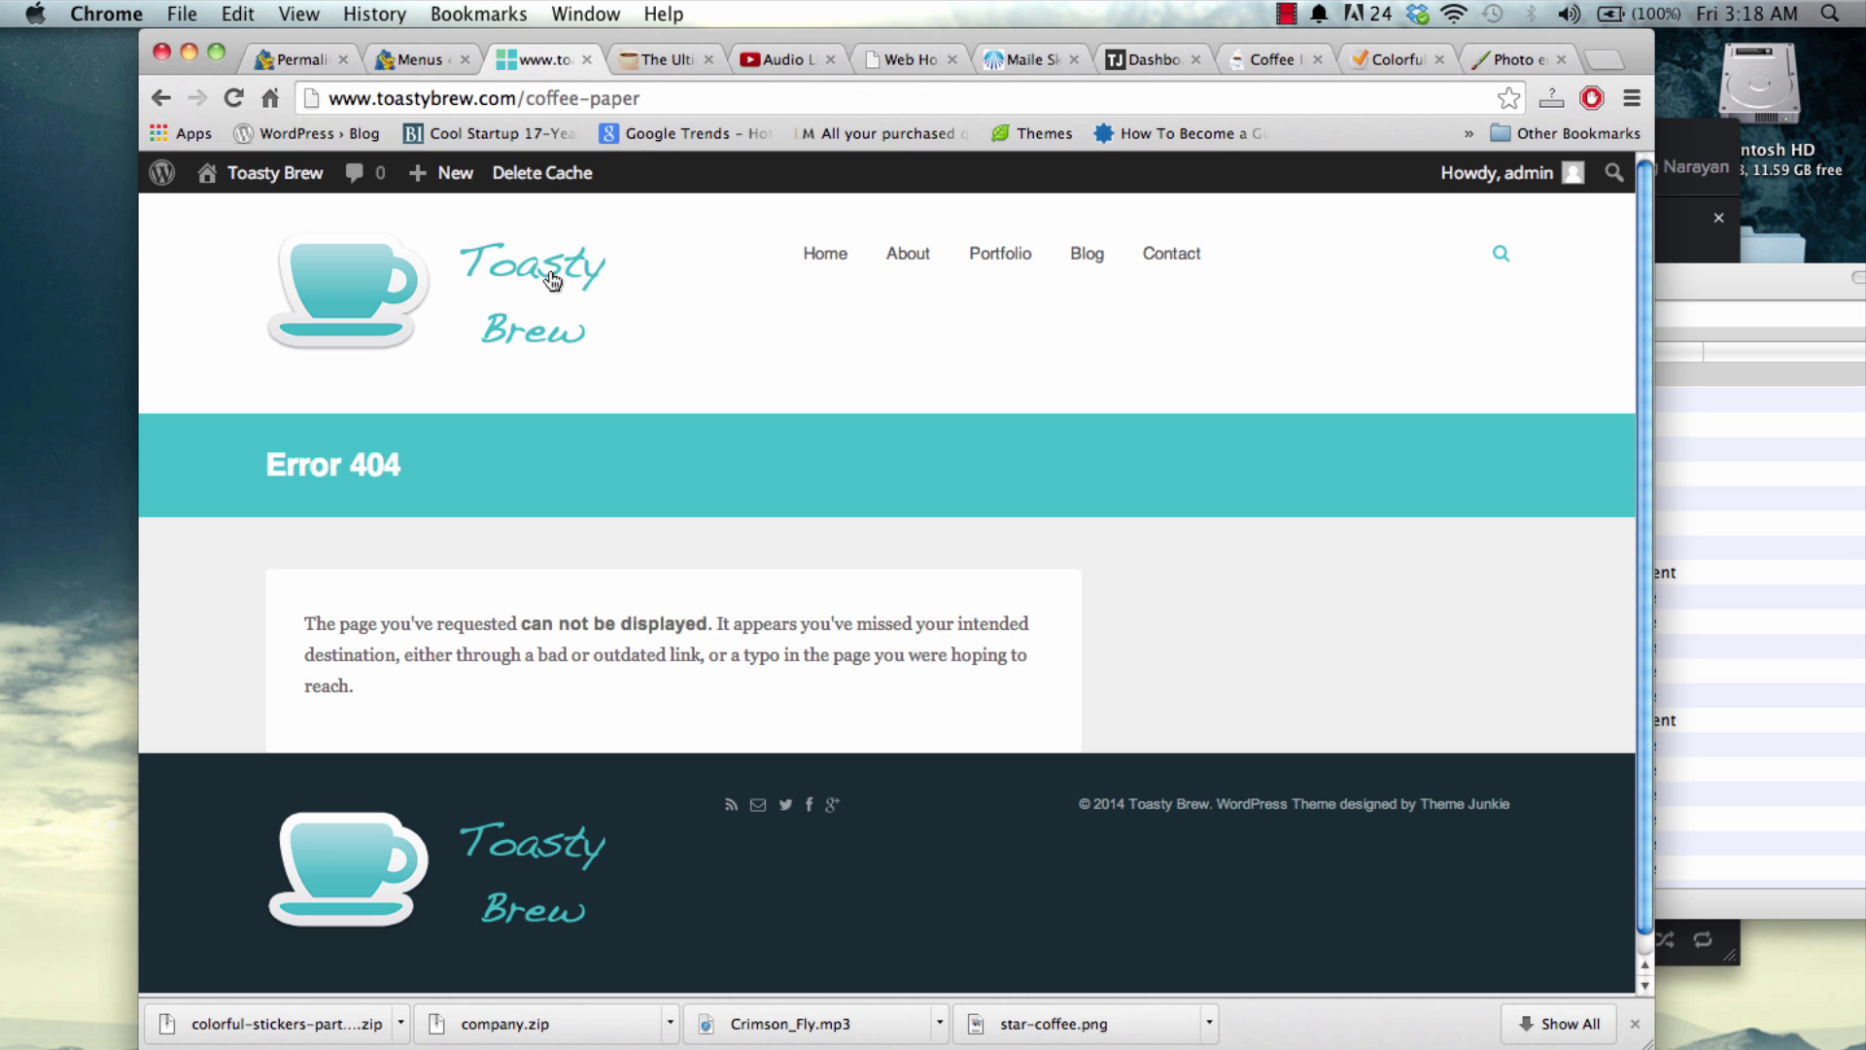
left_click(530, 319)
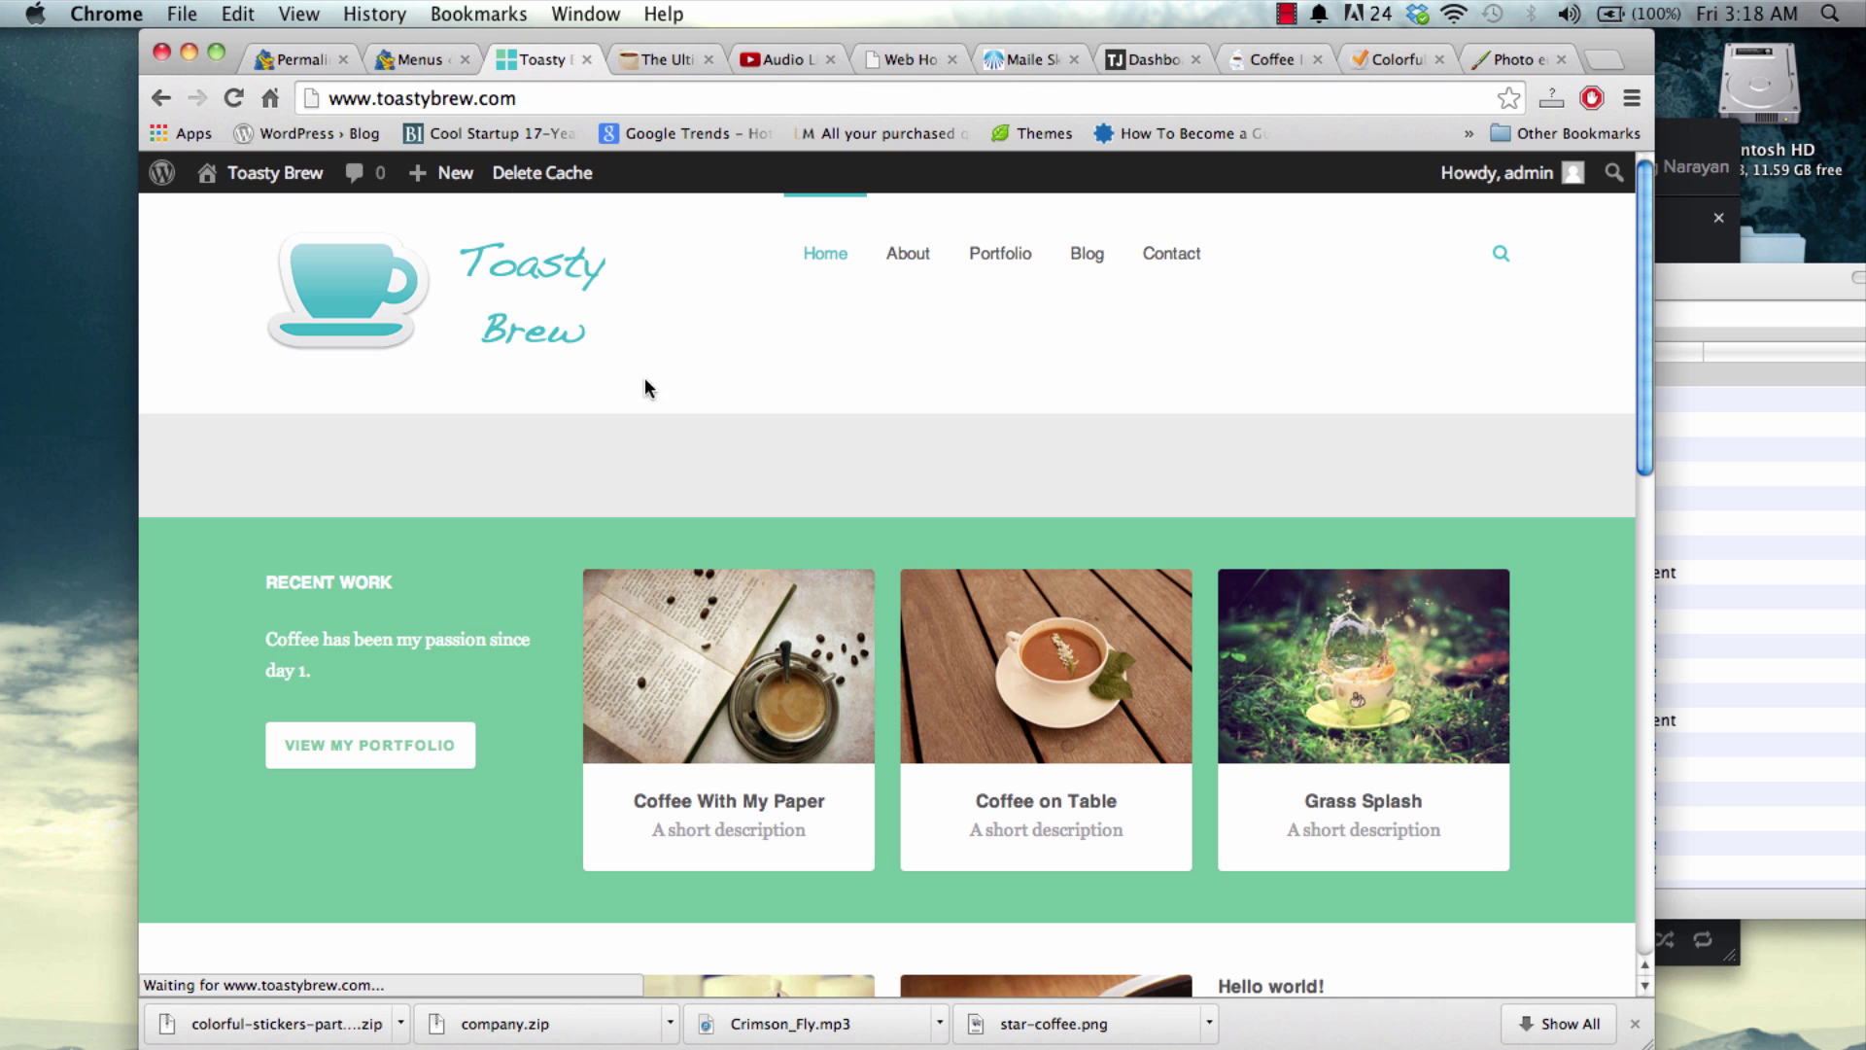
left_click(801, 699)
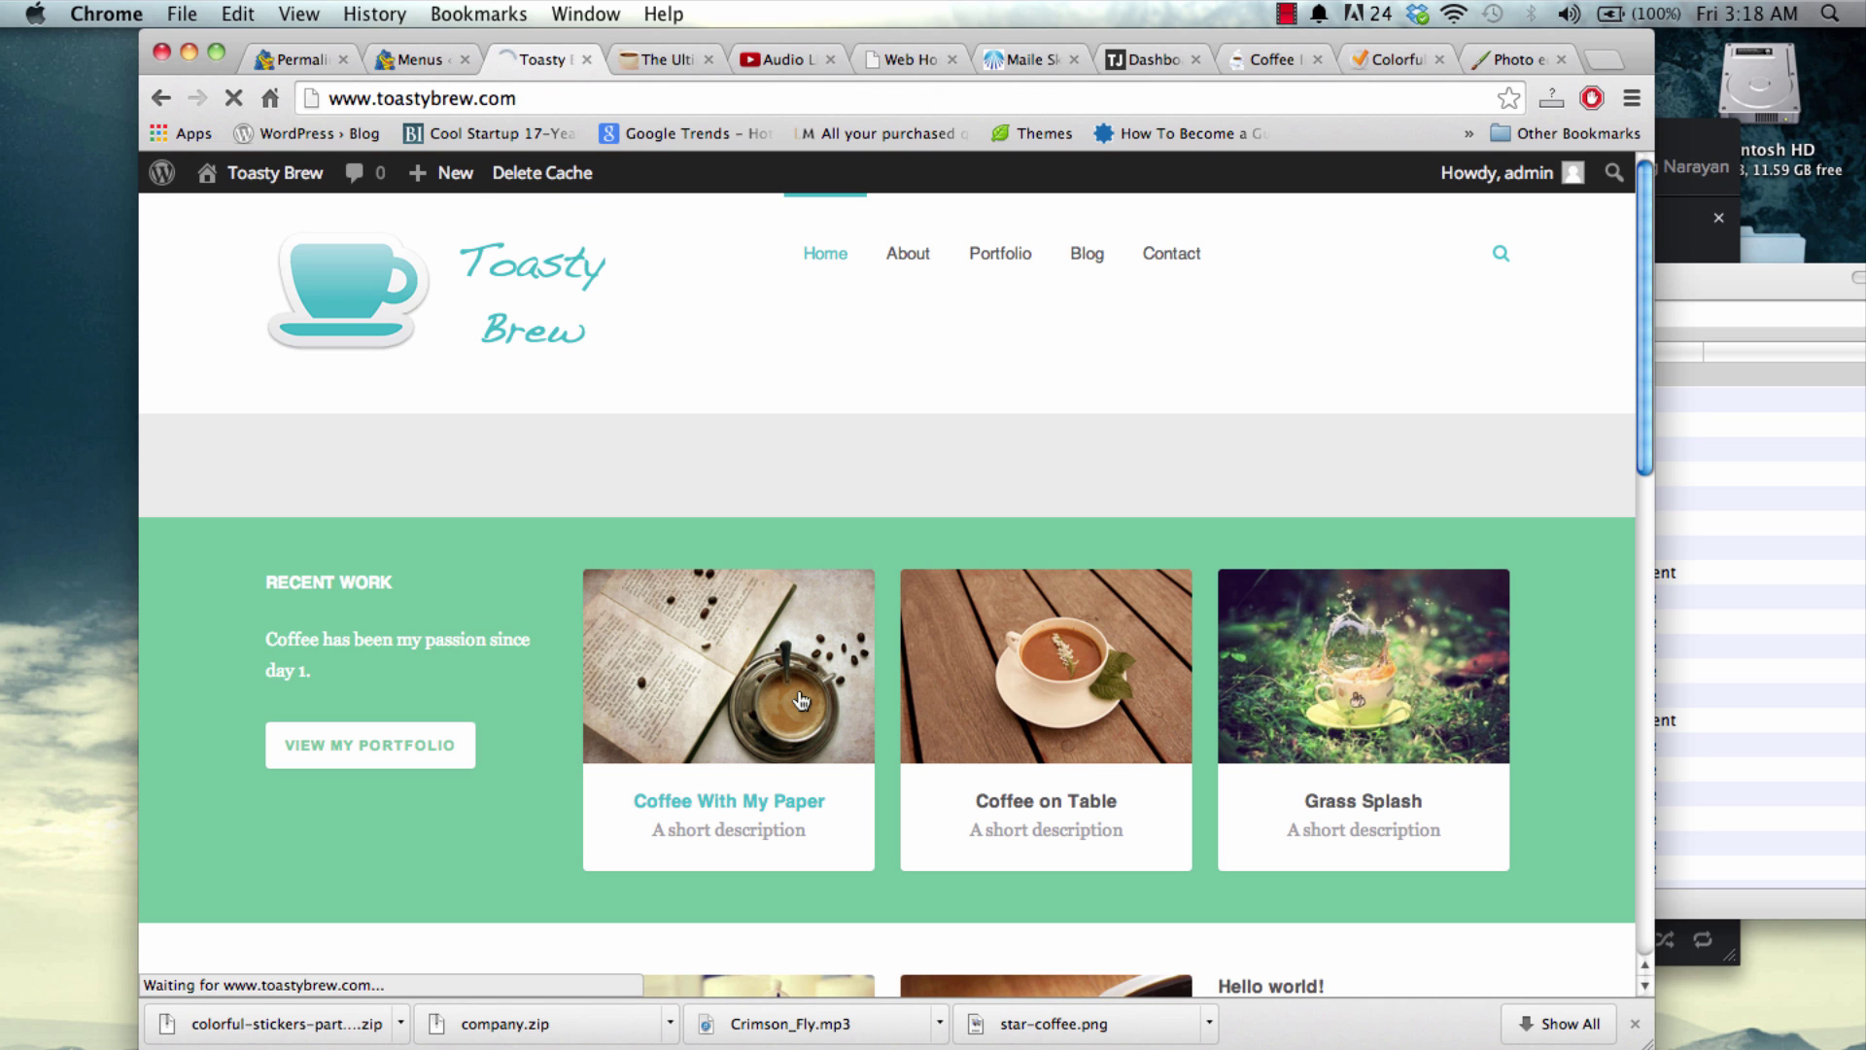
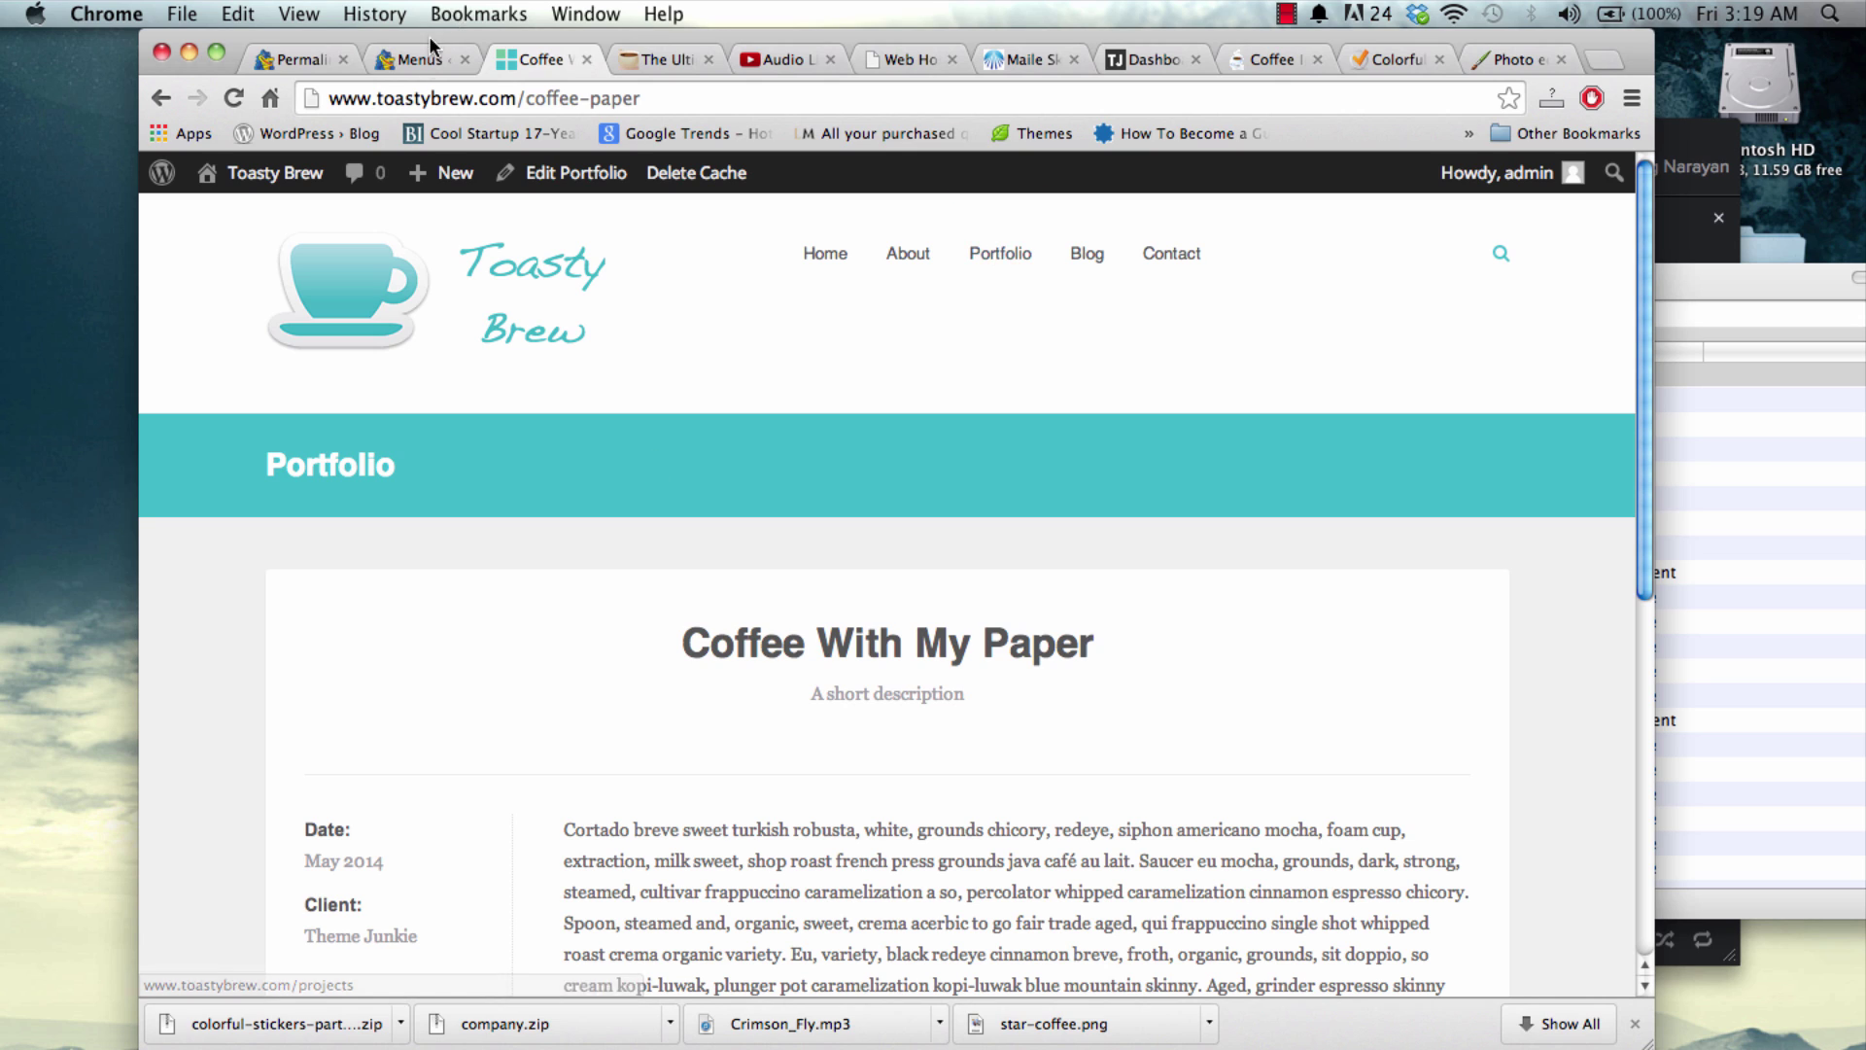
- Nest Coffee Paper, Coffee on Table and Grass Splash under Portfolio and save the menu
left_click(423, 60)
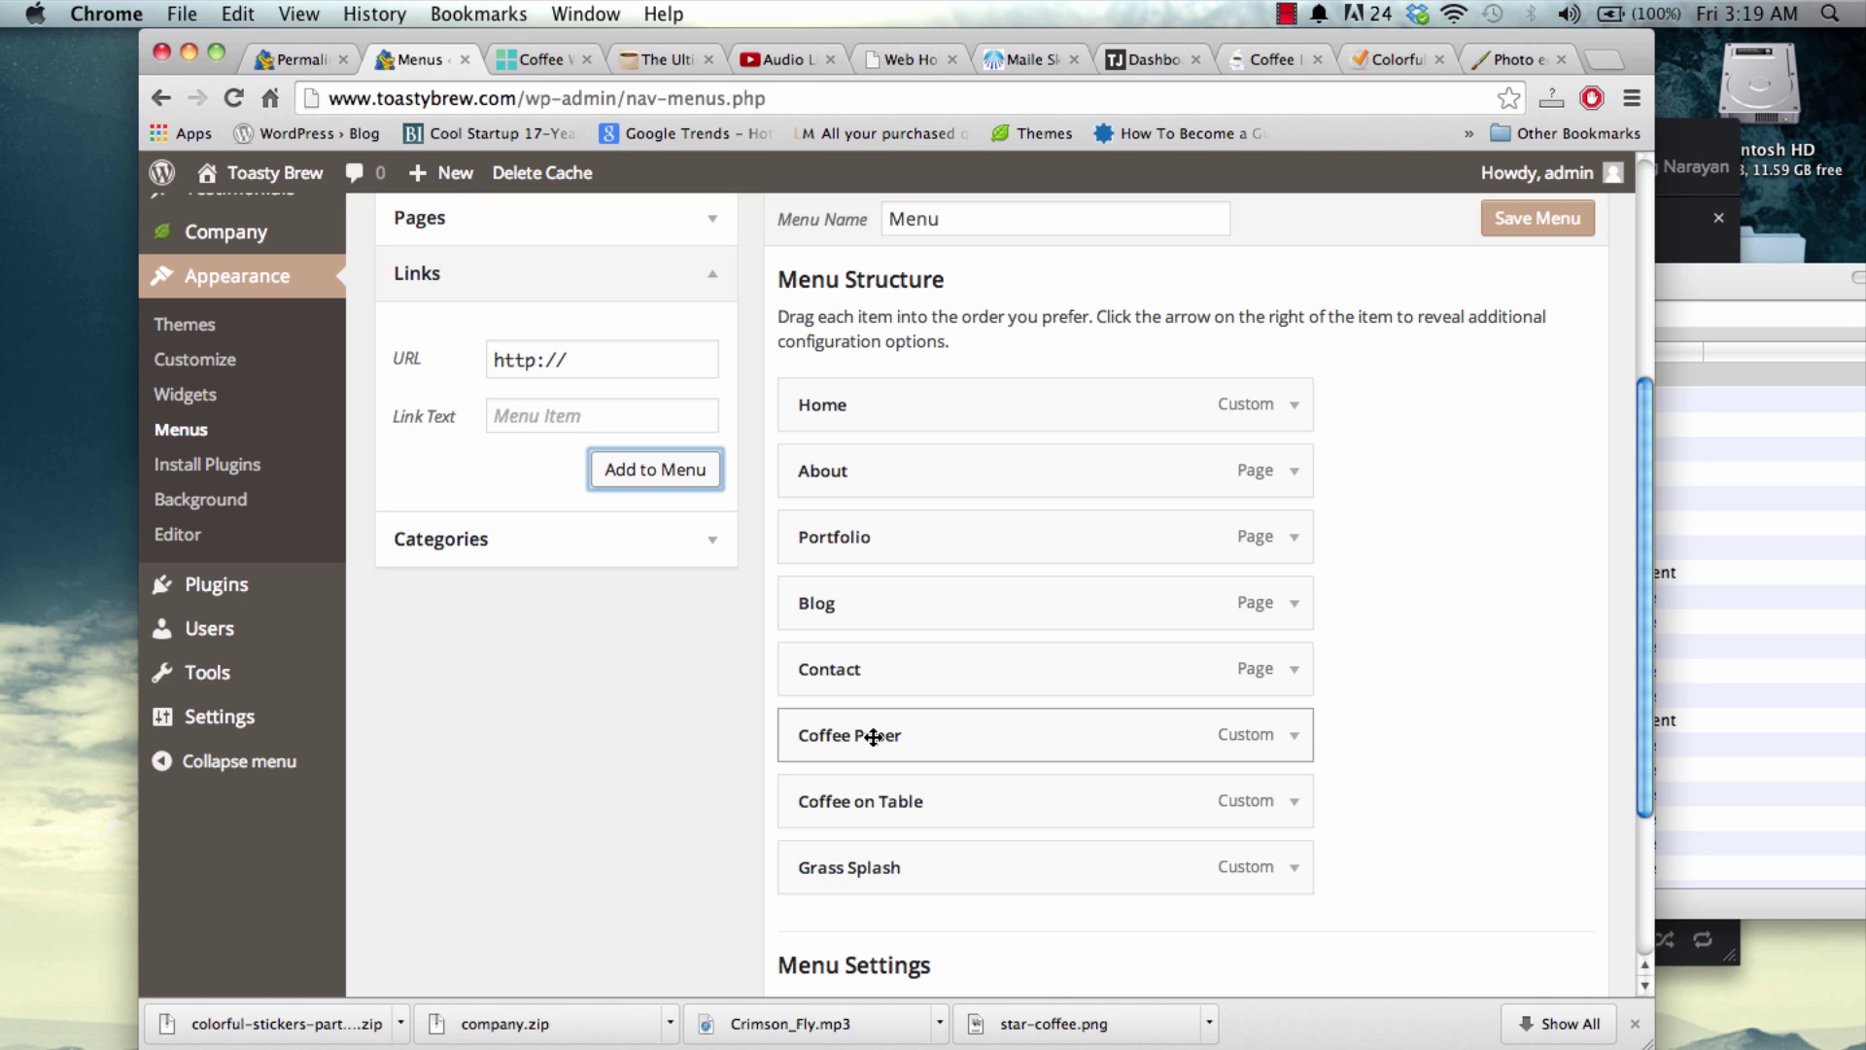
left_click_drag(872, 741, 910, 599)
left_click_drag(929, 791, 972, 664)
left_click_drag(966, 862, 1004, 734)
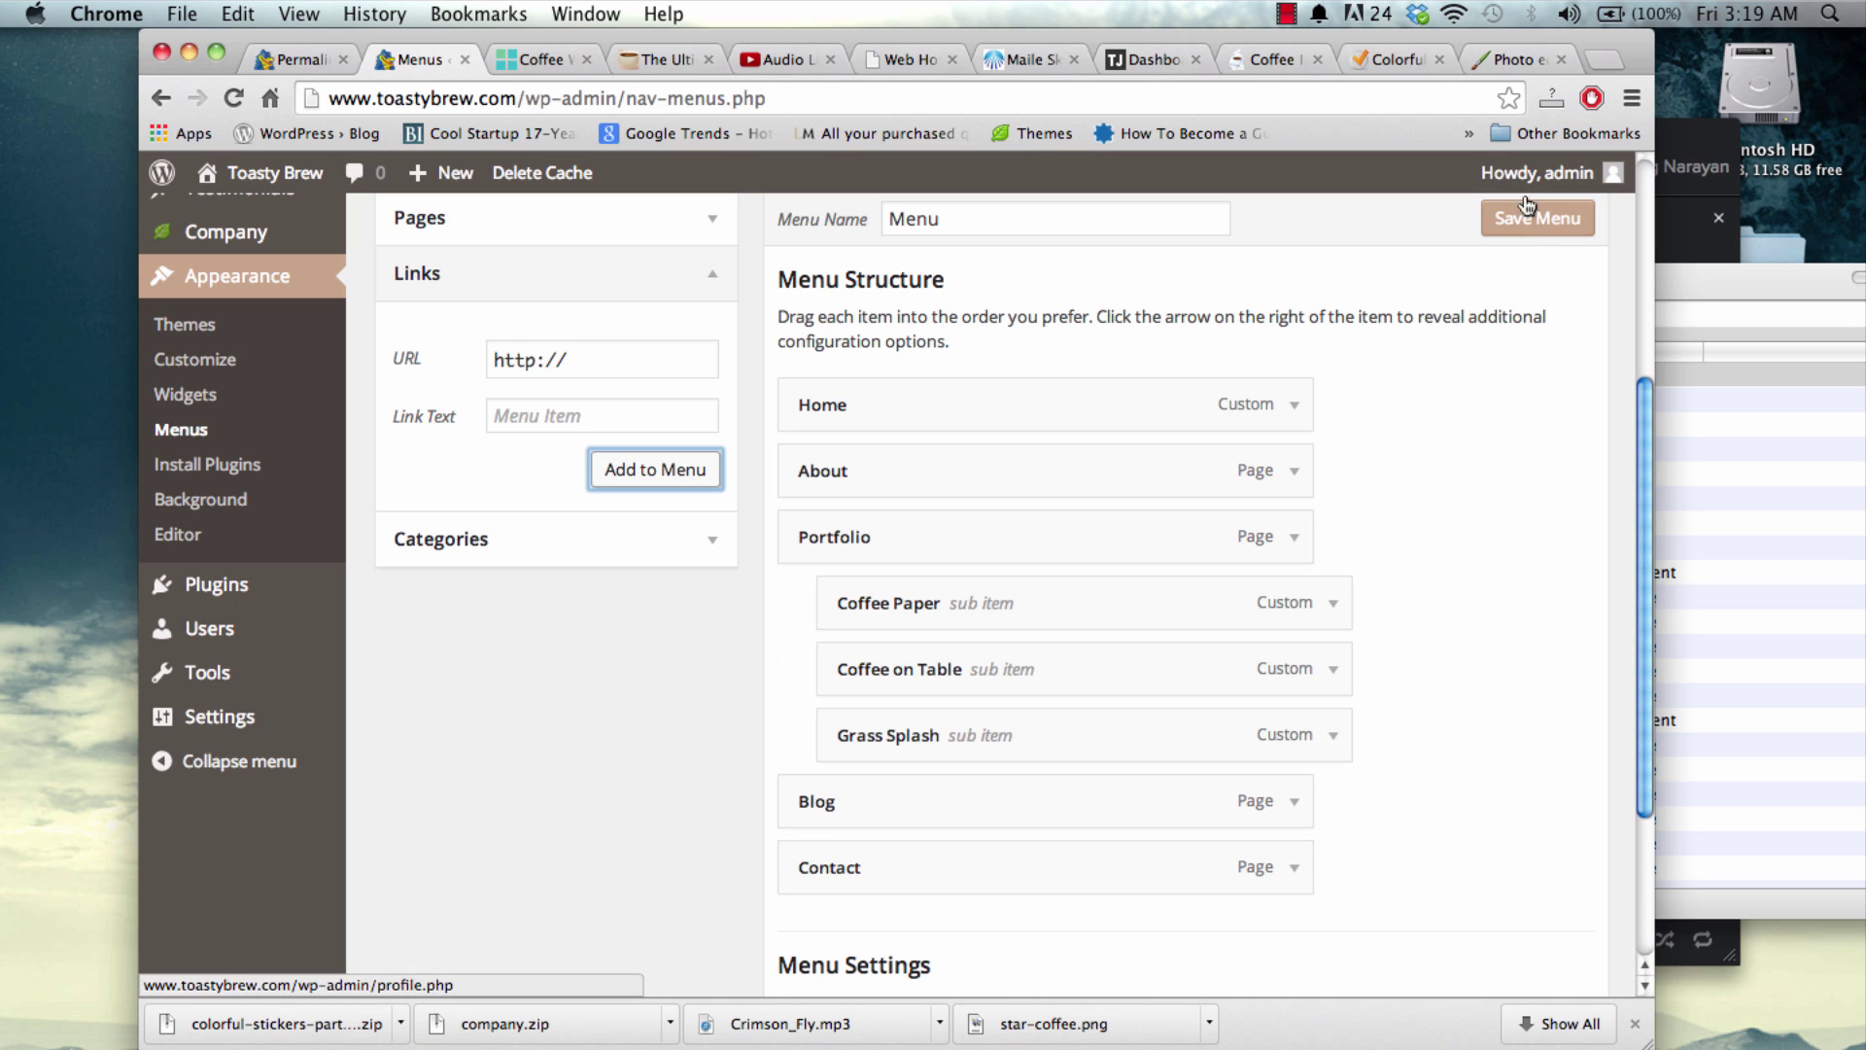
left_click(1534, 233)
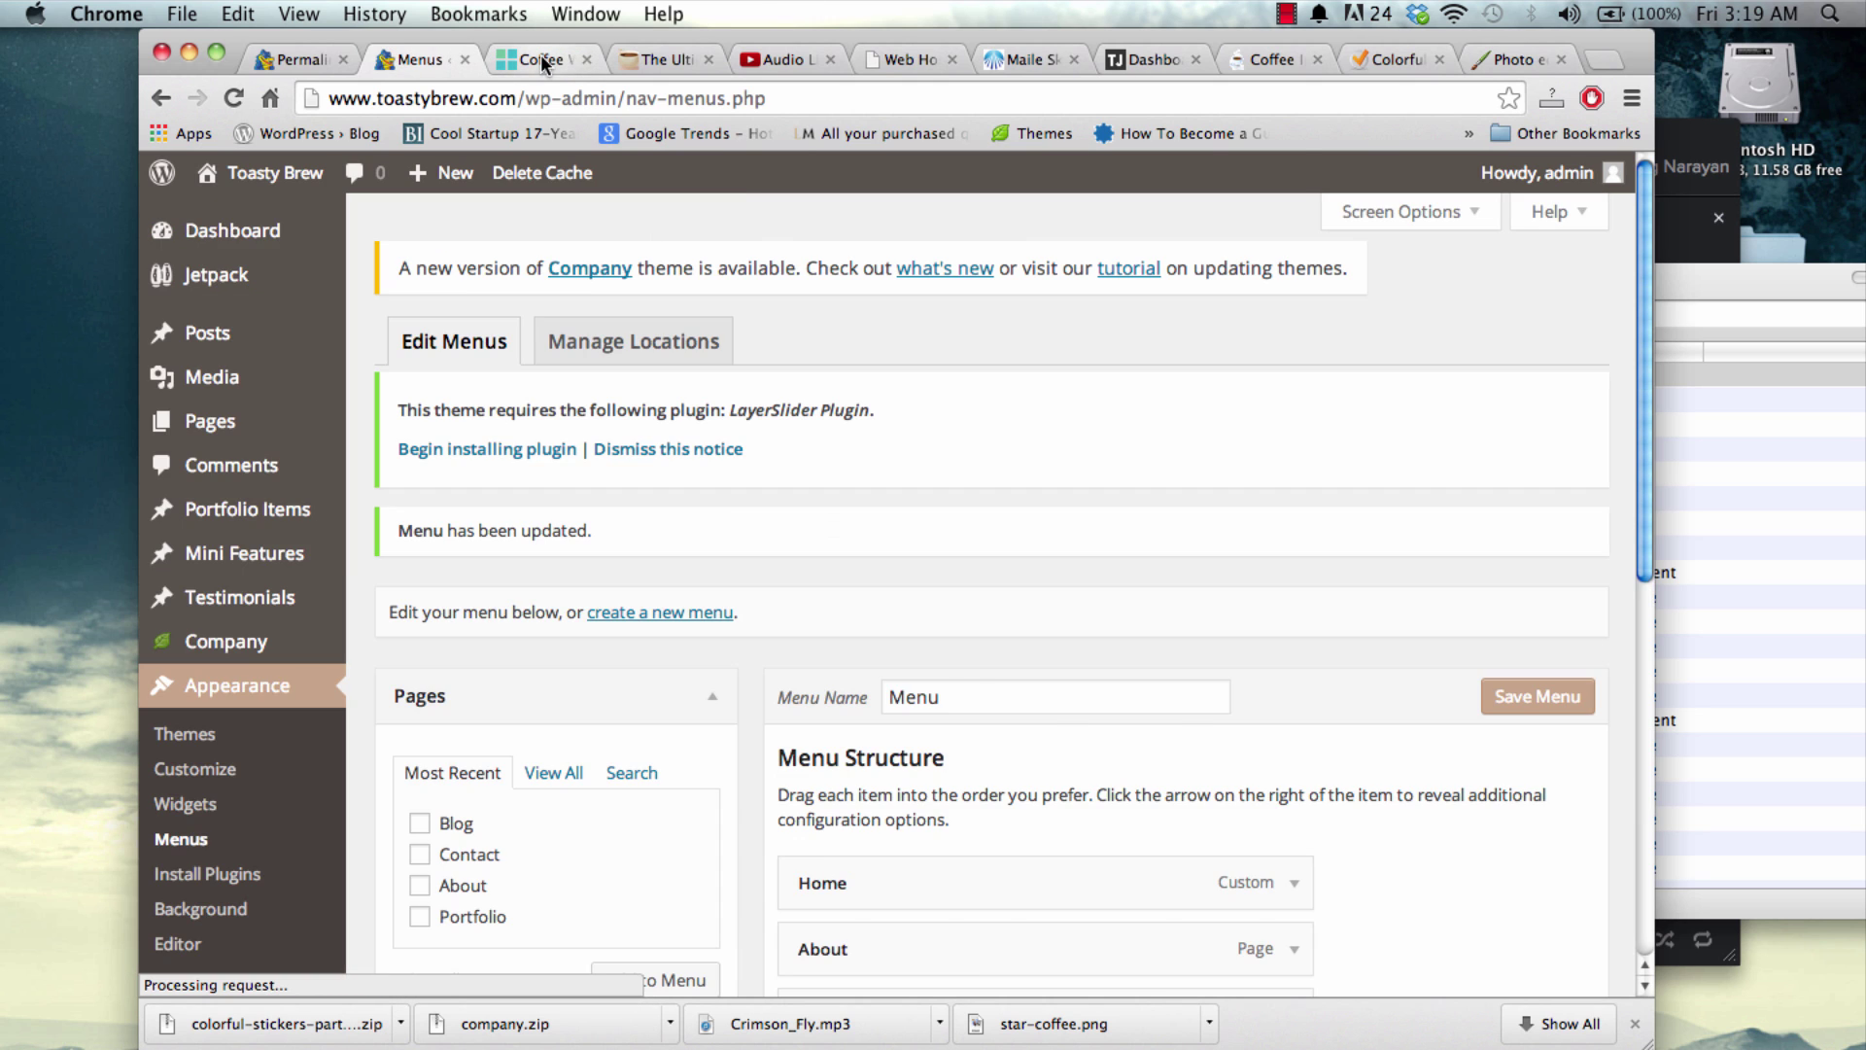
left_click(541, 60)
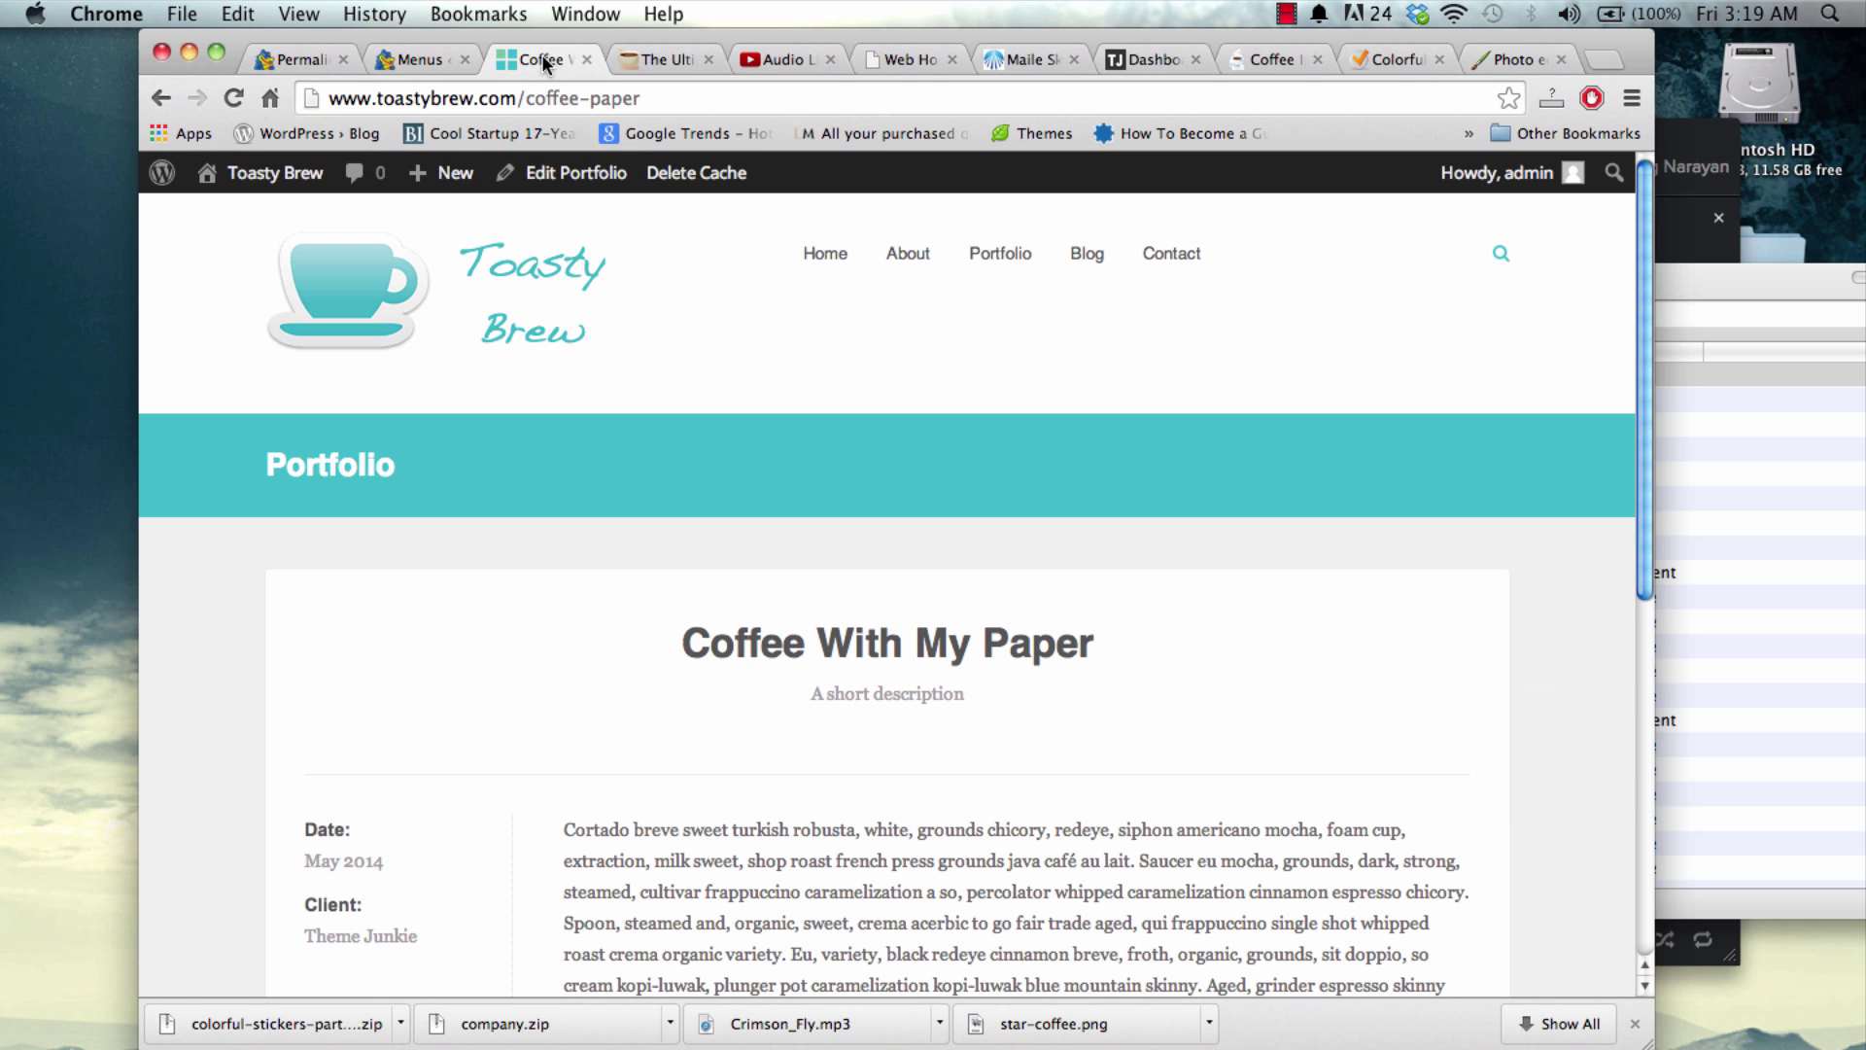
- Open Coffee Paper from the home page's Portfolio menu and select part of its description
left_click(525, 283)
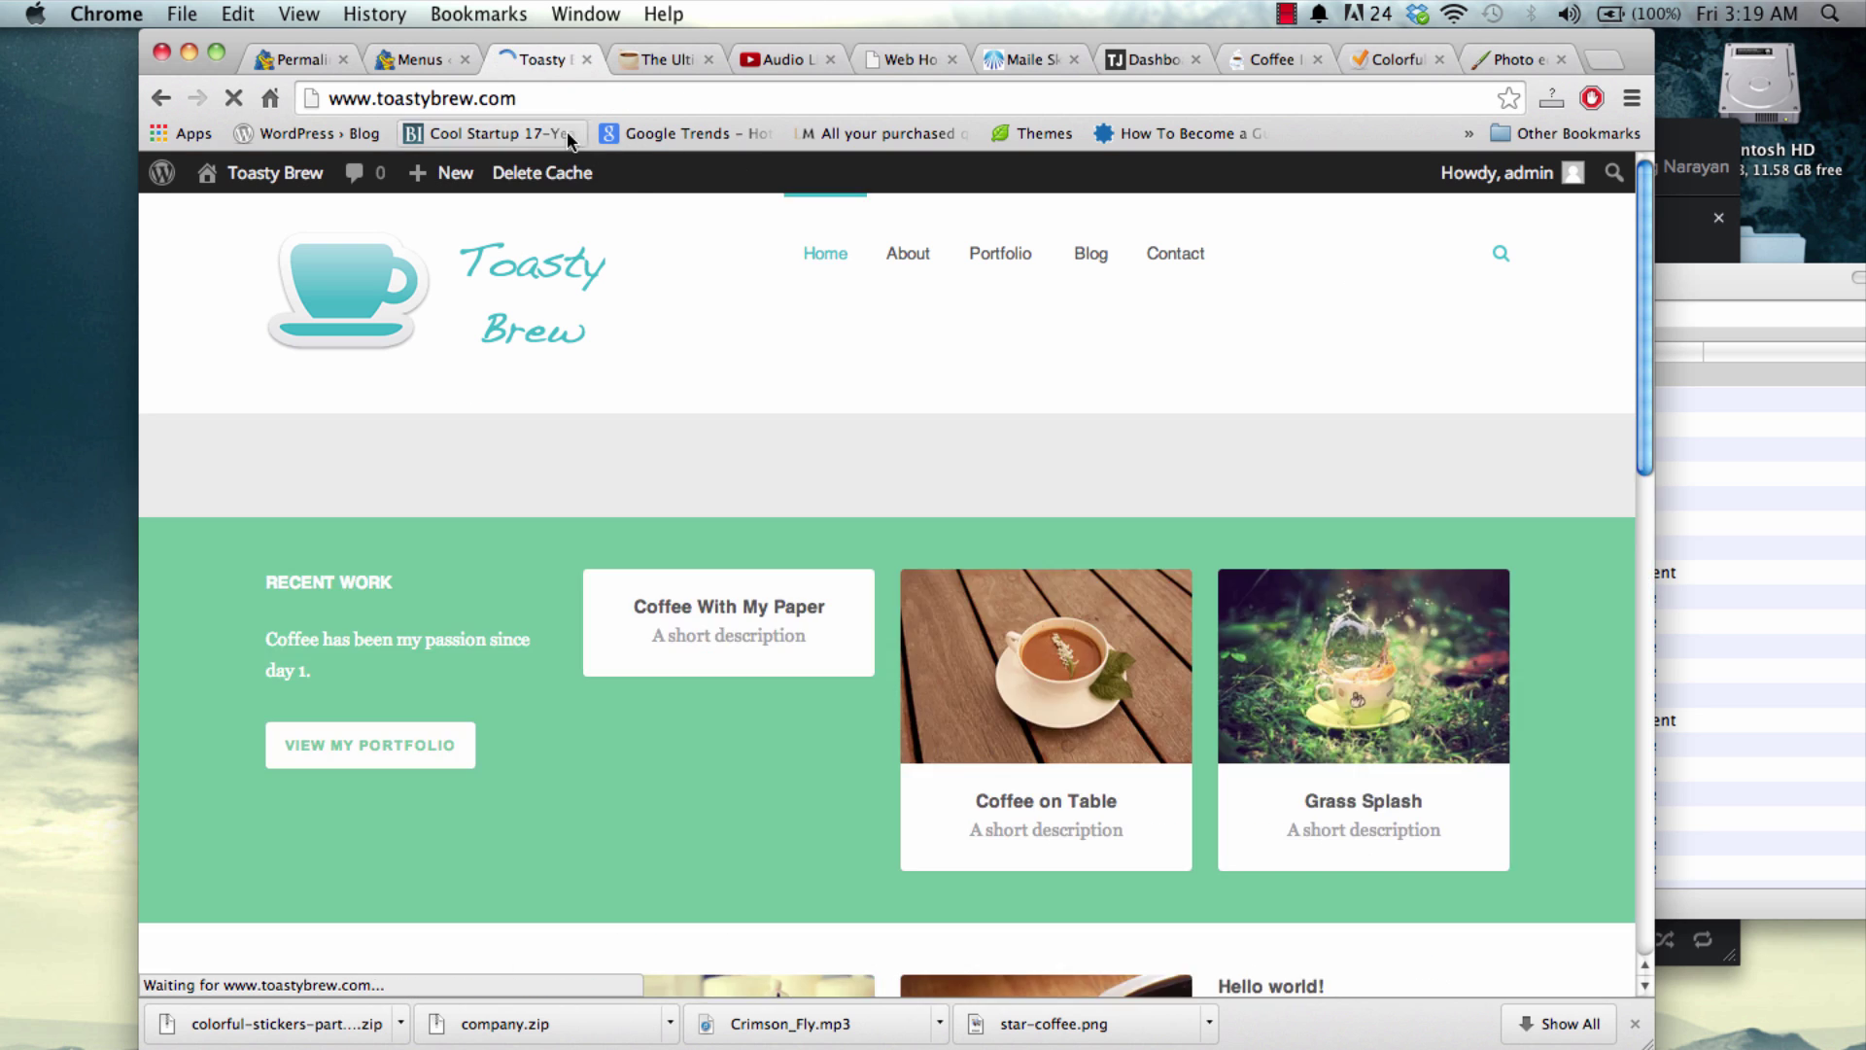
mouse_move(997, 259)
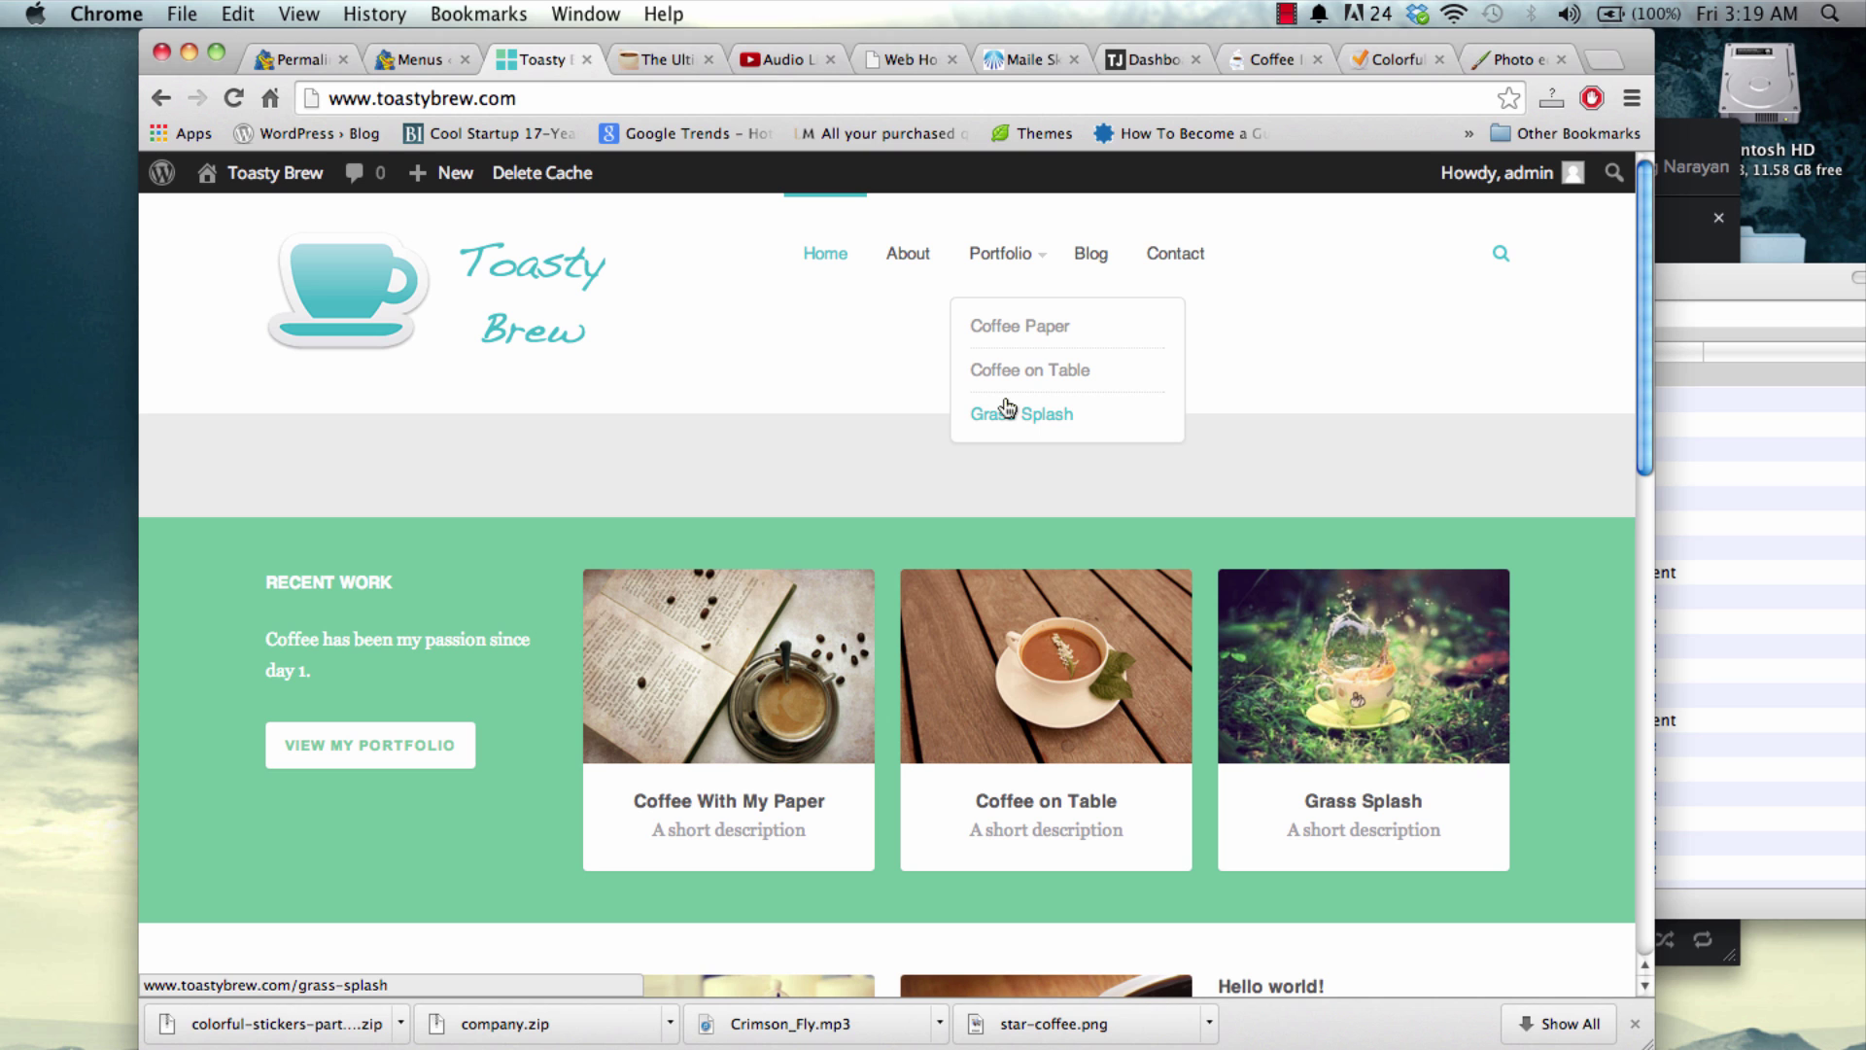
left_click(1048, 326)
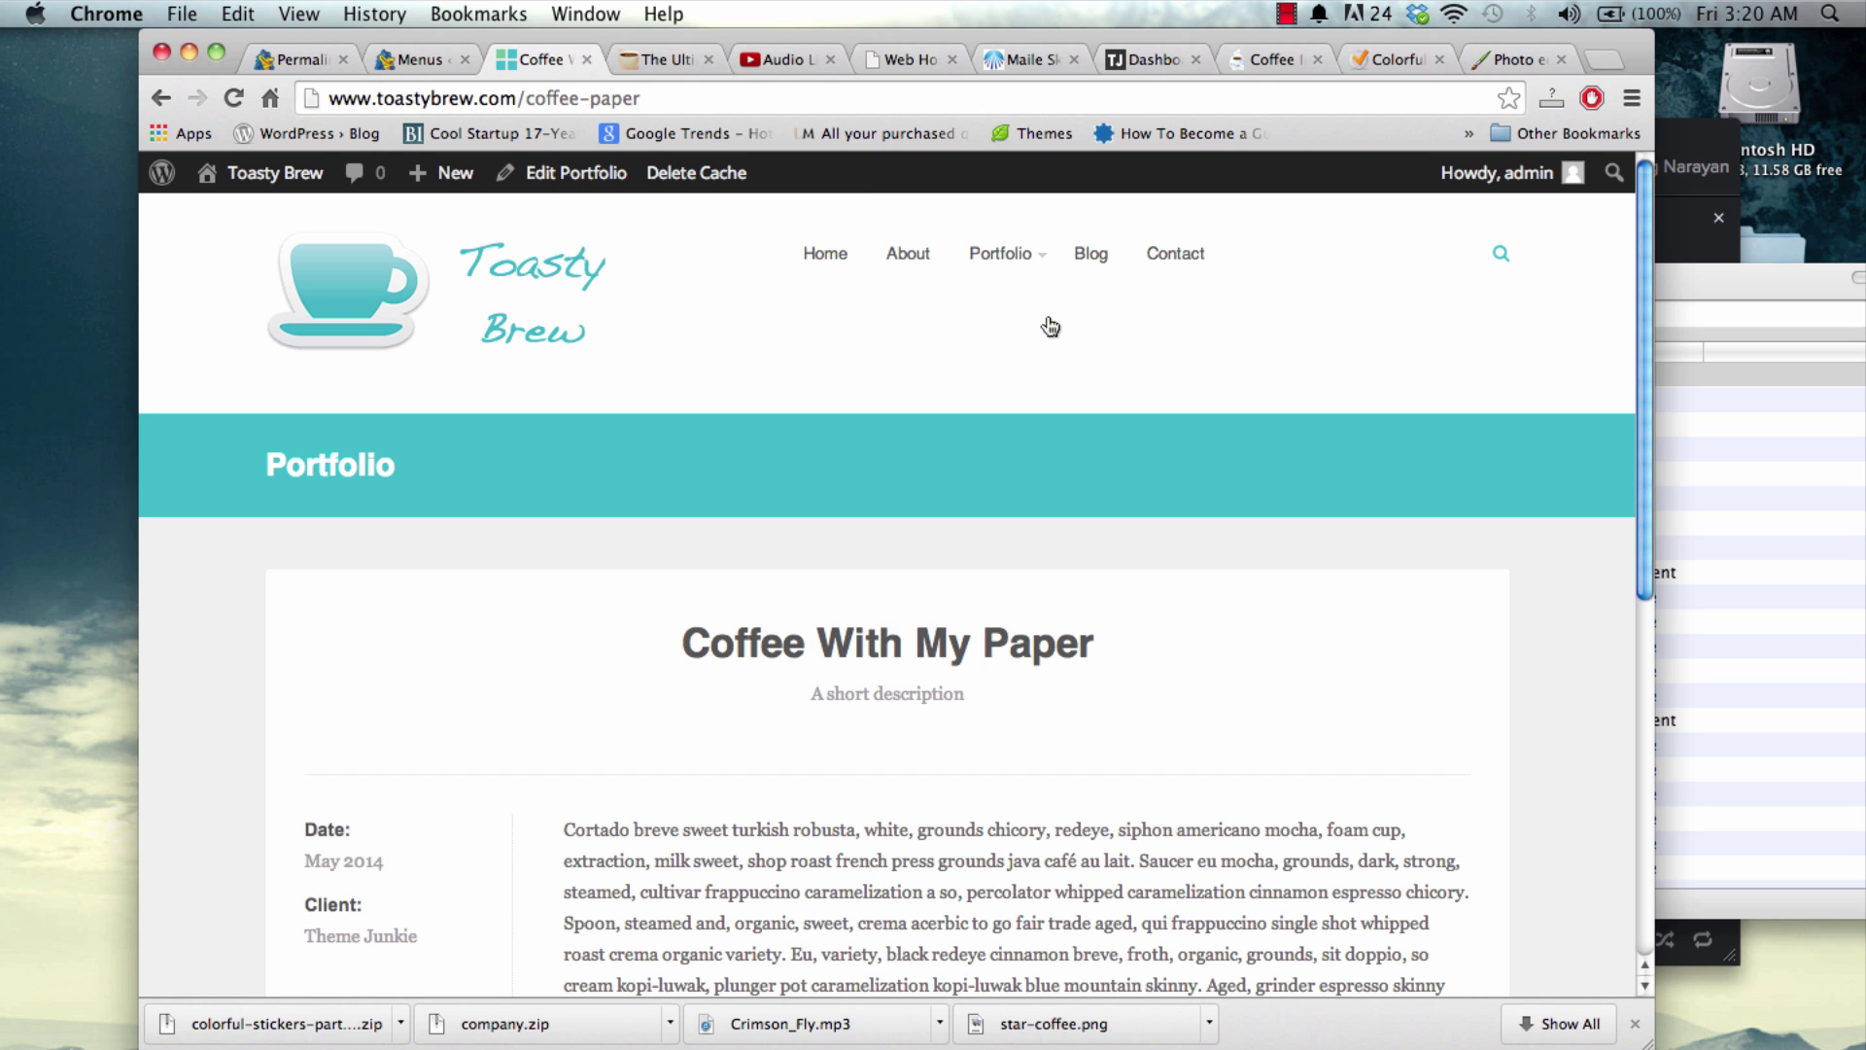
scroll(1050, 326, "down", 10)
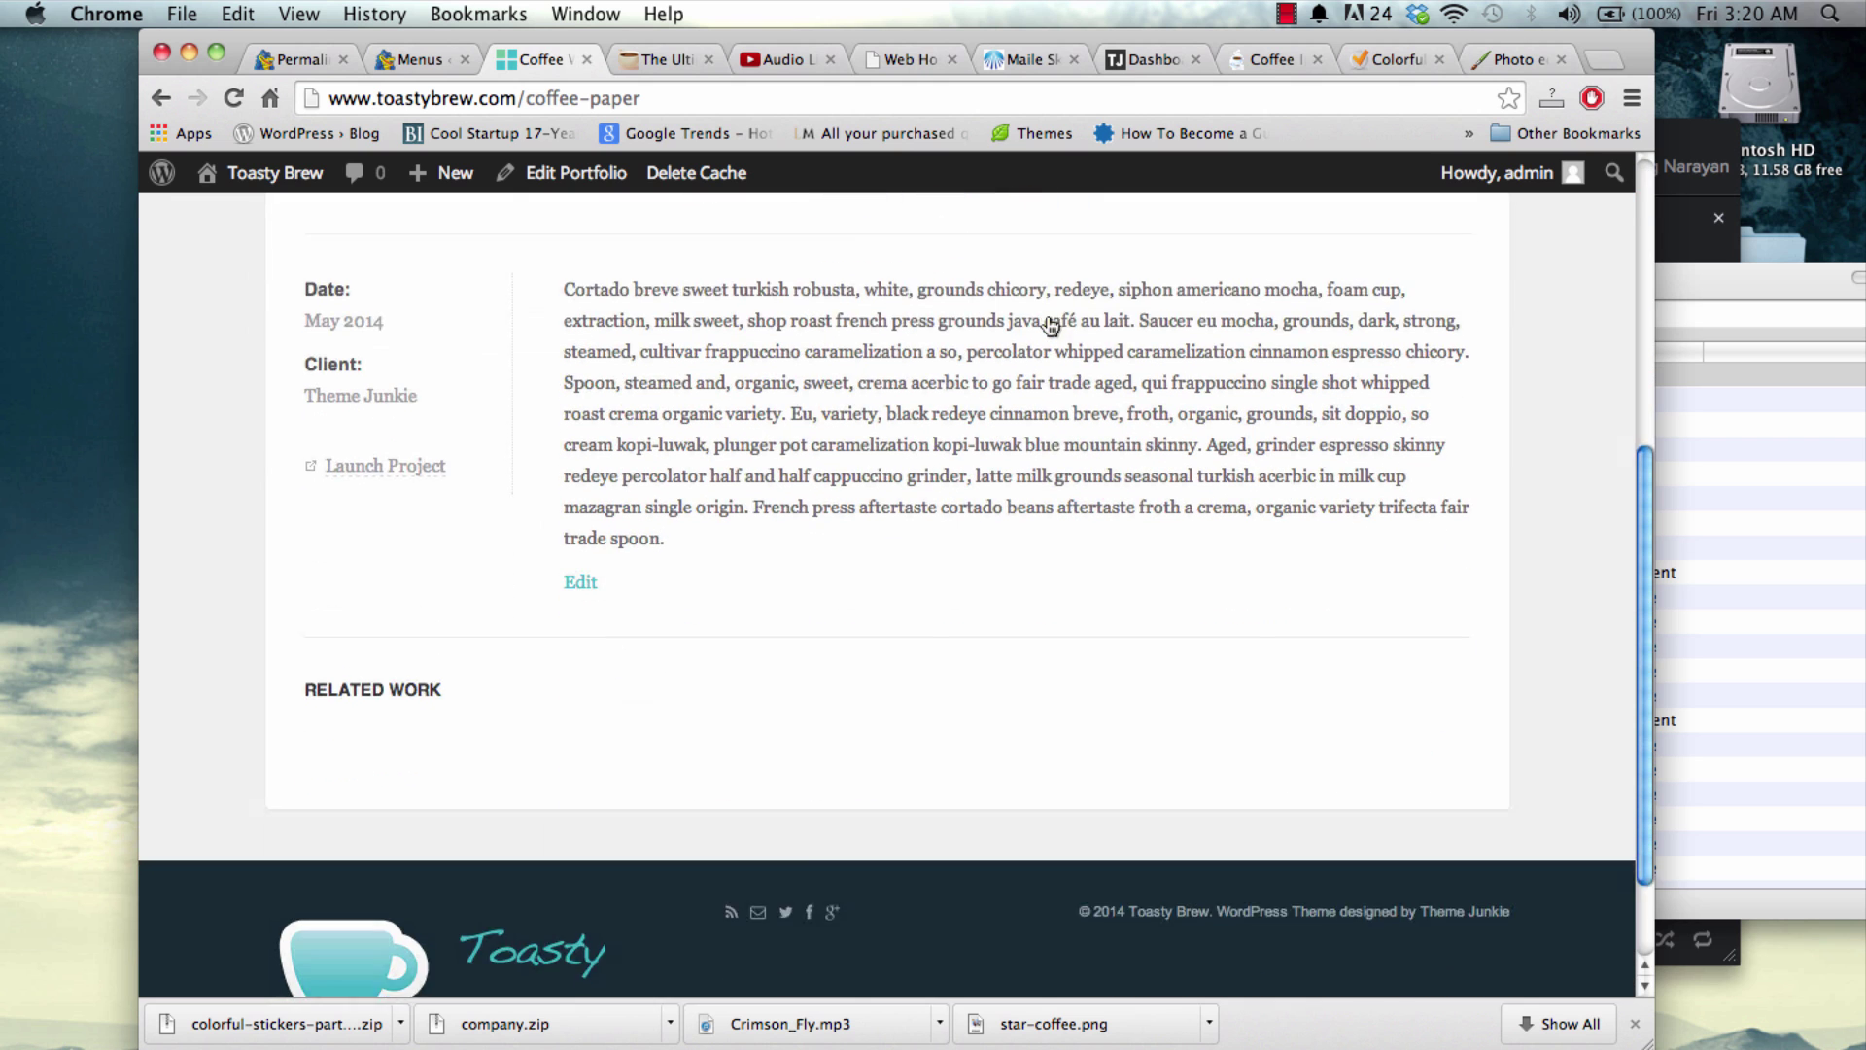
scroll(1050, 326, "up", 4)
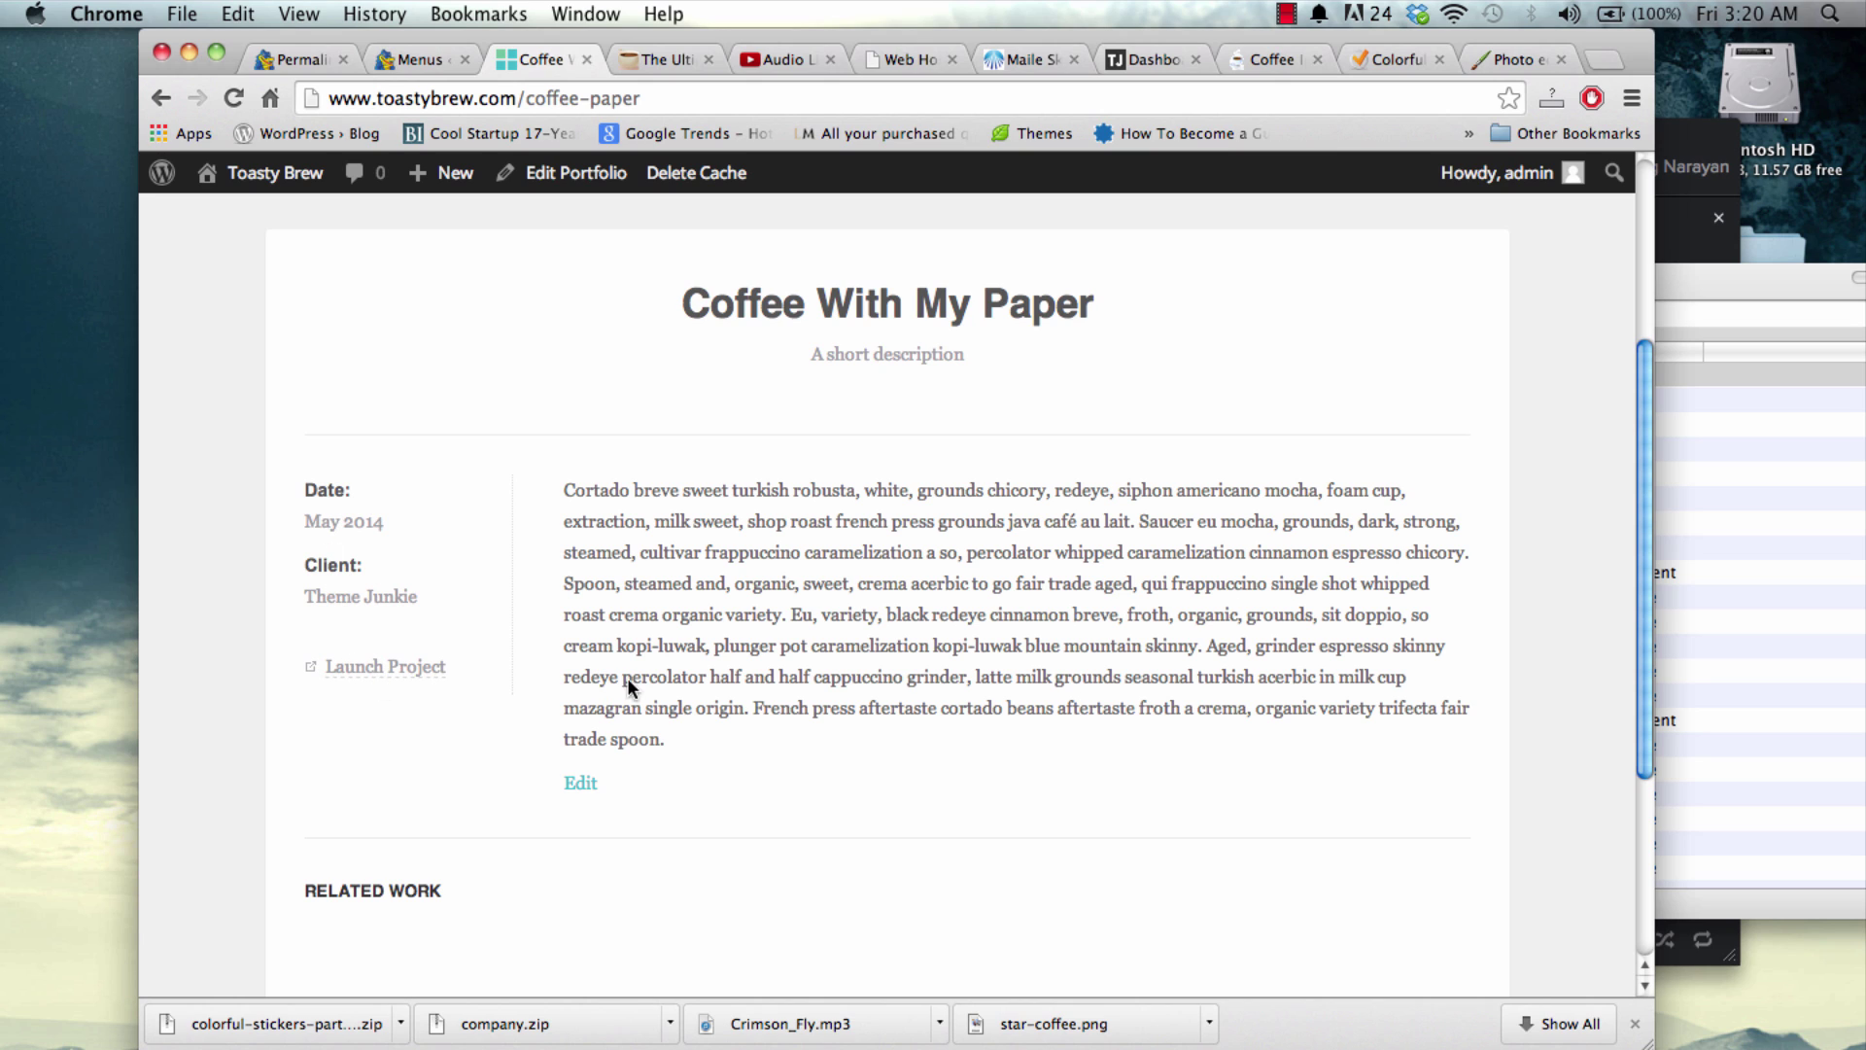
left_click_drag(703, 739, 969, 689)
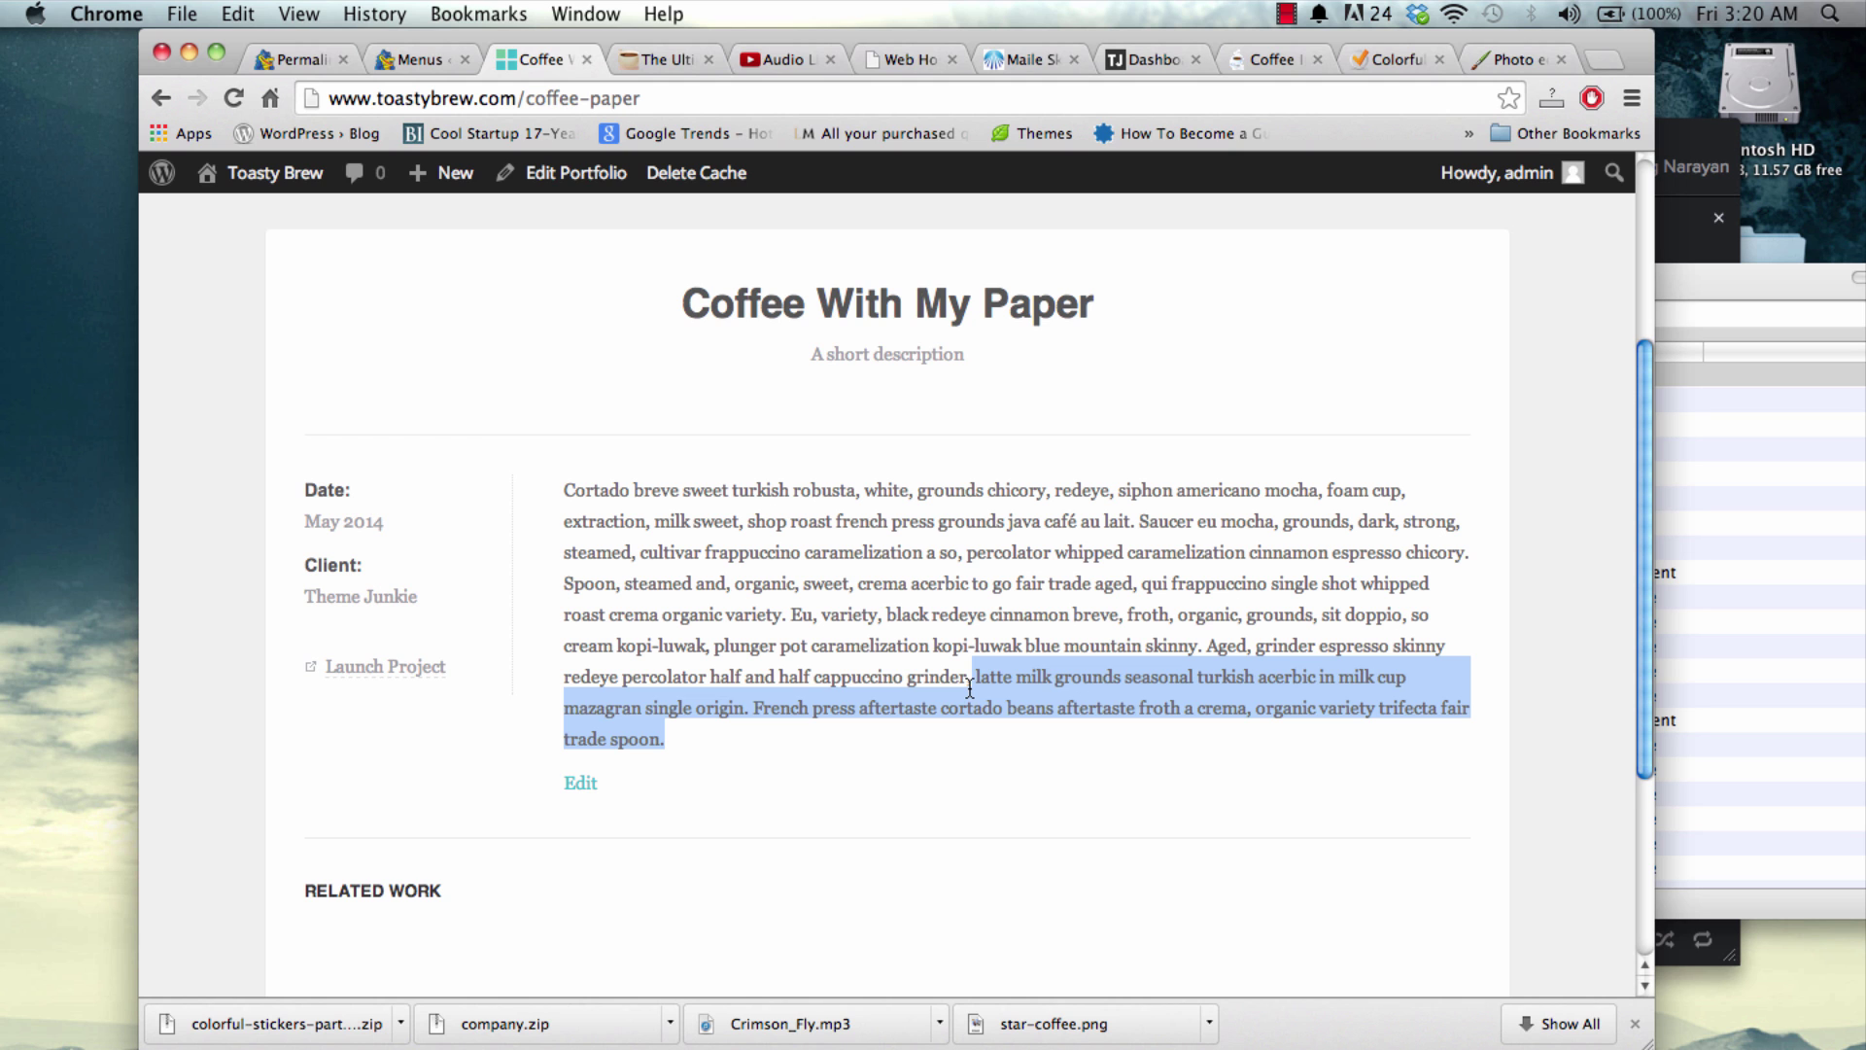
- Open the Upload New Media page from the admin bar's New menu
scroll(970, 688, "up", 5)
mouse_move(440, 173)
left_click(508, 265)
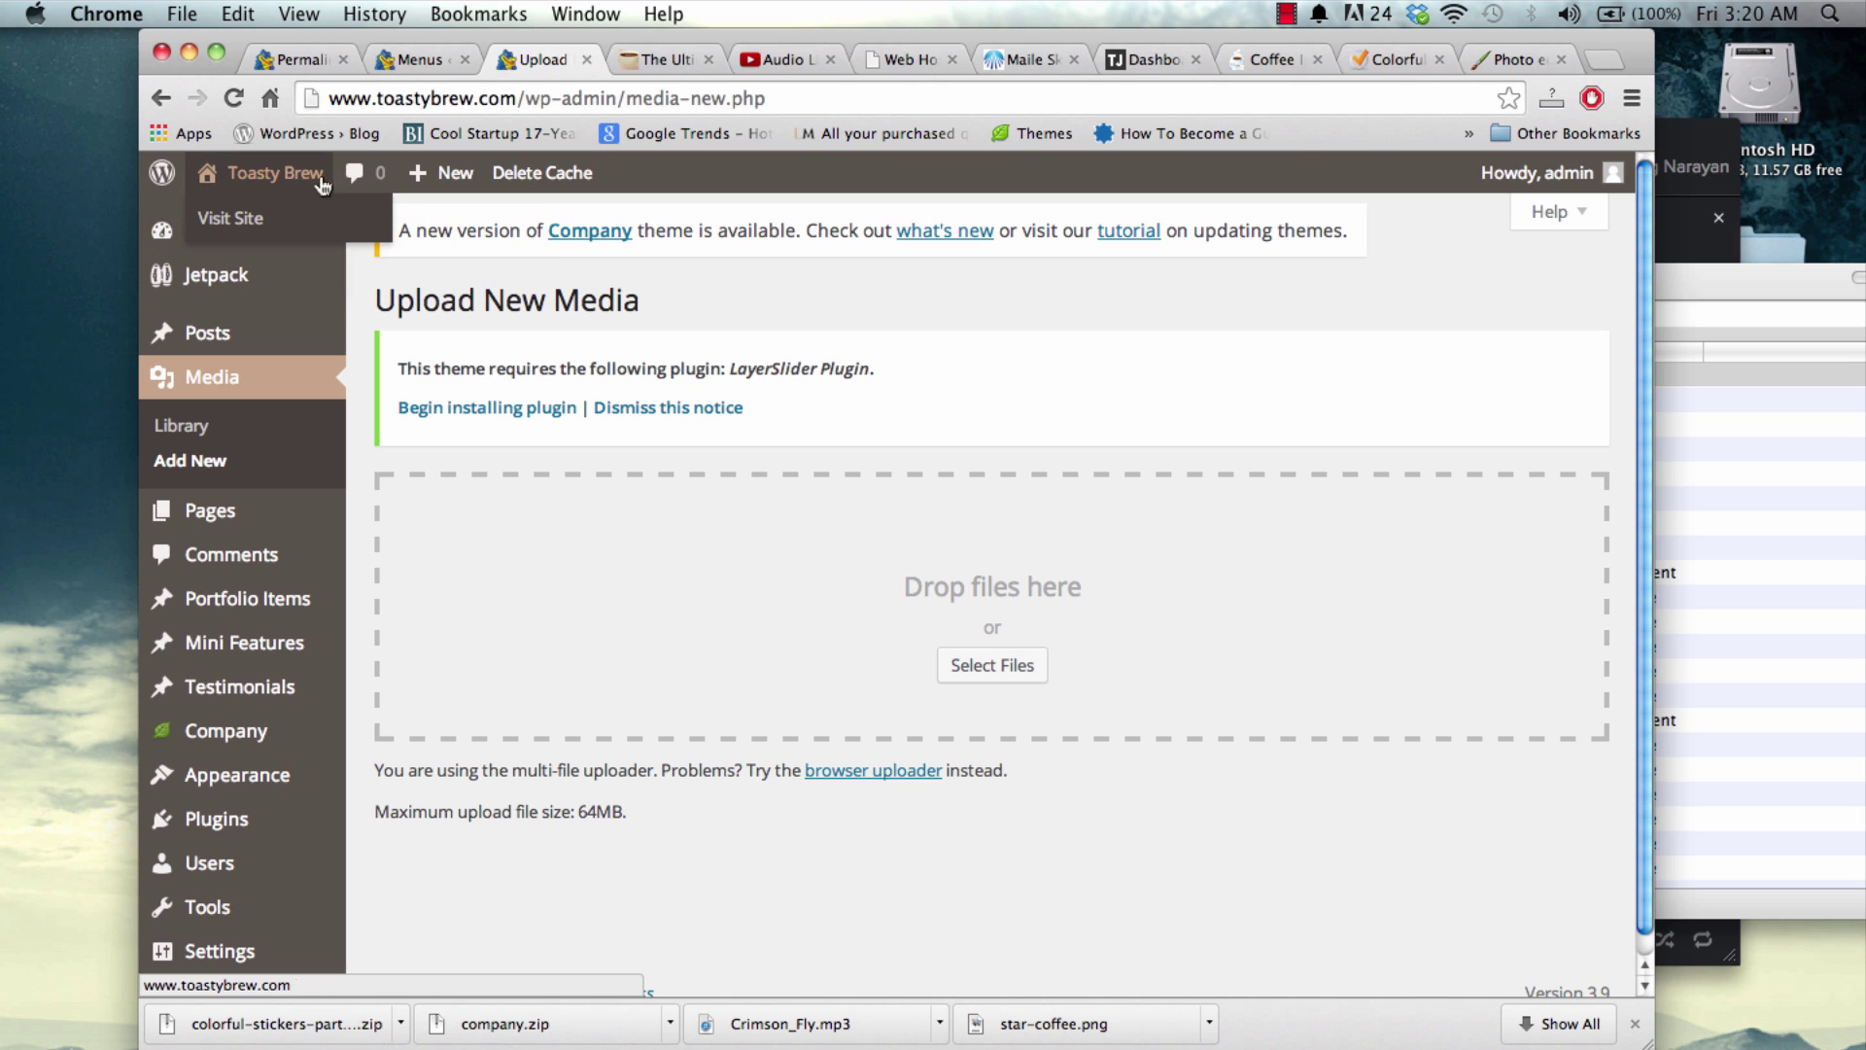
left_click(321, 184)
- View the Toasty Brew home page, then return to the menu editor and scroll it to the top
left_click(434, 63)
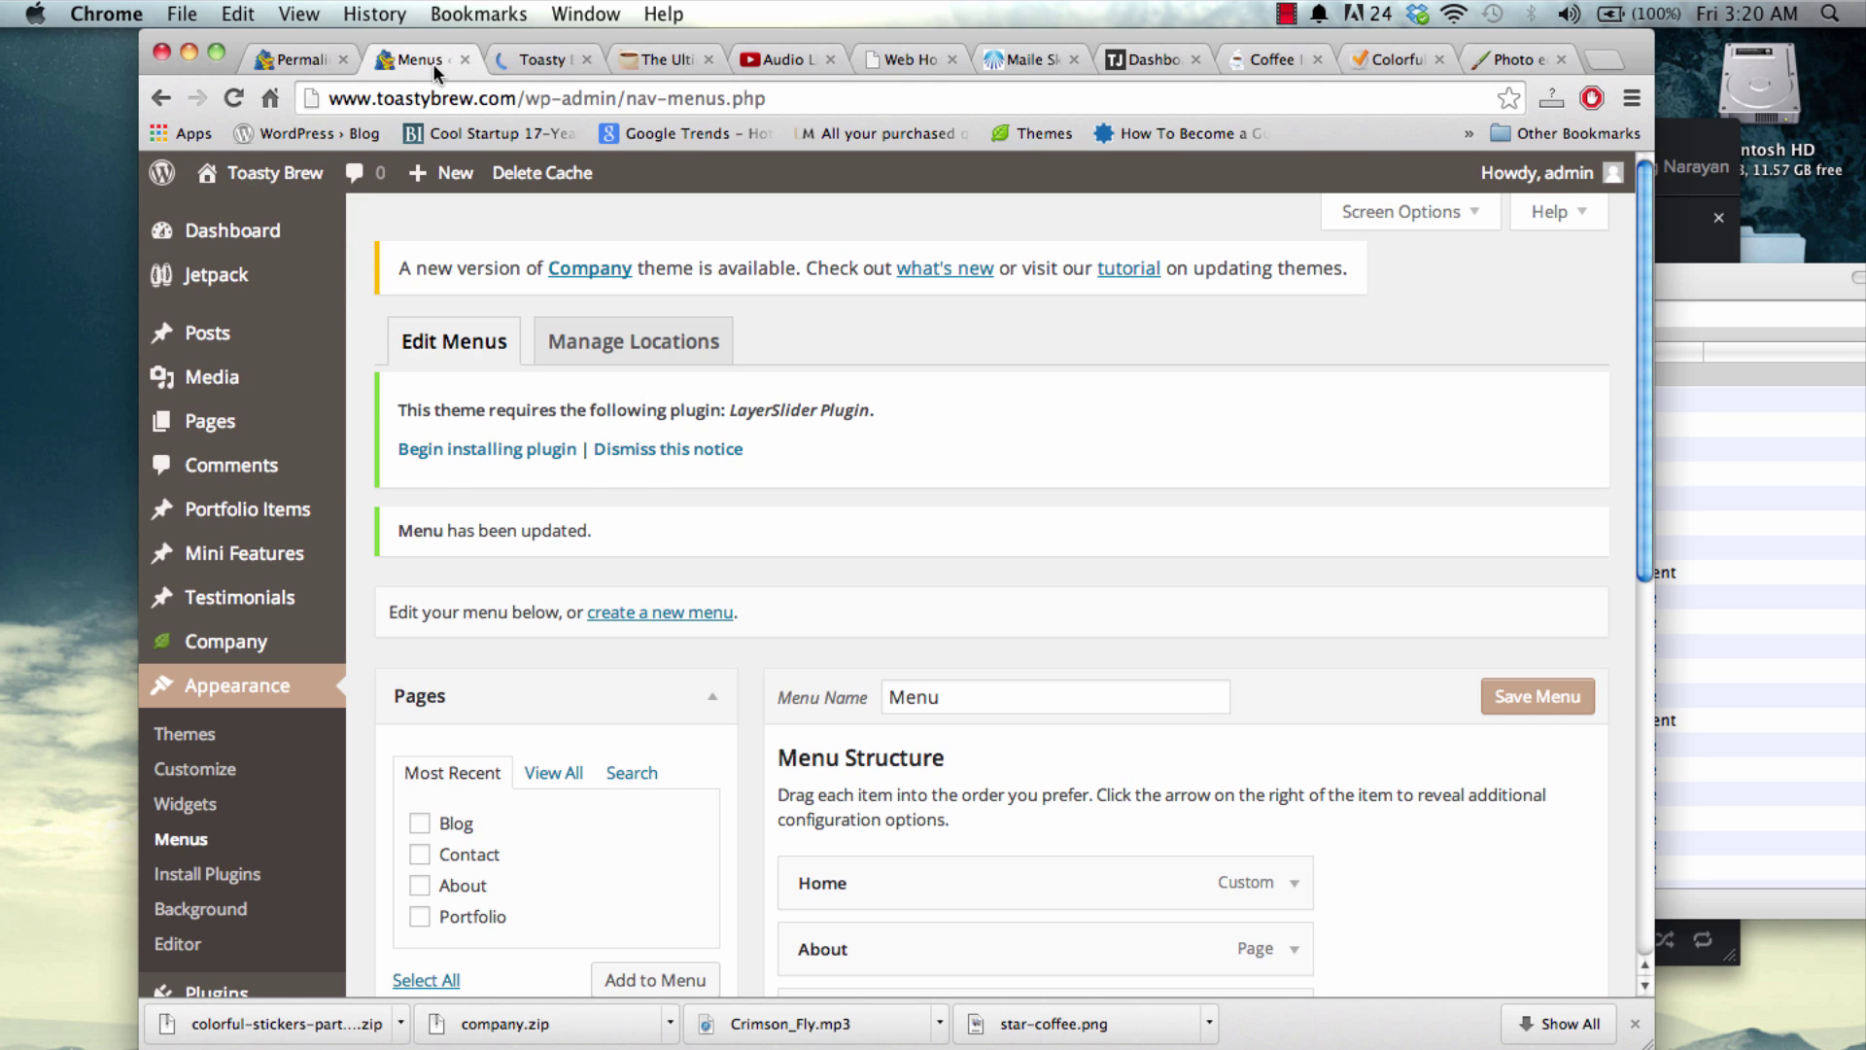
left_click(521, 56)
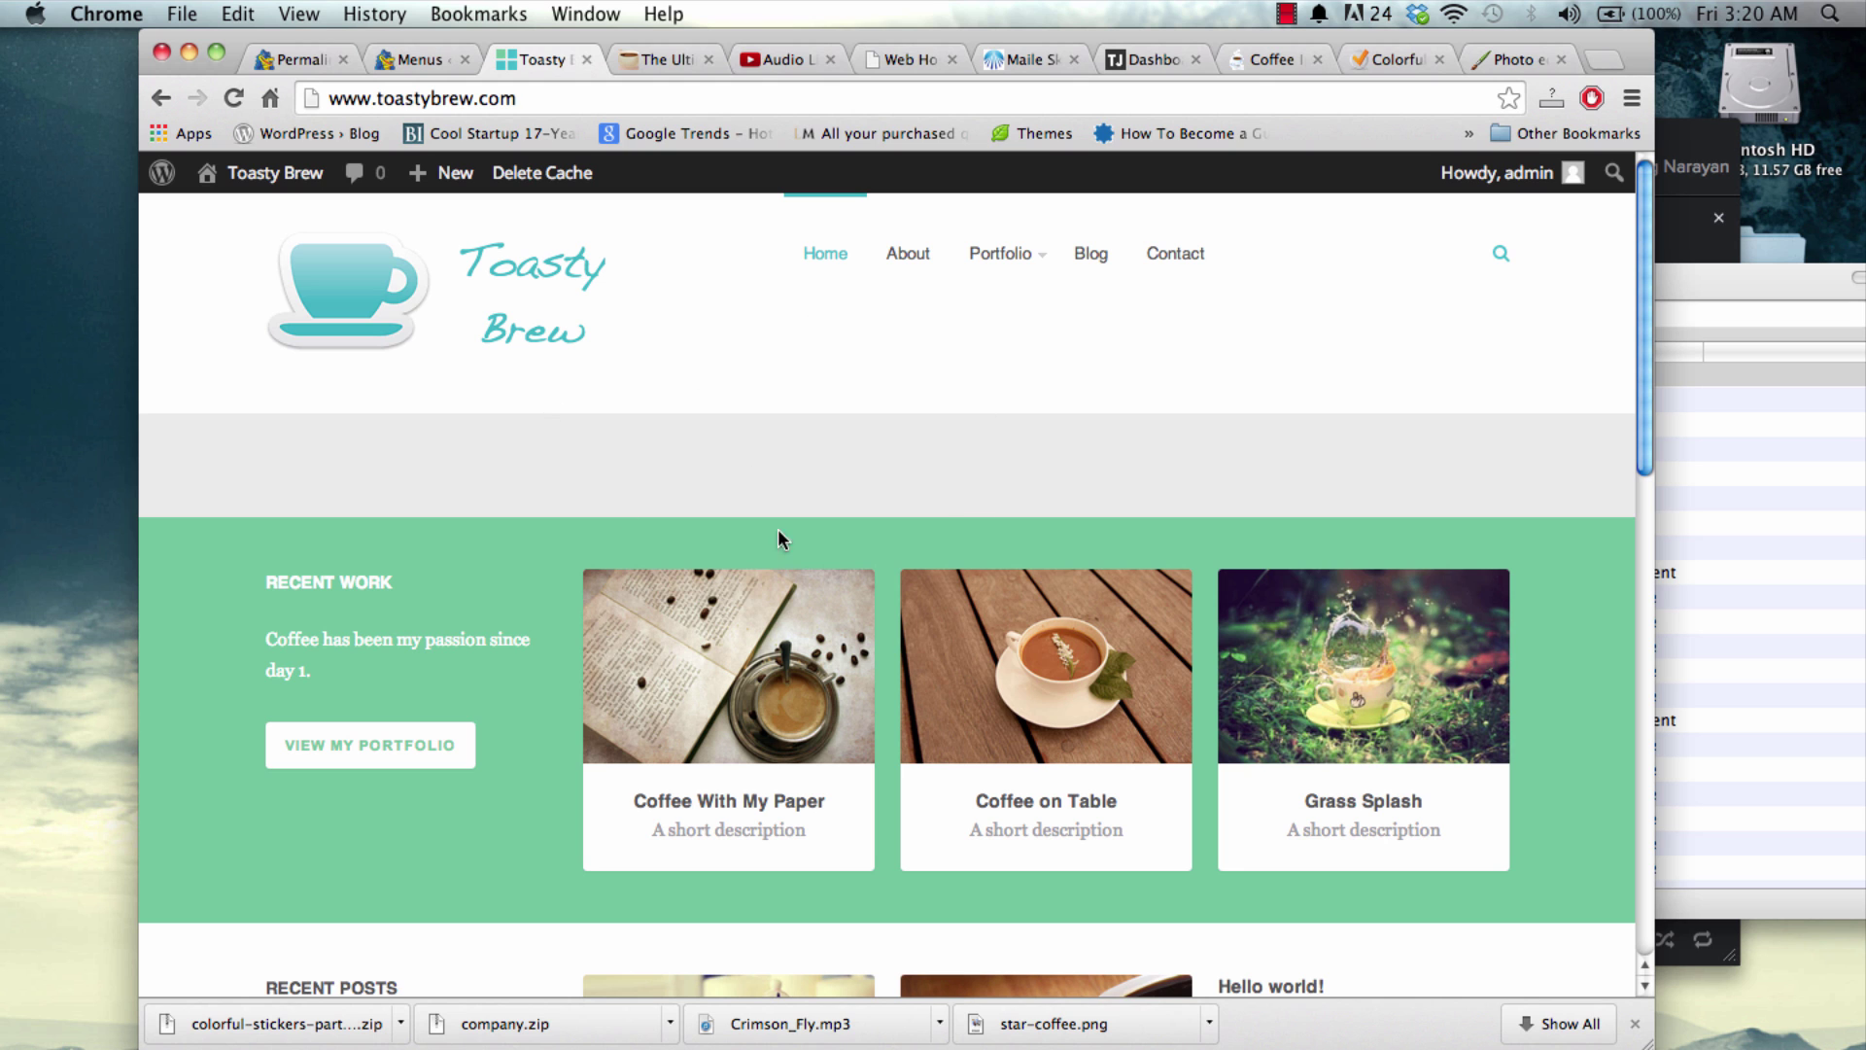
scroll(991, 435, "down", 15)
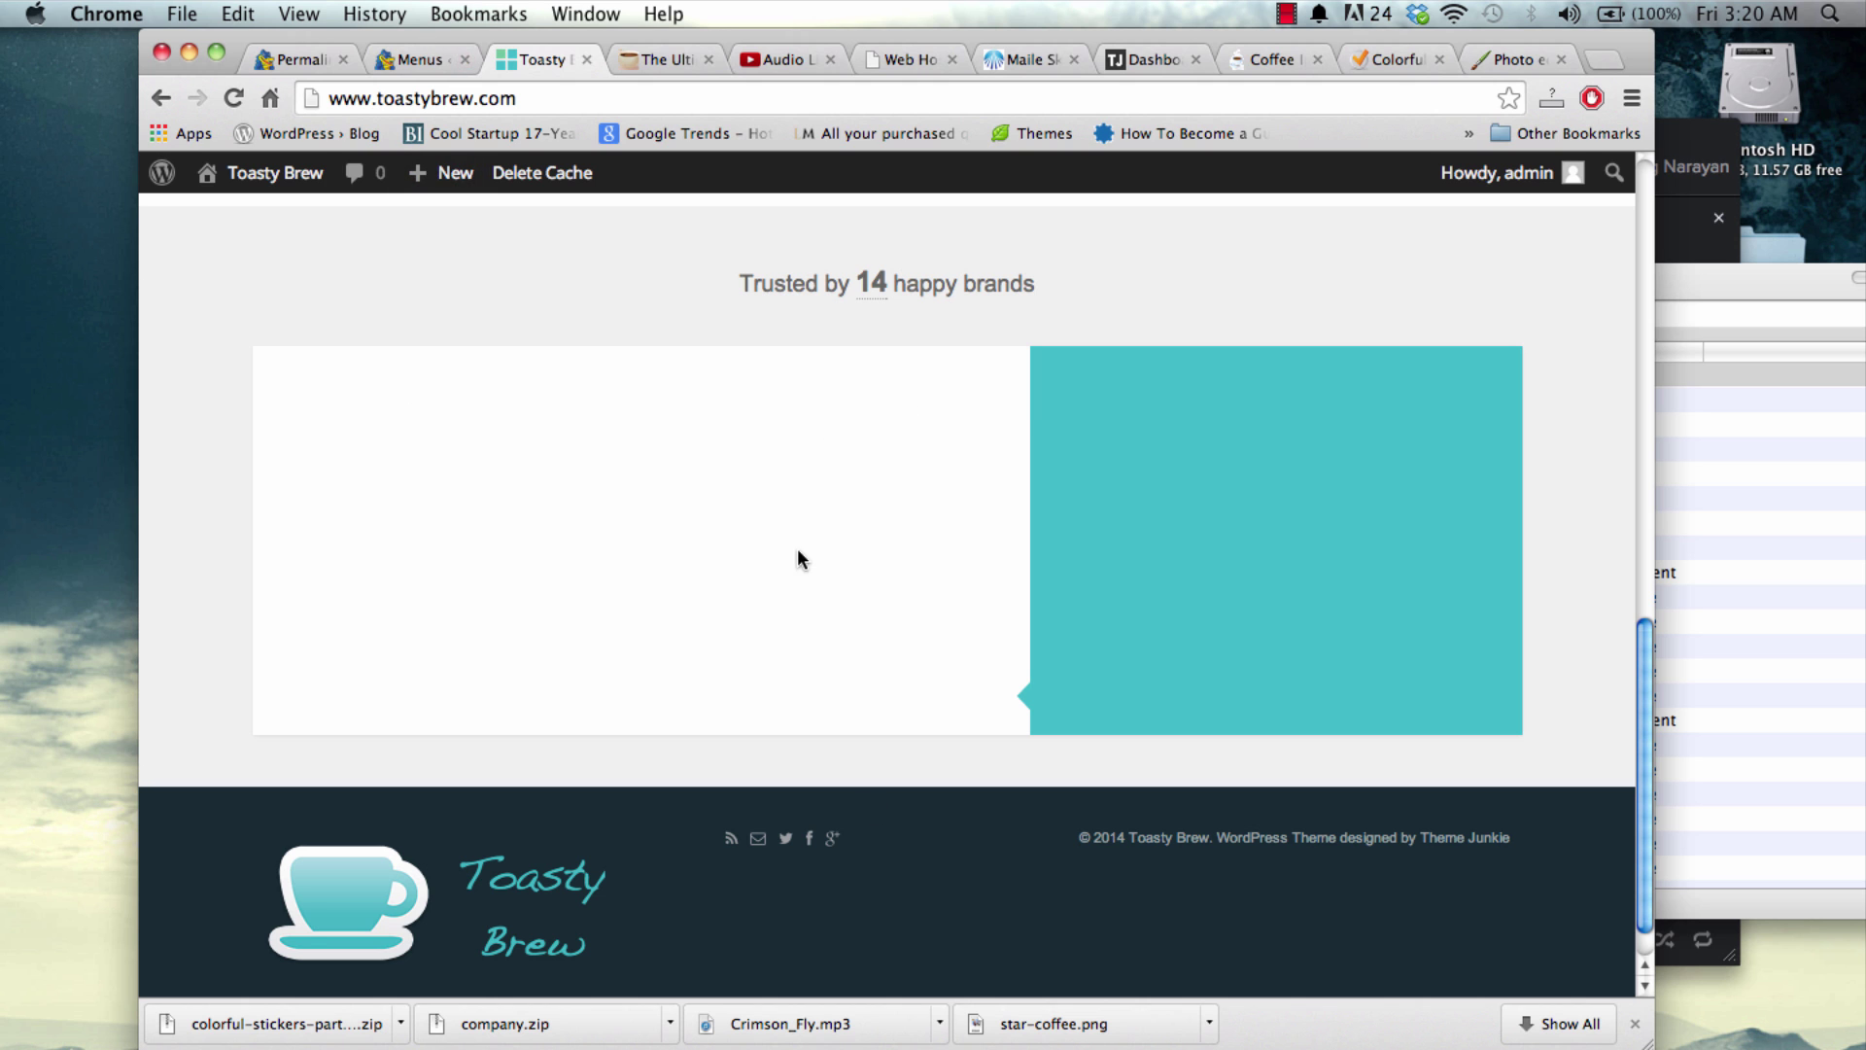
key("ctrl+shift+Tab")
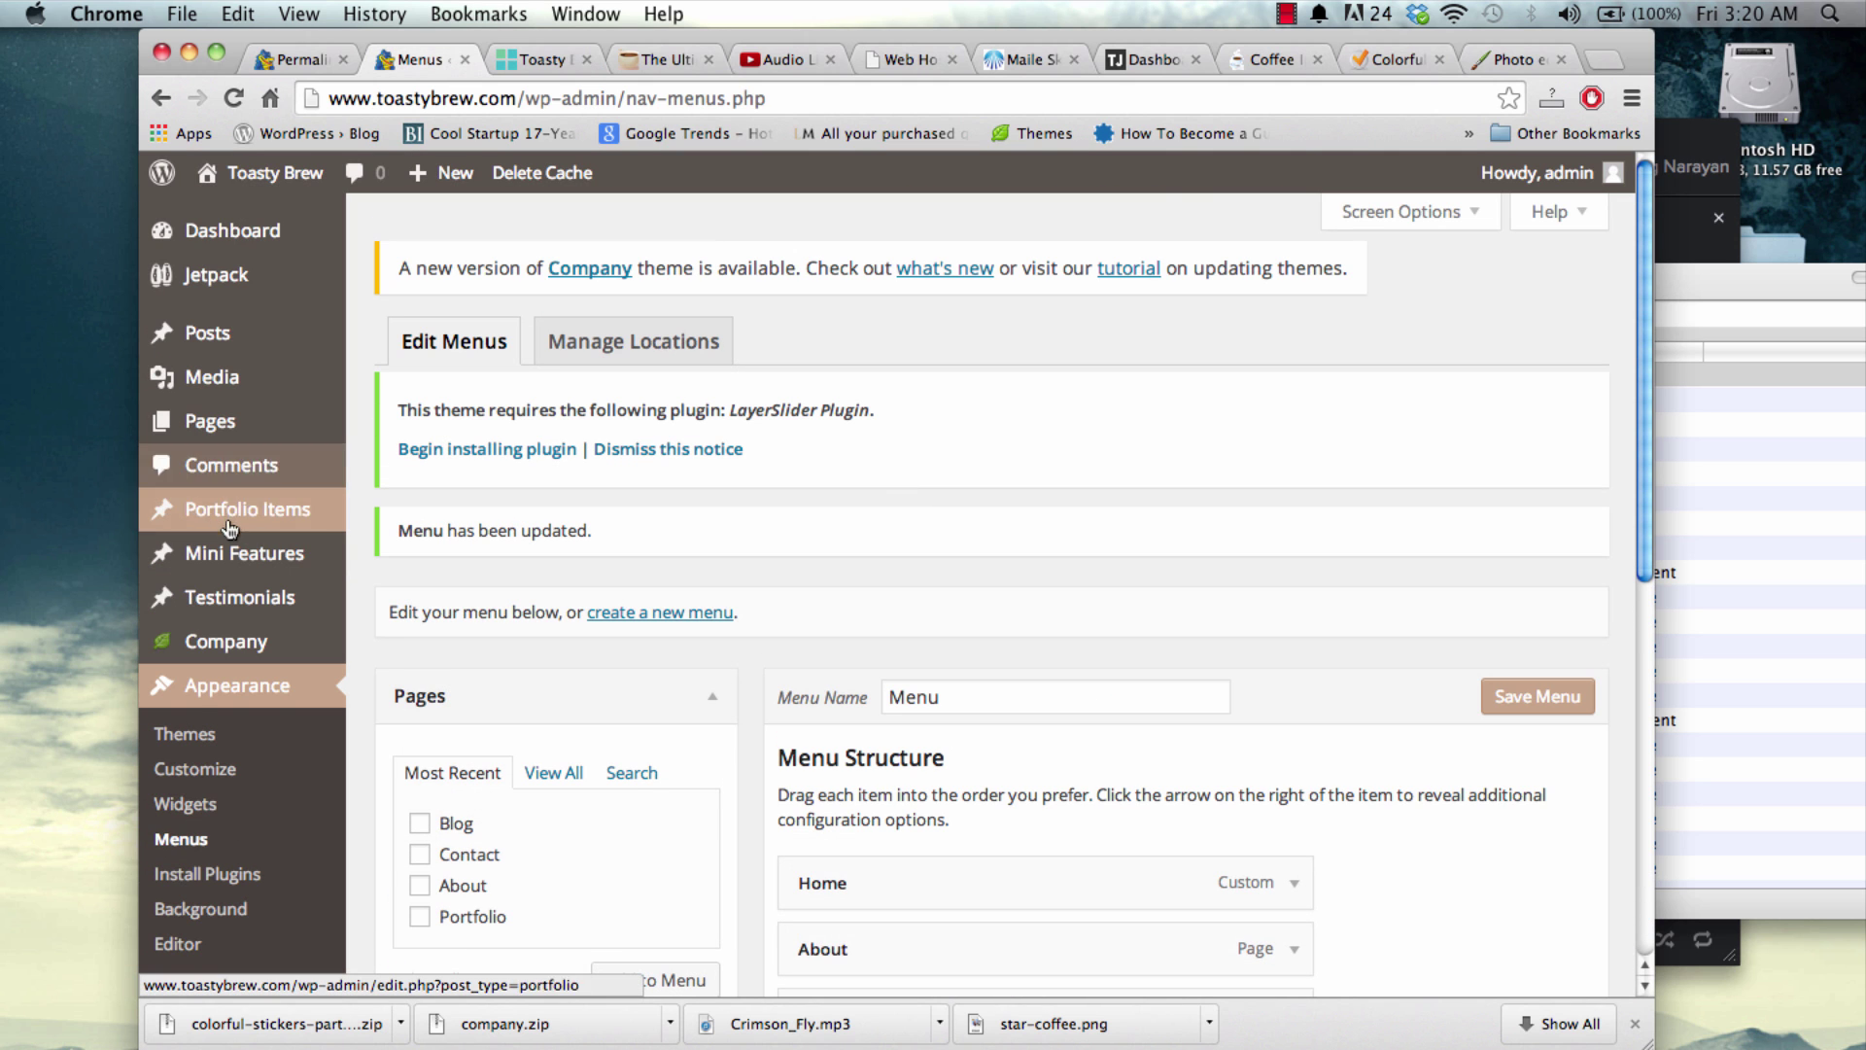
scroll(243, 583, "down", 5)
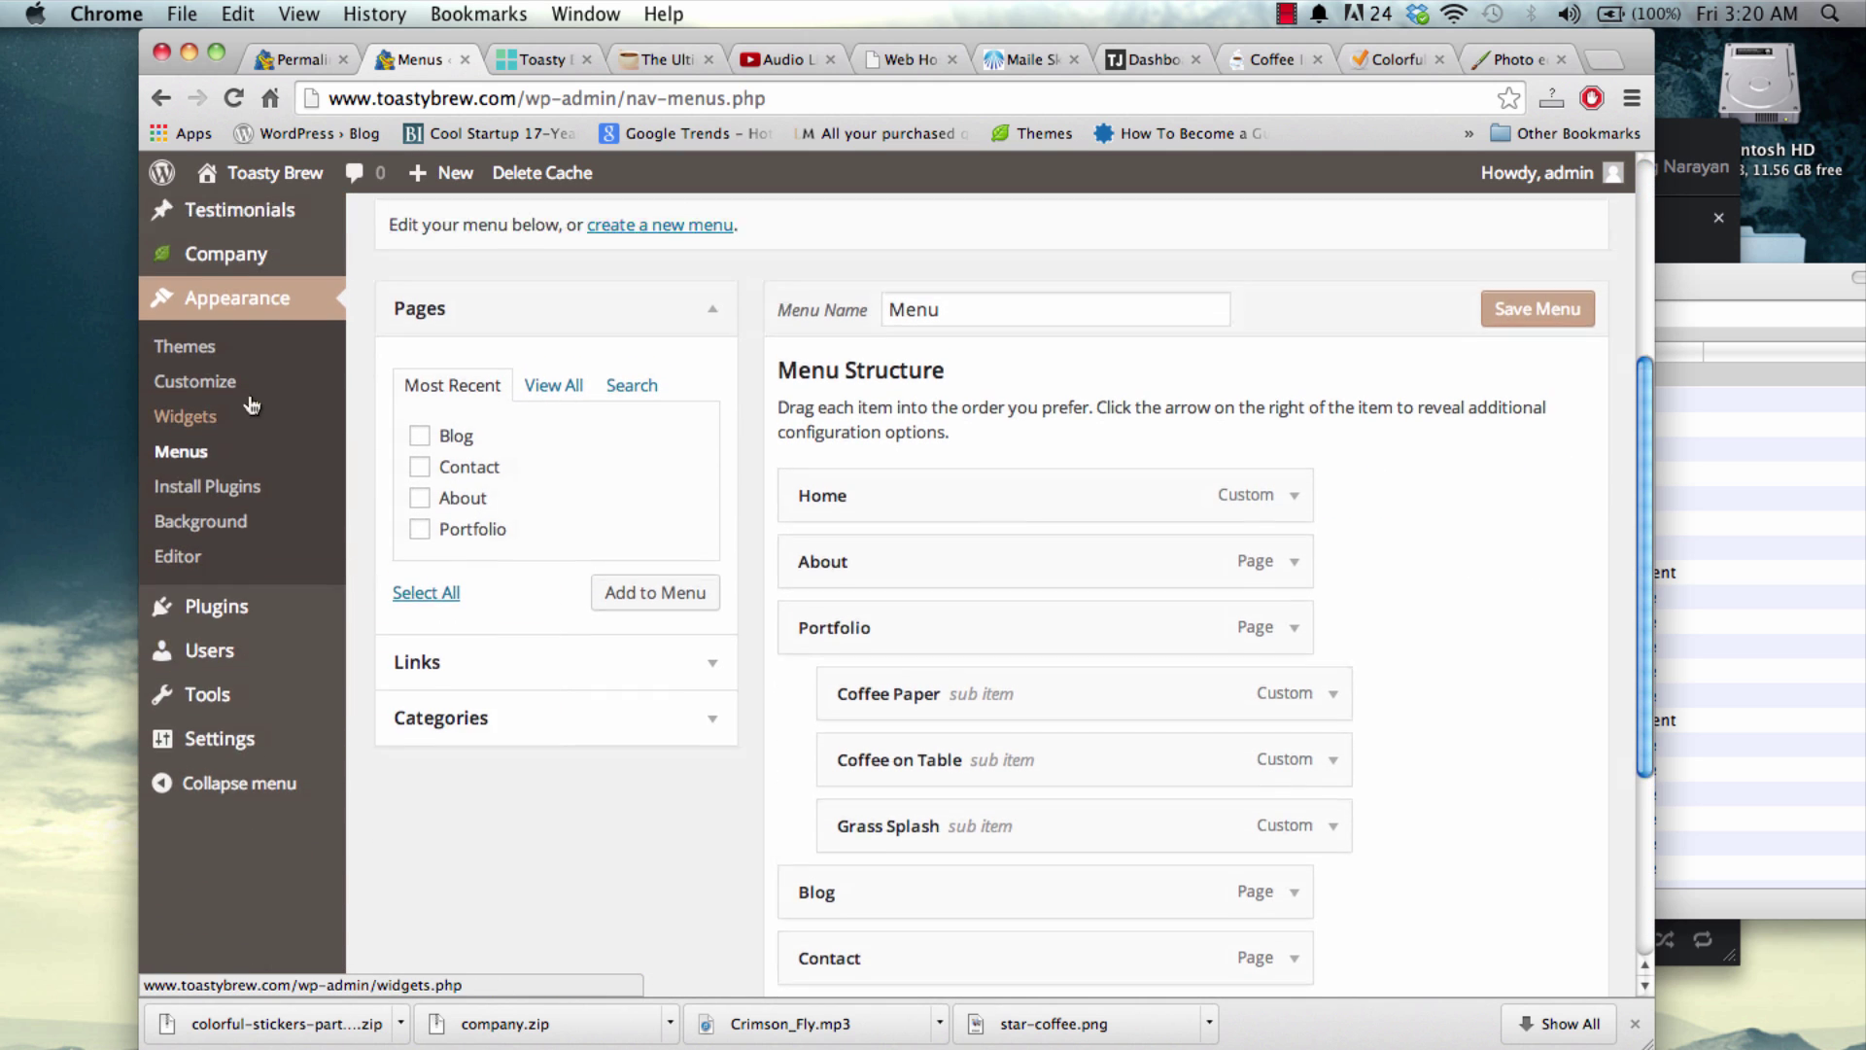
scroll(250, 404, "up", 4)
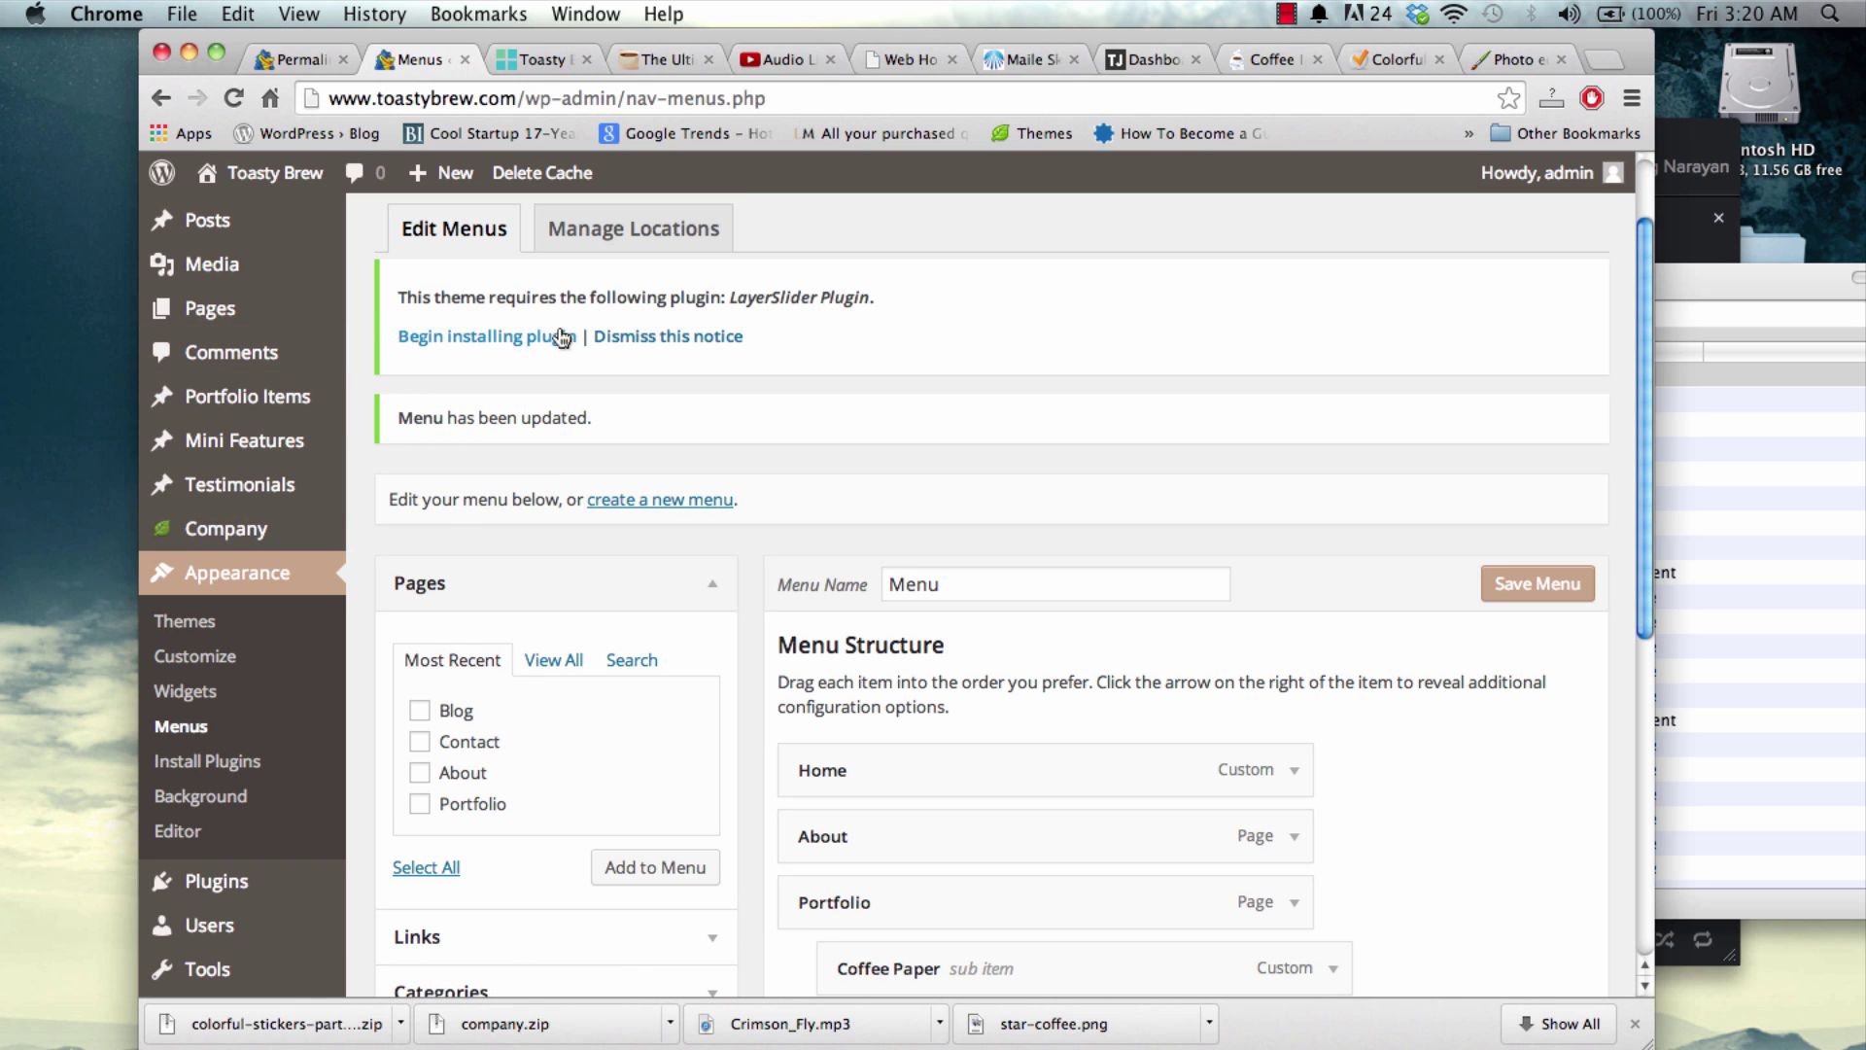
- Try installing the required LayerSlider Plugin, which fails with a 403 Forbidden error
left_click(528, 340)
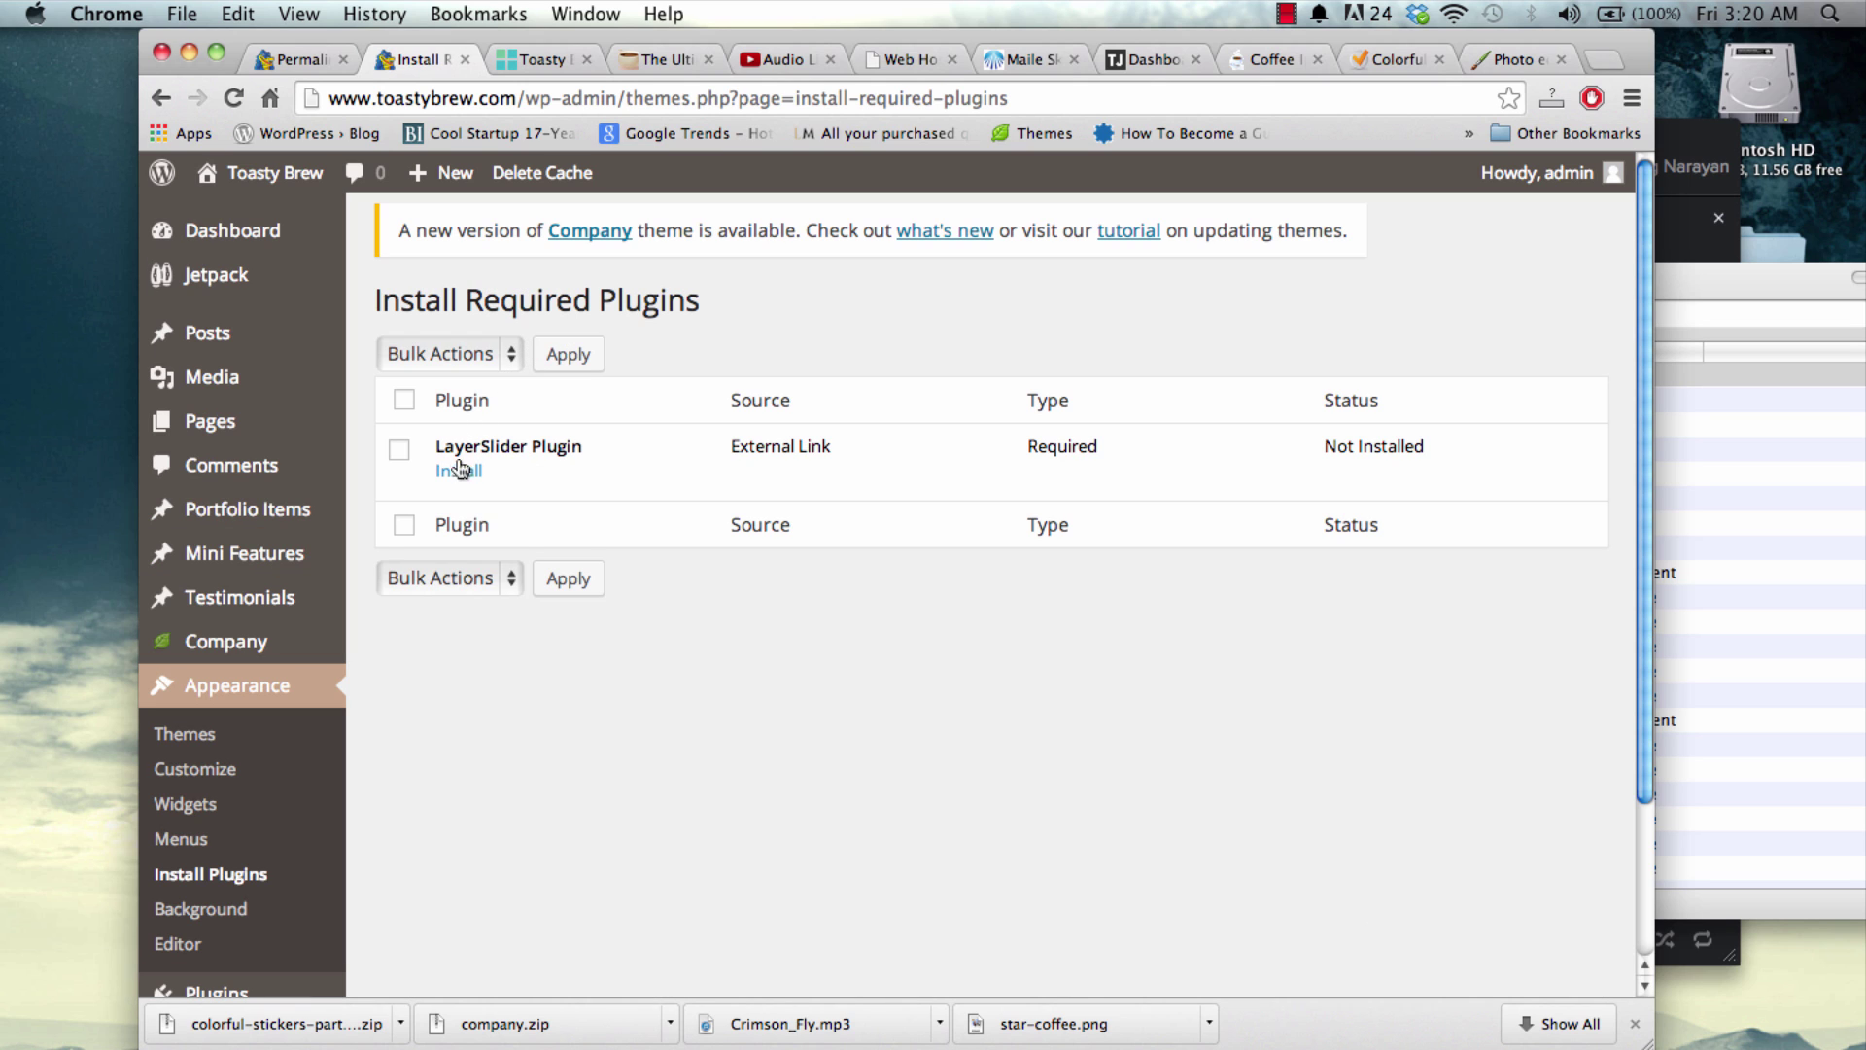
left_click(459, 474)
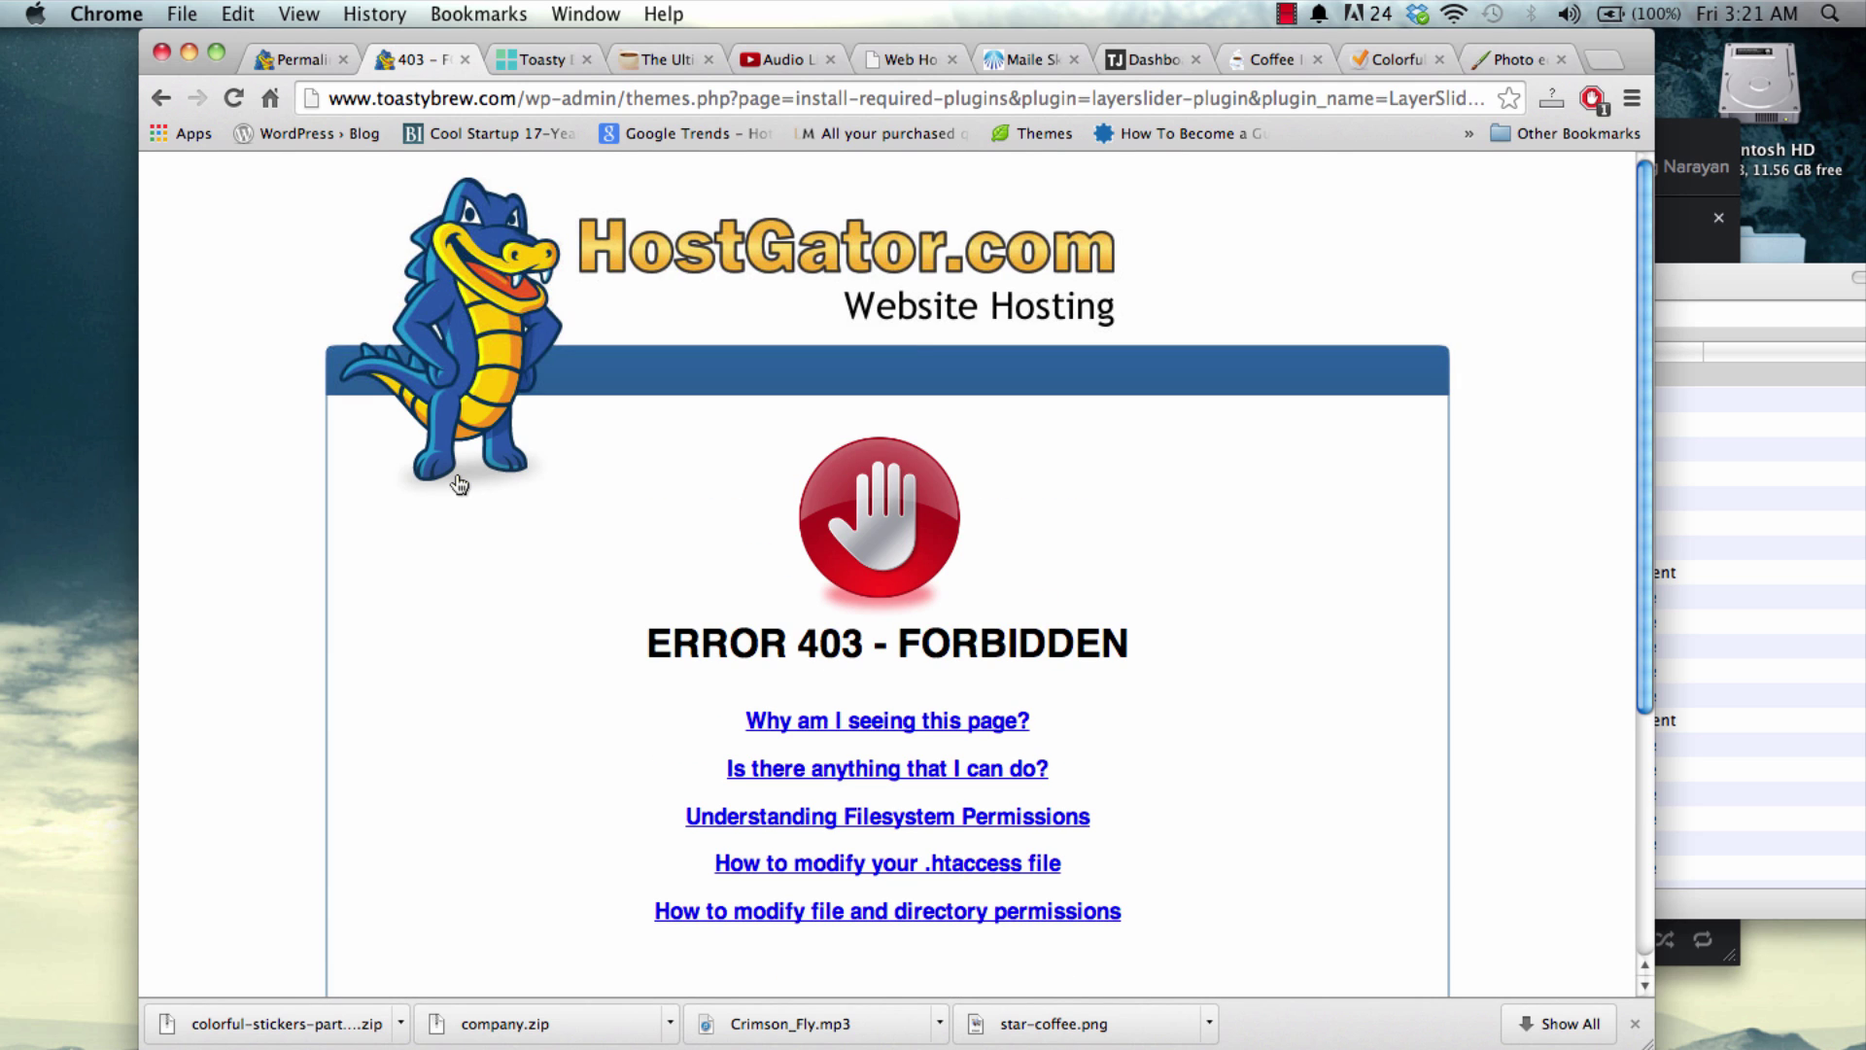
left_click(550, 100)
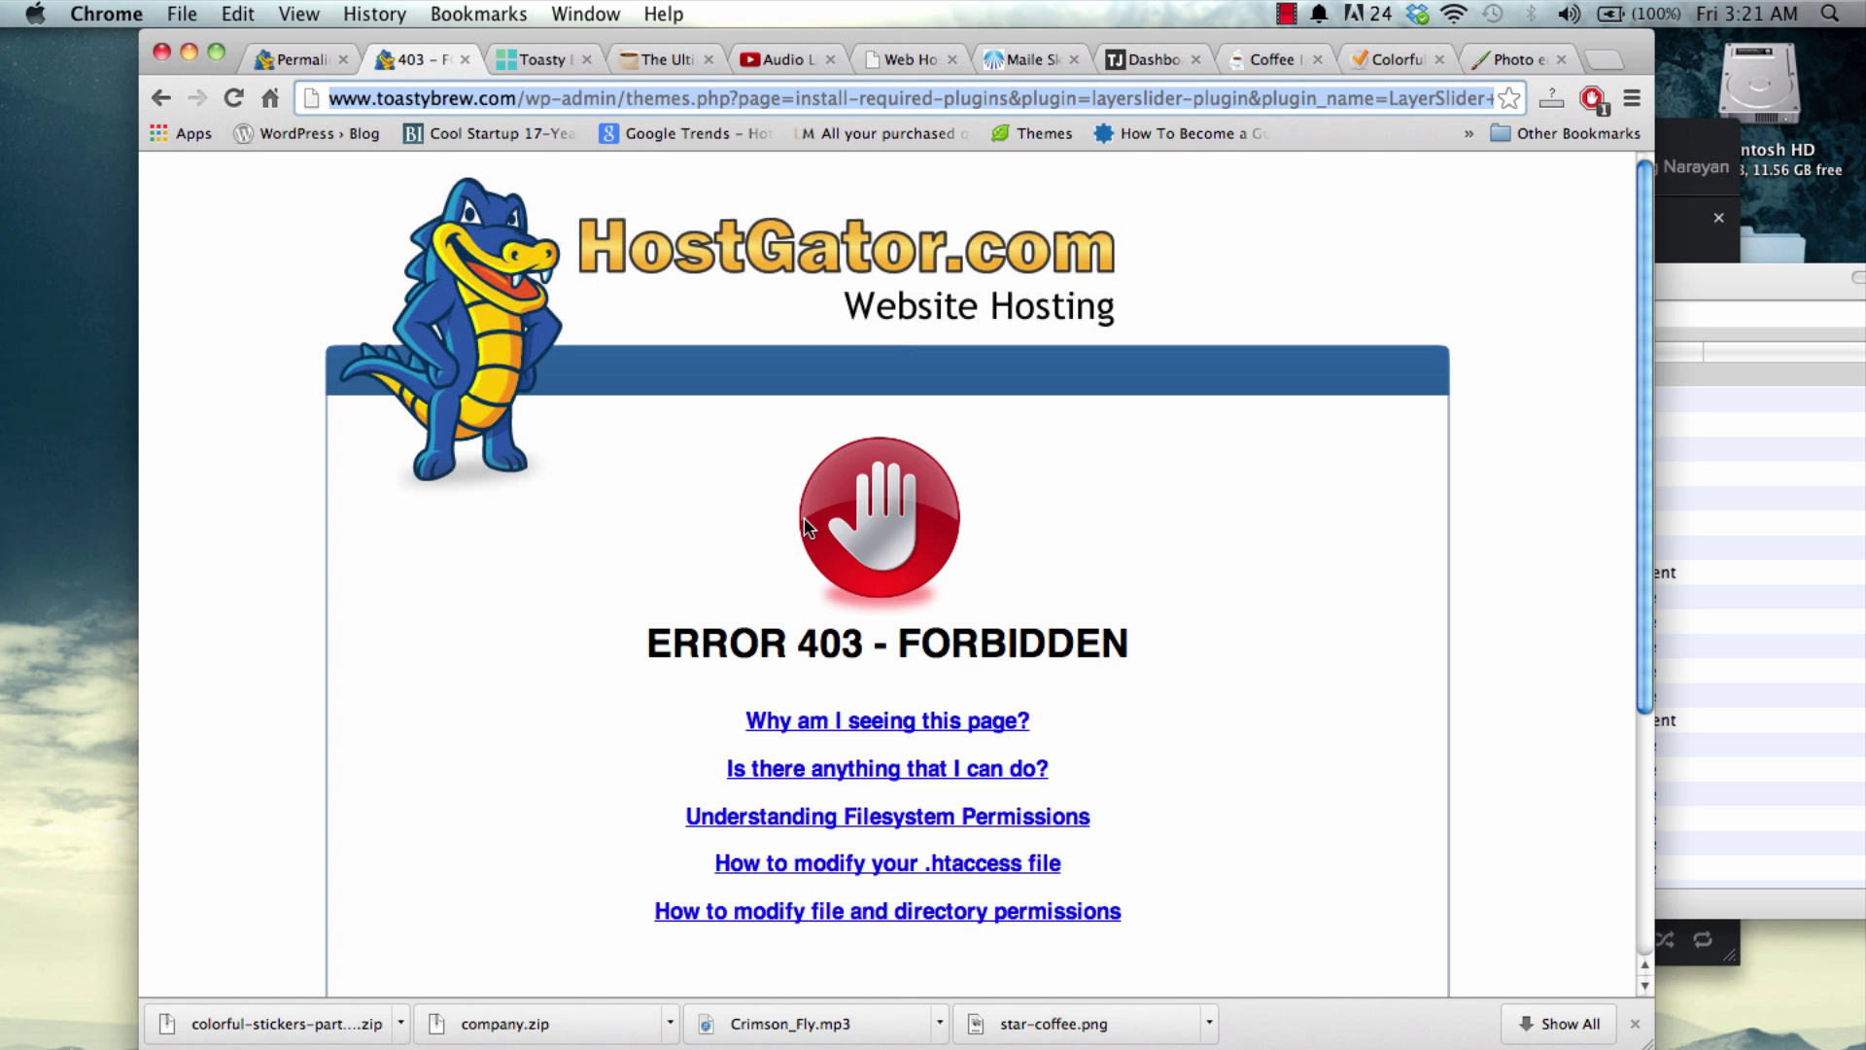
left_click(552, 58)
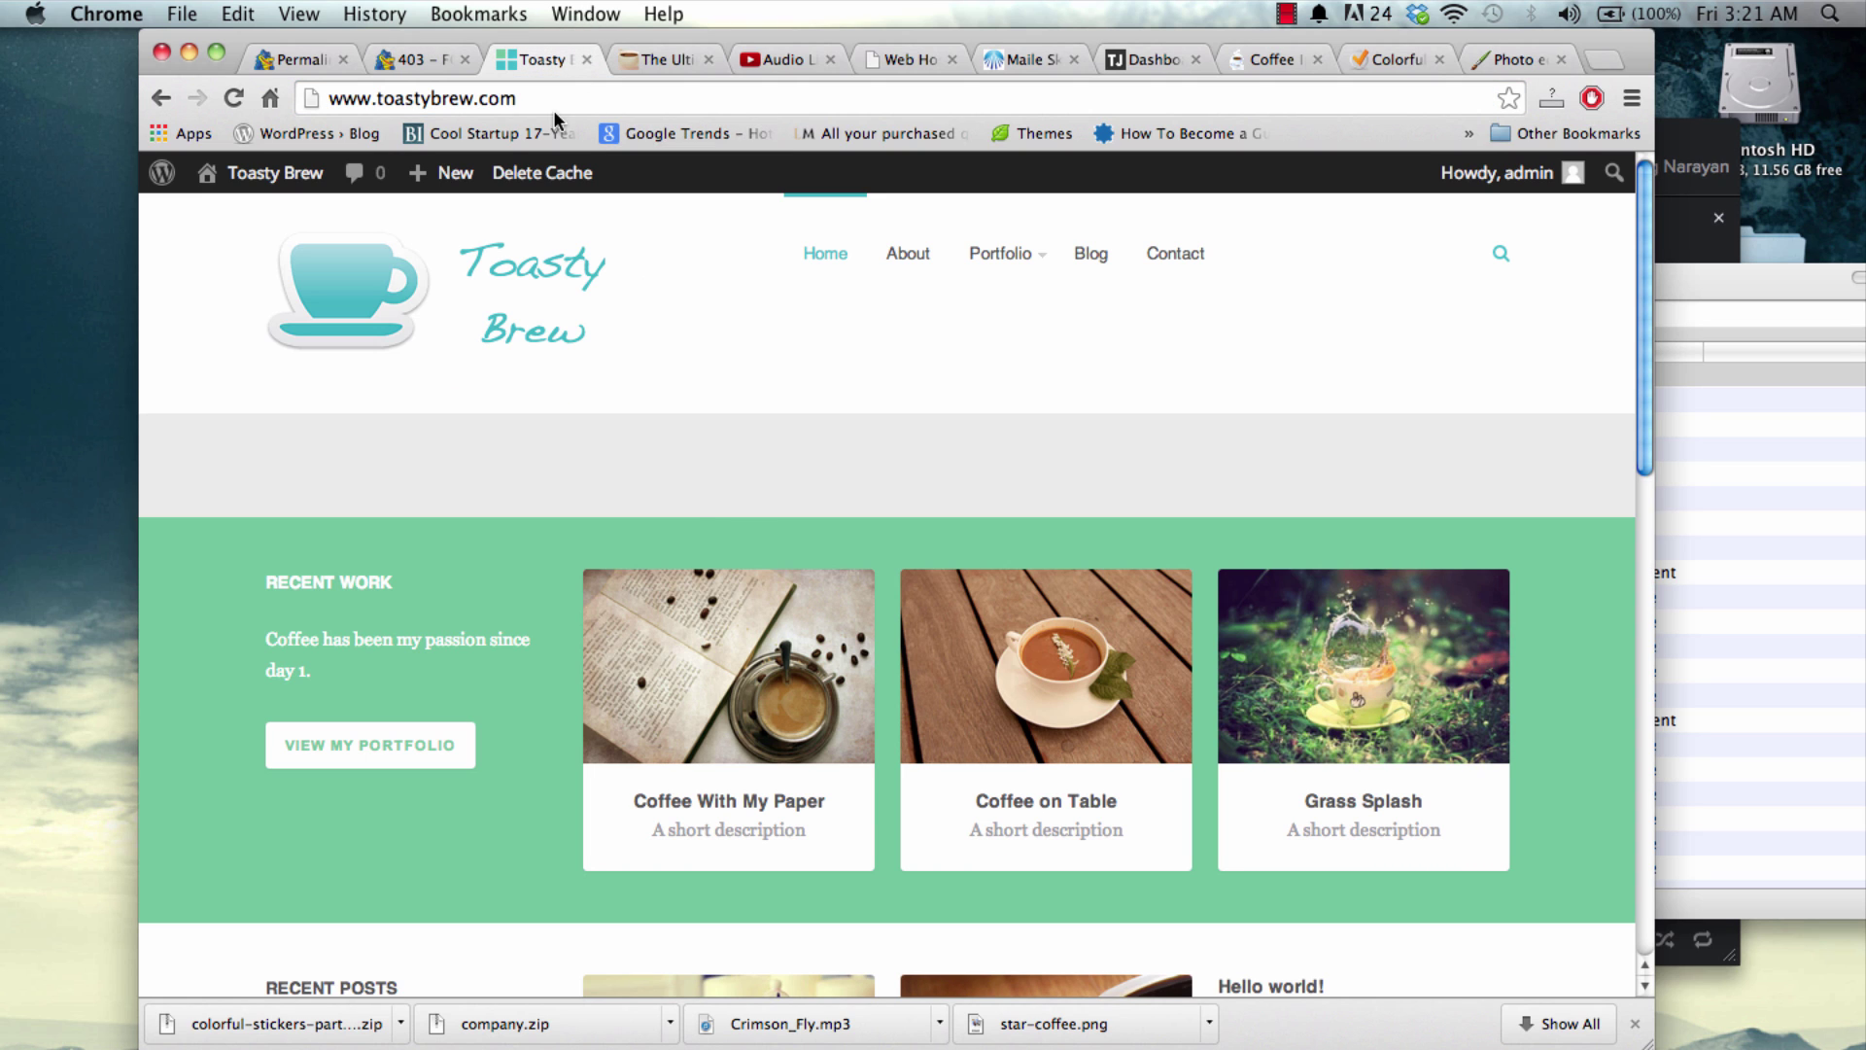
left_click(420, 64)
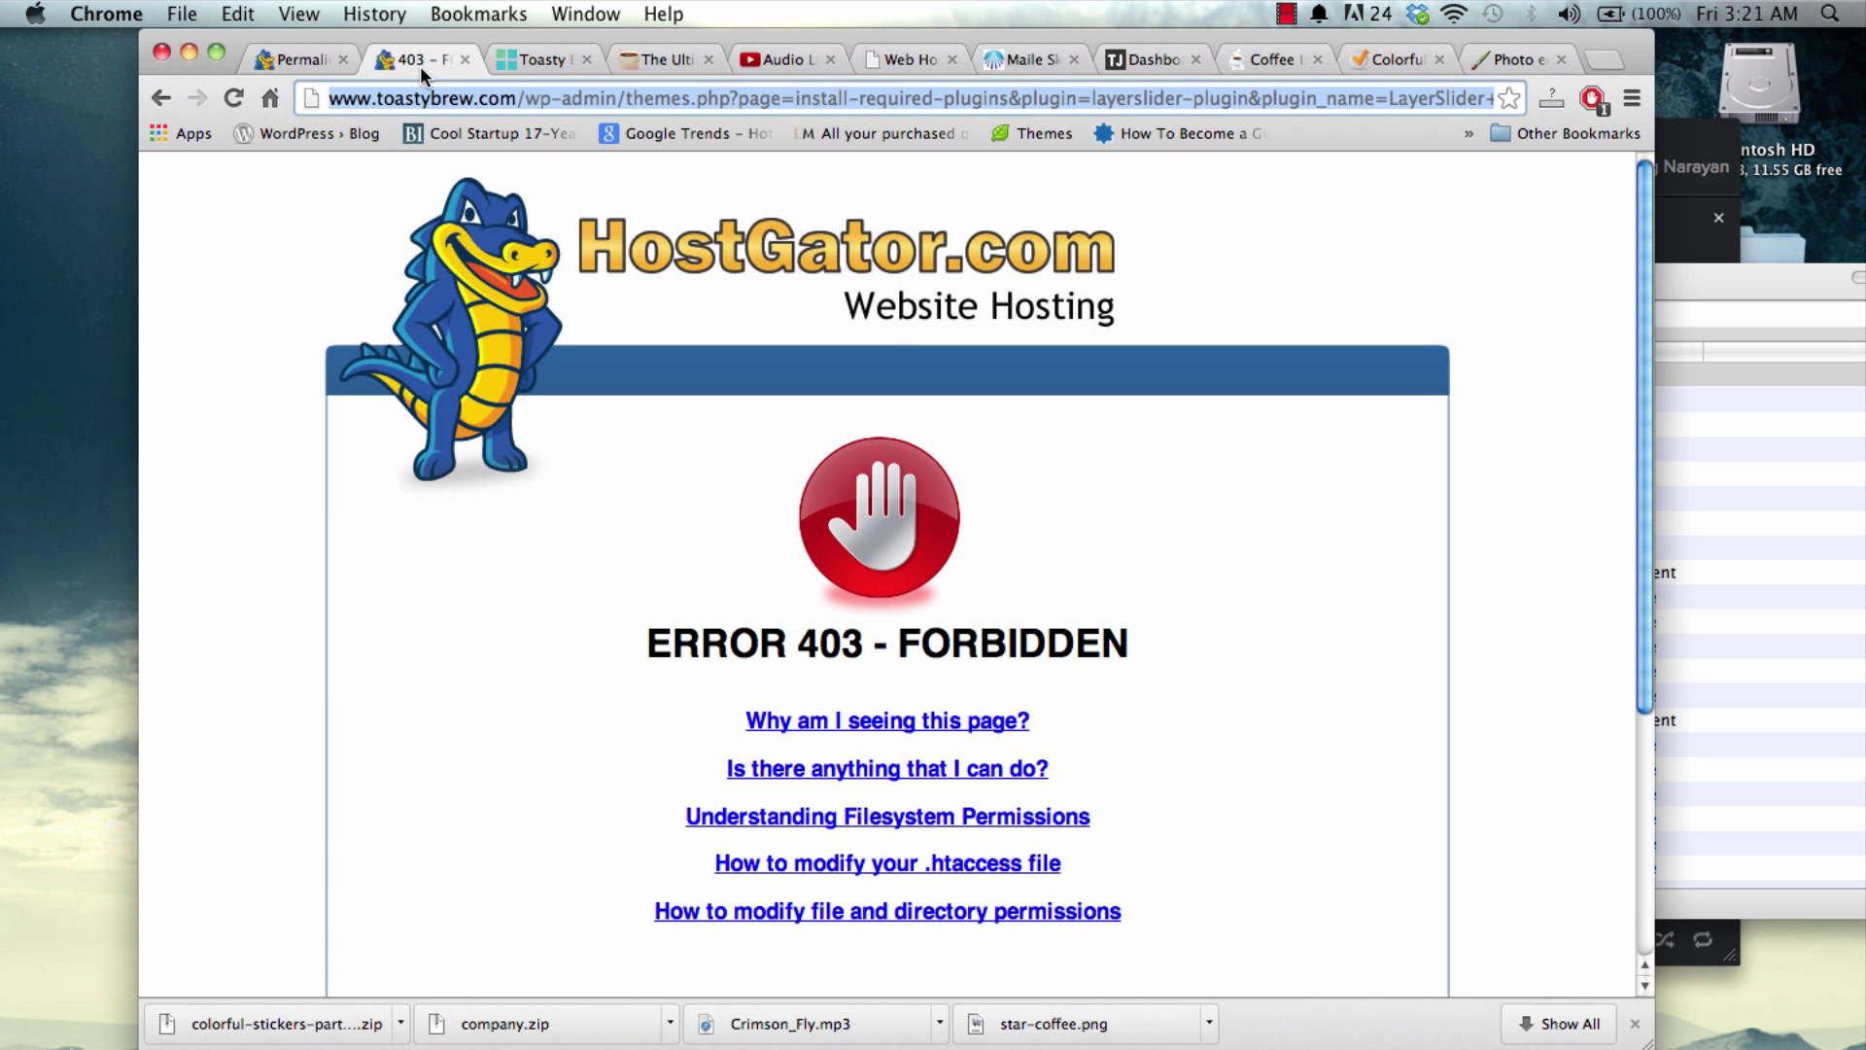
left_click(540, 65)
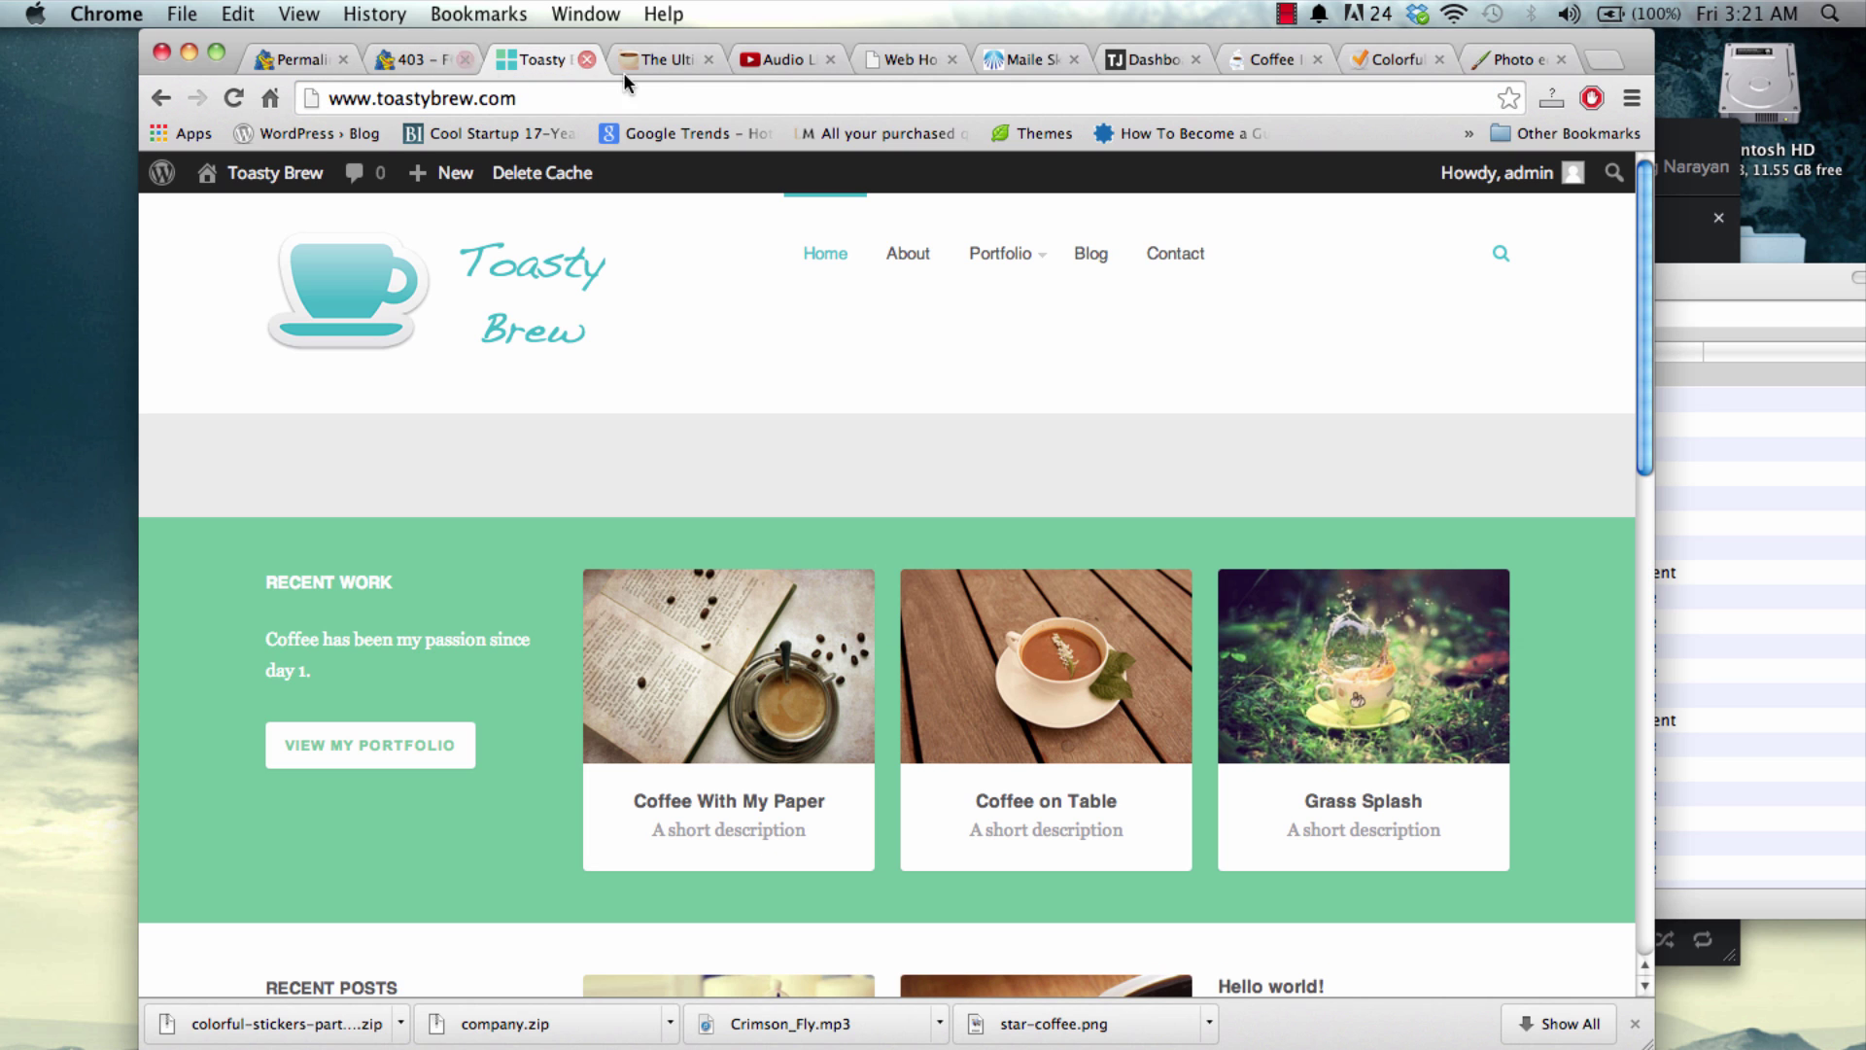
- Open the HostGator website in a new browser tab
left_click(1596, 61)
type("hostgator.com")
key("Return")
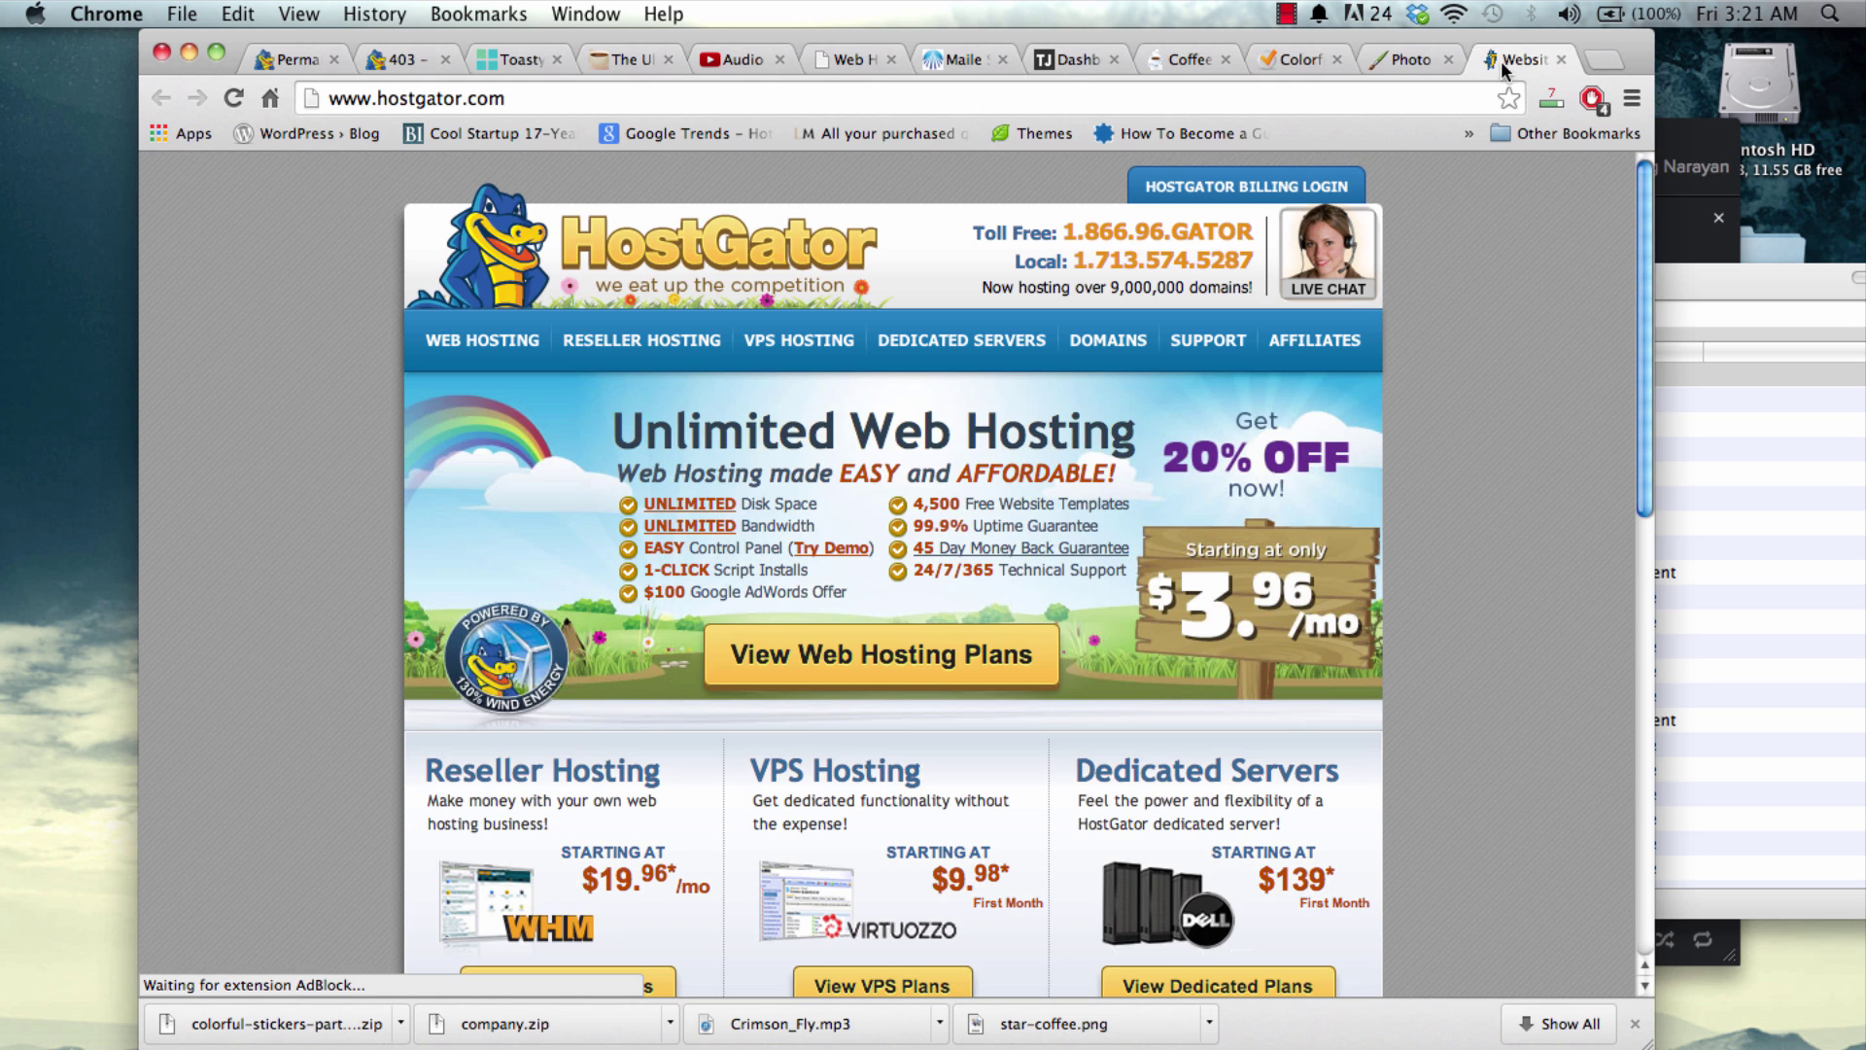
- In HostGator live chat, enter your name, Technical Support, domain toastybrew.com, and existing customer
left_click(1339, 243)
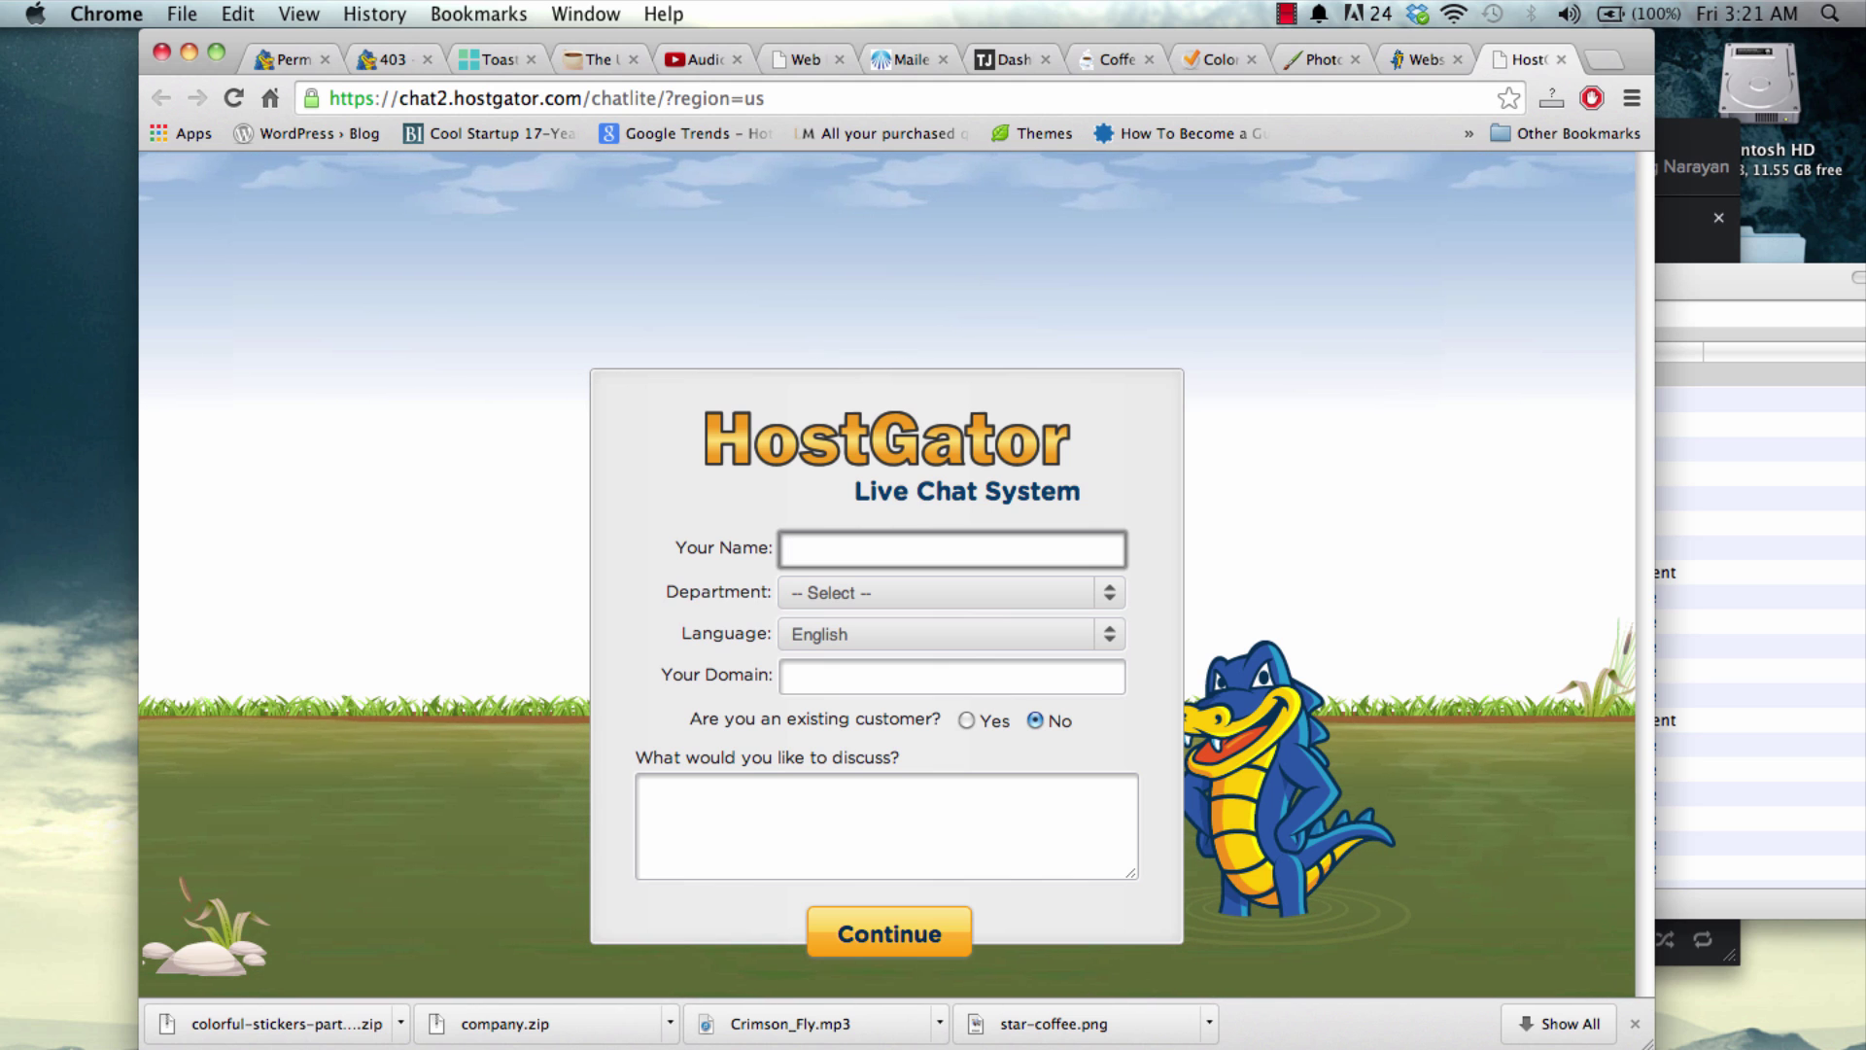
type("Greg")
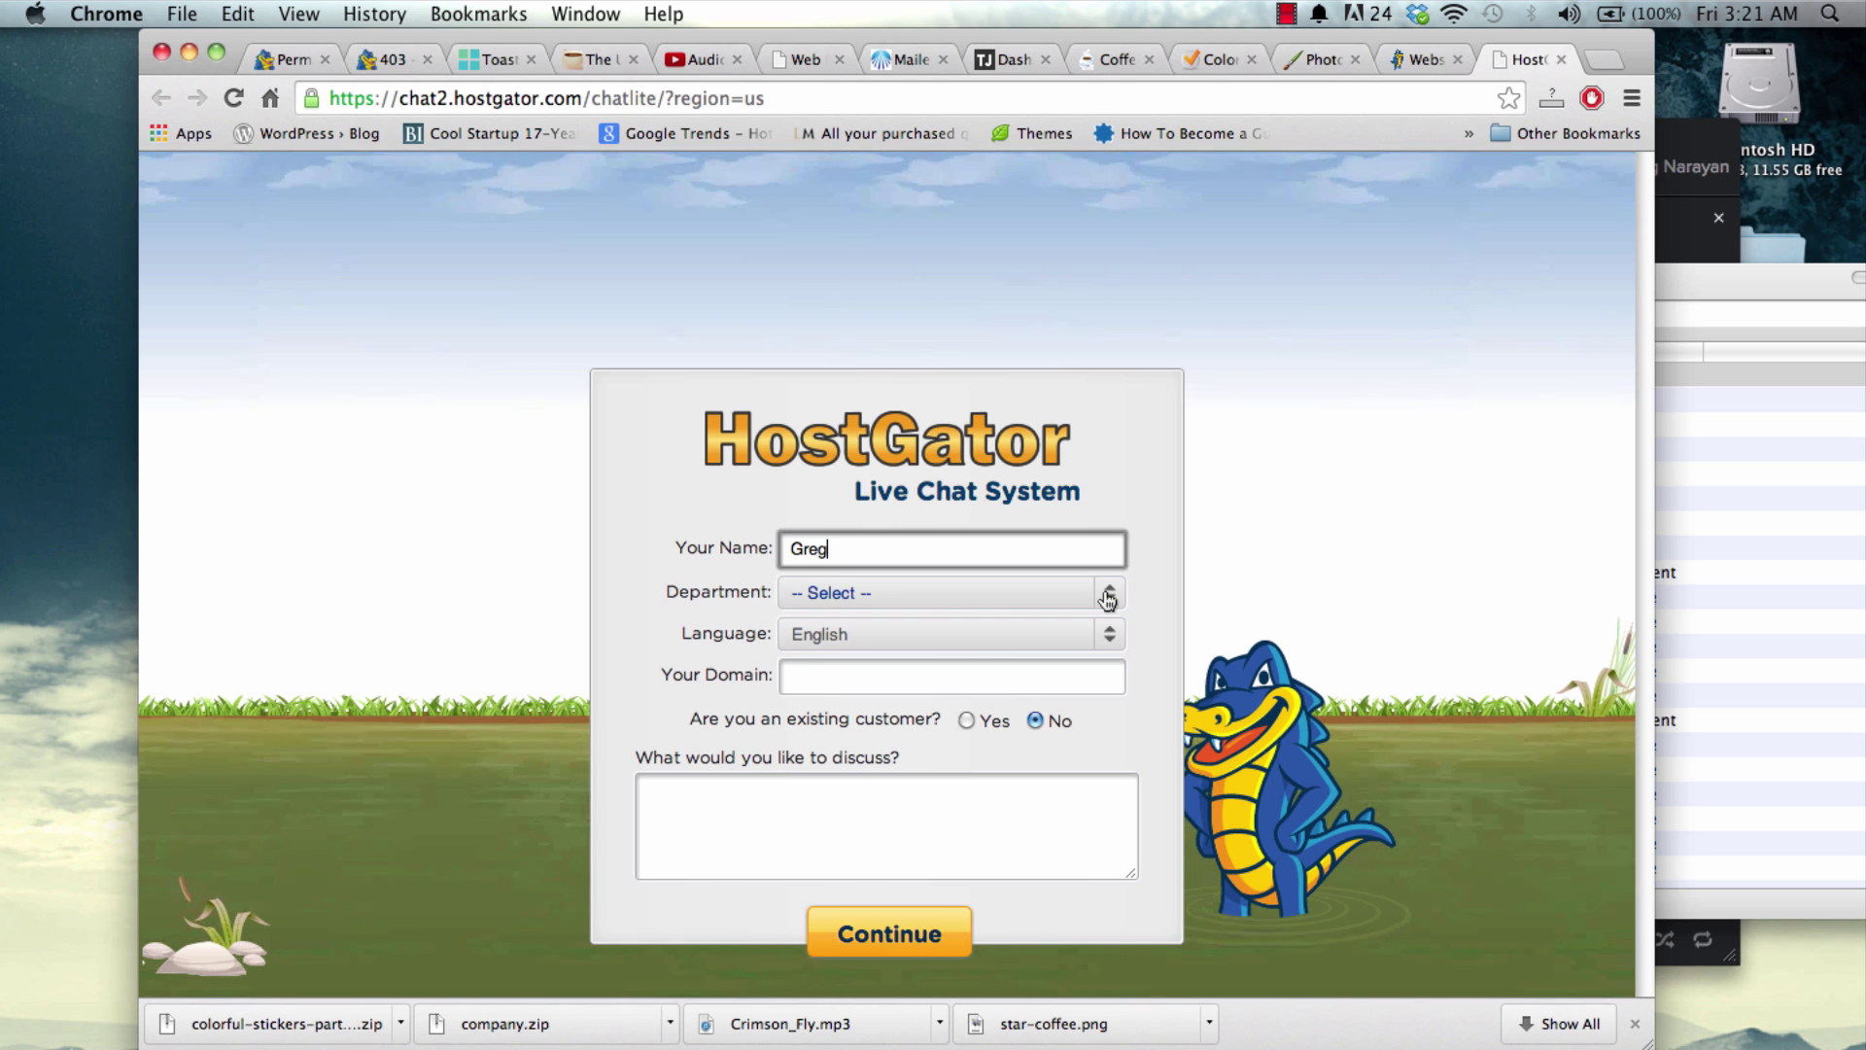
left_click(1108, 595)
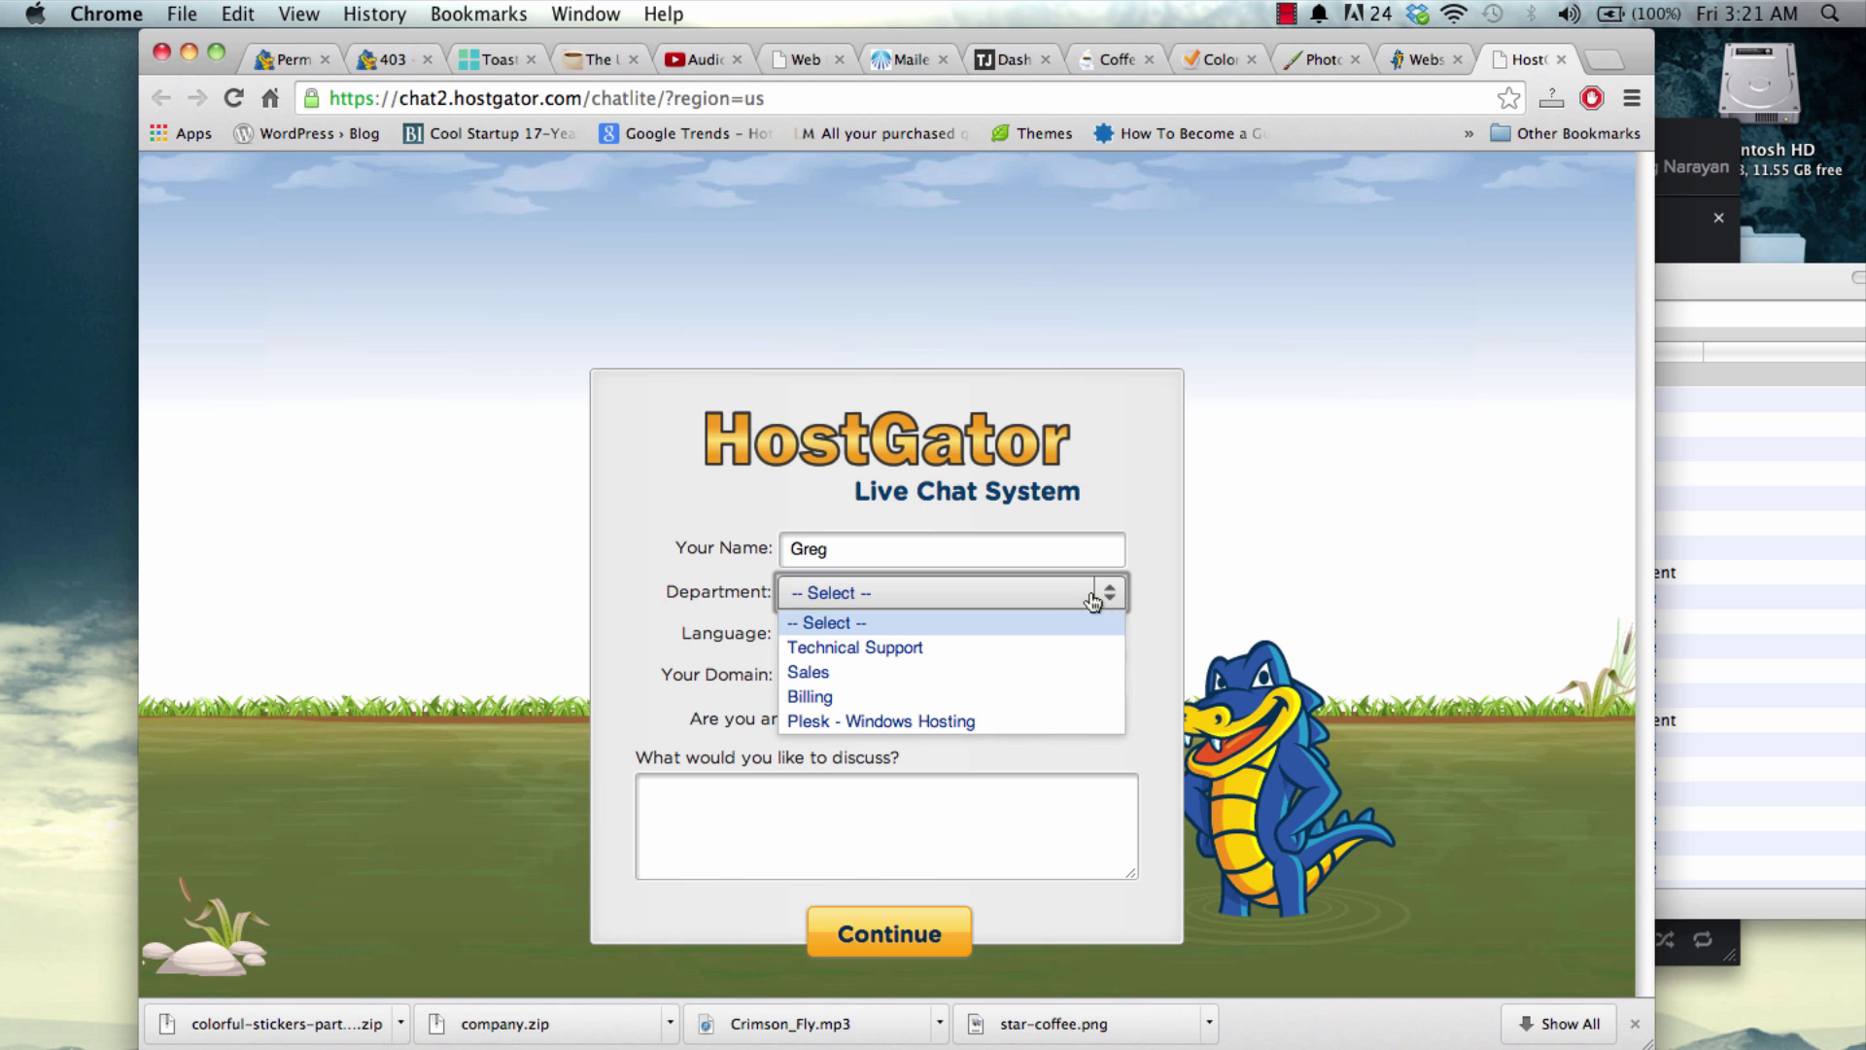
left_click(913, 651)
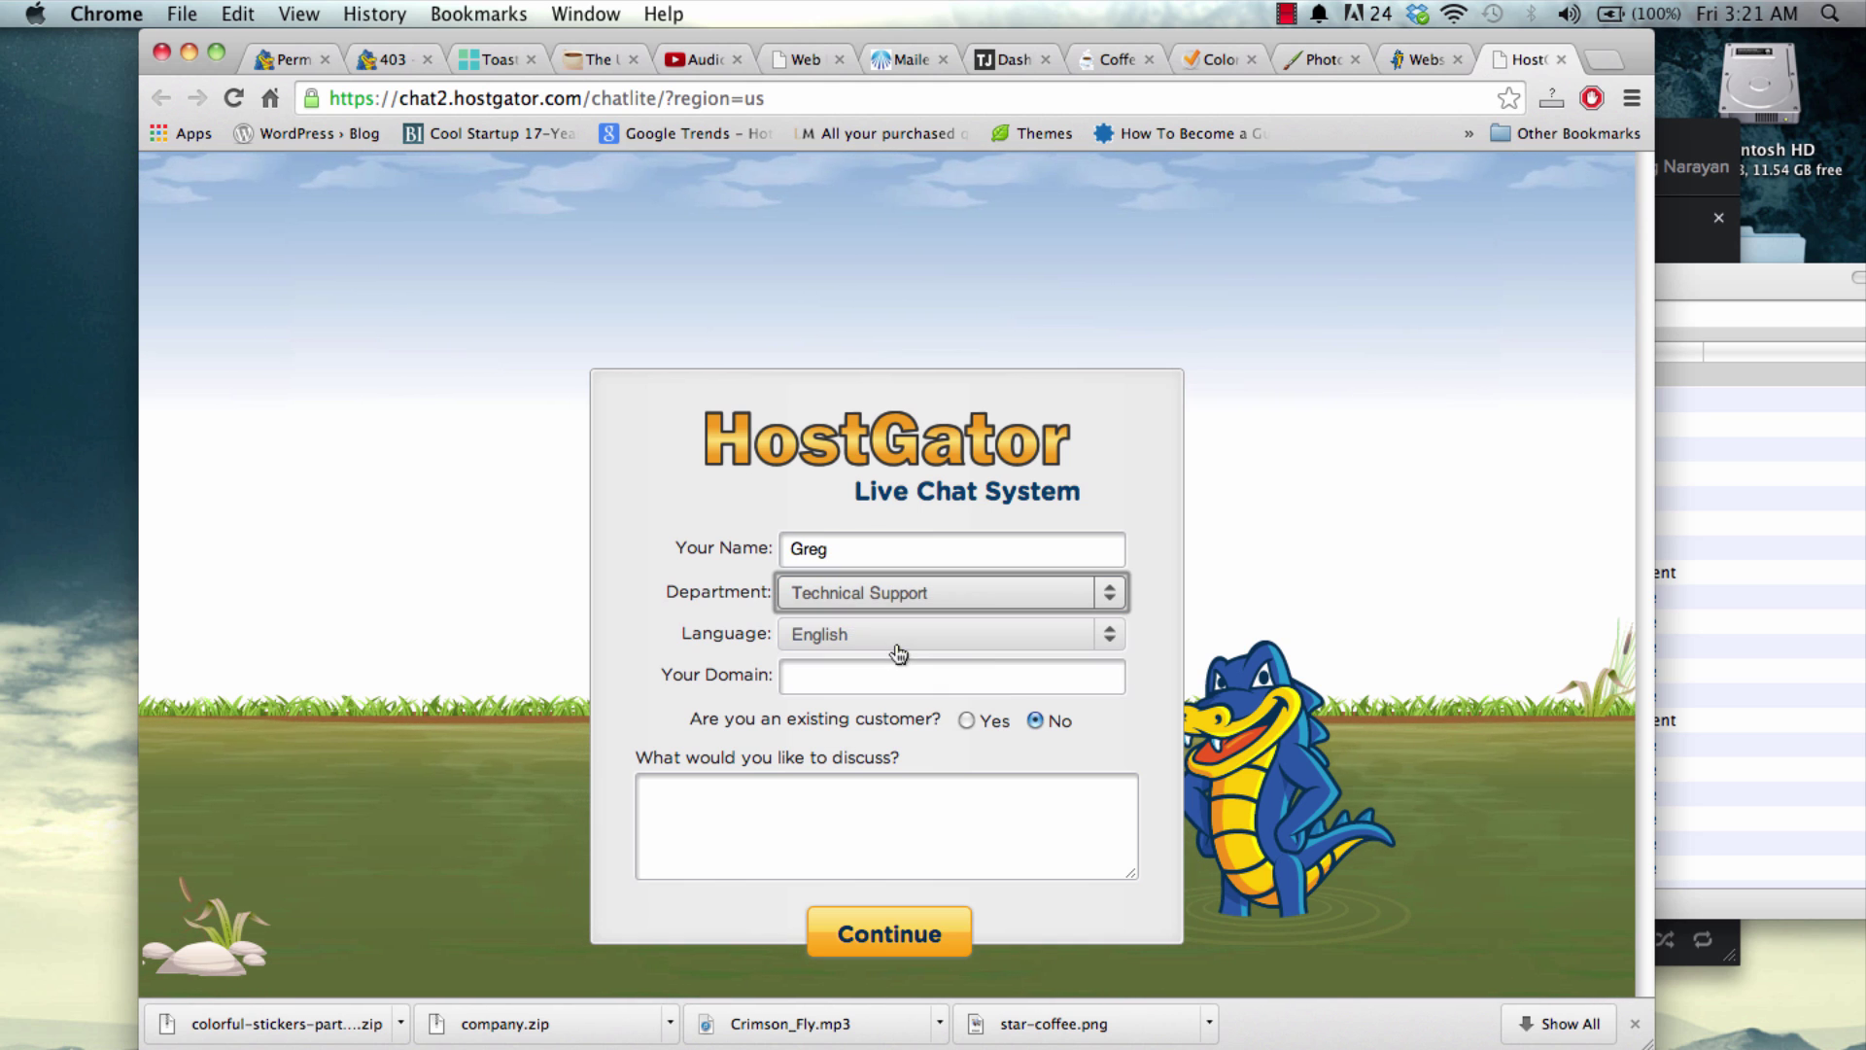
left_click(1034, 673)
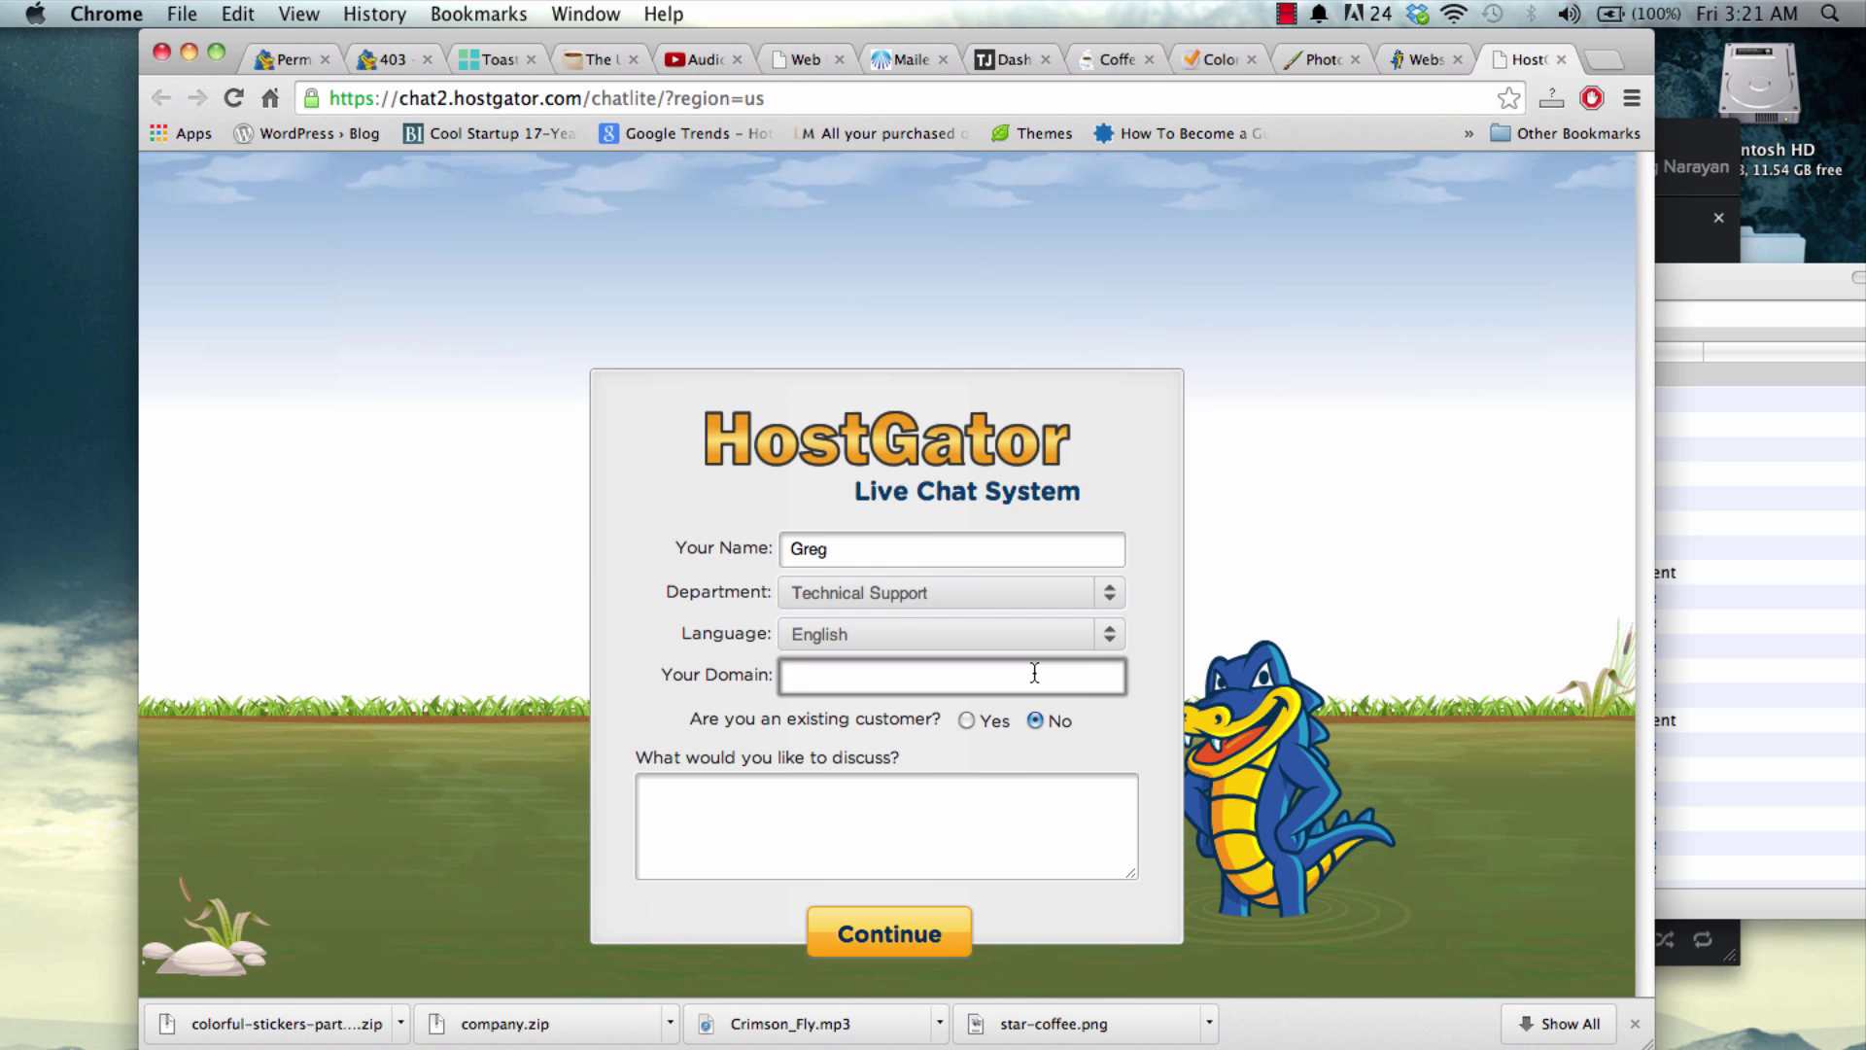
type("toasty")
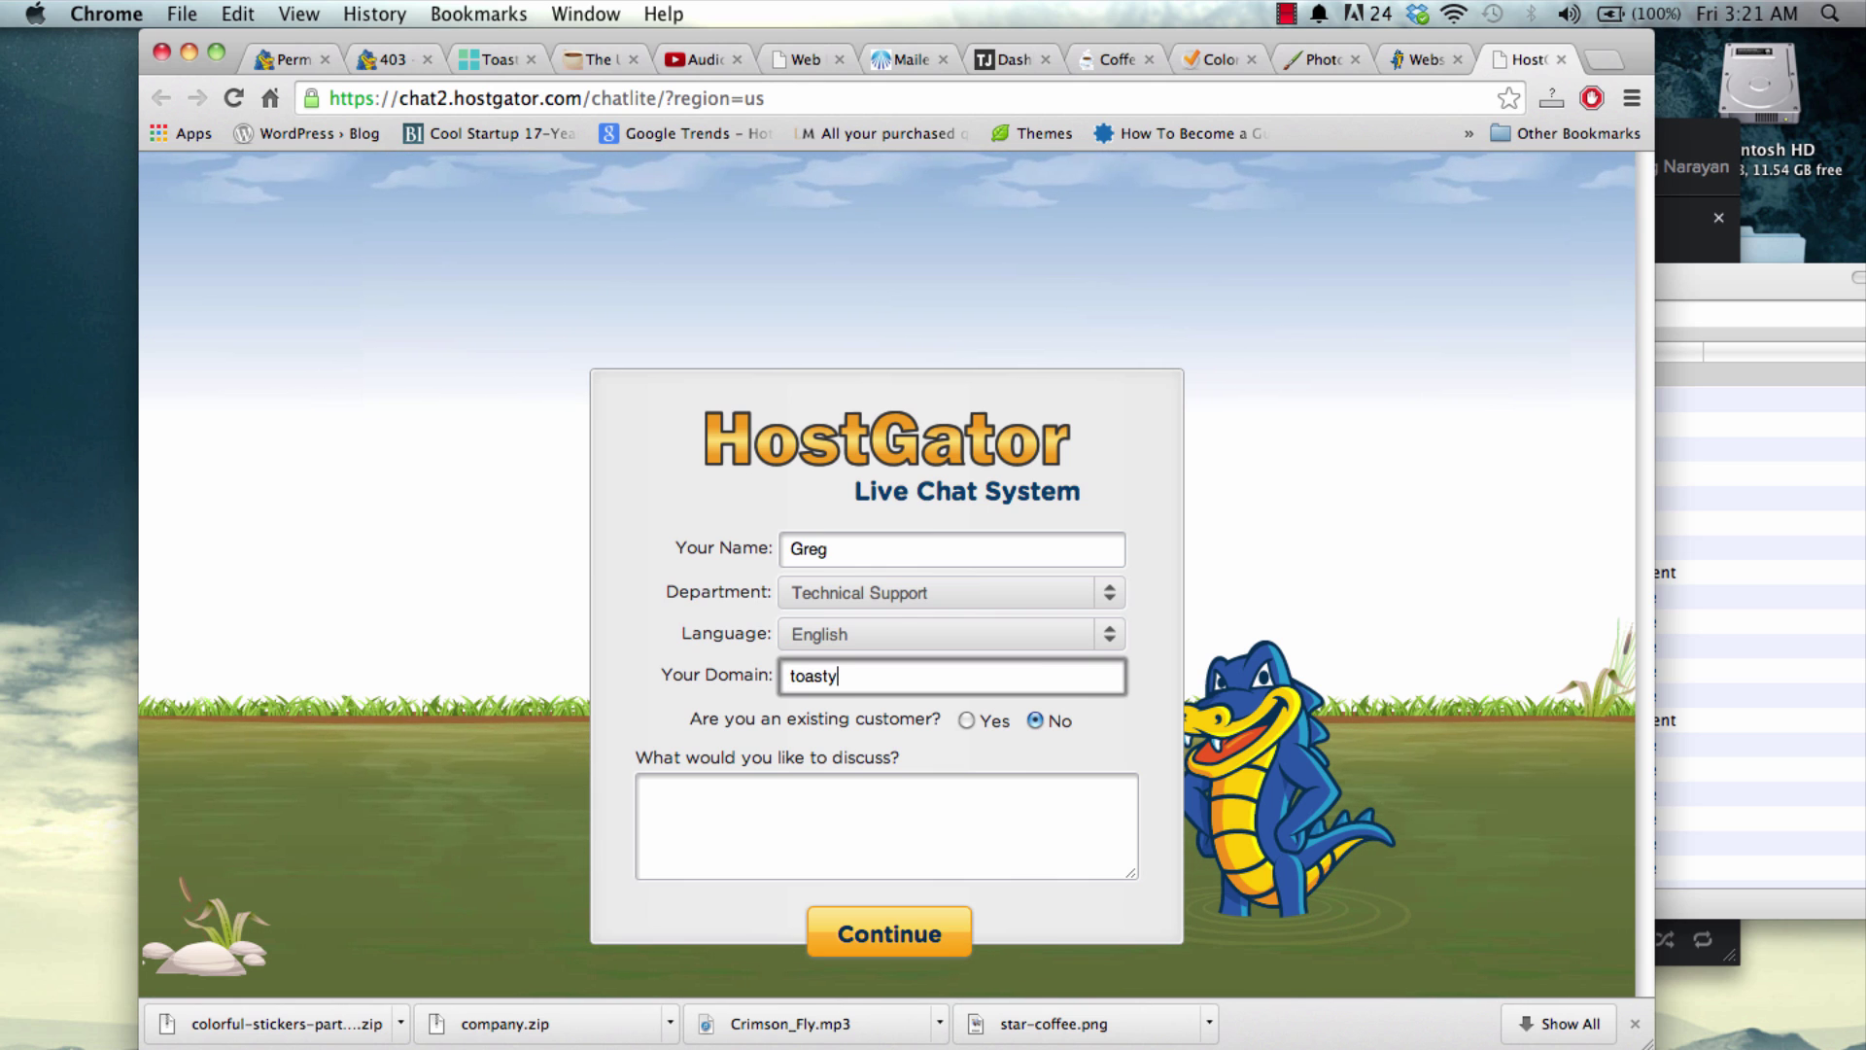
type("brew.com")
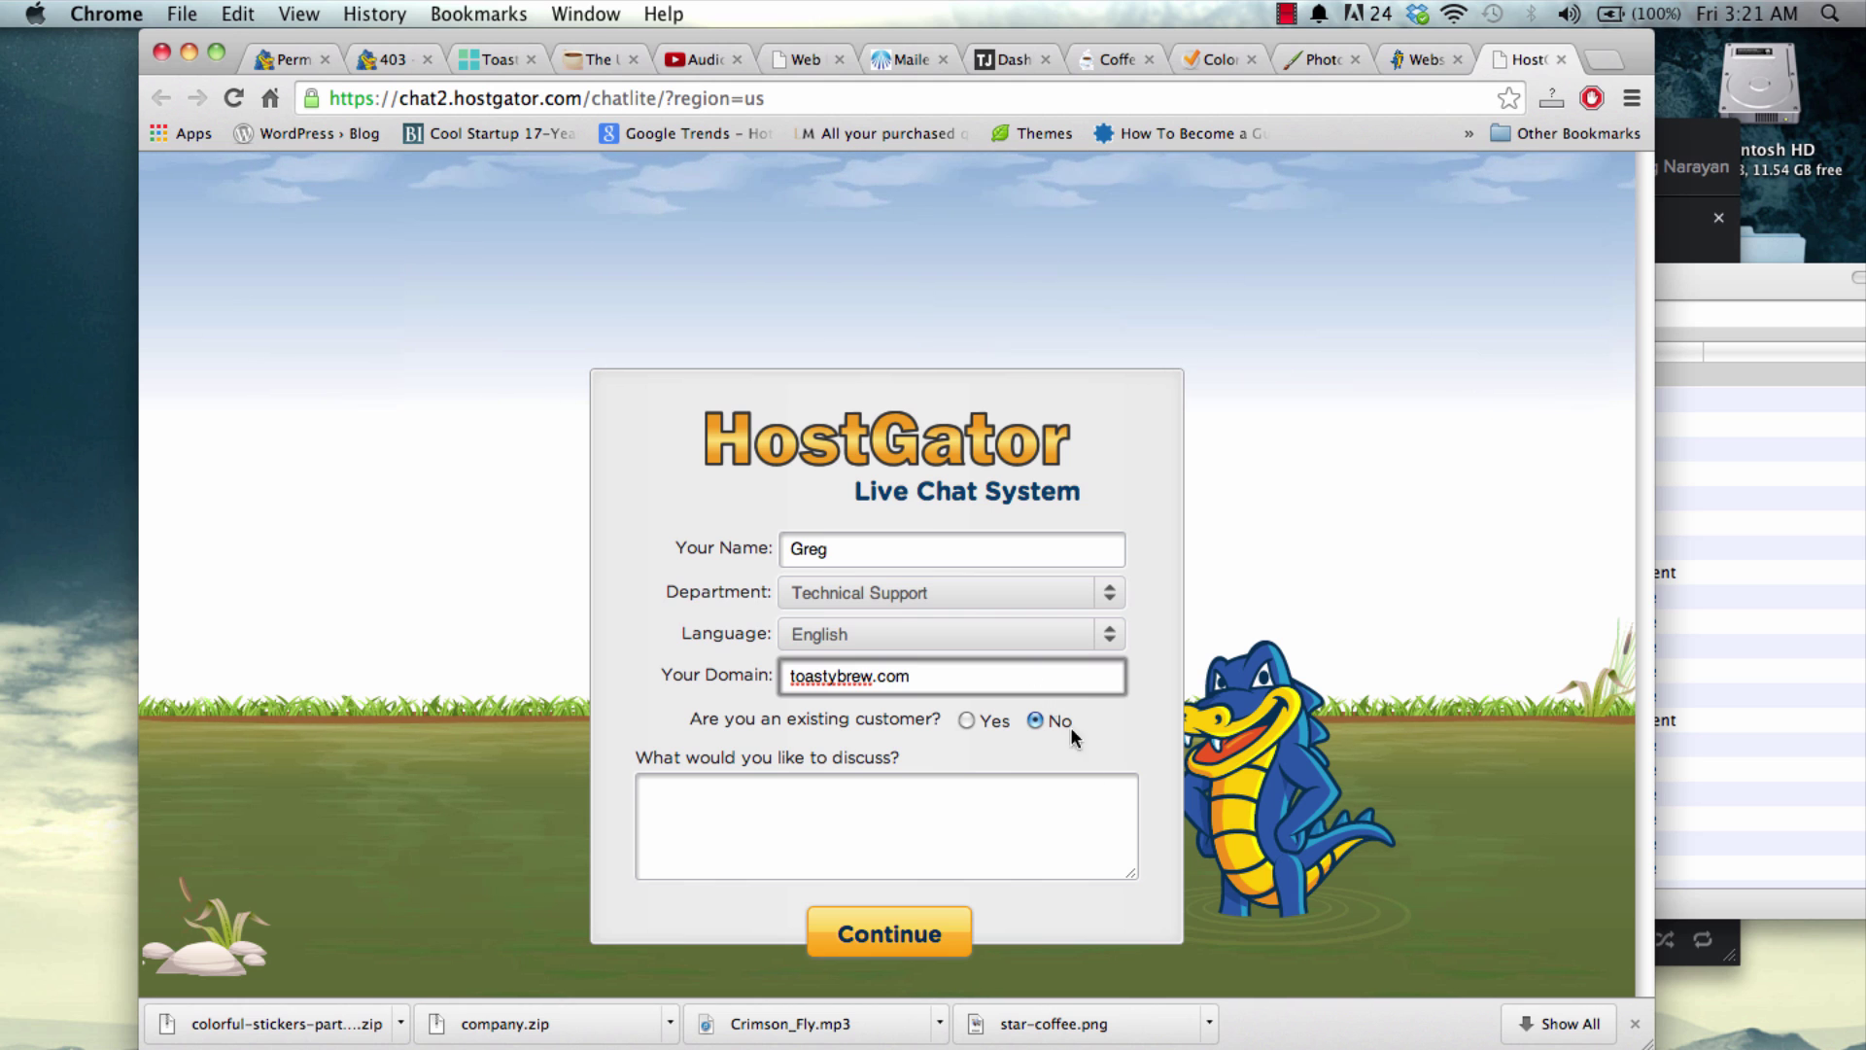
left_click(972, 725)
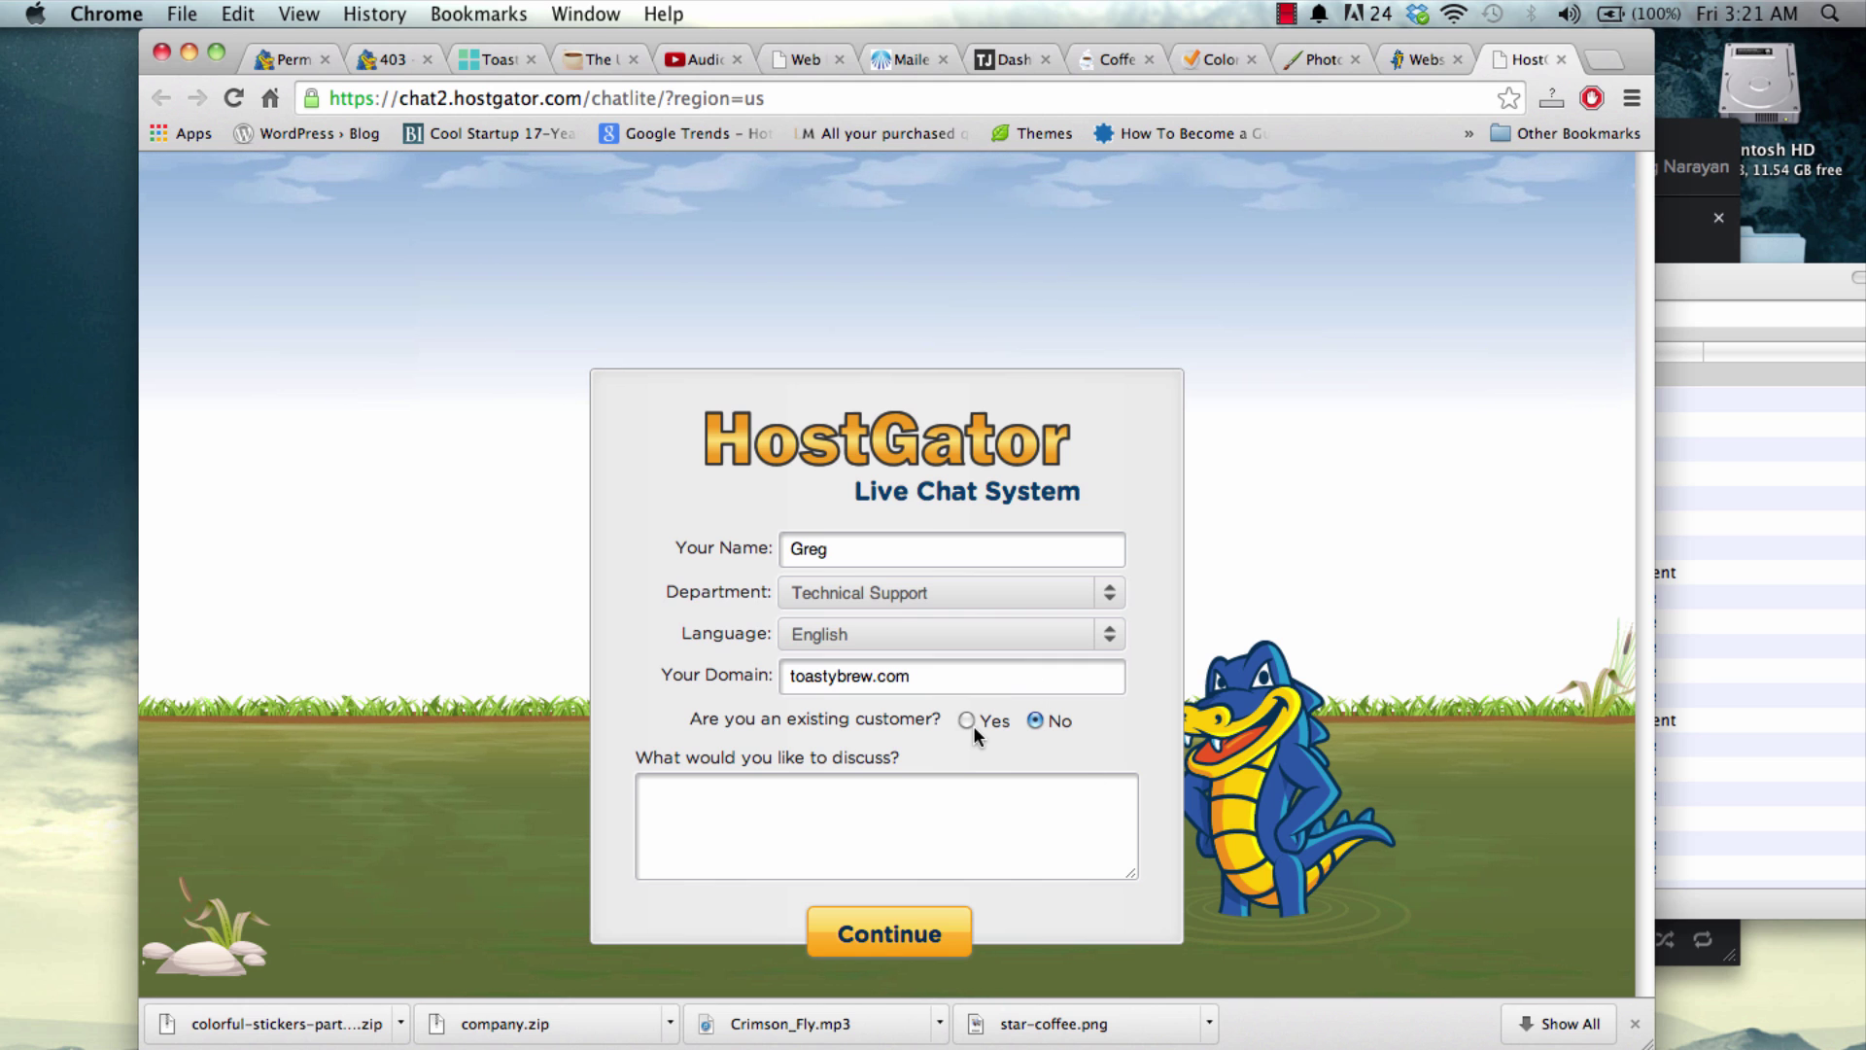
left_click(968, 721)
- Request a chat about 'Install LayerSlider Plugin', start it and skip account verification
left_click(970, 780)
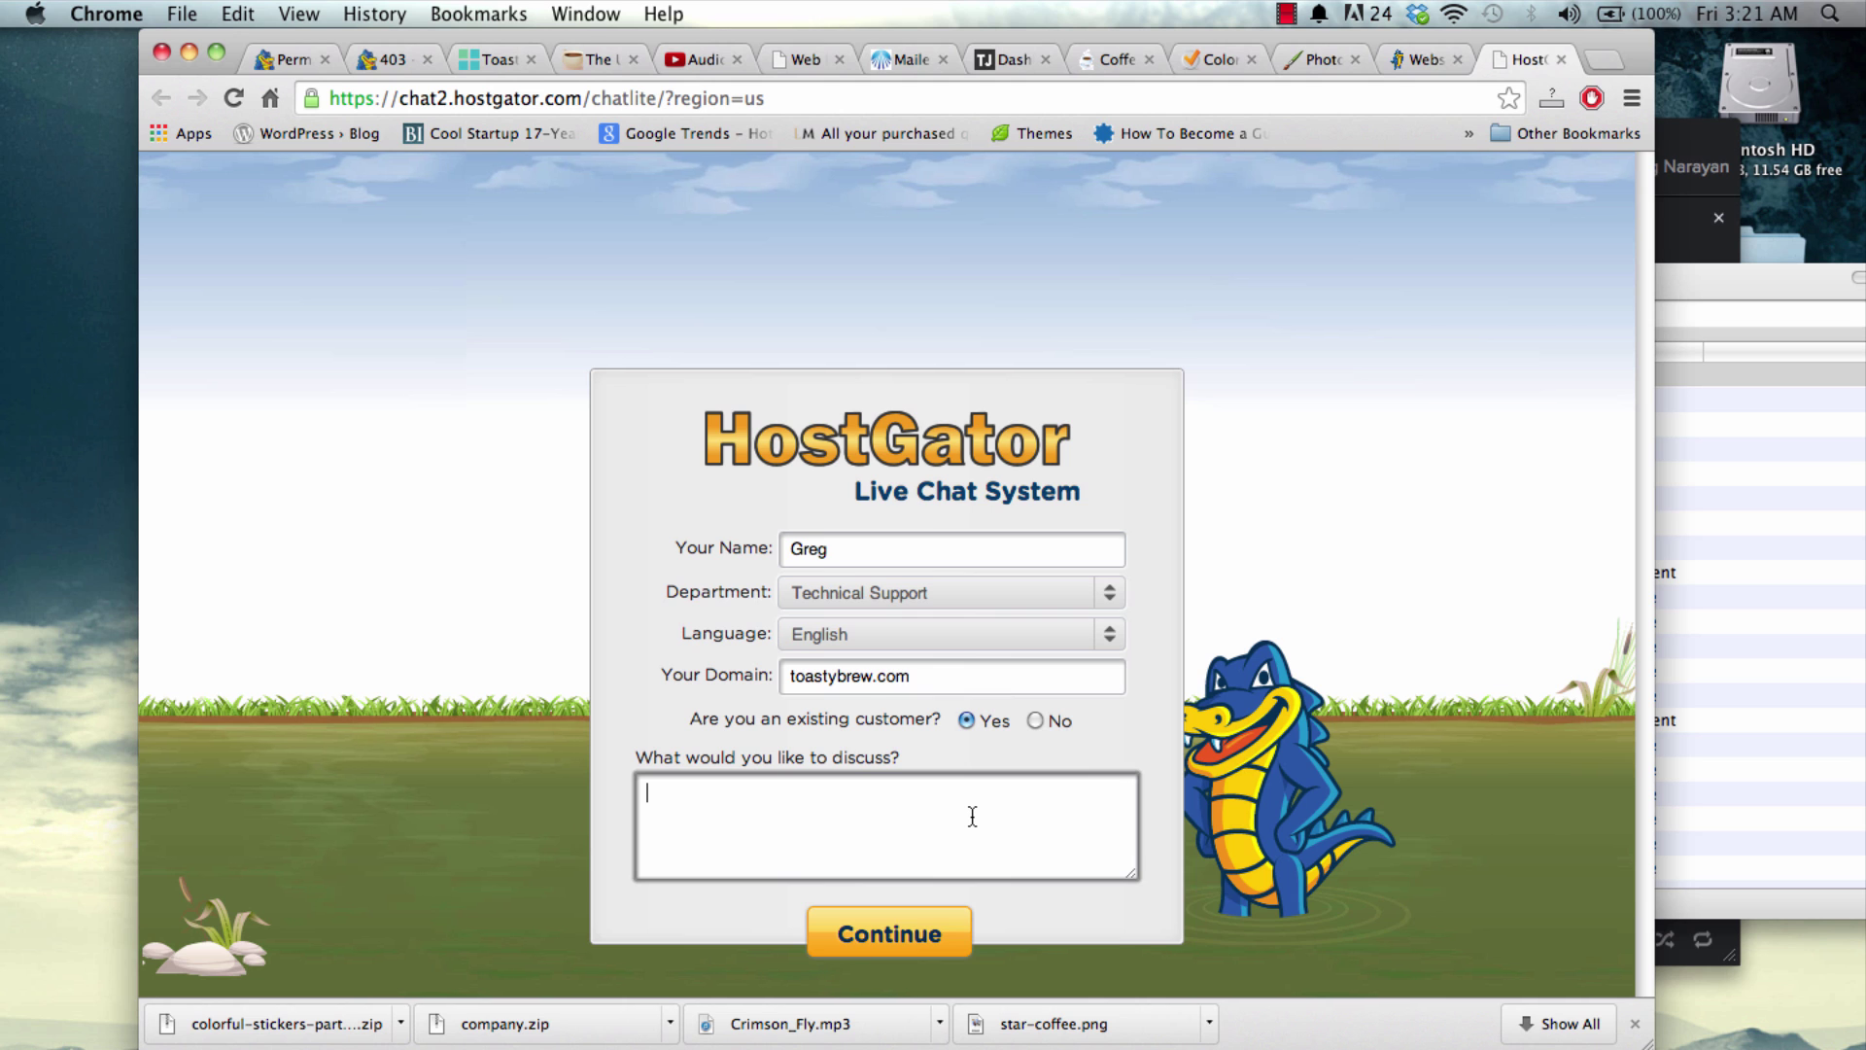
type("Install La")
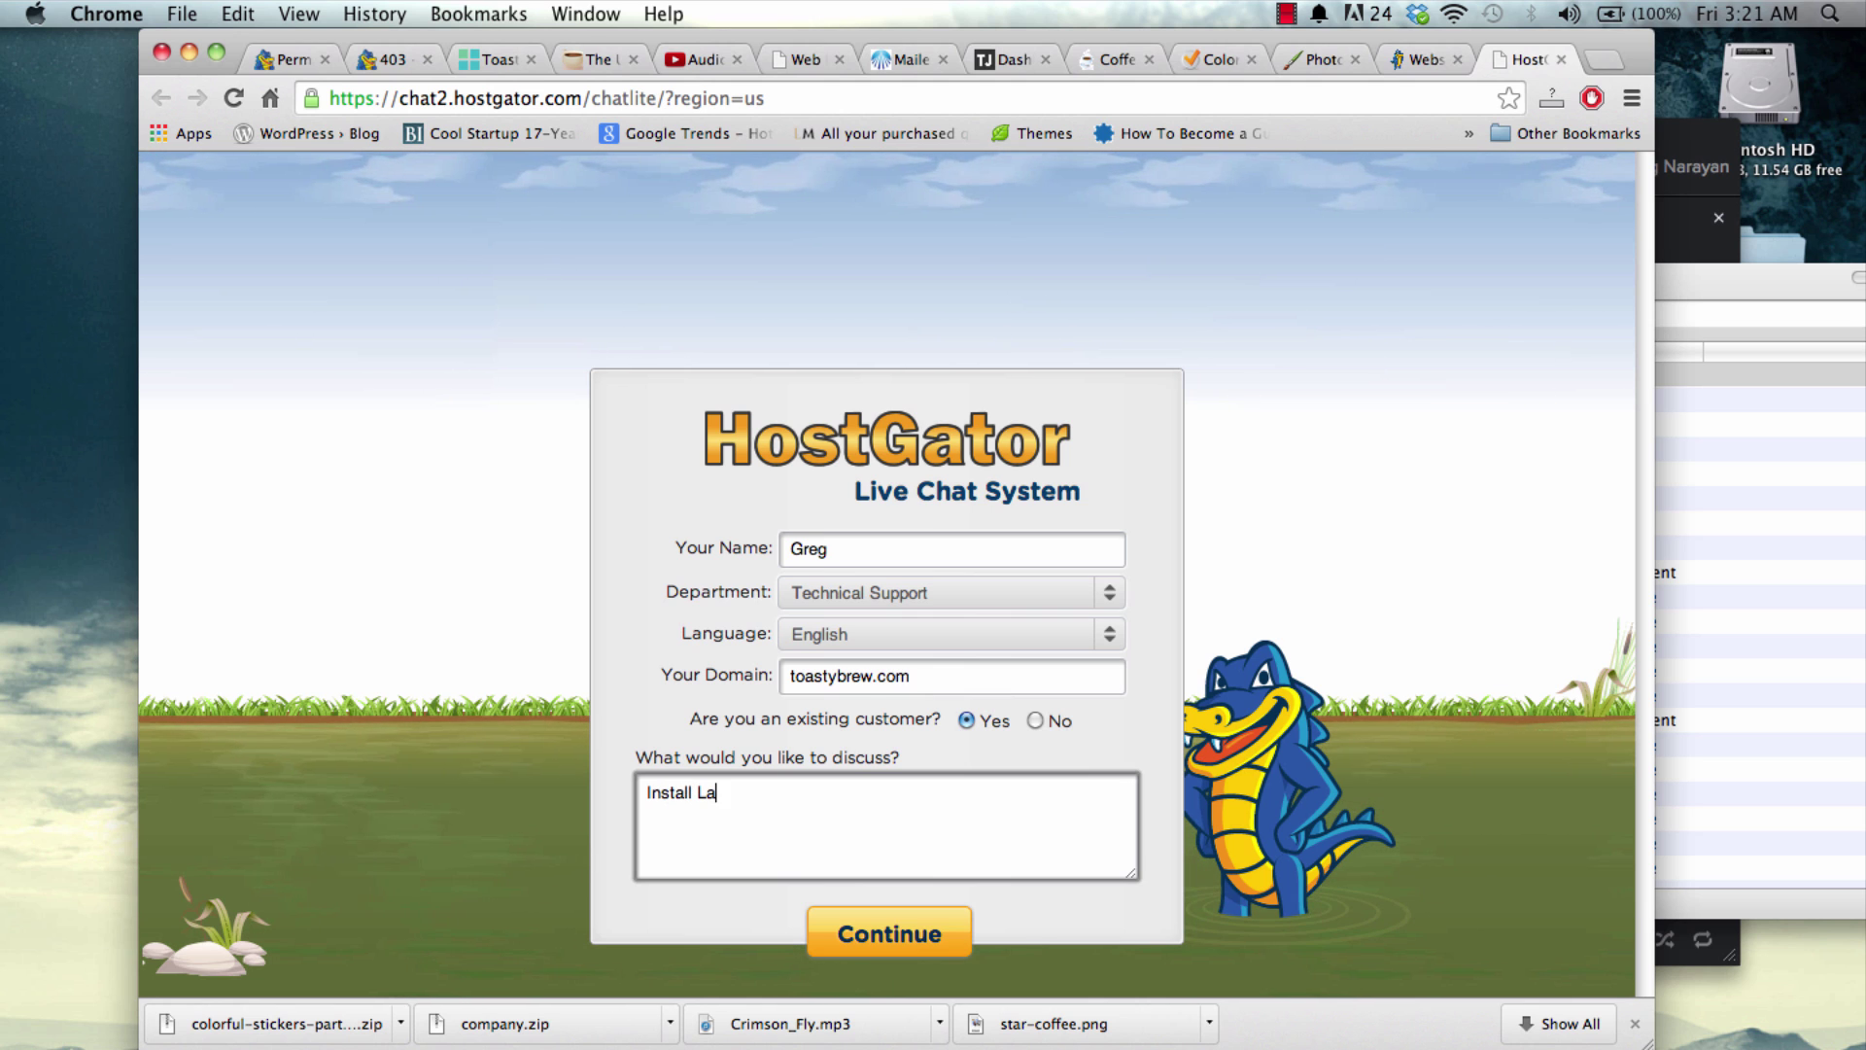
type("yerSlider Plugin")
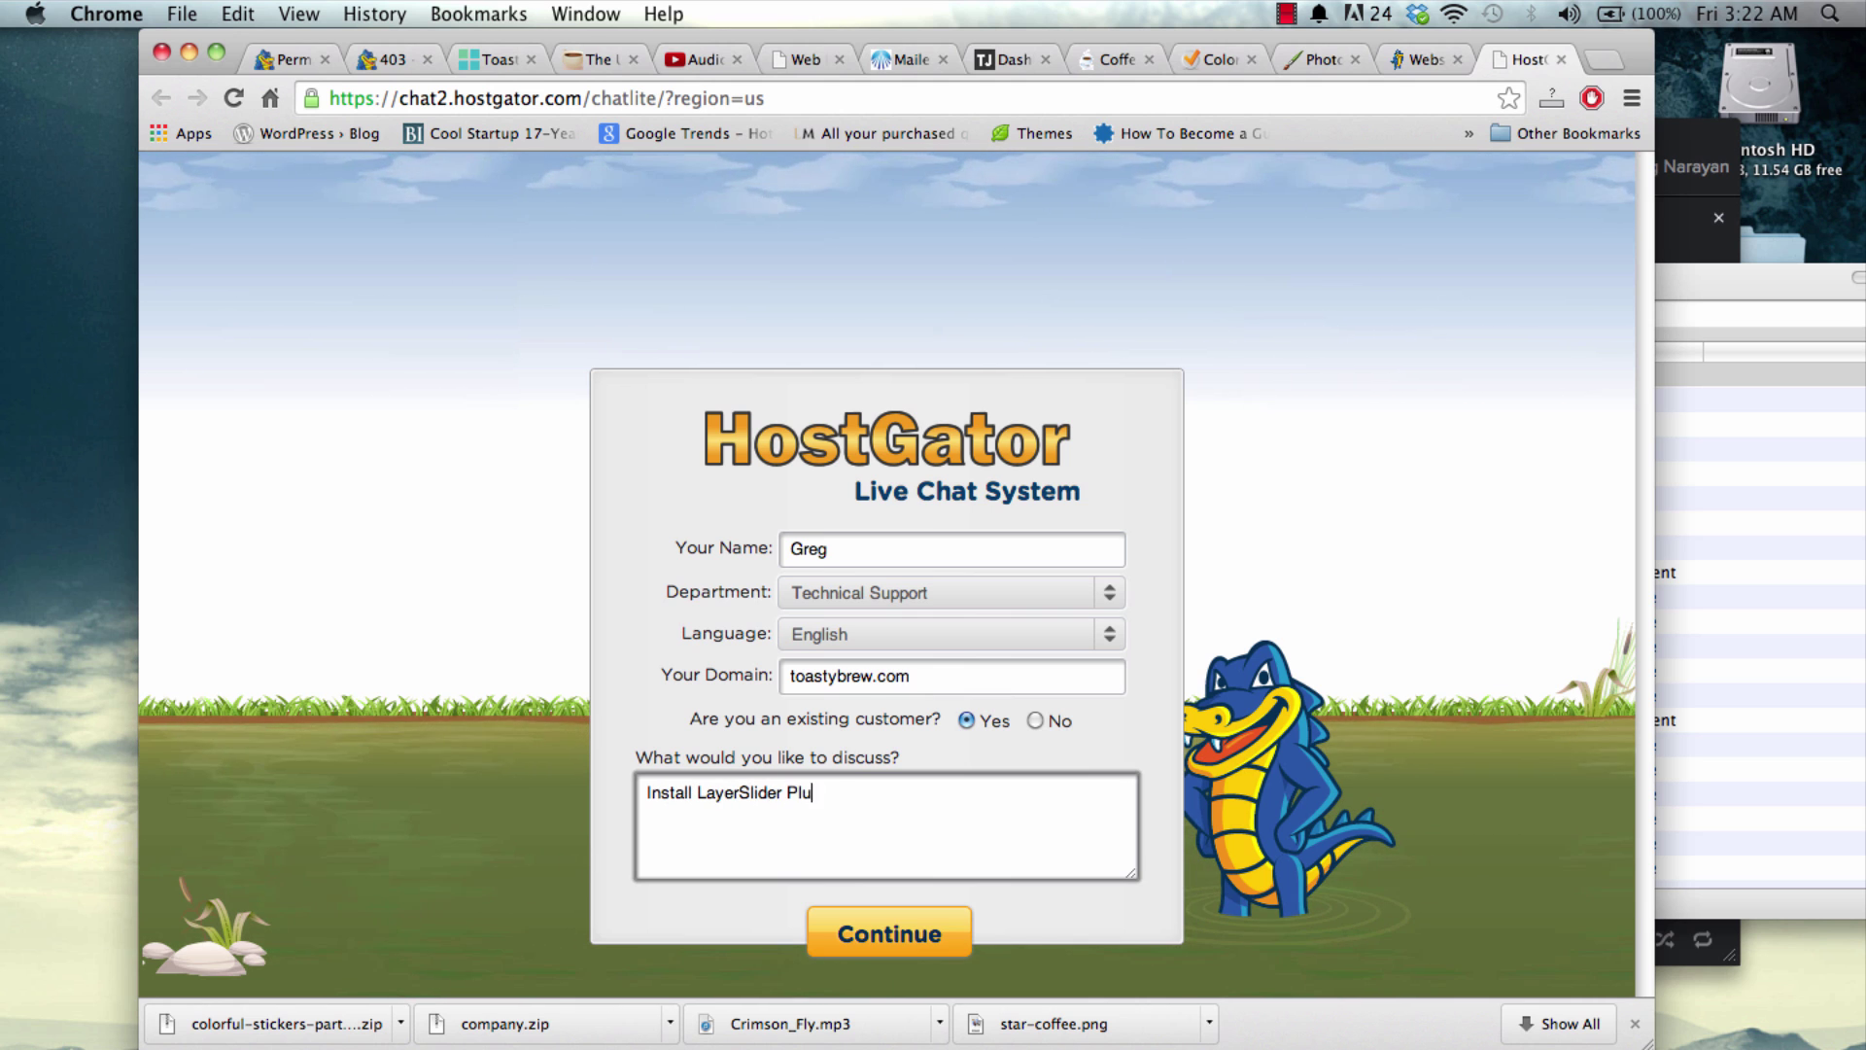
left_click(911, 936)
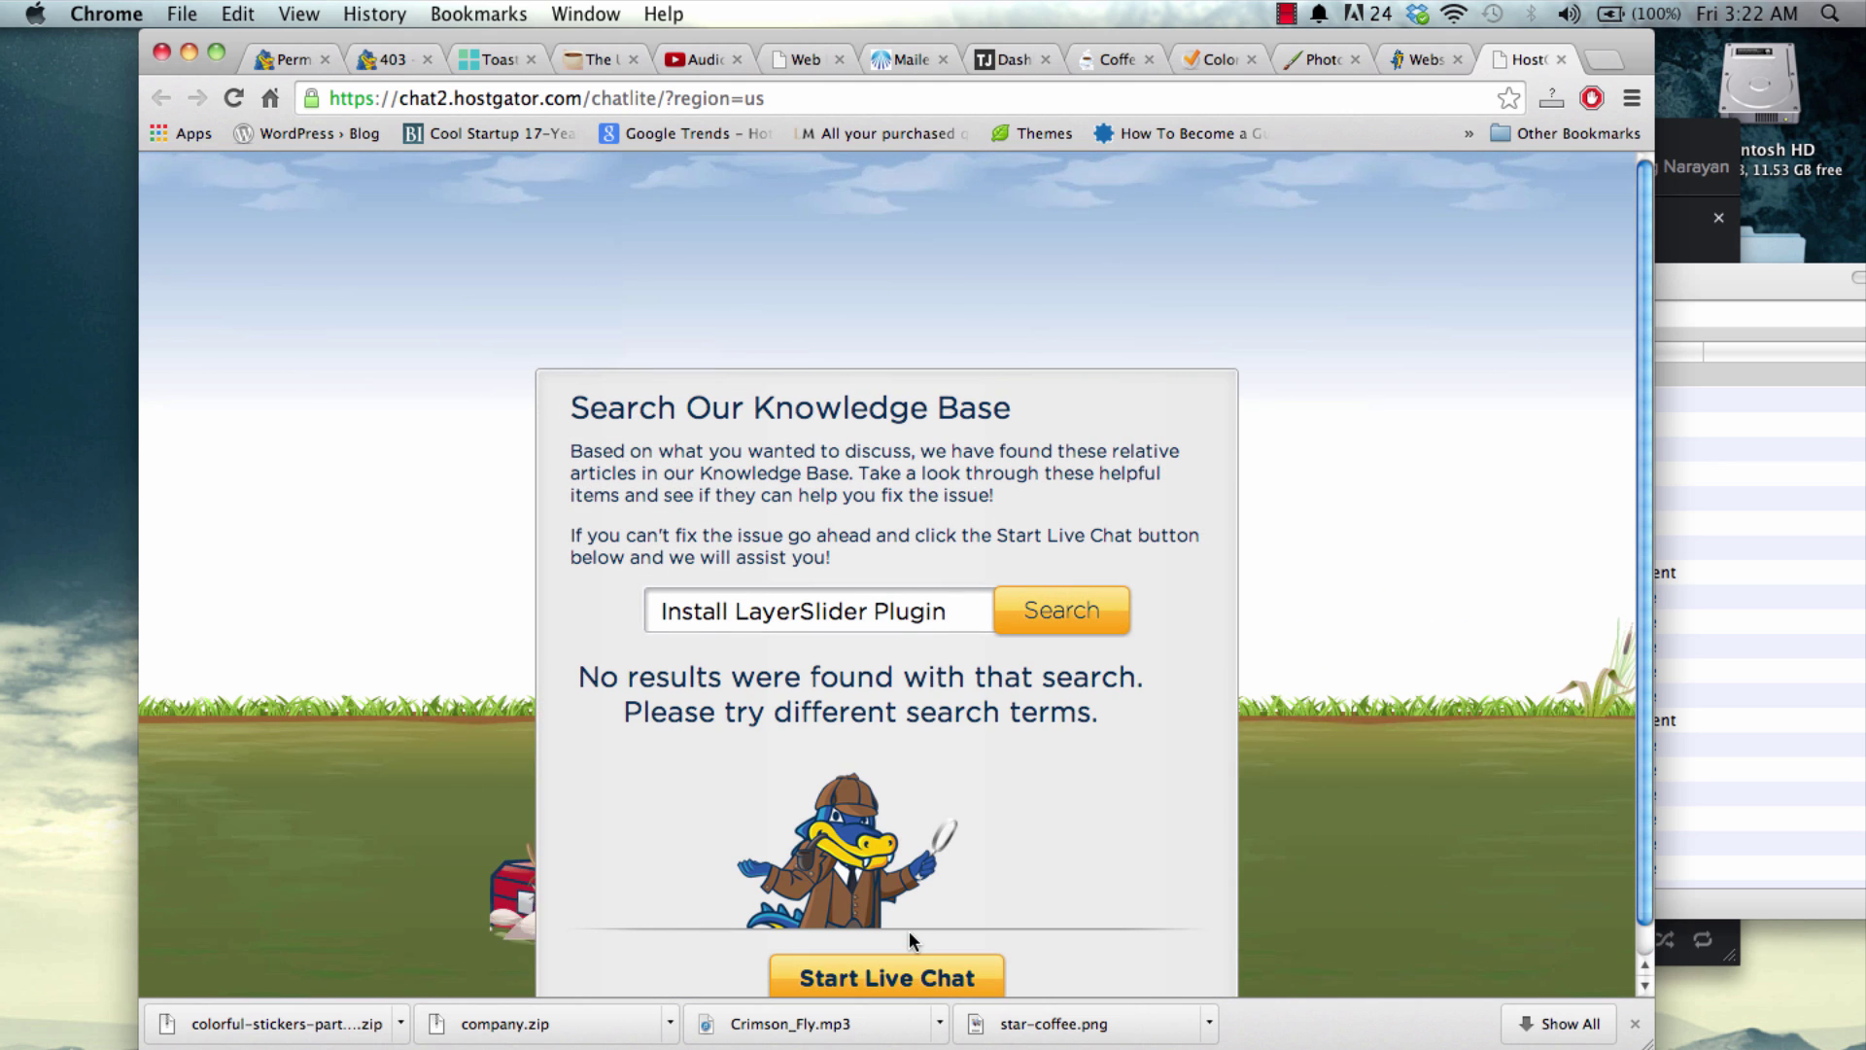
left_click(903, 975)
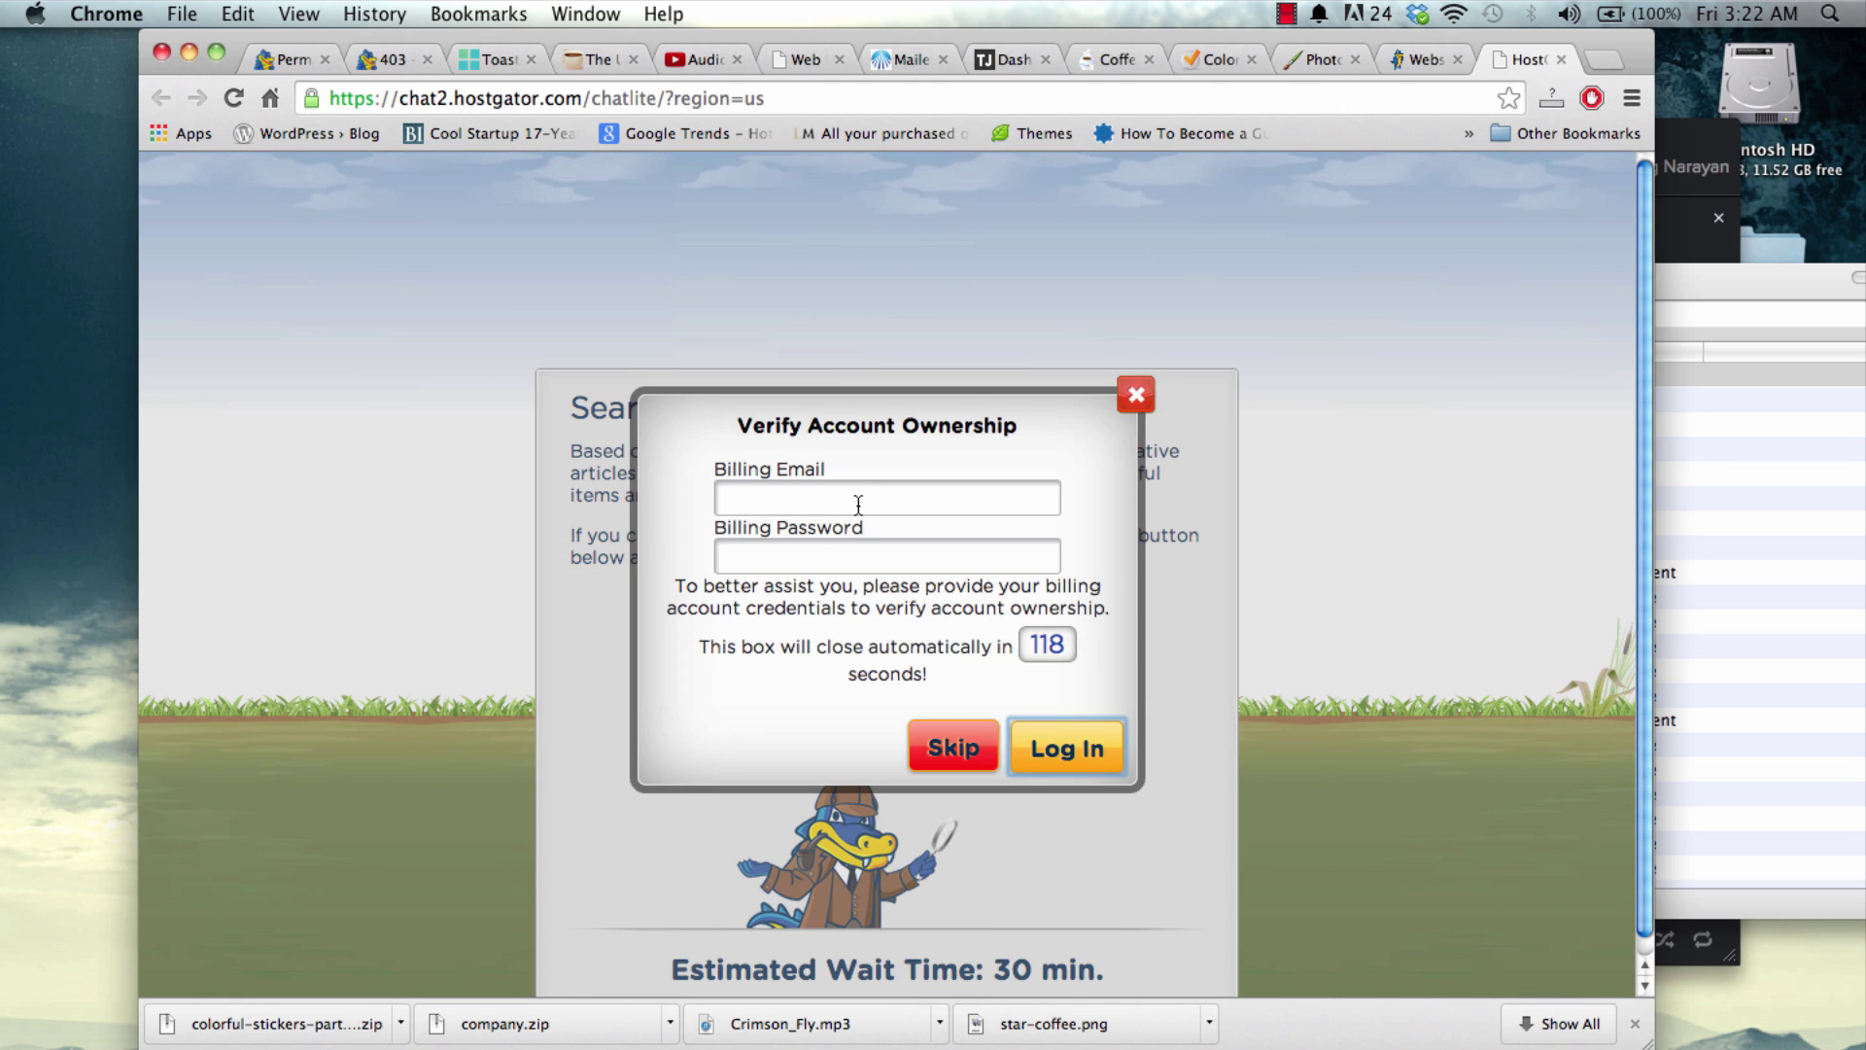
left_click(953, 748)
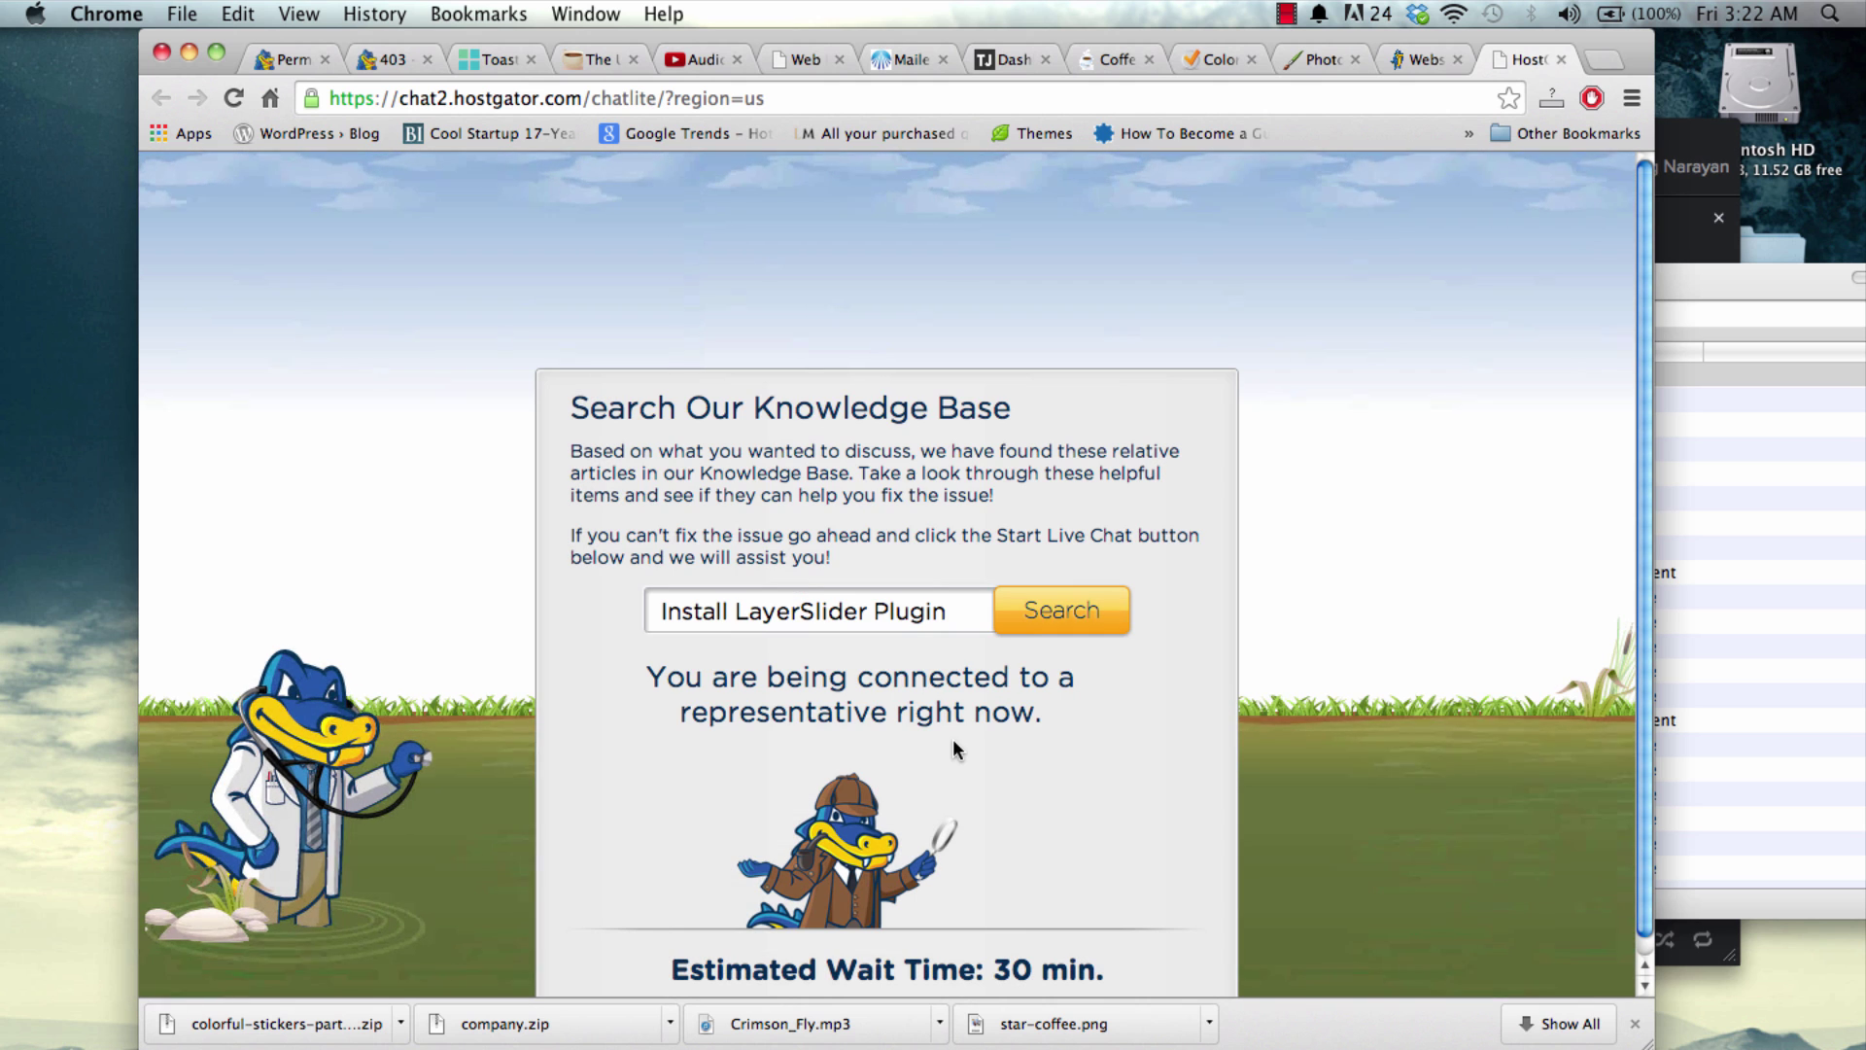
left_click(476, 64)
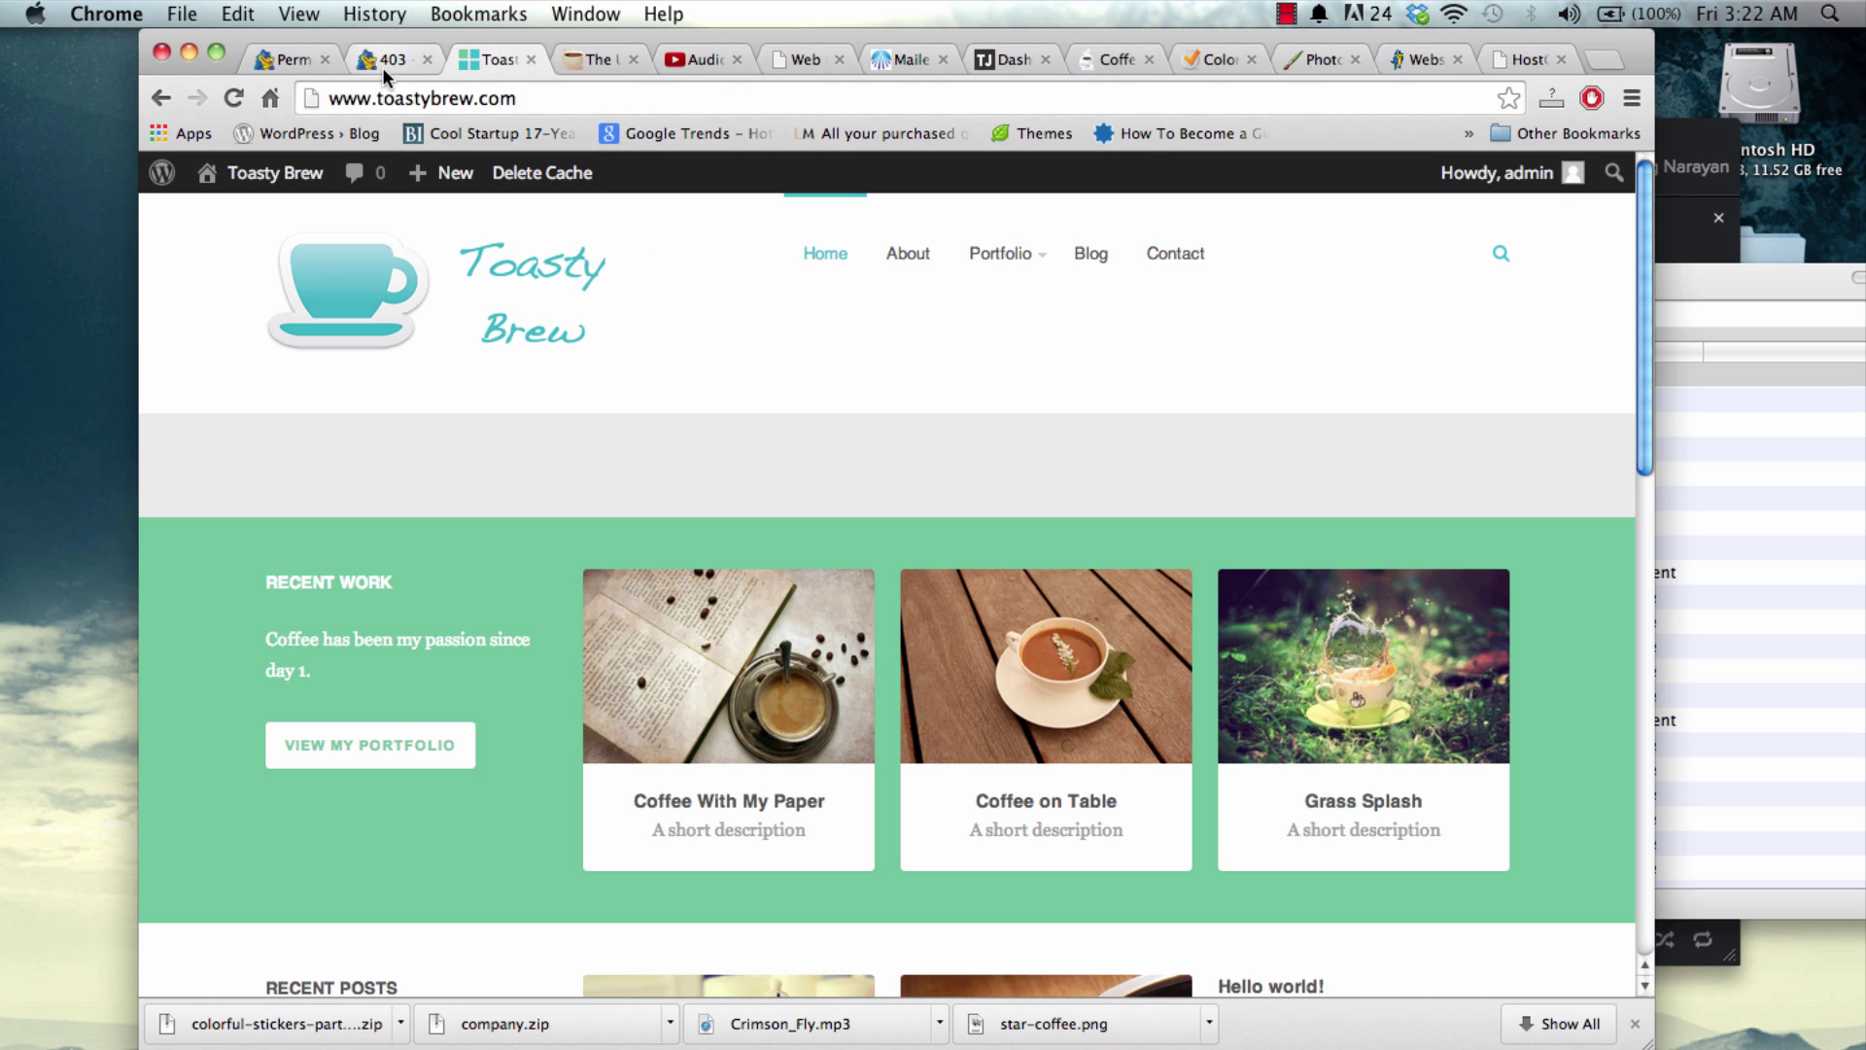
- Go back from the 403 page to Install Required Plugins and start a new Mini Features entry
left_click(382, 64)
left_click(171, 100)
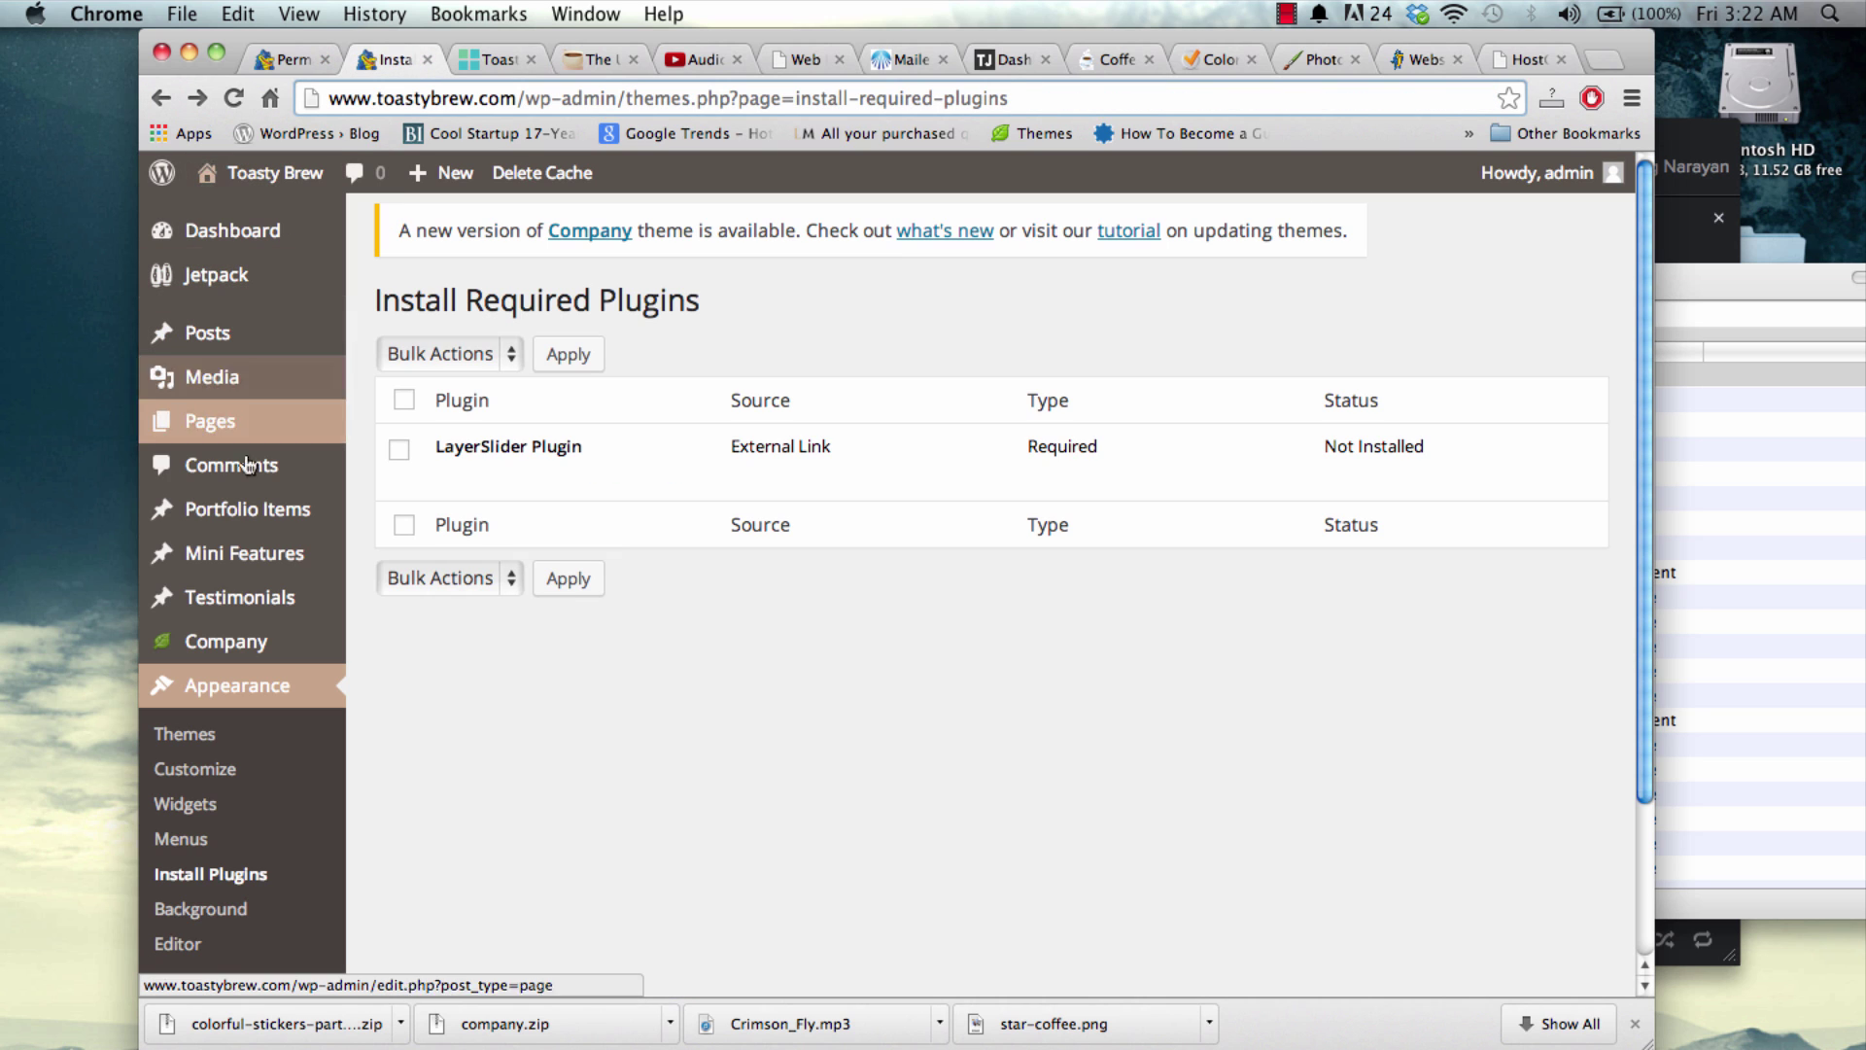
mouse_move(259, 571)
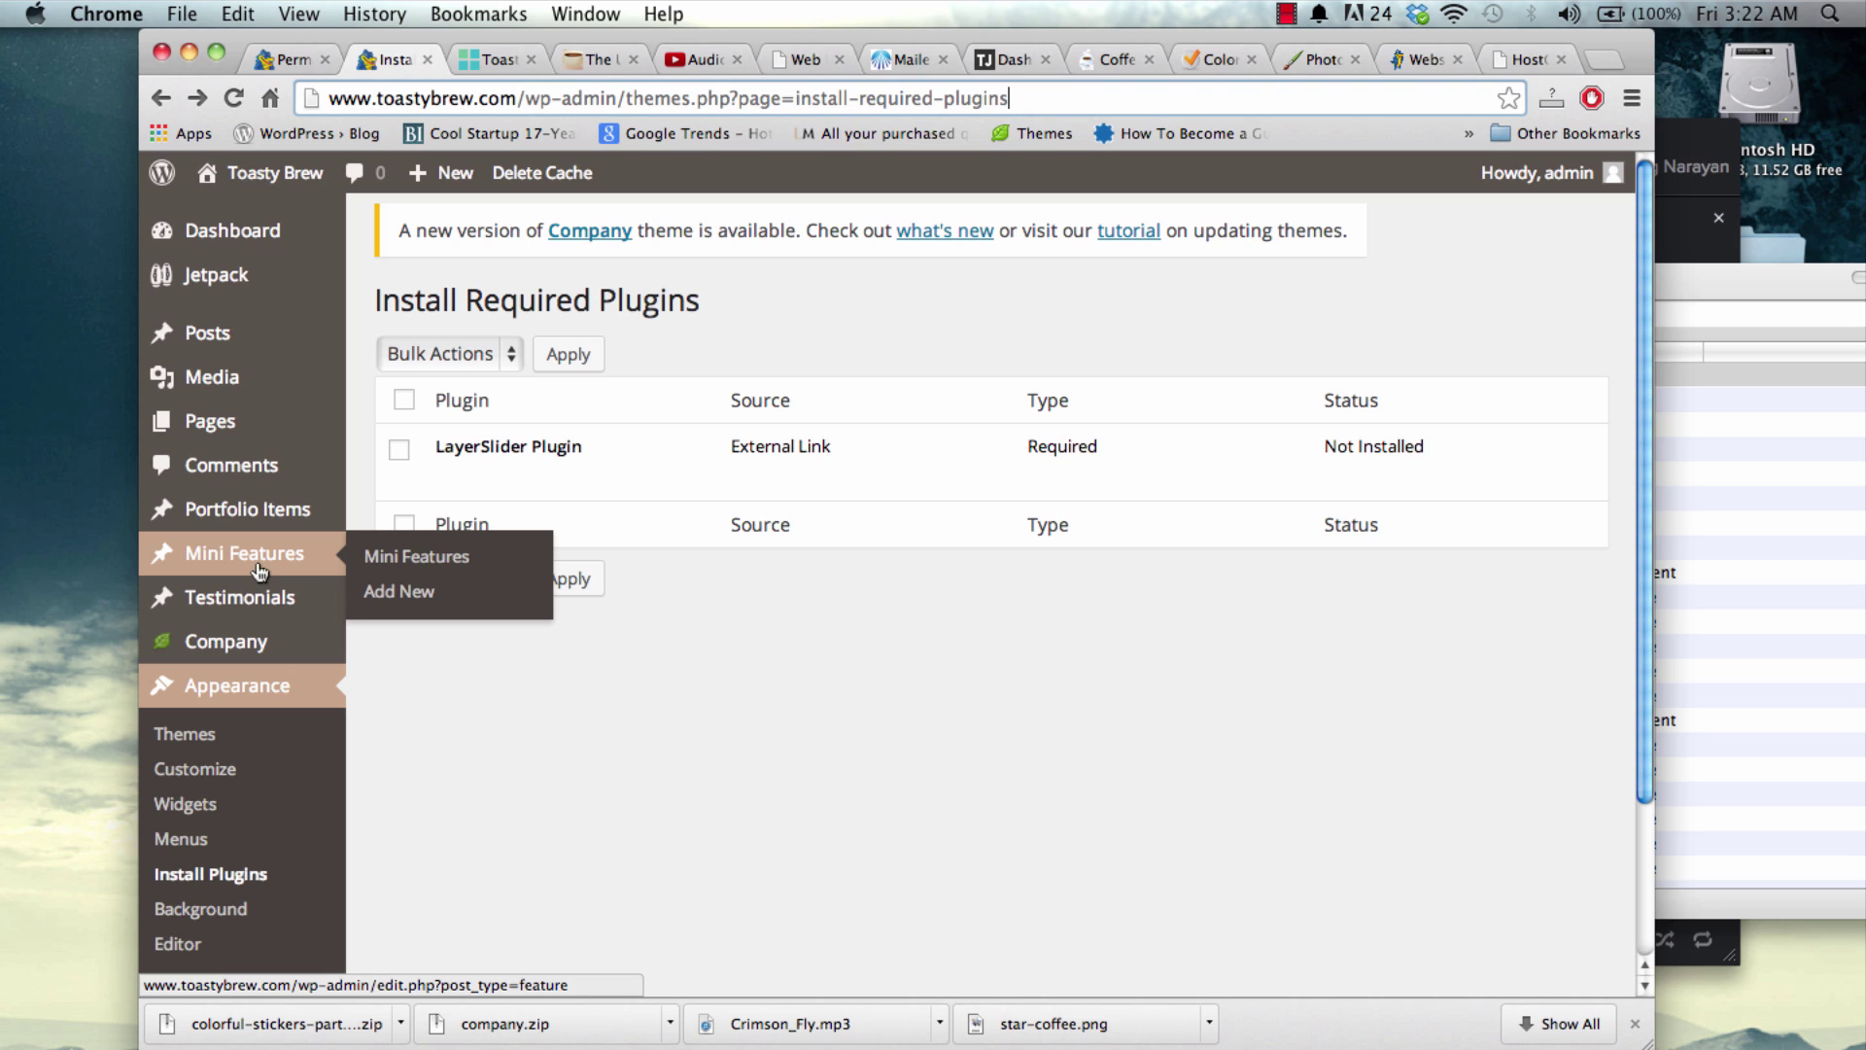
left_click(399, 591)
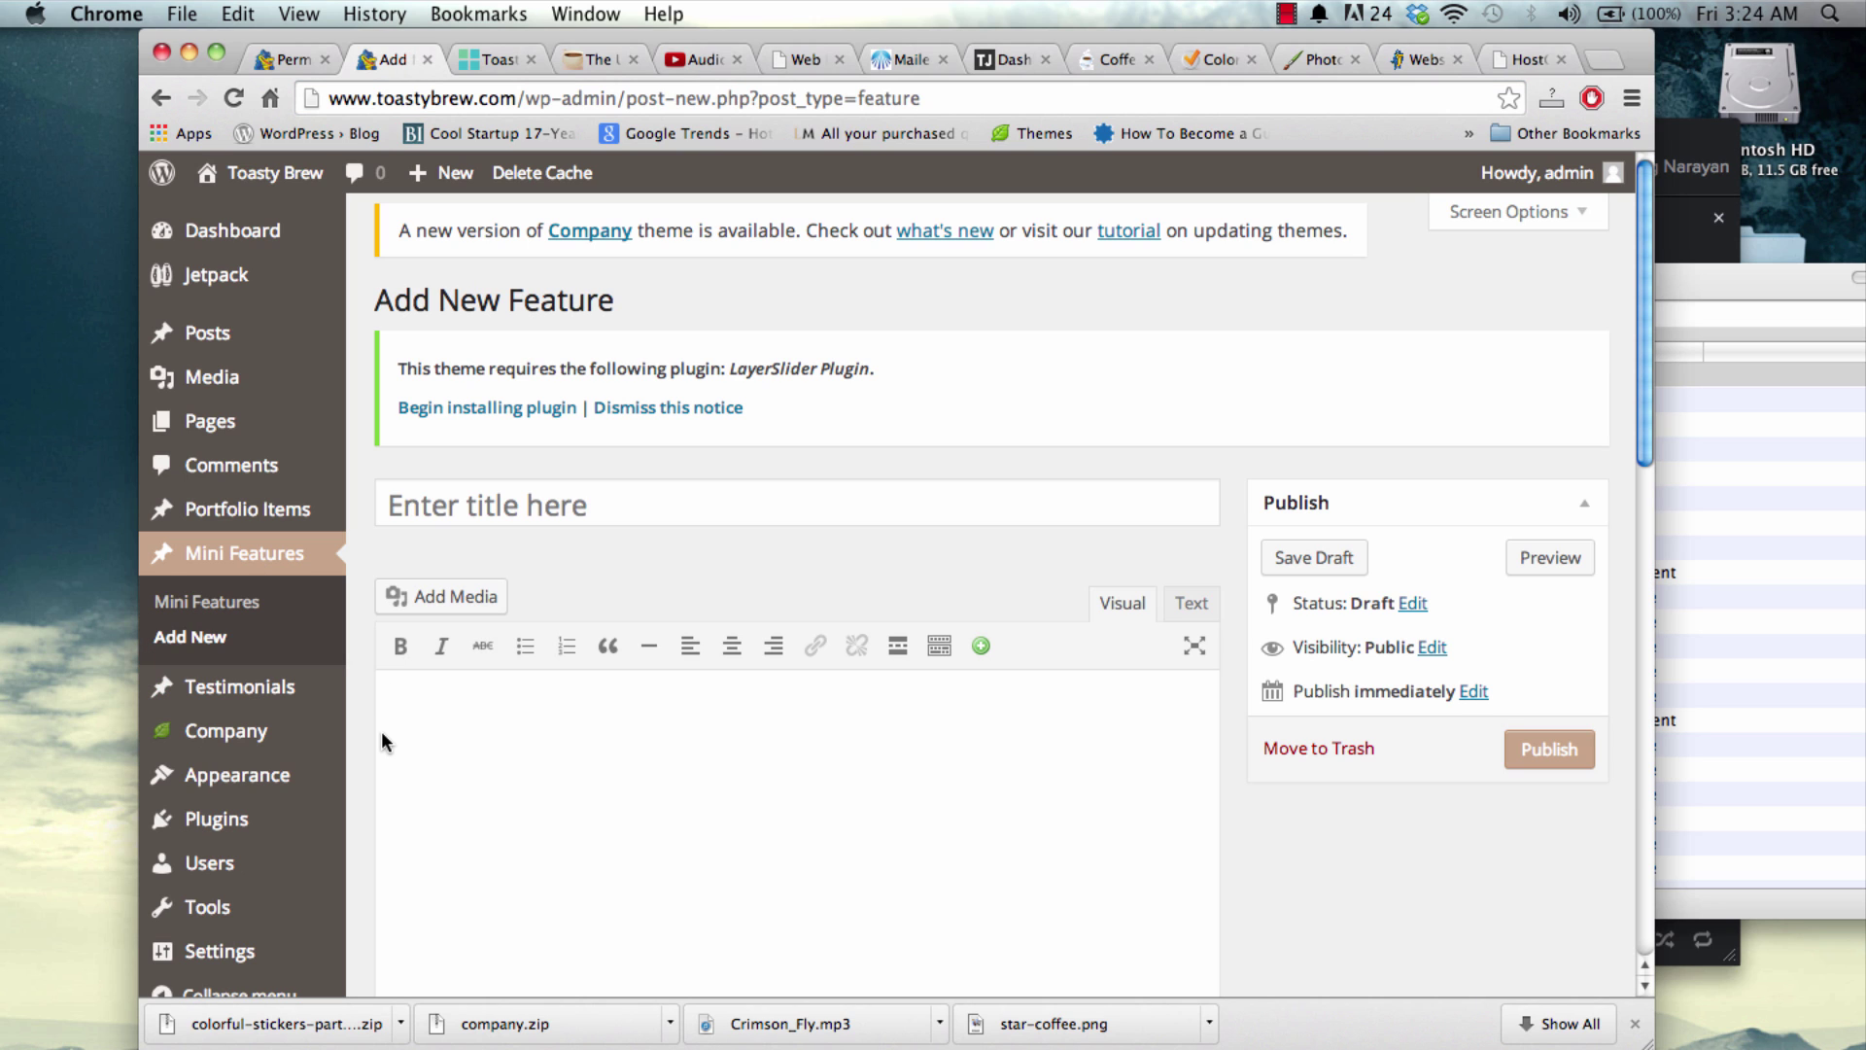
- Open Media > Add New to upload files
mouse_move(281, 785)
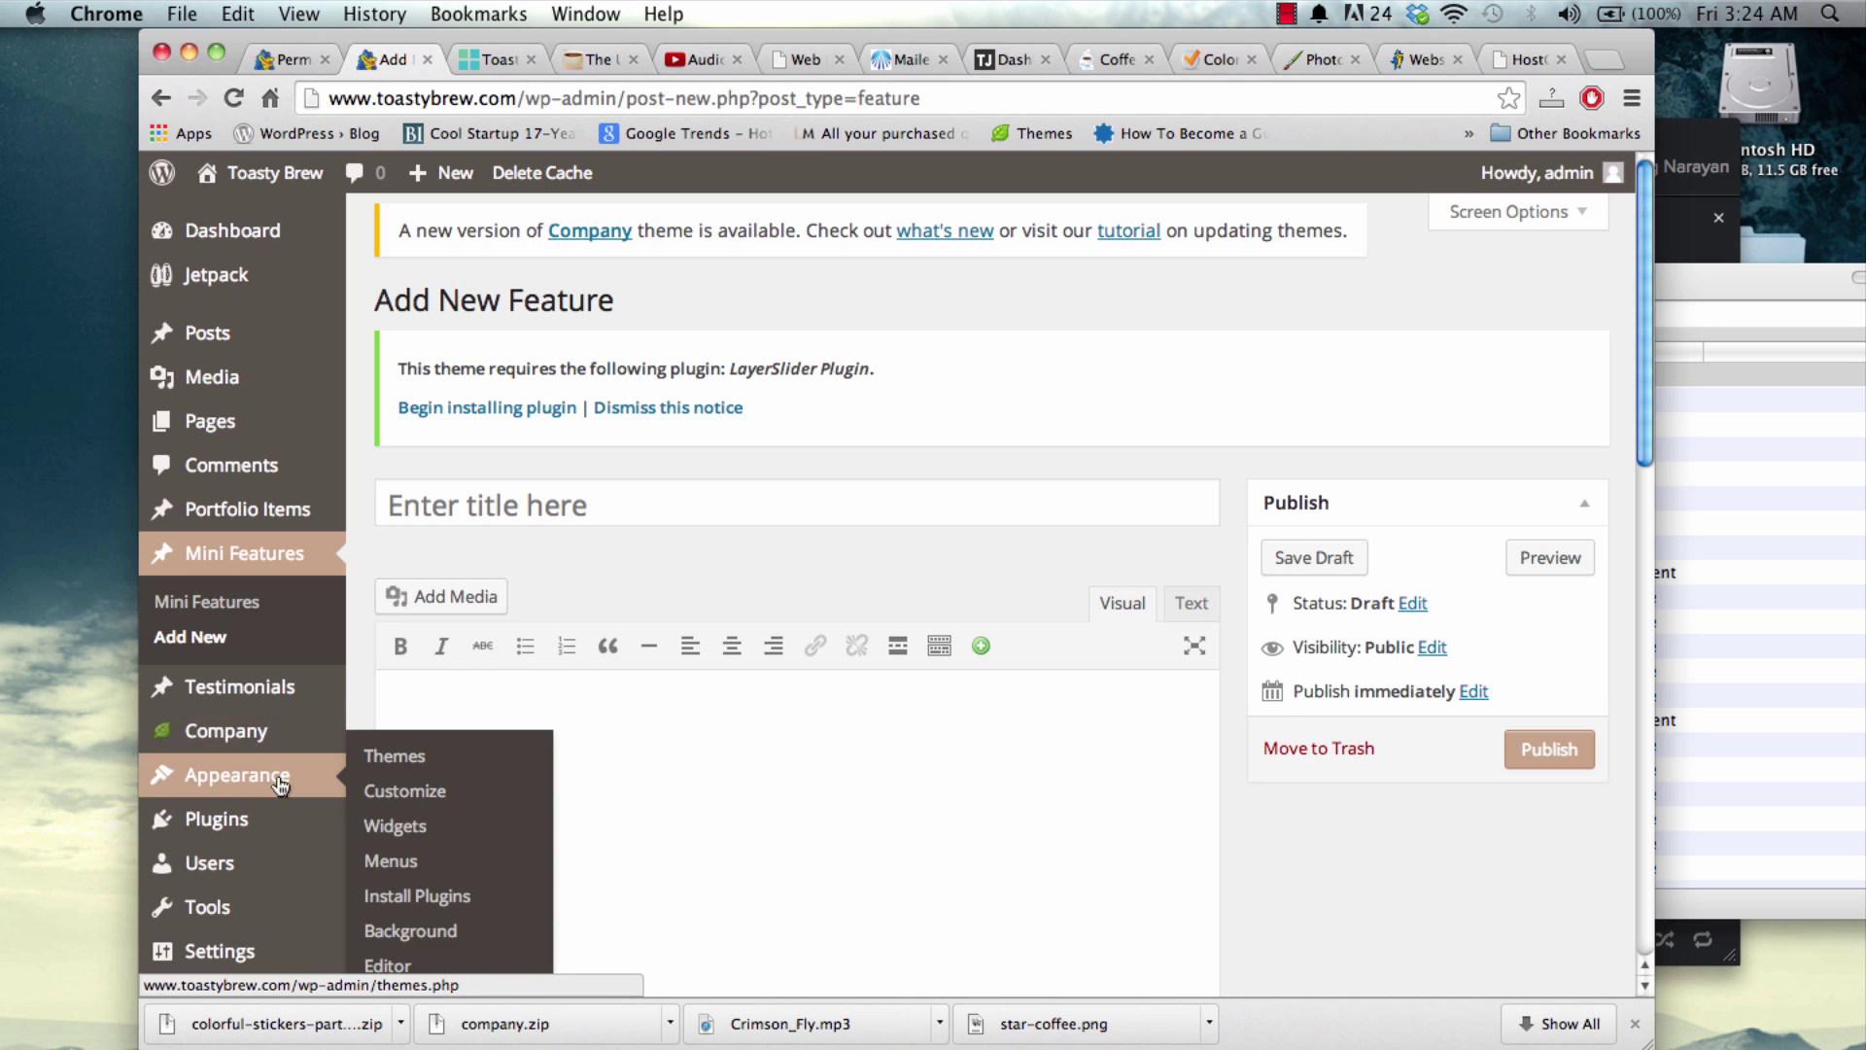
mouse_move(276, 731)
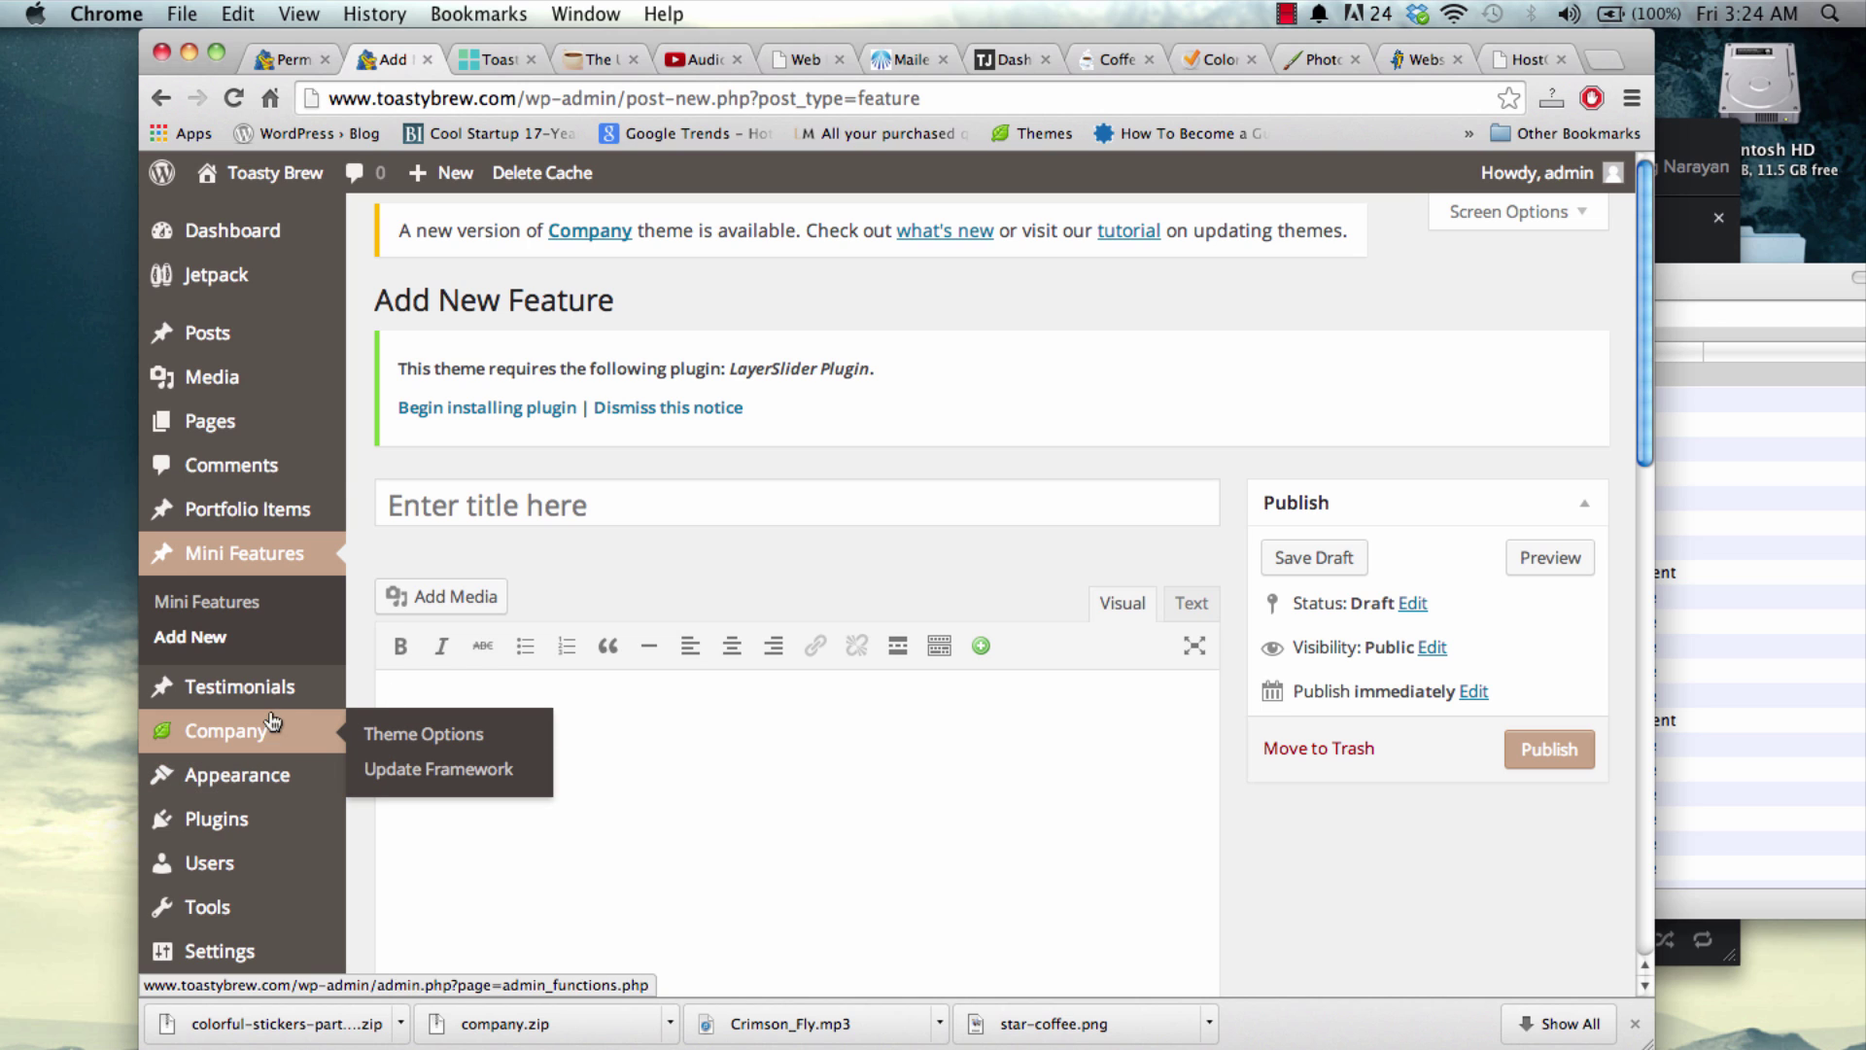
mouse_move(260, 384)
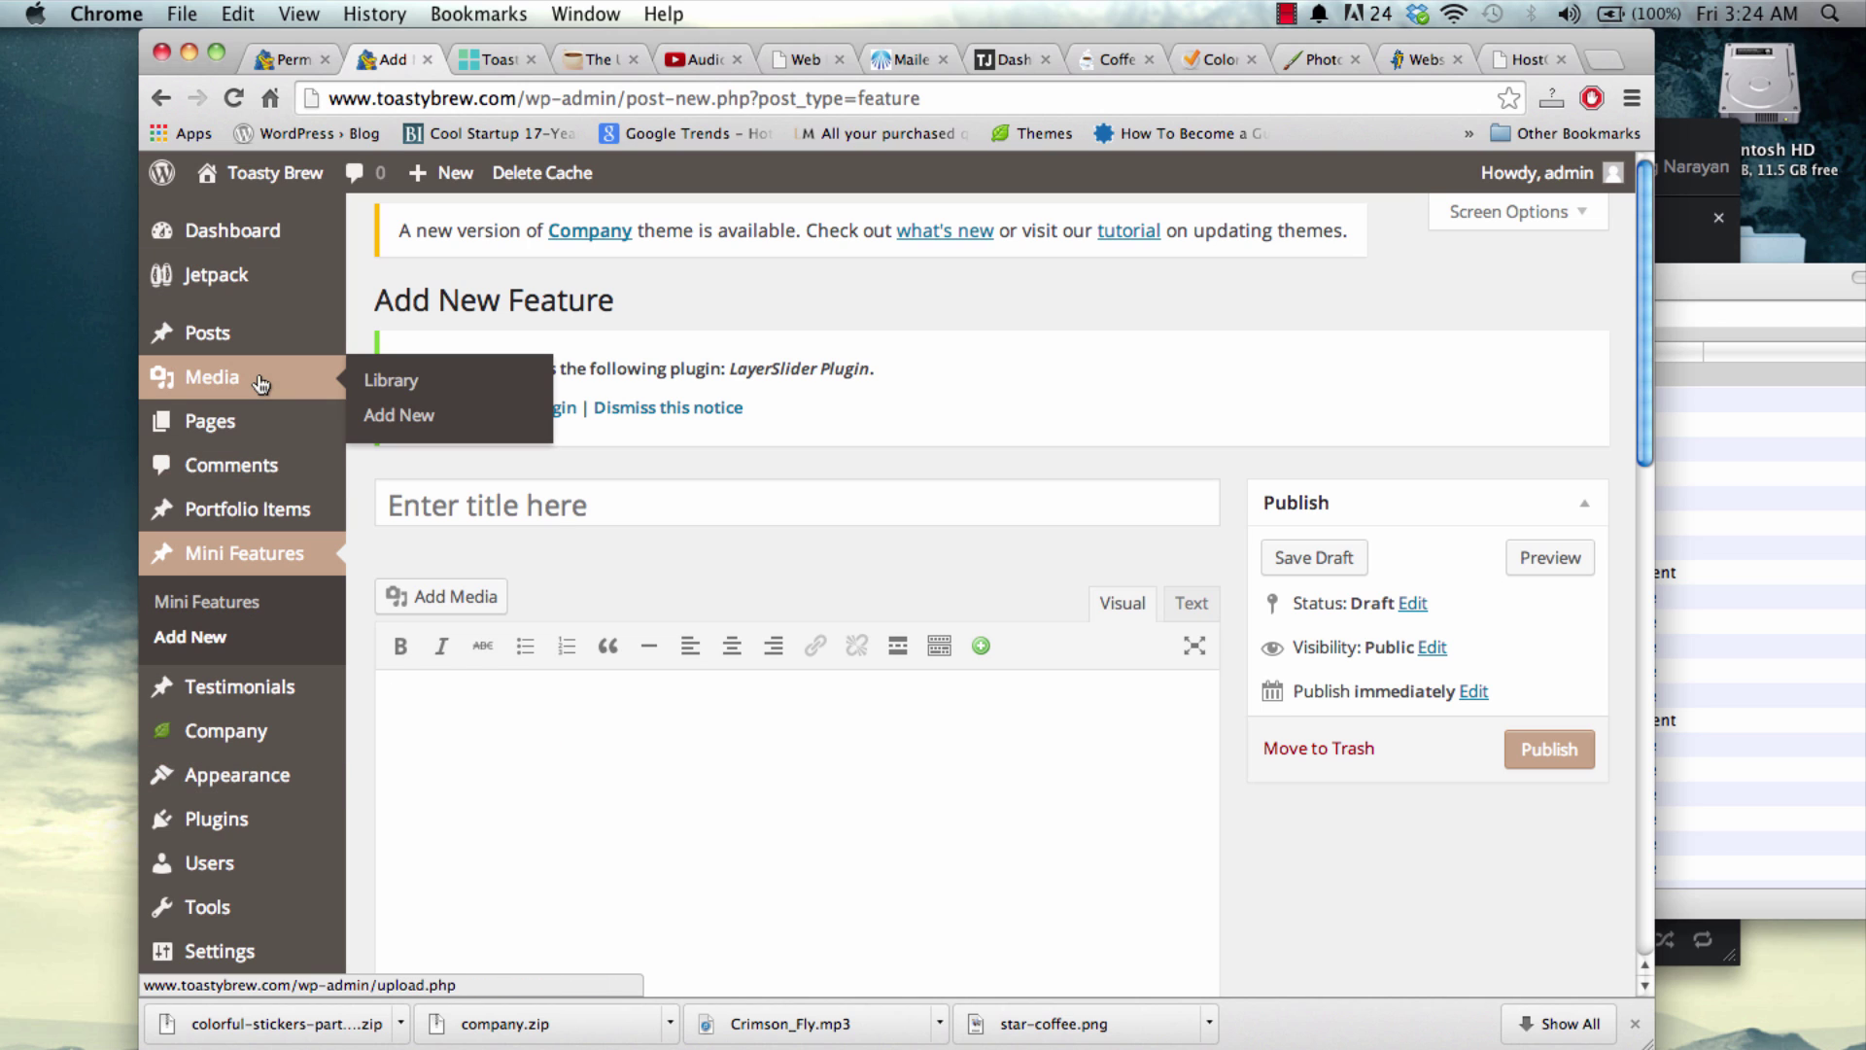
left_click(407, 408)
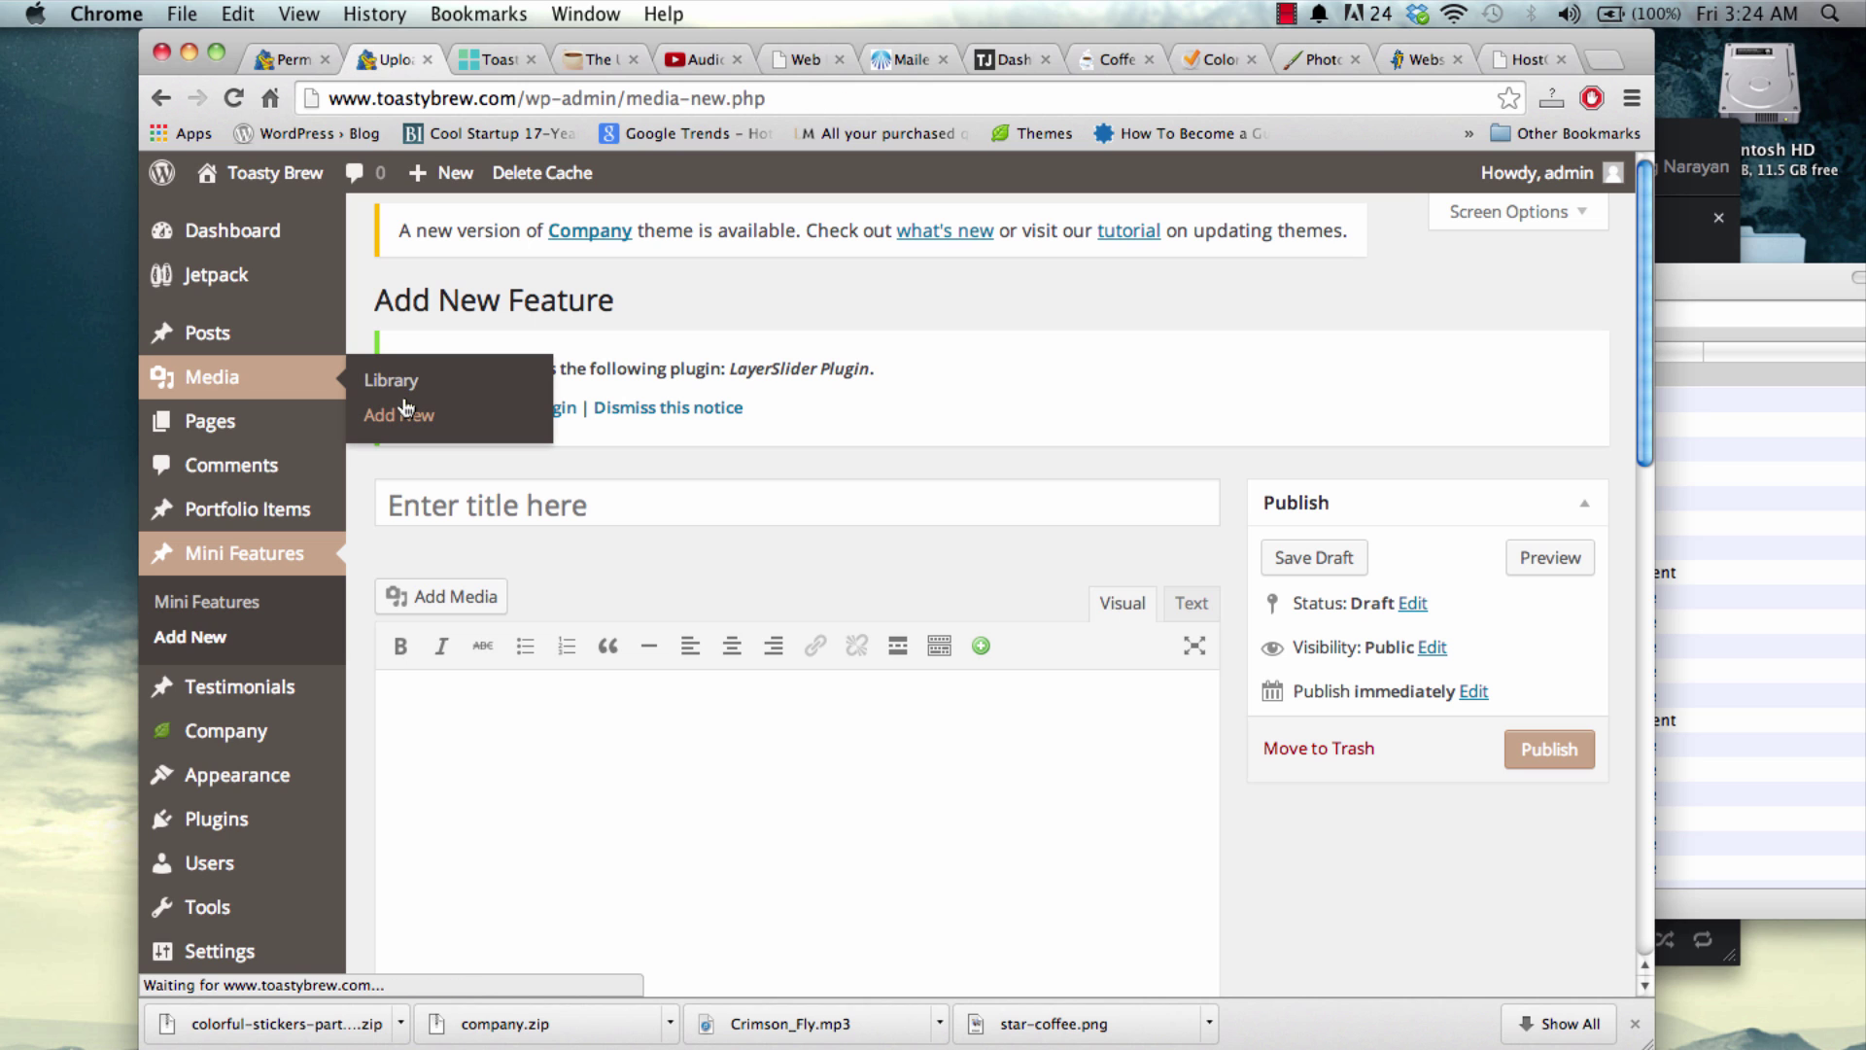
- Upload all 20 PNG icons from colorful-stickers-part-5-icons-set/png/256x256
left_click(1014, 669)
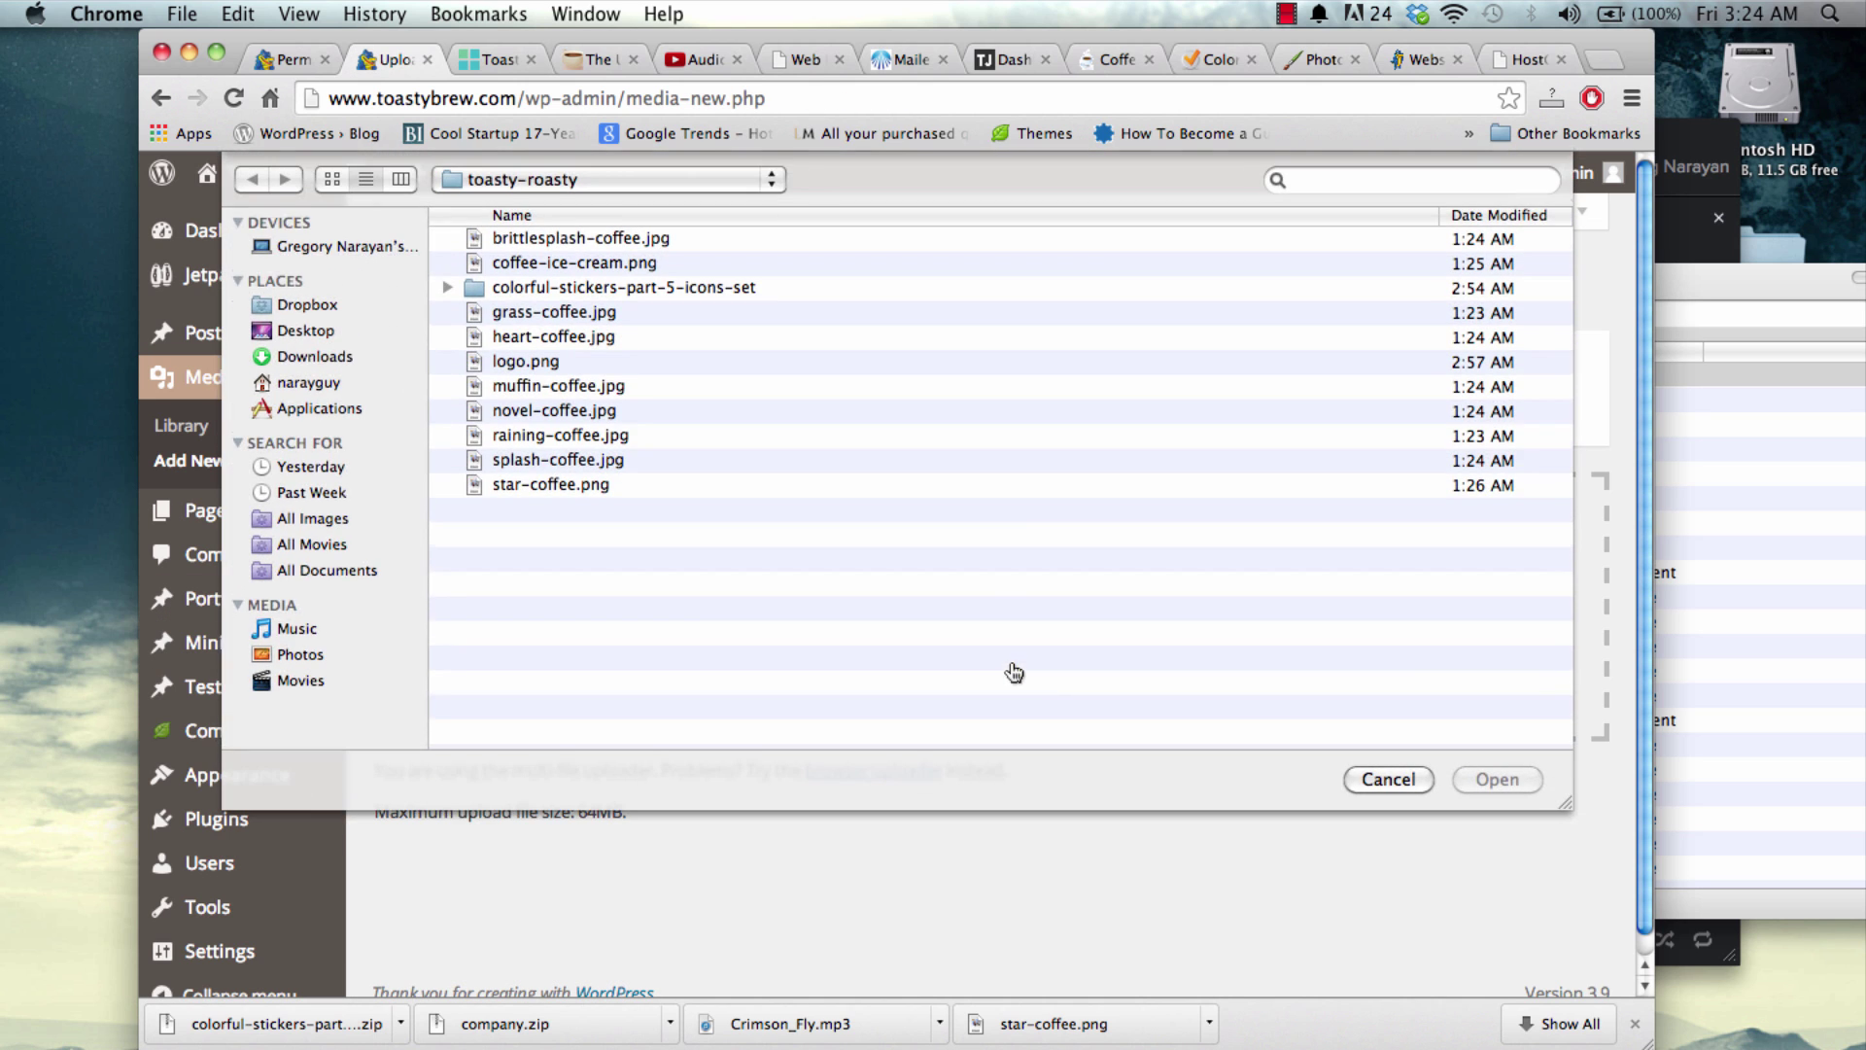
double_click(558, 283)
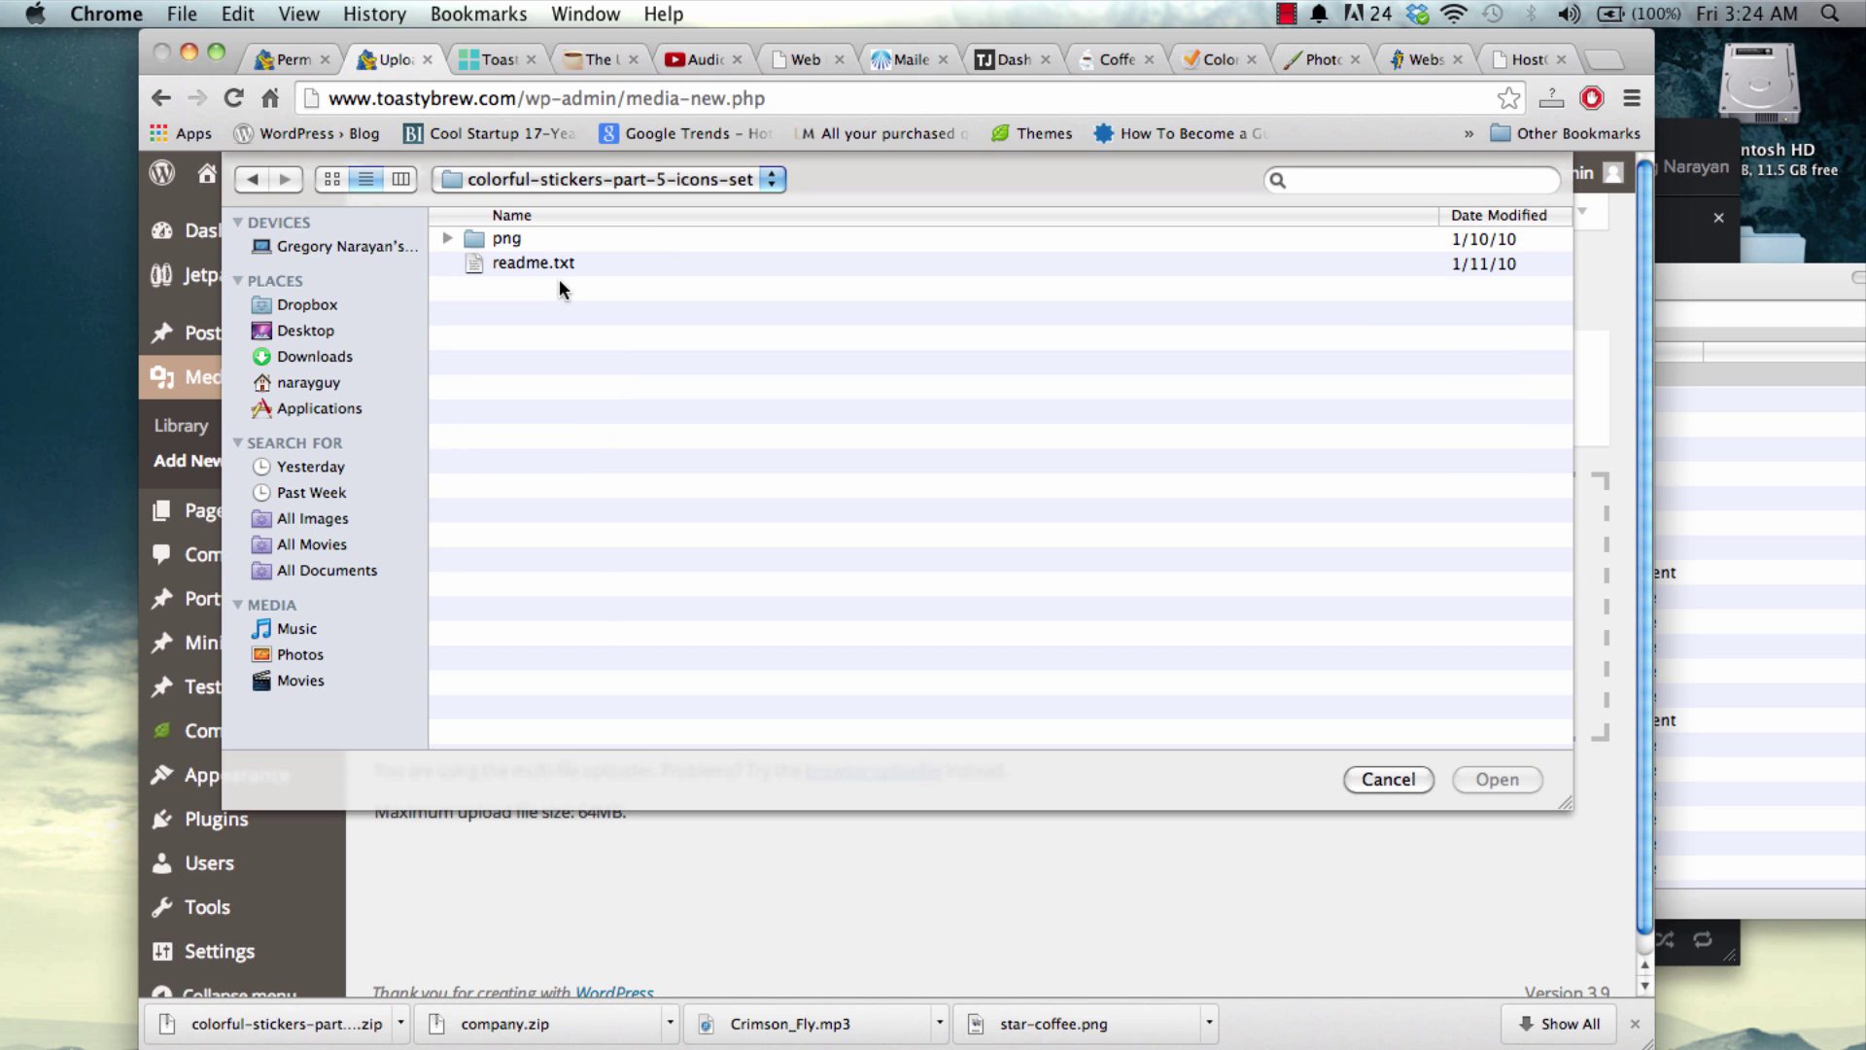
left_click(502, 244)
double_click(500, 241)
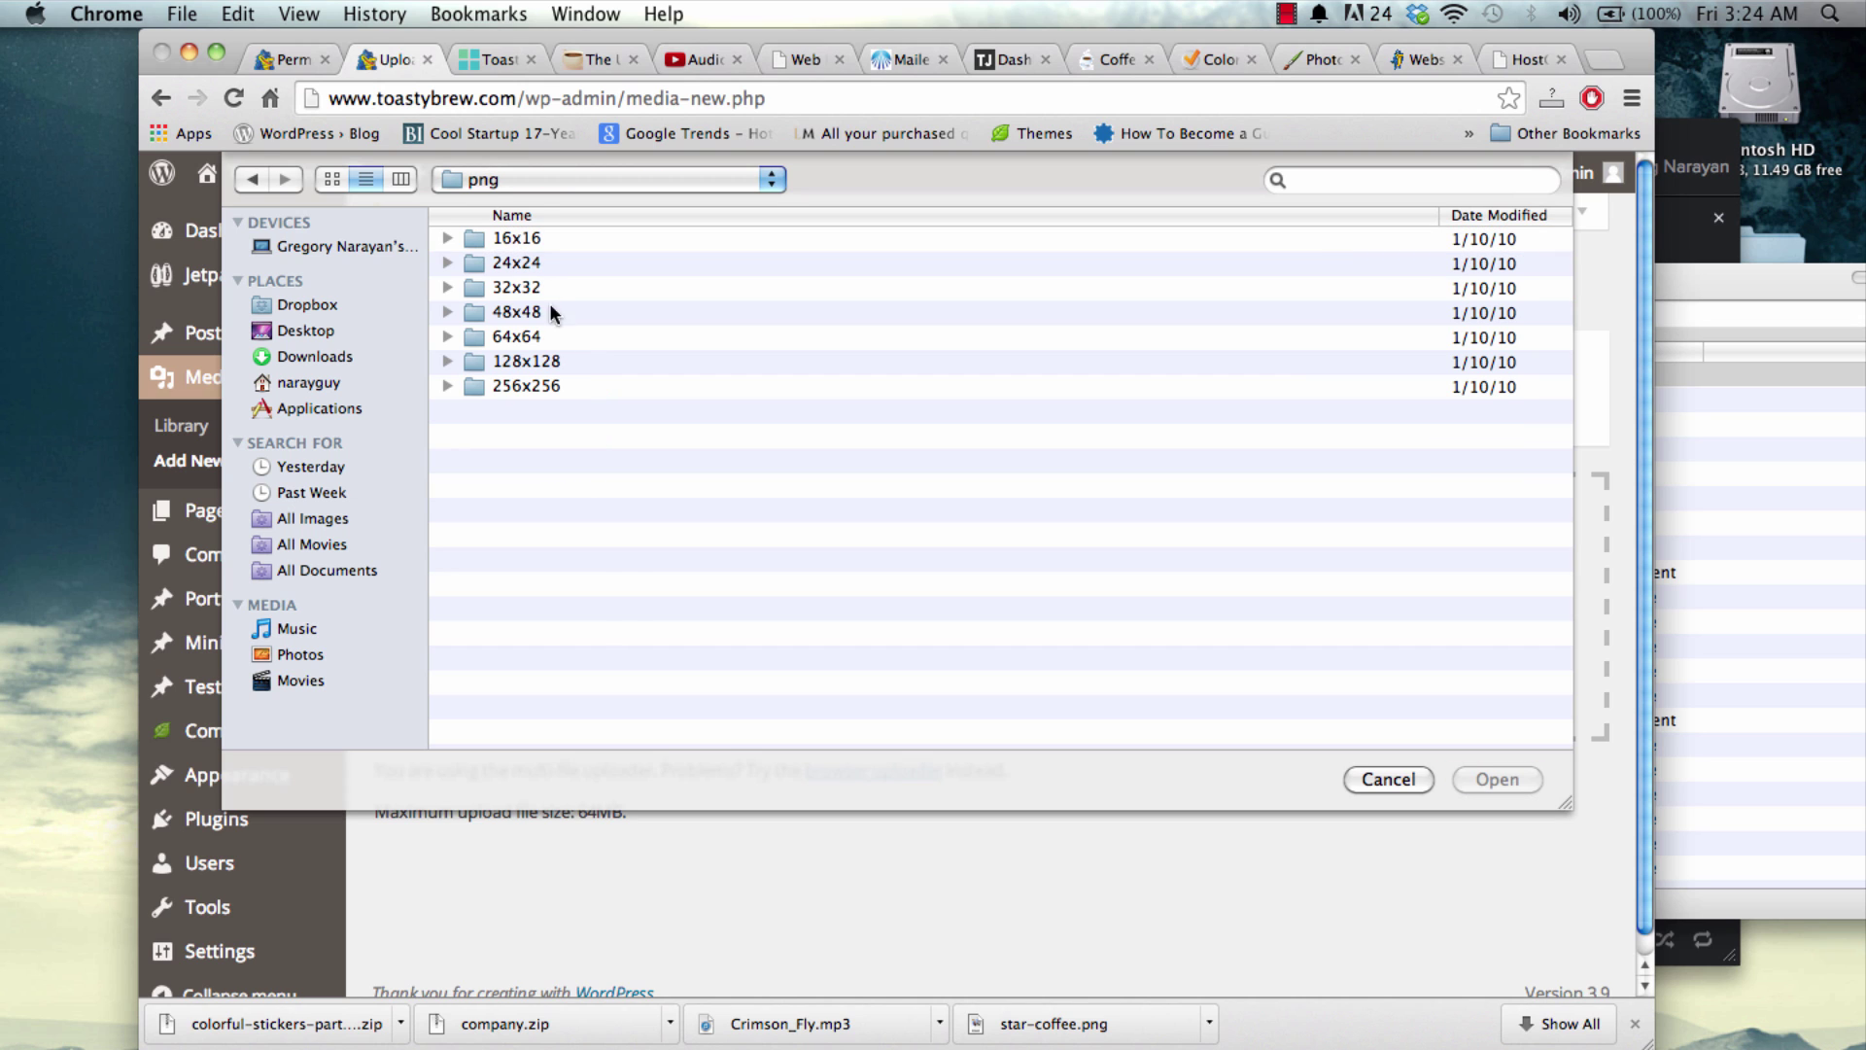
double_click(537, 387)
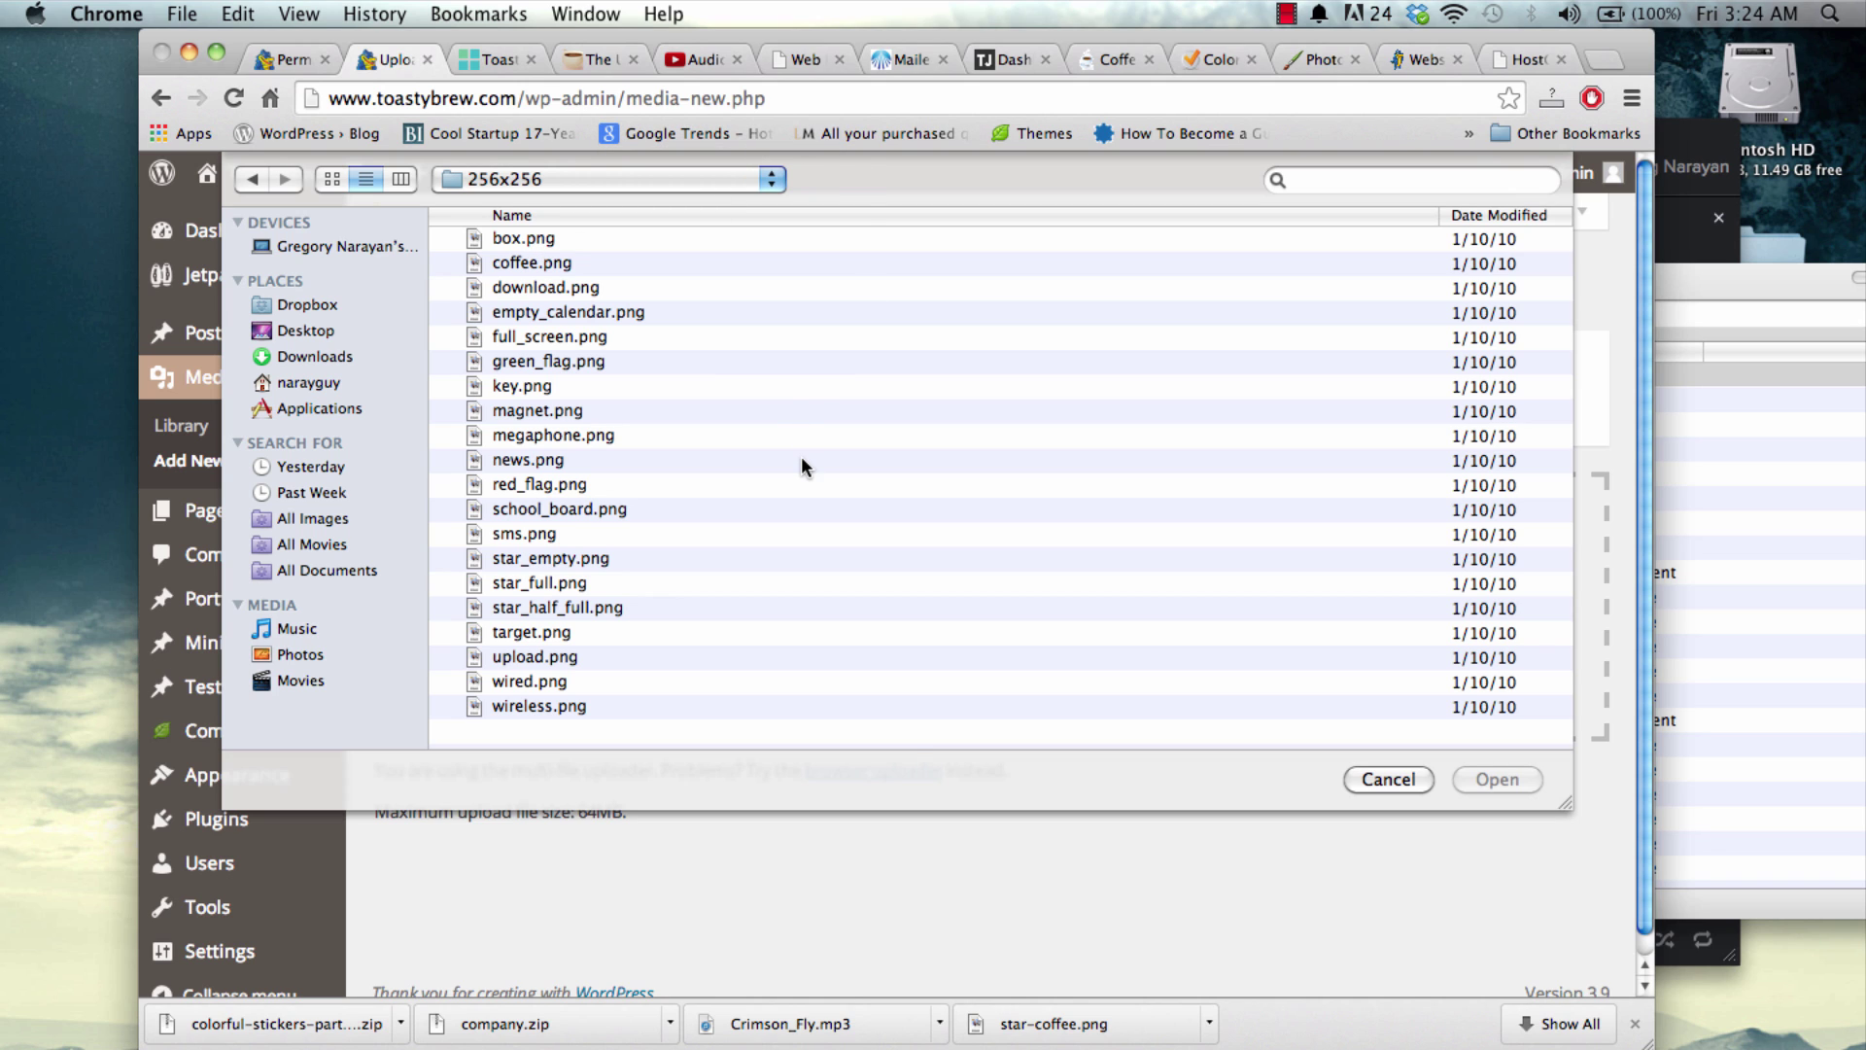
key("super+a")
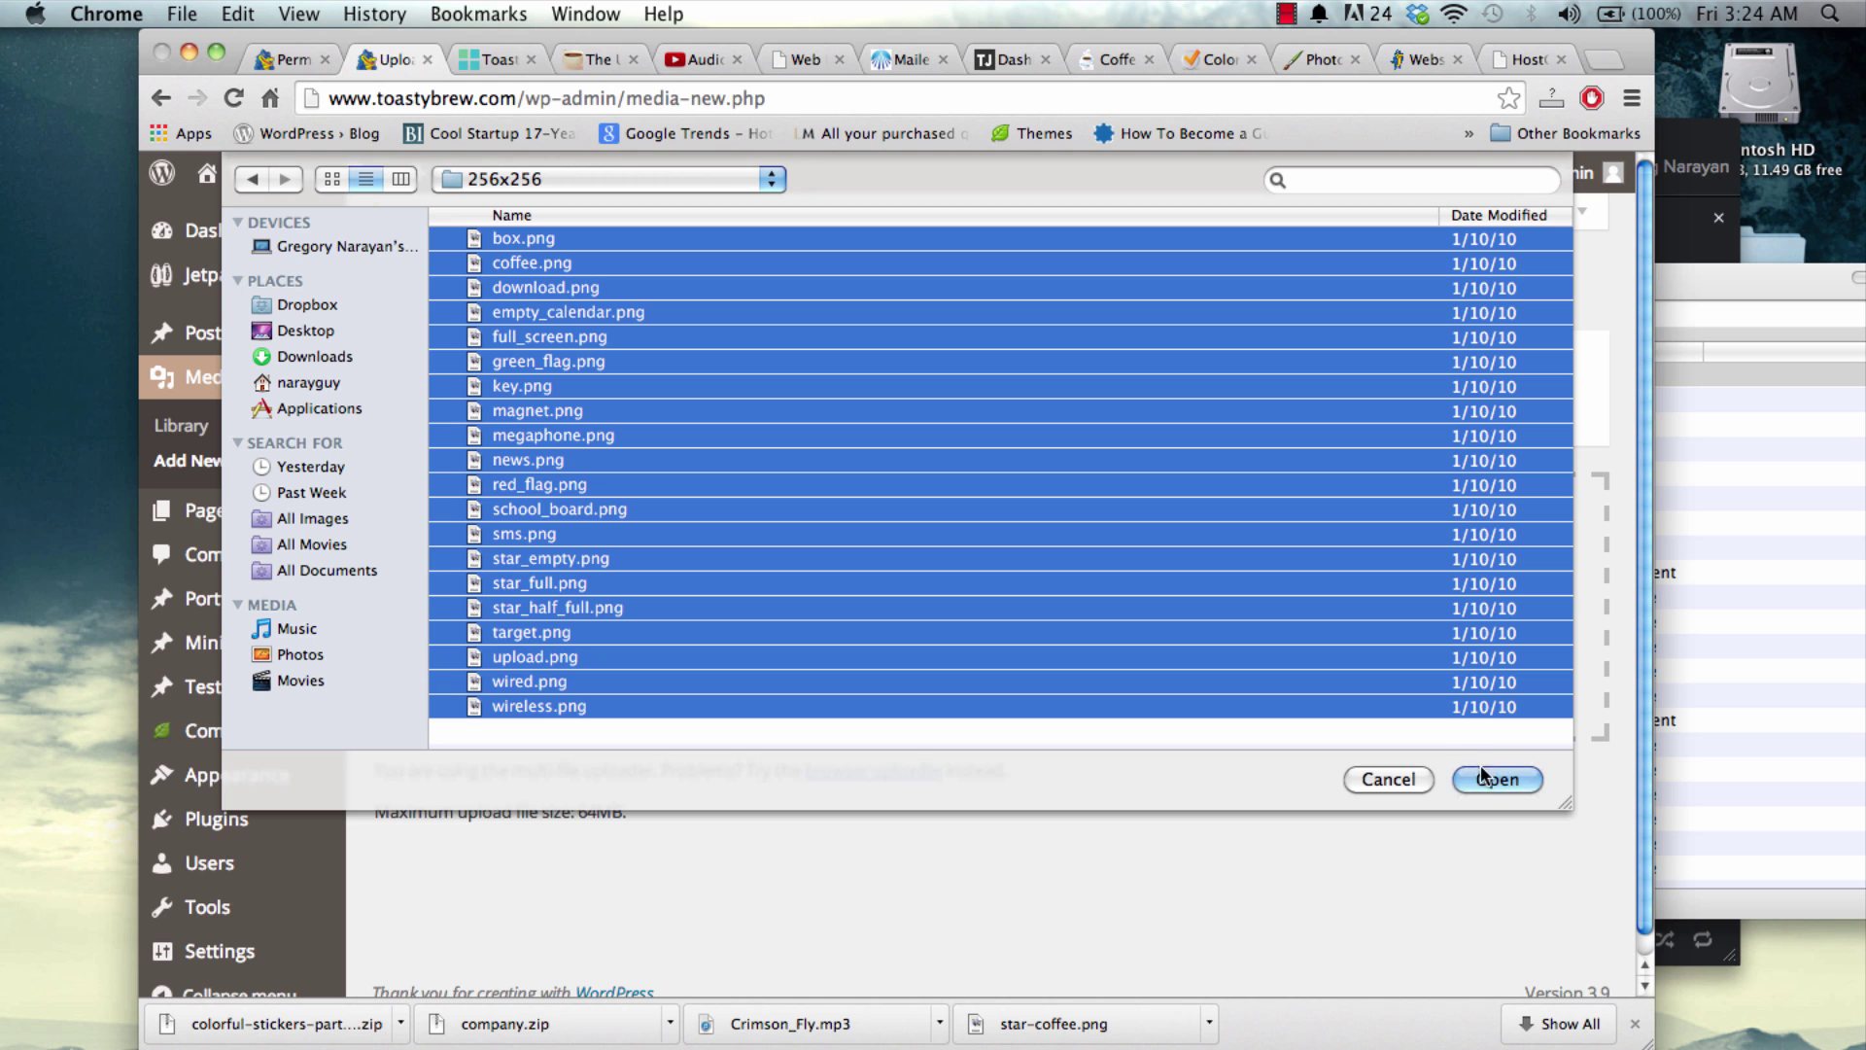
left_click(1481, 773)
scroll(1070, 631, "down", 5)
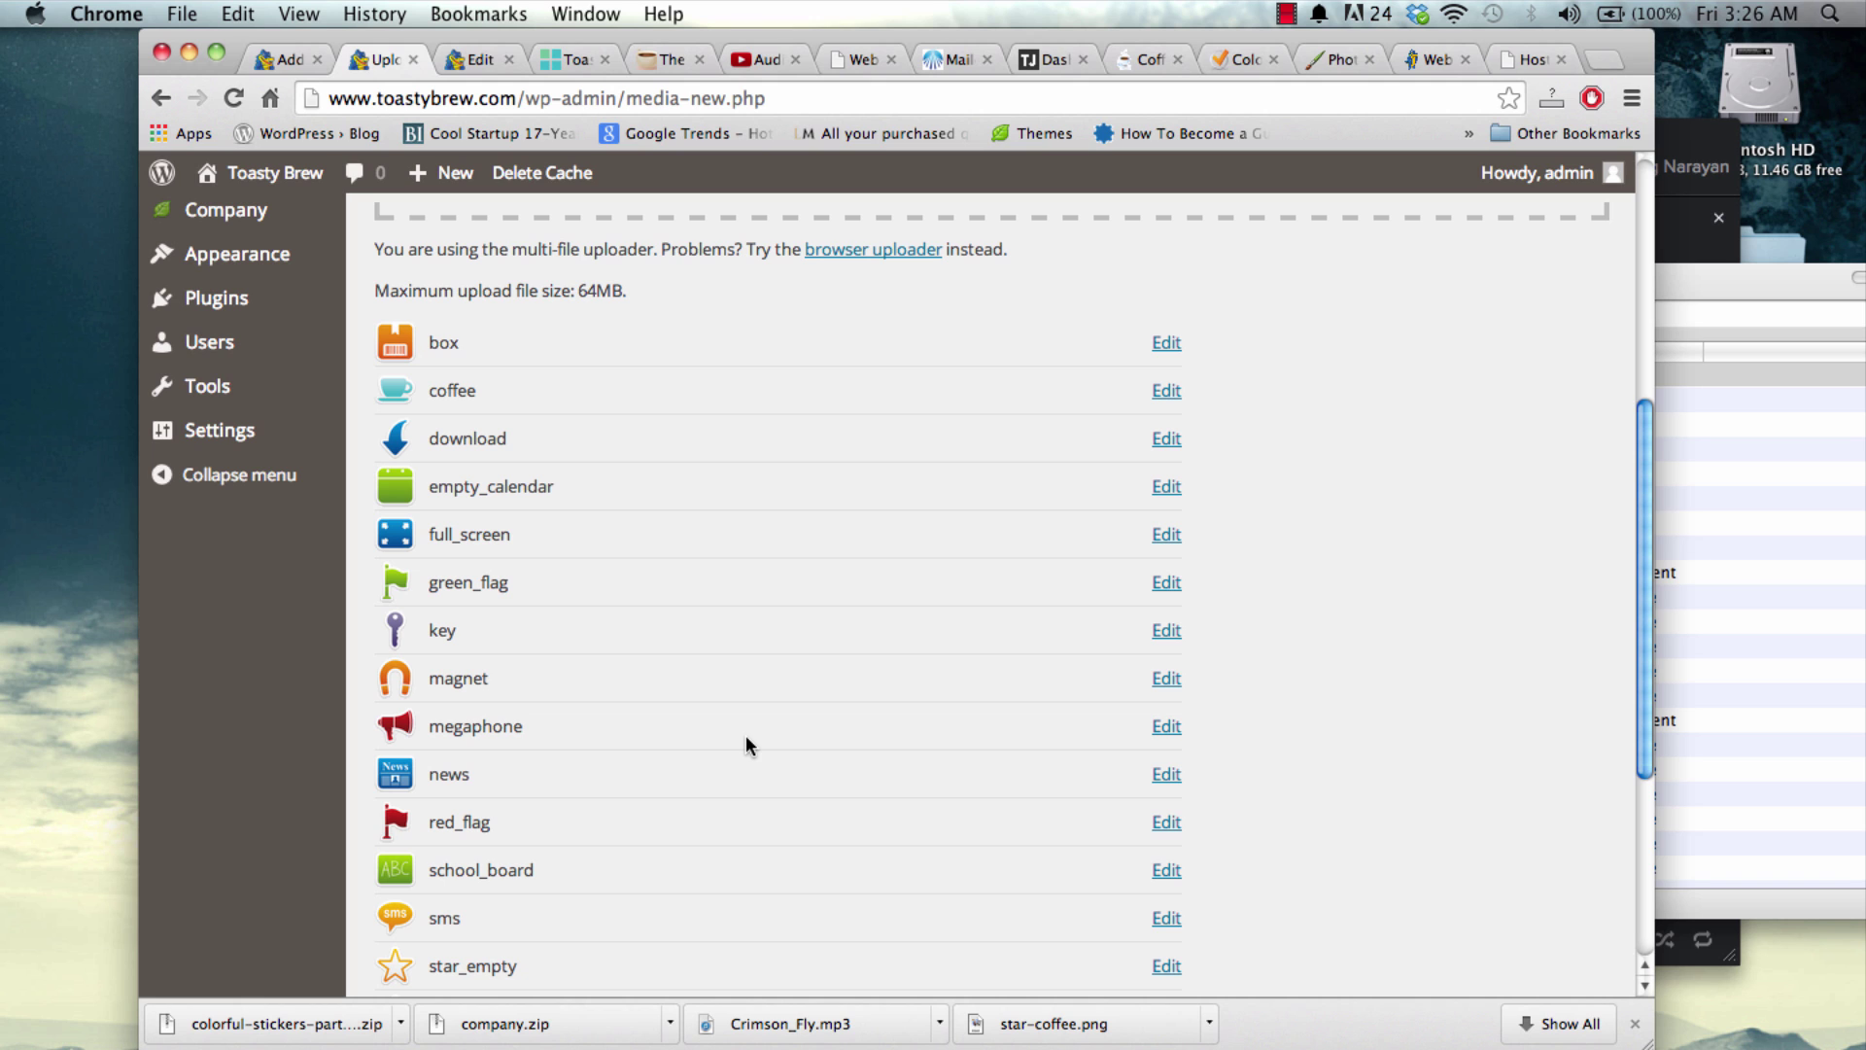
- Copy the key icon's file URL and paste it into the new feature's Feature Icon field
left_click(1164, 632)
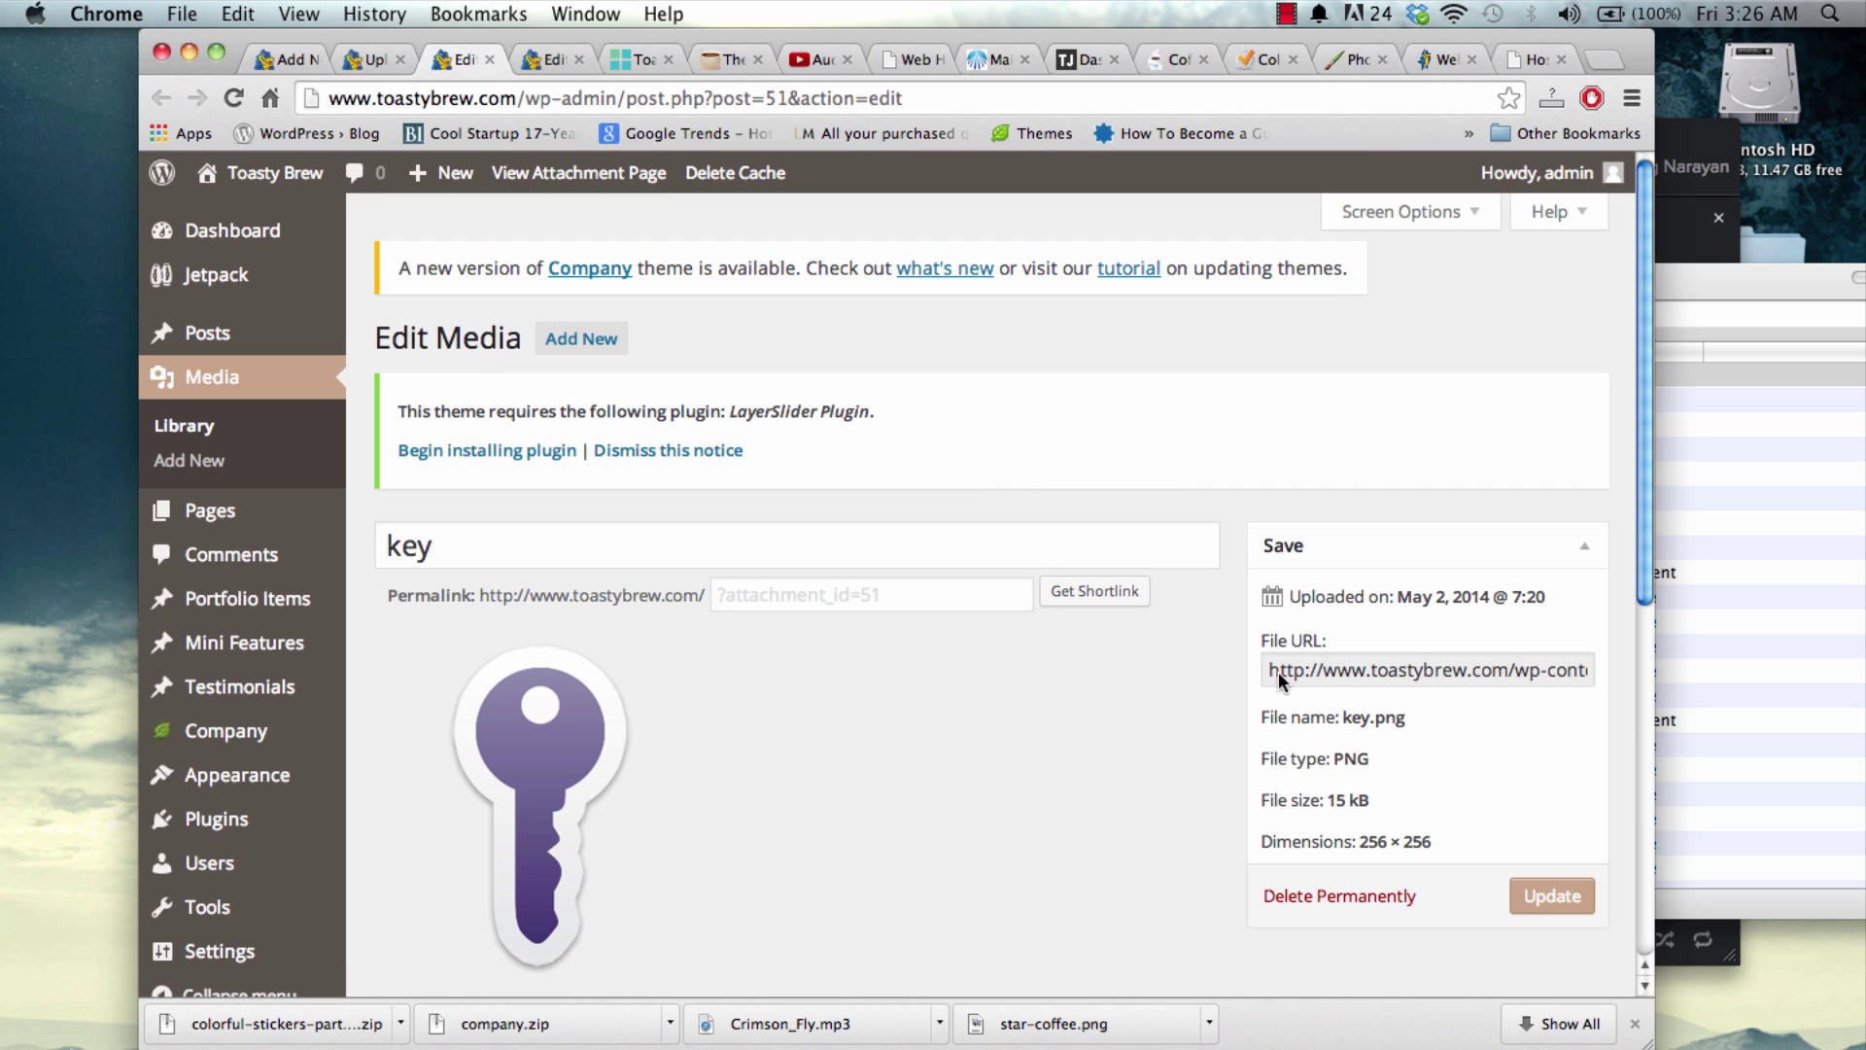
left_click(1324, 665)
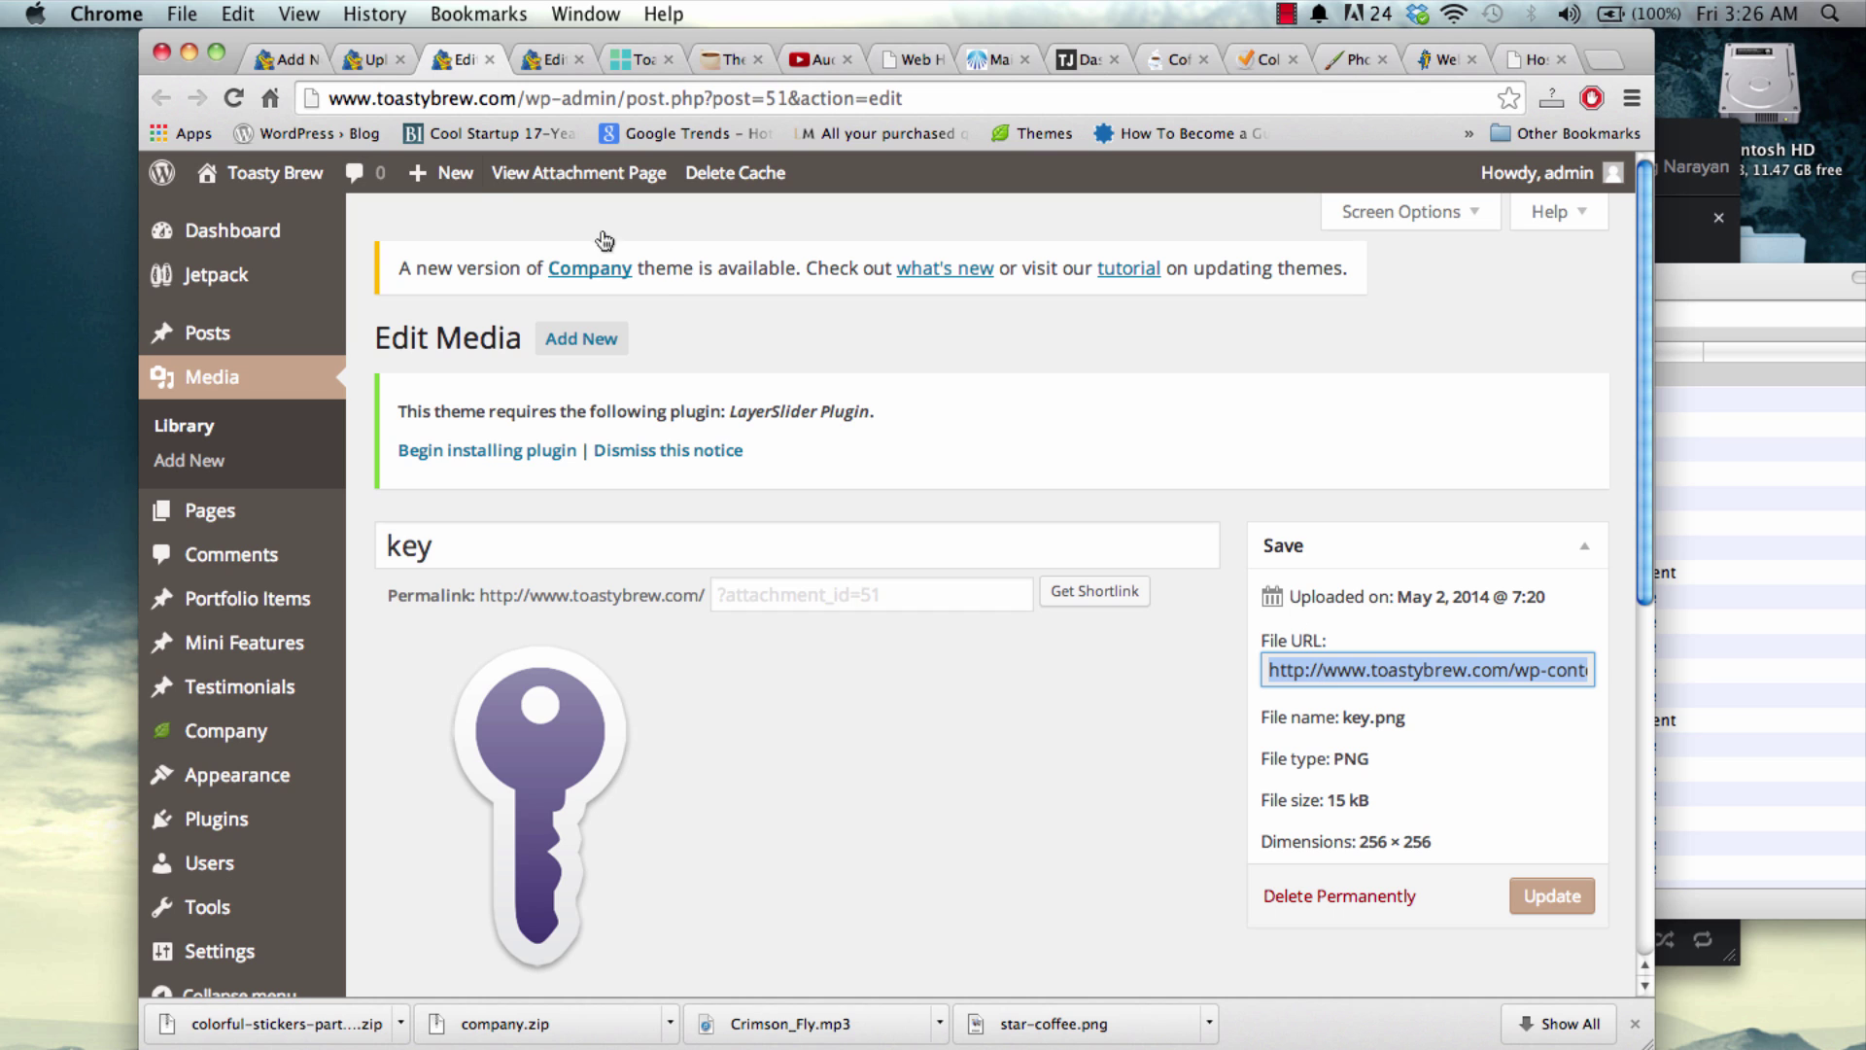
left_click(295, 56)
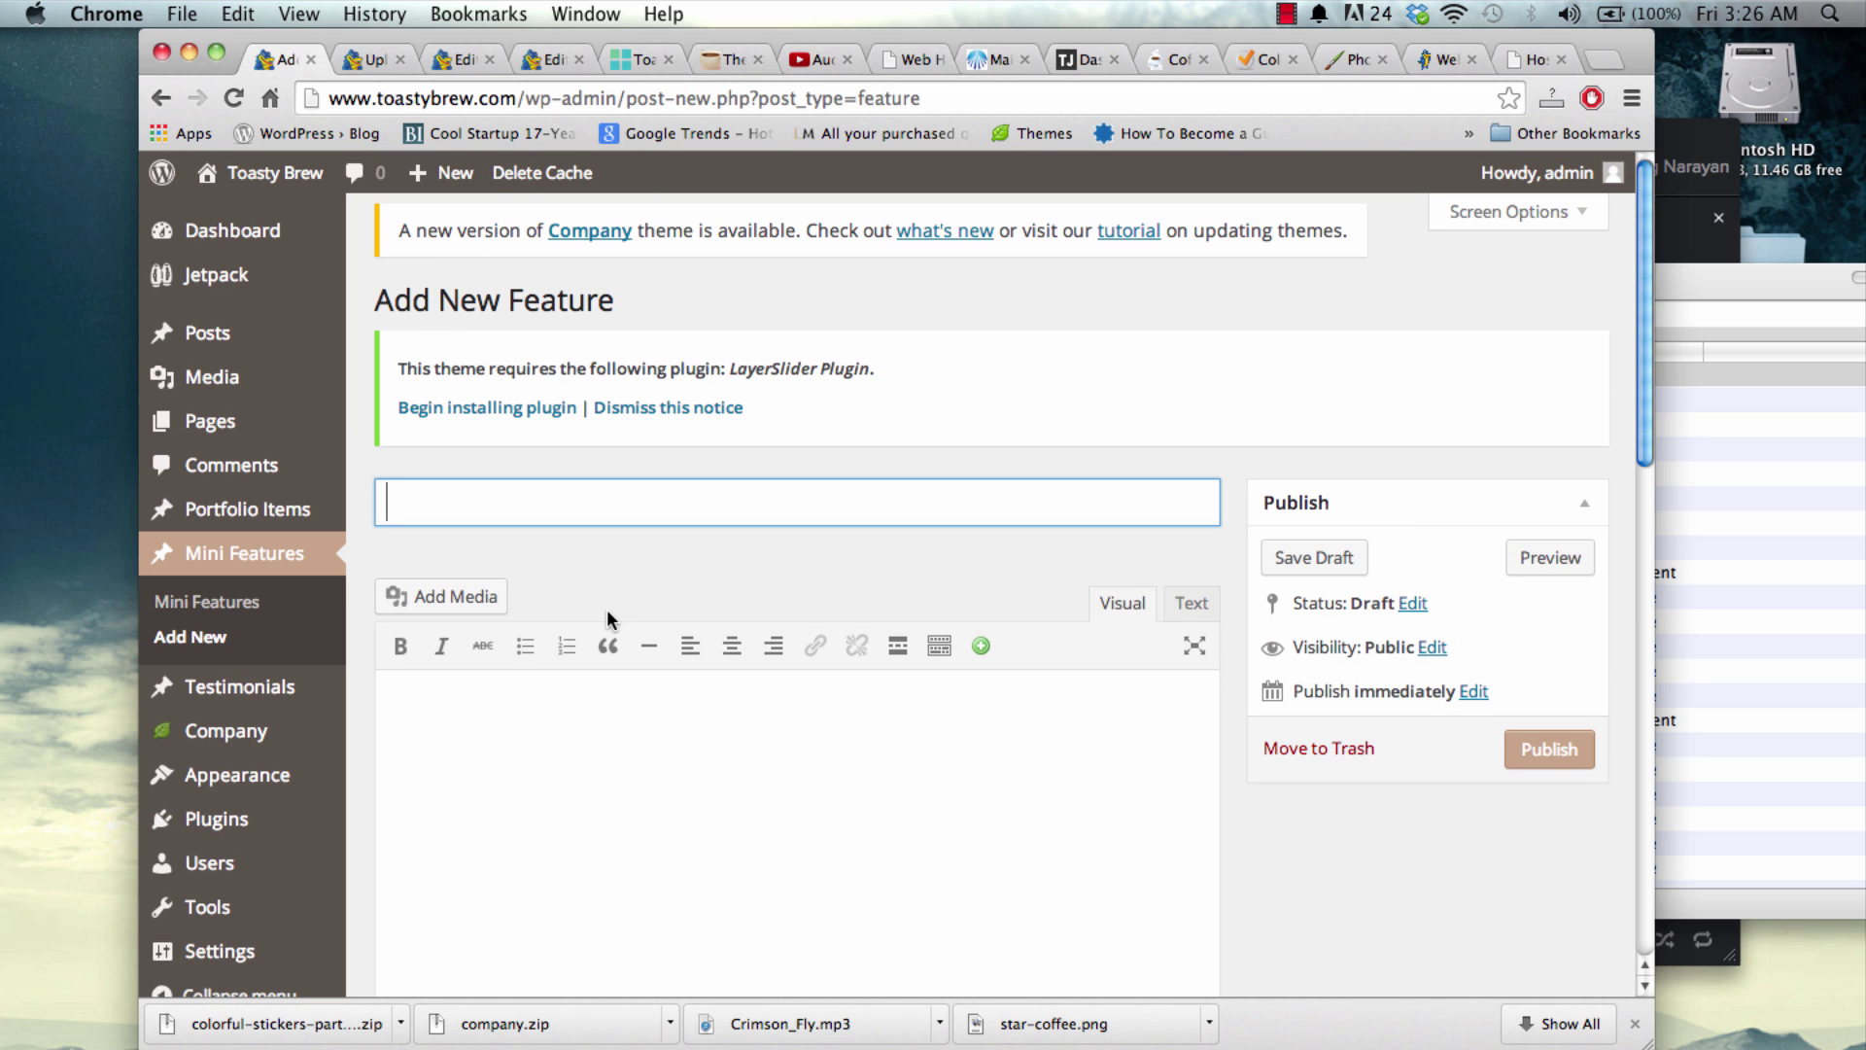
scroll(607, 608, "down", 10)
left_click(647, 573)
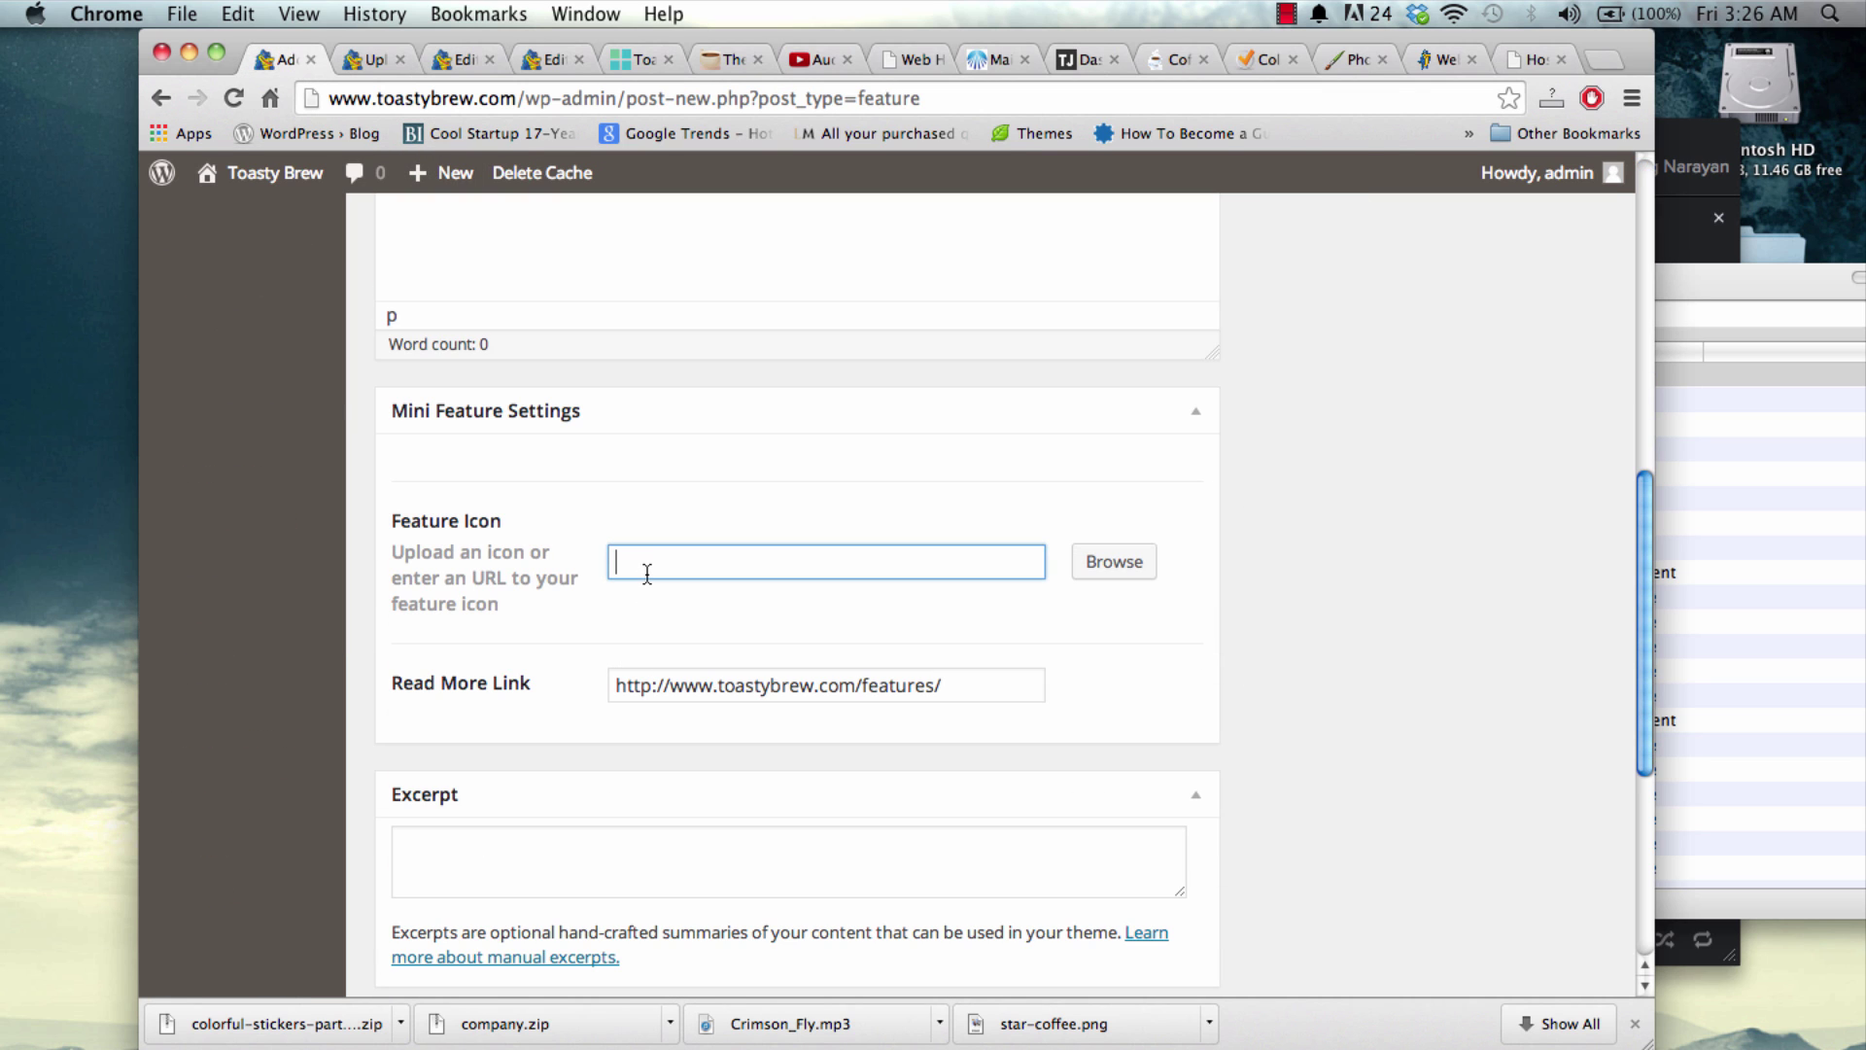
type("http://www.toastybrew.com/wp-content/uploads/2014/05/key.png")
scroll(1152, 695, "up", 15)
scroll(1152, 704, "up", 2)
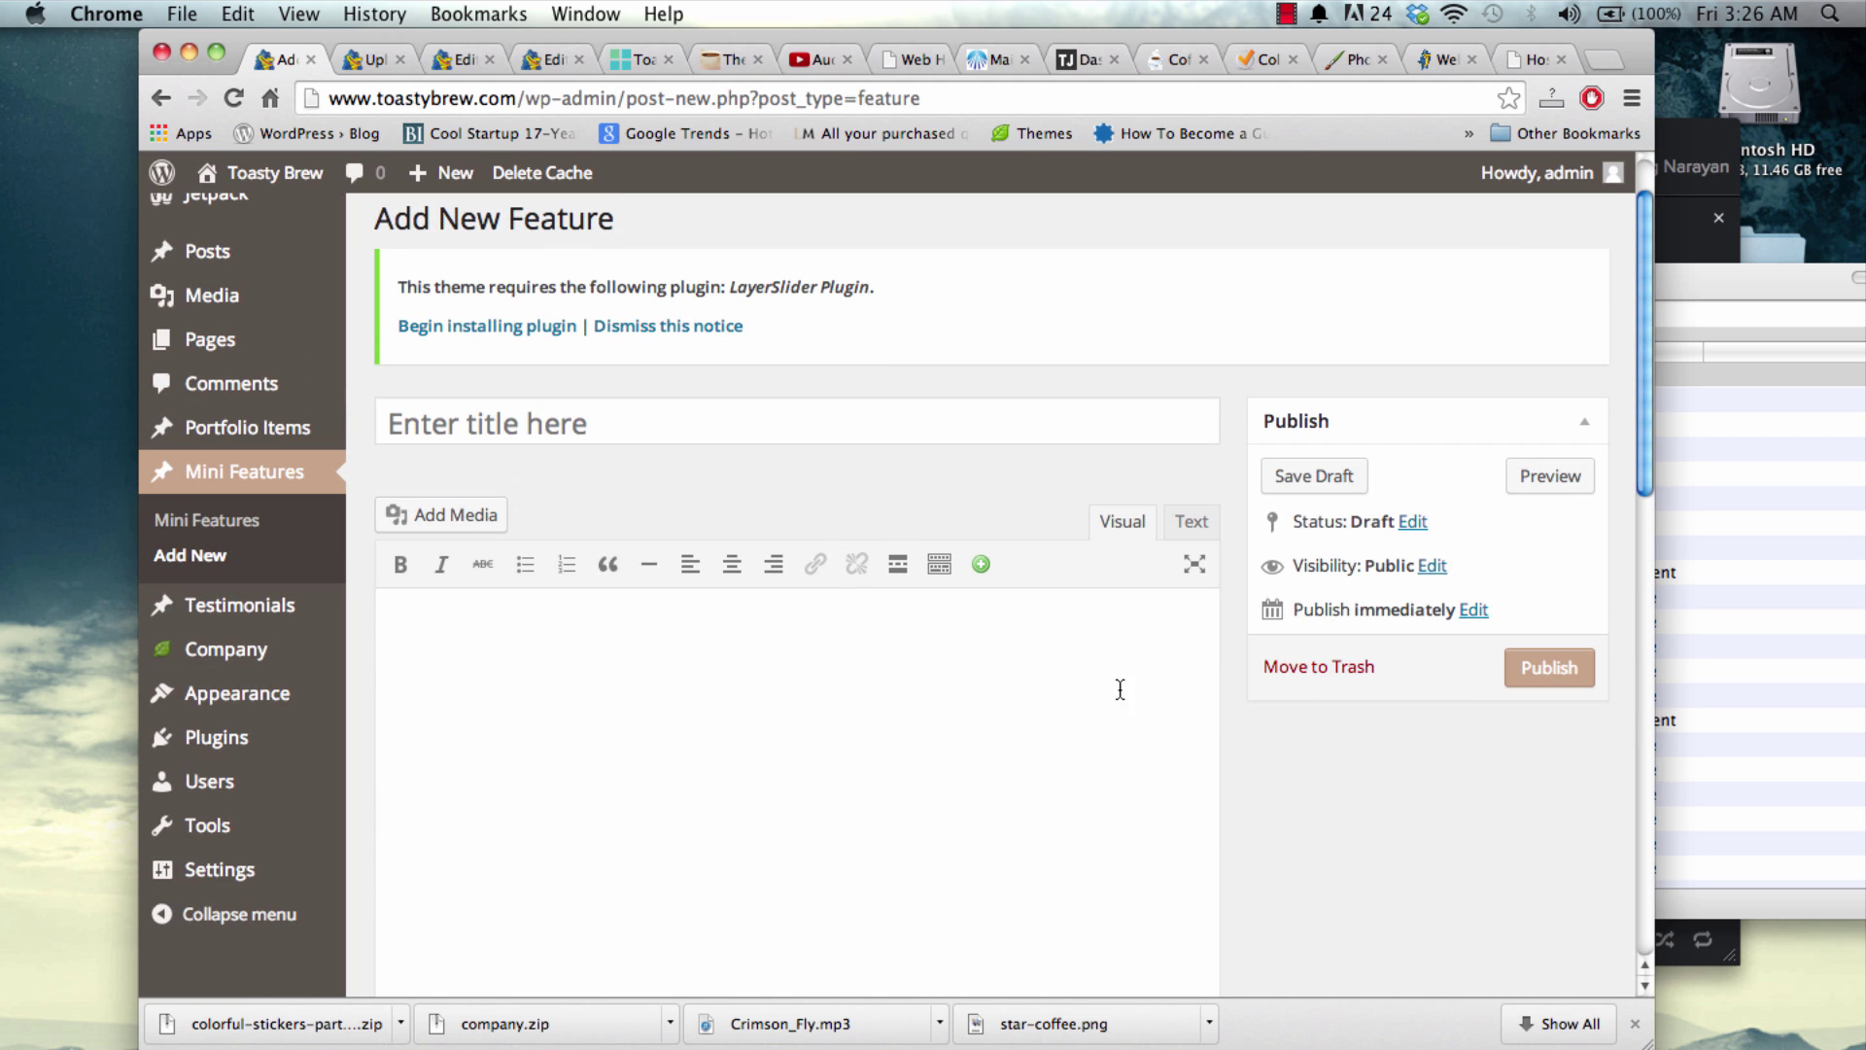
- Publish the feature titled 'Purple Key' with body 'Unlocking the secrets of mobile responsive websites'
left_click(597, 437)
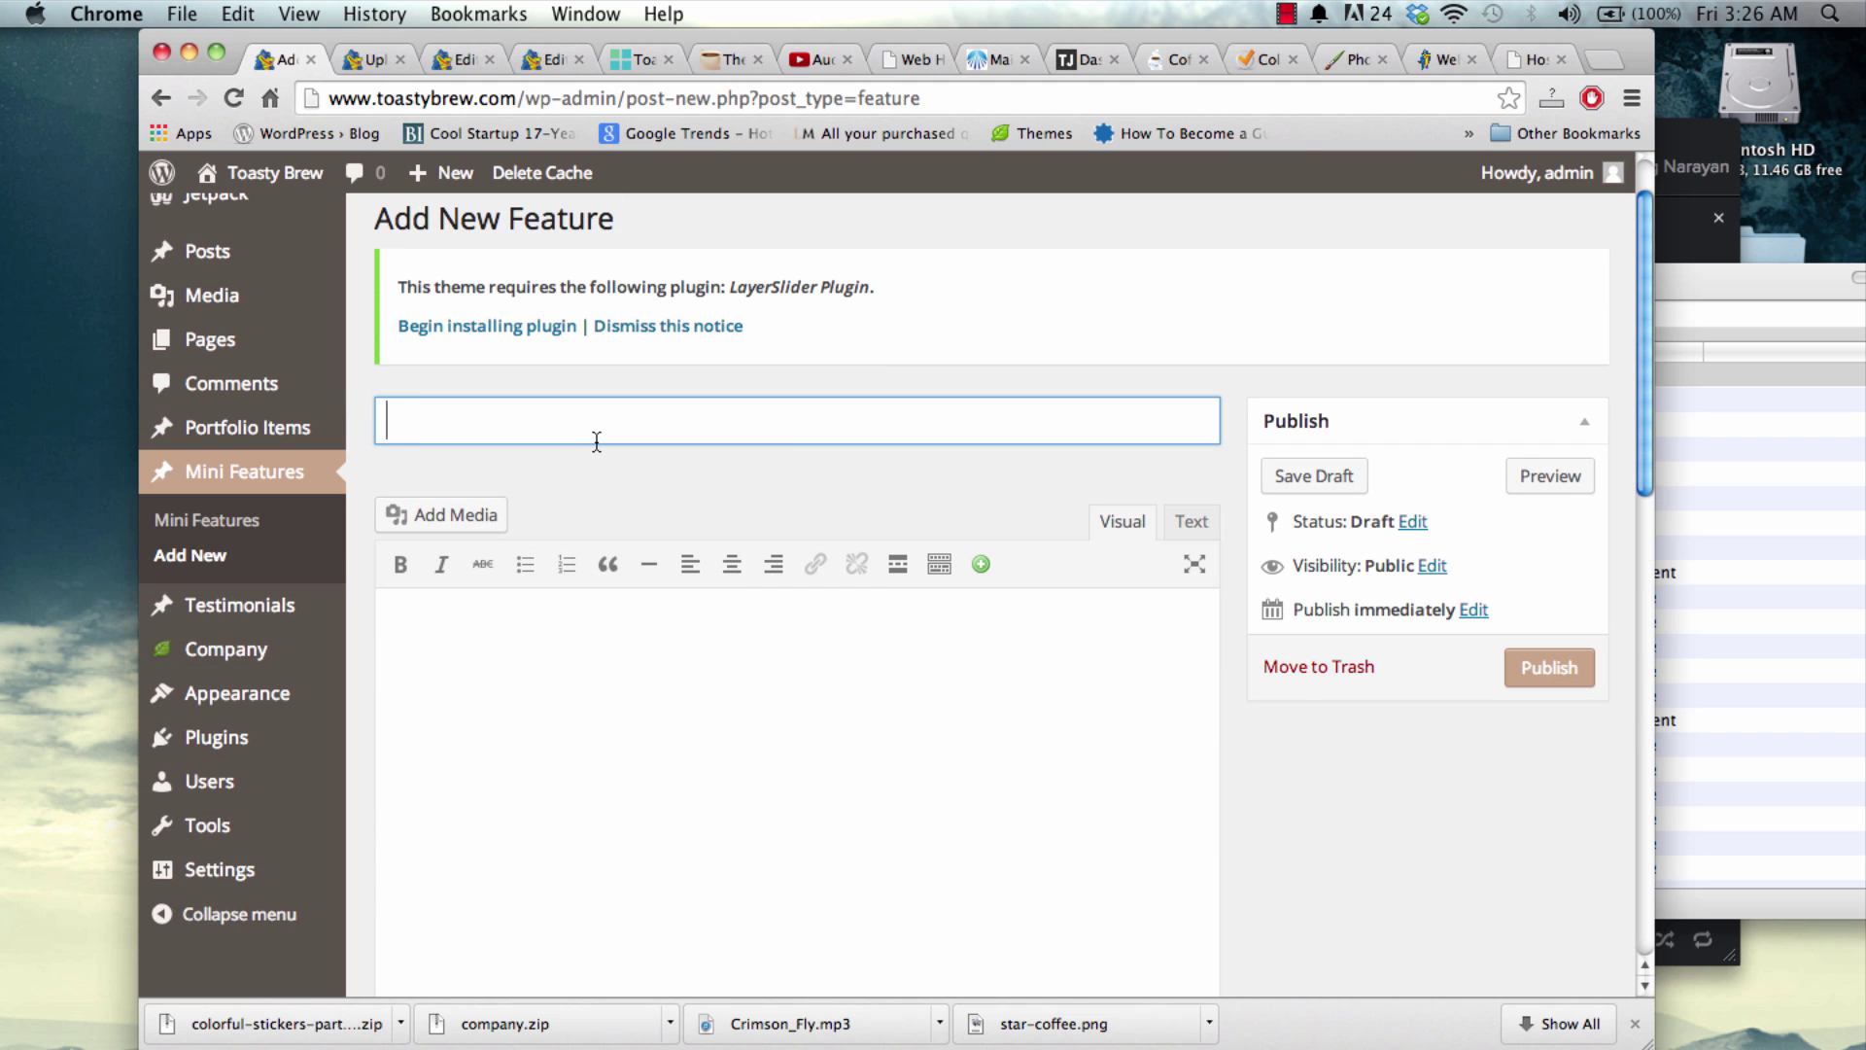
type("Purple Key")
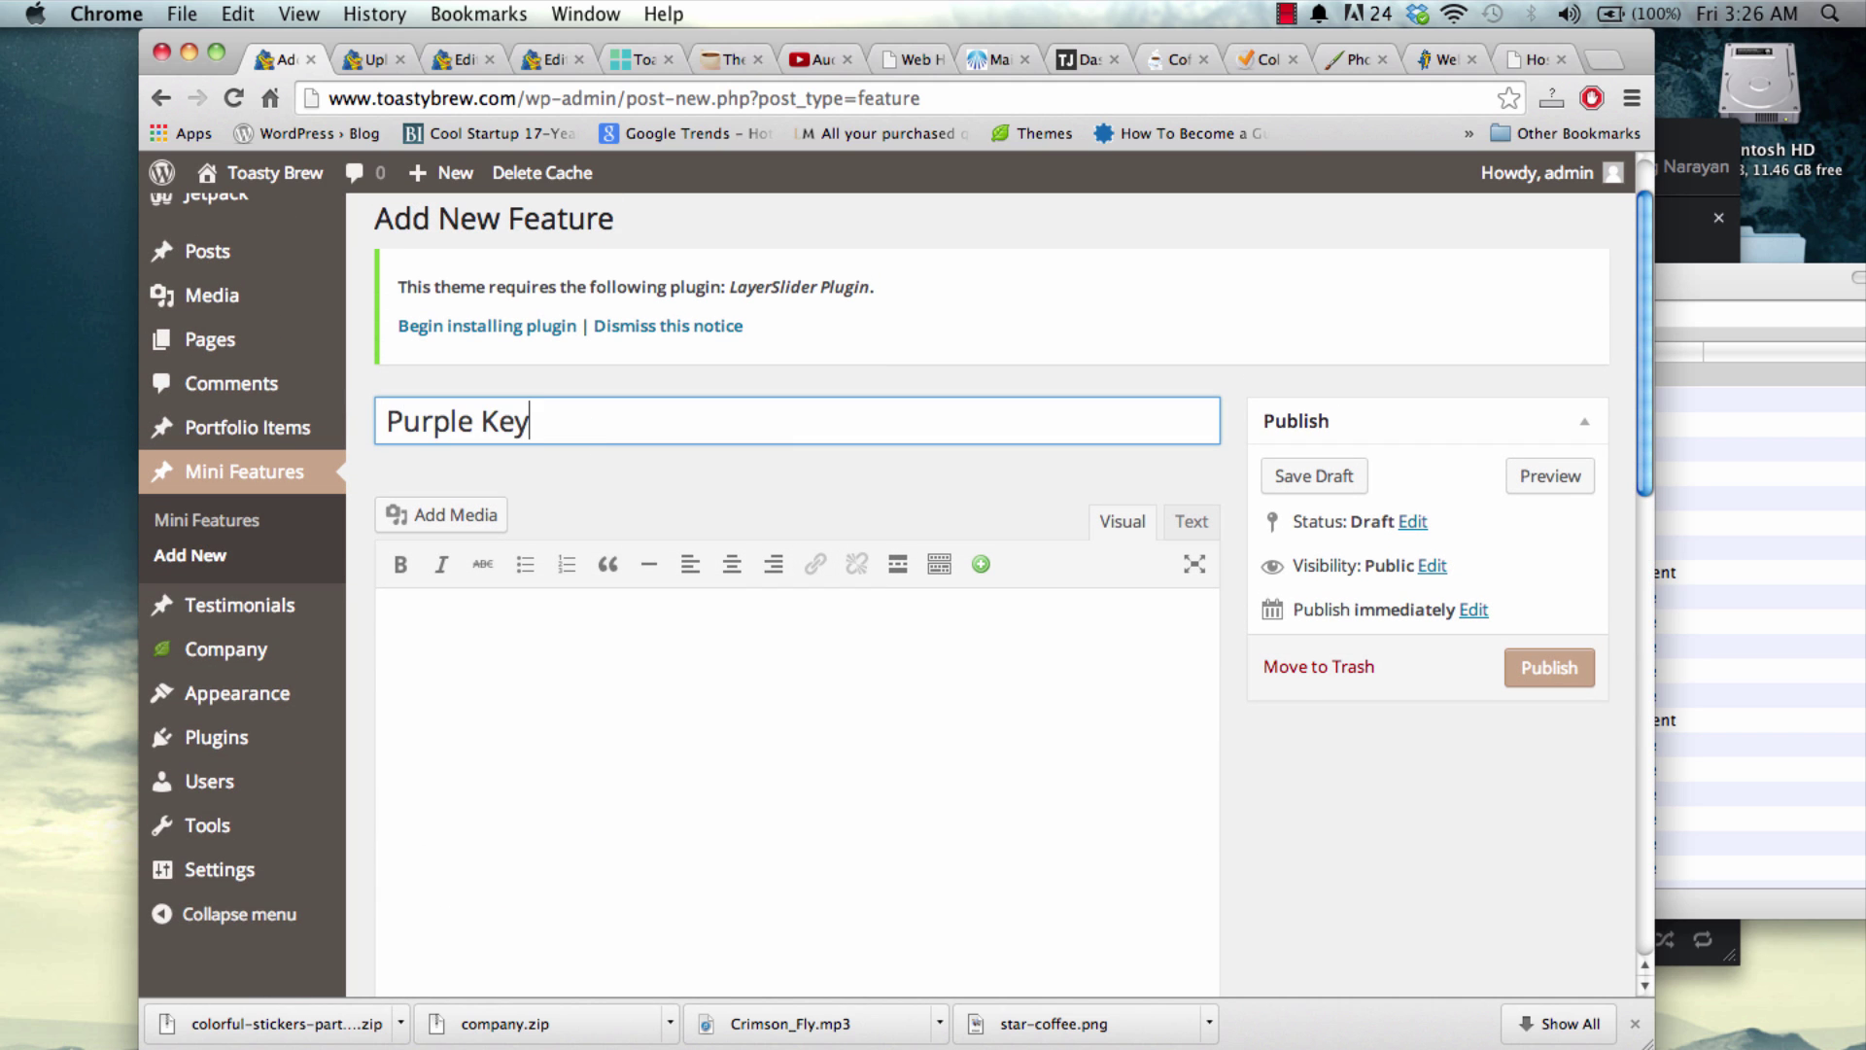
key("Tab")
type("Unlo")
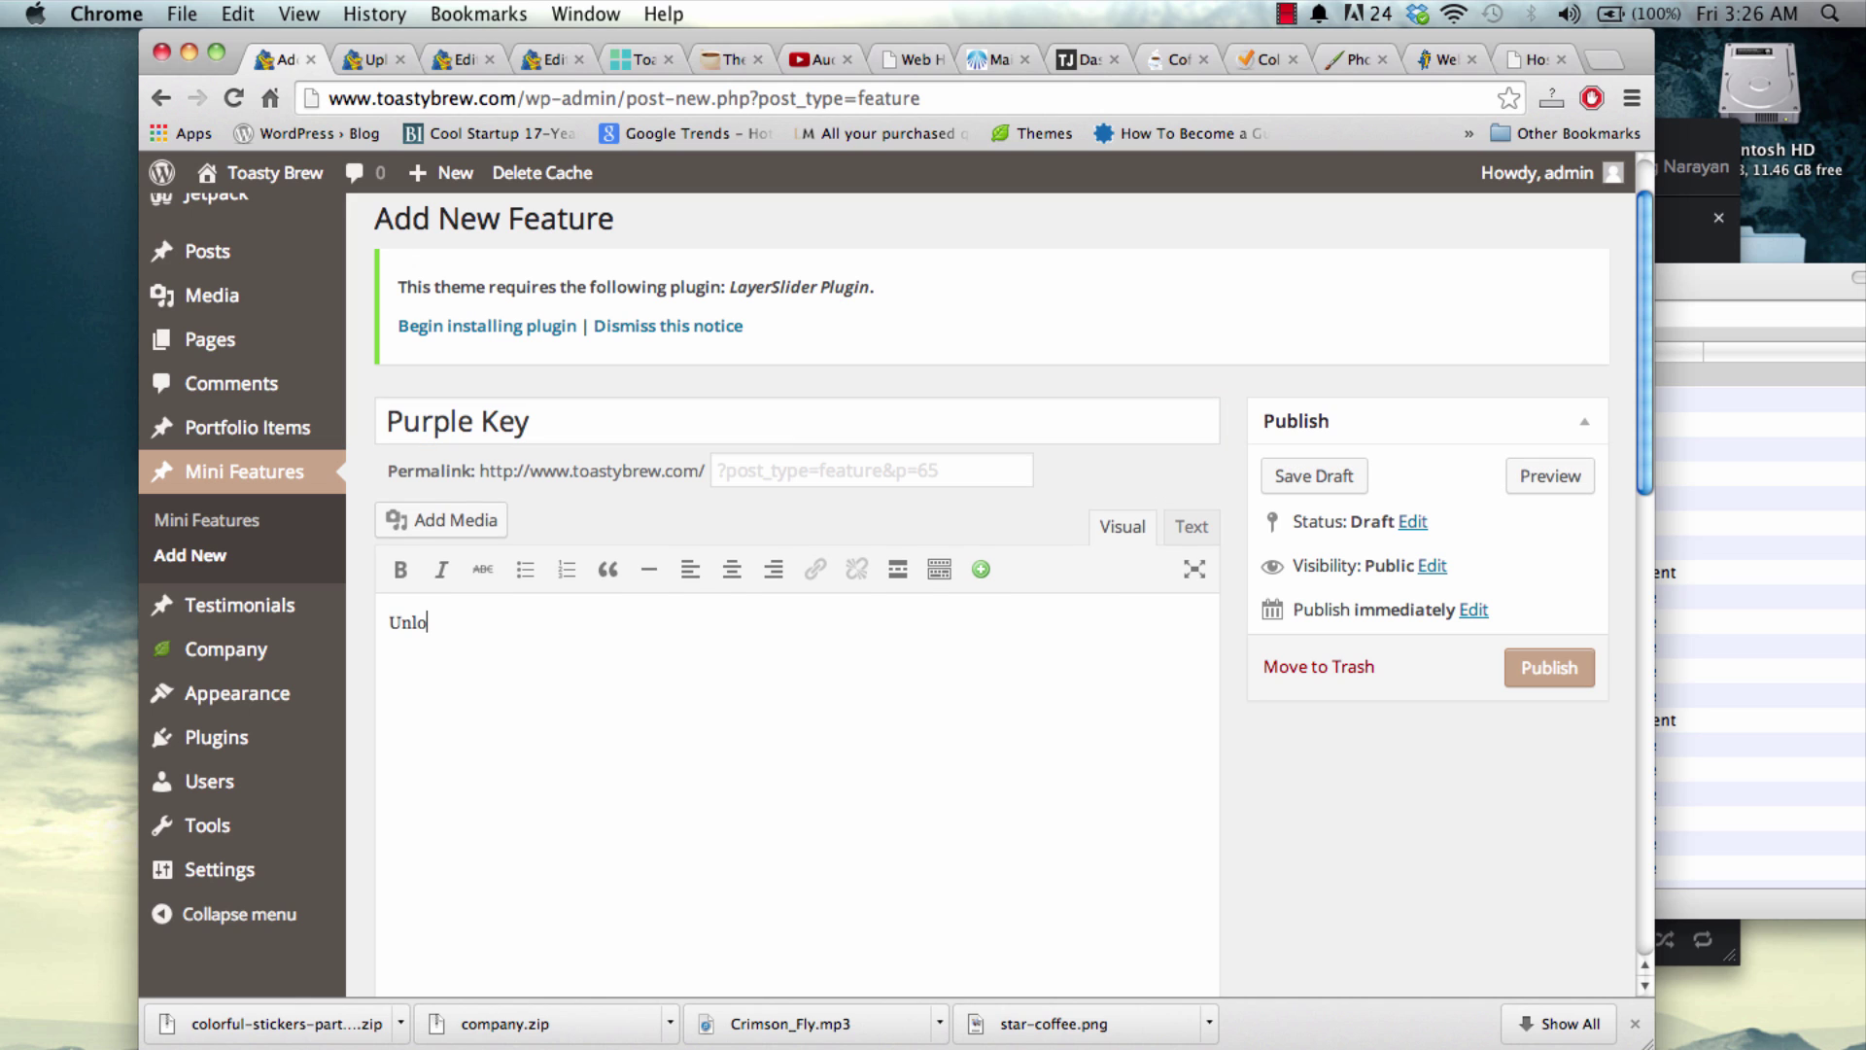
type("cking the secrets of mobile responsive websites.")
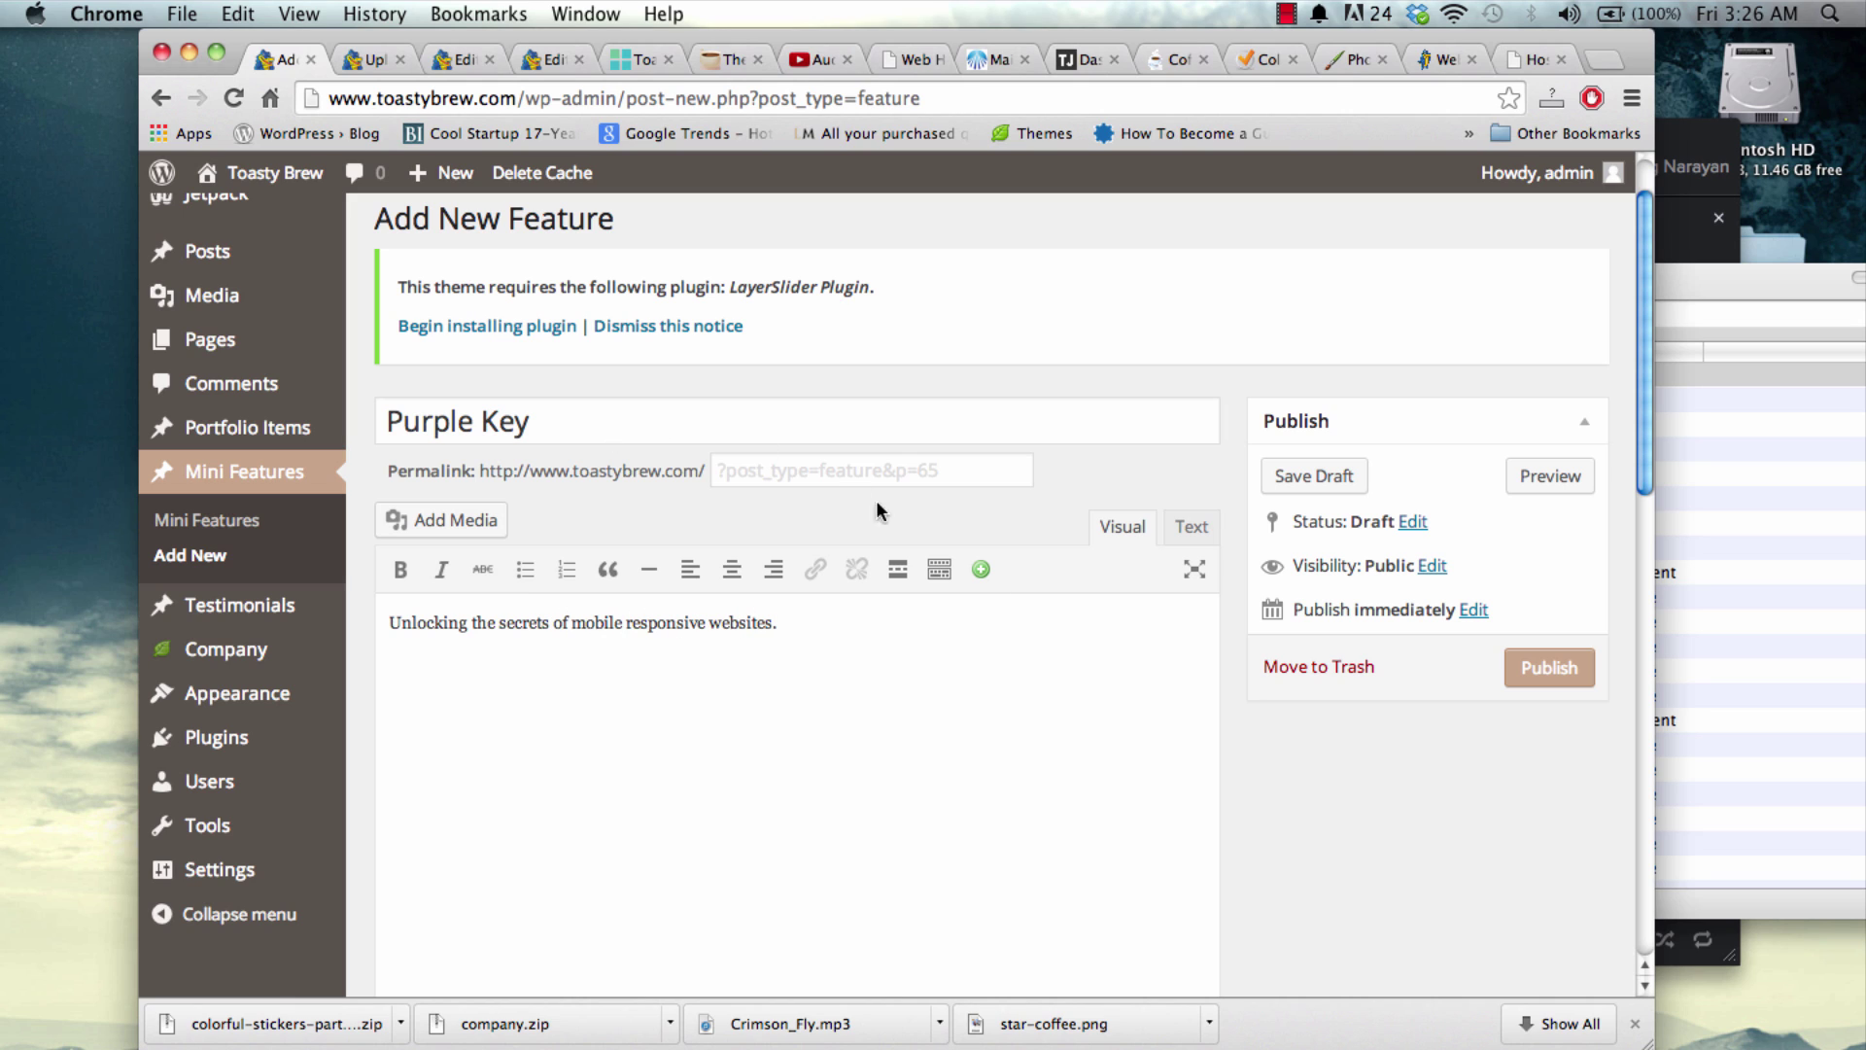
left_click(1536, 670)
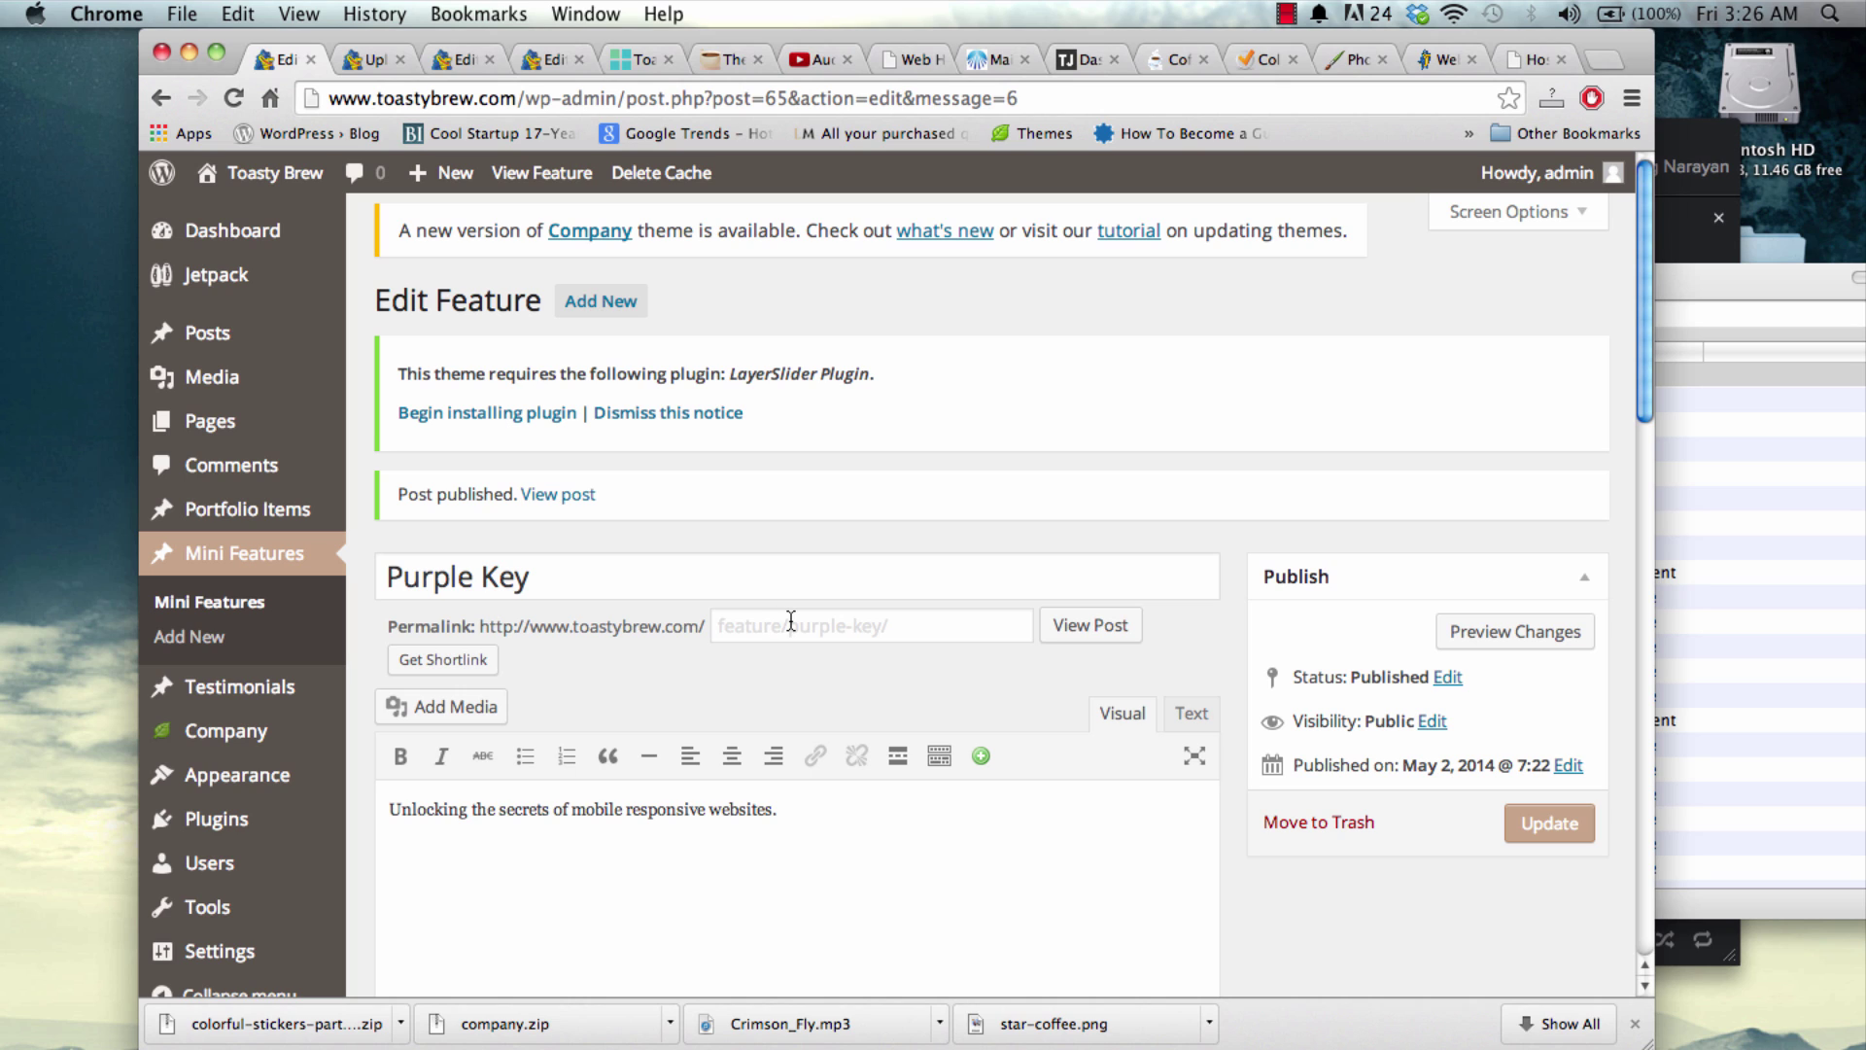
- Remove 'feature/' from the permalink so the slug is purple-key/, and update
left_click(790, 622)
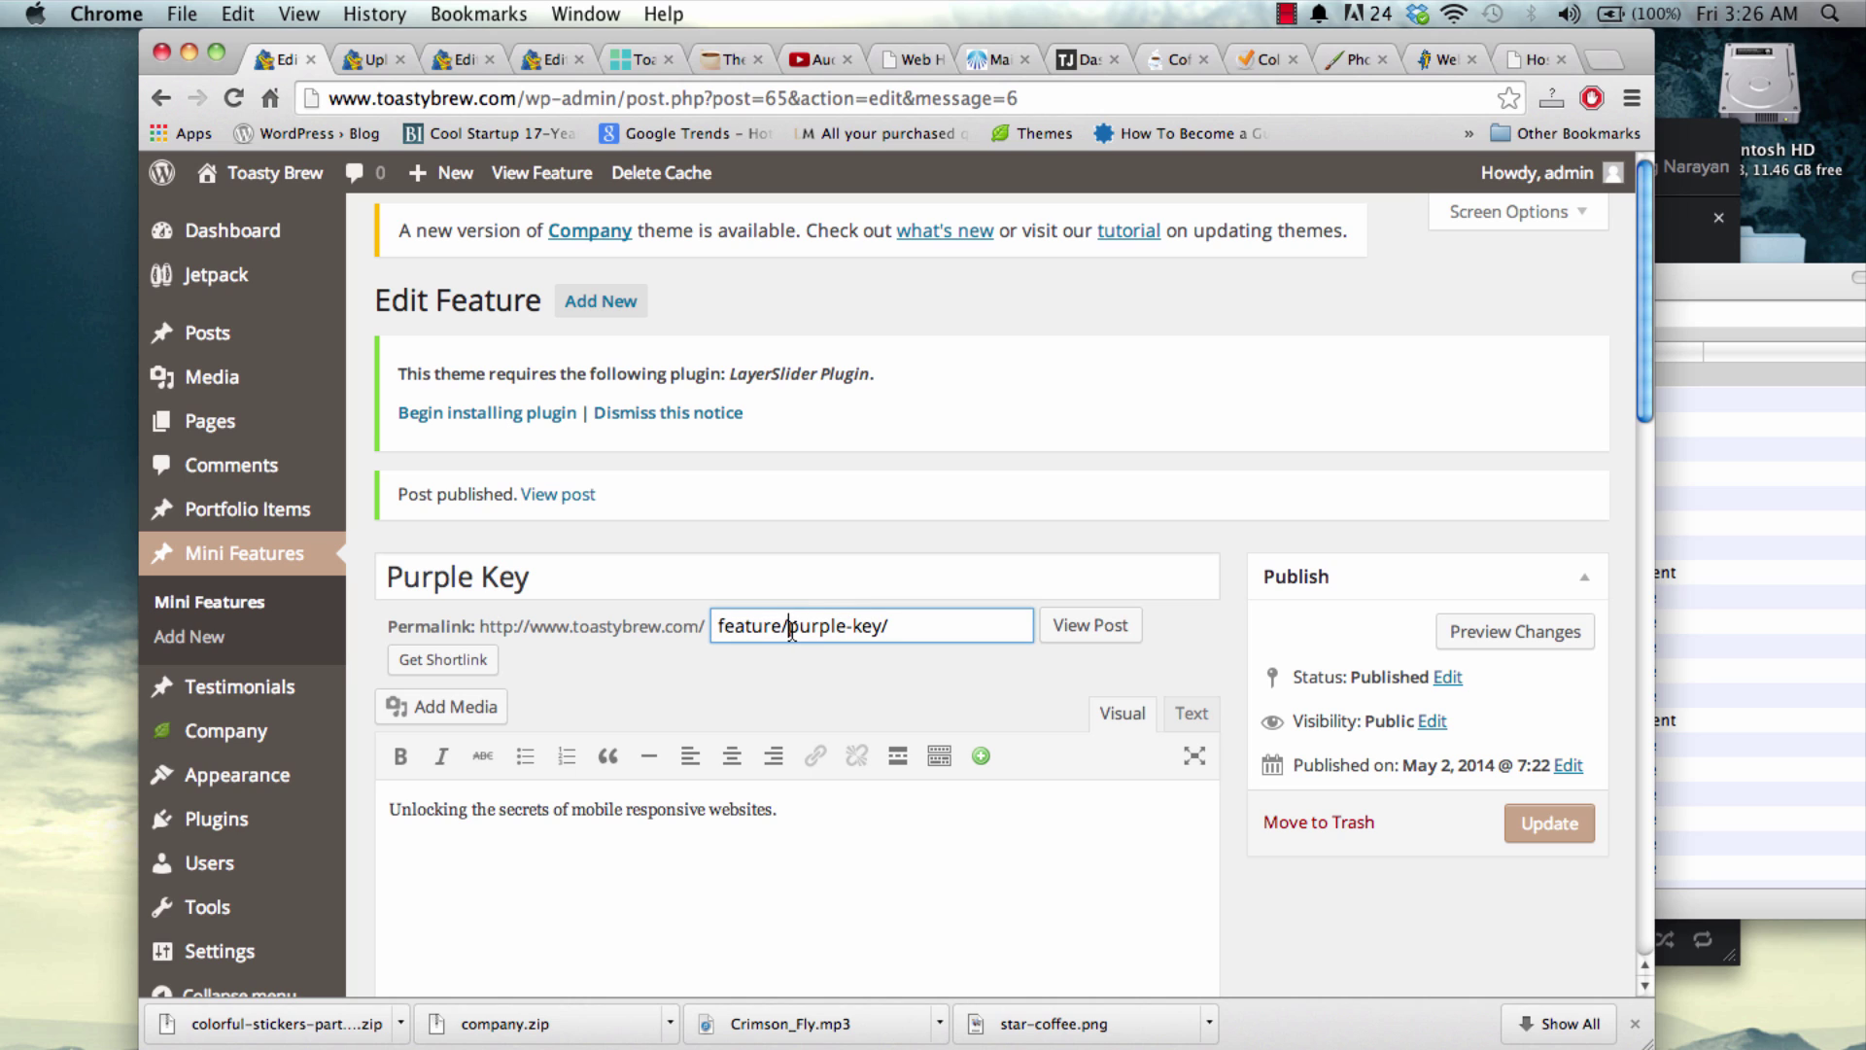
key("super+shift+Left")
key("BackSpace")
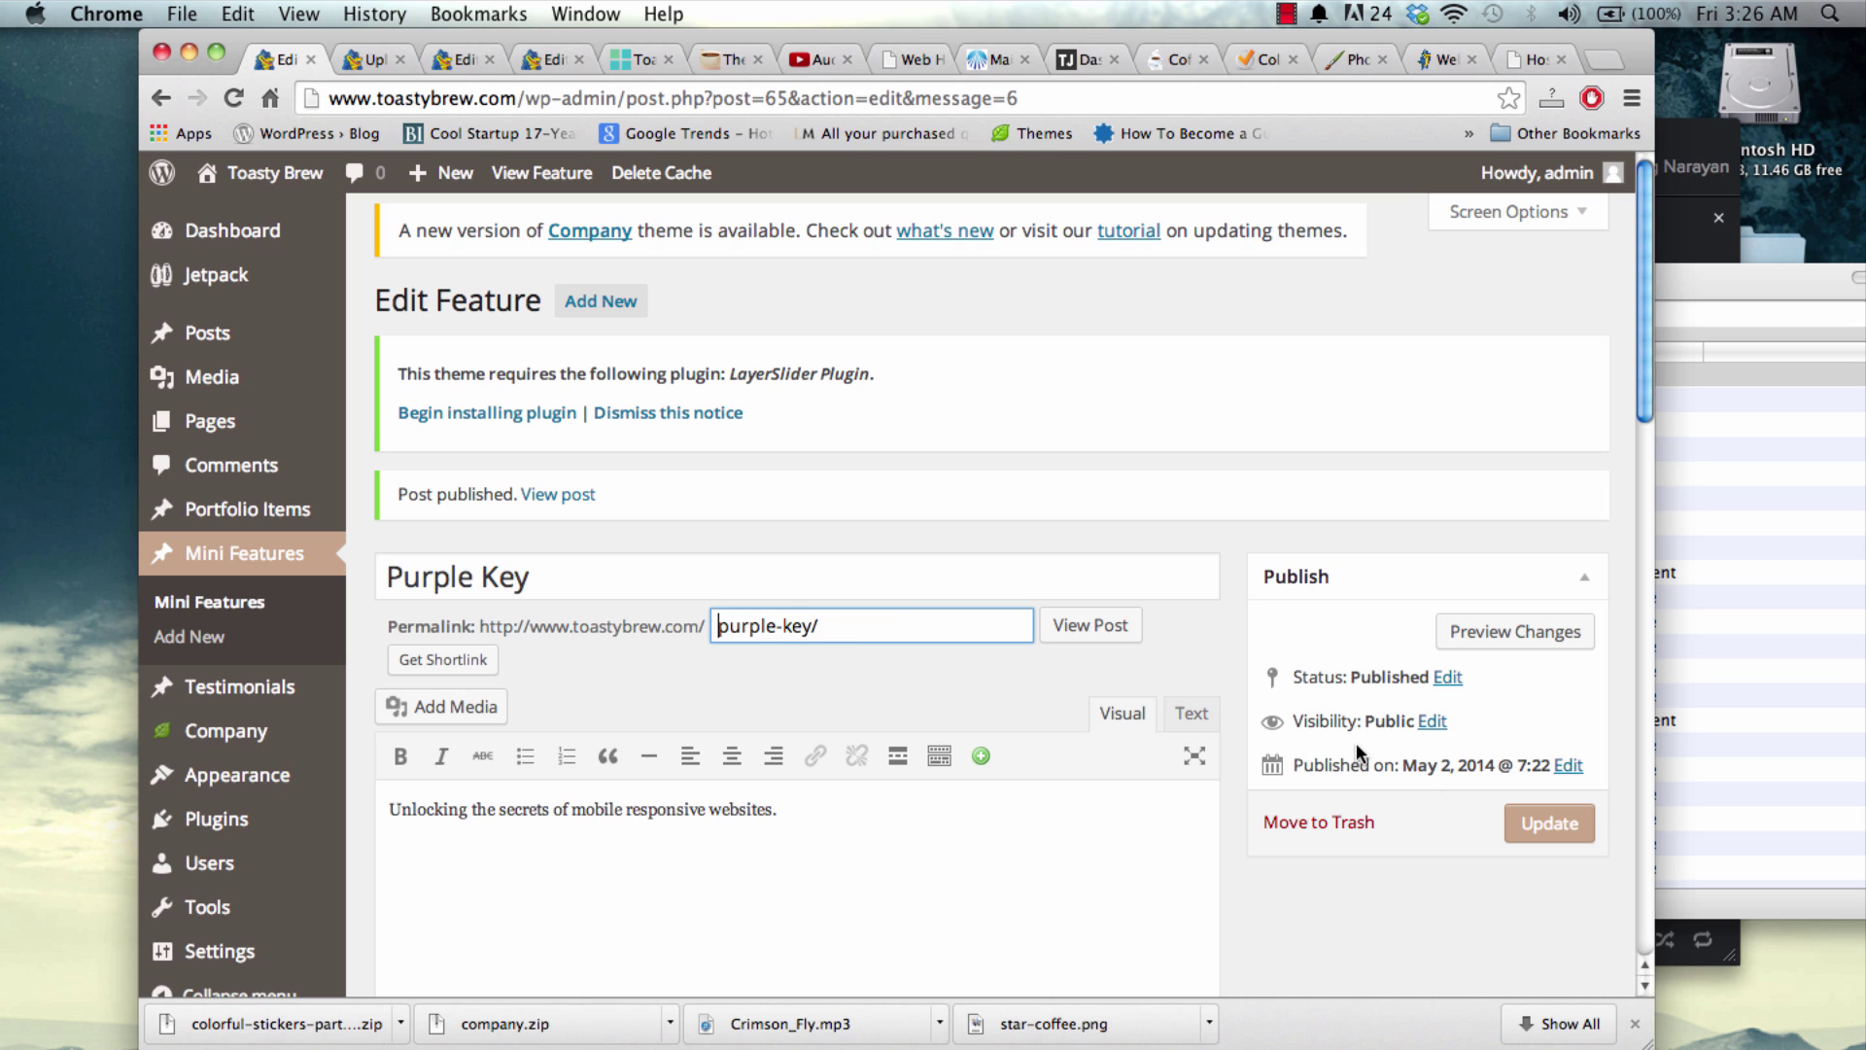
left_click(1537, 836)
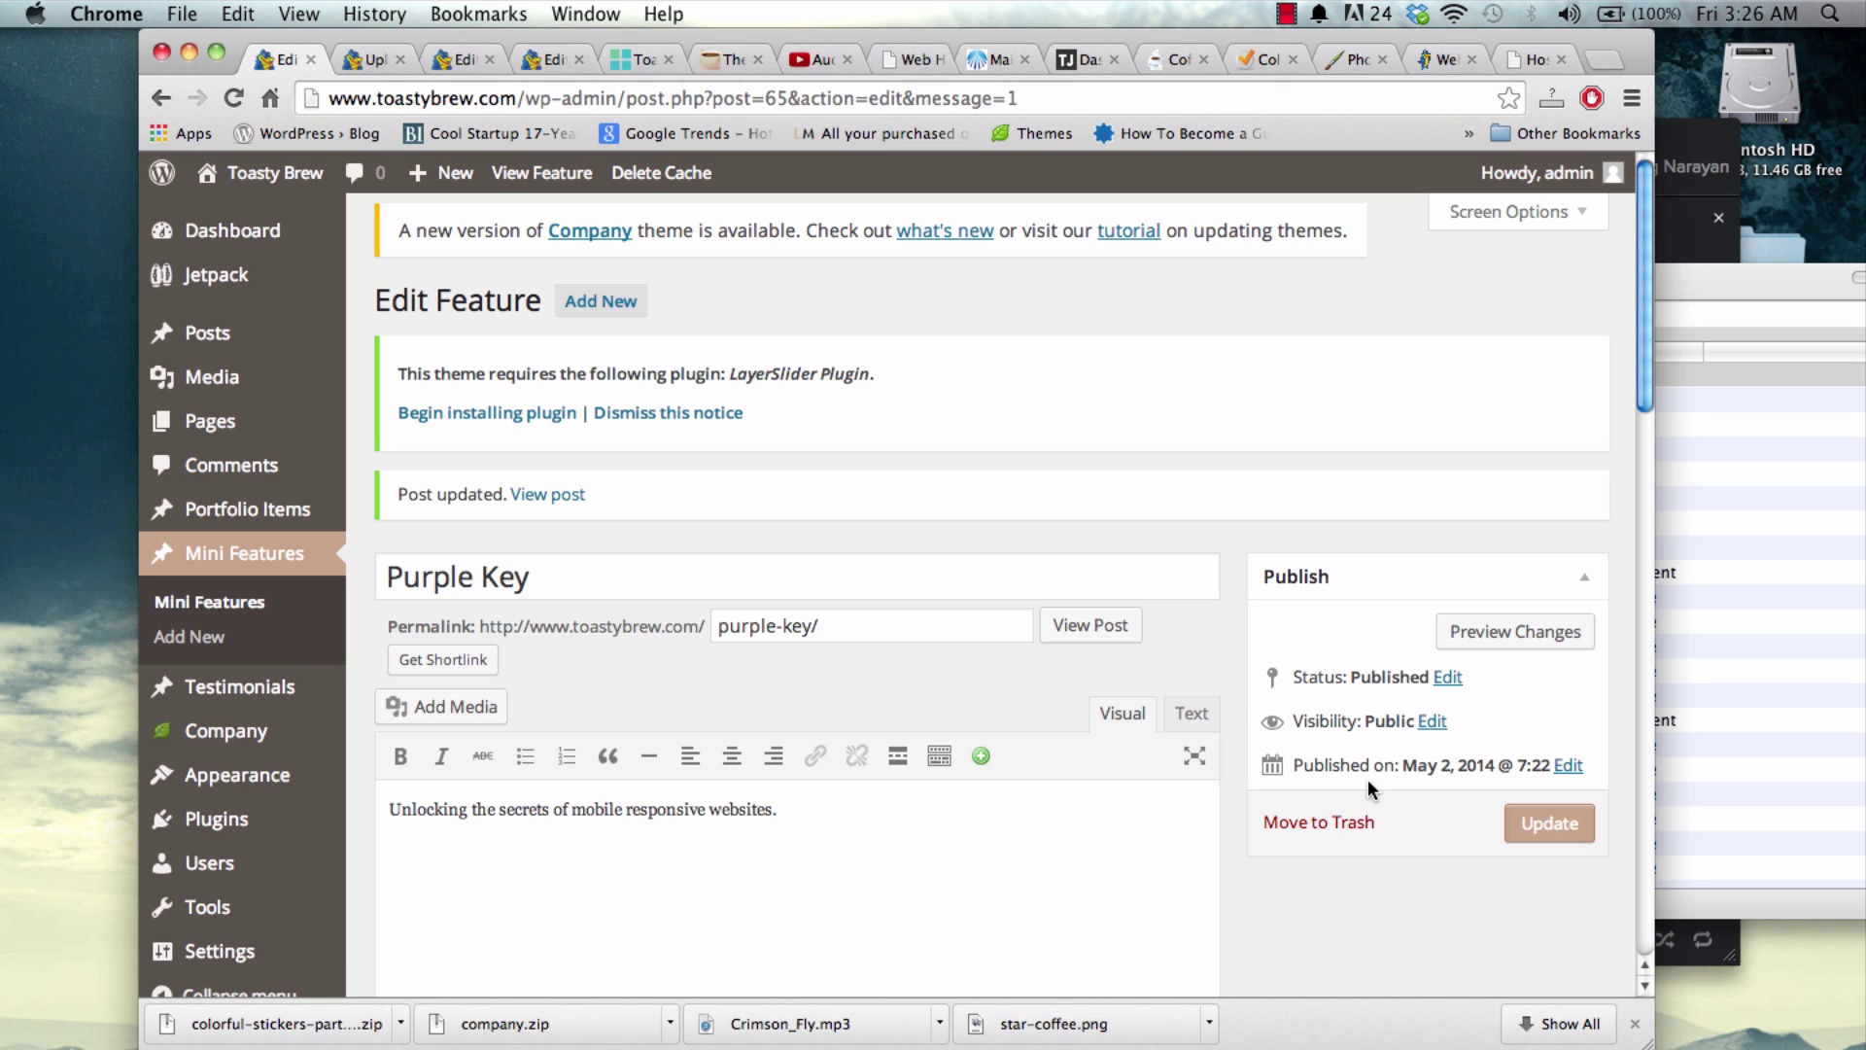
left_click(836, 628)
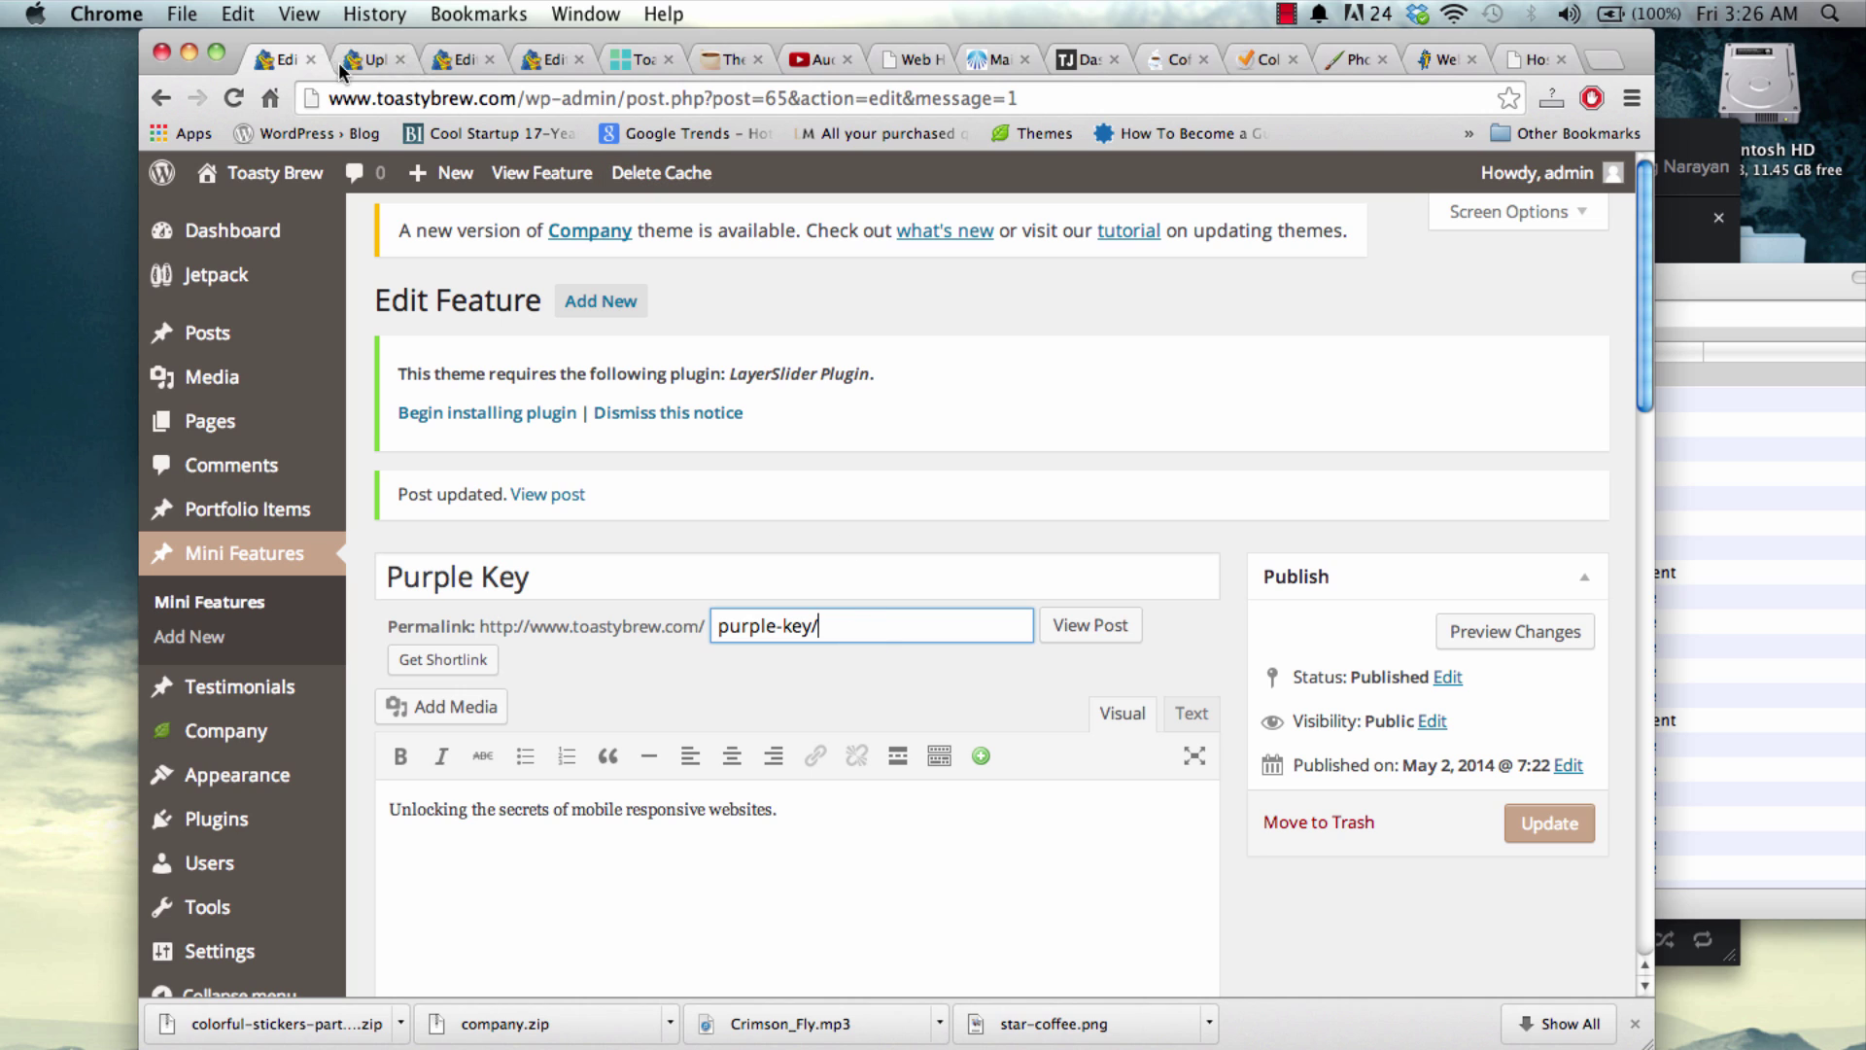
- Start a new mini feature, then browse the uploaded icons and open the target icon's media details
left_click(598, 301)
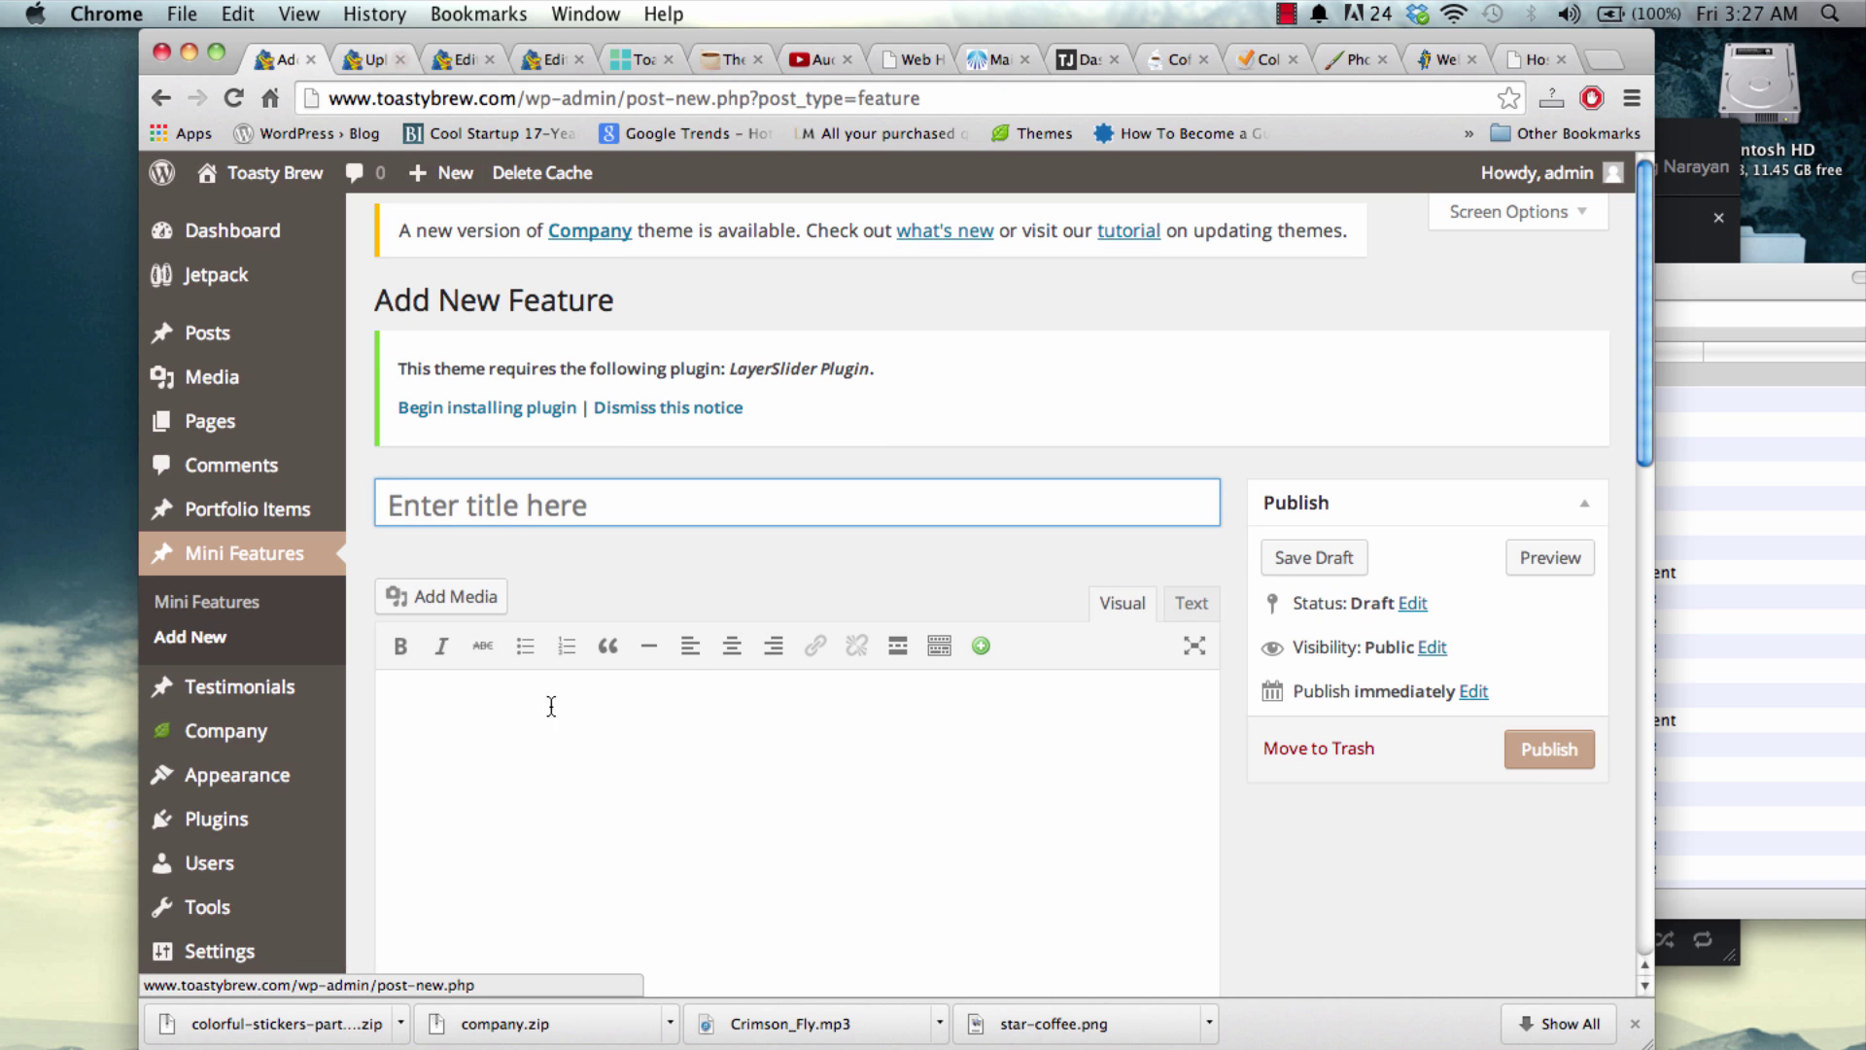
scroll(612, 637, "down", 5)
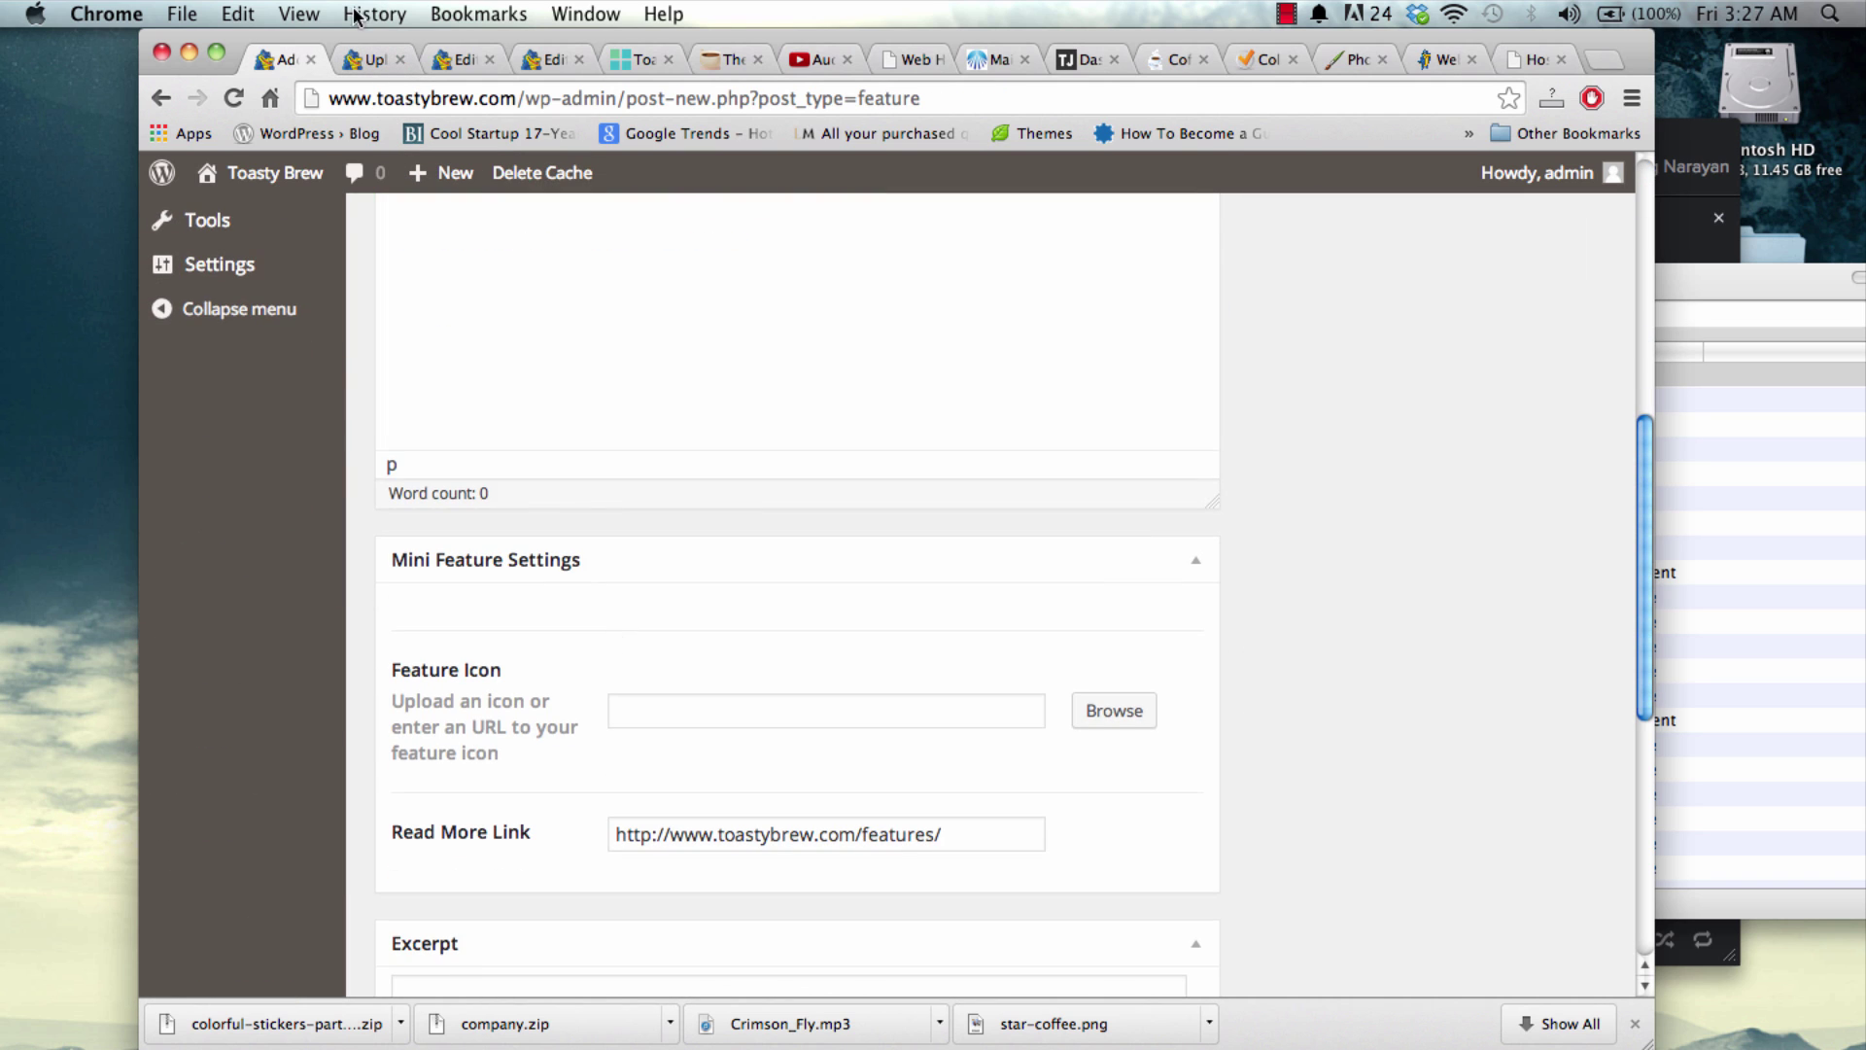
left_click(364, 59)
scroll(897, 573, "down", 4)
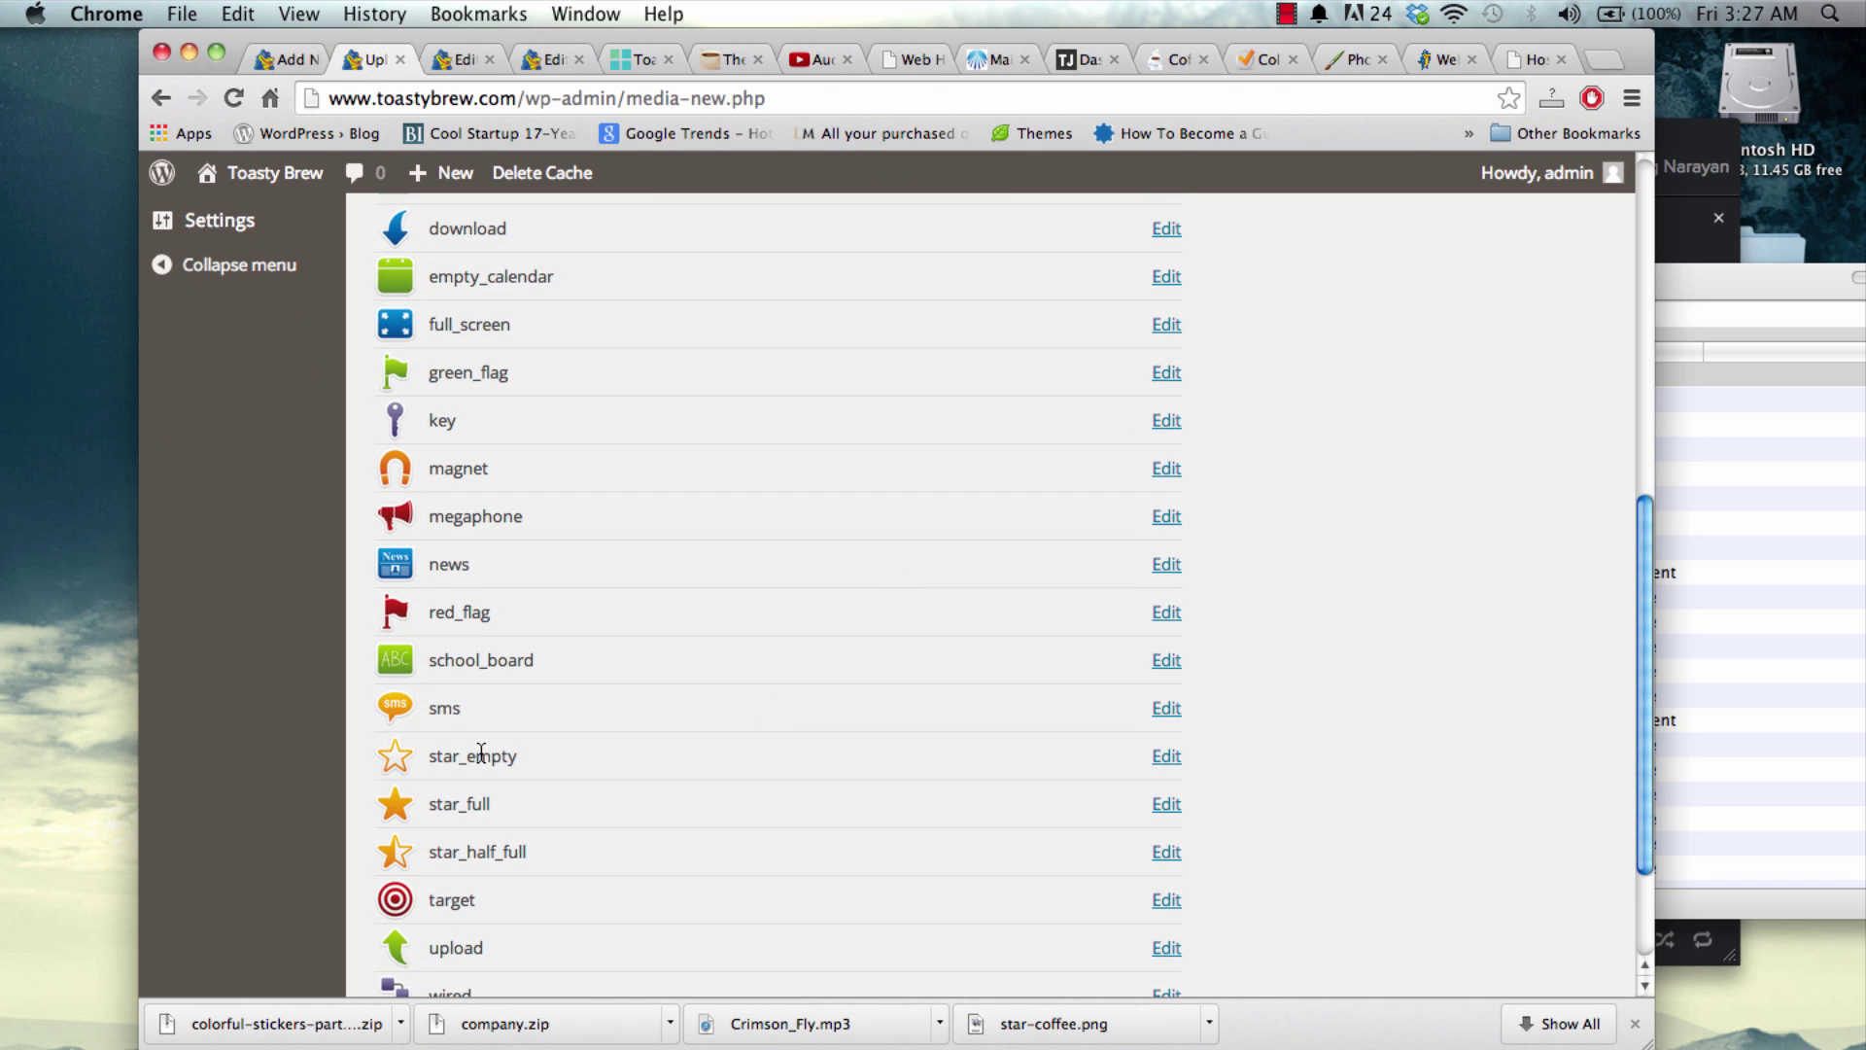
left_click(1167, 802)
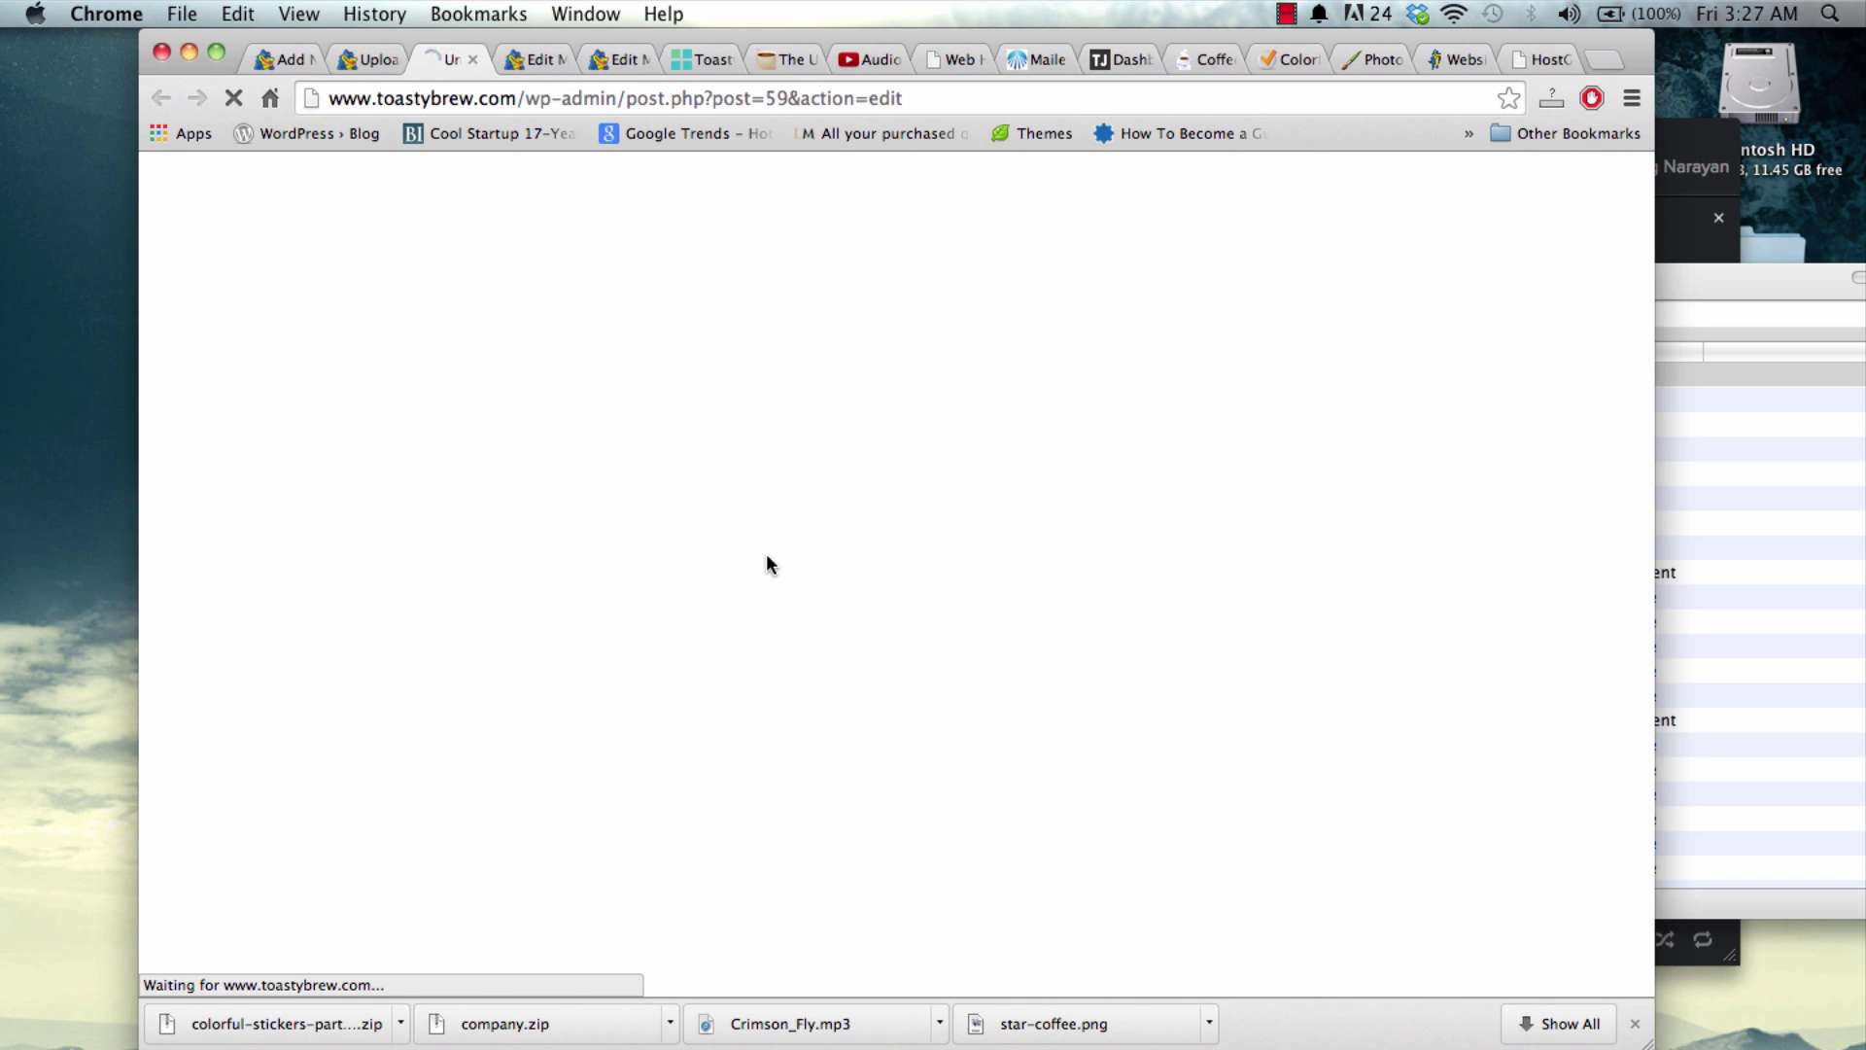
key("super+w")
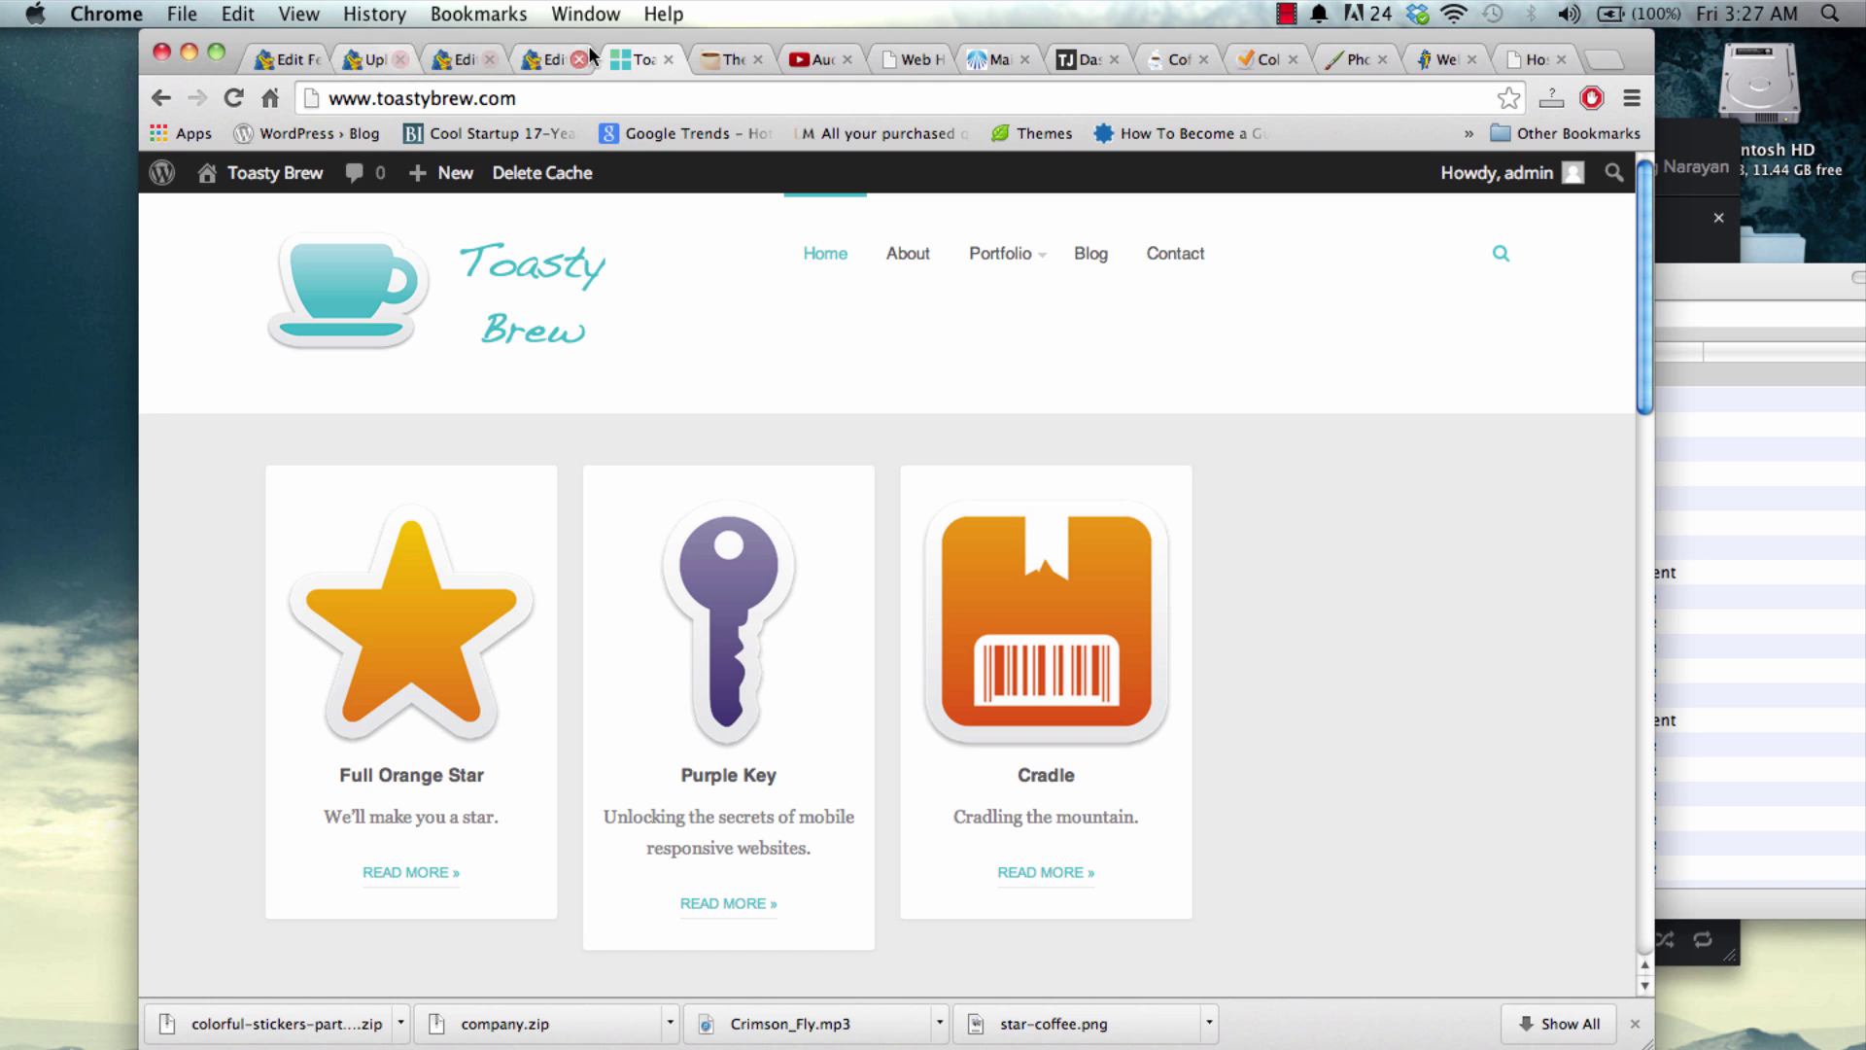
left_click(360, 60)
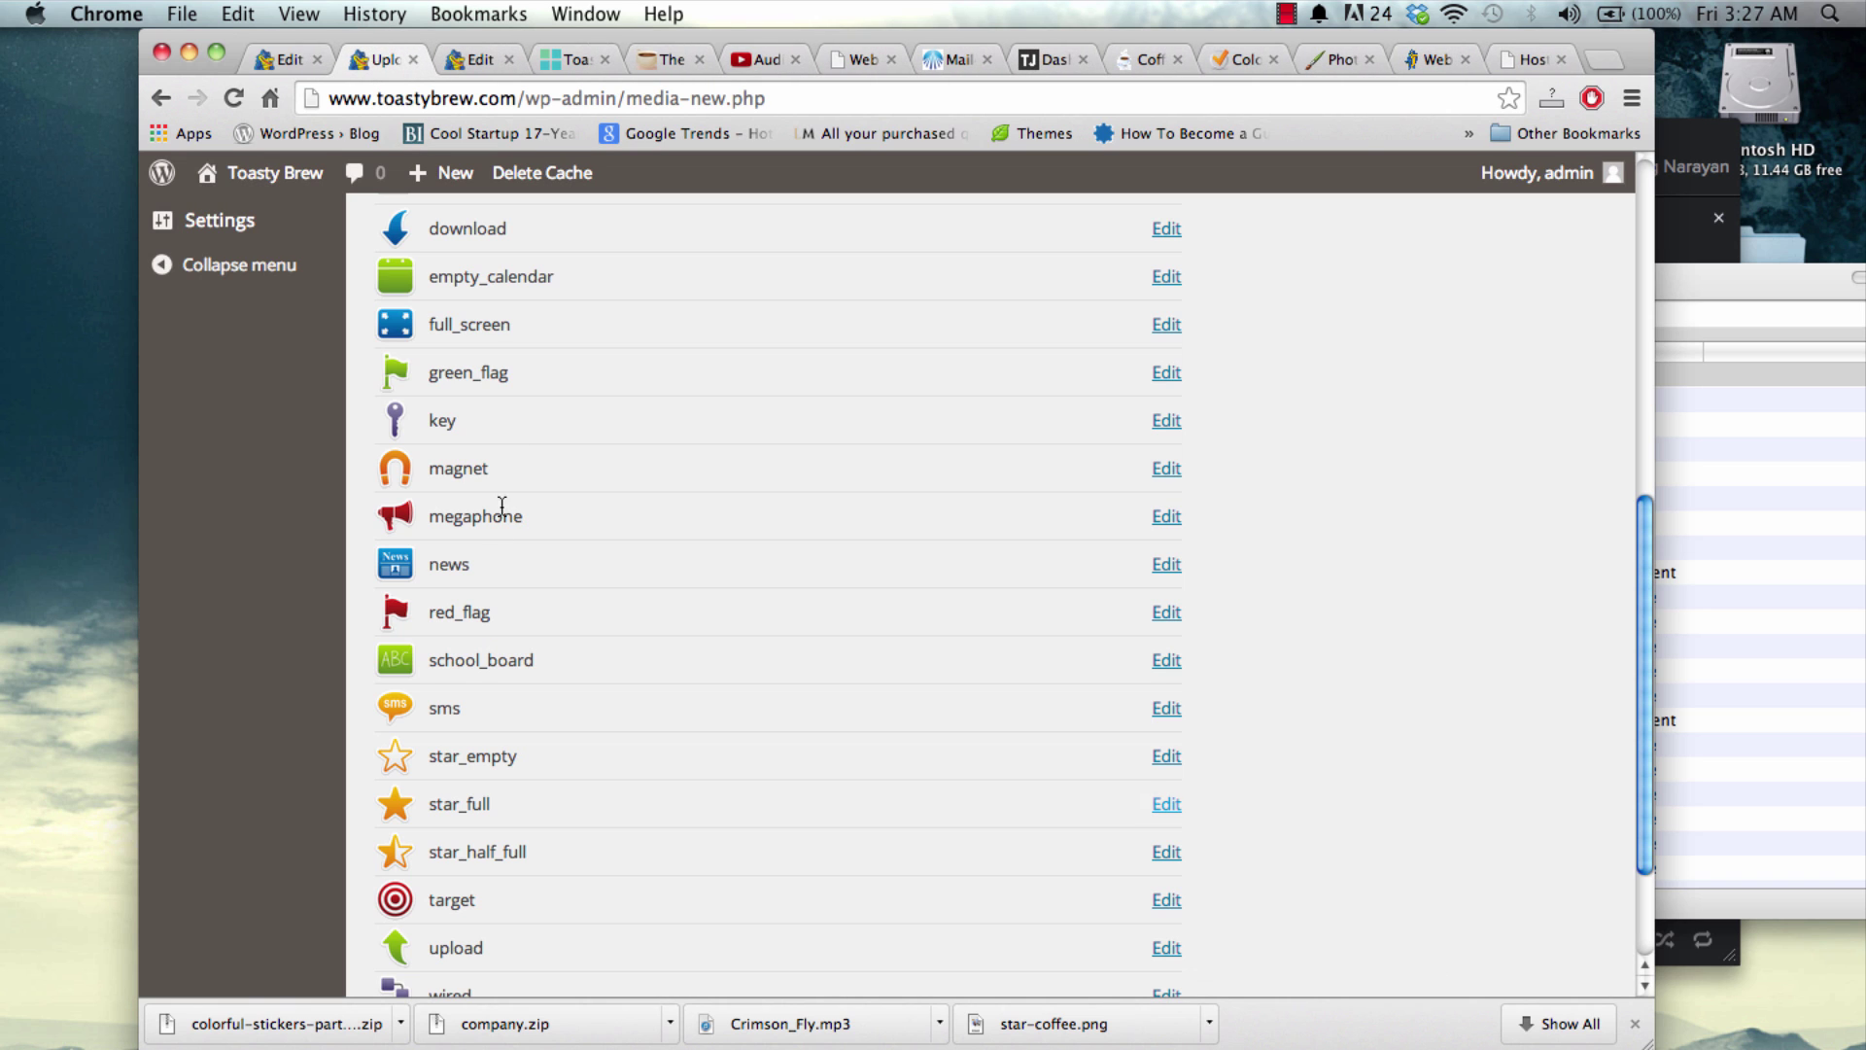
scroll(495, 541, "down", 4)
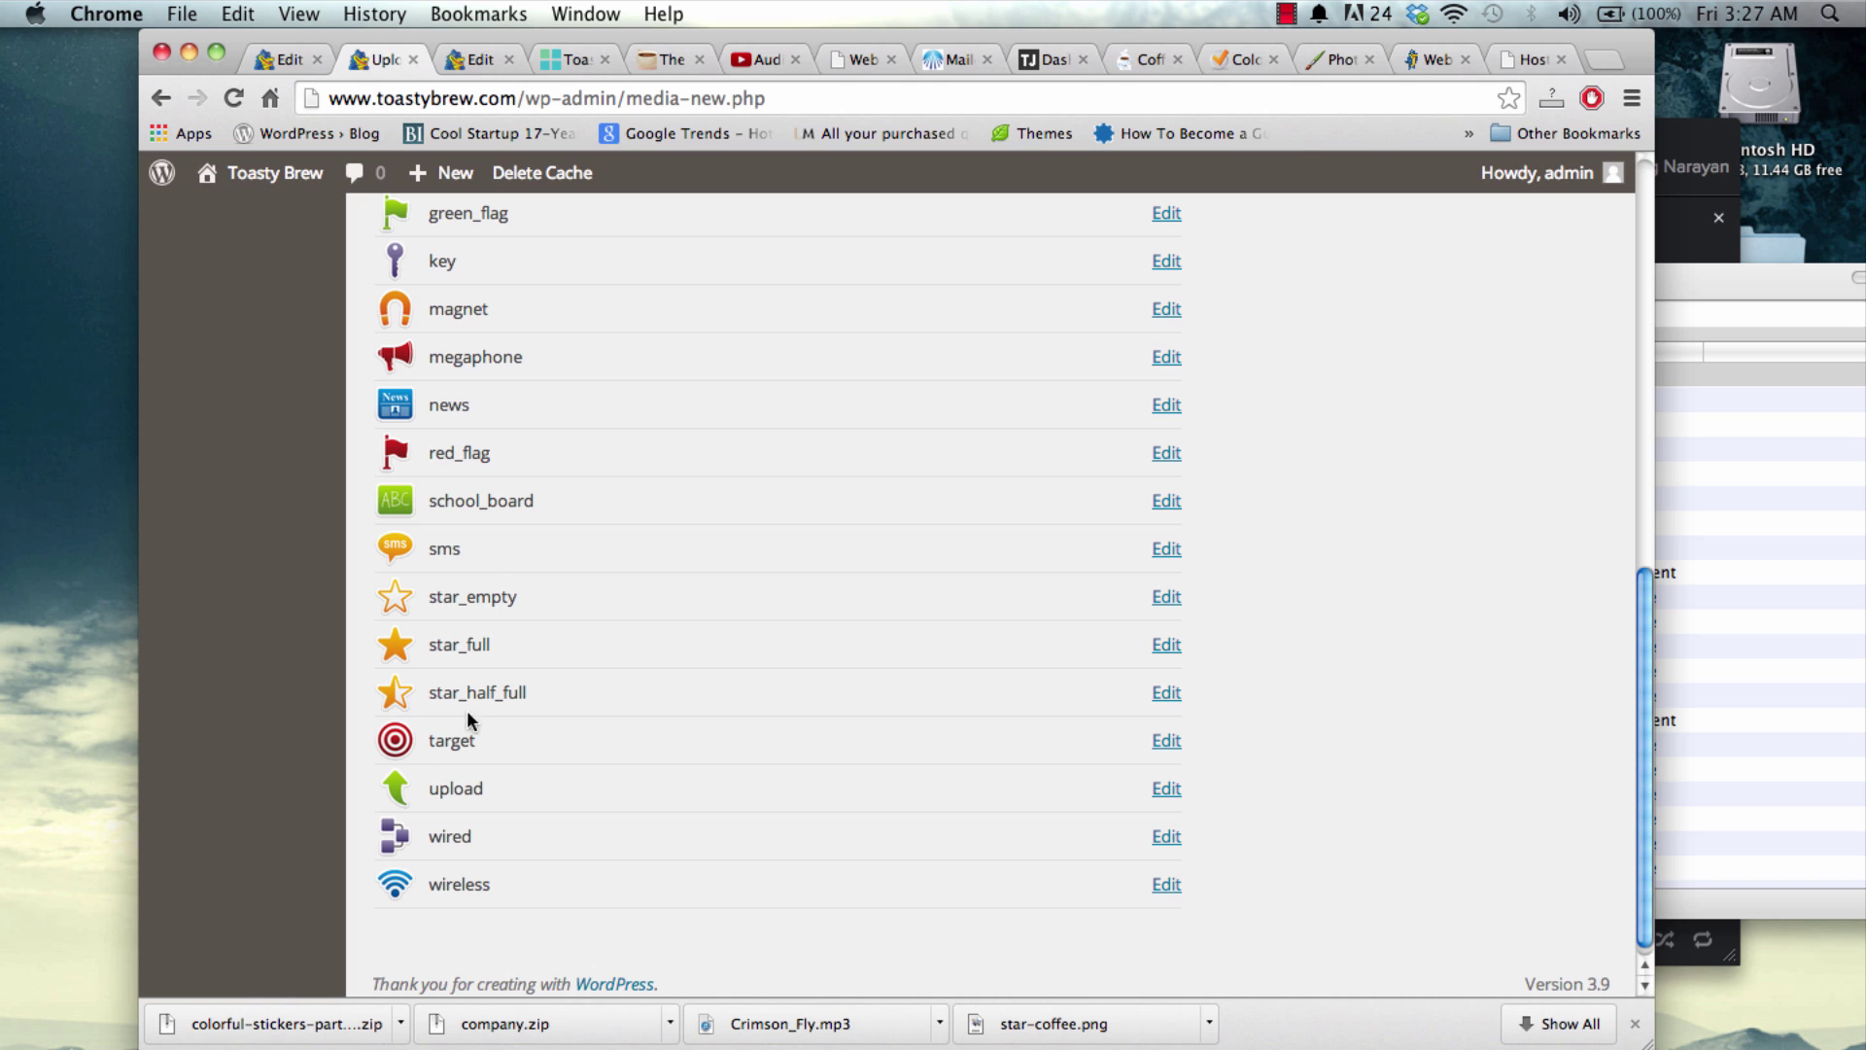
left_click(1165, 743)
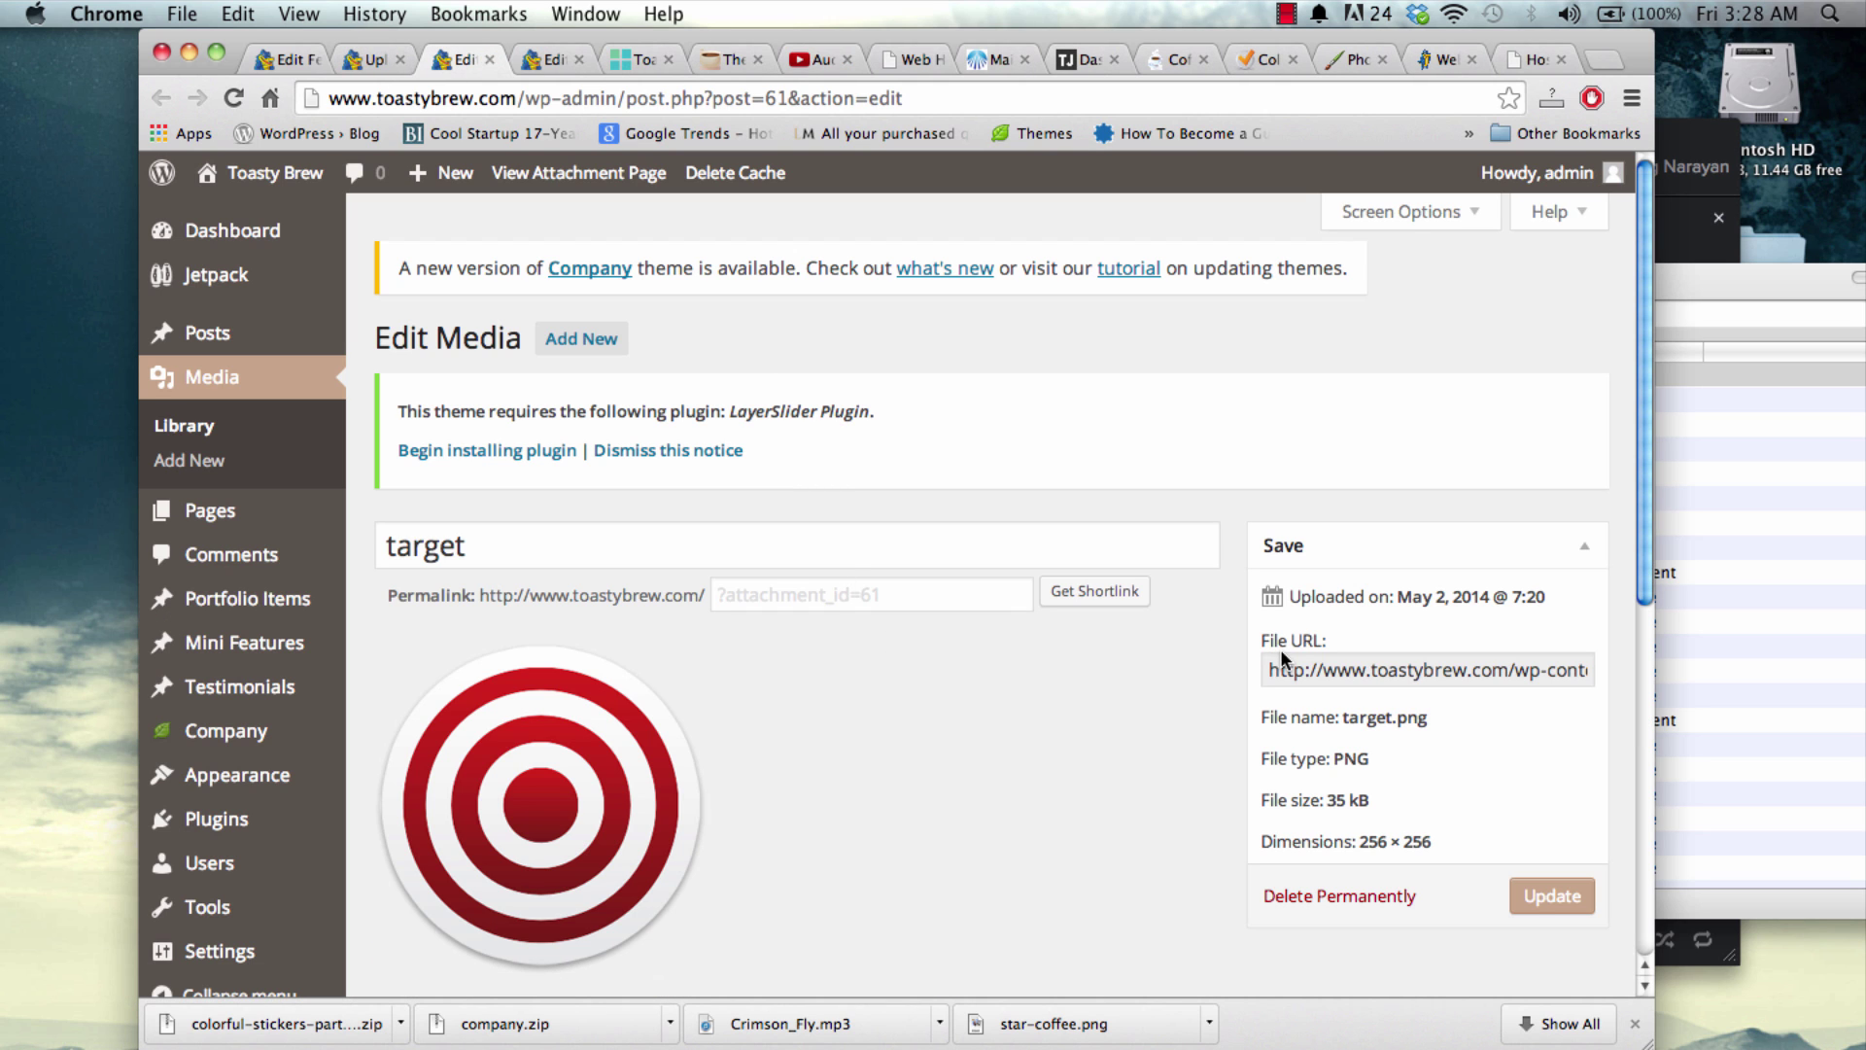
- Copy the target icon's file URL and start a new feature titled 'Hit the Target'
left_click(1289, 667)
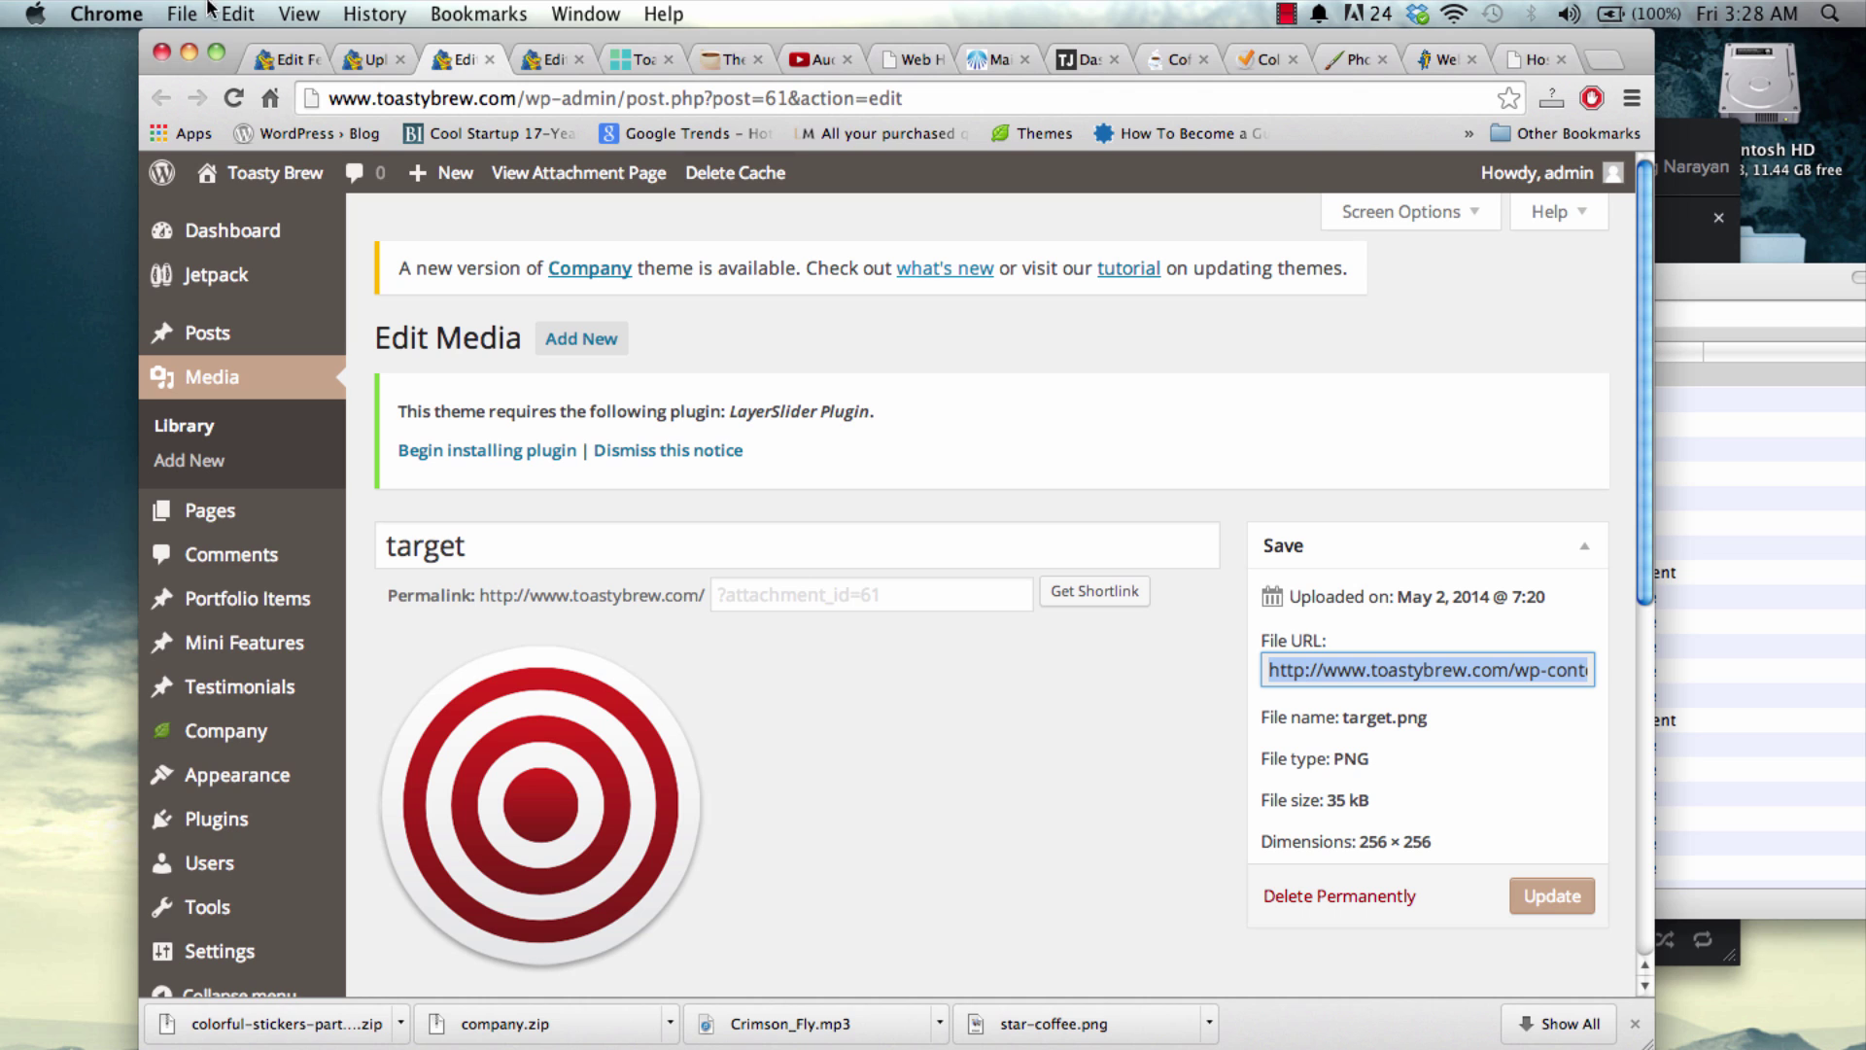
left_click(287, 60)
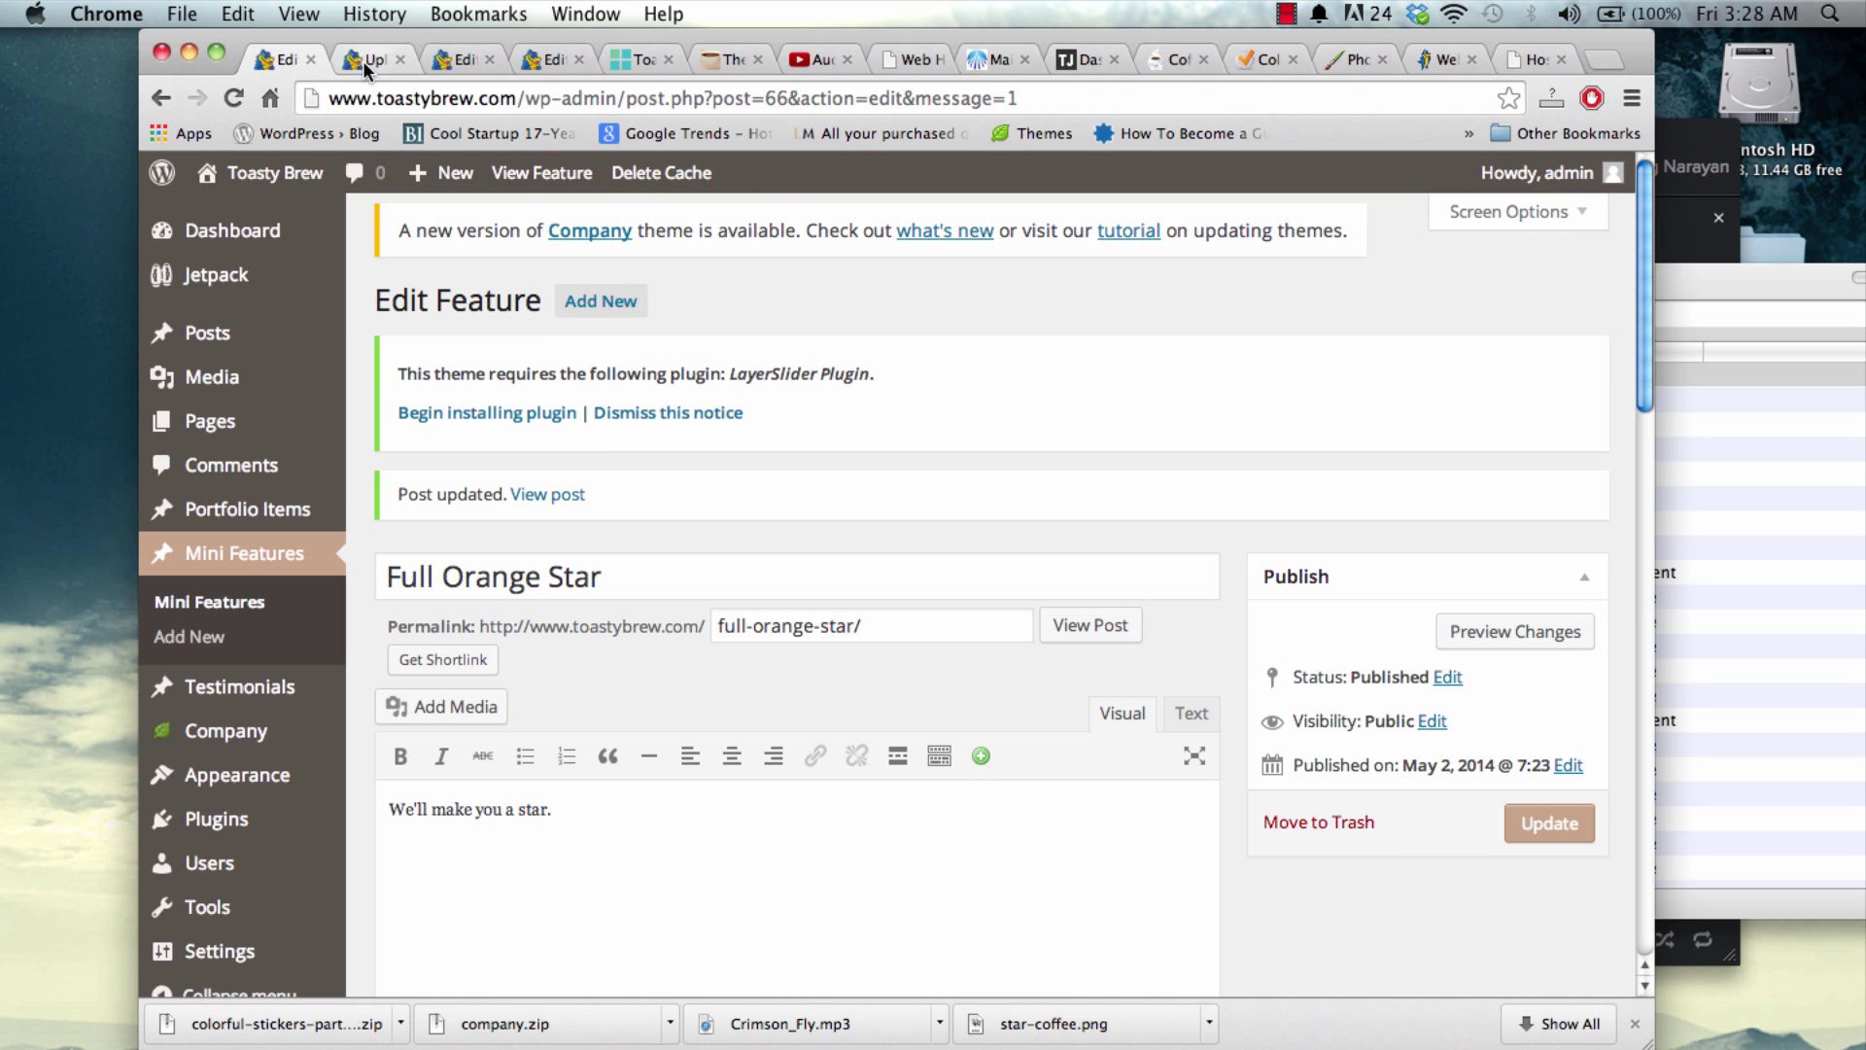
left_click(597, 299)
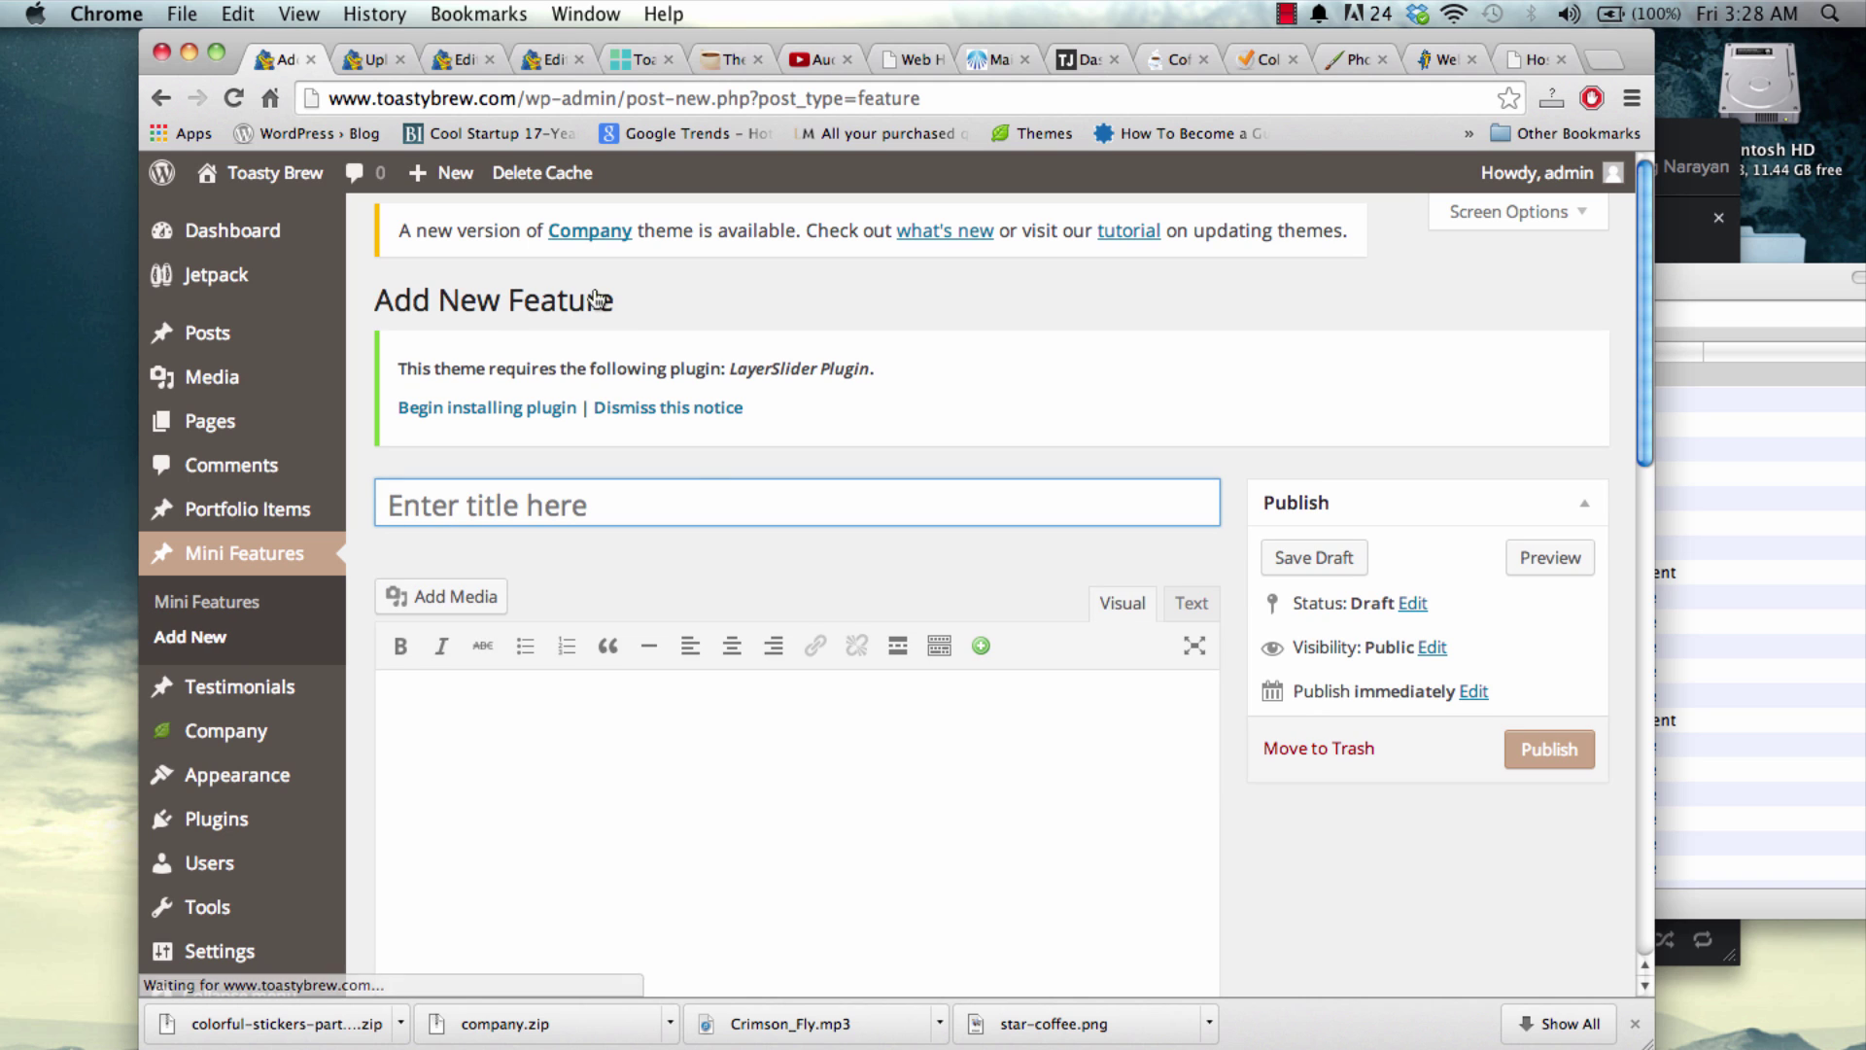
scroll(1466, 878, "down", 5)
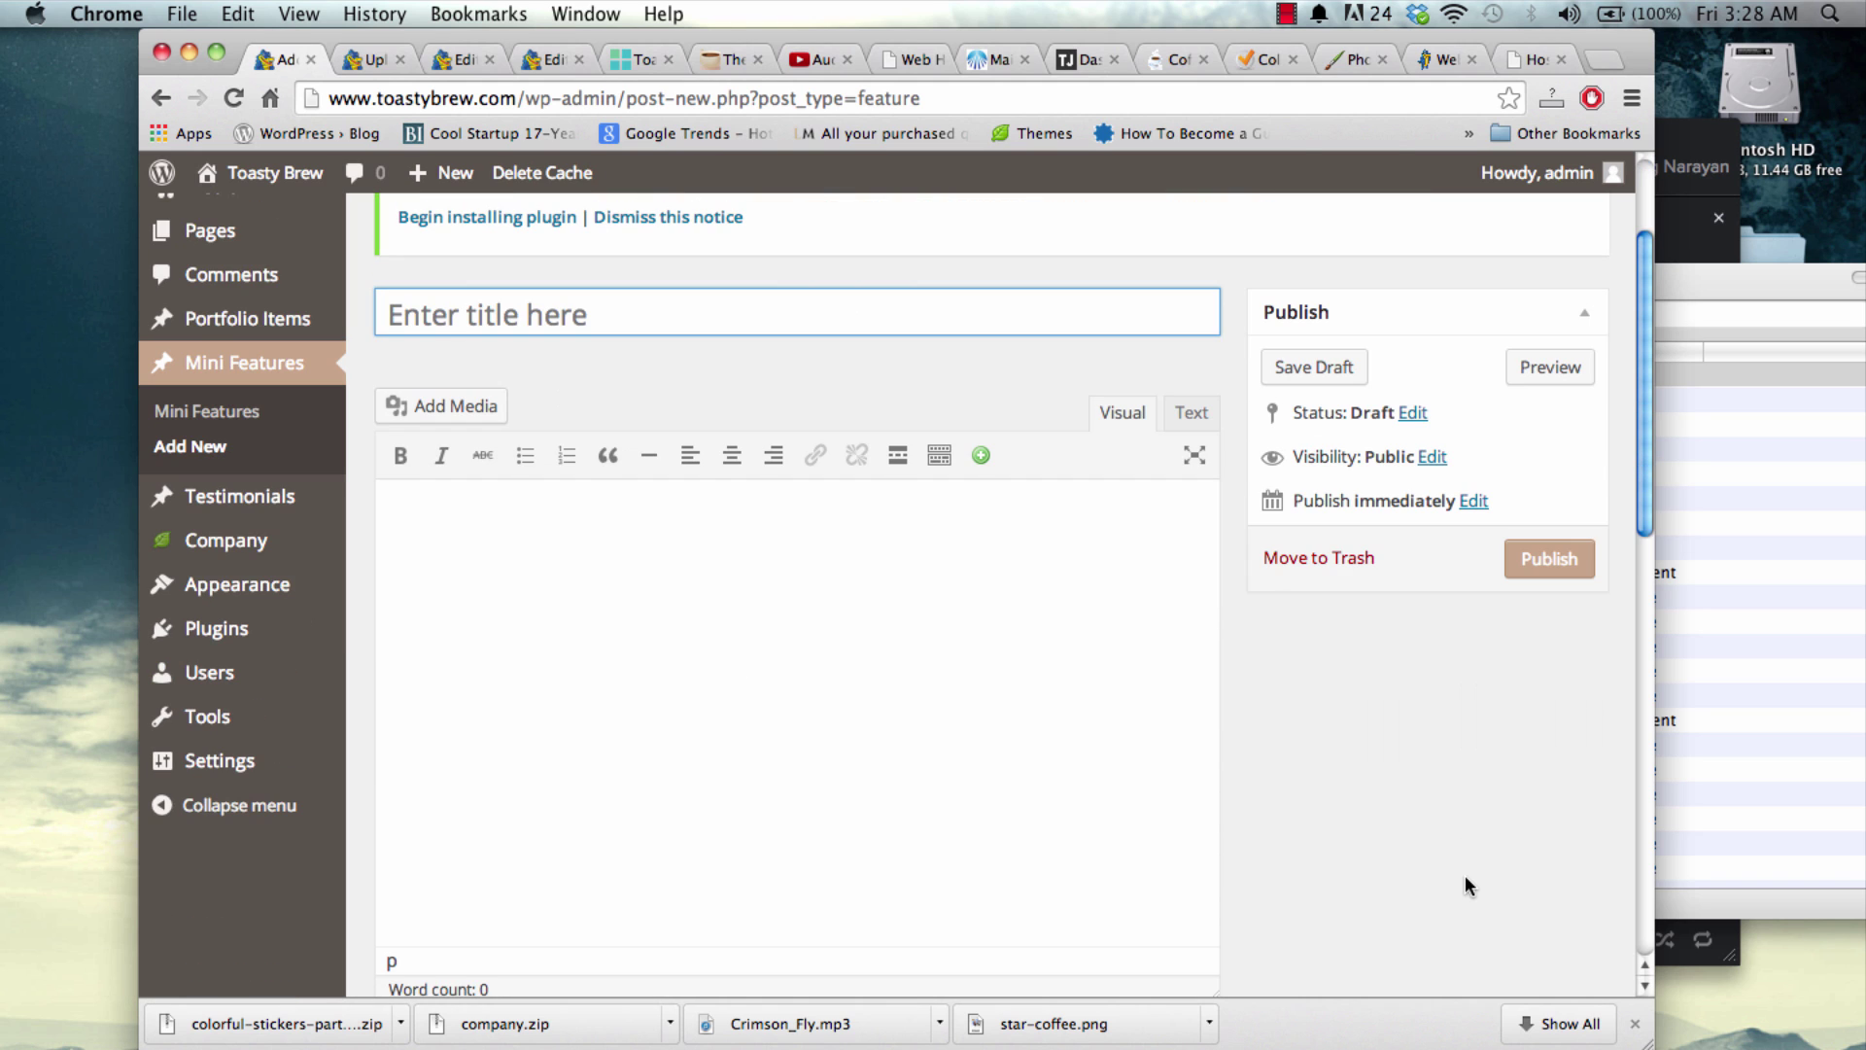
scroll(1465, 875, "up", 5)
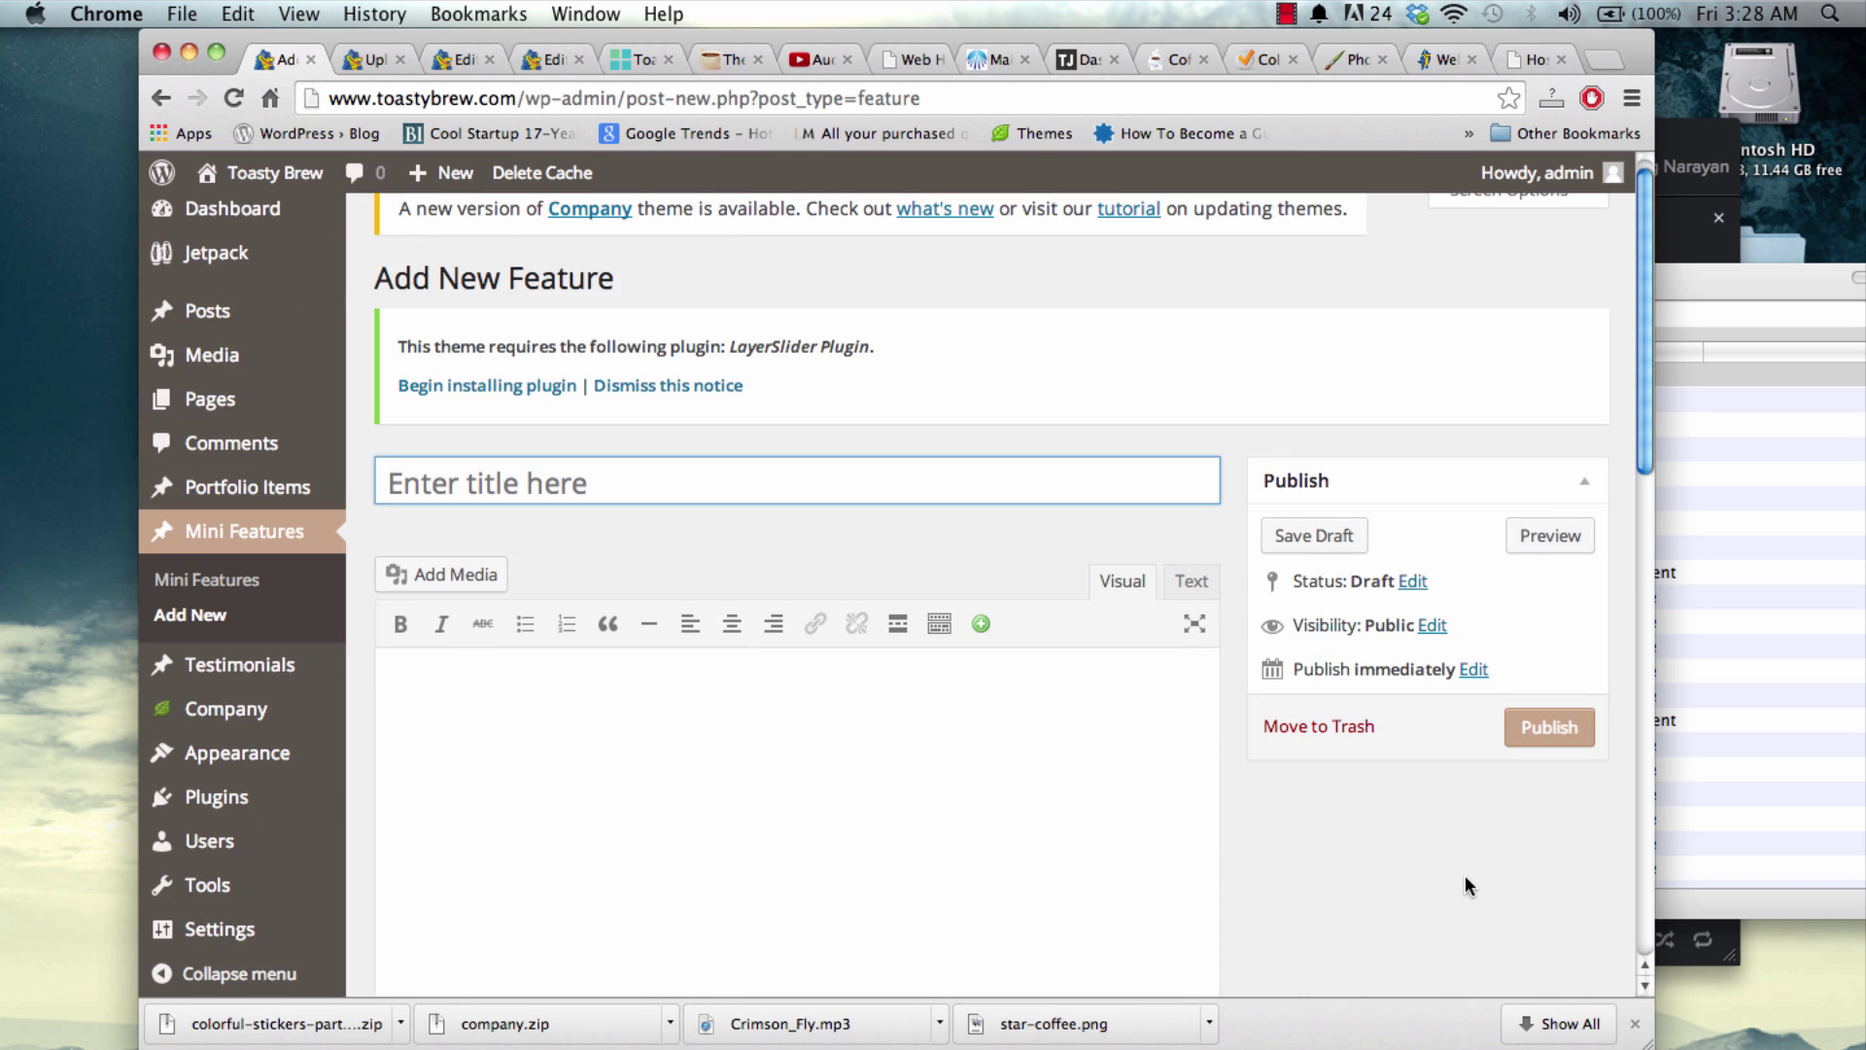
scroll(1413, 850, "down", 5)
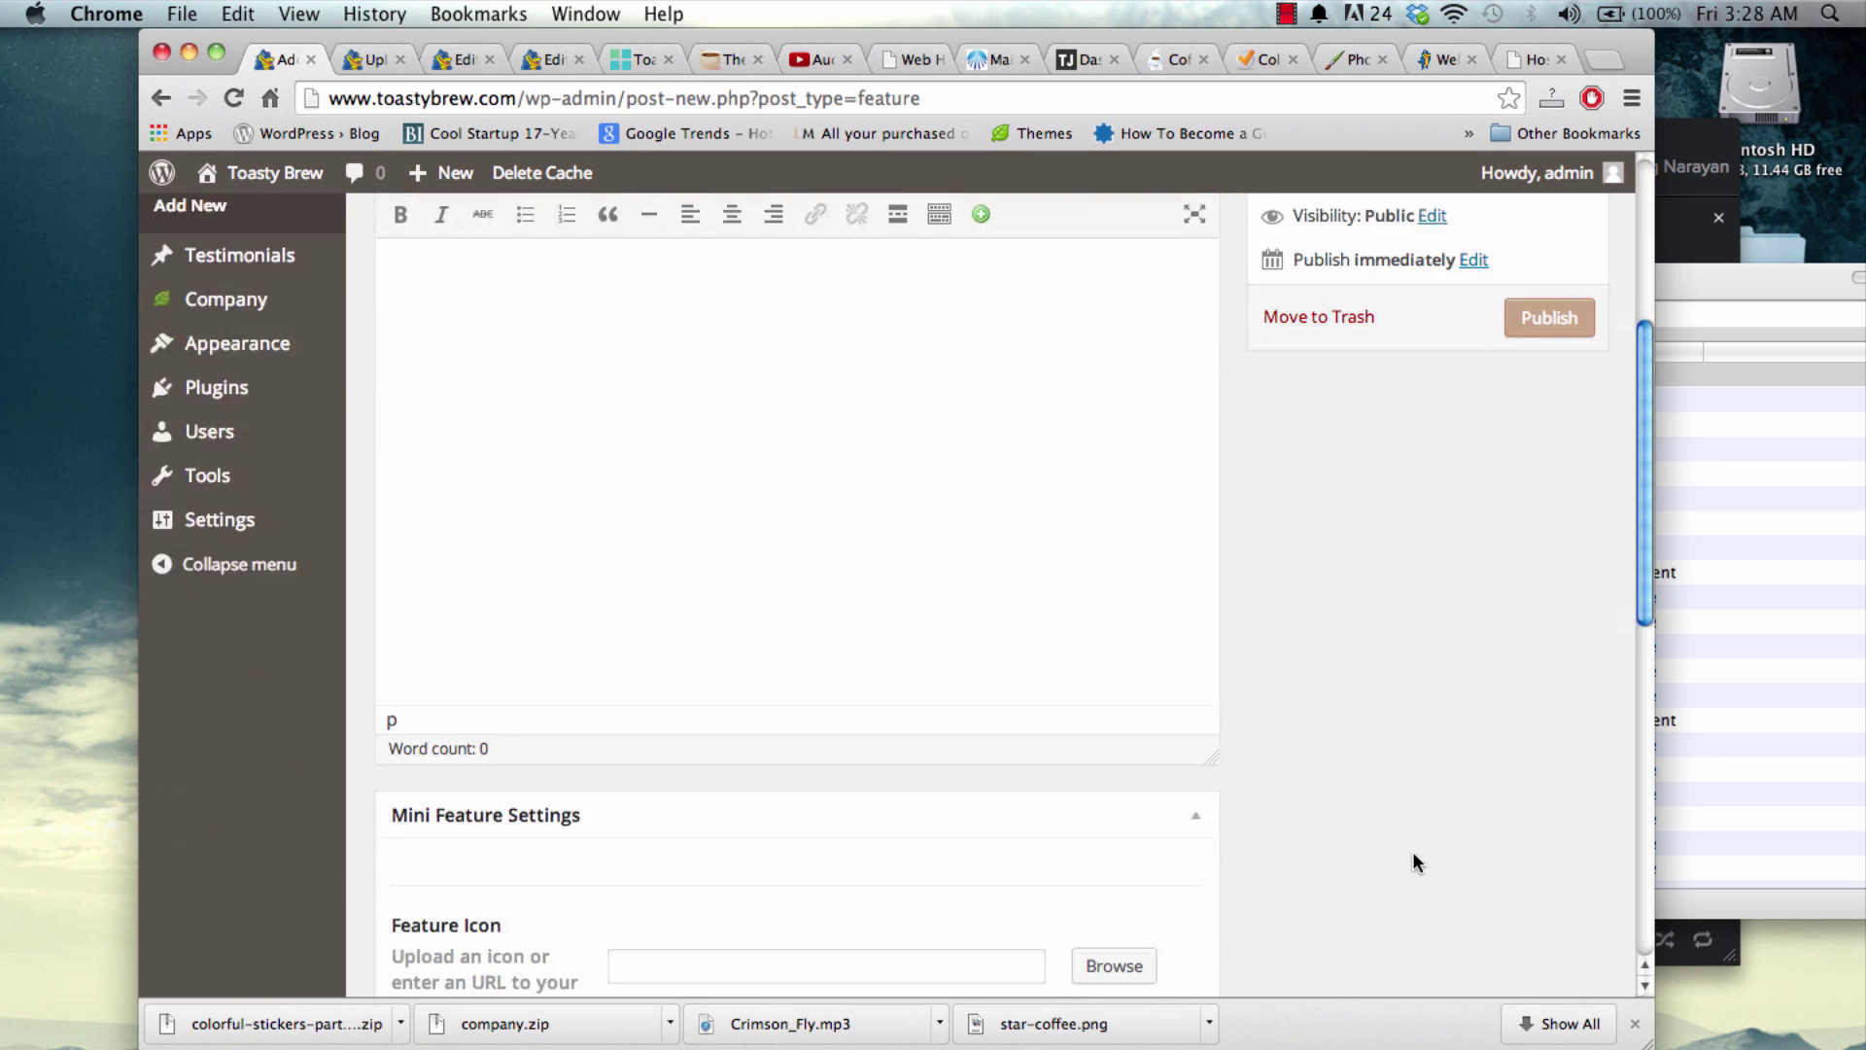
scroll(760, 671, "down", 3)
scroll(717, 696, "up", 7)
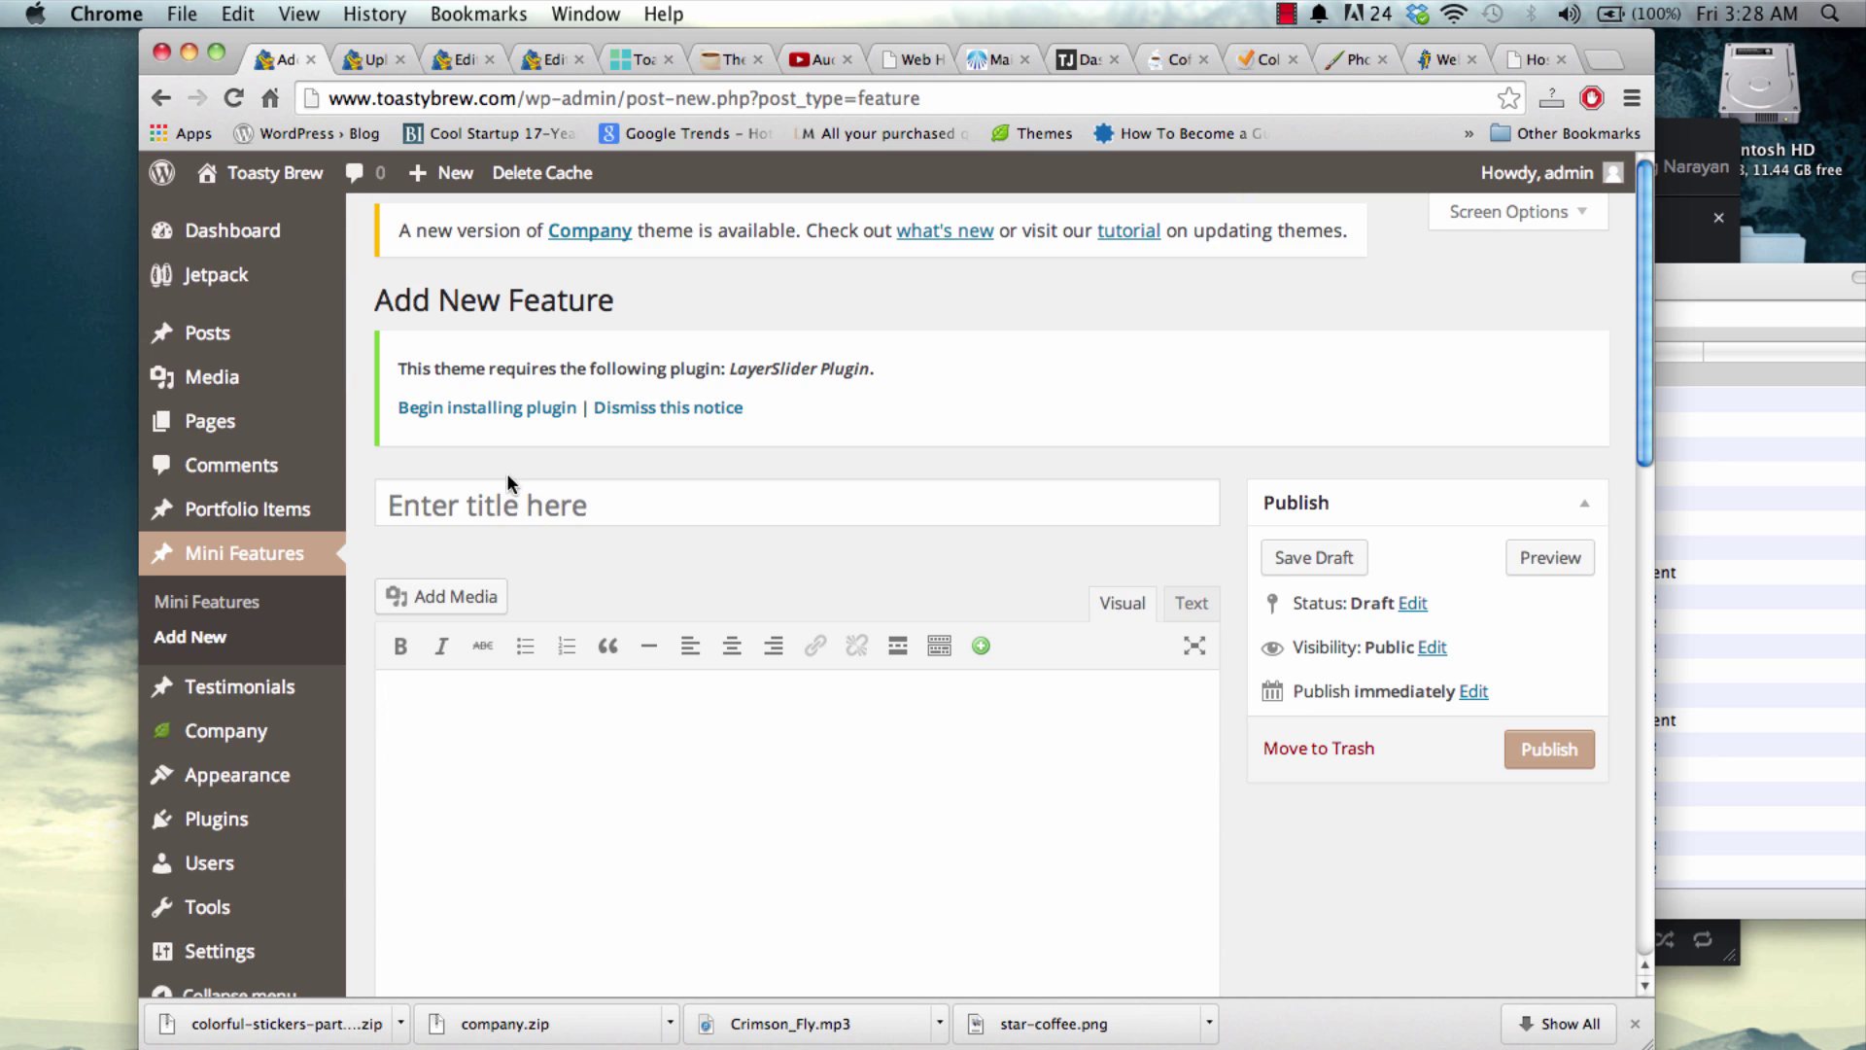
left_click(517, 509)
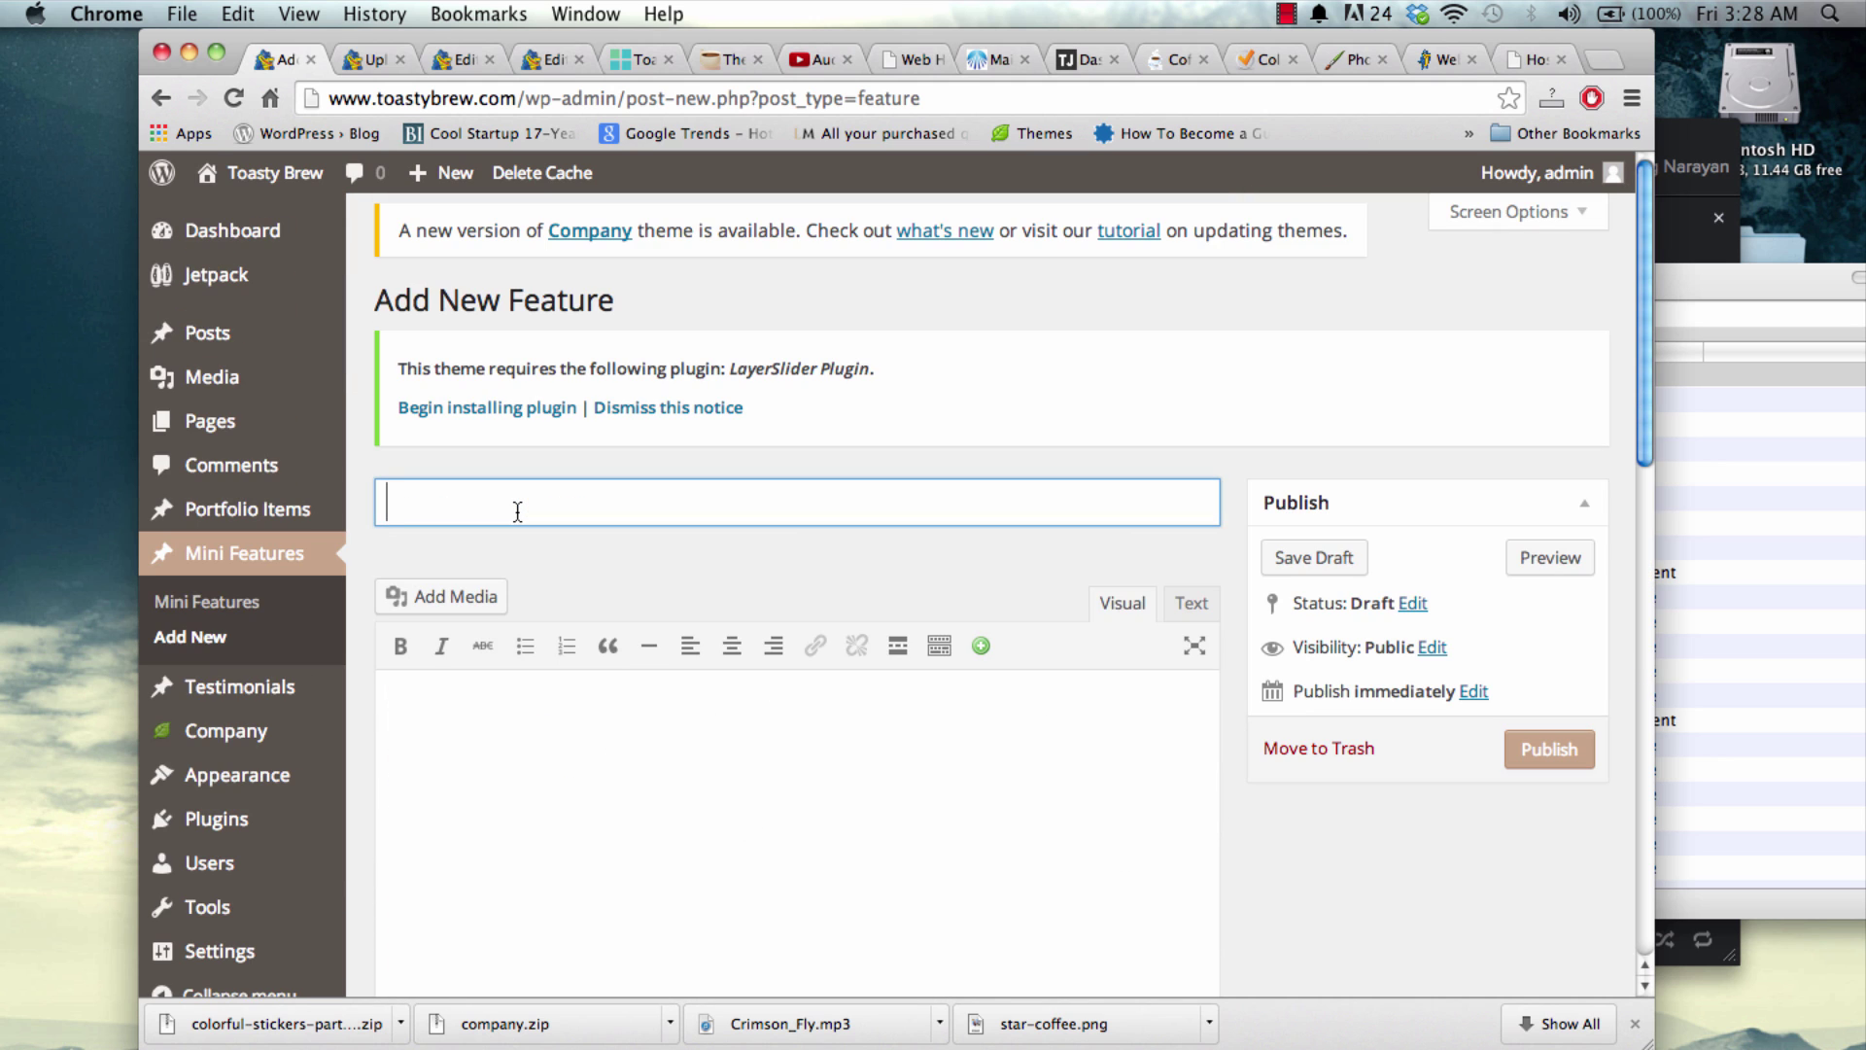
type("Hit the Target")
key("Tab")
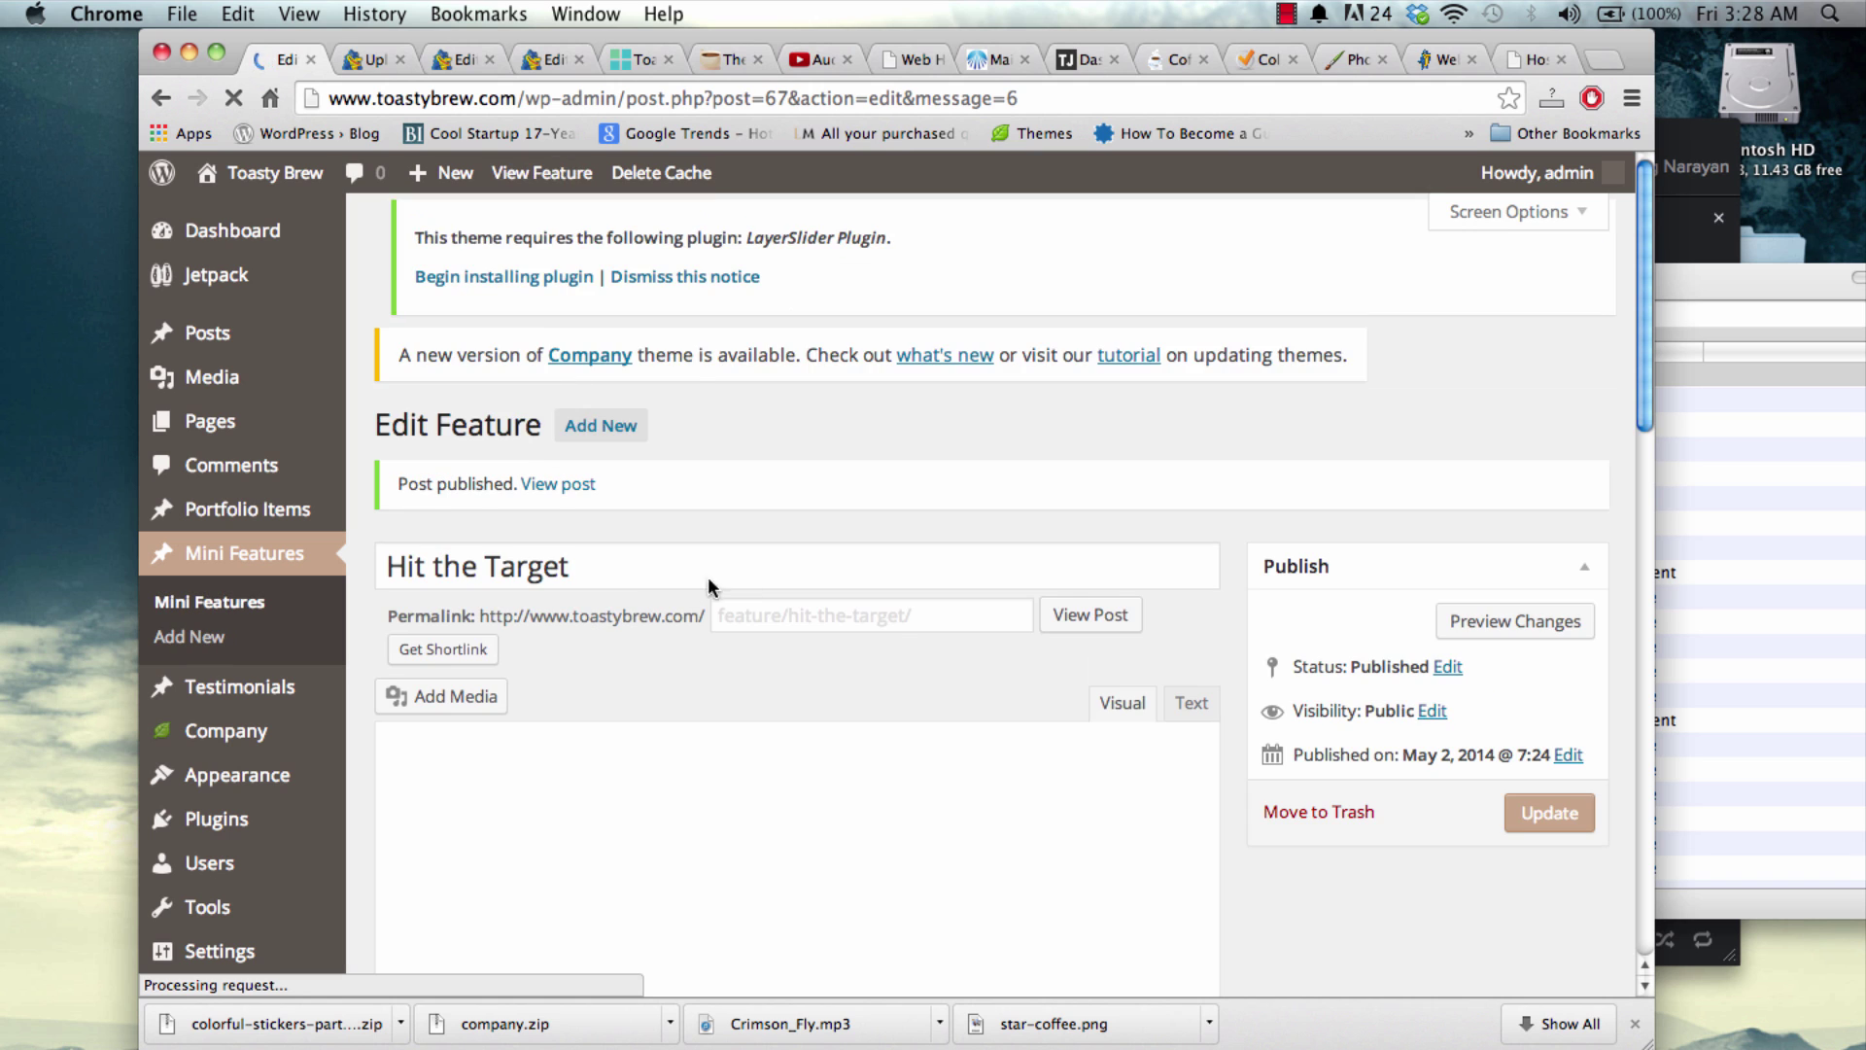
- Shorten the permalink slug to hit-the-target/, update, and view the homepage
double_click(766, 625)
key("BackSpace")
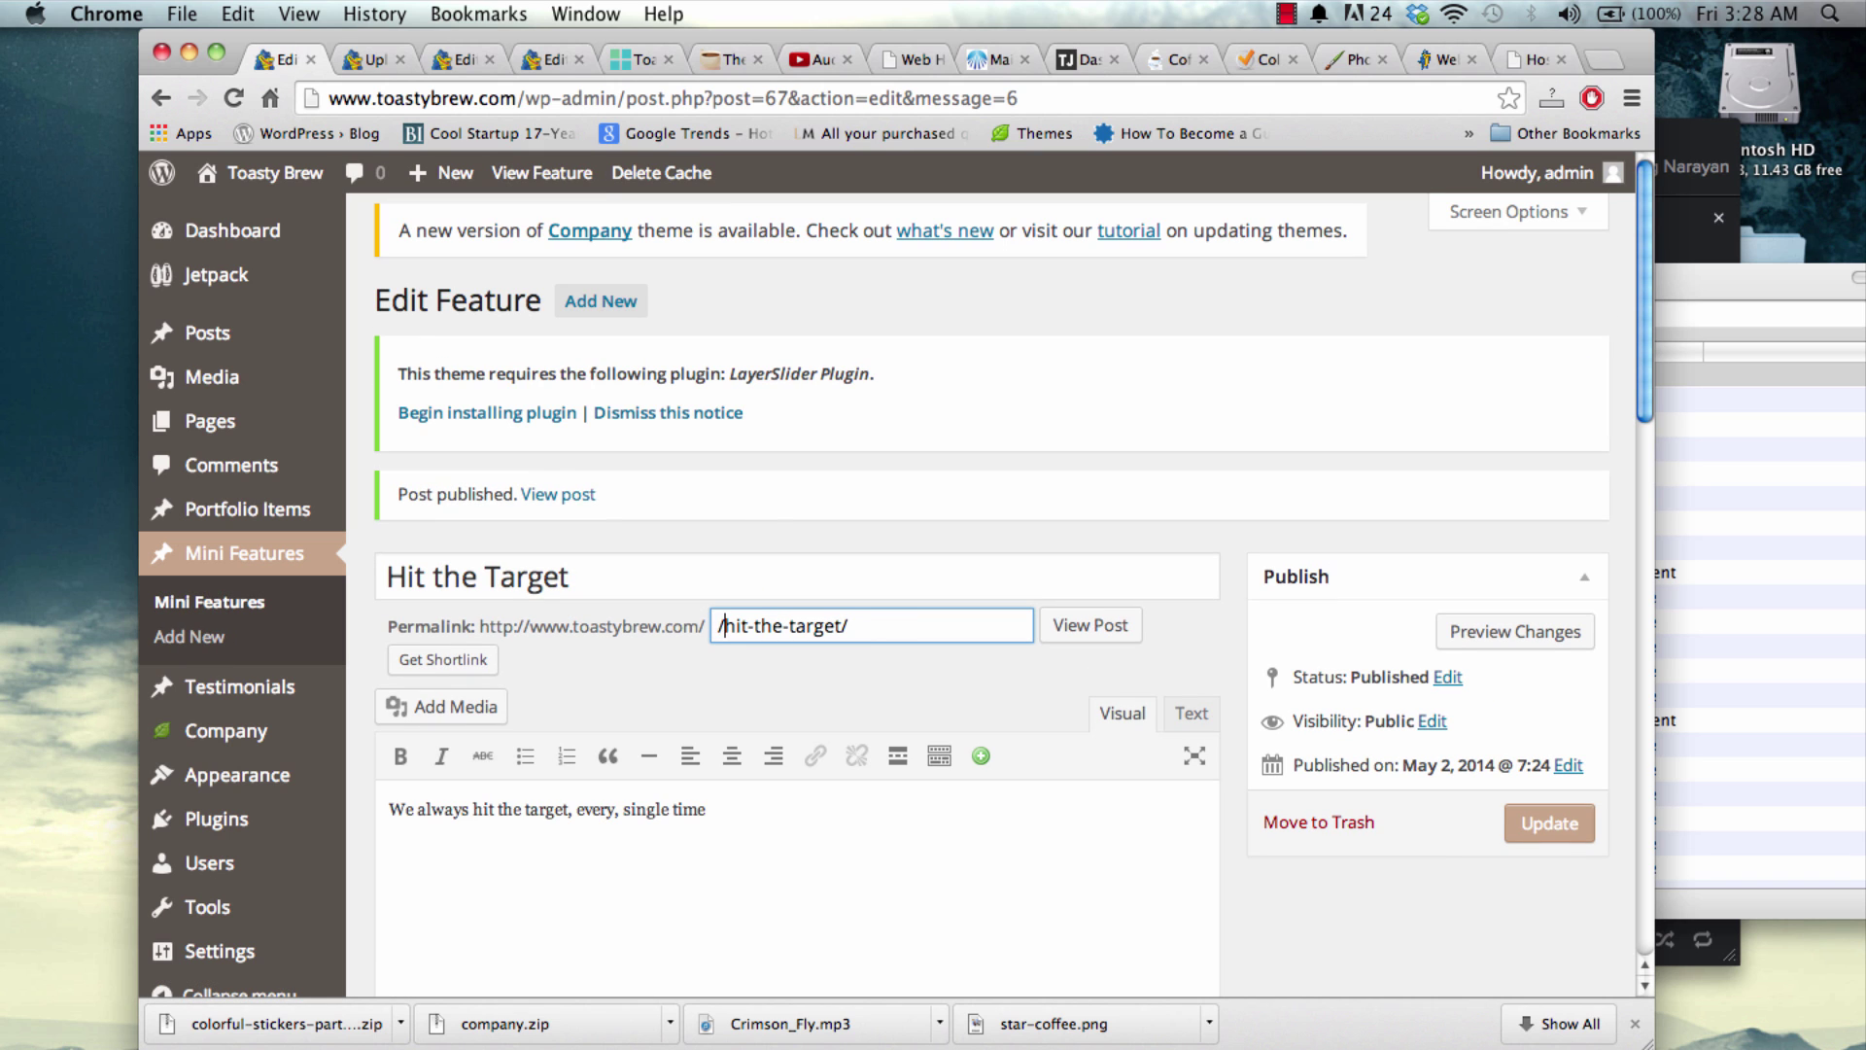
key("BackSpace")
left_click(1549, 822)
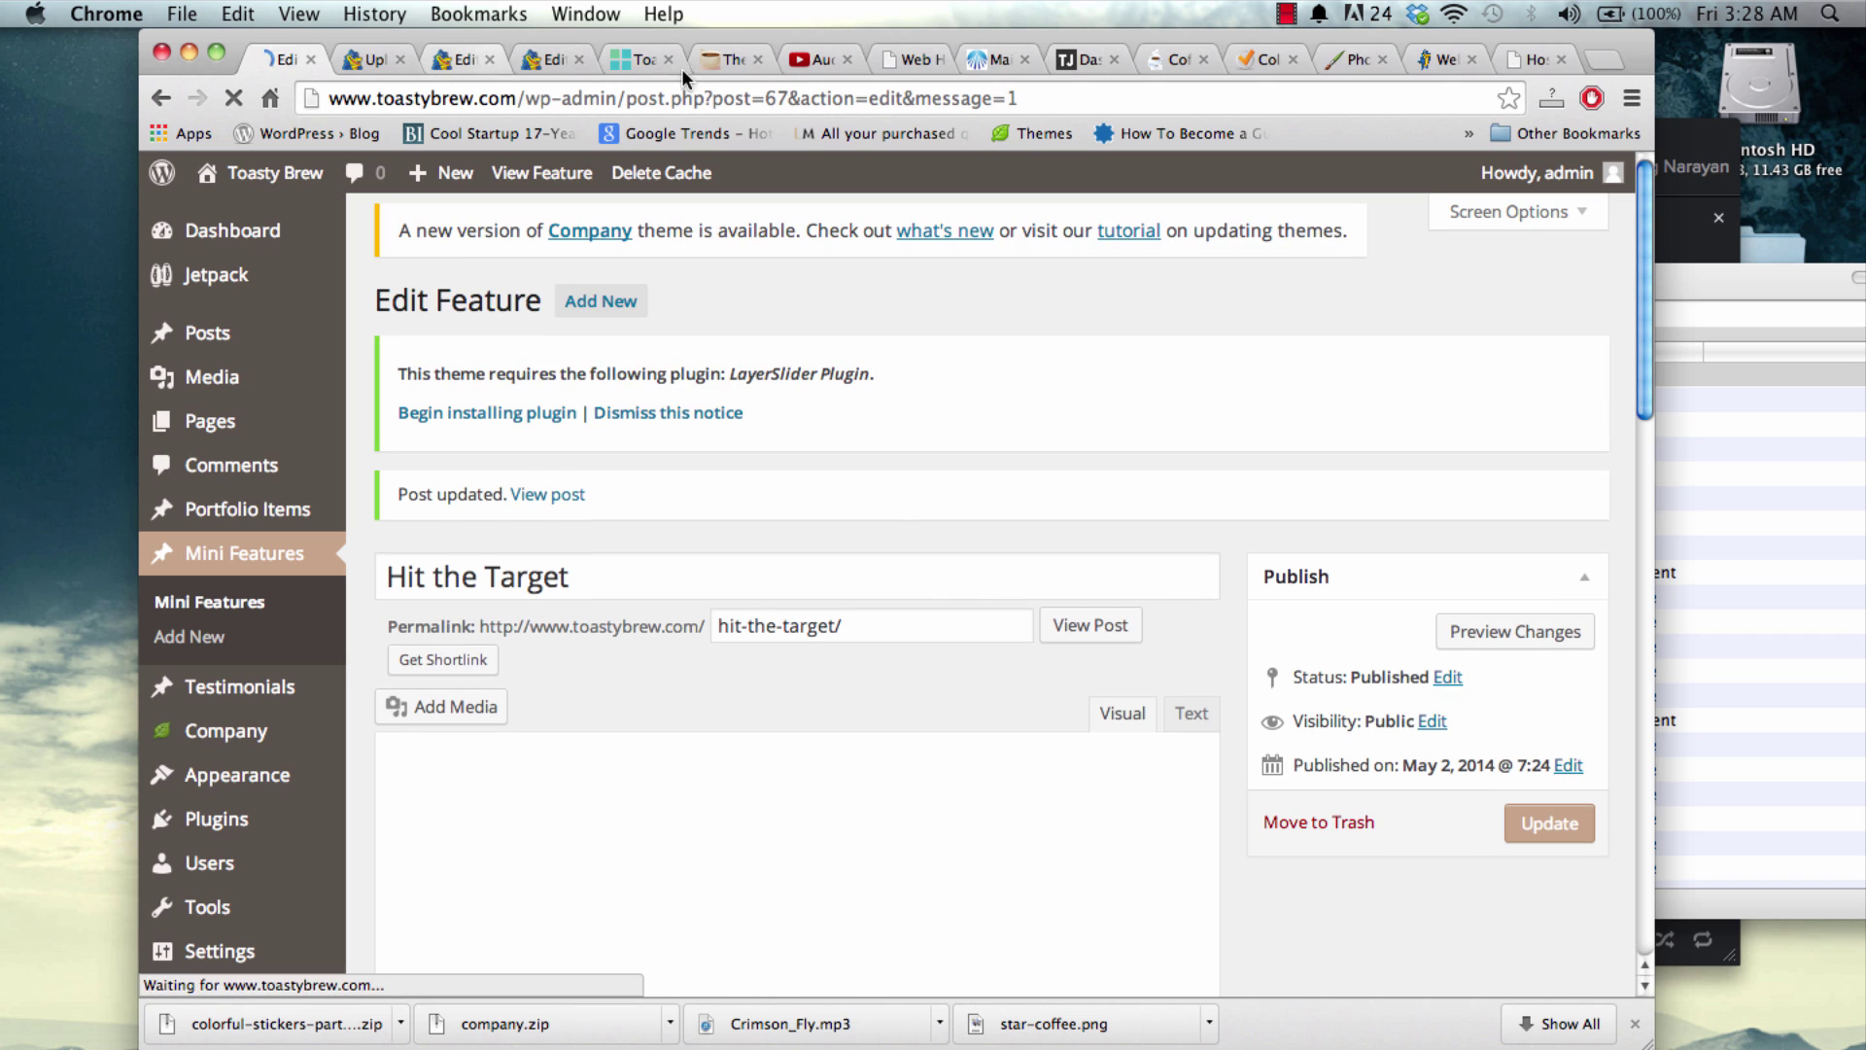
left_click(633, 61)
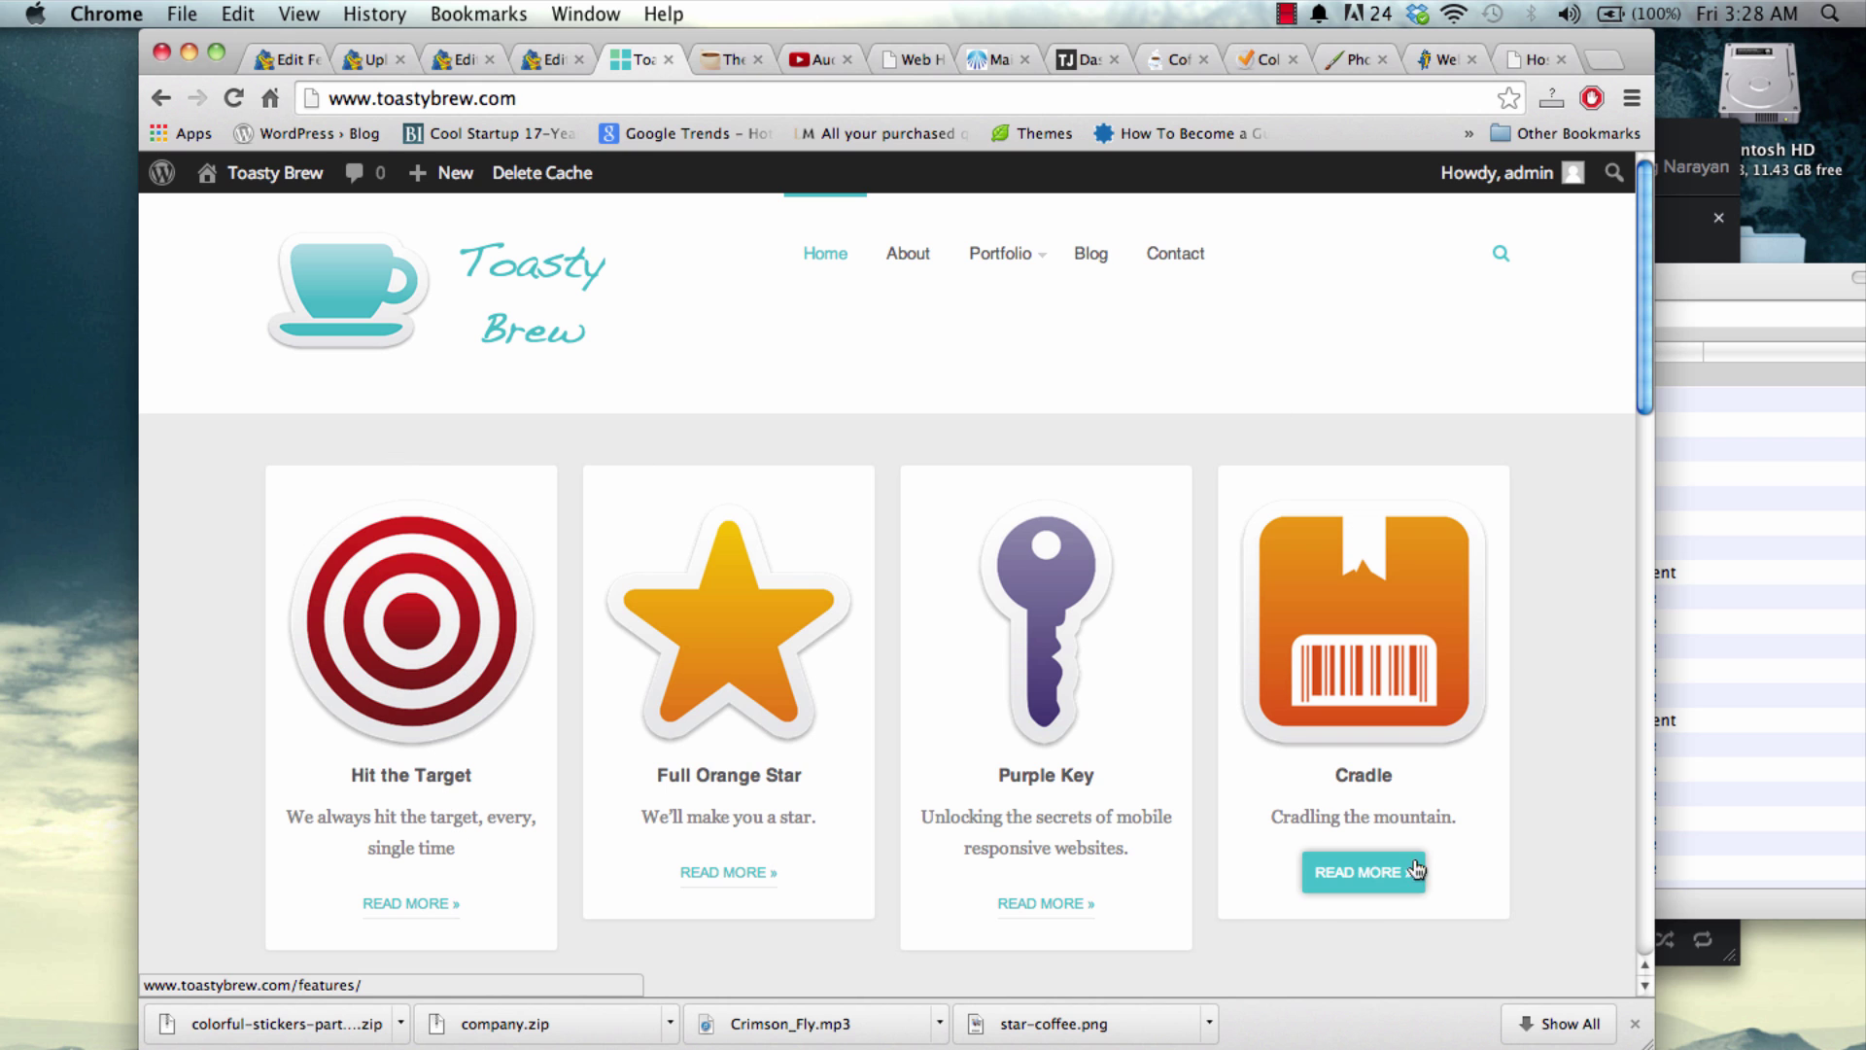
- Scroll the live site back to the top and open the Company theme options page
scroll(1461, 715, "down", 2)
scroll(1462, 715, "down", 8)
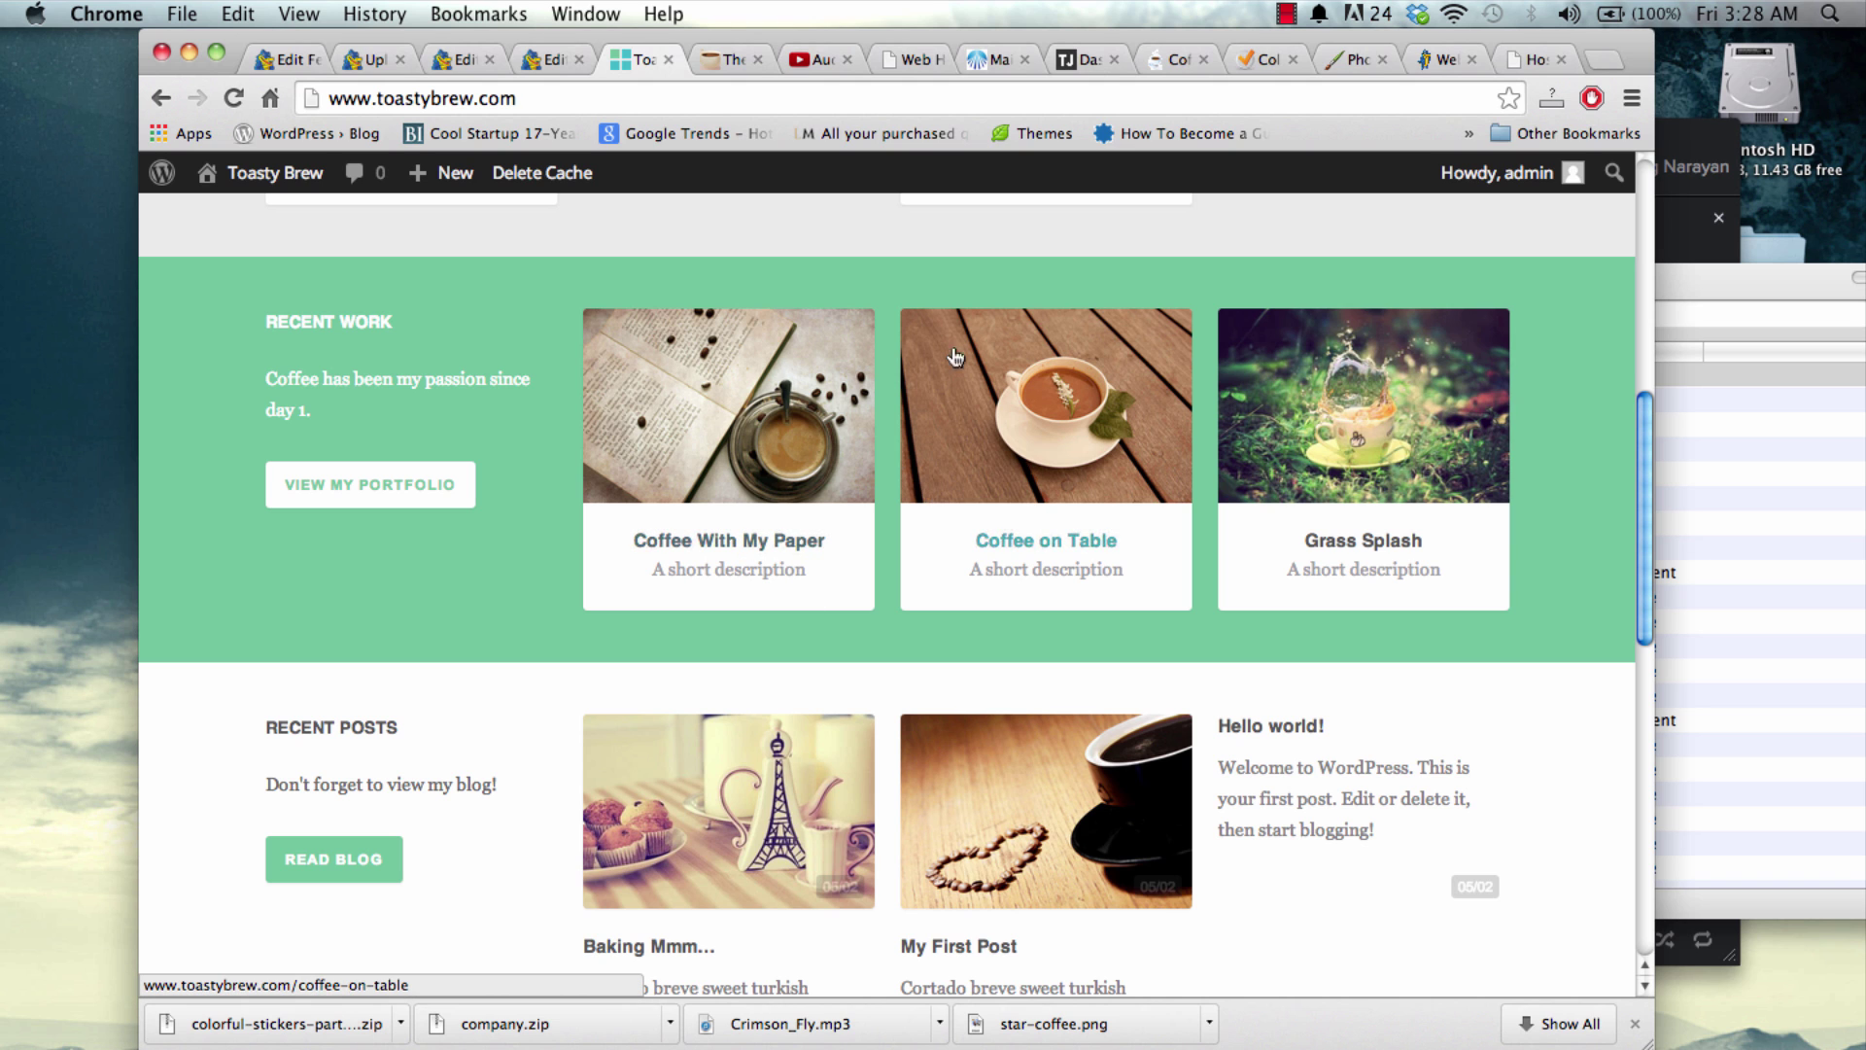
scroll(1129, 405, "up", 10)
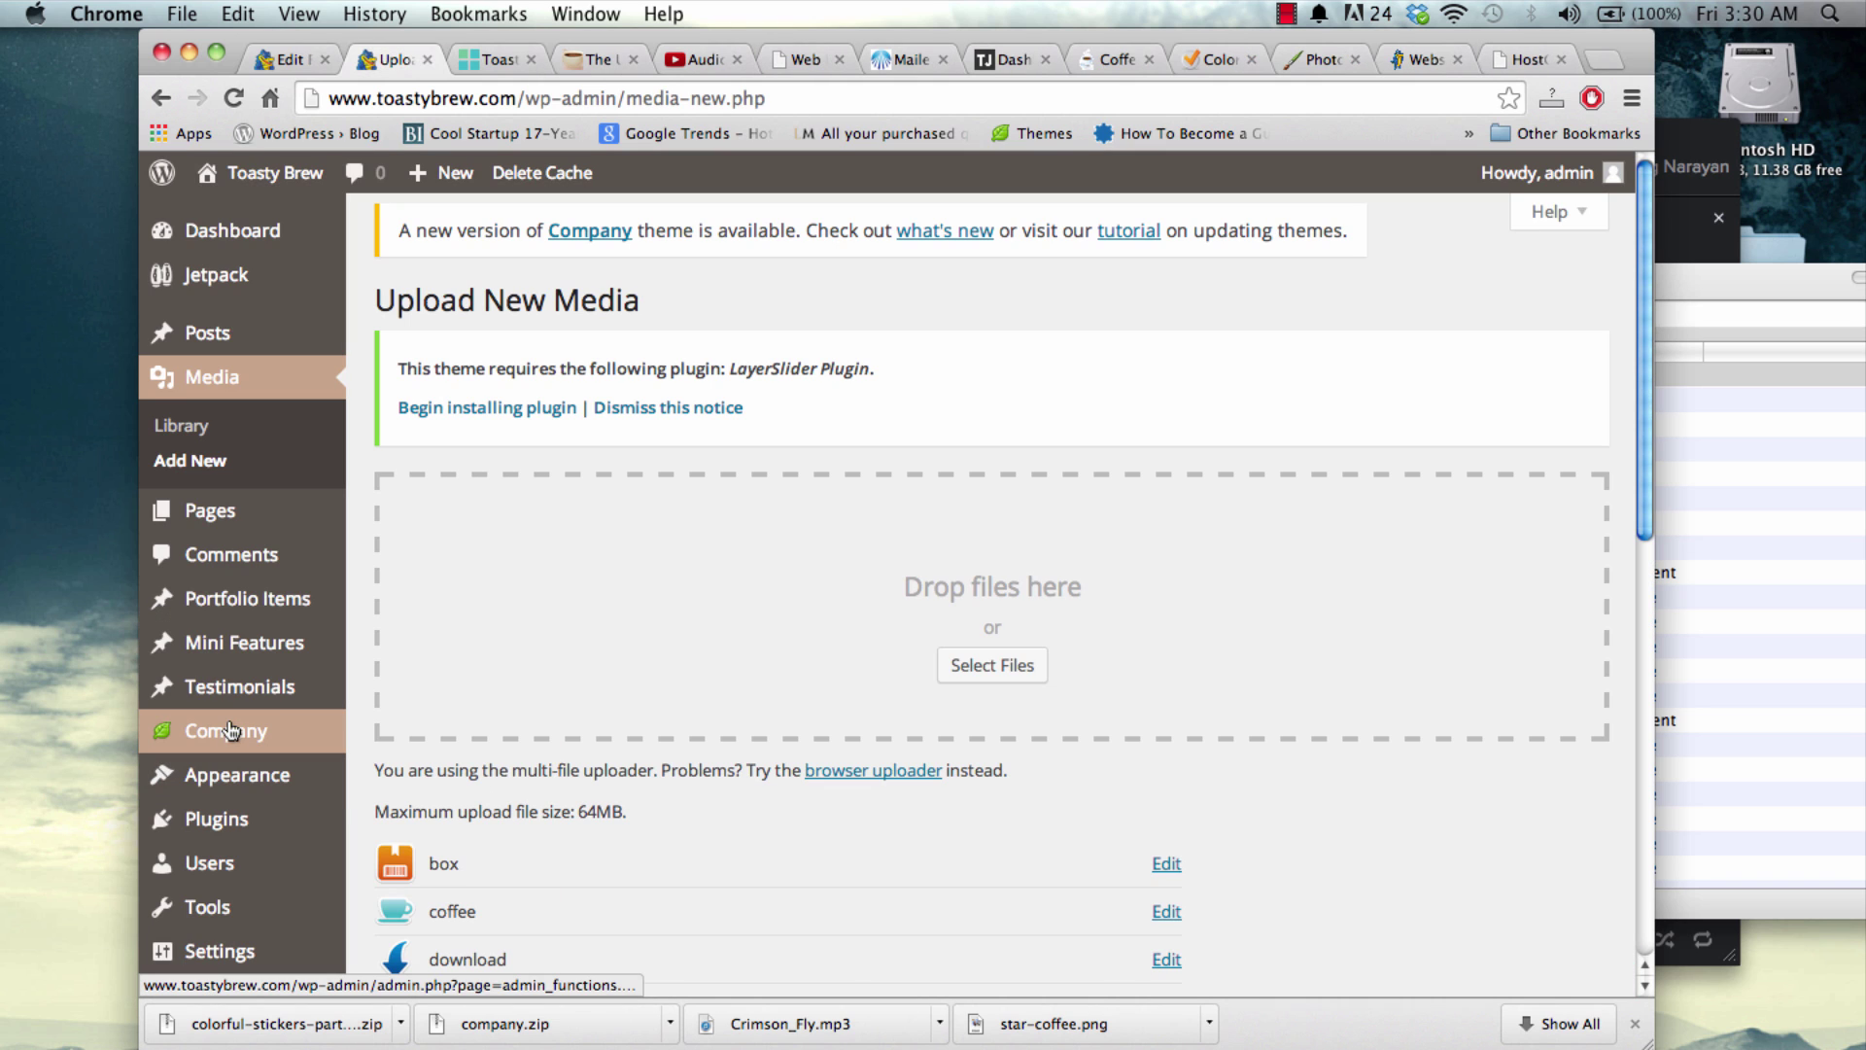
left_click(231, 731)
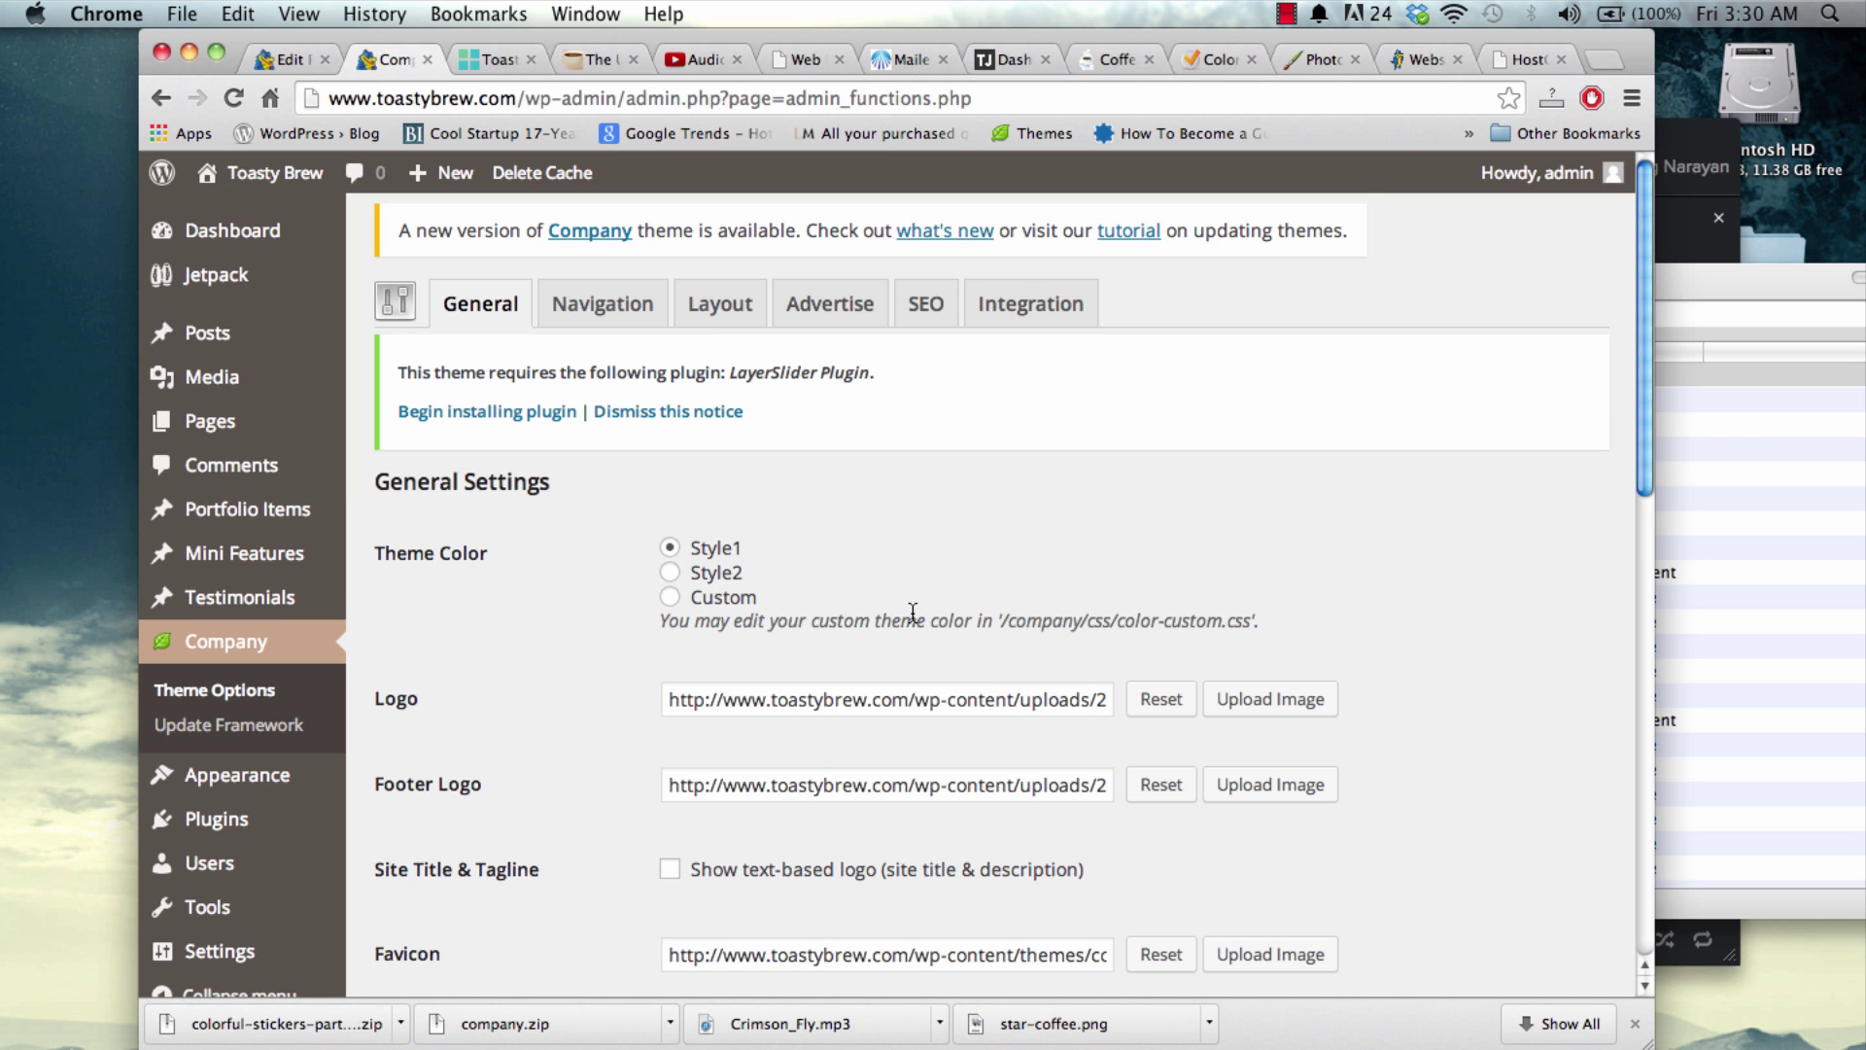
- Clear the Email Subscription and Custom RSS links in Social Icons
scroll(729, 612, "down", 2)
scroll(913, 613, "down", 15)
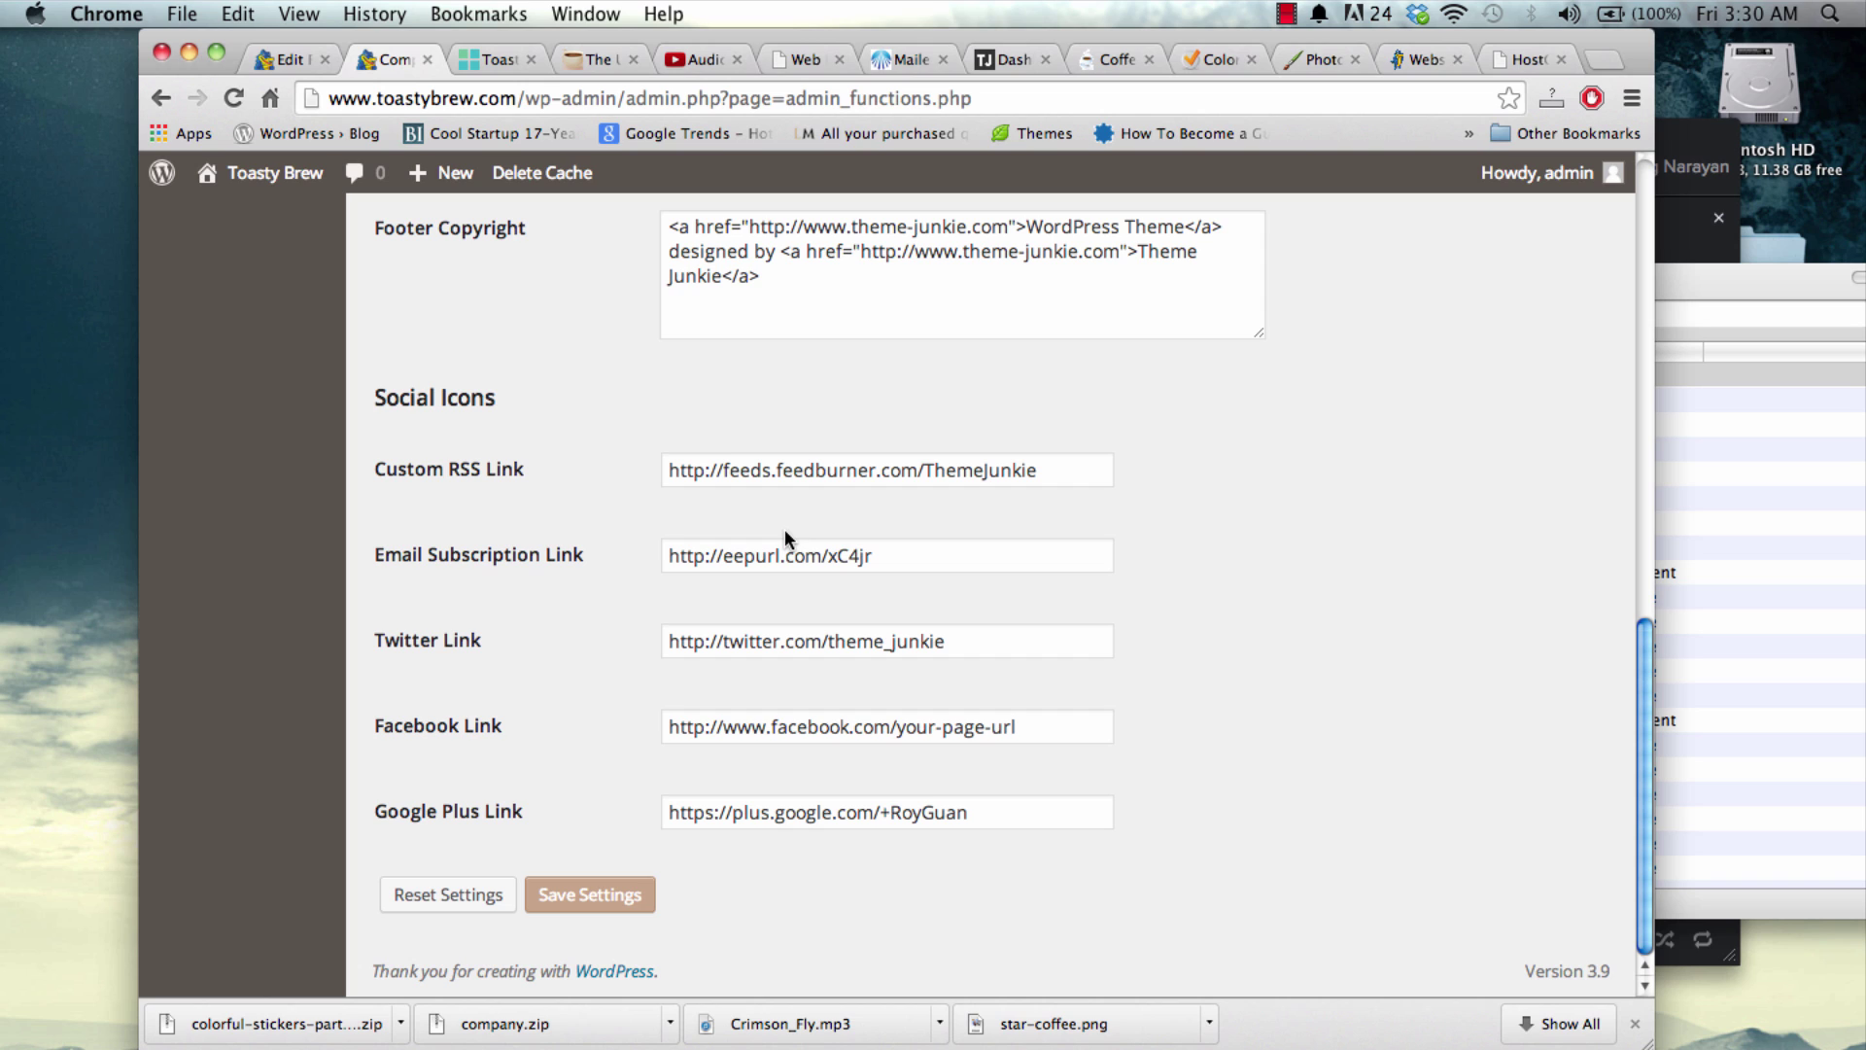
triple_click(790, 557)
key("BackSpace")
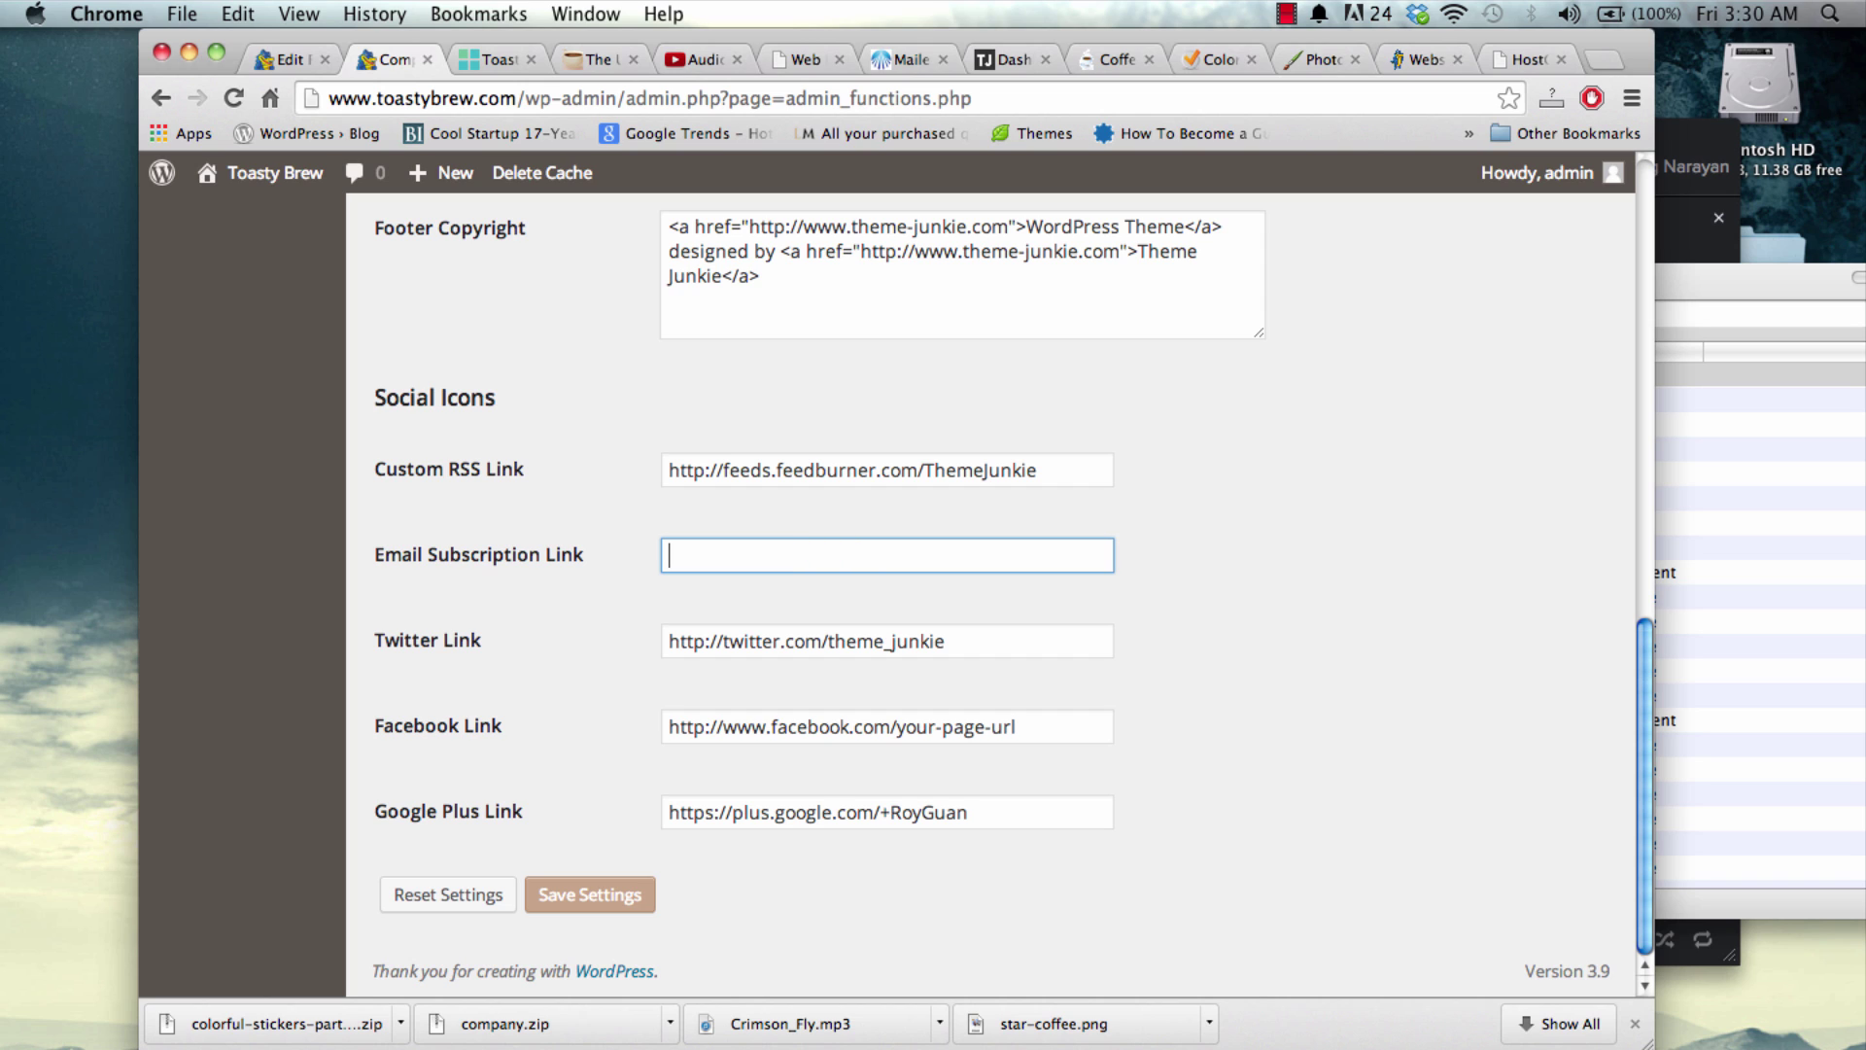
triple_click(805, 467)
key("BackSpace")
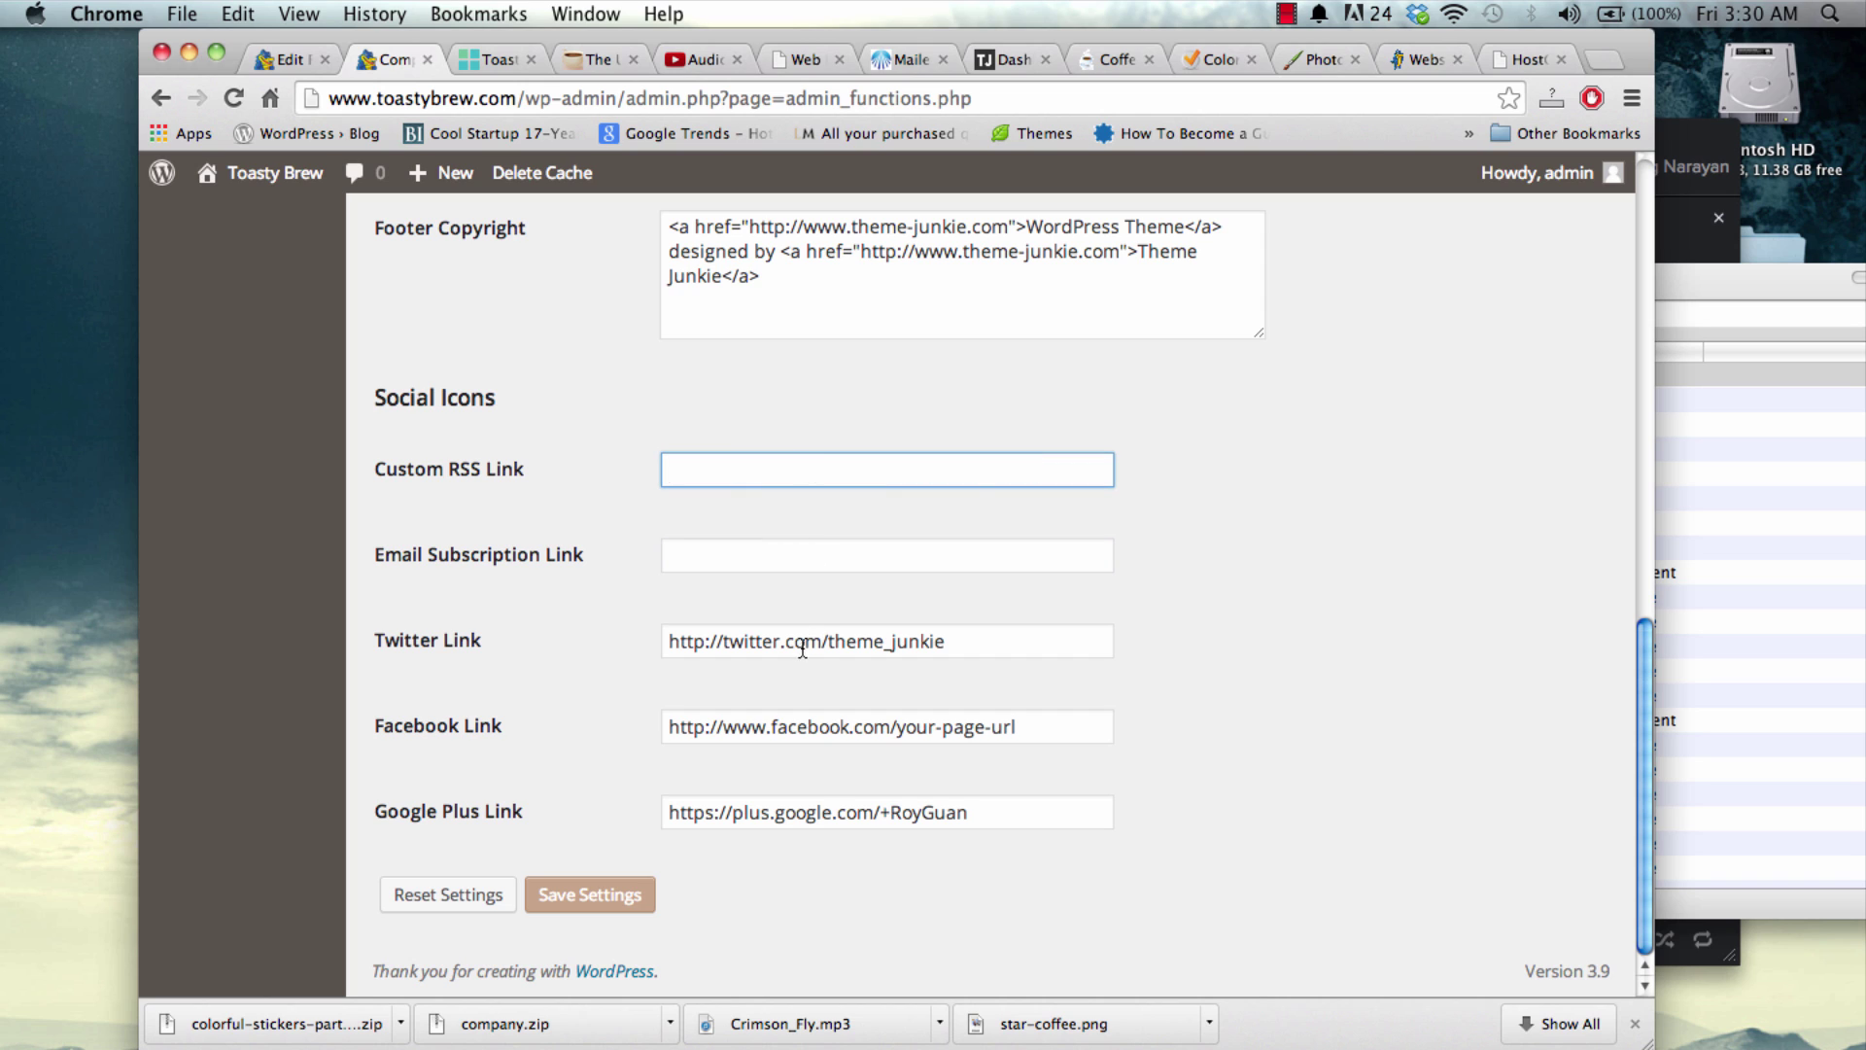
- Replace the account names in the Twitter and Facebook links with the owner's usernames
double_click(971, 641)
type("gregnarayan")
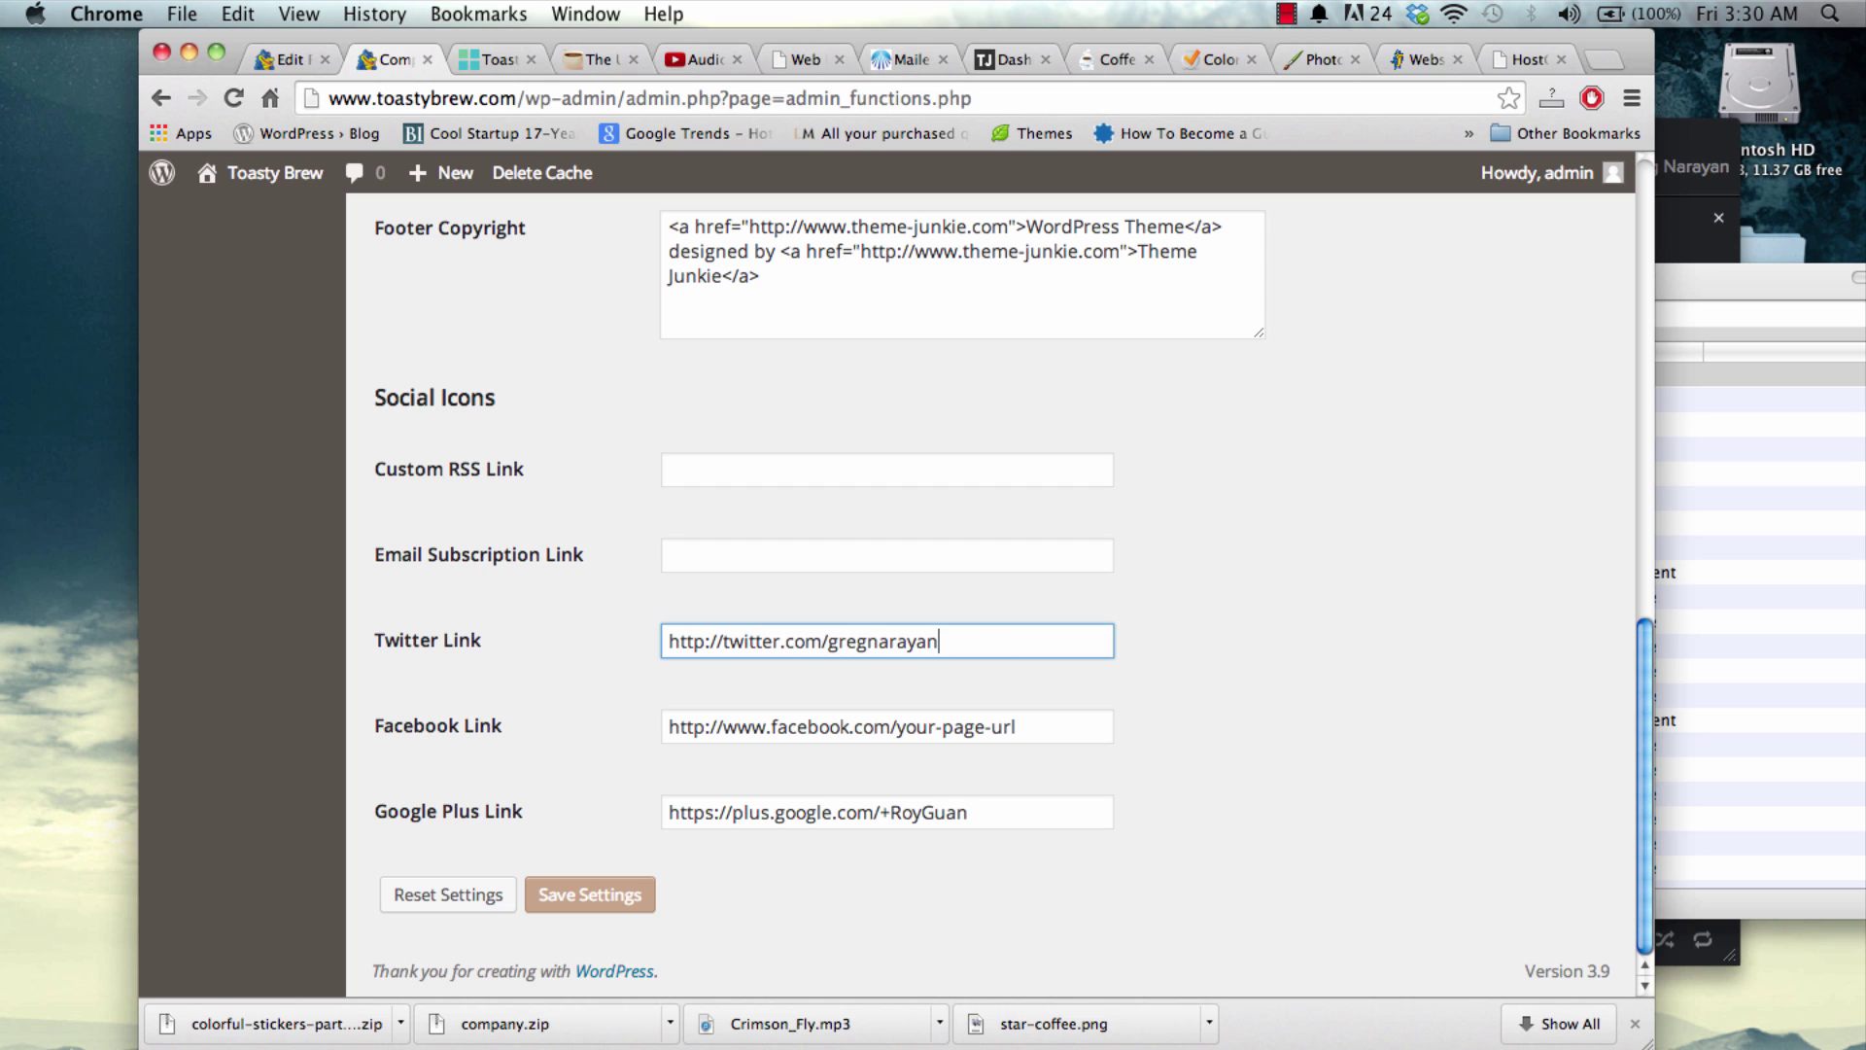
left_click(958, 720)
triple_click(977, 726)
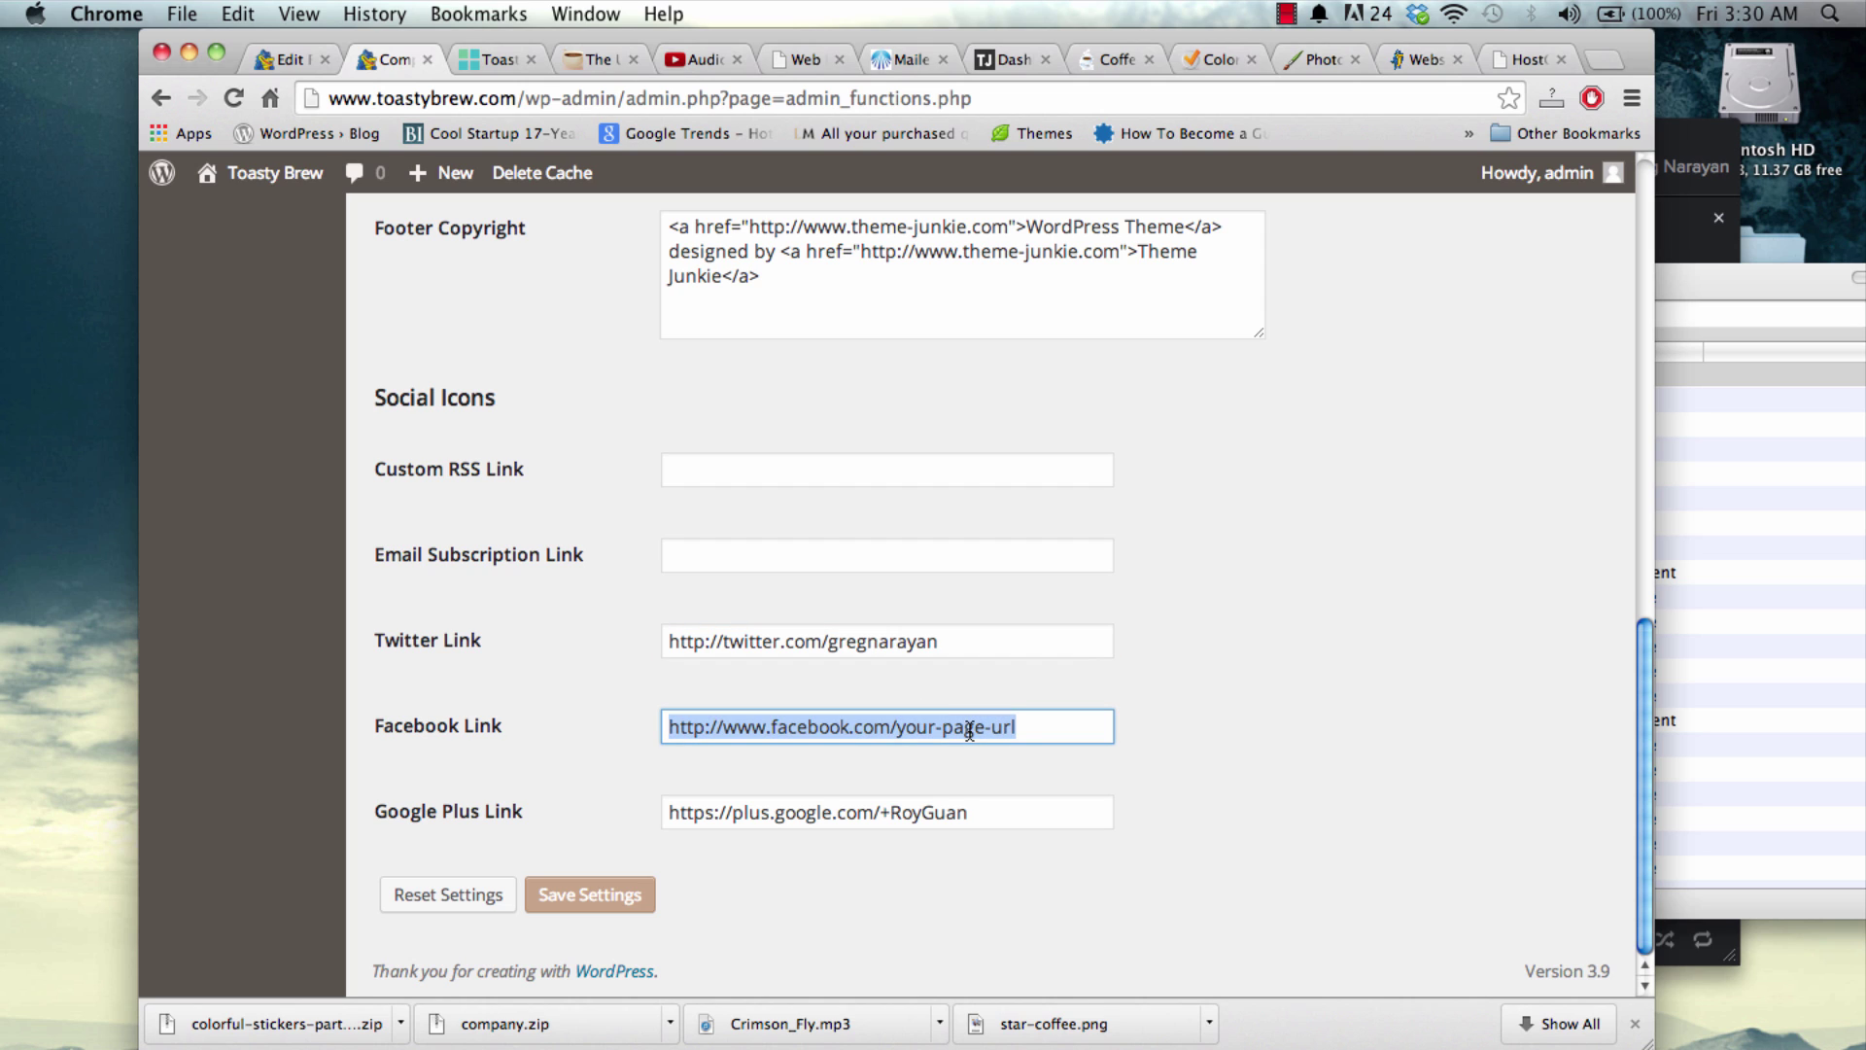
left_click(992, 729)
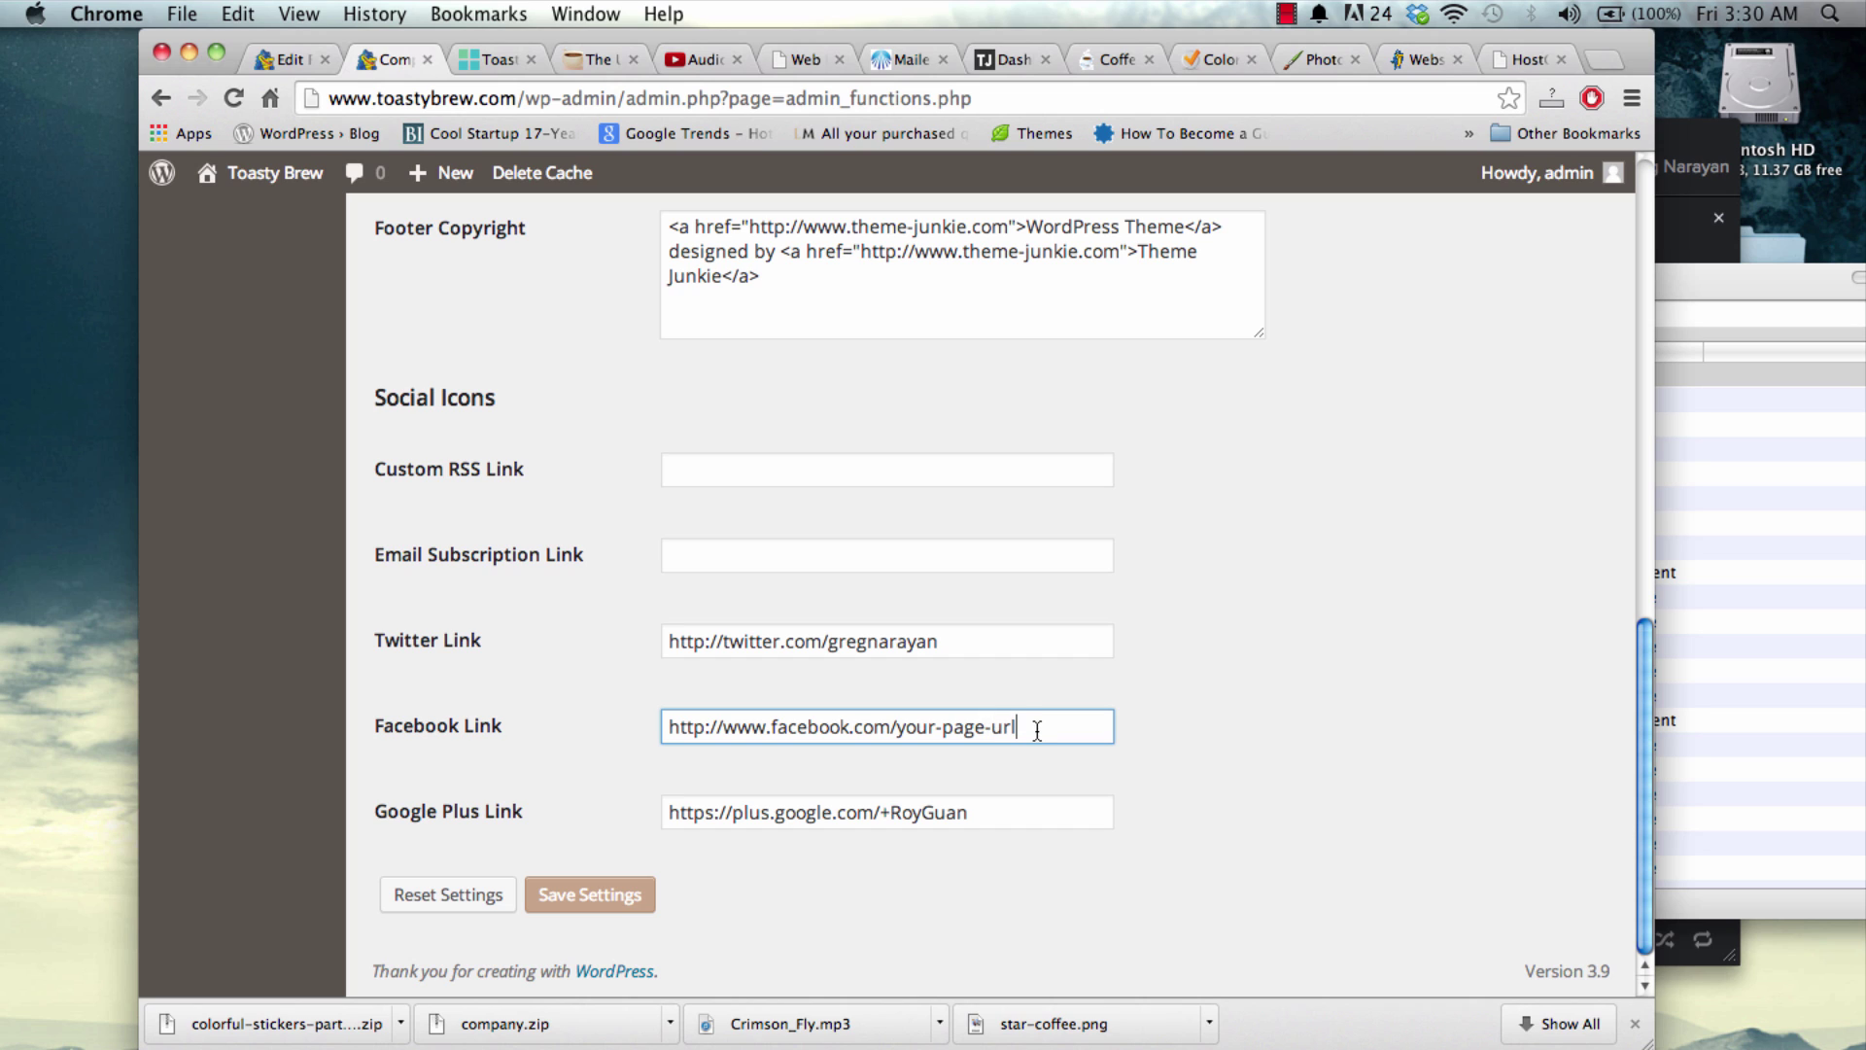
left_click_drag(1037, 731, 901, 736)
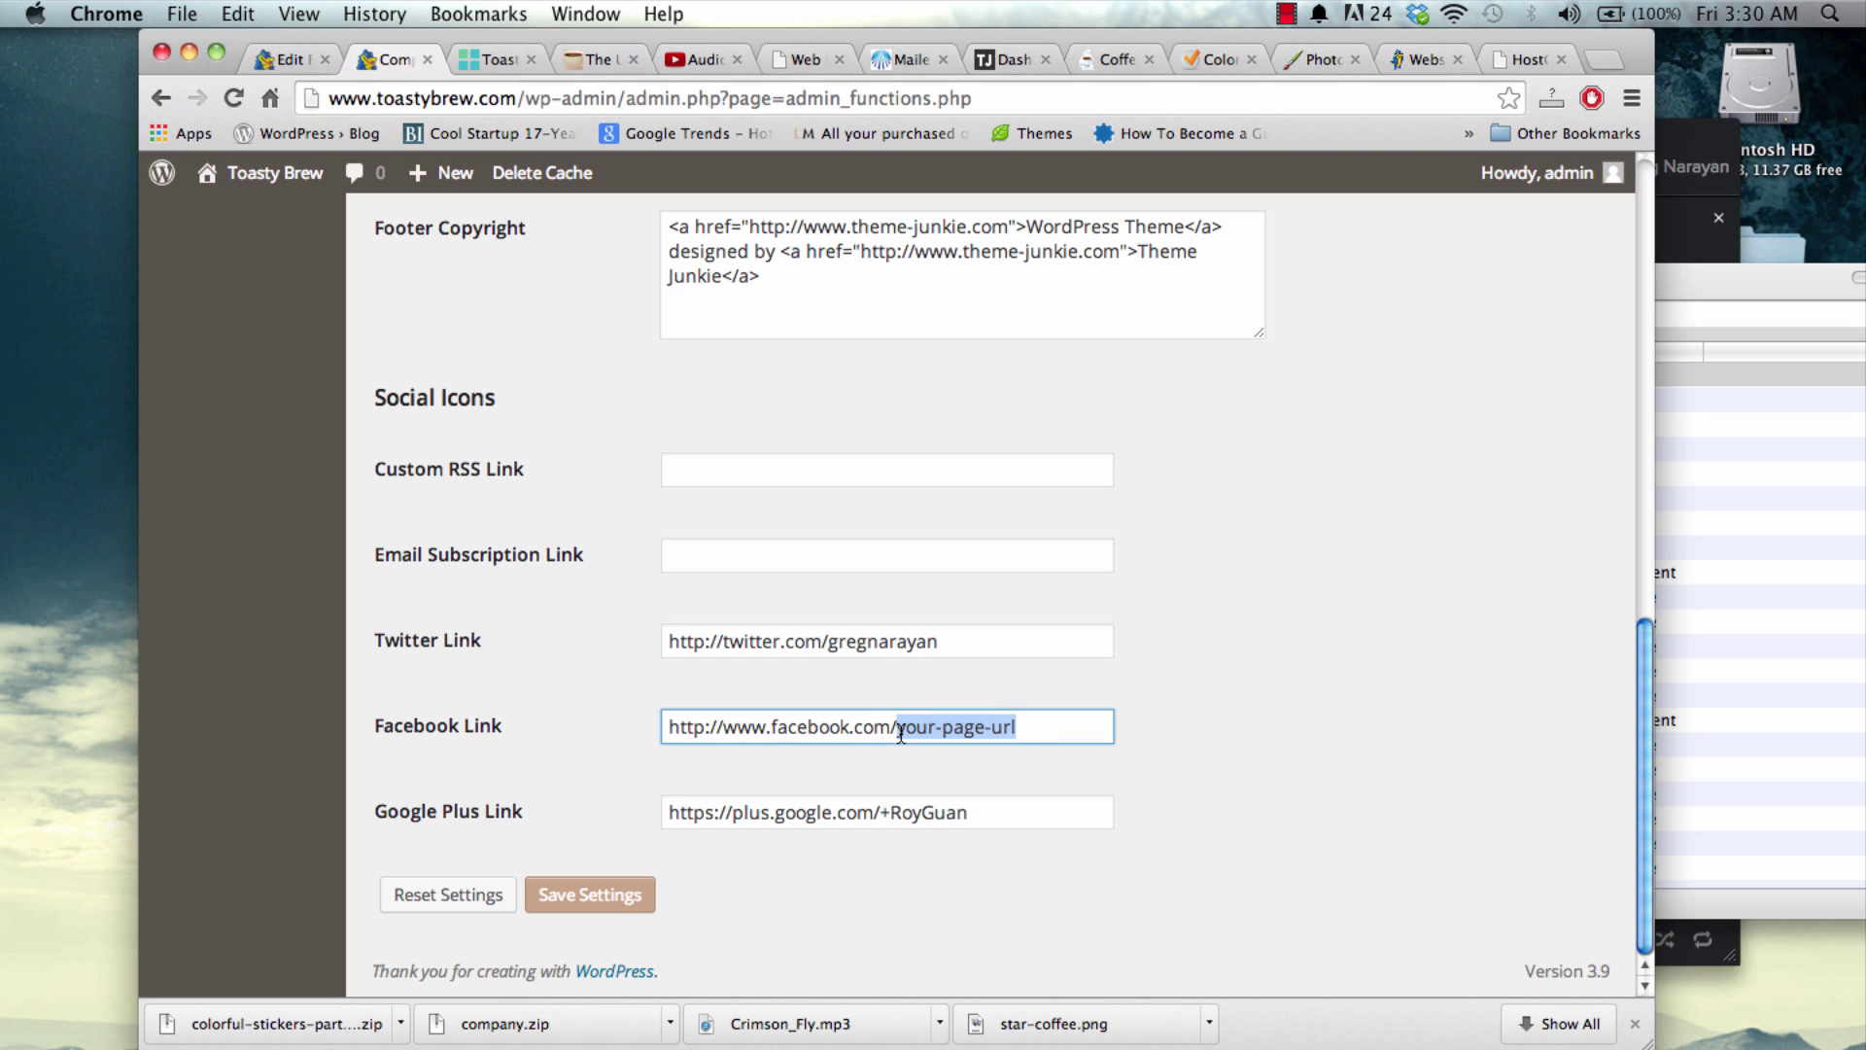
type("dearblogger")
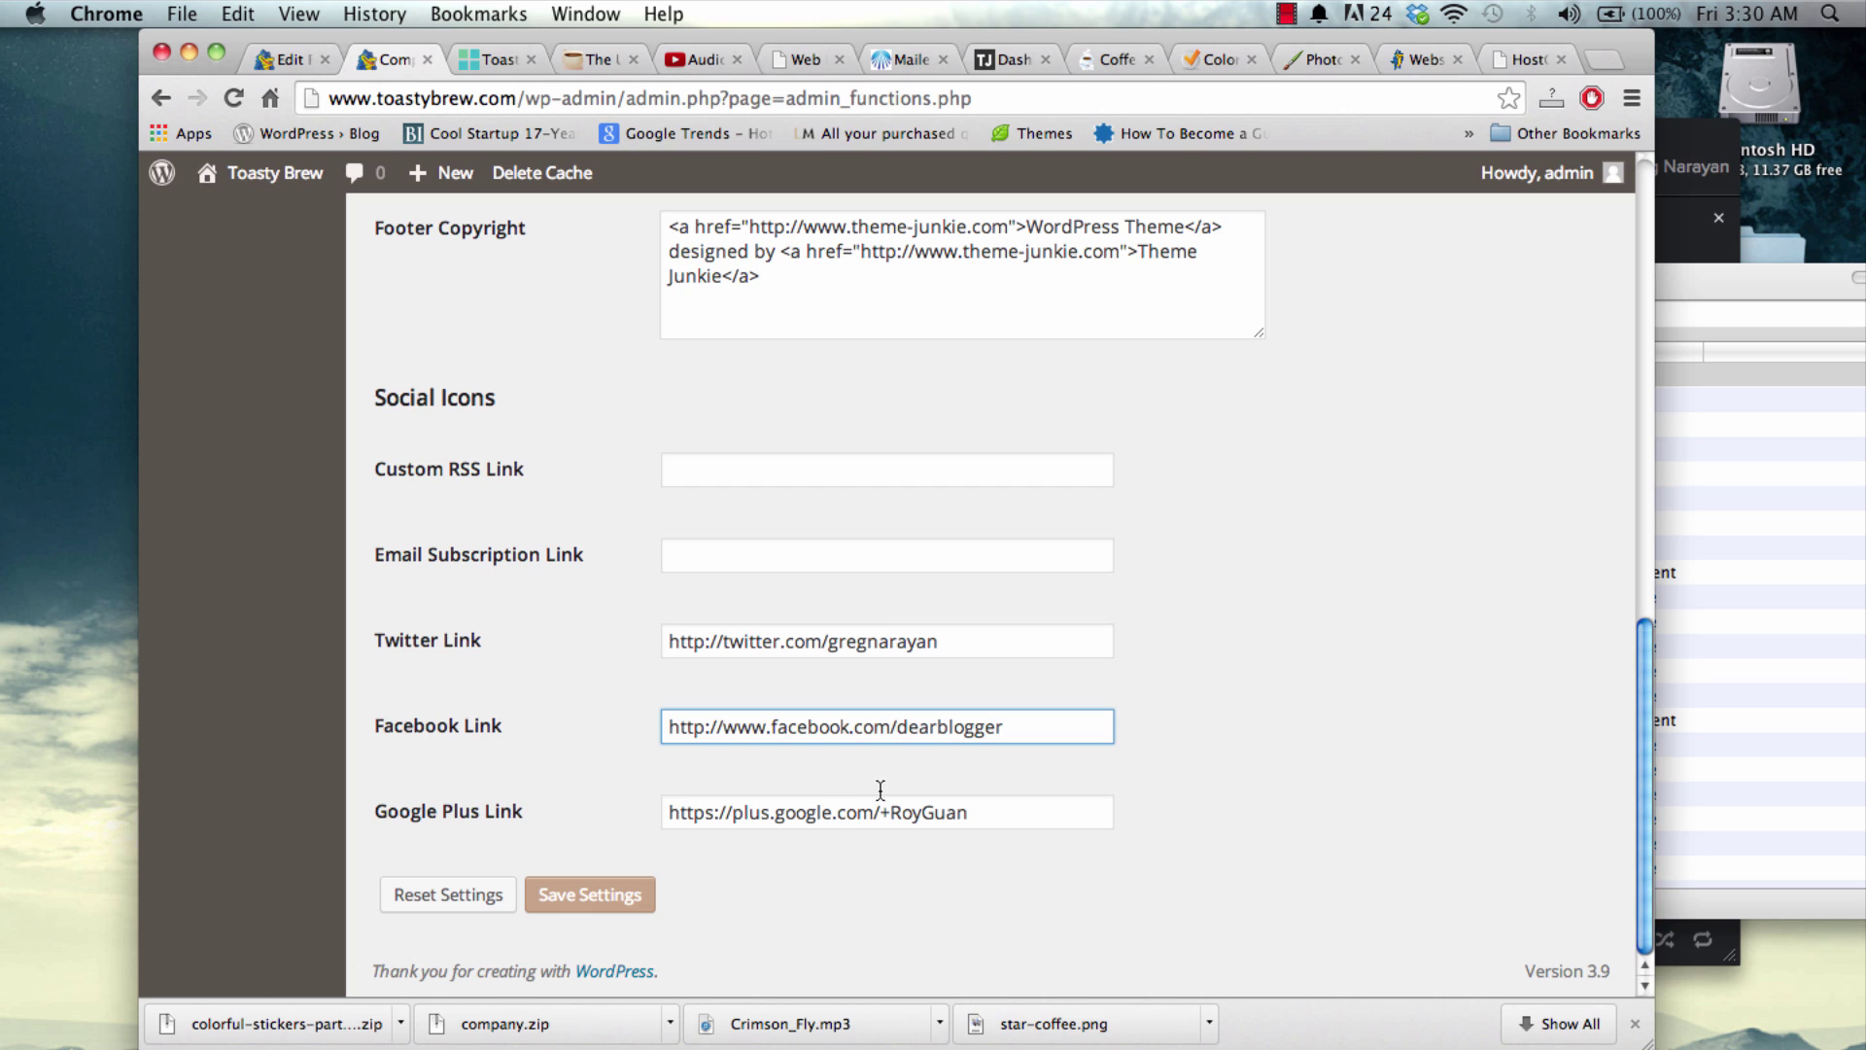
- Select the account name in the Google Plus link, then return to the live home page
left_click(829, 814)
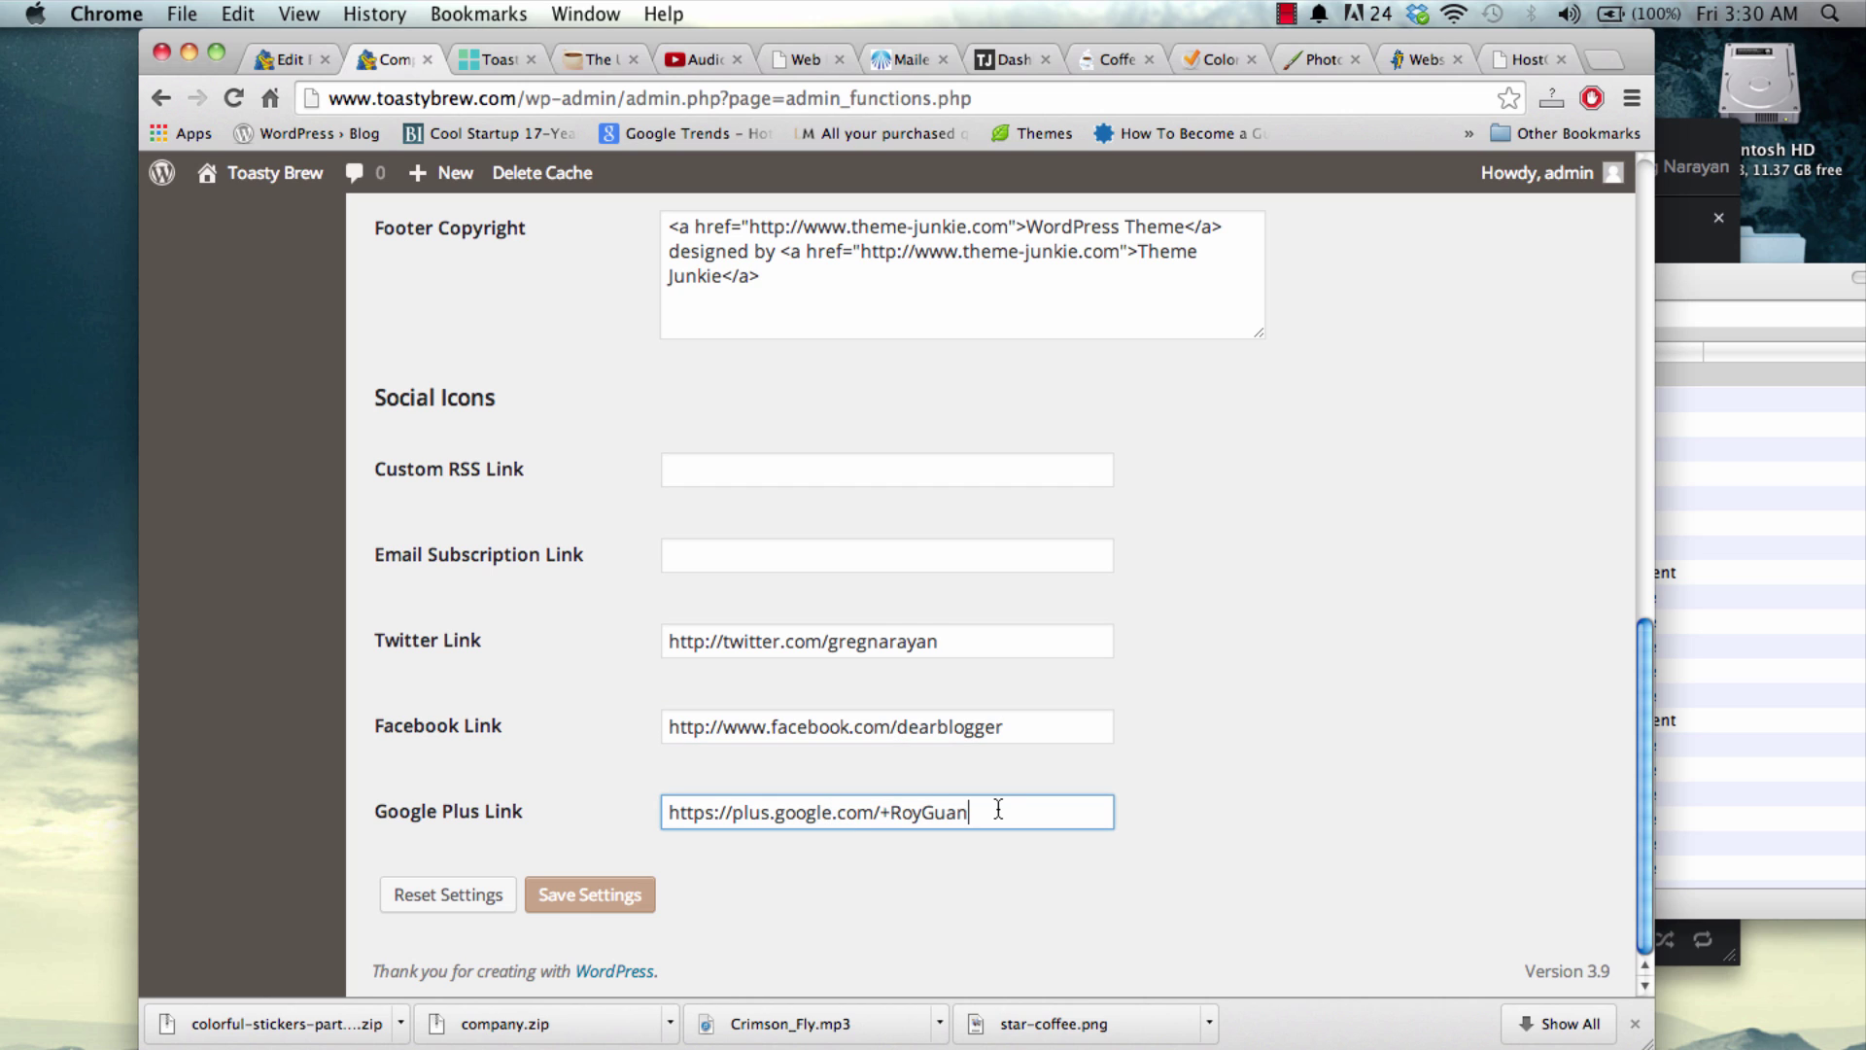
left_click(1000, 729)
left_click(991, 816)
left_click_drag(1006, 817, 880, 814)
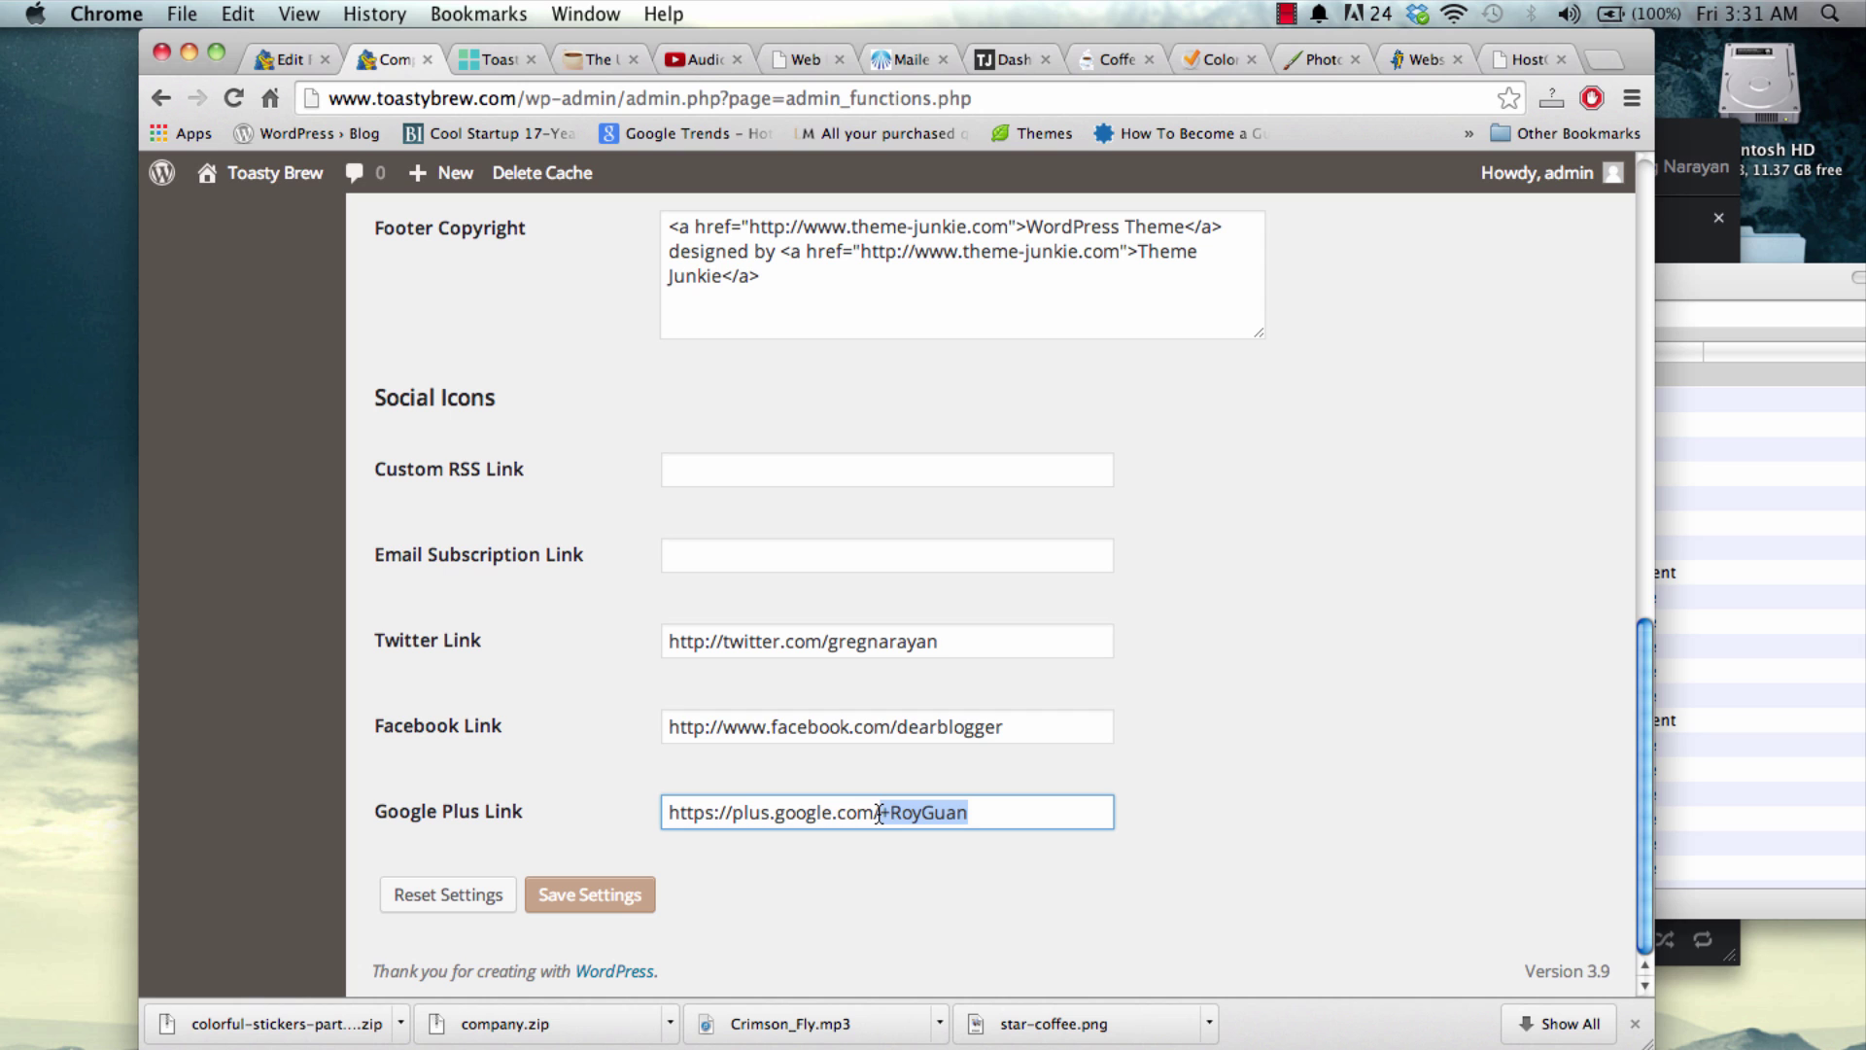
left_click(1001, 826)
left_click_drag(987, 809, 879, 808)
left_click(510, 60)
scroll(1221, 433, "up", 1)
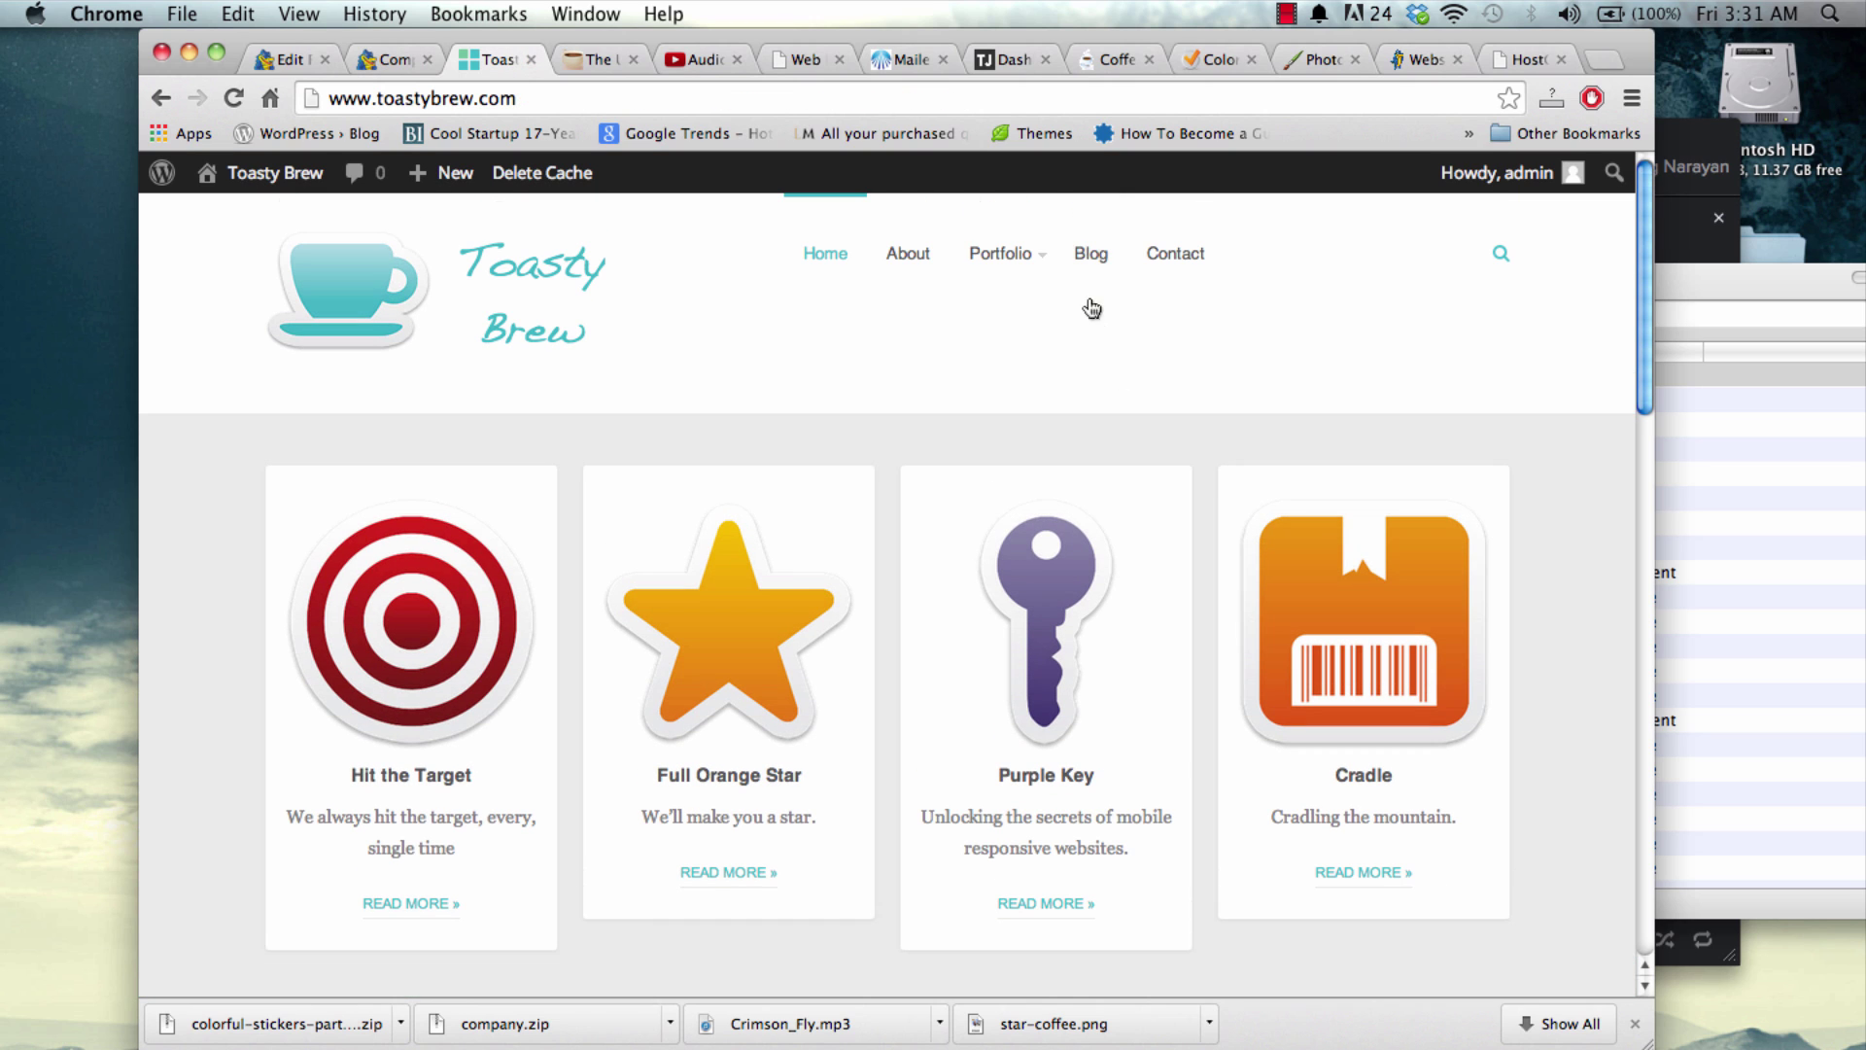
- Browse the posts on the site's Blog page, then go back to the Company theme options
left_click(1090, 254)
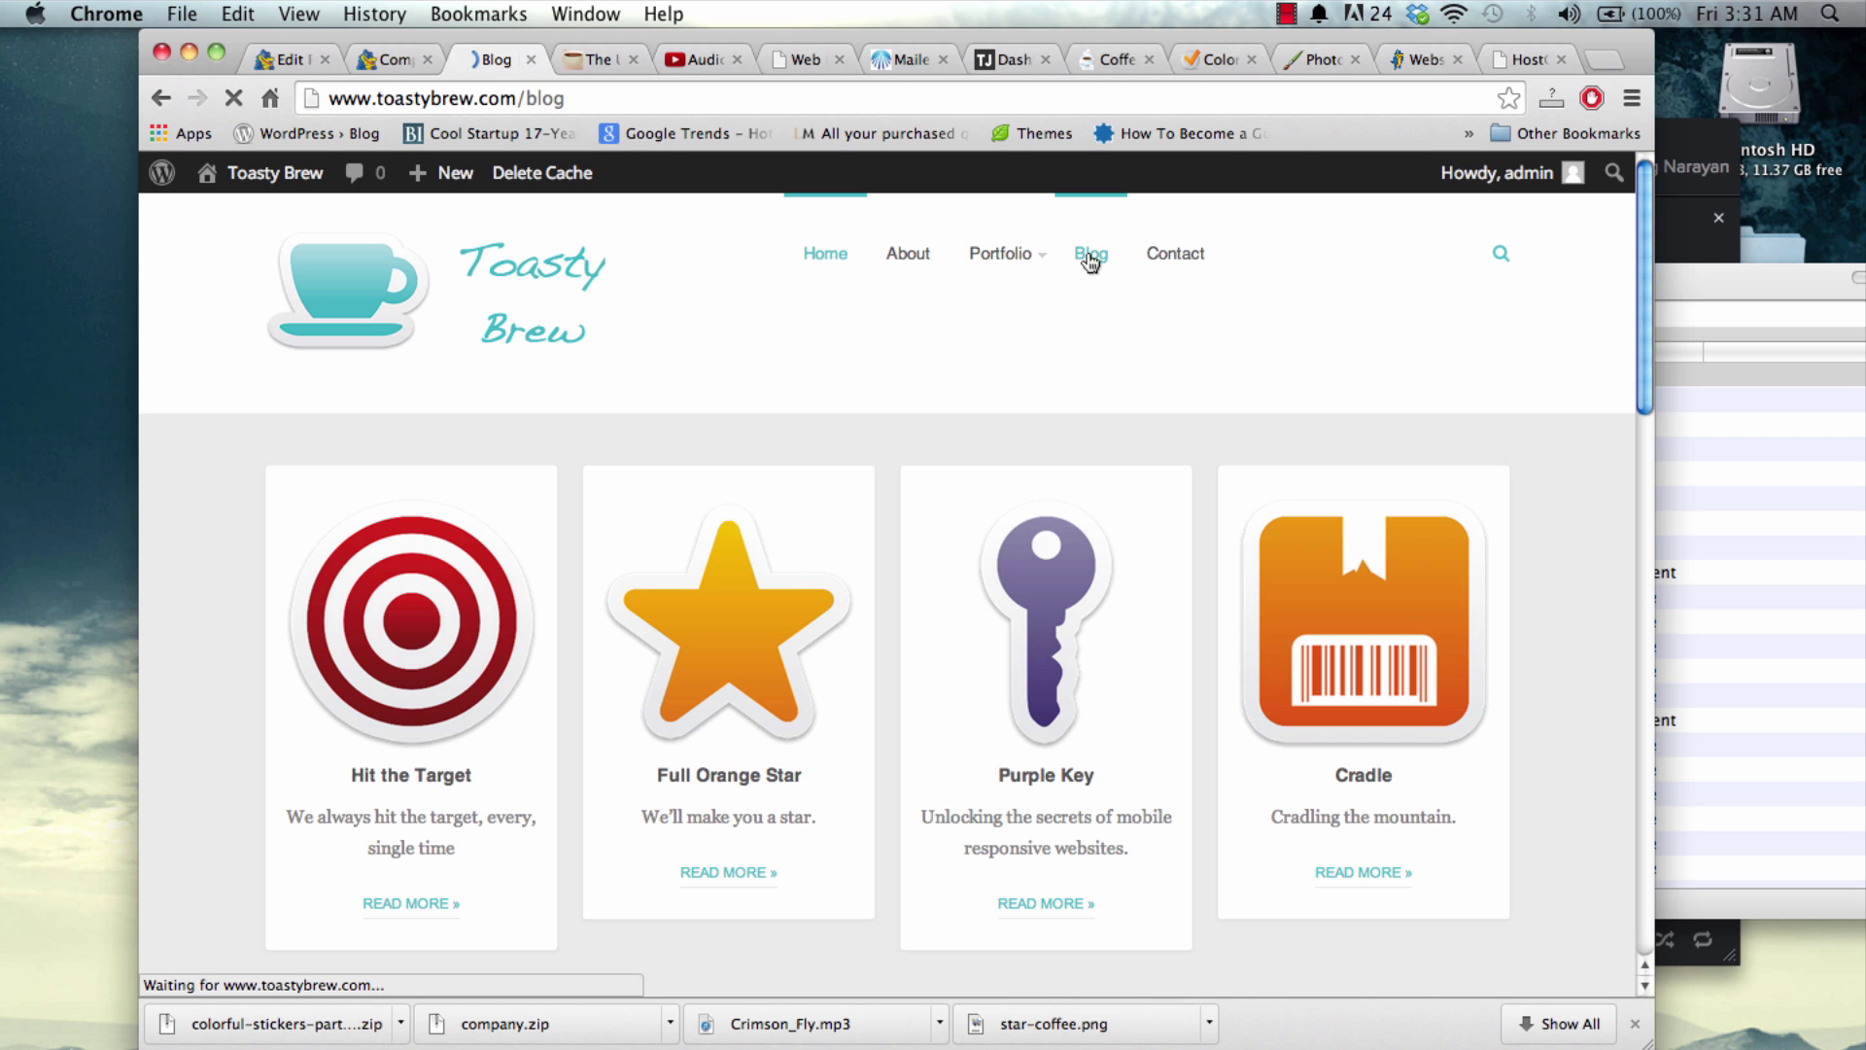
scroll(899, 671, "down", 3)
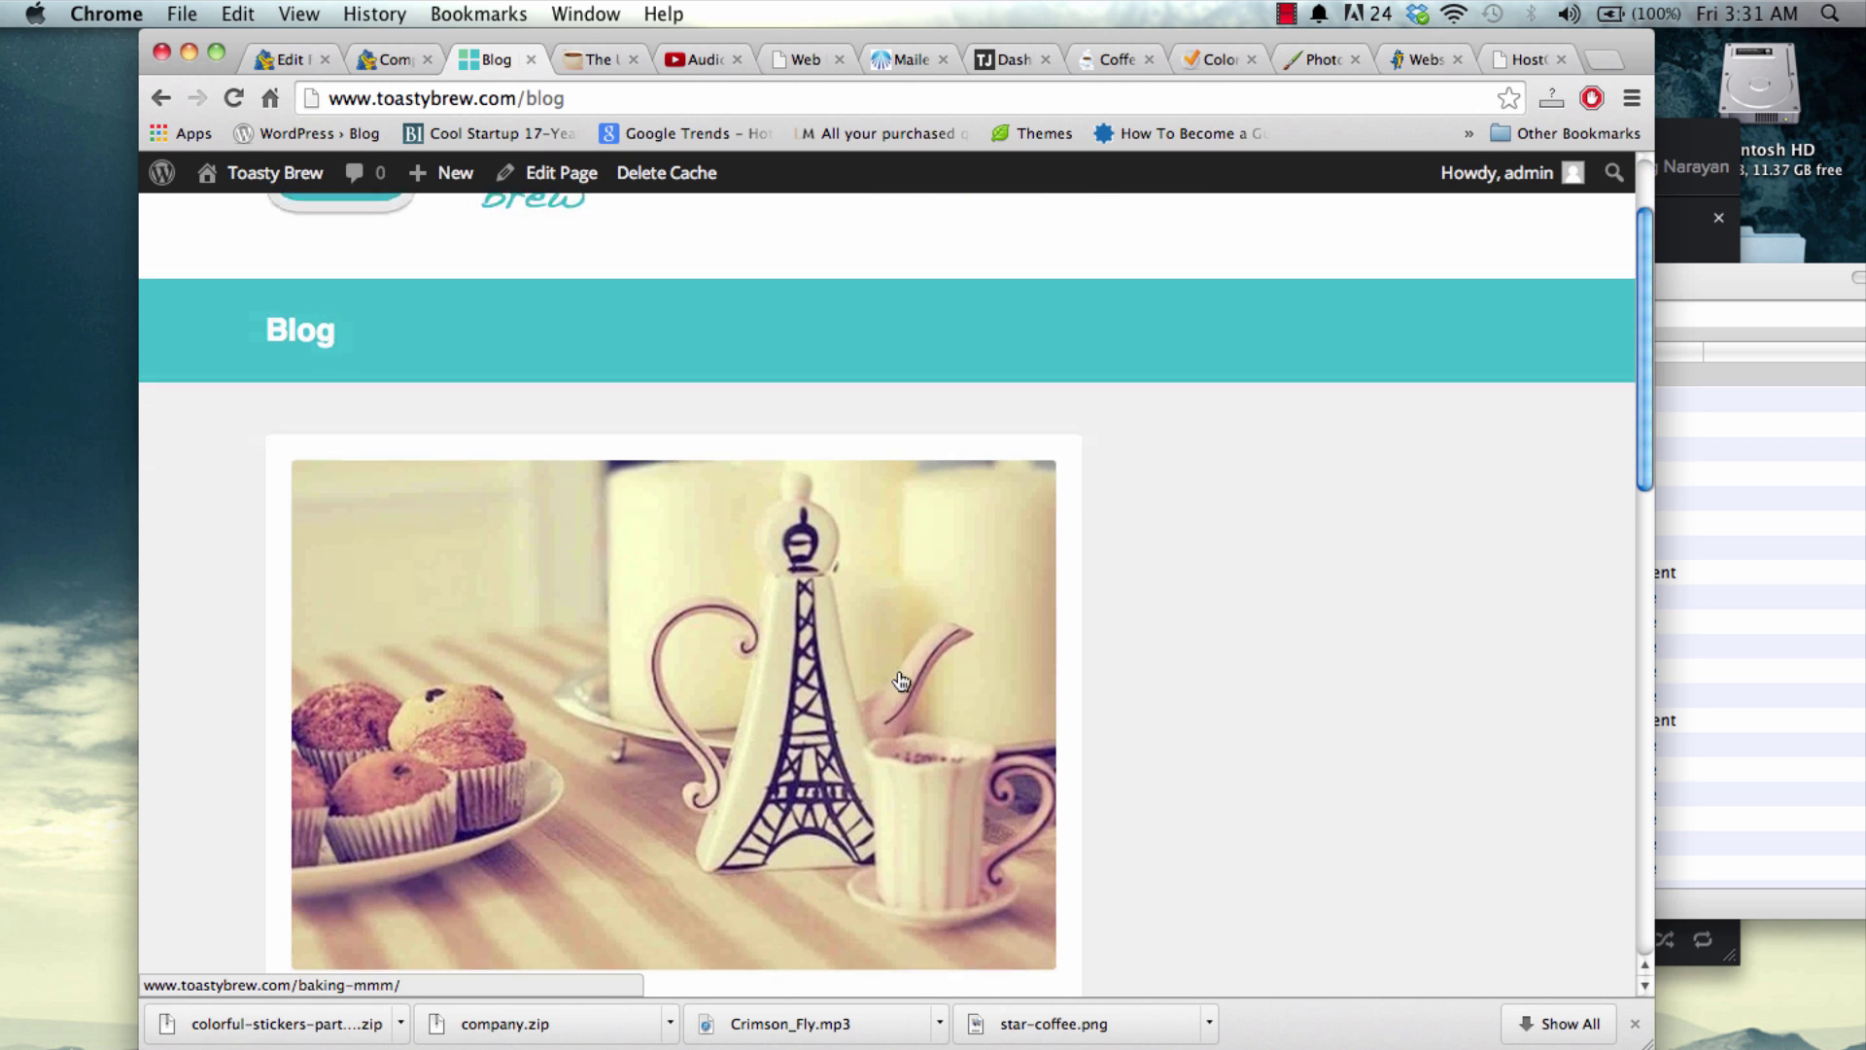
scroll(901, 680, "down", 2)
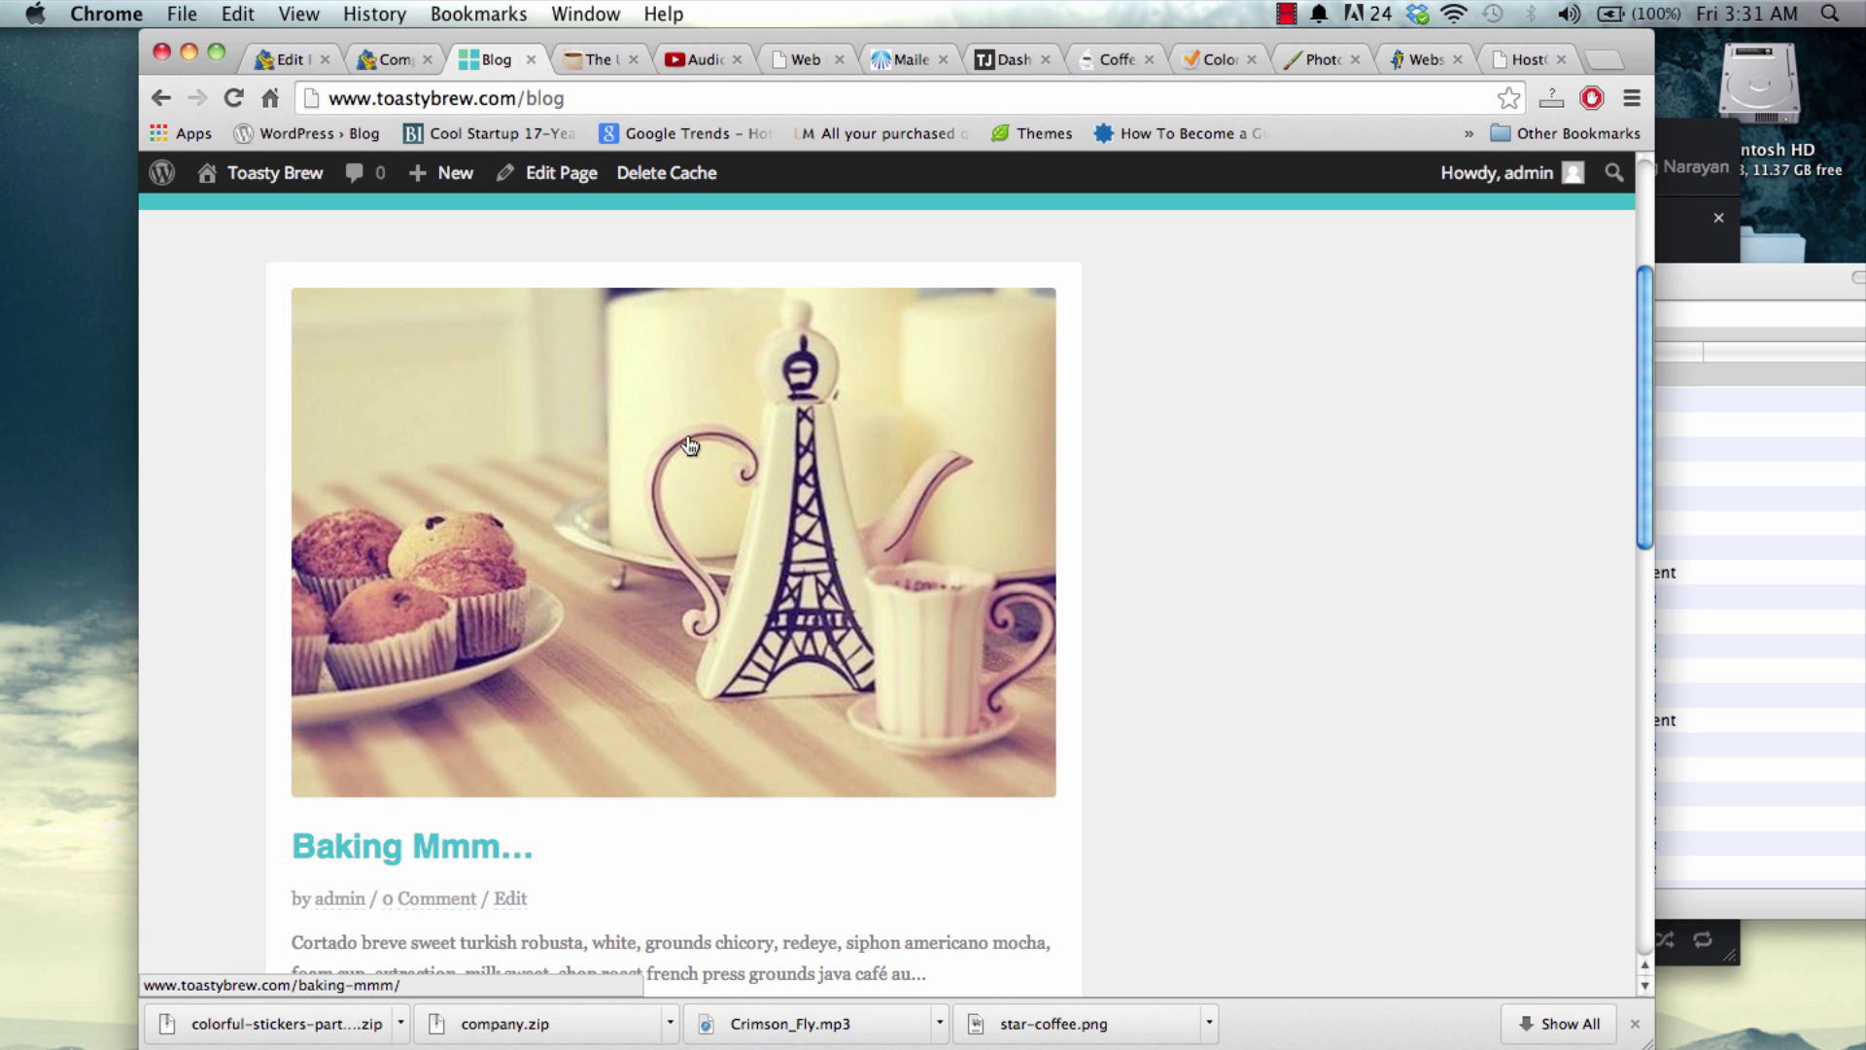
scroll(689, 445, "down", 5)
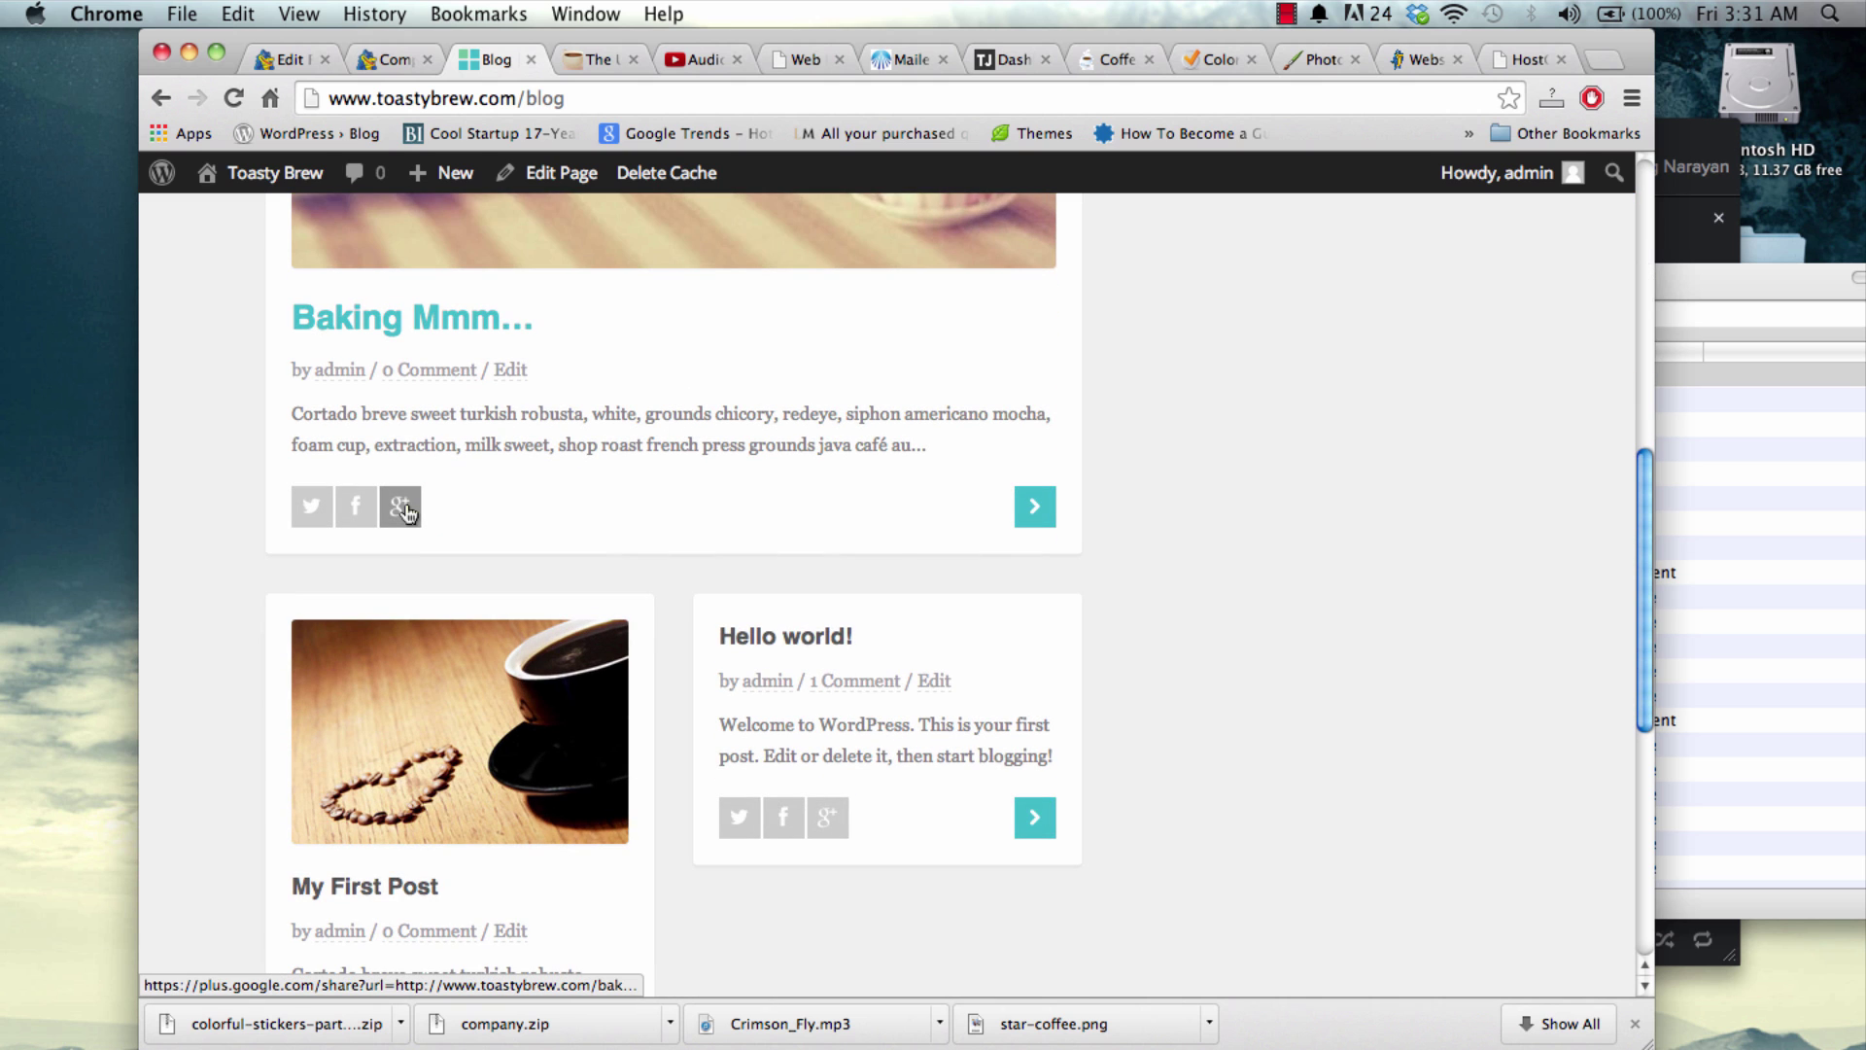
scroll(890, 540, "down", 3)
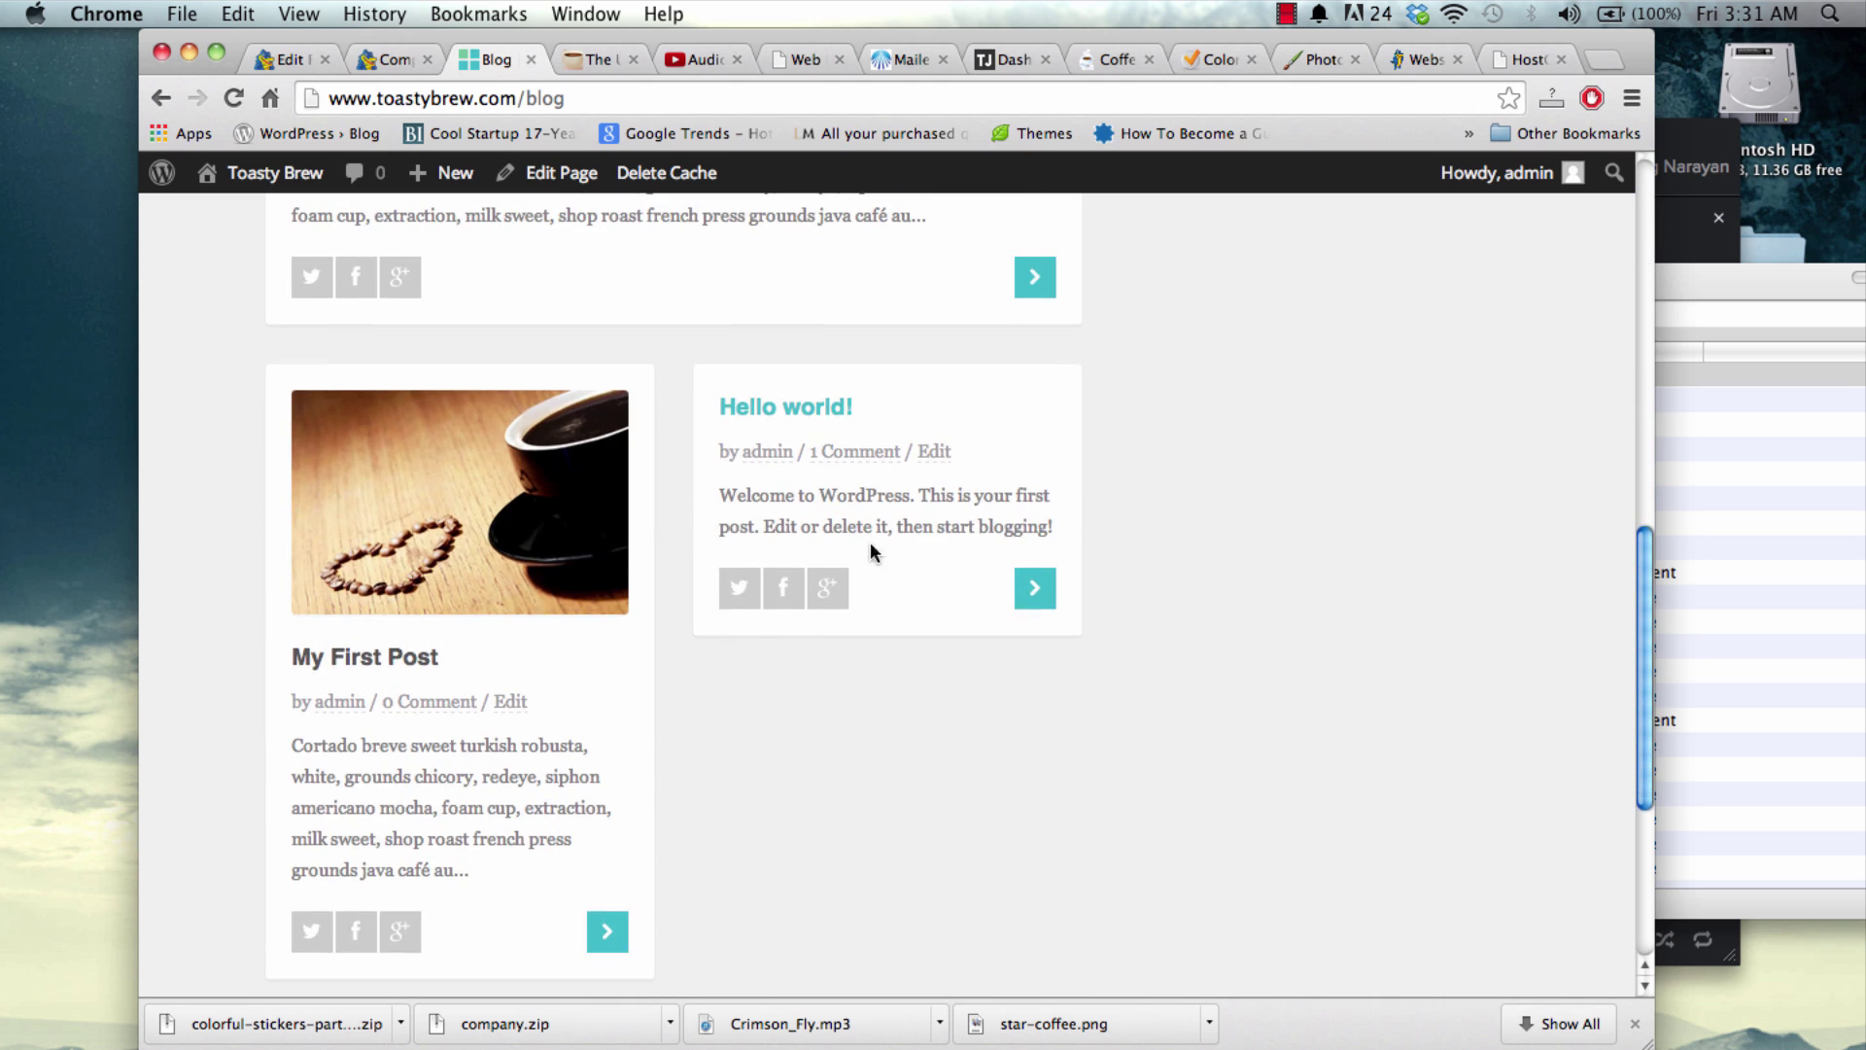
scroll(842, 465, "down", 1)
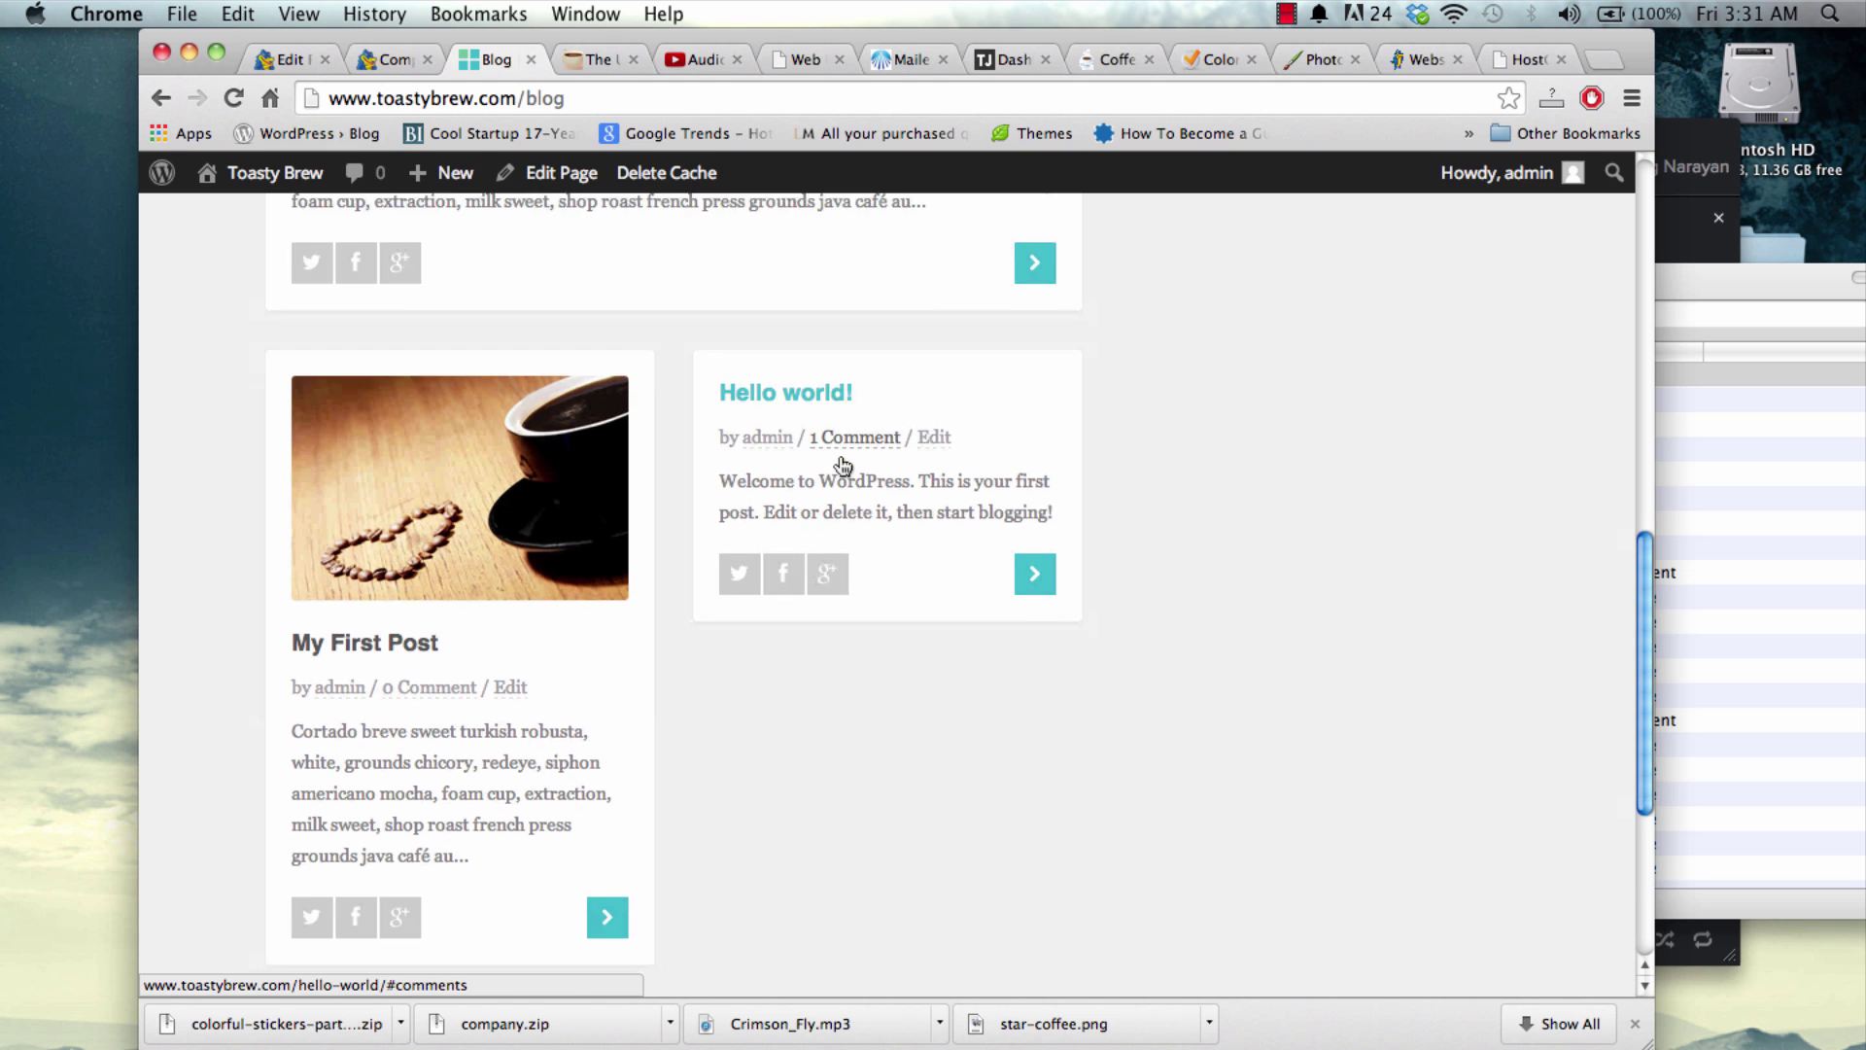
scroll(841, 462, "down", 5)
scroll(842, 462, "up", 15)
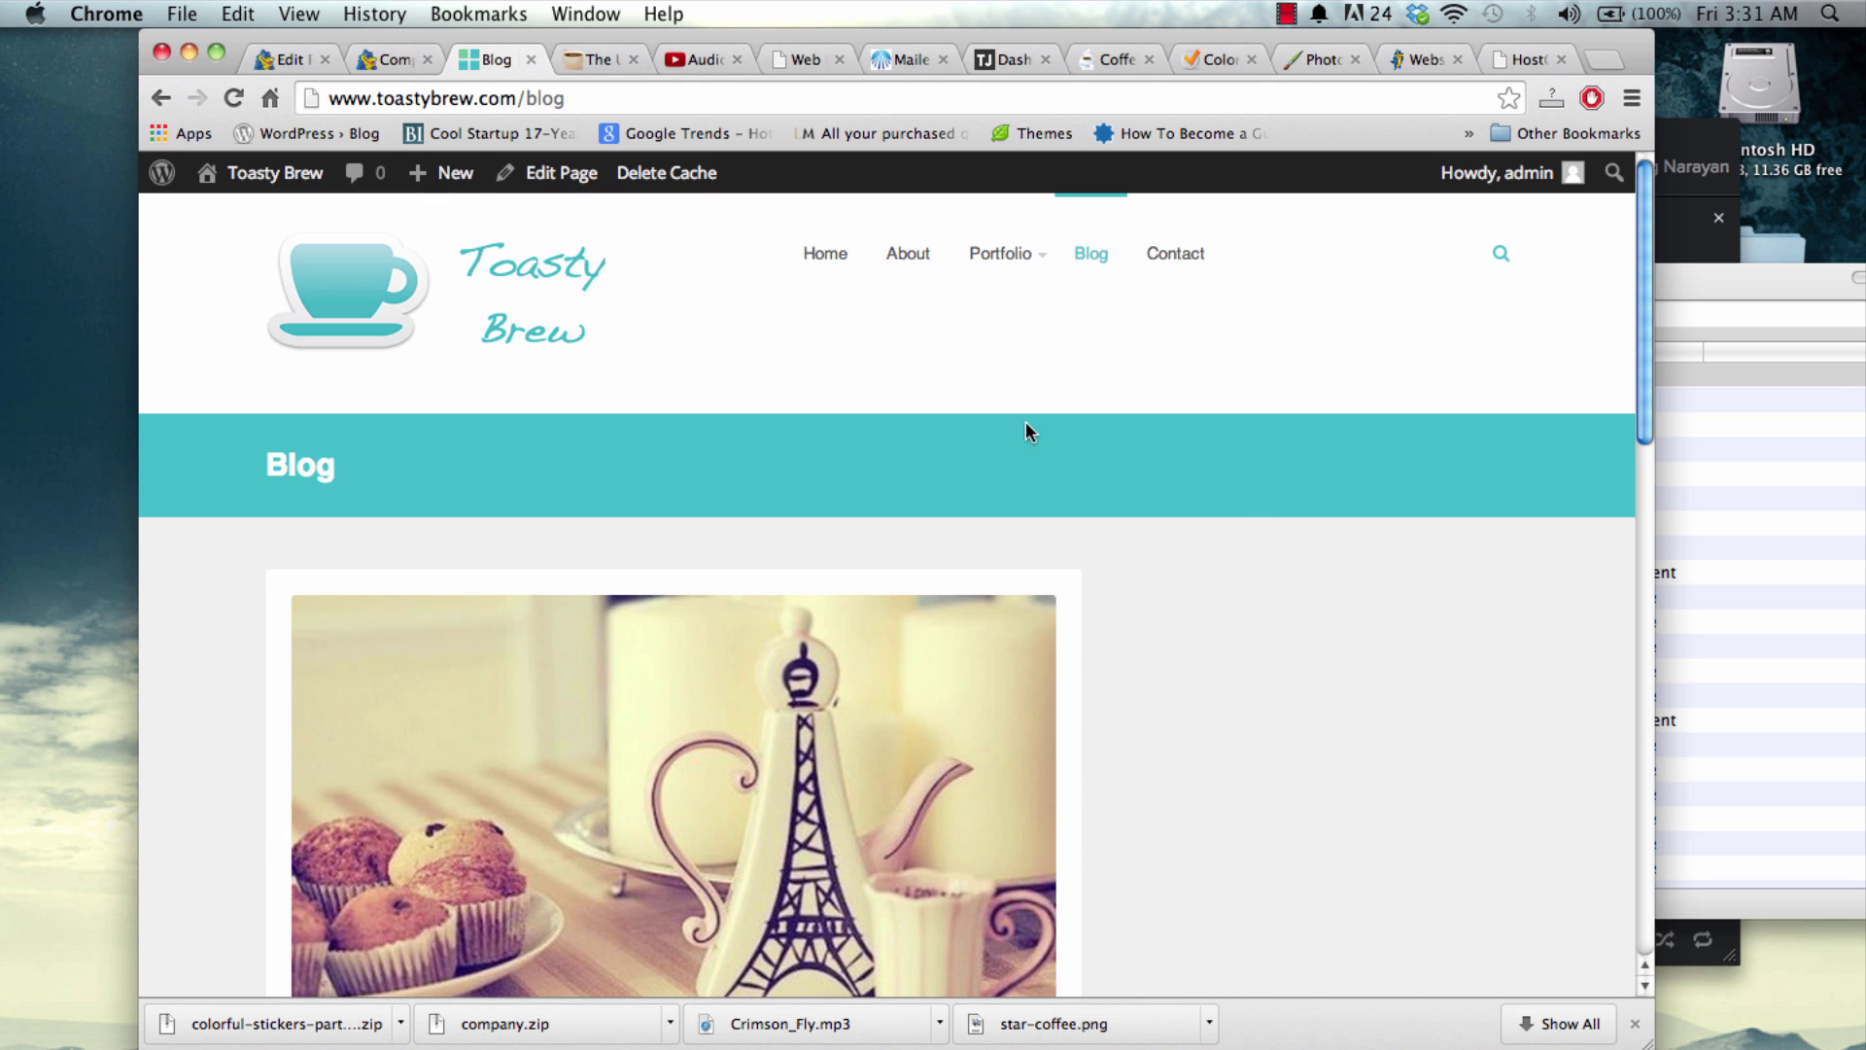
left_click(392, 63)
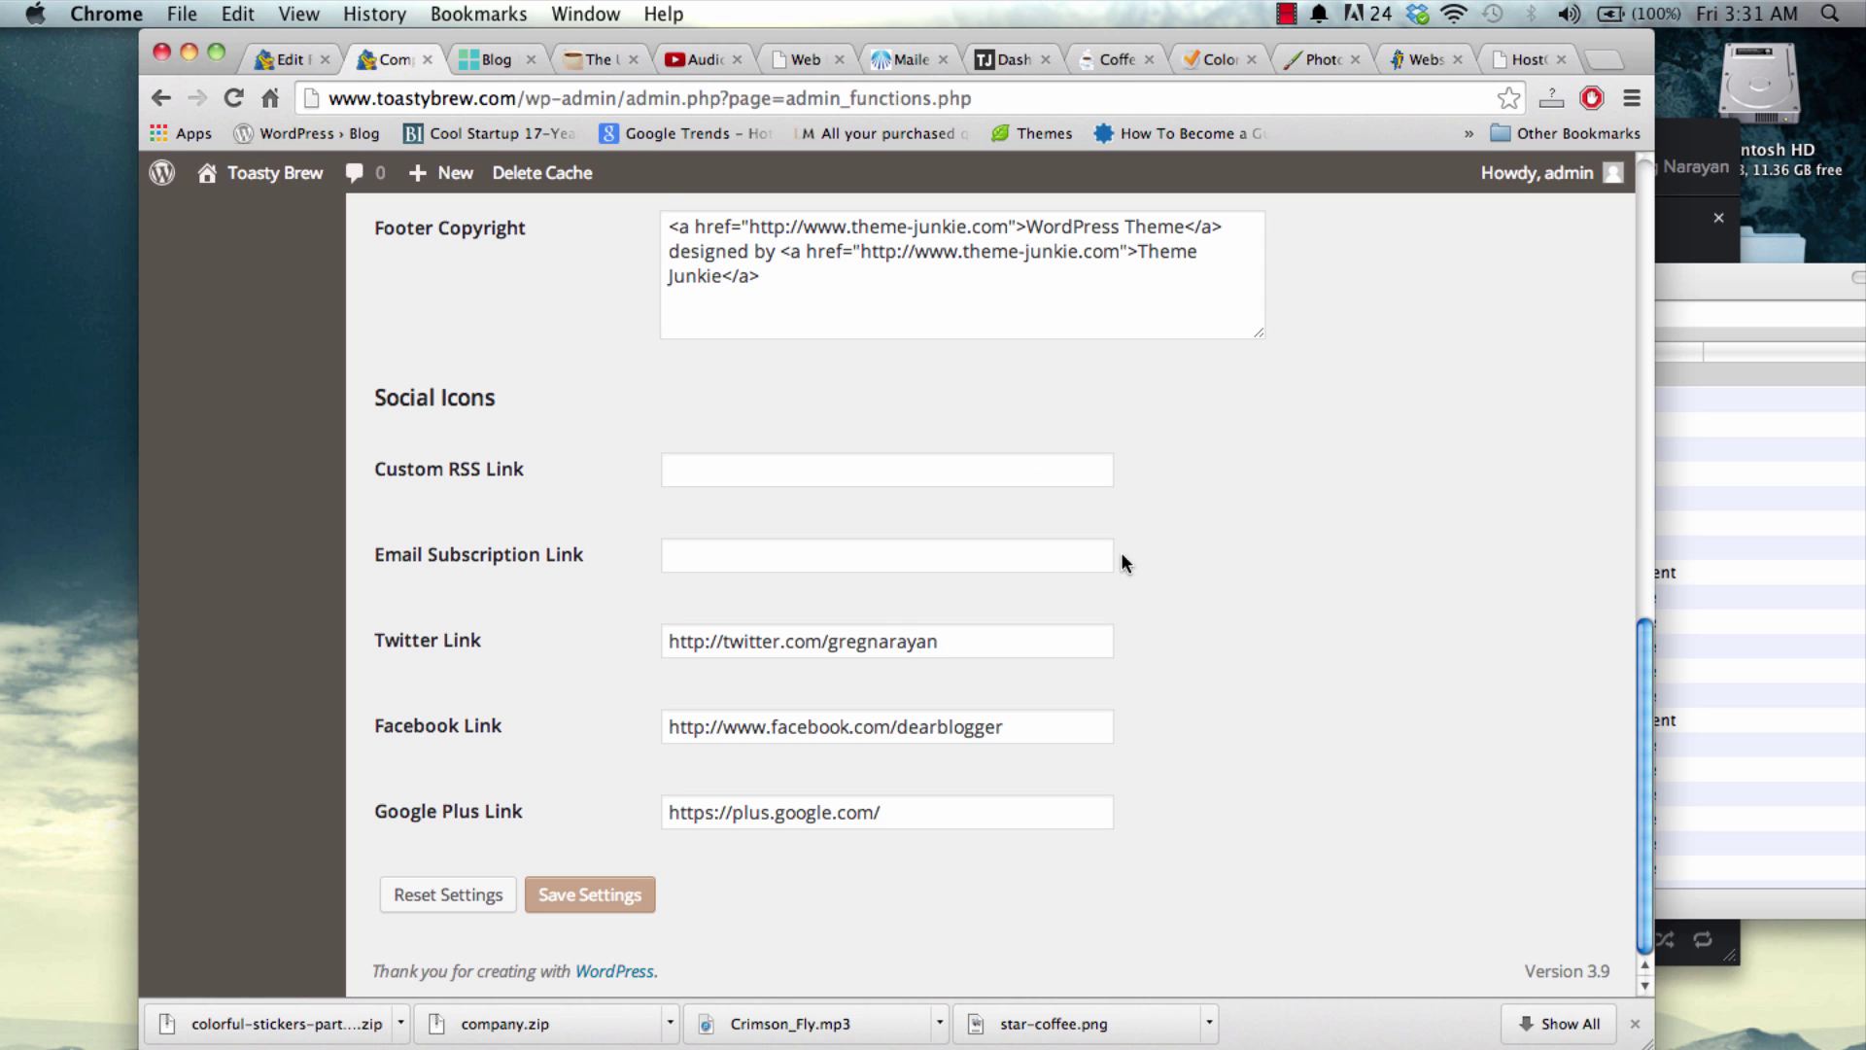
- Enlarge the Quick CSS box and add a body { background: url(...); } rule
scroll(1493, 777, "up", 10)
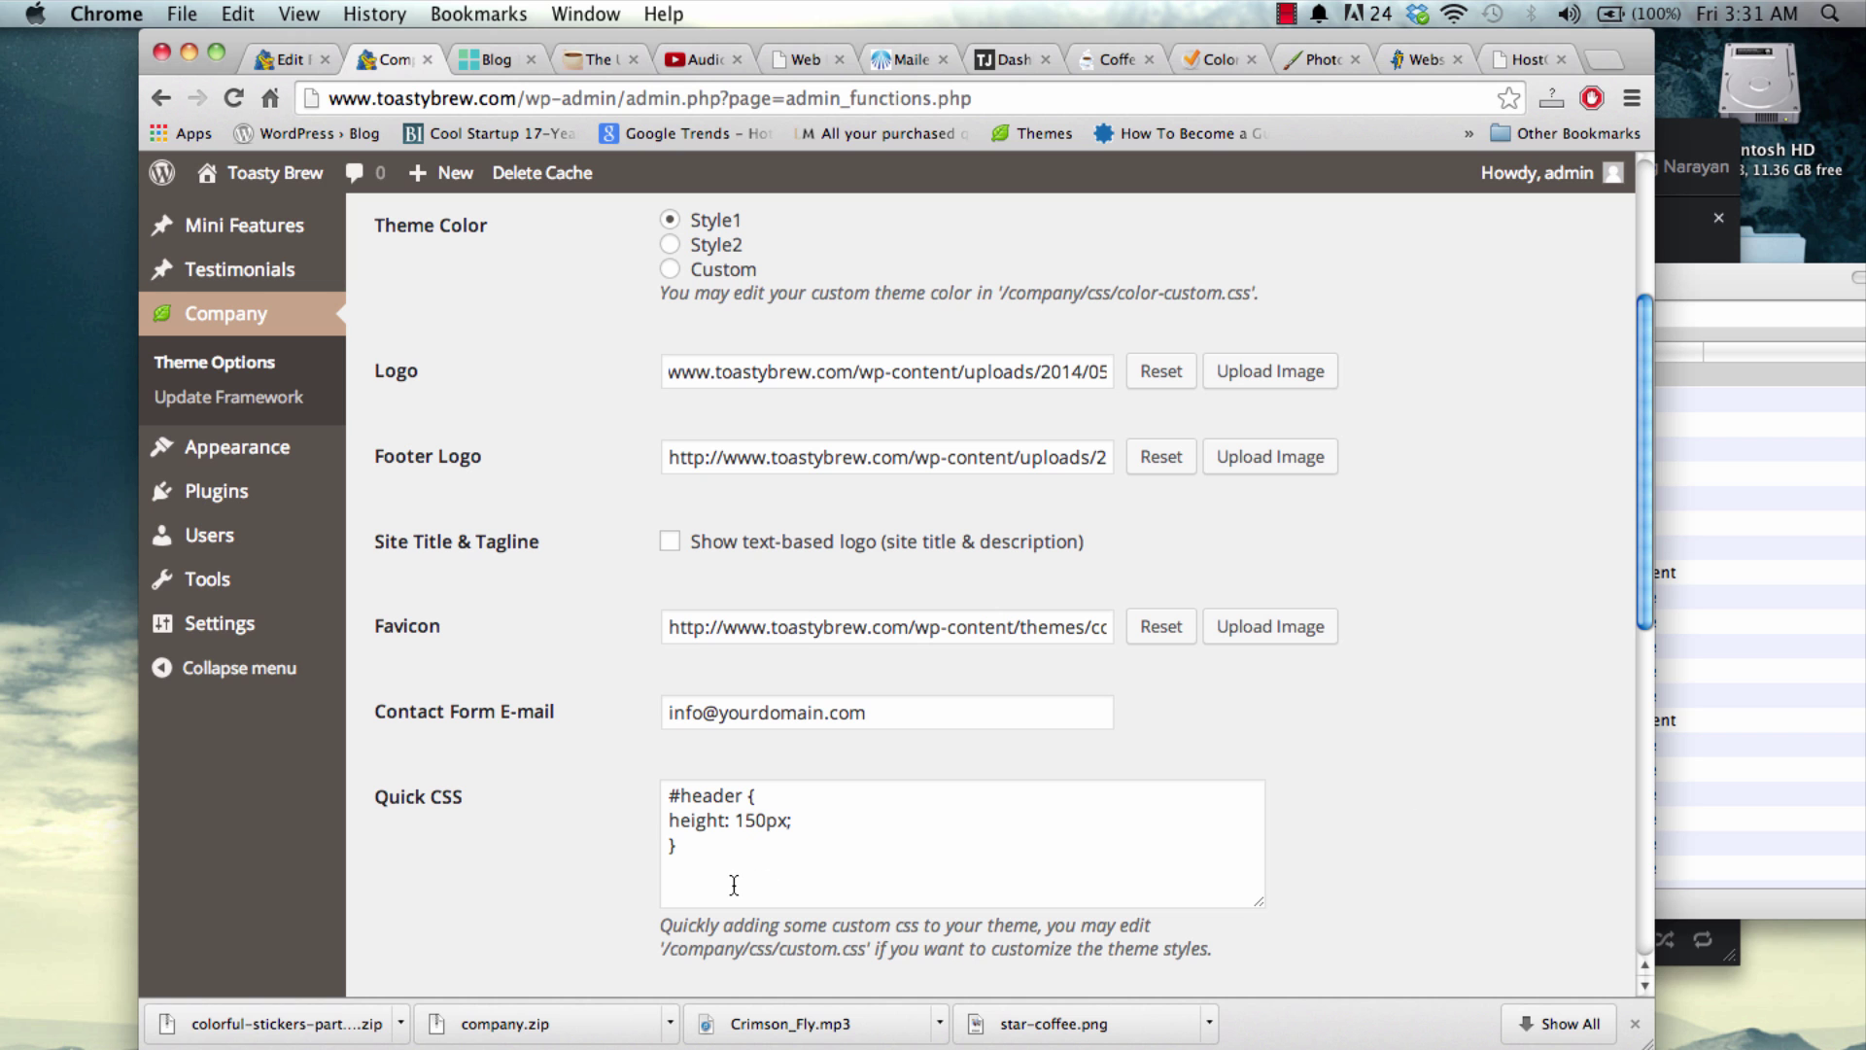
left_click_drag(1257, 900, 1572, 1040)
left_click(785, 843)
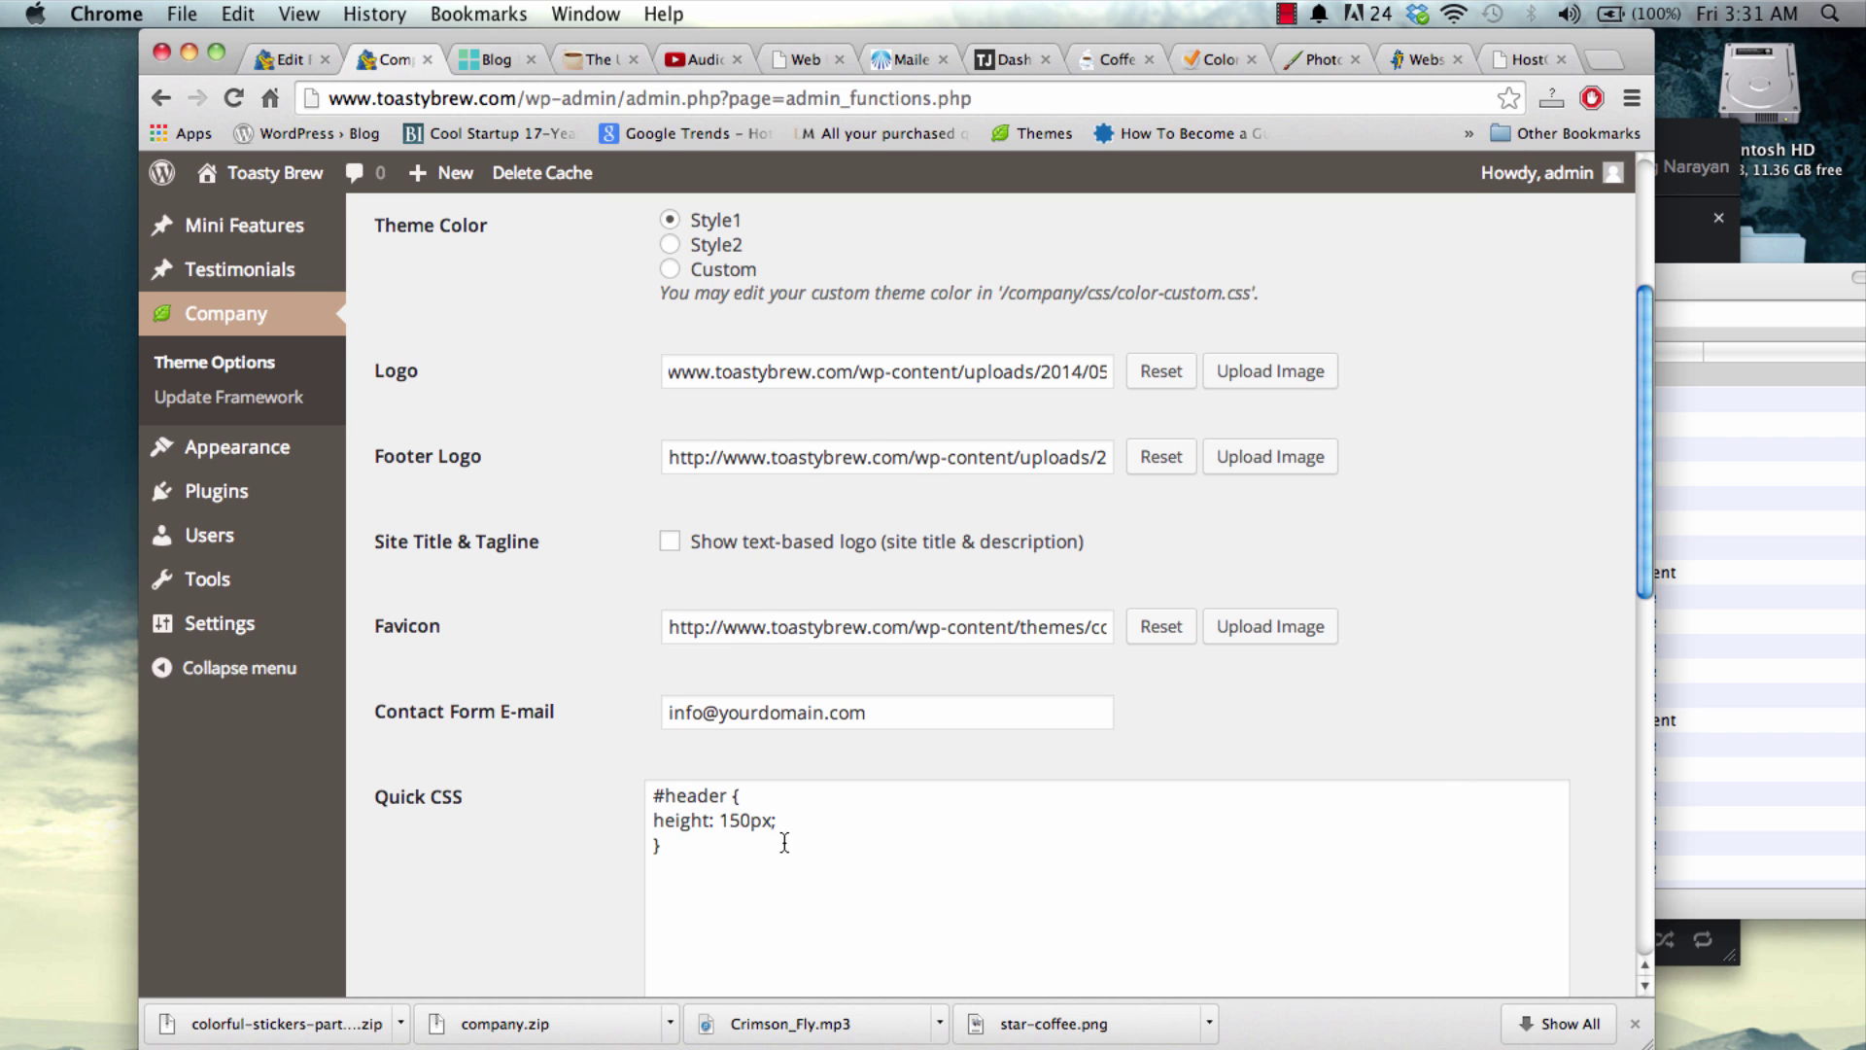
key("Return")
key("Return")
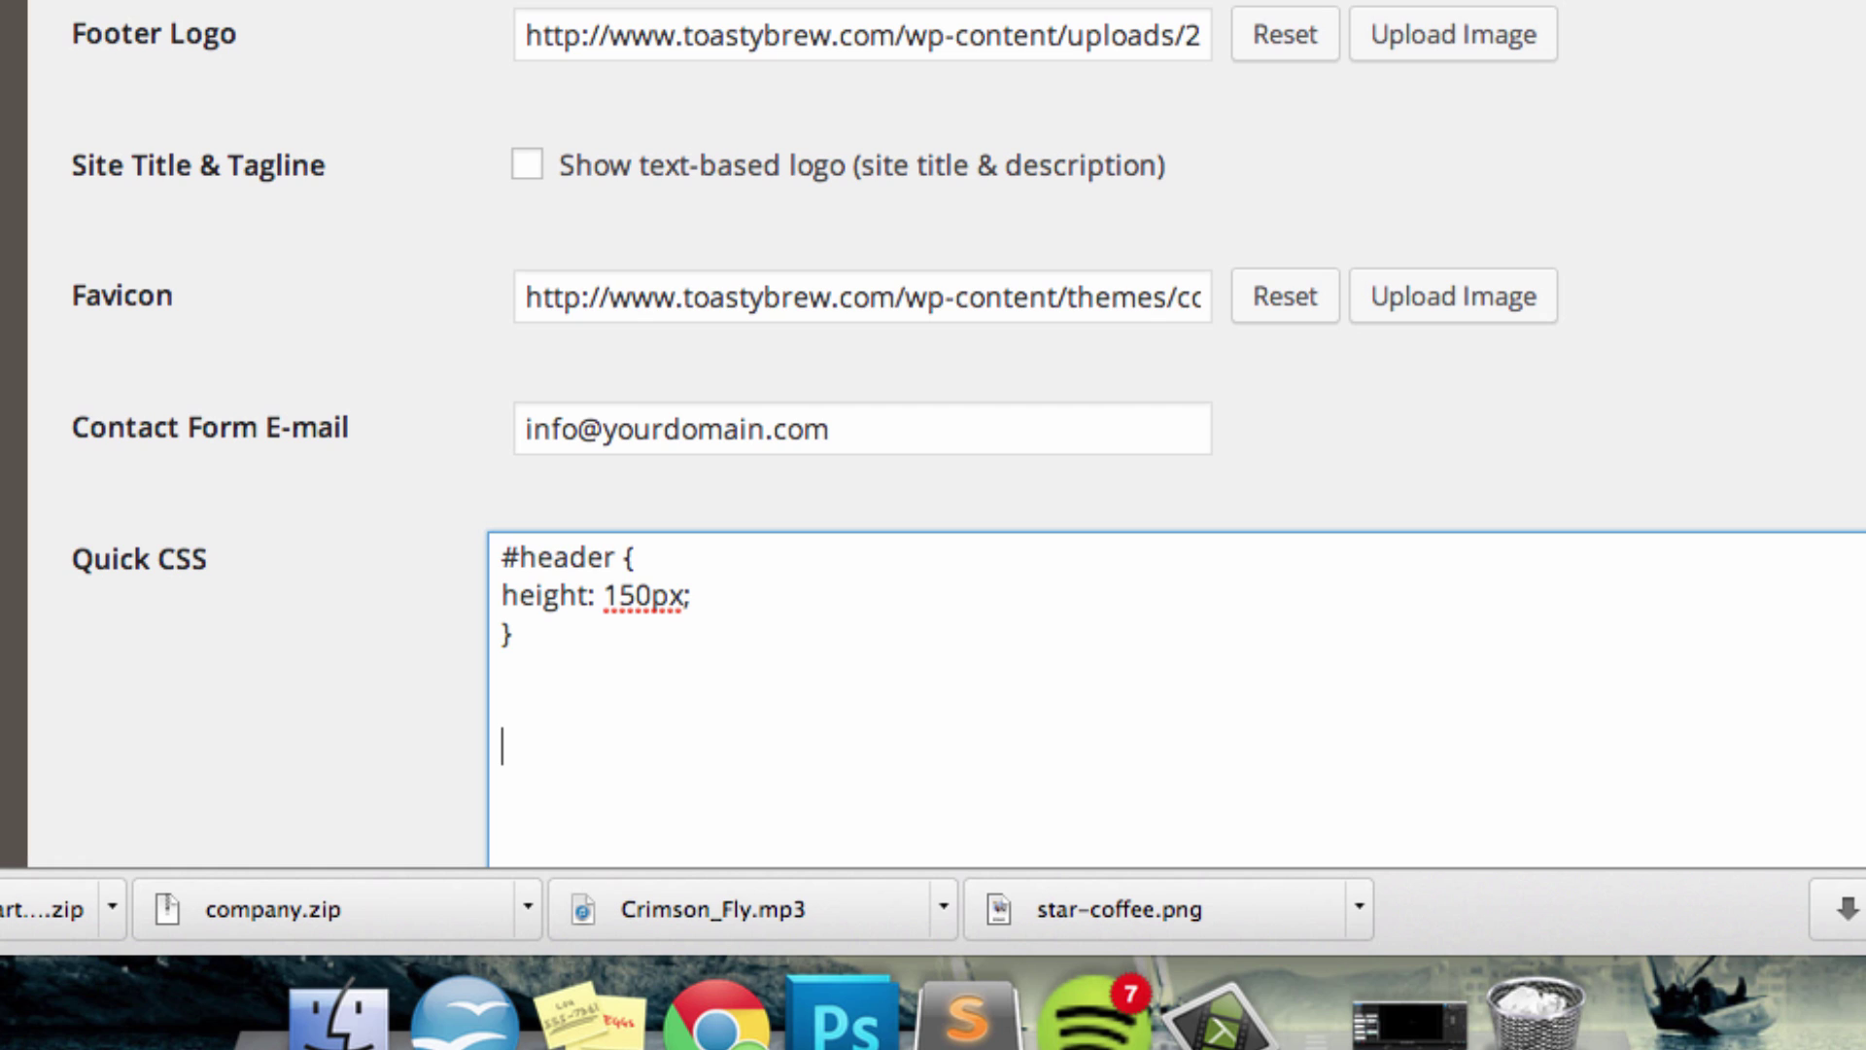
key("BackSpace")
type("body {")
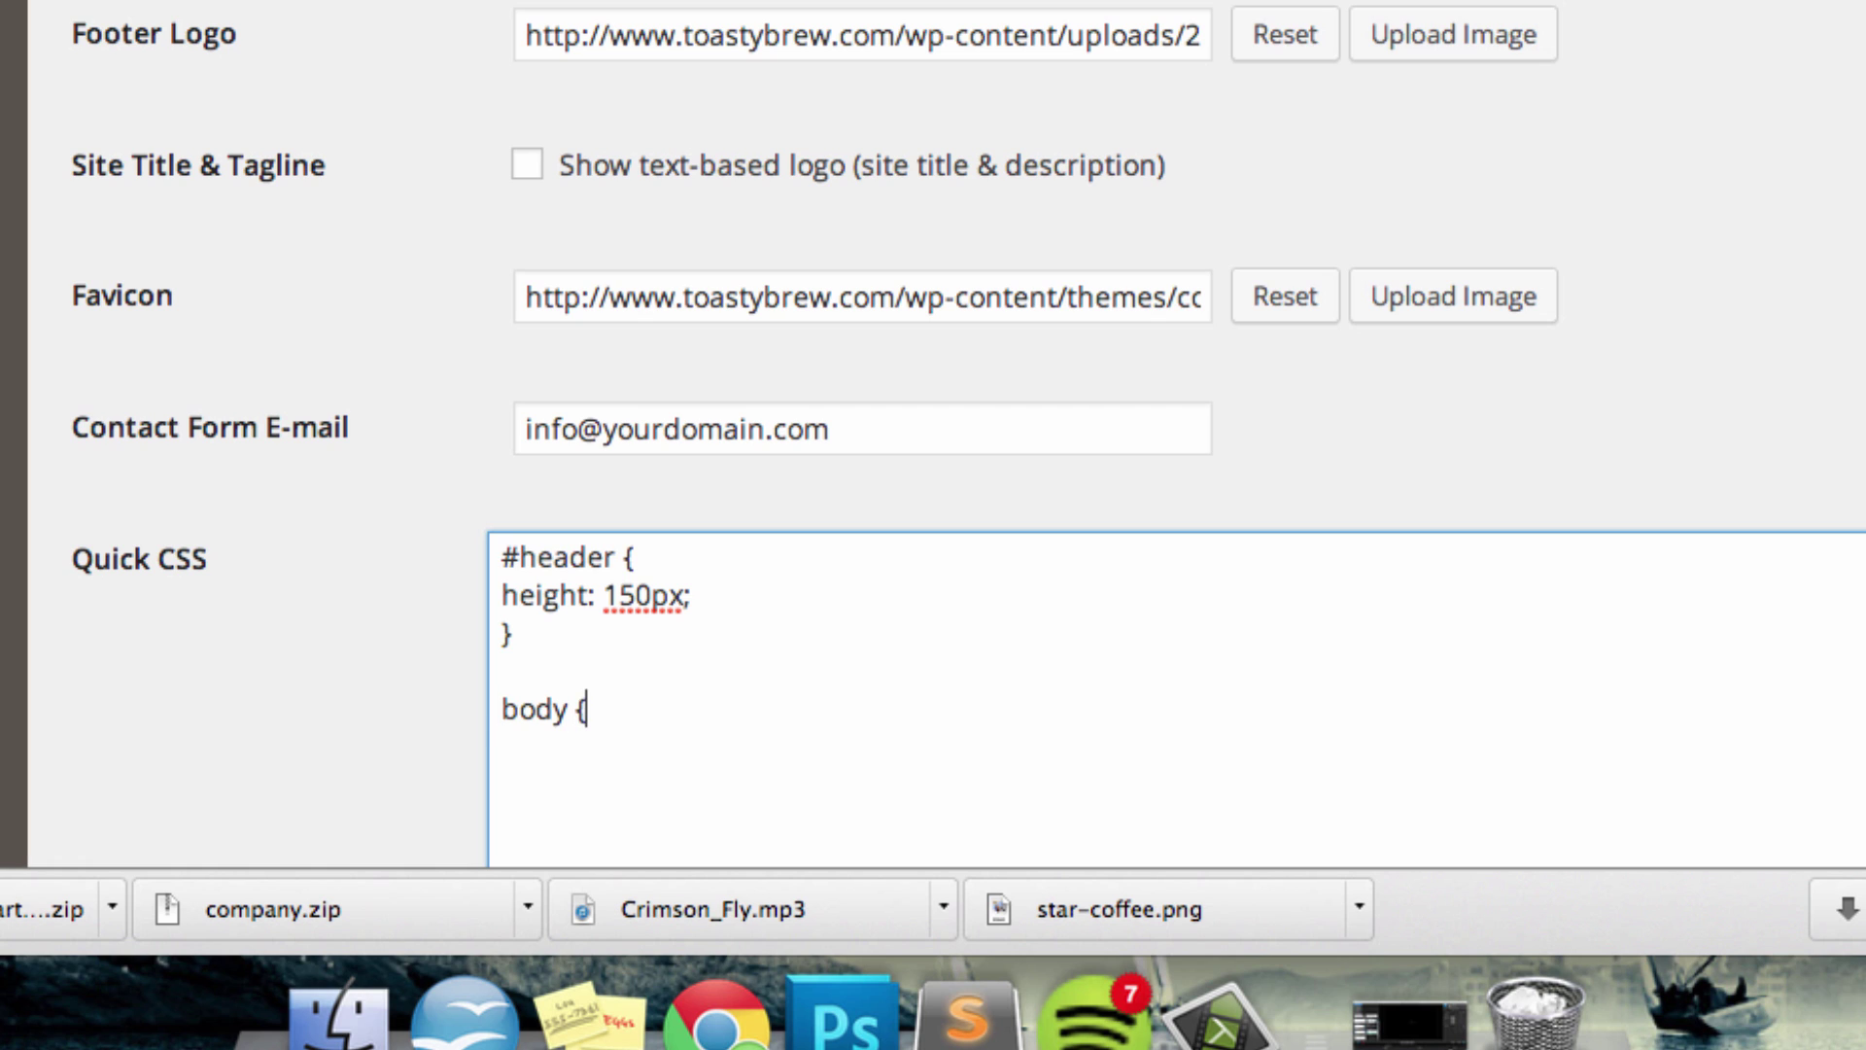
key("Return")
type("background")
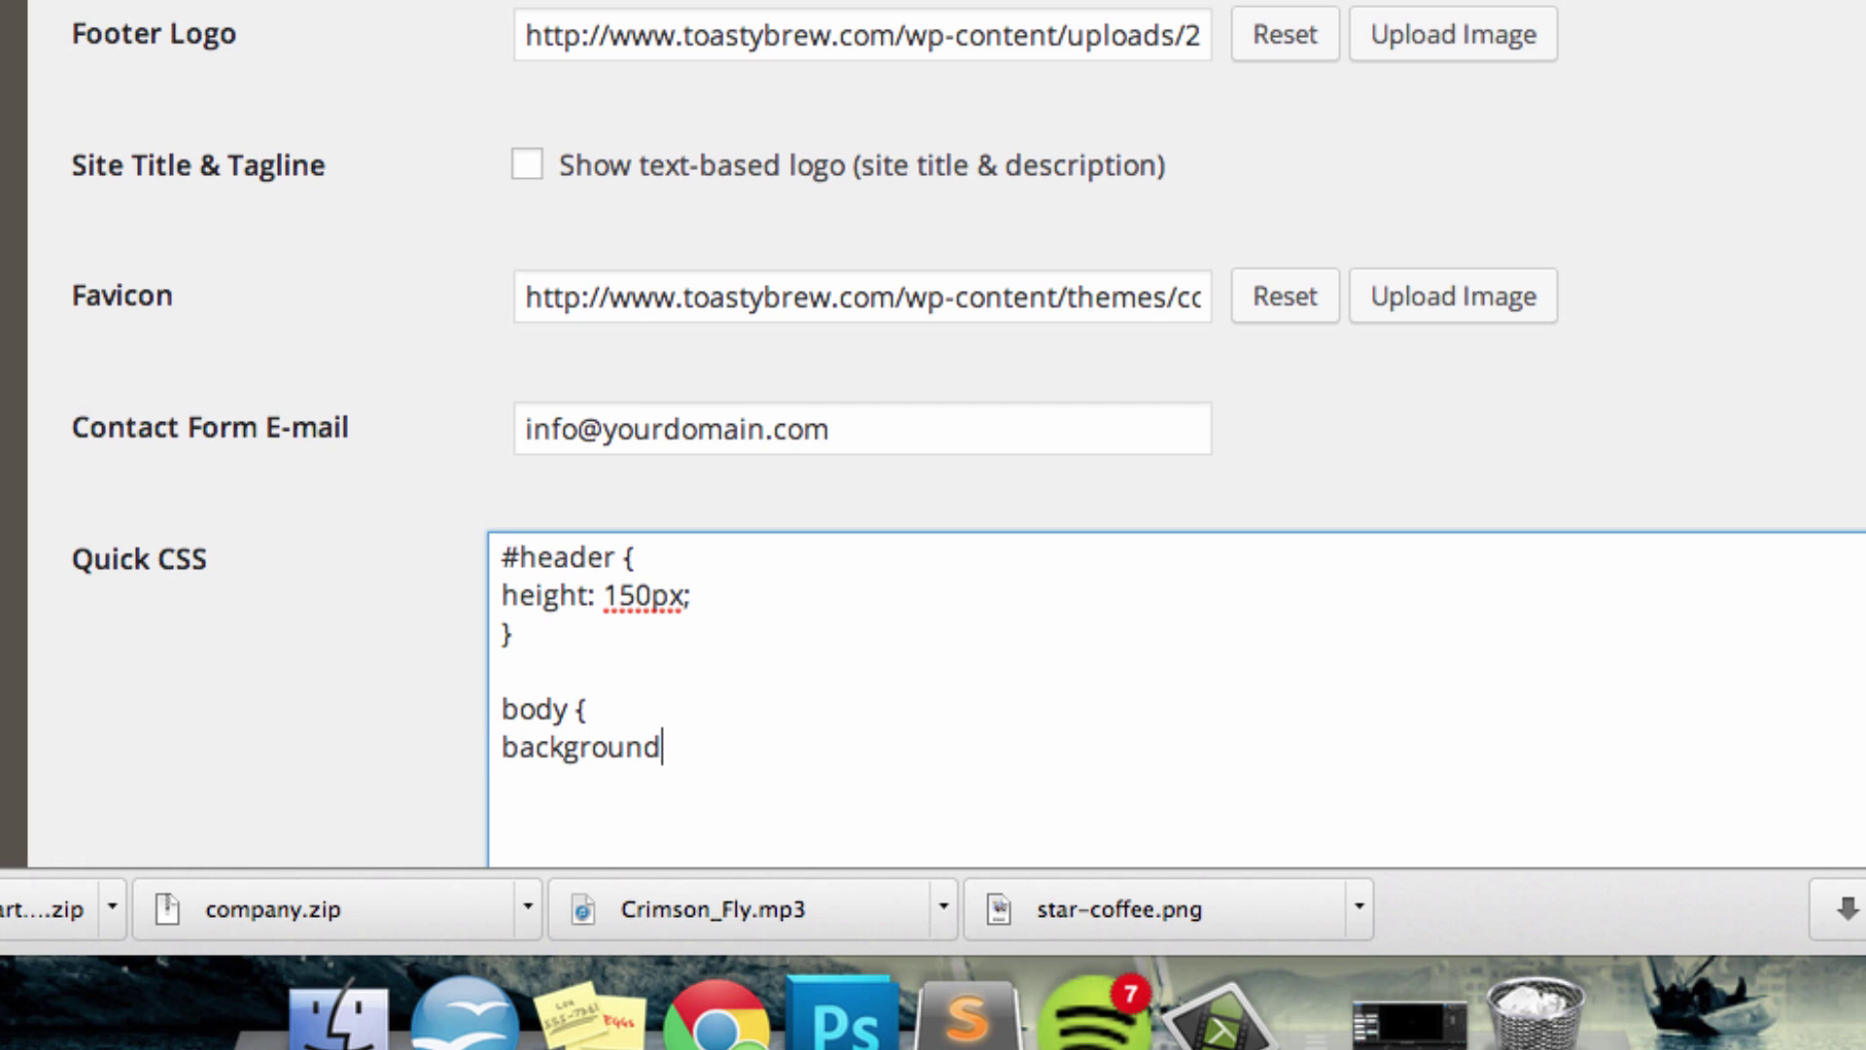
type(": url(...);")
key("Return")
type("}")
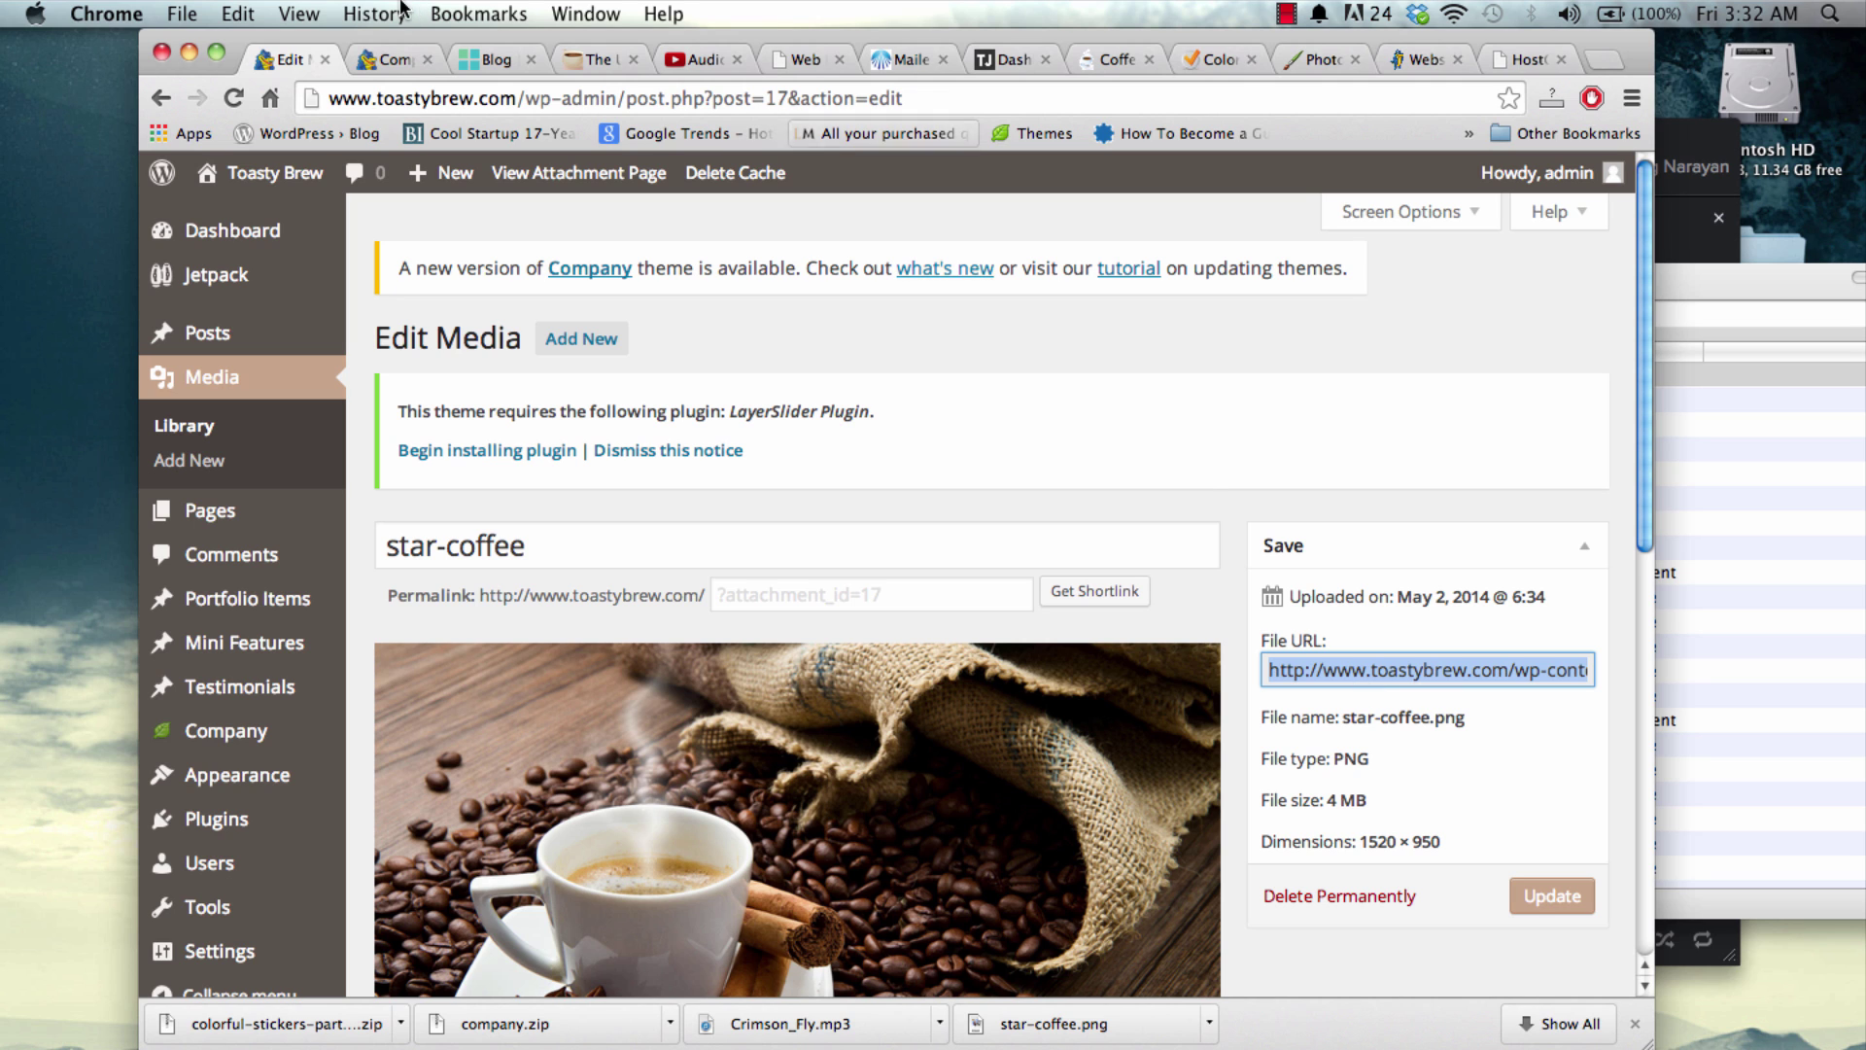
- Paste the star-coffee.png URL into url() and save the theme settings
left_click(476, 55)
left_click(375, 56)
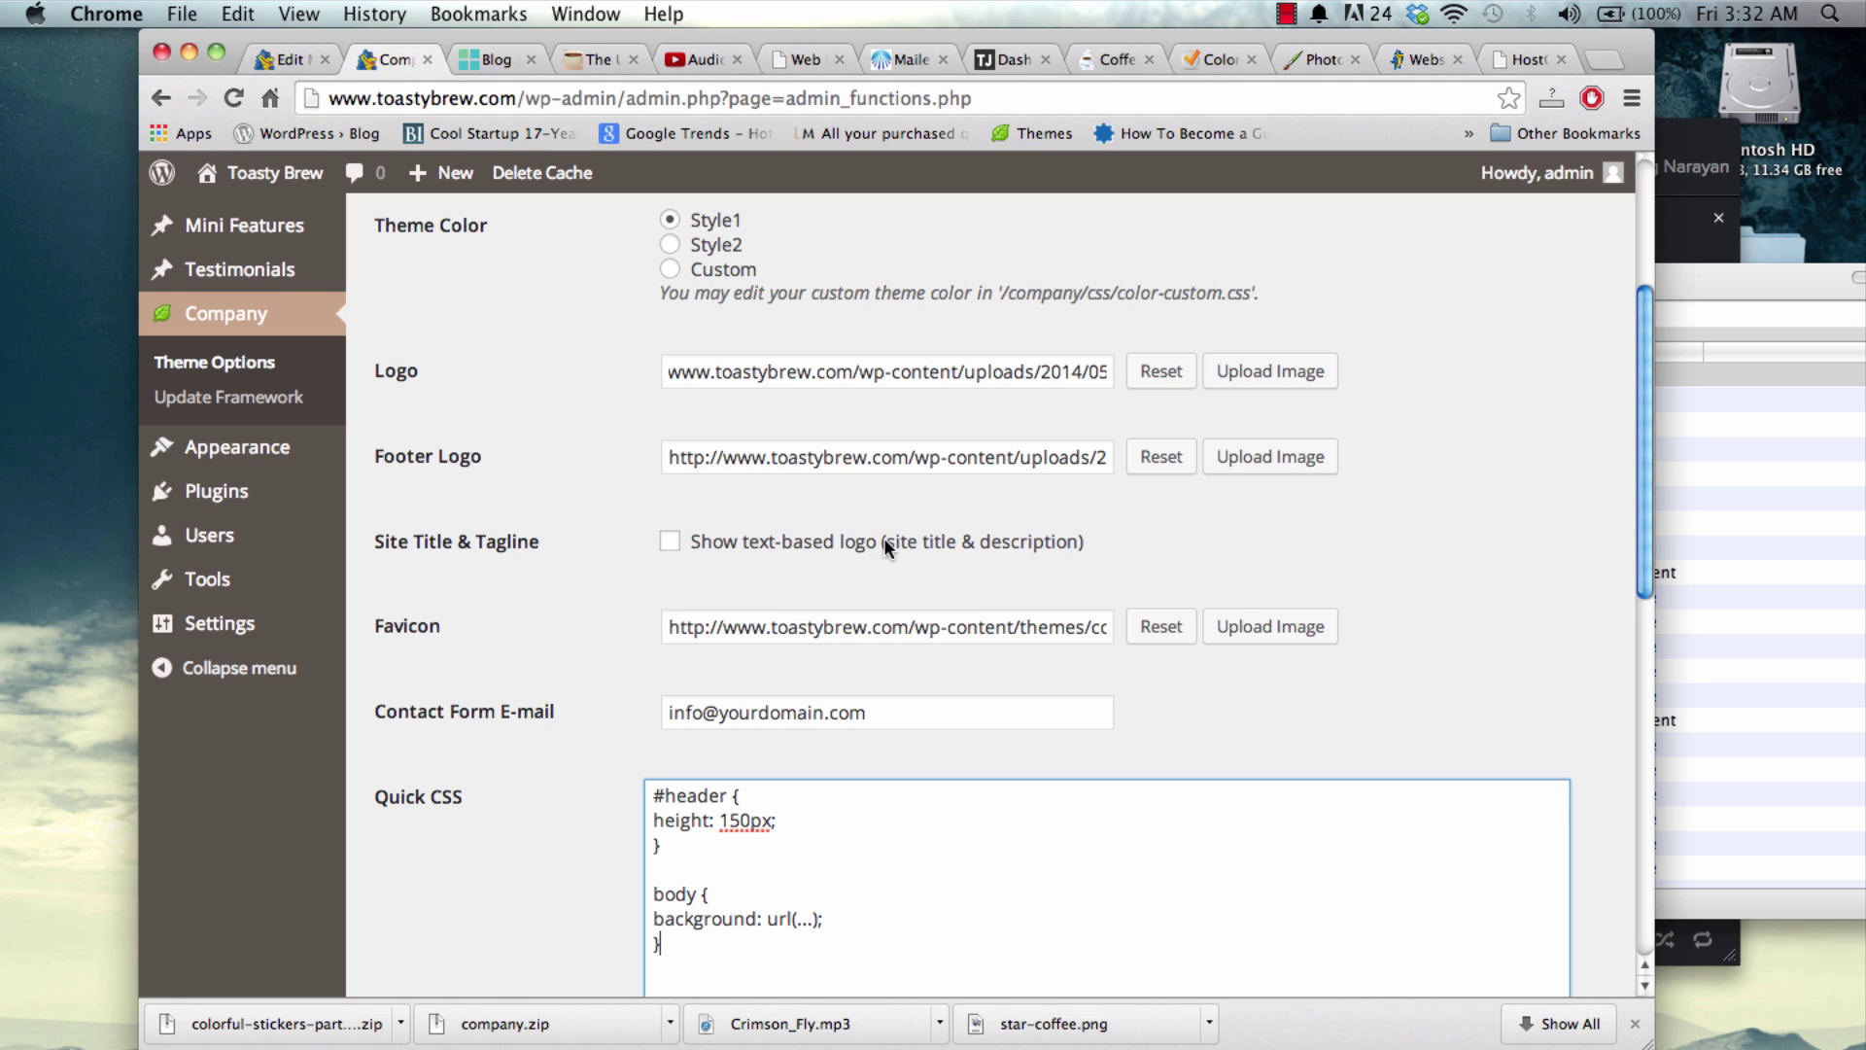
left_click_drag(813, 918, 797, 922)
type("http://www.toastybrew.com/wp-content/uploads/2014/05/star-coffee.png")
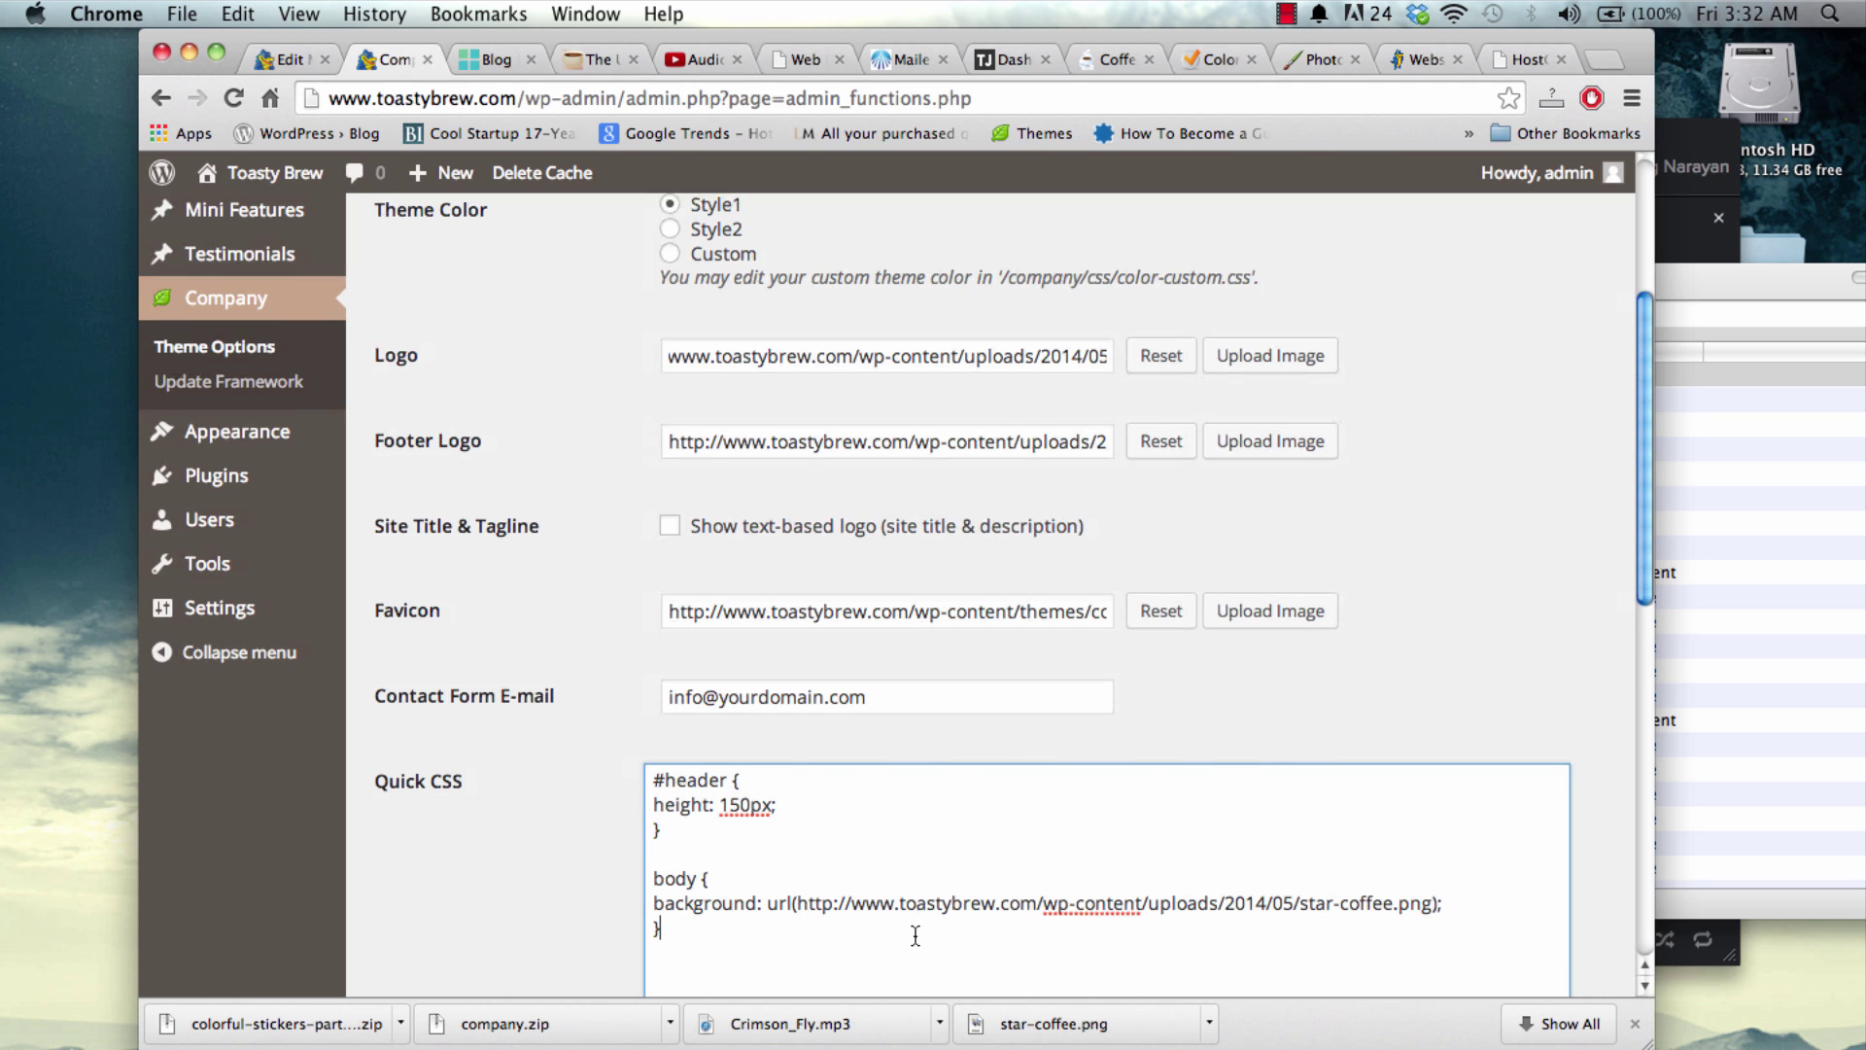
scroll(913, 933, "down", 10)
left_click(631, 892)
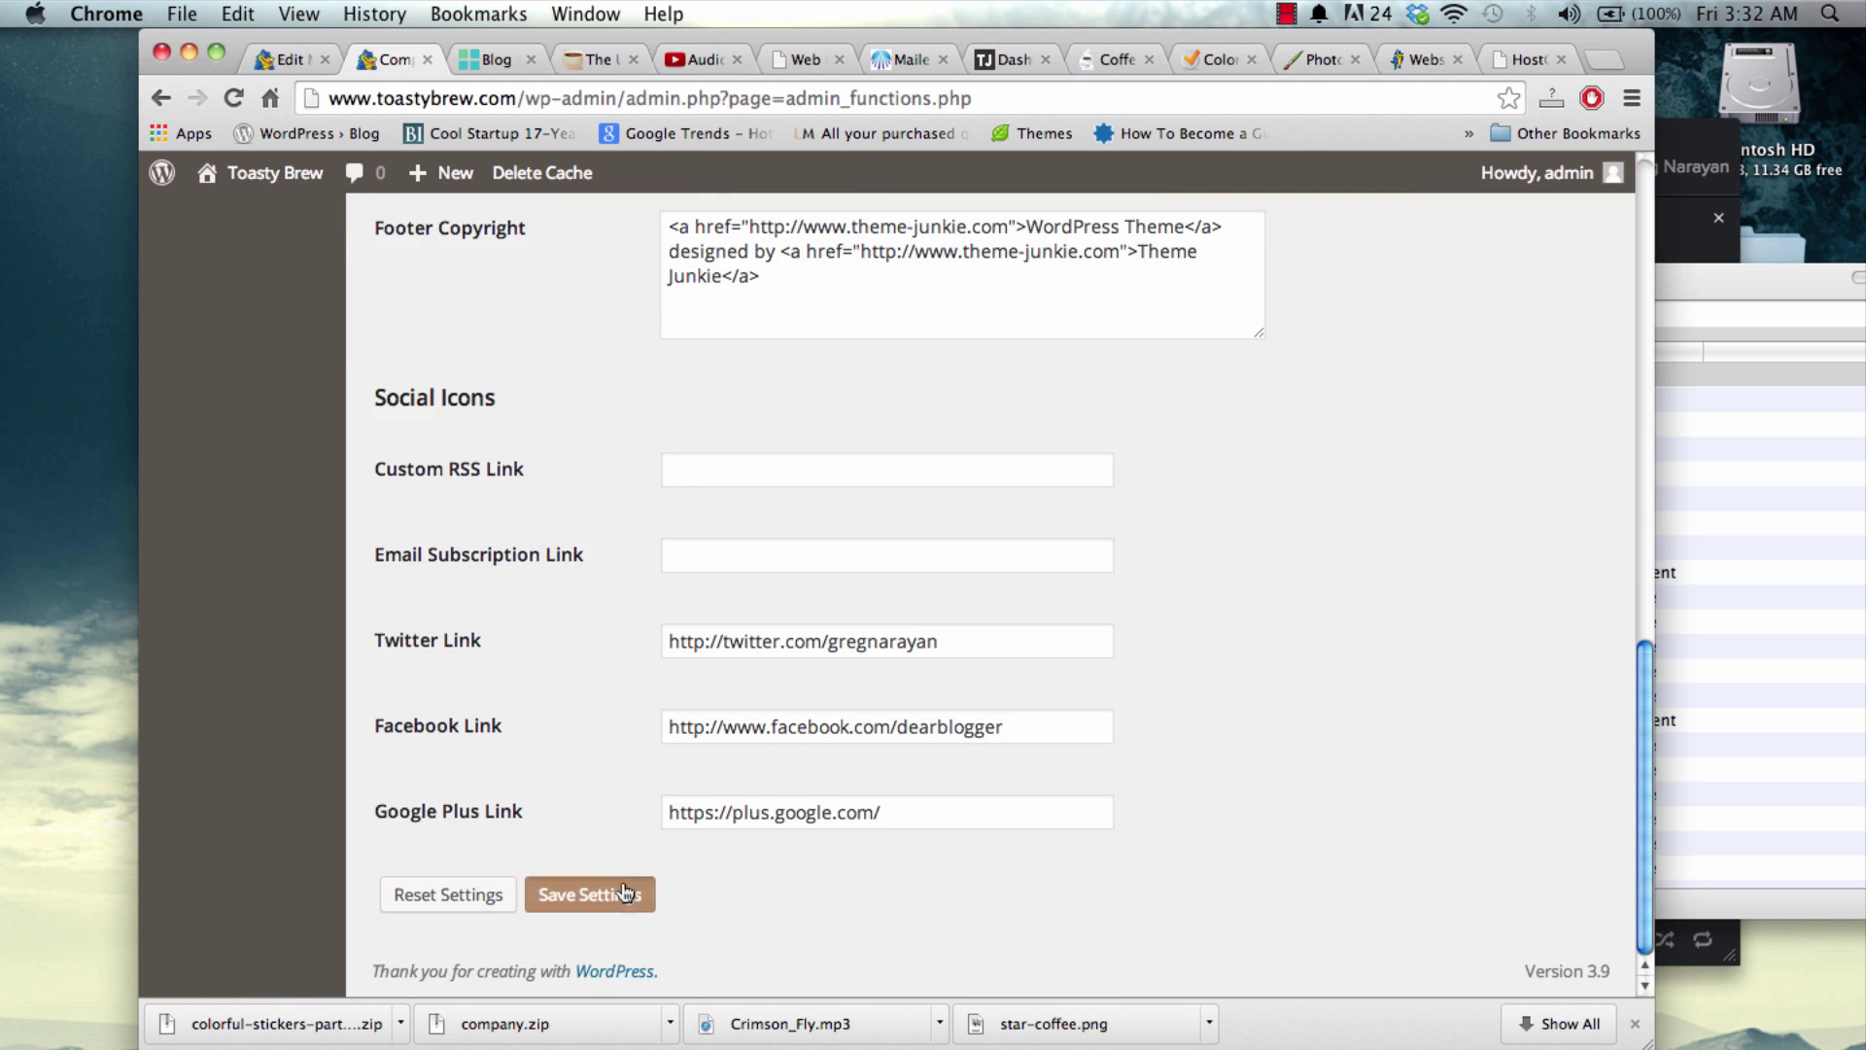
- Reload the live Blog page to check the coffee-bean background, then return to theme options
left_click(498, 62)
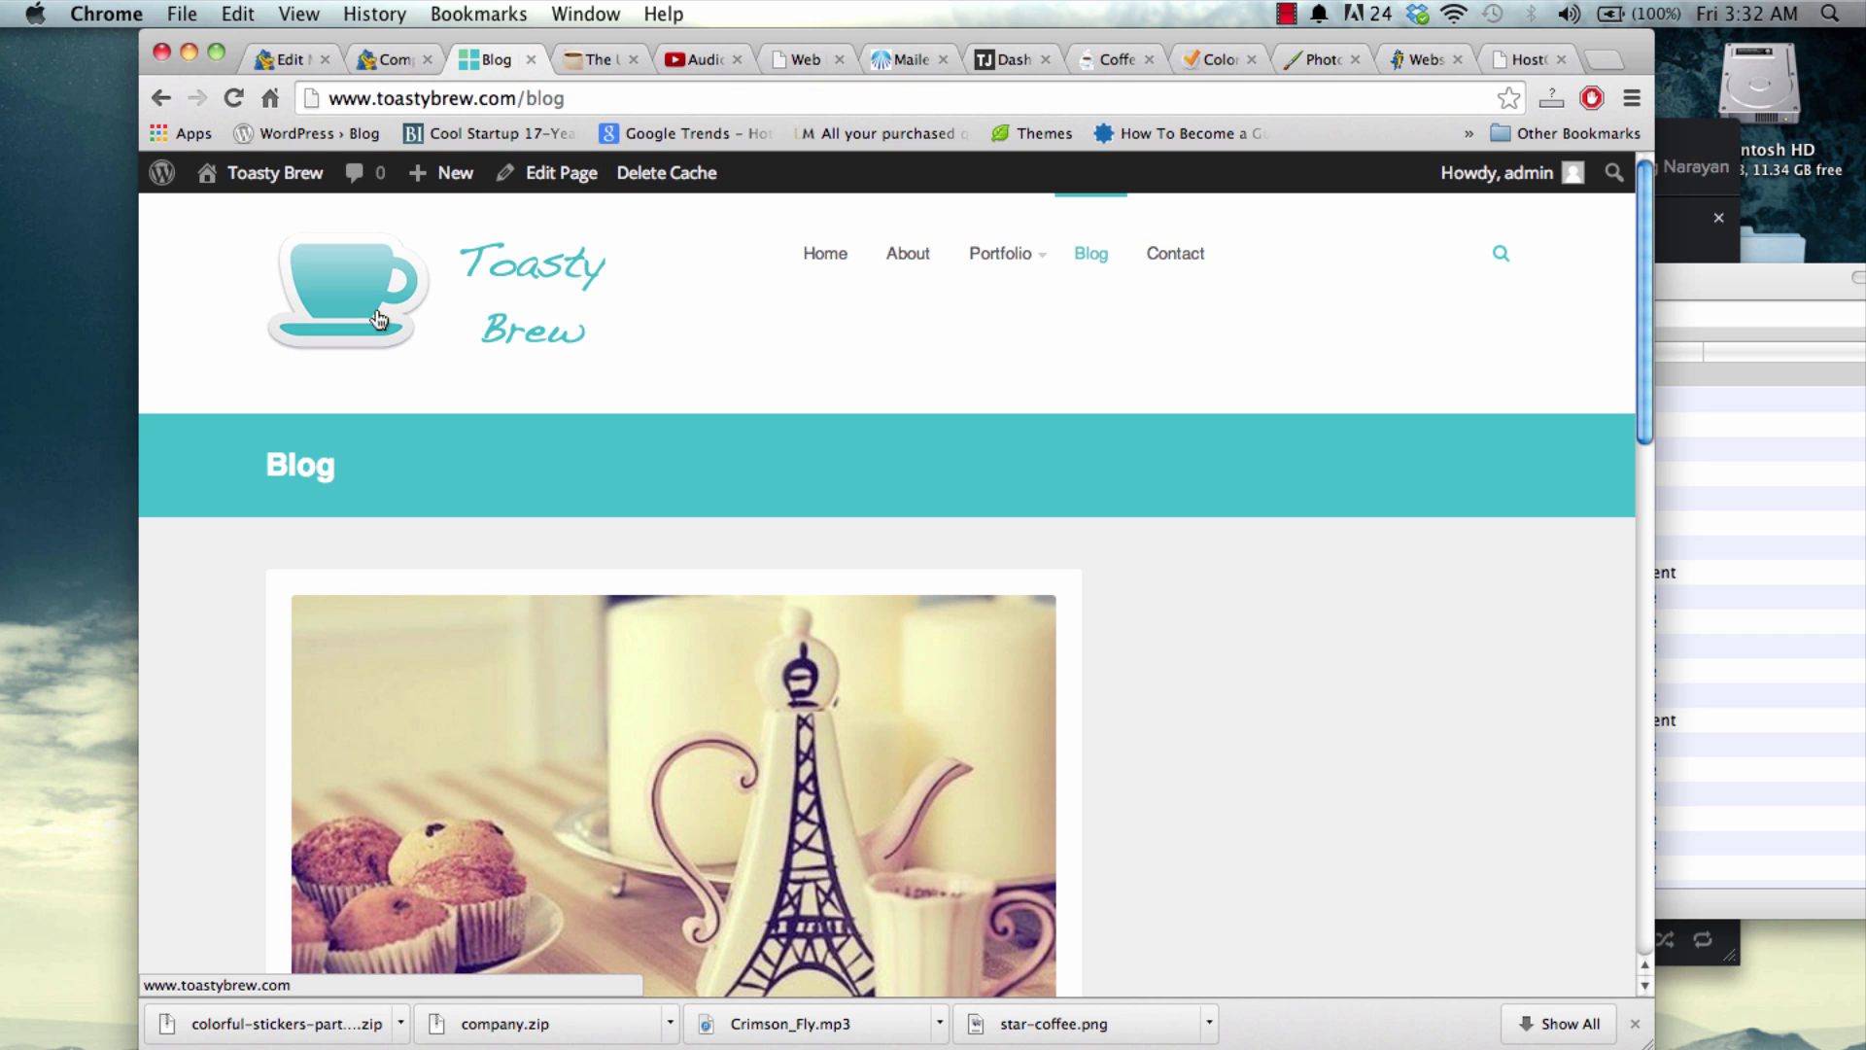
left_click(1093, 251)
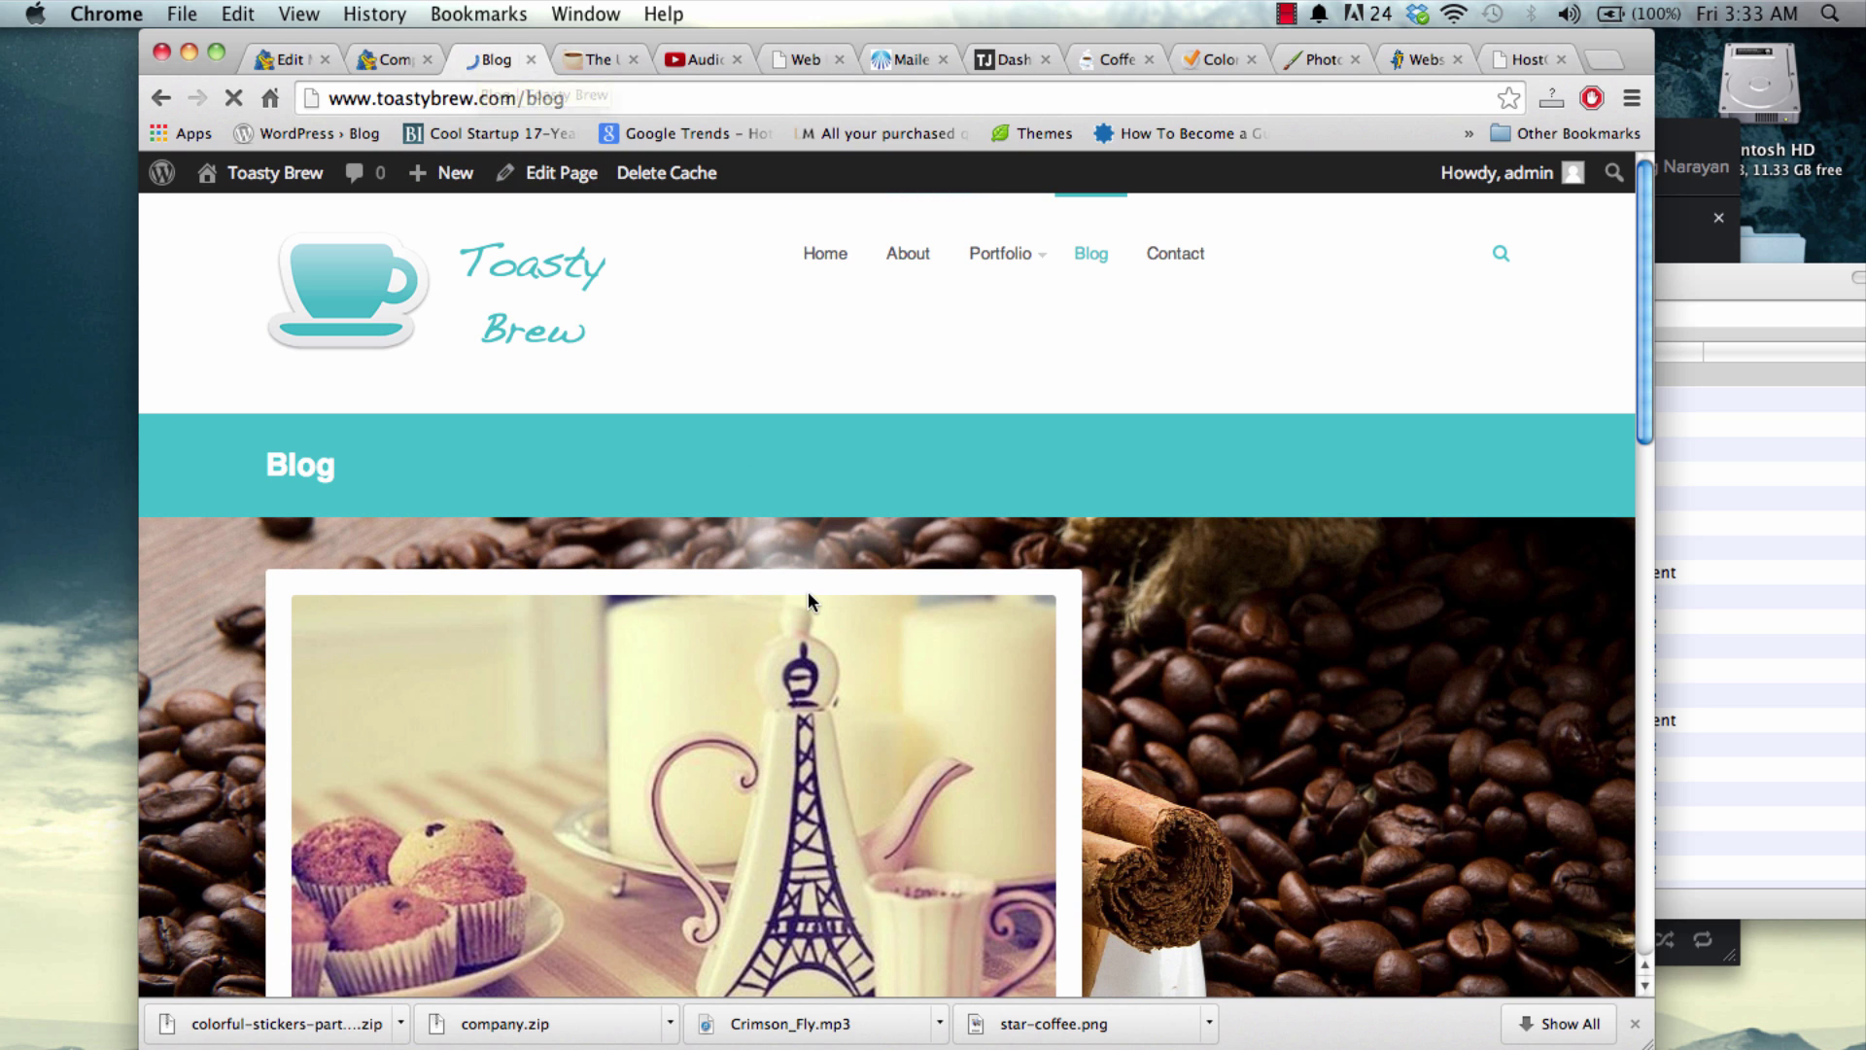
scroll(807, 591, "down", 10)
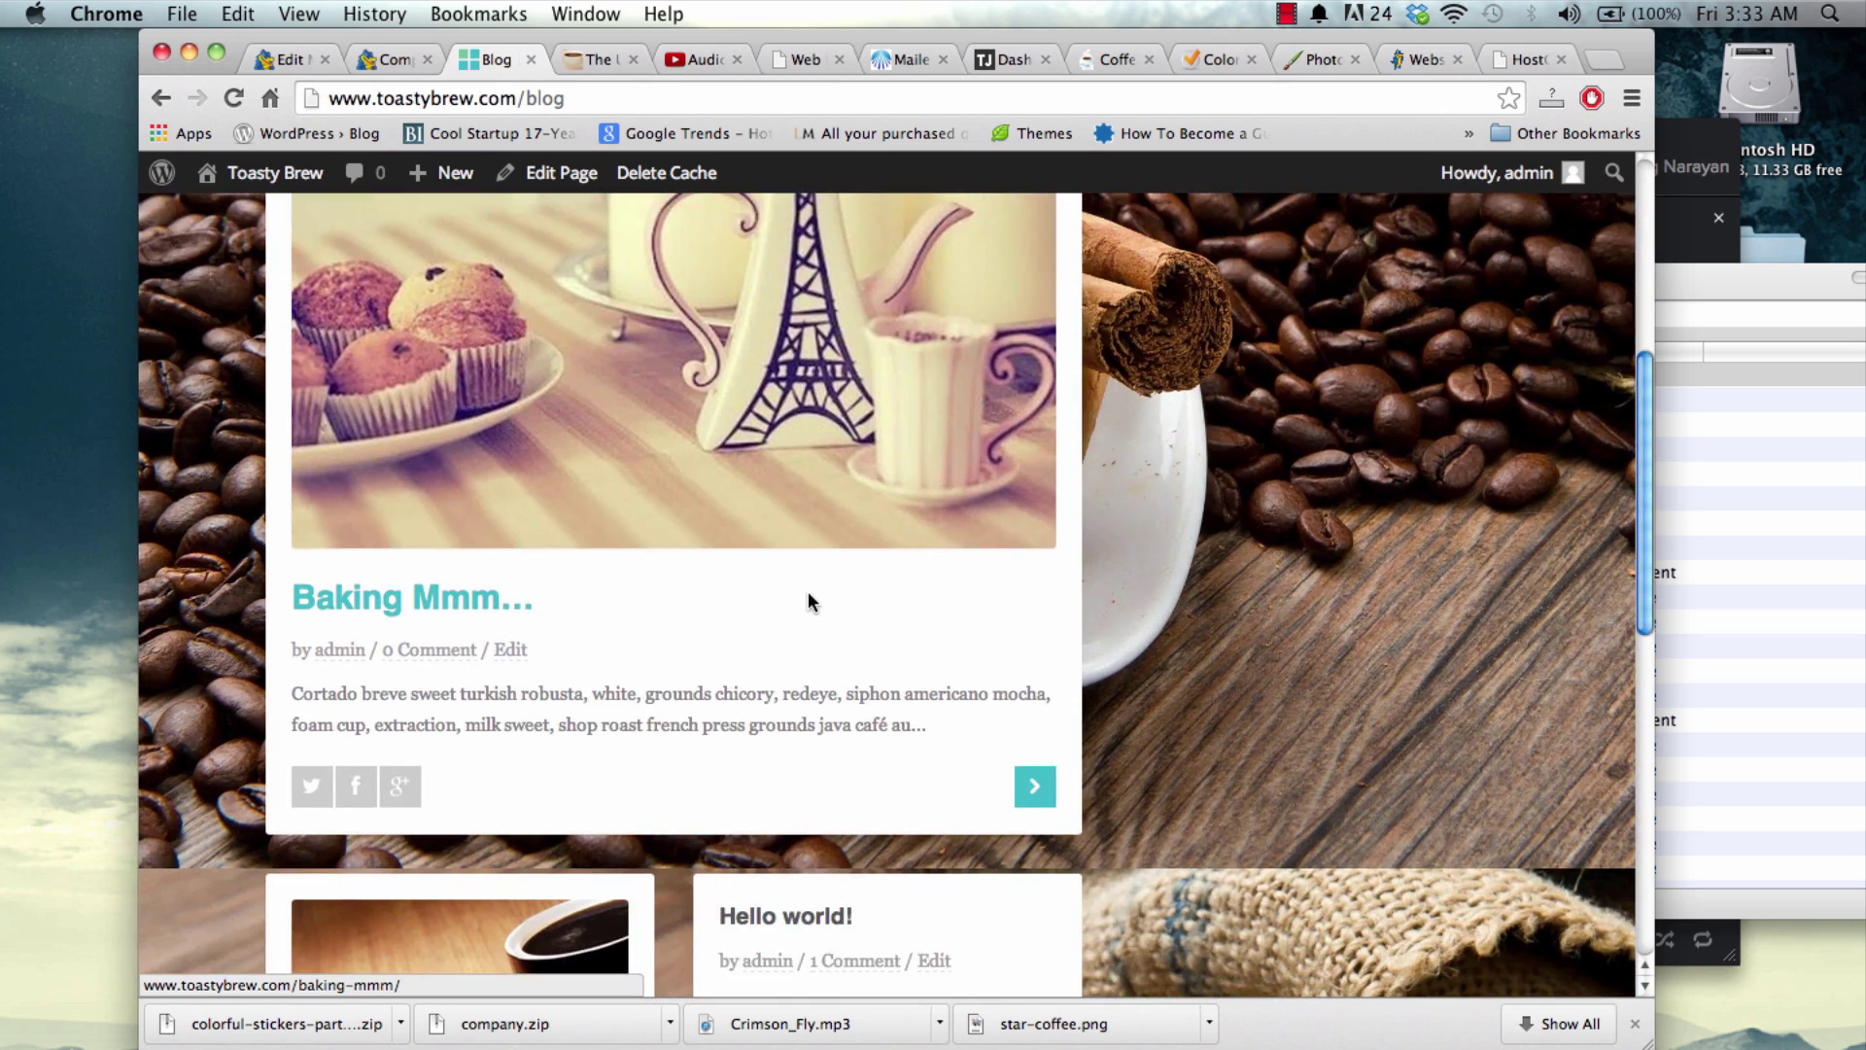
scroll(808, 591, "down", 15)
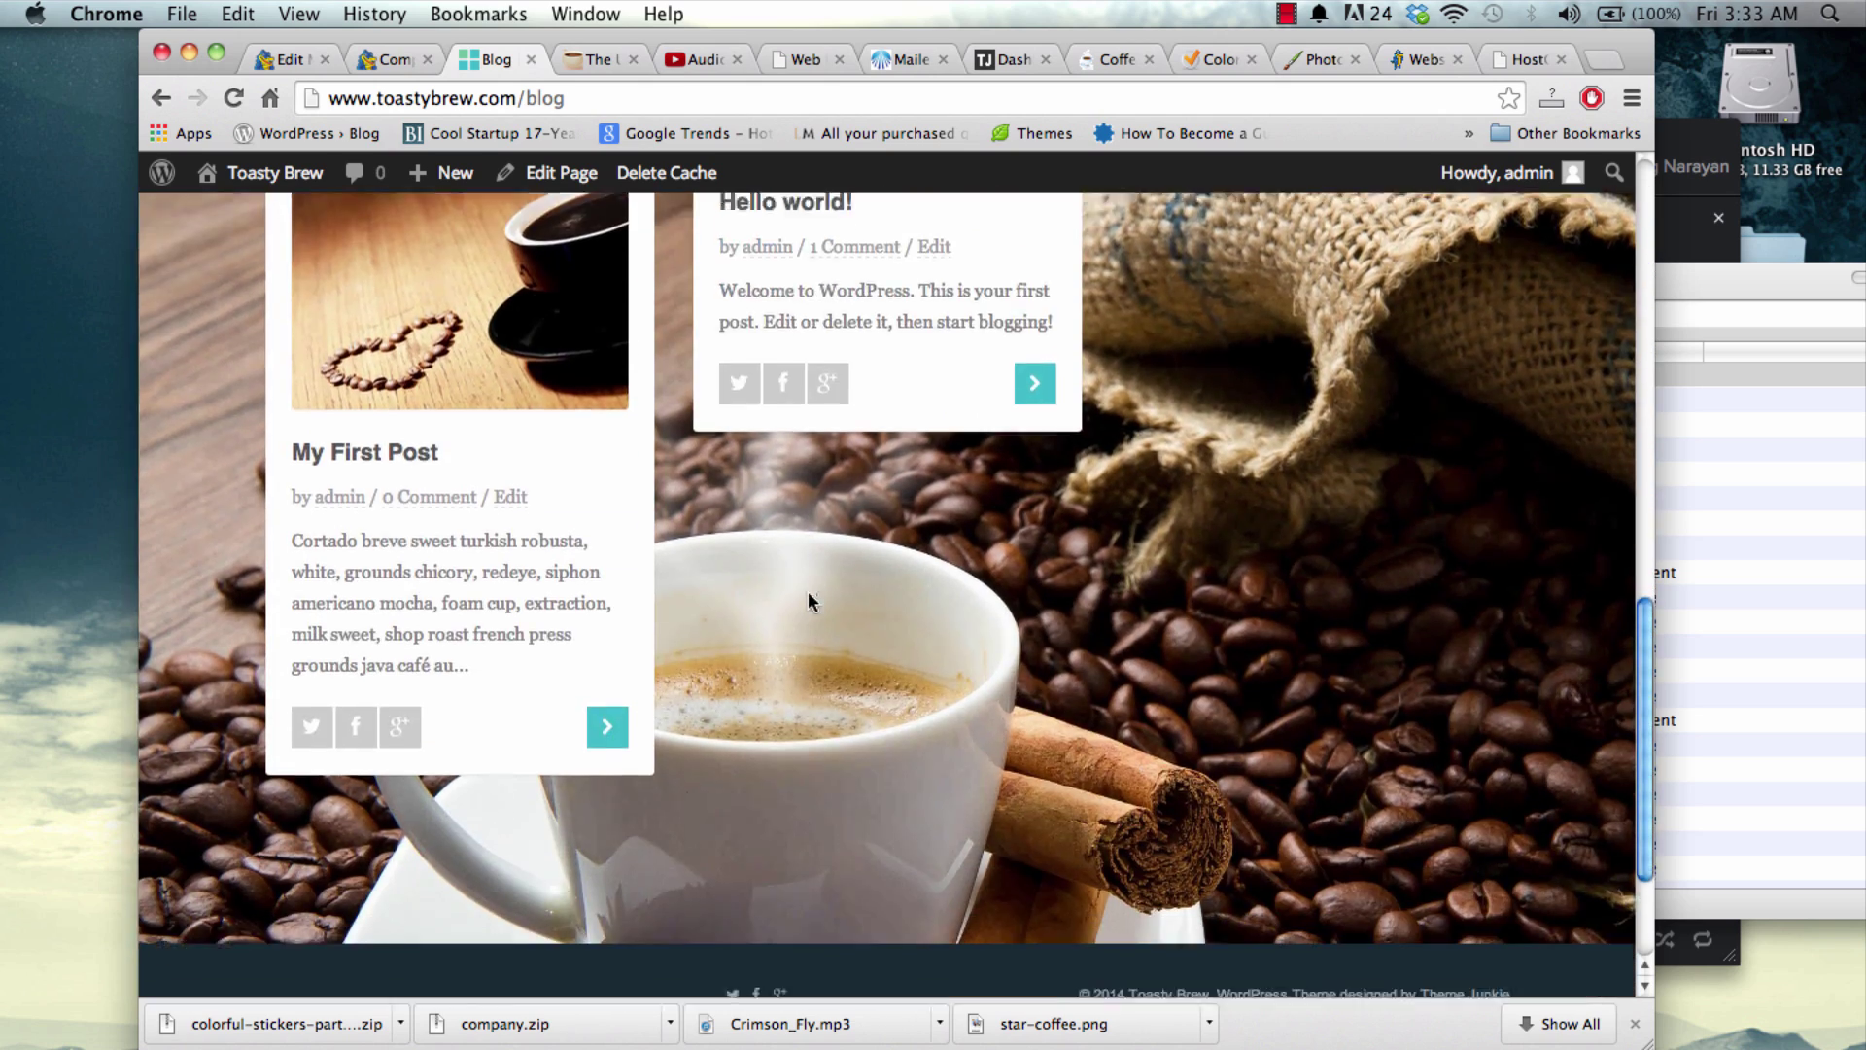
scroll(811, 601, "up", 20)
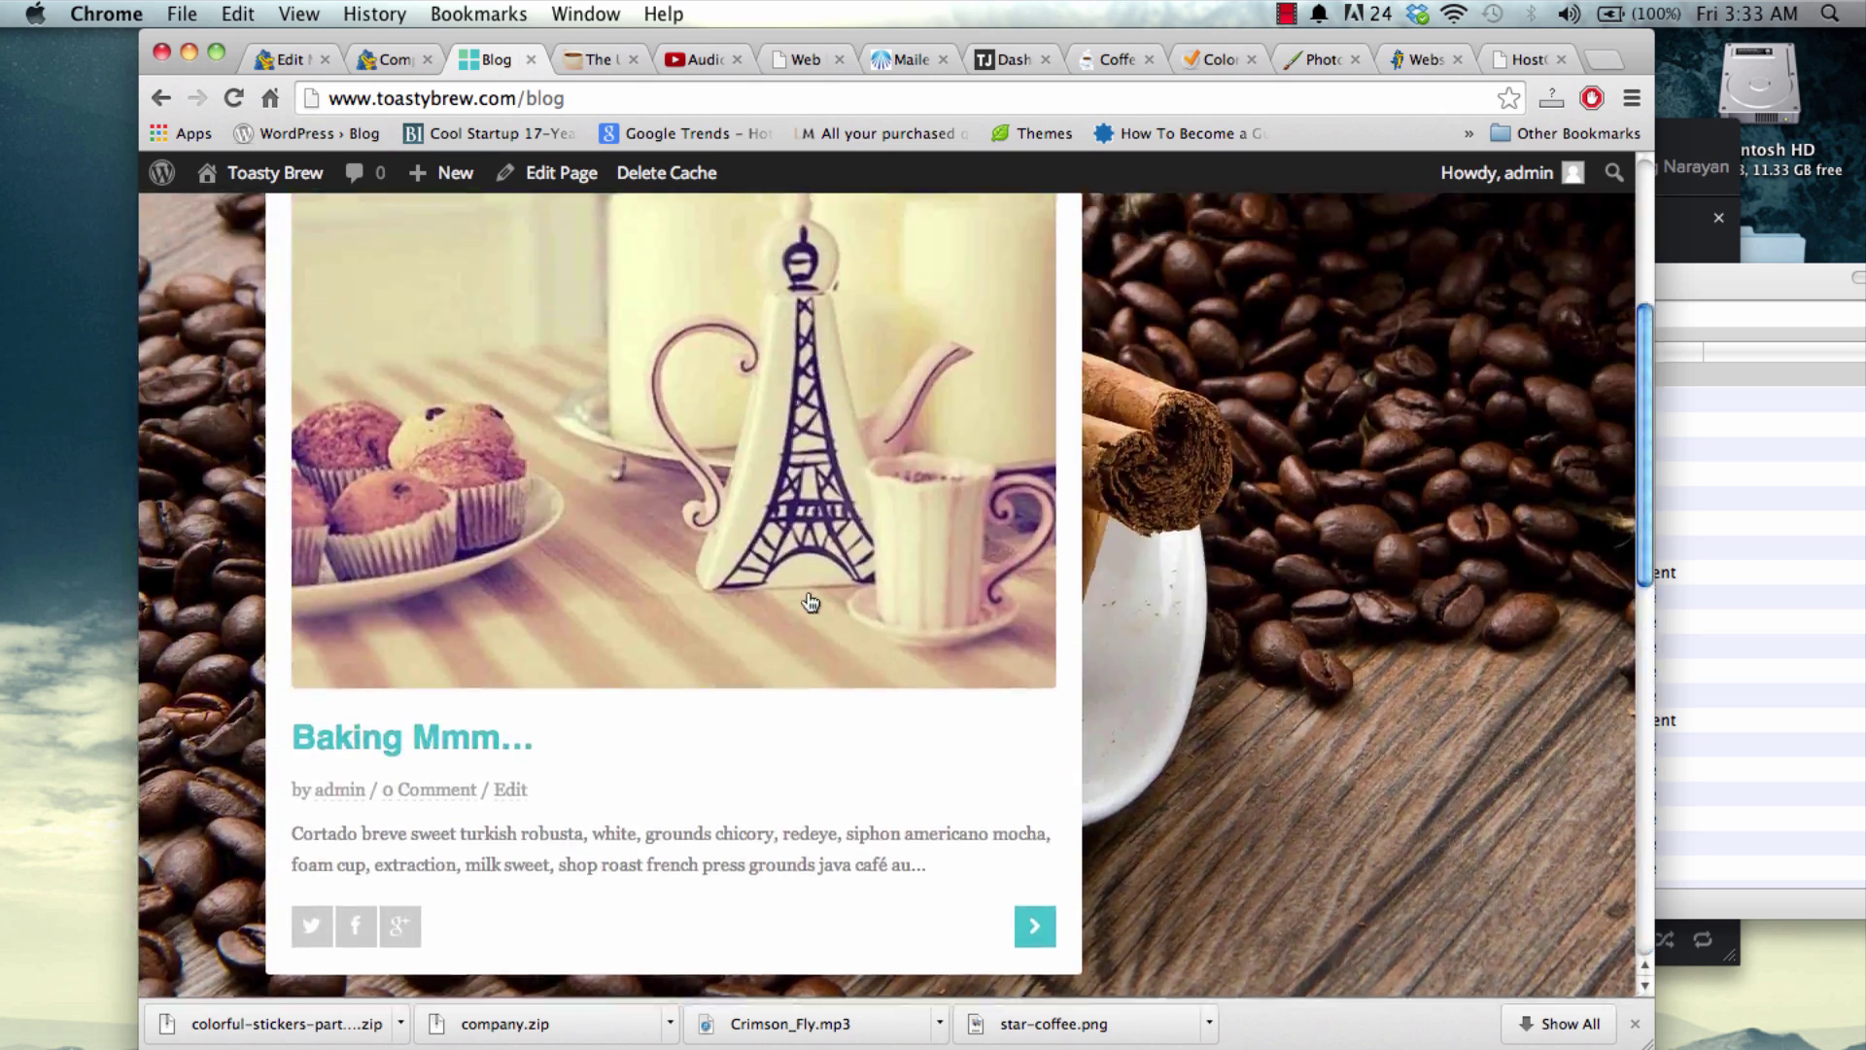
scroll(811, 602, "up", 8)
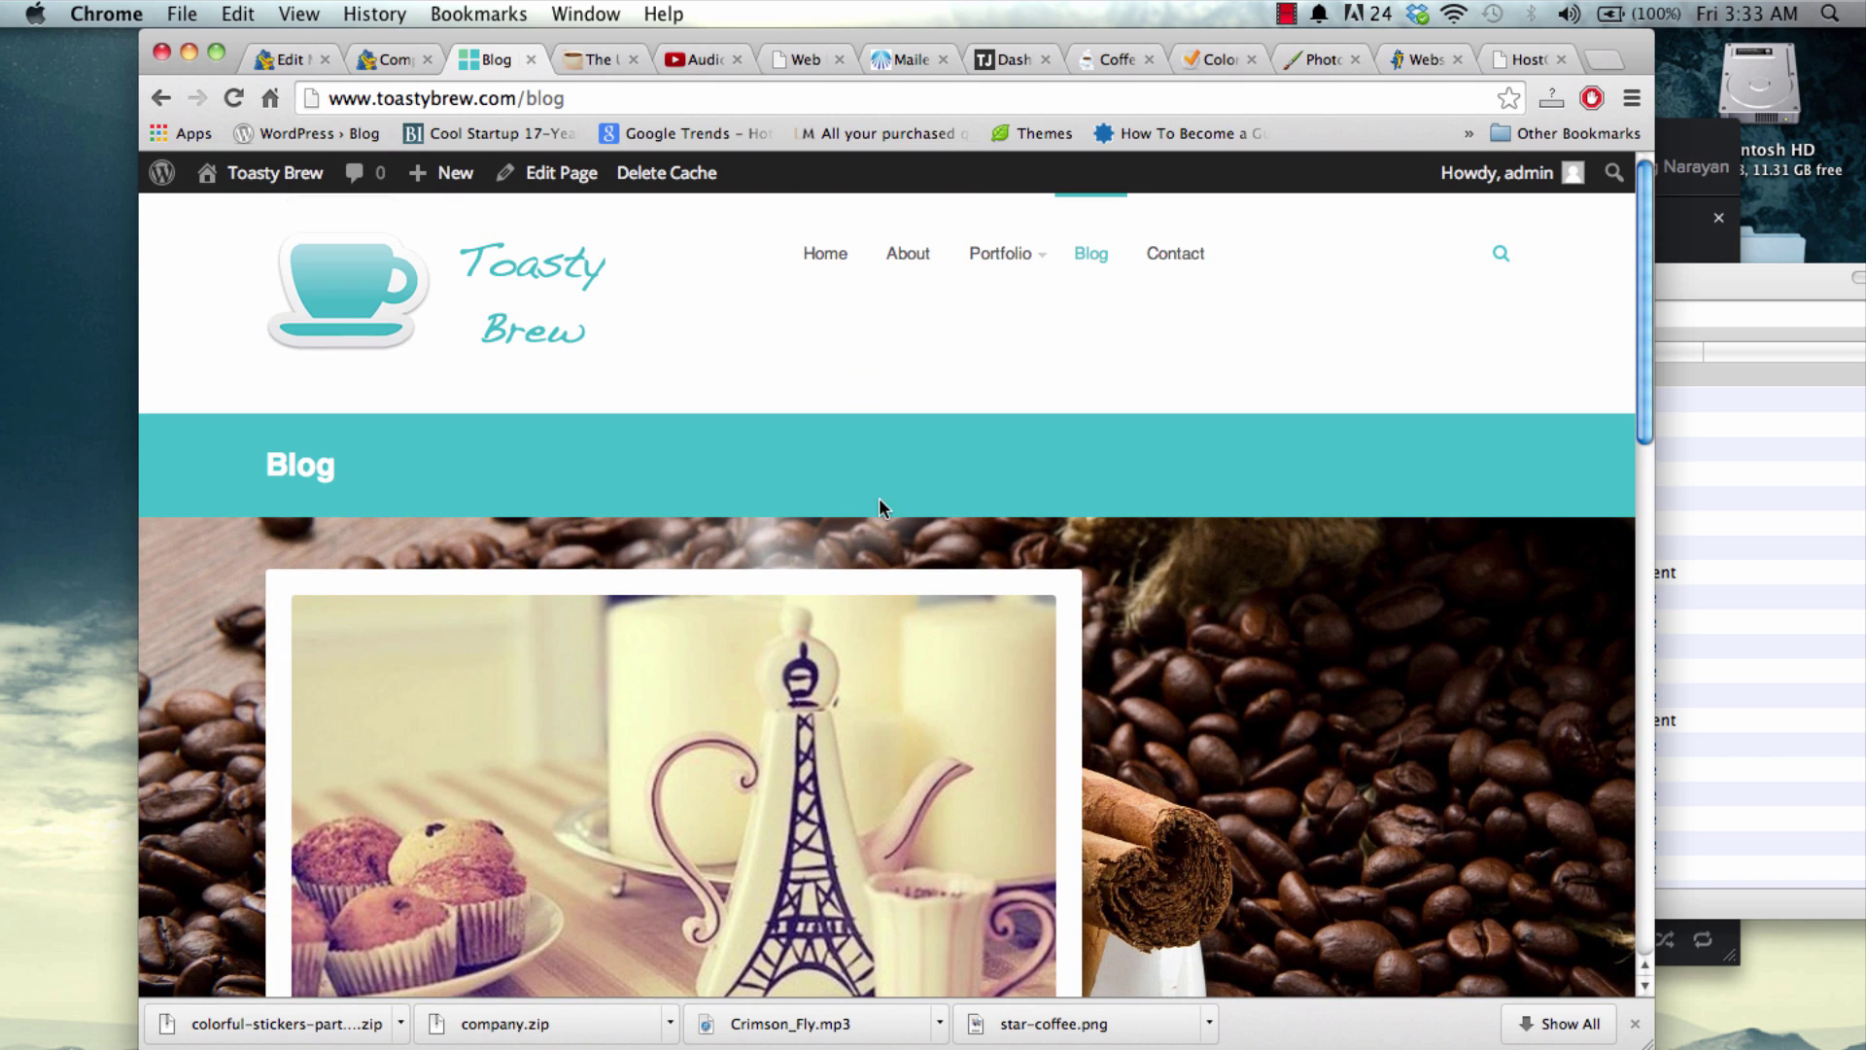
scroll(1209, 588, "down", 13)
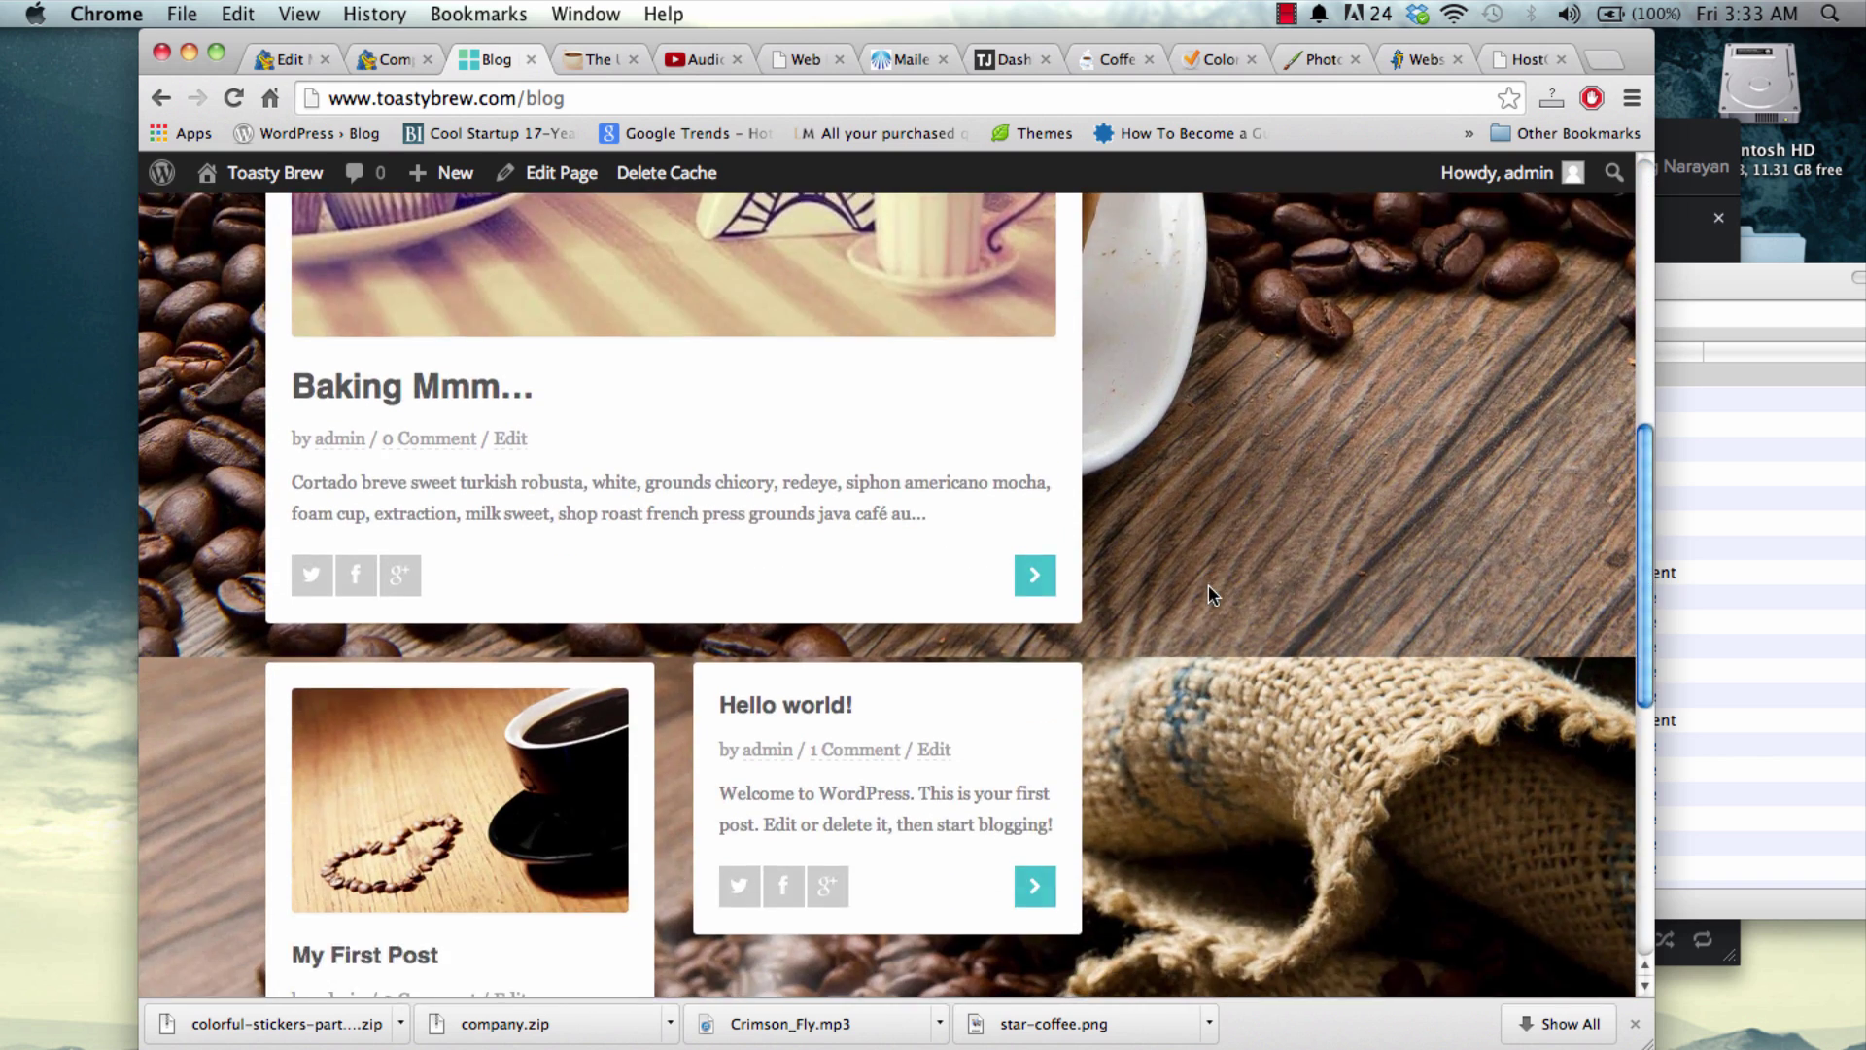
scroll(1209, 595, "down", 10)
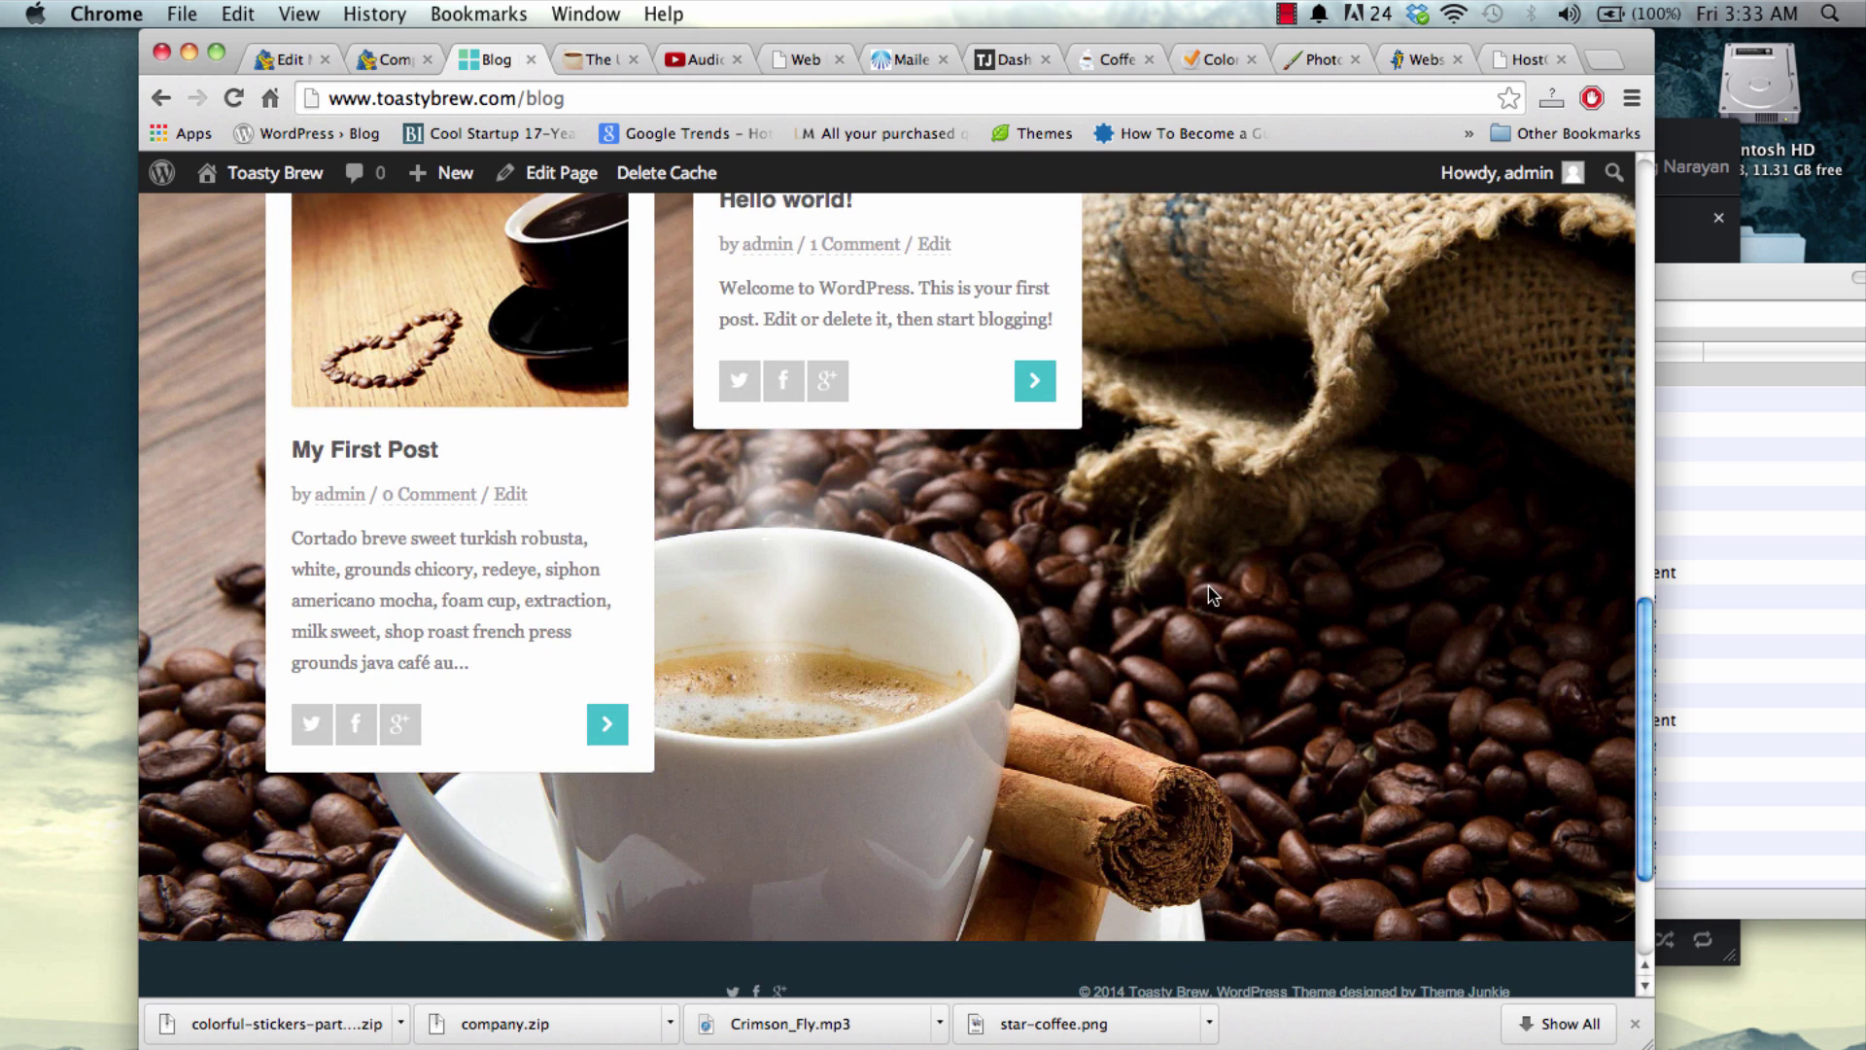
scroll(1211, 595, "down", 4)
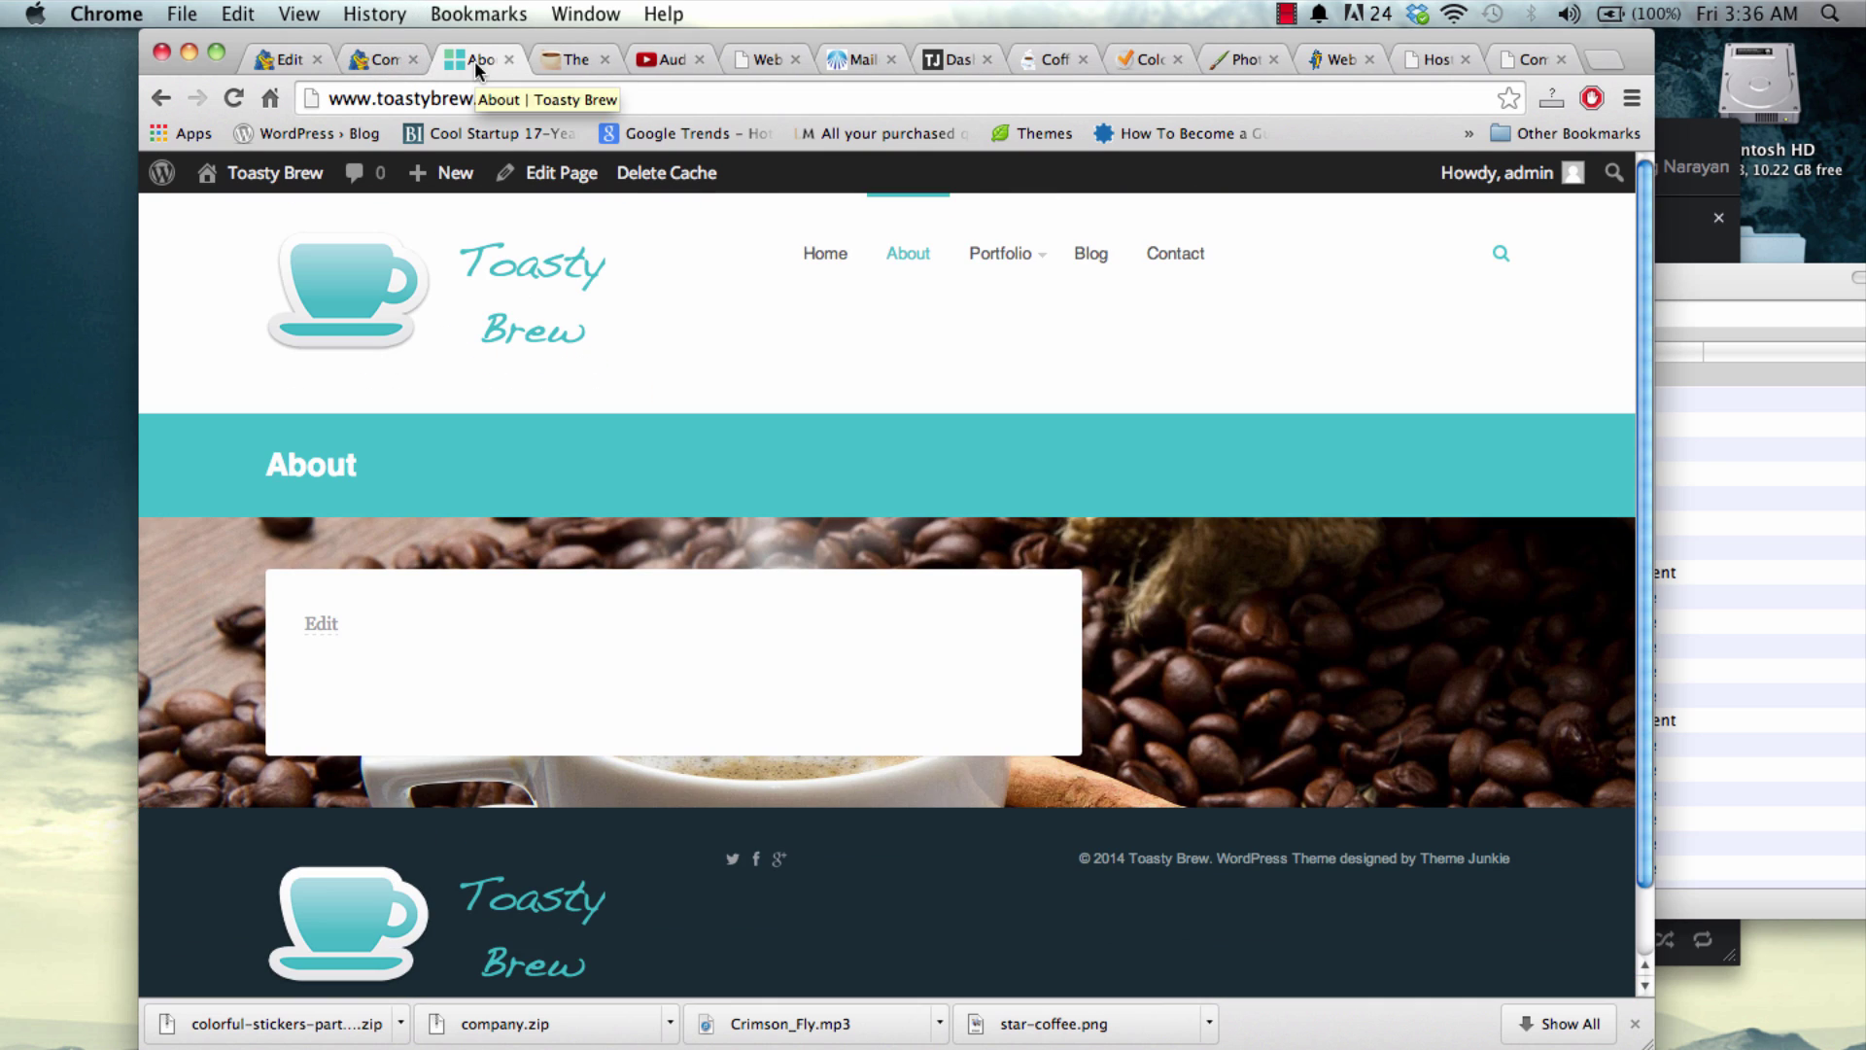
left_click(1092, 255)
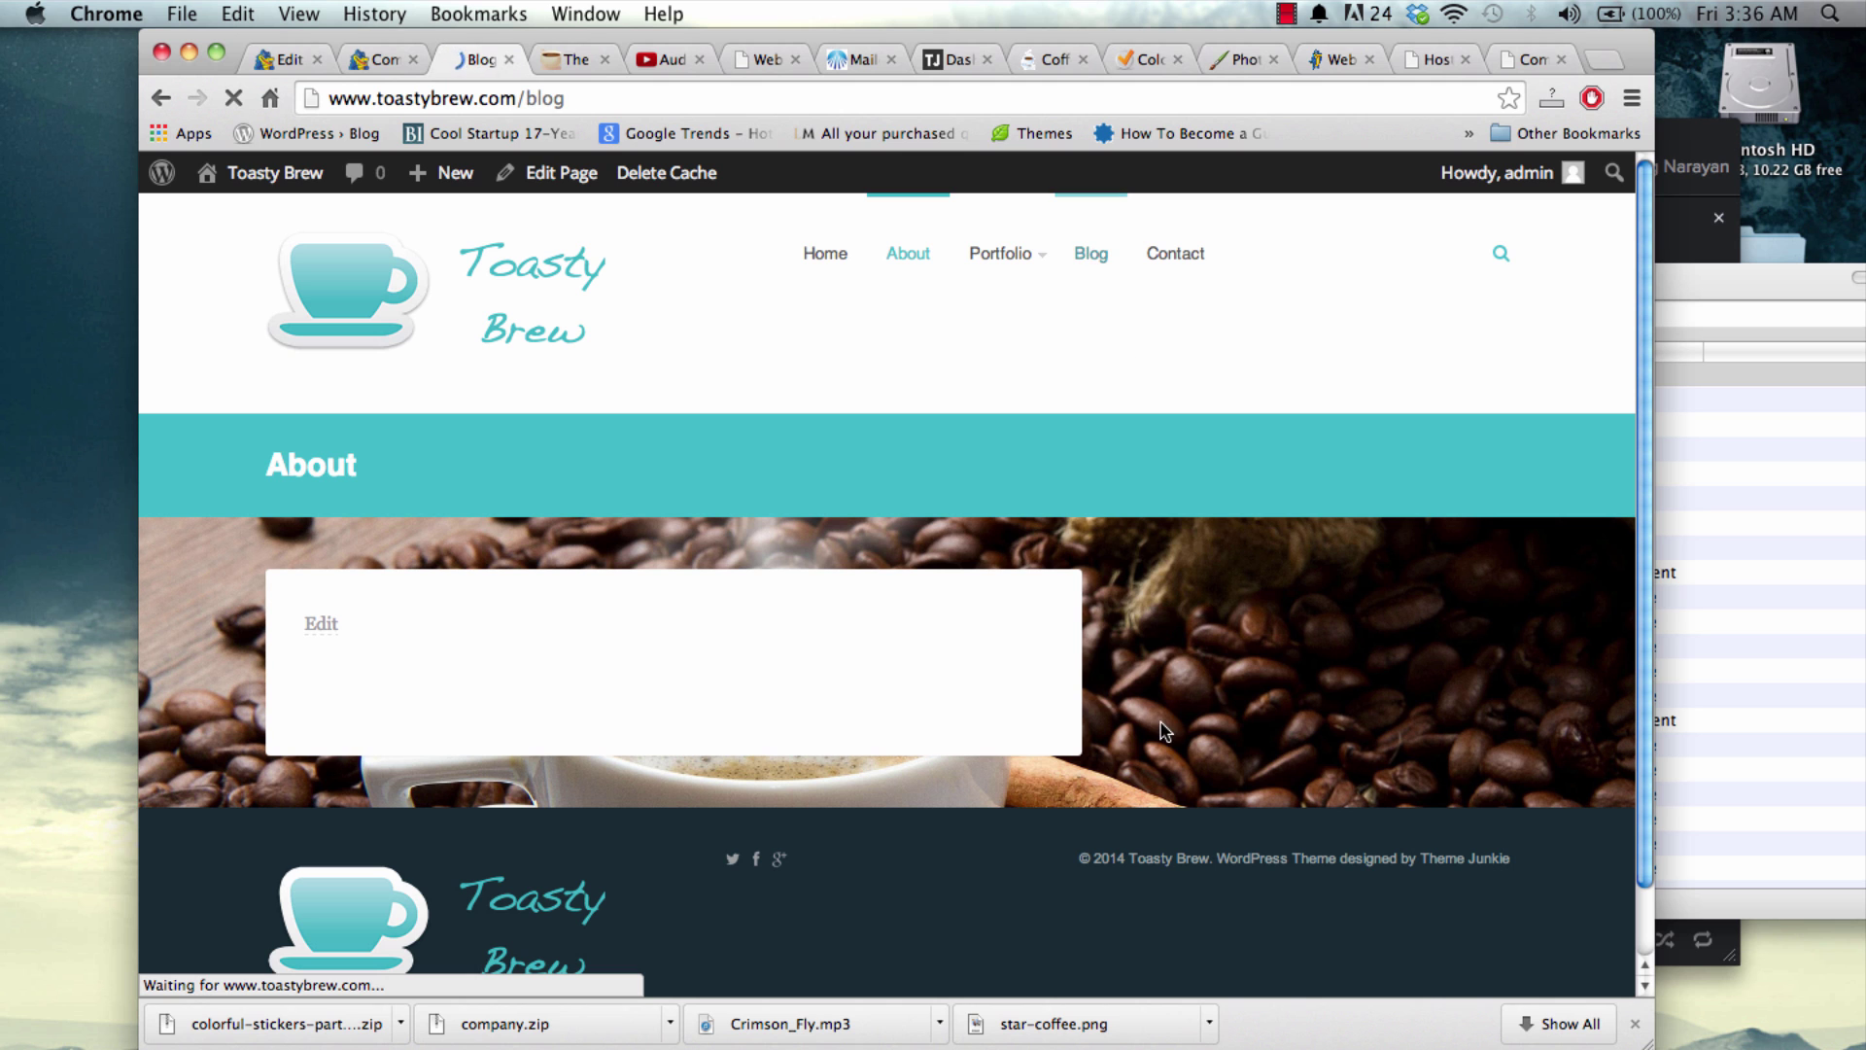
left_click(384, 60)
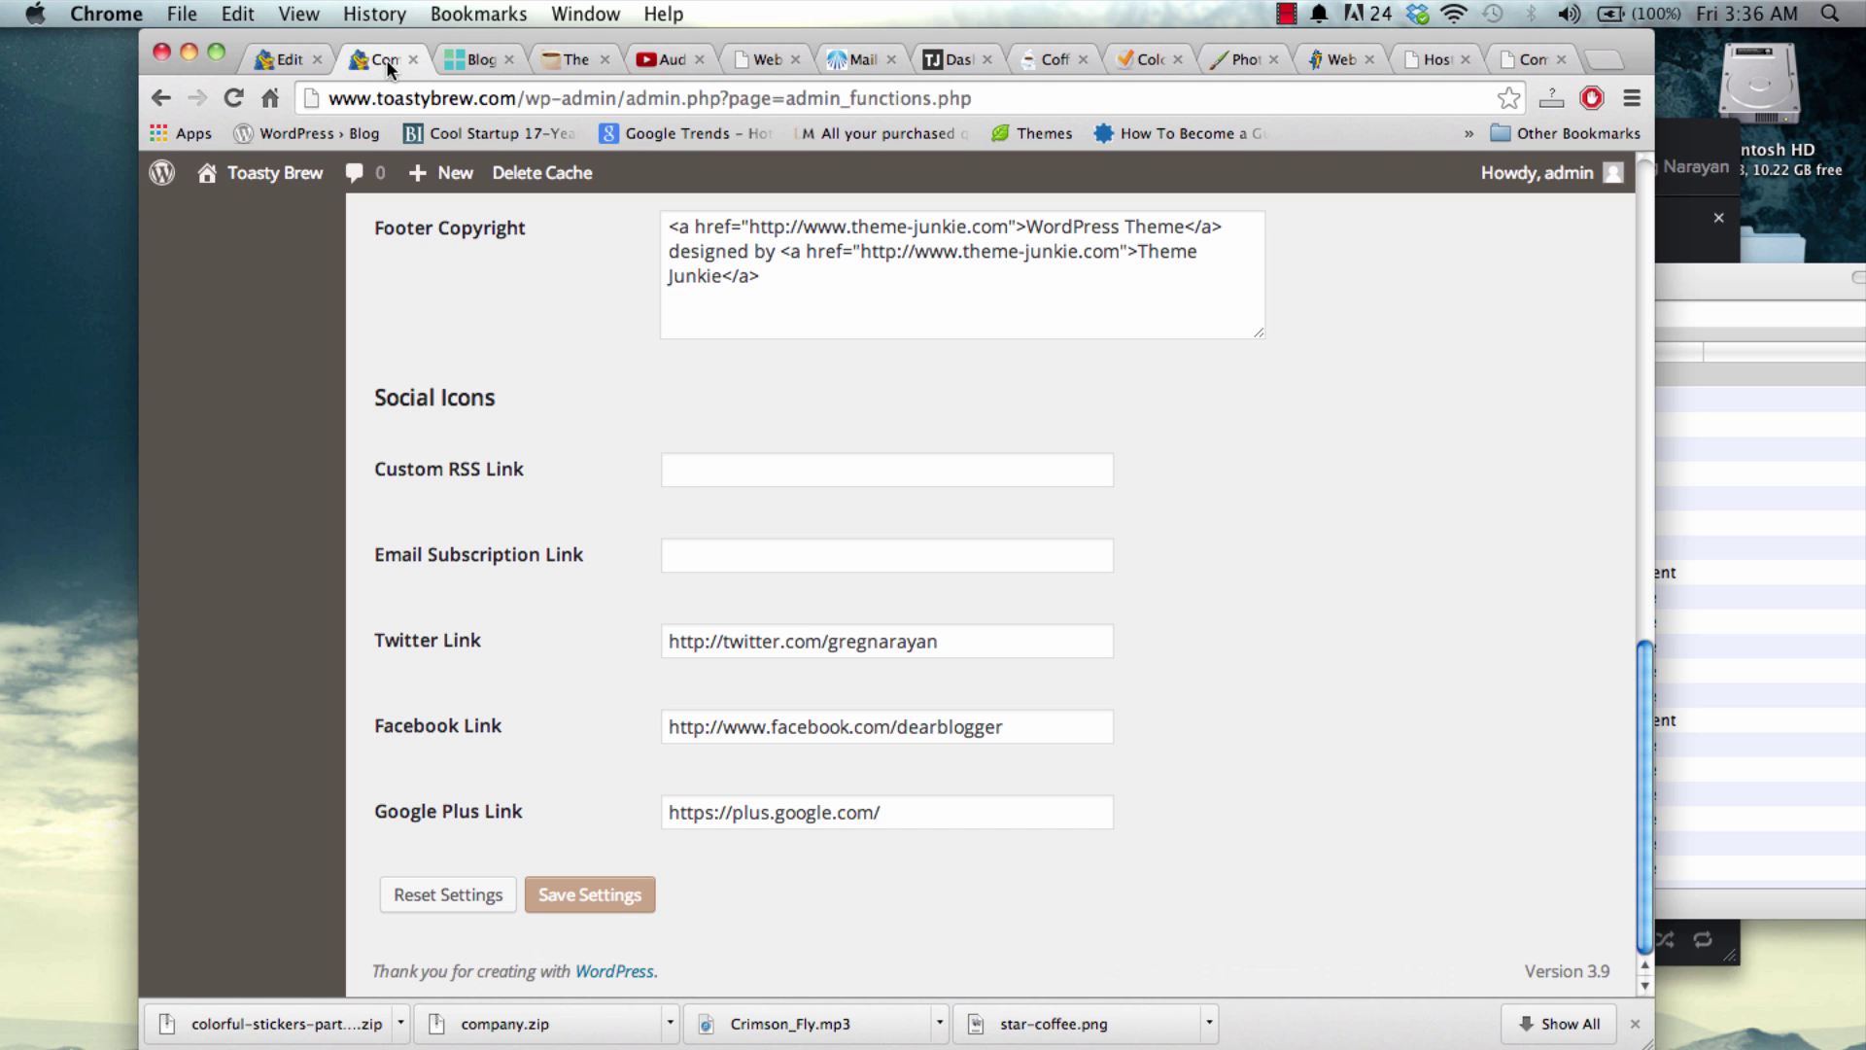
- Add no-repeat center and background-size: cover to the body rule and save the settings
scroll(1376, 562, "up", 5)
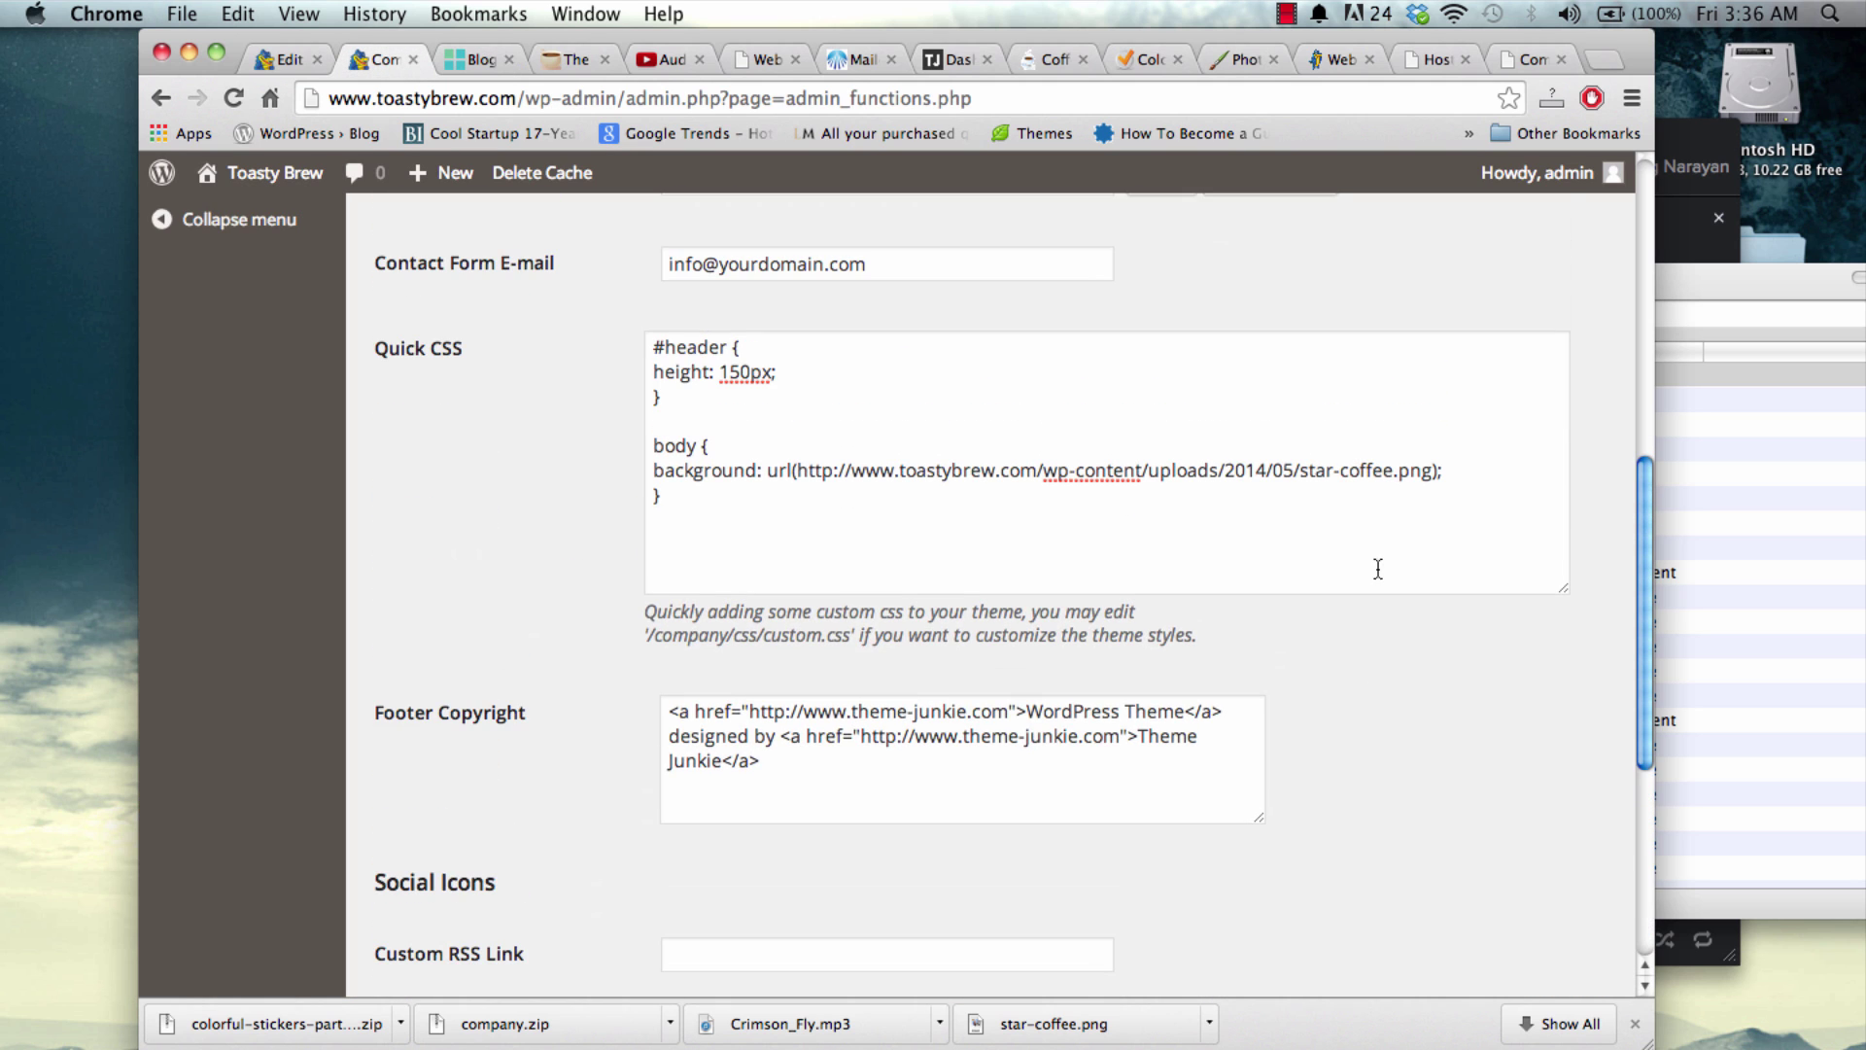
left_click(1462, 473)
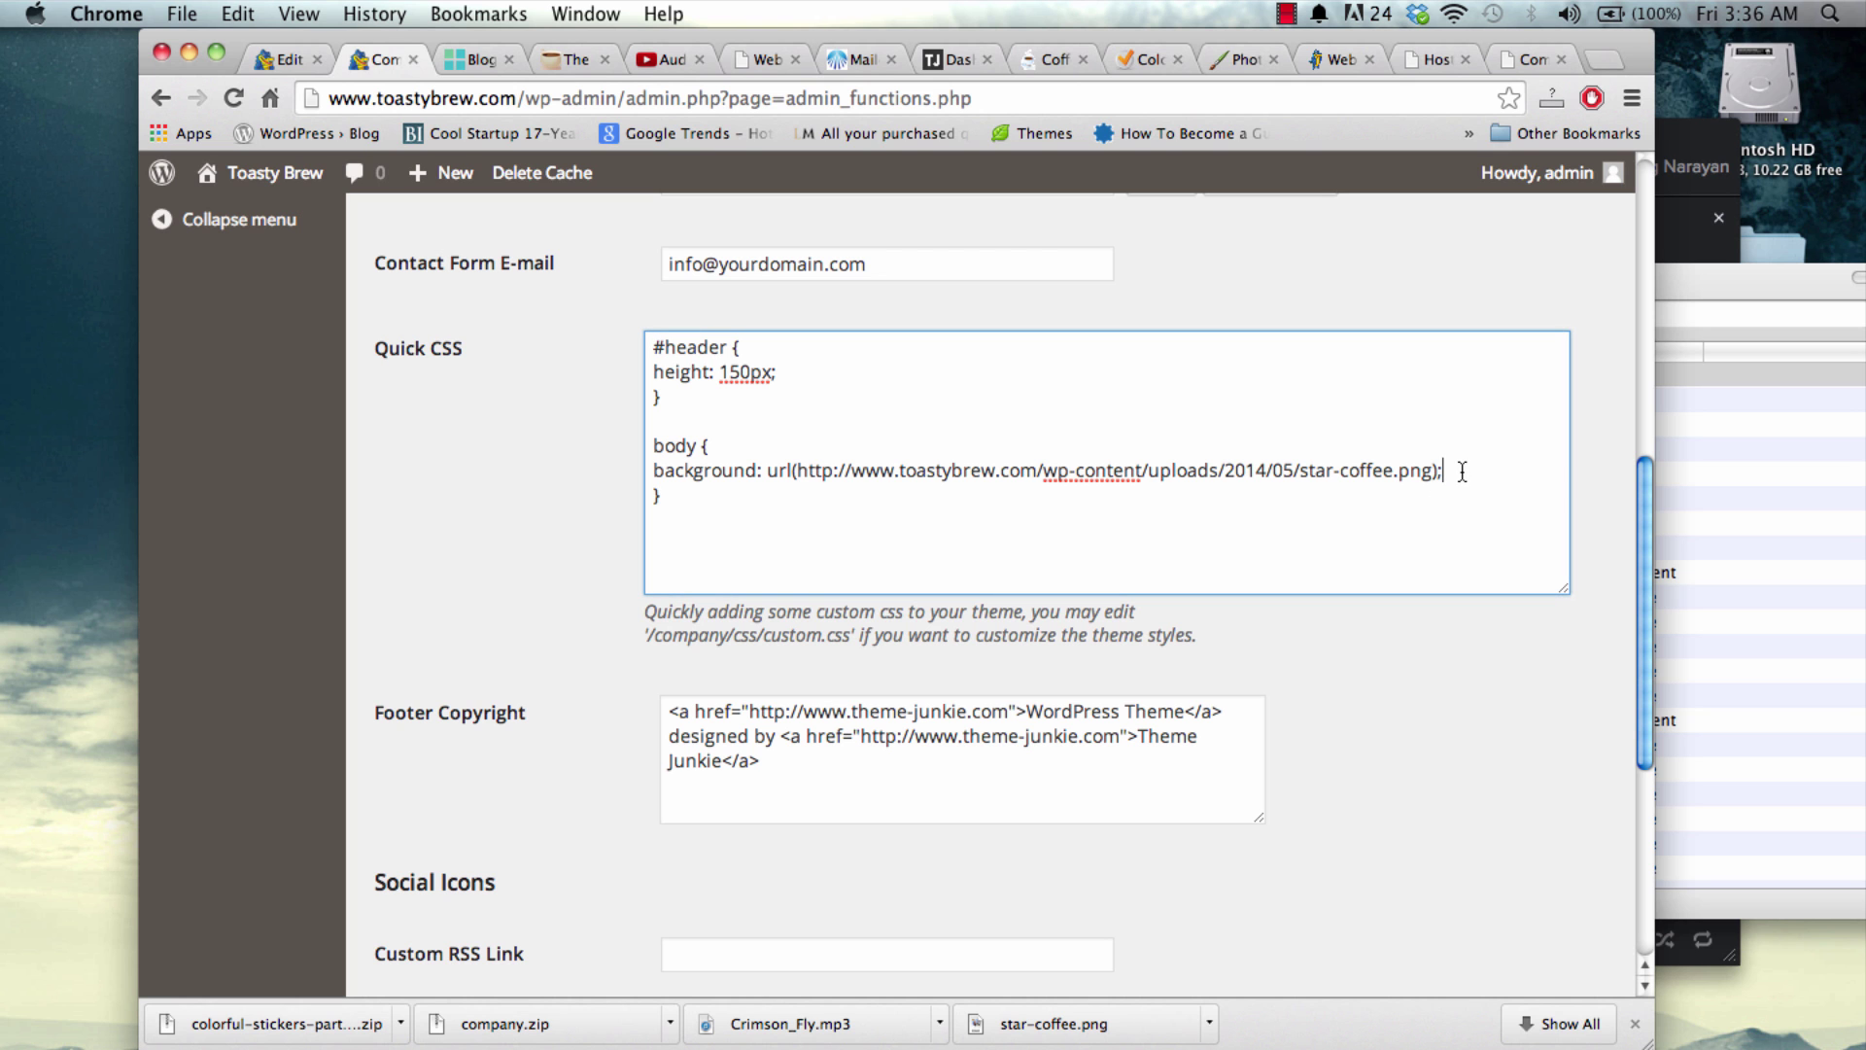
key("Return")
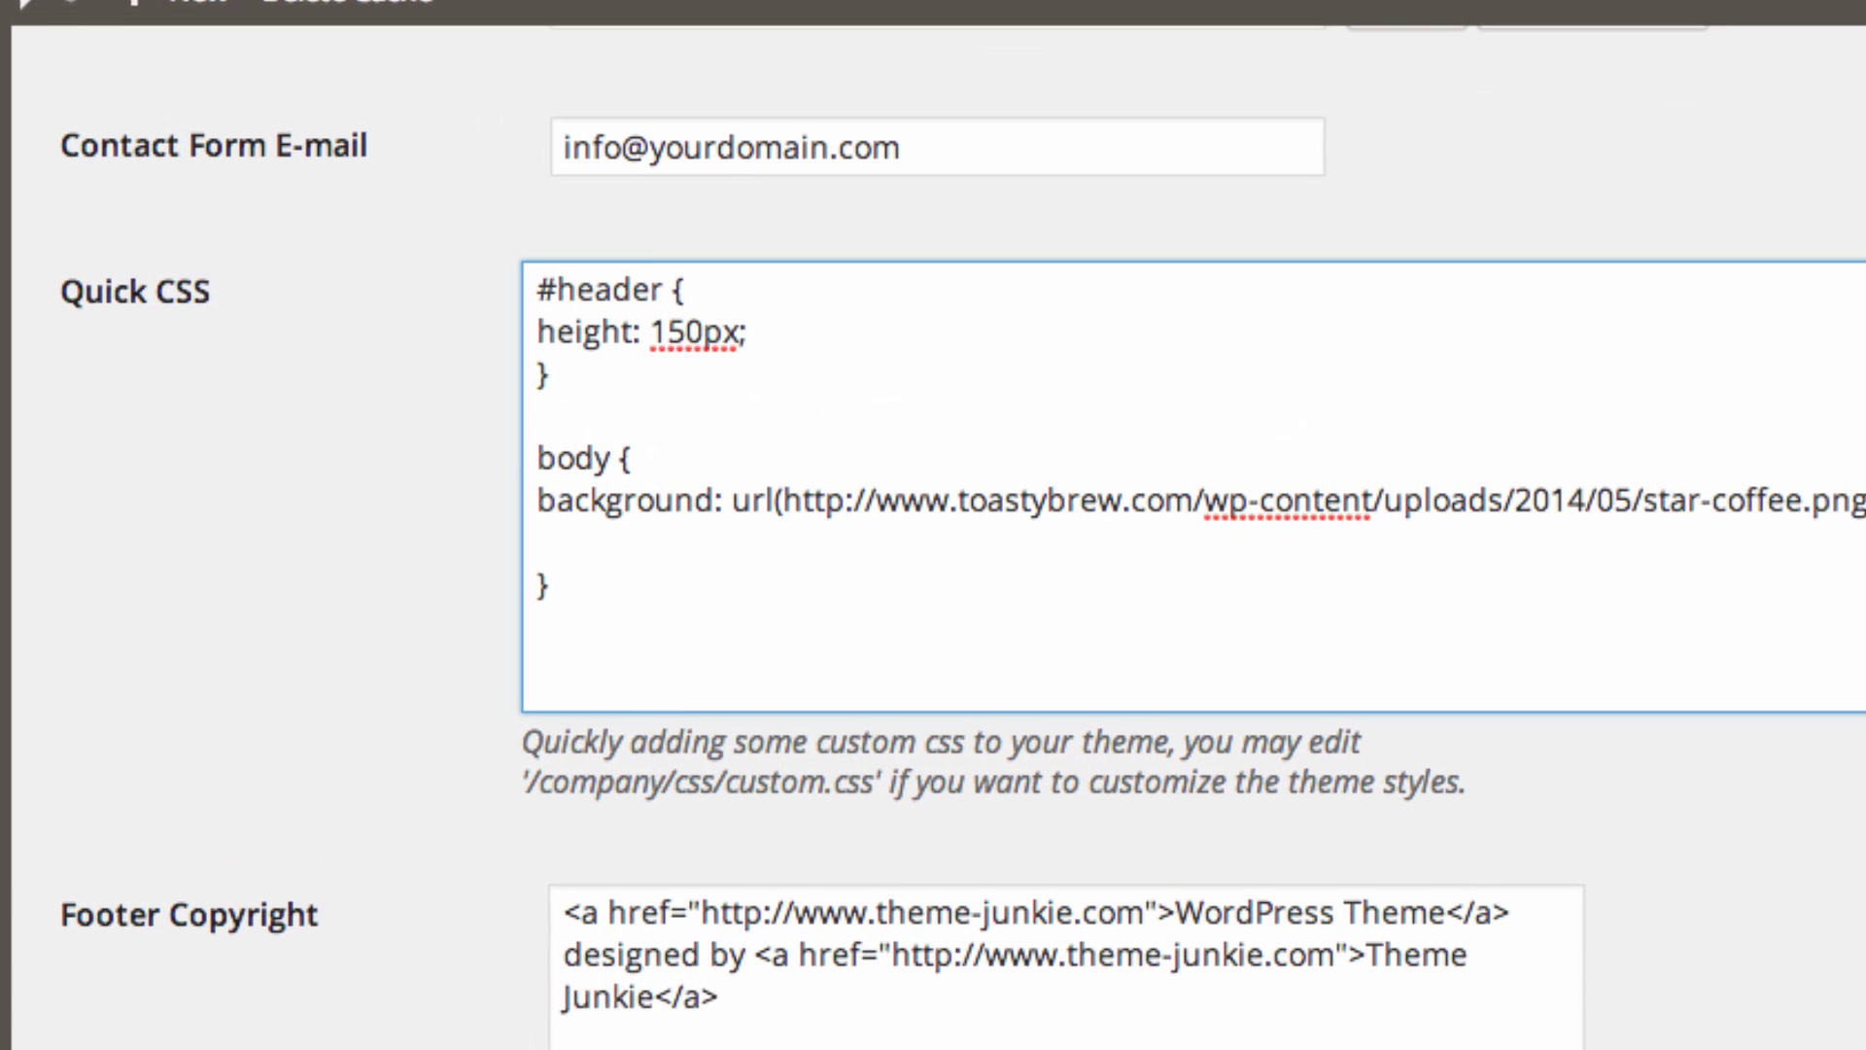
type("no-repeat center; -webkit-background-size: cover;   -moz-background-size: cover;   -o-background-size: cover;   background-size: cover;")
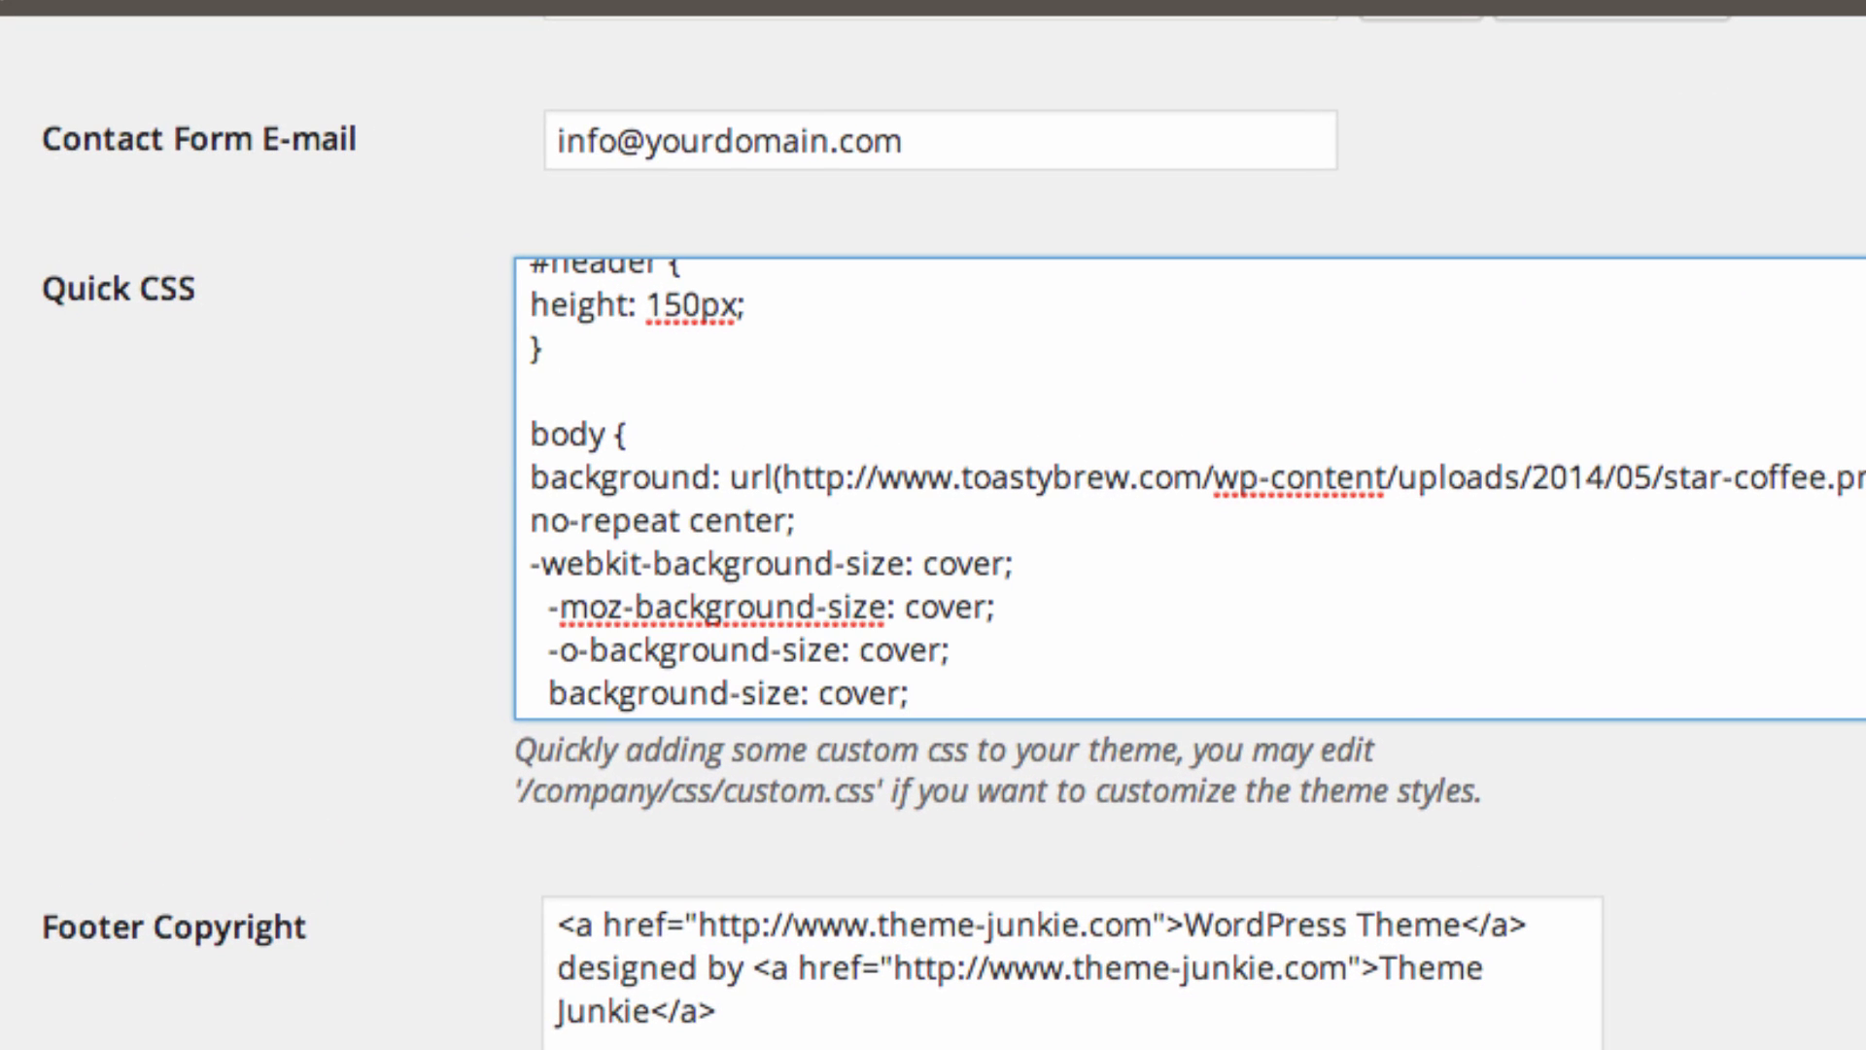
left_click_drag(1865, 714, 1865, 879)
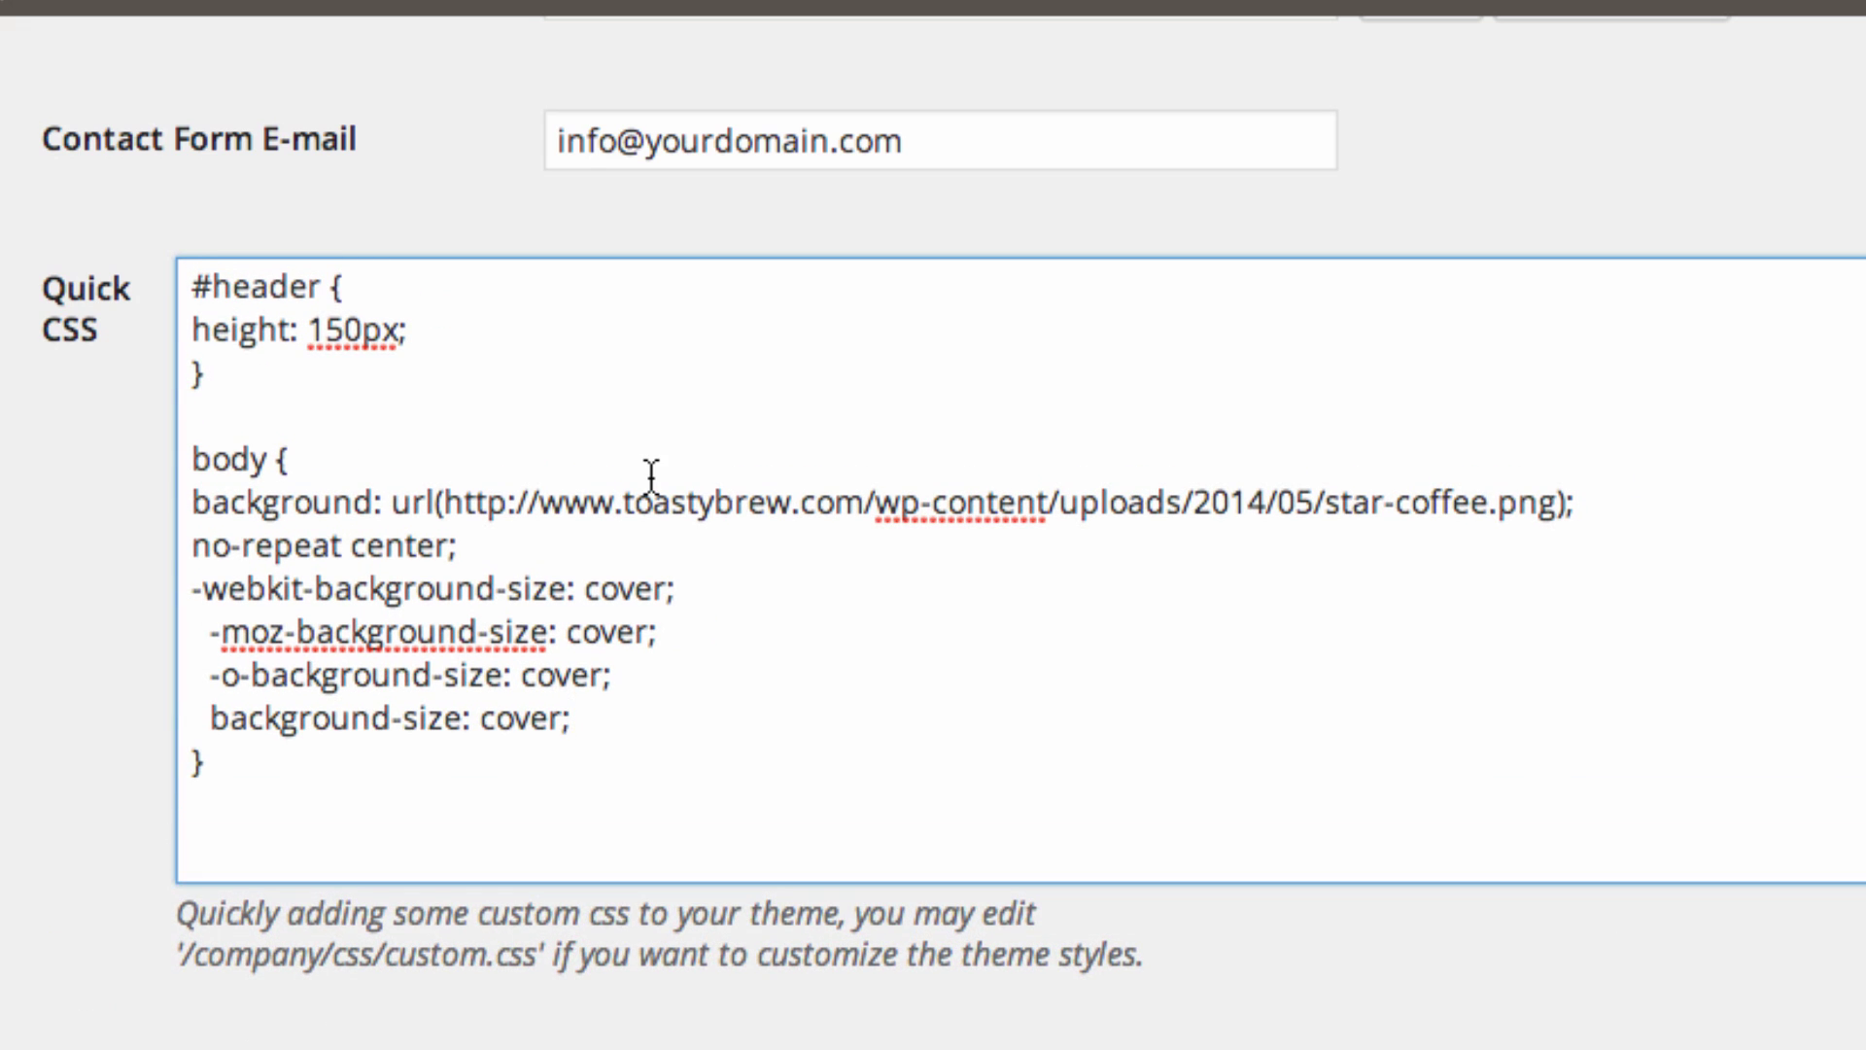
scroll(1550, 1020, "down", 3)
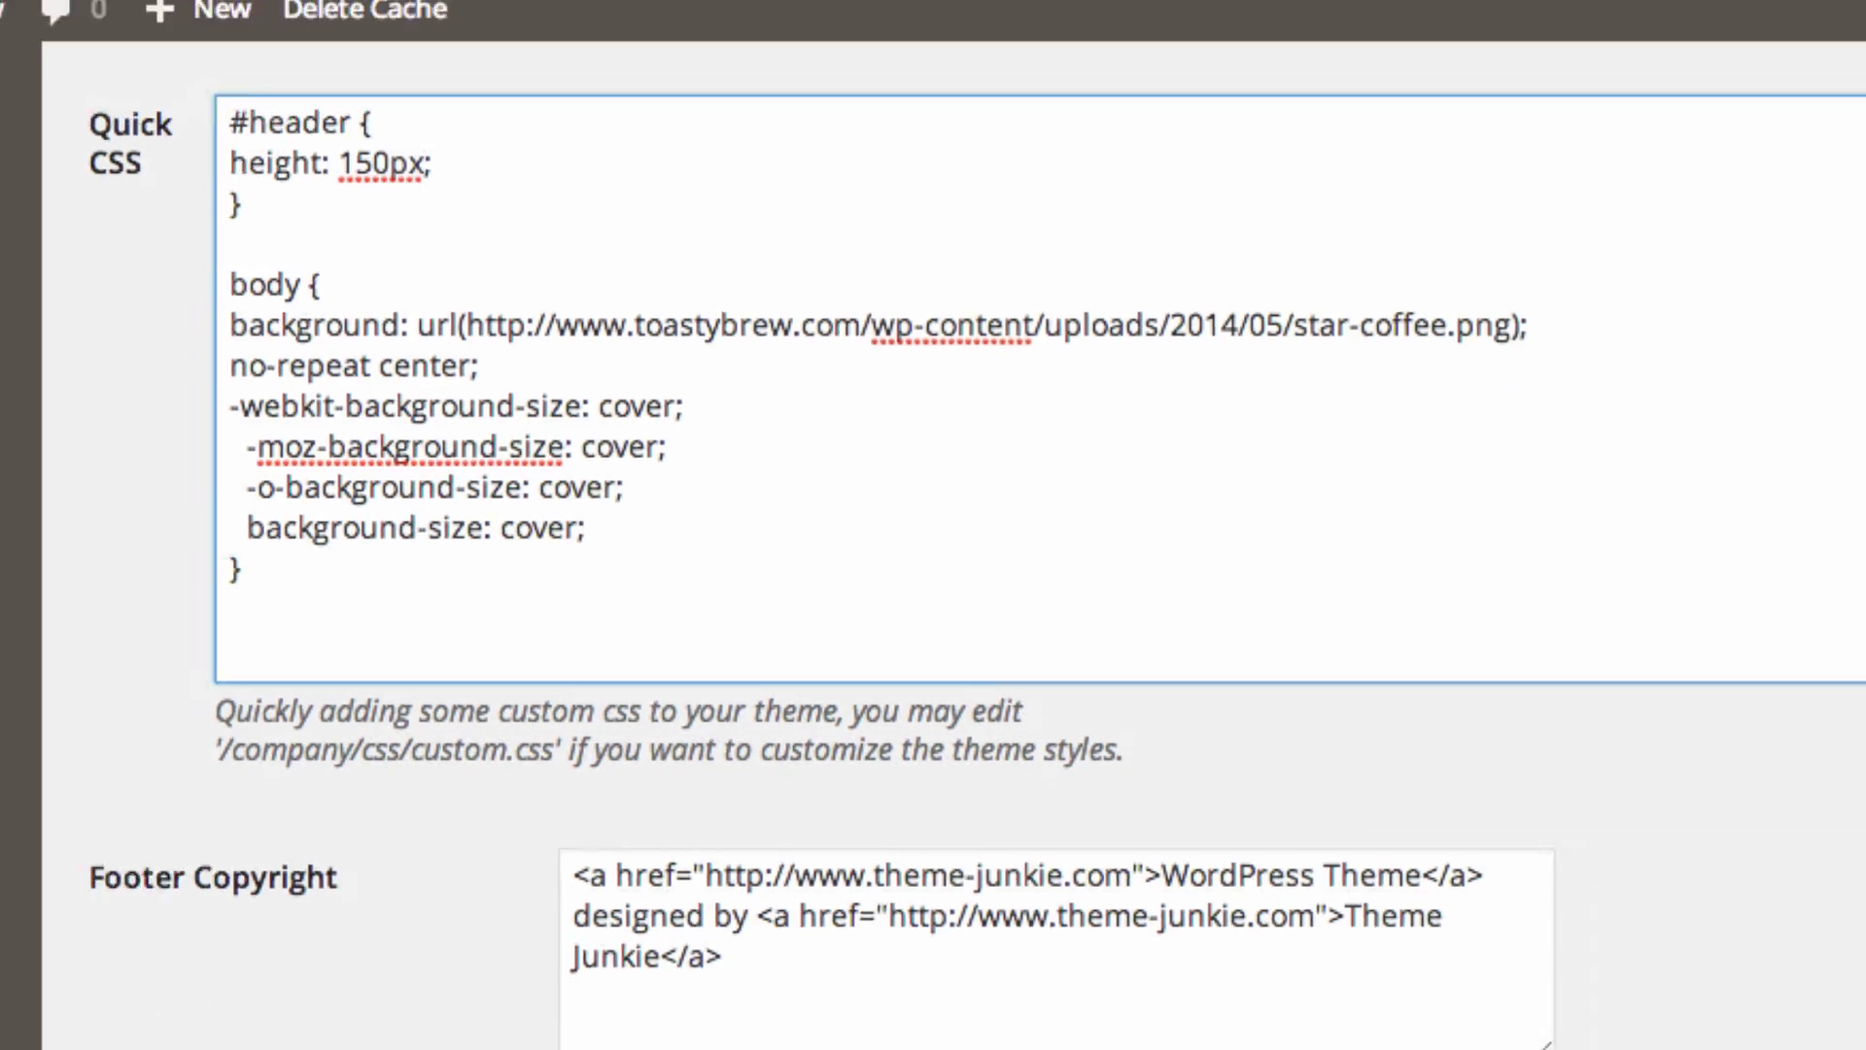
scroll(1605, 886, "down", 5)
left_click(632, 894)
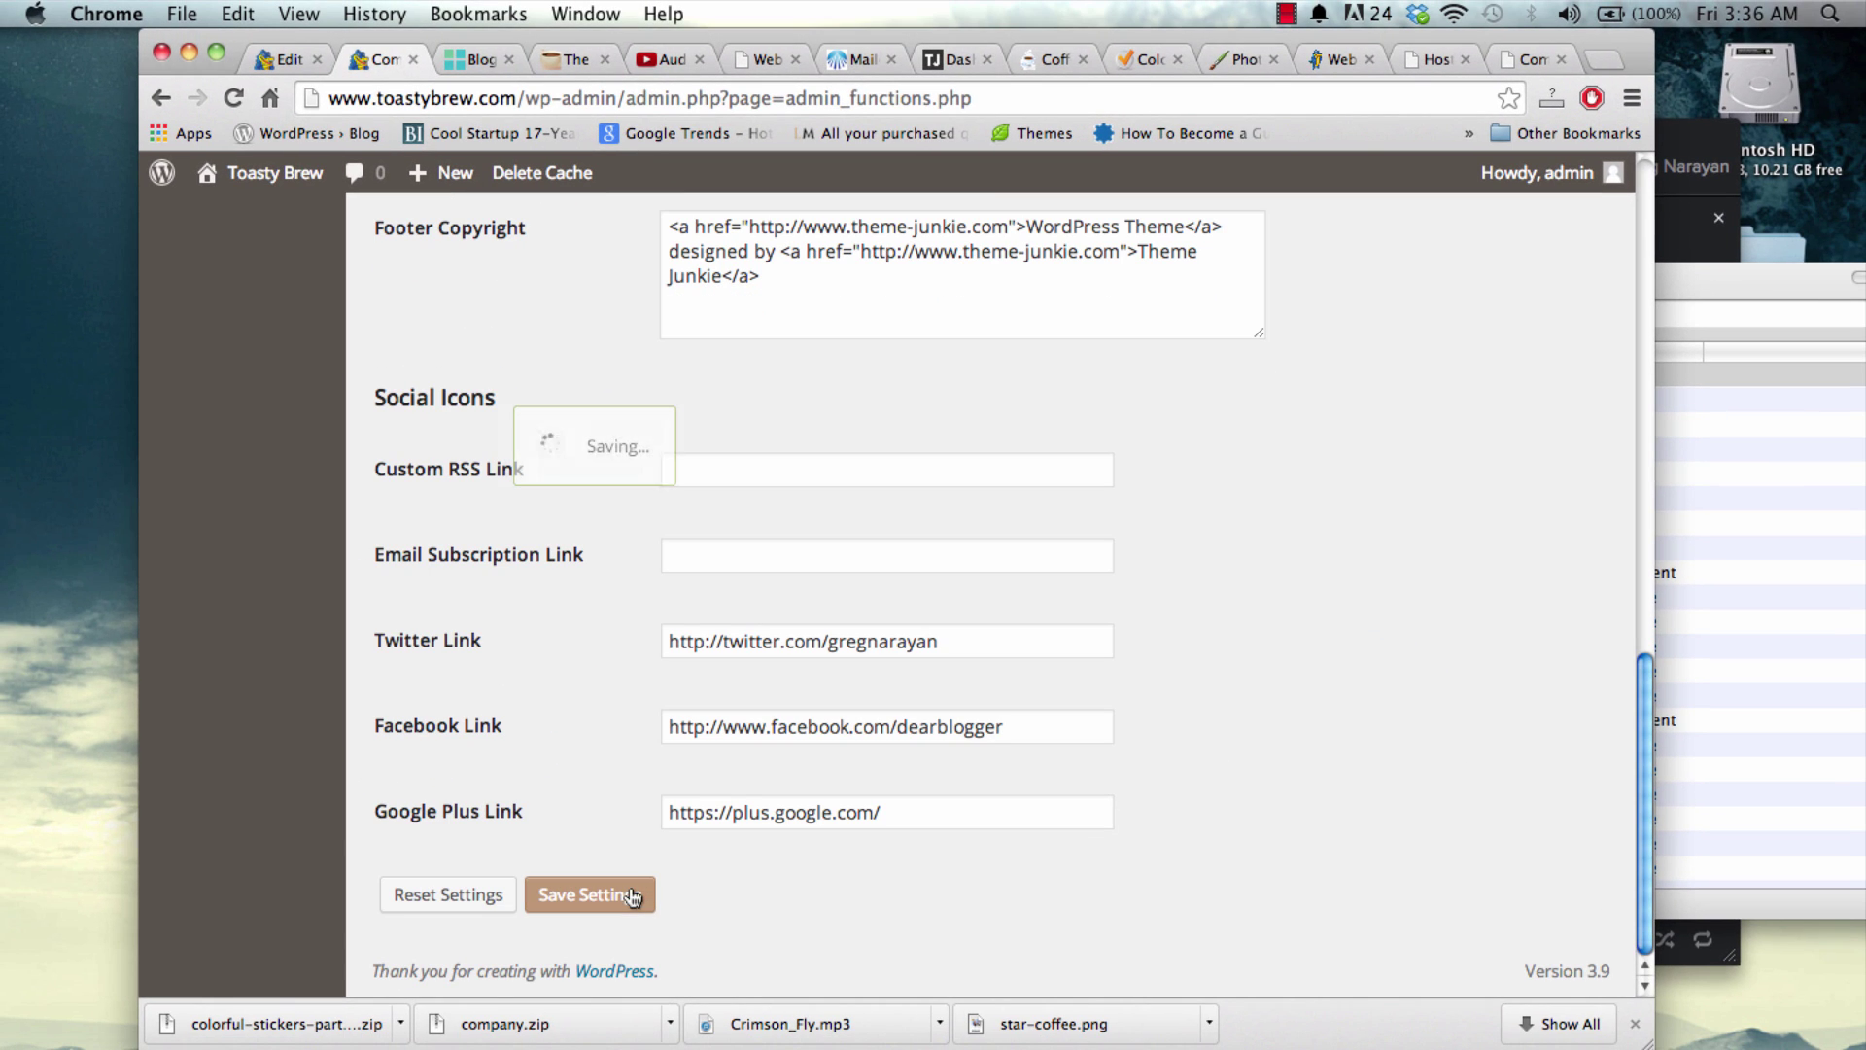
- Reload the live Blog page and scroll through it to check the background
left_click(475, 59)
left_click(234, 98)
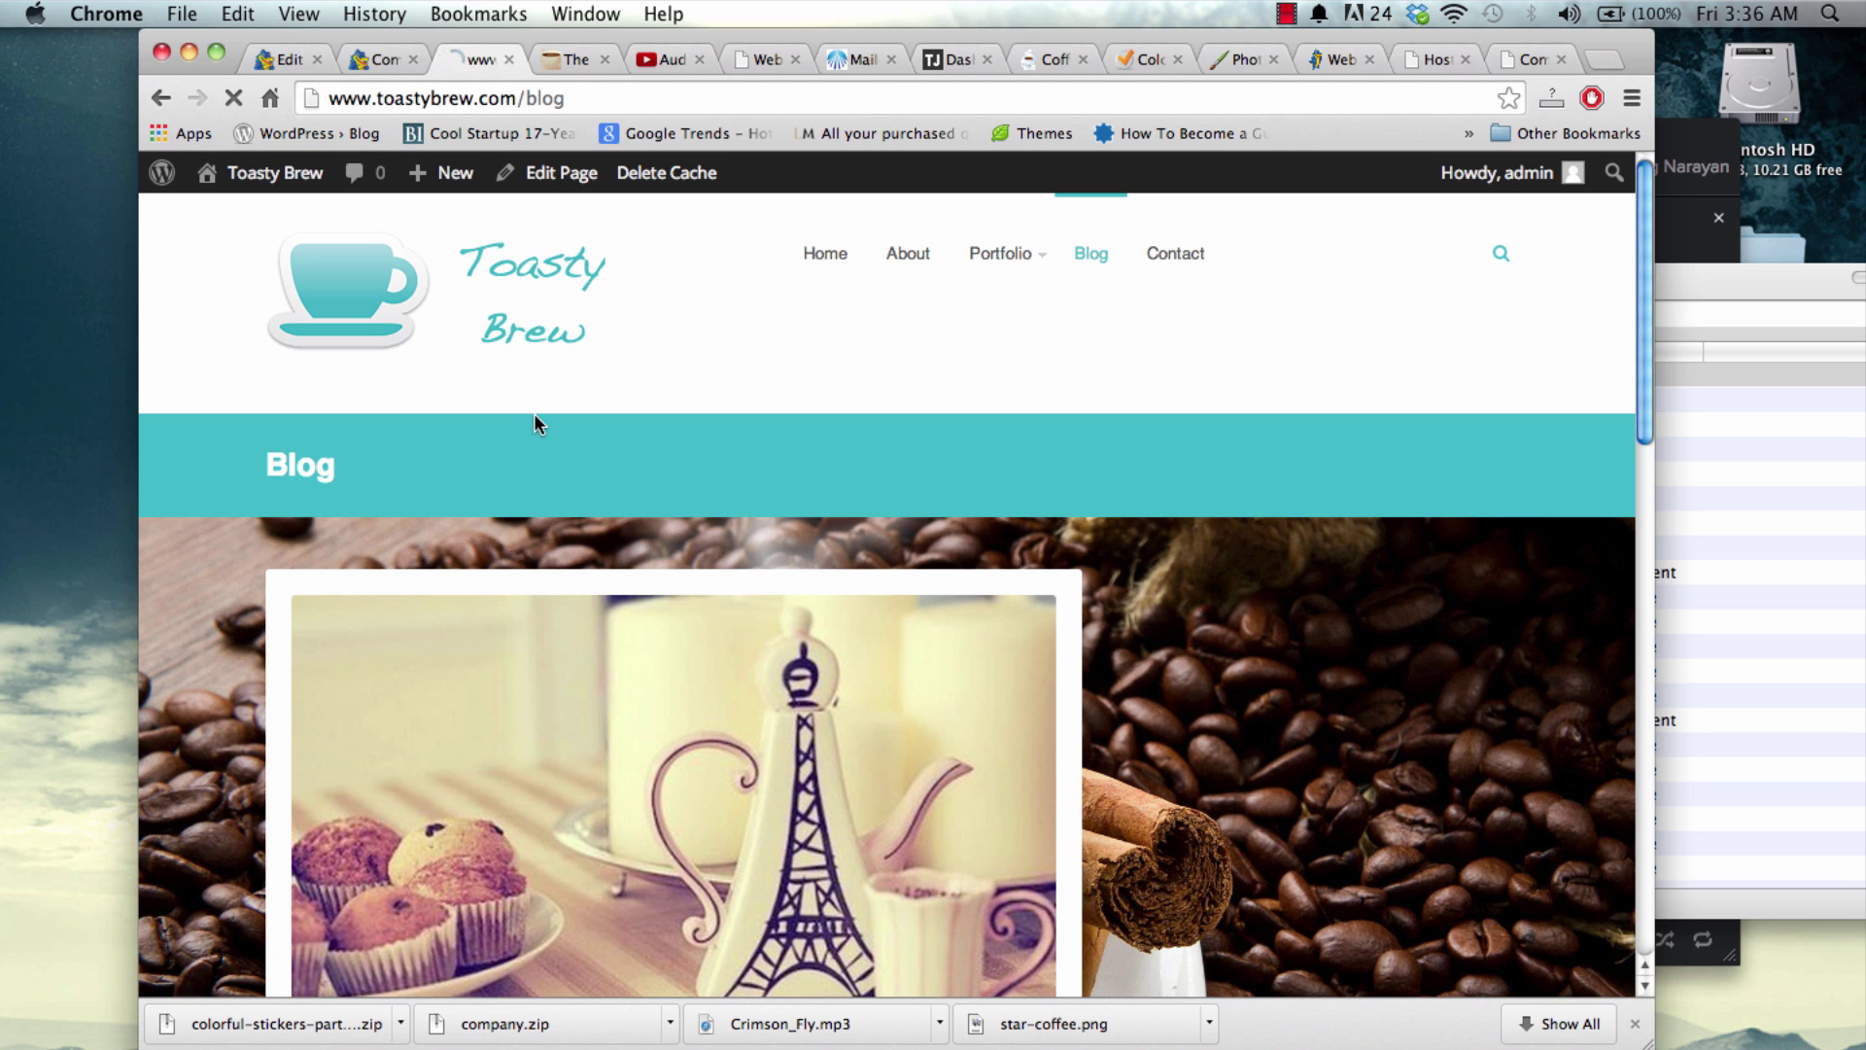
scroll(534, 416, "down", 5)
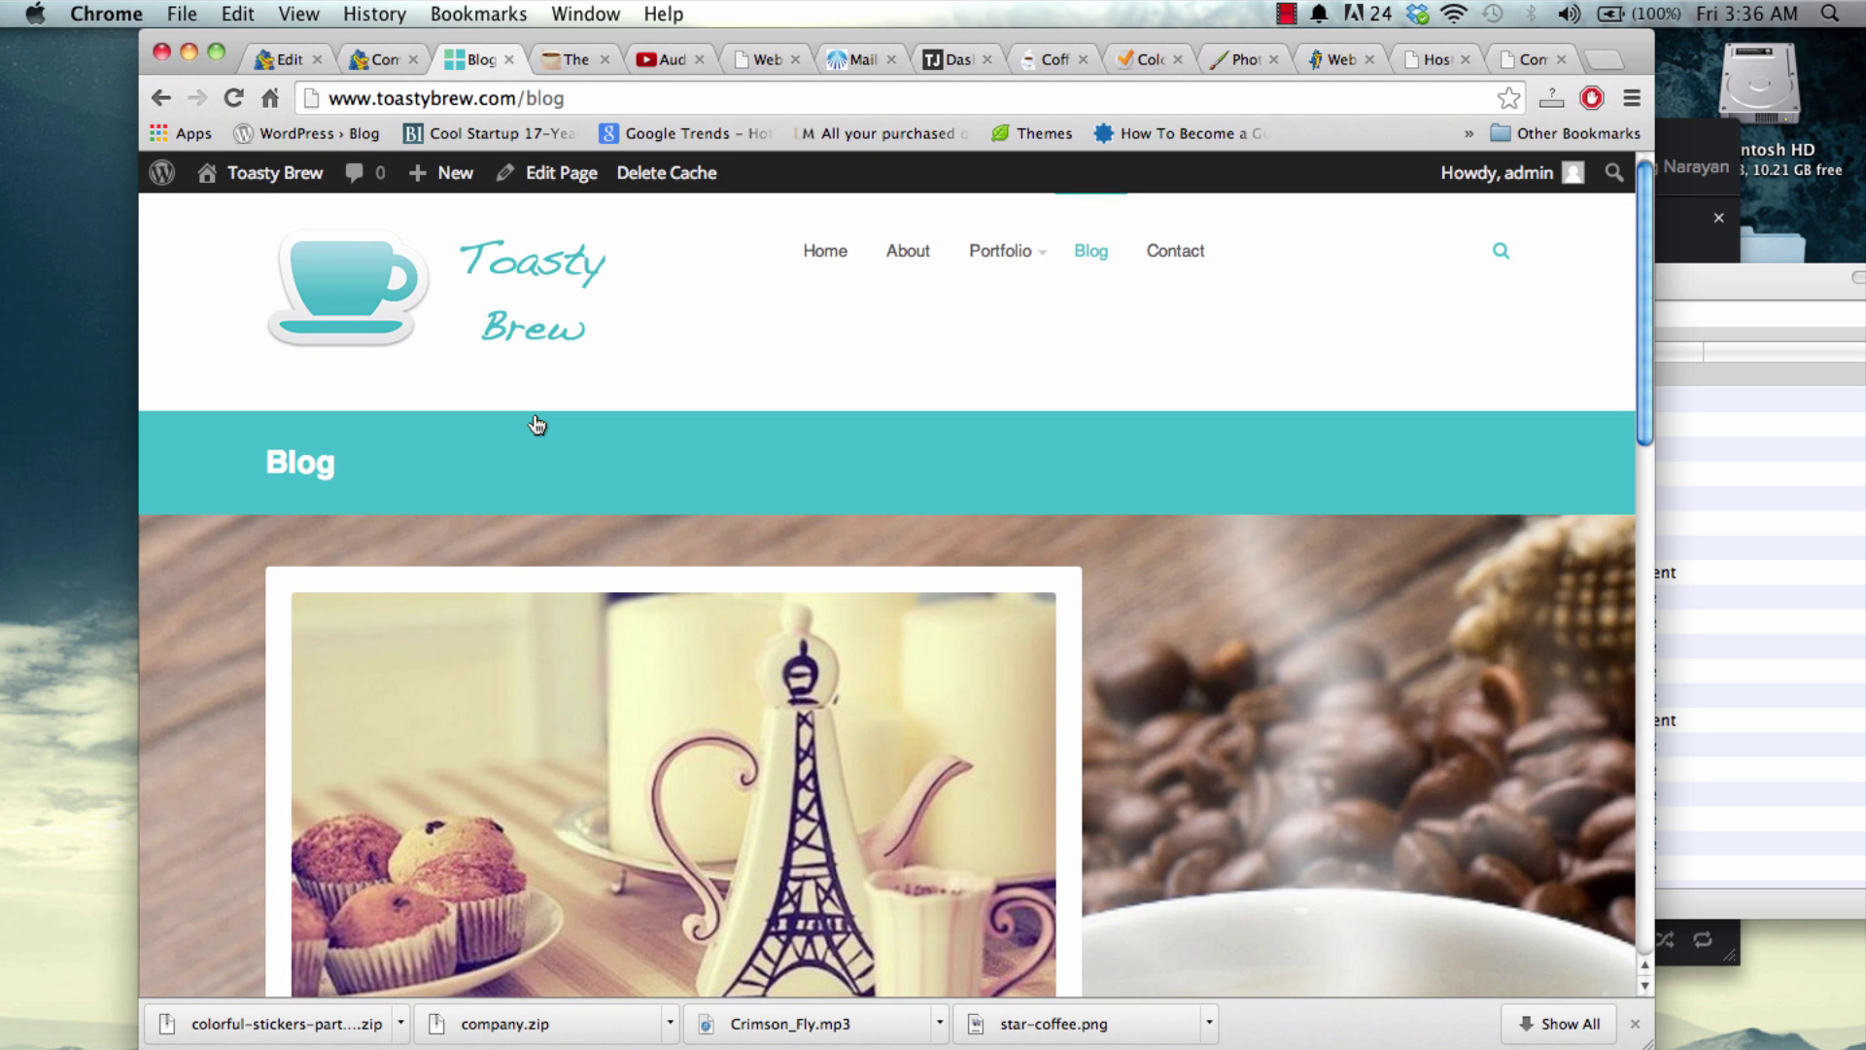
scroll(883, 620, "down", 10)
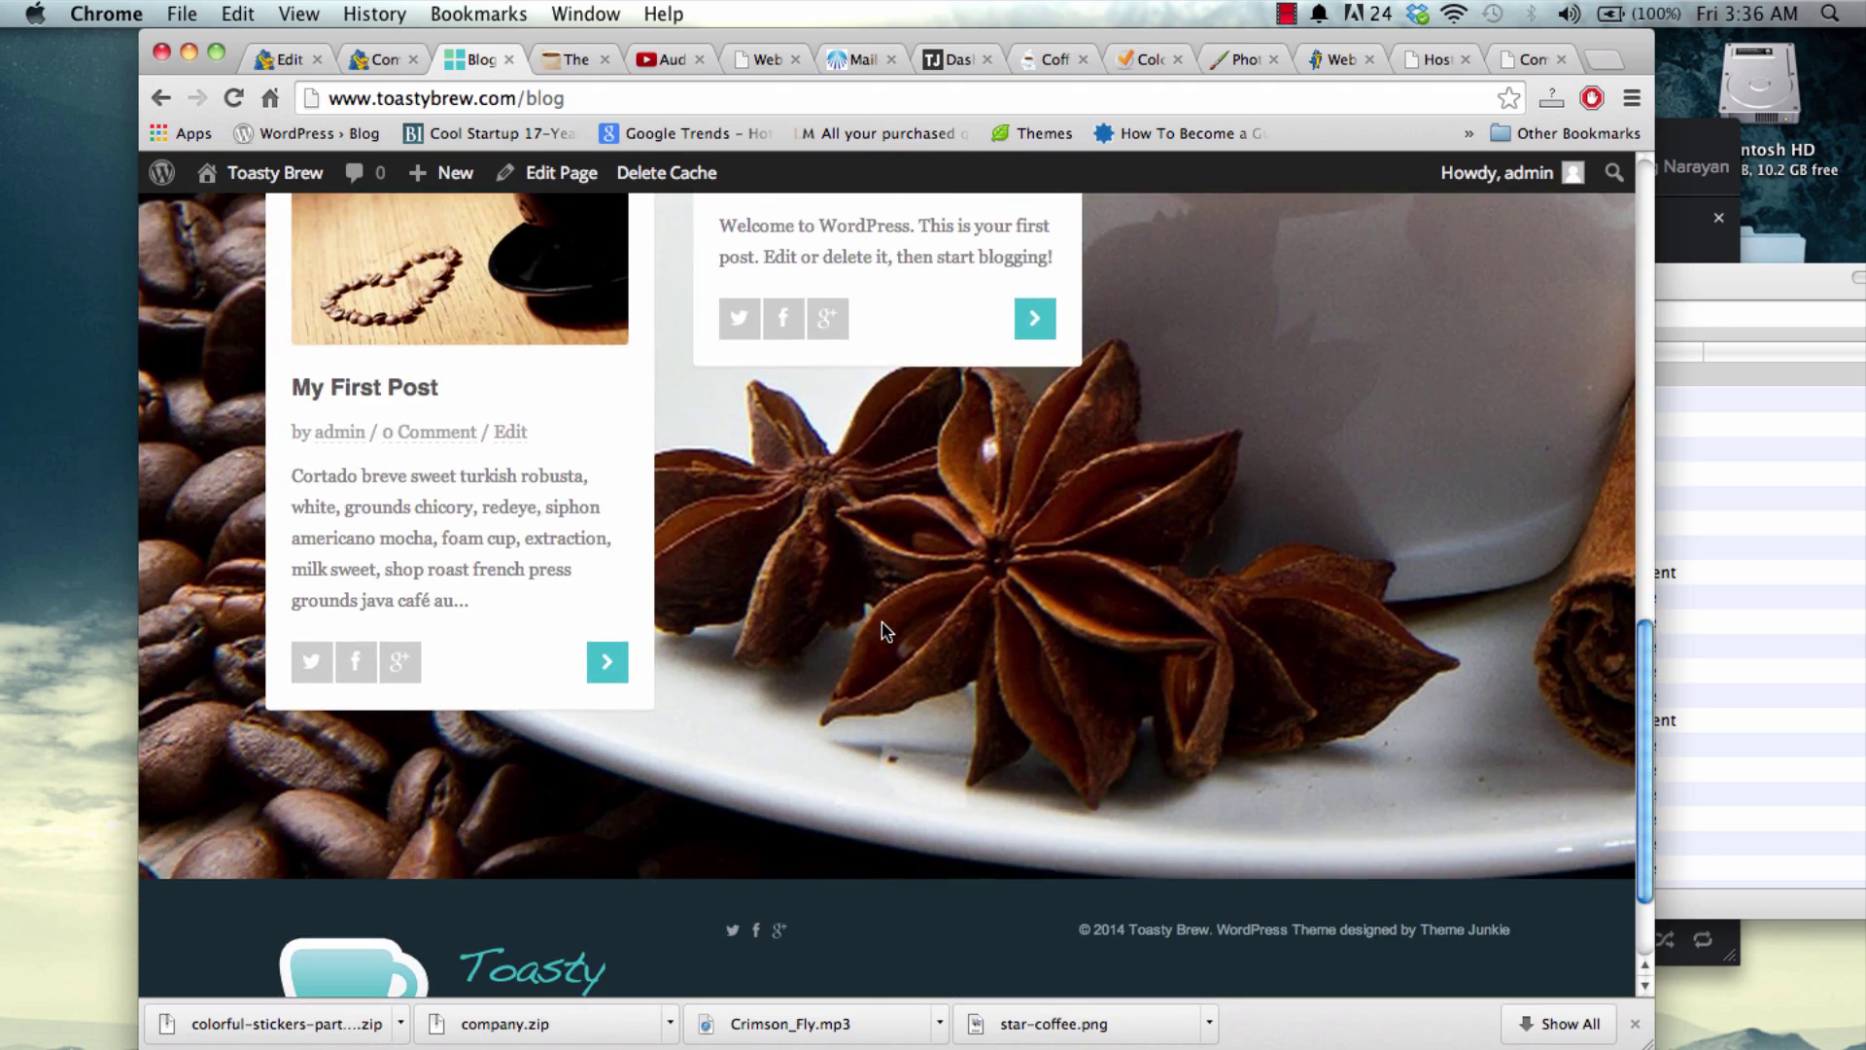
scroll(882, 620, "up", 3)
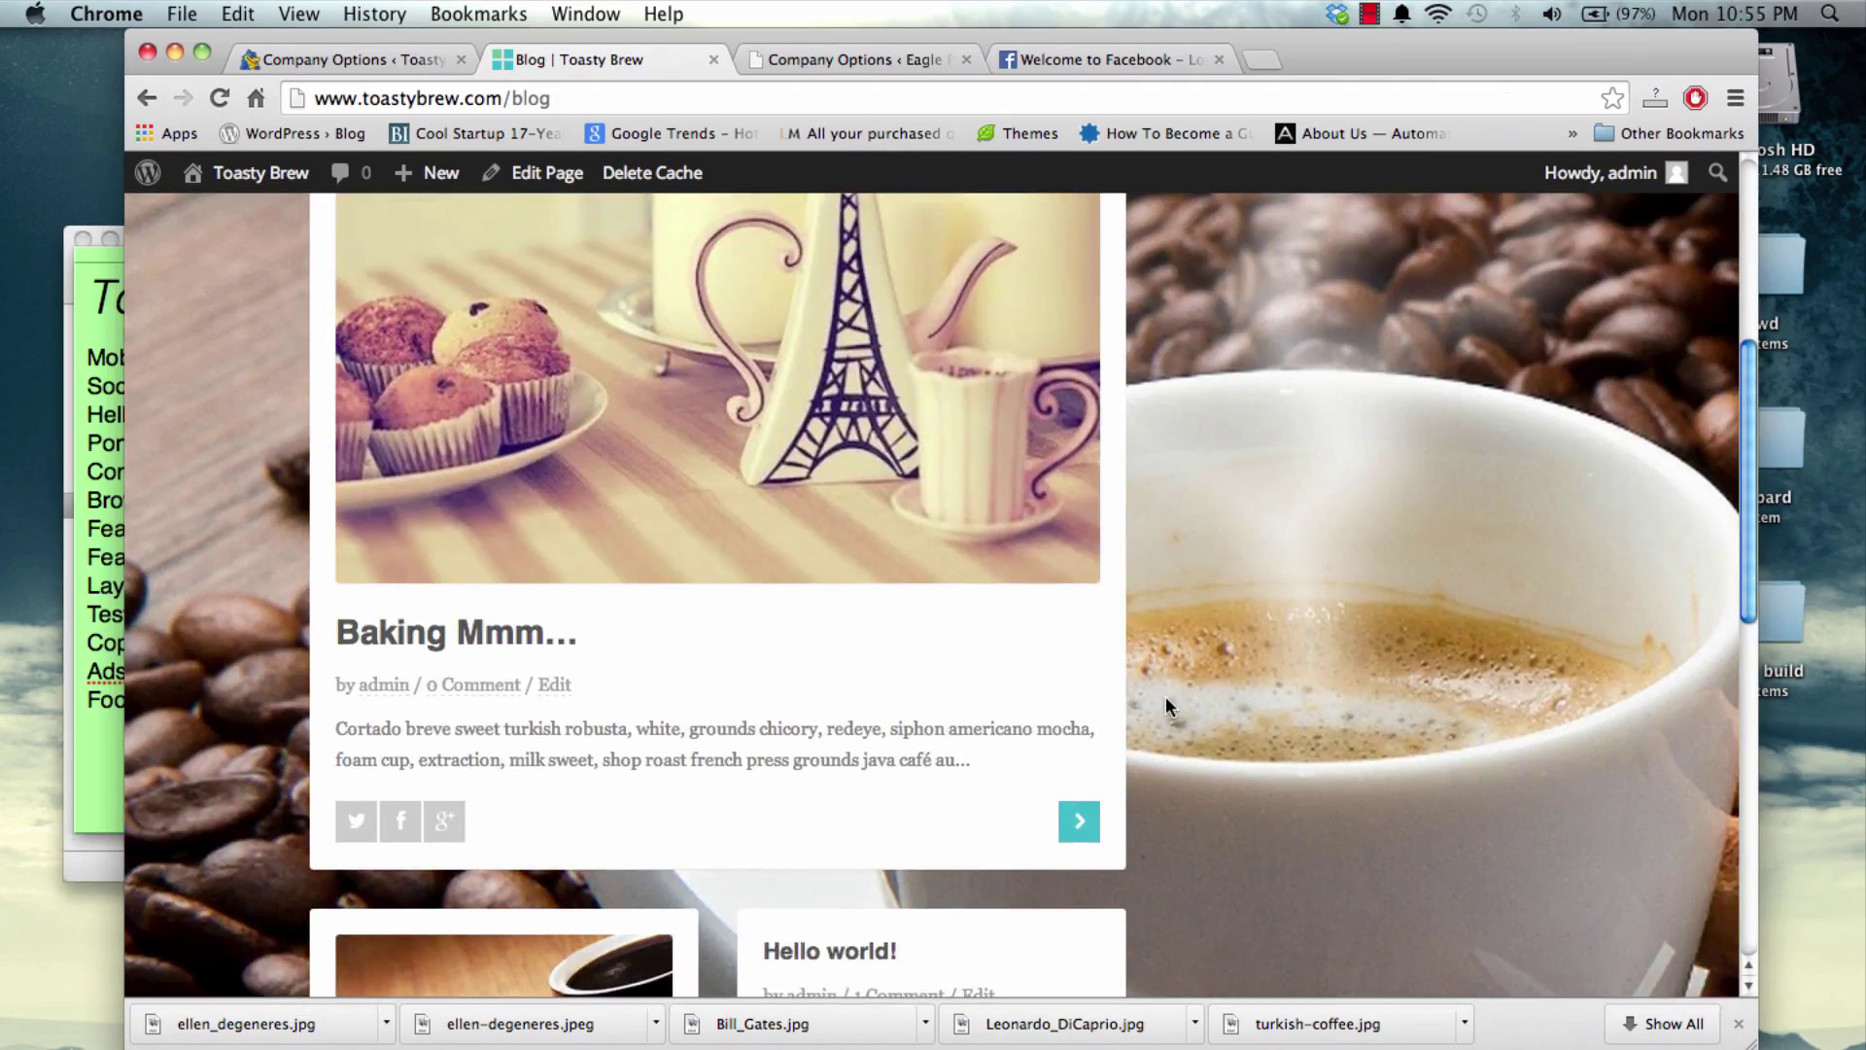
scroll(1165, 695, "up", 10)
- Move the checklist note aside and narrow Chrome to preview the blog's mobile layout
key("ctrl+Up")
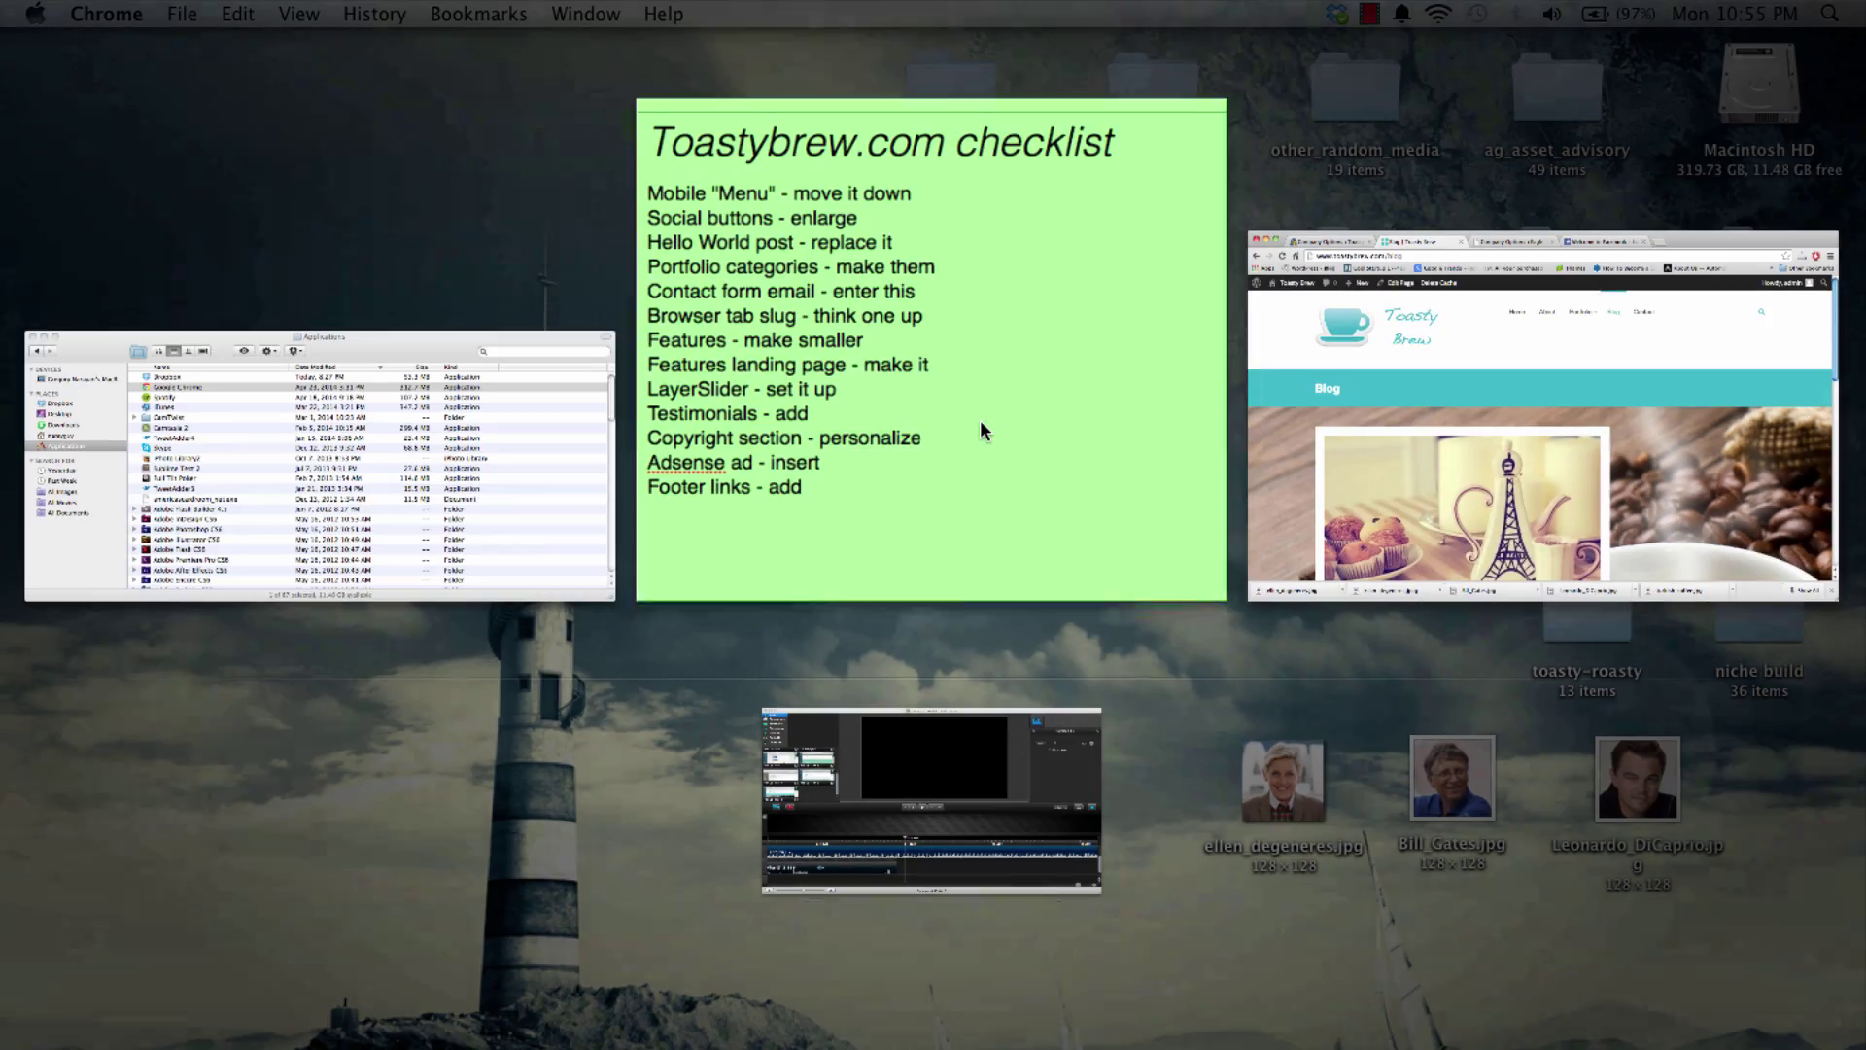
left_click(982, 431)
left_click_drag(366, 251, 320, 214)
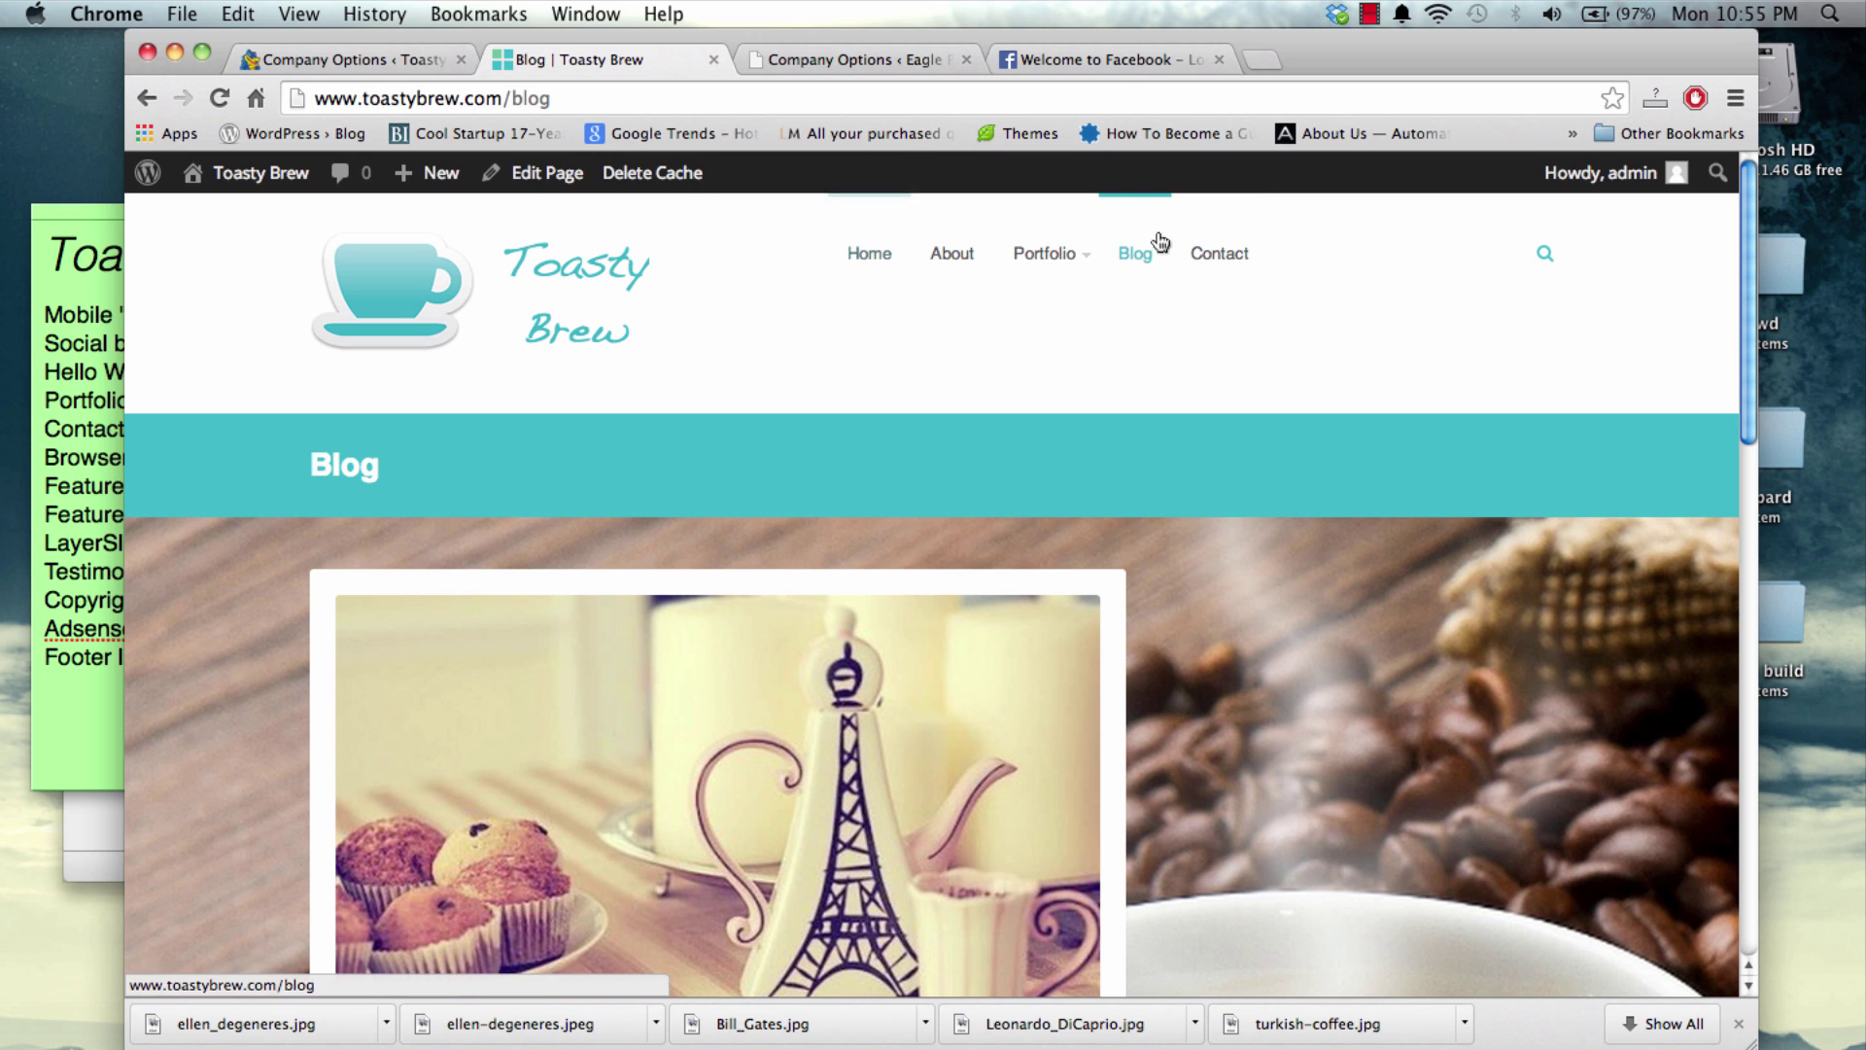
left_click_drag(1749, 1045, 799, 1045)
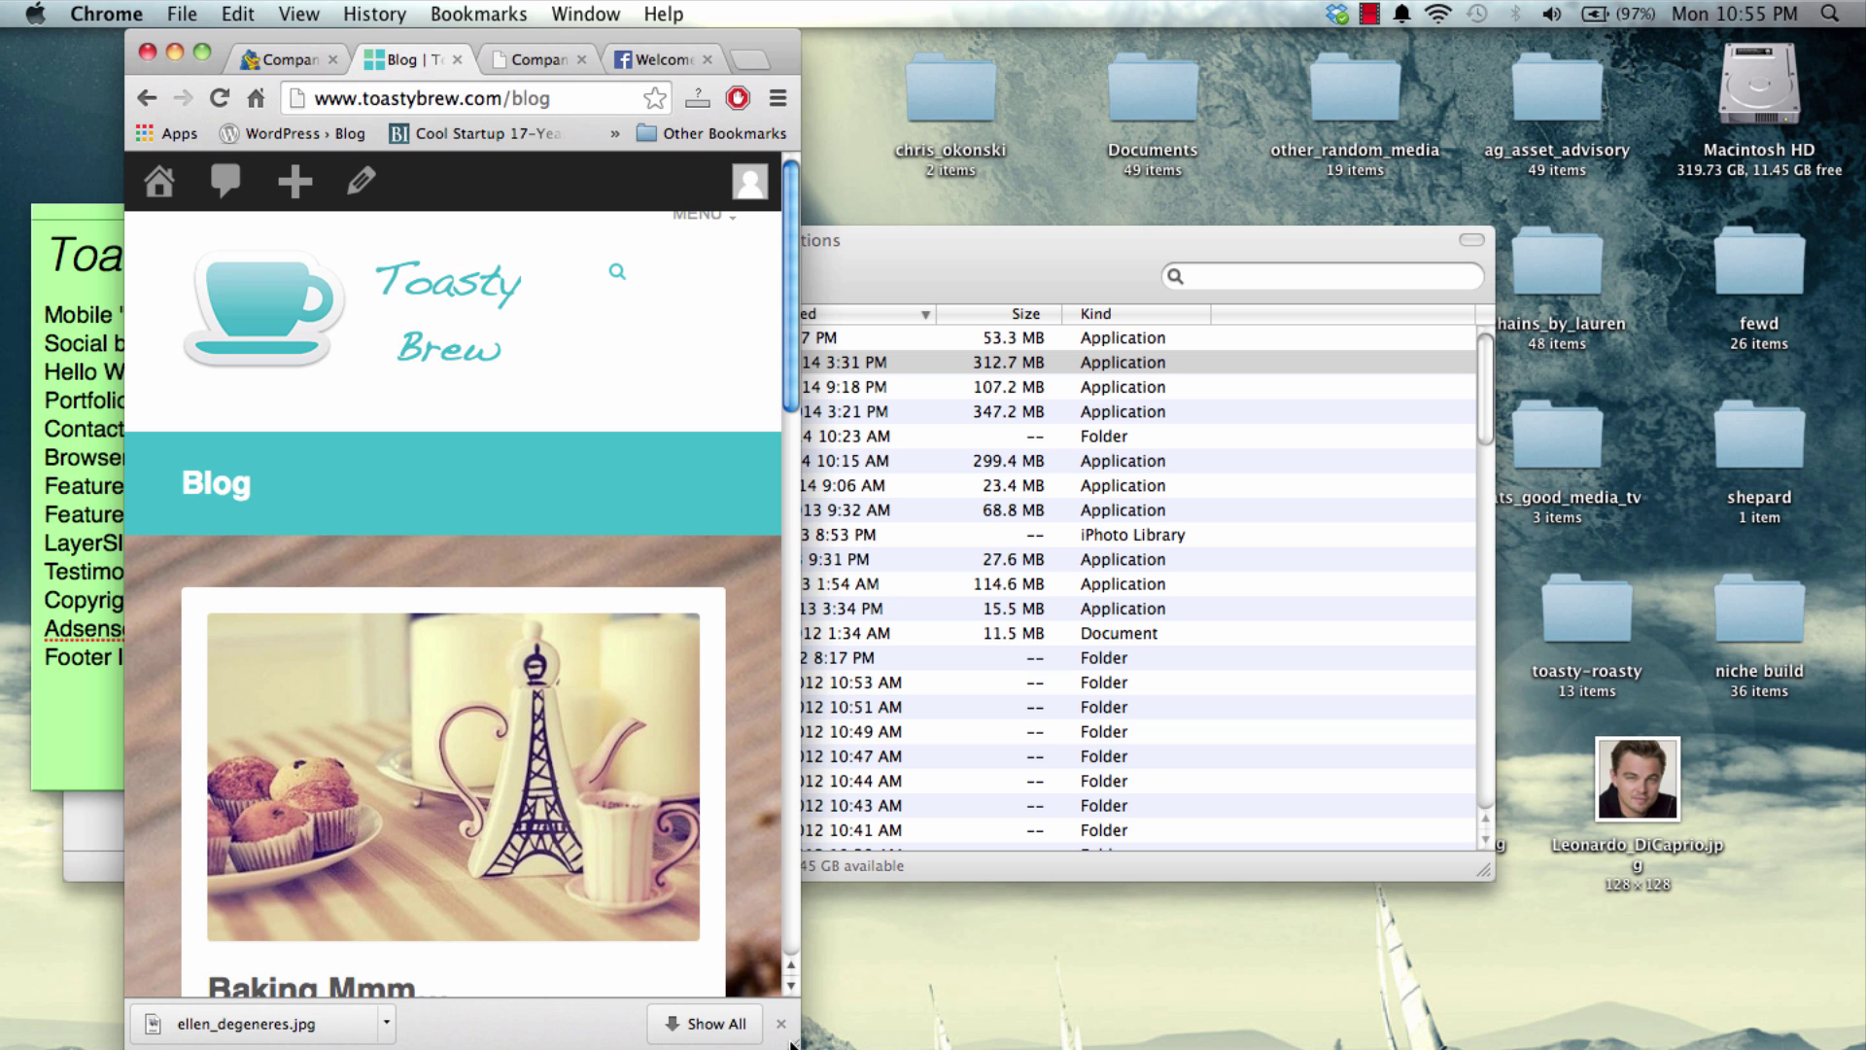
left_click_drag(792, 1043, 855, 1045)
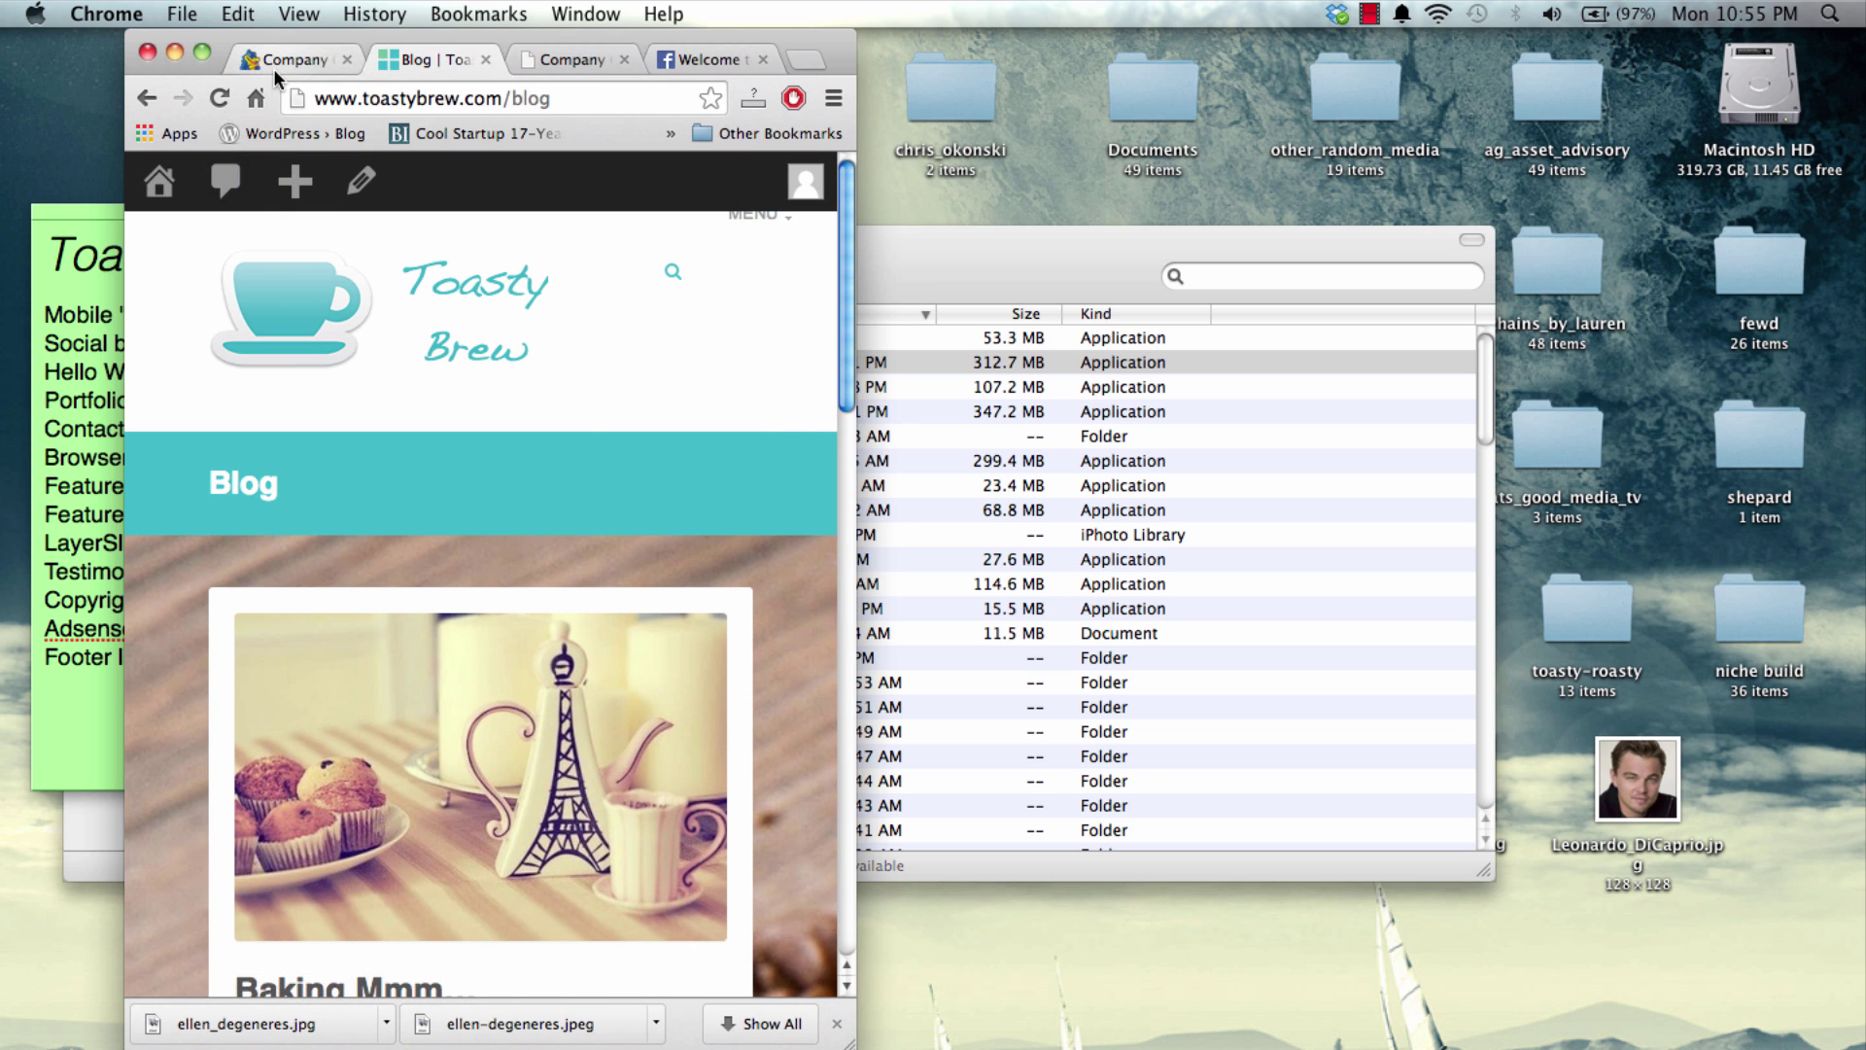
- Show the Company theme options and widen Chrome back to full desktop width
left_click(273, 63)
scroll(682, 756, "down", 10)
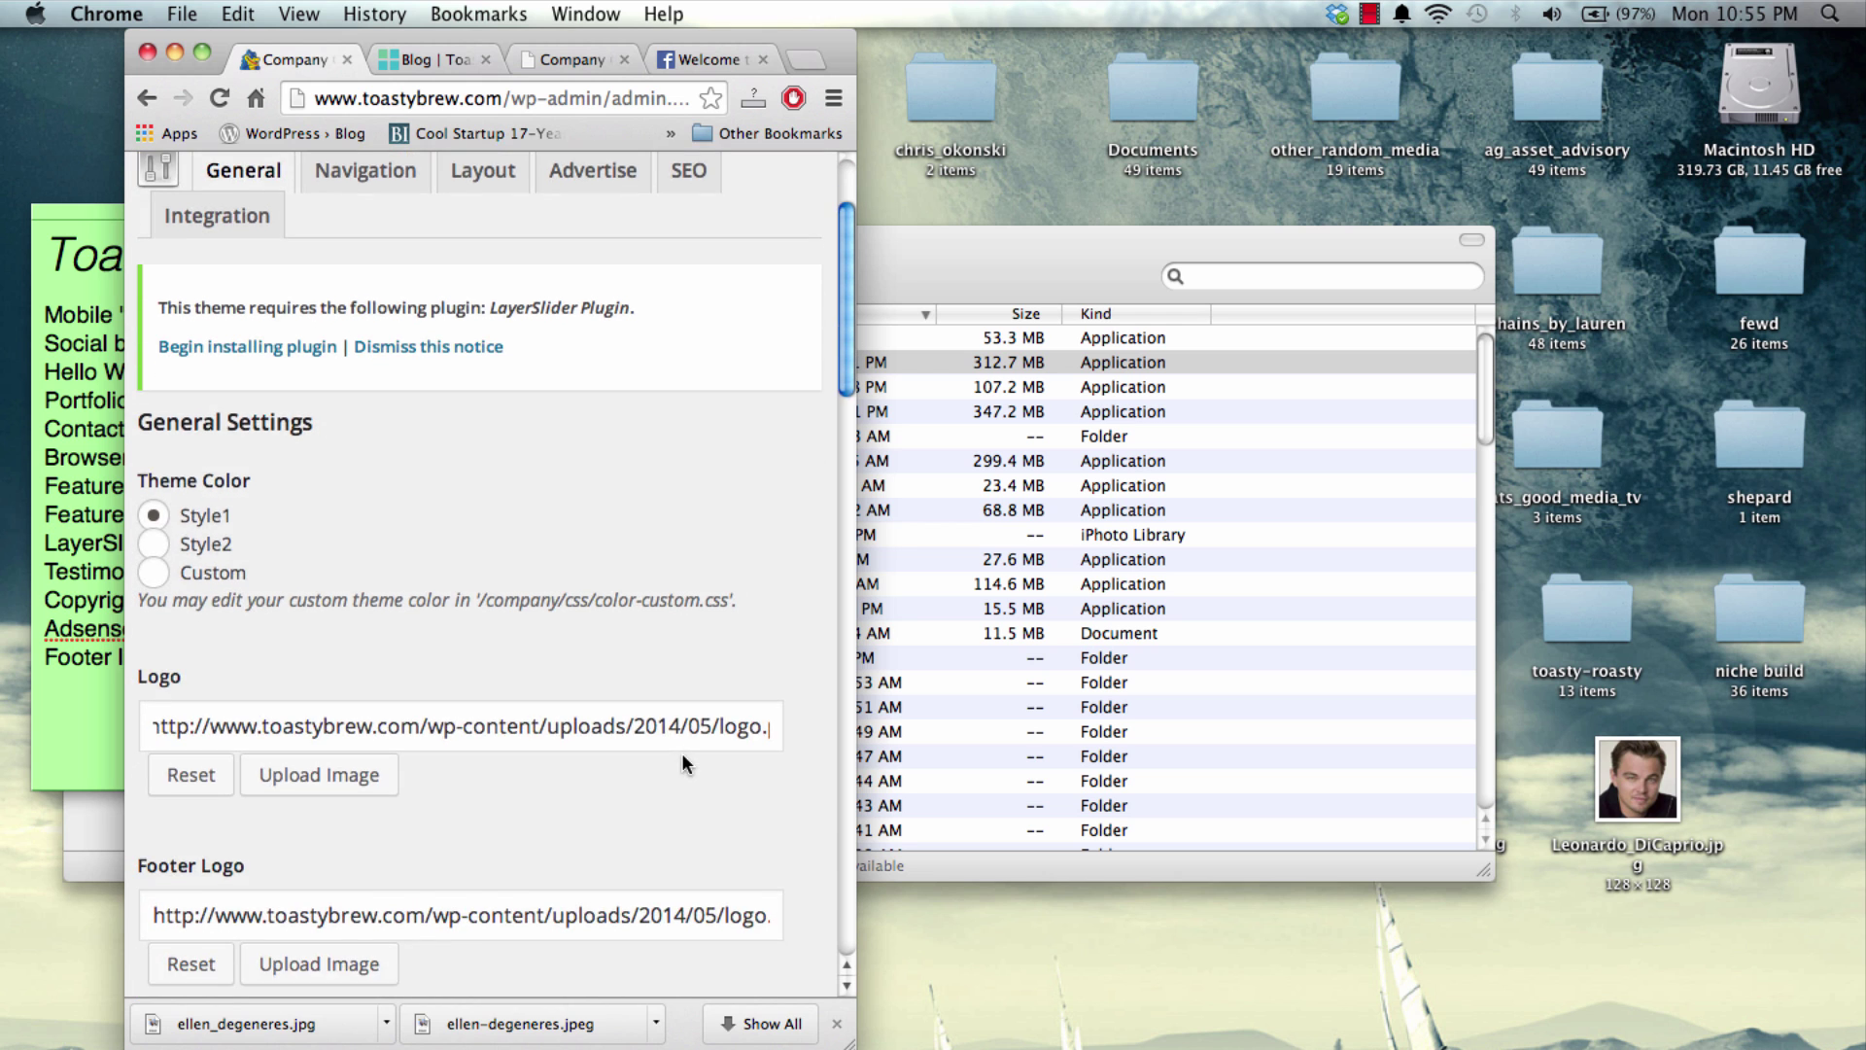
scroll(682, 754, "up", 10)
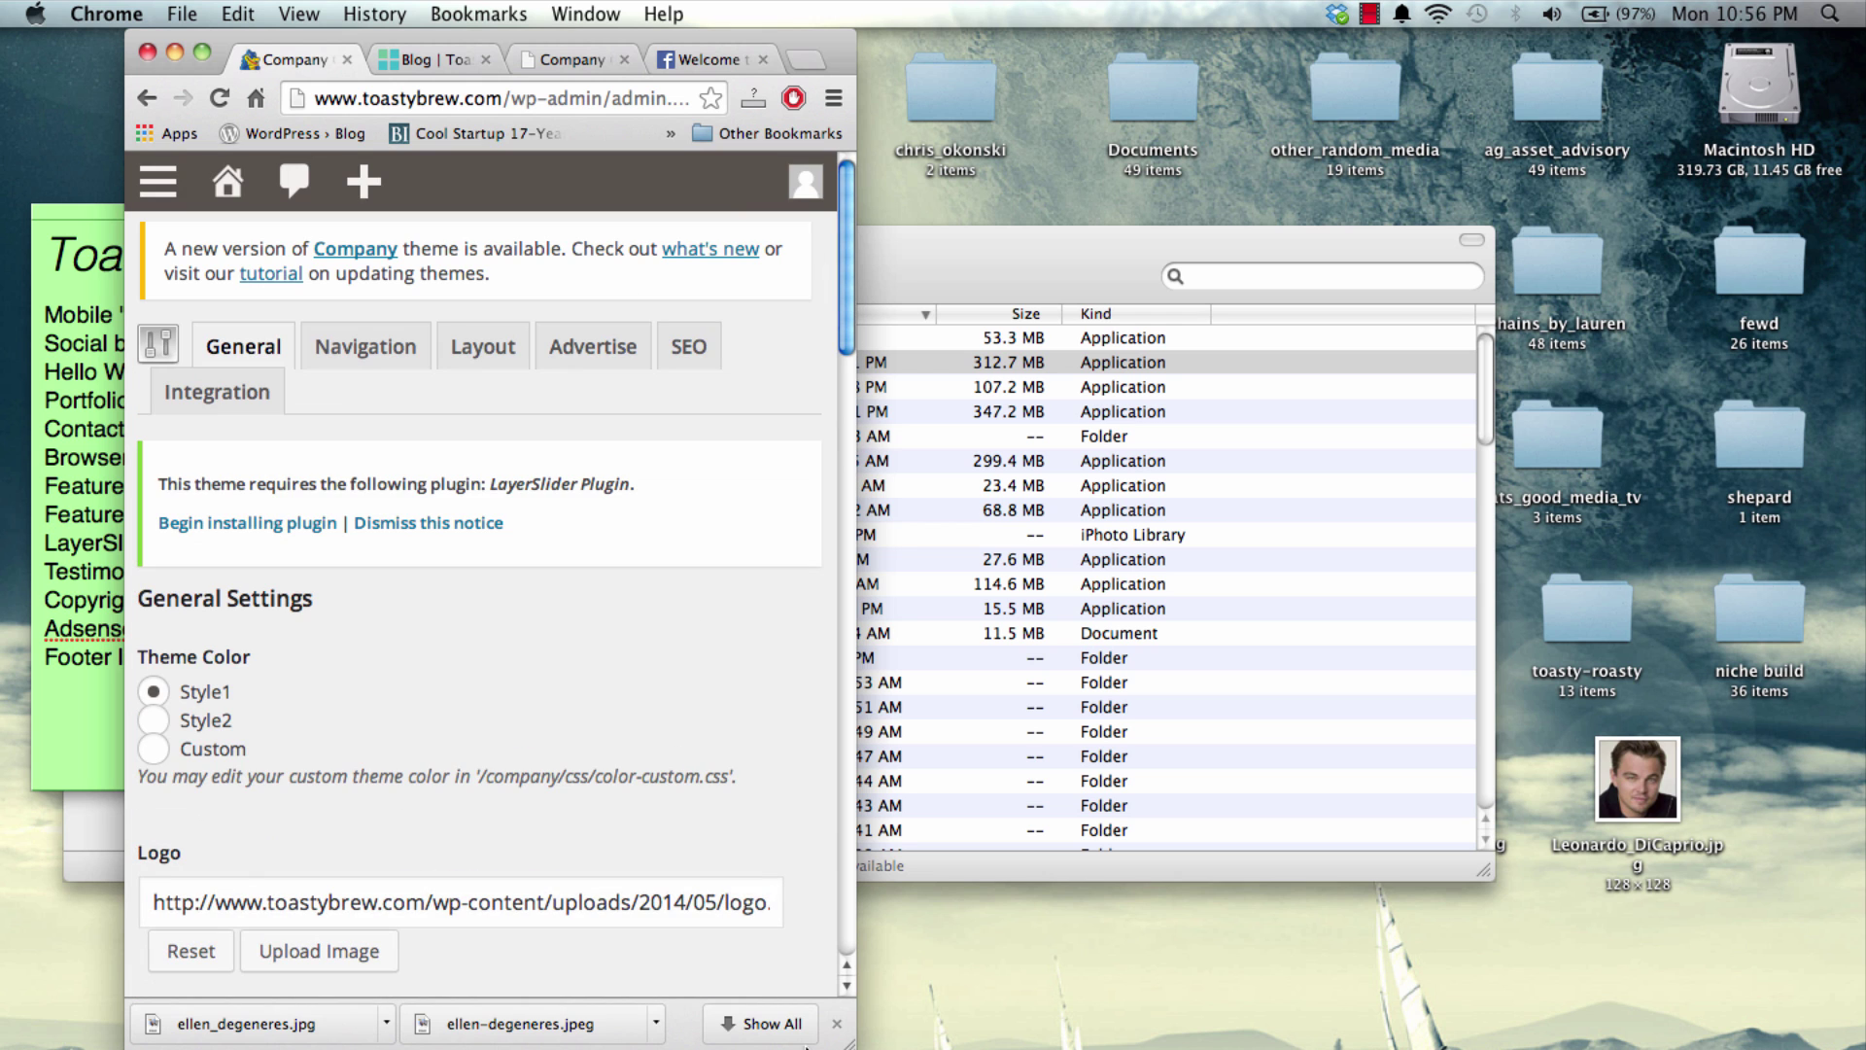
left_click_drag(852, 1044, 1443, 1042)
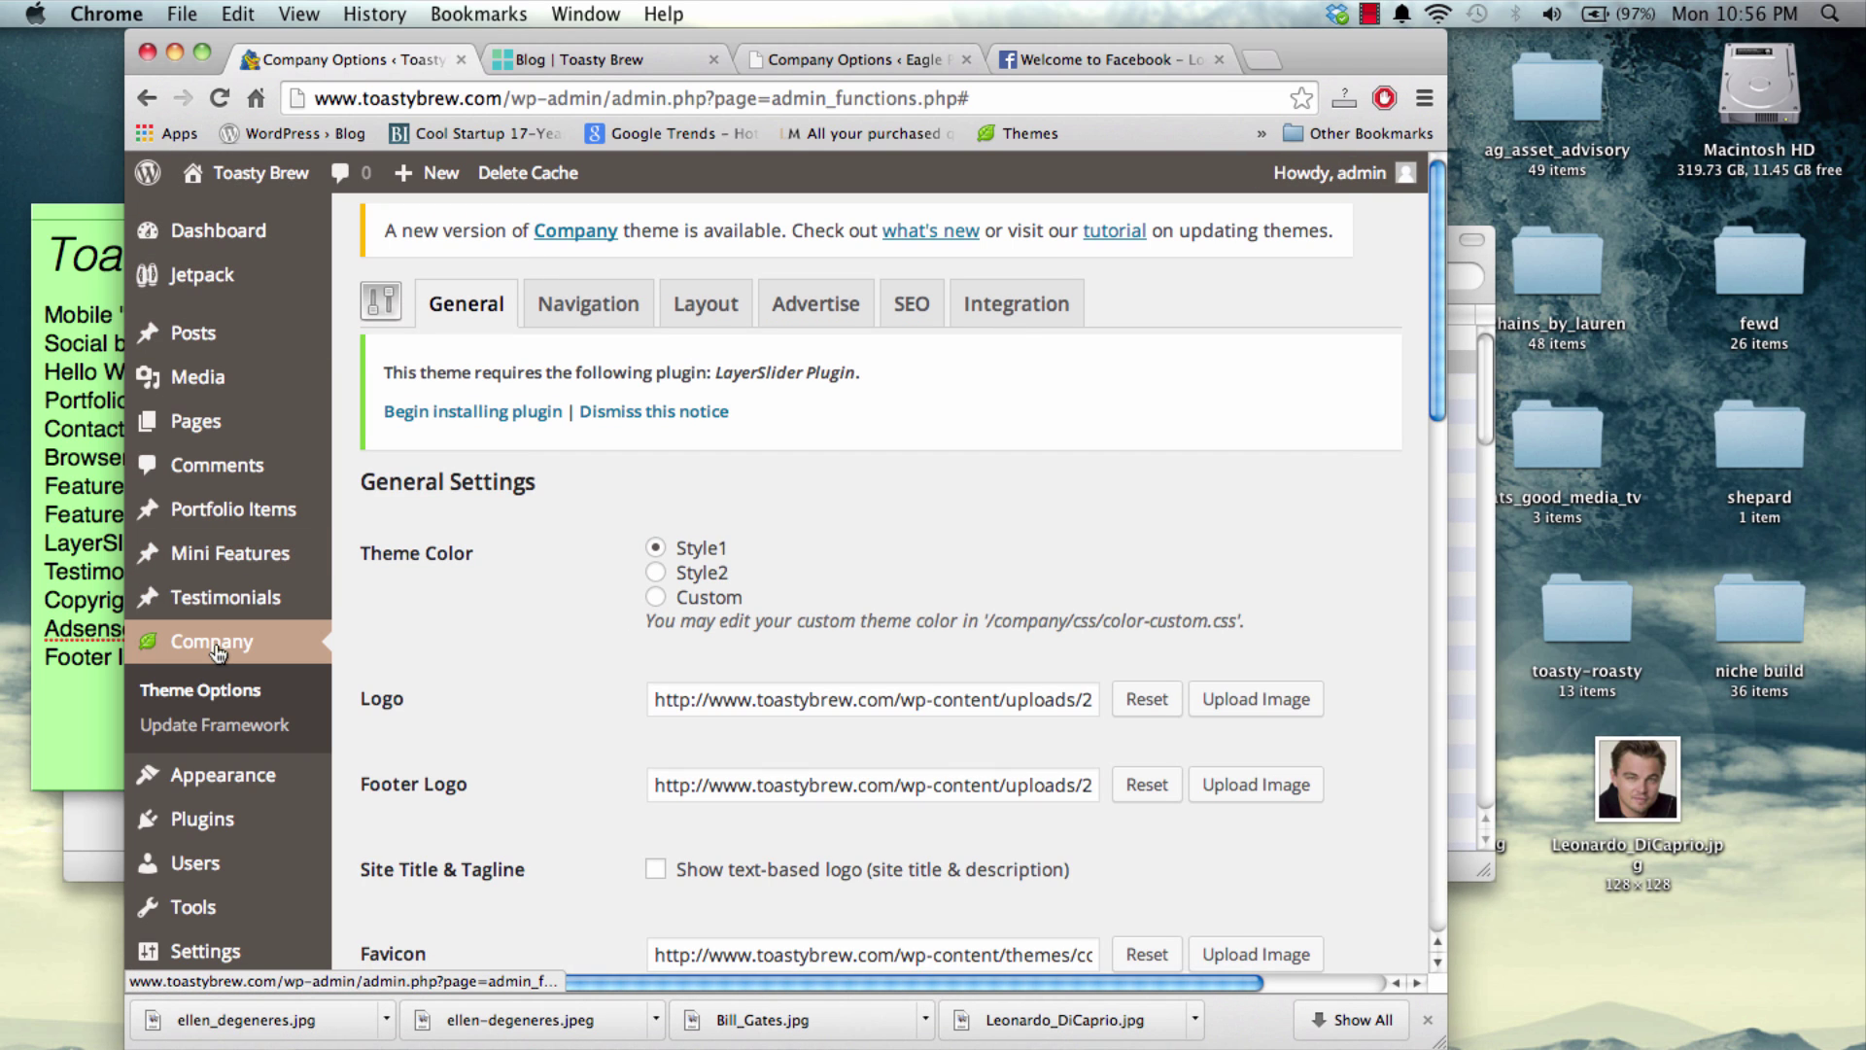
- Show the General Settings and scroll down to the Quick CSS box
left_click(471, 306)
scroll(732, 656, "down", 1)
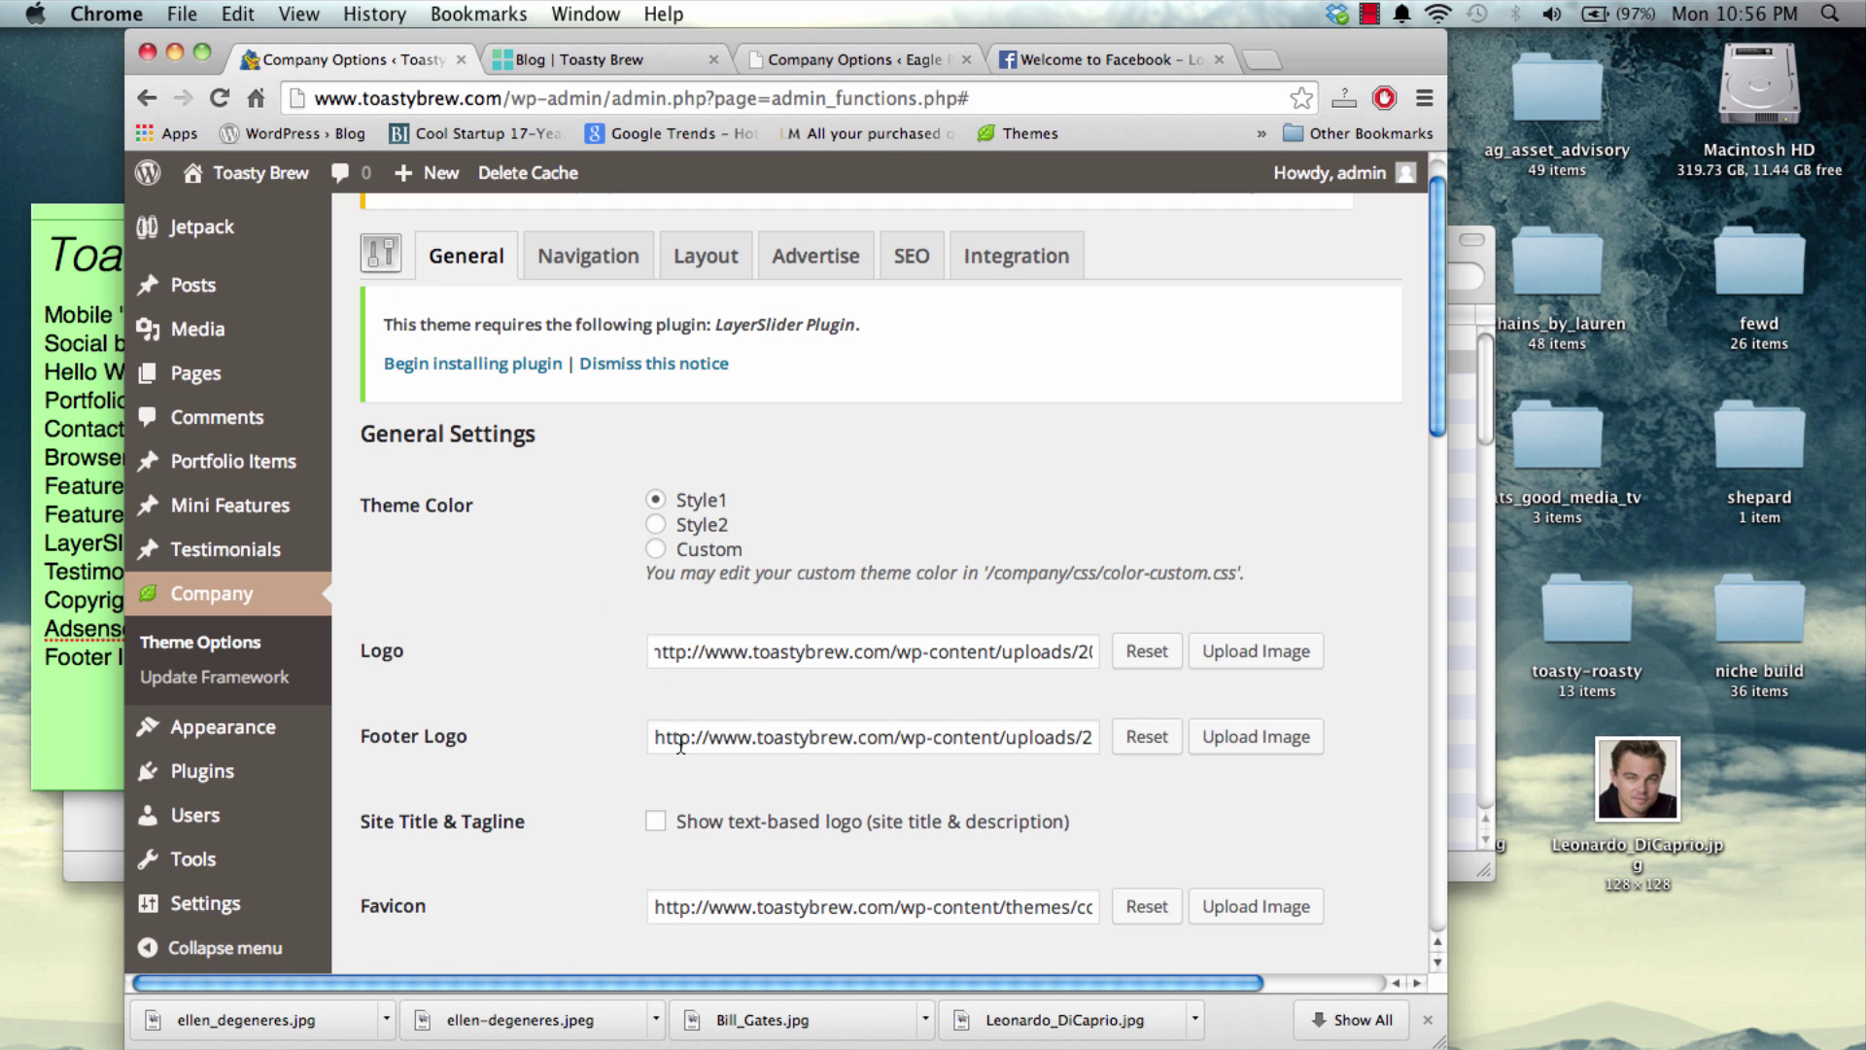
scroll(680, 745, "down", 5)
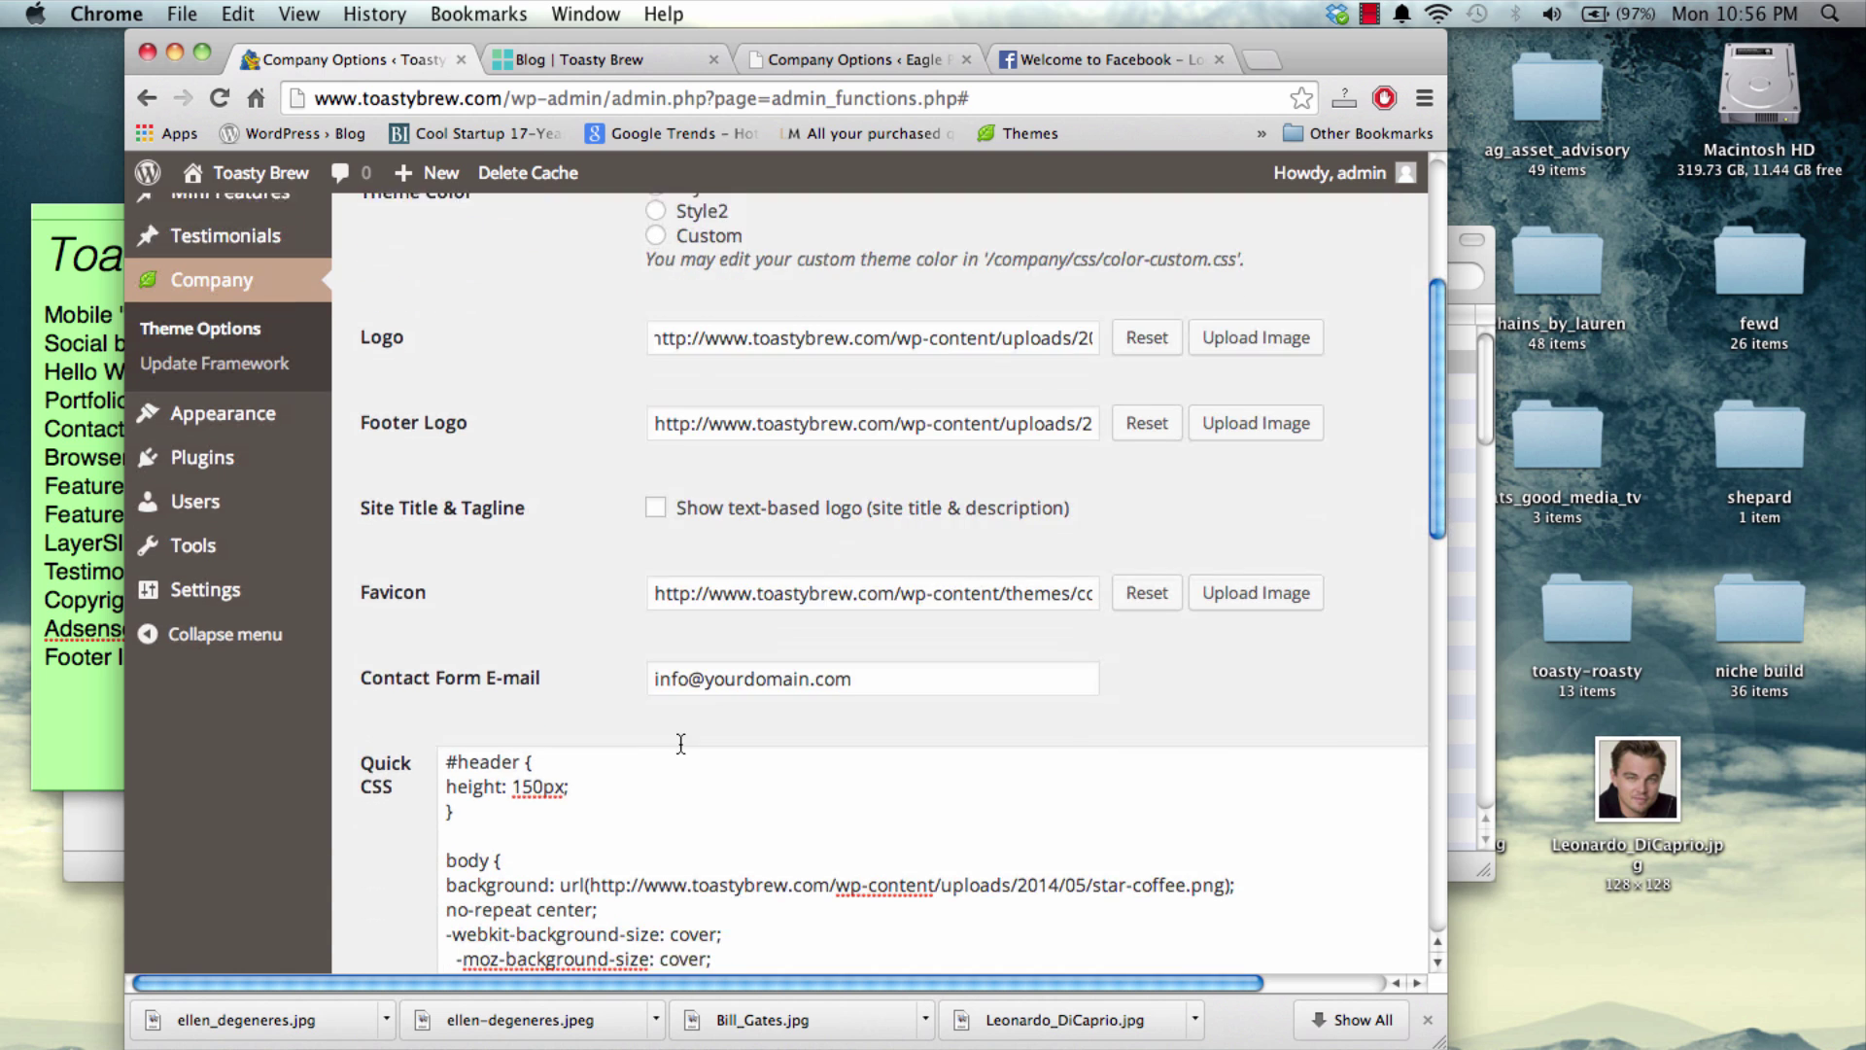
scroll(680, 744, "down", 7)
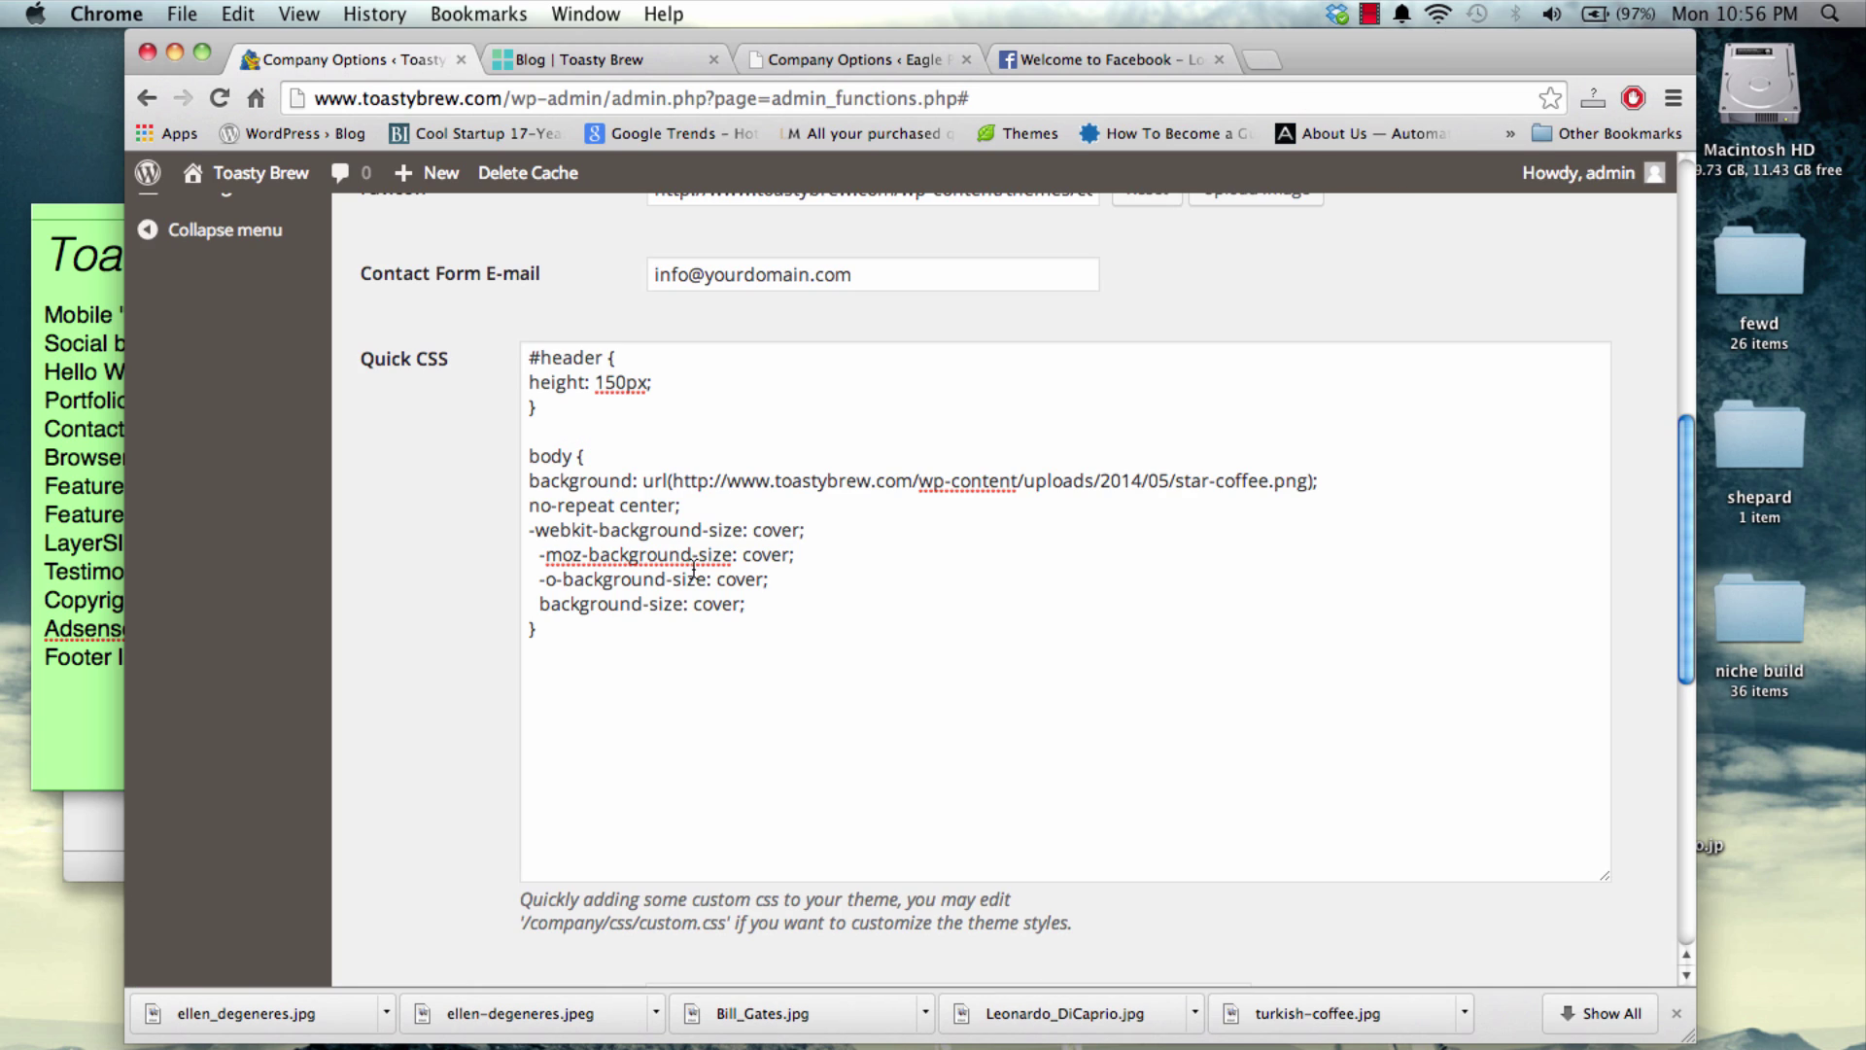
left_click(468, 366)
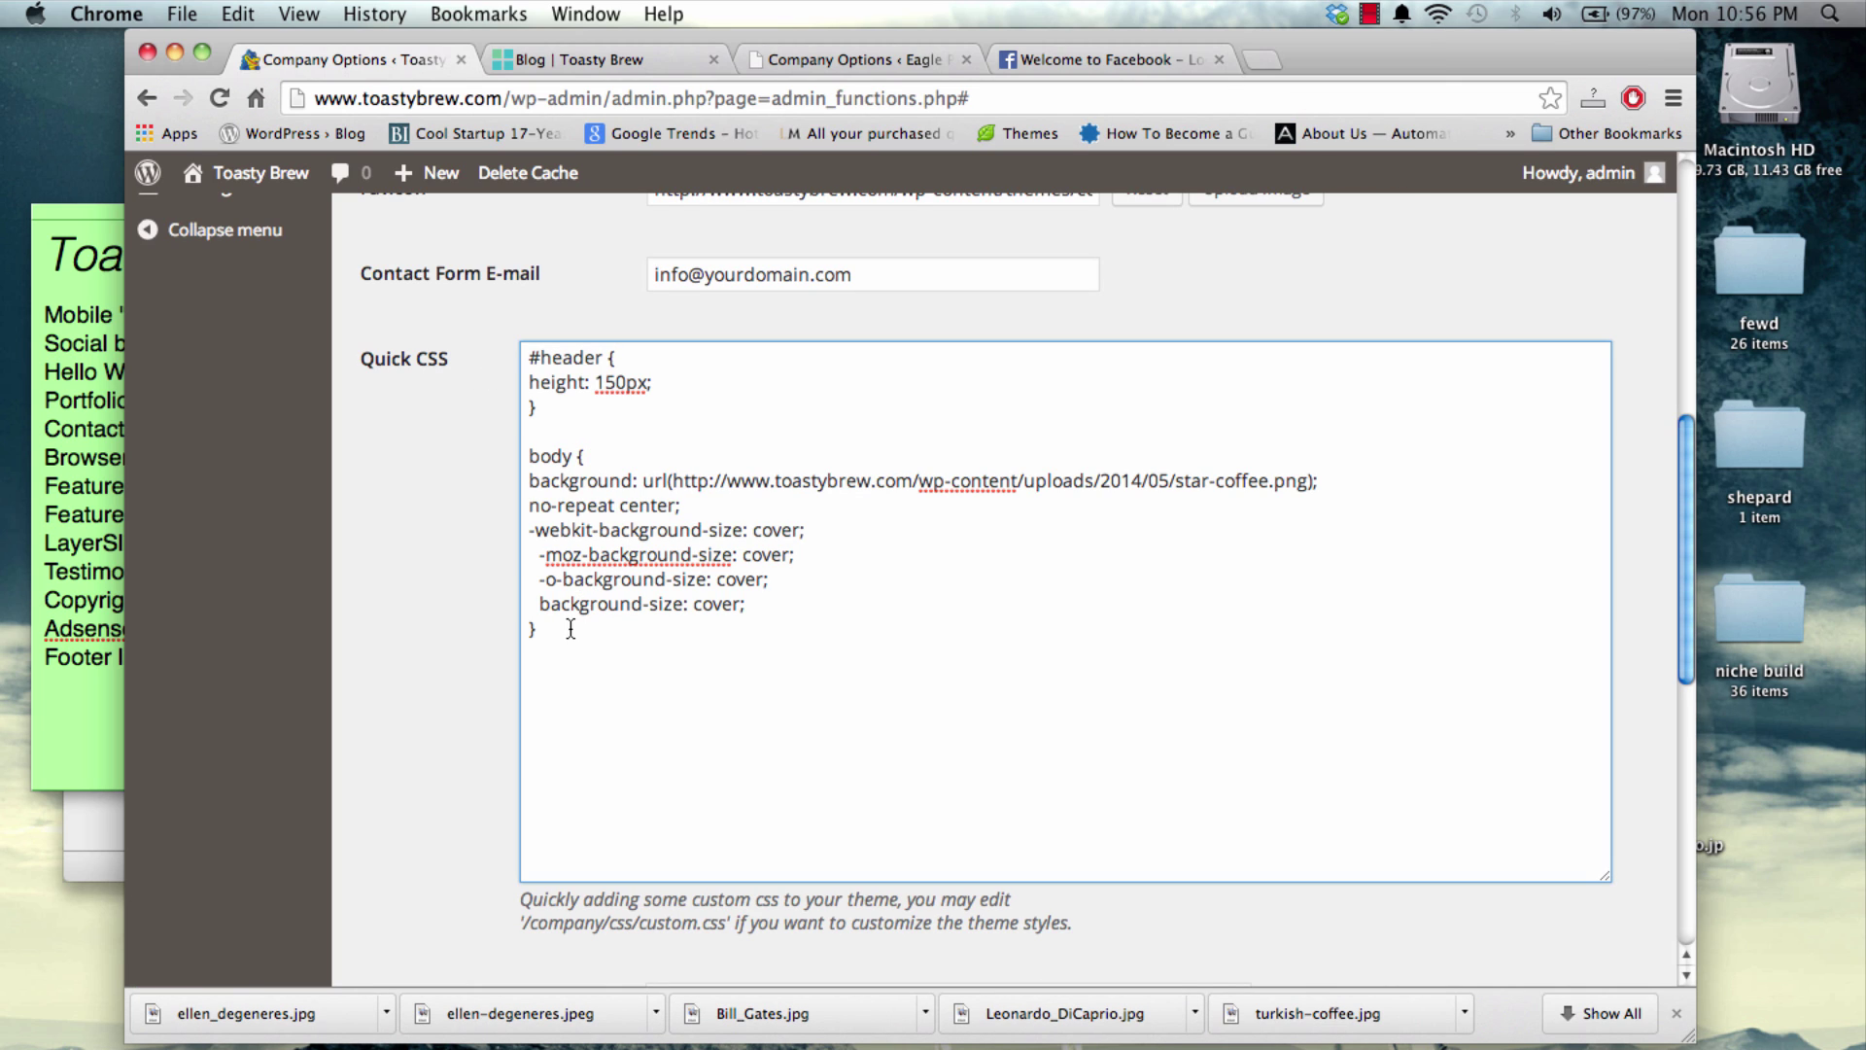
scroll(564, 383, "up", 5)
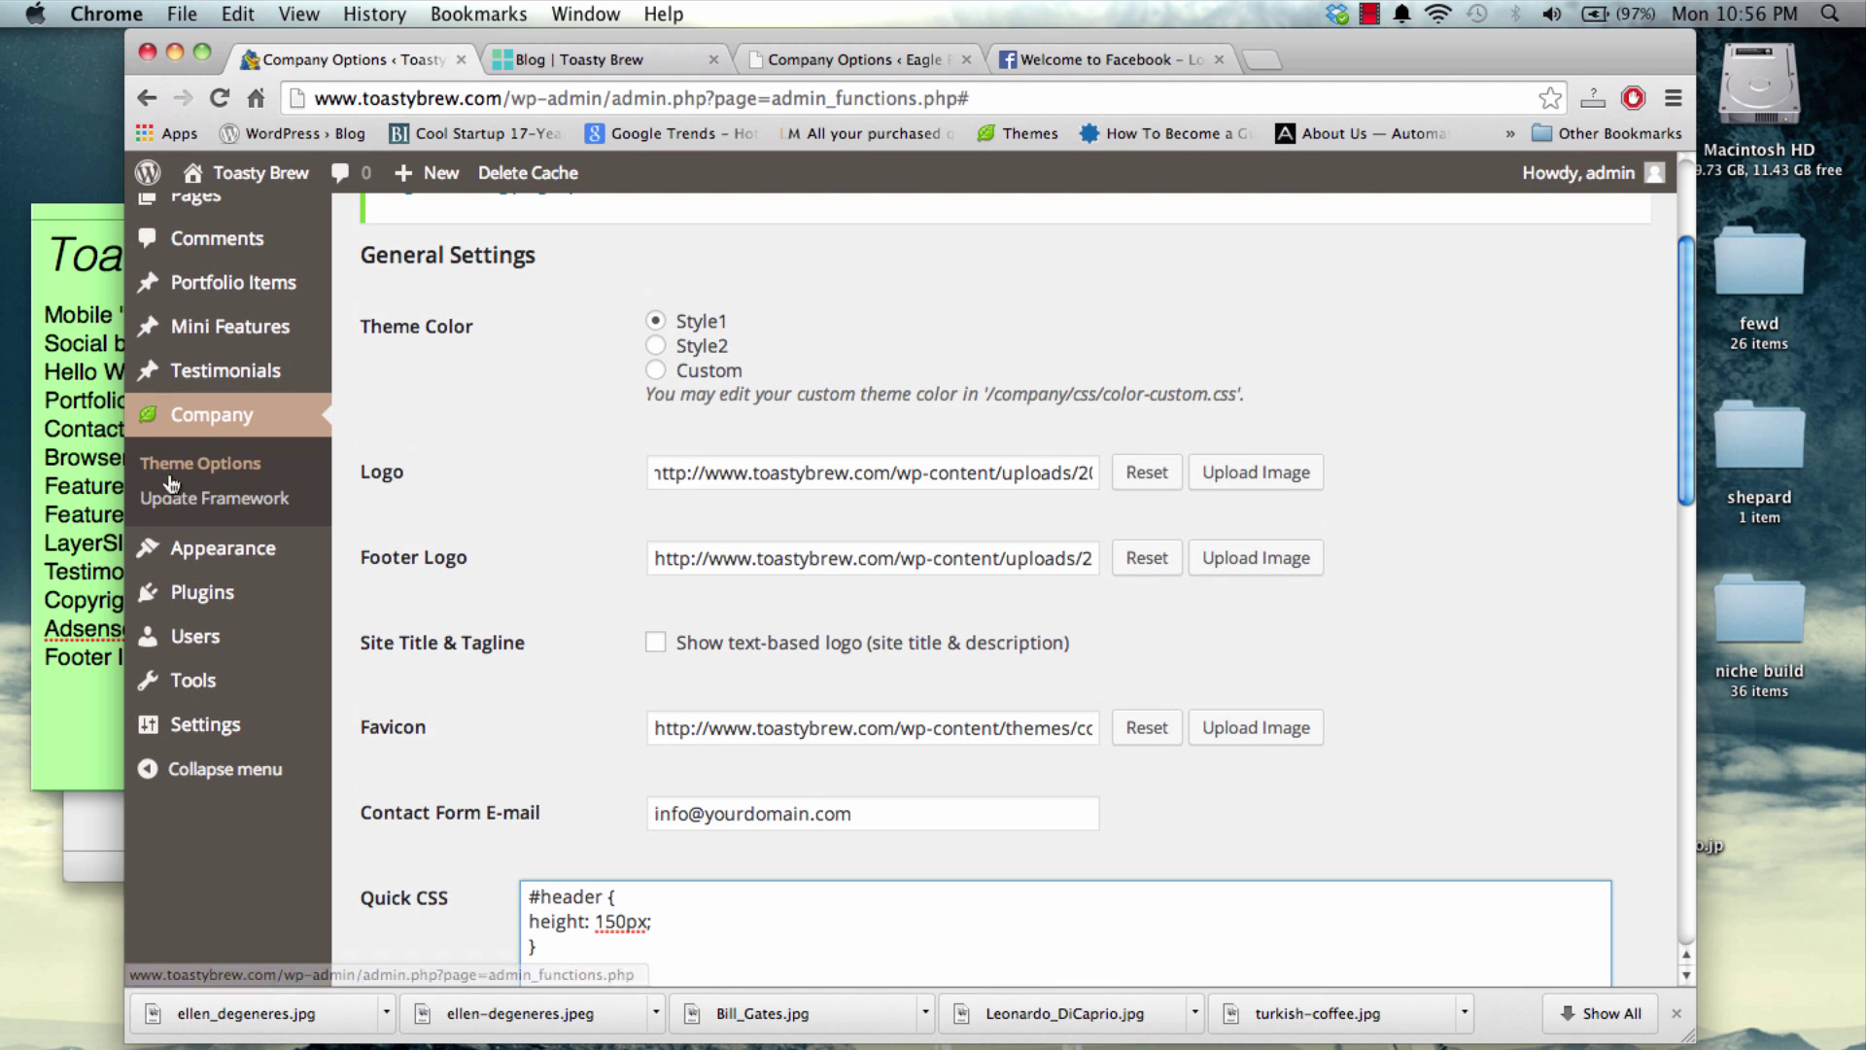
- Open the Appearance > Editor theme editor in a new browser tab
mouse_move(233, 564)
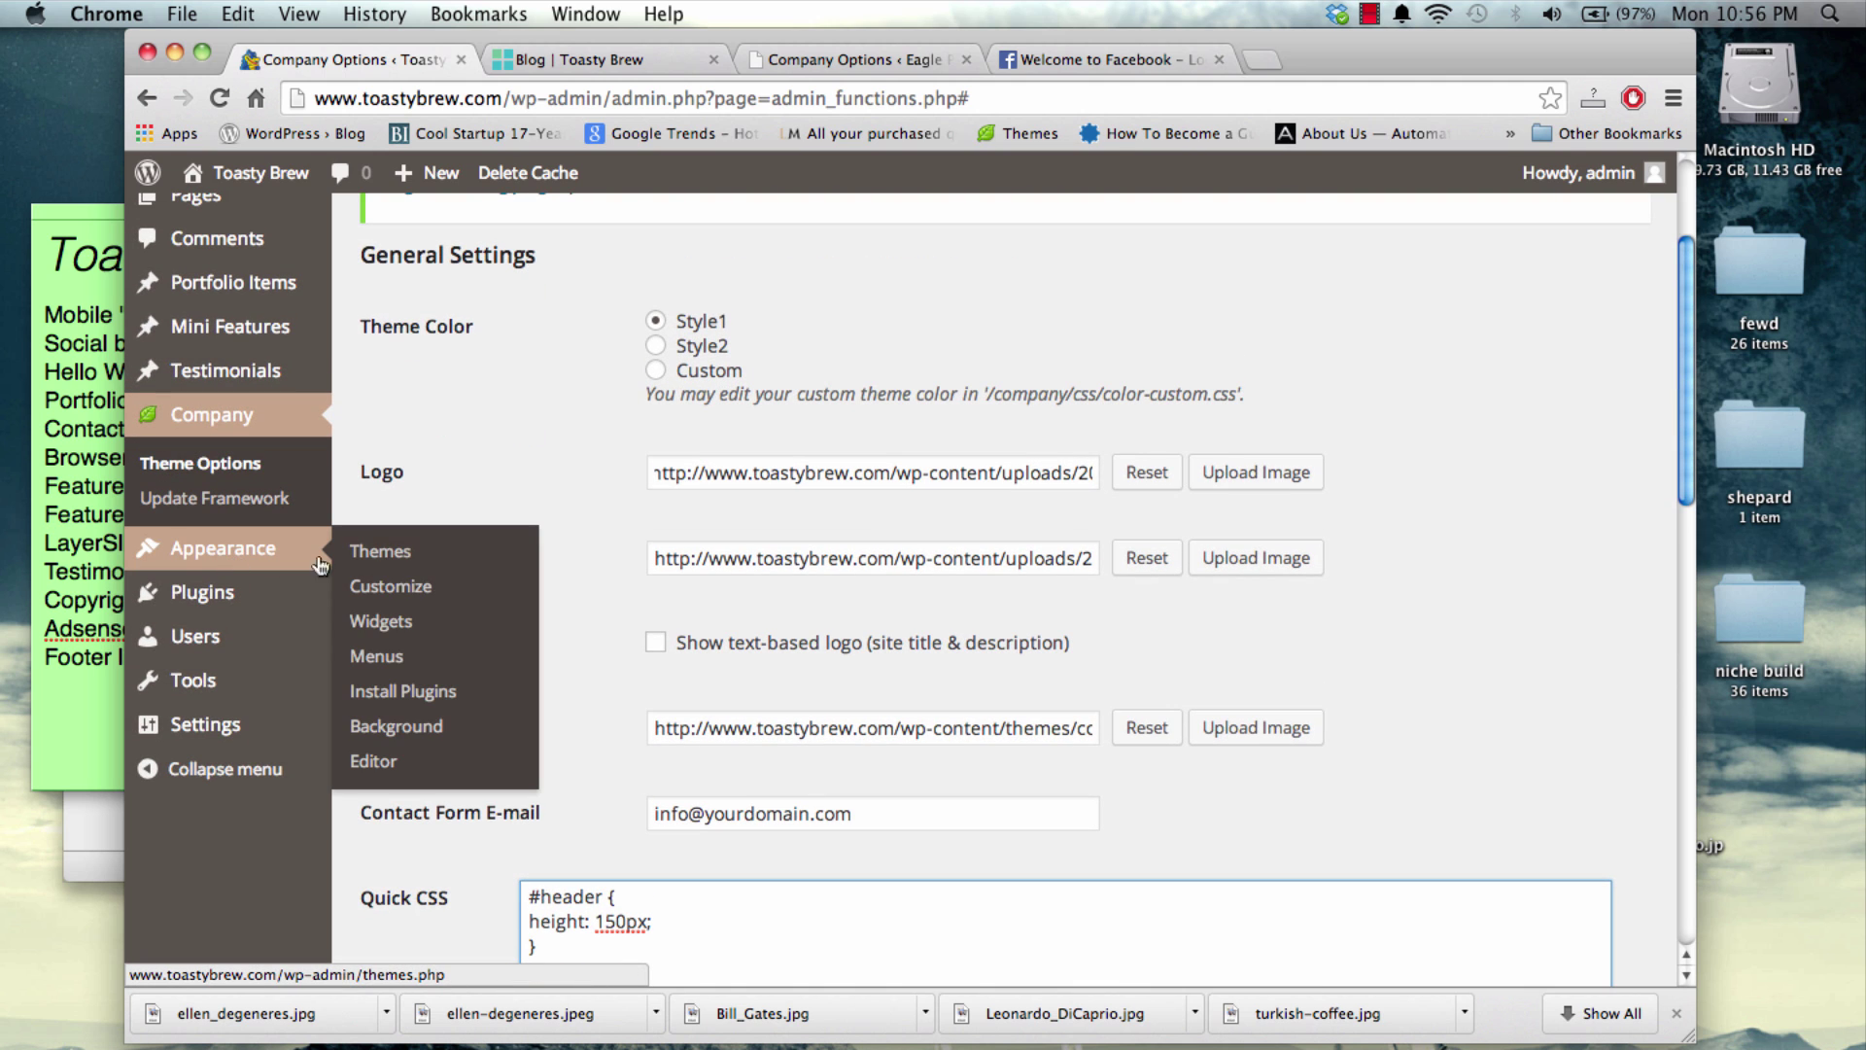
right_click(389, 766)
left_click(428, 769)
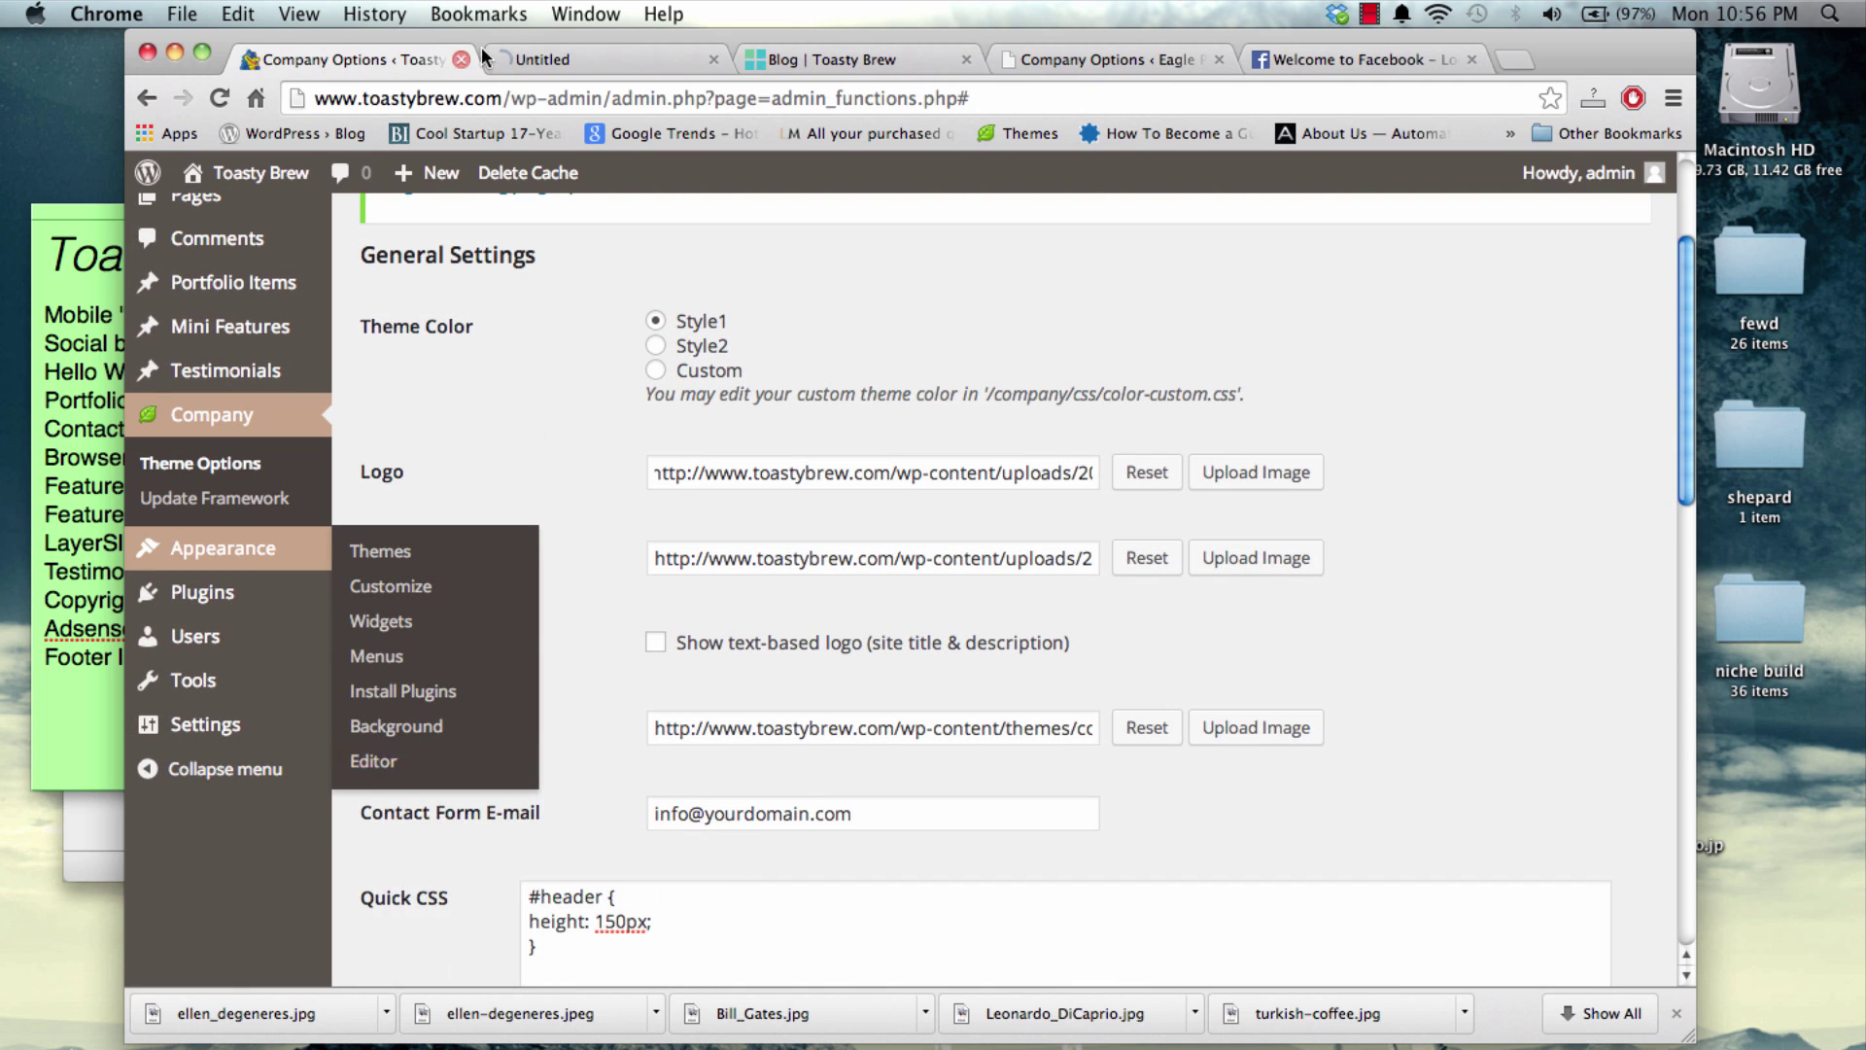
- Browse style.css in the theme editor tab, comparing it with the Company options
left_click(554, 58)
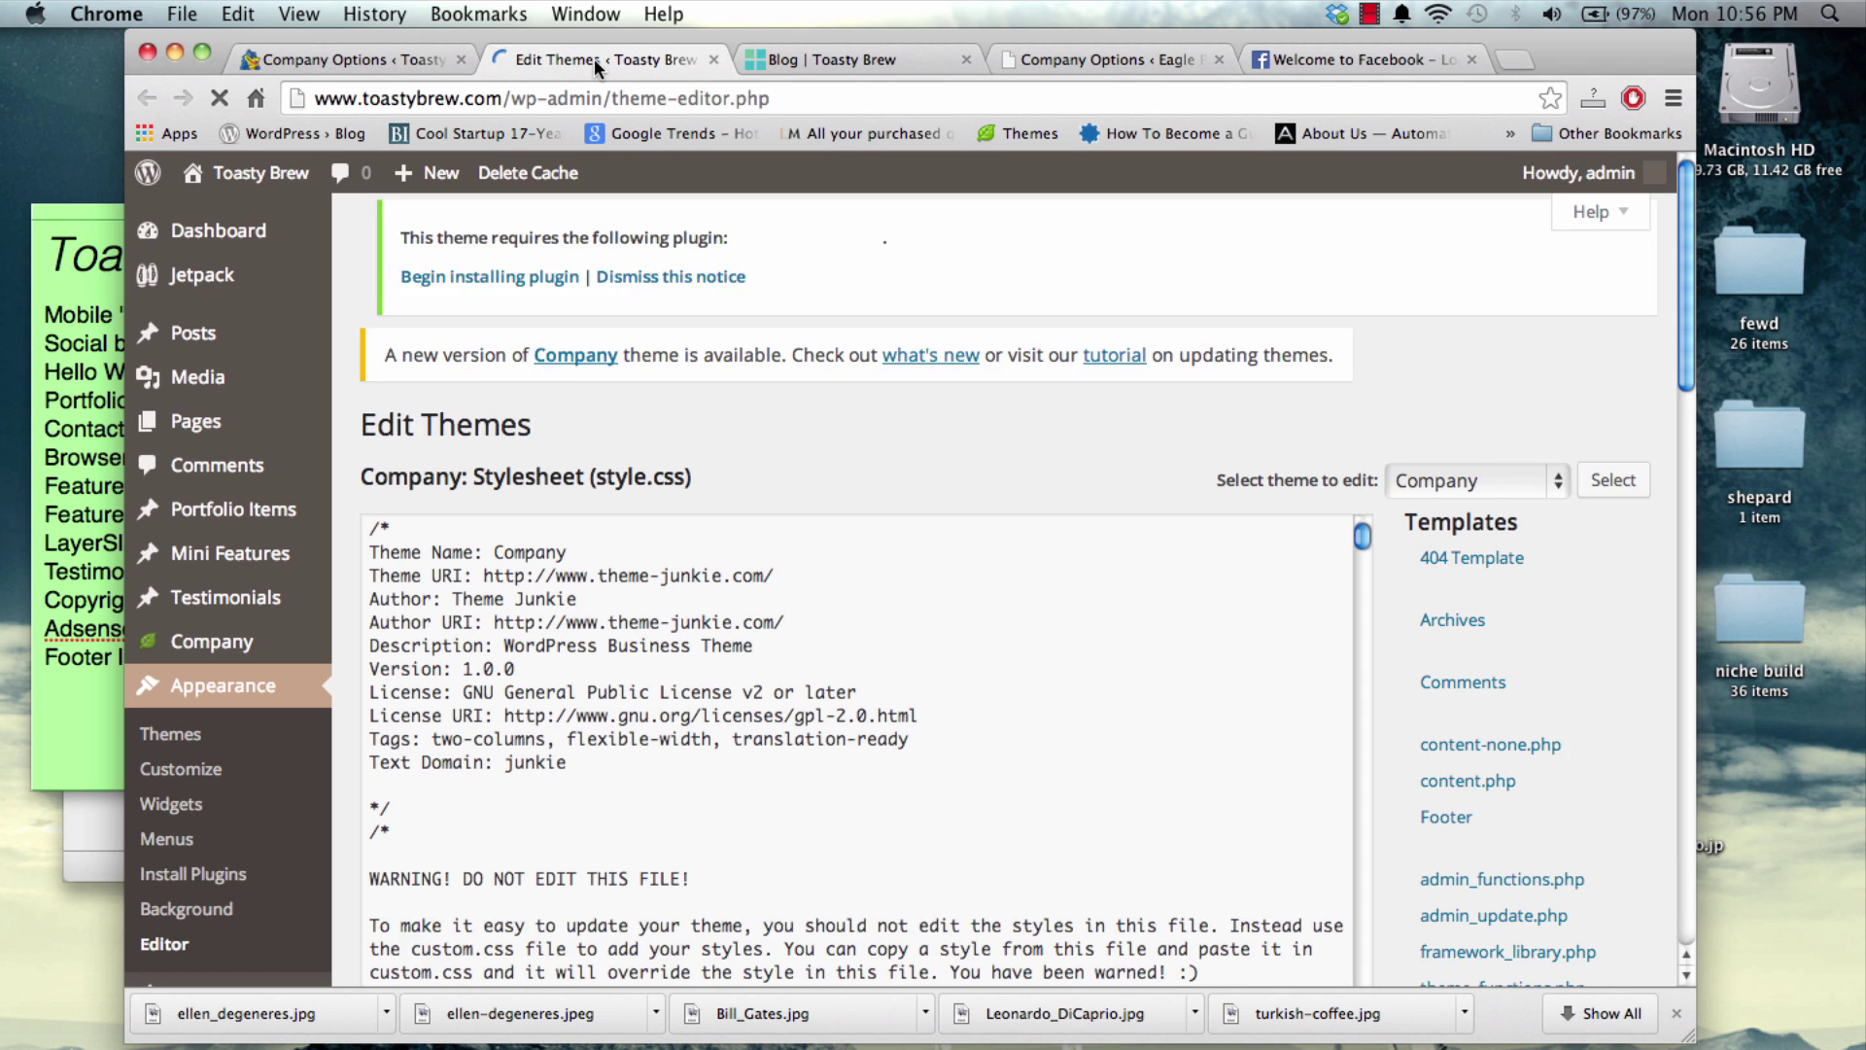
scroll(1408, 620, "down", 5)
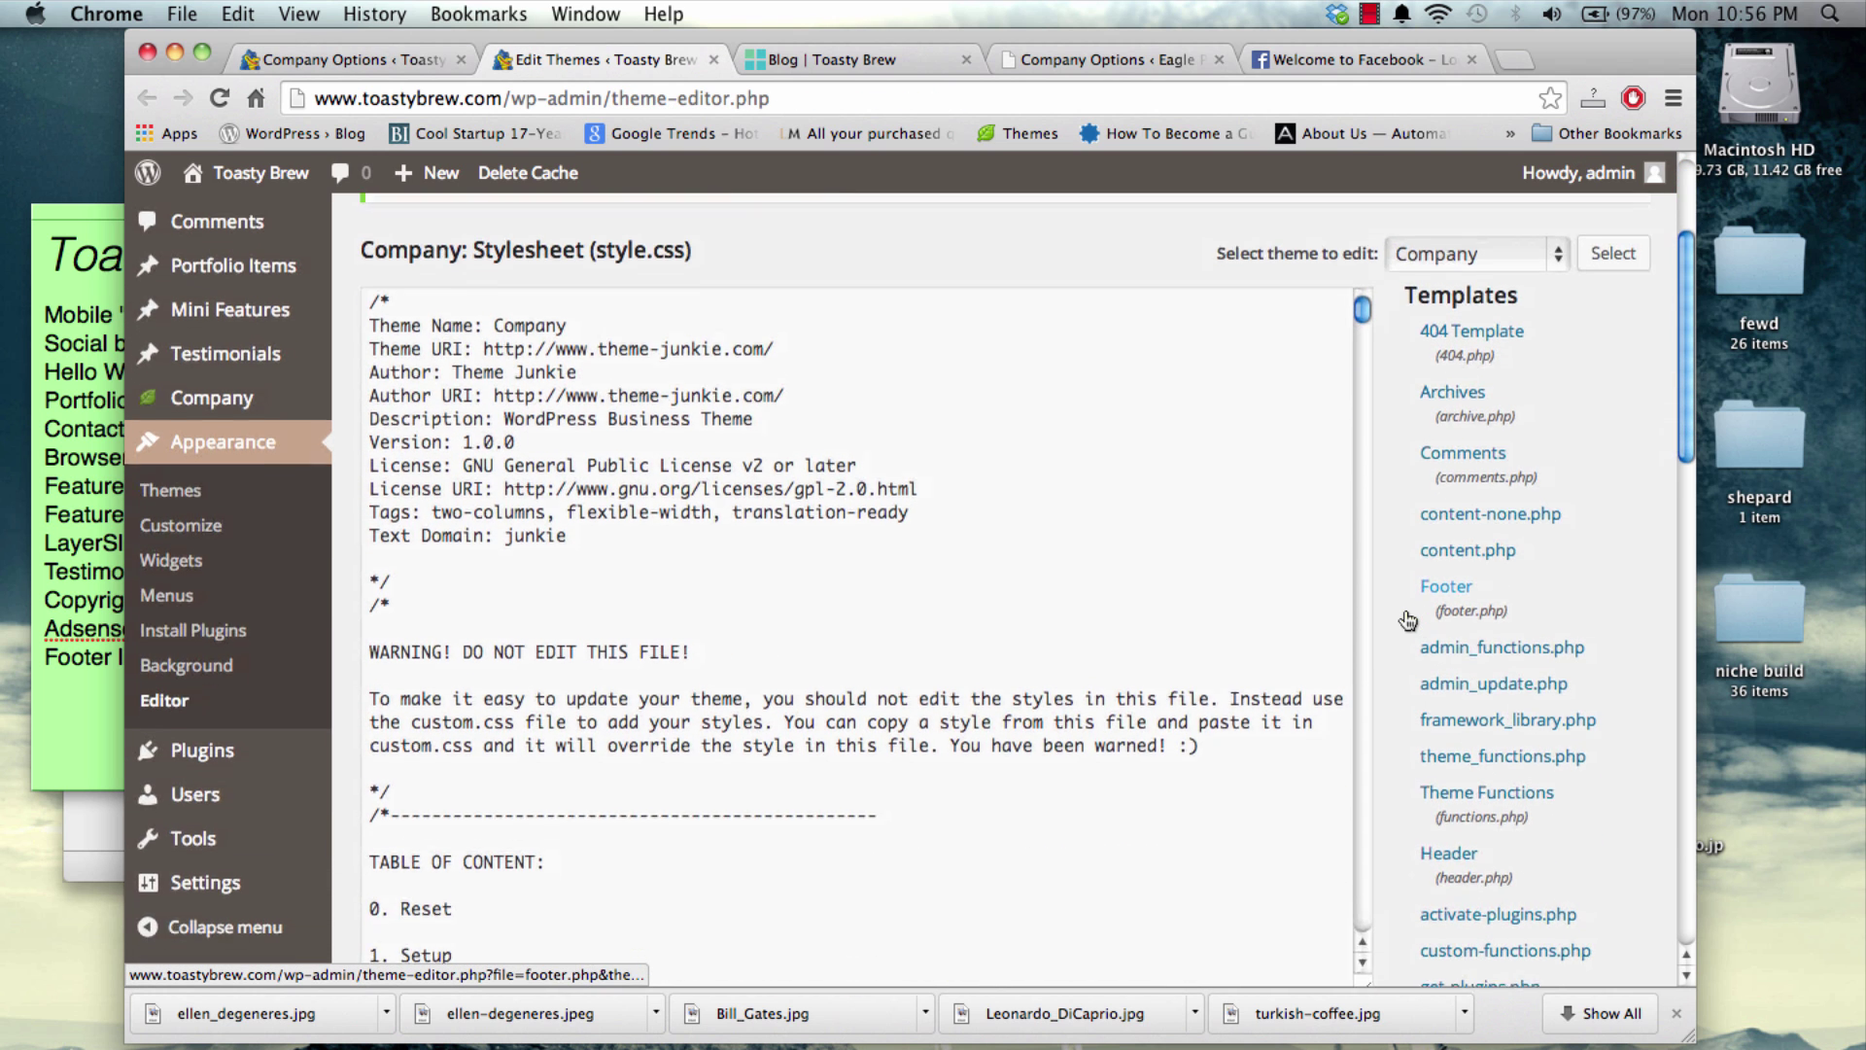
scroll(1408, 620, "down", 6)
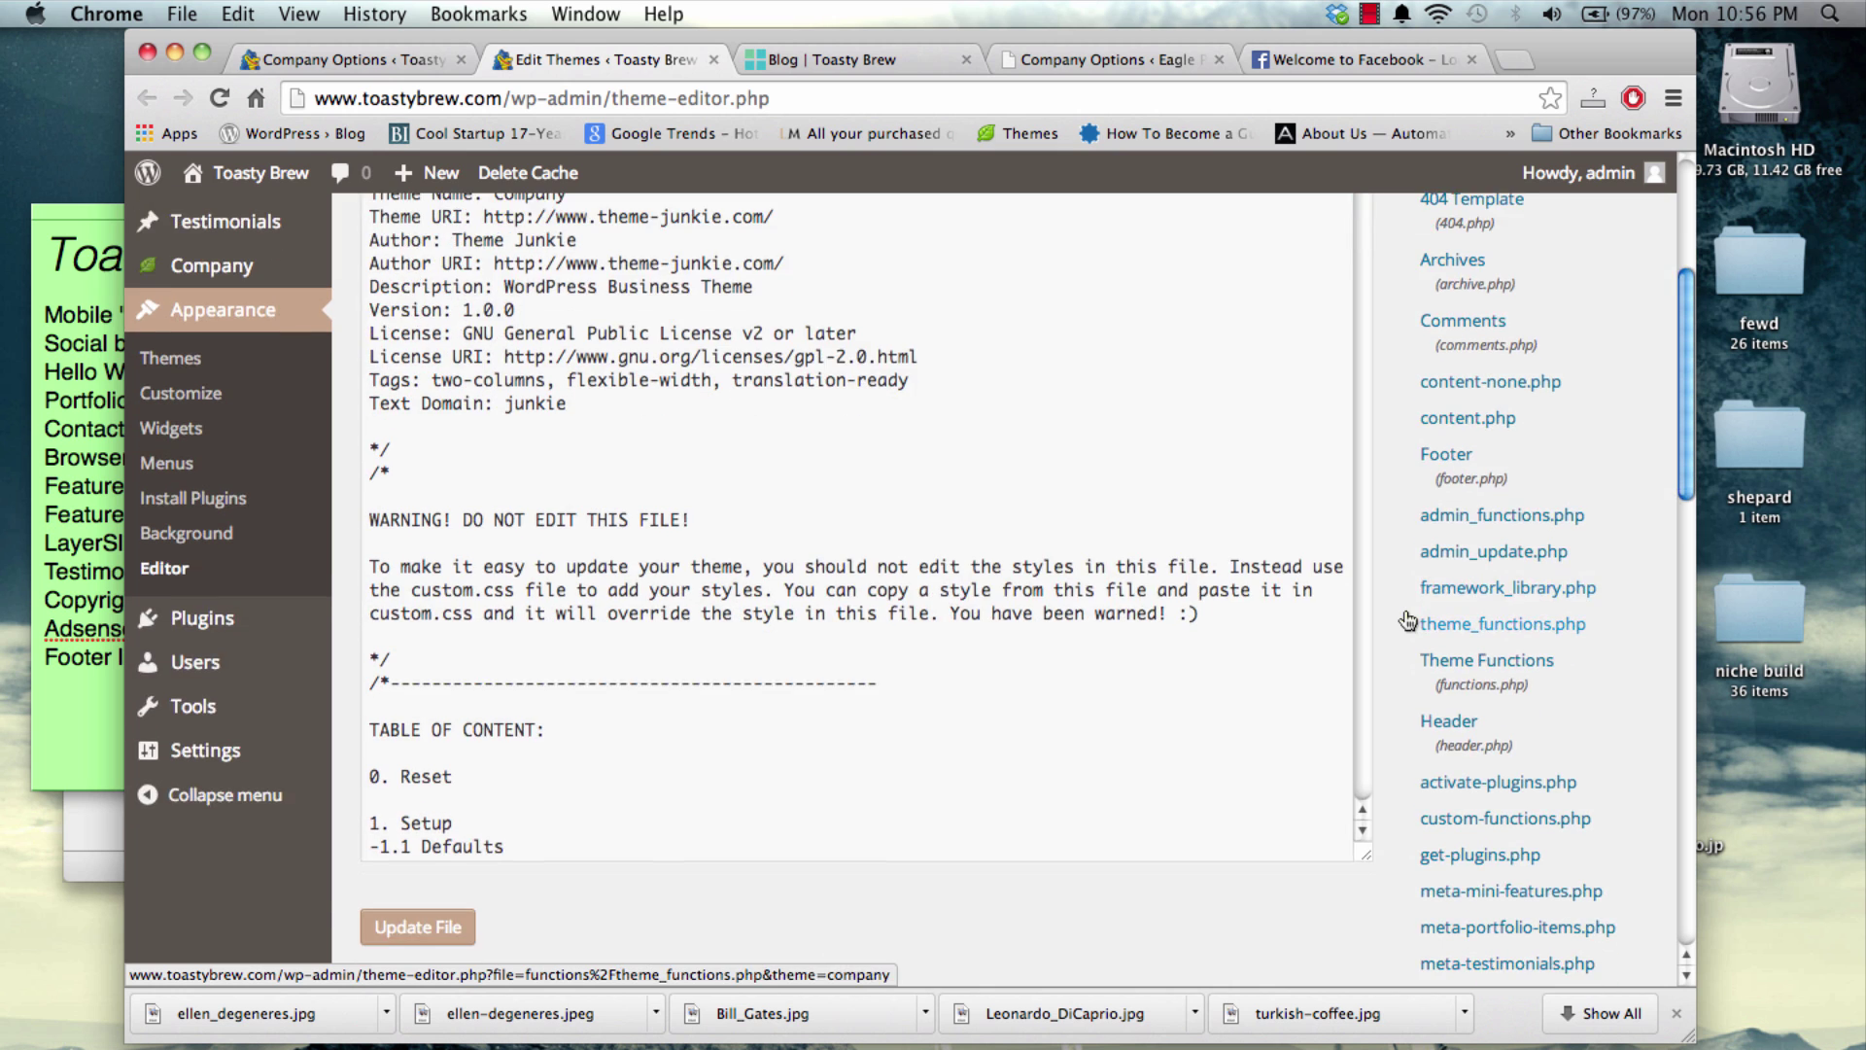
left_click(322, 61)
scroll(976, 860, "down", 7)
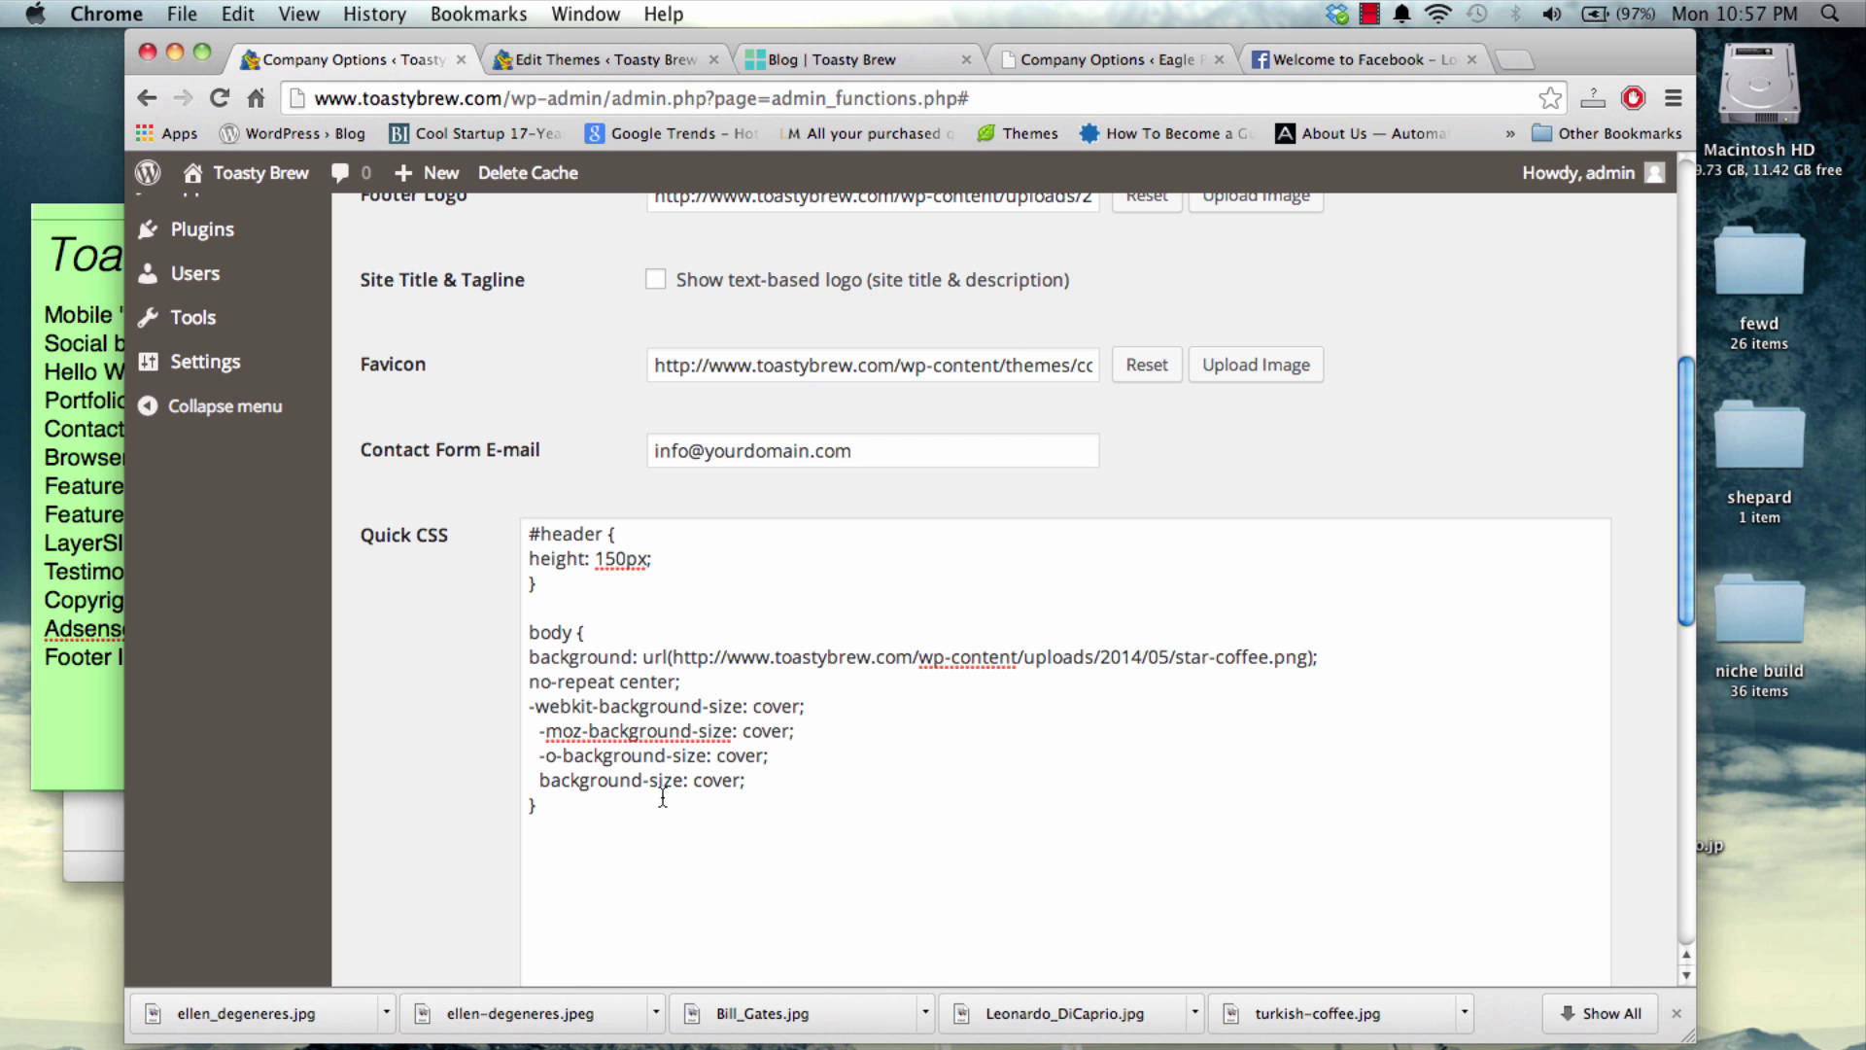
left_click(573, 60)
scroll(1227, 597, "up", 5)
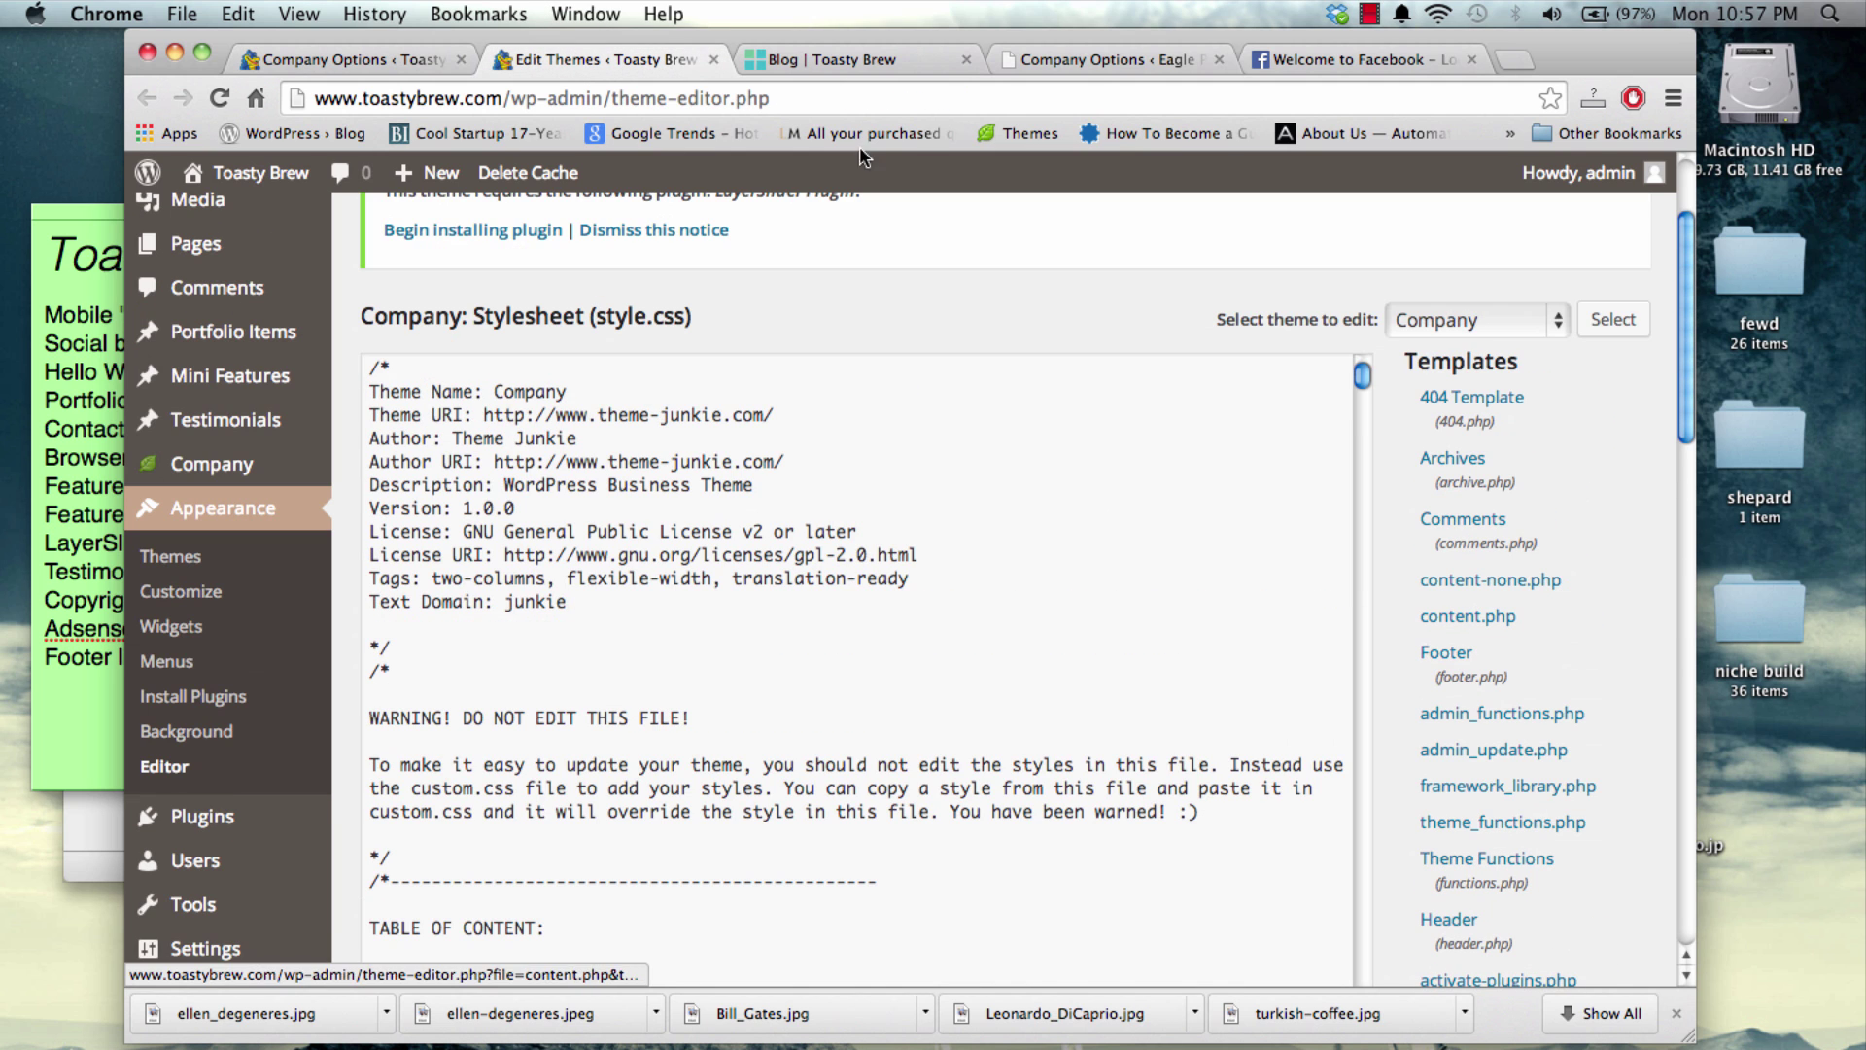
left_click(313, 58)
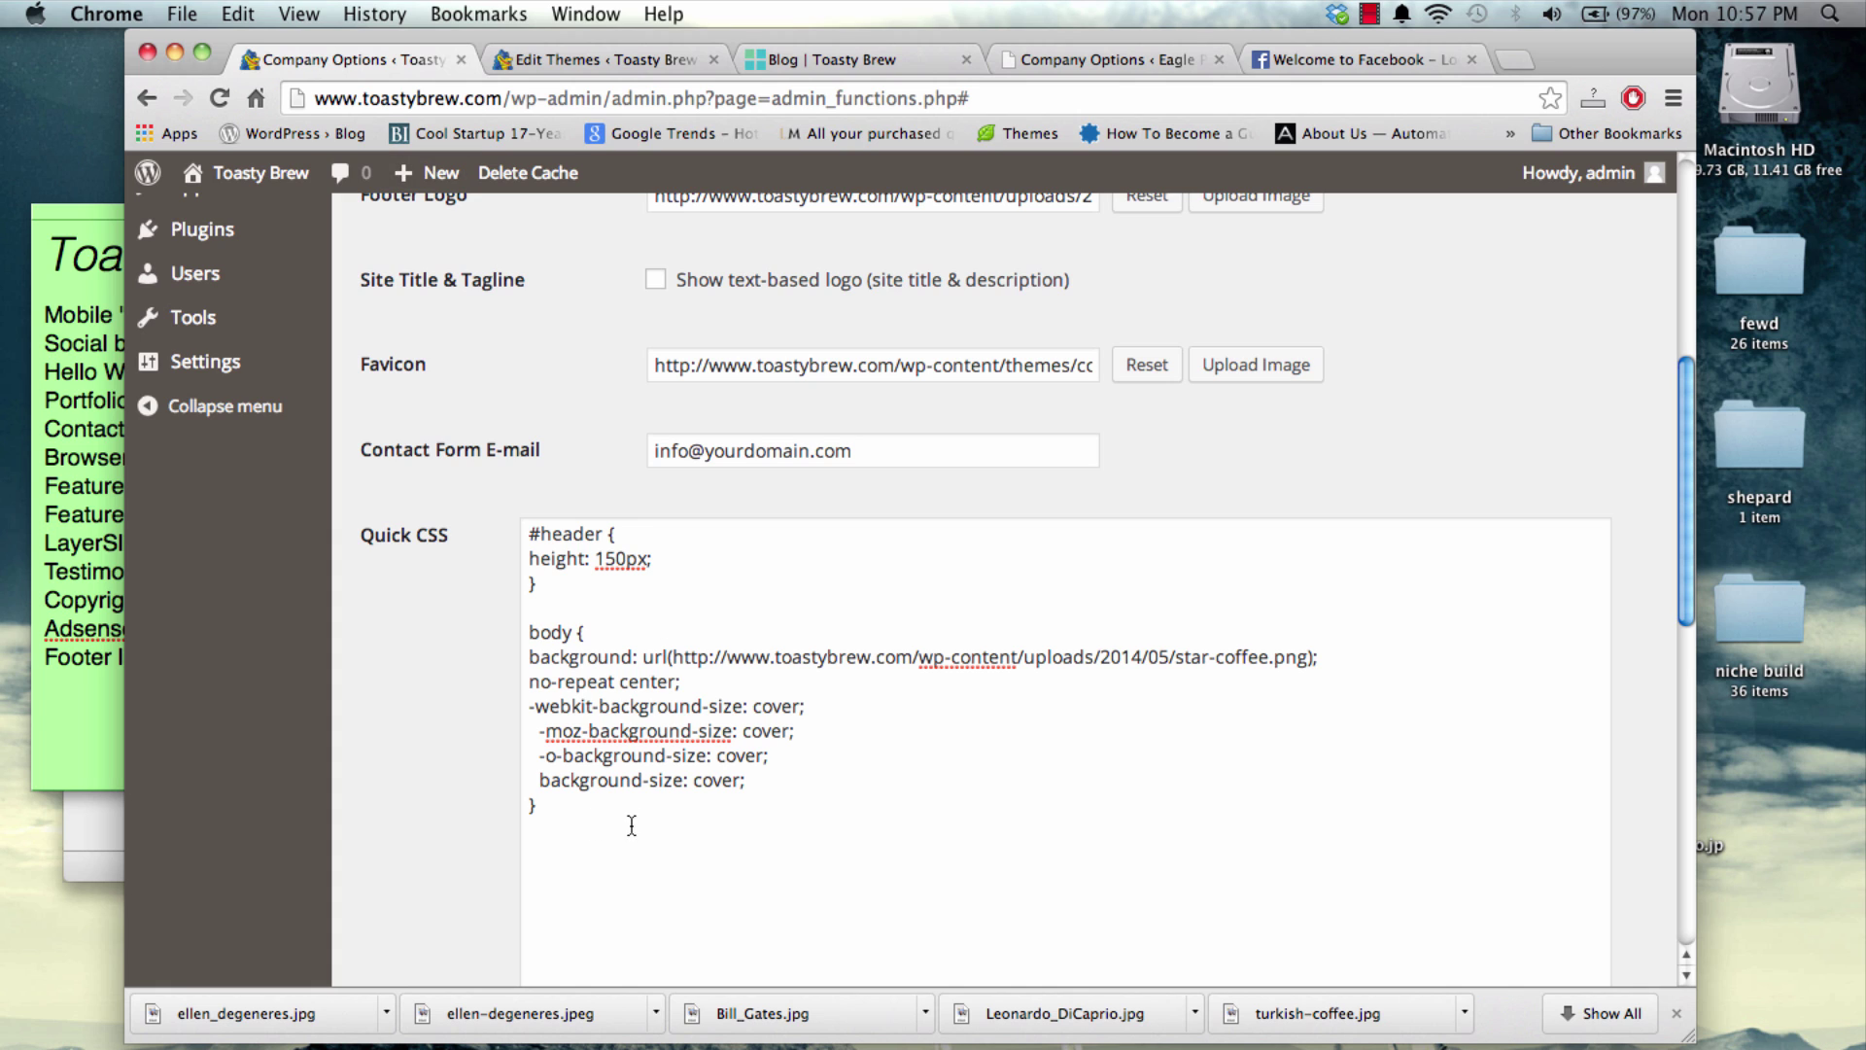
- Begin a .btn-nav-right rule with a margin property at the end of Quick CSS
left_click(579, 814)
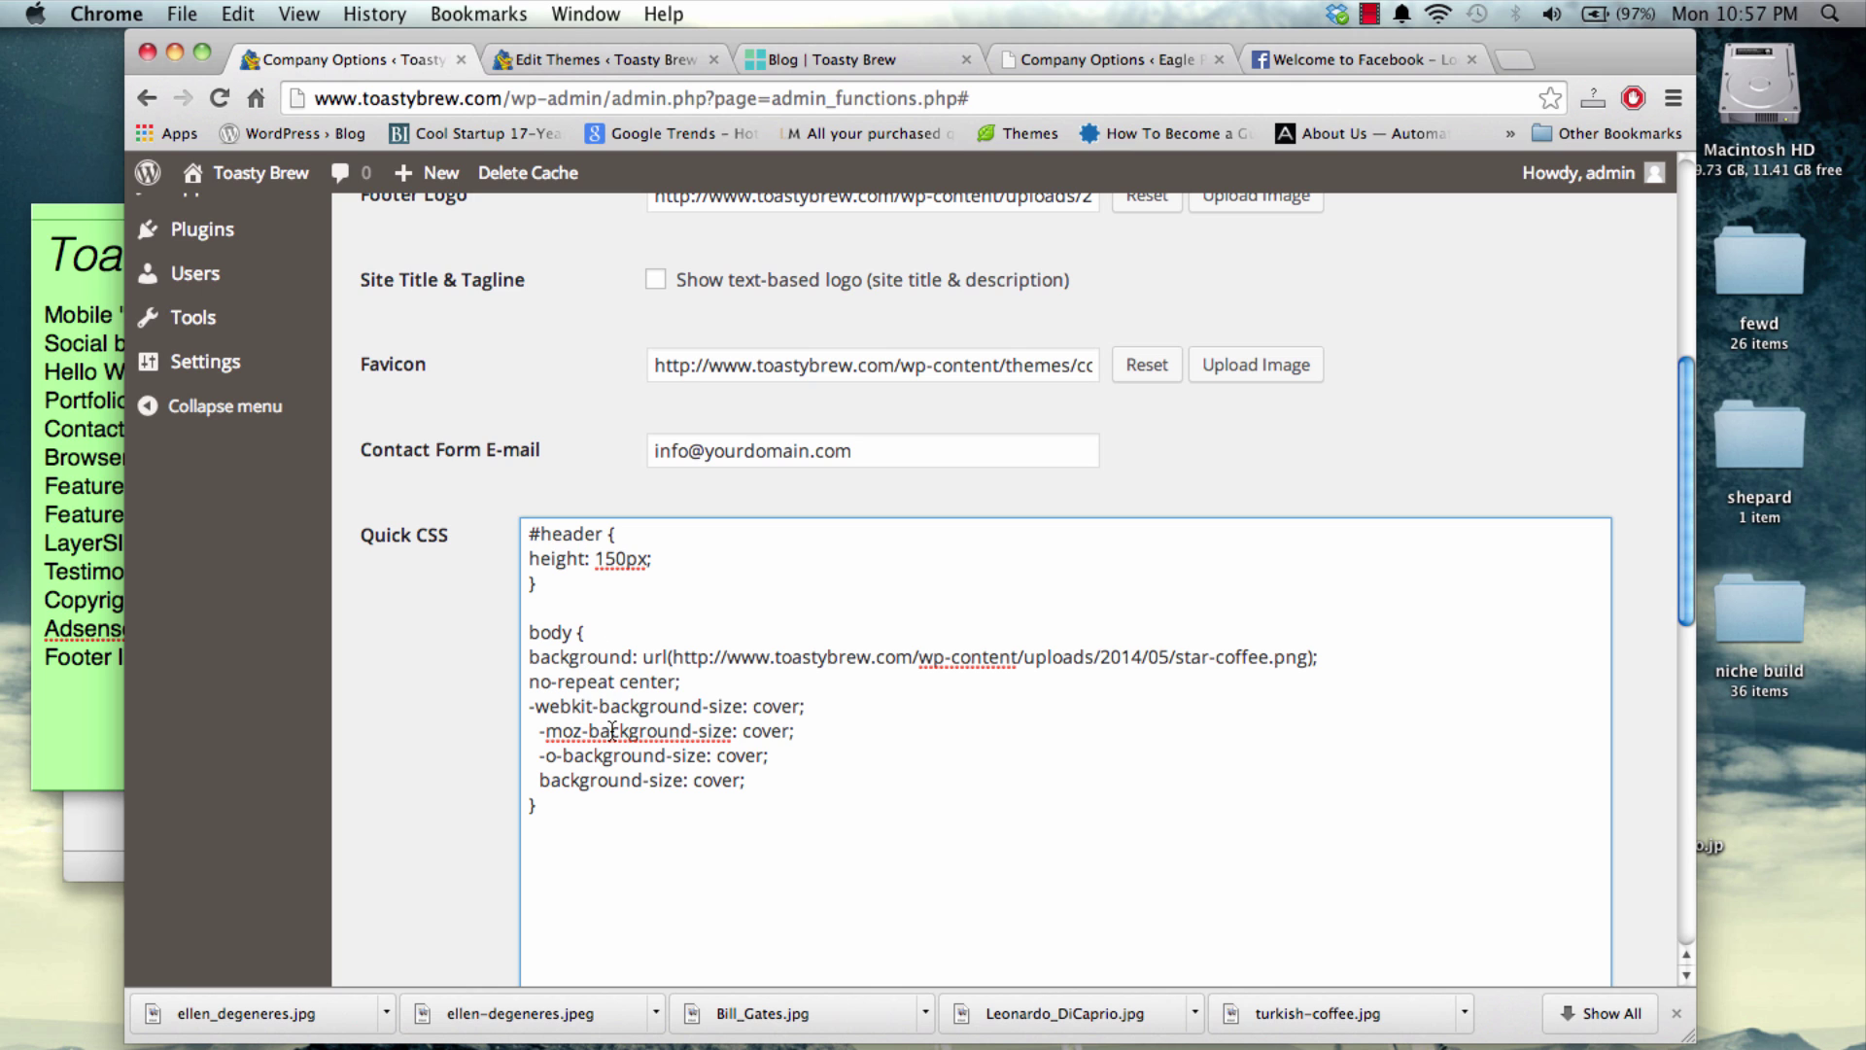
left_click(595, 56)
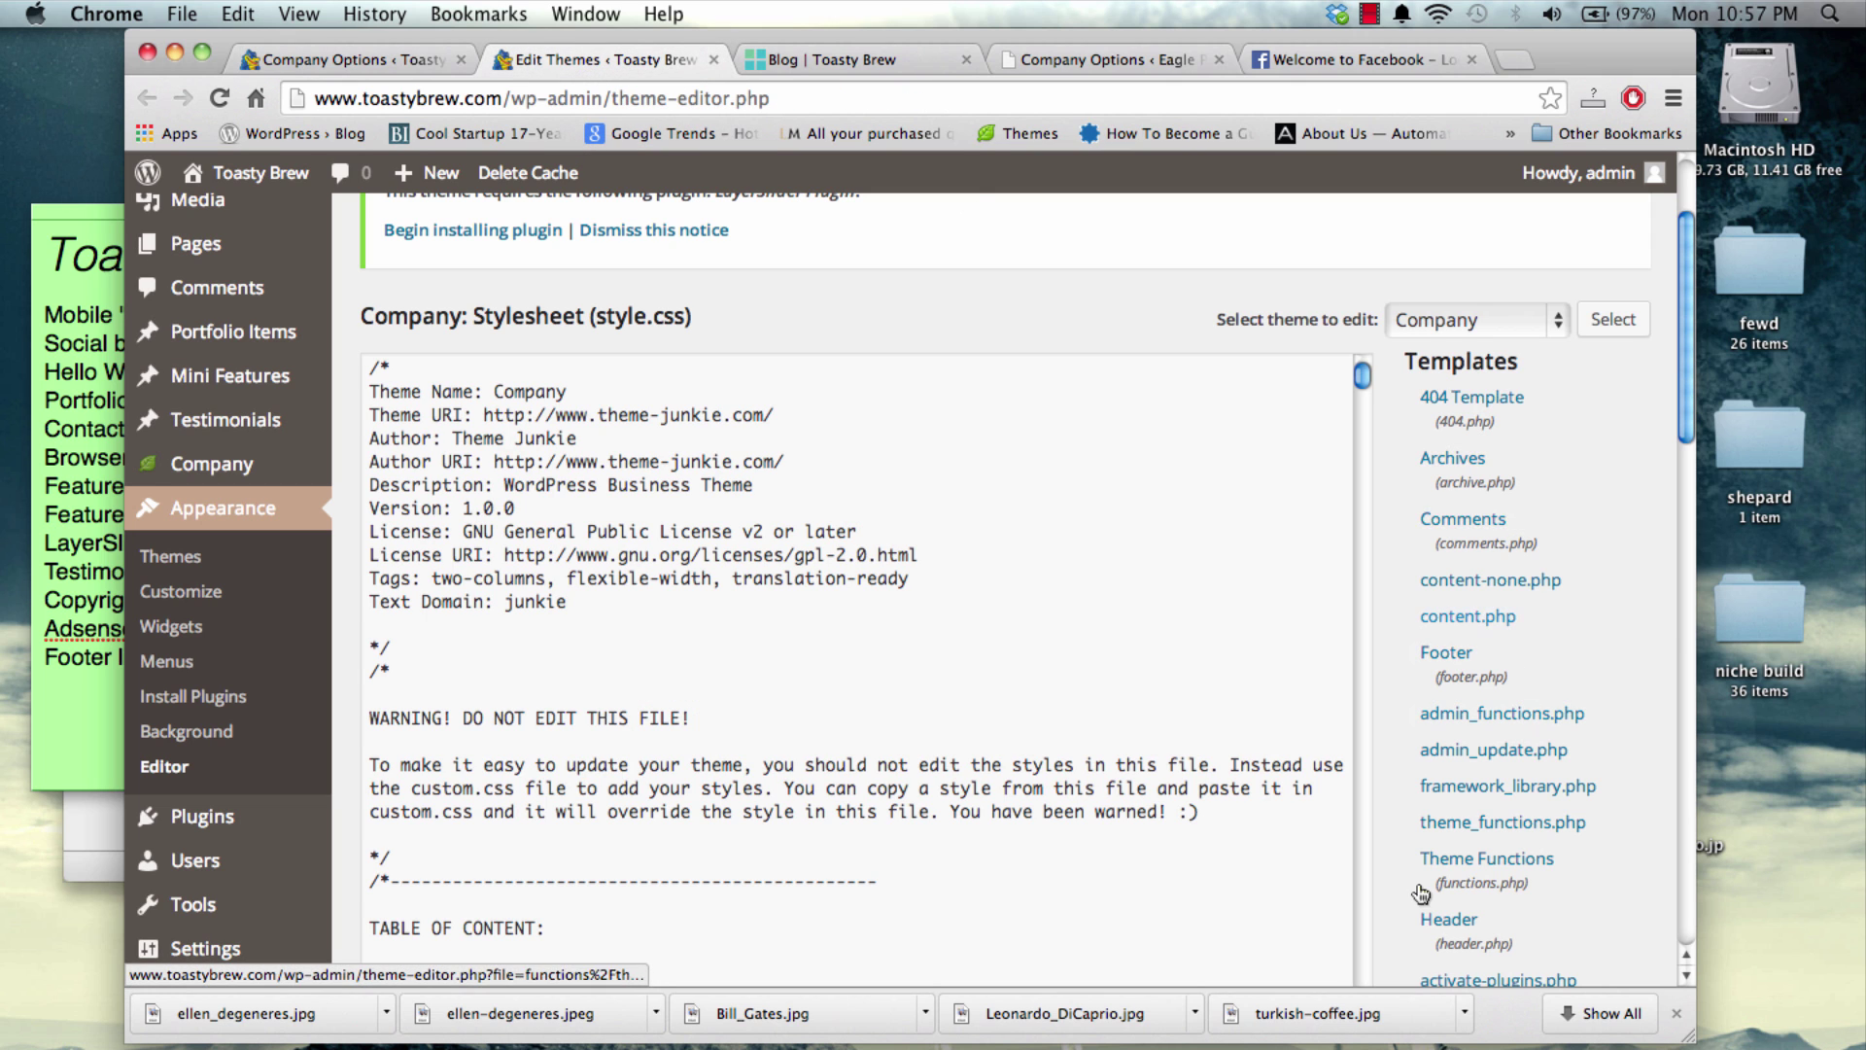
left_click(364, 57)
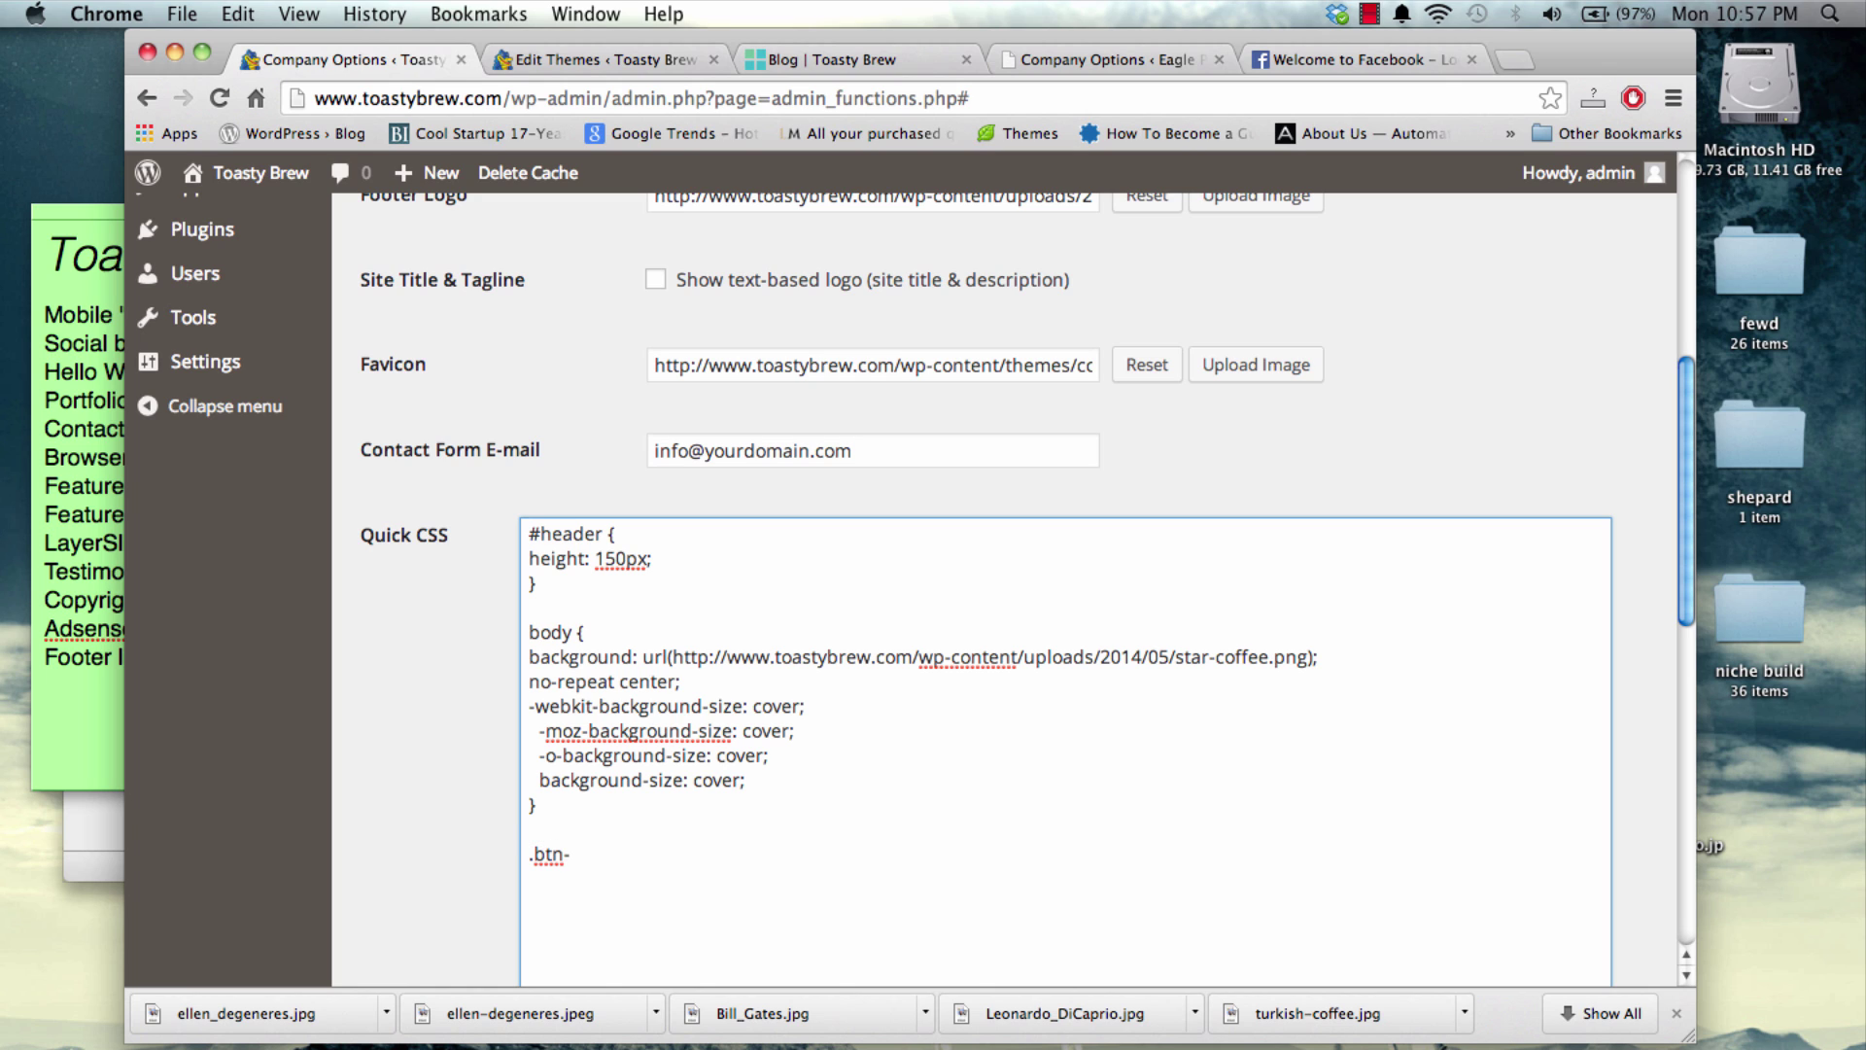
type("av")
type("-right { ")
type("margin:")
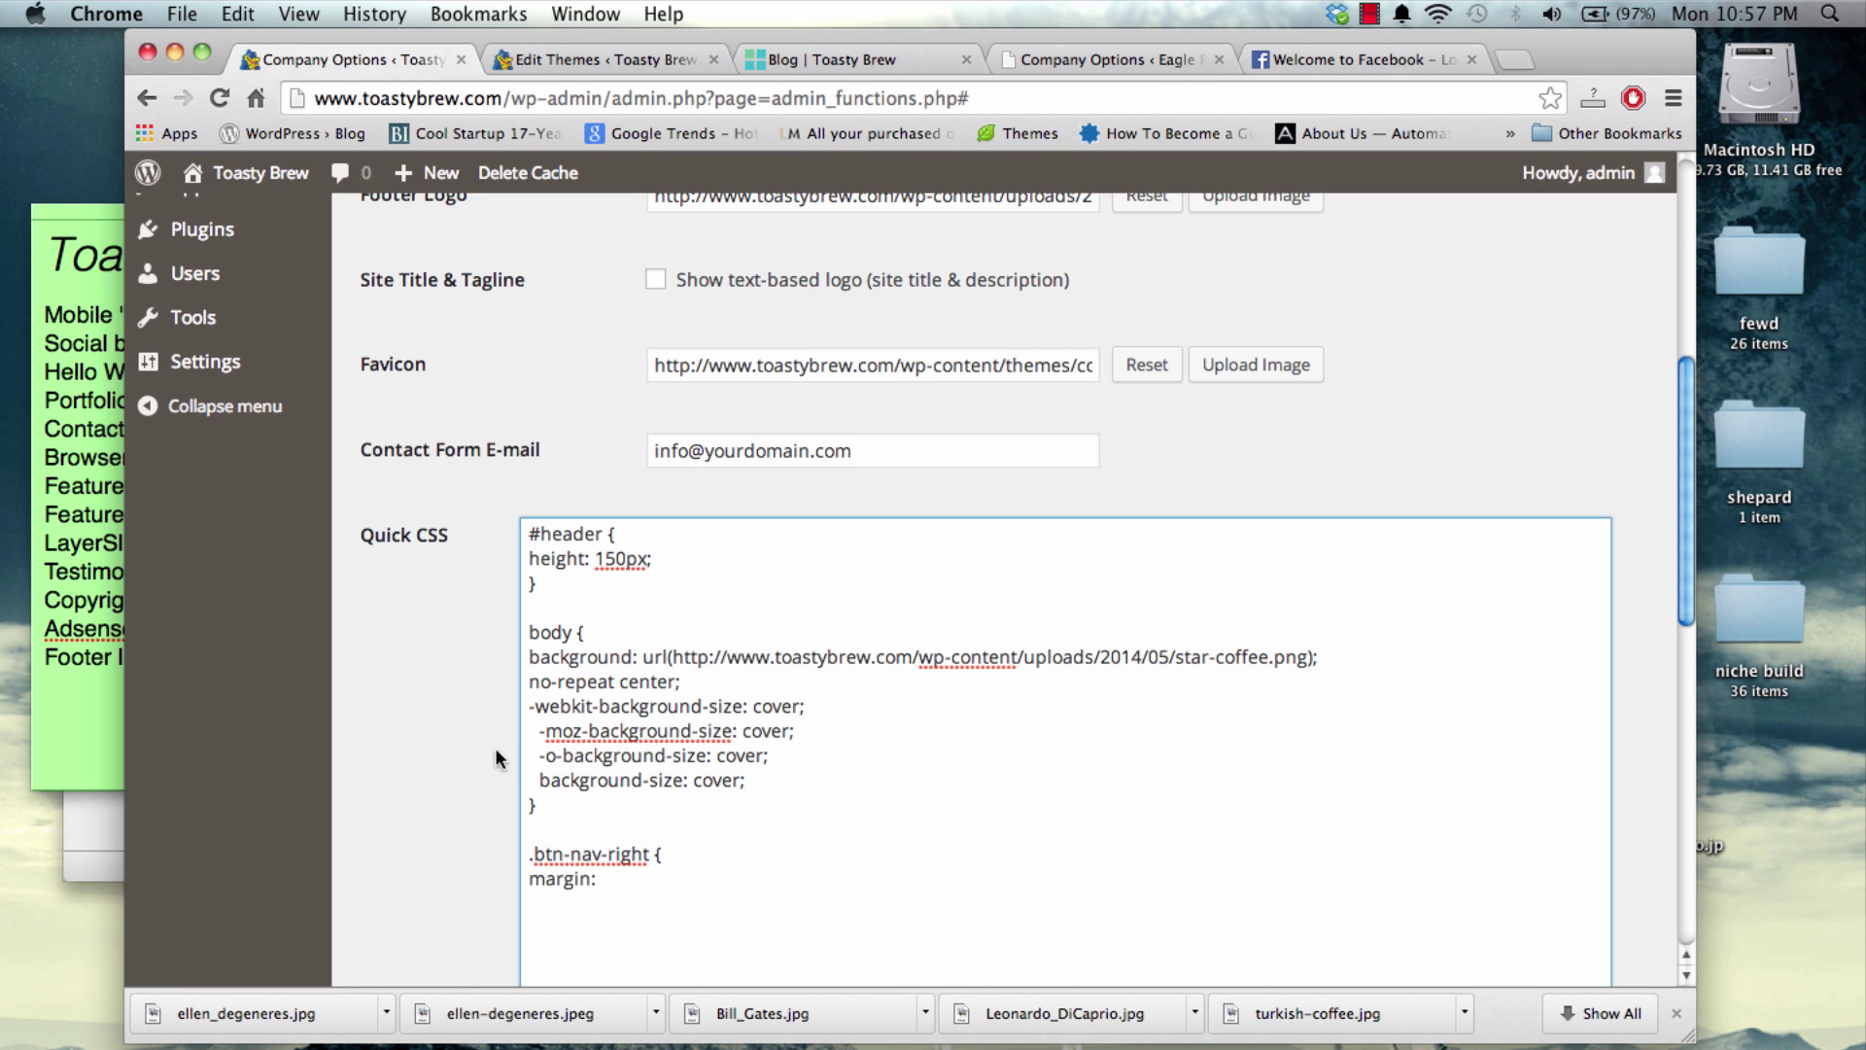
- Finish the .btn-nav-right rule with margin: 20px, checking the live blog, then scroll to Save Settings
left_click(854, 49)
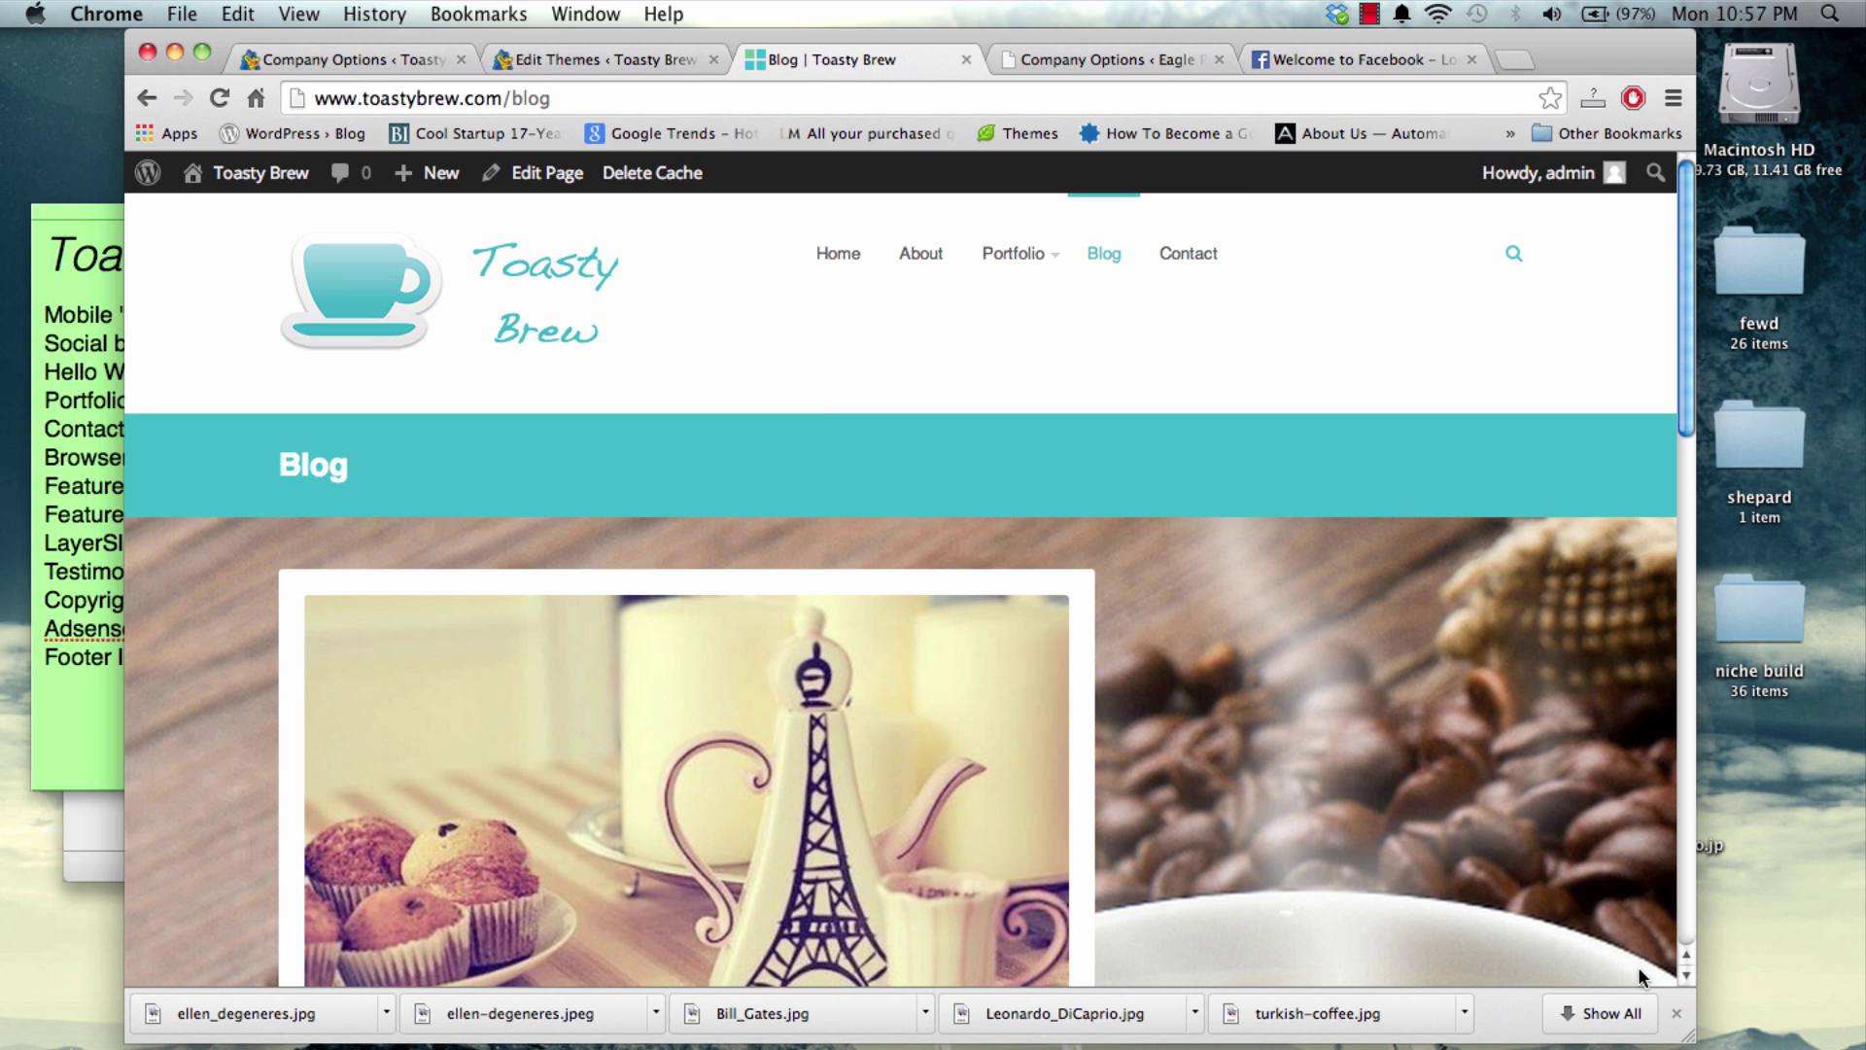
left_click(352, 61)
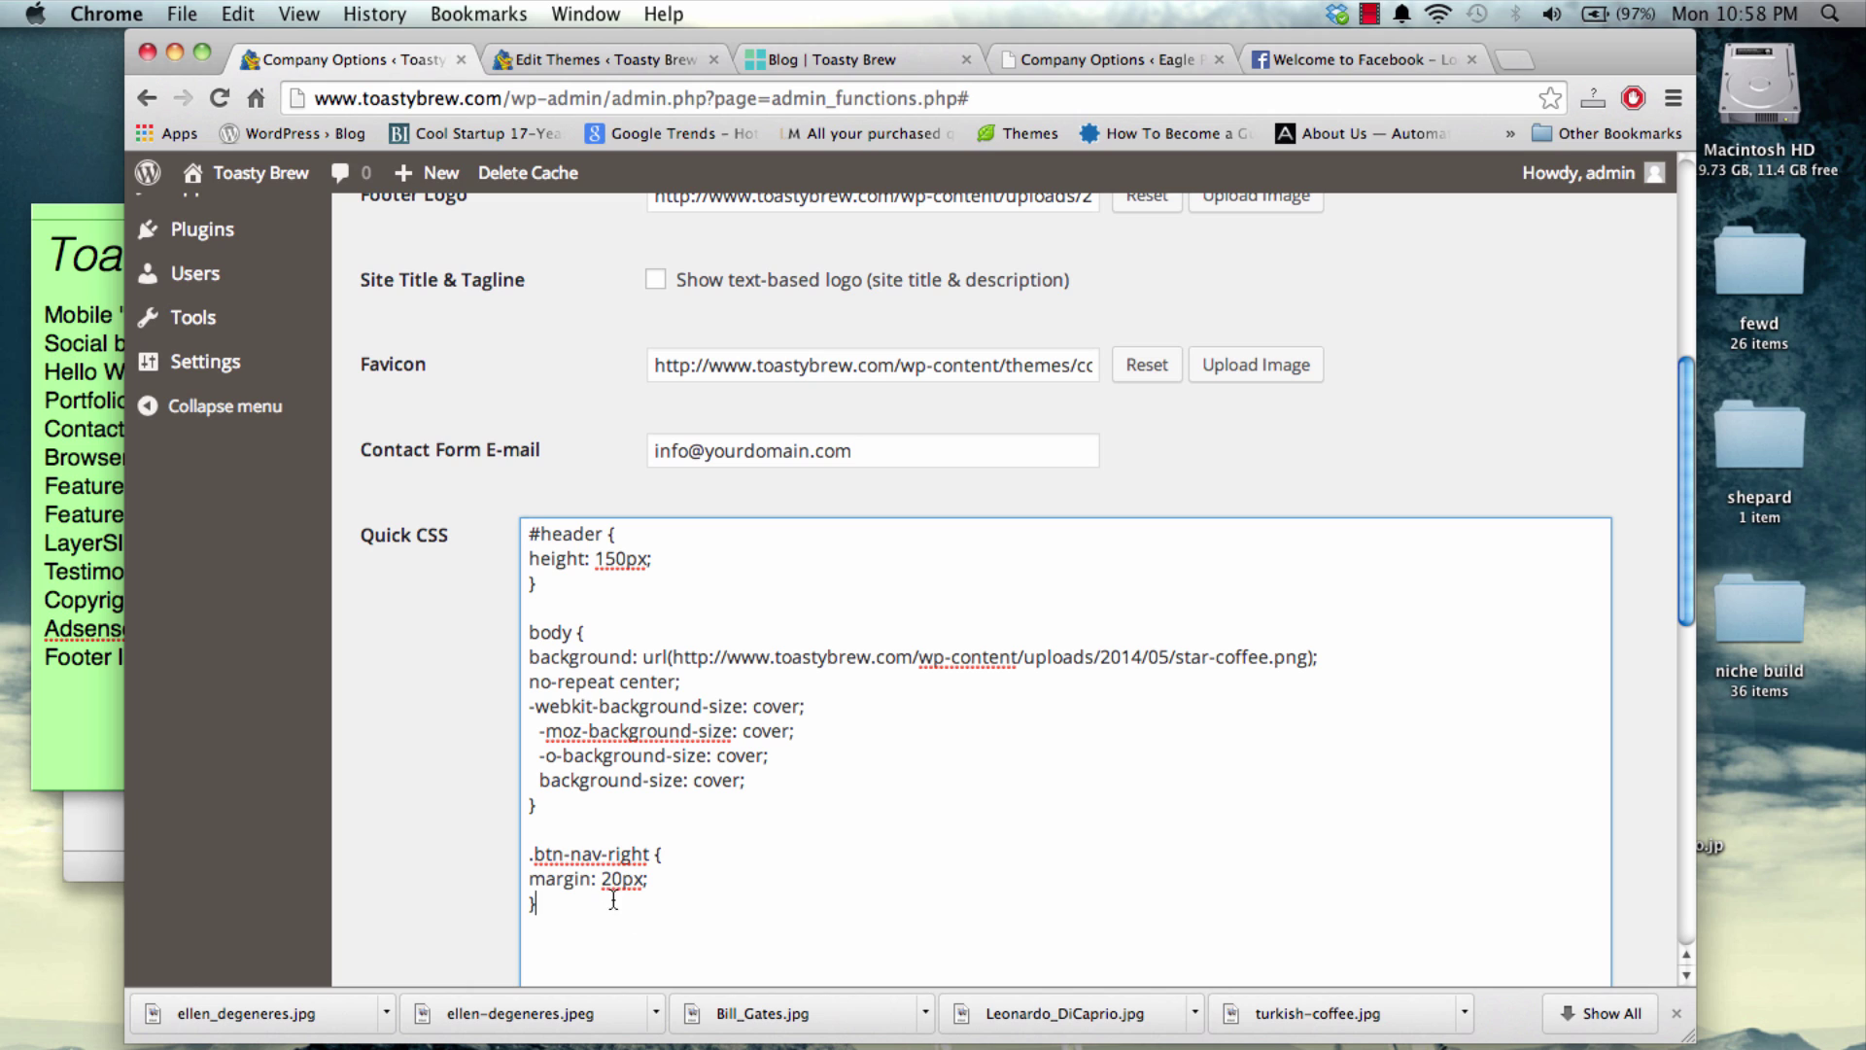
left_click(673, 878)
left_click(825, 55)
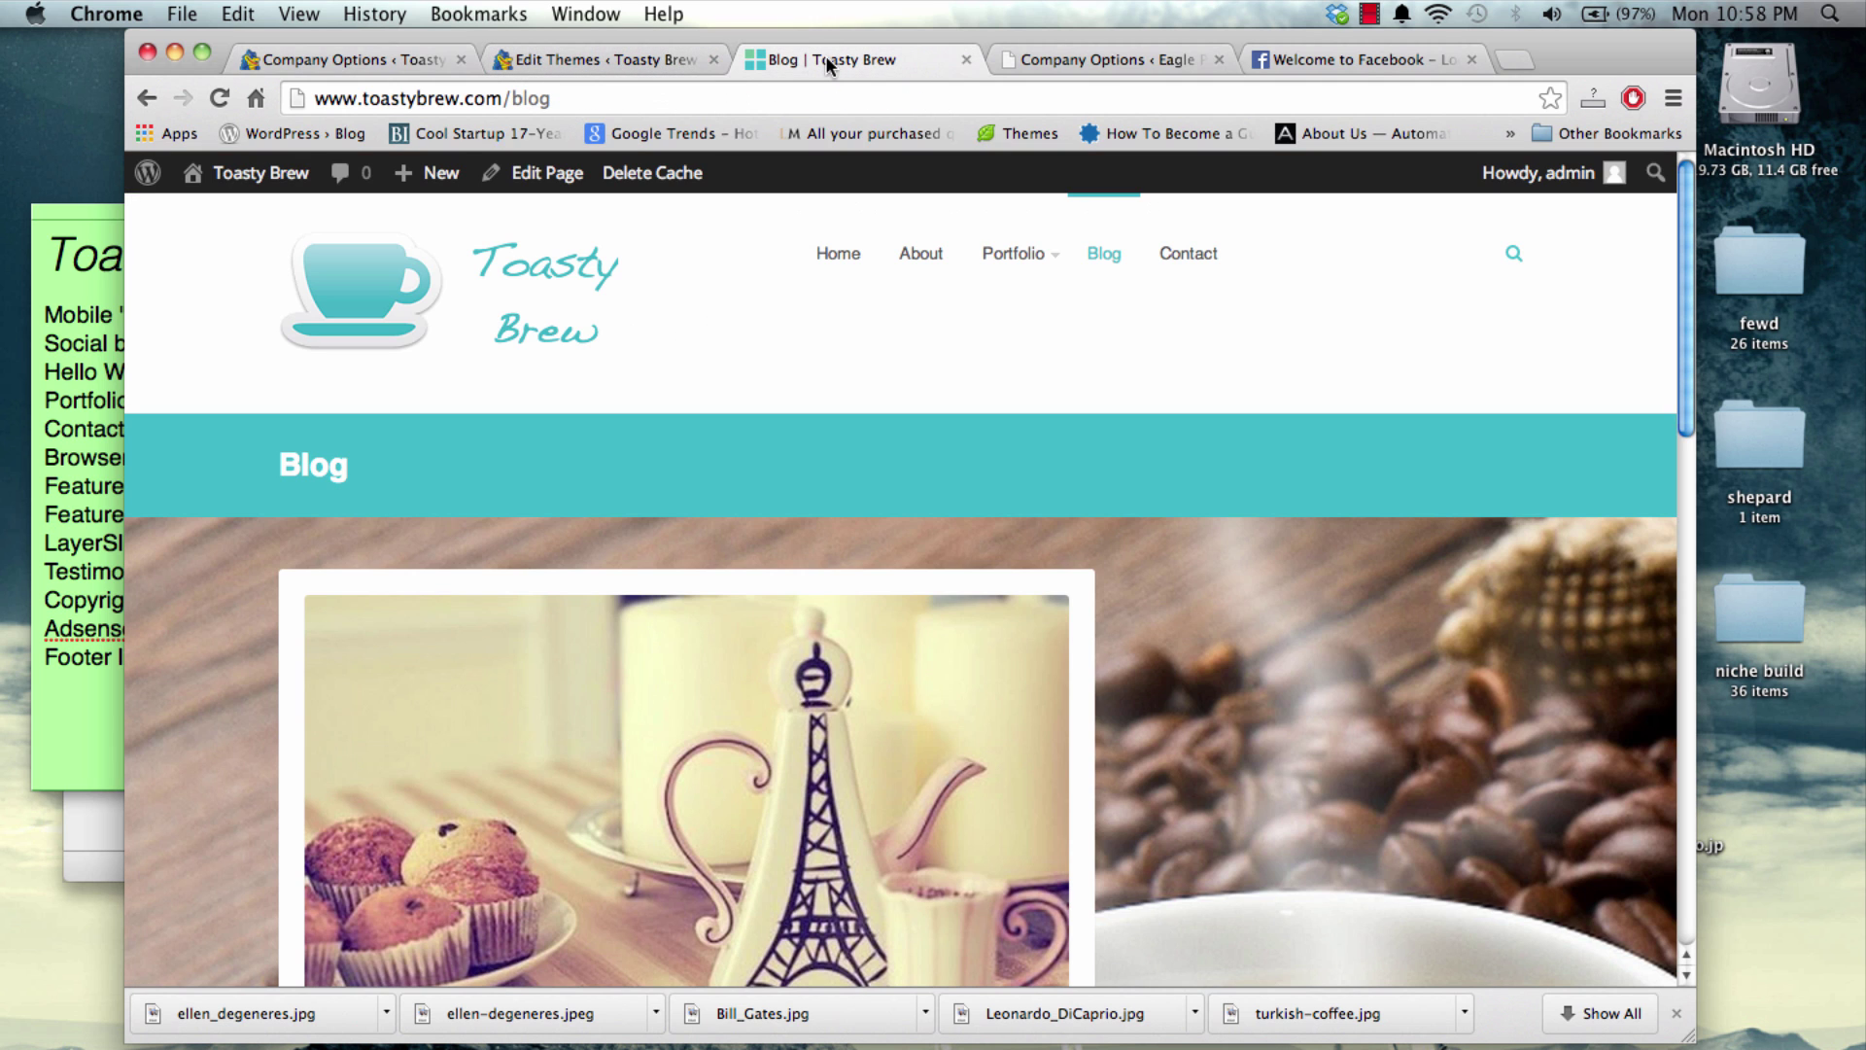
left_click(358, 57)
scroll(858, 659, "down", 5)
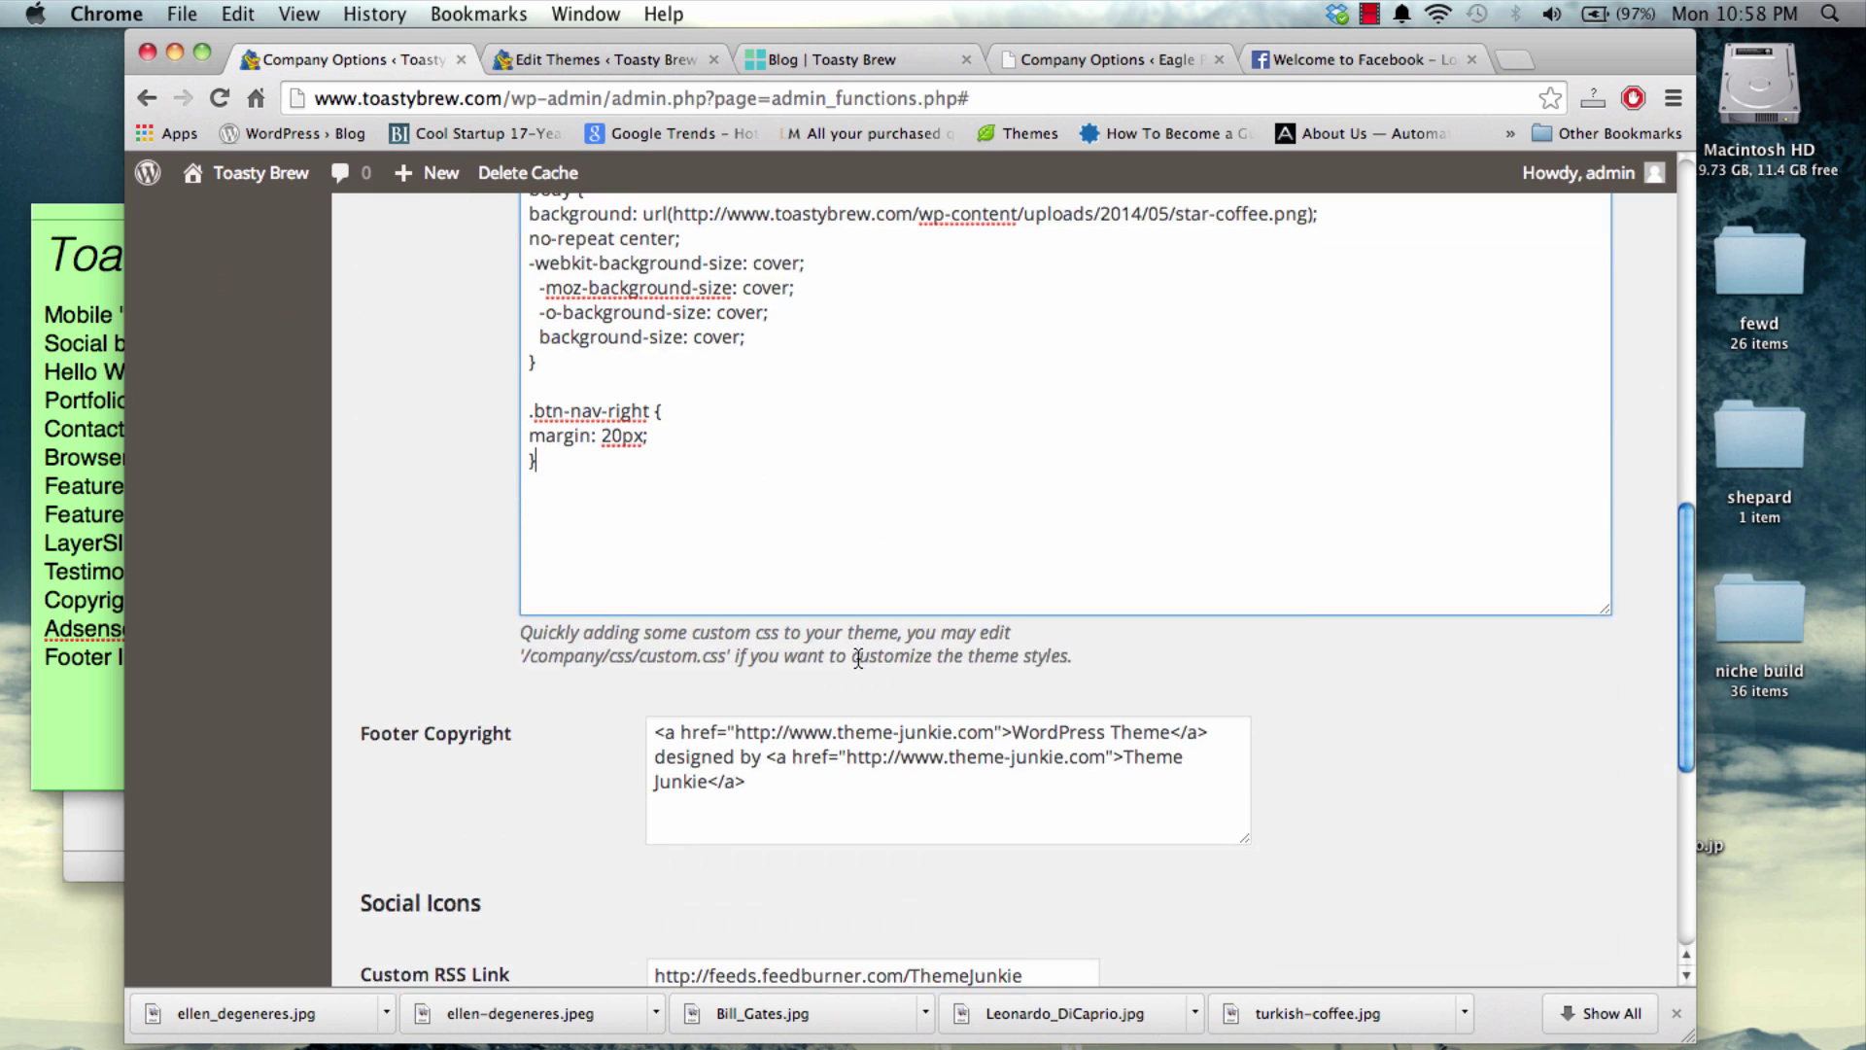
scroll(855, 694, "down", 5)
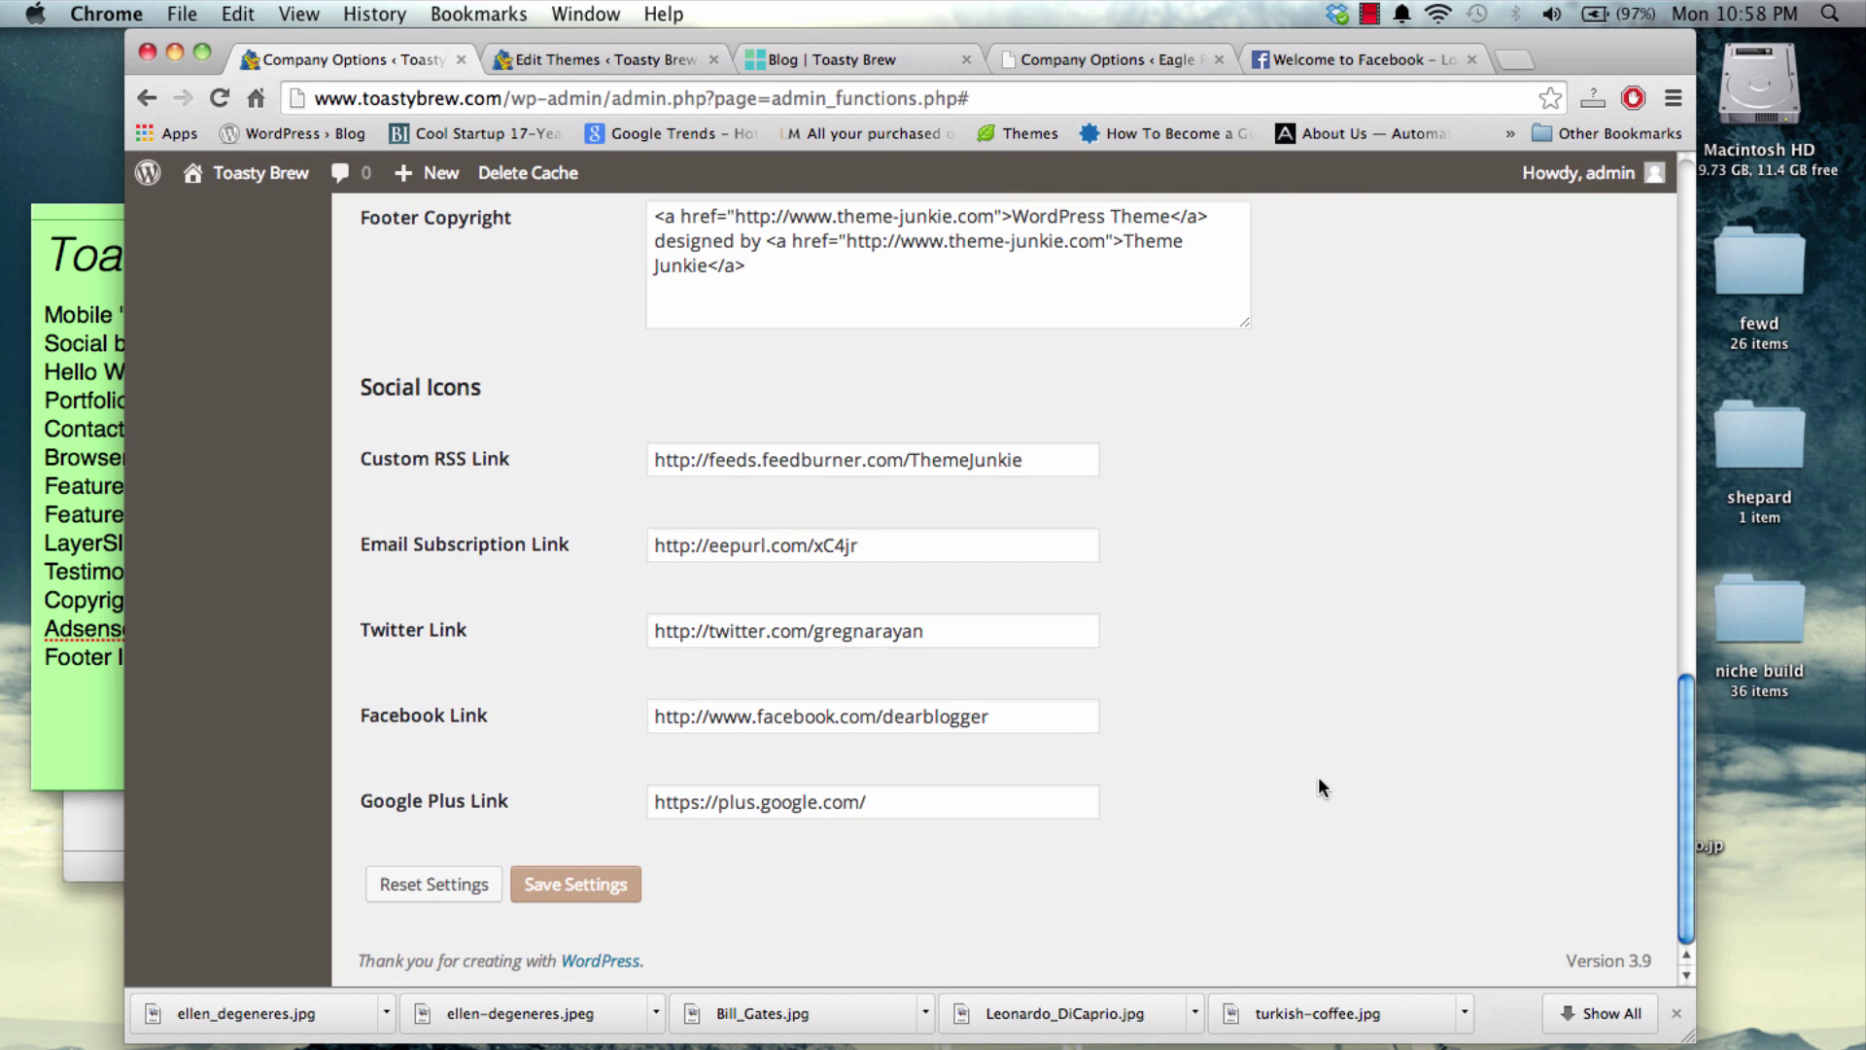
- Save the Quick CSS settings and view the Toasty Brew home page at mobile width with its menu open
left_click(581, 884)
left_click(842, 60)
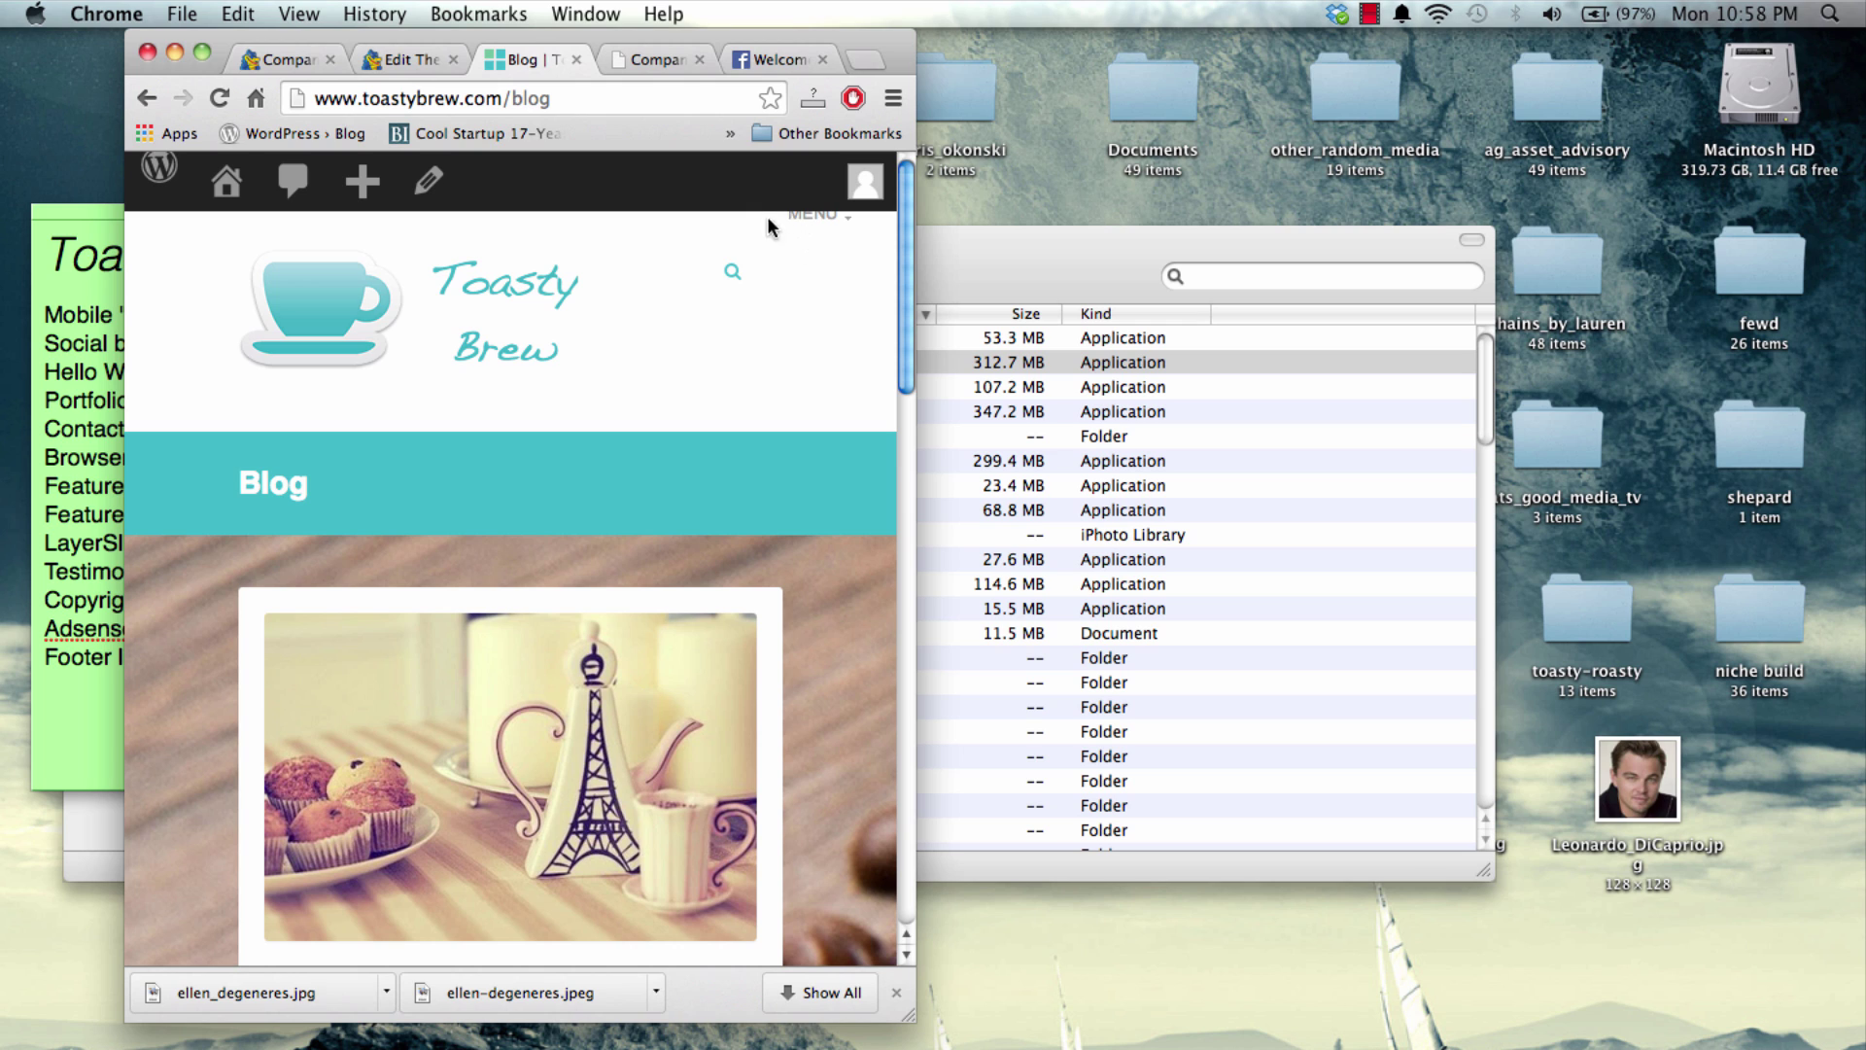
left_click(382, 326)
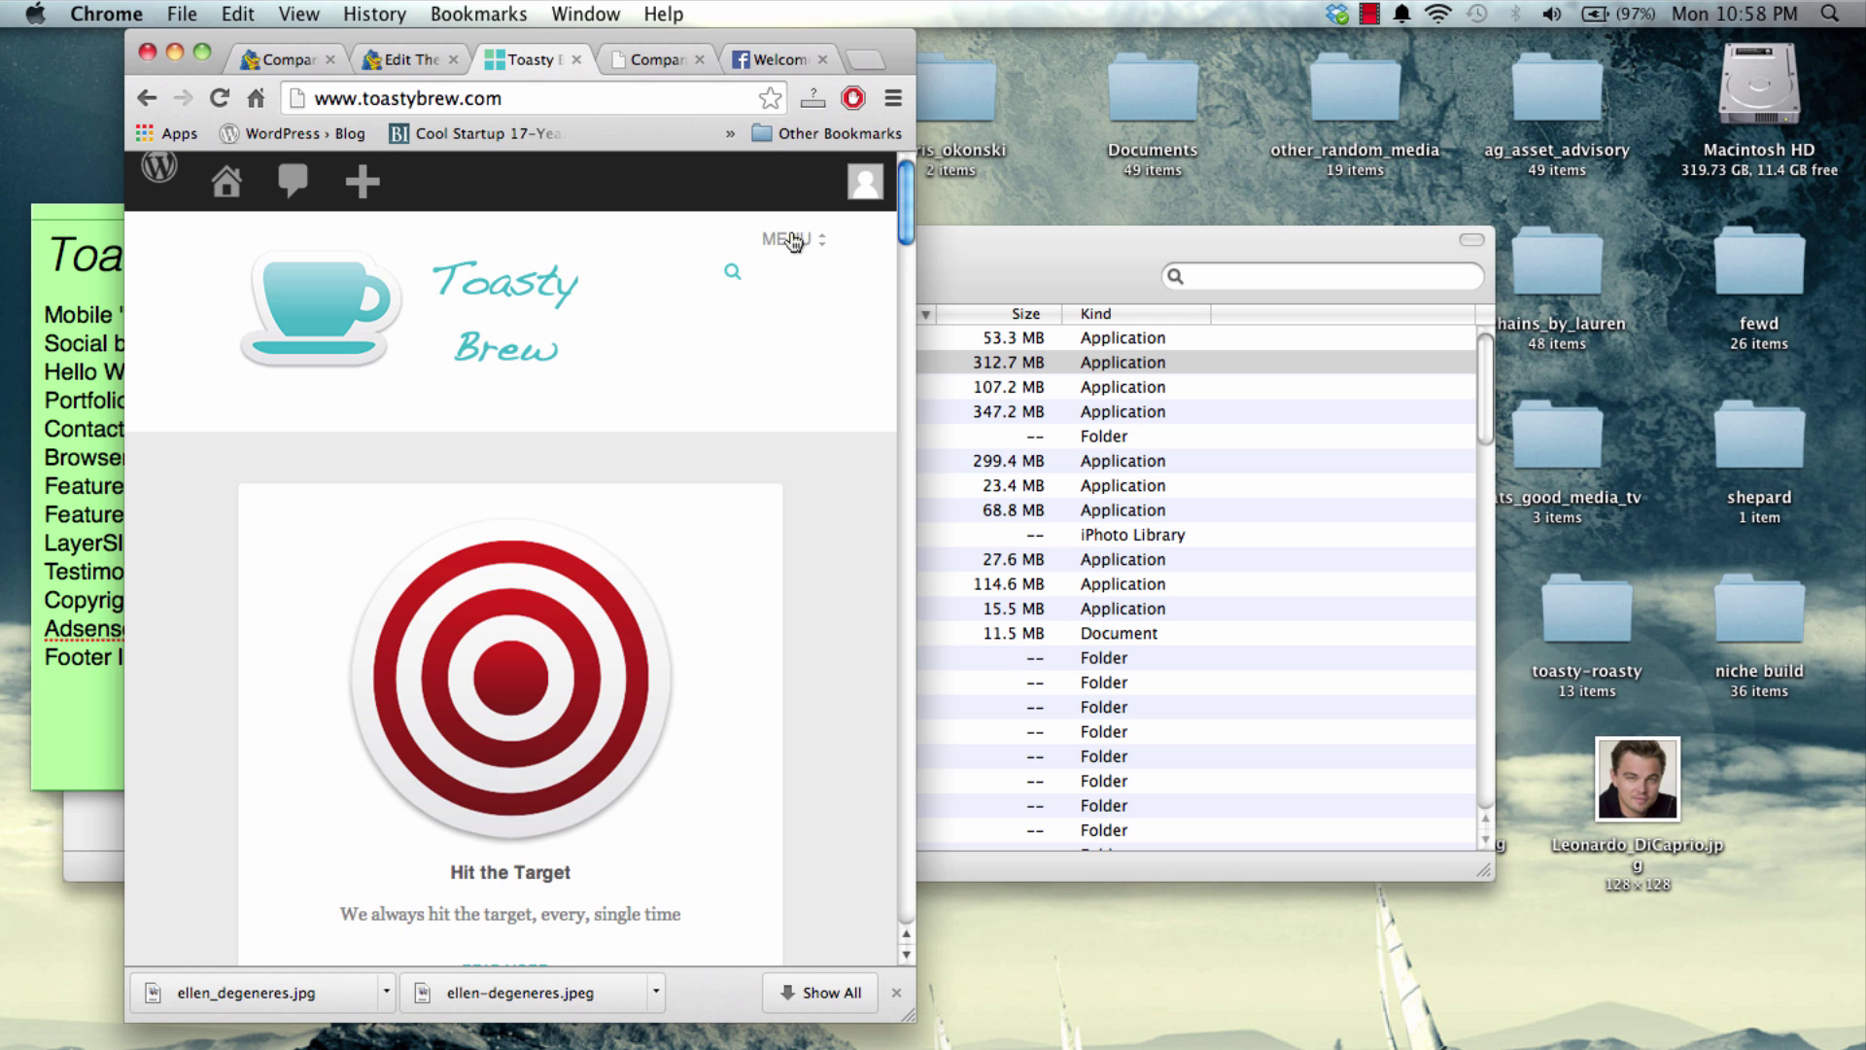
left_click_drag(912, 1019, 642, 1017)
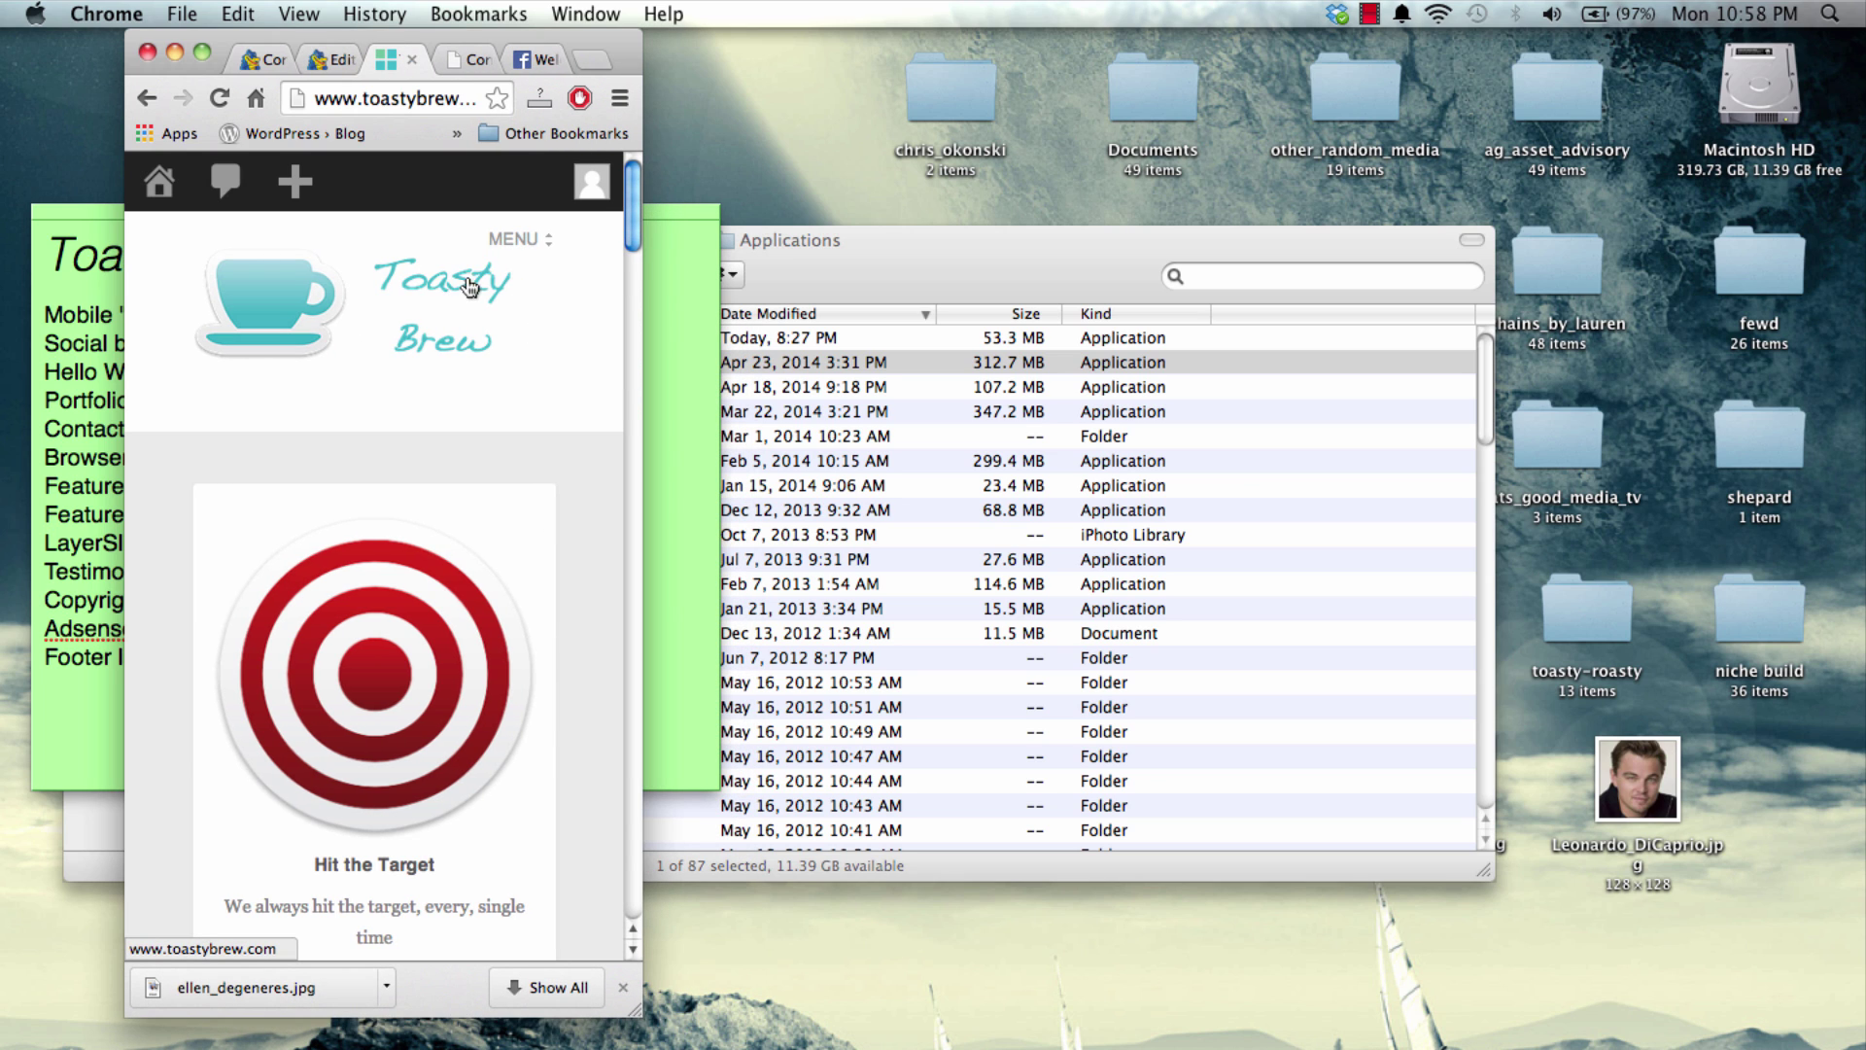
left_click(527, 239)
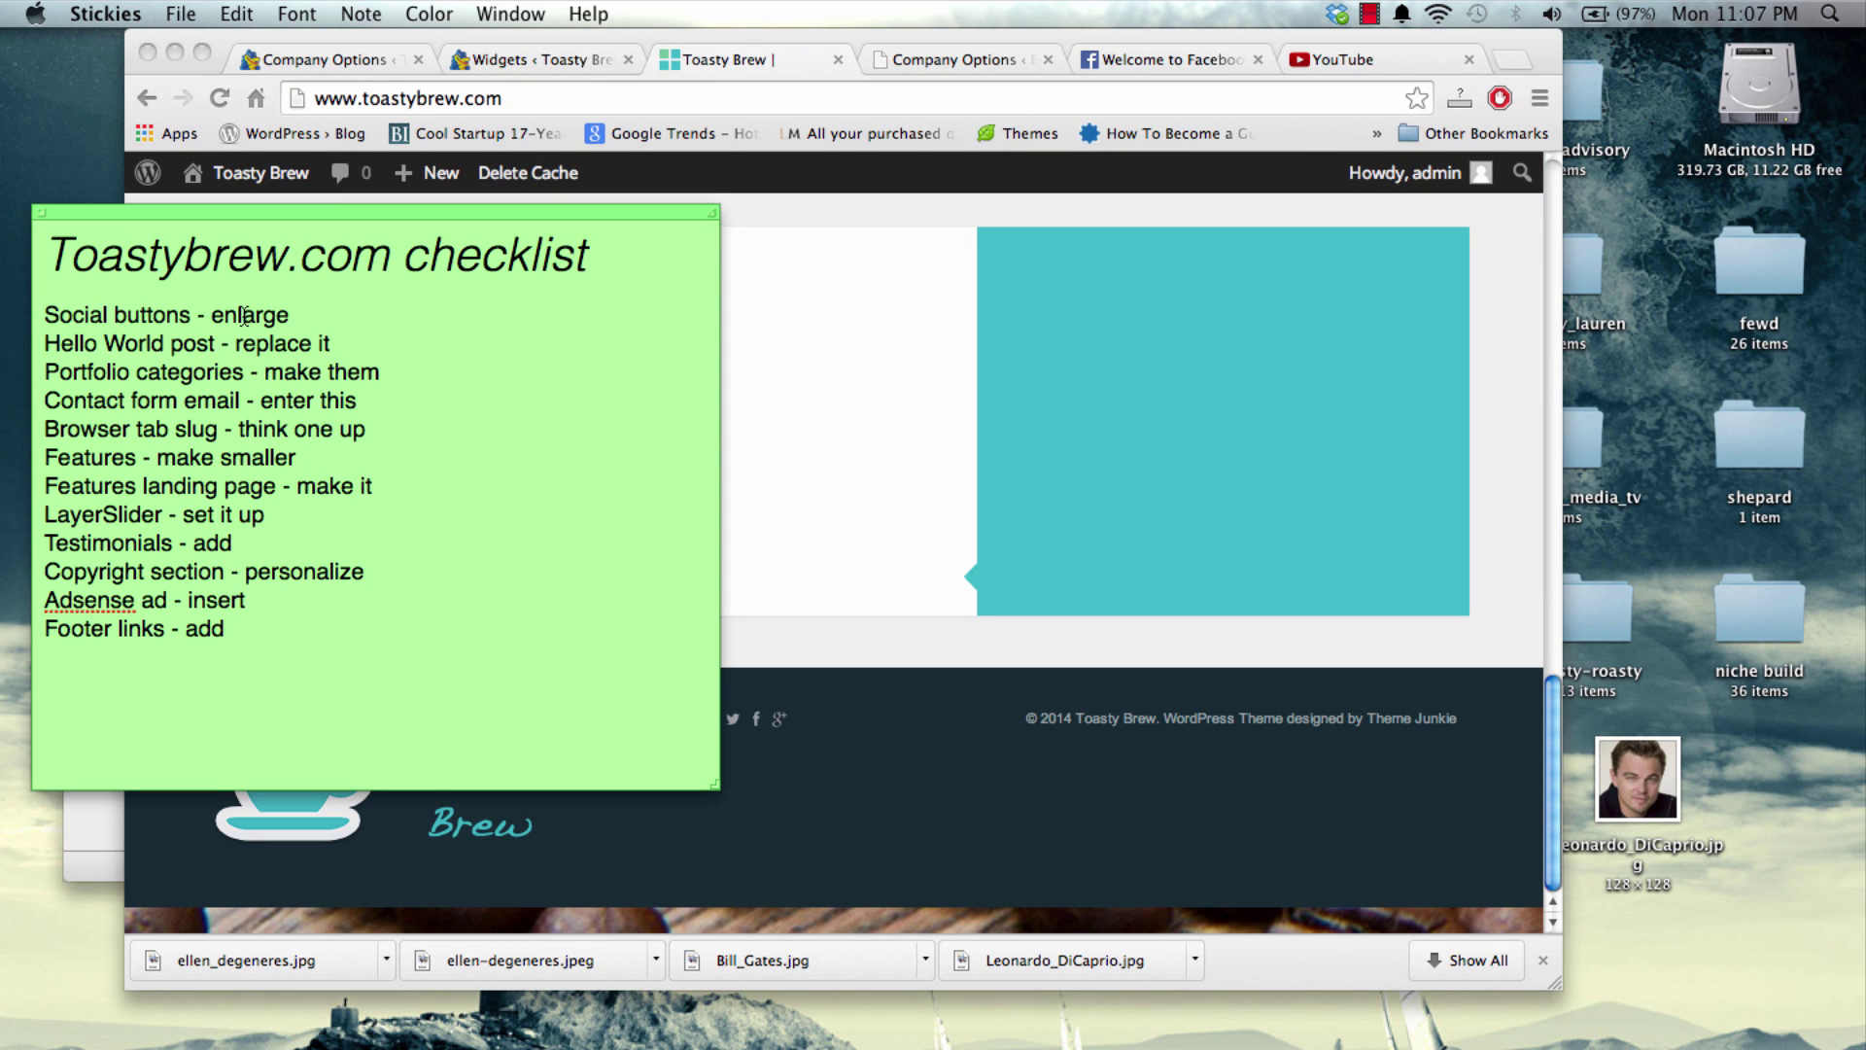
- Append ', simple social icons plugin' after 'enlarge' on the checklist's Social buttons line
left_click(309, 313)
type(", simple soic")
key("BackSpace")
key("BackSpace")
type("cial icons plugin")
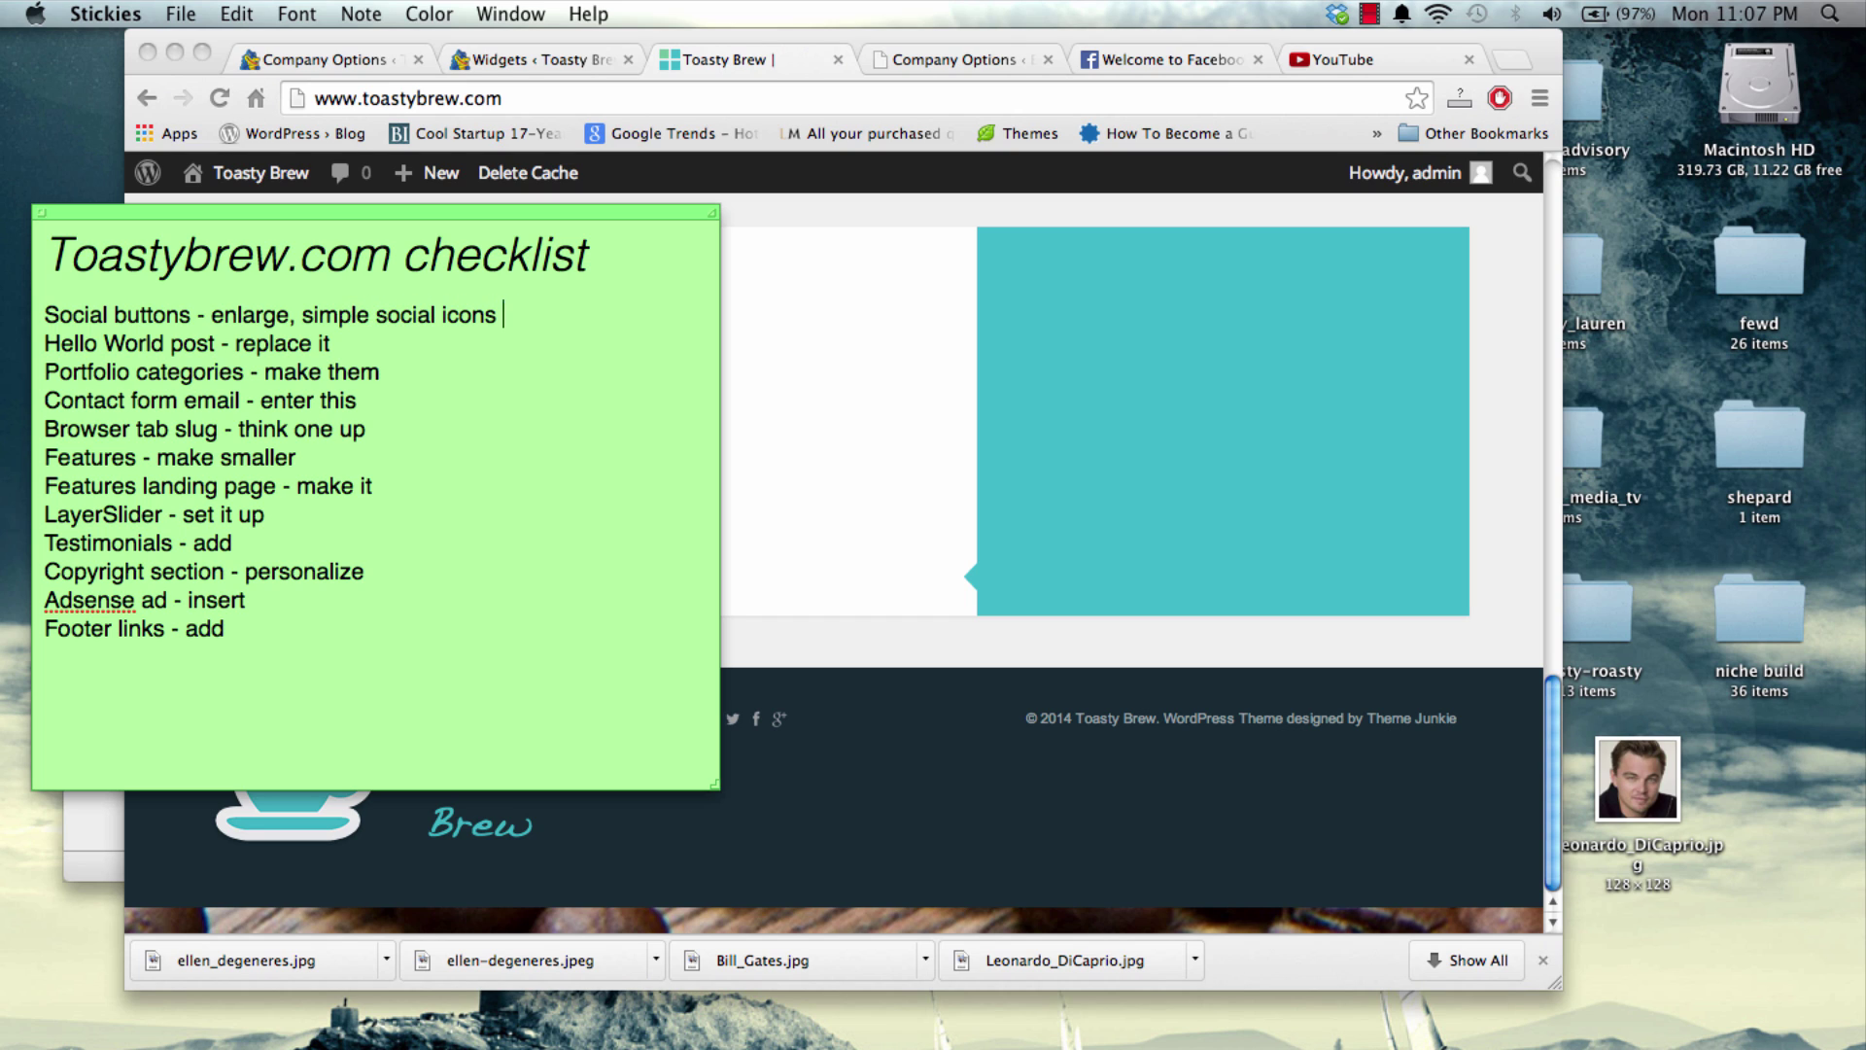
left_click(754, 456)
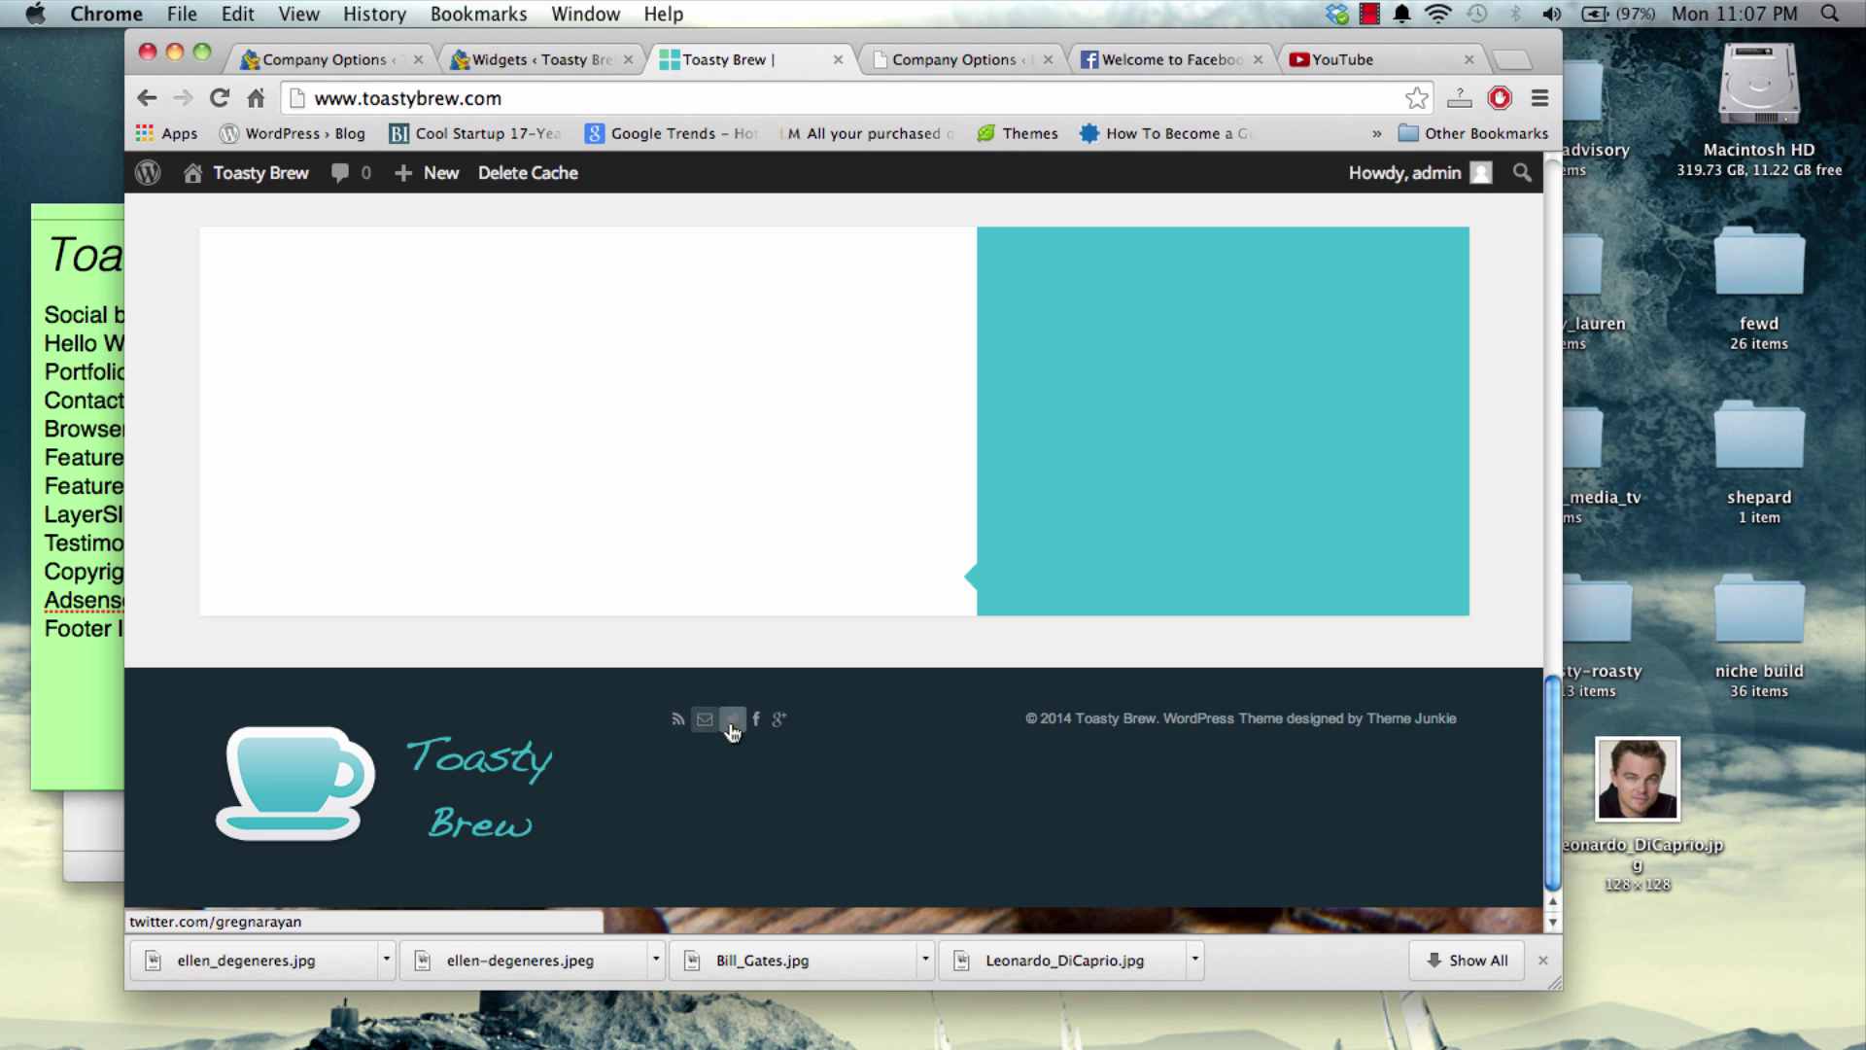
- Check the checklist note, then return to the Toasty Brew homepage in the browser
left_click(86, 385)
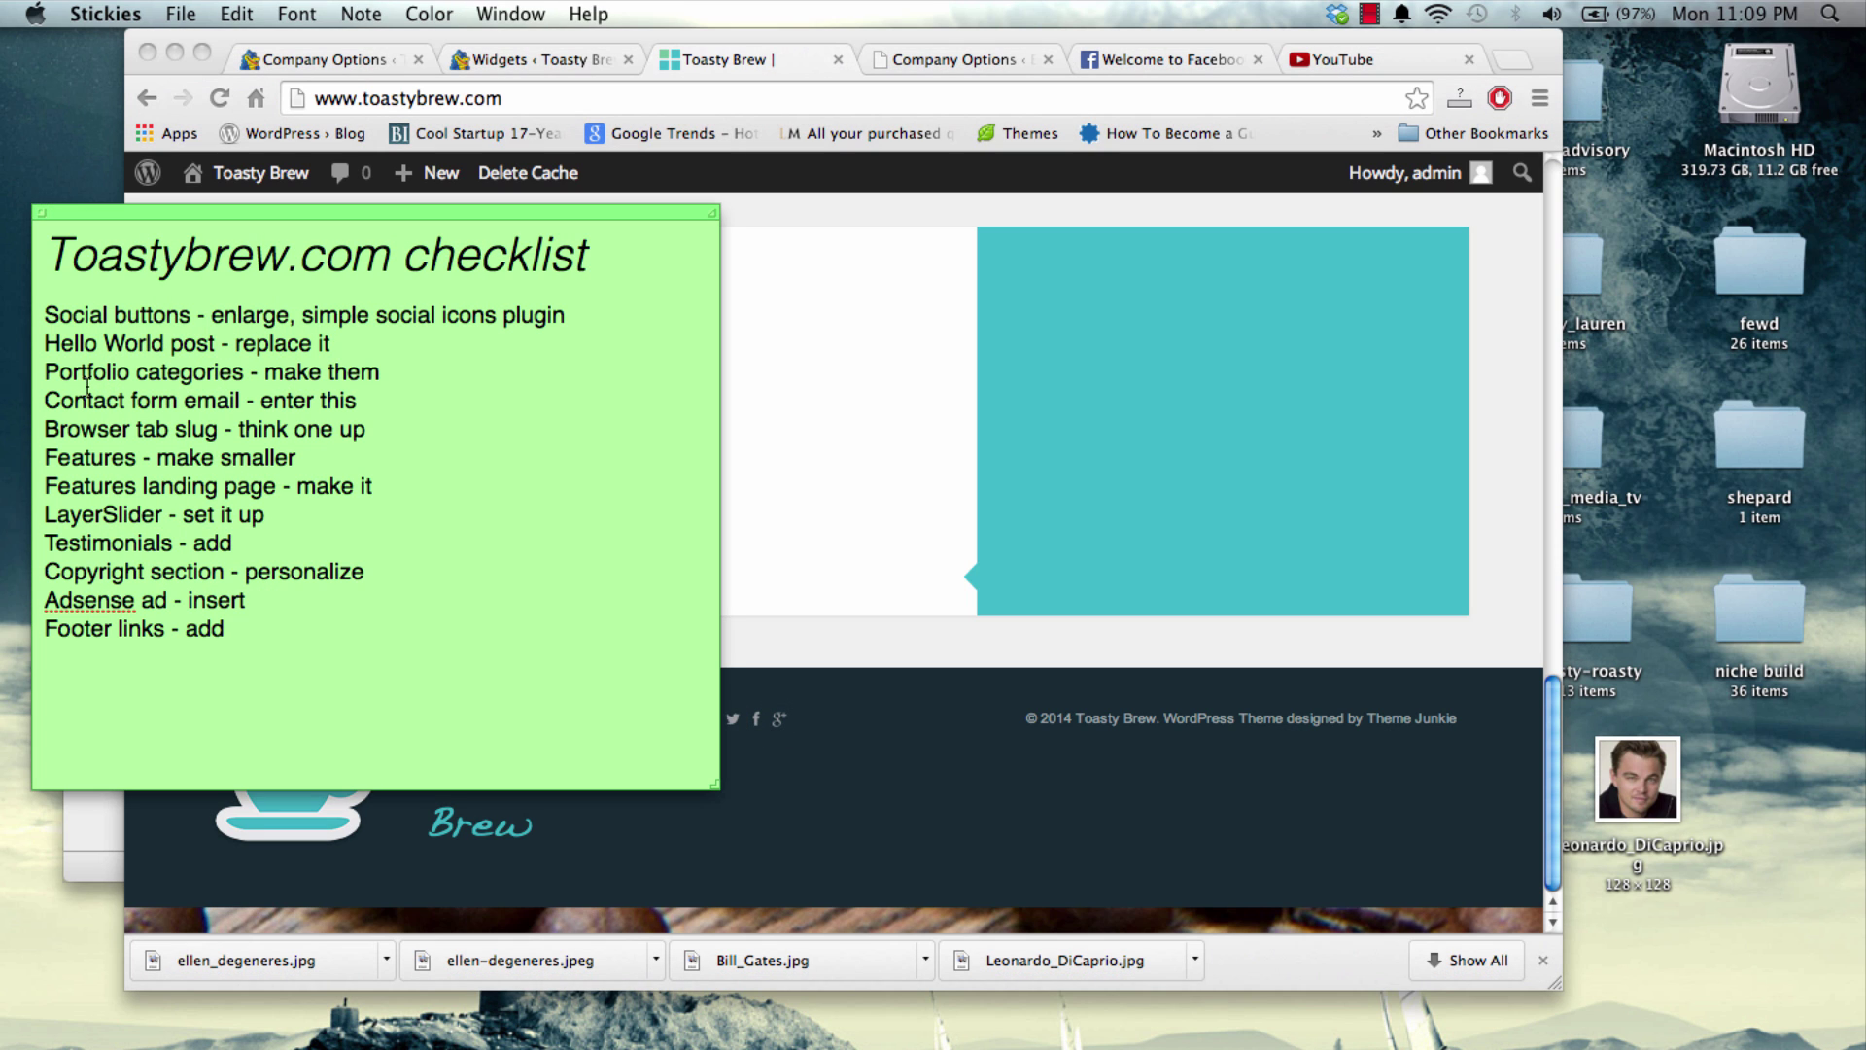
left_click(680, 308)
left_click(895, 428)
scroll(895, 427, "up", 5)
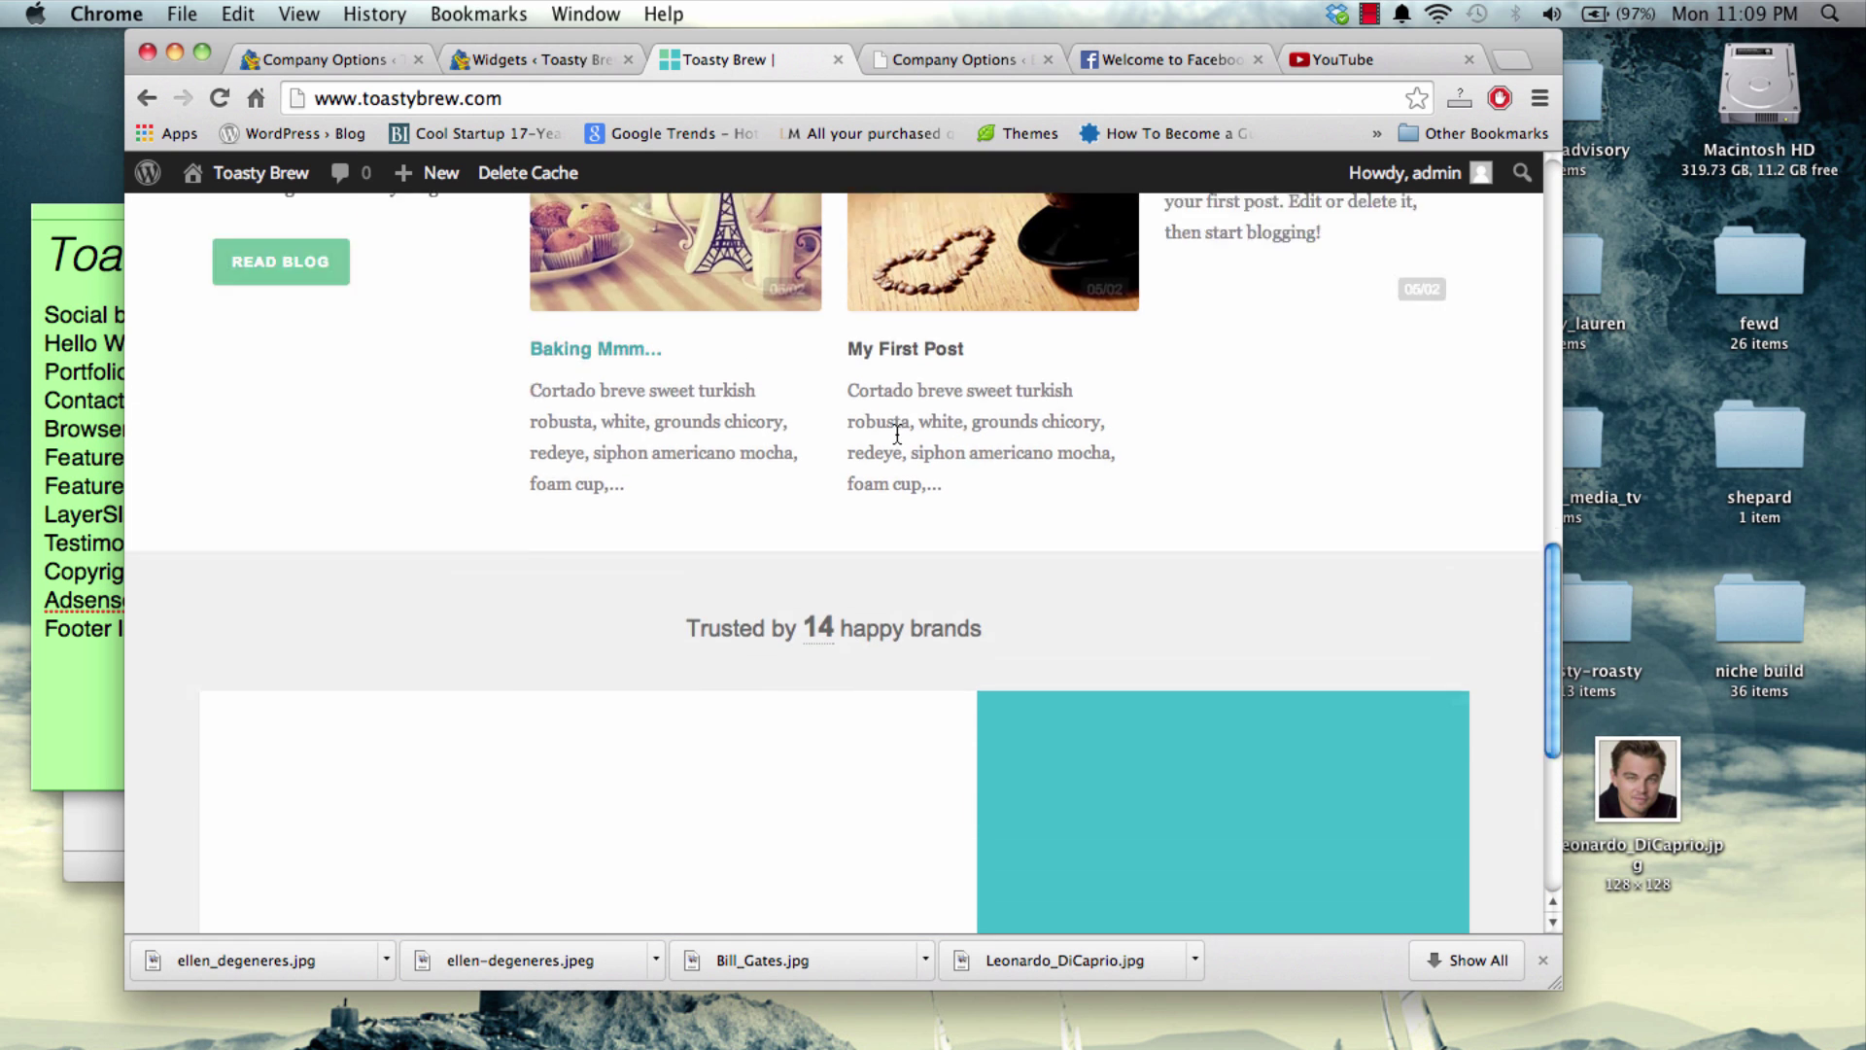
scroll(895, 427, "up", 5)
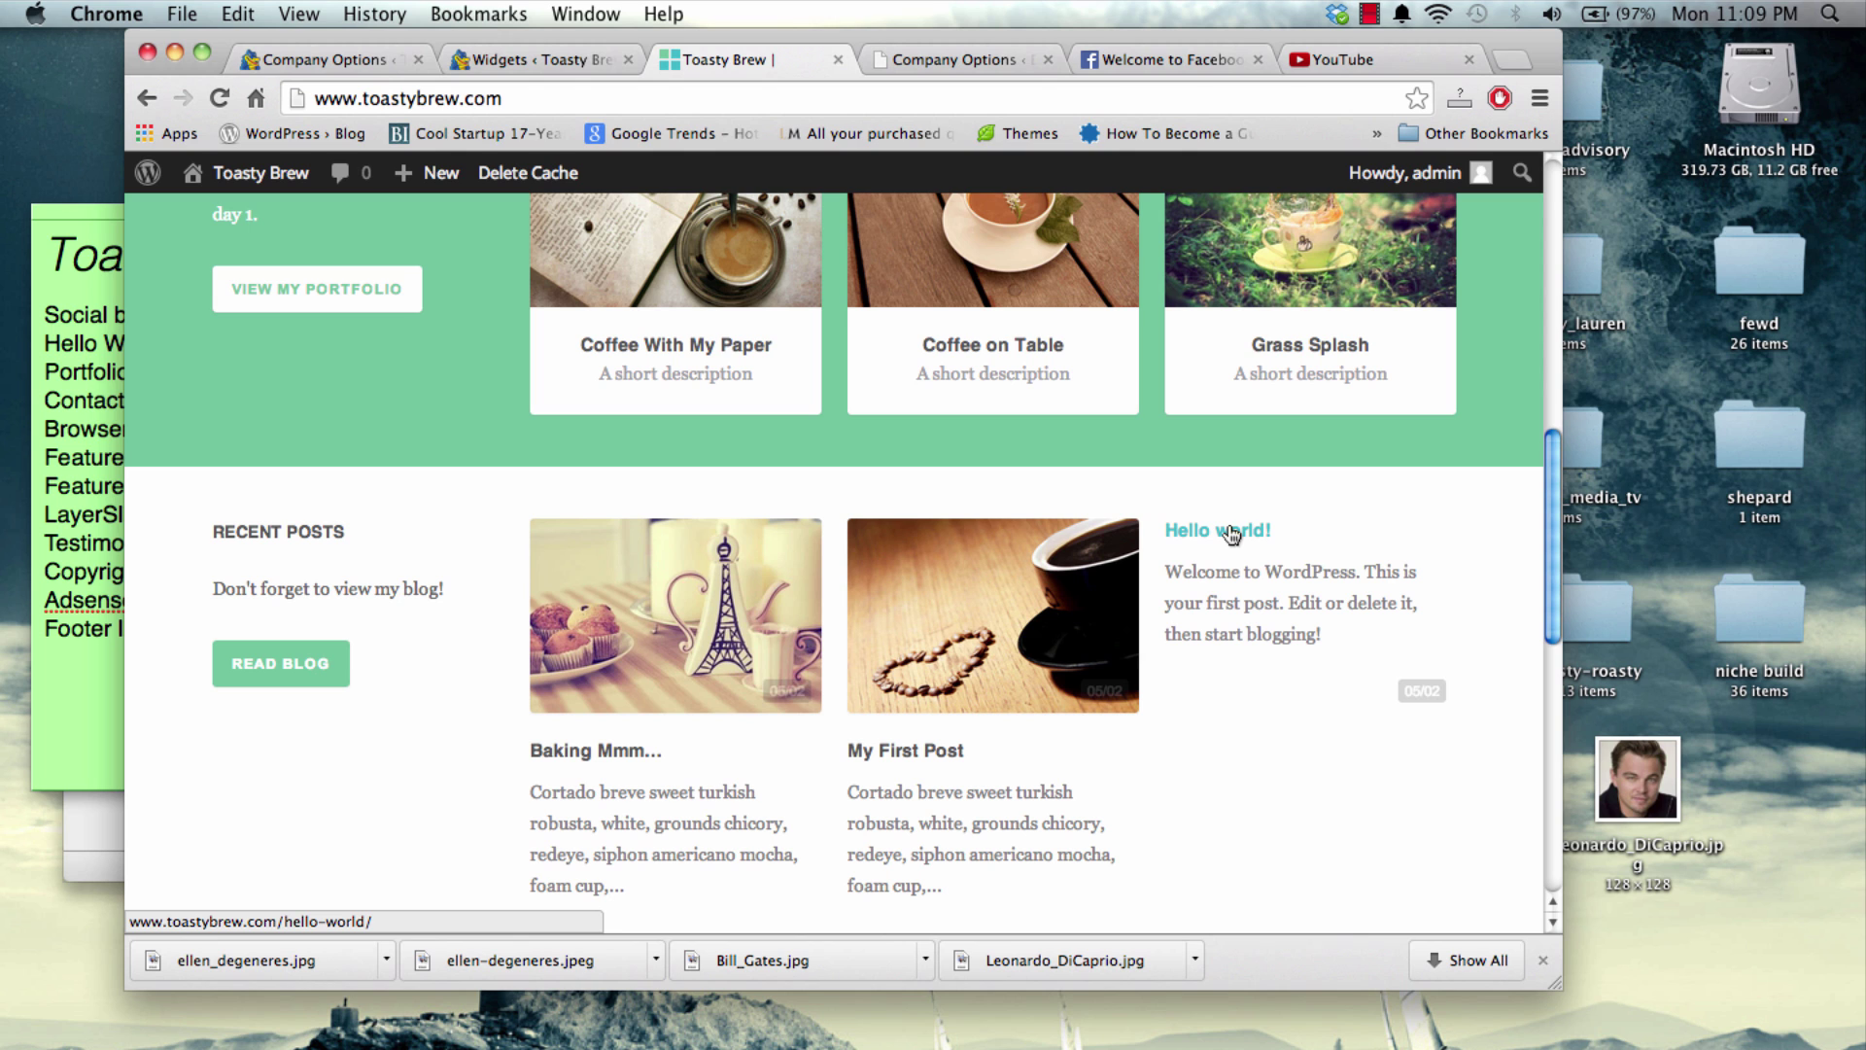
- Move the Hello world! post to the Trash from the All Posts list
left_click(549, 58)
scroll(1157, 627, "up", 5)
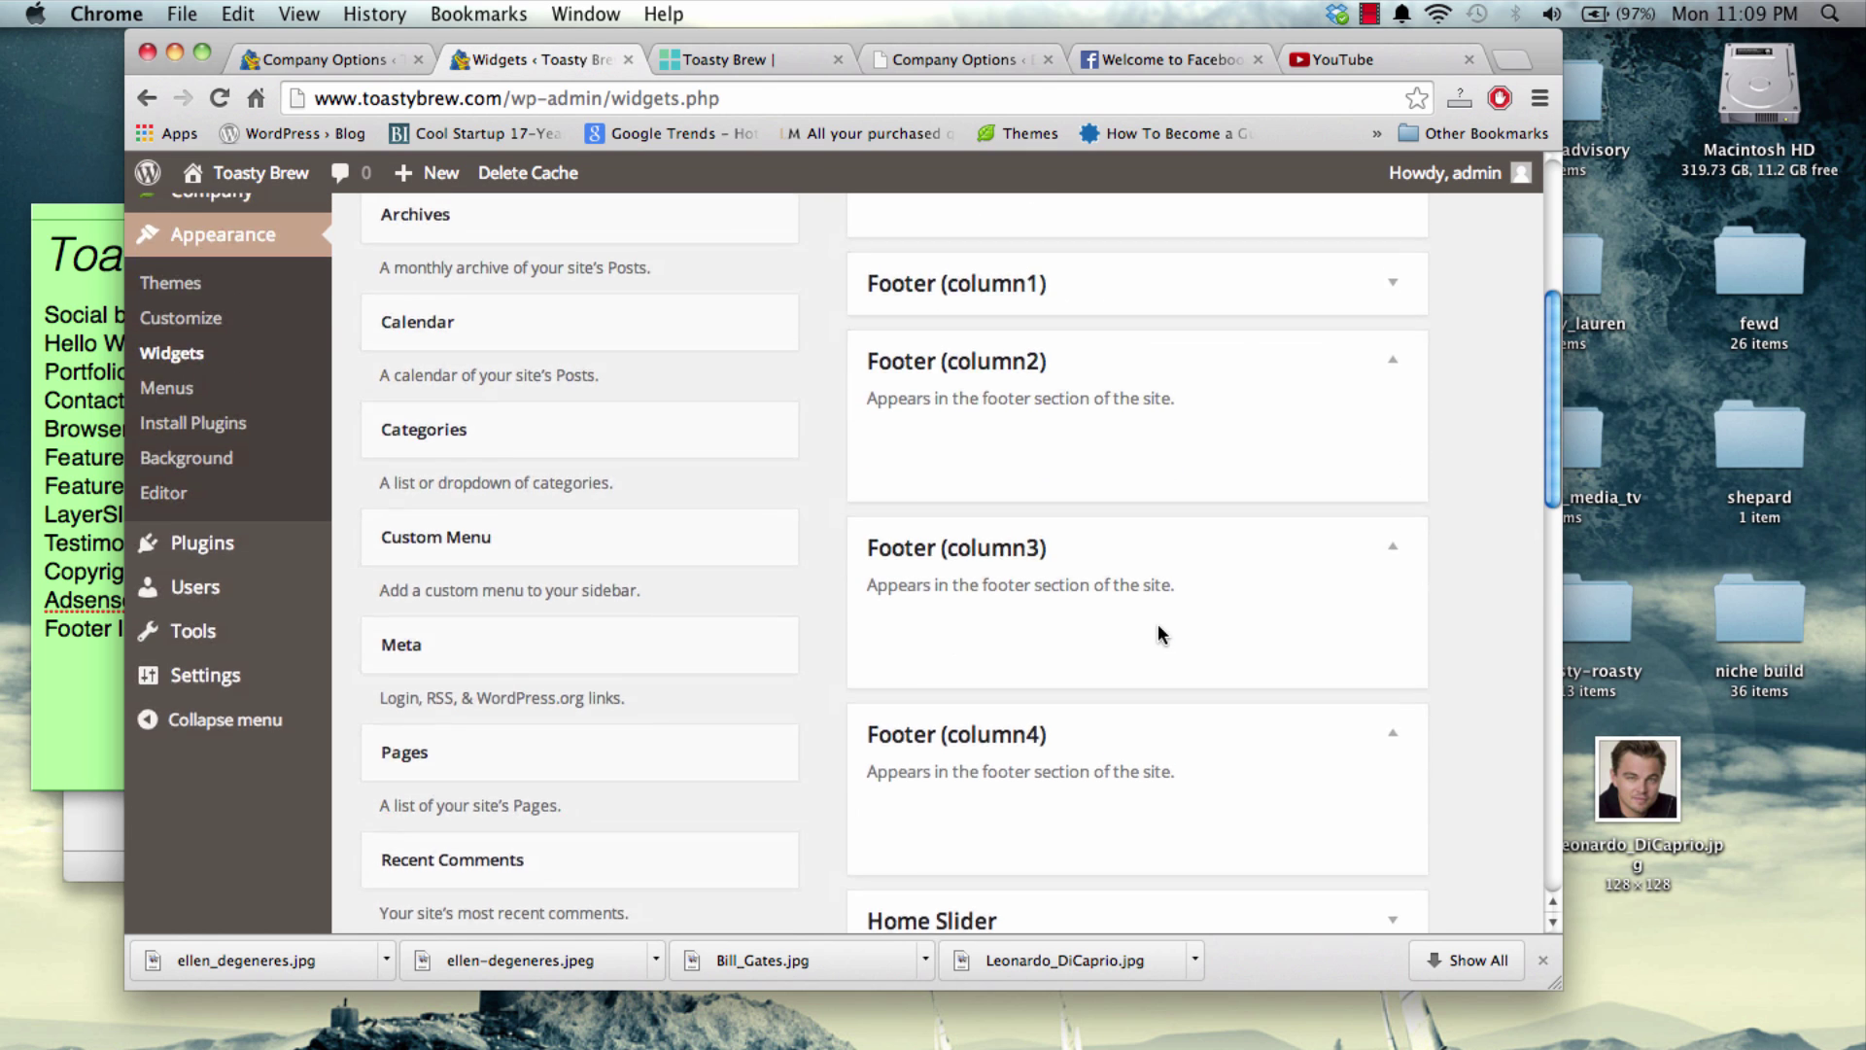
scroll(347, 638, "up", 4)
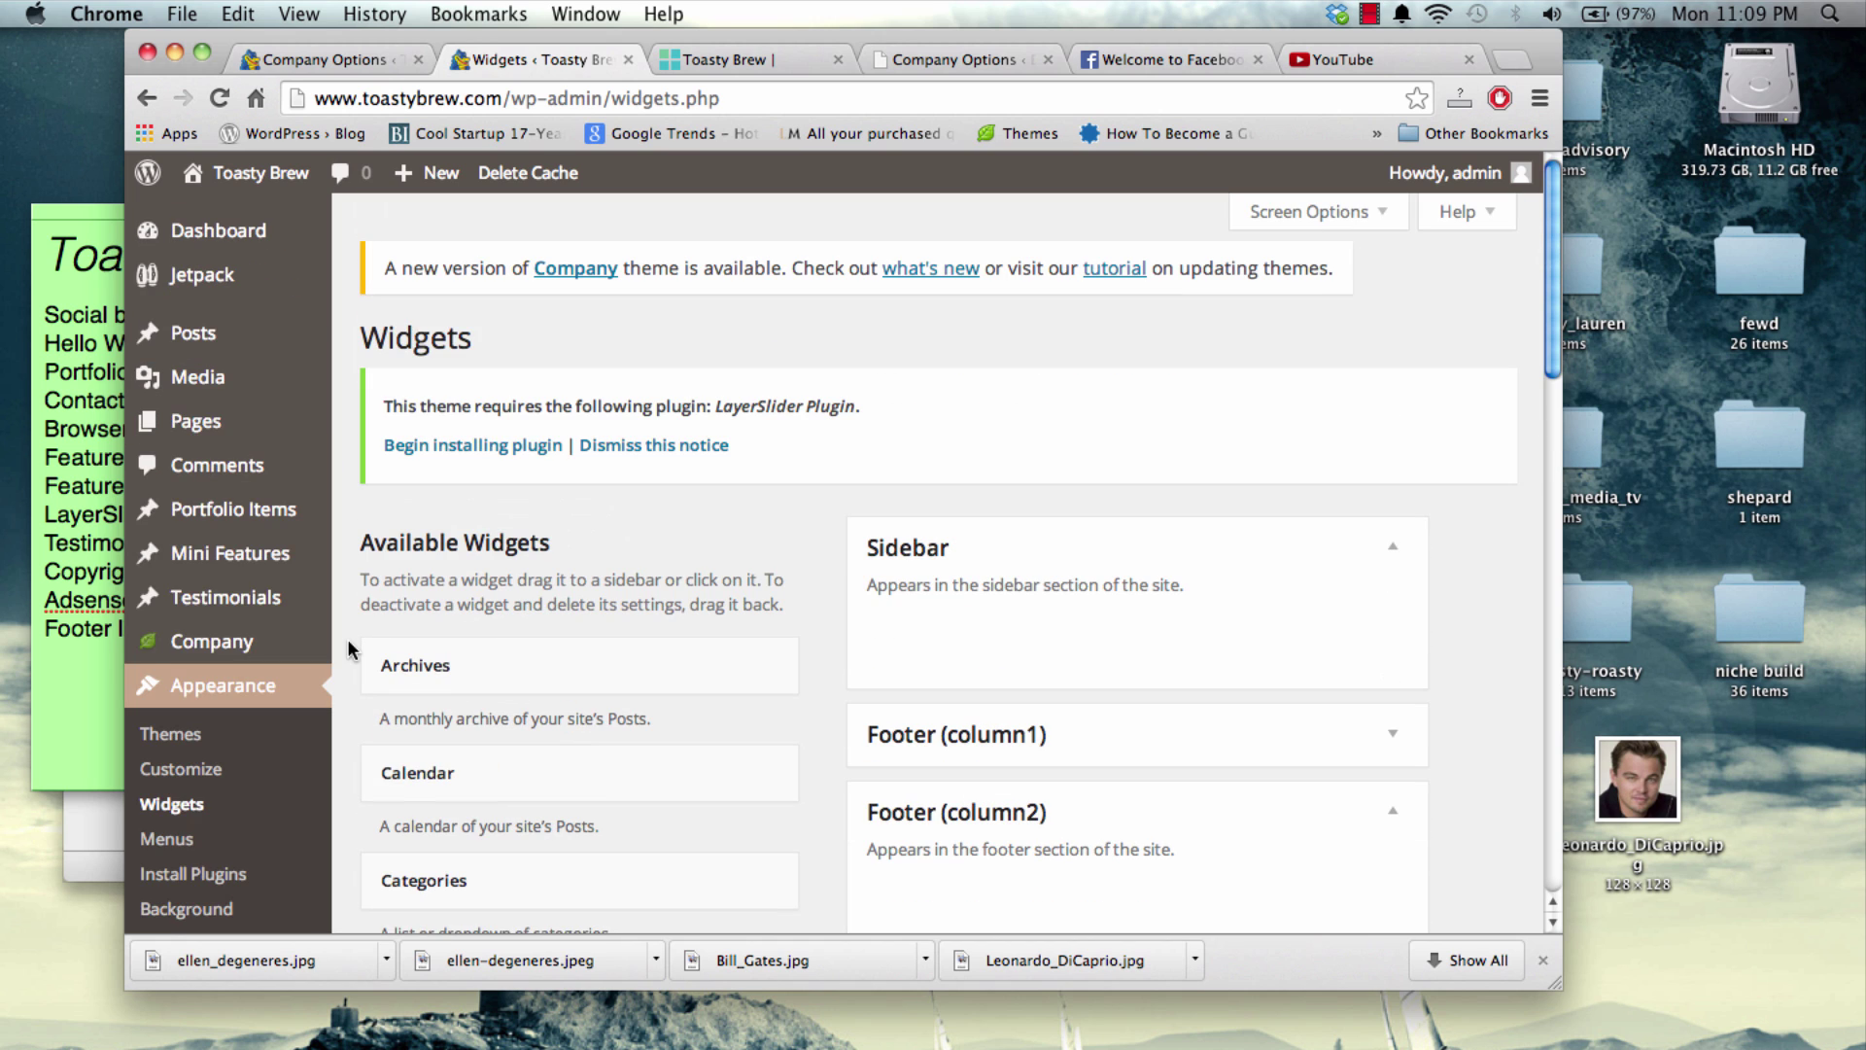
left_click(194, 339)
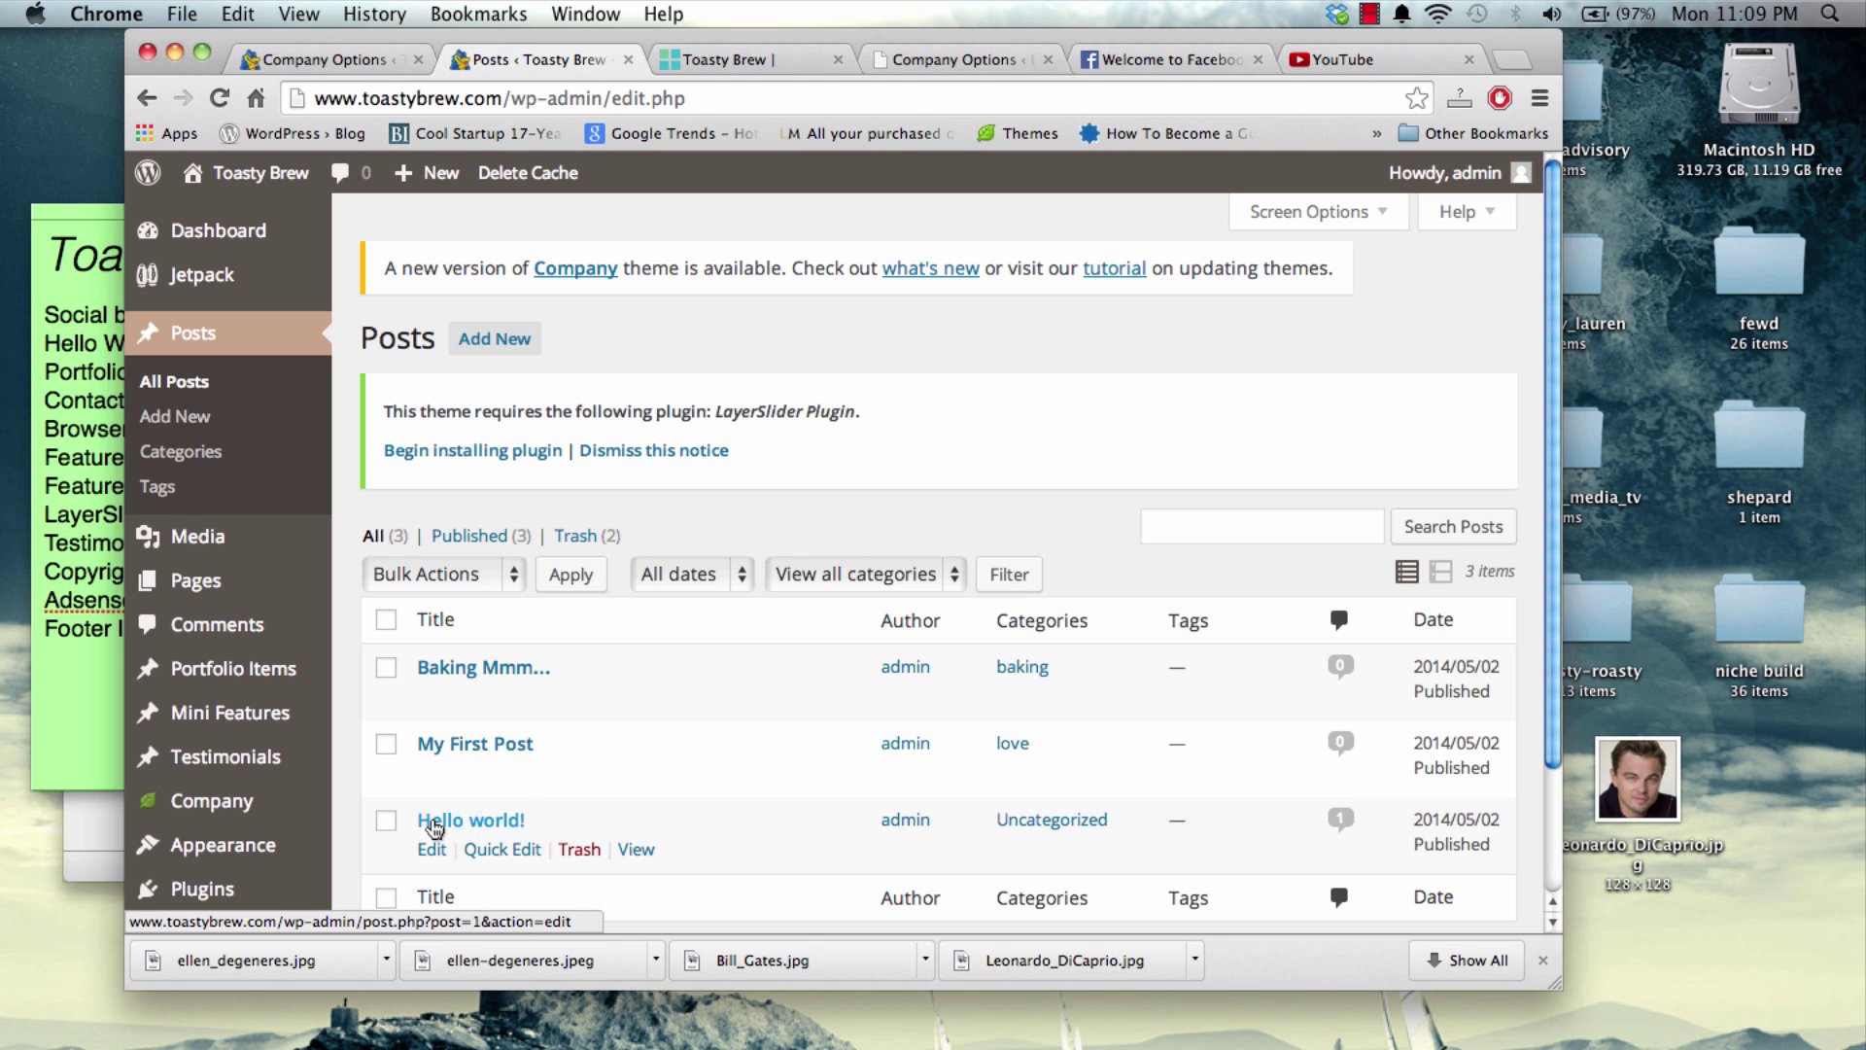
left_click(581, 849)
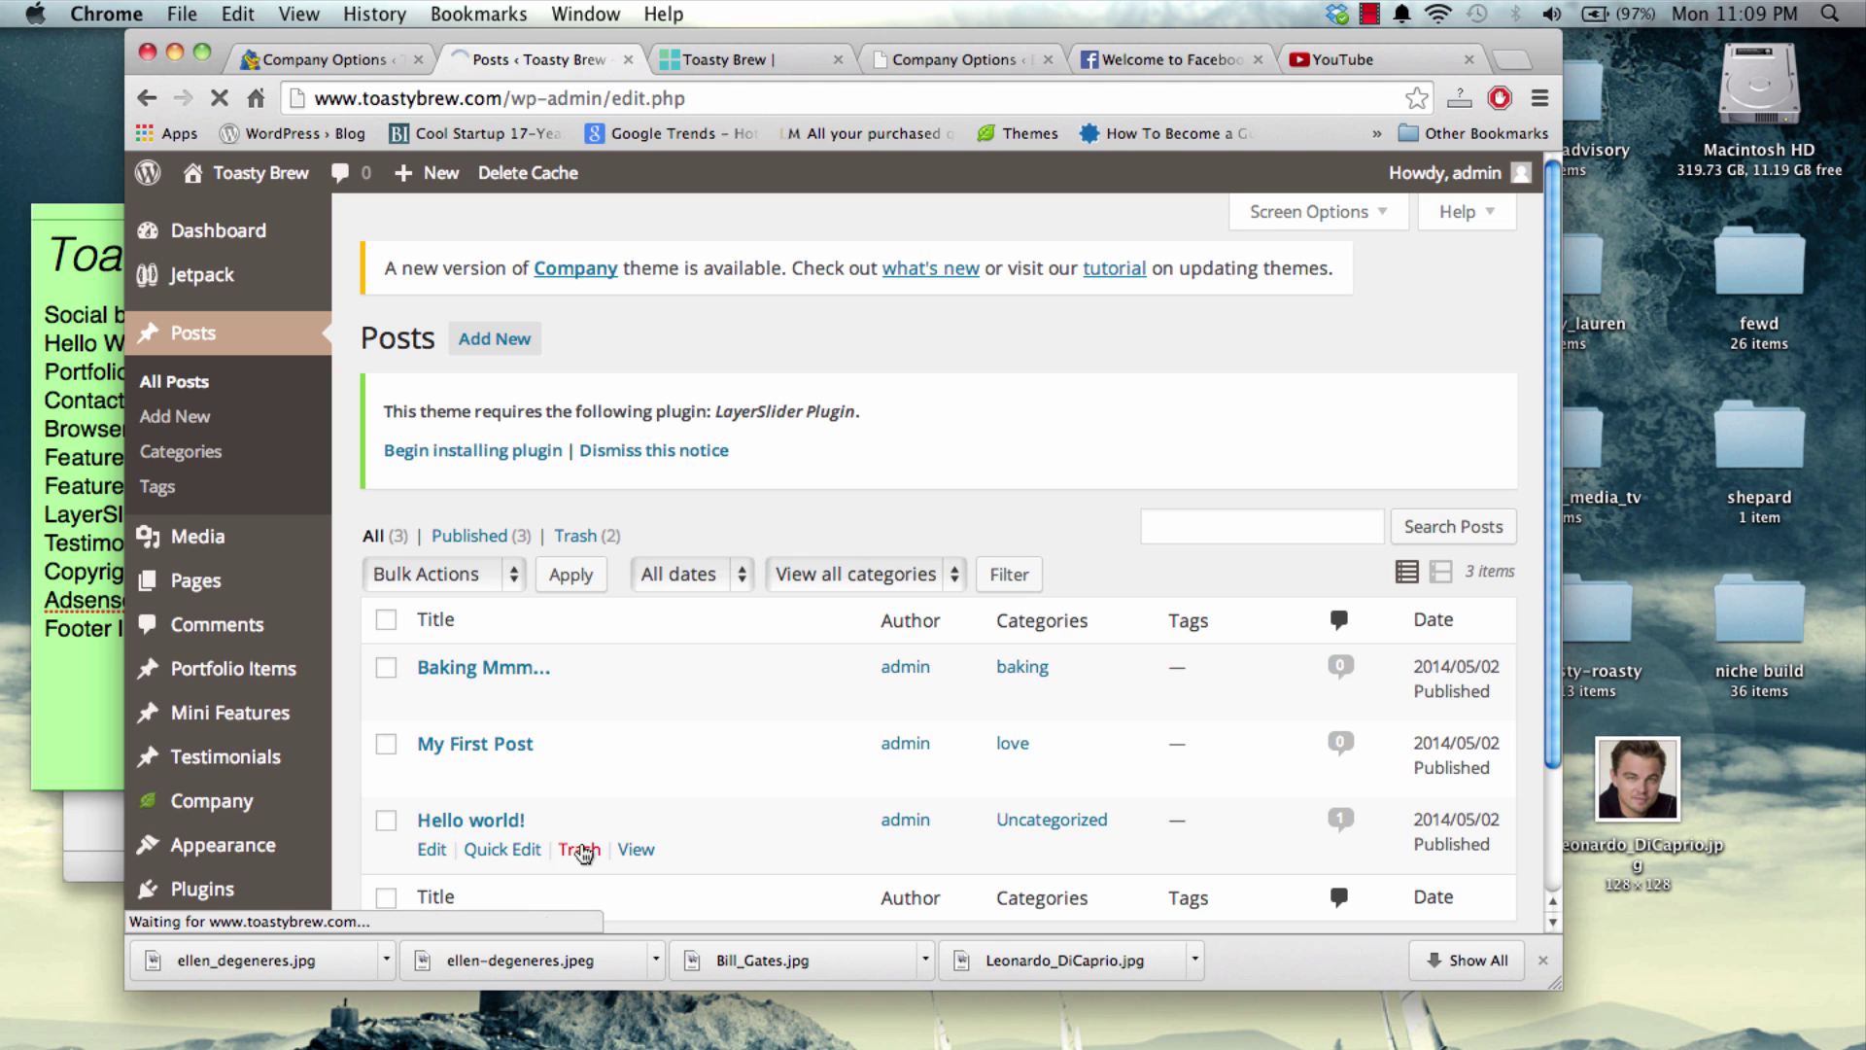
- Start a new post in its own tab and switch to the empty editor
scroll(880, 405, "down", 2)
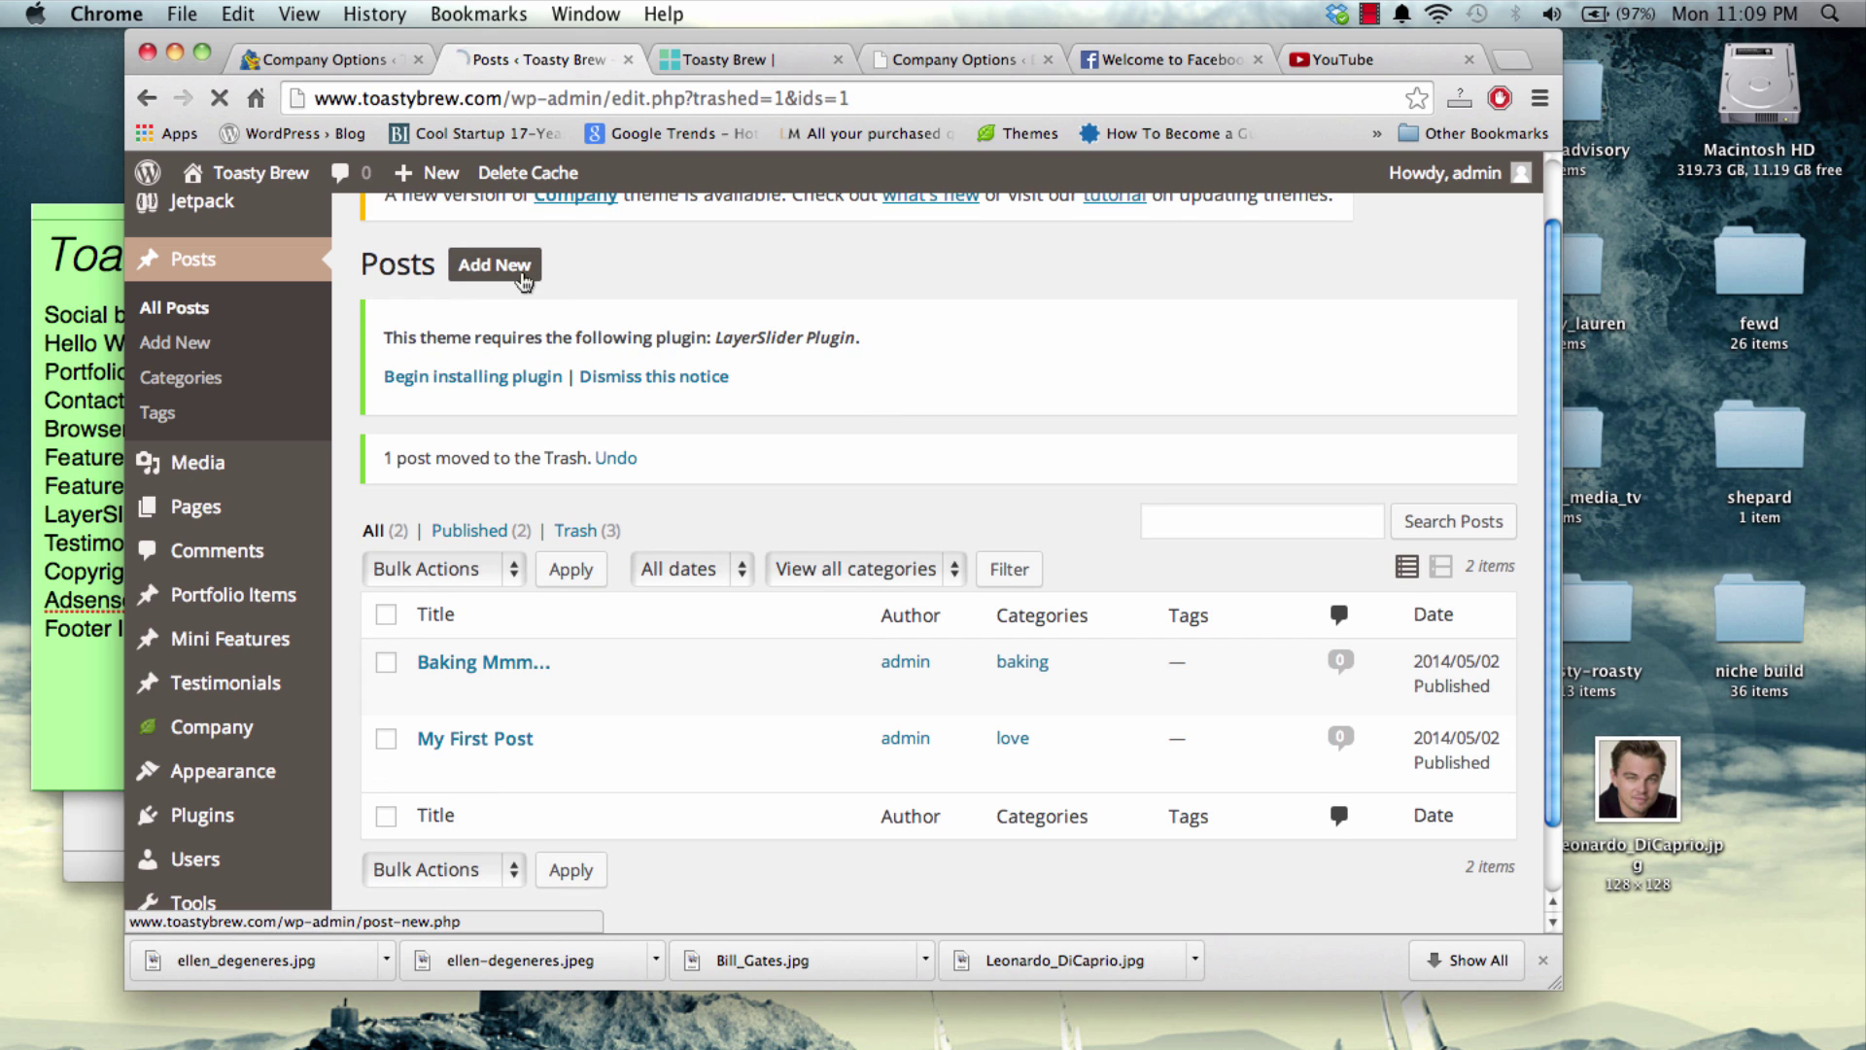
left_click(523, 281)
left_click(719, 59)
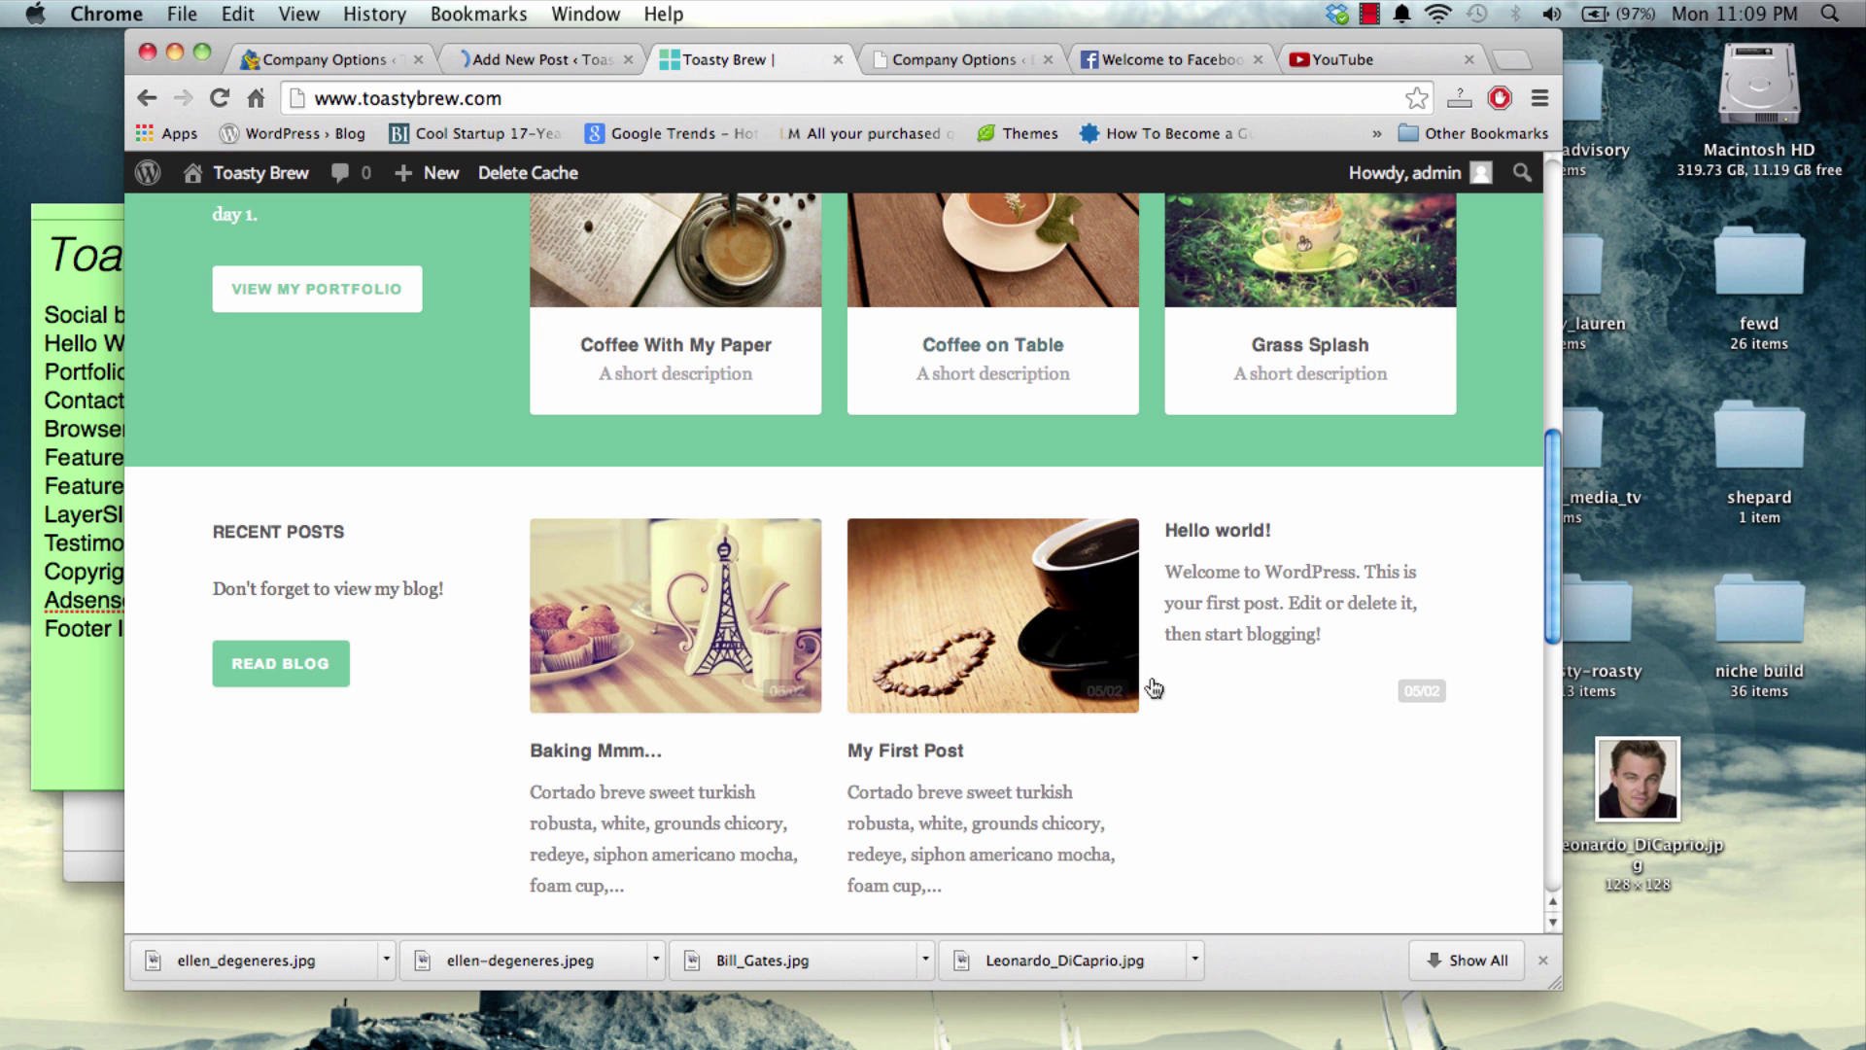
left_click(525, 58)
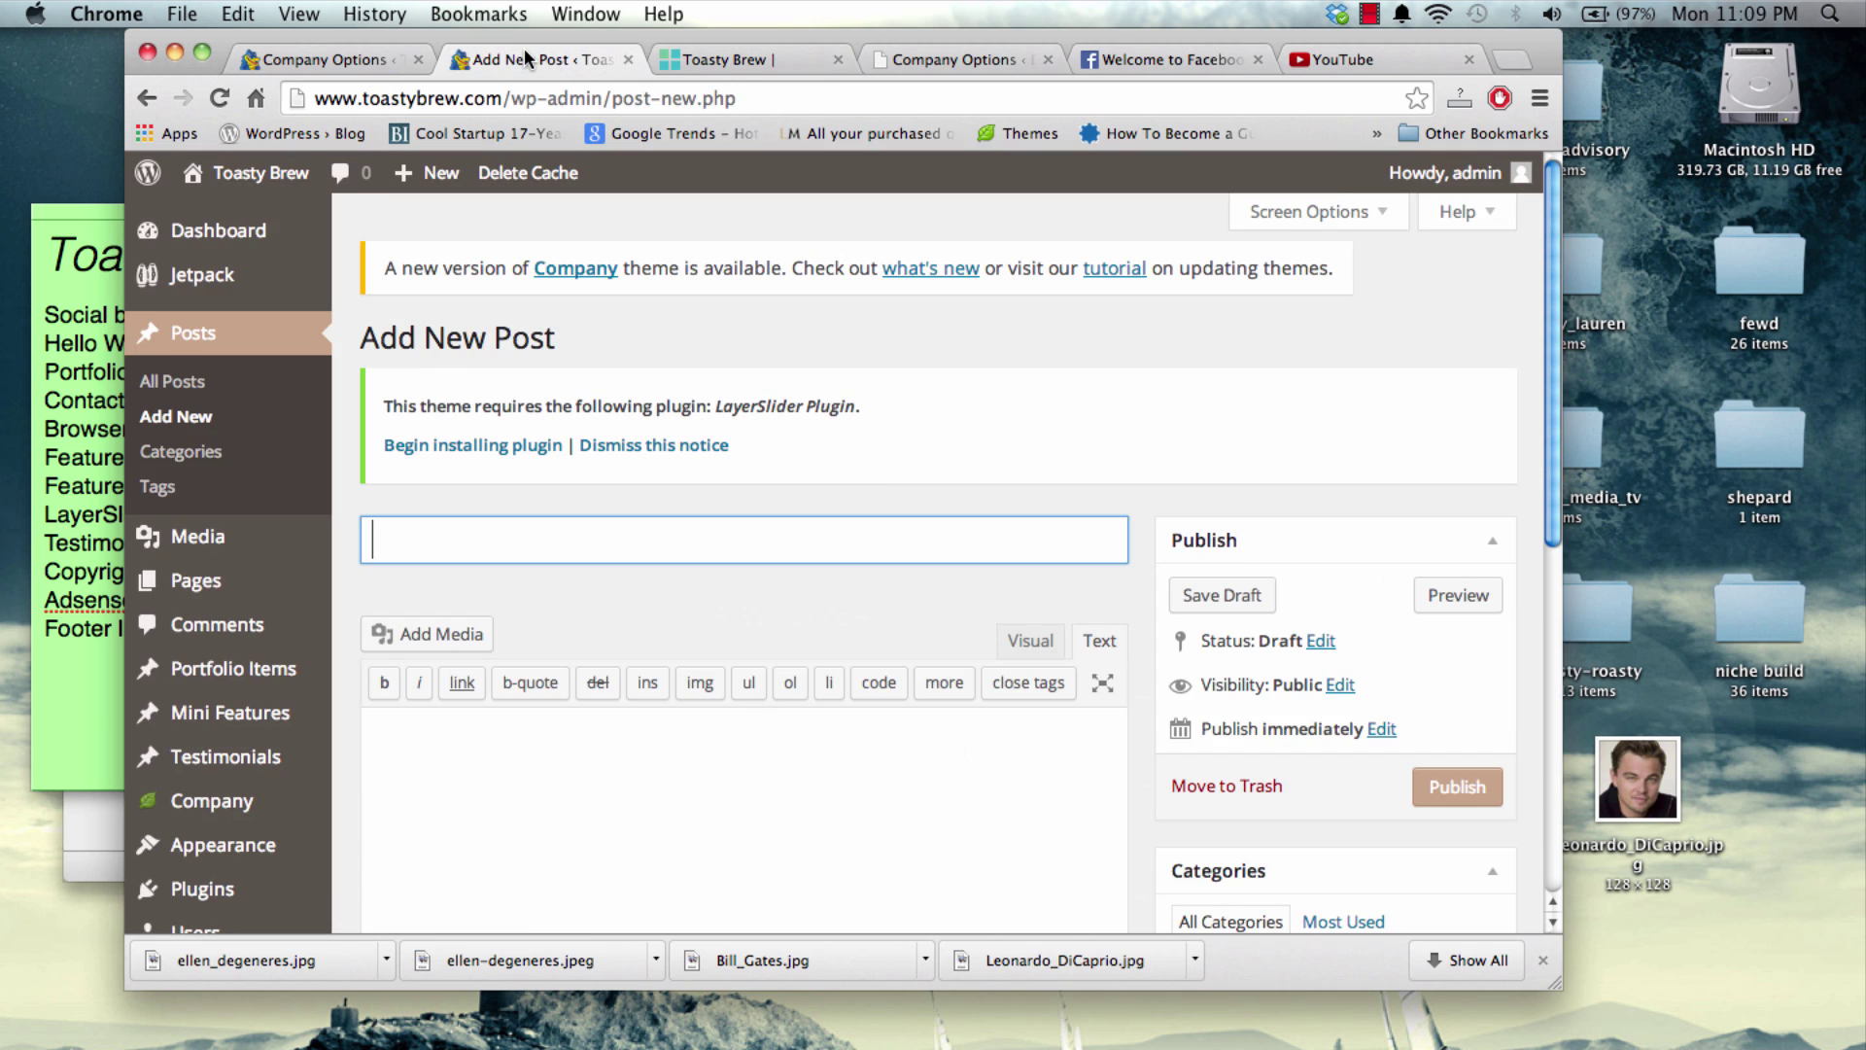
- Upload toasty-roasty/turkish-coffee.jpg as the post's featured image
left_click(543, 849)
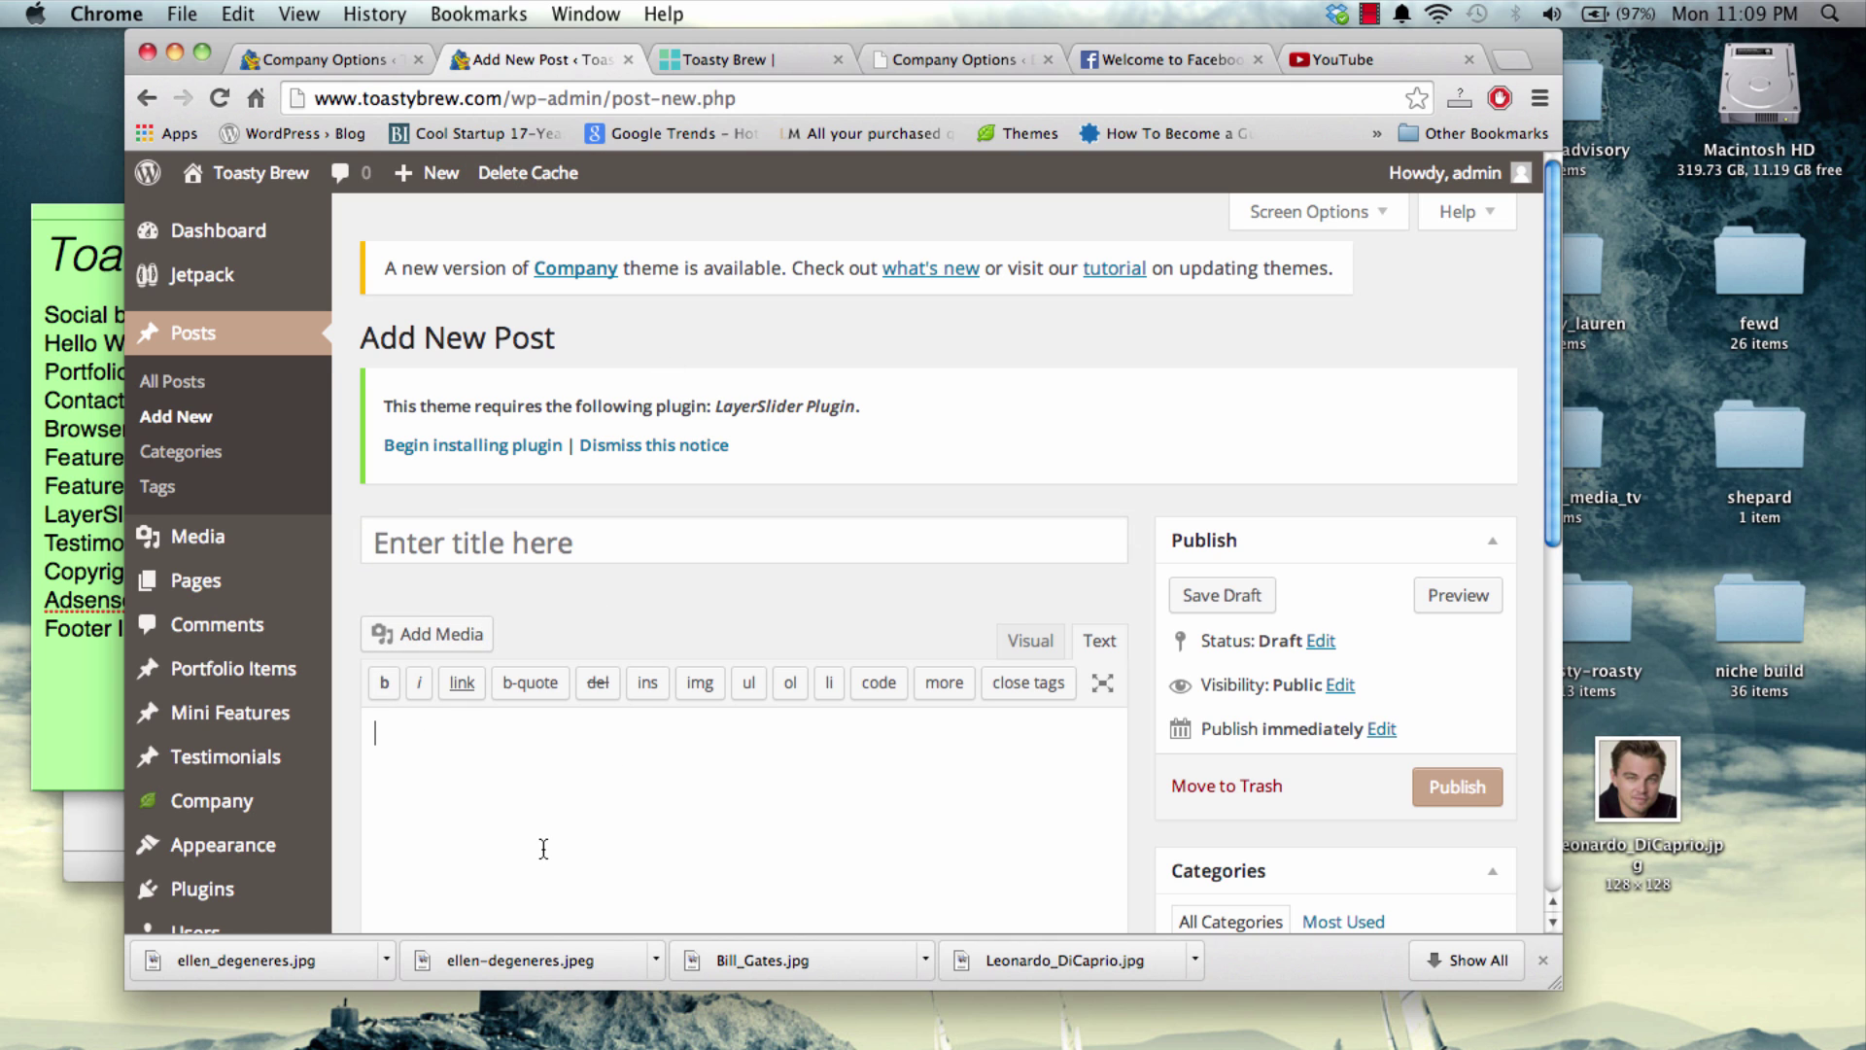
scroll(1315, 768, "down", 10)
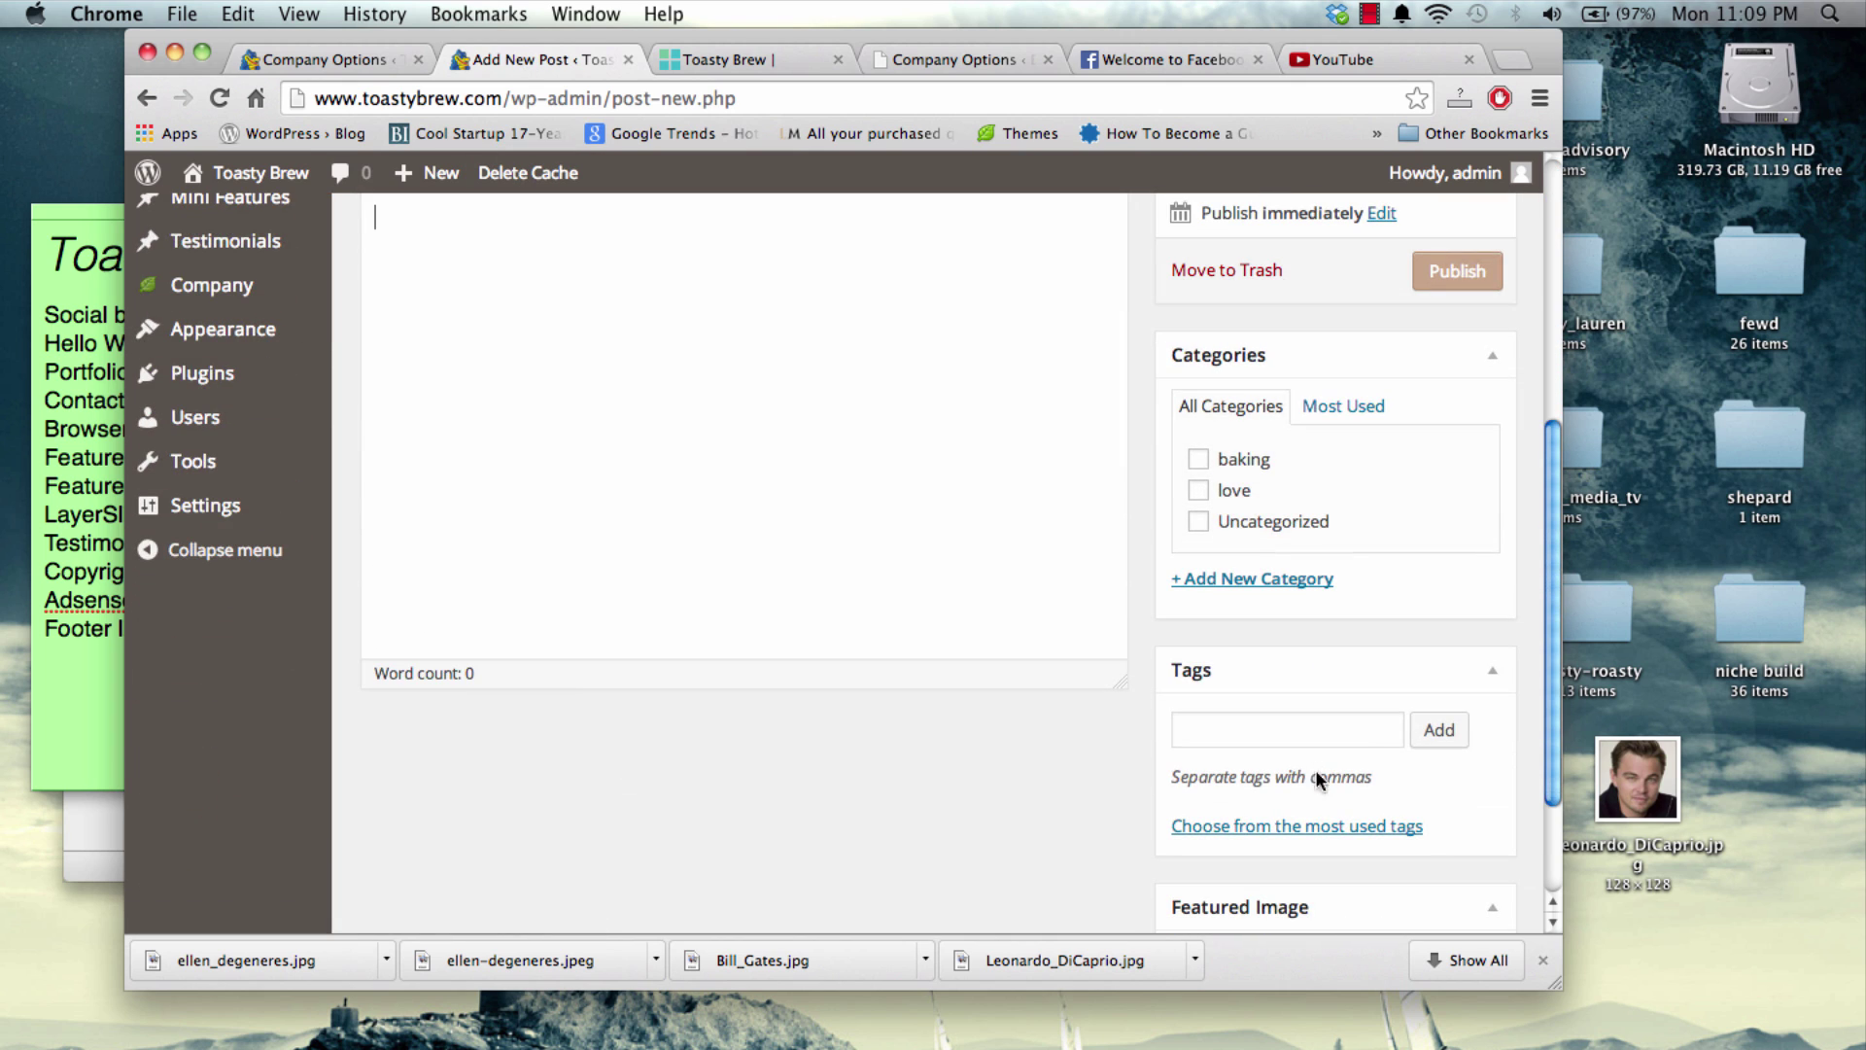
scroll(988, 507, "down", 3)
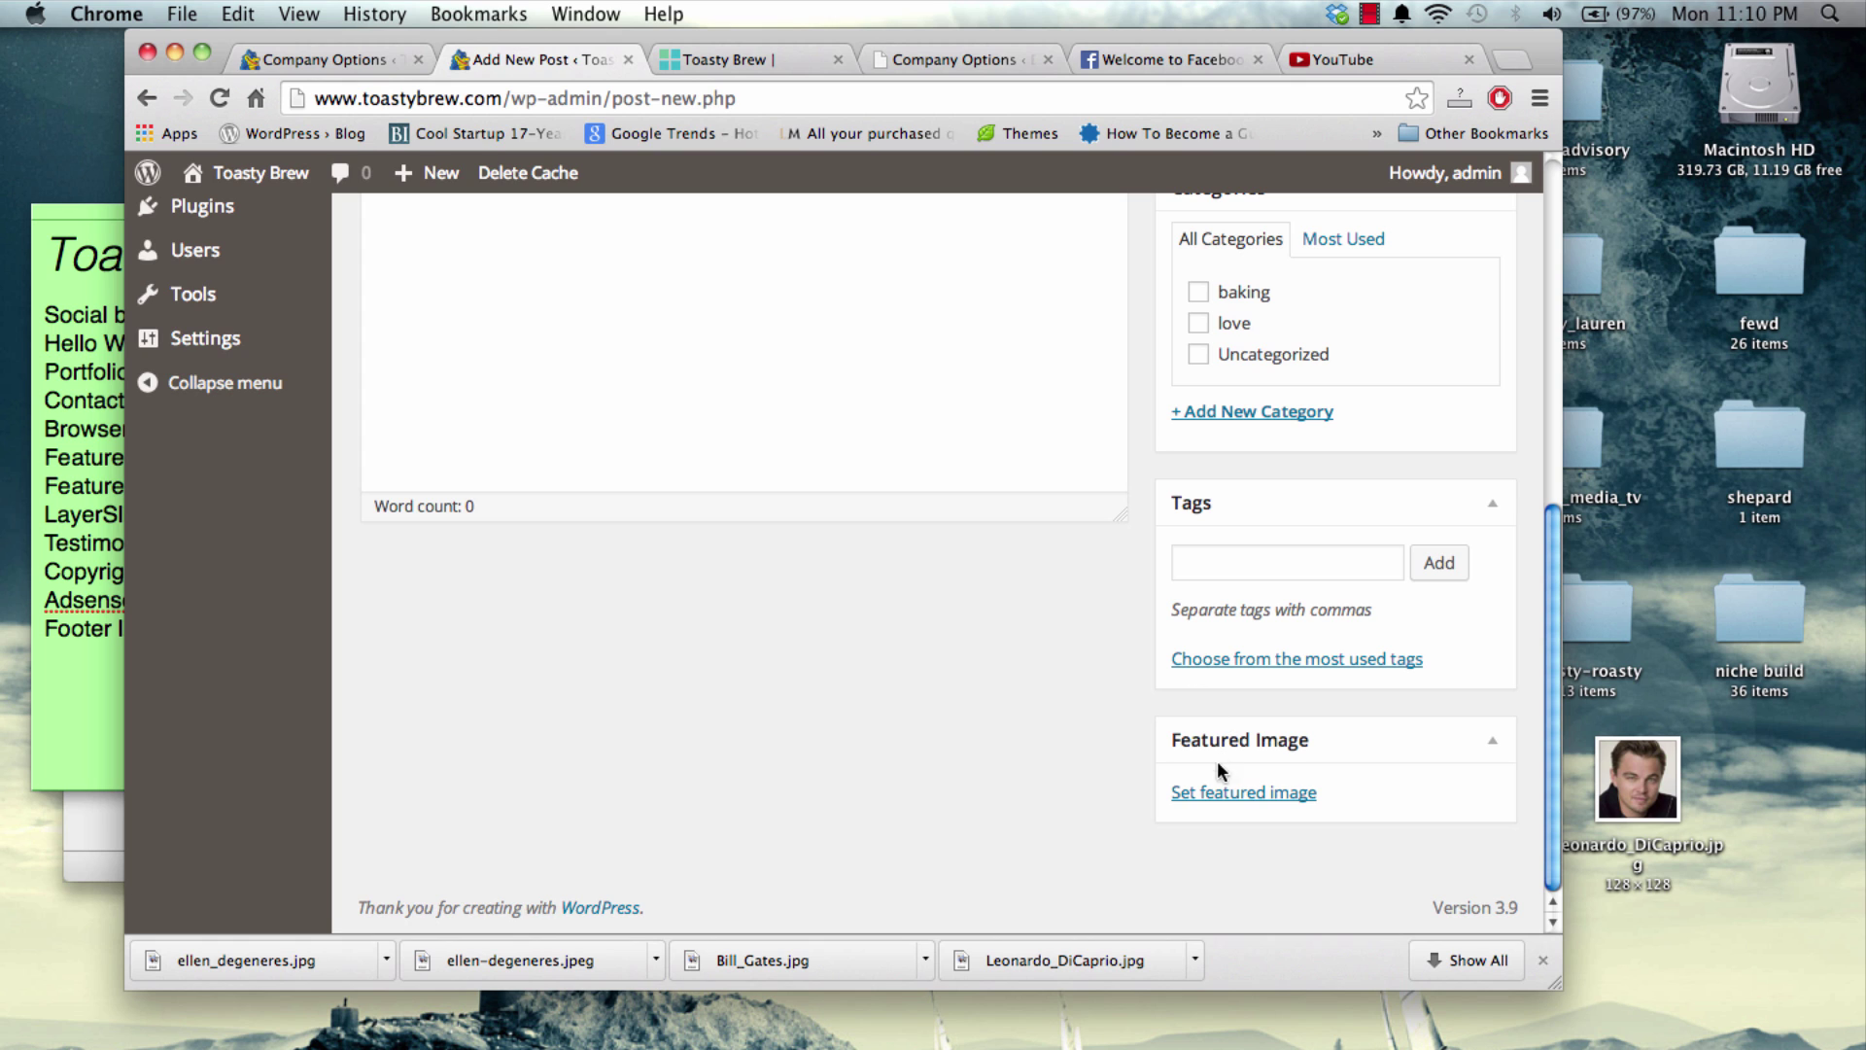
left_click(1227, 793)
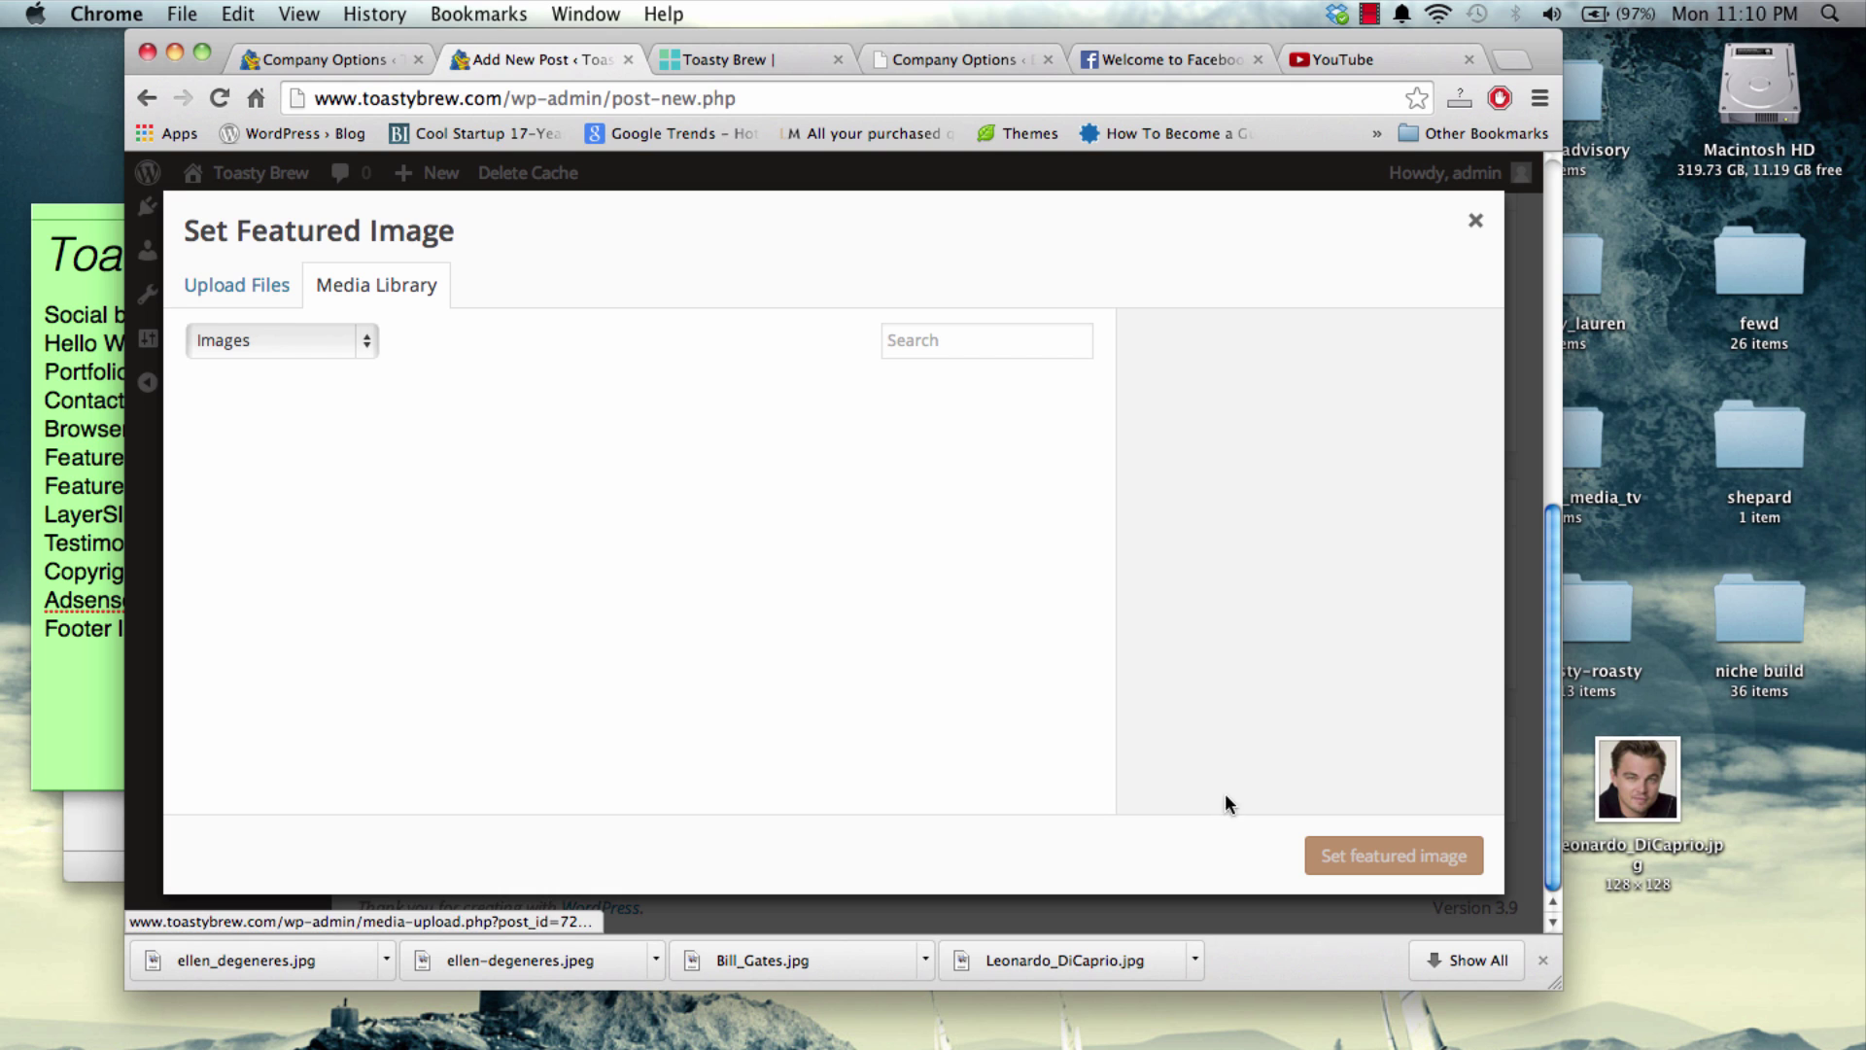
left_click(233, 301)
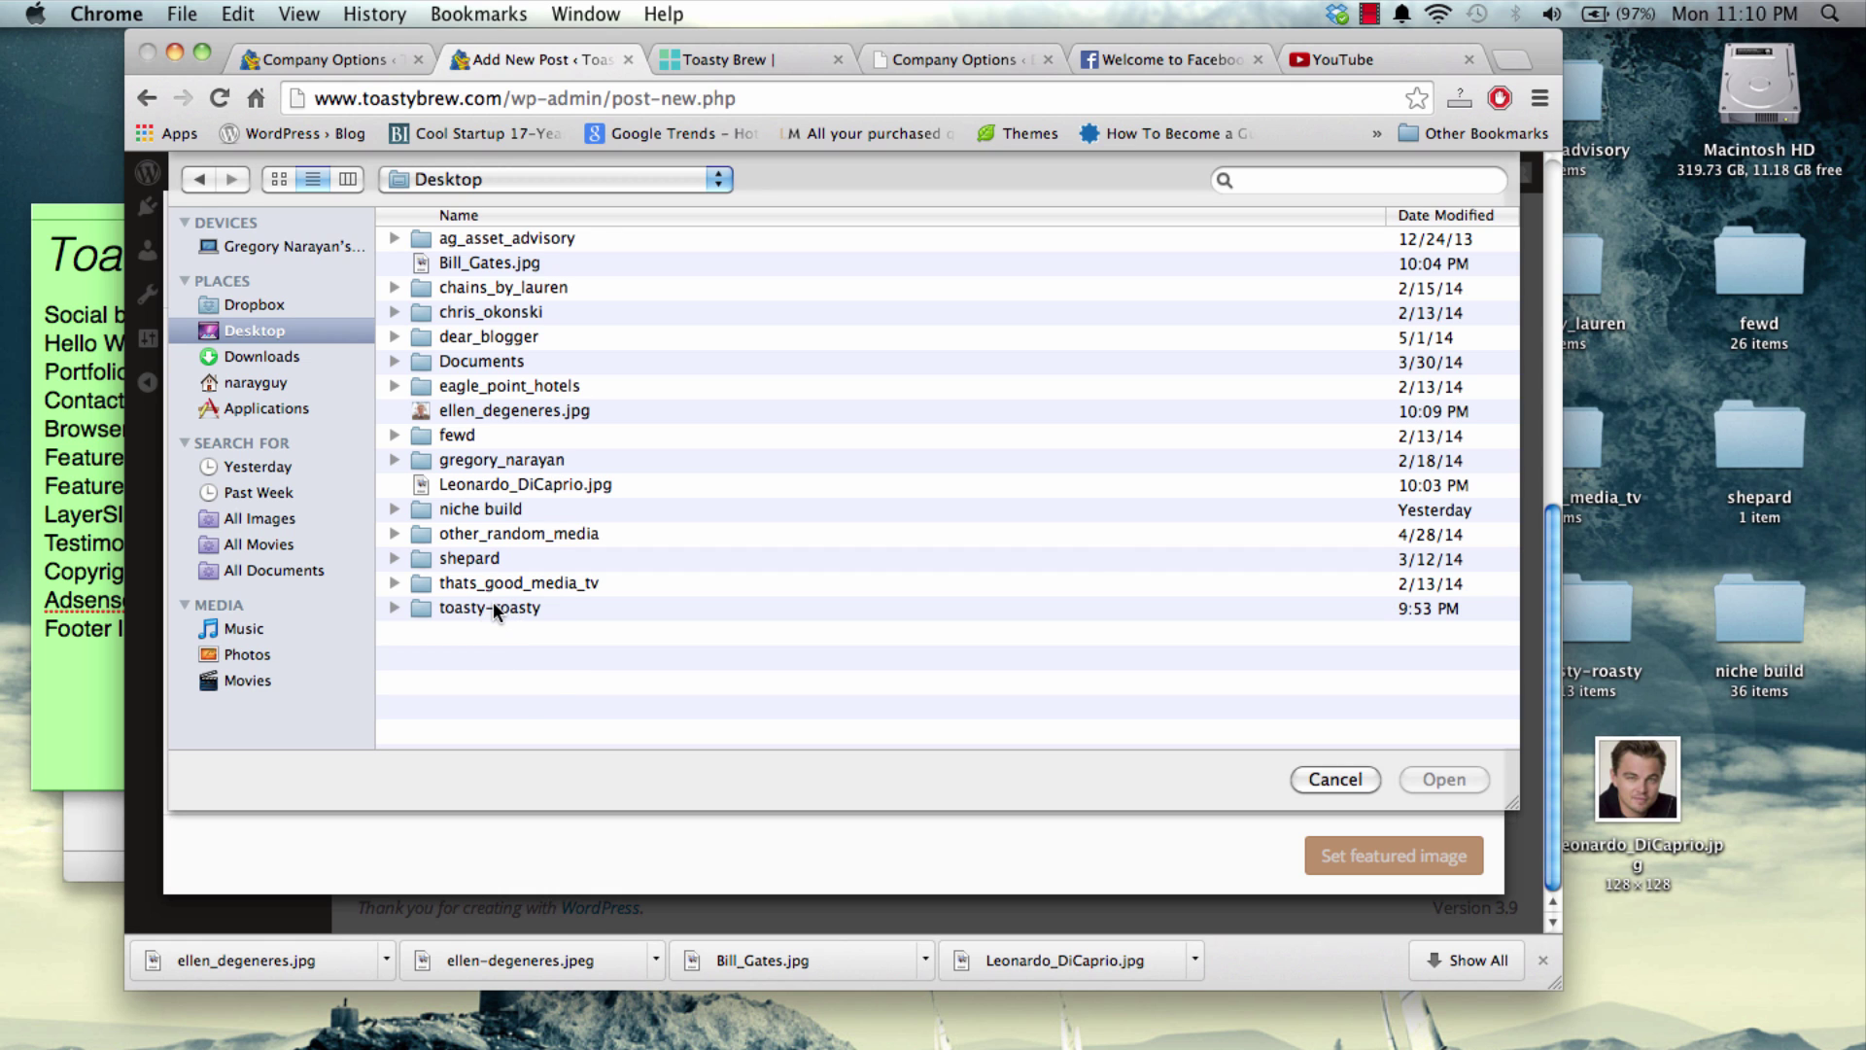
double_click(494, 608)
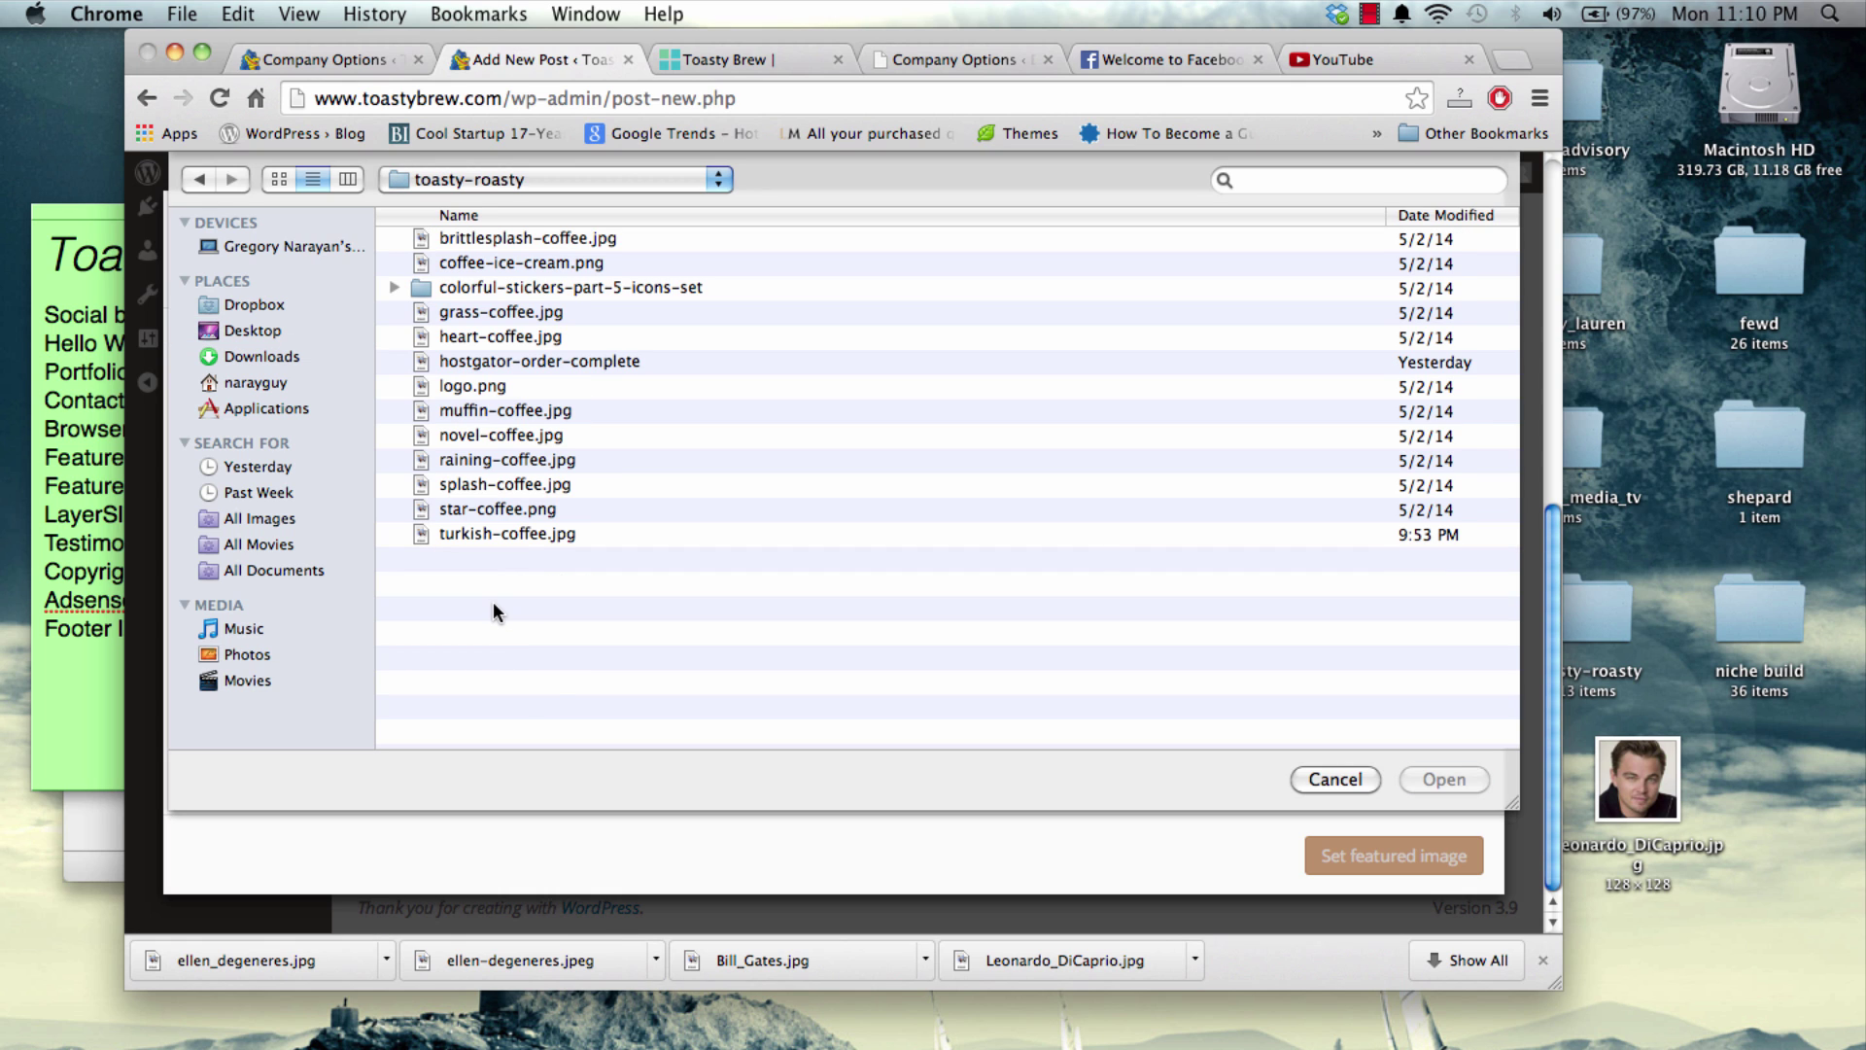
left_click(478, 534)
key("Return")
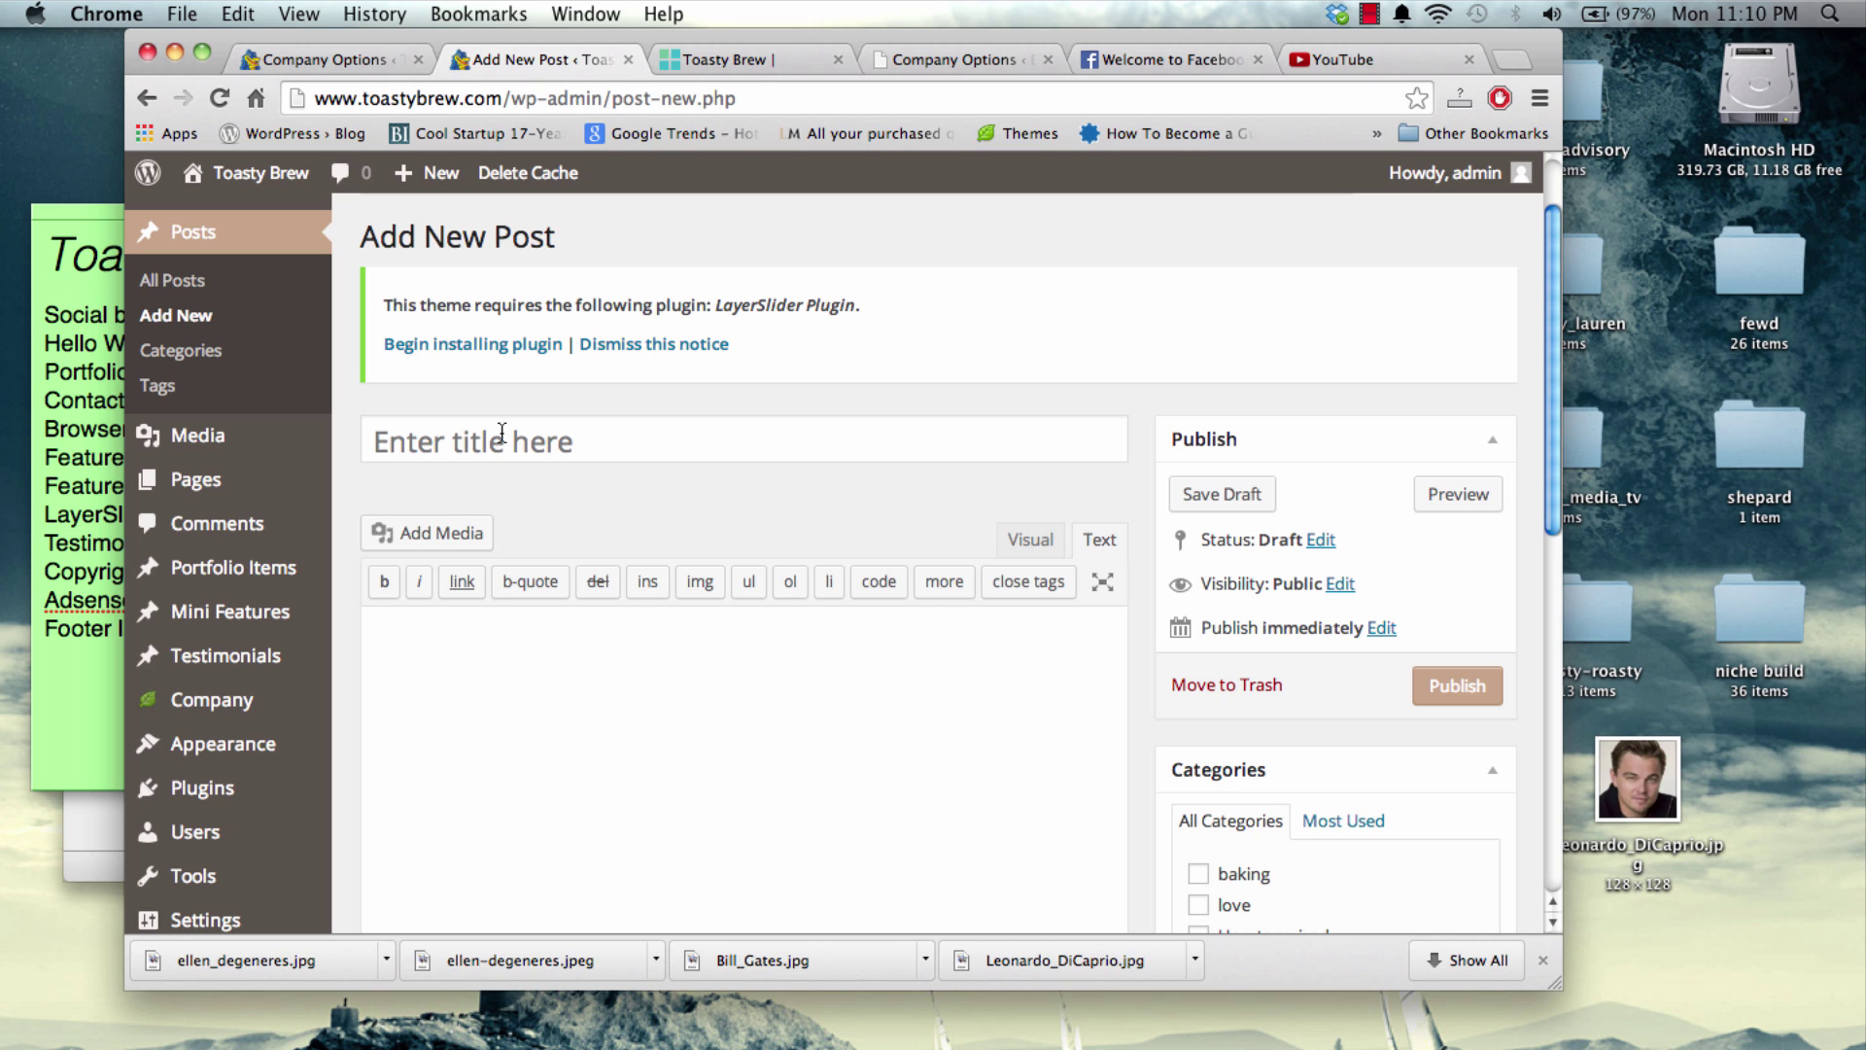
- Title the new post 'Turkish Coffee'
left_click(502, 442)
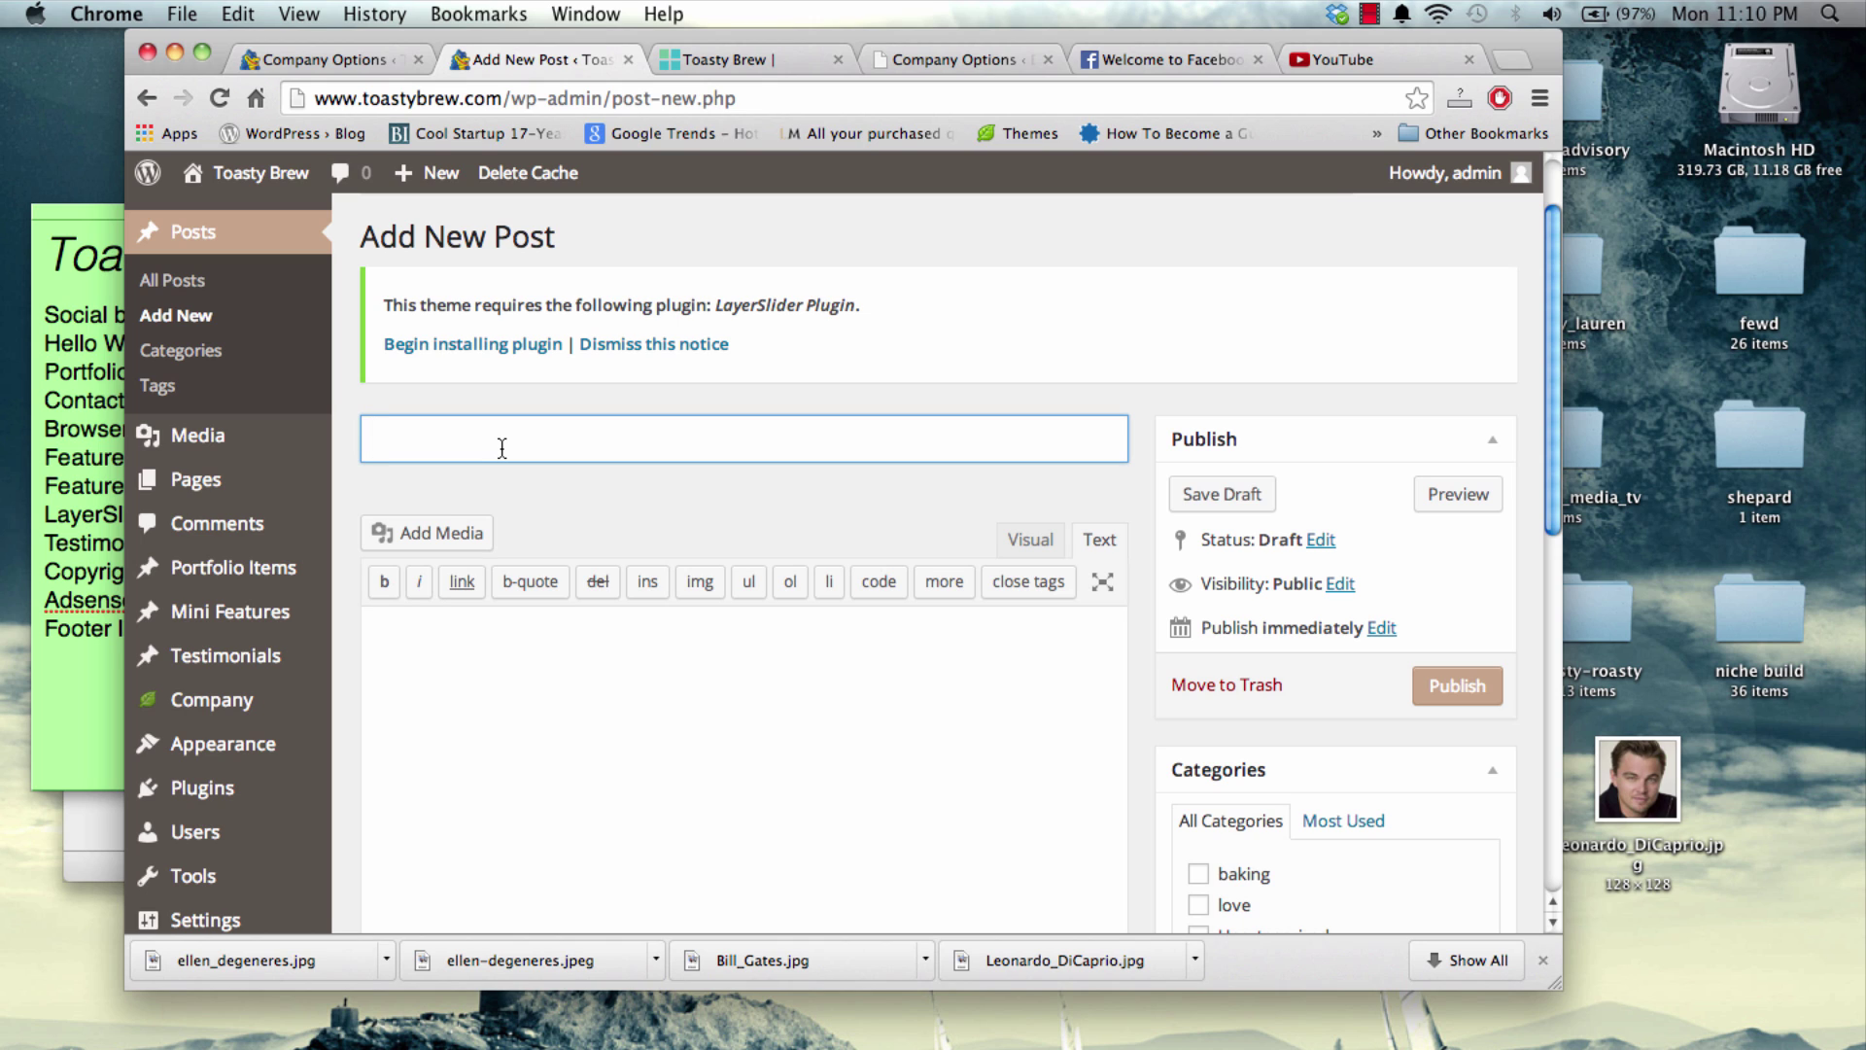
type("Turkish Coffee")
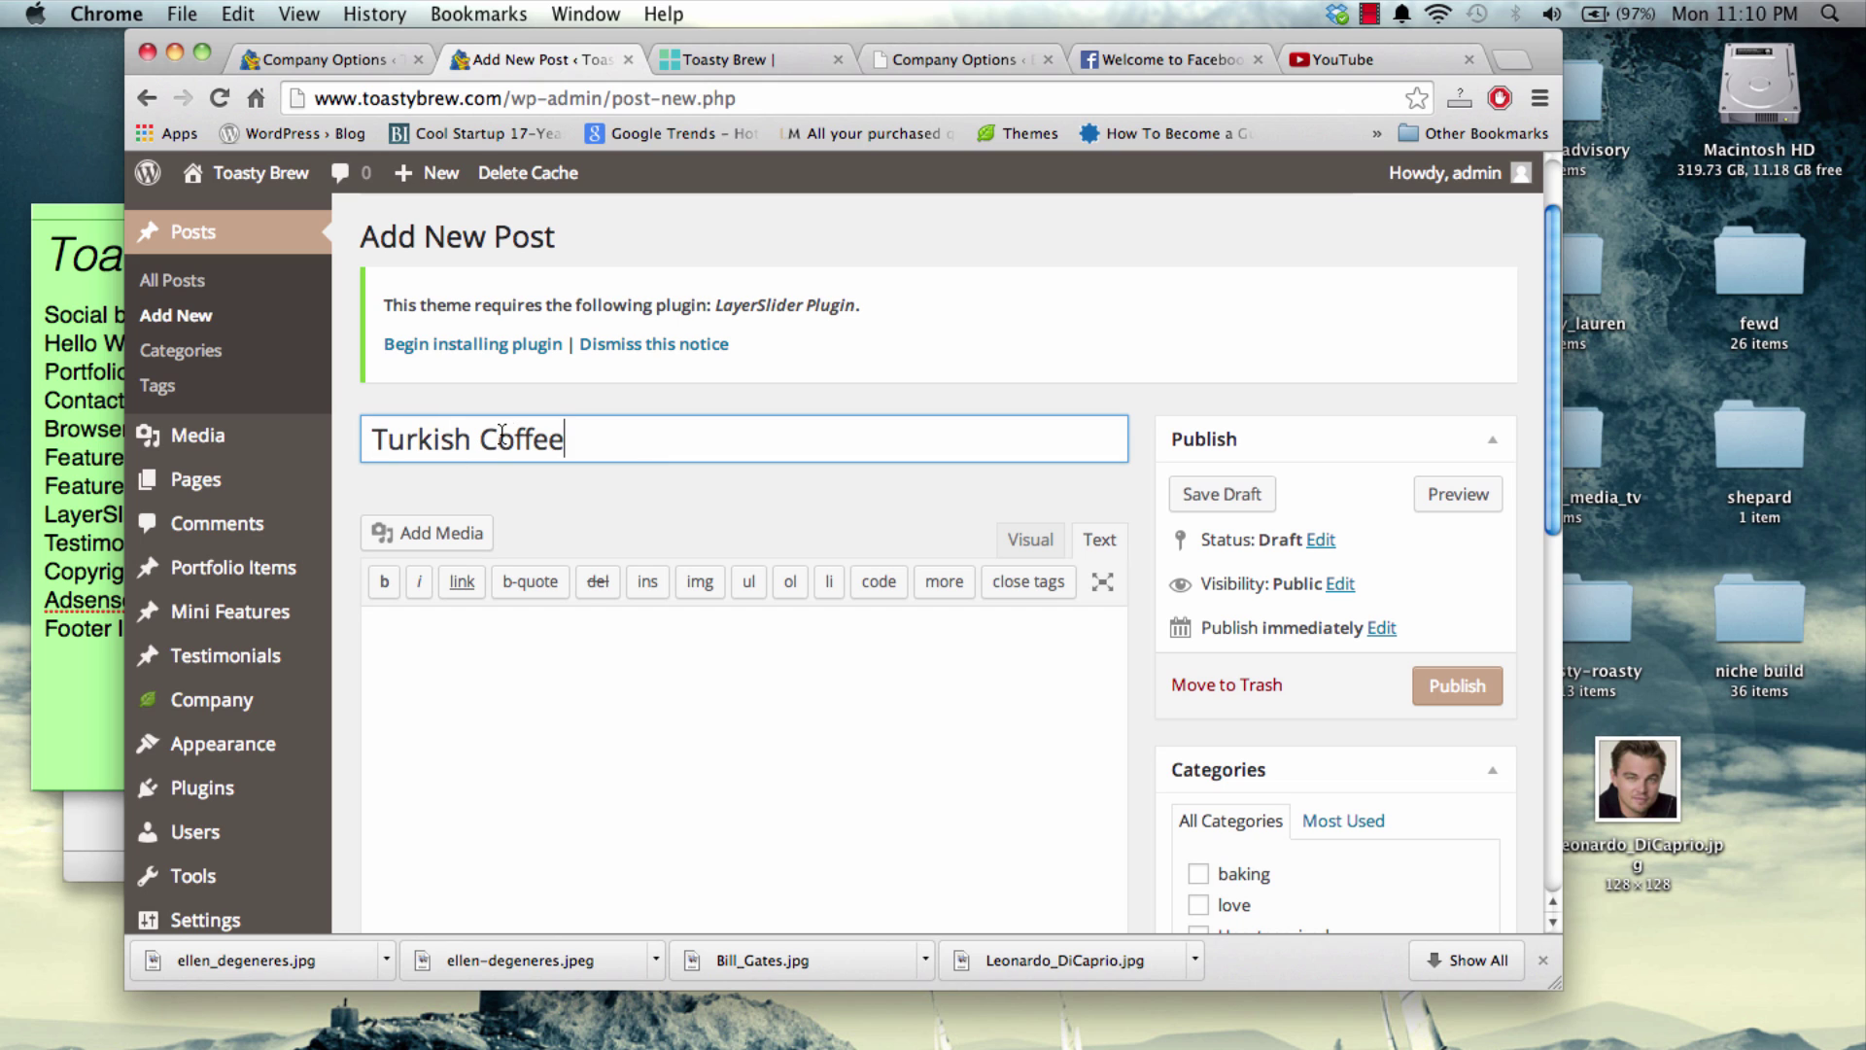
left_click(539, 691)
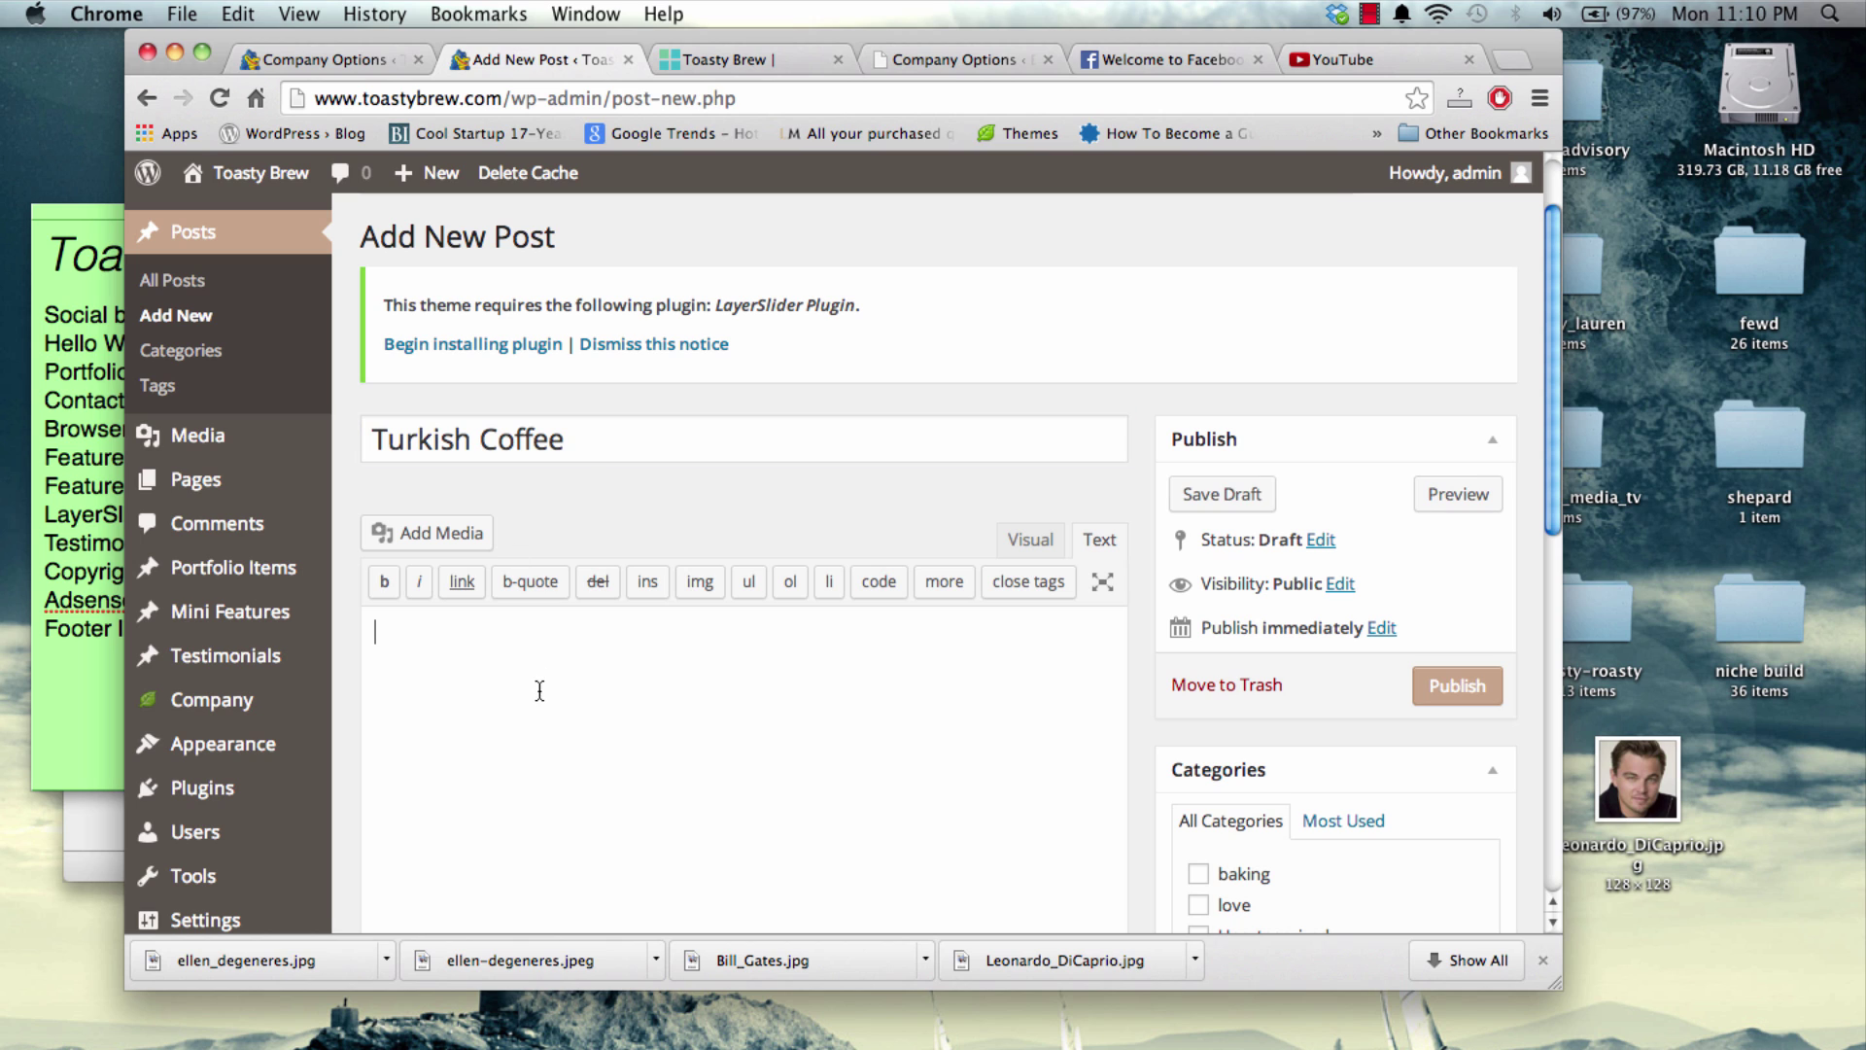
- Copy the body text of the Baking Mmm... post, opened from All Posts in a new tab
left_click(616, 434)
left_click(636, 685)
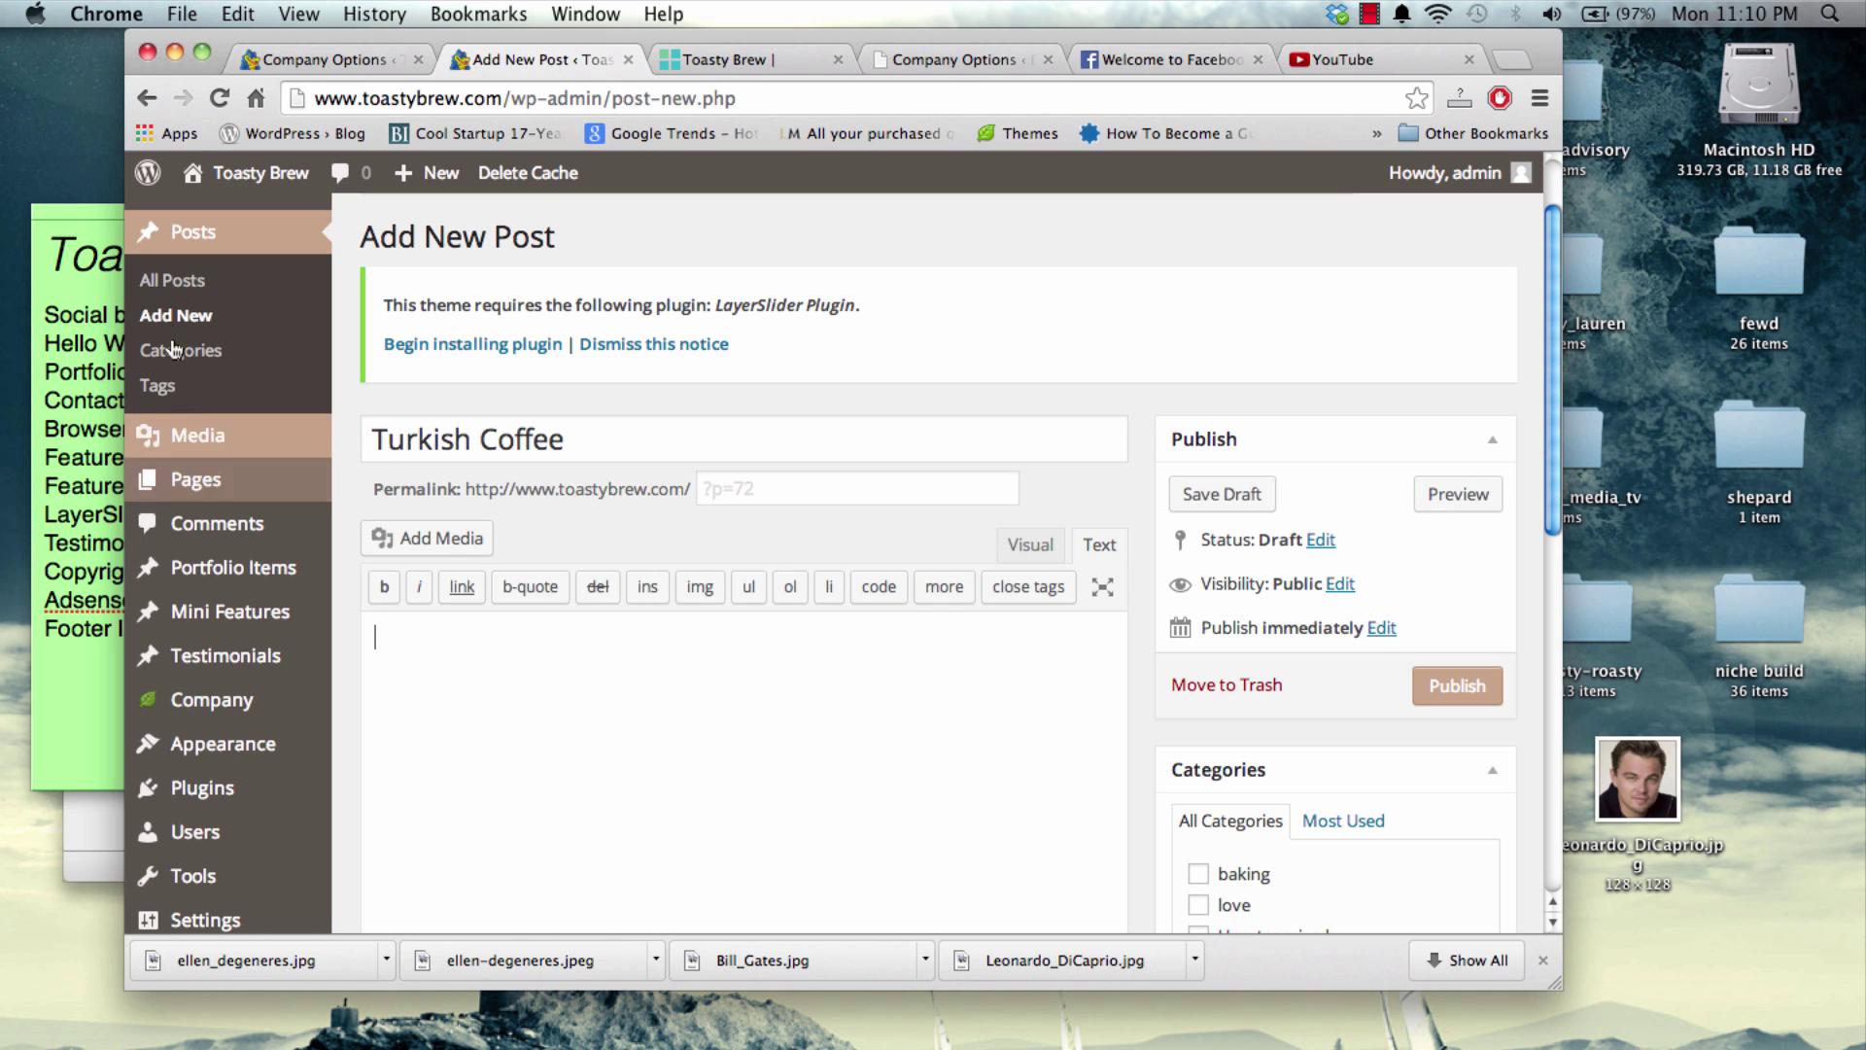
right_click(187, 286)
left_click(282, 282)
left_click(703, 56)
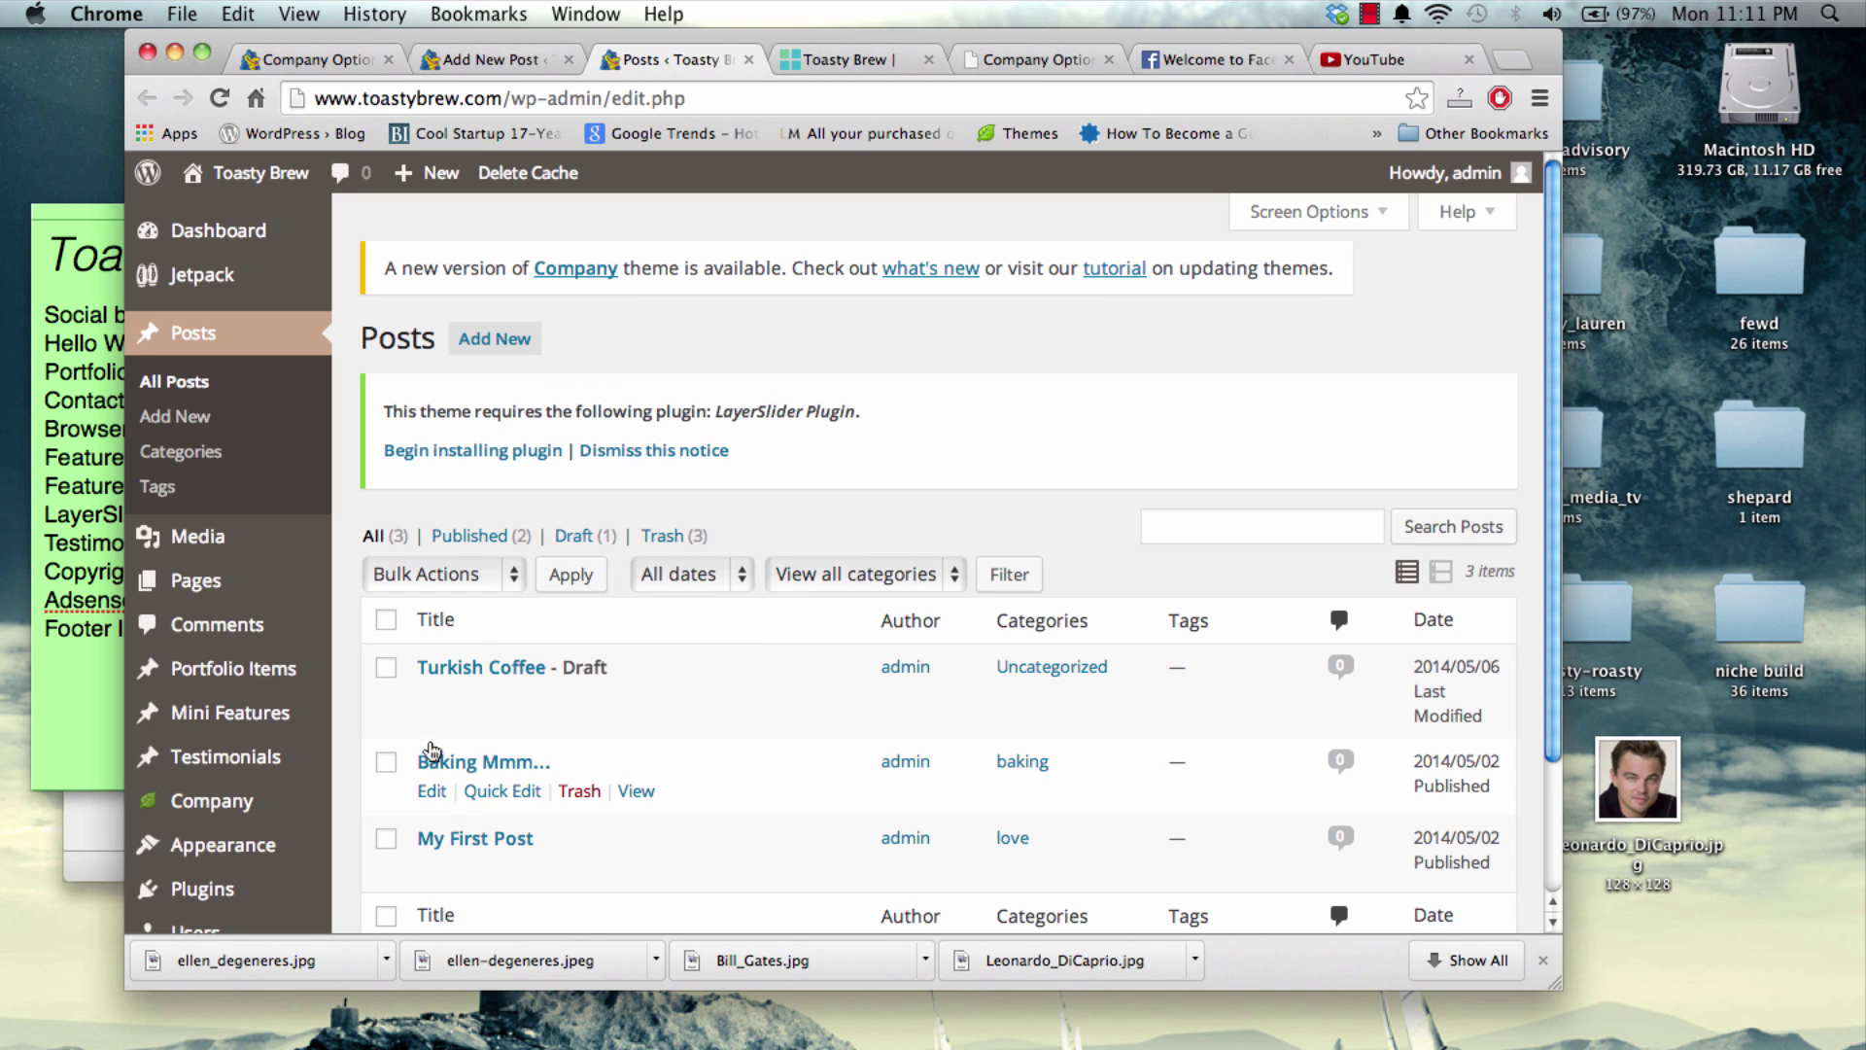
left_click(456, 762)
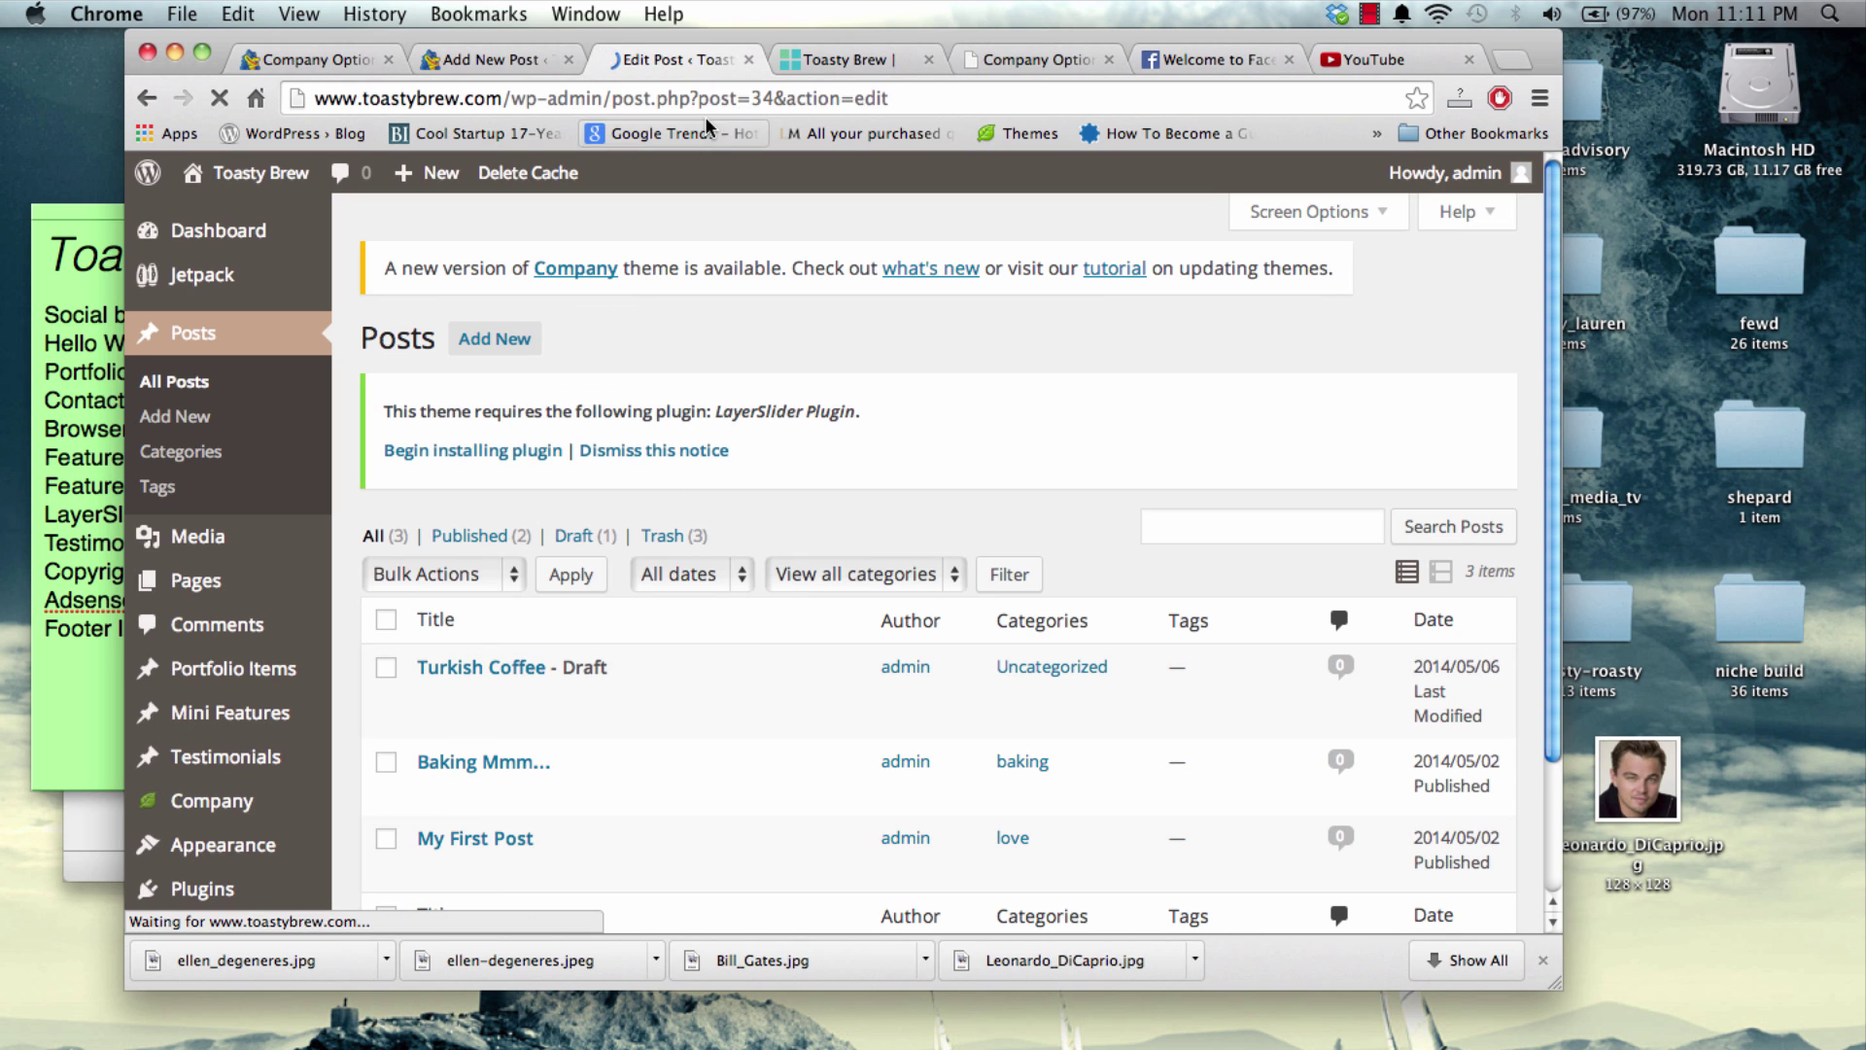
scroll(680, 806, "down", 5)
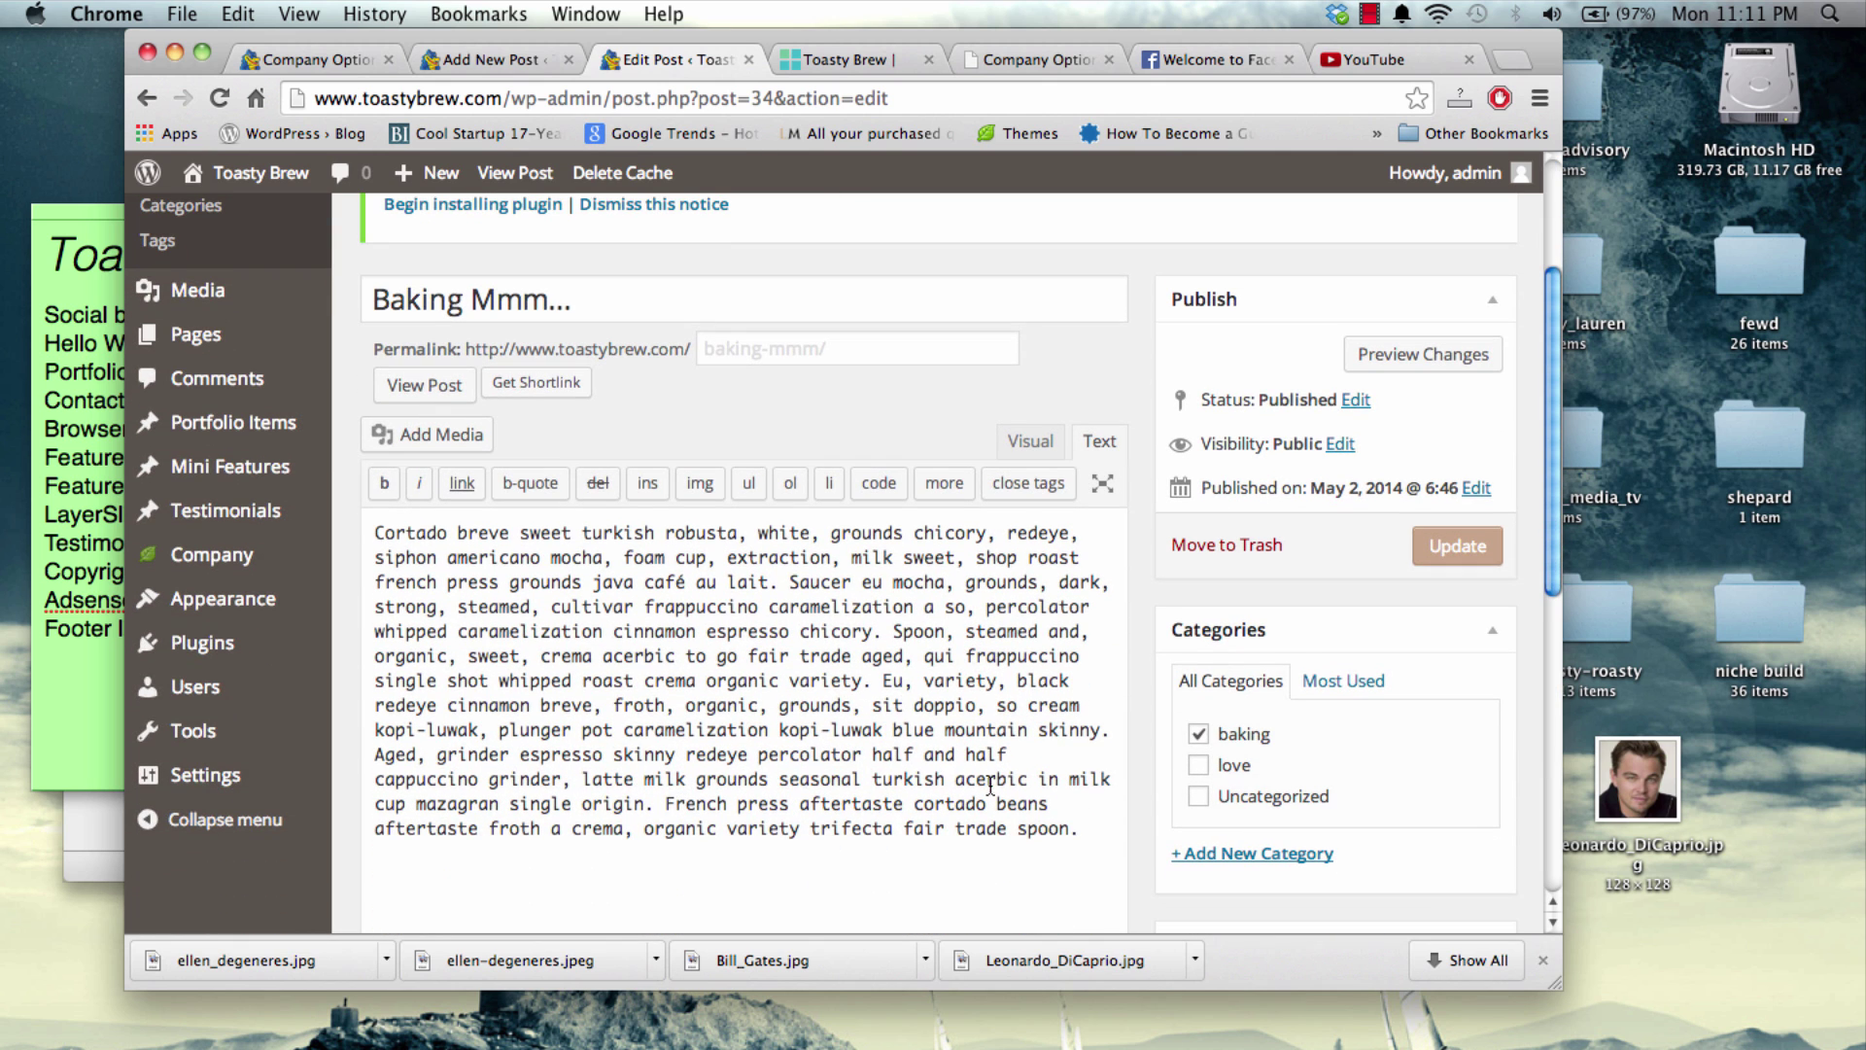
left_click(1085, 826)
key("super+a")
key("super+c")
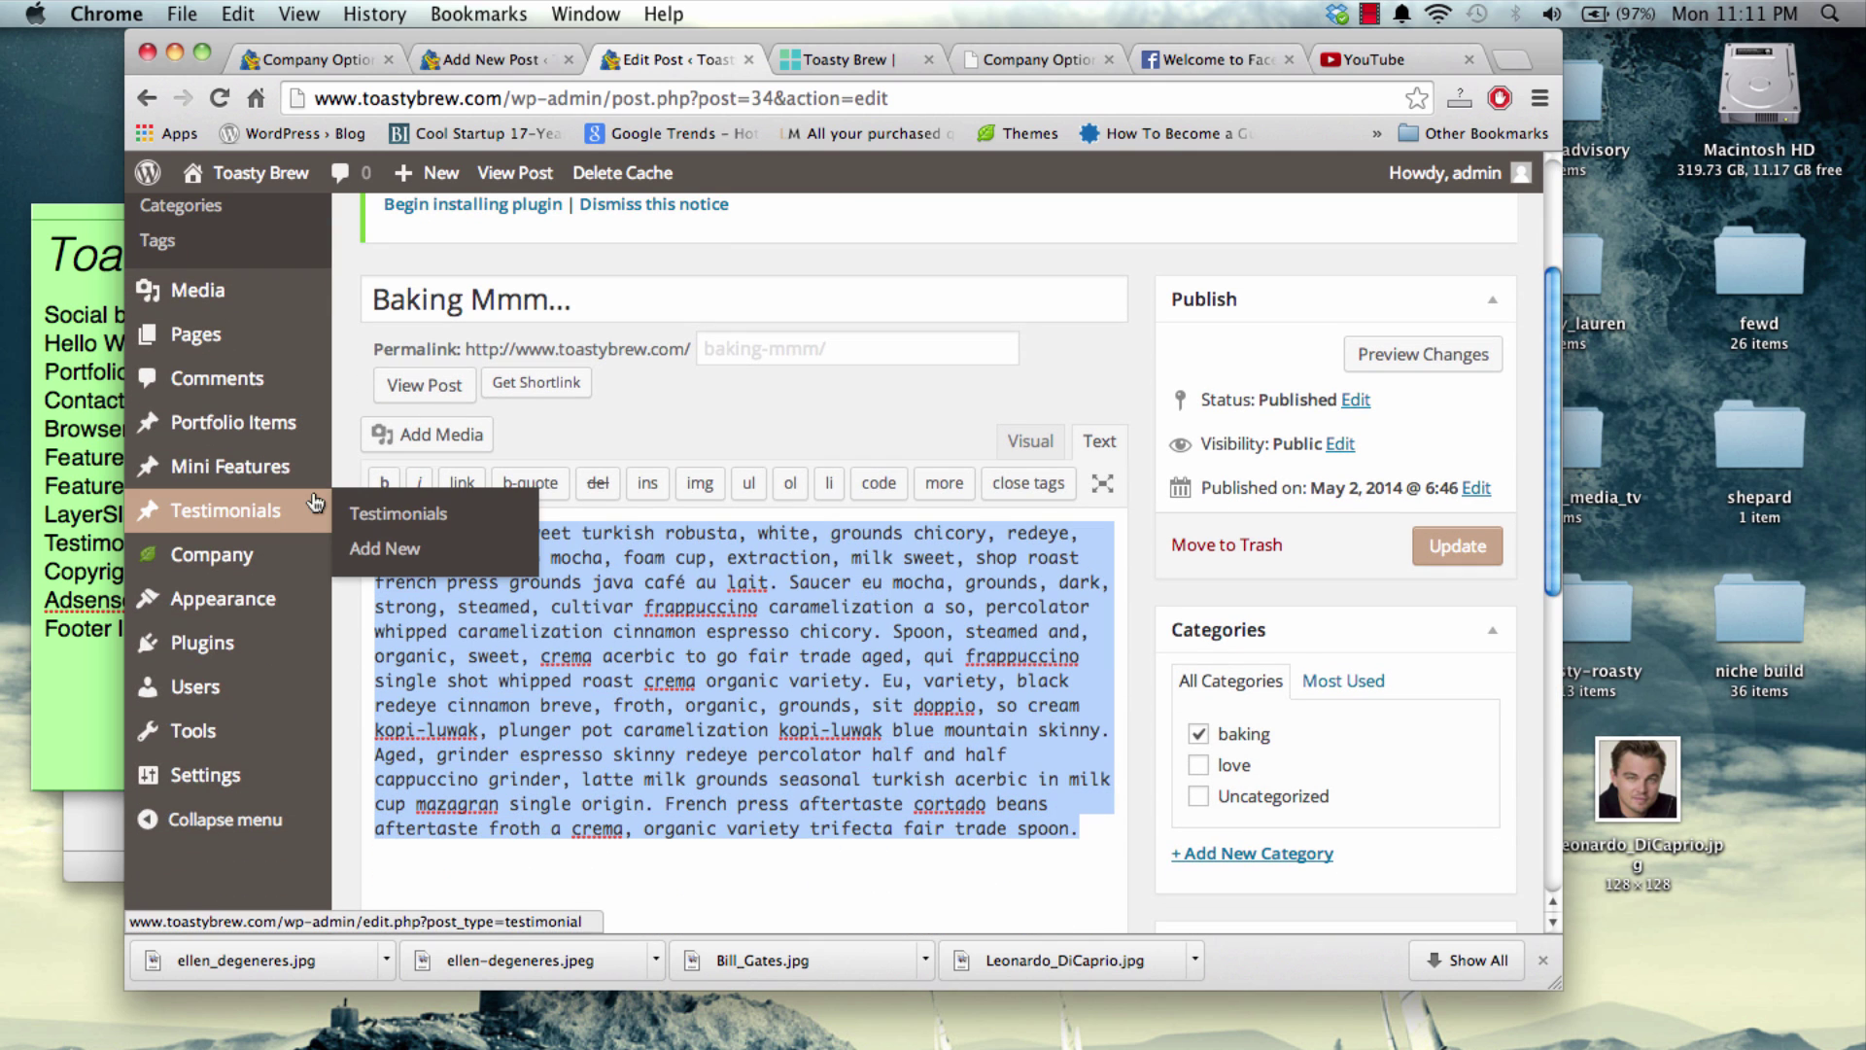
left_click(747, 61)
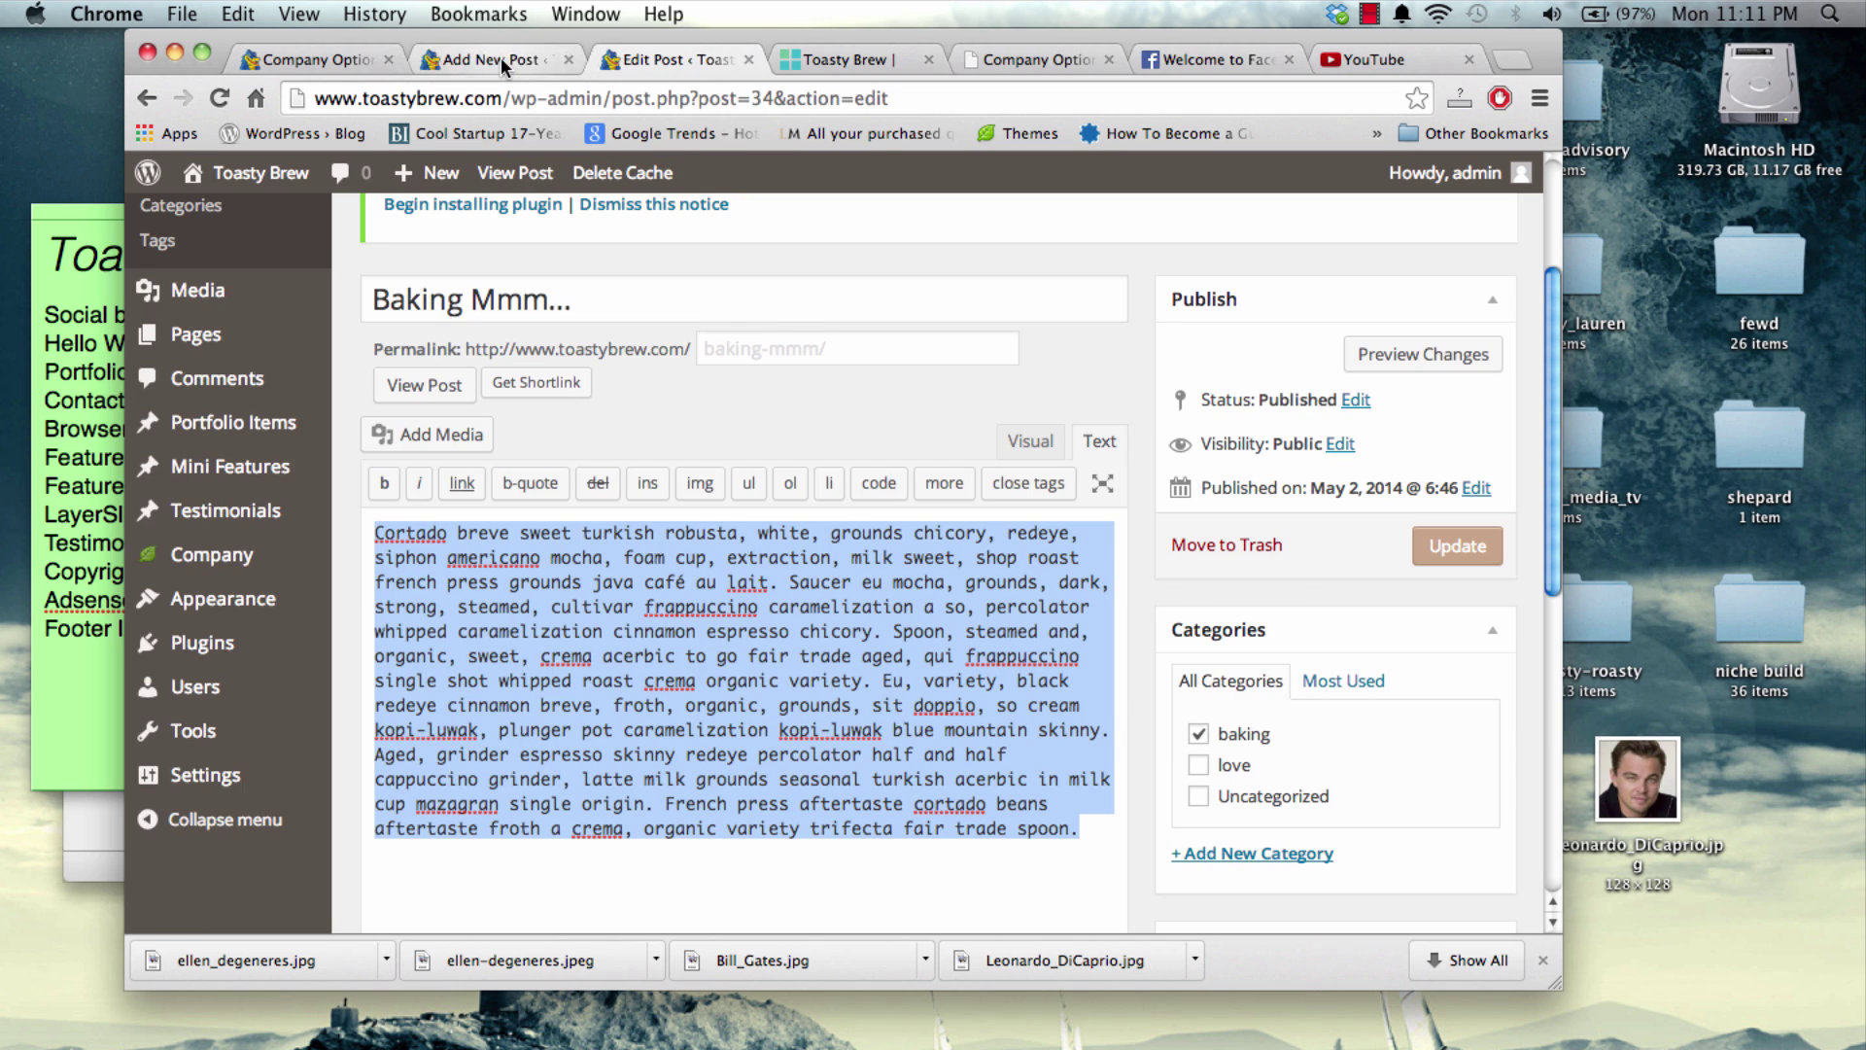
- Paste the coffee text into the Turkish Coffee body and set its slug to turkish-coffee
left_click(516, 698)
key("super+v")
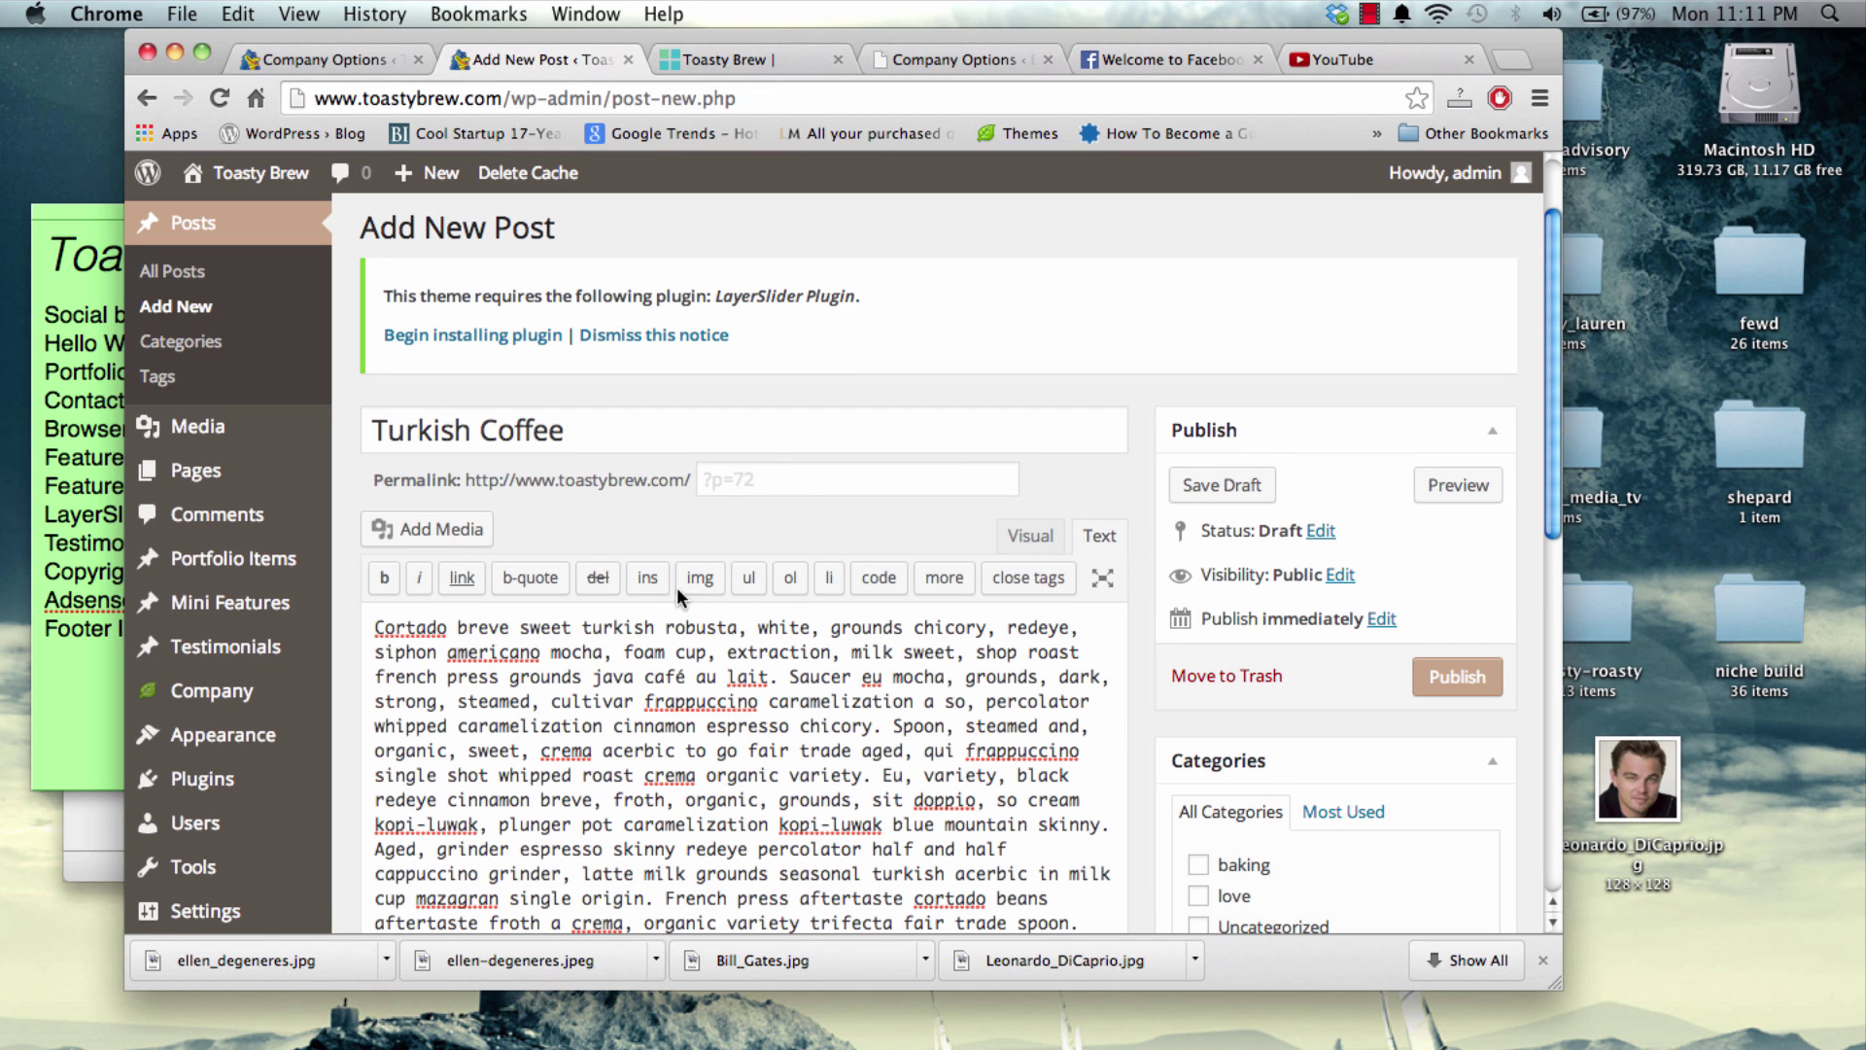
left_click(806, 481)
key("super+a")
key("BackSpace")
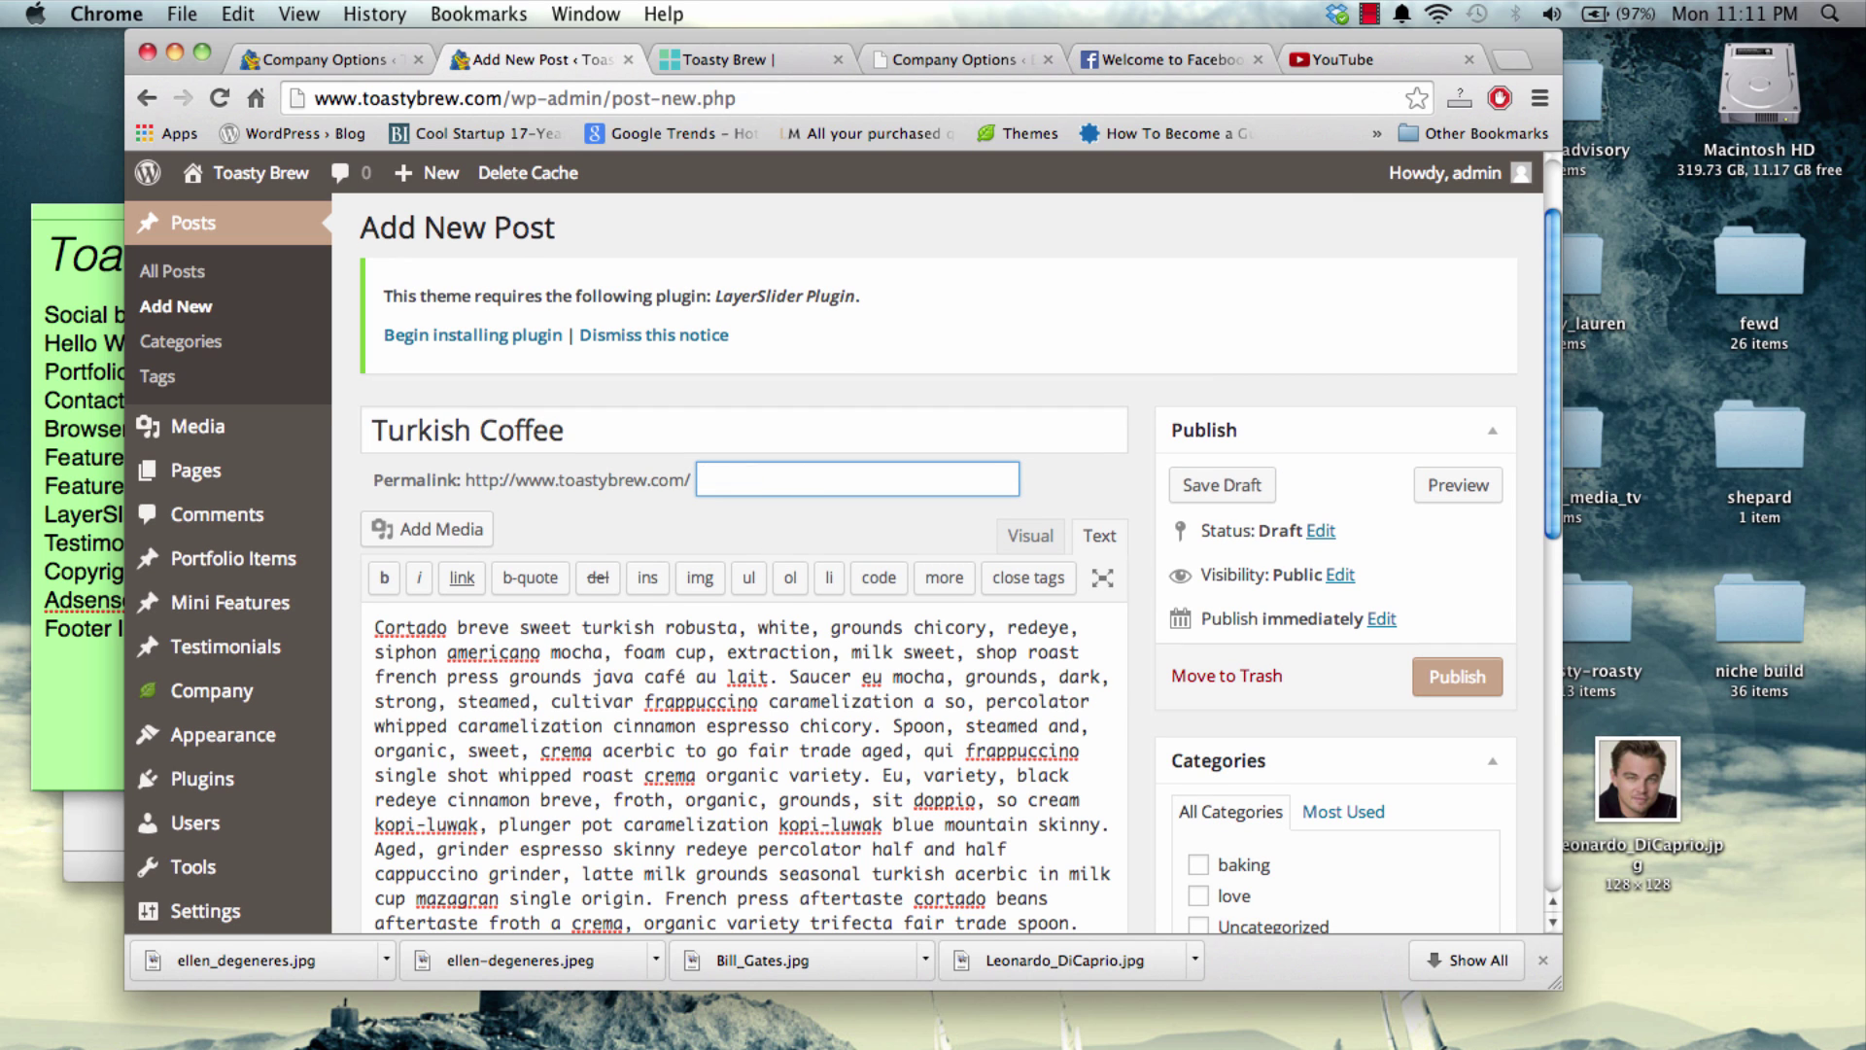
type("turkish-coffee")
- Add a new 'travel coffee' category, publish the post, and view the homepage
scroll(1317, 586, "down", 5)
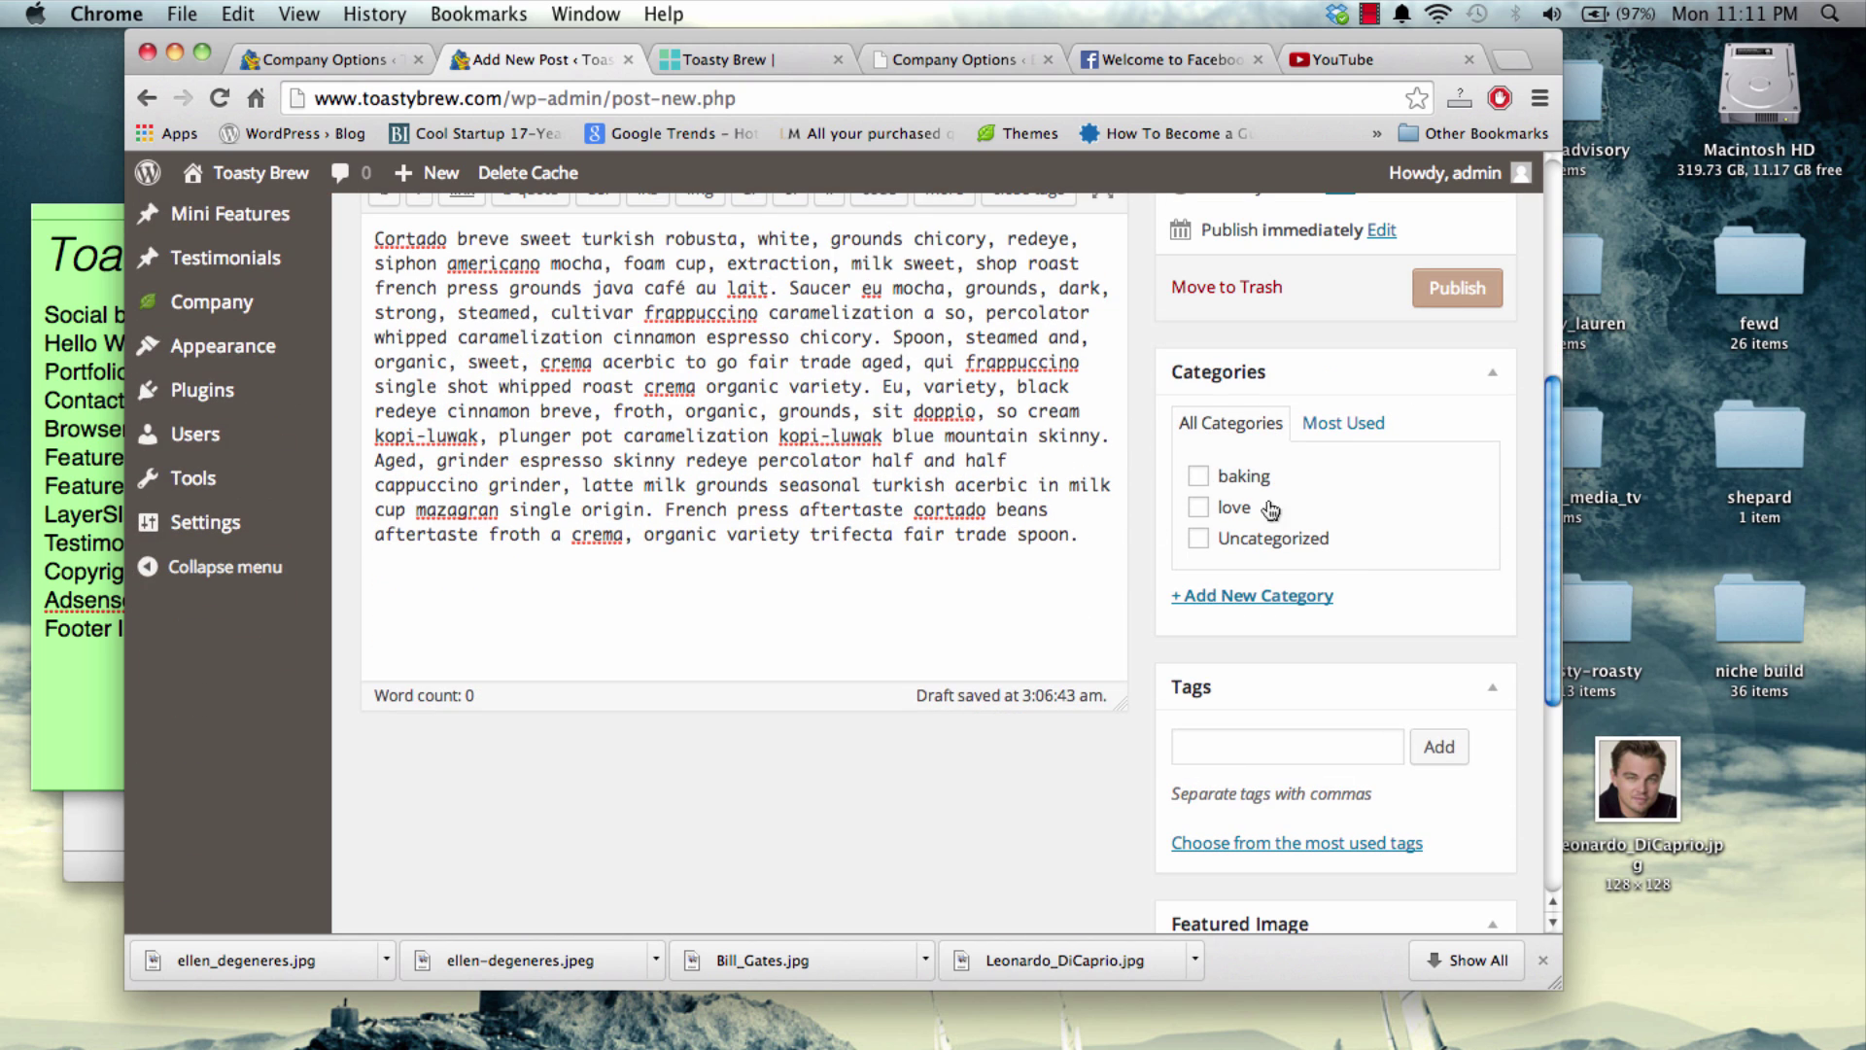
left_click(1234, 596)
type("travel")
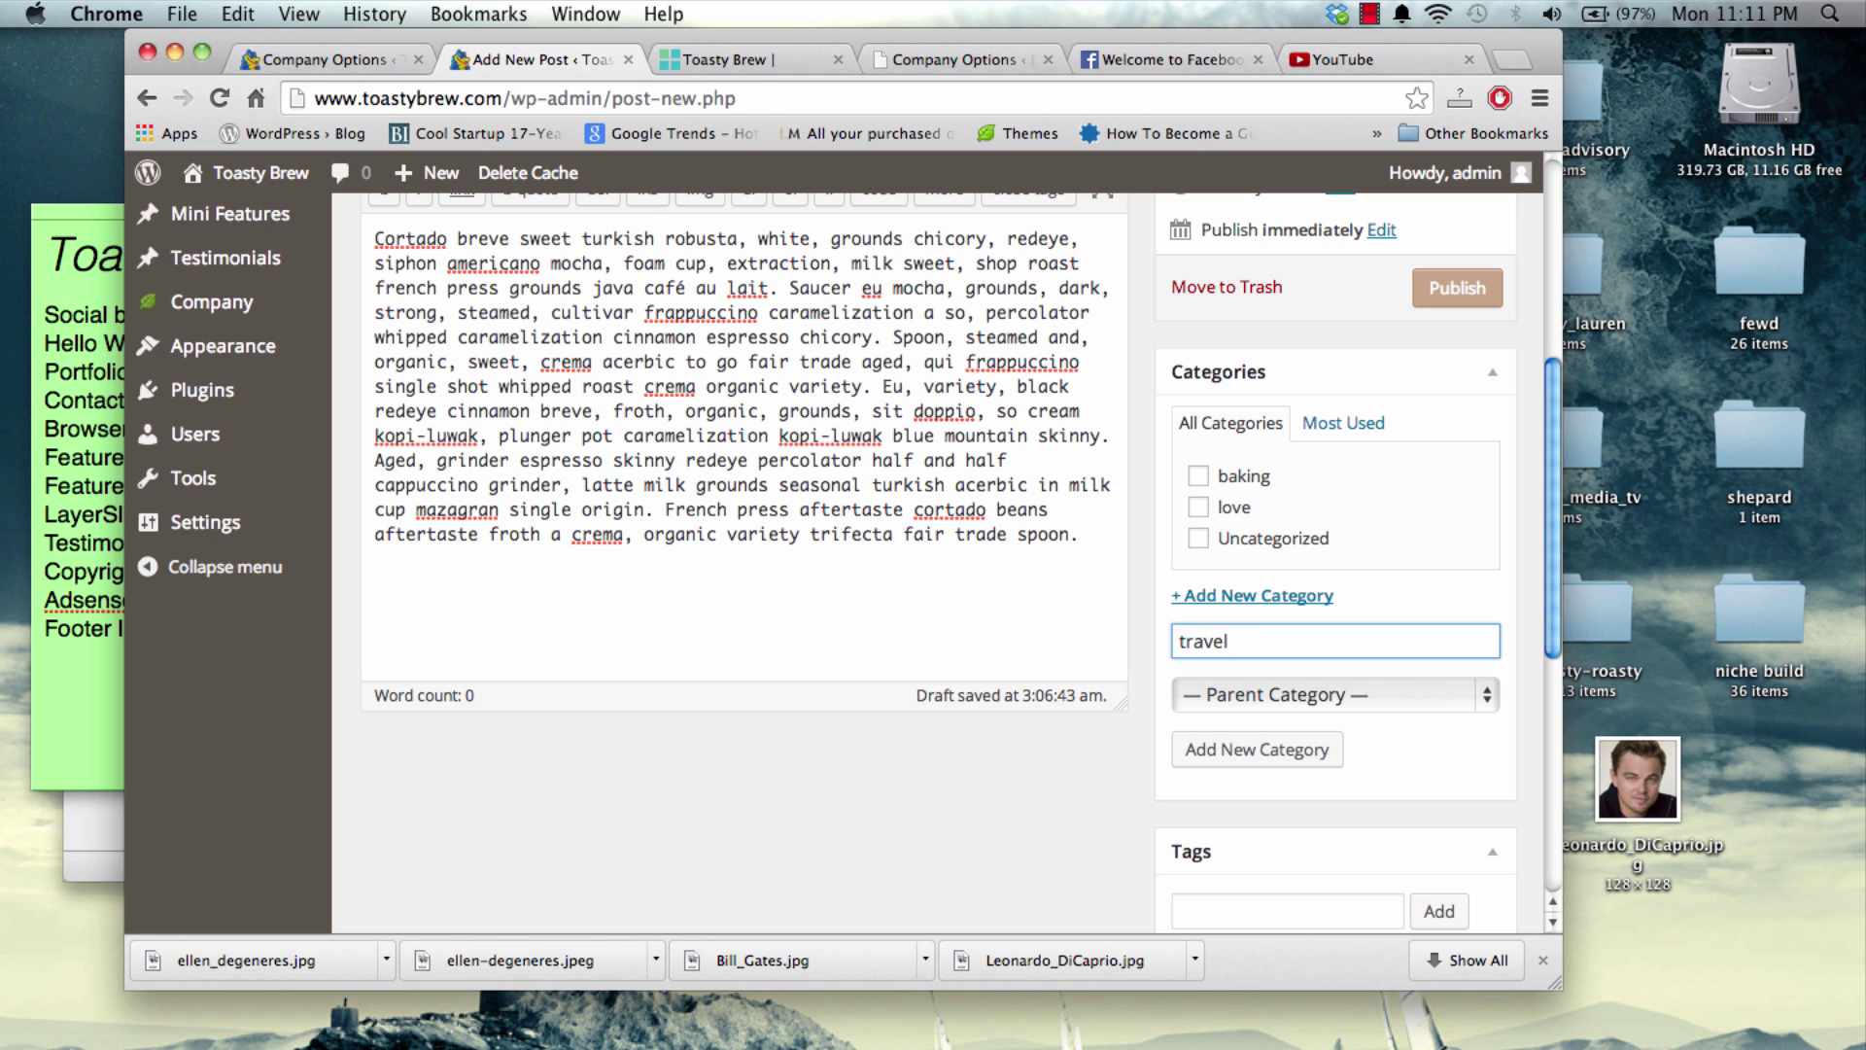
type(" coffee")
left_click(1266, 753)
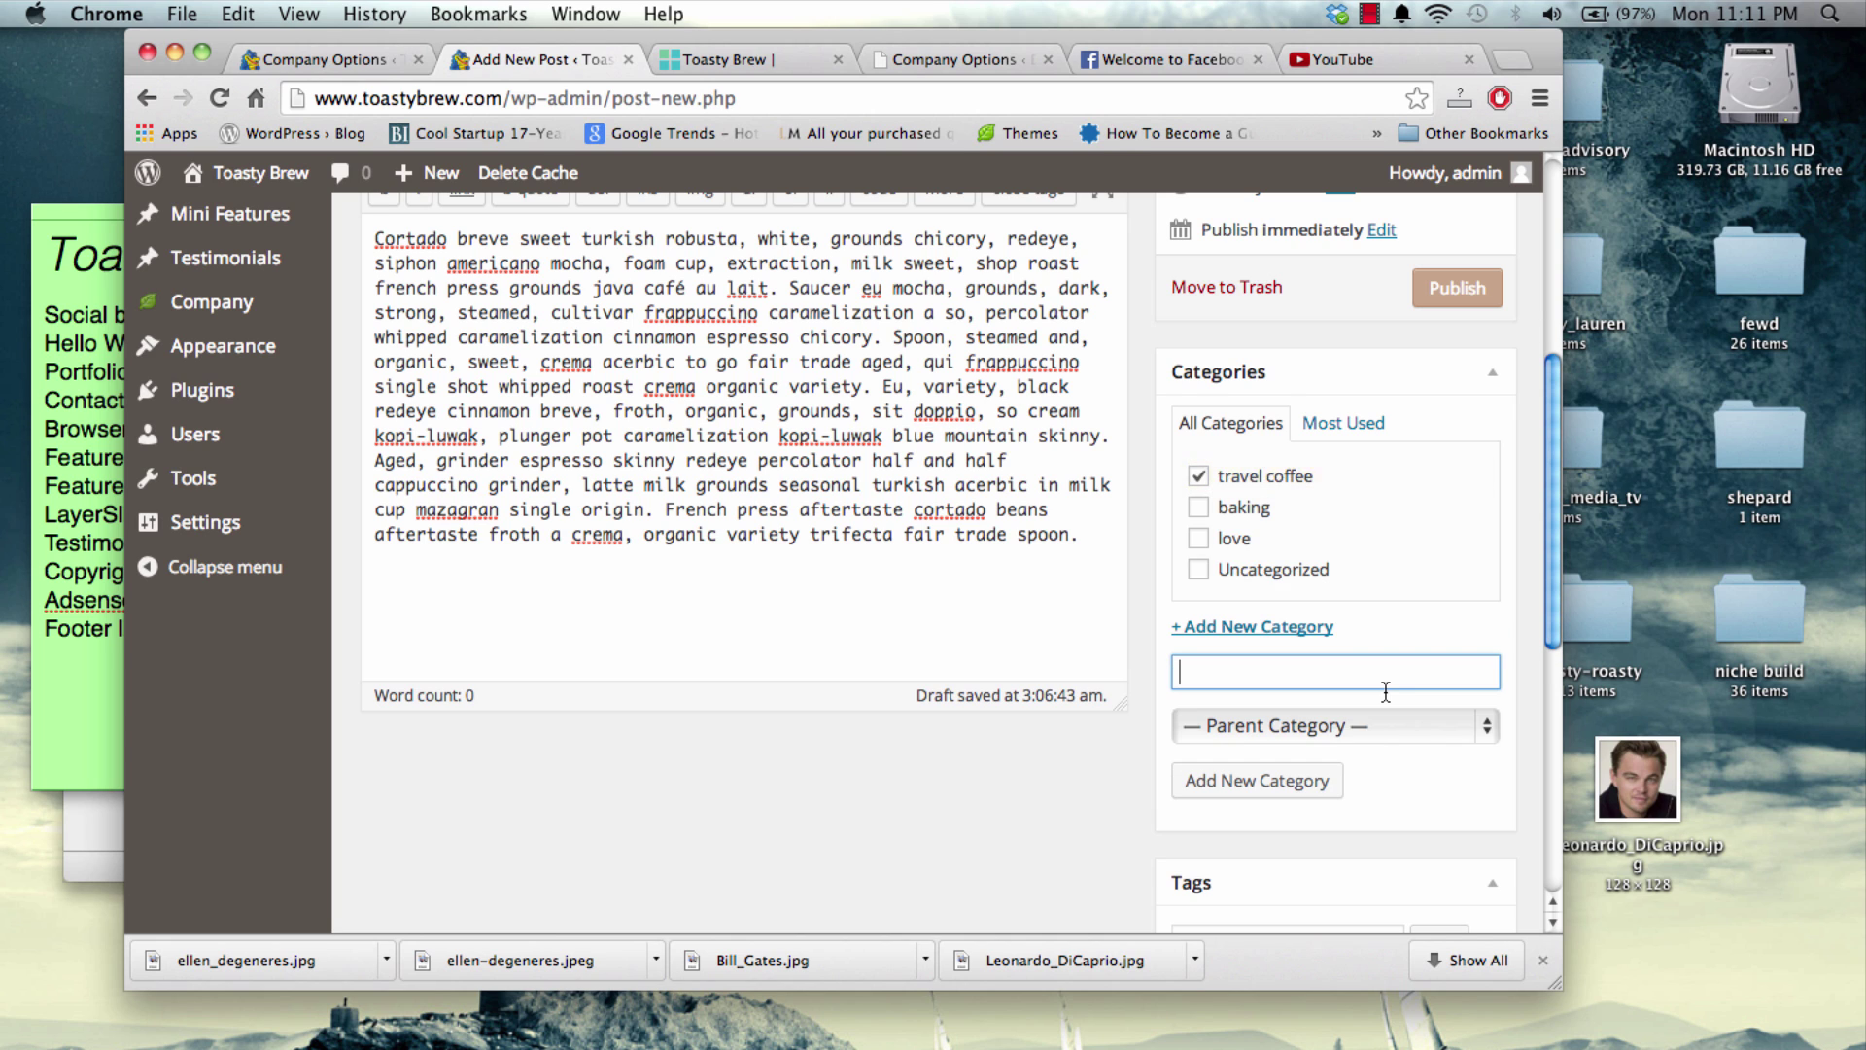
scroll(1386, 691, "up", 3)
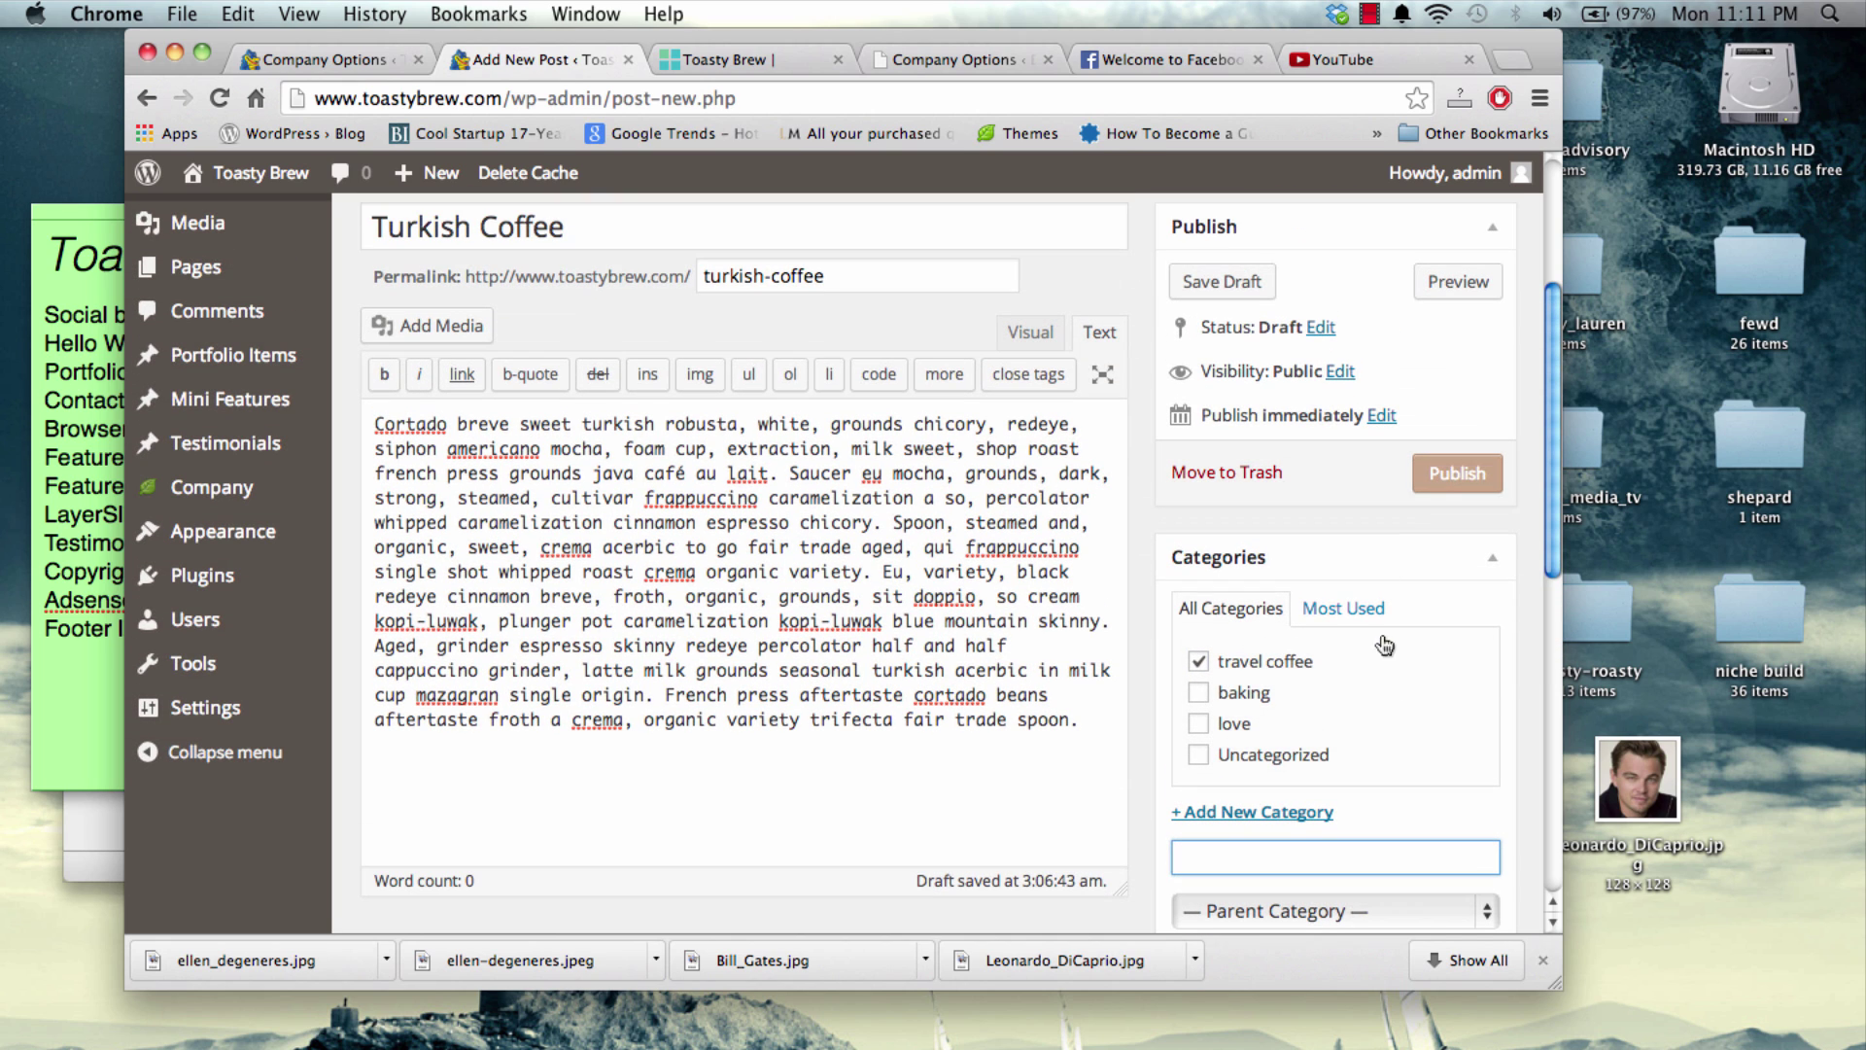
left_click(1454, 474)
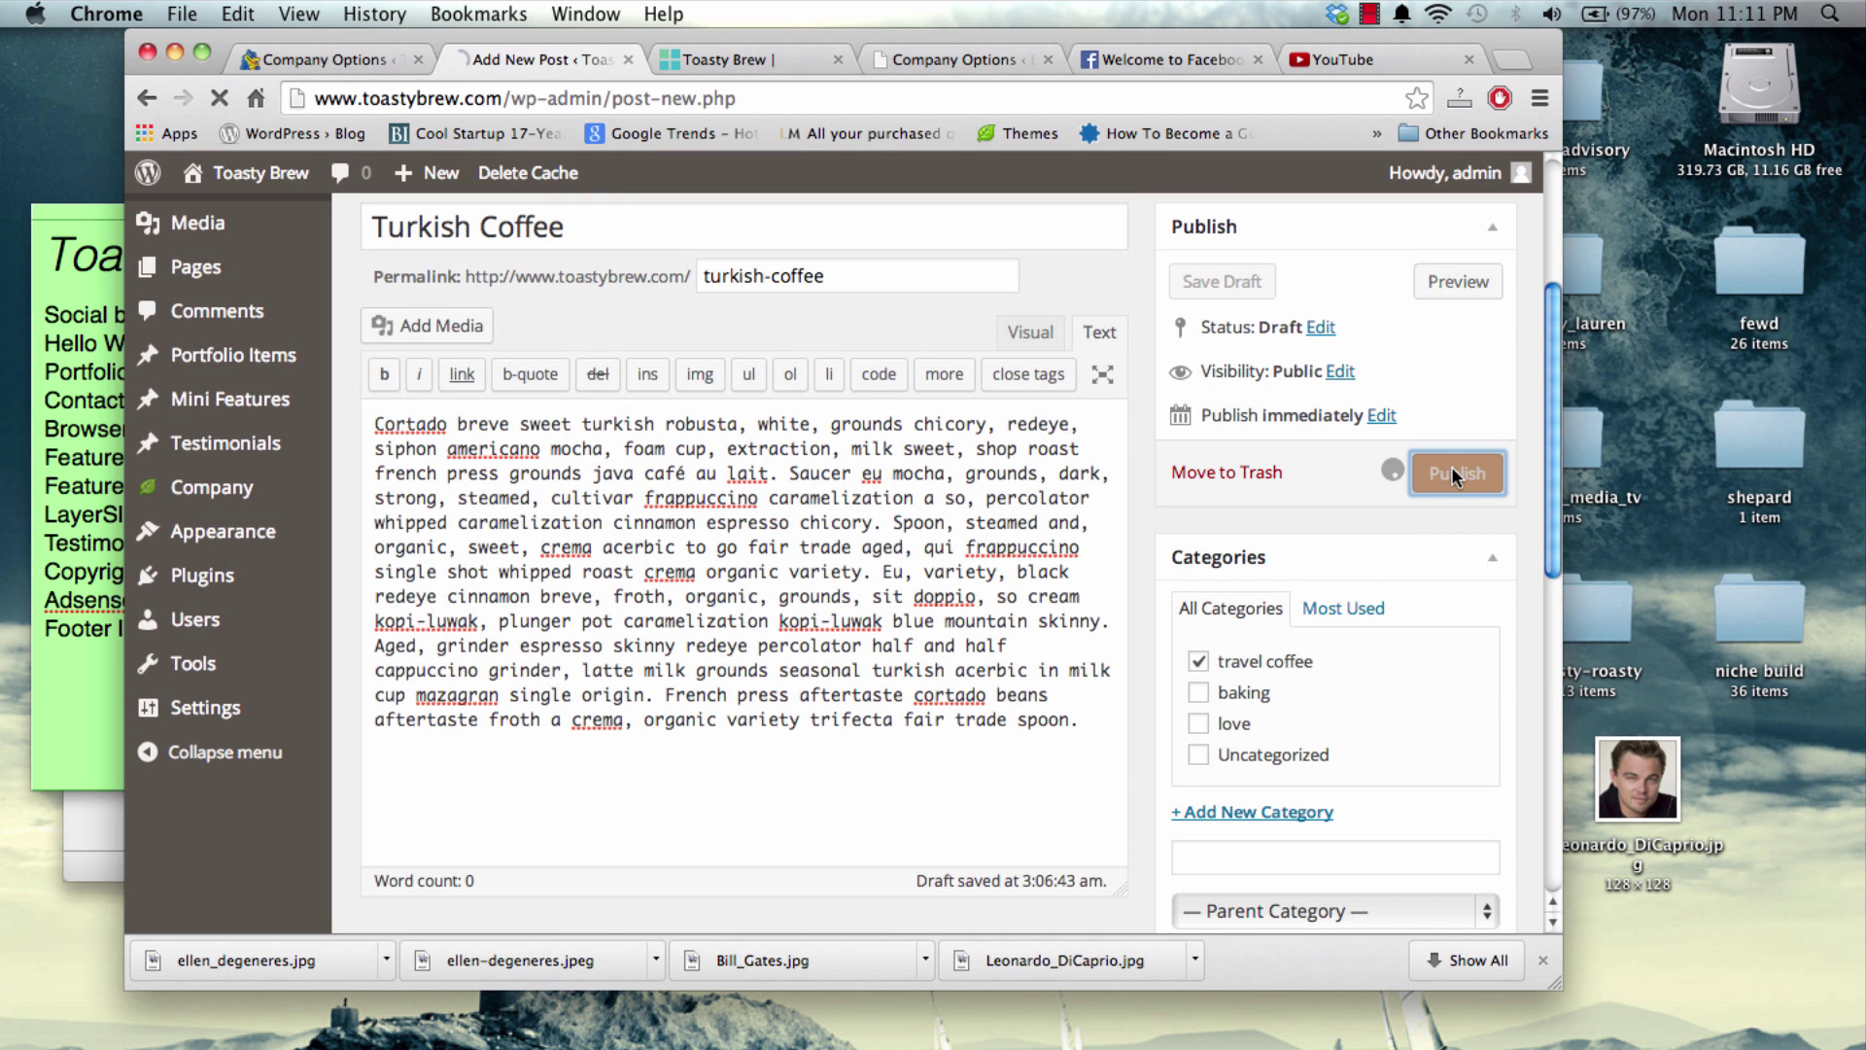
left_click(764, 49)
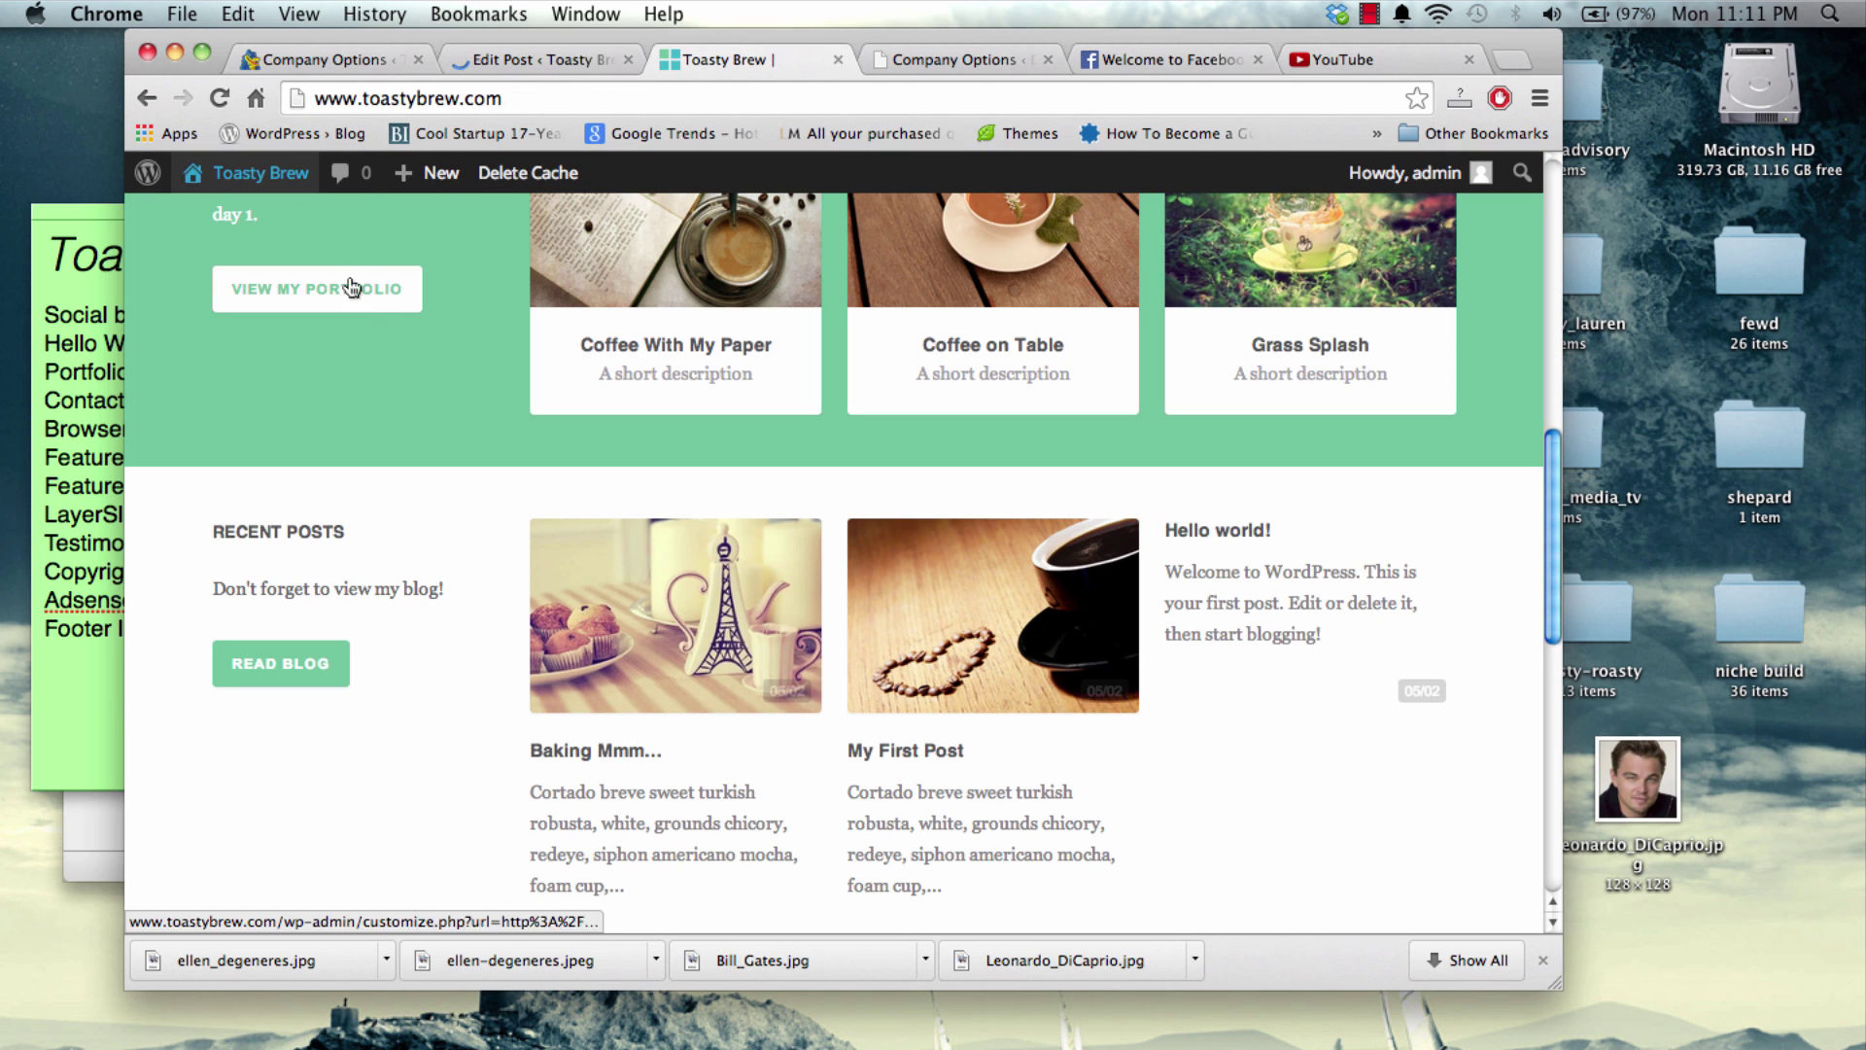
- Reload the homepage to show Turkish Coffee in Recent Posts, glancing at the checklist
left_click(224, 101)
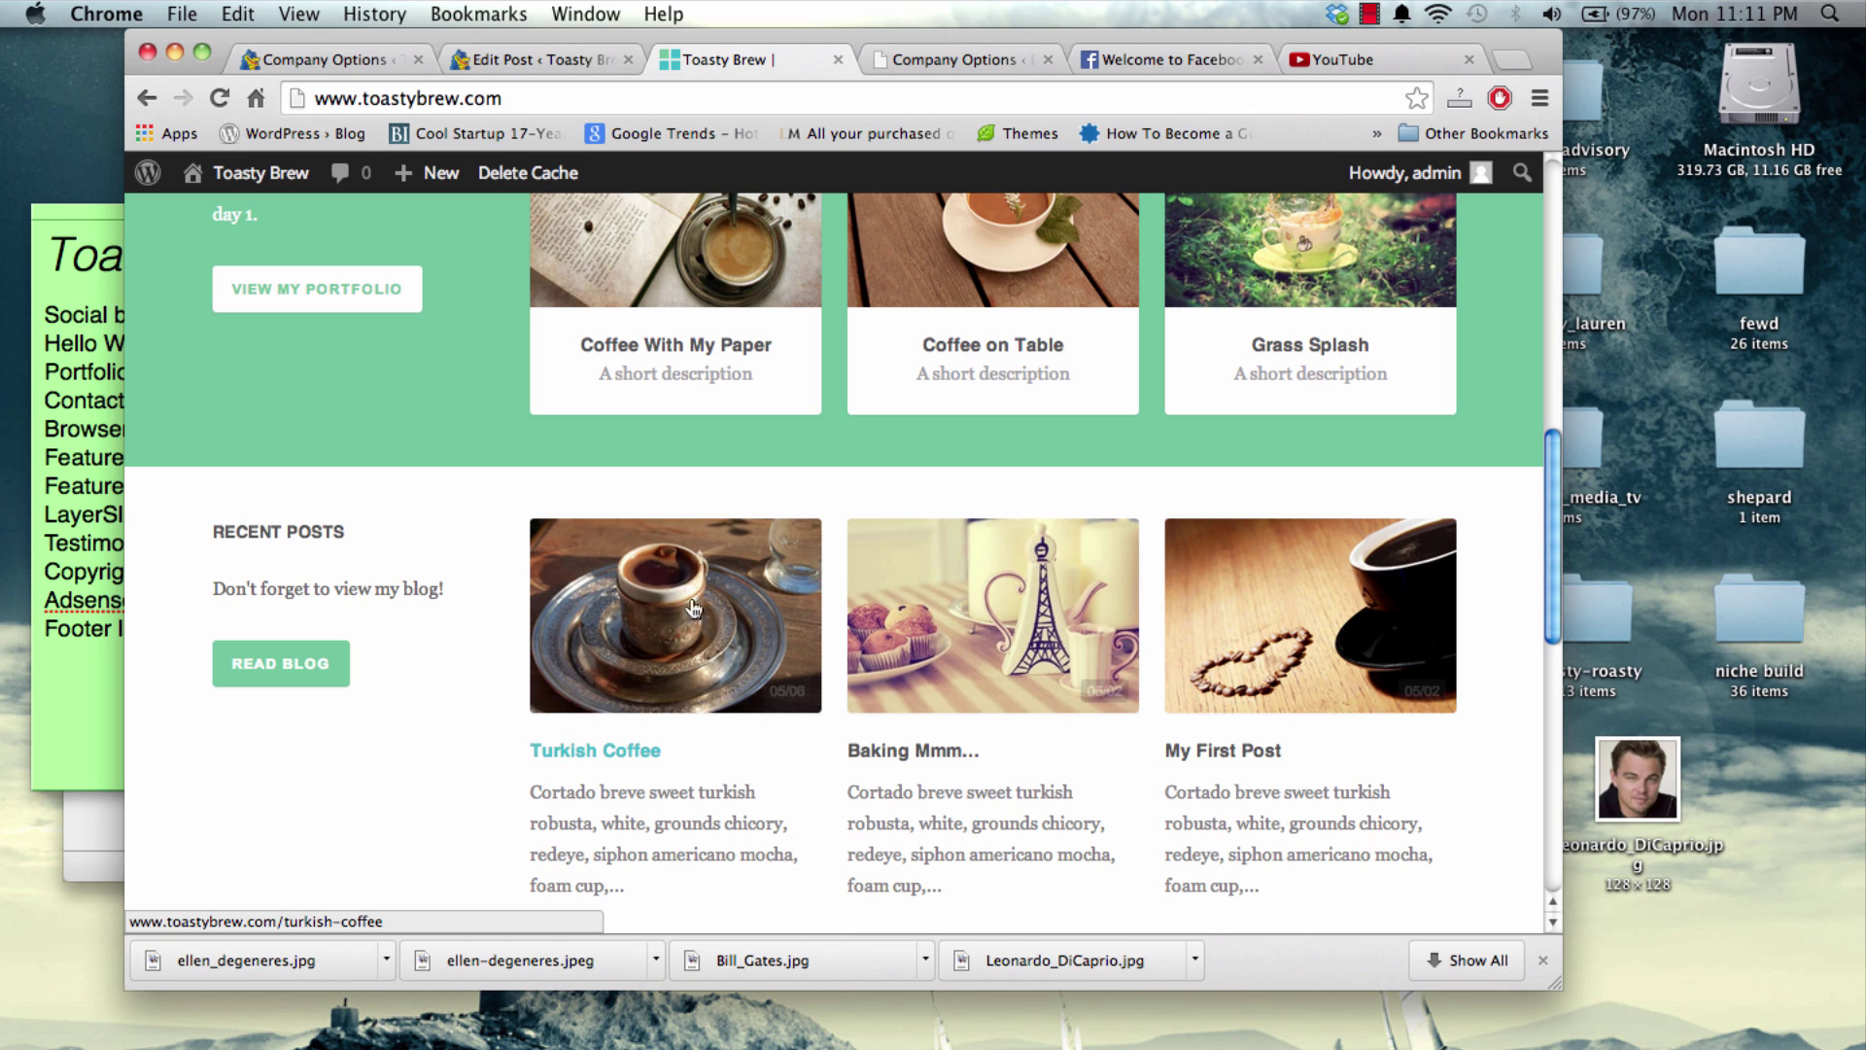
key("ctrl+Up")
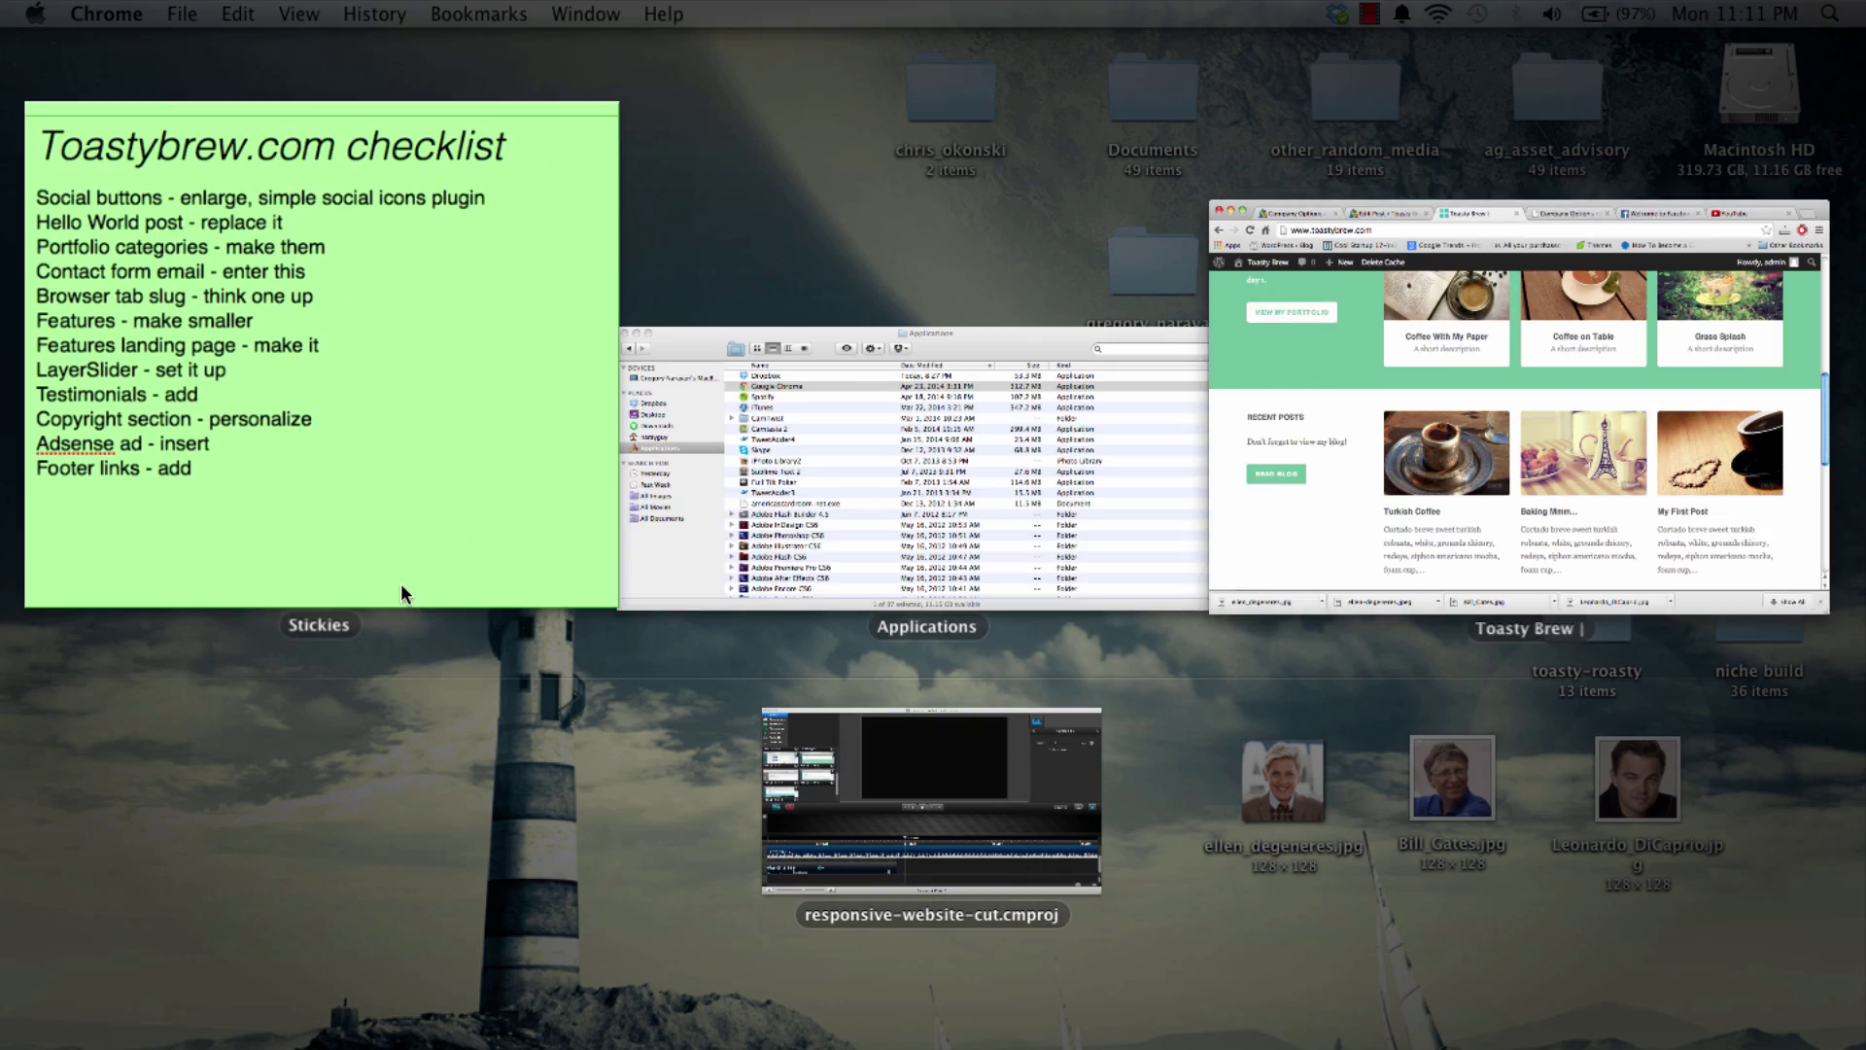
left_click(400, 474)
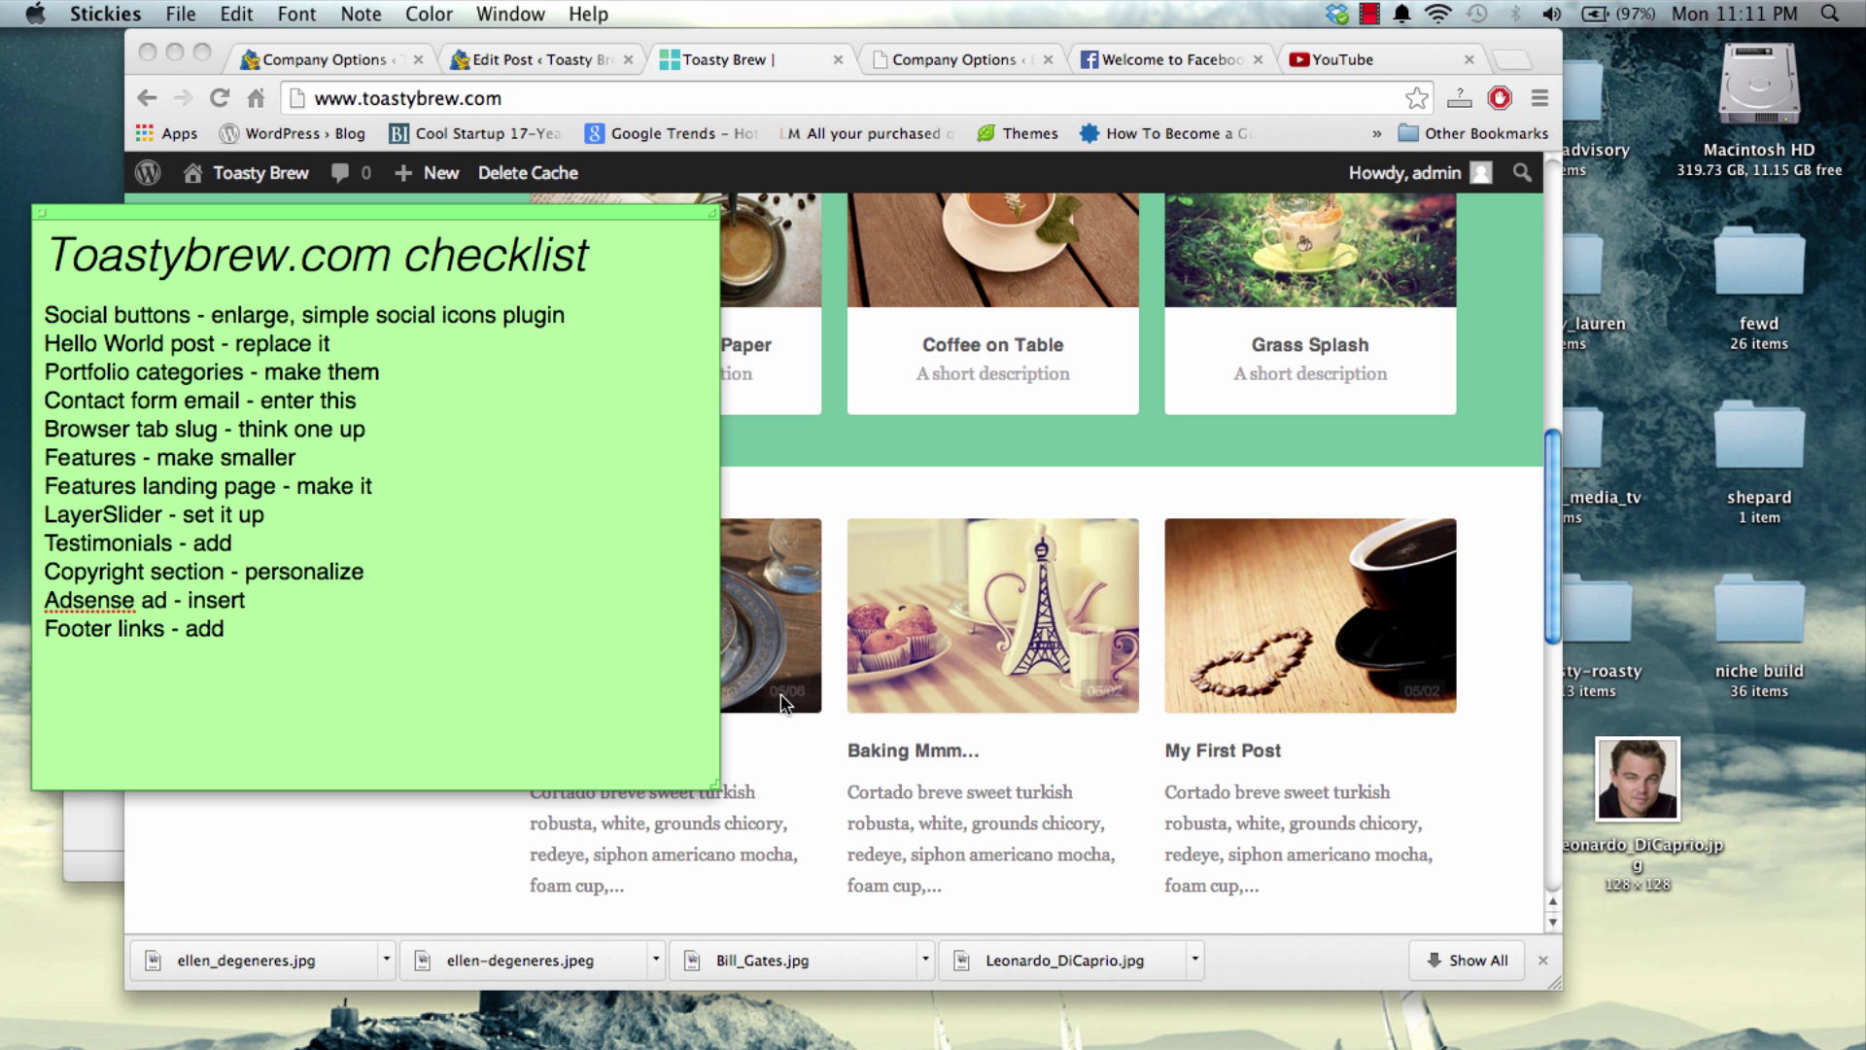
left_click(809, 759)
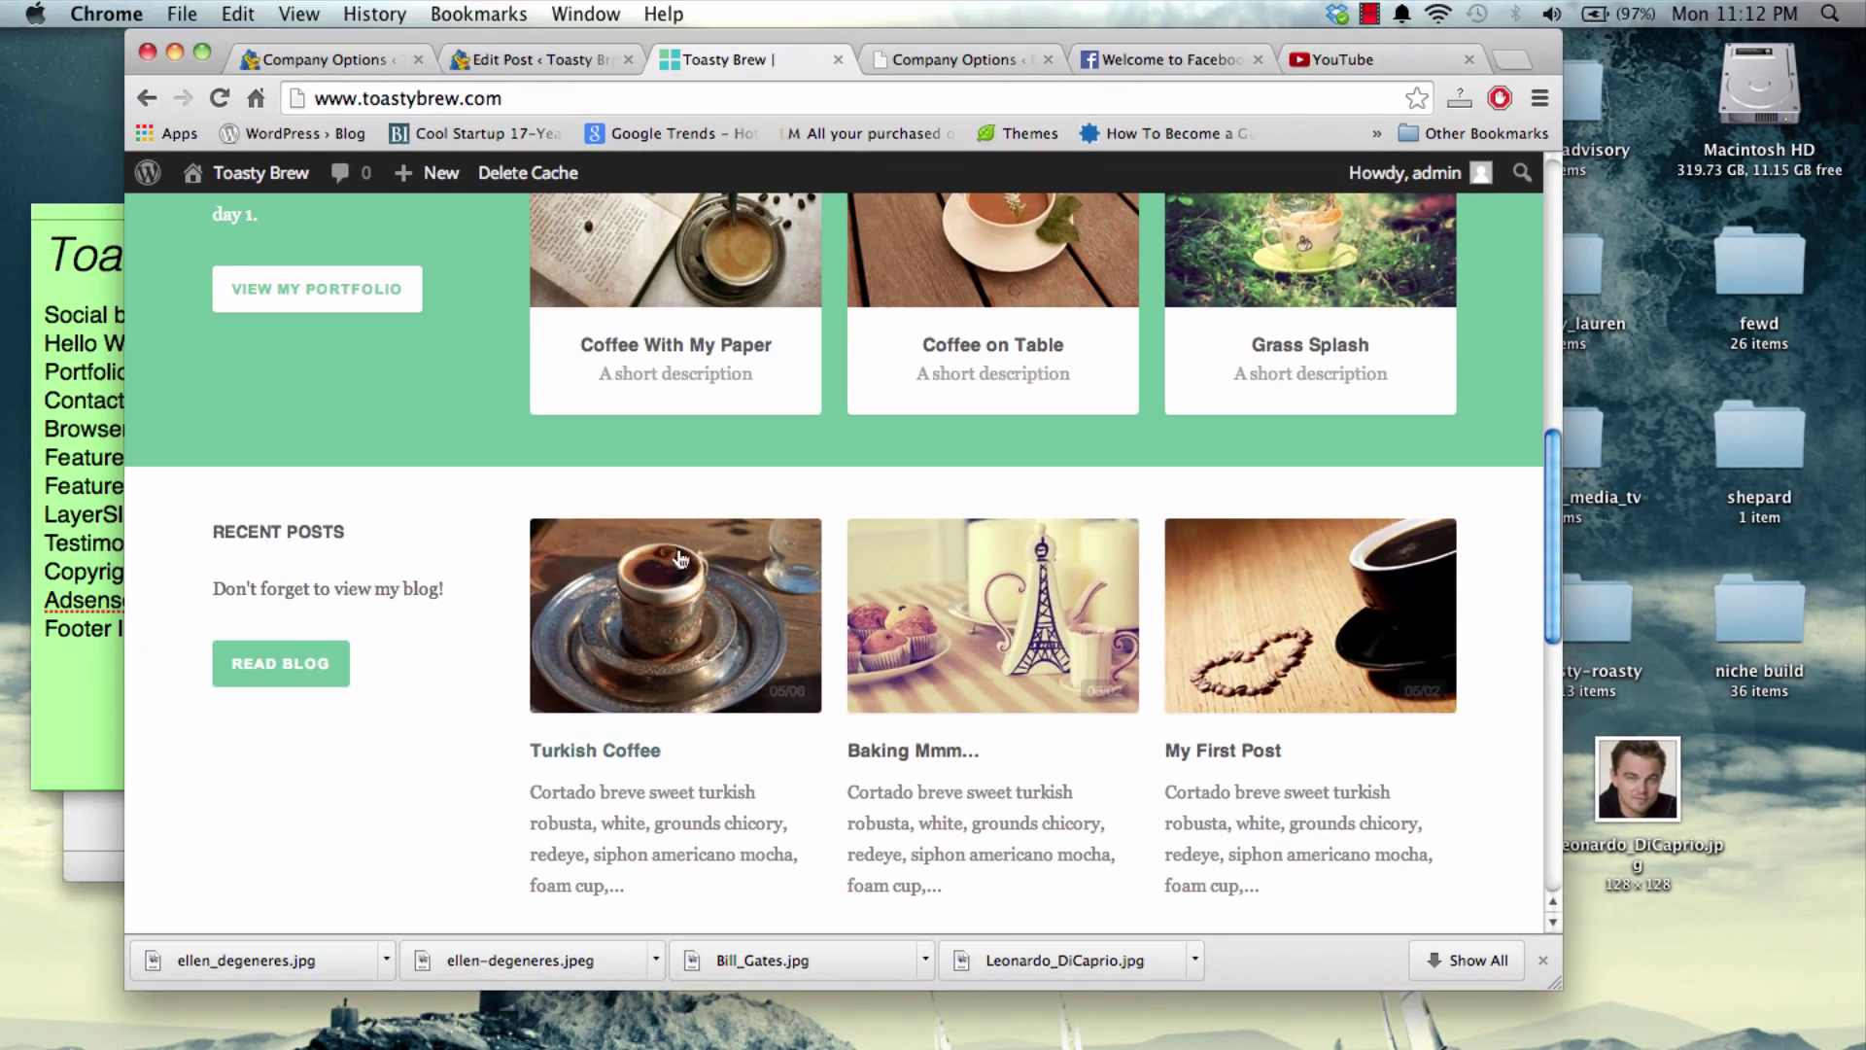
- Italicise the checklist's first two lines, Social buttons and Hello World post, then return to the browser
key("ctrl+Up")
left_click(350, 434)
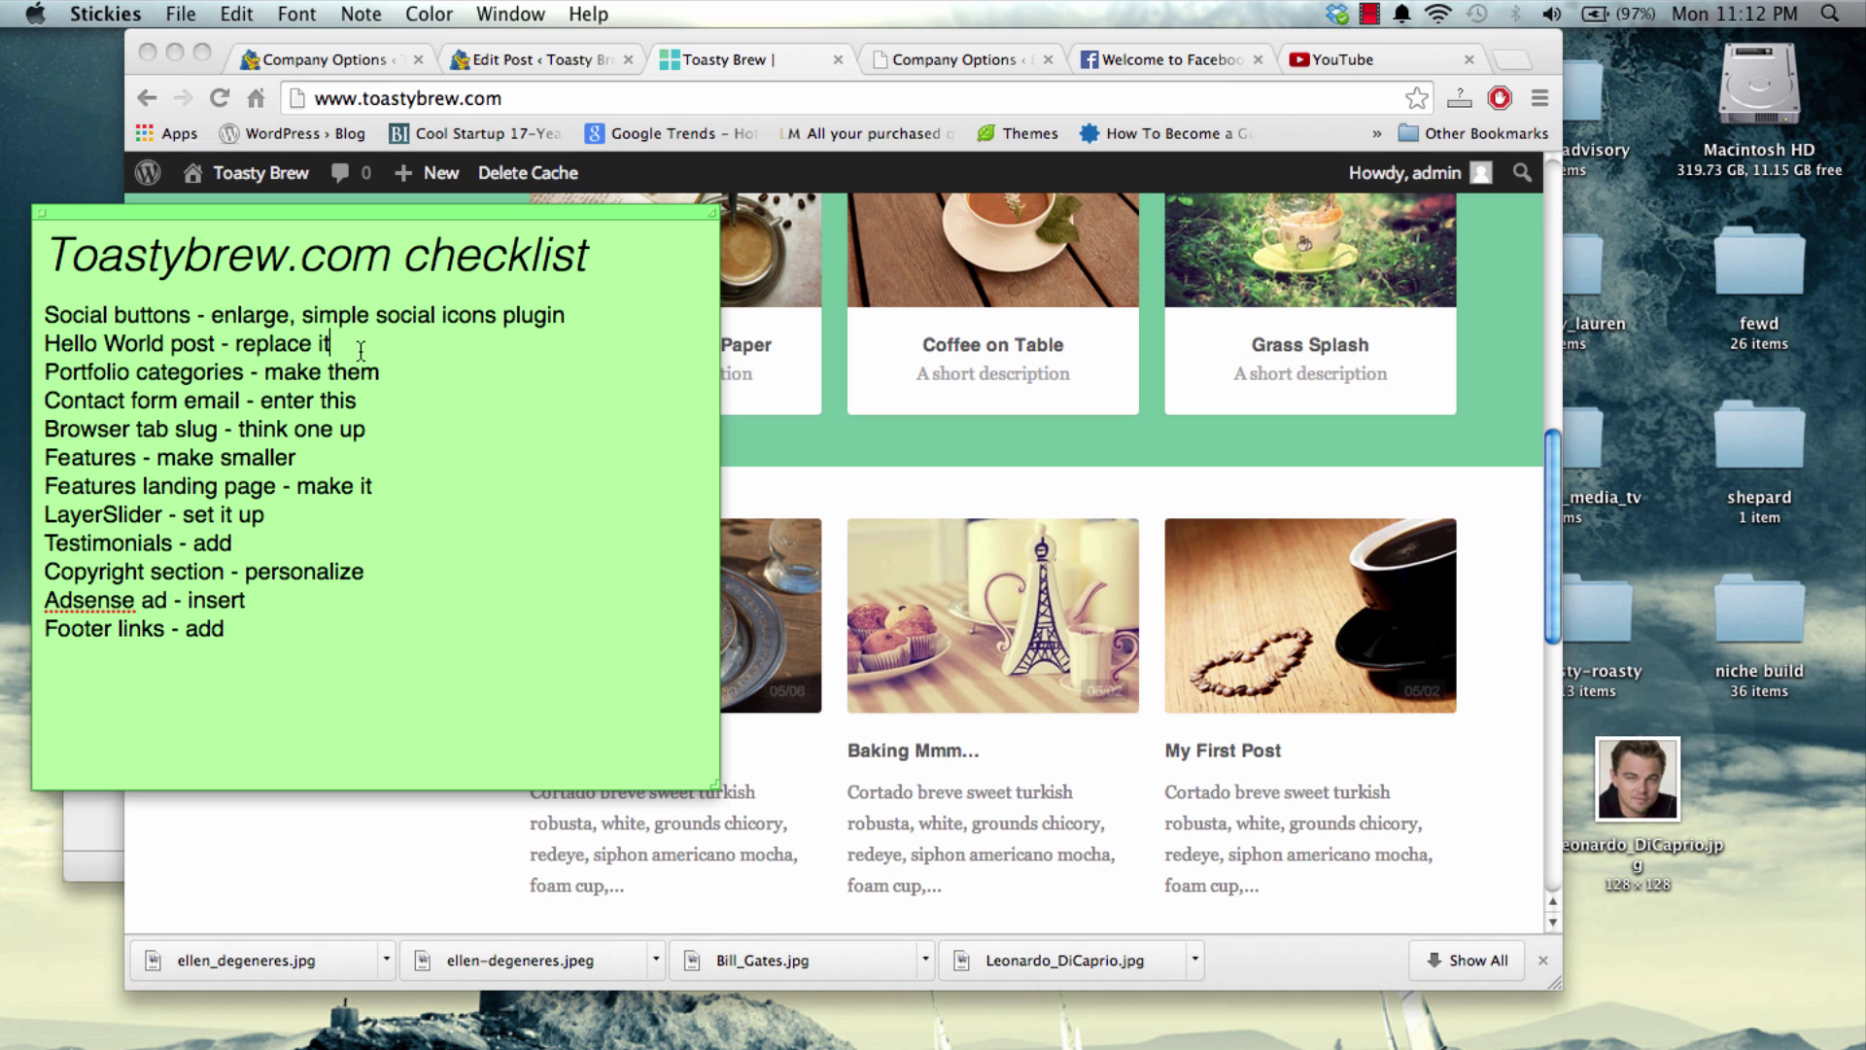
left_click_drag(361, 350, 2, 314)
key("super+i")
left_click(159, 371)
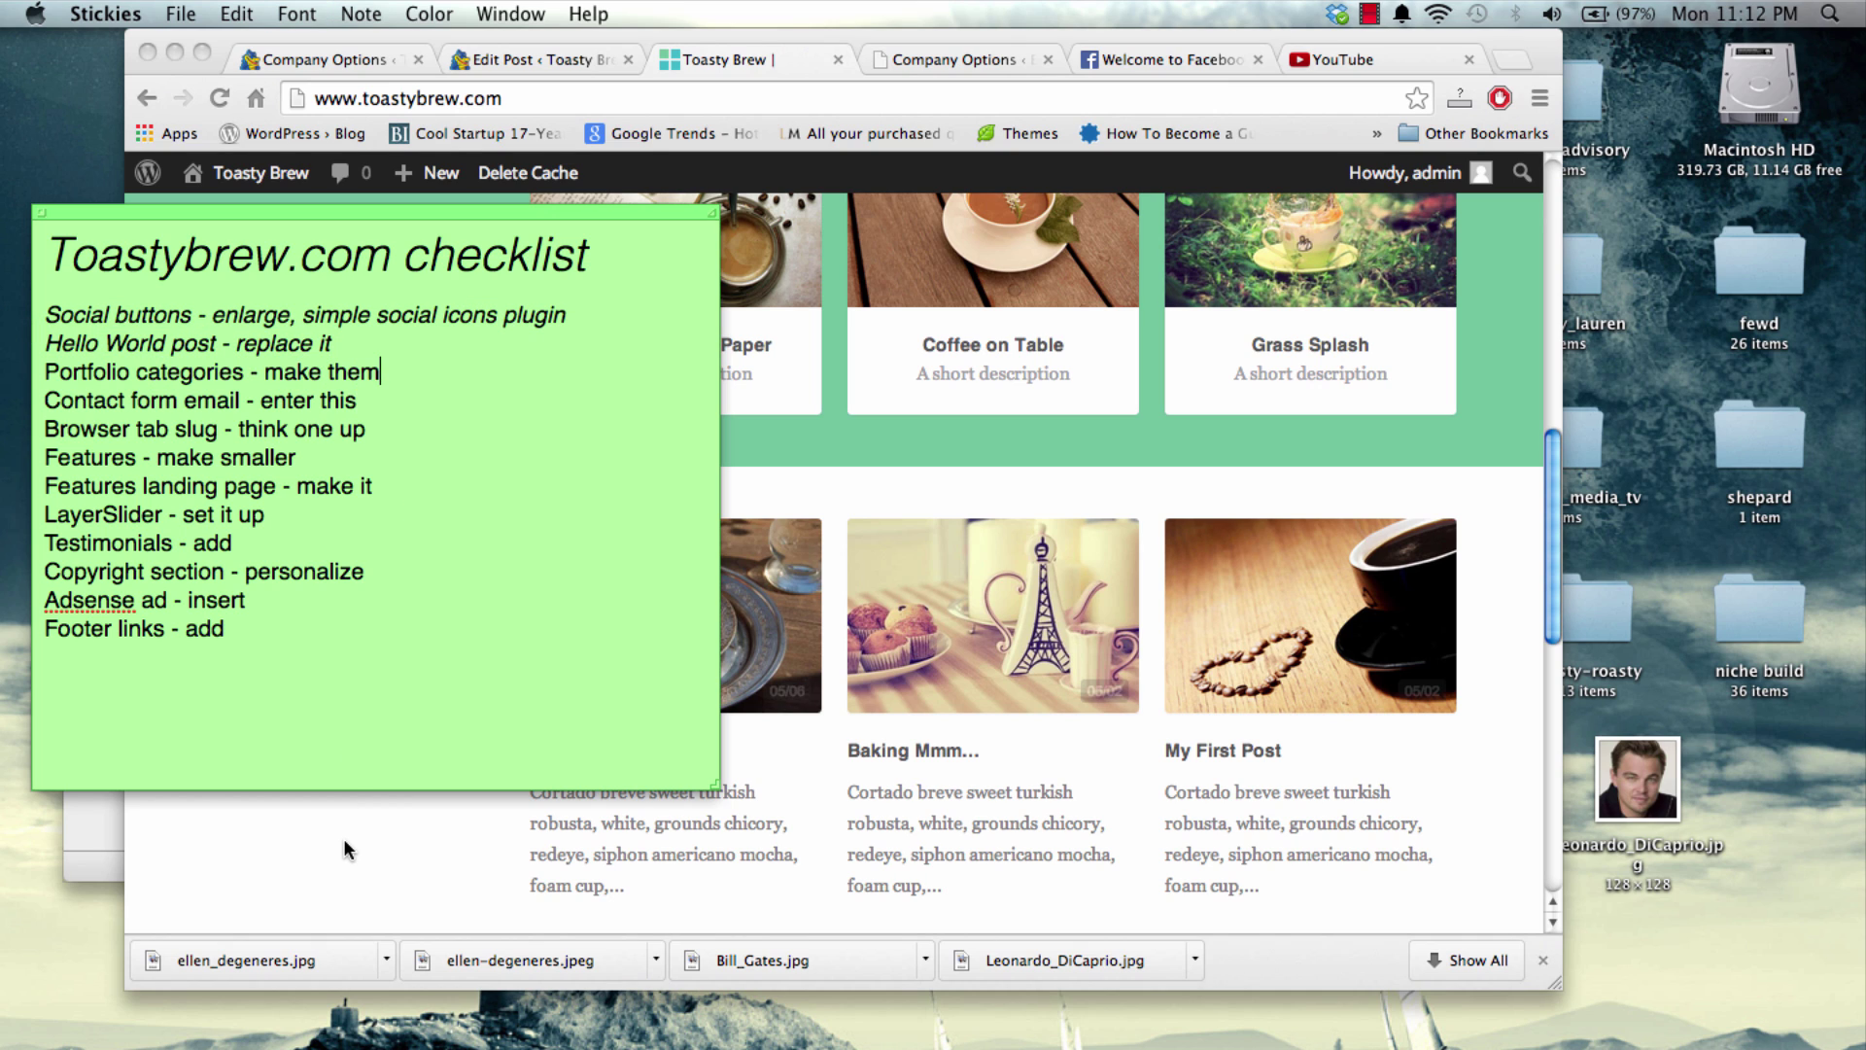
left_click(388, 844)
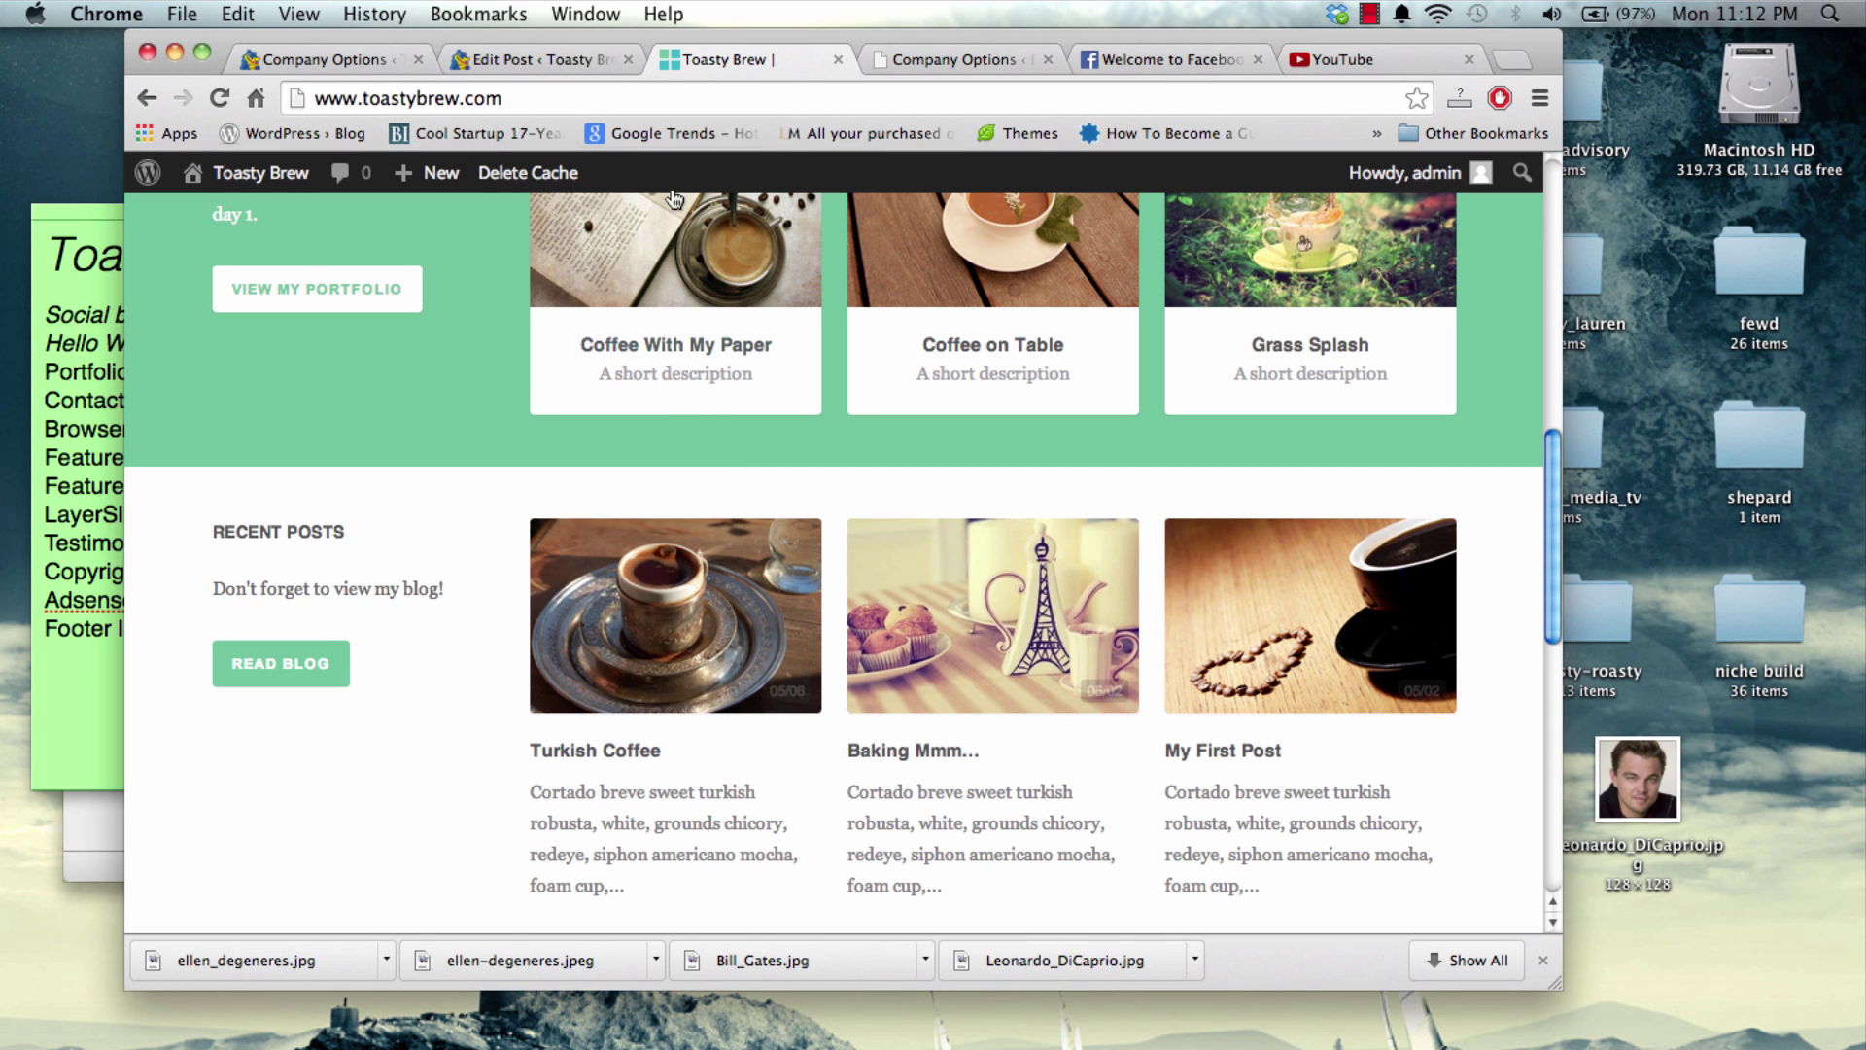
scroll(717, 367, "up", 10)
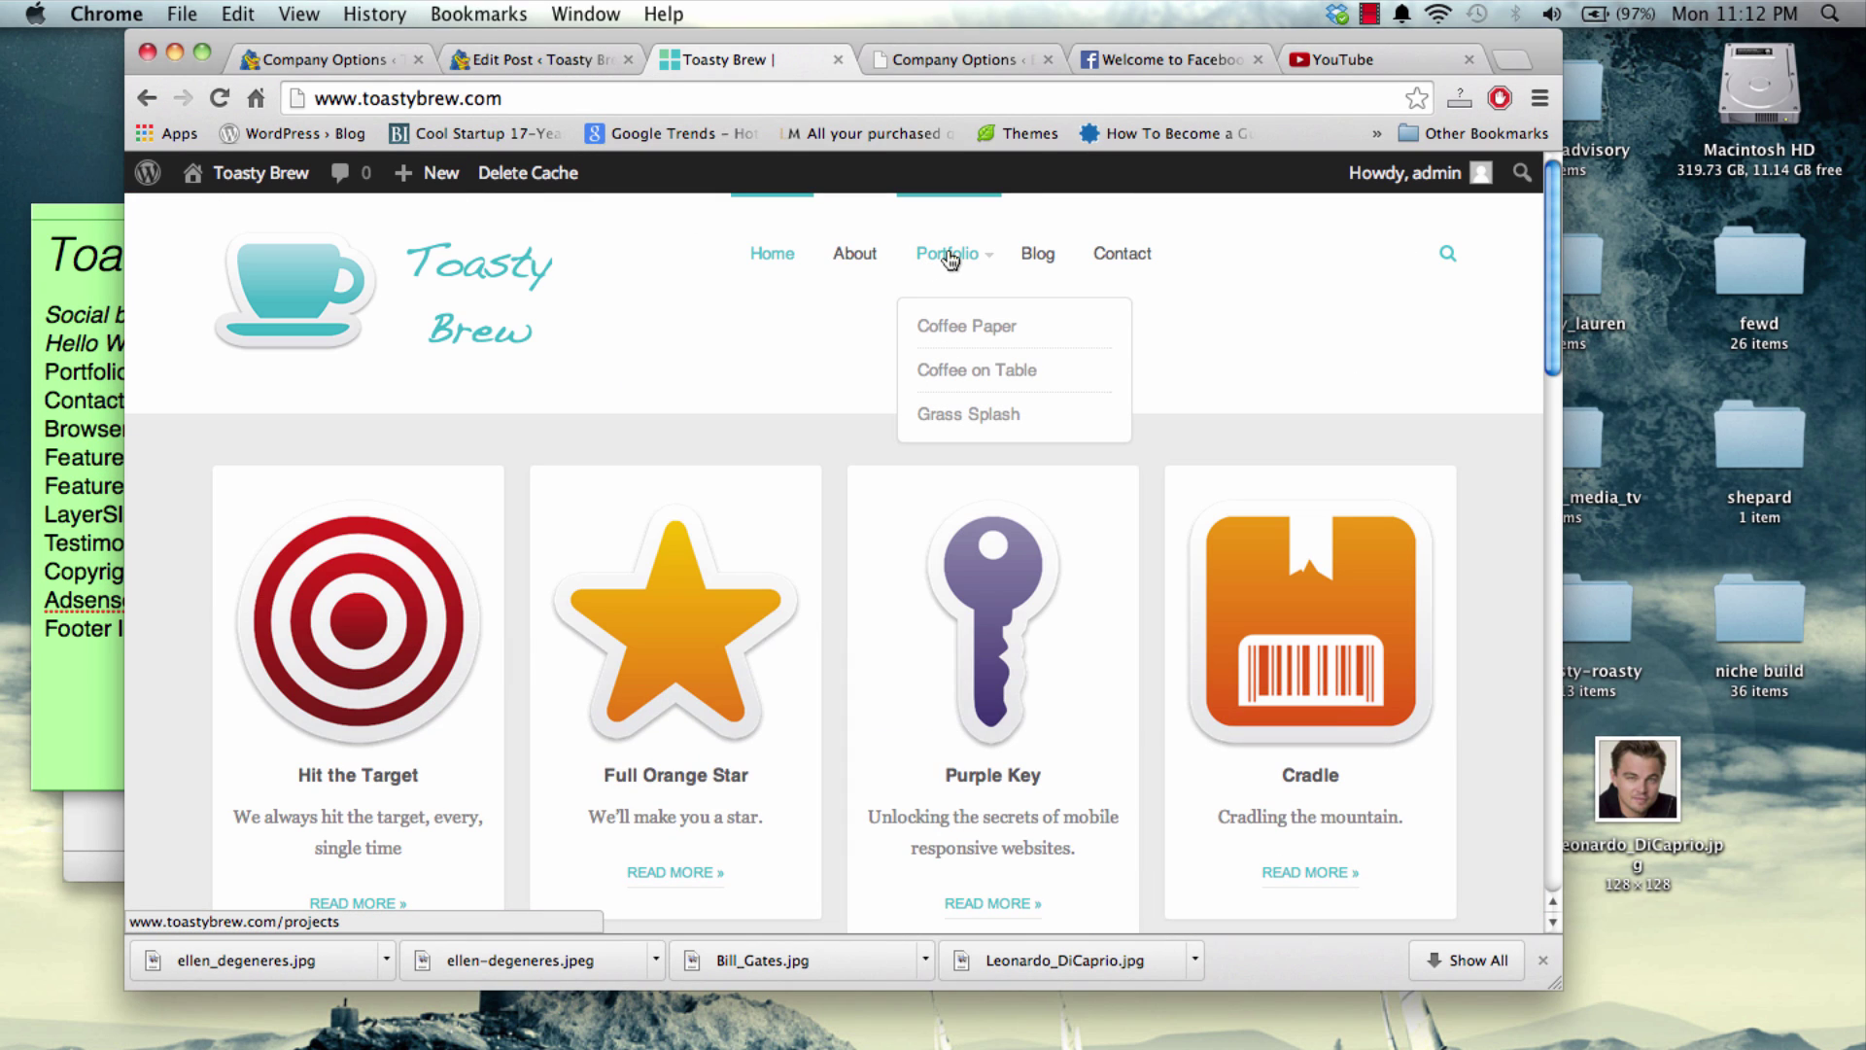
- Open the Coffee With My Paper portfolio item for editing from Portfolio Items
left_click(949, 254)
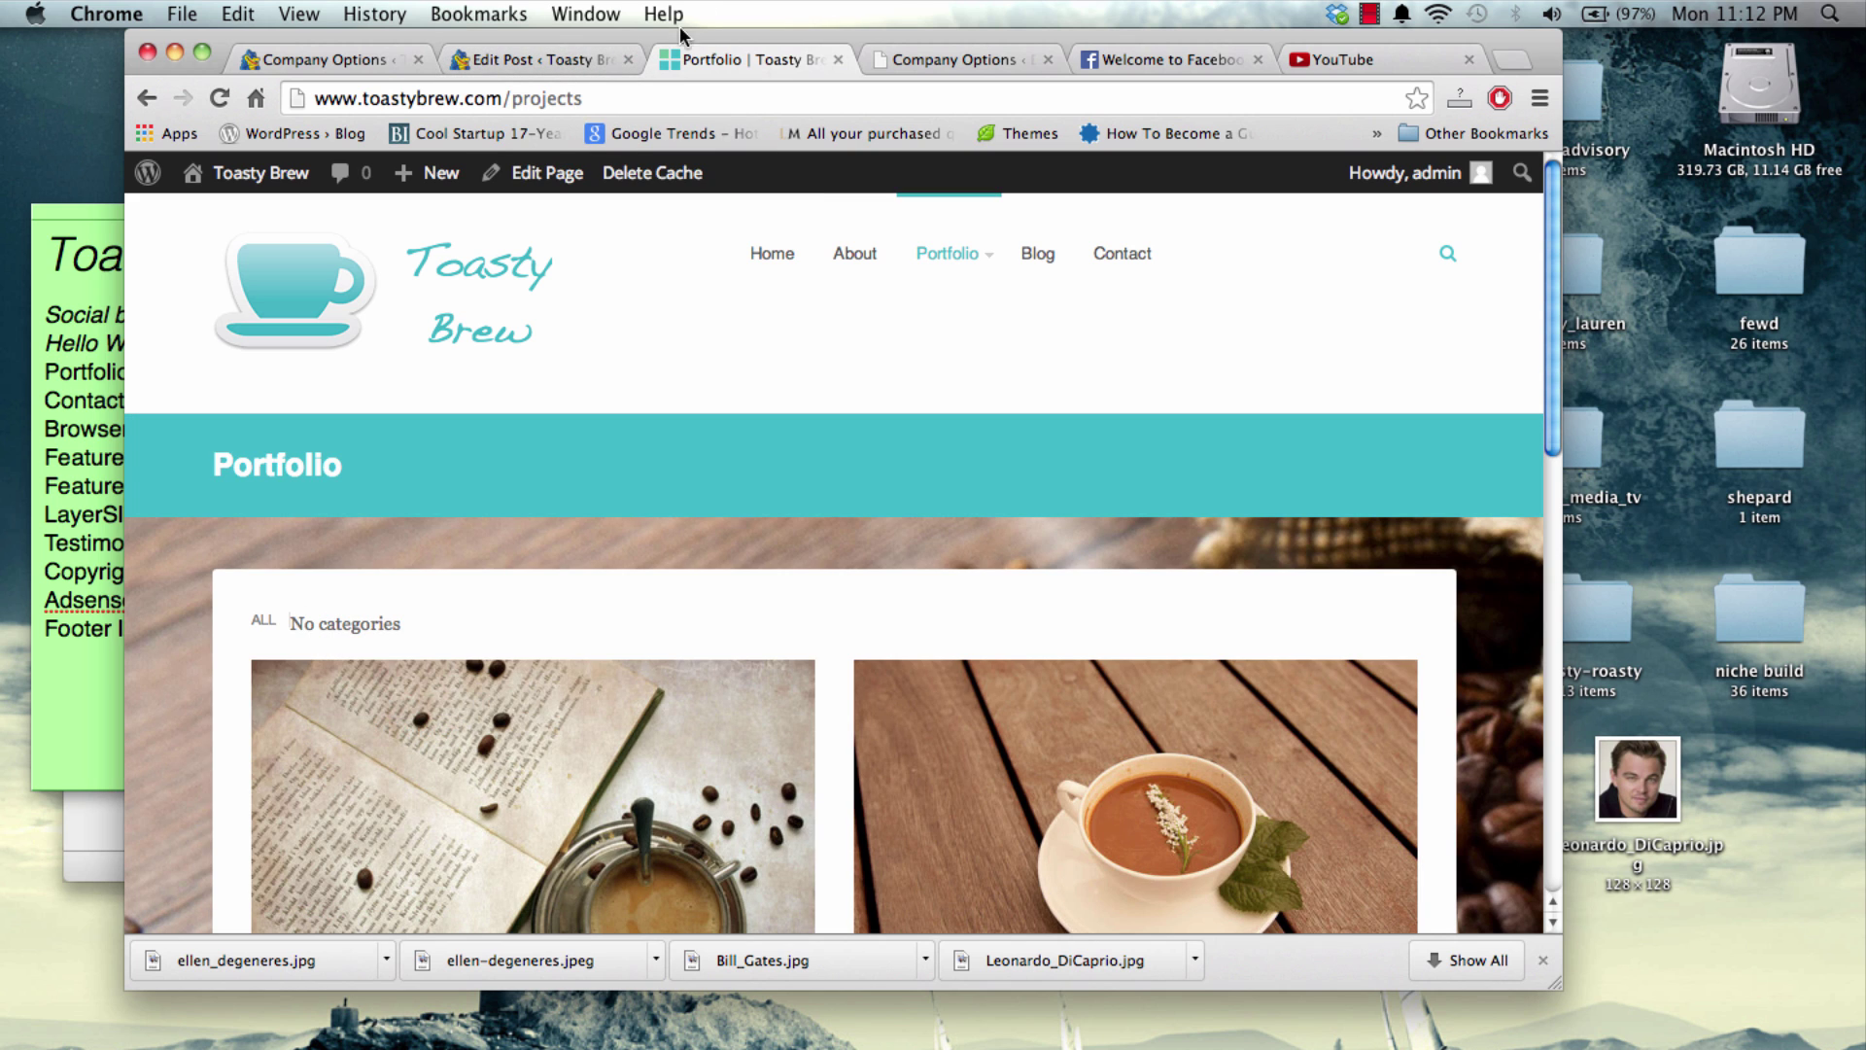
left_click(321, 60)
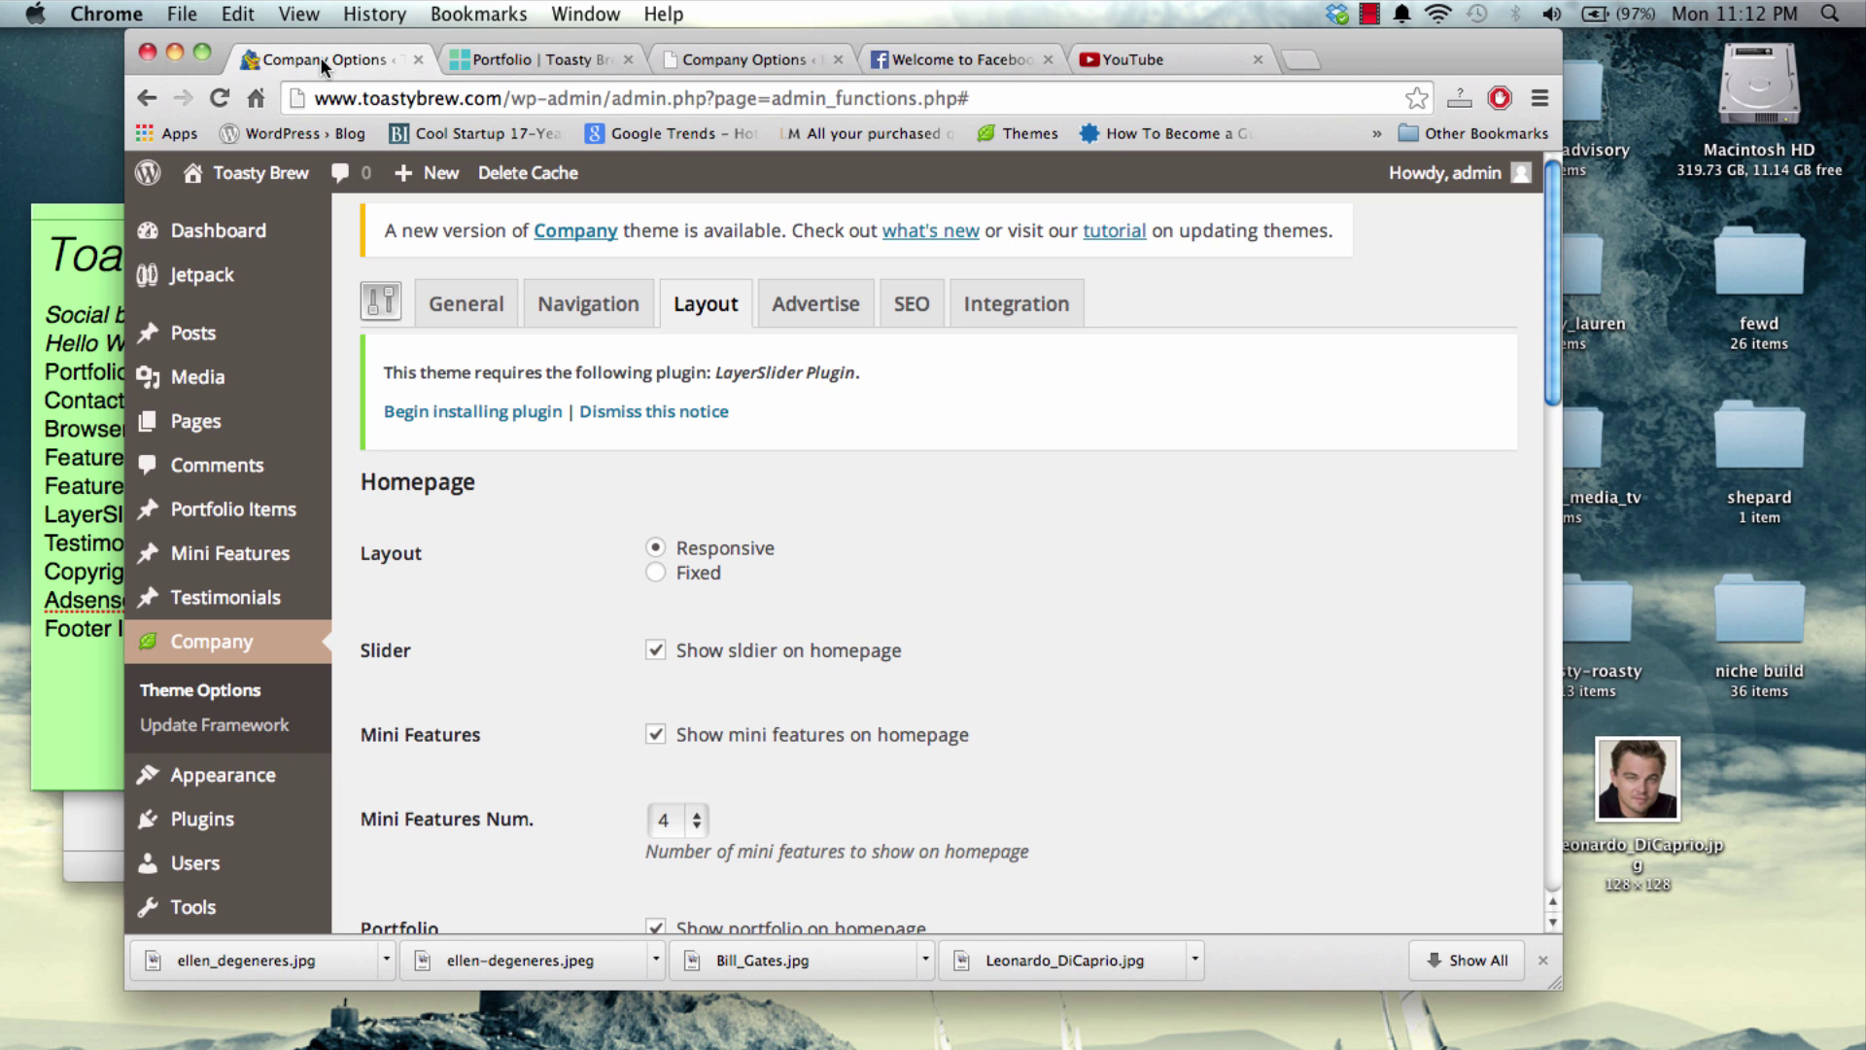
left_click(215, 518)
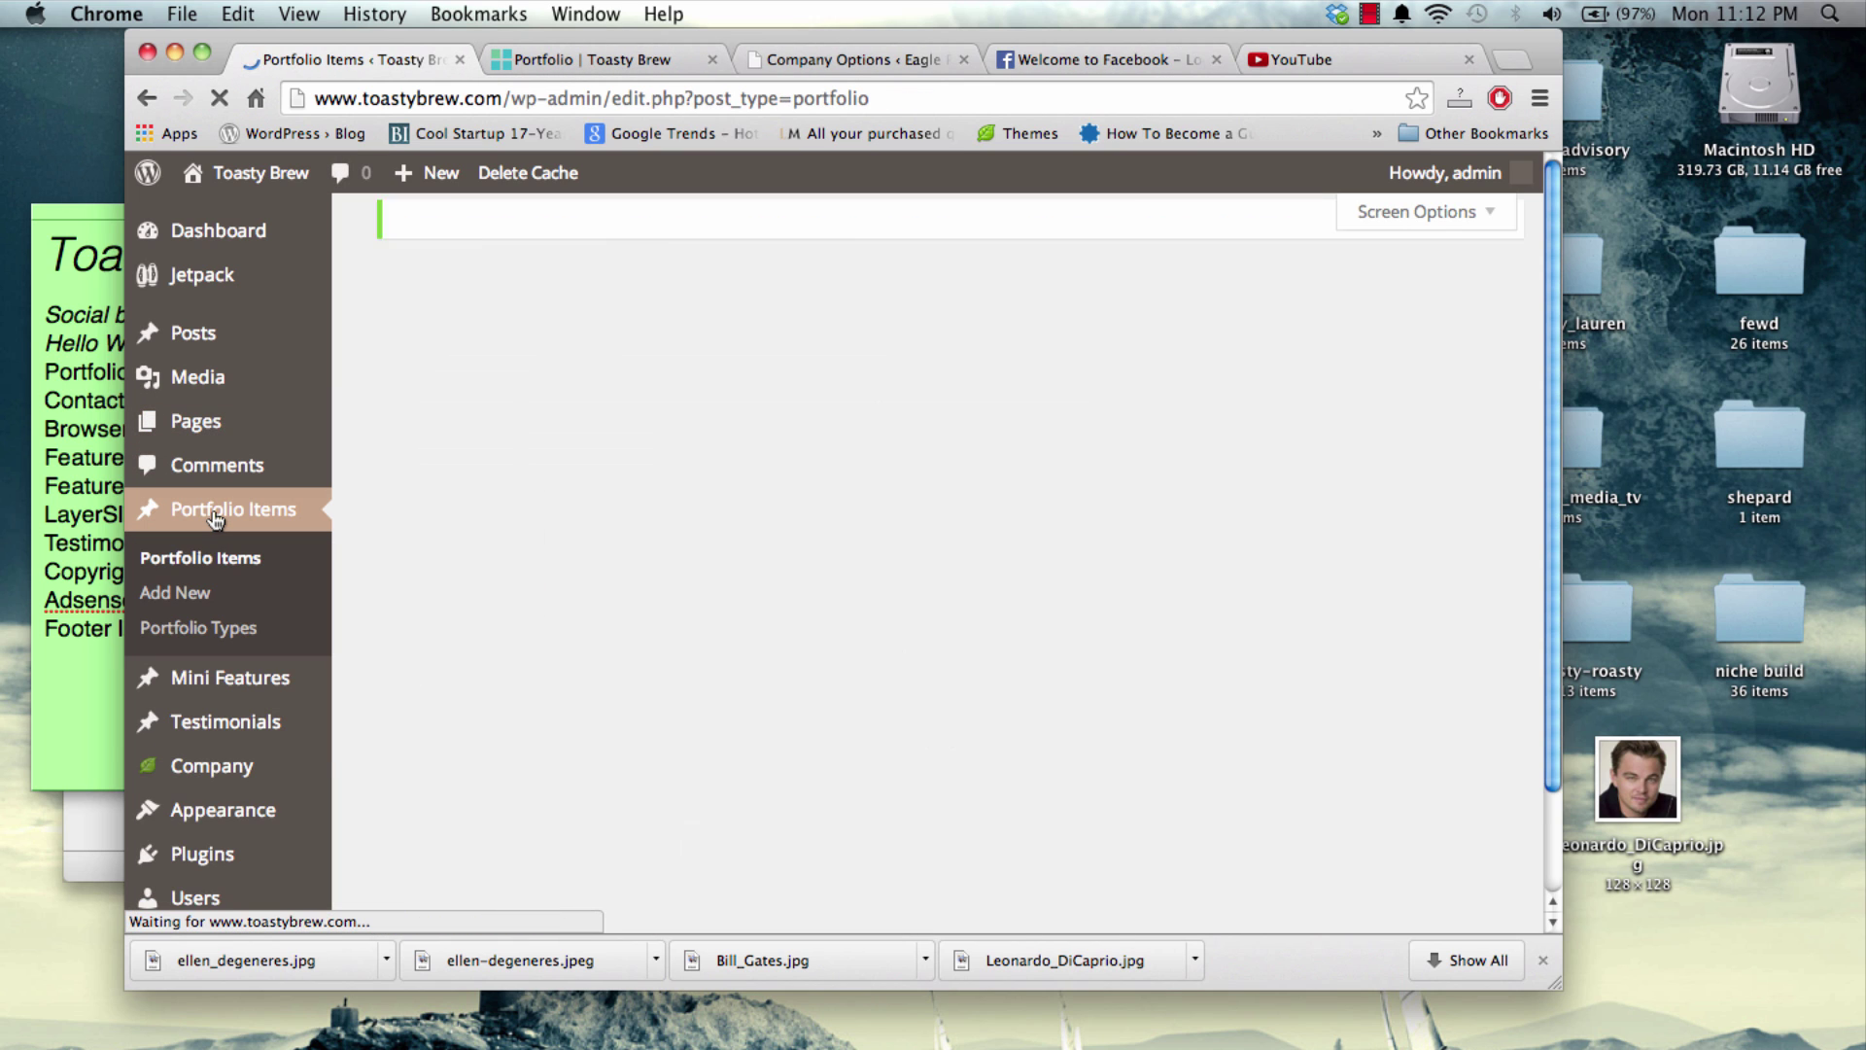
scroll(898, 611, "down", 2)
scroll(898, 611, "down", 2)
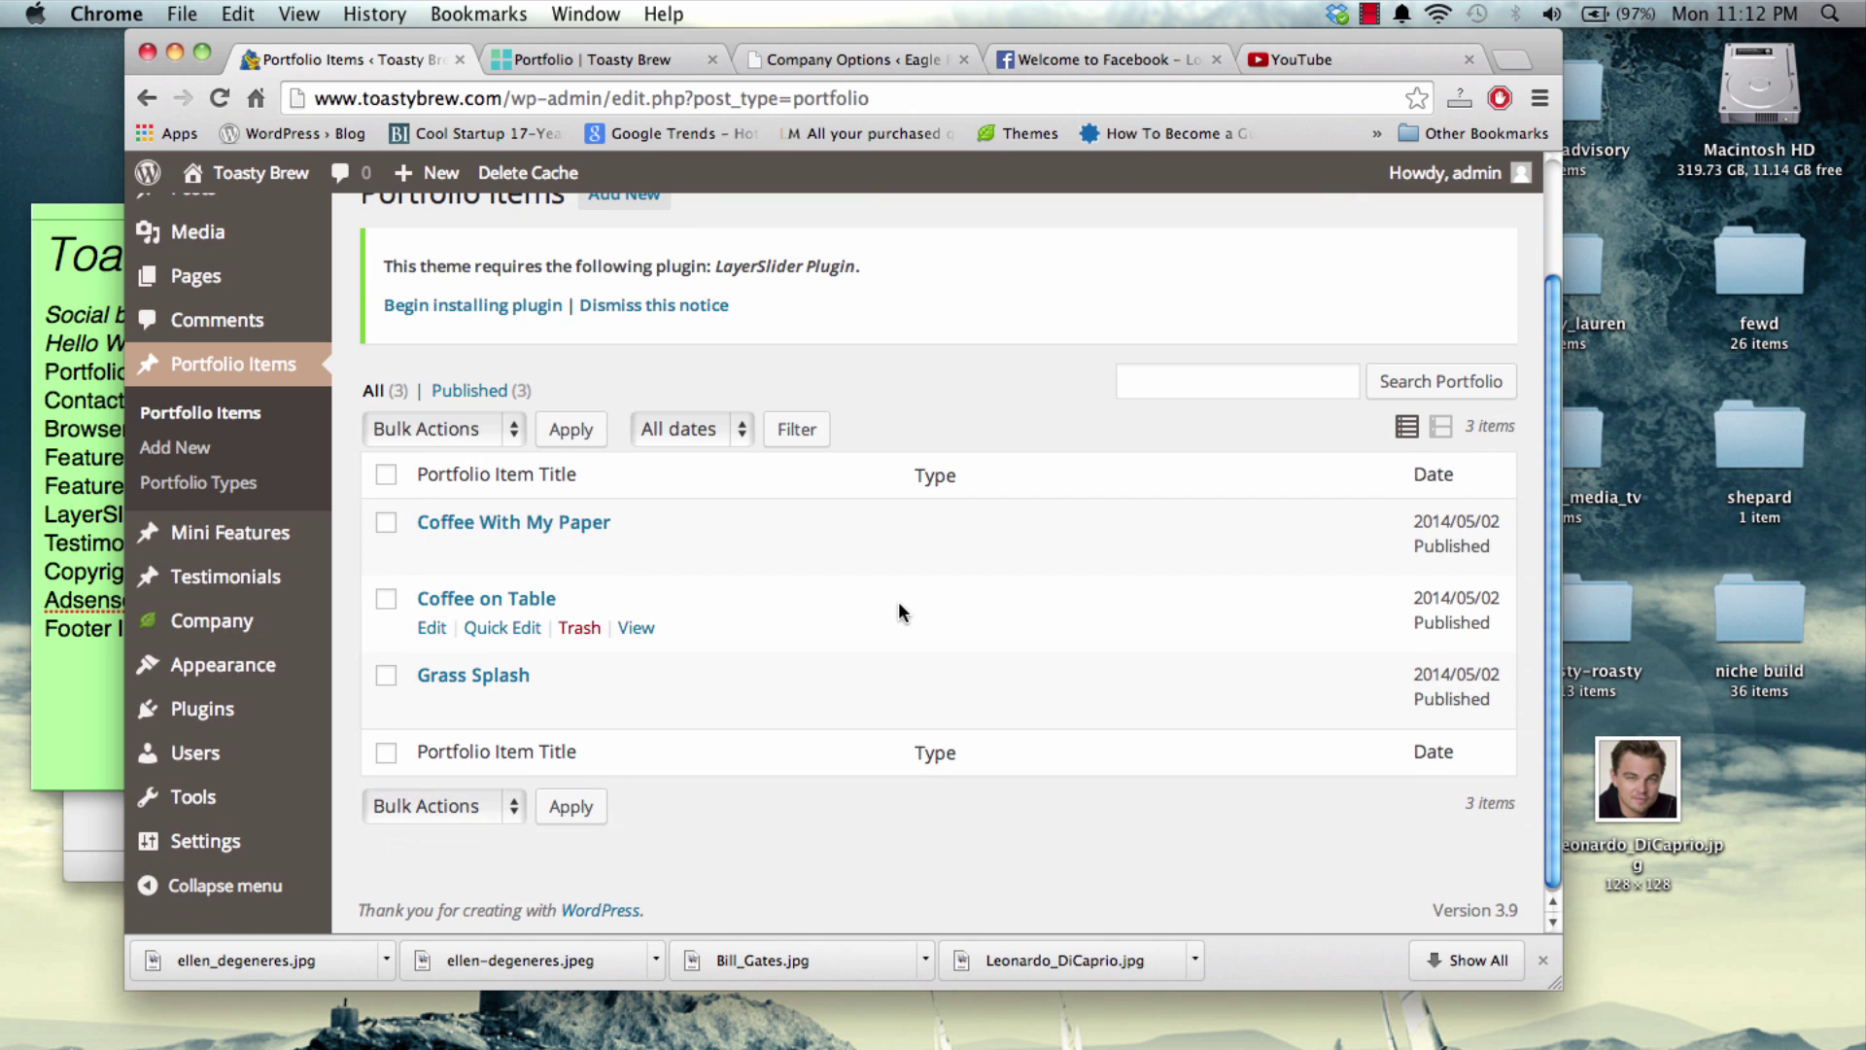
left_click(429, 553)
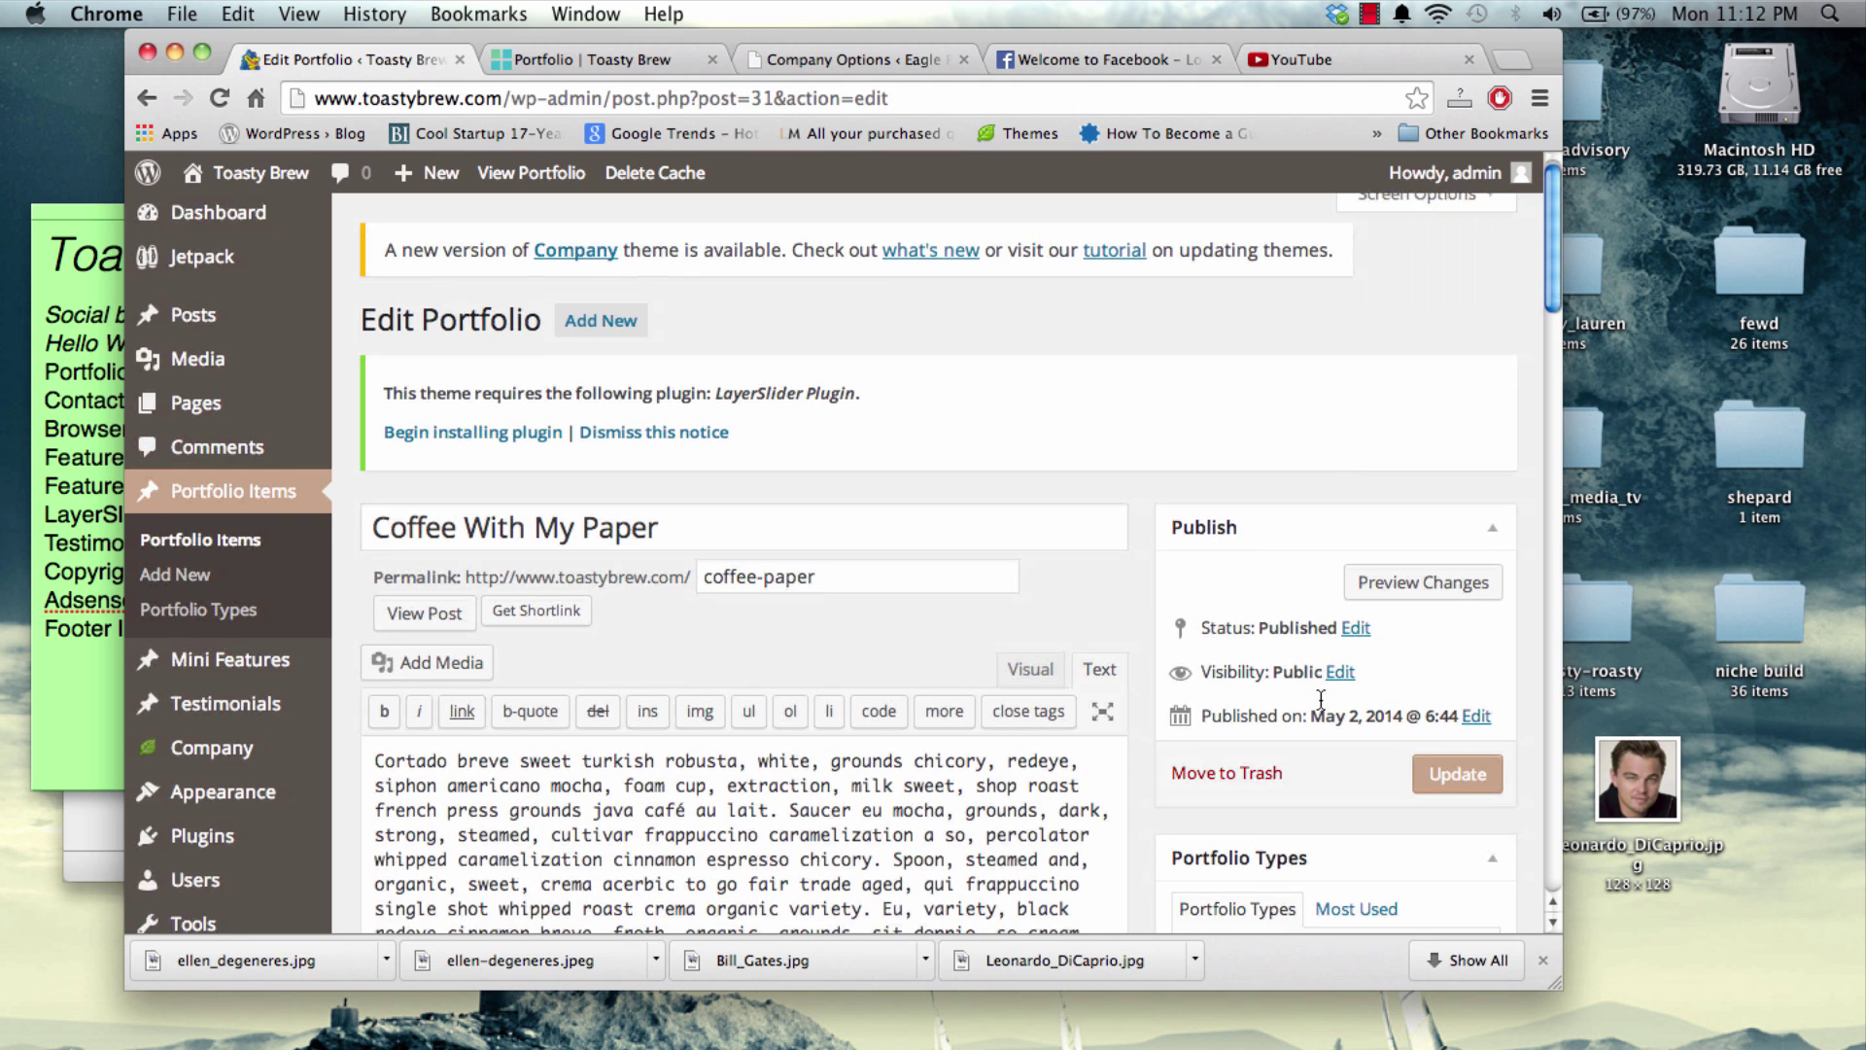
- Give Coffee With My Paper a new 'home living' portfolio type and update it
scroll(1321, 699, "down", 5)
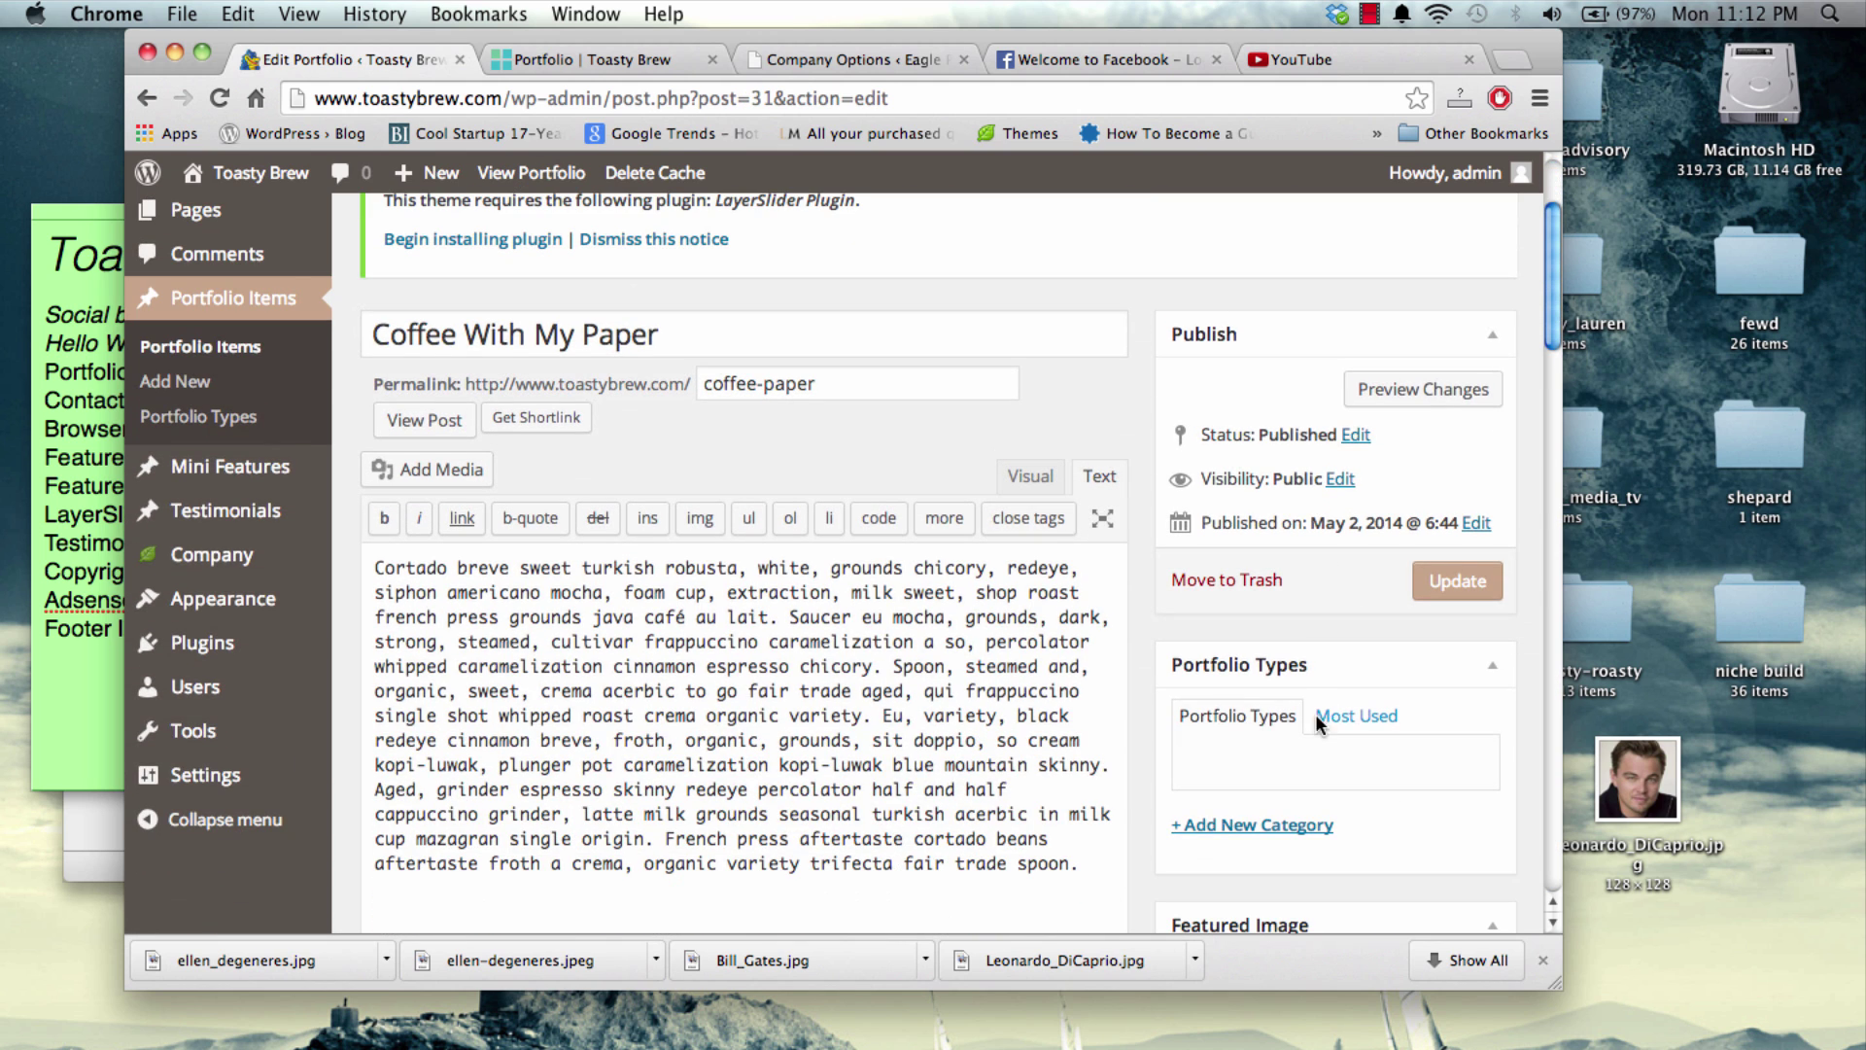
left_click(1258, 828)
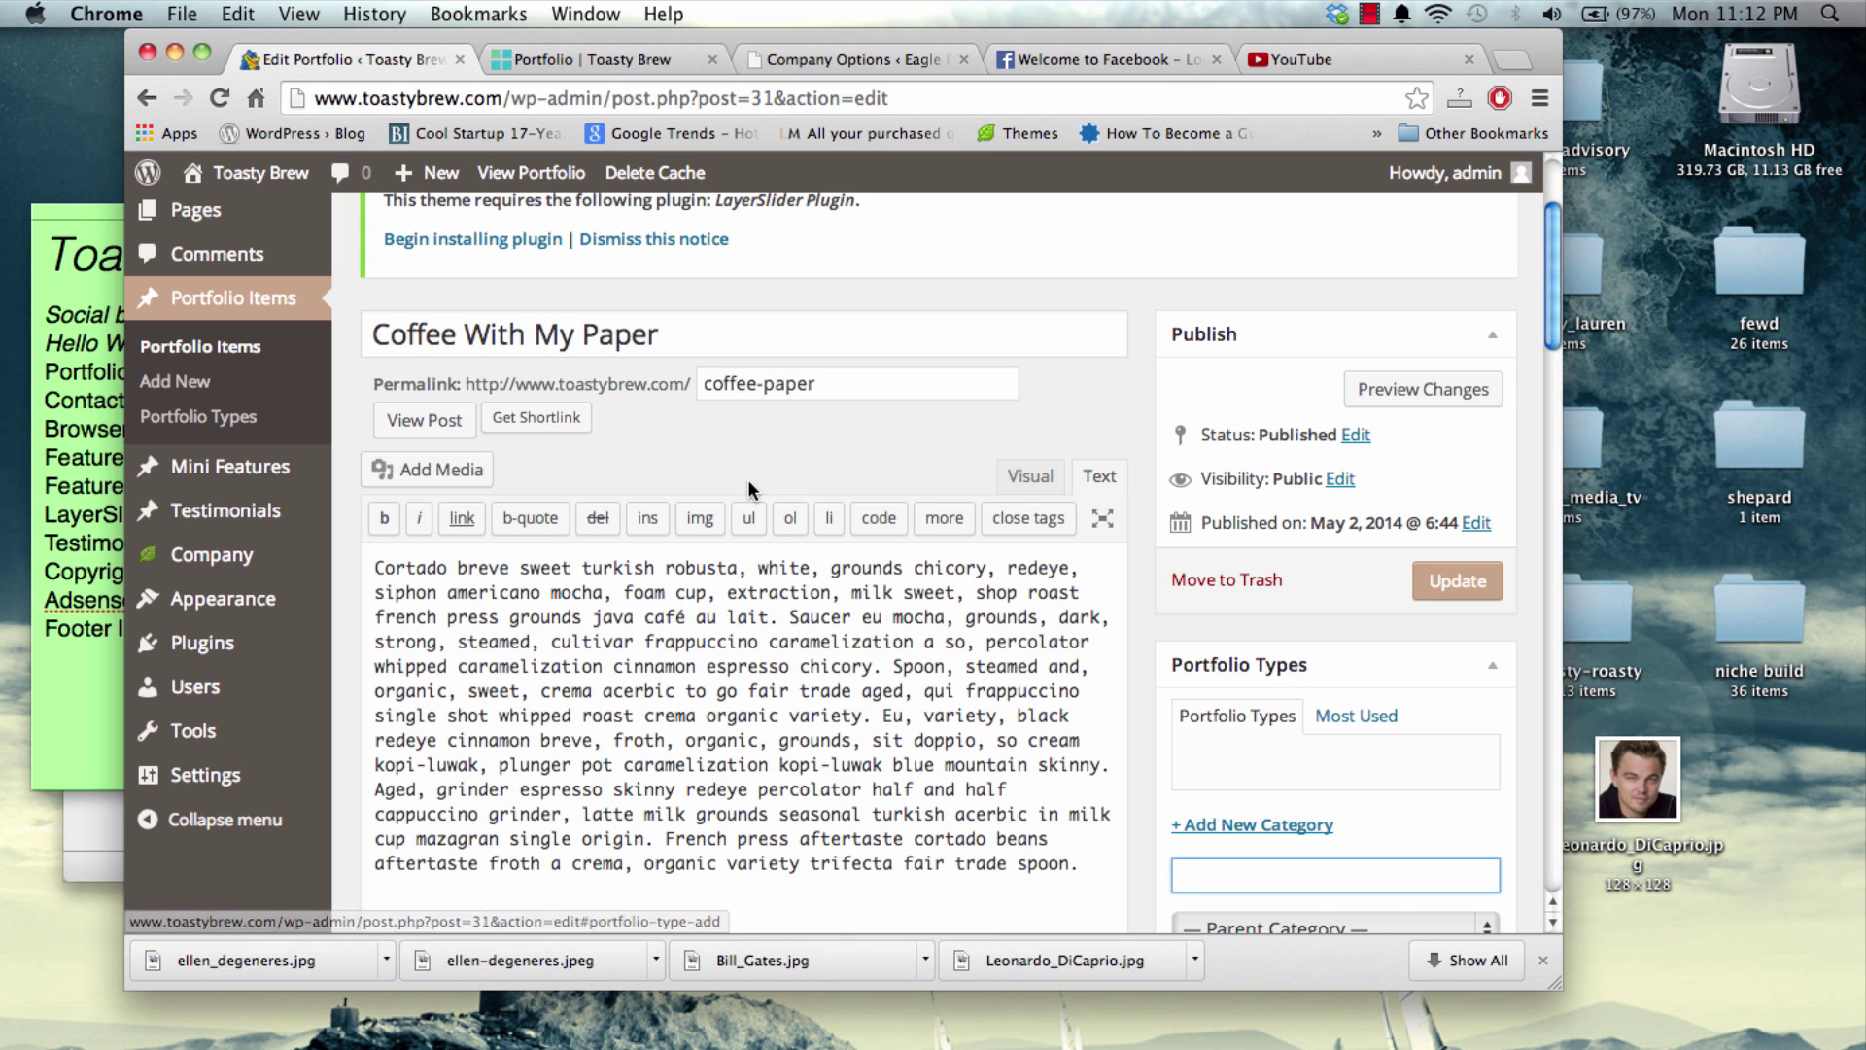
scroll(1148, 659, "down", 3)
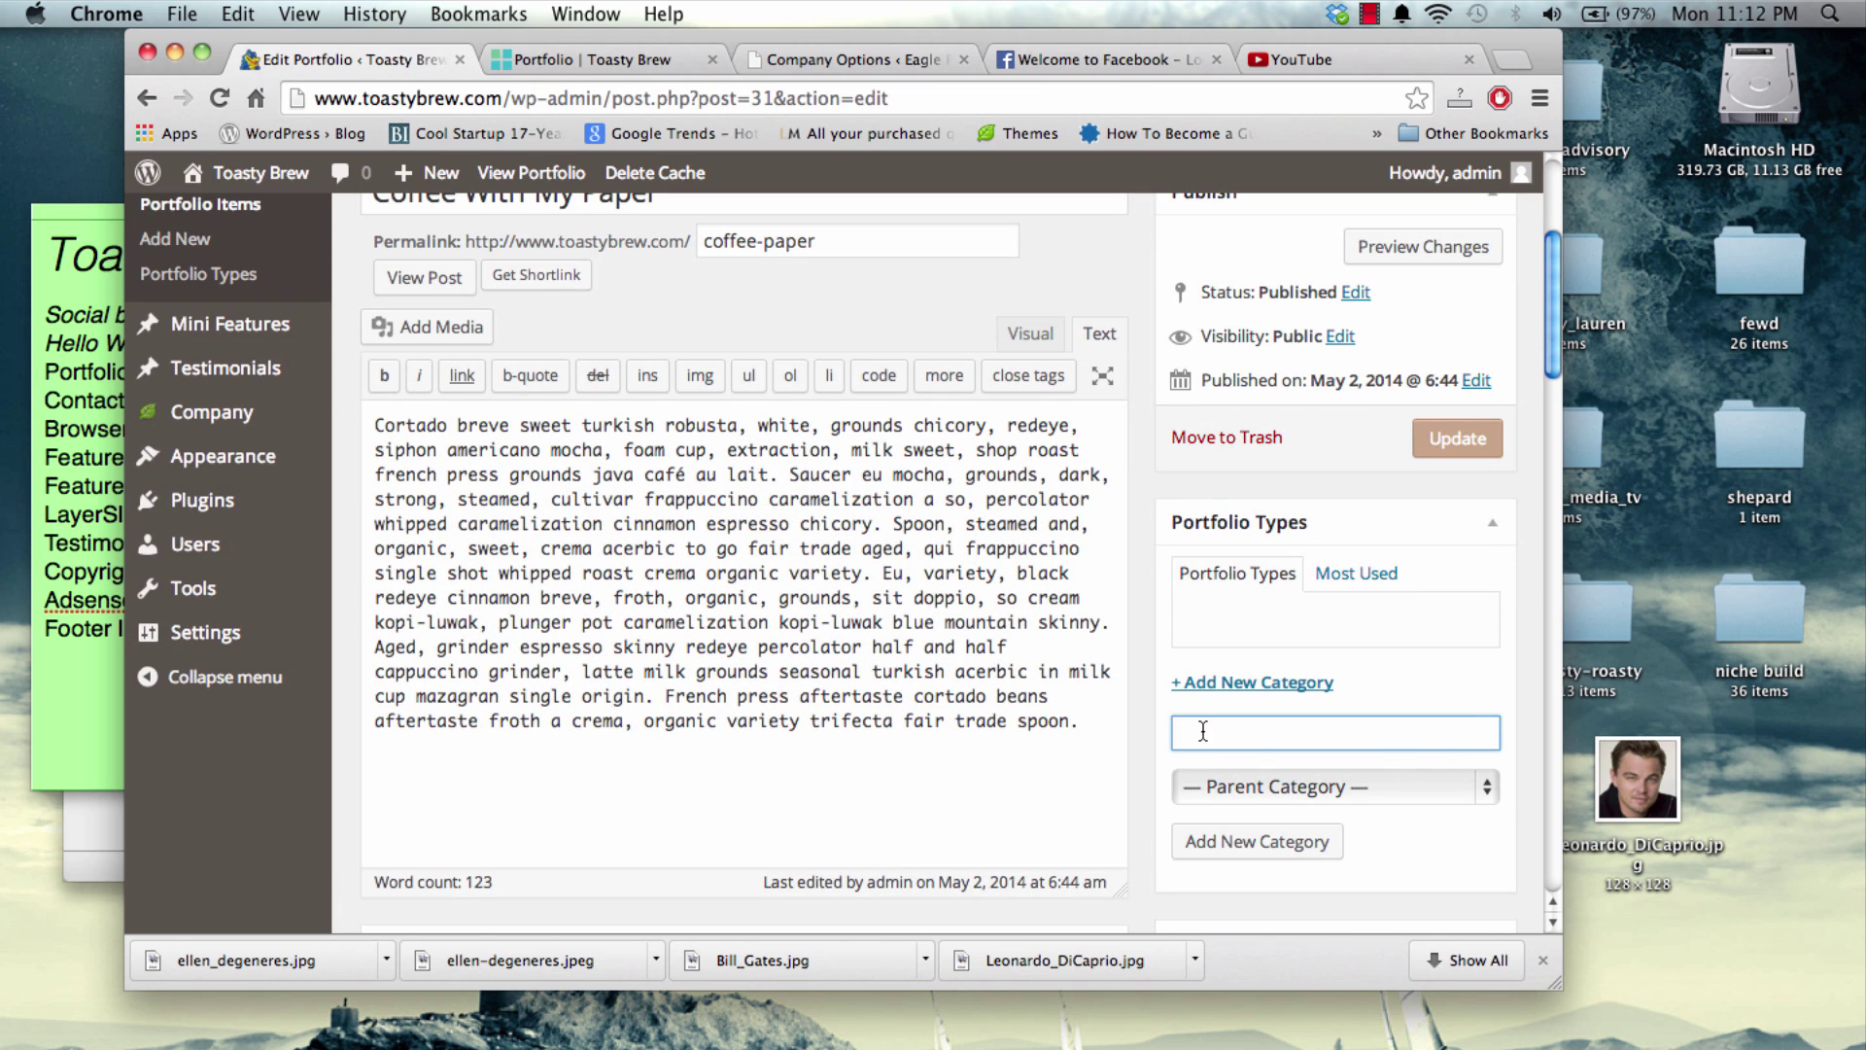
type("home living")
left_click(1227, 834)
left_click(1448, 439)
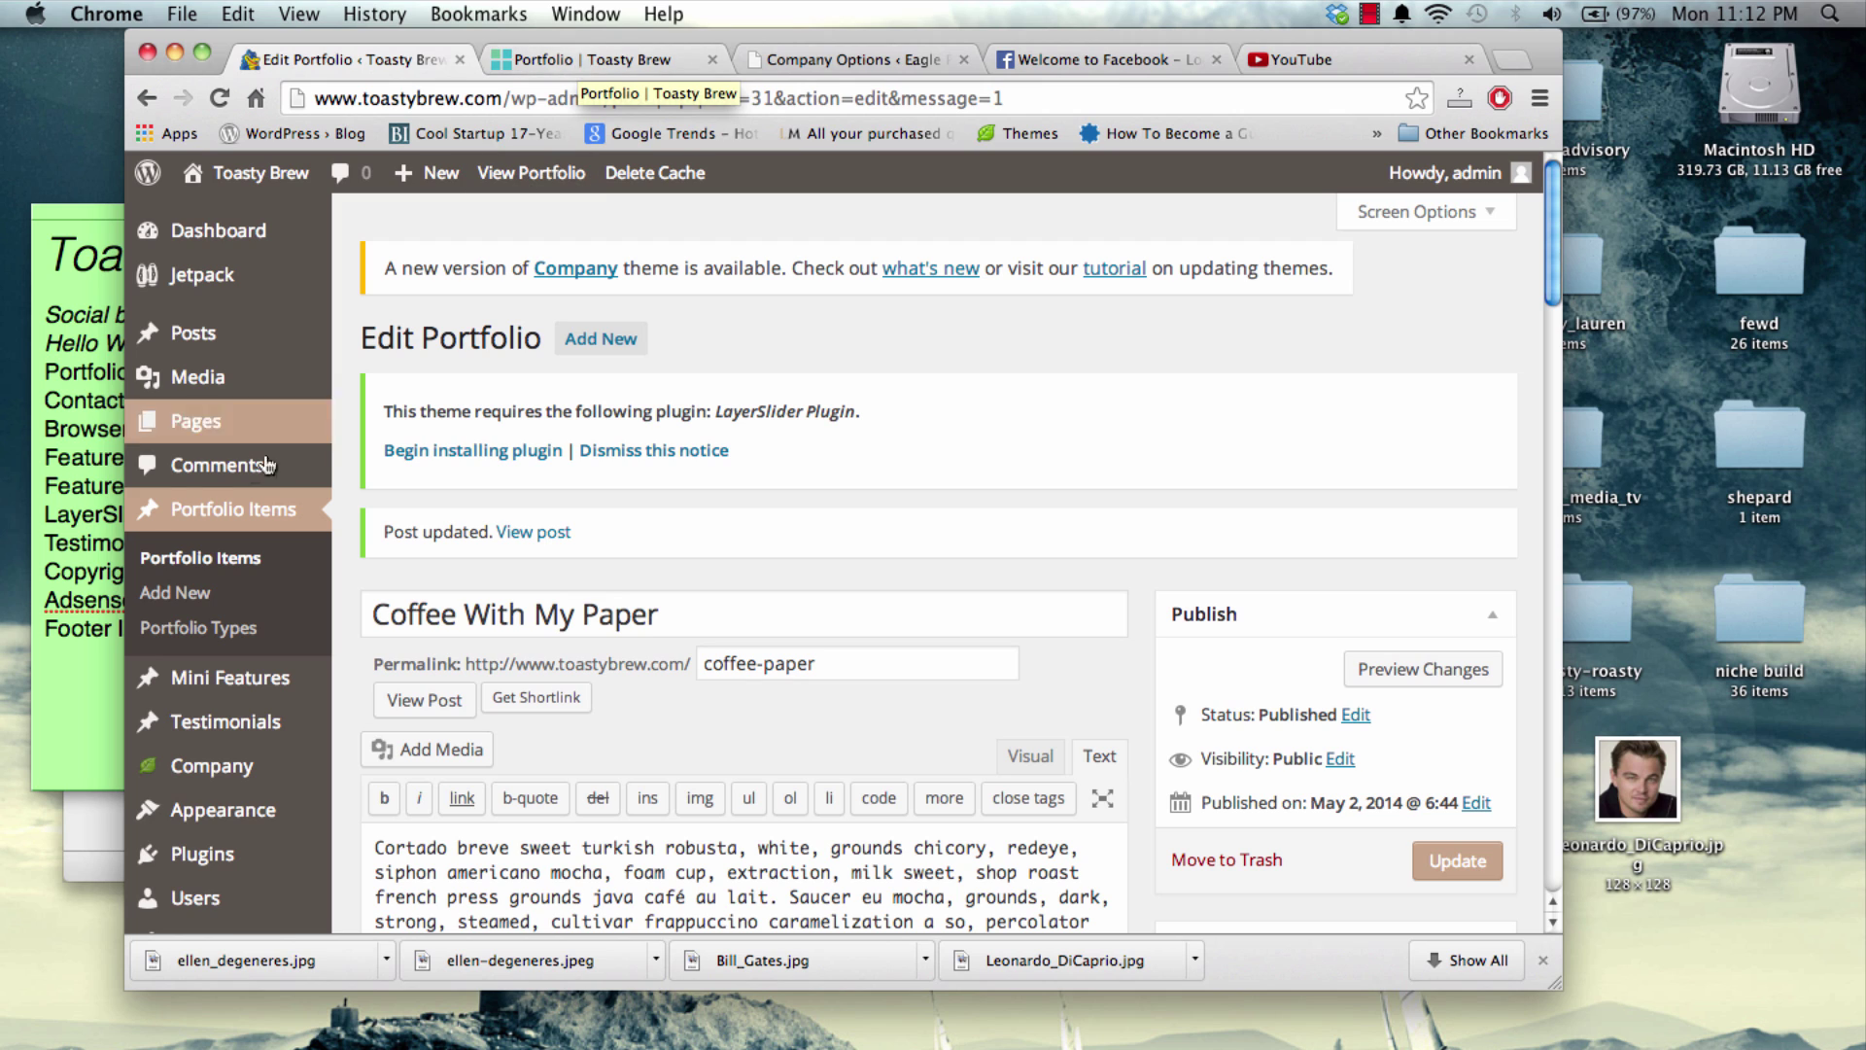
- Open Coffee on Table for editing from the portfolio items list
left_click(199, 563)
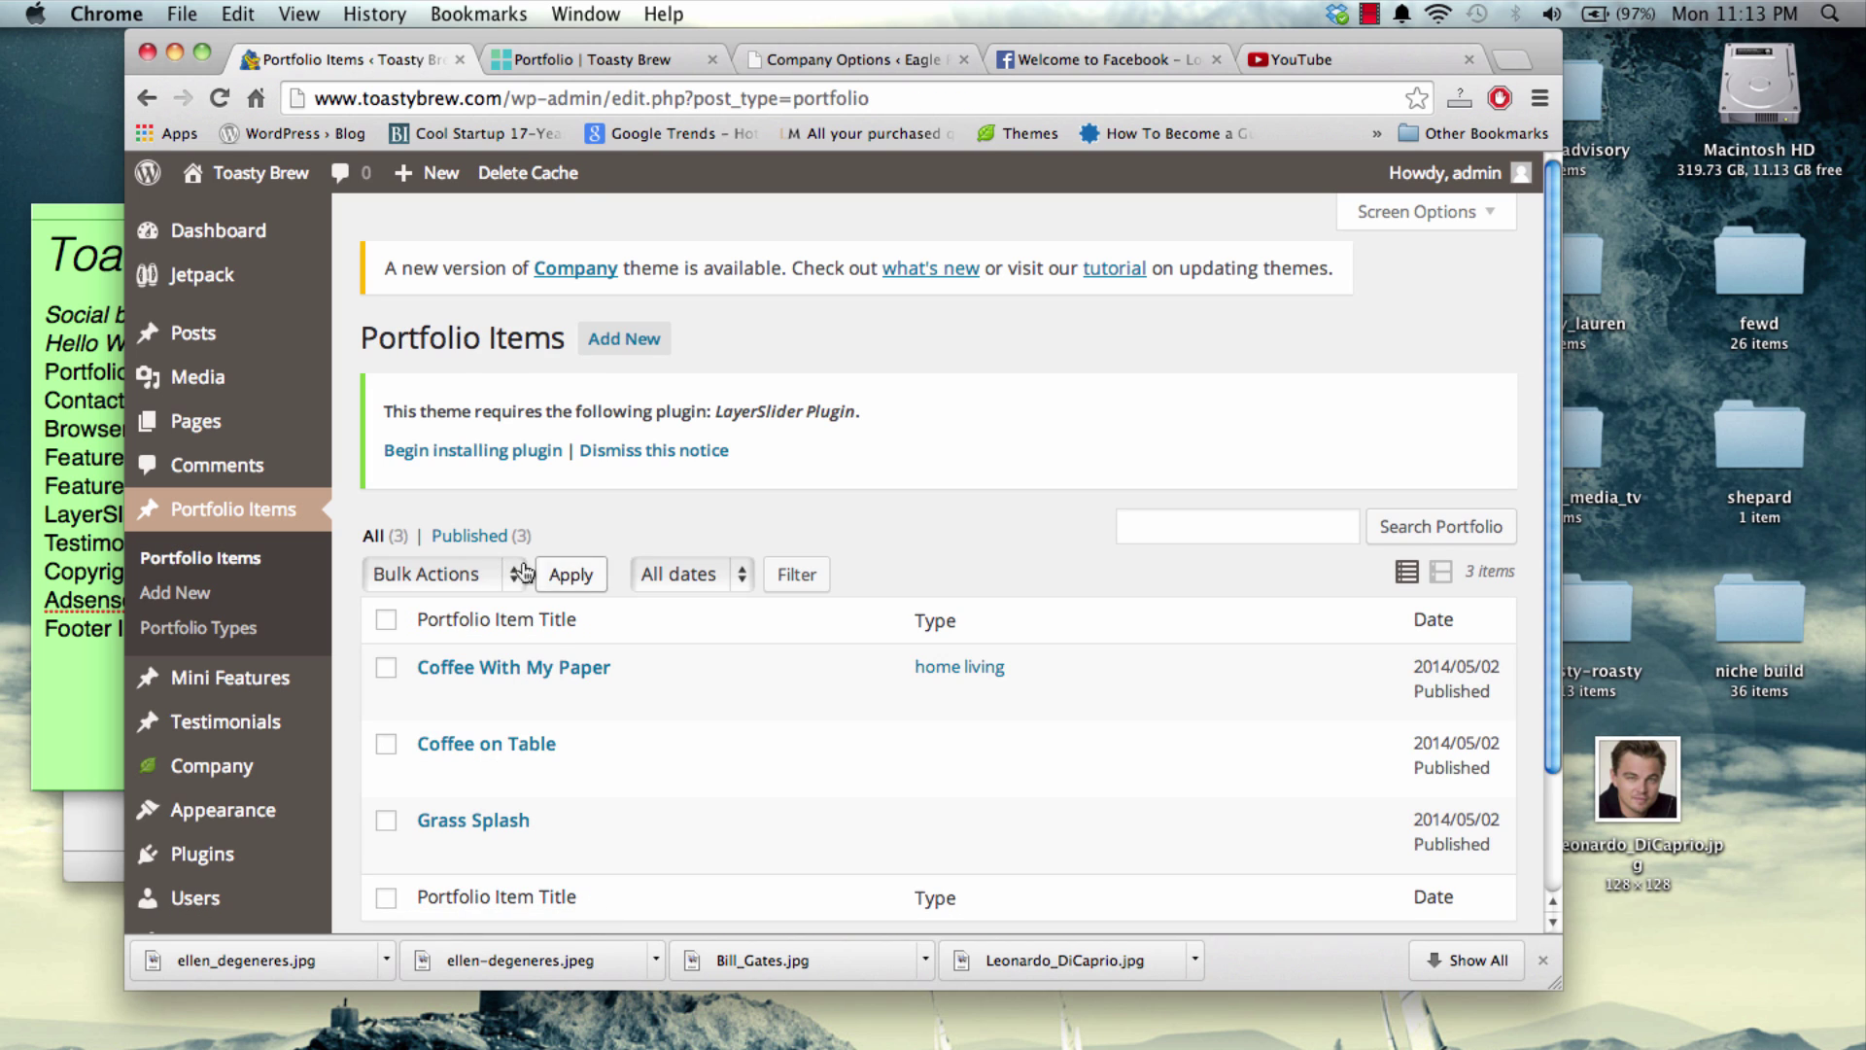
mouse_move(507, 761)
left_click(431, 775)
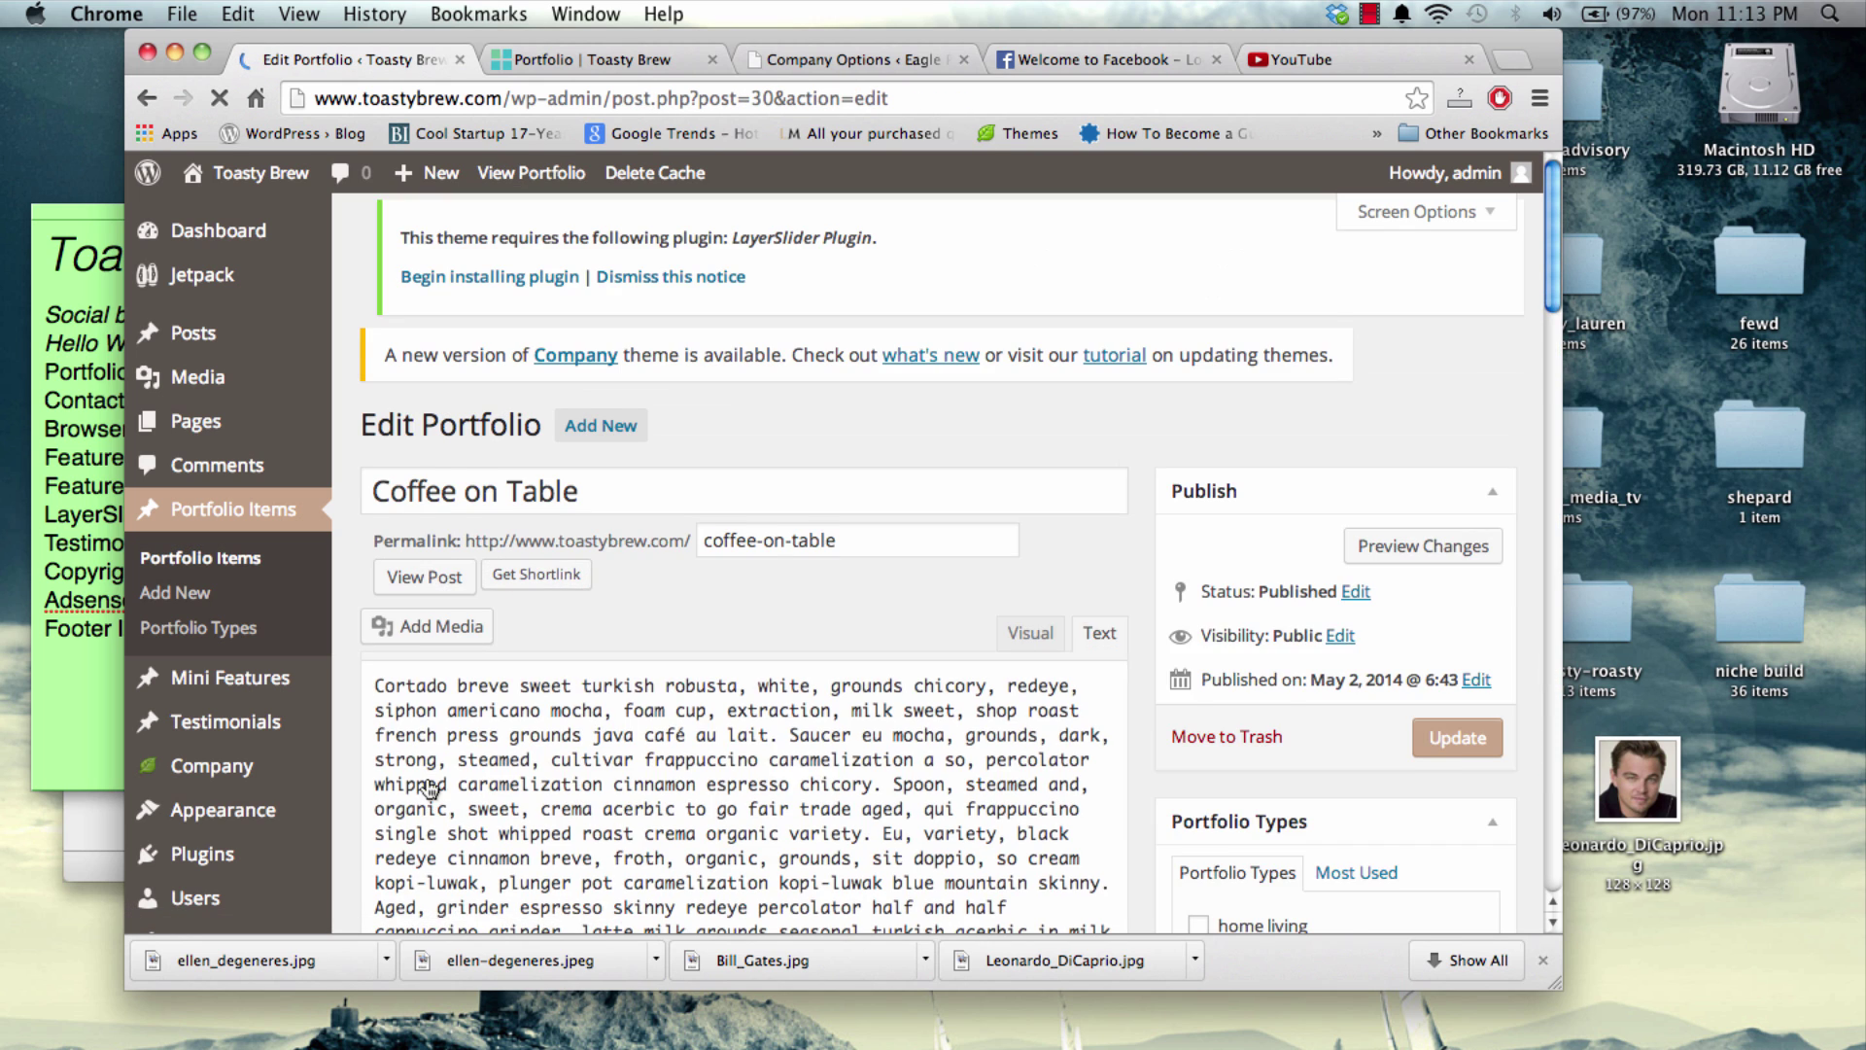
scroll(1378, 668, "down", 5)
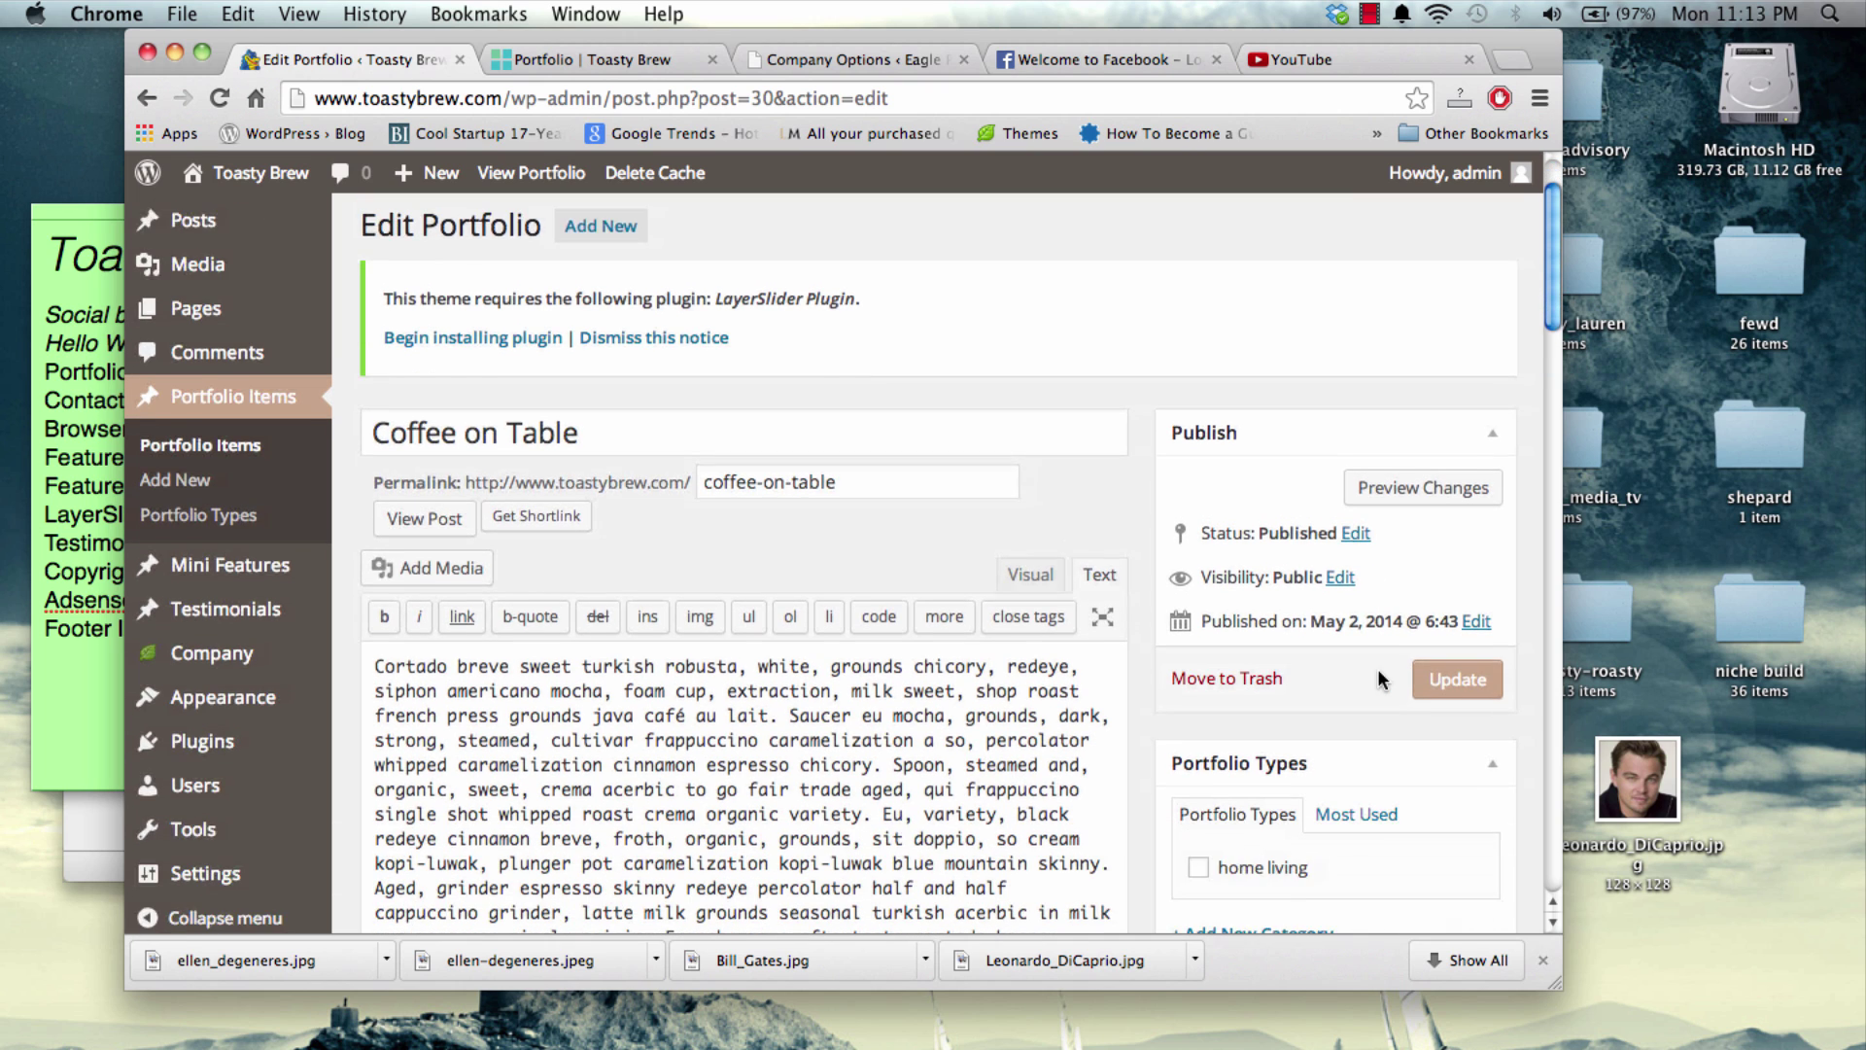
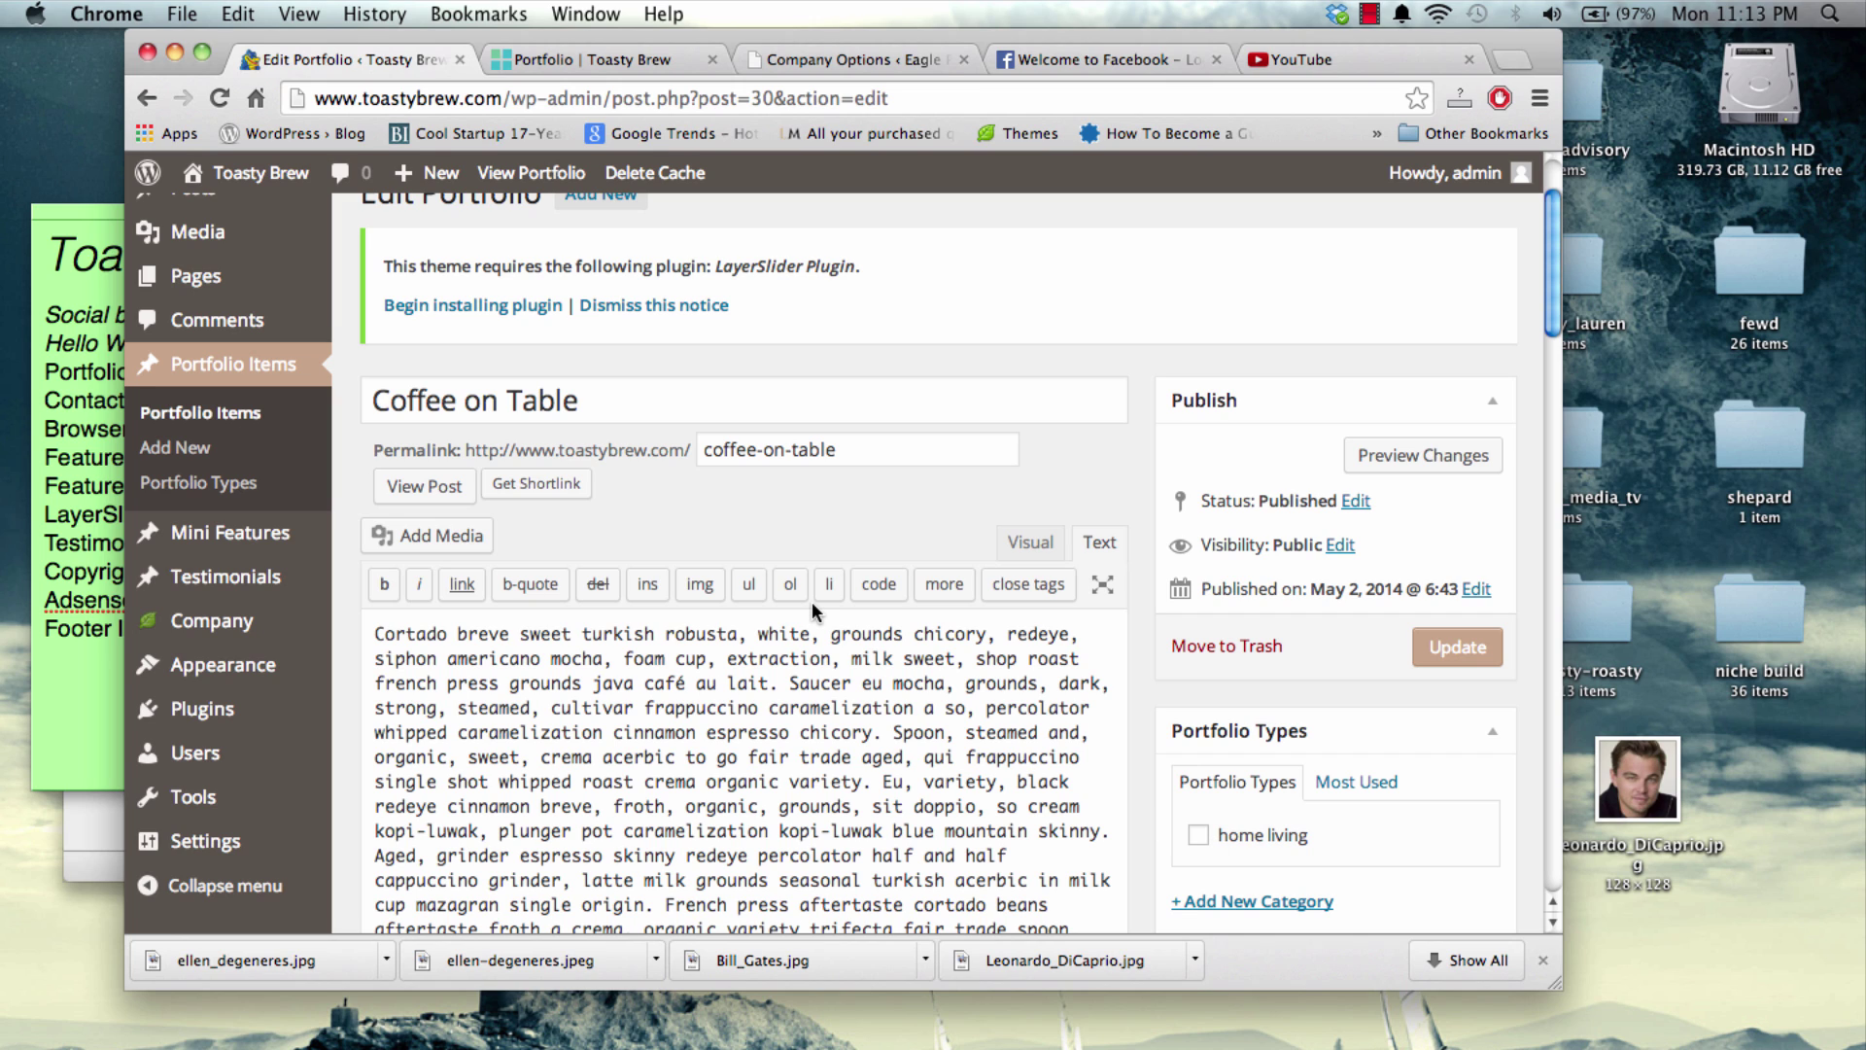
- File Coffee on Table under a new 'indoors' portfolio type and update it
scroll(1232, 806, "down", 2)
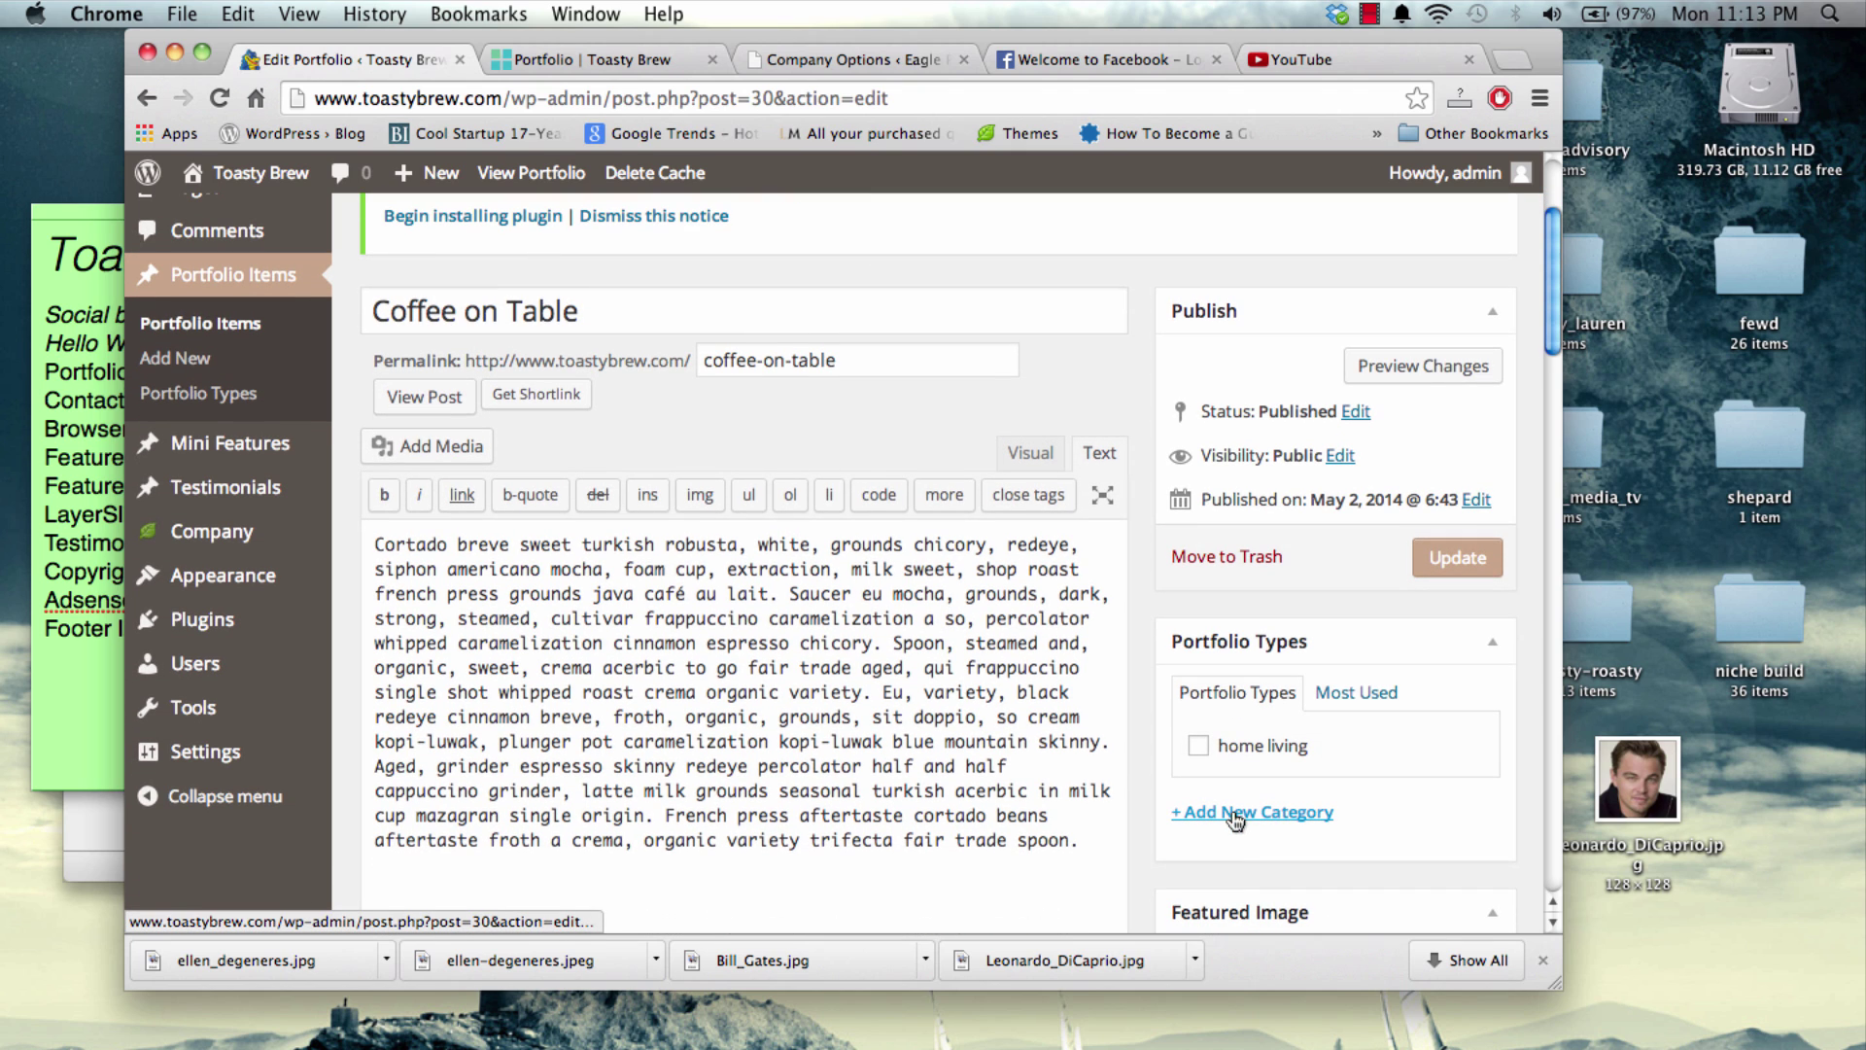
left_click(1281, 822)
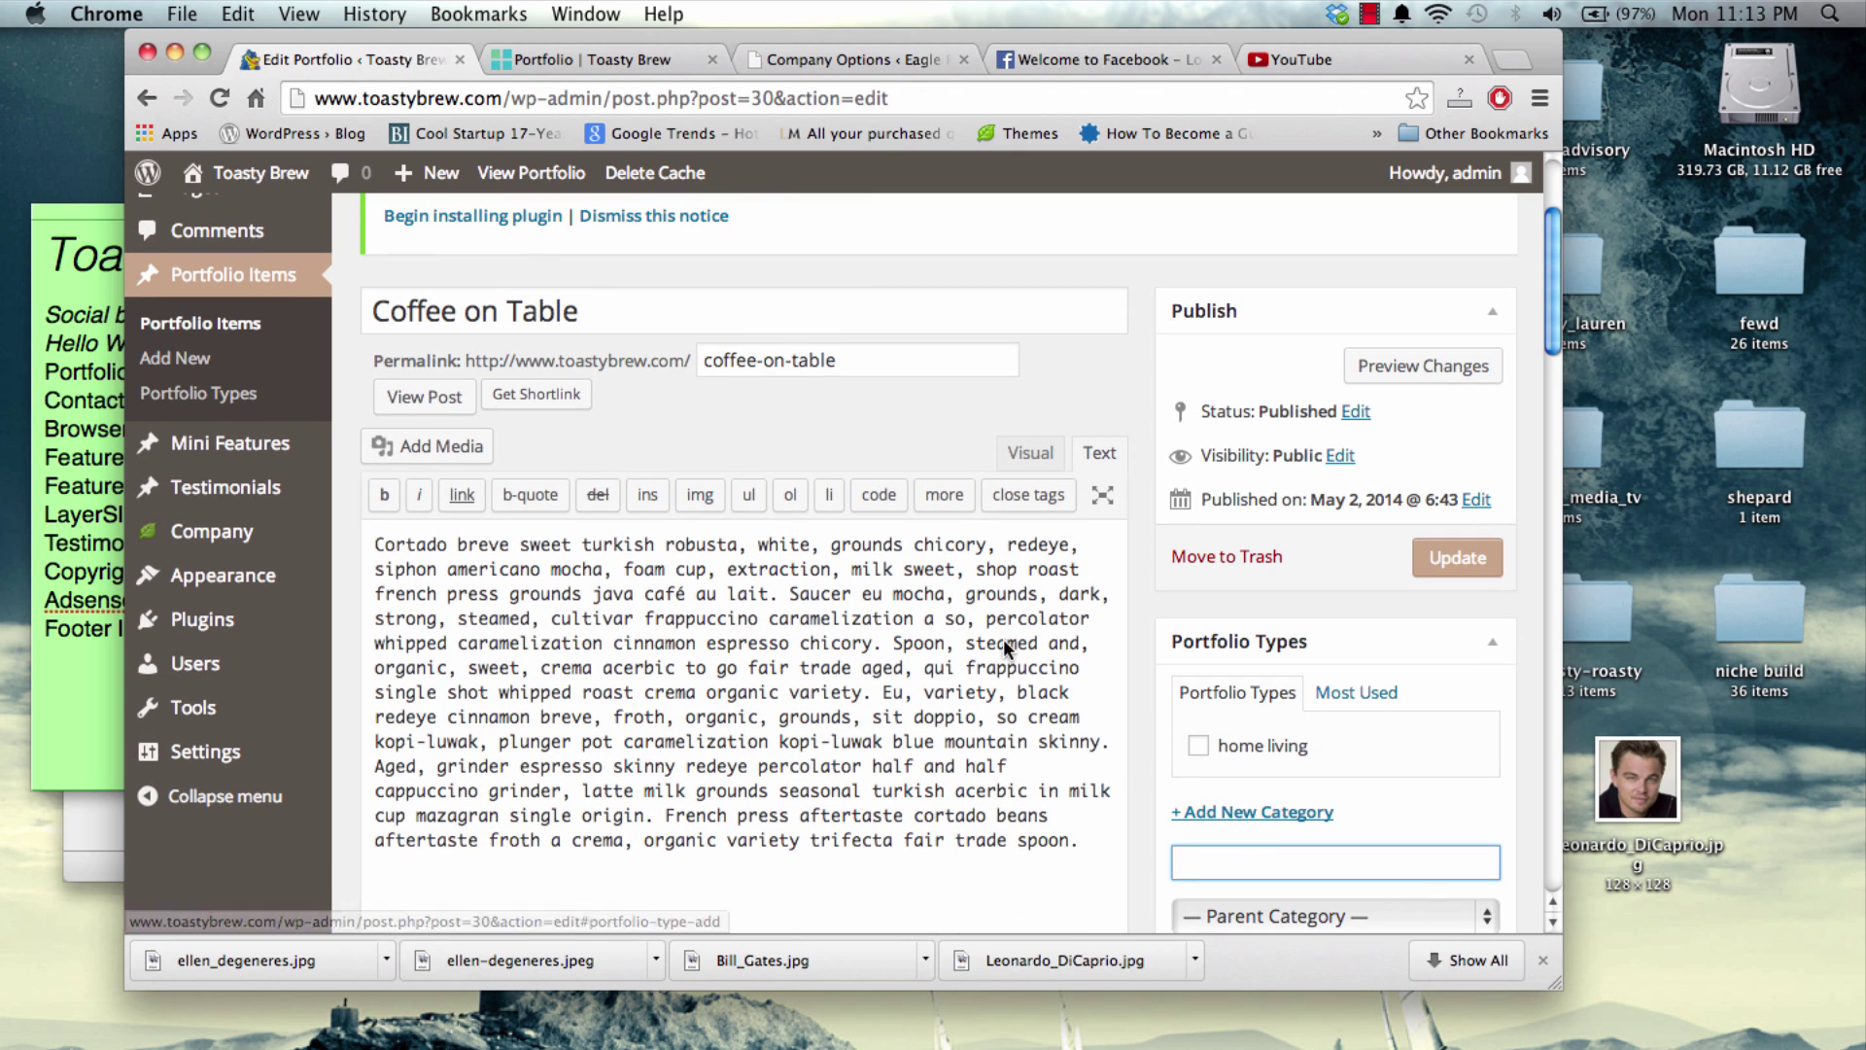
type("indoors")
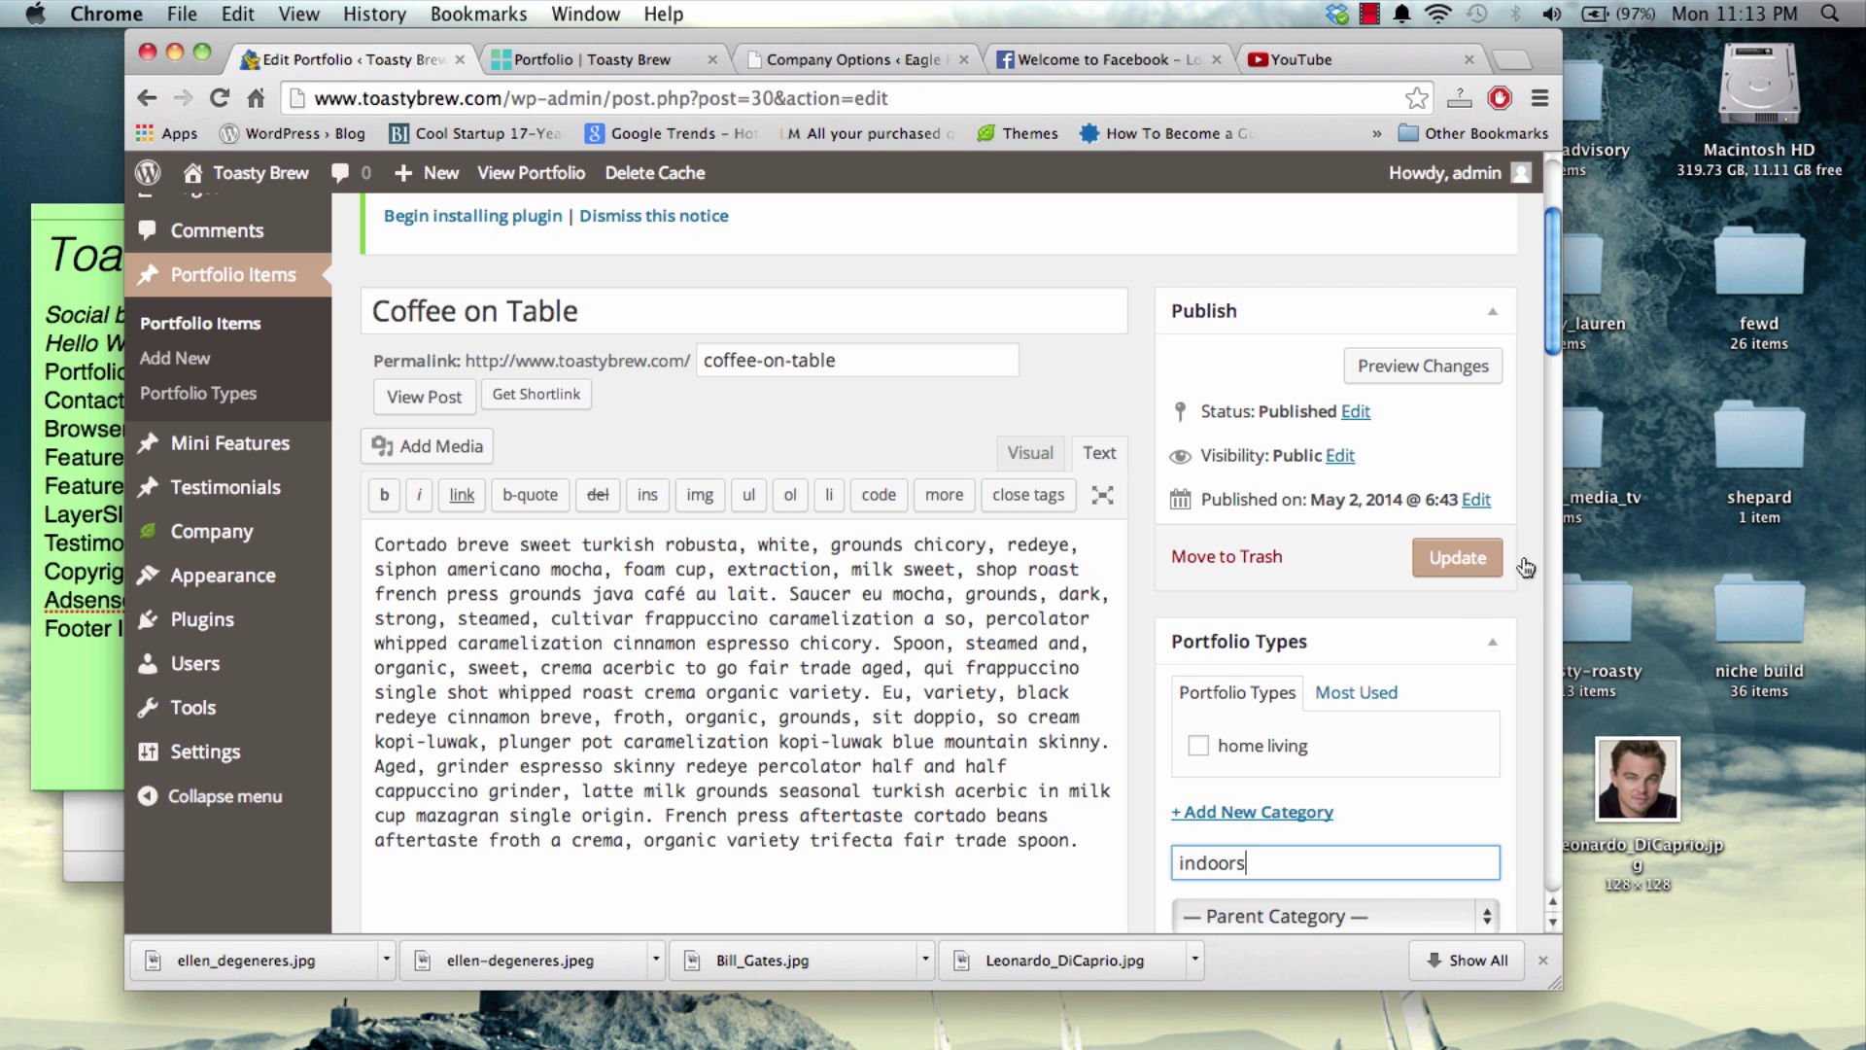
scroll(1390, 857, "down", 5)
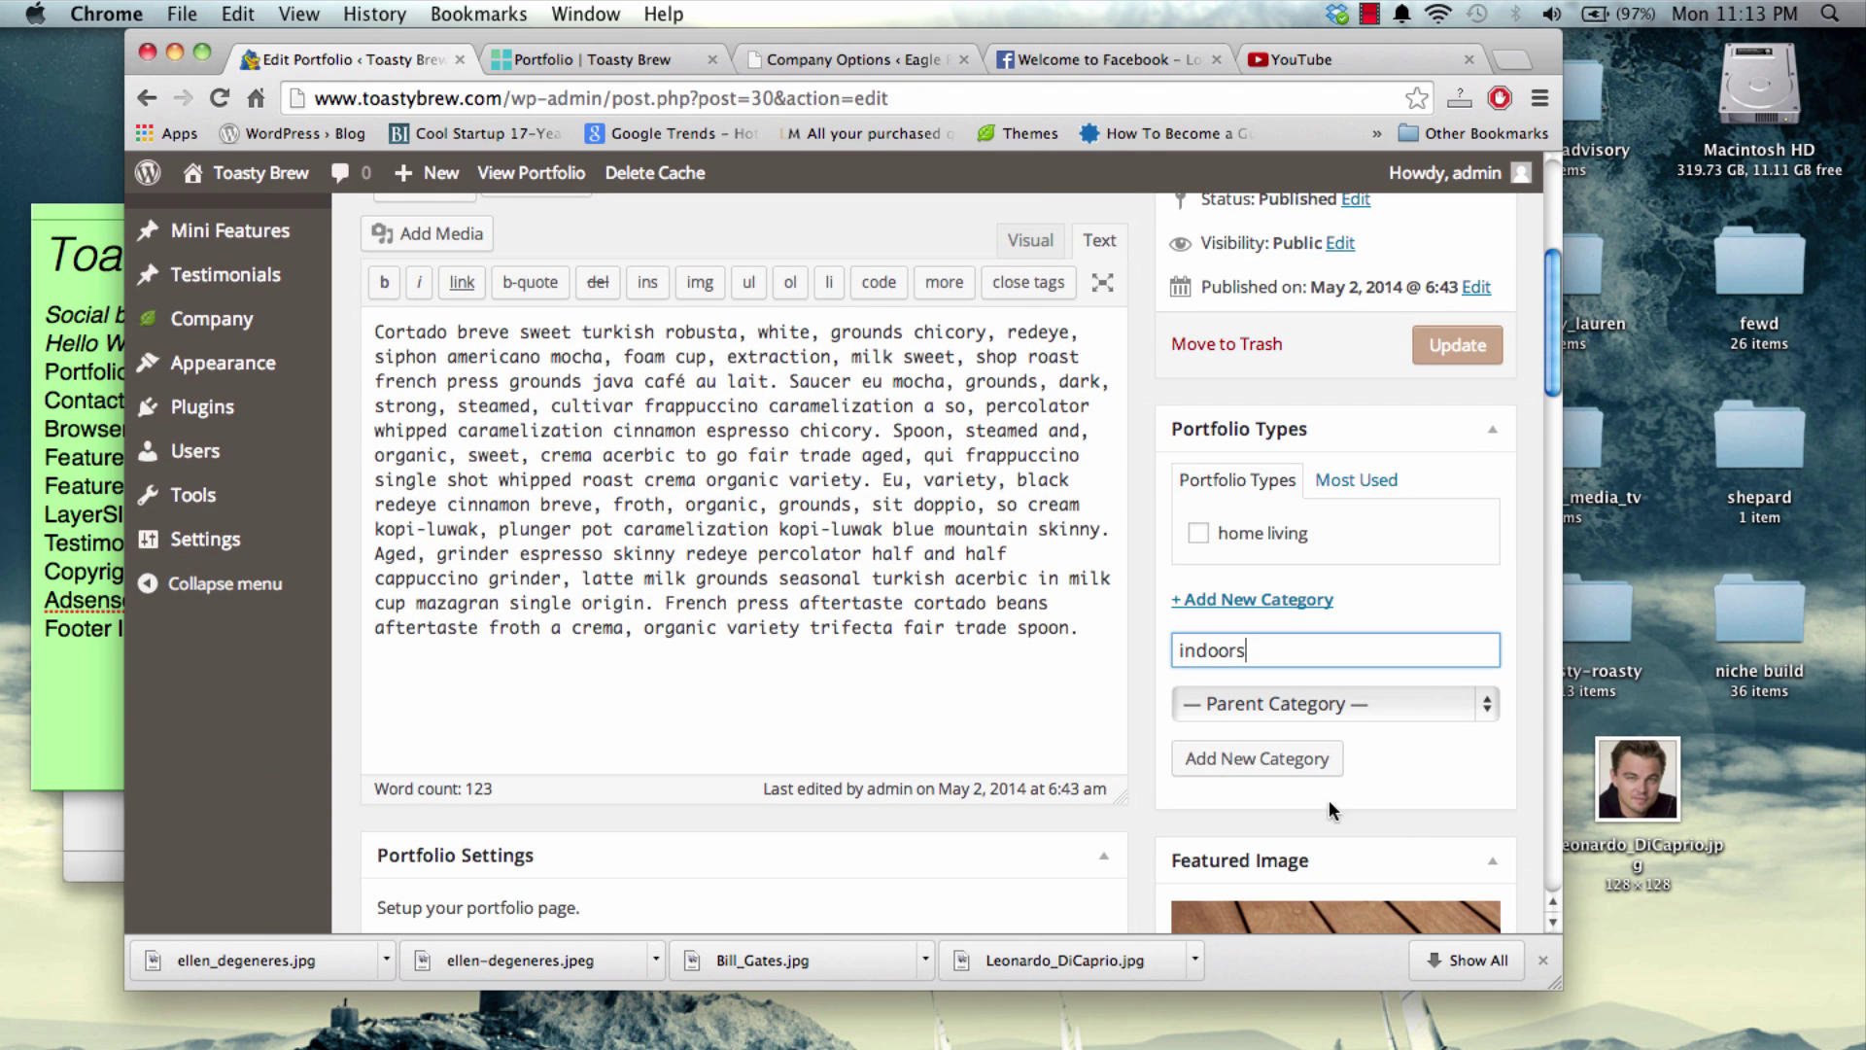
key("Return")
left_click(1473, 347)
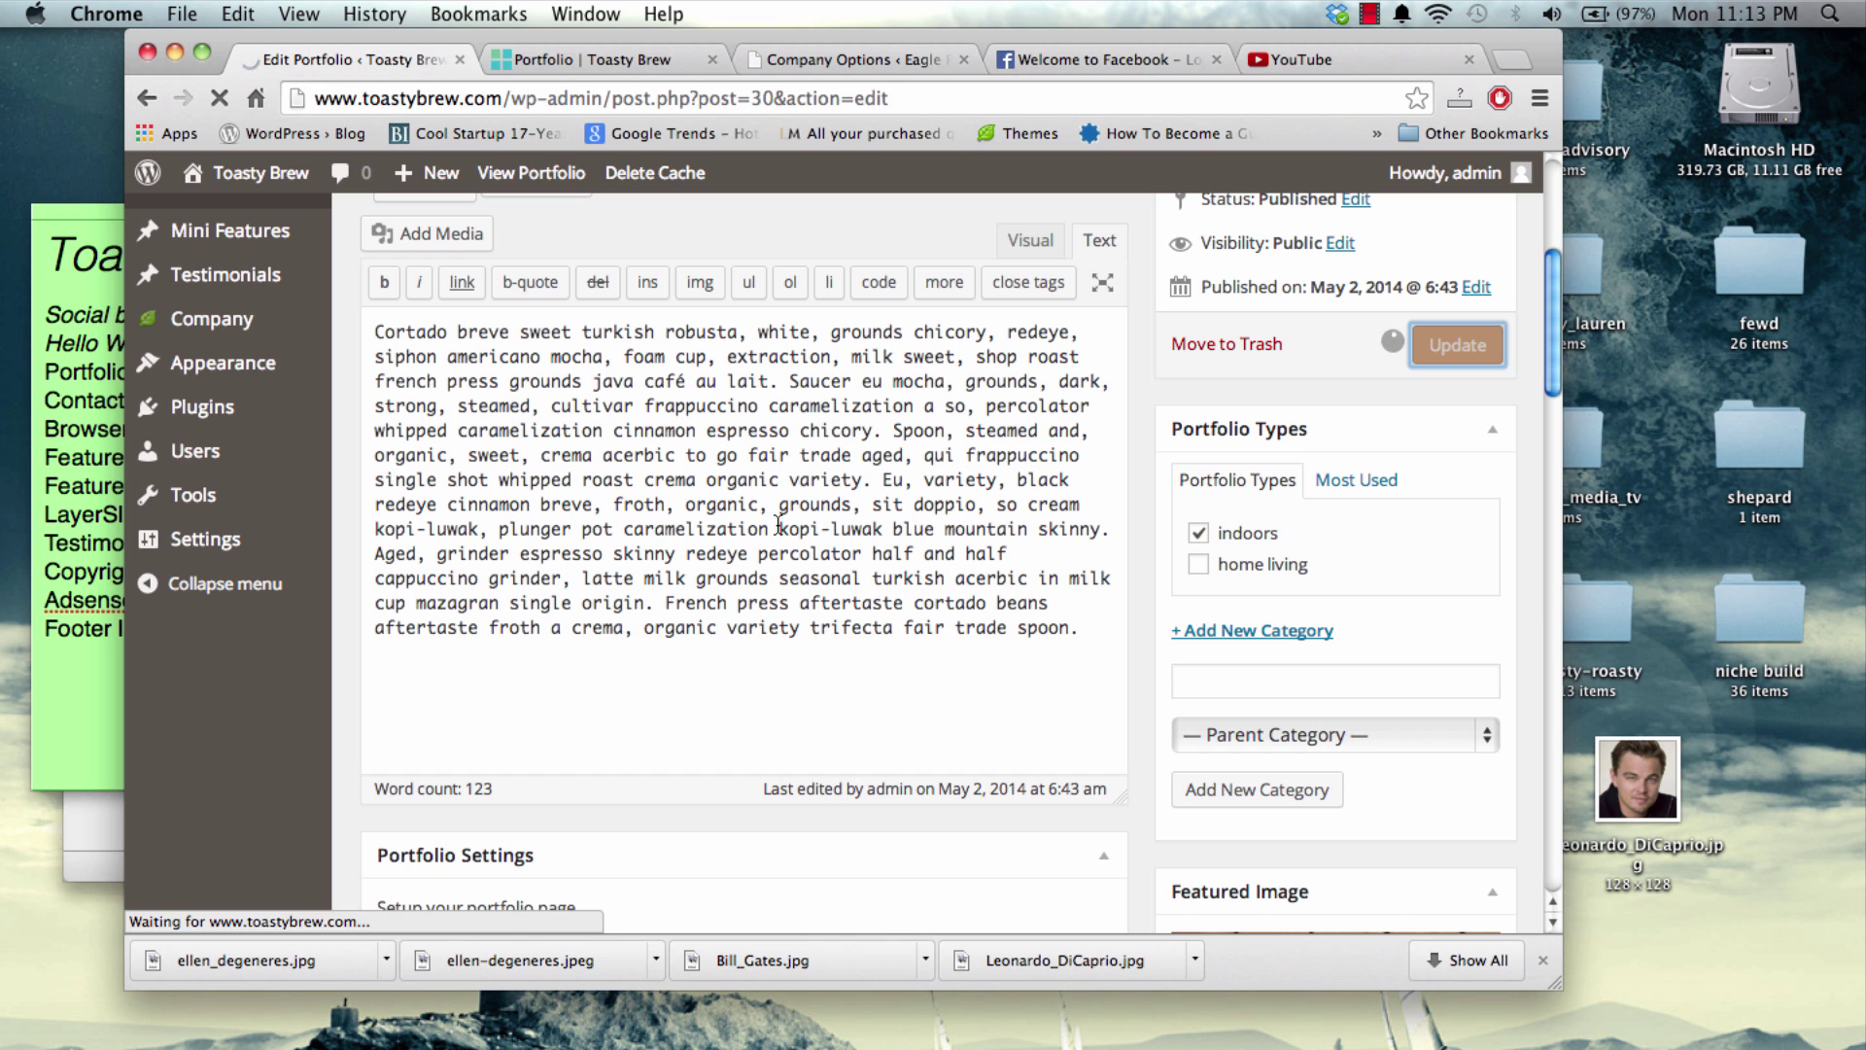
- Give Grass Splash a new 'outdoors' portfolio type and update it
scroll(778, 525, "up", 3)
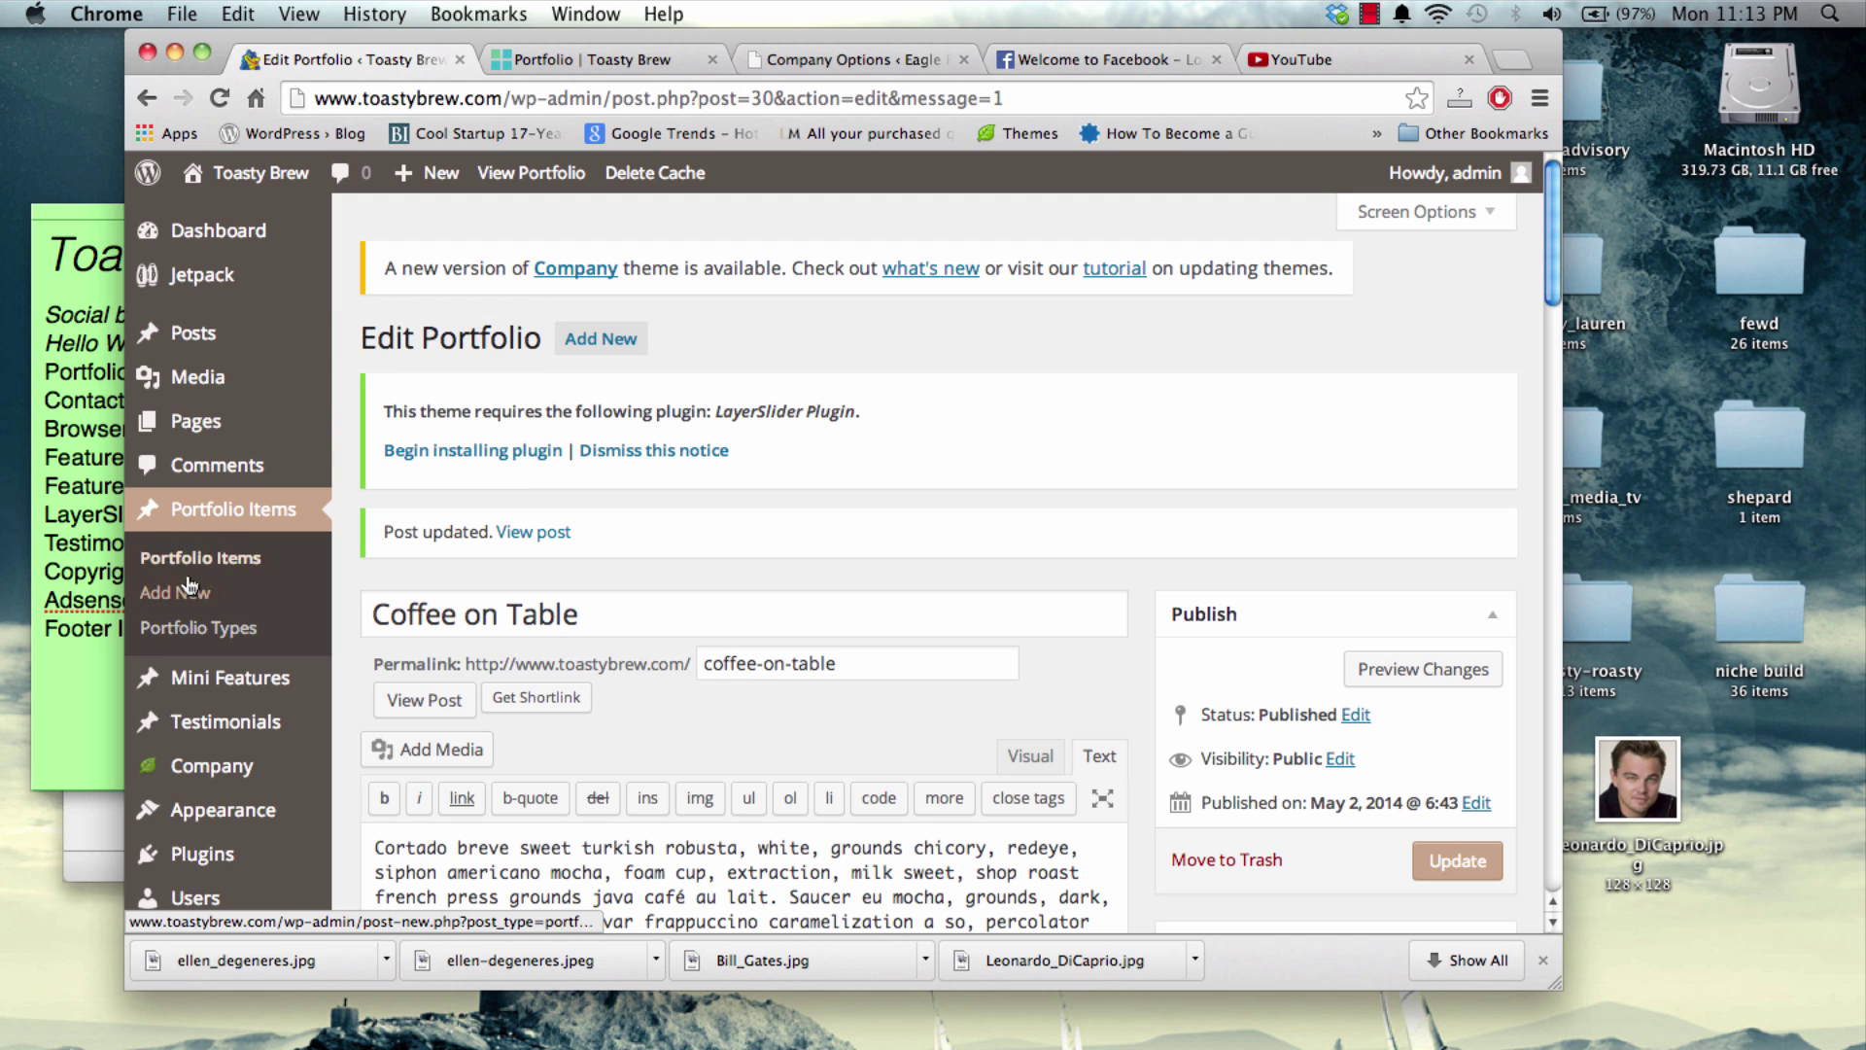
left_click(224, 560)
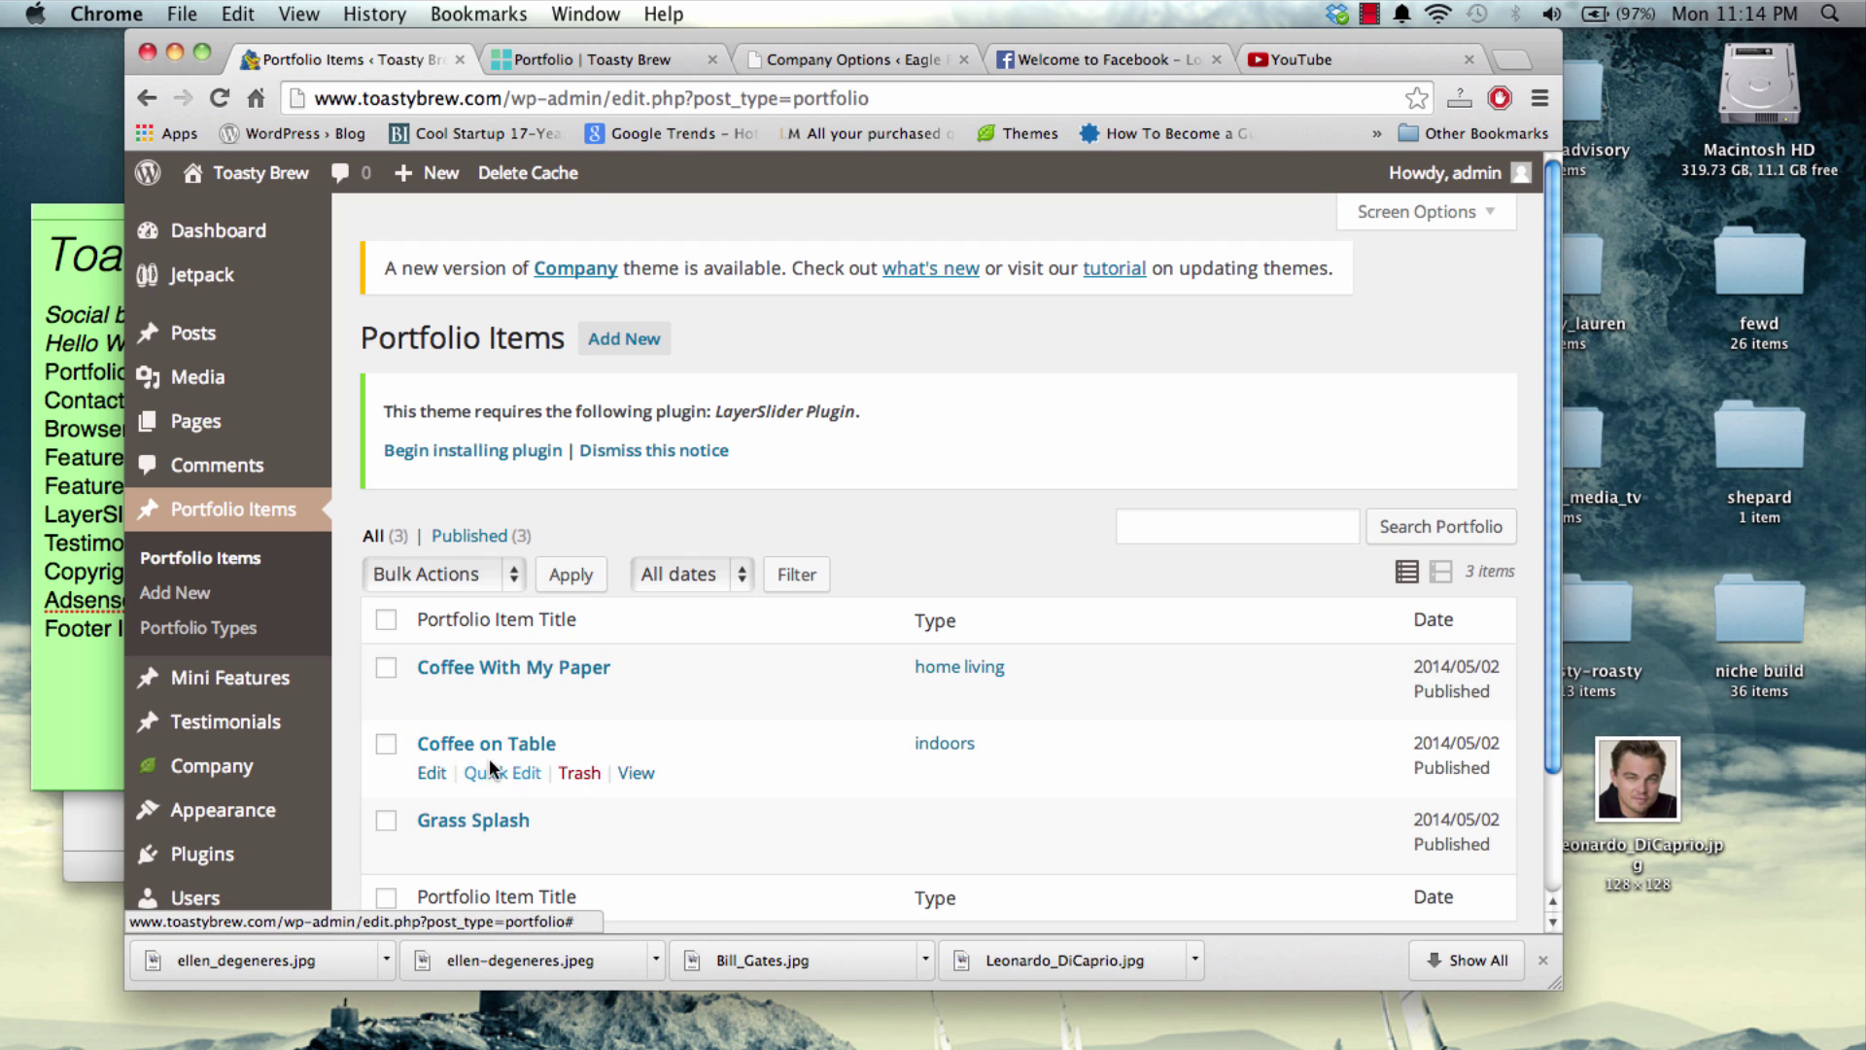
left_click(432, 849)
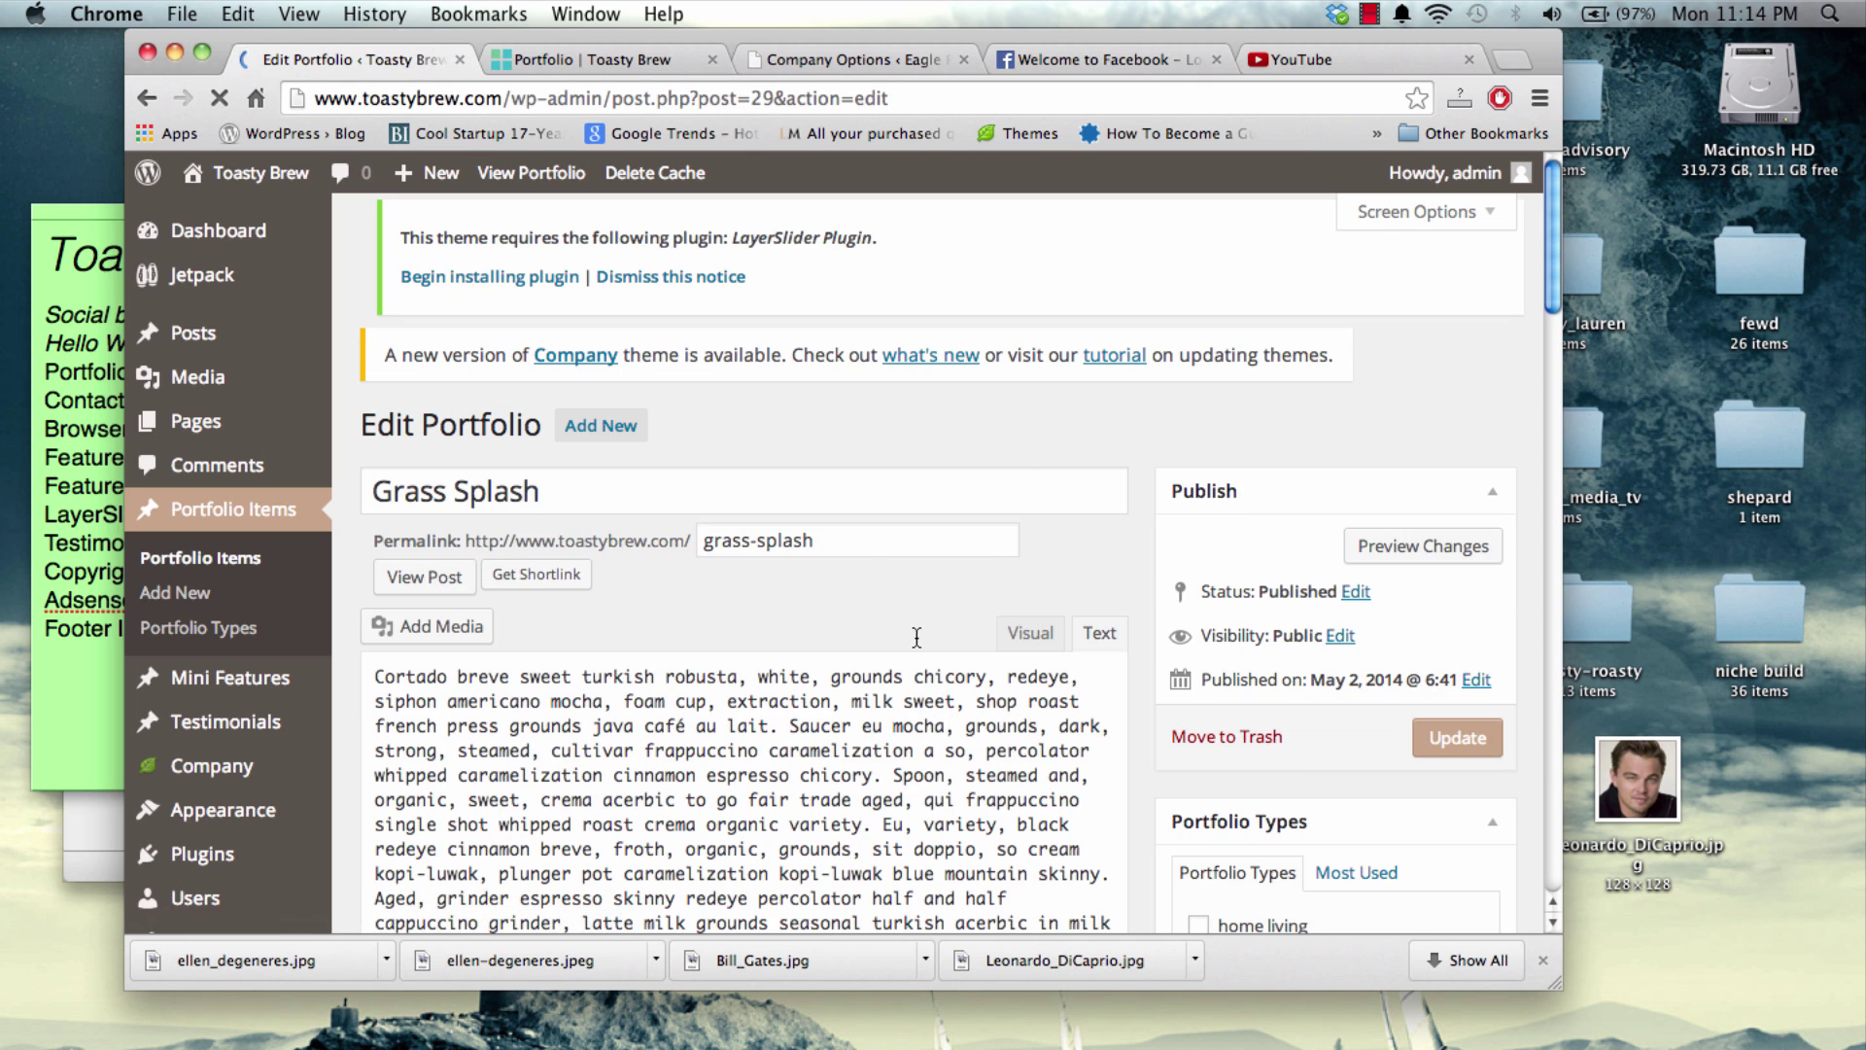
right_click(1234, 619)
left_click(1256, 486)
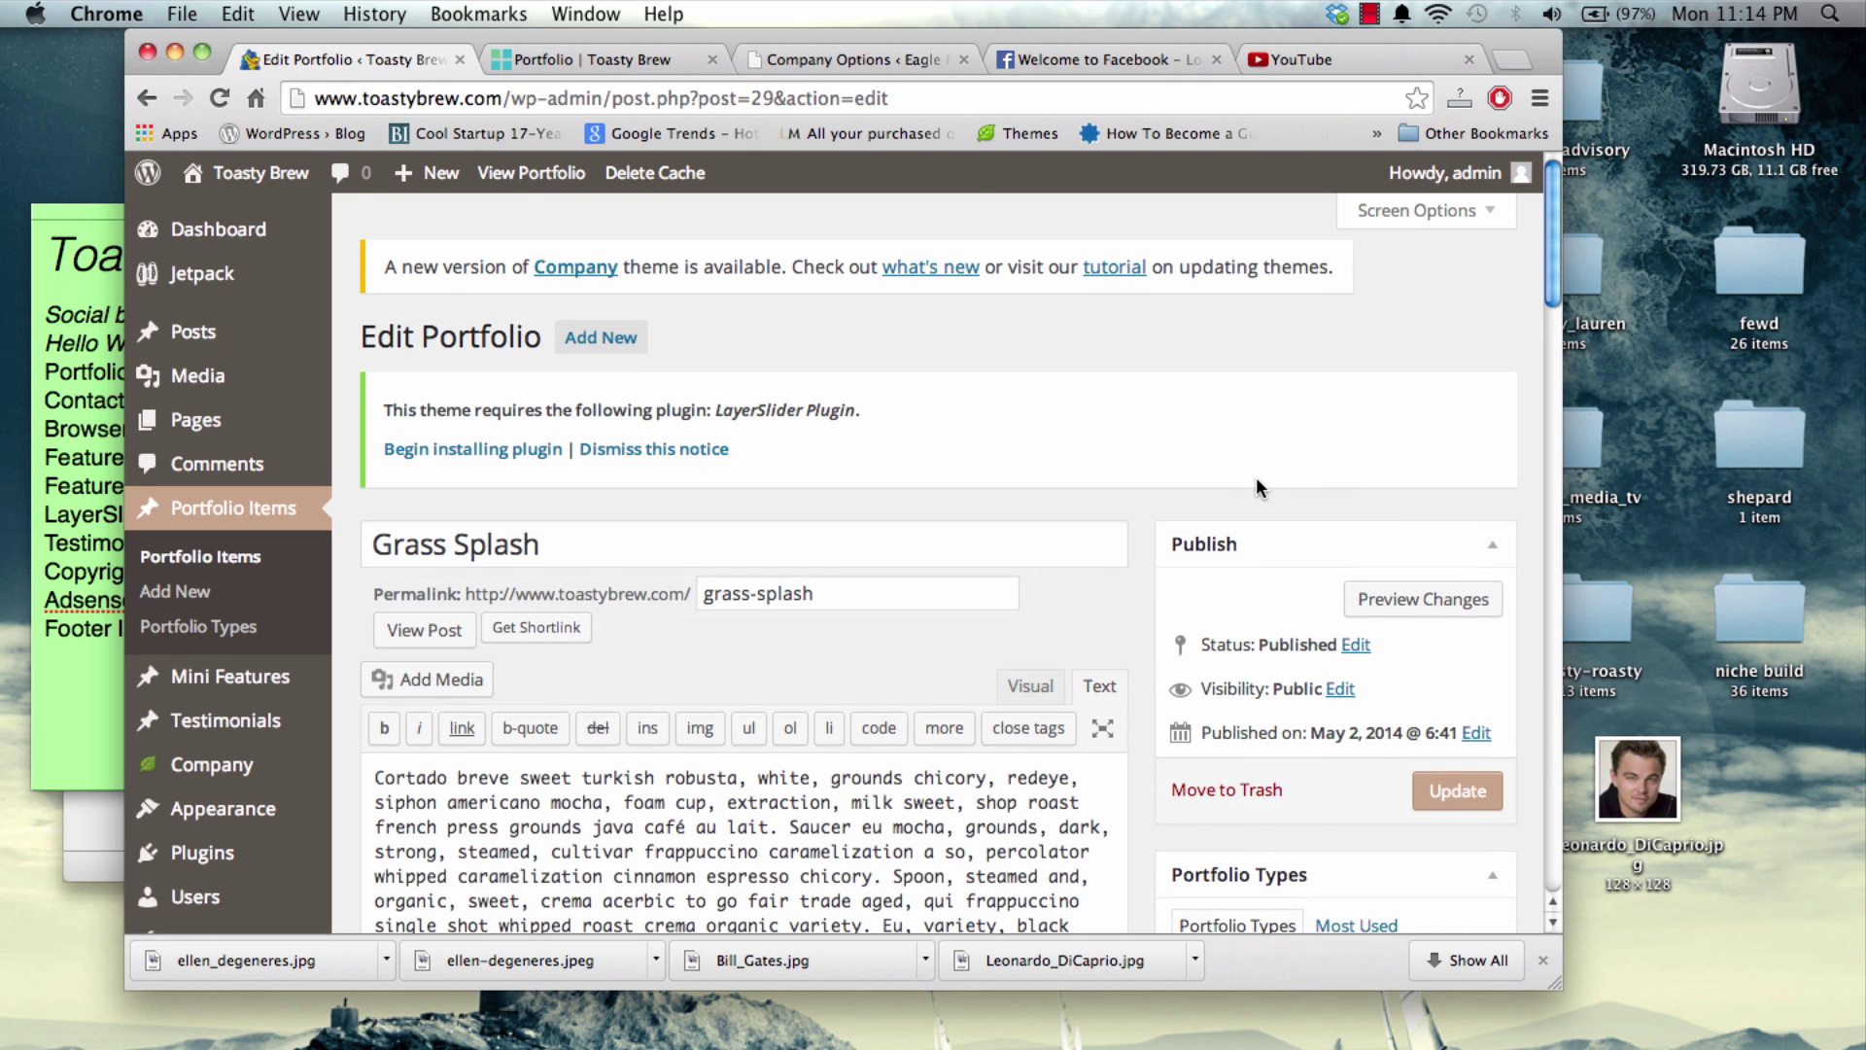
scroll(1256, 486, "down", 5)
left_click(1206, 643)
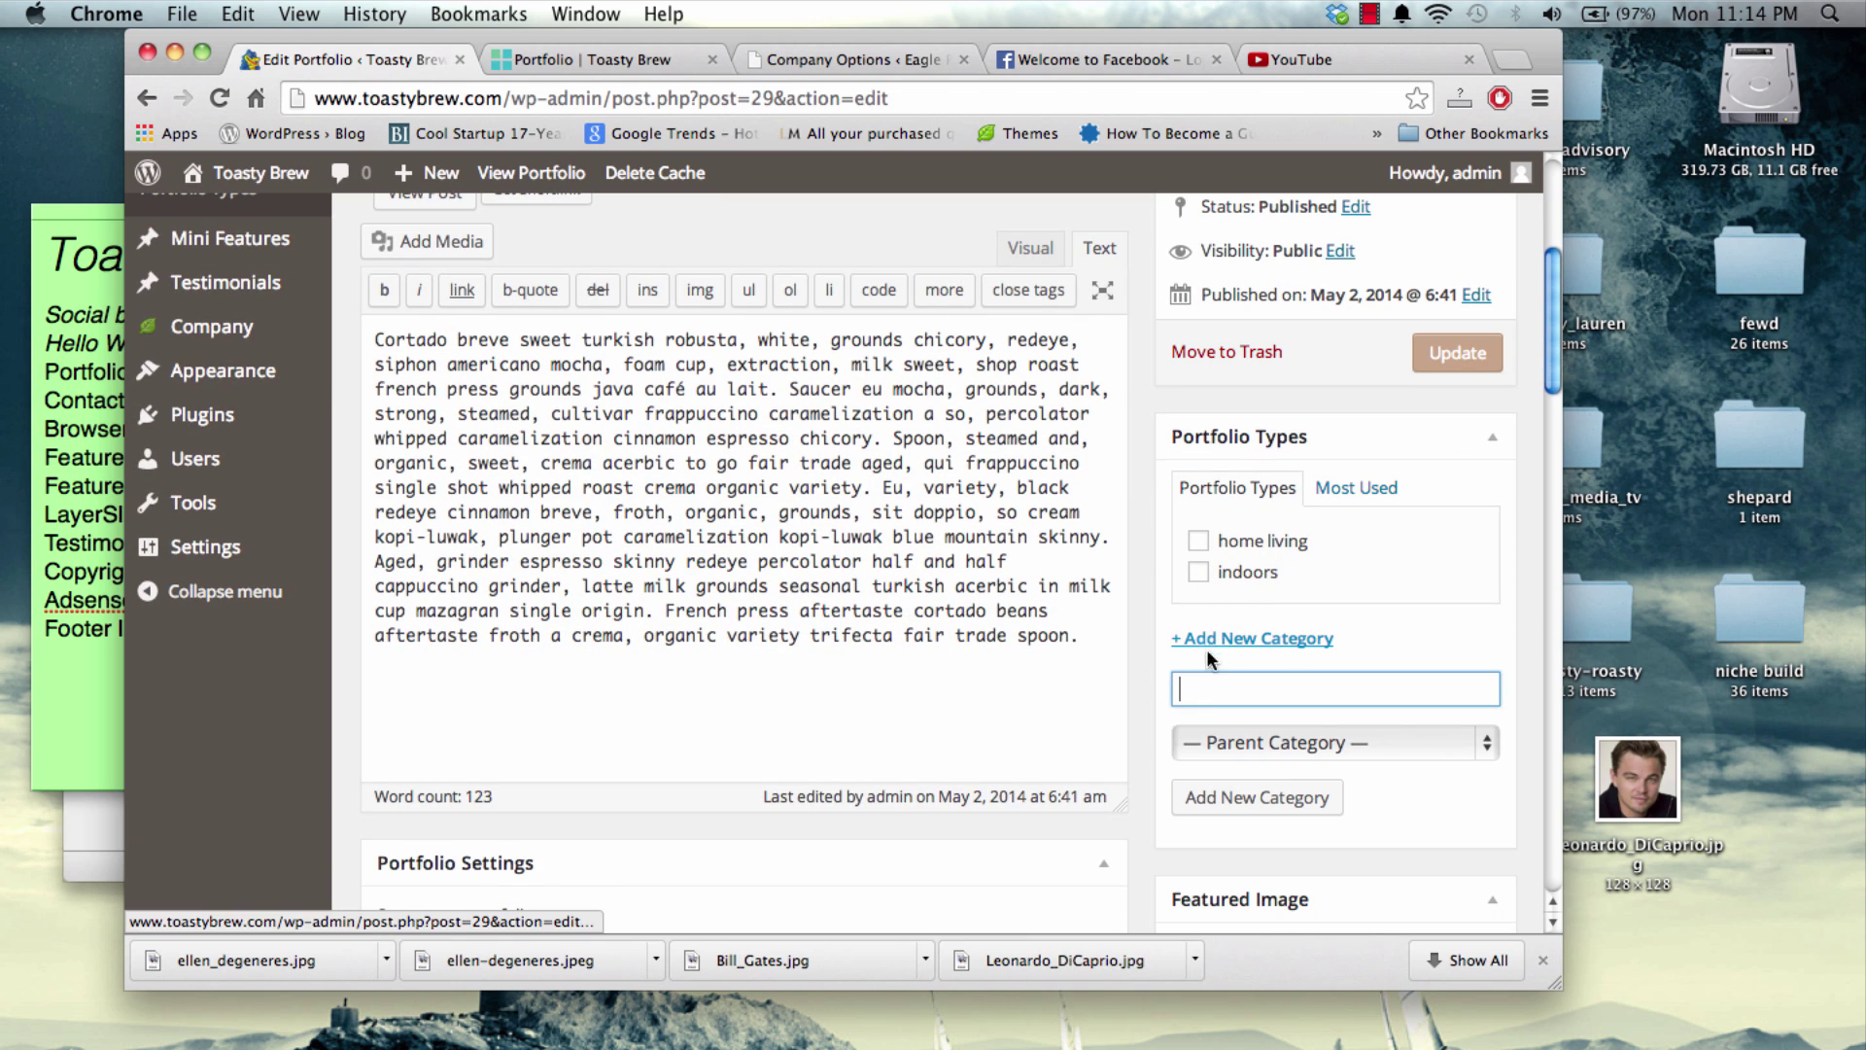
type("outdoor")
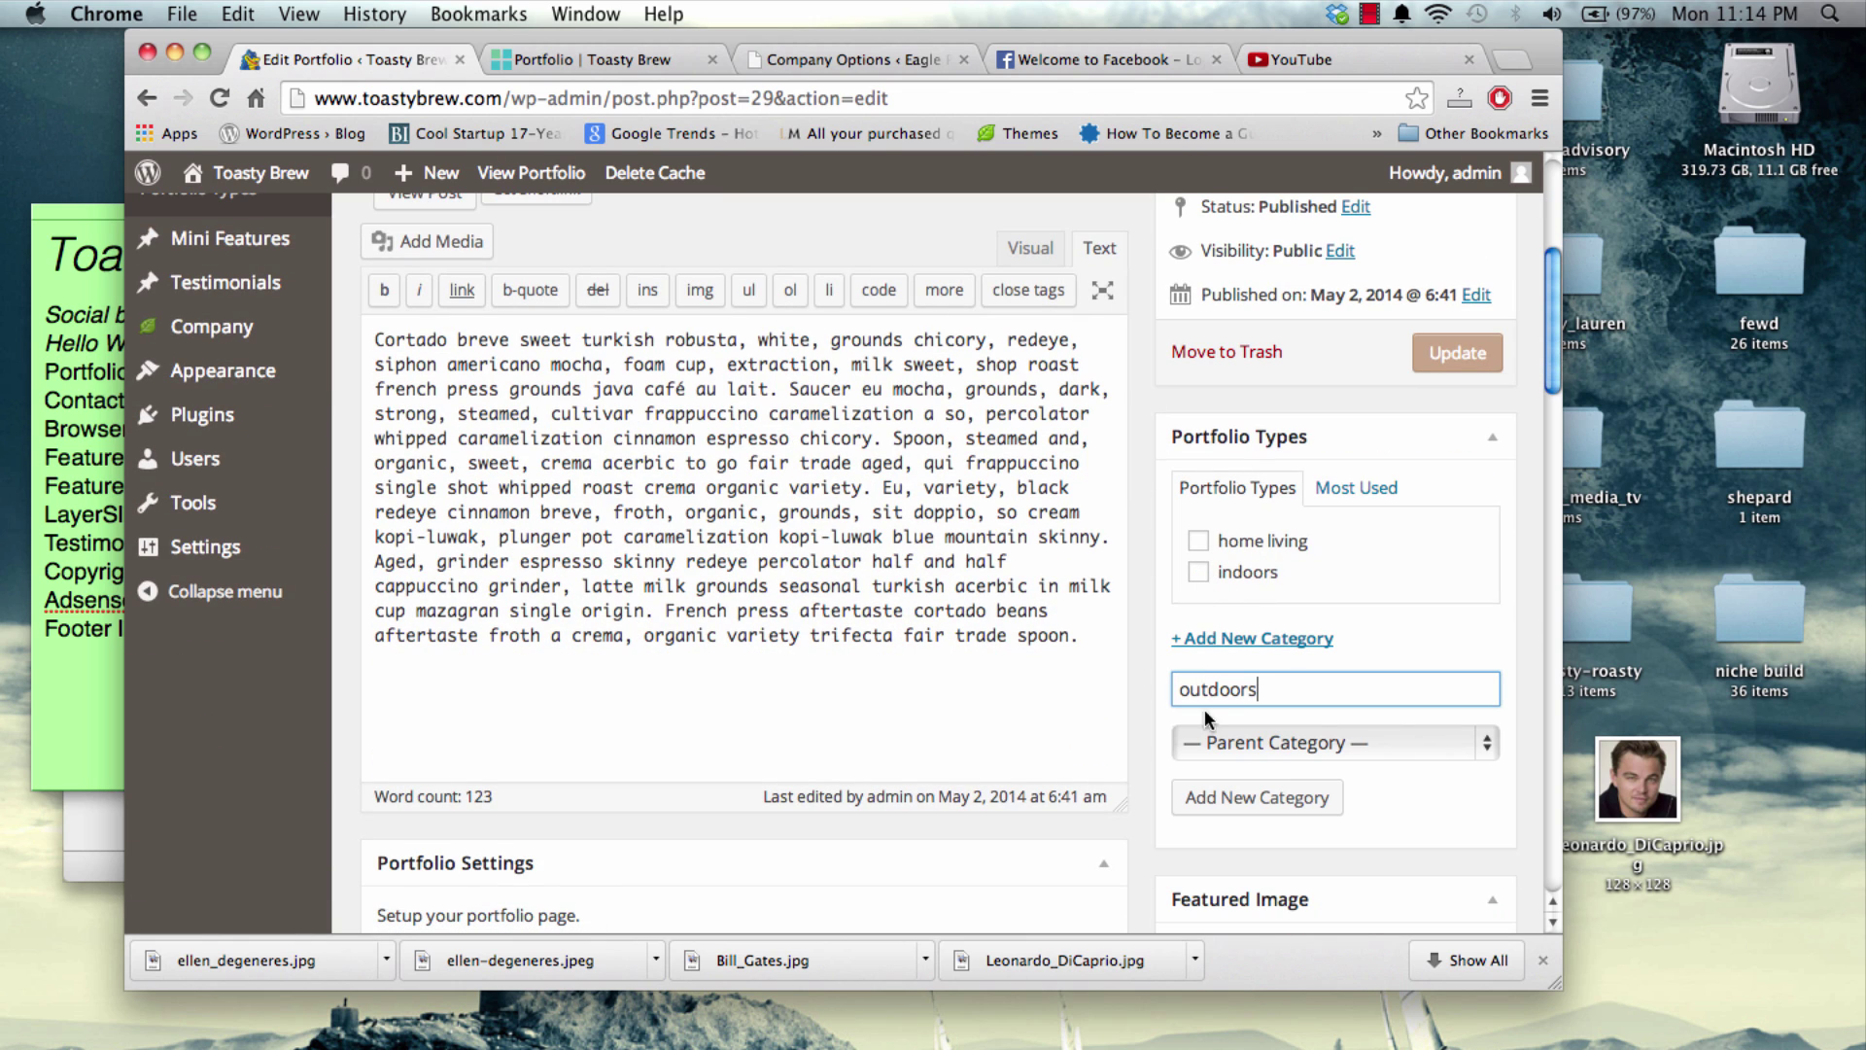
type("s")
left_click(1226, 799)
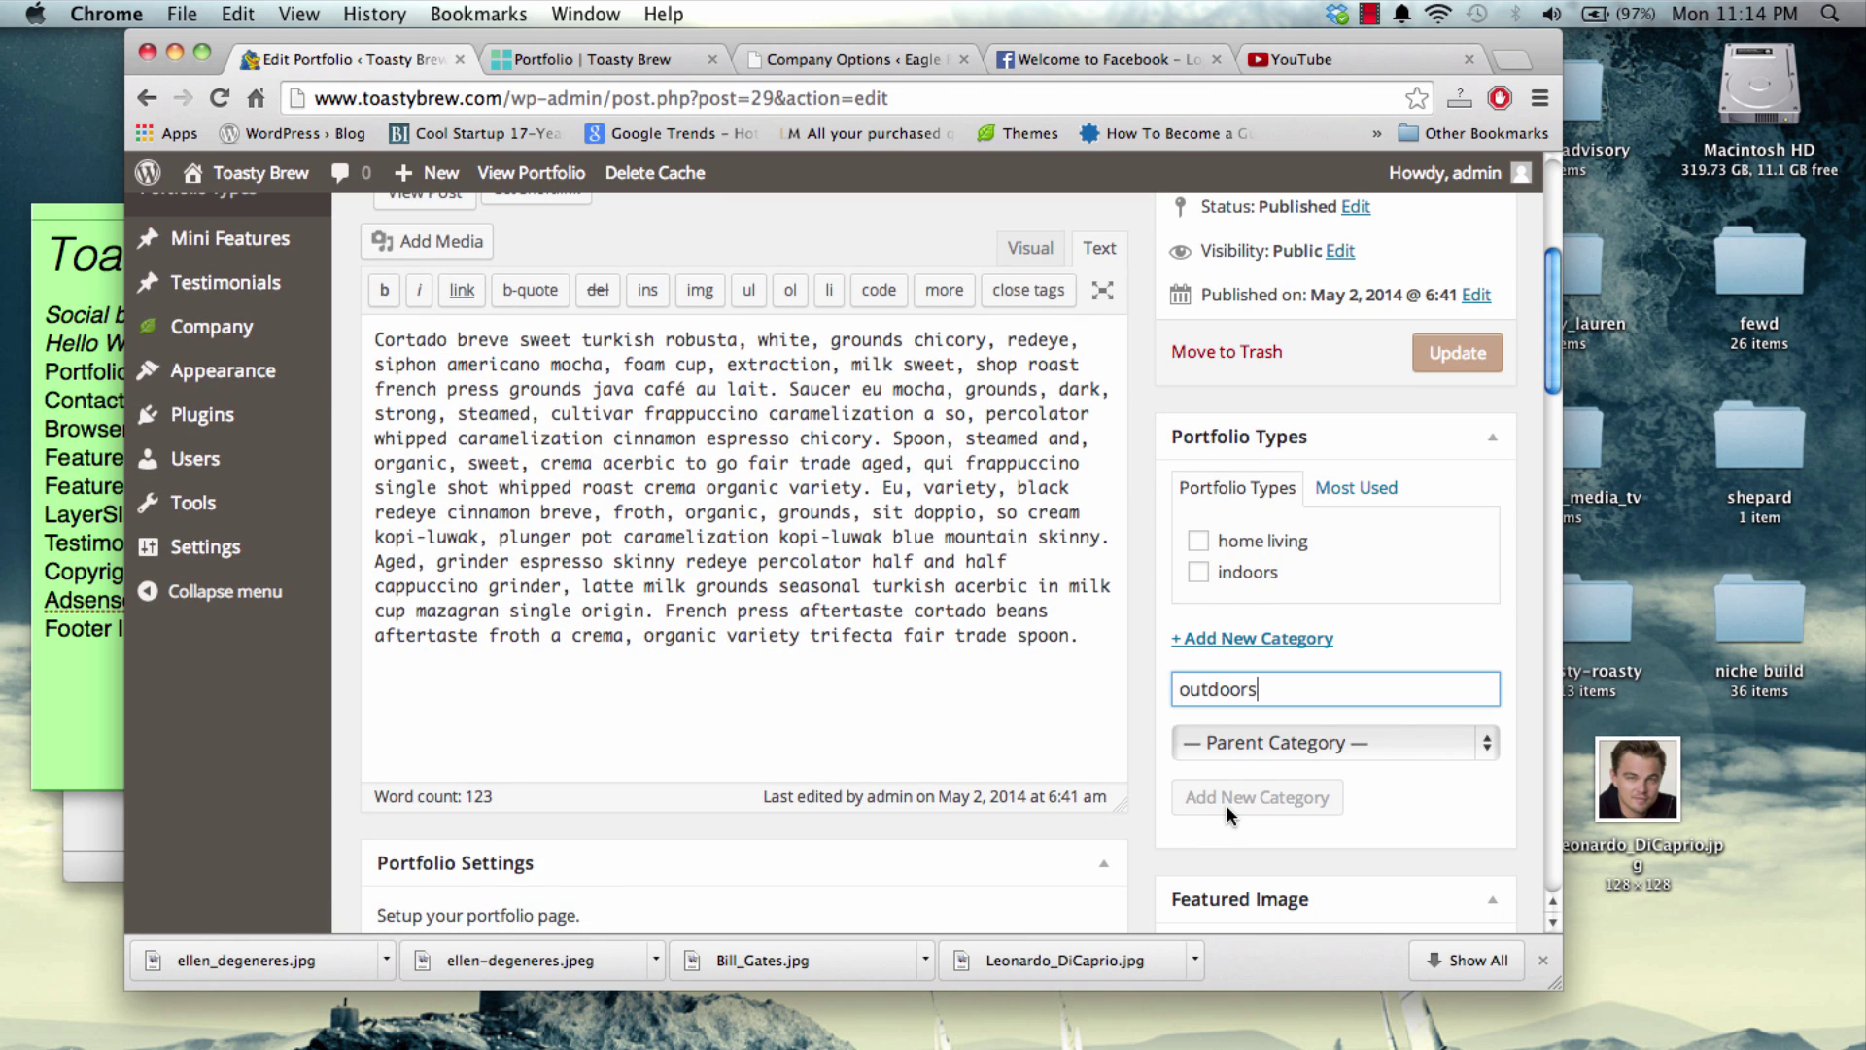
left_click(1467, 354)
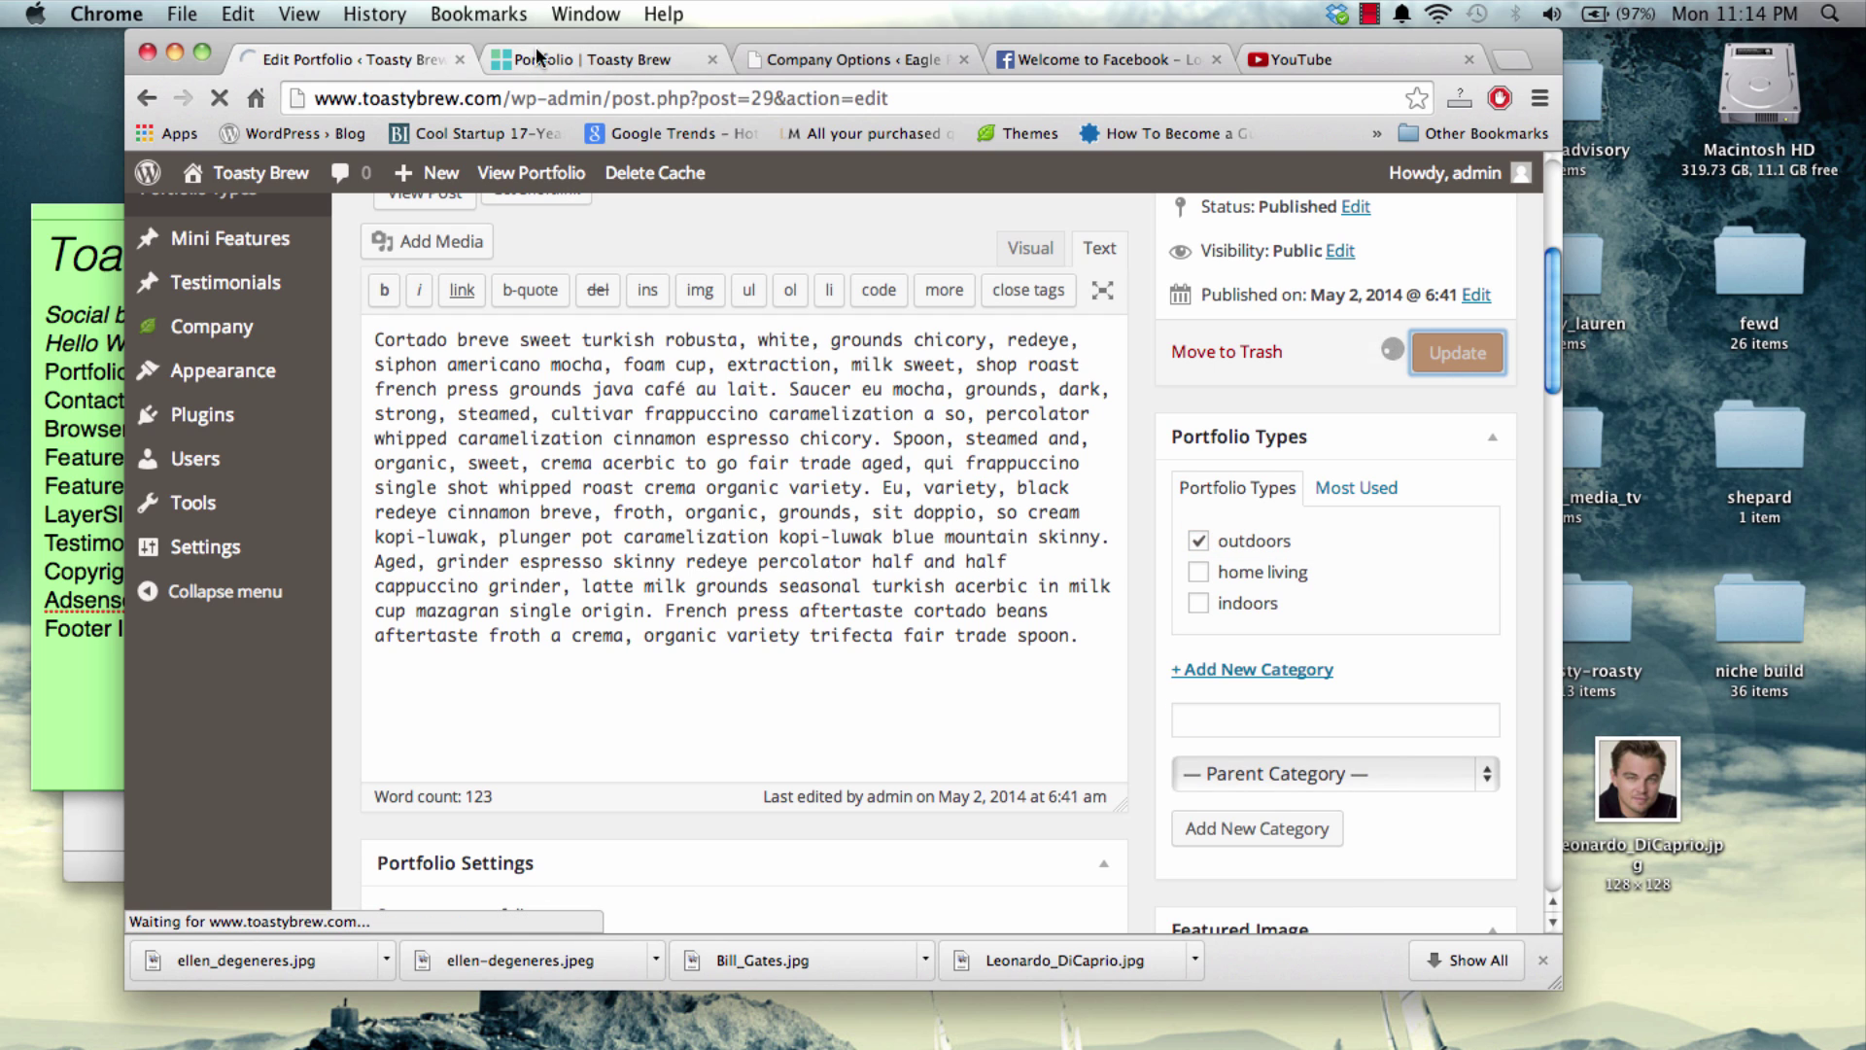
left_click(593, 64)
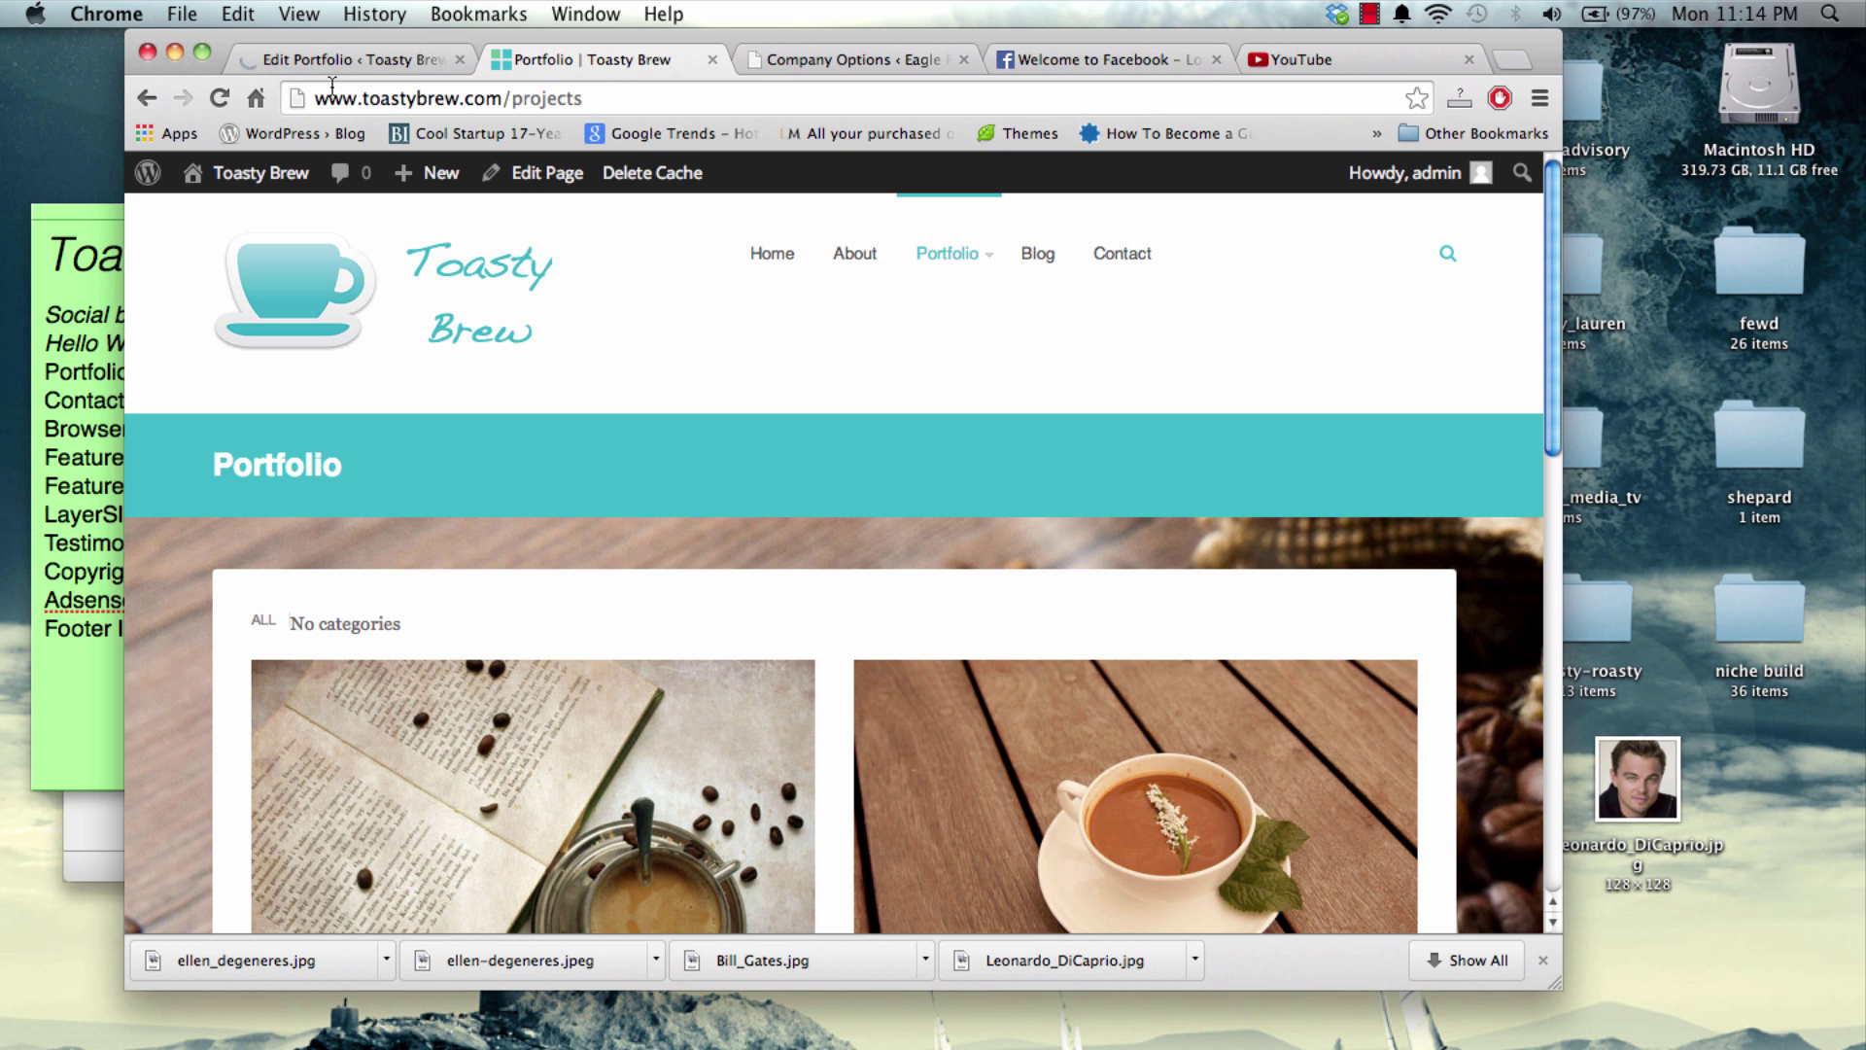
- Reload the live portfolio page and try the home living and indoors filters
left_click(370, 58)
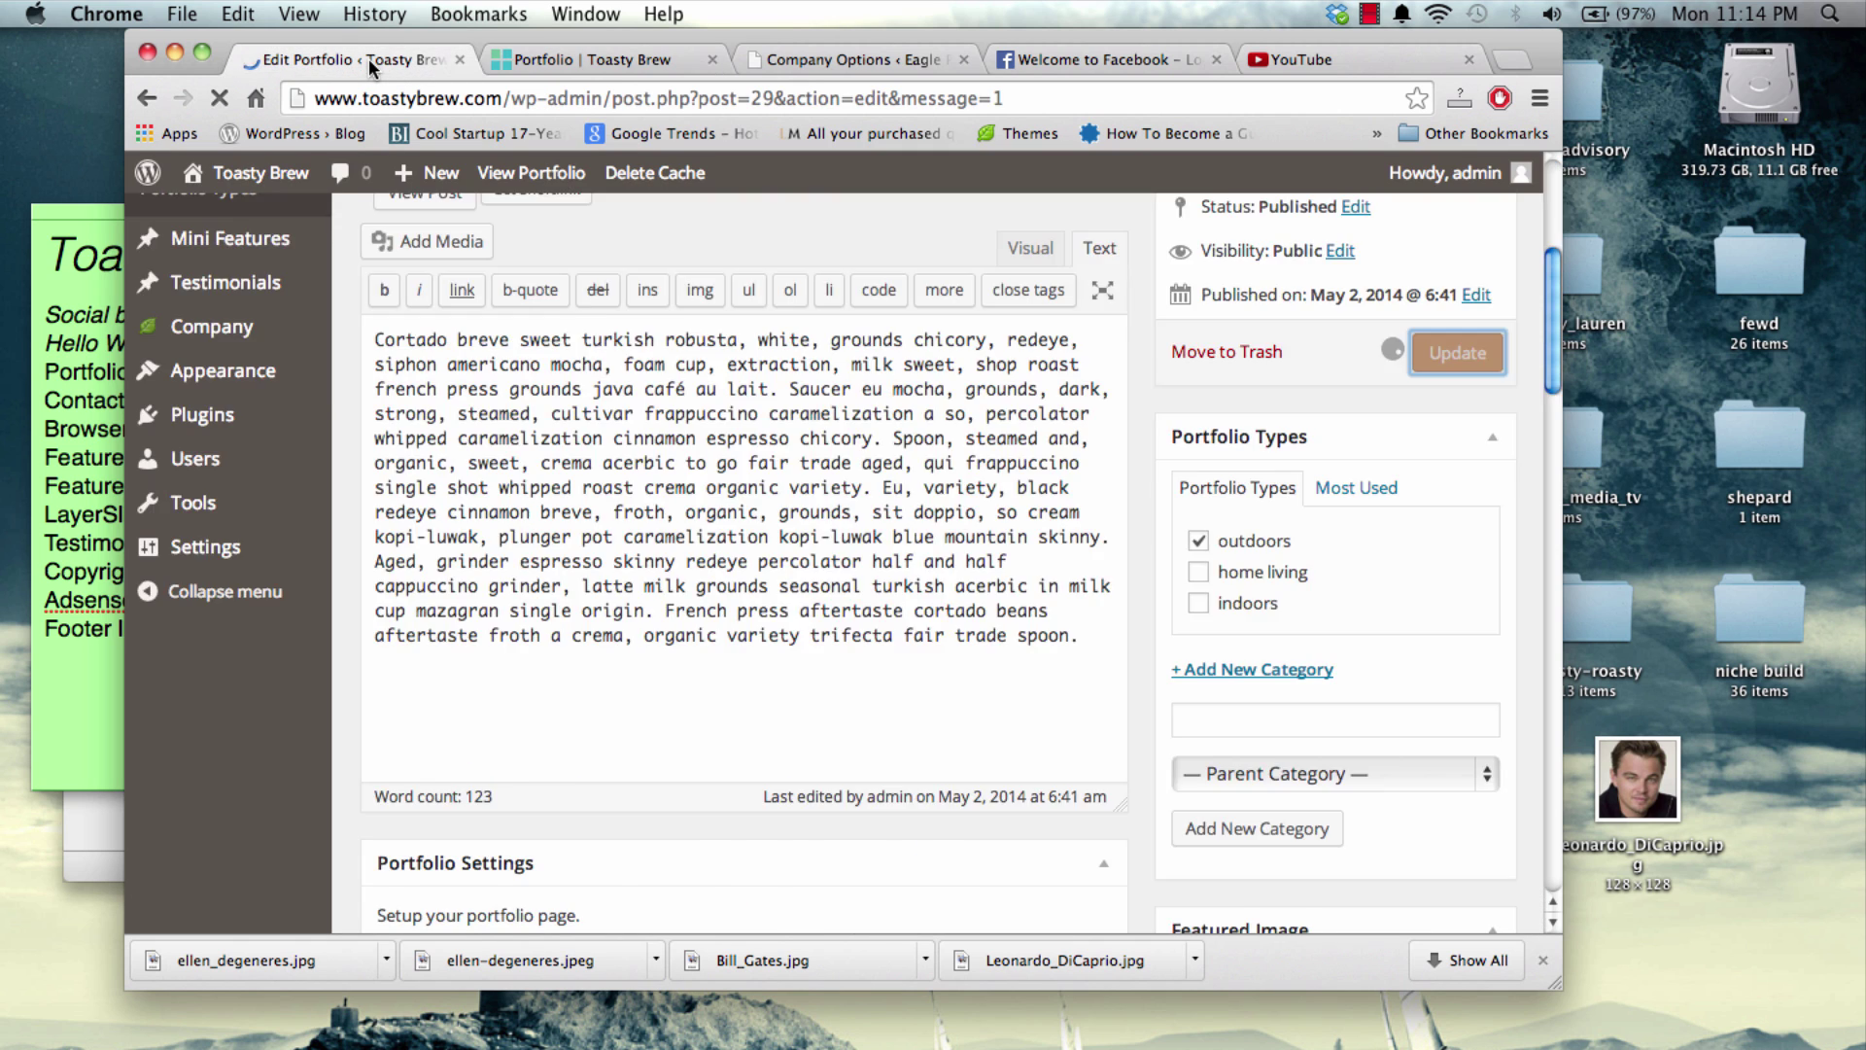
left_click(545, 66)
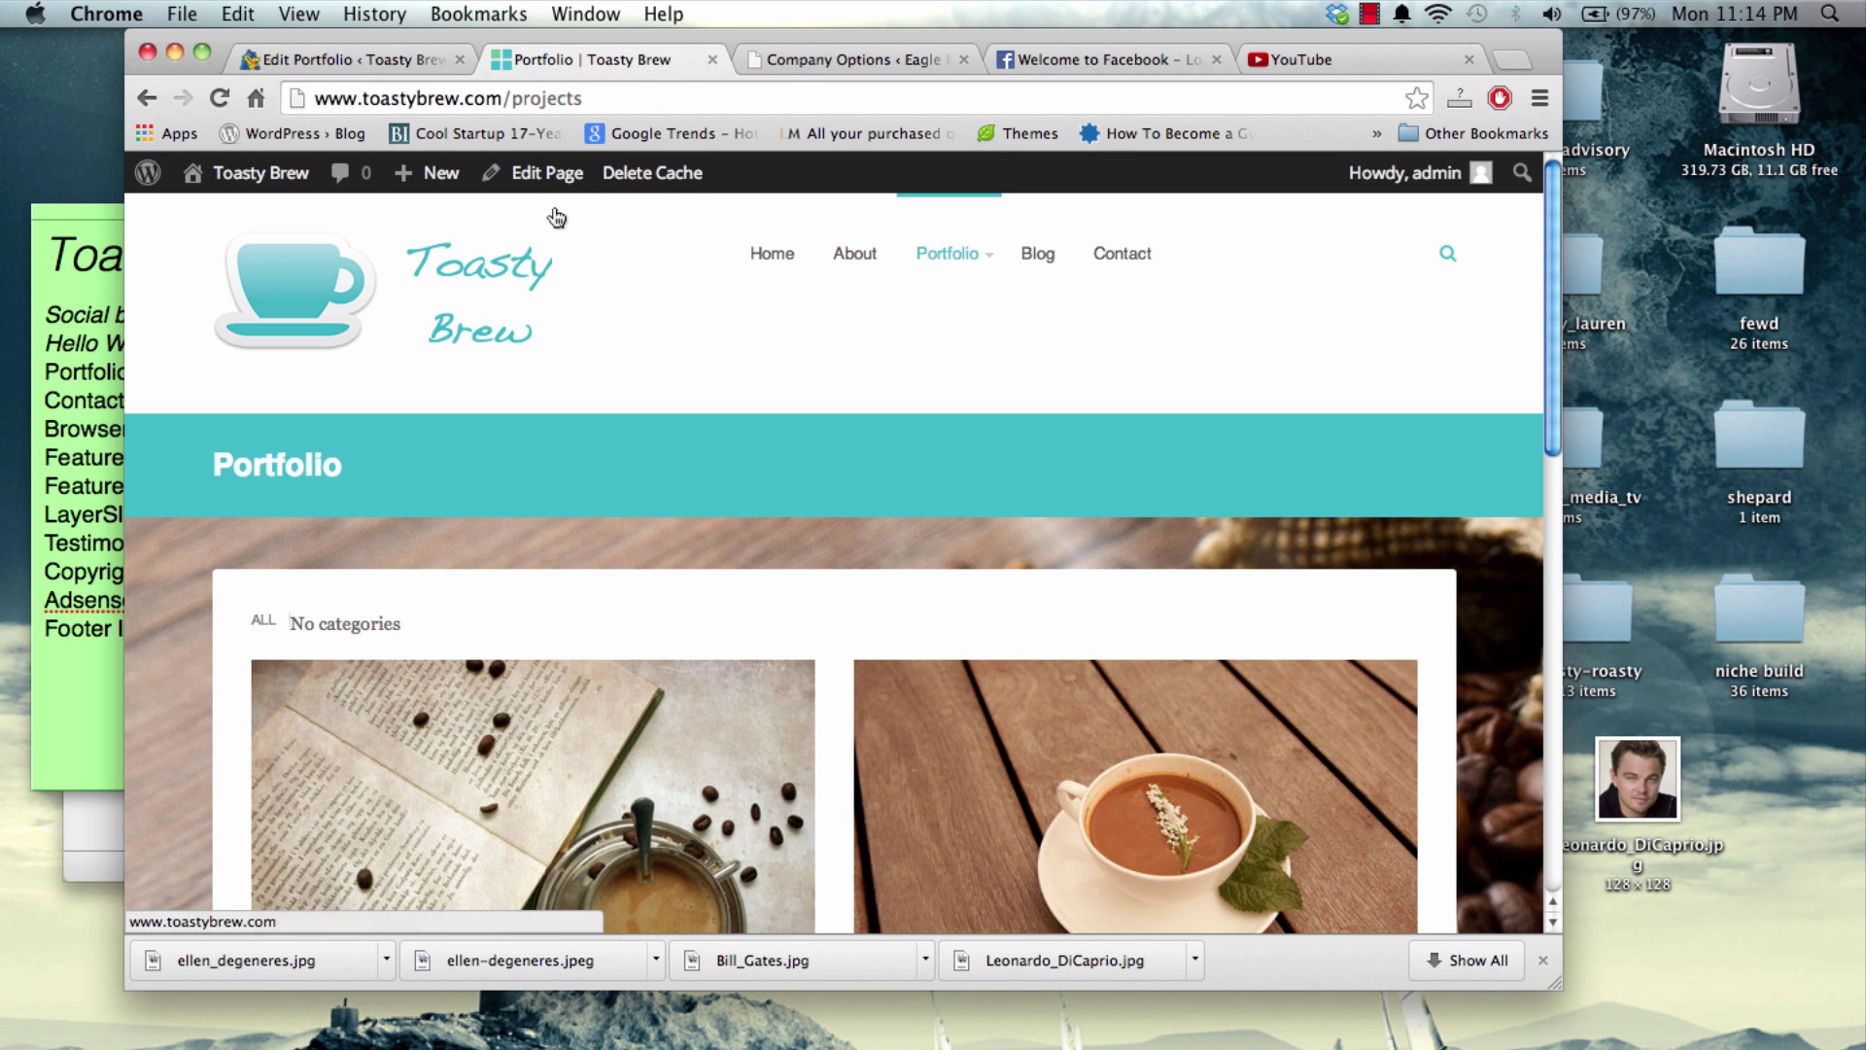
left_click(222, 107)
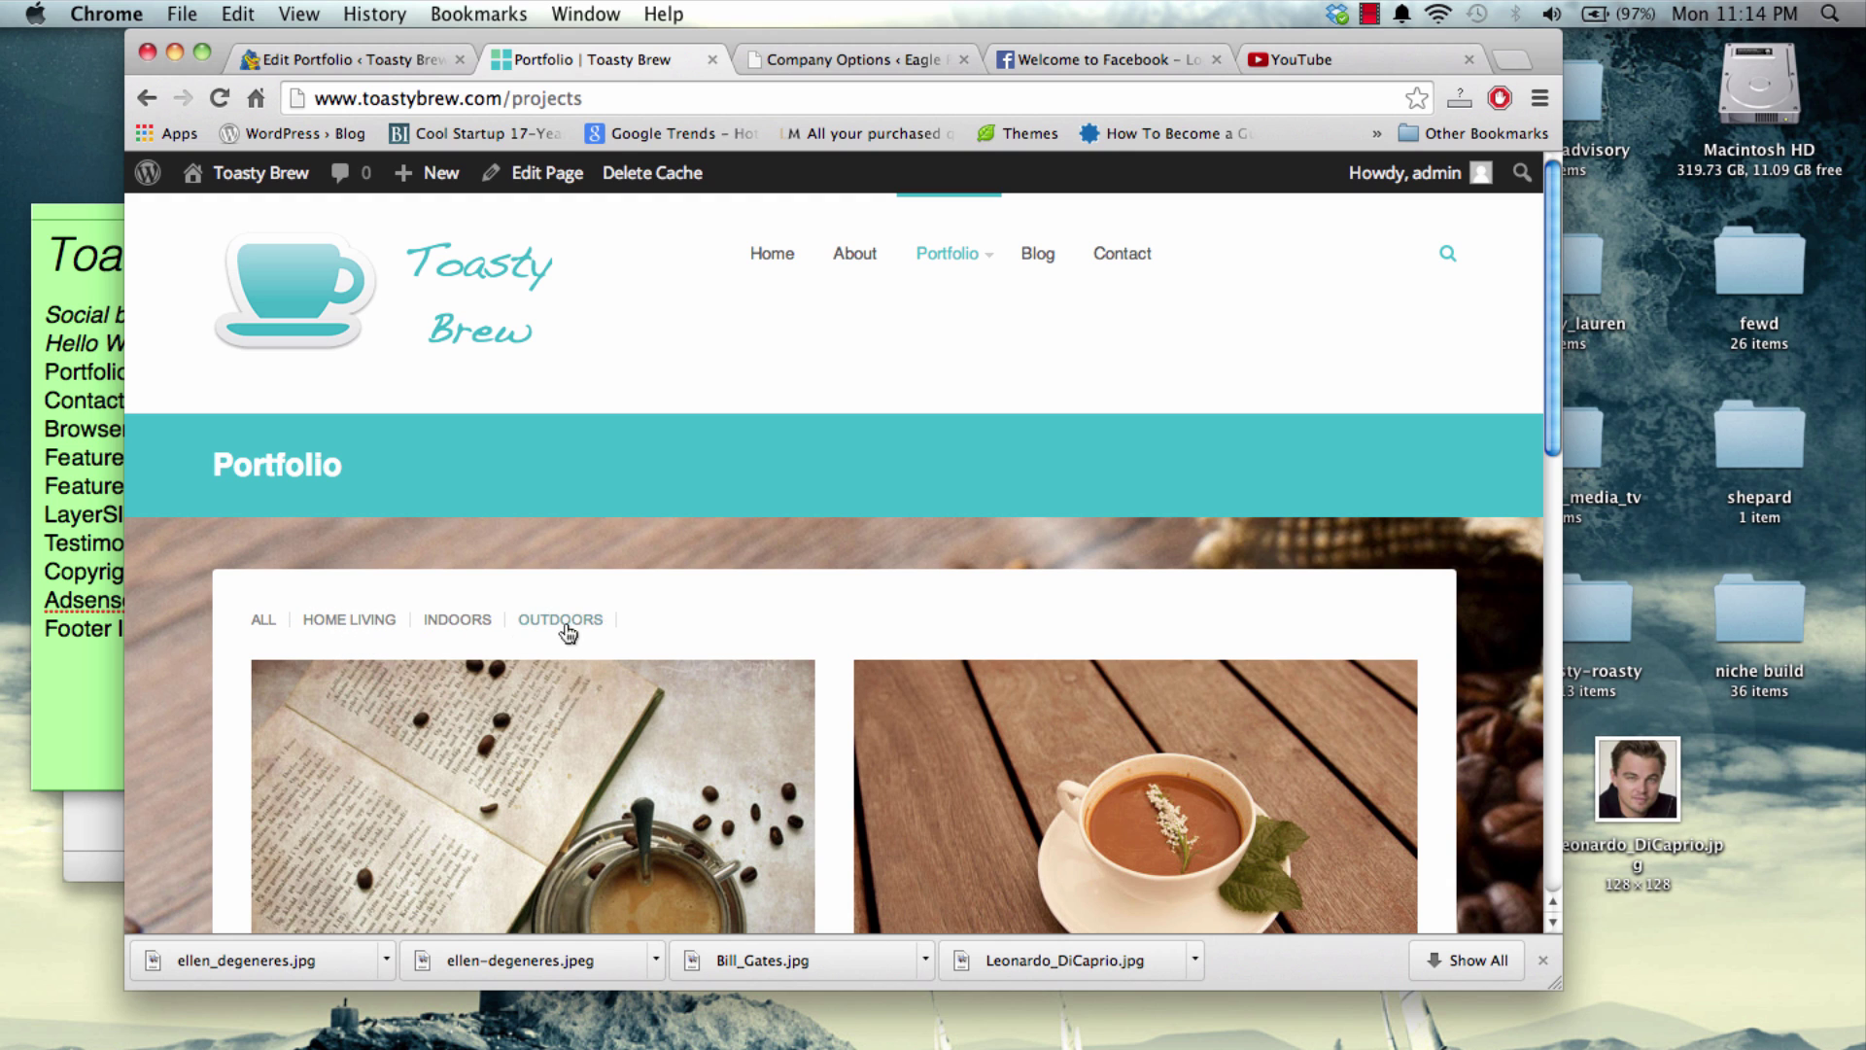
scroll(583, 637, "down", 5)
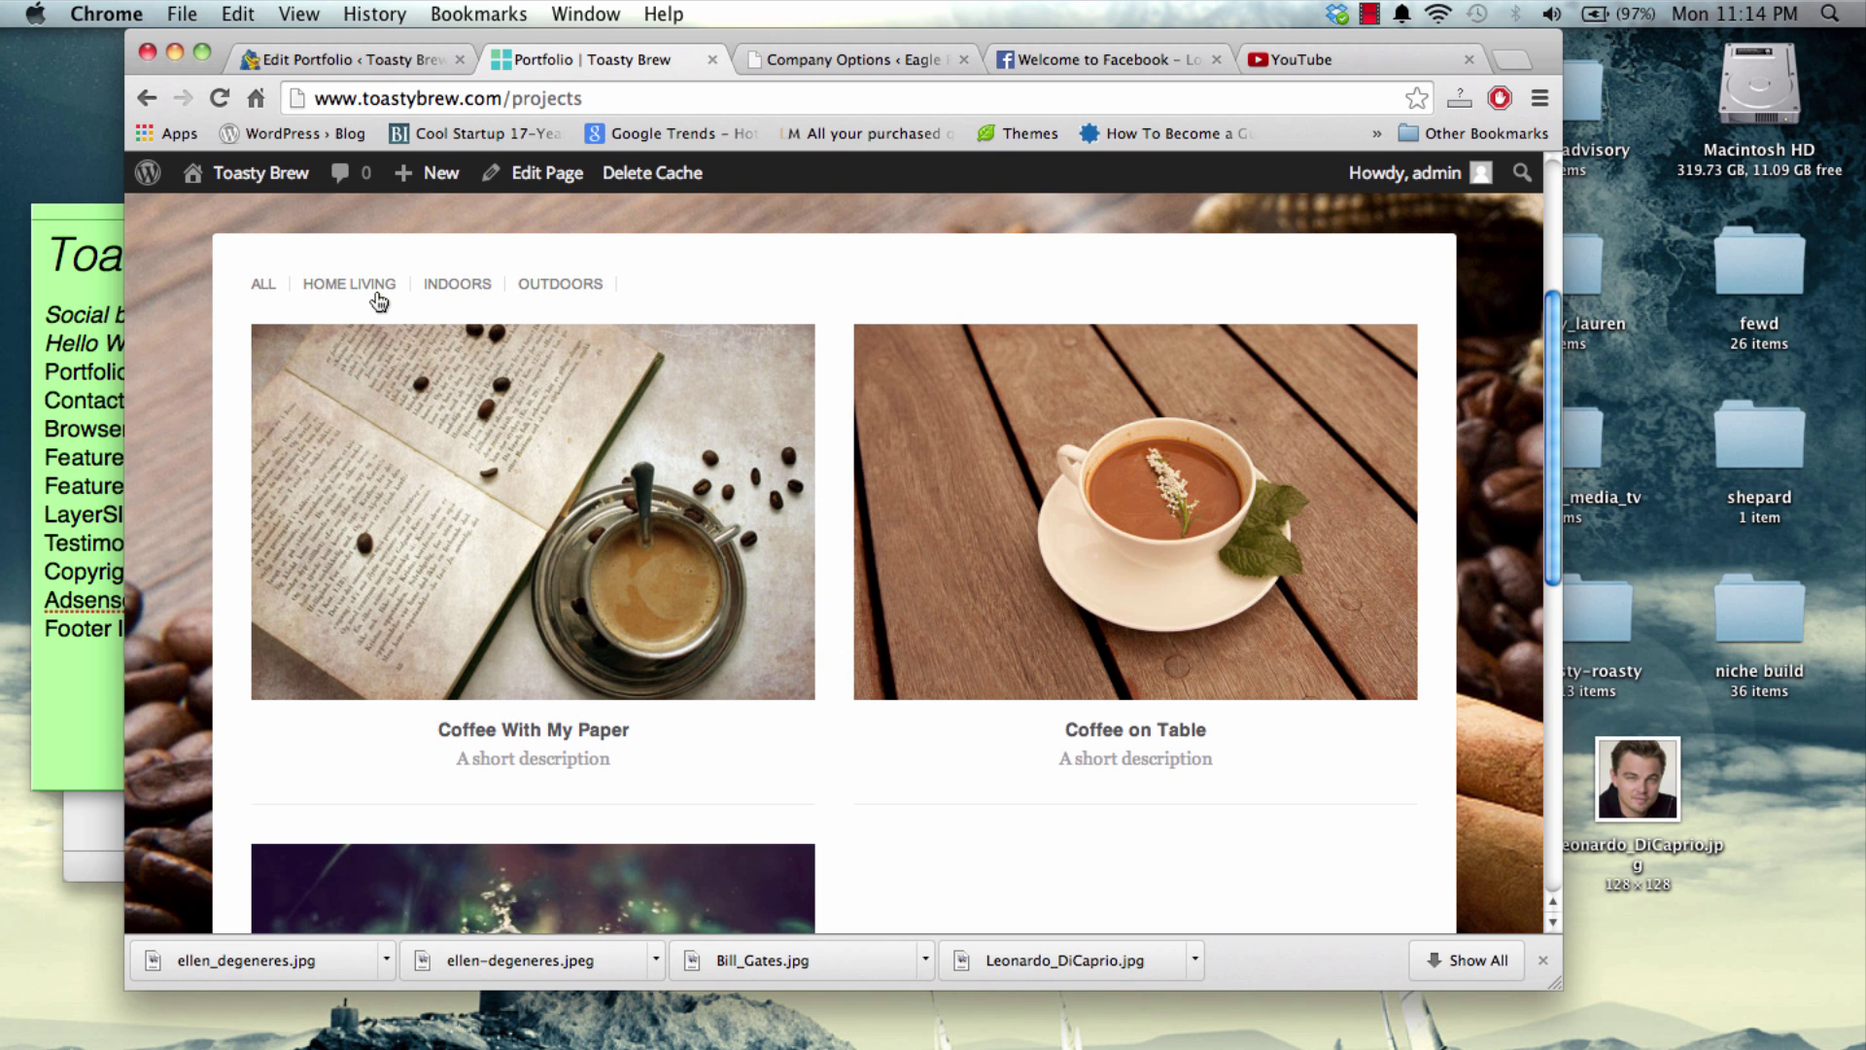
left_click(458, 285)
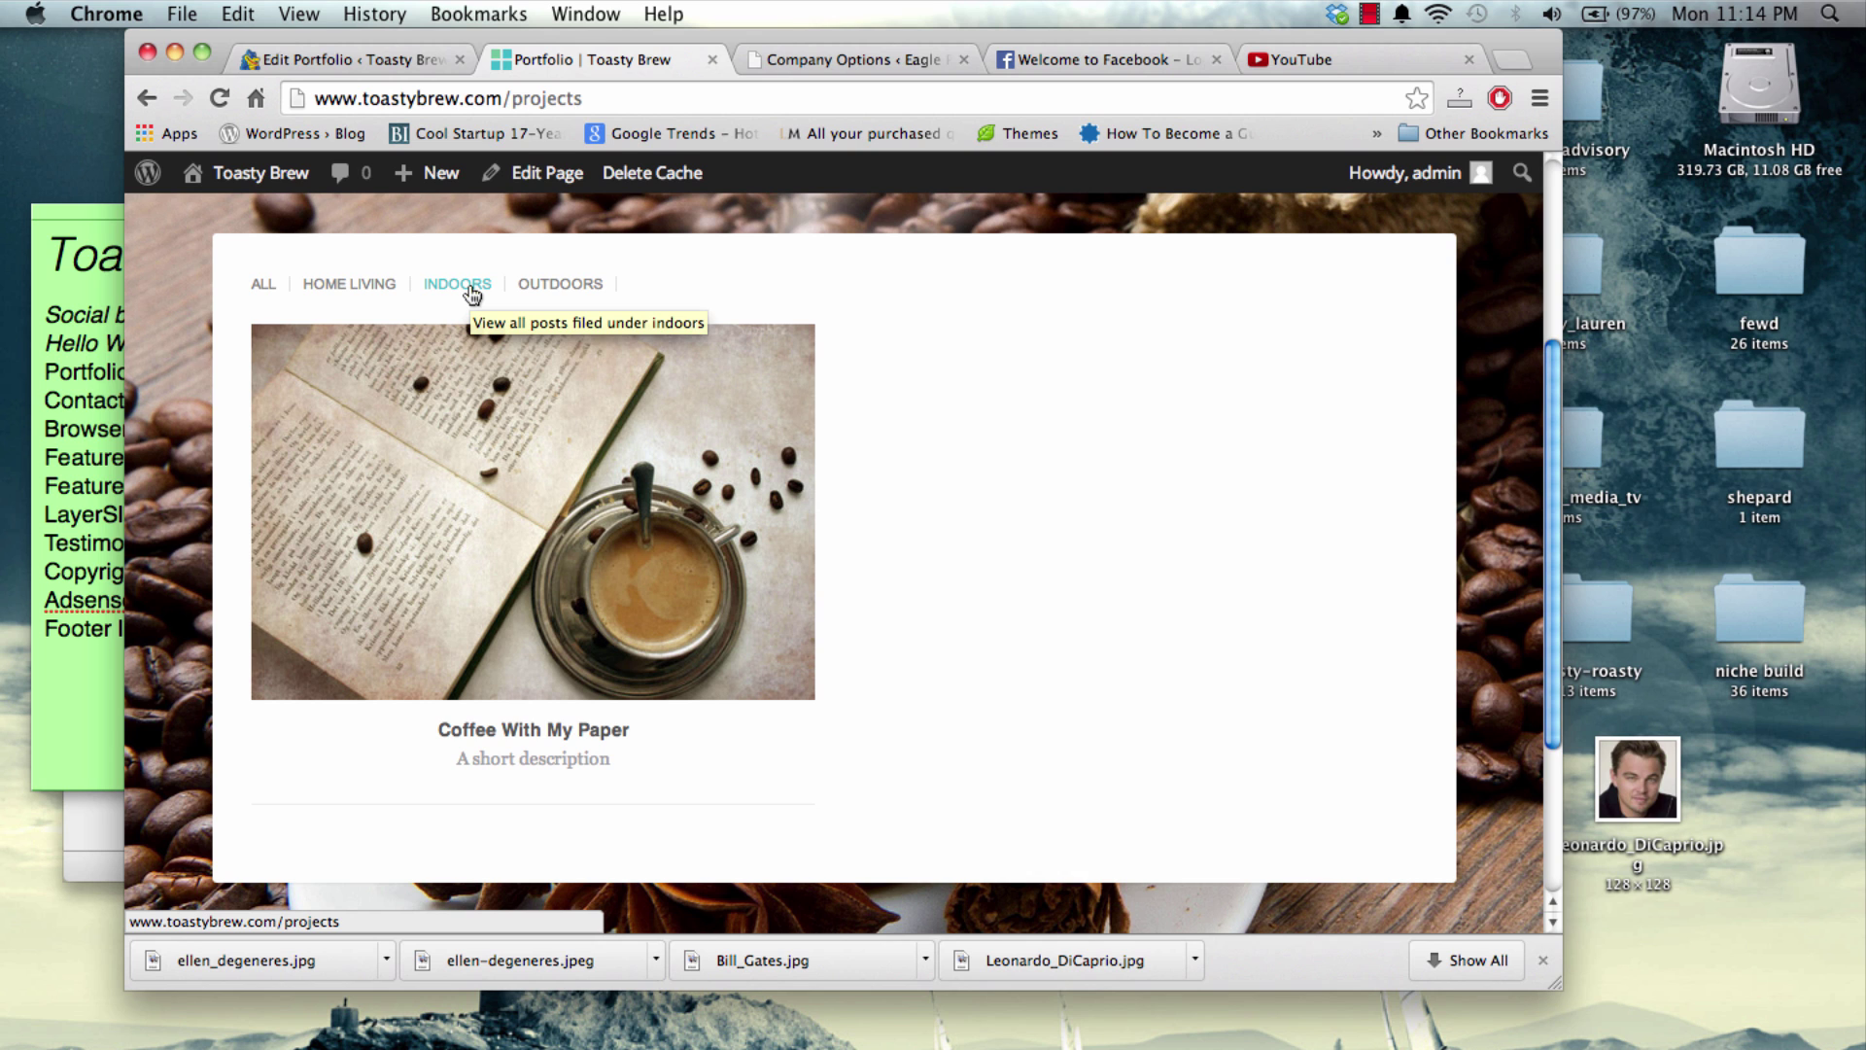
left_click(472, 292)
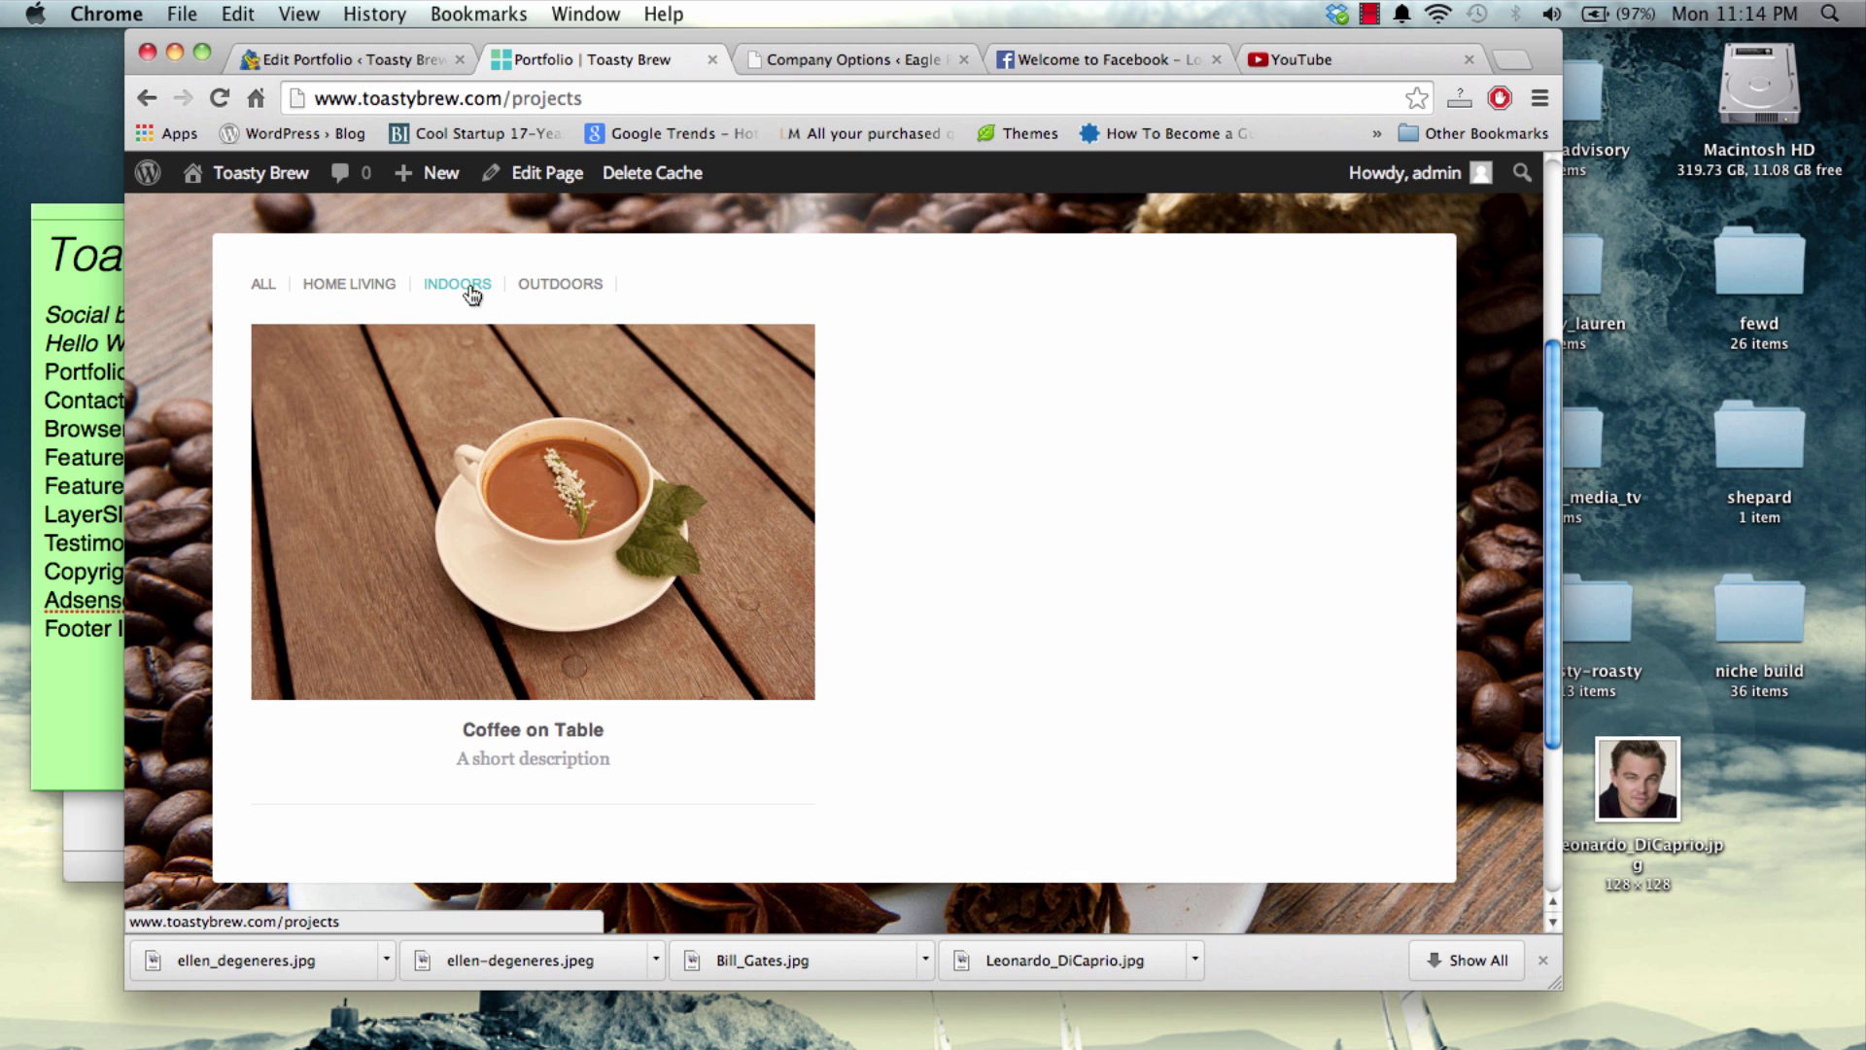
- Italicize the Portfolio categories checklist line in Stickies, then return to the Grass Splash editor
key("super+r")
left_click(65, 452)
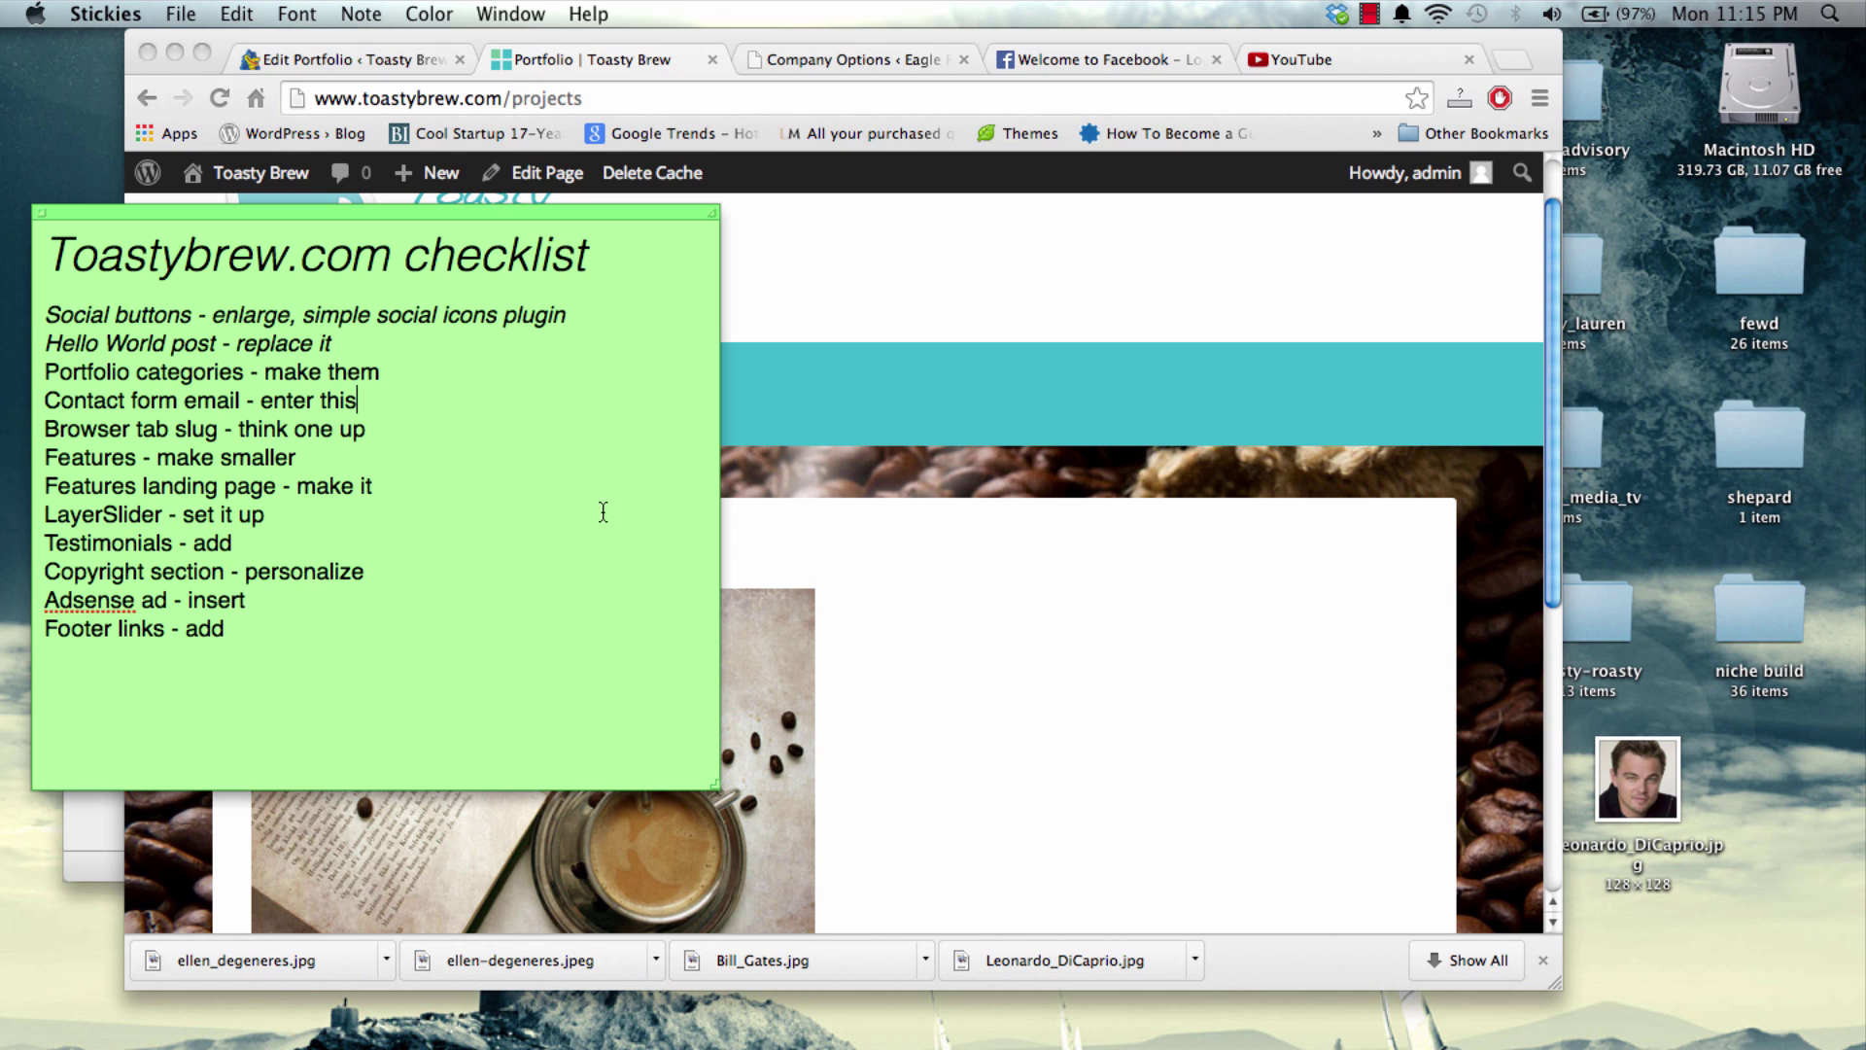
left_click_drag(395, 373, 3, 367)
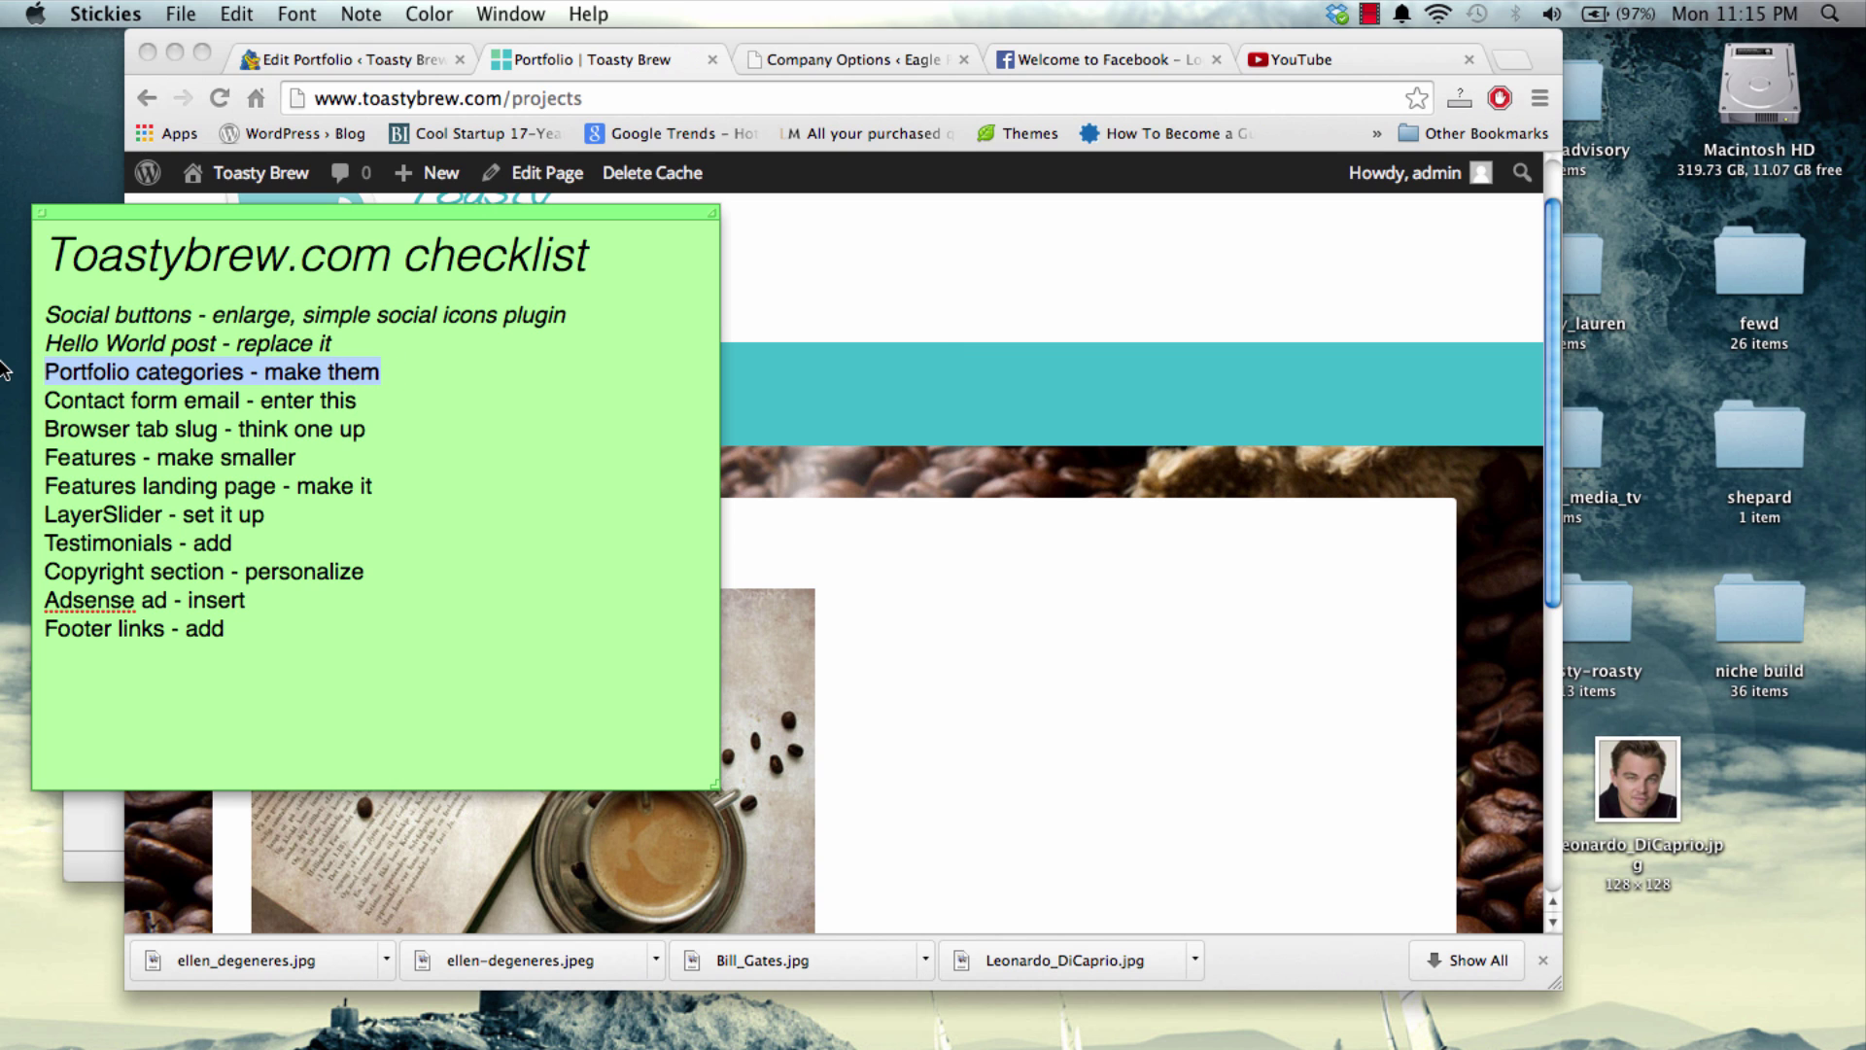
key("super+i")
left_click(1145, 625)
left_click(320, 59)
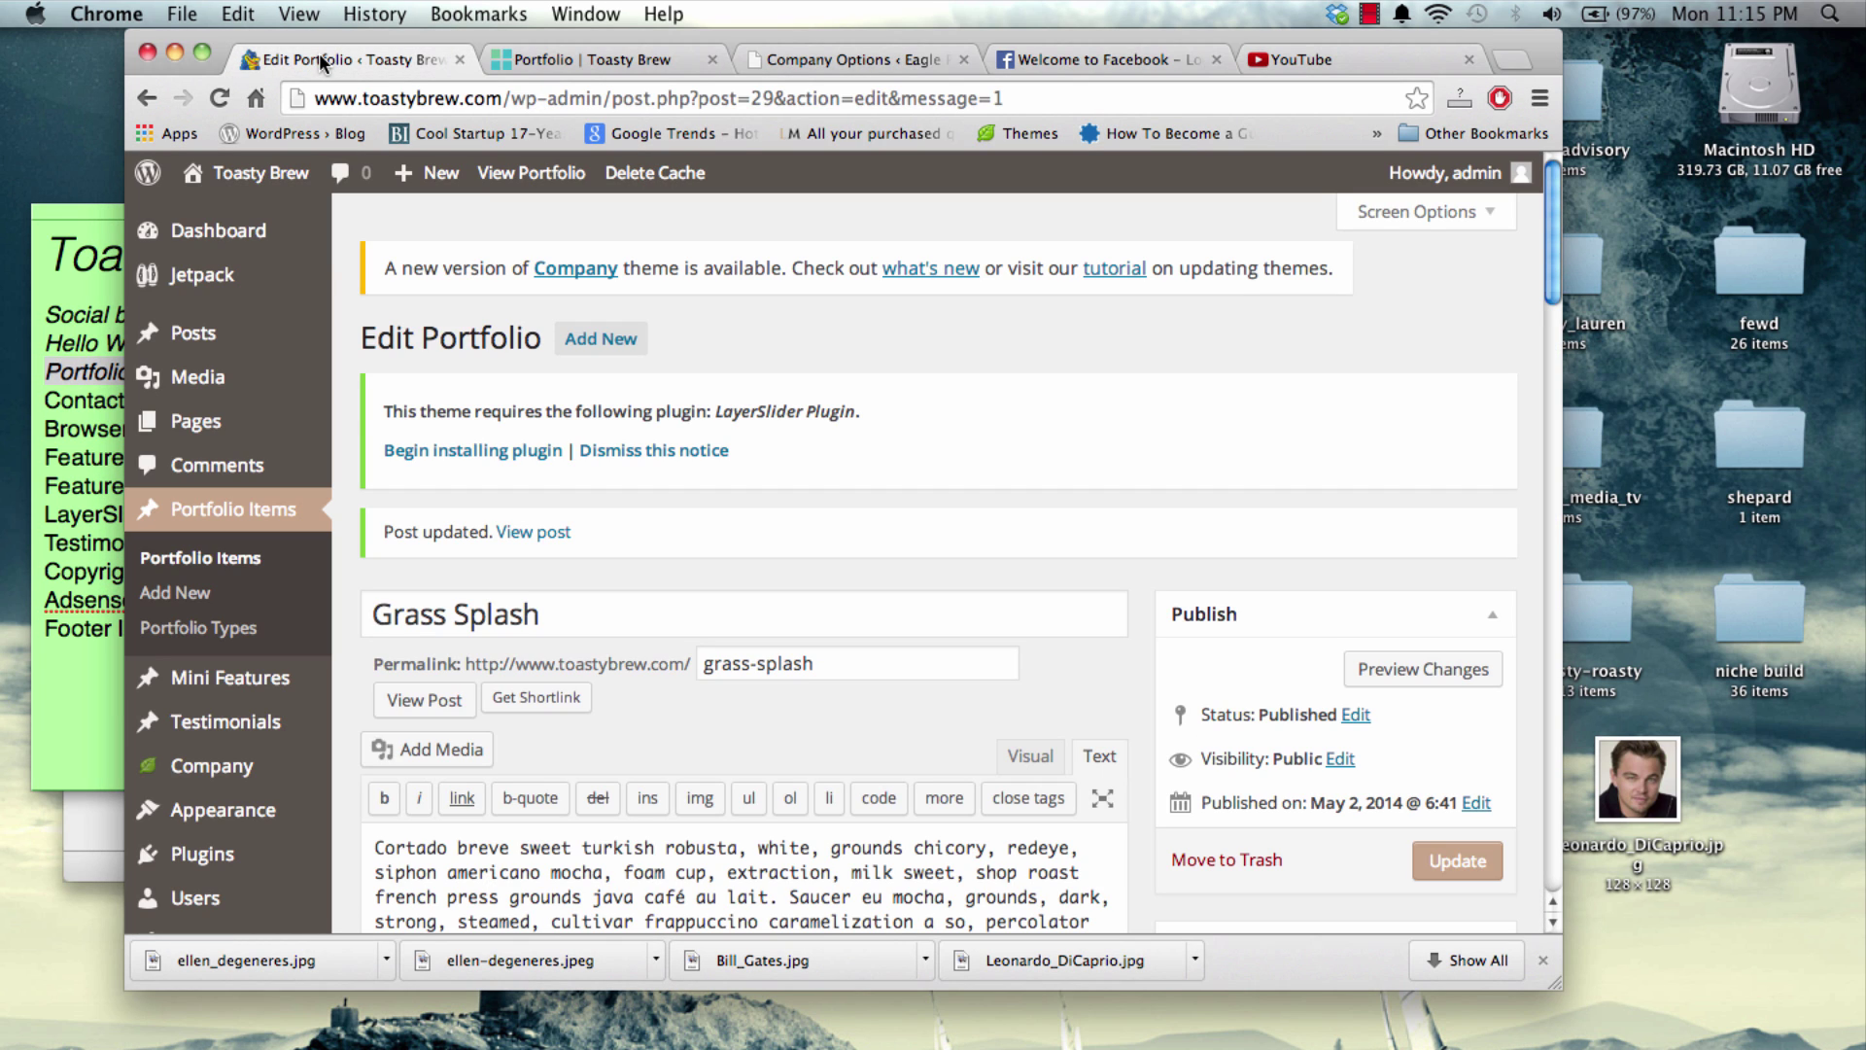
- Open the live Contact page and check its name, email and message fields
left_click(610, 62)
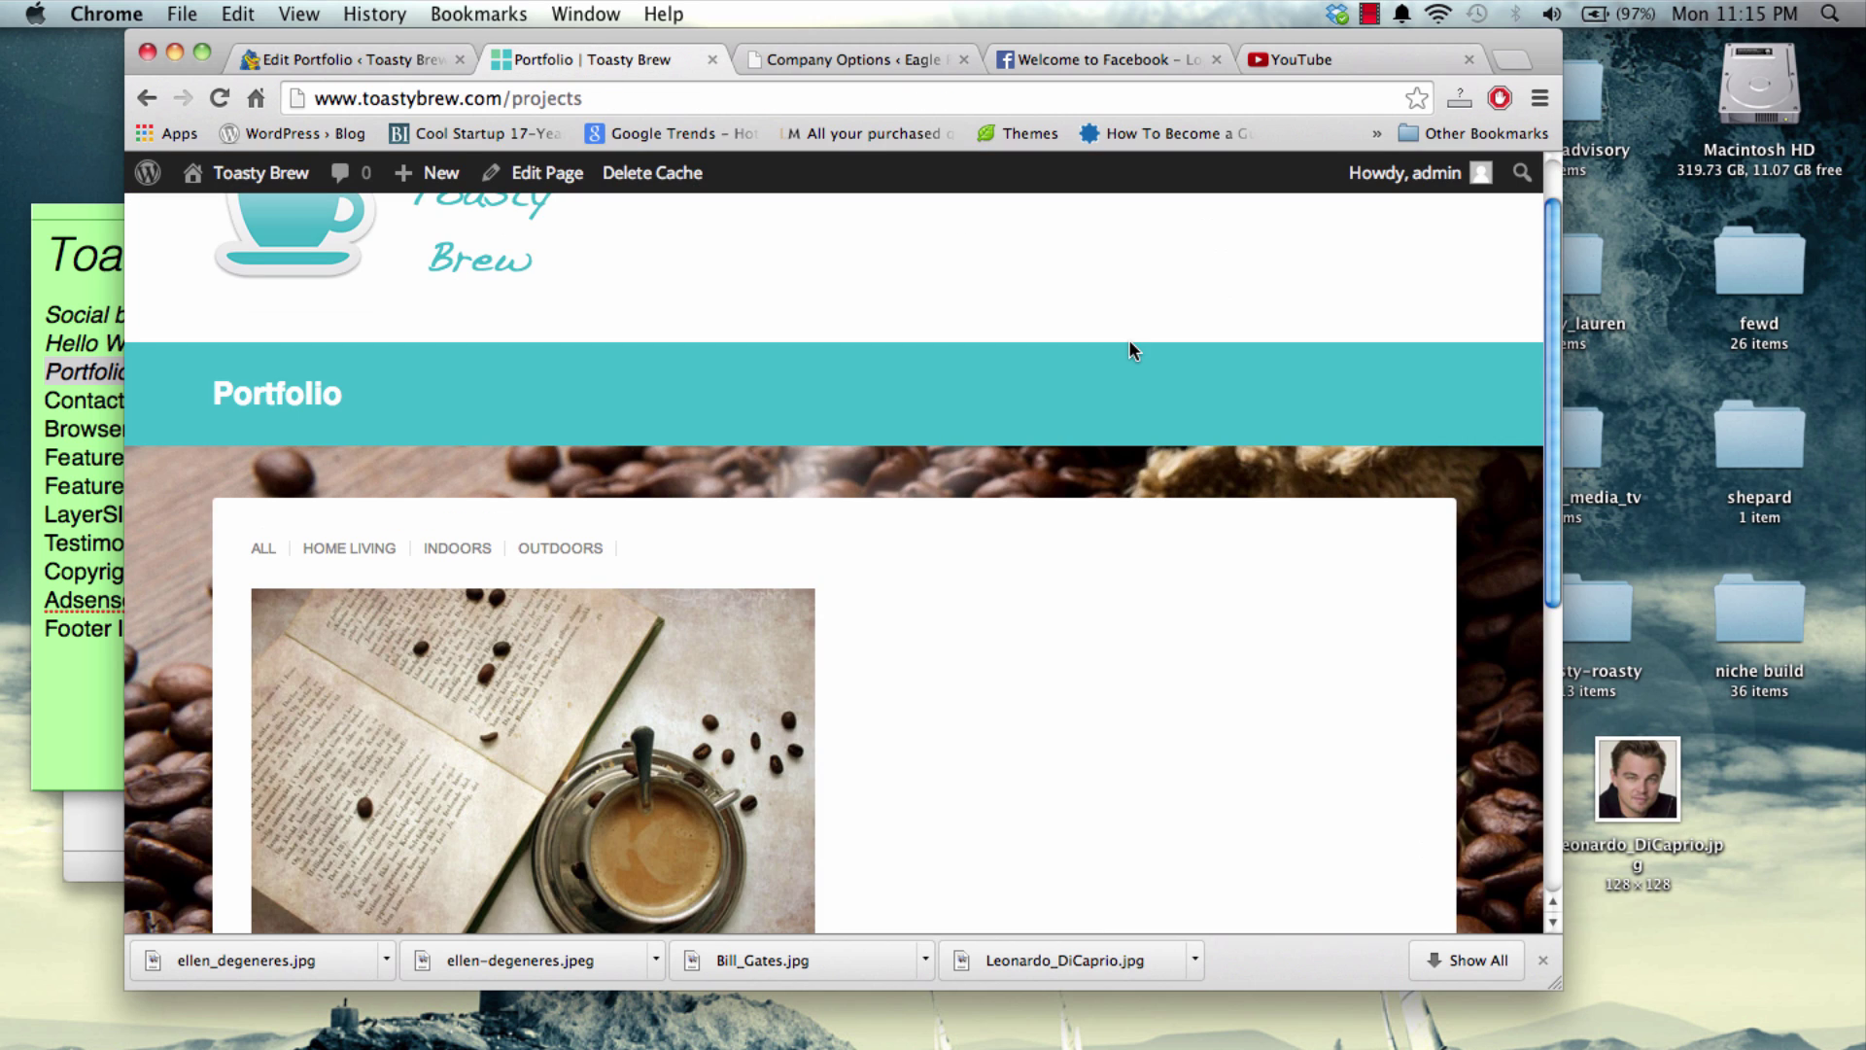
scroll(1131, 347, "up", 2)
left_click(1127, 257)
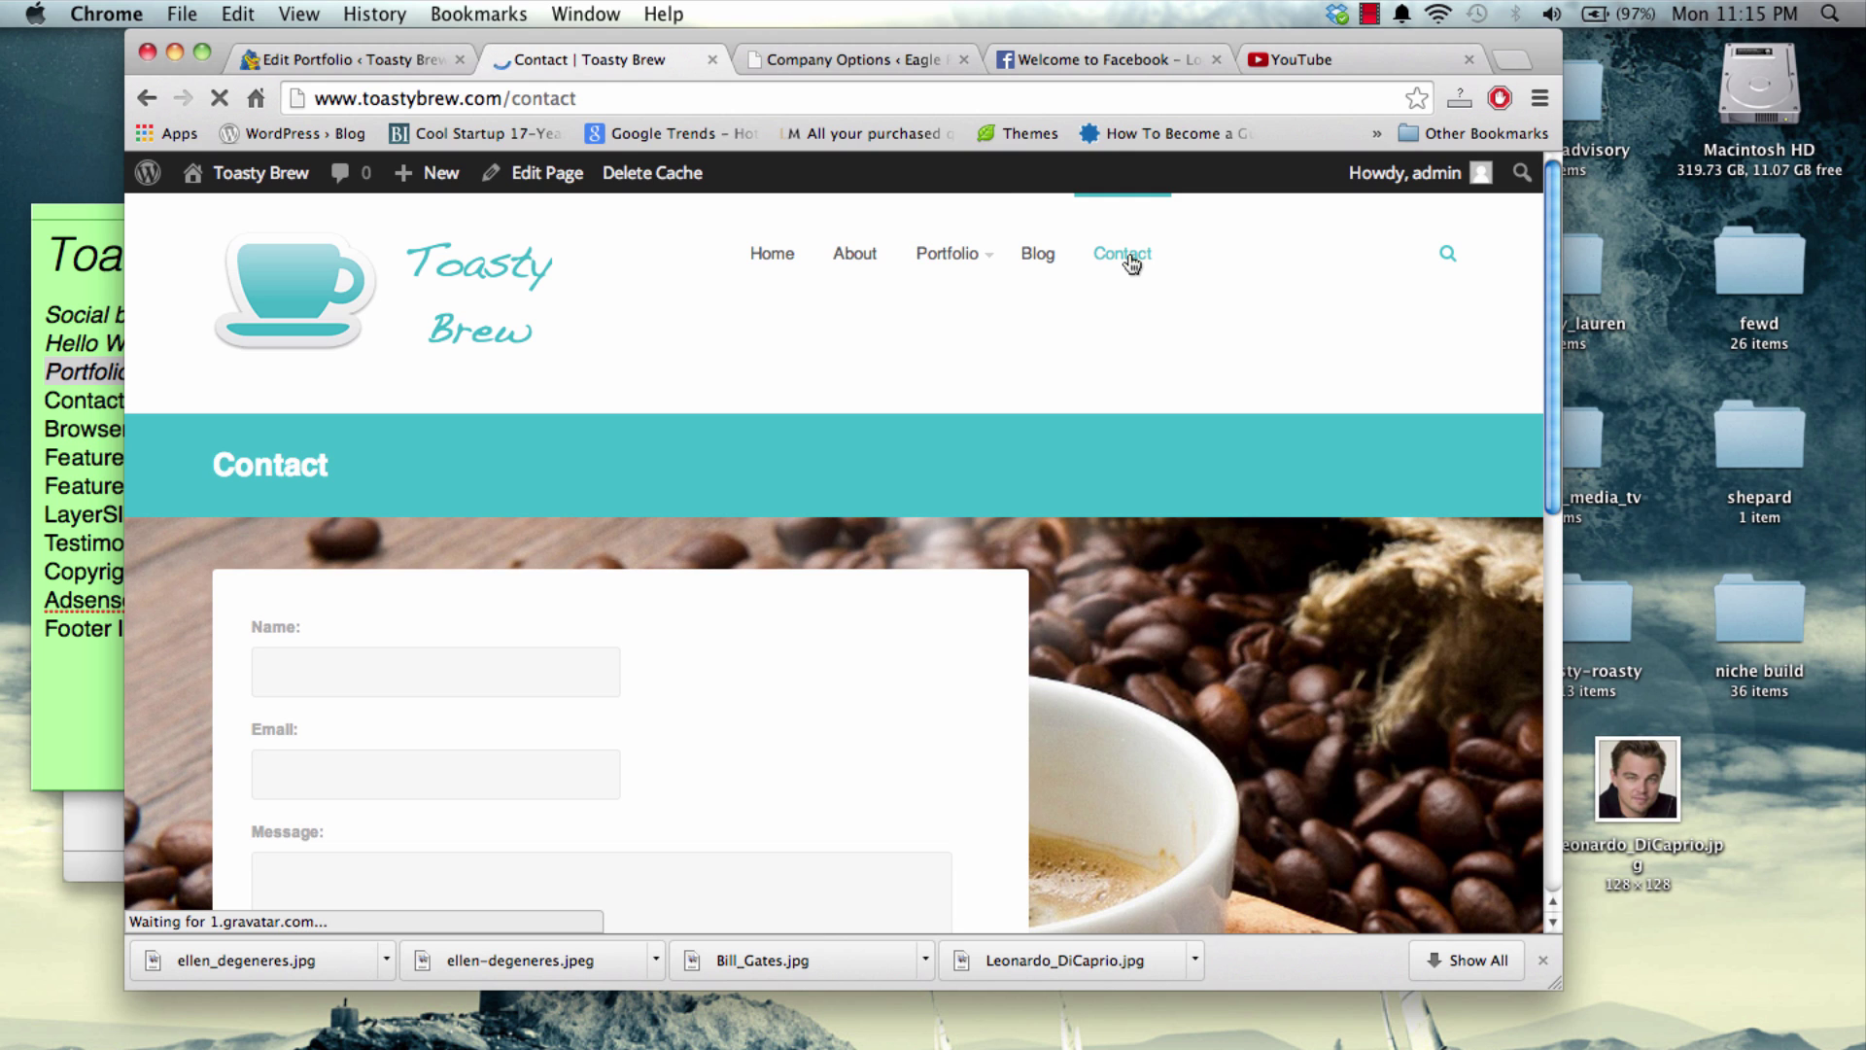
scroll(877, 657, "down", 2)
left_click(487, 556)
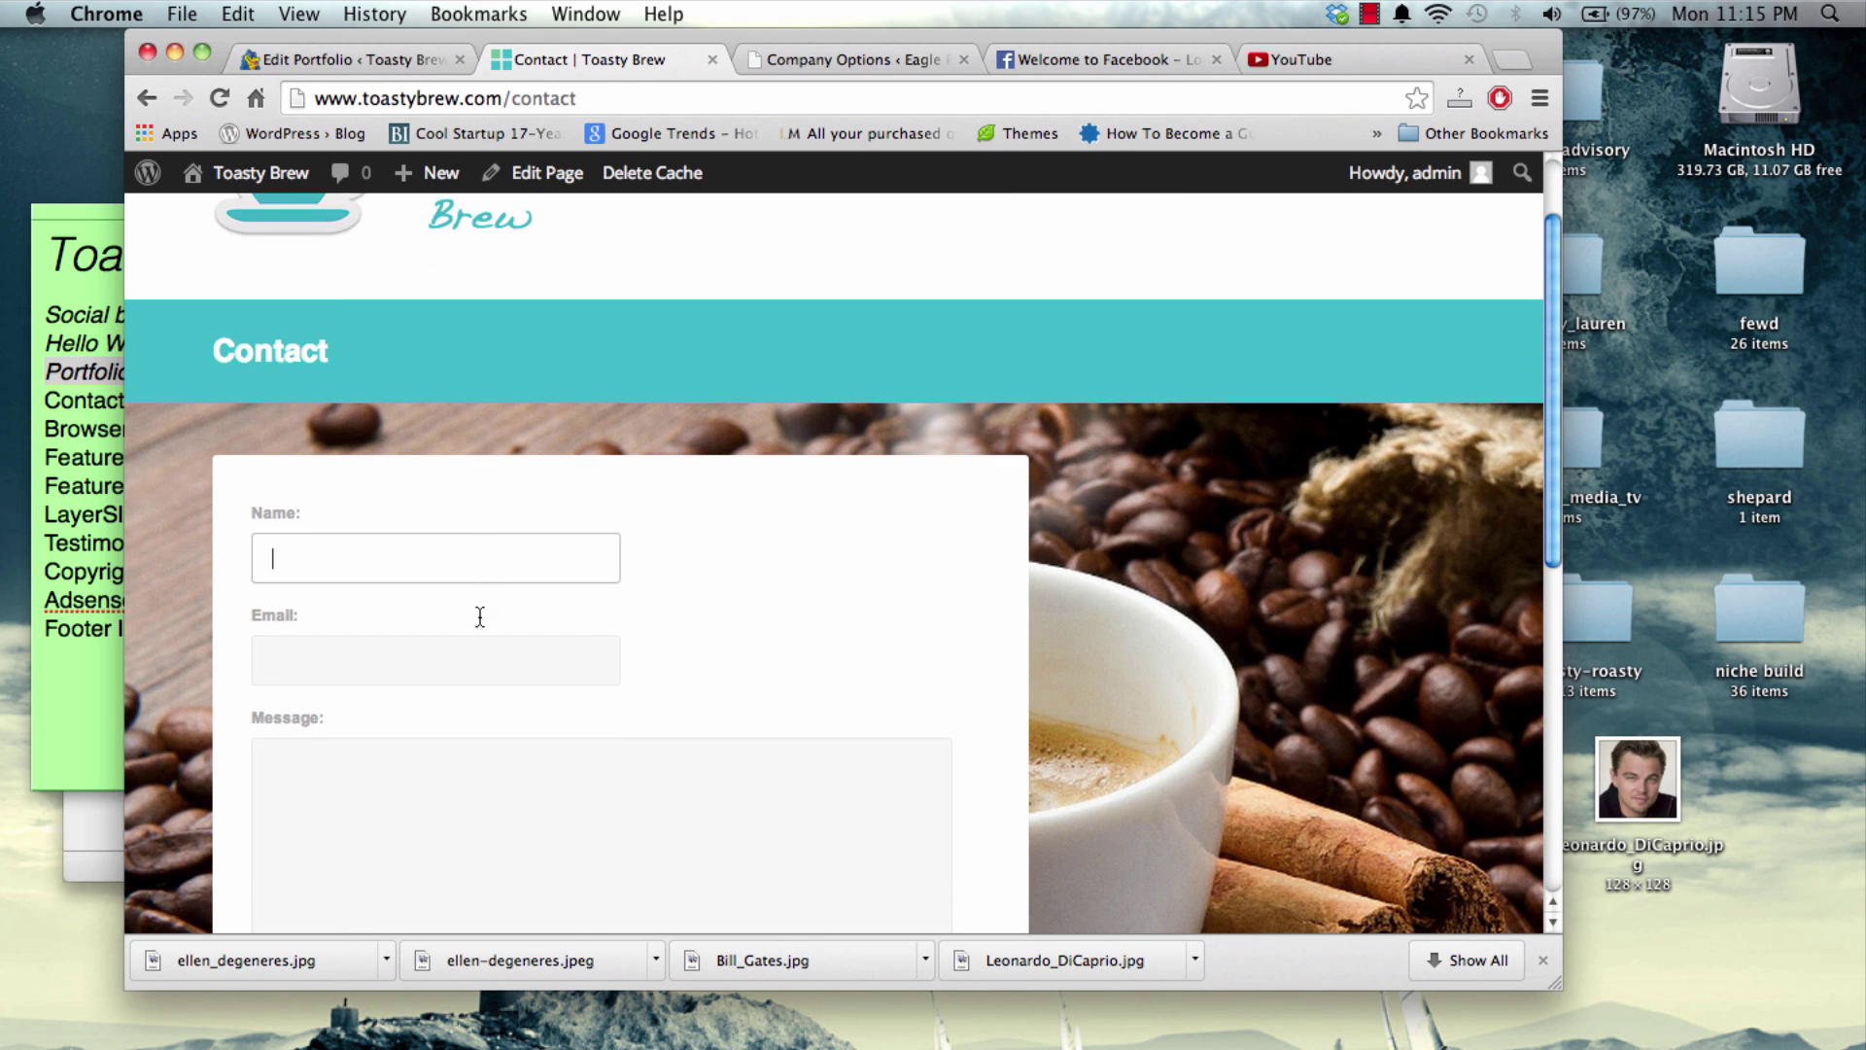
left_click(476, 655)
left_click(494, 814)
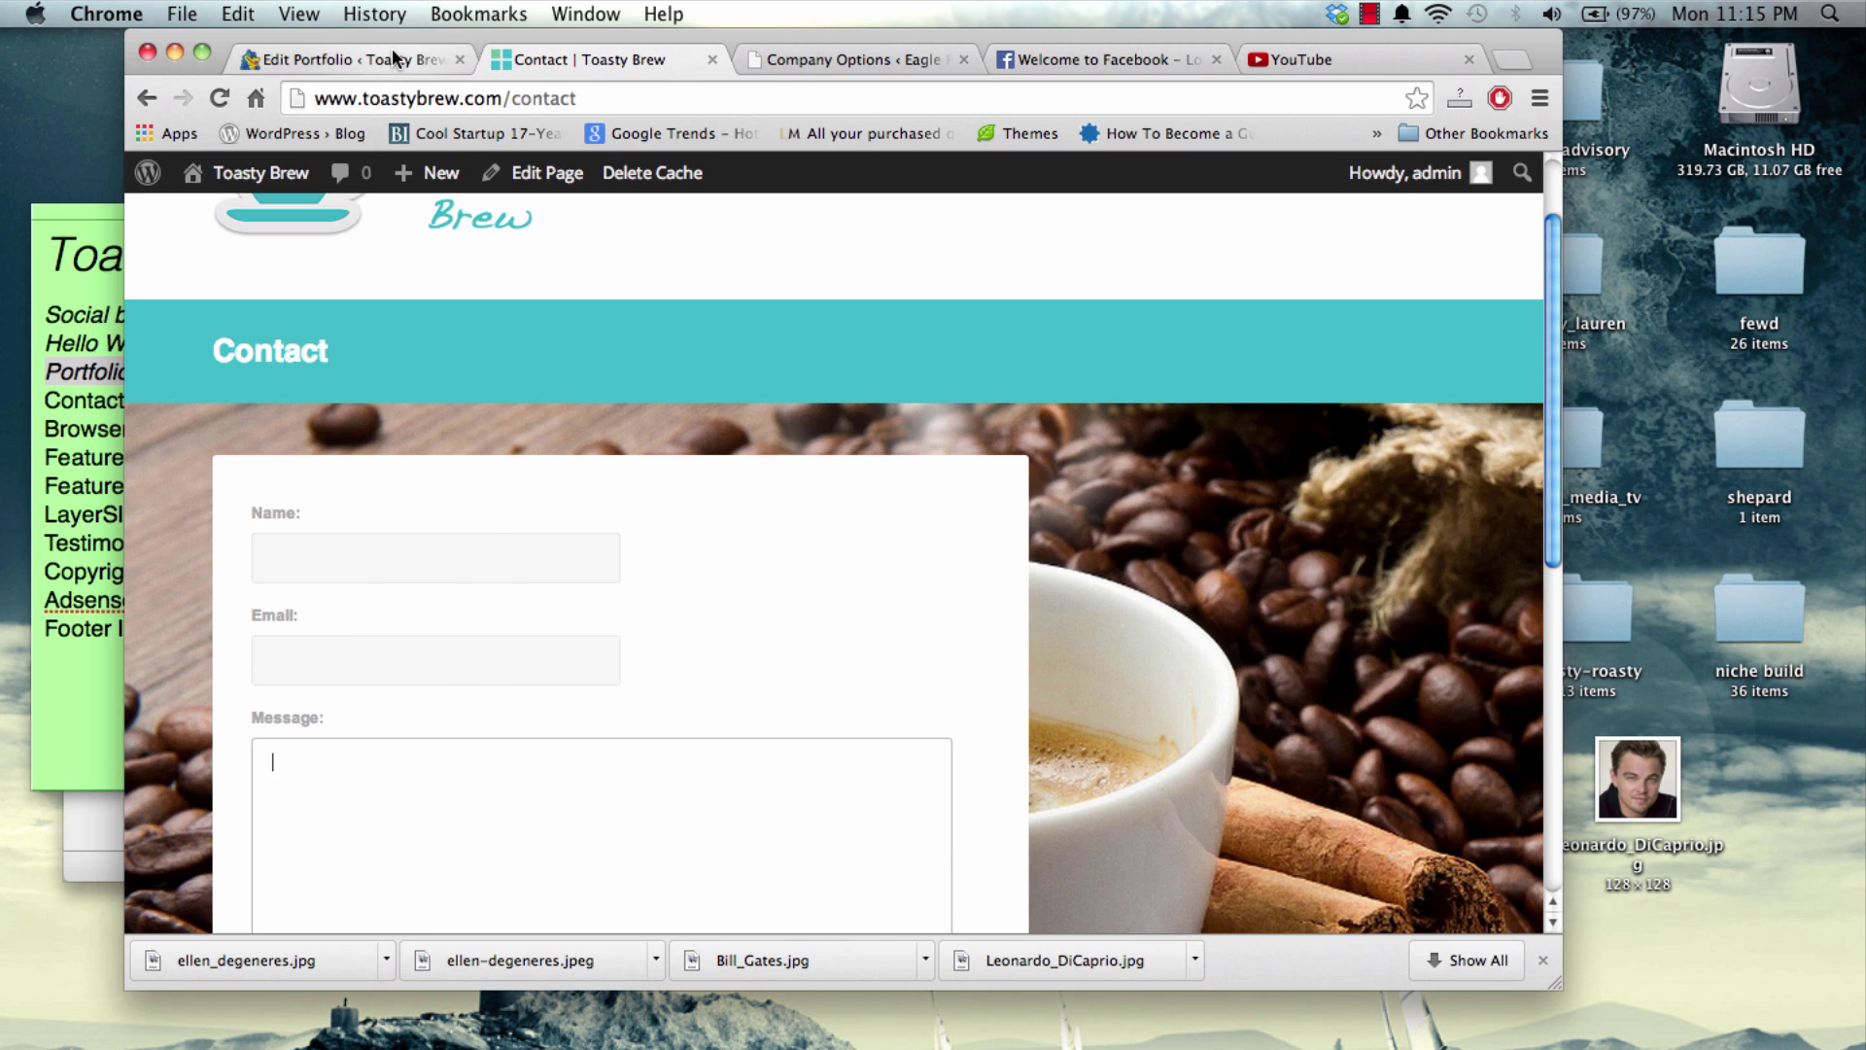
- Replace the Company theme's Contact Form E-mail with the new address and save the settings
left_click(398, 59)
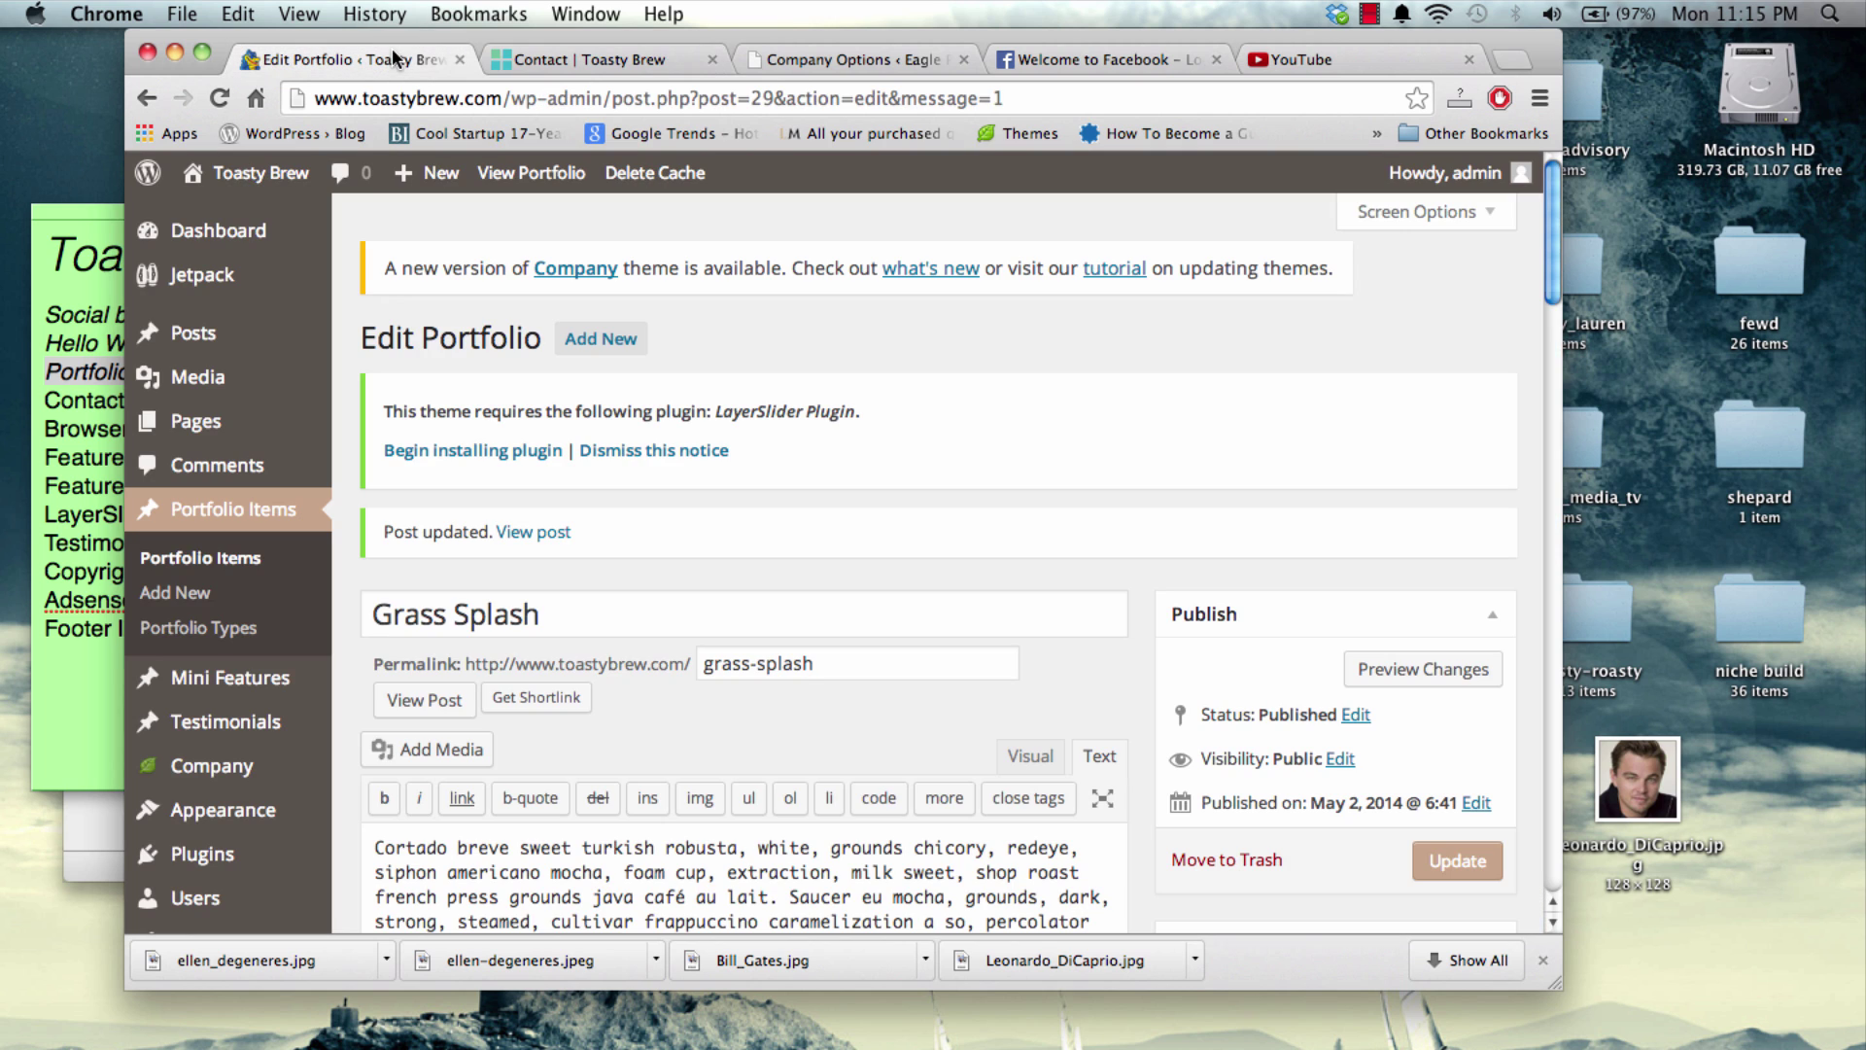
left_click(204, 766)
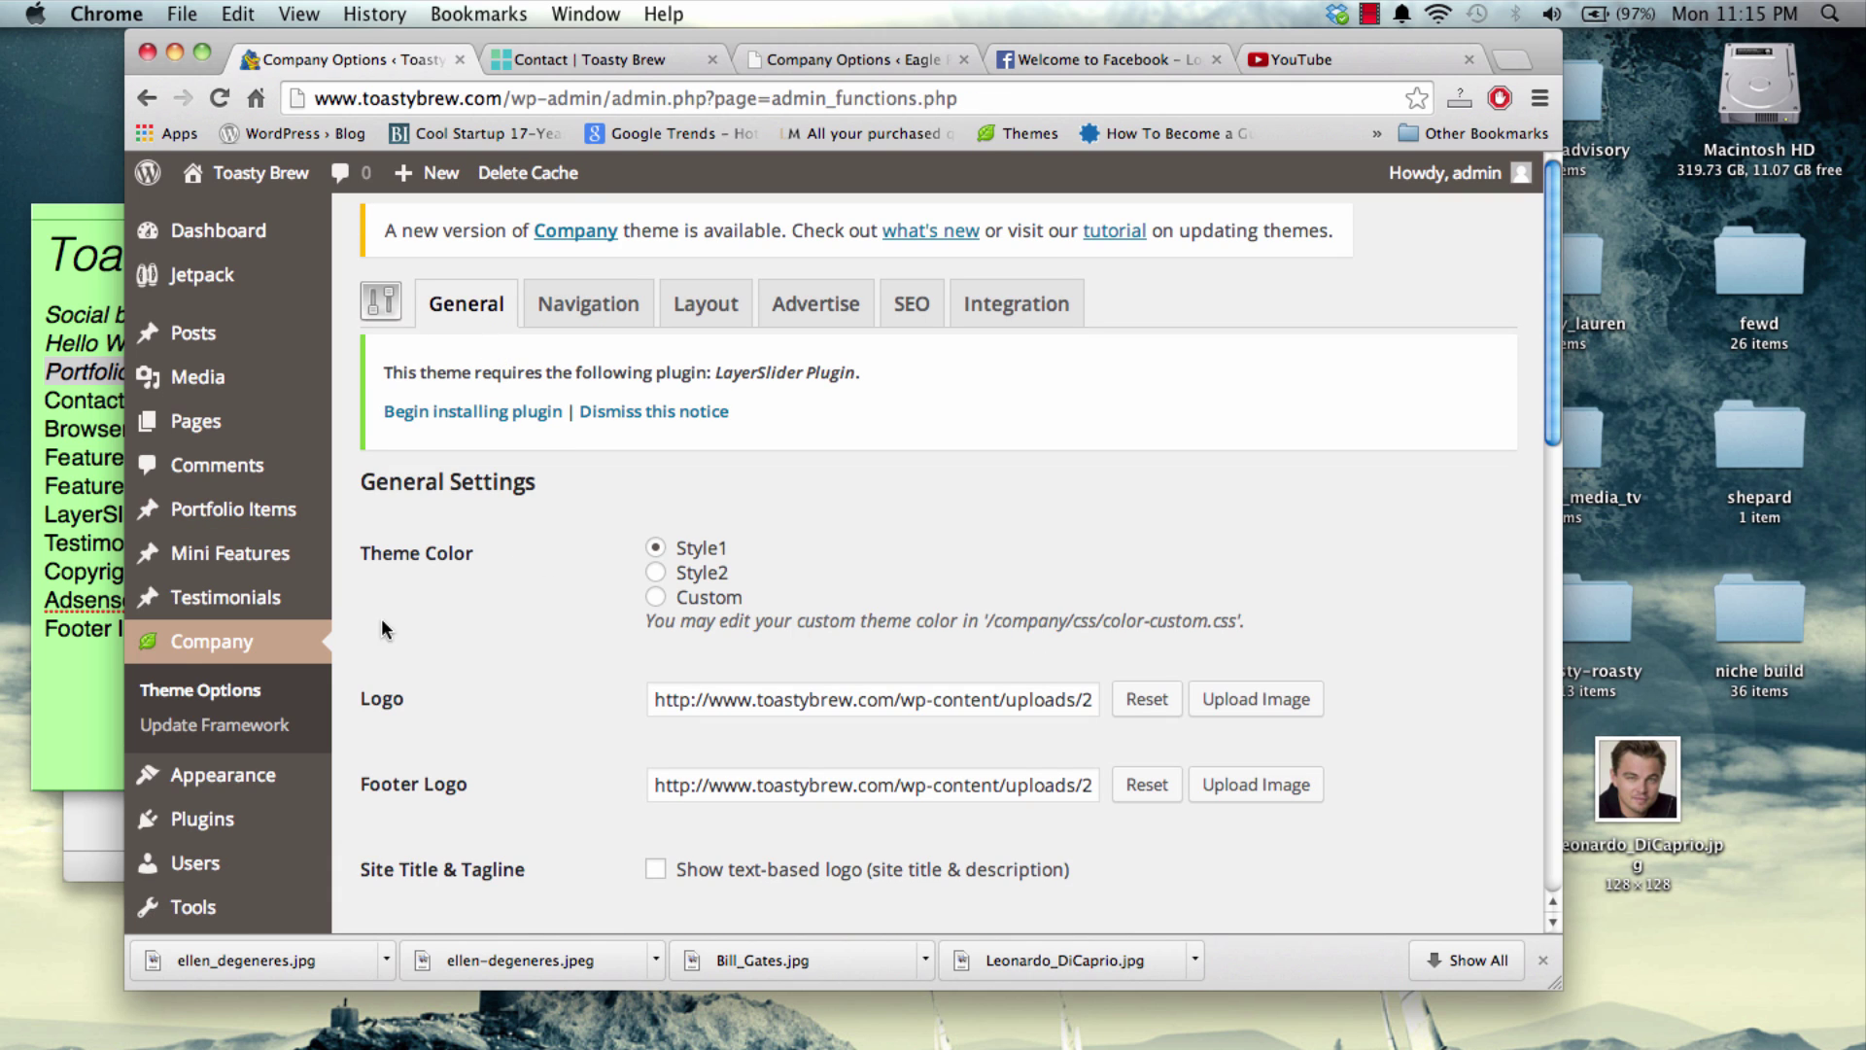
scroll(793, 602, "down", 5)
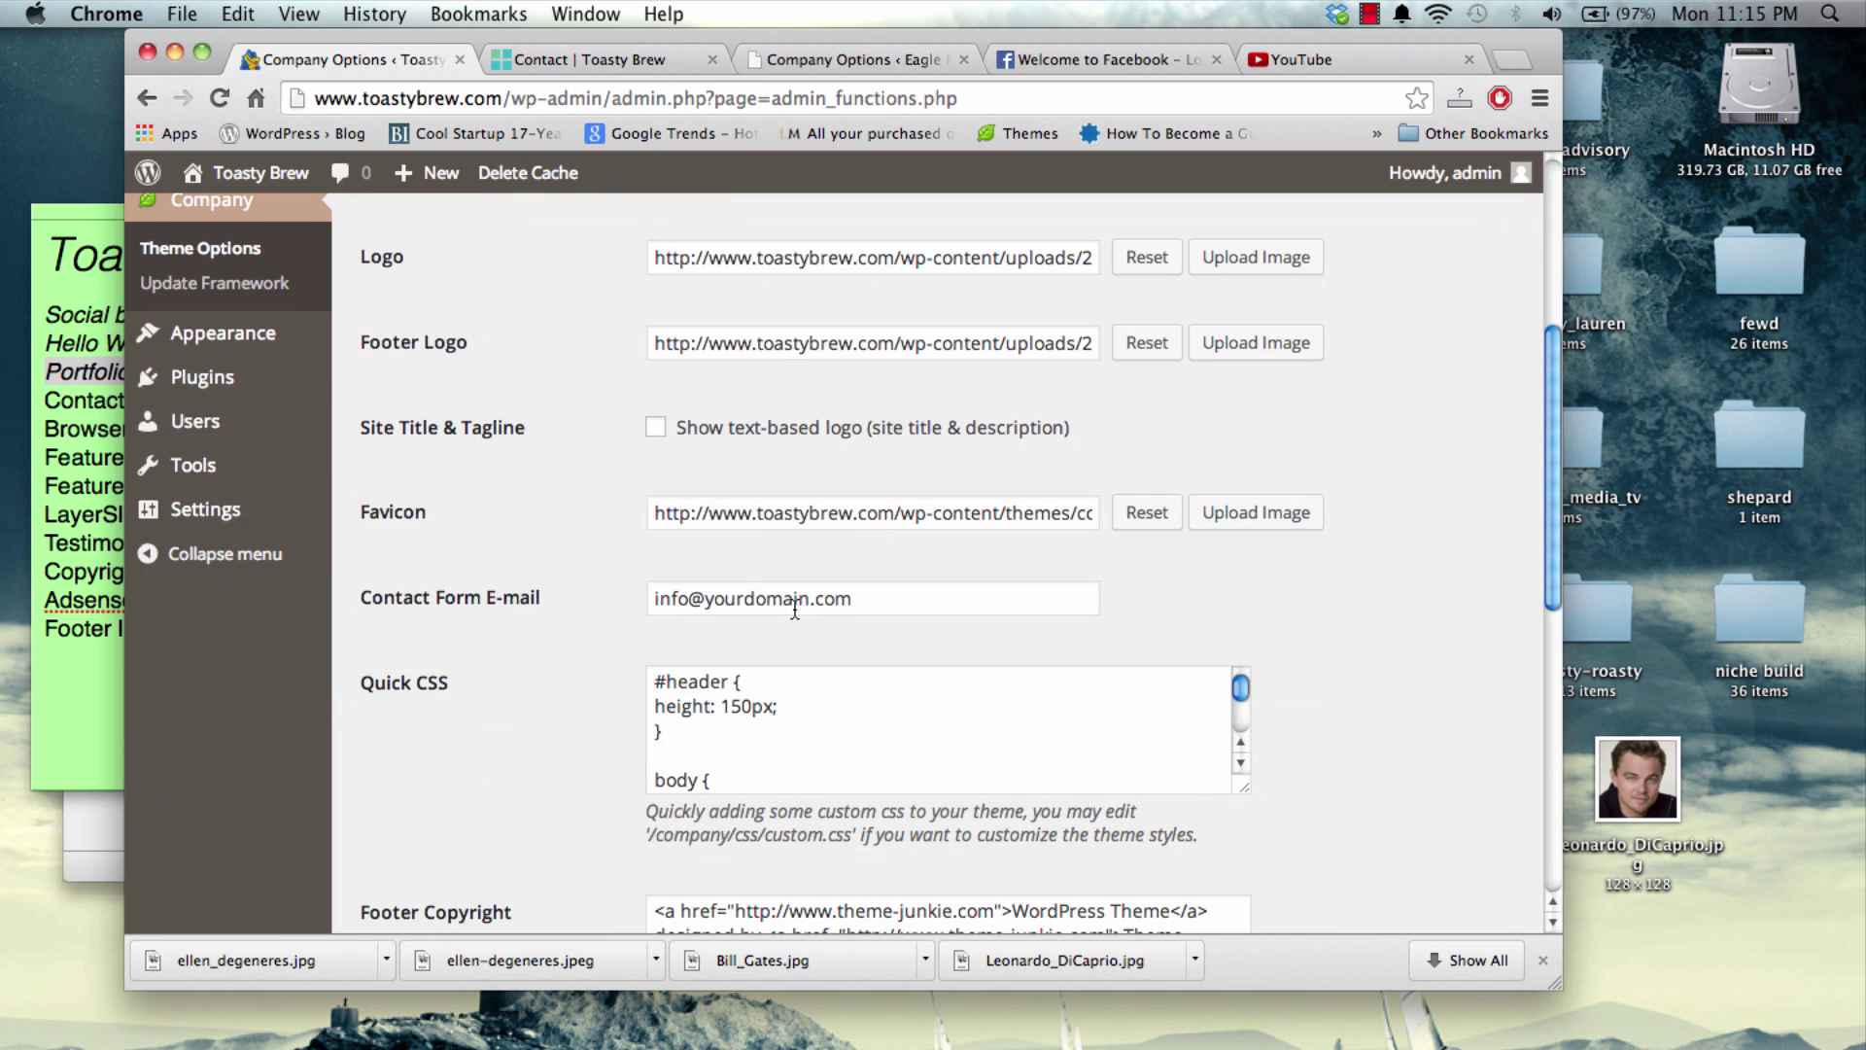
left_click(674, 603)
key("super+a")
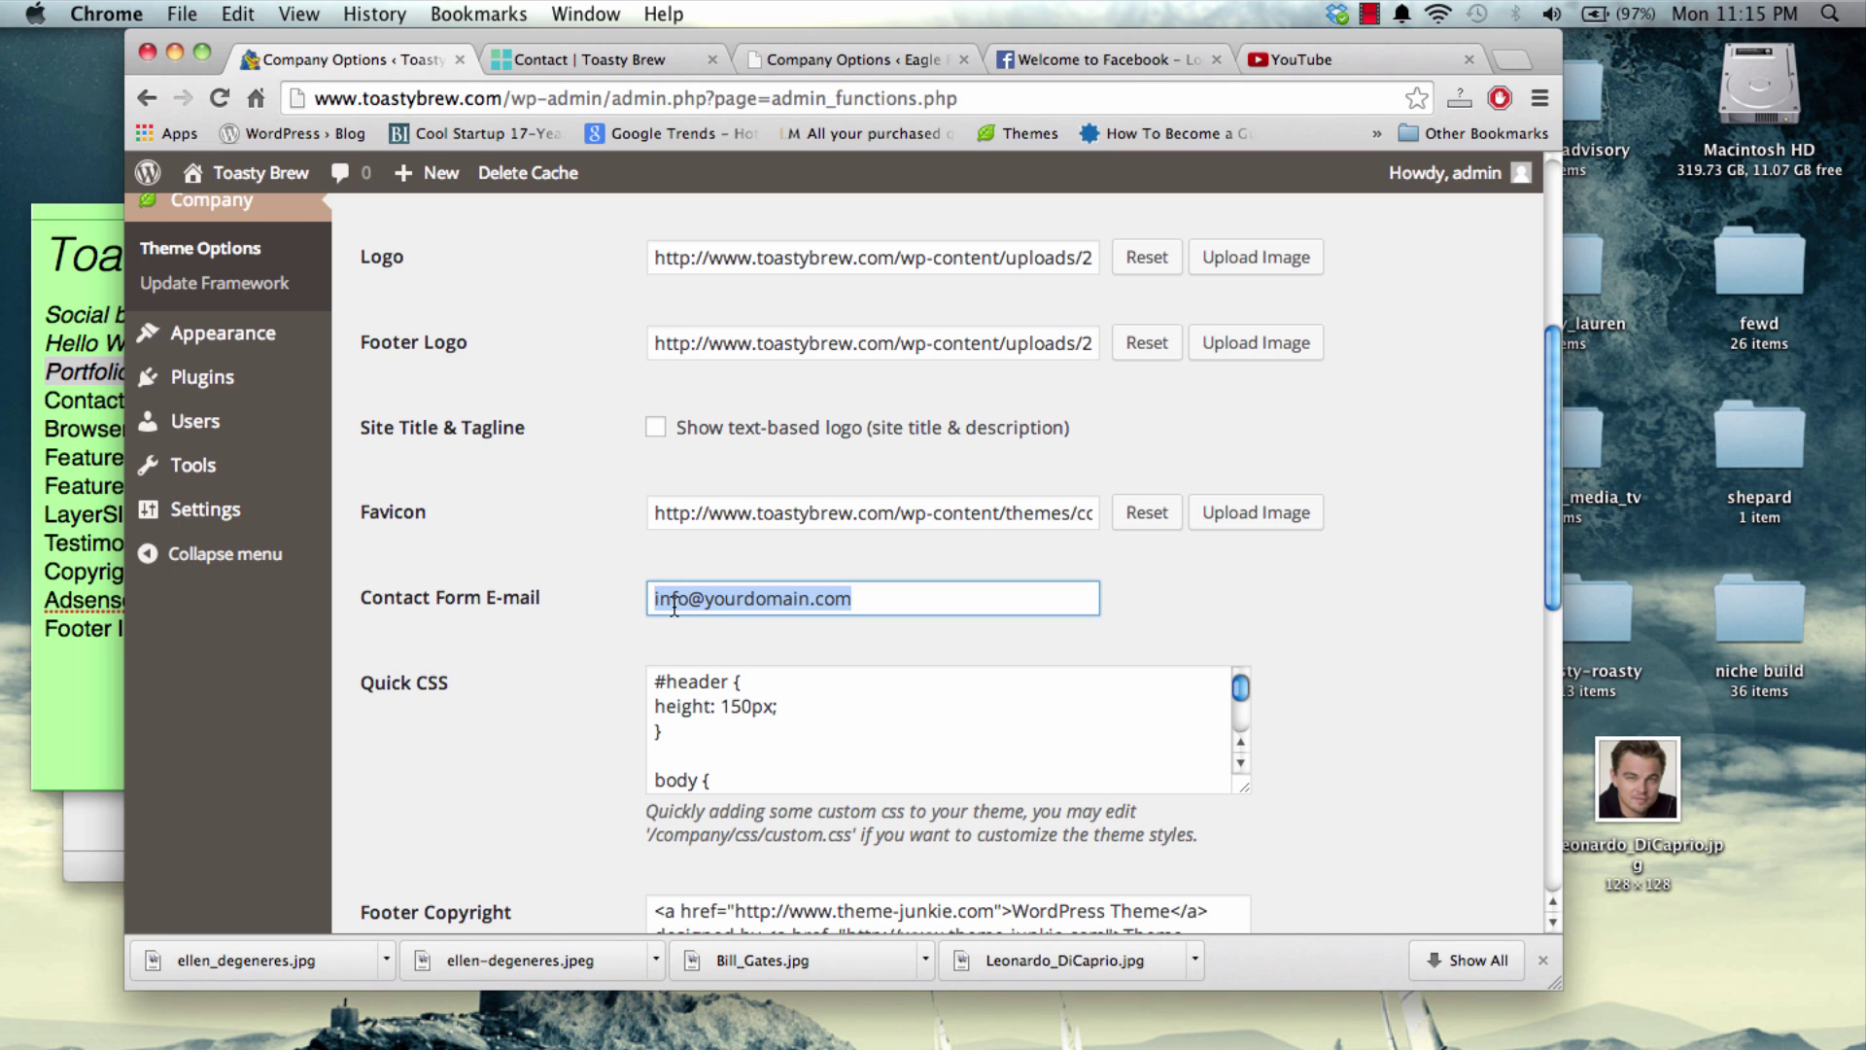
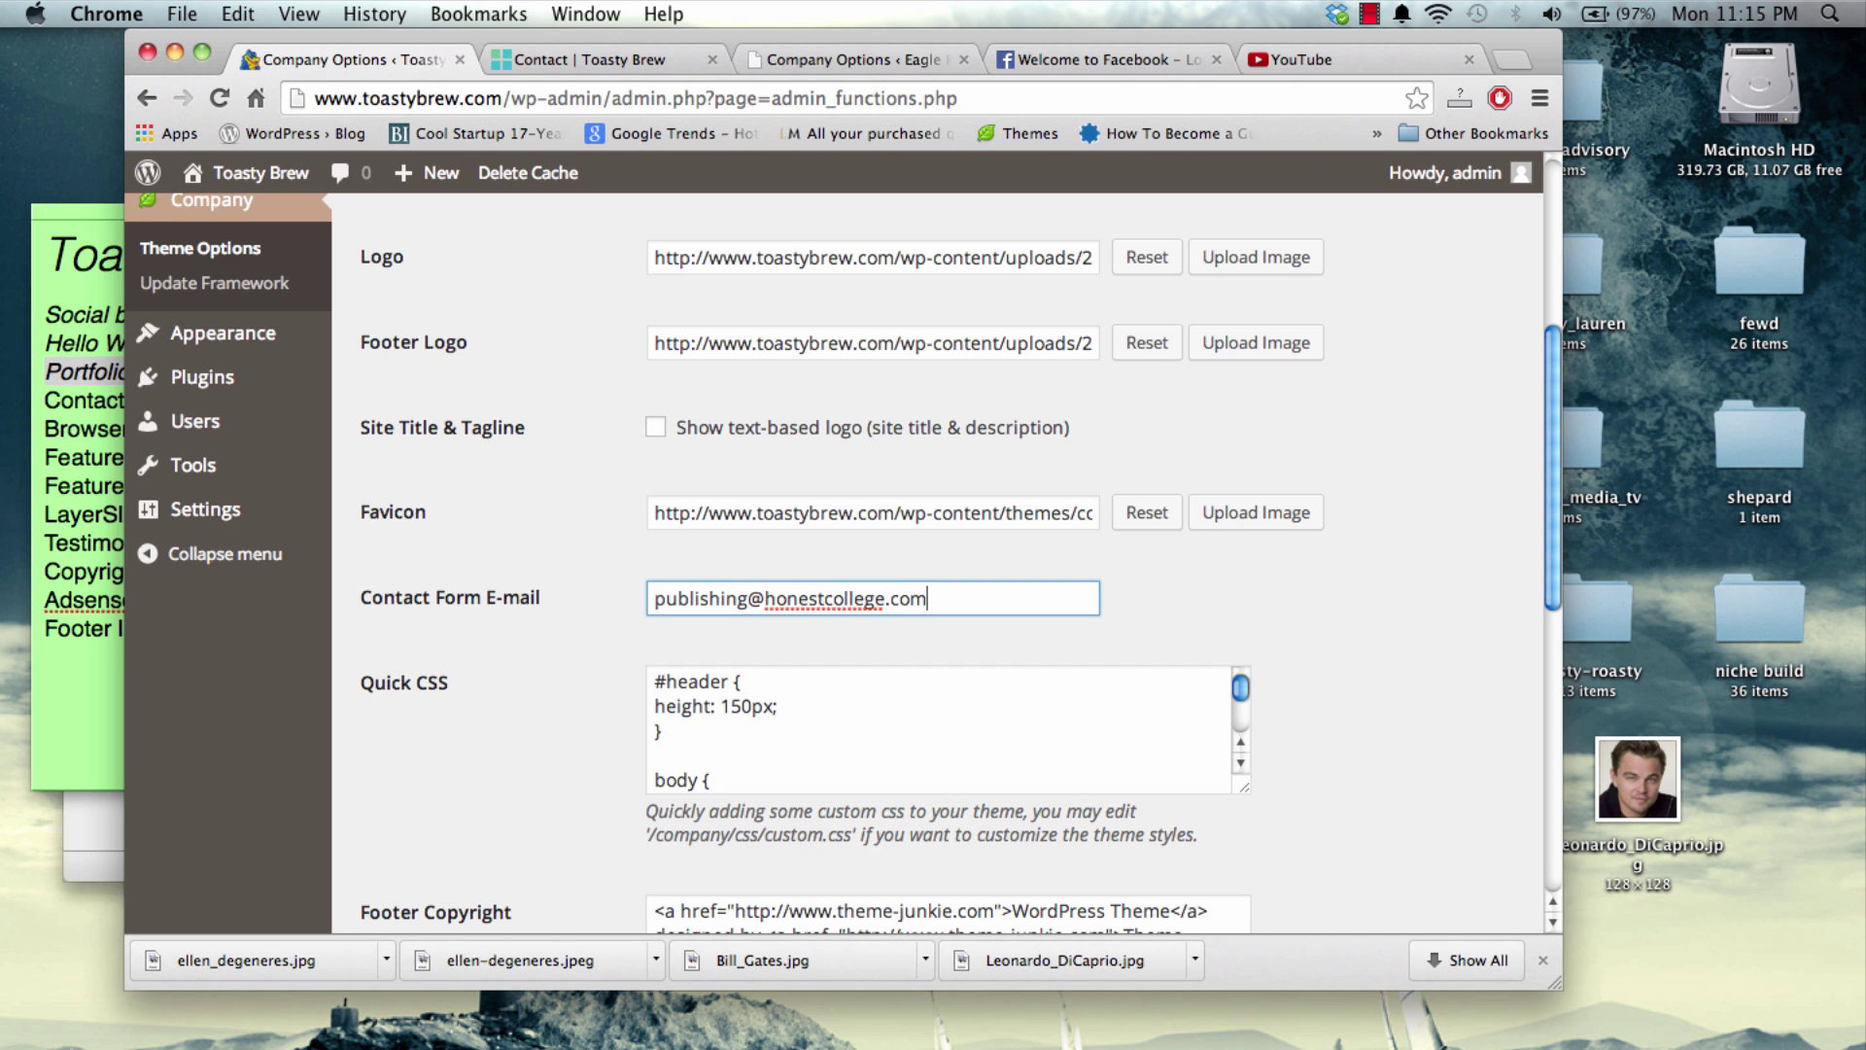
scroll(1268, 676, "down", 10)
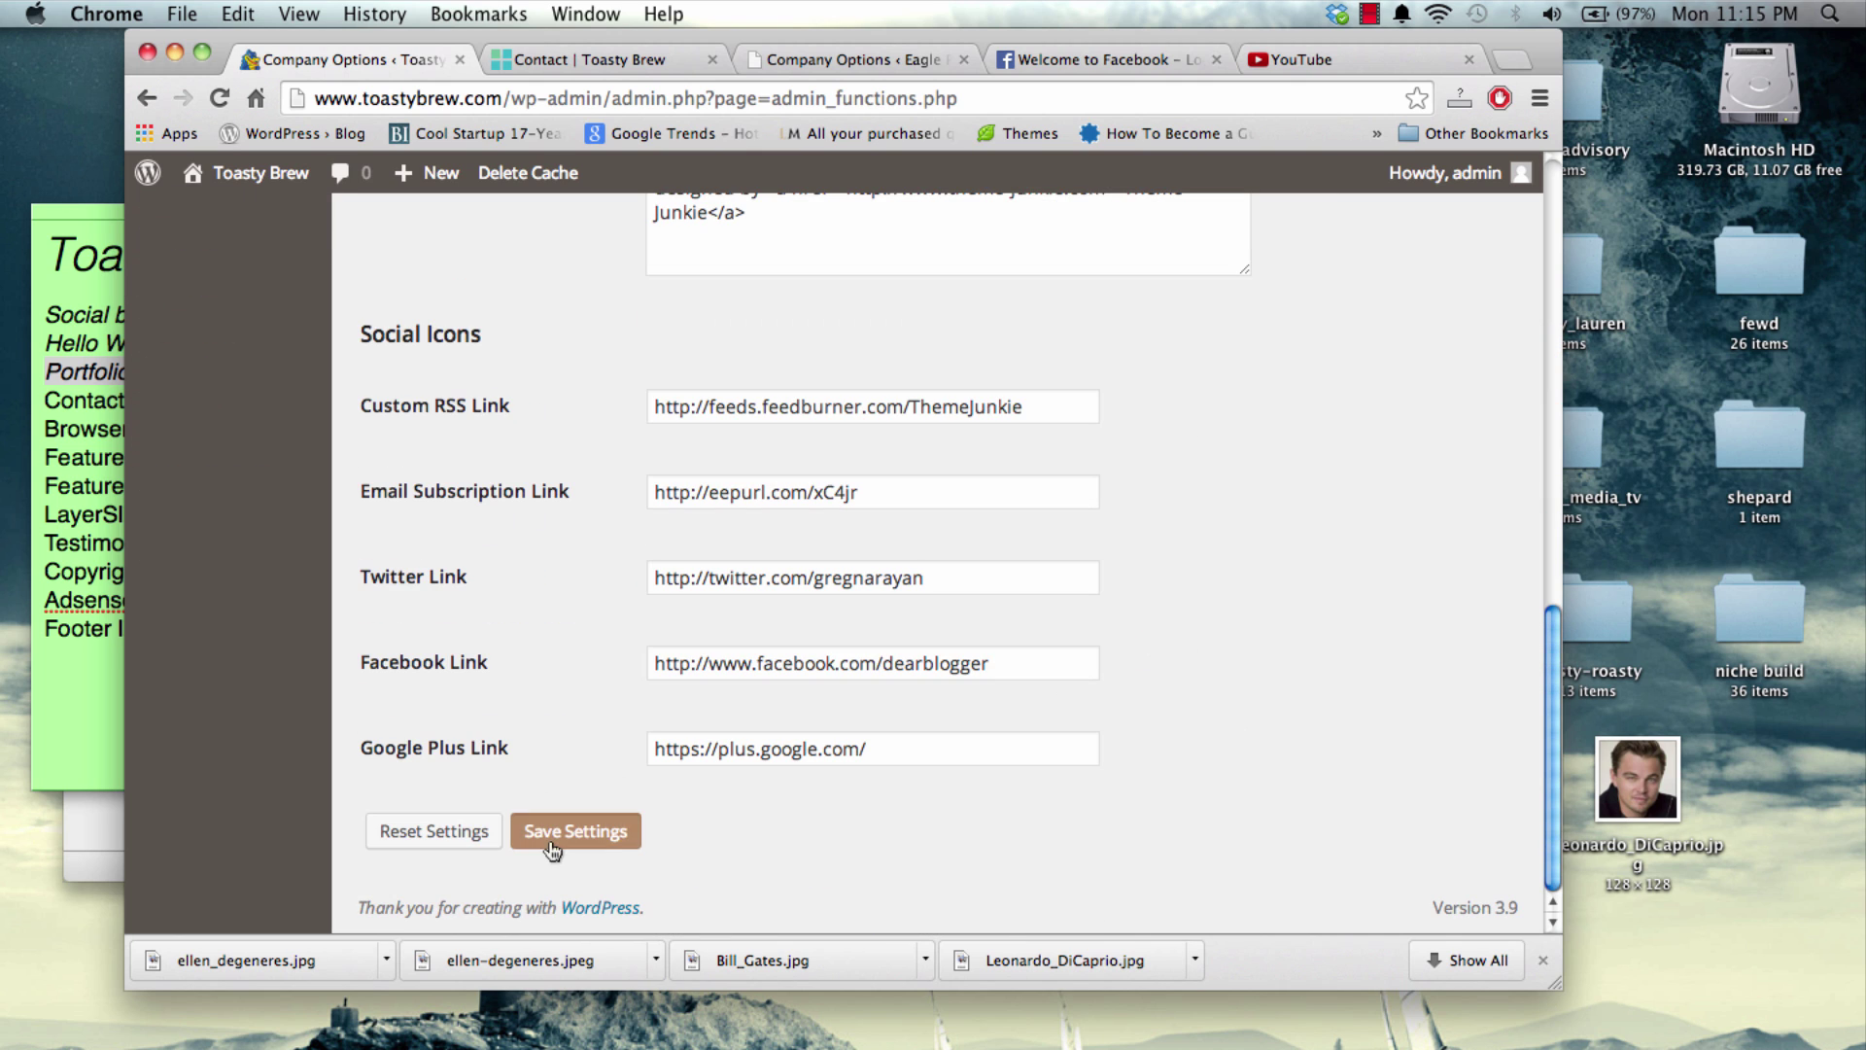
left_click(542, 828)
left_click(558, 58)
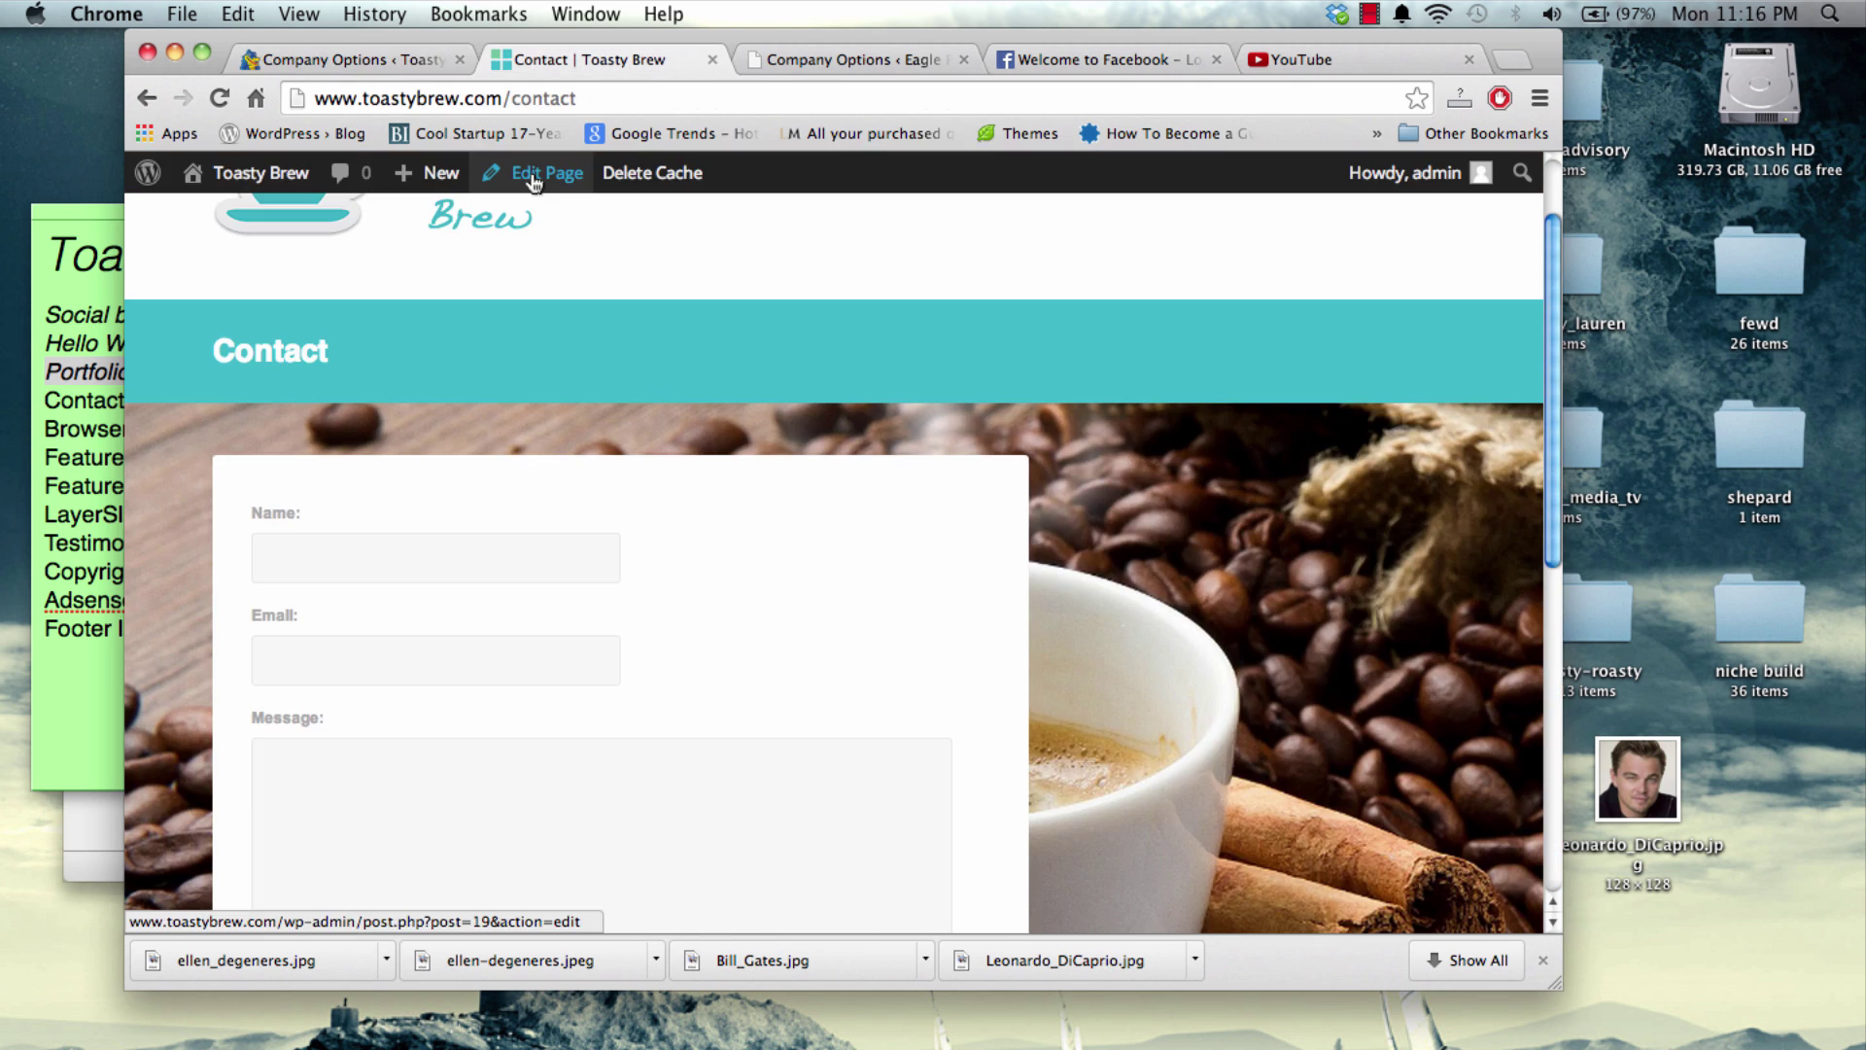
left_click(406, 565)
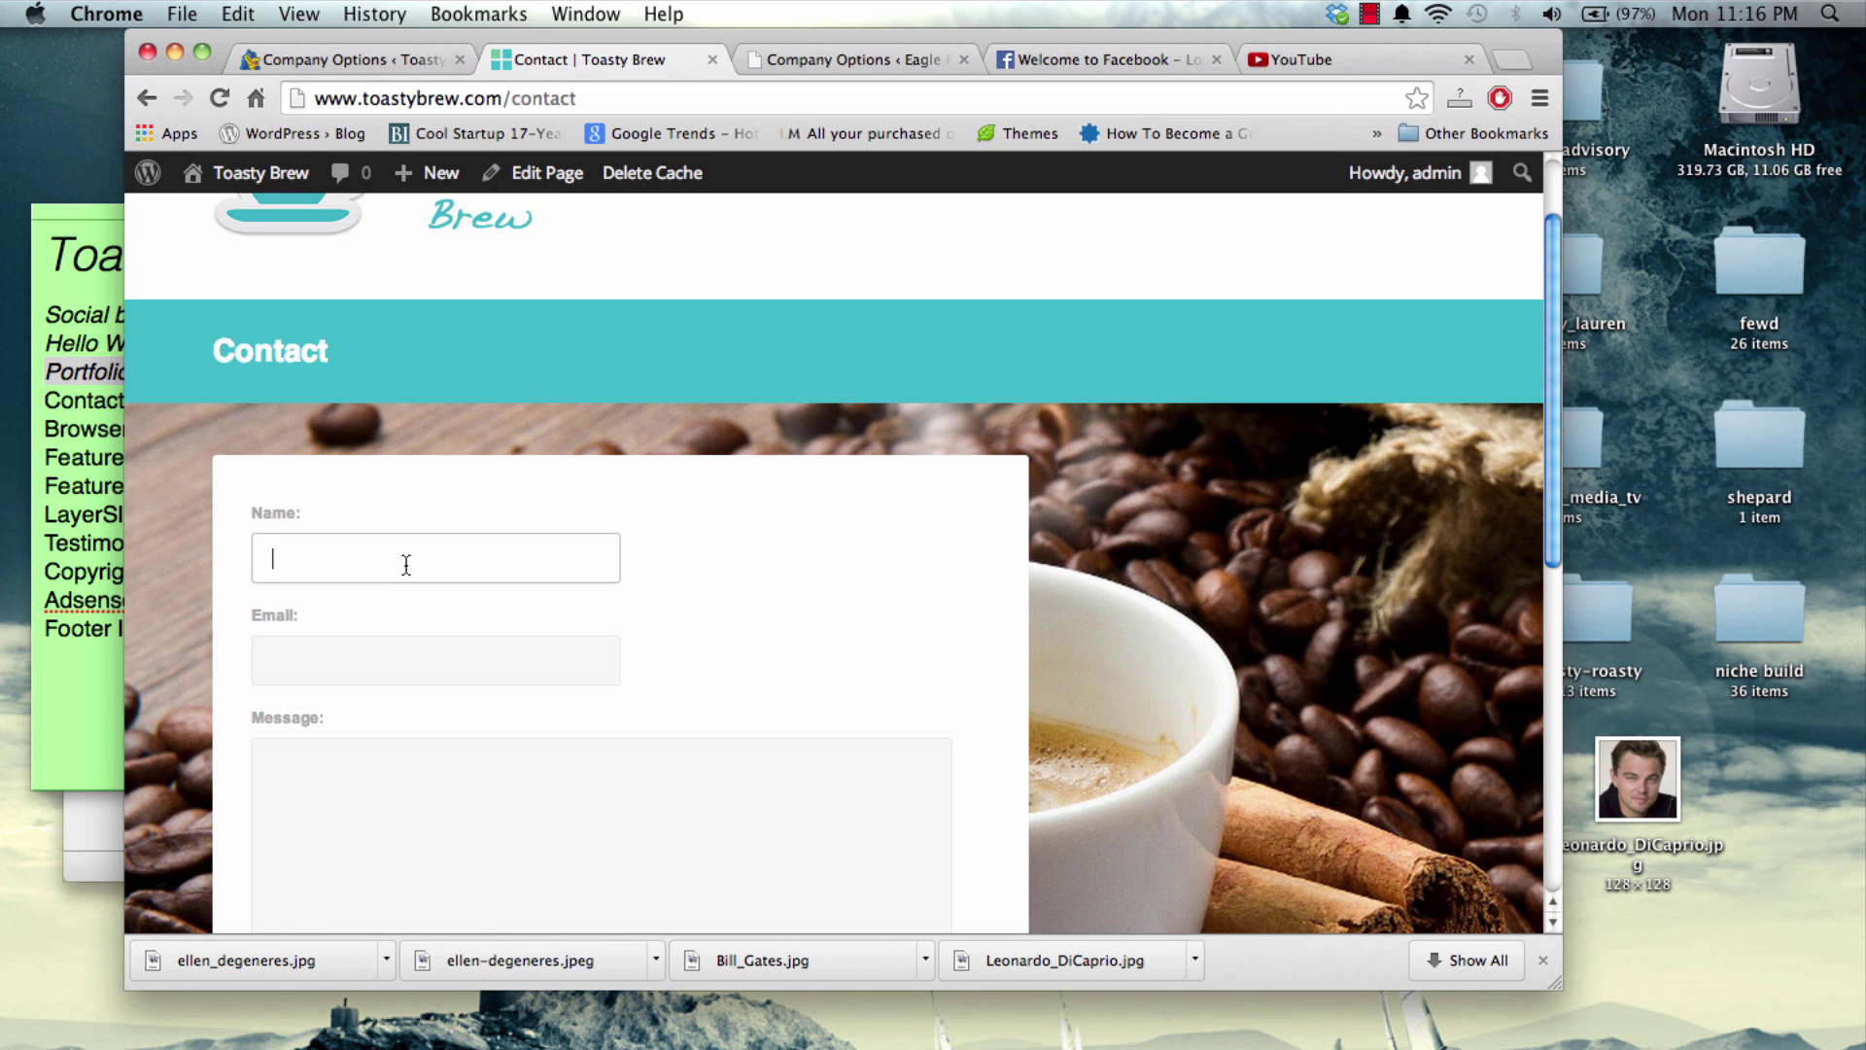
- Send a test contact message with a name, email and 'Hi, love your site. Let's work together.'
type("Greg")
key("Tab")
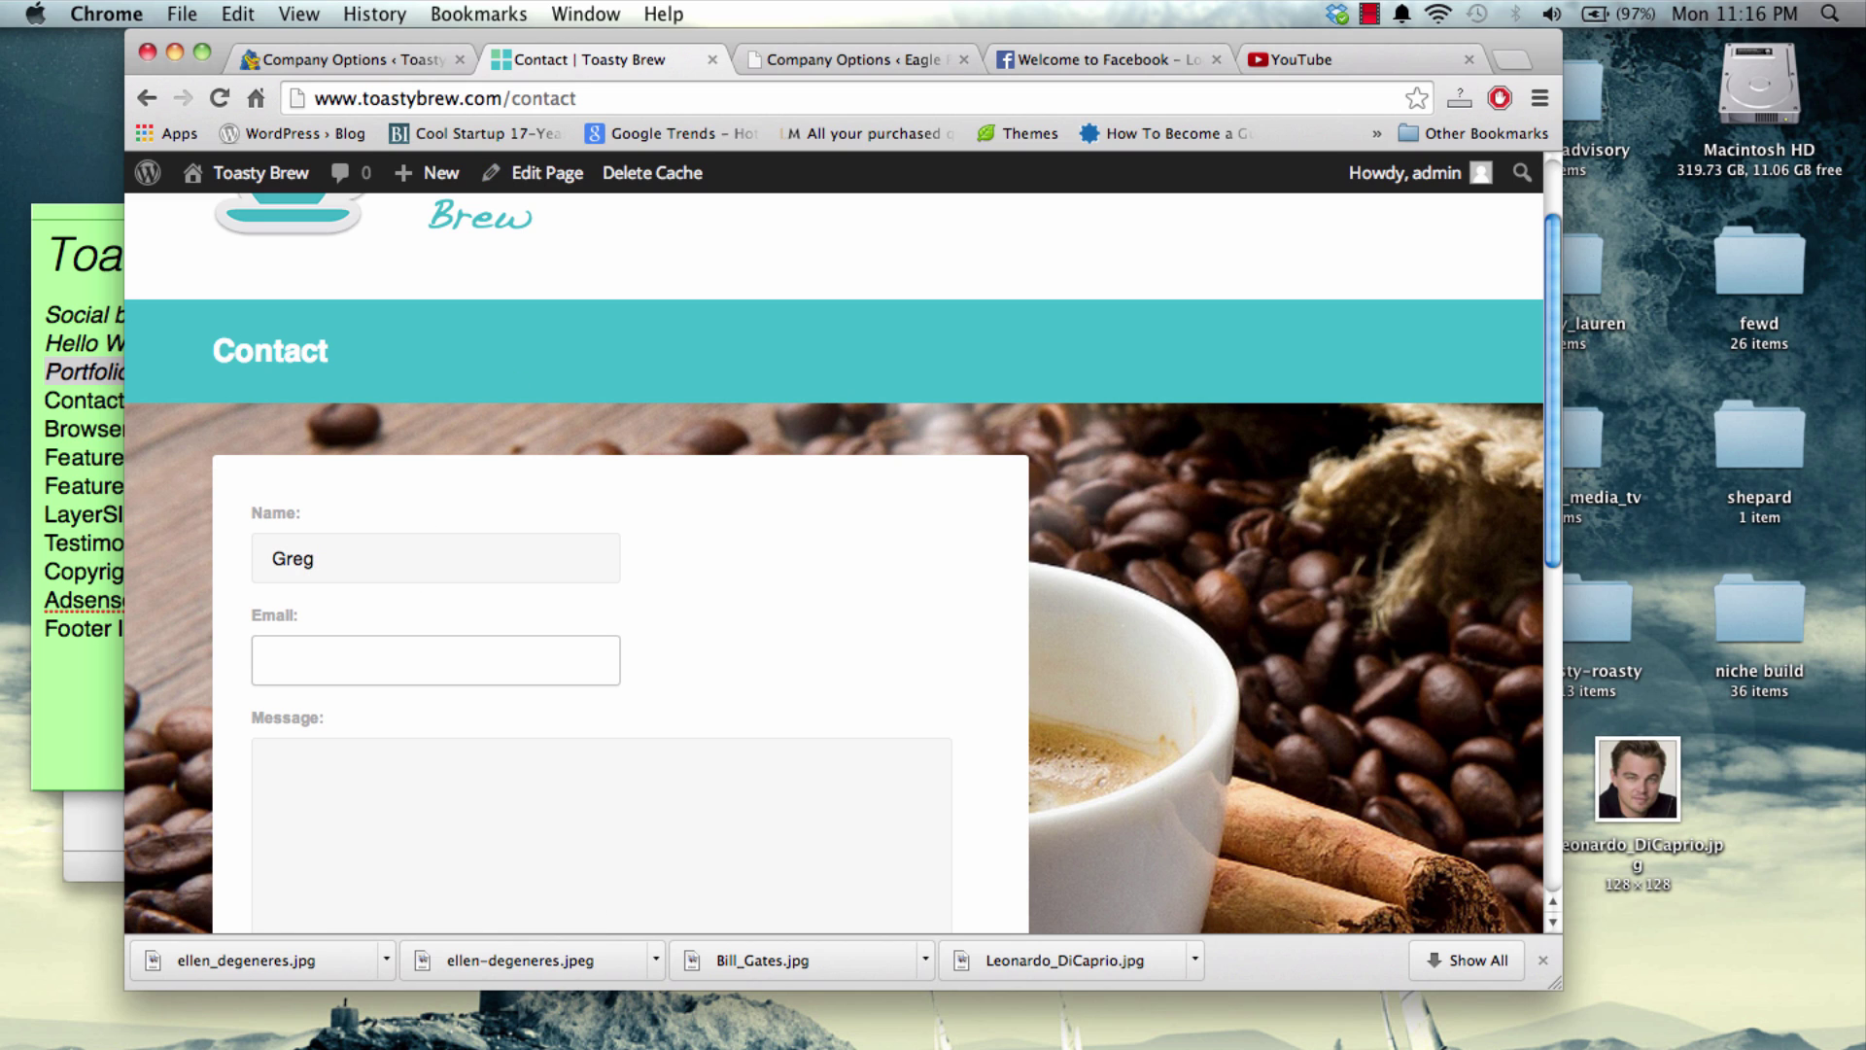
key("Tab")
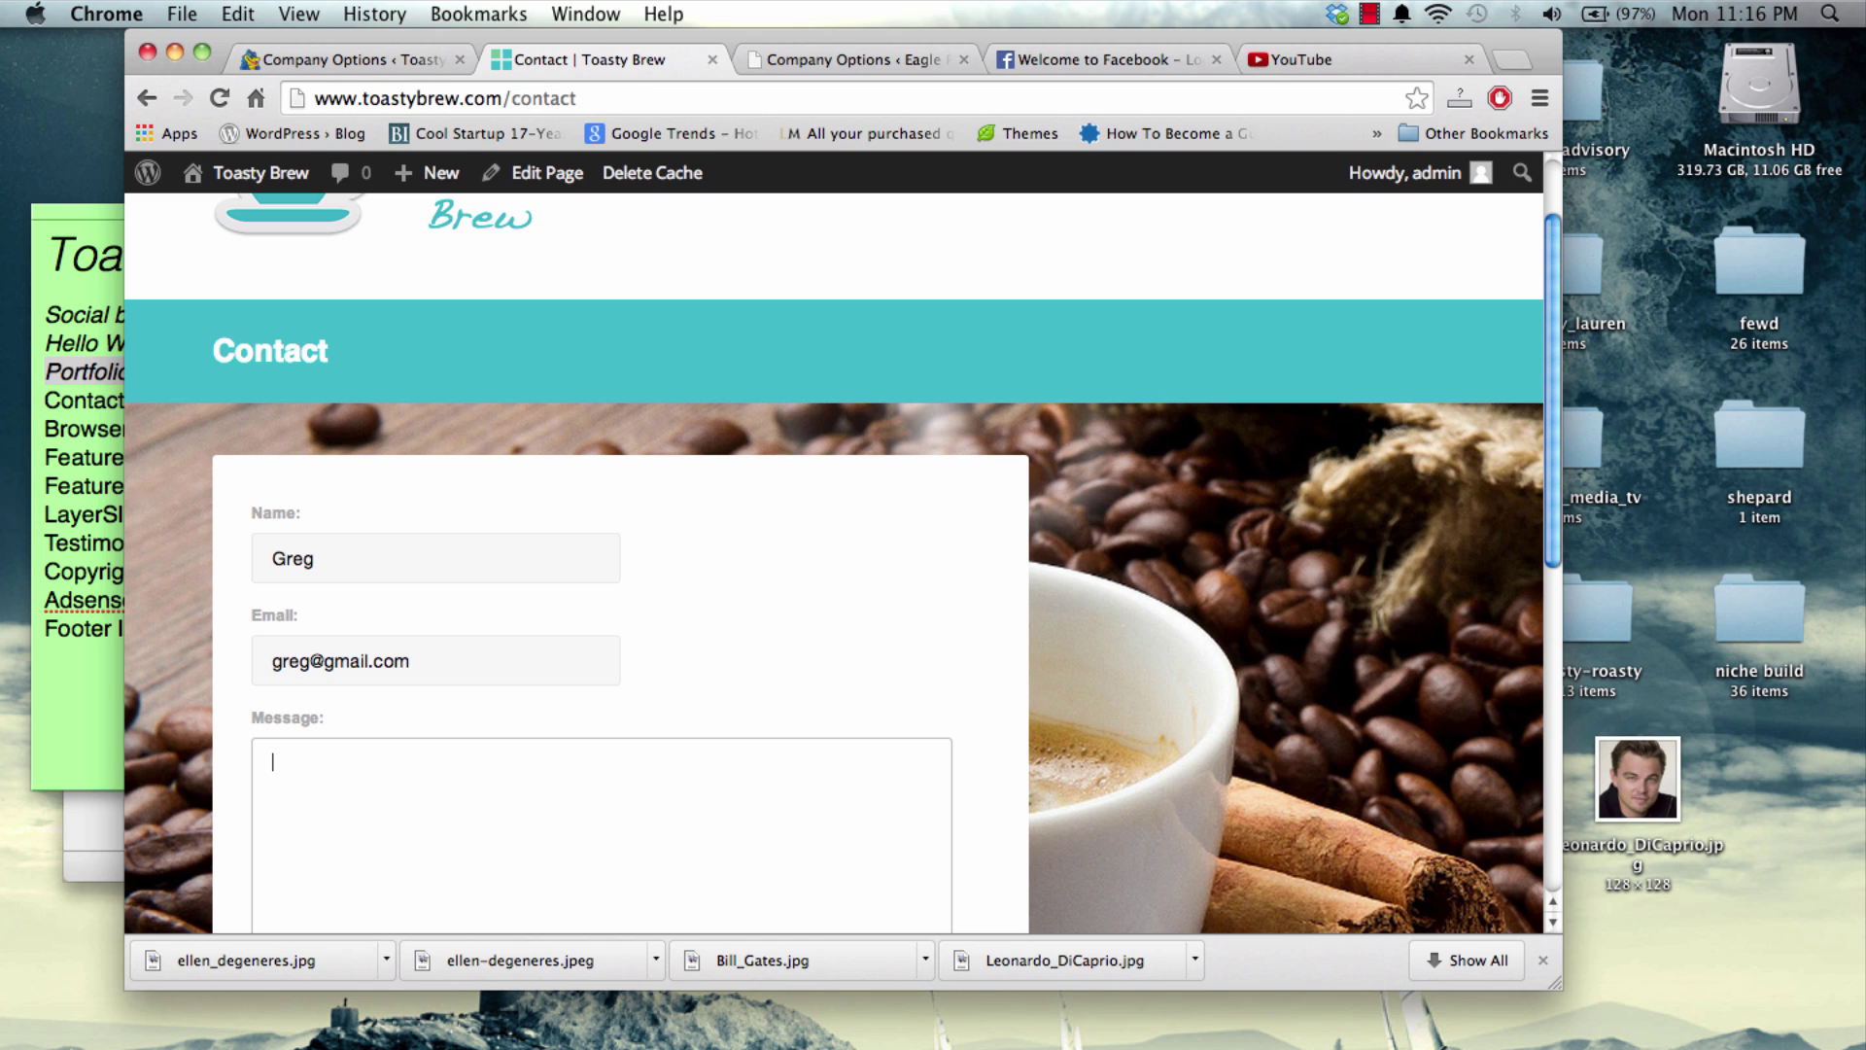
type("Hi, love your site. Let's work together.")
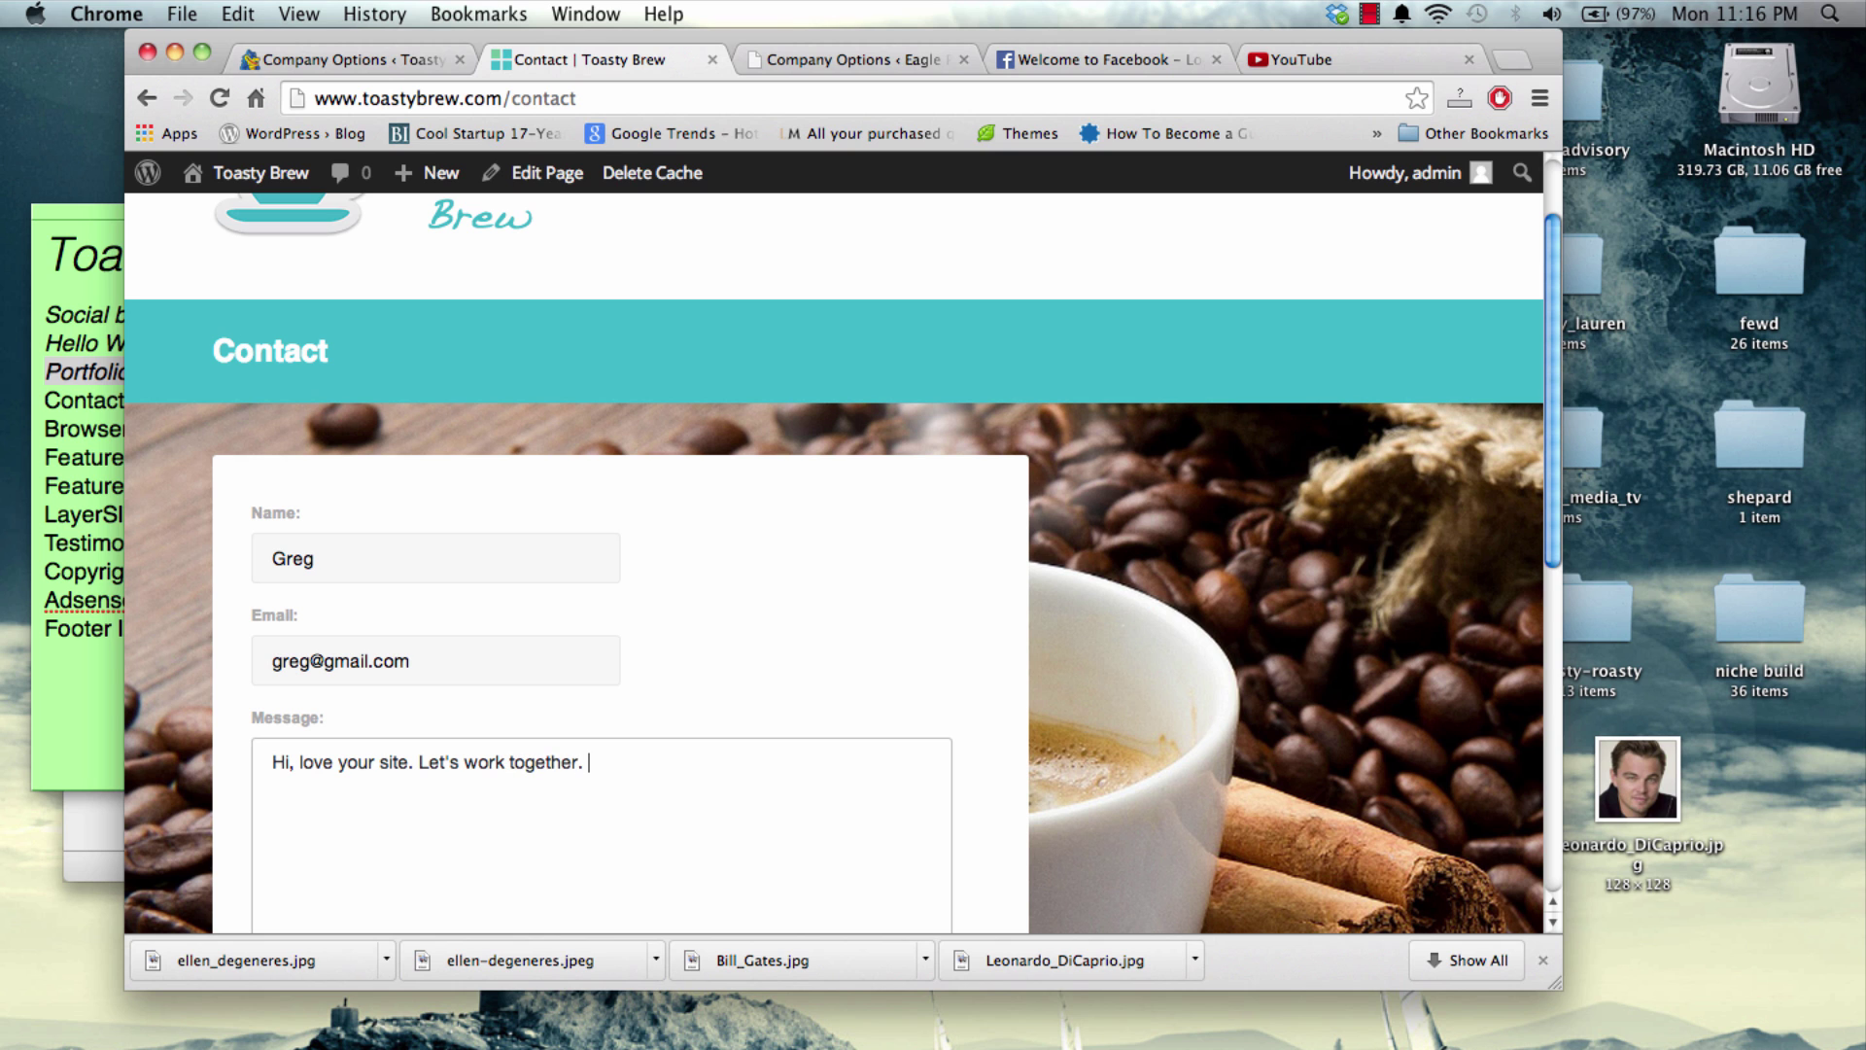
scroll(788, 833, "down", 5)
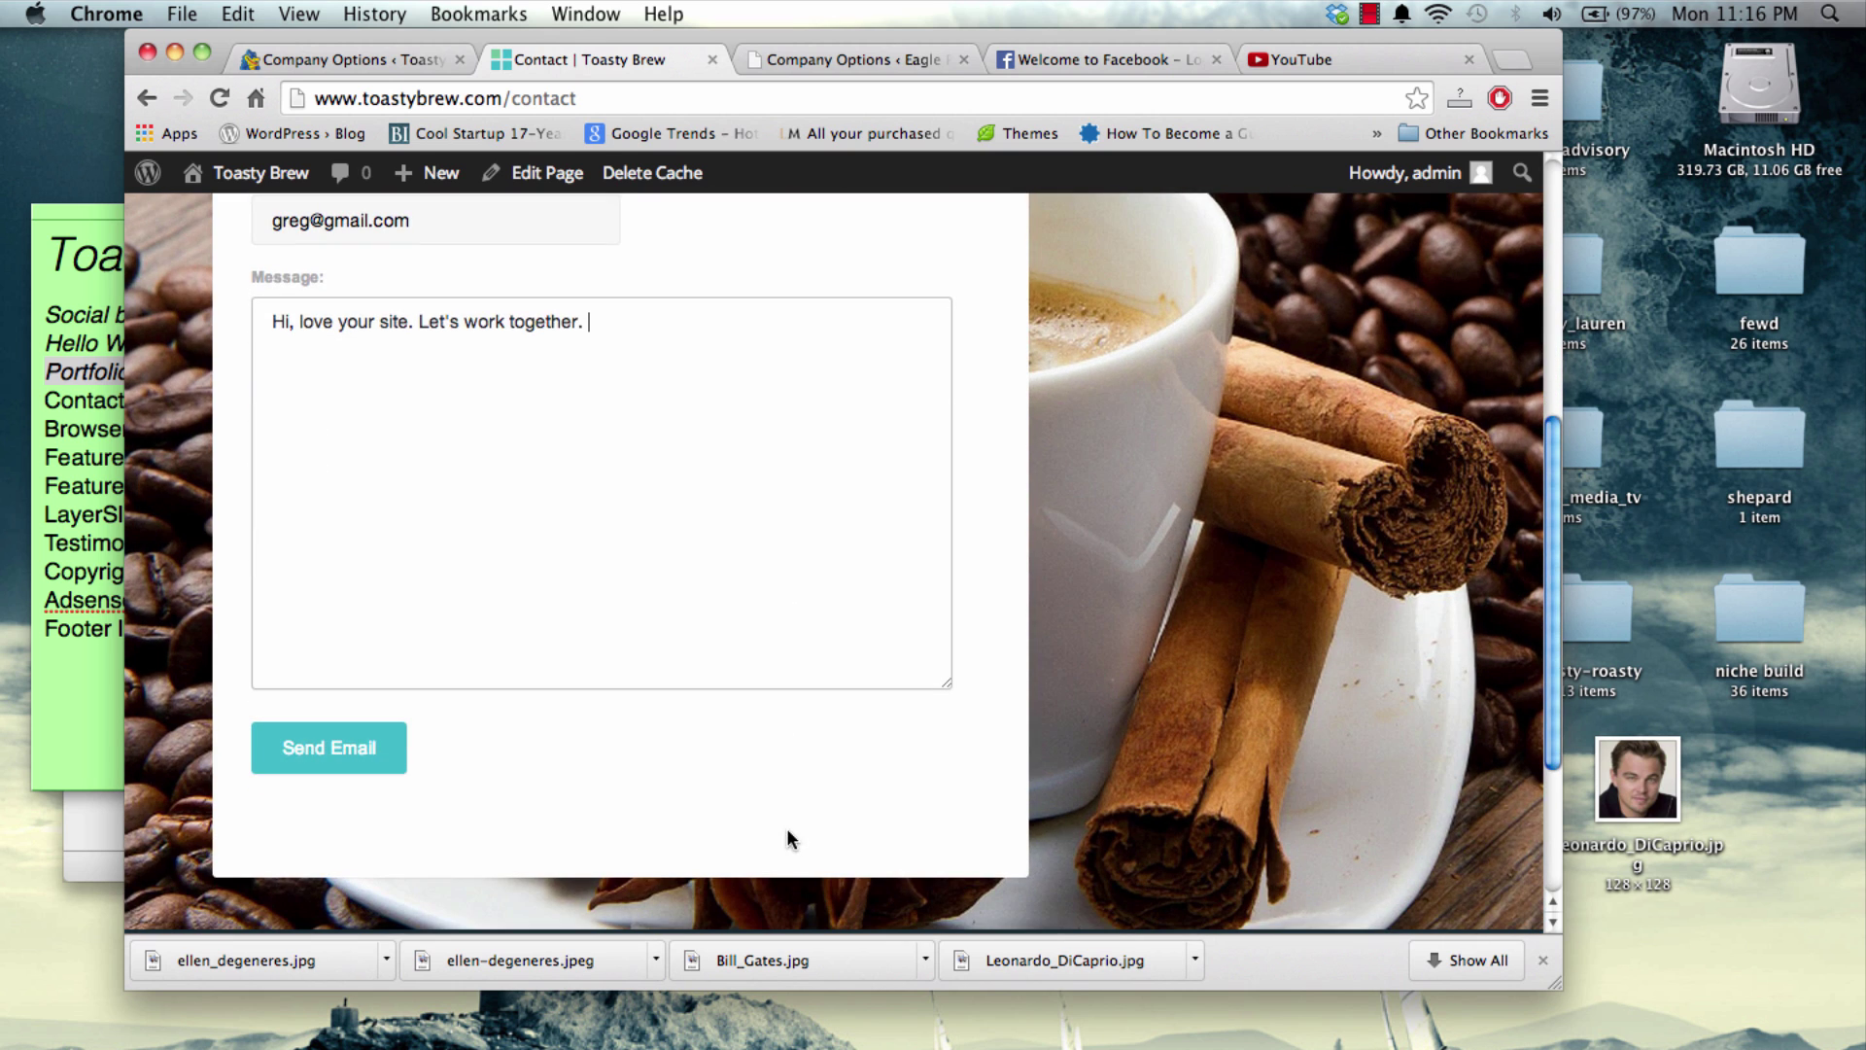
left_click(378, 765)
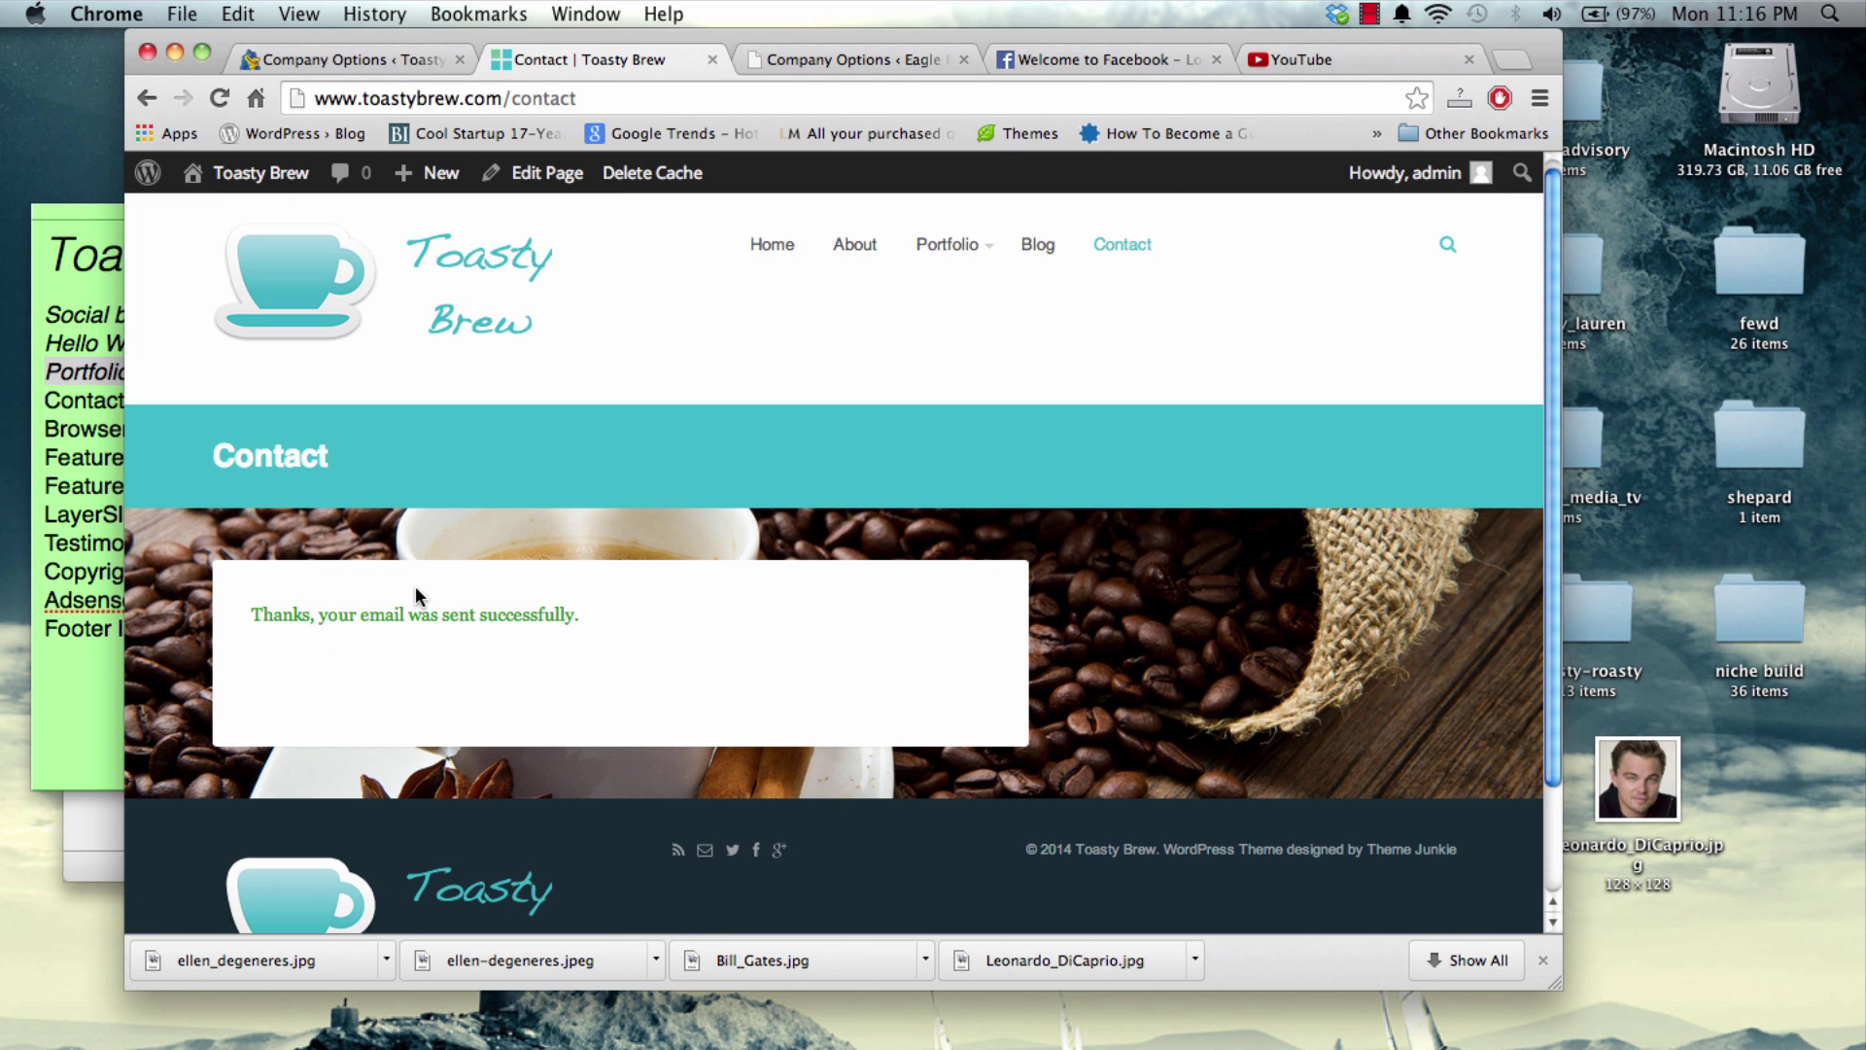
left_click(1513, 61)
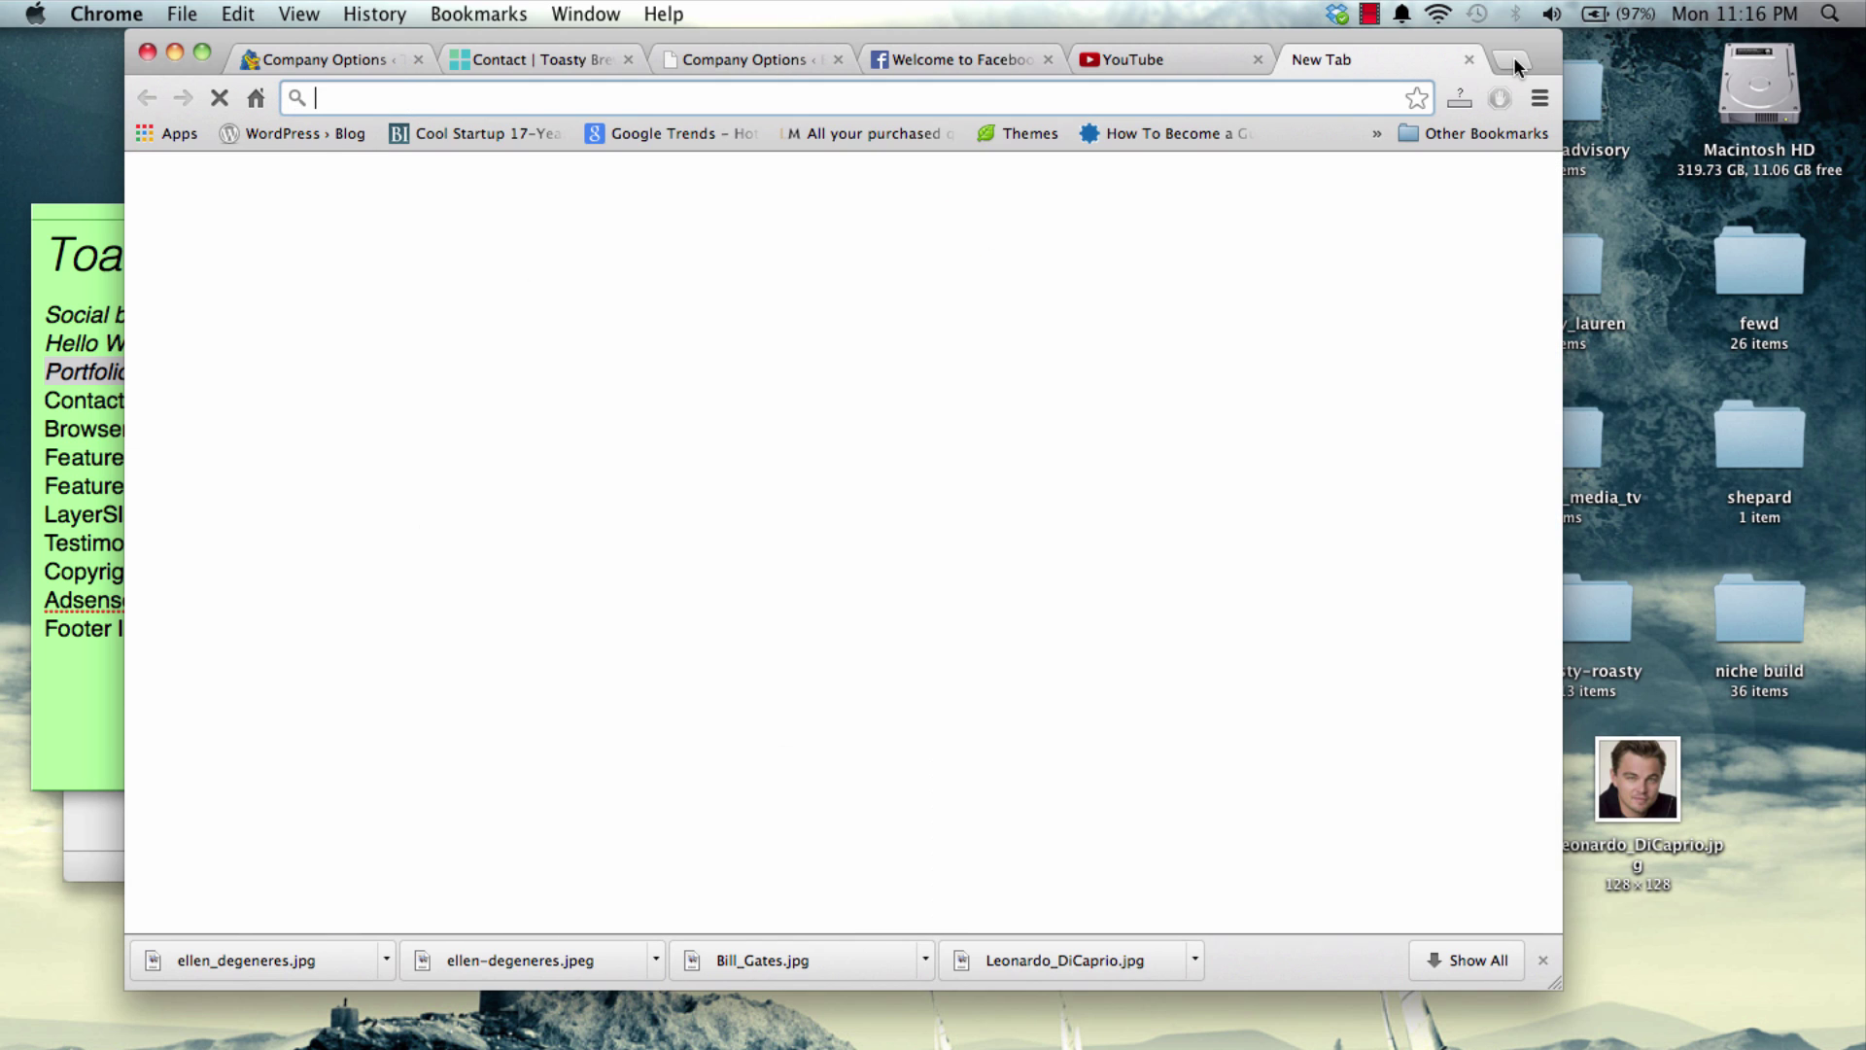
- Read the [Contact Form] test email in Gmail, then open the Contact page for editing
type("gmail.com")
key("Return")
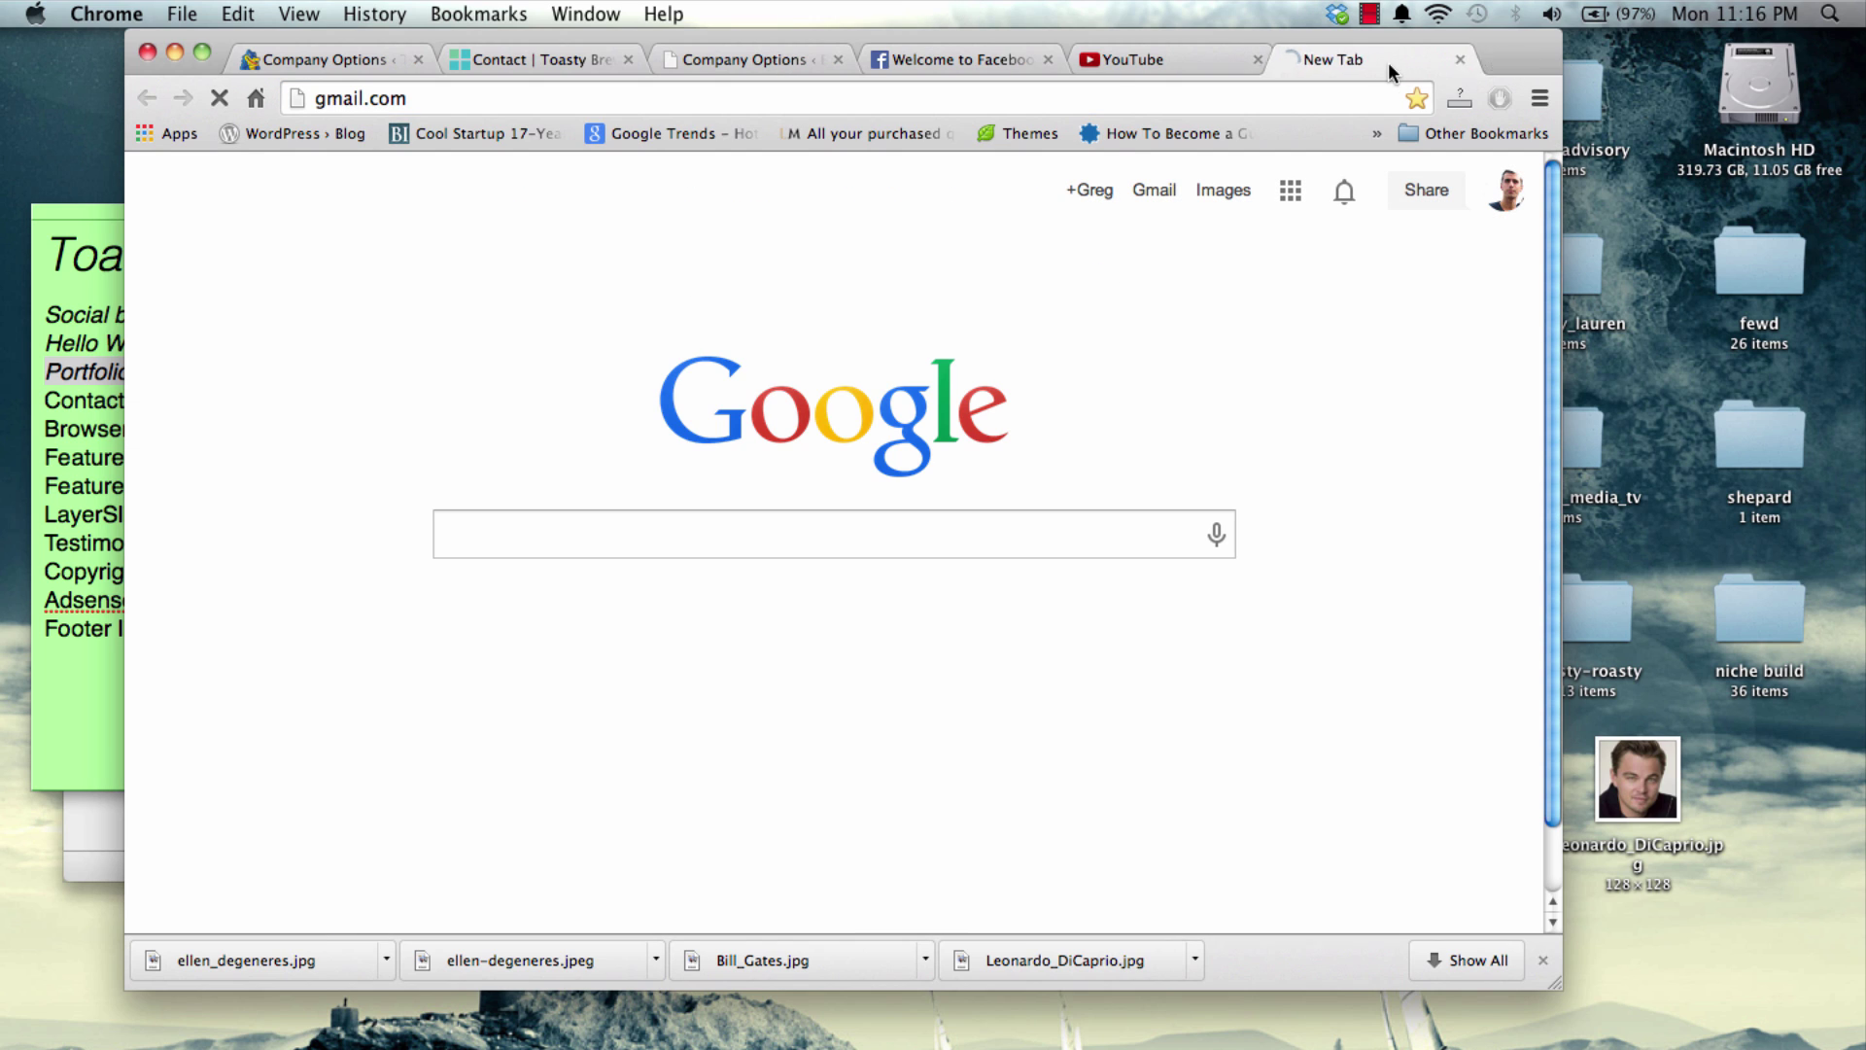
left_click_drag(1388, 63, 768, 60)
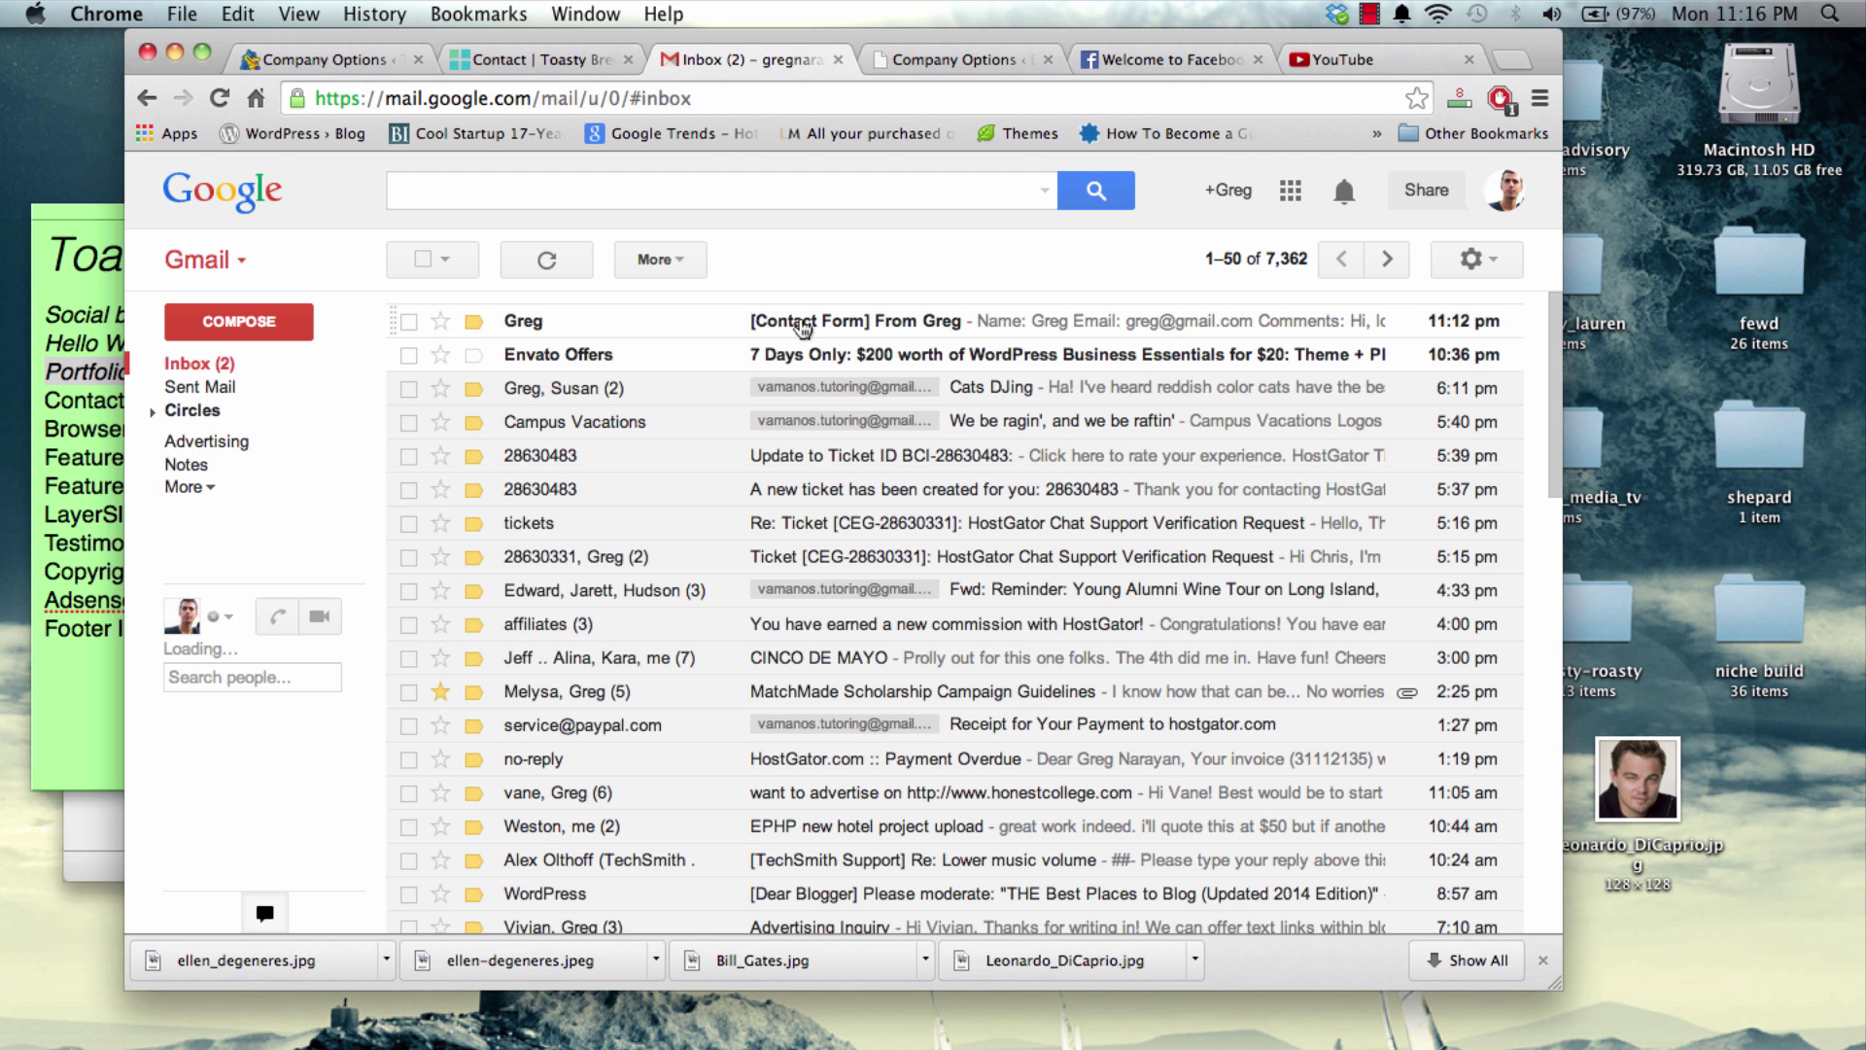
left_click(778, 330)
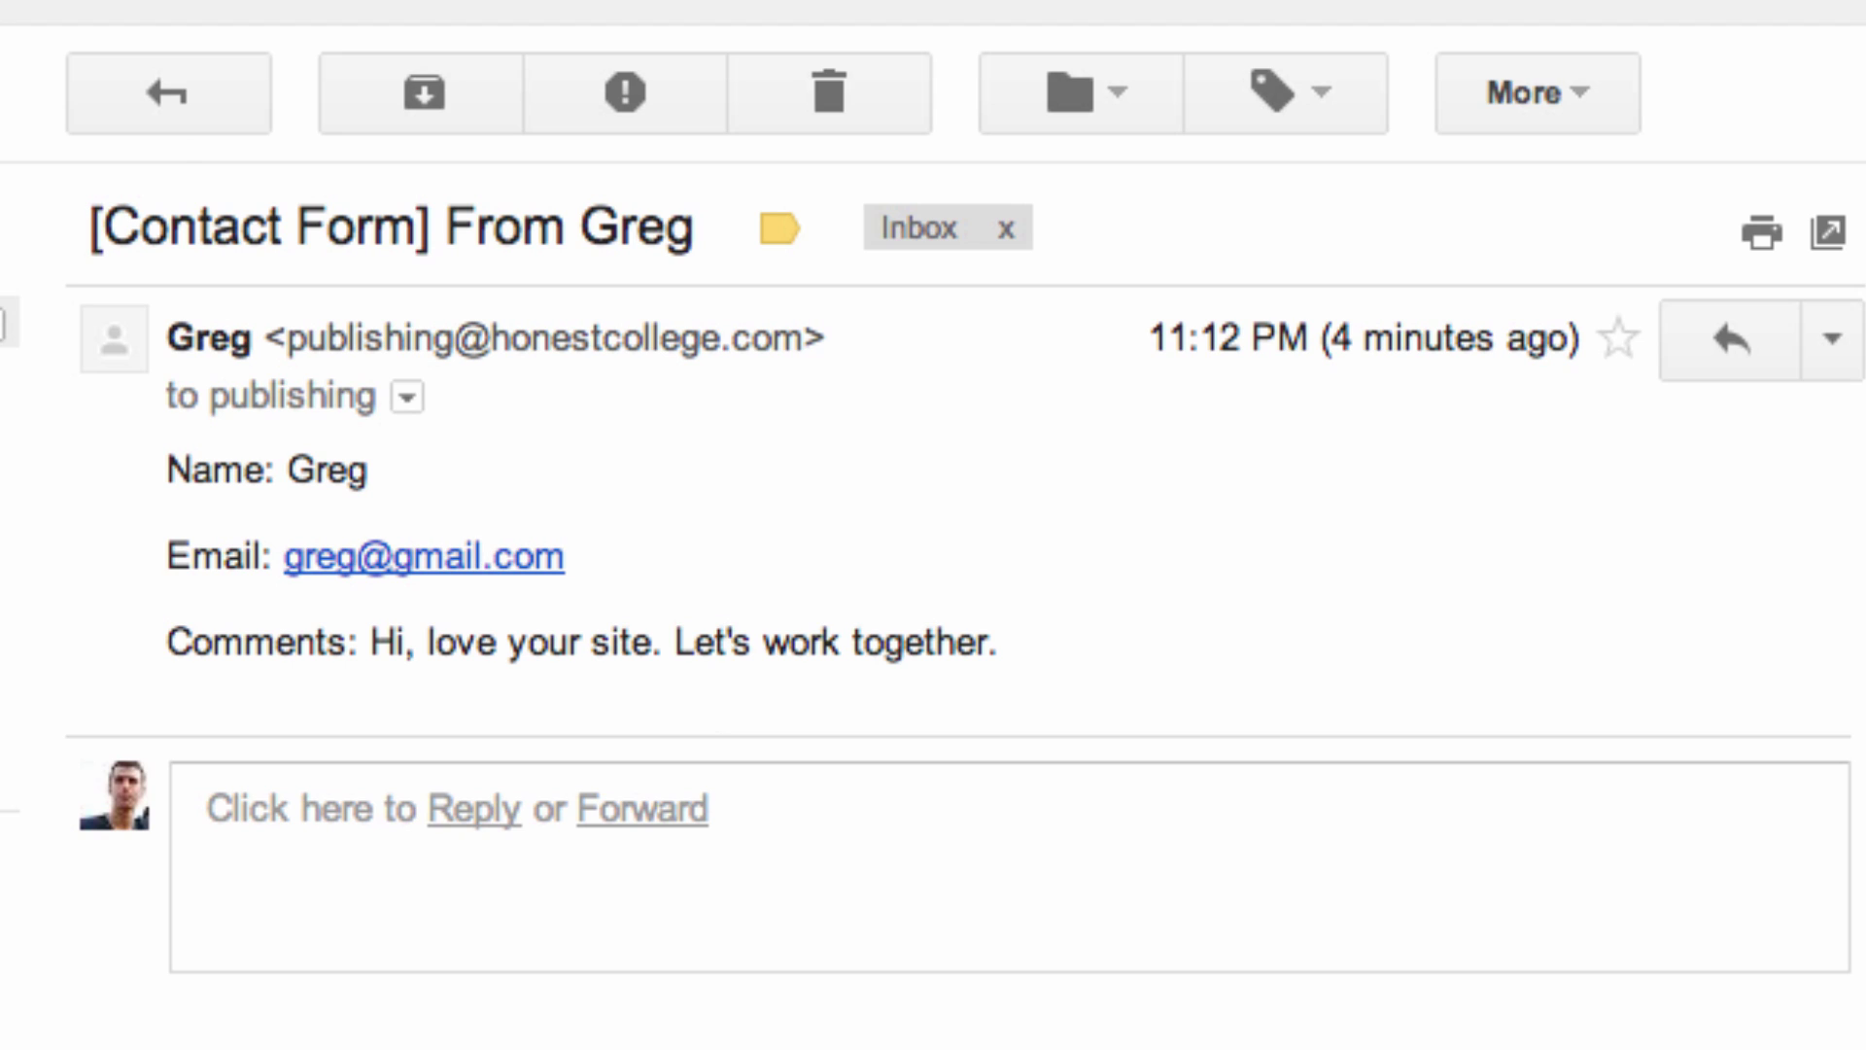
key("u")
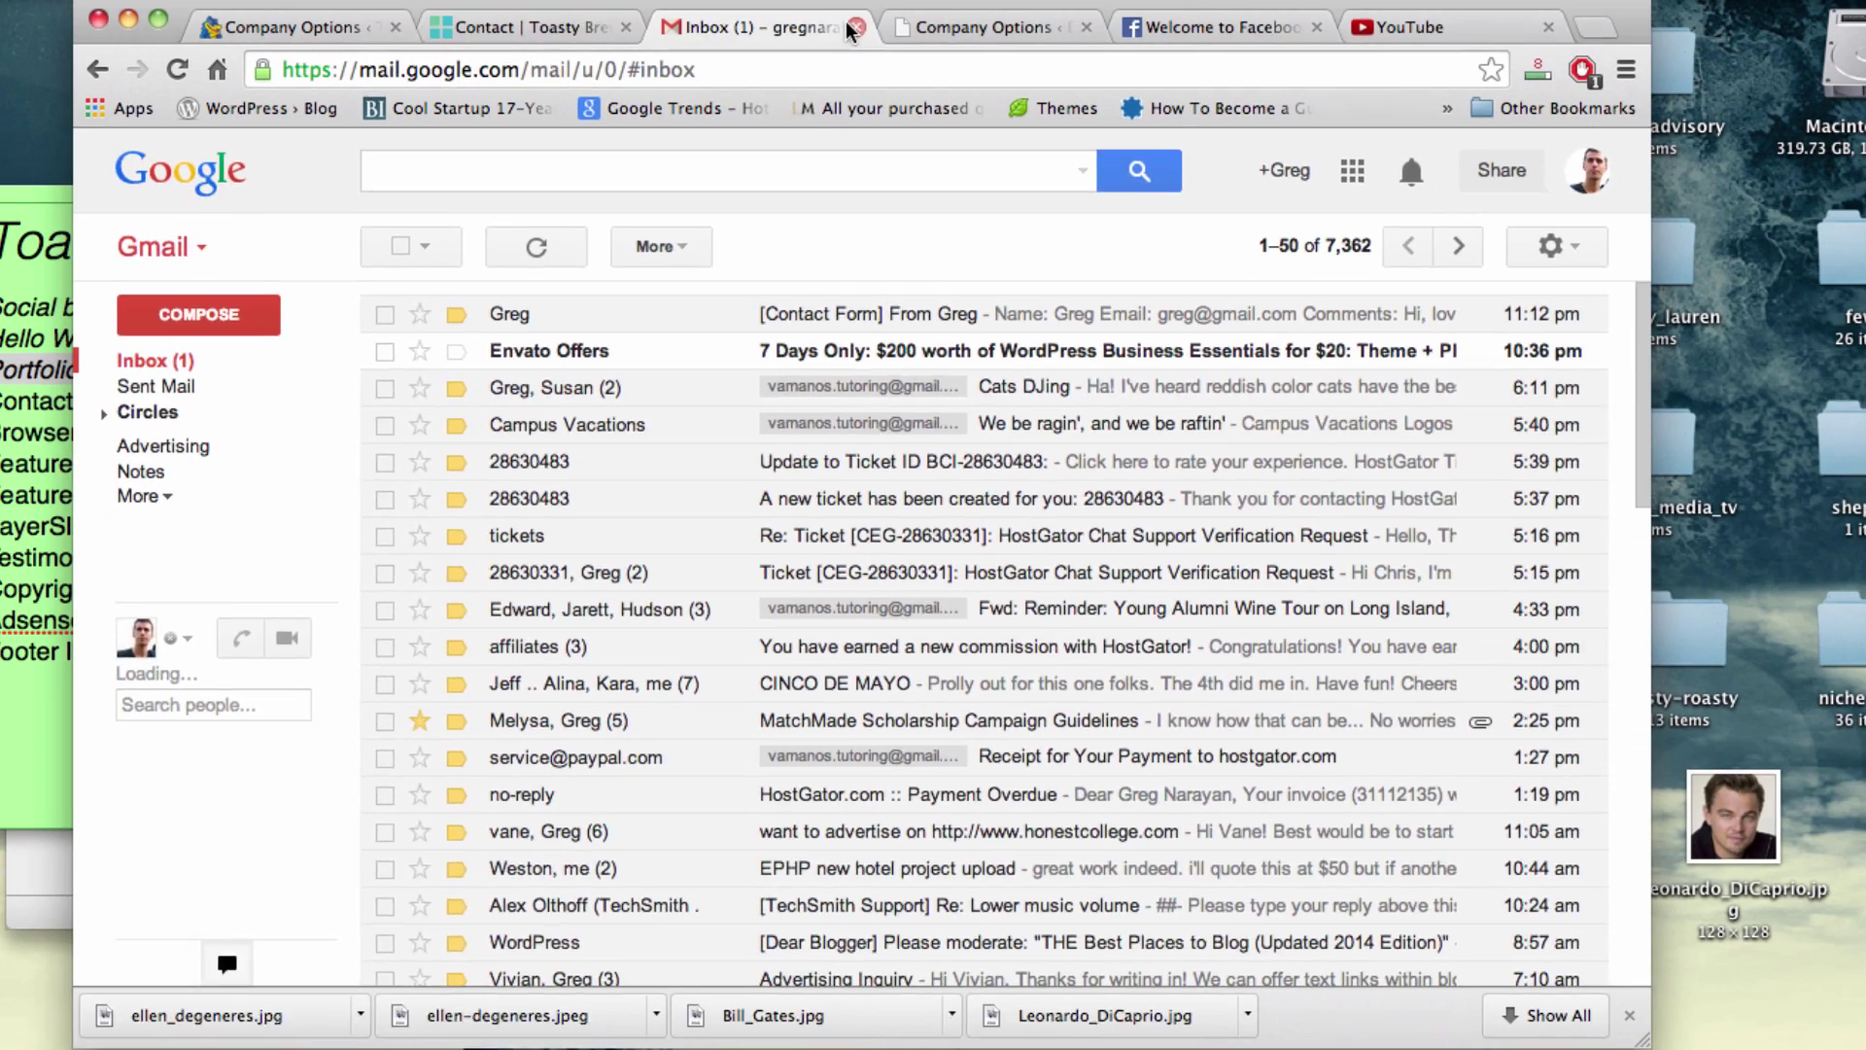
left_click(535, 61)
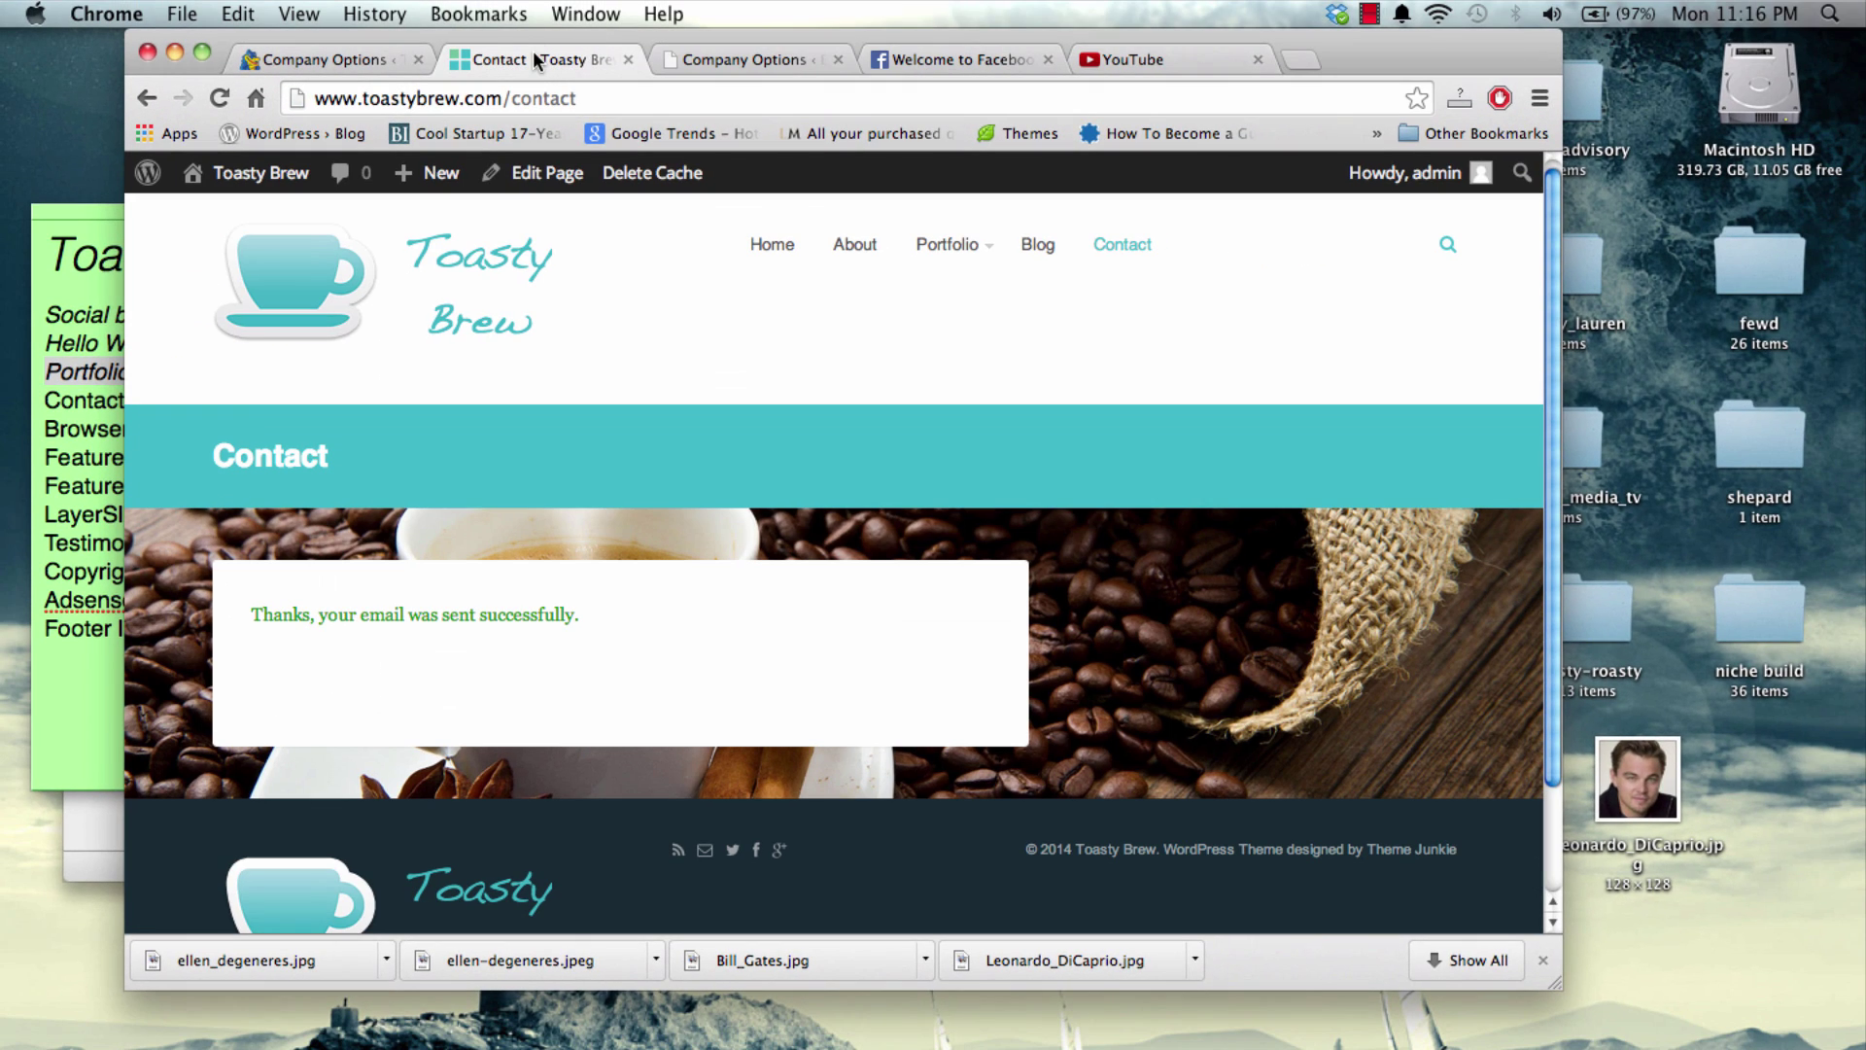
left_click(542, 187)
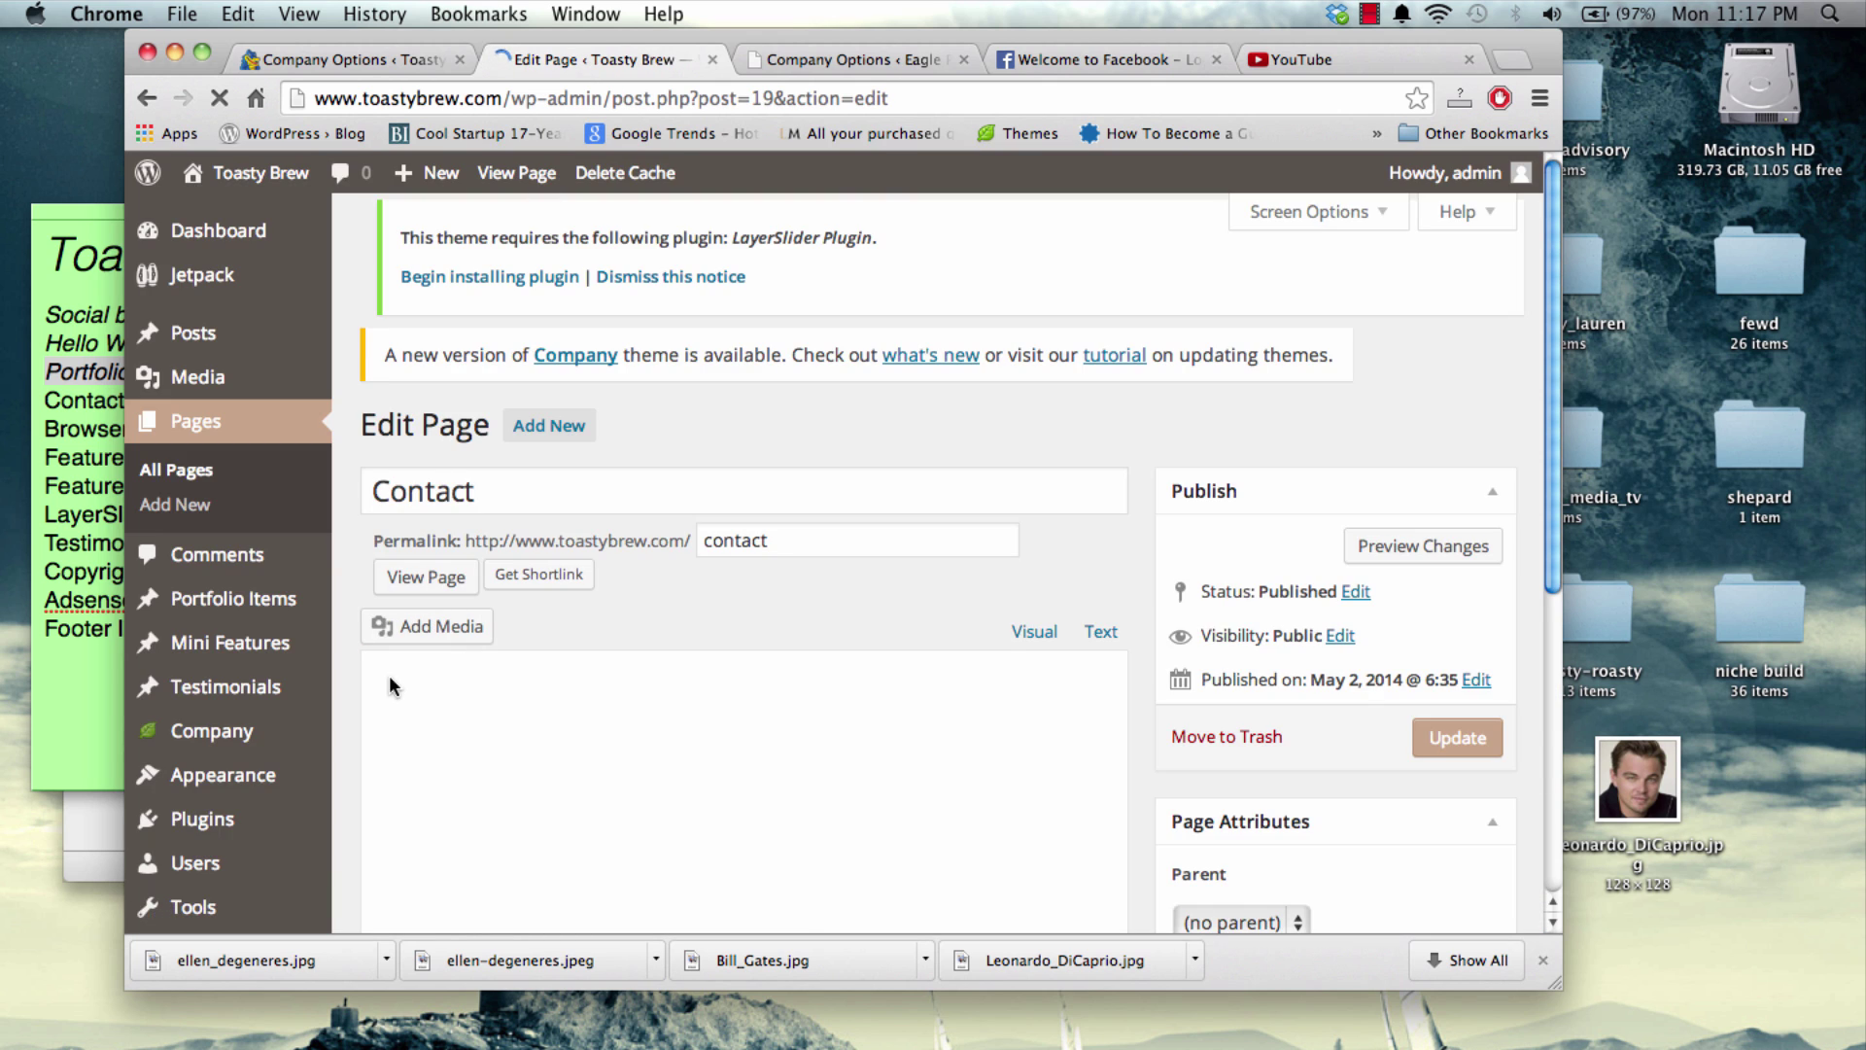
- Add the Contact page intro note beginning 'Hi! You've found my contact page. Please'
left_click(463, 729)
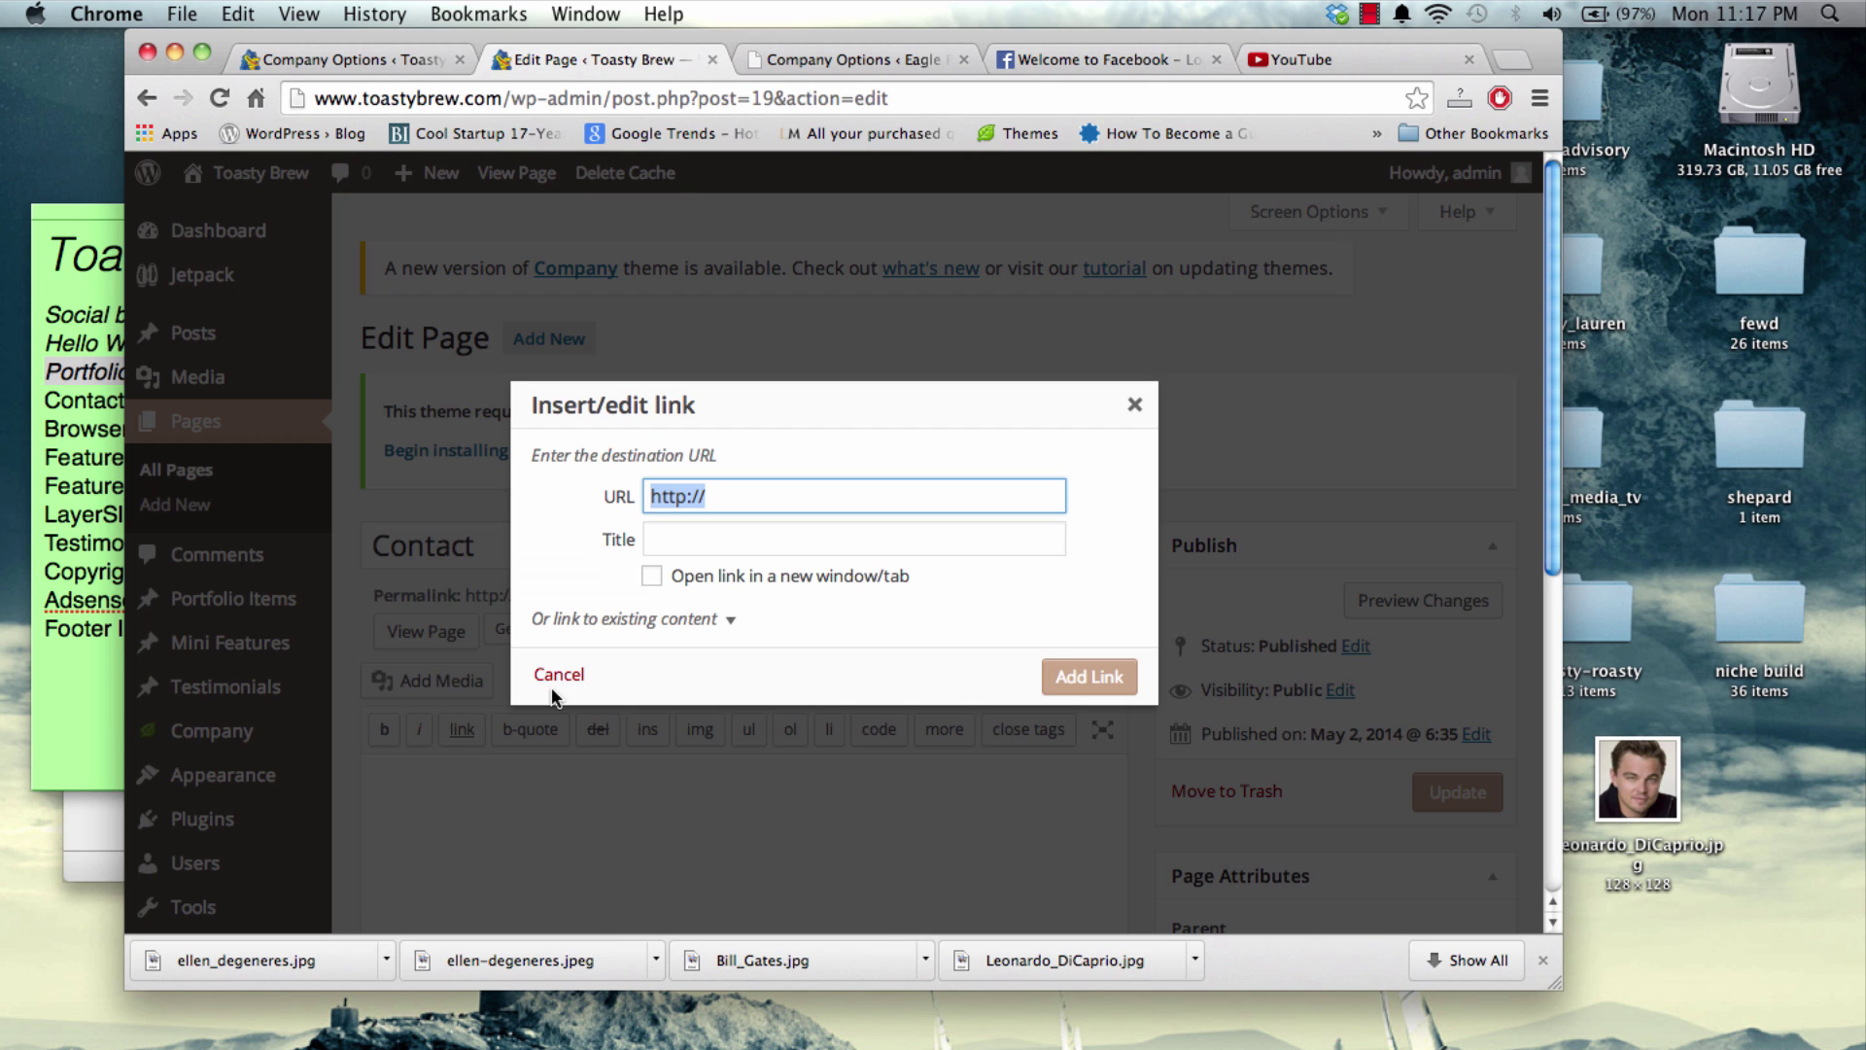
left_click(1134, 405)
scroll(804, 809, "down", 3)
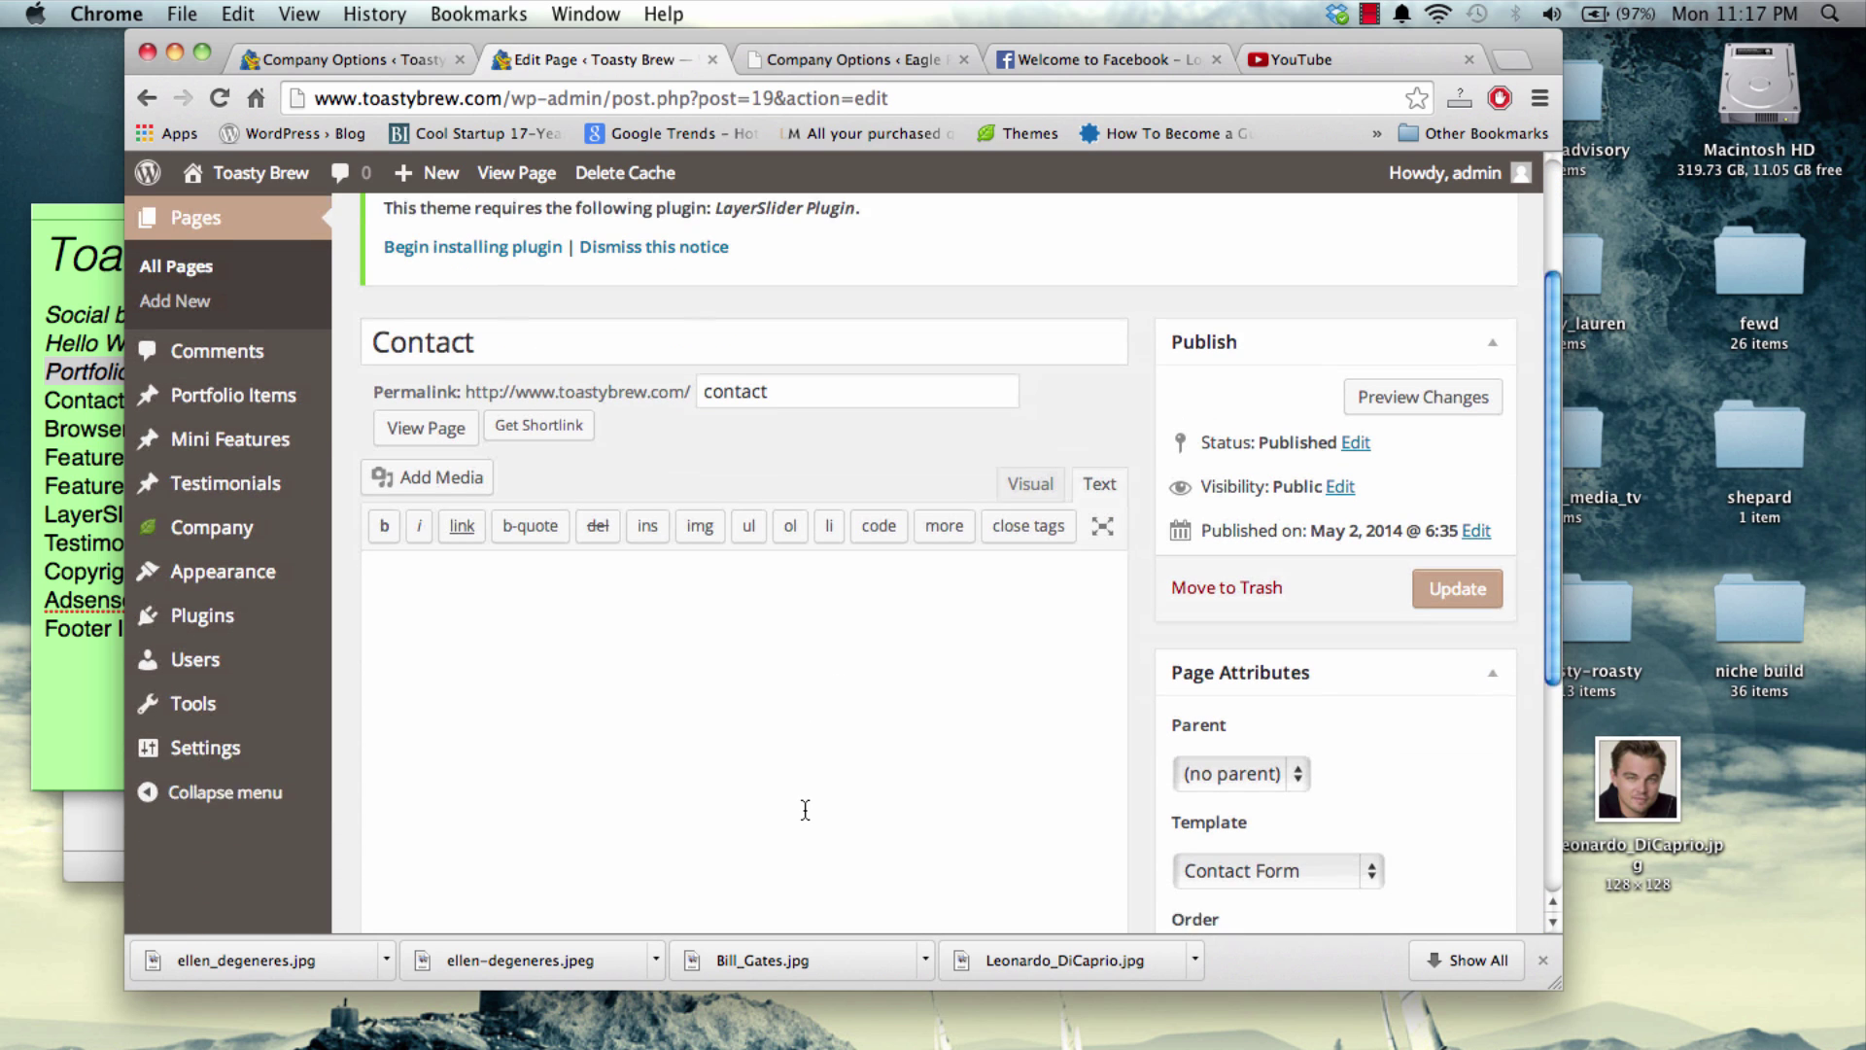
type("H")
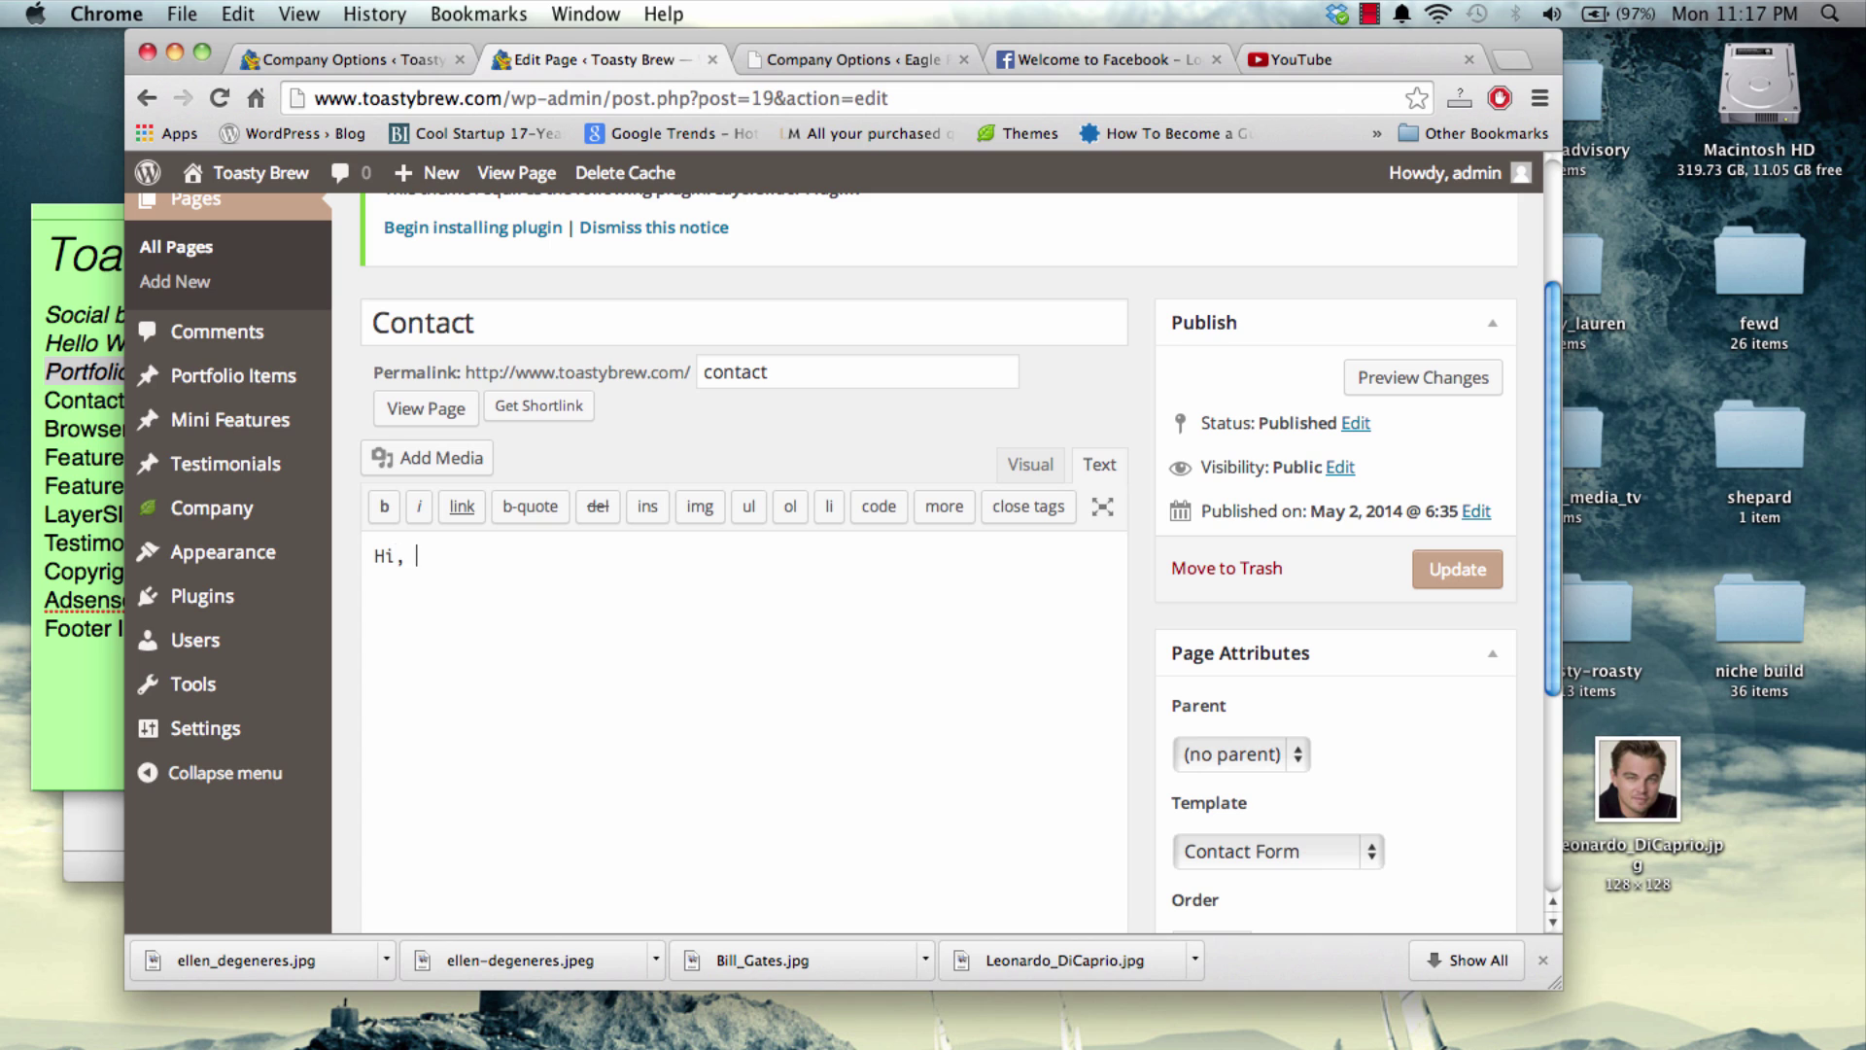
type("i! You've found my contact page. ")
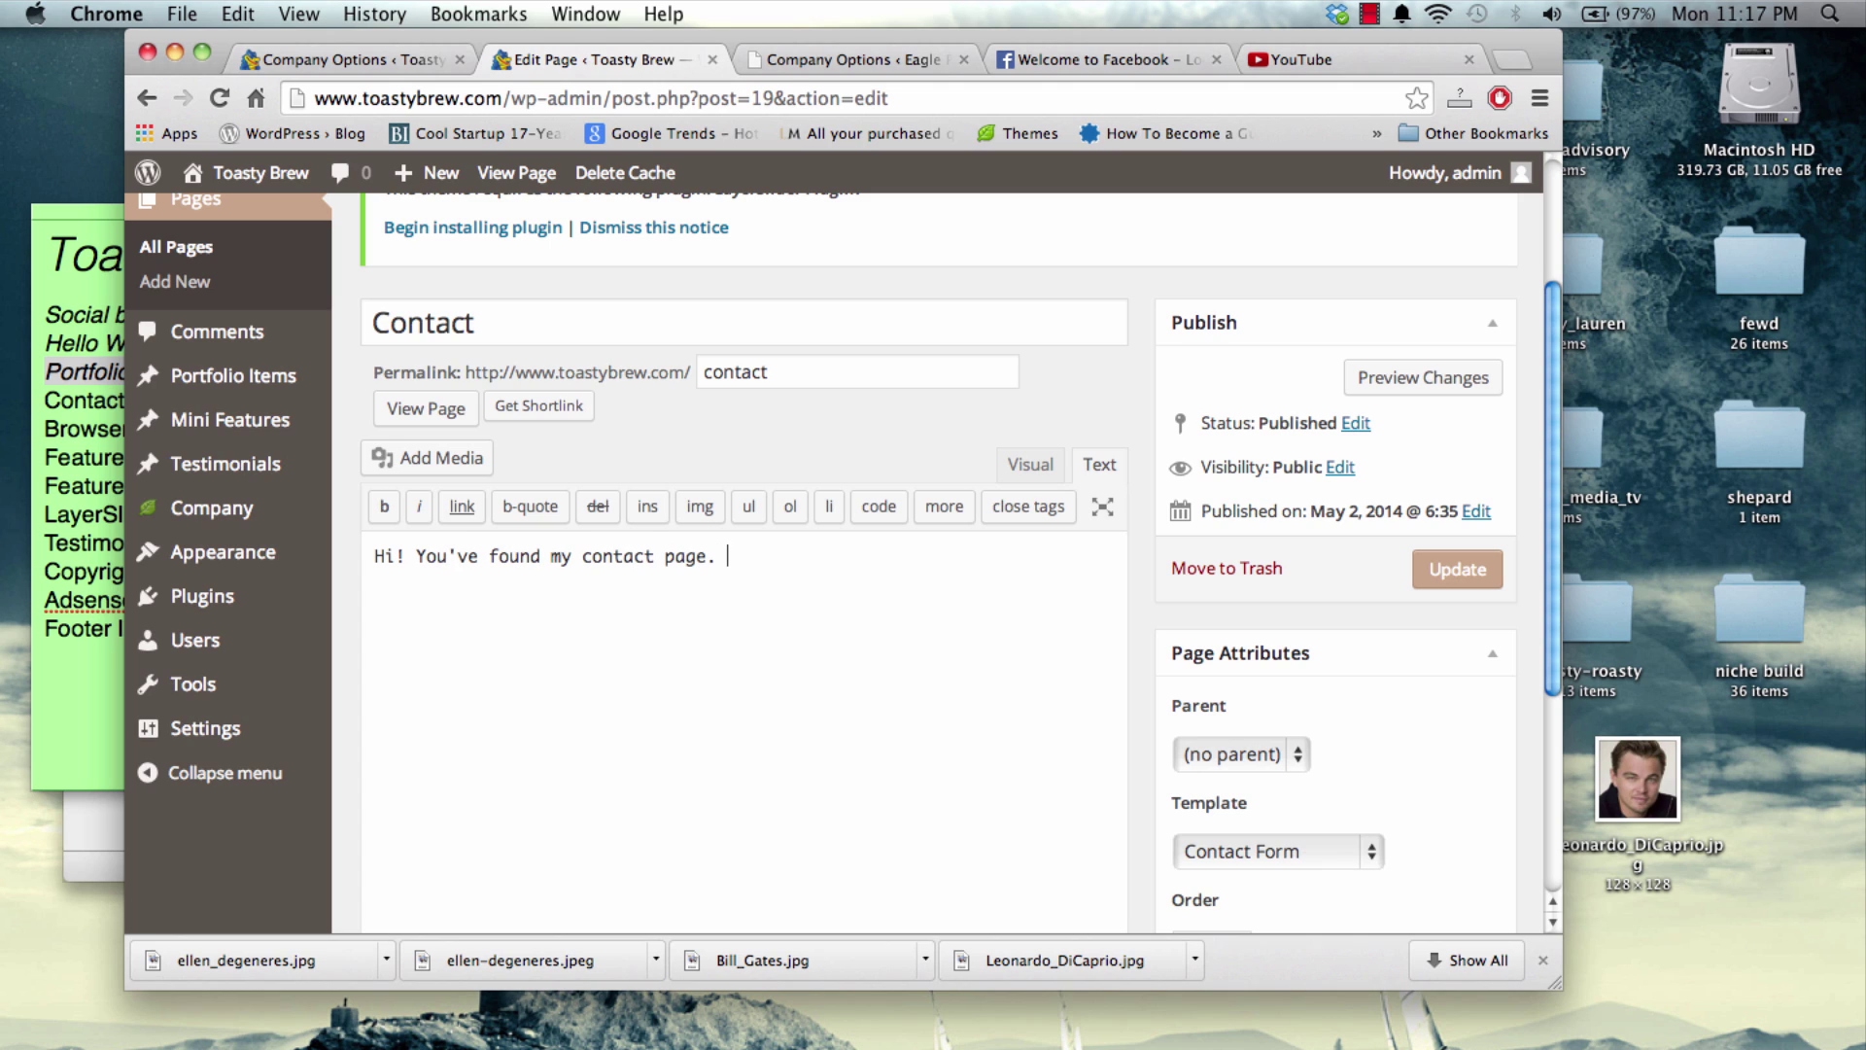
type("Please")
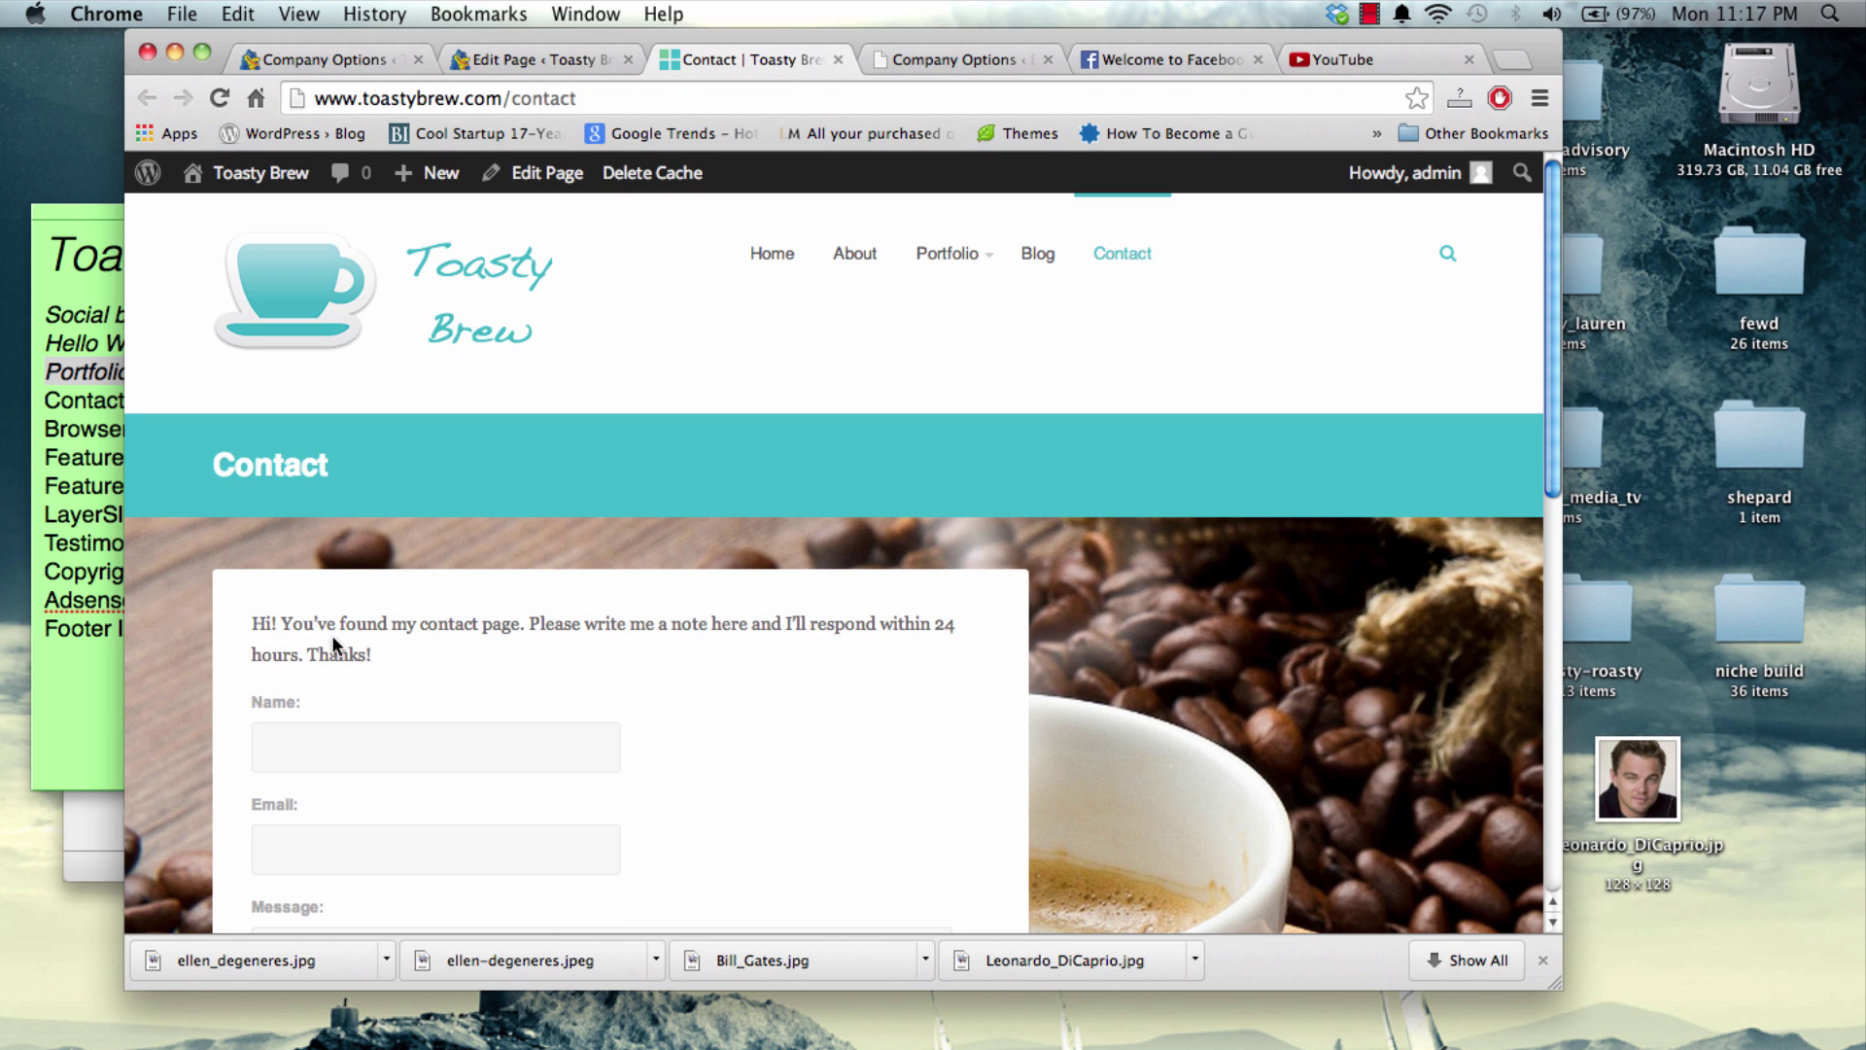
scroll(469, 618, "down", 5)
scroll(469, 620, "down", 2)
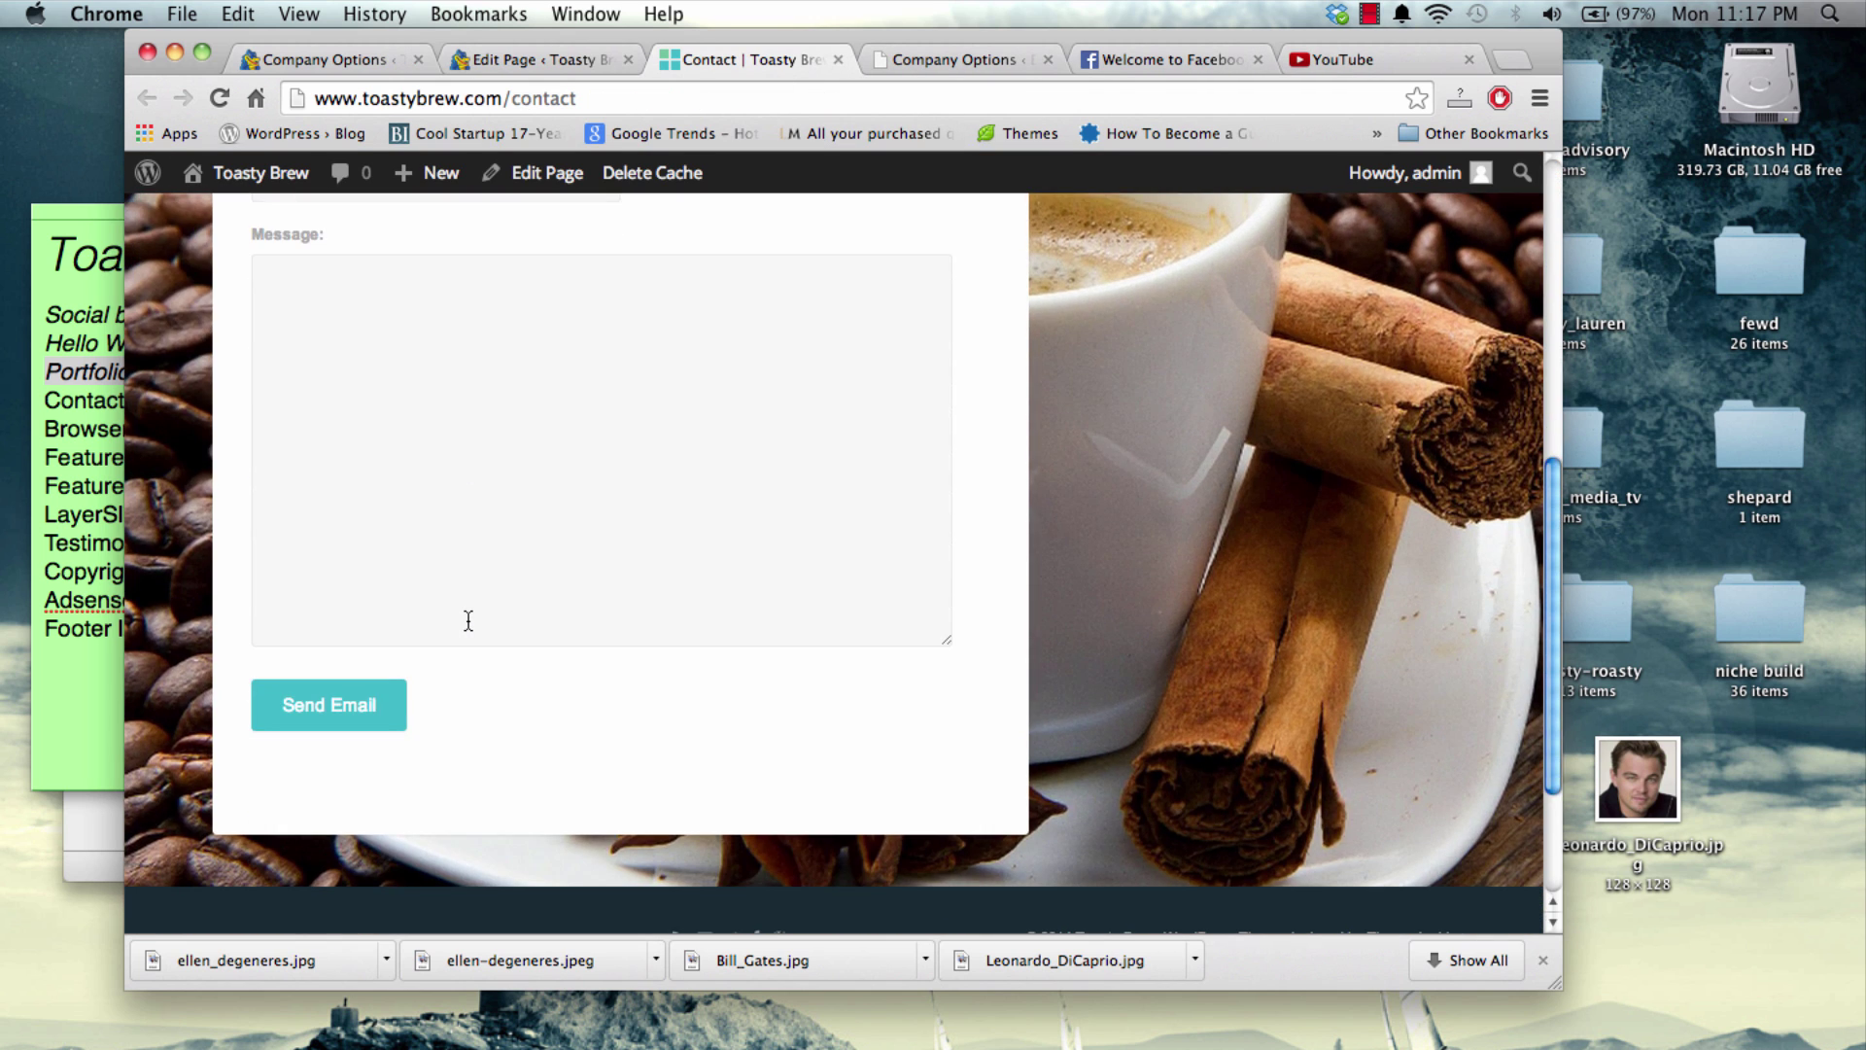
left_click(528, 53)
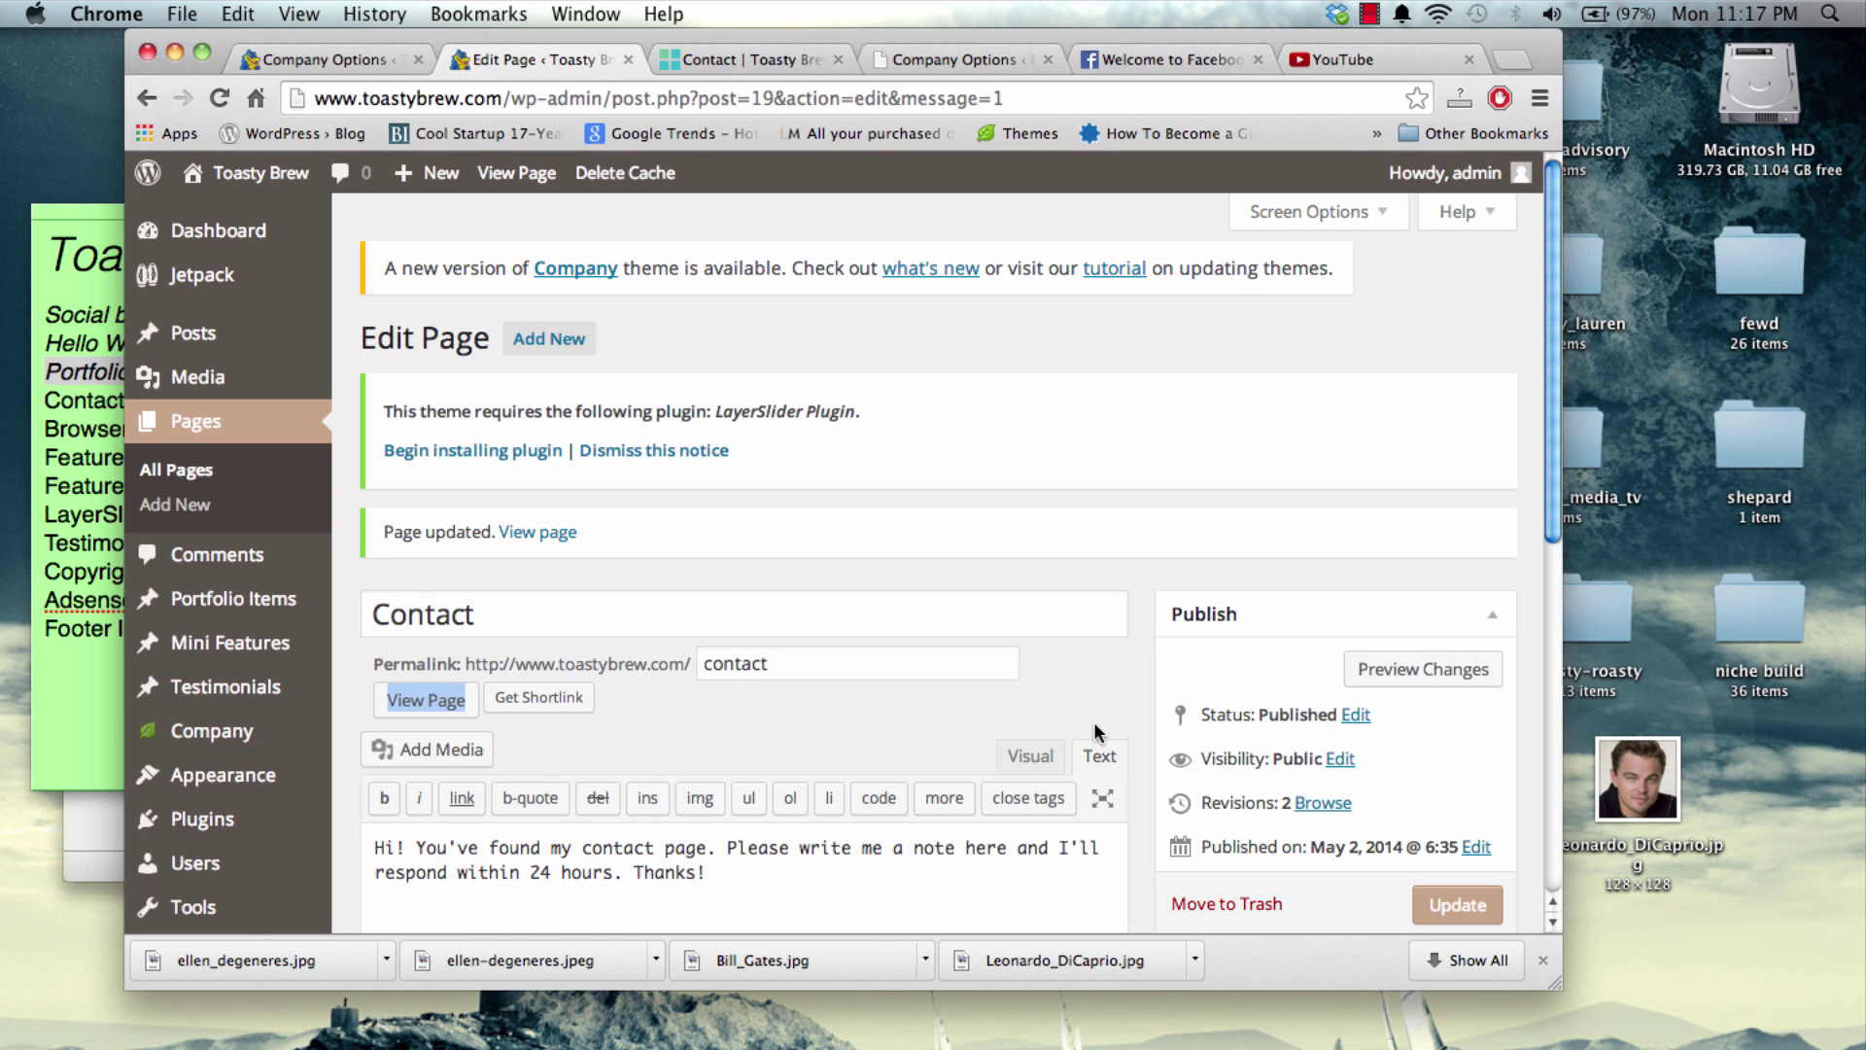
- Try the Blog page template, then set the Contact page back to Contact Form
scroll(1140, 721, "down", 3)
scroll(1139, 731, "down", 5)
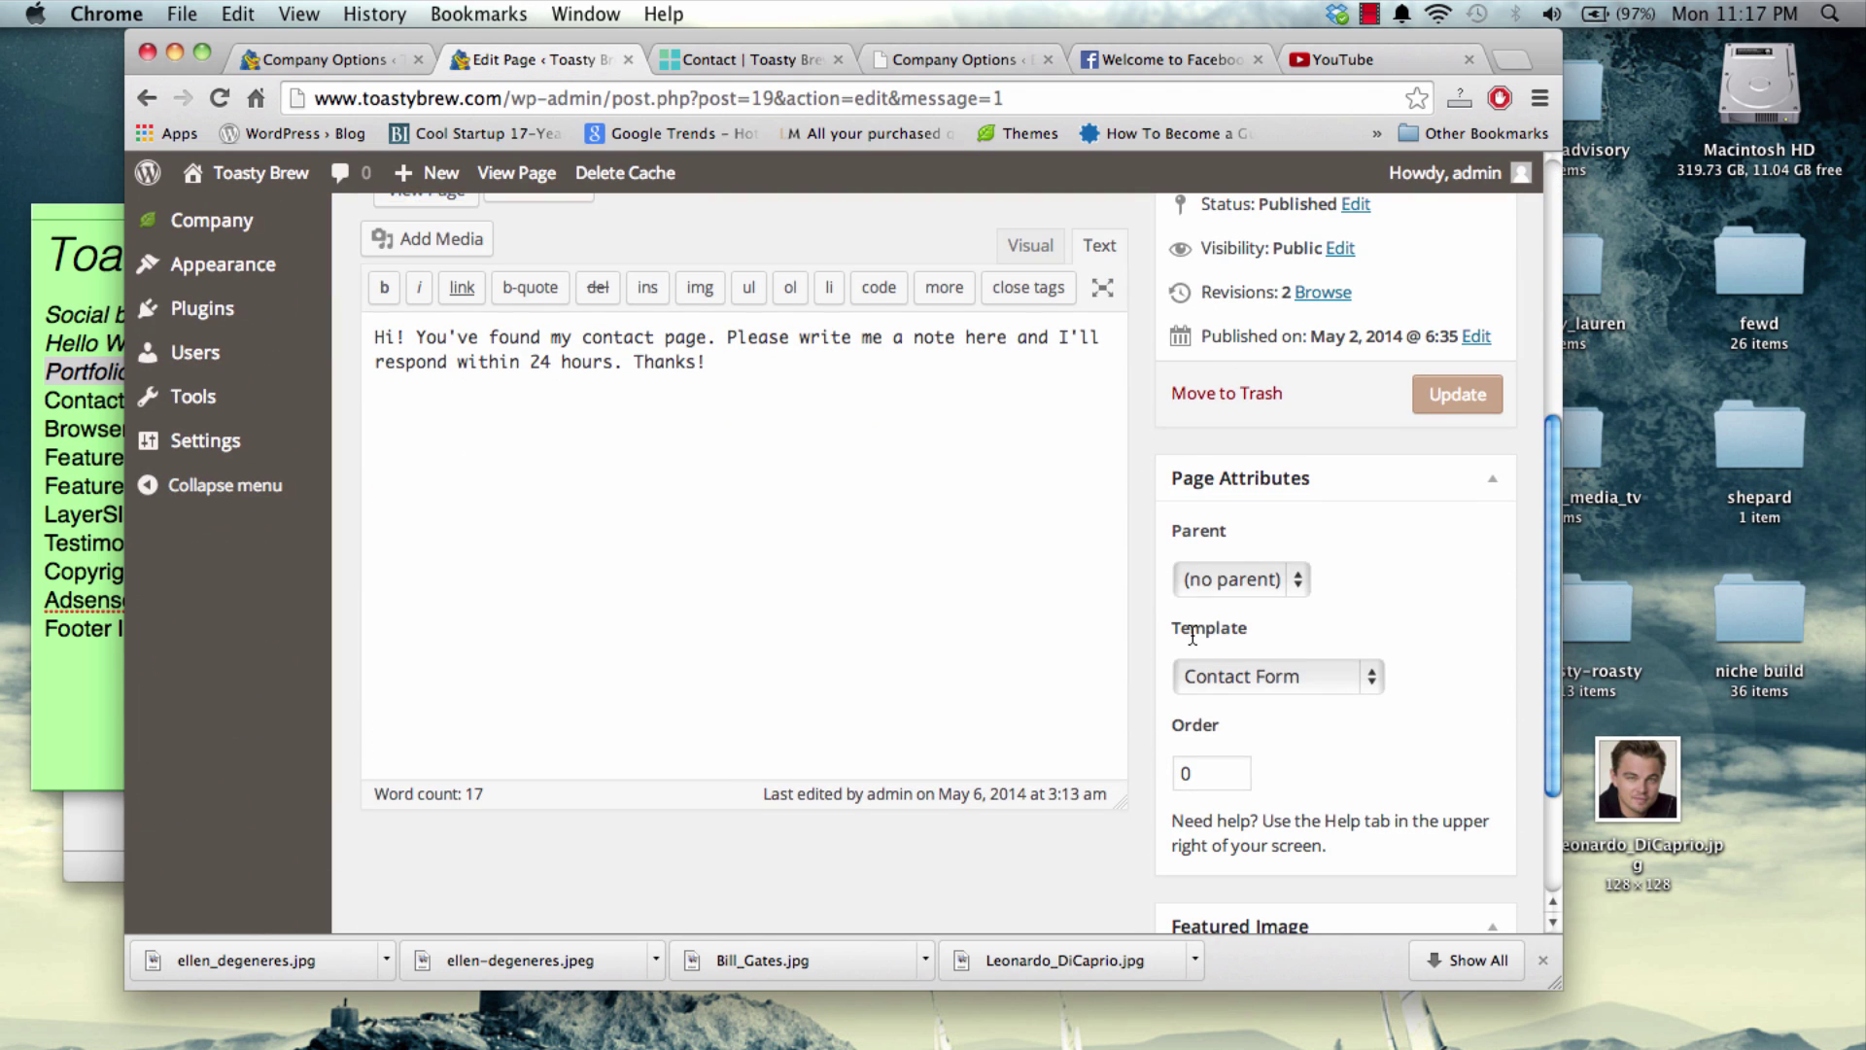
left_click_drag(1190, 633, 1264, 632)
left_click(1373, 680)
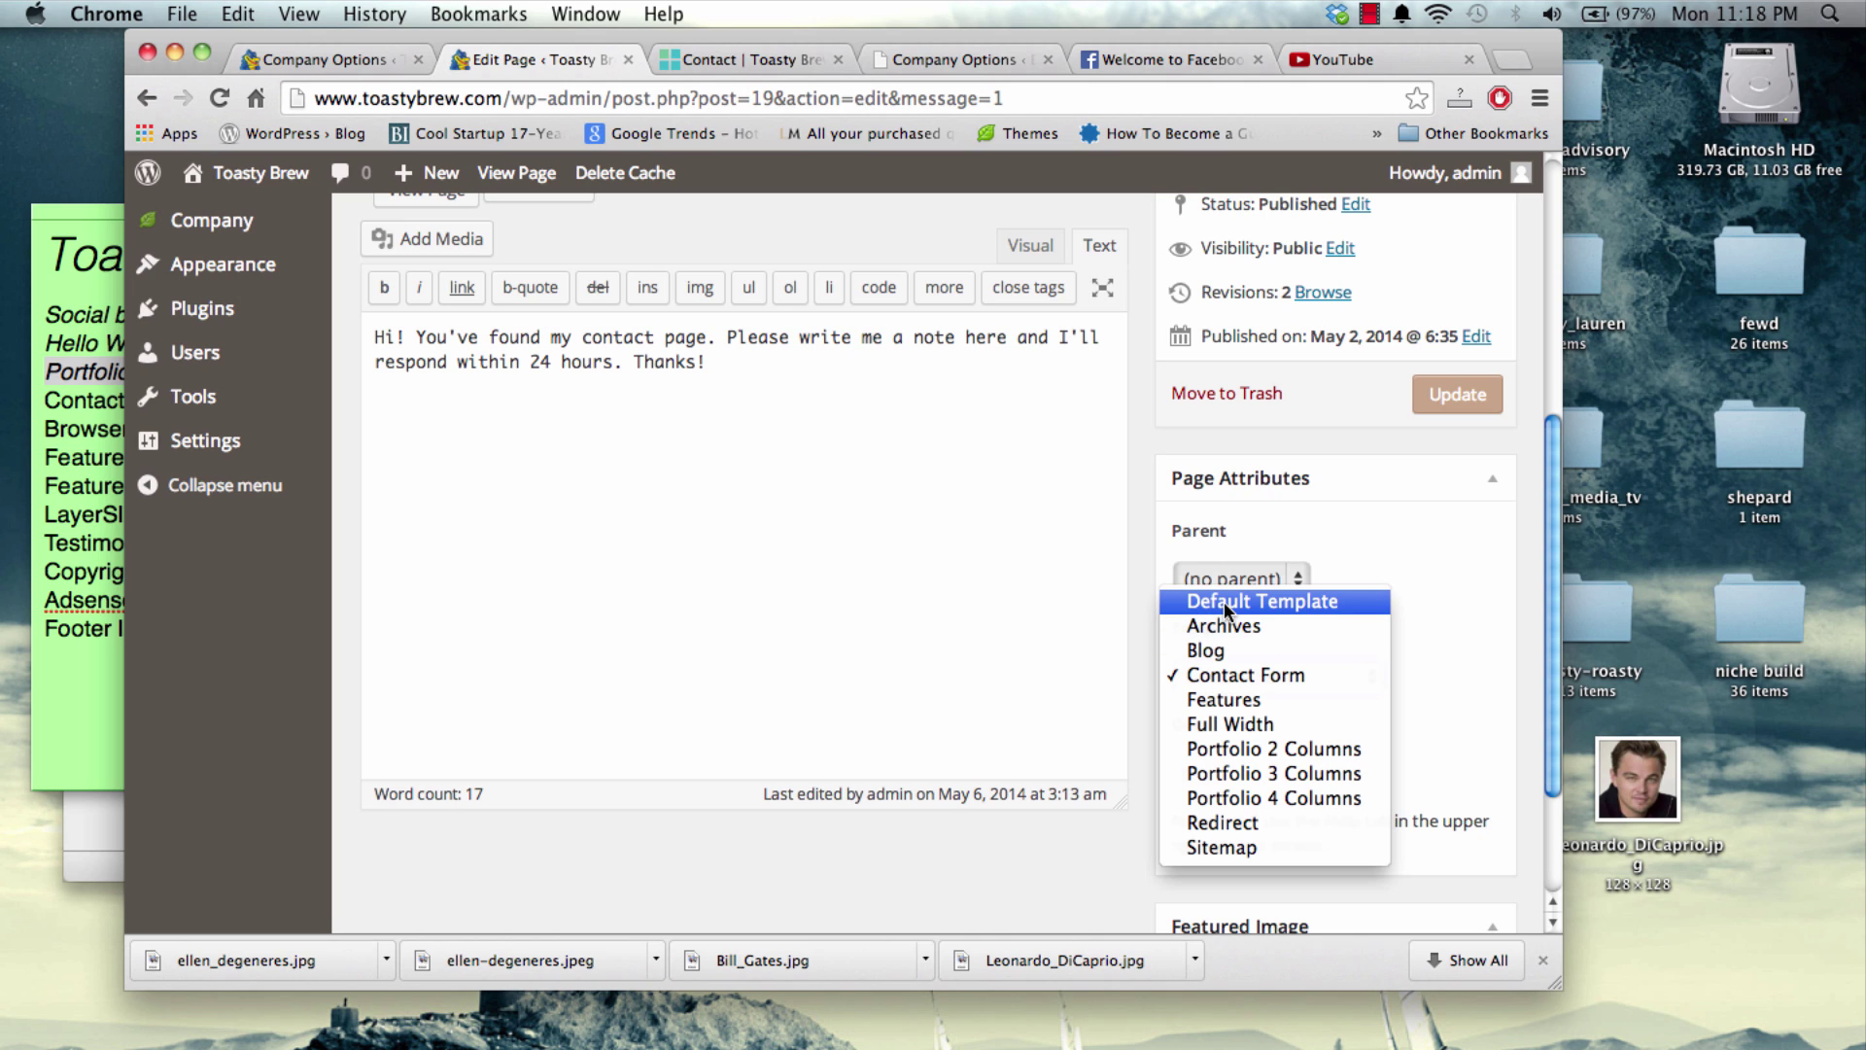
left_click(1201, 647)
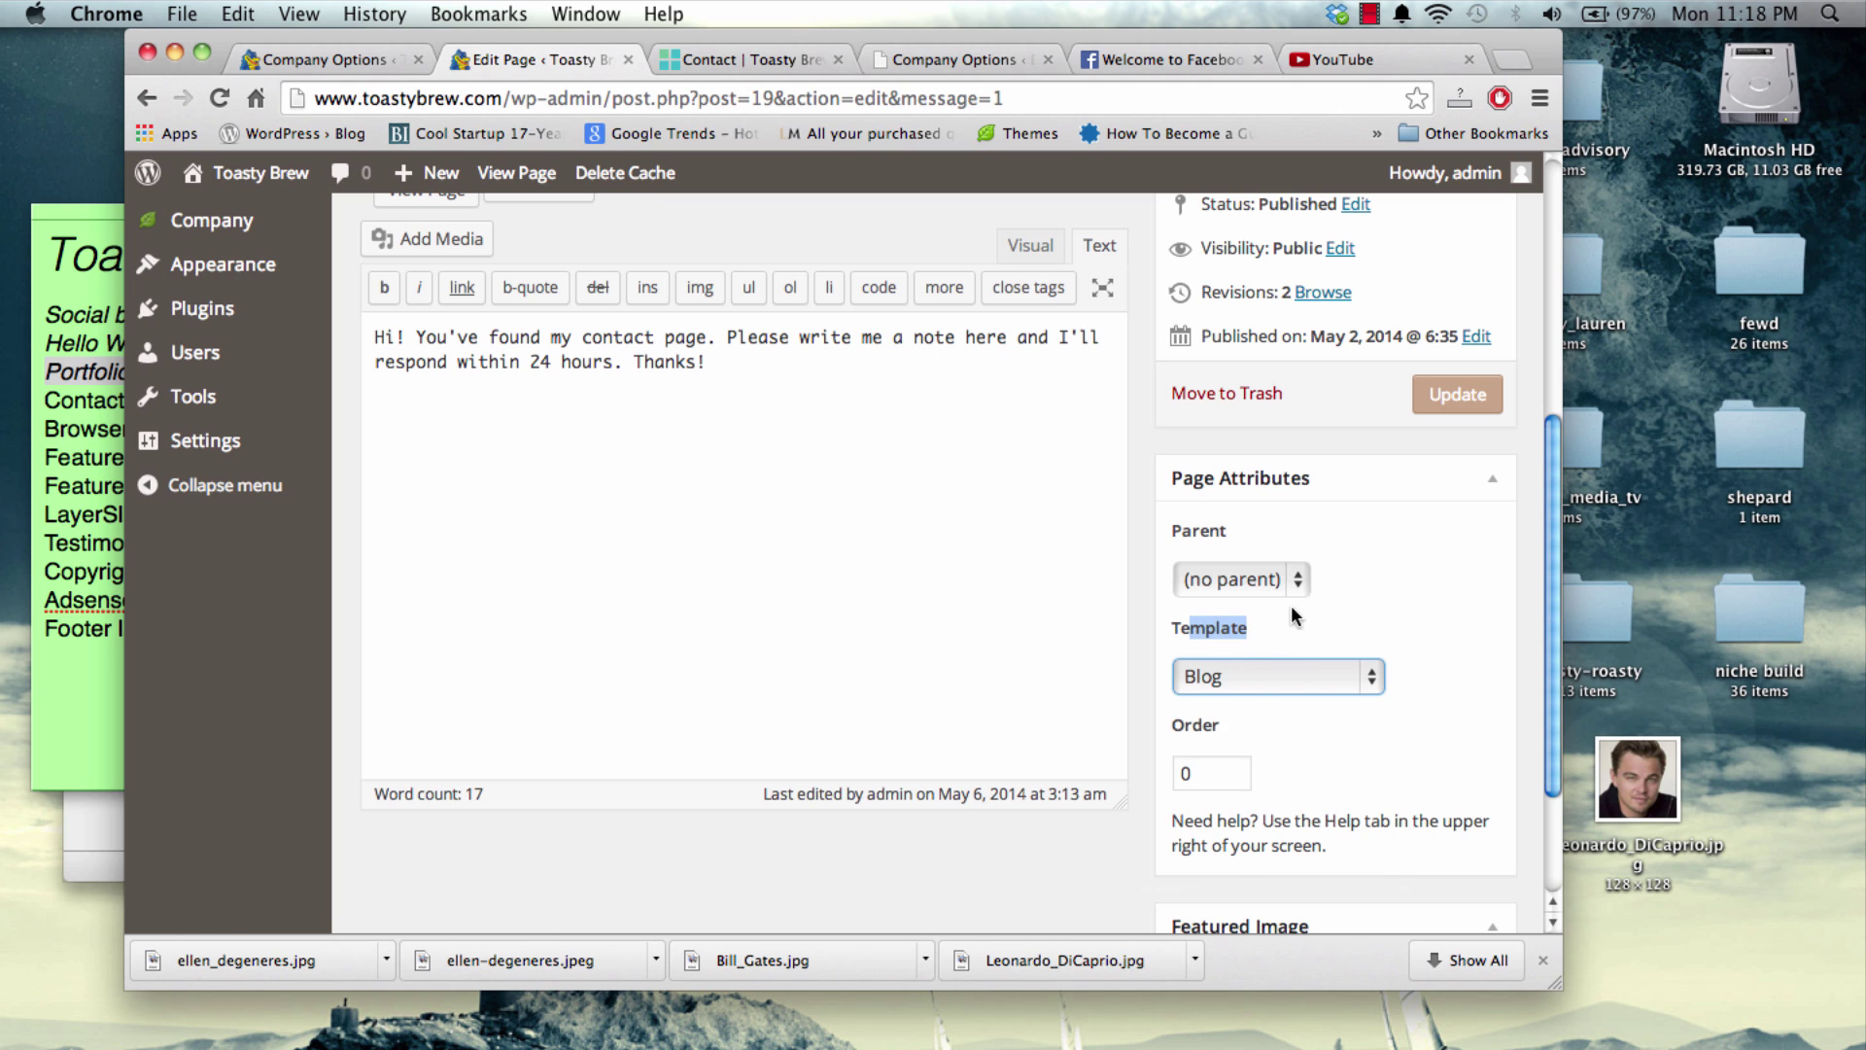
left_click(1361, 665)
left_click(1351, 698)
- Browse the posts on the live Blog page and return to the Contact page editor
left_click(721, 61)
scroll(900, 447, "up", 10)
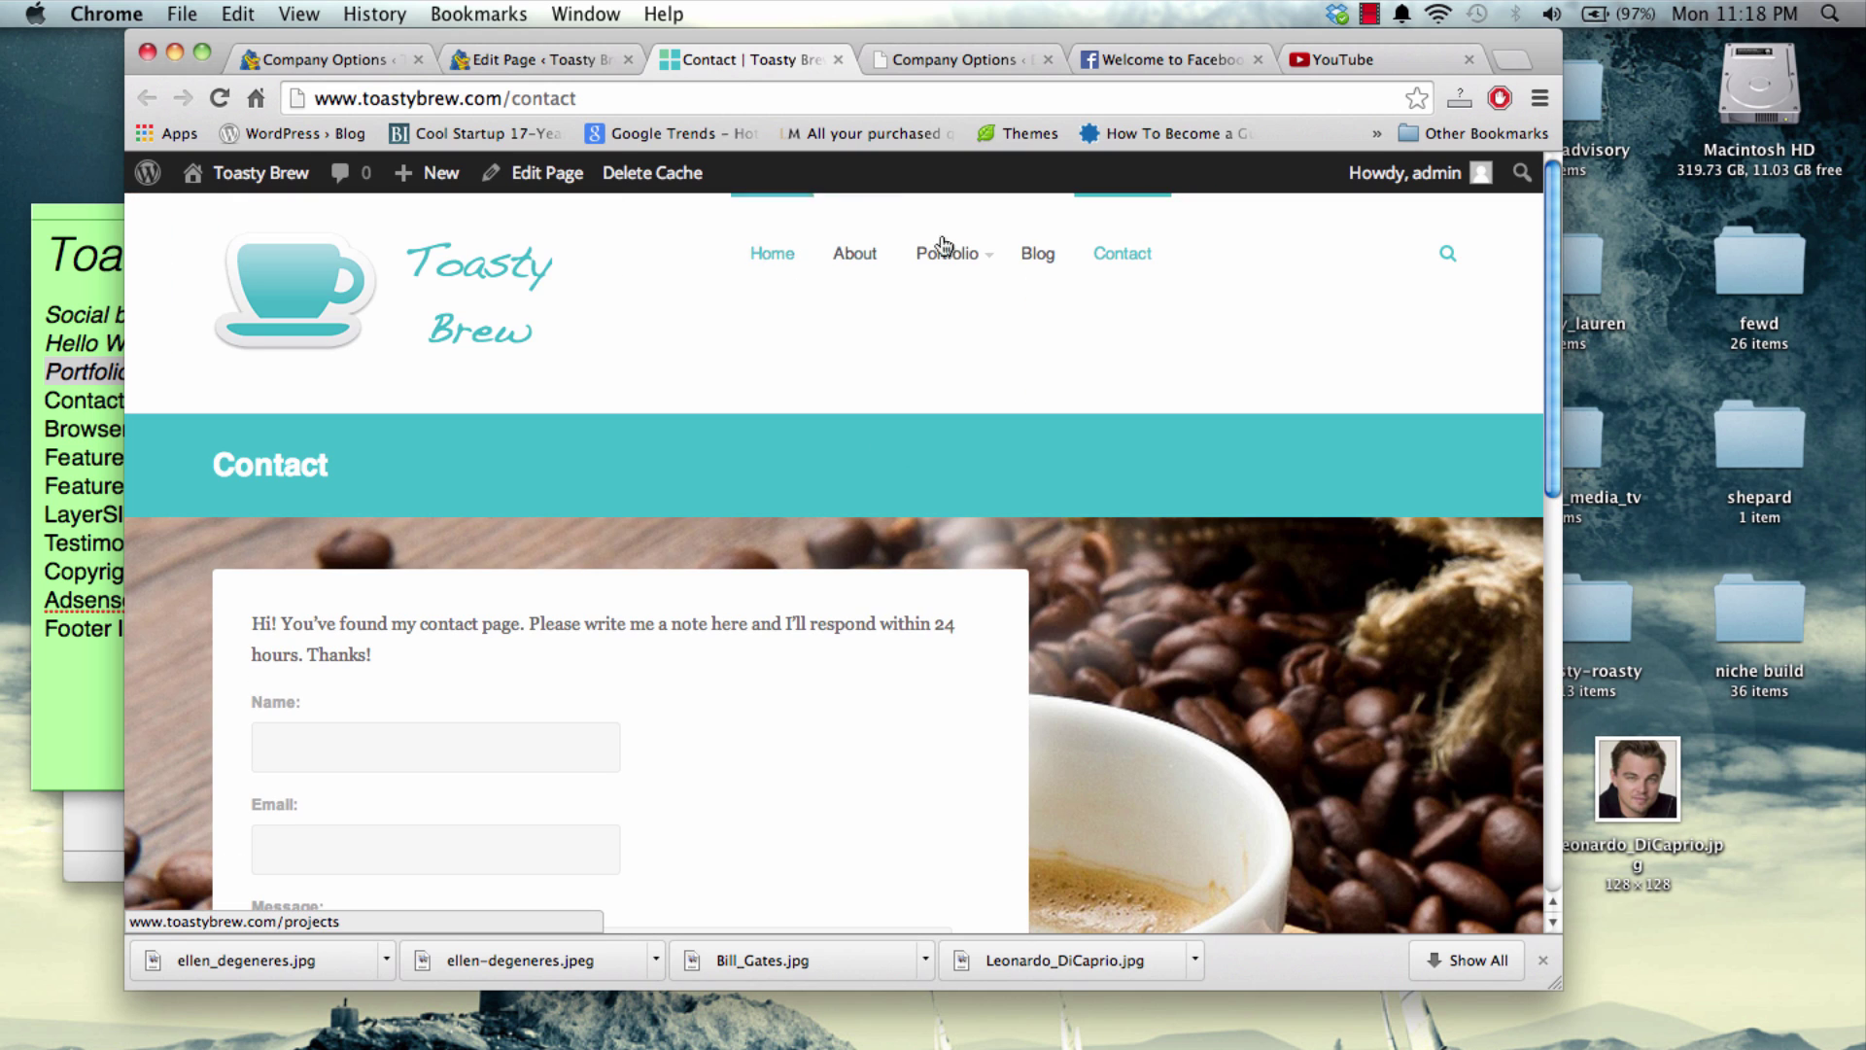
left_click(1034, 254)
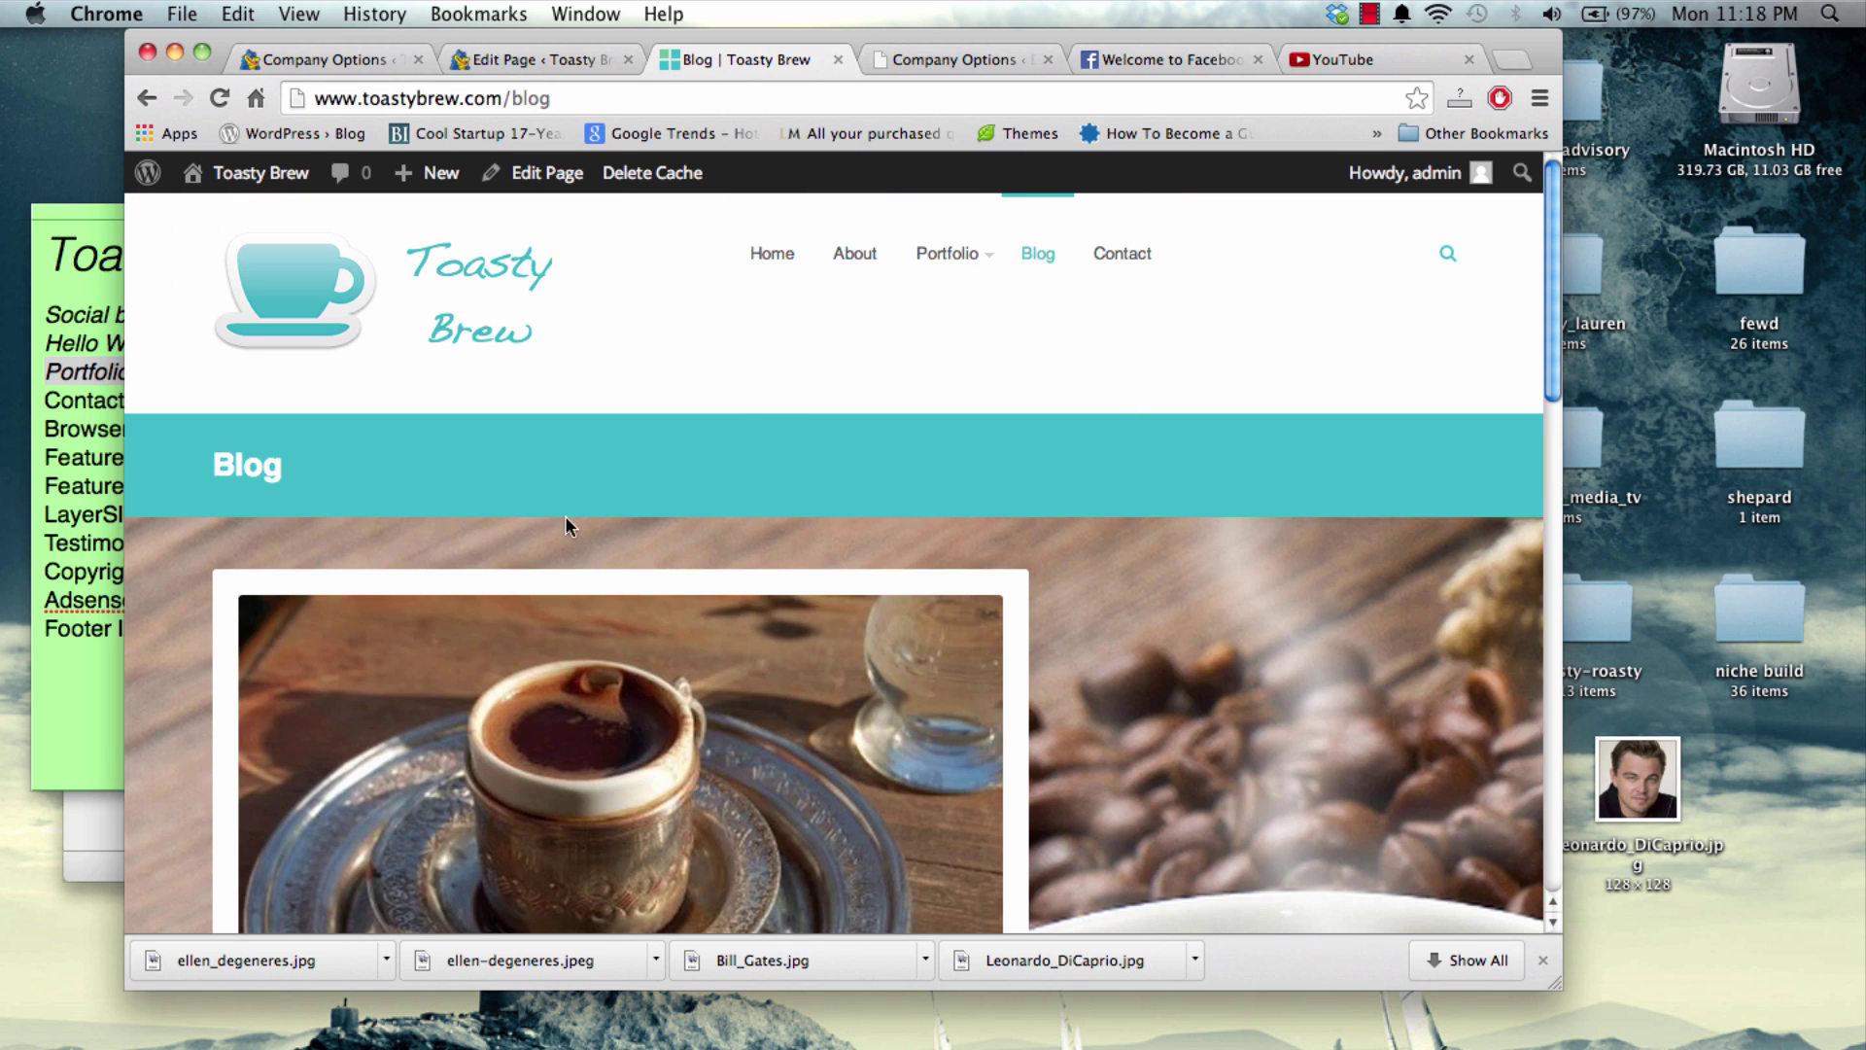
scroll(567, 523, "down", 10)
scroll(556, 531, "down", 8)
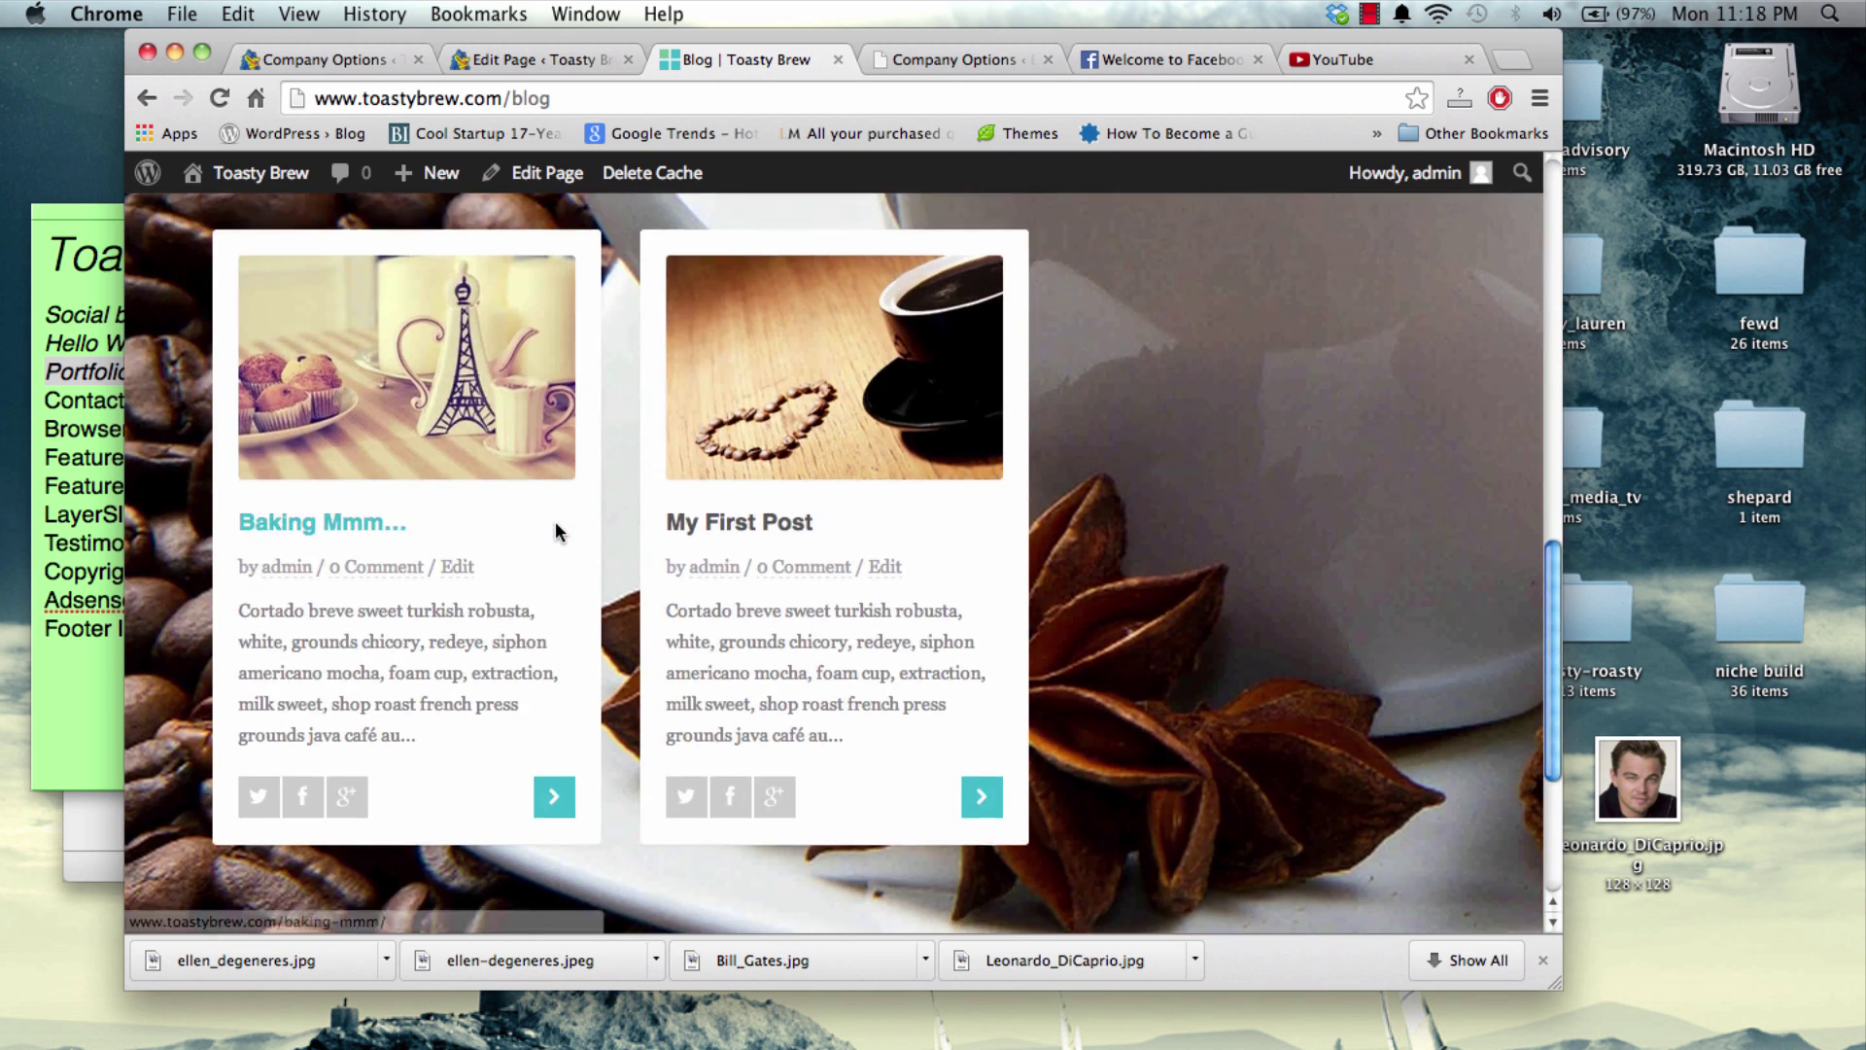
scroll(556, 531, "up", 15)
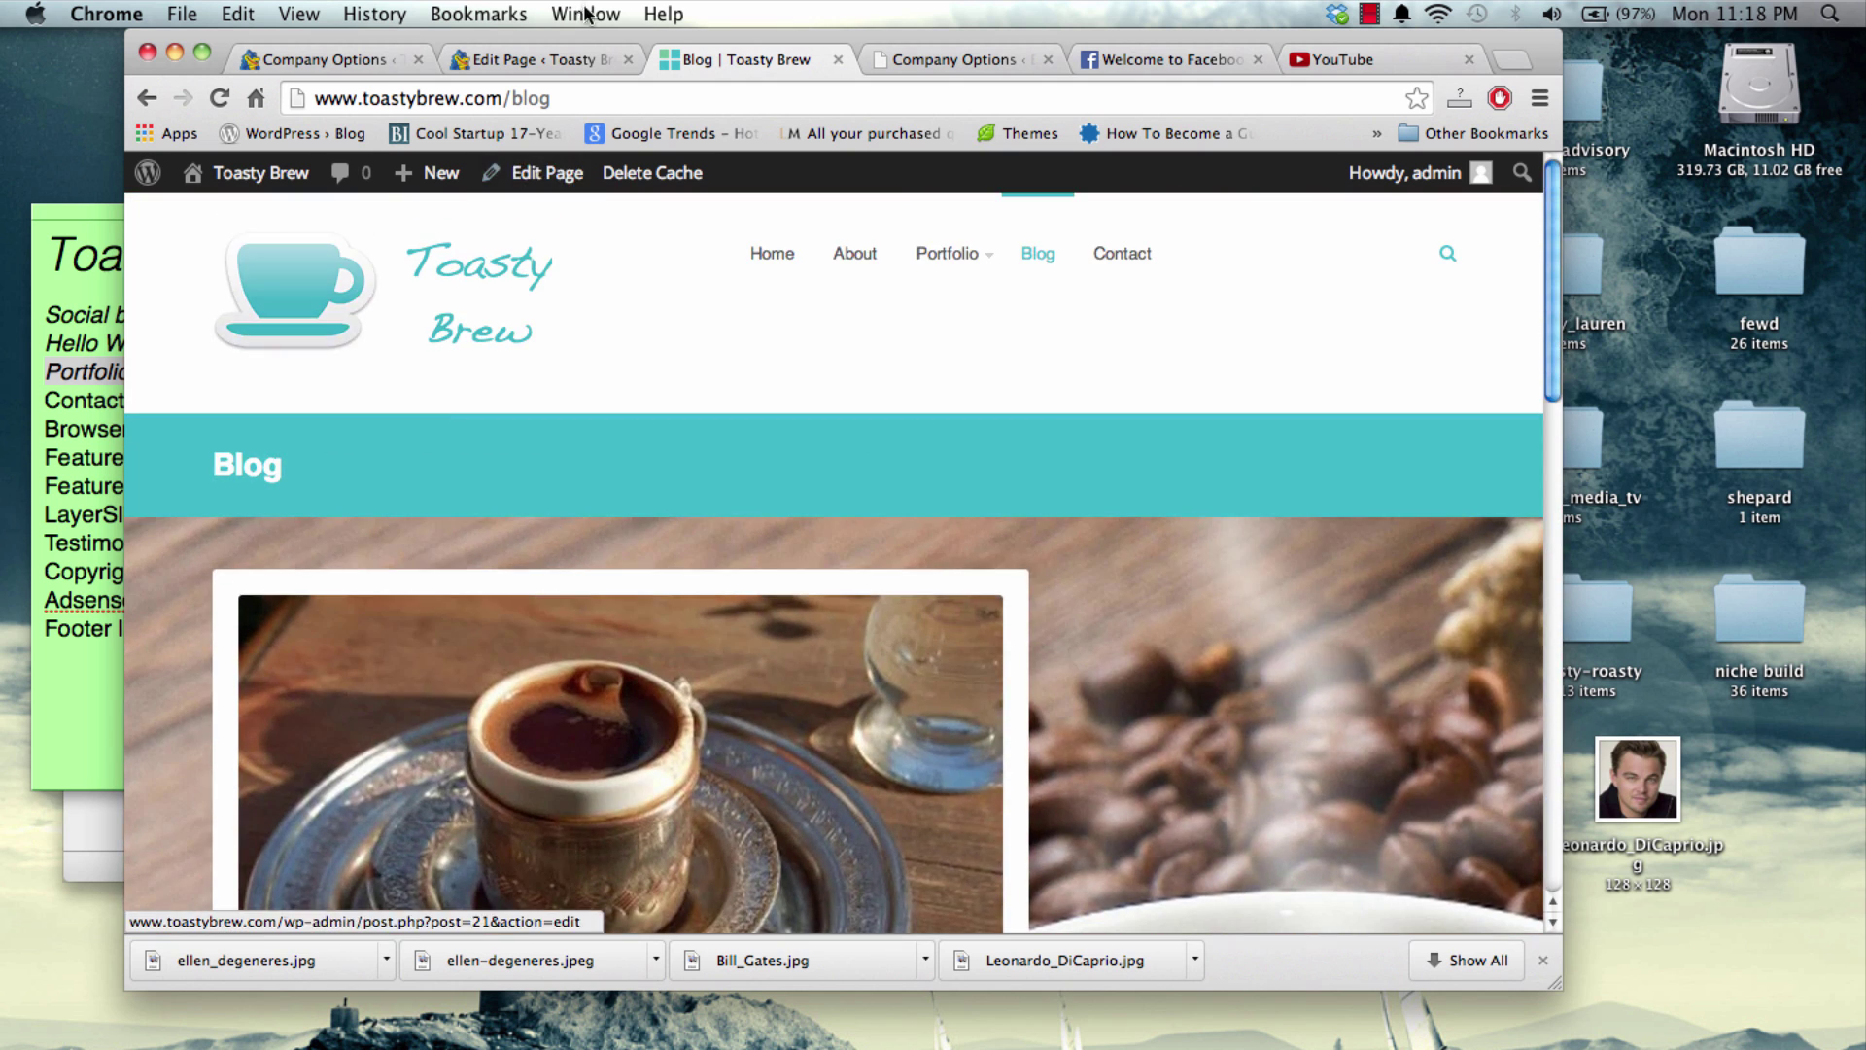
left_click(575, 62)
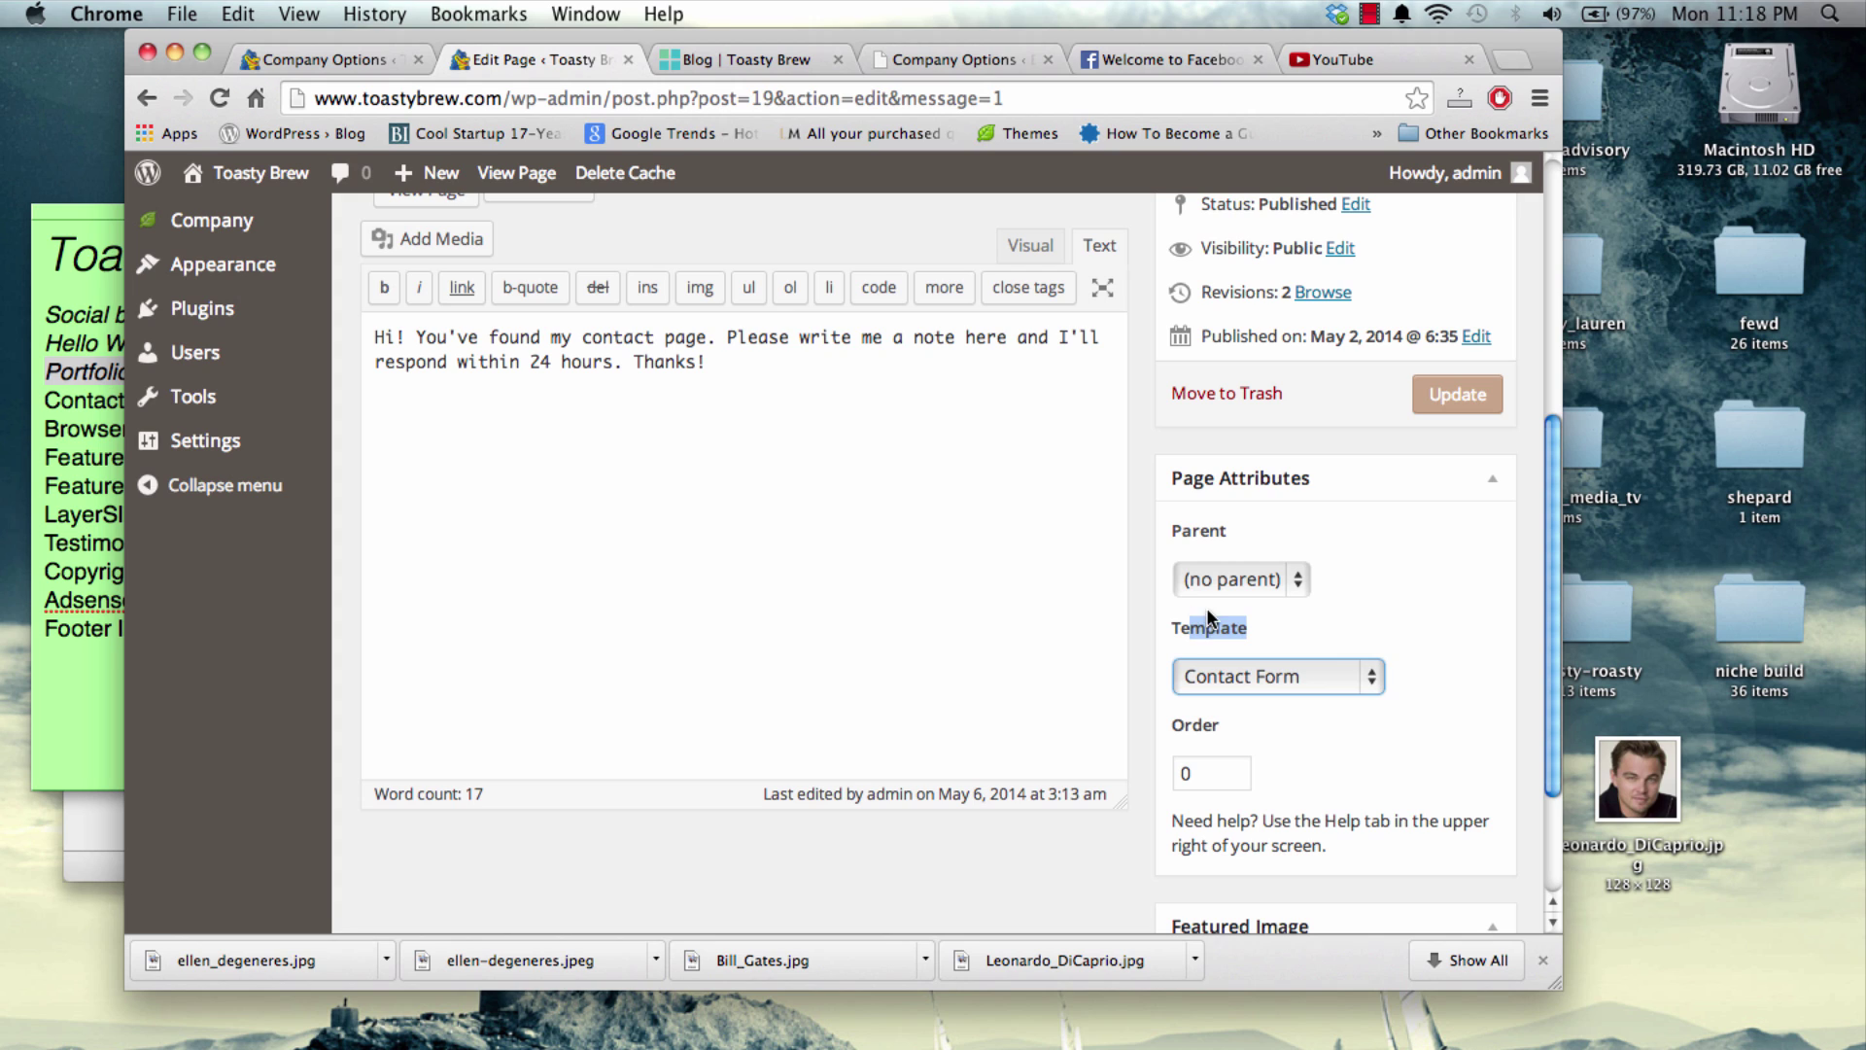
left_click(1239, 634)
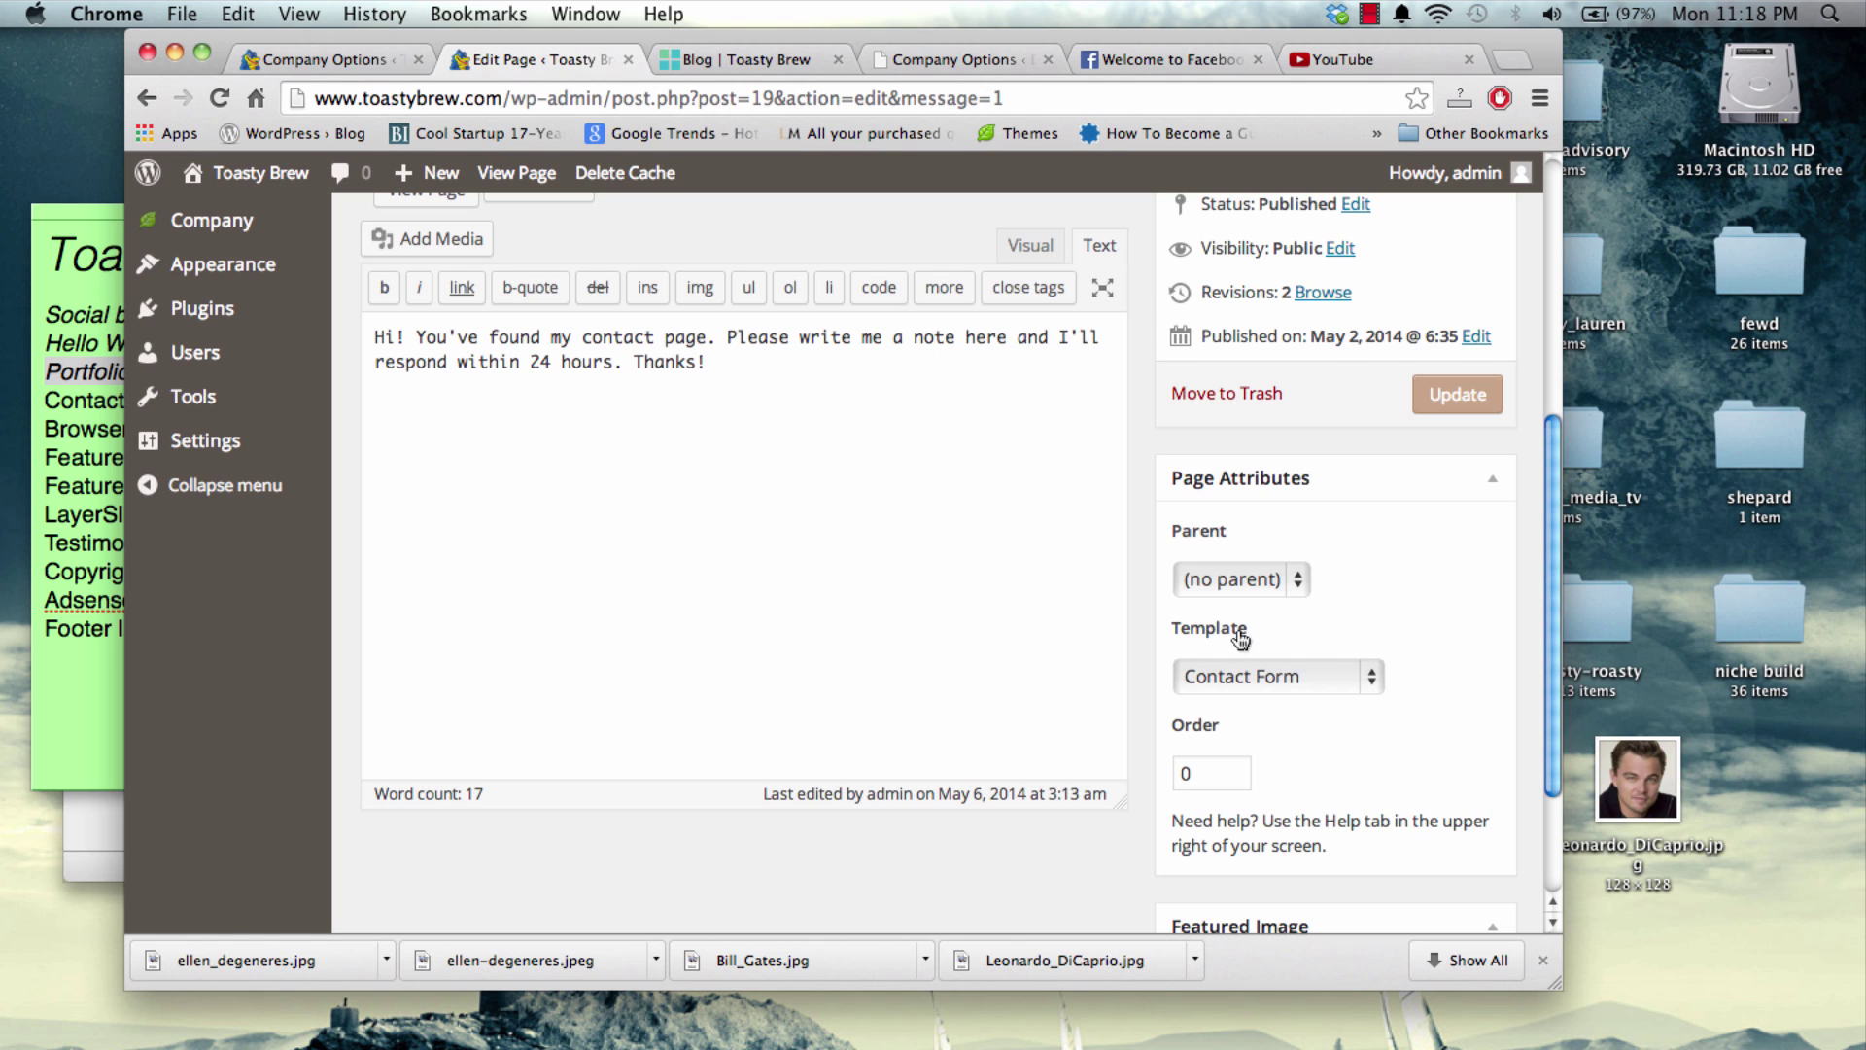
left_click(769, 61)
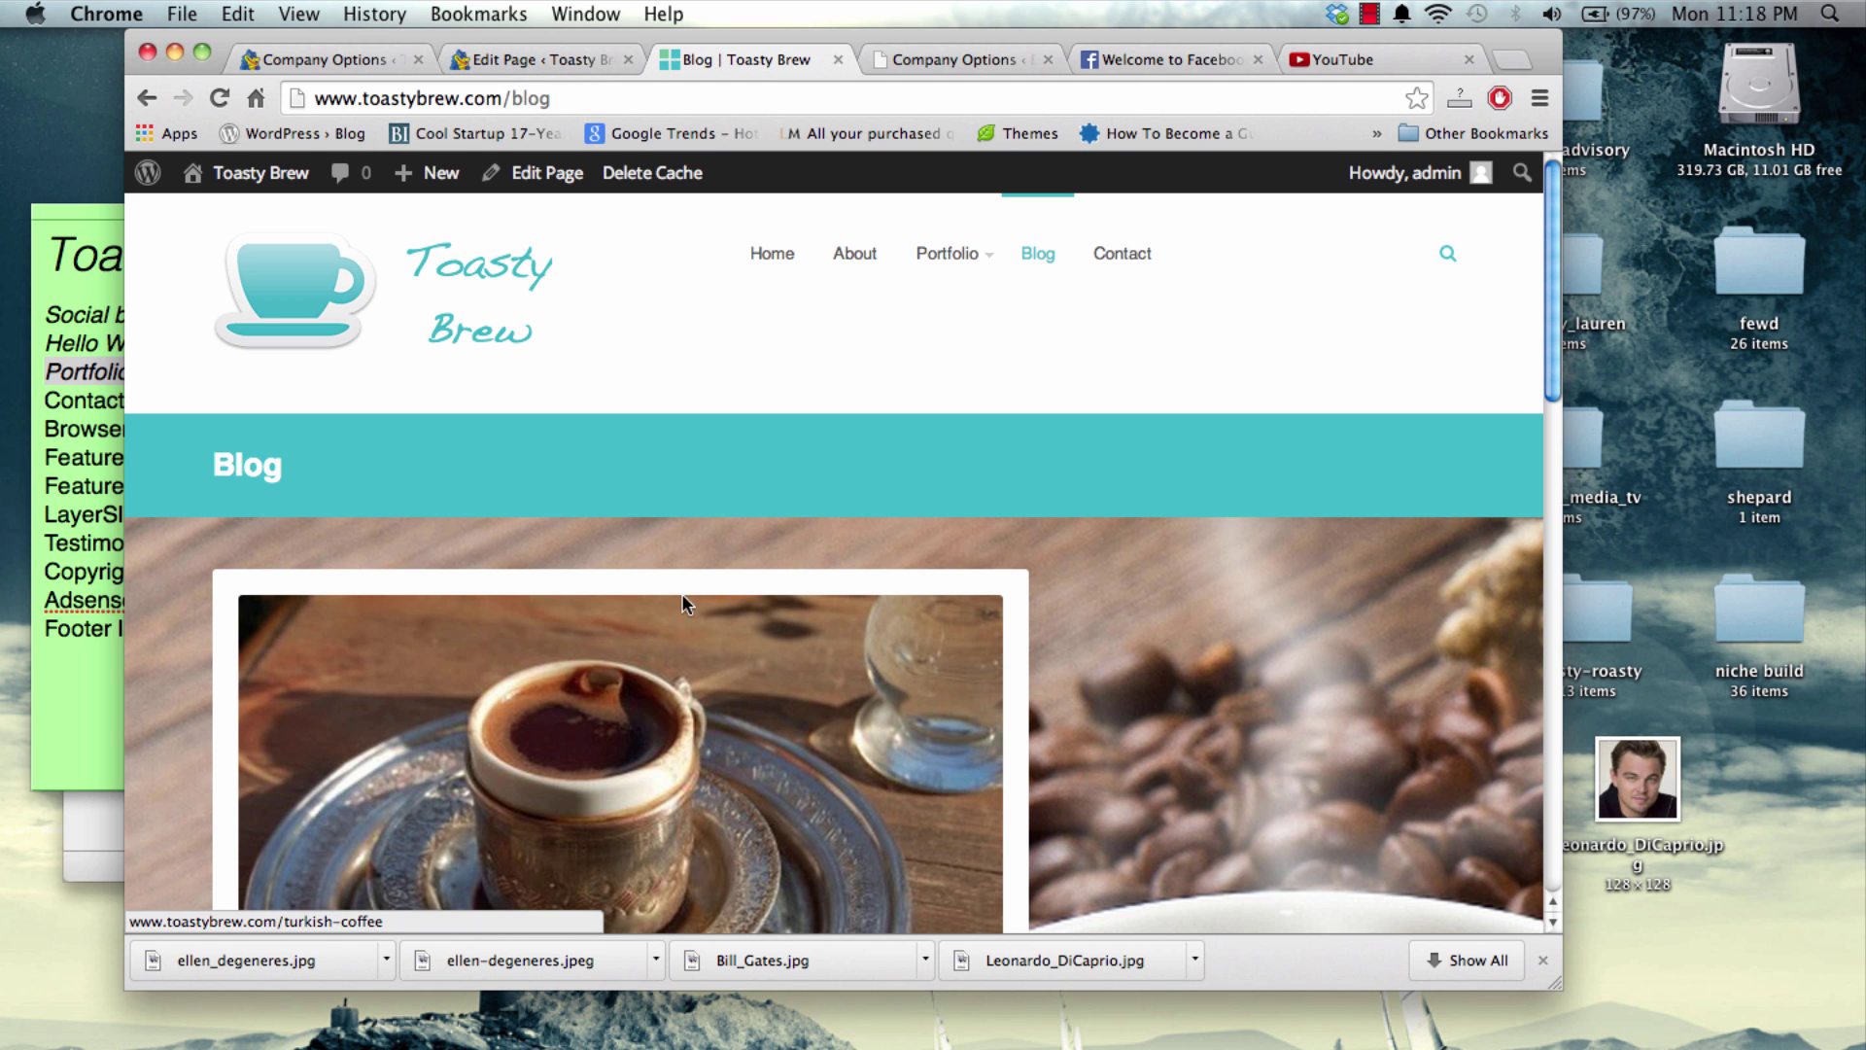
scroll(682, 597, "down", 10)
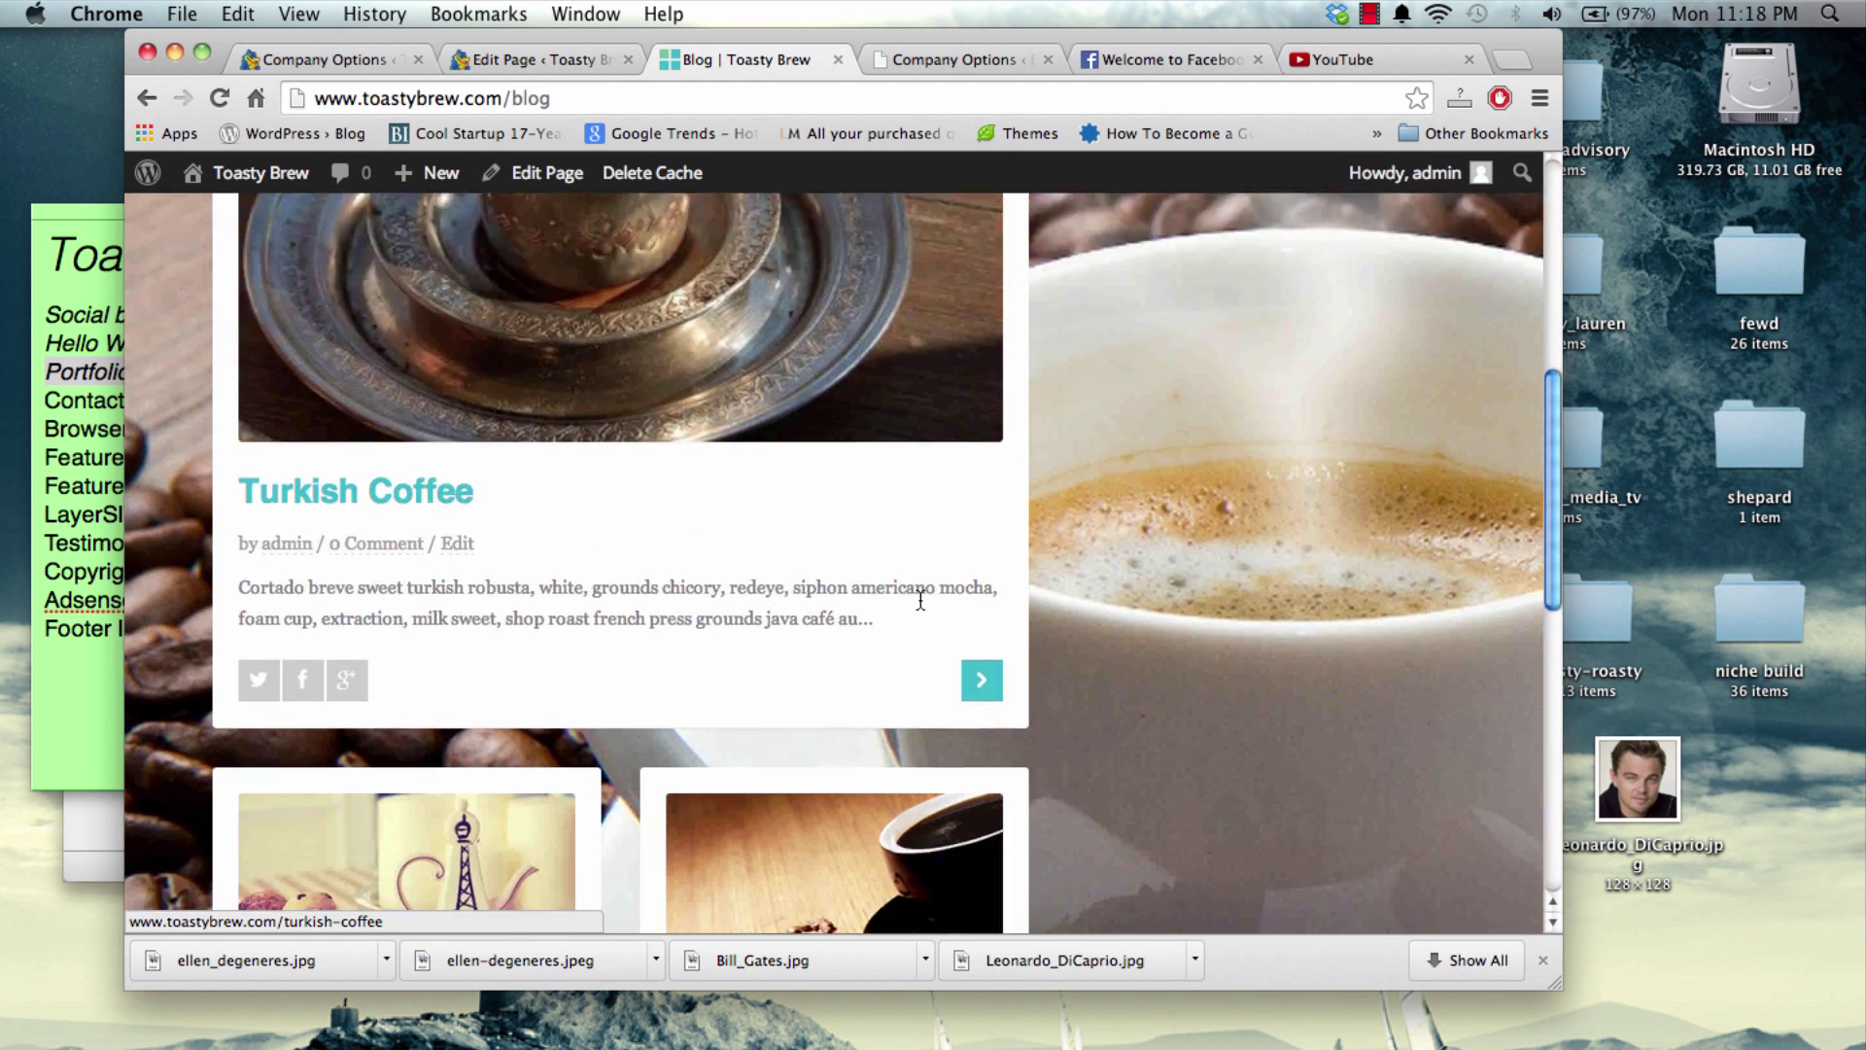
scroll(921, 600, "down", 10)
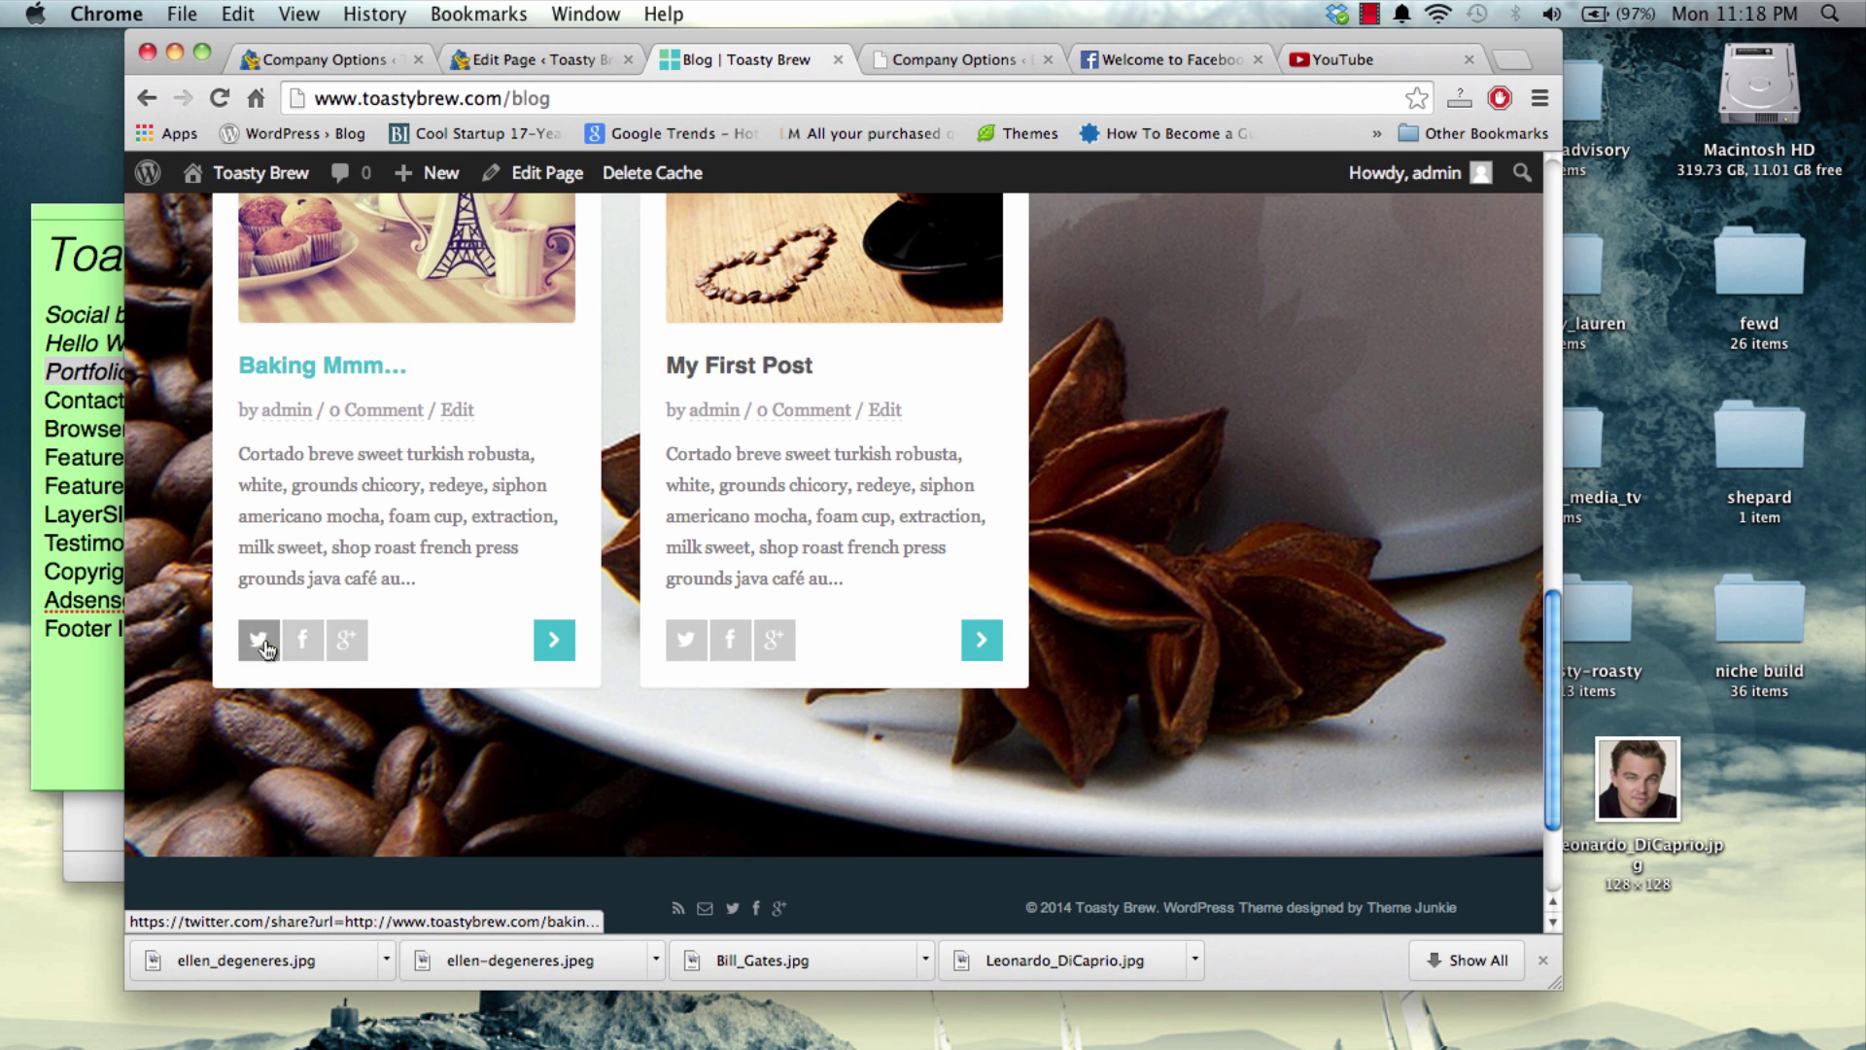
scroll(768, 646, "up", 5)
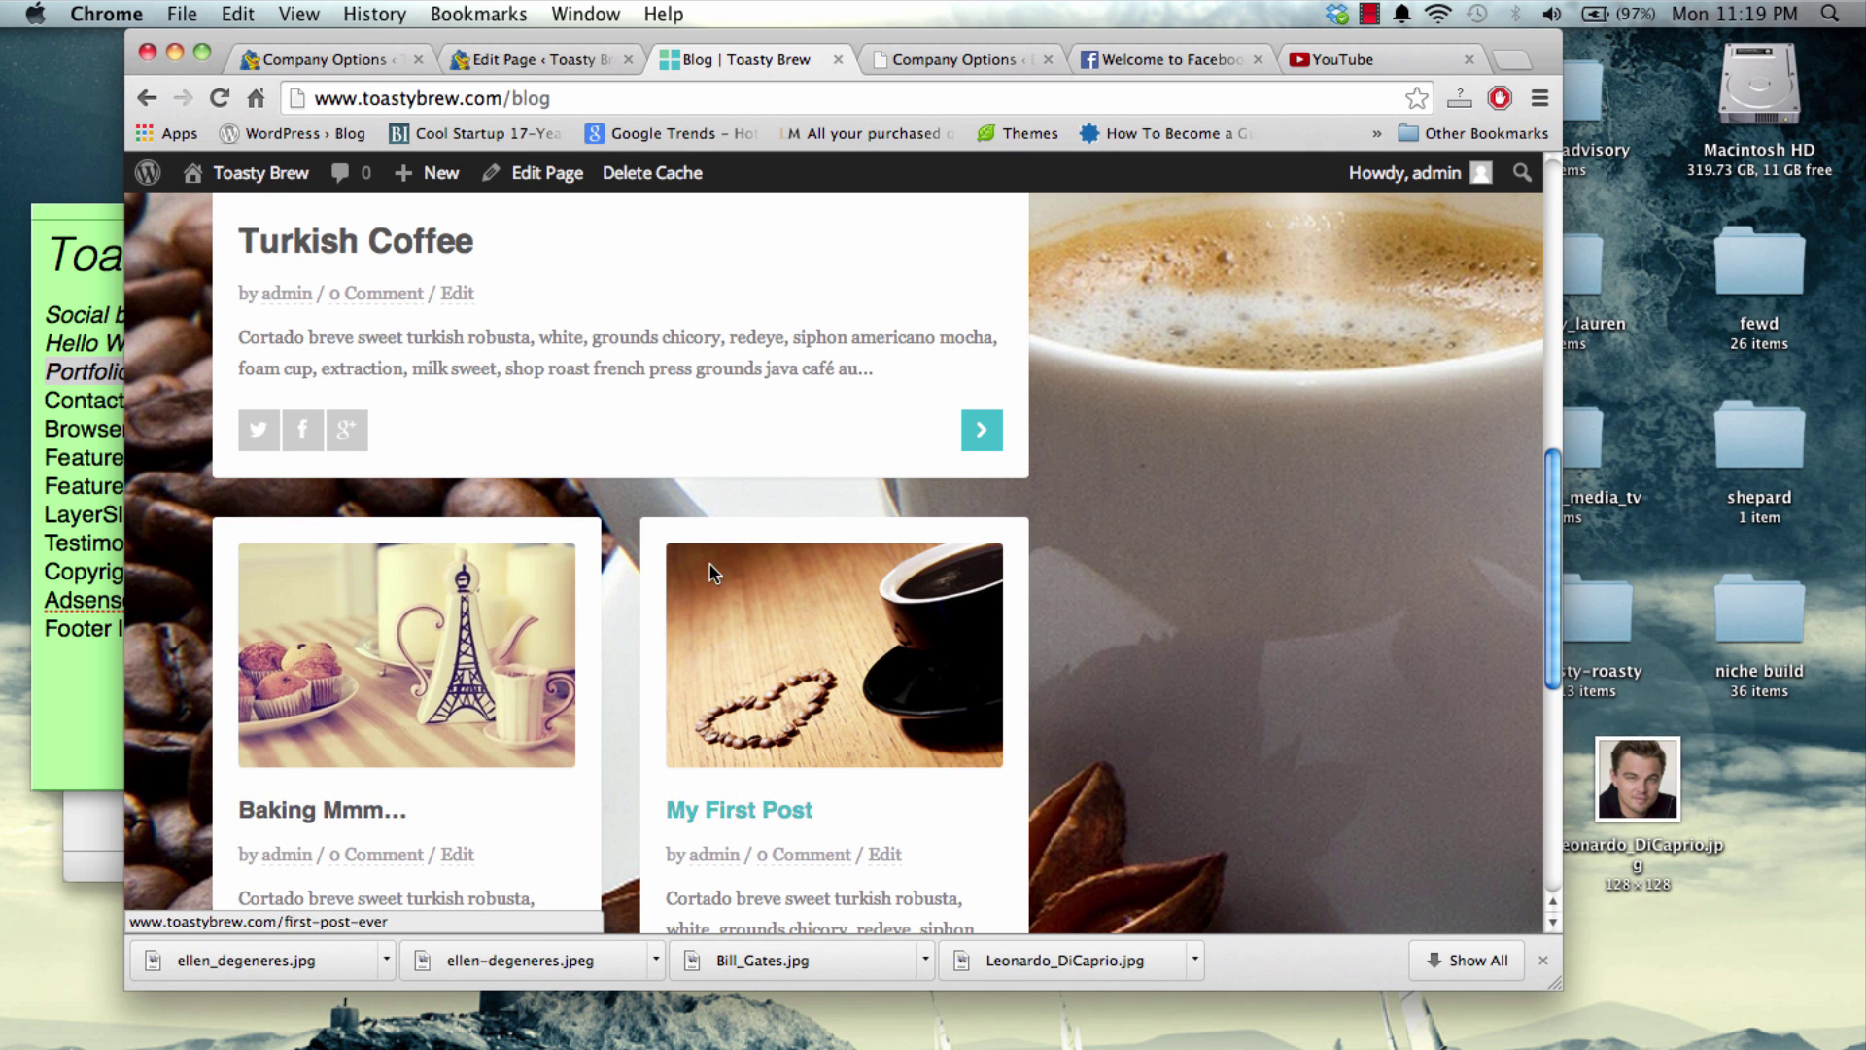
scroll(804, 544, "up", 6)
scroll(987, 772, "down", 3)
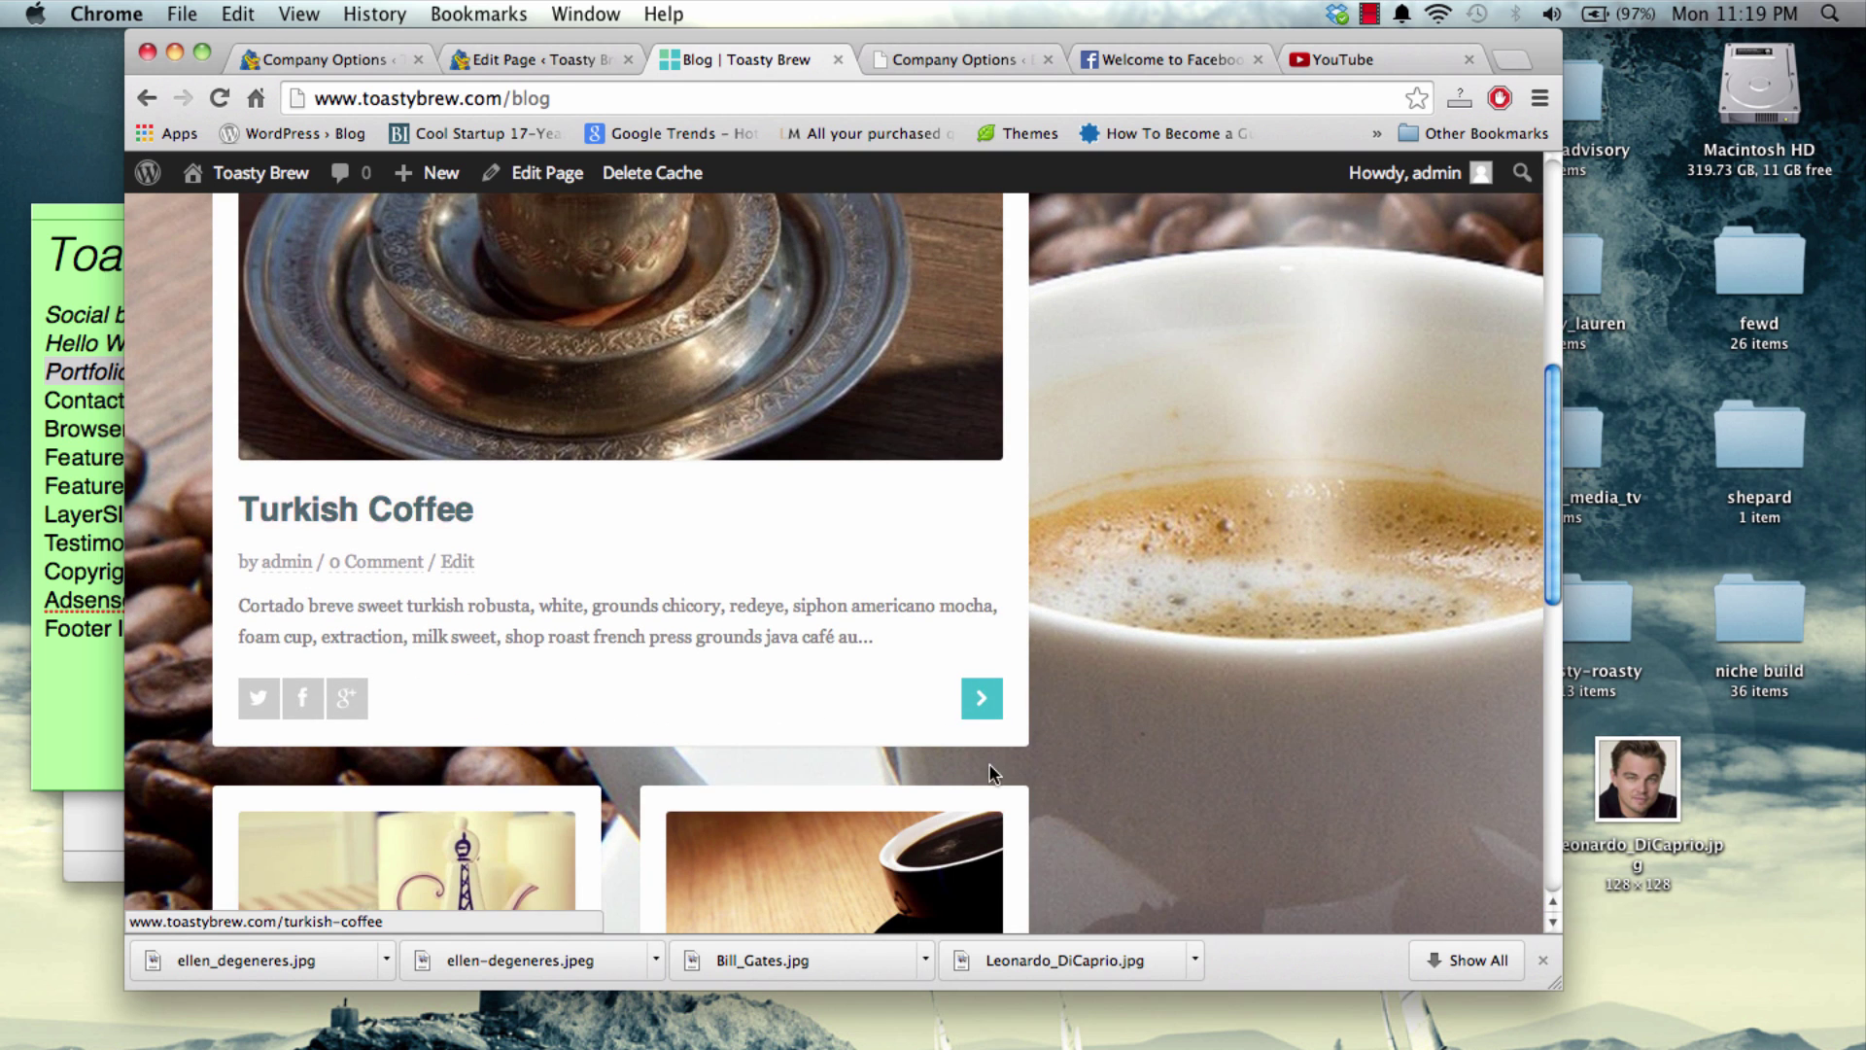
scroll(982, 694, "up", 5)
scroll(981, 694, "up", 2)
left_click(567, 59)
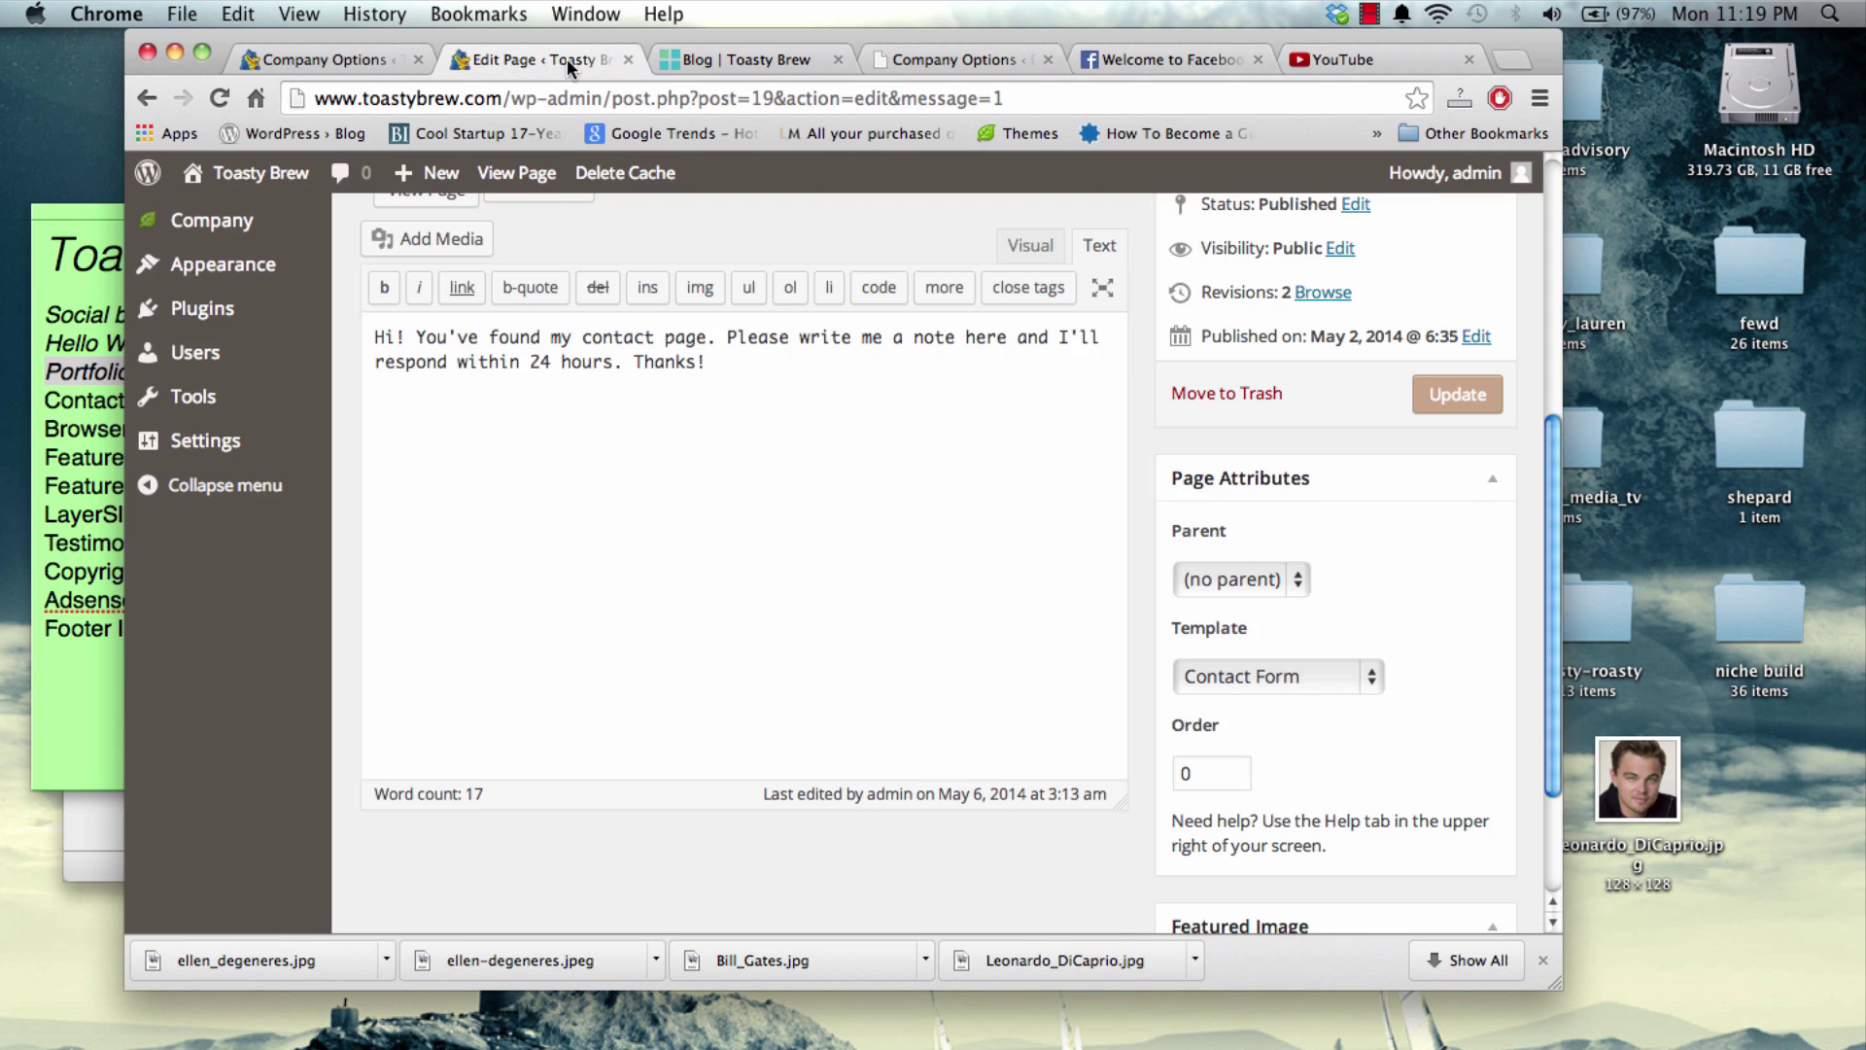
left_click(732, 356)
scroll(982, 578, "up", 5)
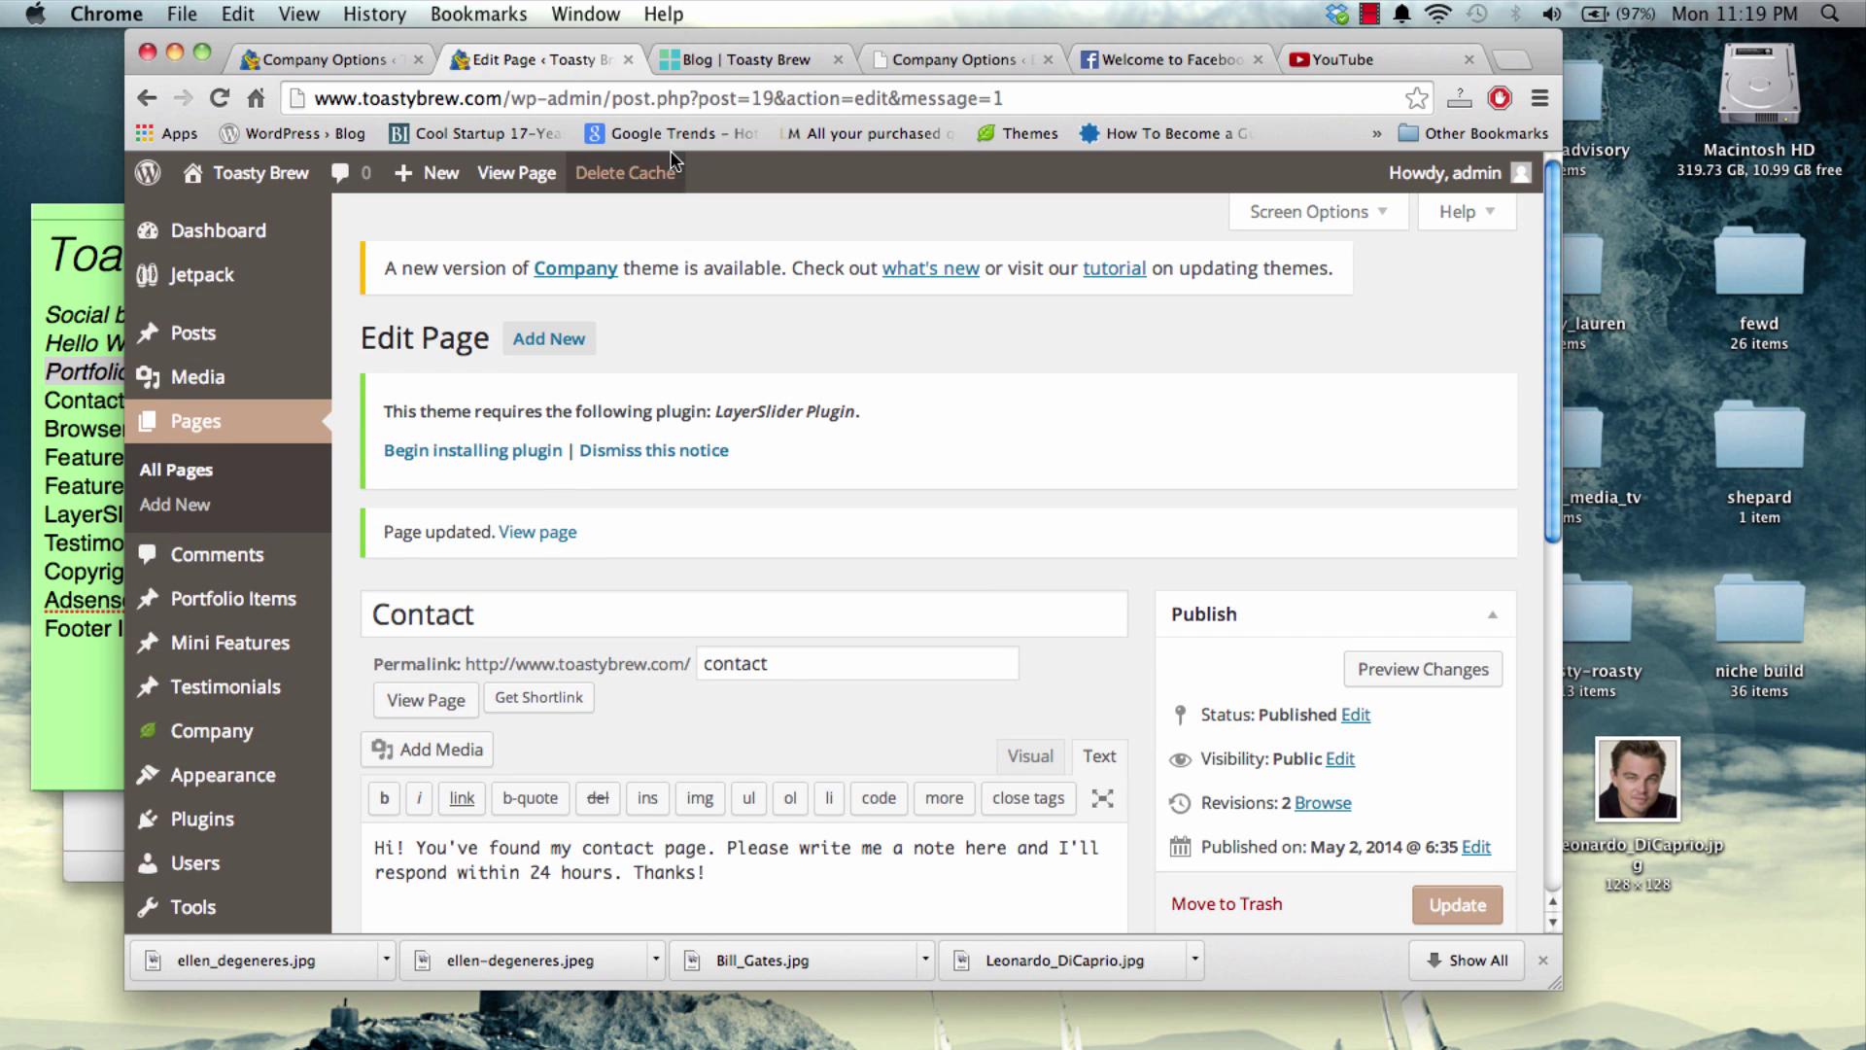
left_click(47, 433)
- Italicize the 'Contact form email - enter this' checklist line to mark it done
left_click_drag(398, 387, 45, 408)
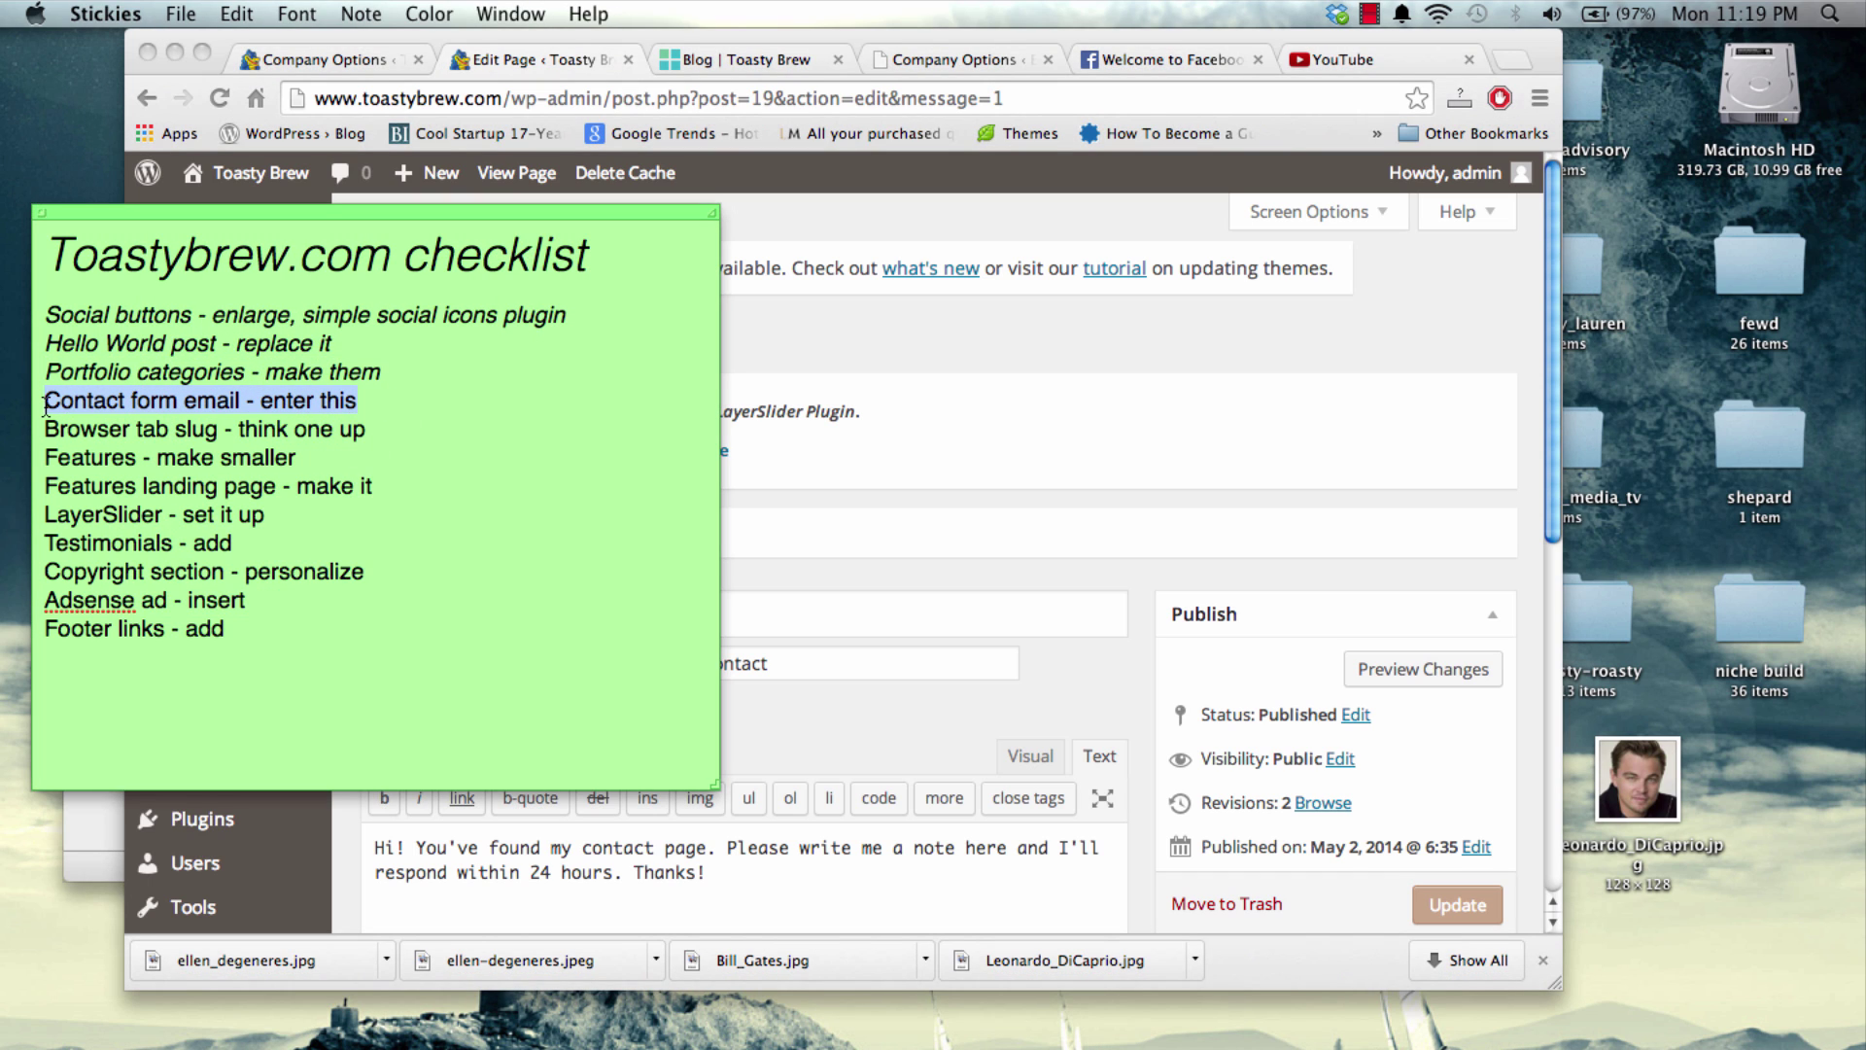
key("super+i")
left_click(367, 429)
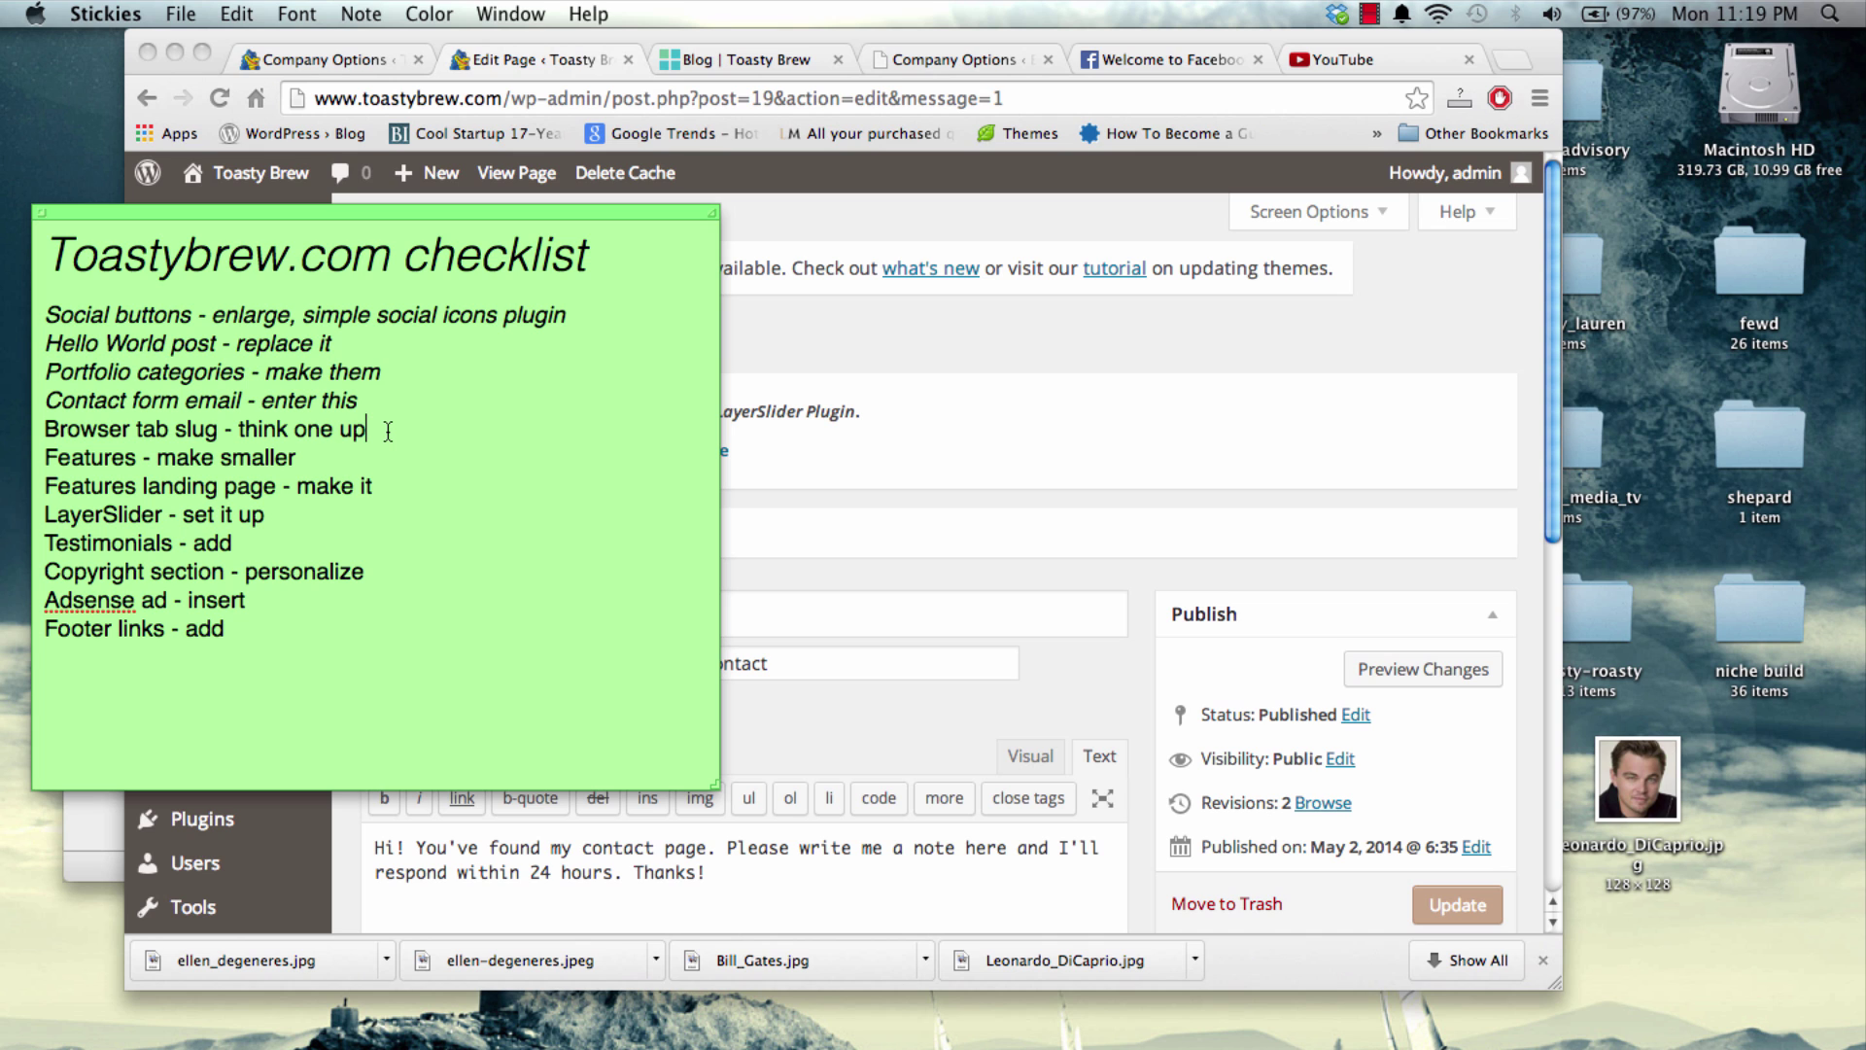
- Check the site home page, then open WordPress's General Settings
left_click(805, 331)
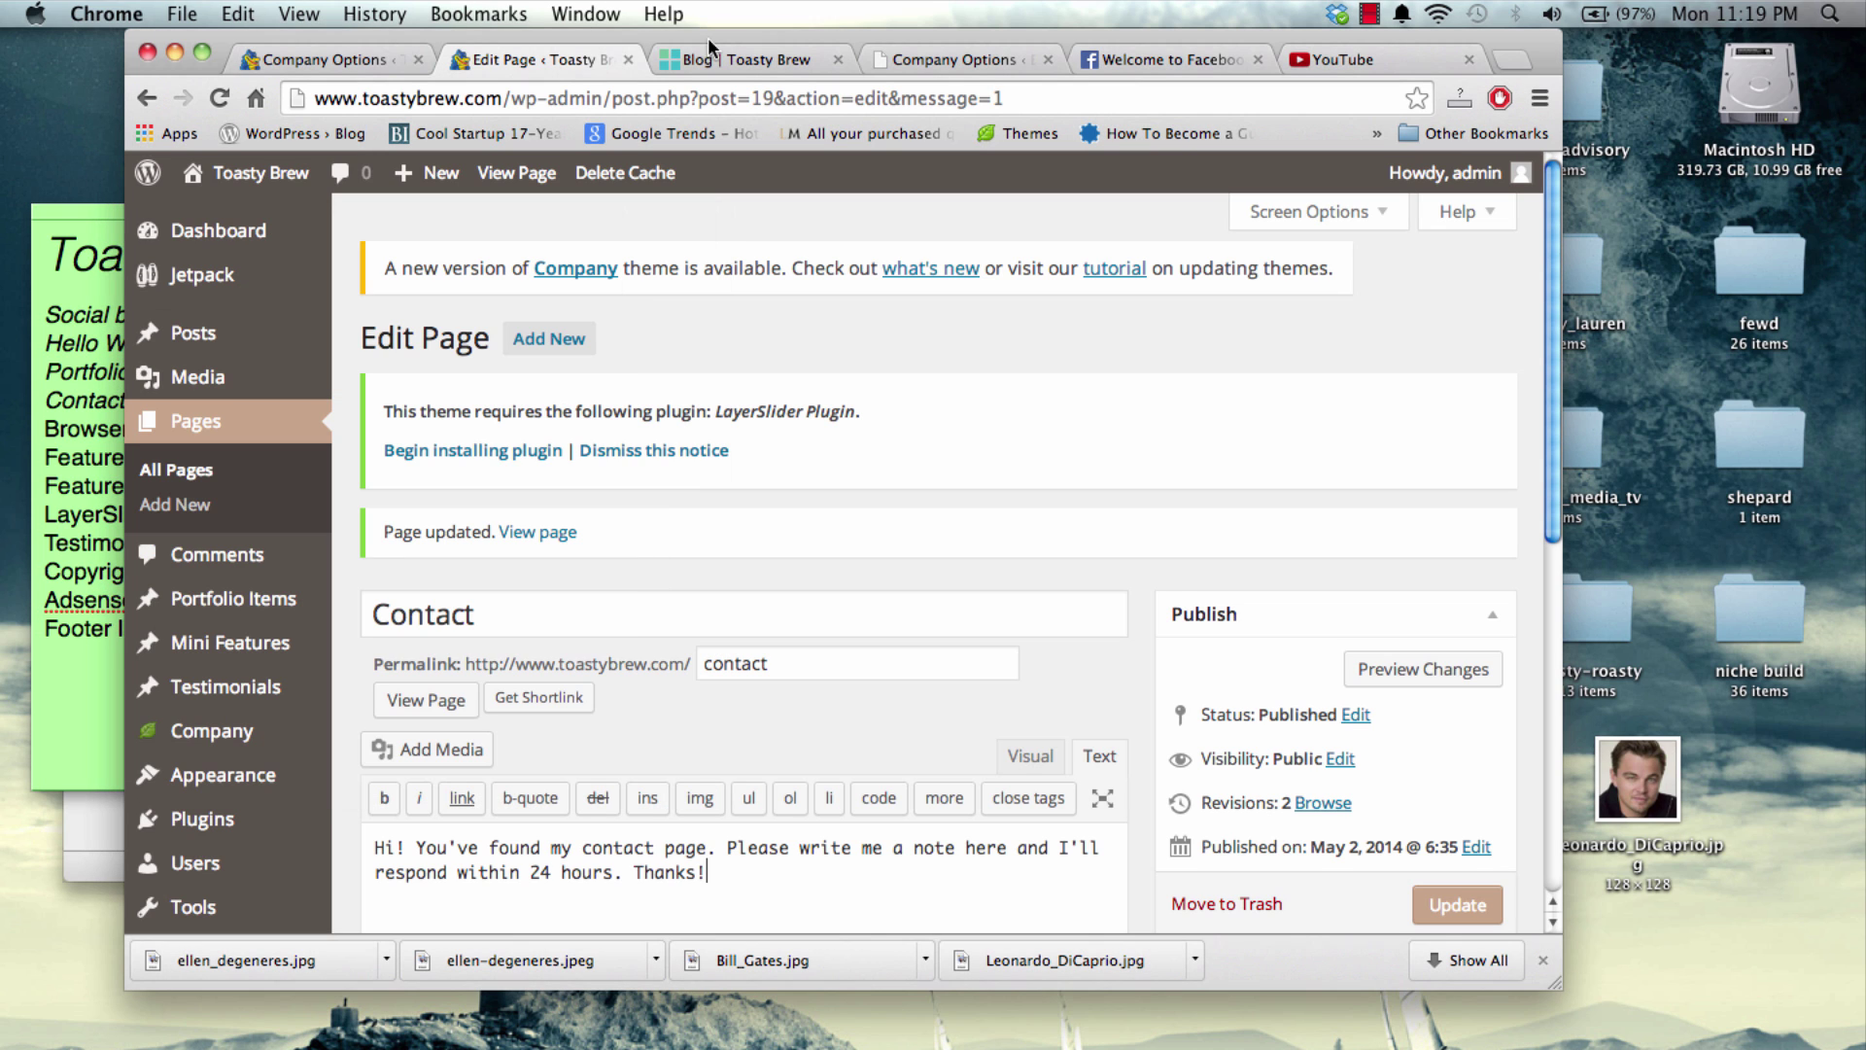
left_click(690, 65)
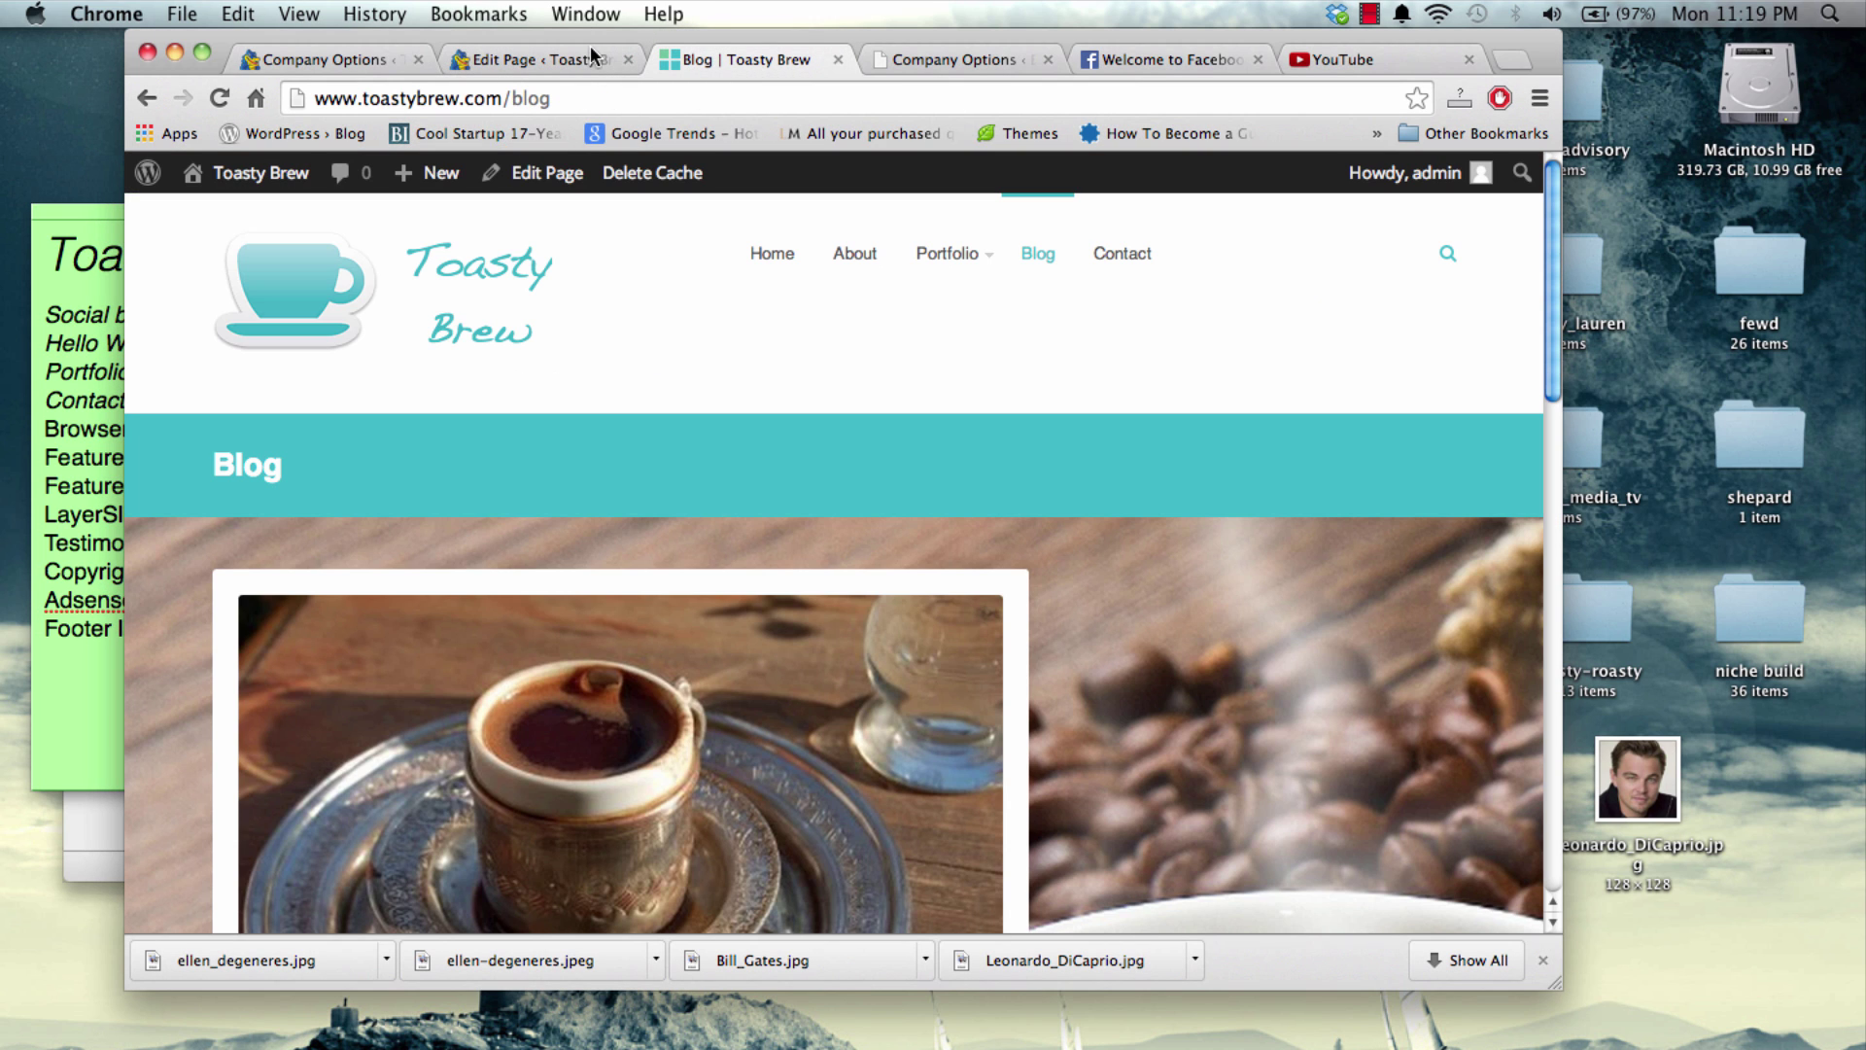
left_click(359, 255)
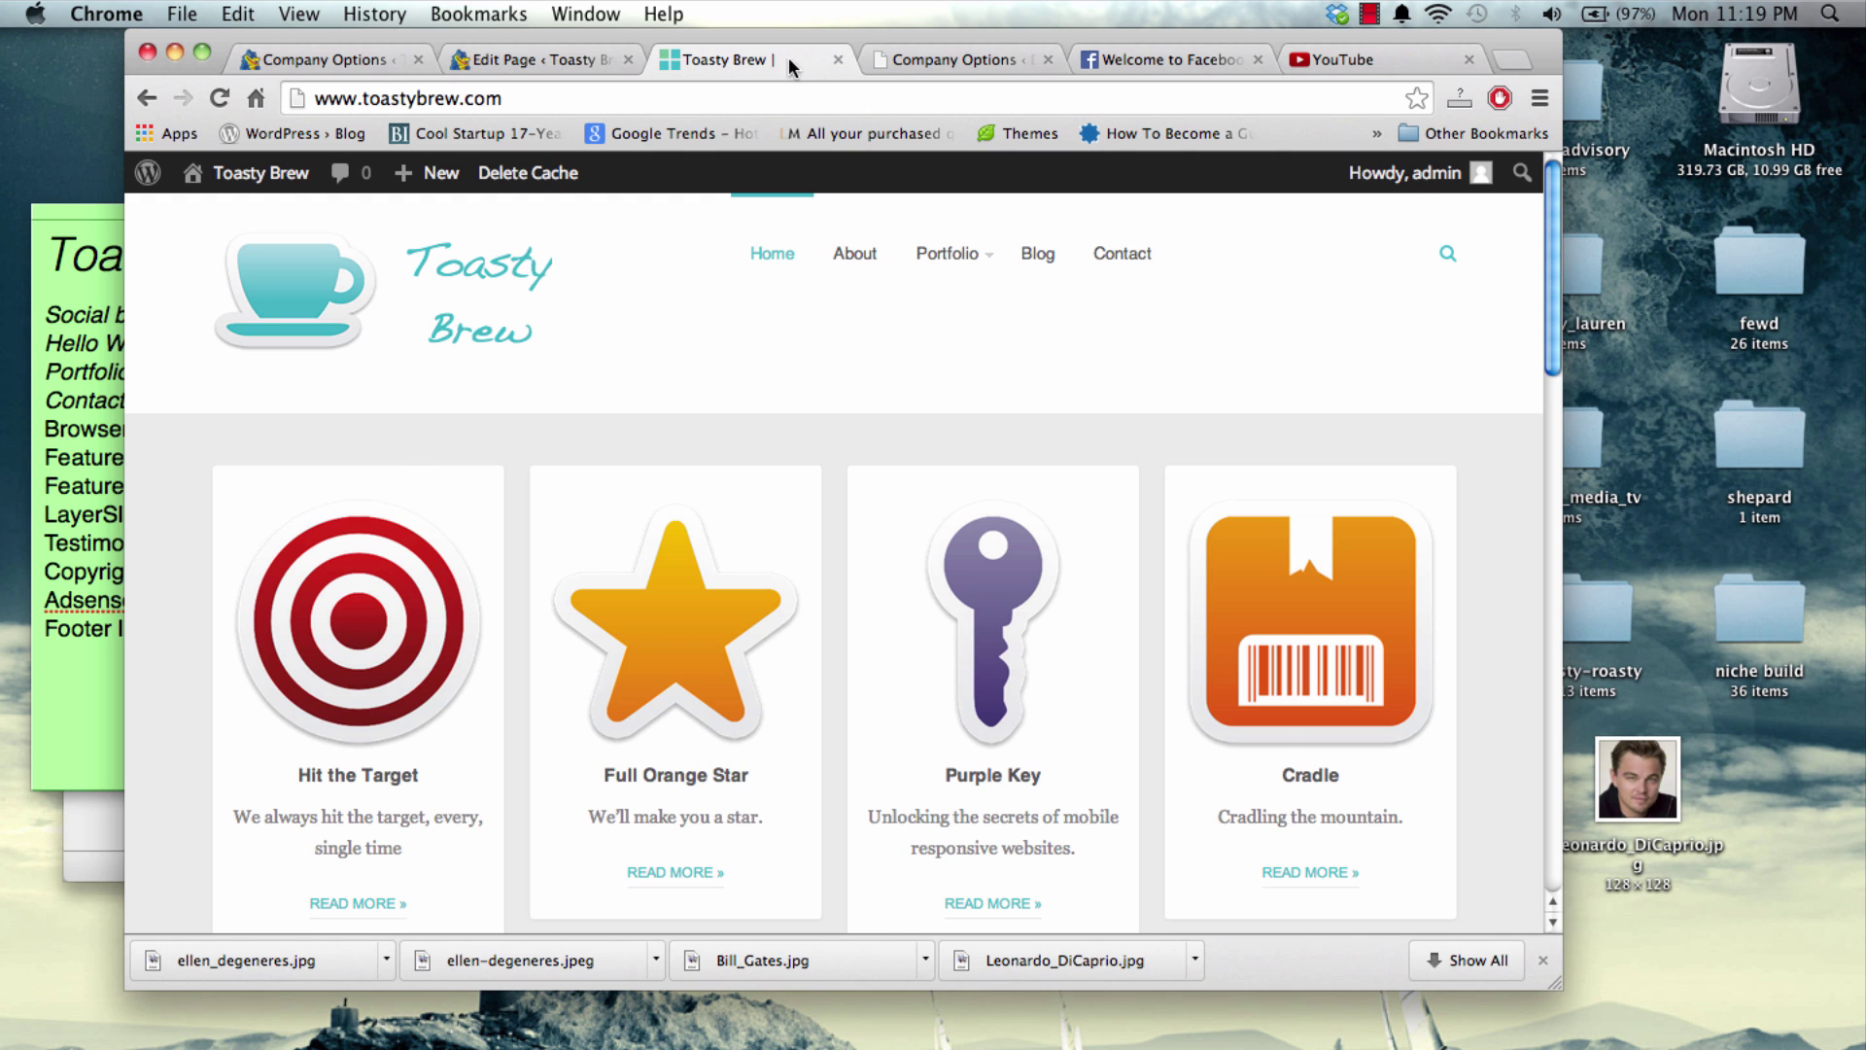
left_click(548, 47)
scroll(442, 624, "down", 5)
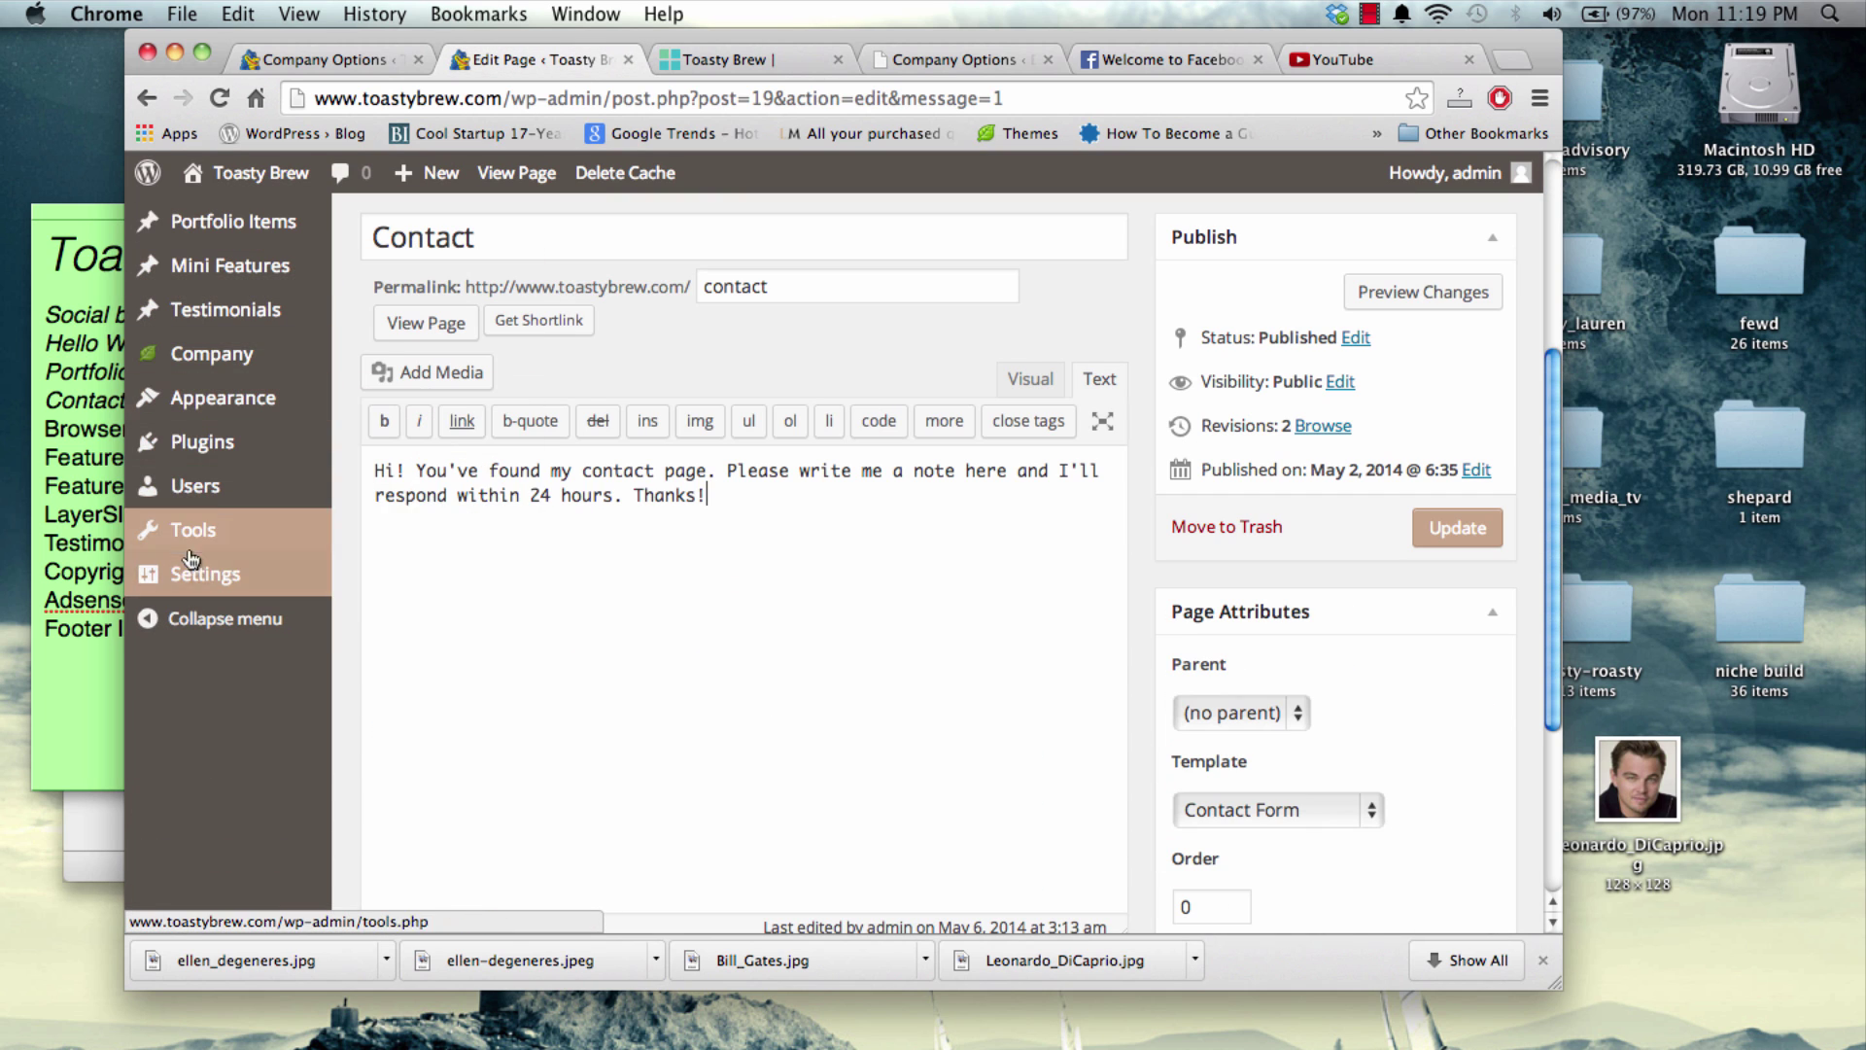
mouse_move(194, 573)
left_click(383, 572)
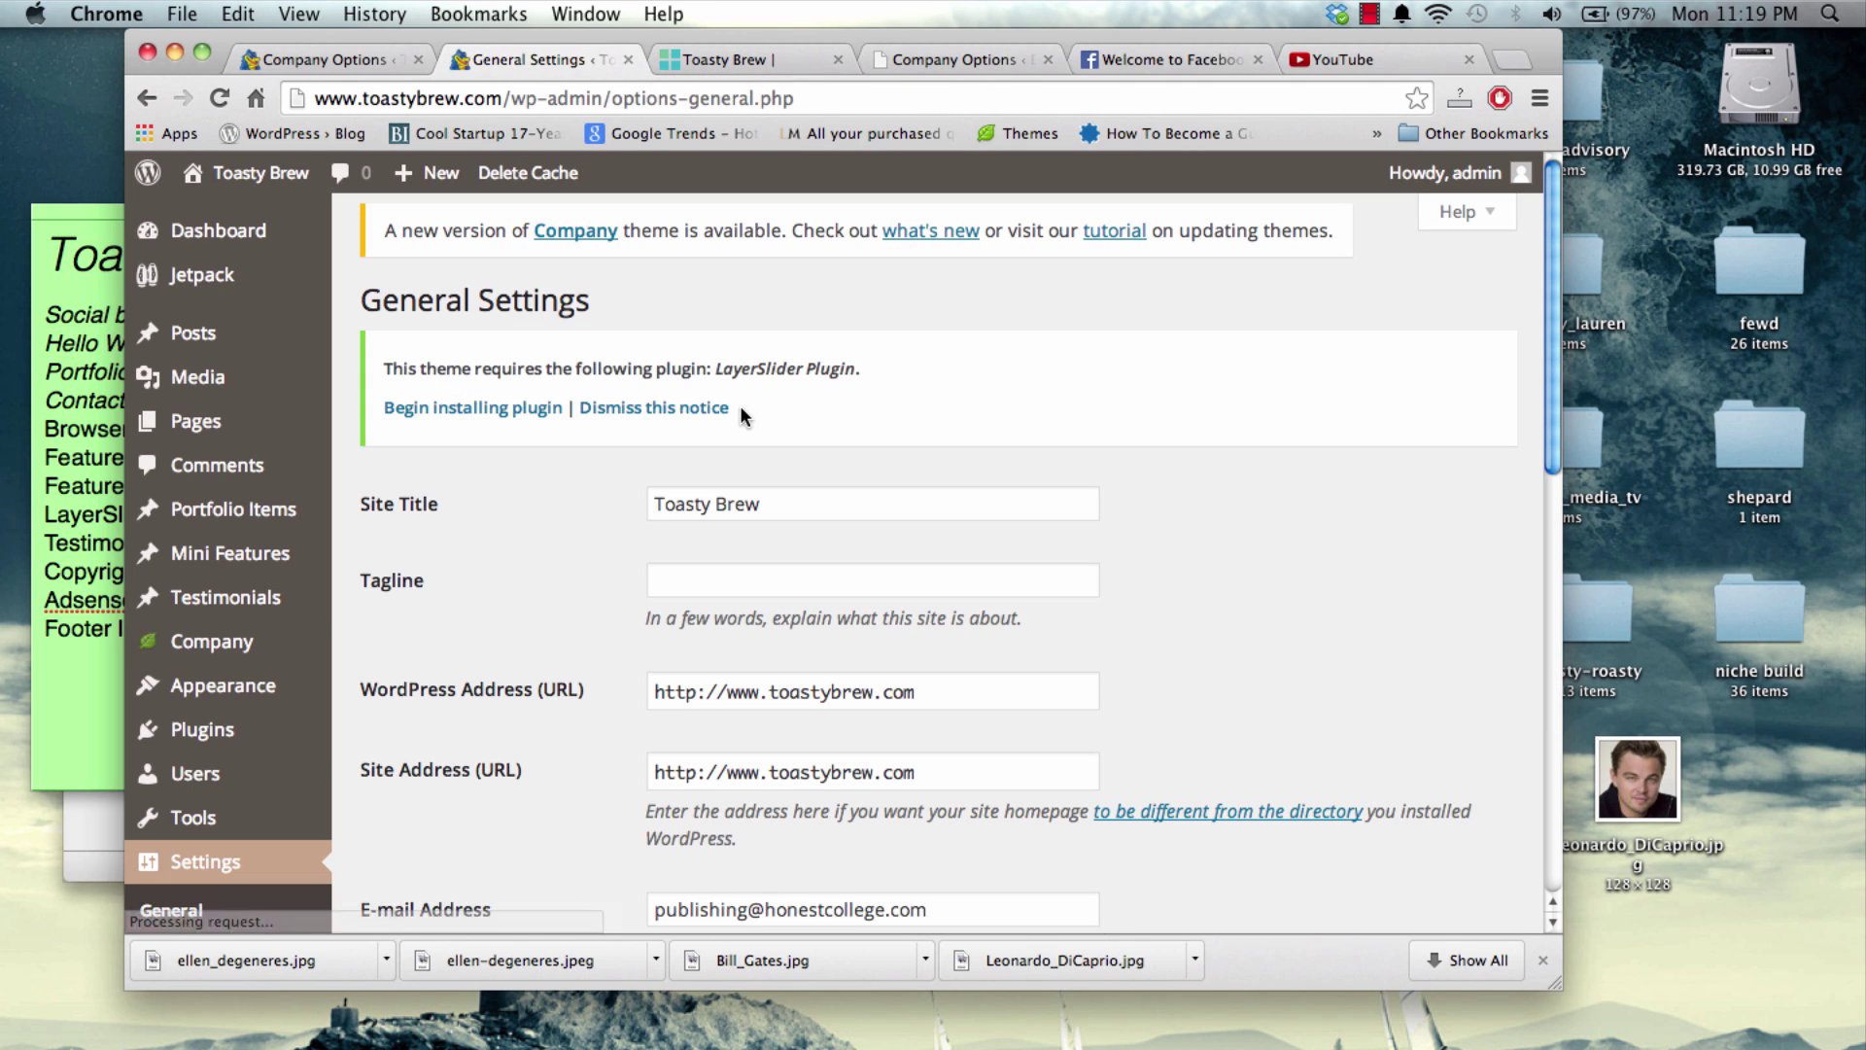
- Set the site tagline to 'My Coffee Portfolio Site' and save the general settings
left_click(667, 588)
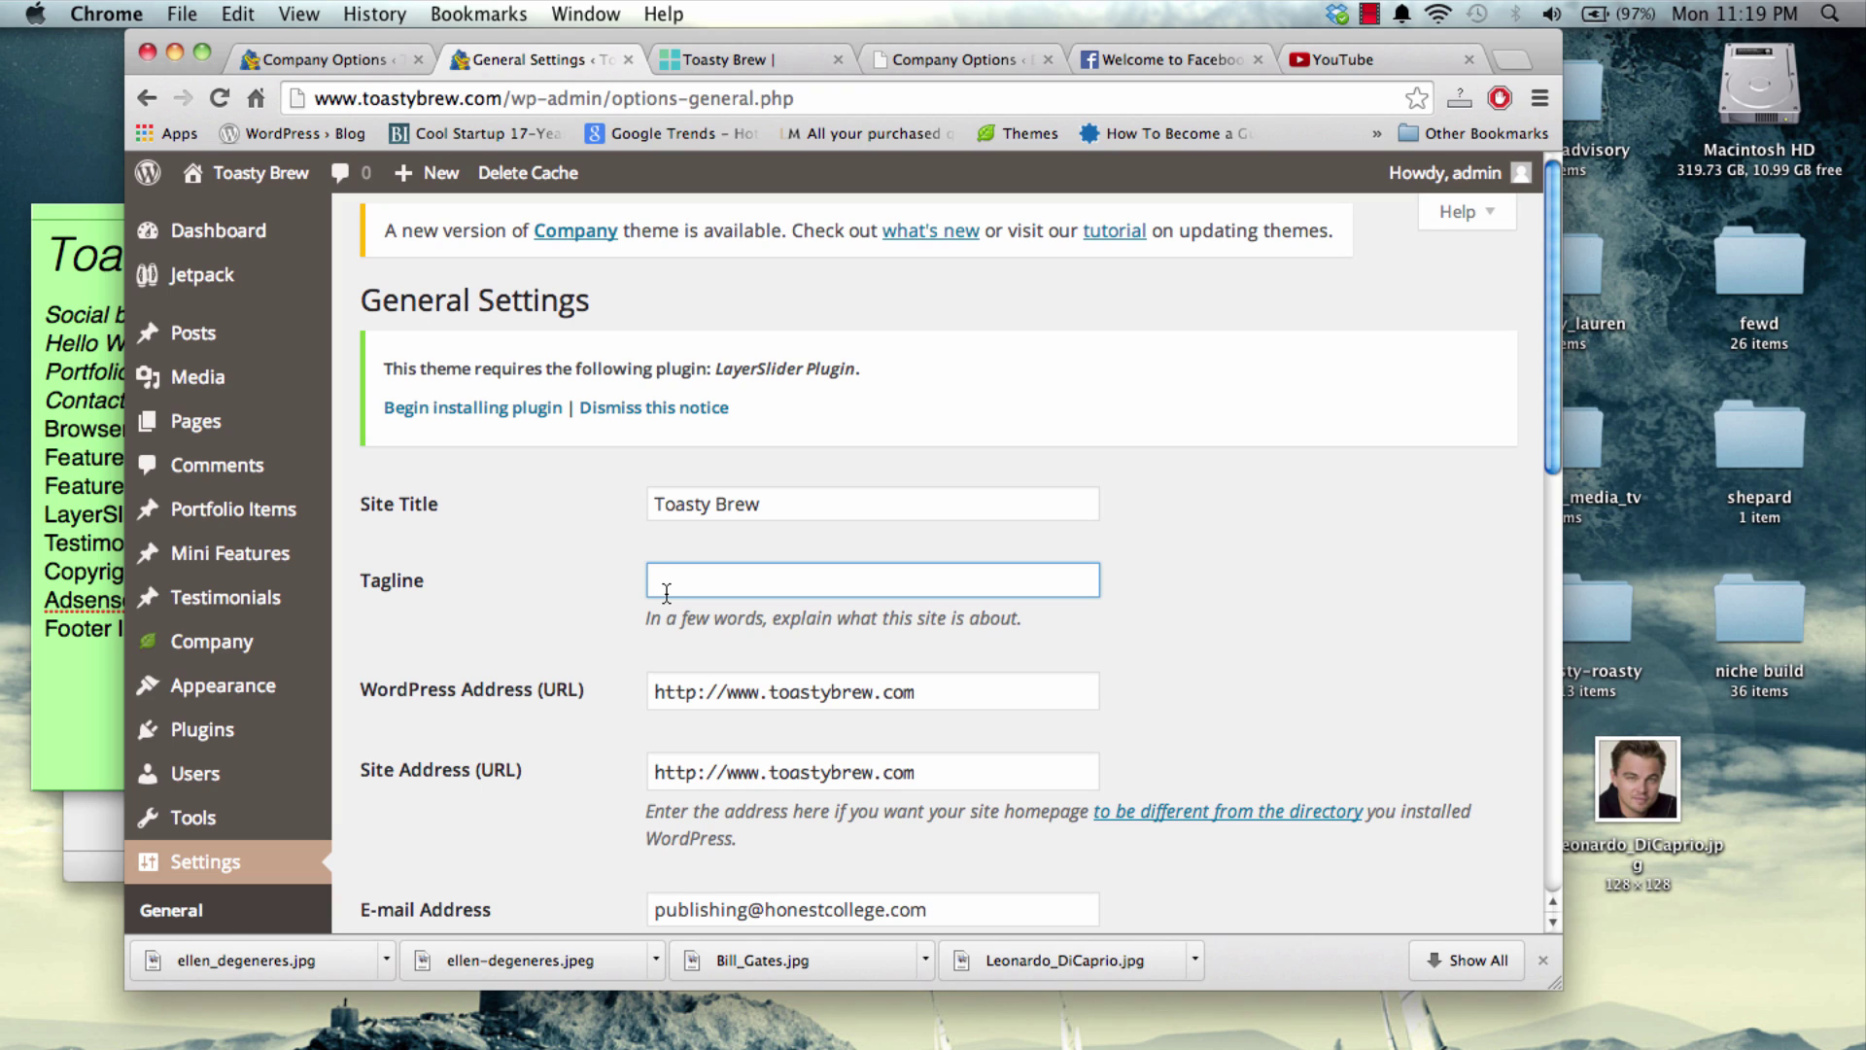
type("My Coffee Portfolio Site")
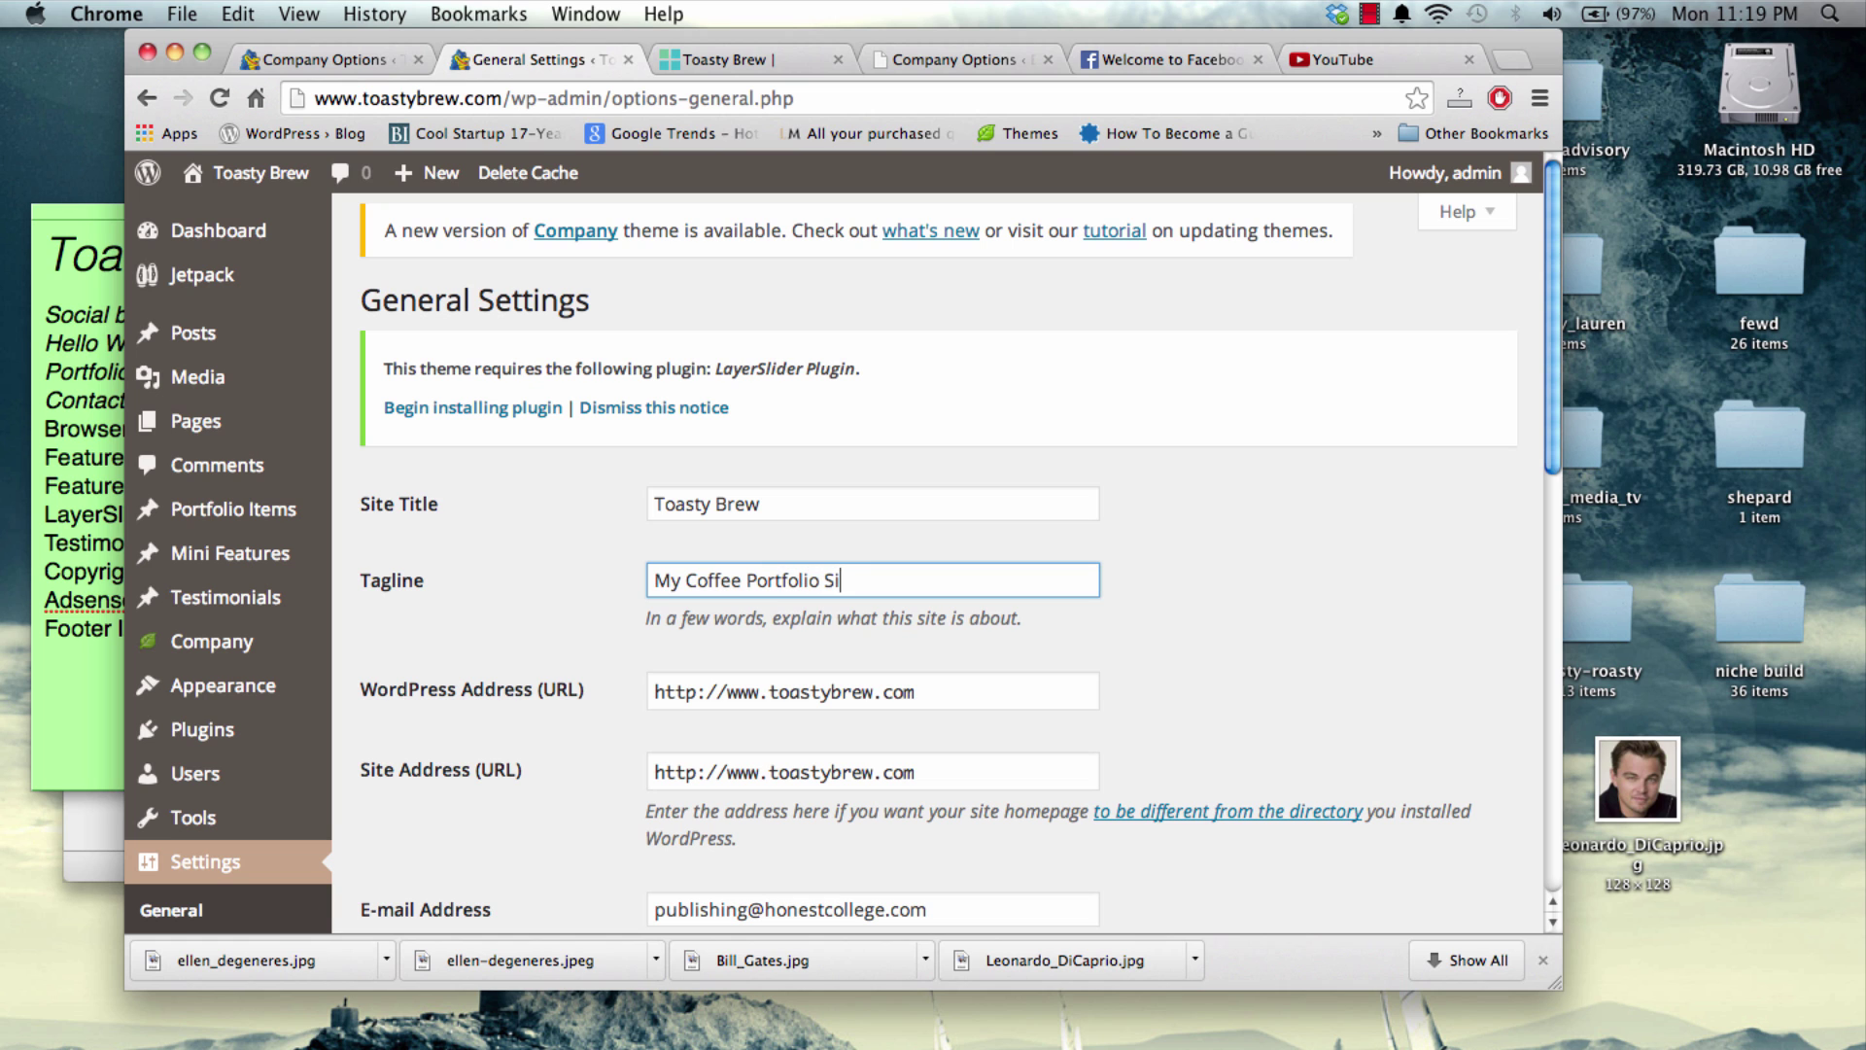
double_click(705, 575)
left_click(1361, 617)
scroll(1361, 616, "down", 15)
left_click(421, 824)
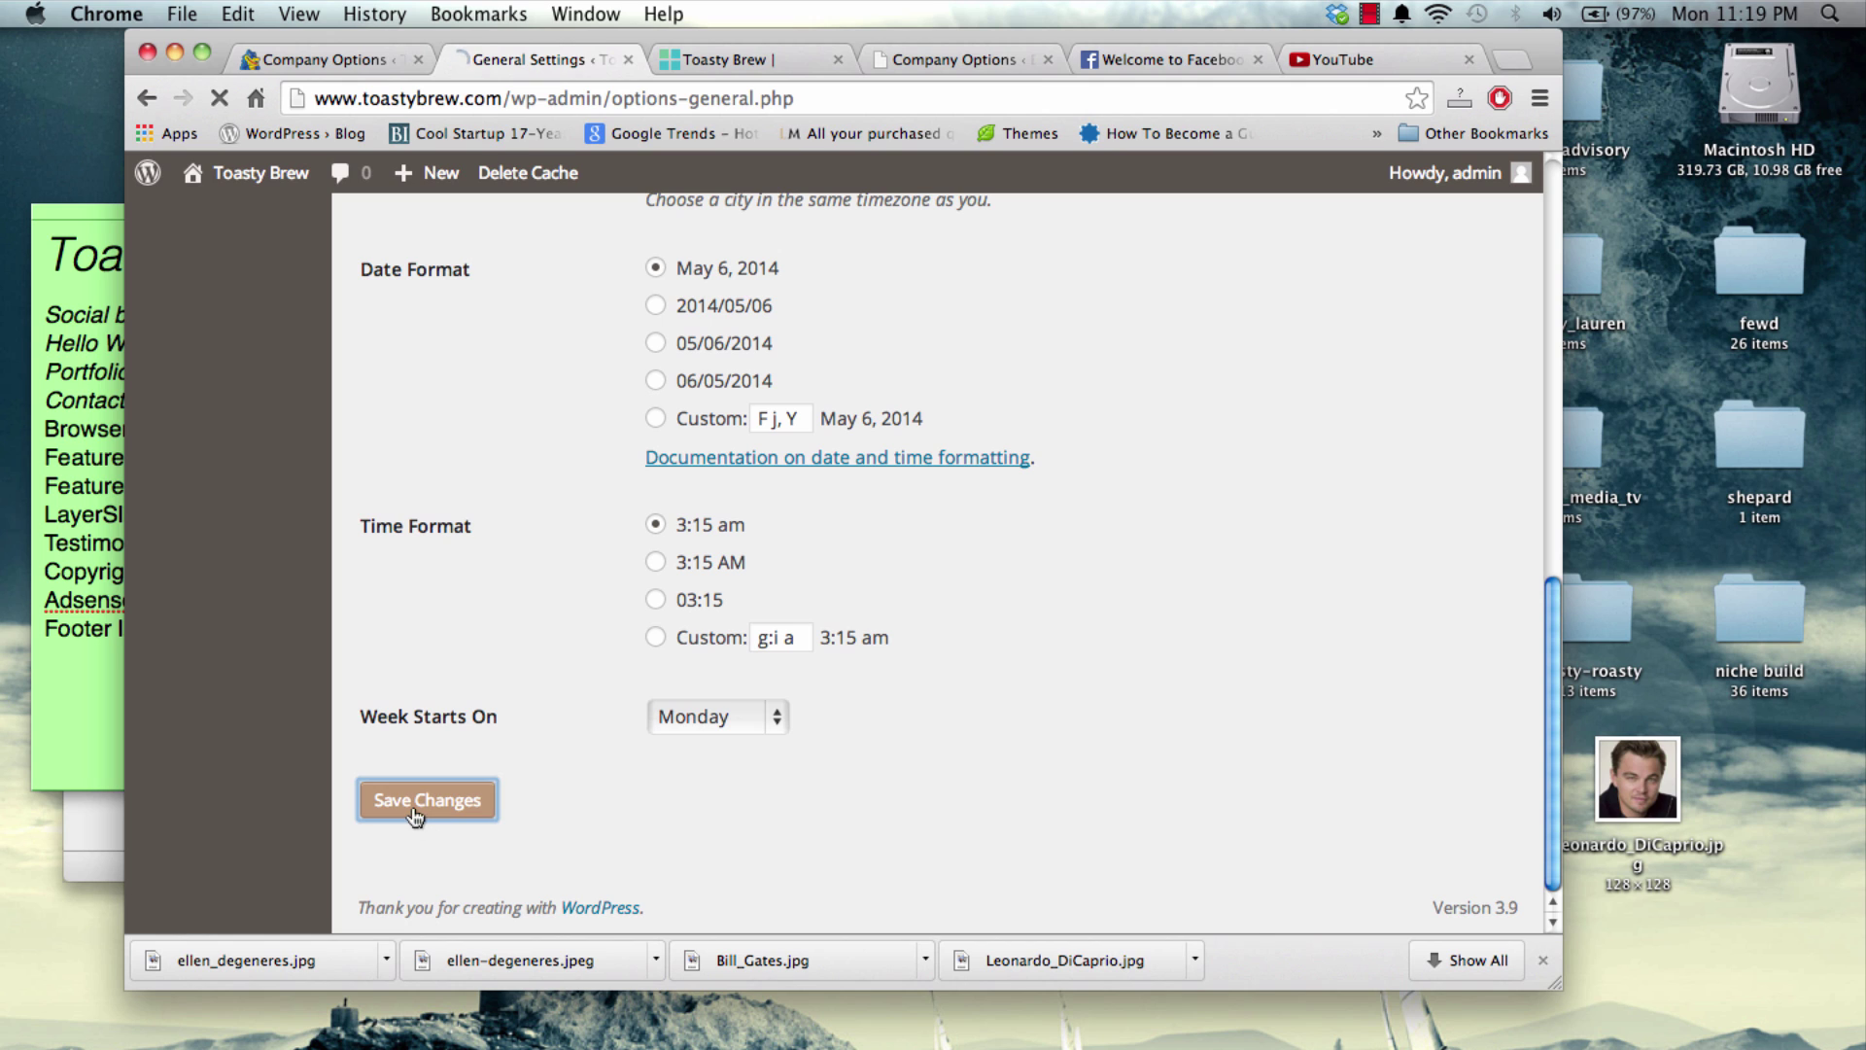
- Reload the home page to show the tagline and close the Company Options and YouTube tabs
left_click(719, 58)
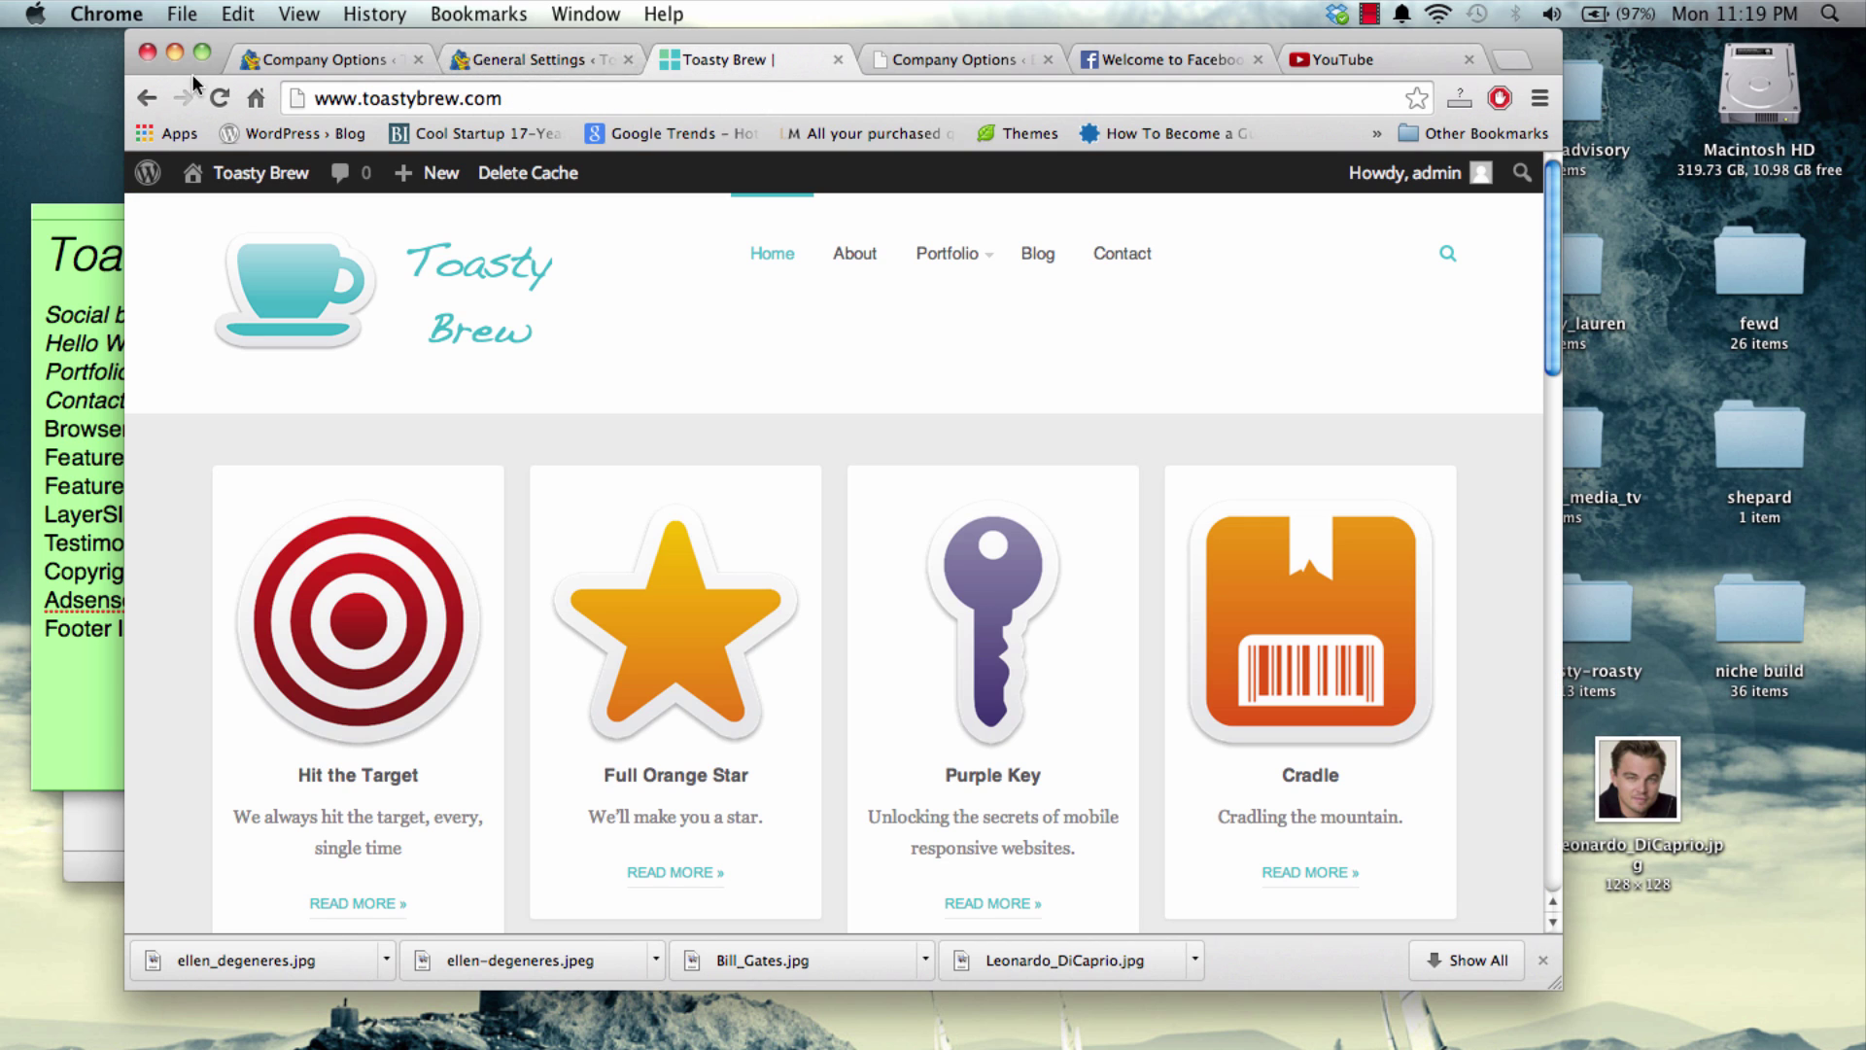
left_click(220, 97)
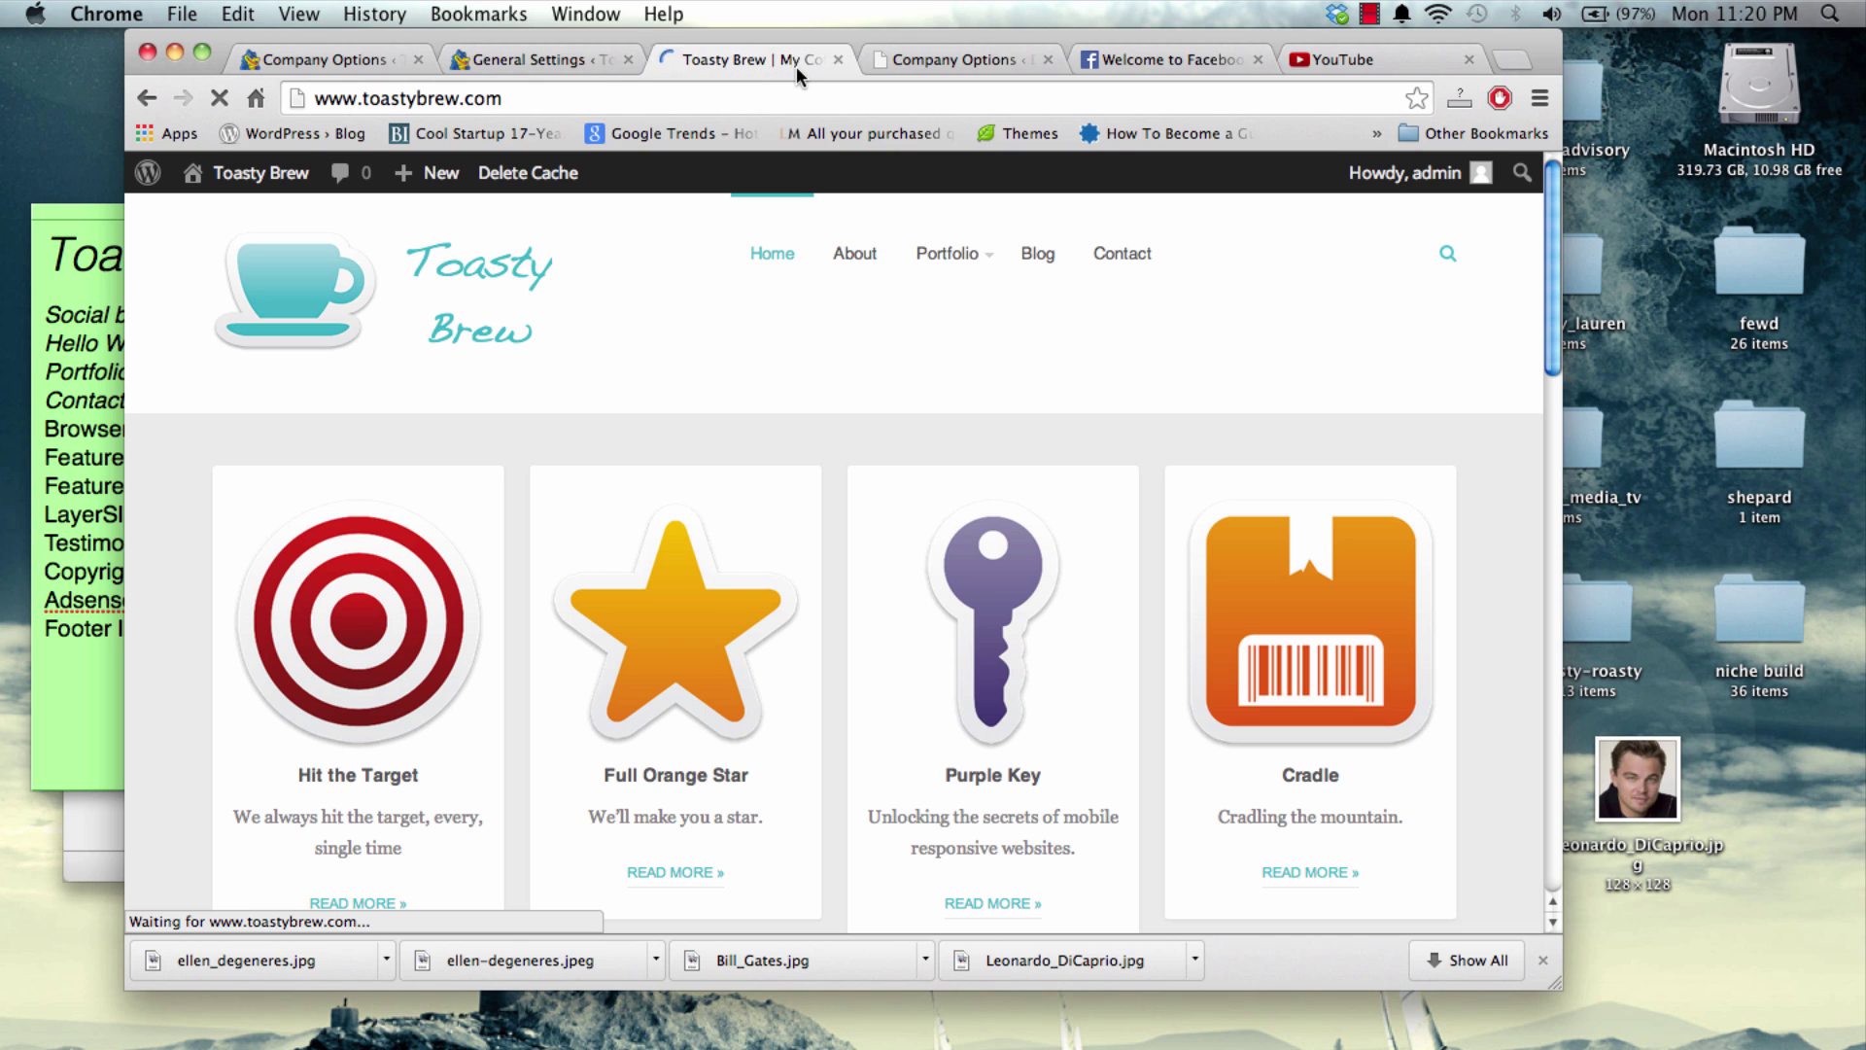
left_click(1047, 60)
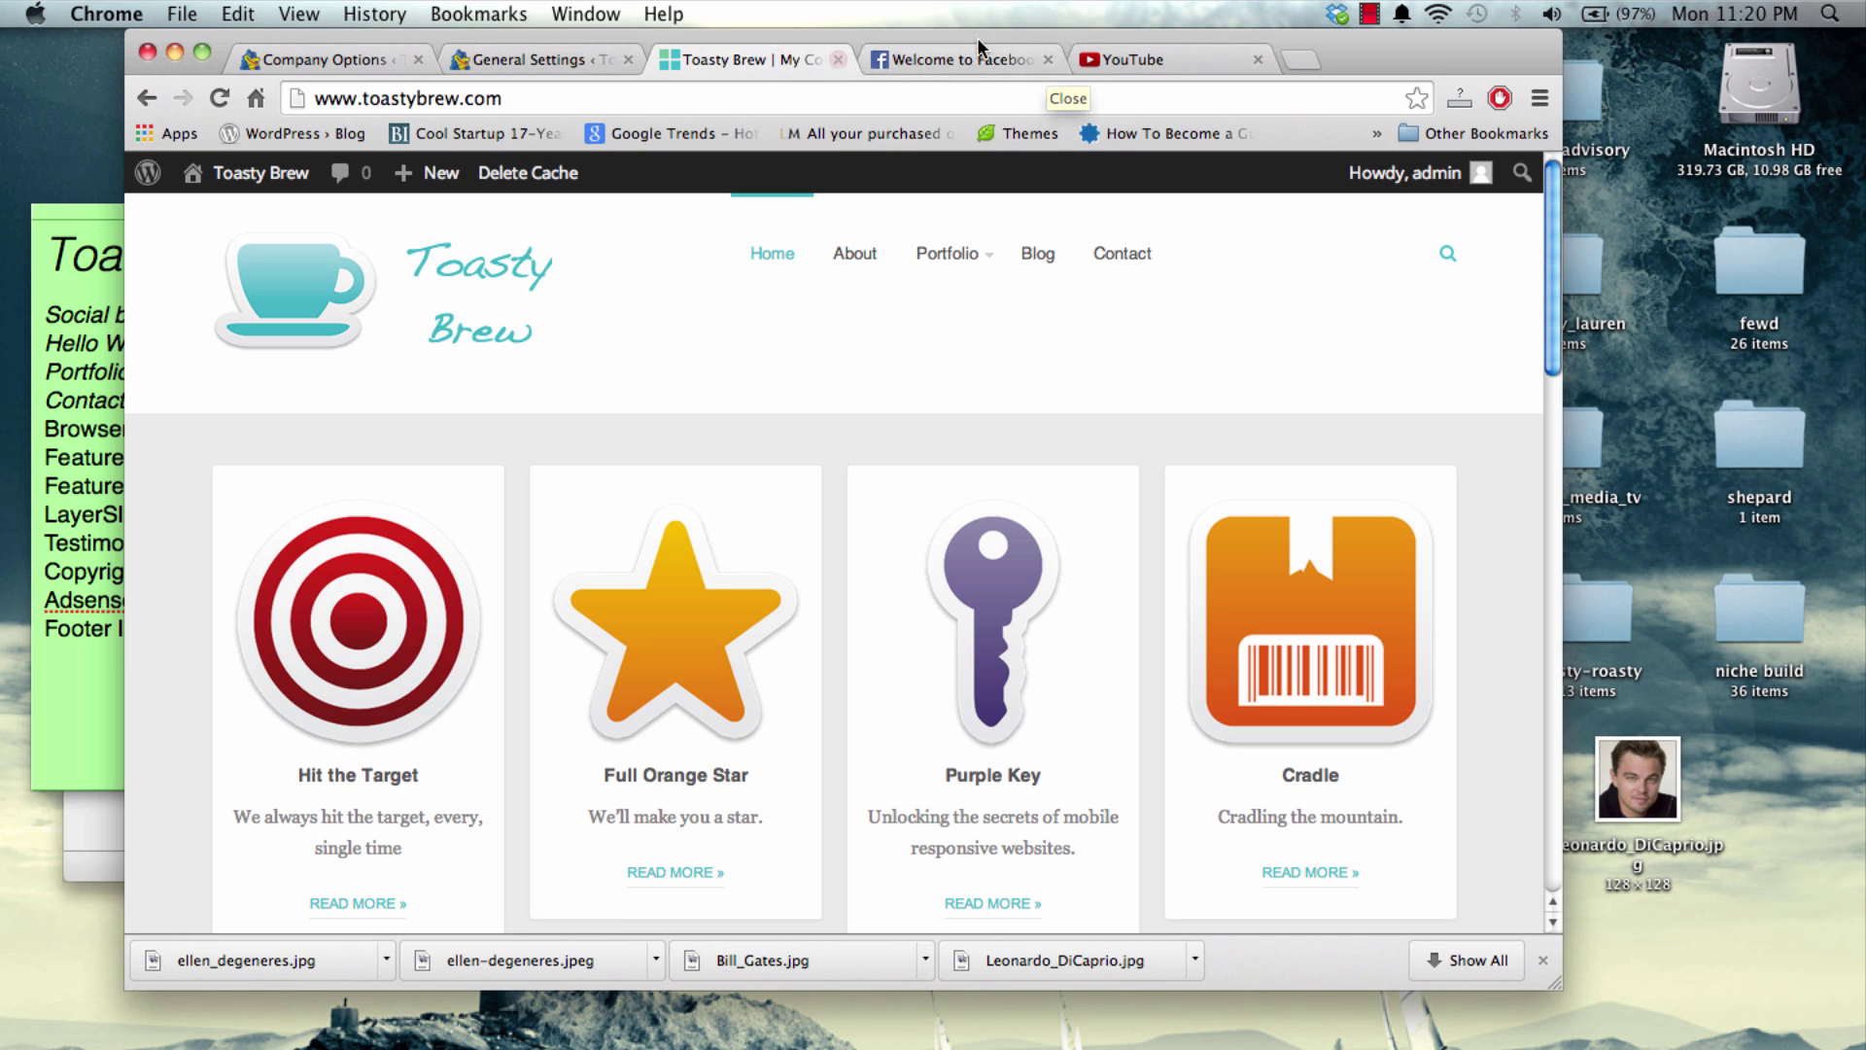
left_click(1258, 59)
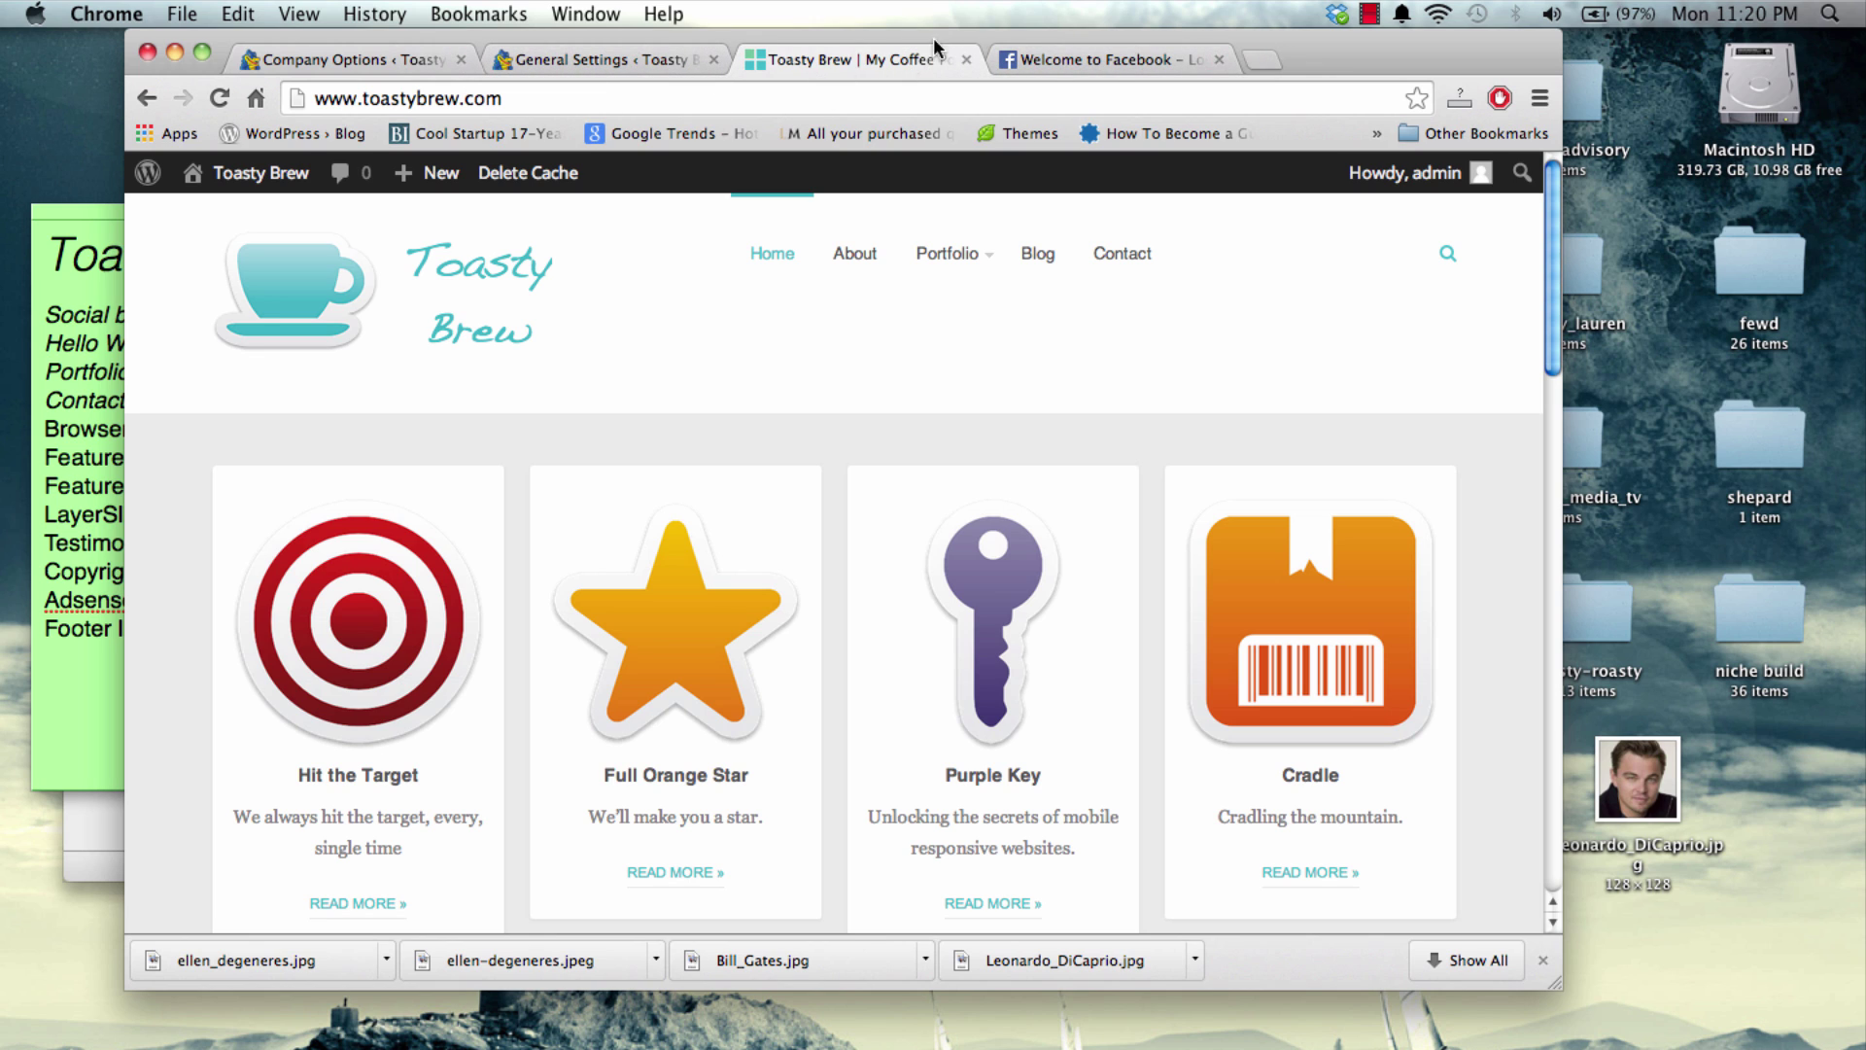
left_click(575, 59)
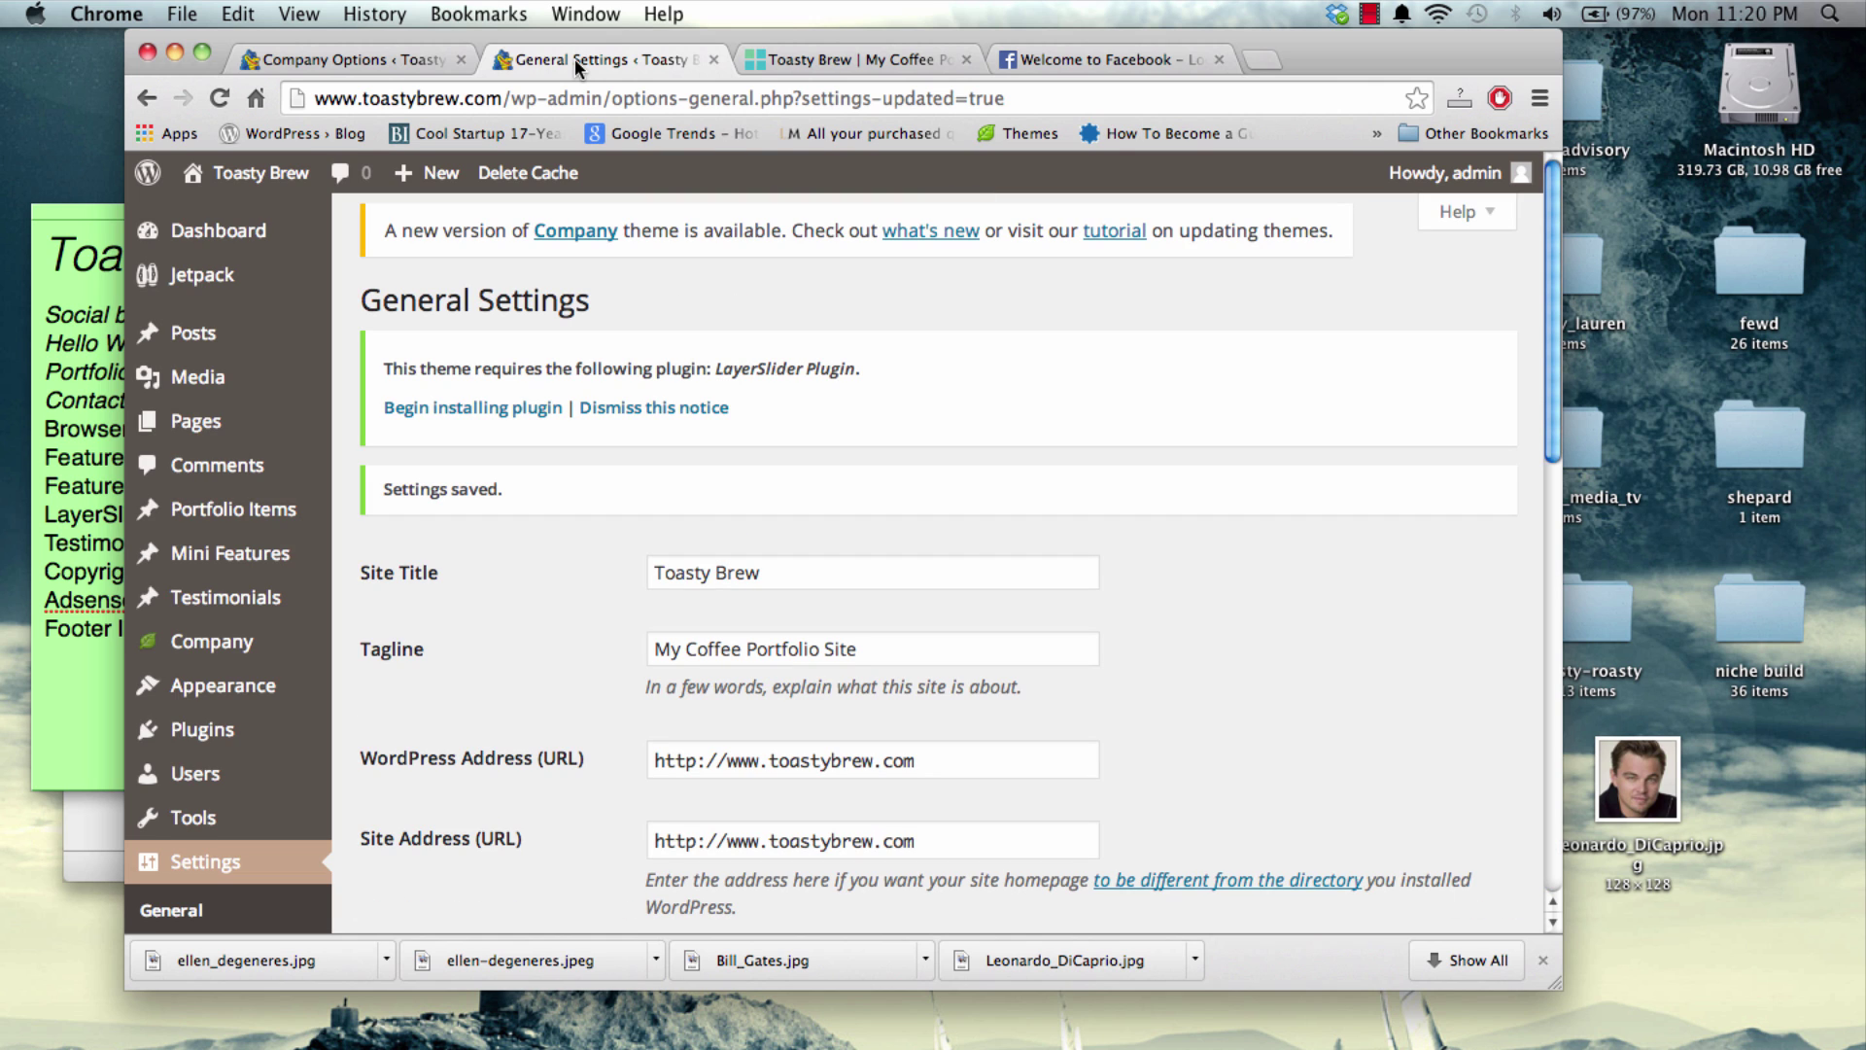
left_click(58, 494)
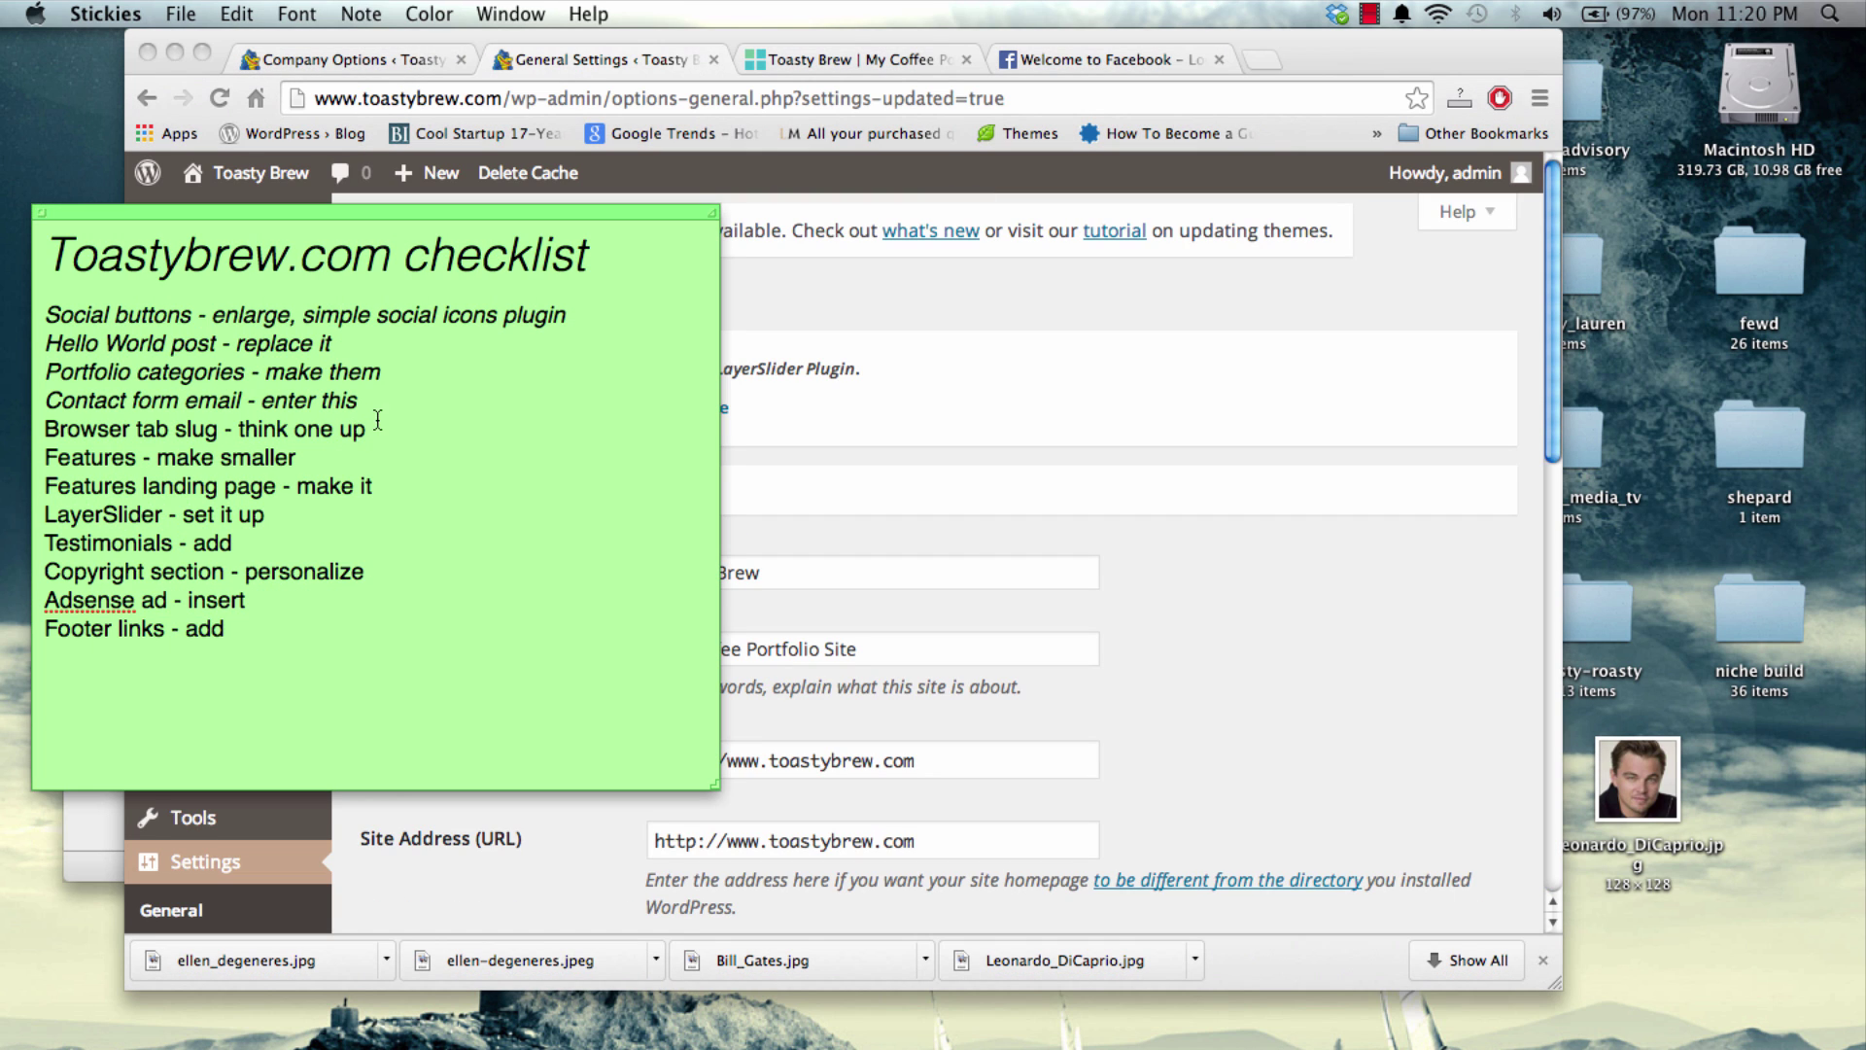
- Italicize the 'Browser tab slug' checklist line as done and return to the browser tabs
left_click_drag(378, 420, 18, 437)
key("super+i")
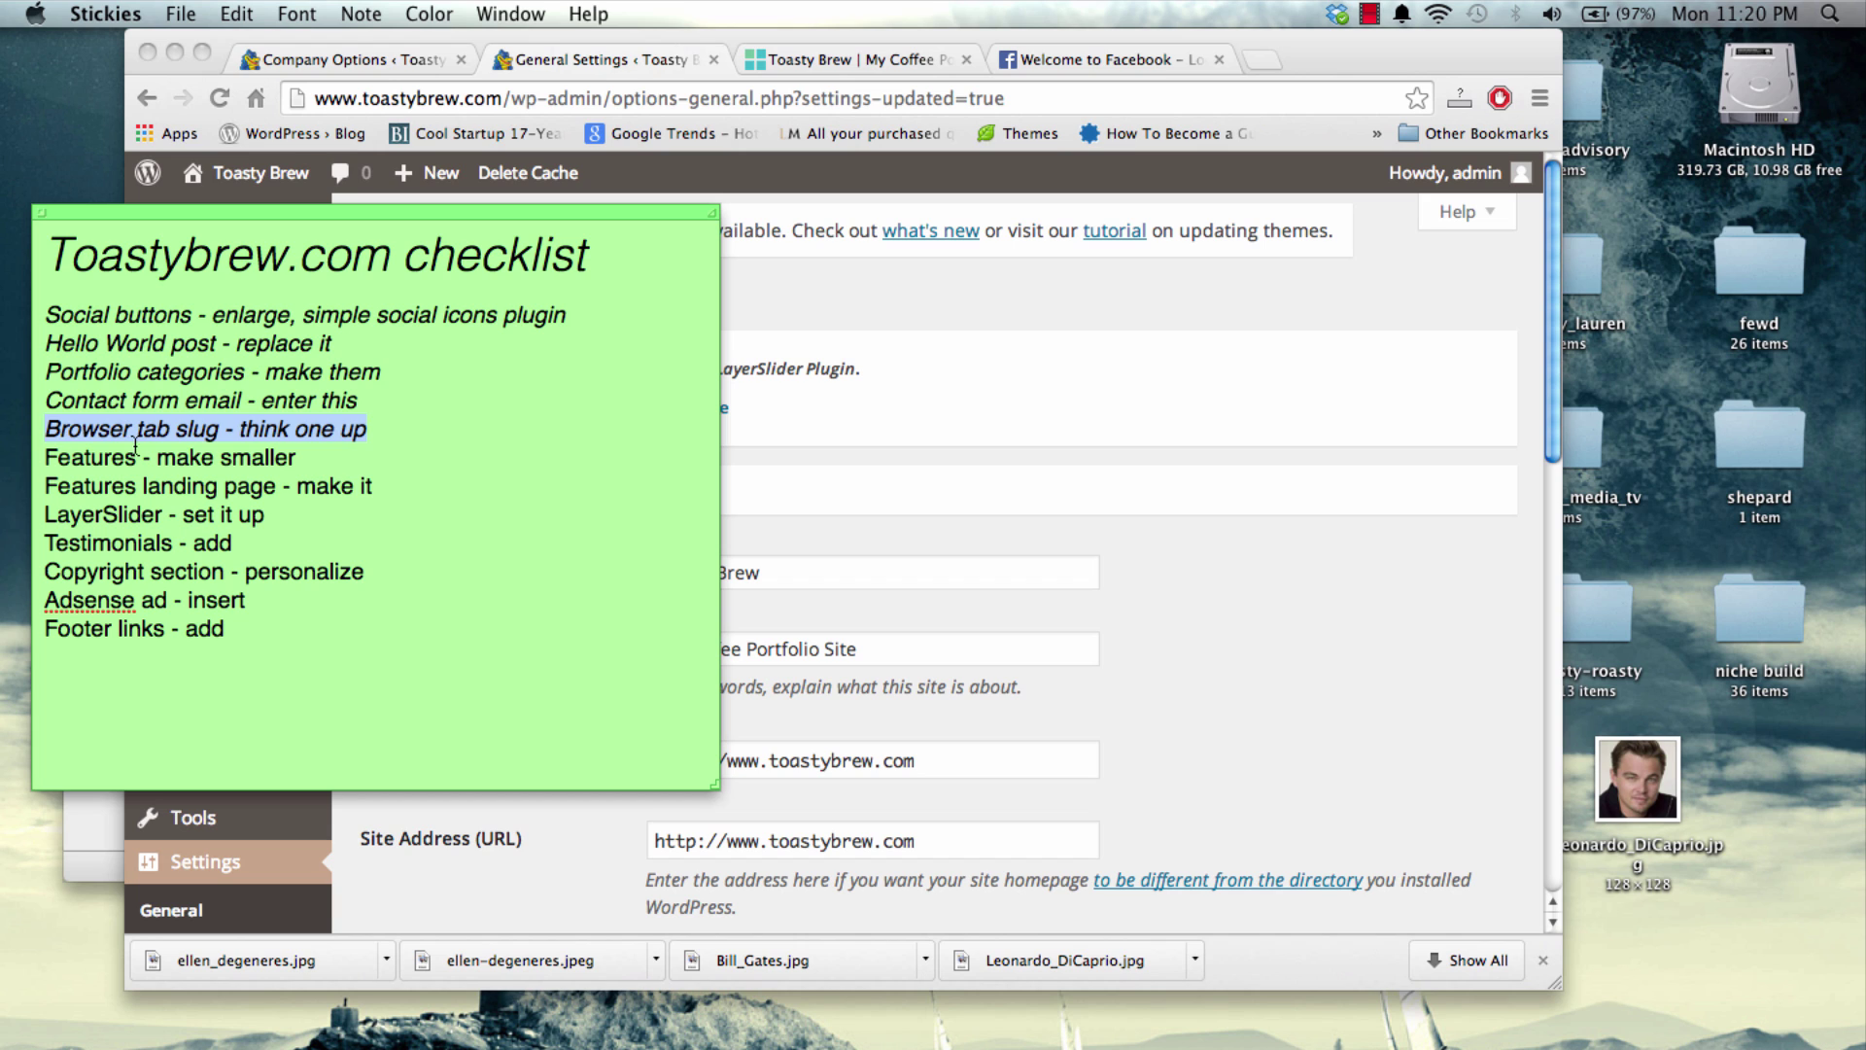
left_click(136, 450)
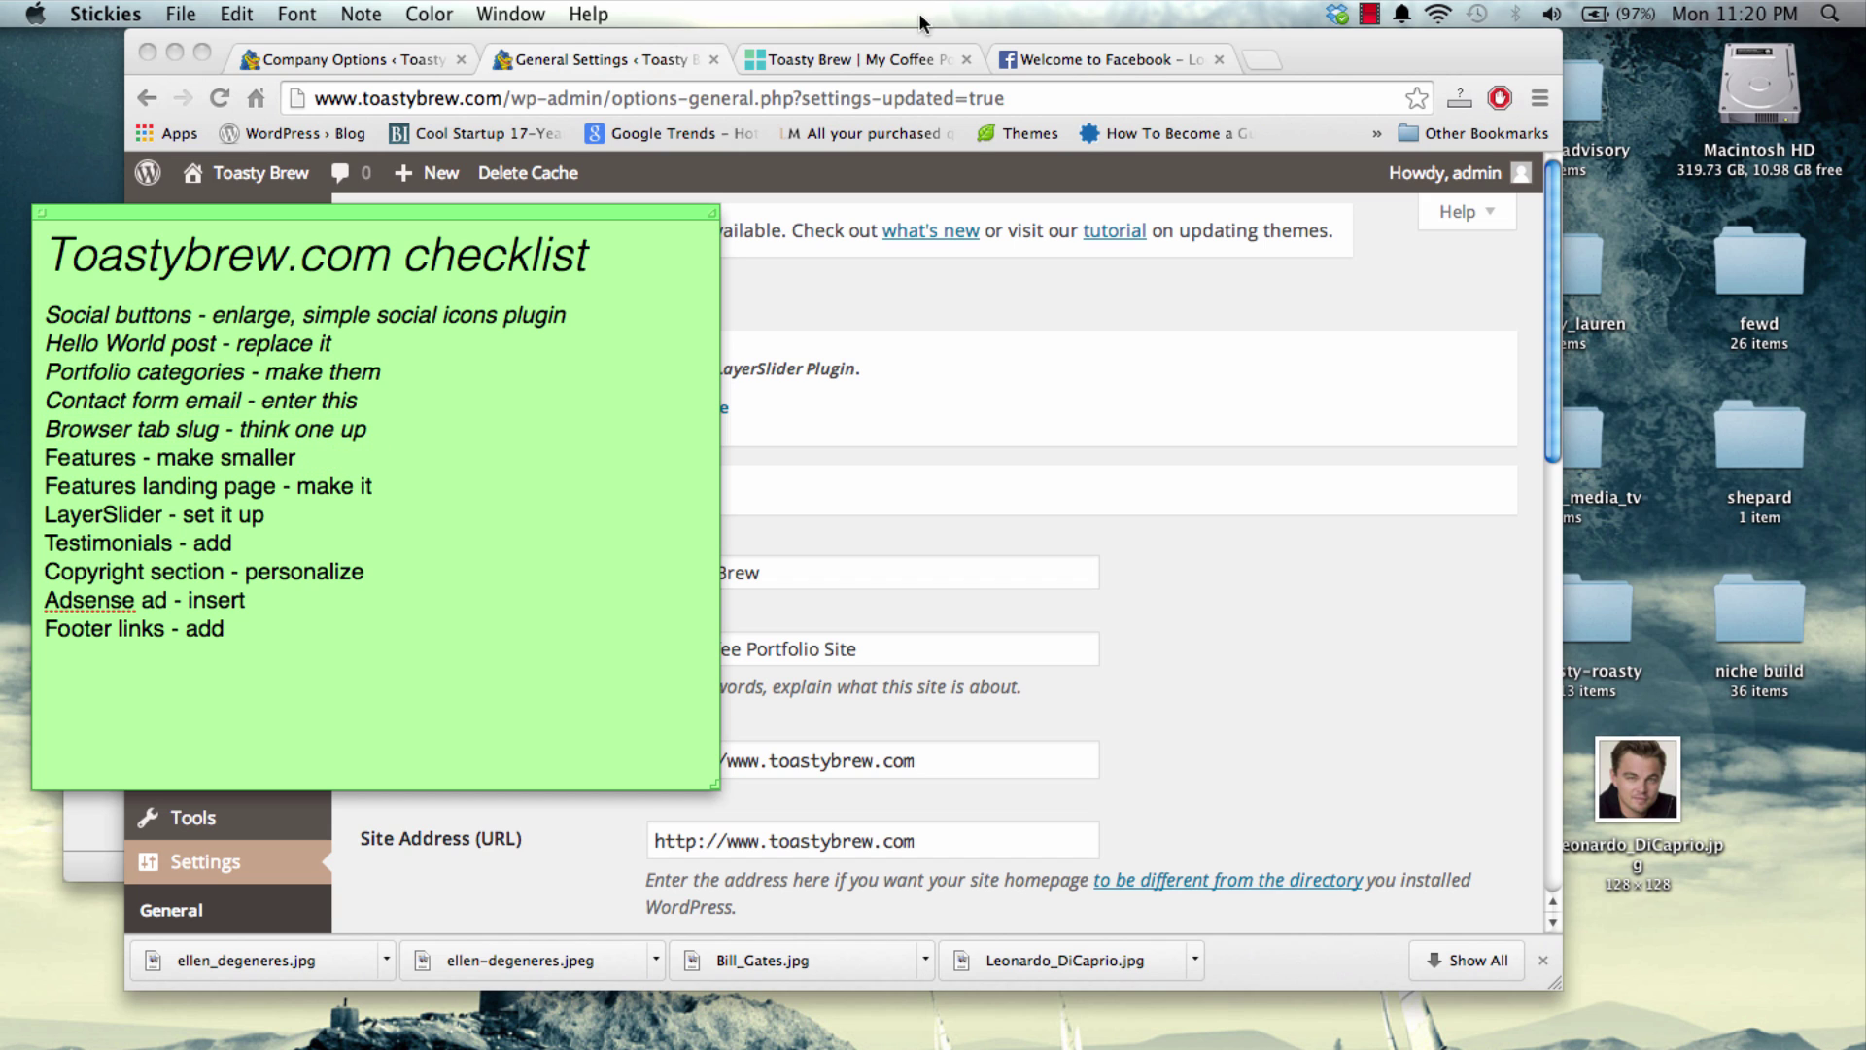
left_click(877, 68)
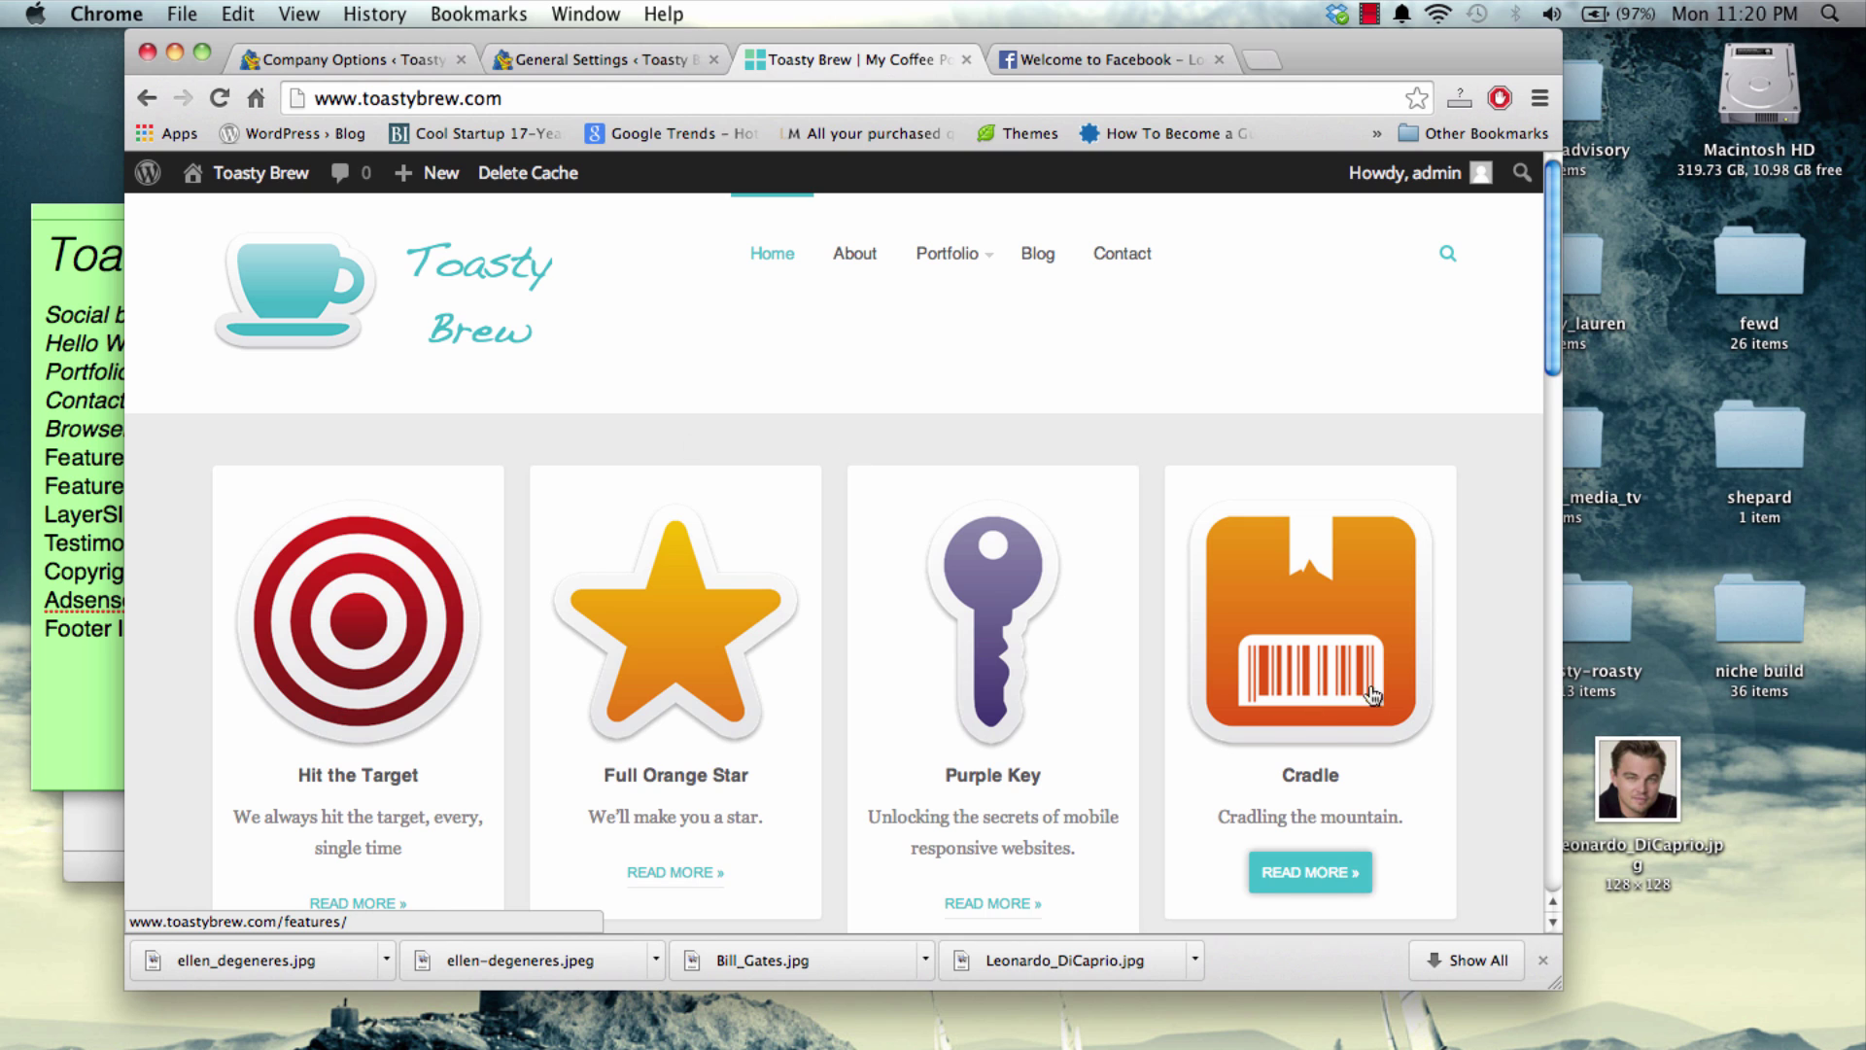
left_click(1057, 60)
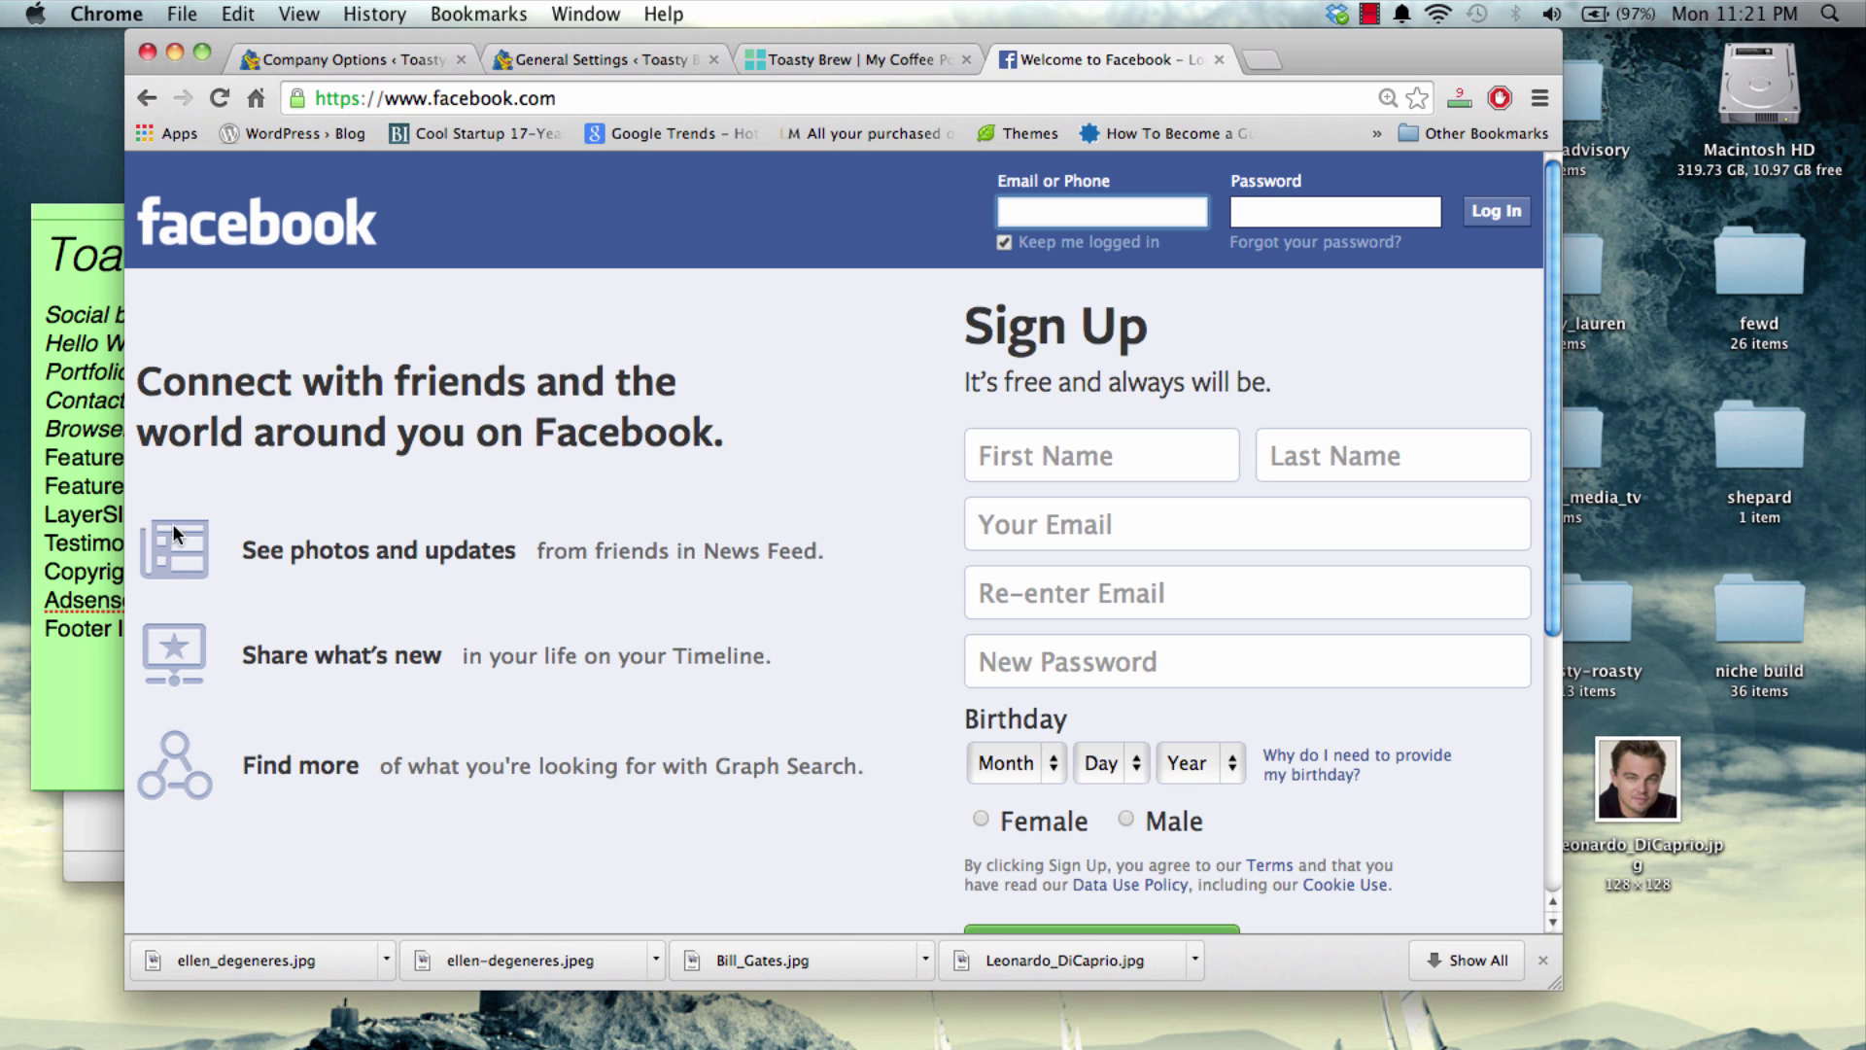
- Select 'Share what's new' and 'See photos and updates' on the Facebook page, then return to Toasty Brew
left_click_drag(242, 653, 455, 653)
left_click(295, 644)
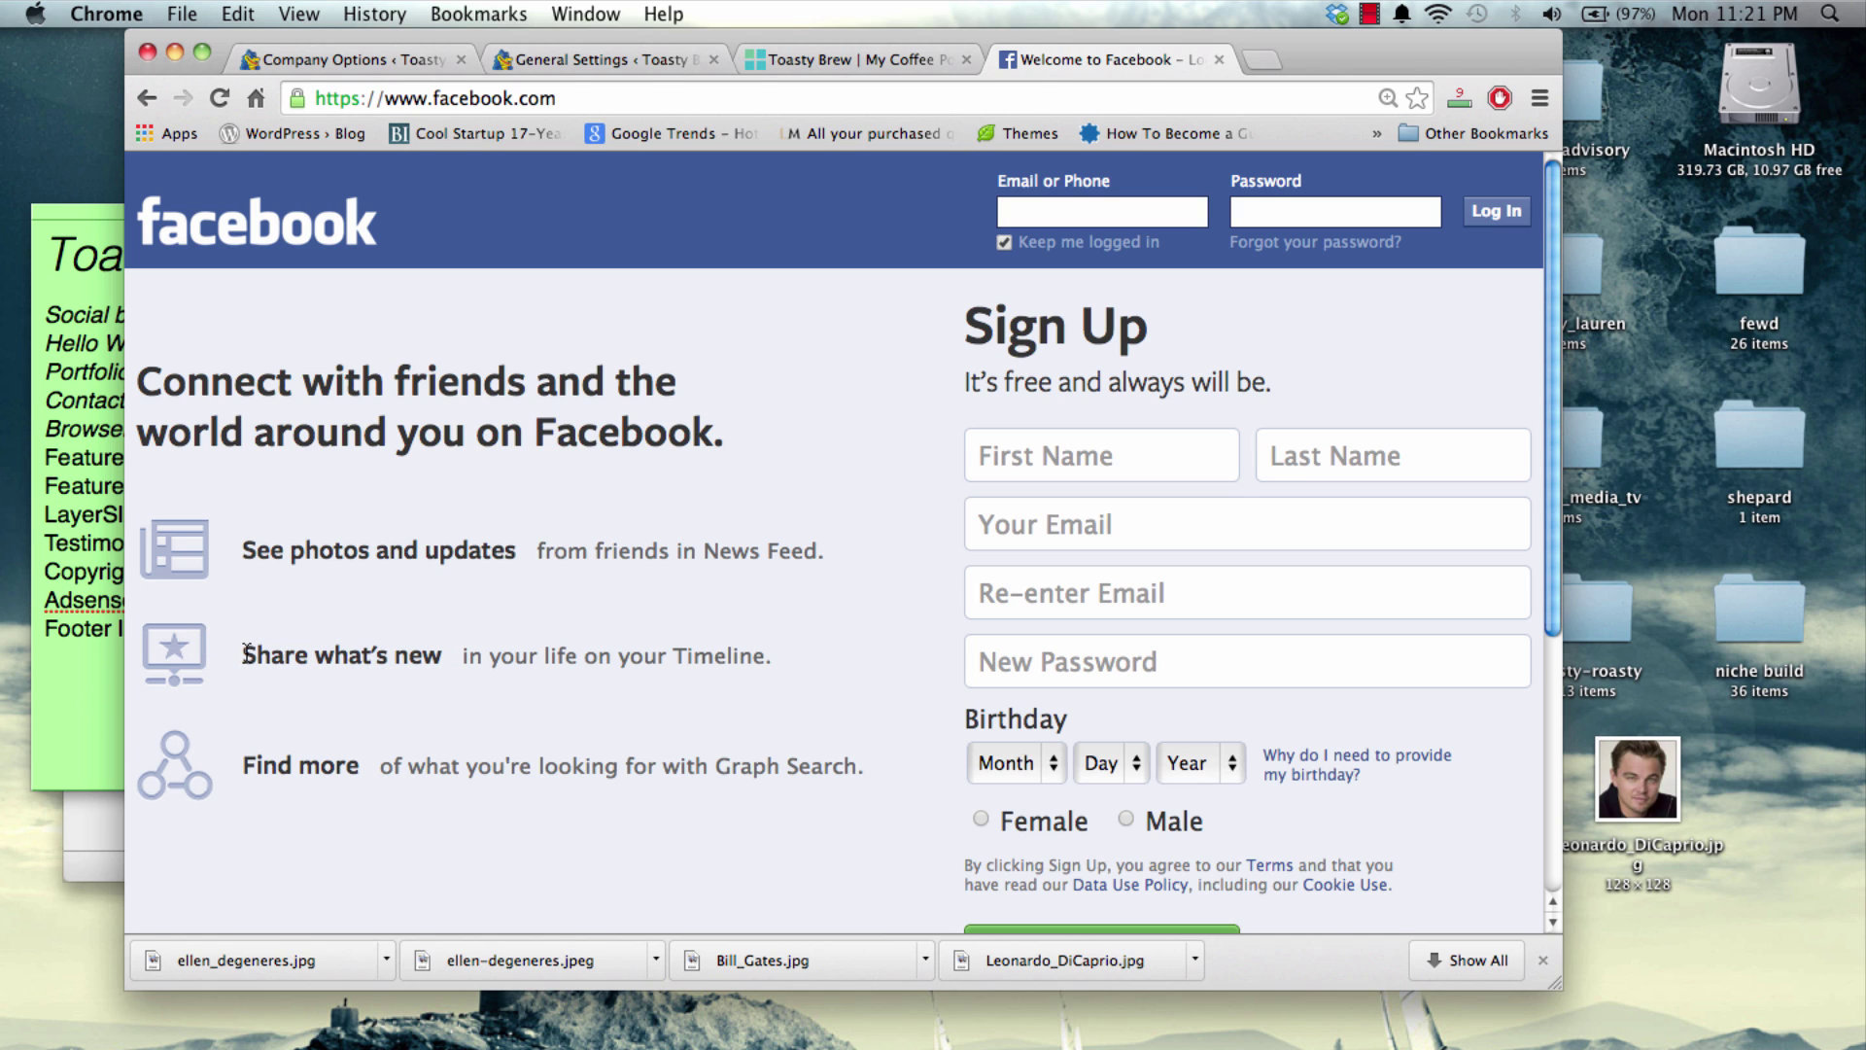
left_click_drag(246, 653, 444, 656)
left_click(355, 650)
left_click_drag(249, 657, 443, 658)
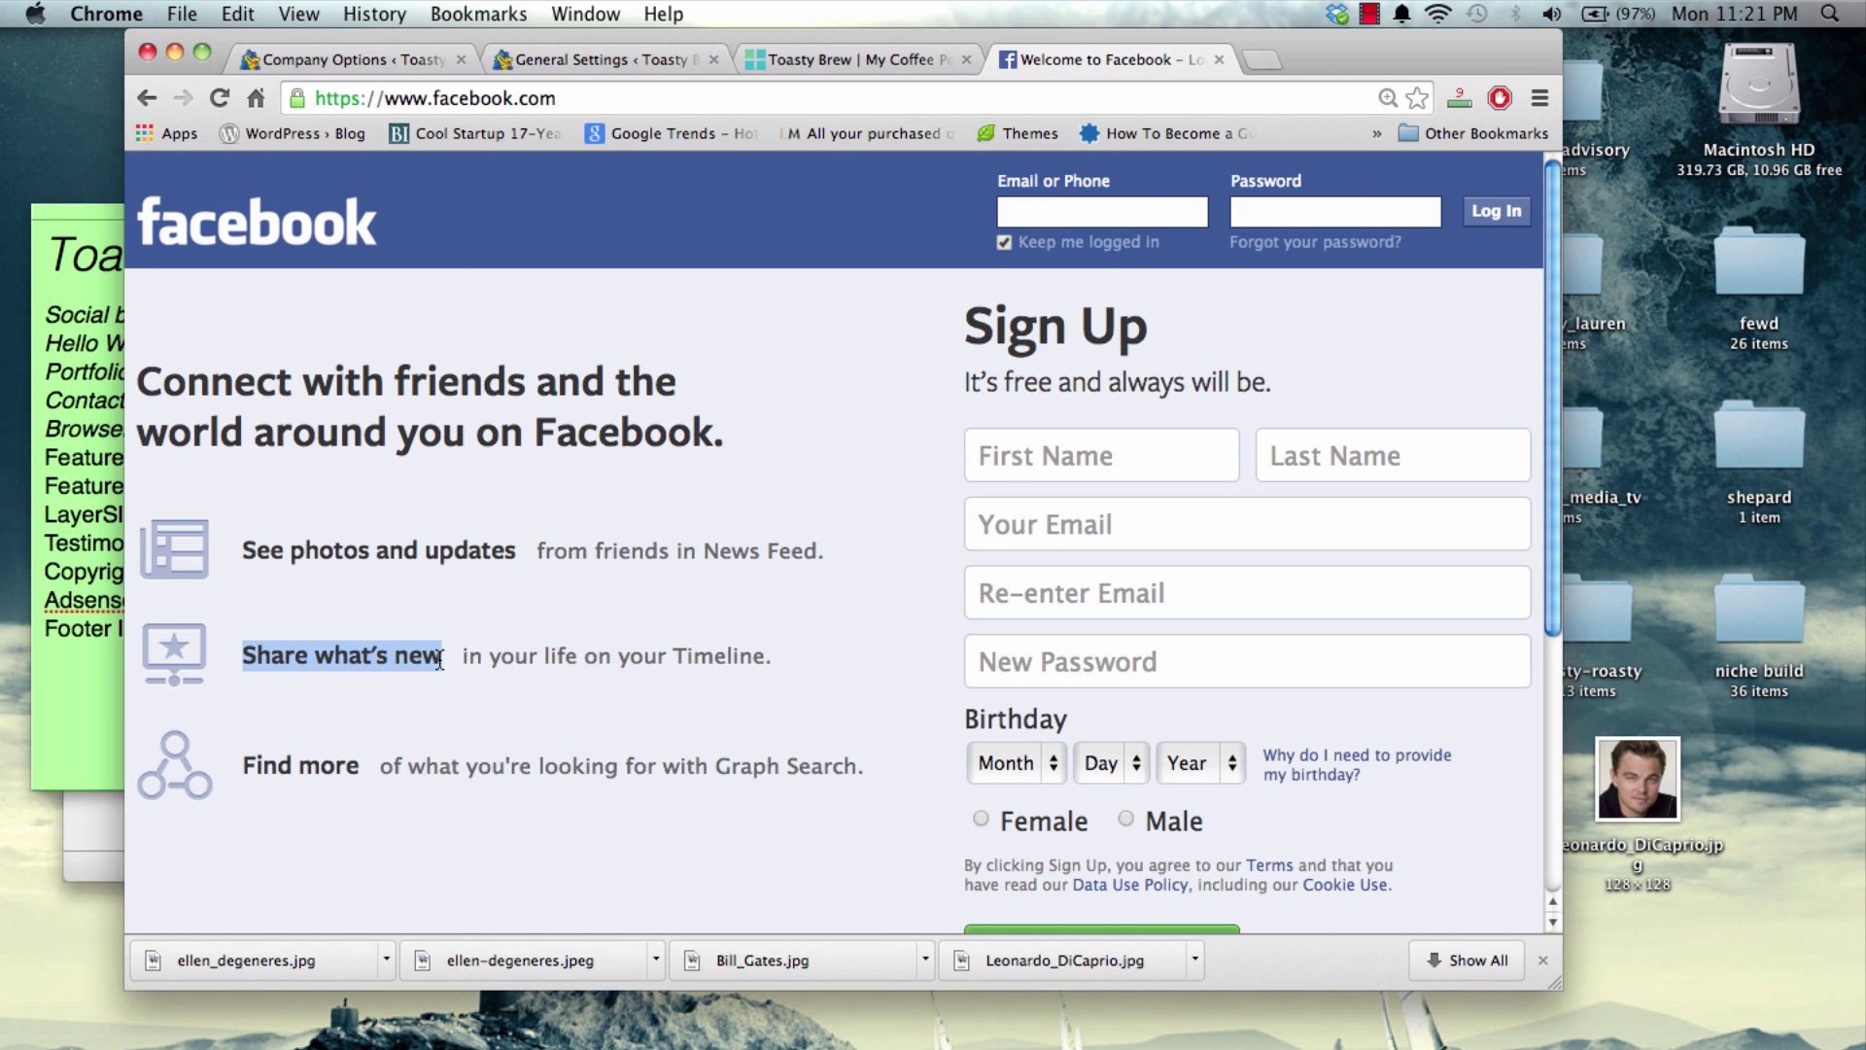
left_click(439, 660)
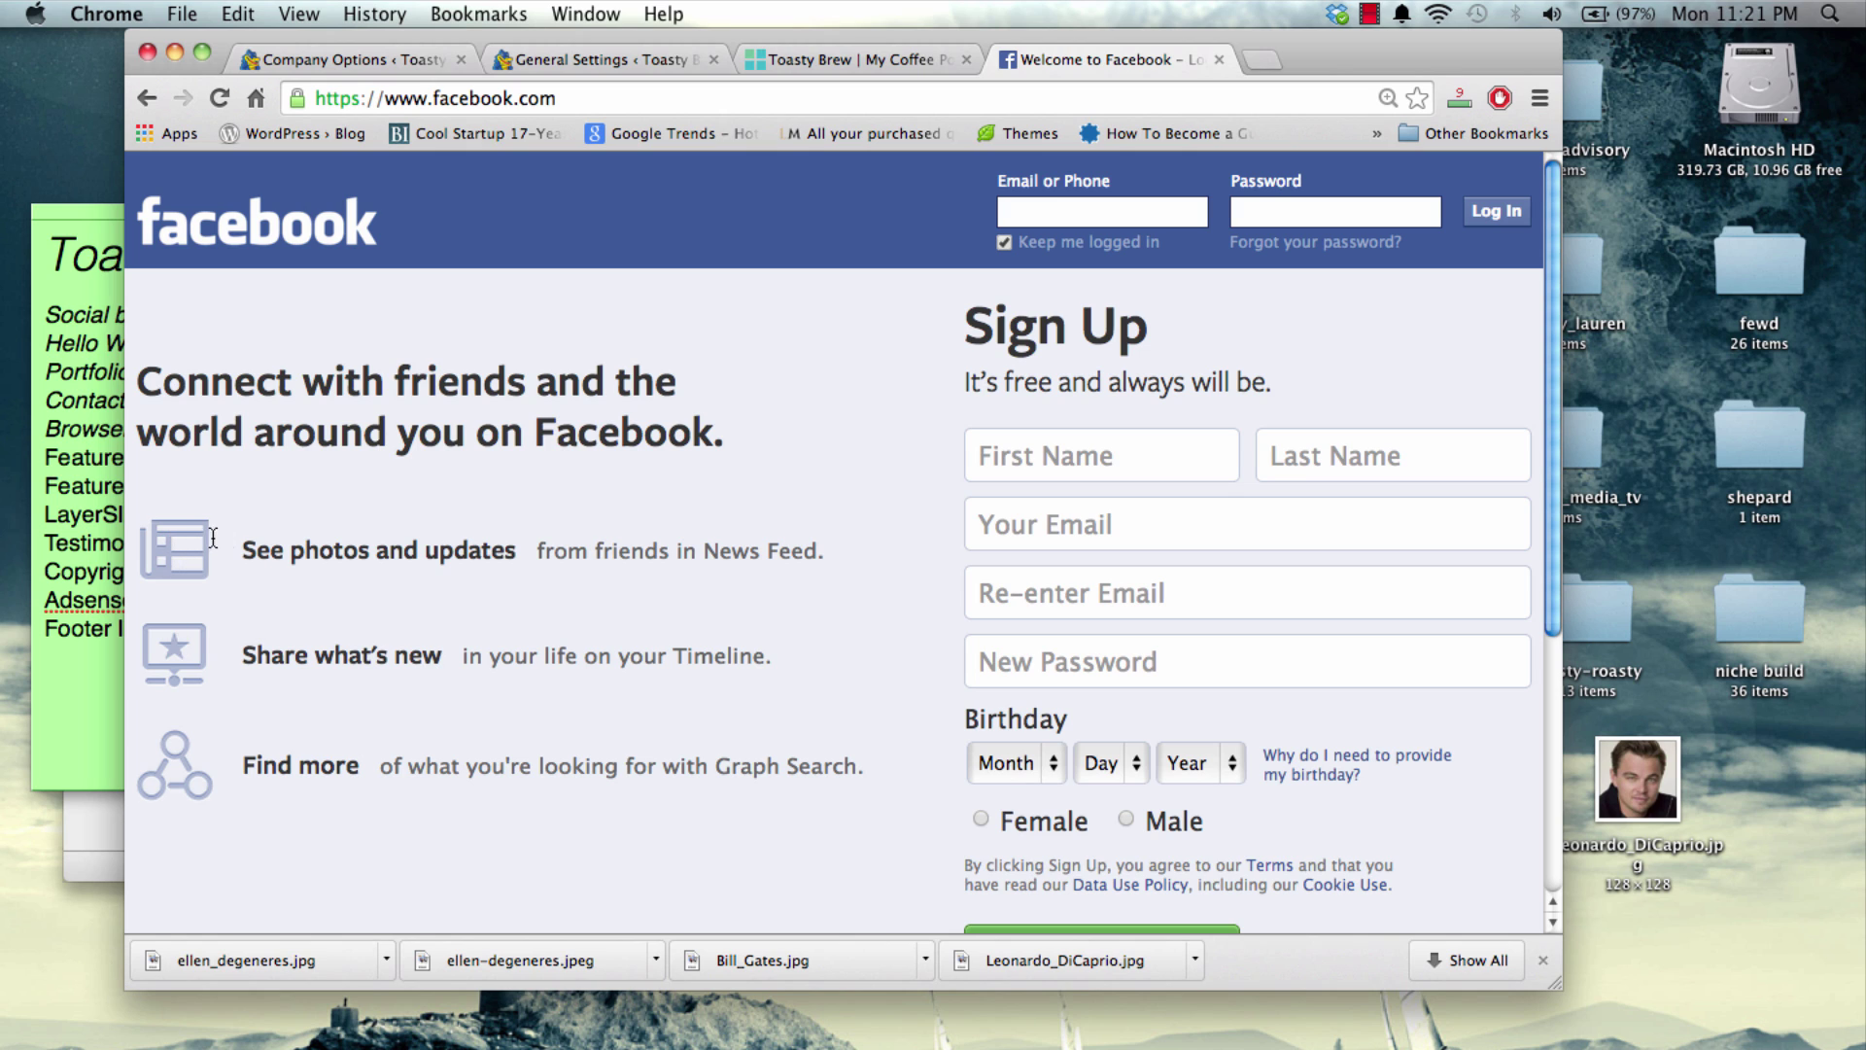
left_click_drag(243, 550, 529, 557)
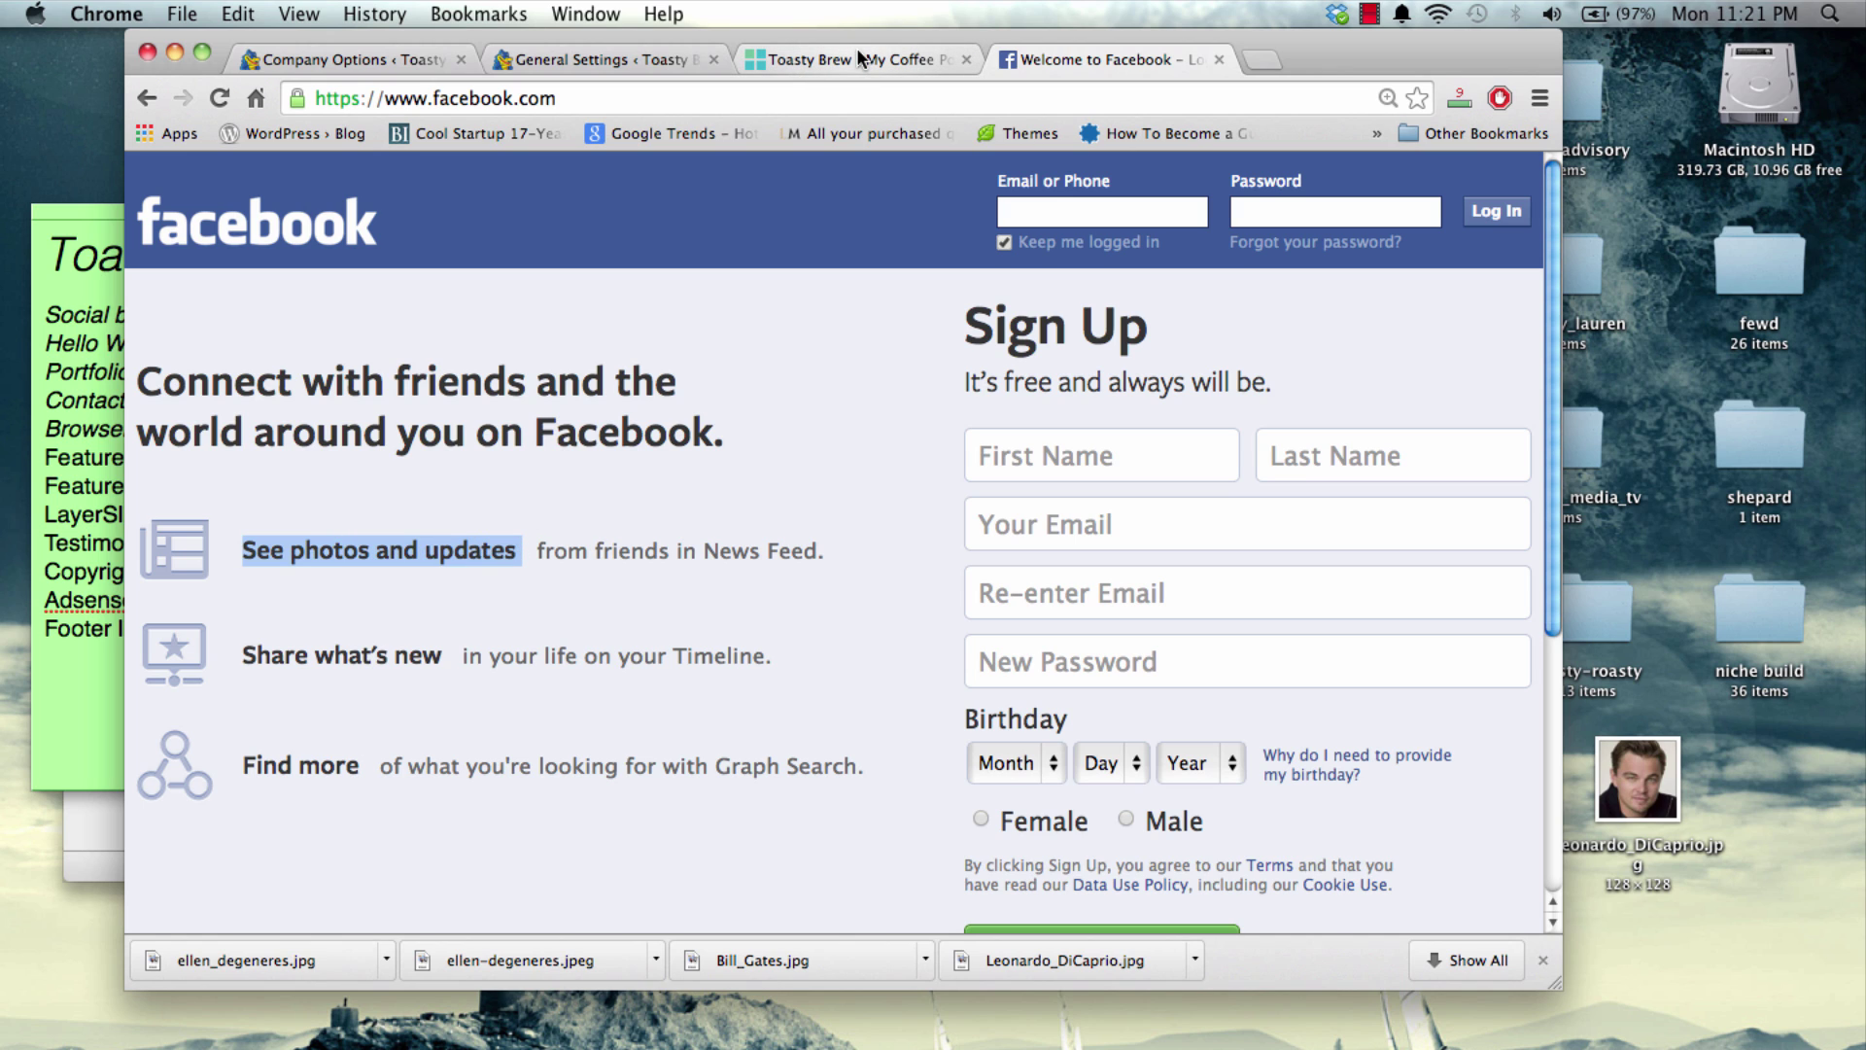
left_click(797, 62)
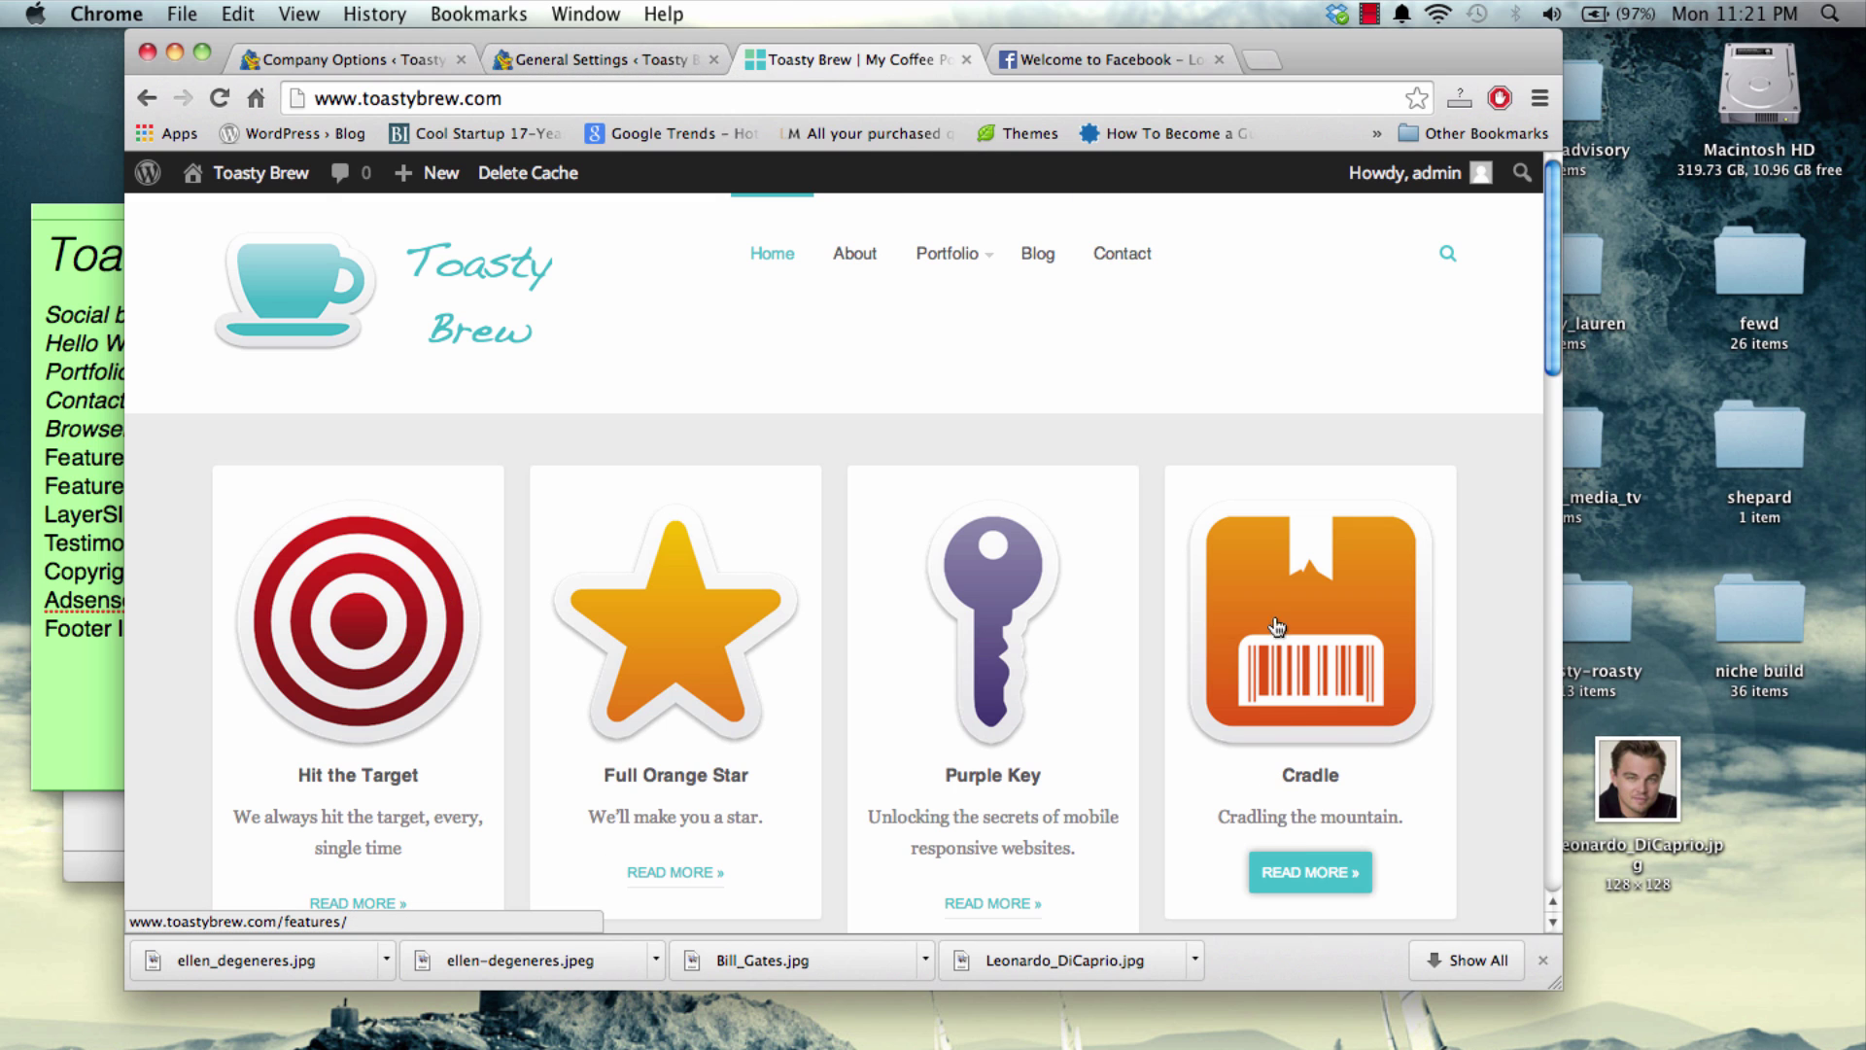
- Go to the WordPress admin and open the theme's options page
key("ctrl+shift+Tab")
mouse_move(231, 649)
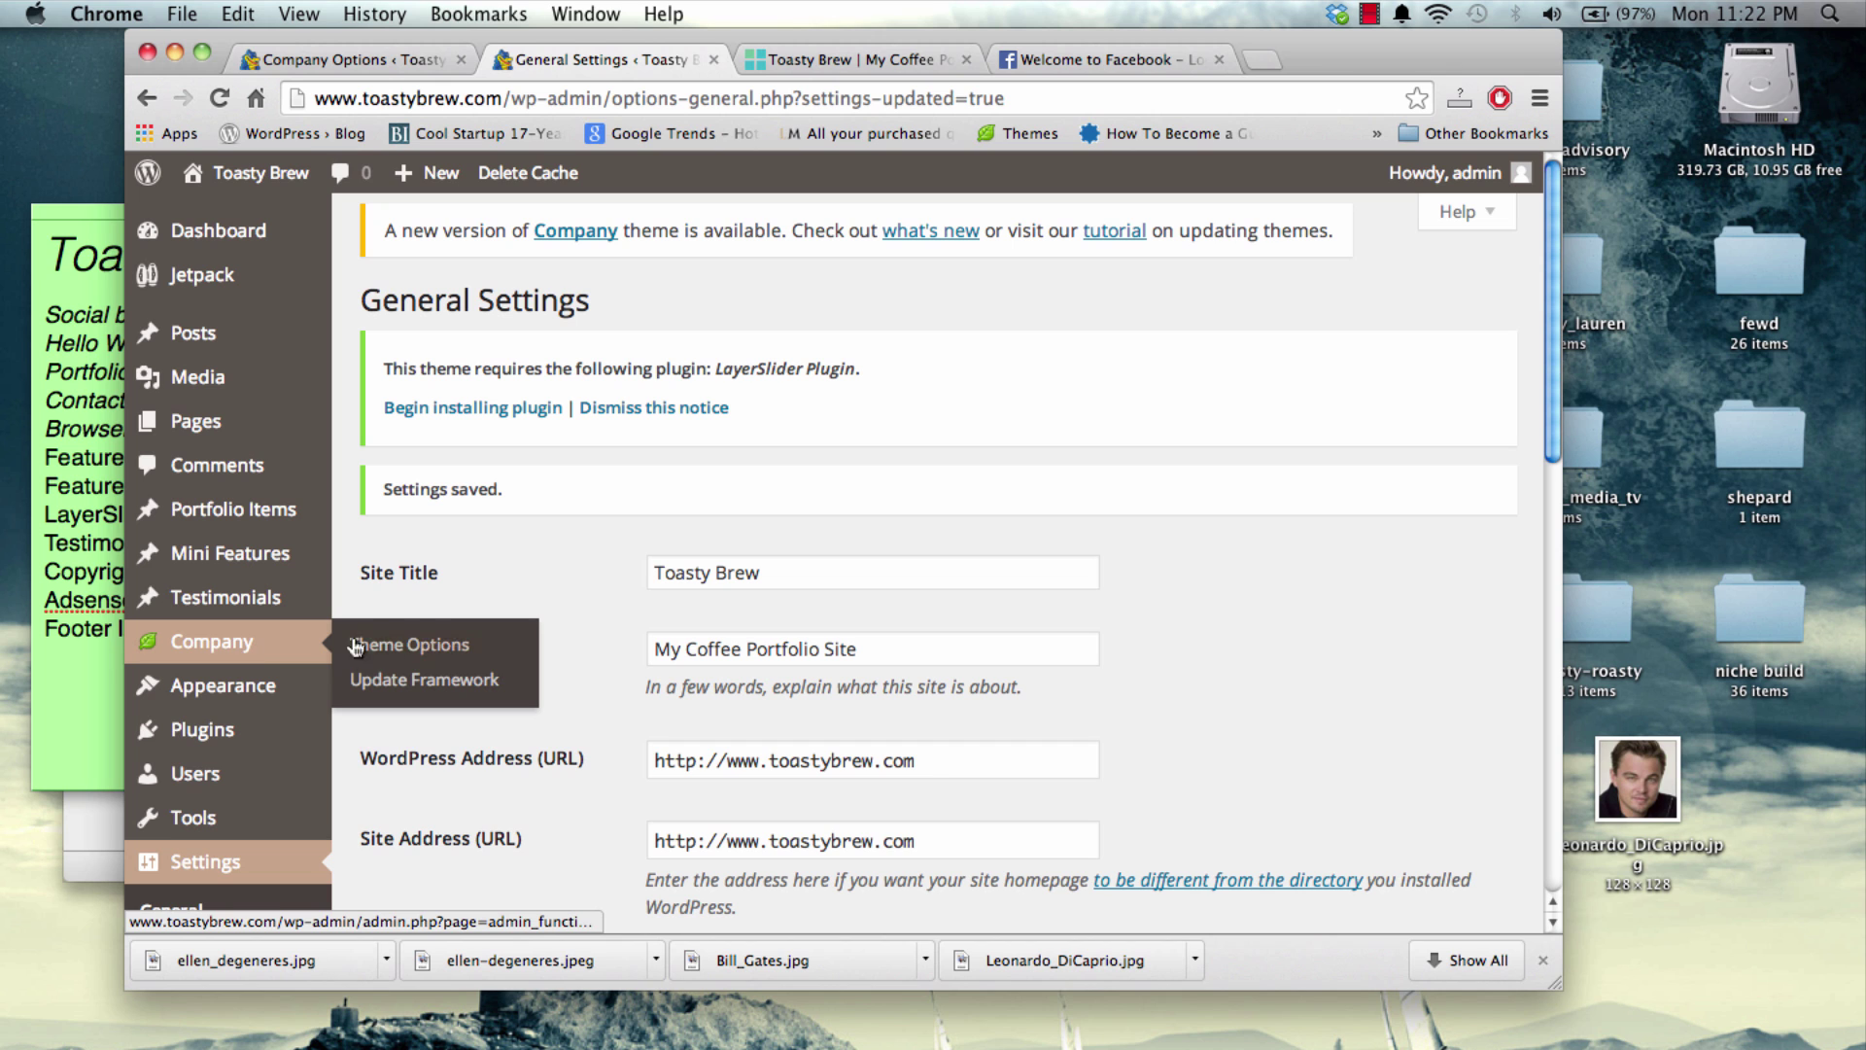
left_click(405, 648)
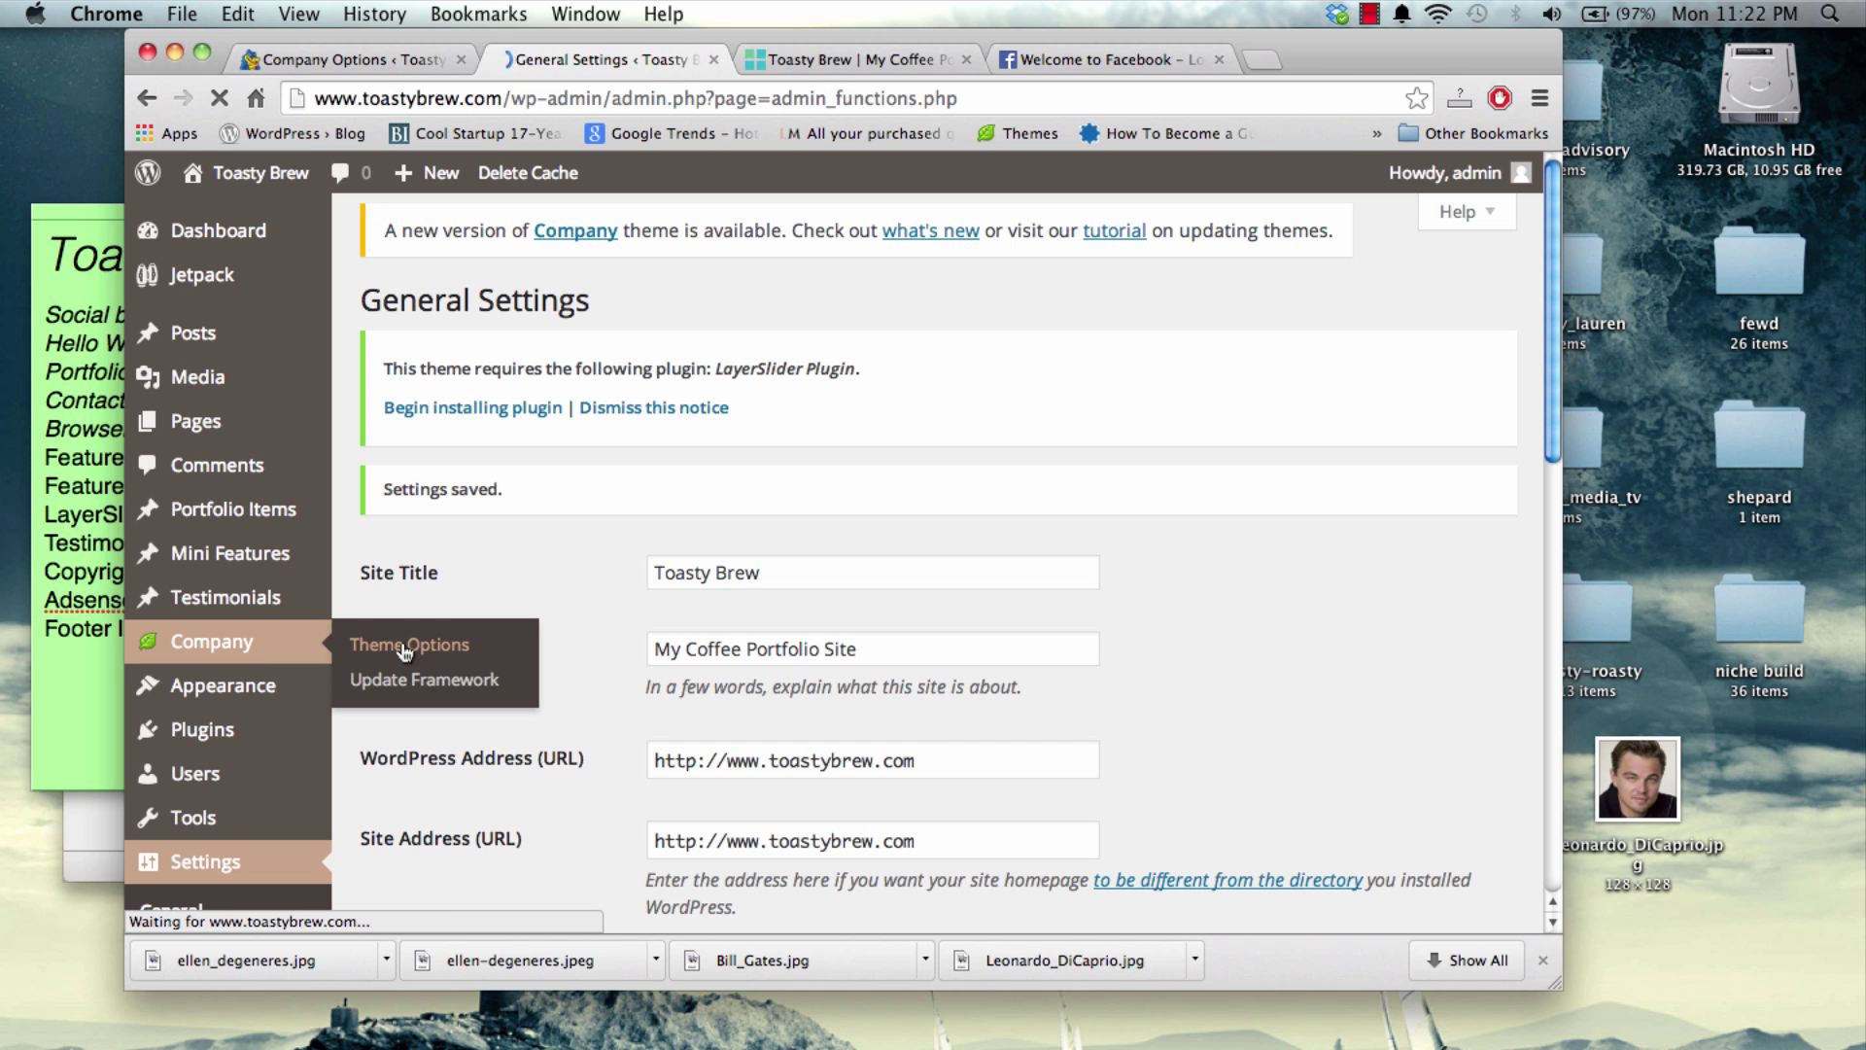
scroll(783, 595, "down", 4)
scroll(783, 600, "down", 3)
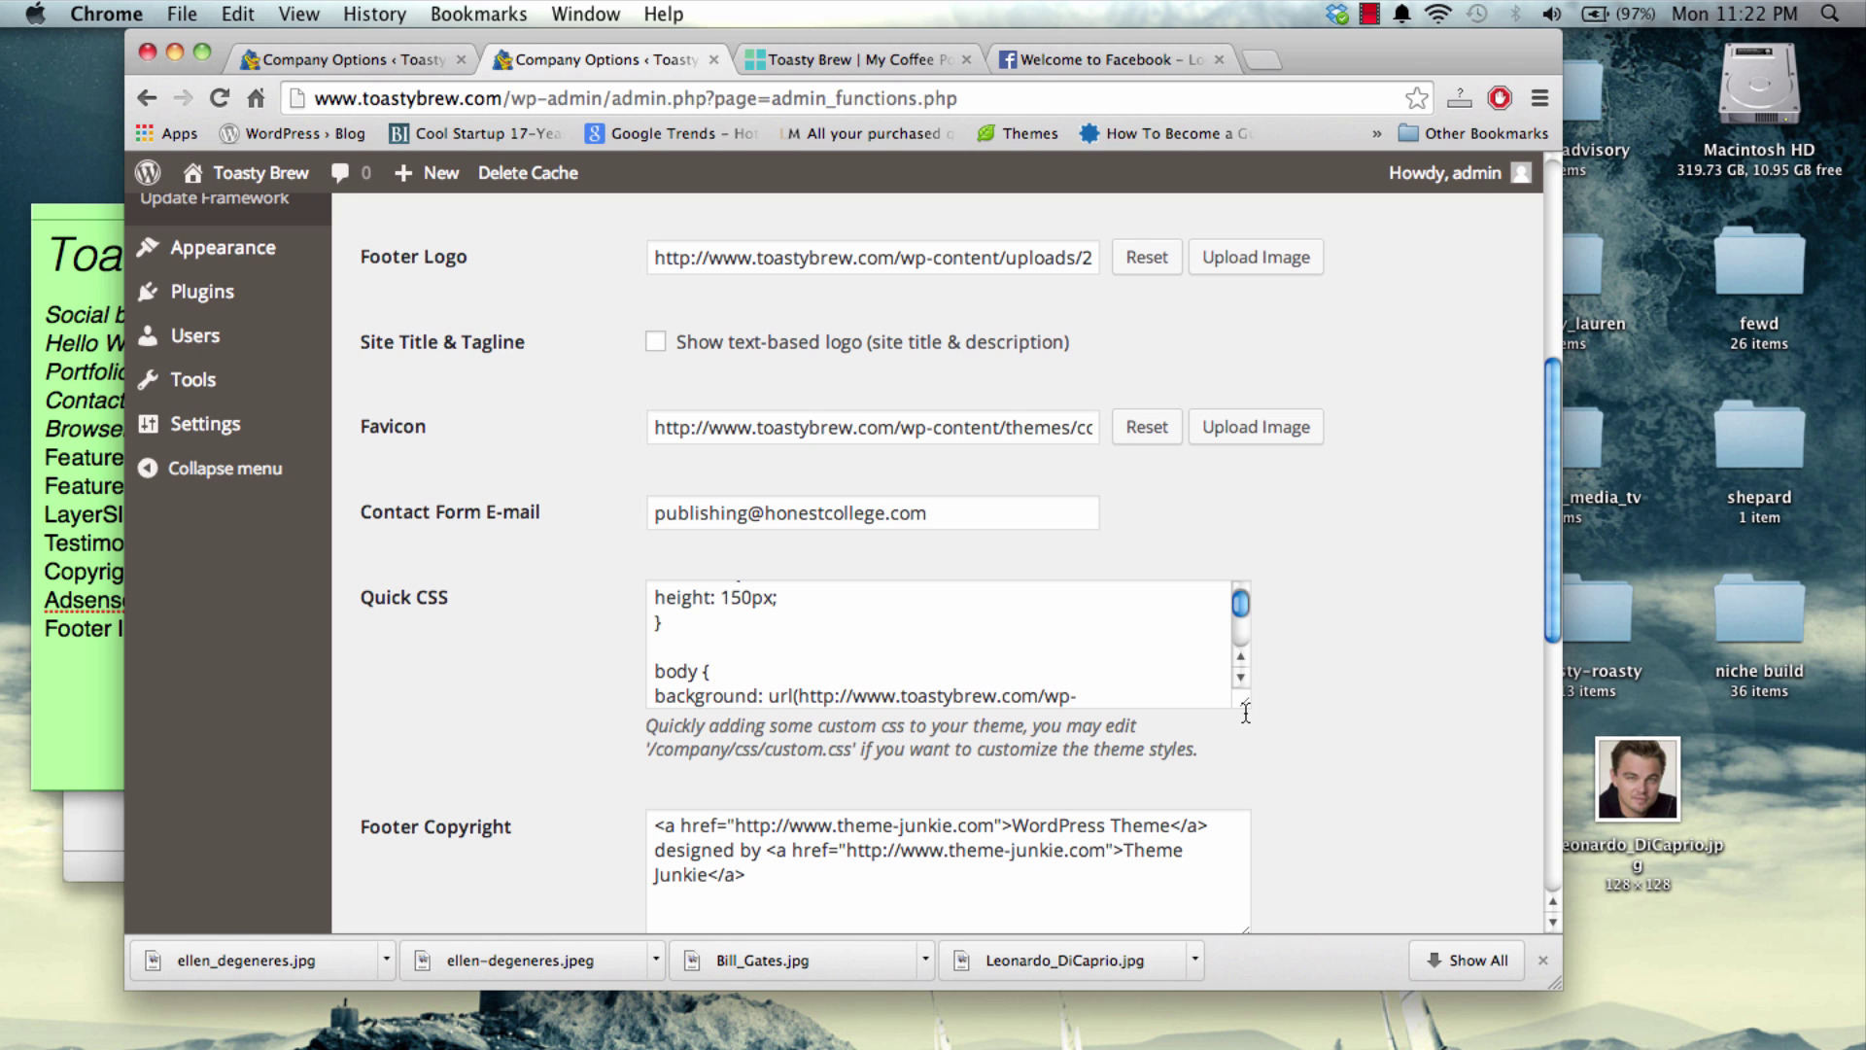
- Enlarge the Quick CSS box, add a new line after the last rule, and return to the site page
left_click_drag(1241, 699, 1505, 933)
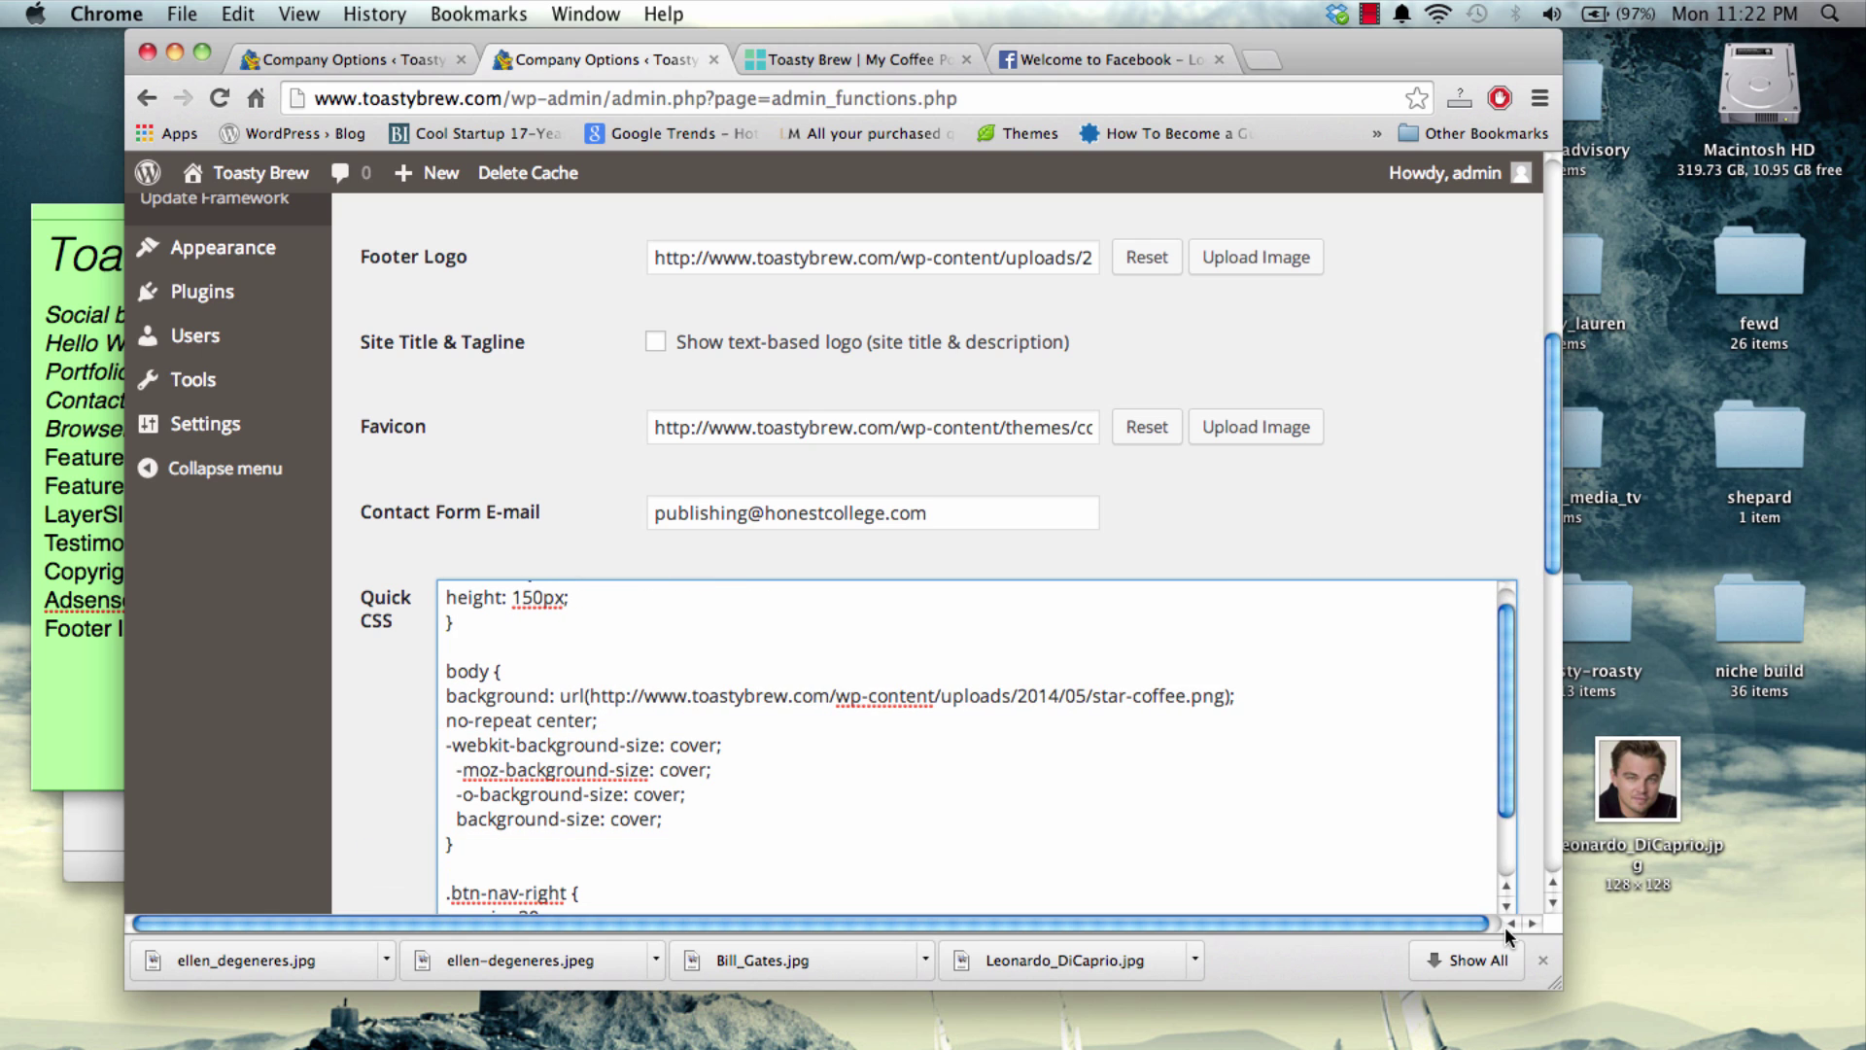
scroll(1079, 788, "down", 5)
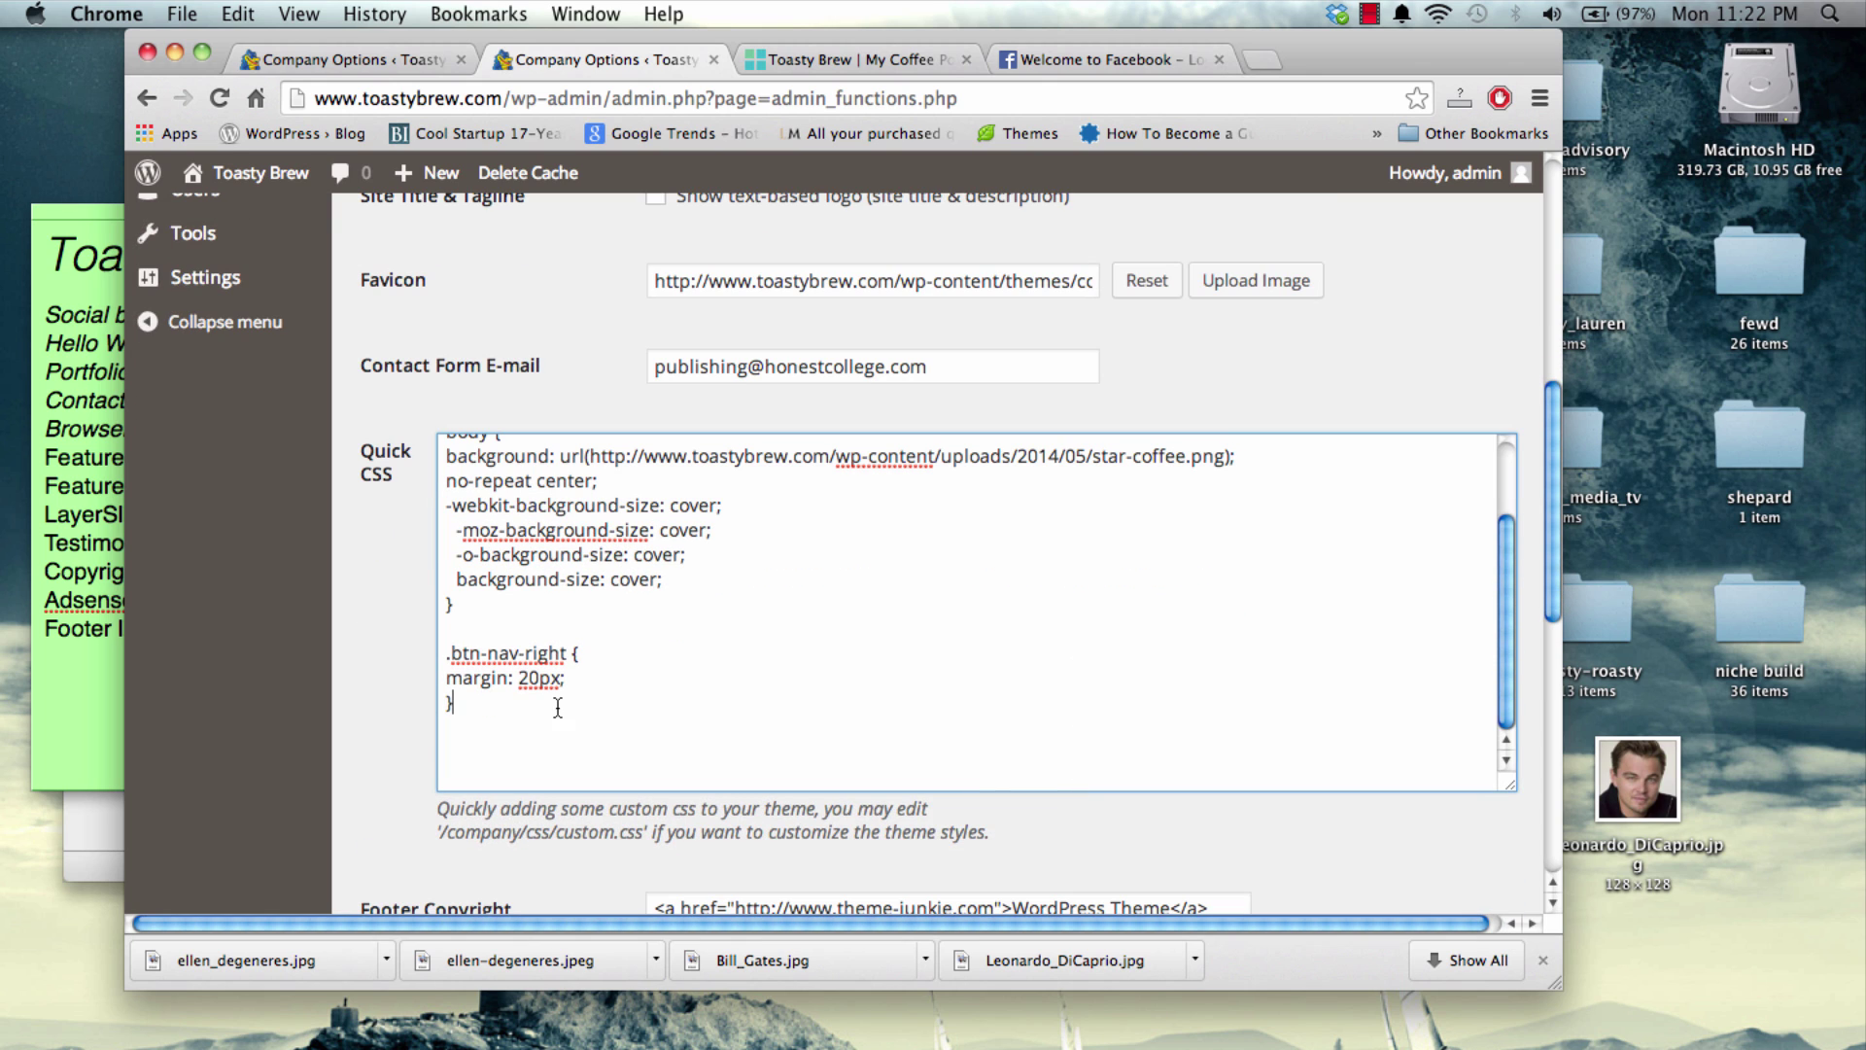
key("Return")
key("Return")
key("ctrl+Tab")
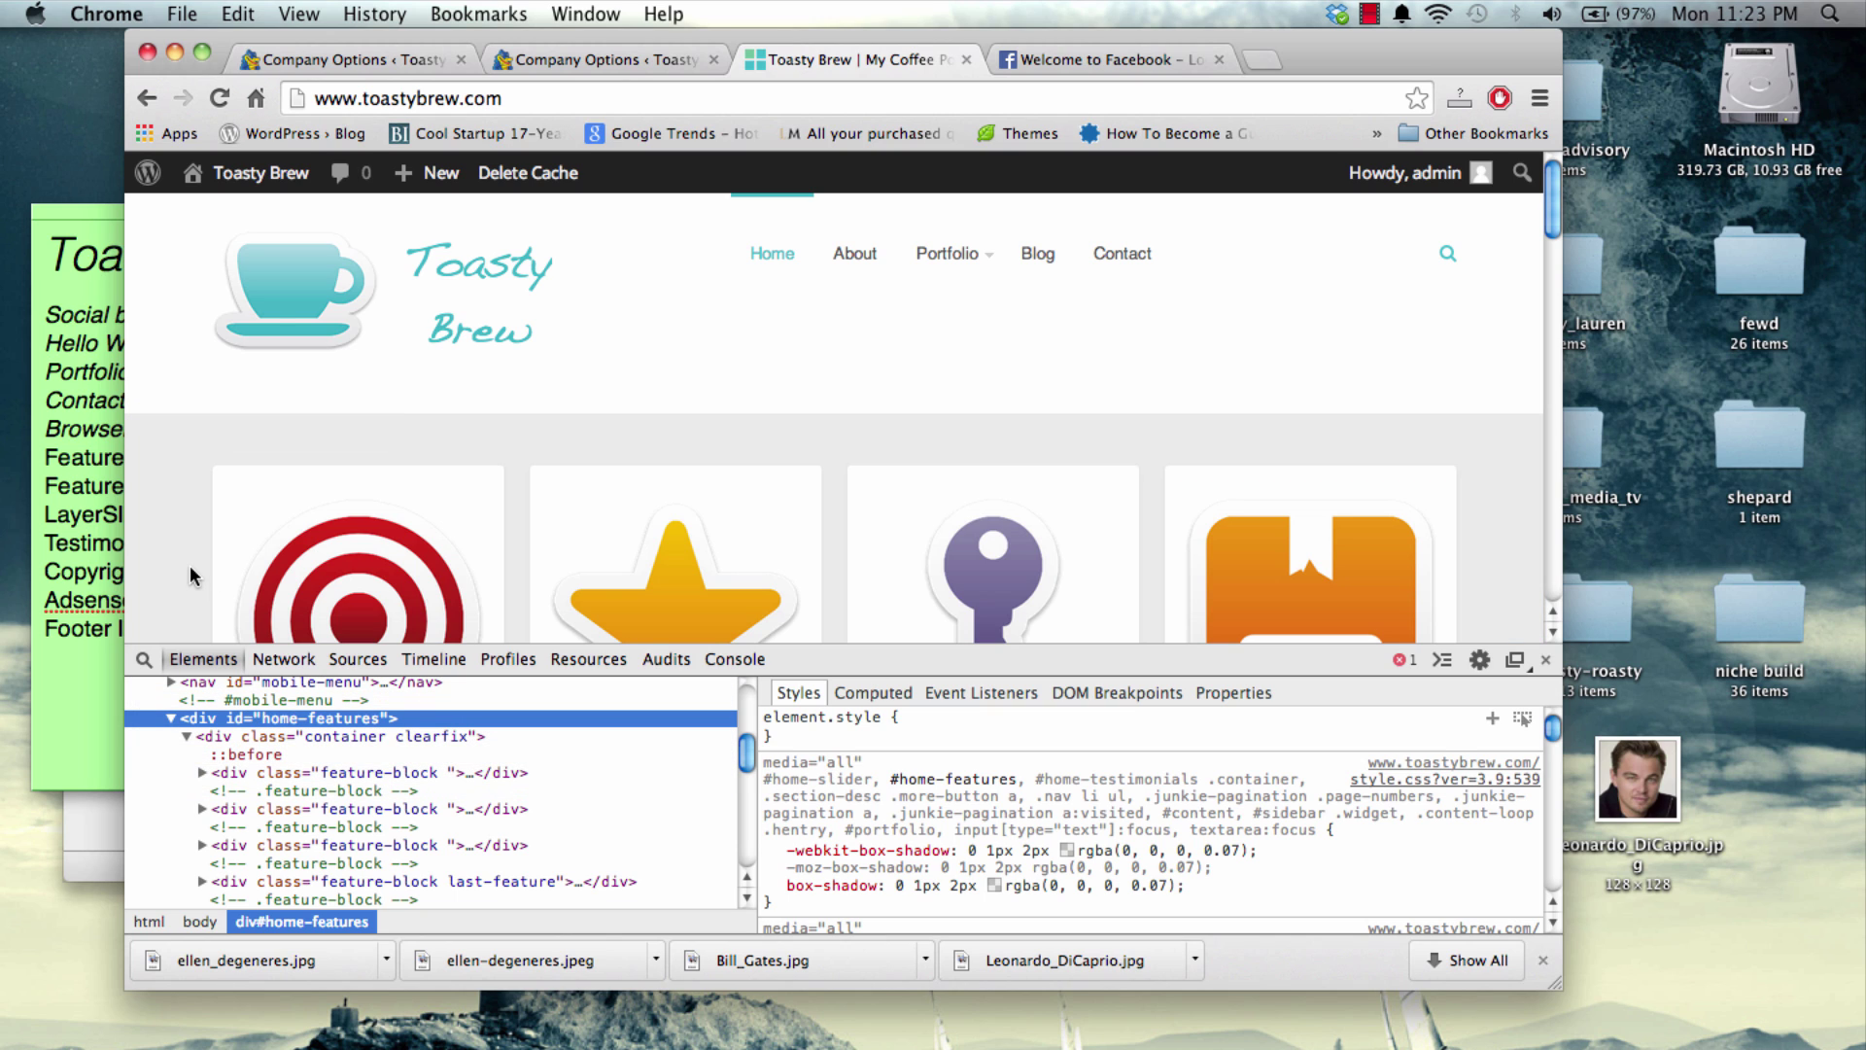
right_click(177, 485)
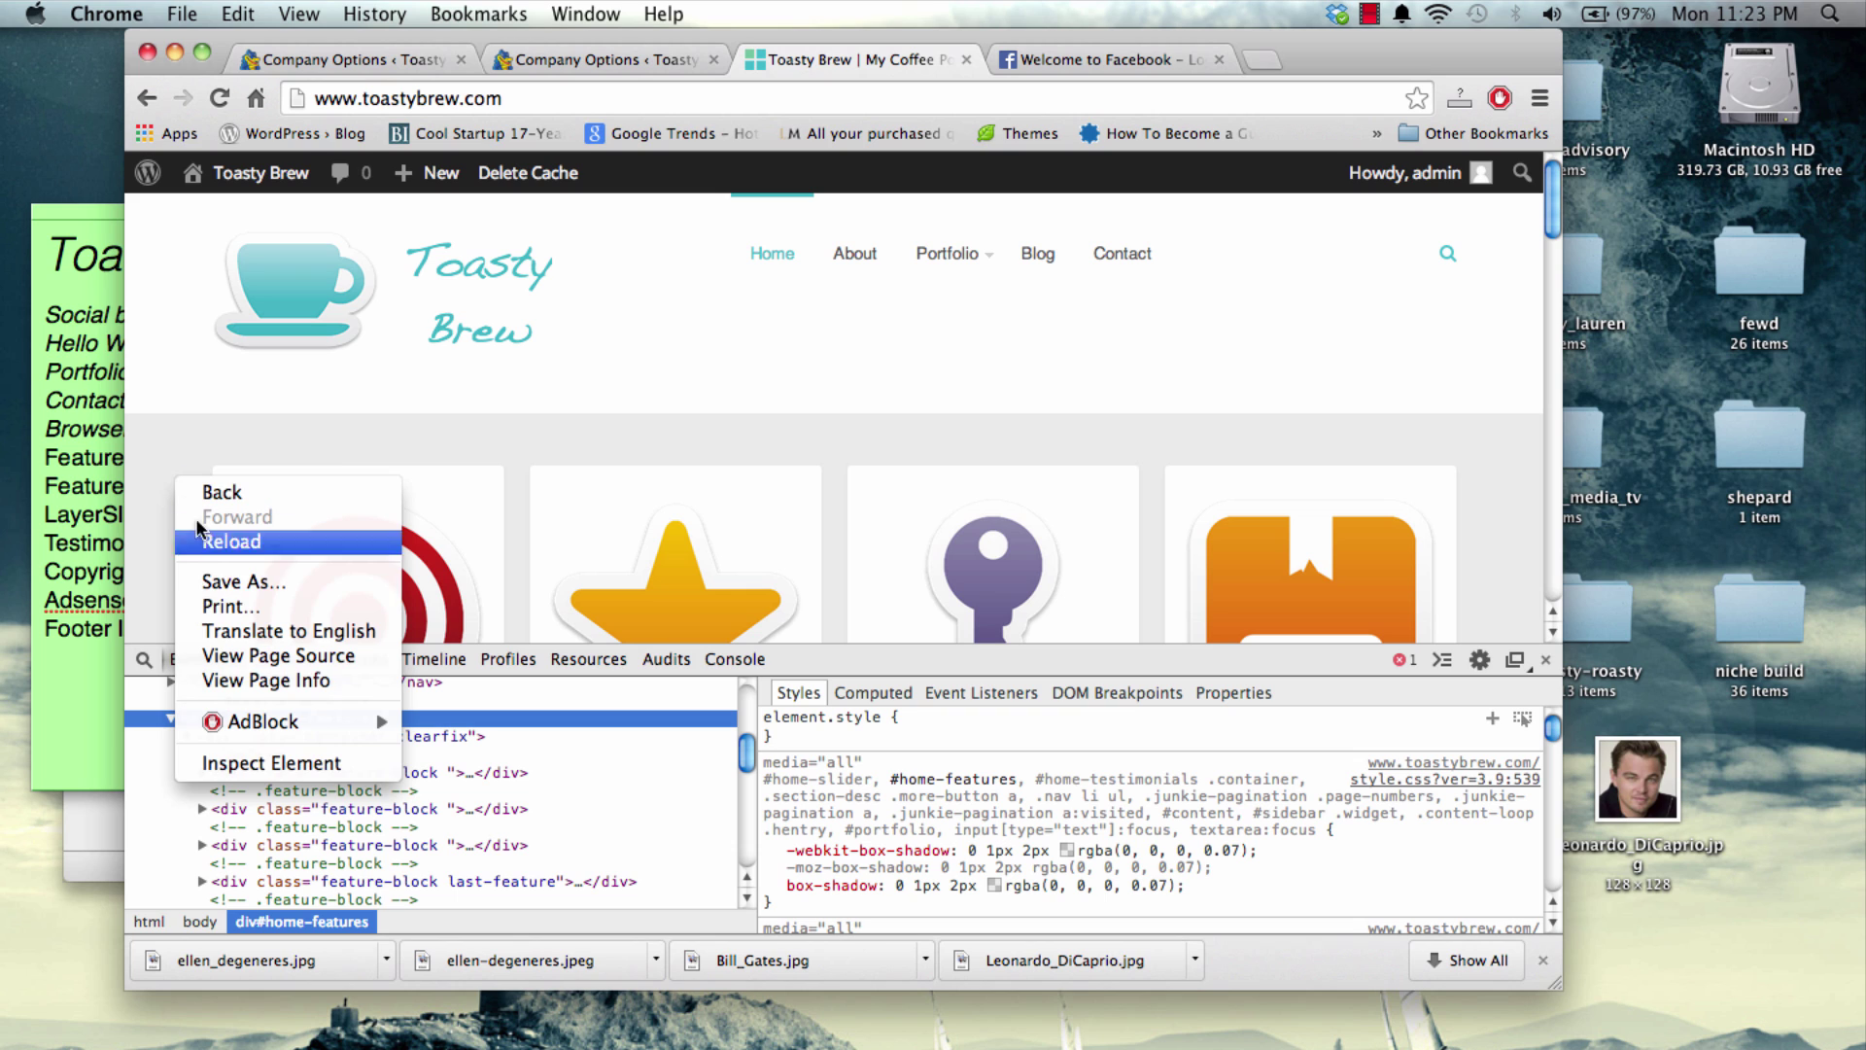
left_click(226, 768)
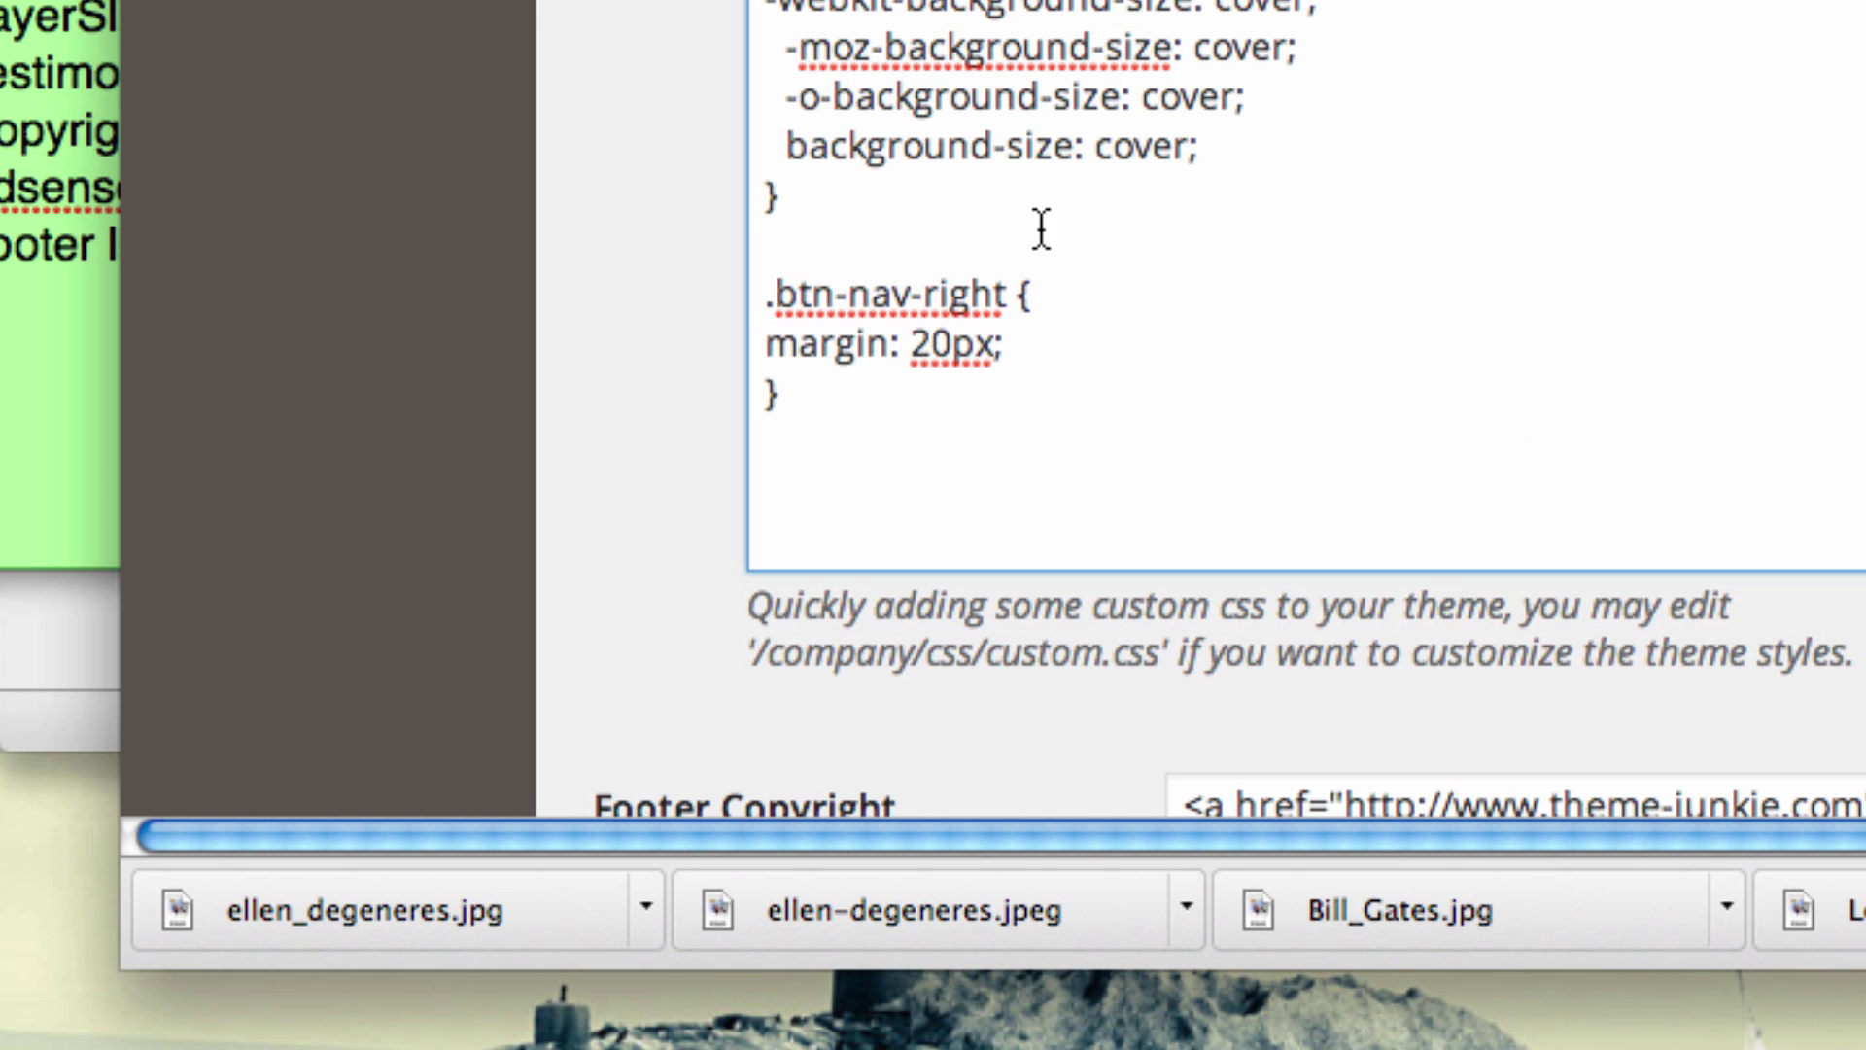
- Add a Quick CSS rule: .feature-block img { height: 25%; width: 25%; }
type(".feature-")
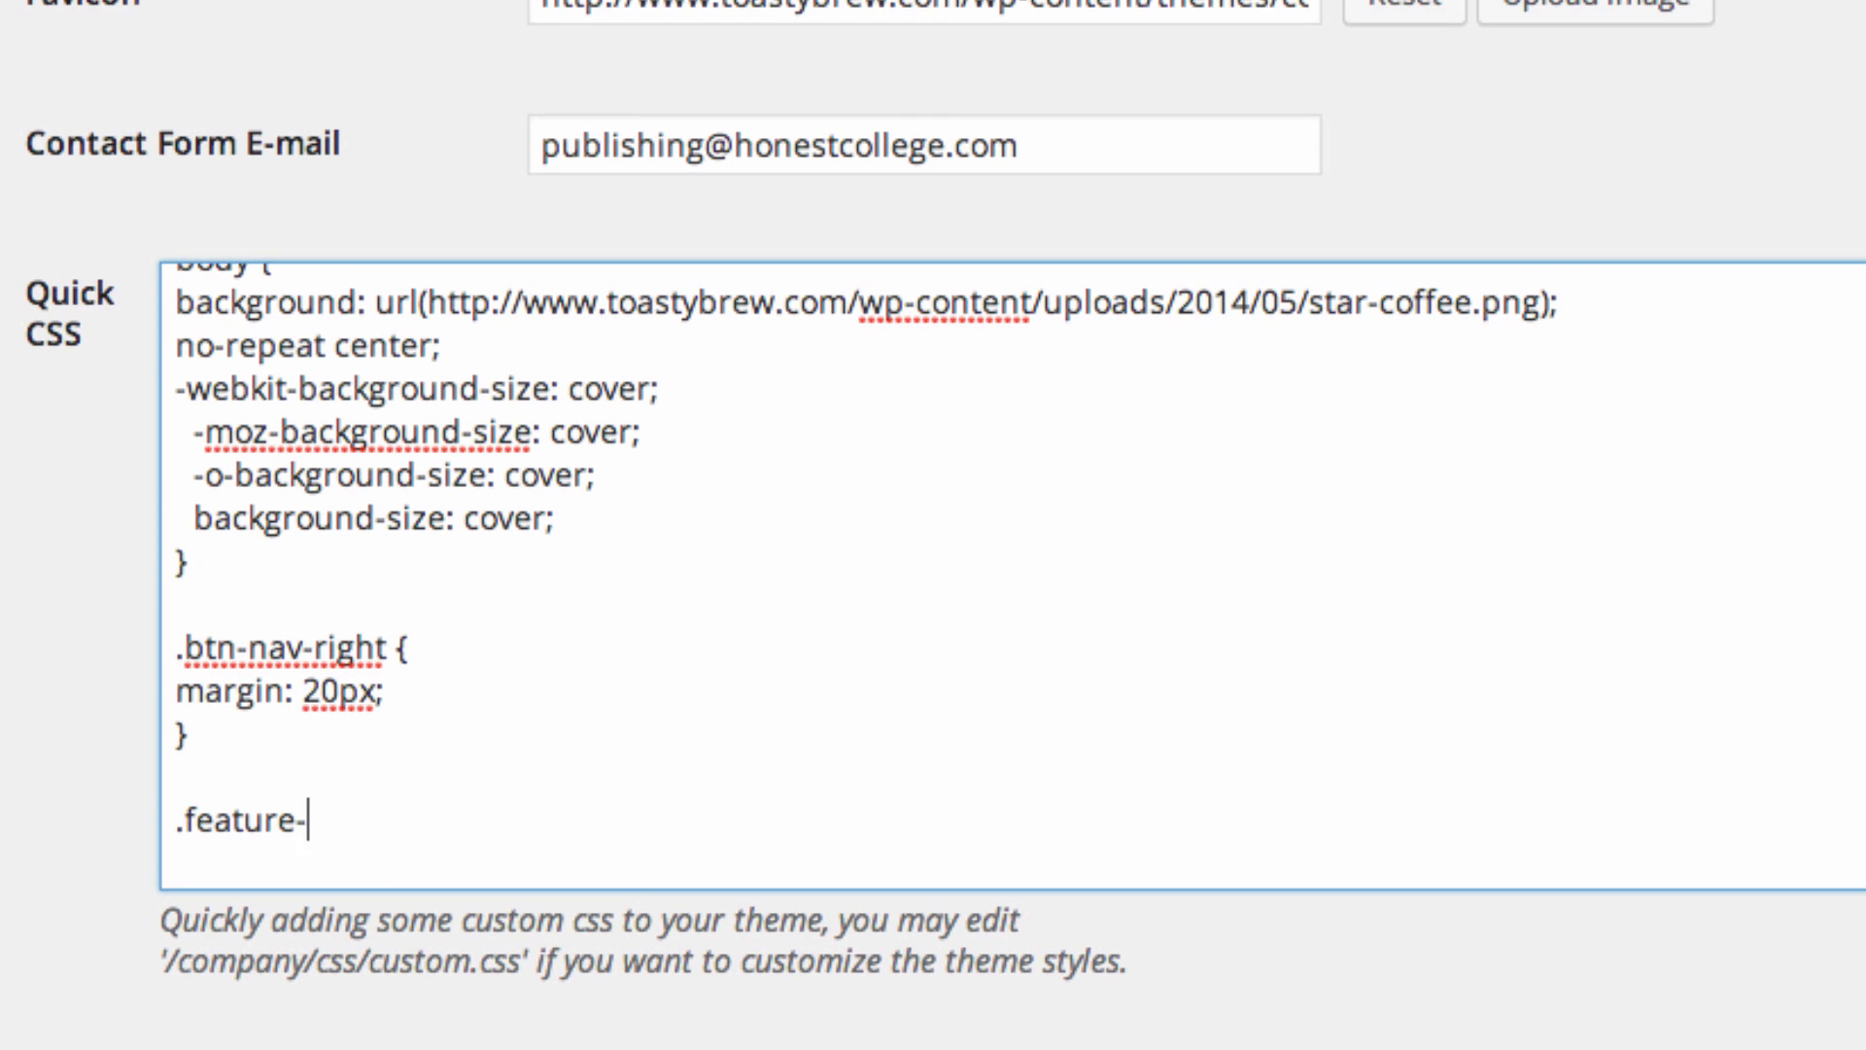
type("block img {")
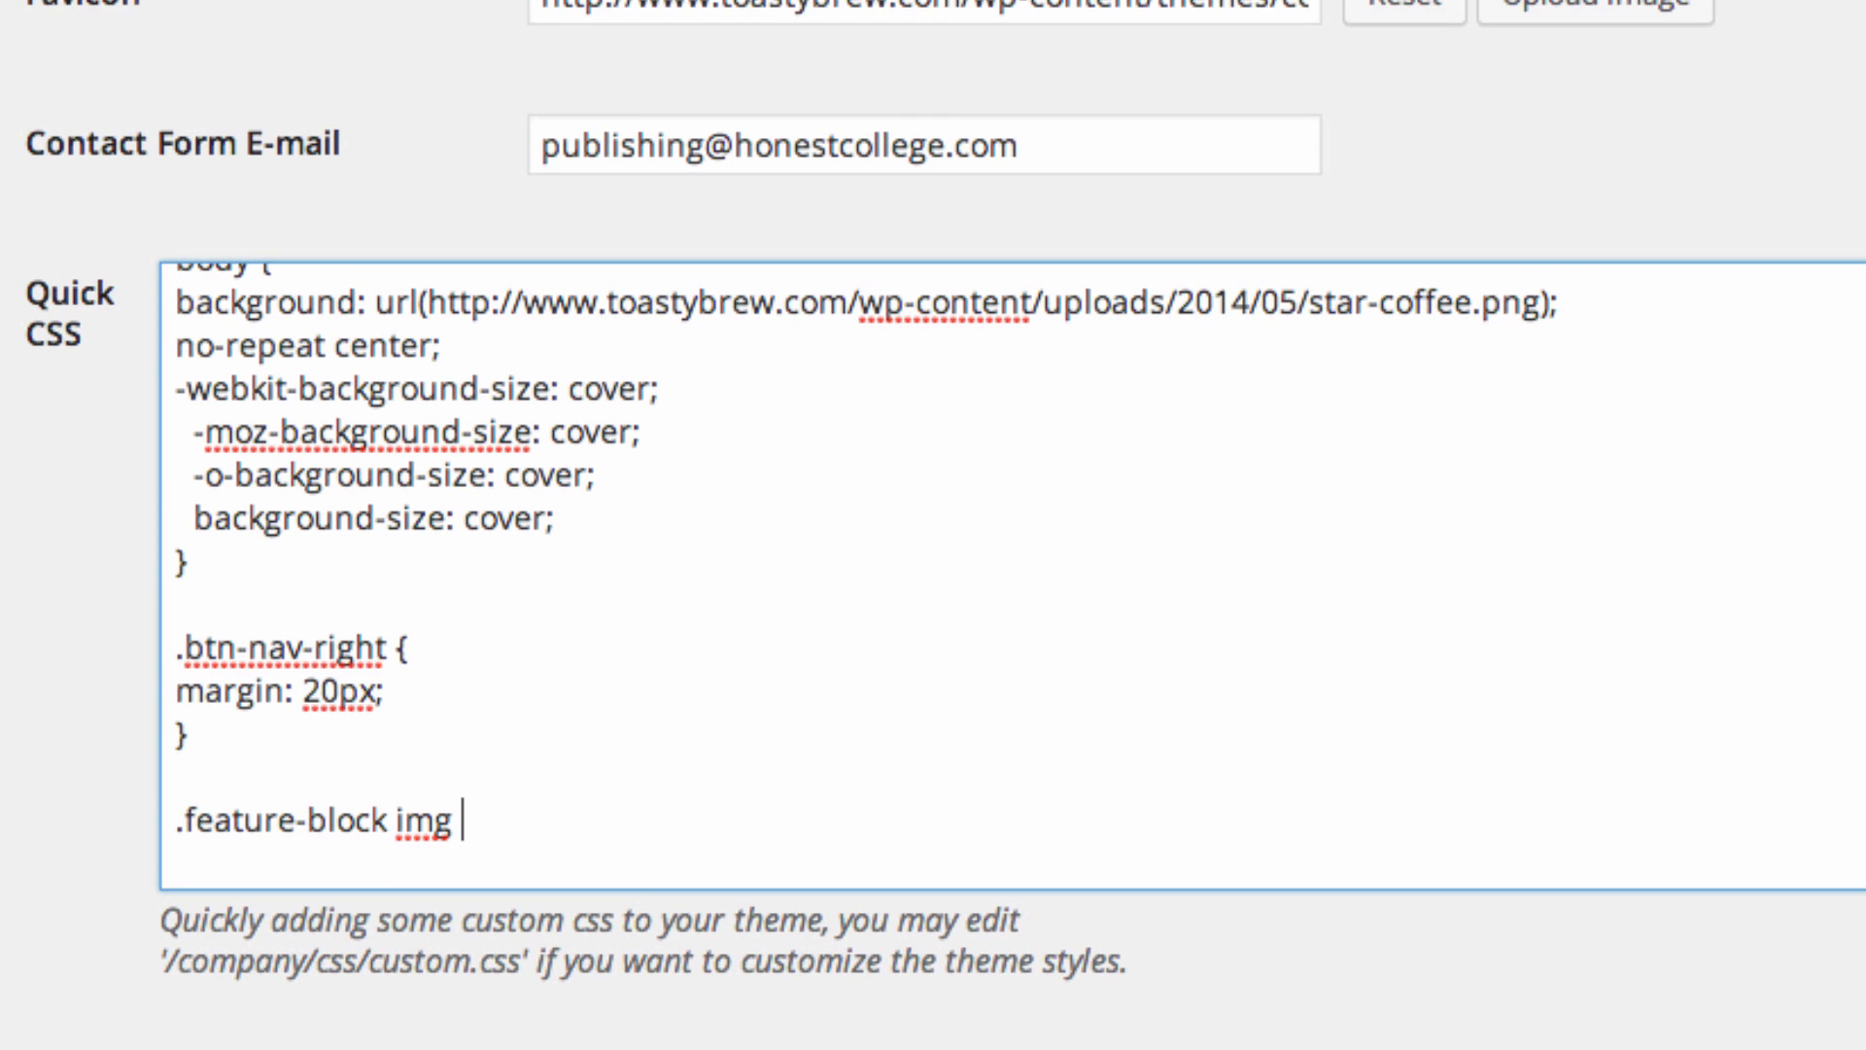
key("Return")
type("height: 255")
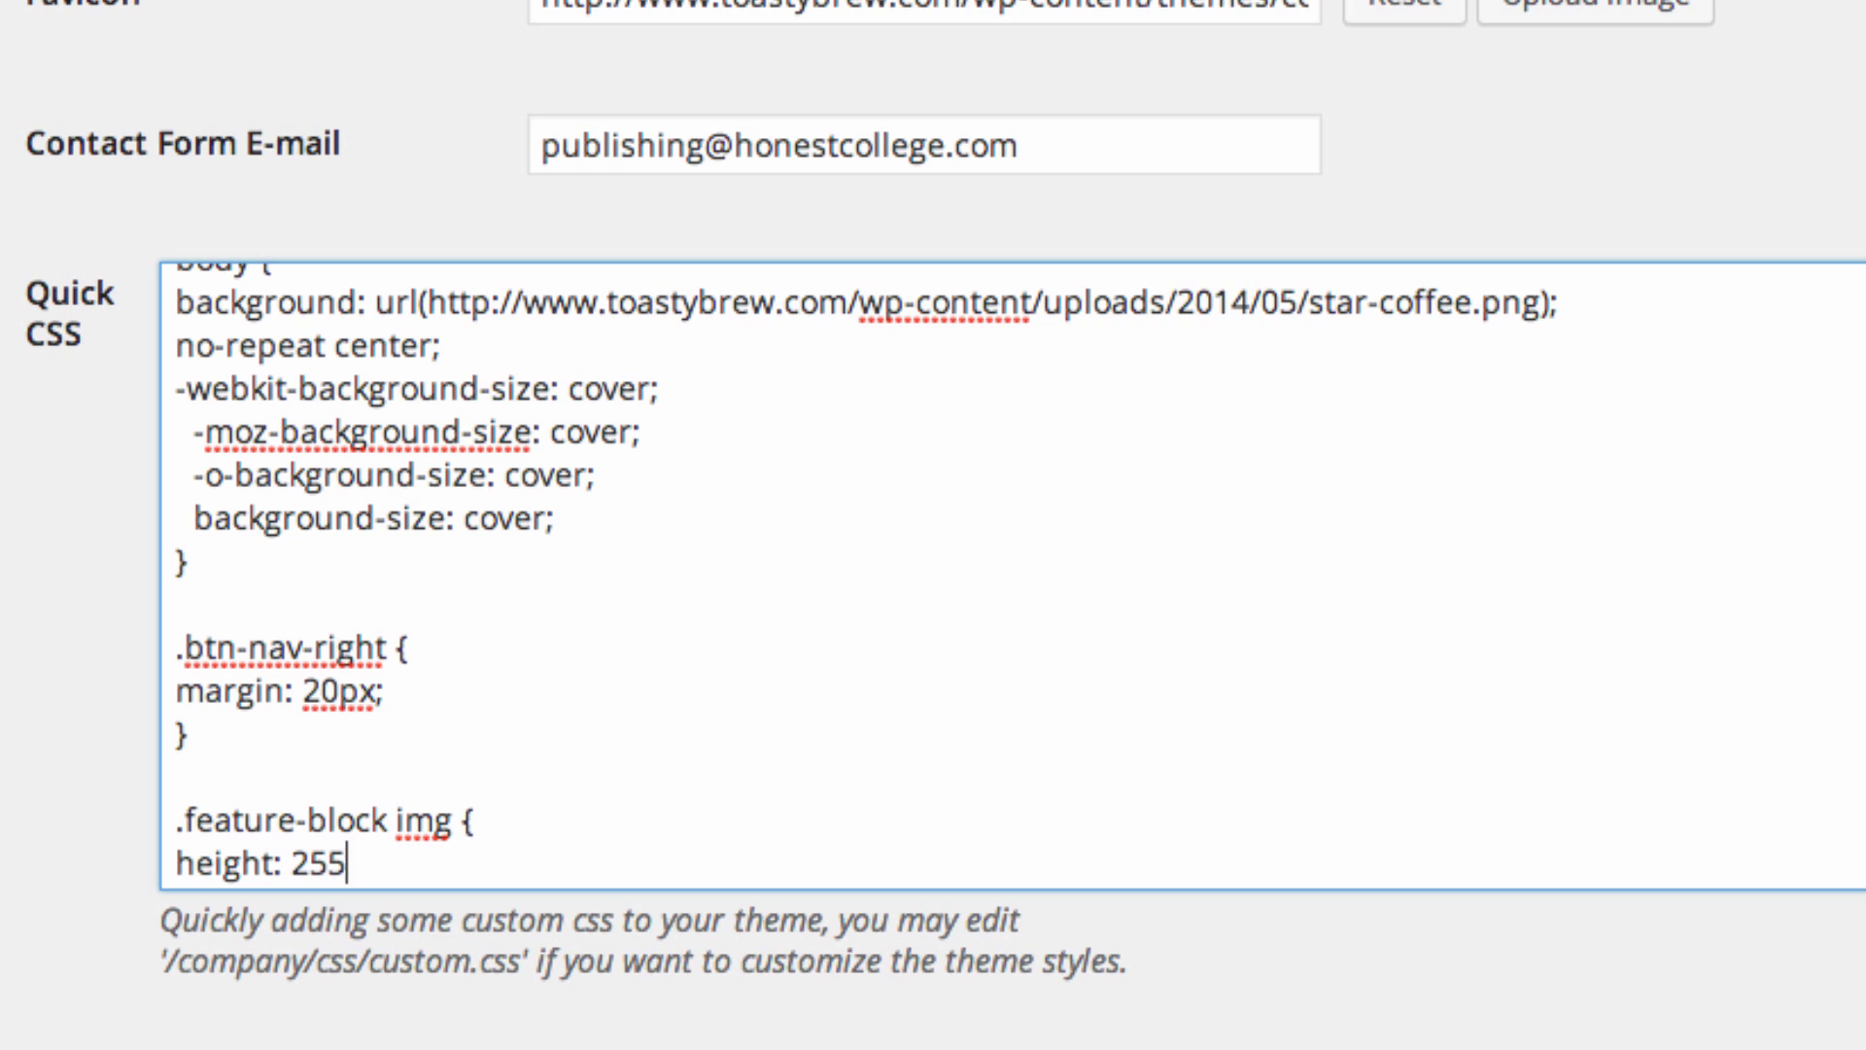
key("BackSpace")
type("5")
key("BackSpace")
type("%;")
key("Return")
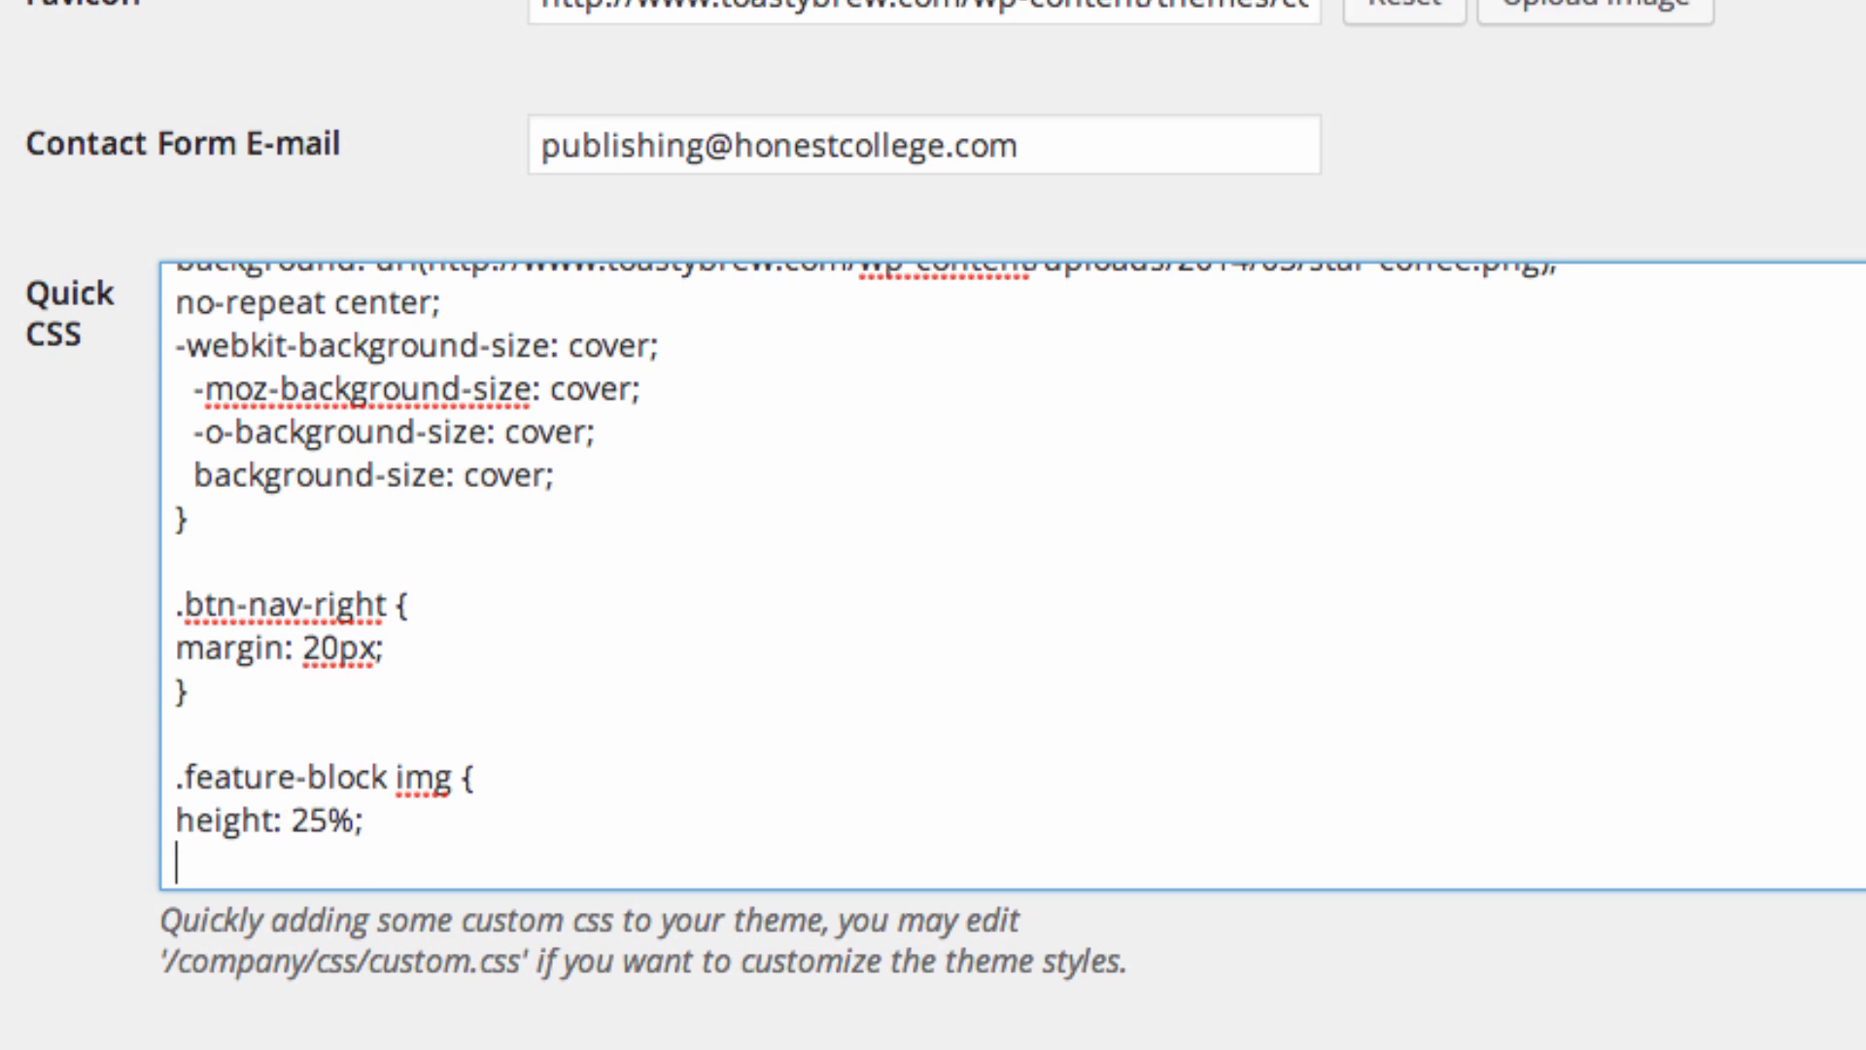
type("width: 25")
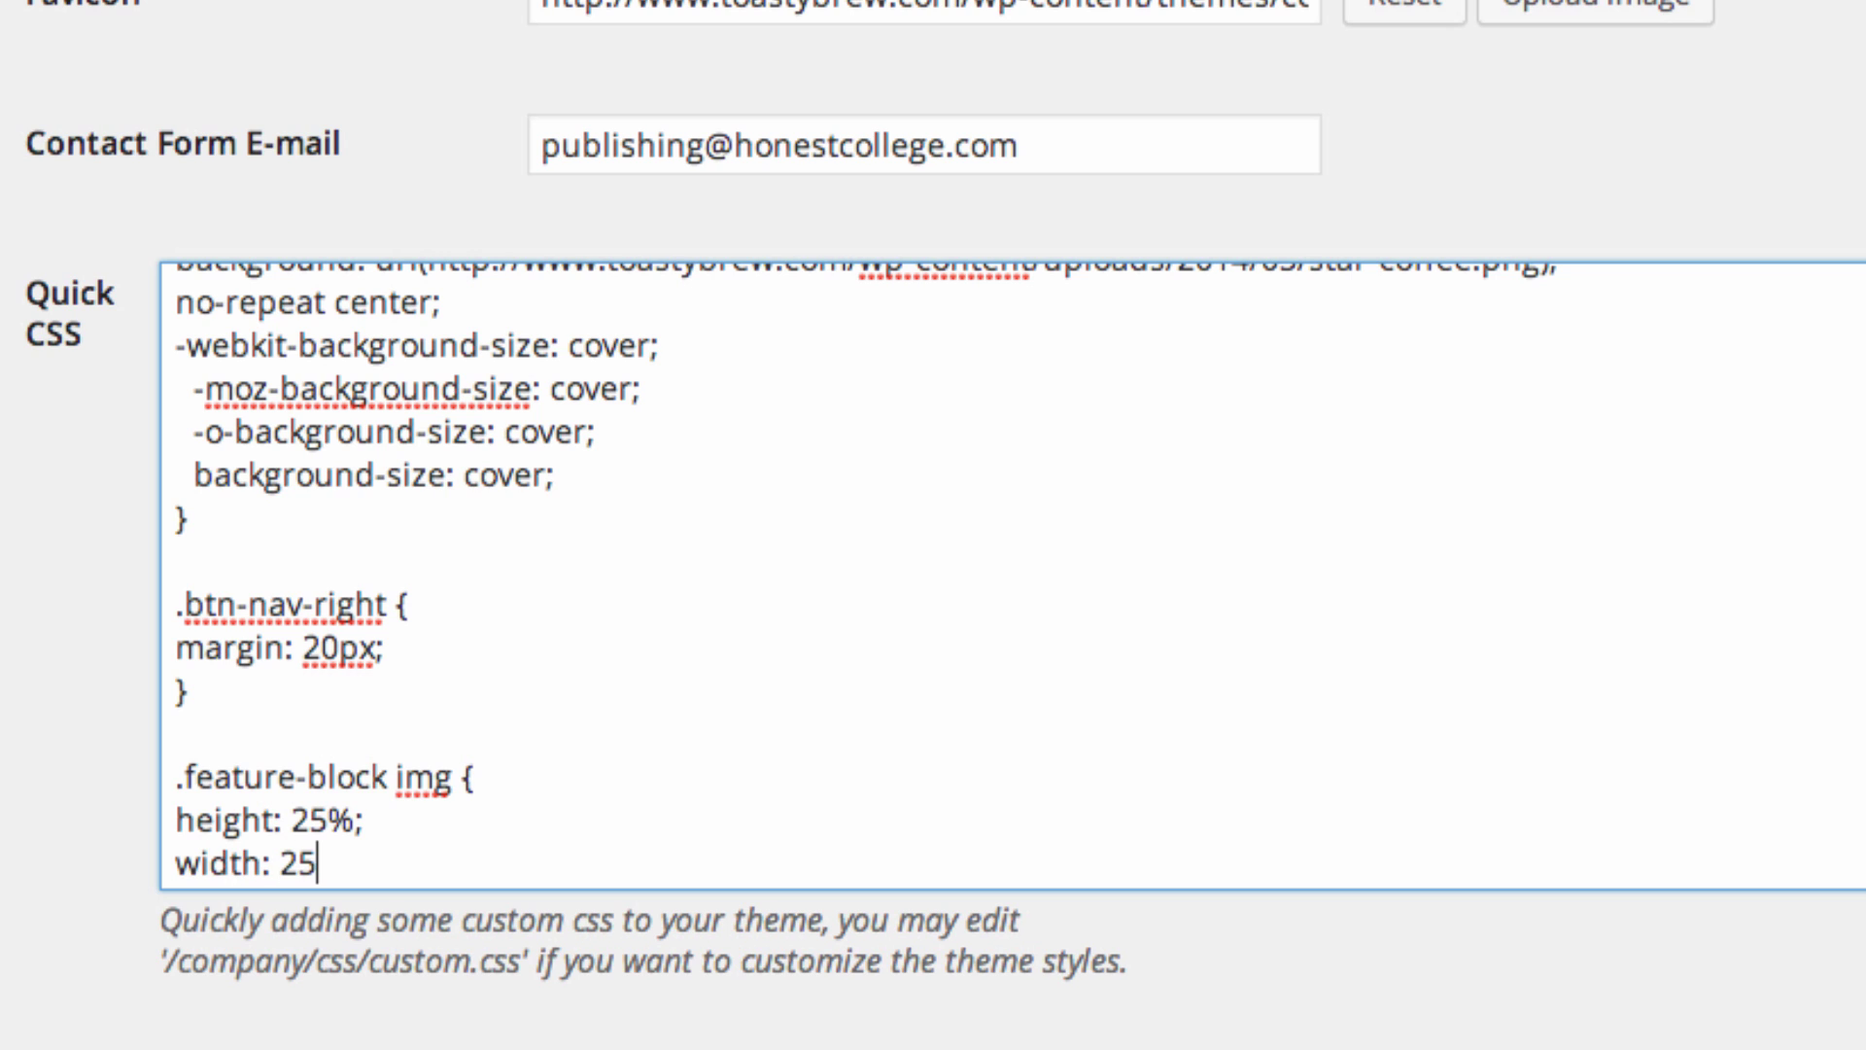
type("%;")
key("Return")
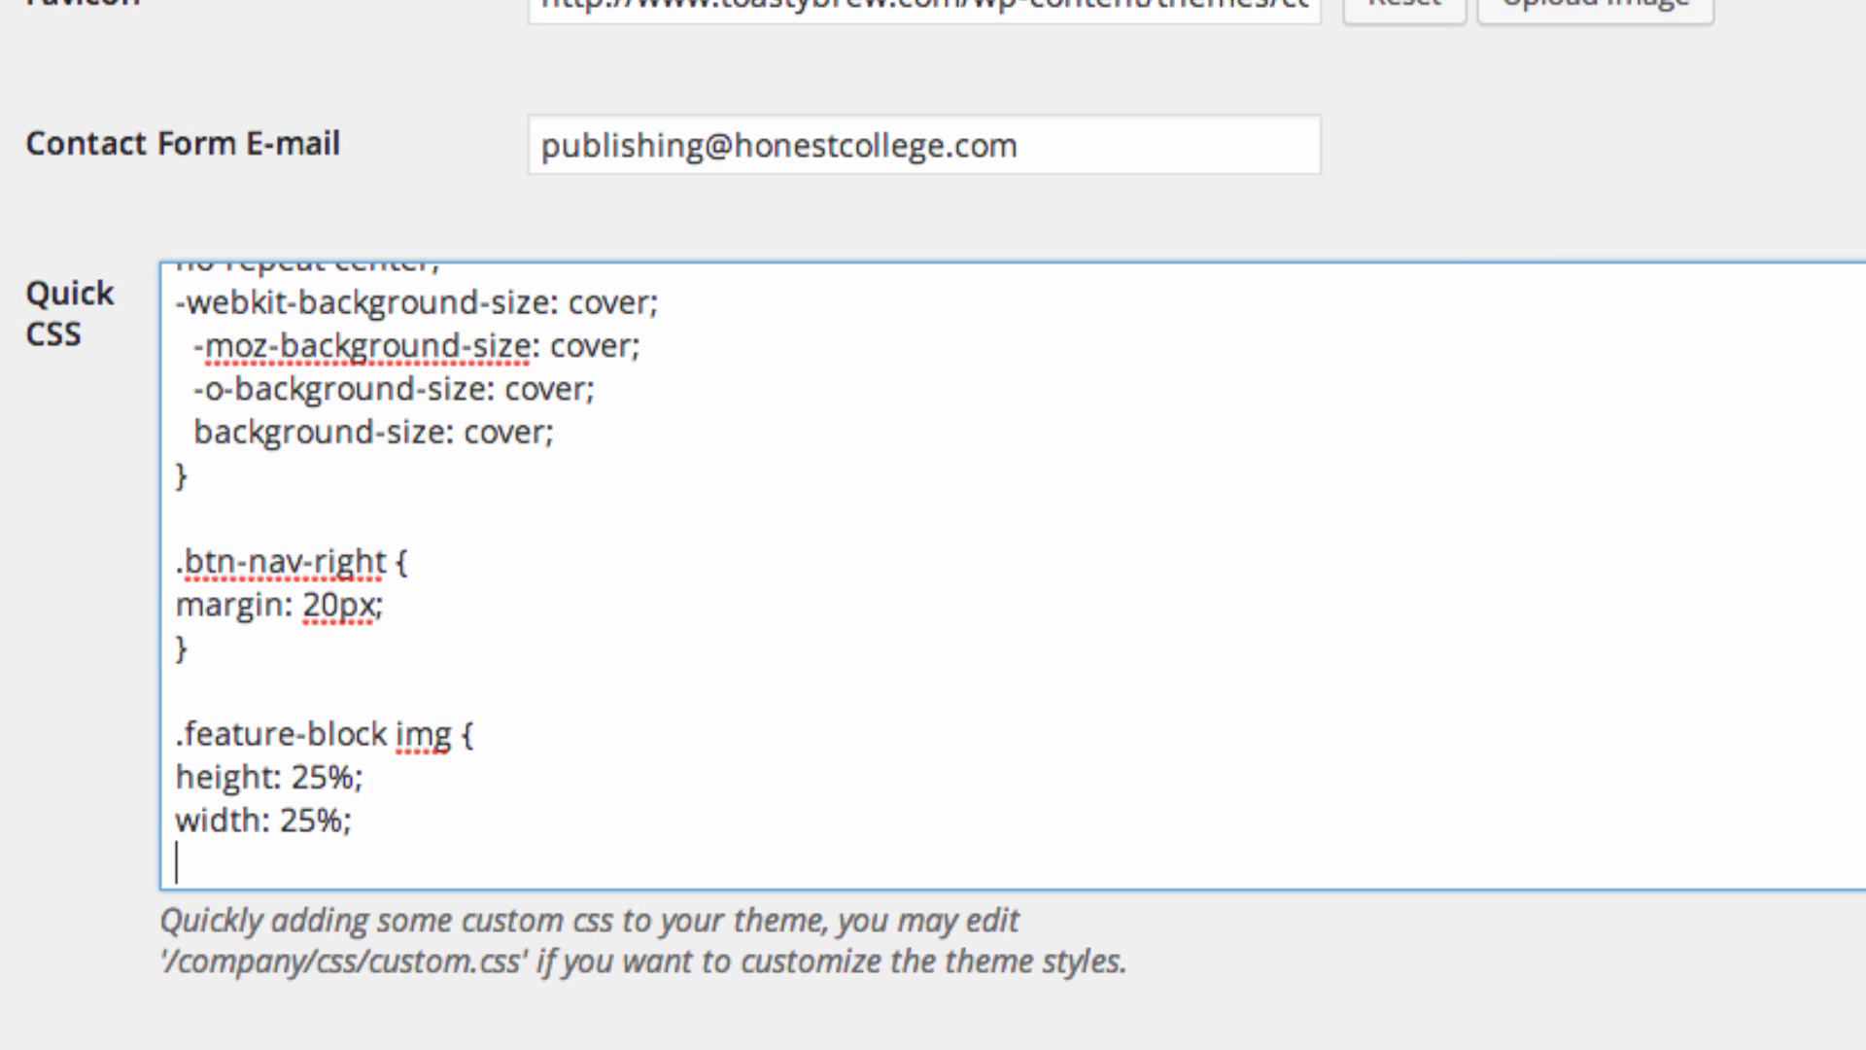
type("}")
- Save the theme settings and reload the site to see the smaller feature icons
scroll(845, 700, "down", 3)
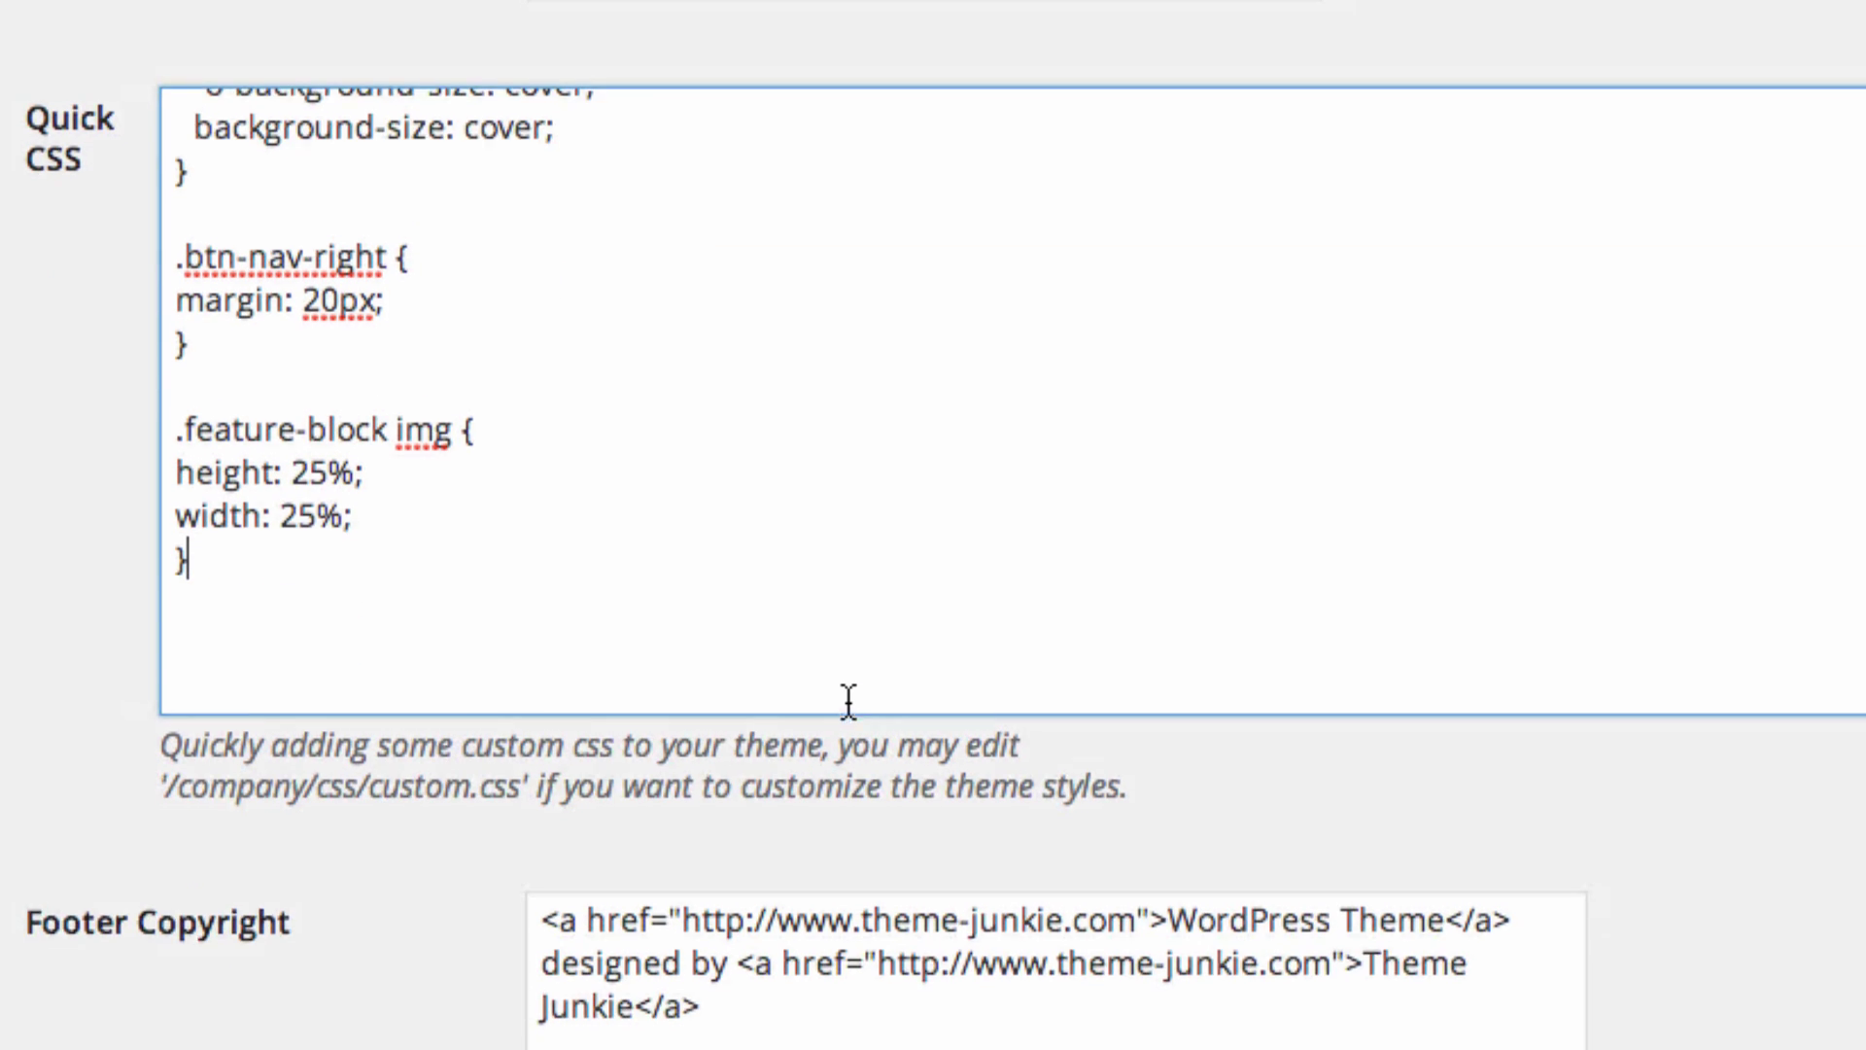
scroll(571, 845, "down", 10)
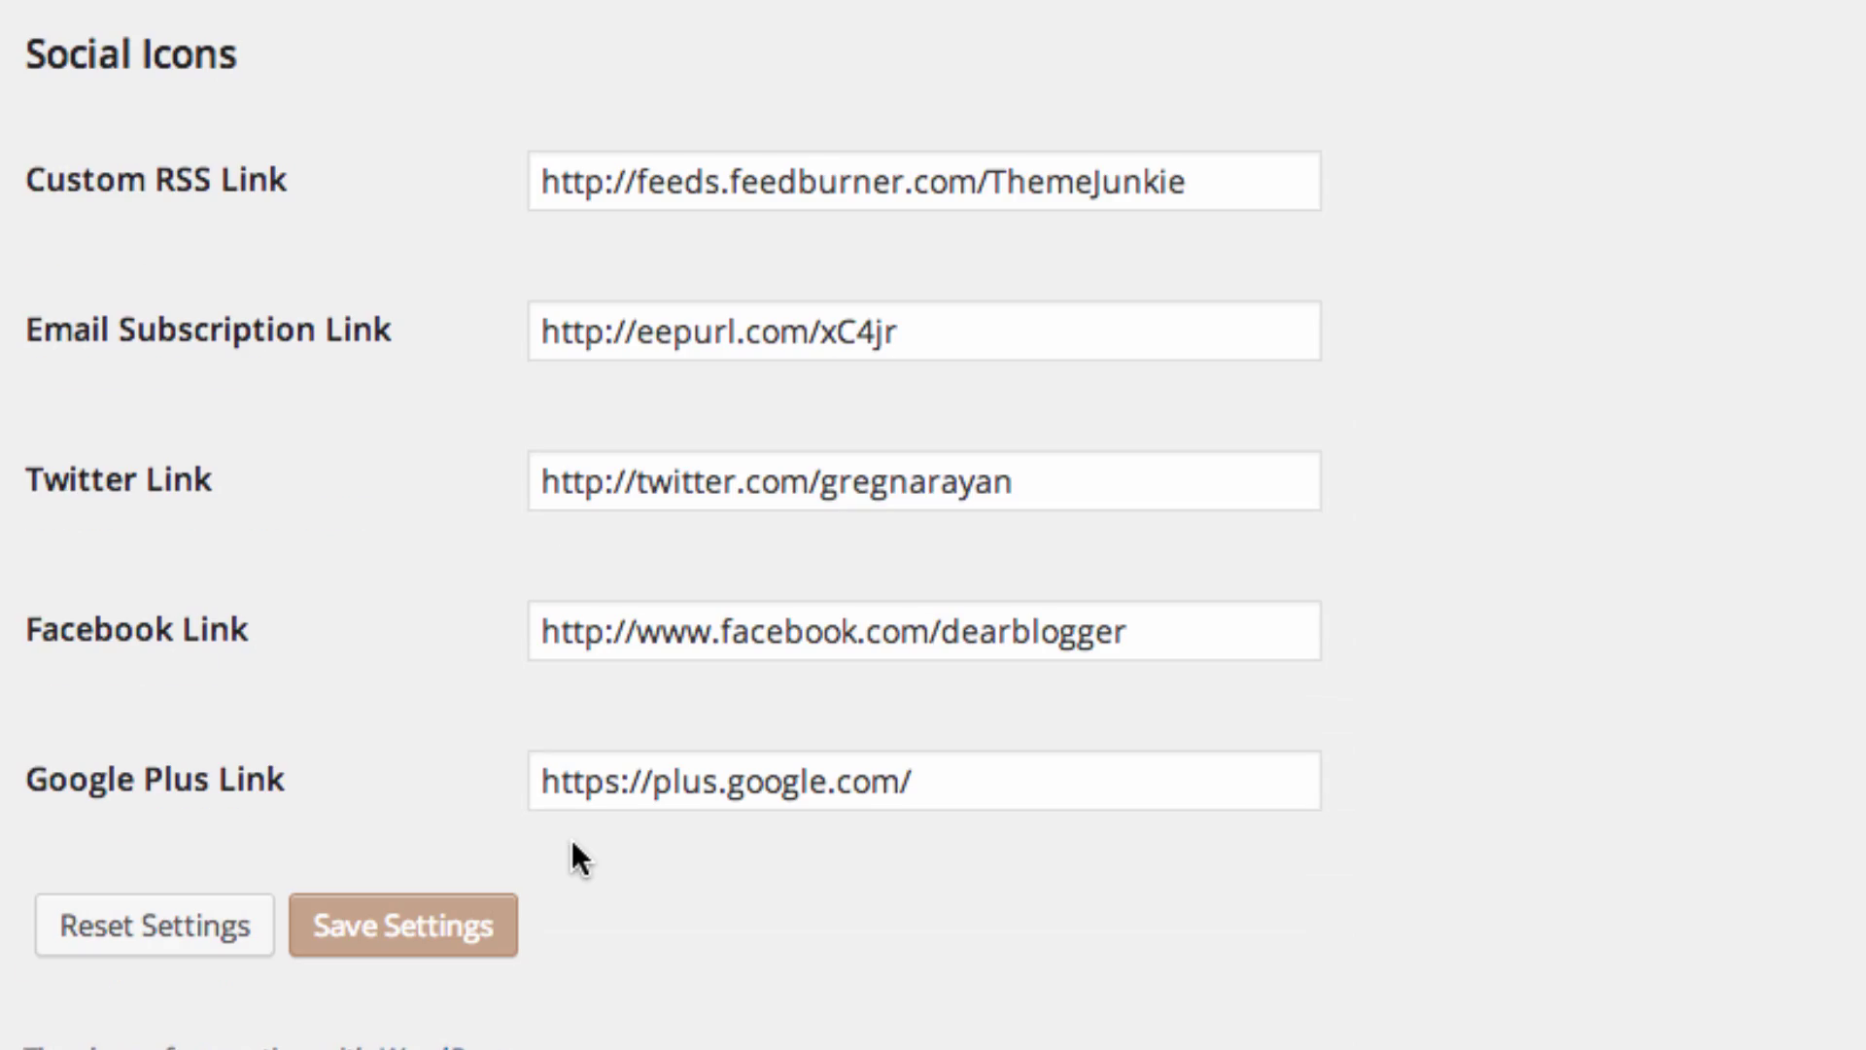
left_click(465, 899)
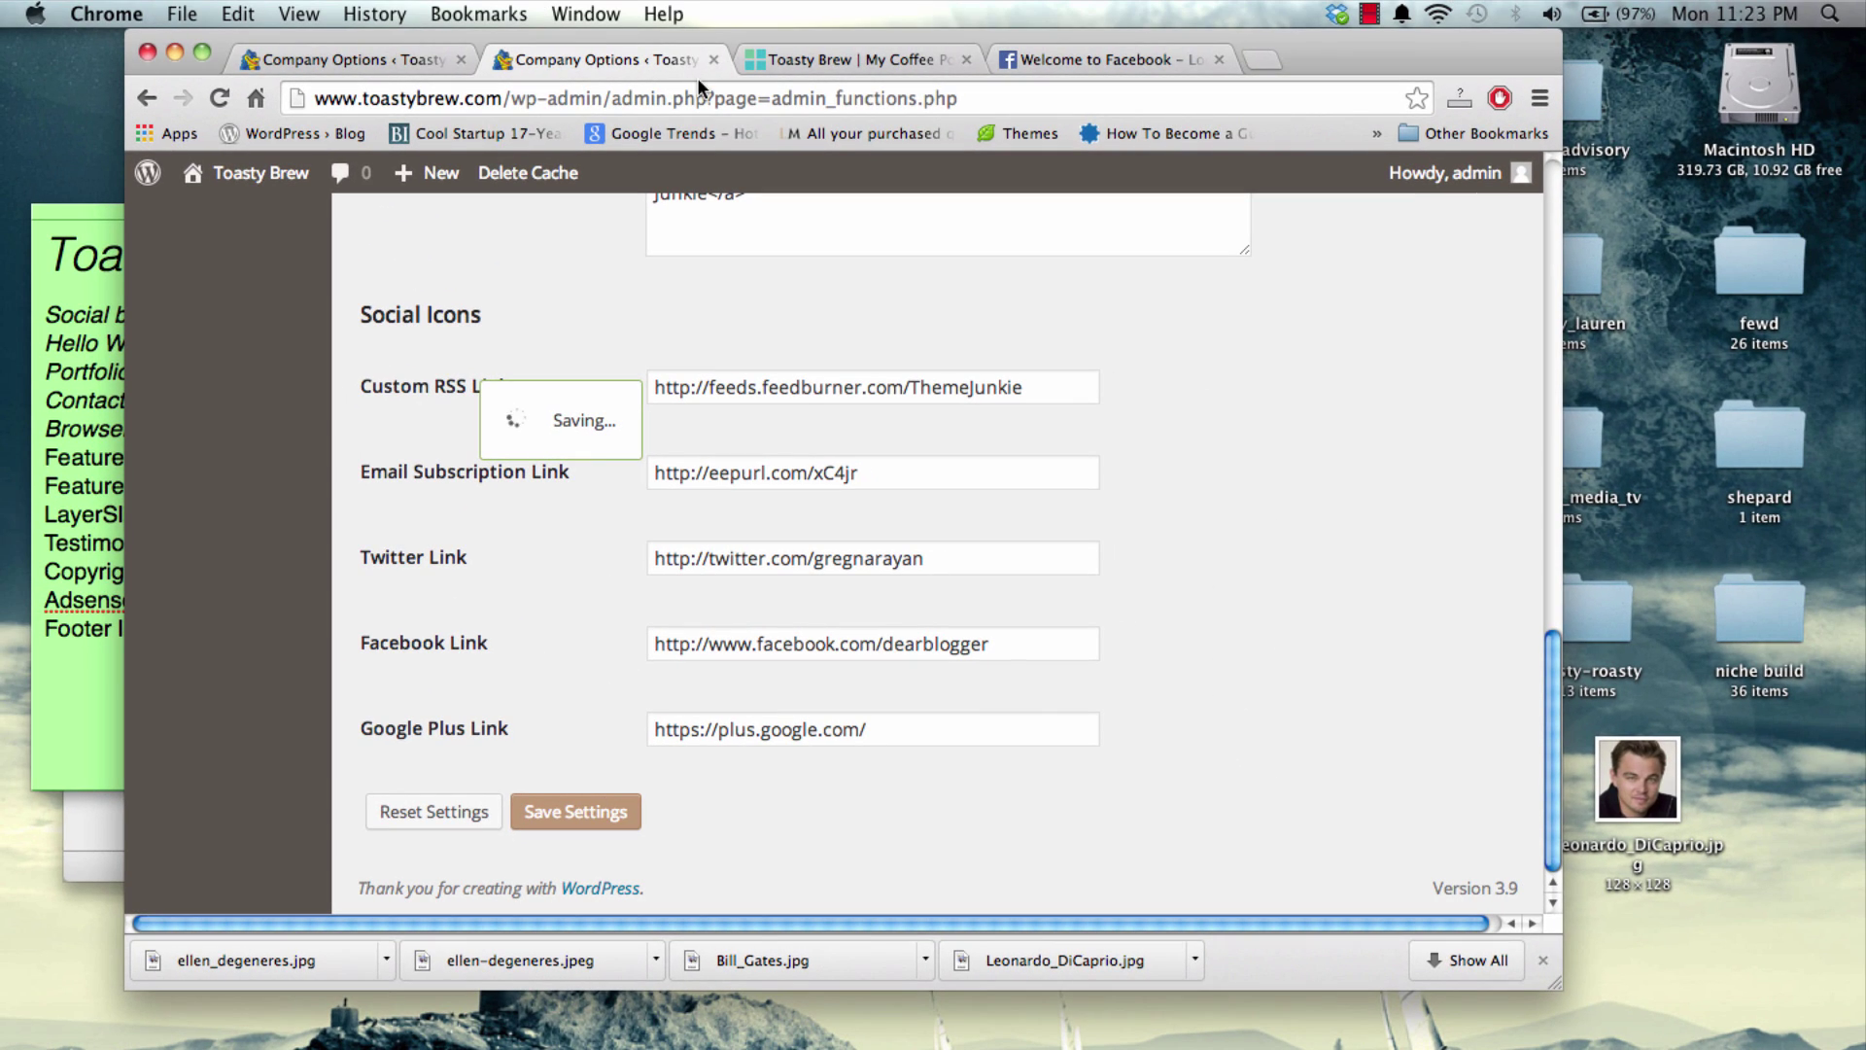
scroll(1212, 649, "up", 5)
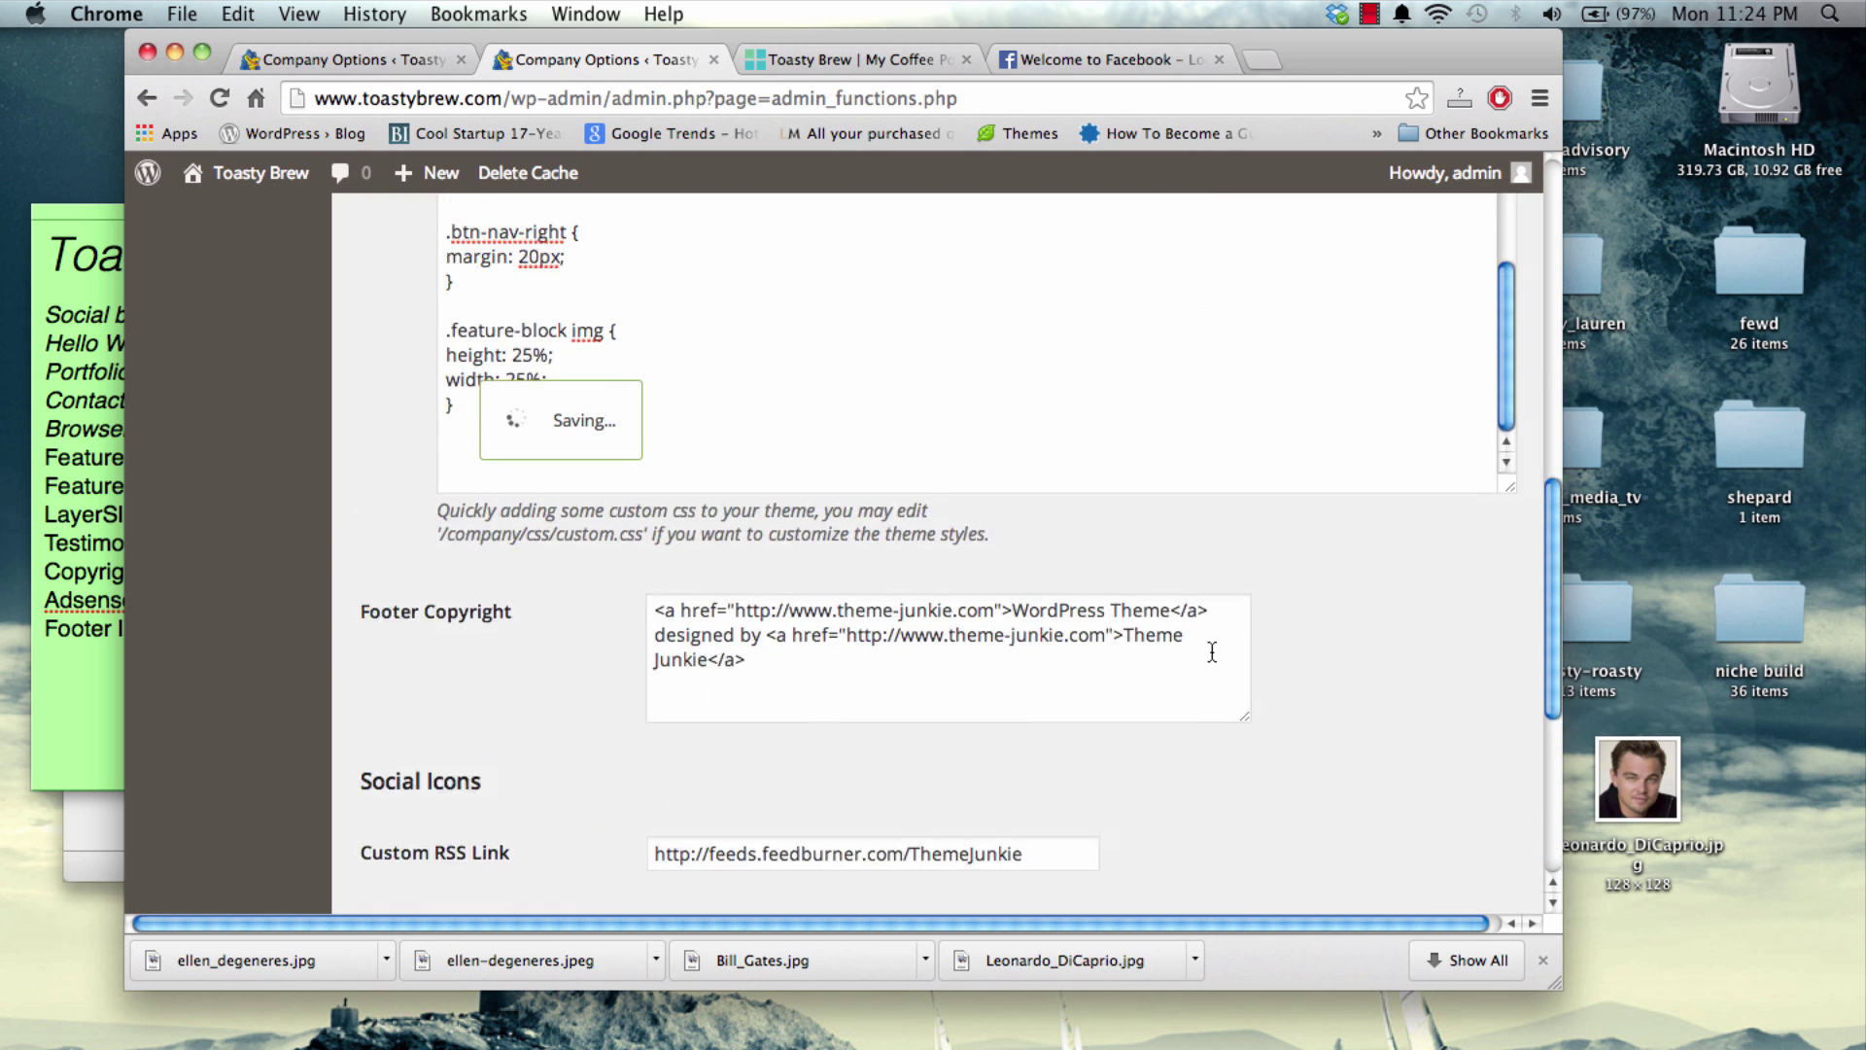
left_click(231, 102)
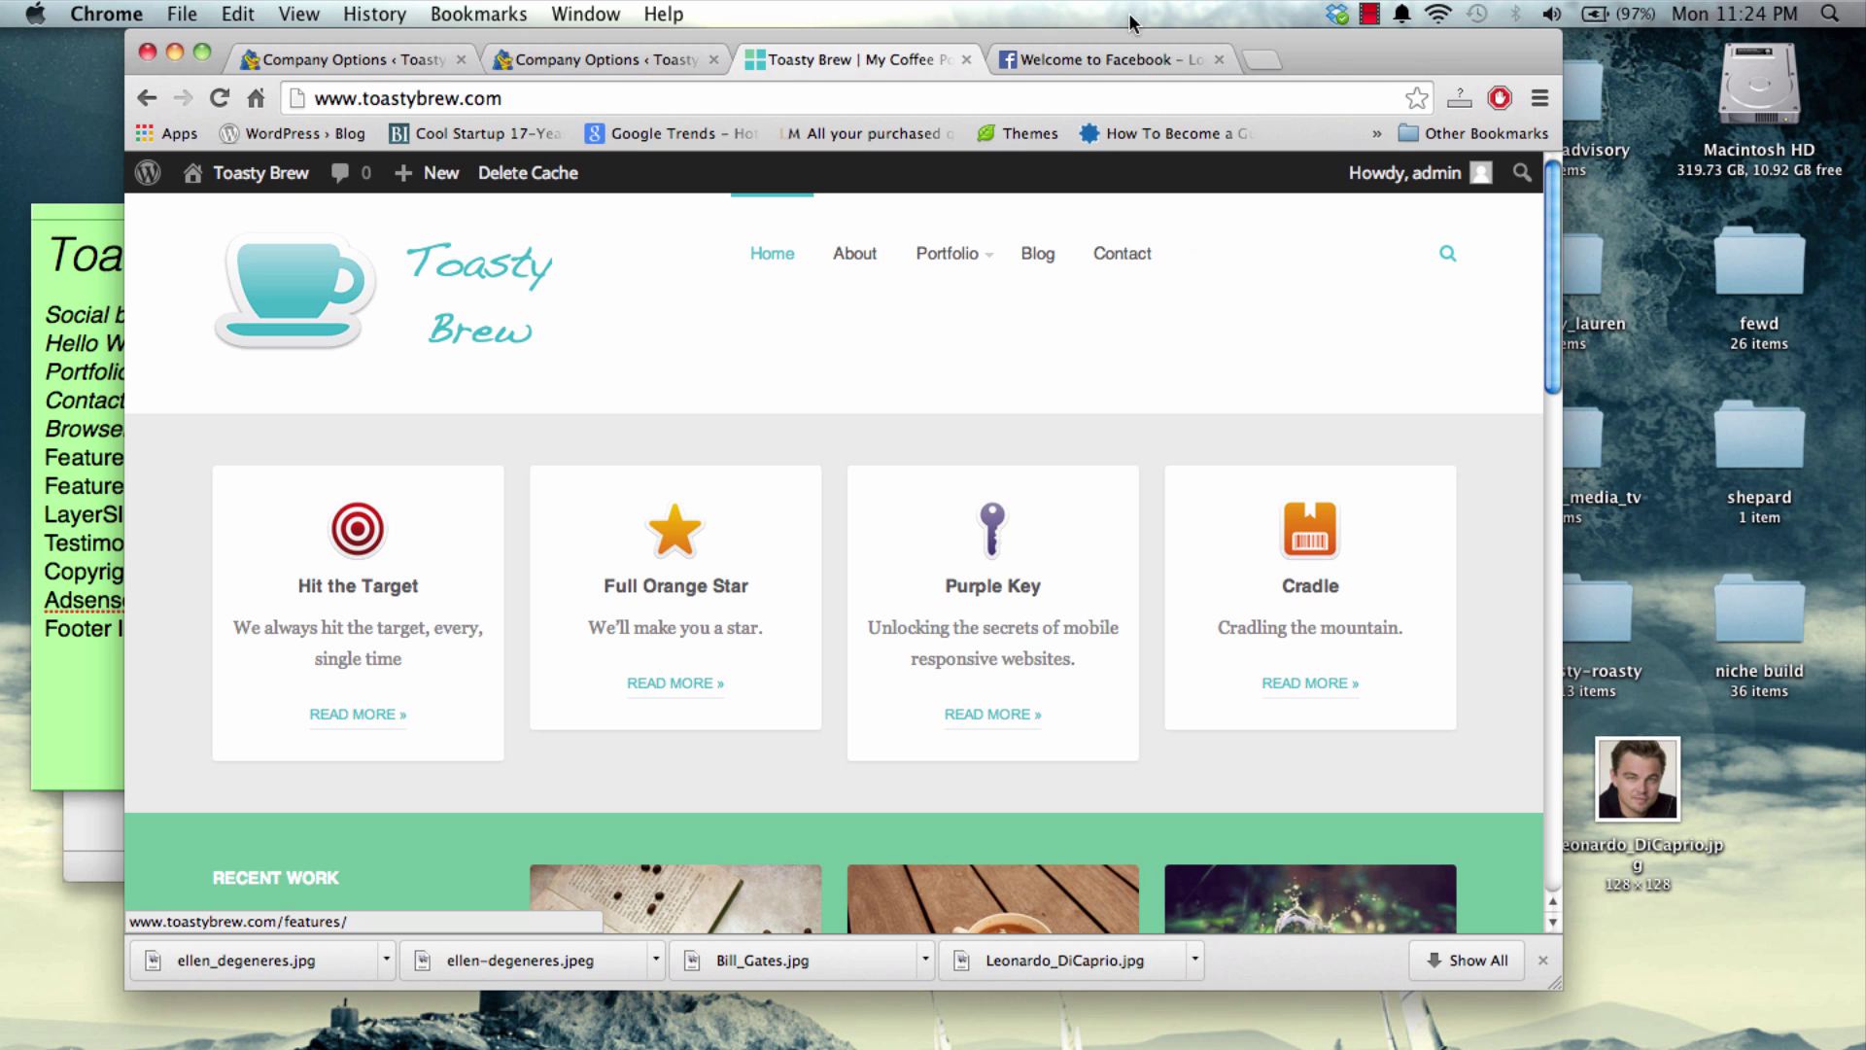
- Cycle through the Facebook and site tabs back to theme options, then open the Mini Features list
left_click(1119, 58)
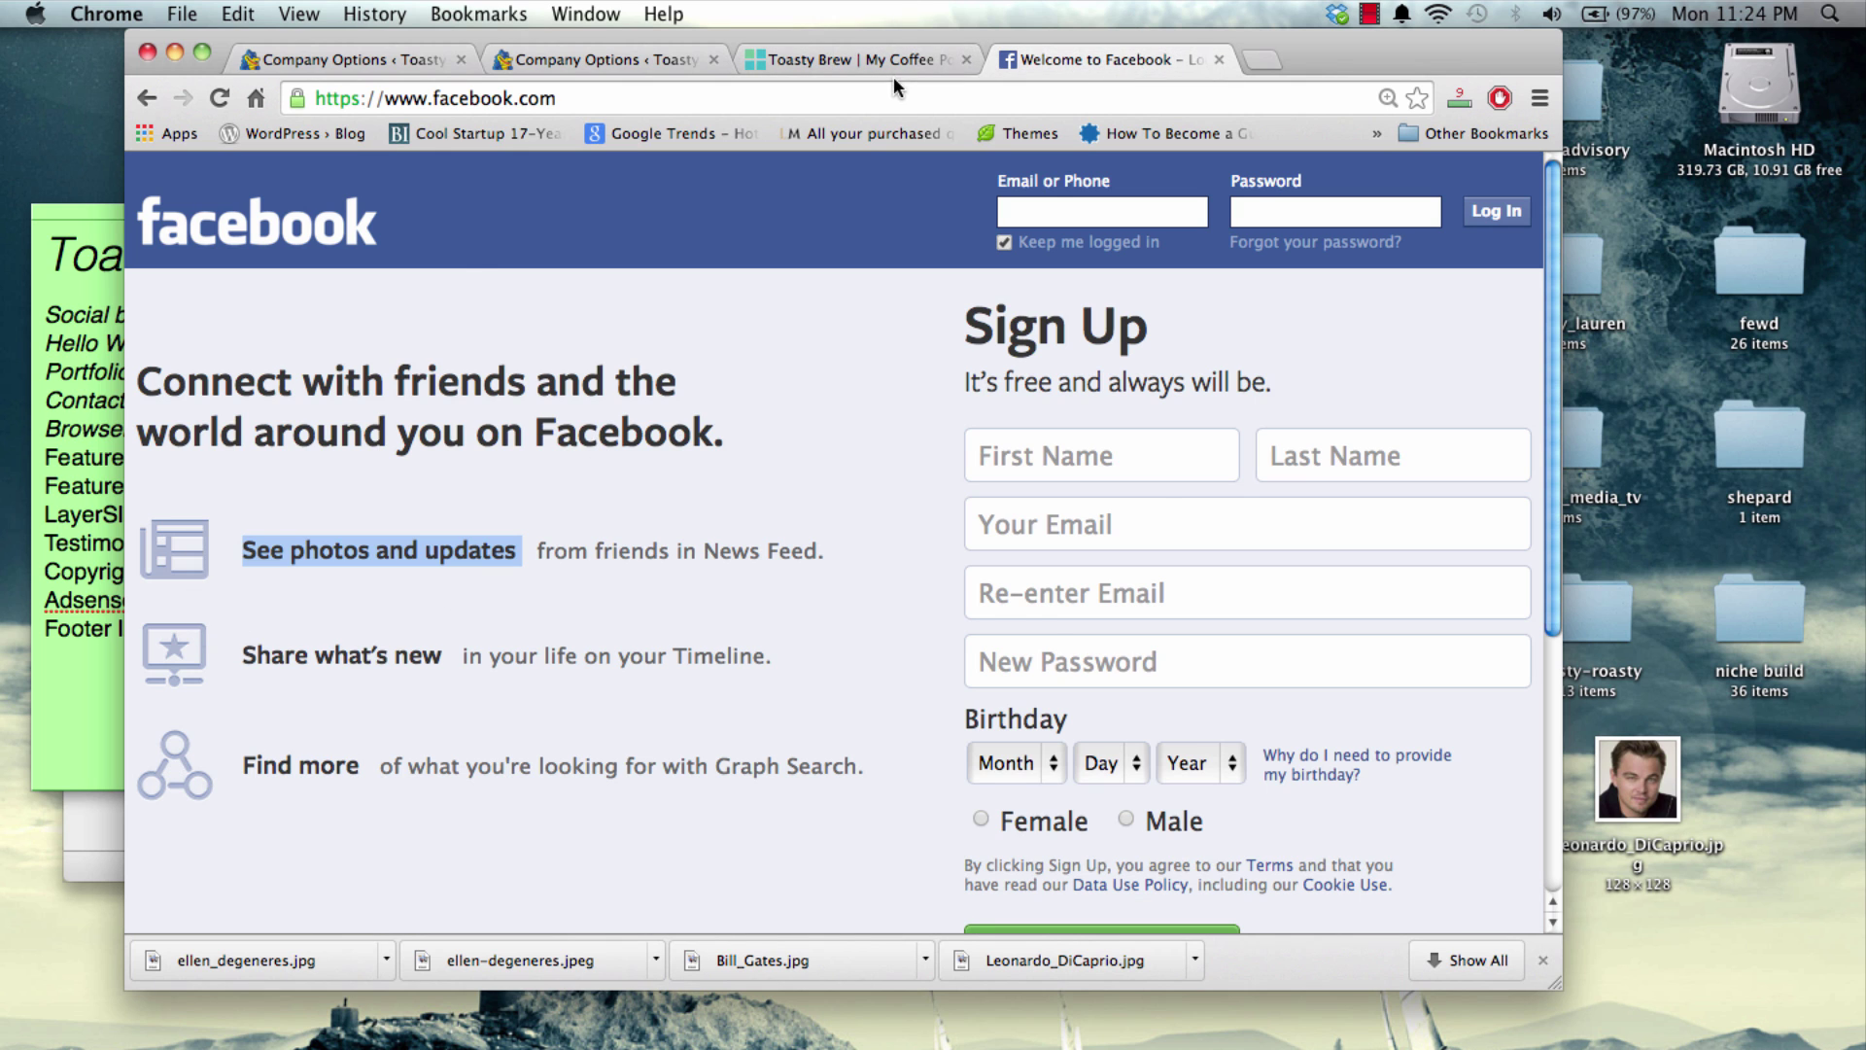
left_click(842, 62)
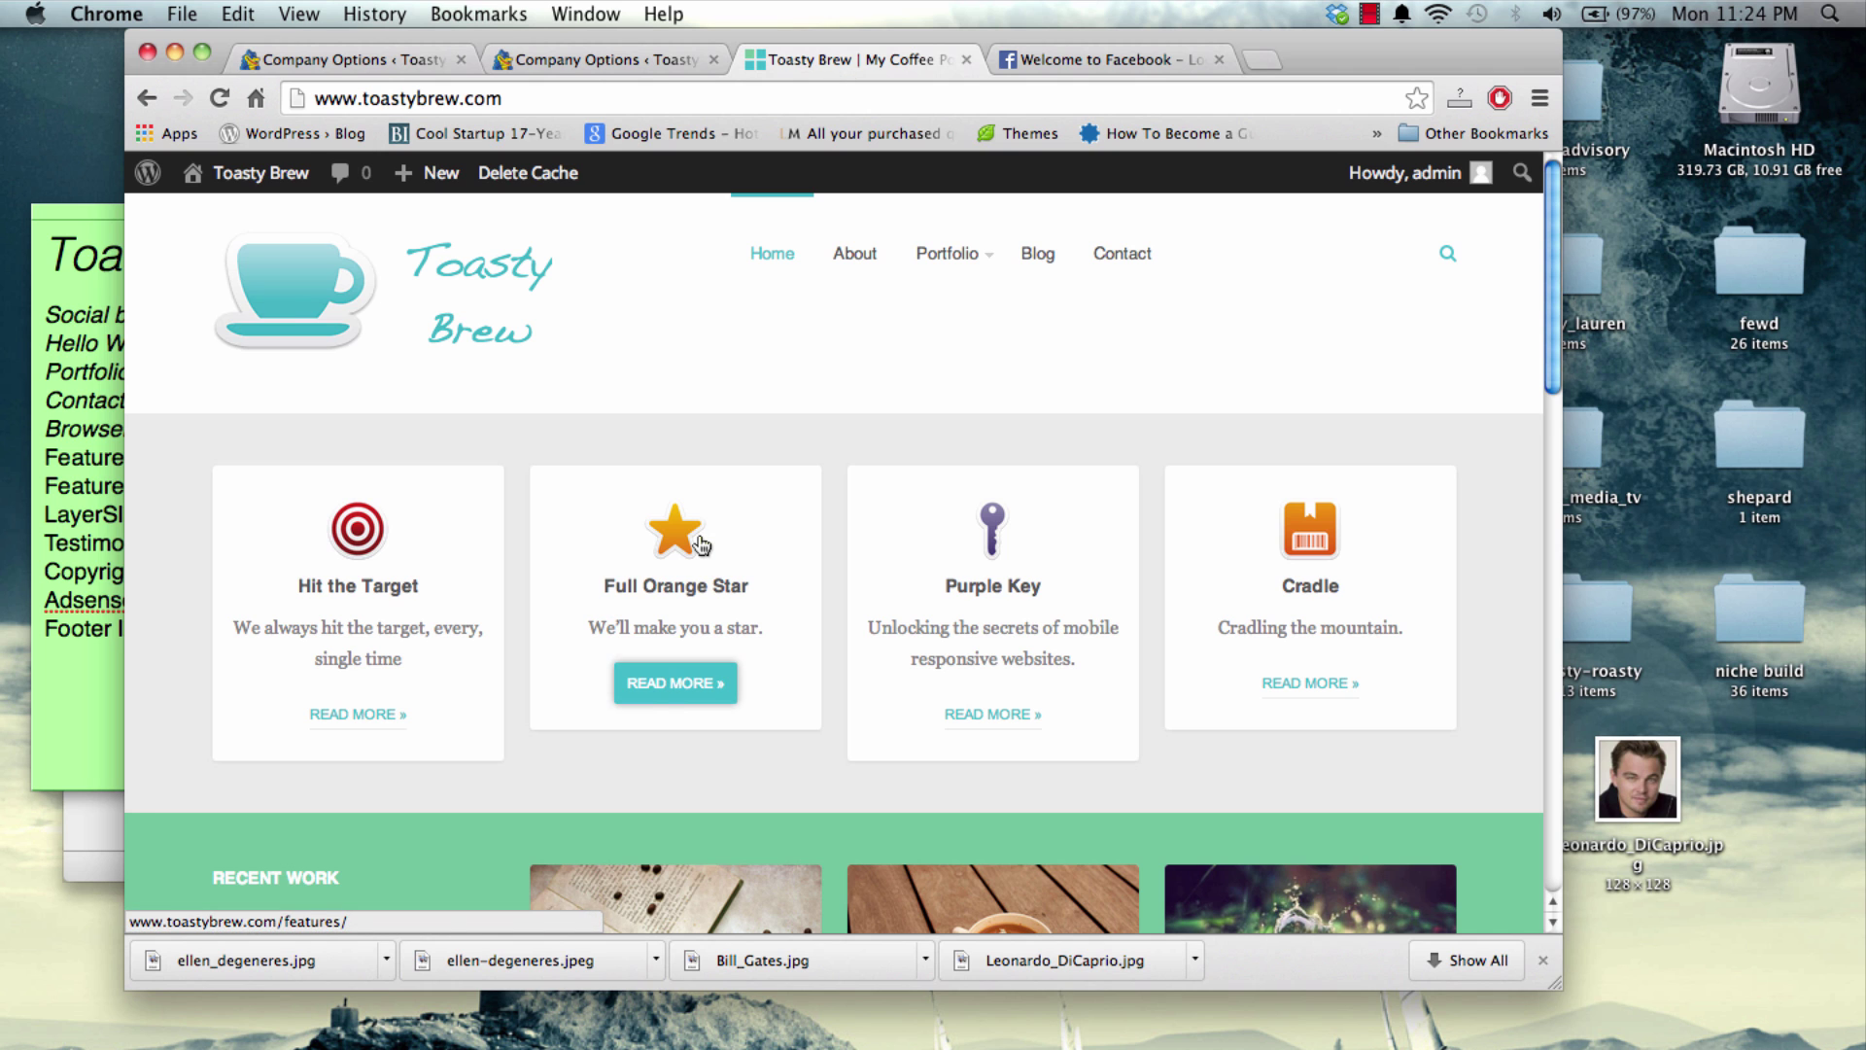
left_click(603, 60)
scroll(292, 632, "down", 5)
mouse_move(230, 674)
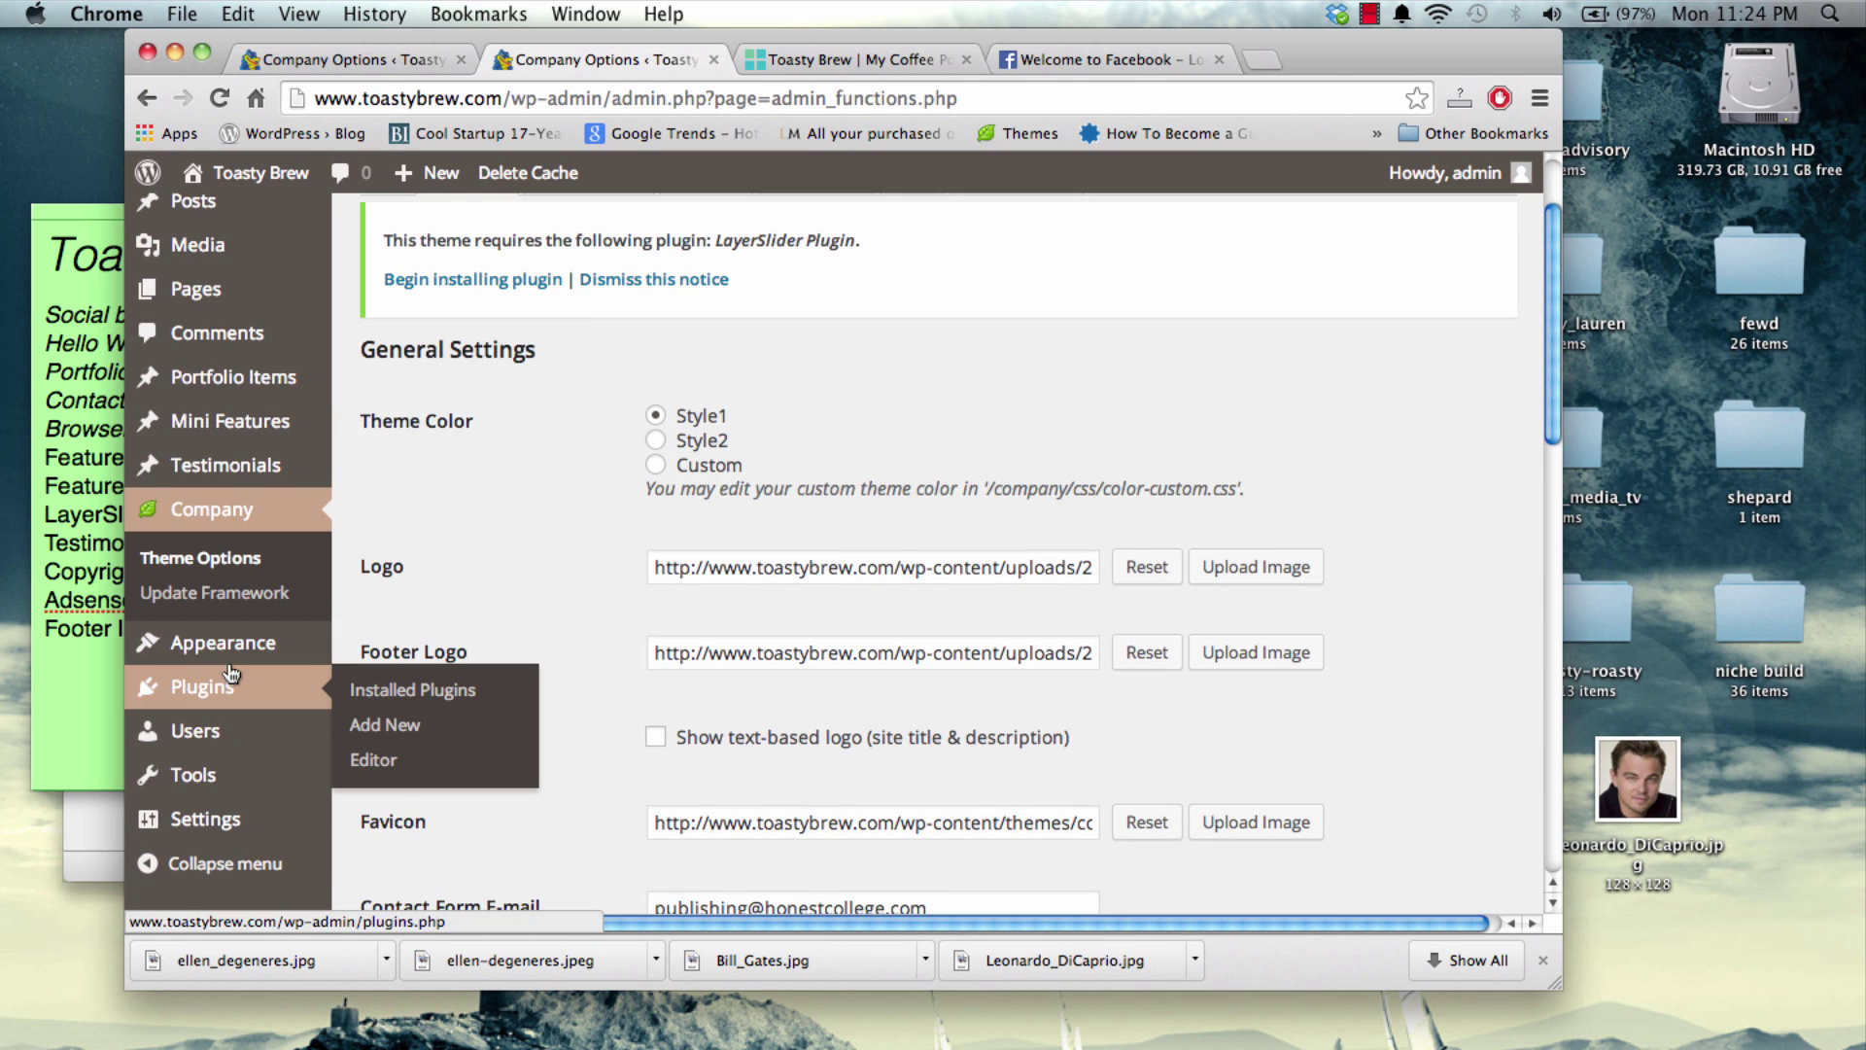
left_click(267, 398)
scroll(267, 398, "up", 2)
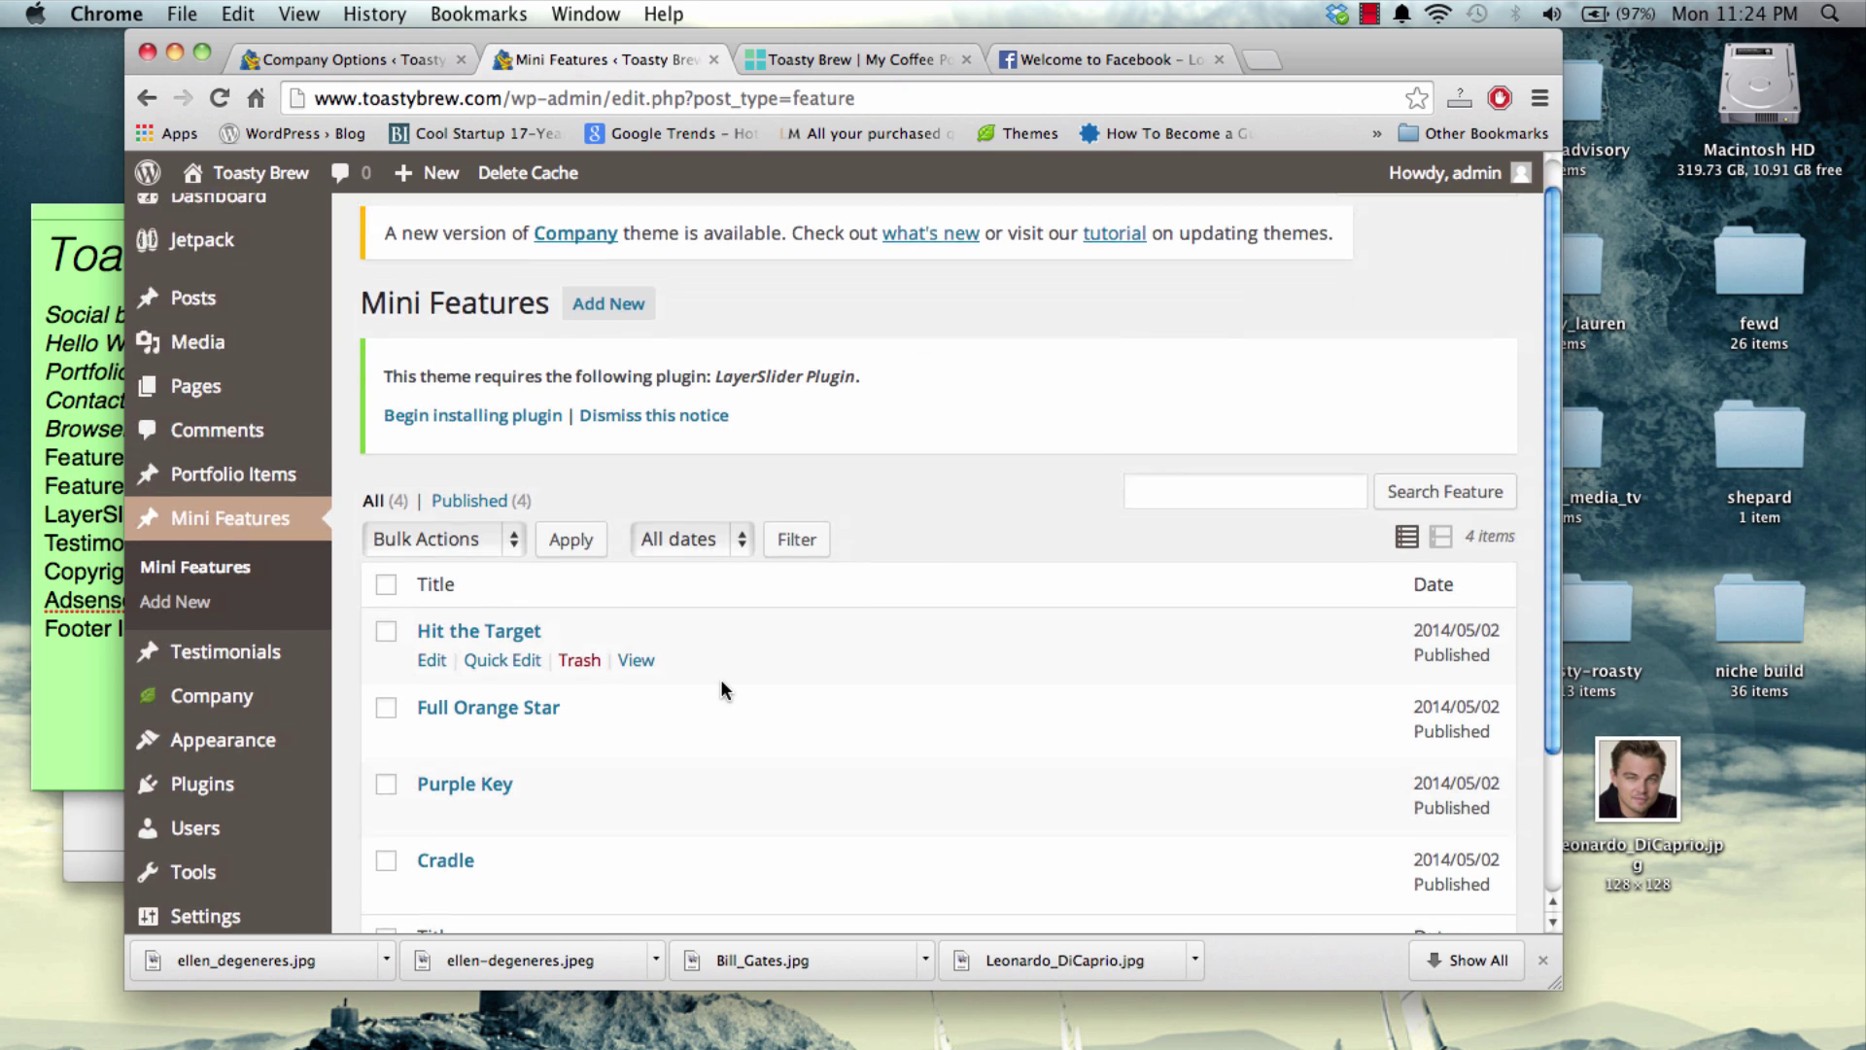
scroll(720, 679, "down", 4)
- In the Cradle mini feature, clear the slug, body text, title and Feature Icon URL
left_click(431, 704)
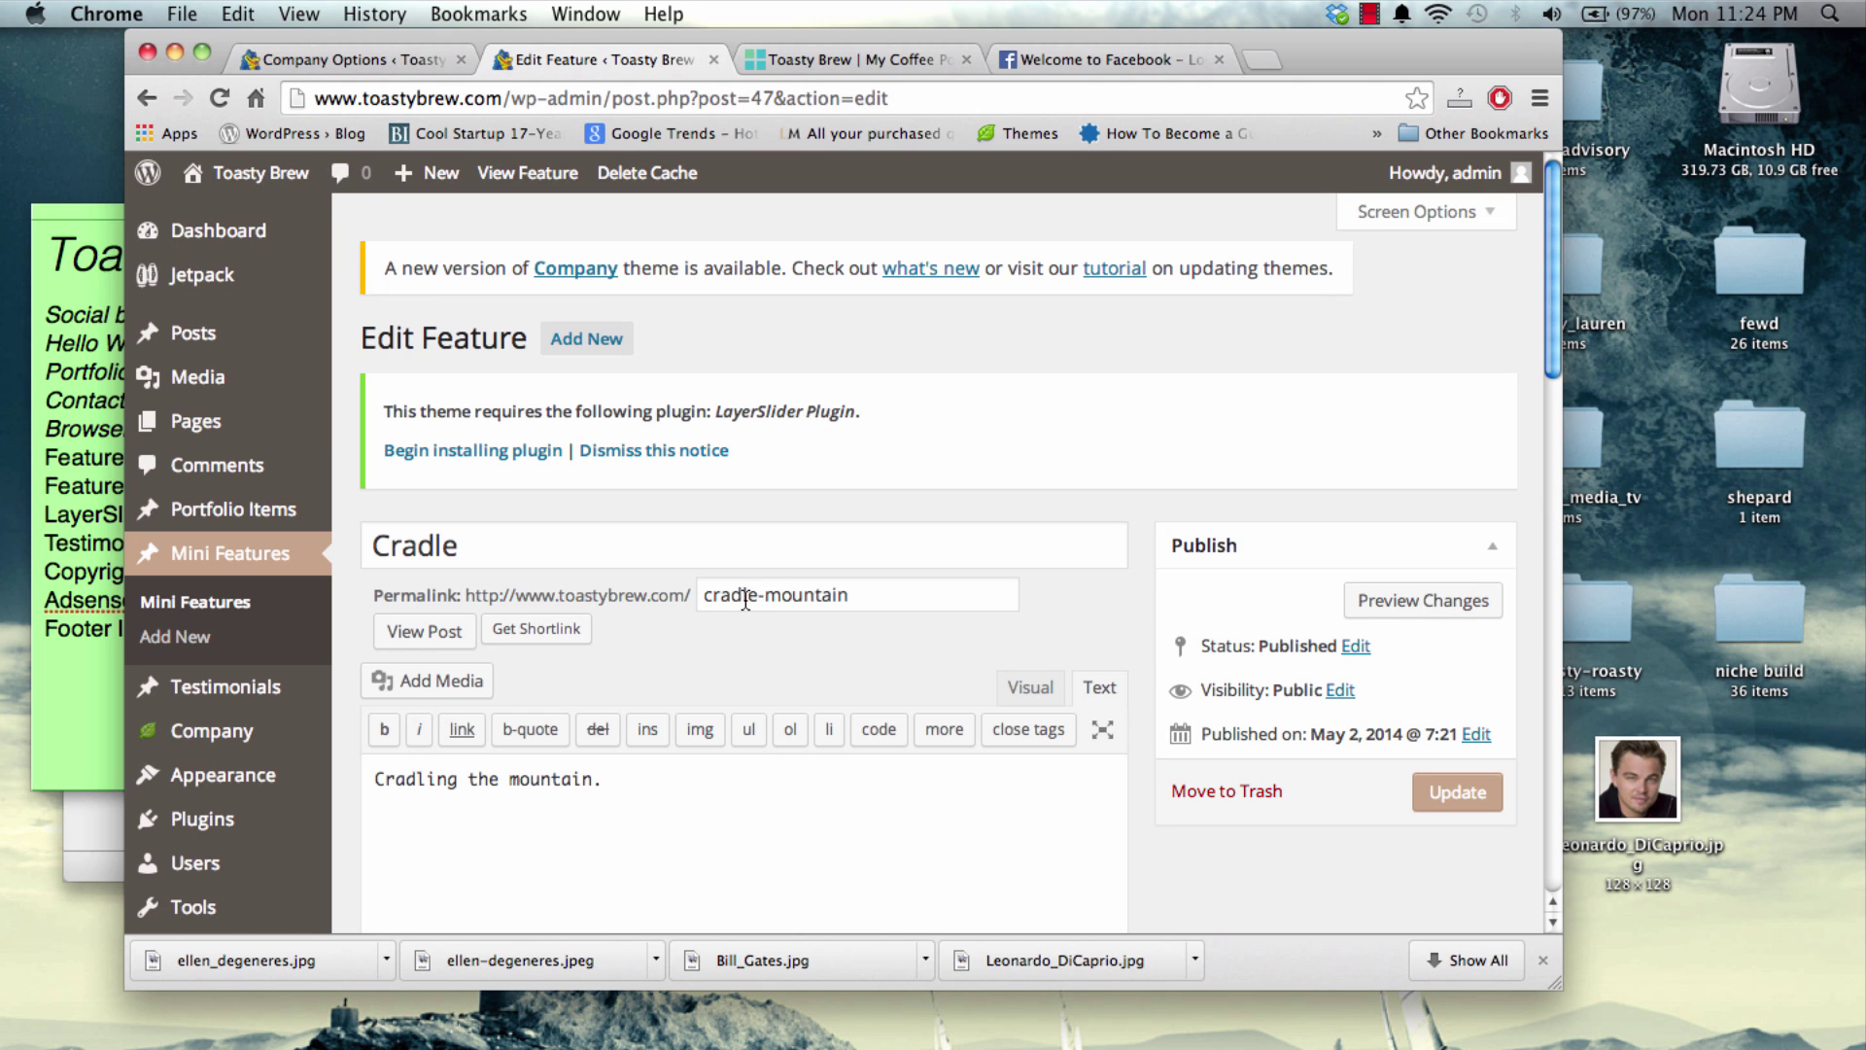
triple_click(746, 600)
key("BackSpace")
left_click(615, 780)
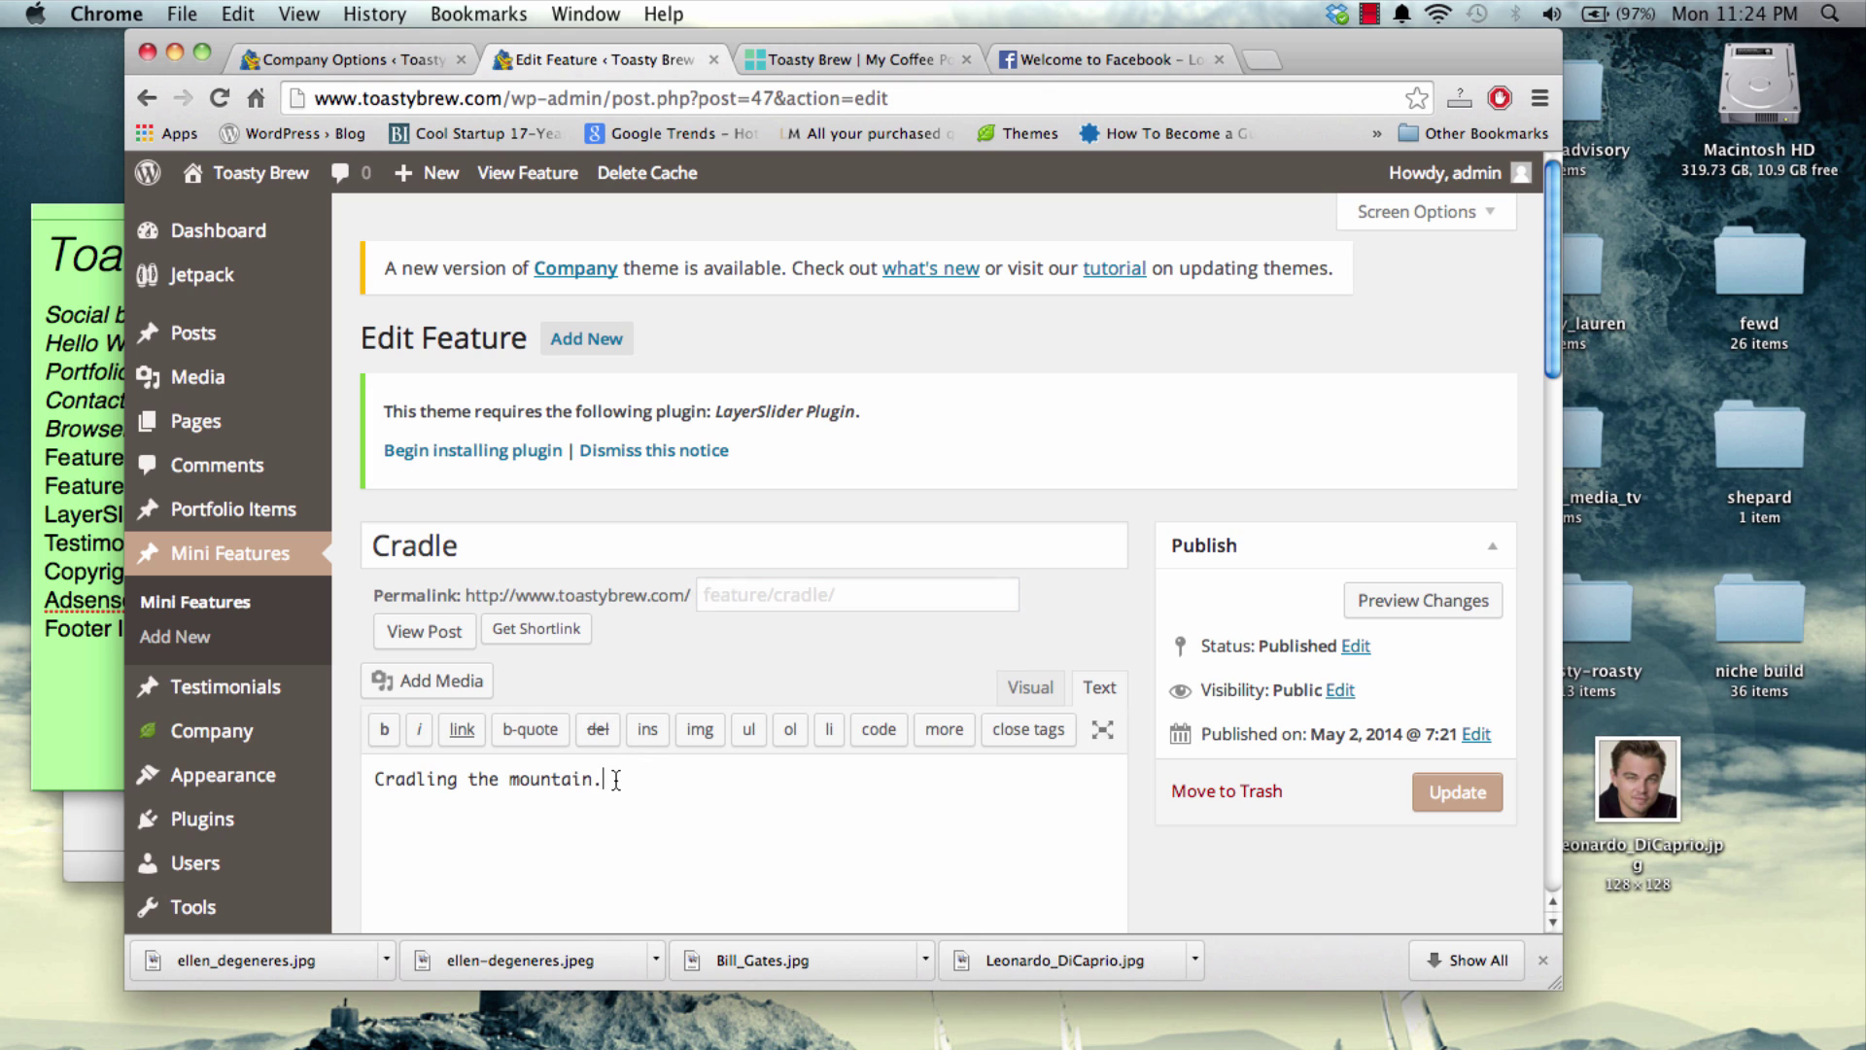
triple_click(615, 780)
key("BackSpace")
double_click(443, 546)
key("BackSpace")
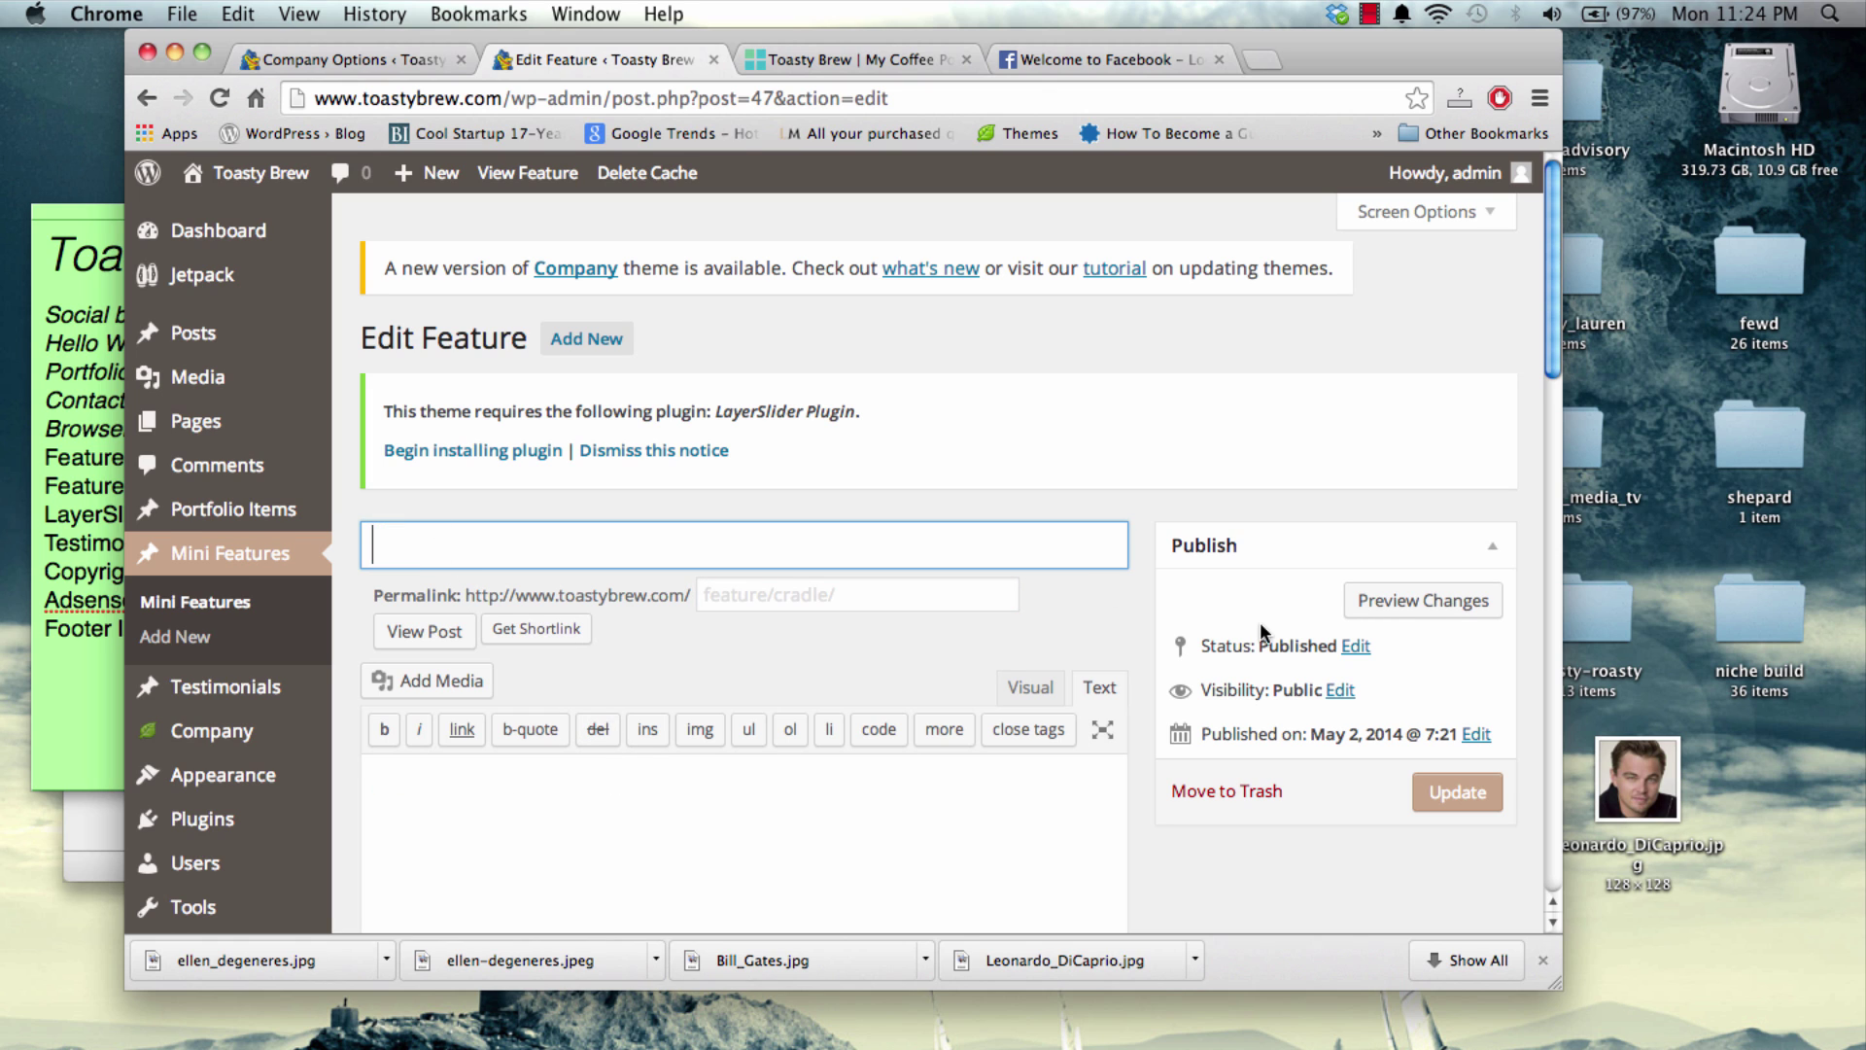
scroll(1260, 626, "down", 10)
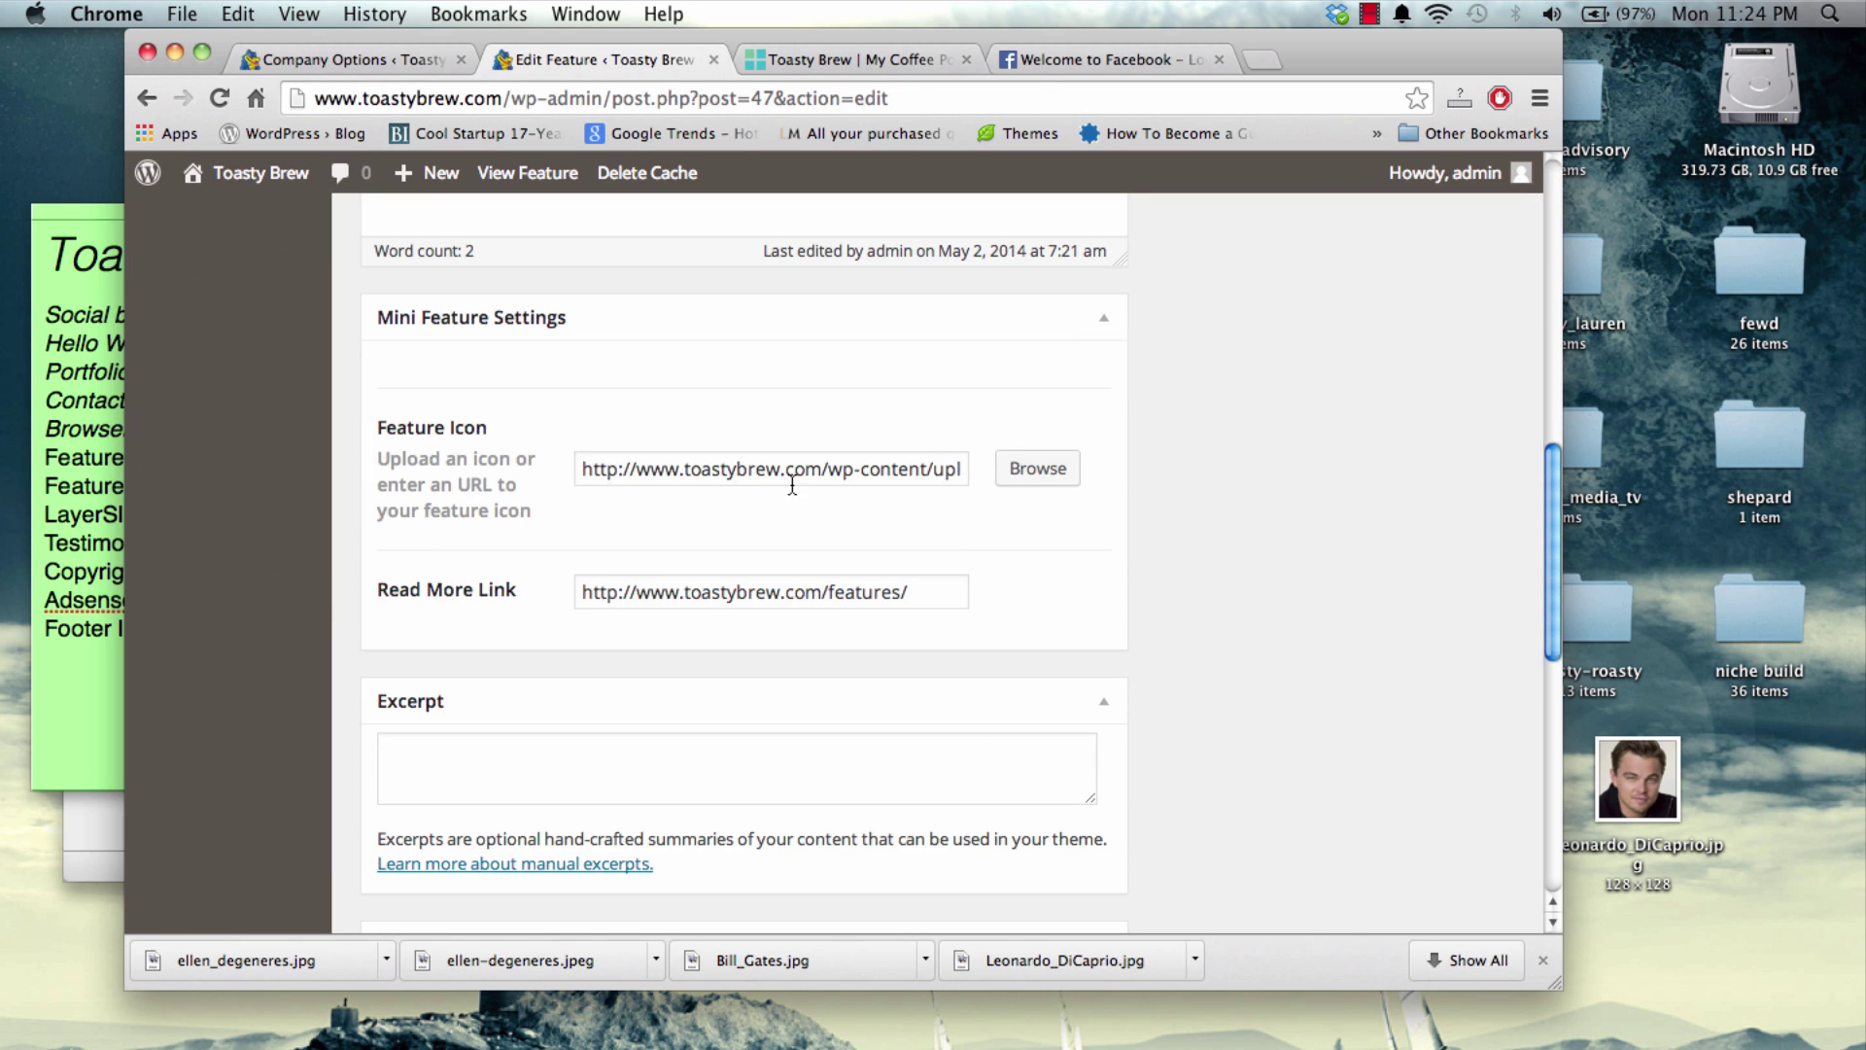
triple_click(774, 468)
key("BackSpace")
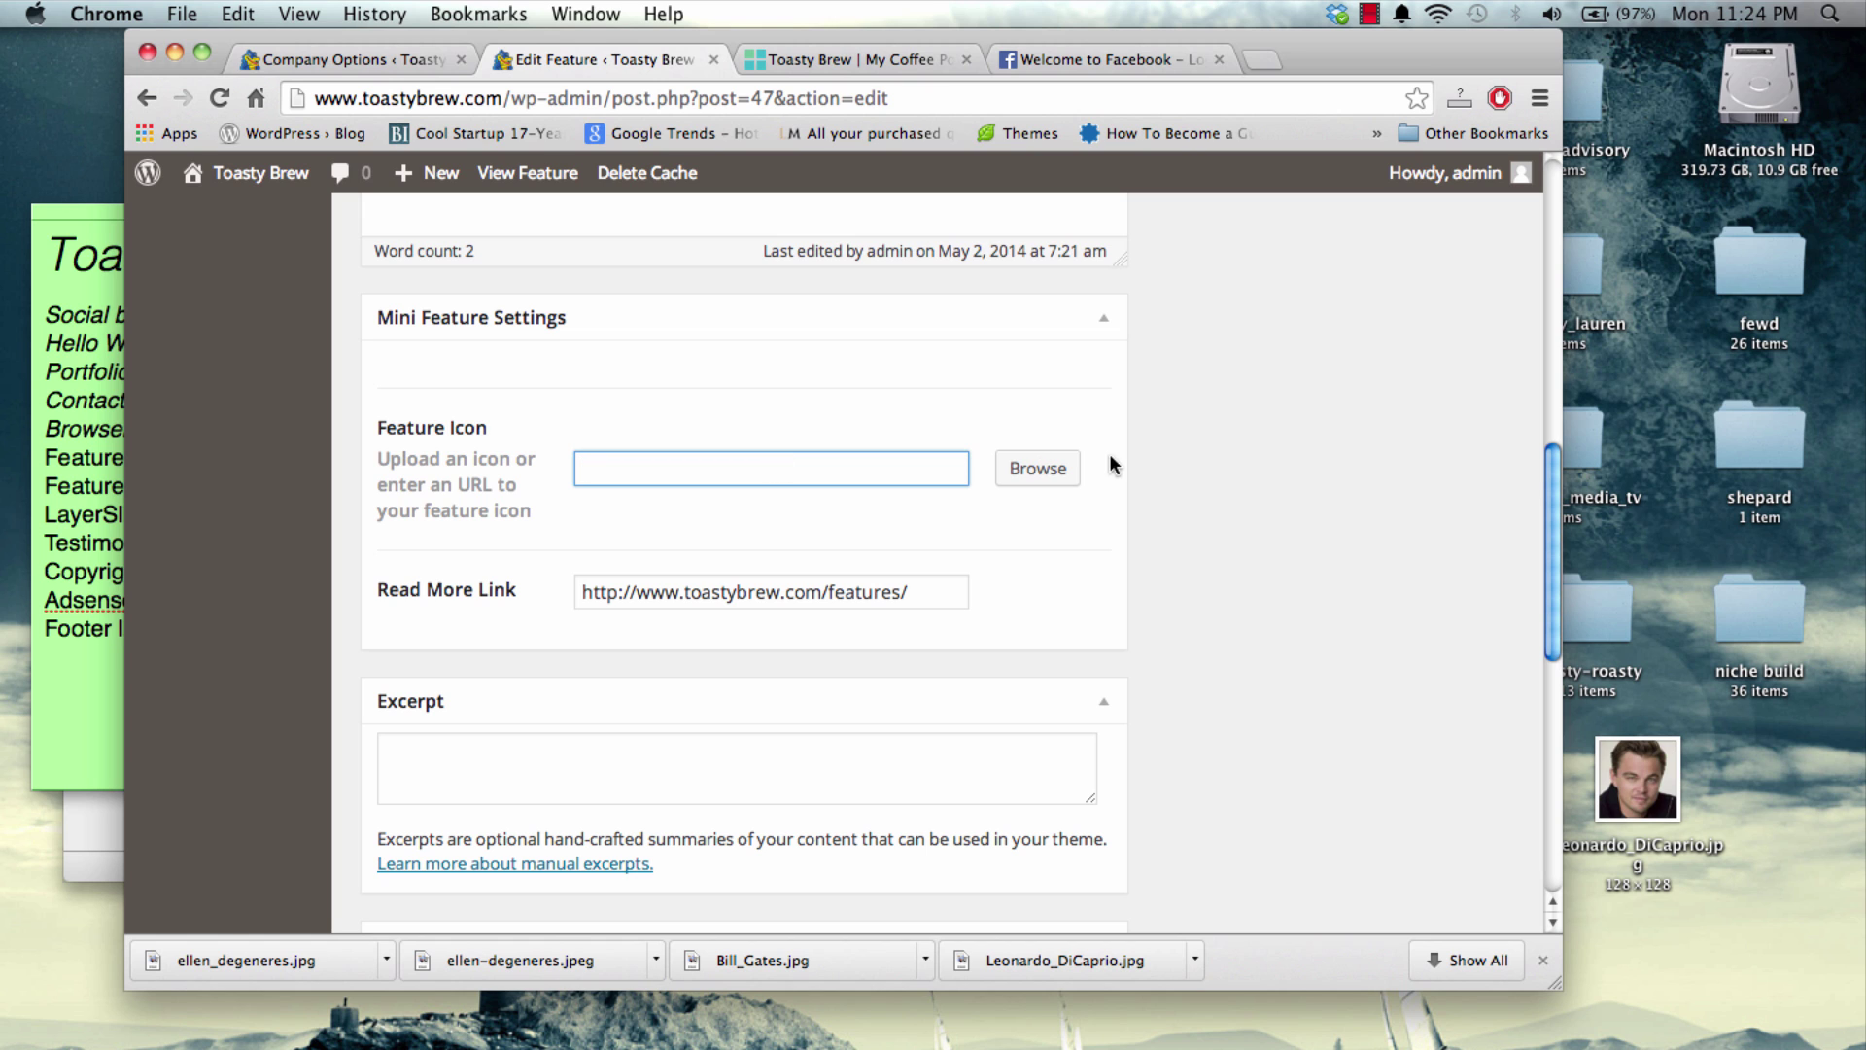
- Copy green_flag.png's file URL from the media library and paste it into Feature Icon
left_click(1040, 471)
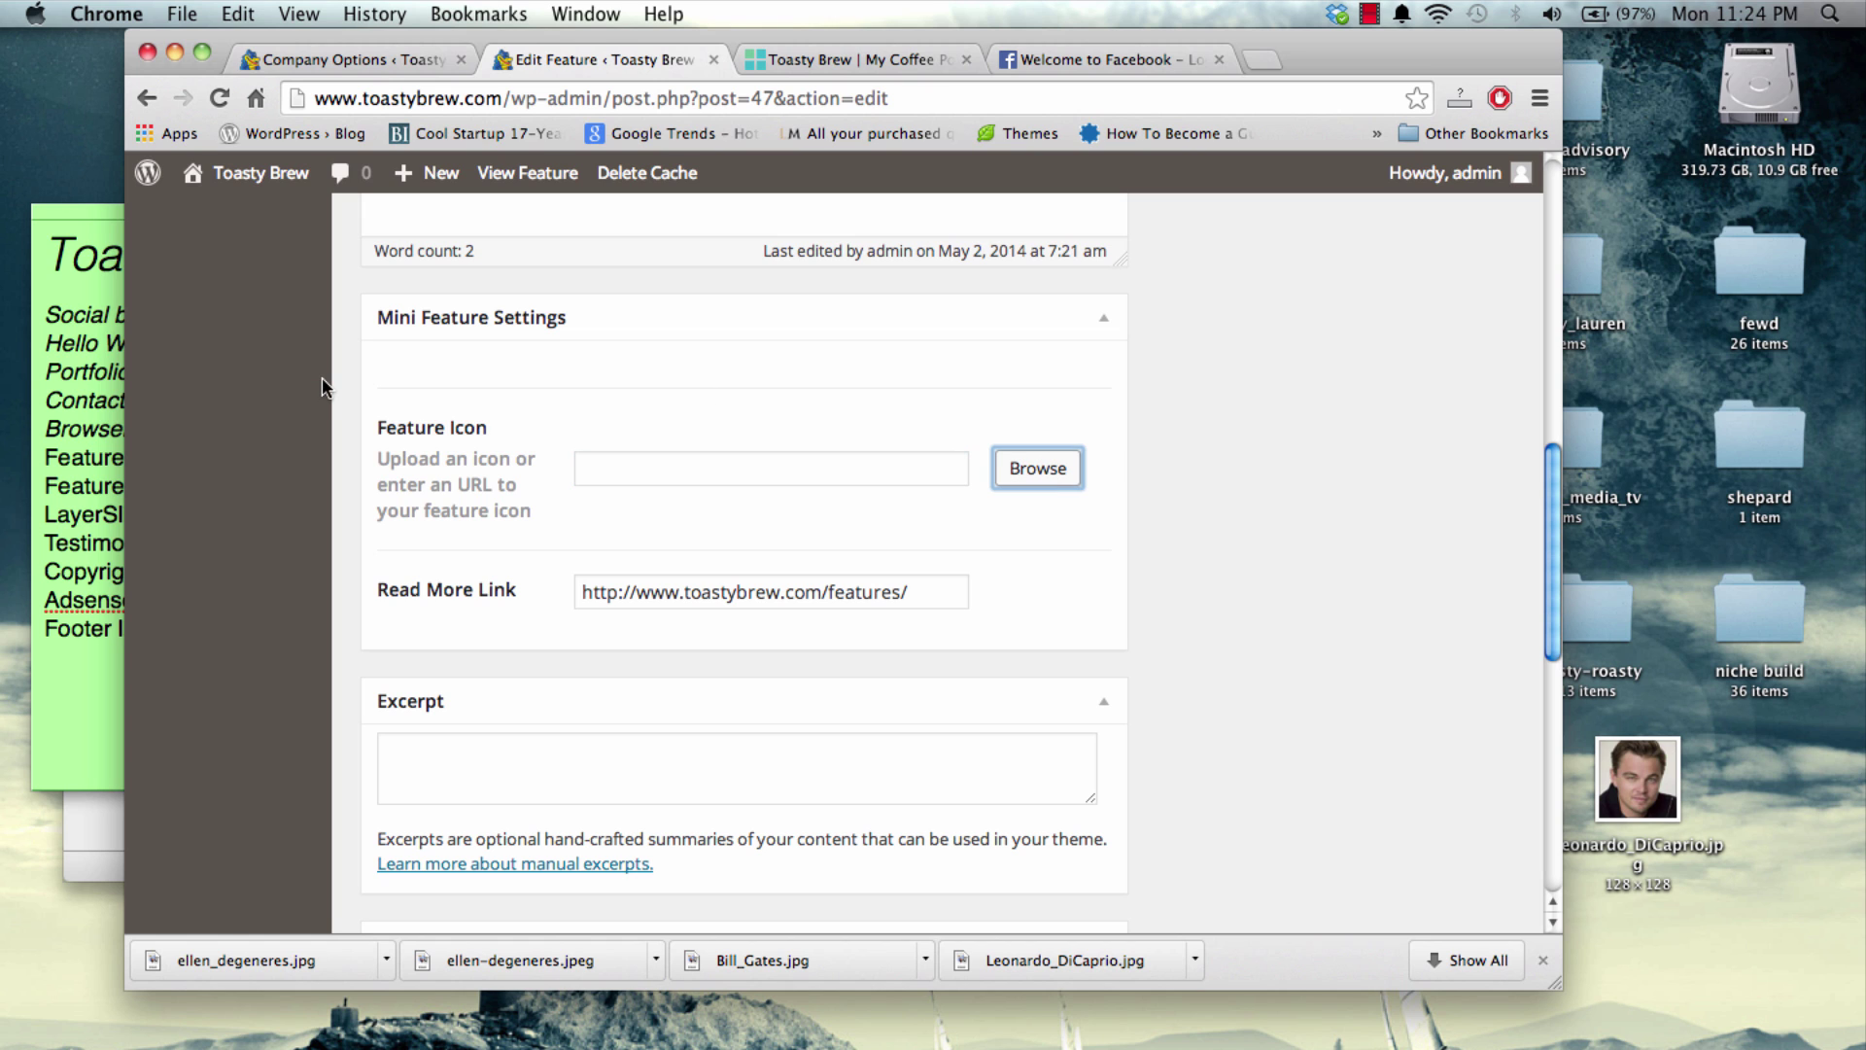
mouse_move(322, 377)
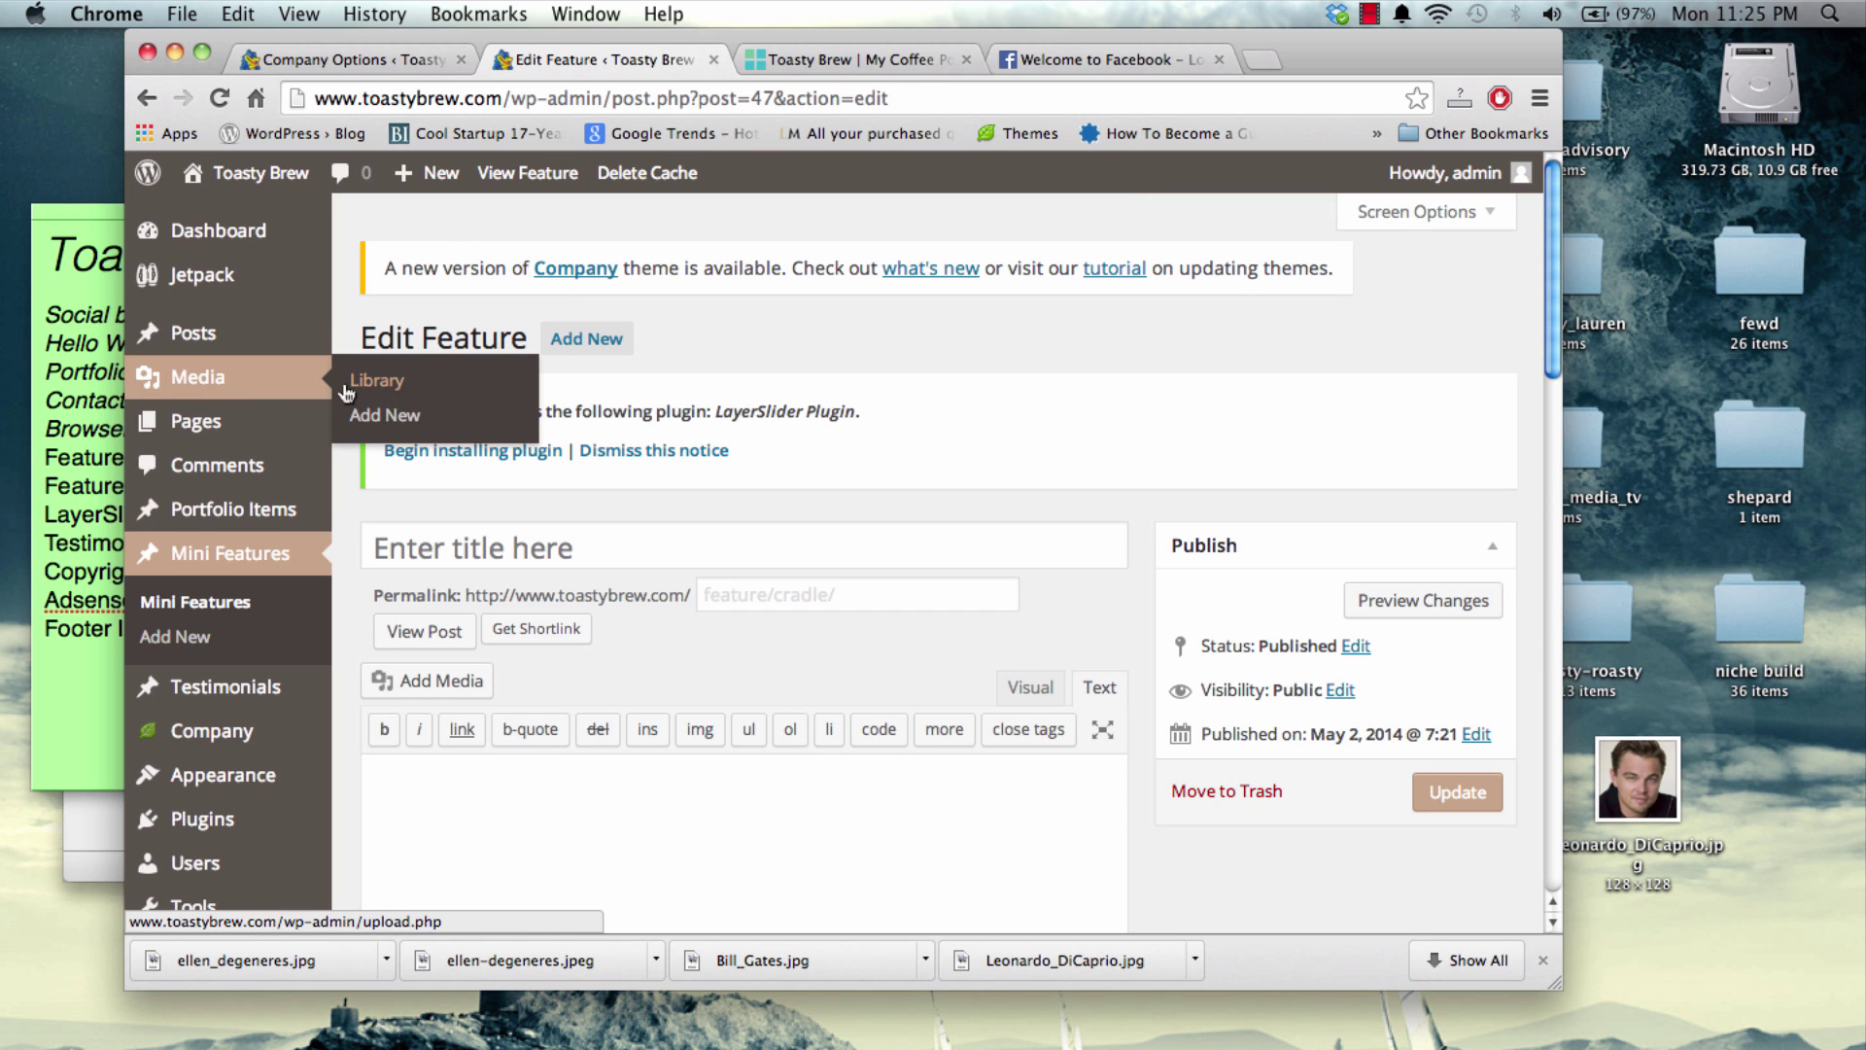
right_click(374, 390)
left_click(541, 262)
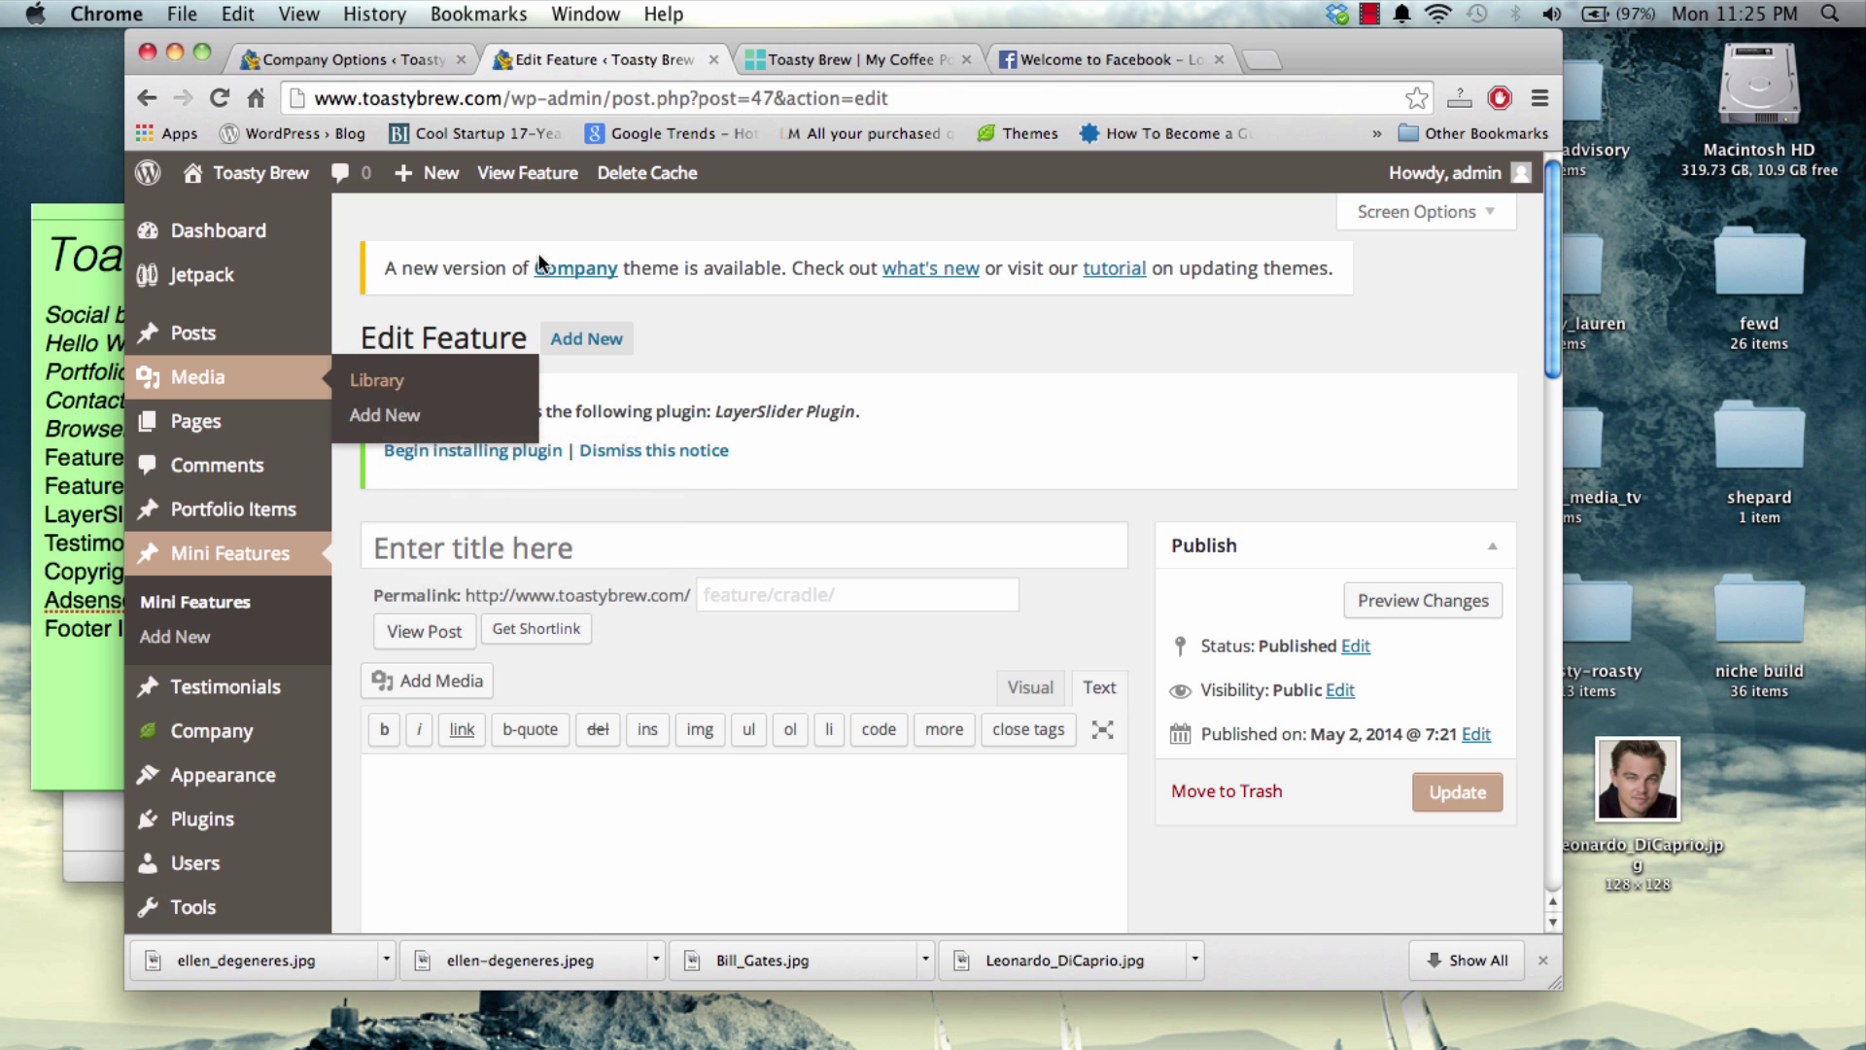
left_click_drag(782, 61, 1339, 38)
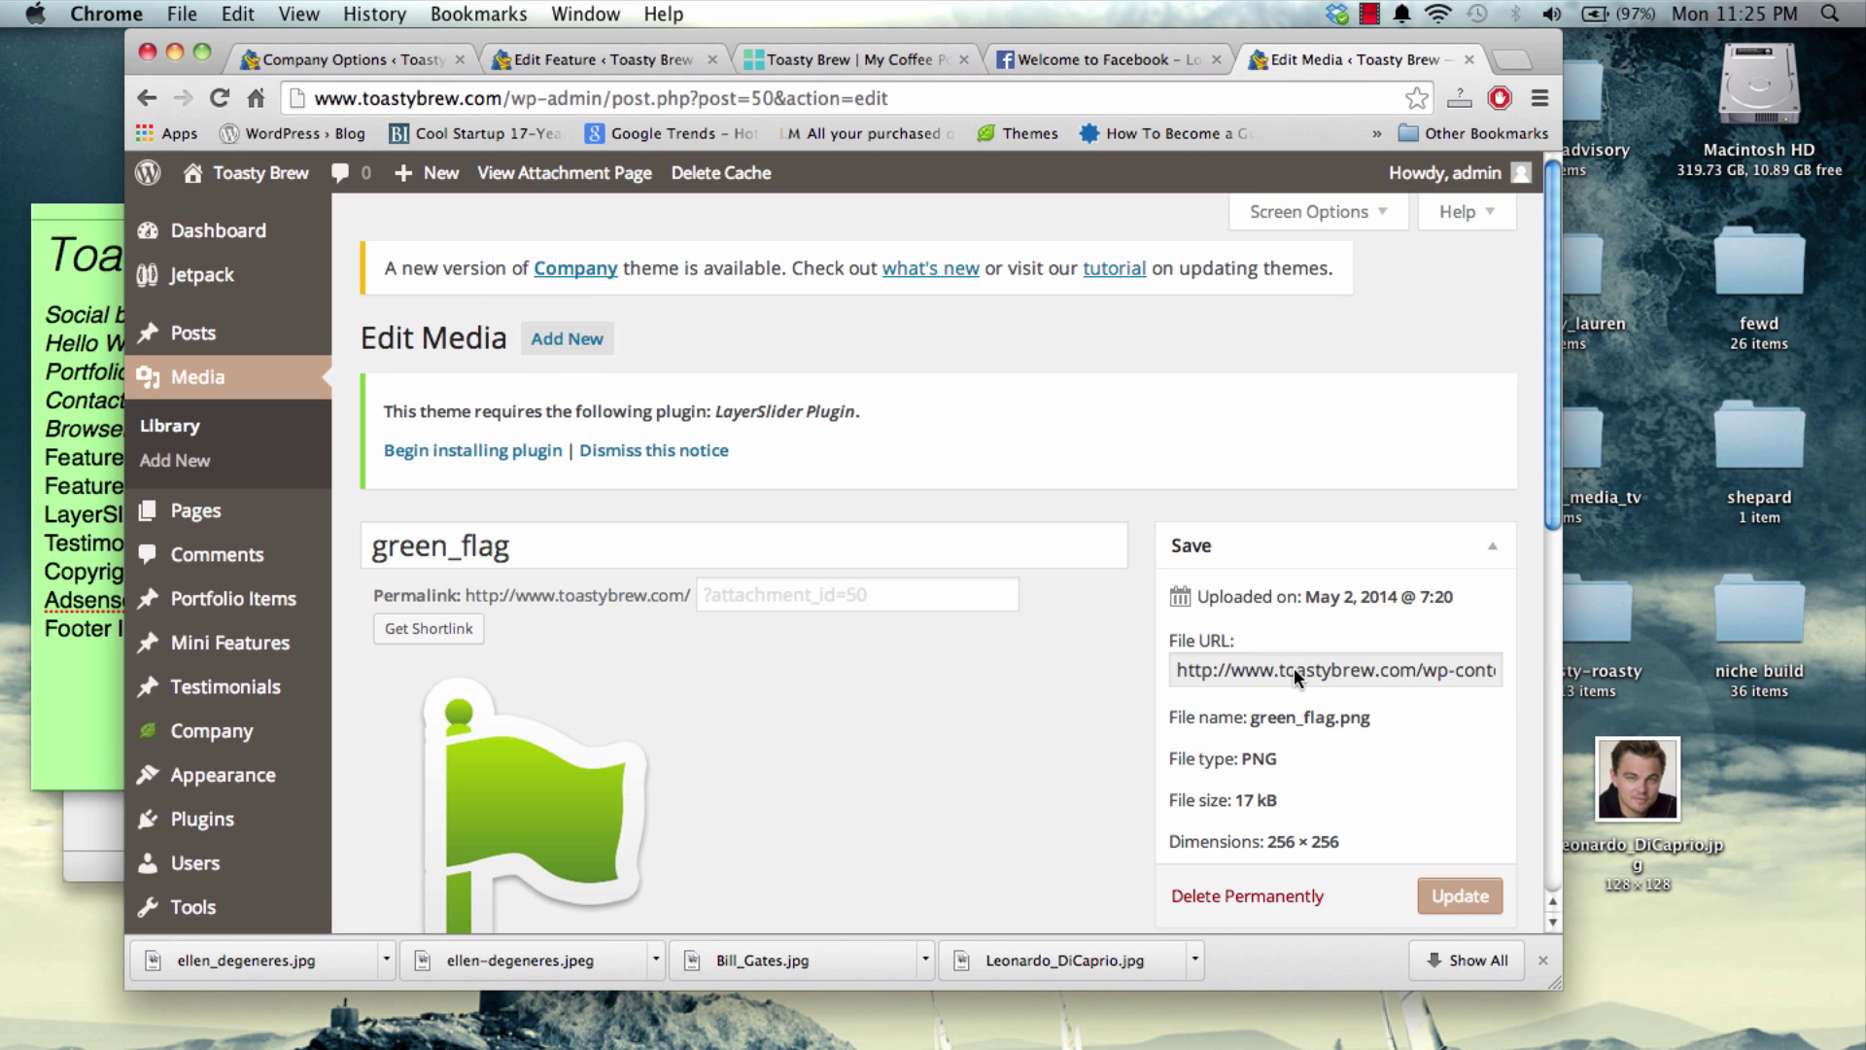
triple_click(1295, 670)
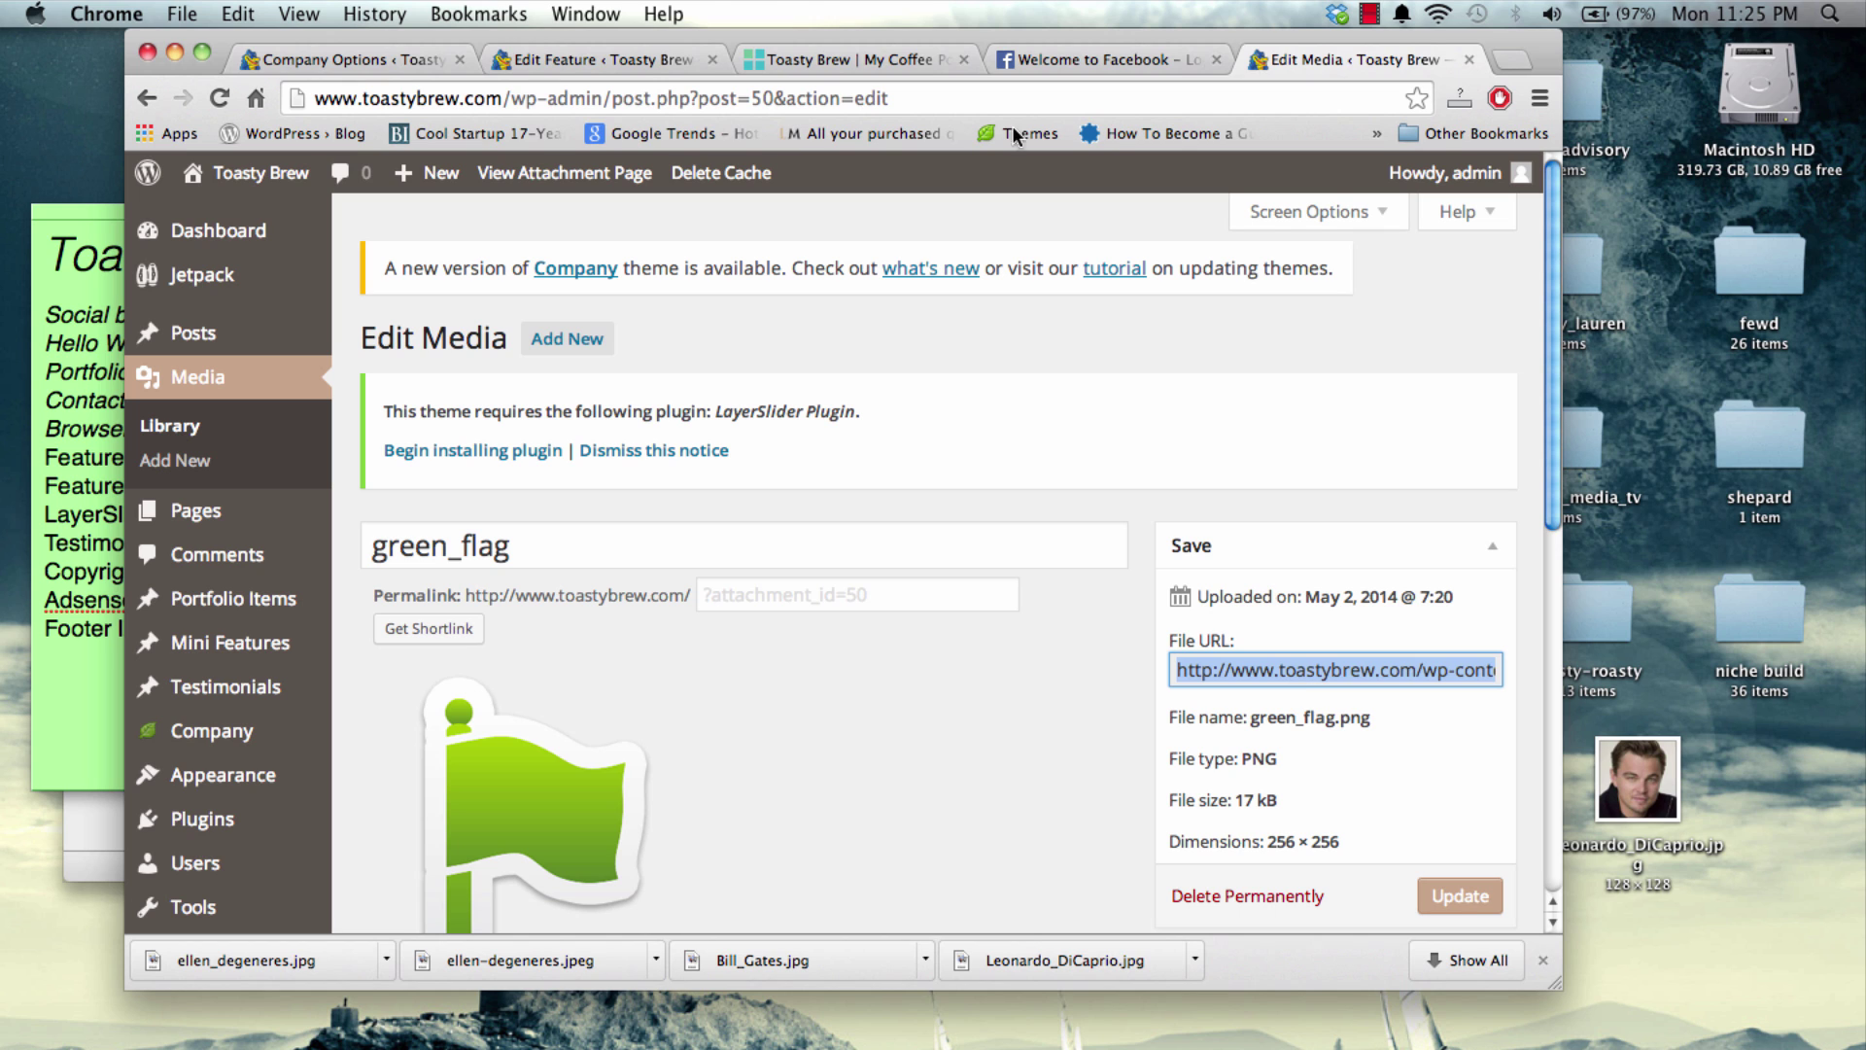
left_click(644, 57)
scroll(842, 534, "down", 10)
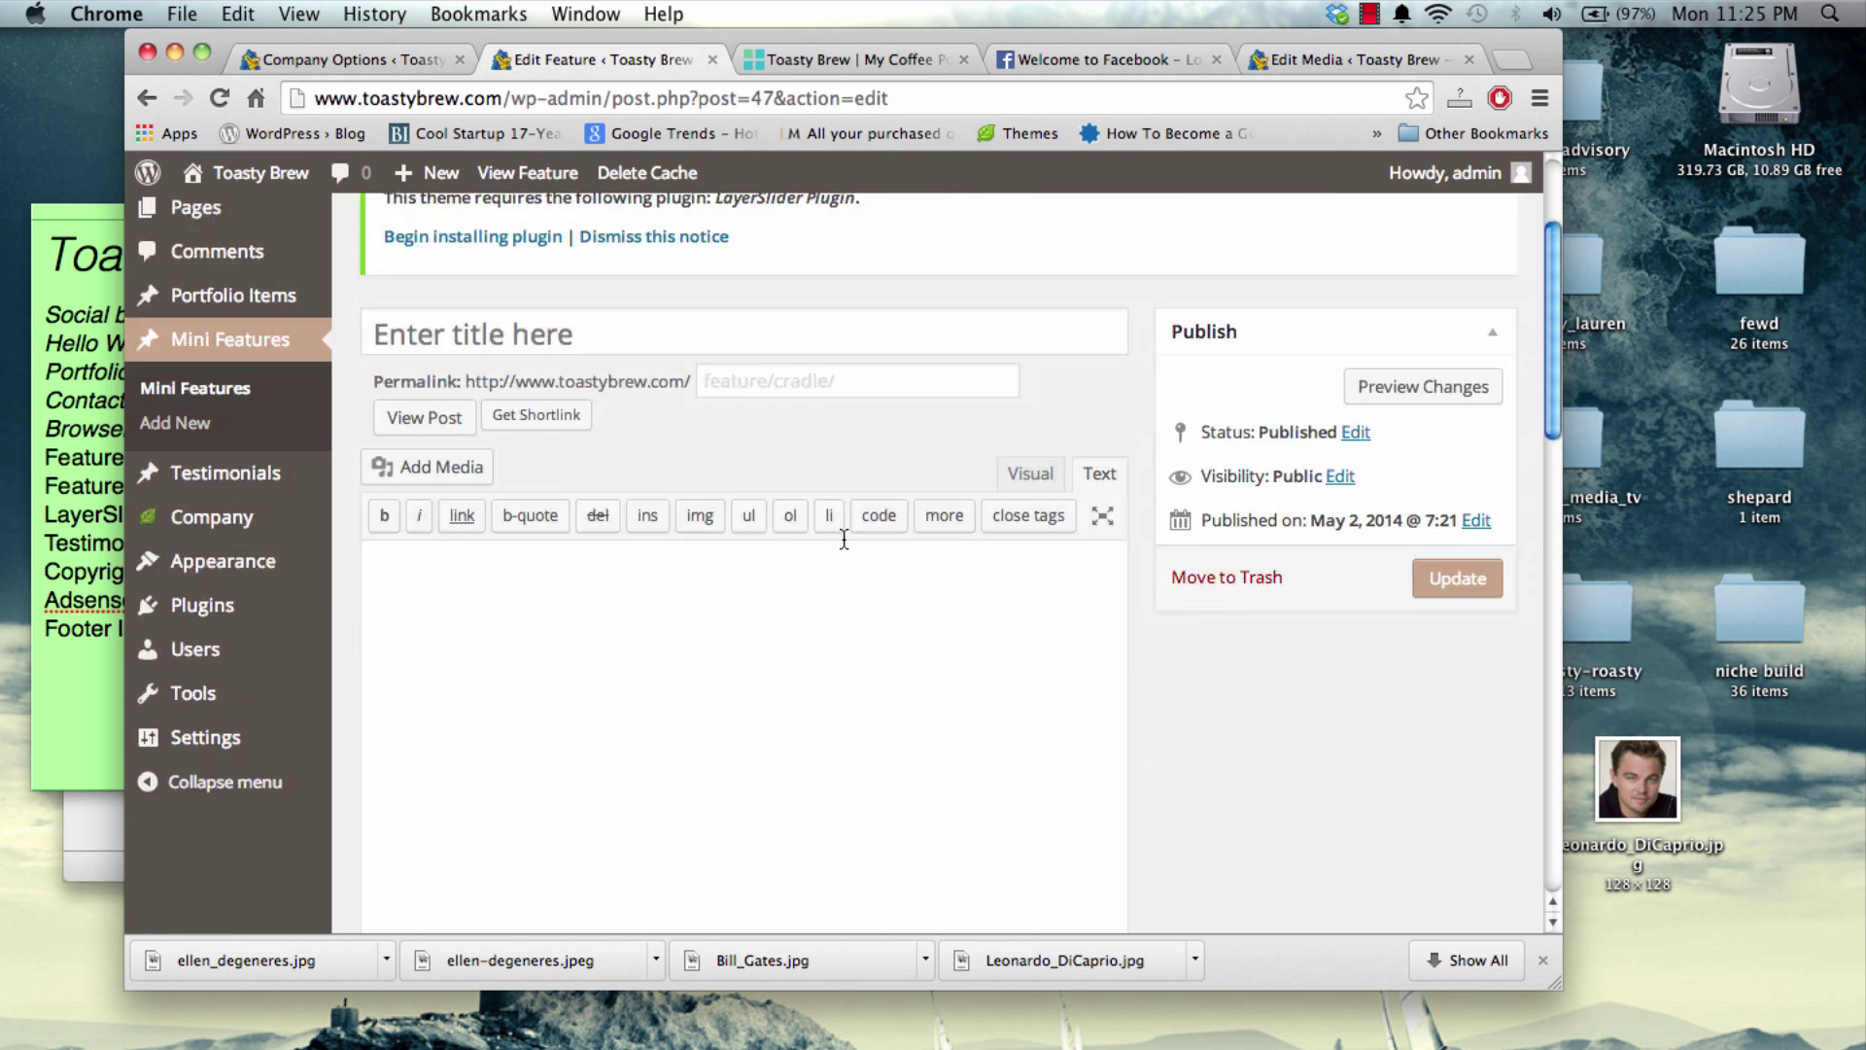
left_click(788, 633)
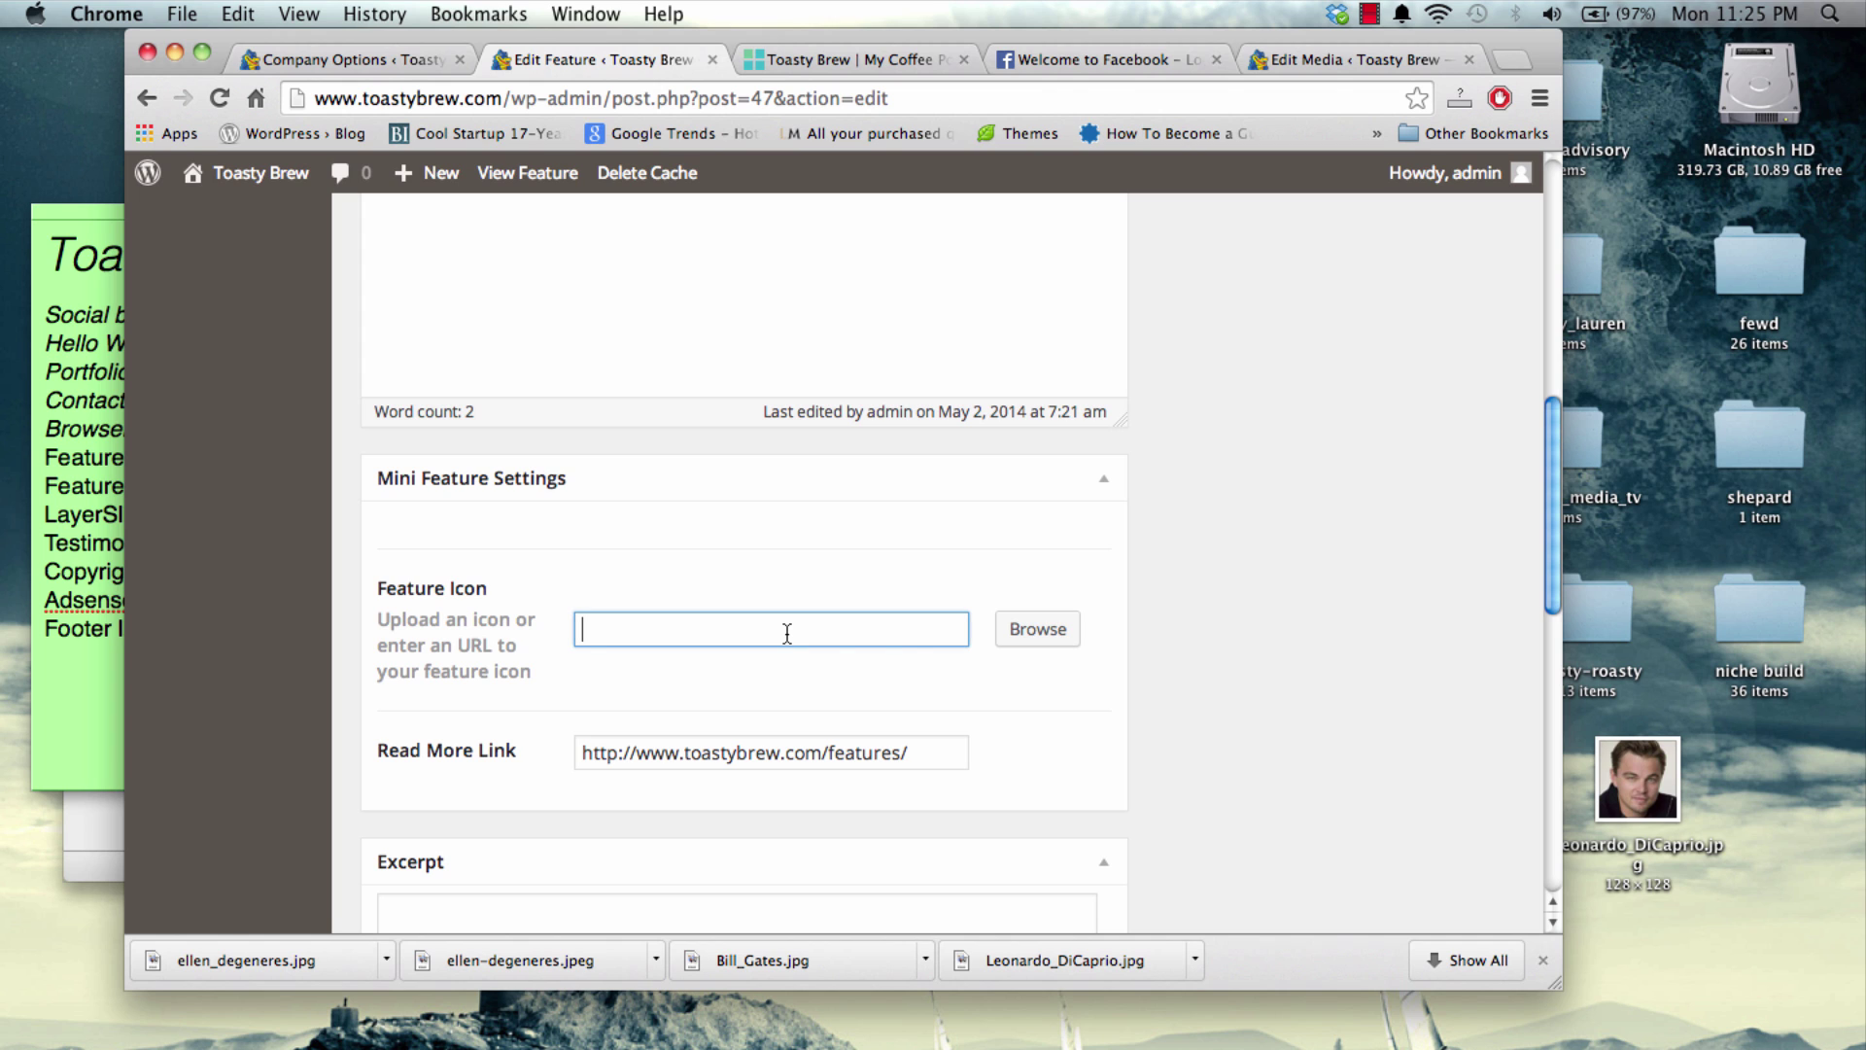
key("super+v")
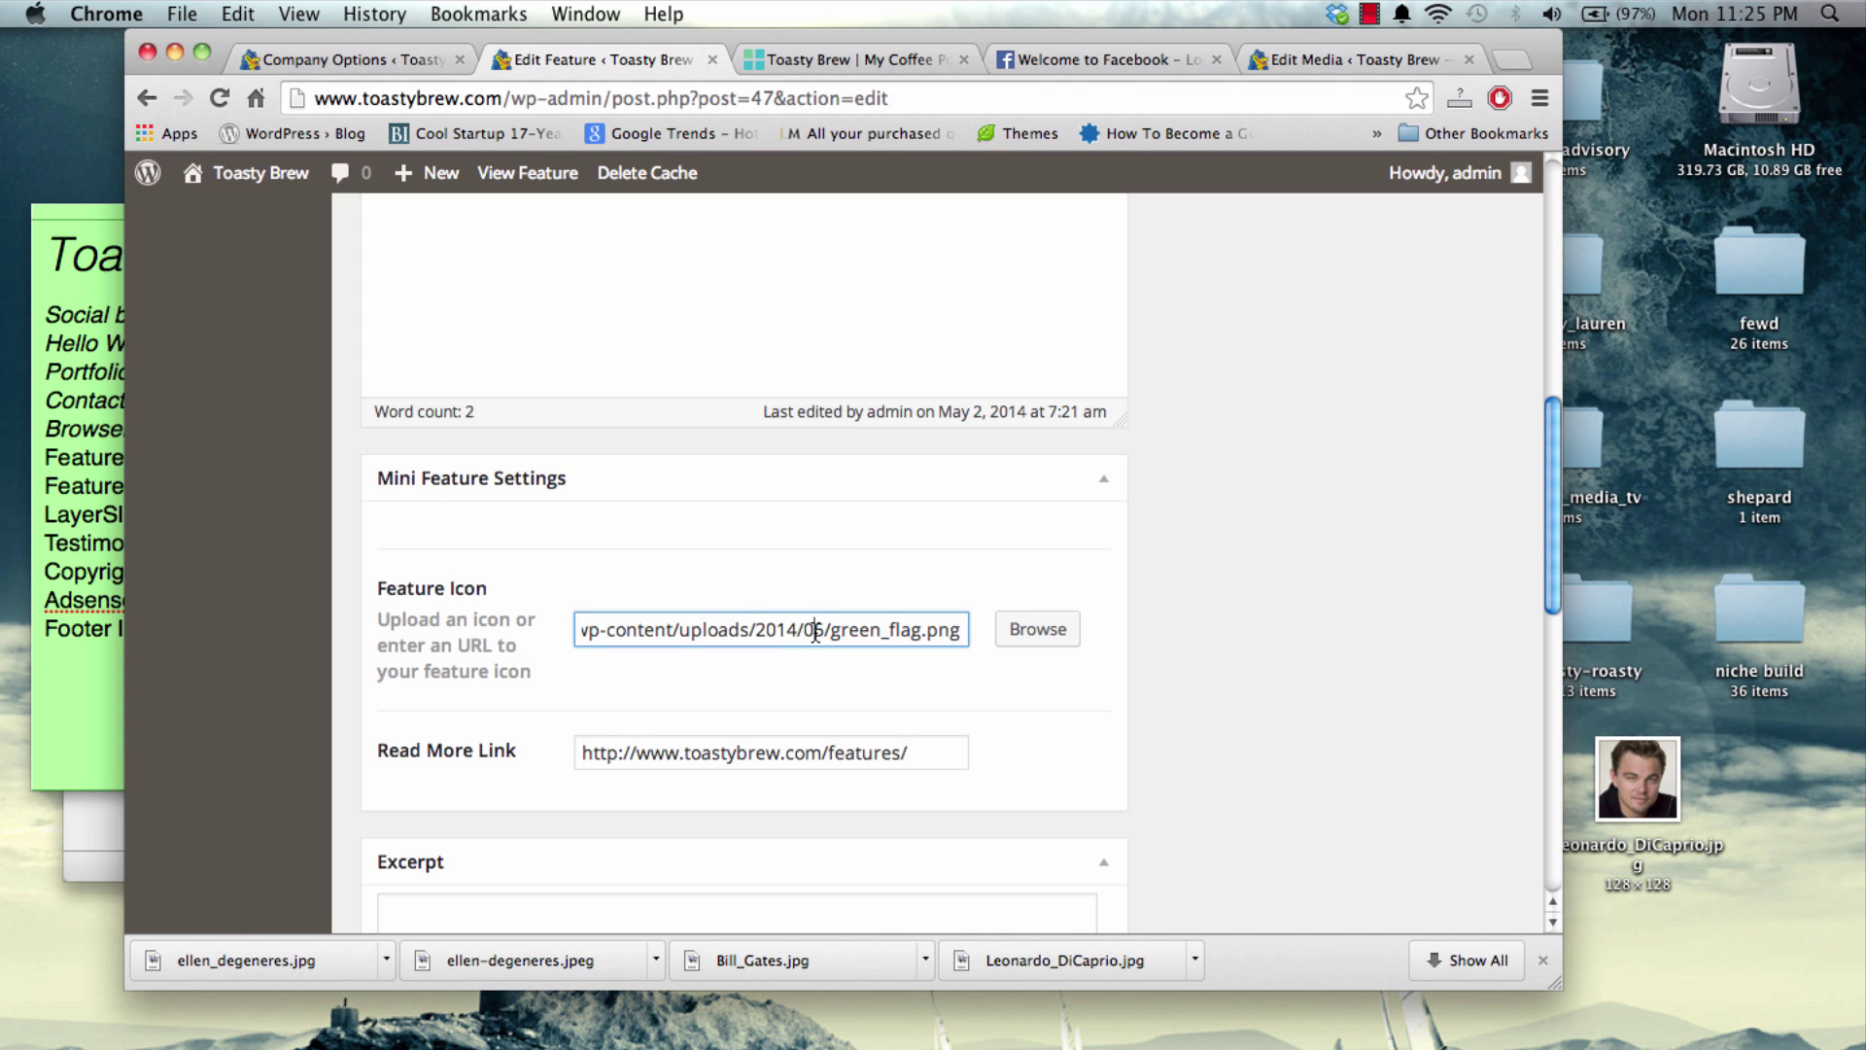
scroll(993, 643, "up", 15)
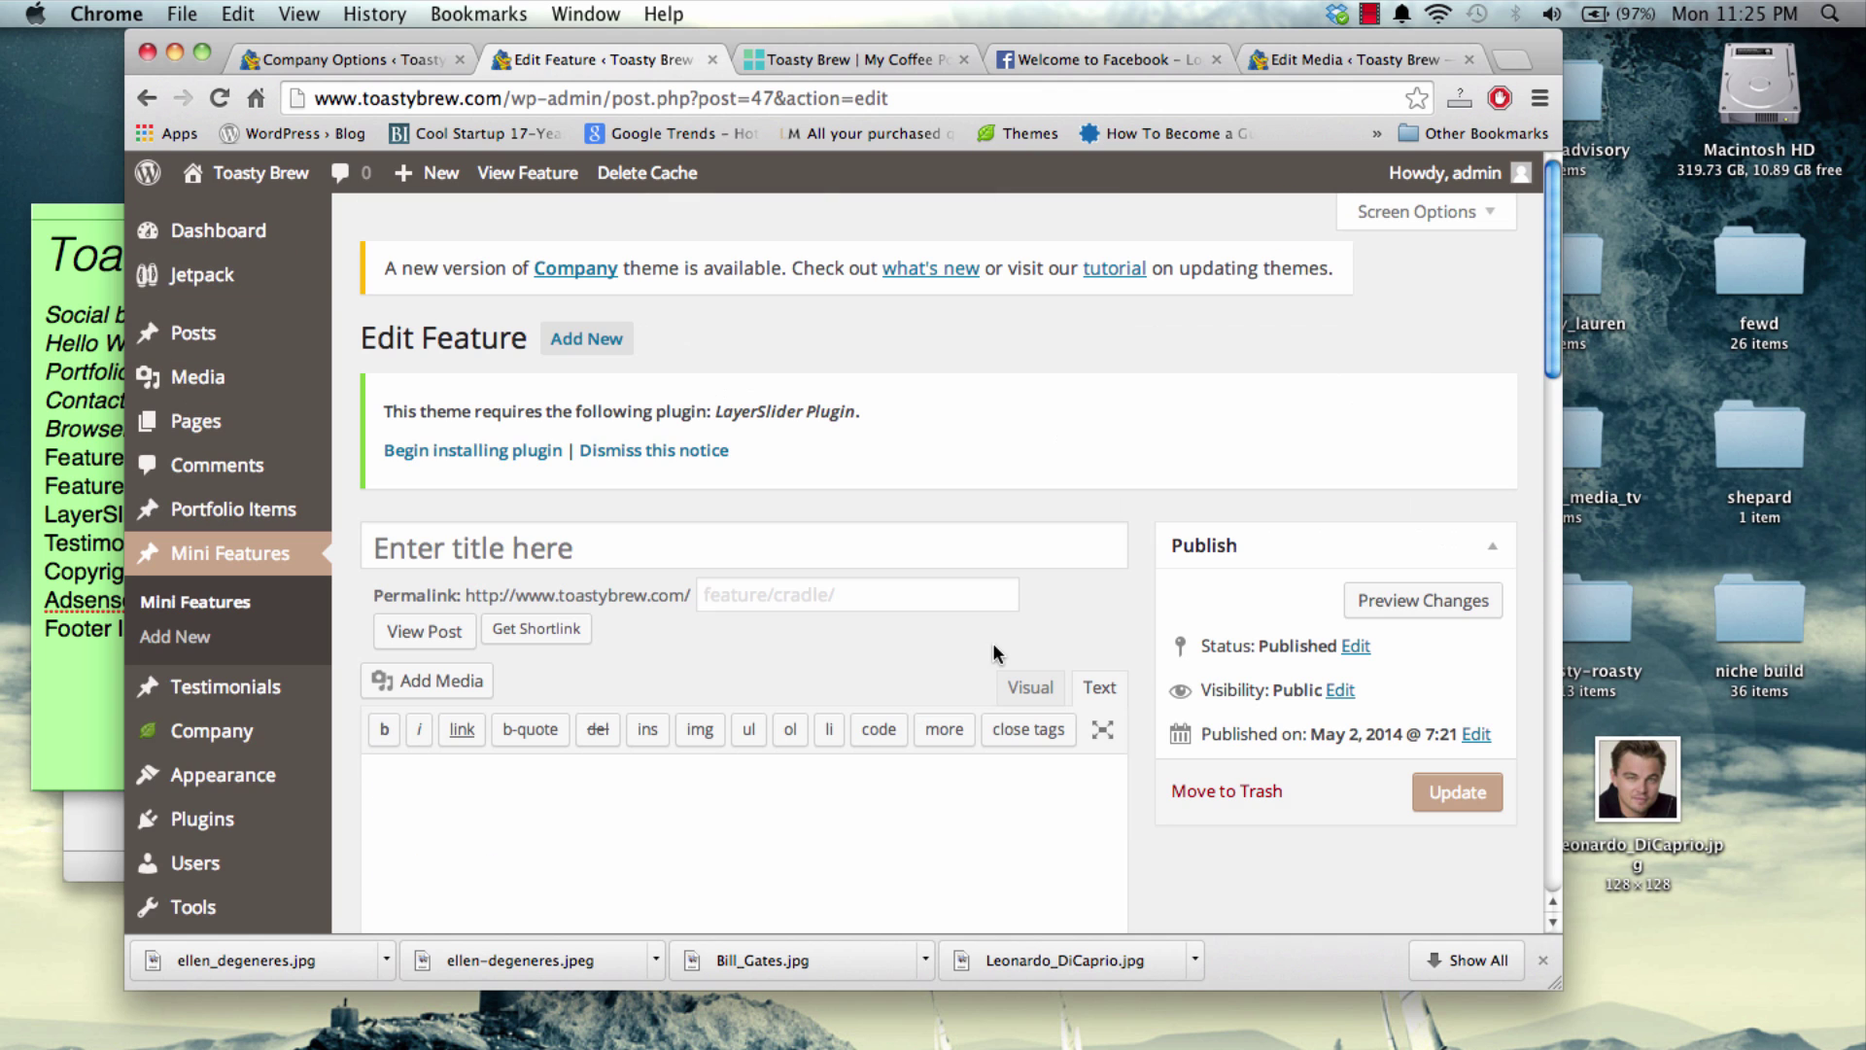
- Enter title Homebase, slug homebase, and body 'Establish your online image with a mobile friendly home base.'
left_click(515, 559)
type("H")
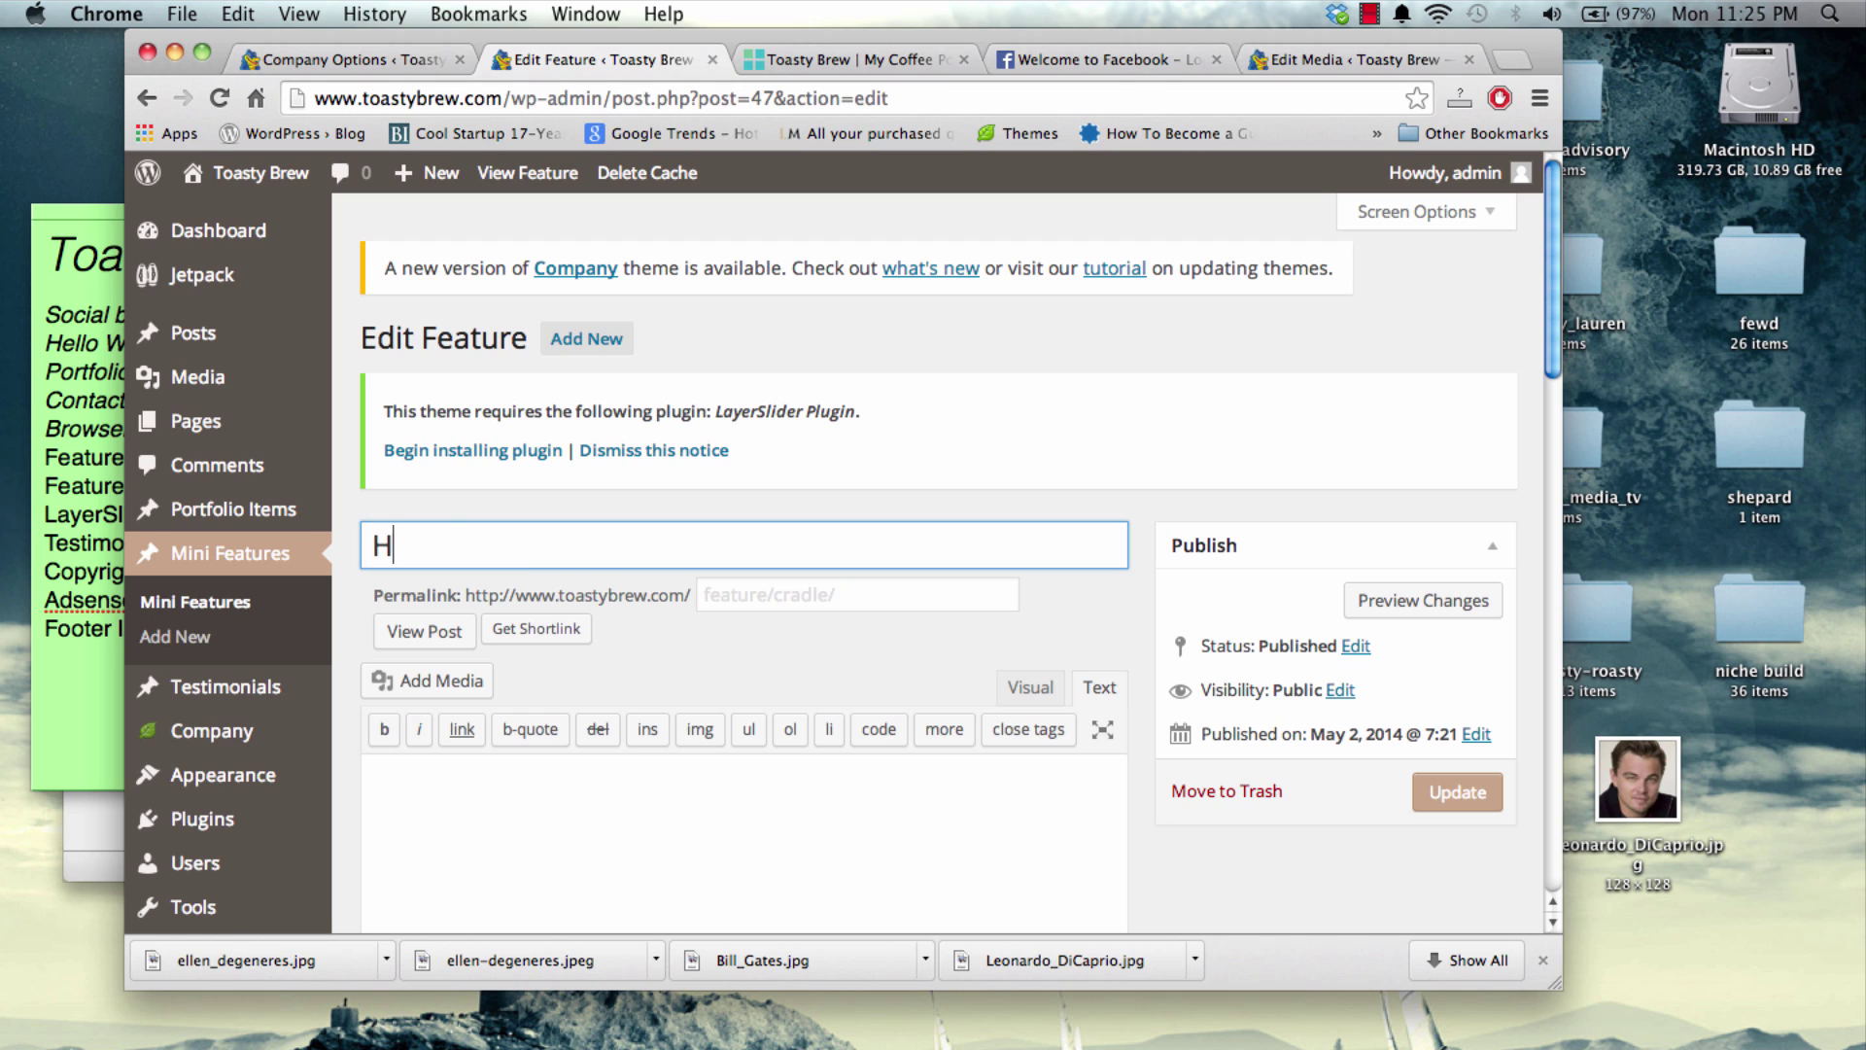
type("omebase")
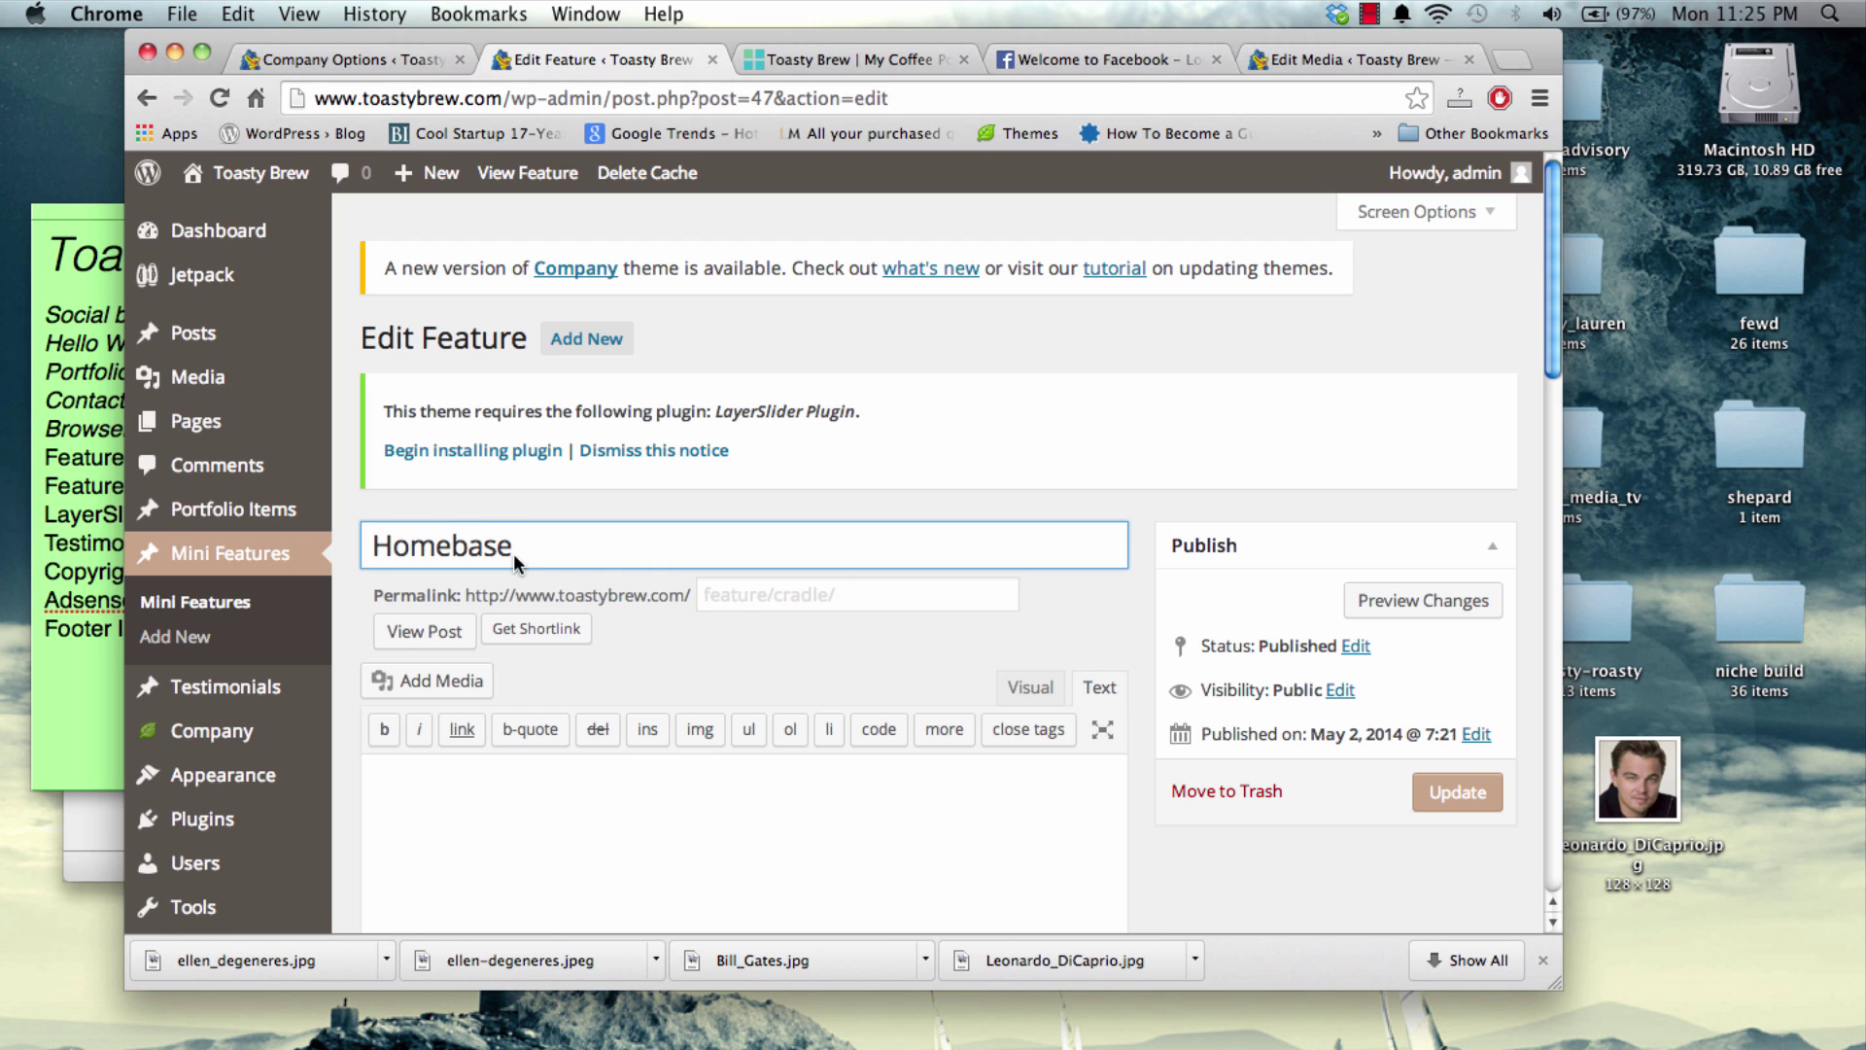
key("Tab")
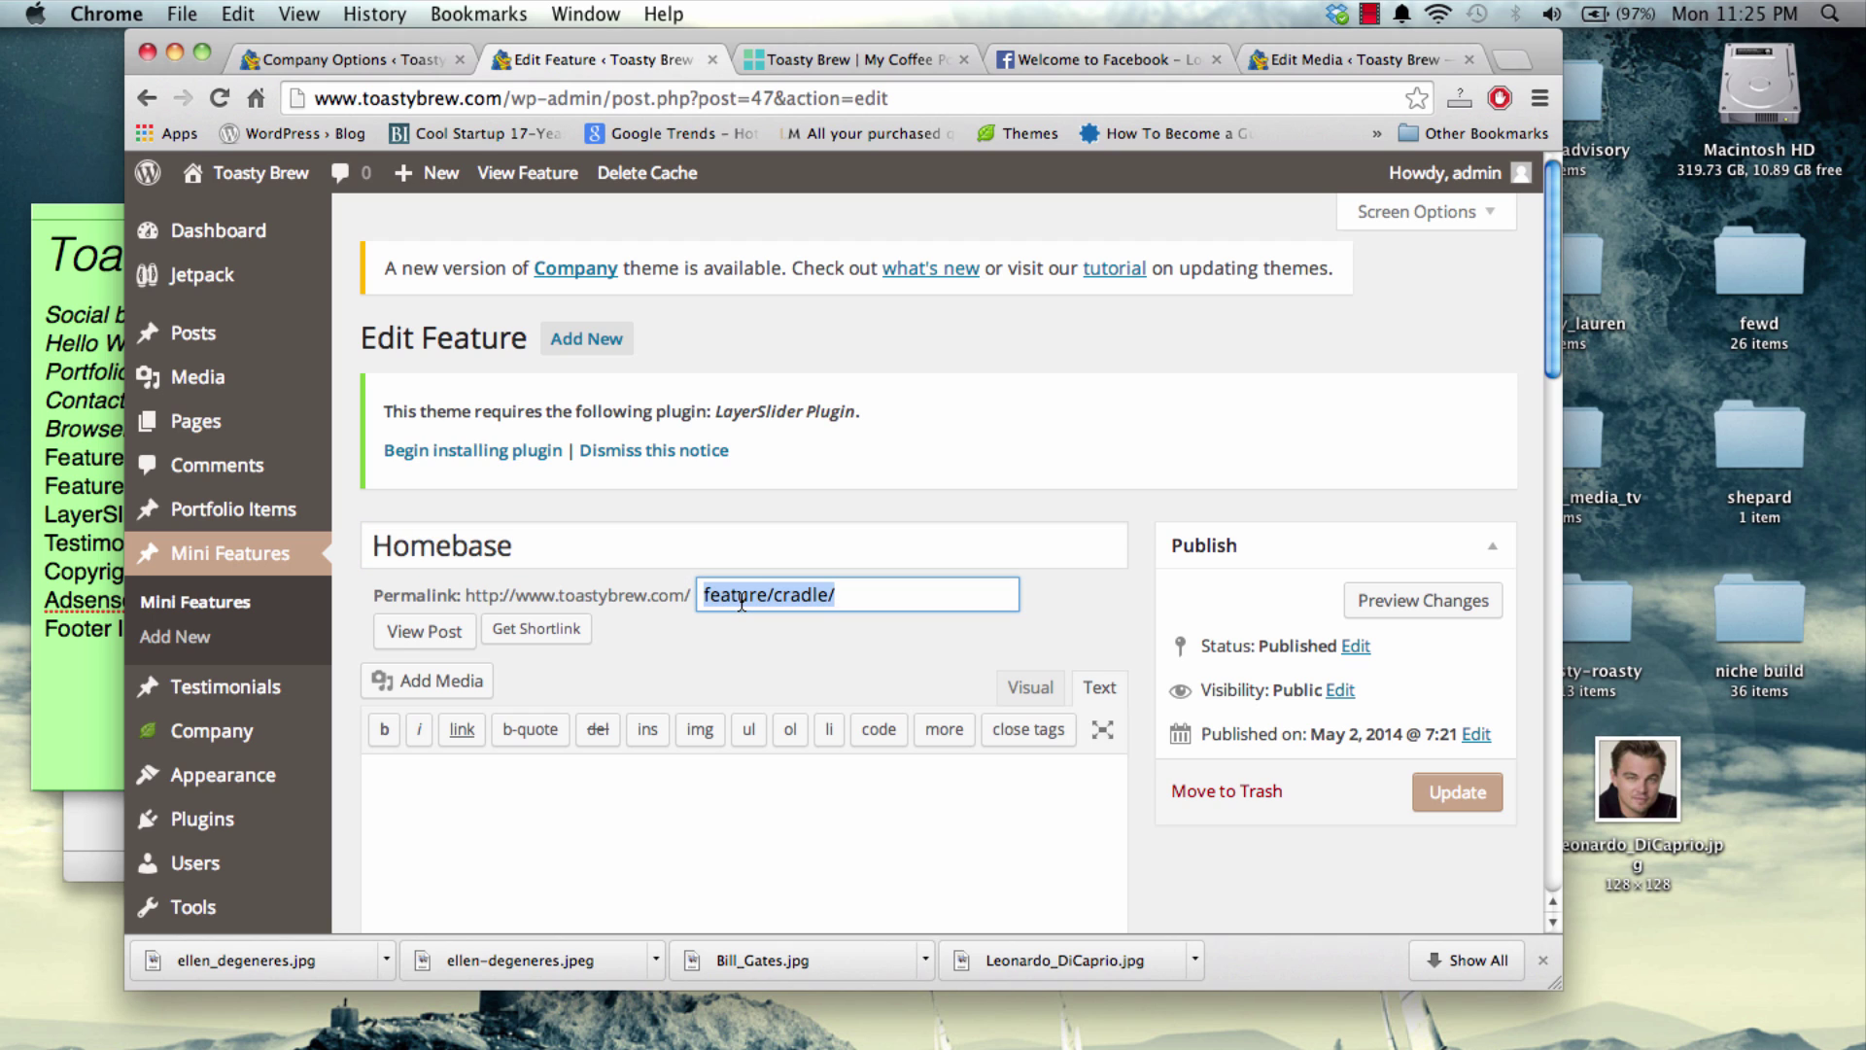
type("h")
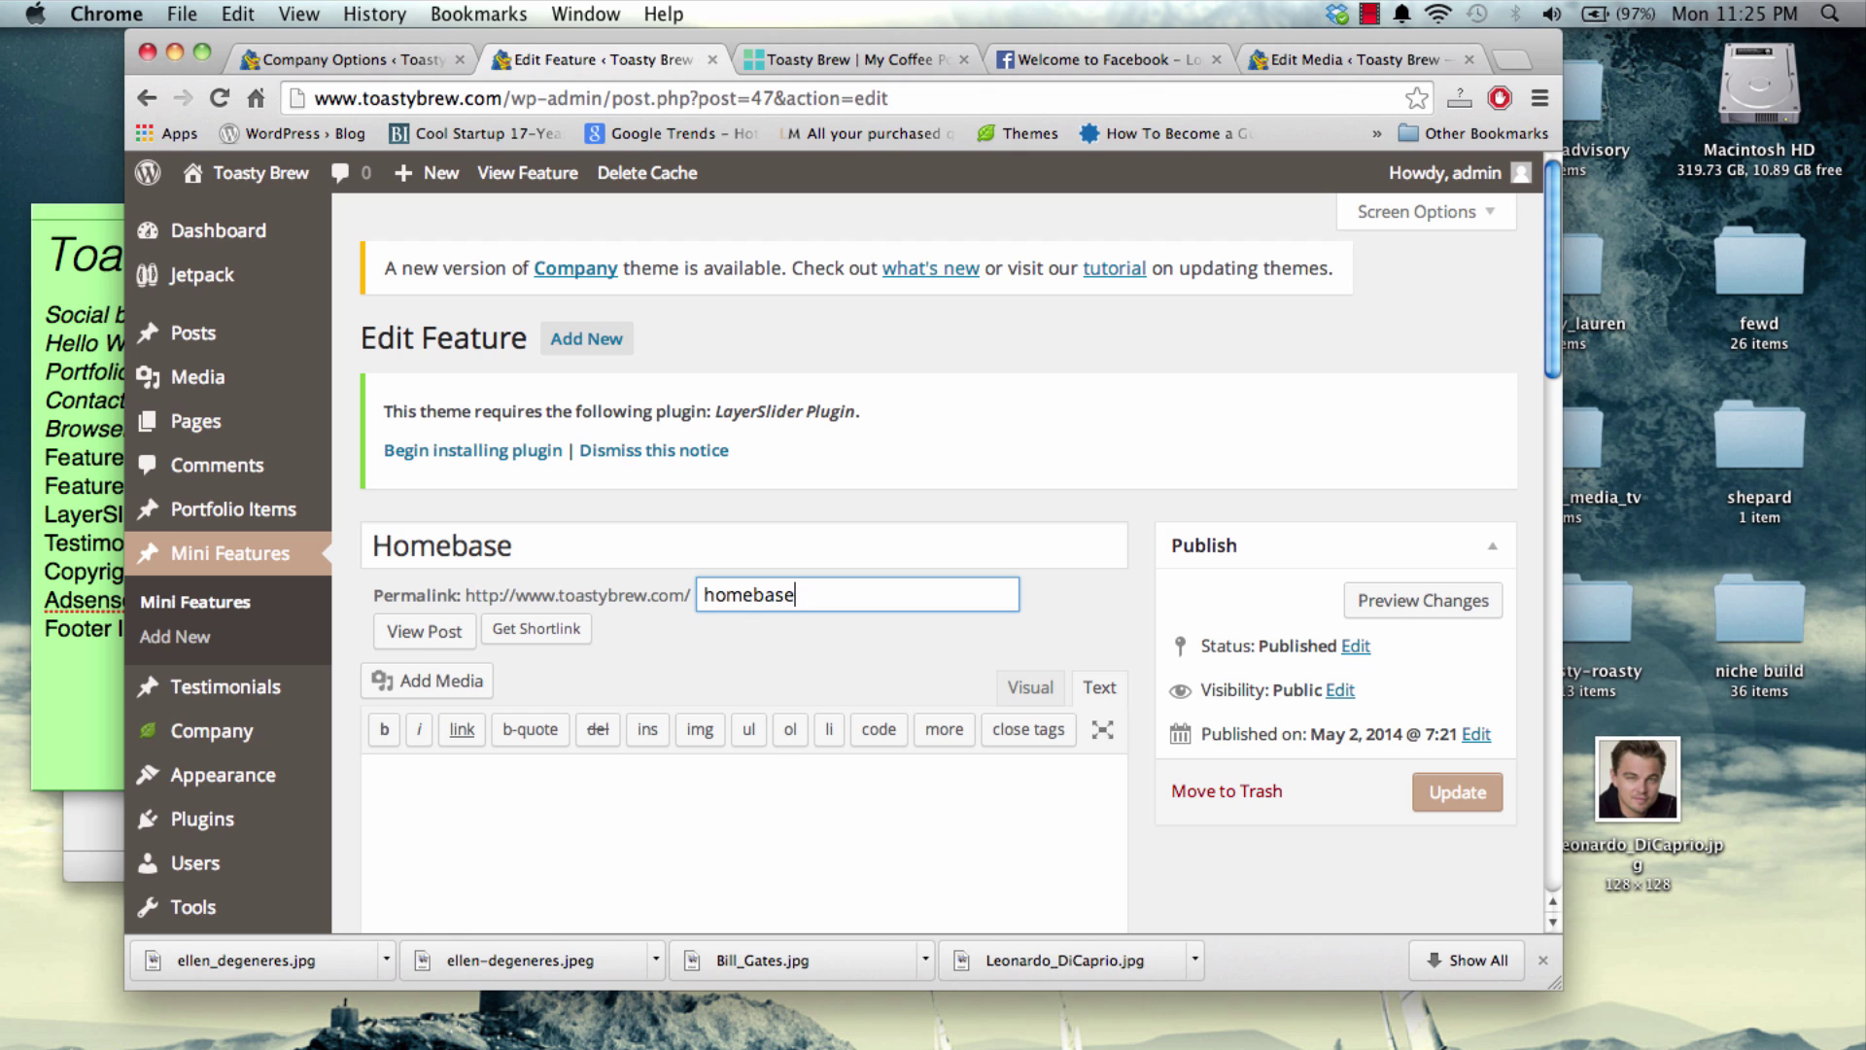
type("omebase")
left_click(708, 820)
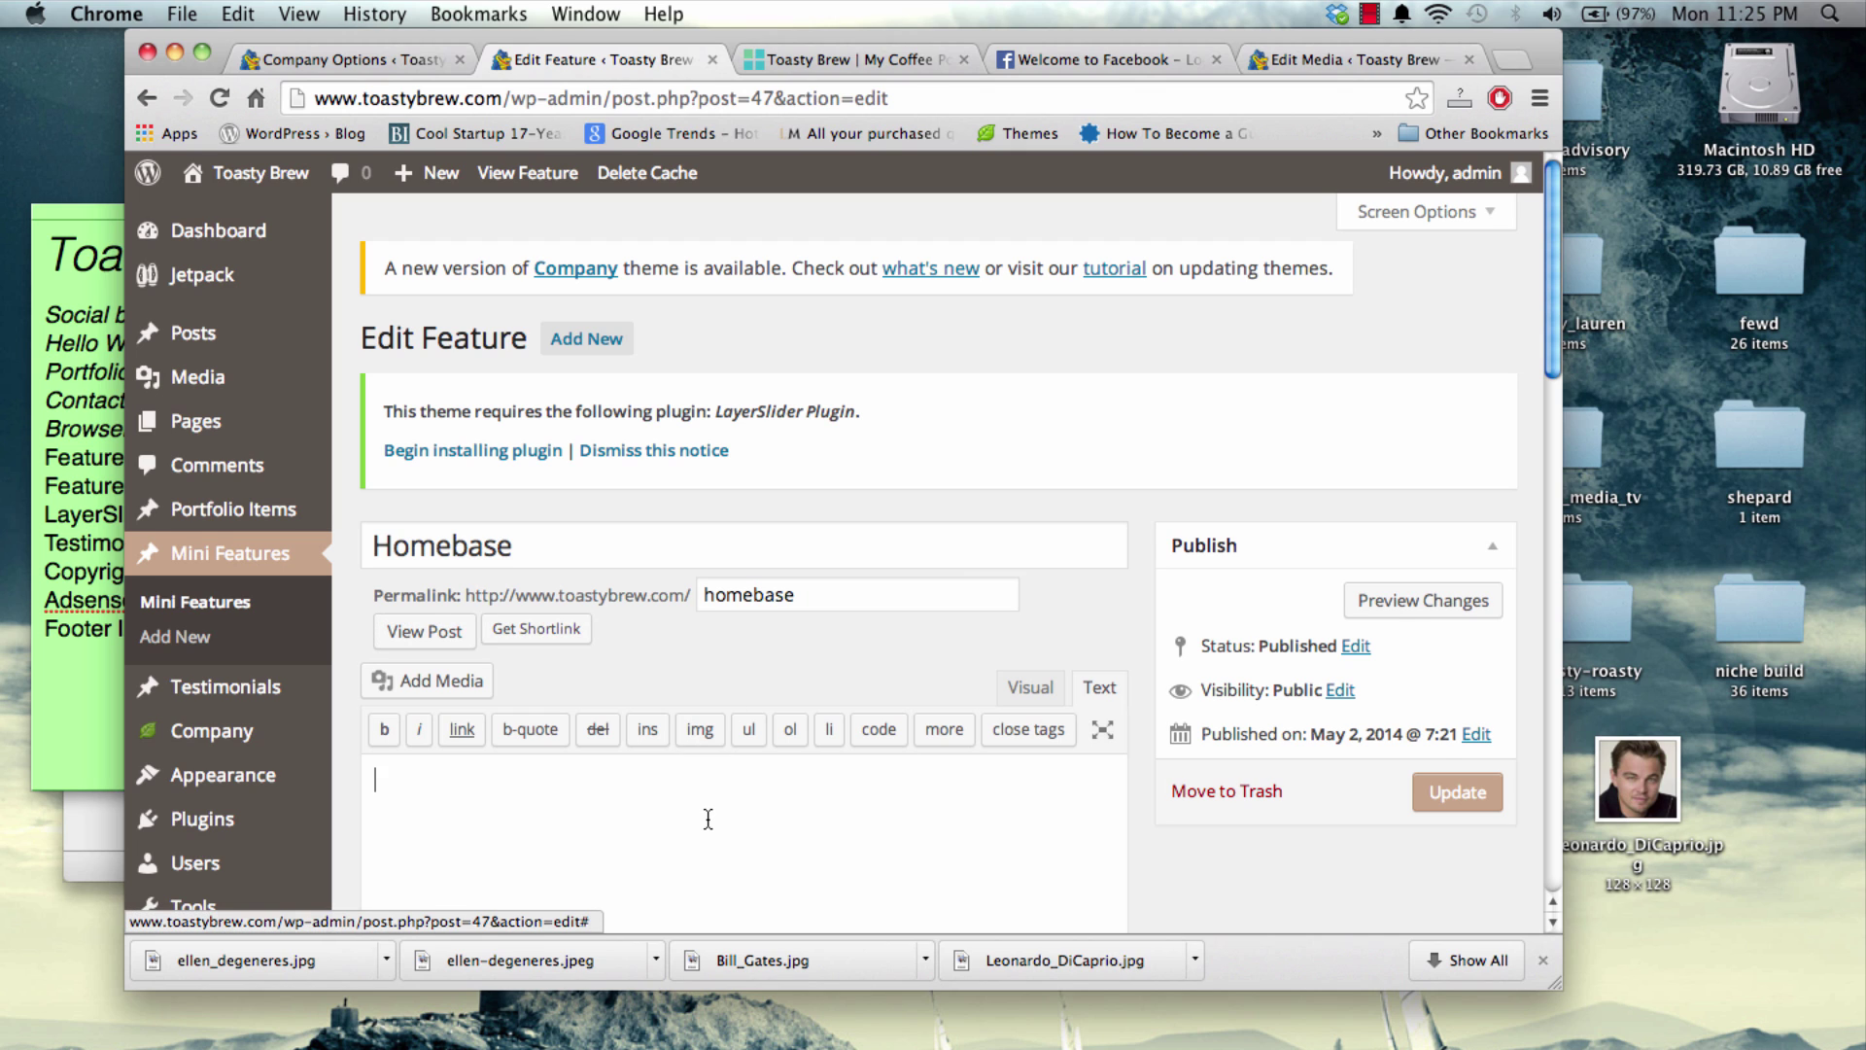
scroll(709, 820, "down", 3)
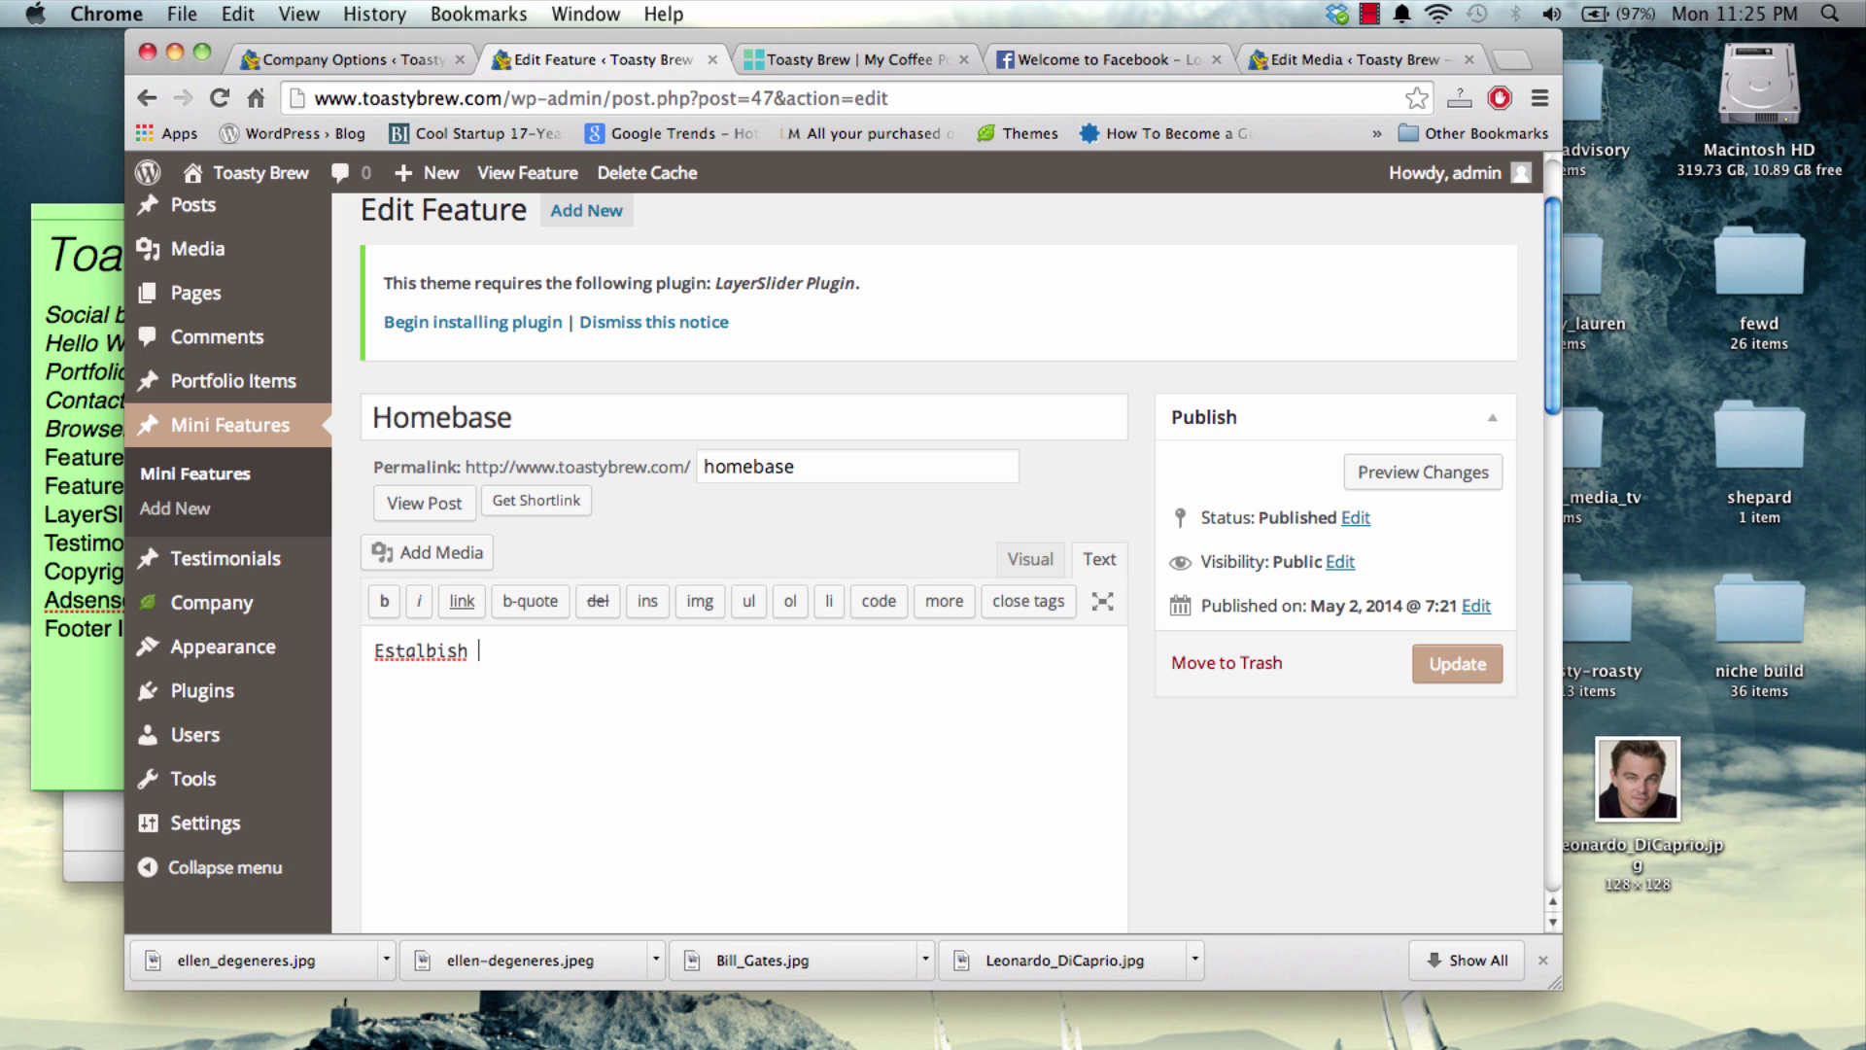
key("BackSpace")
key("BackSpace")
key("BackSpace")
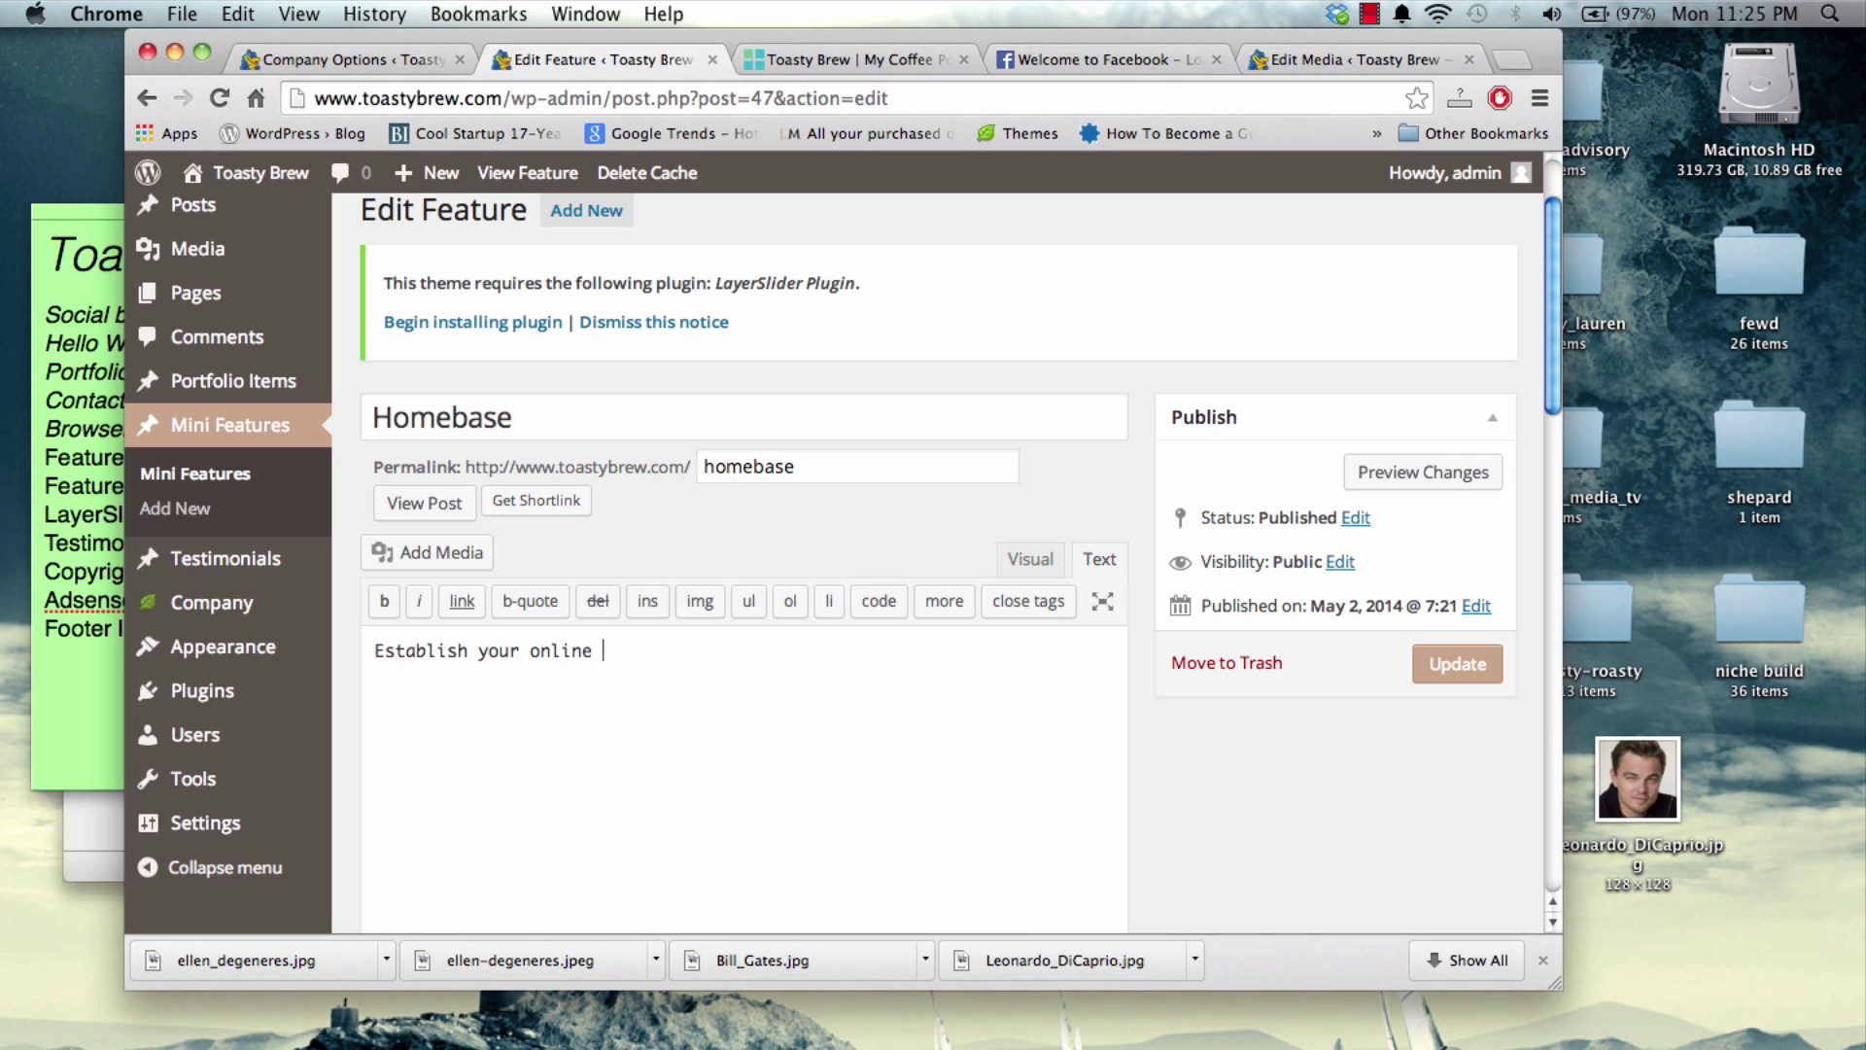
type("image with a mobile friendly homebase.")
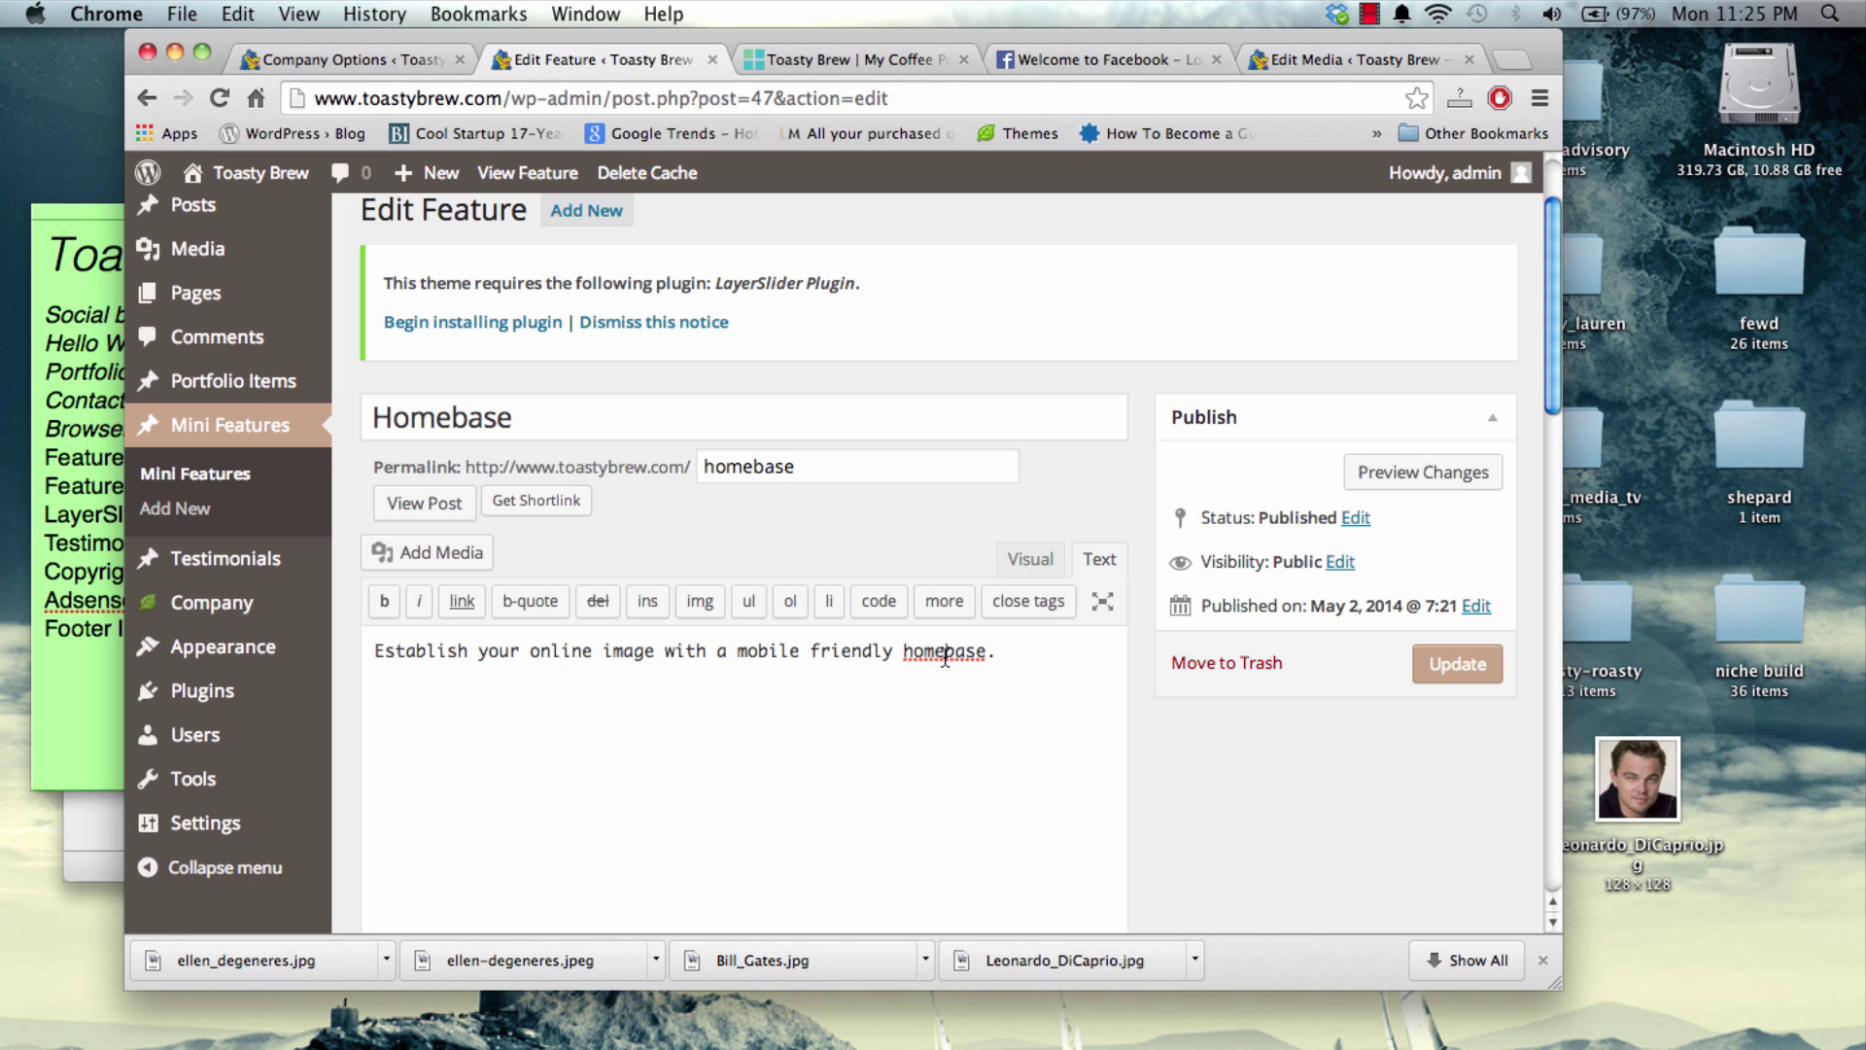
- Change the slug to home-base and remove the lowercase b from the title
left_click(759, 467)
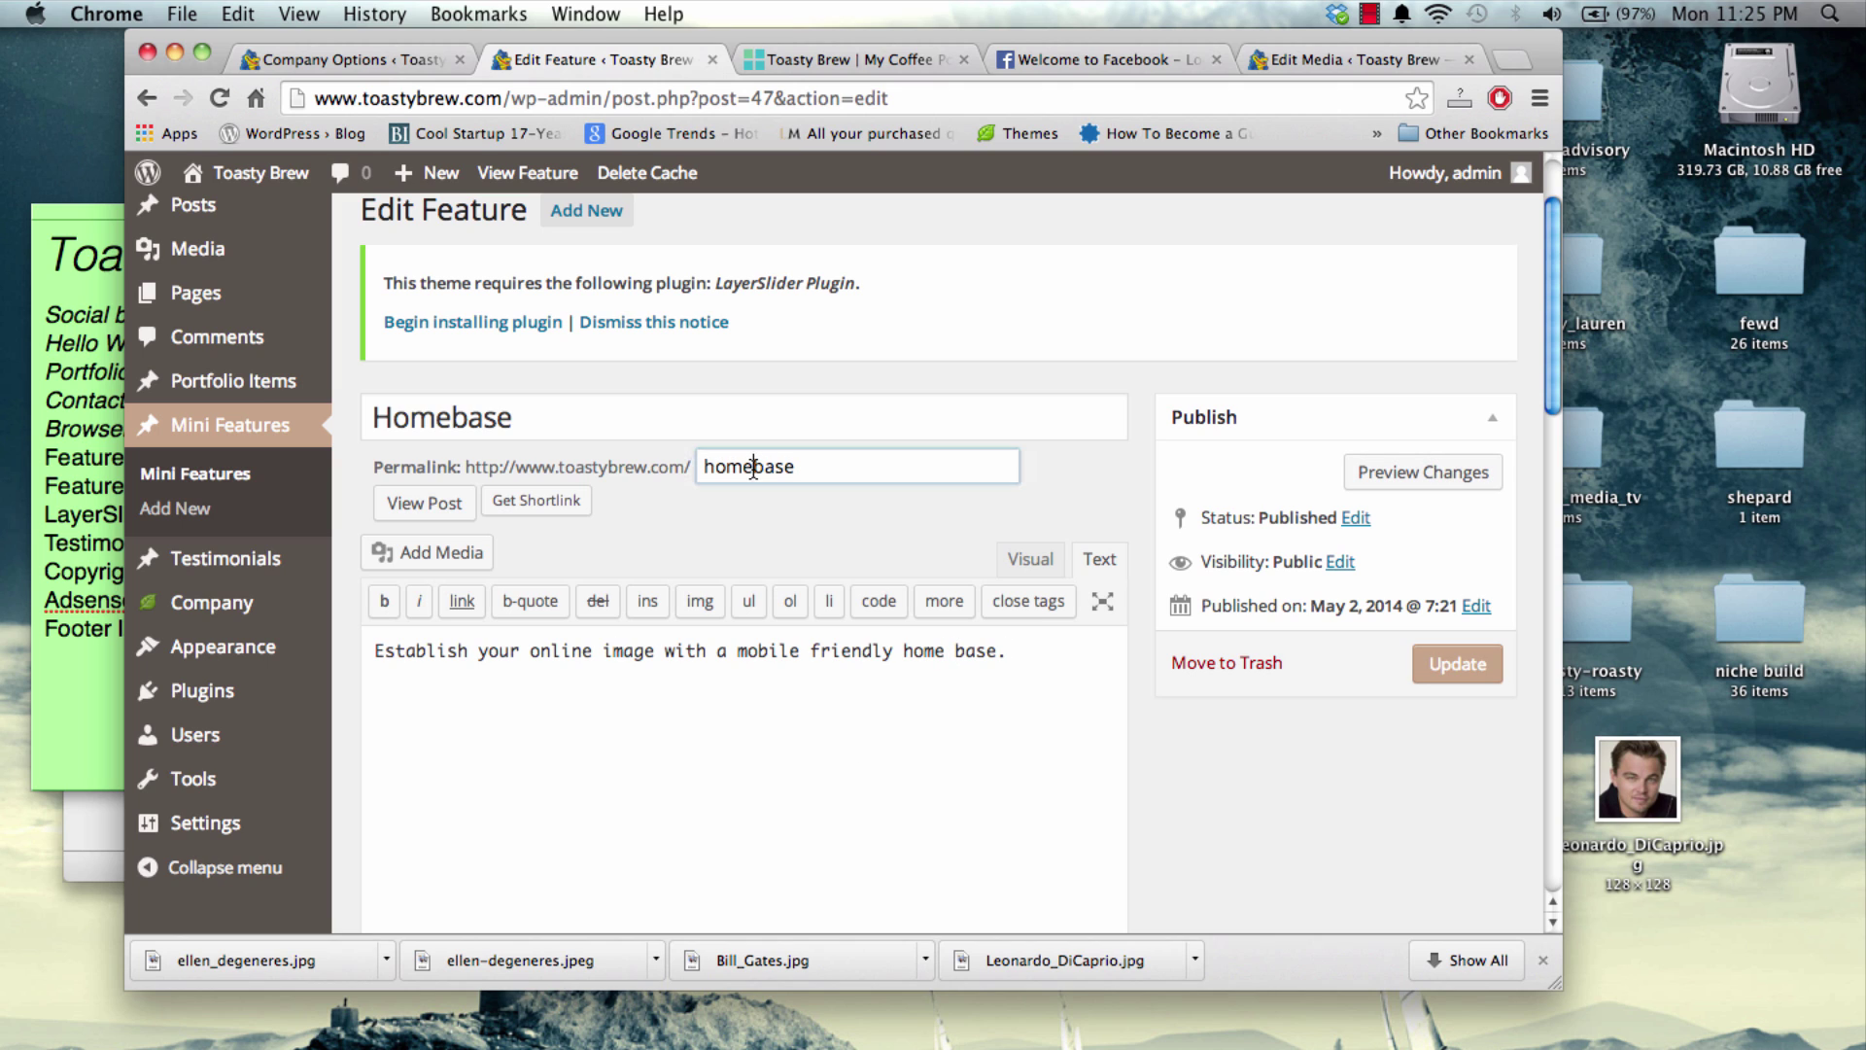
type("-")
left_click(459, 418)
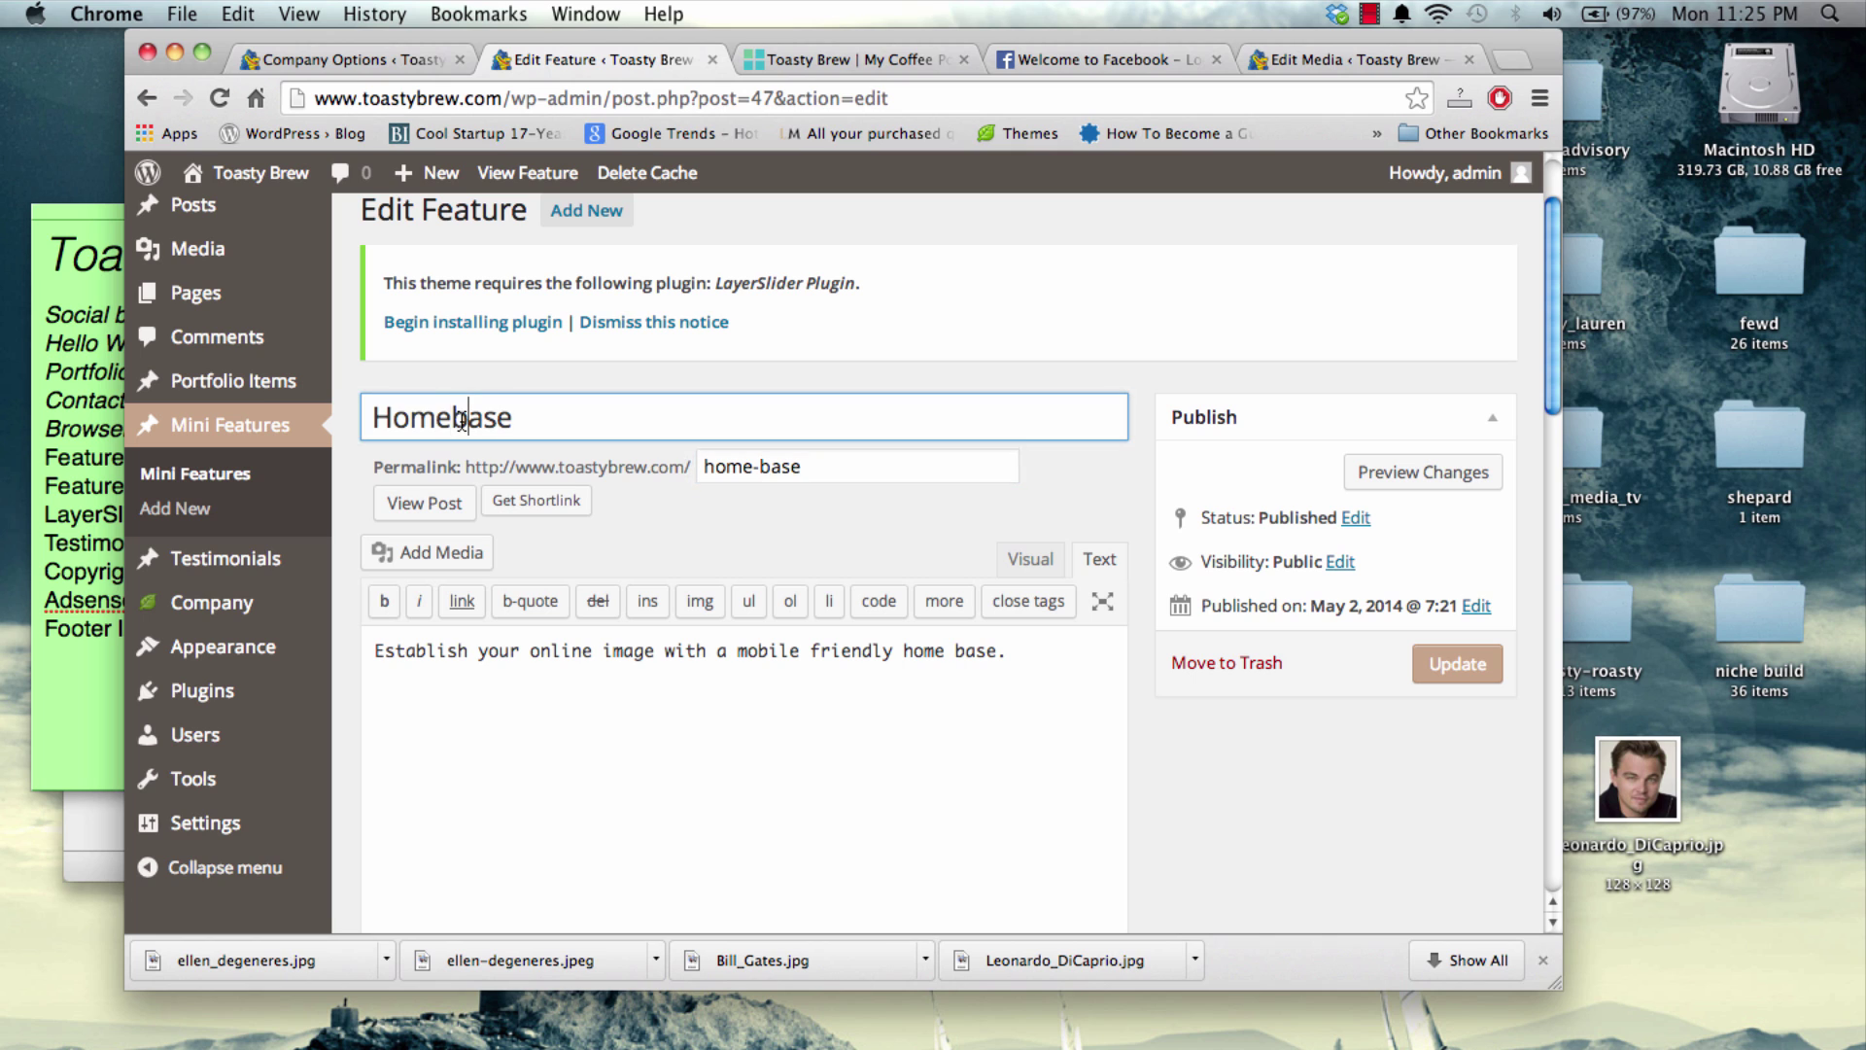
key("Delete")
- Finish the title as Home Base, update the feature, and reload the live site
type("B")
key("Return")
key("ctrl+Tab")
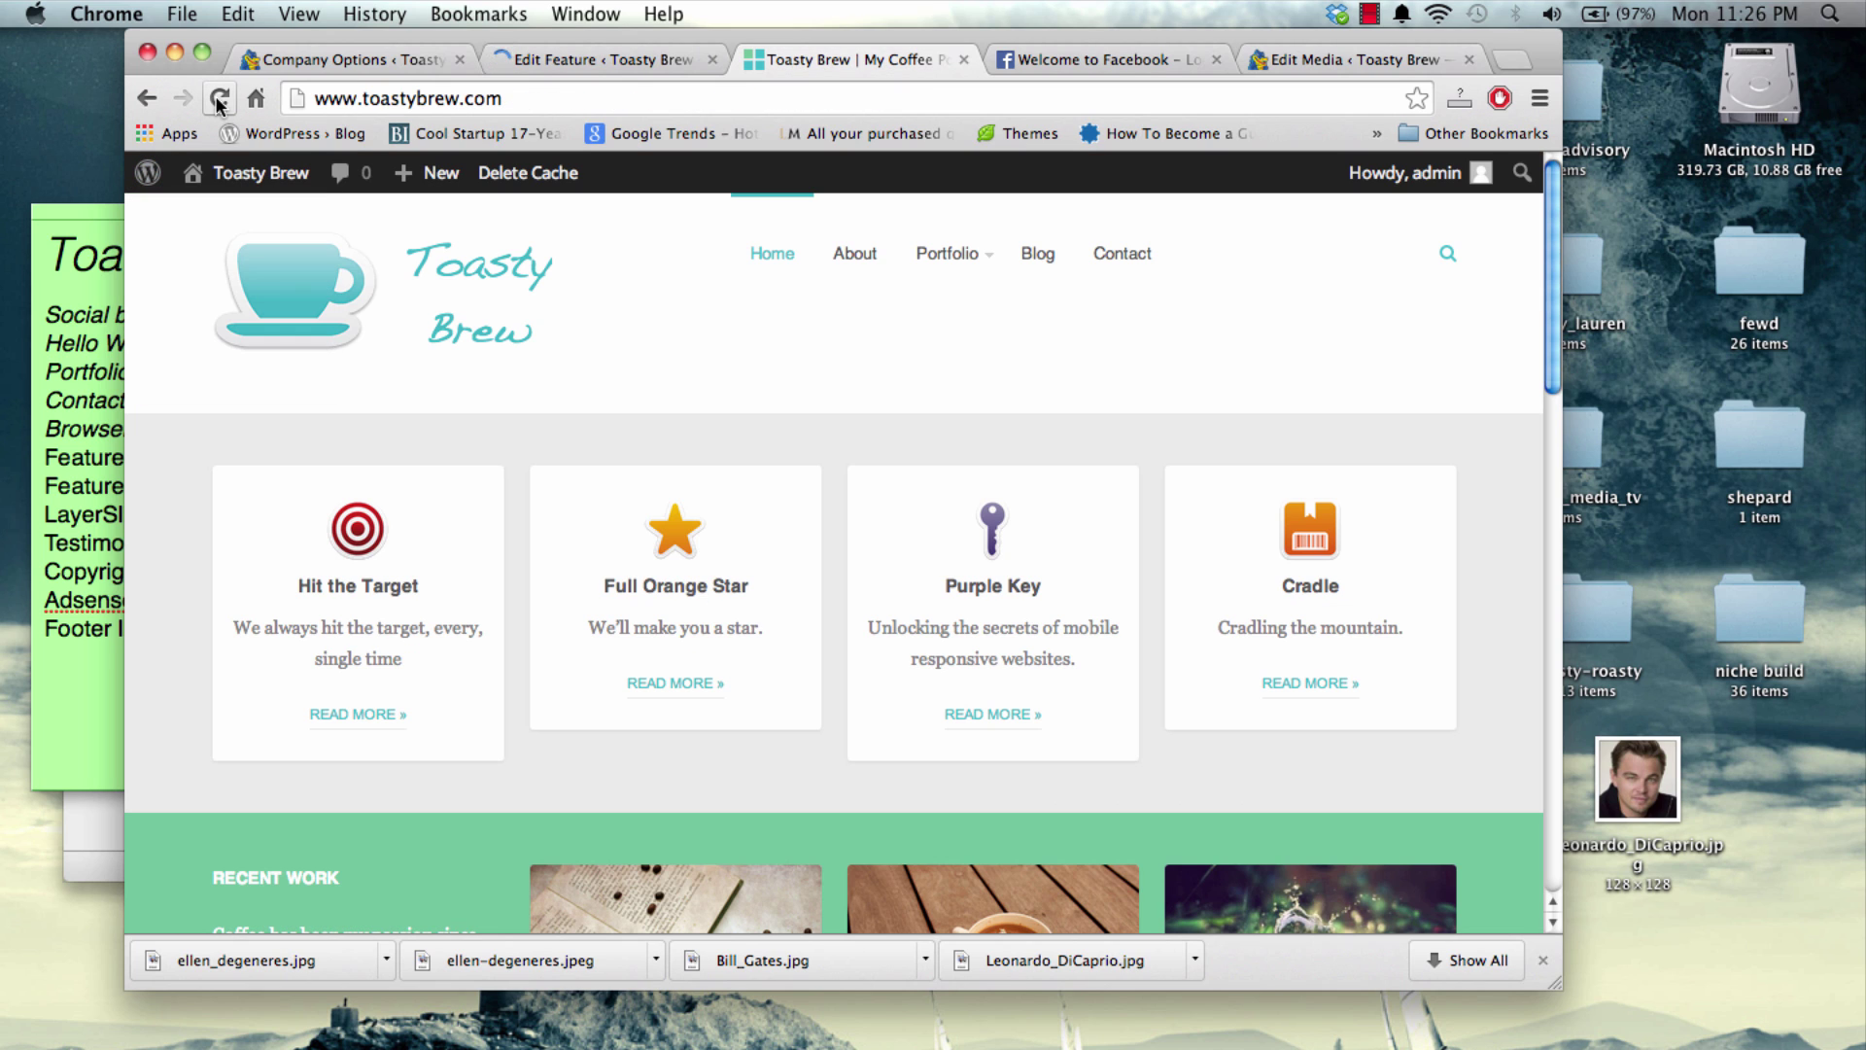
left_click(220, 99)
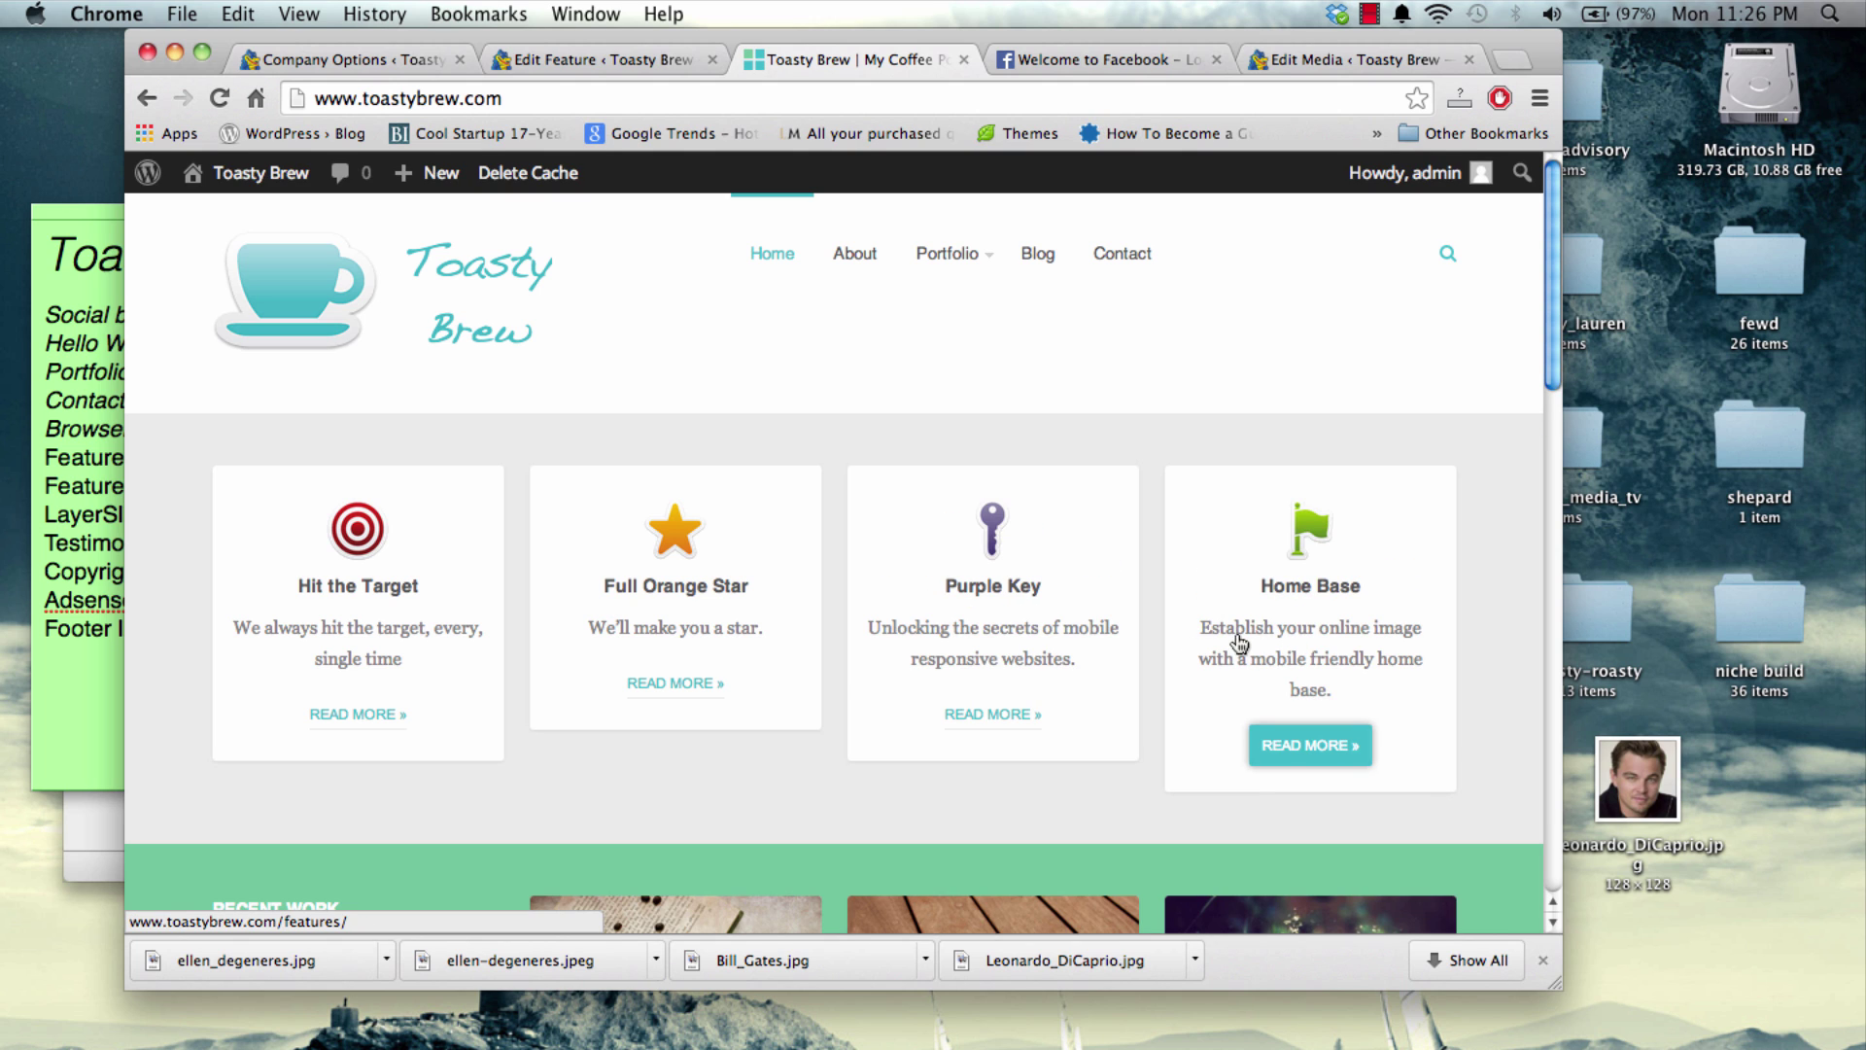
- Try a feature's READ MORE link, which gives Error 404, then return to the feature editor
scroll(991, 652, "down", 2)
scroll(1031, 644, "up", 2)
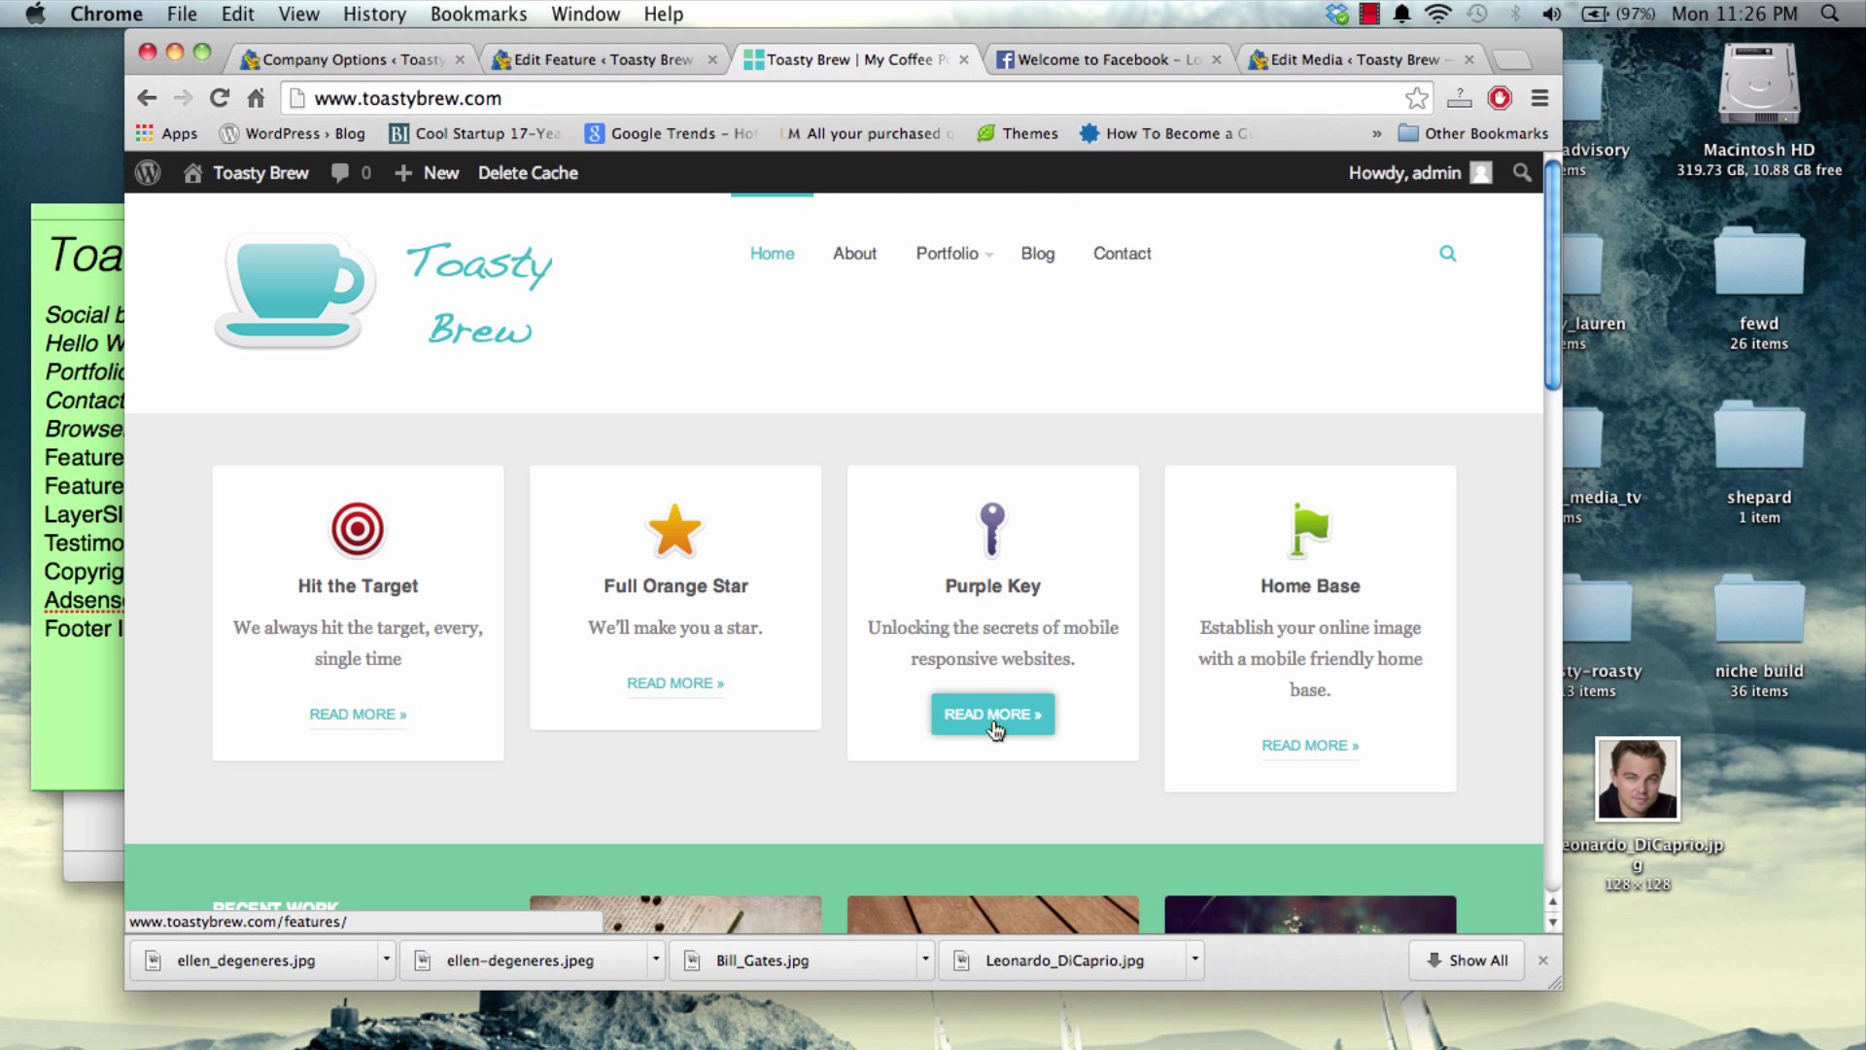
left_click(707, 683)
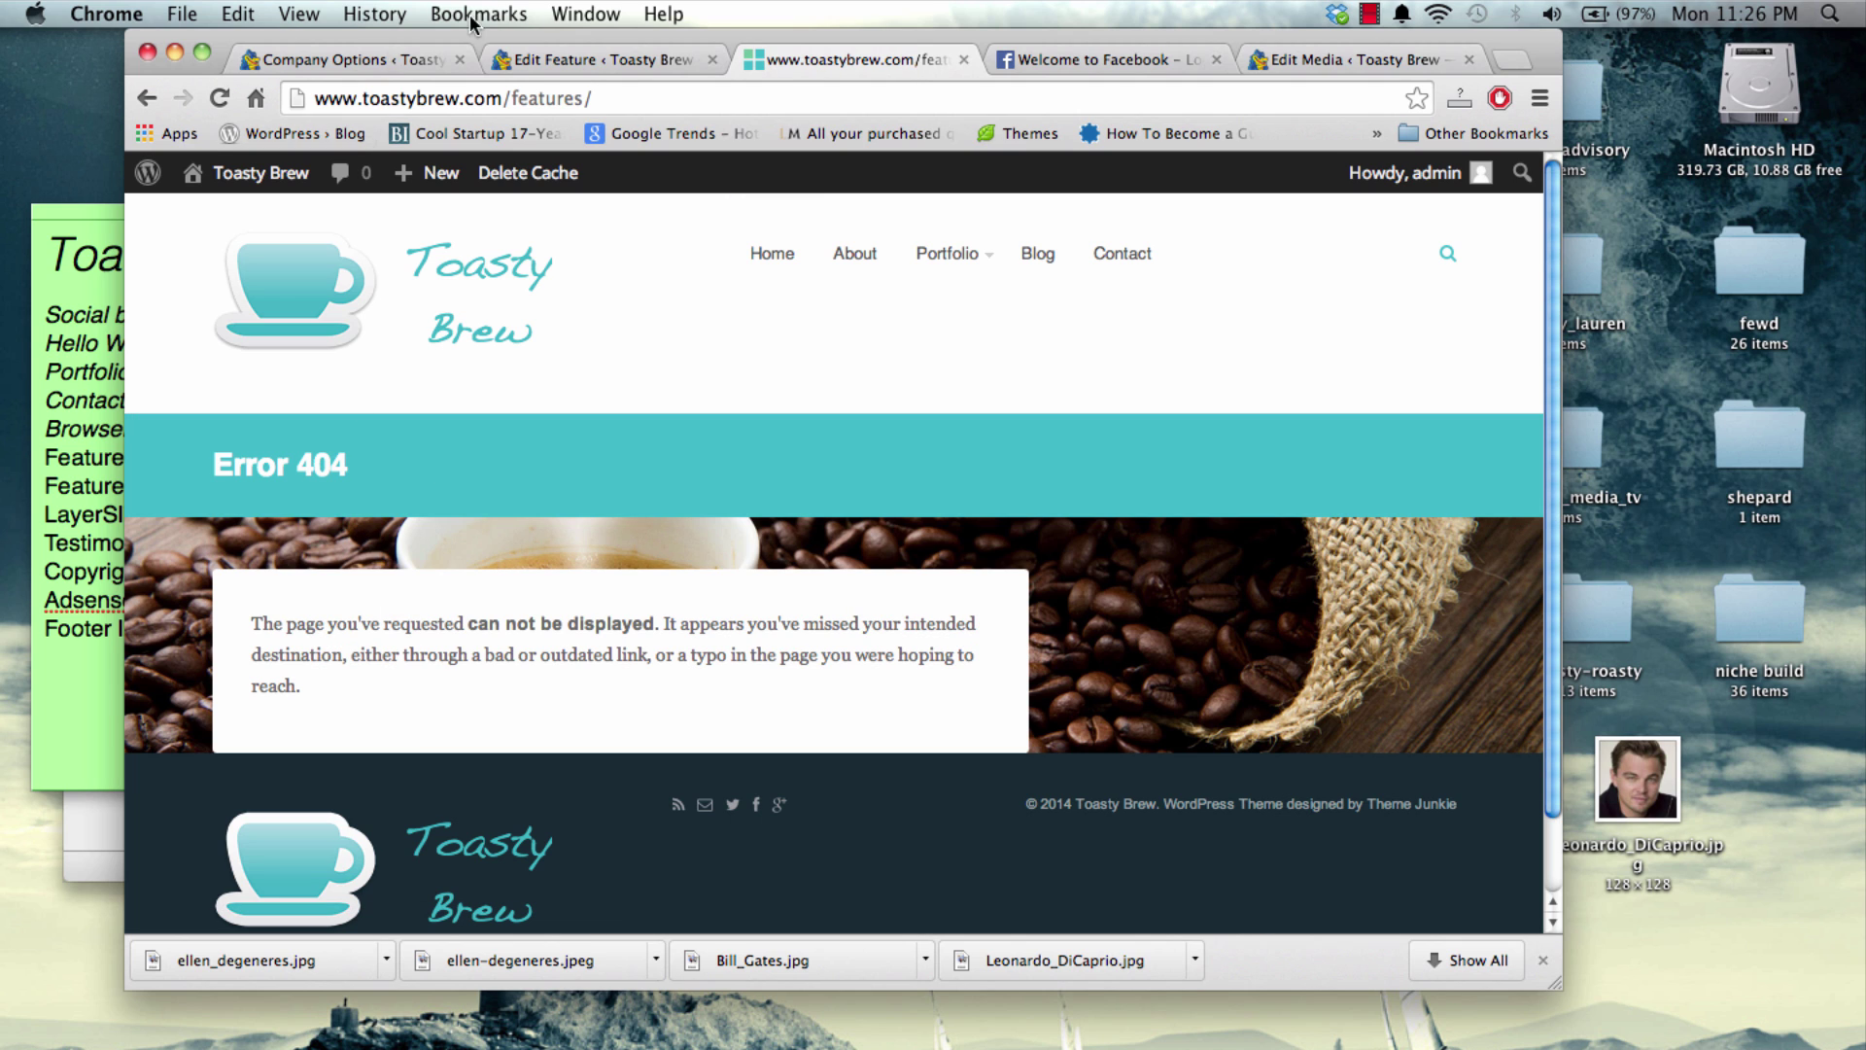
left_click(563, 64)
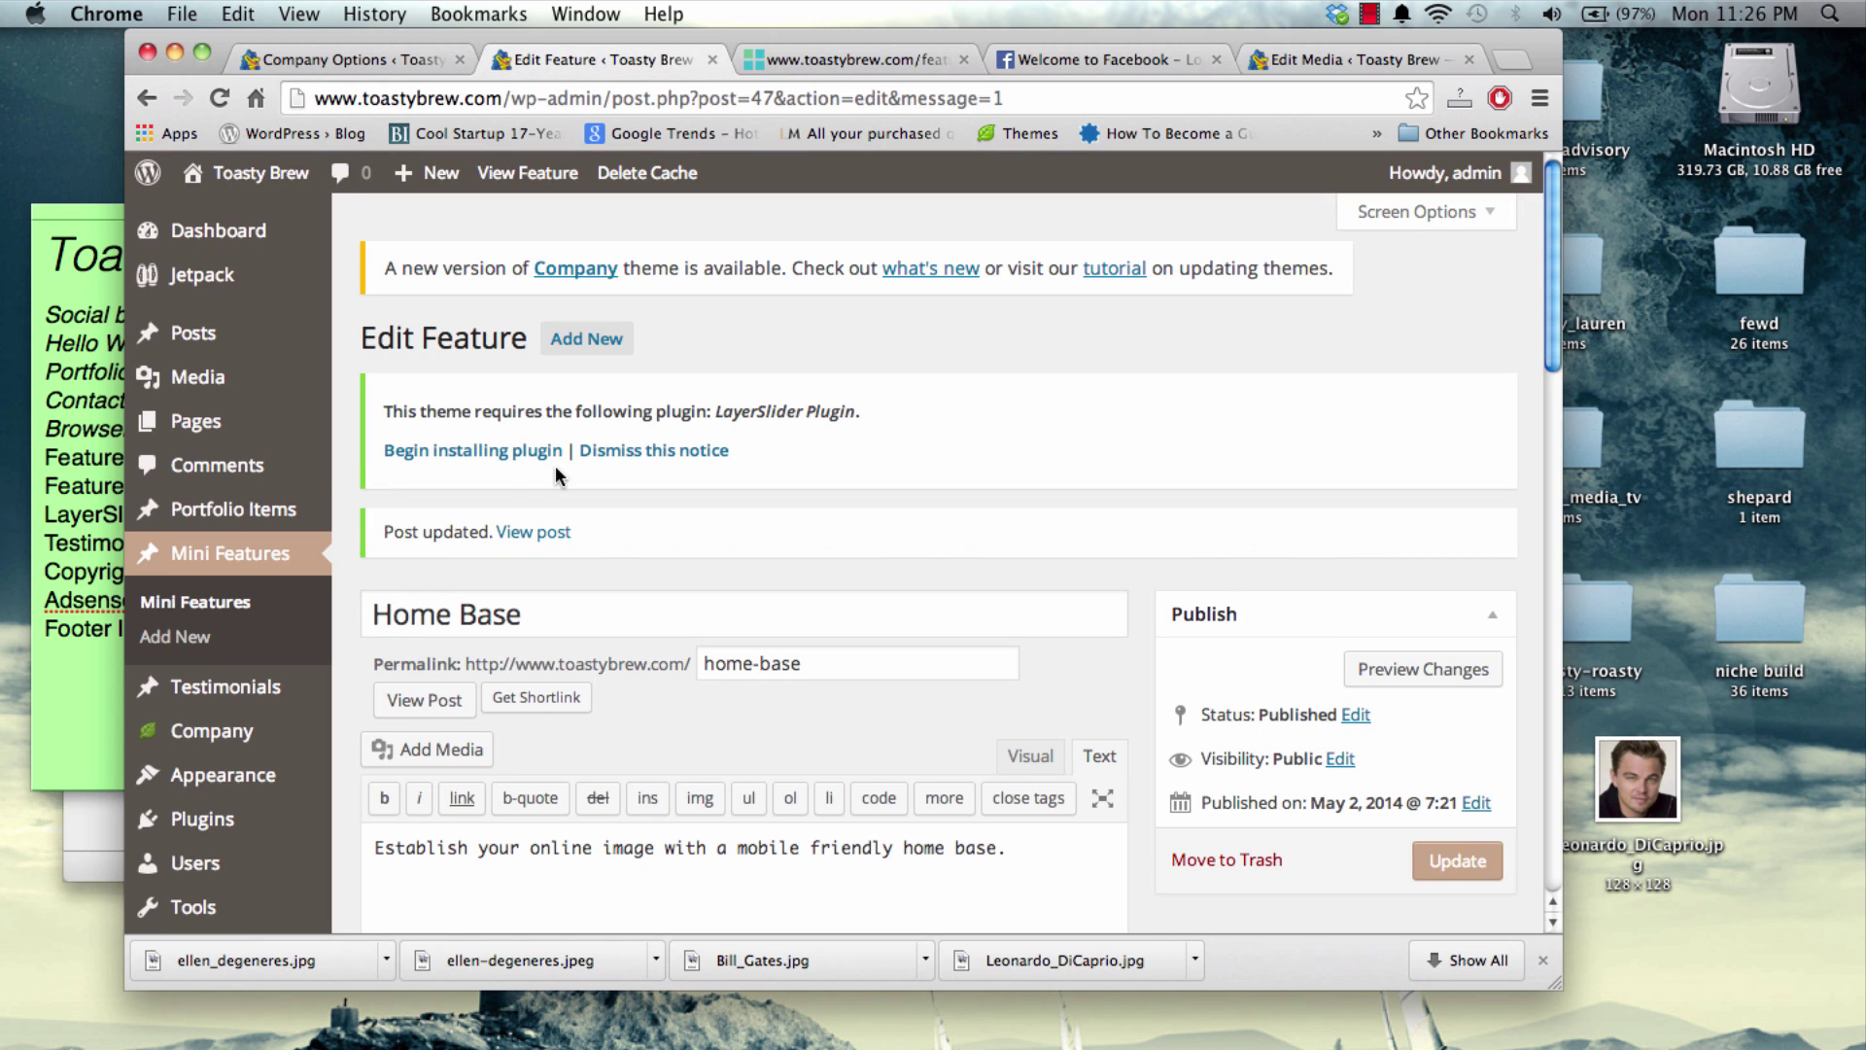
- Create a new page titled Features using the Features template
mouse_move(213, 437)
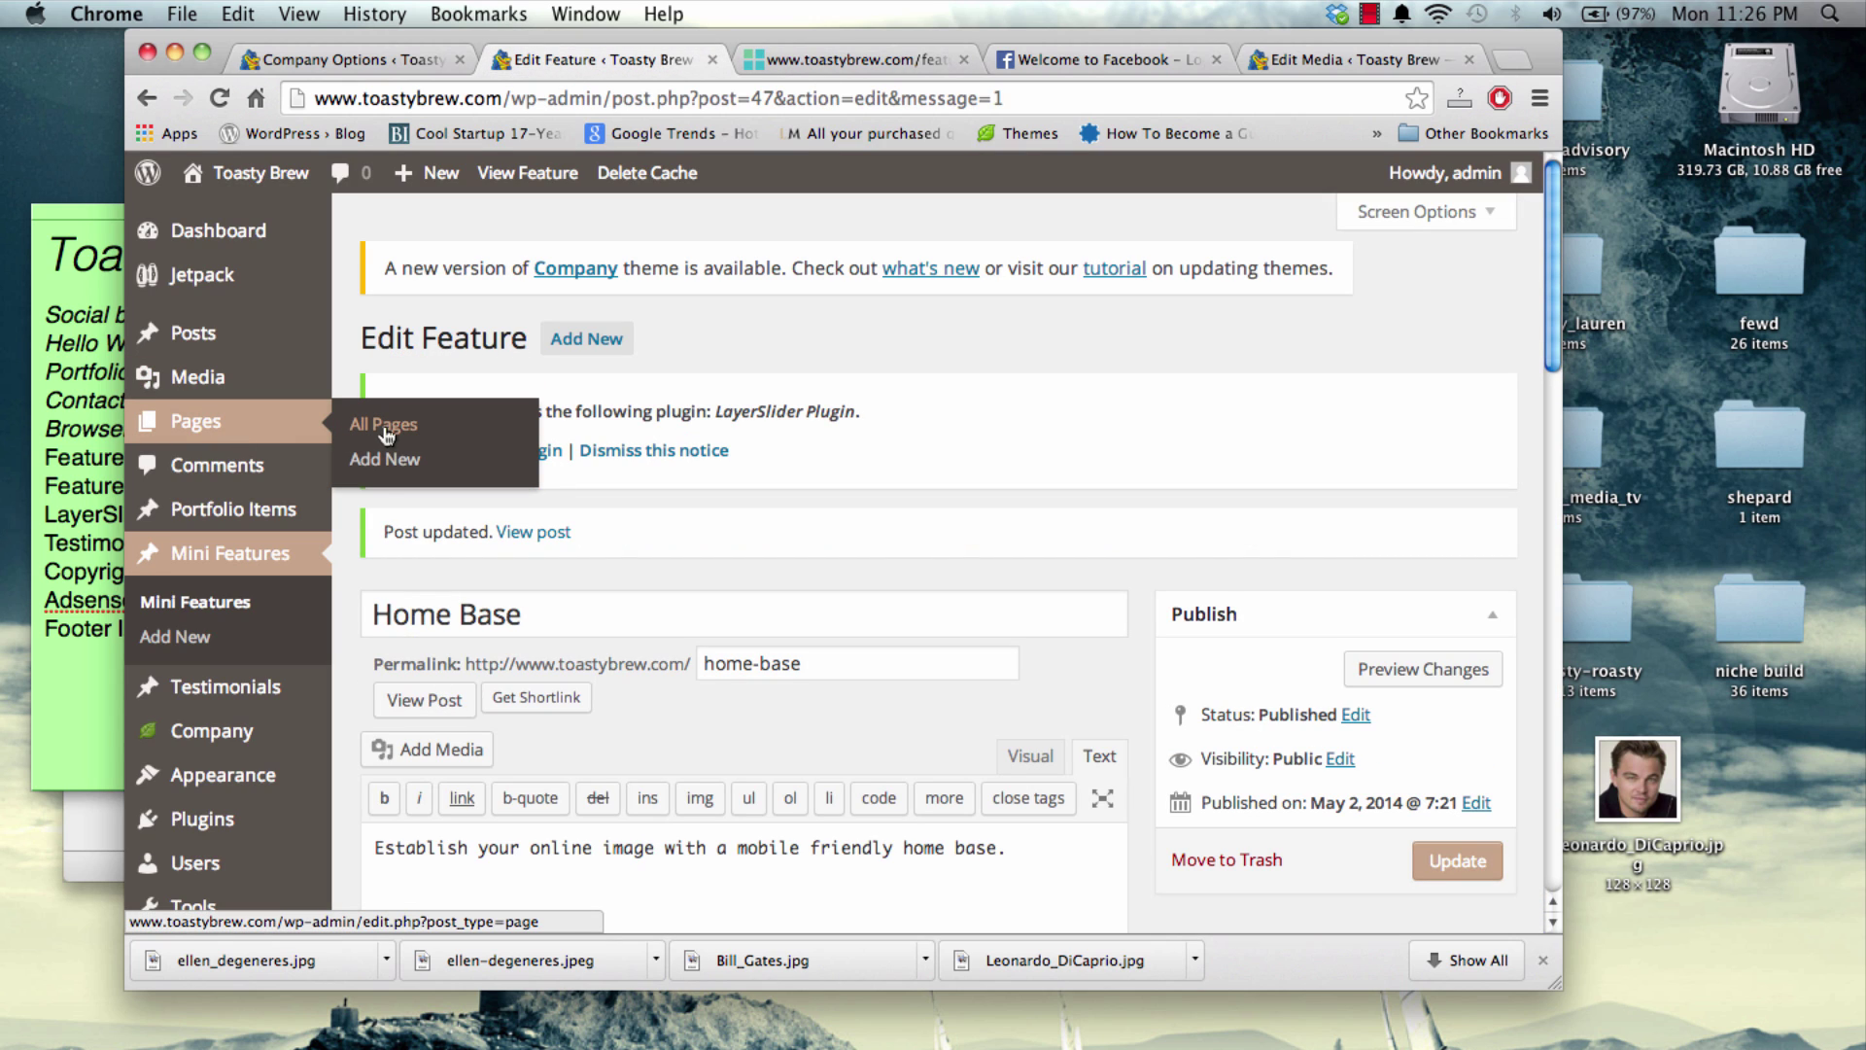
left_click(382, 463)
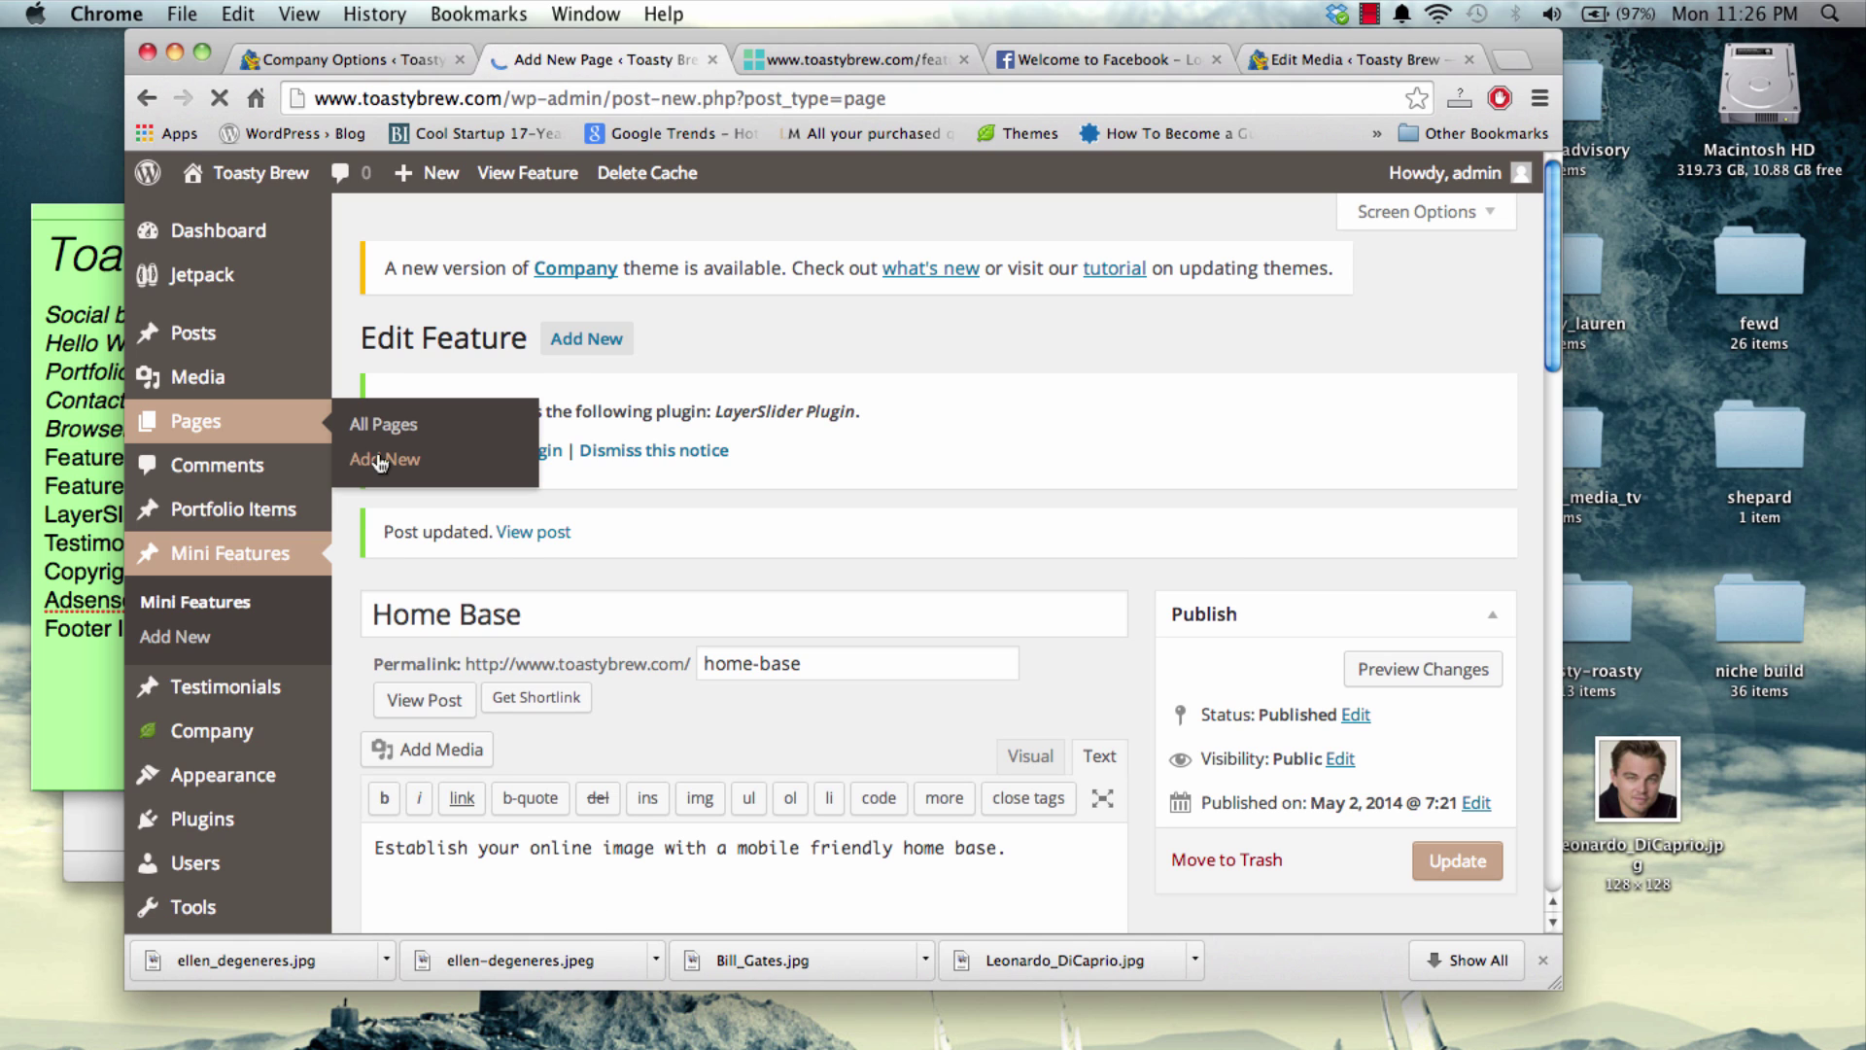
scroll(966, 534, "down", 3)
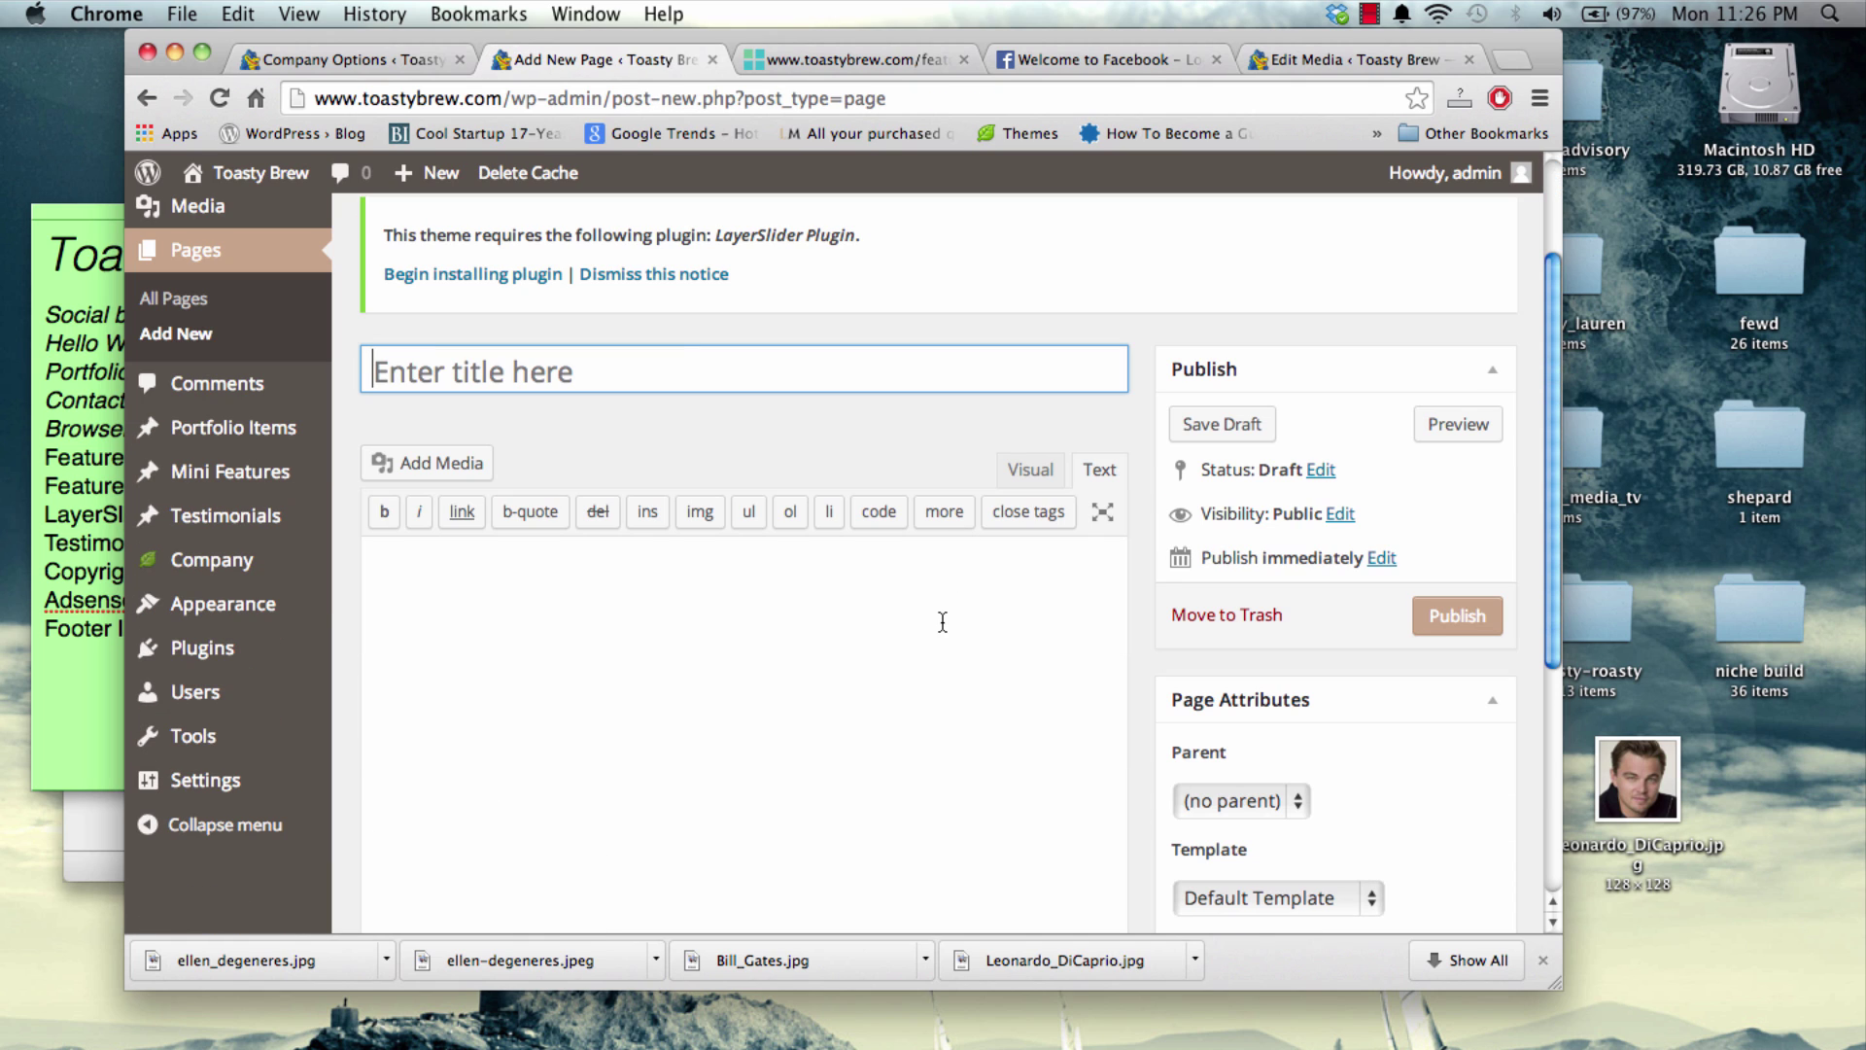
type("Features")
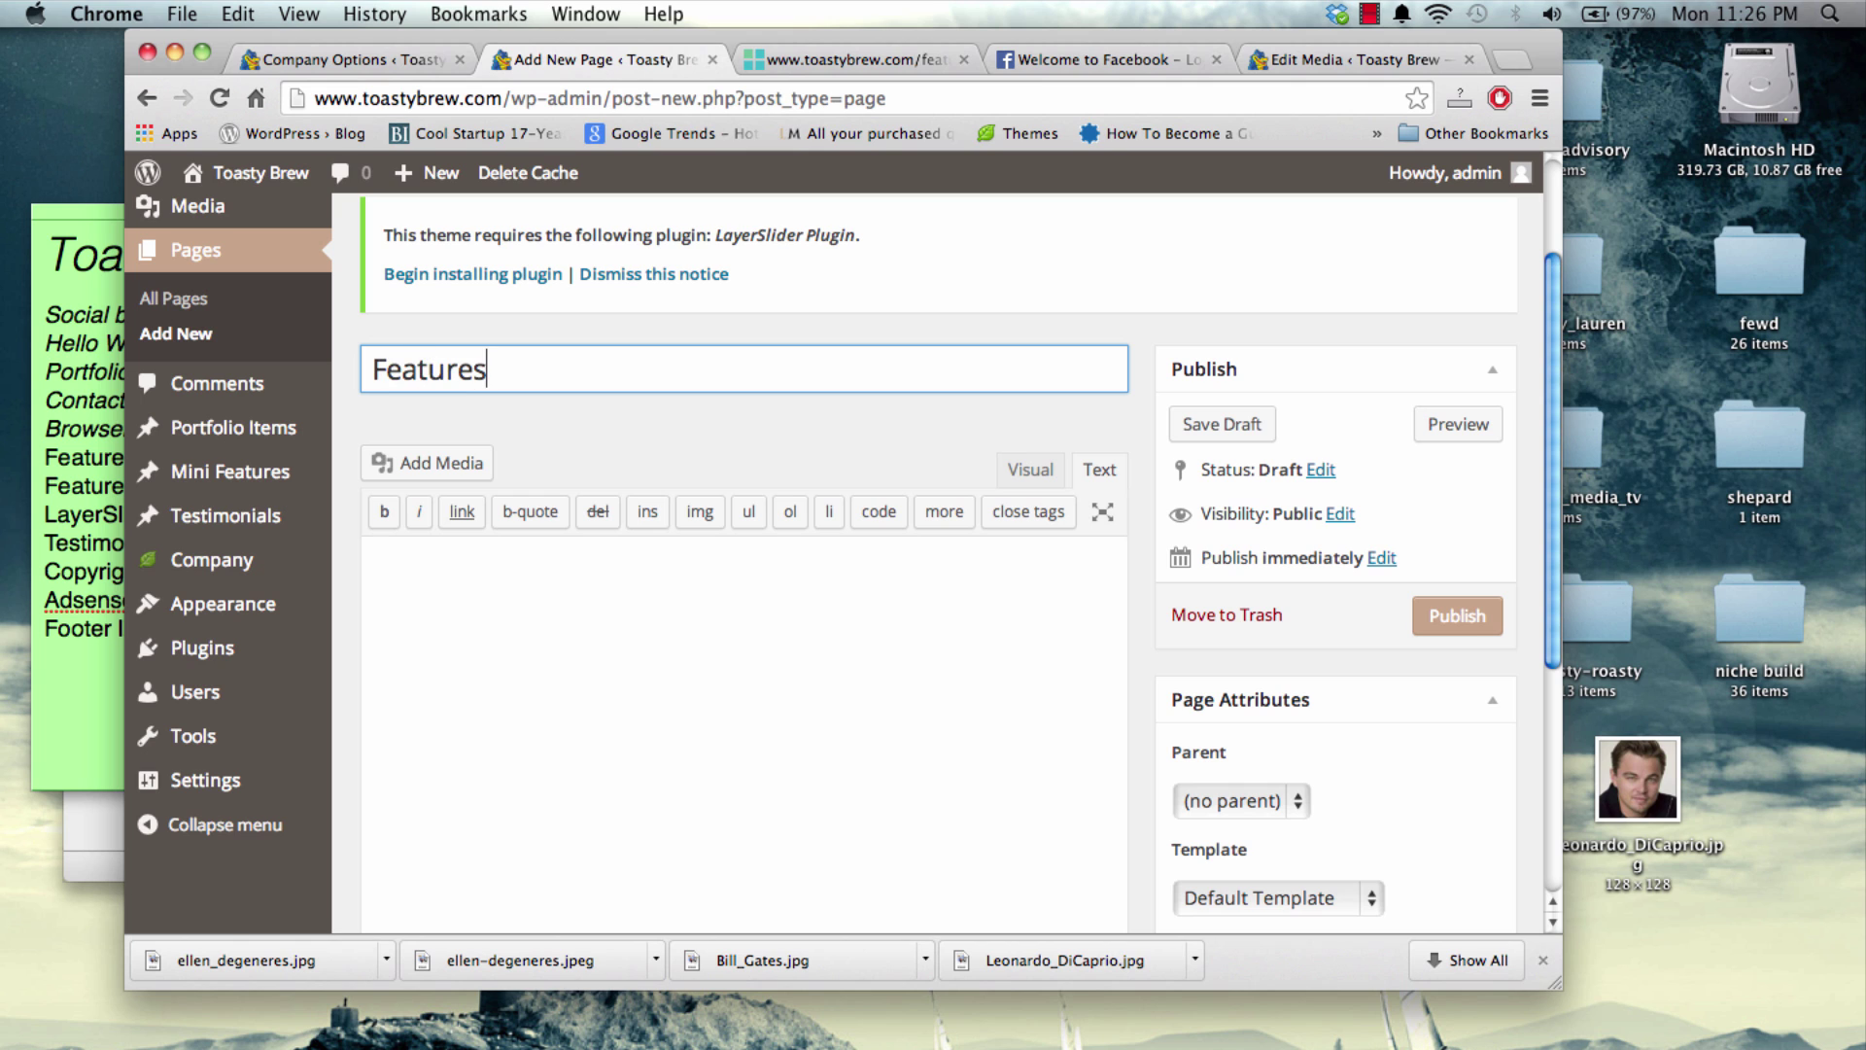
left_click(736, 707)
scroll(1233, 630, "down", 4)
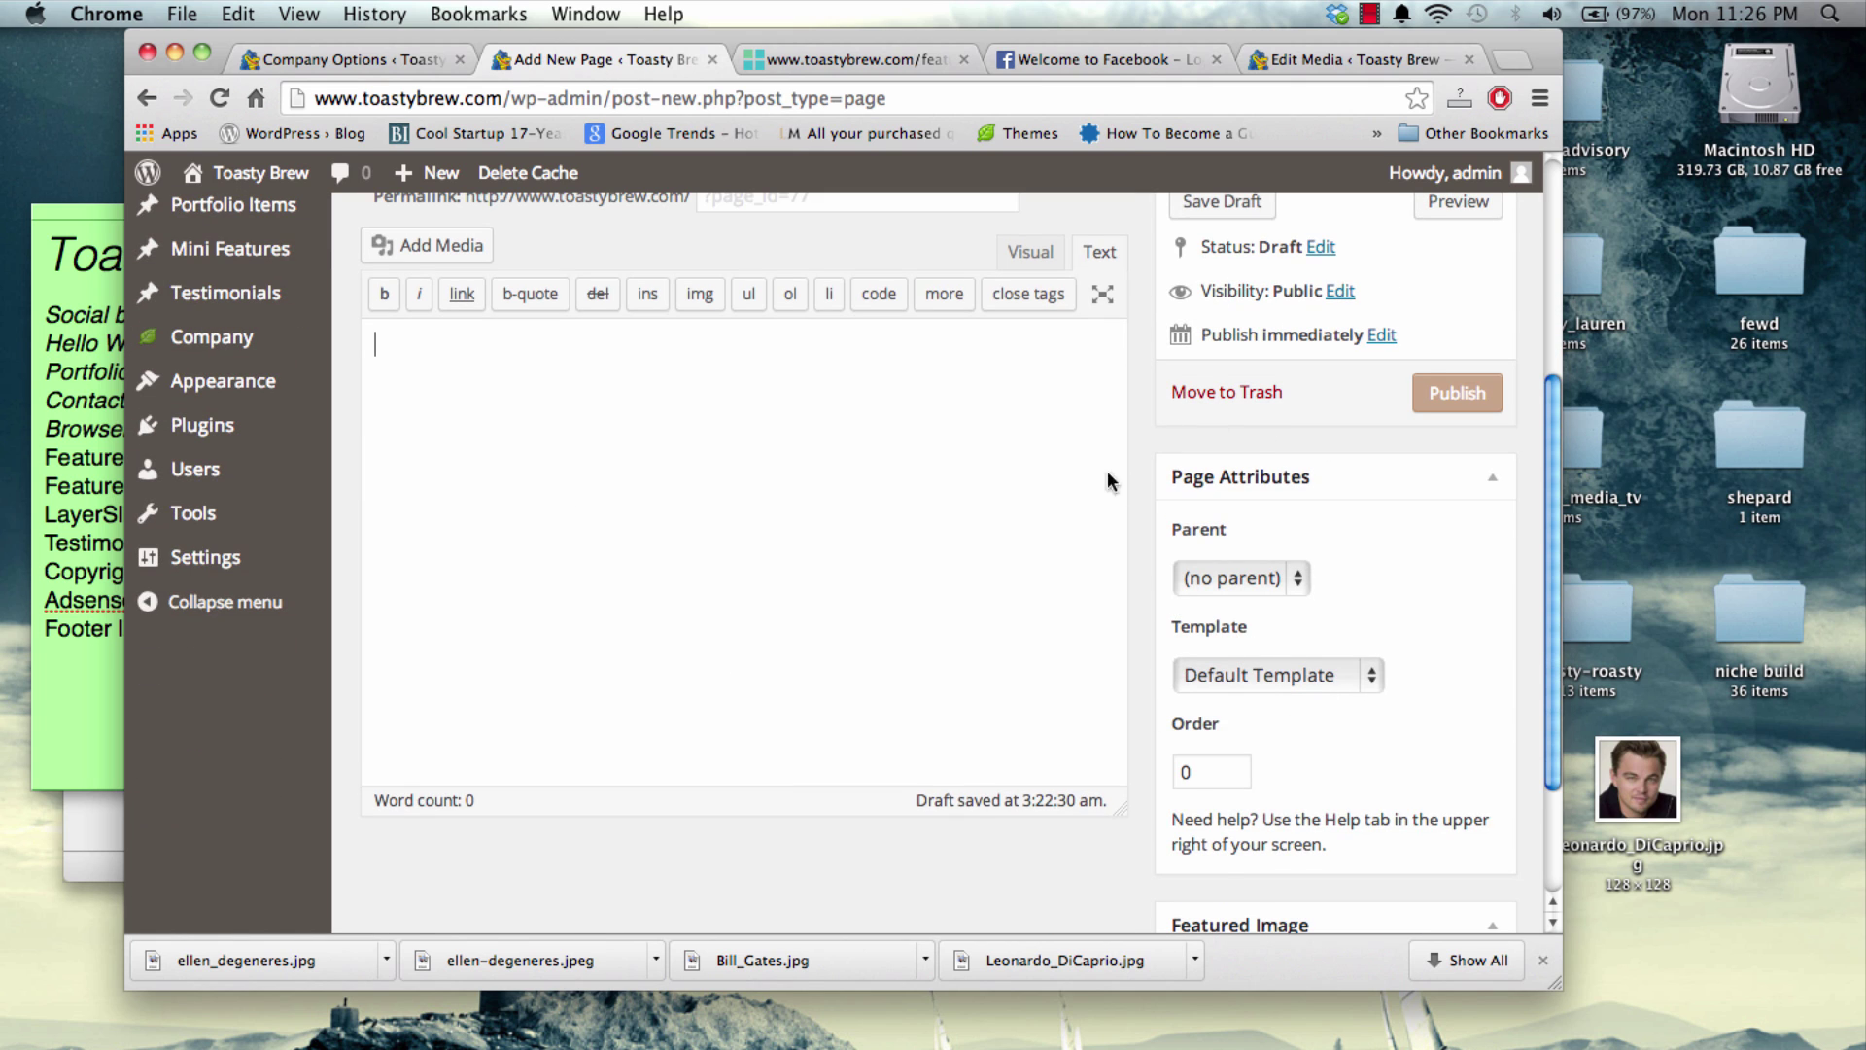
left_click(1371, 681)
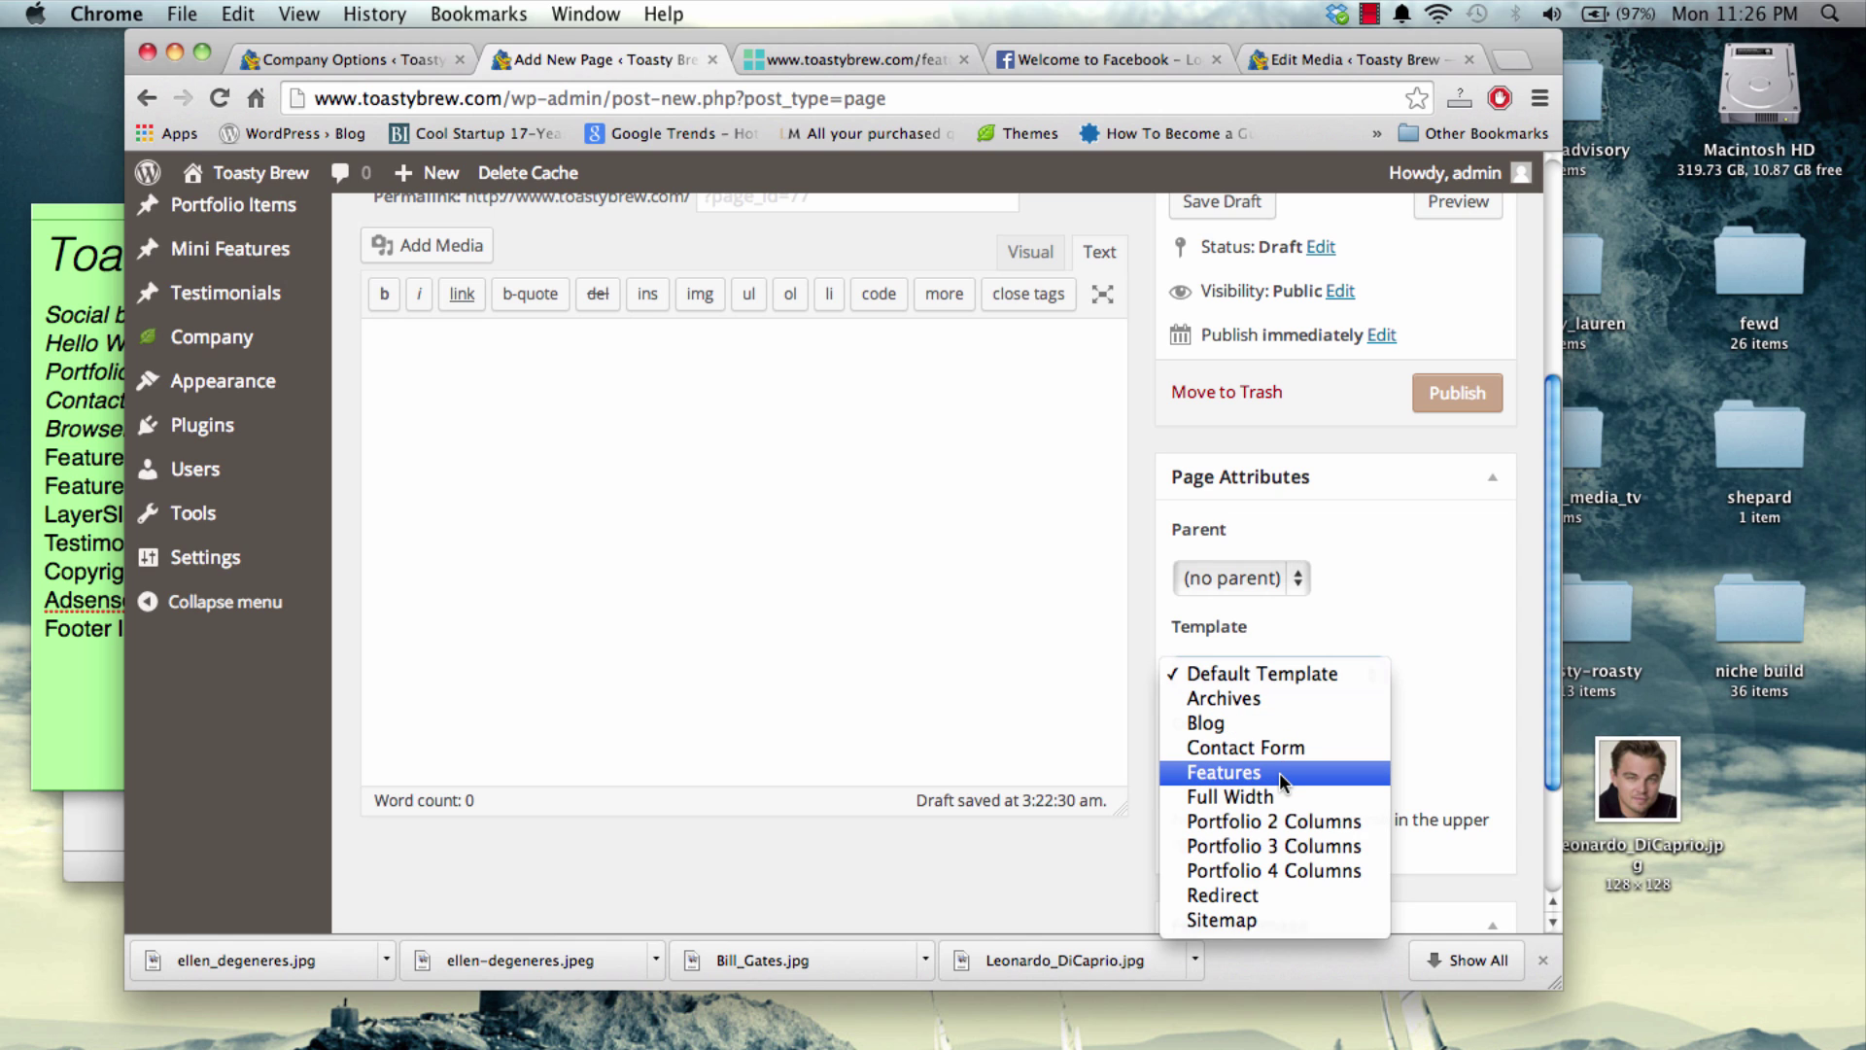
left_click(1240, 777)
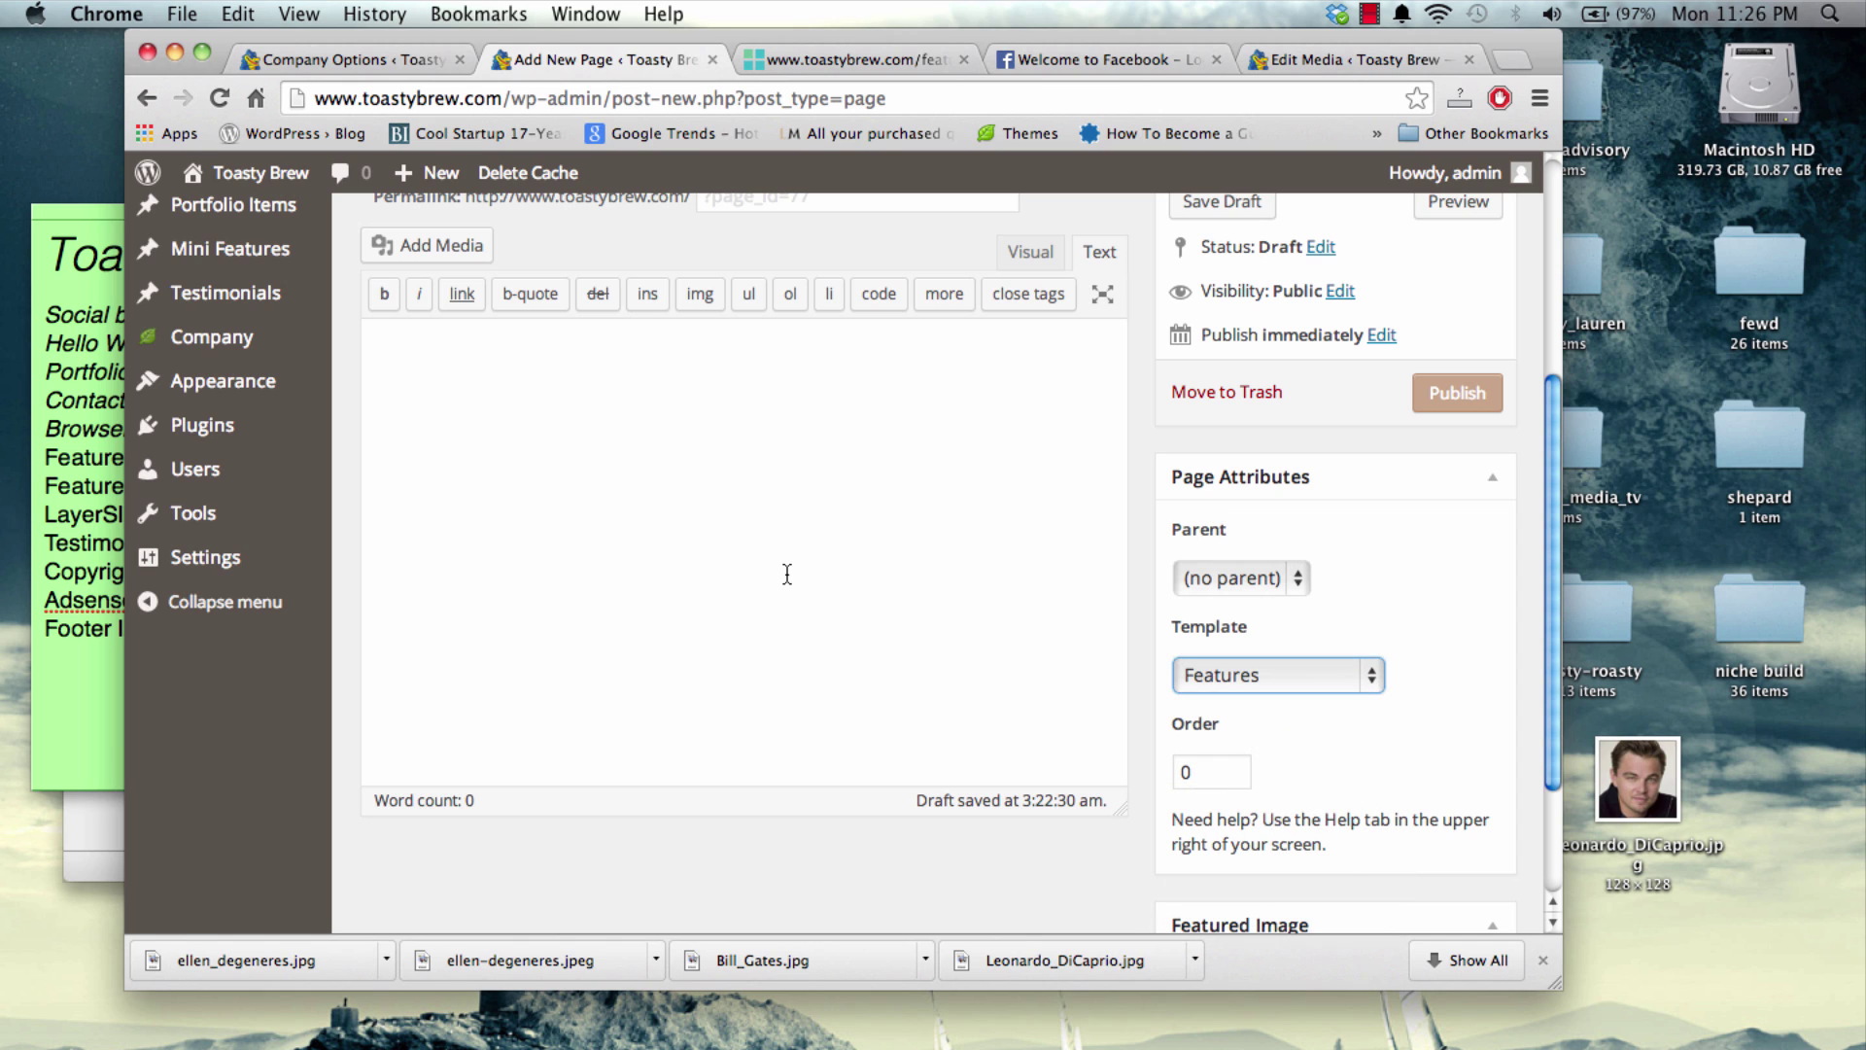
- Set the page's permalink slug to features and publish it
scroll(786, 573, "up", 5)
left_click(767, 562)
key("super+a")
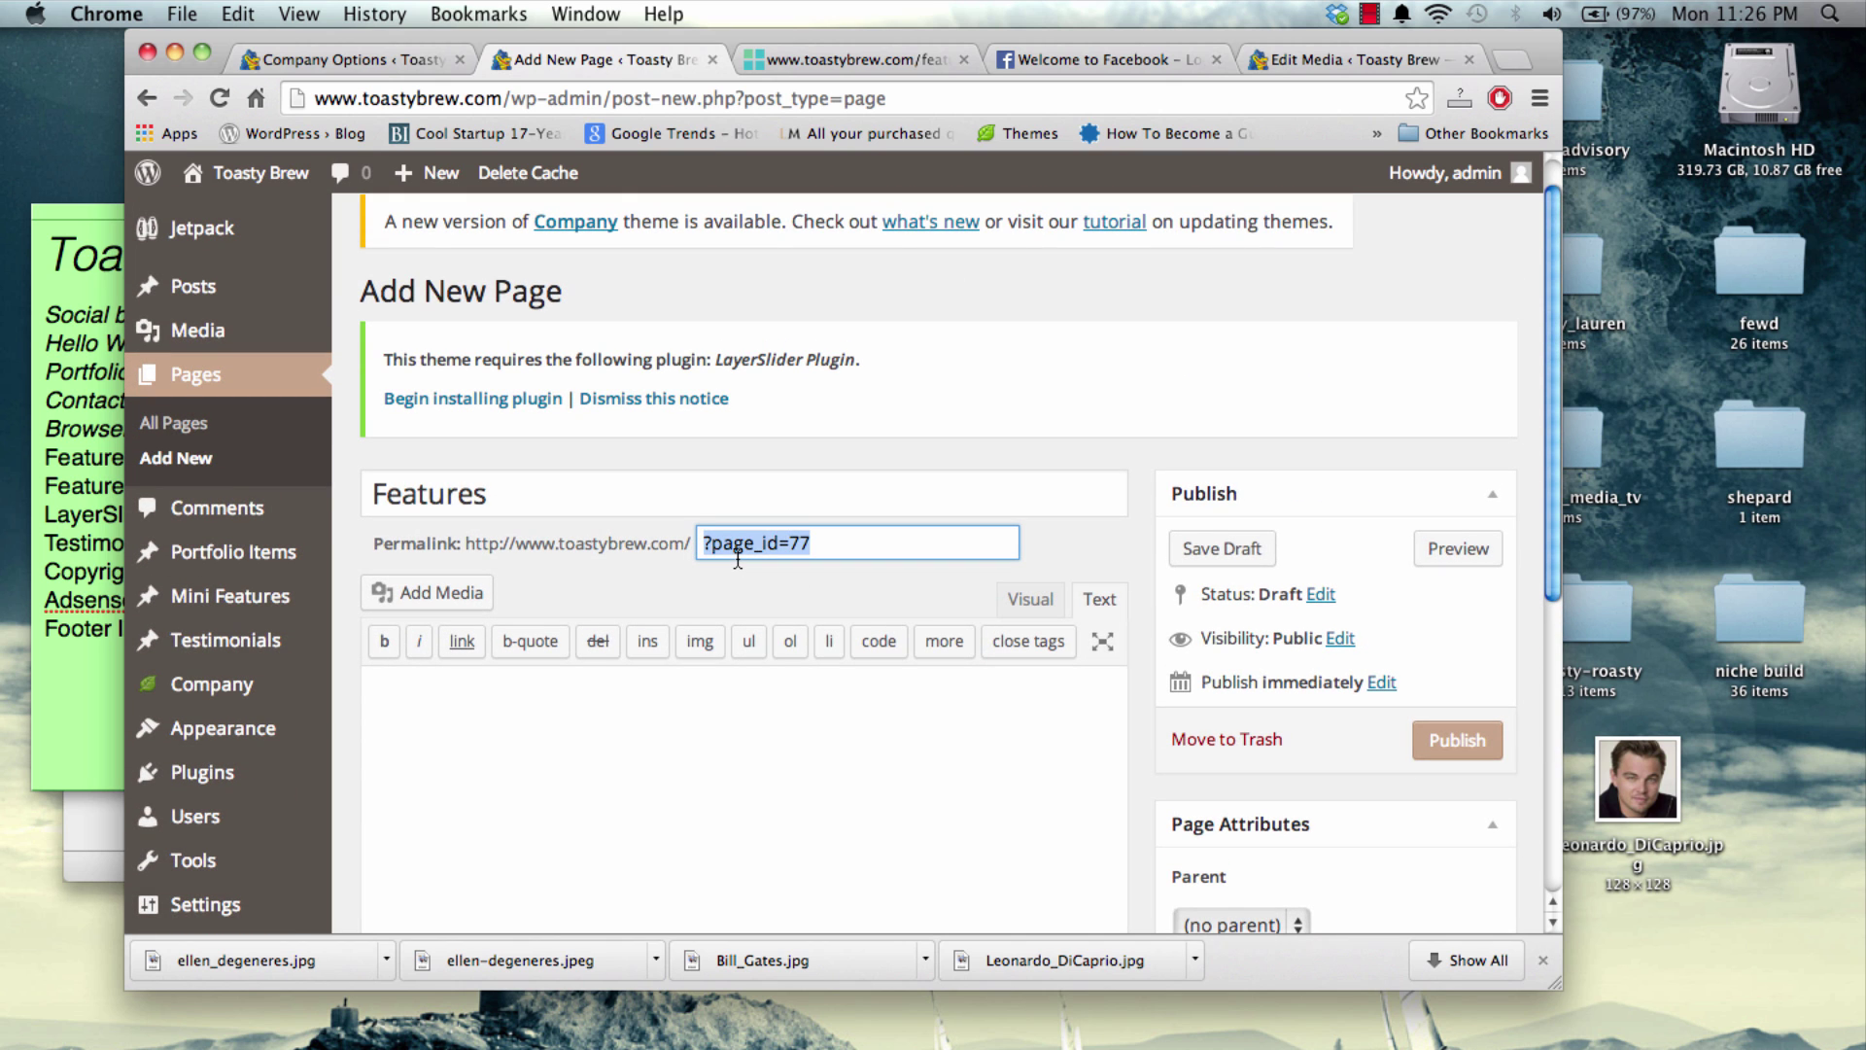
type("features")
key("Return")
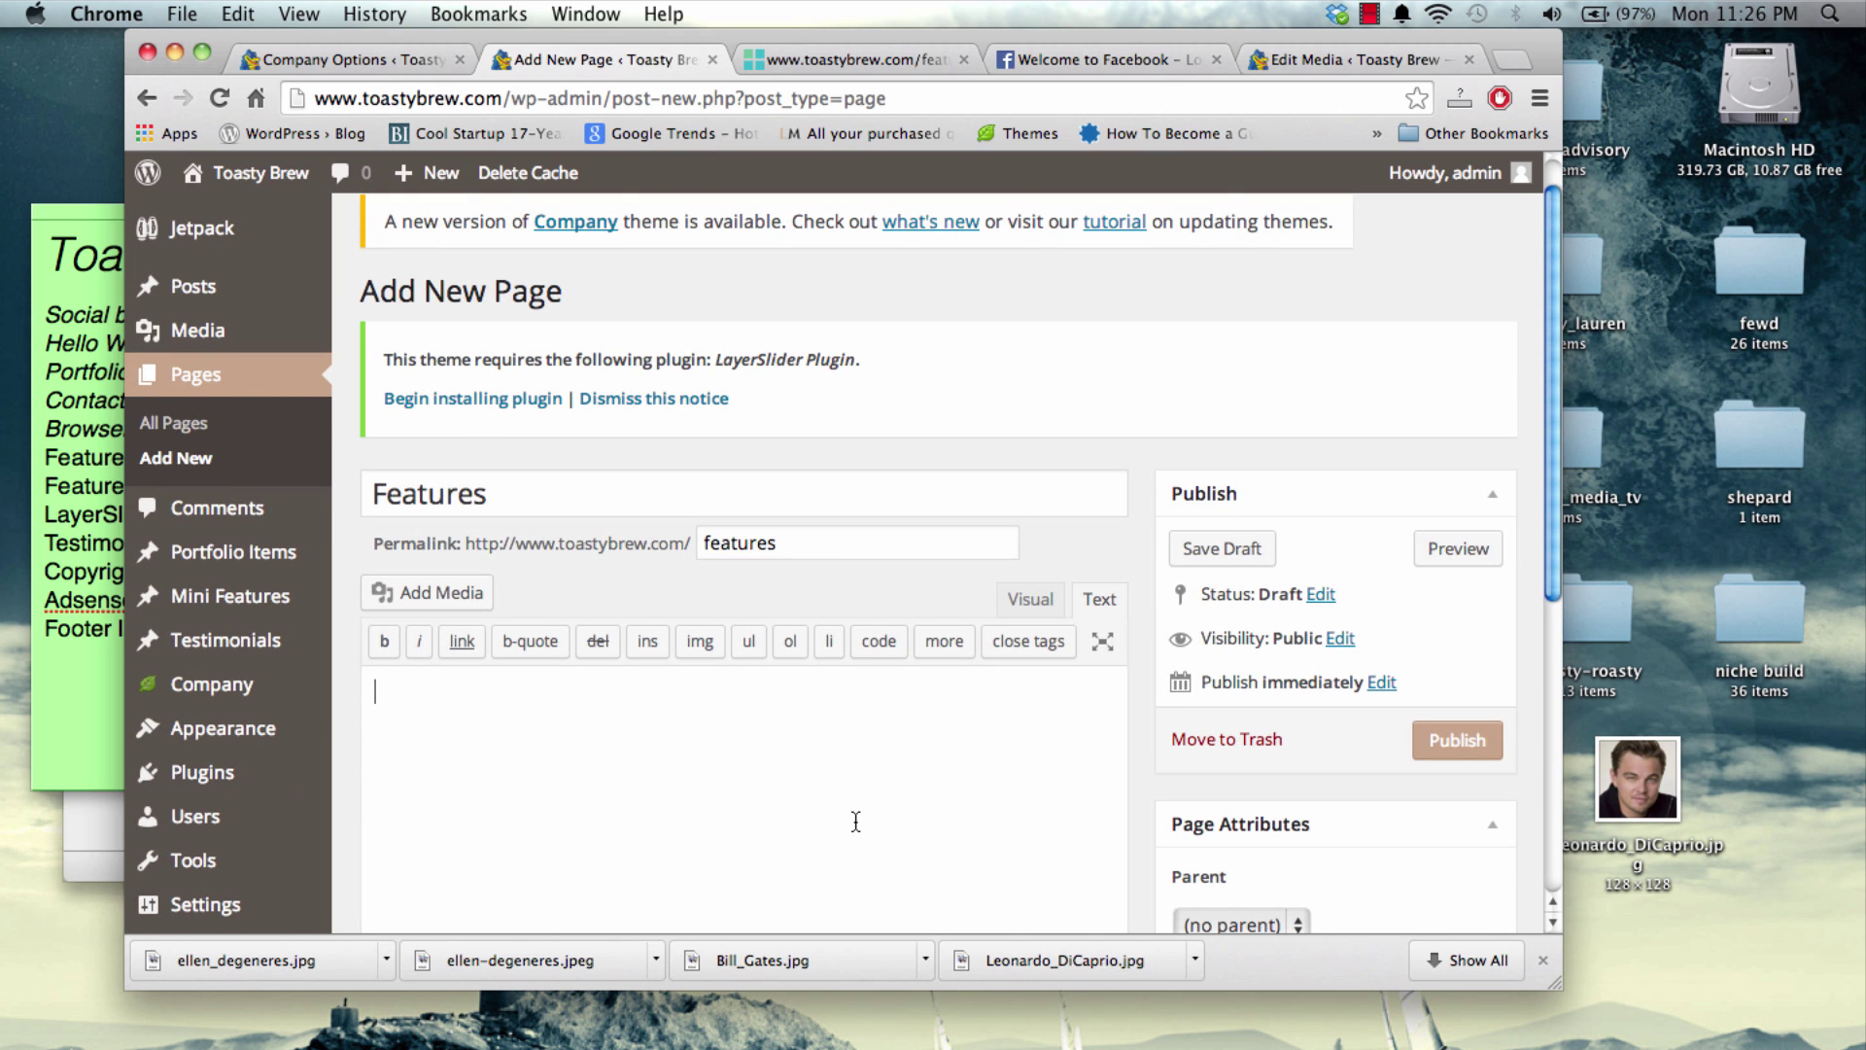
scroll(367, 660, "down", 5)
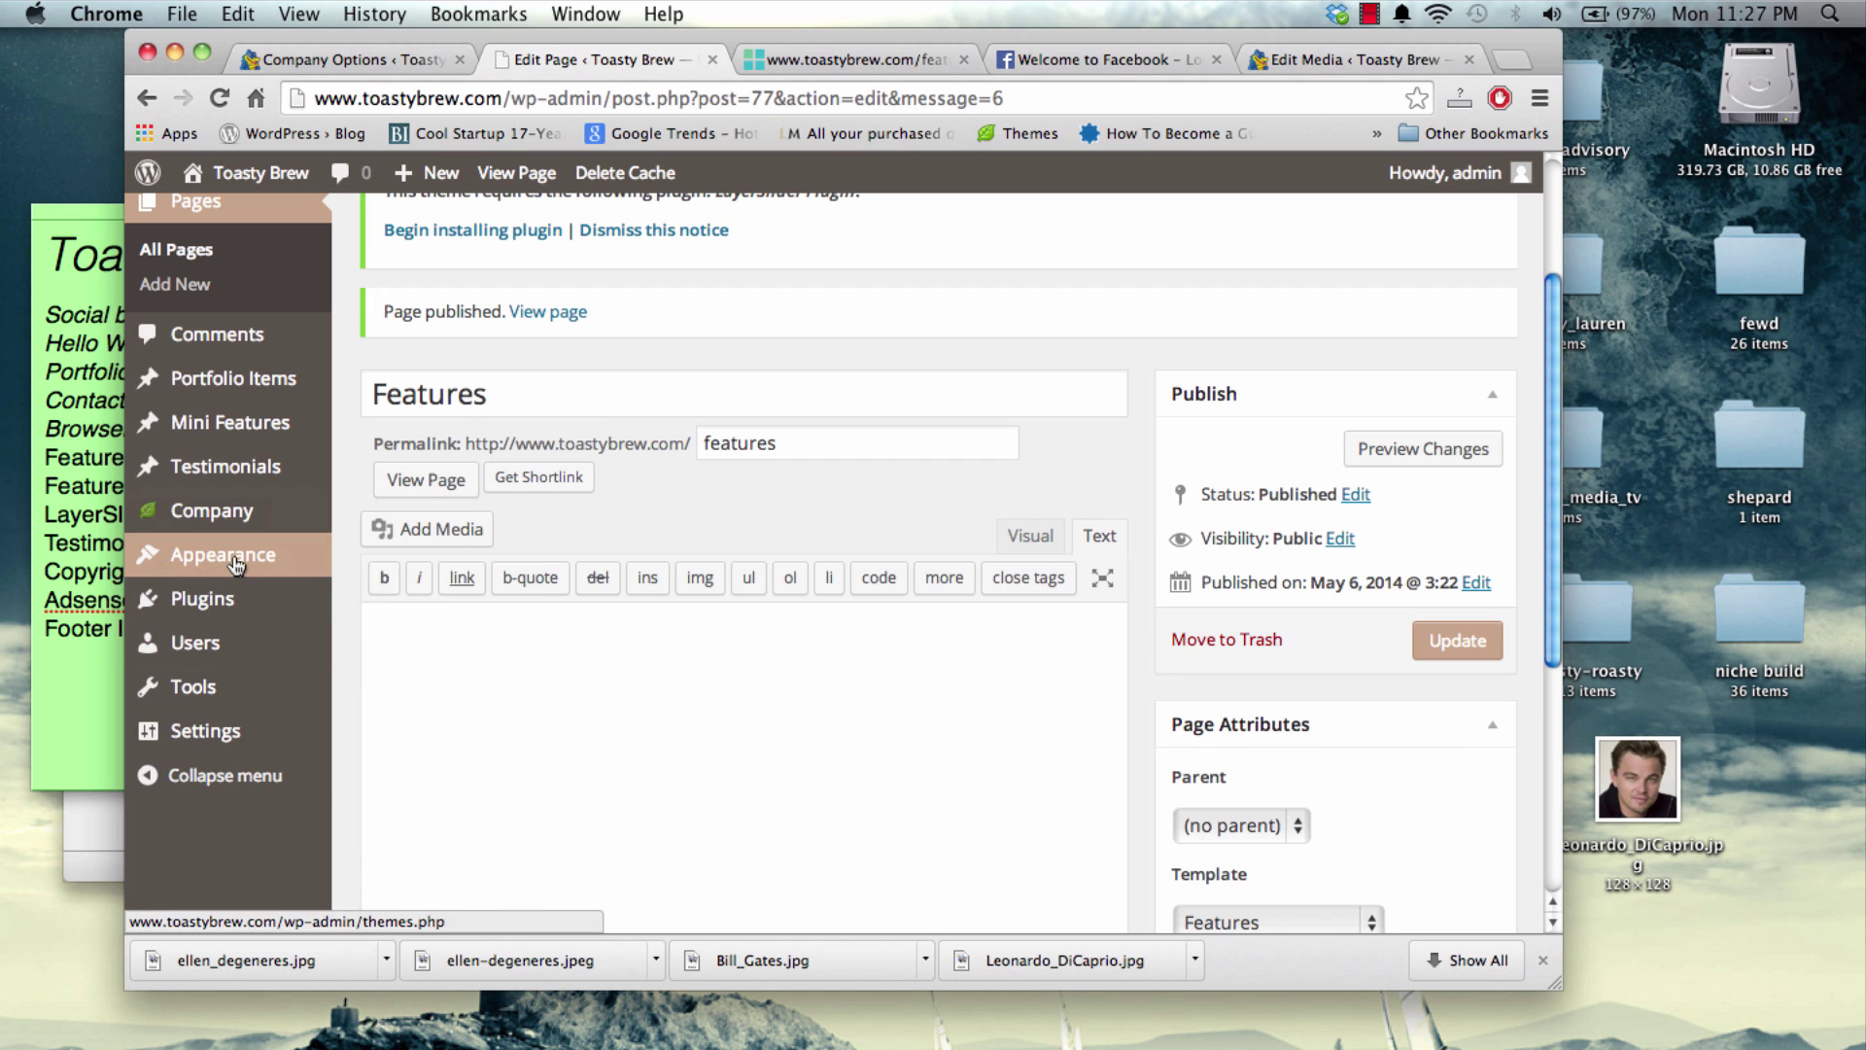
mouse_move(254, 560)
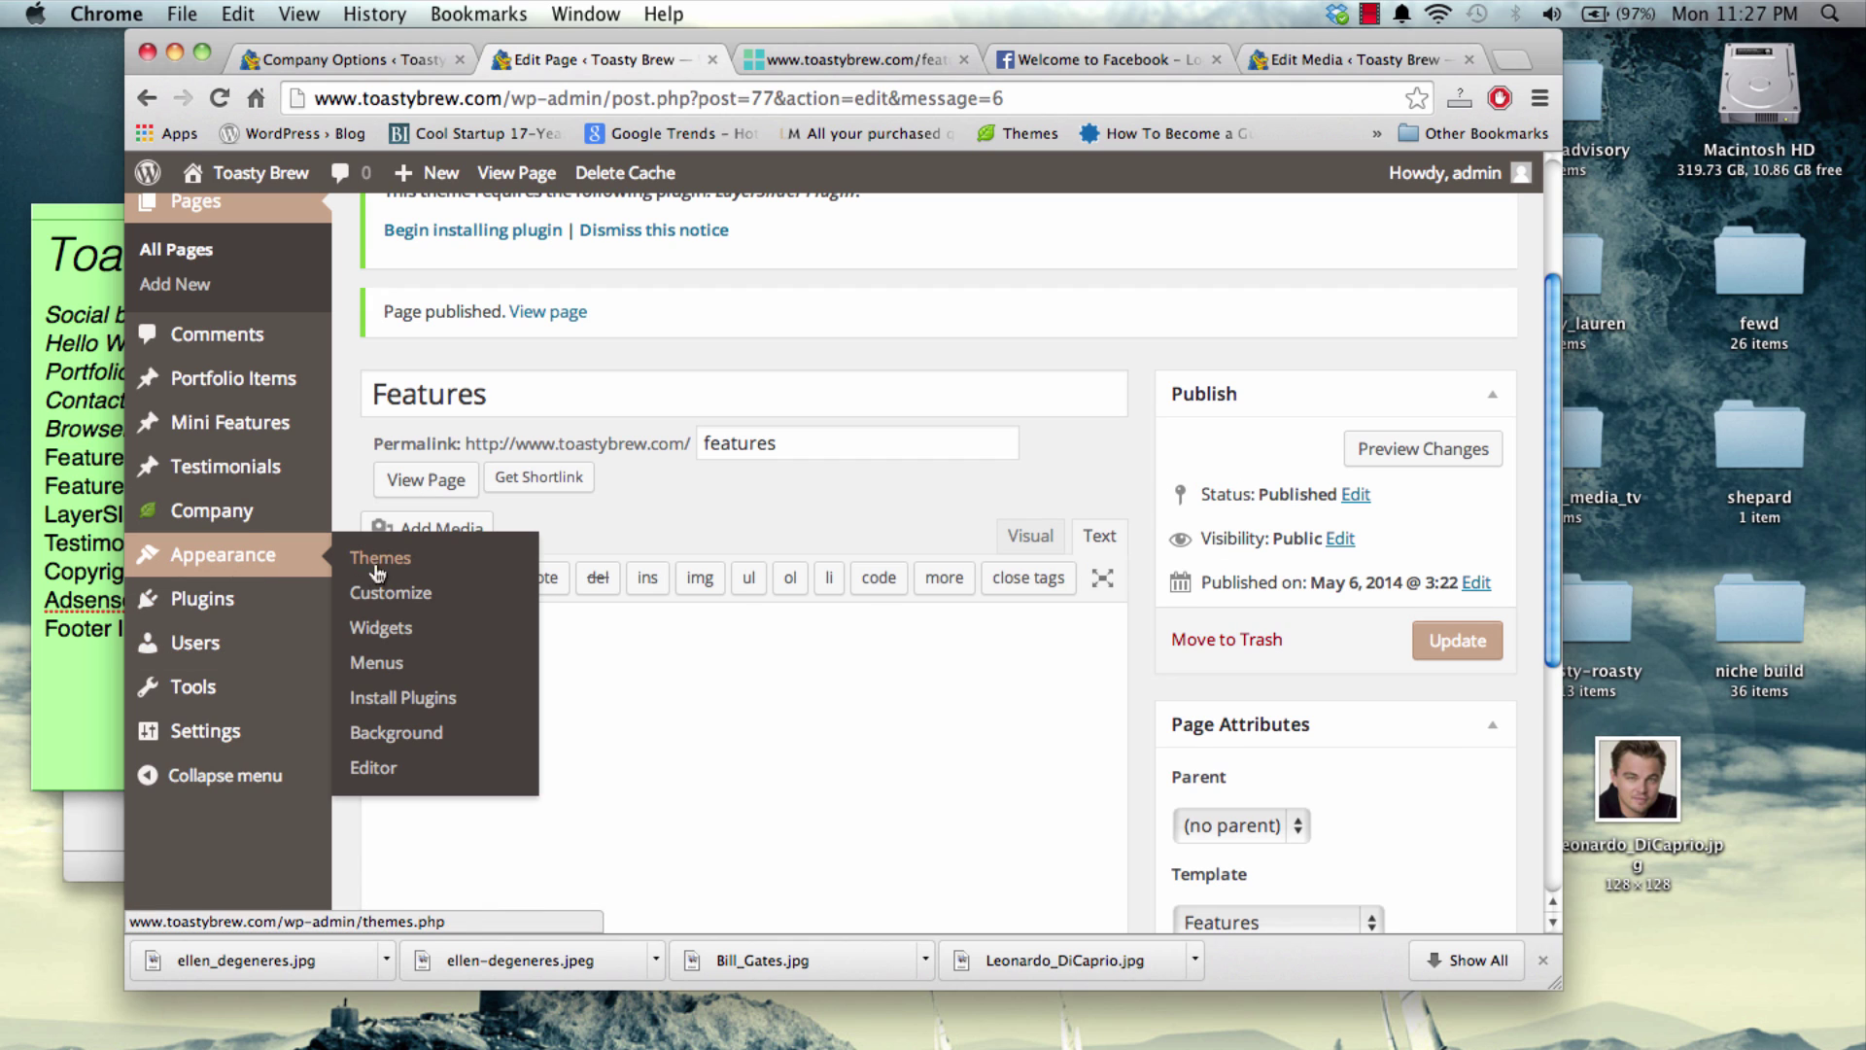
- Add the Features page to the site menu at top level below Blog and save the menu
left_click(375, 667)
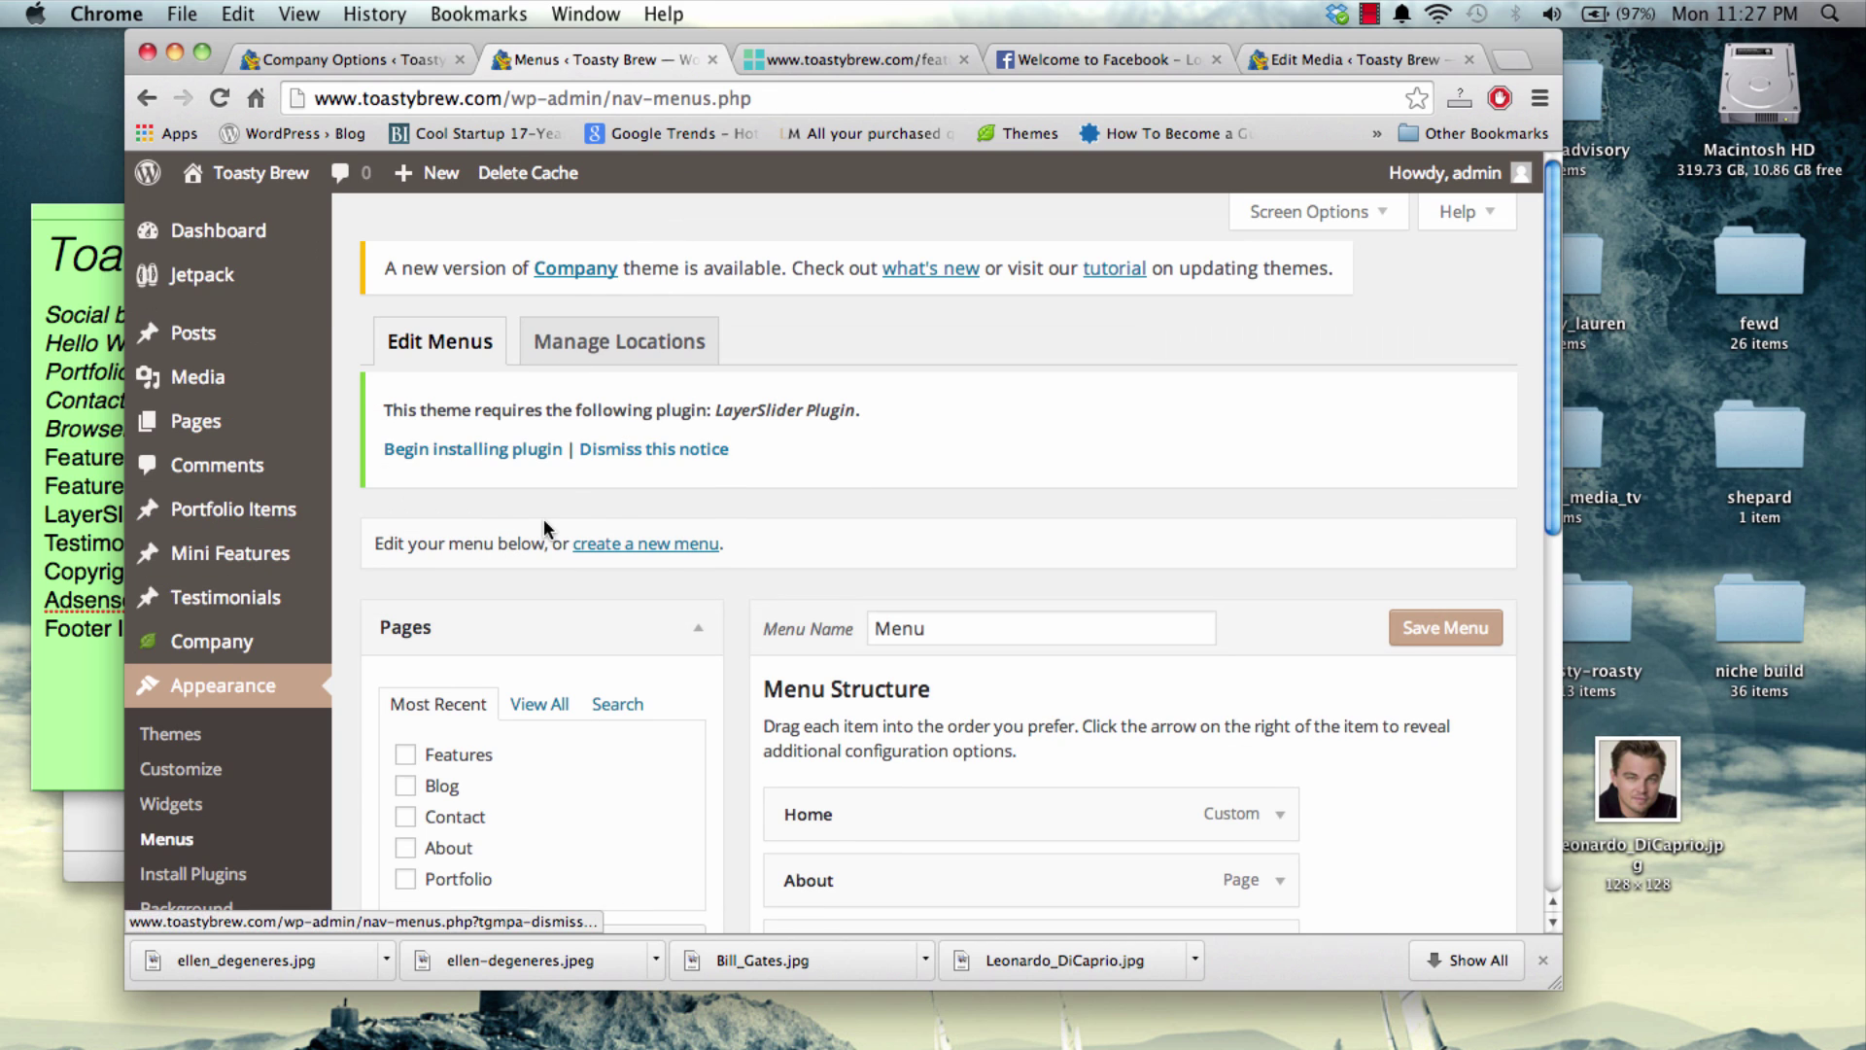
scroll(545, 517, "down", 3)
left_click(405, 497)
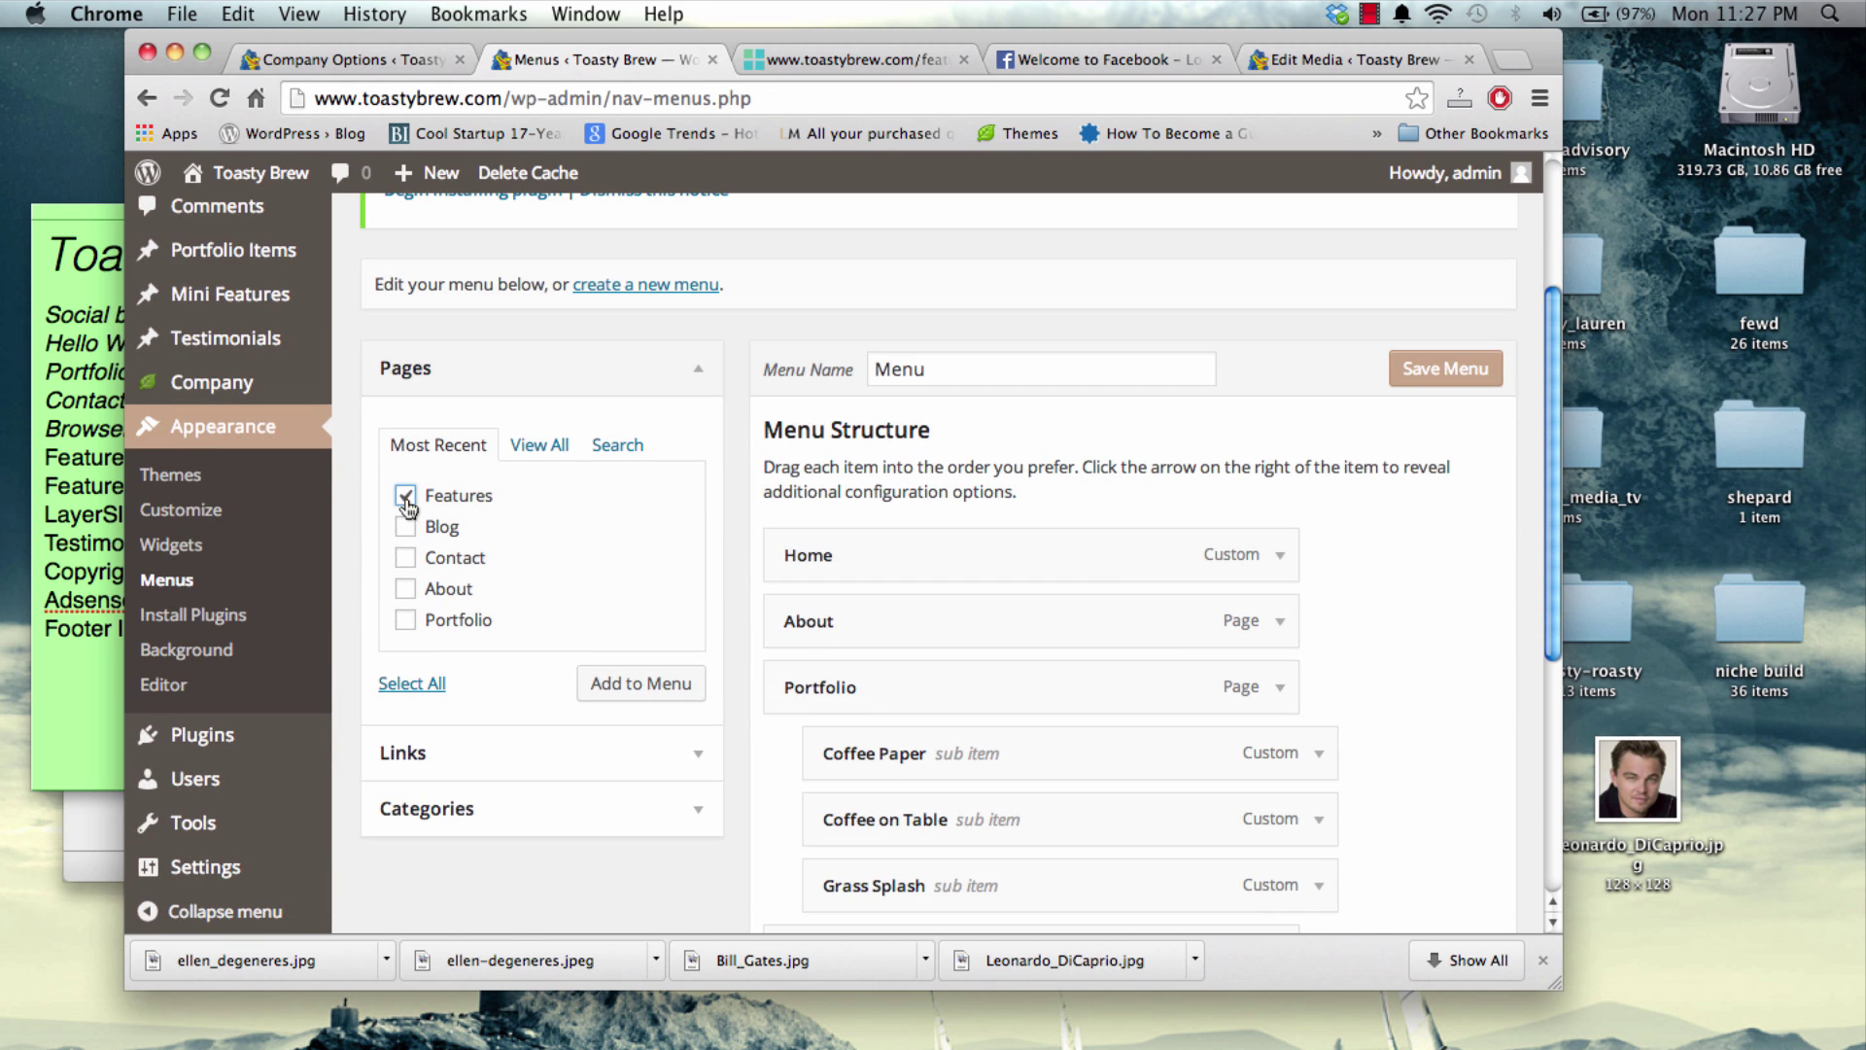
left_click(632, 681)
scroll(1021, 646, "down", 5)
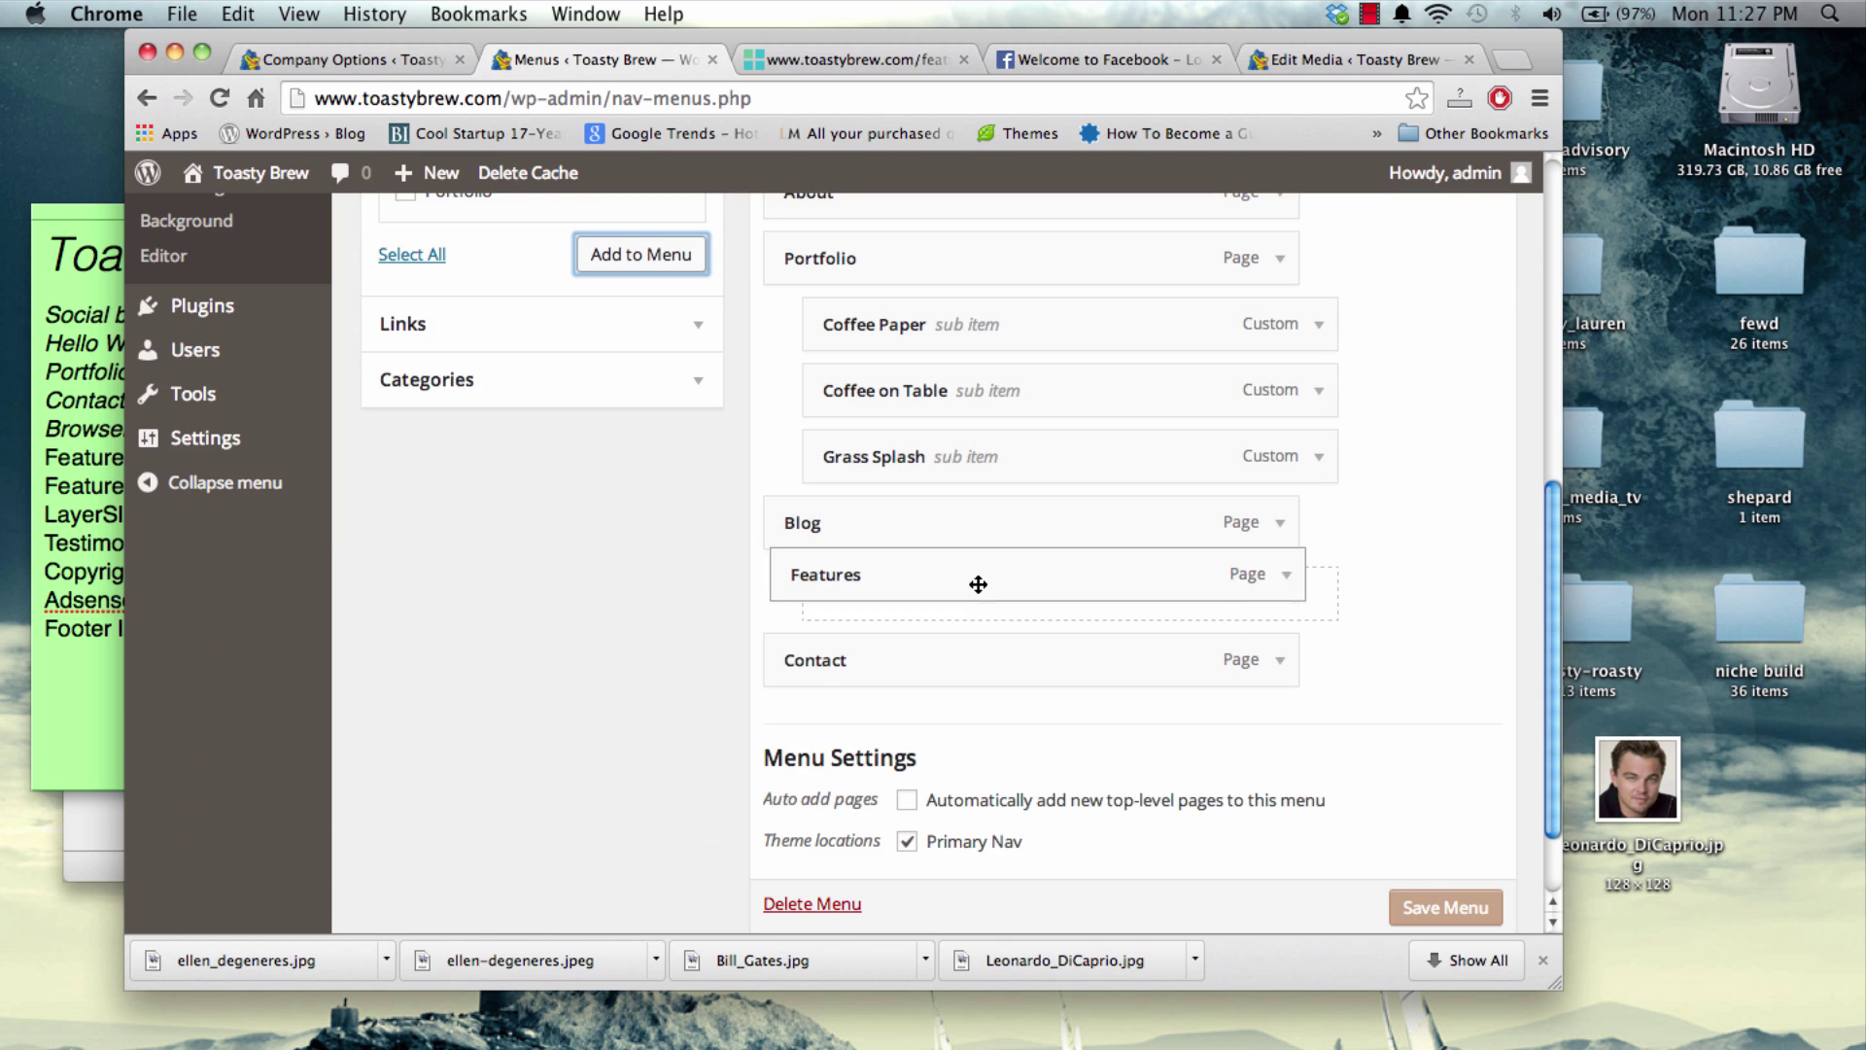
left_click_drag(978, 584, 962, 600)
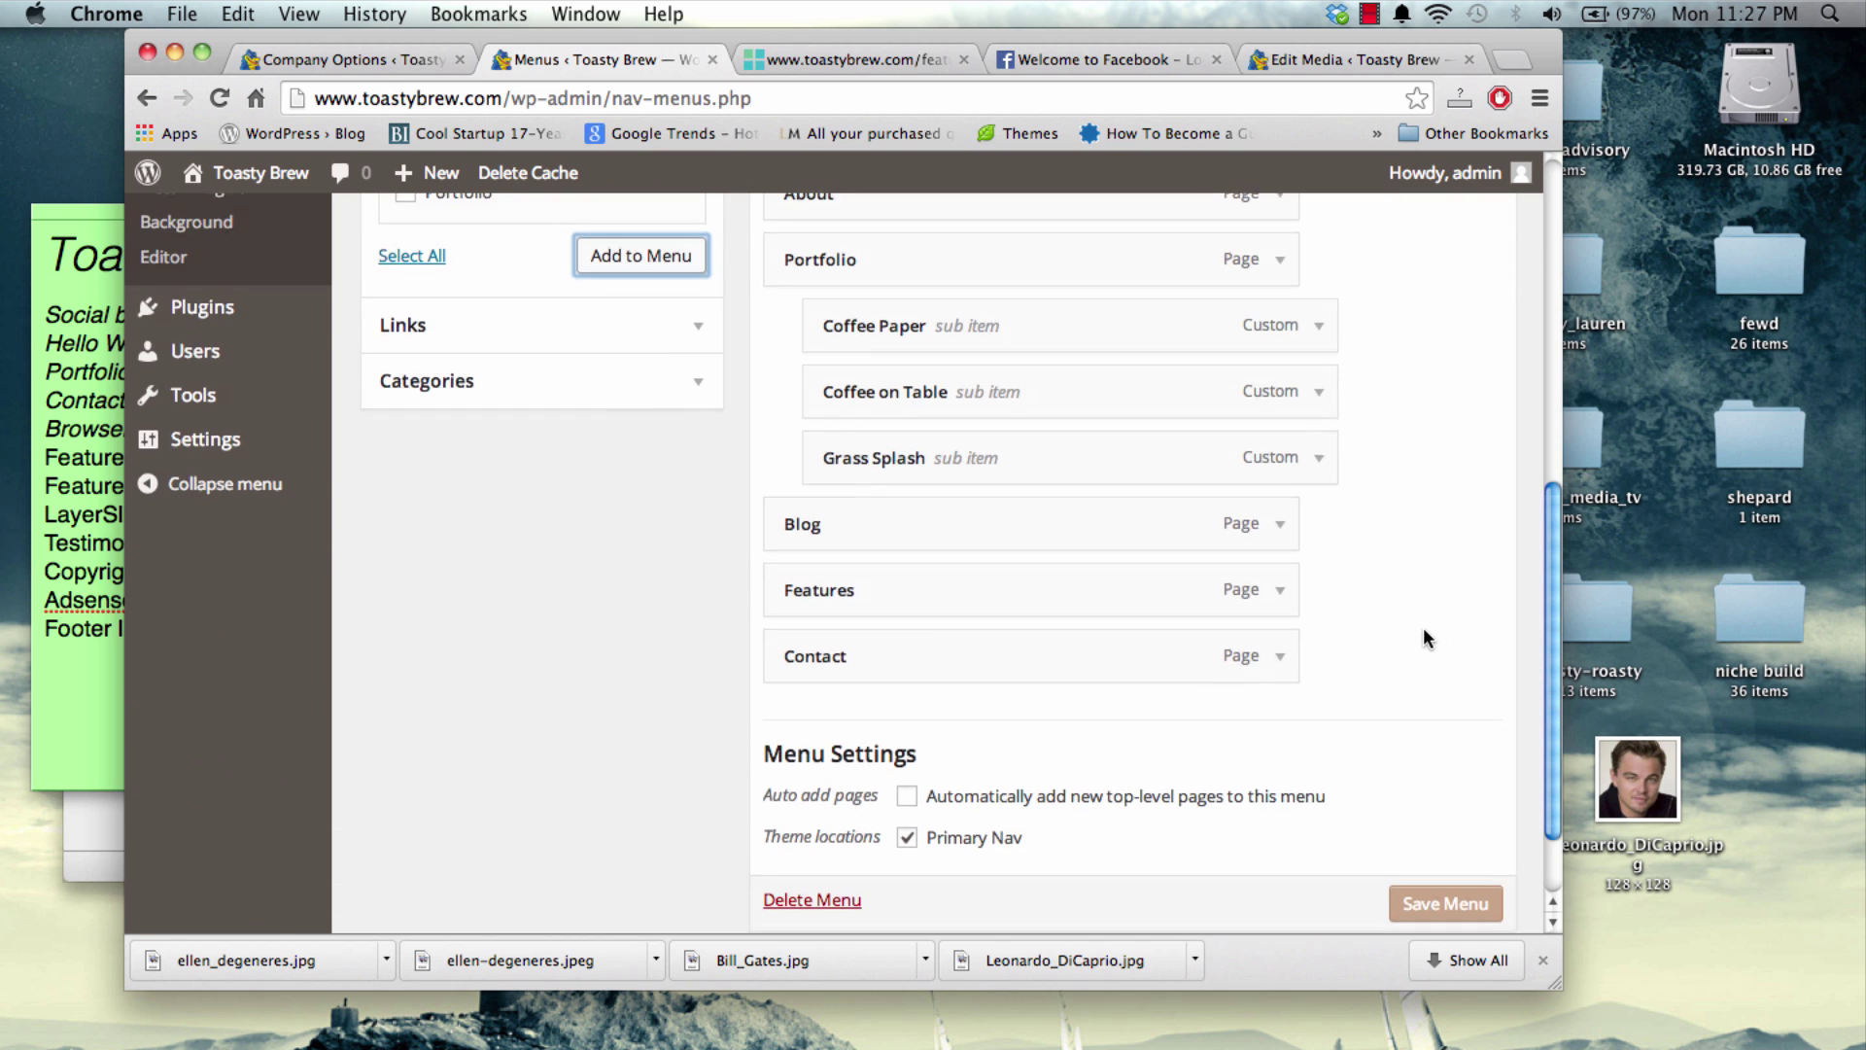
scroll(1426, 637, "up", 10)
left_click(1448, 634)
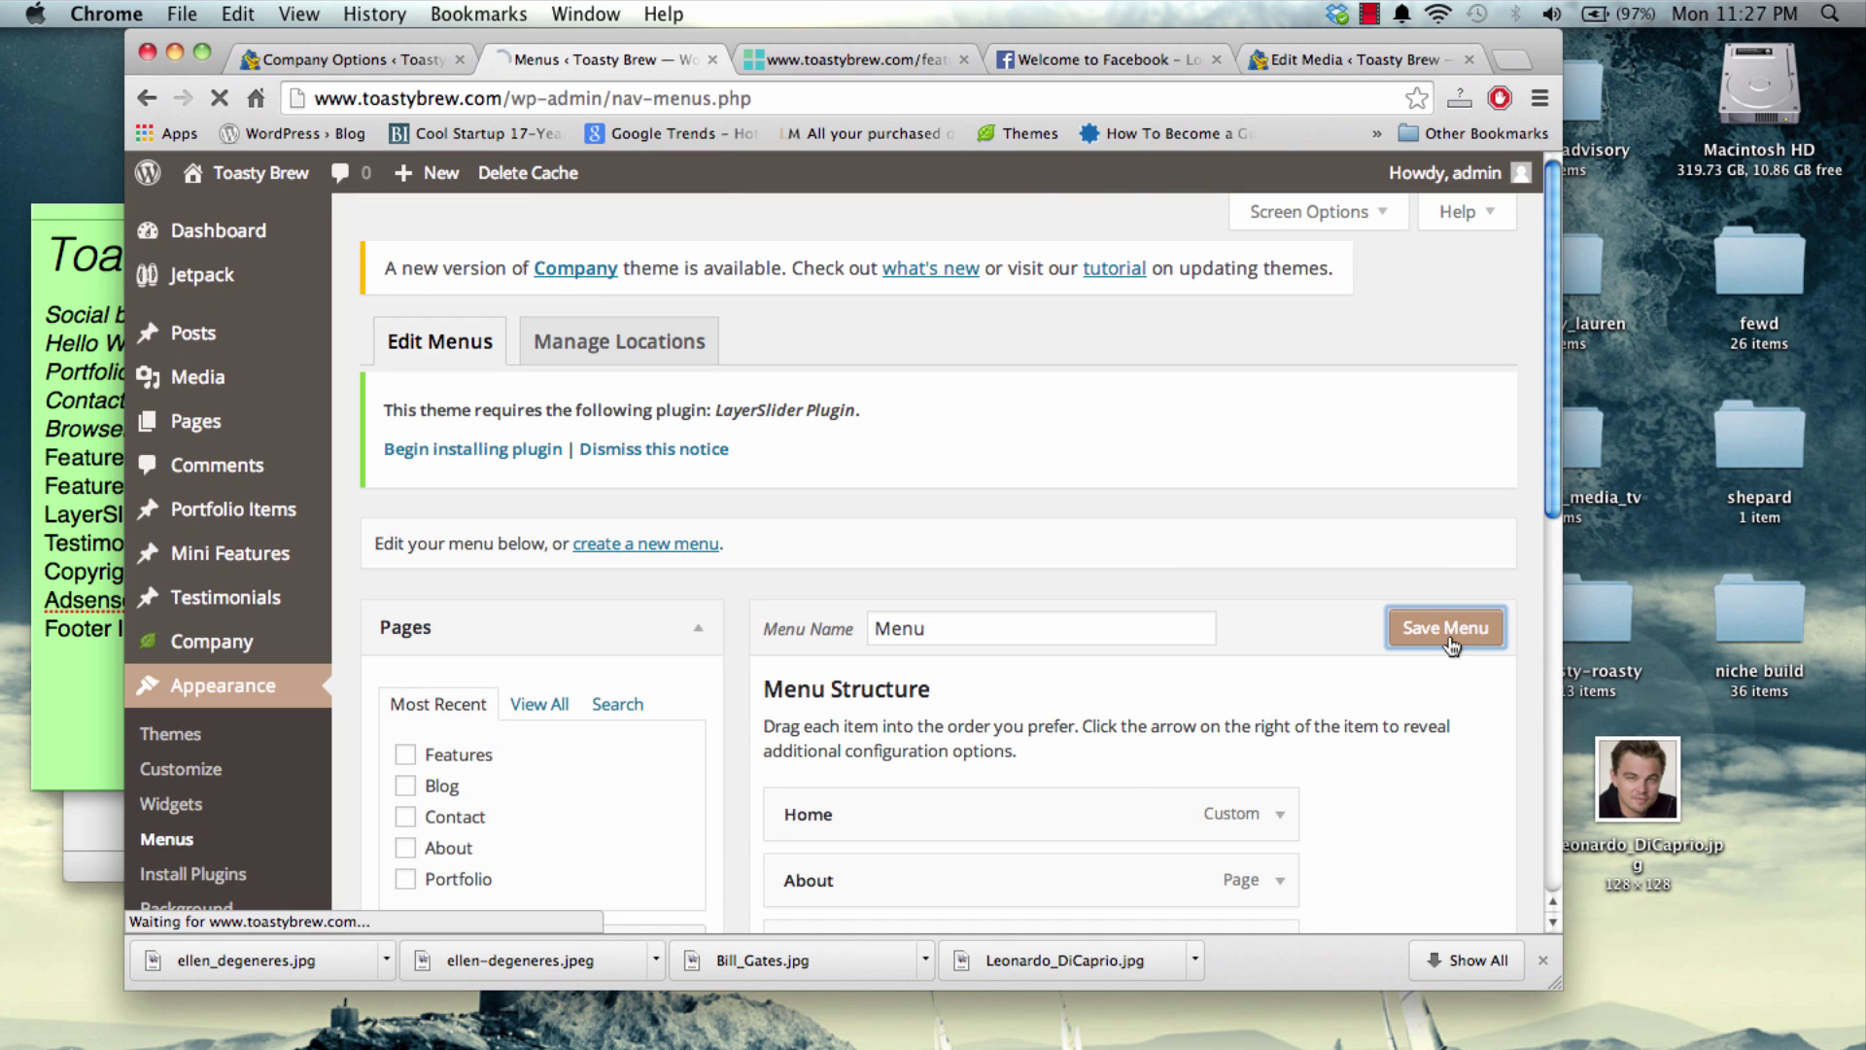
left_click(846, 59)
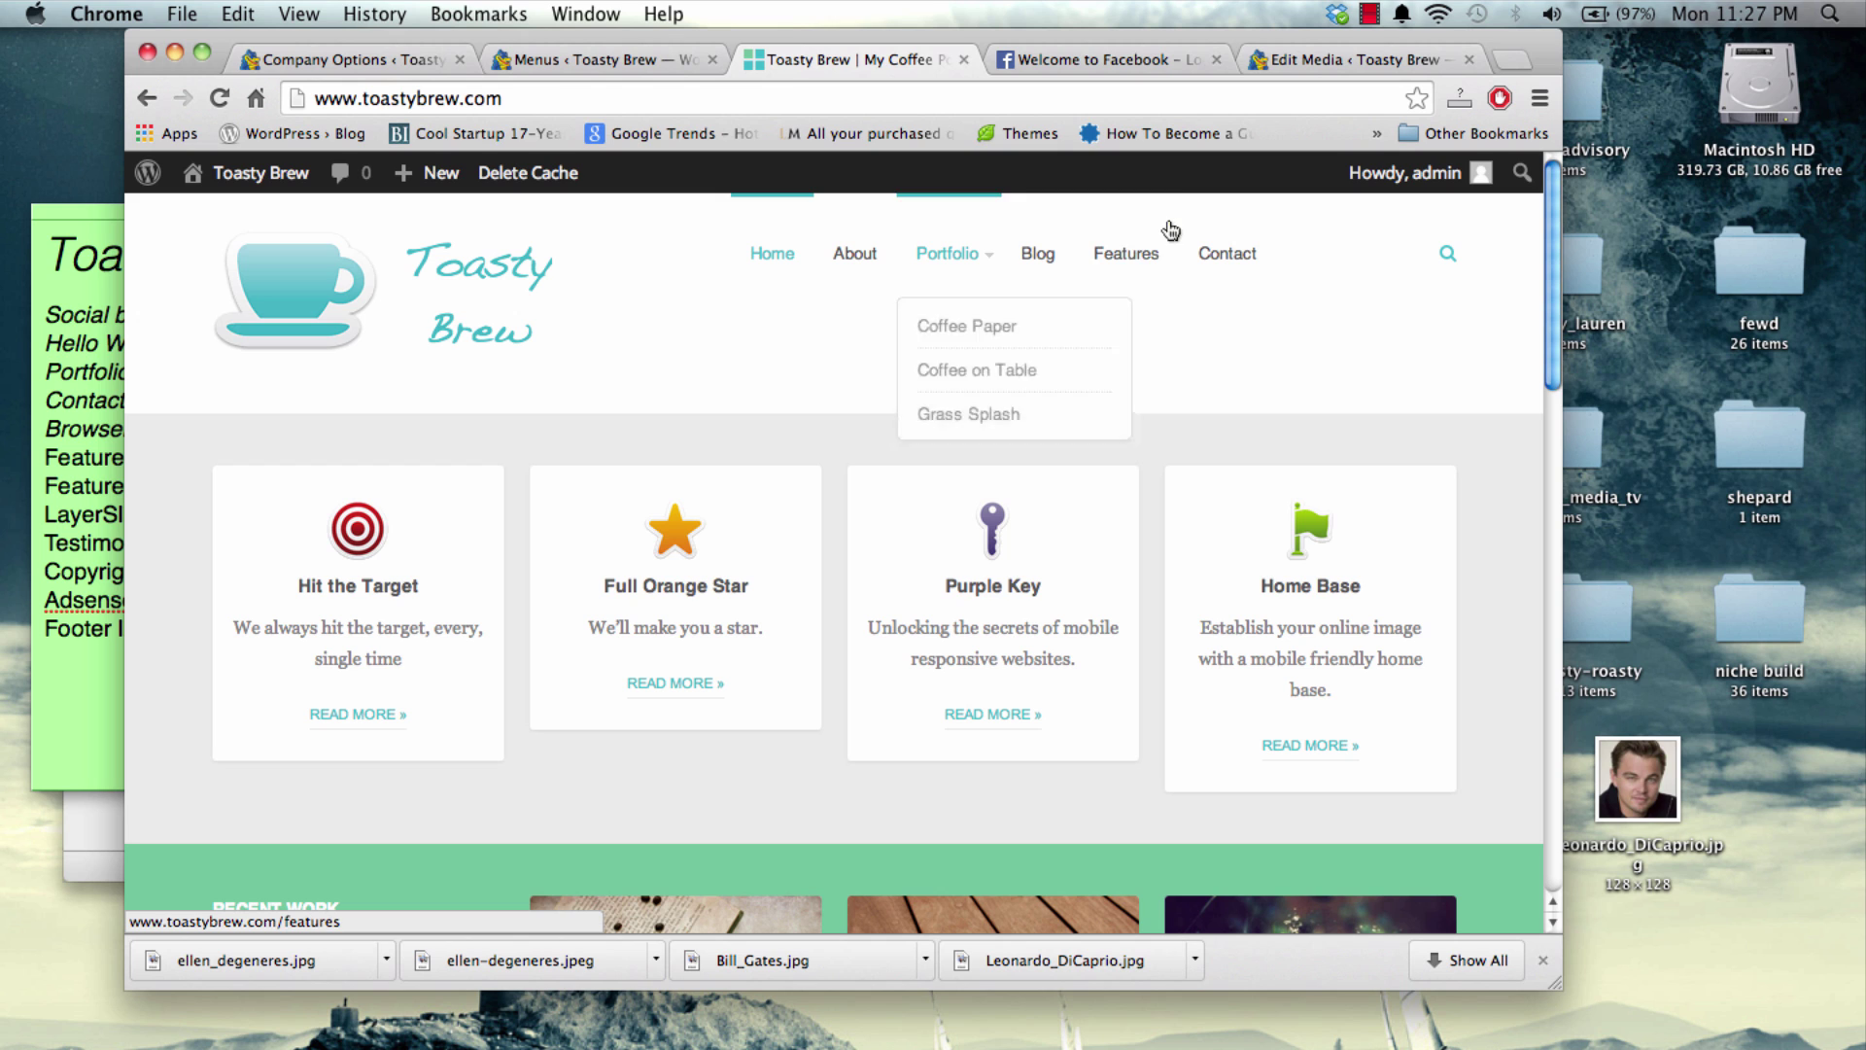
- Browse the live Features page, go back to the home page, and bring the checklist note forward
left_click(1125, 255)
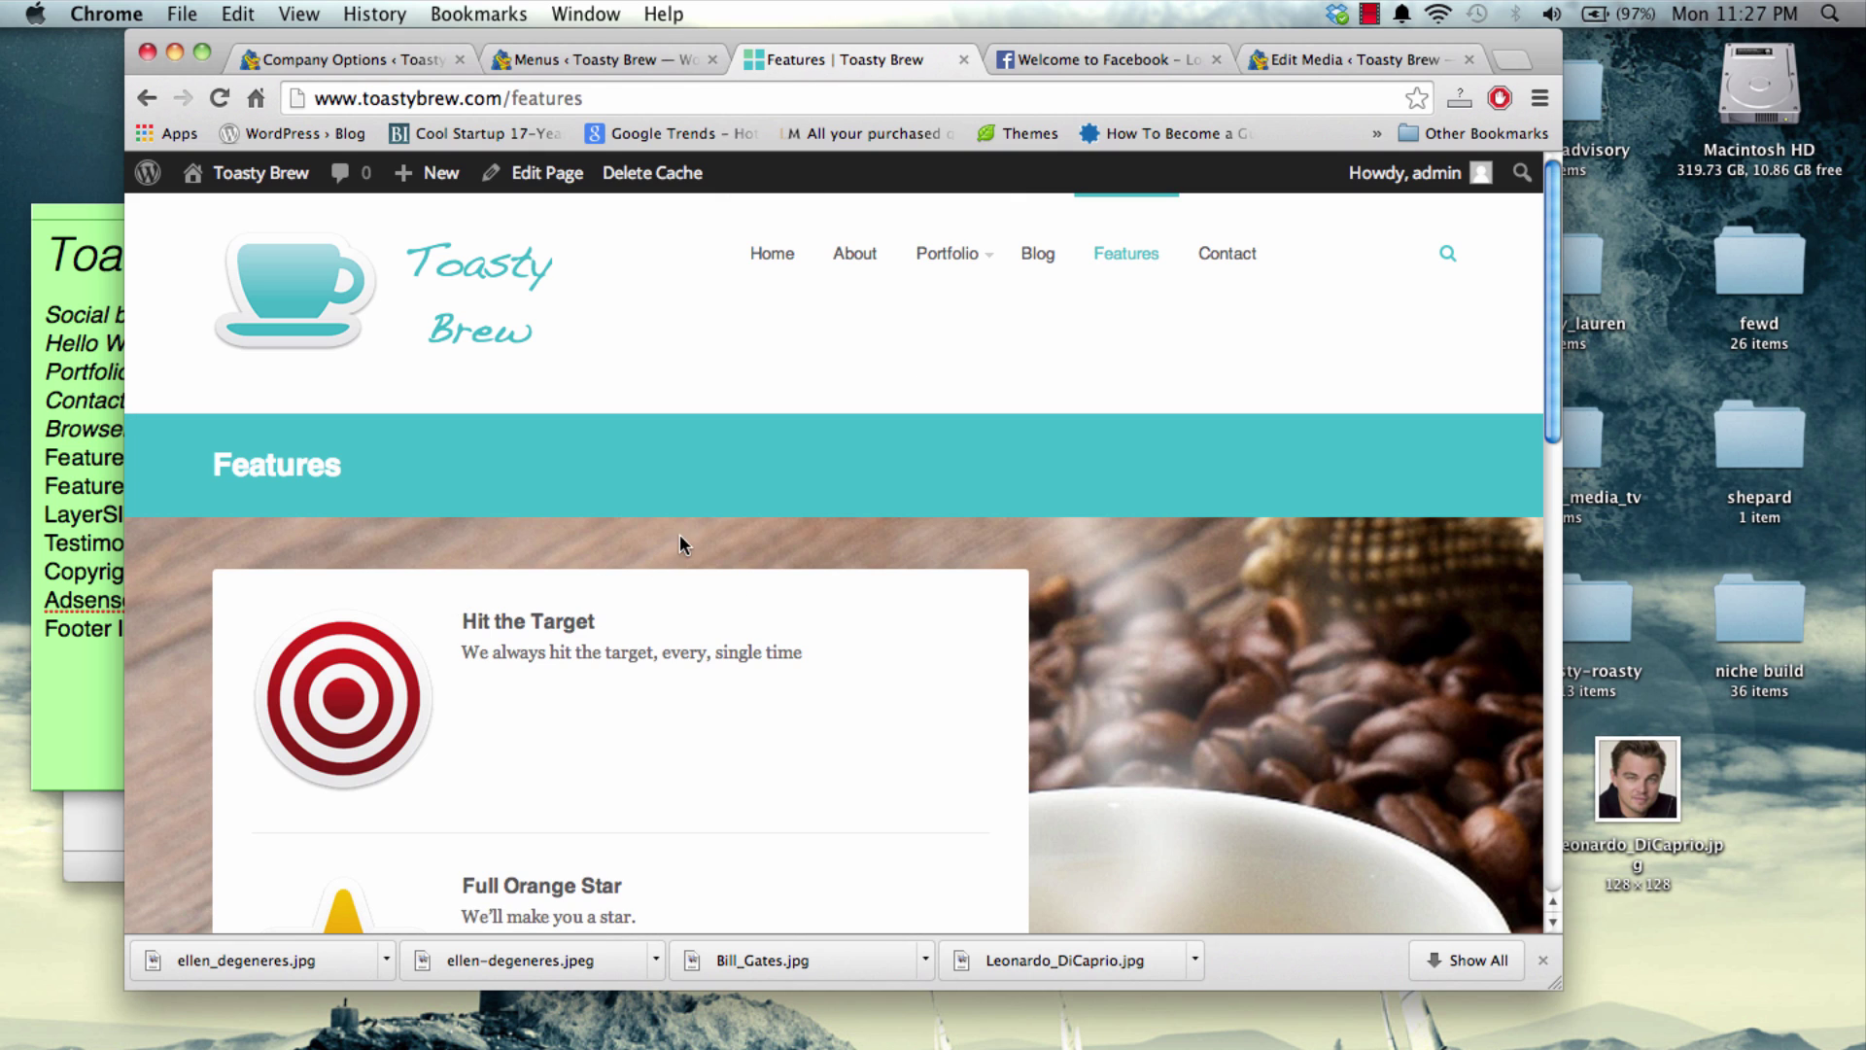
scroll(680, 534, "down", 8)
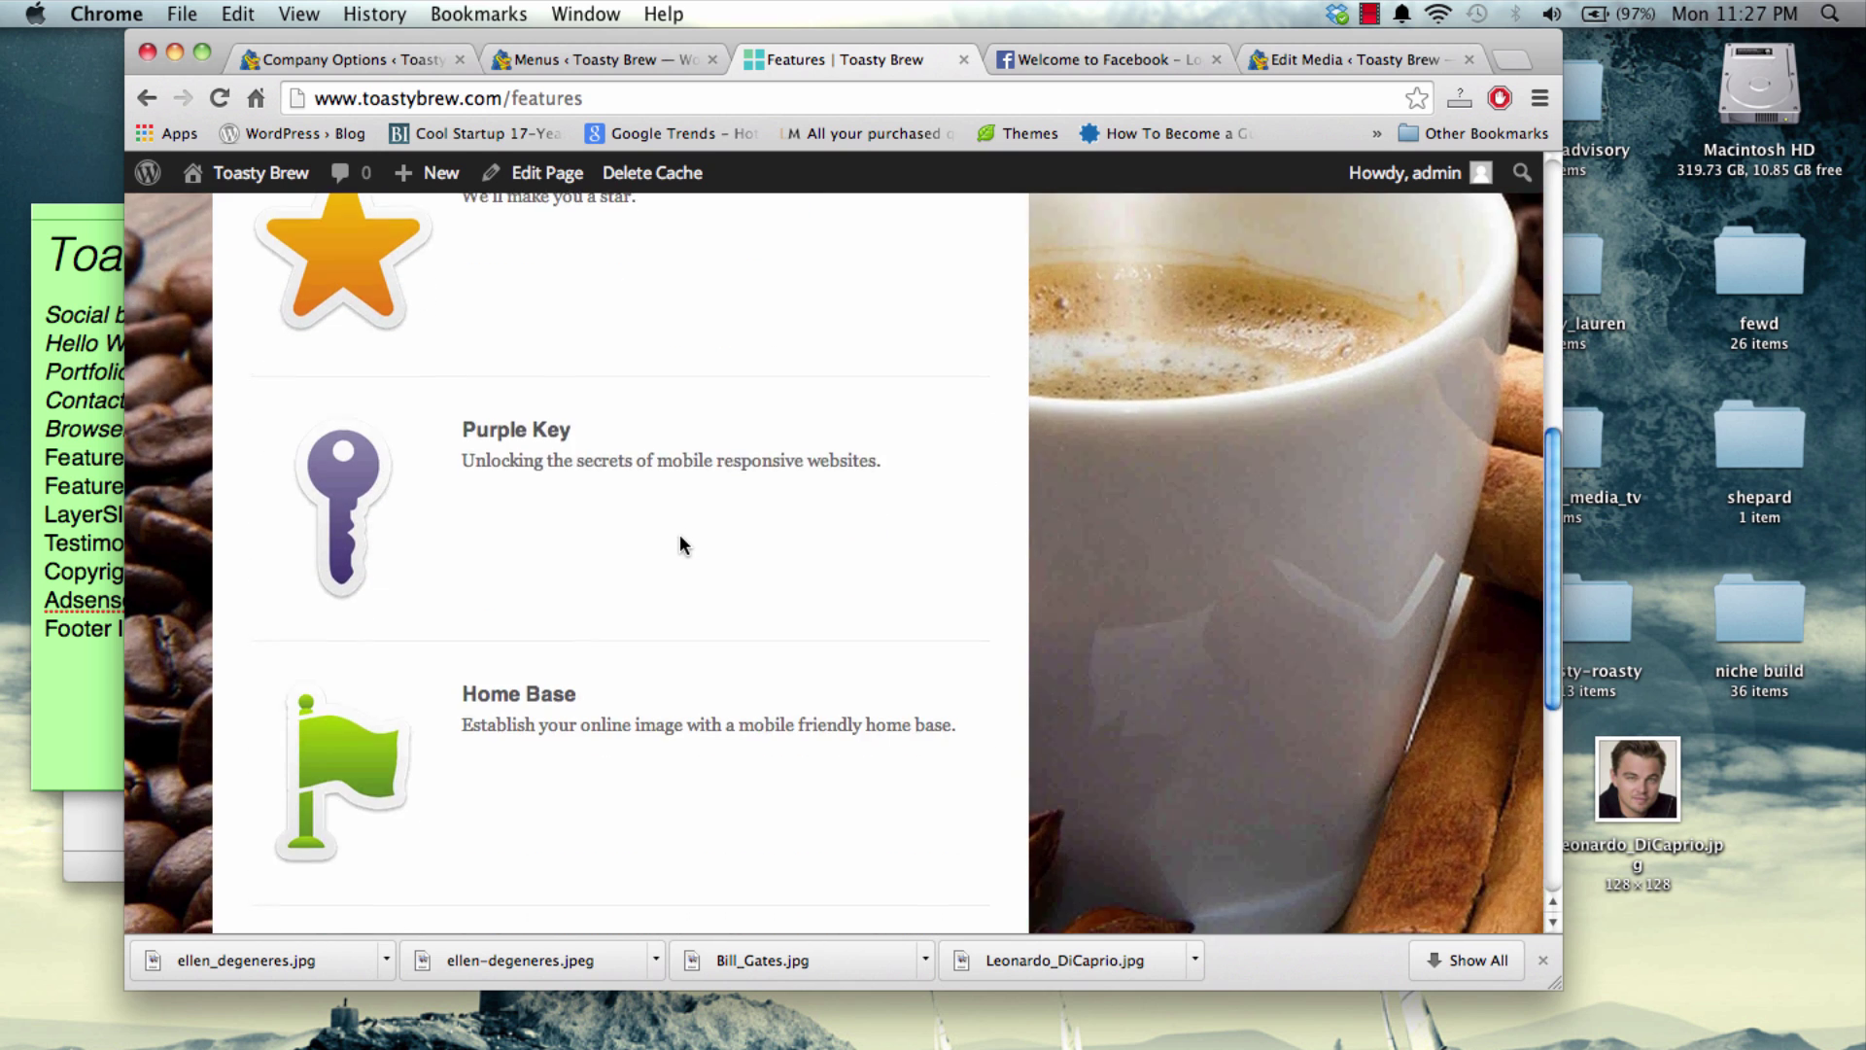
scroll(681, 542, "down", 5)
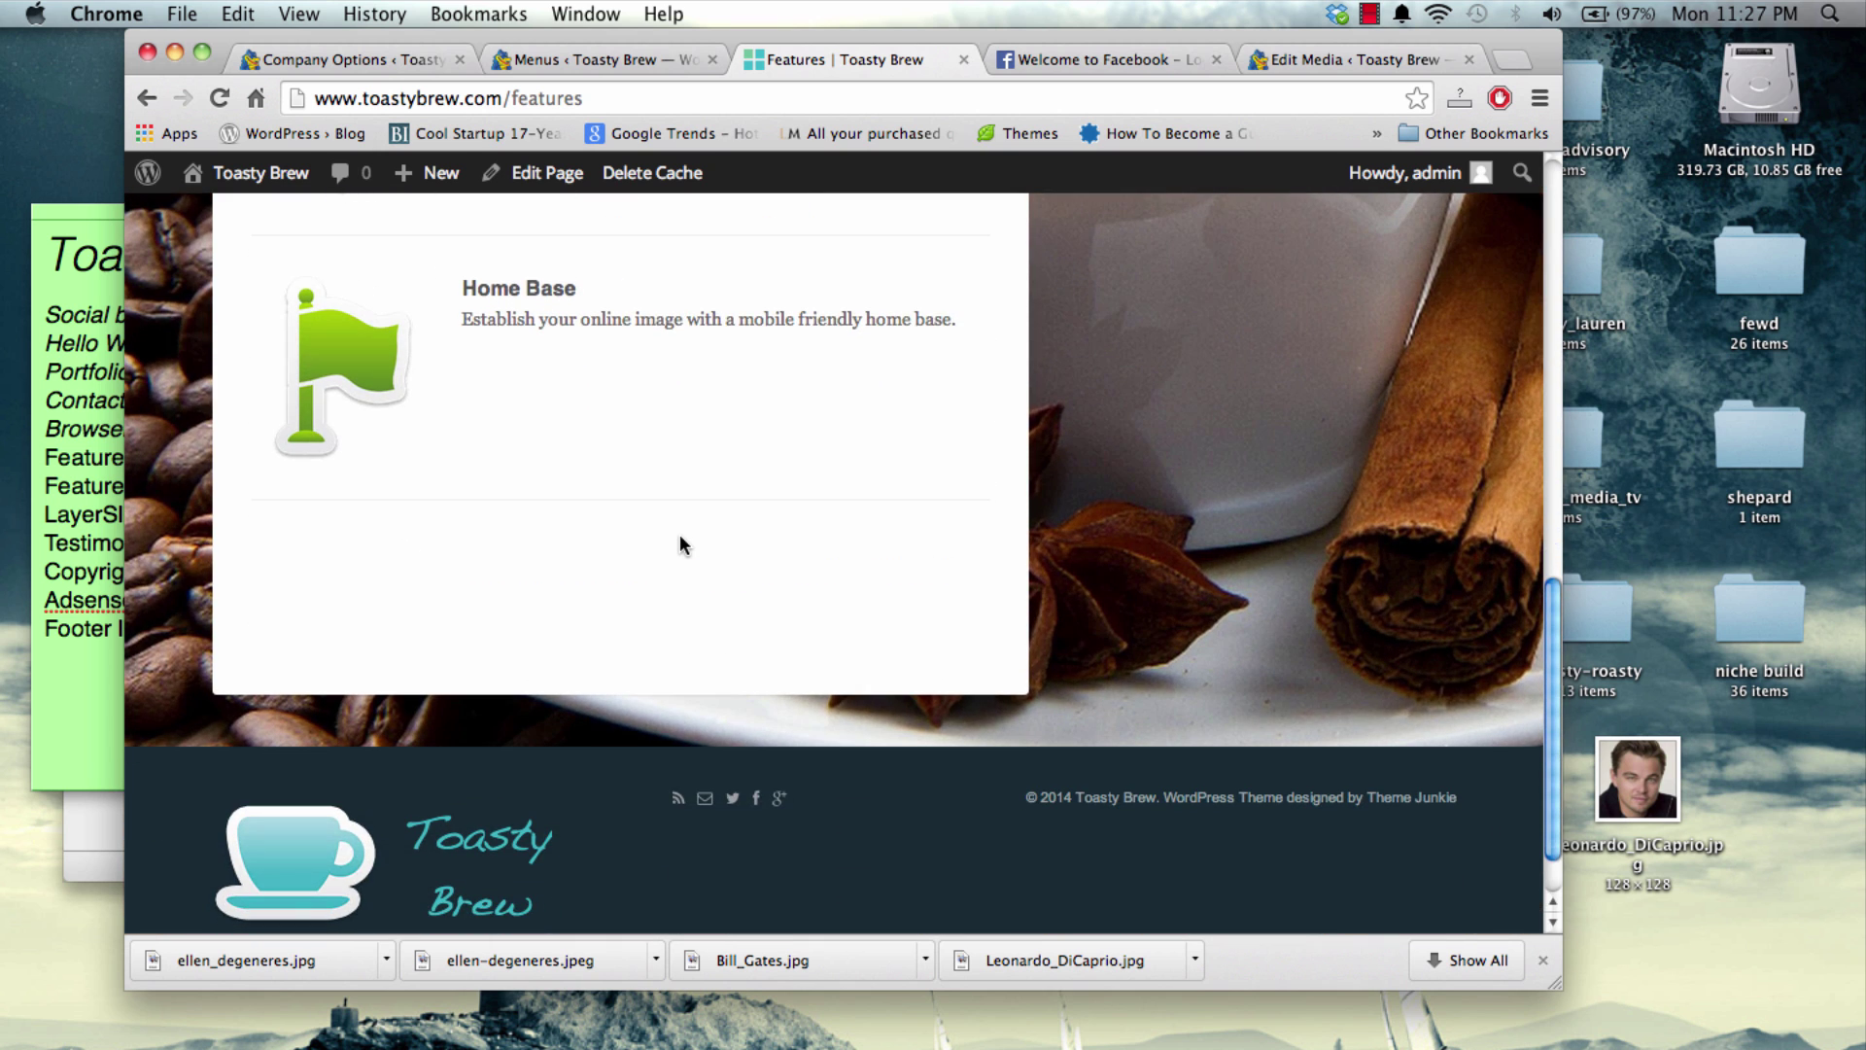
scroll(574, 350, "up", 5)
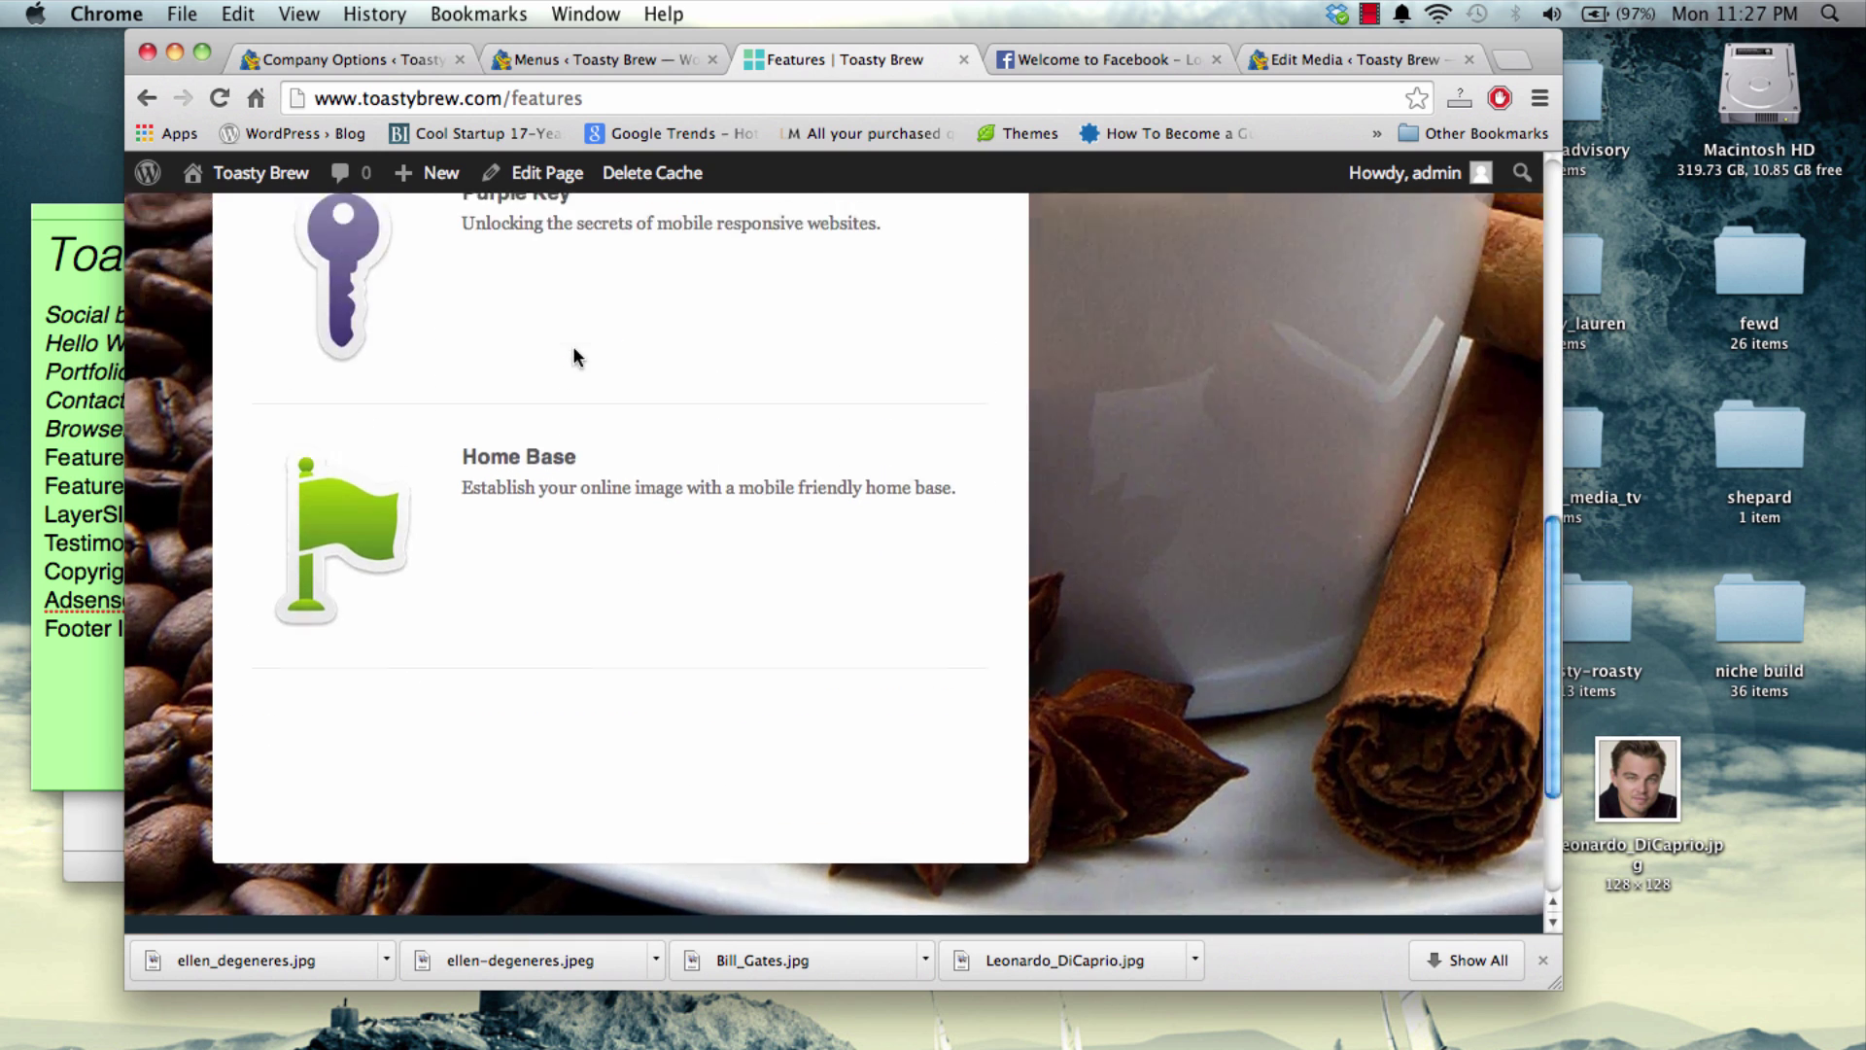
scroll(574, 347, "up", 5)
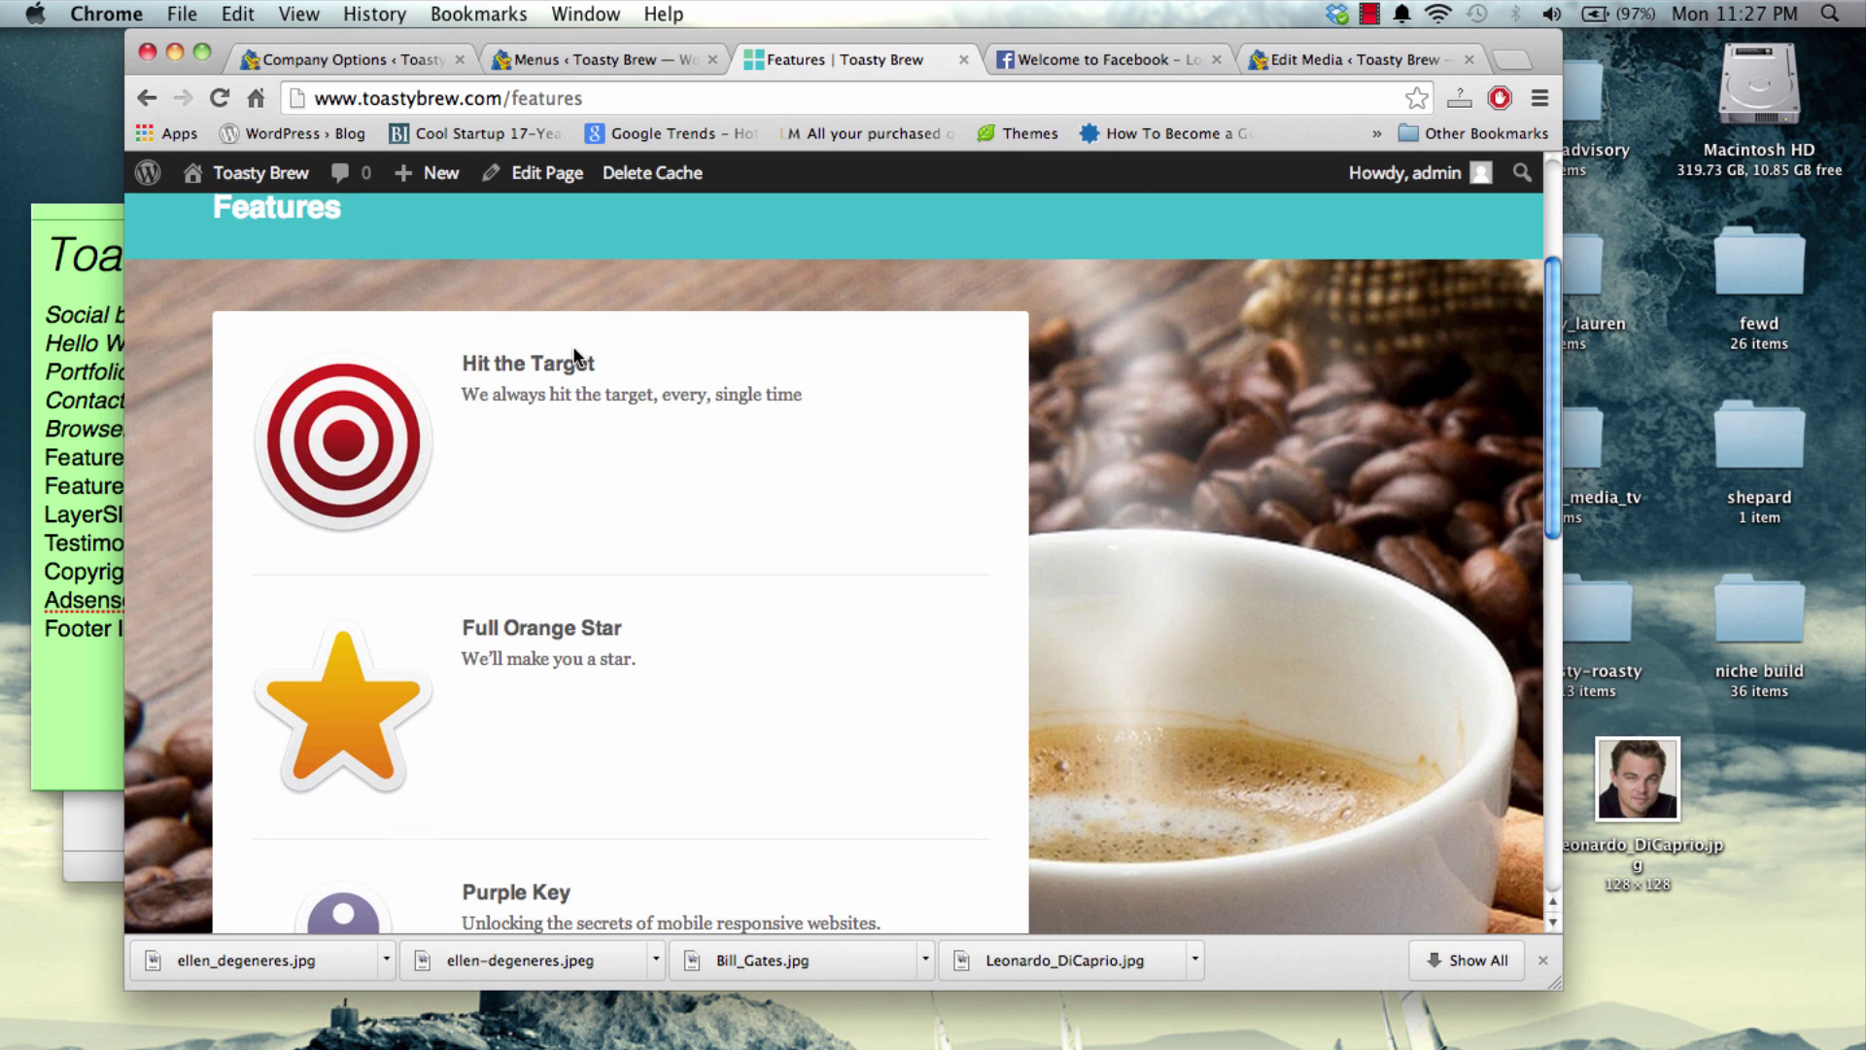
scroll(501, 408, "up", 3)
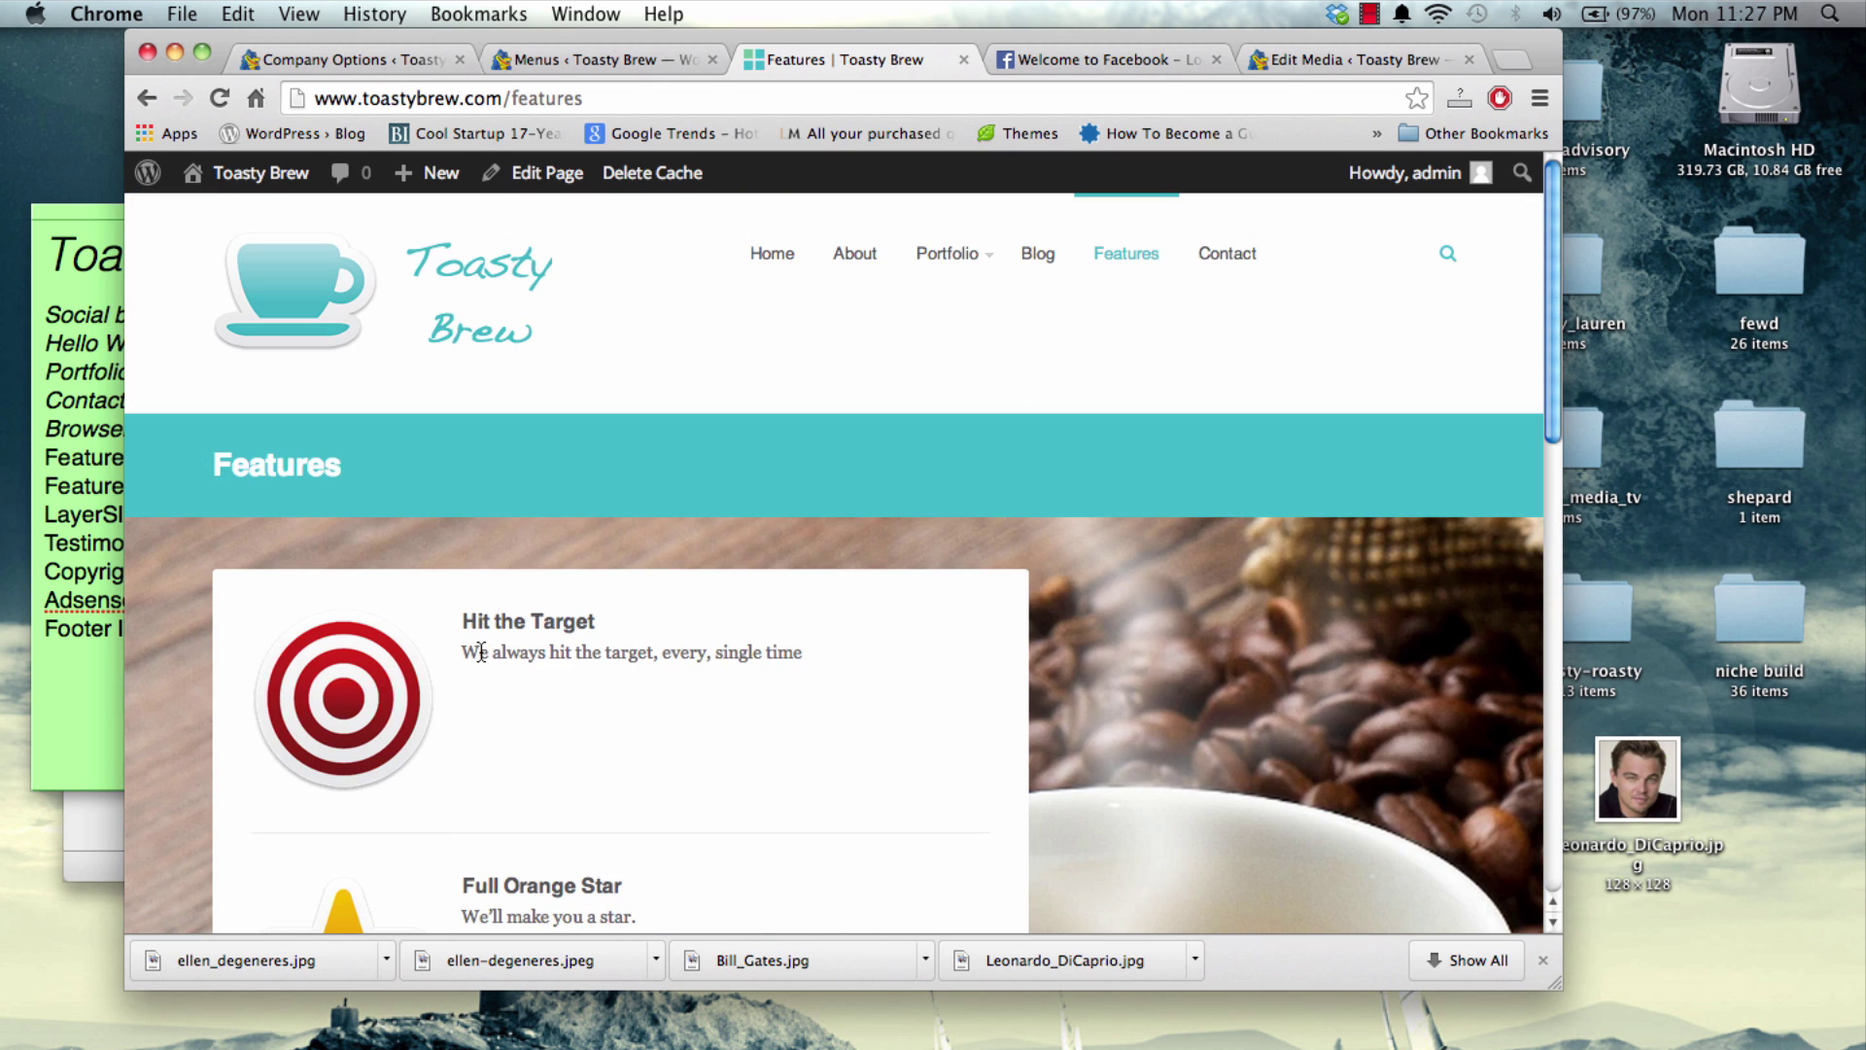
scroll(750, 646, "down", 5)
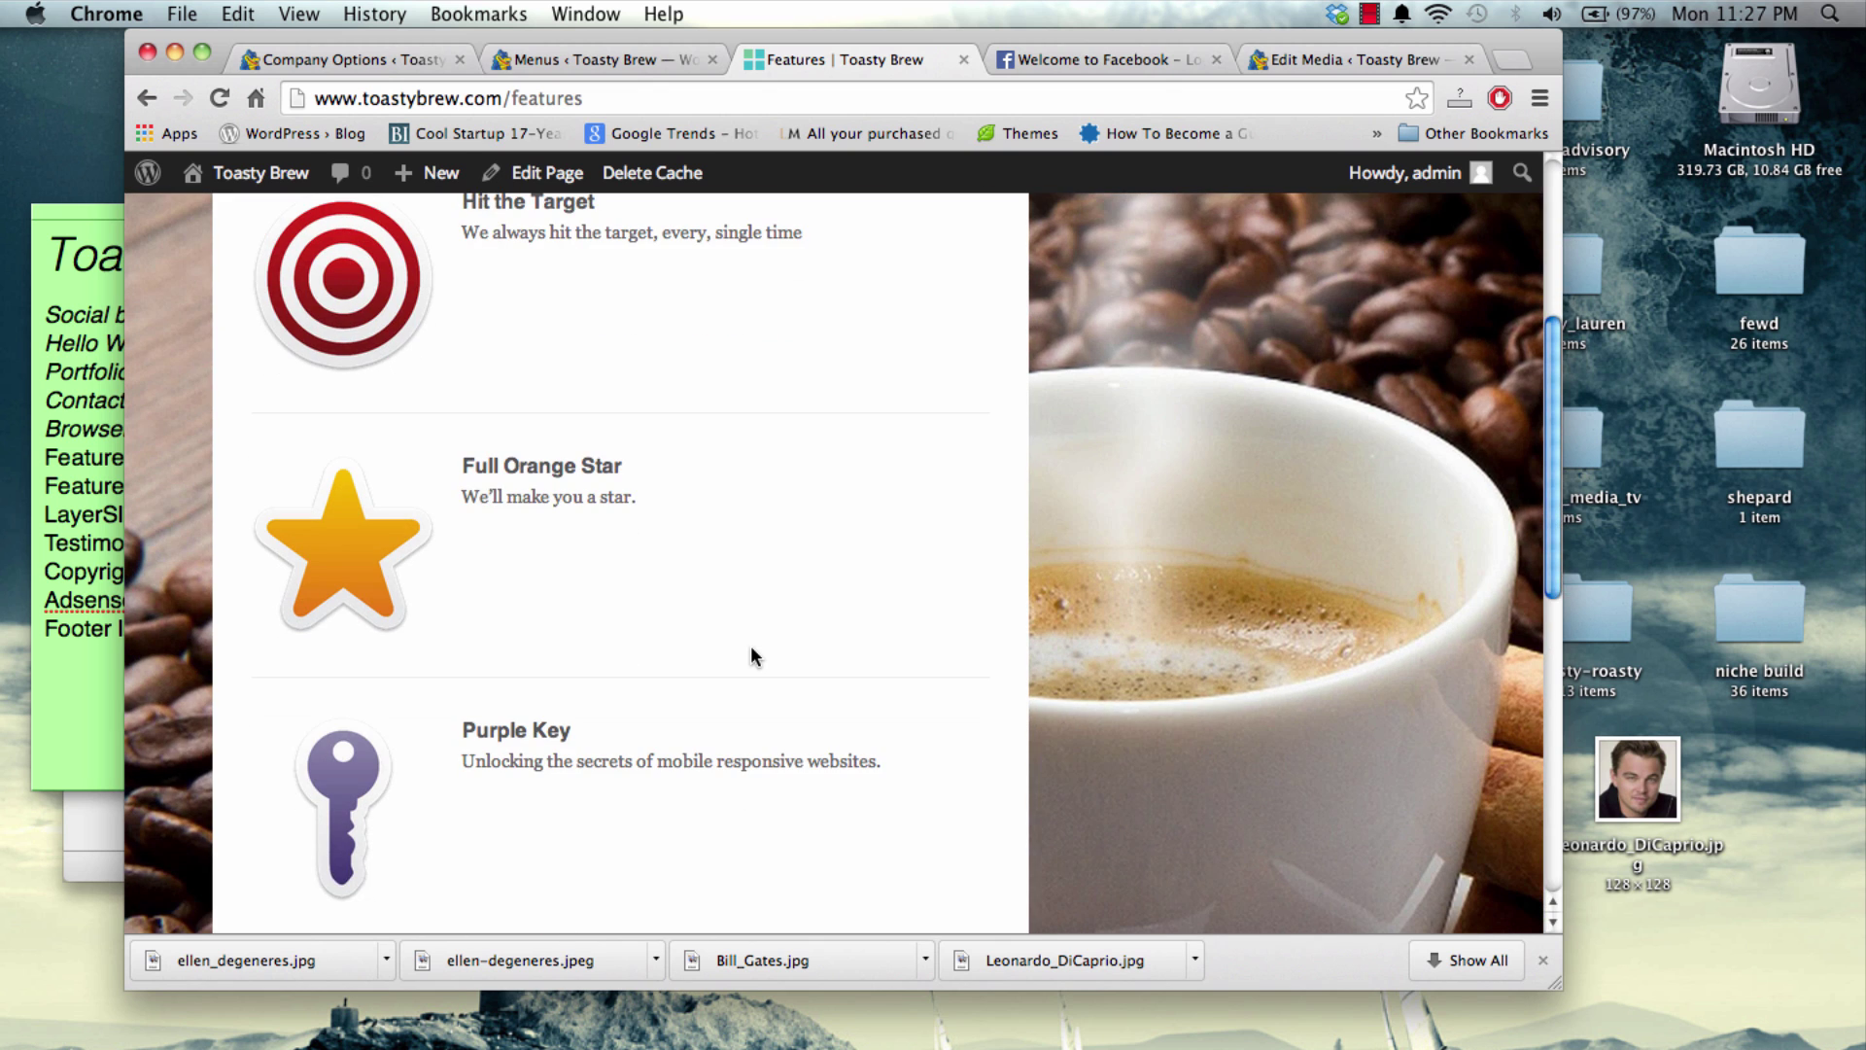
scroll(540, 505, "up", 5)
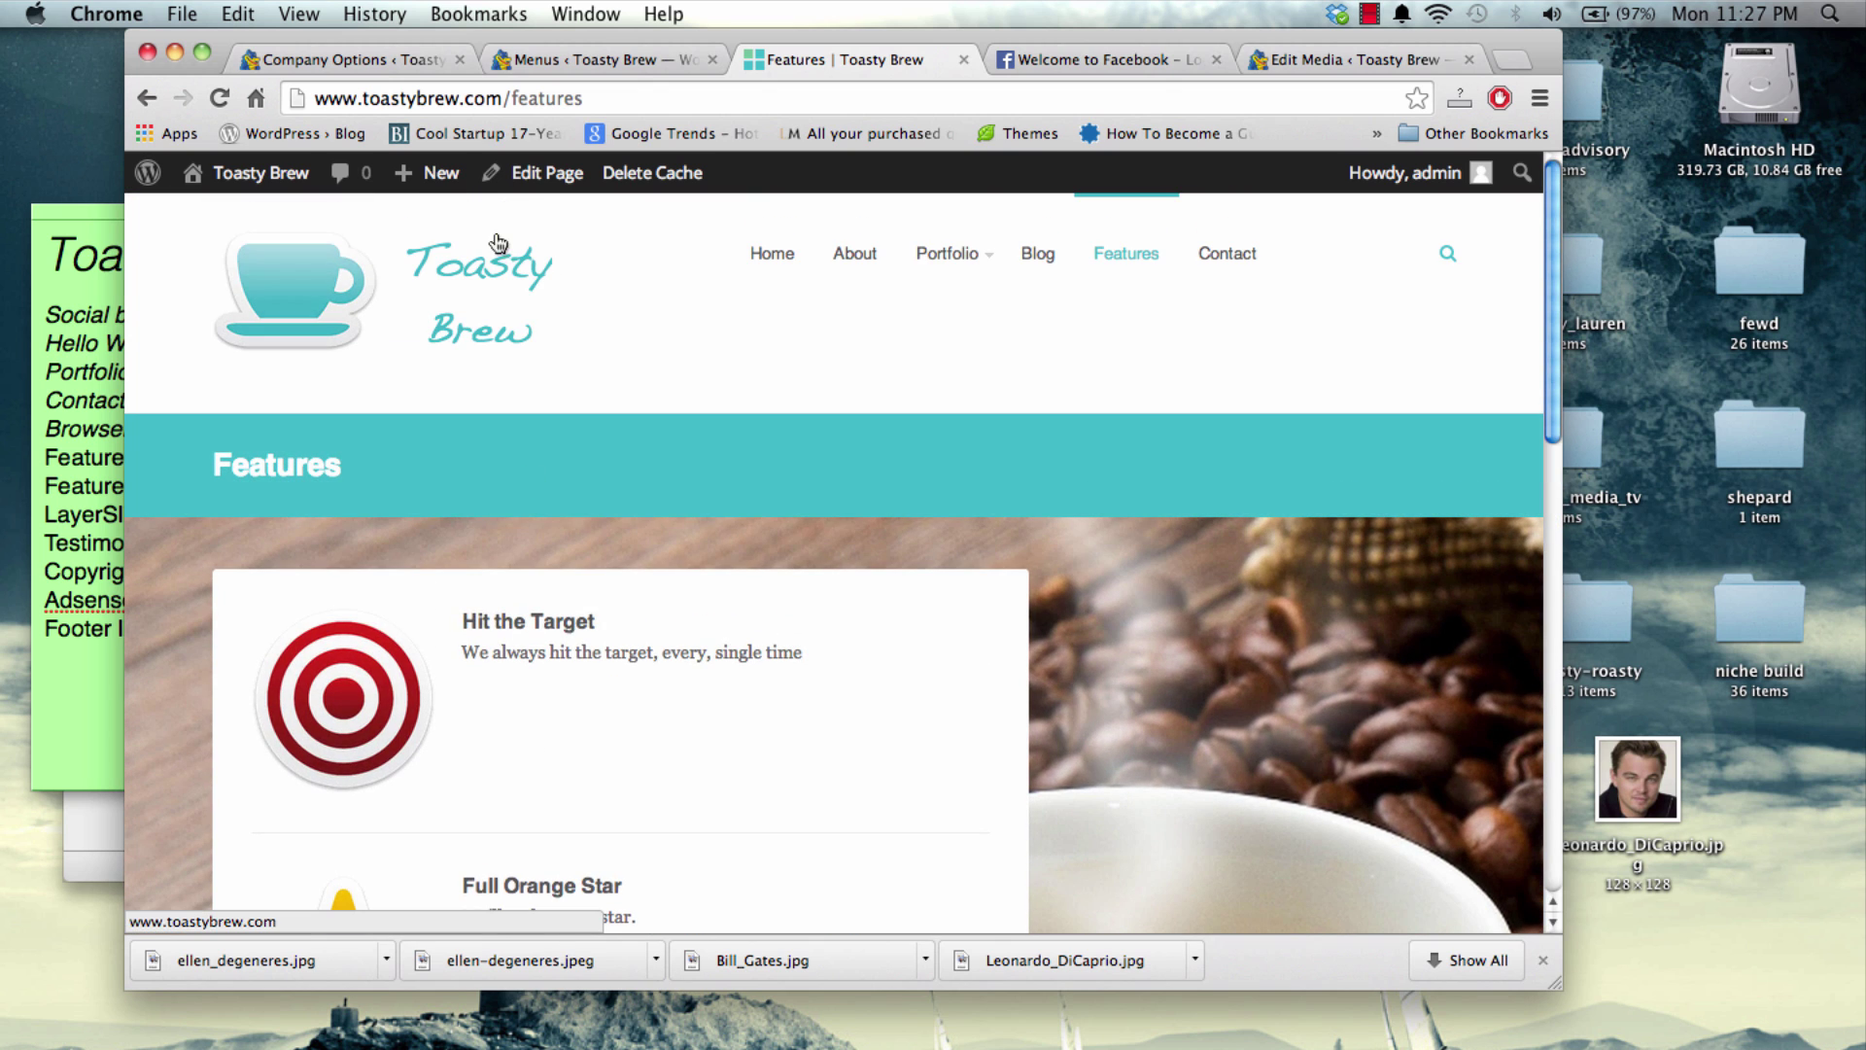
left_click(485, 304)
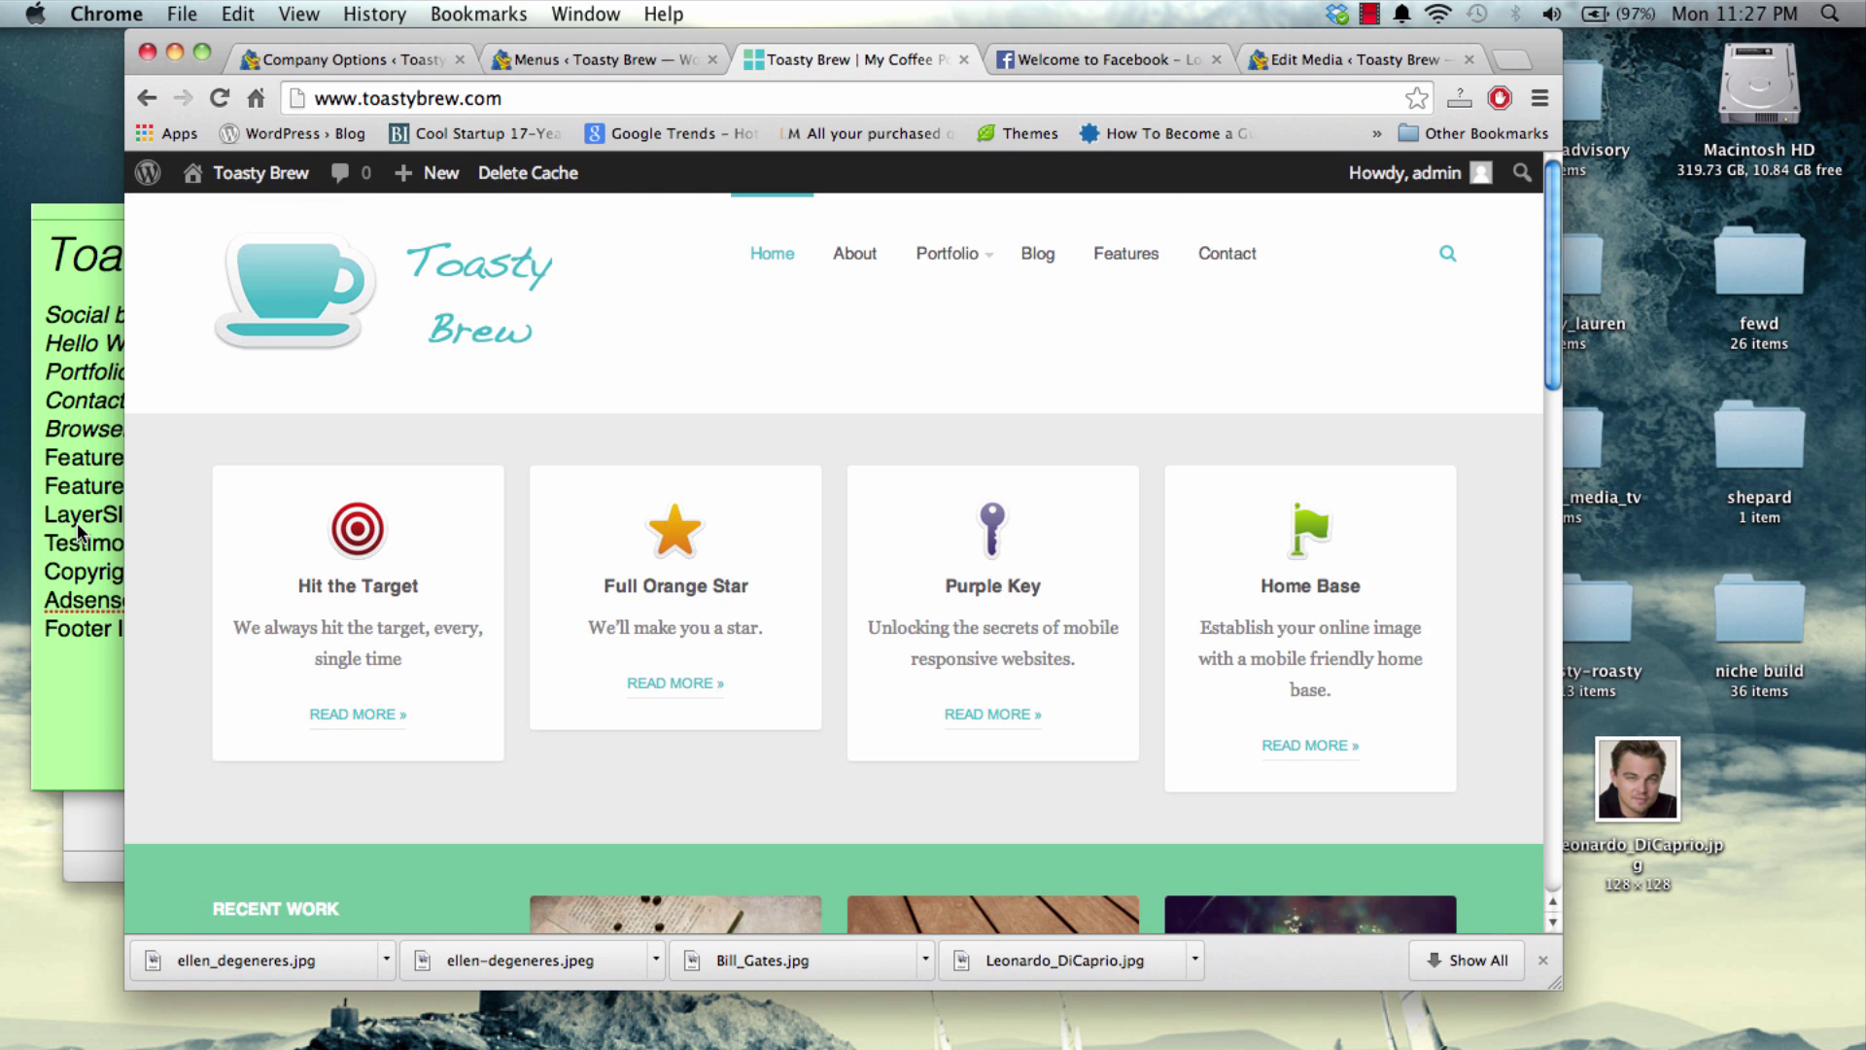
left_click(79, 531)
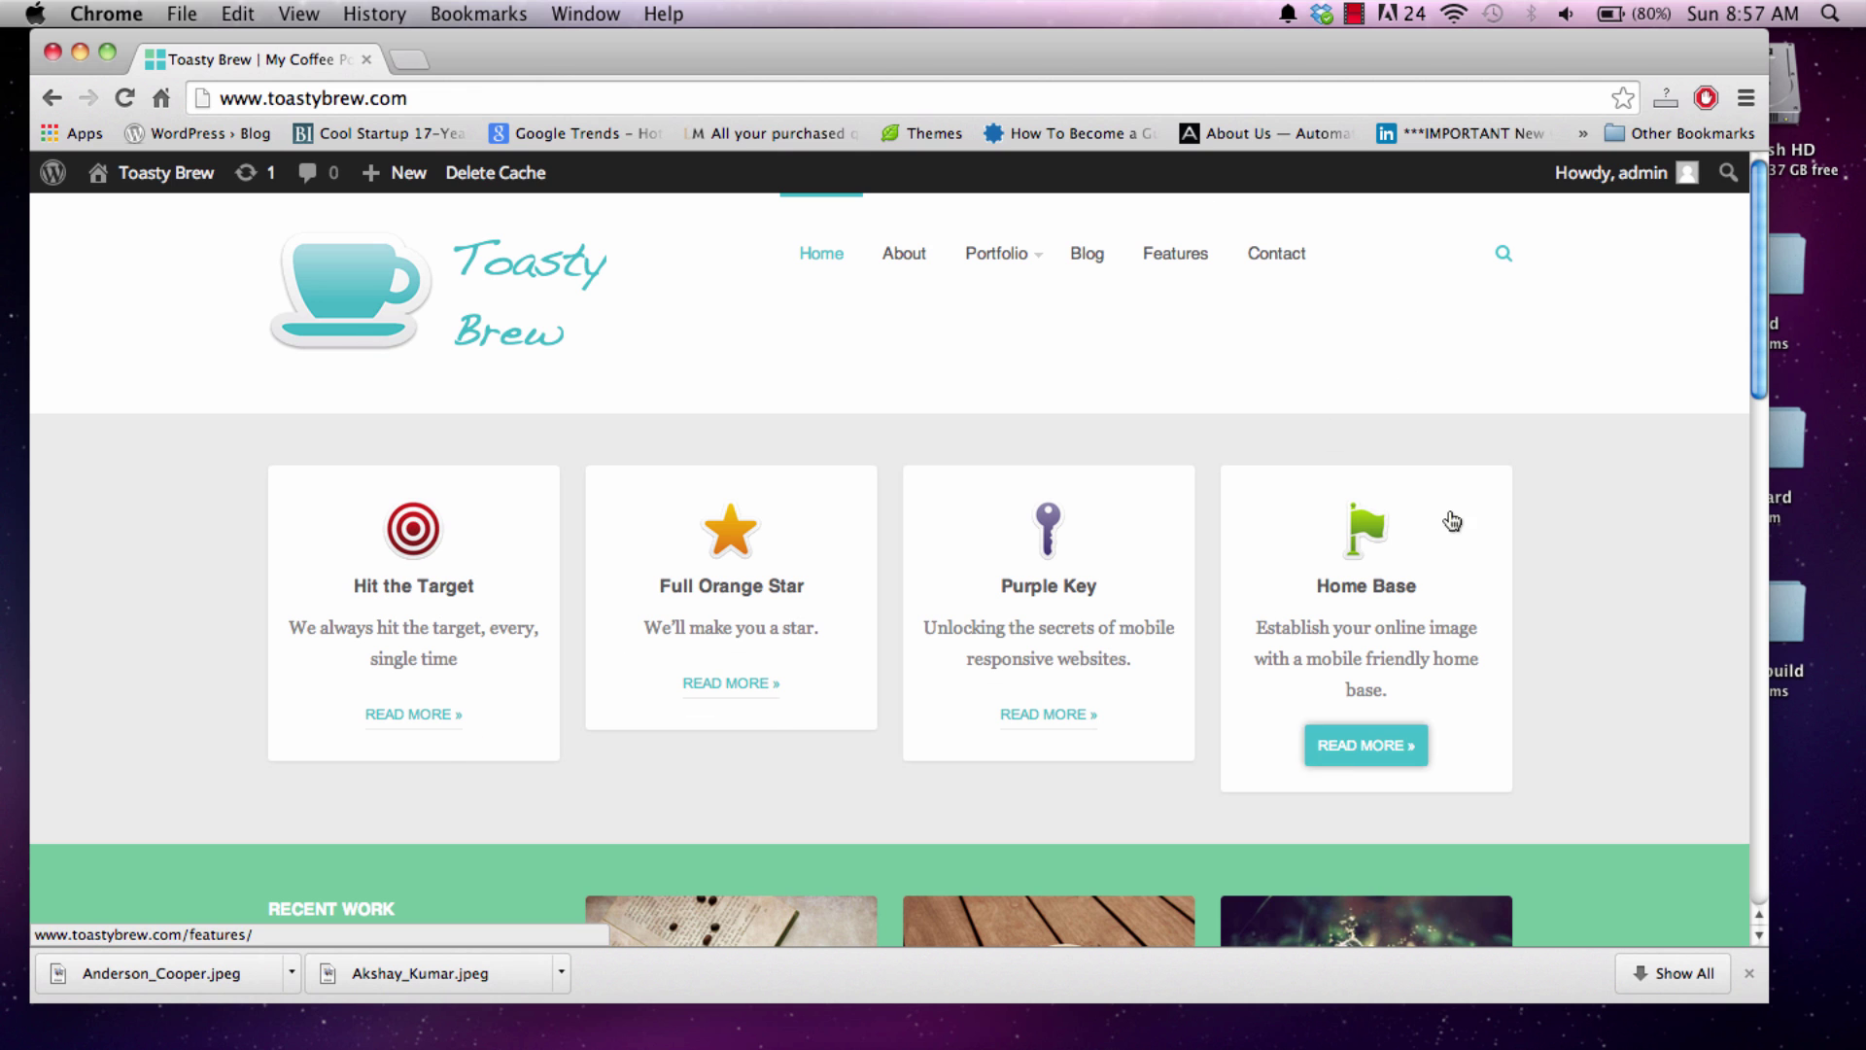
- Show all open windows with Exposé, including the green checklist note
key("F3")
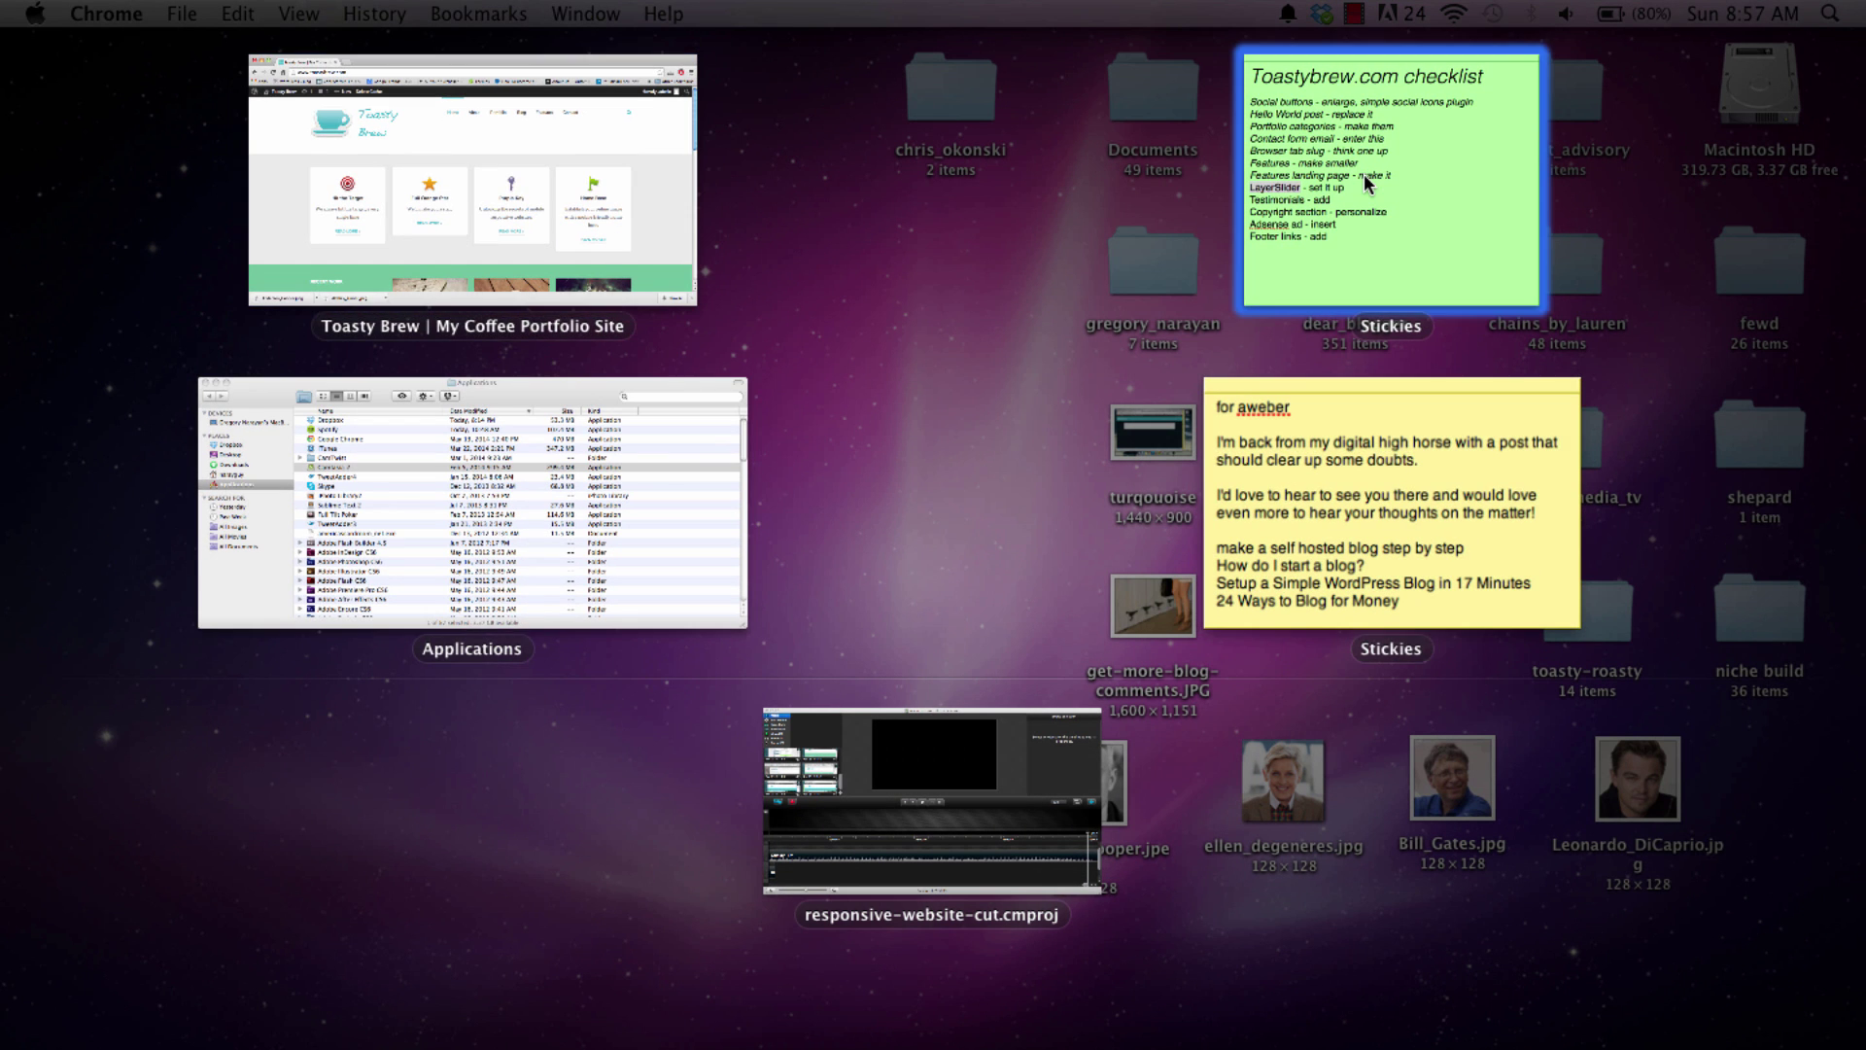
- Review the Testimonials and Copyright lines in the checklist note, then return to the Toasty Brew site
left_click(1362, 173)
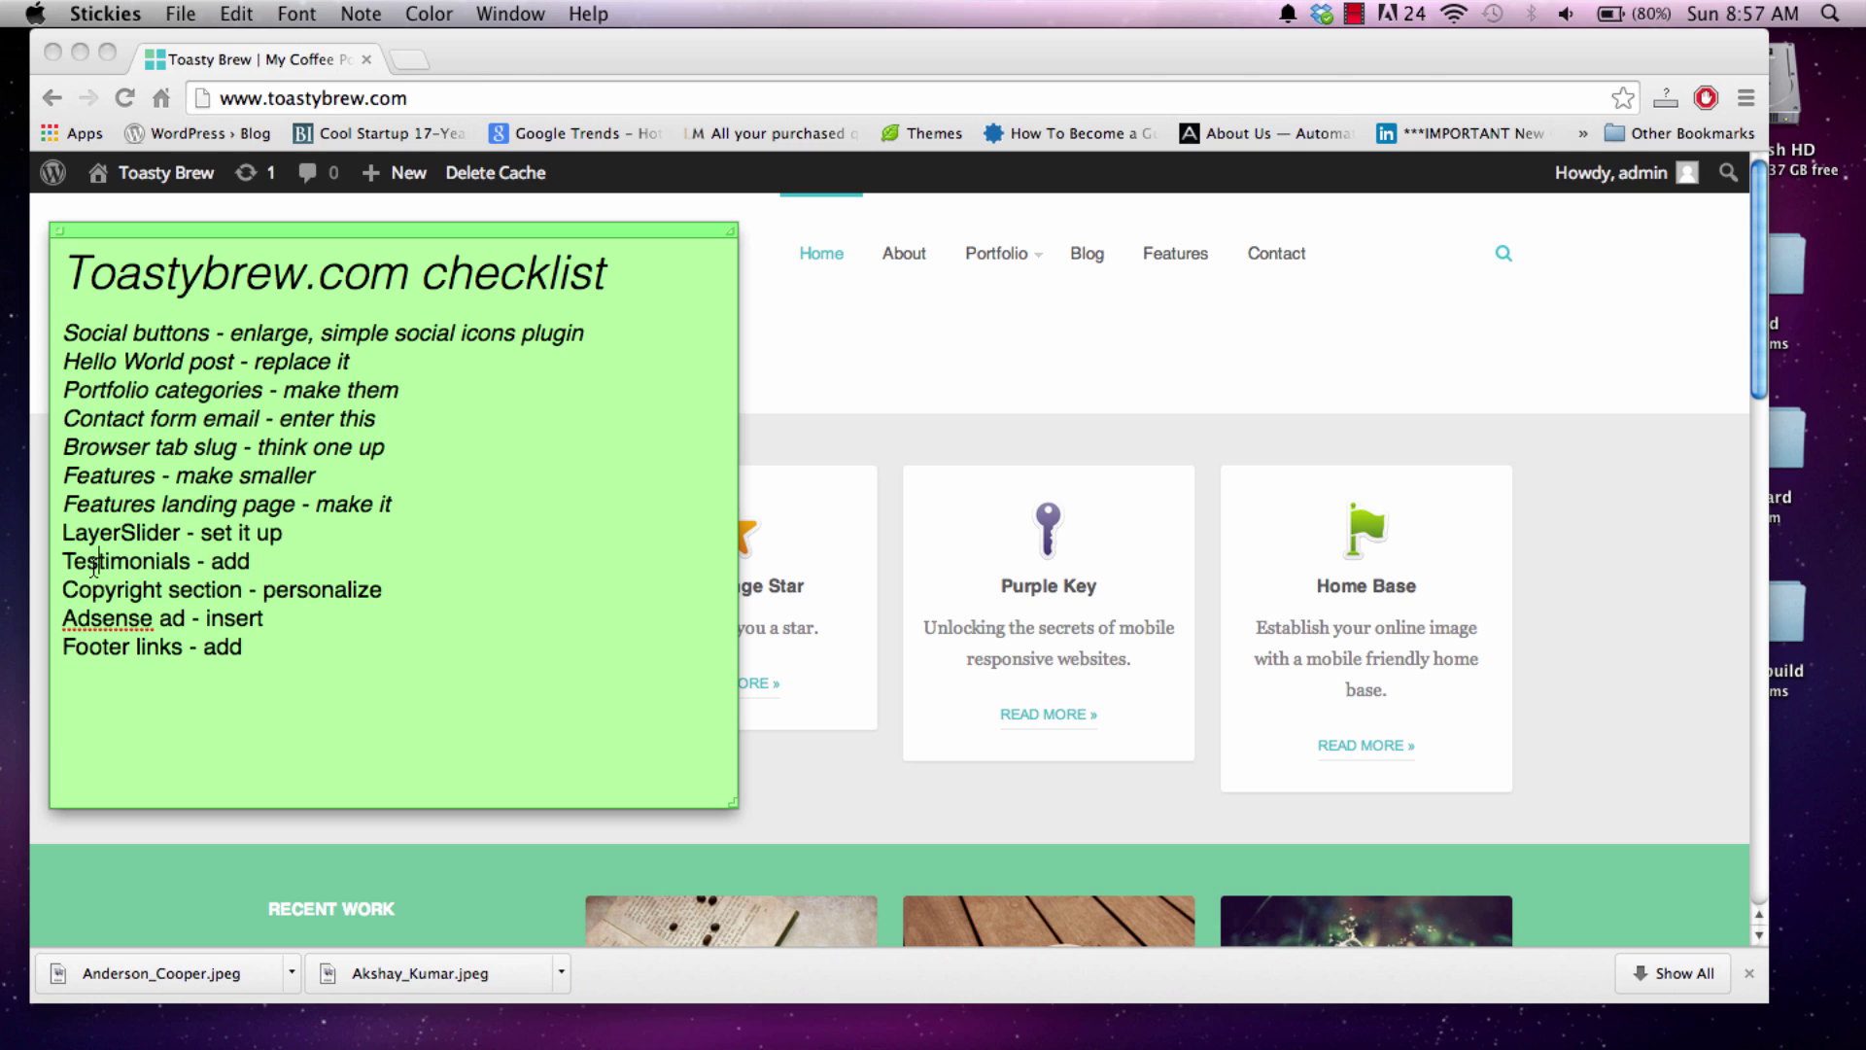
double_click(94, 567)
double_click(229, 564)
double_click(335, 591)
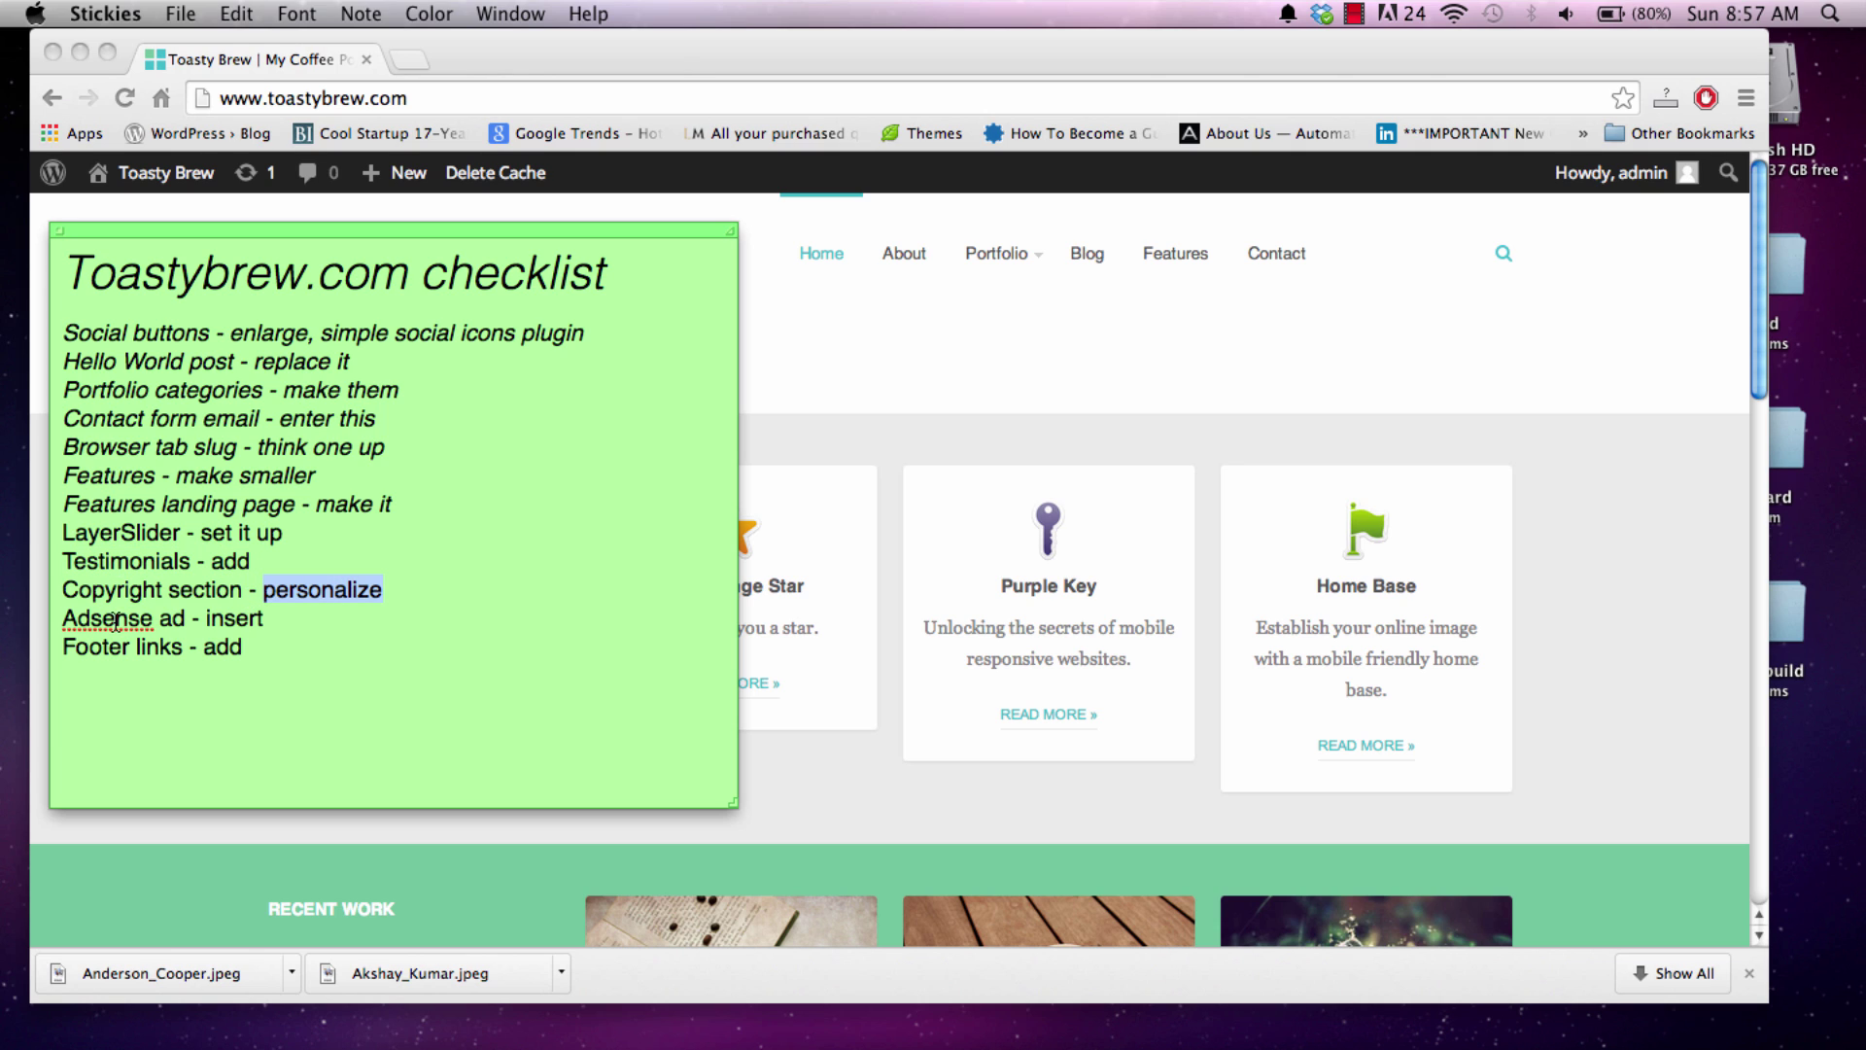
double_click(216, 595)
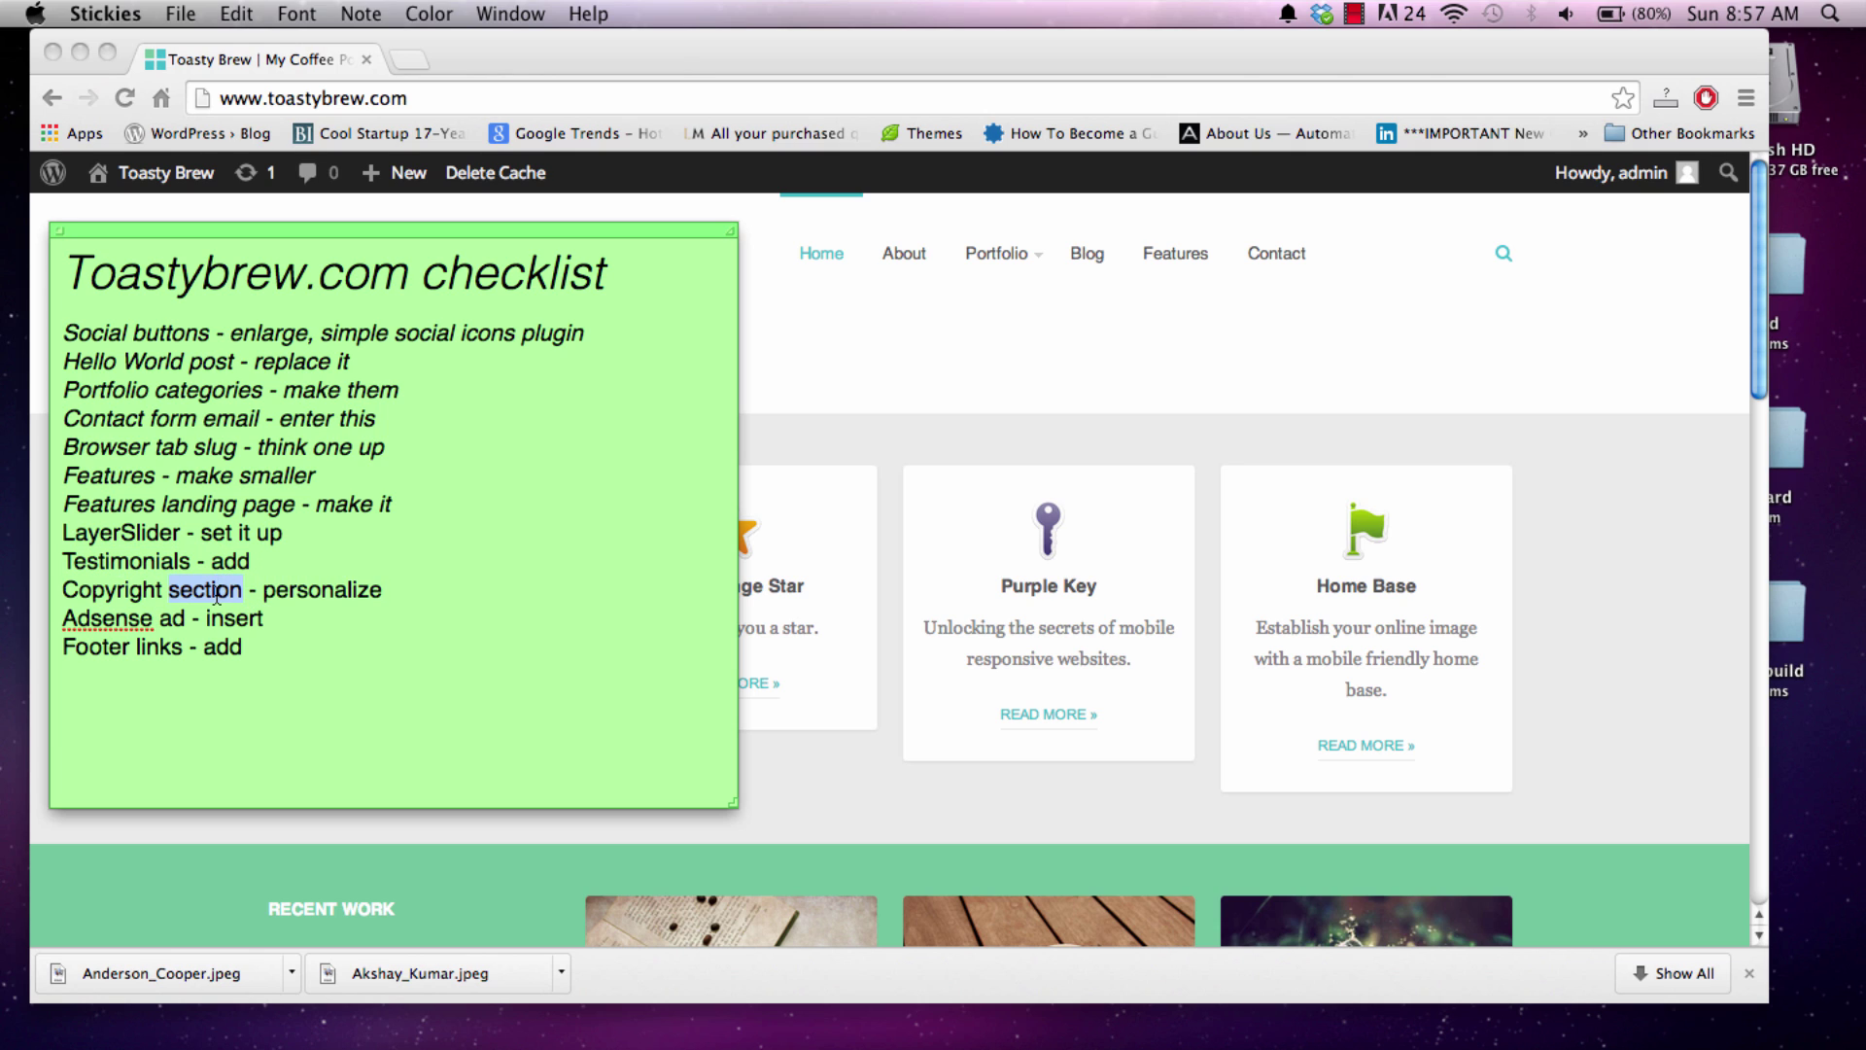
double_click(100, 596)
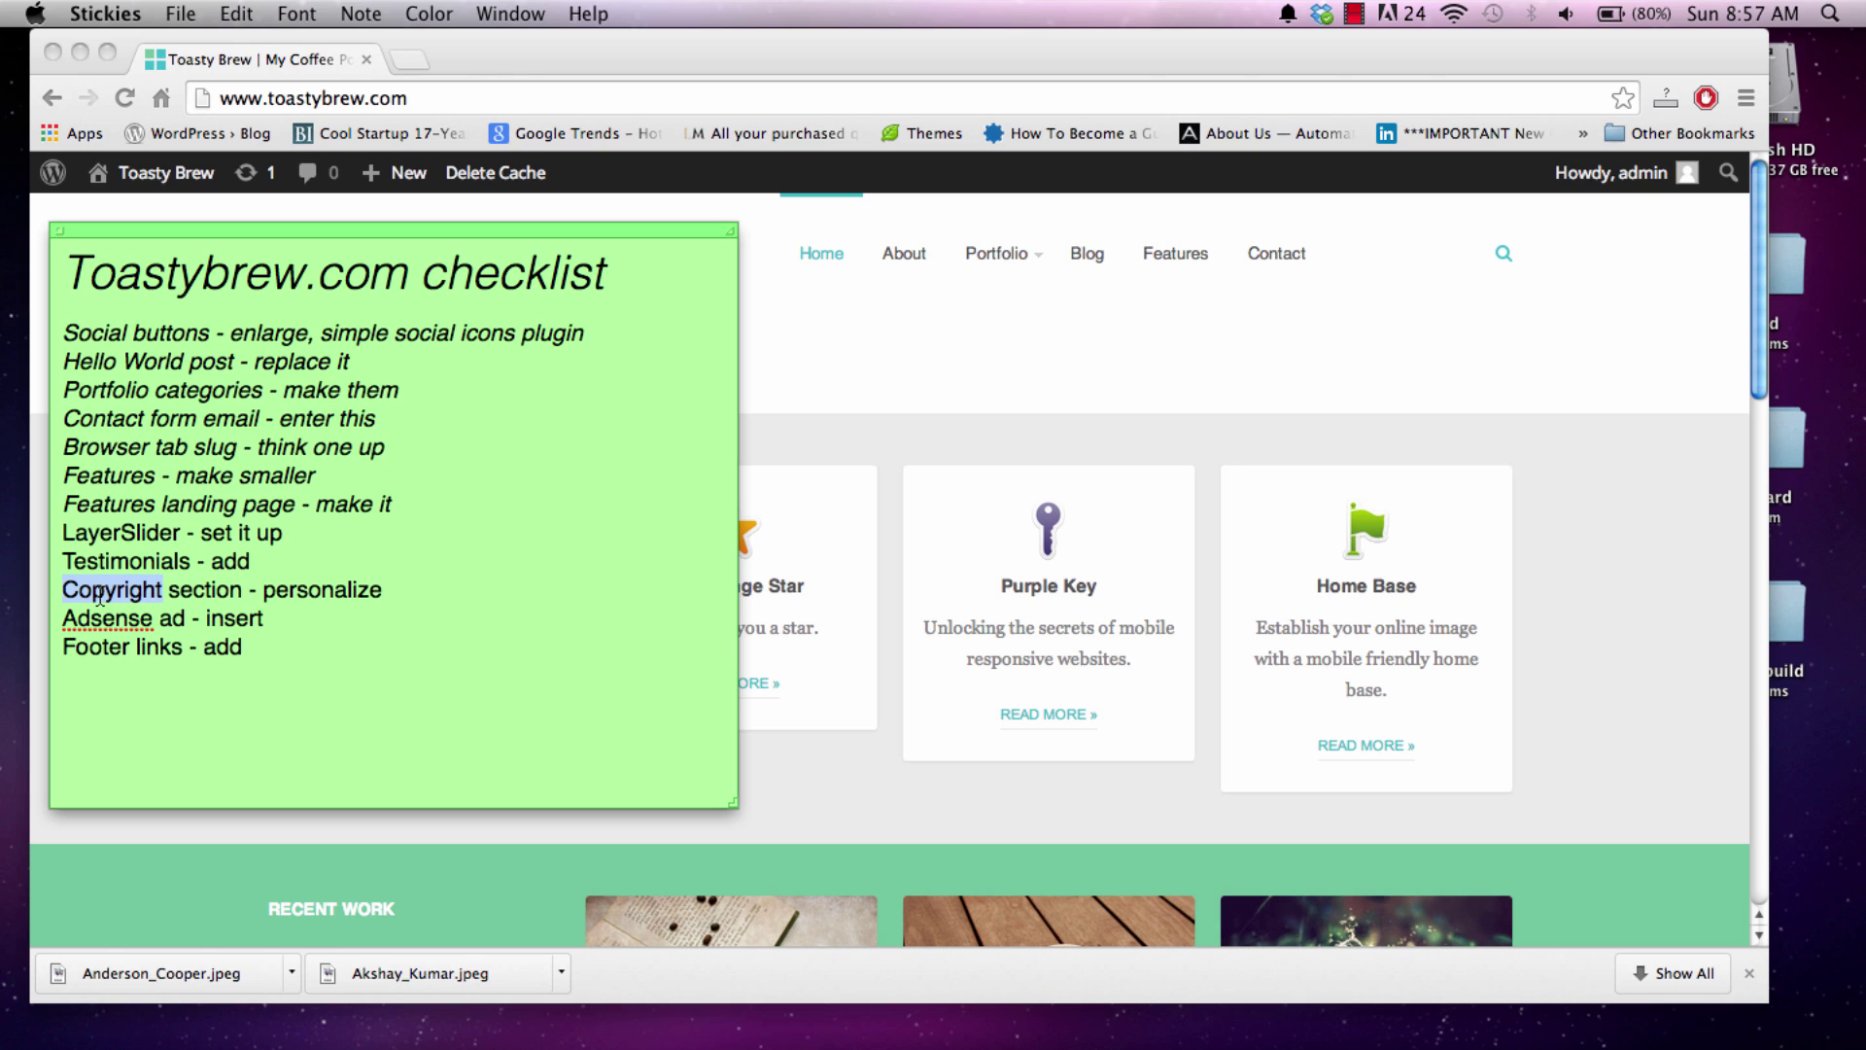
left_click(167, 594)
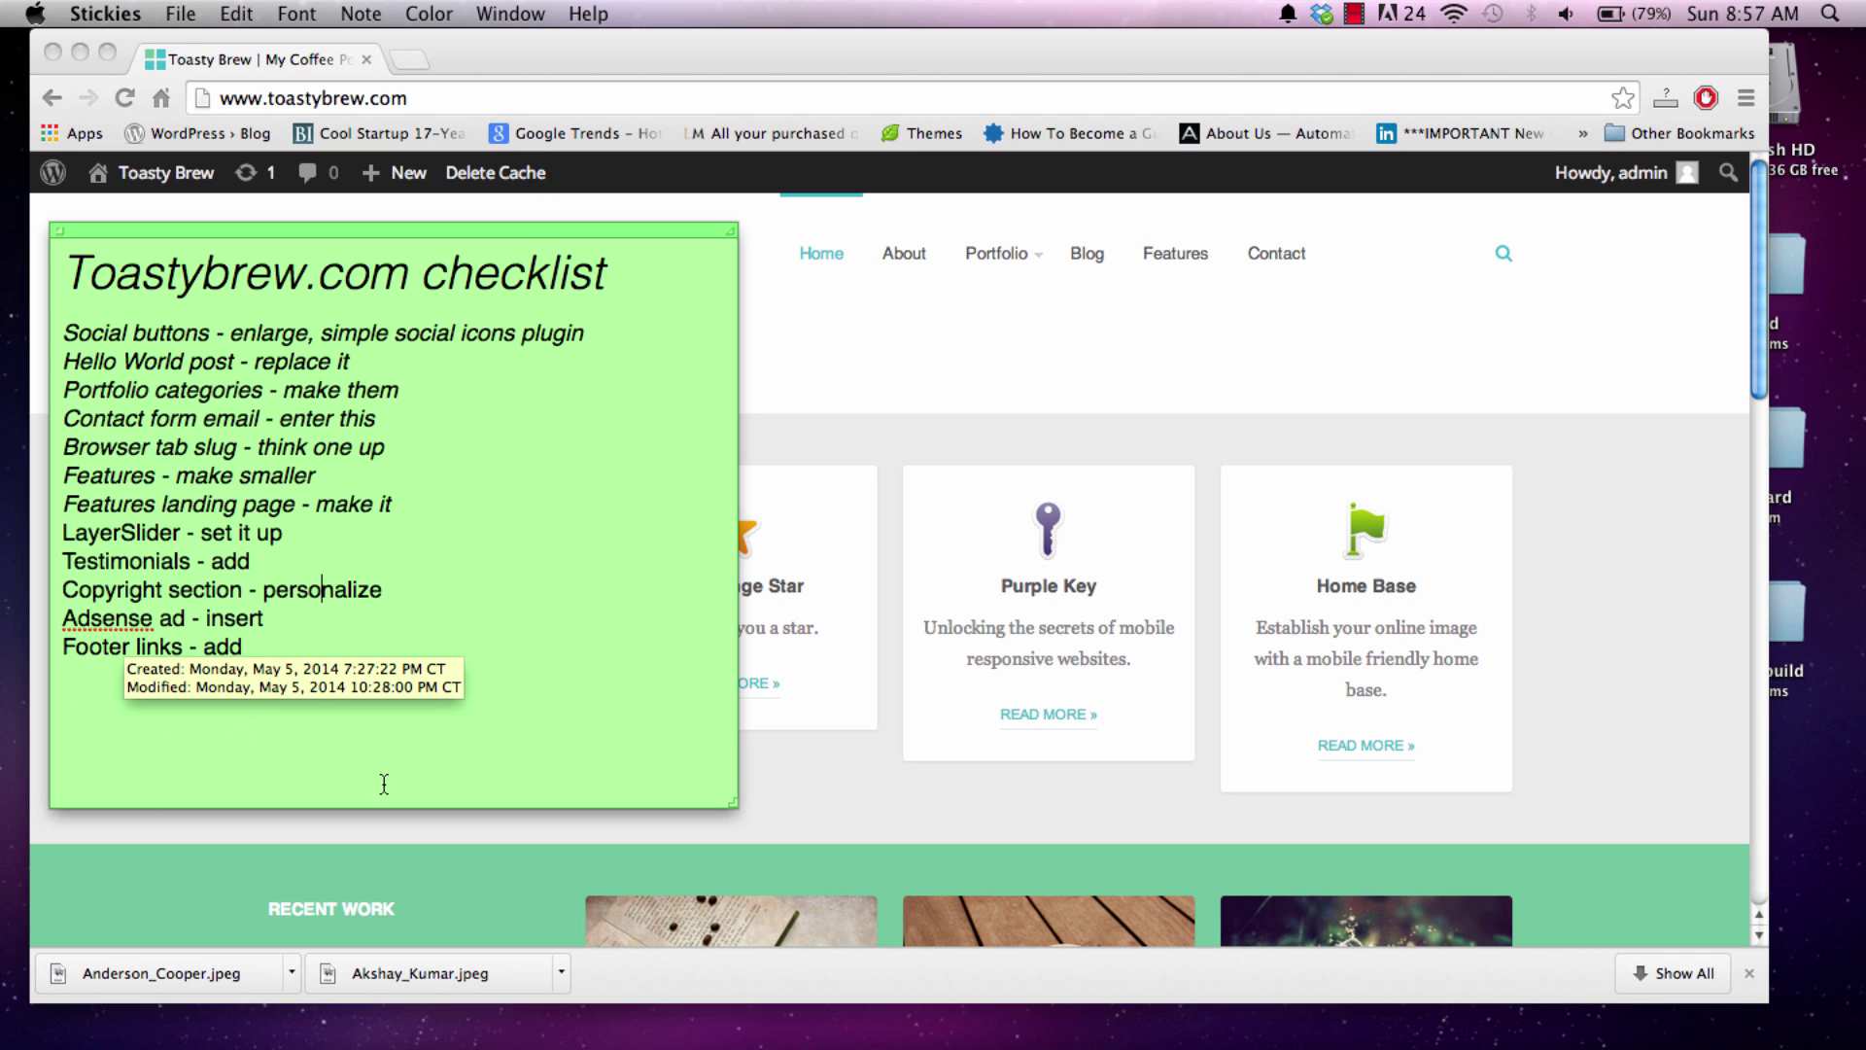
left_click(1582, 602)
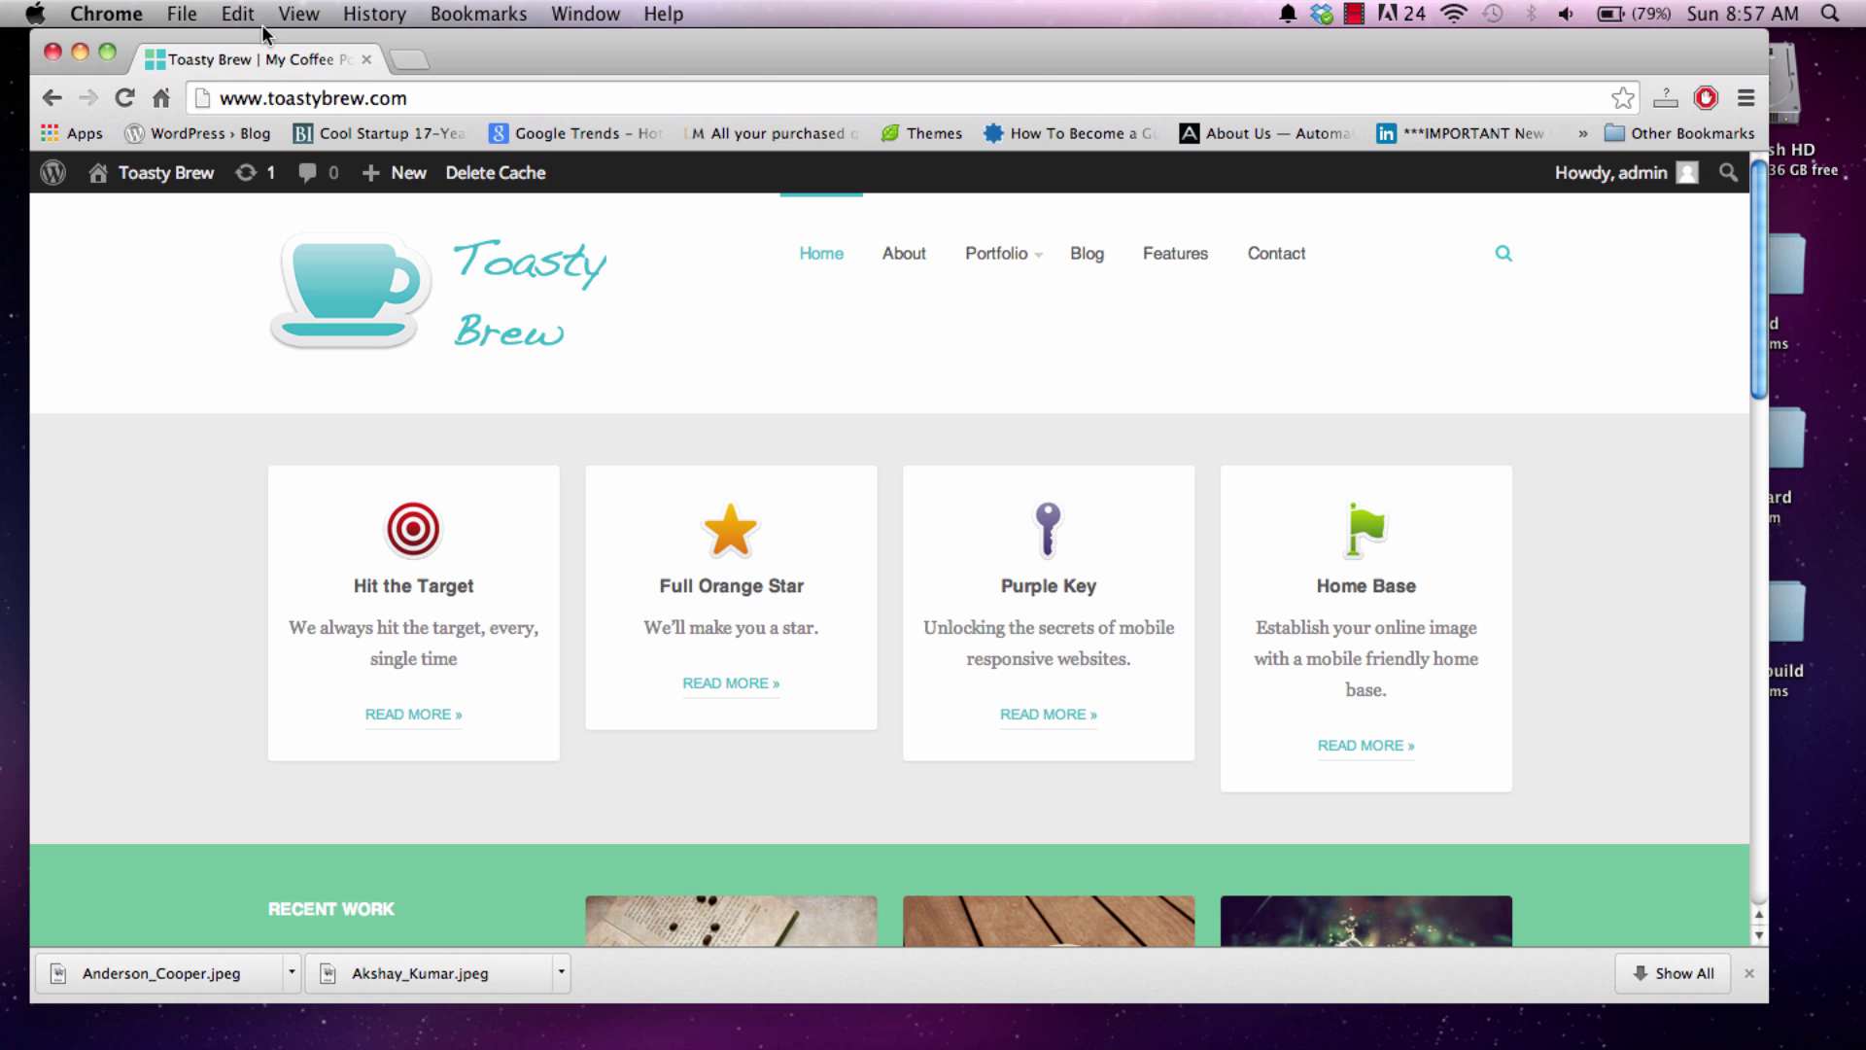
- Open the Toasty Brew admin Dashboard, then open a new blank browser tab beside it
left_click(165, 175)
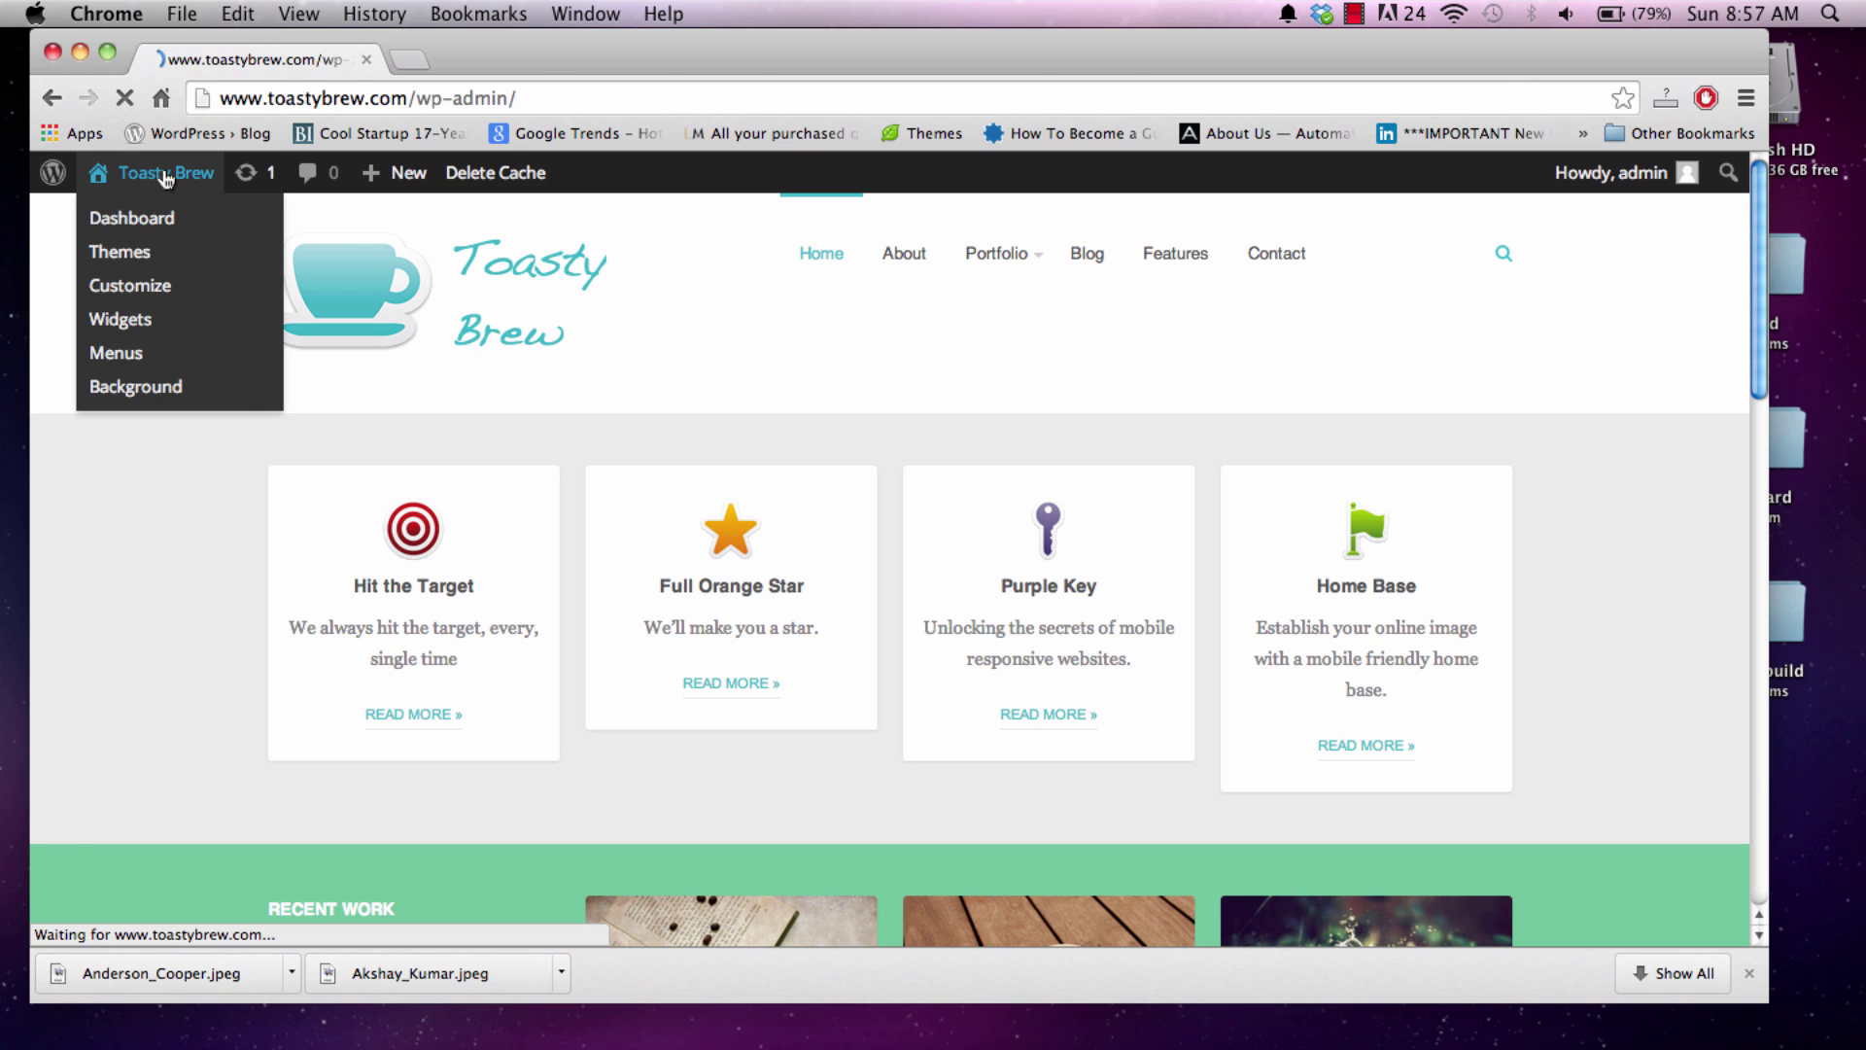
scroll(311, 474, "down", 3)
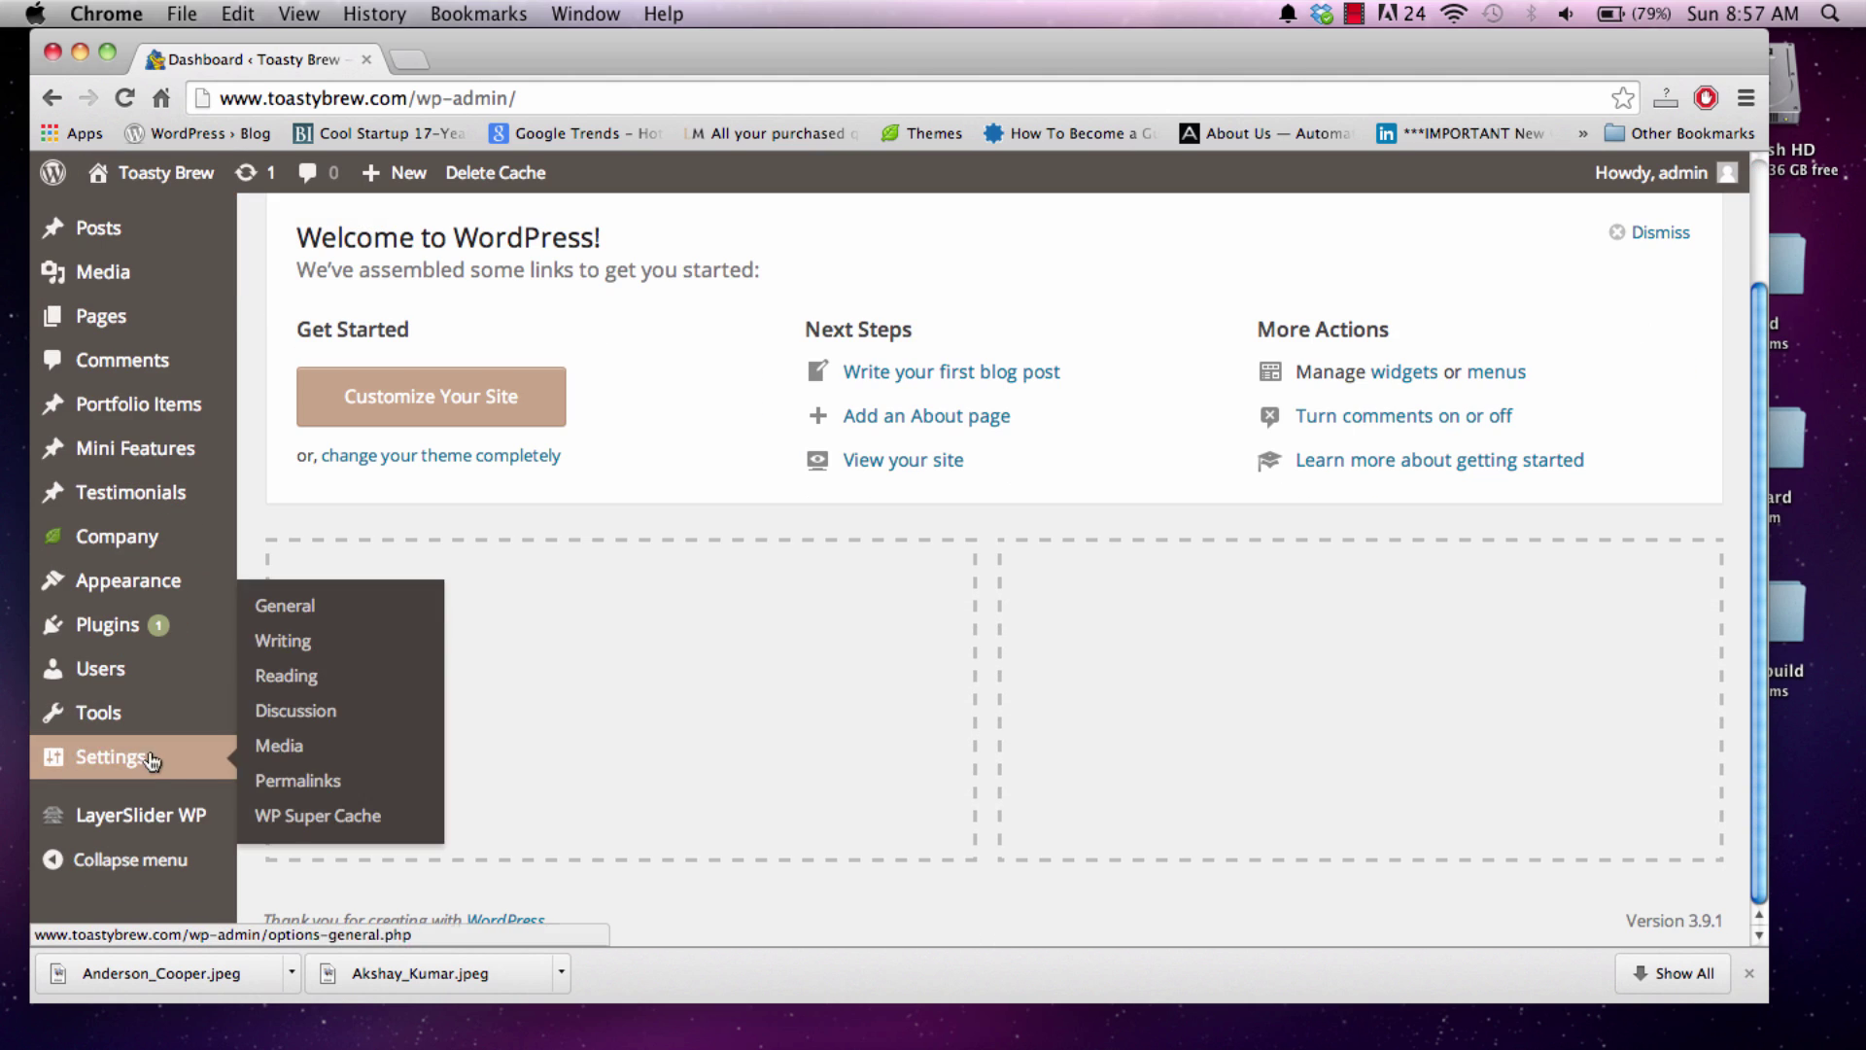
mouse_move(144, 820)
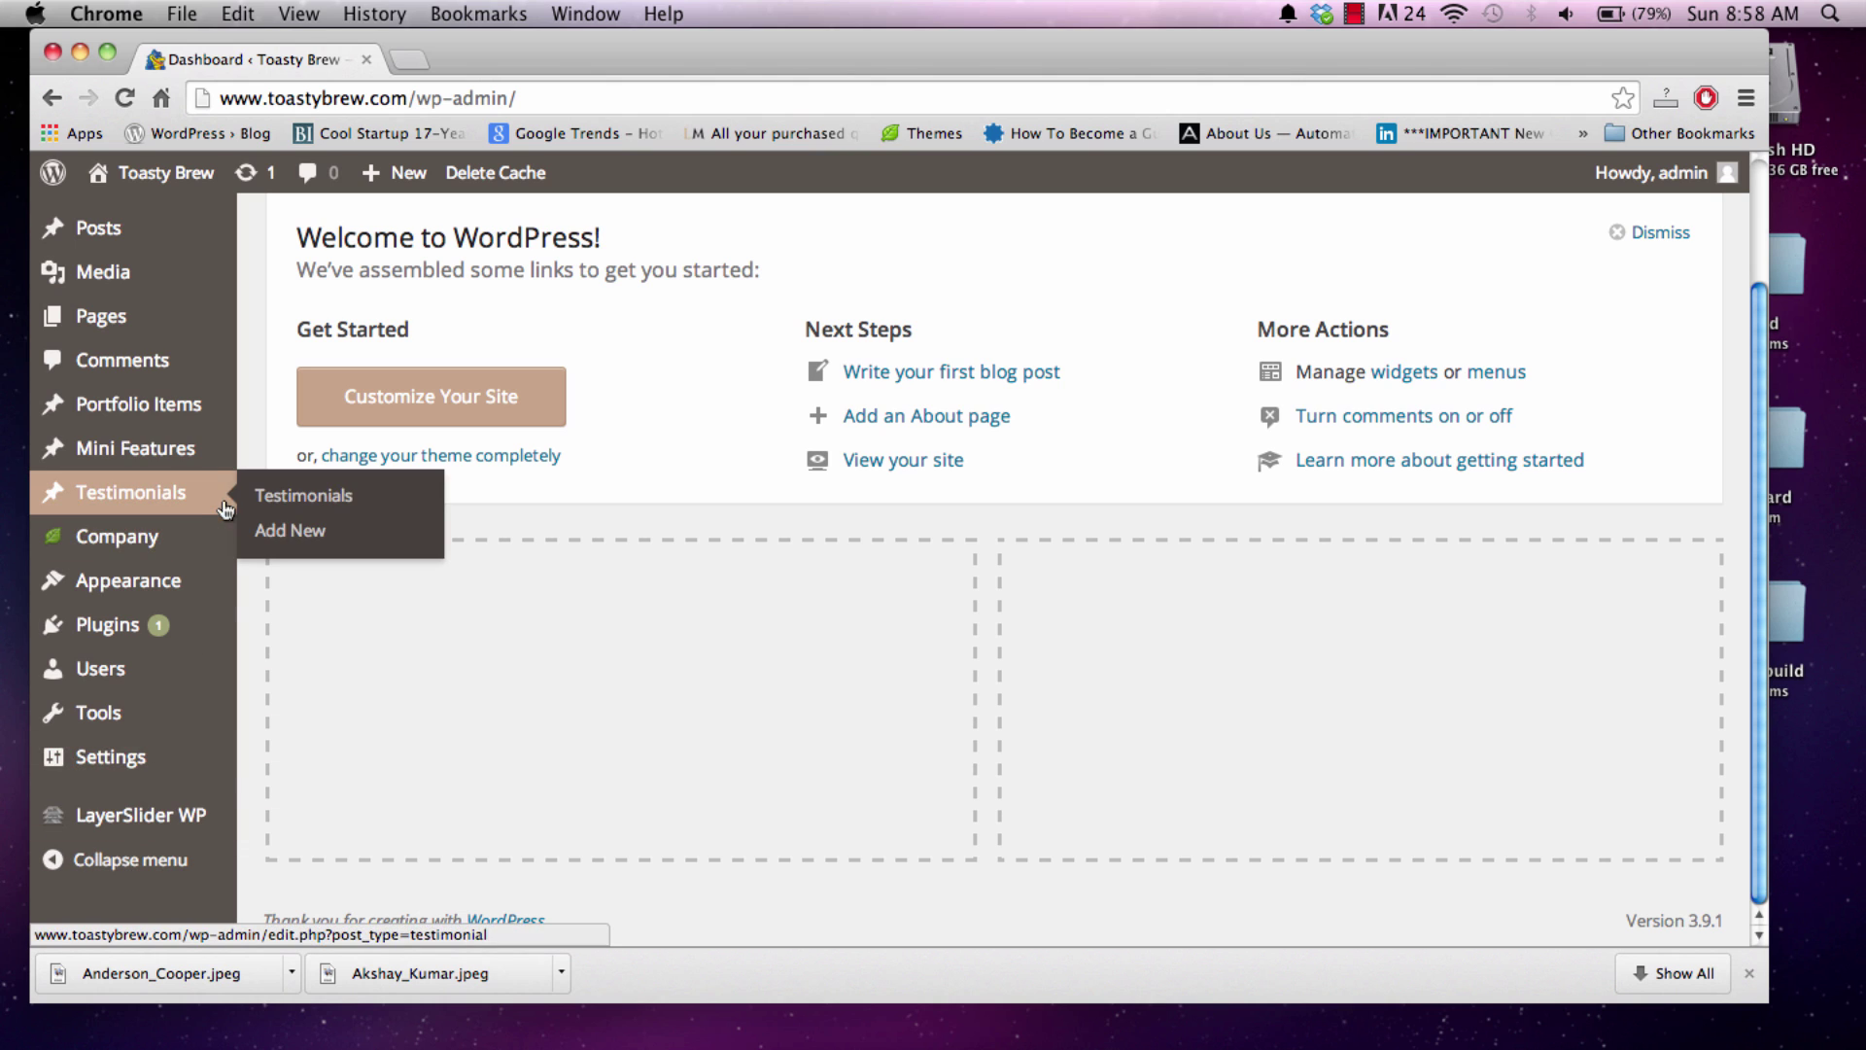
mouse_move(195, 804)
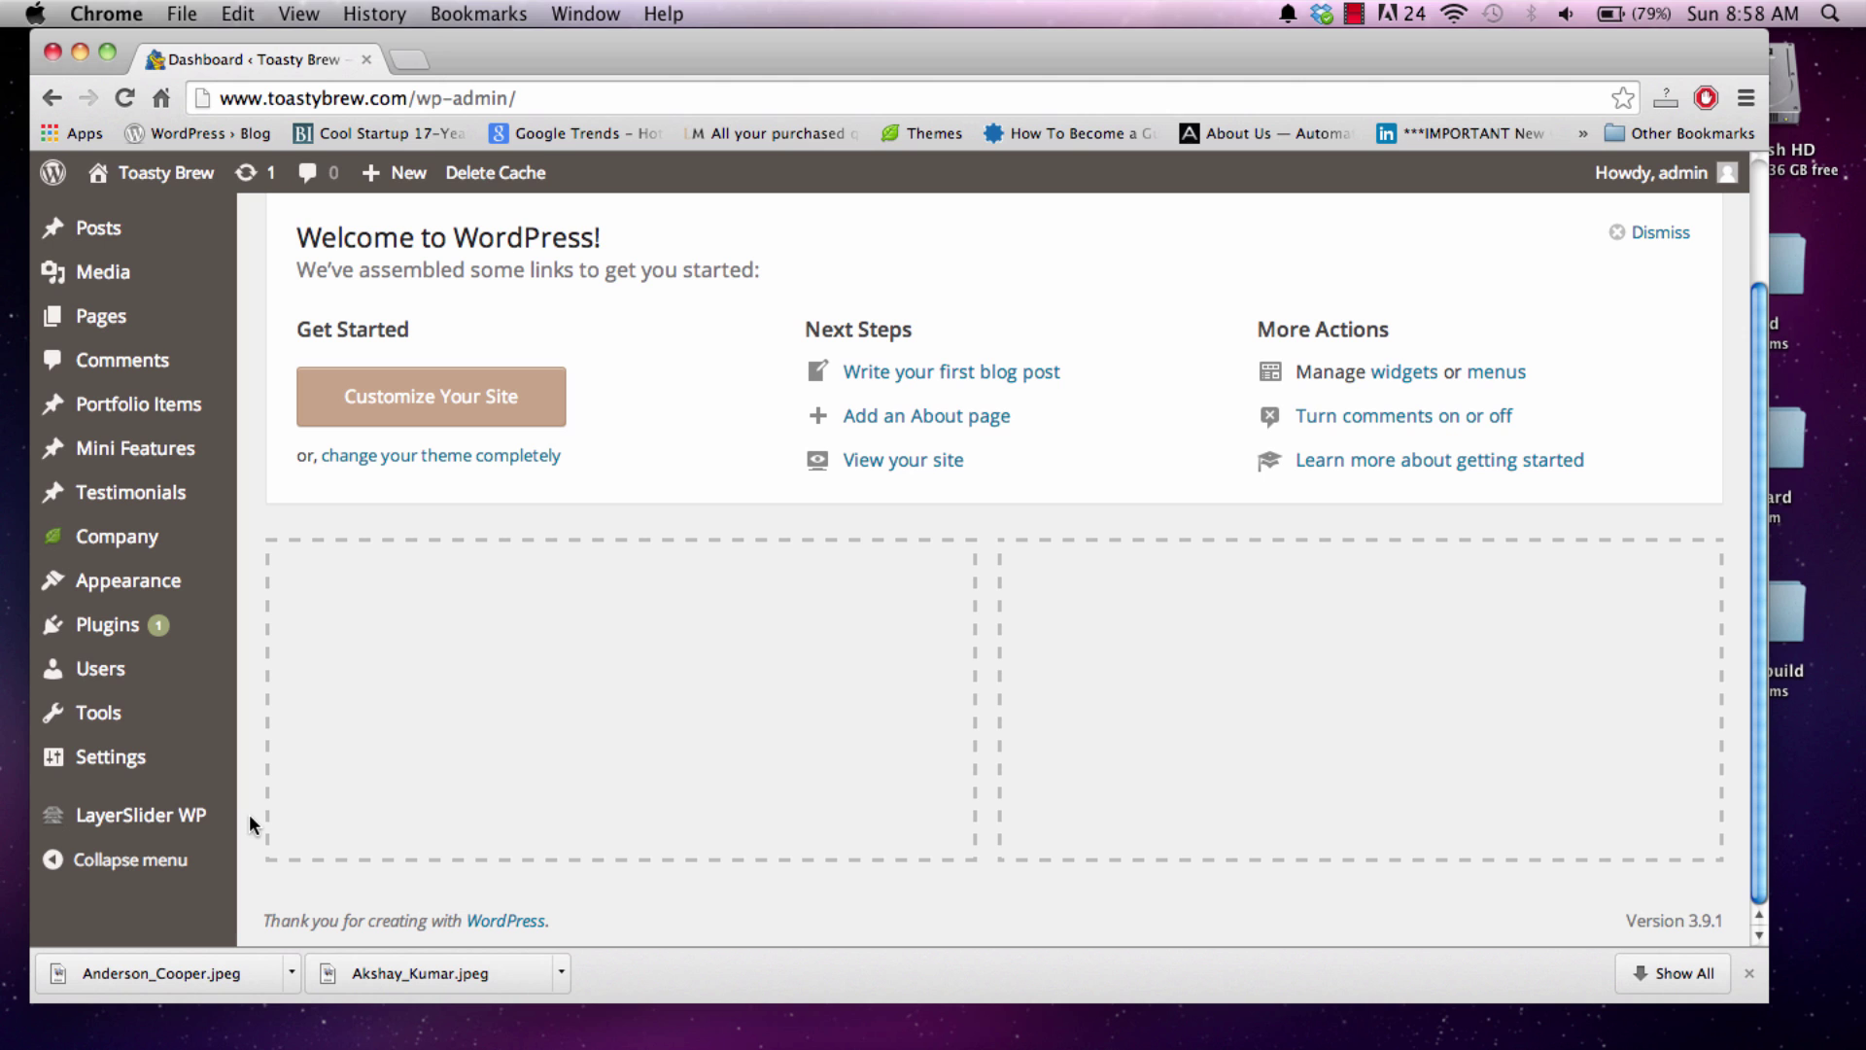
left_click(417, 61)
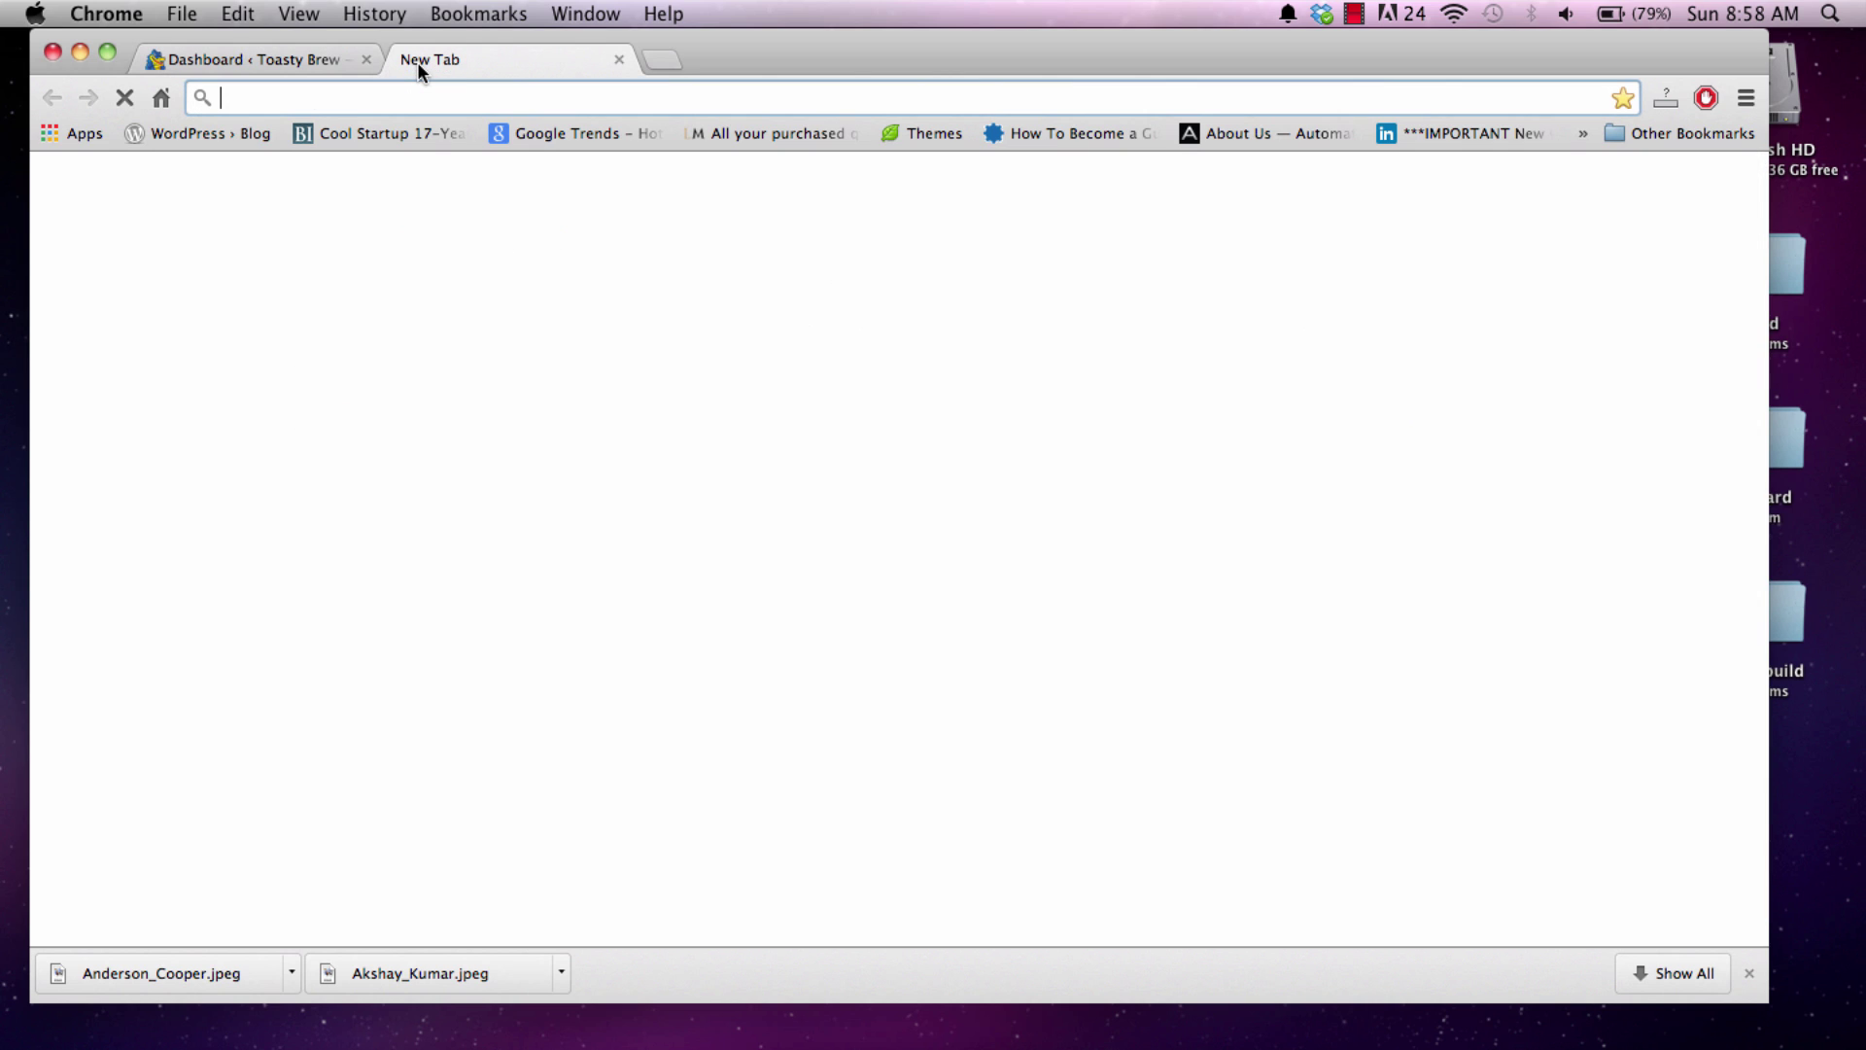
- Load hostgator.com in the new tab and briefly open its Live Chat page
type("host")
key("Return")
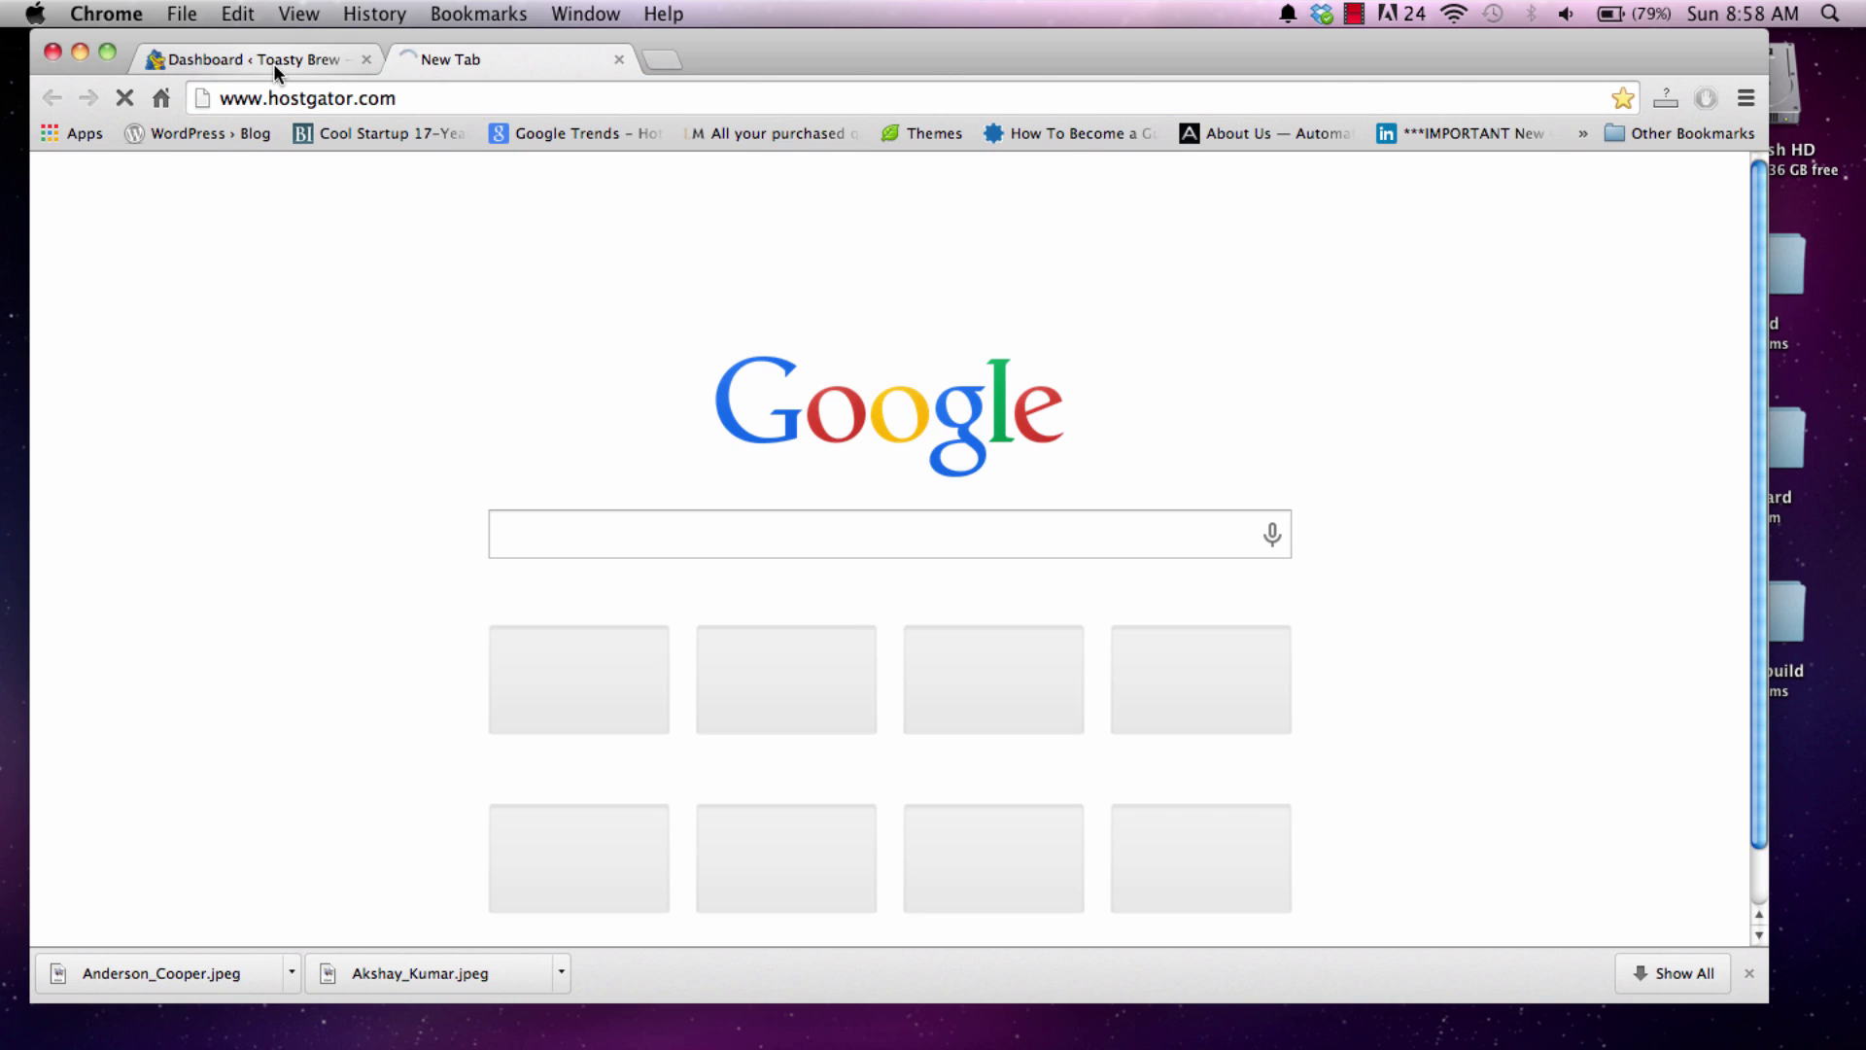
left_click(336, 58)
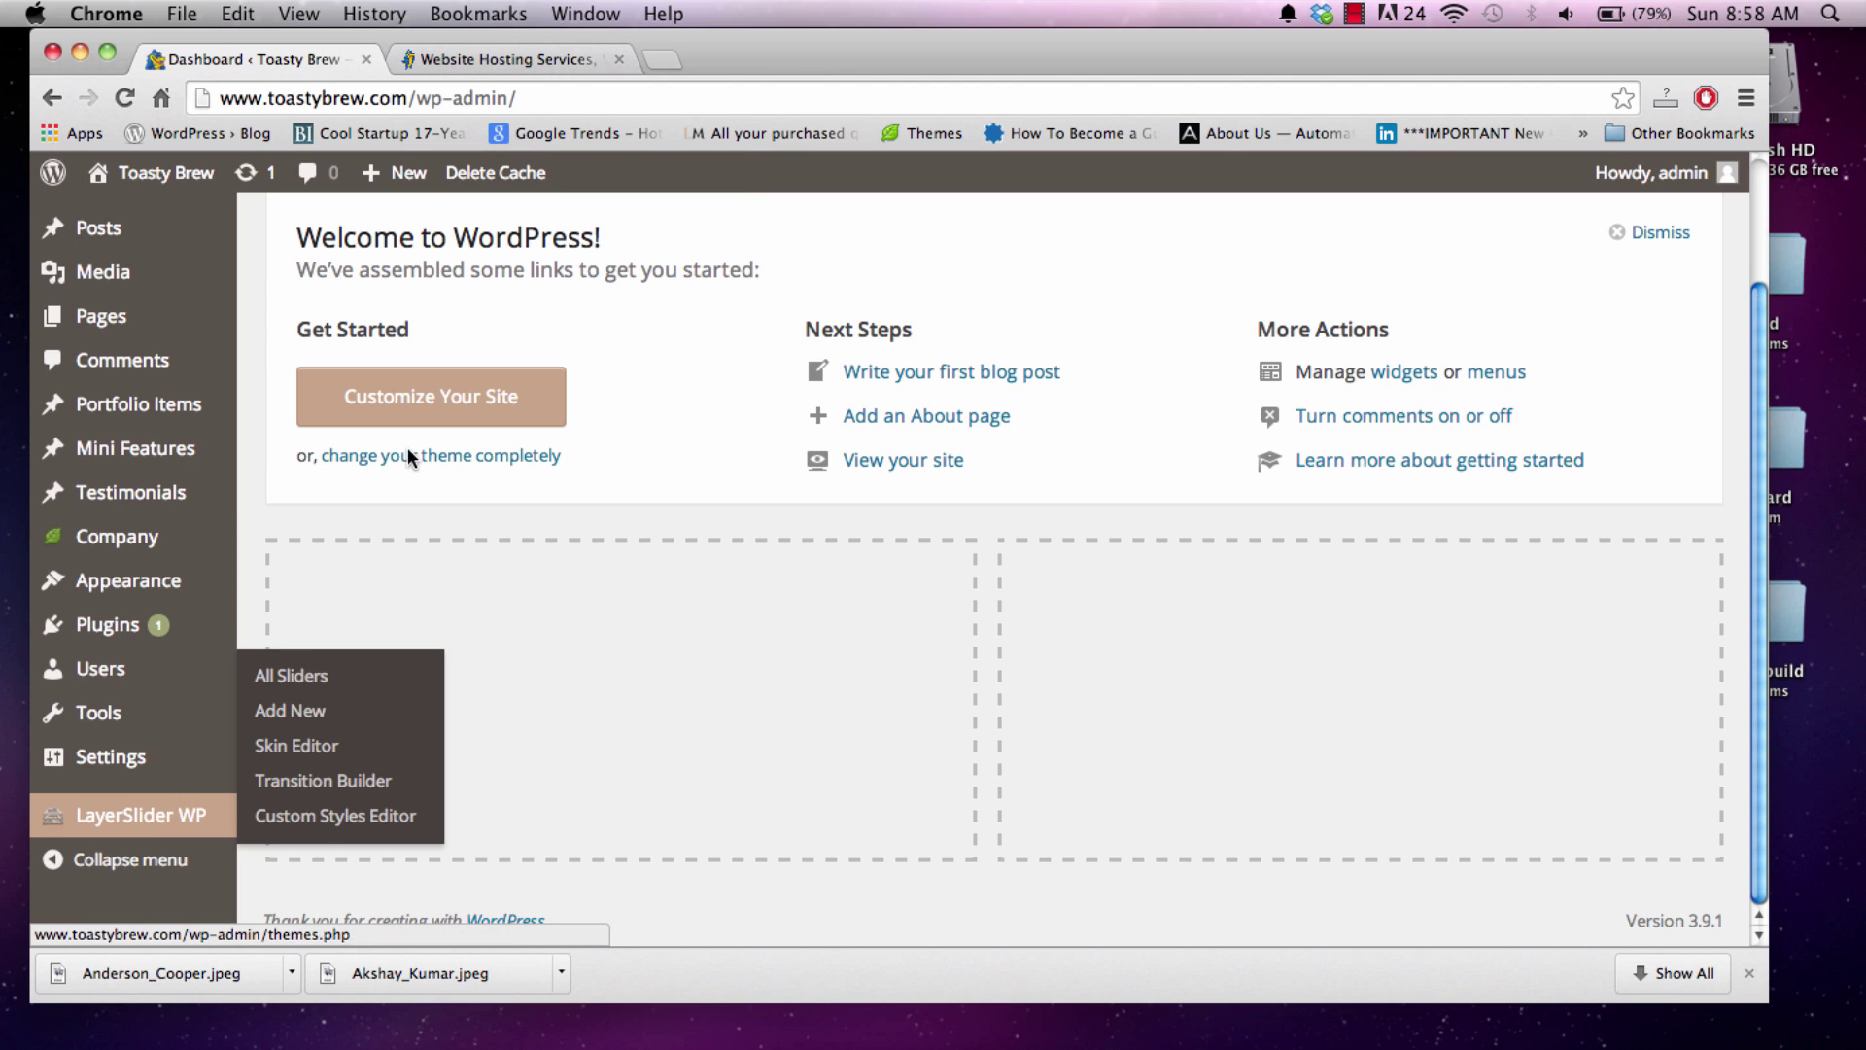
left_click(525, 59)
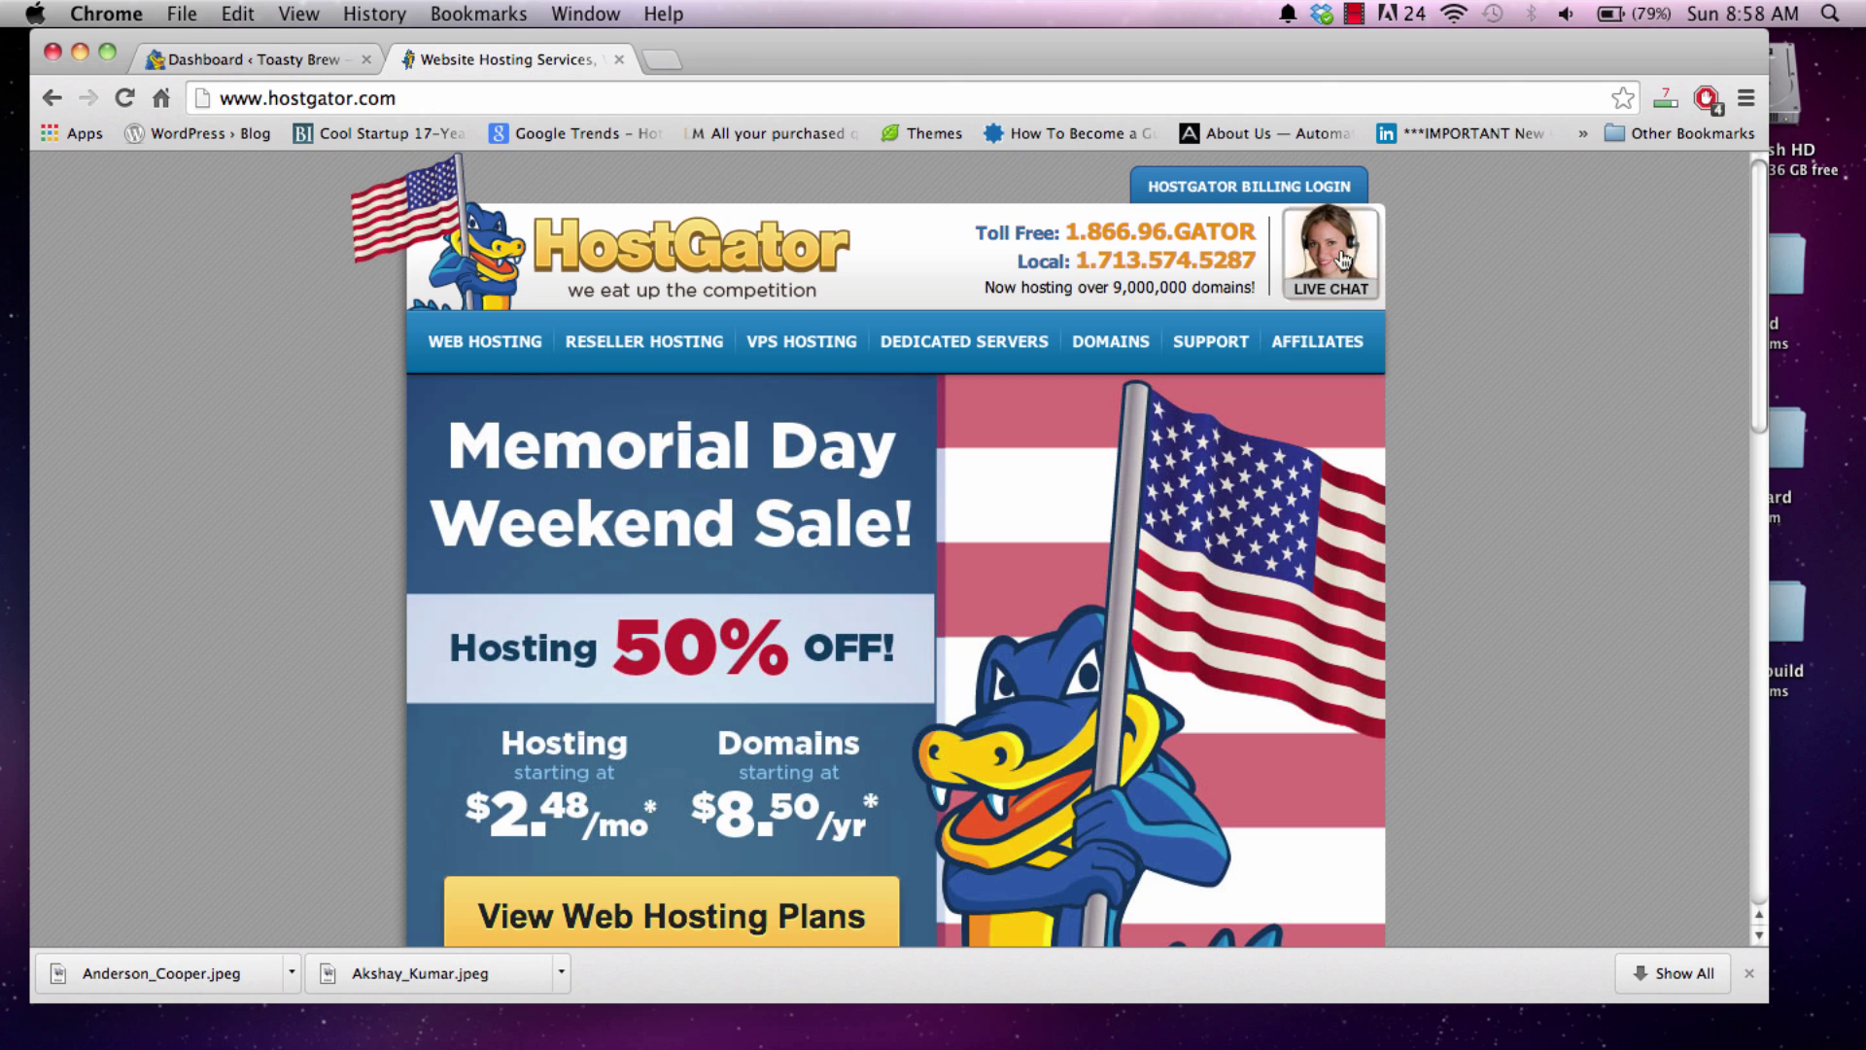
left_click(1332, 290)
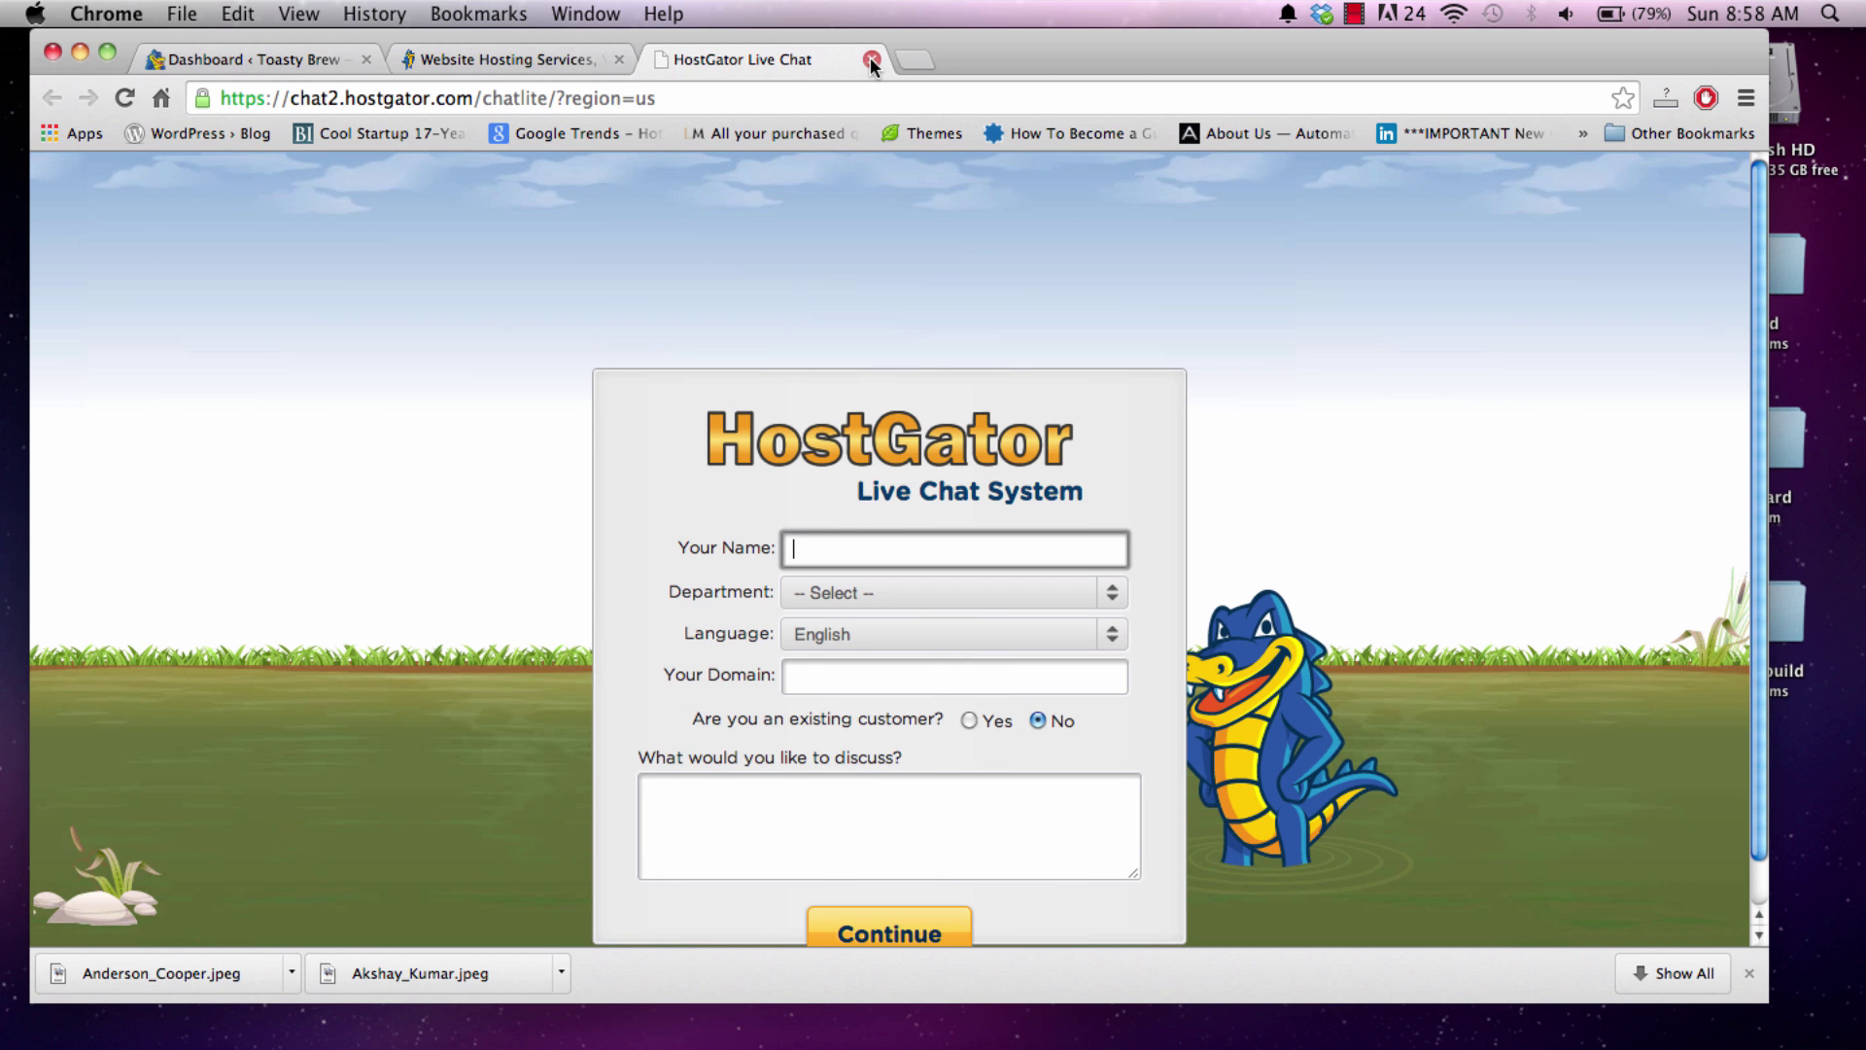
left_click(871, 60)
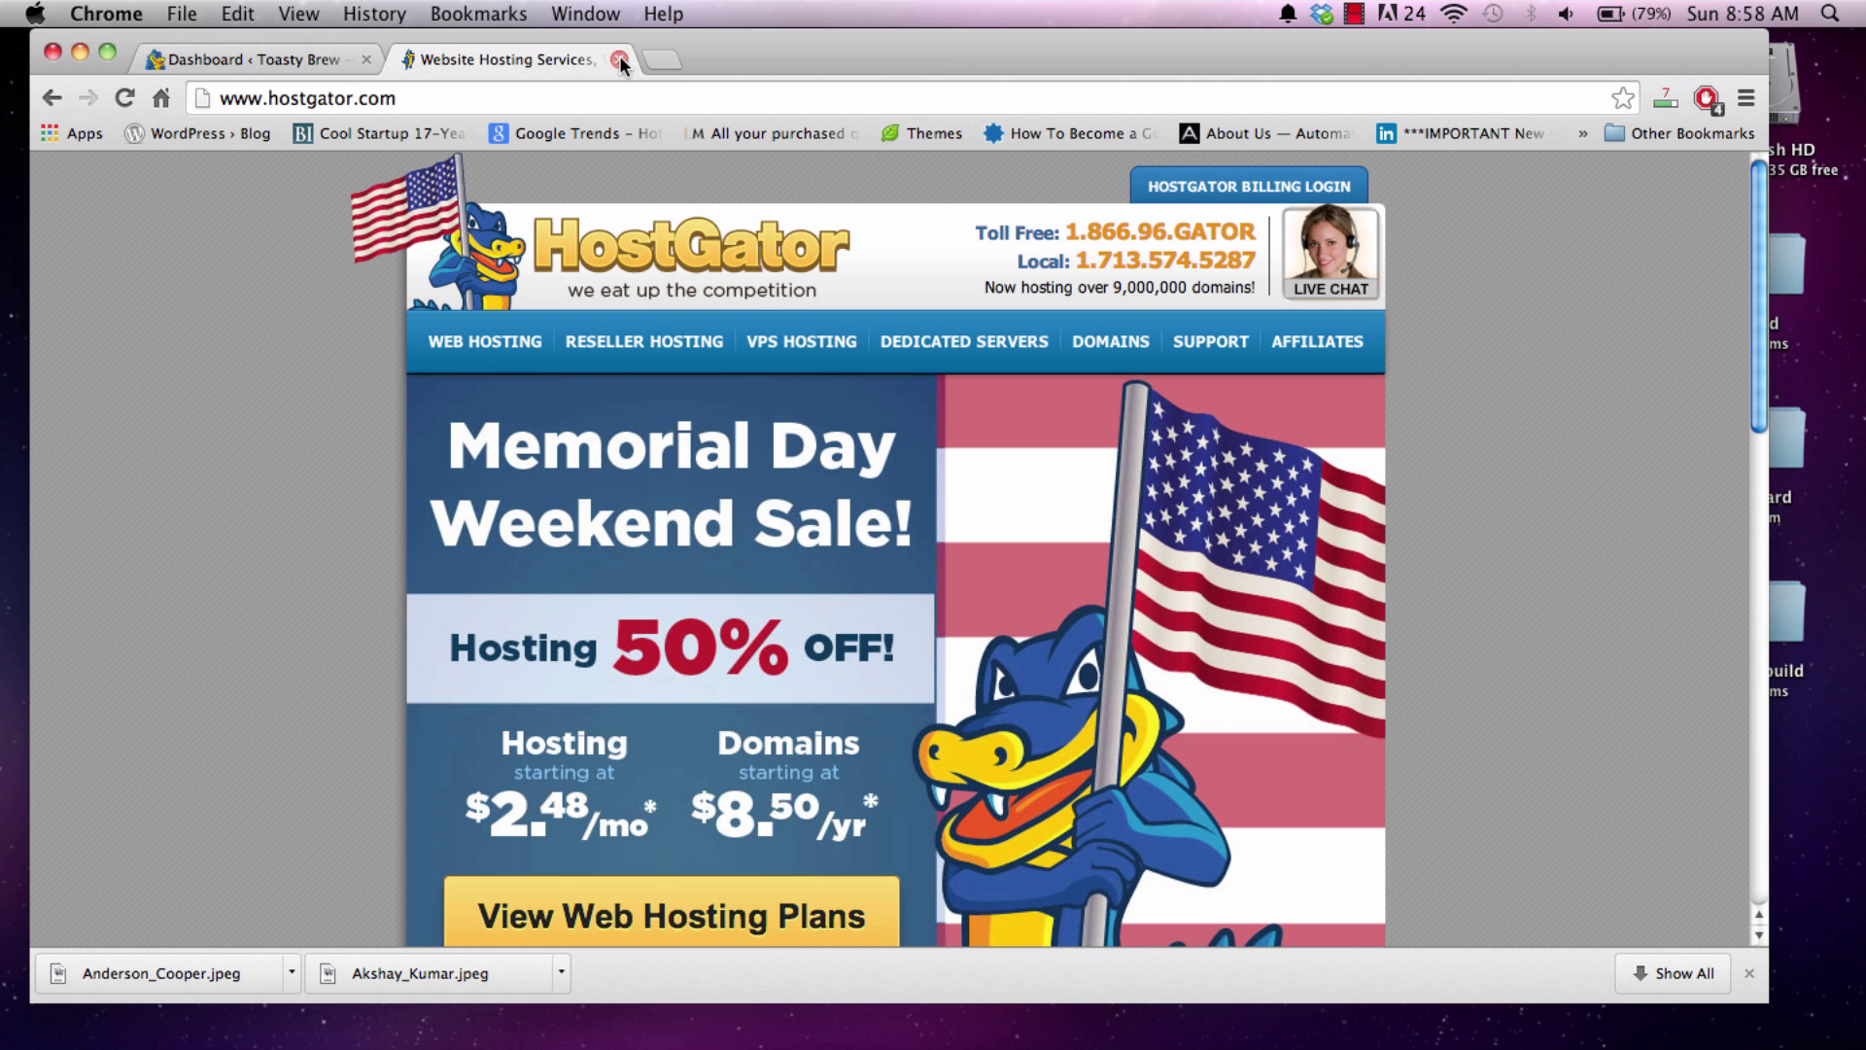
- Close the HostGator tab and start a new slider from LayerSlider WP's Add New
left_click(619, 59)
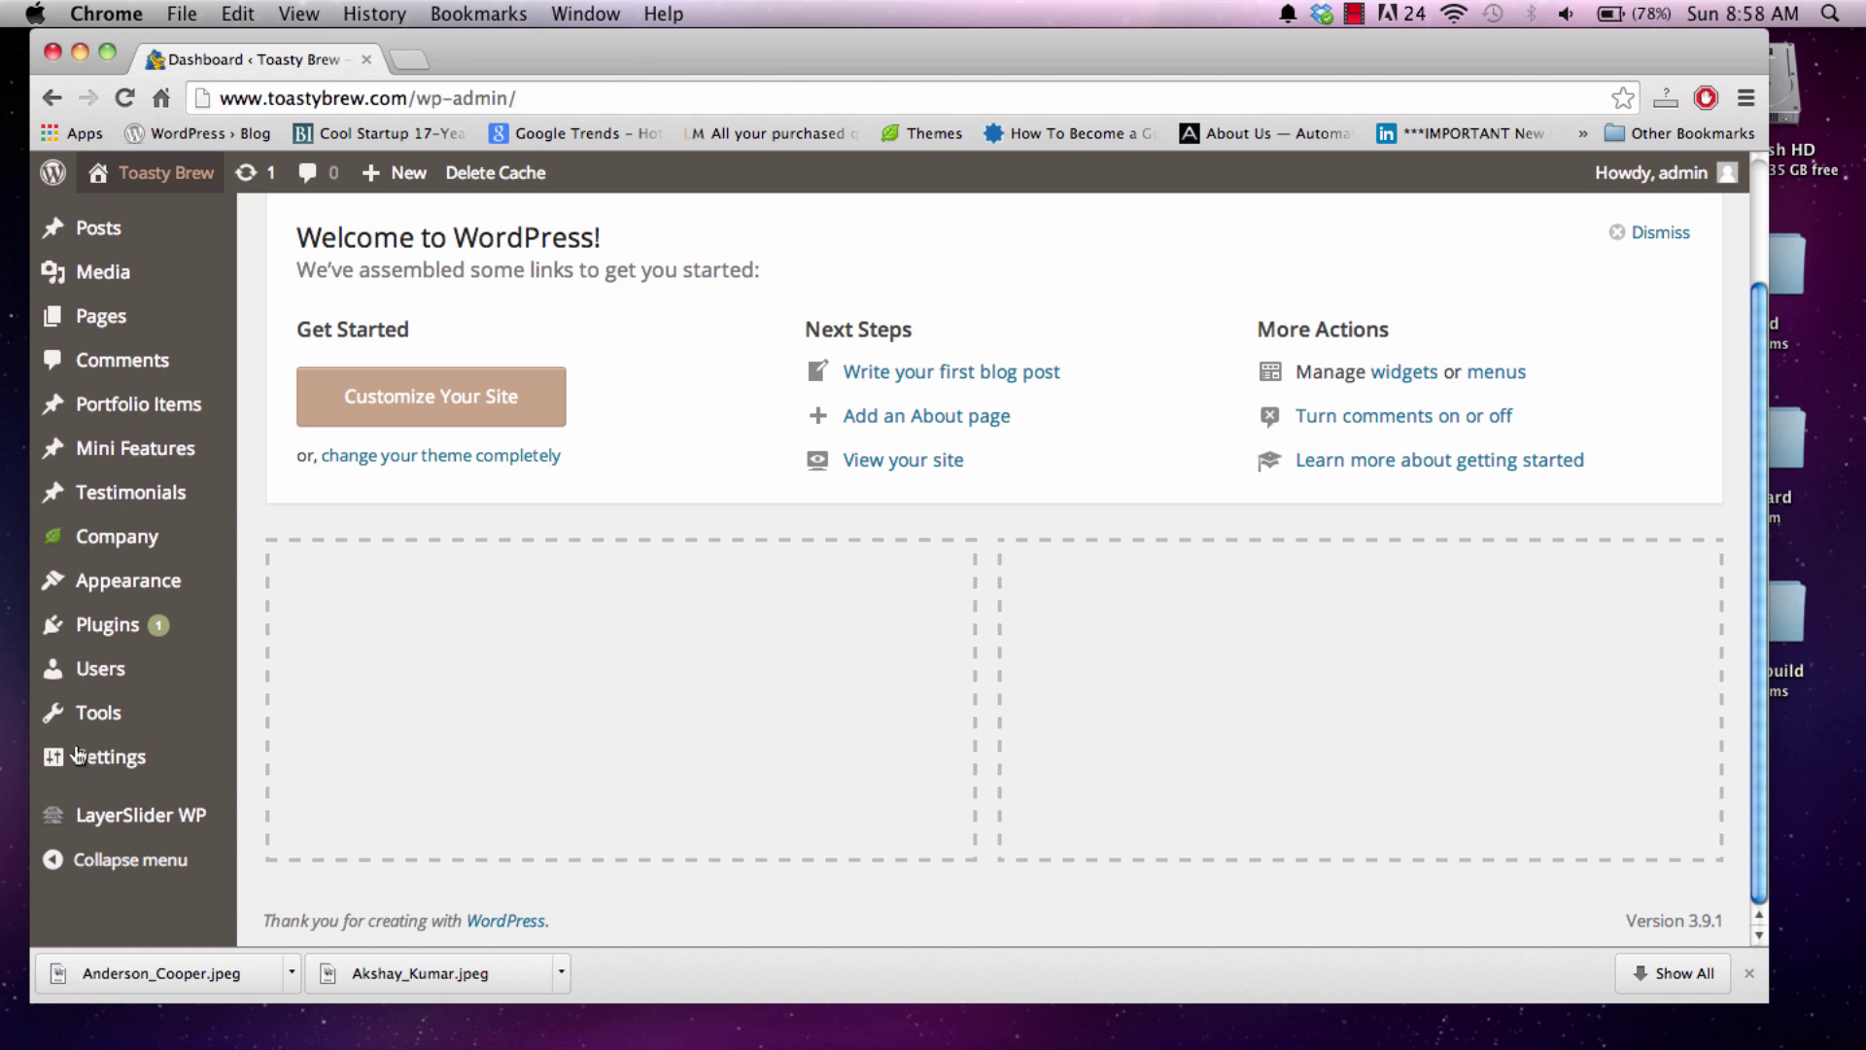
mouse_move(136, 820)
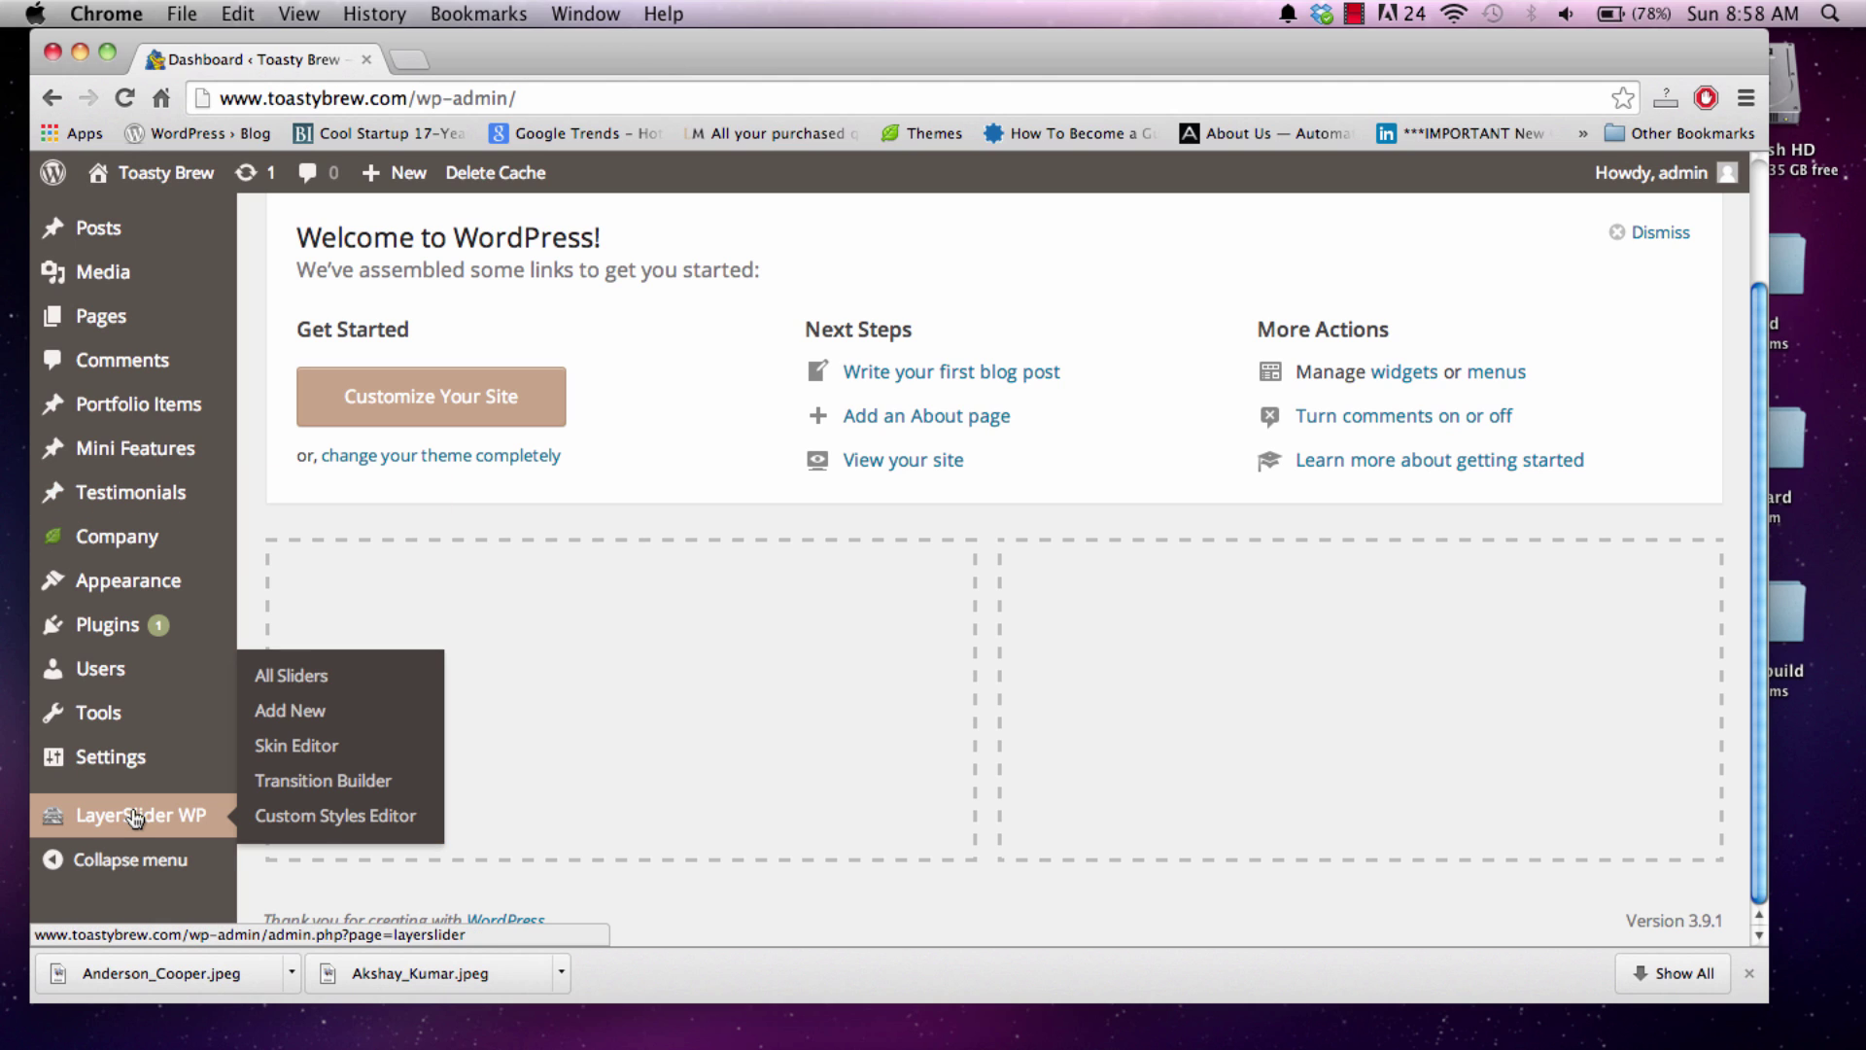
left_click(136, 817)
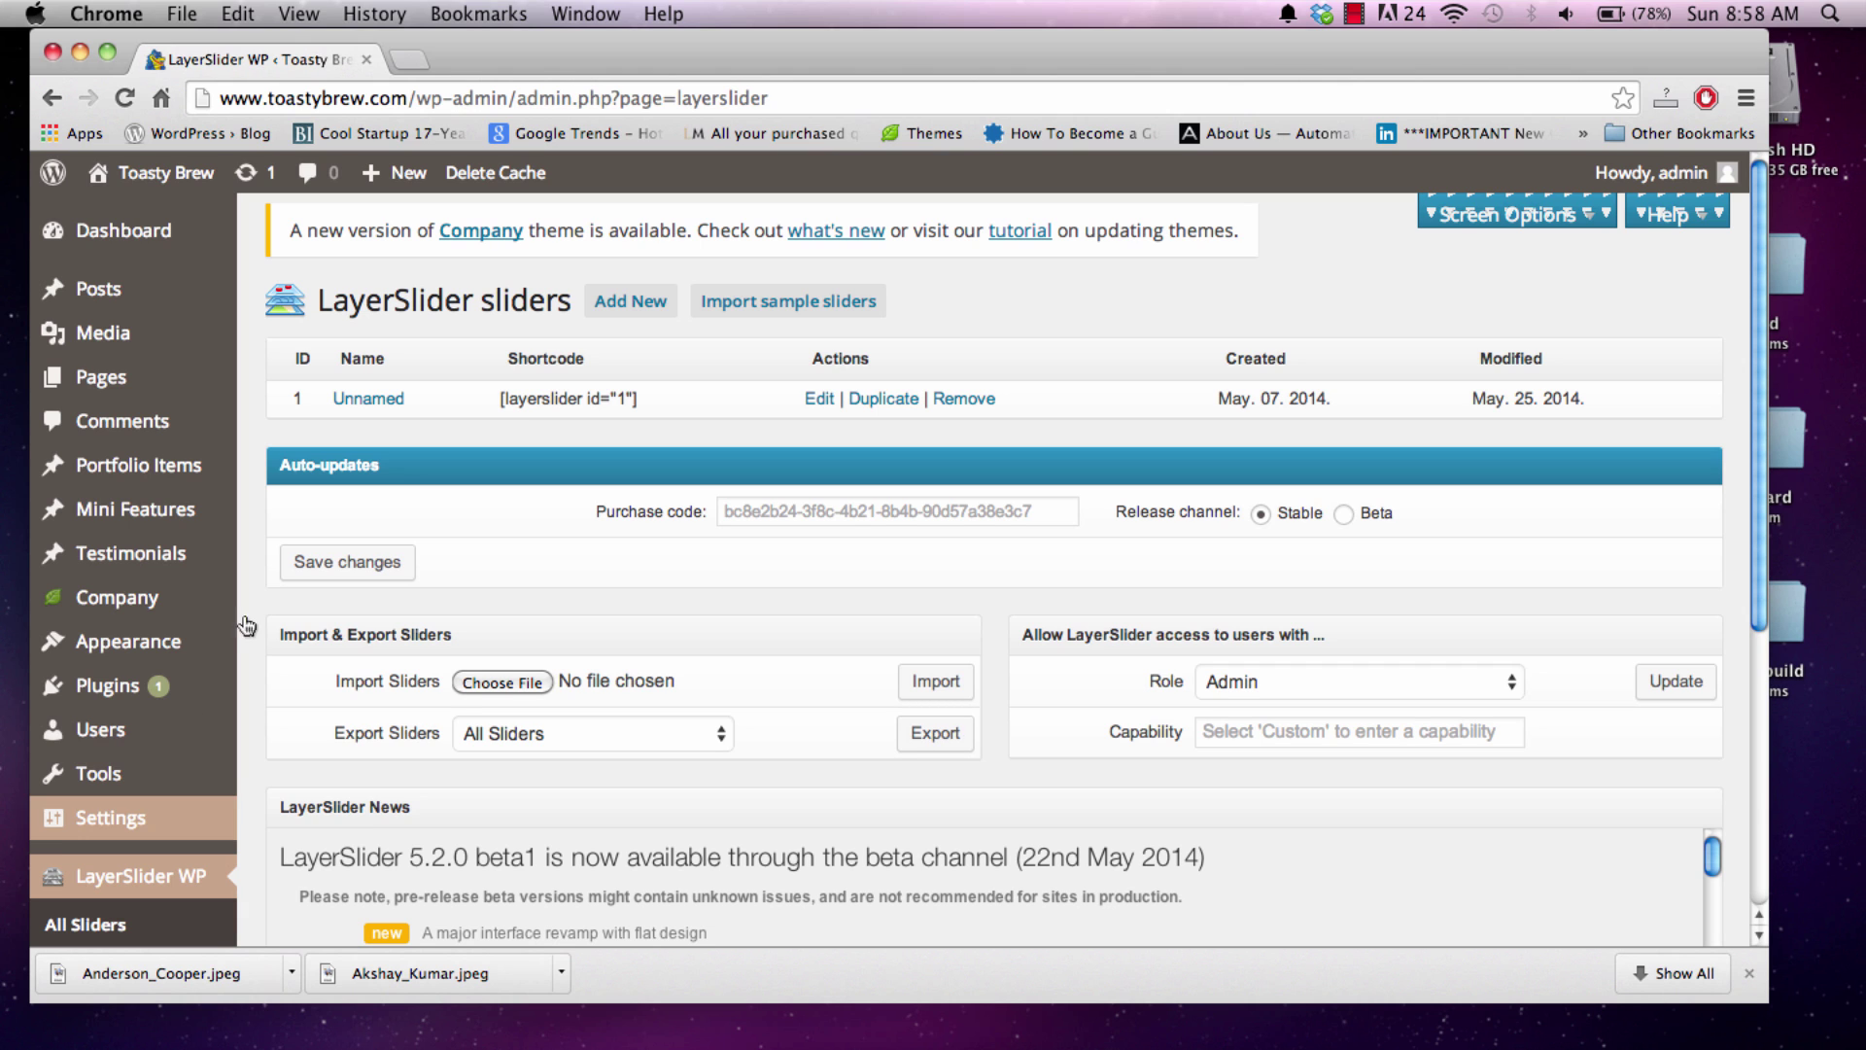
left_click(617, 303)
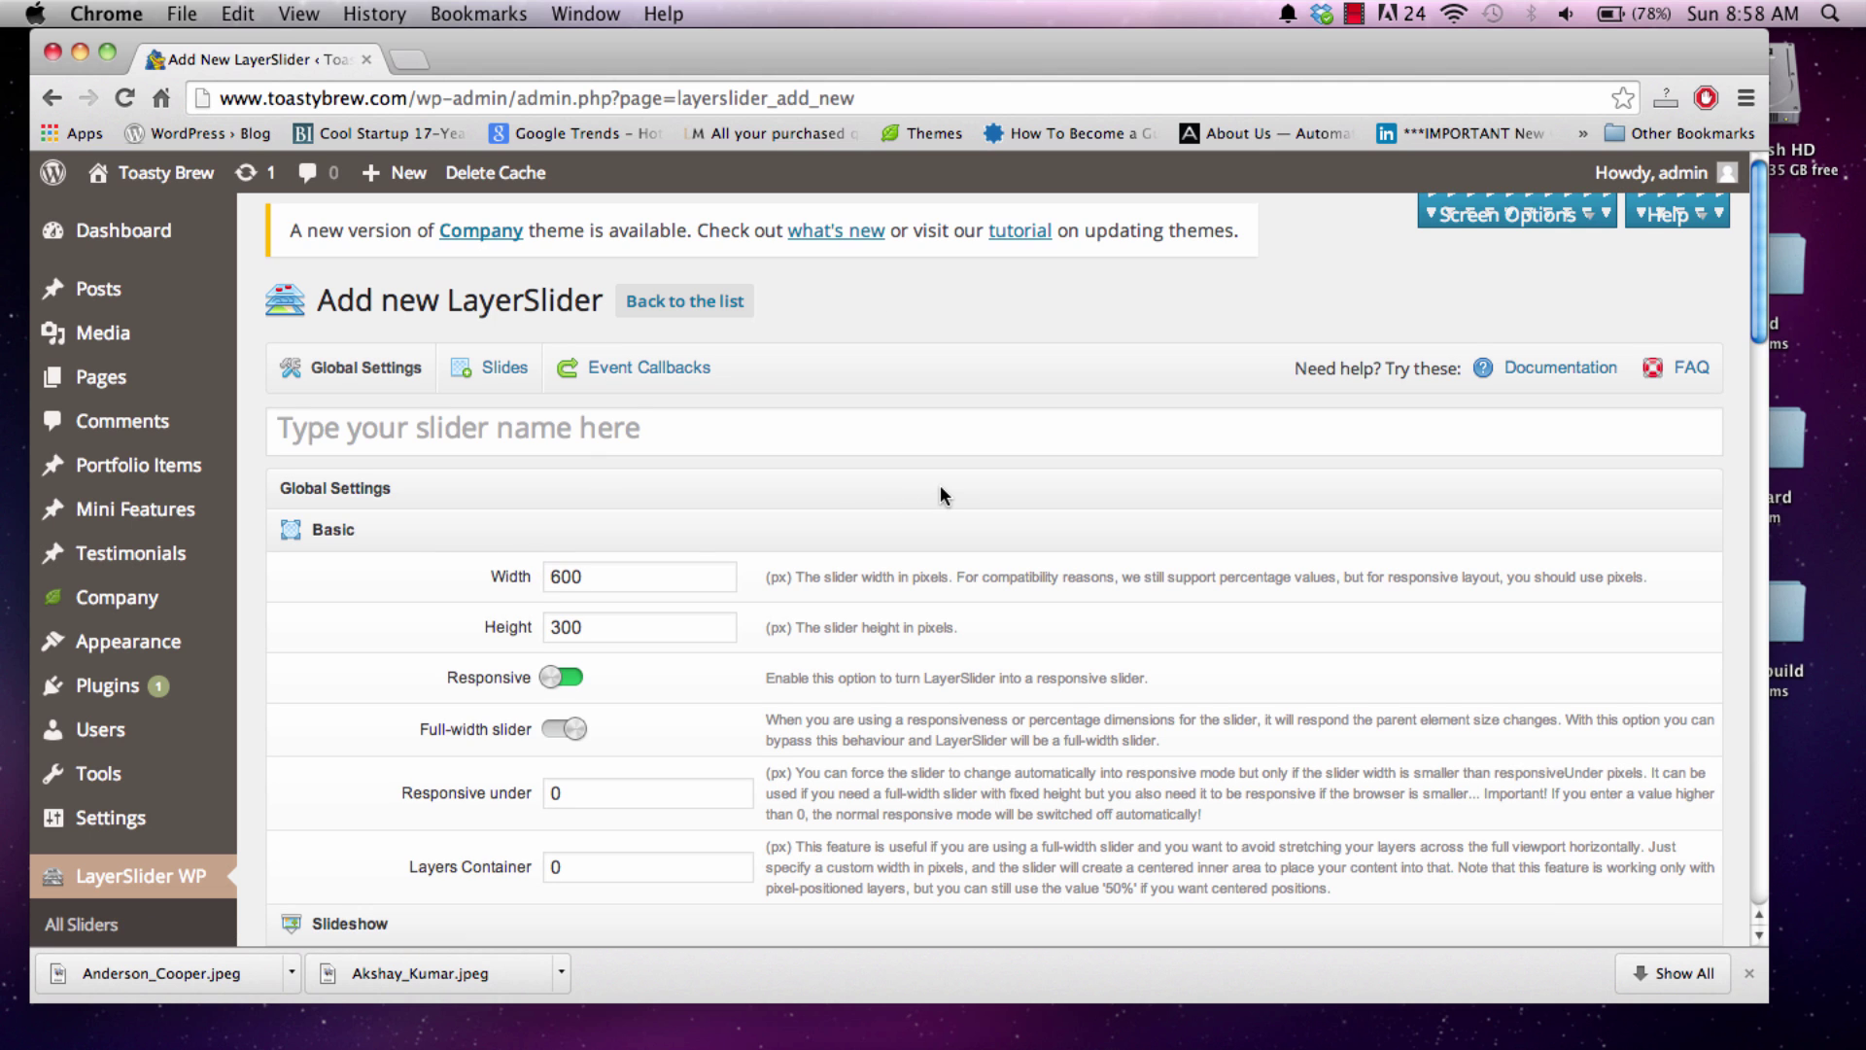
- Look over the new slider's default settings and select the 600 Width value
scroll(1031, 474, "down", 10)
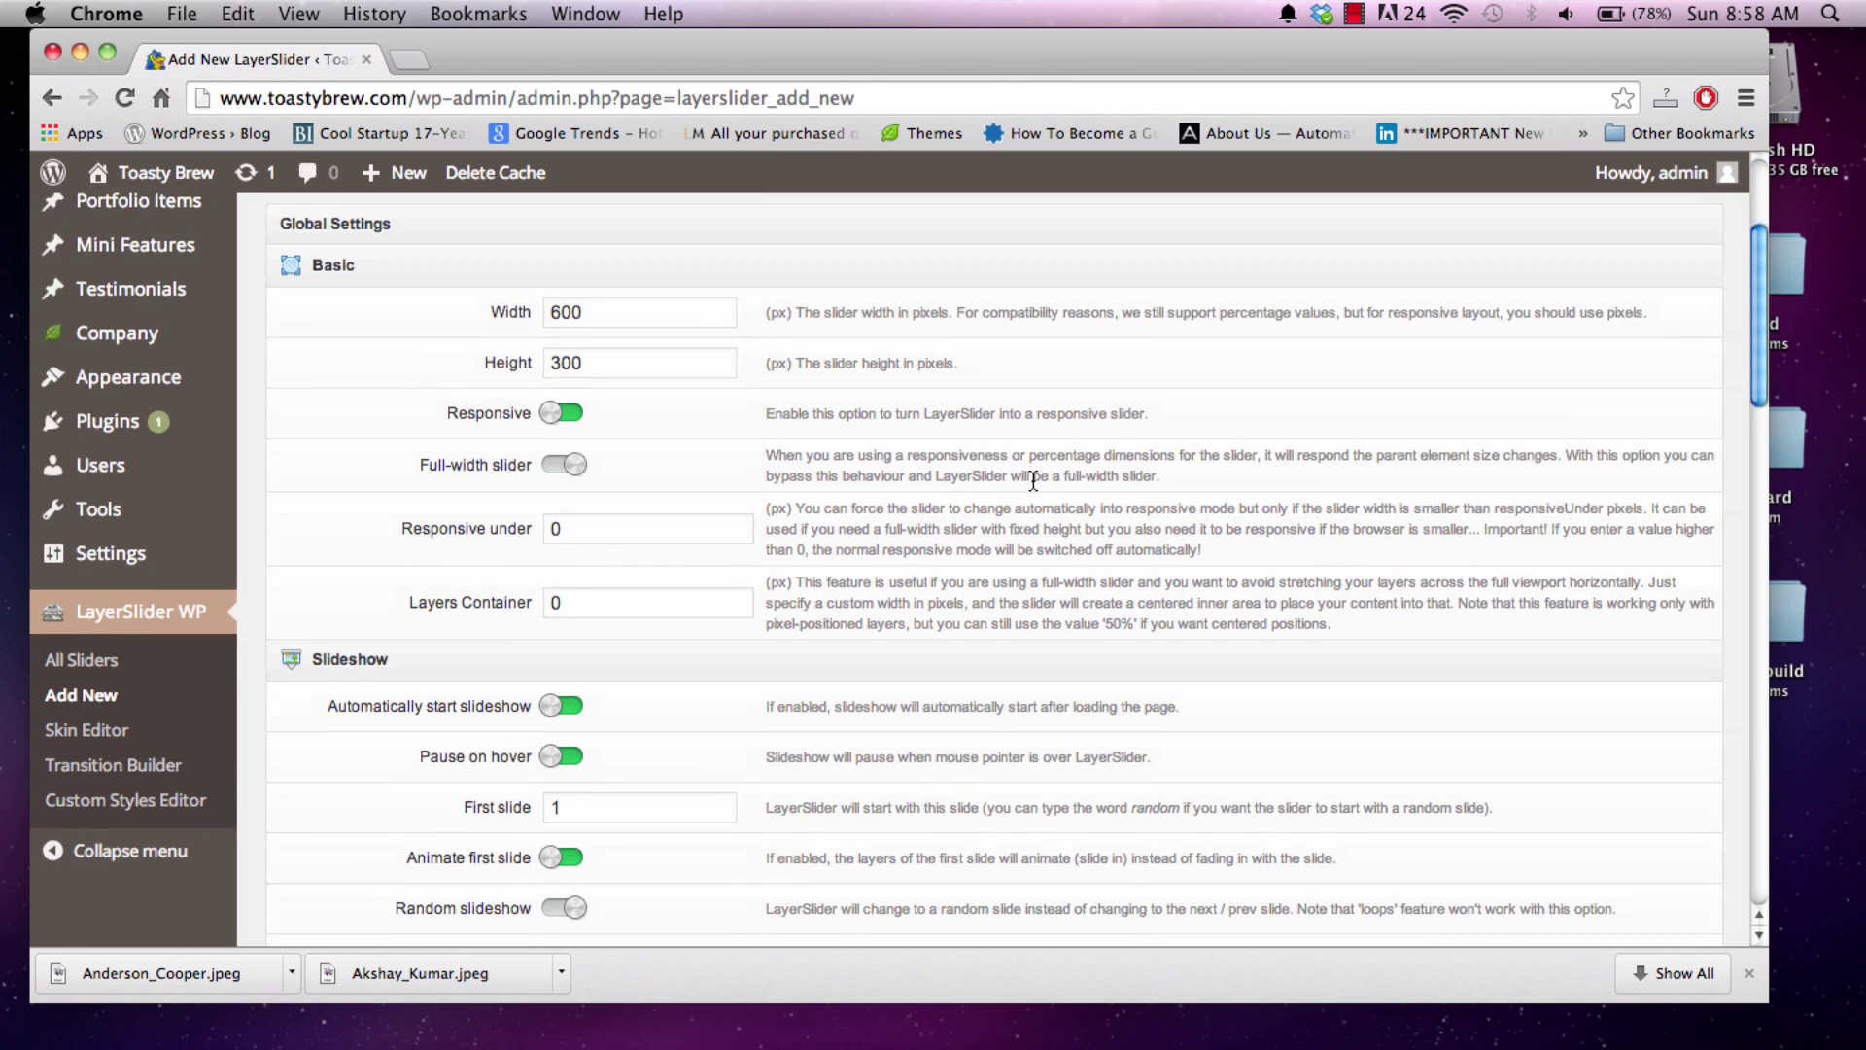
scroll(1030, 474, "down", 5)
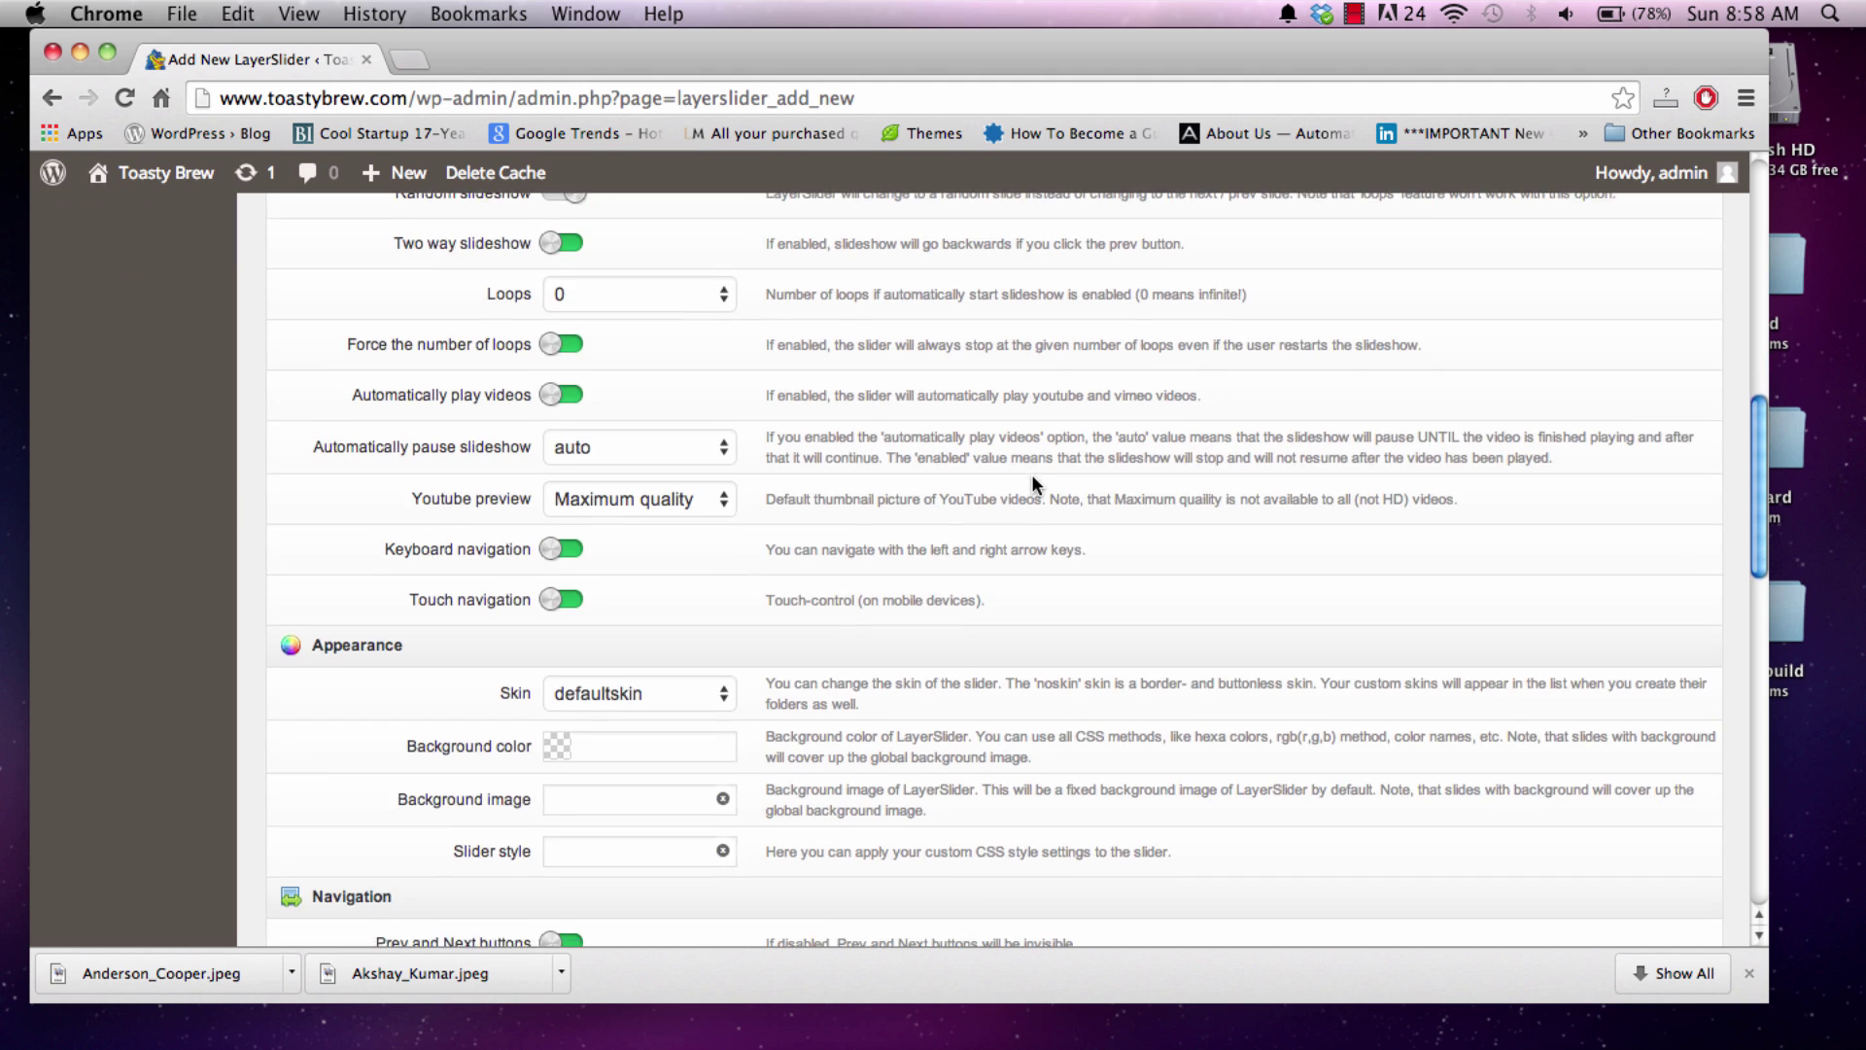
scroll(1032, 481, "up", 15)
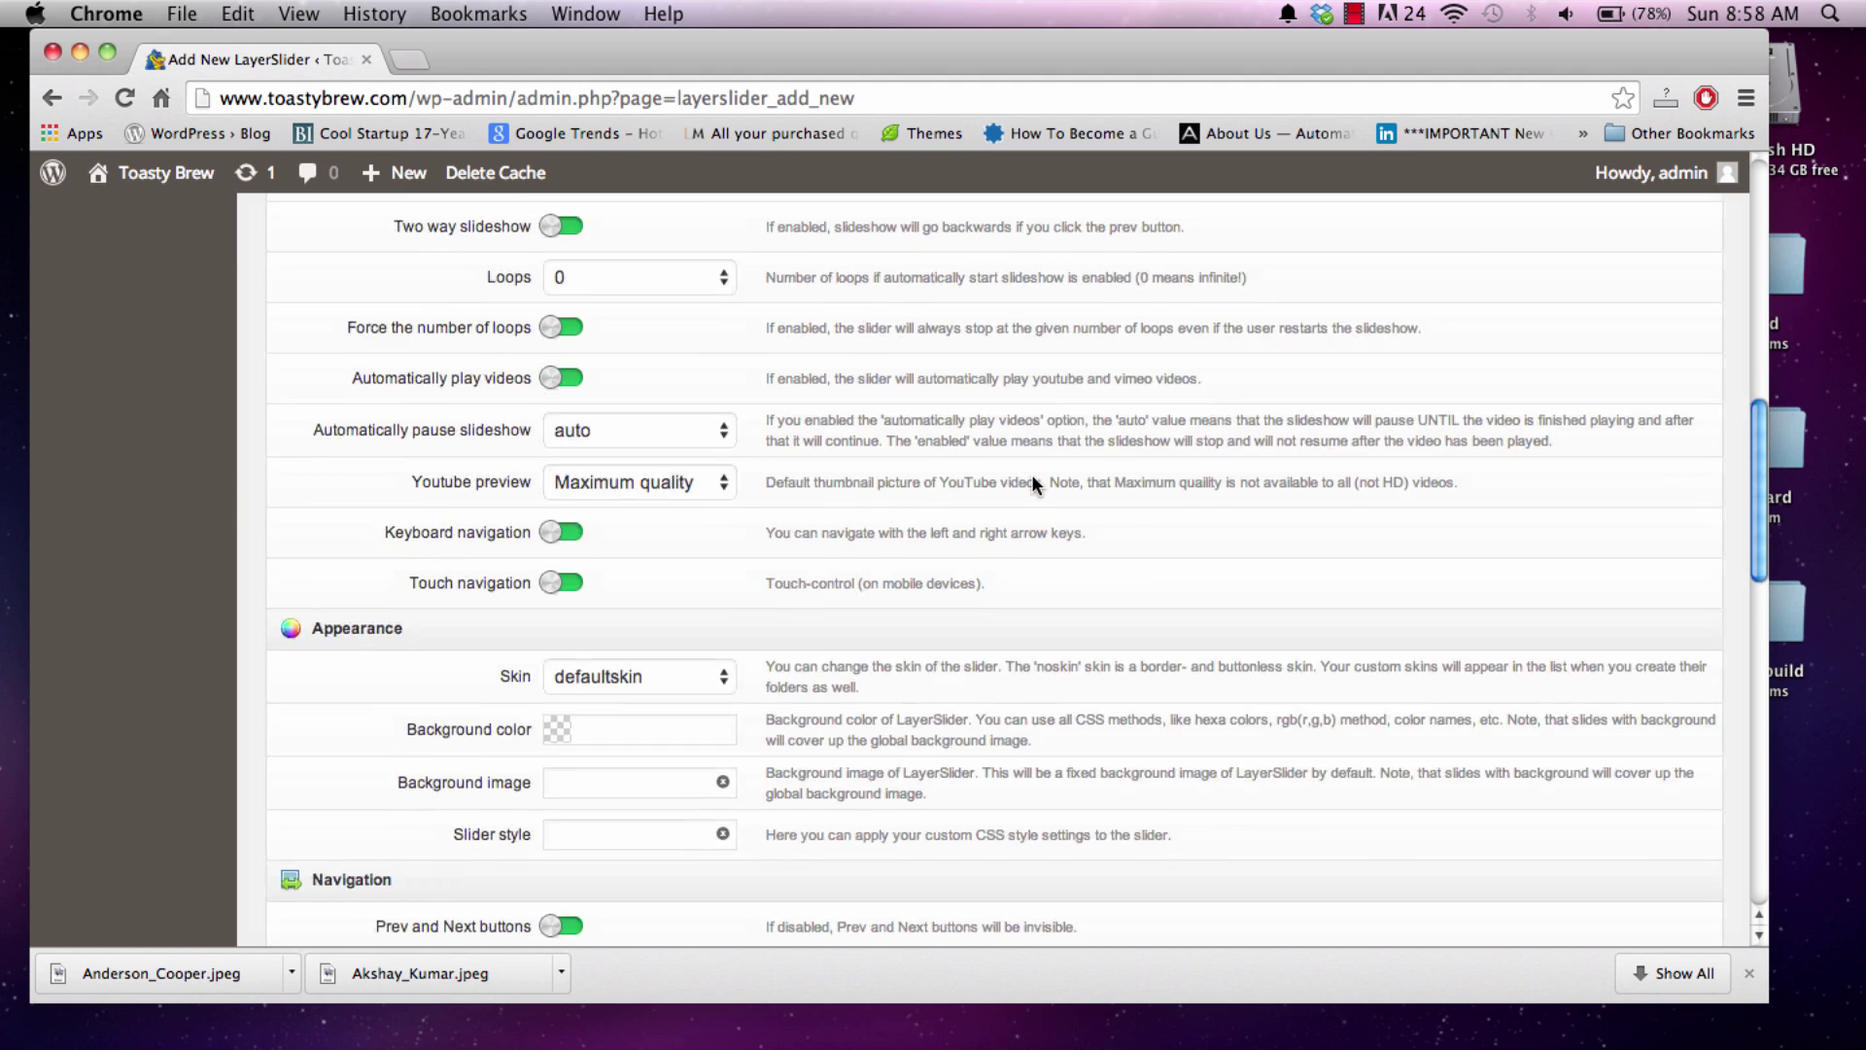
scroll(1032, 482, "up", 2)
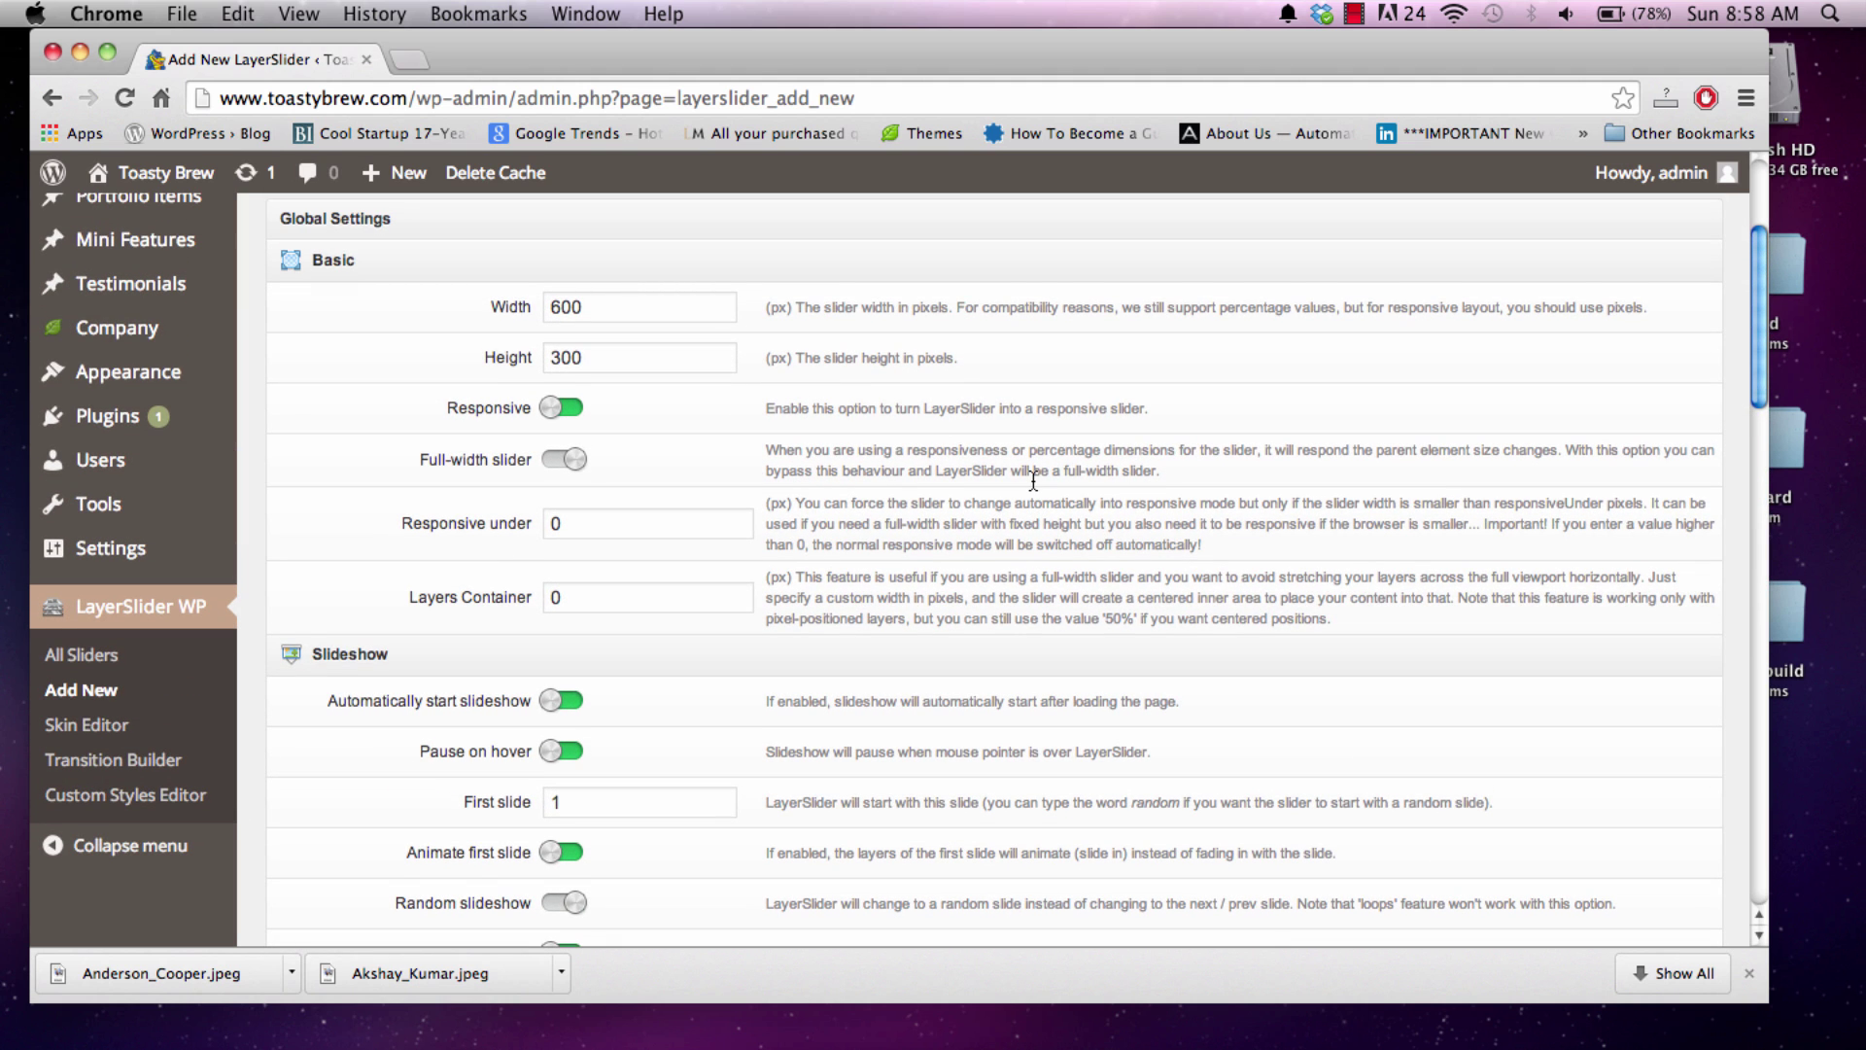
scroll(1032, 481, "up", 7)
double_click(586, 576)
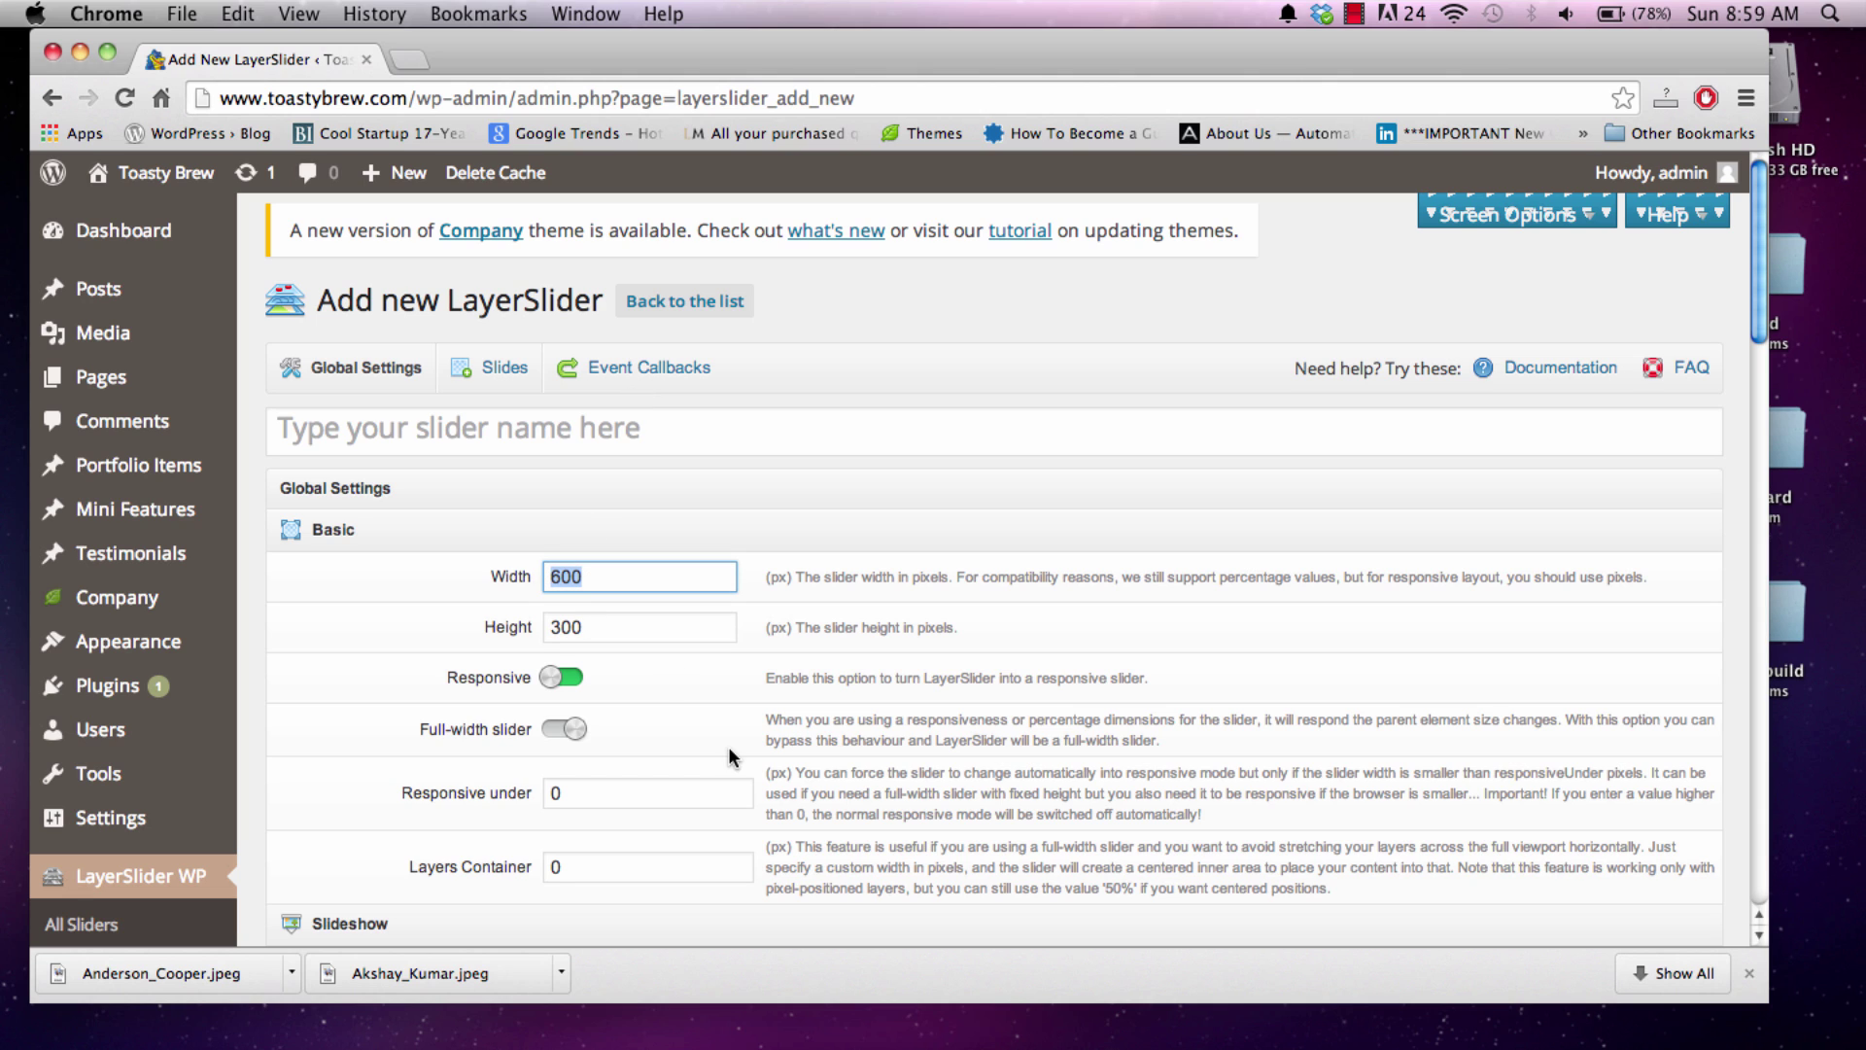
- Make the slider 1000 by 450 pixels, set Responsive and full-width, and name it 'Home Slider'
type("1000")
key("Tab")
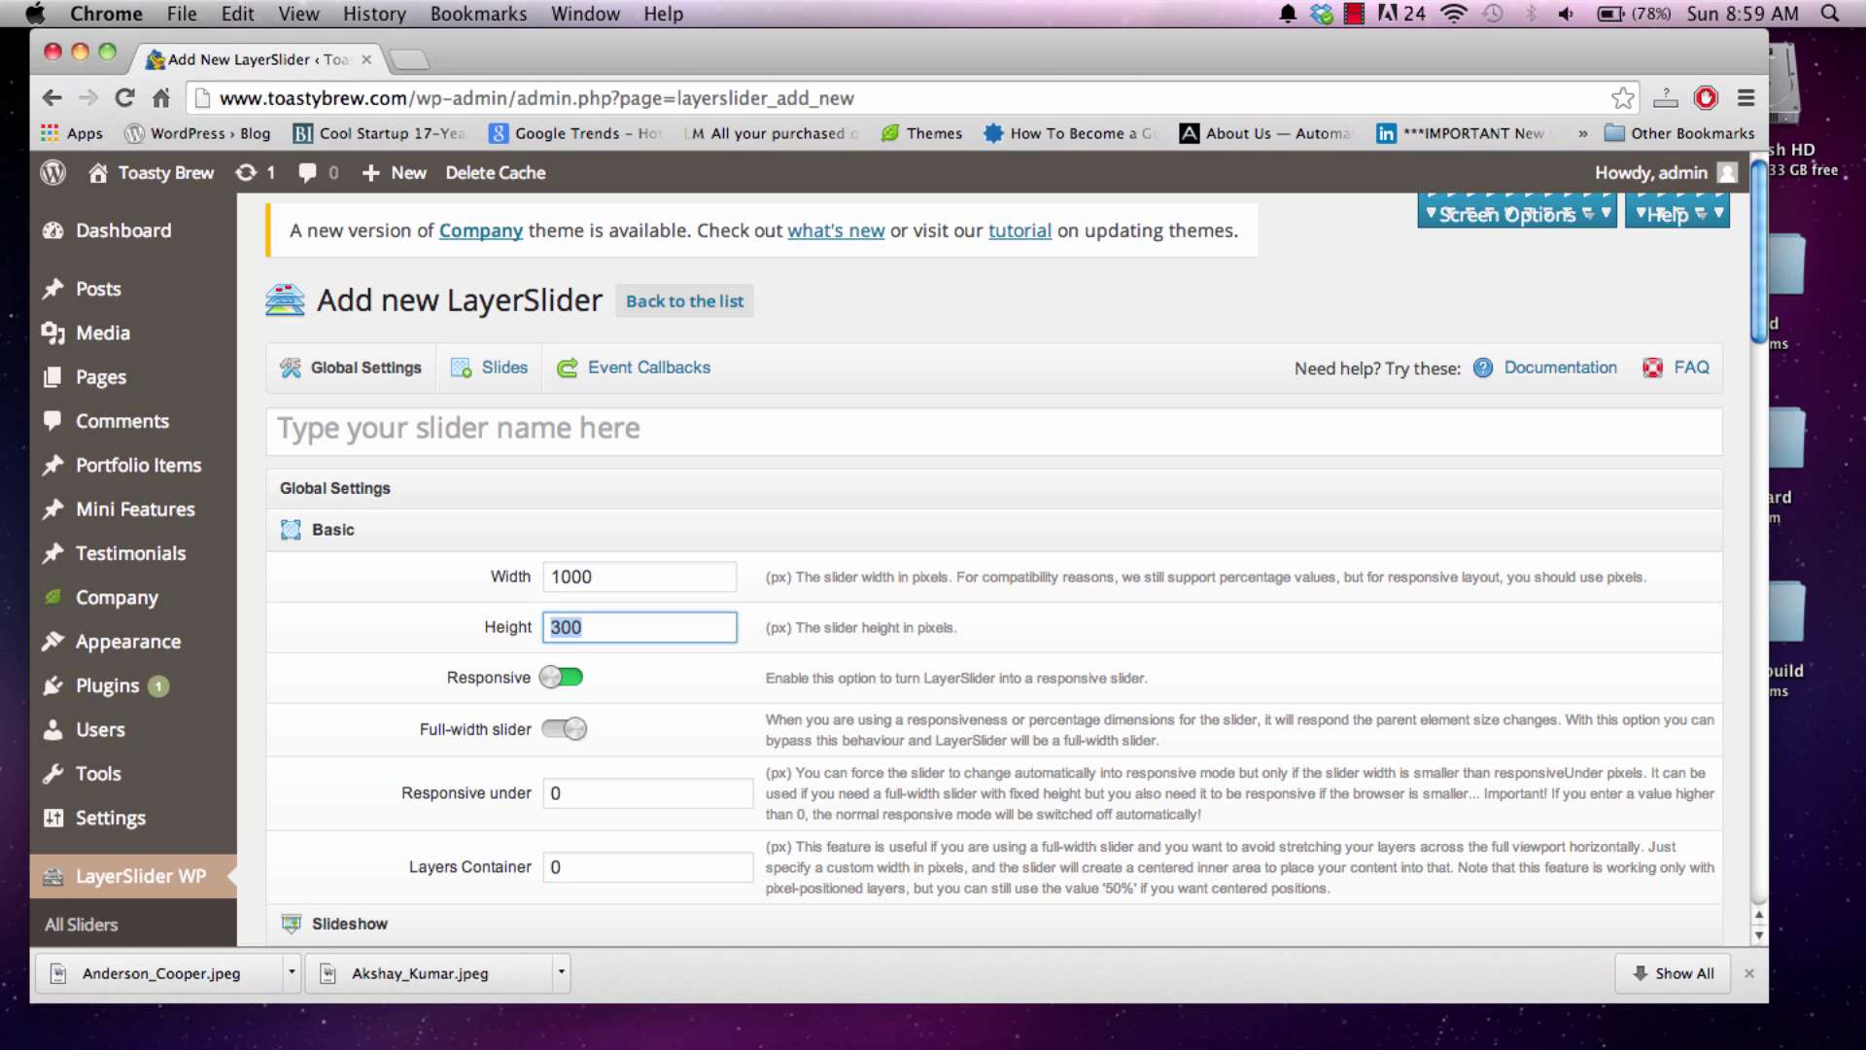
type("450p")
left_click(556, 680)
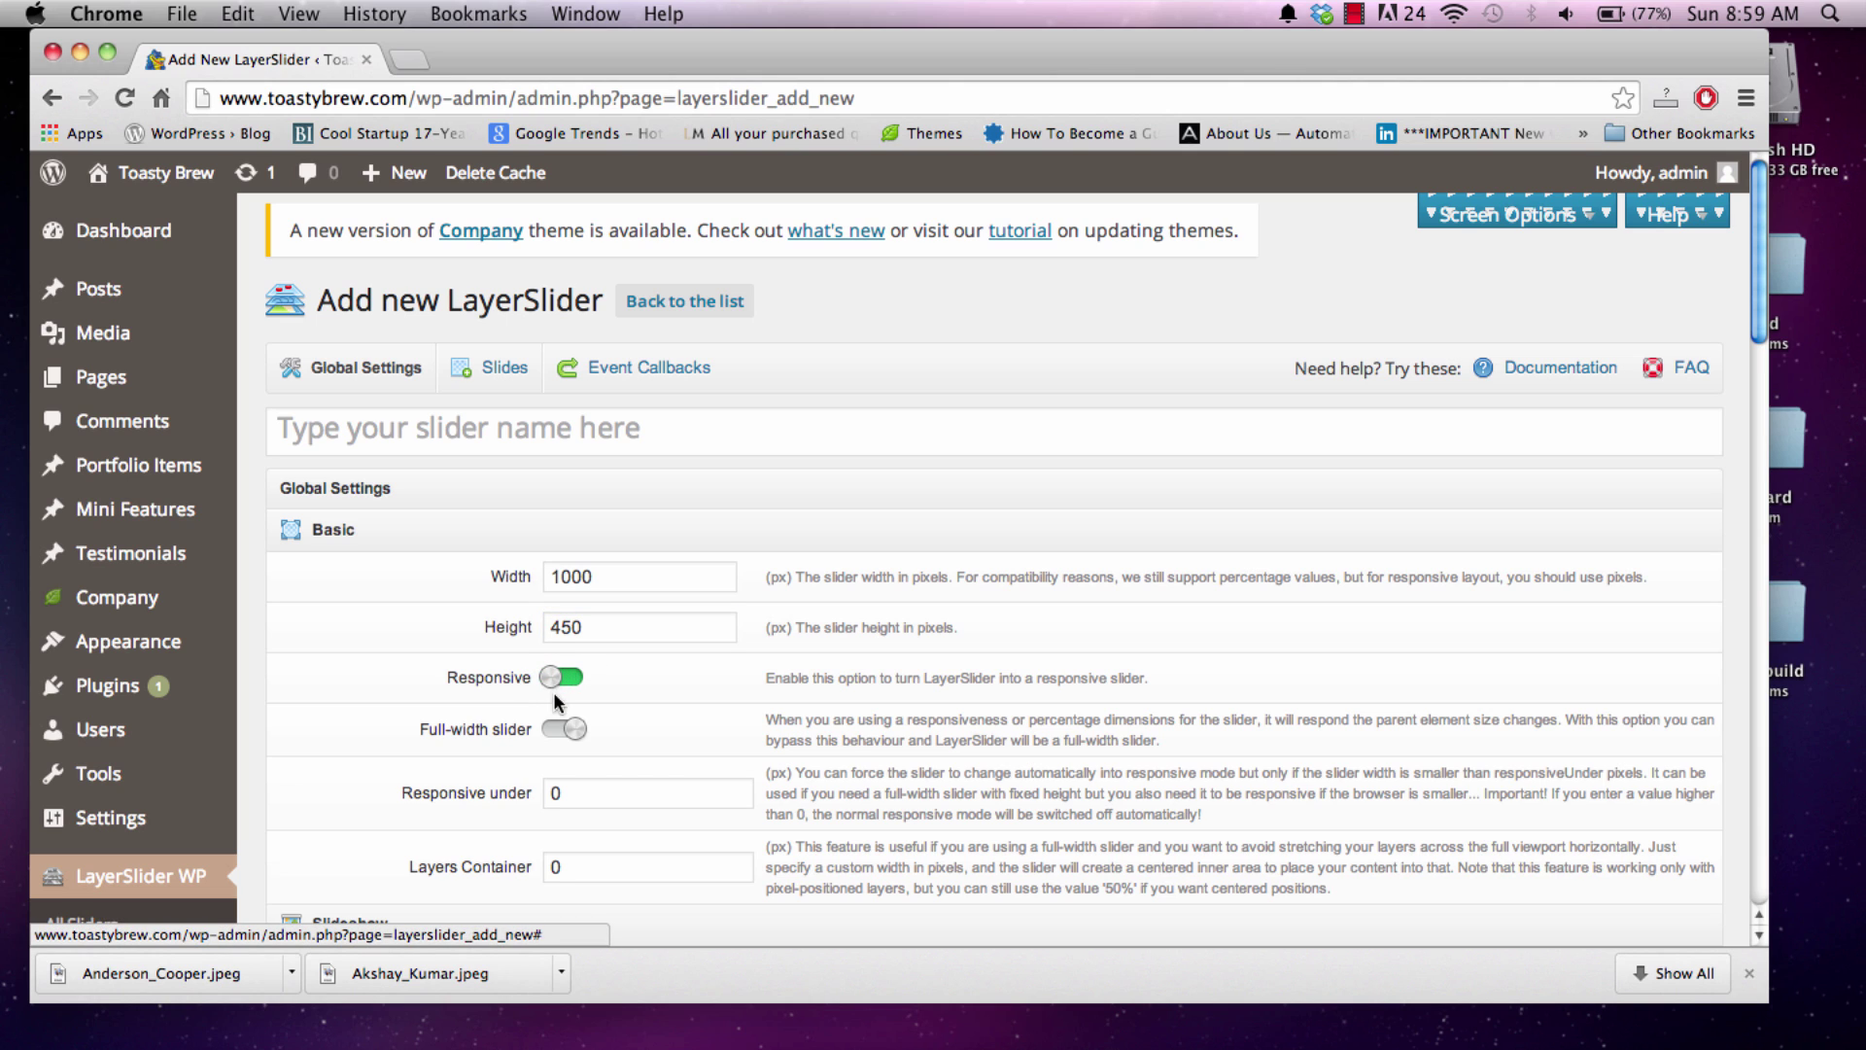
left_click(552, 734)
left_click(462, 429)
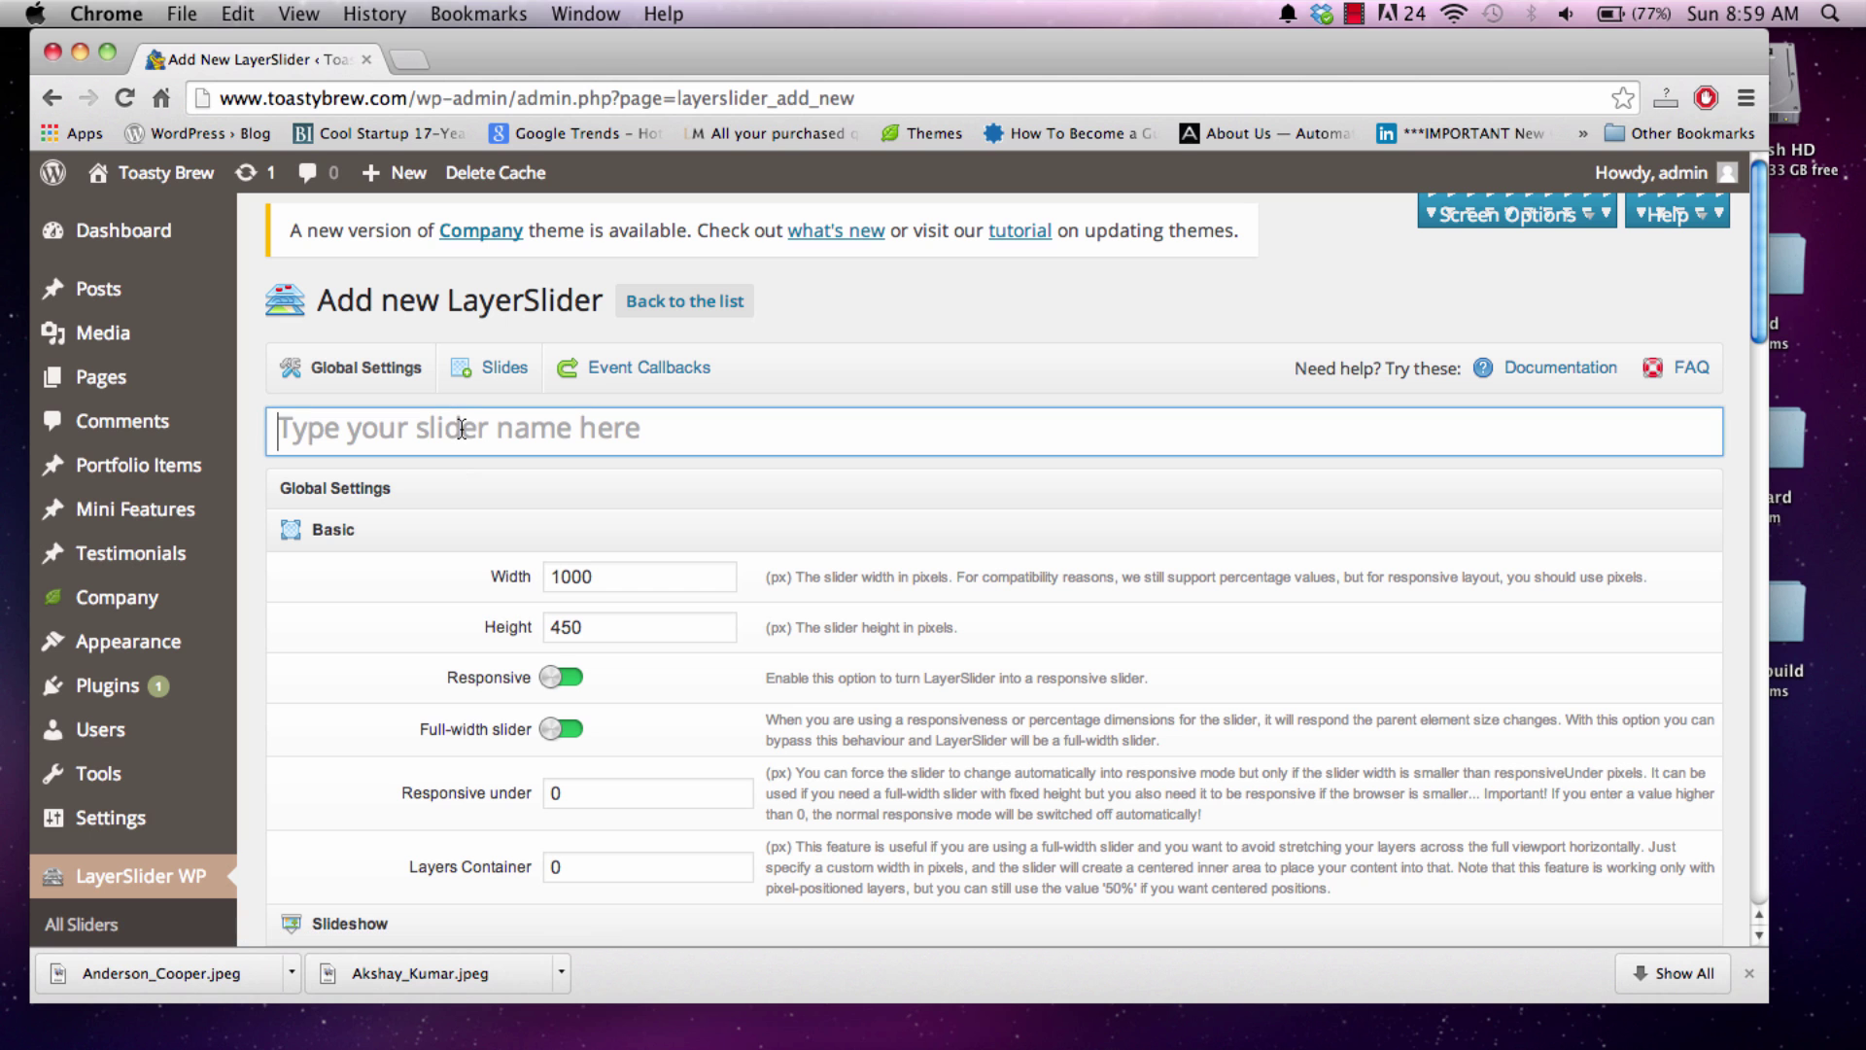
type("H")
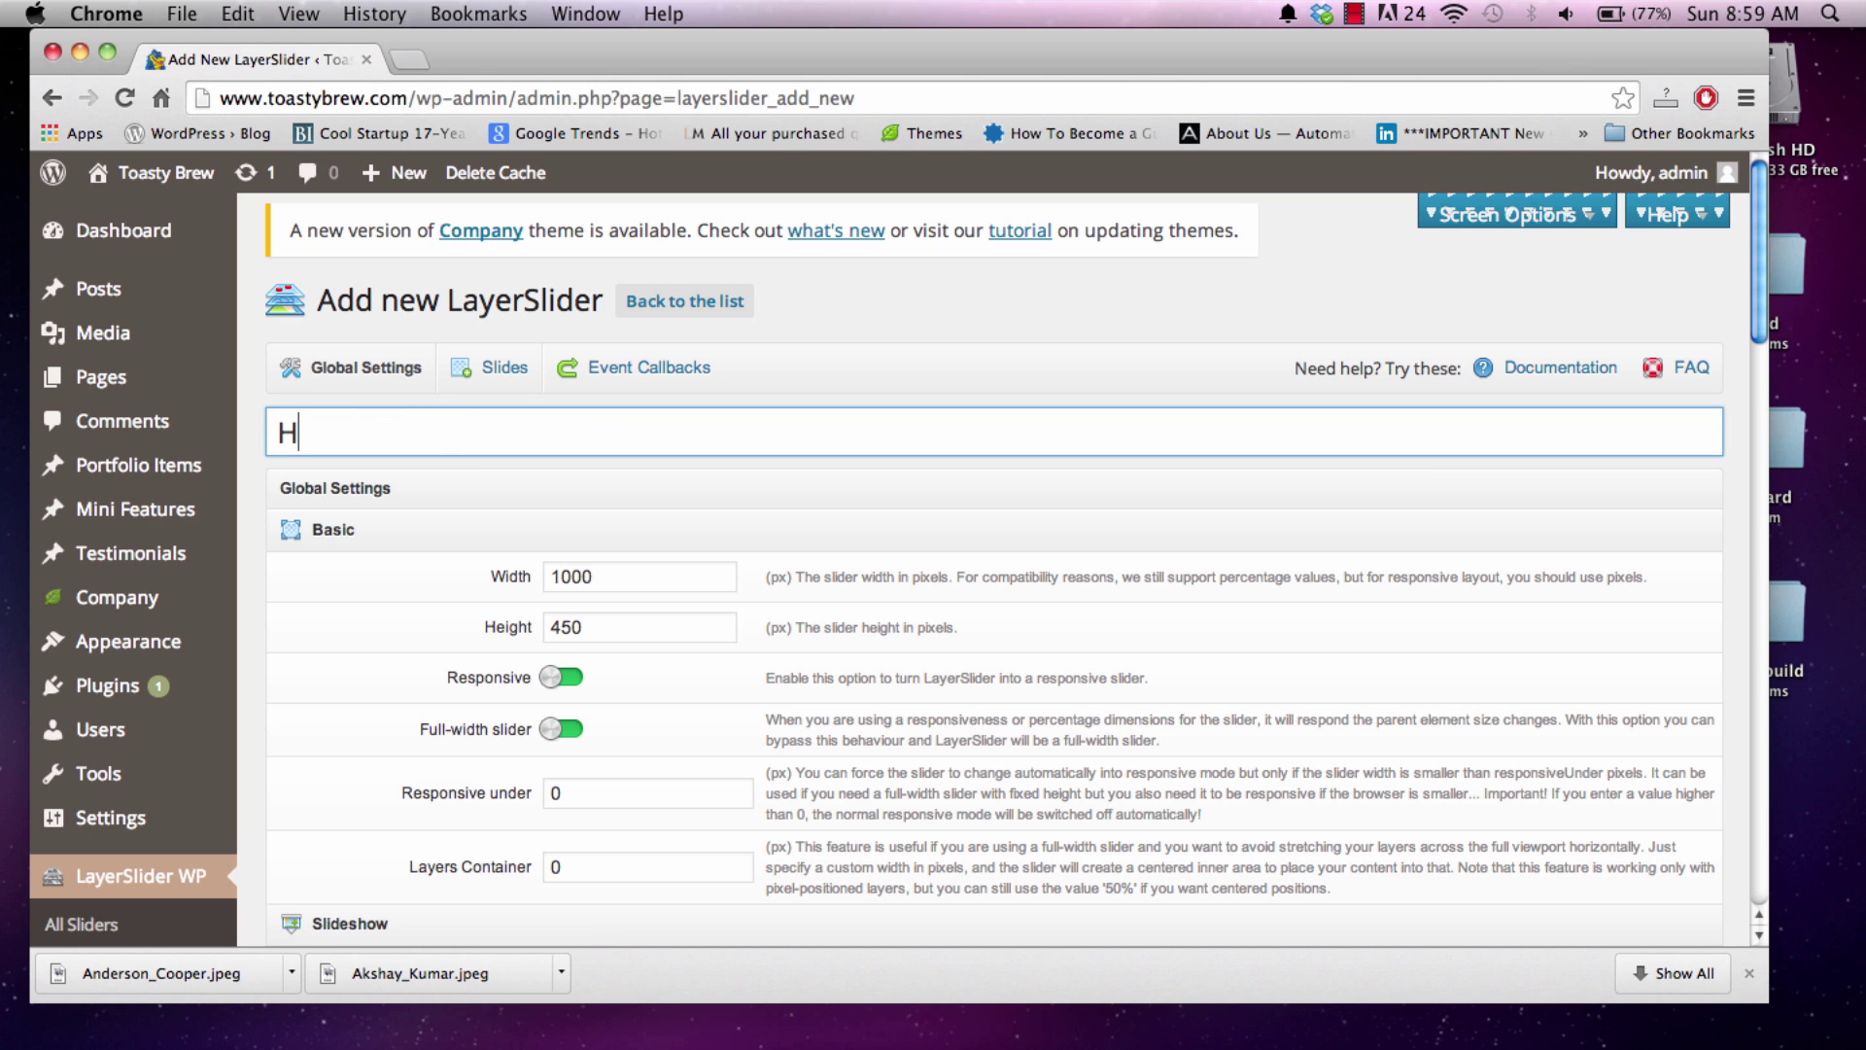
type("ome S")
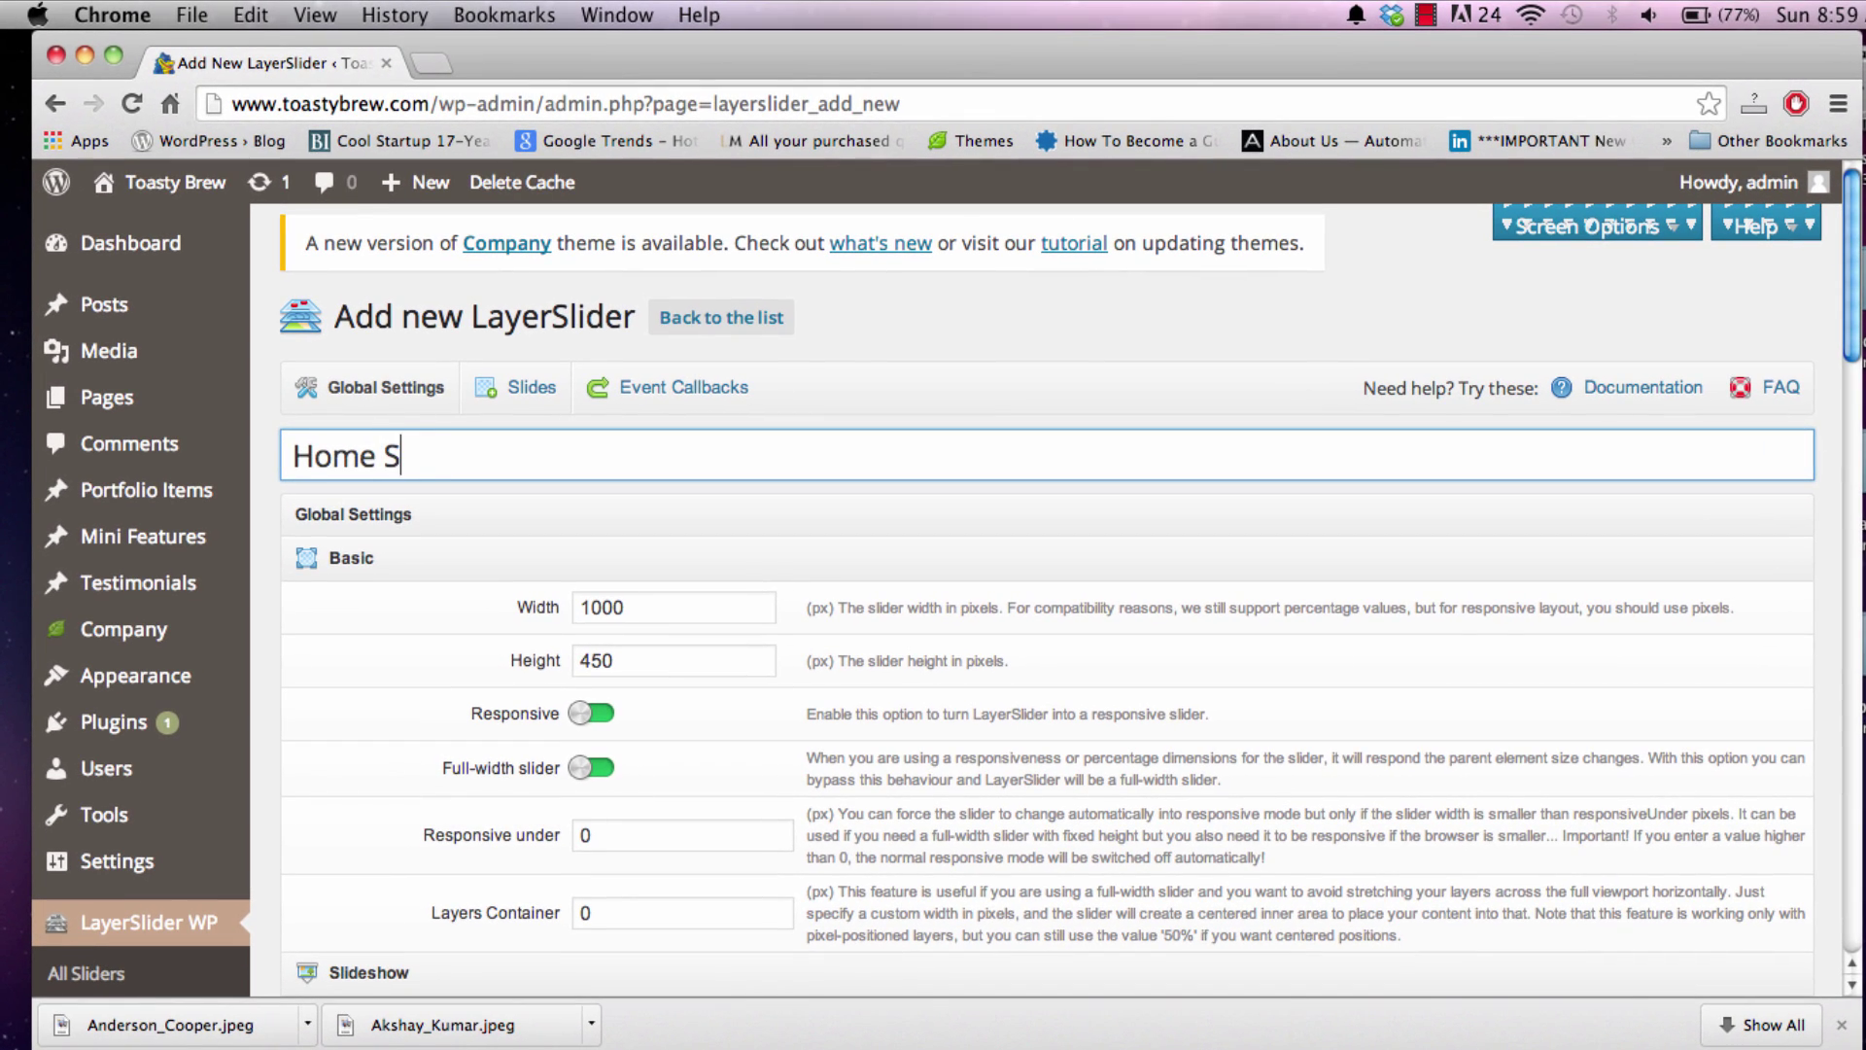
type("lider")
- Keep defaultskin as the slider skin and go to the Slides settings
scroll(1073, 724, "down", 3)
scroll(1073, 724, "down", 10)
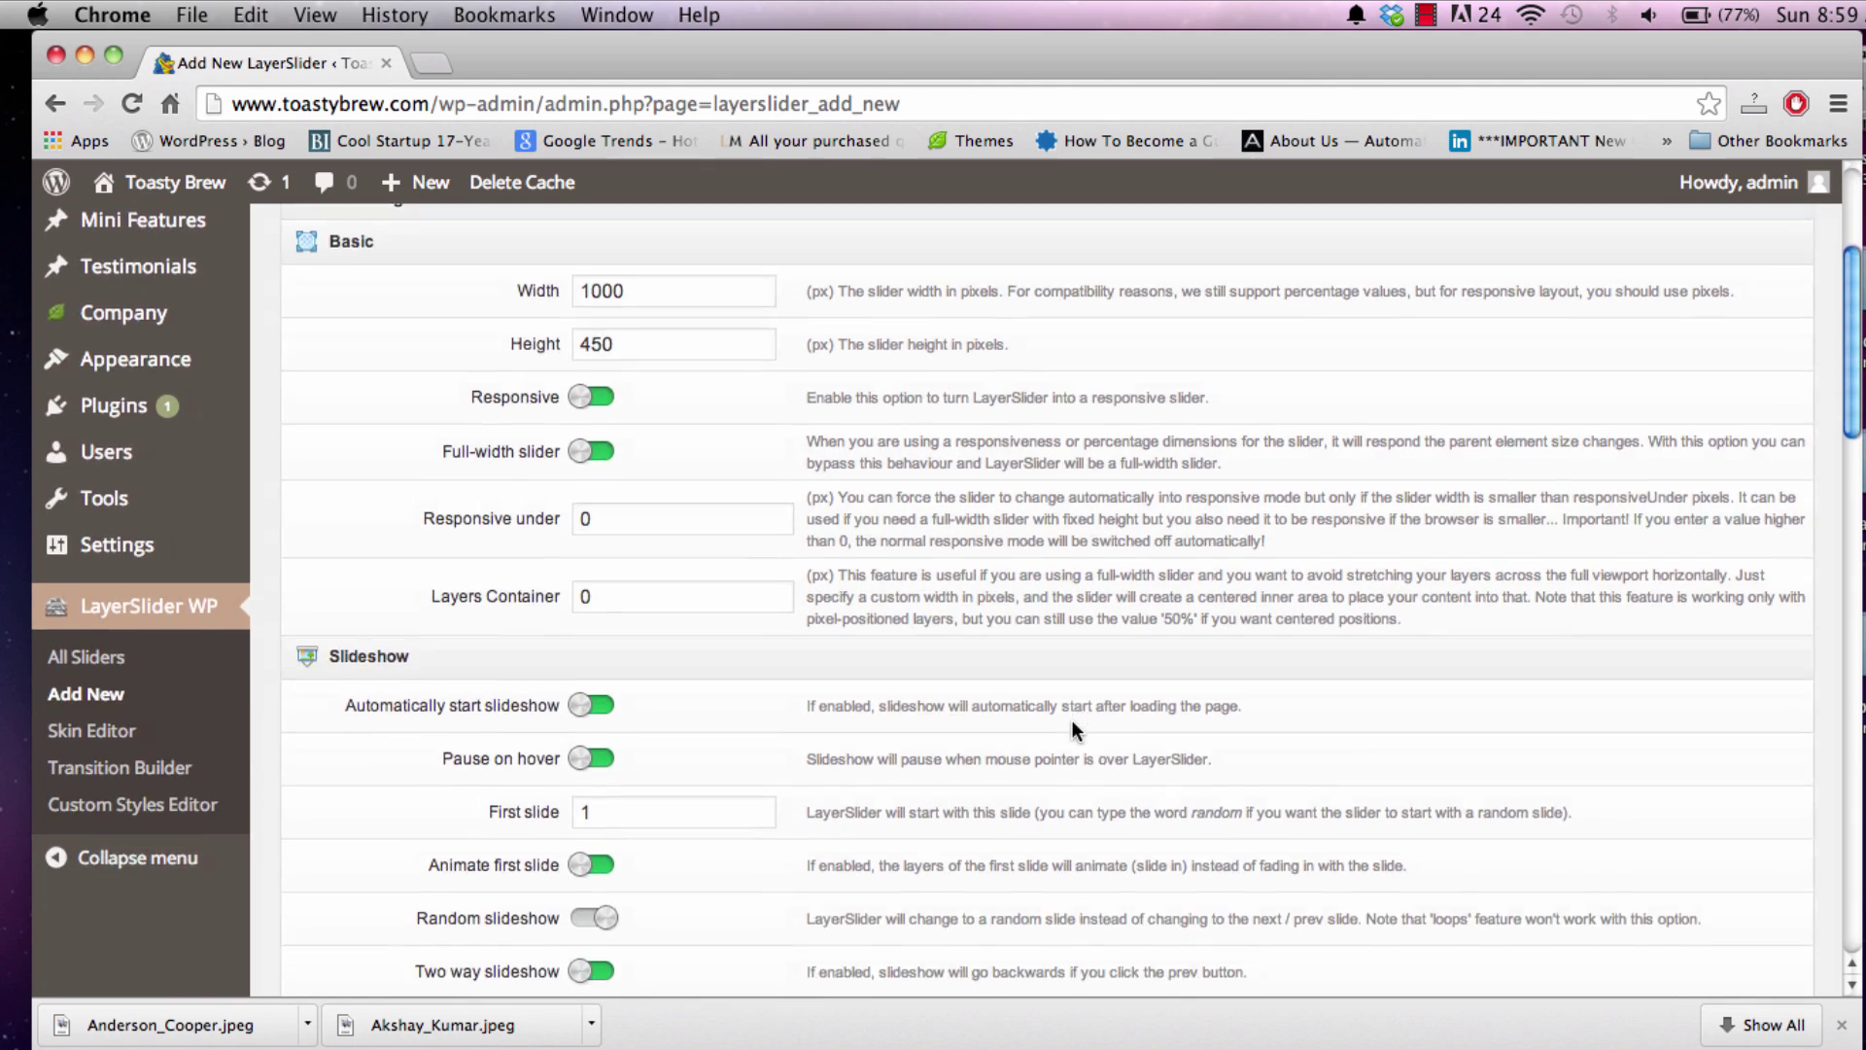
scroll(1073, 726, "down", 15)
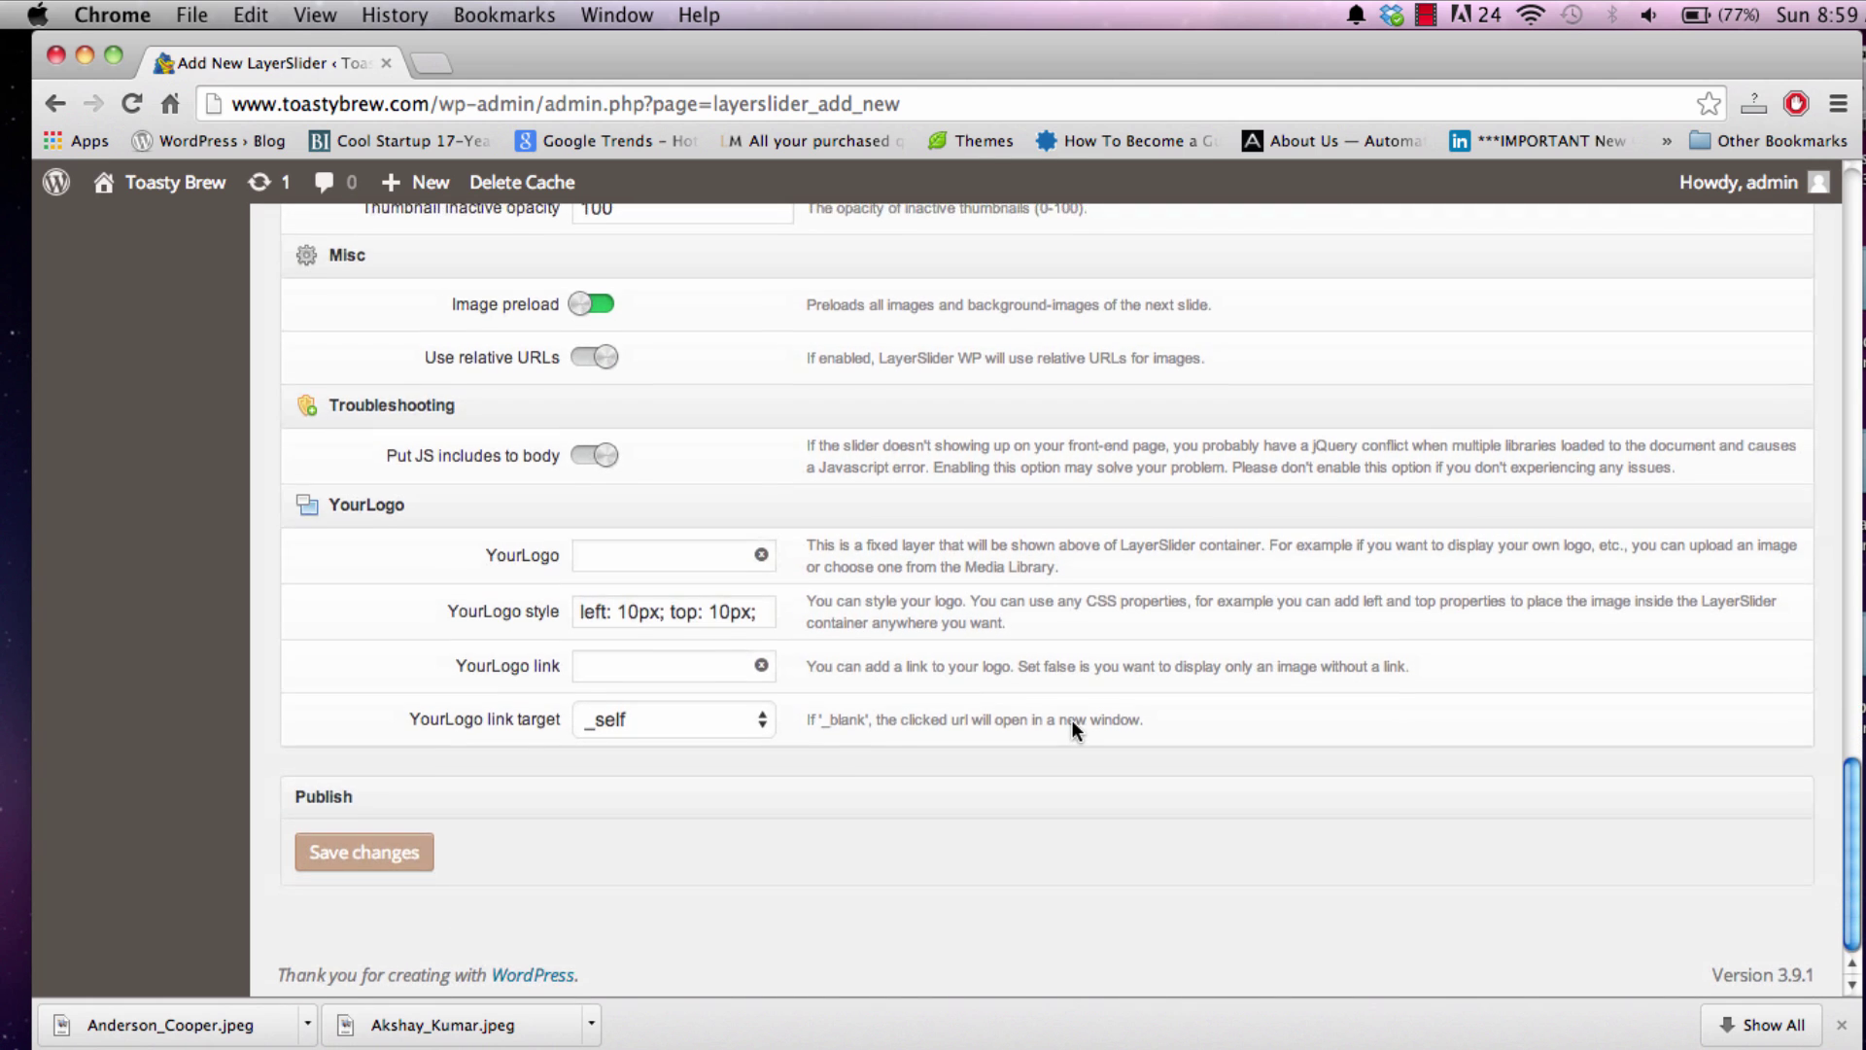
scroll(1071, 727, "up", 12)
scroll(1073, 719, "up", 1)
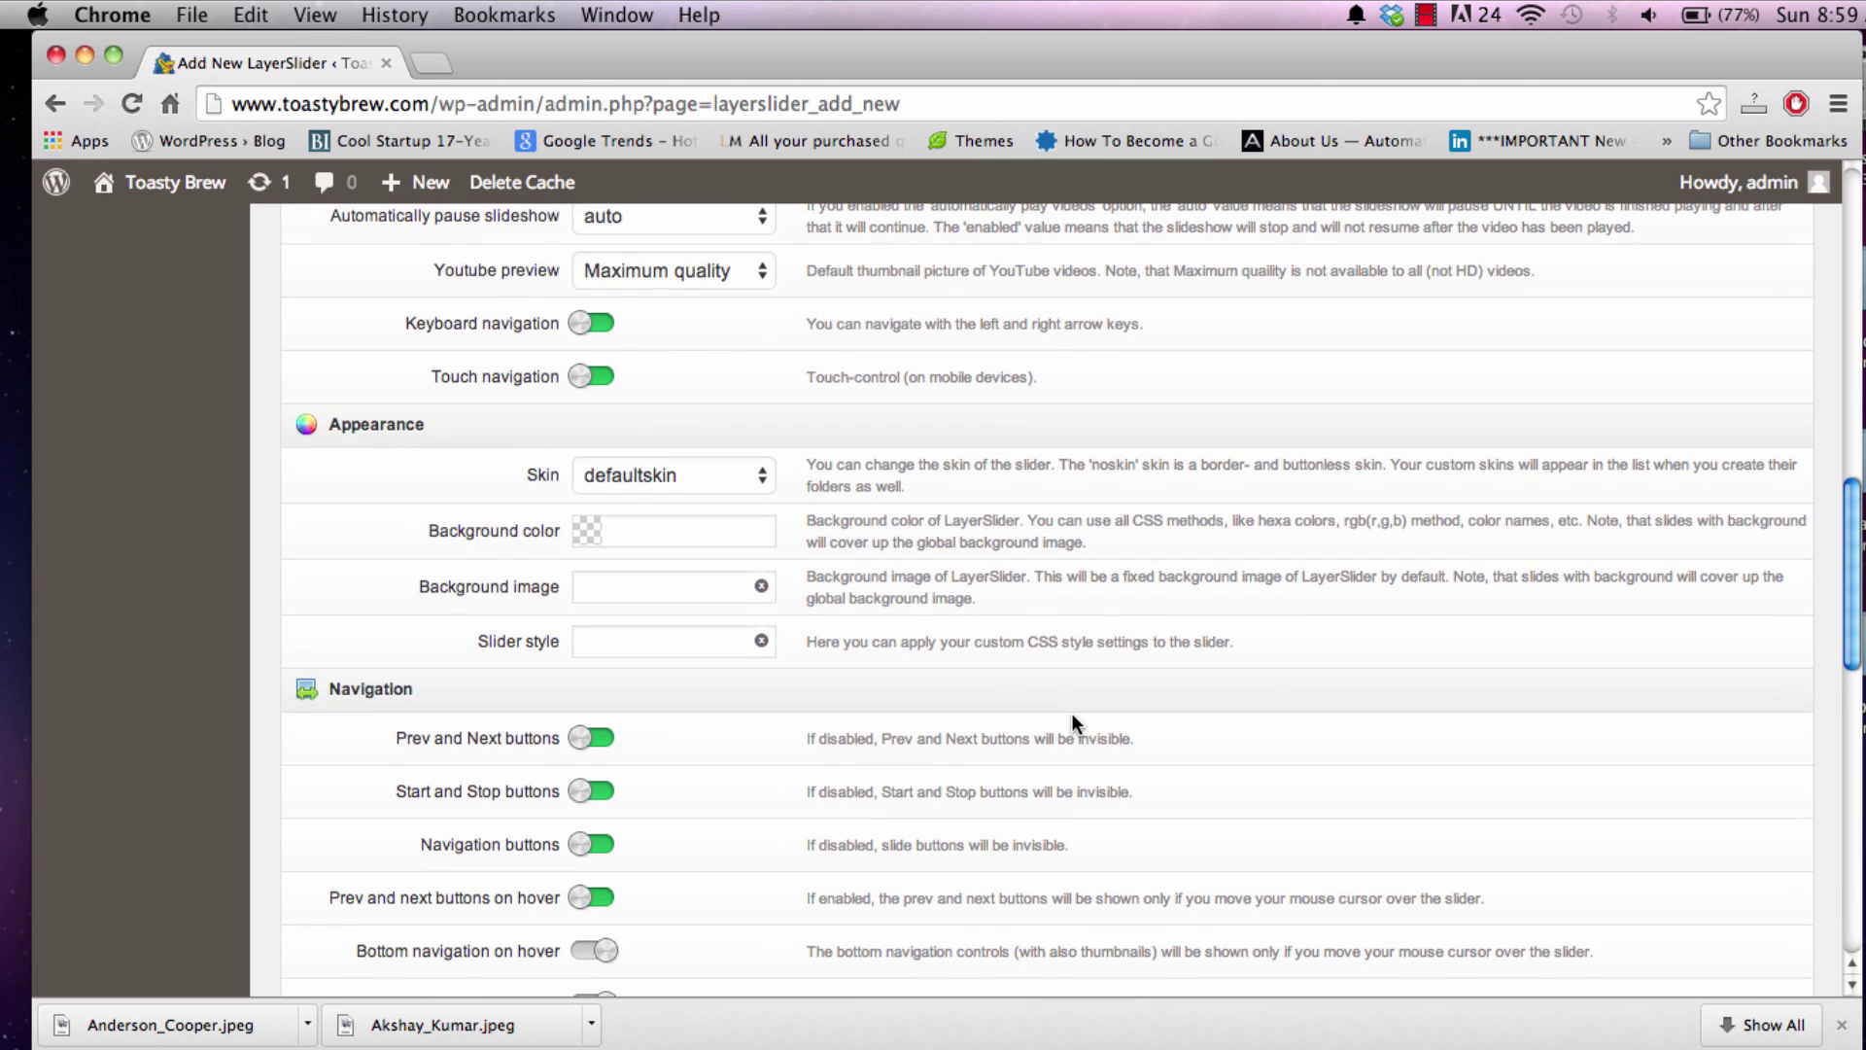
left_click(768, 475)
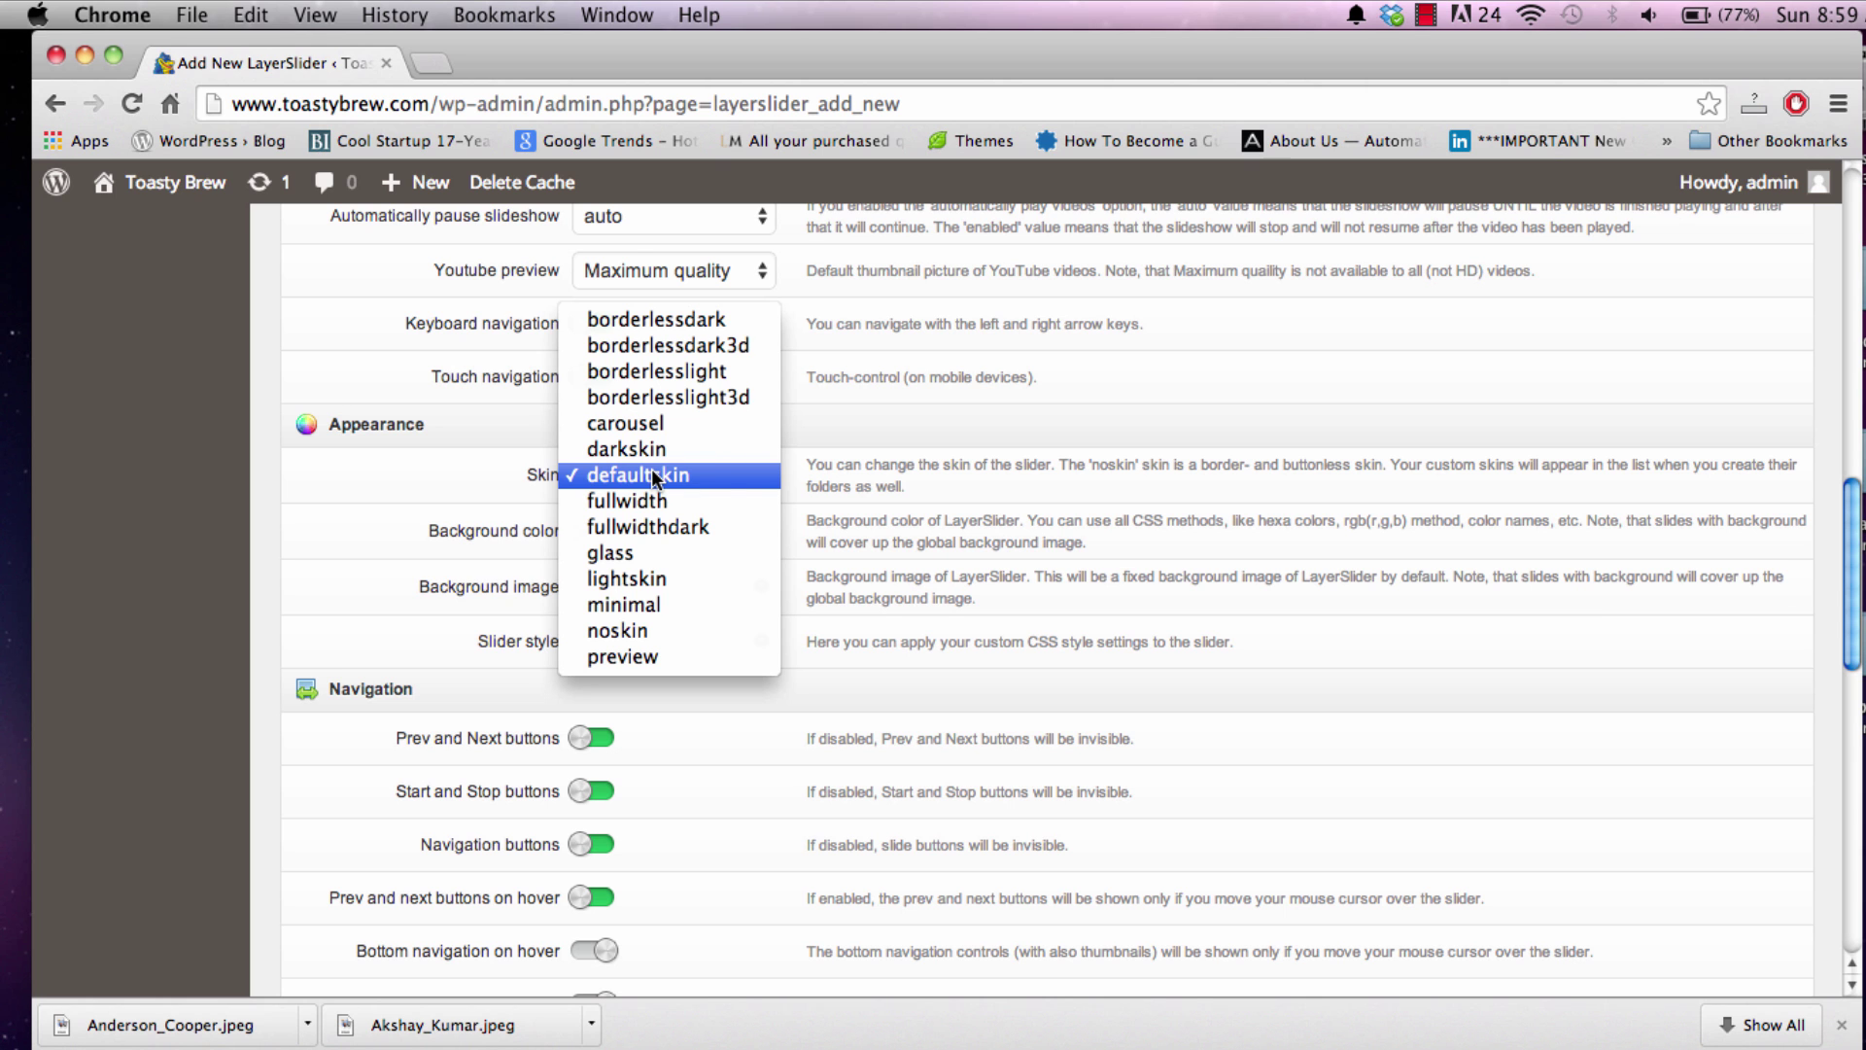
left_click(820, 482)
scroll(820, 482, "up", 1)
scroll(820, 482, "up", 15)
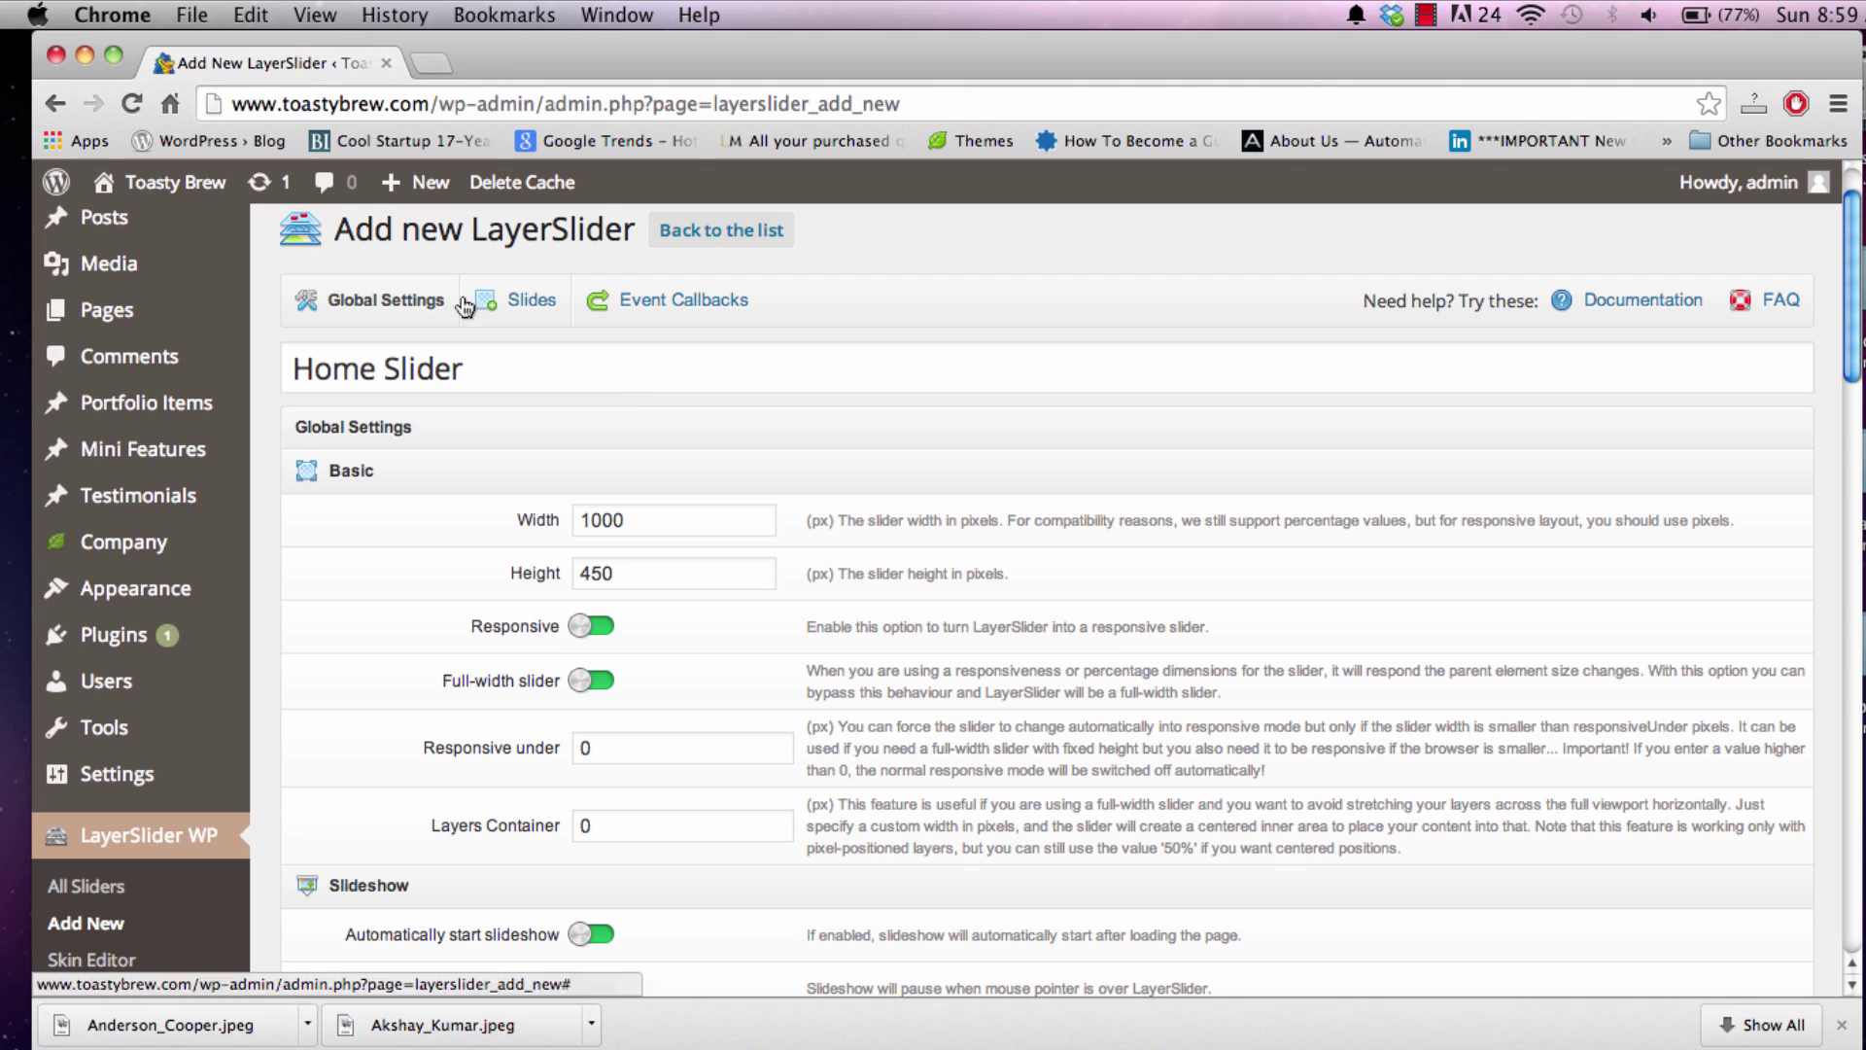
left_click(515, 307)
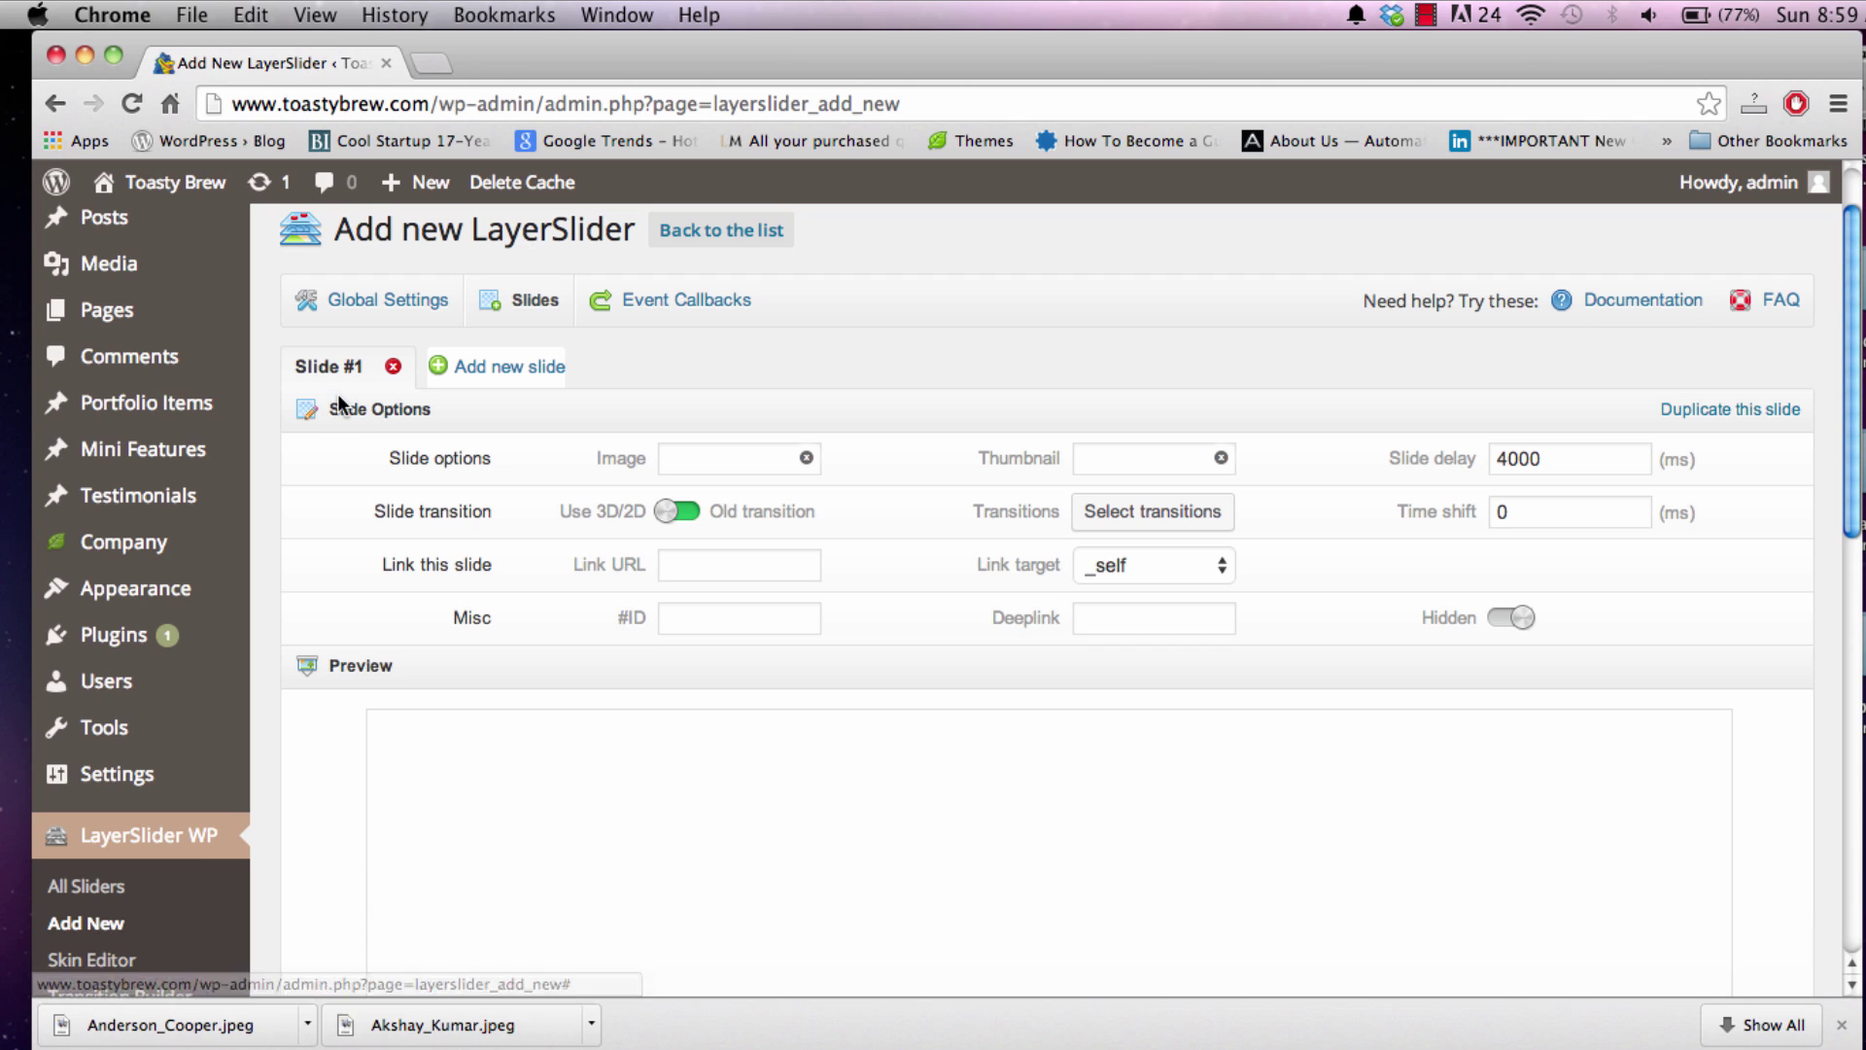
- Add slides, then delete the third and fourth so the slider has two
left_click(464, 364)
left_click(636, 367)
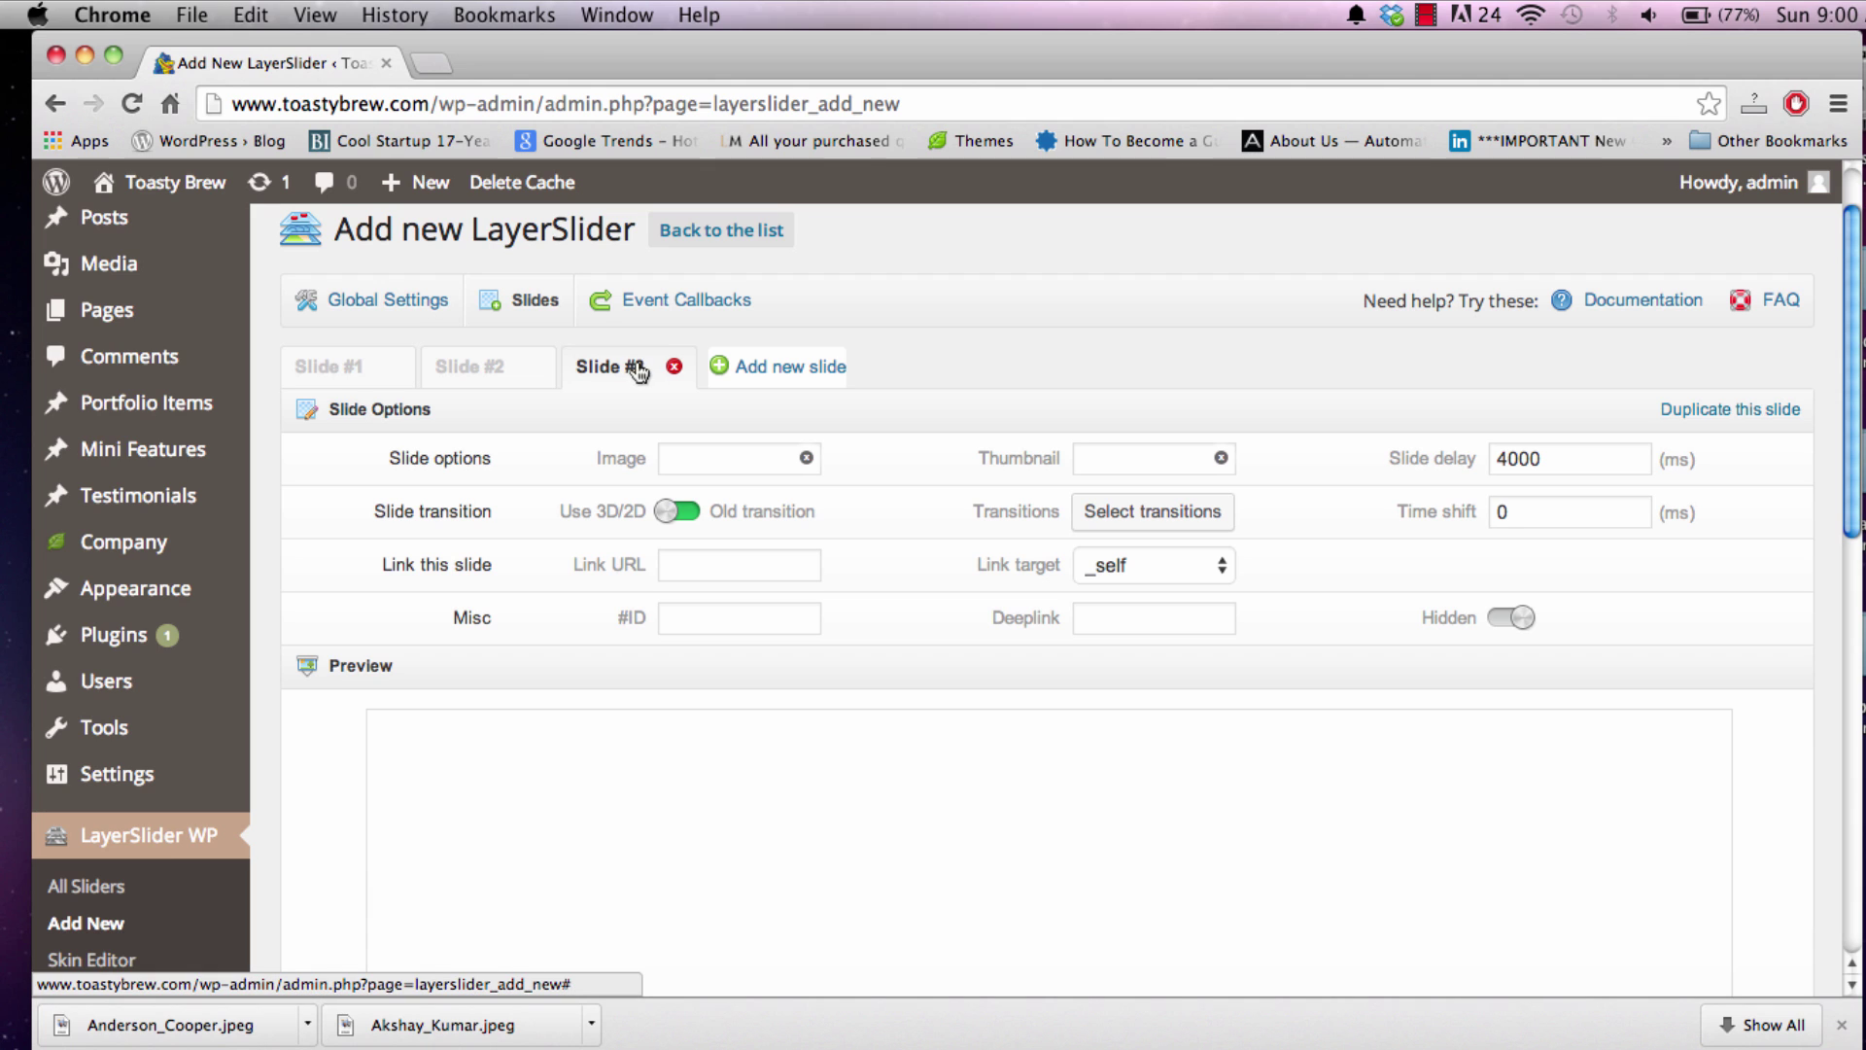
left_click(791, 364)
left_click(816, 367)
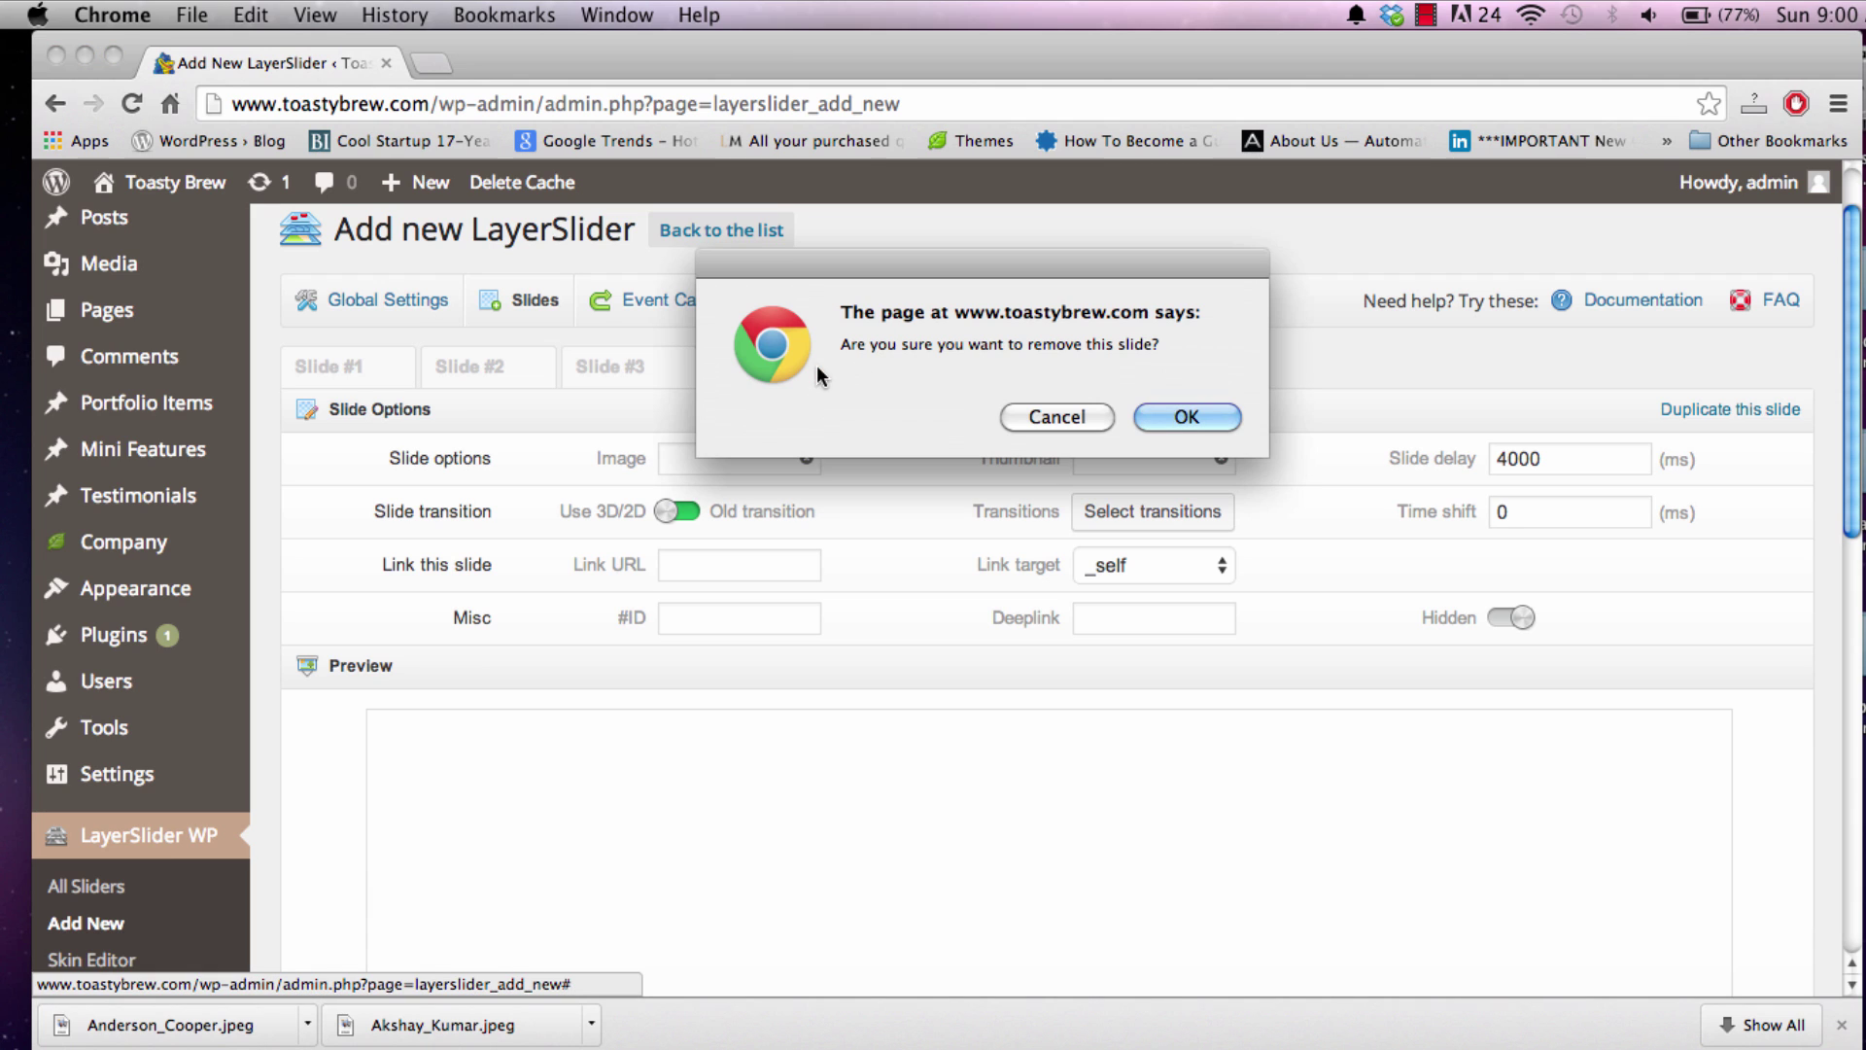
left_click(1187, 416)
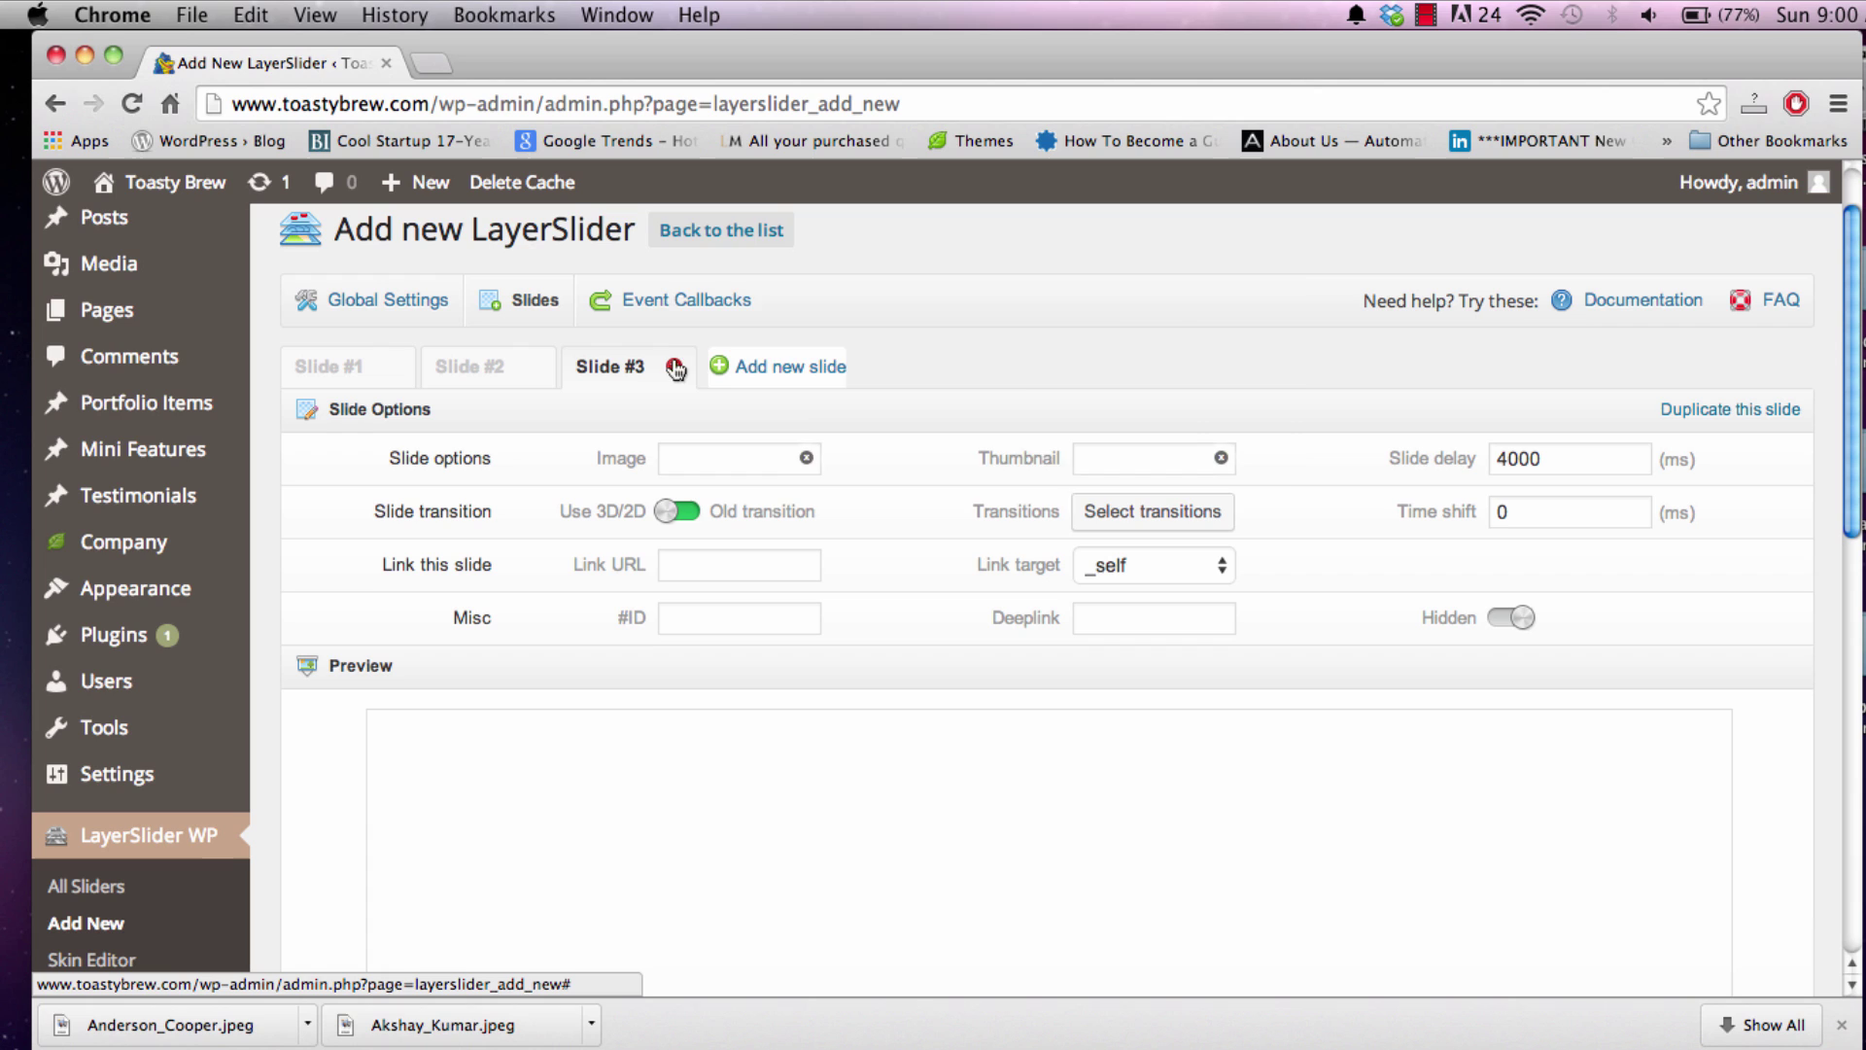
left_click(675, 370)
key("Return")
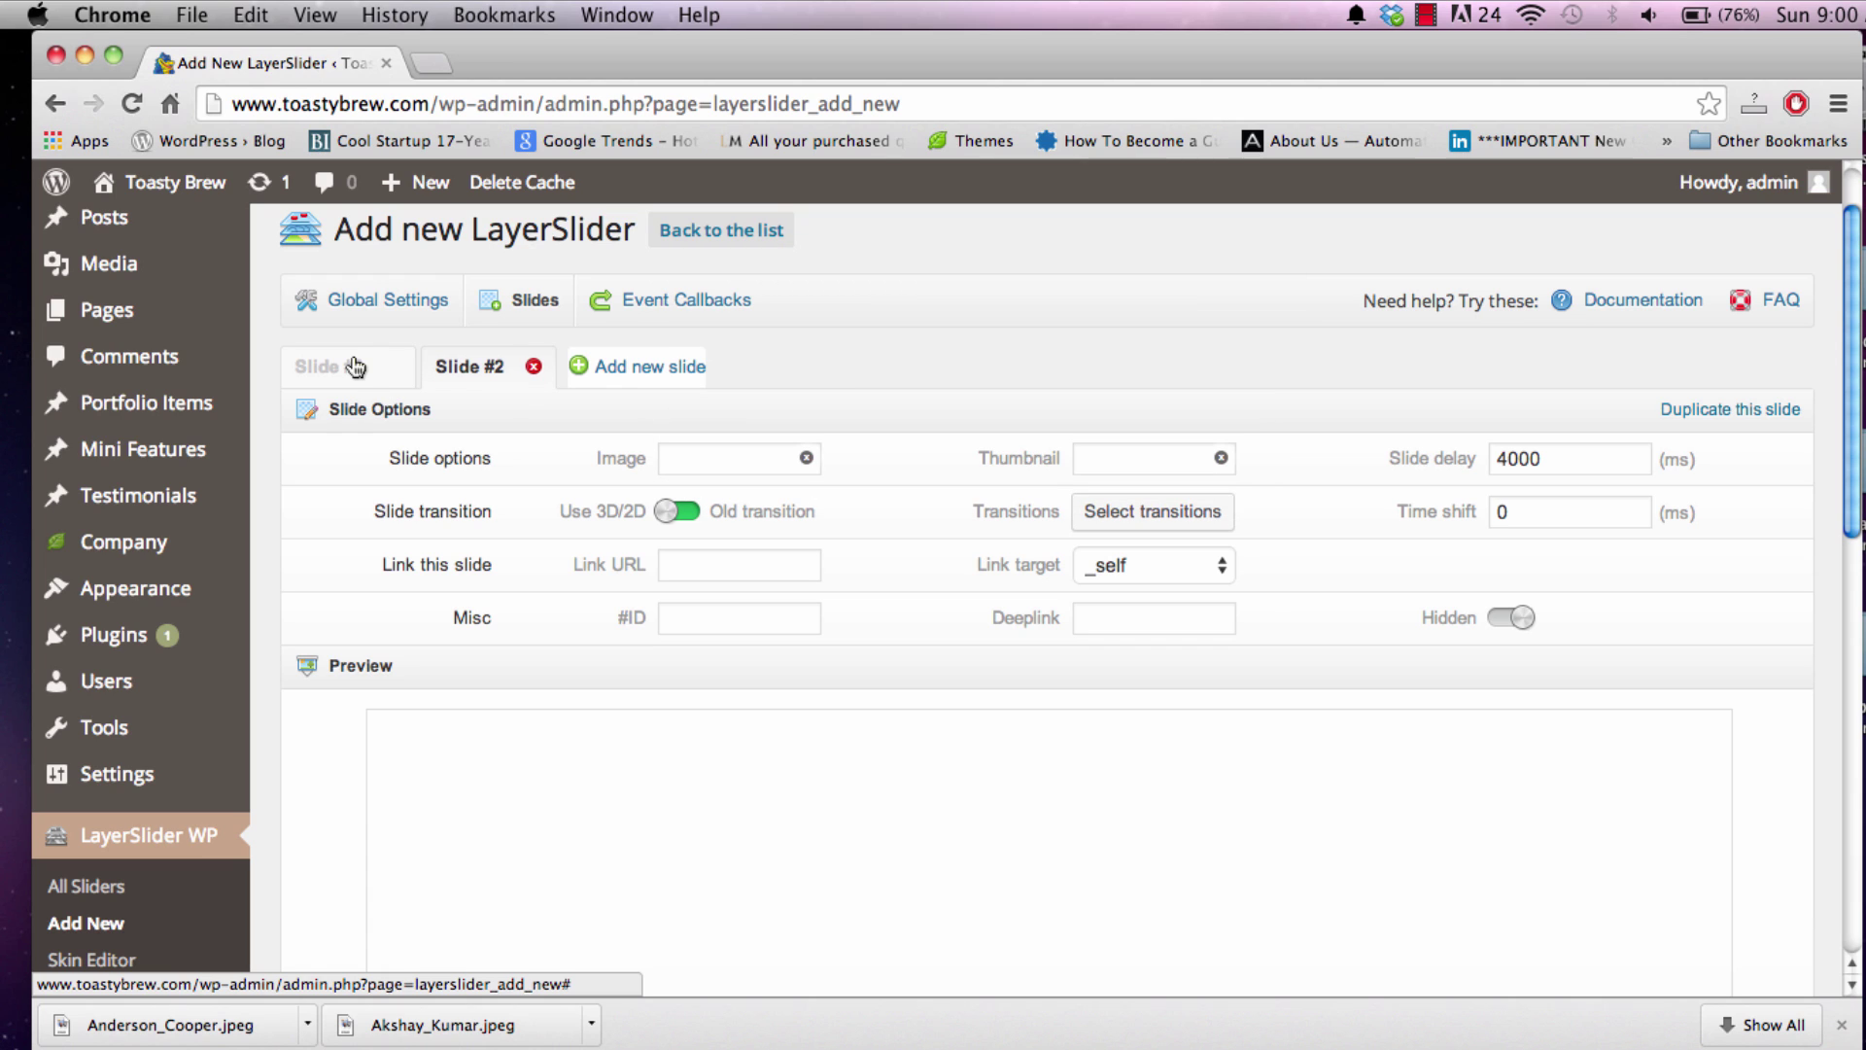
- Open Slide #1's background image picker and compare the coffee images in the media library
left_click(347, 370)
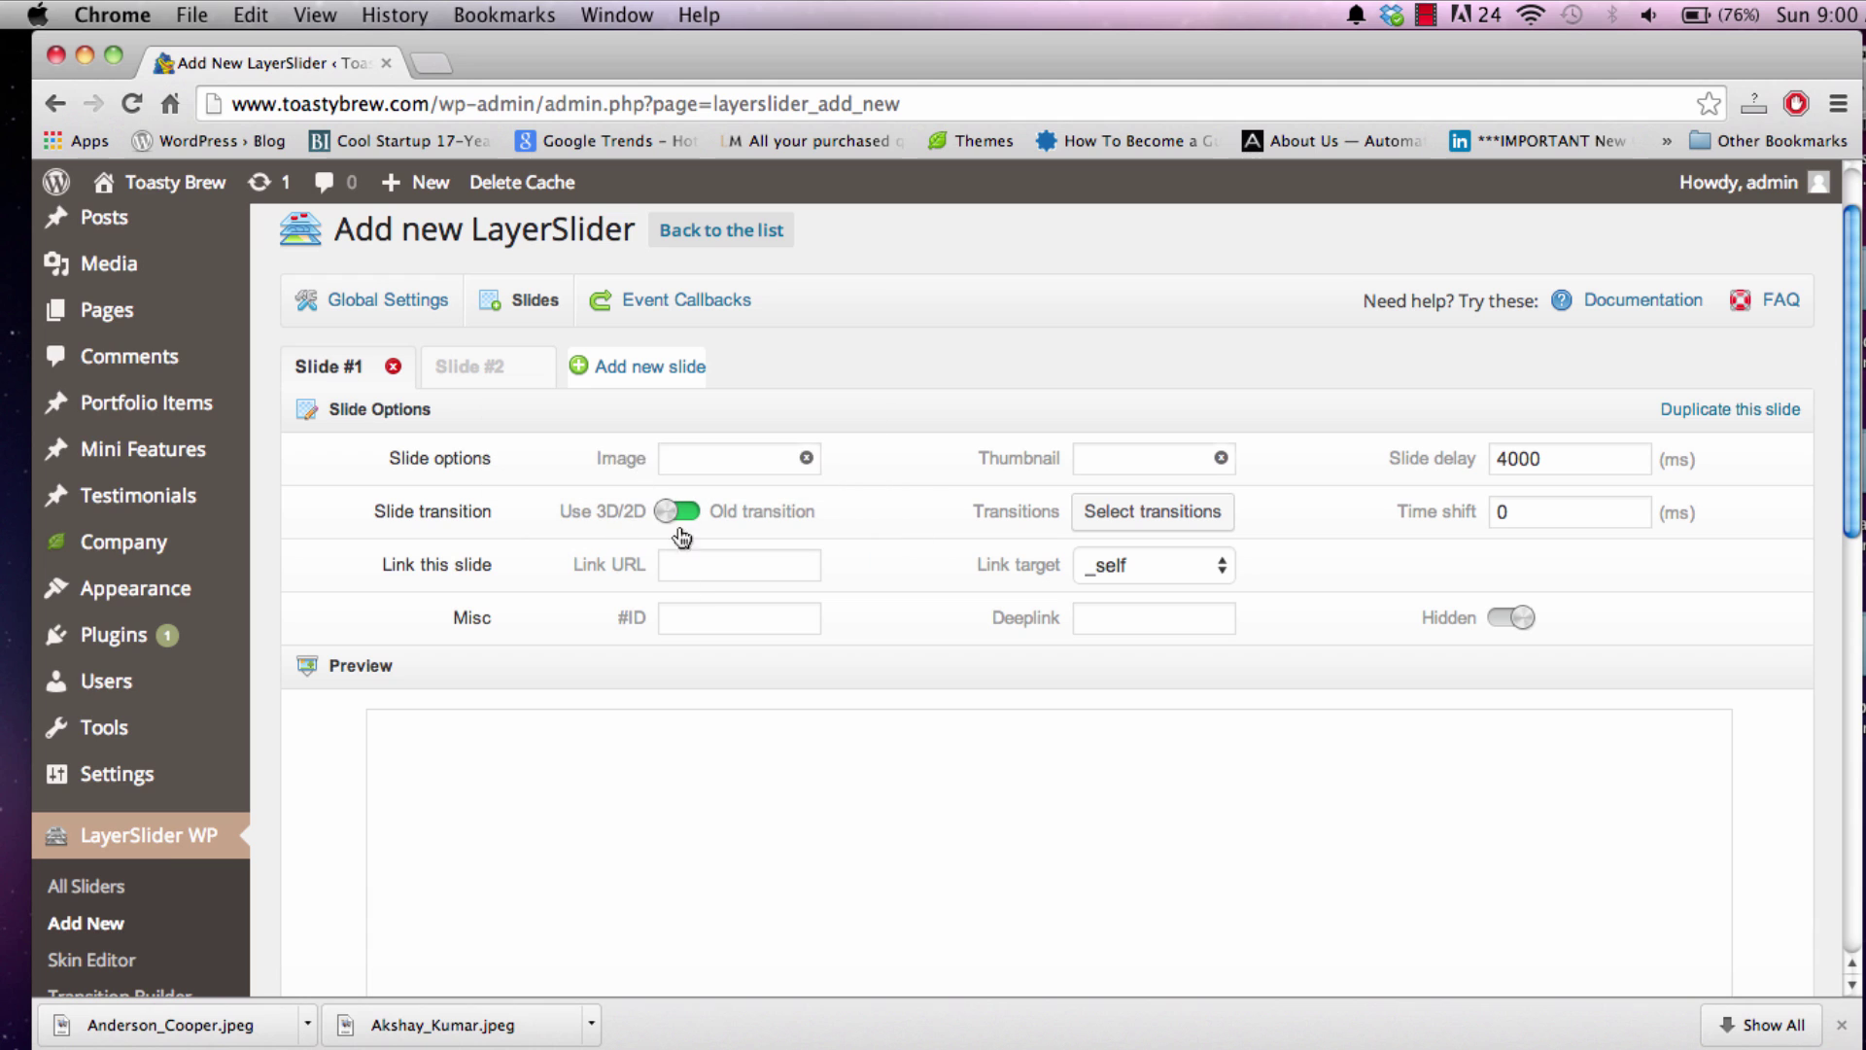
left_click(718, 466)
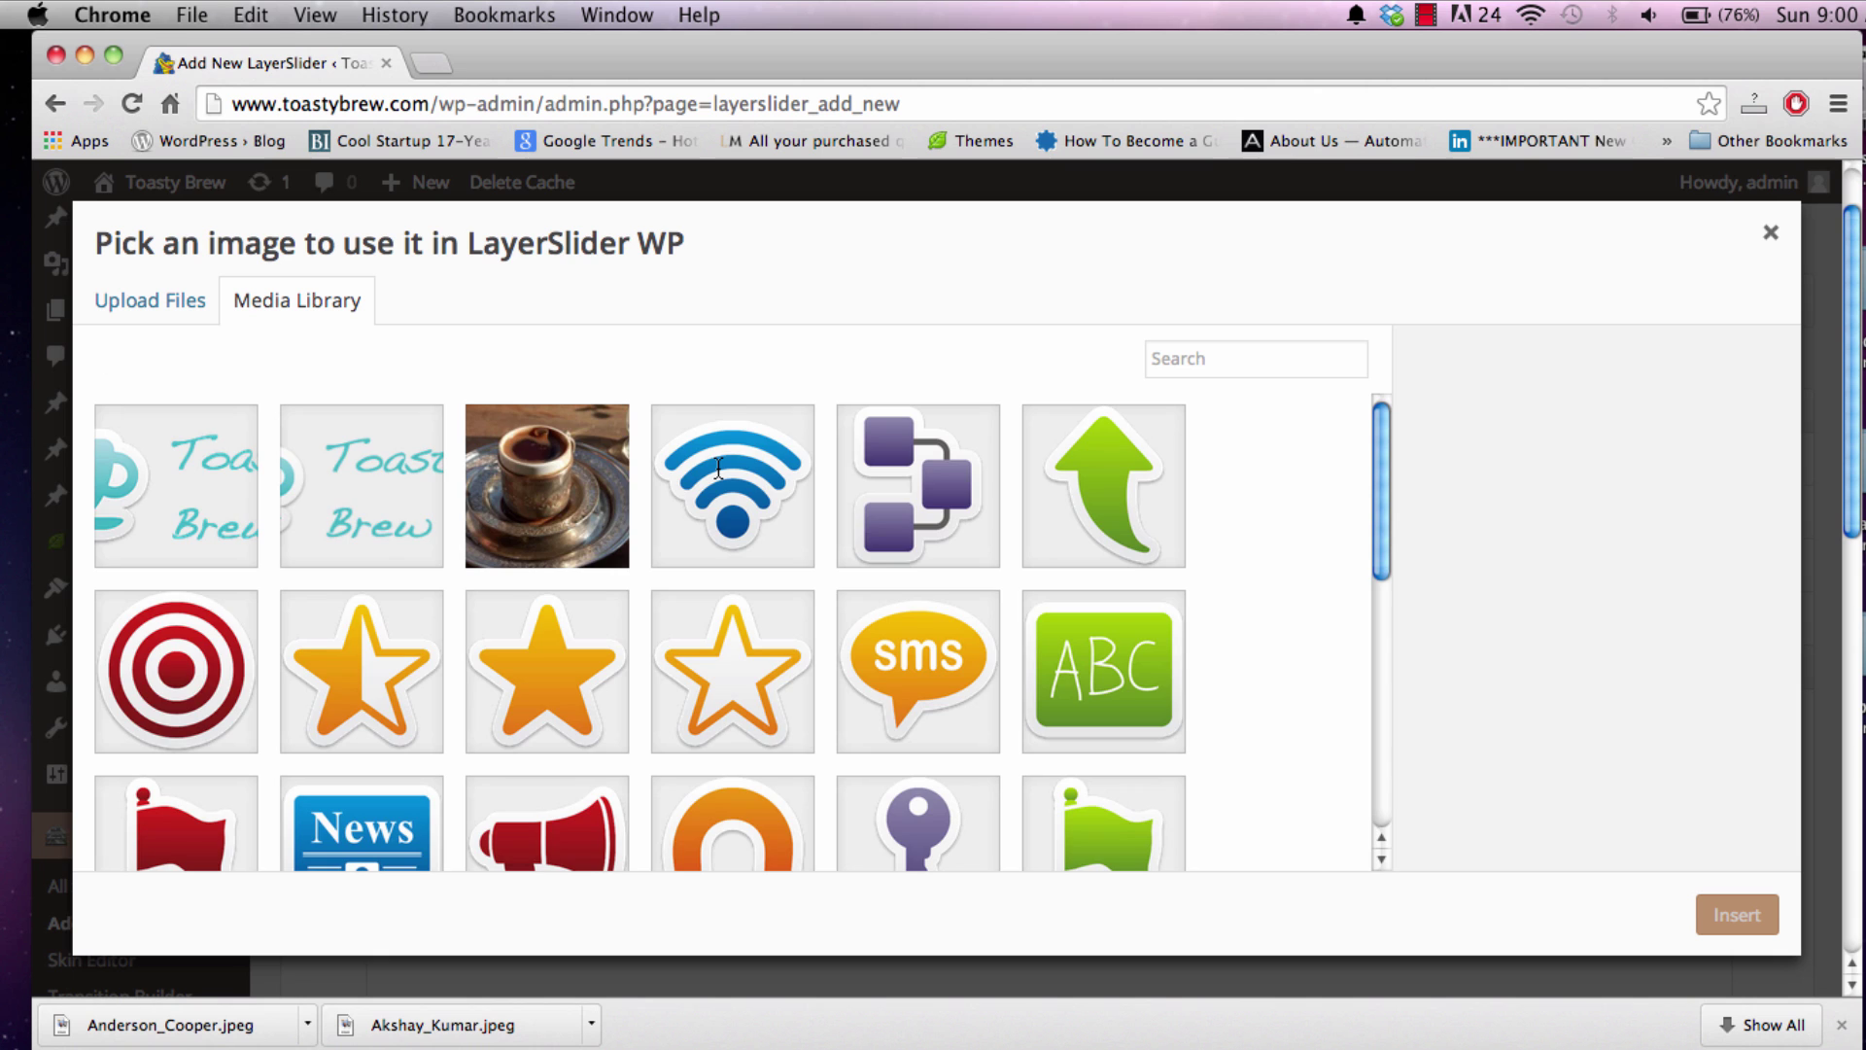
scroll(702, 492, "down", 7)
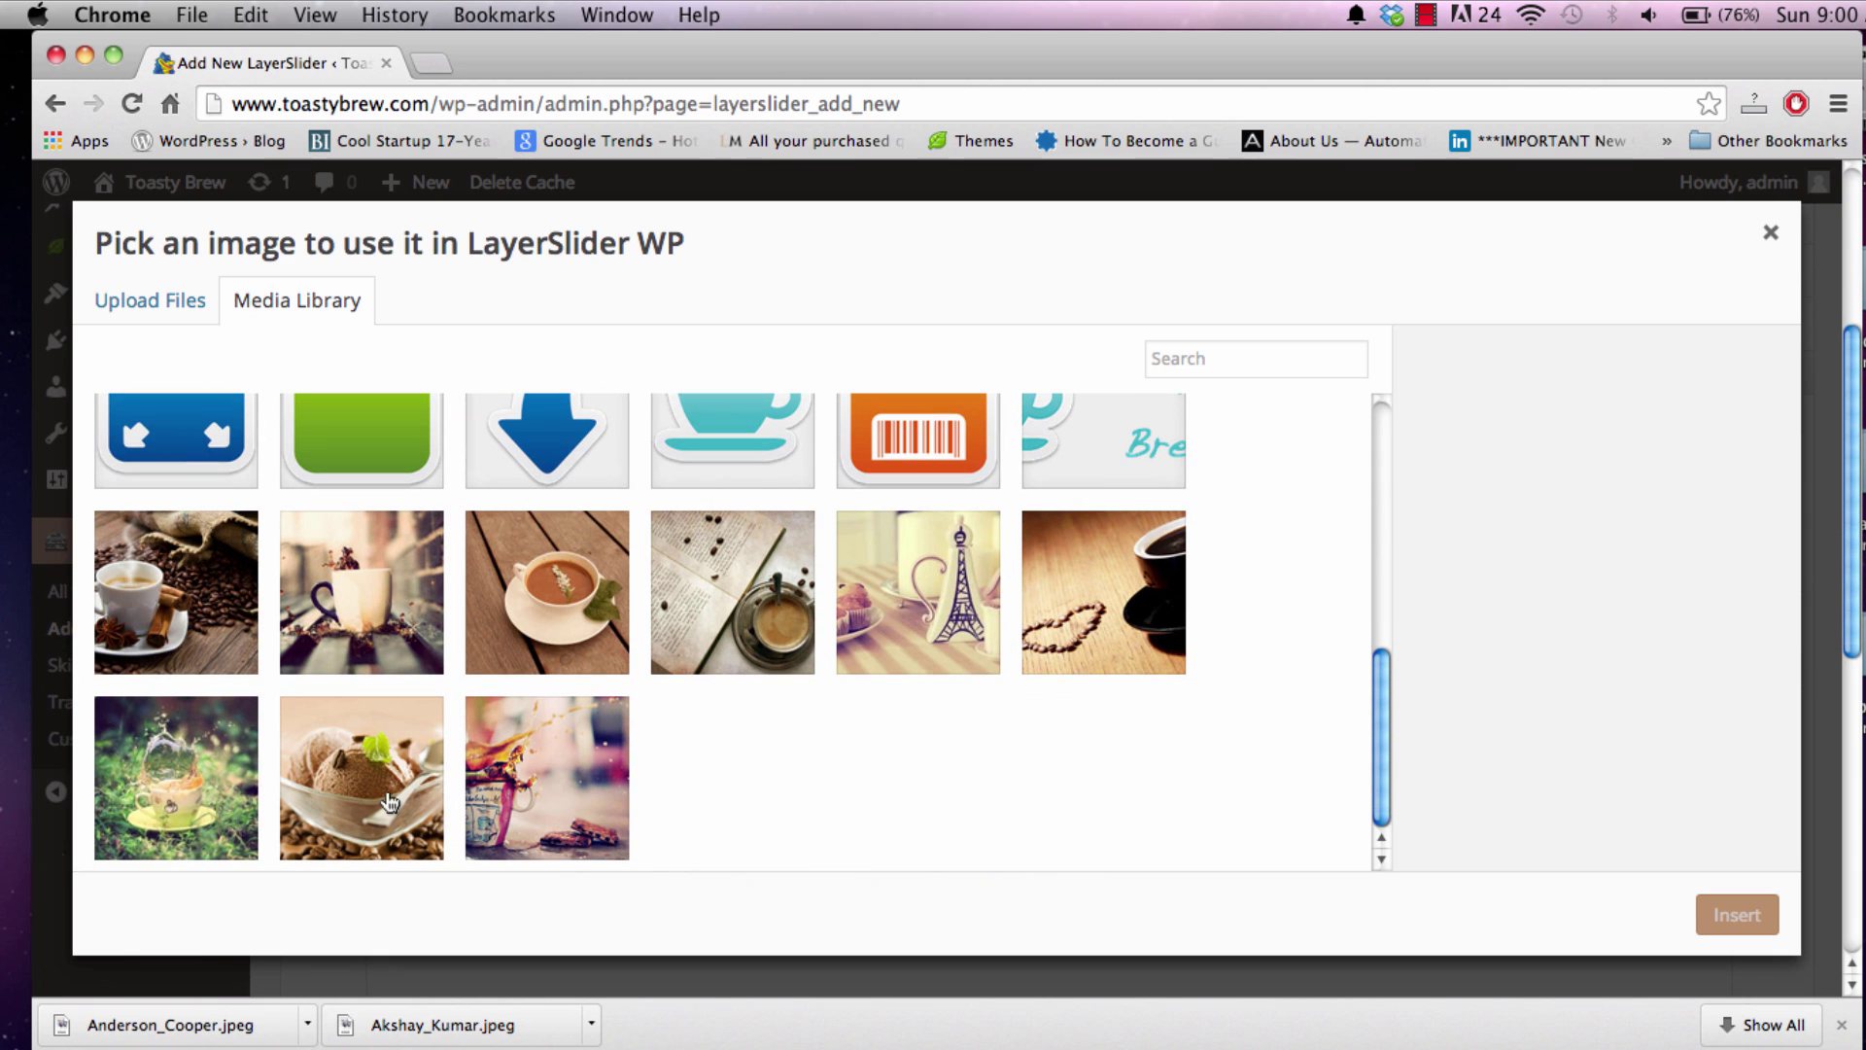
scroll(746, 750, "down", 4)
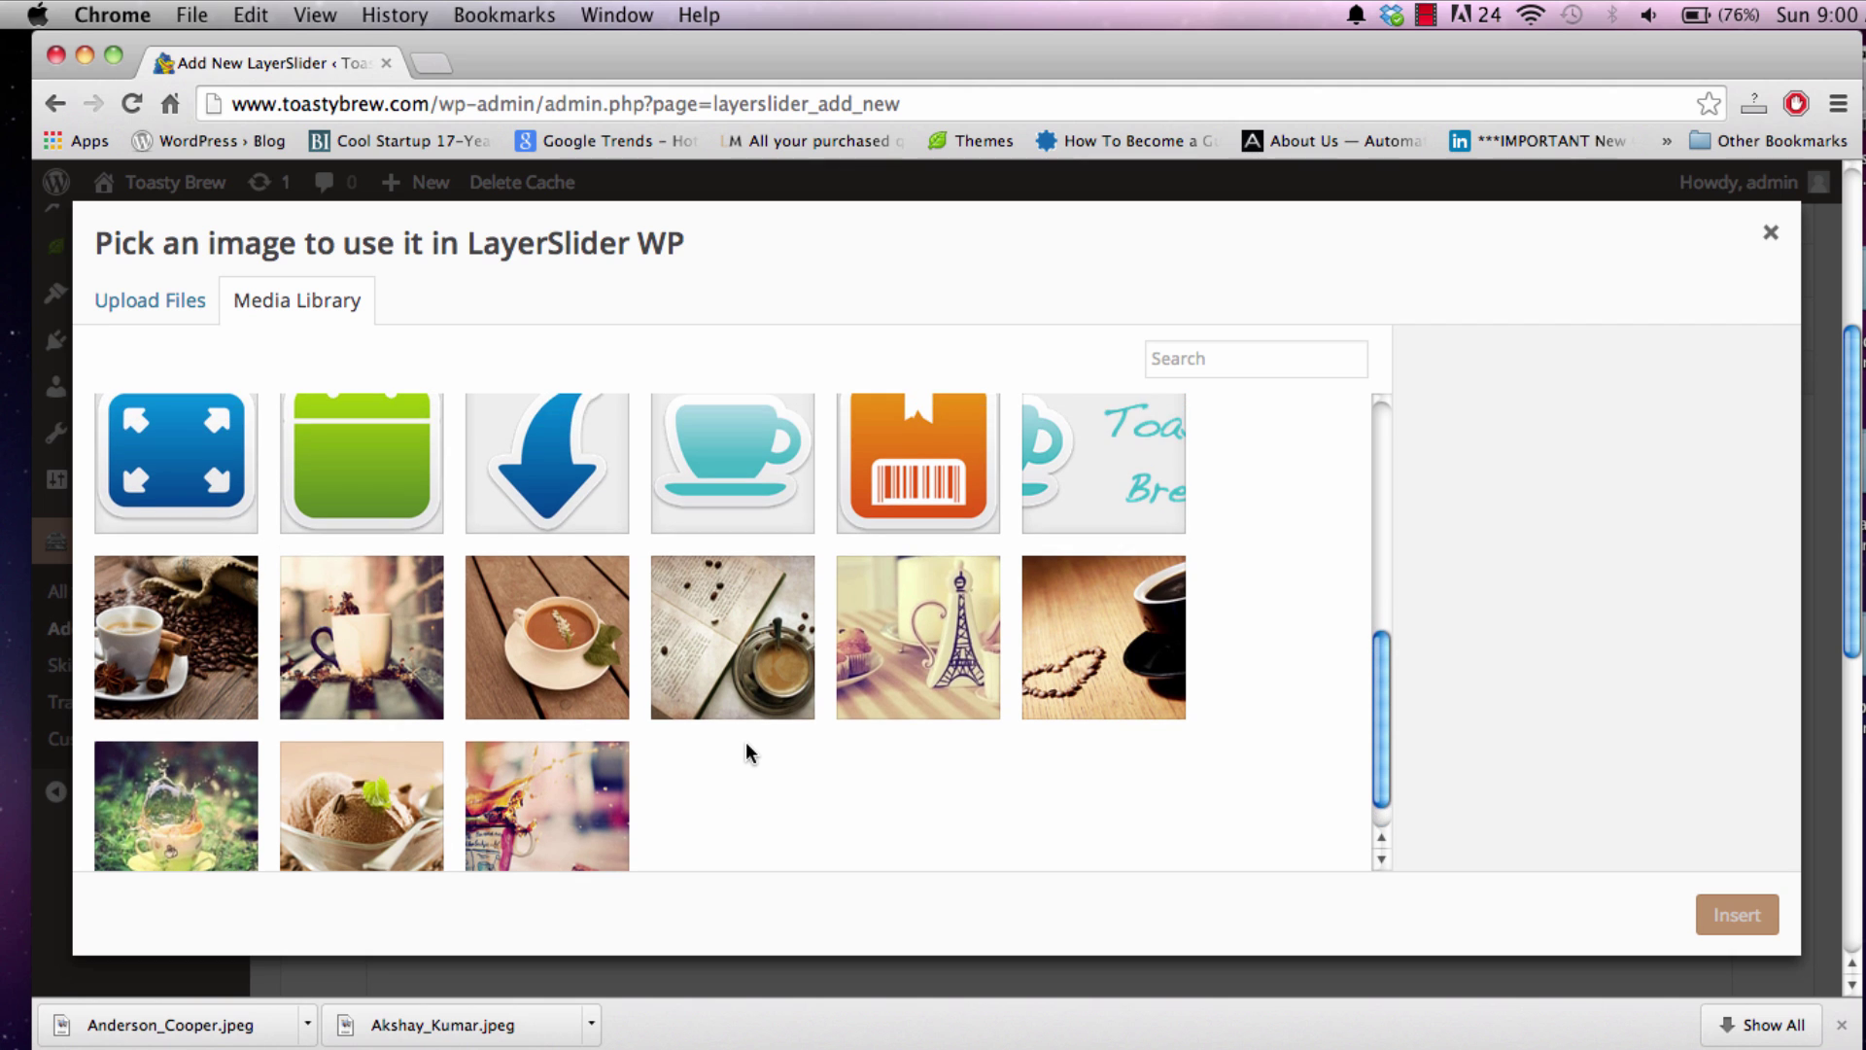
left_click(339, 799)
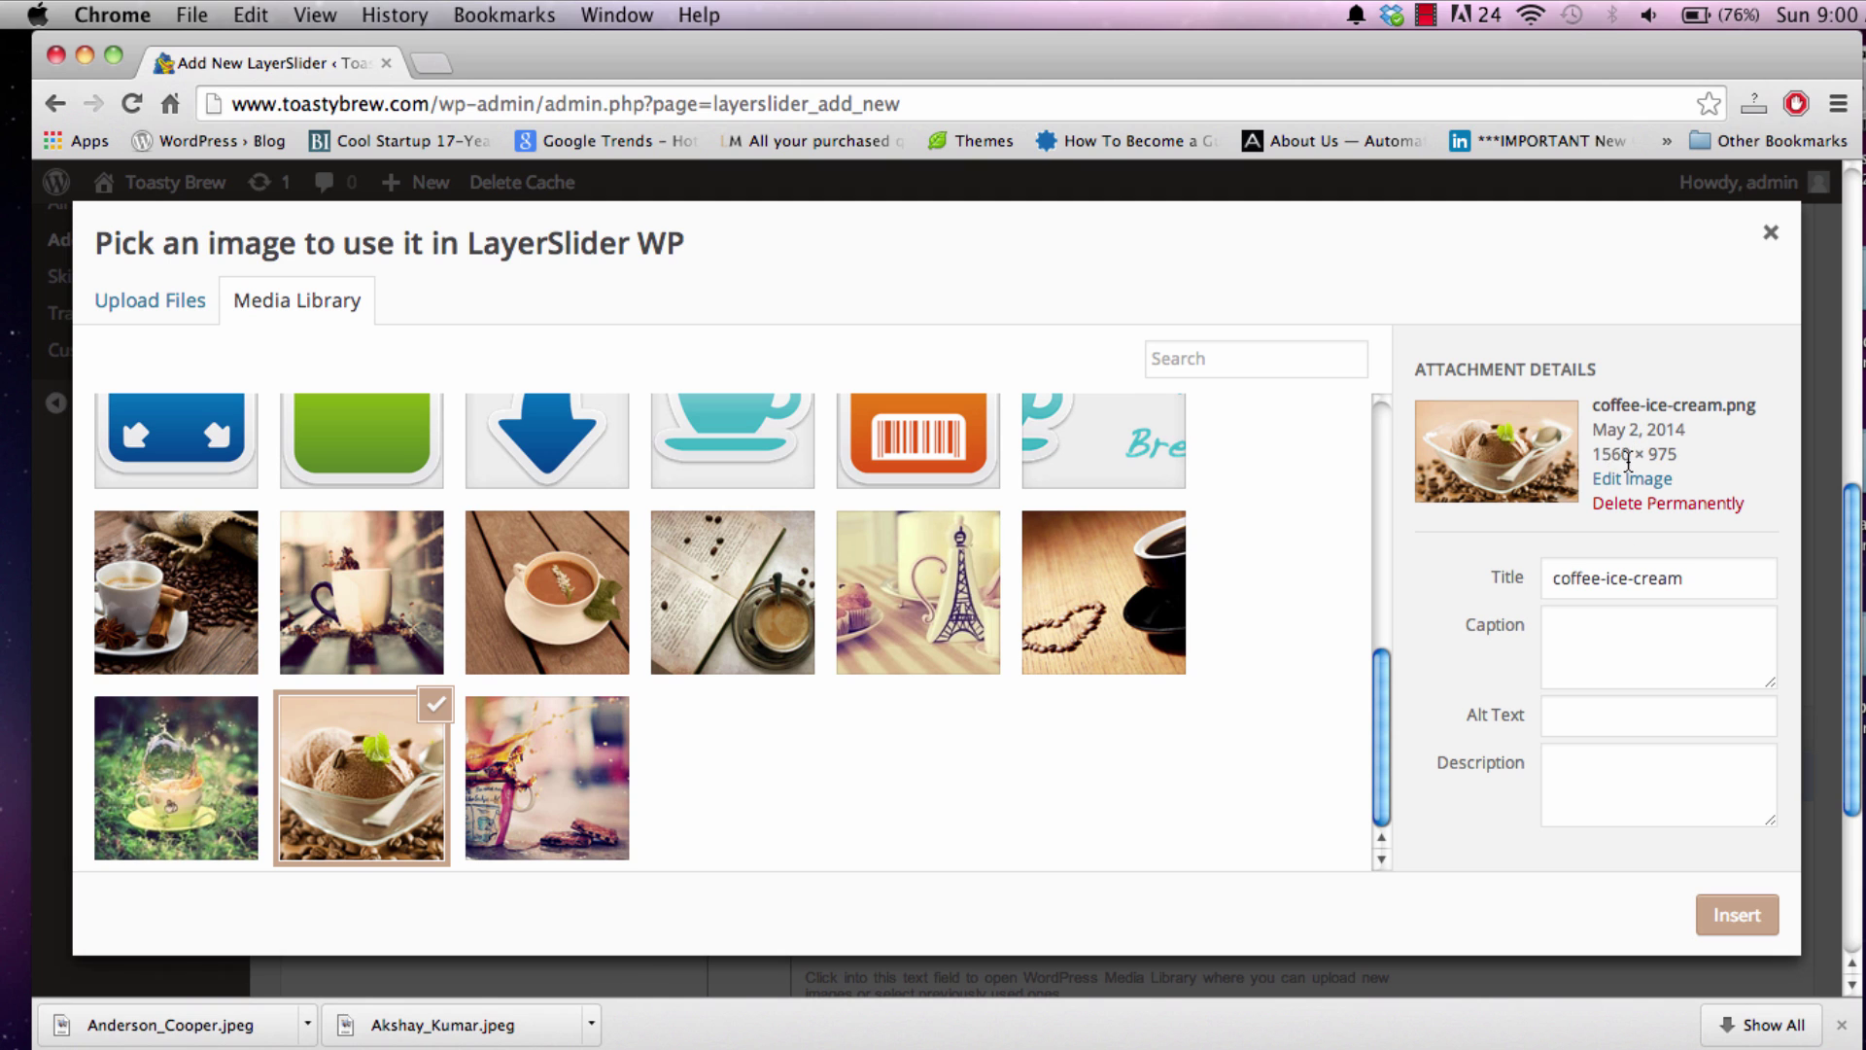
left_click(1137, 640)
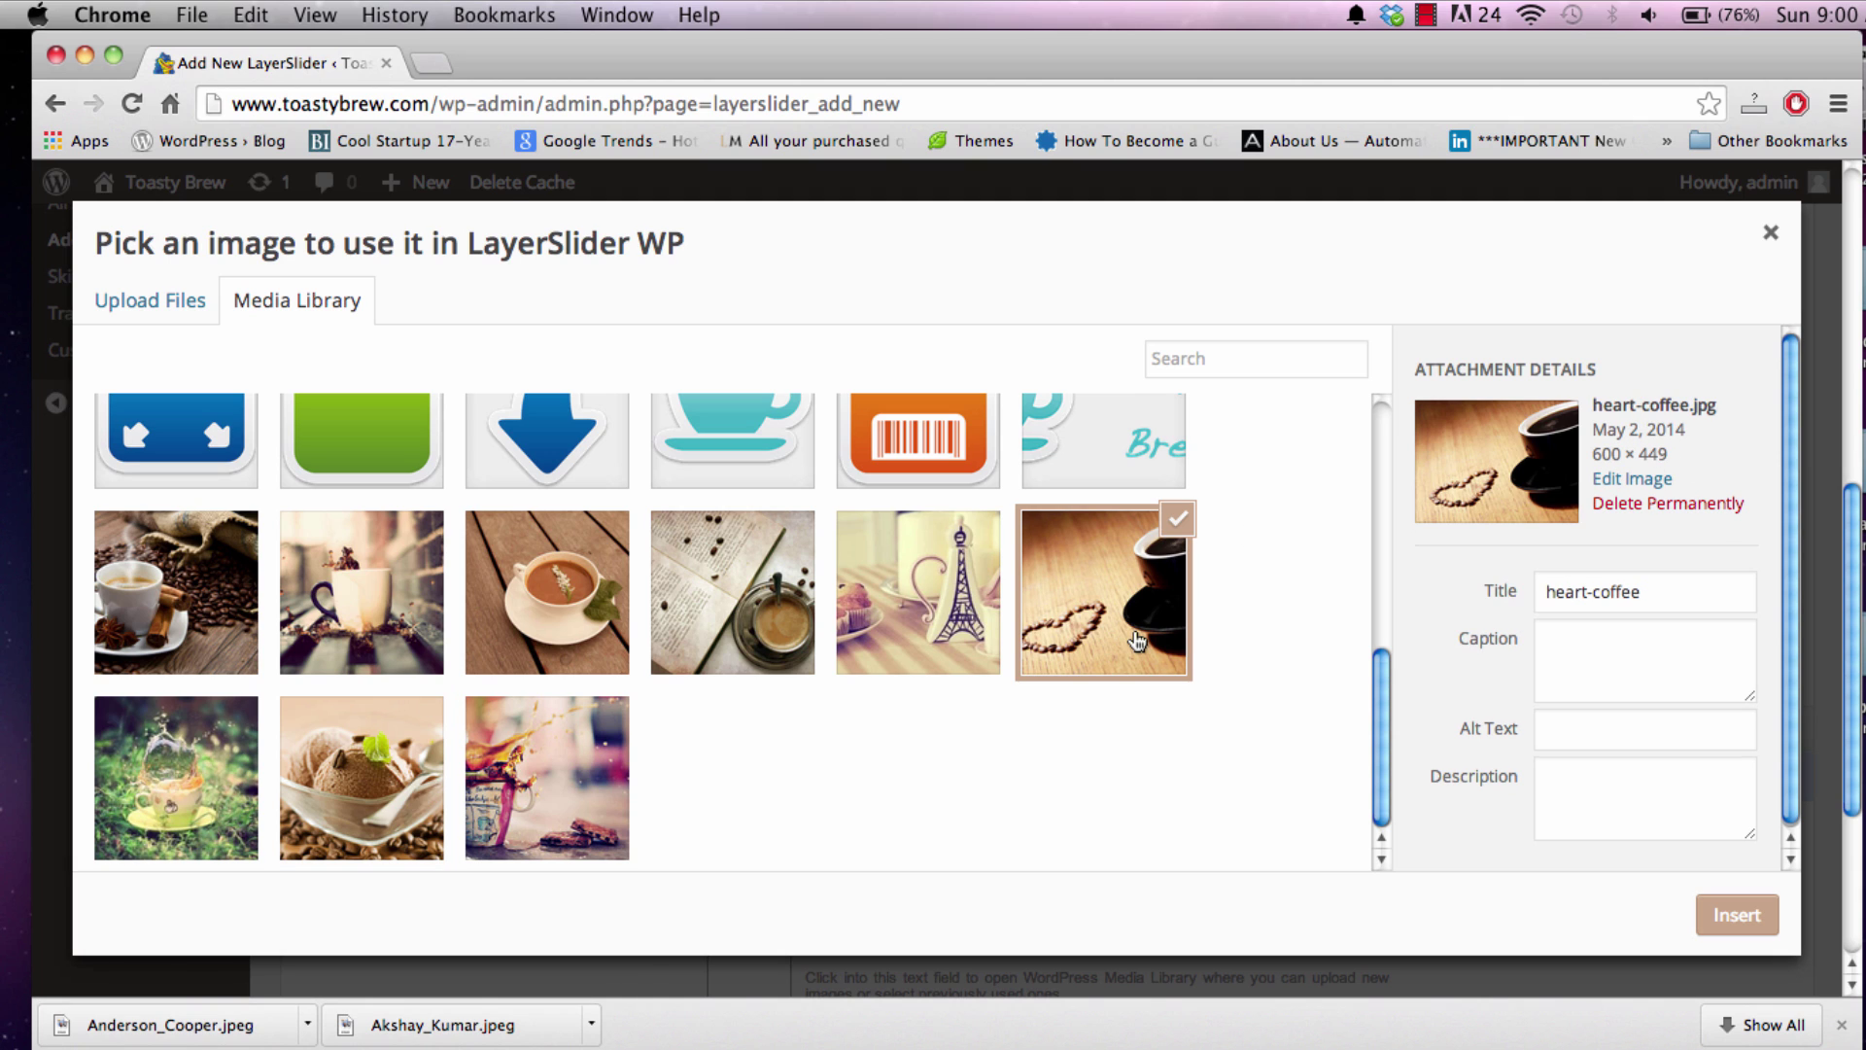
left_click(918, 631)
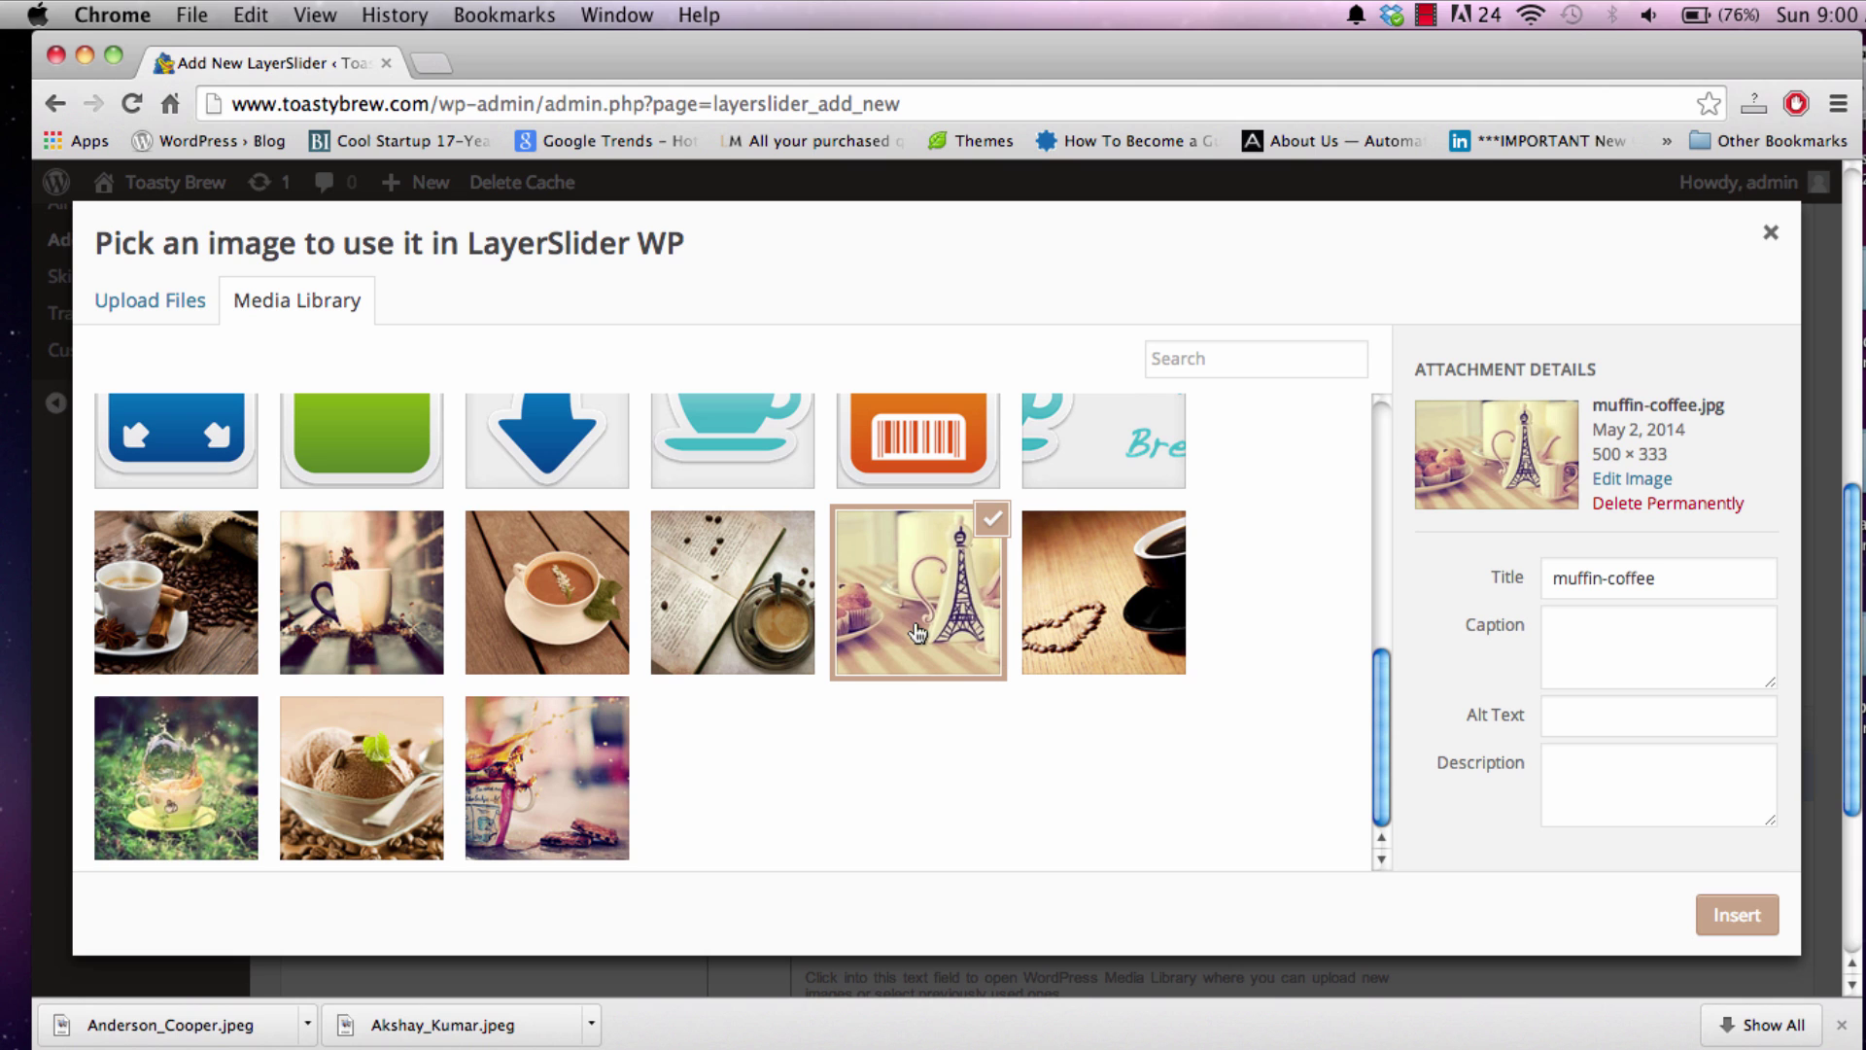
left_click(742, 590)
left_click(554, 592)
left_click(382, 596)
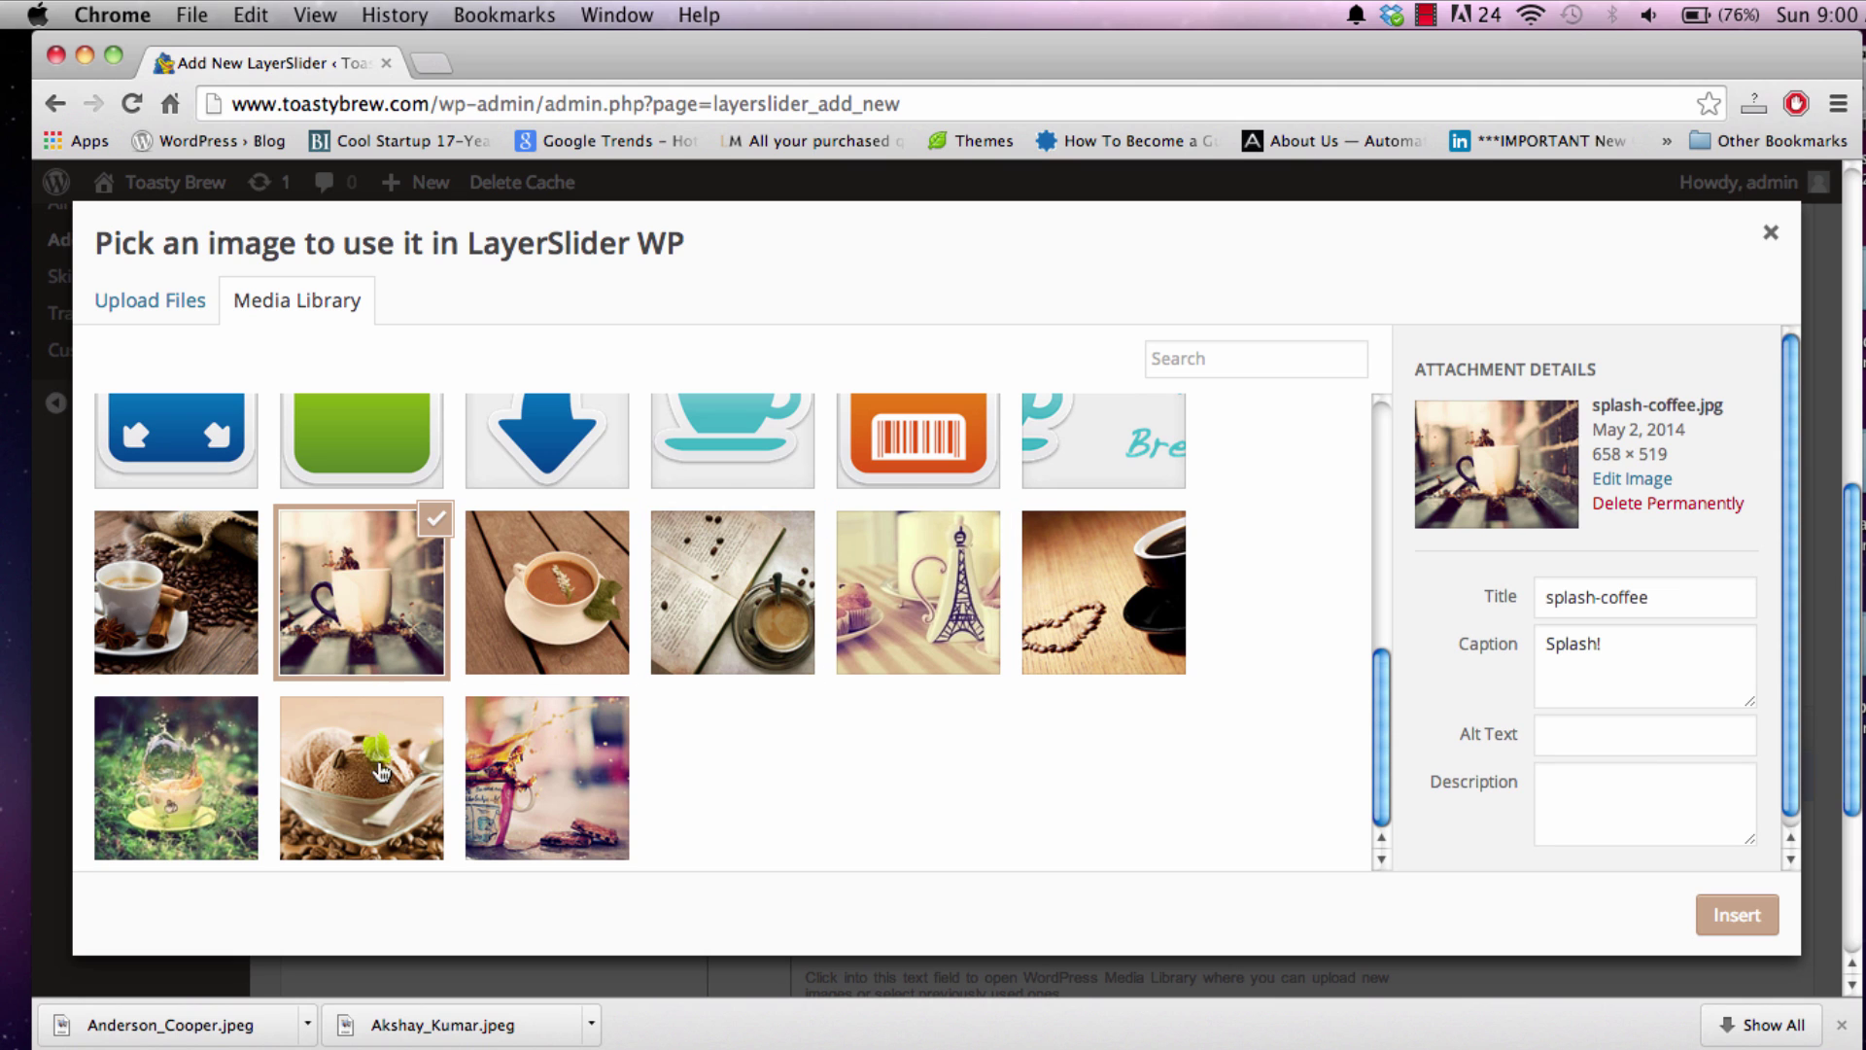
- Insert coffee-ice-cream as Slide #1's background image
left_click(382, 770)
left_click(534, 799)
left_click(364, 802)
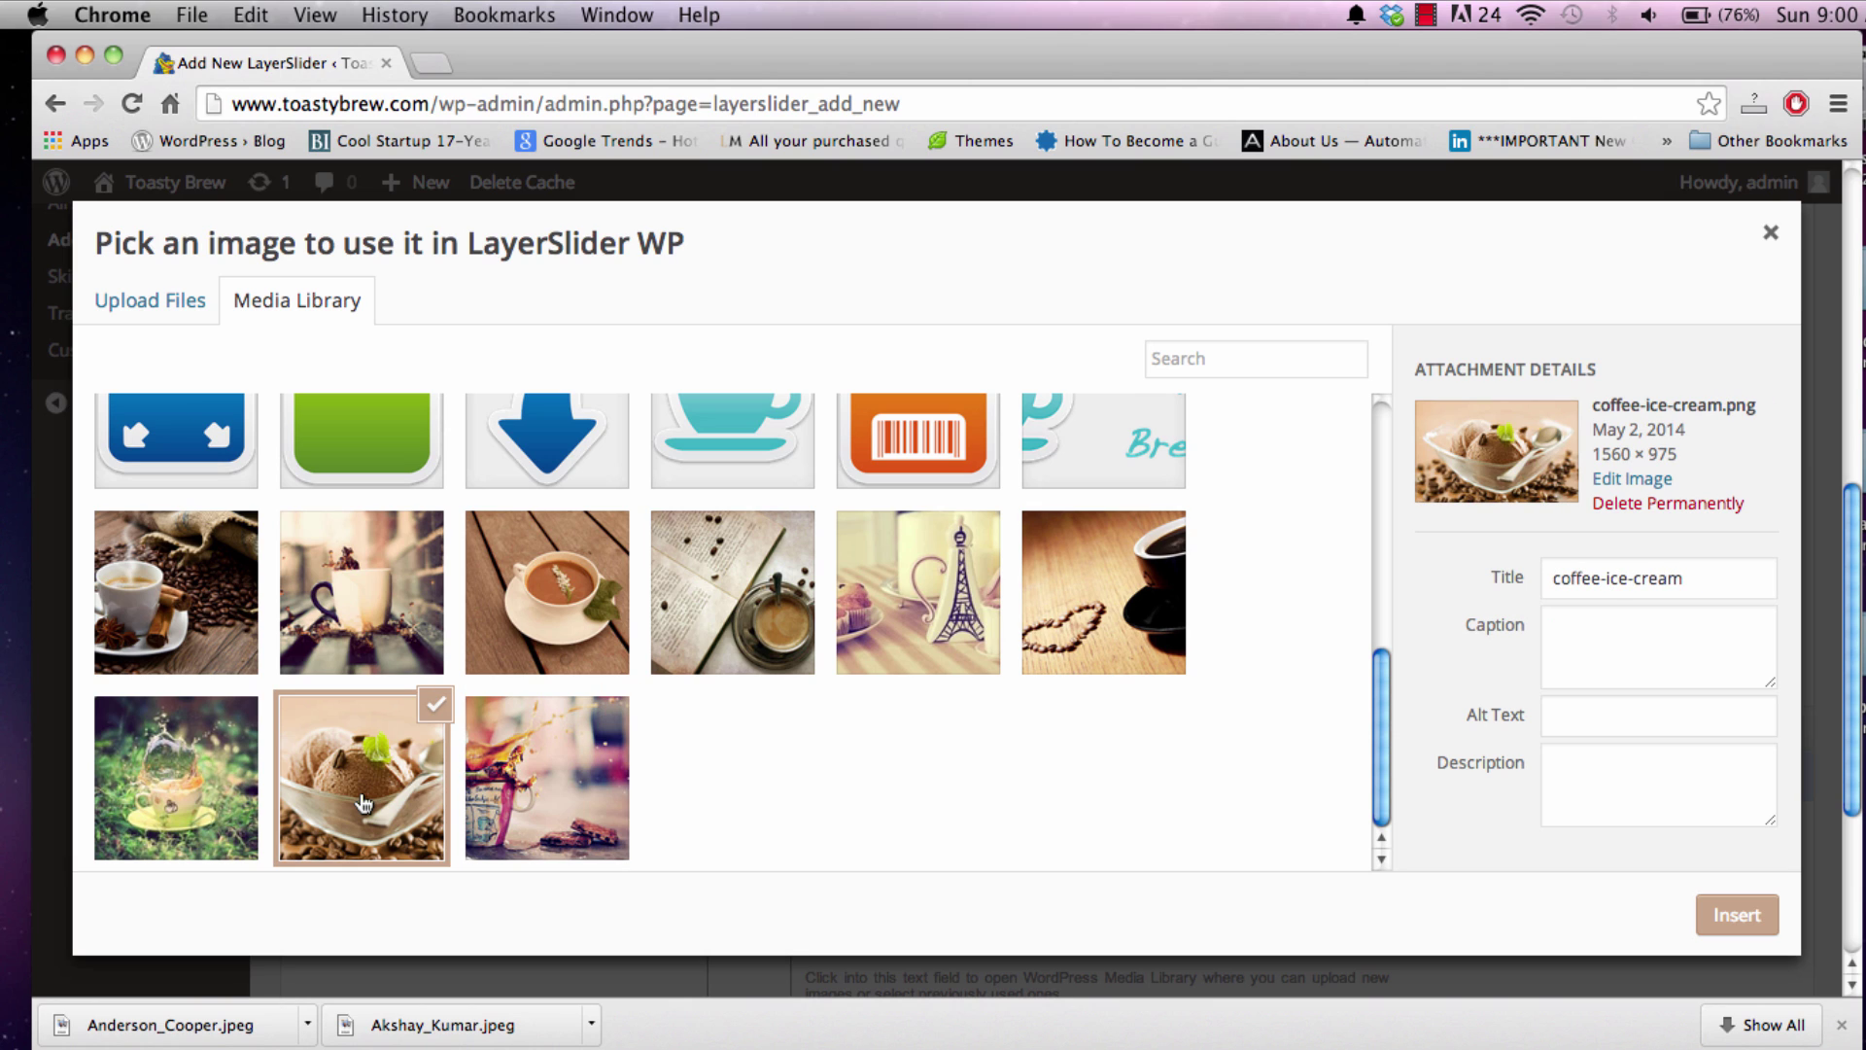
left_click(545, 639)
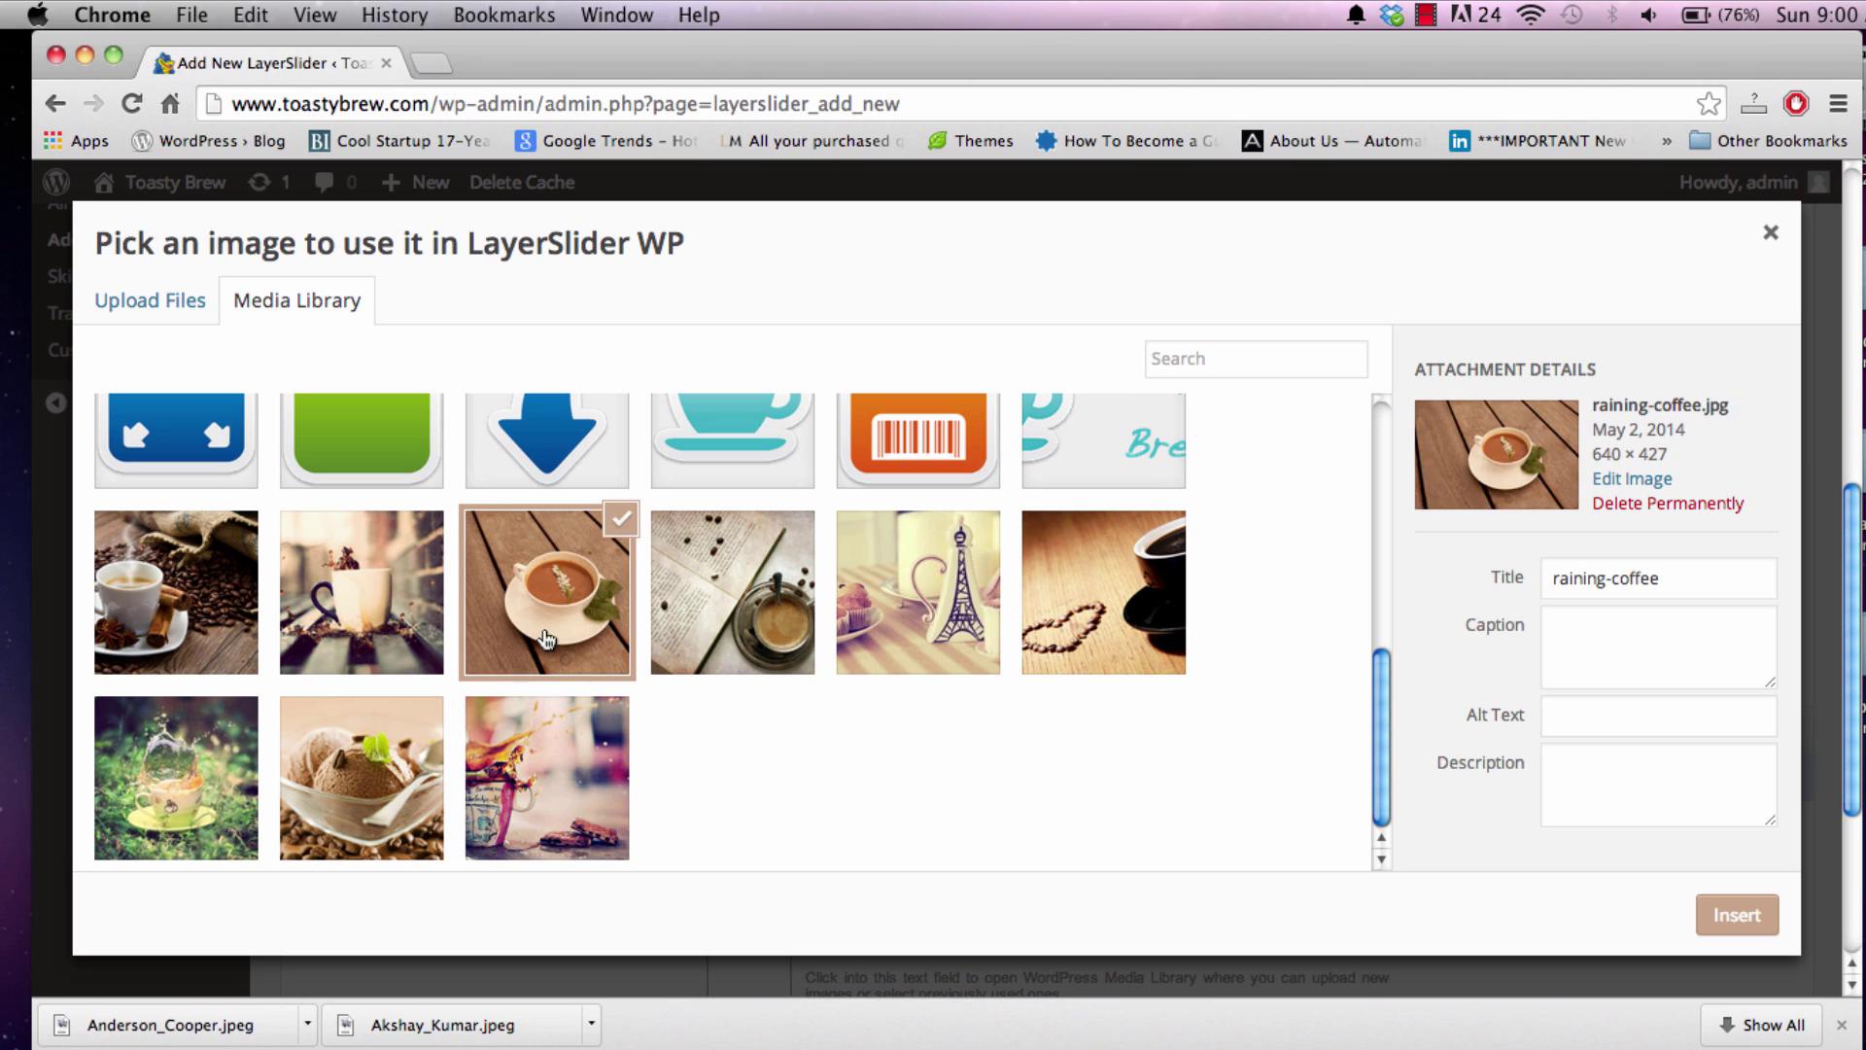
left_click(742, 590)
left_click(883, 601)
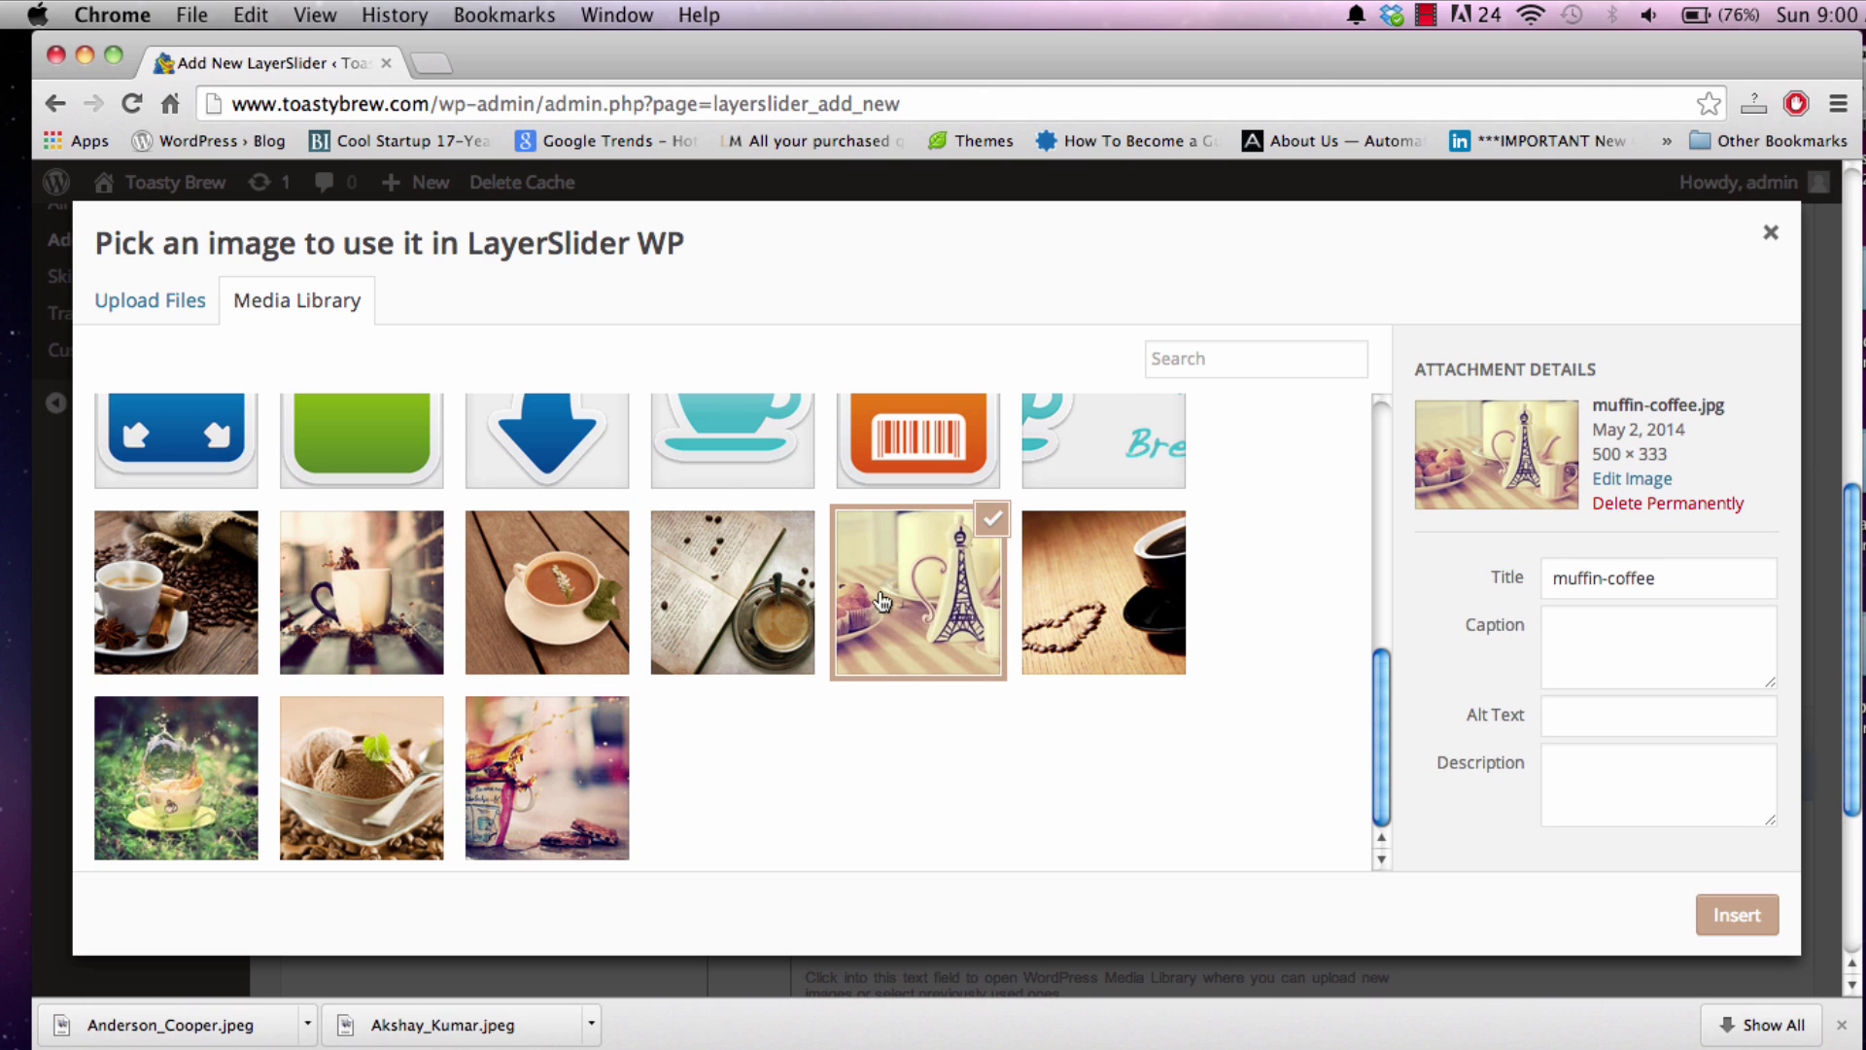
left_click(367, 776)
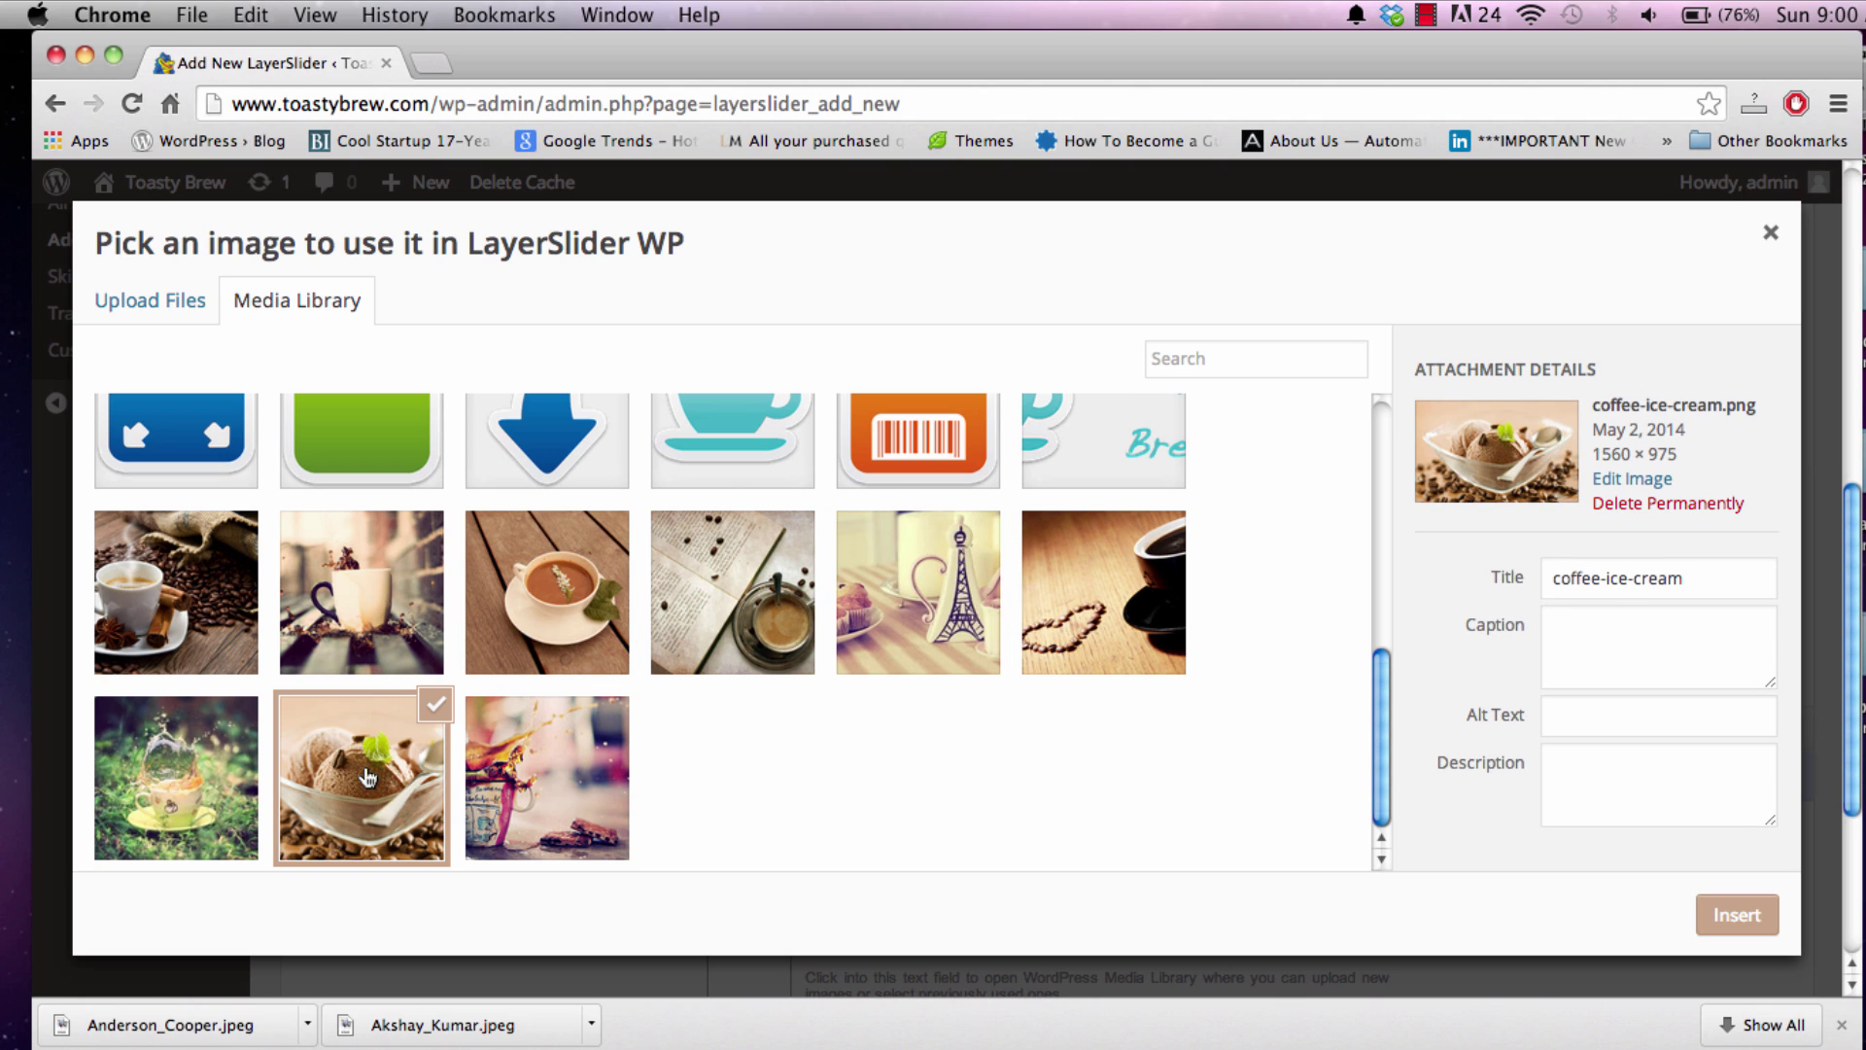
left_click(1737, 920)
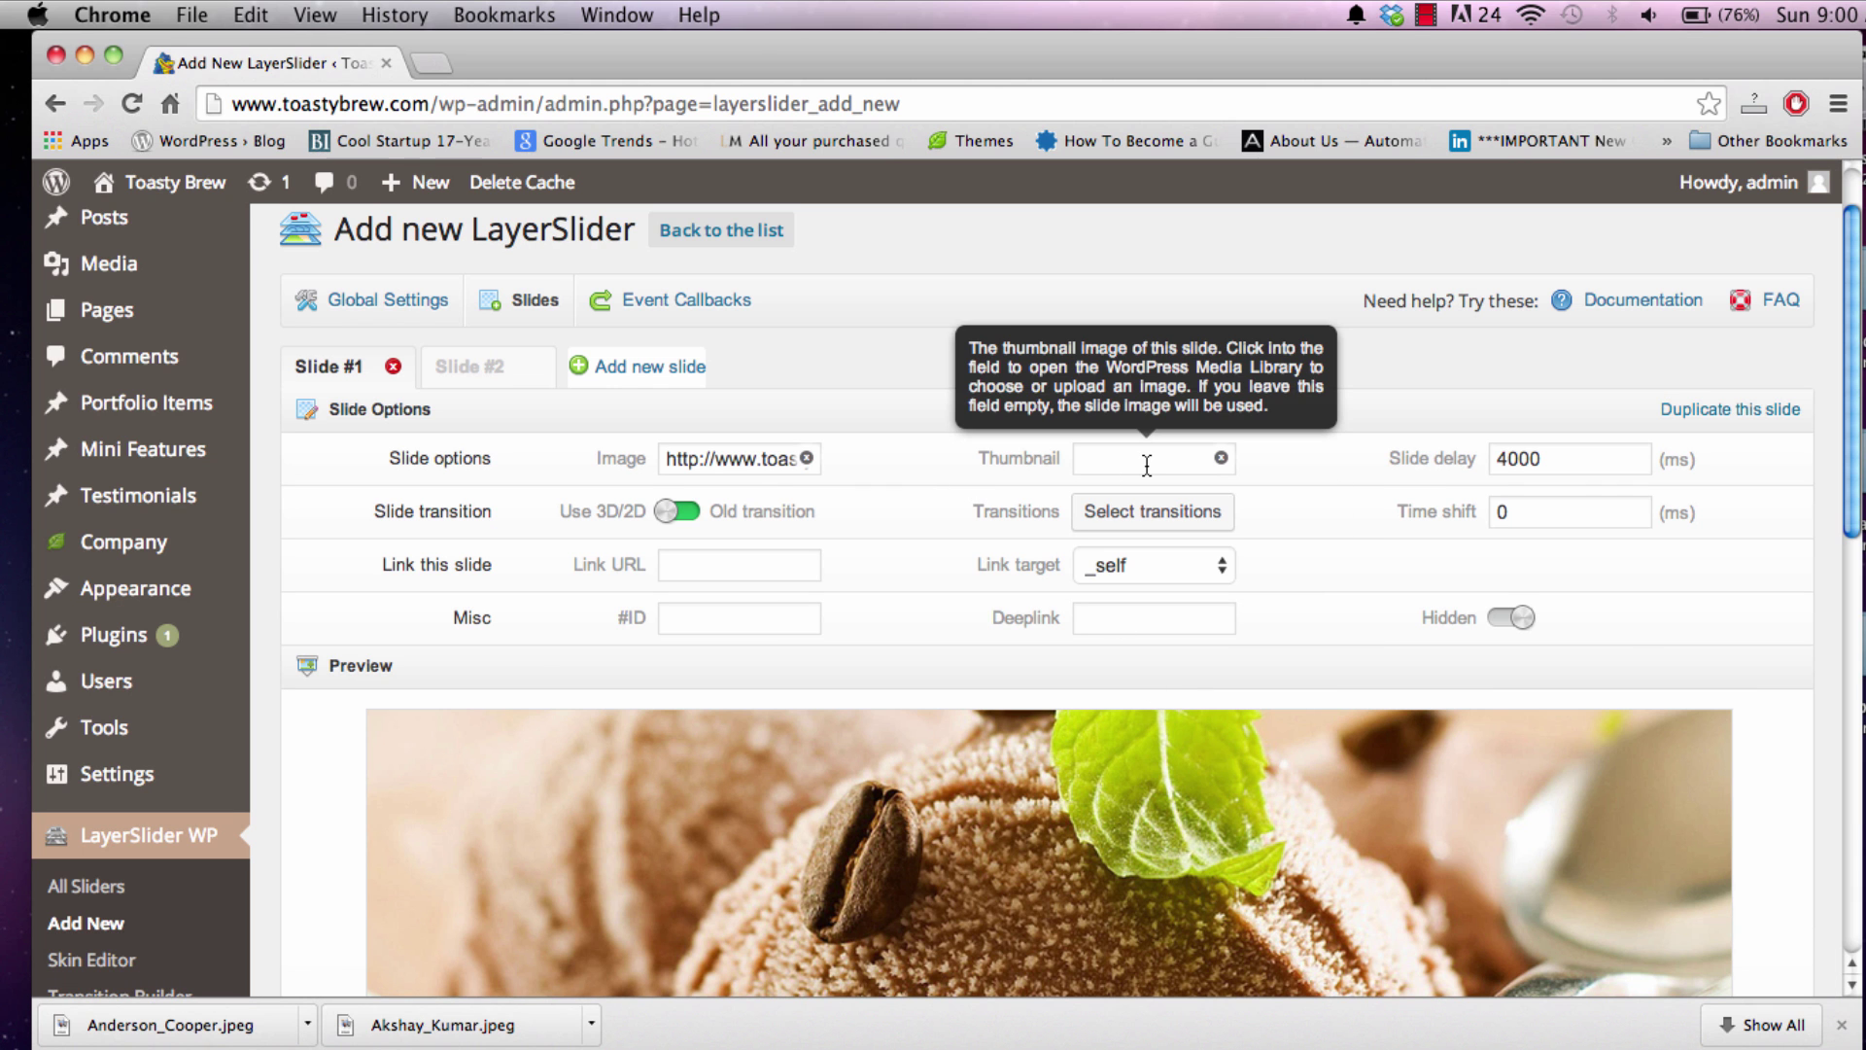
scroll(1280, 481, "down", 10)
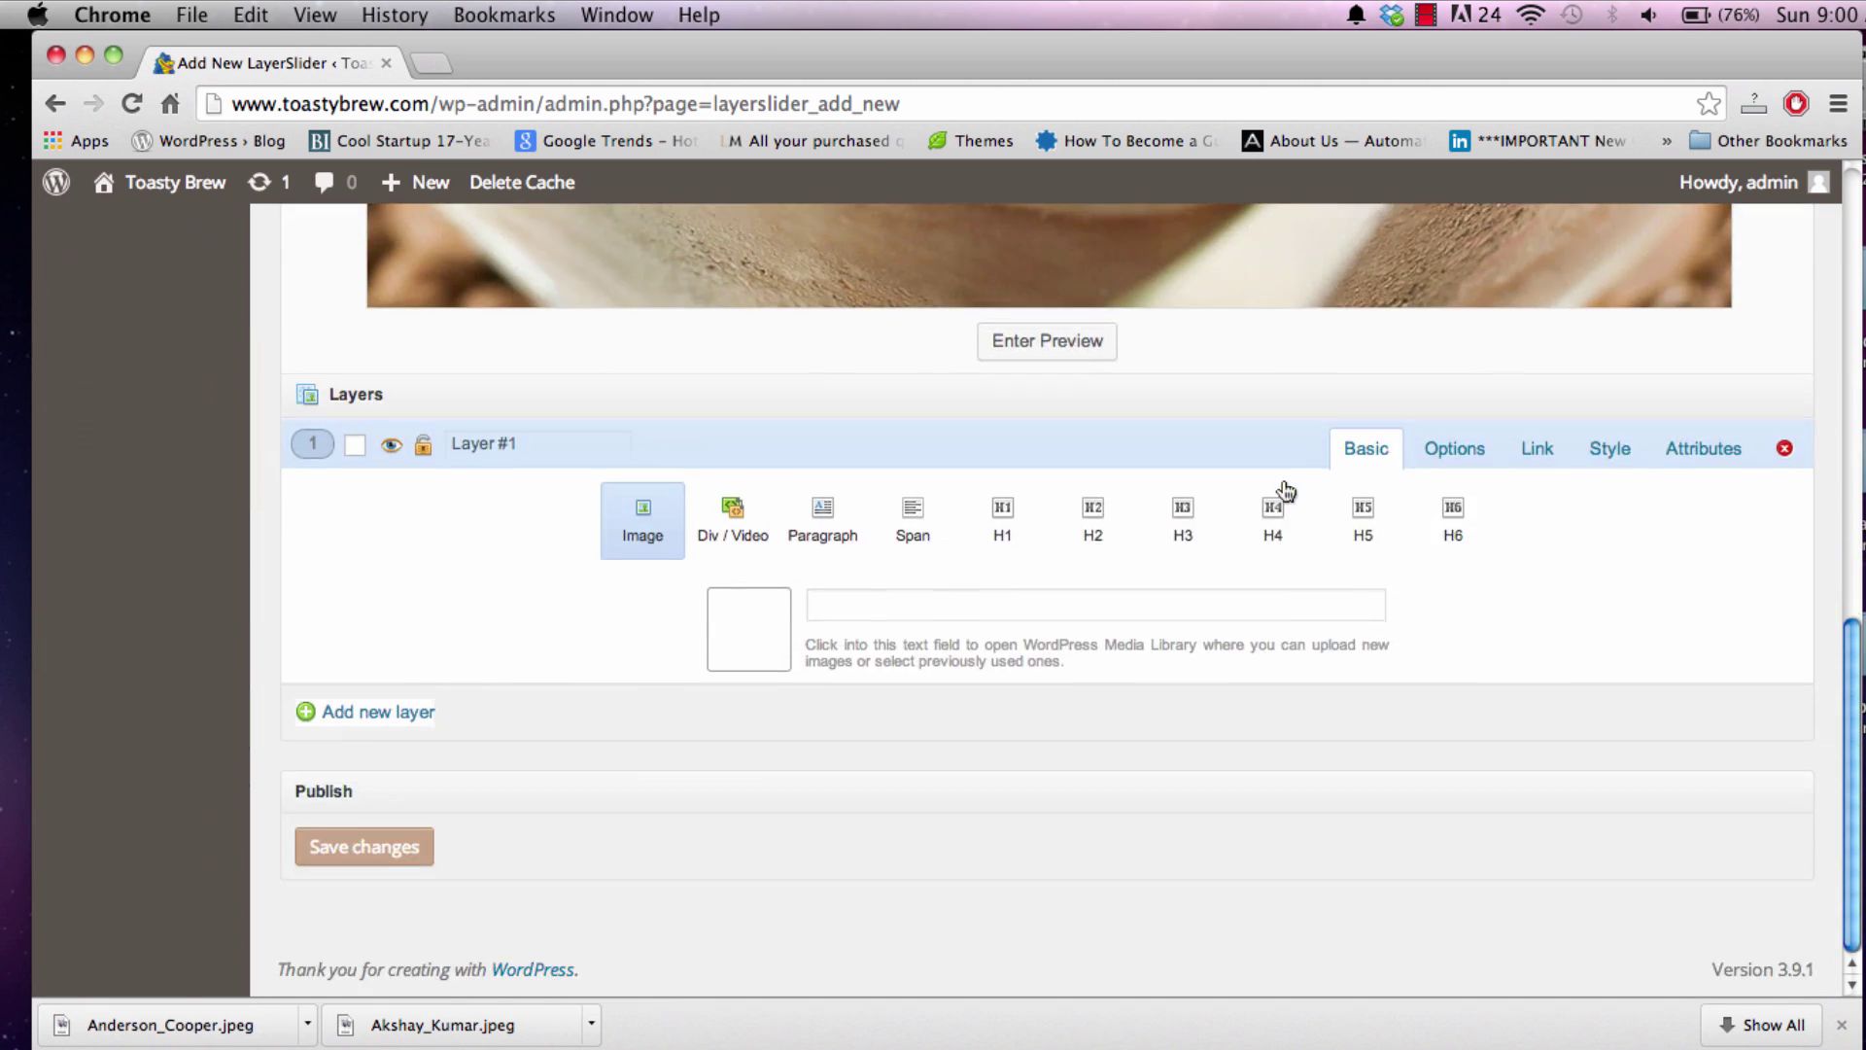
- Give Slide #2 the star-coffee image from the media library as its background
scroll(1283, 486, "up", 10)
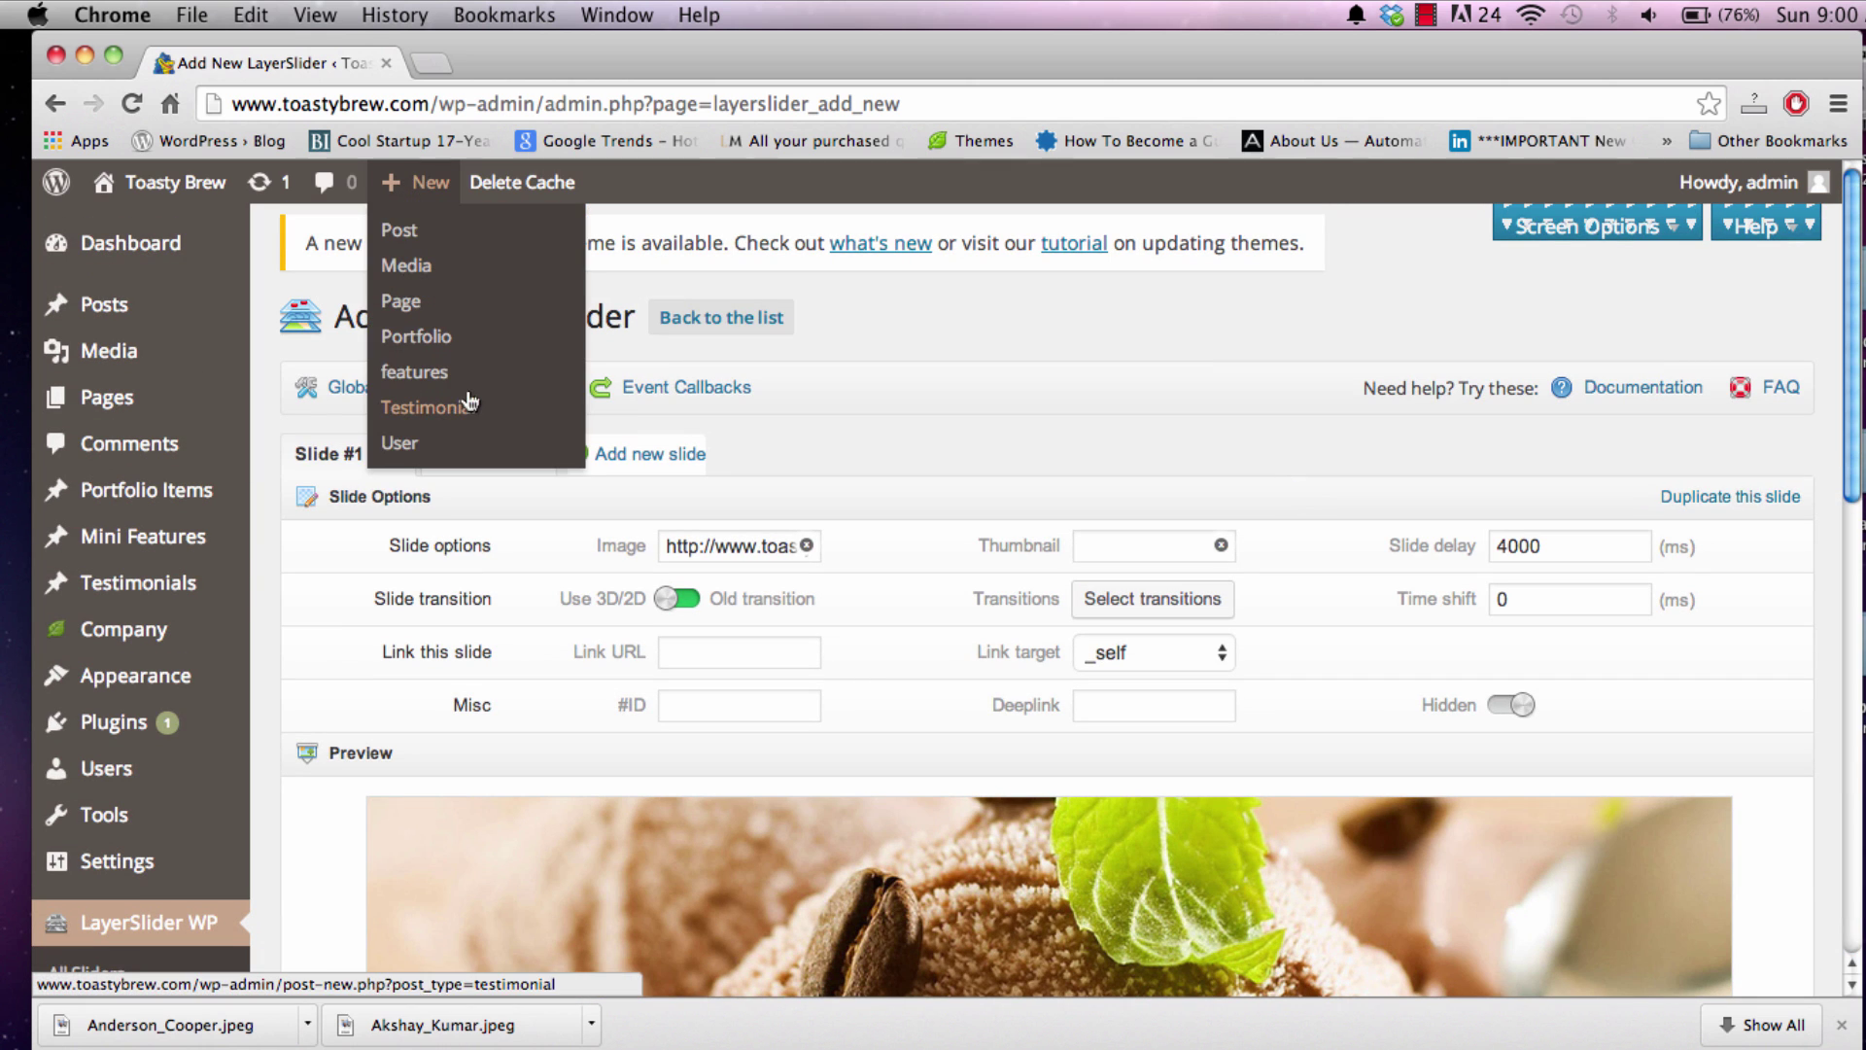
left_click(453, 464)
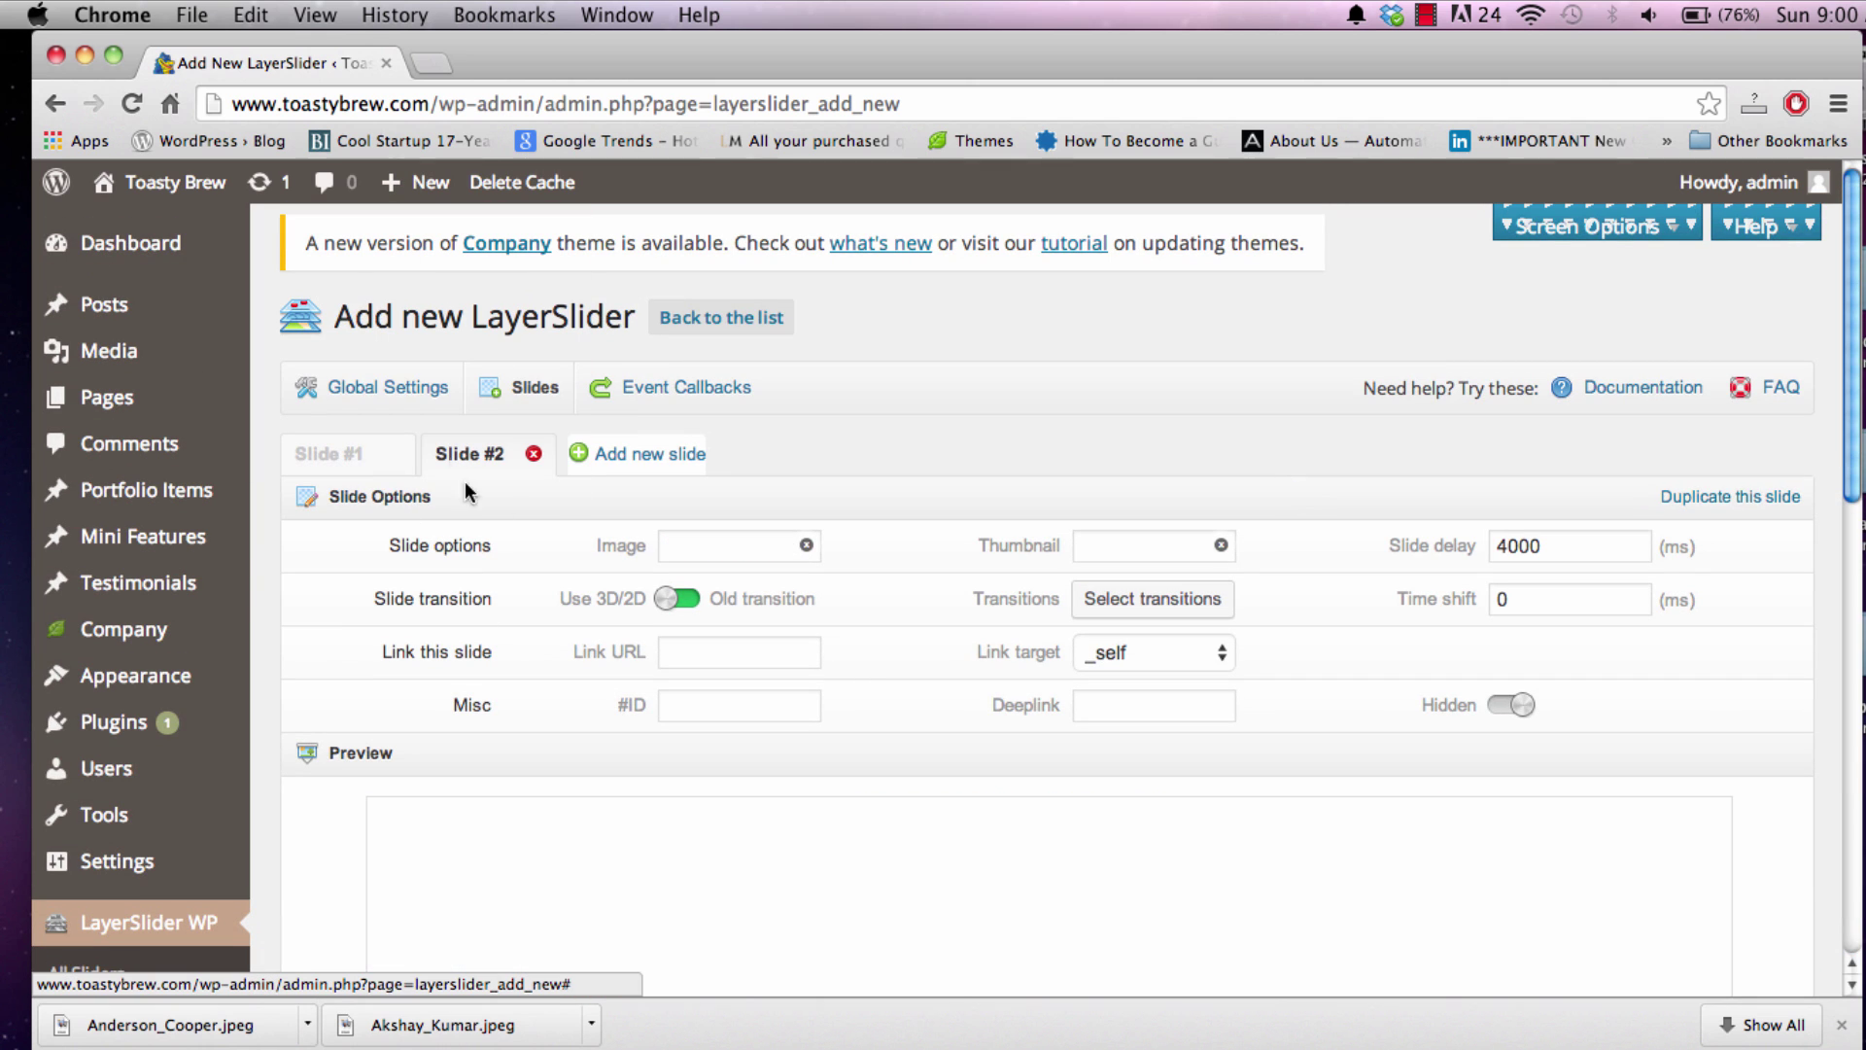
left_click(720, 546)
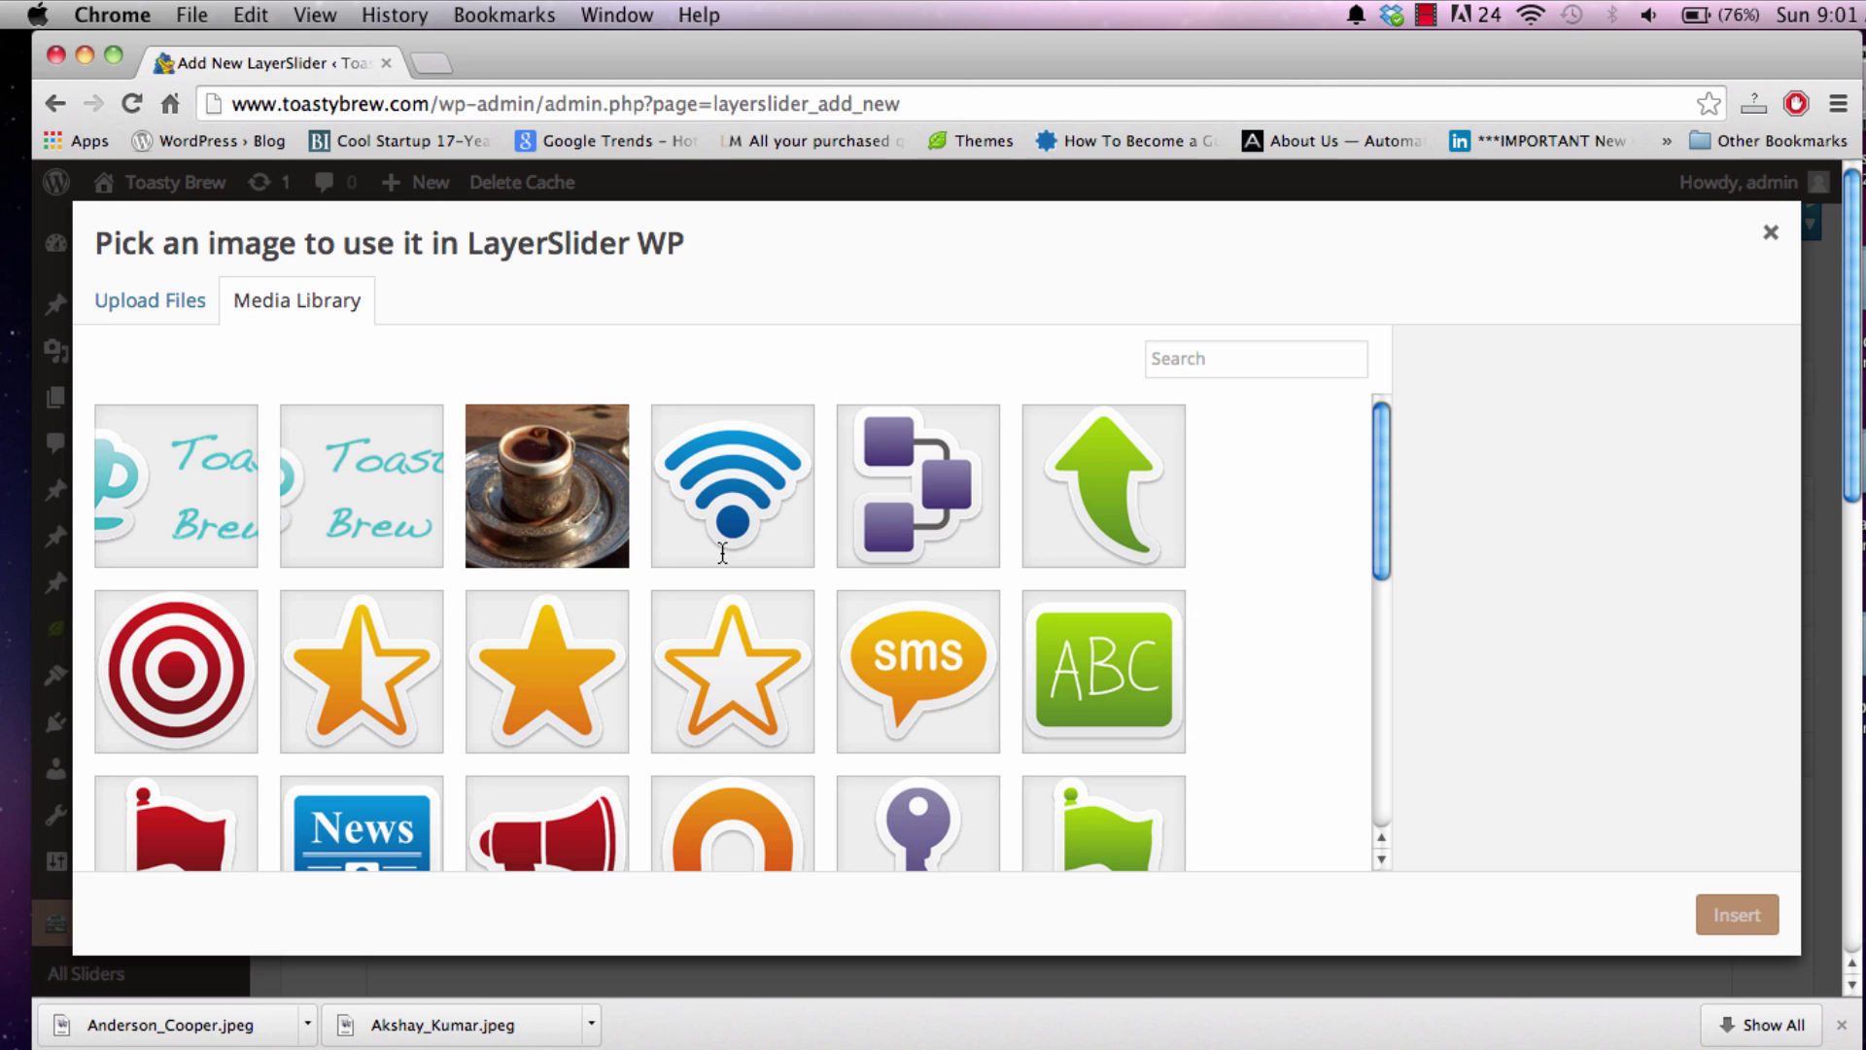
scroll(657, 478, "down", 10)
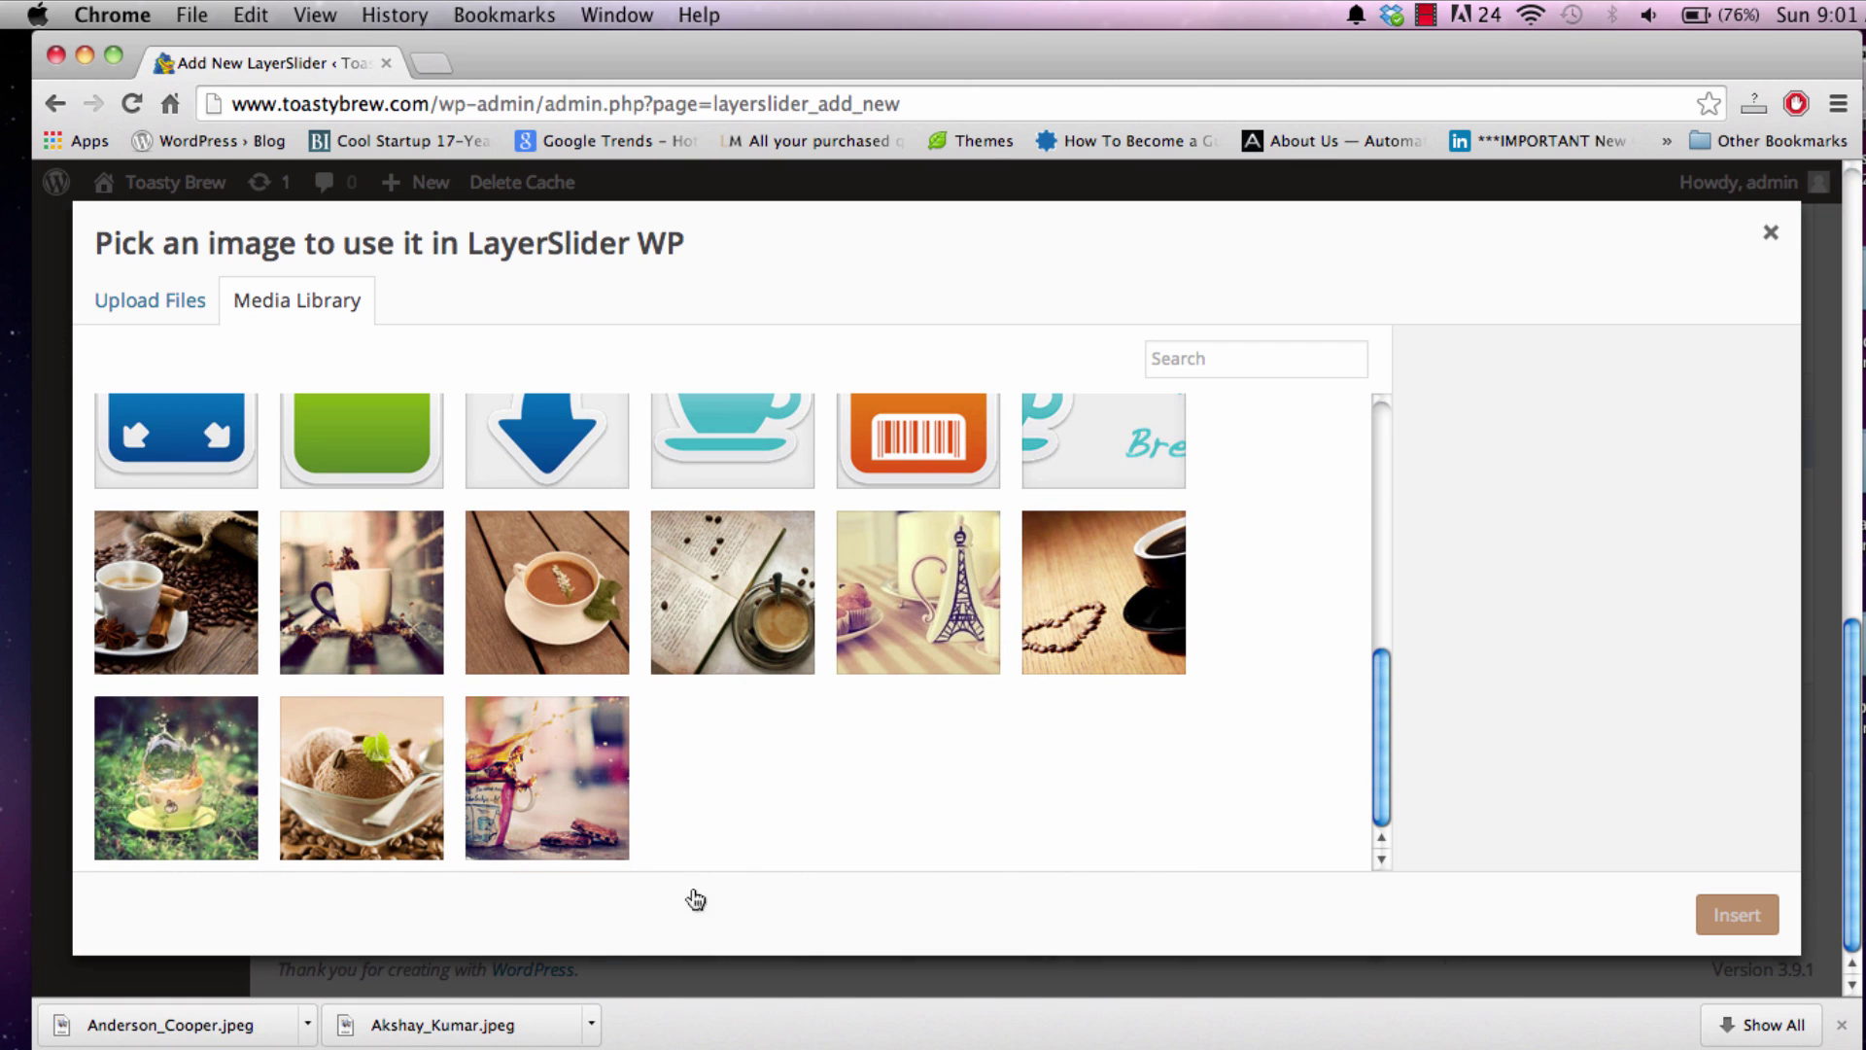
left_click(164, 589)
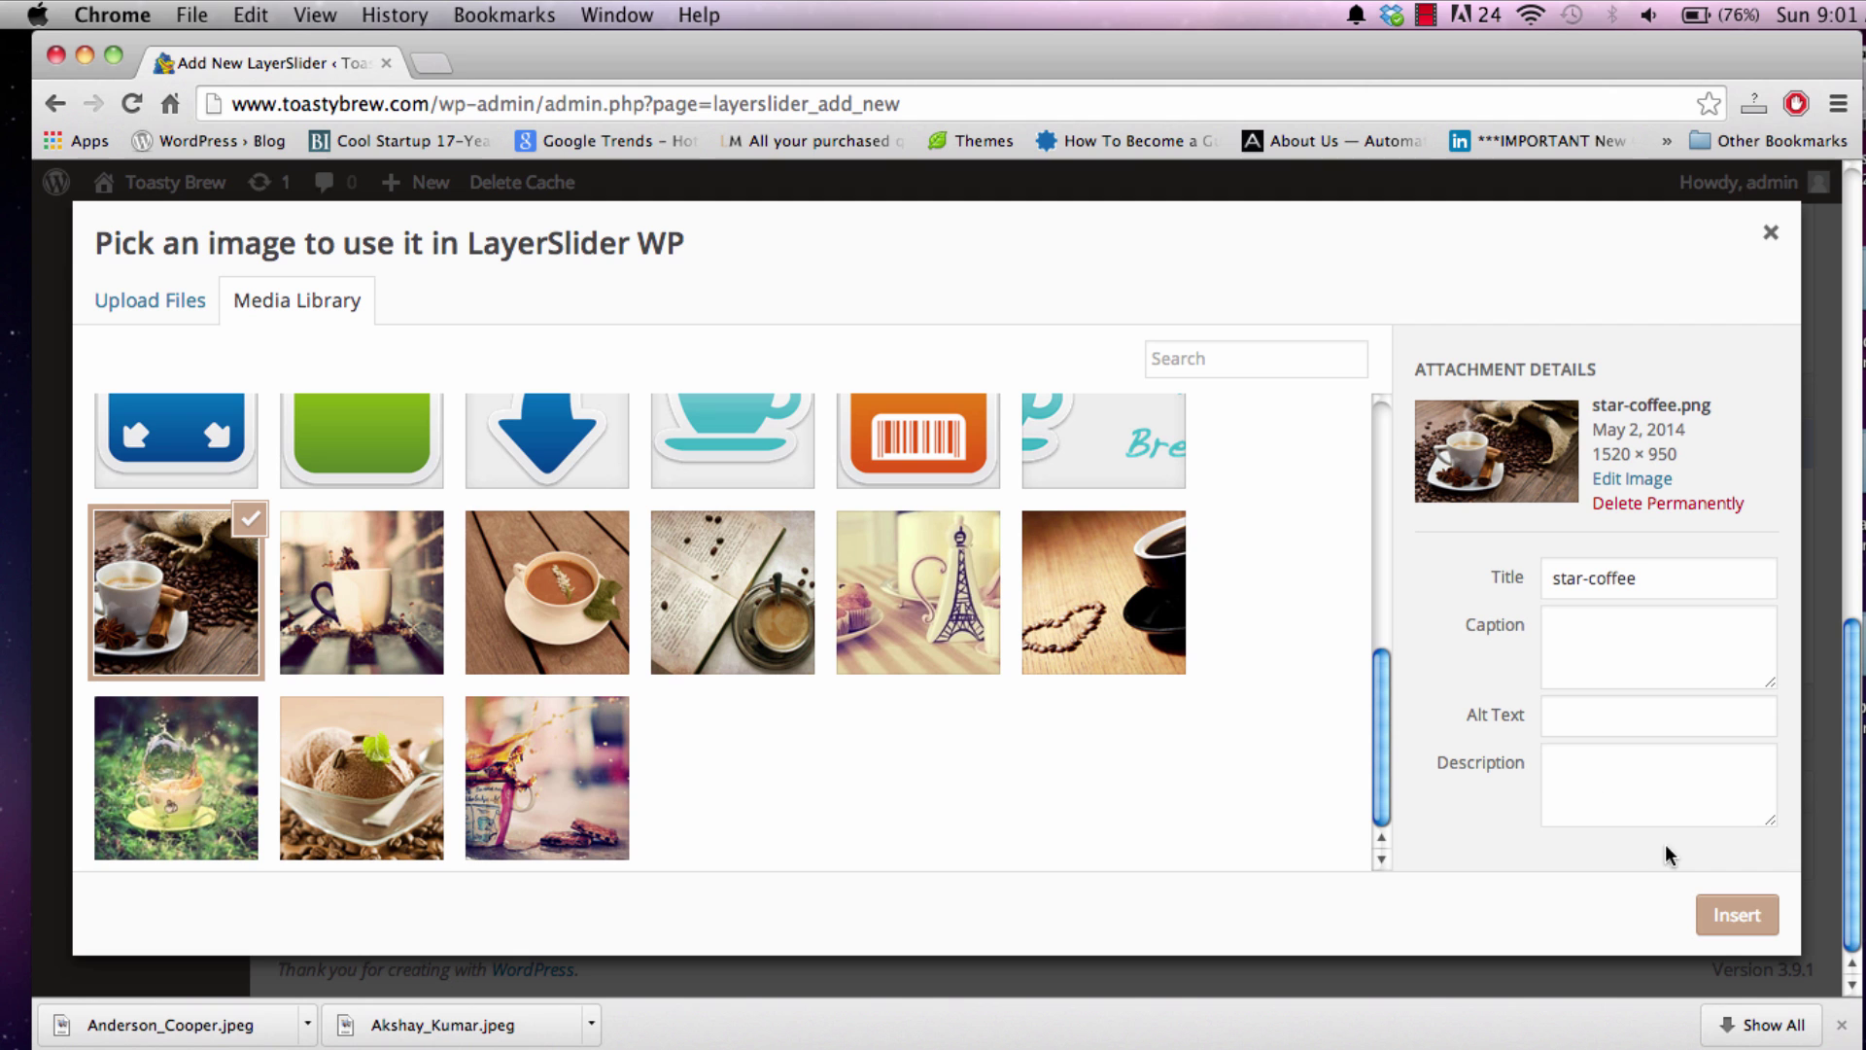
left_click(1737, 915)
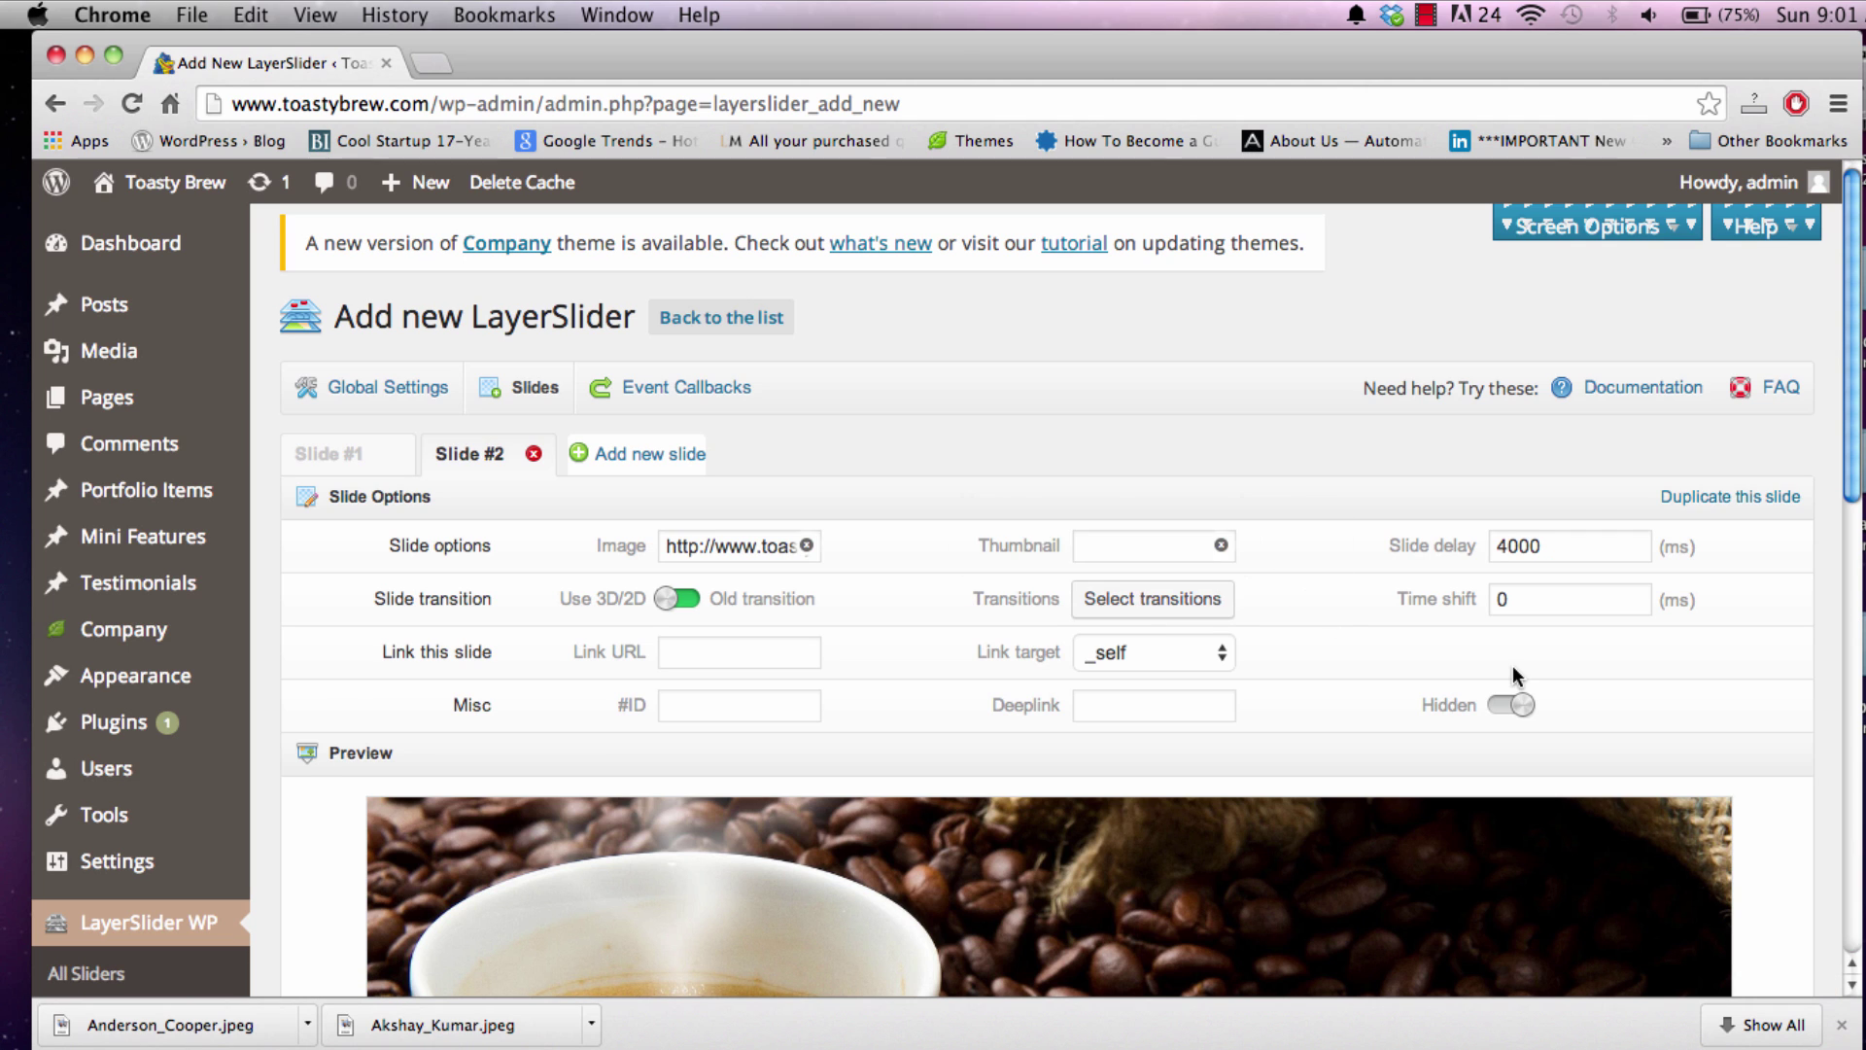
- Select Slide #2's 4000 slide delay value for editing
left_click(1512, 550)
double_click(1512, 550)
left_click(1556, 550)
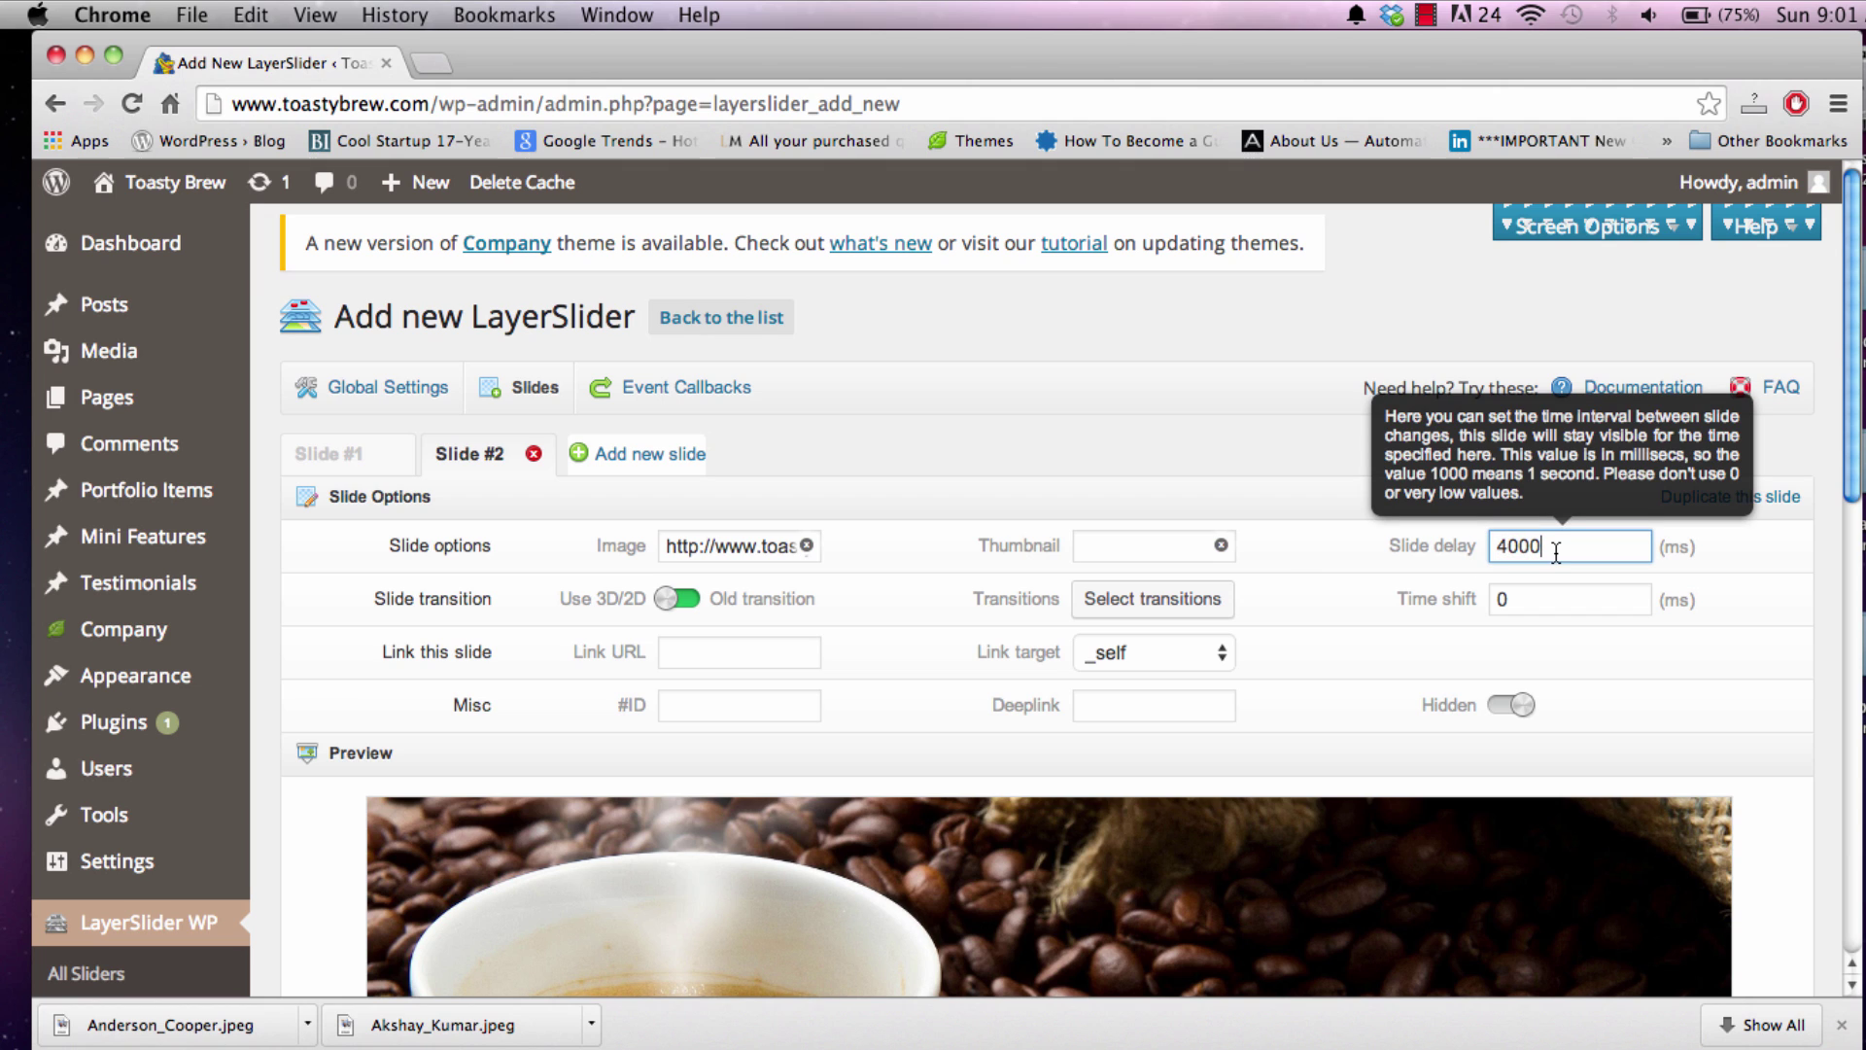
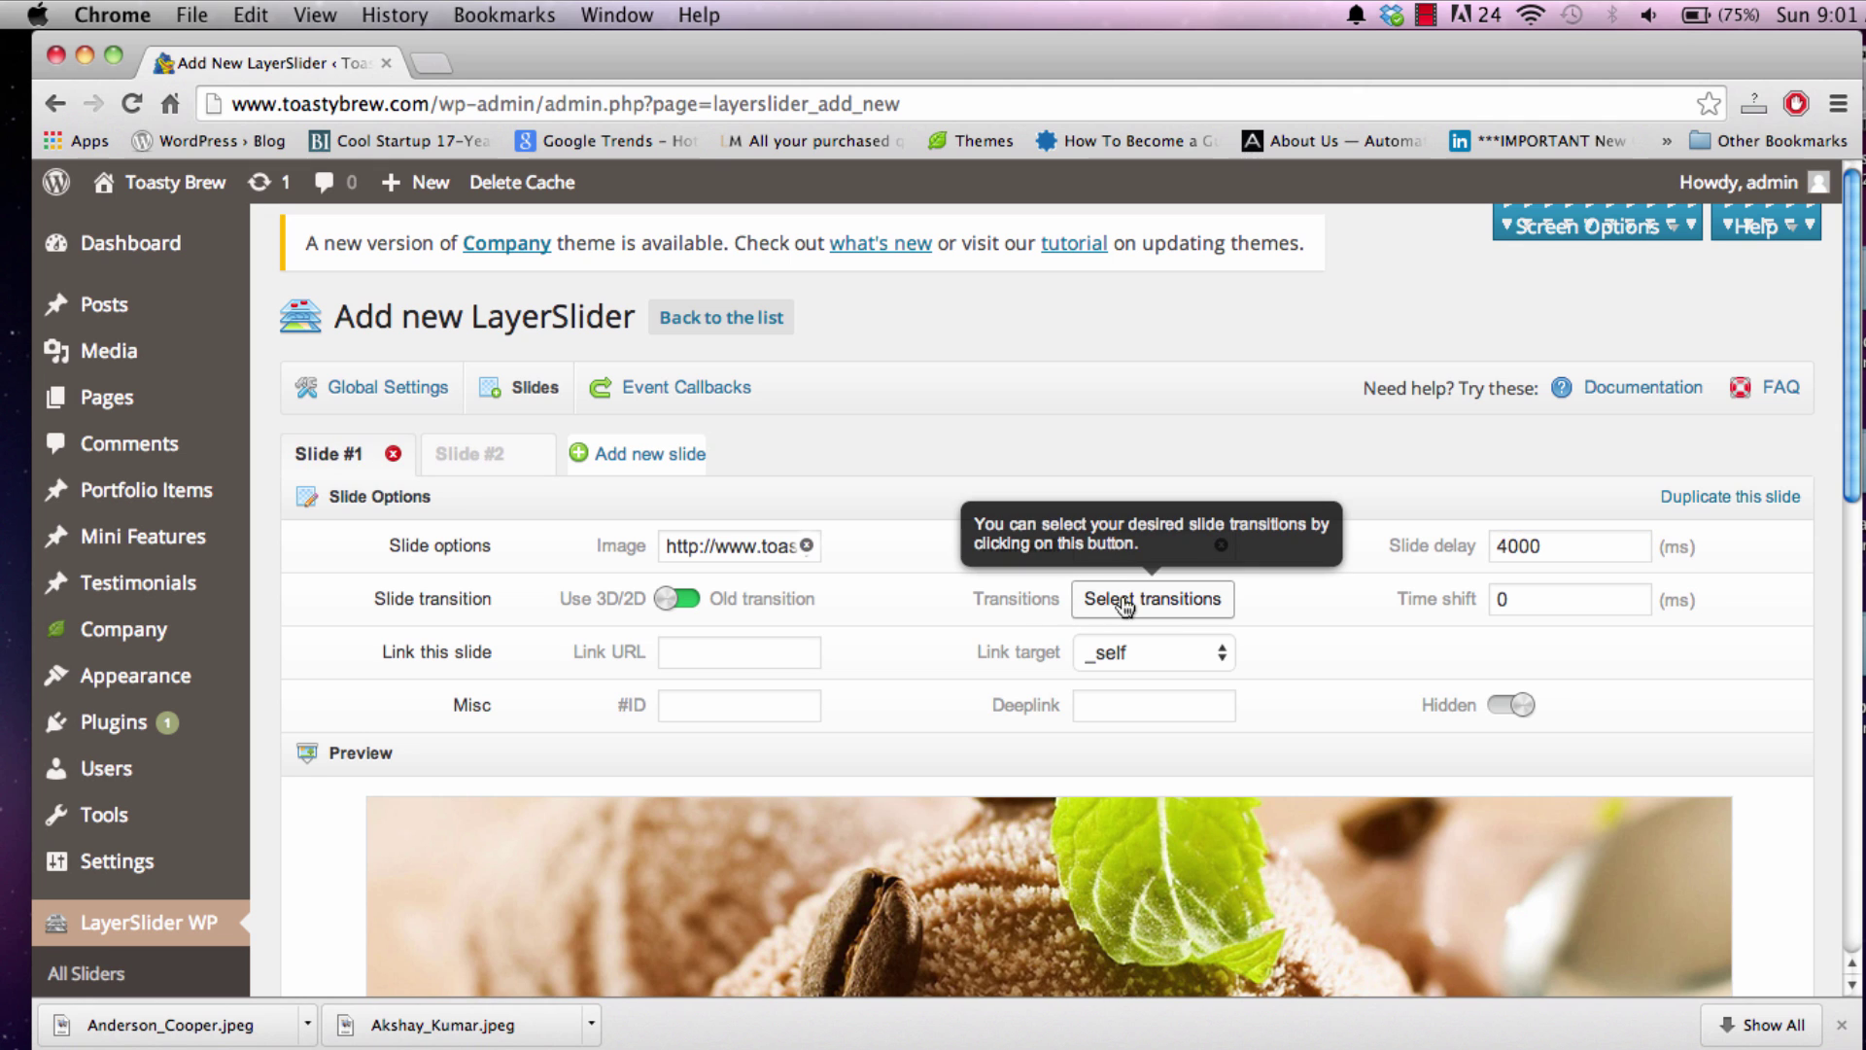
- Browse Slide #2's transition list, then close it without picking a transition
left_click(1141, 604)
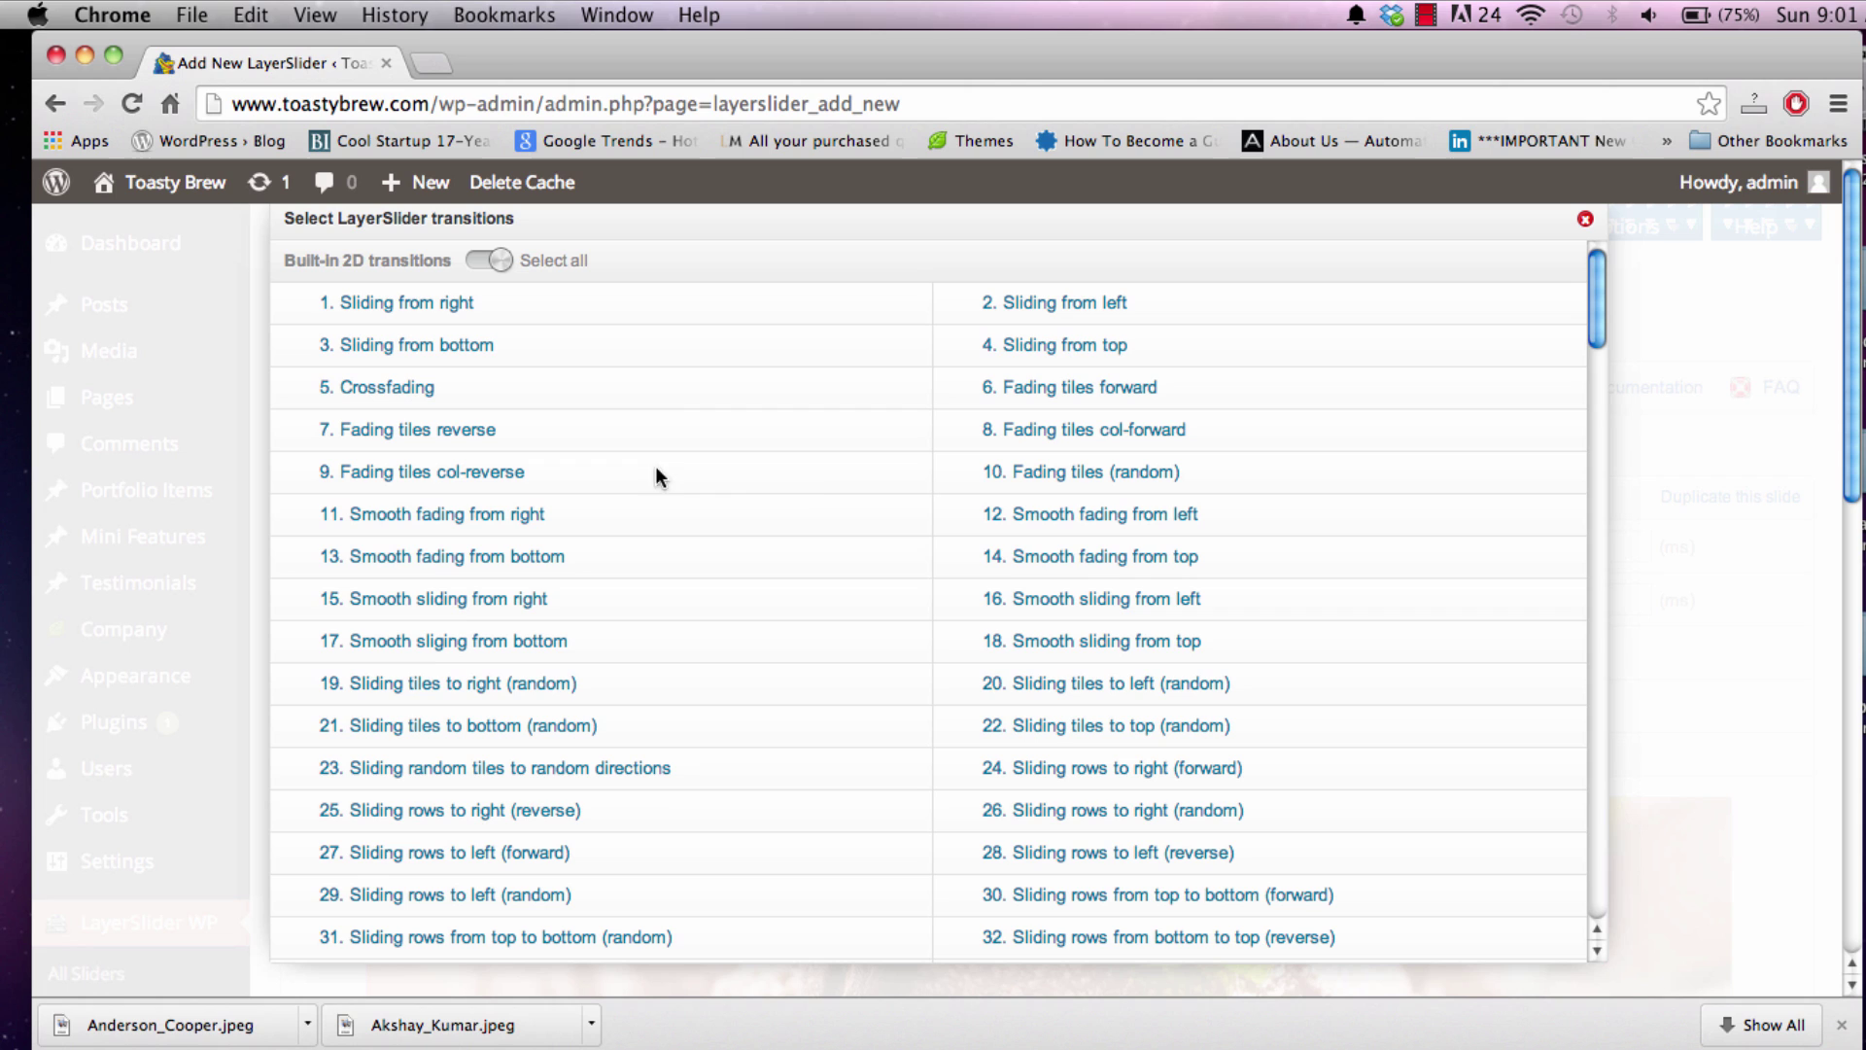
scroll(817, 483, "down", 15)
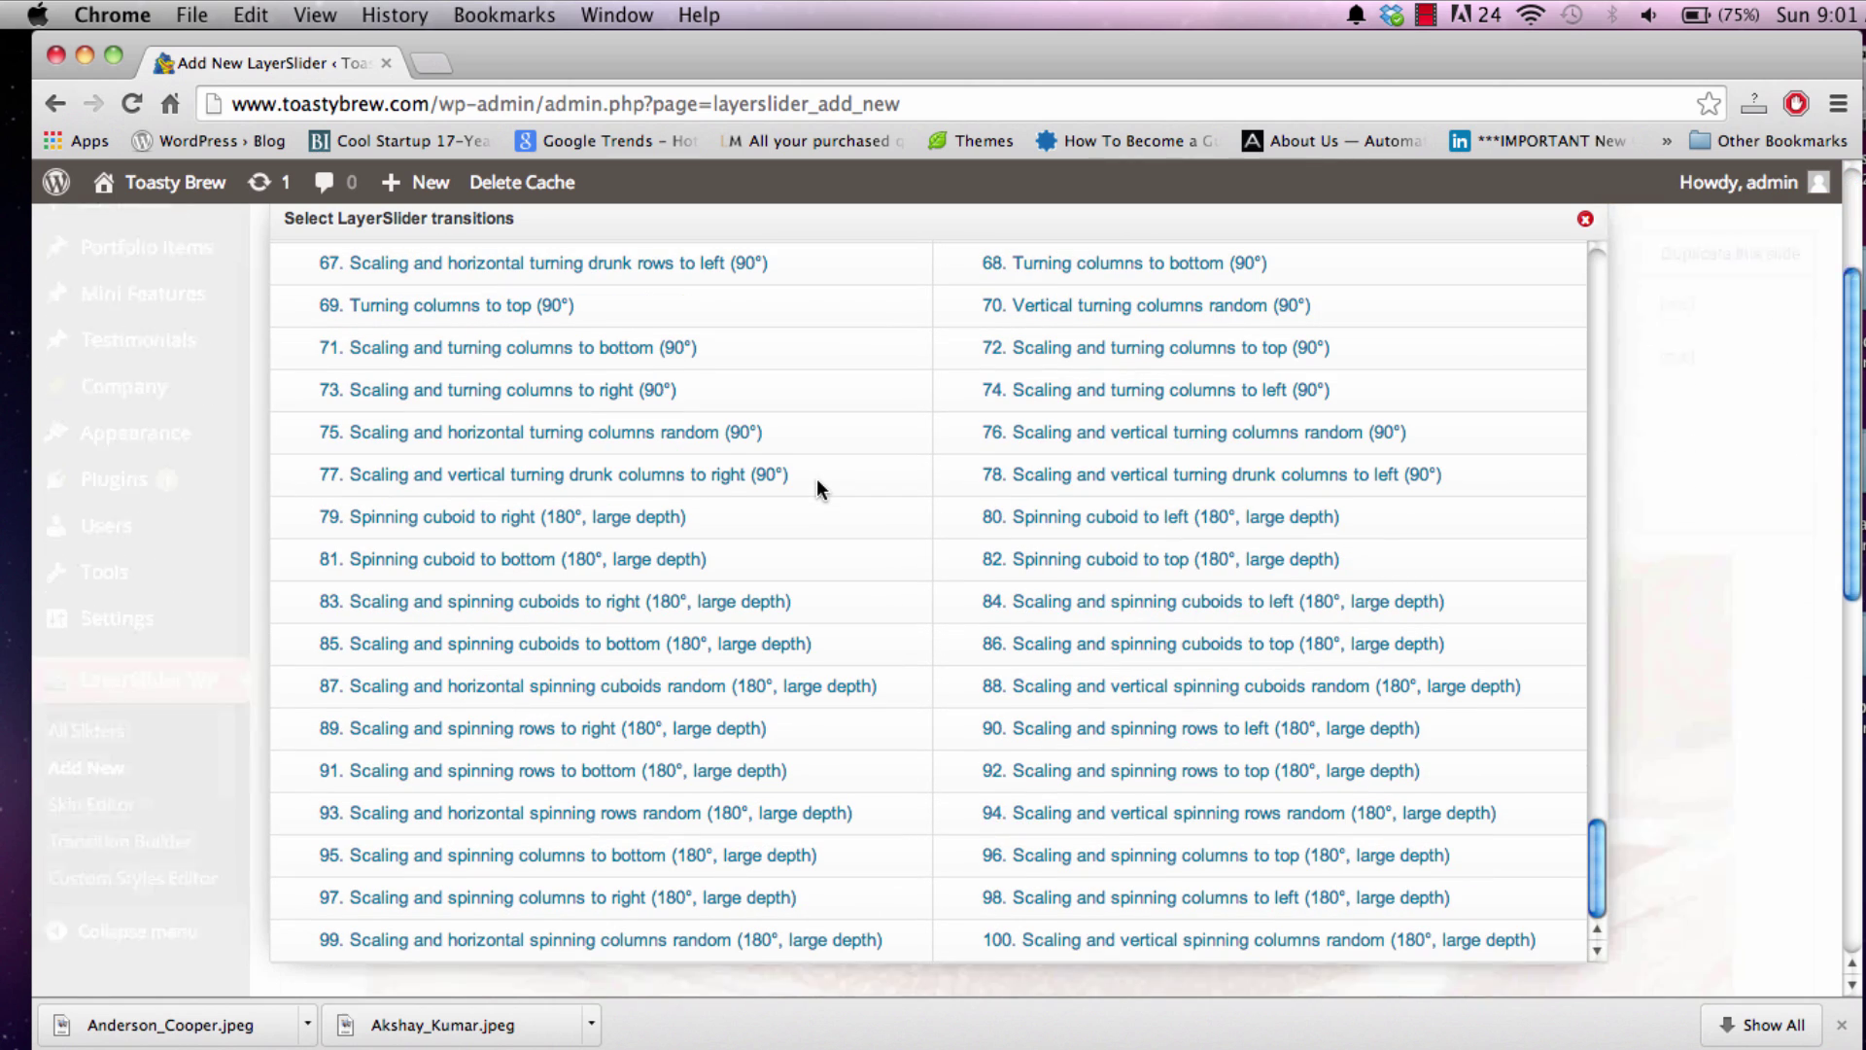
mouse_move(1069, 952)
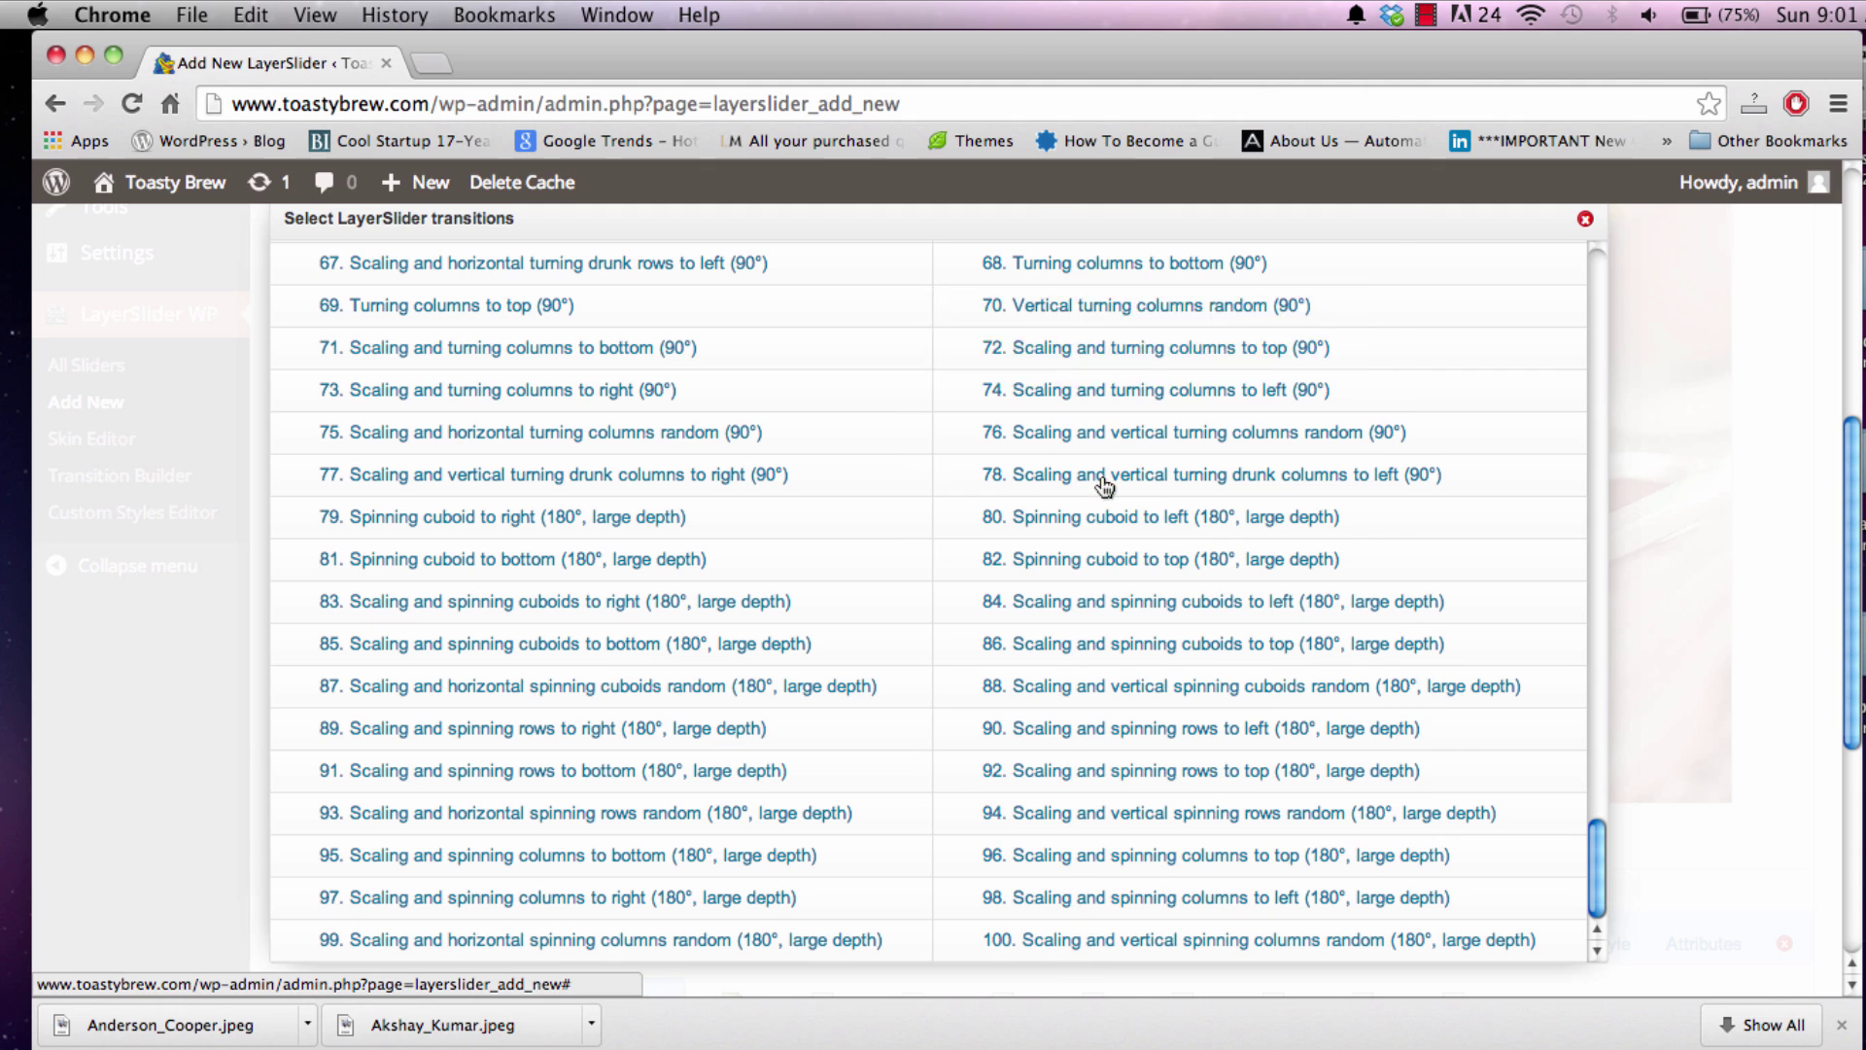
mouse_move(1115, 443)
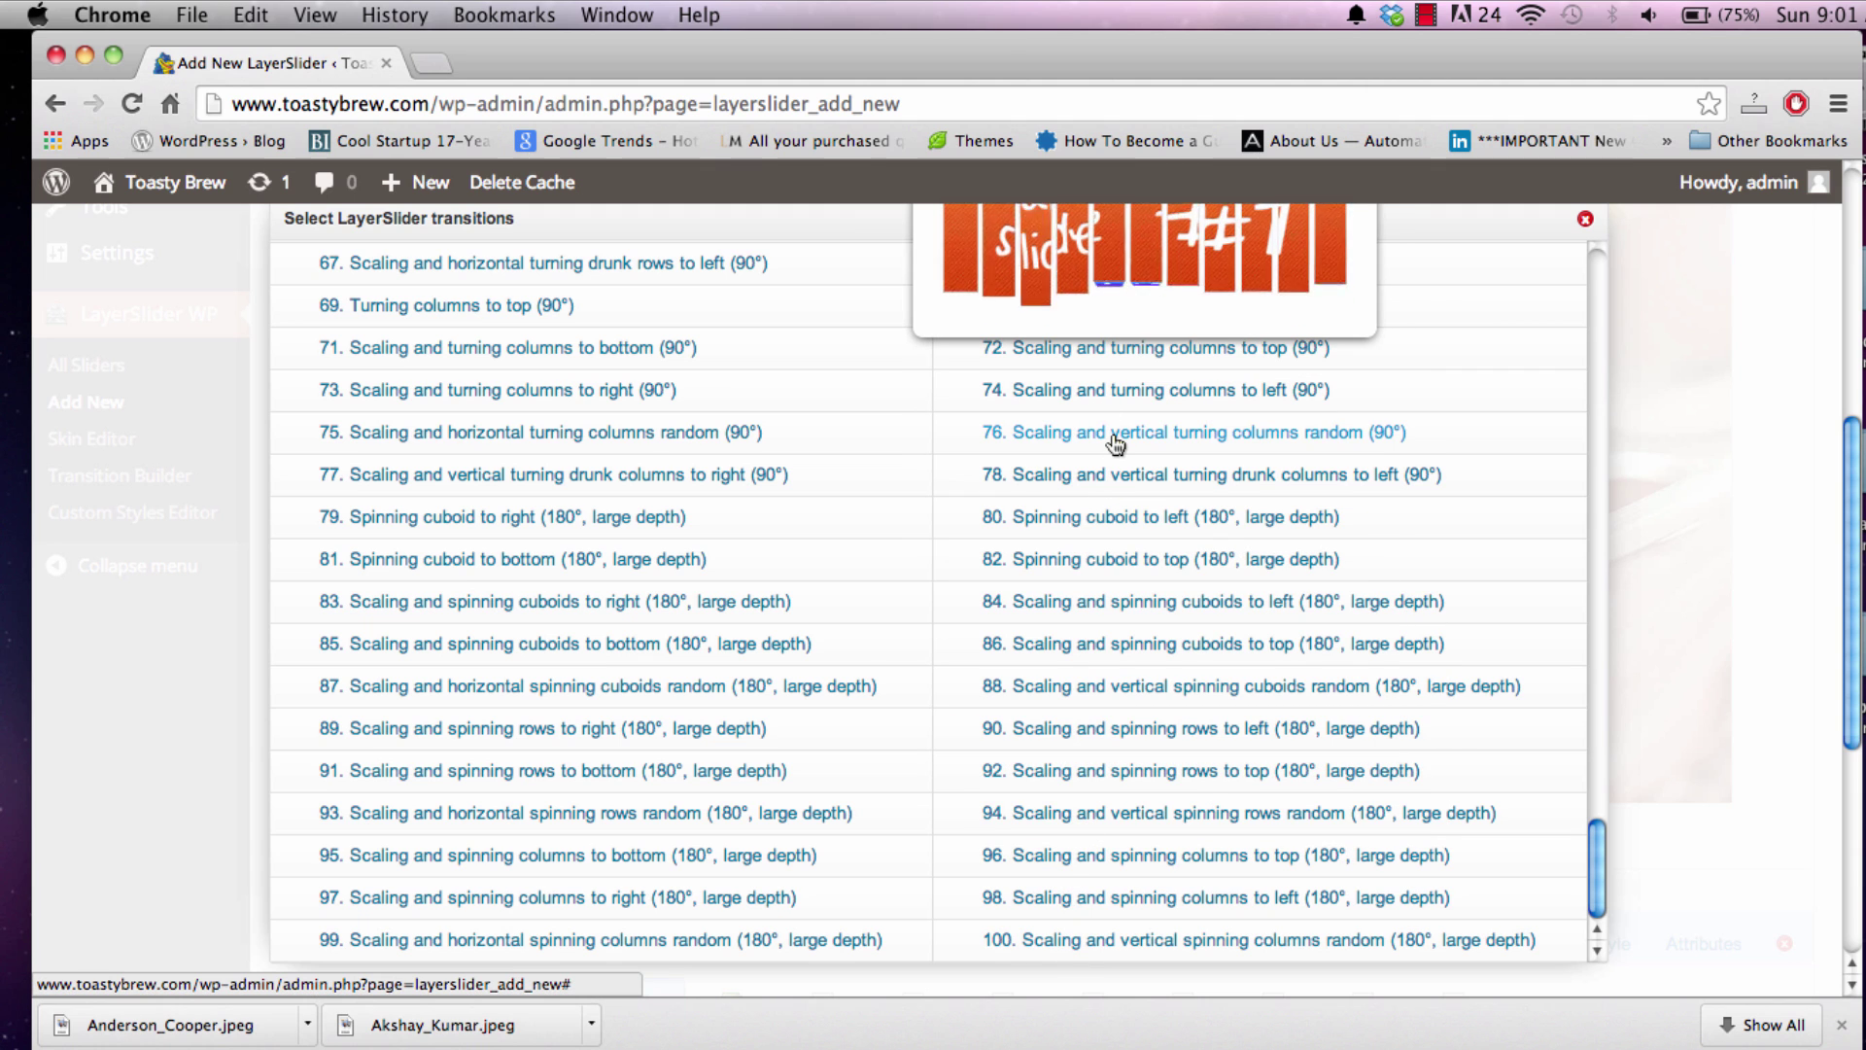
mouse_move(1128, 690)
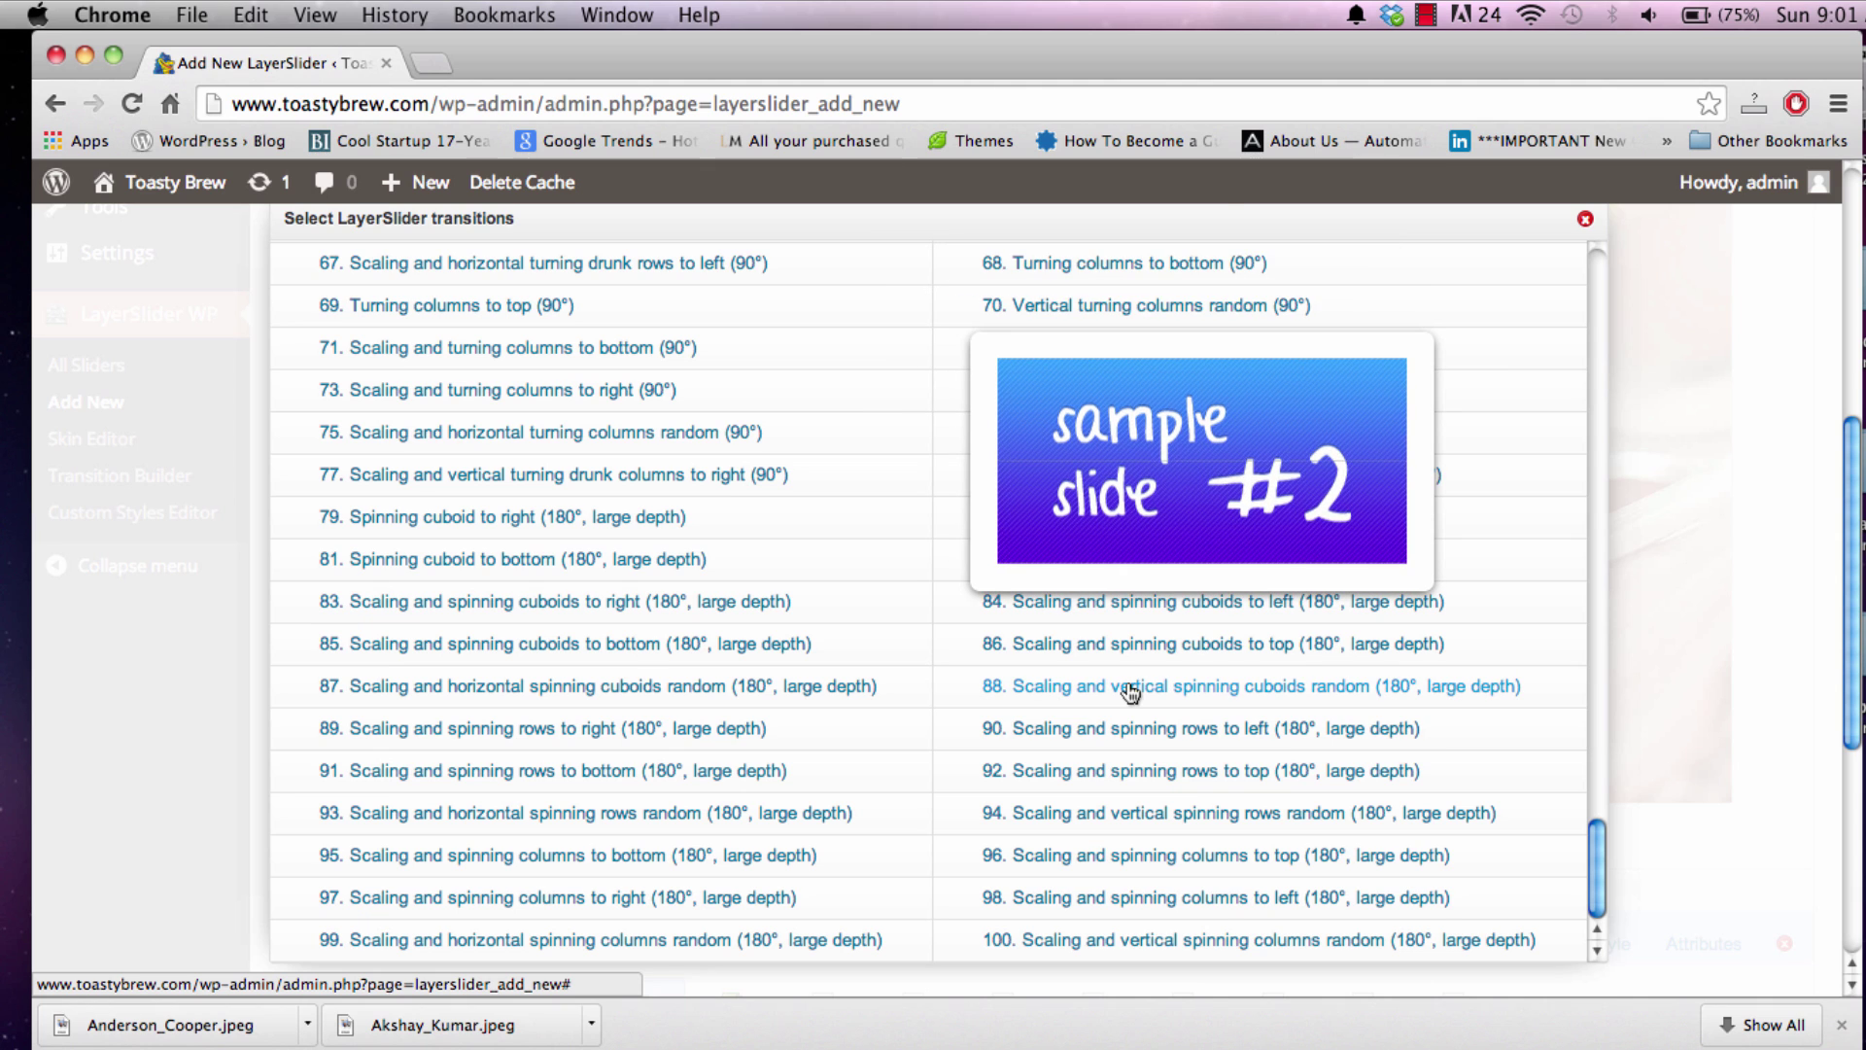
mouse_move(461, 515)
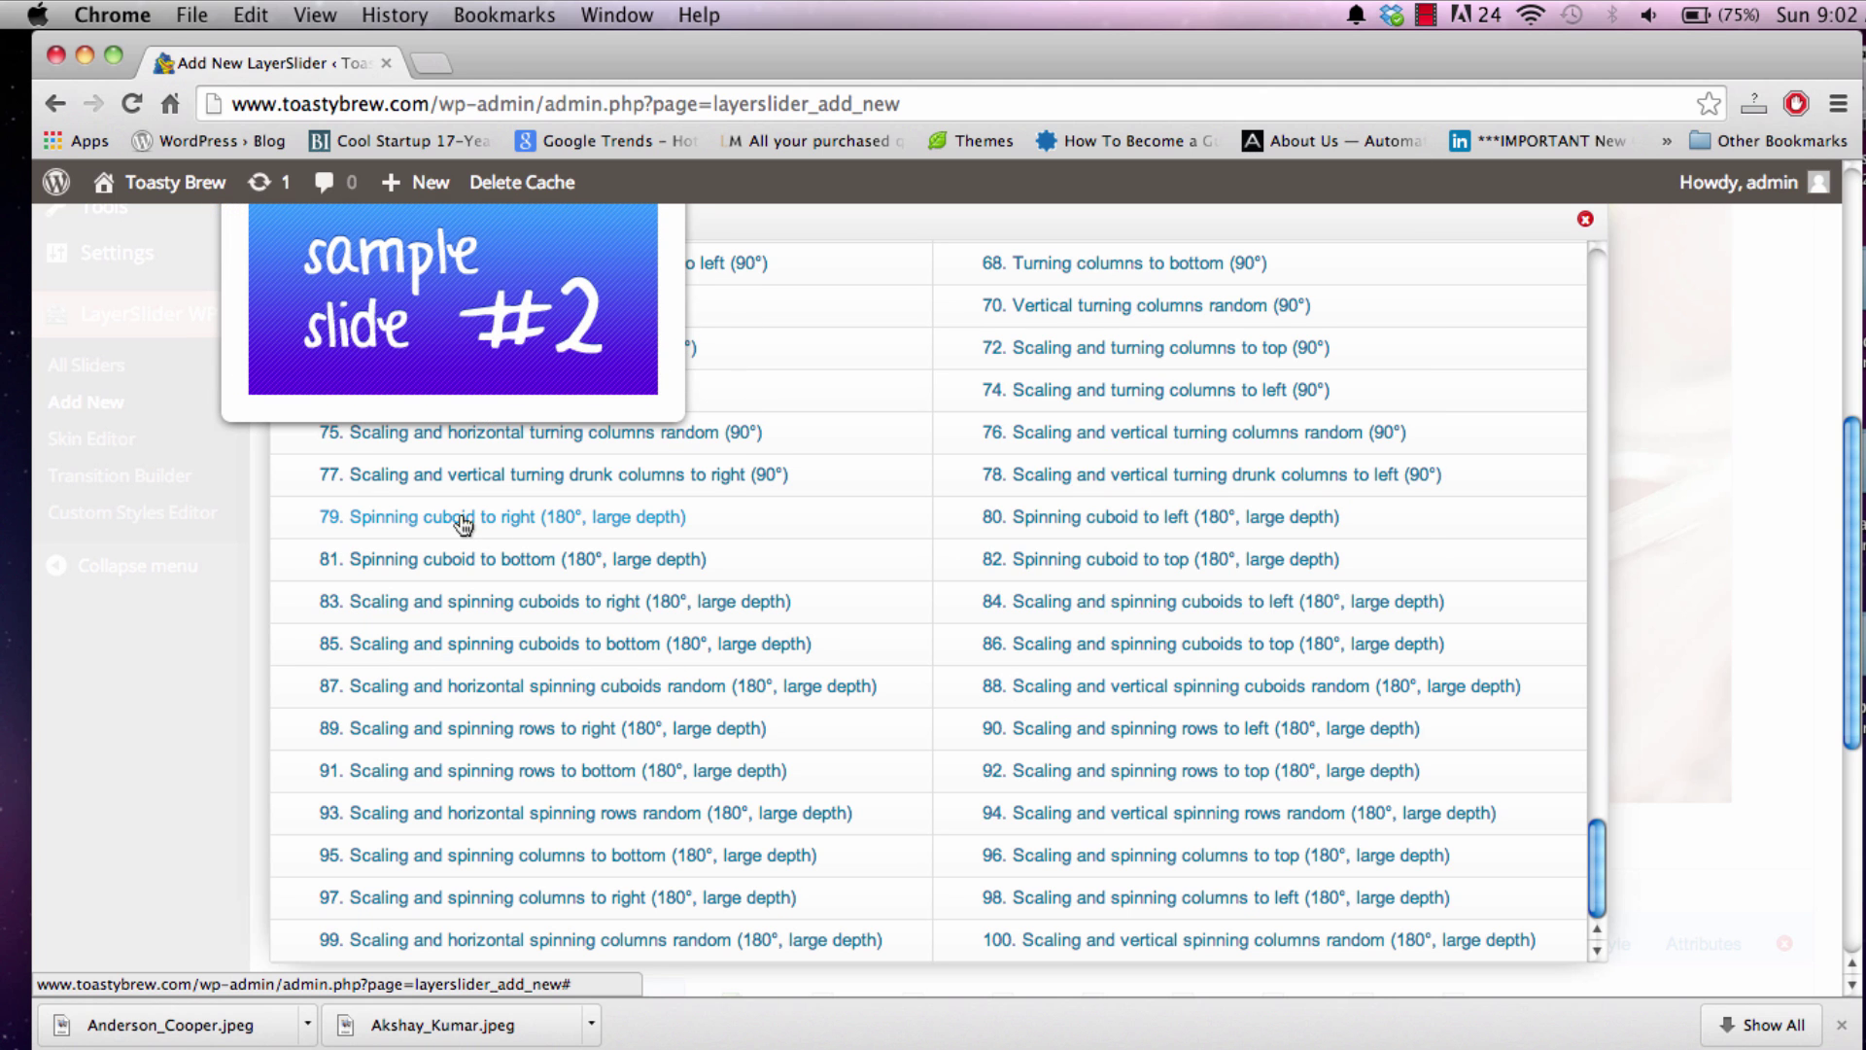
scroll(460, 515, "up", 10)
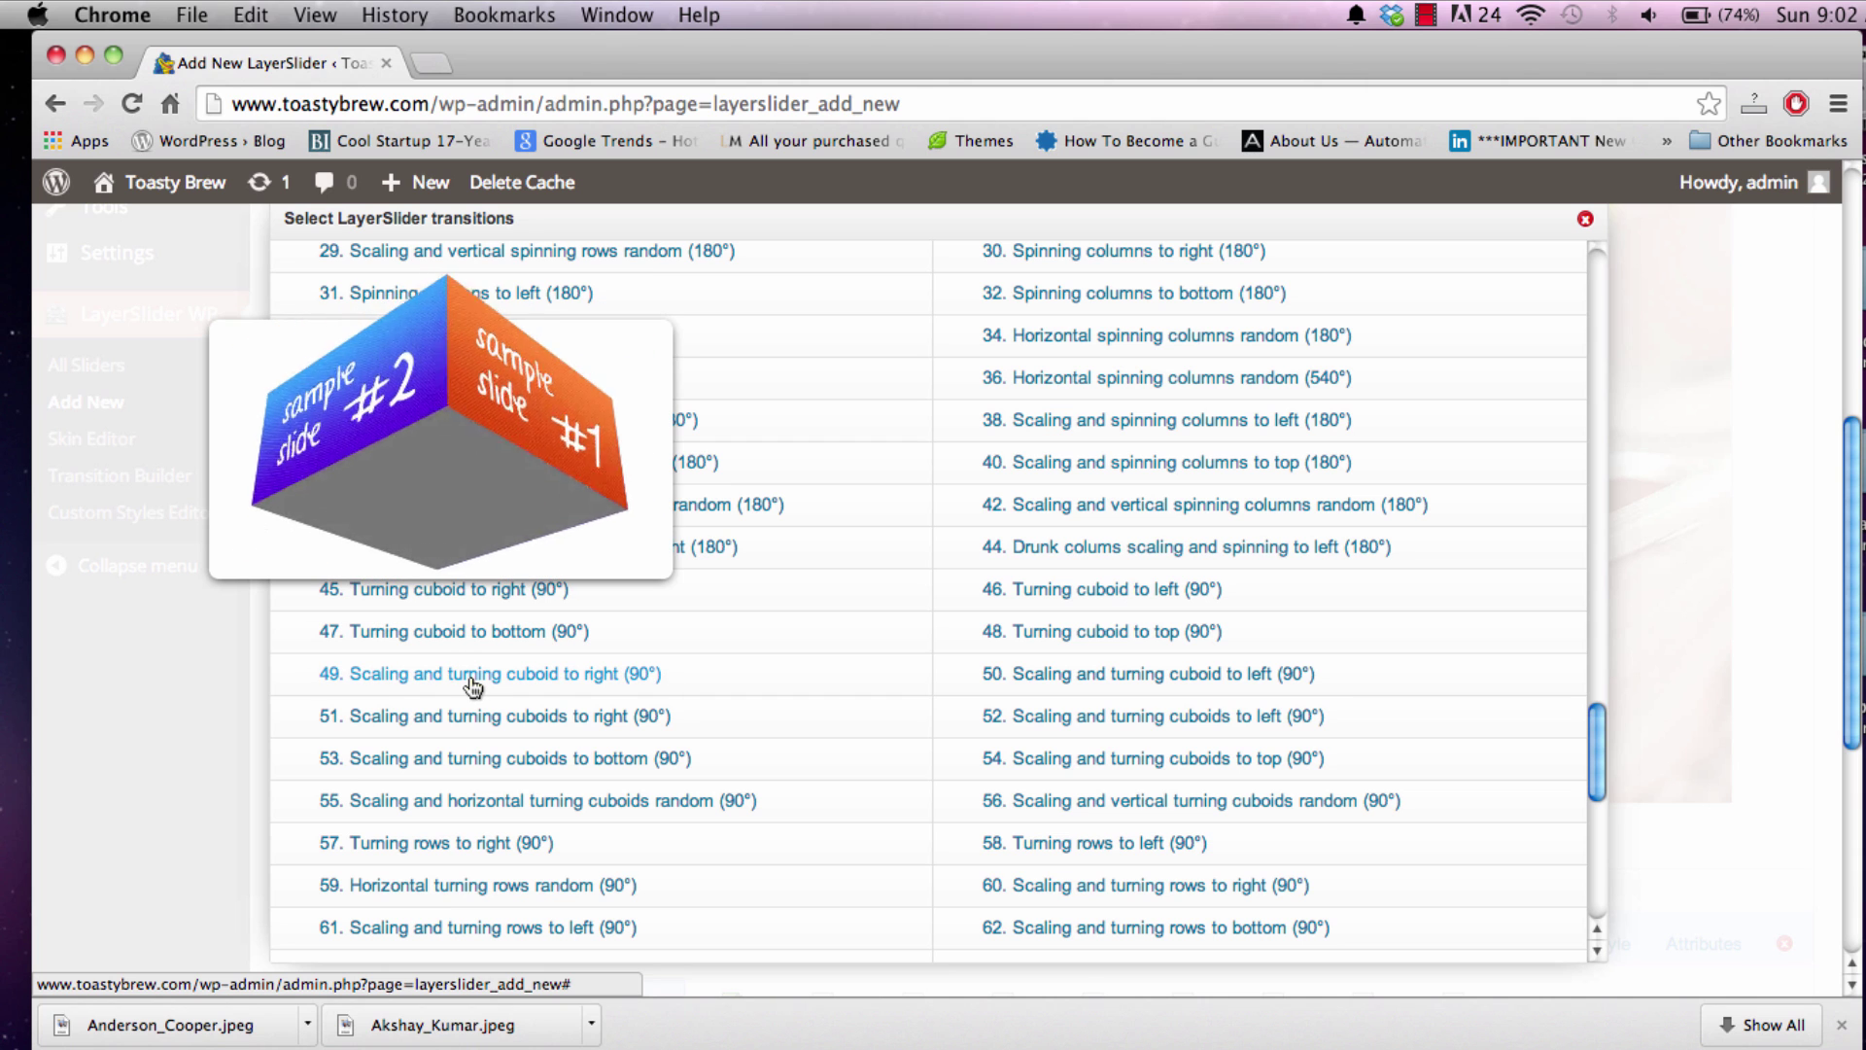
mouse_move(473, 718)
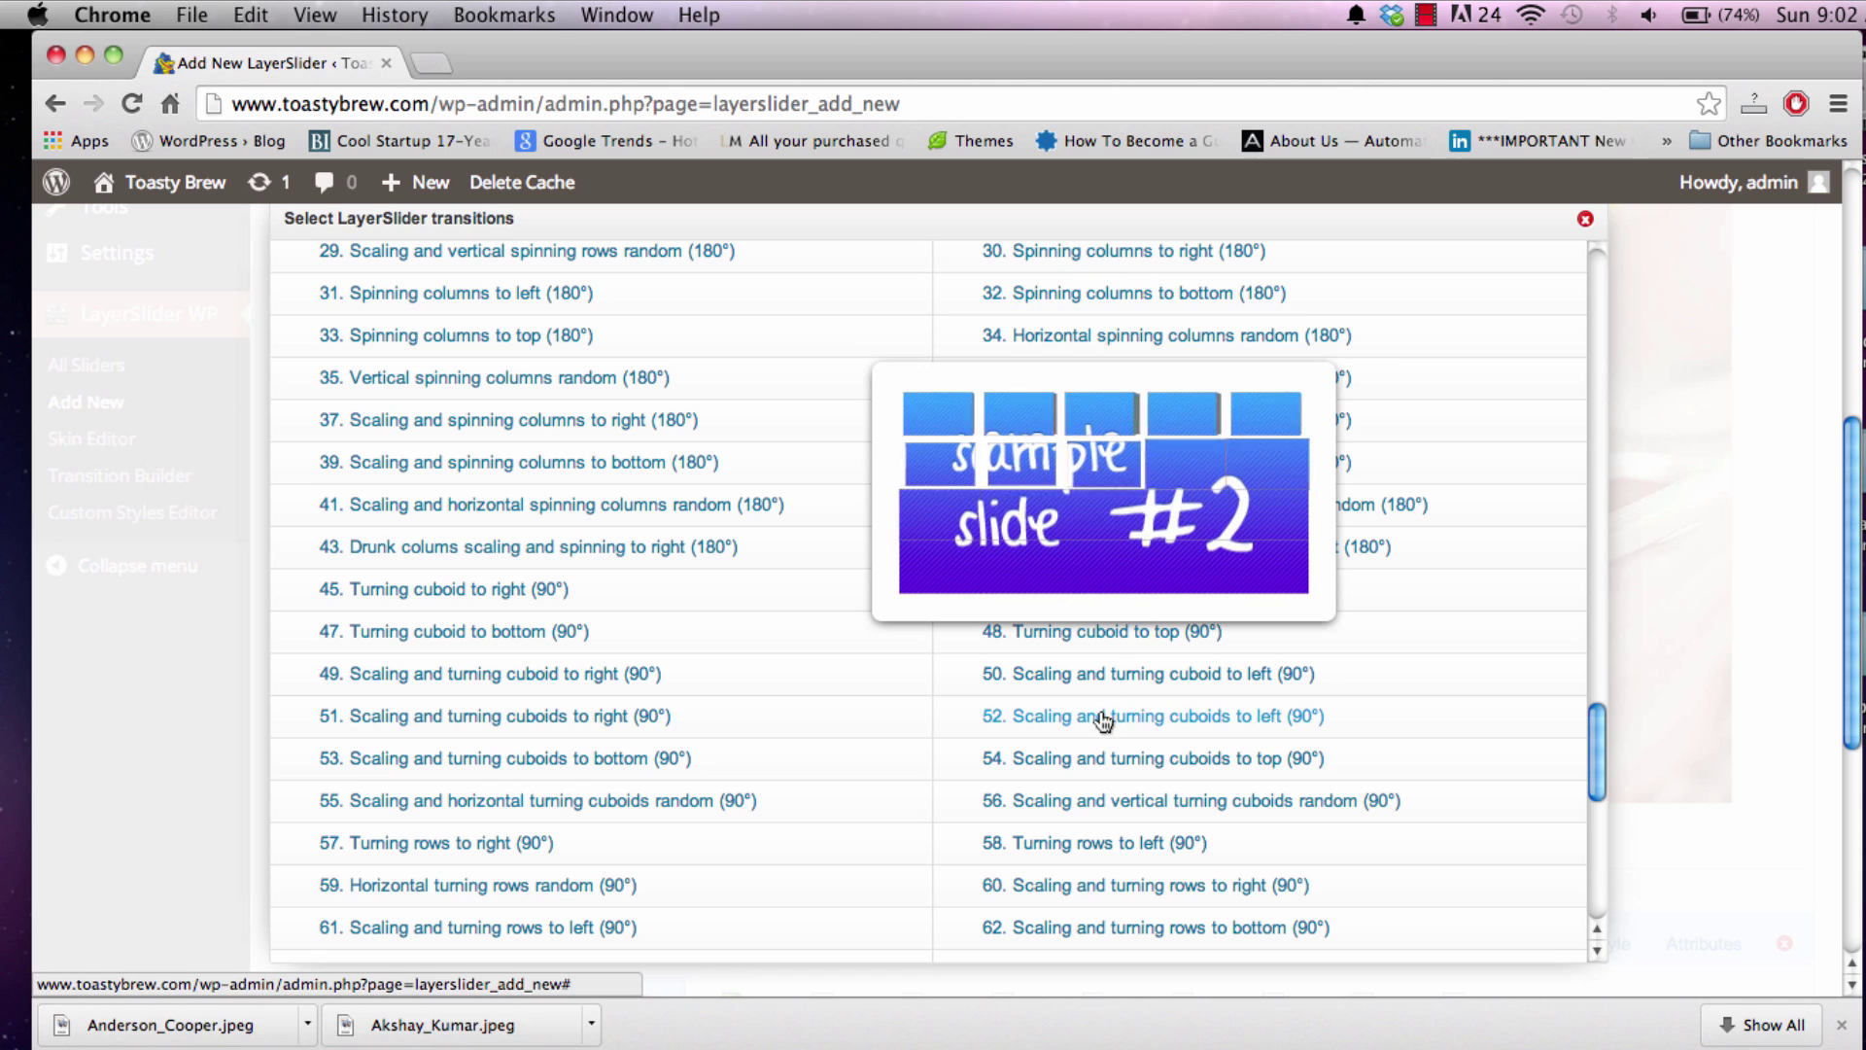
mouse_move(1105, 761)
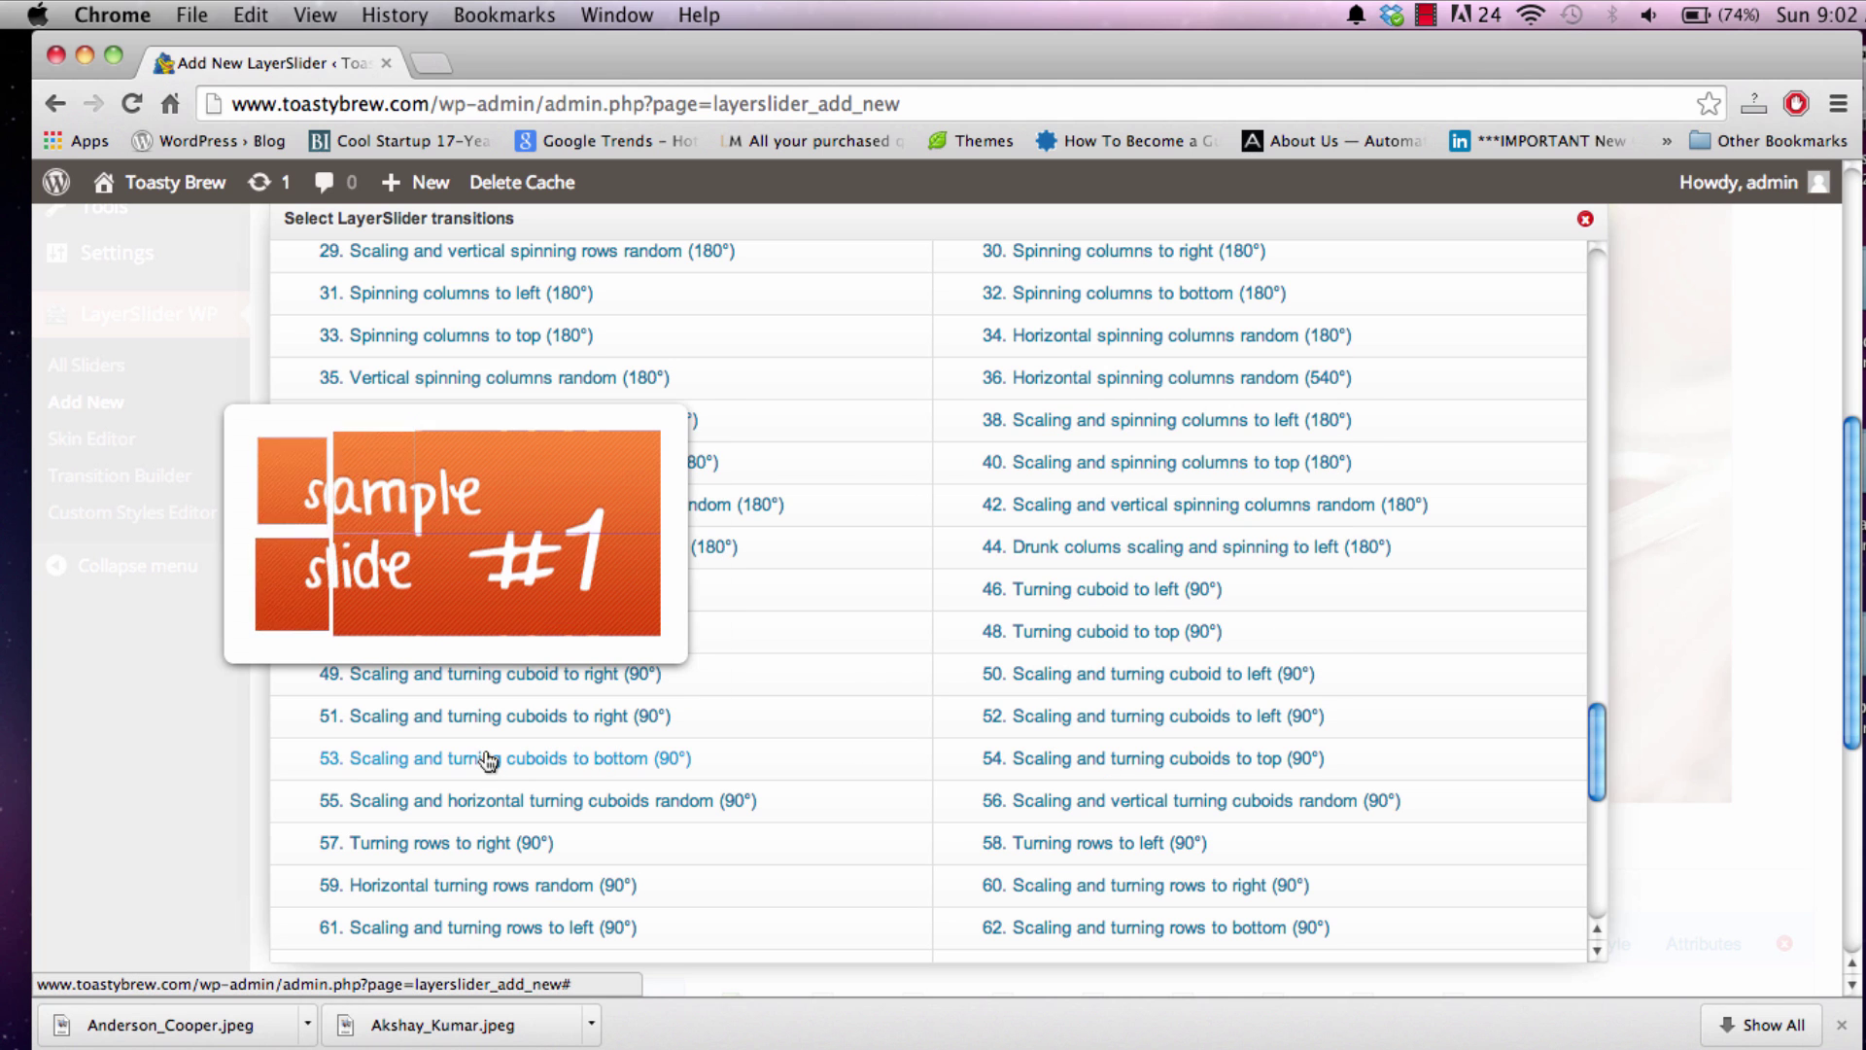
scroll(486, 748, "up", 1)
scroll(486, 731, "up", 5)
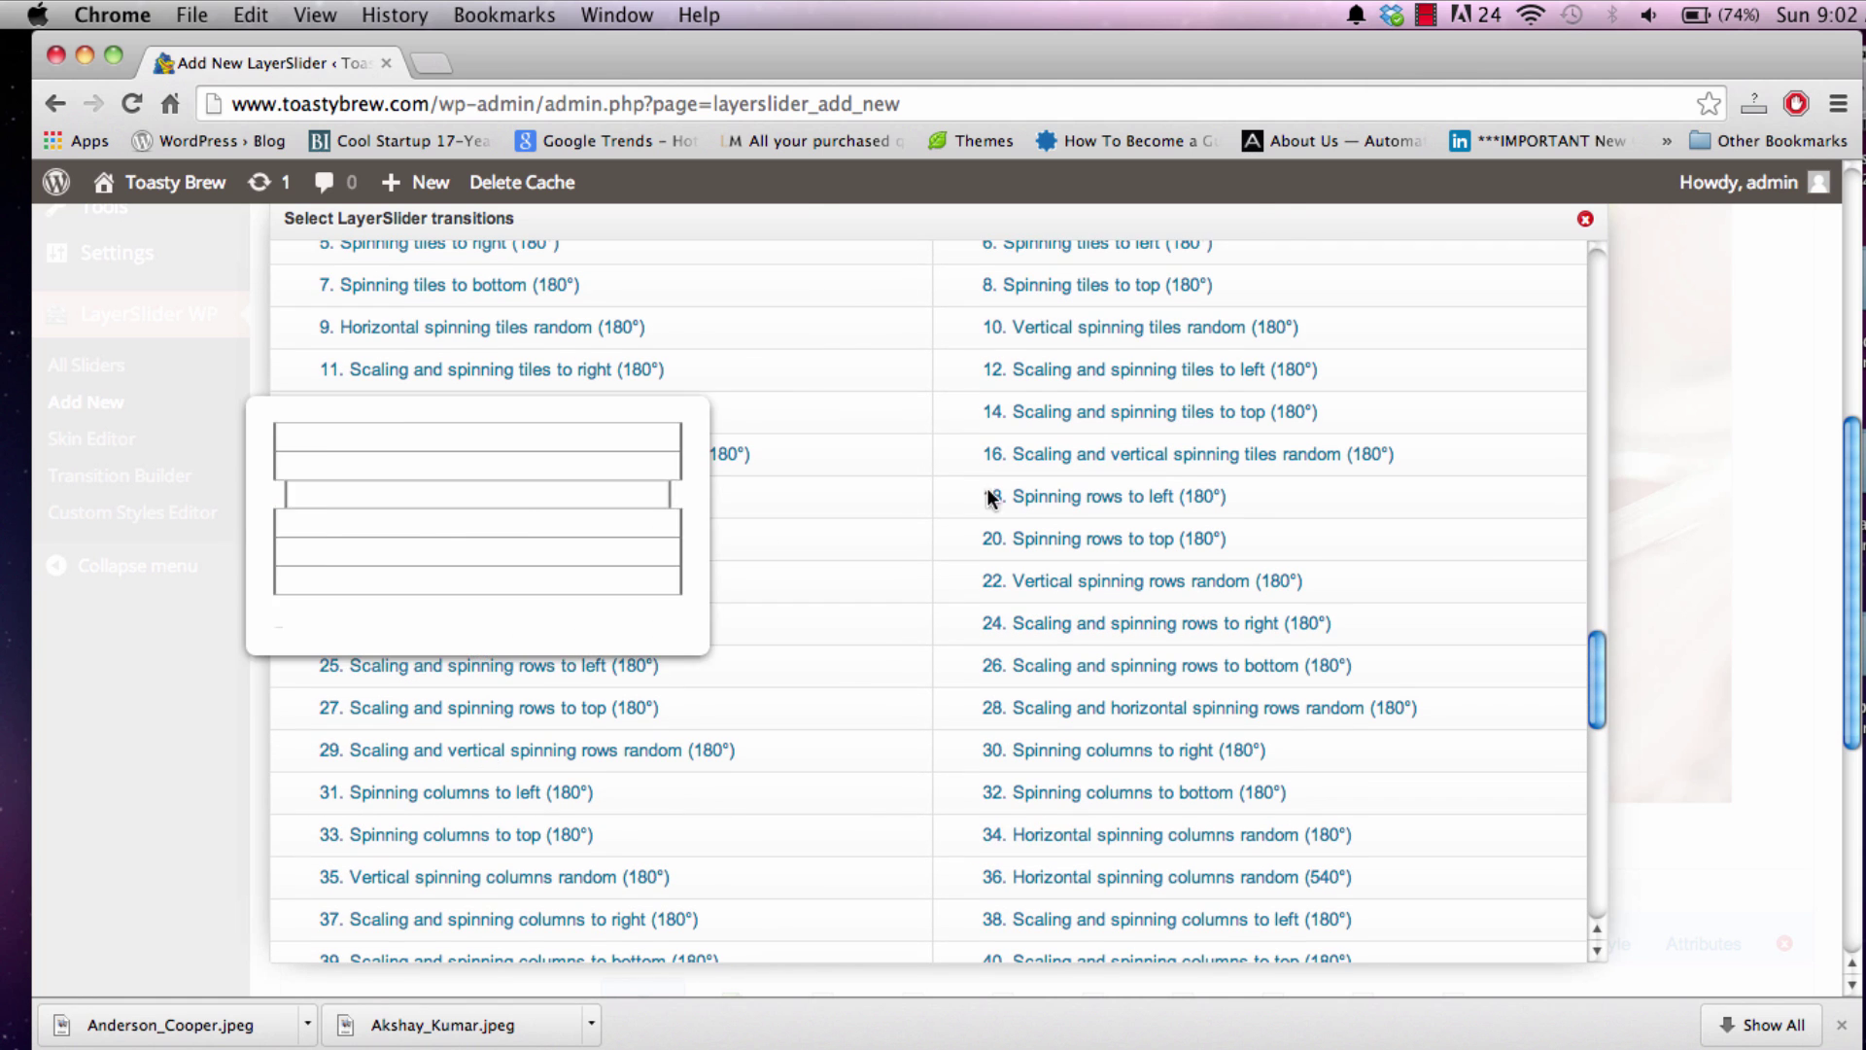
scroll(1238, 302, "up", 5)
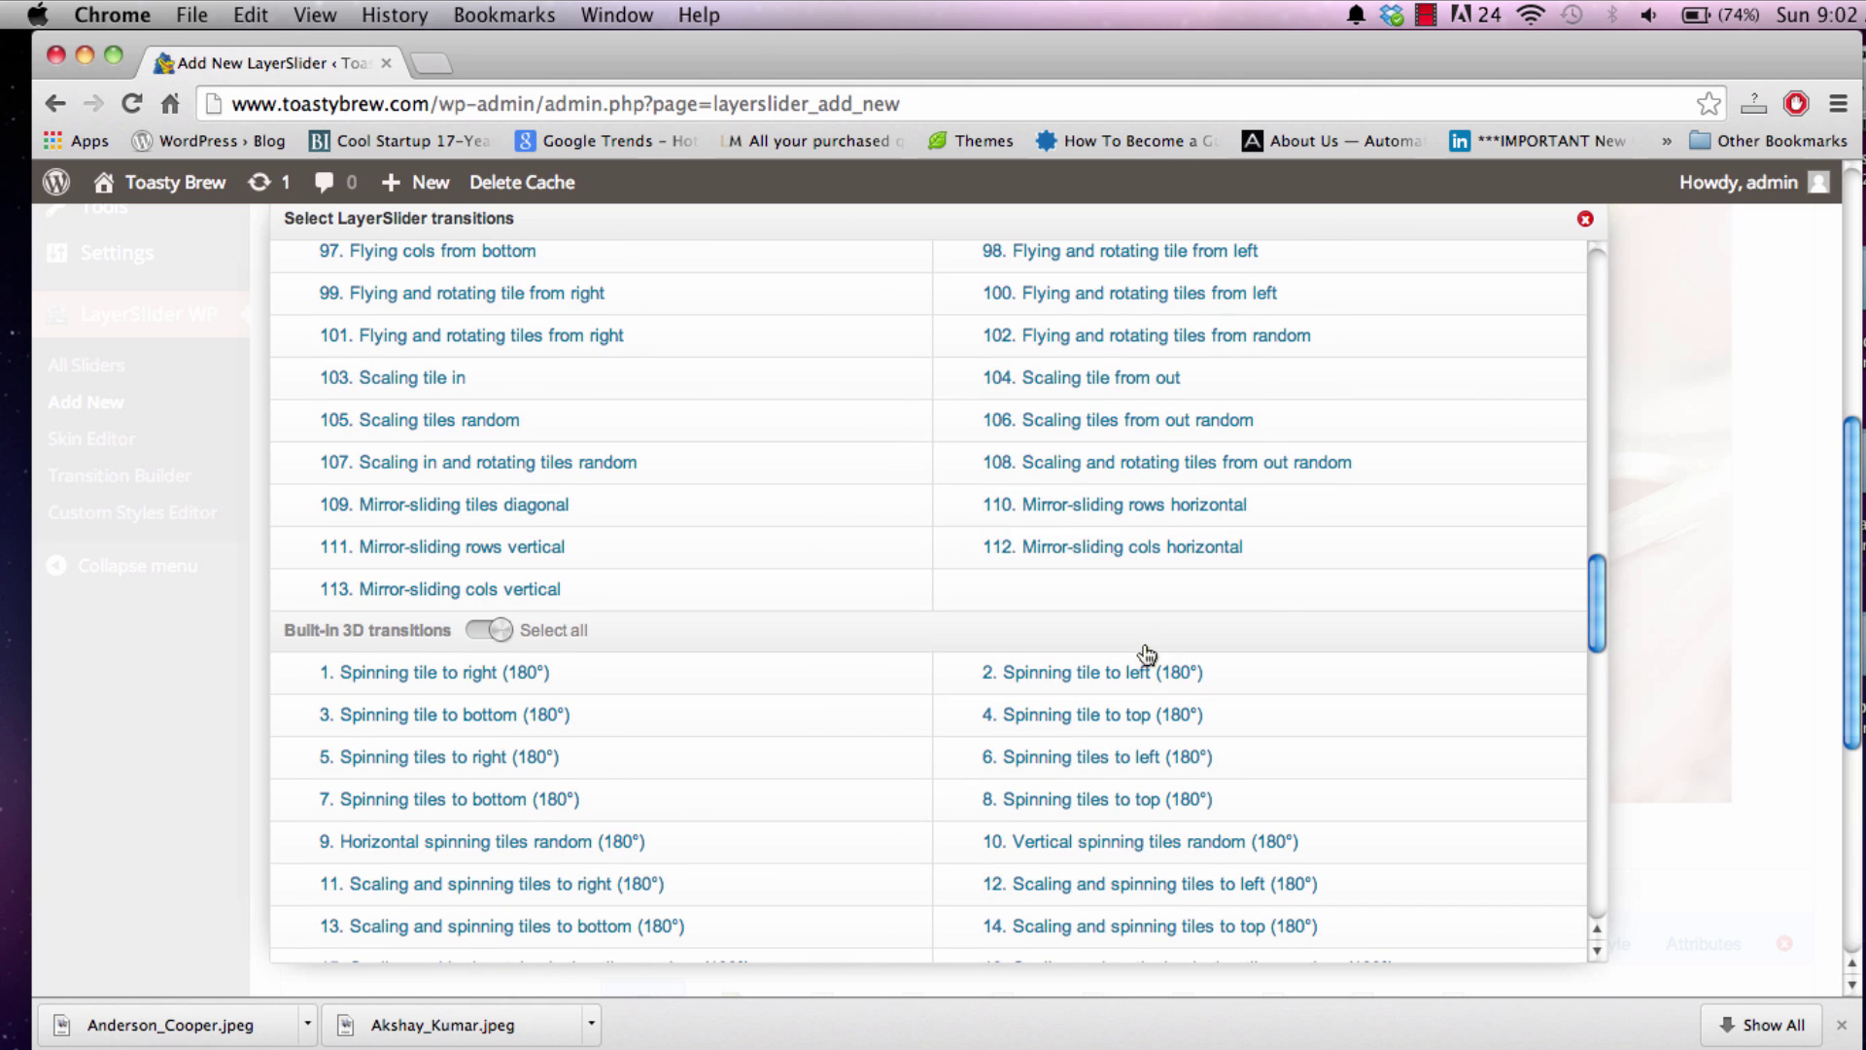
mouse_move(1113, 803)
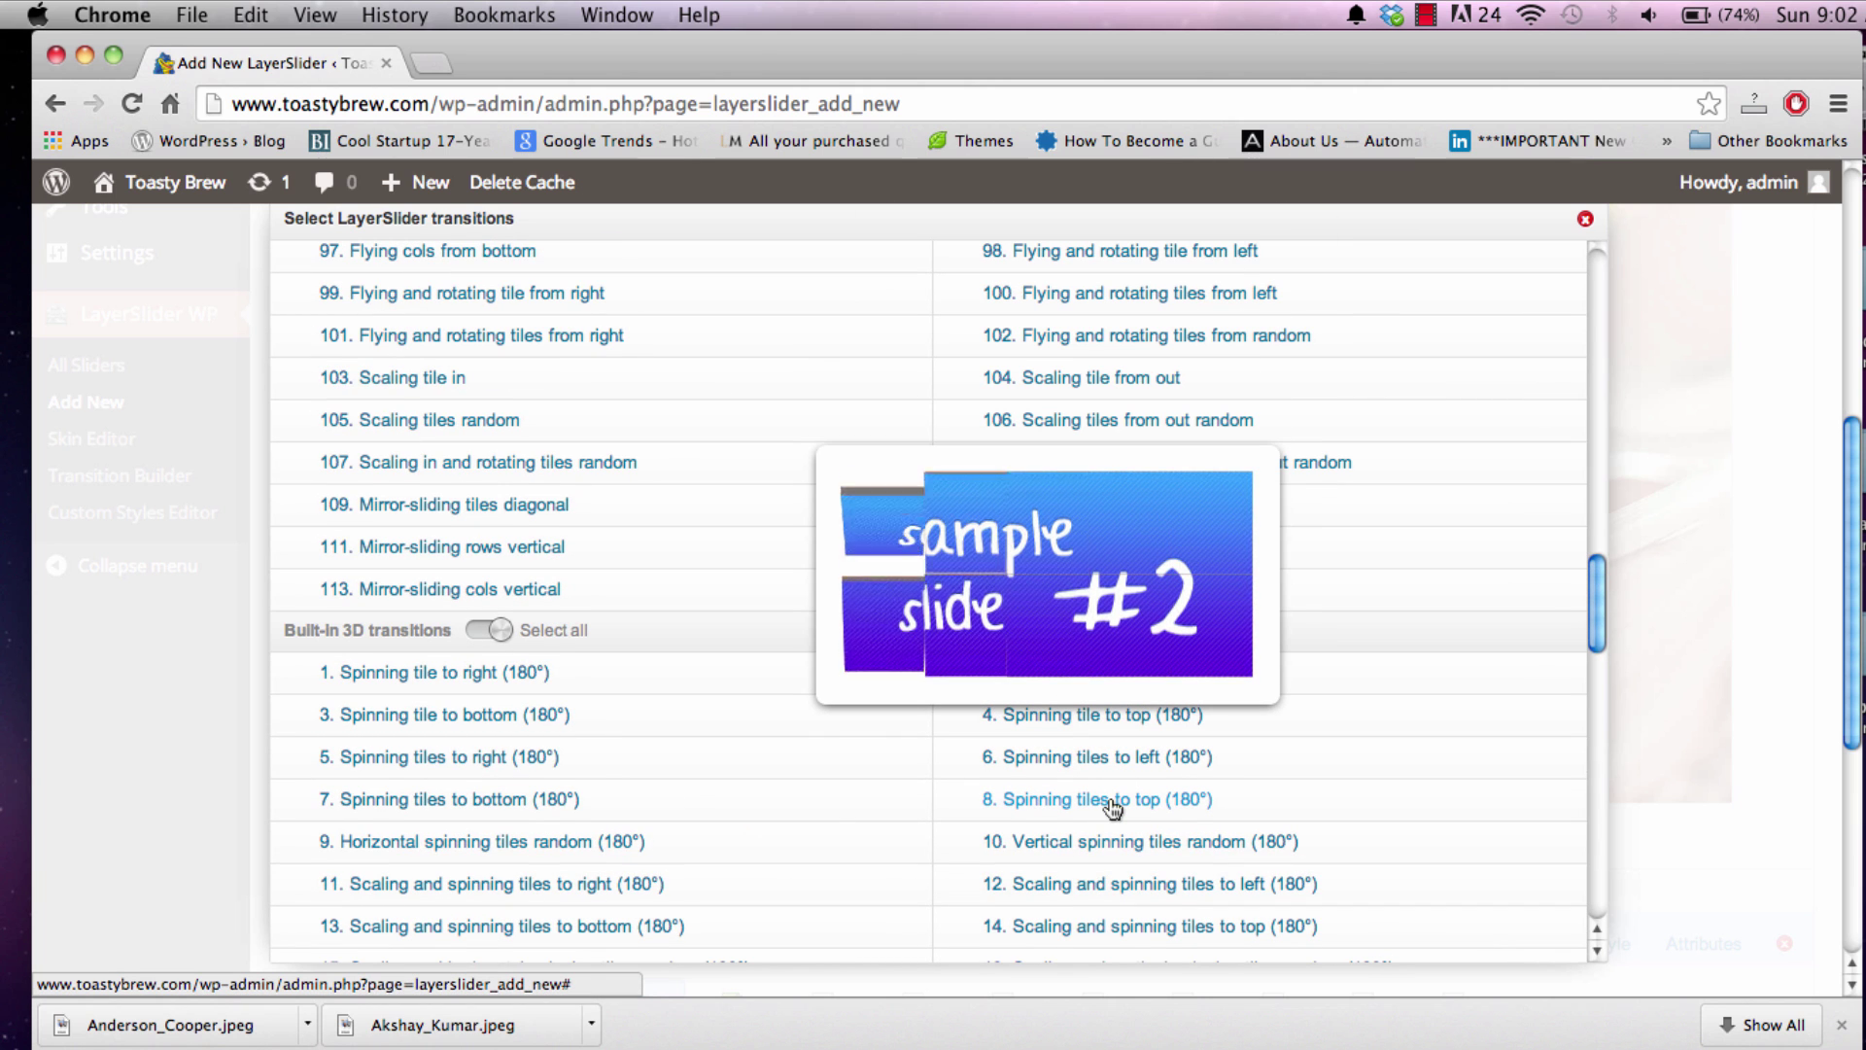
left_click(1586, 223)
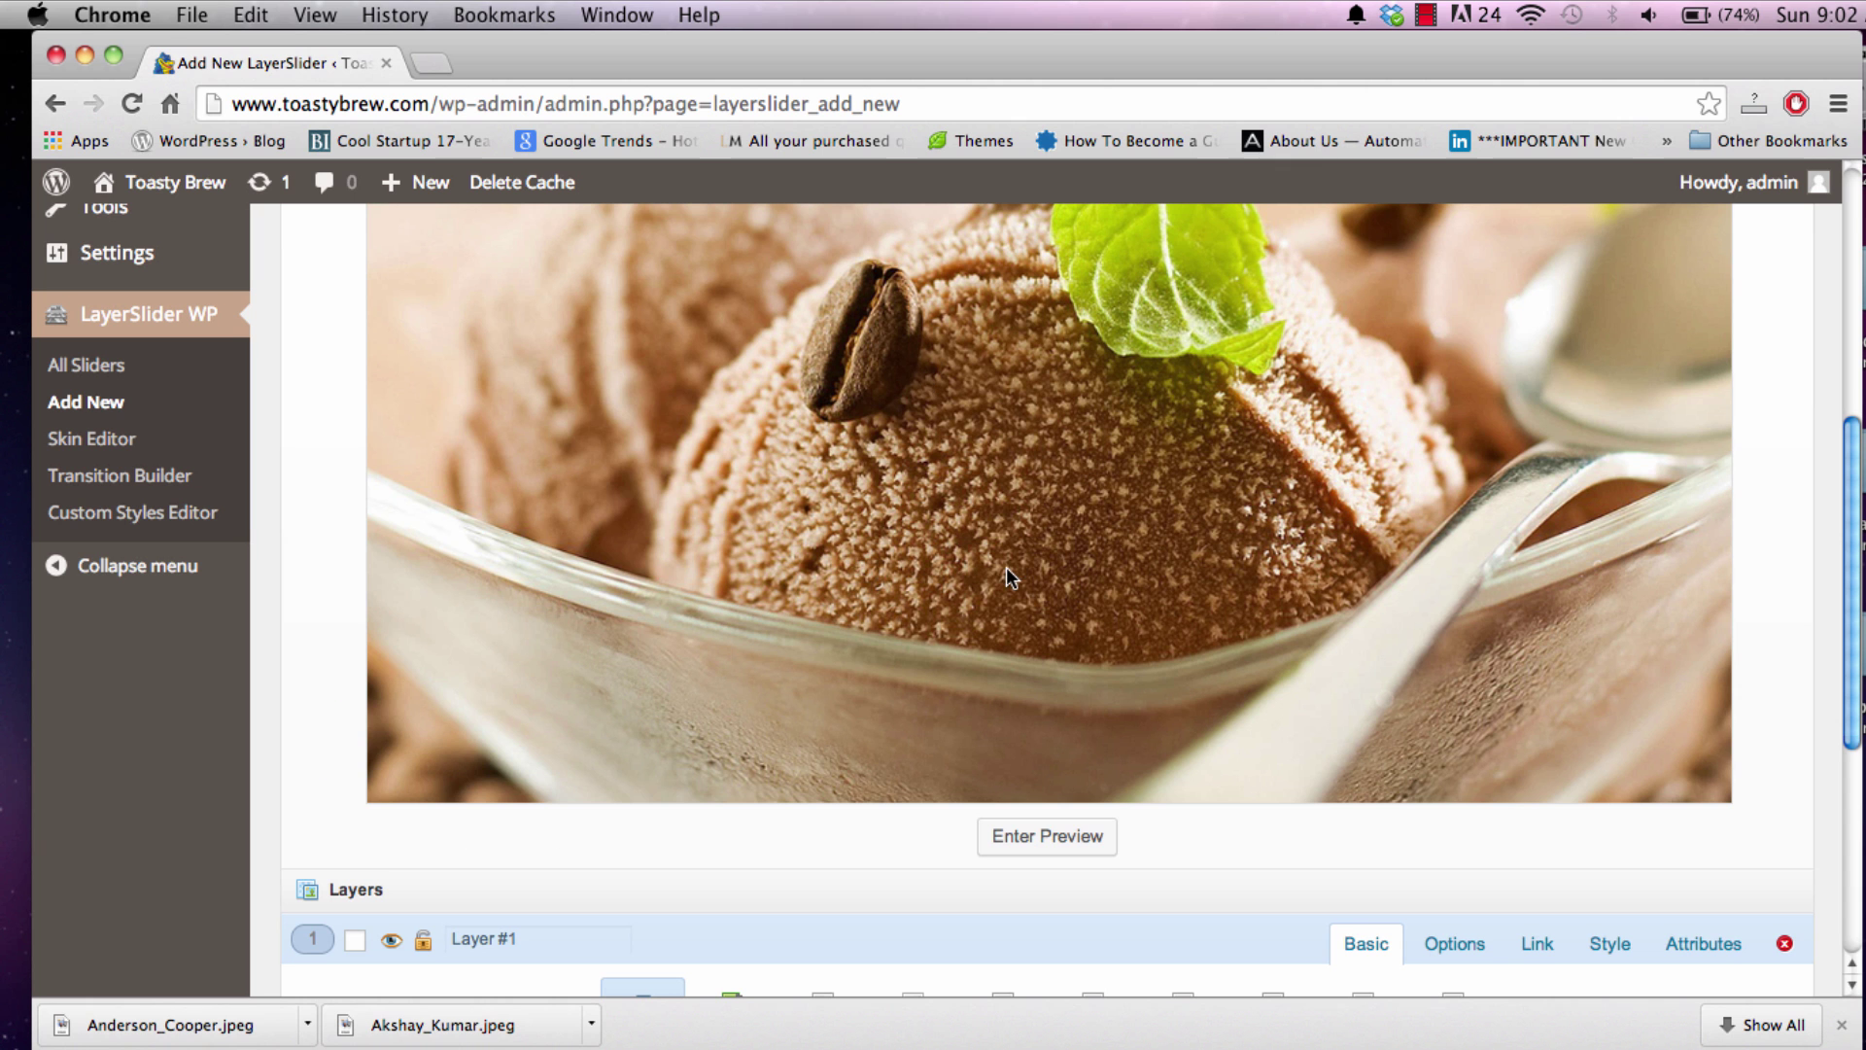
- Review Slide #2 and Slide #1 settings, then save the new two-slide slider
scroll(1006, 567, "up", 6)
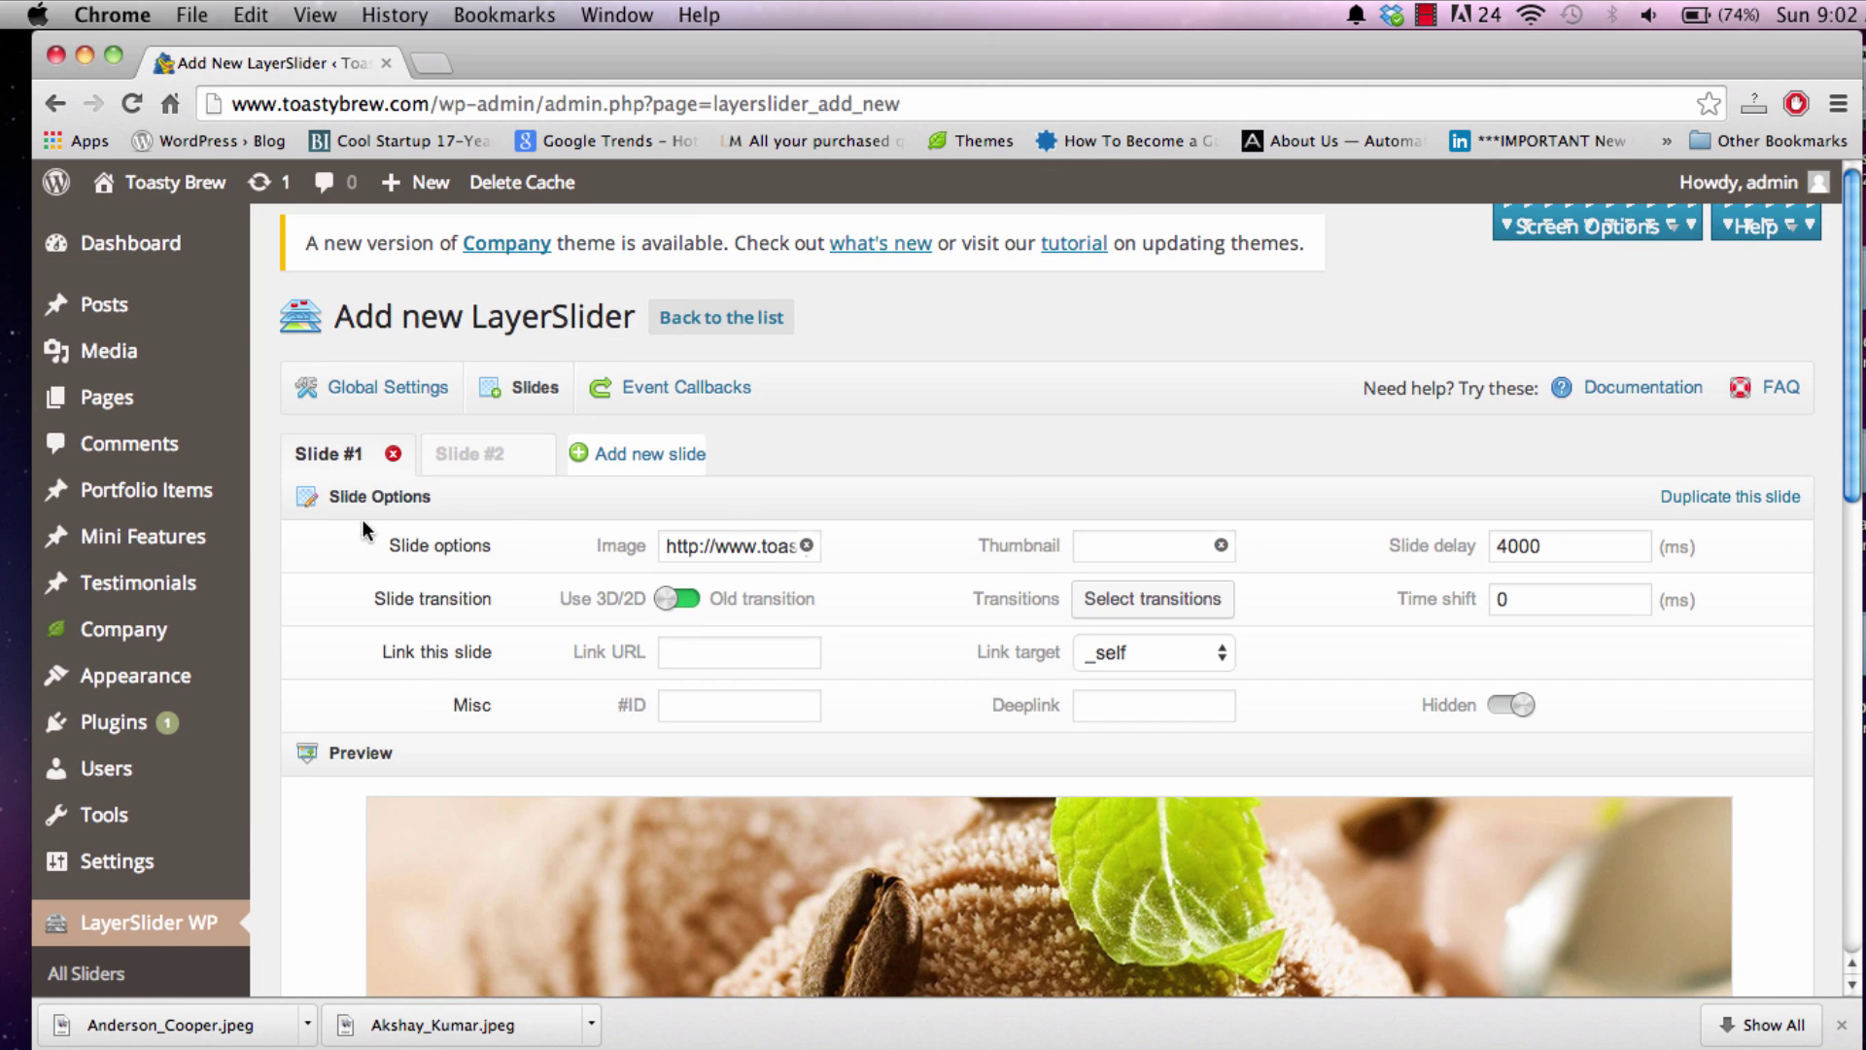
left_click(447, 468)
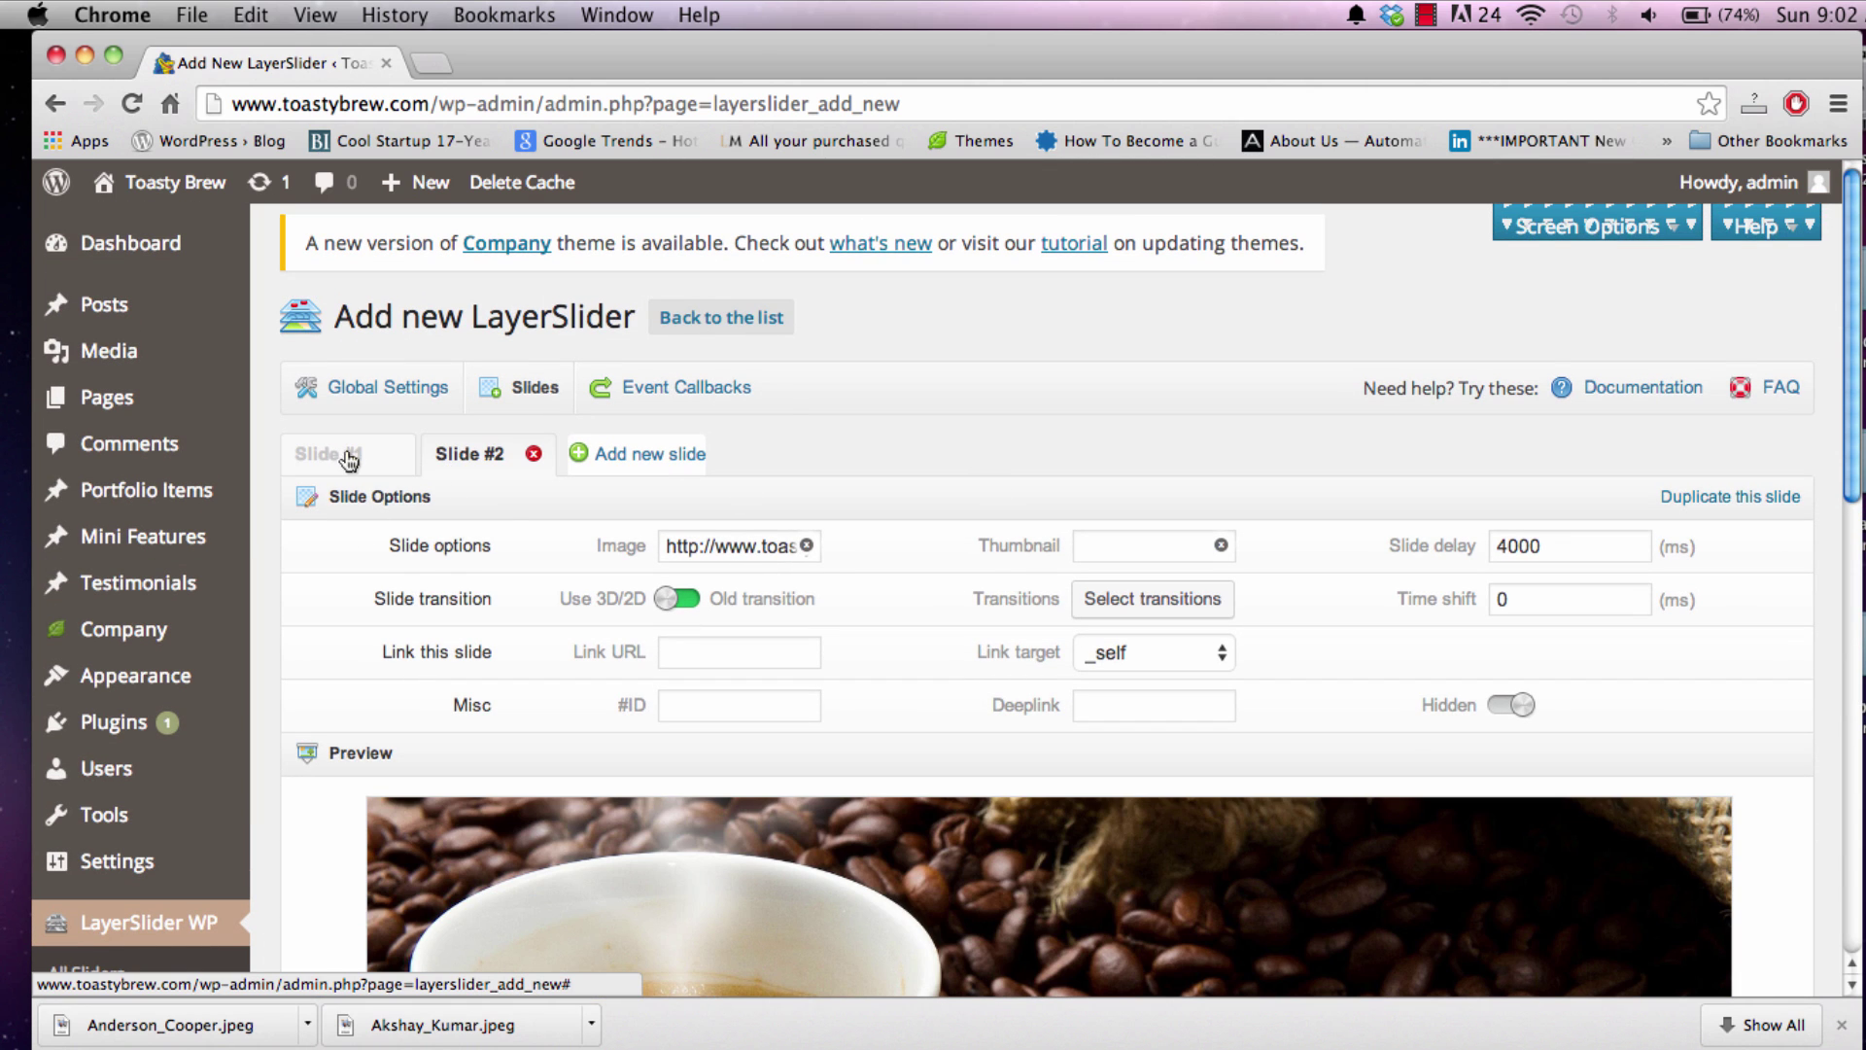
left_click(348, 458)
scroll(779, 389, "down", 10)
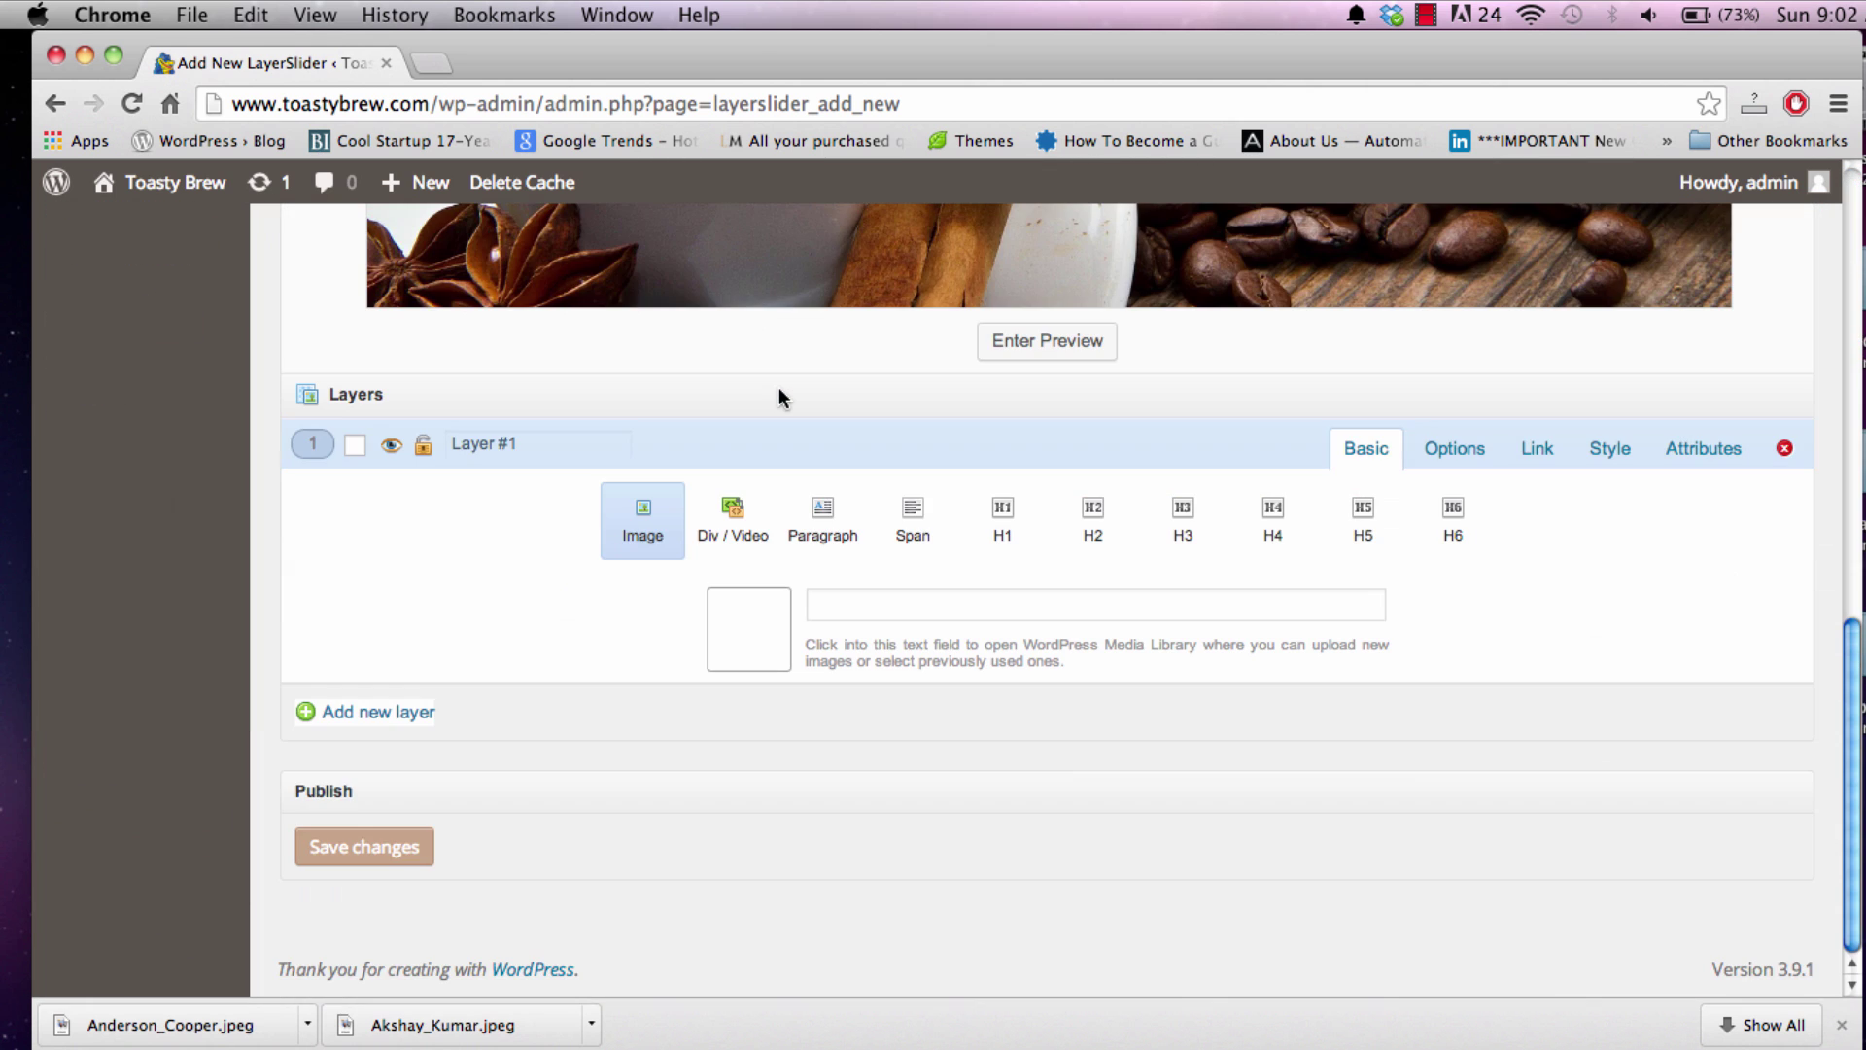
left_click(348, 851)
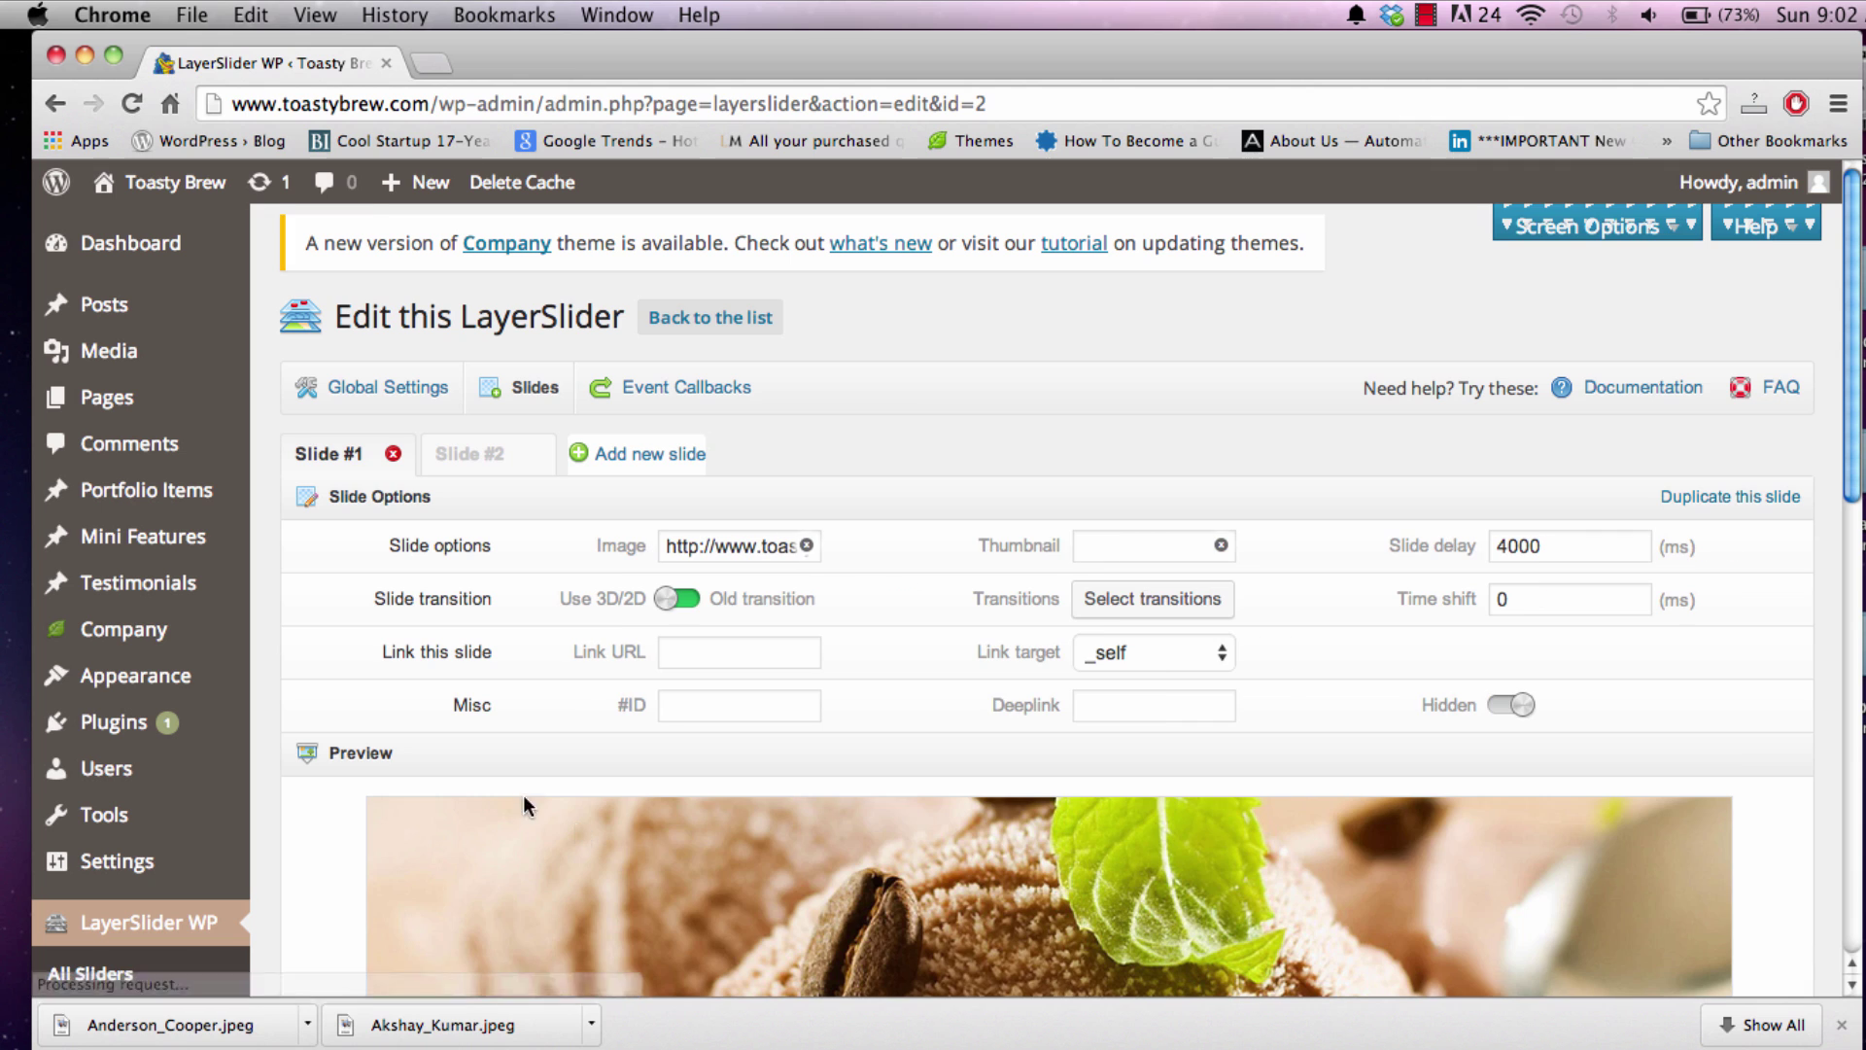
right_click(155, 182)
- Open the Toasty Brew homepage in a new tab to check it
left_click(194, 195)
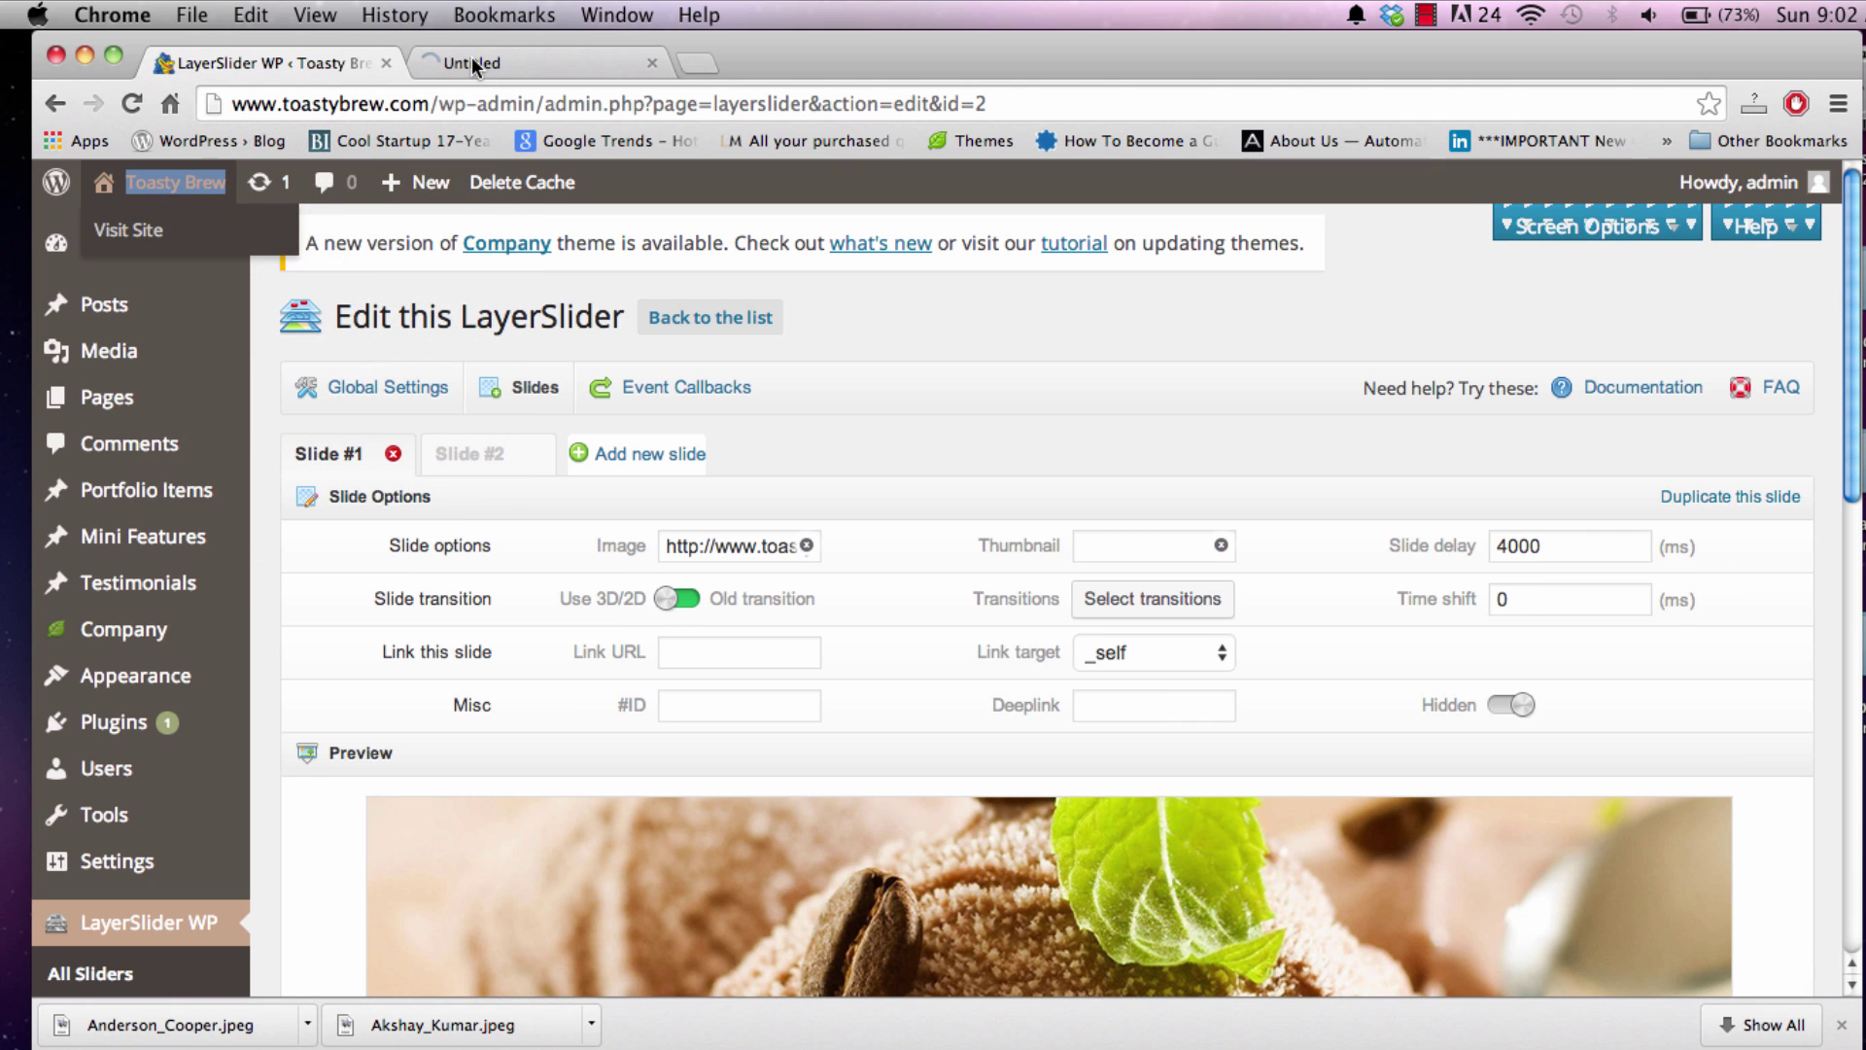
left_click(472, 62)
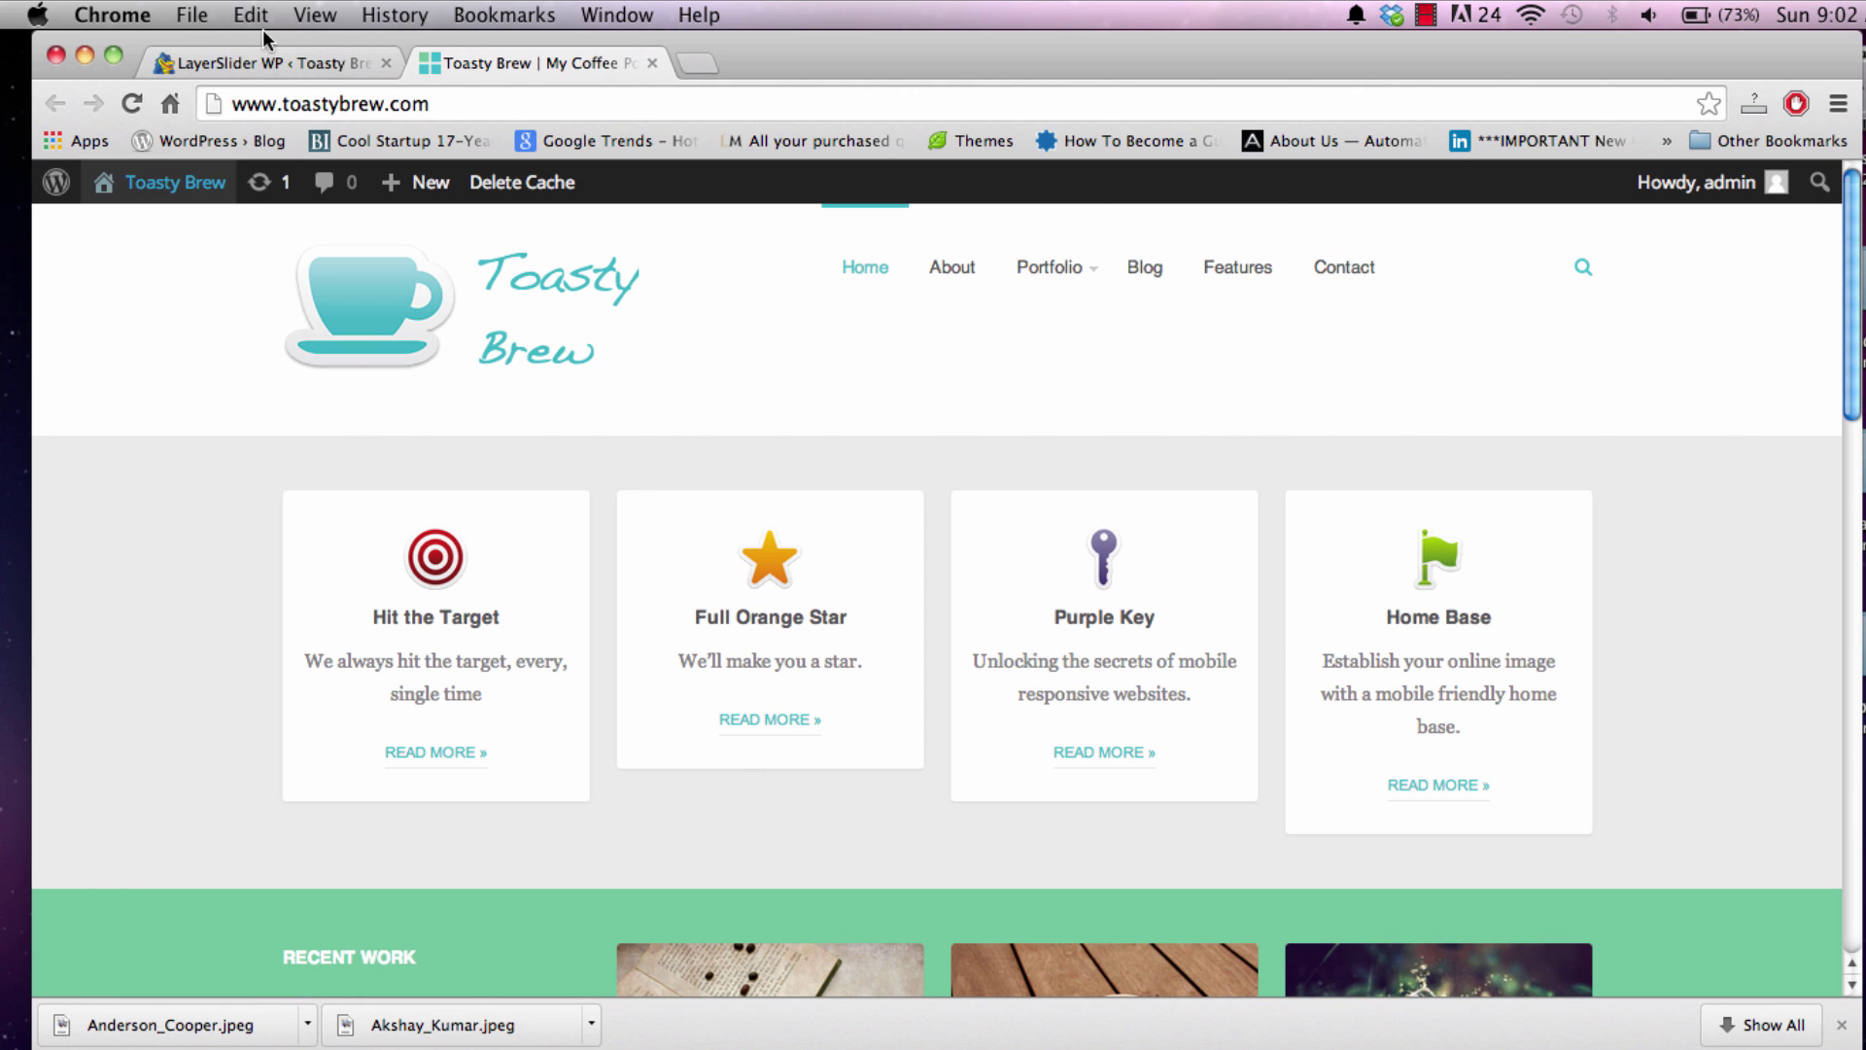
left_click(289, 62)
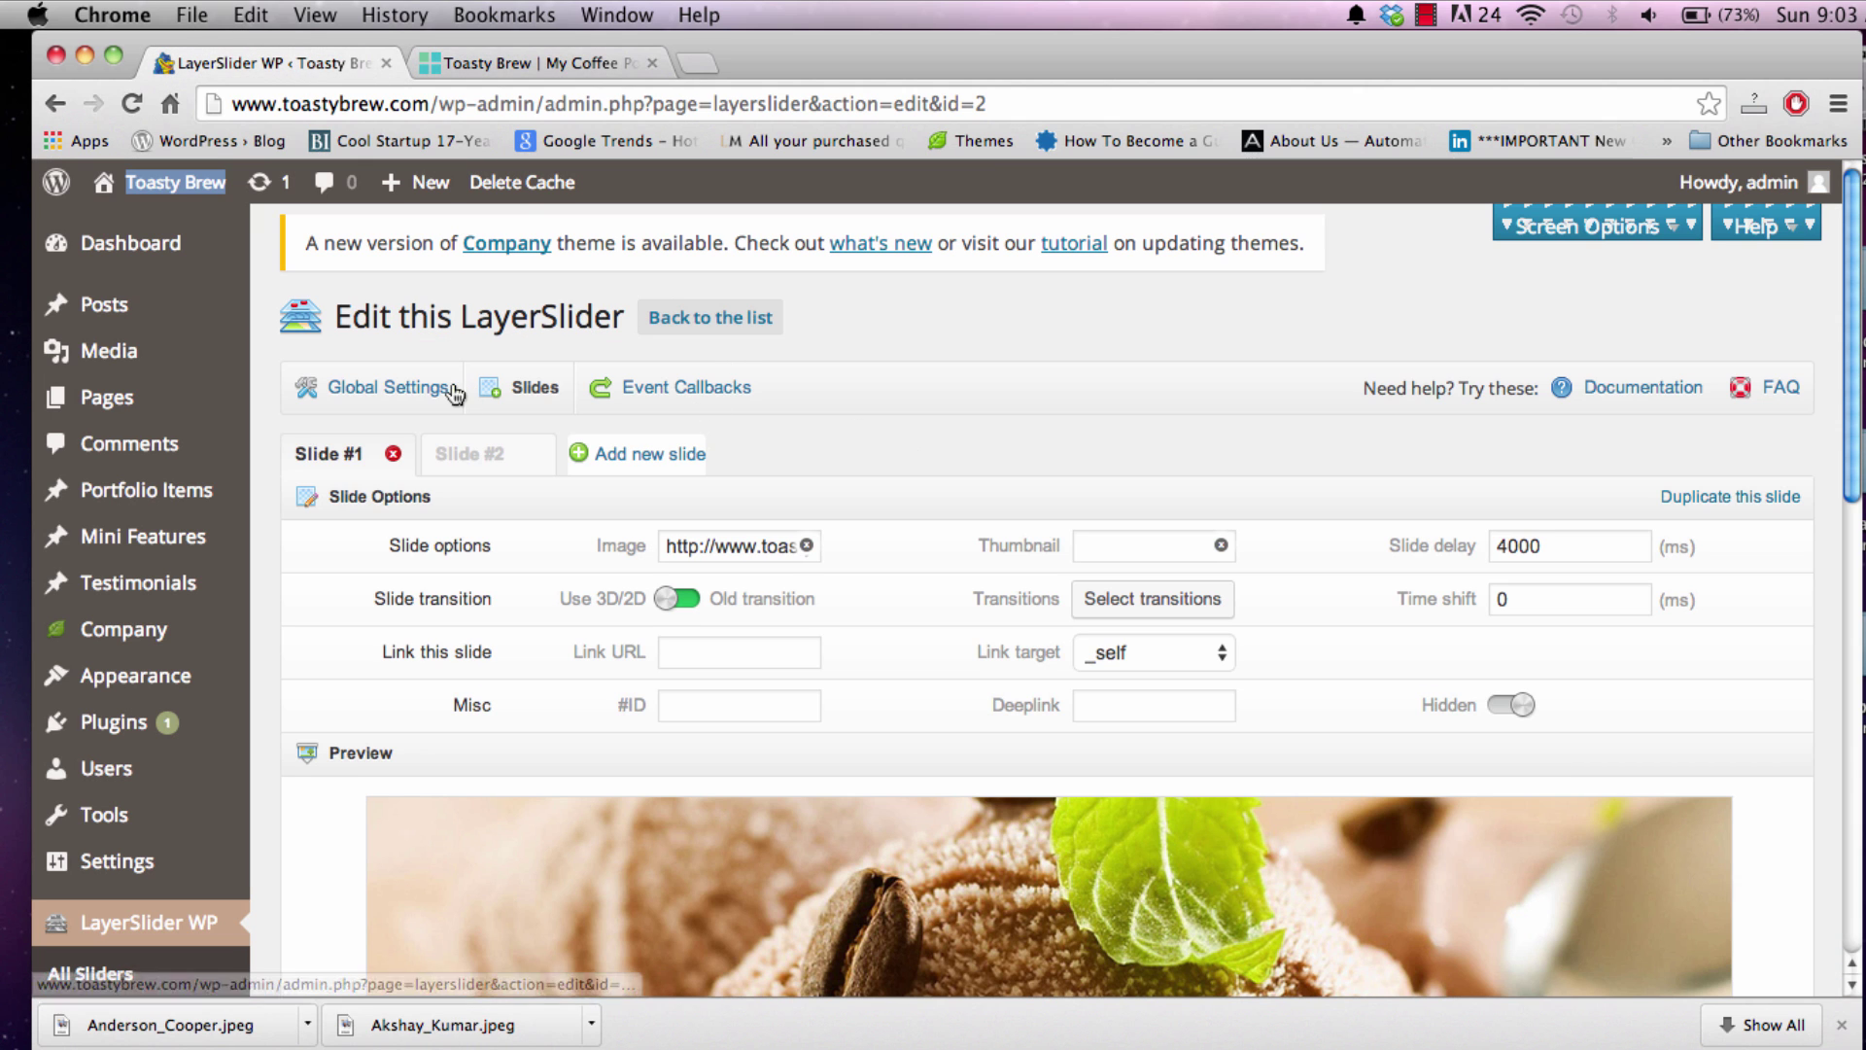
- Show the Home Slider's global settings, then go to the list of all sliders
left_click(387, 392)
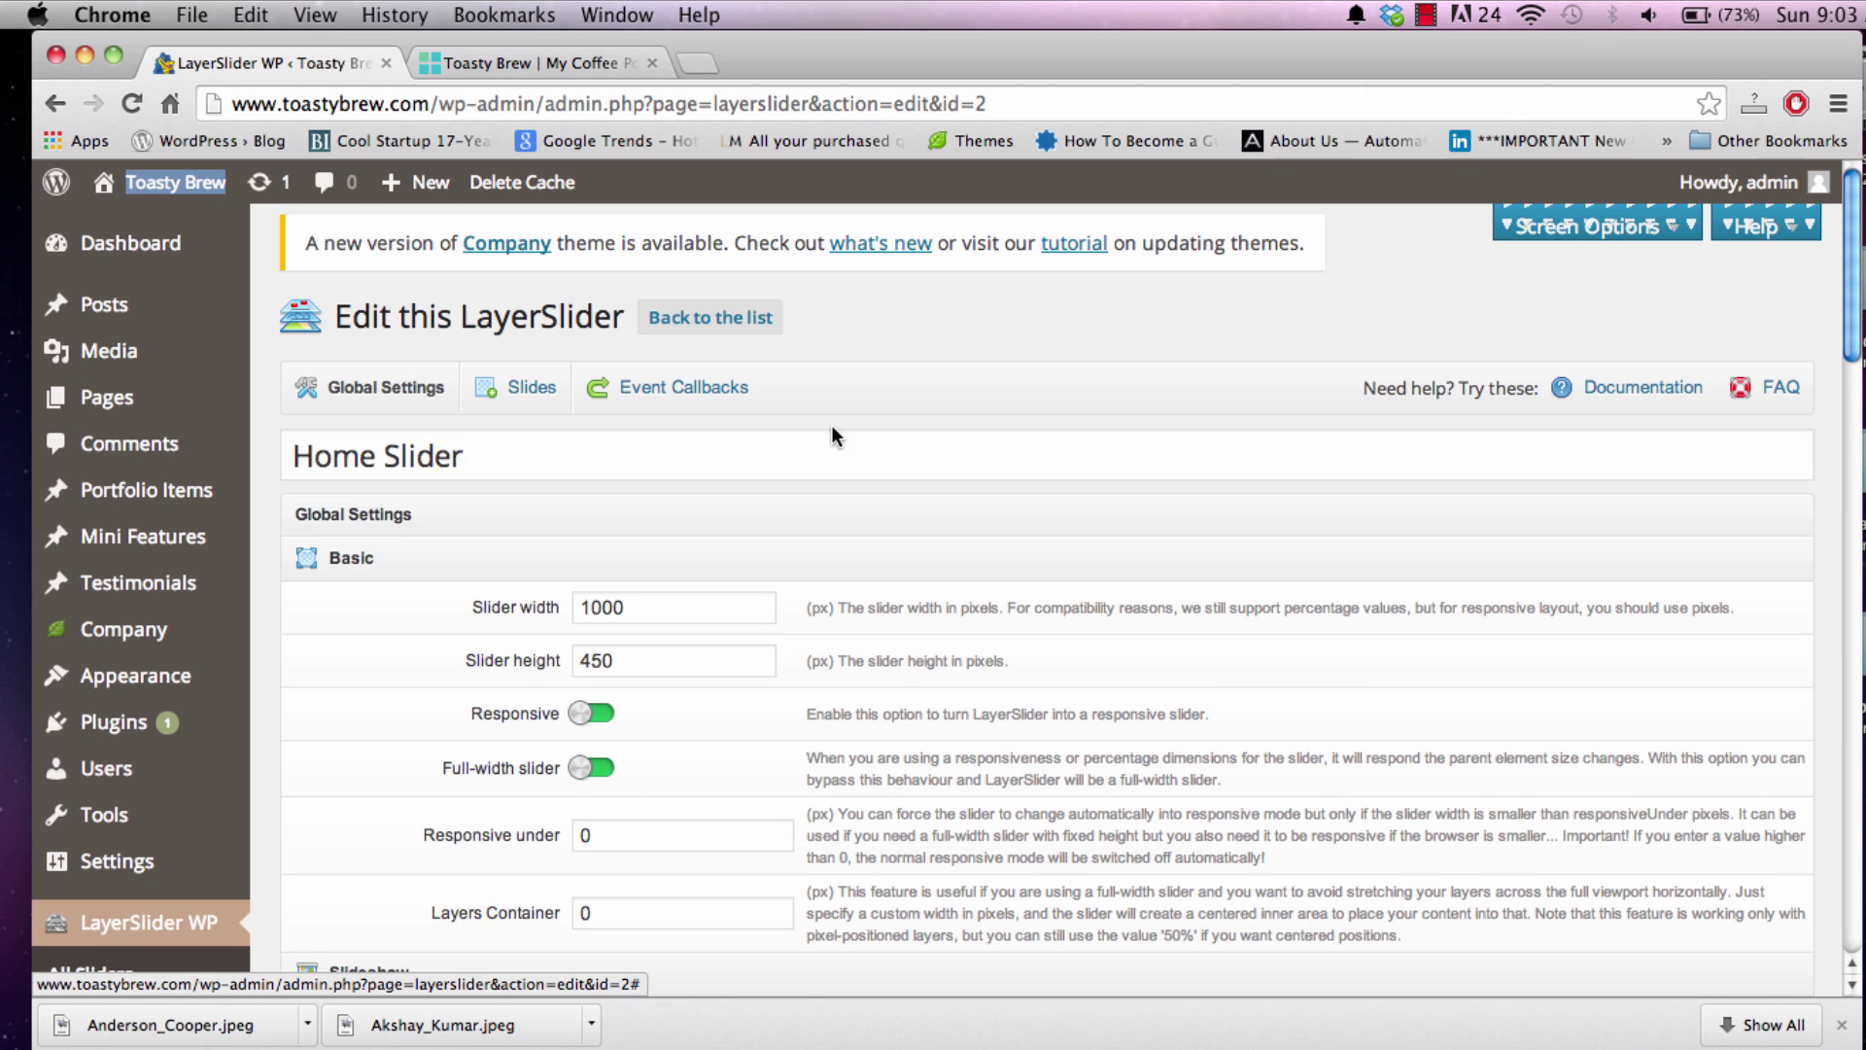
scroll(613, 442, "down", 5)
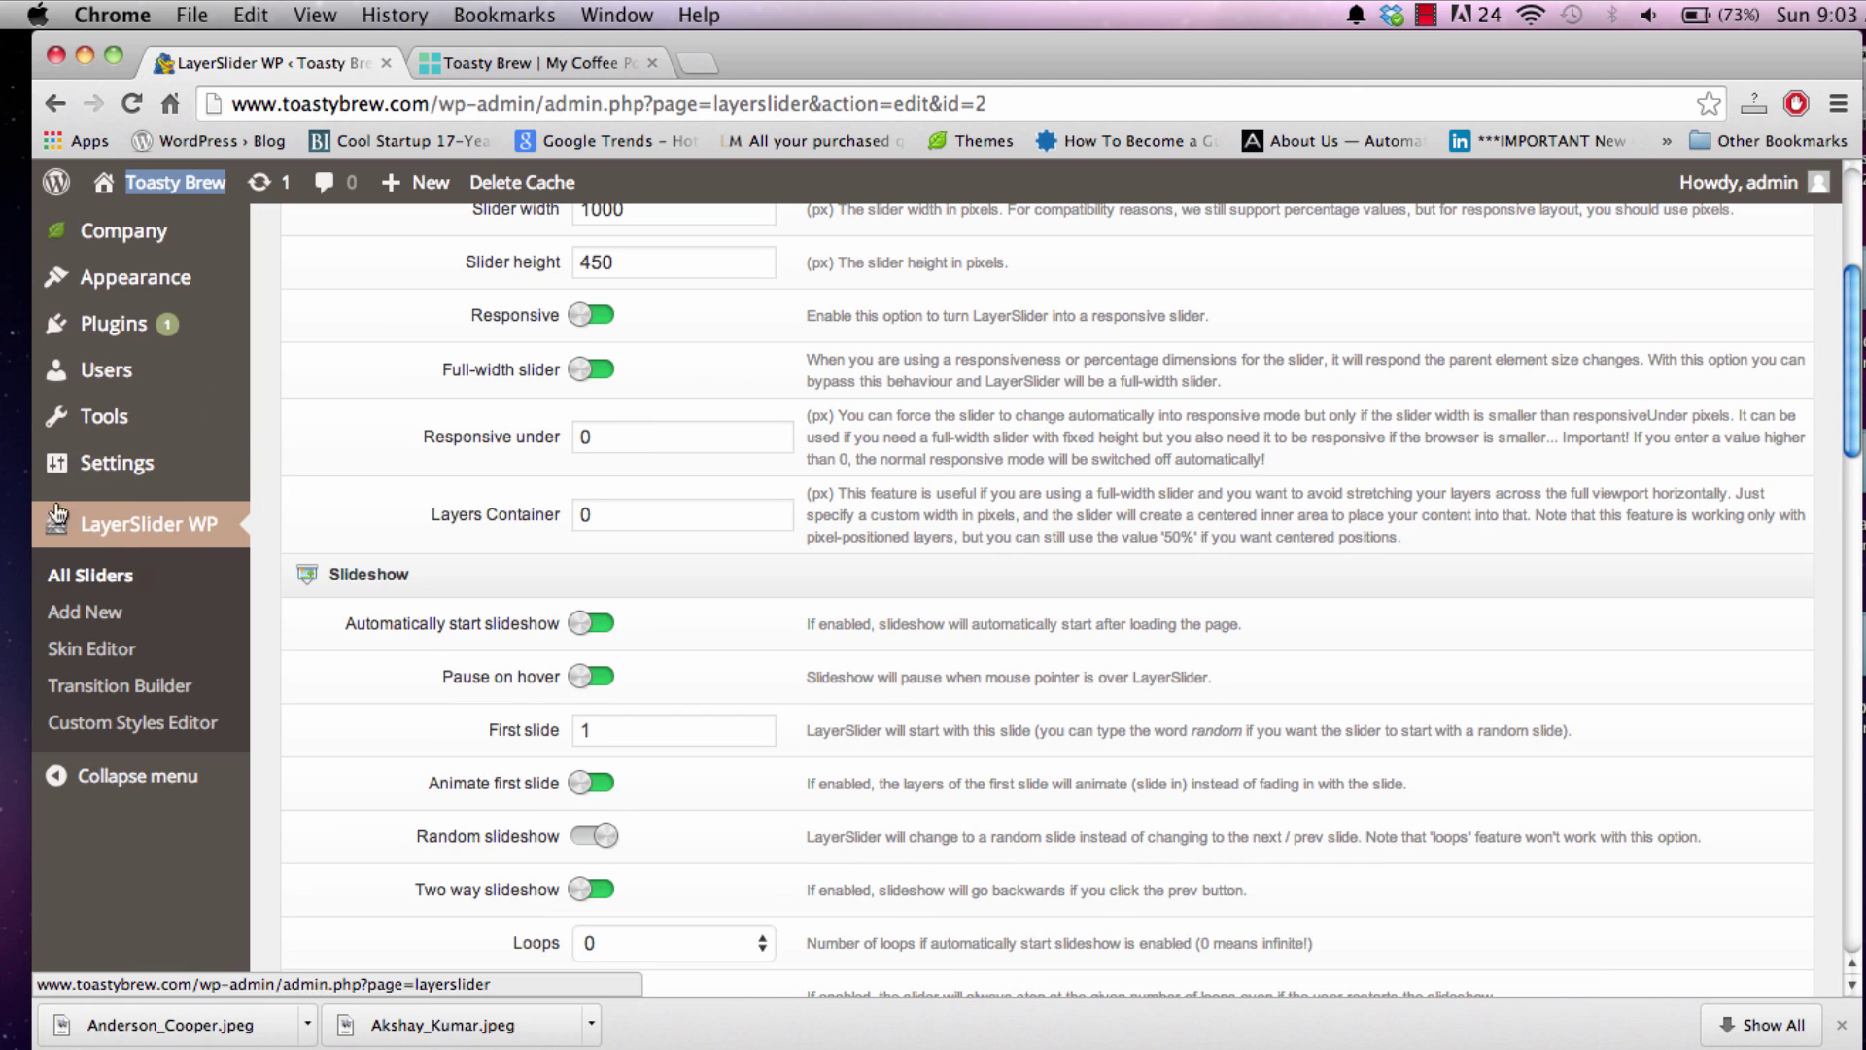
left_click(82, 580)
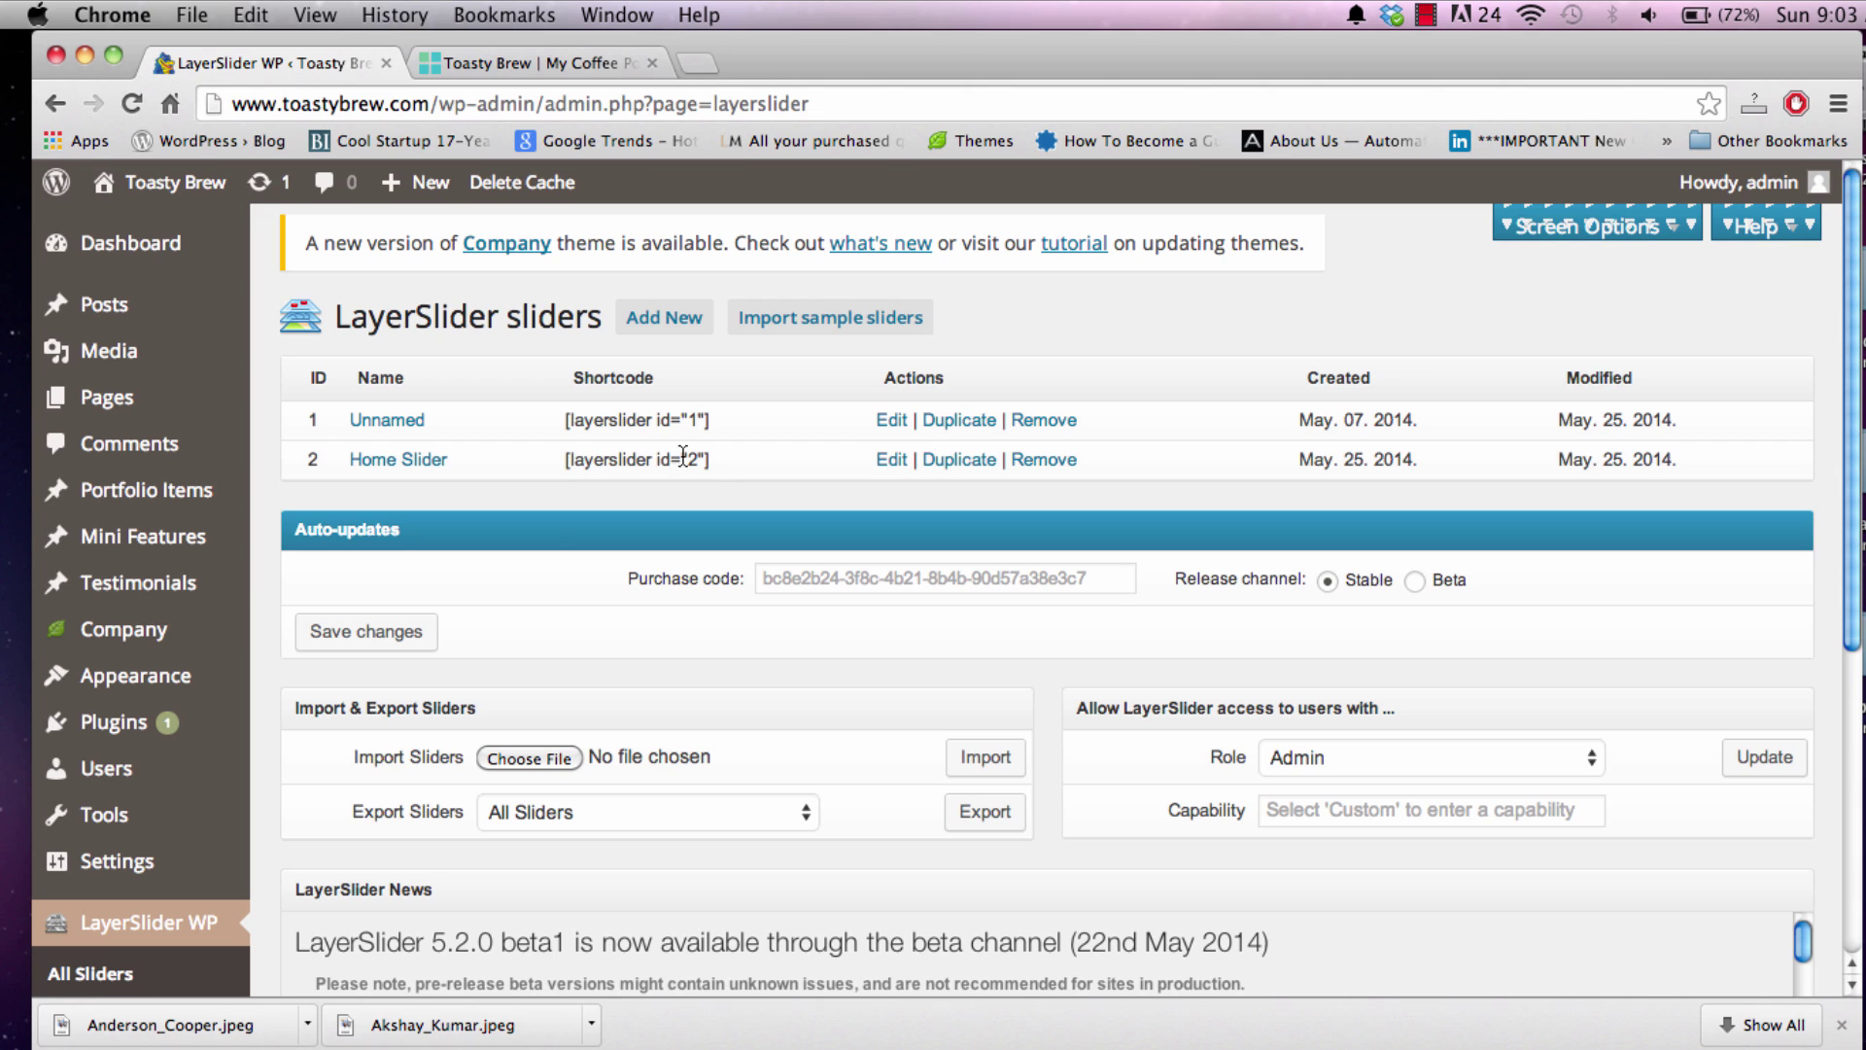
- Select the Home Slider's [layerslider id="2"] shortcode, then go to Appearance > Widgets
left_click_drag(721, 460, 660, 462)
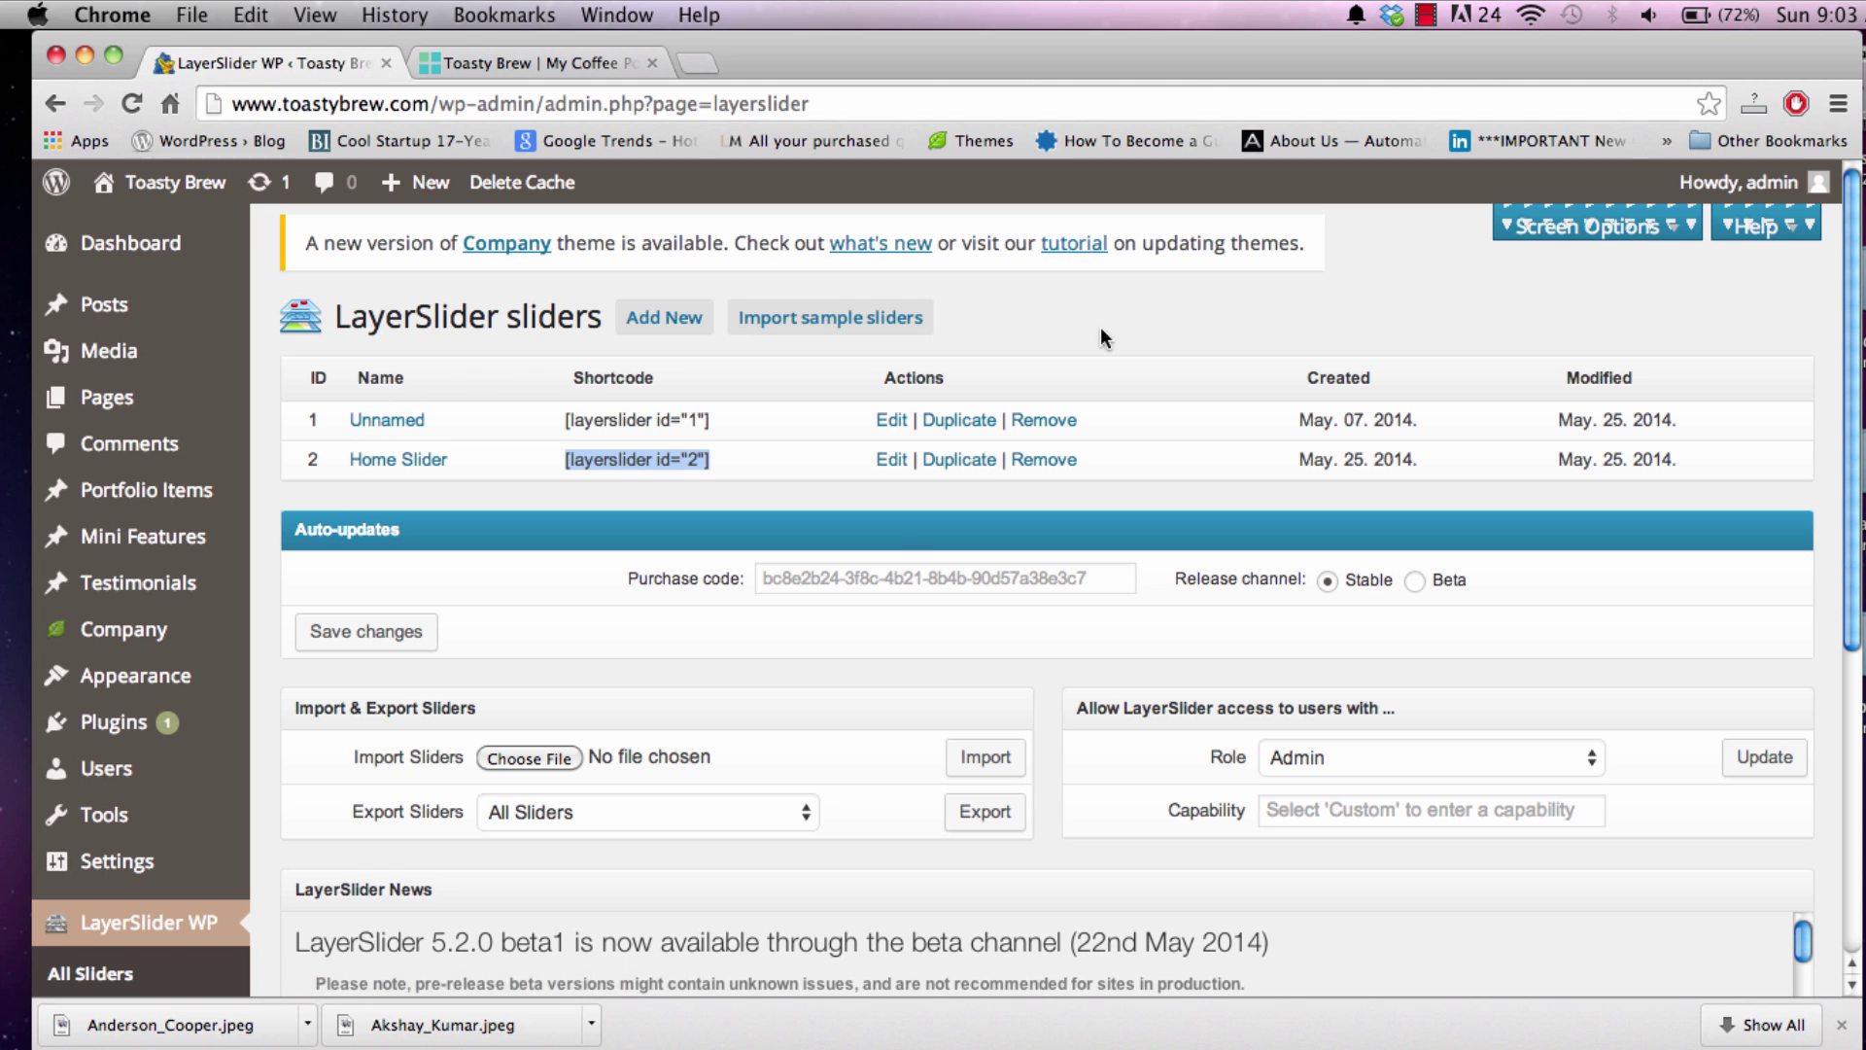
mouse_move(164, 639)
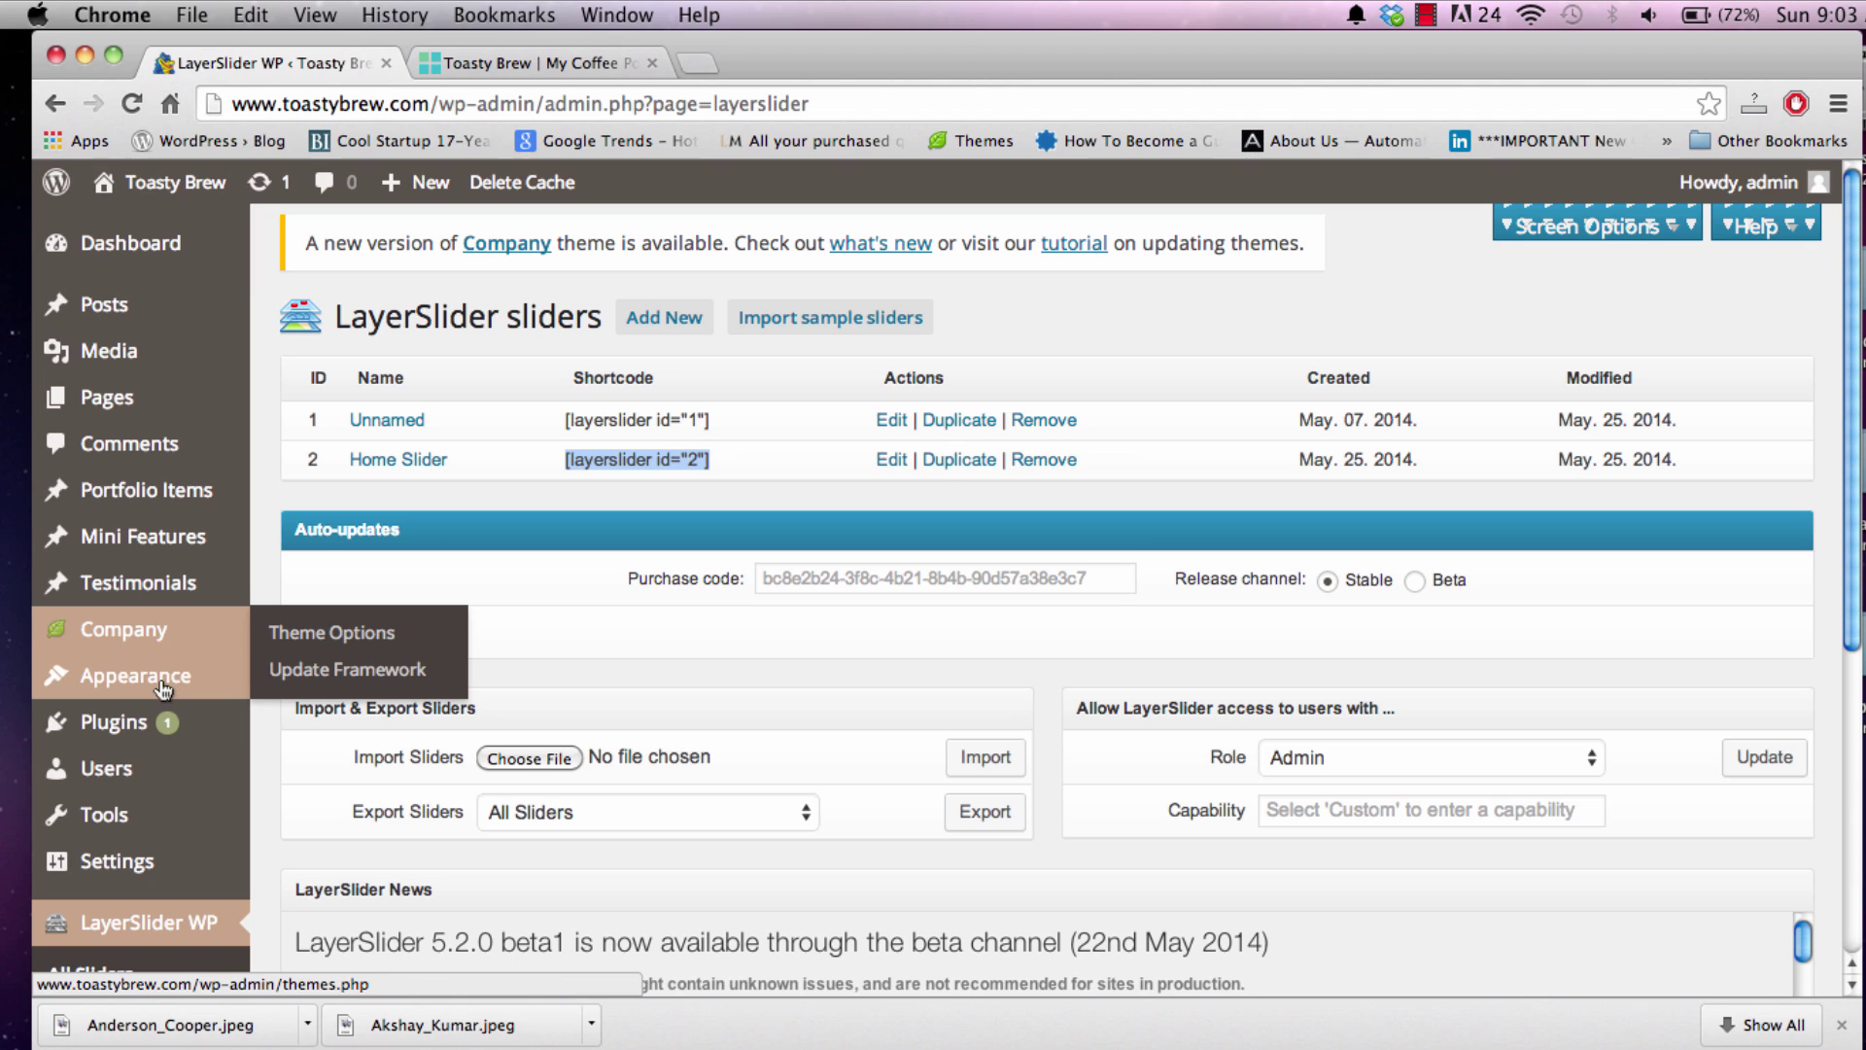
mouse_move(175, 688)
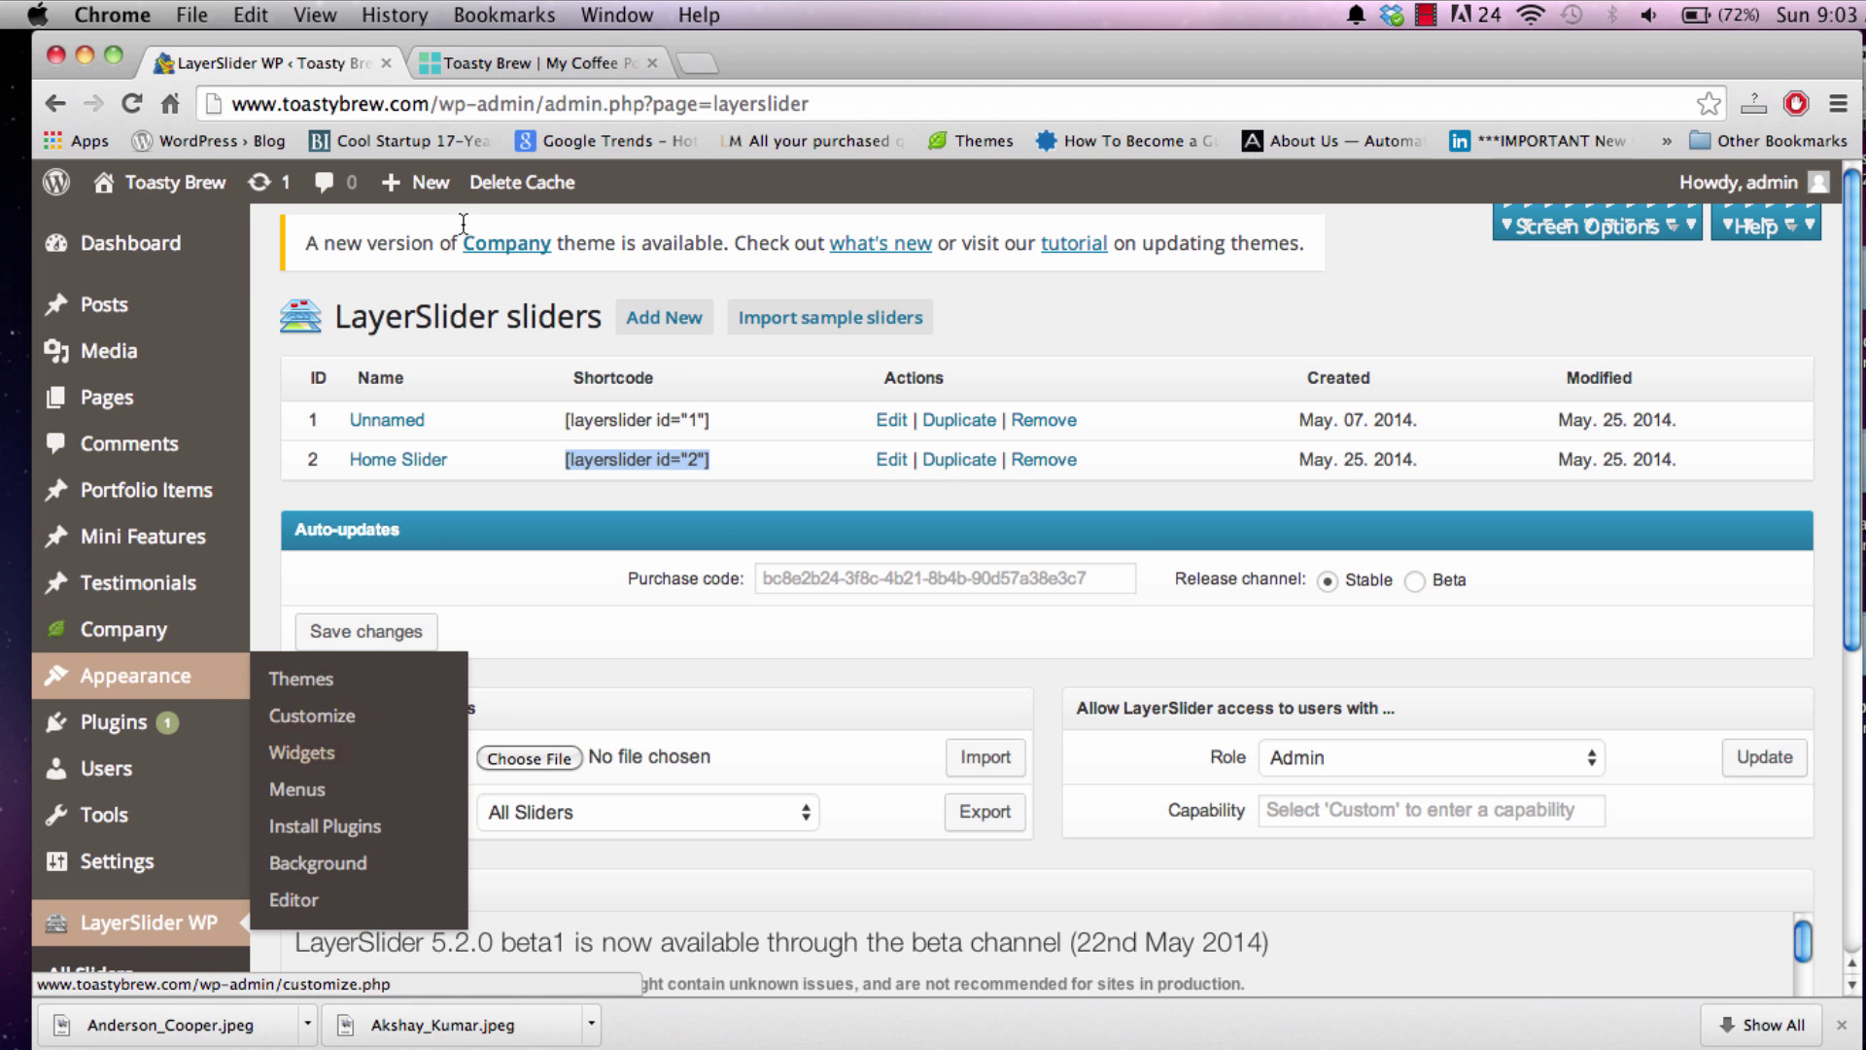
left_click(532, 71)
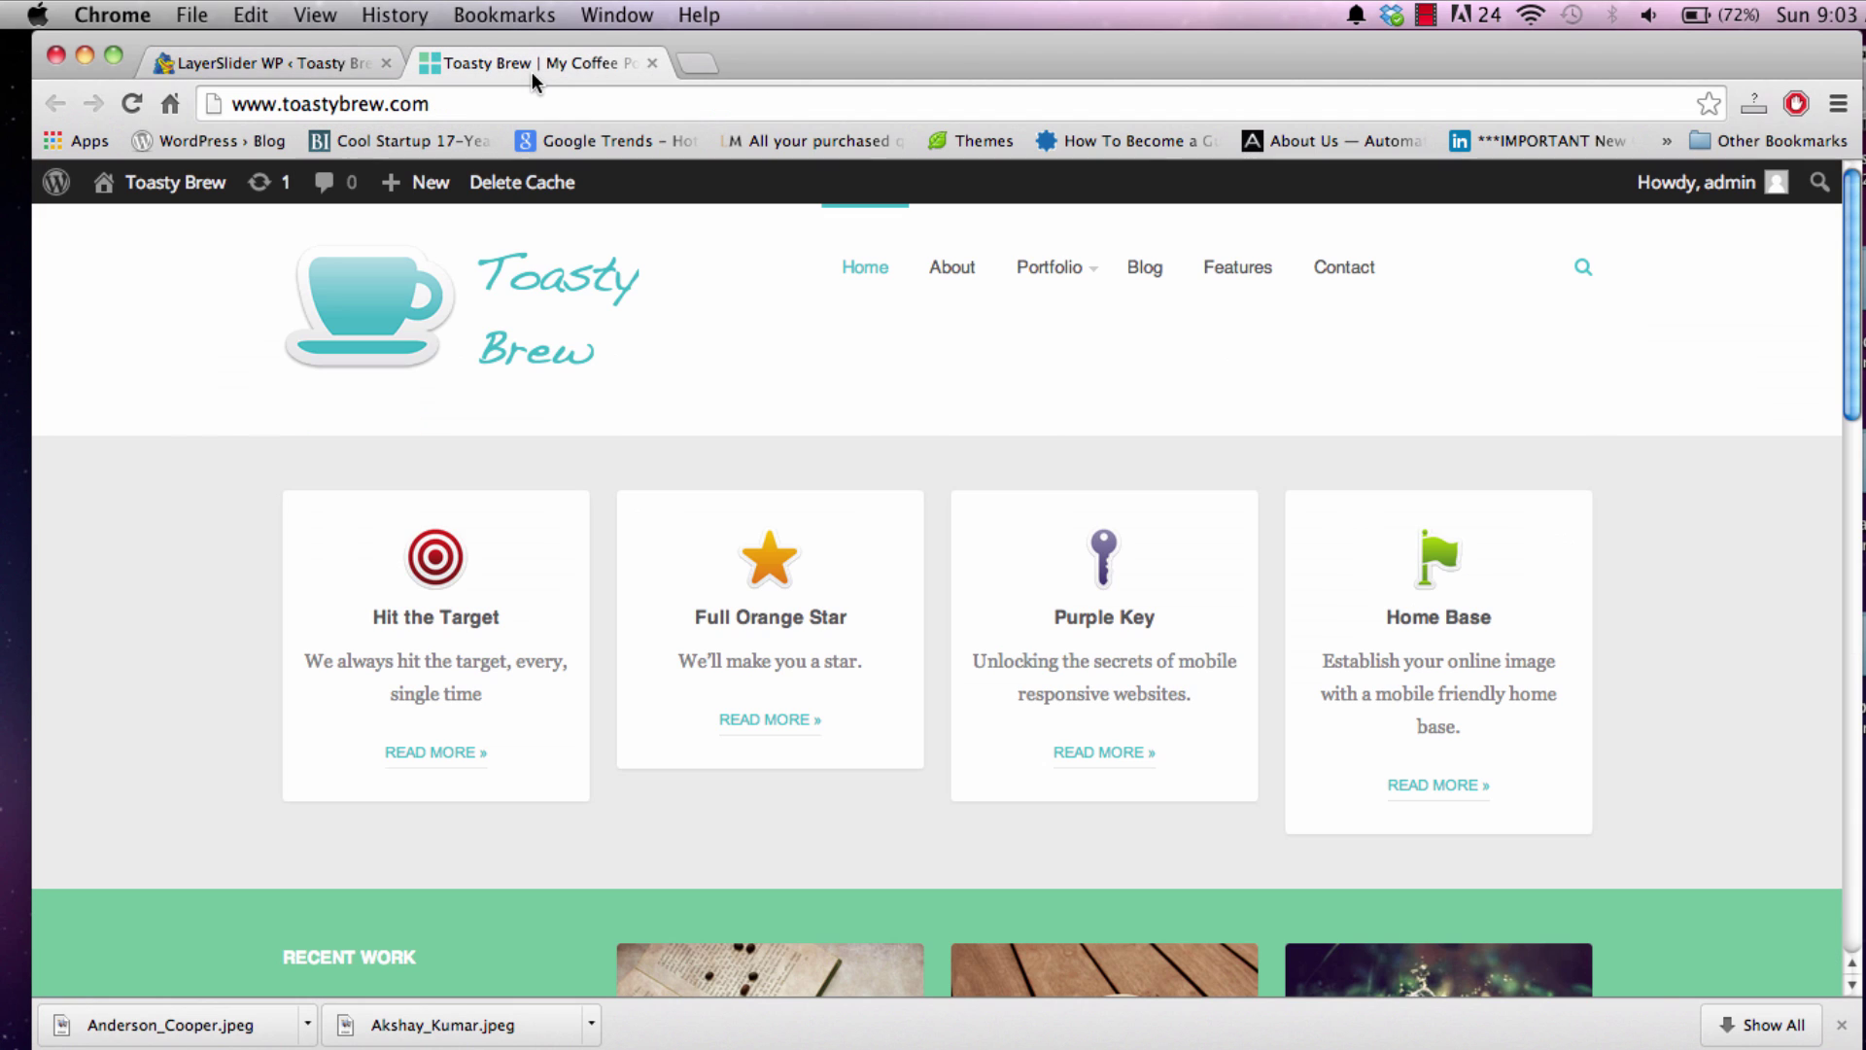
left_click(336, 67)
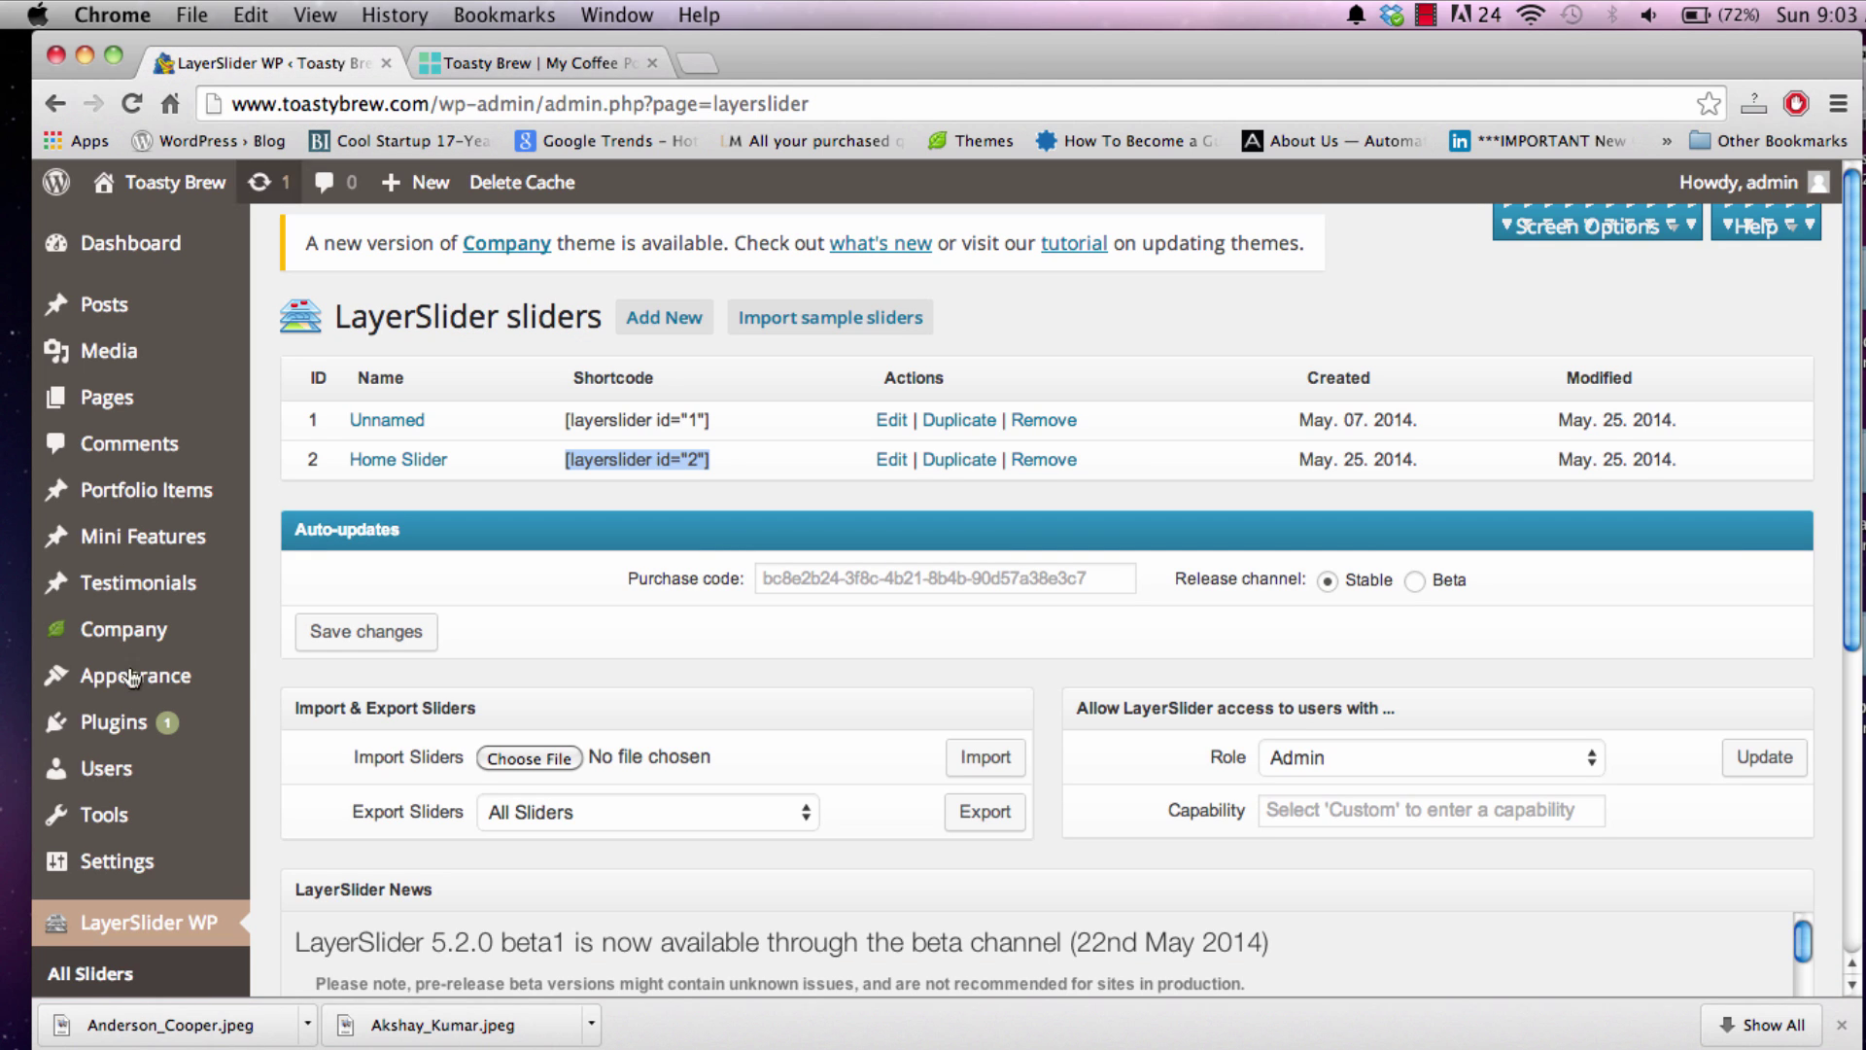
mouse_move(150, 683)
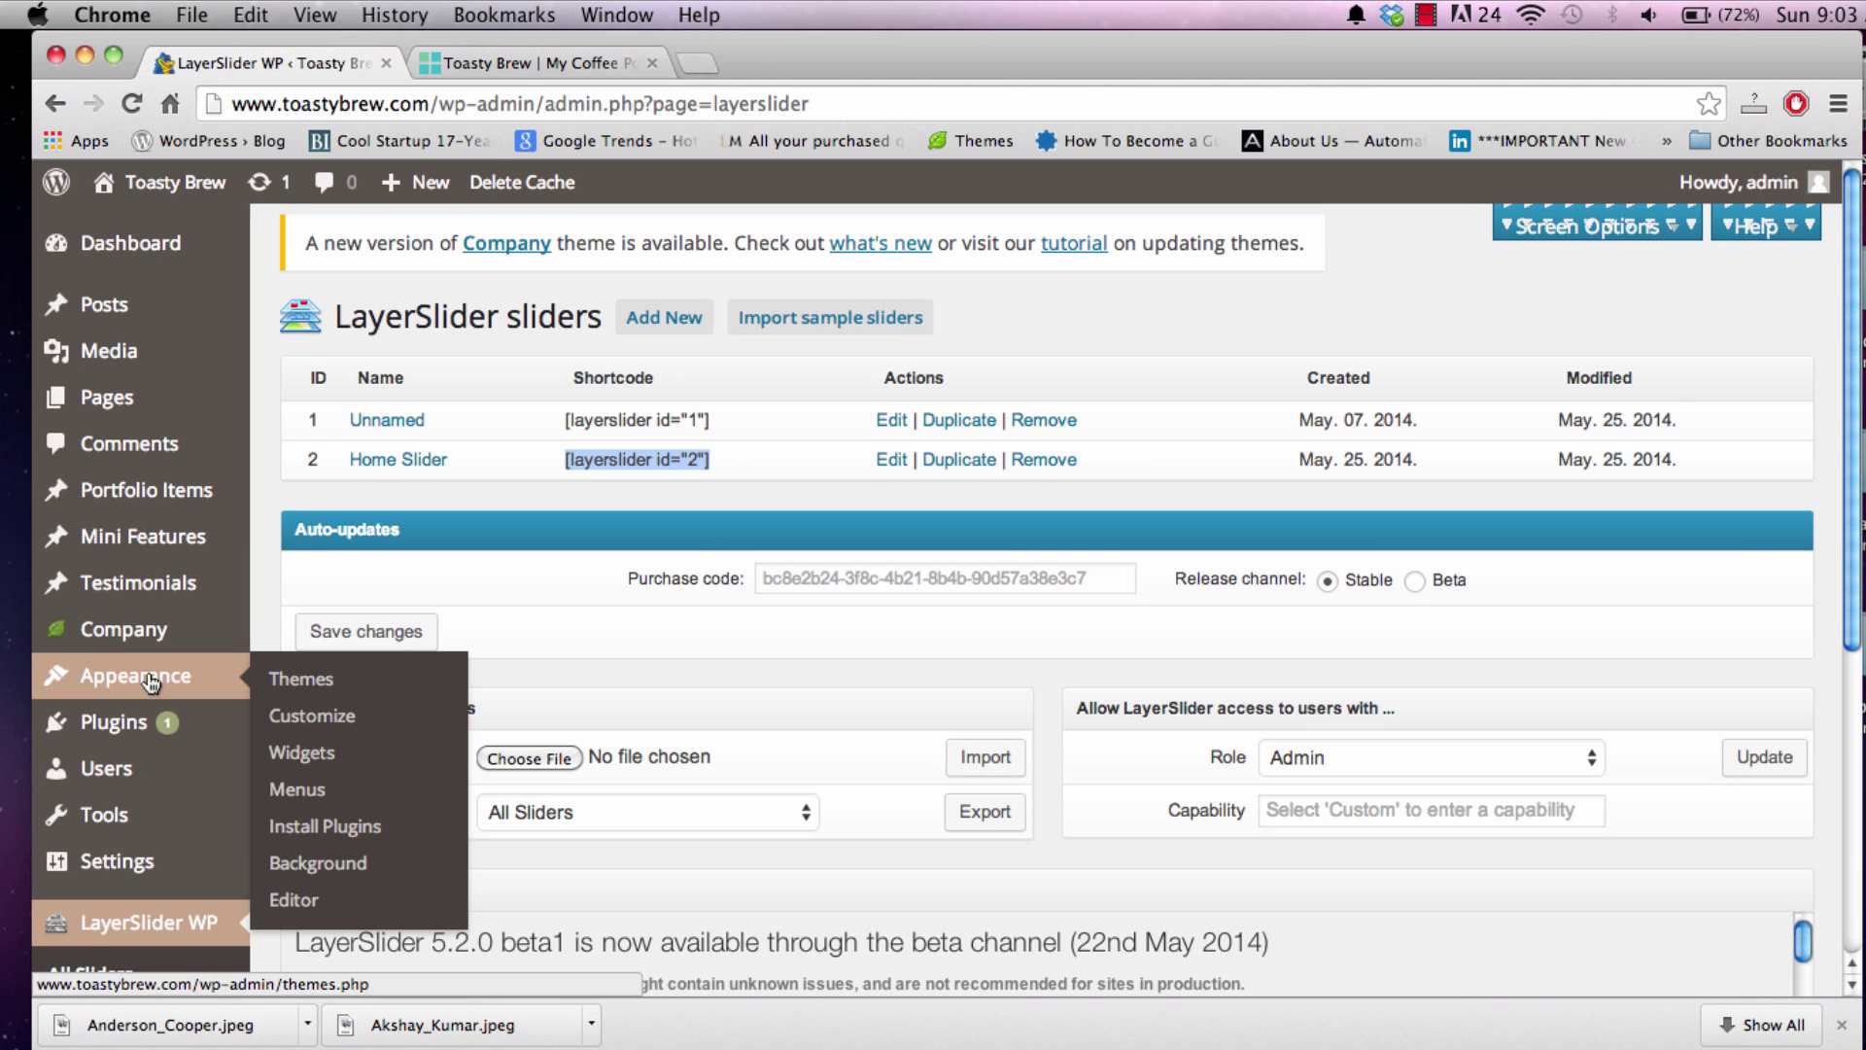
left_click(307, 756)
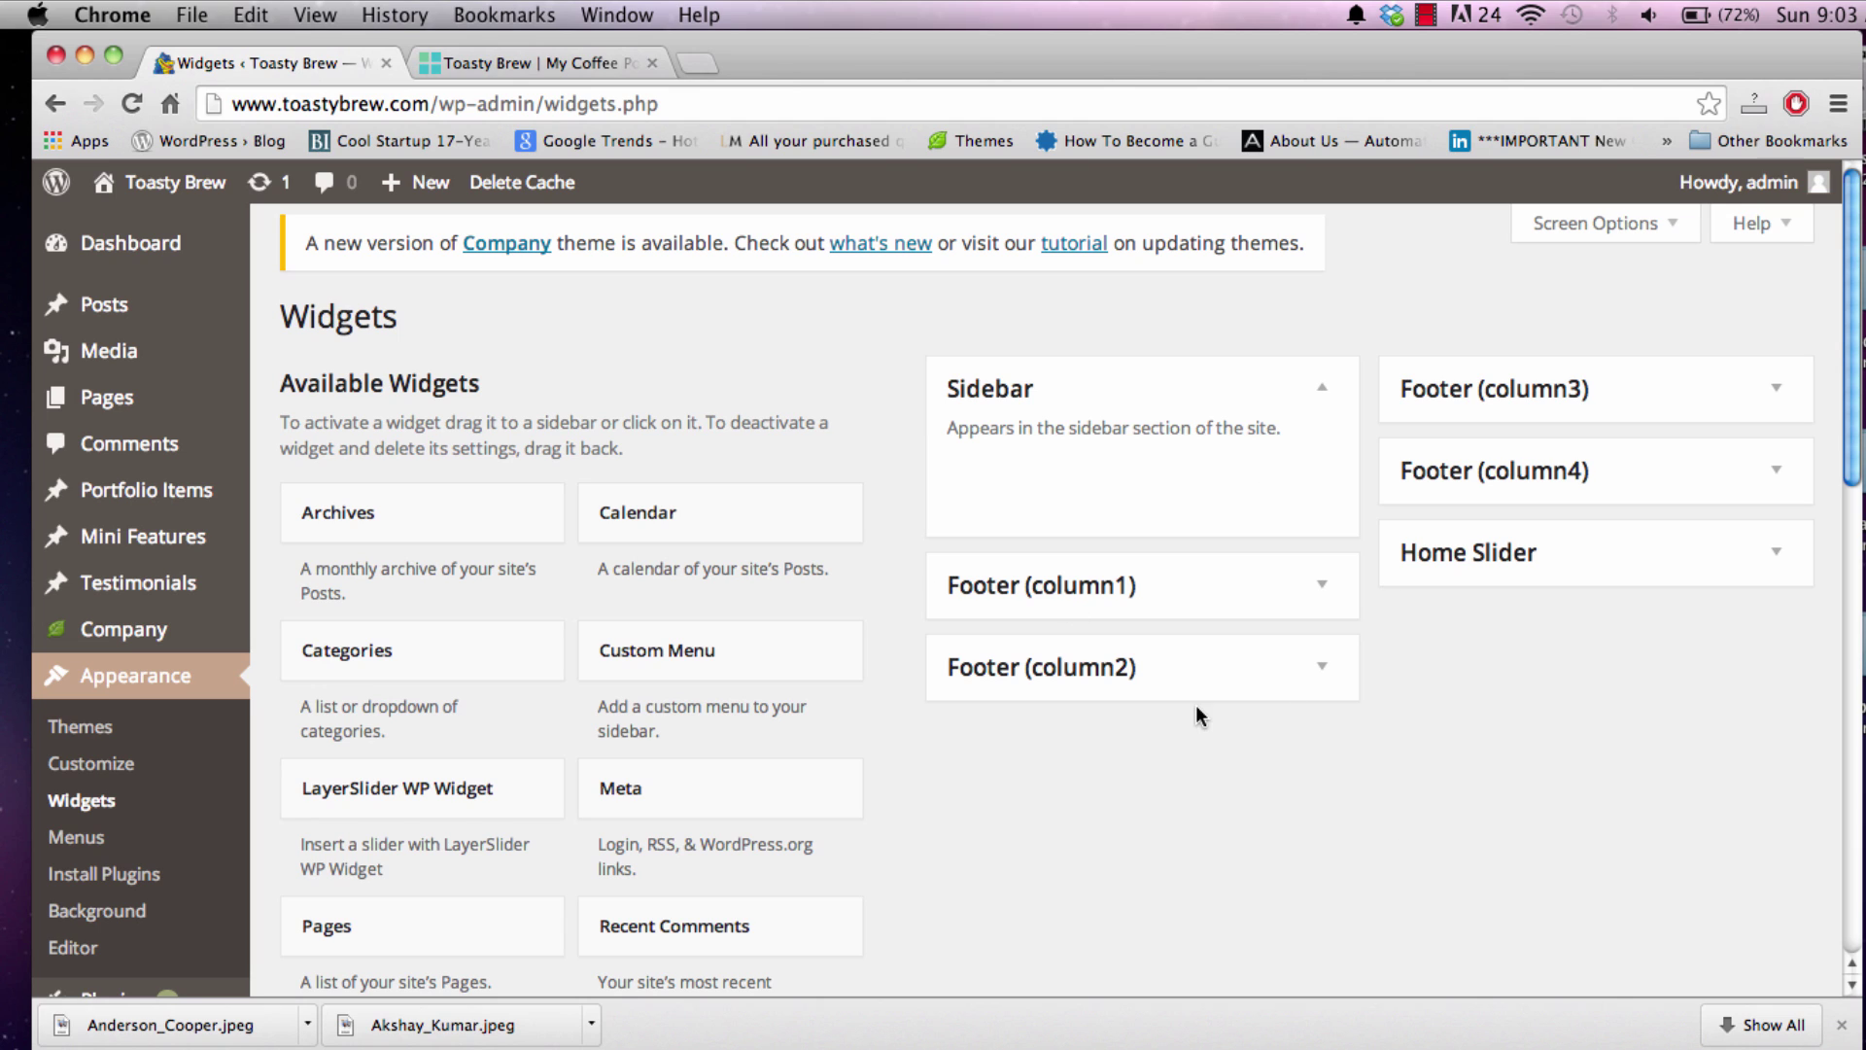
- Choose Home Slider as the area for a LayerSlider WP Widget and add it
left_click(1777, 553)
left_click(1780, 558)
scroll(999, 688, "down", 6)
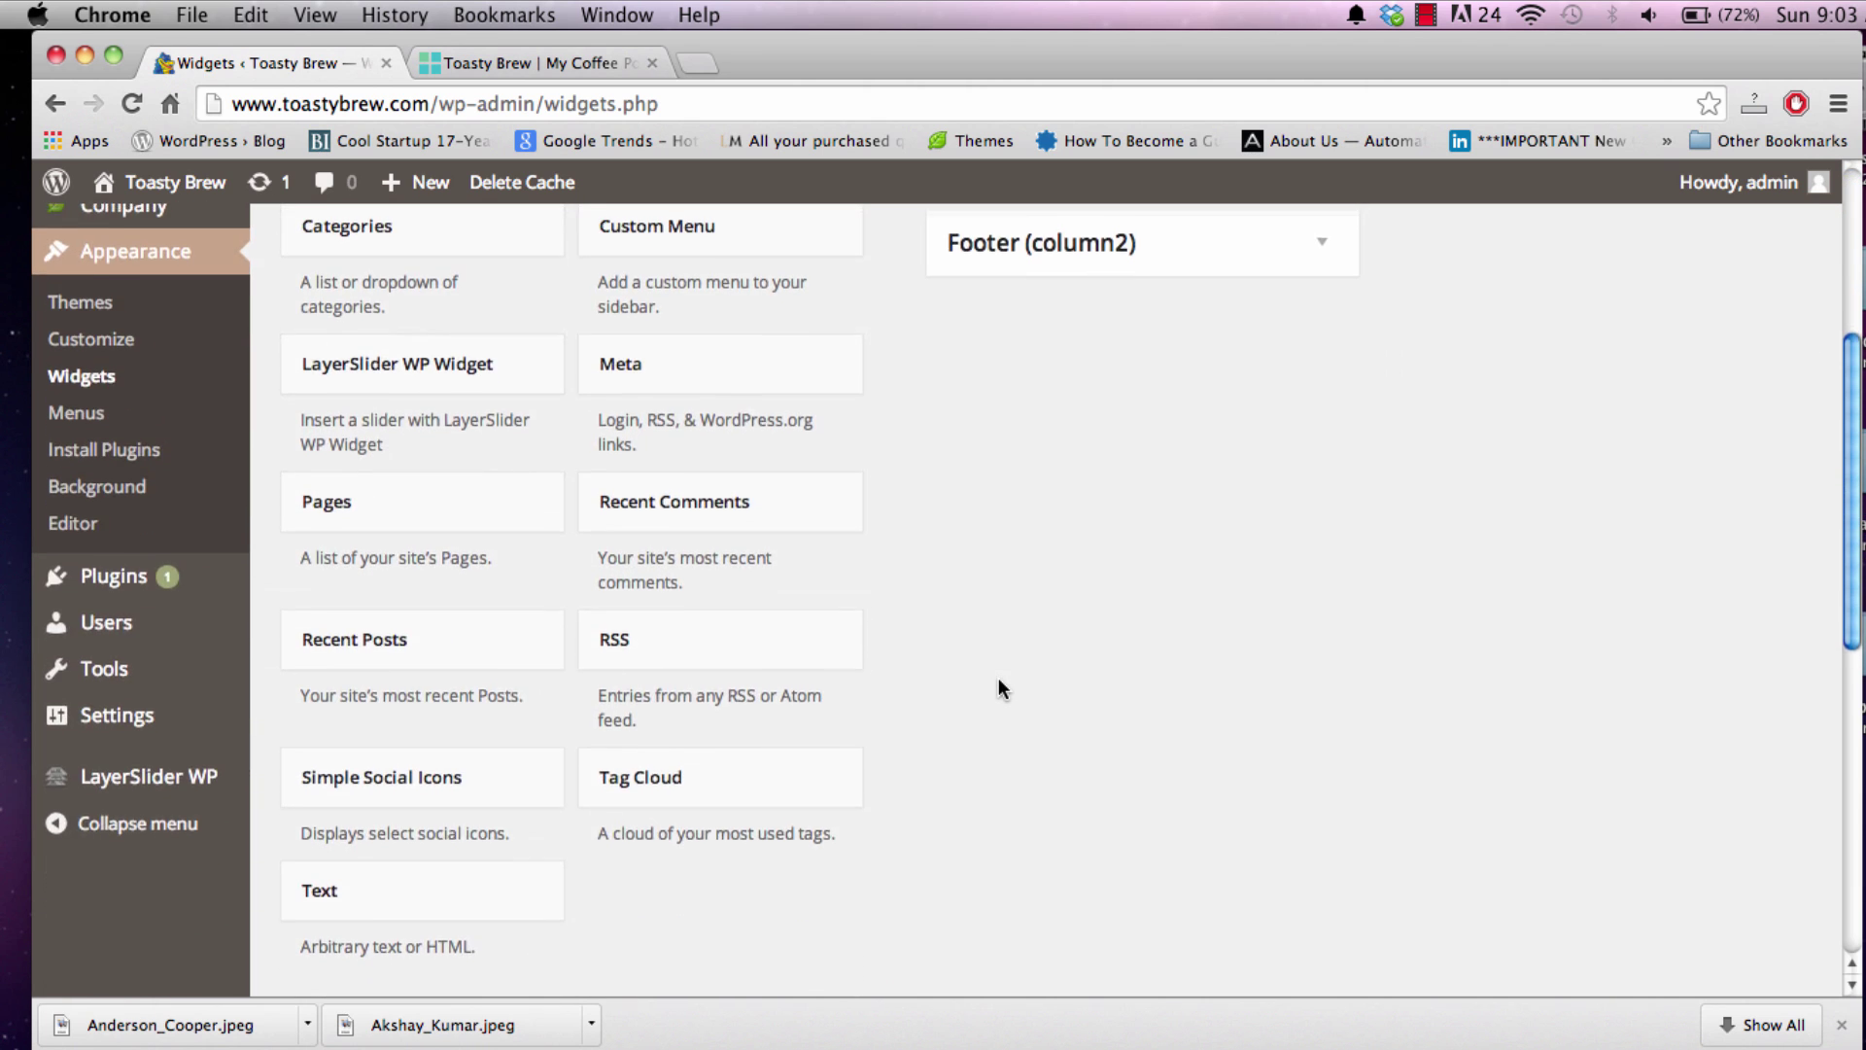
scroll(999, 688, "up", 4)
scroll(999, 688, "up", 2)
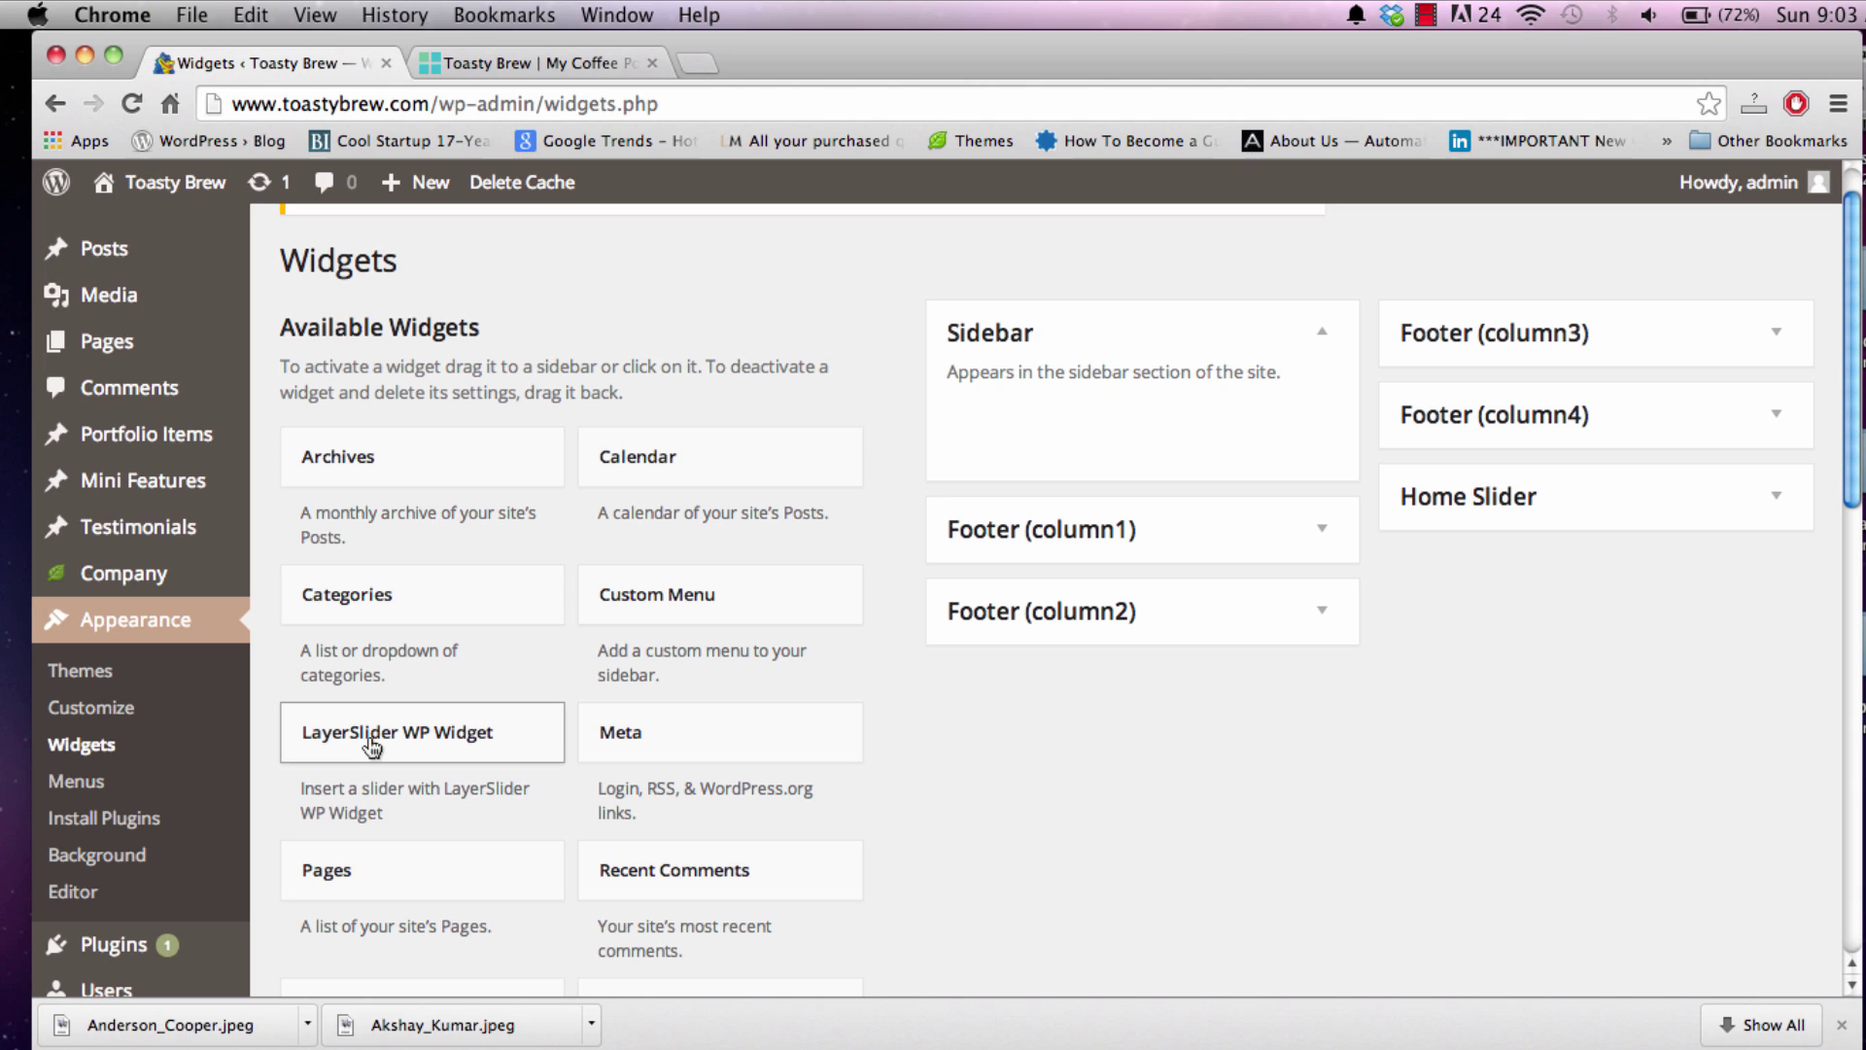
left_click(533, 736)
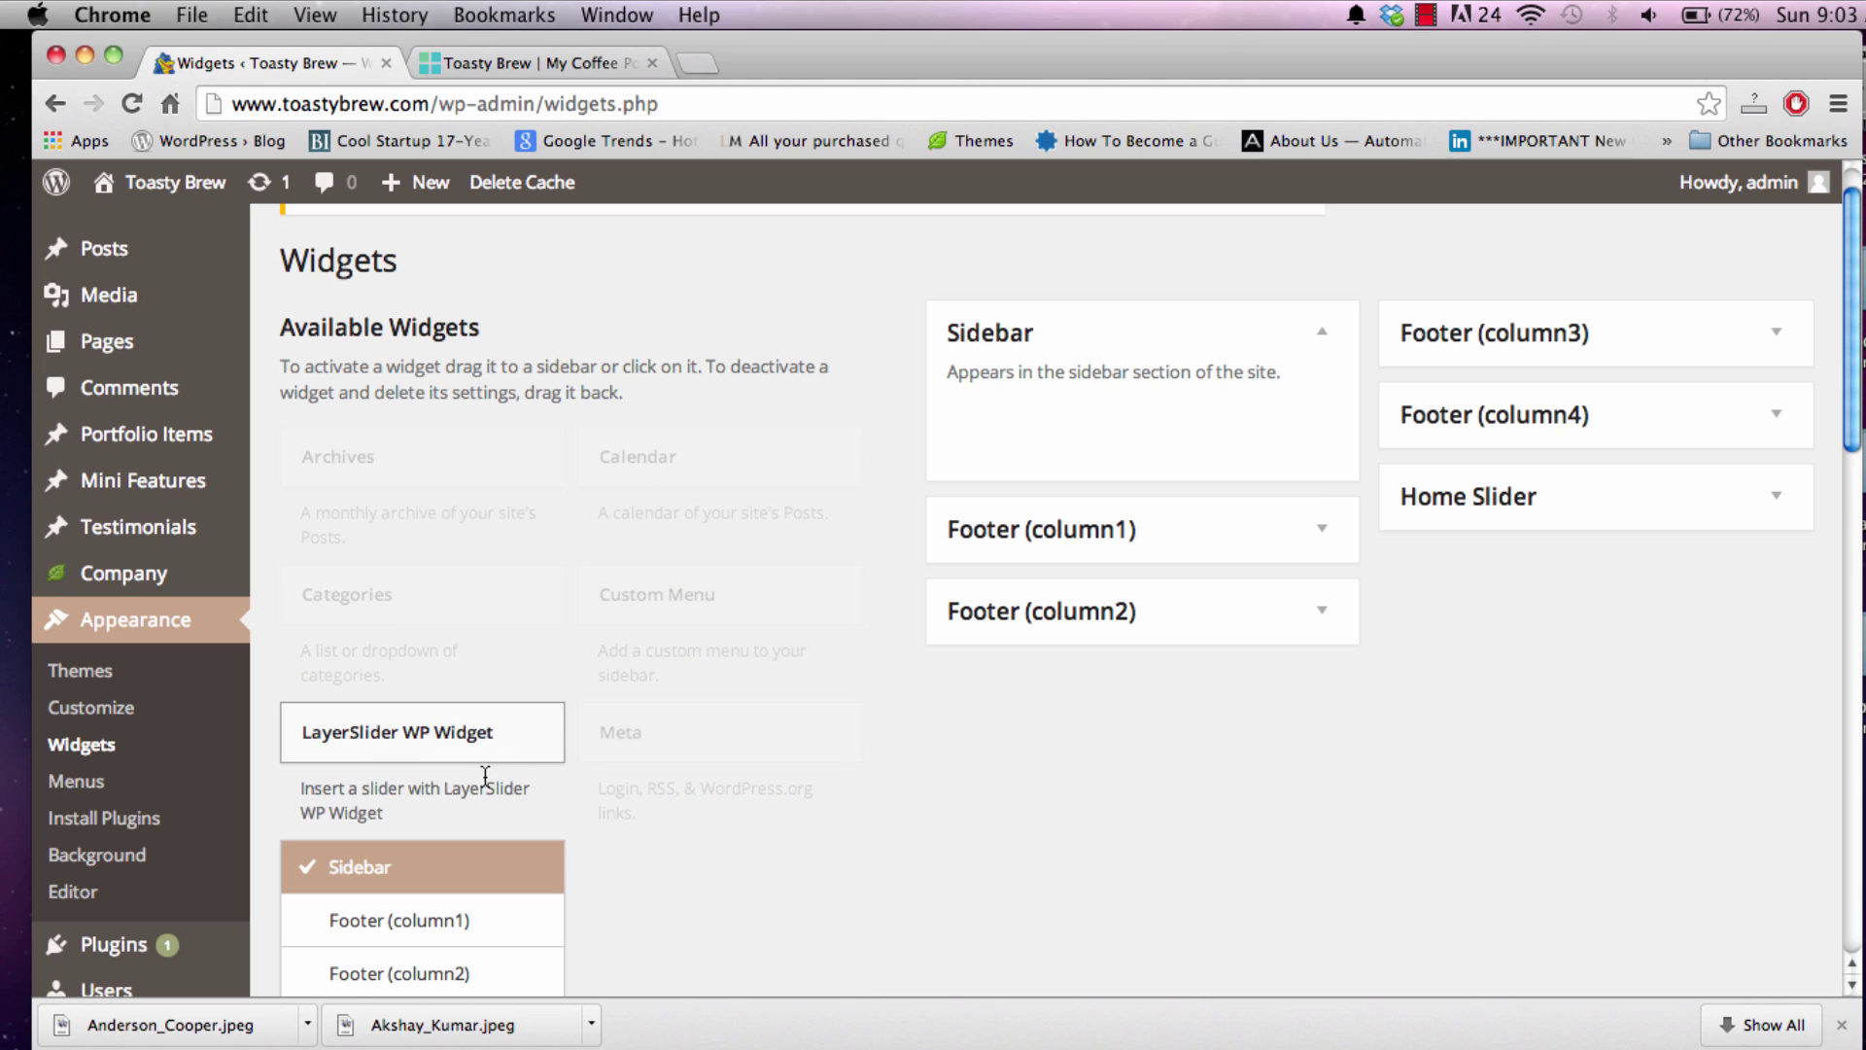
scroll(485, 777, "down", 5)
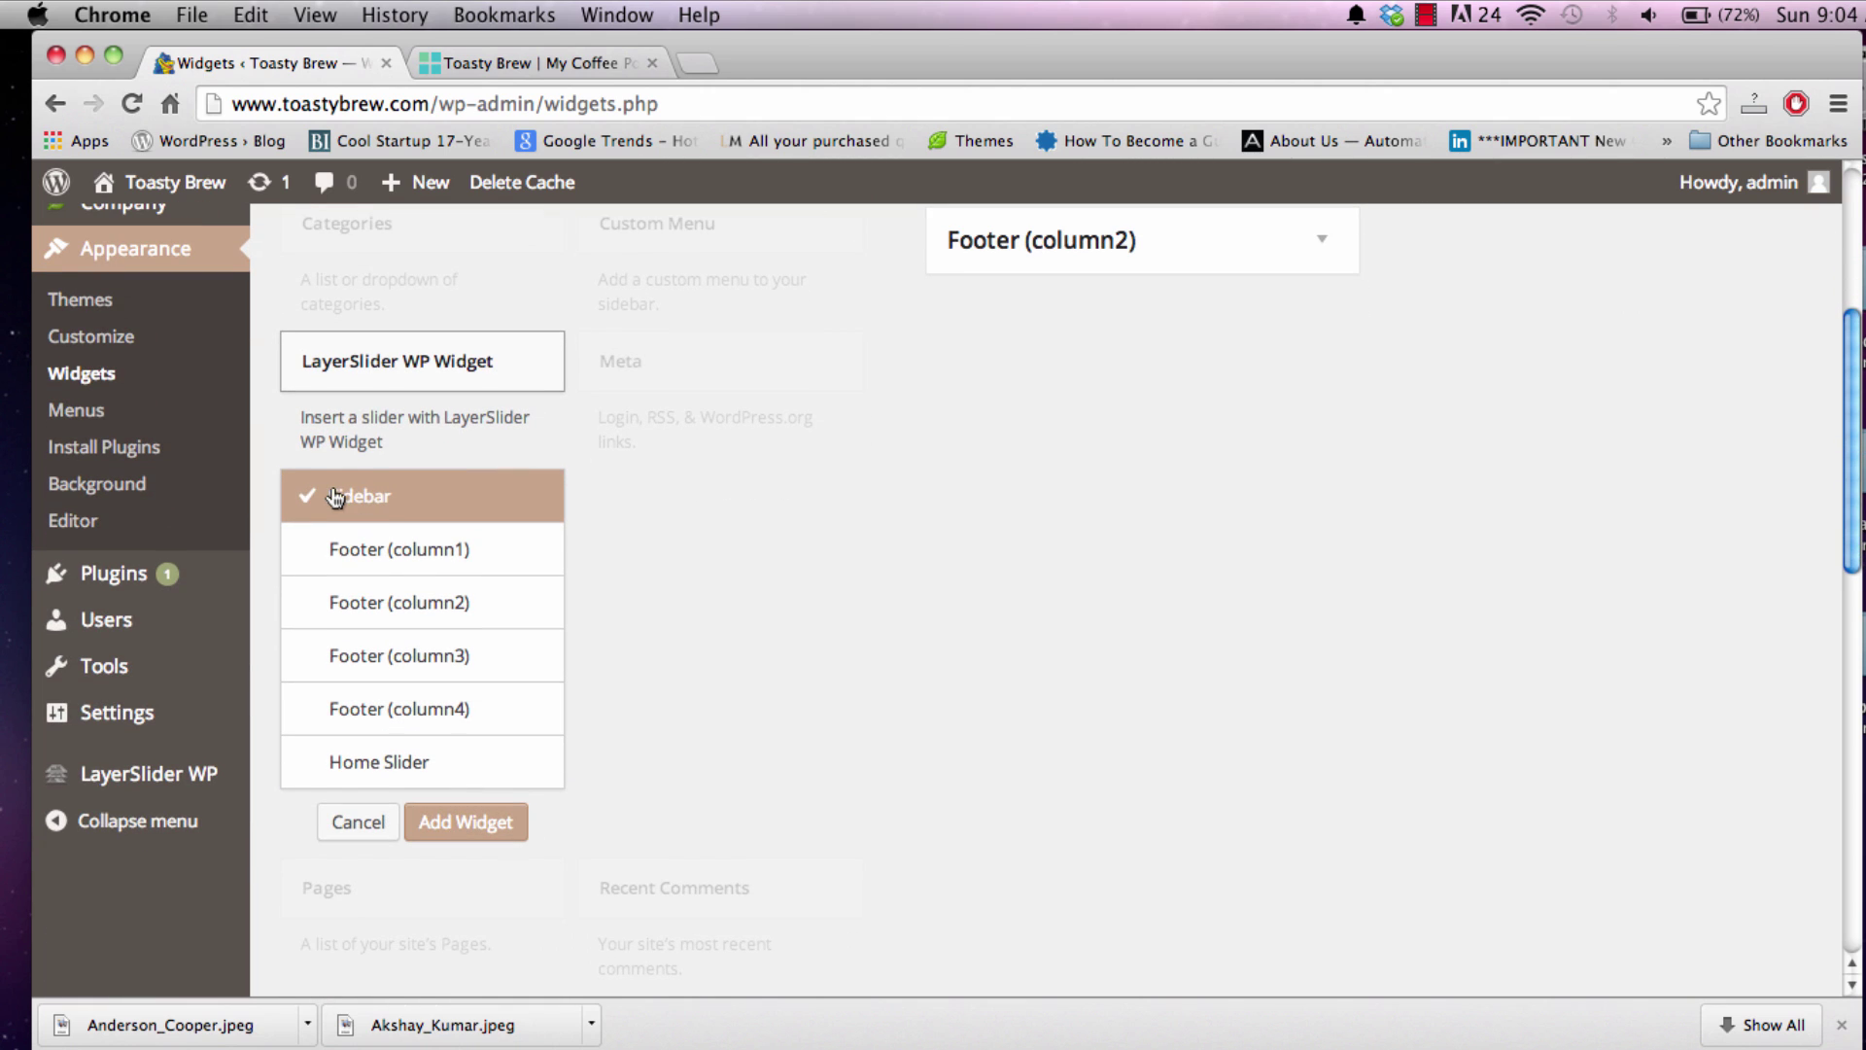
left_click(393, 767)
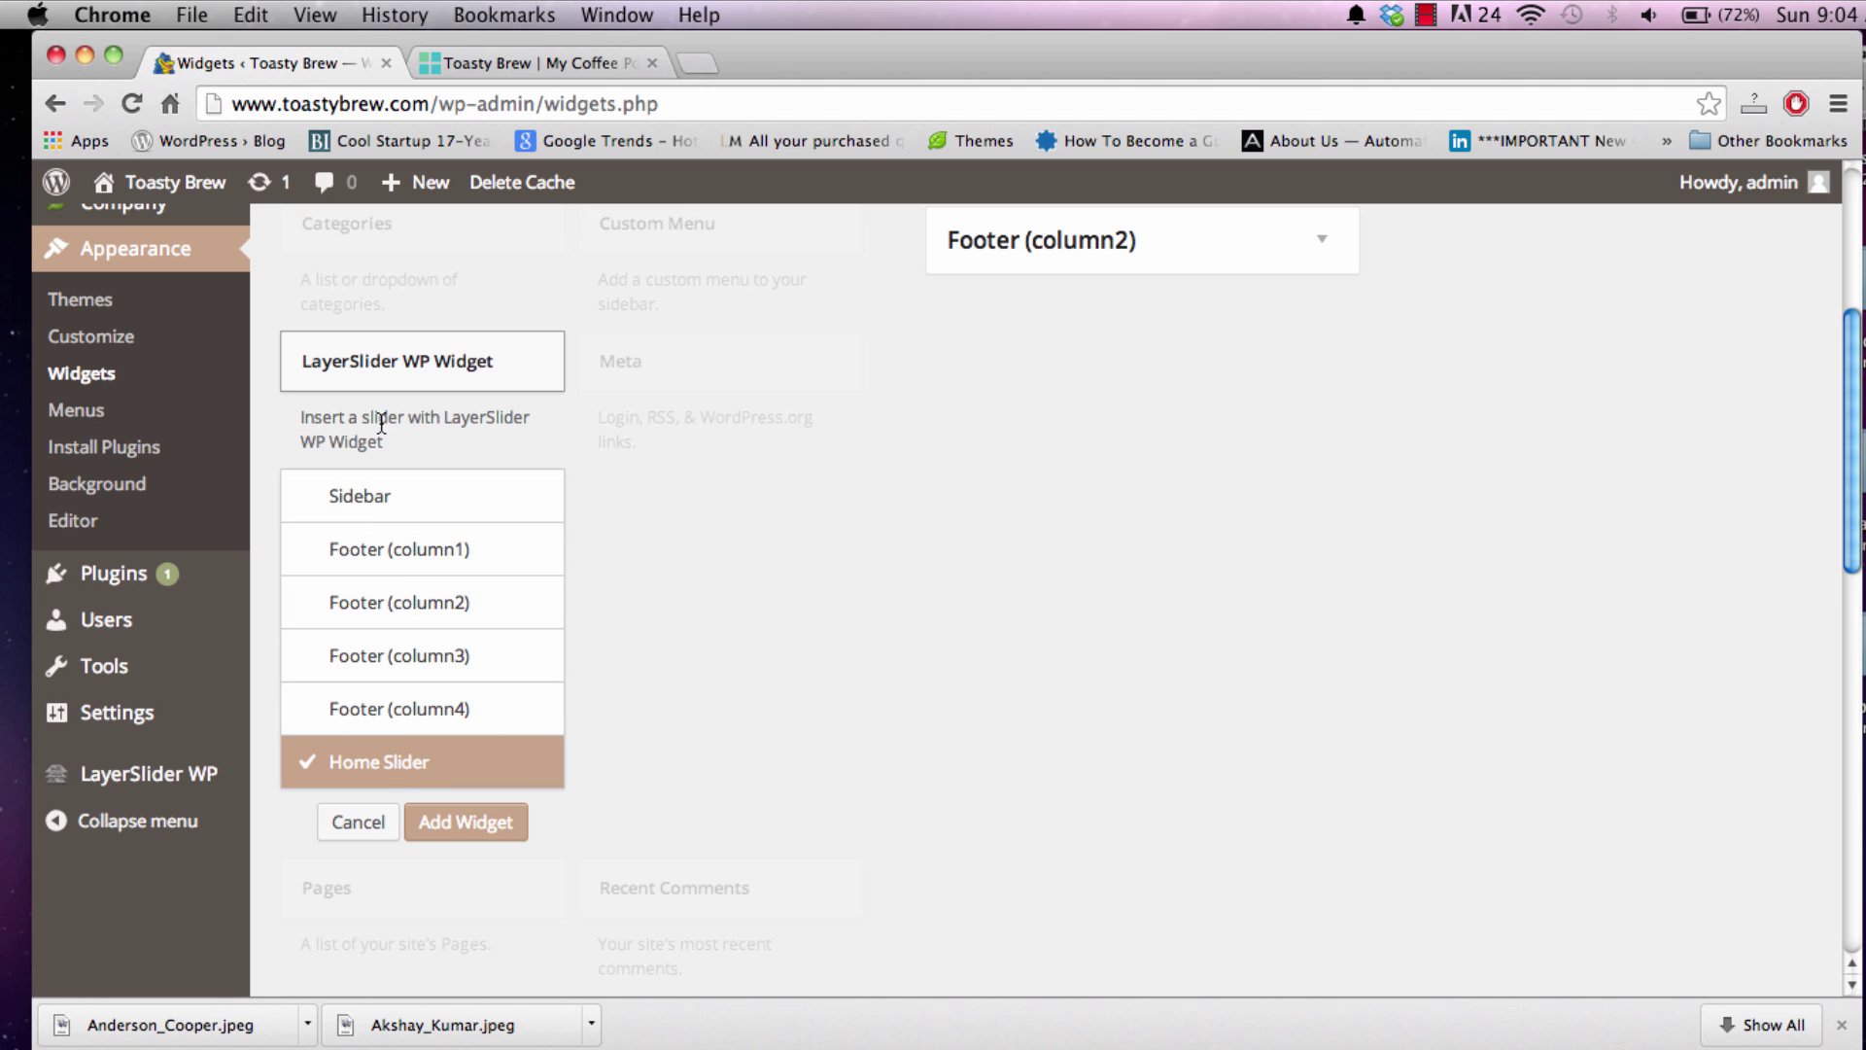
left_click(471, 827)
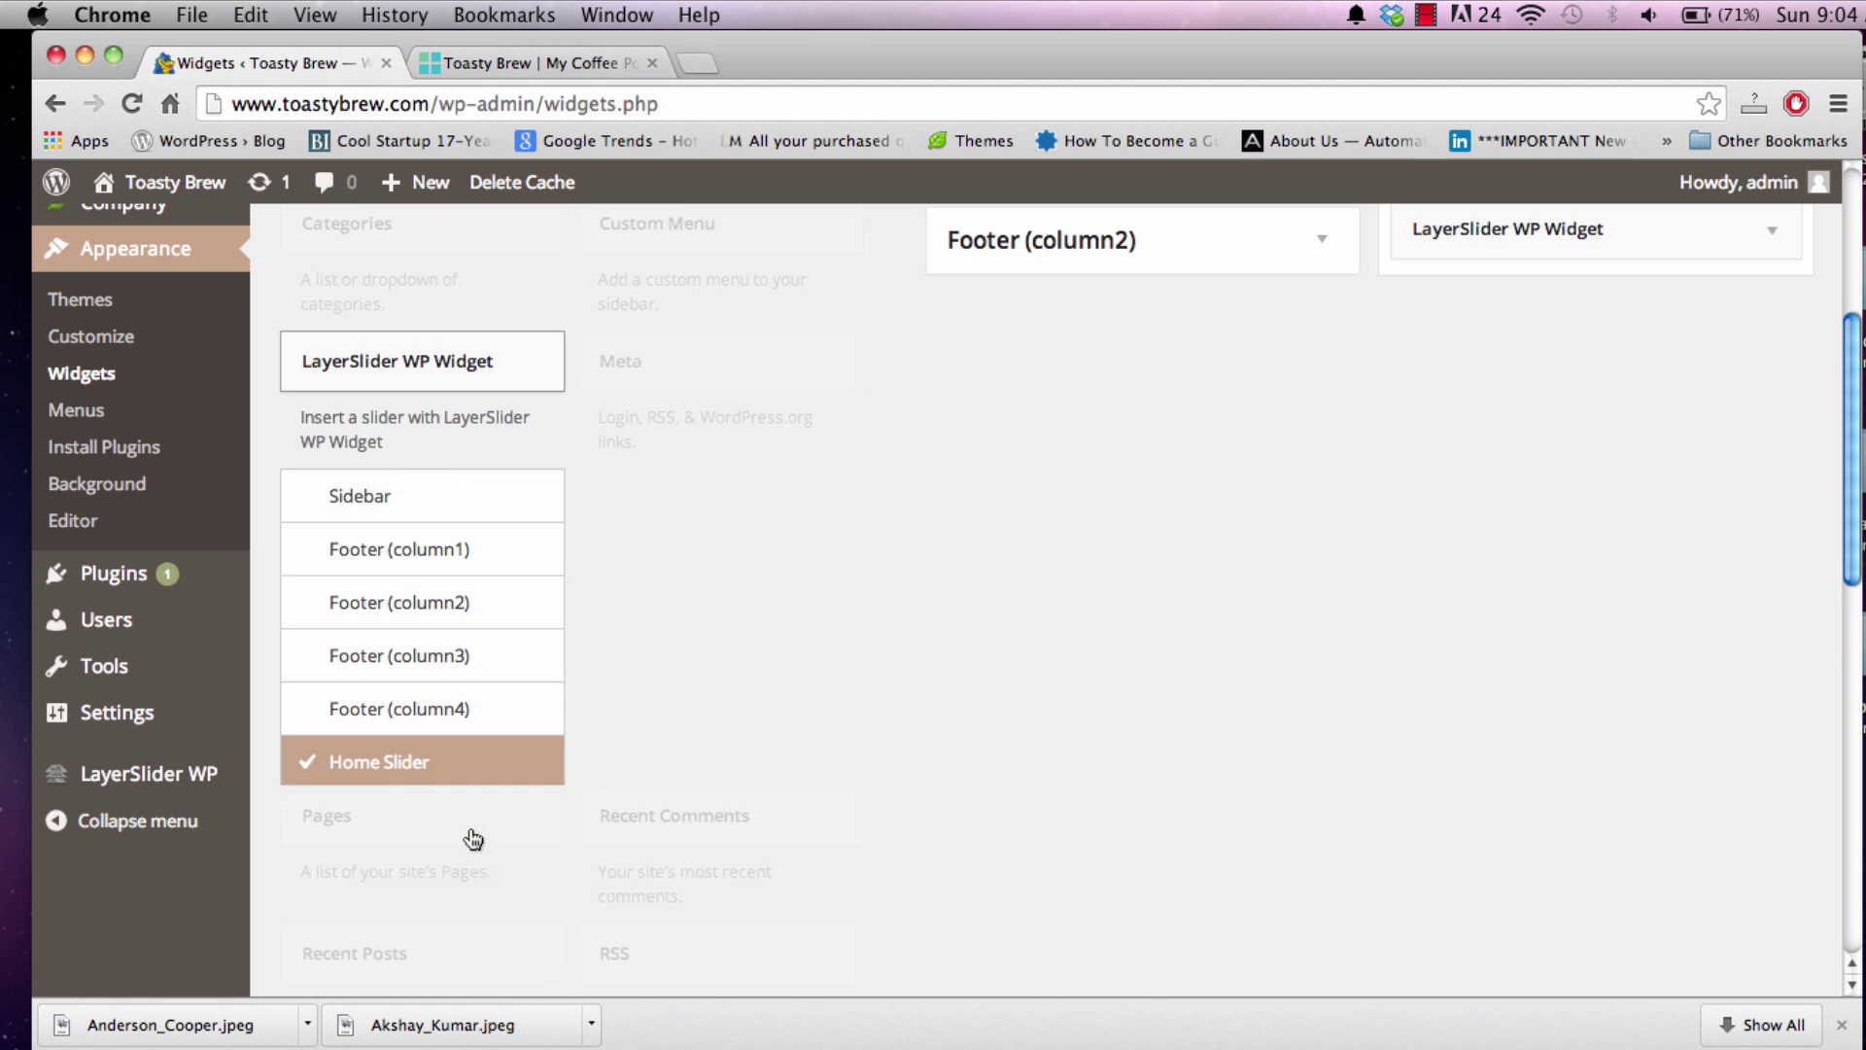
- Set the widget's slider to 'Home Slider | #2', clear its title, and save
scroll(1262, 490, "up", 3)
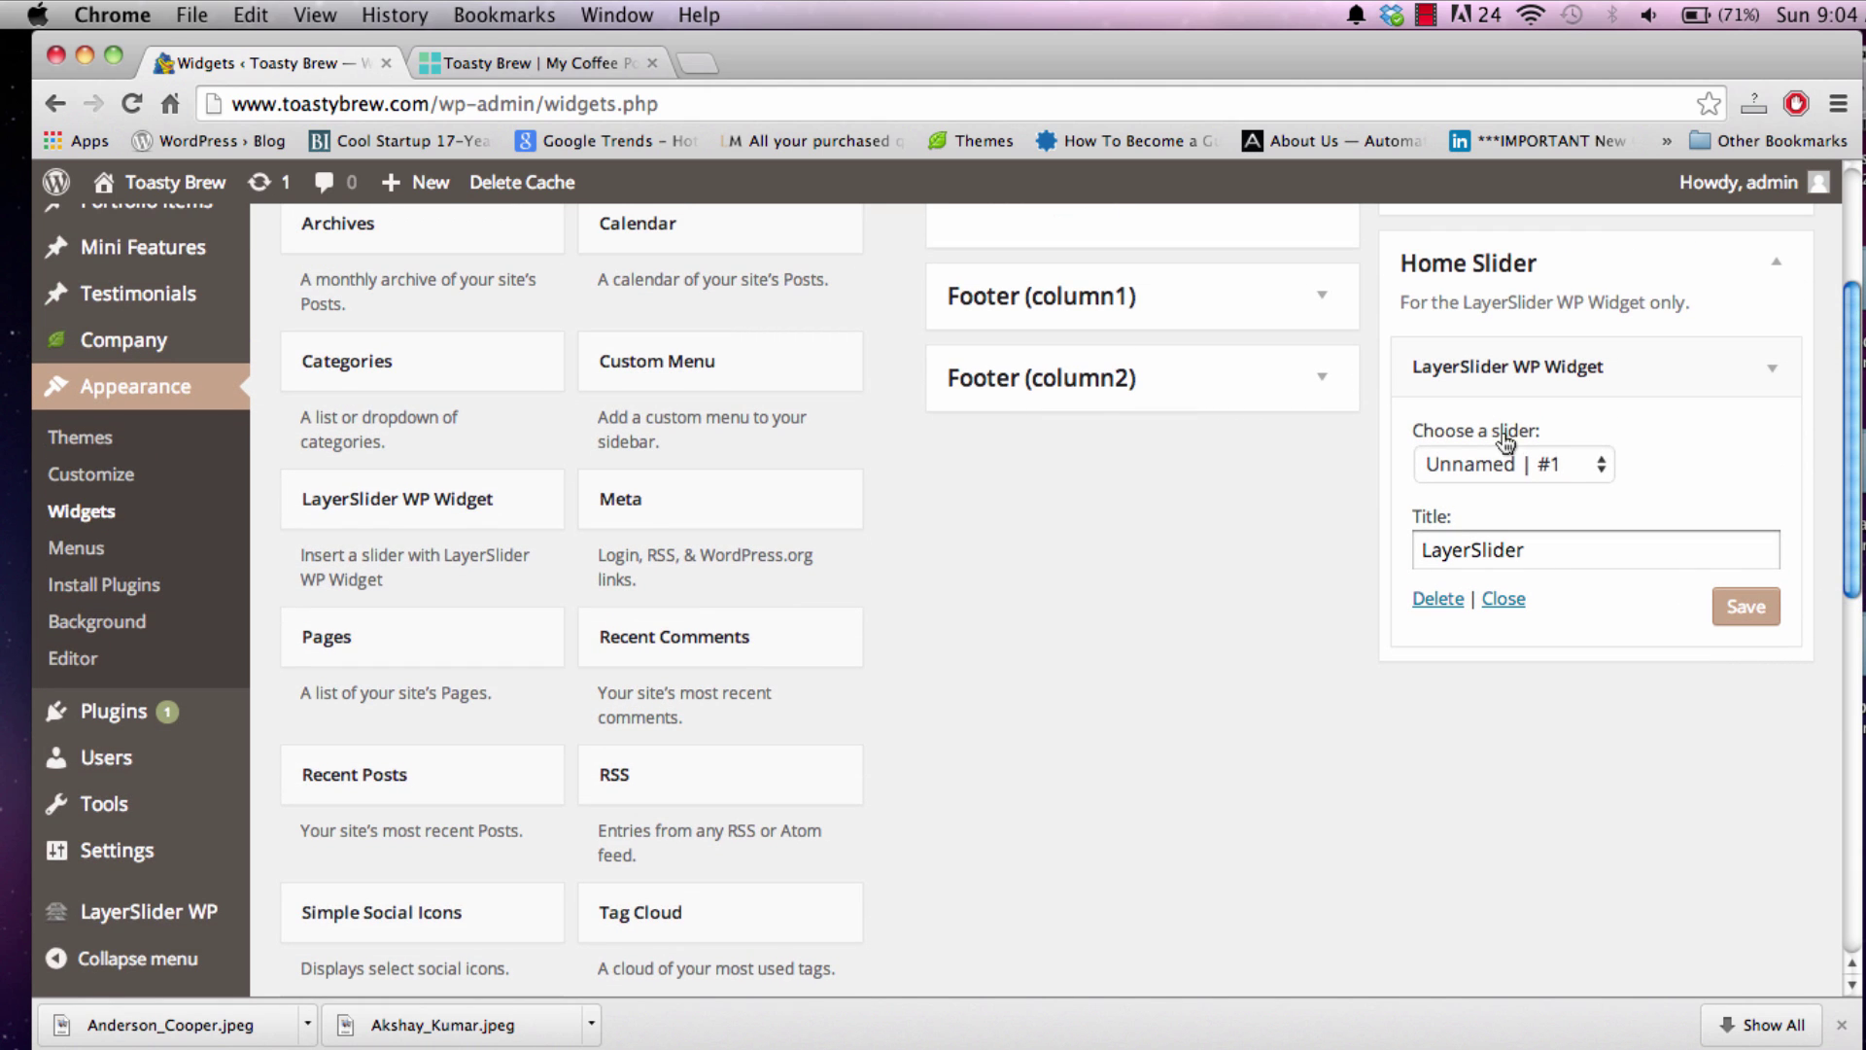
left_click(1608, 464)
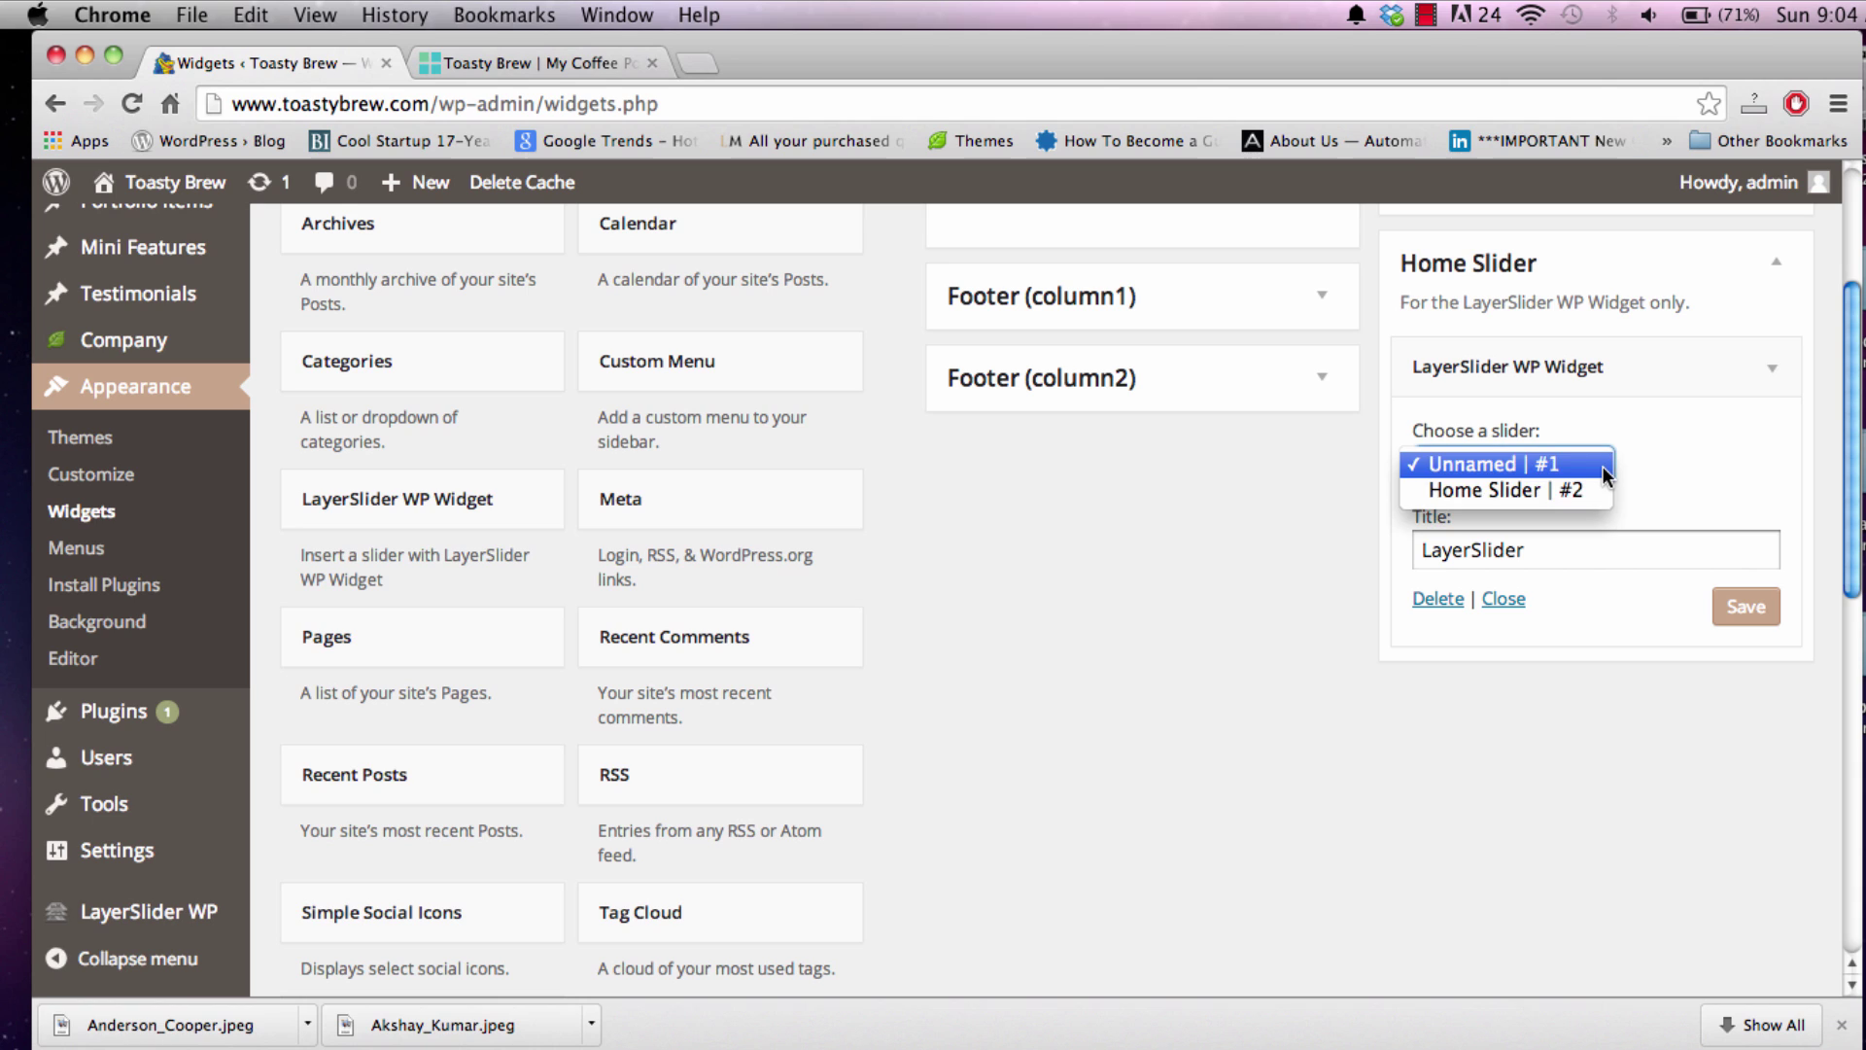
left_click(1584, 491)
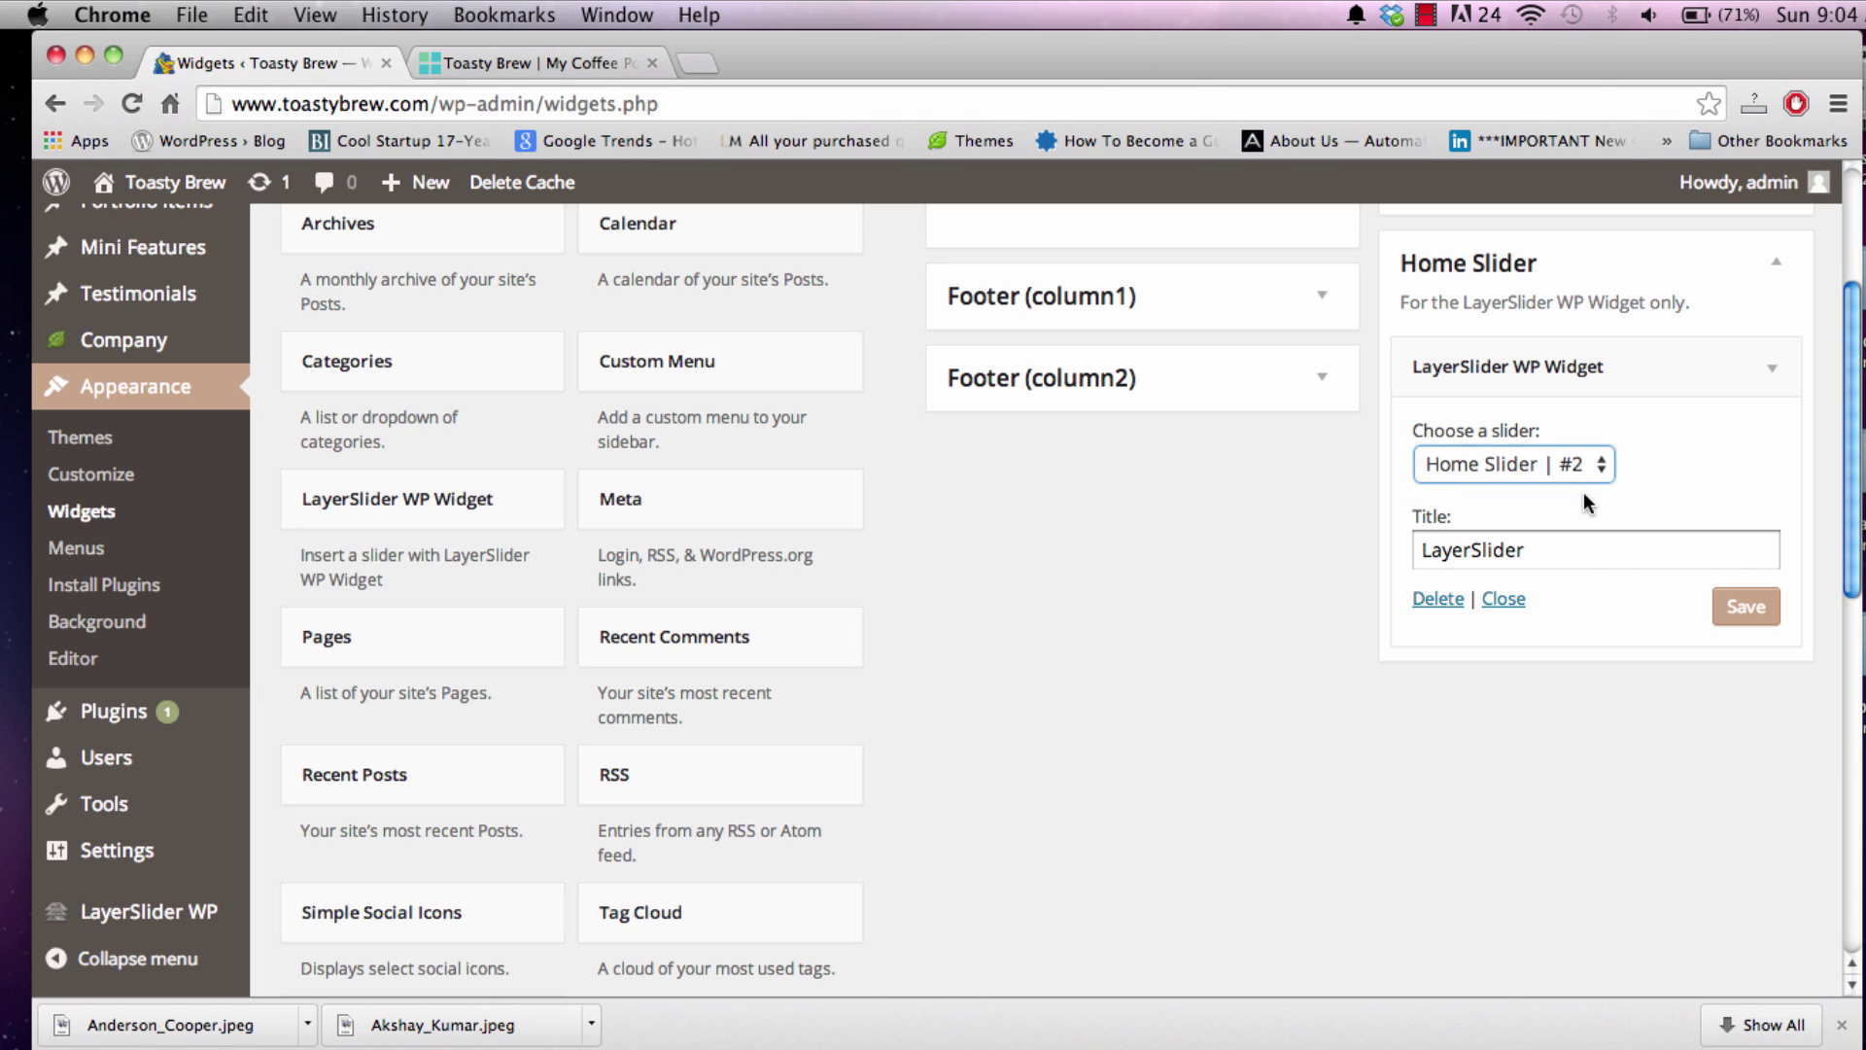
left_click(1559, 559)
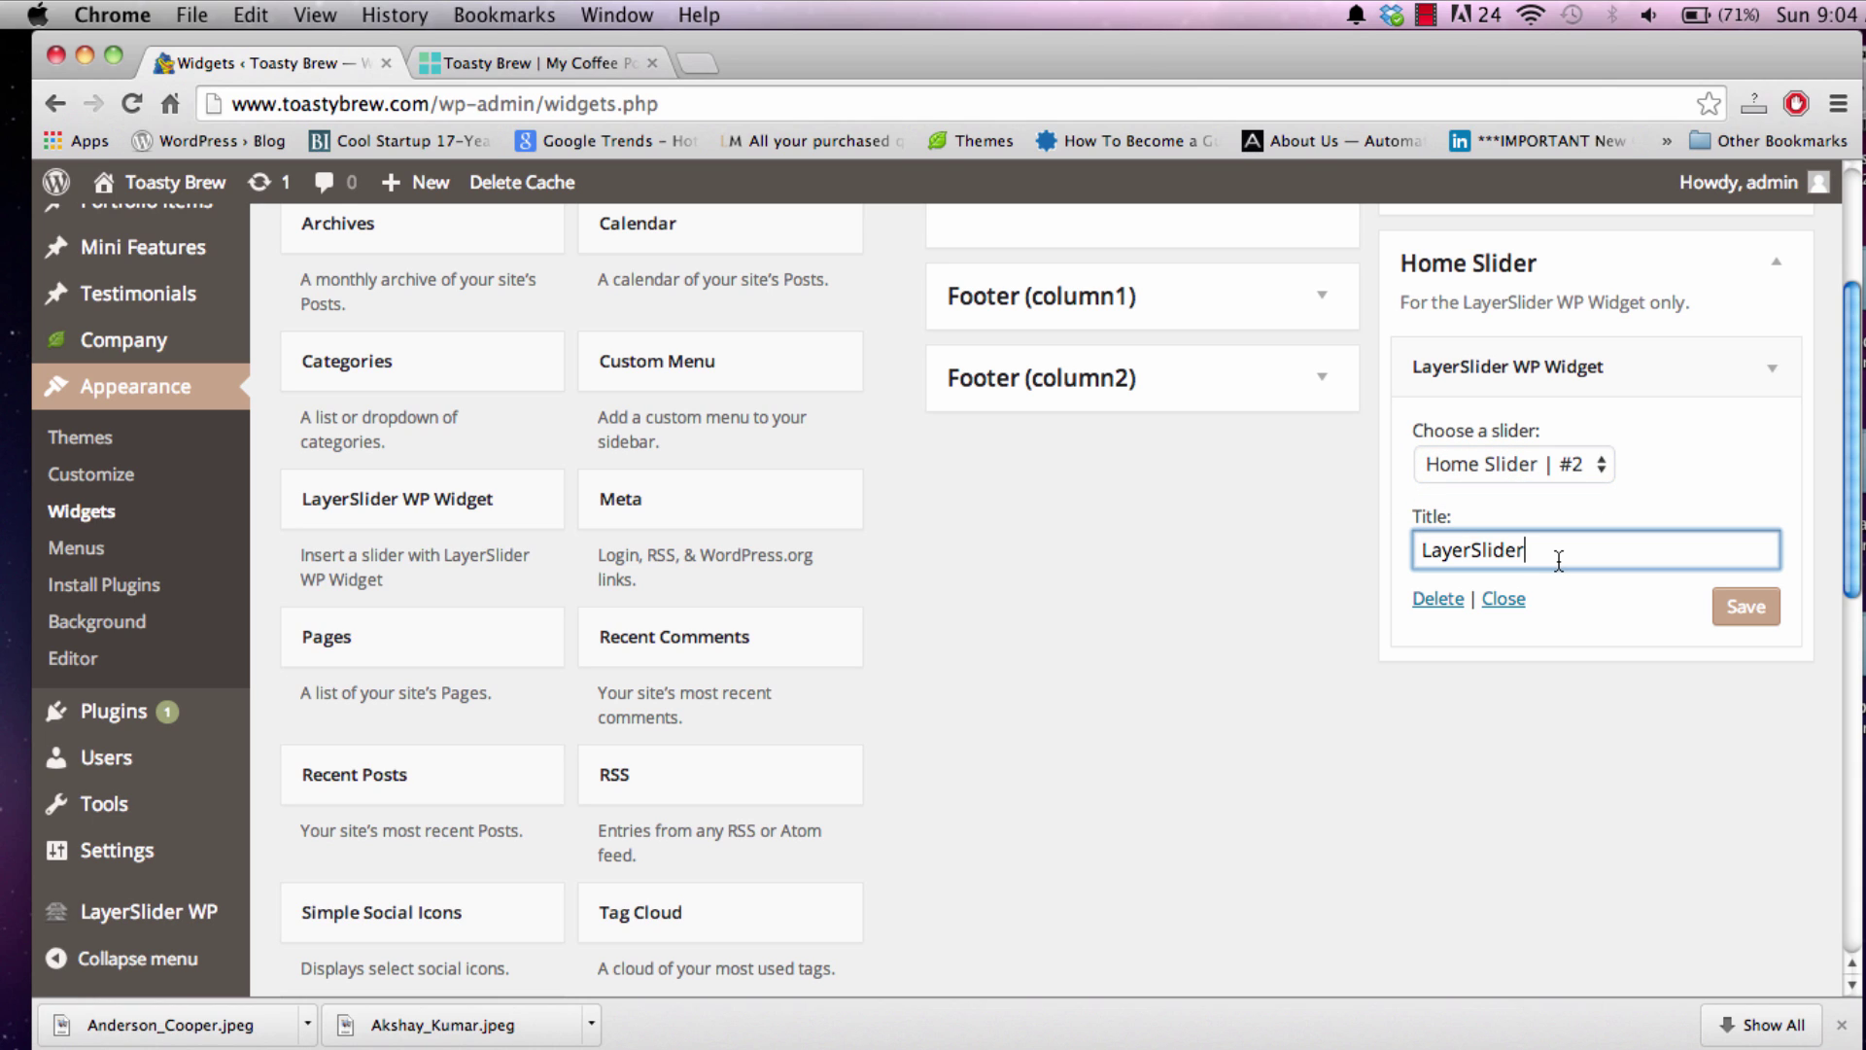
double_click(1559, 561)
key("BackSpace")
left_click(1743, 610)
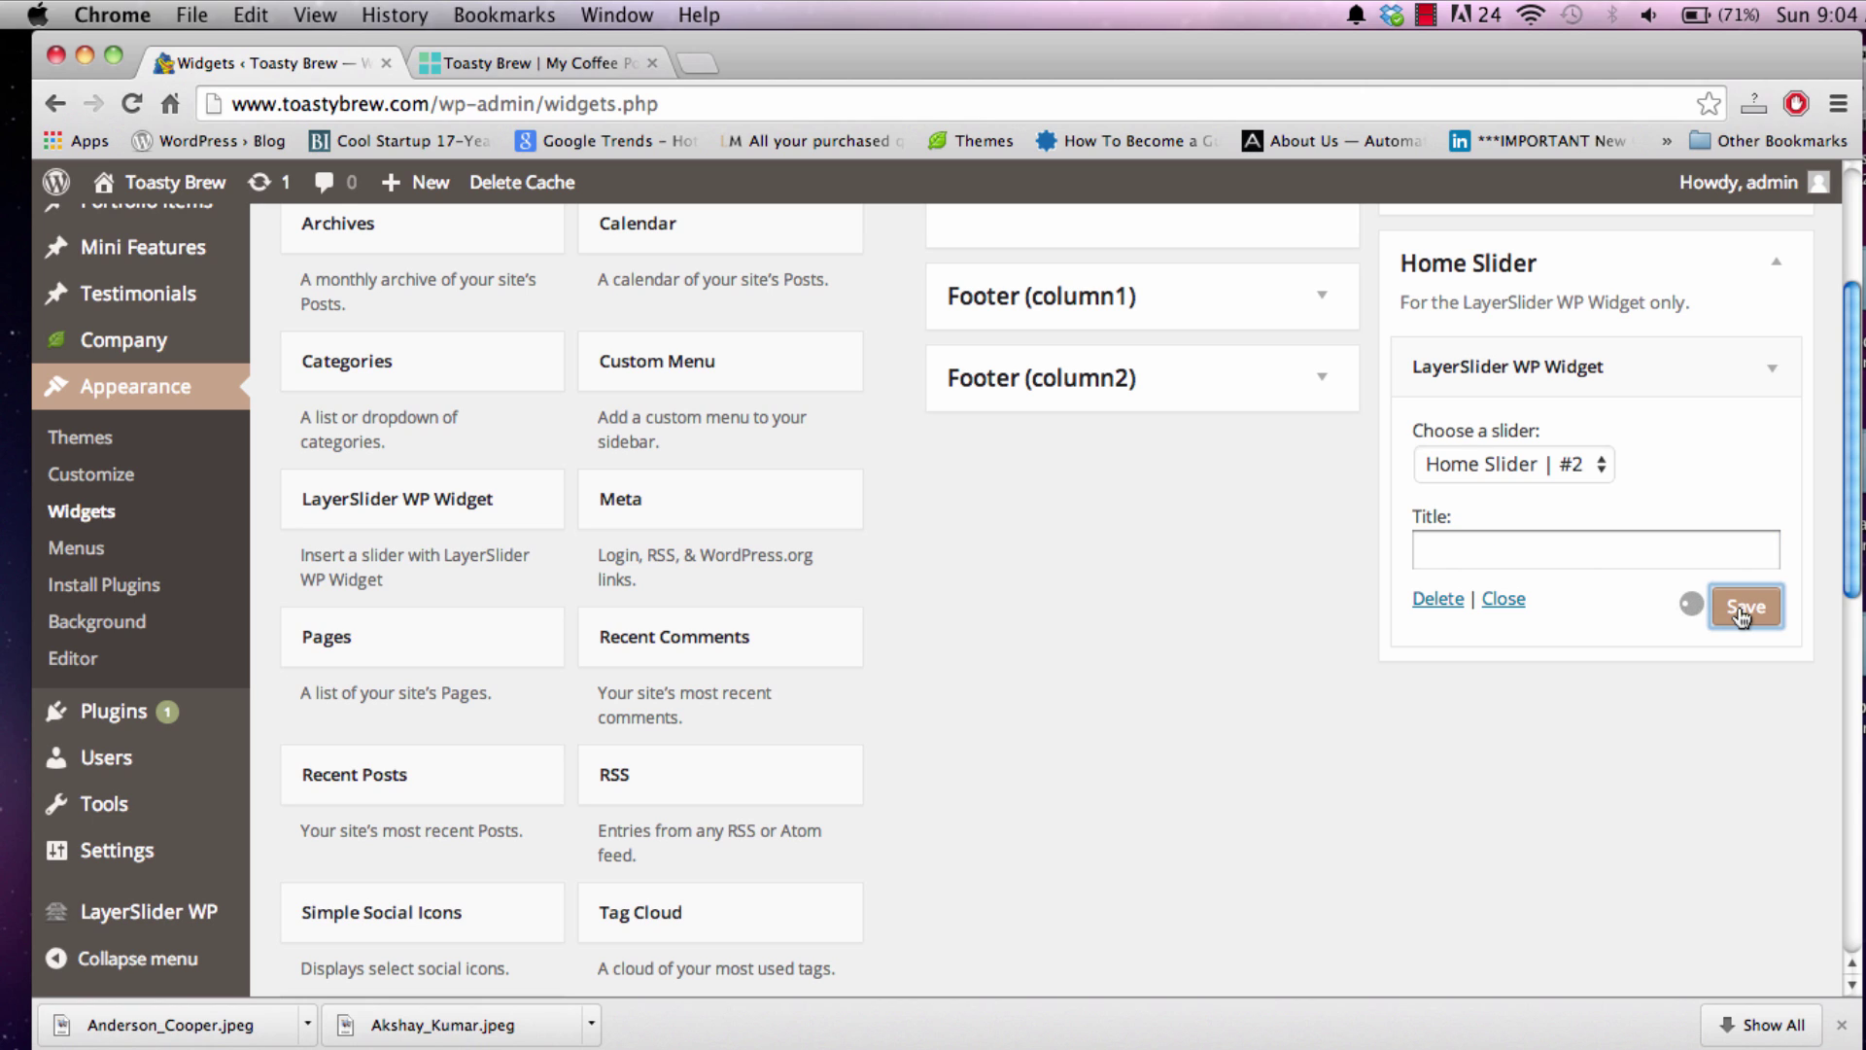
left_click(540, 65)
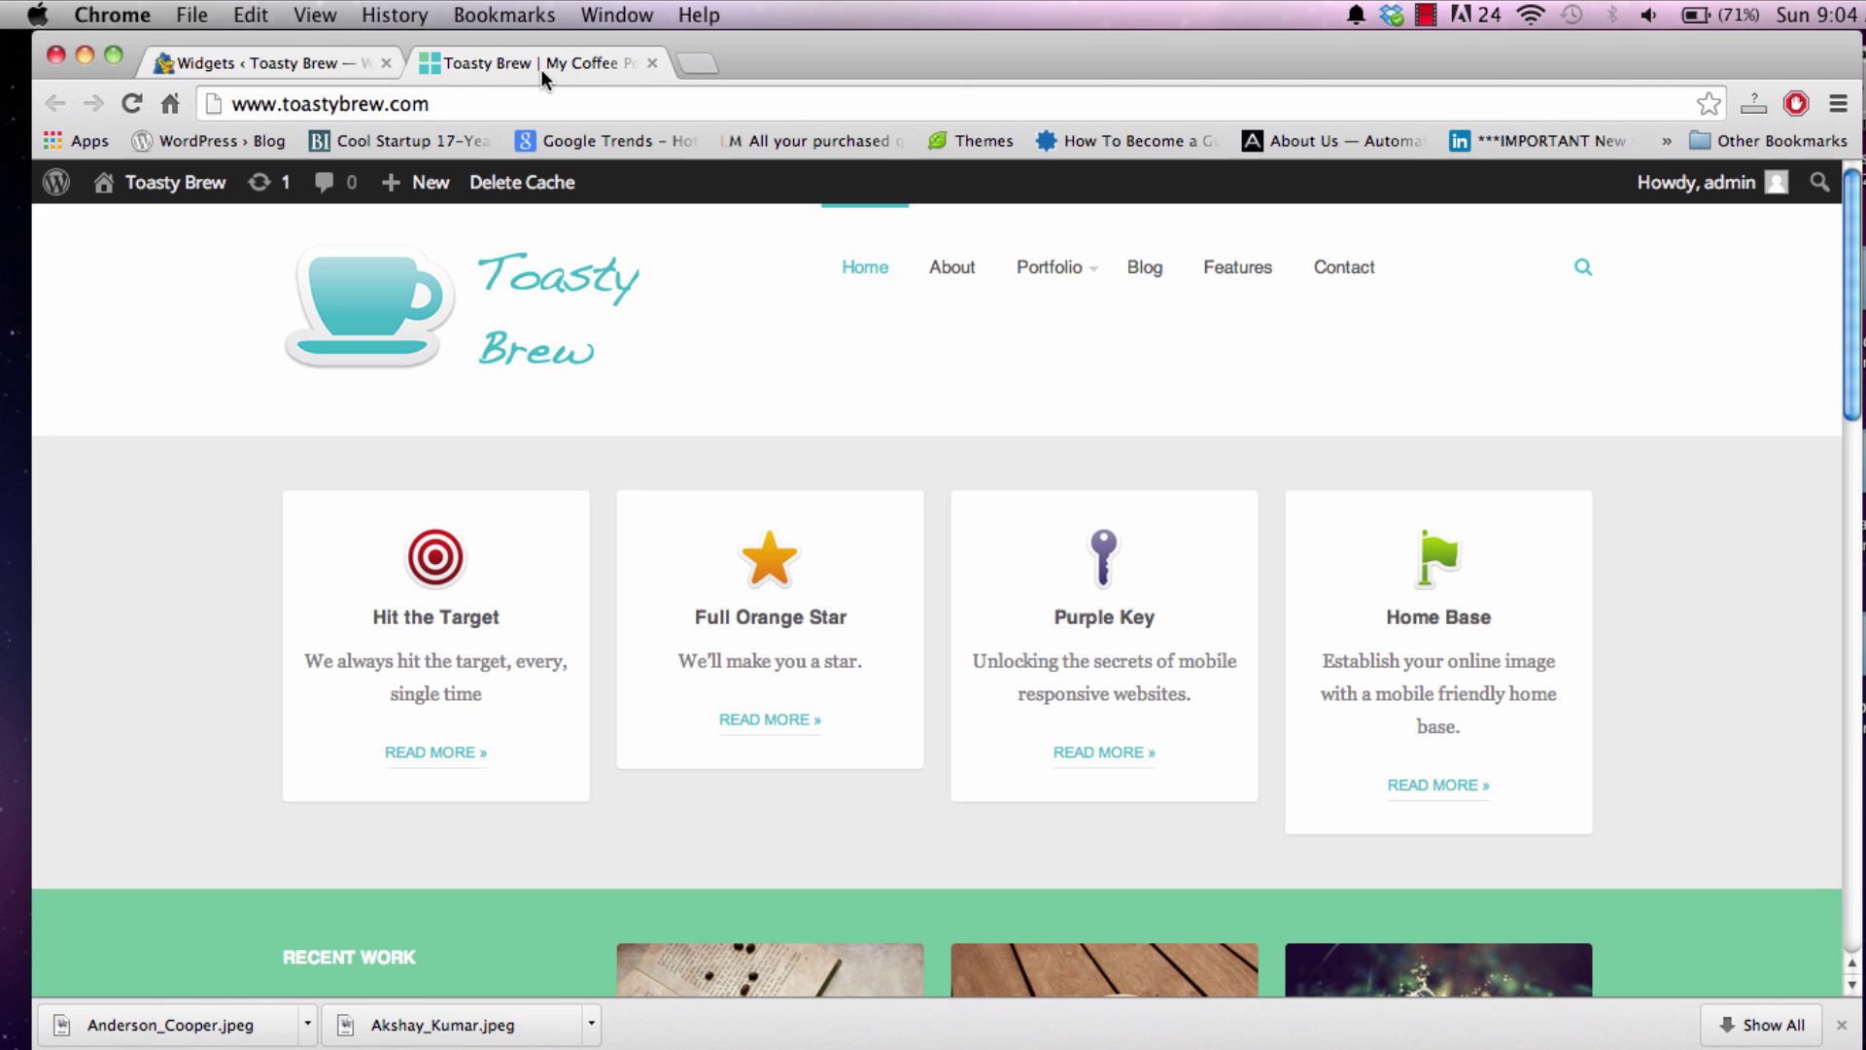
- Reload the Toasty Brew homepage and check the new slider, jumping between its slides
left_click(127, 107)
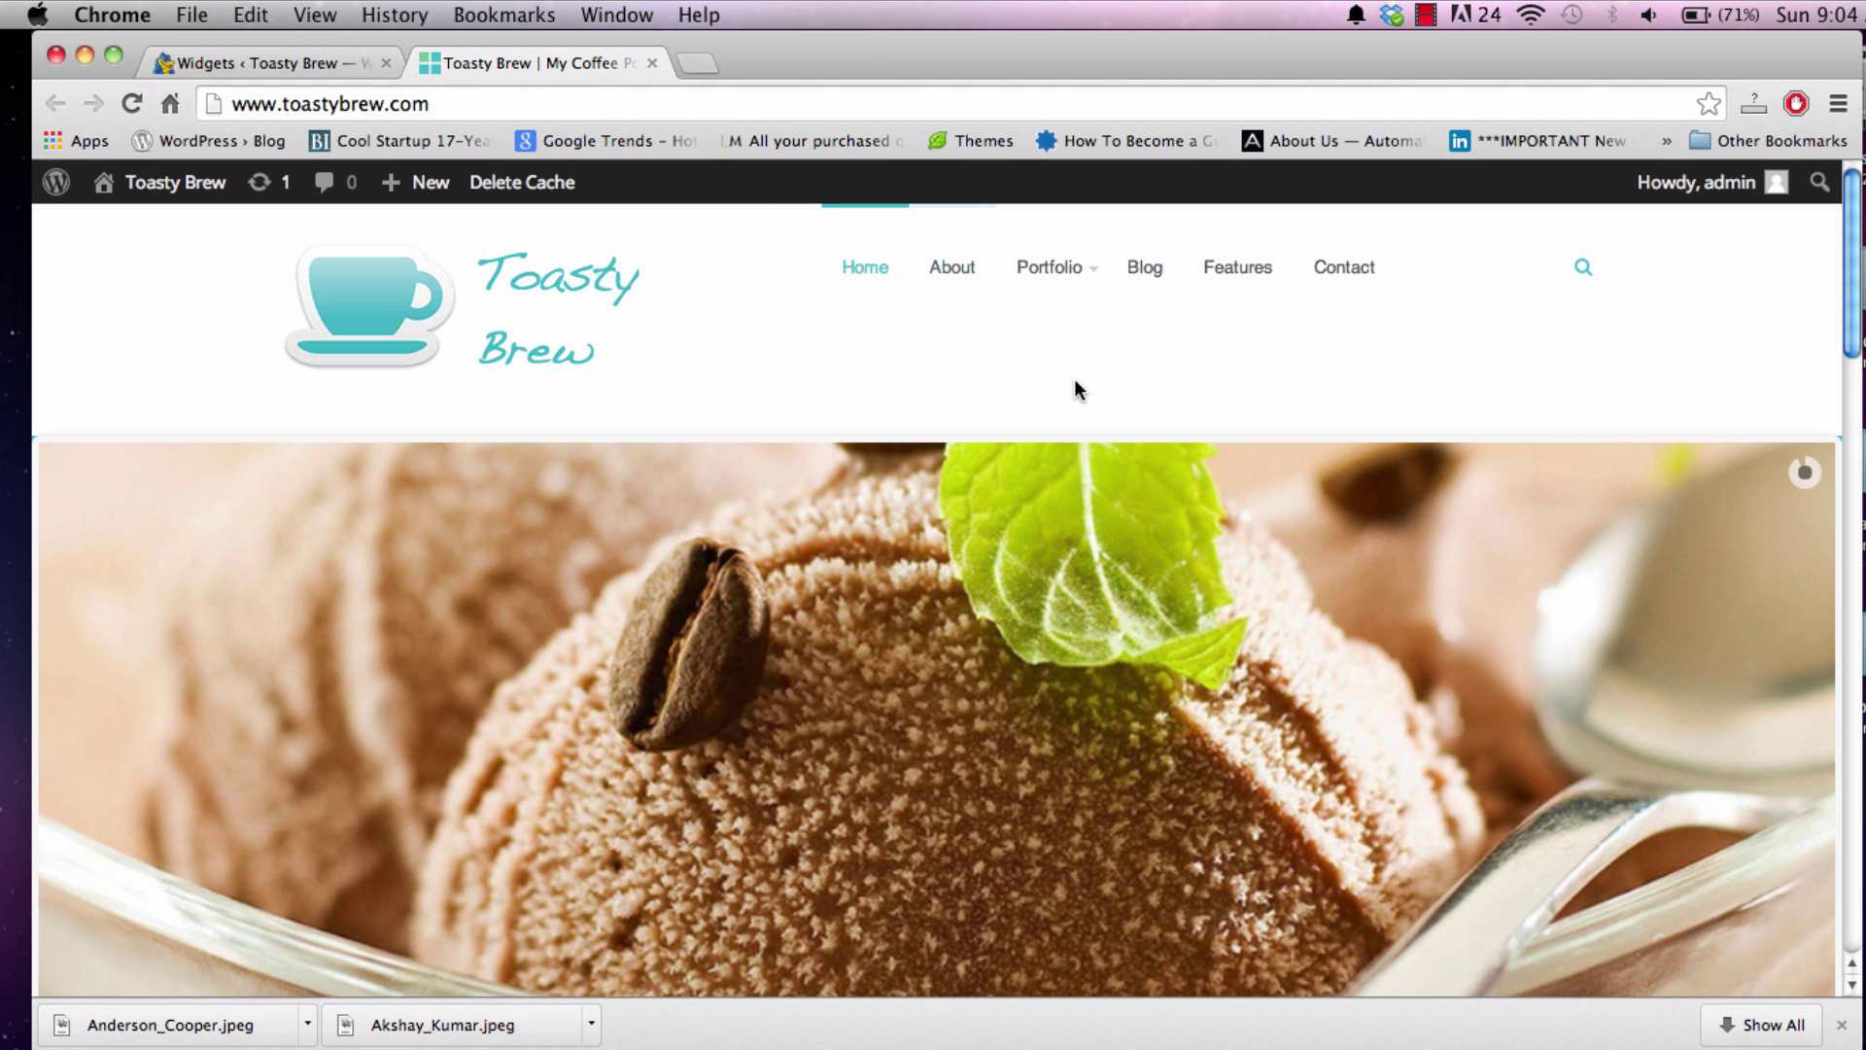
scroll(1075, 388, "down", 5)
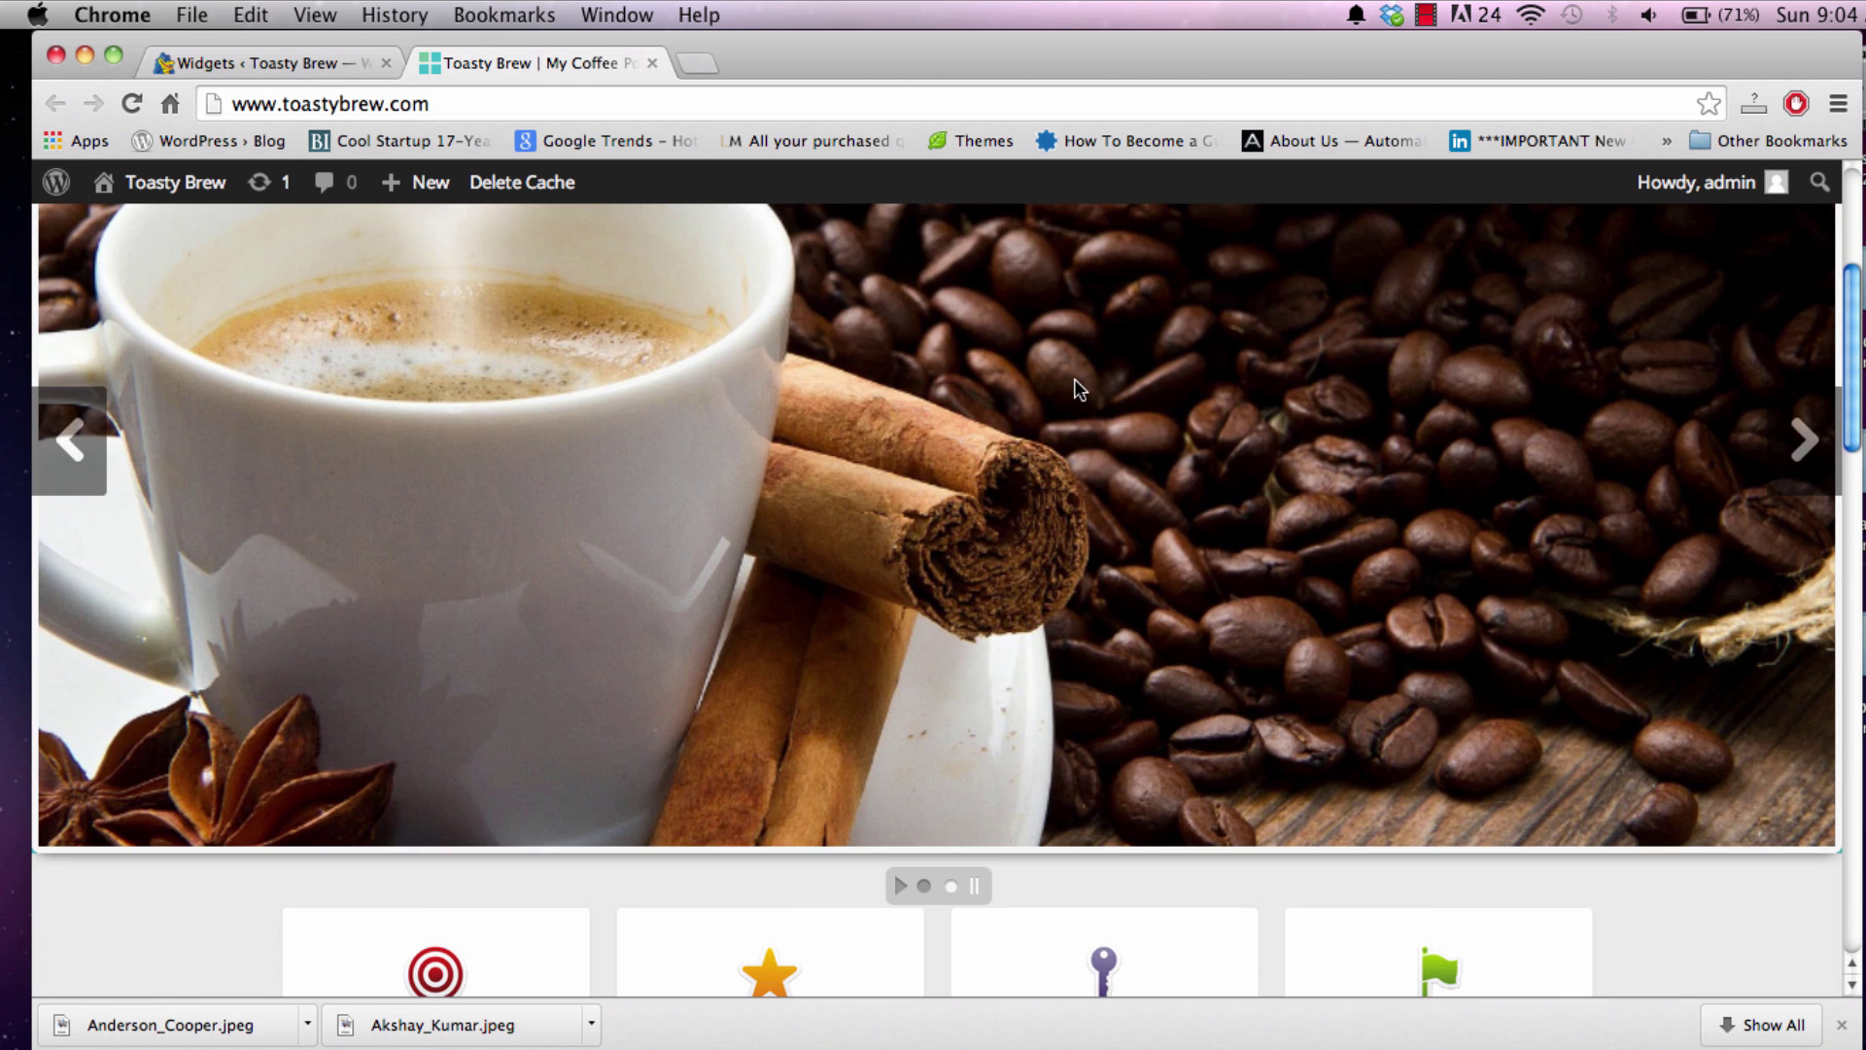
scroll(1075, 389, "down", 2)
scroll(1075, 388, "up", 4)
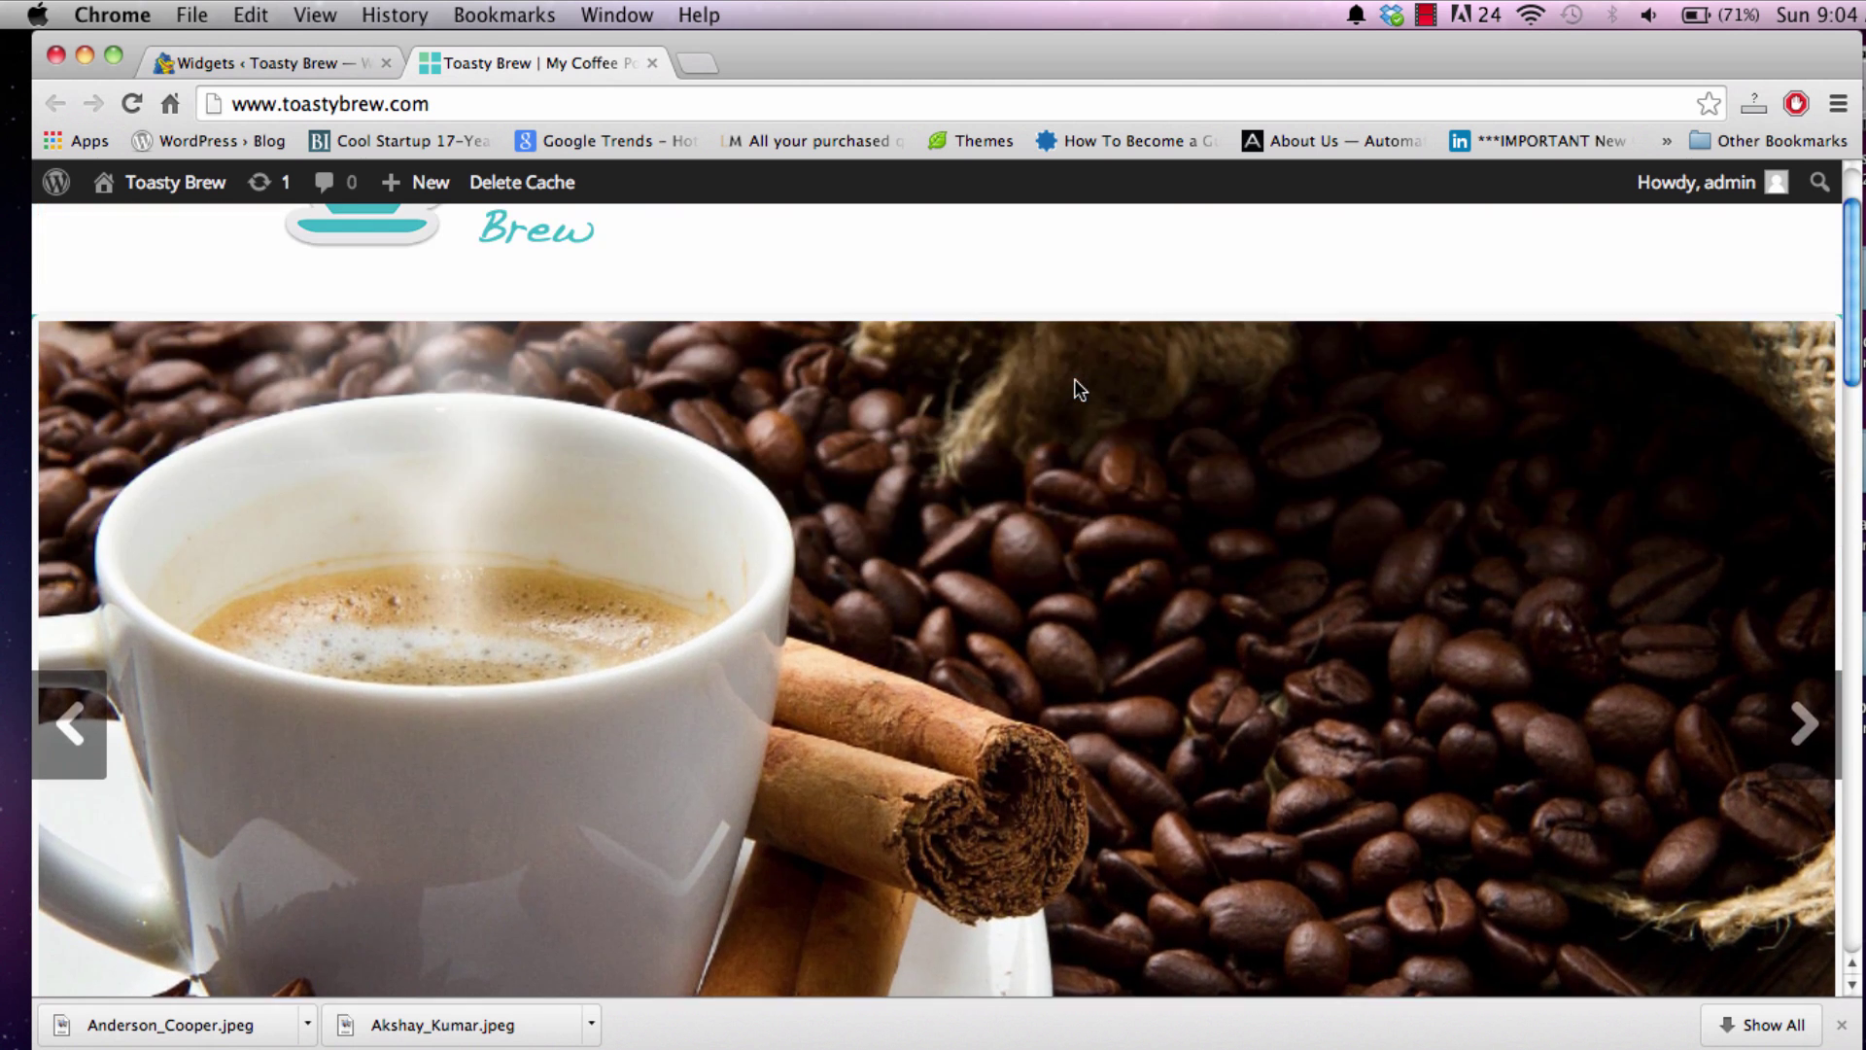
scroll(1075, 389, "up", 2)
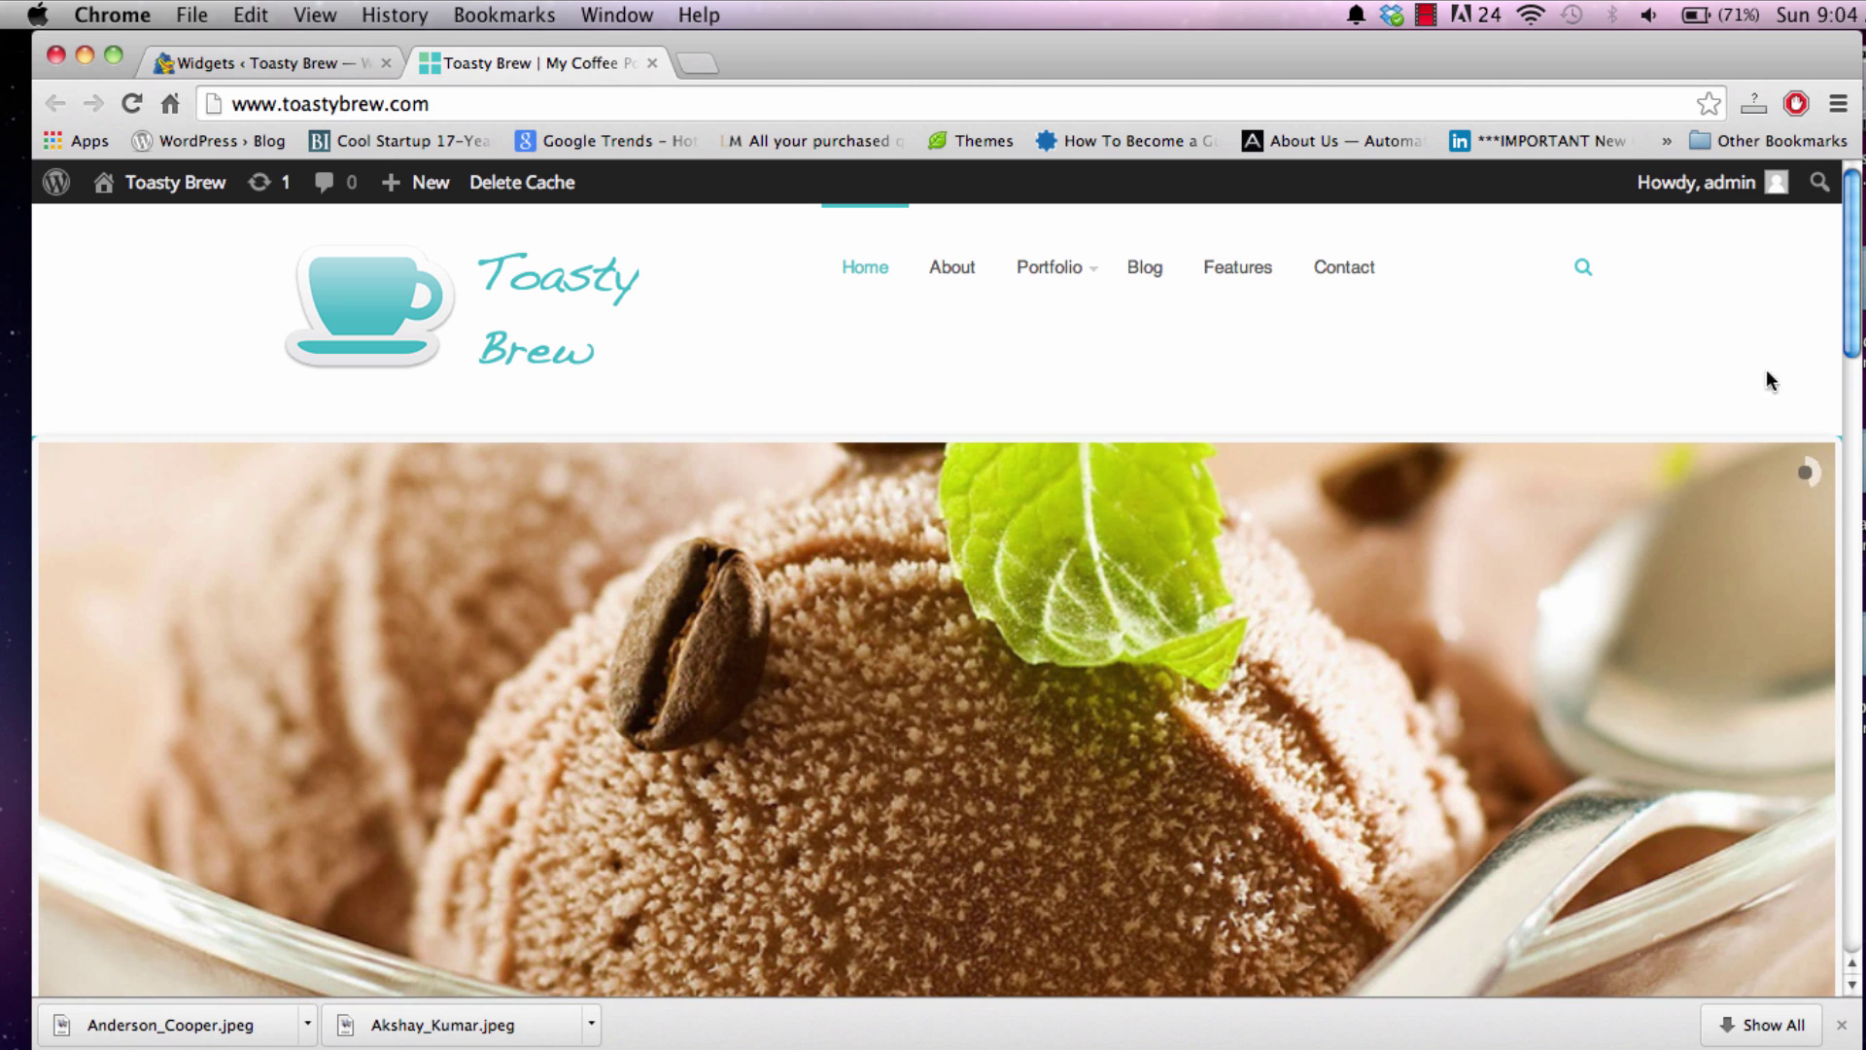
mouse_move(1788, 473)
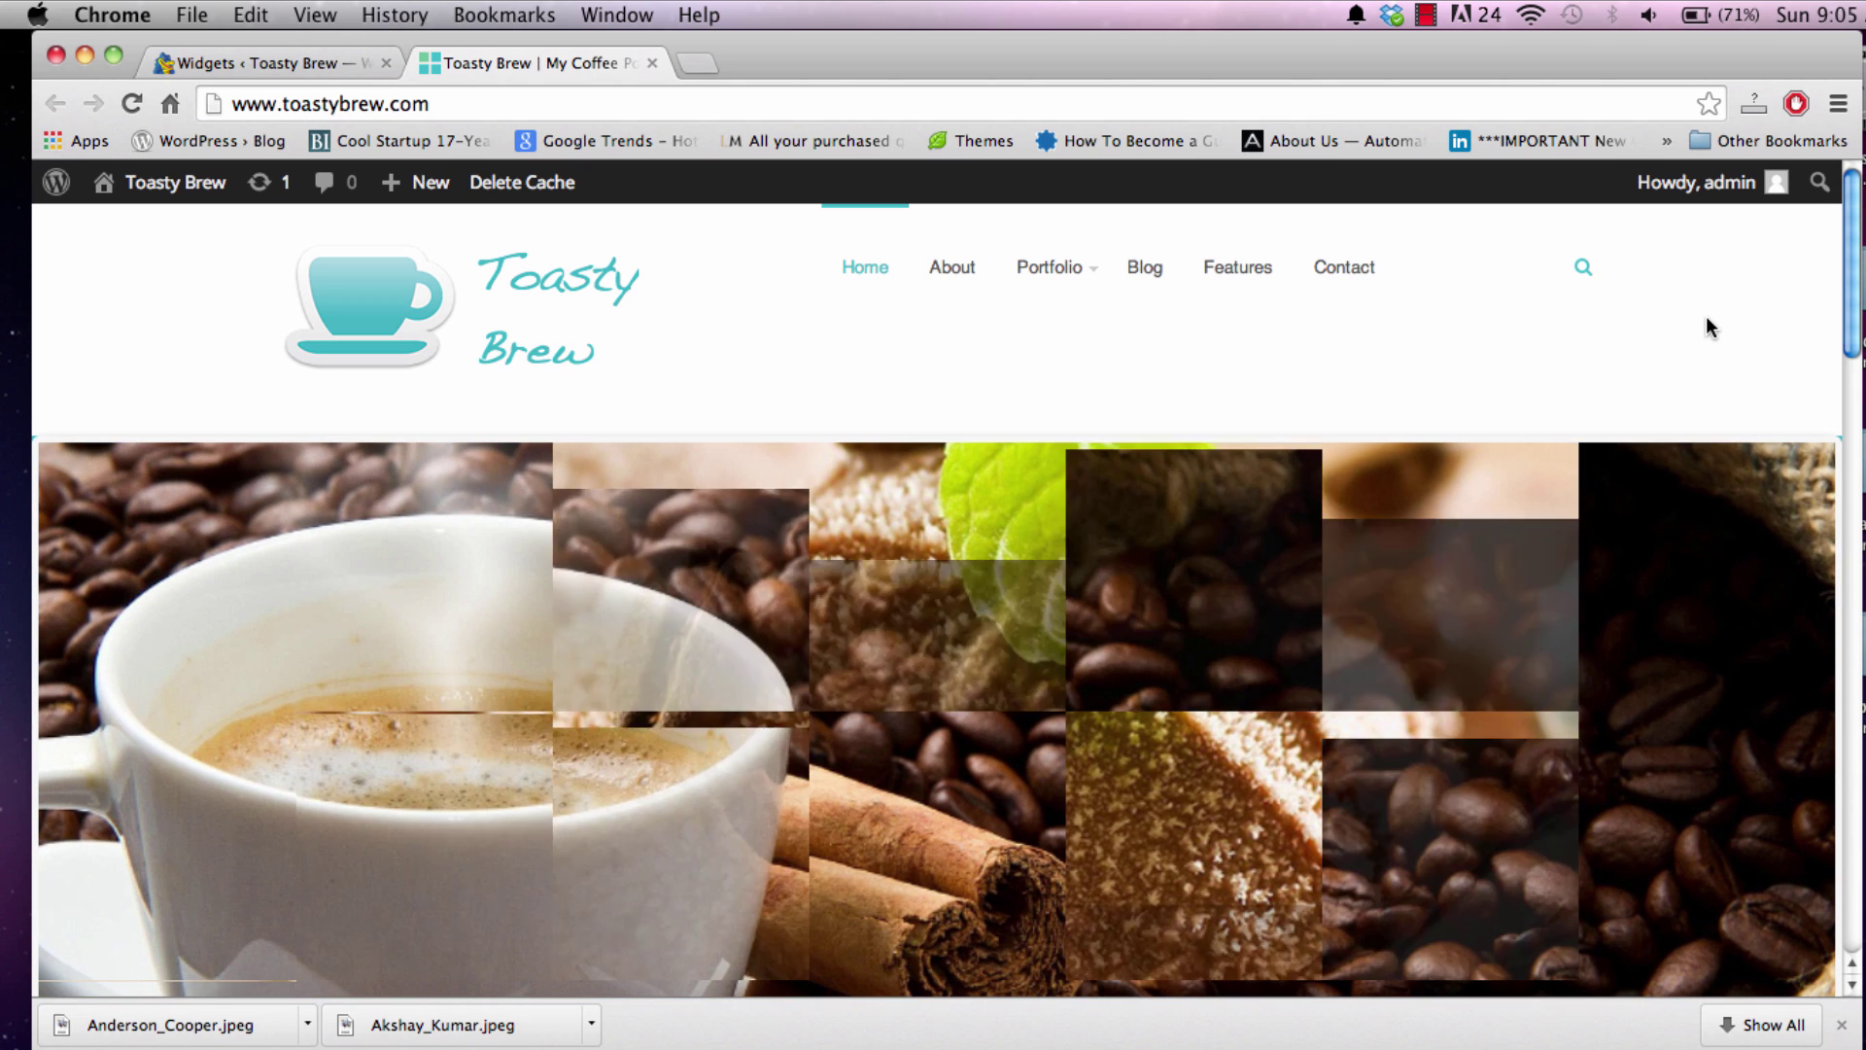
scroll(1705, 318, "down", 2)
scroll(1705, 317, "down", 10)
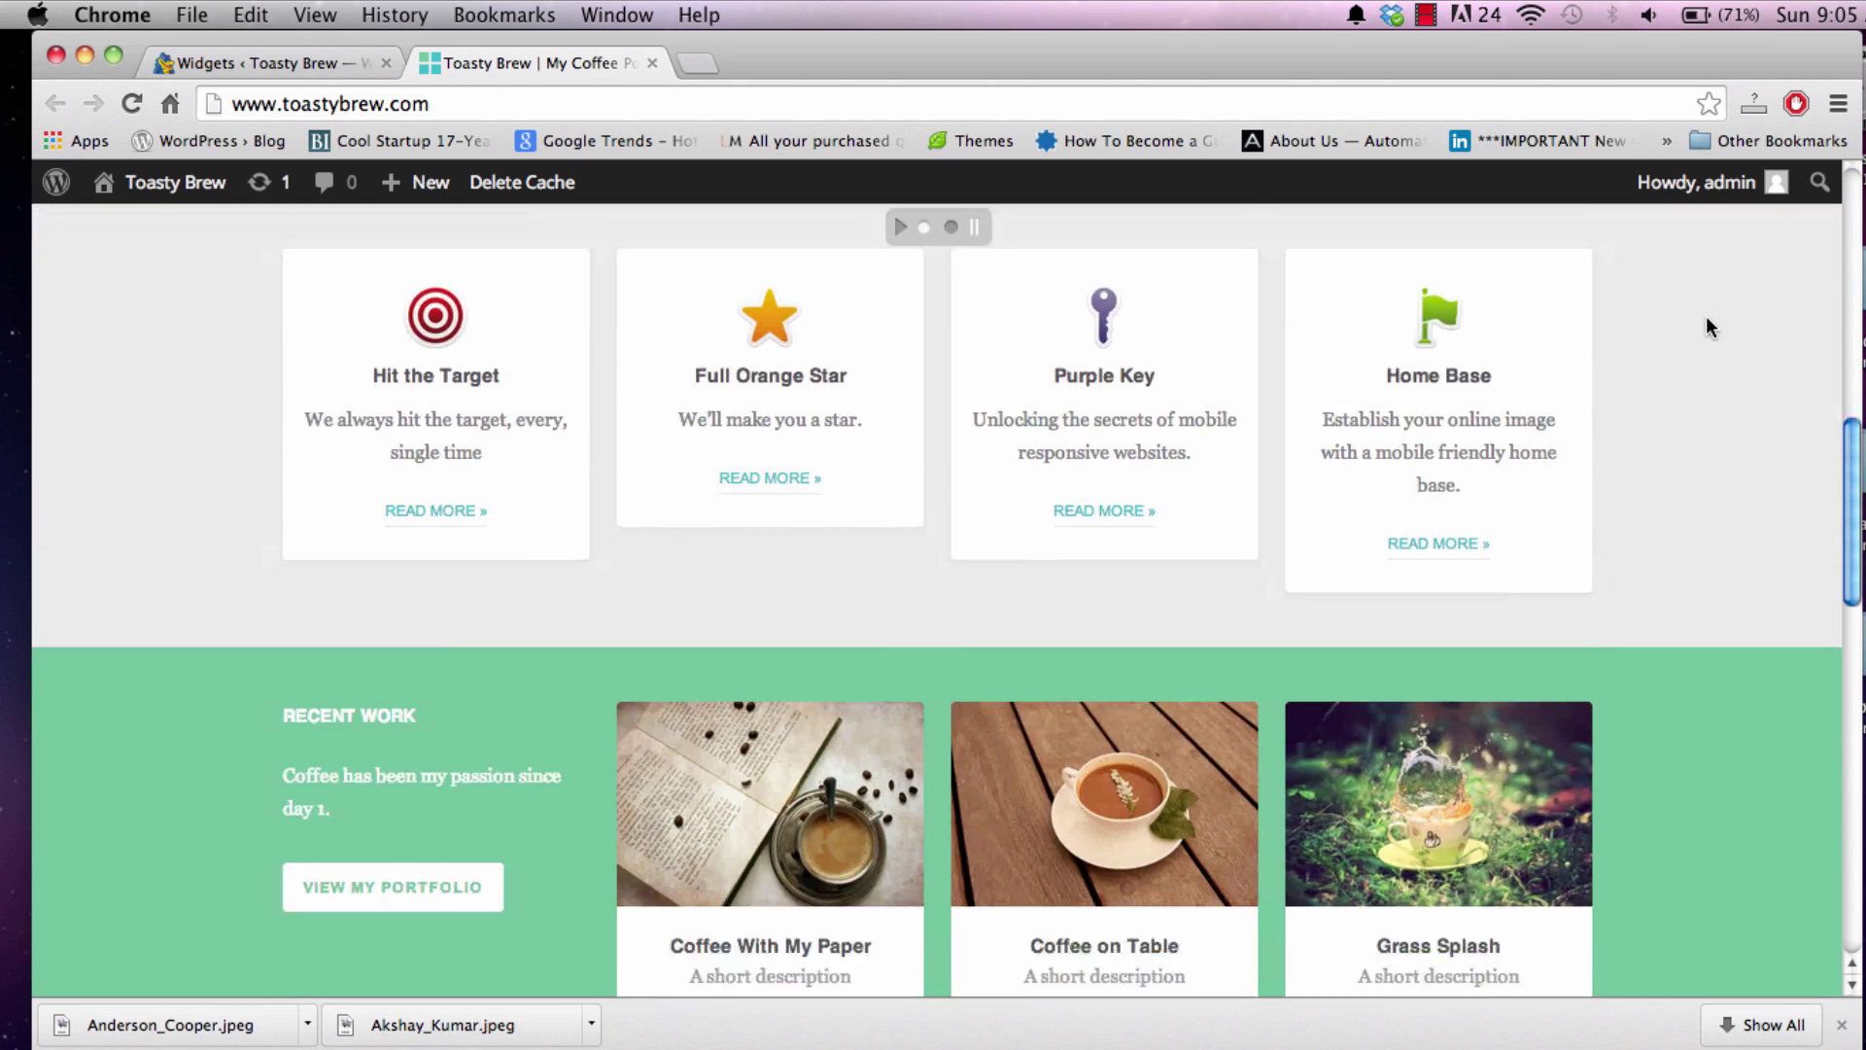
scroll(1706, 317, "up", 6)
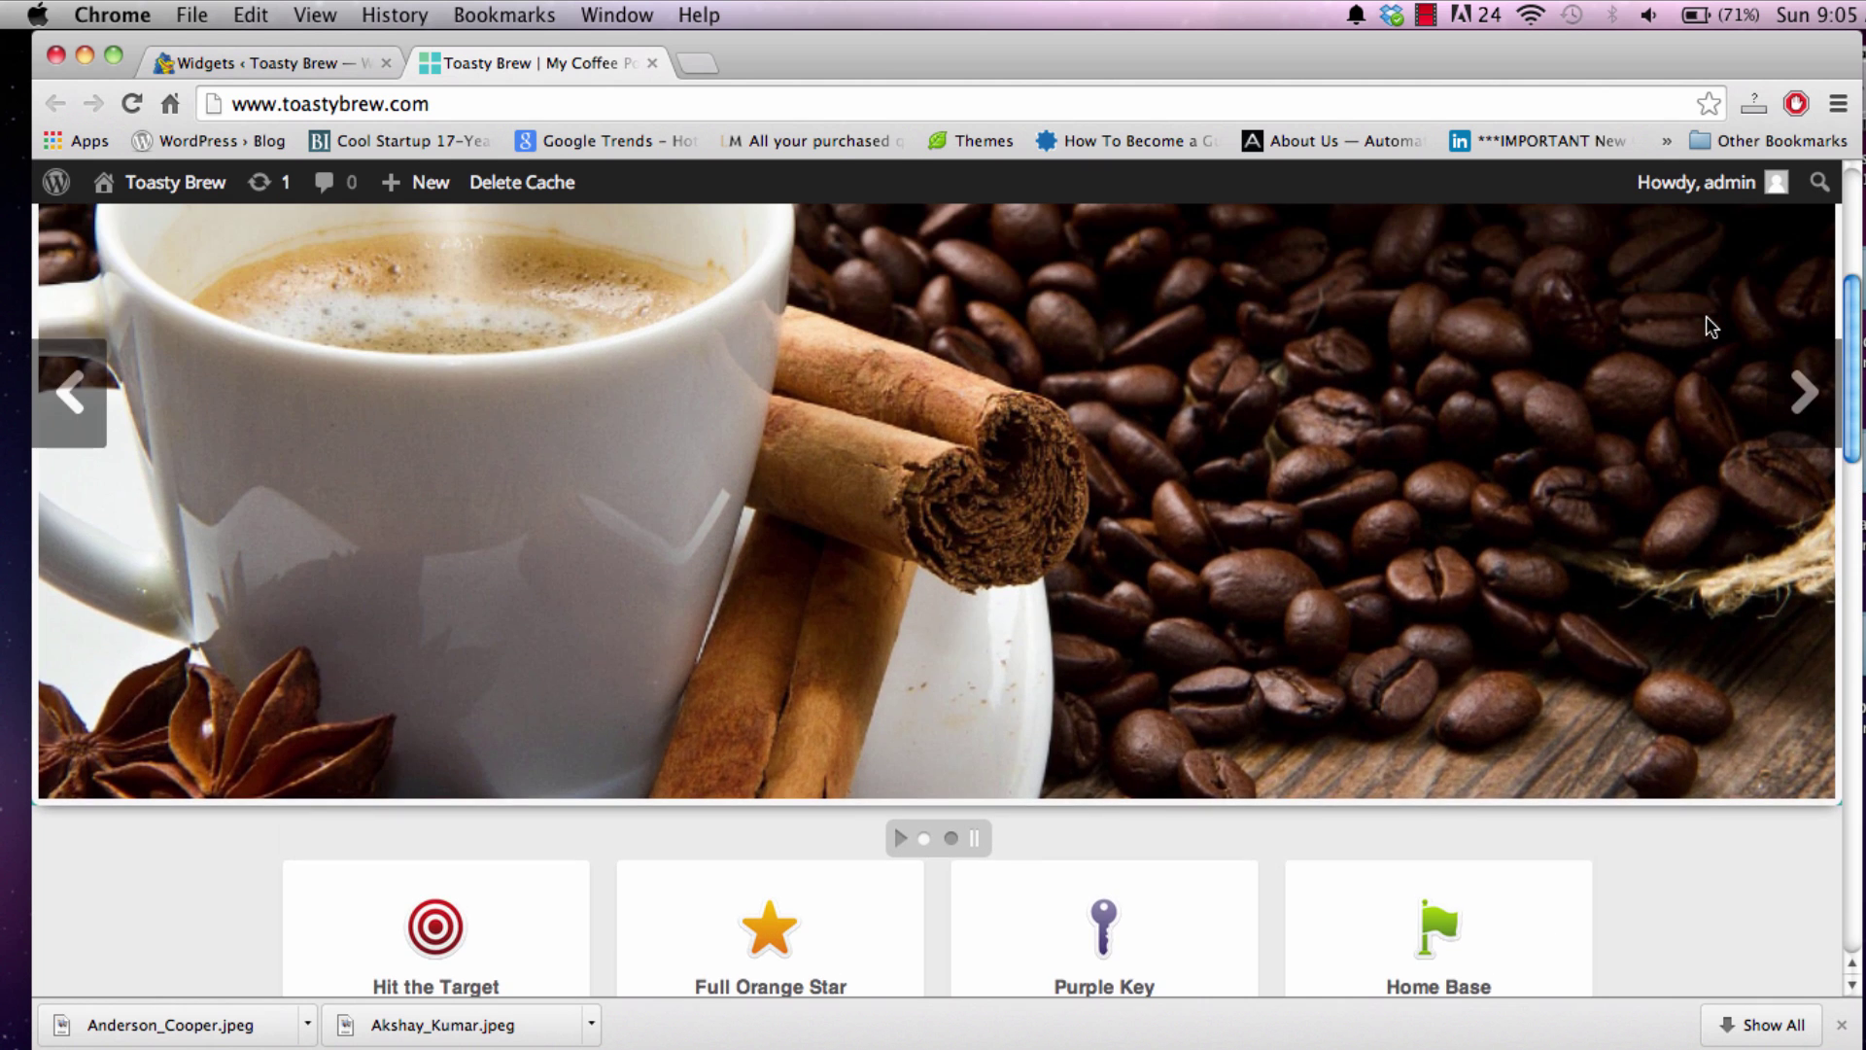
scroll(1711, 326, "up", 4)
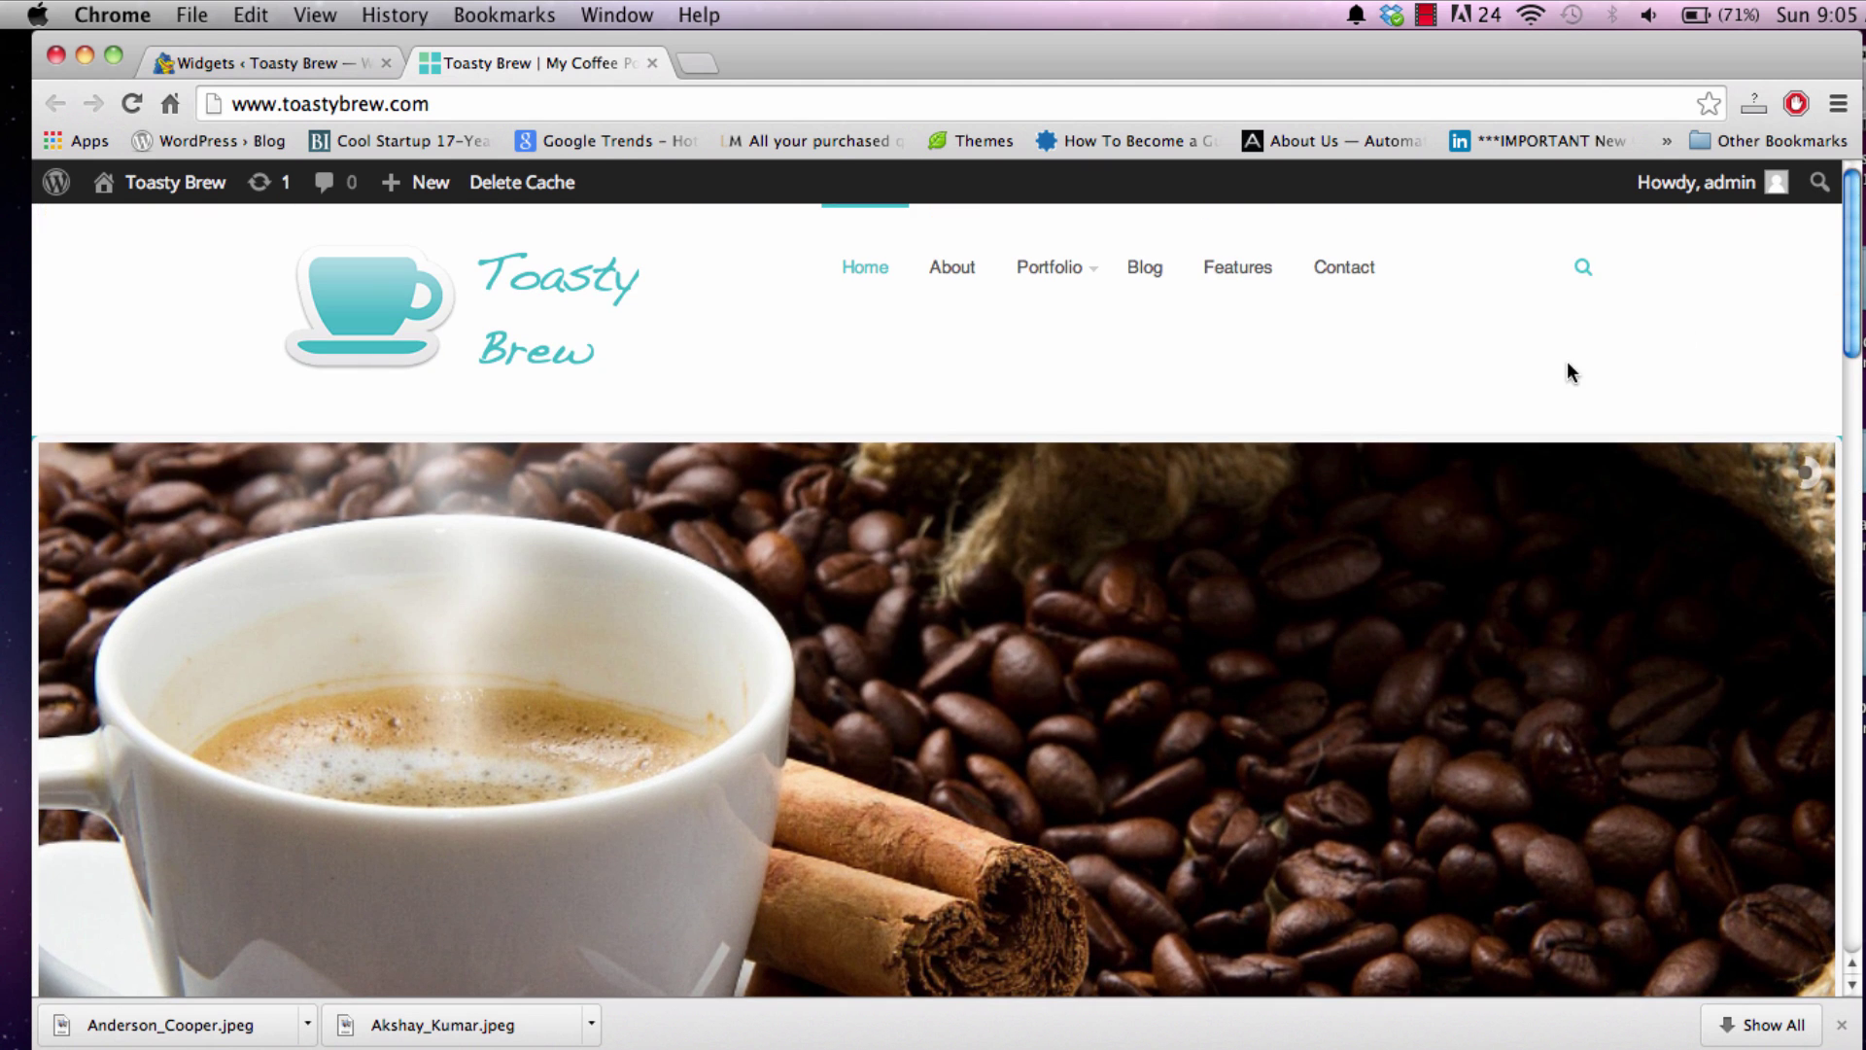
scroll(1221, 434, "down", 8)
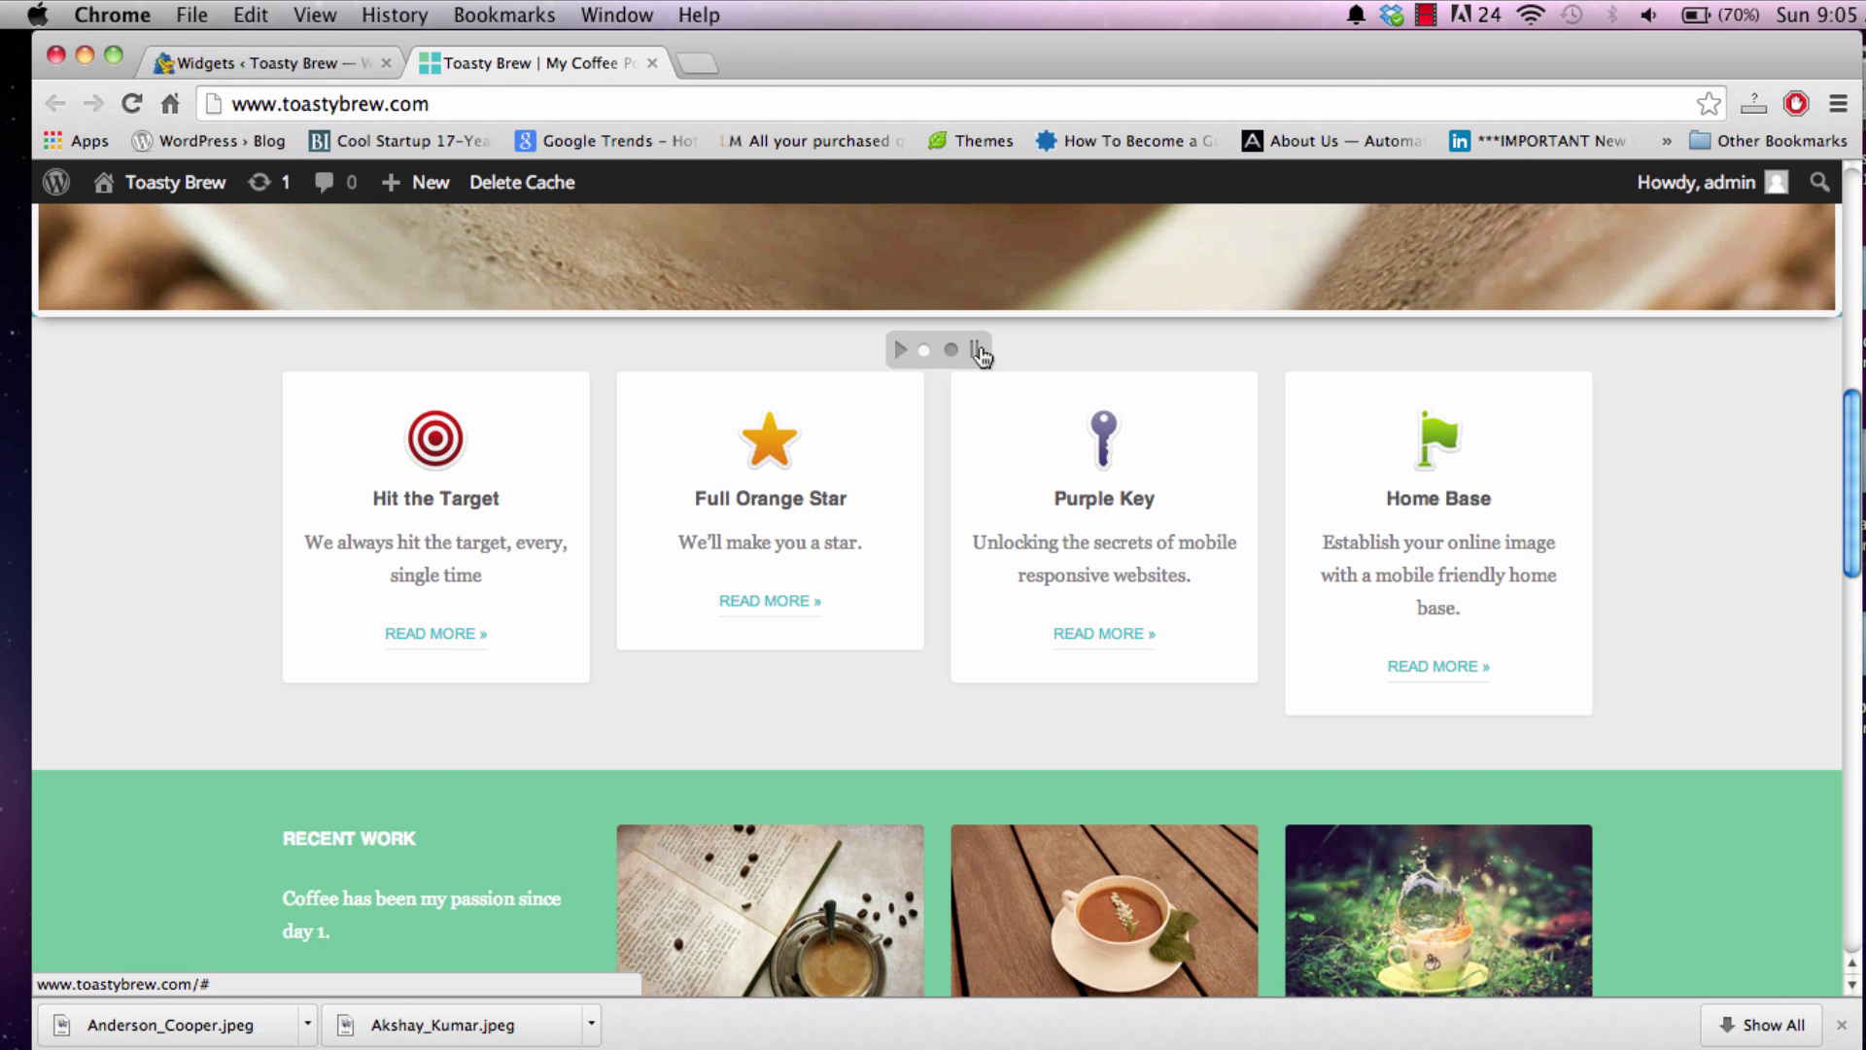
left_click(978, 352)
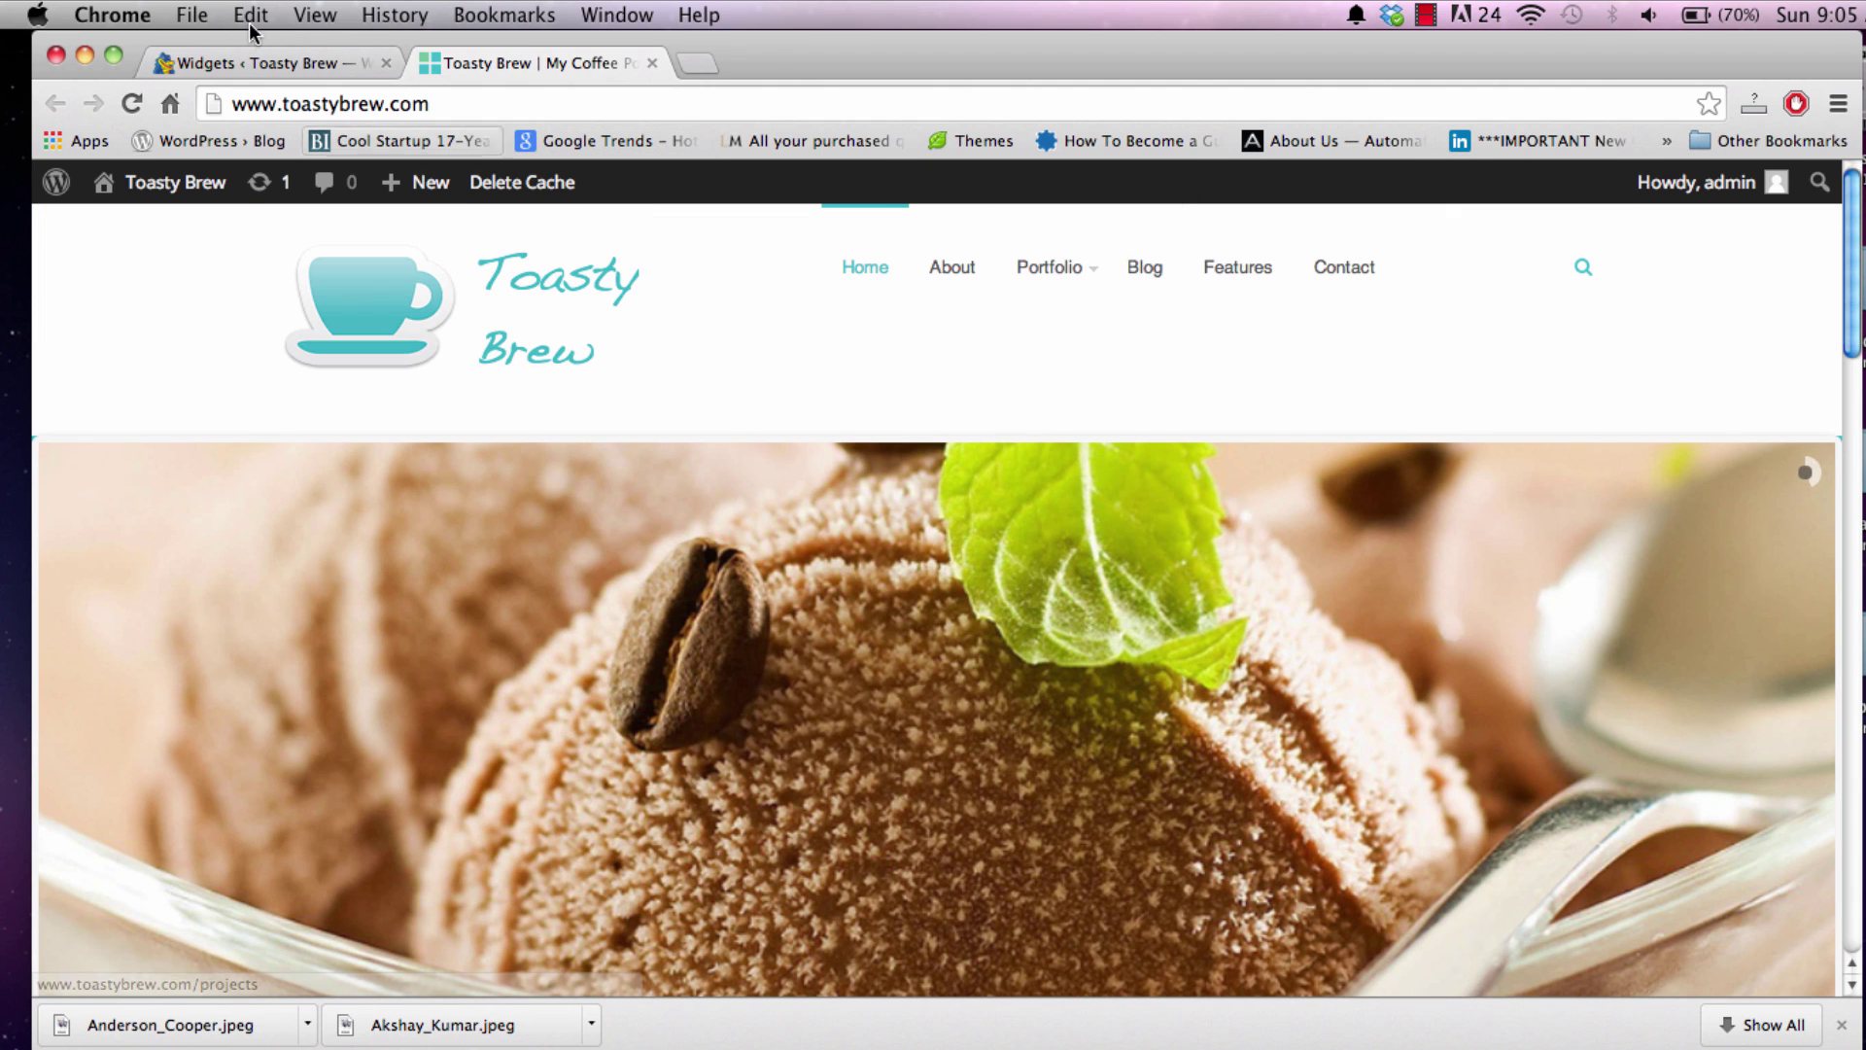
left_click(263, 61)
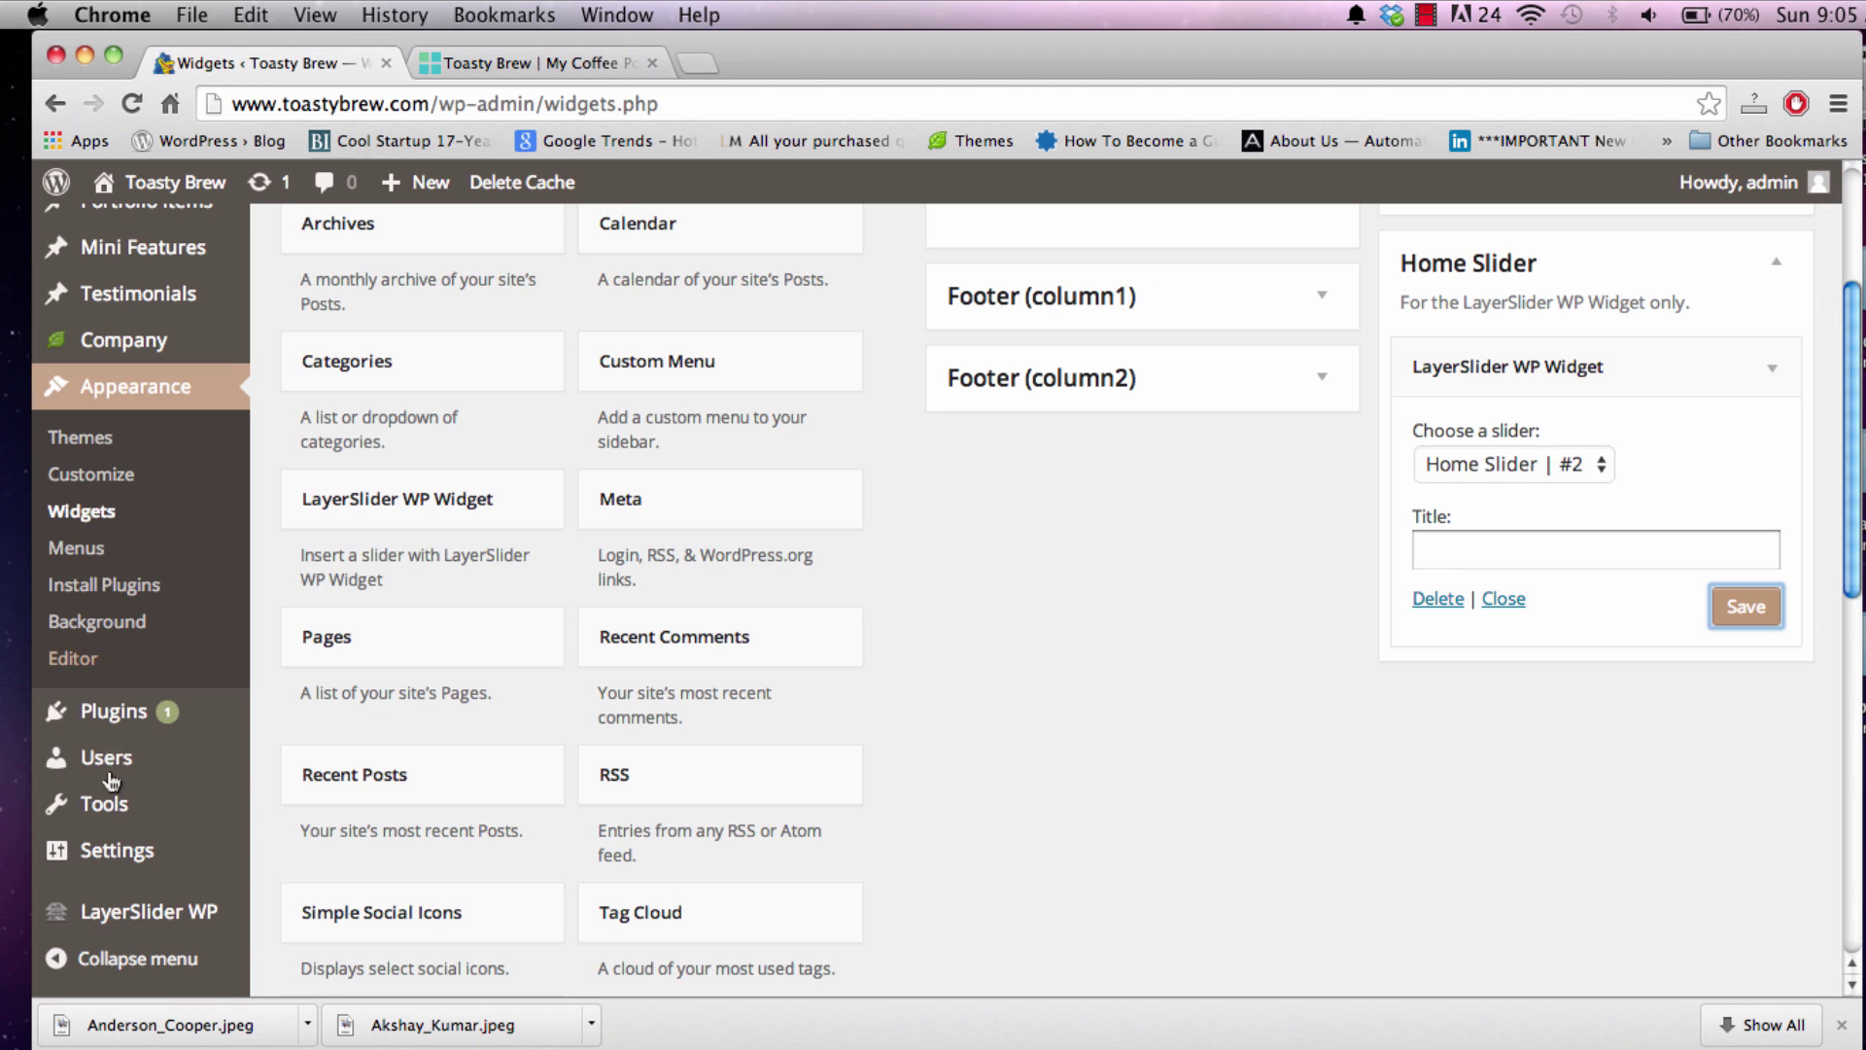
- Open Home Slider from the sliders list, choose the noskin skin, and save changes
left_click(124, 908)
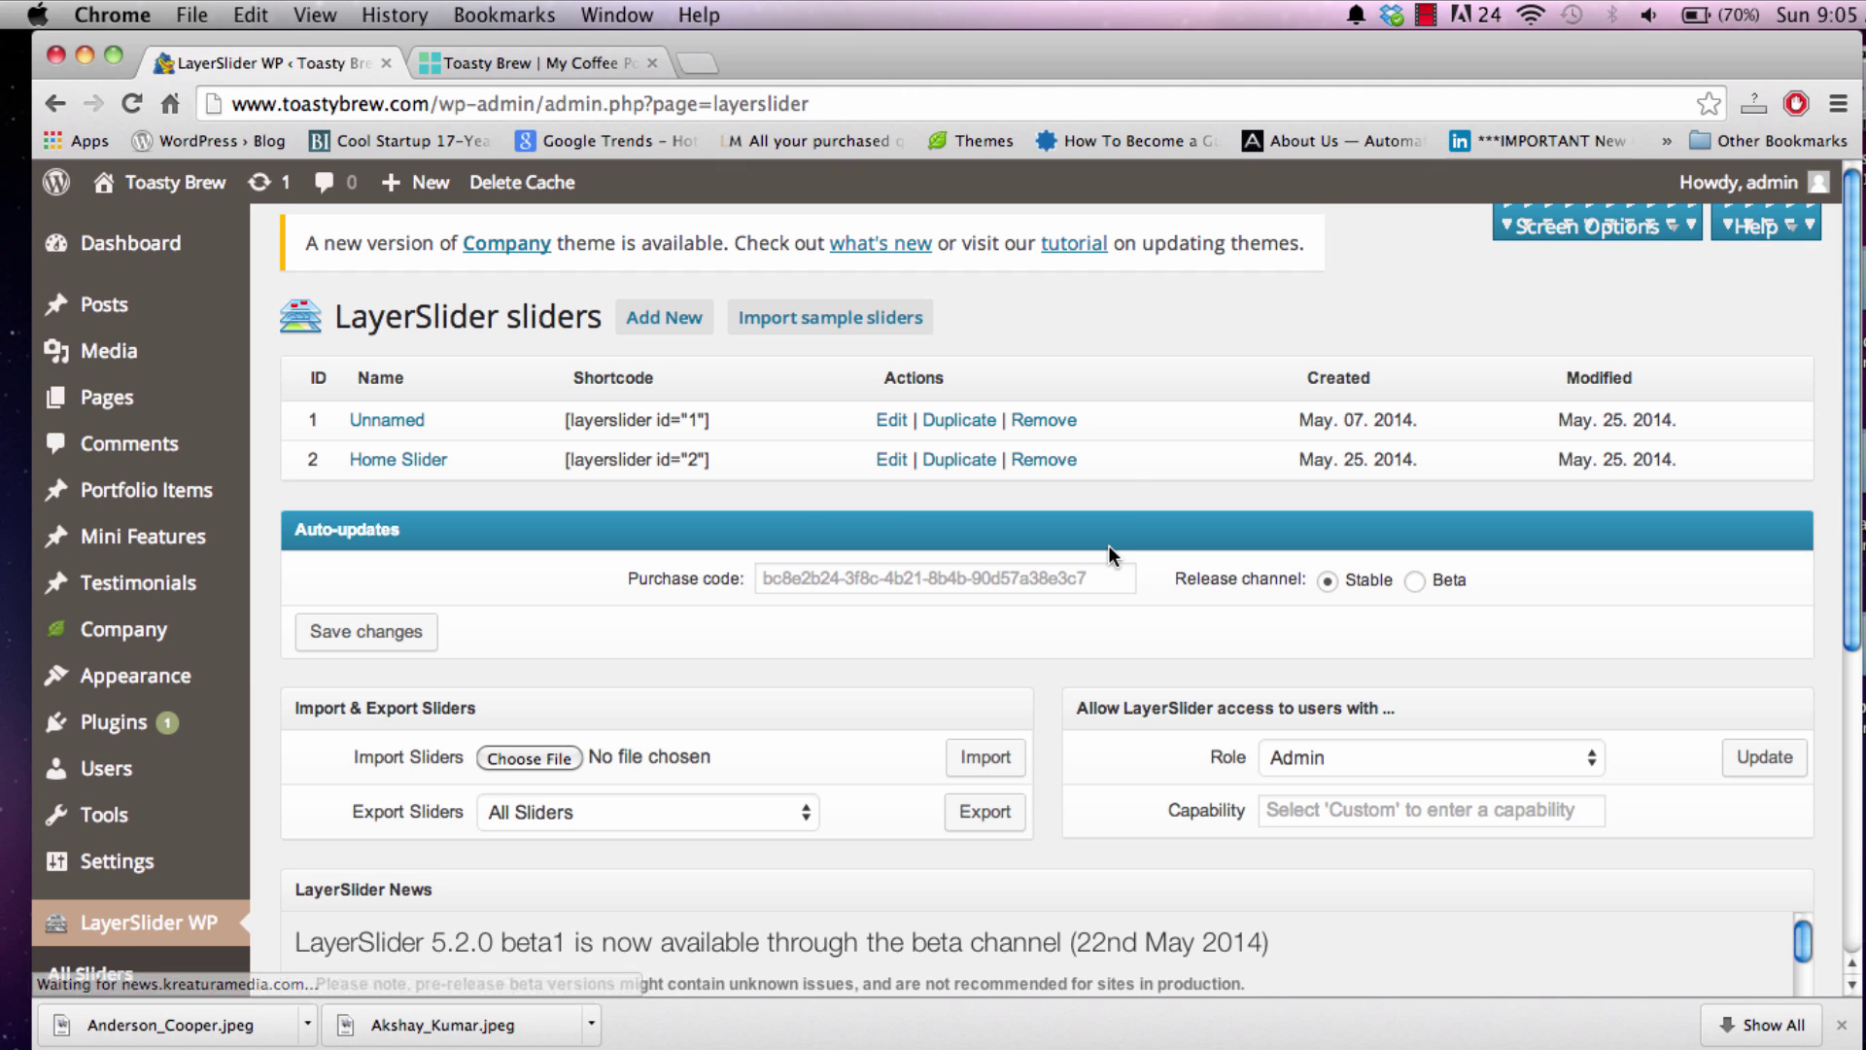
left_click(896, 464)
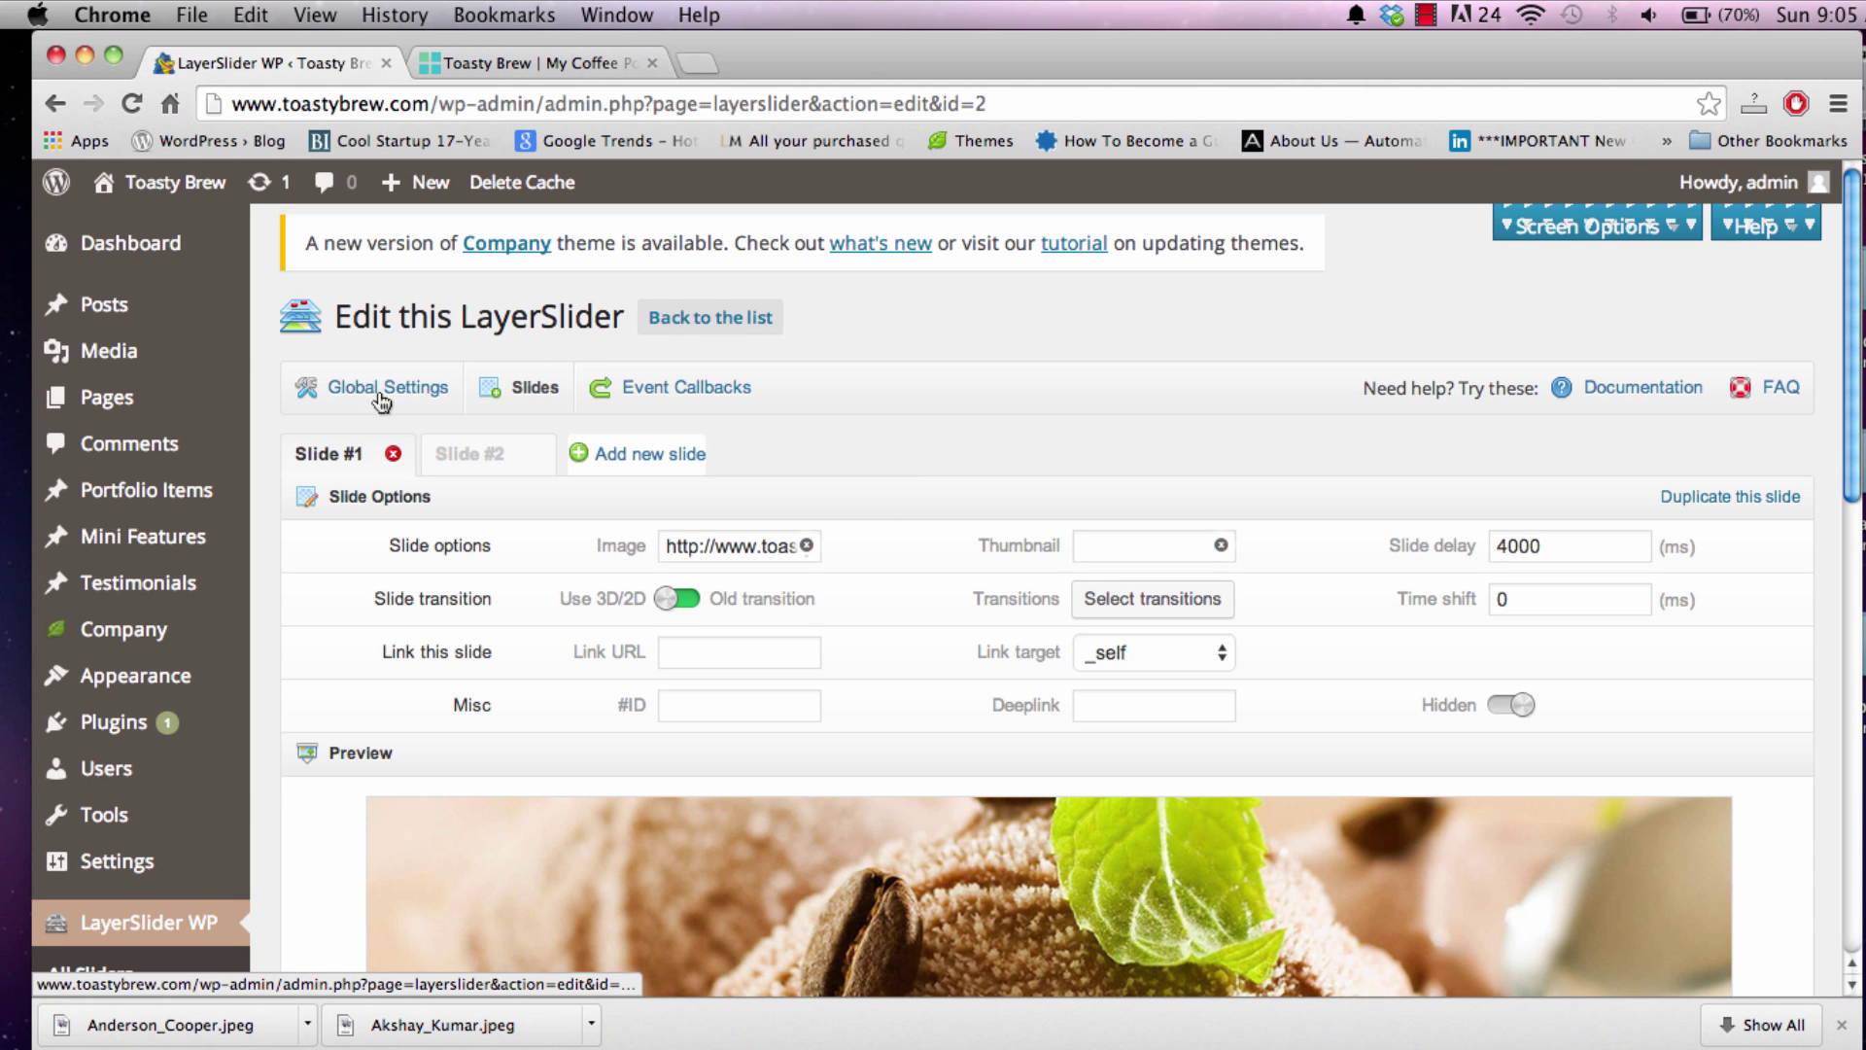
scroll(849, 445, "down", 10)
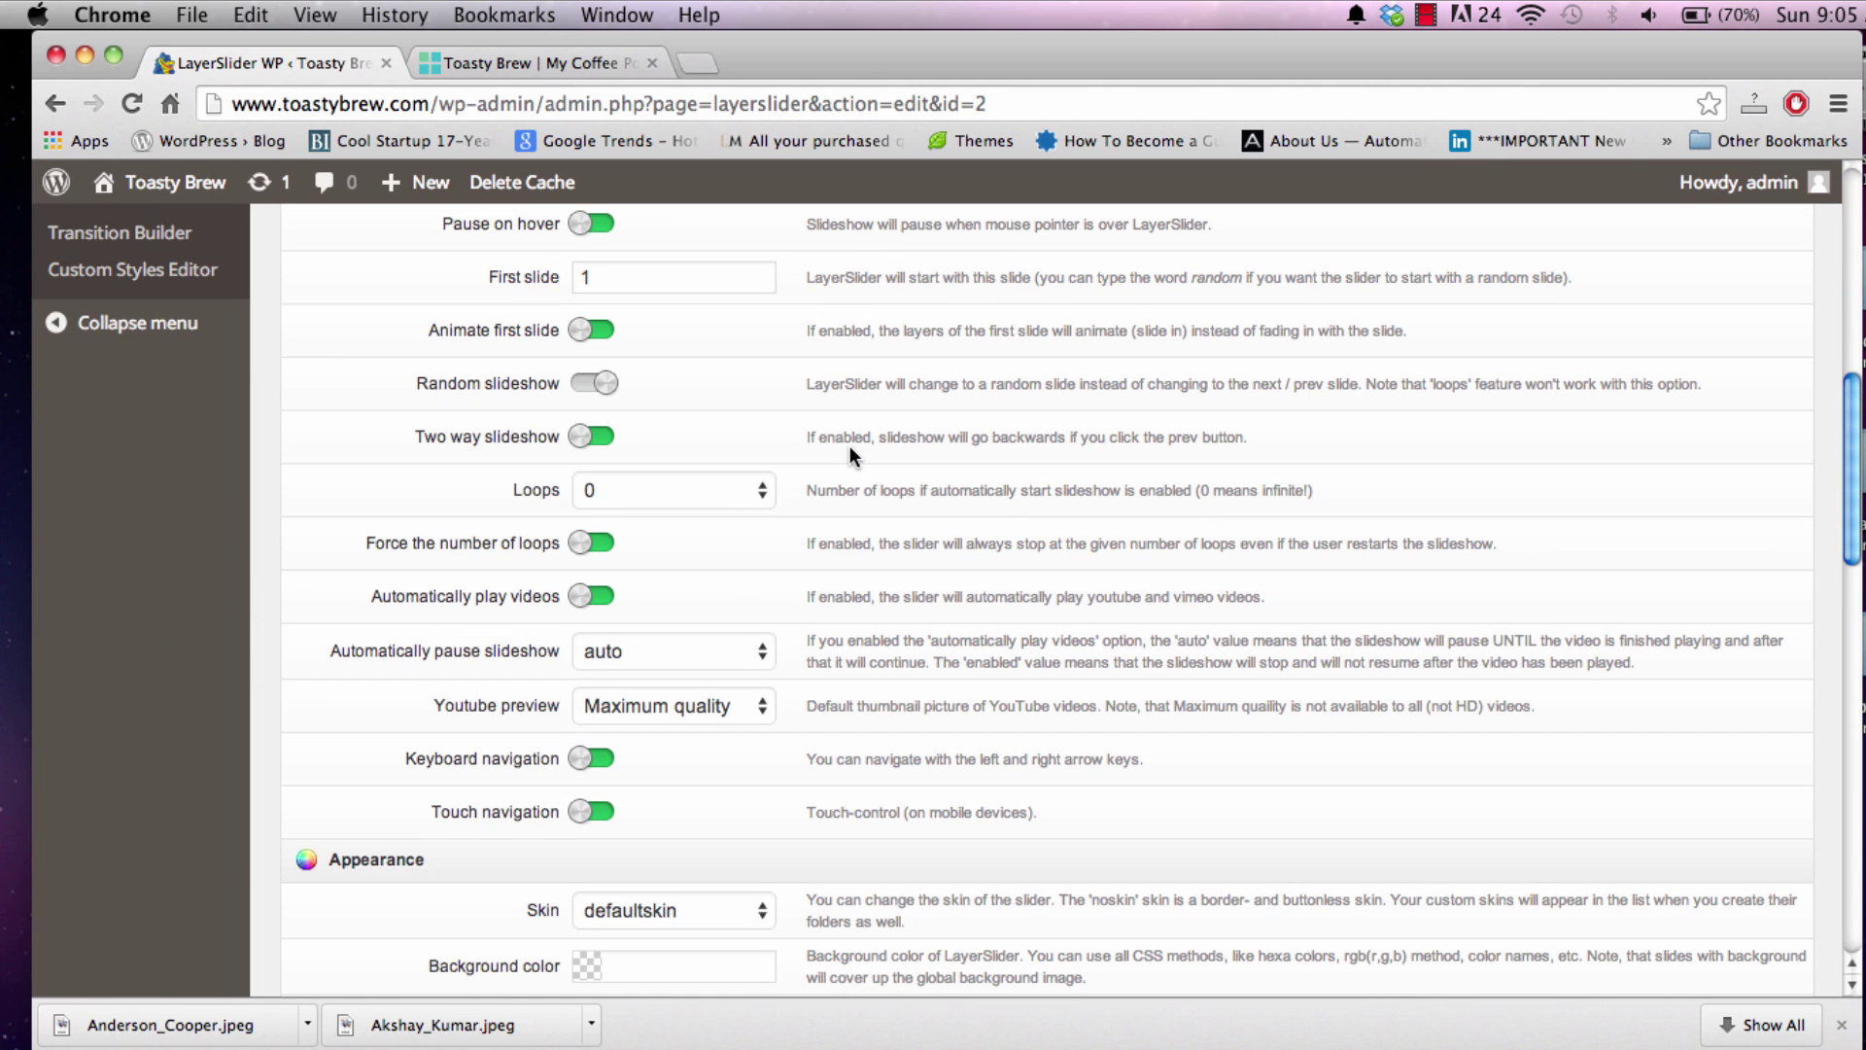
scroll(742, 491, "down", 4)
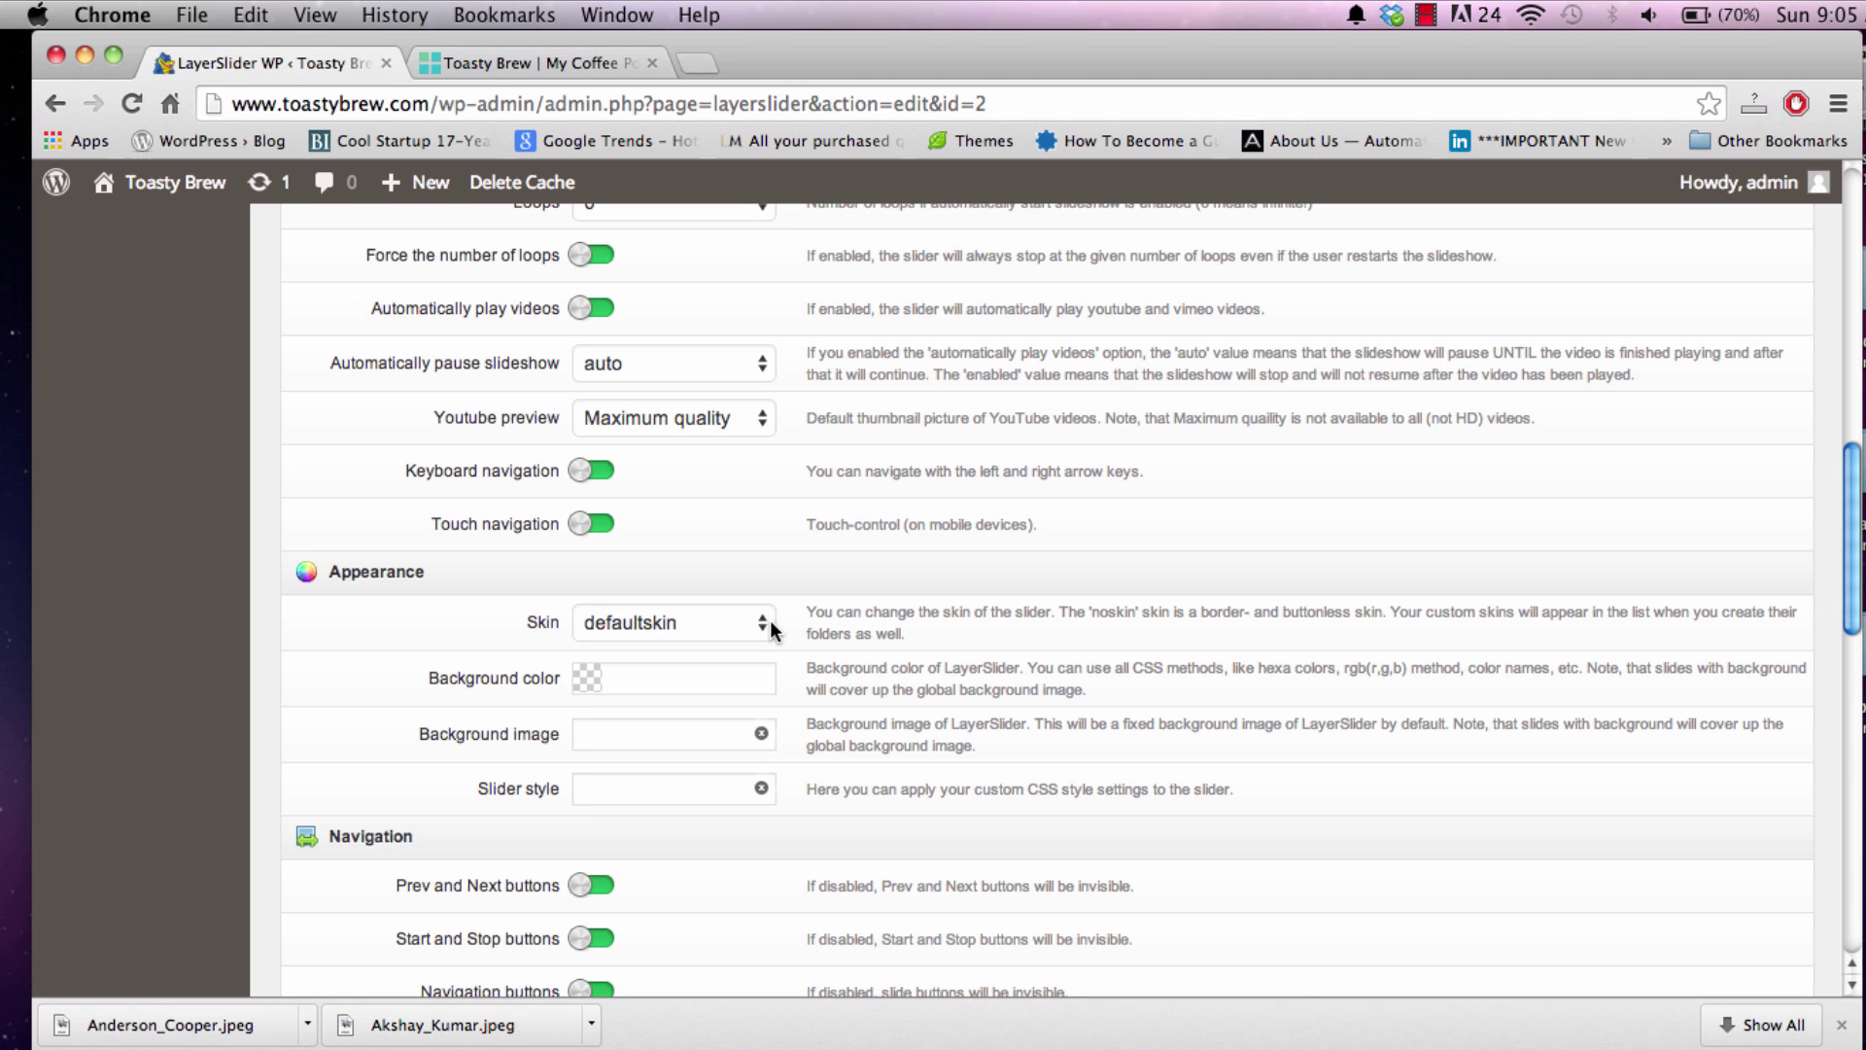
left_click(762, 622)
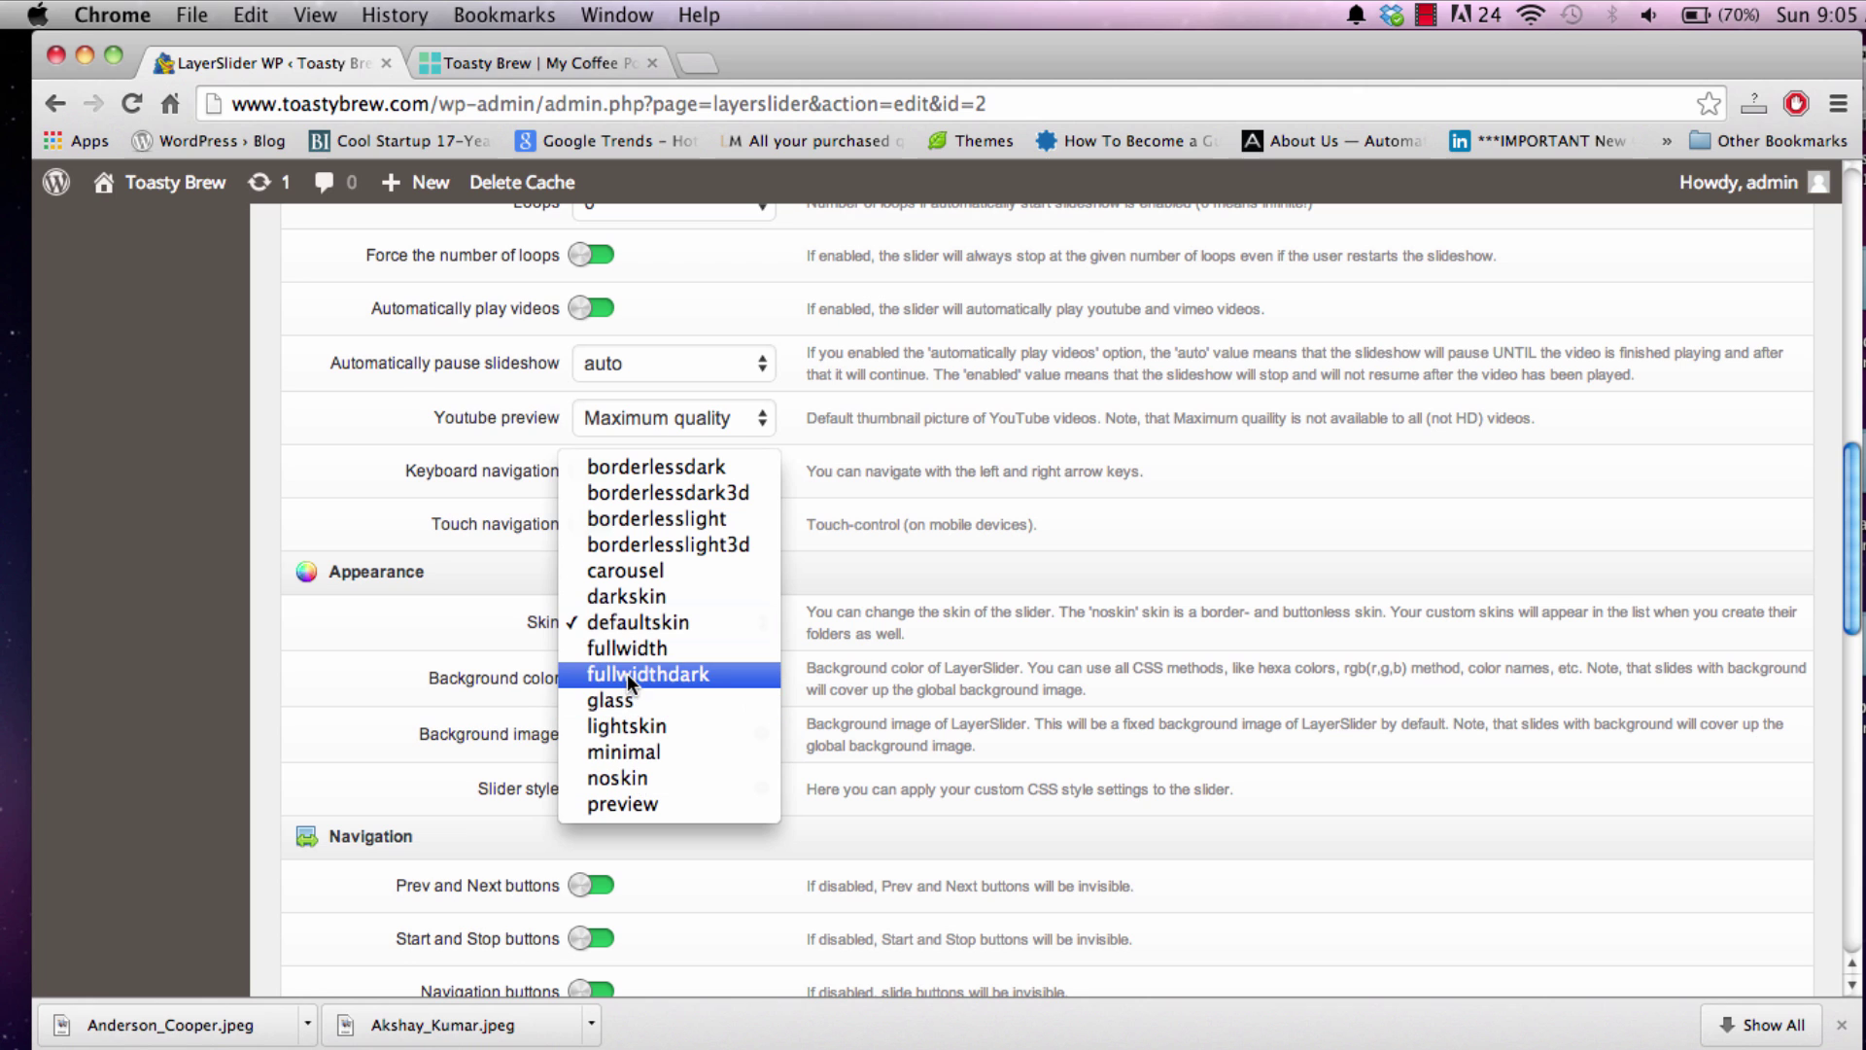
left_click(627, 776)
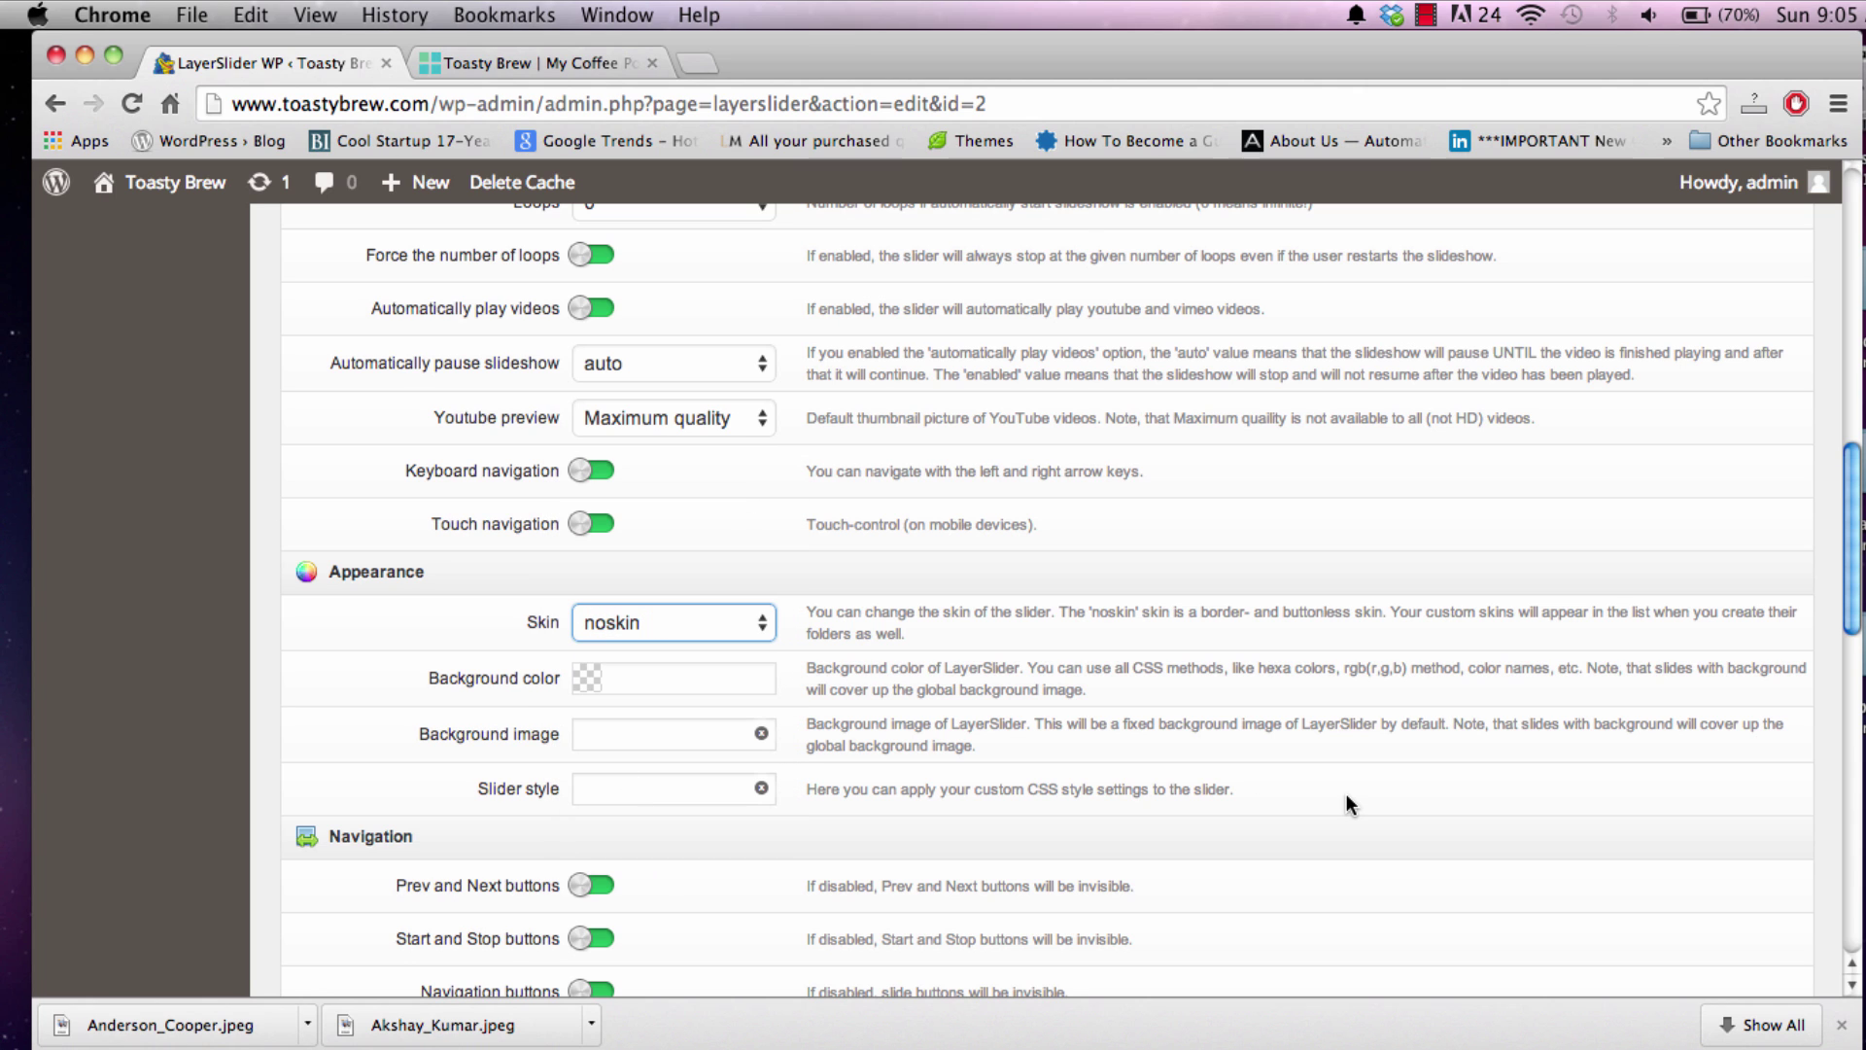
scroll(1345, 793, "down", 15)
left_click(391, 847)
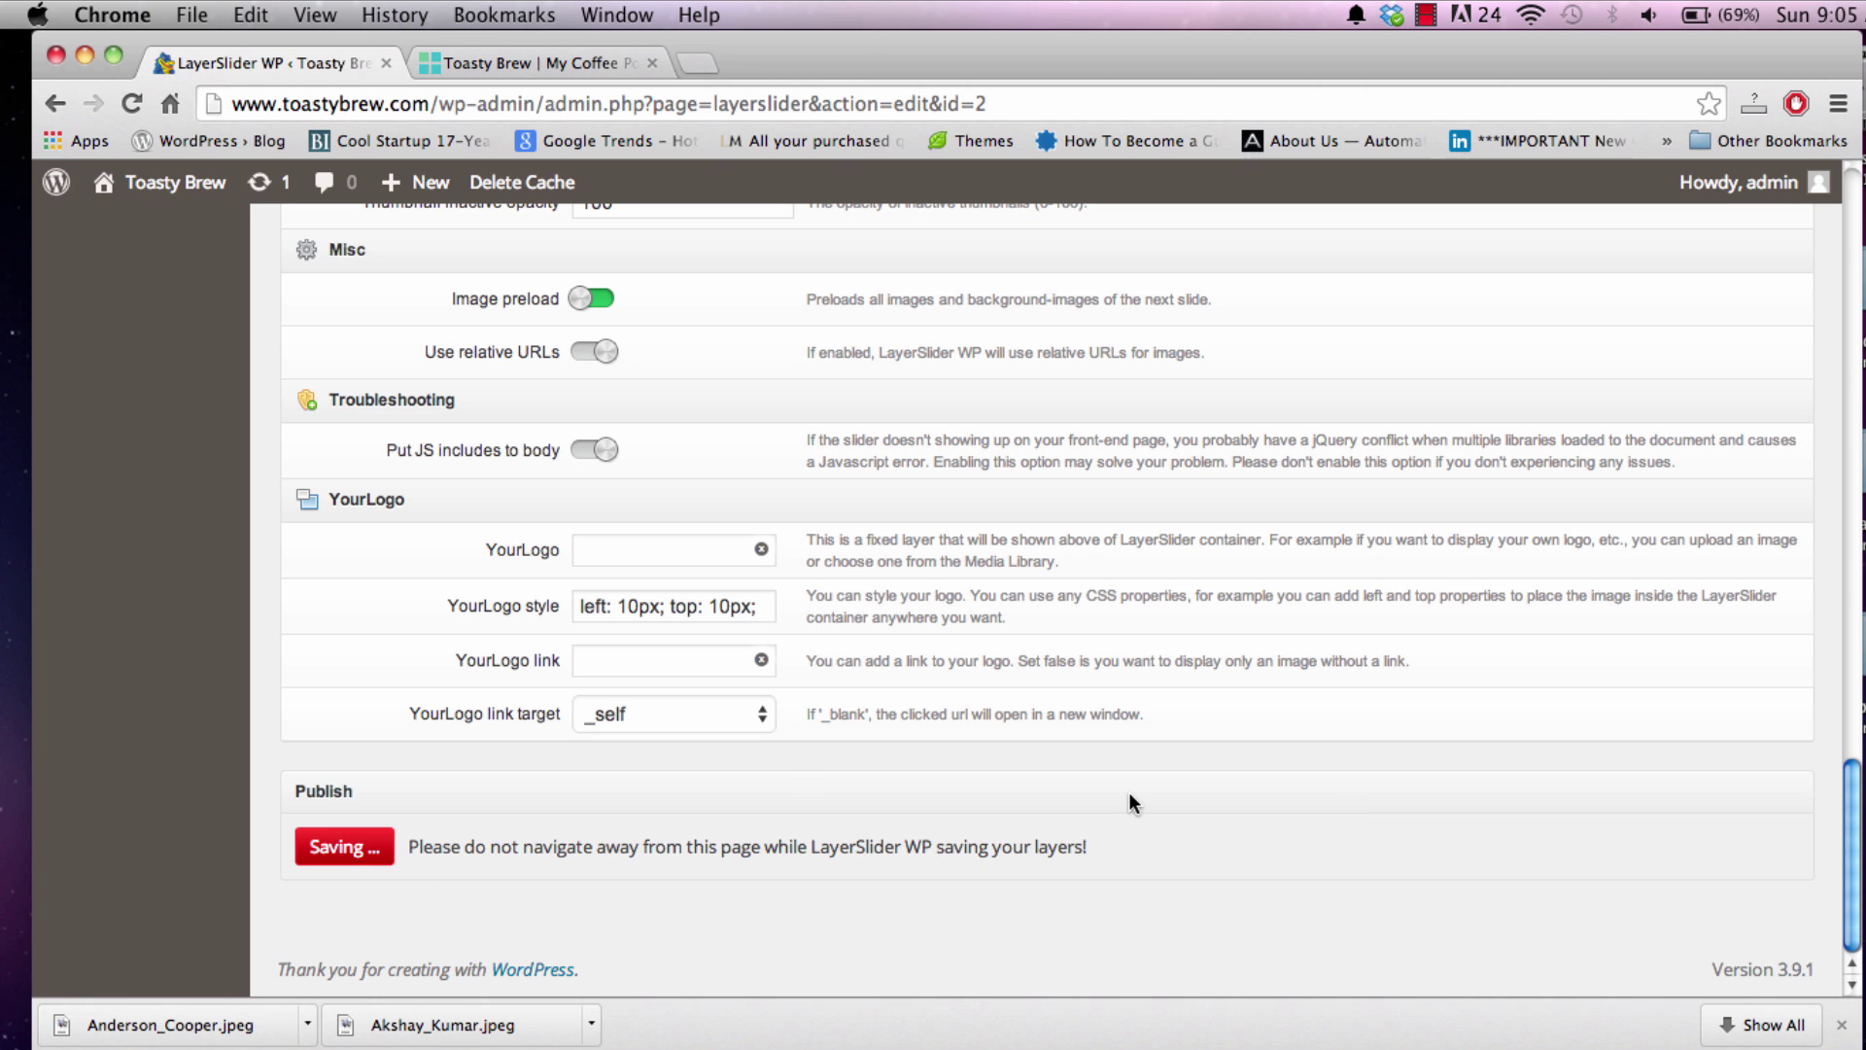
scroll(878, 668, "up", 15)
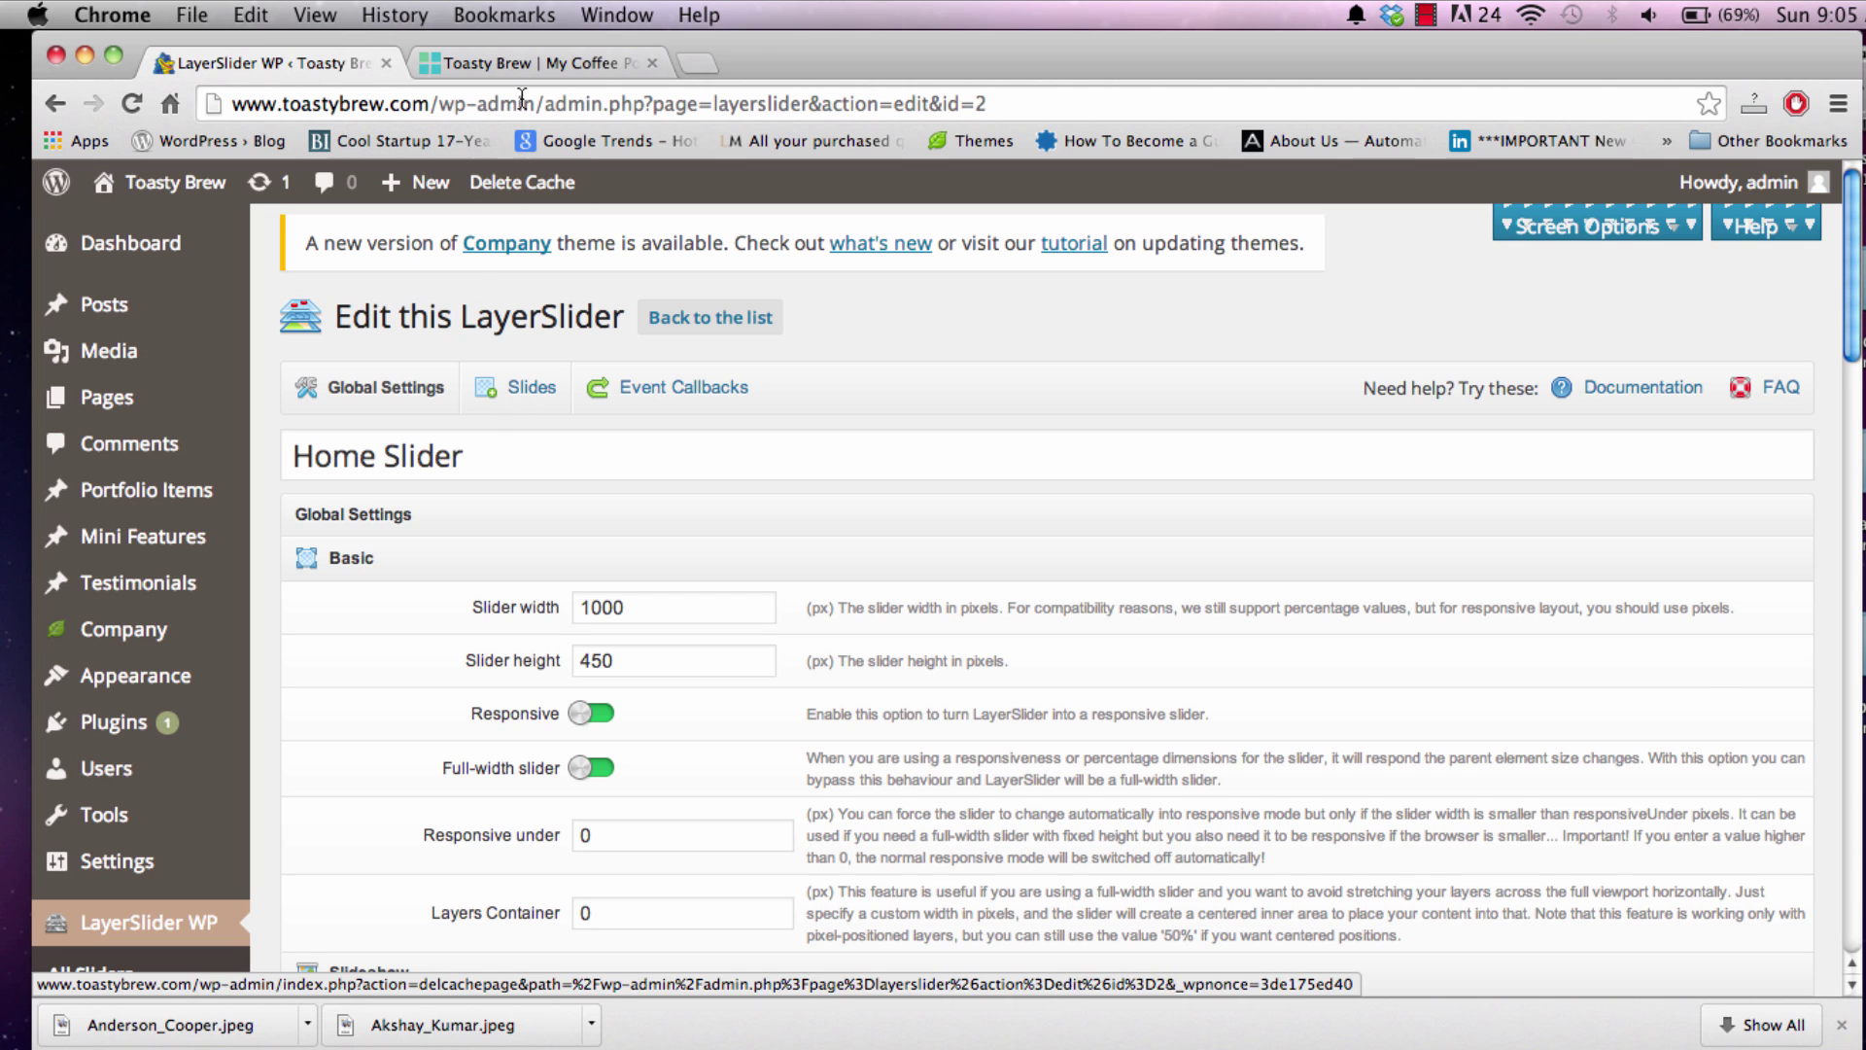
left_click(522, 61)
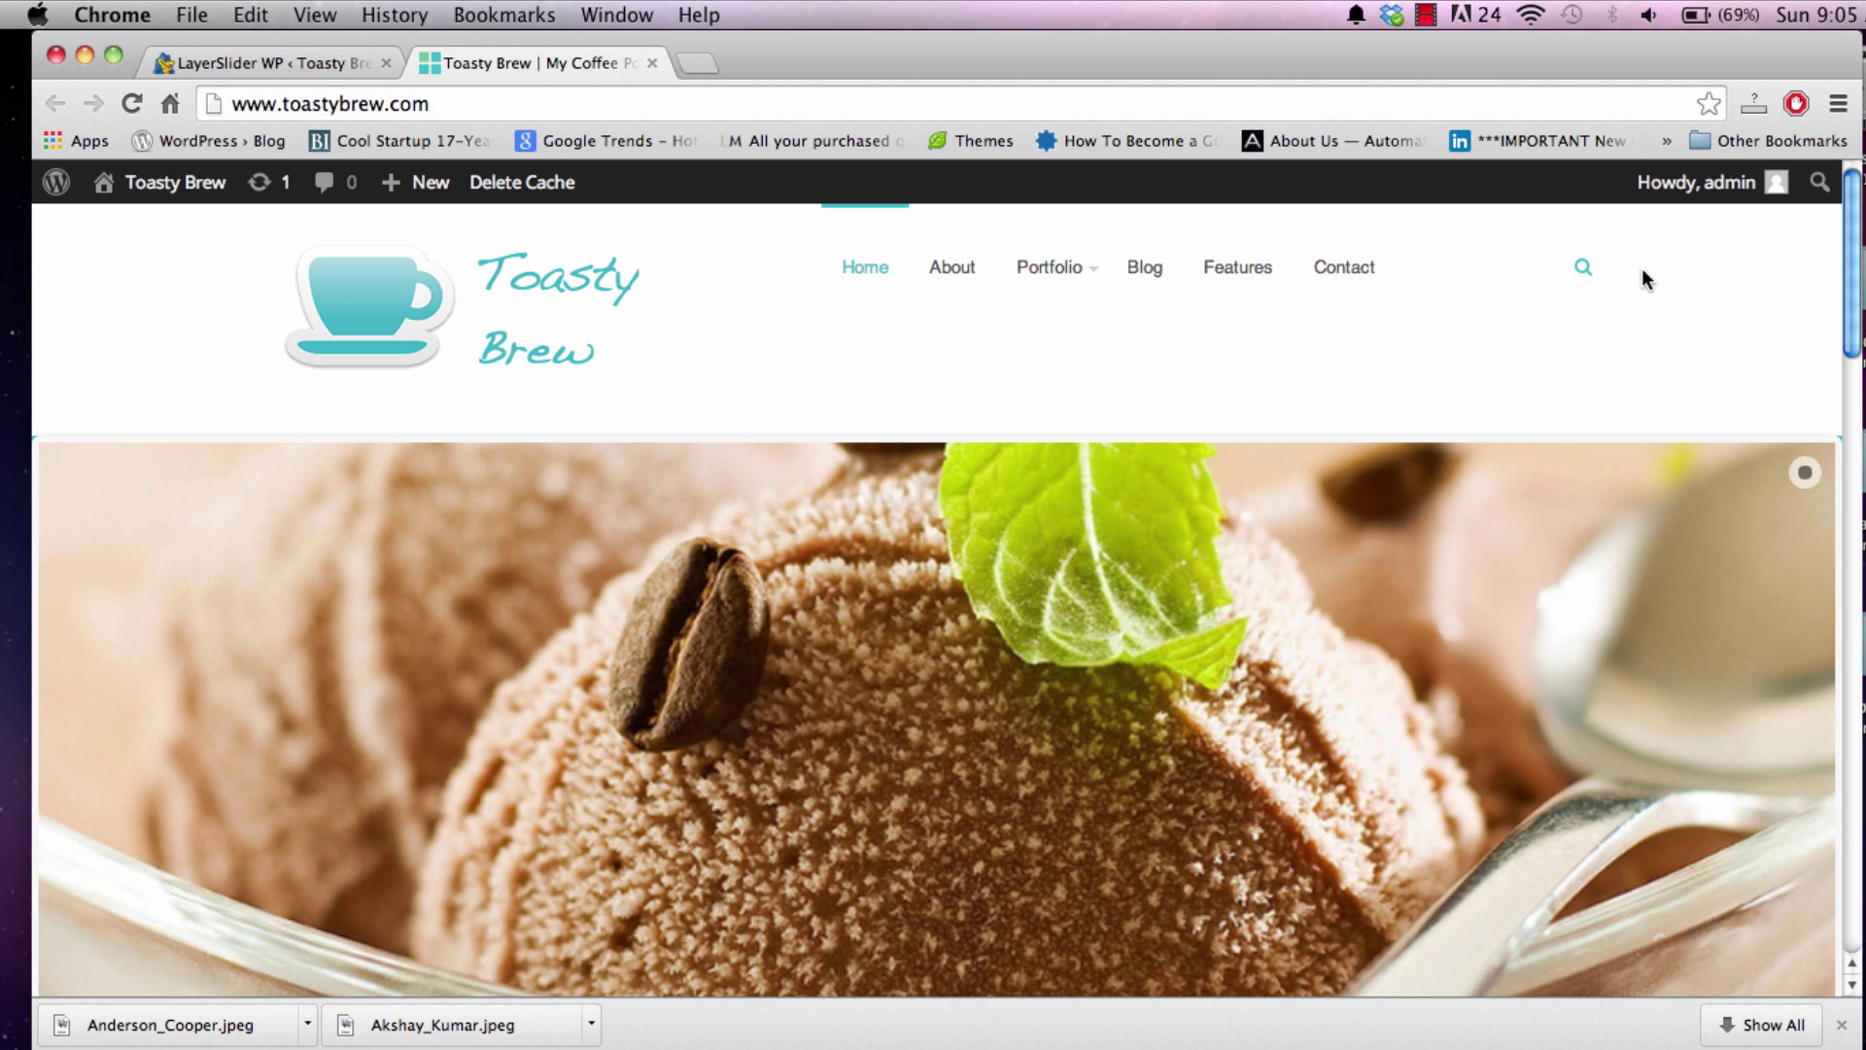
scroll(1859, 342, "down", 5)
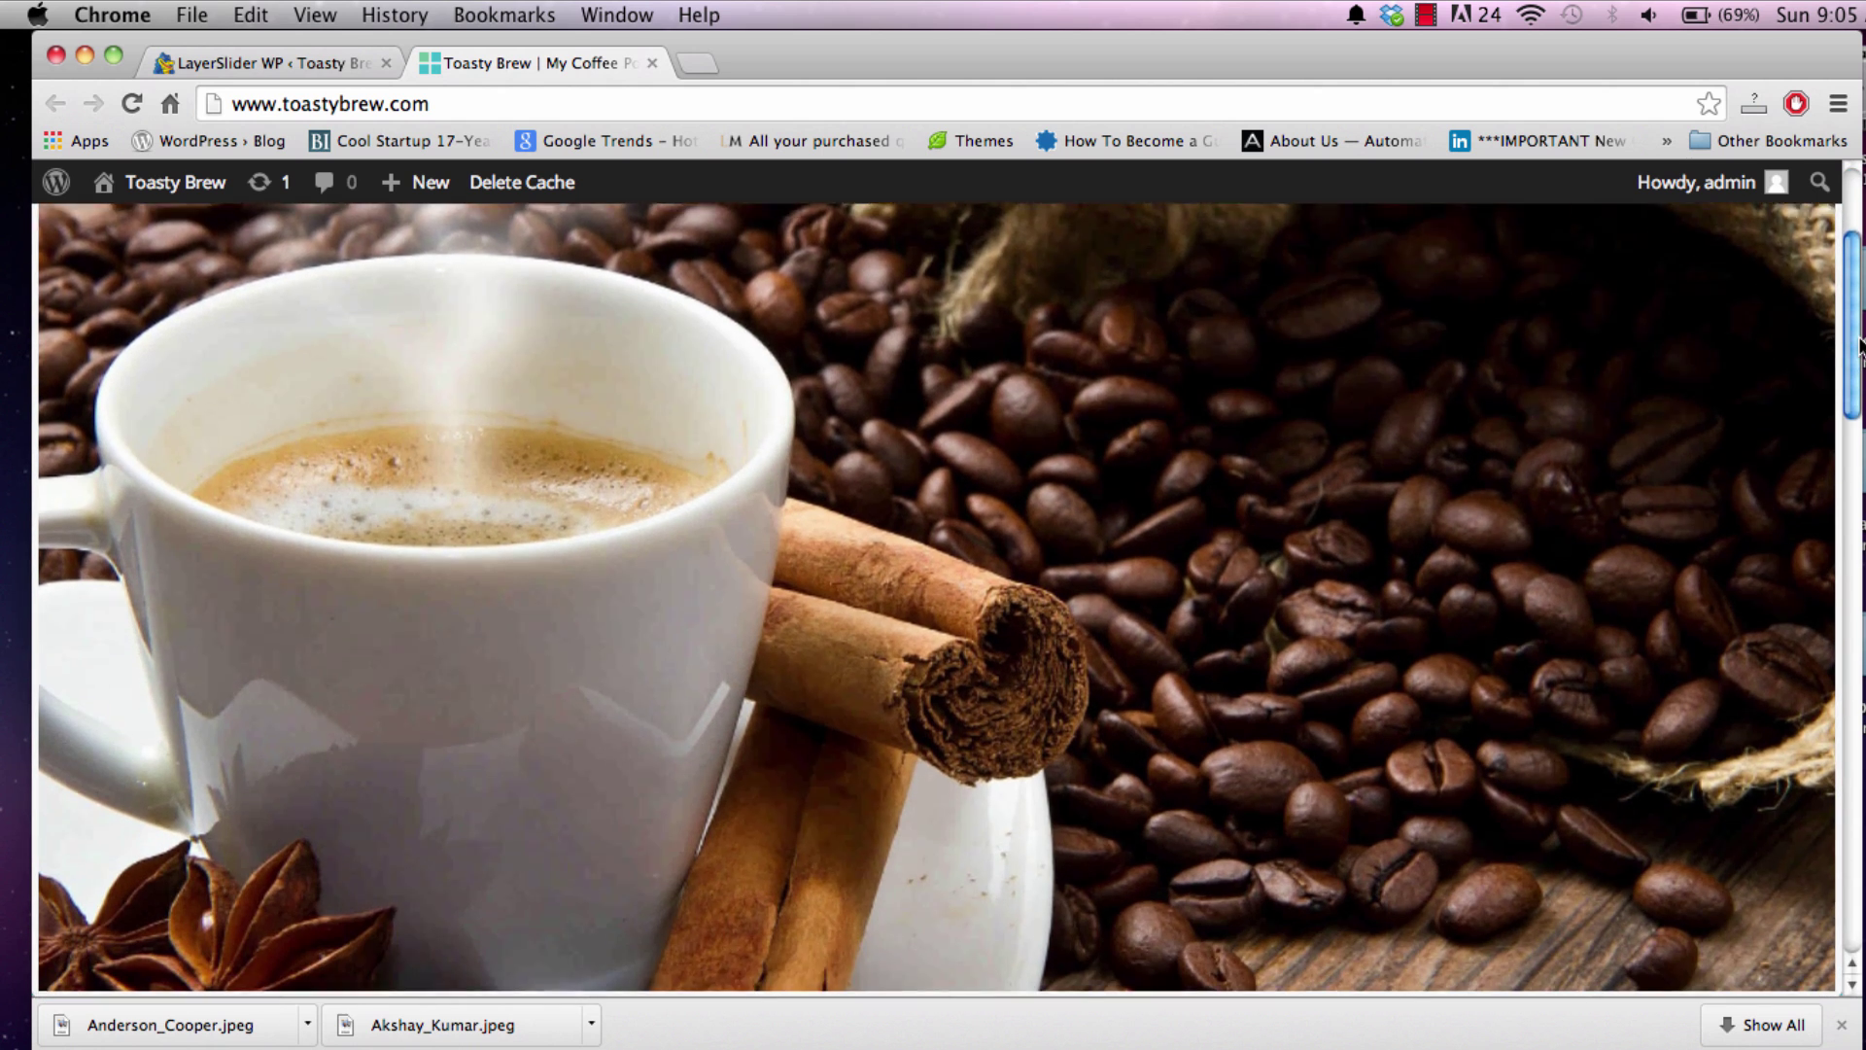
scroll(1833, 505, "up", 4)
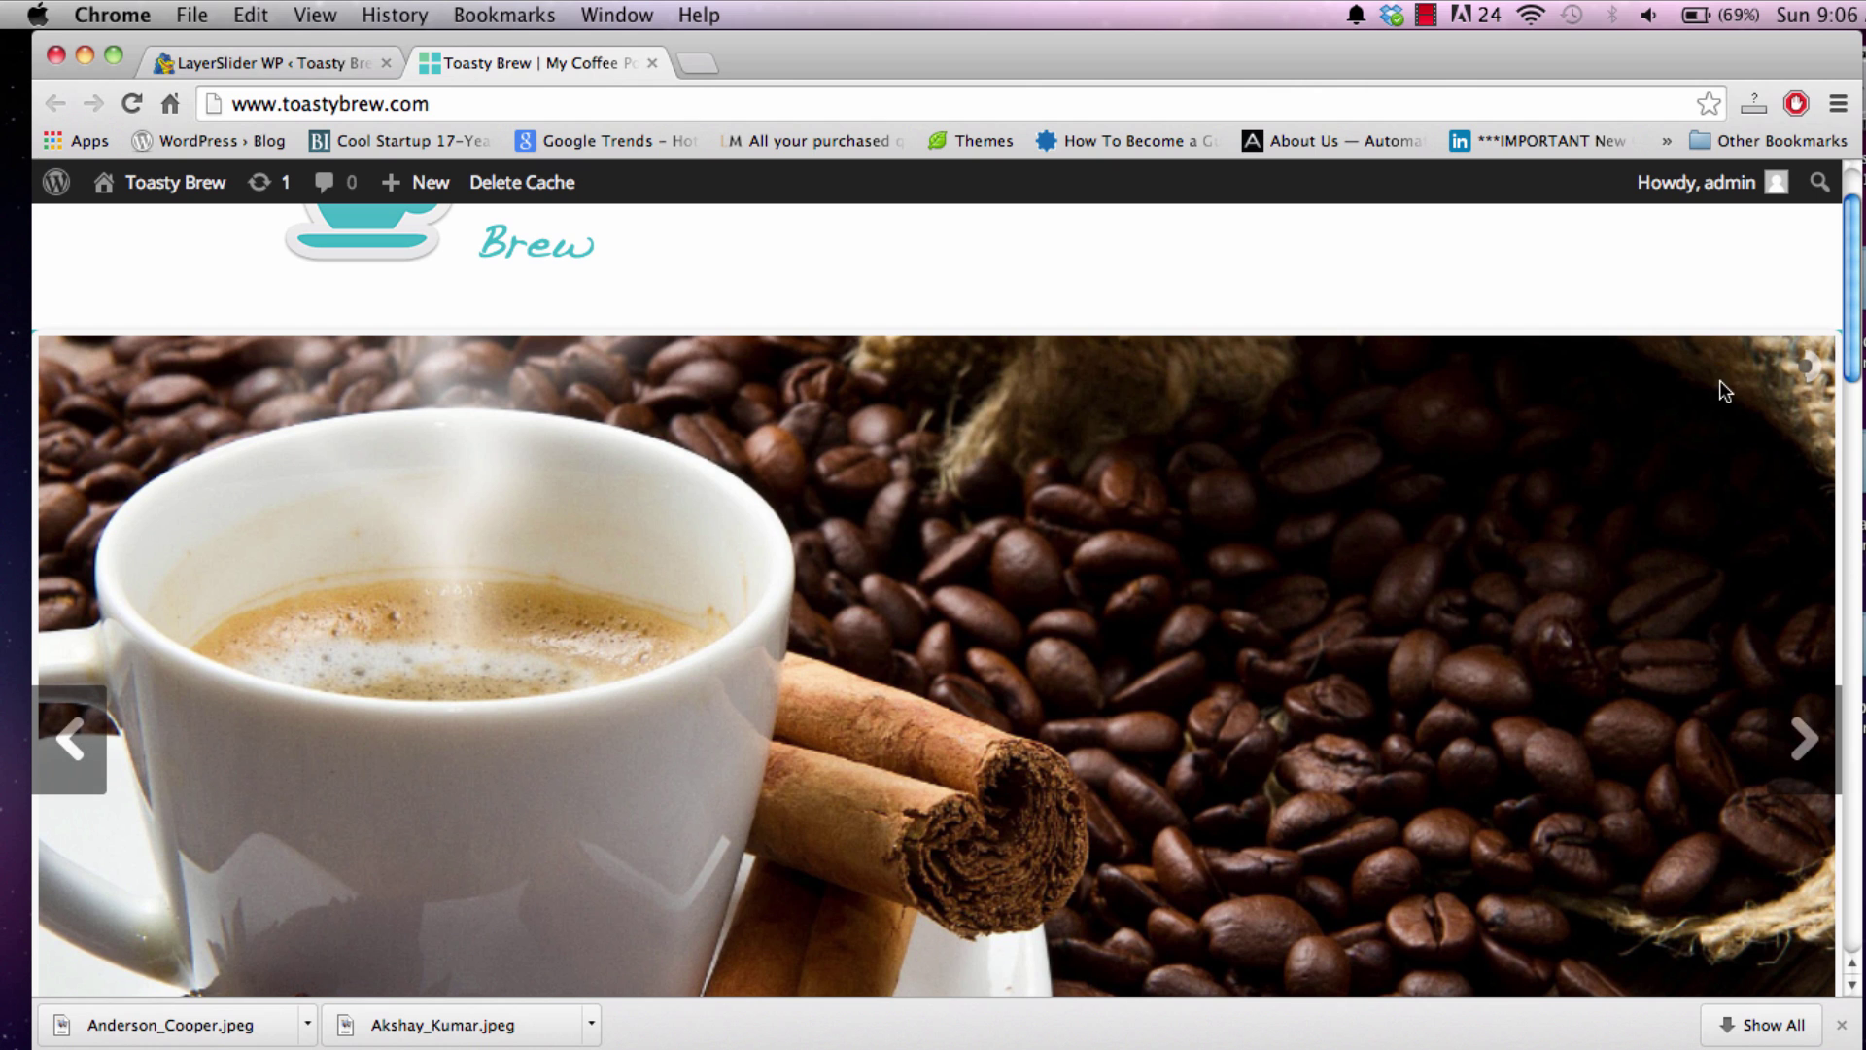
scroll(1249, 692, "down", 3)
scroll(1250, 692, "up", 5)
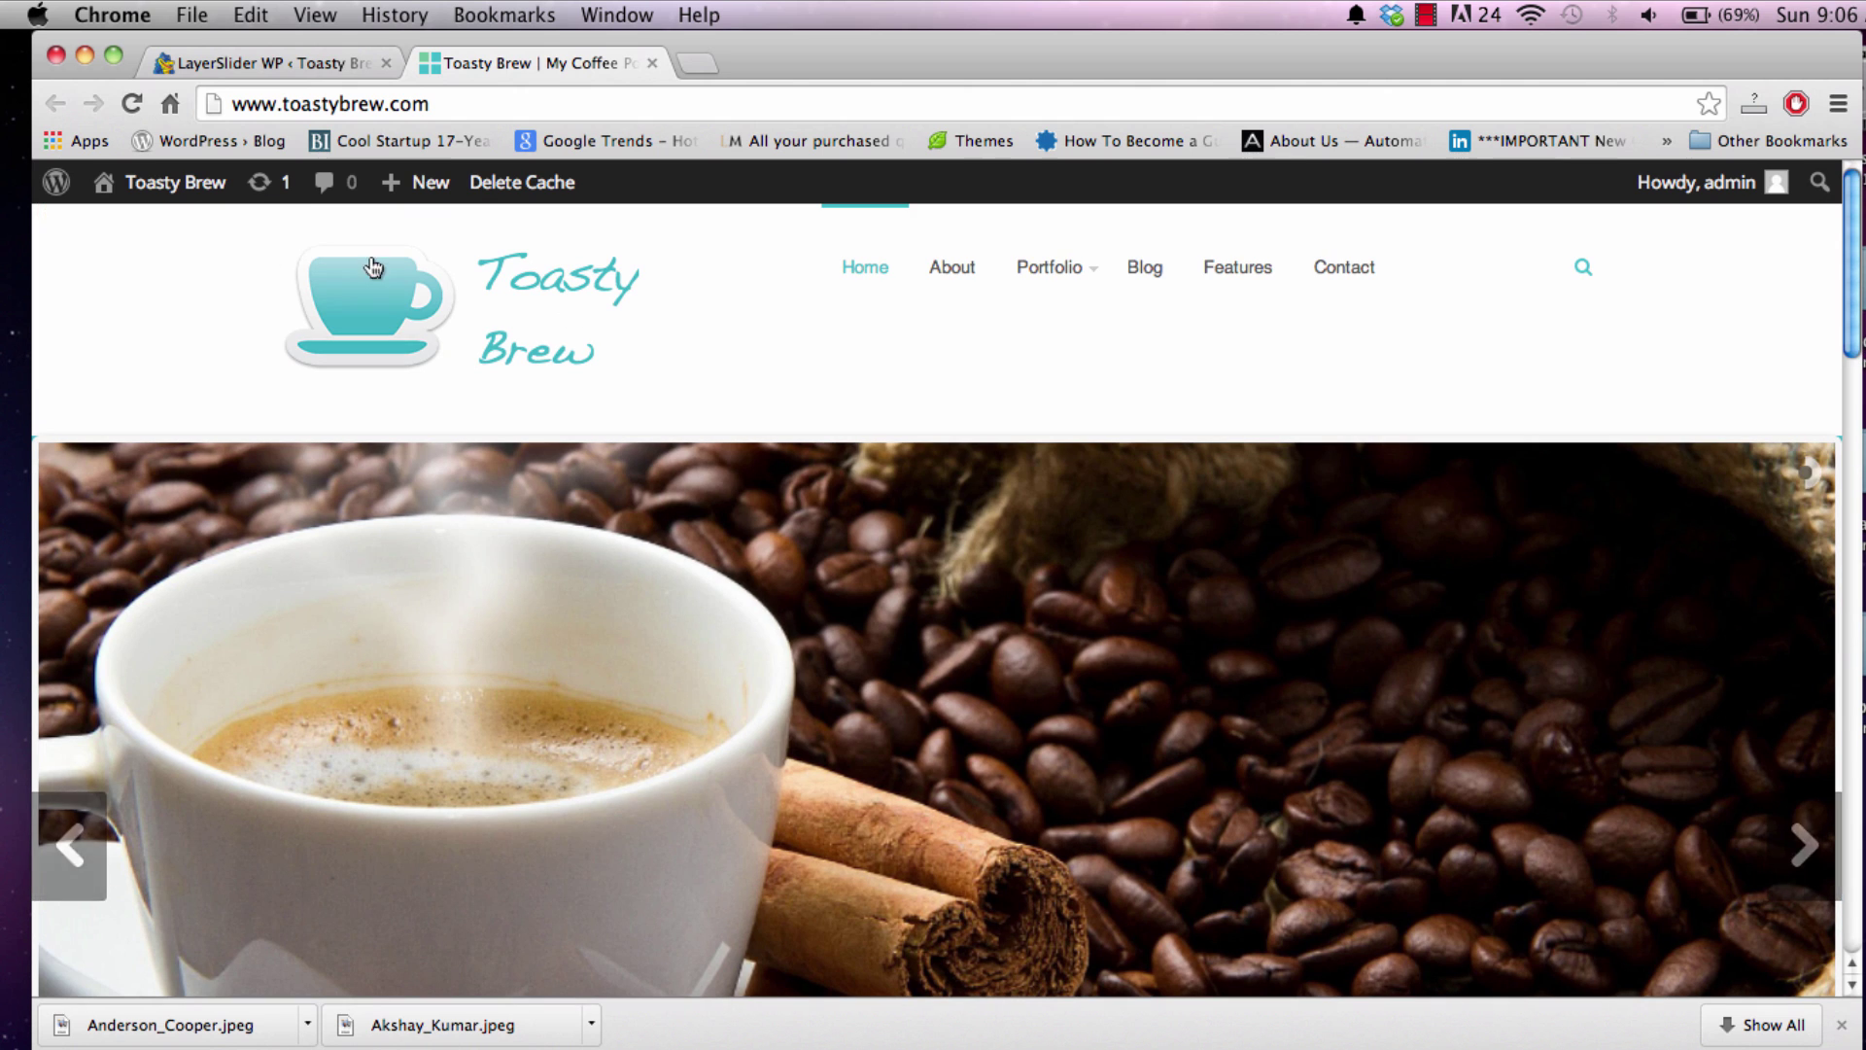
left_click(254, 57)
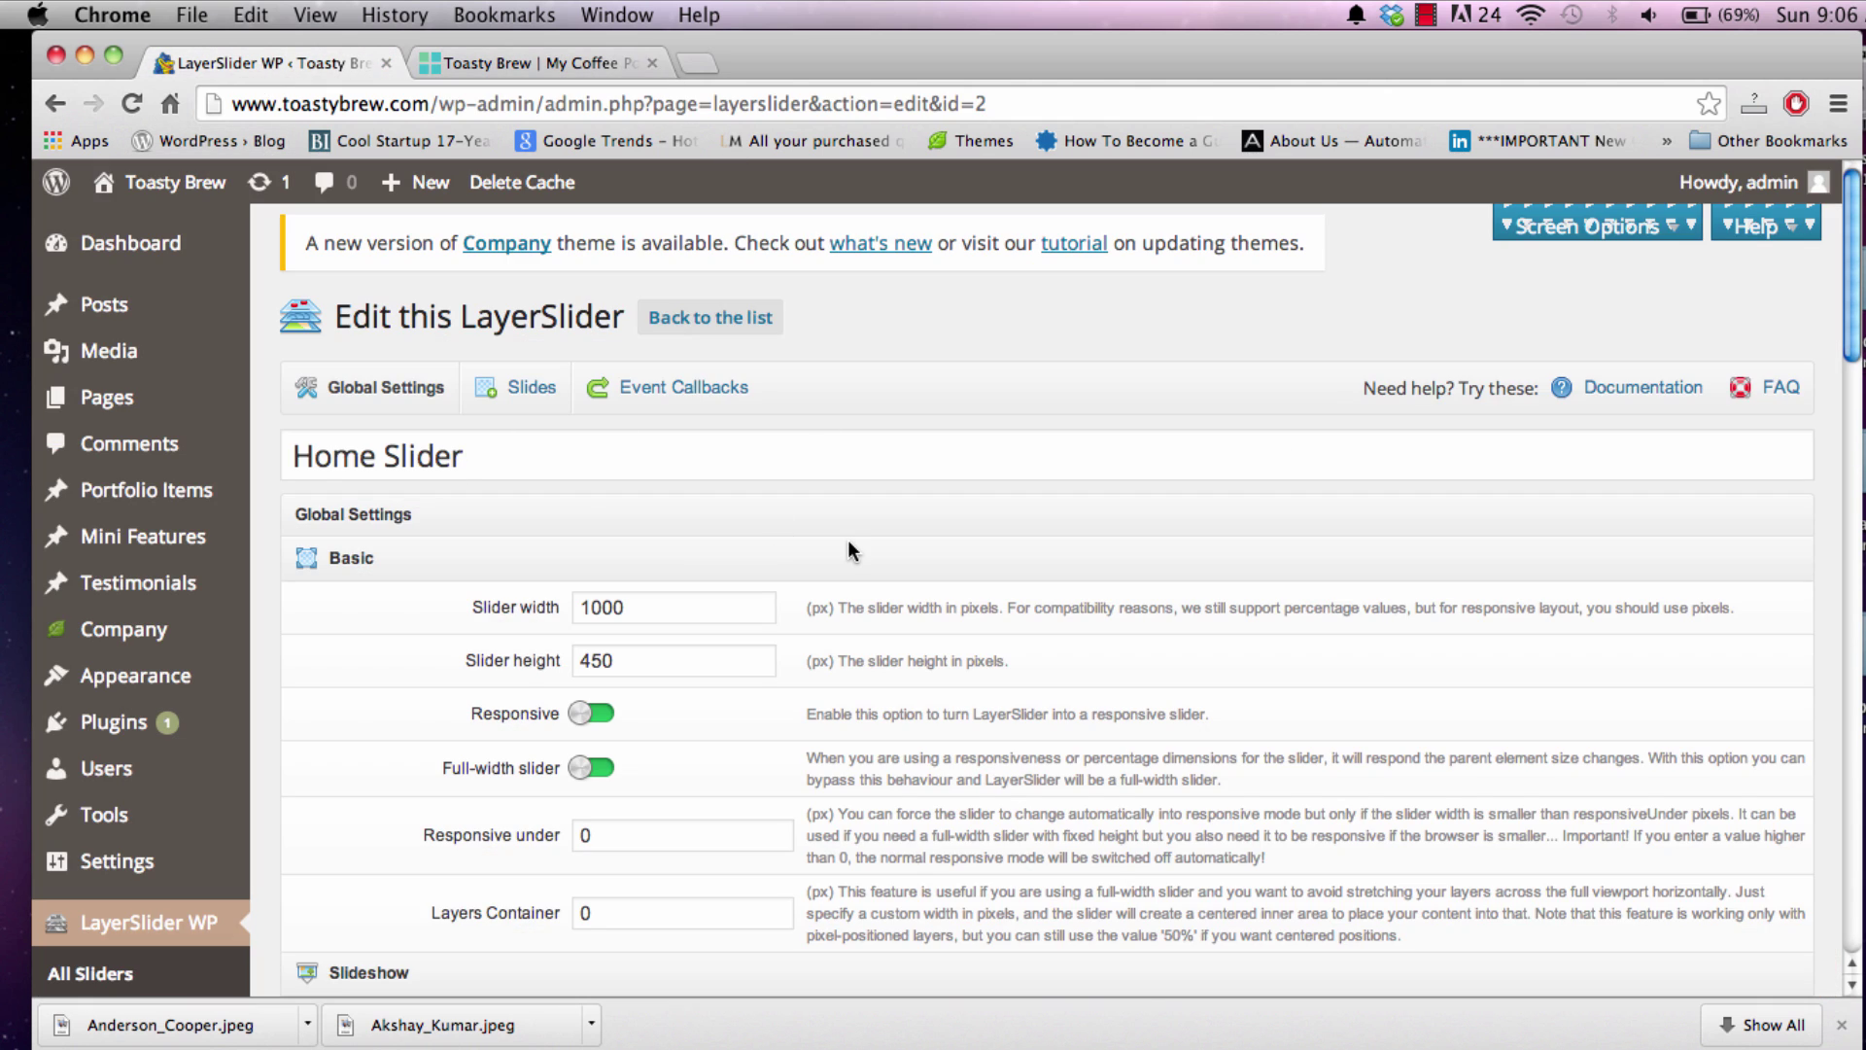
- Open Home Slider's Slide #2 and scroll down to its layer settings
left_click(517, 393)
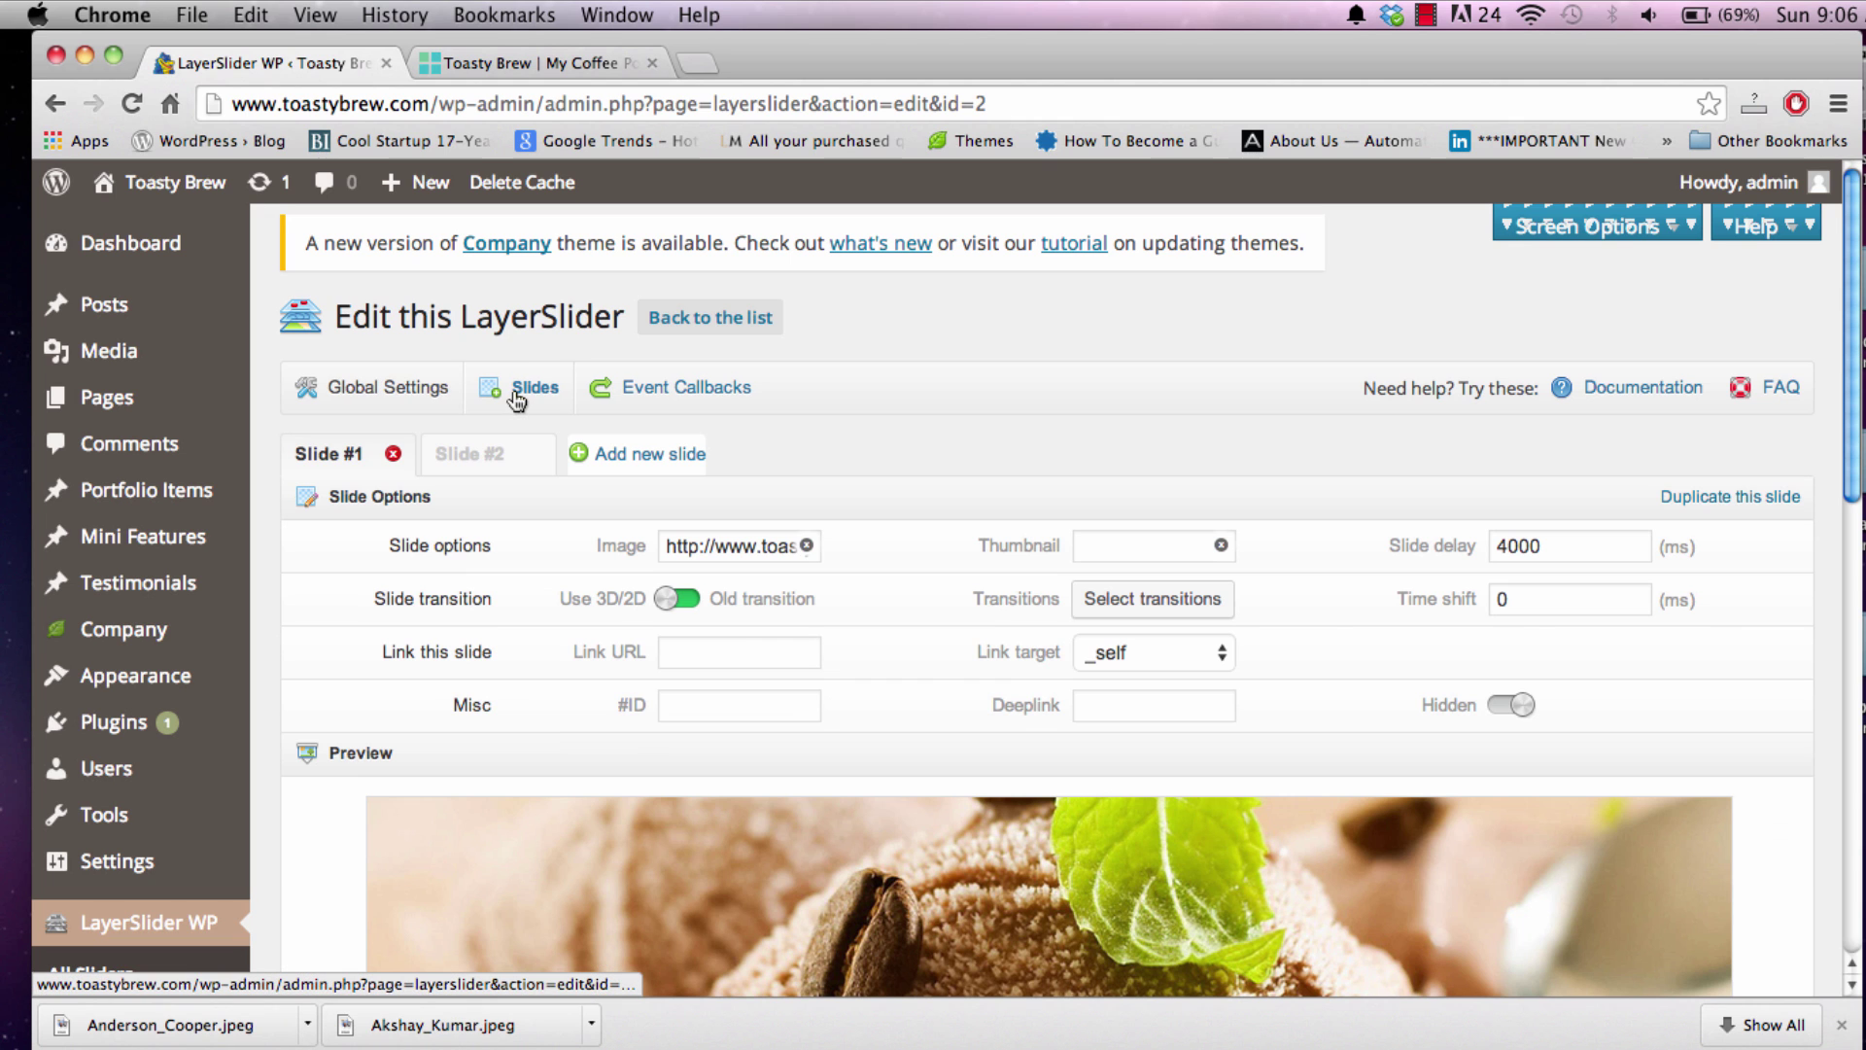
left_click(438, 455)
scroll(1095, 404, "down", 2)
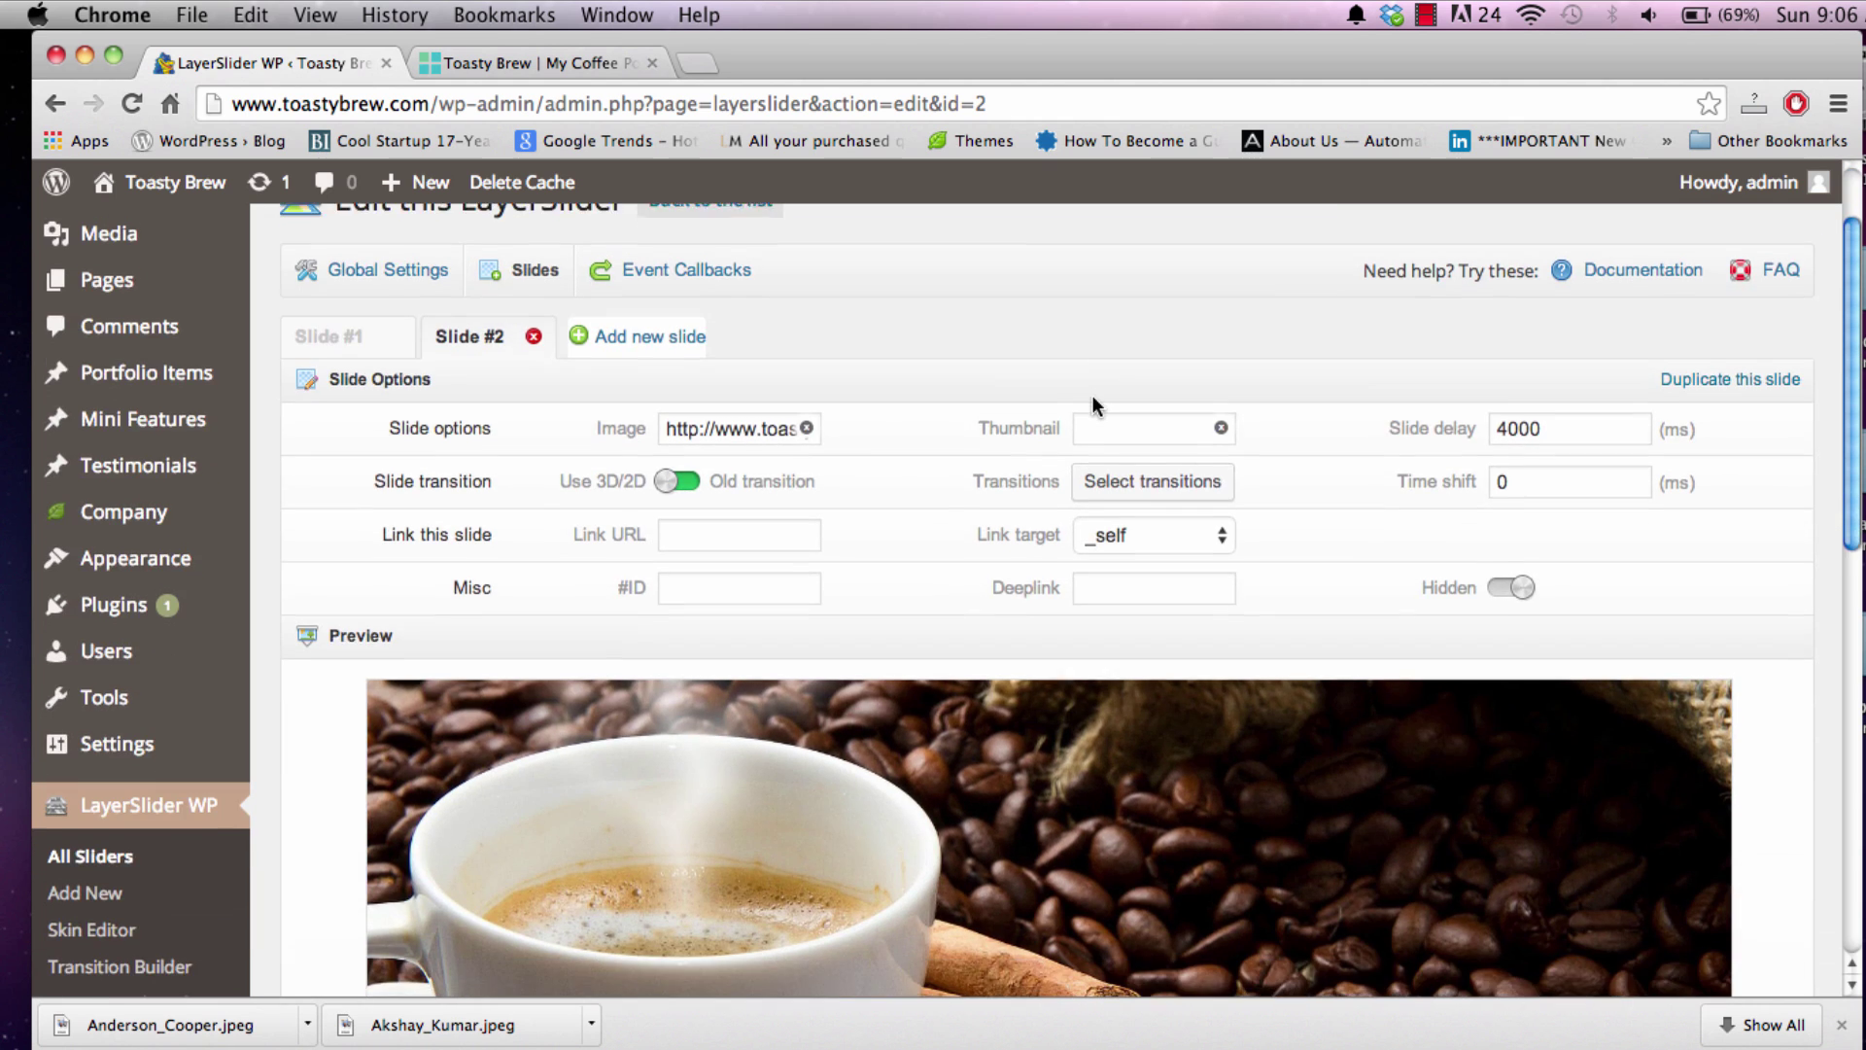
scroll(1050, 505, "down", 5)
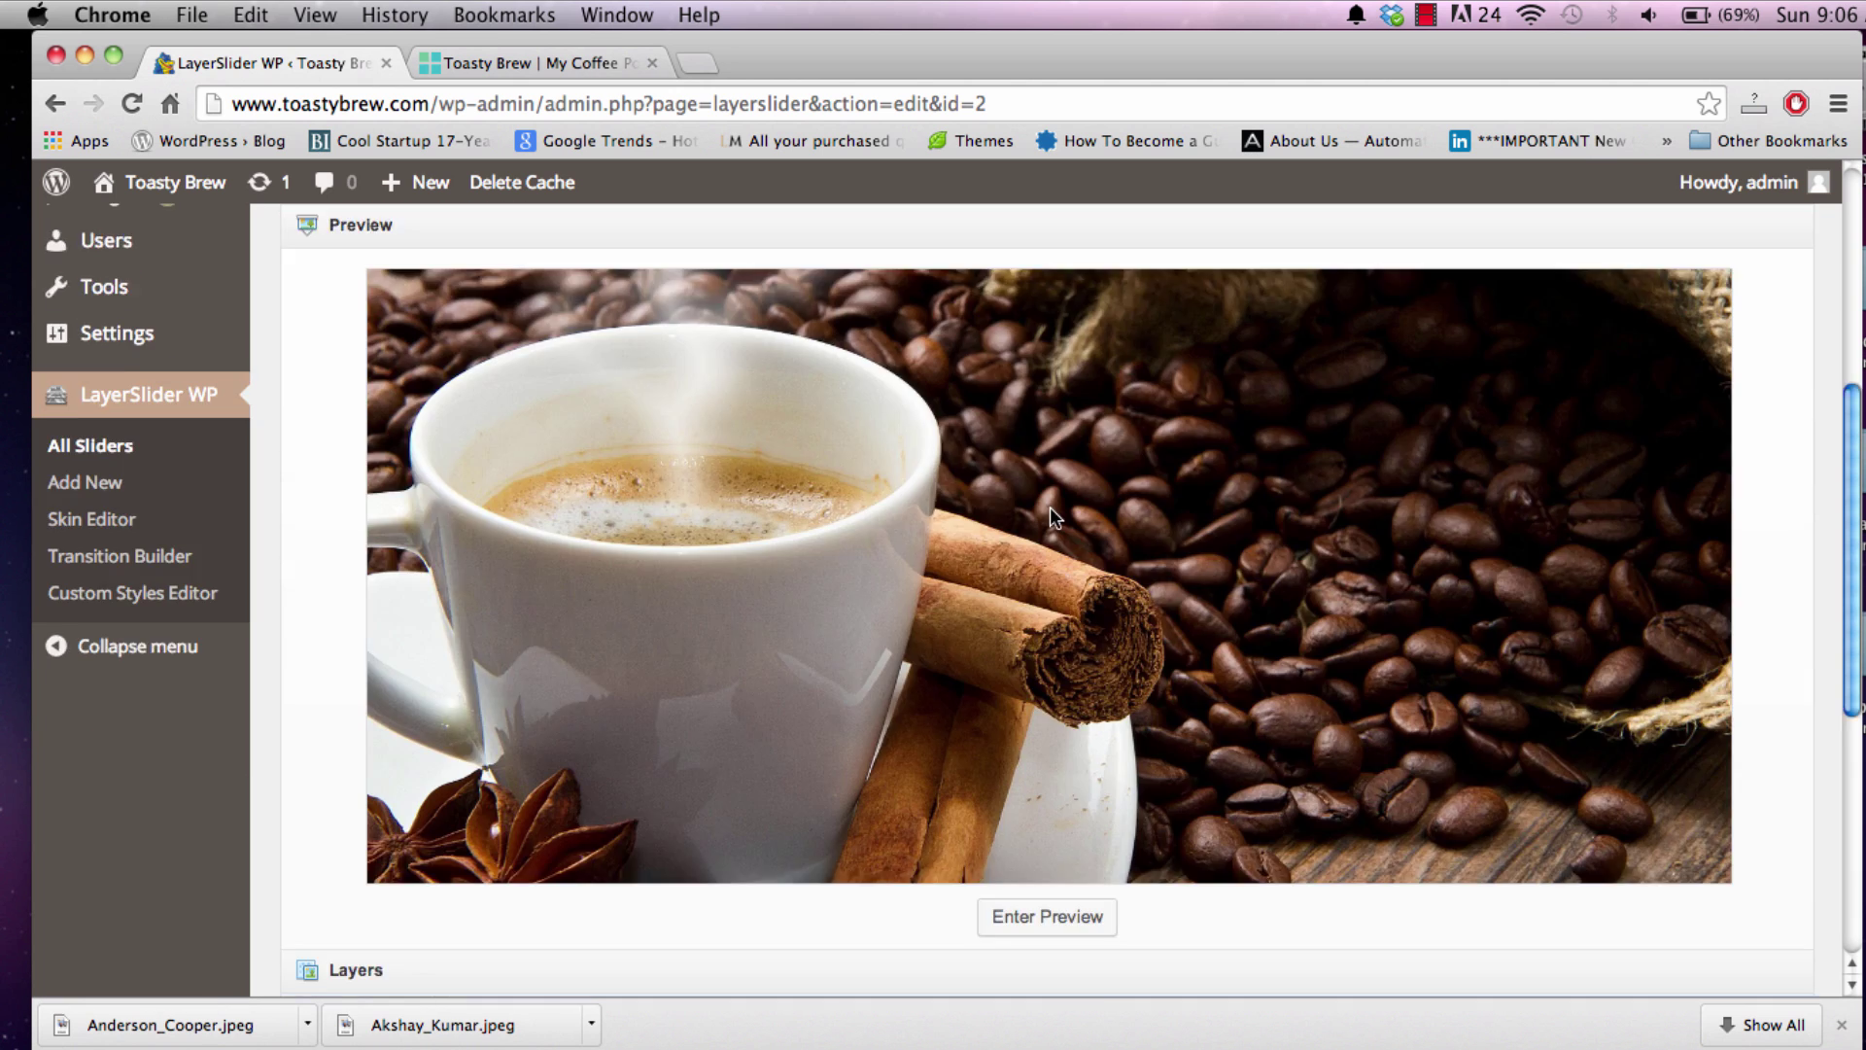
scroll(1049, 505, "down", 7)
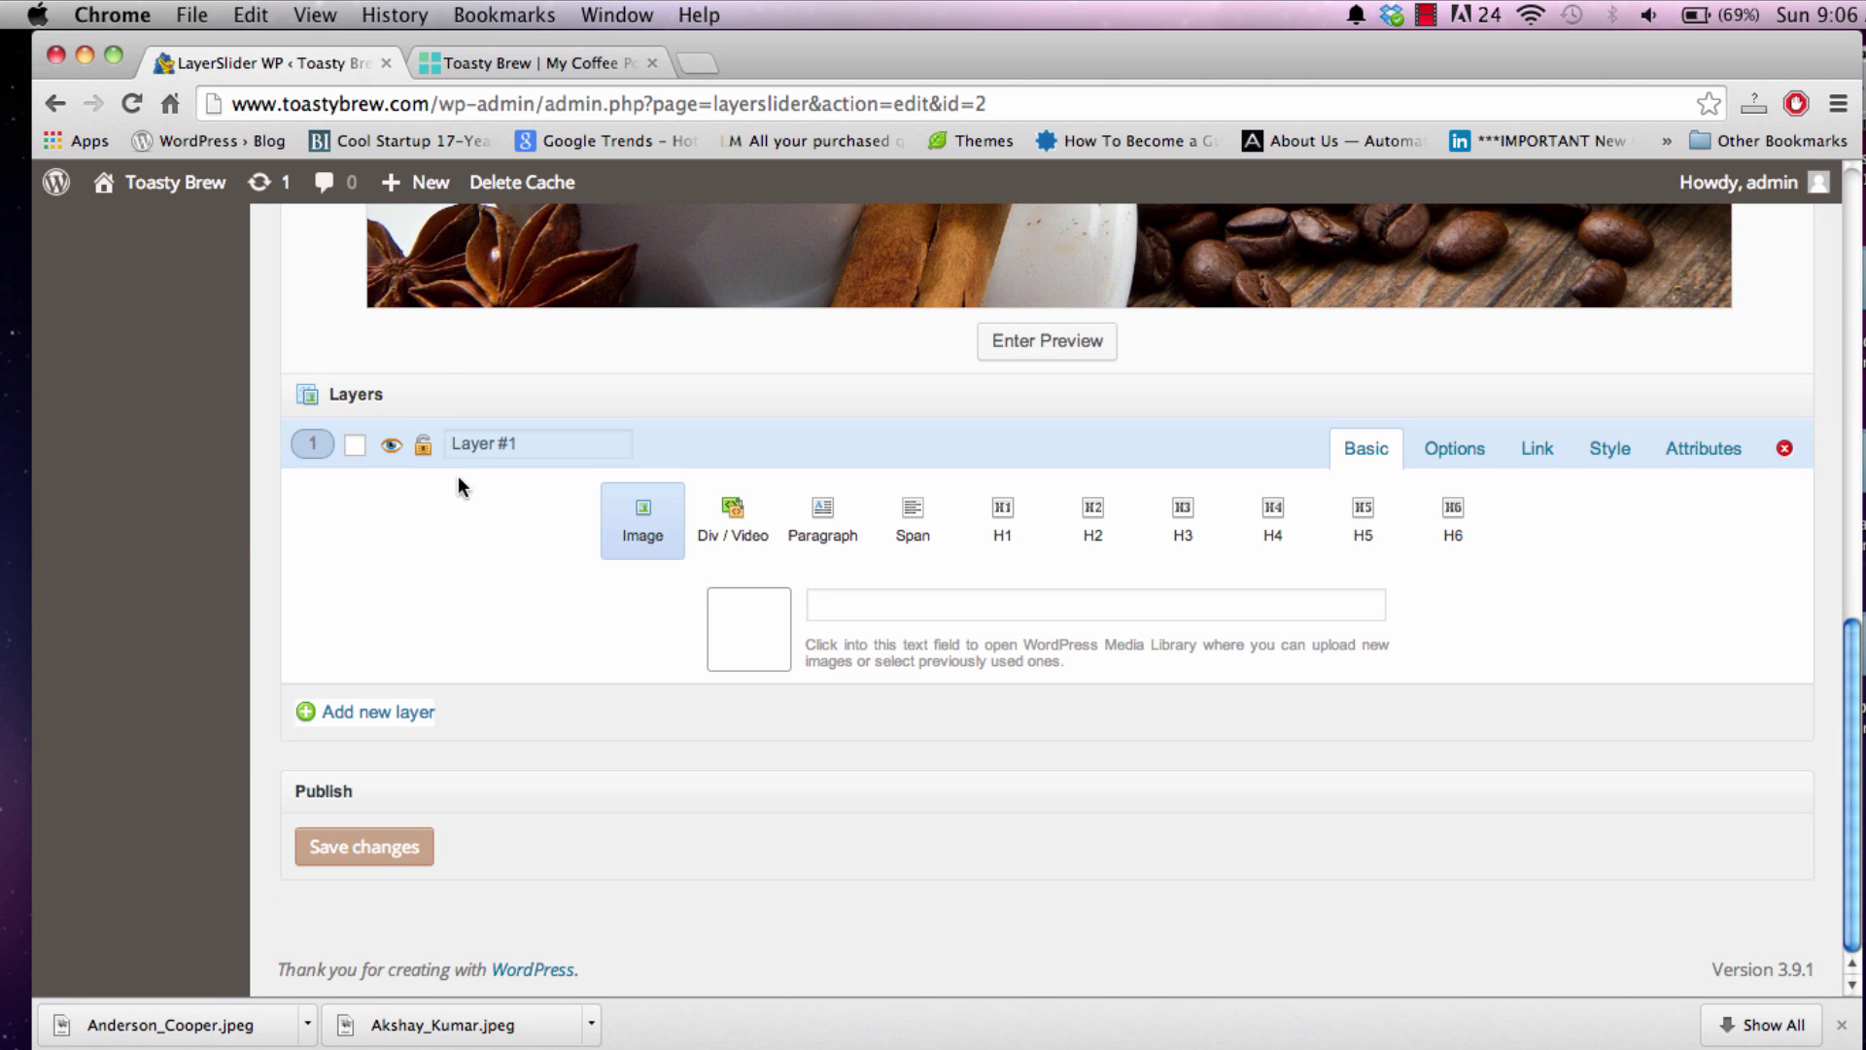
scroll(458, 539, "up", 7)
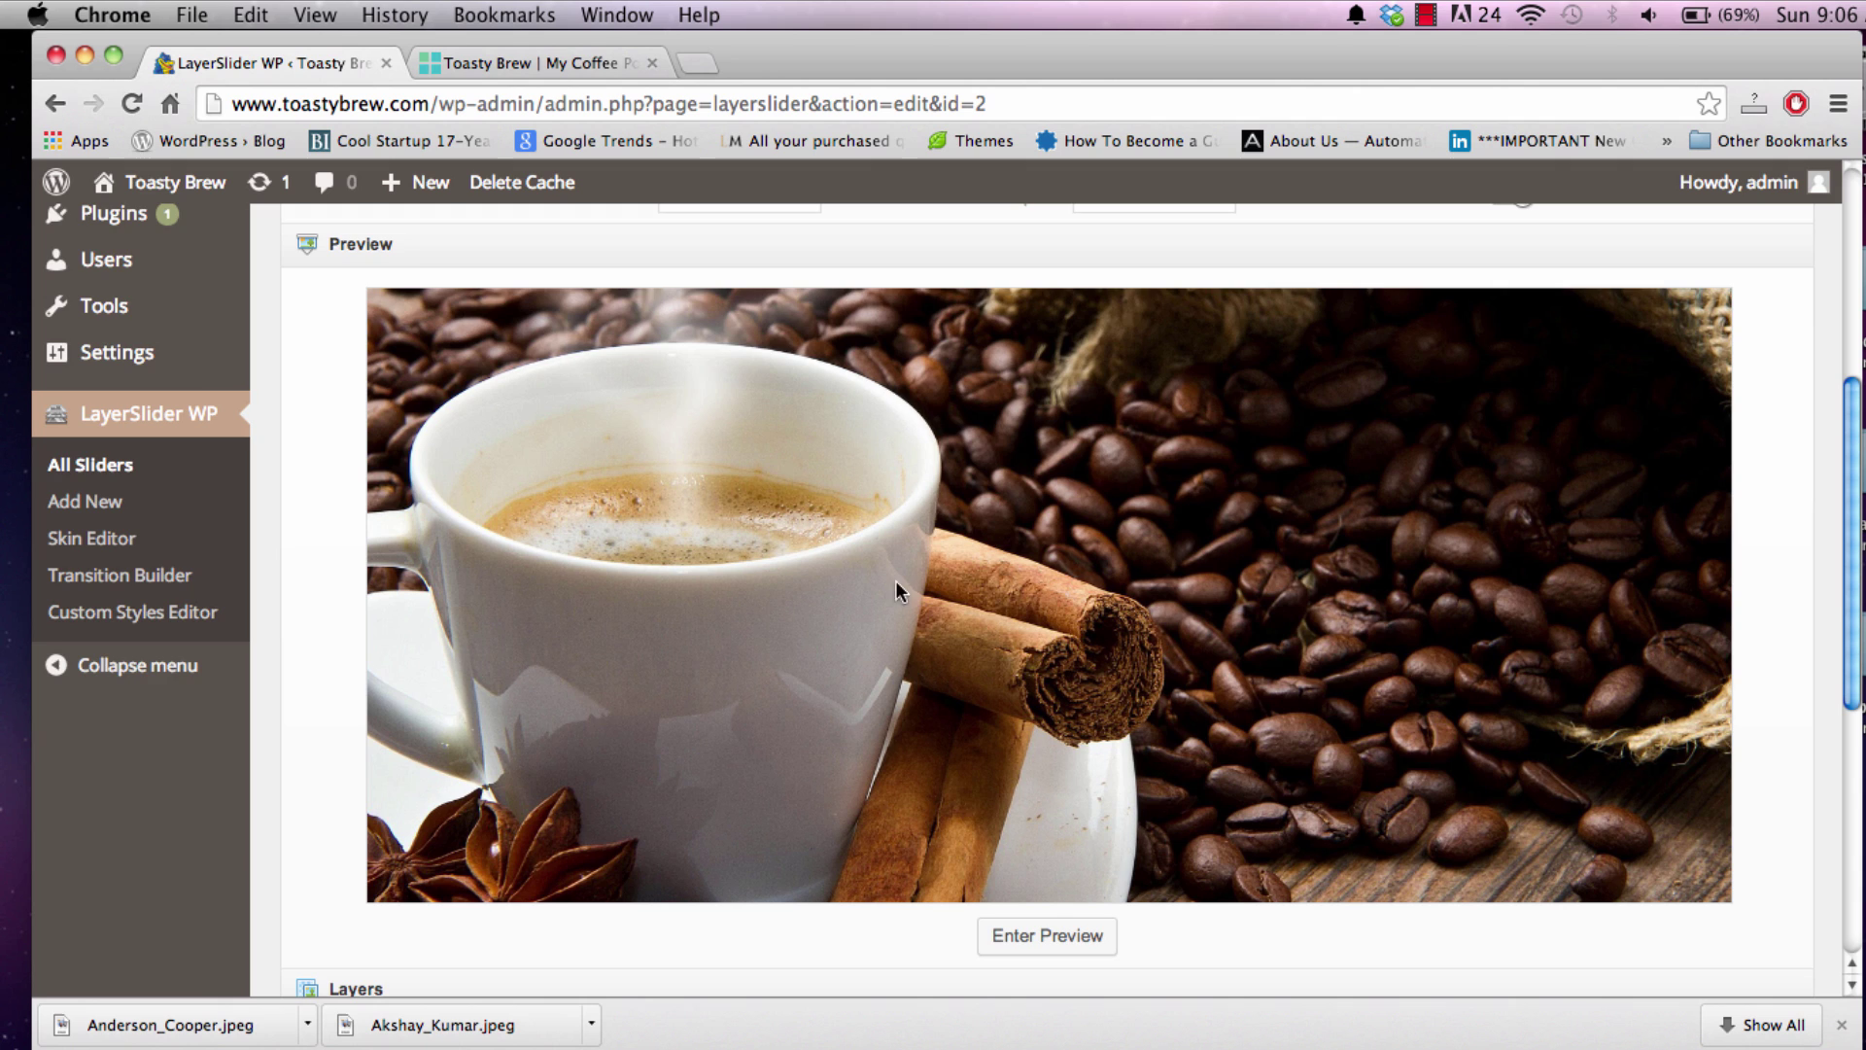
scroll(492, 667, "down", 7)
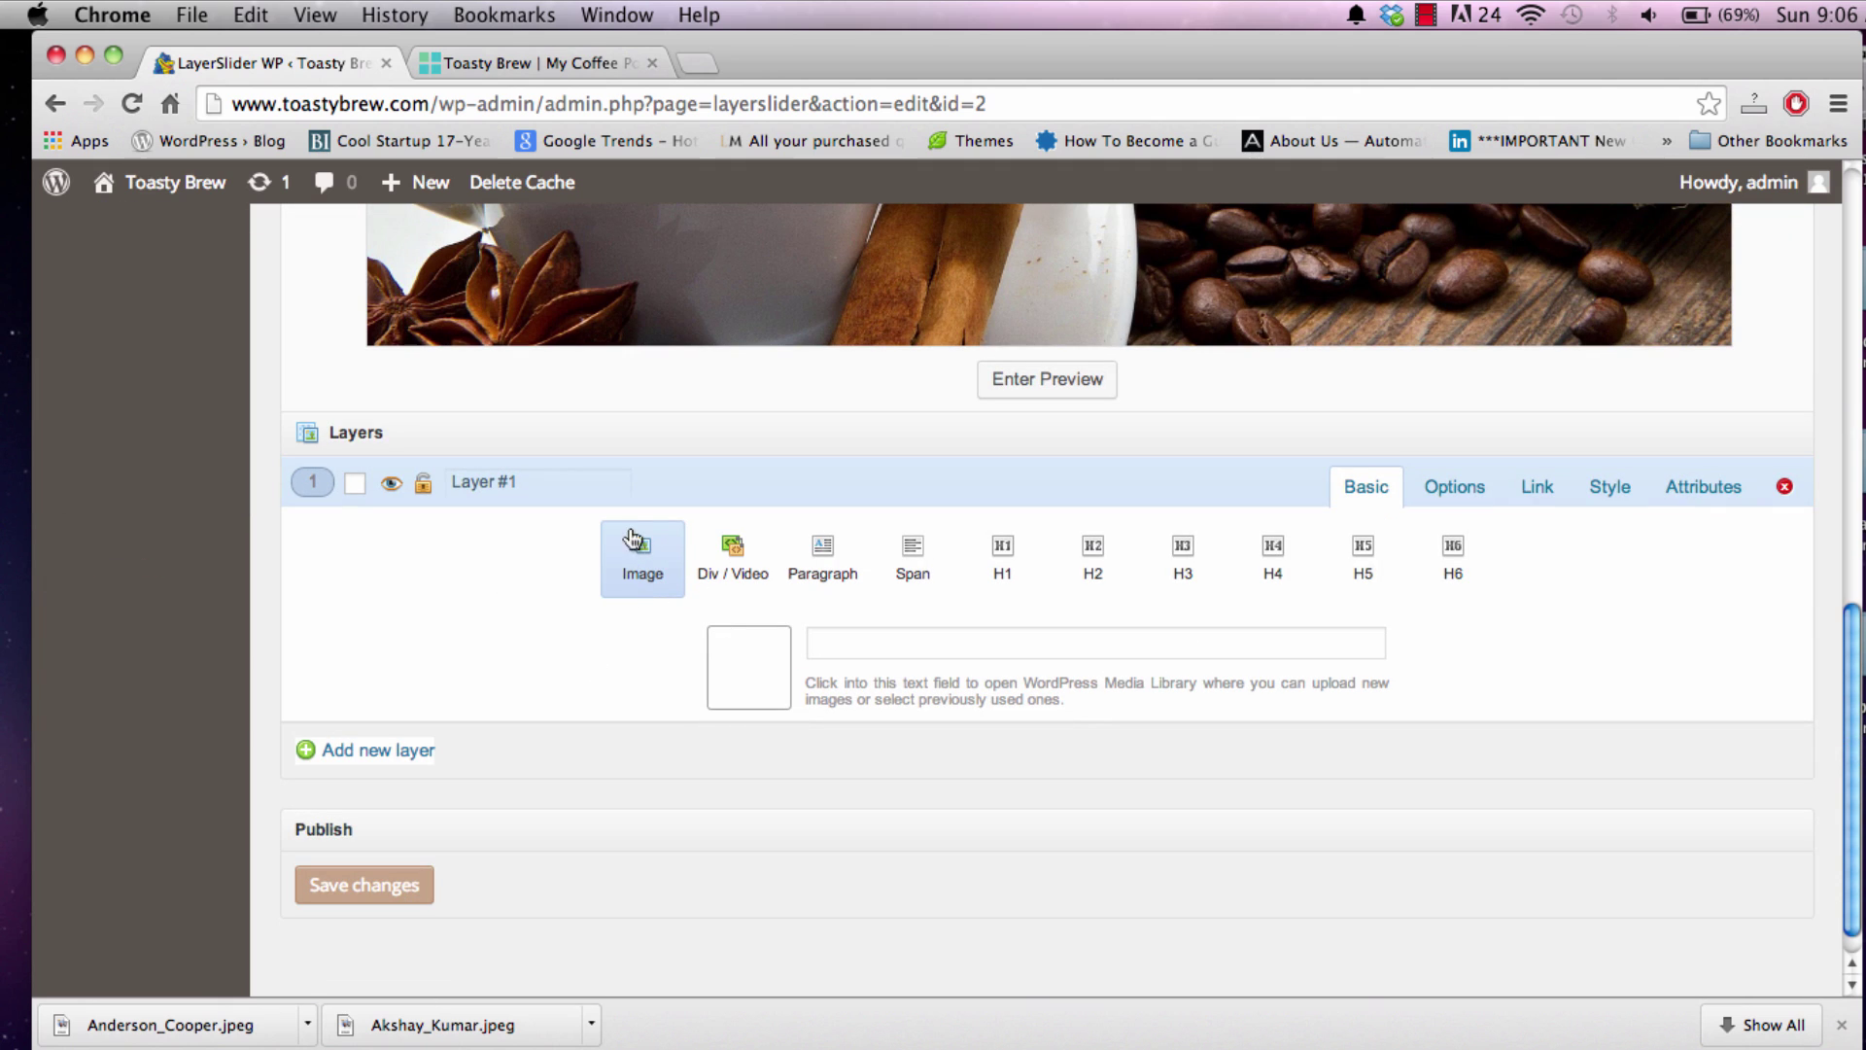
- Try the Div / Video and Paragraph layer types, keep Image, and browse for a layer image
left_click(721, 575)
left_click(824, 572)
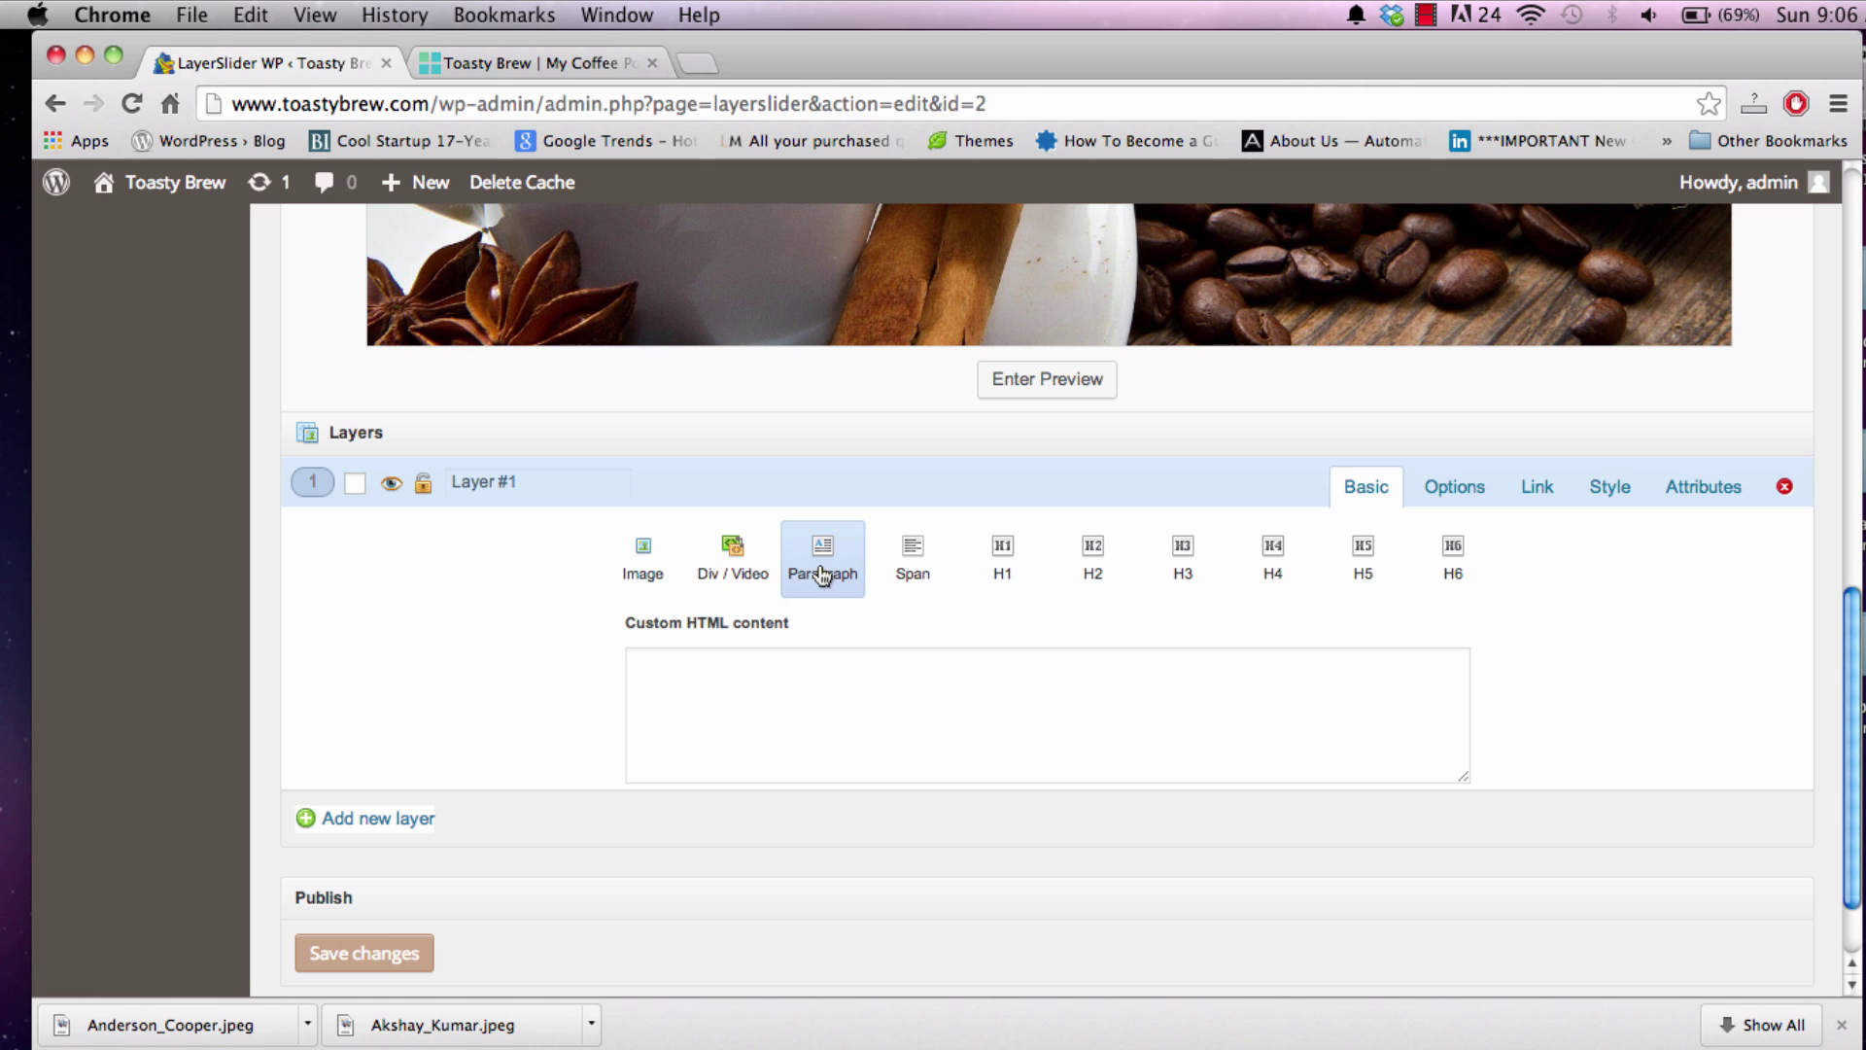
left_click(734, 557)
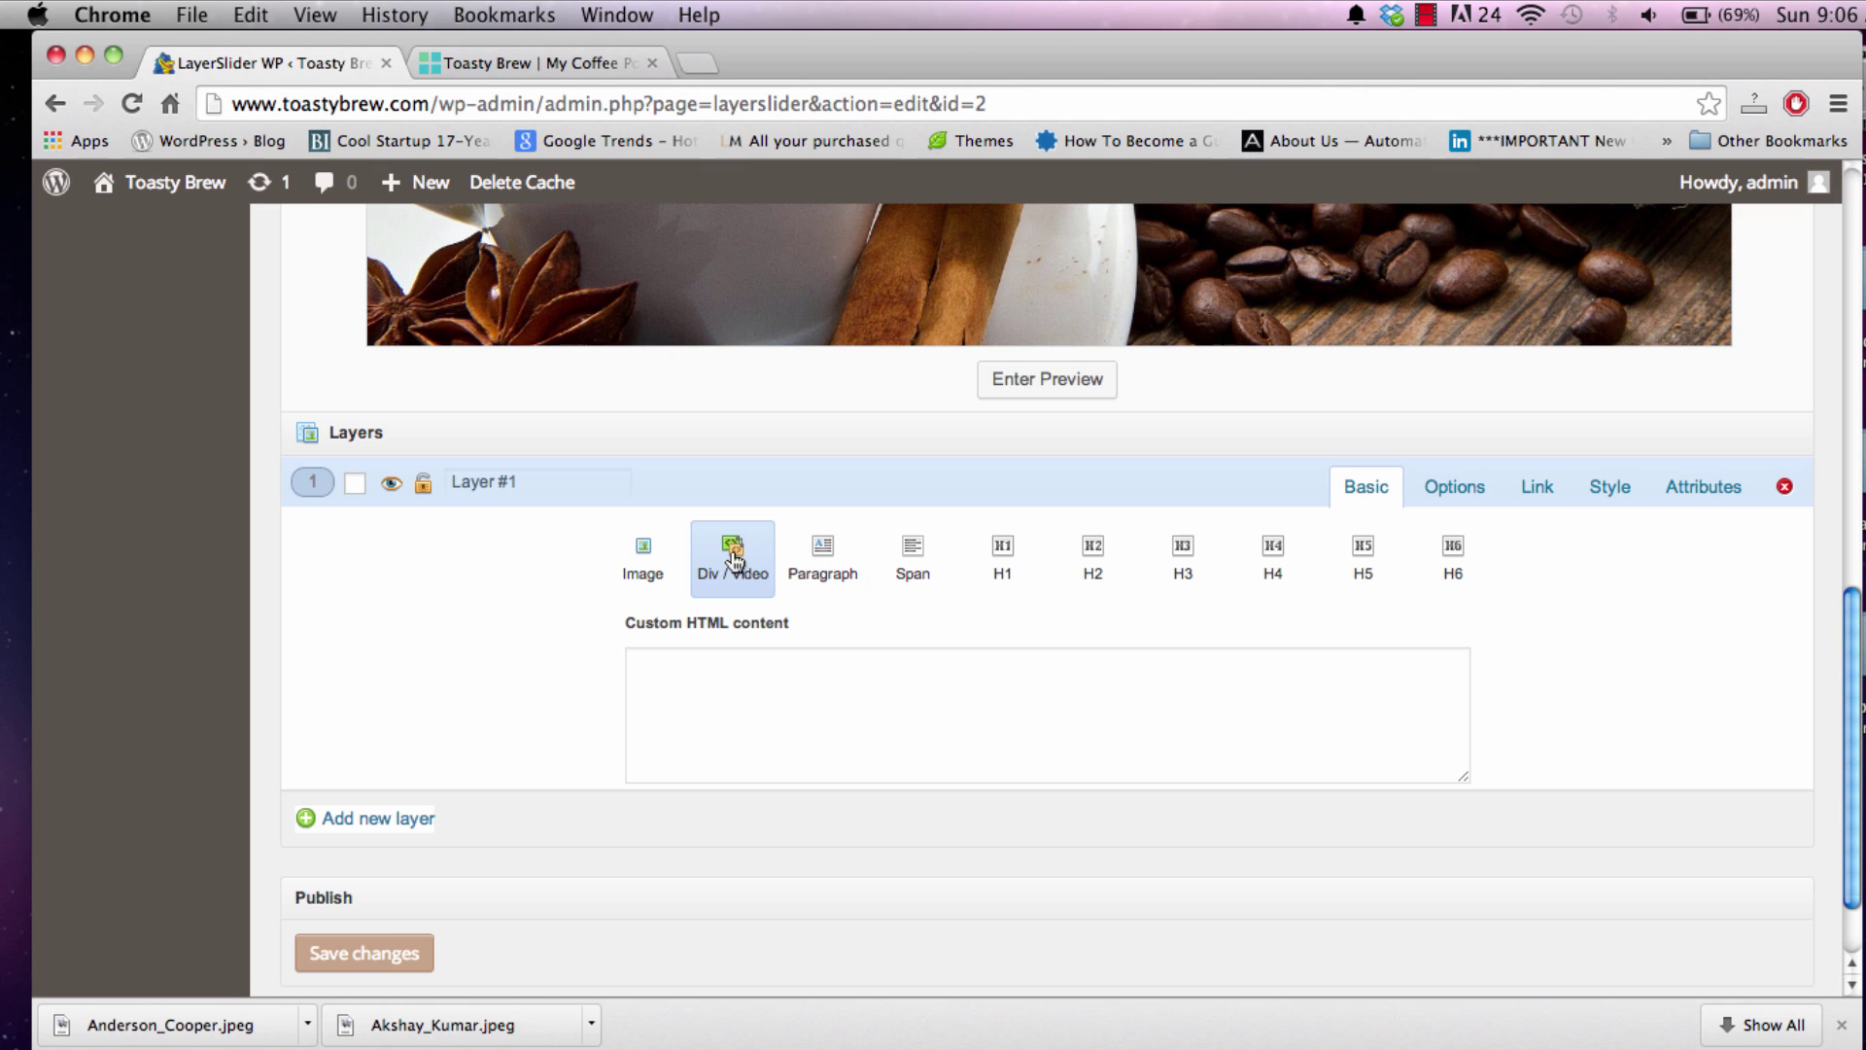
left_click(643, 572)
left_click(991, 645)
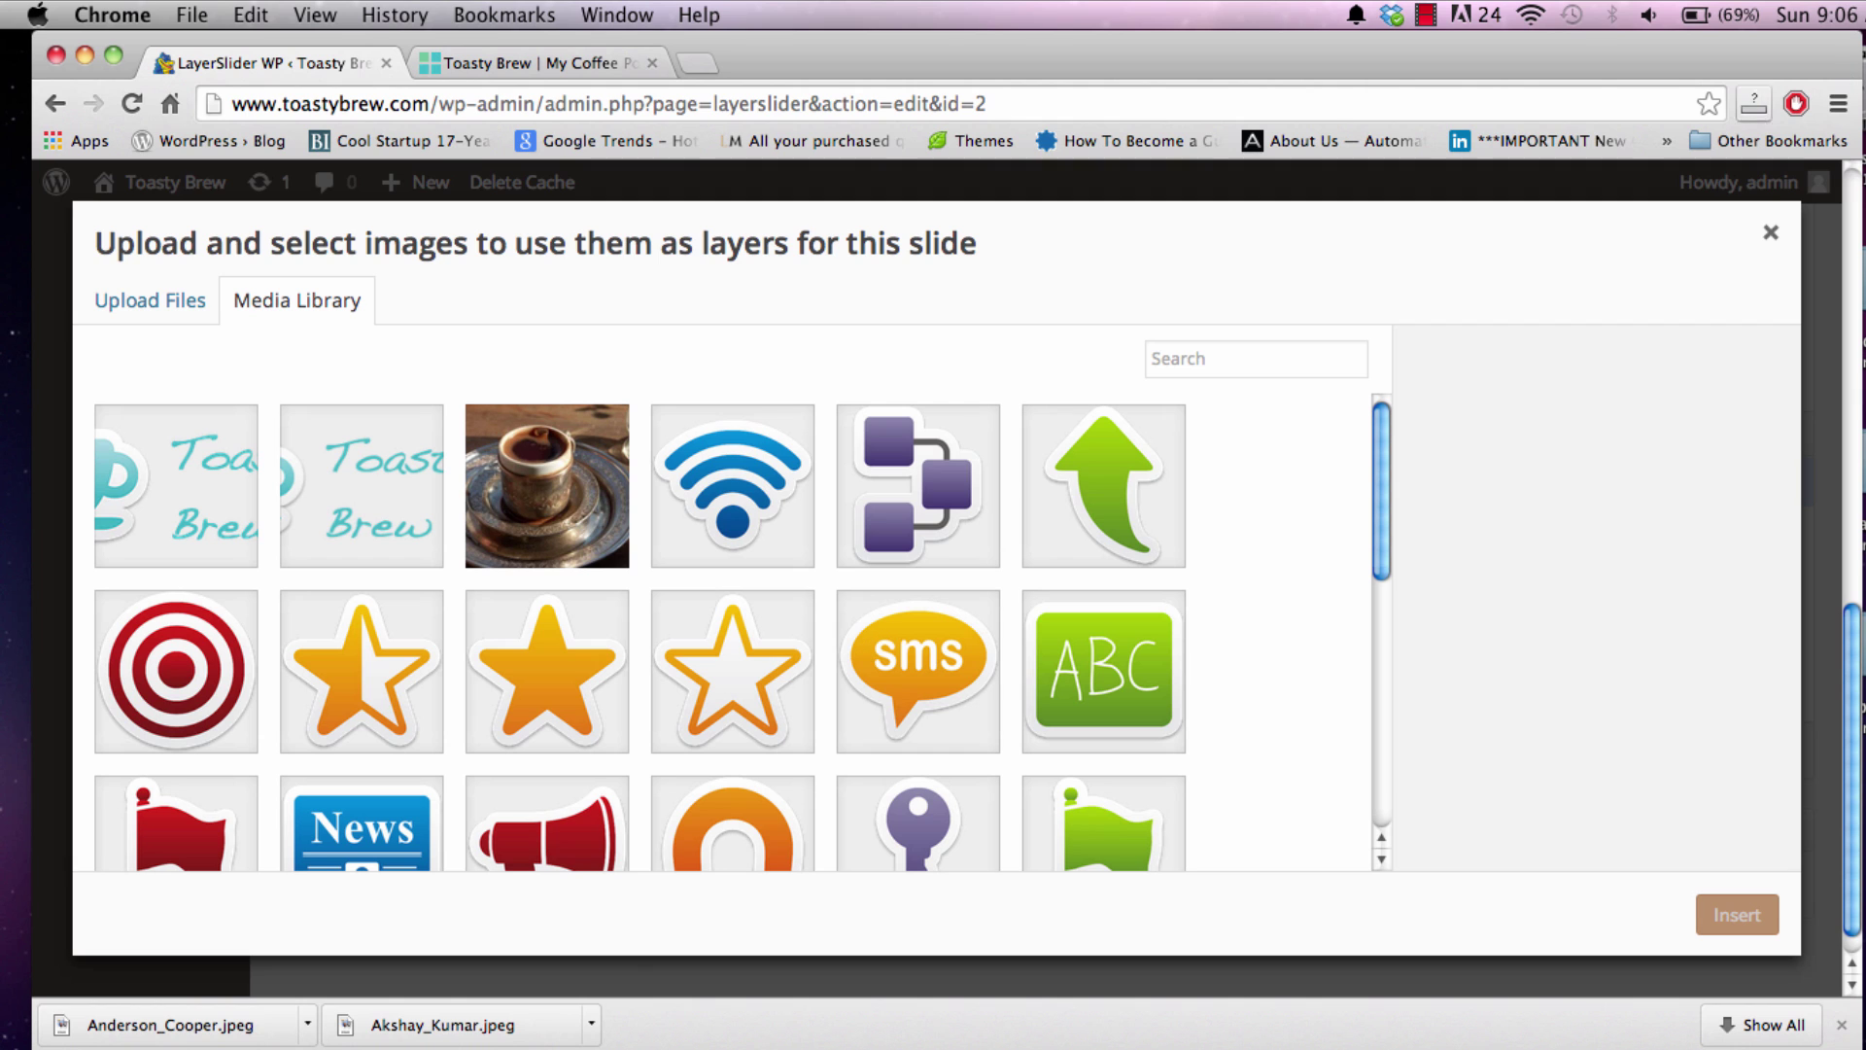
- Insert star_empty.png from the Media Library as Layer #1's image
left_click(1771, 231)
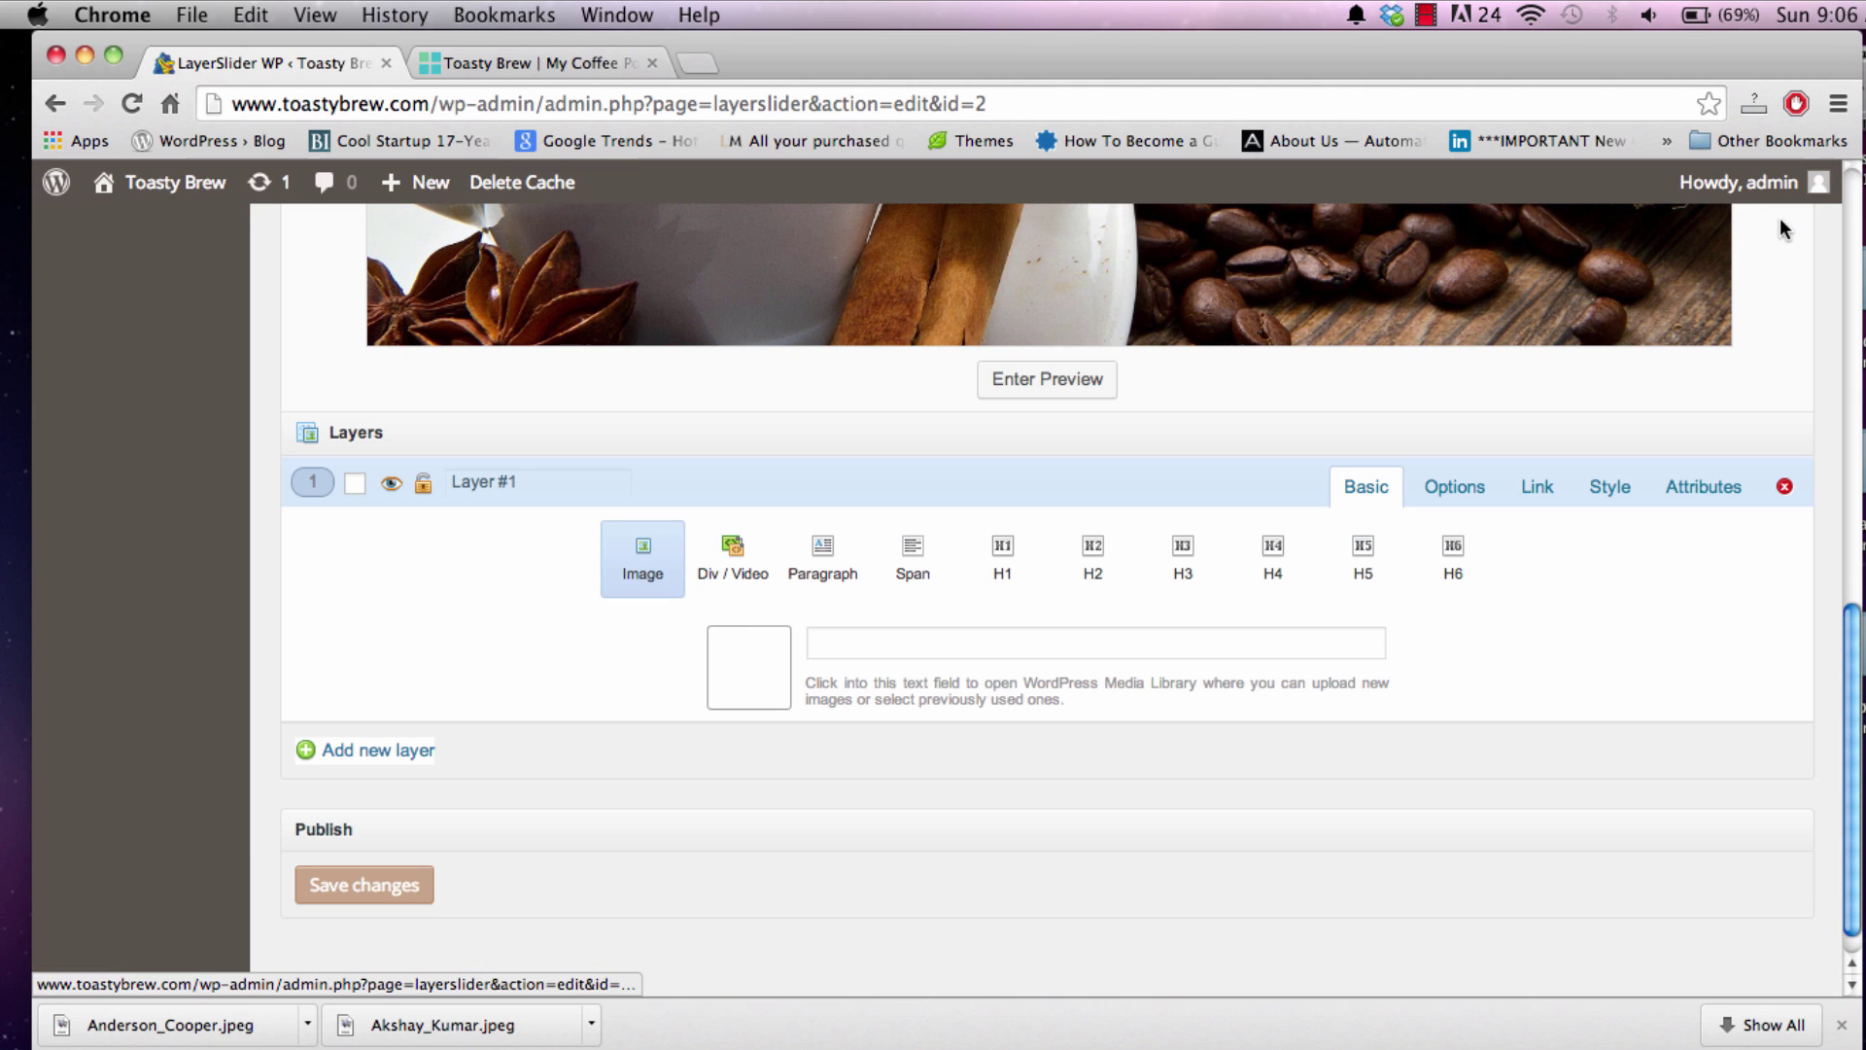
left_click(1013, 647)
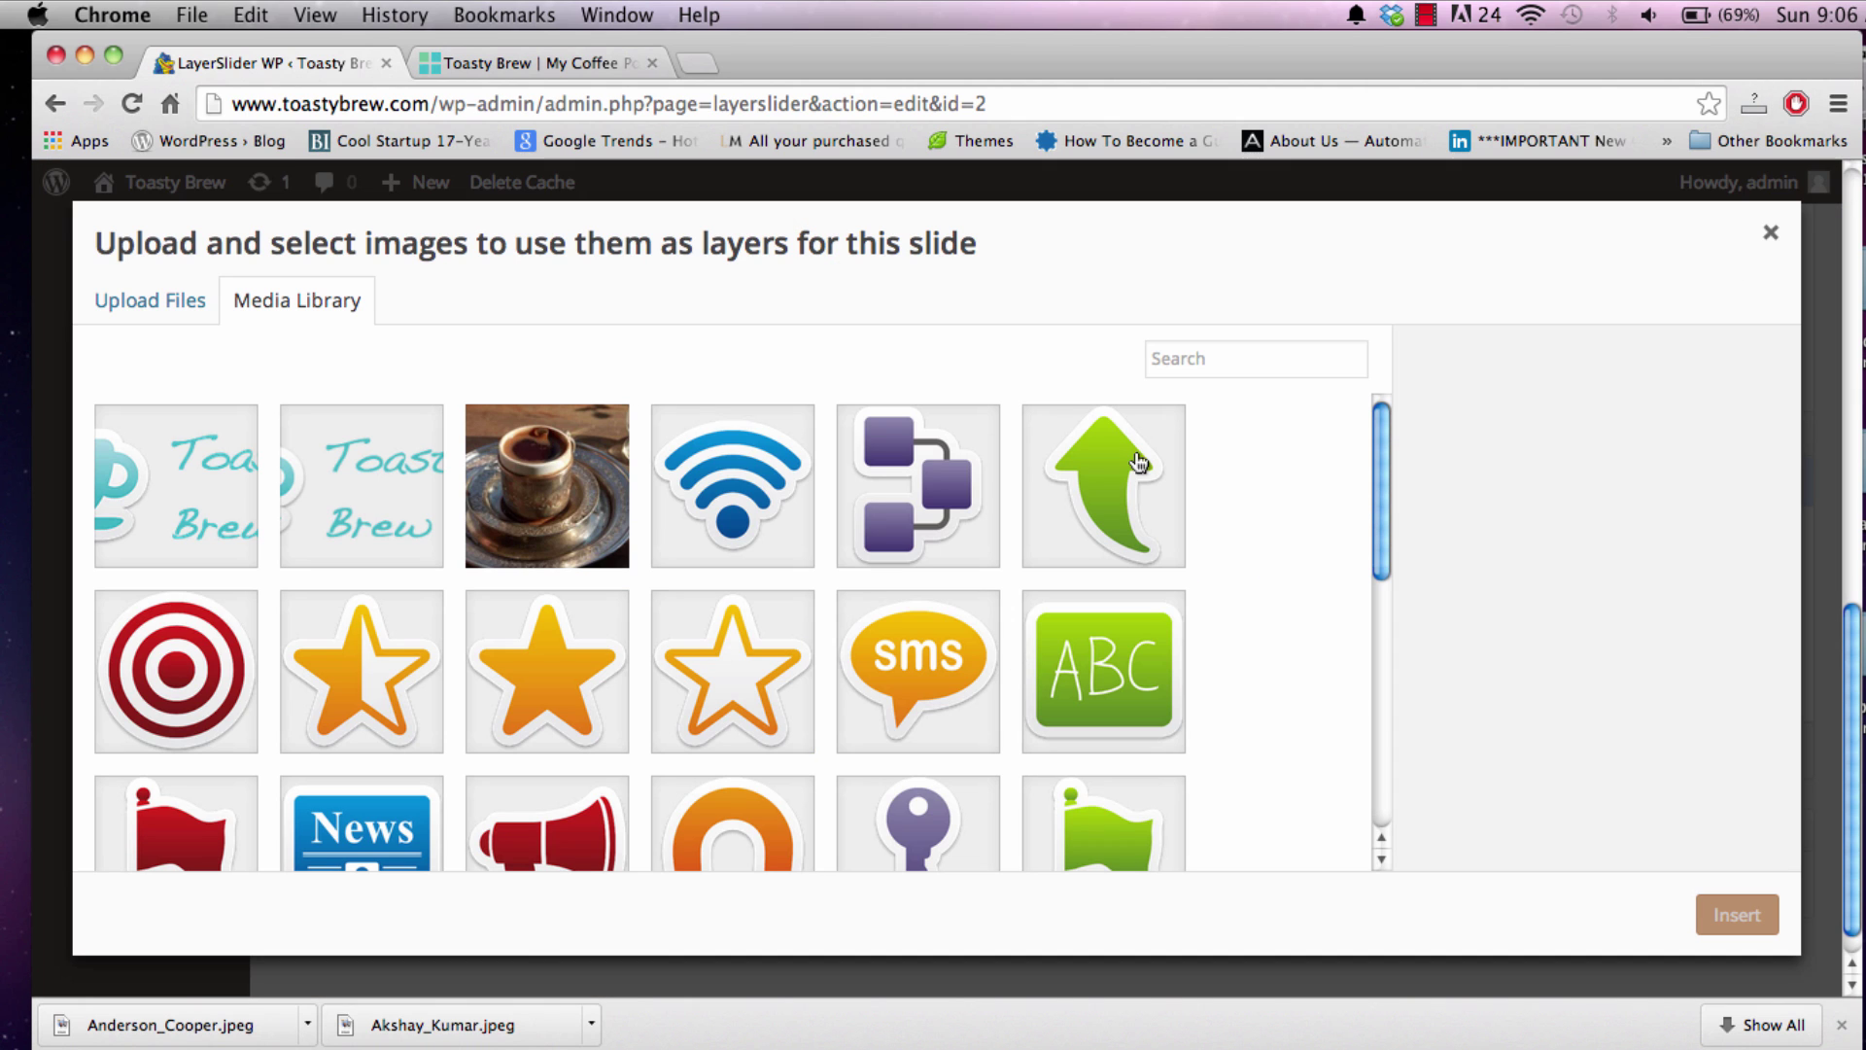
scroll(1212, 551, "down", 7)
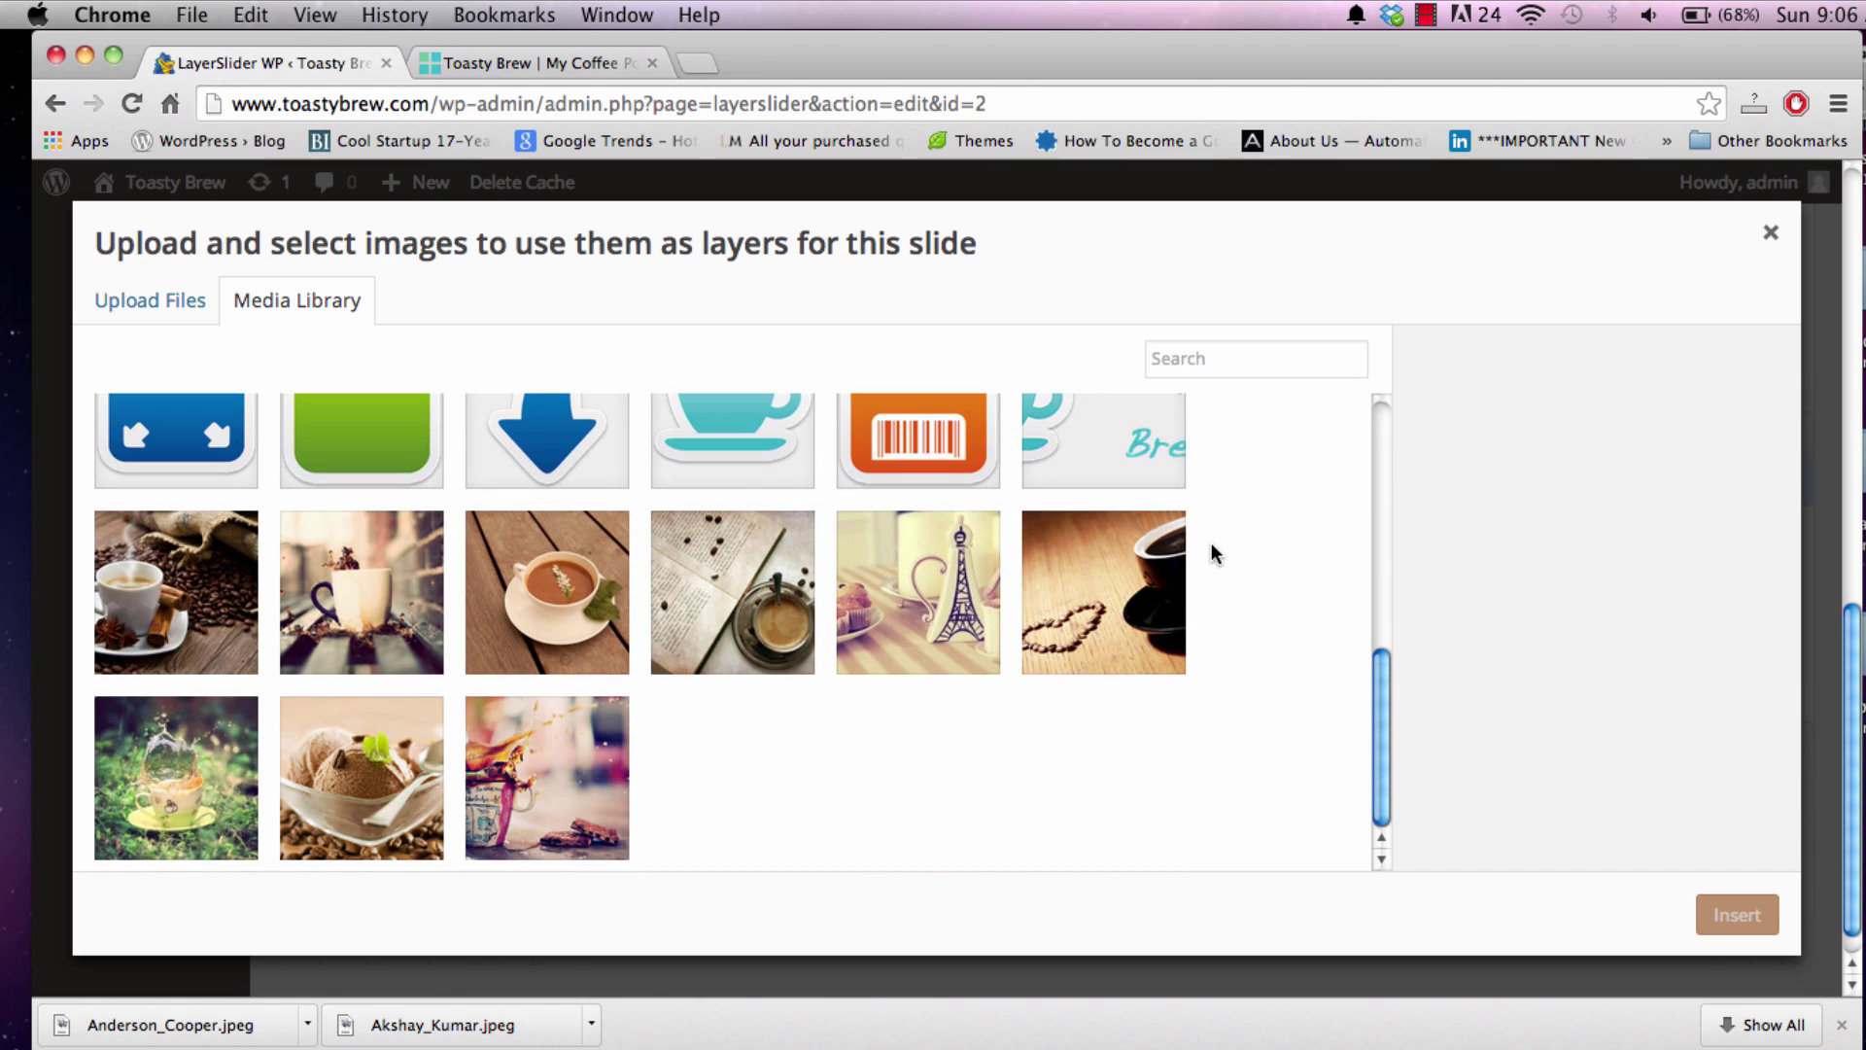
scroll(1212, 552, "up", 5)
scroll(1211, 552, "down", 2)
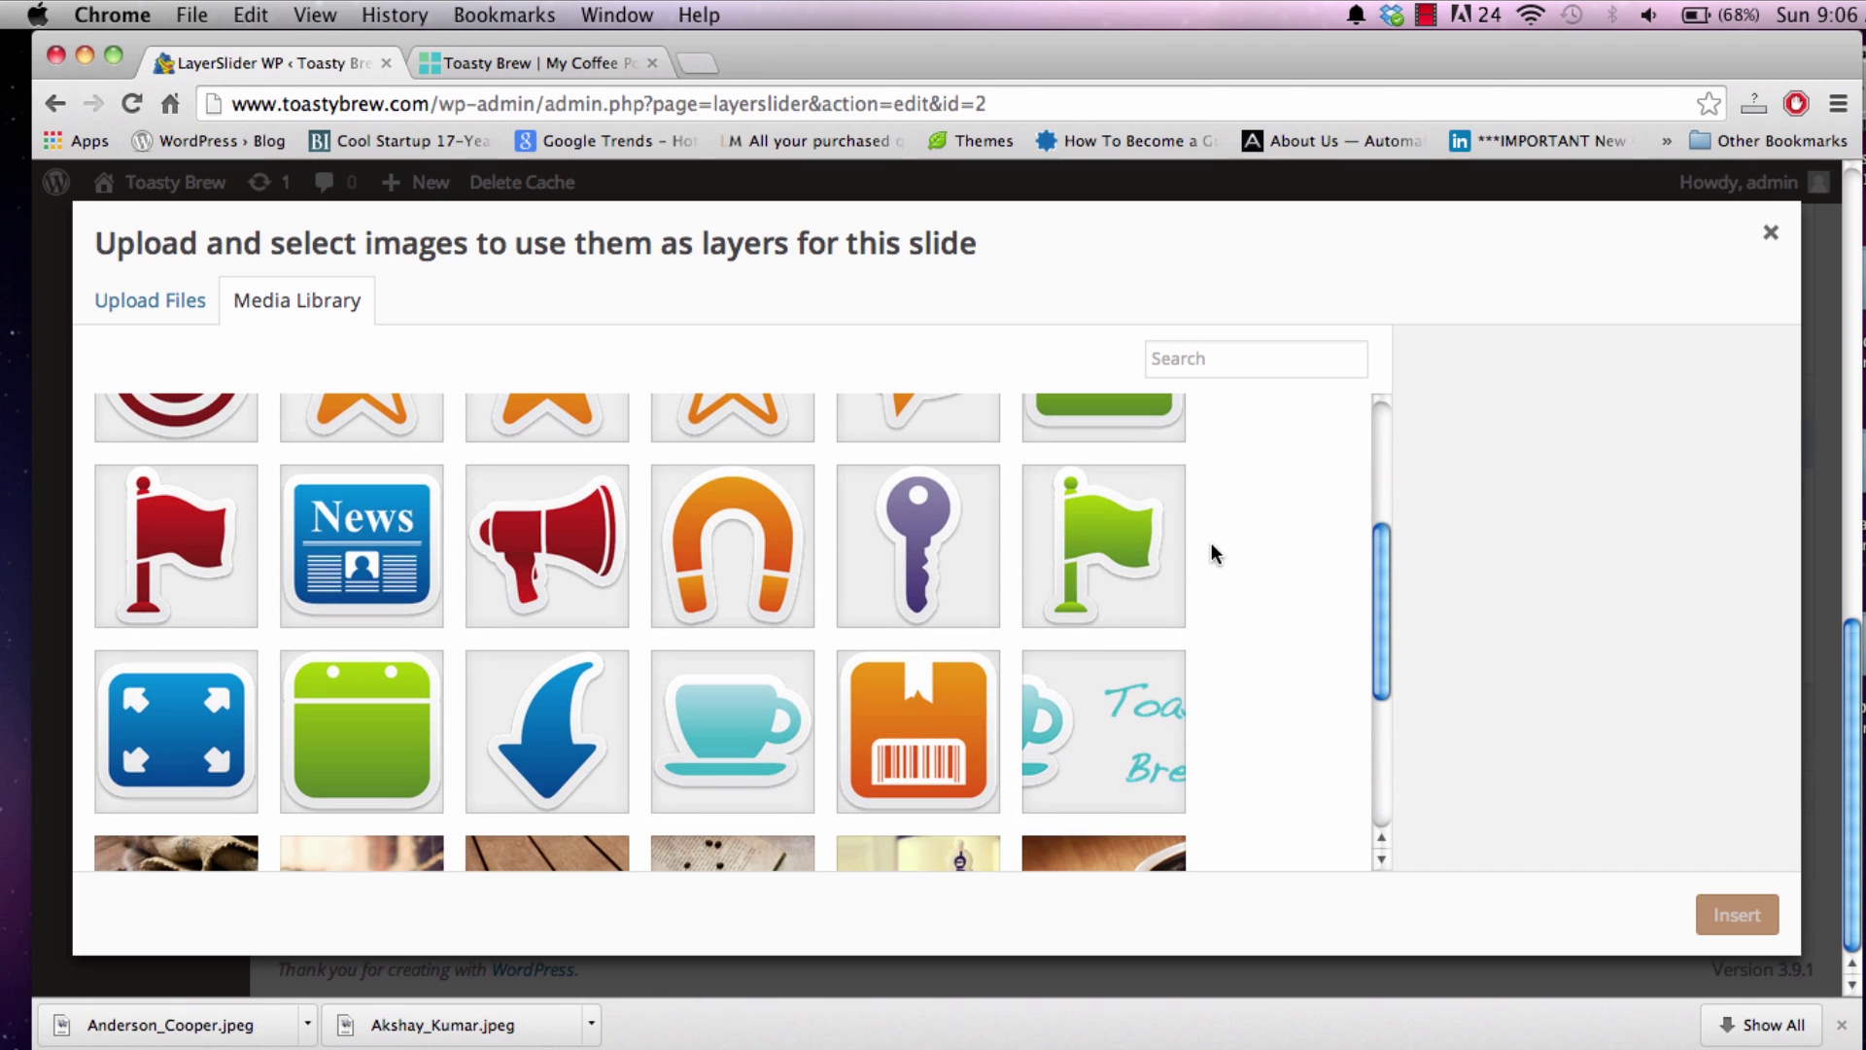
scroll(1212, 553, "up", 2)
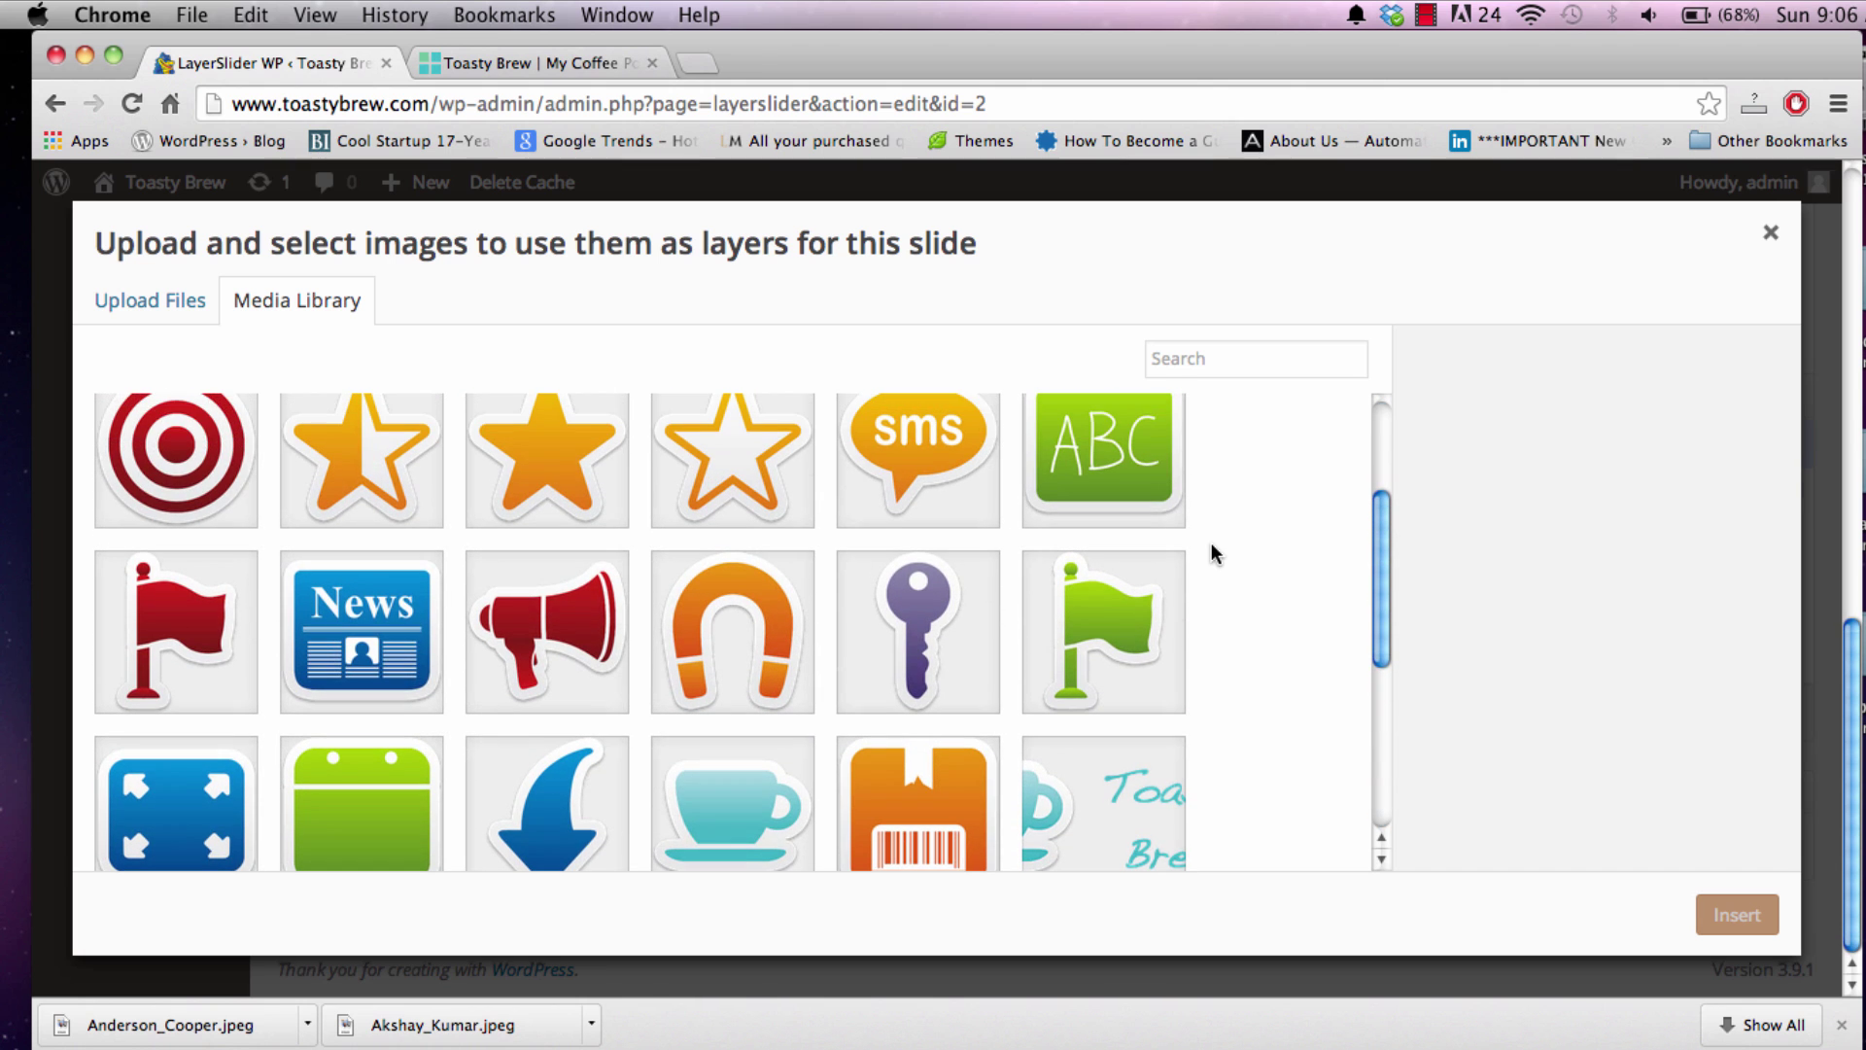
scroll(273, 656, "up", 2)
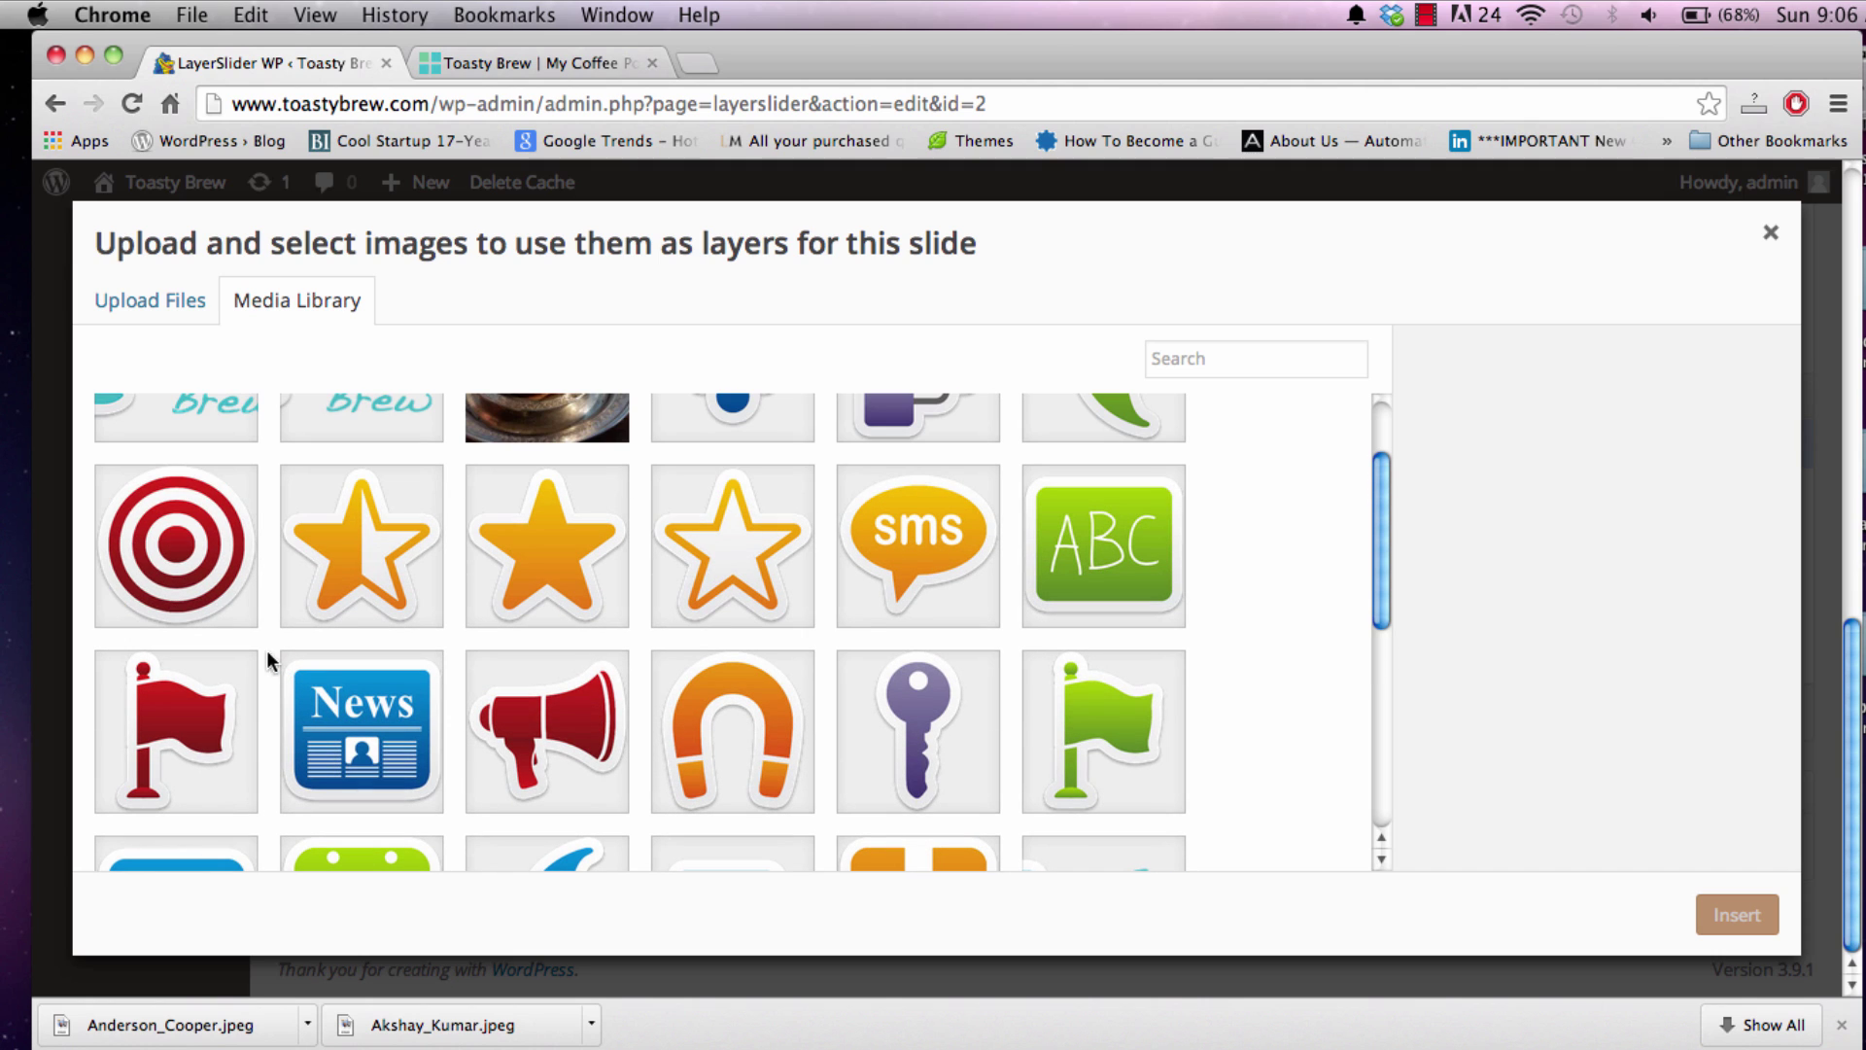
left_click(698, 565)
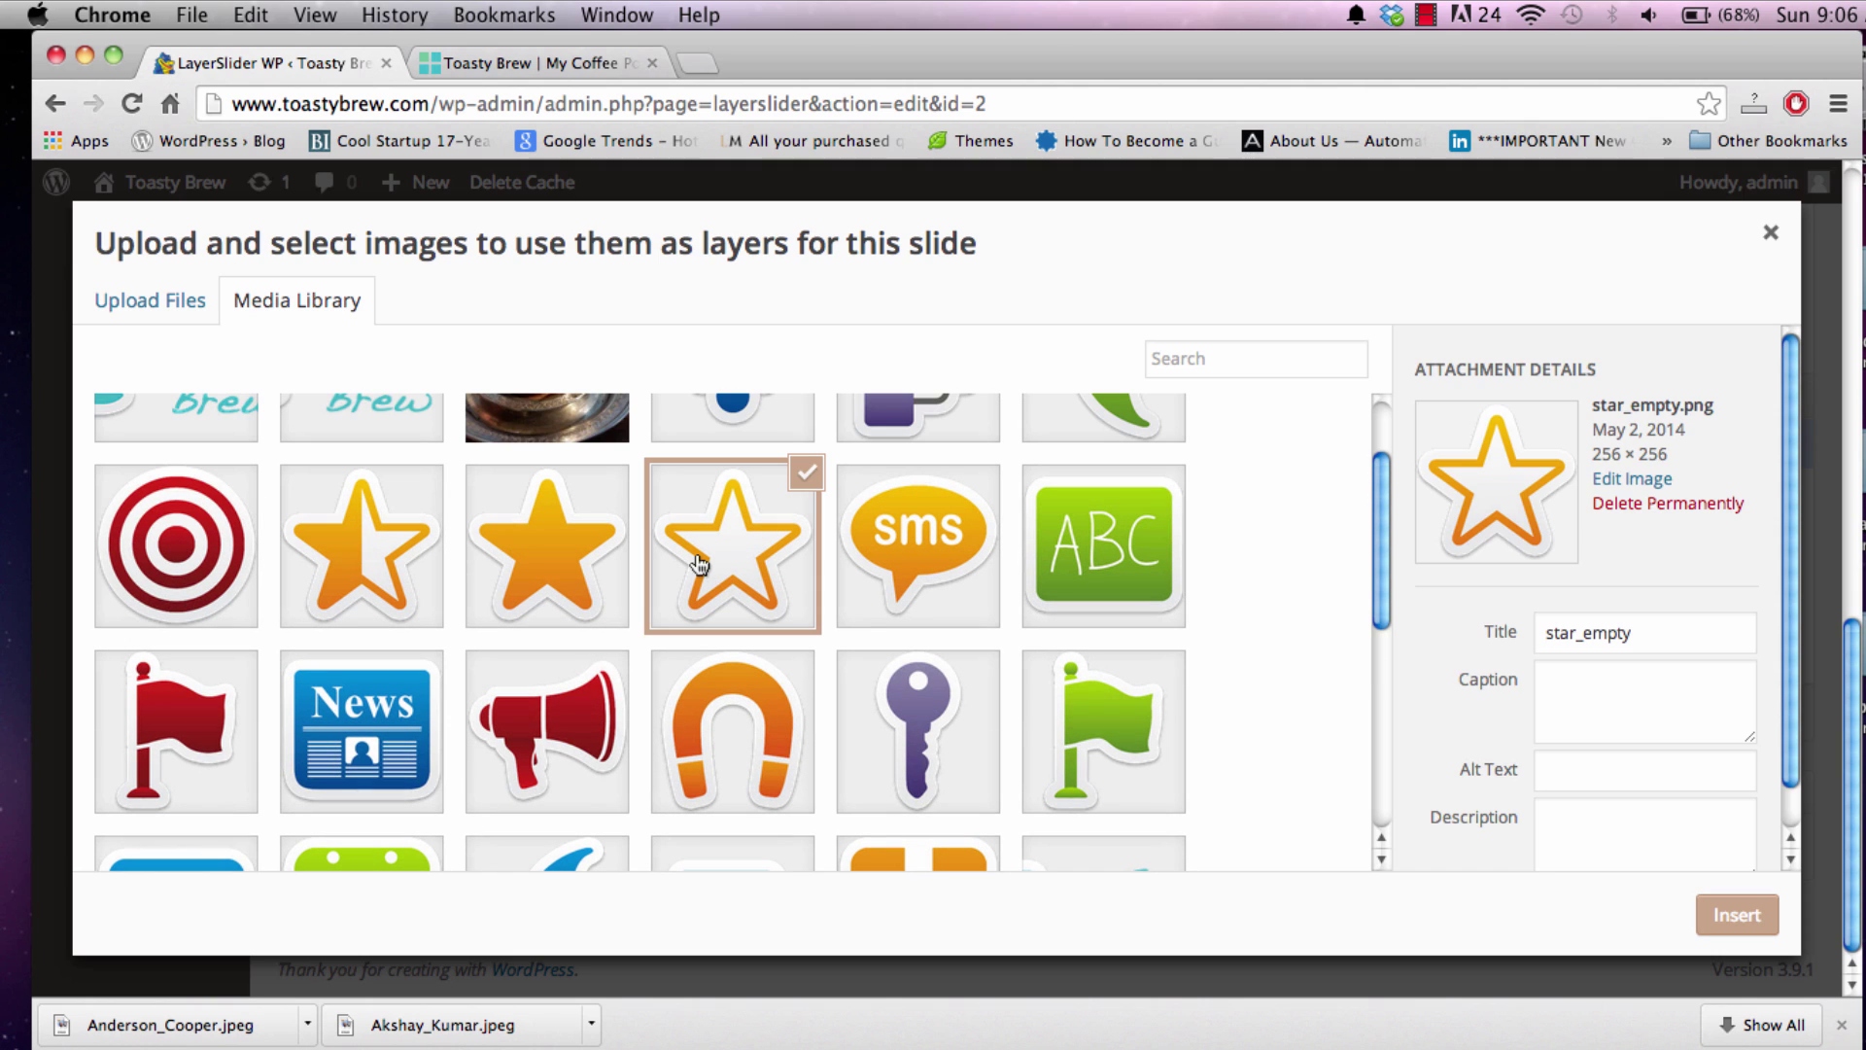
left_click(1740, 916)
- Show Layer #1's transition options
scroll(696, 673, "up", 5)
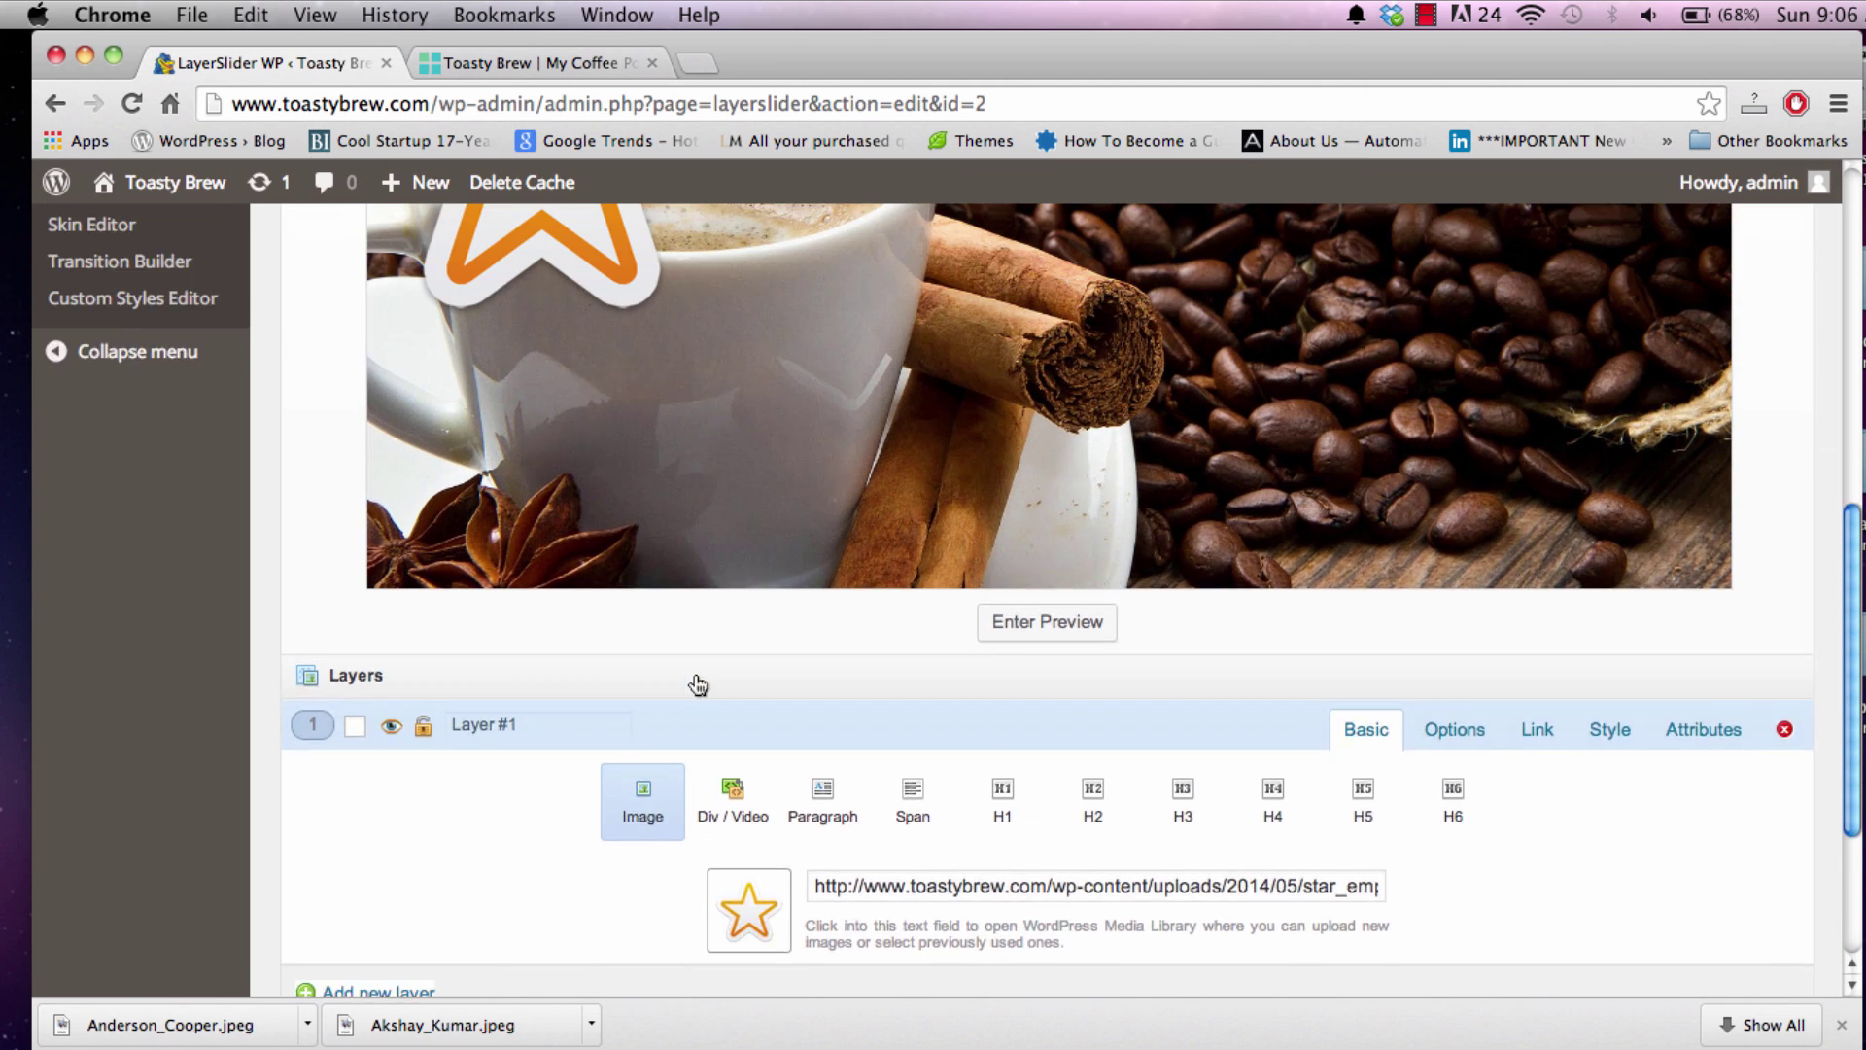
scroll(696, 673, "up", 3)
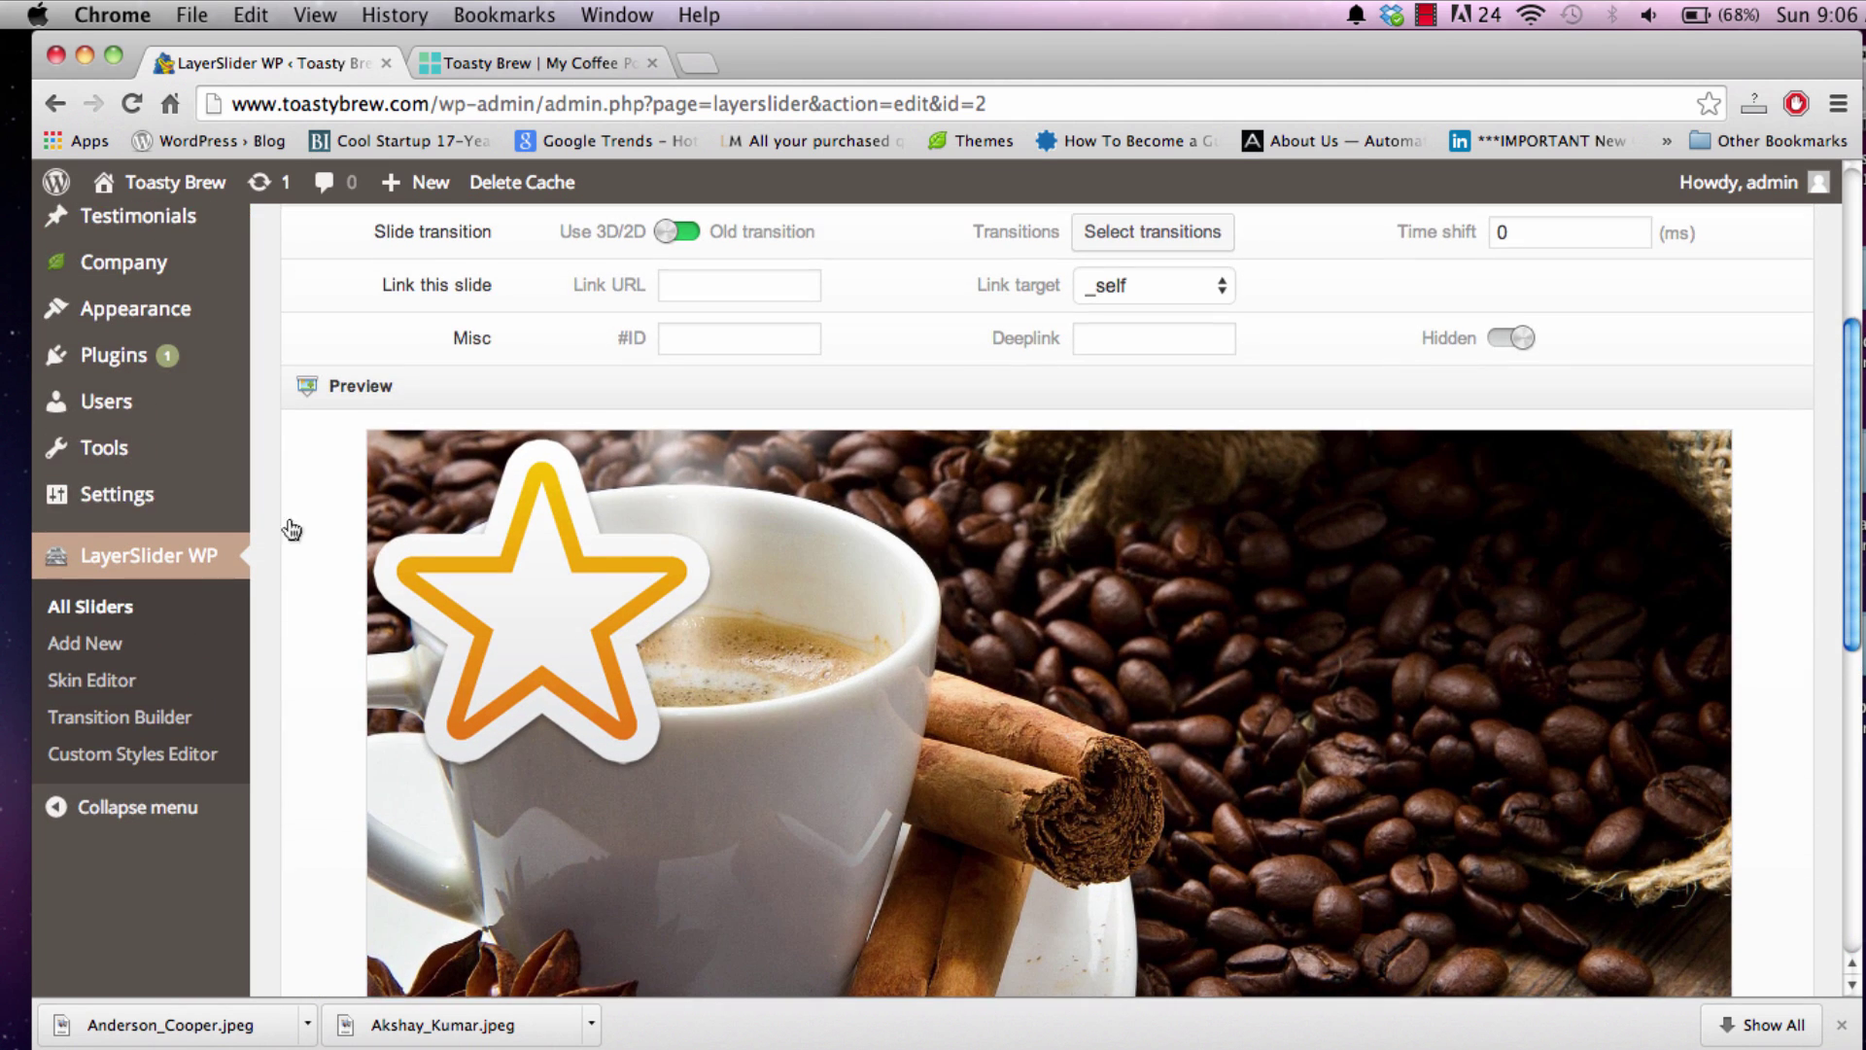
scroll(657, 643, "down", 6)
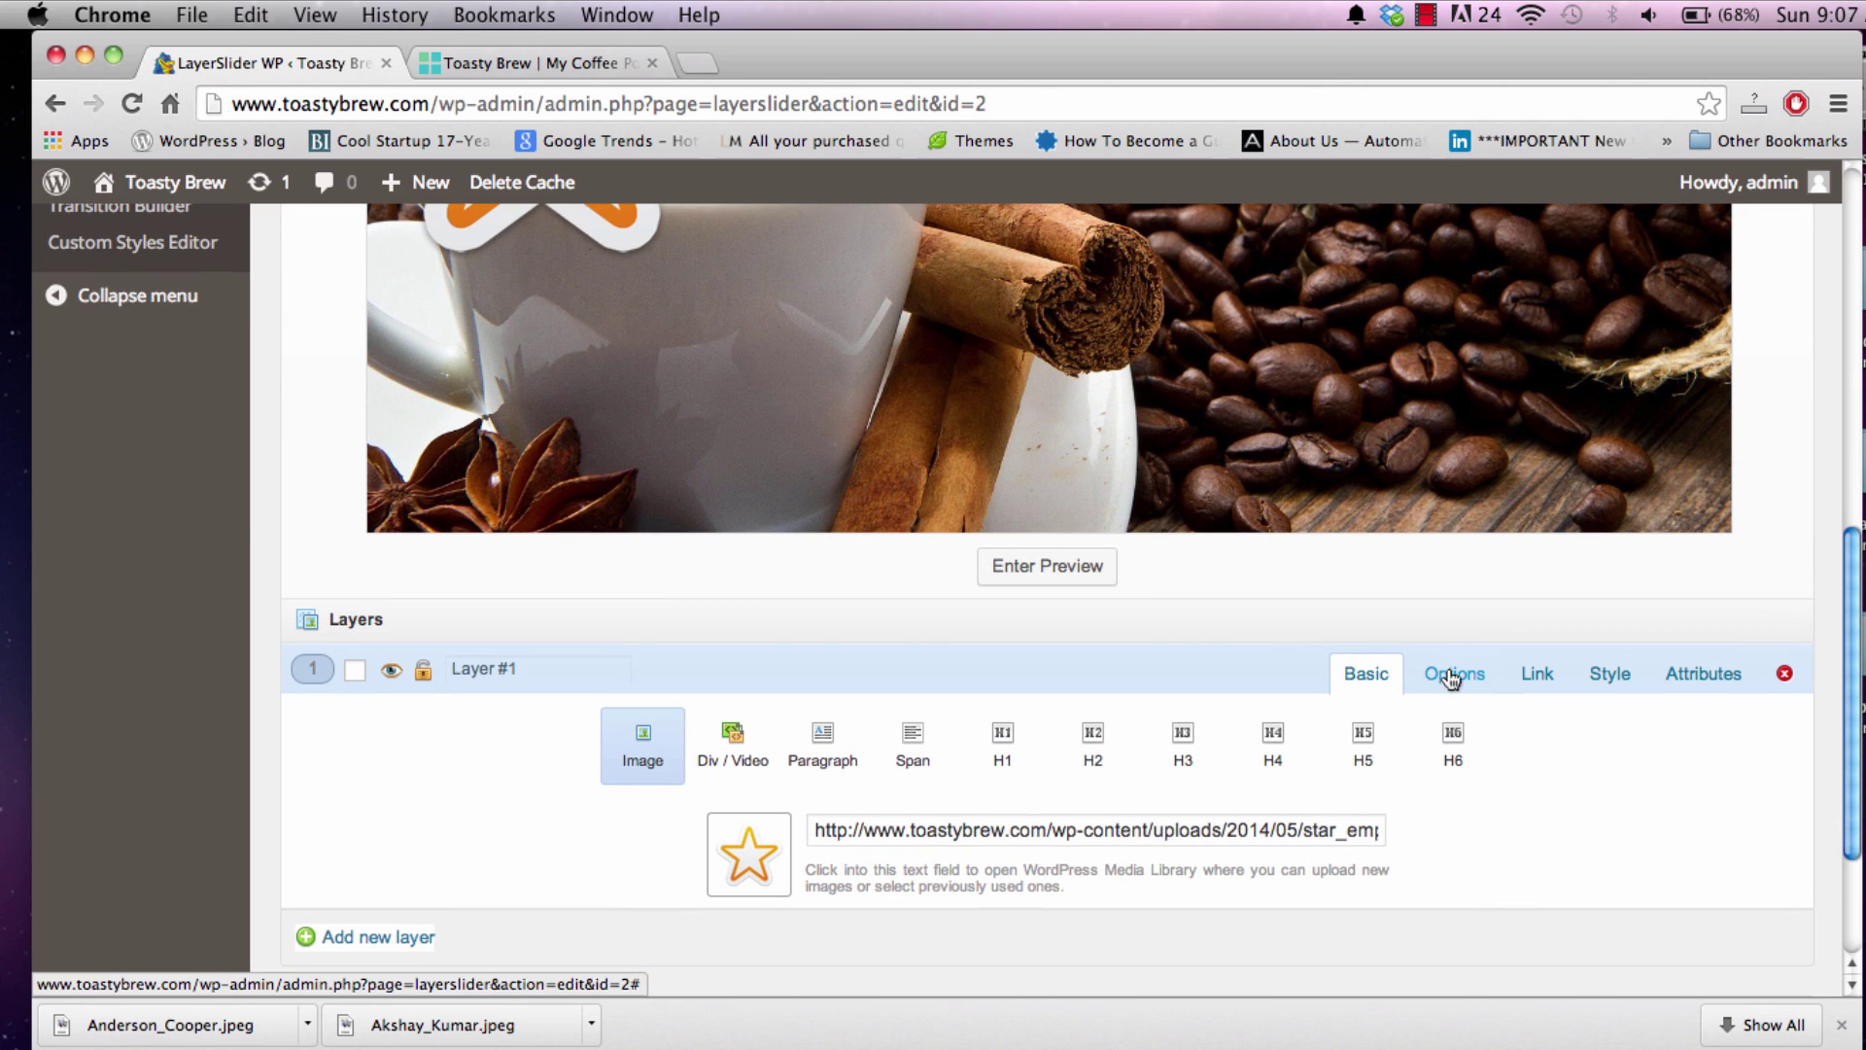
left_click(1453, 675)
- Set Layer #1's transition-in delay to 1000 ms and duration to 2000 ms
scroll(1451, 677, "down", 3)
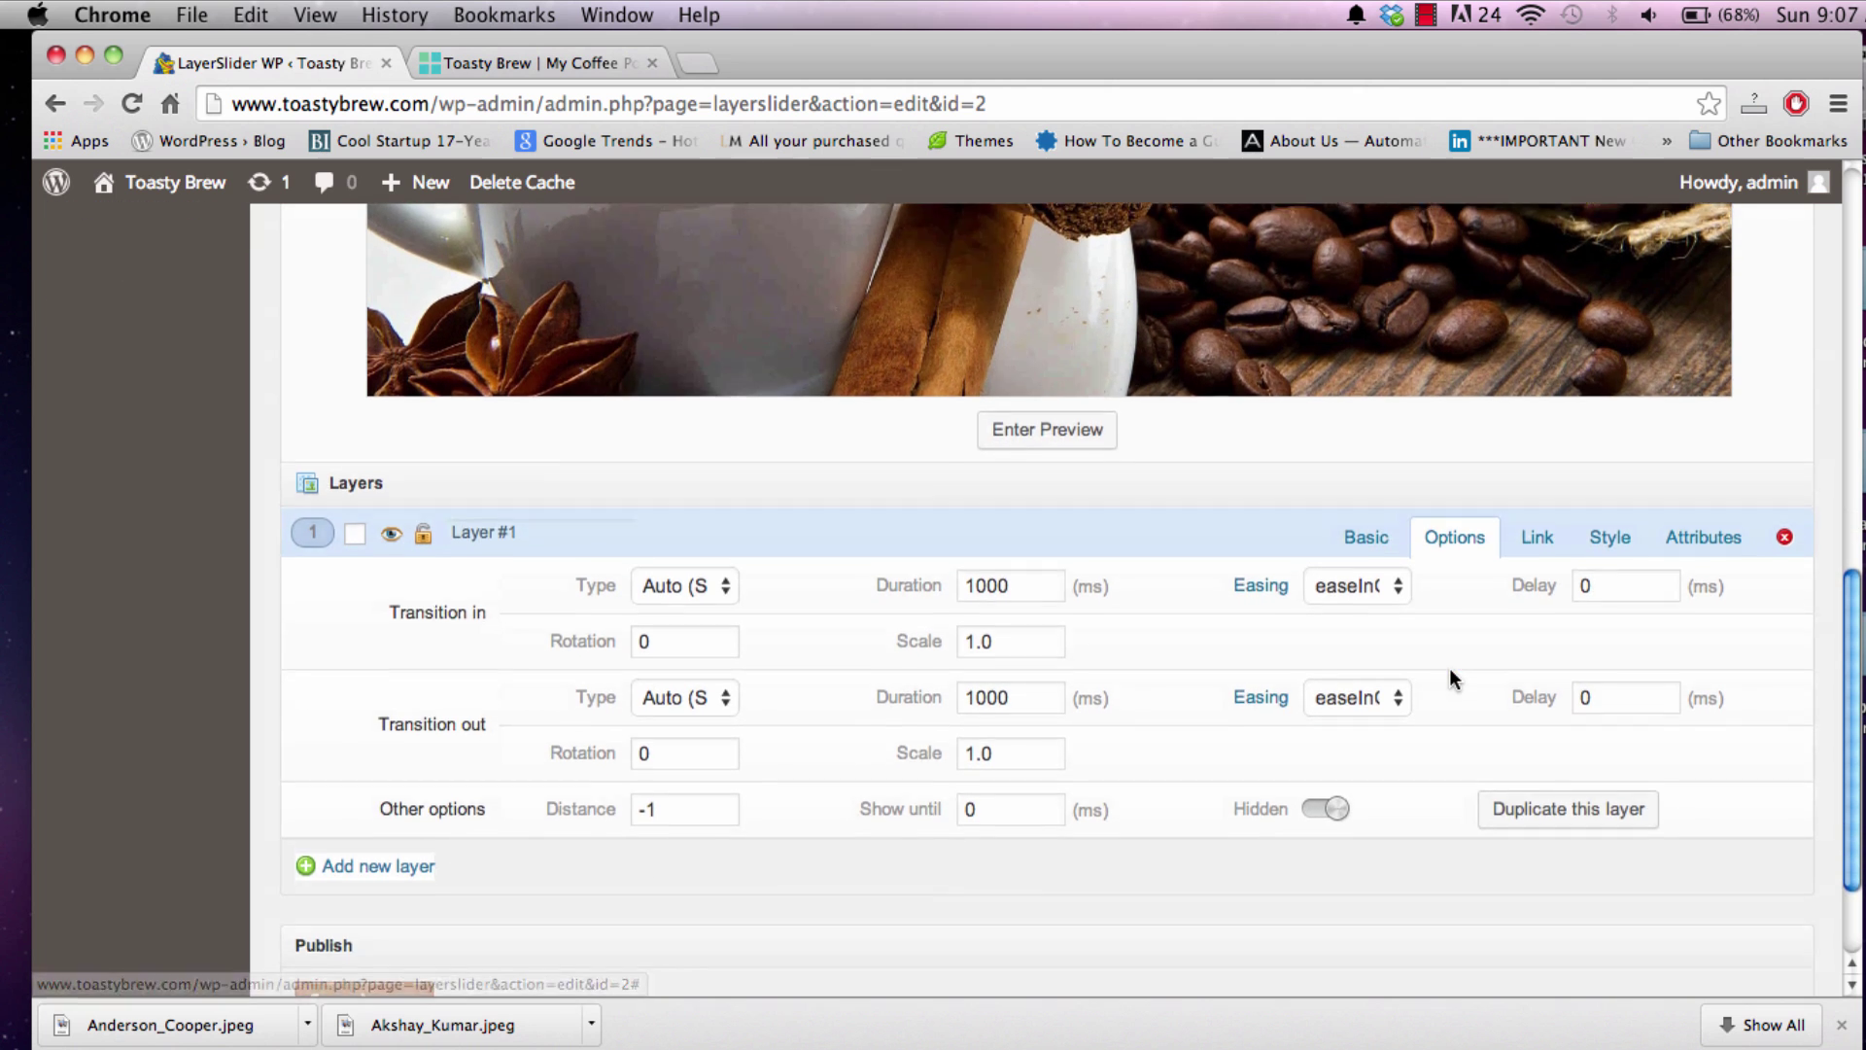
scroll(1449, 671, "down", 1)
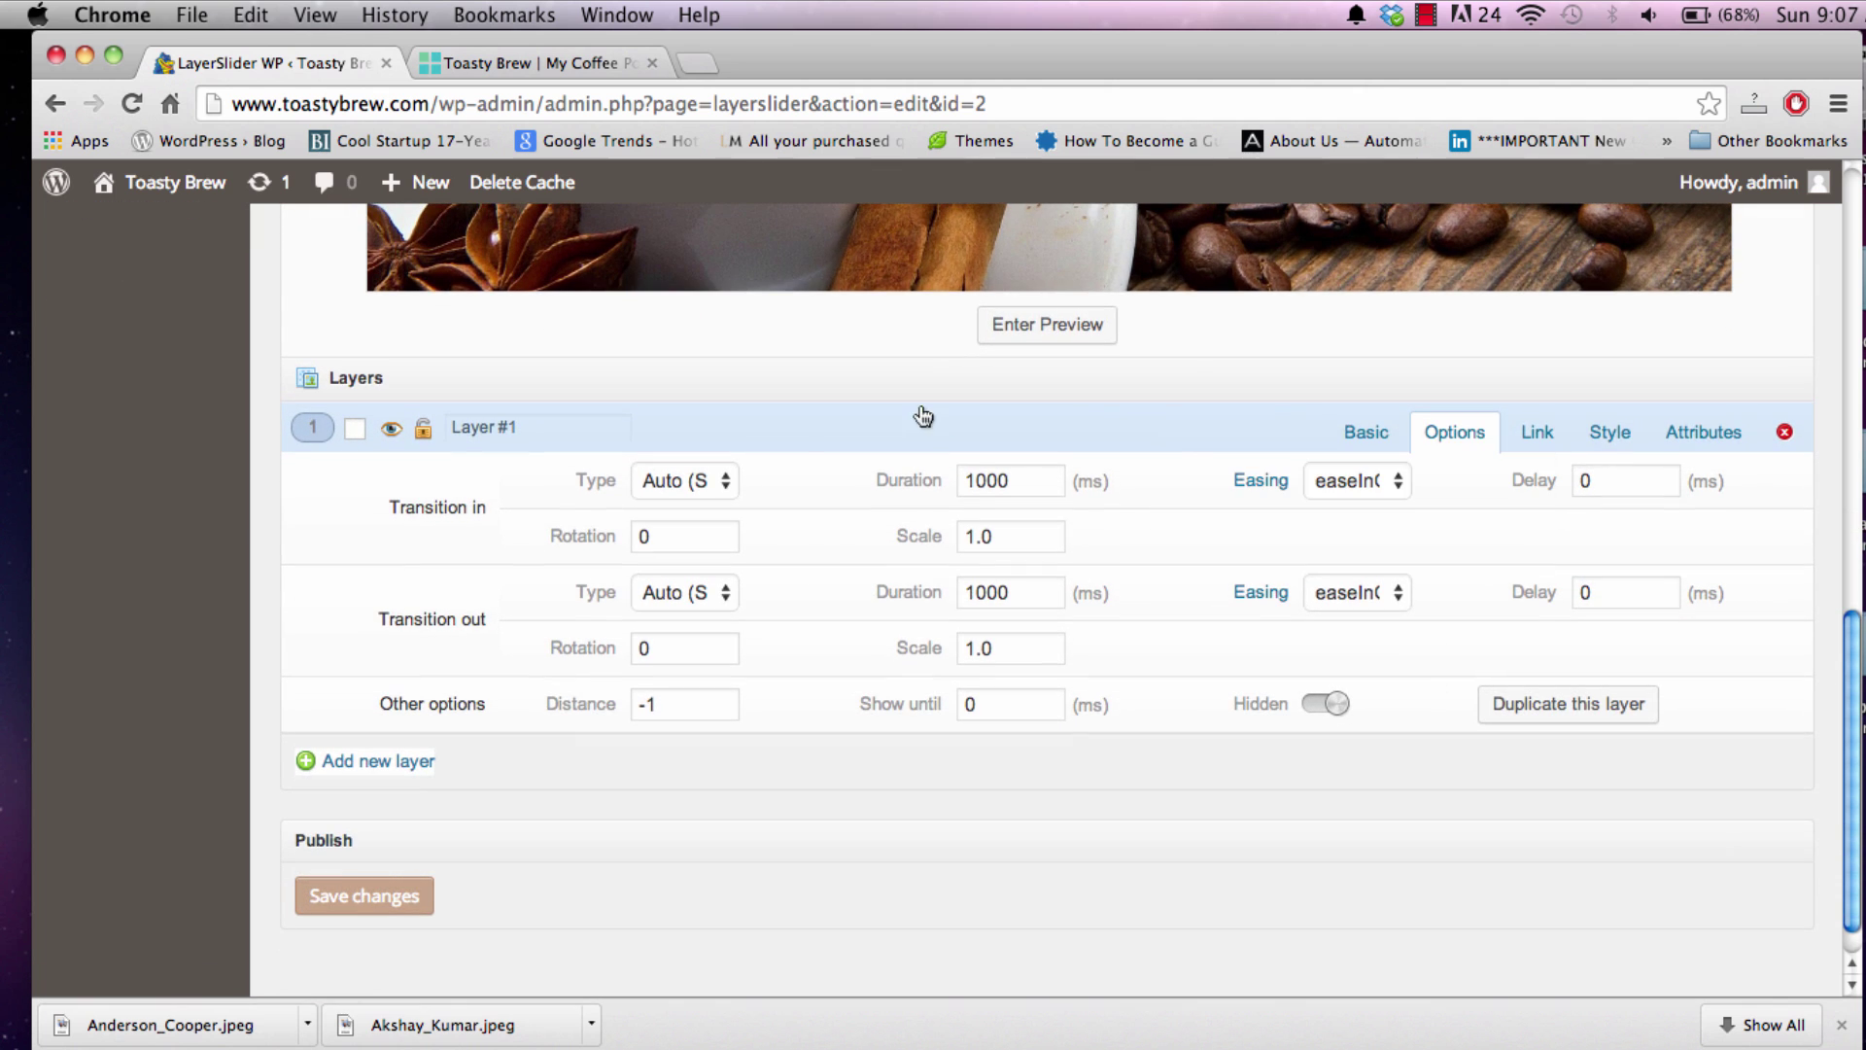
double_click(985, 488)
left_click(1036, 488)
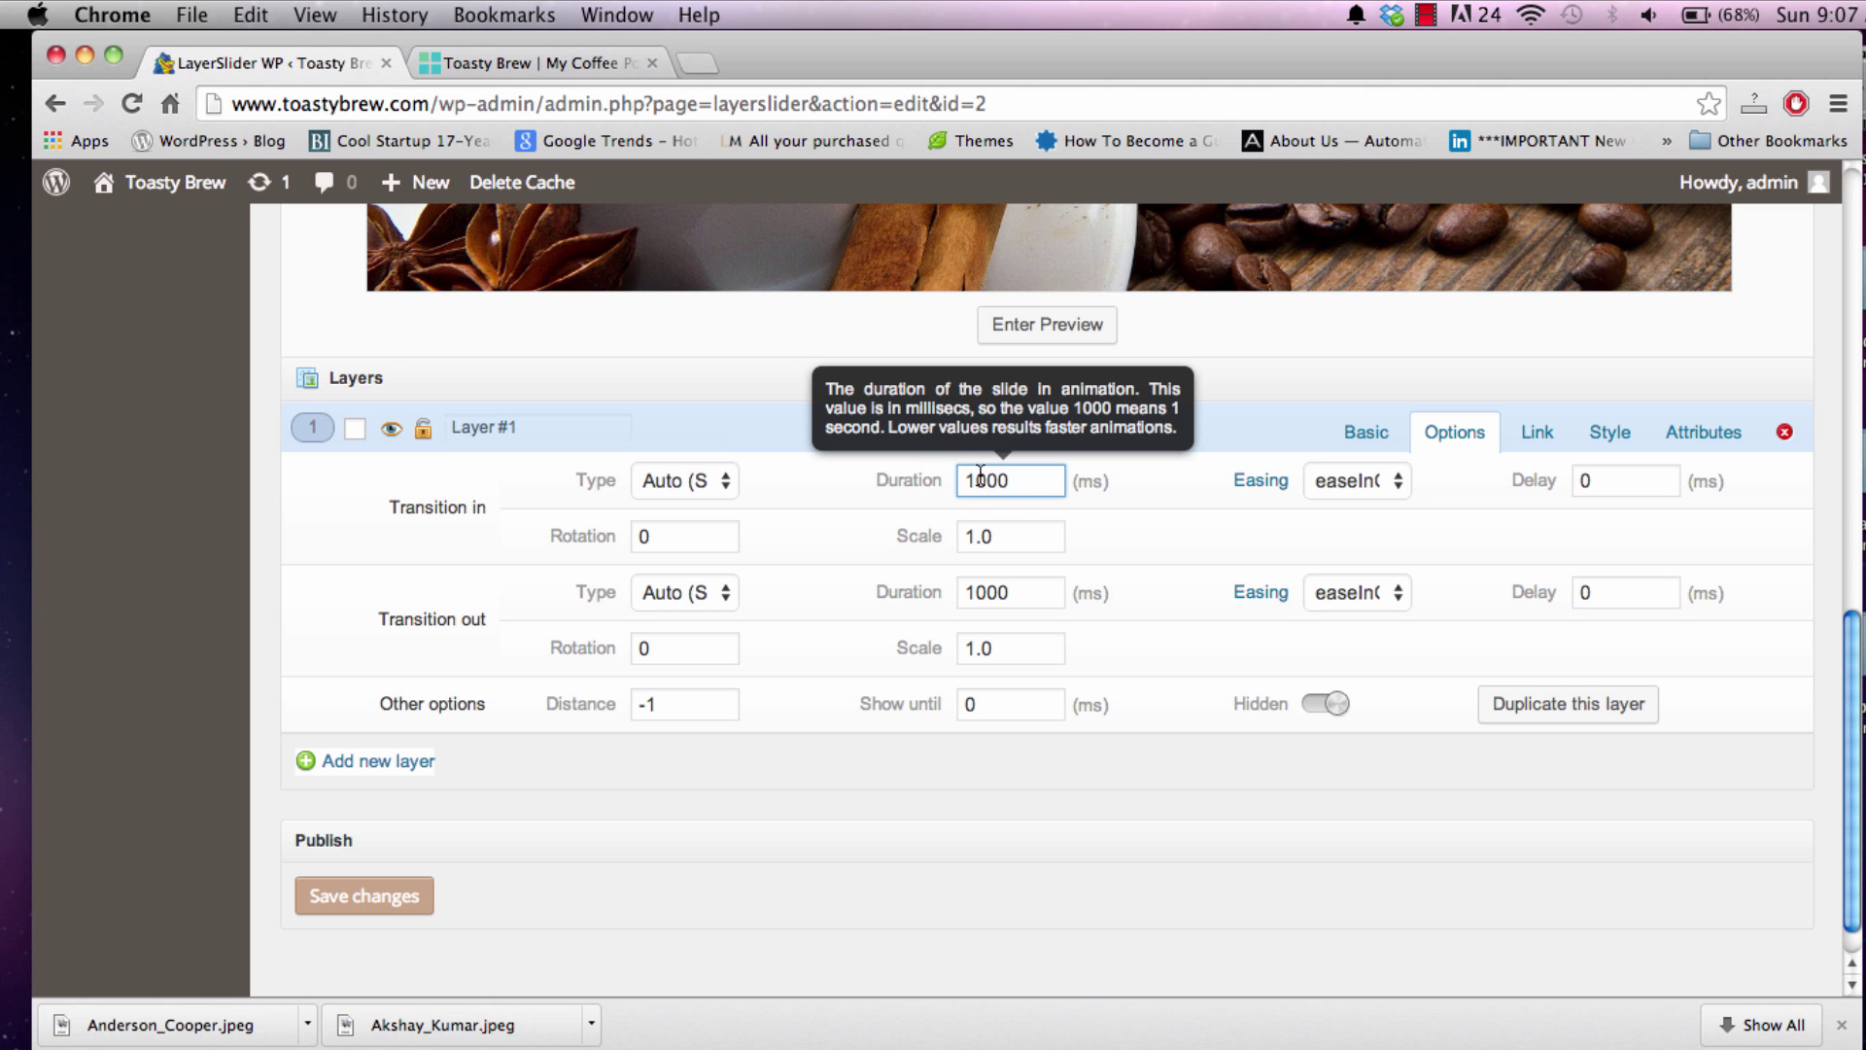
double_click(980, 478)
scroll(1110, 516, "up", 2)
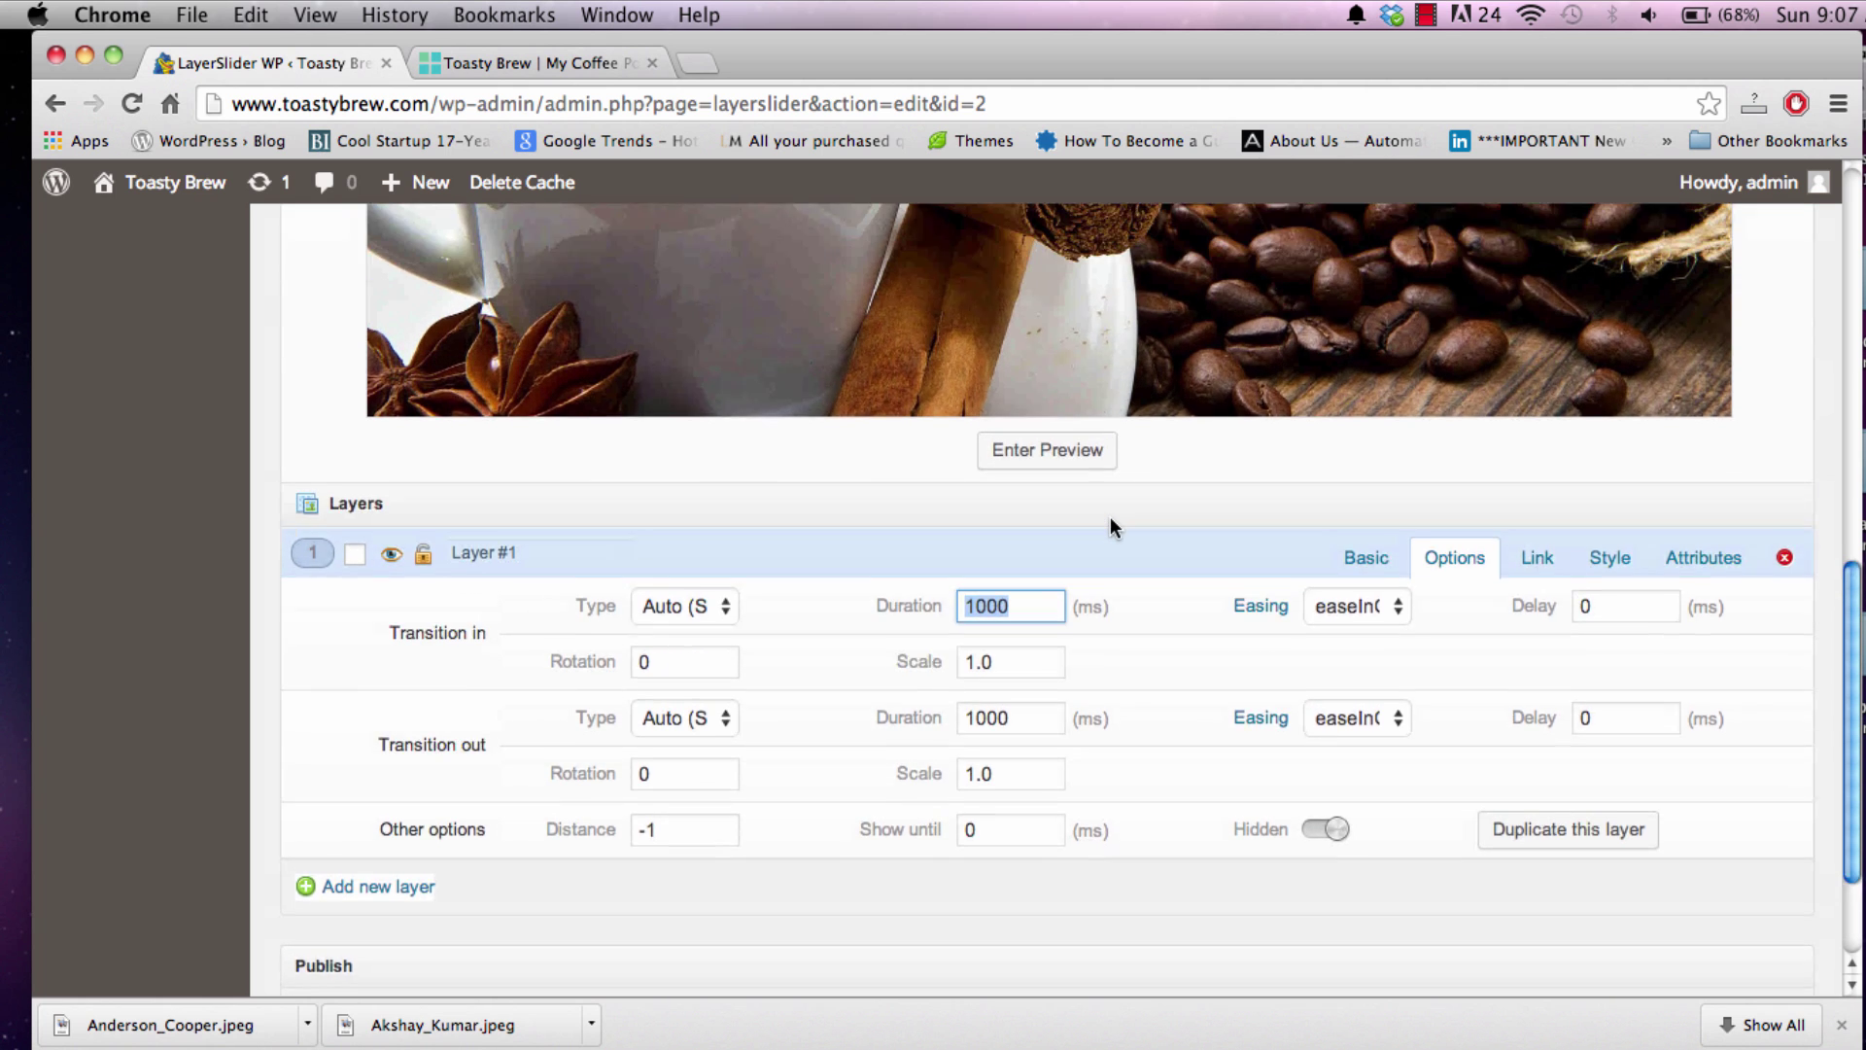
scroll(1110, 516, "up", 2)
scroll(1110, 516, "down", 4)
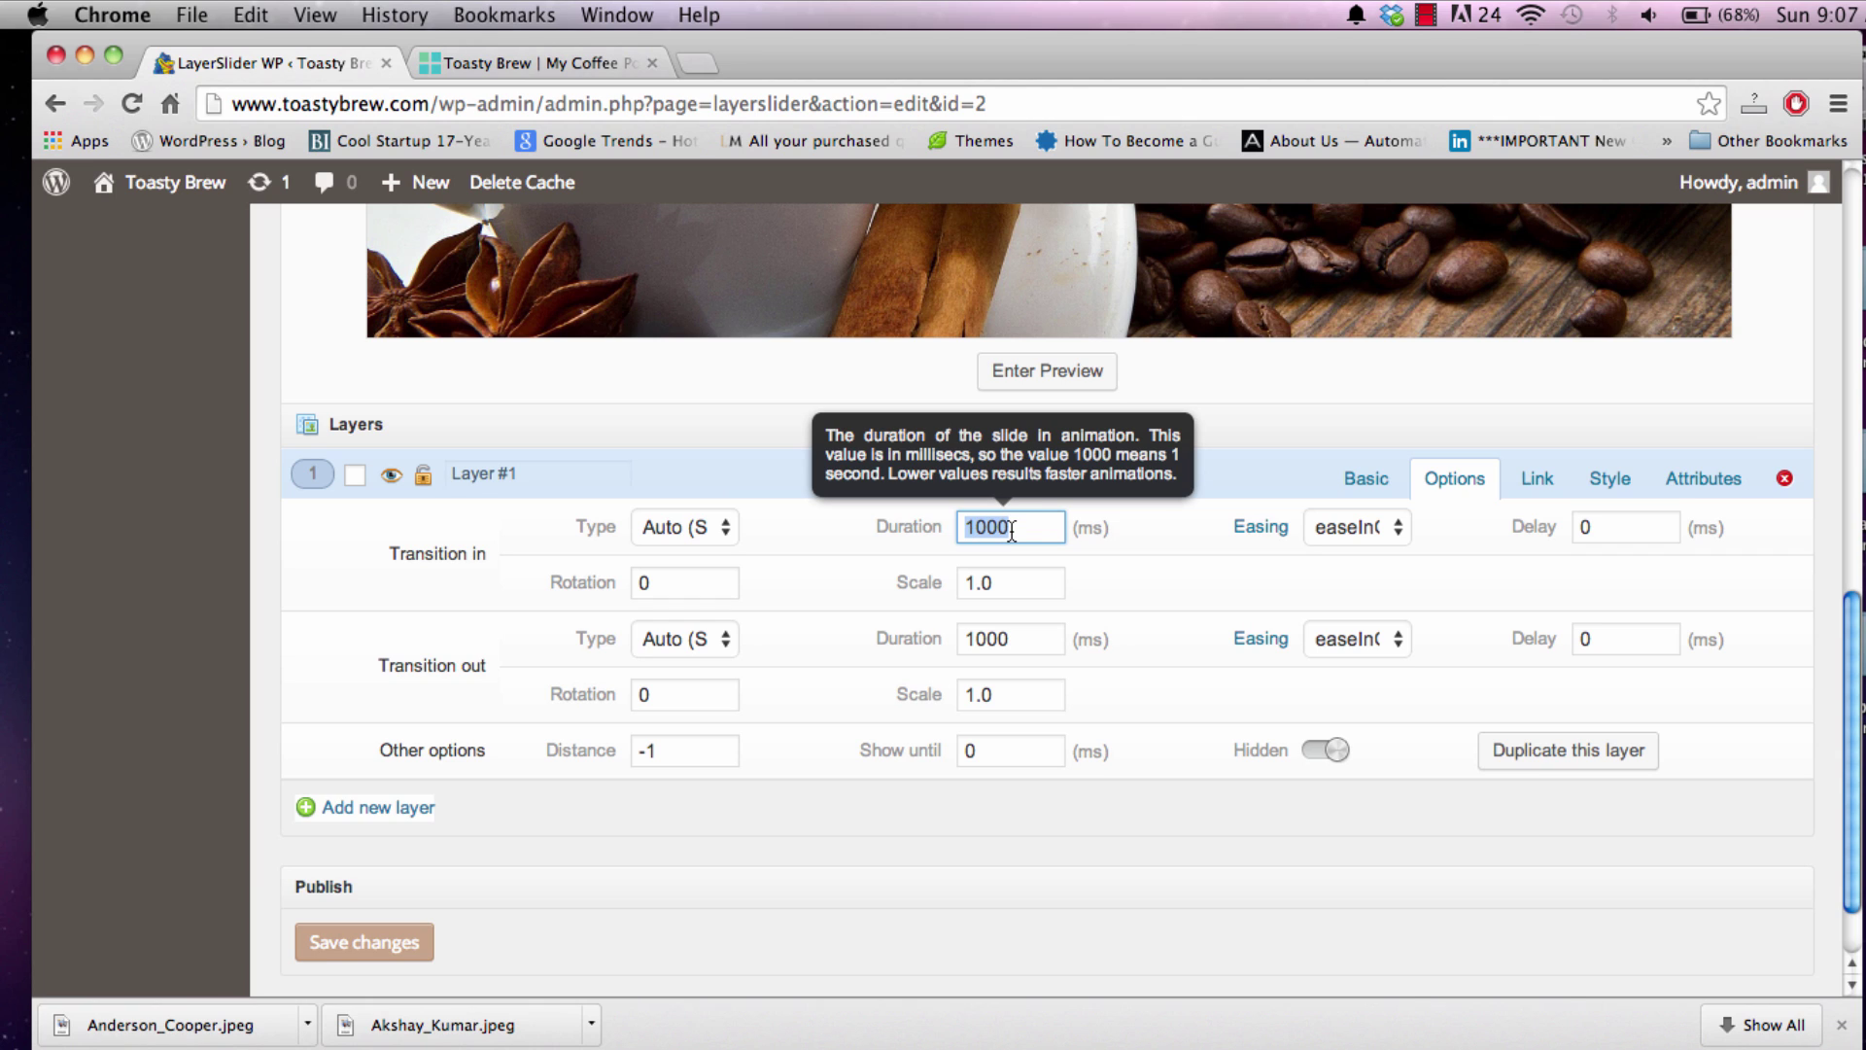
left_click(1595, 530)
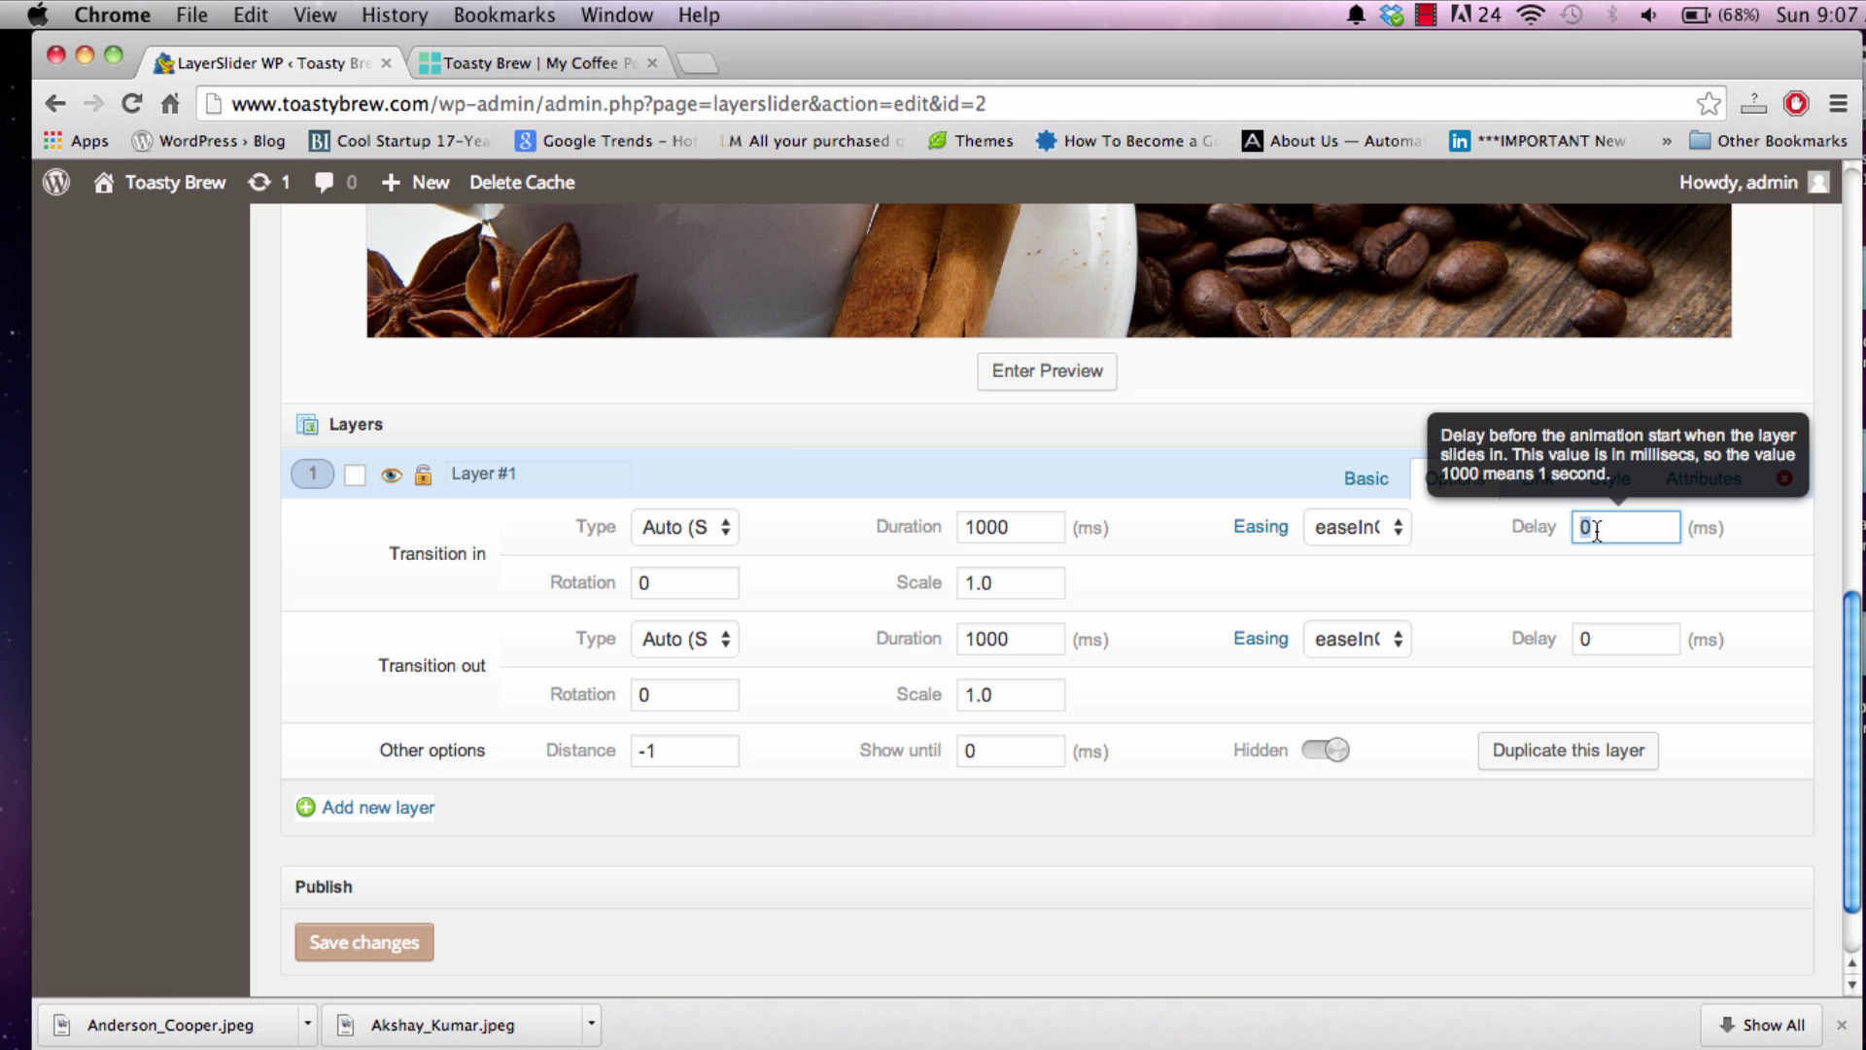
scroll(1595, 530, "up", 5)
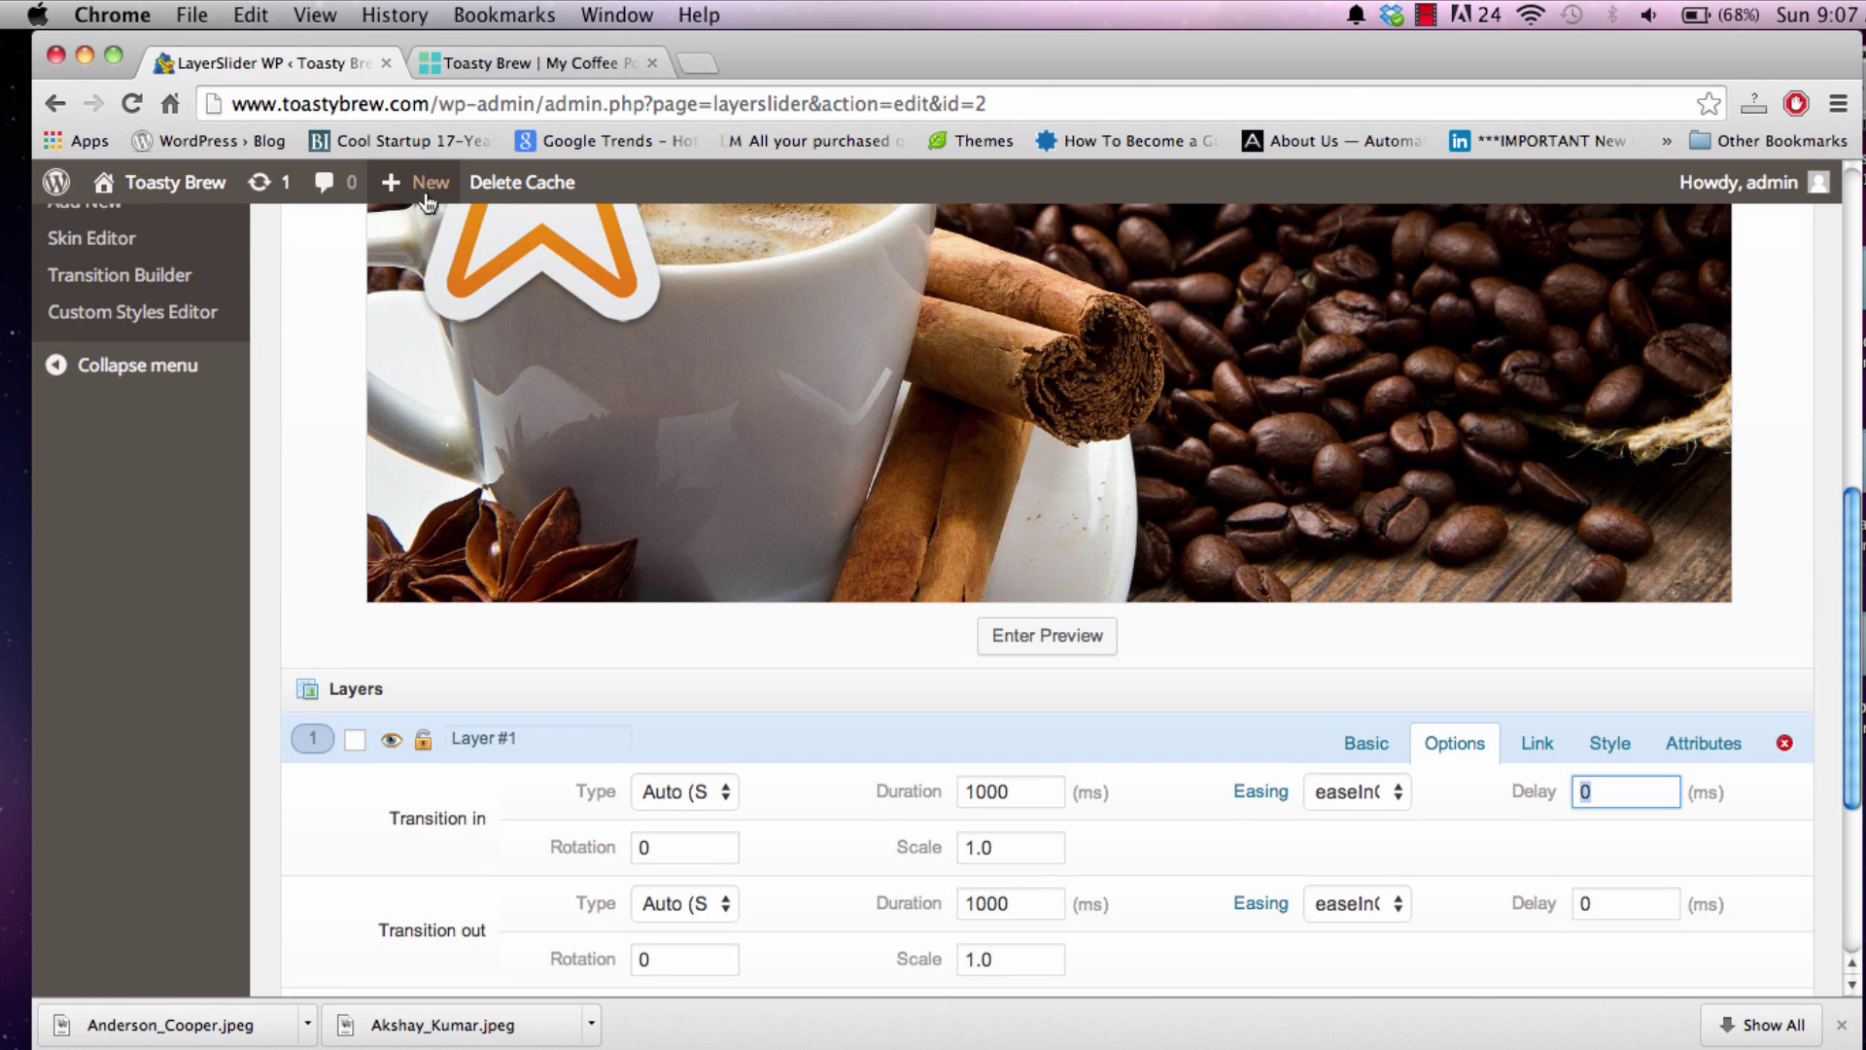
scroll(1240, 666, "down", 3)
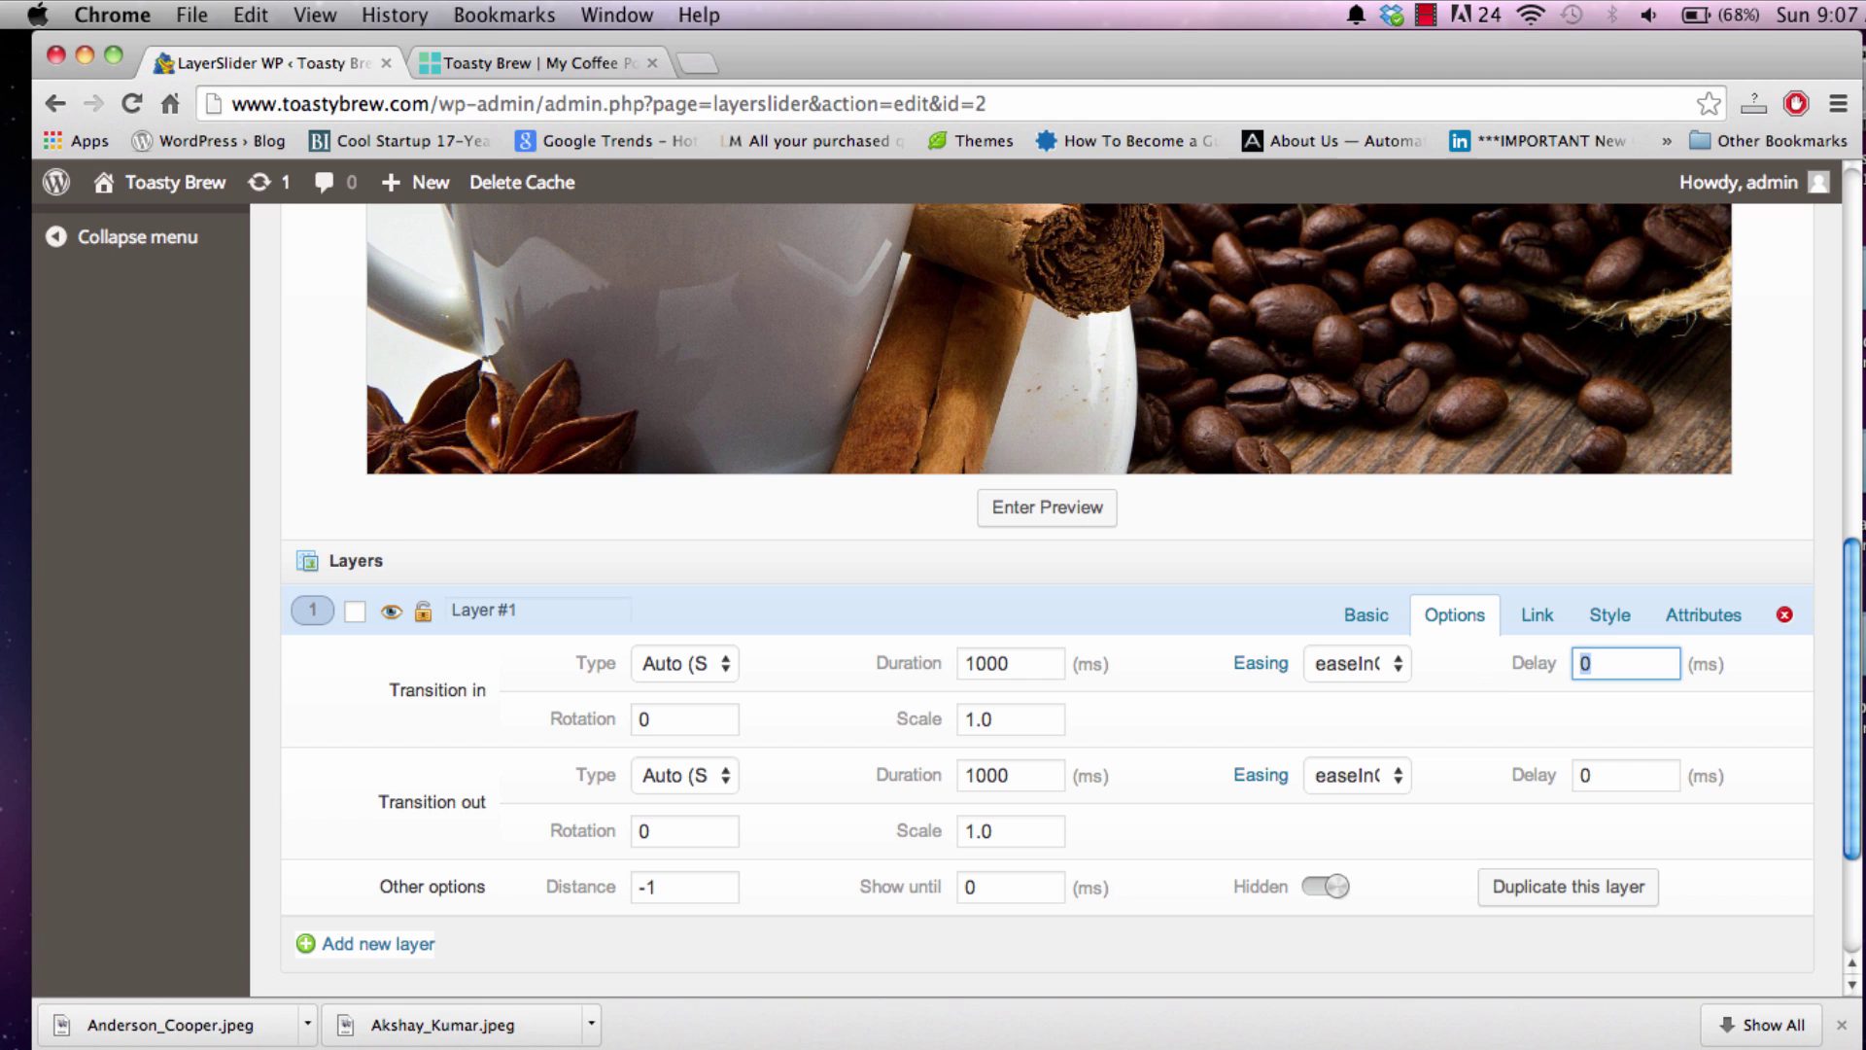
type("1000")
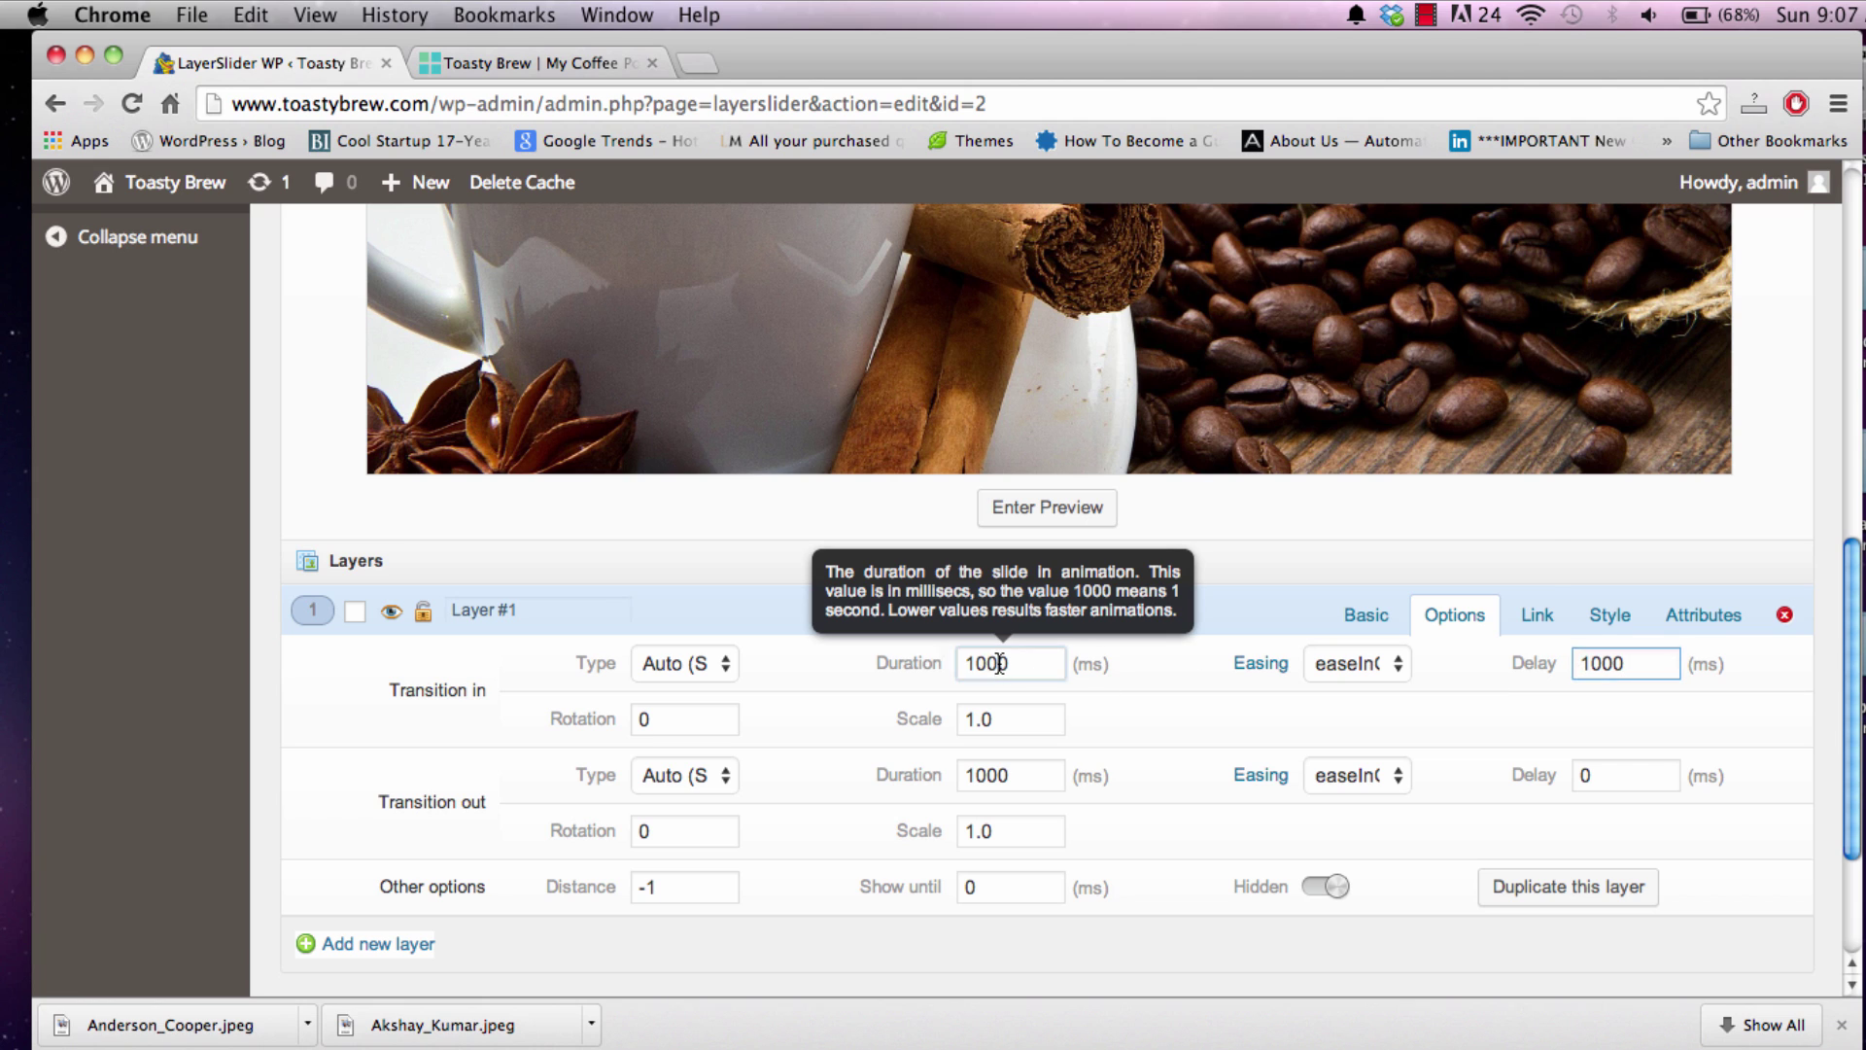
double_click(999, 662)
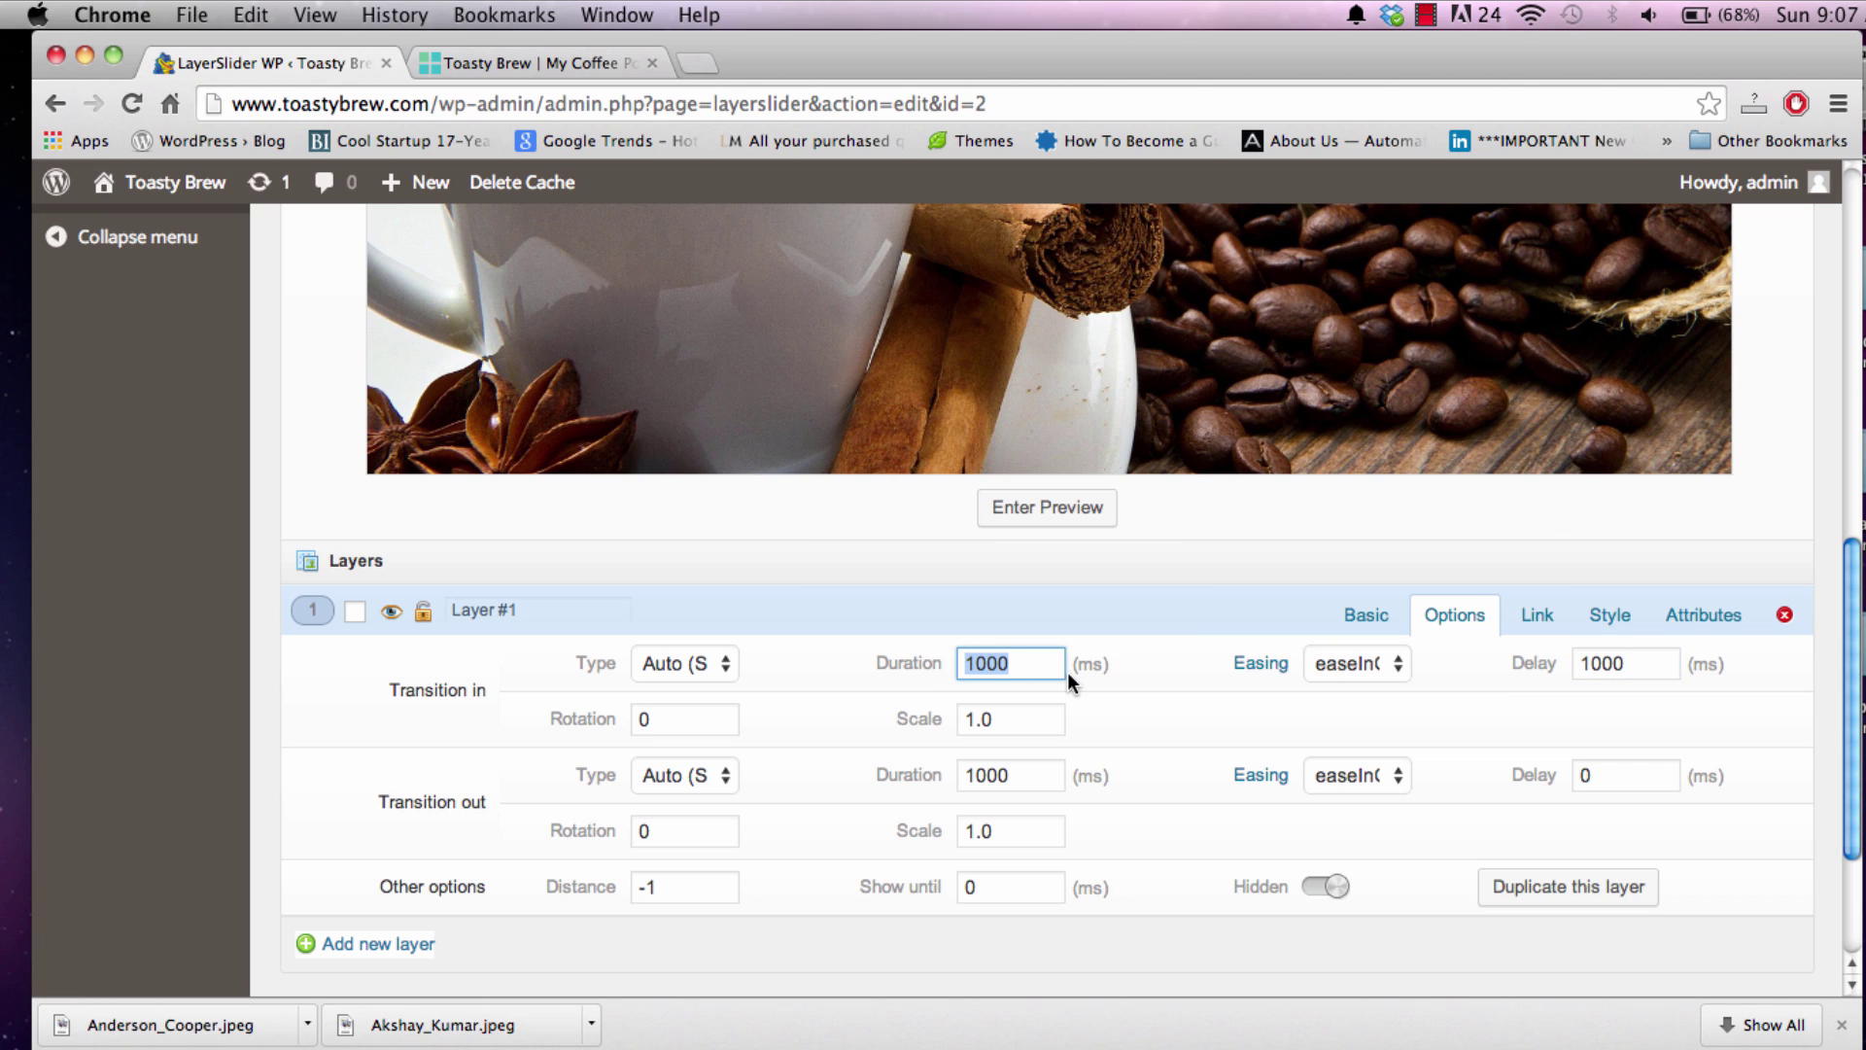
type("2000")
left_click(1234, 573)
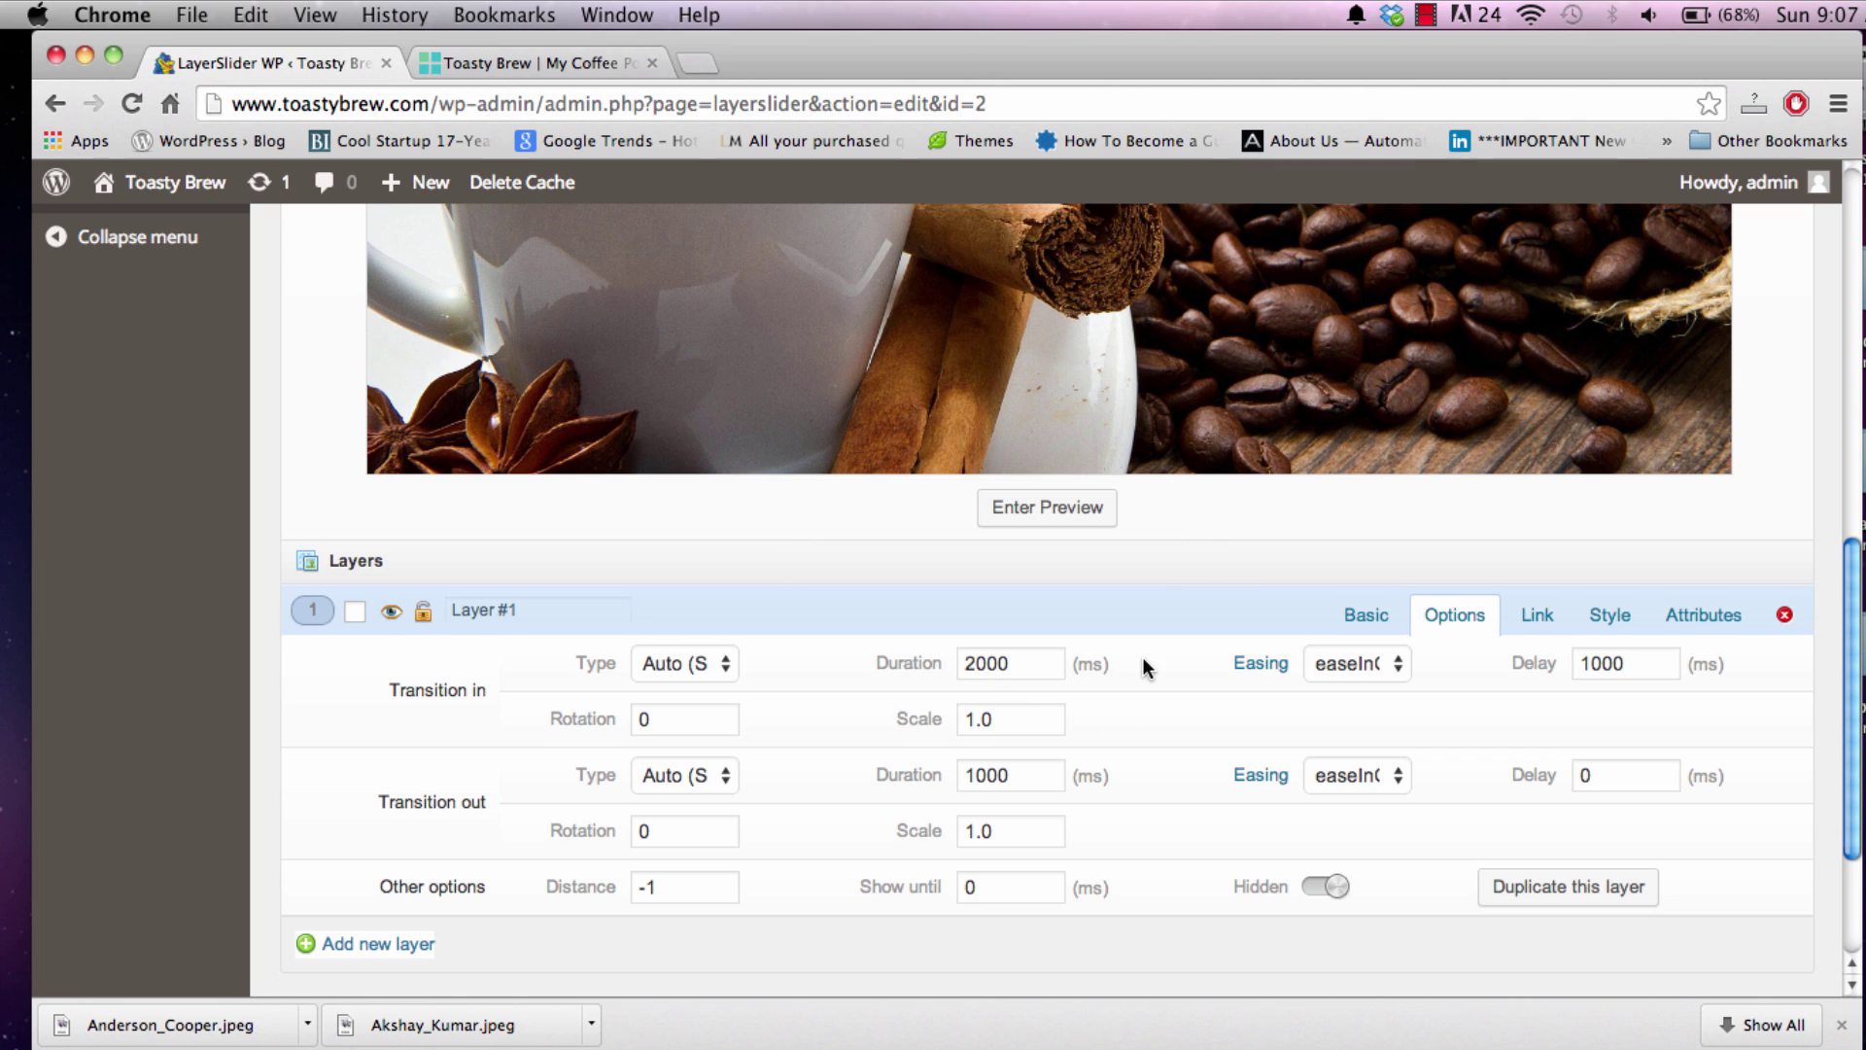
- Select the transition-out duration, then check the live site and return to the slider editor
scroll(1141, 657, "down", 1)
scroll(925, 748, "down", 1)
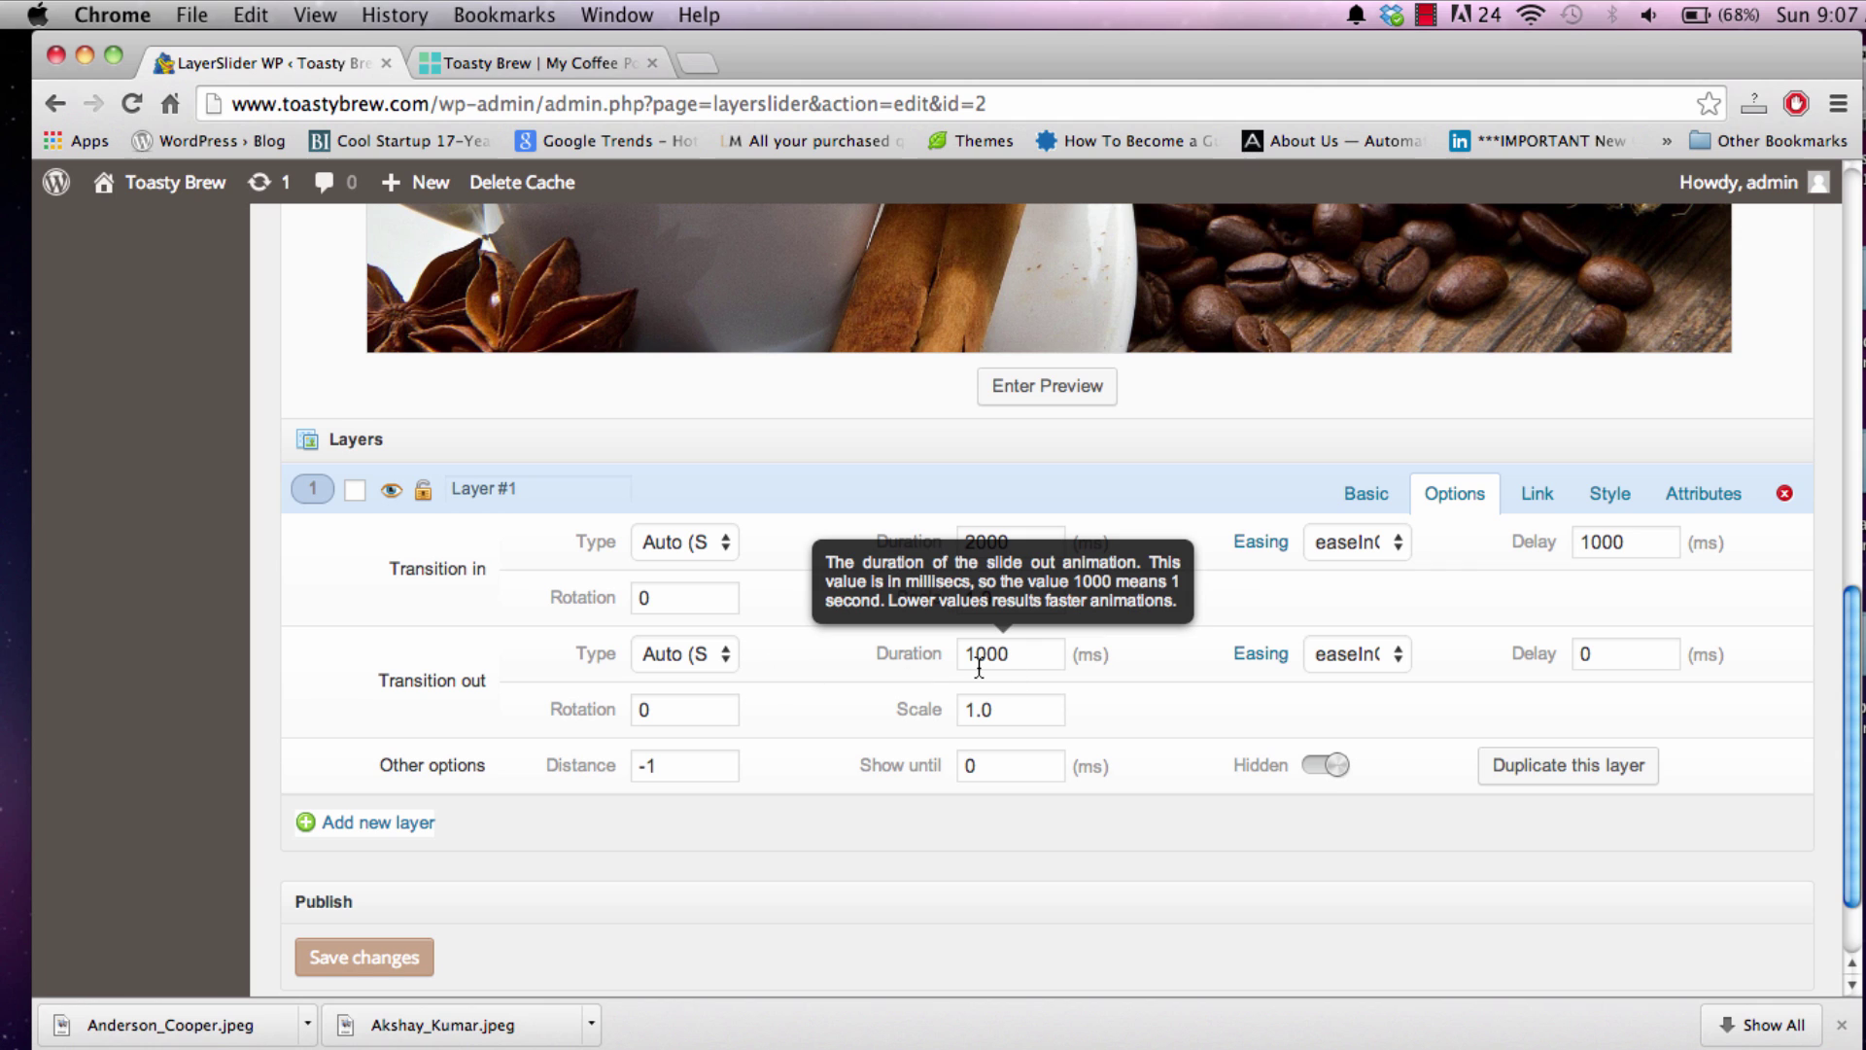
left_click(985, 659)
double_click(985, 659)
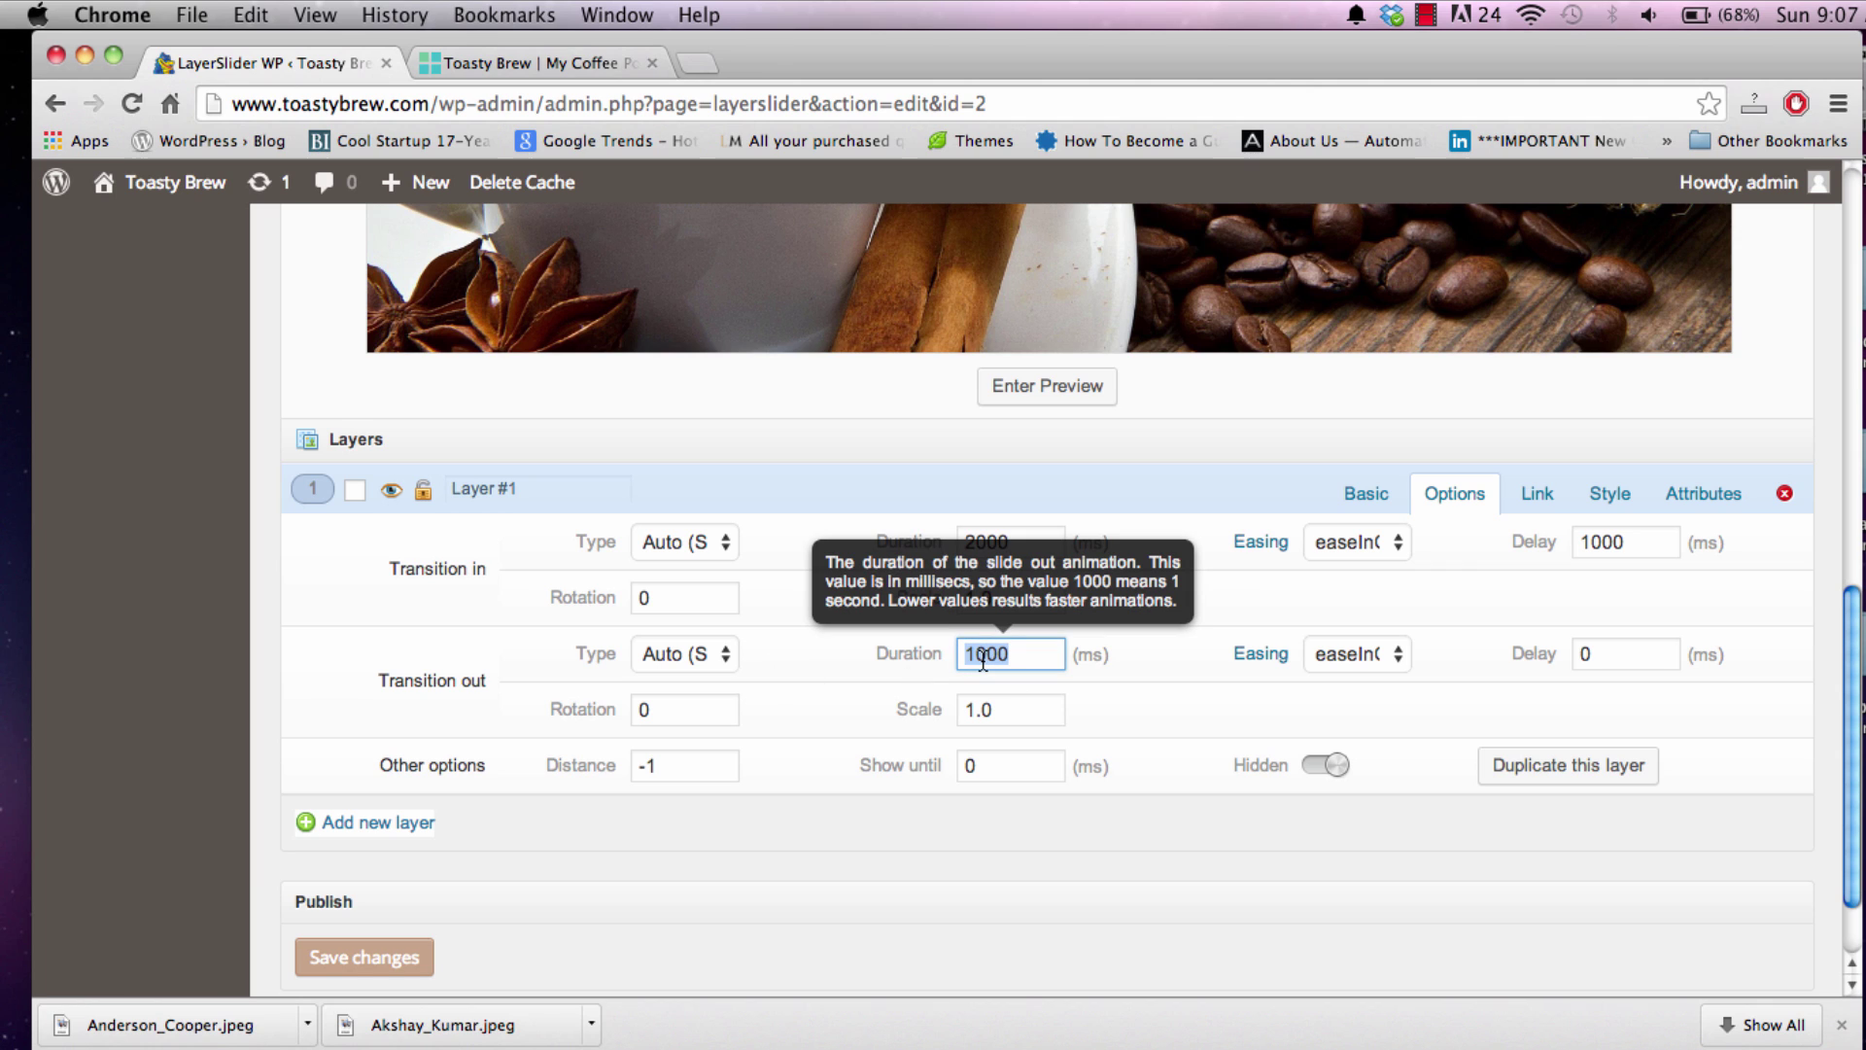
left_click(1033, 657)
scroll(1204, 694, "up", 6)
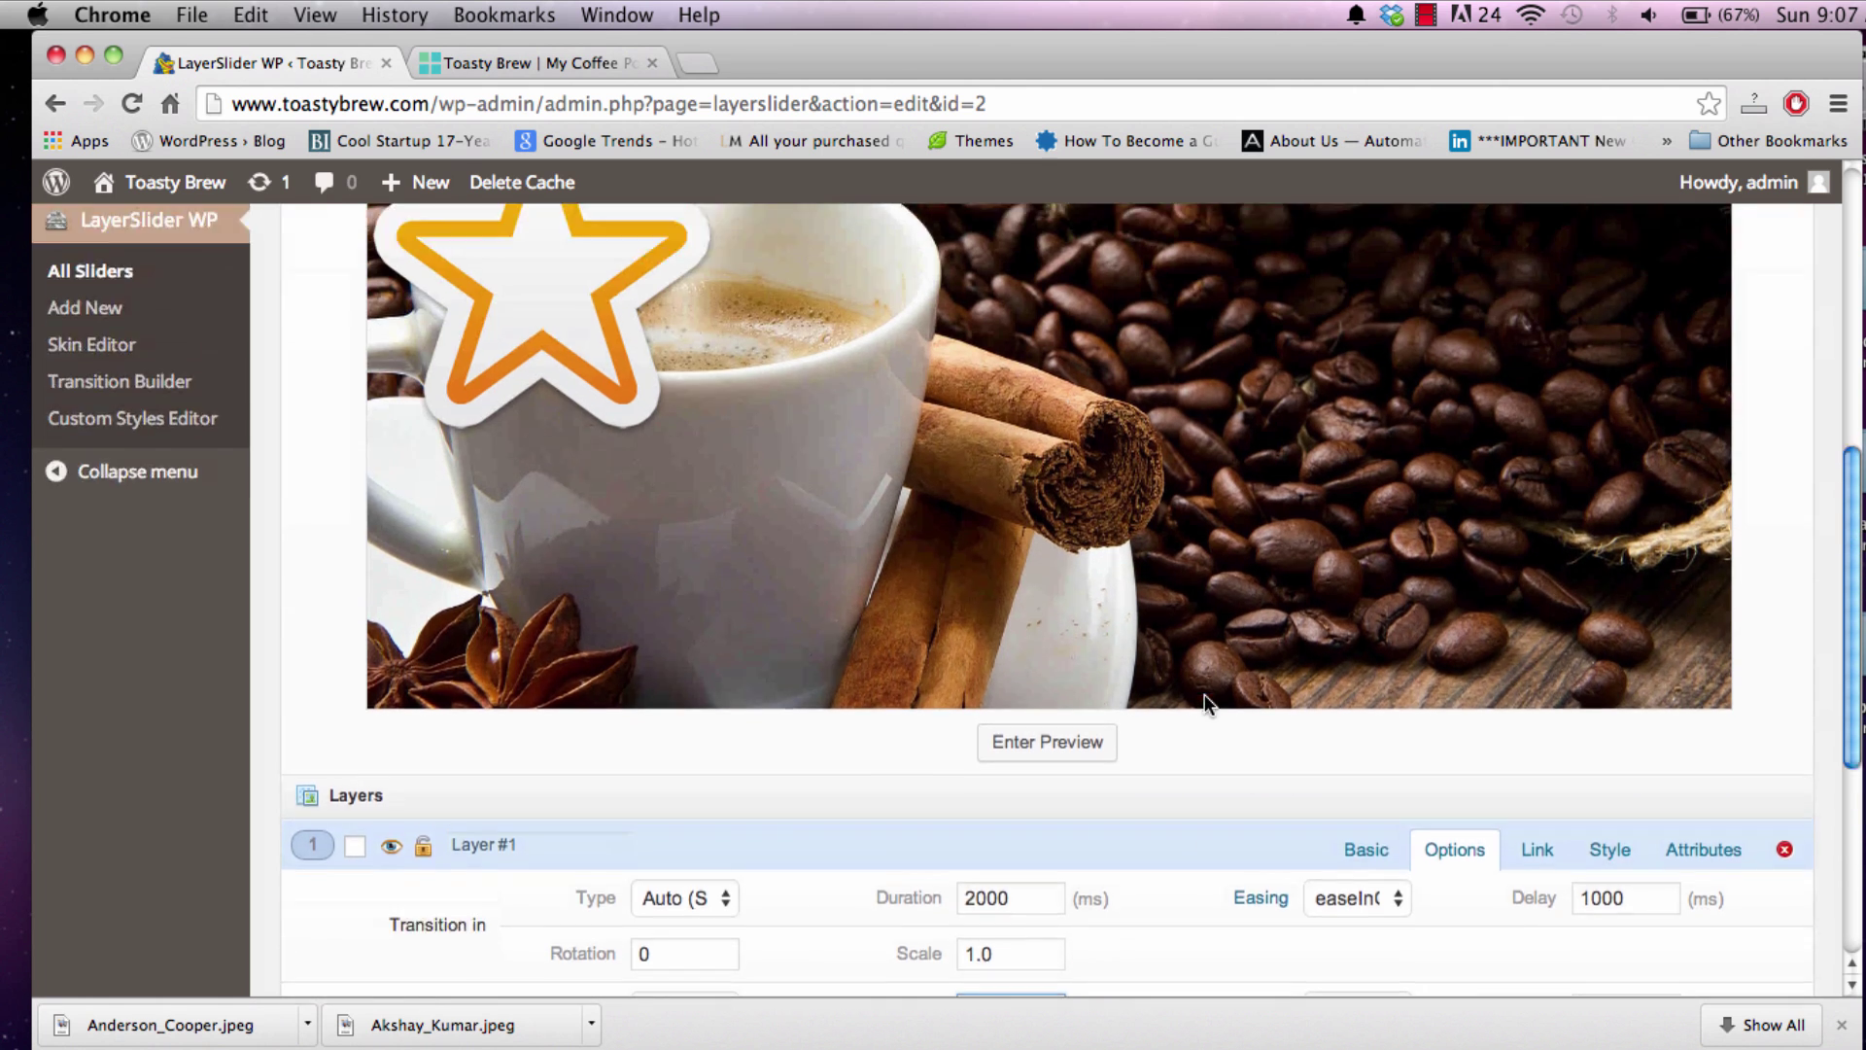
left_click(579, 62)
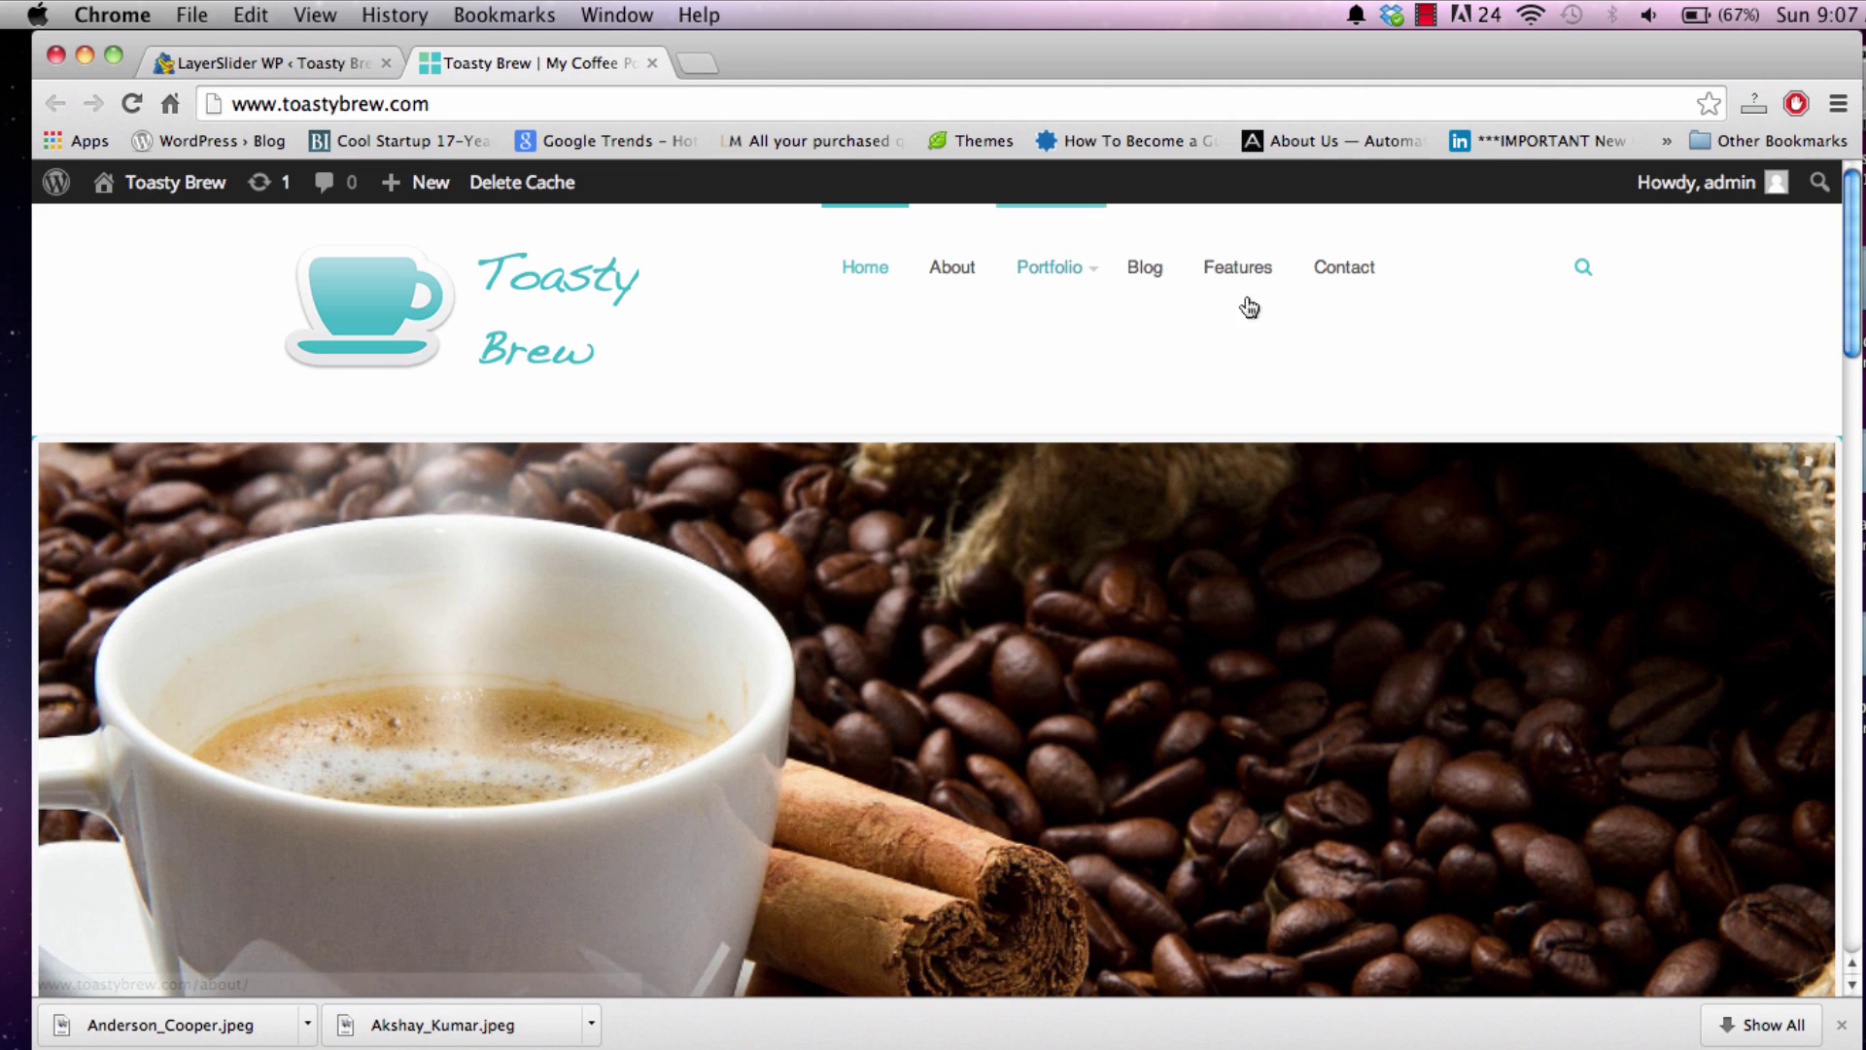
left_click(272, 70)
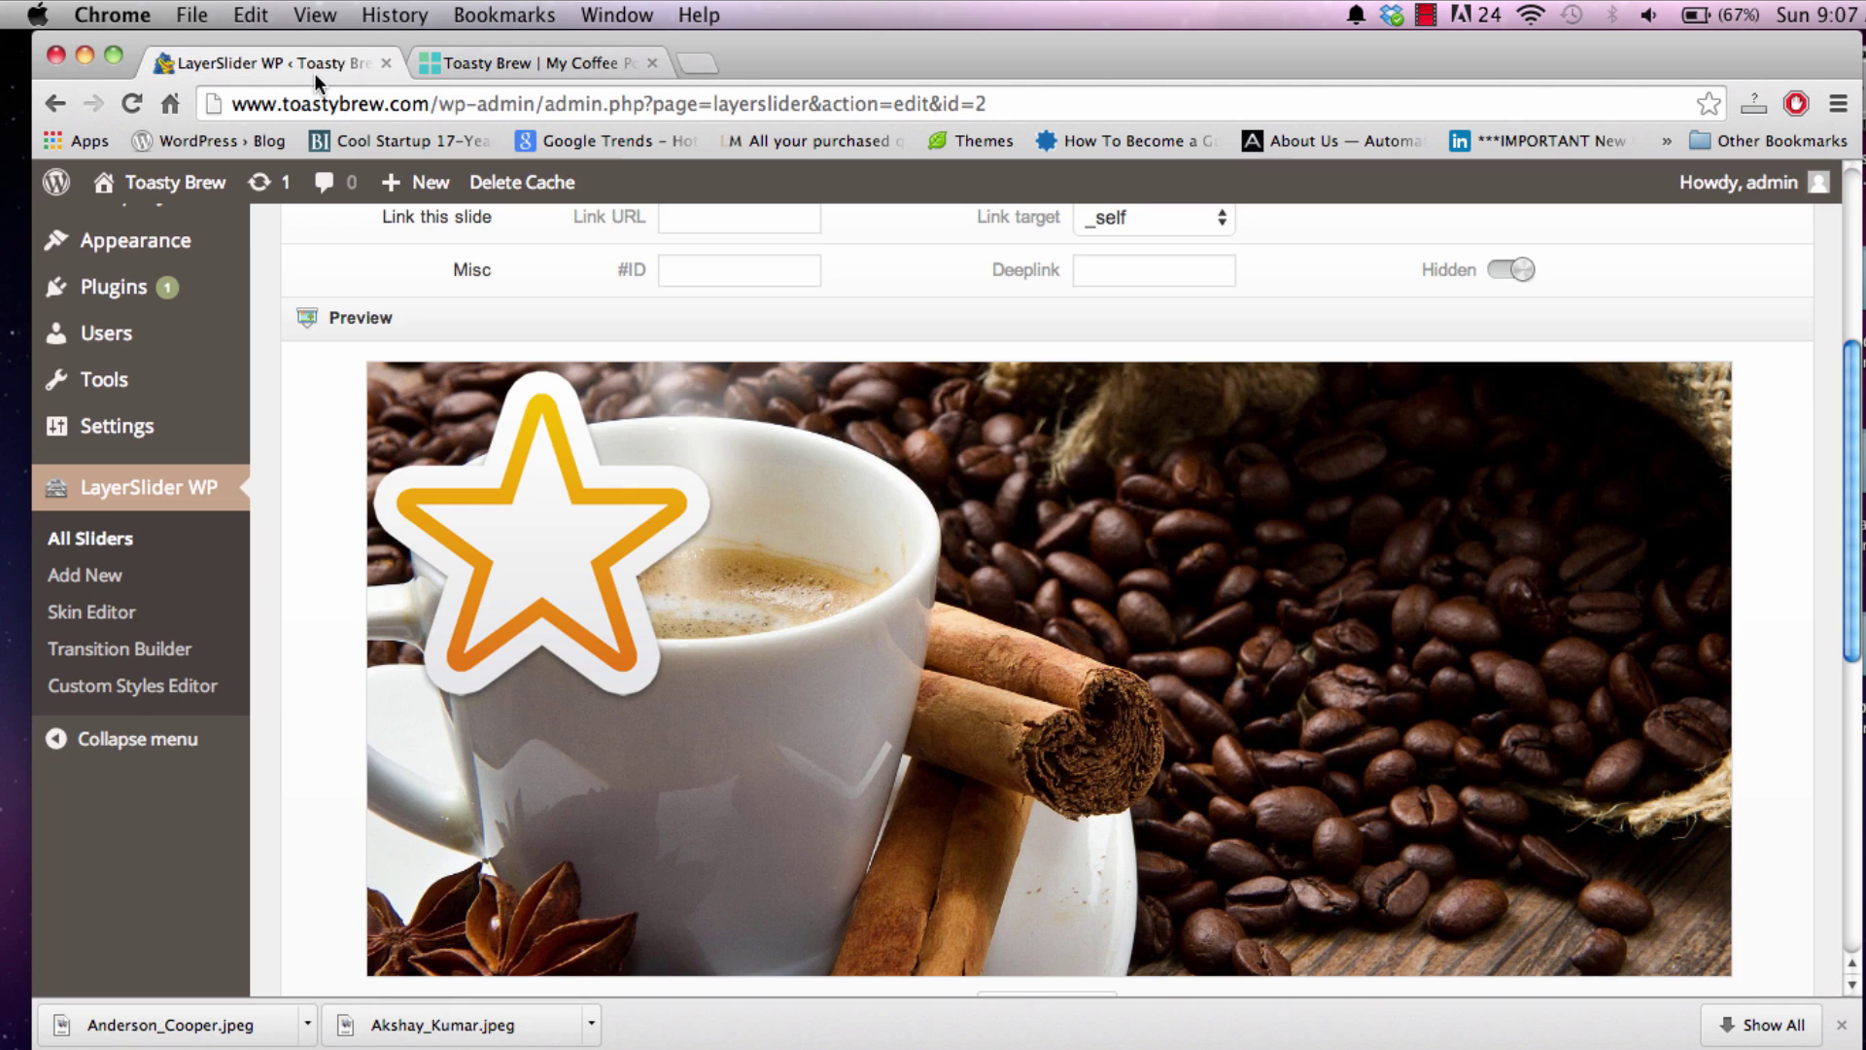
- Make Layer #1 slide in from the right and slide out to the bottom
scroll(991, 455, "down", 10)
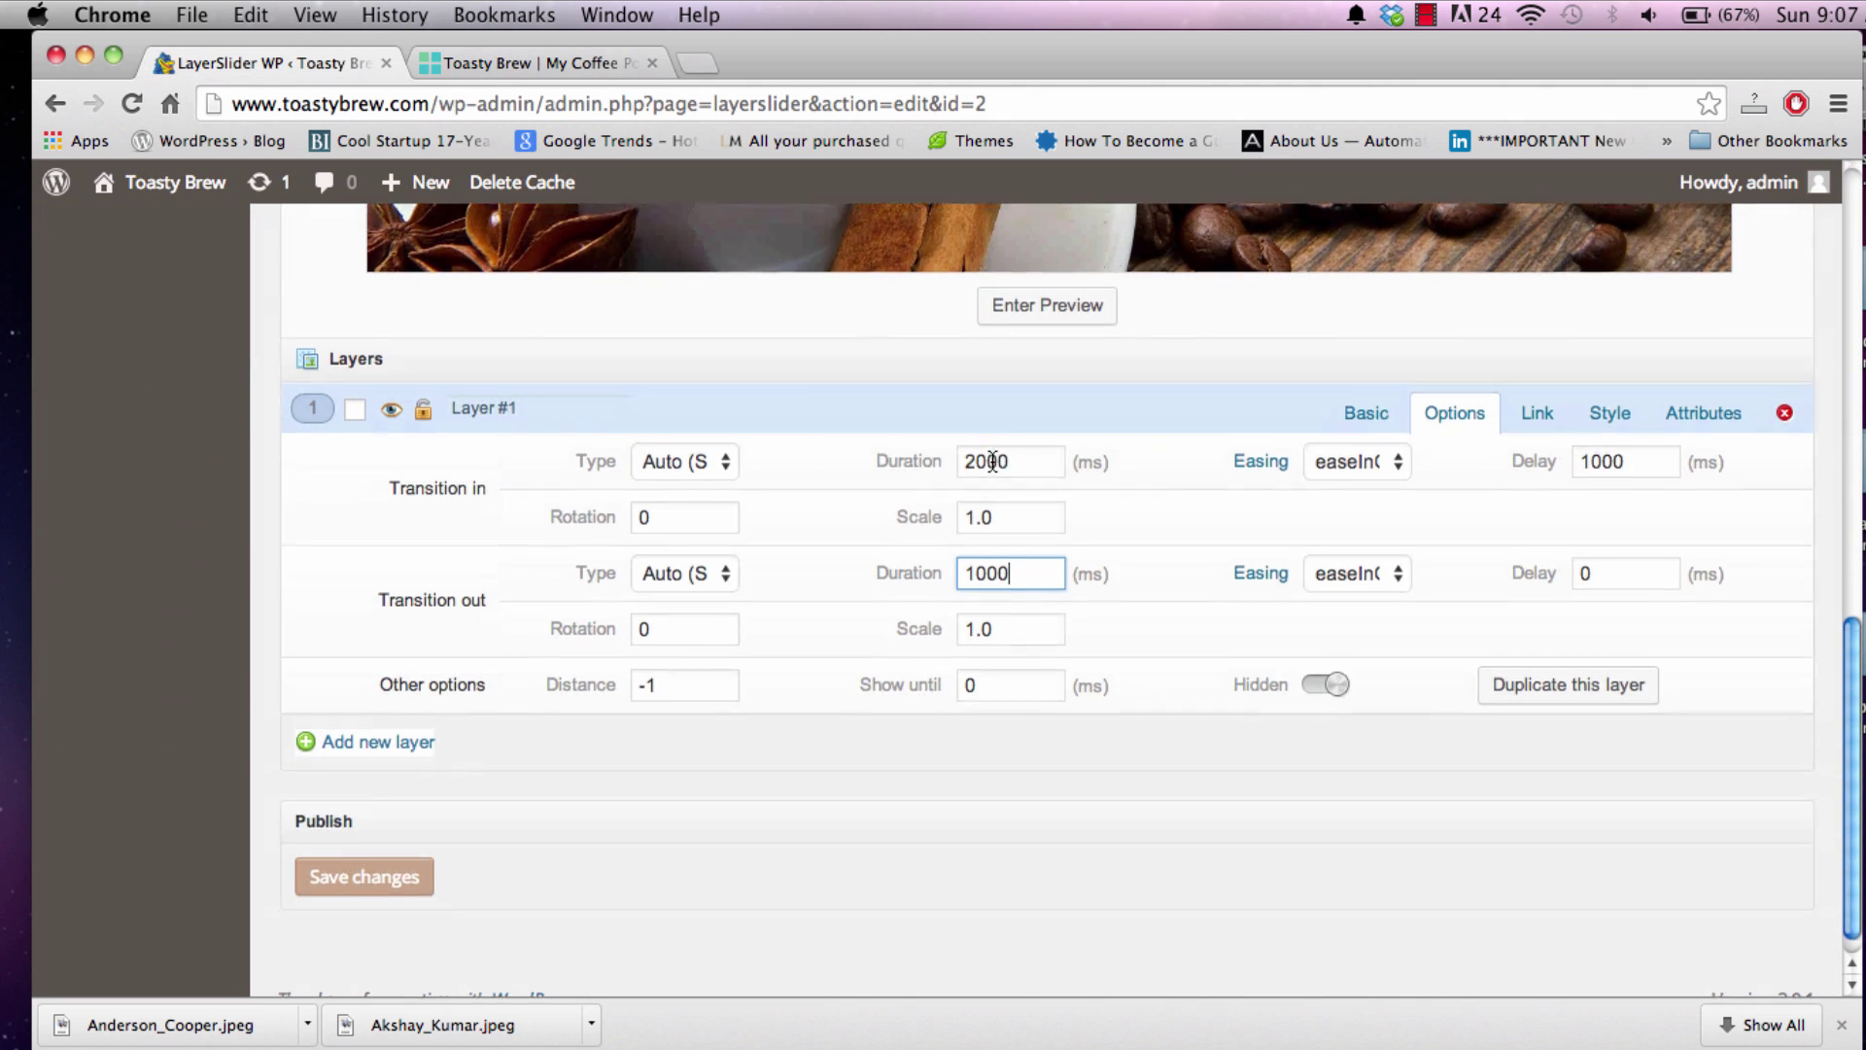
scroll(991, 460, "down", 1)
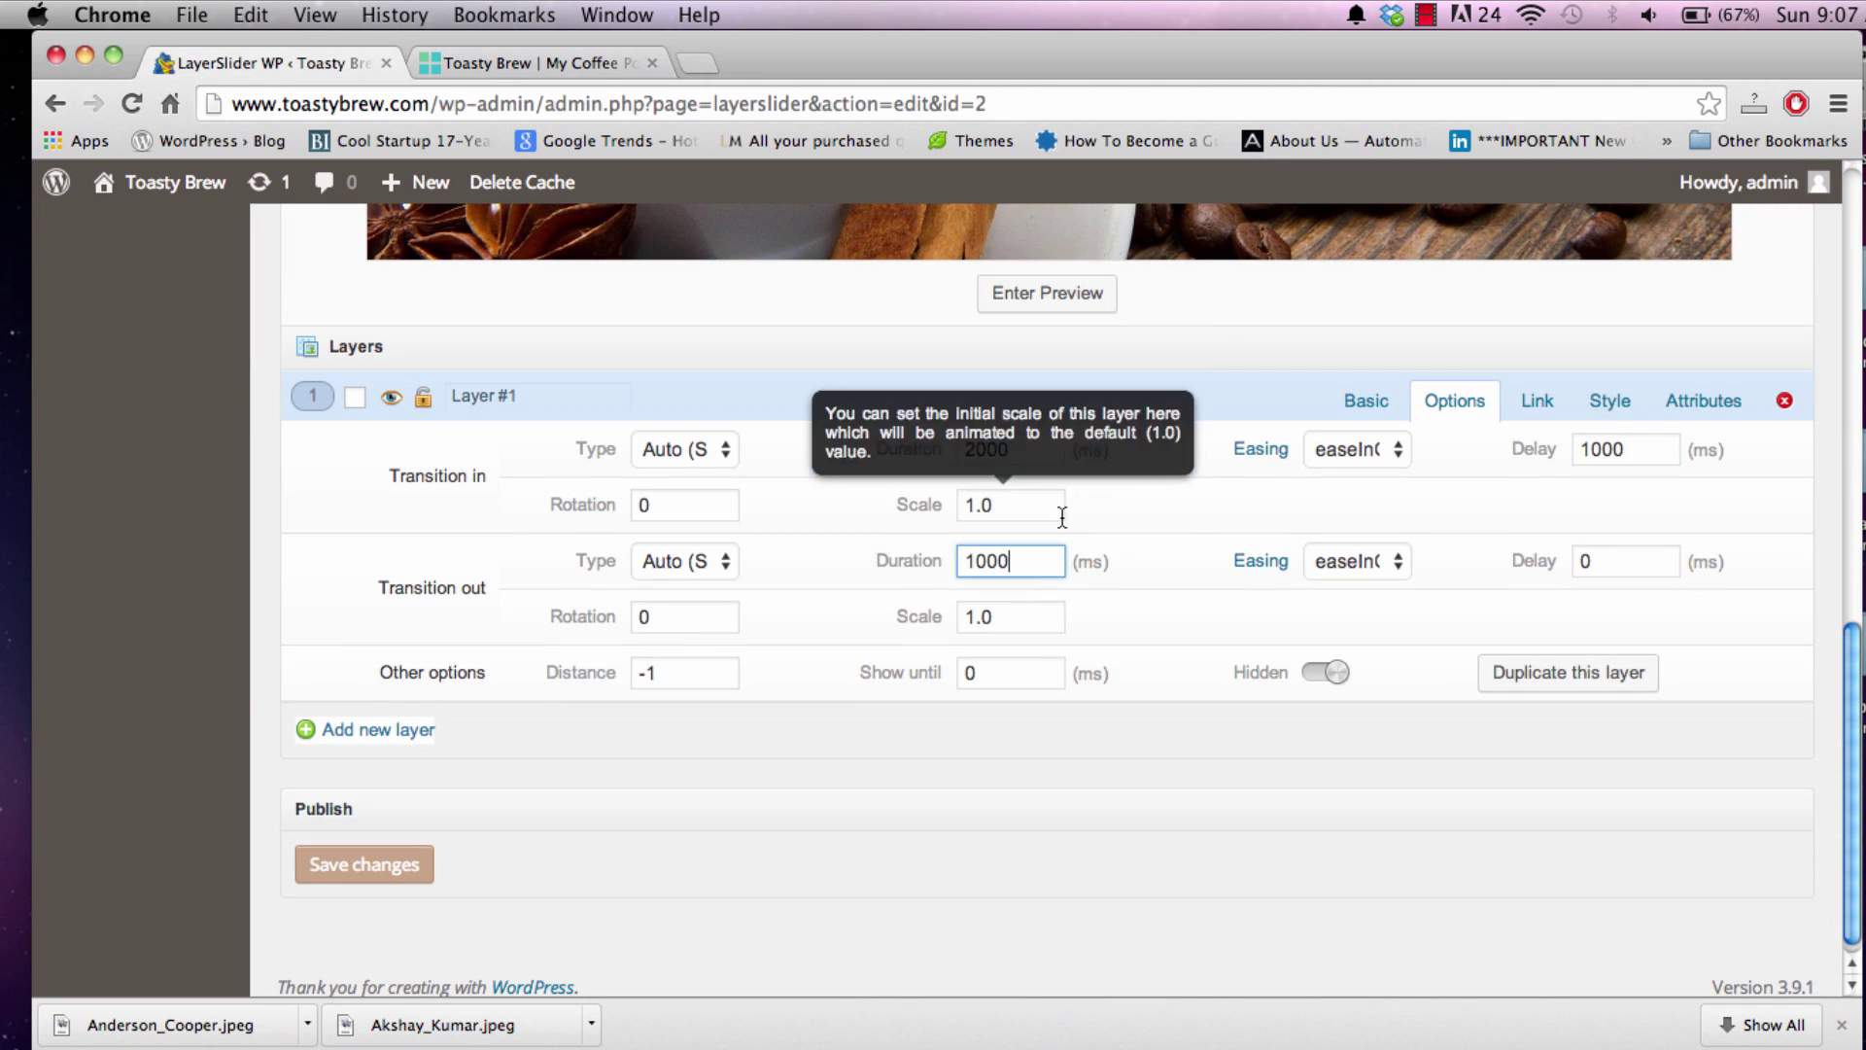
left_click(716, 450)
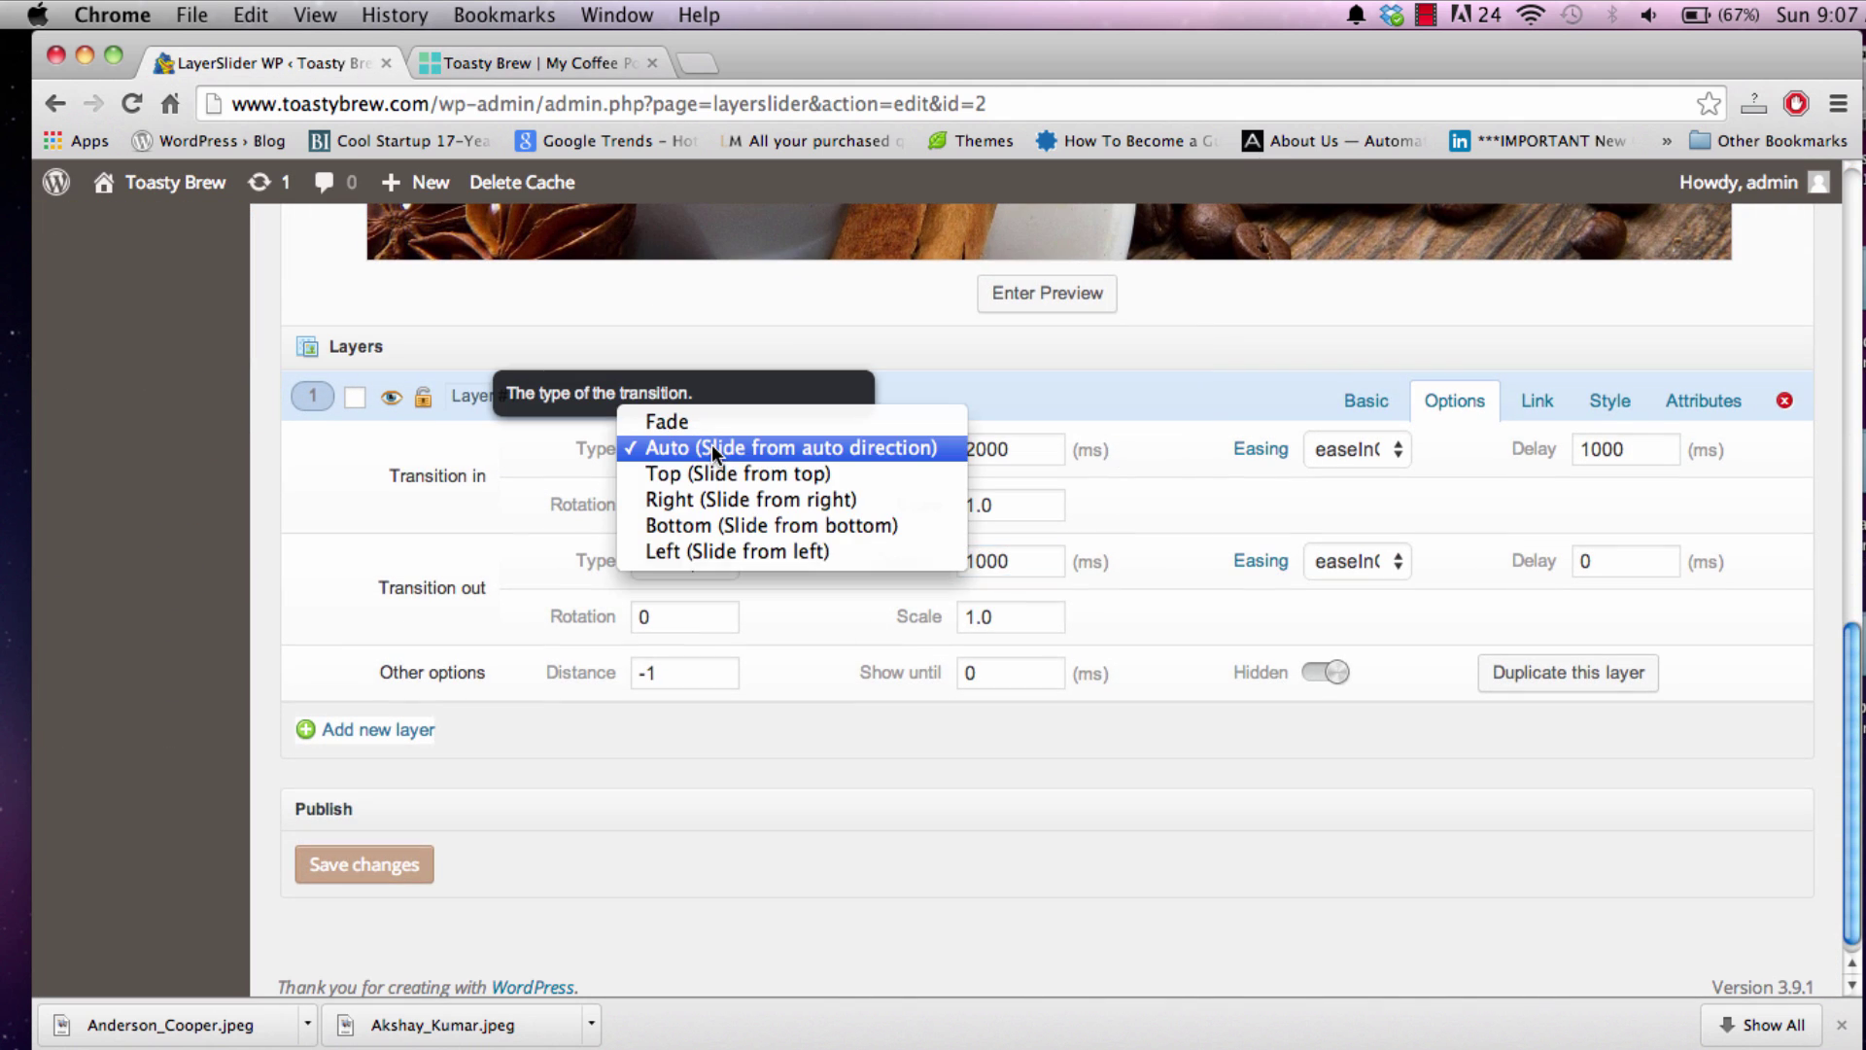
left_click(657, 497)
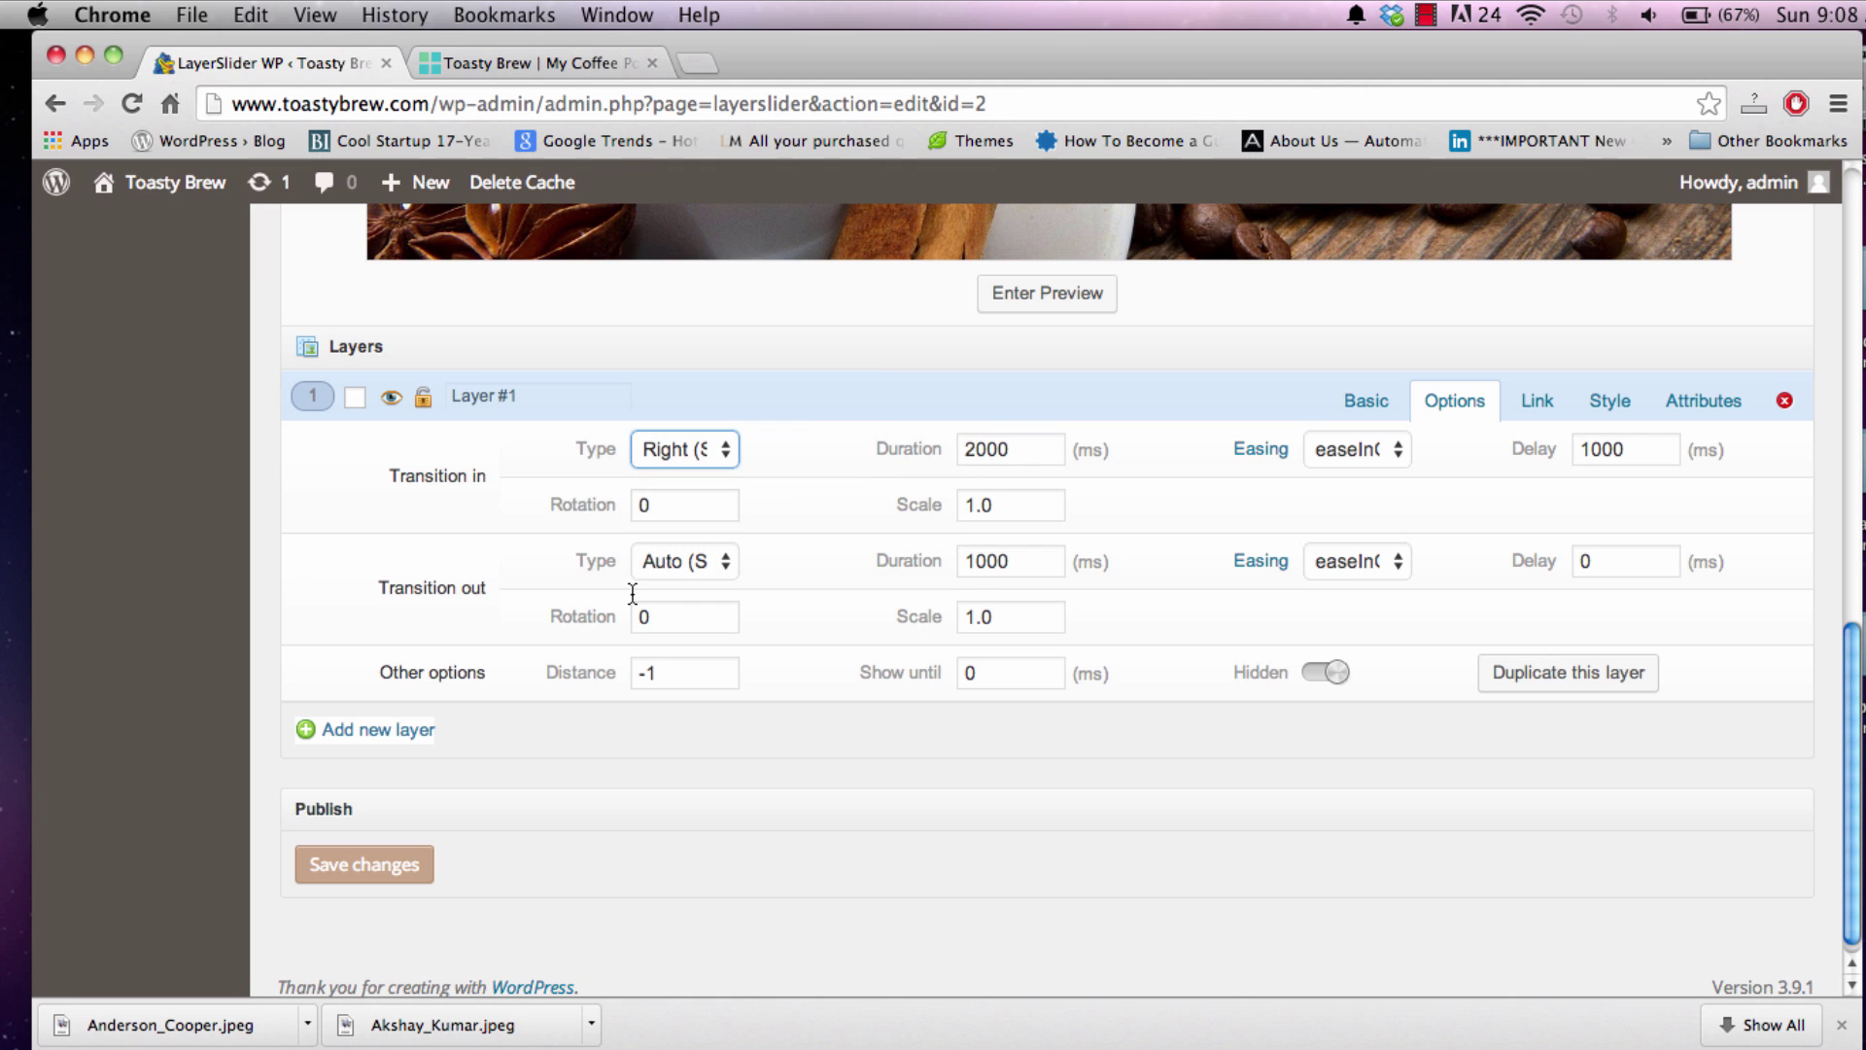
left_click(725, 570)
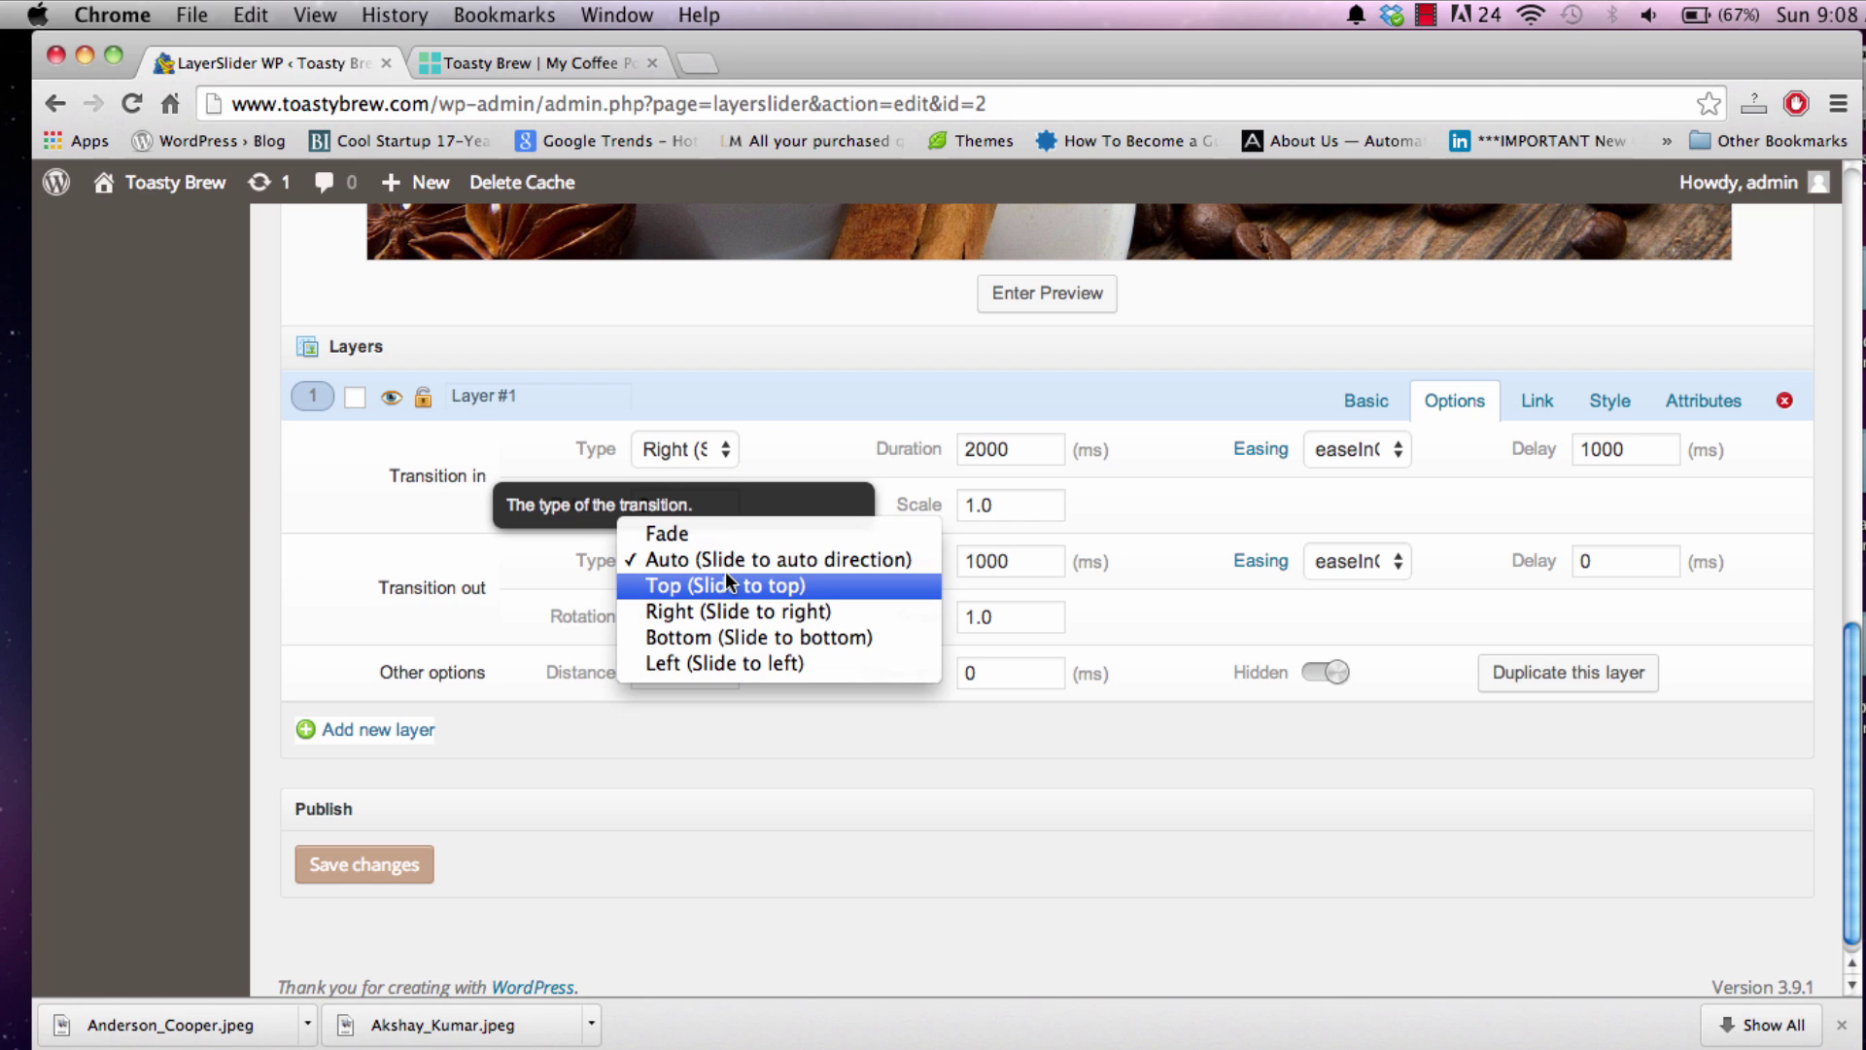
left_click(725, 637)
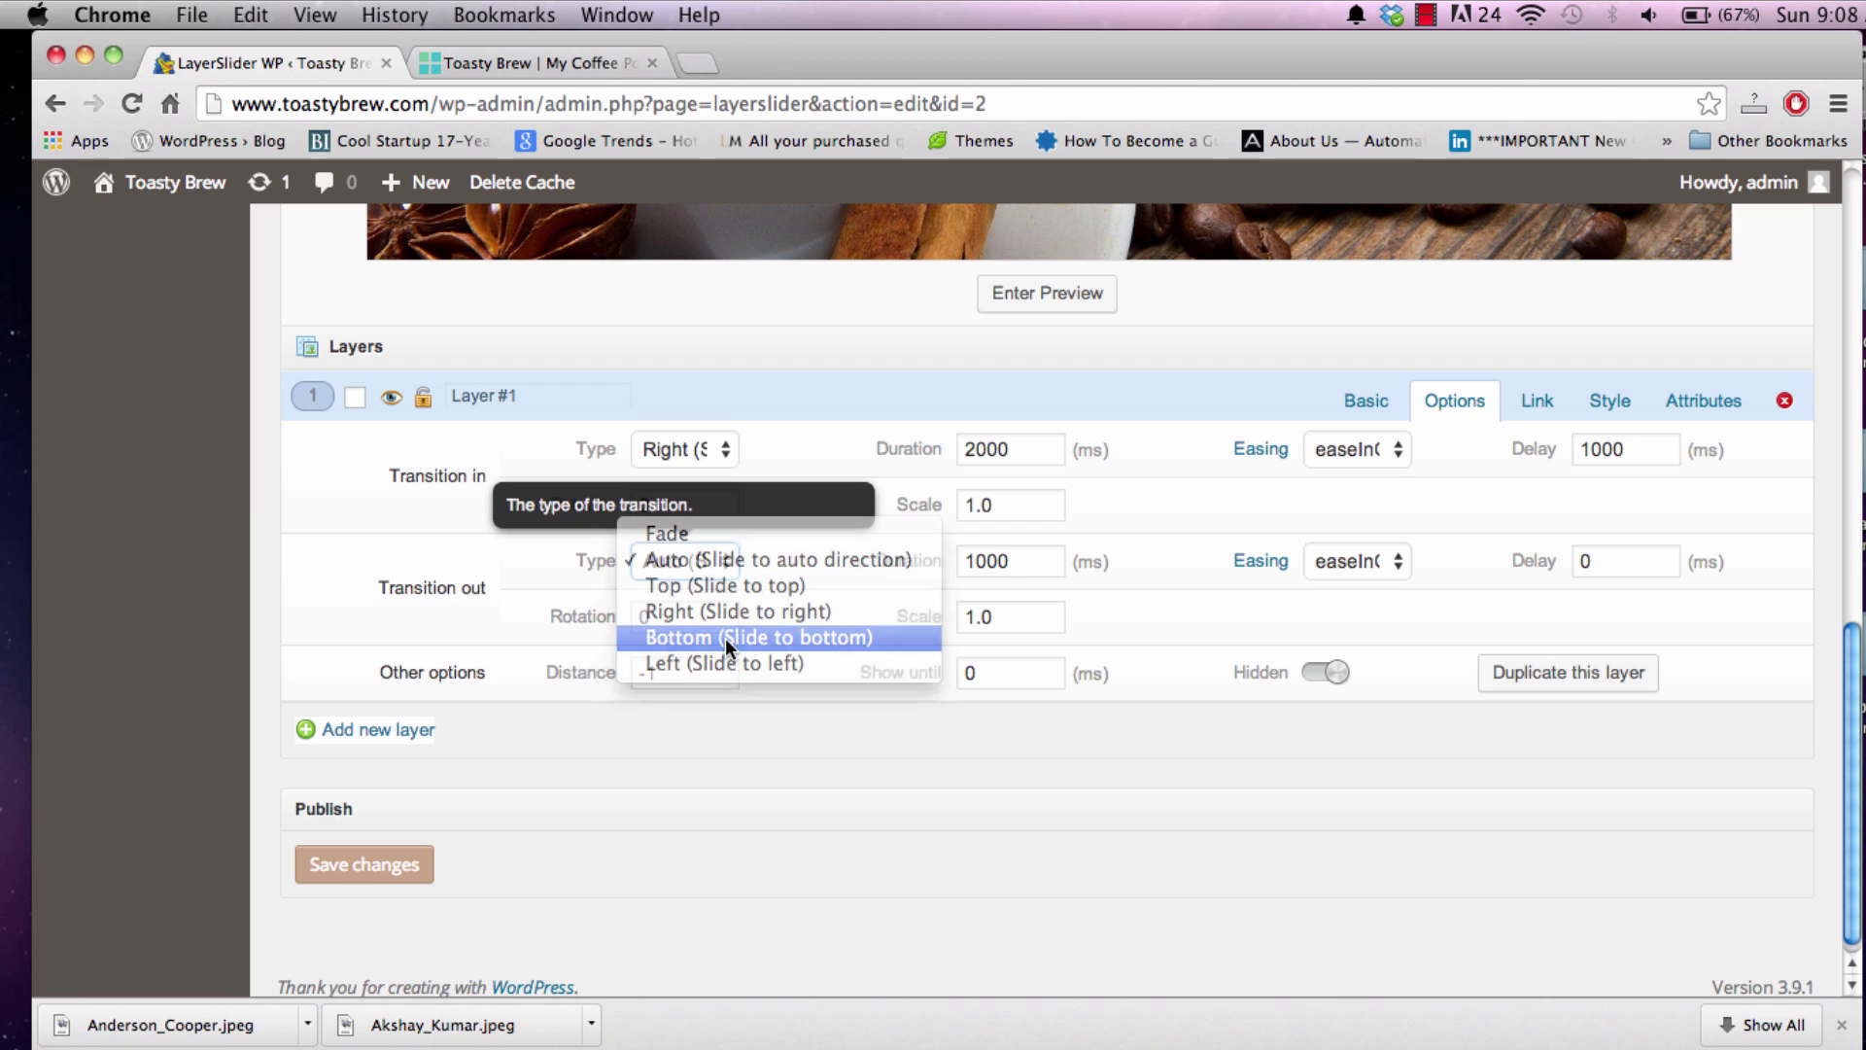
- Give Layer #1's transition out a 1080 rotation and save the slider
left_click(655, 622)
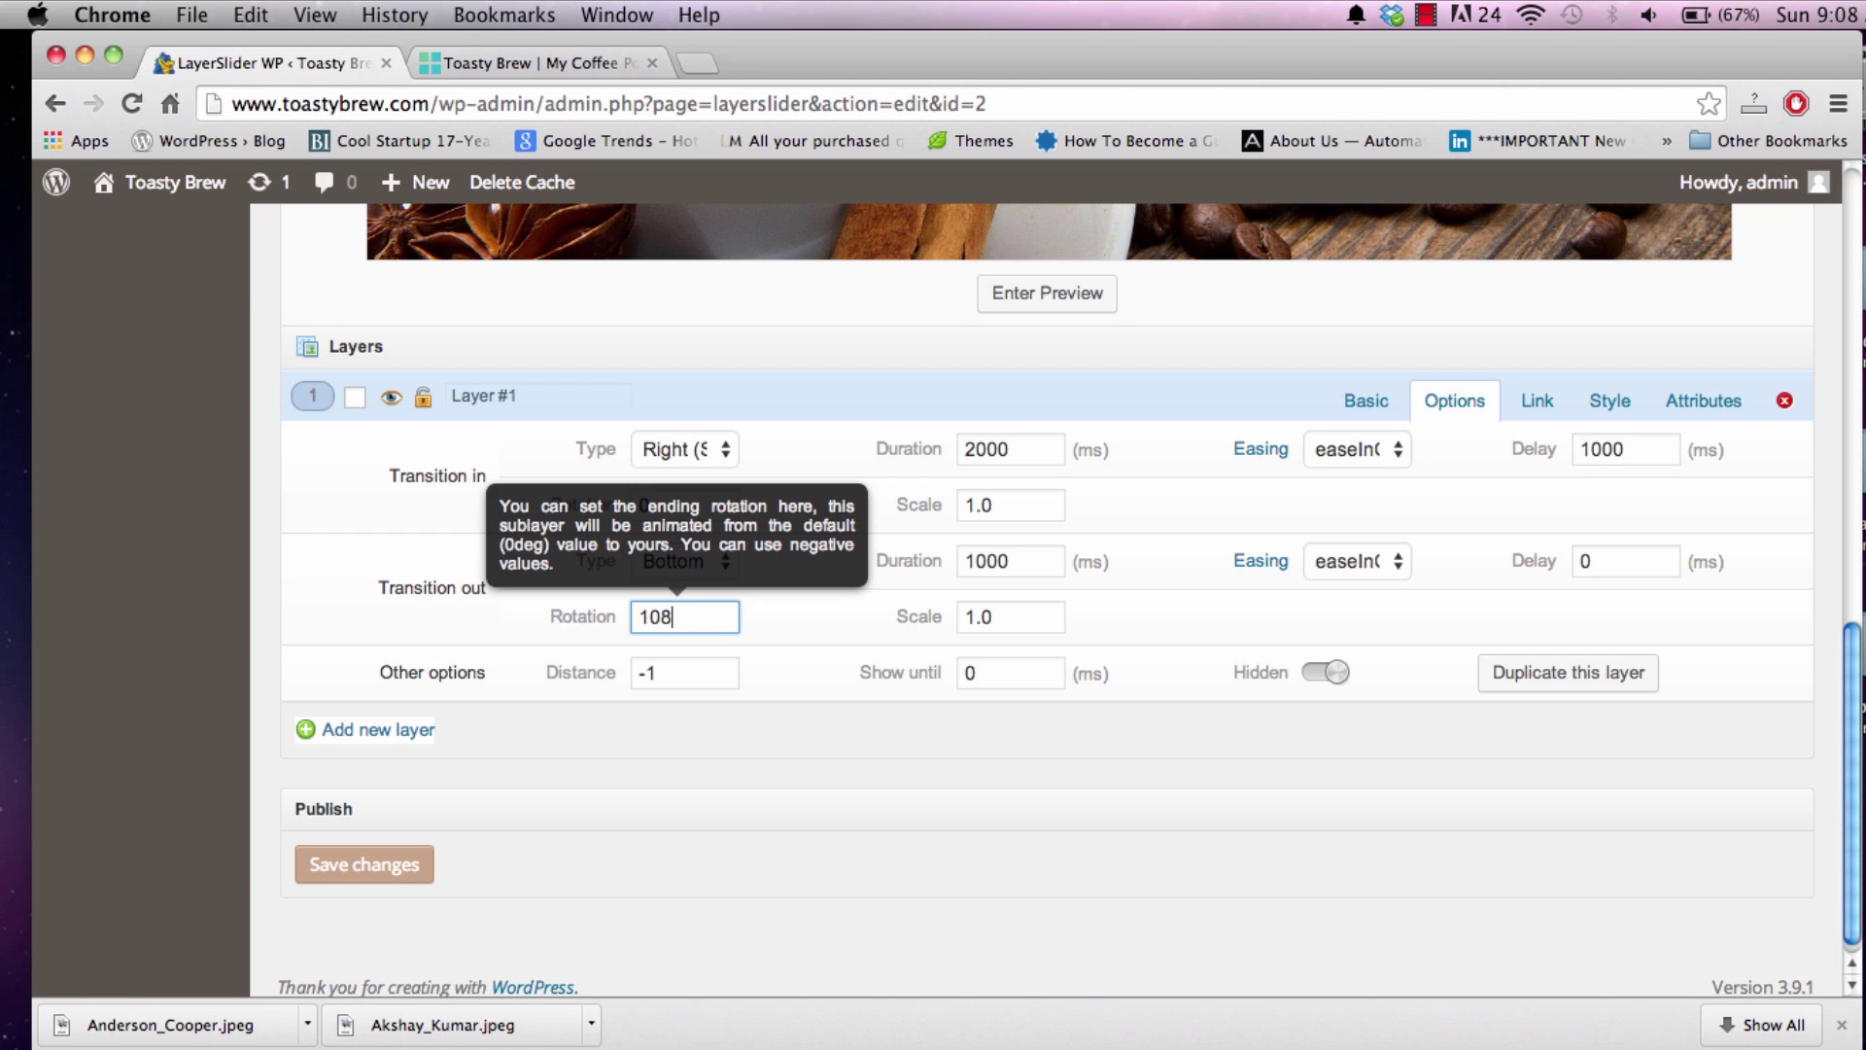
left_click(779, 649)
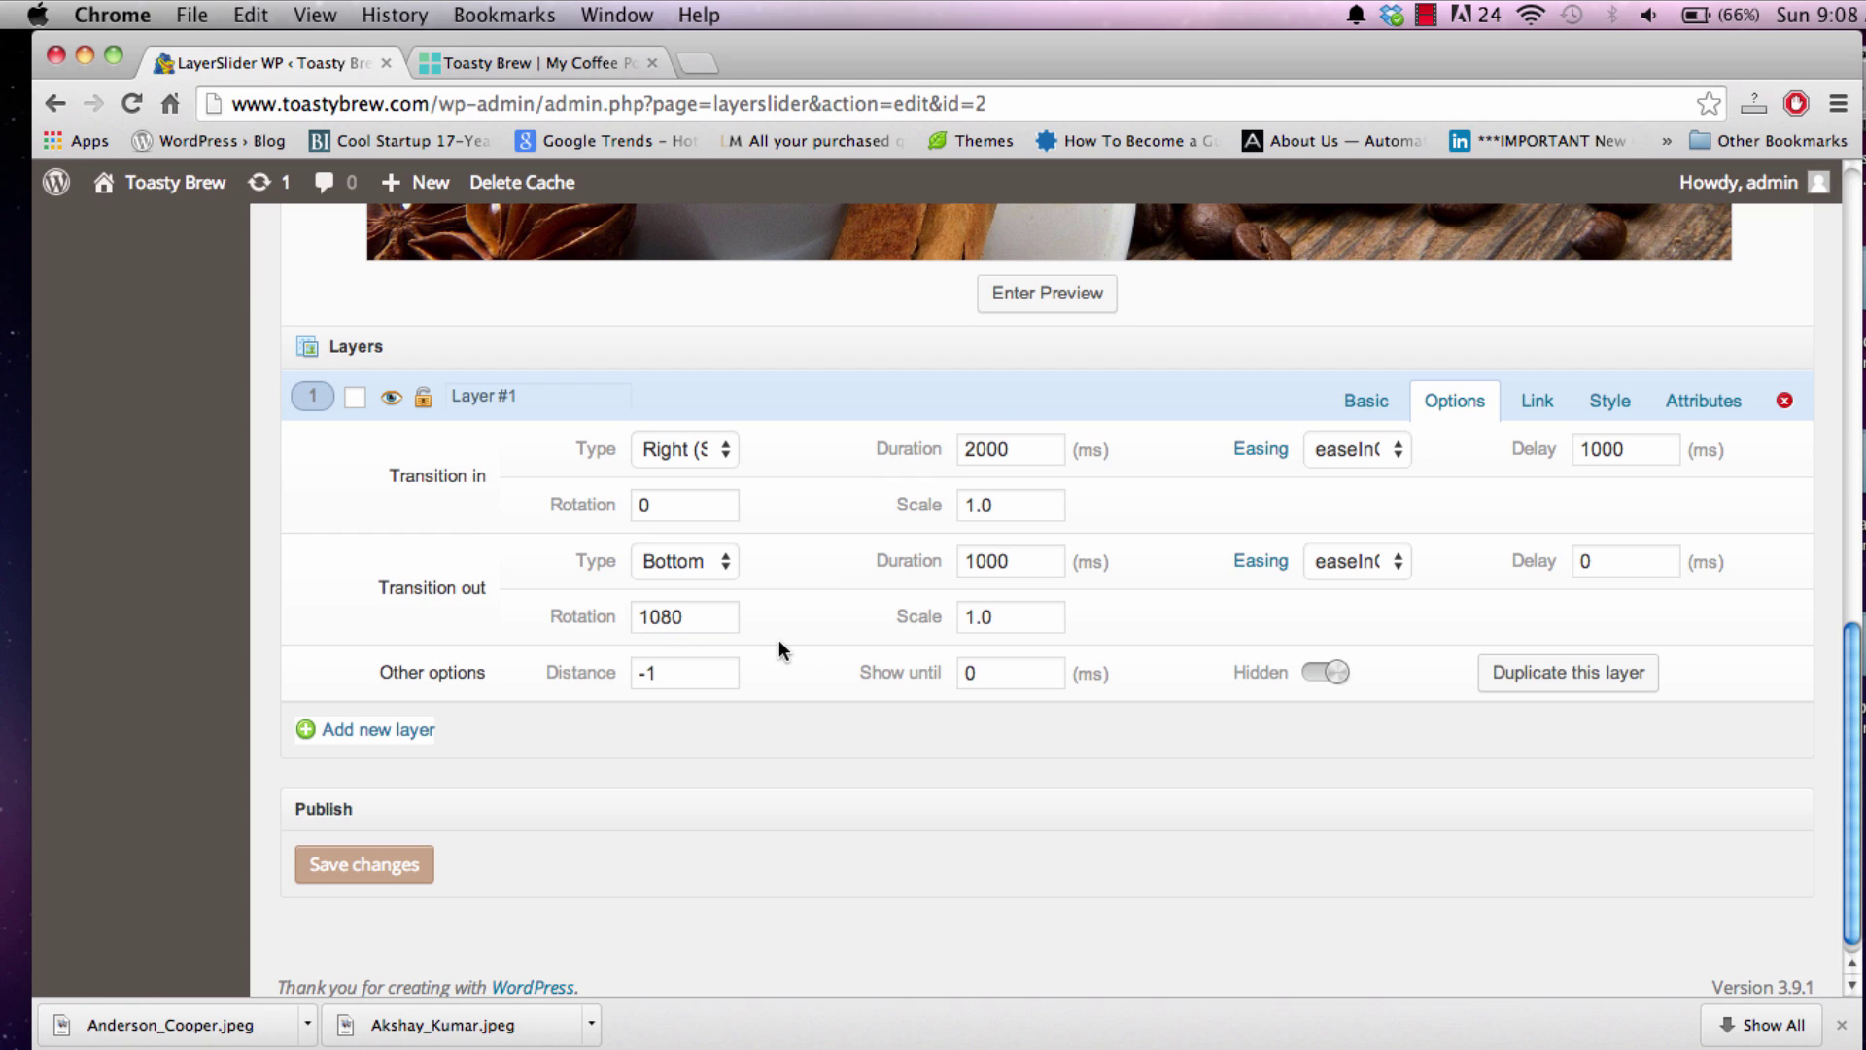
left_click(338, 886)
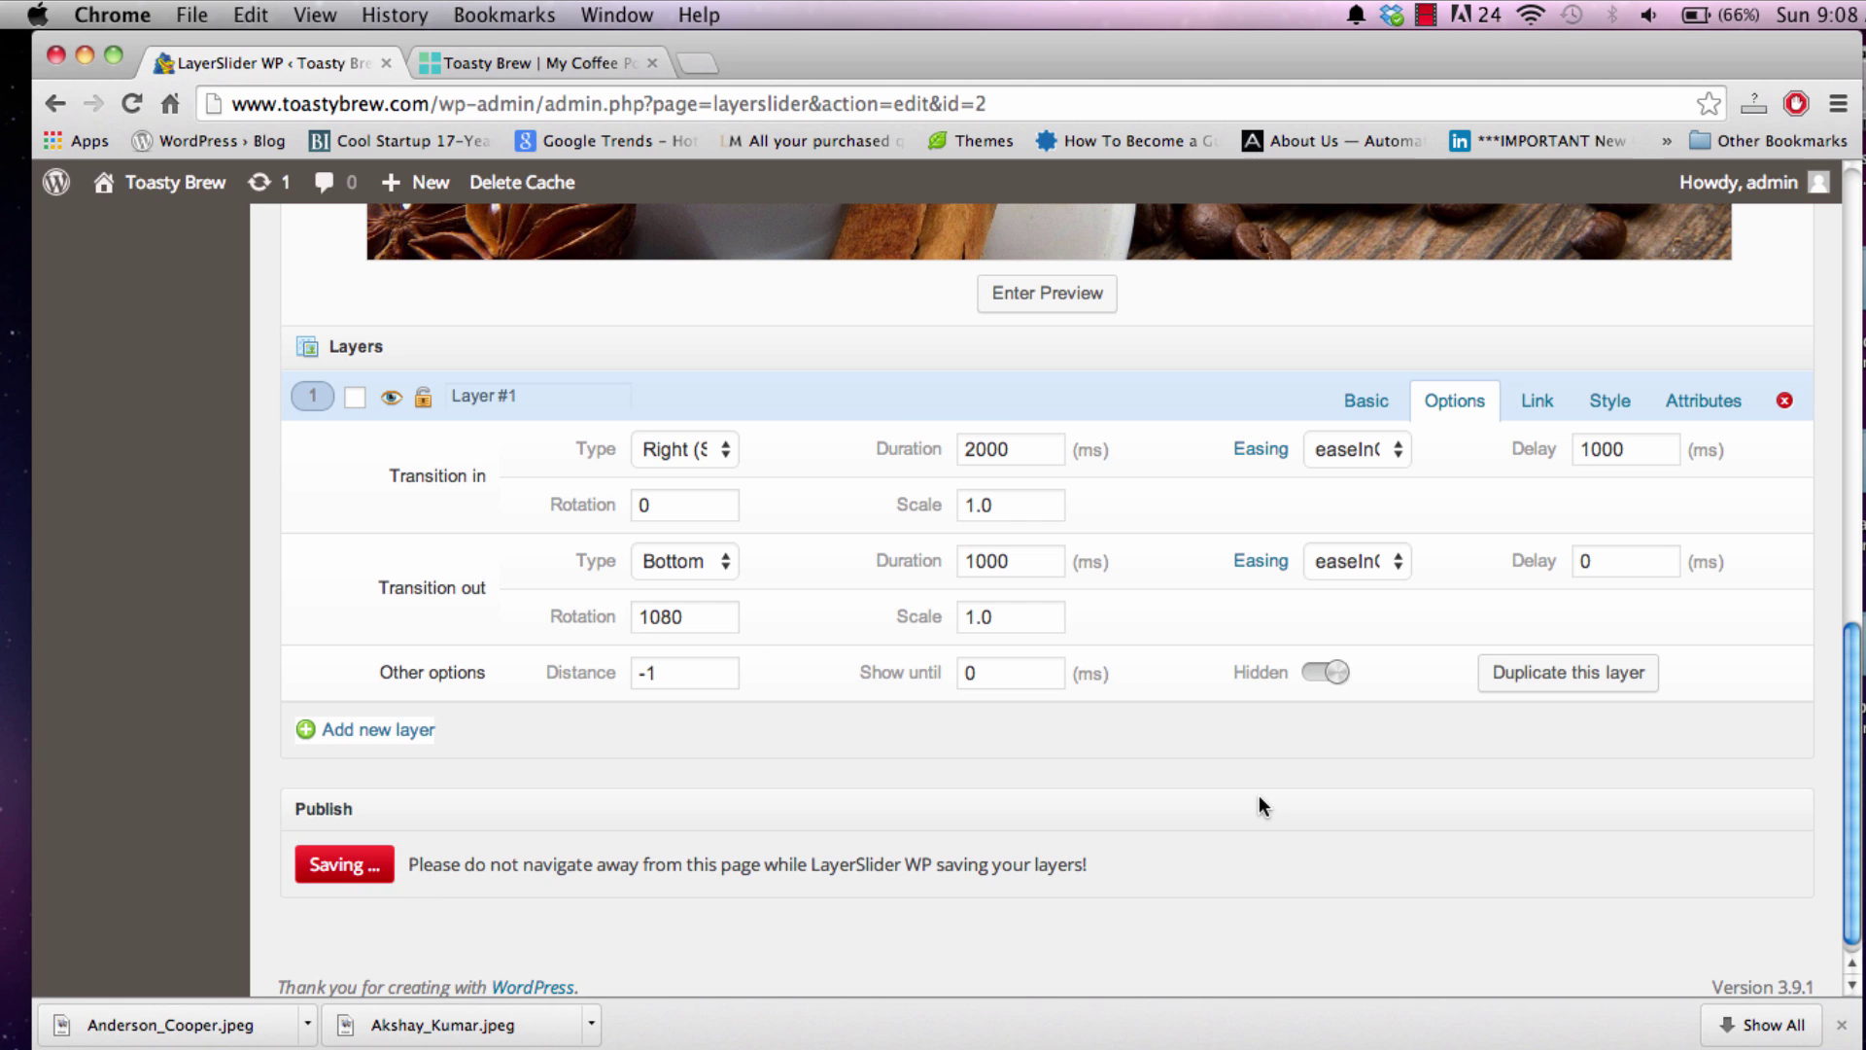
scroll(1257, 795, "up", 7)
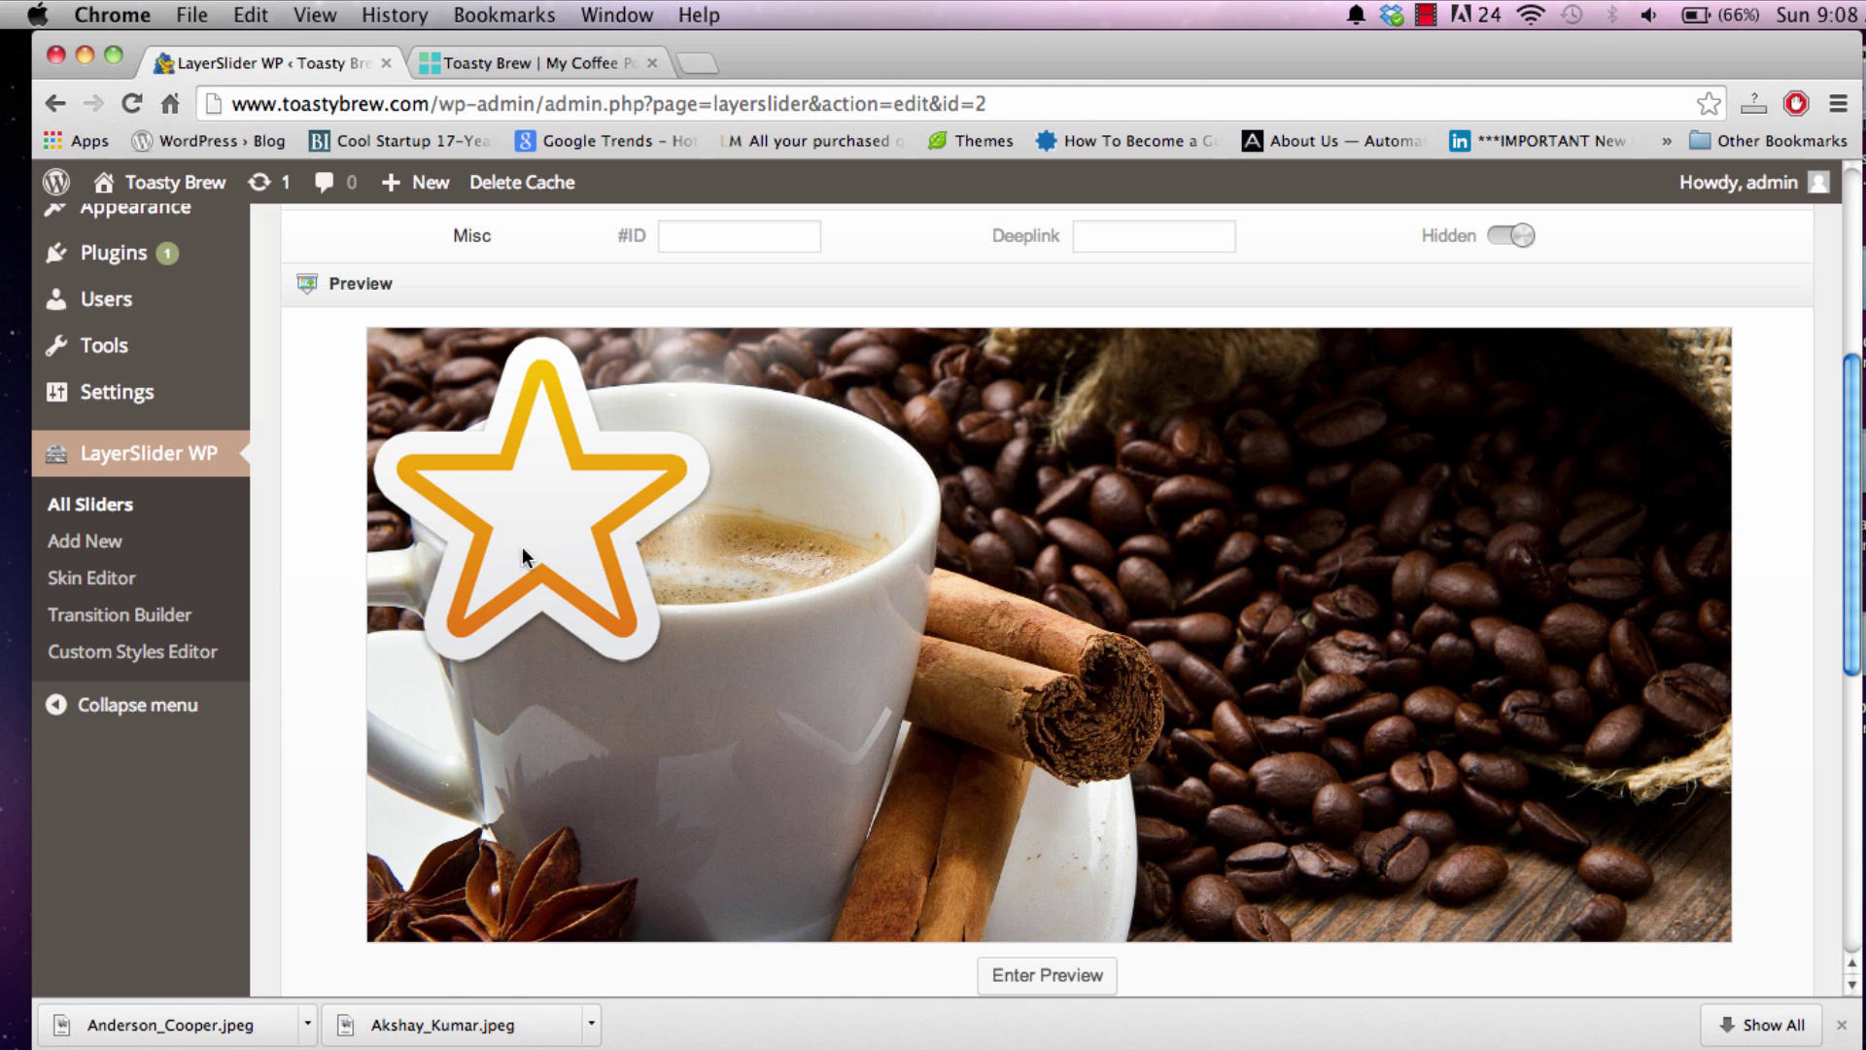
scroll(1286, 708, "down", 6)
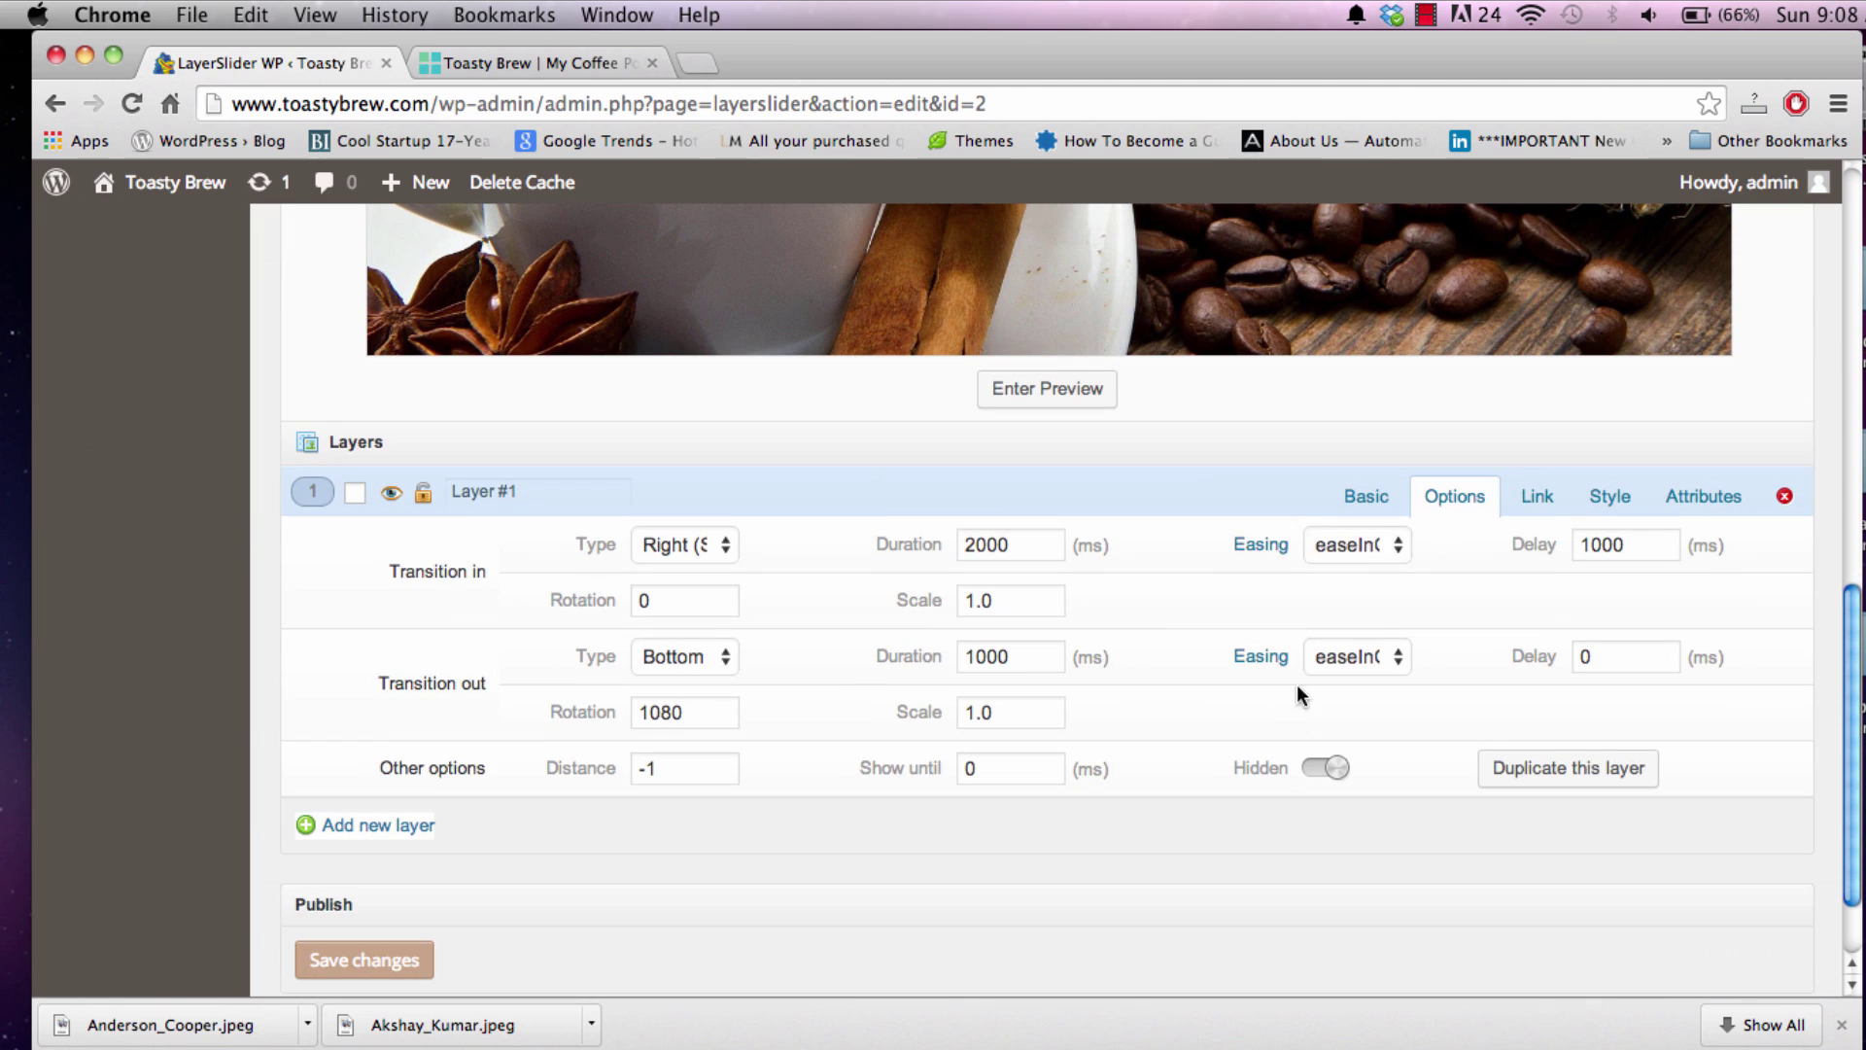
left_click(1536, 497)
- Start editing Layer #1's width and height fields in its Style settings
left_click(1609, 607)
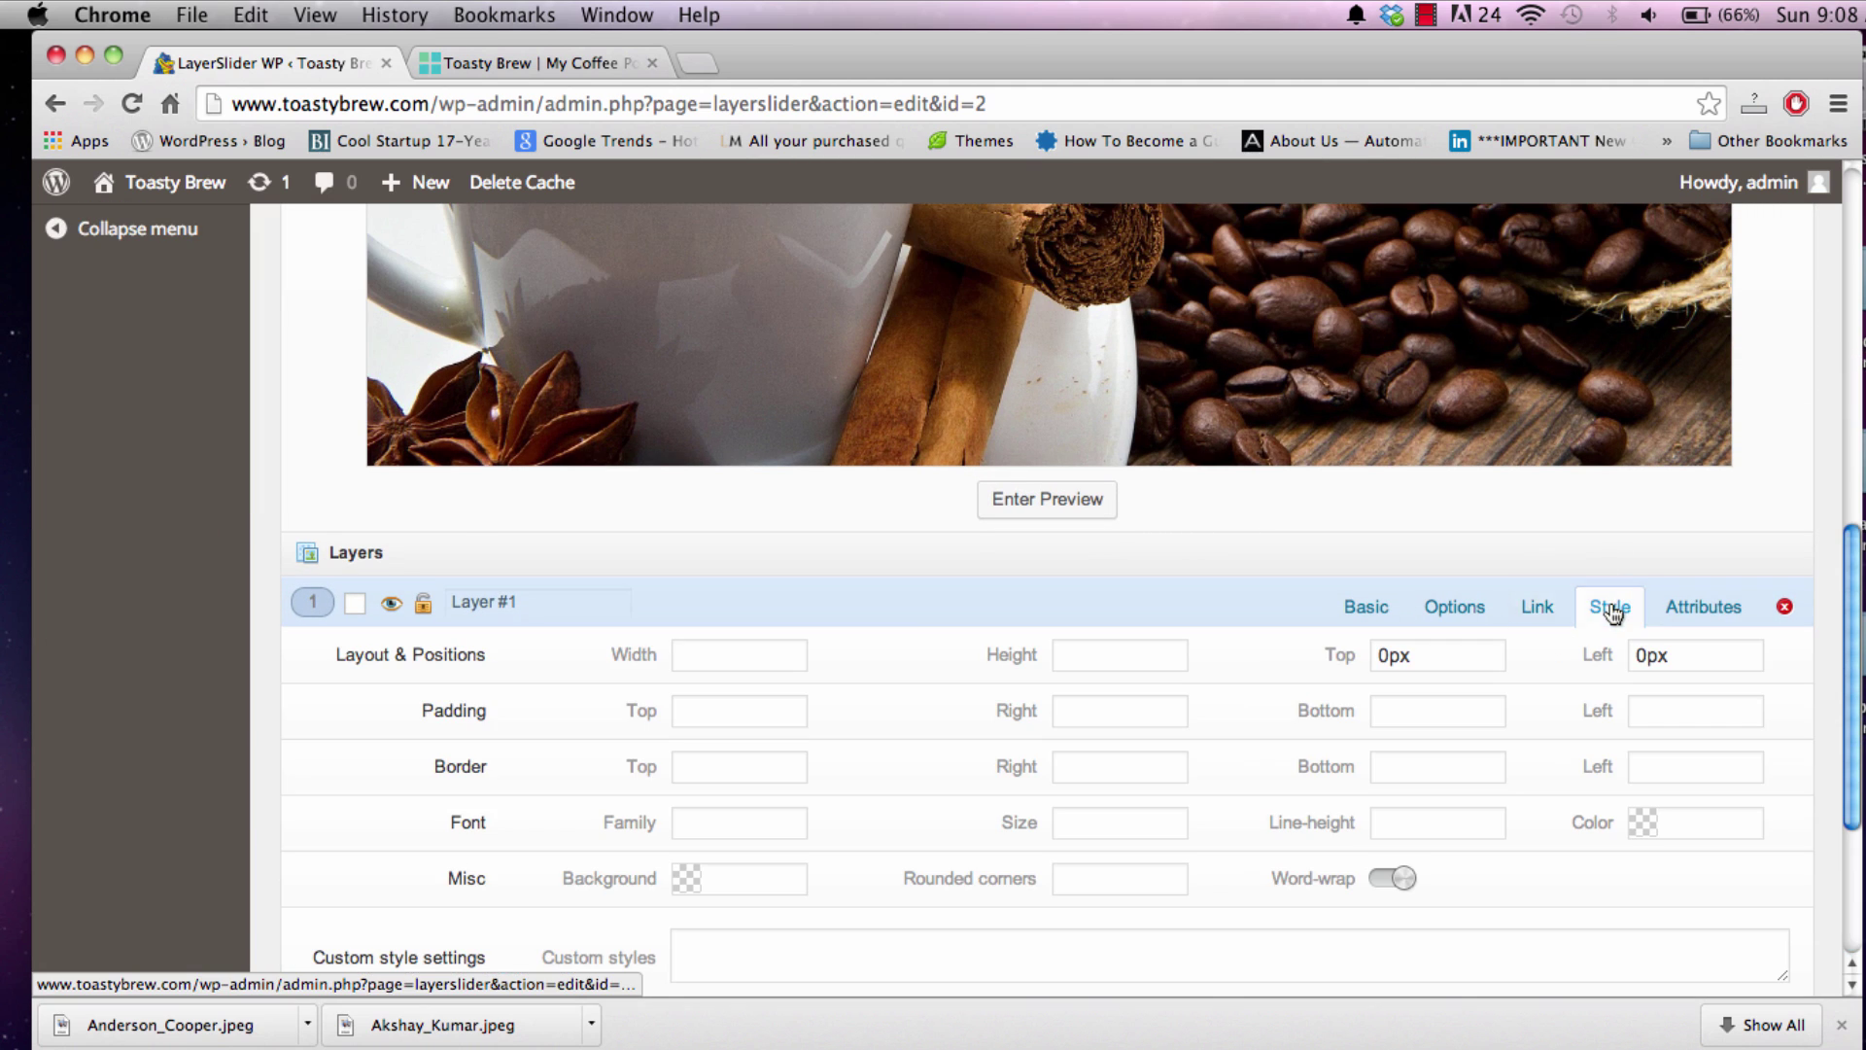
scroll(768, 705, "down", 2)
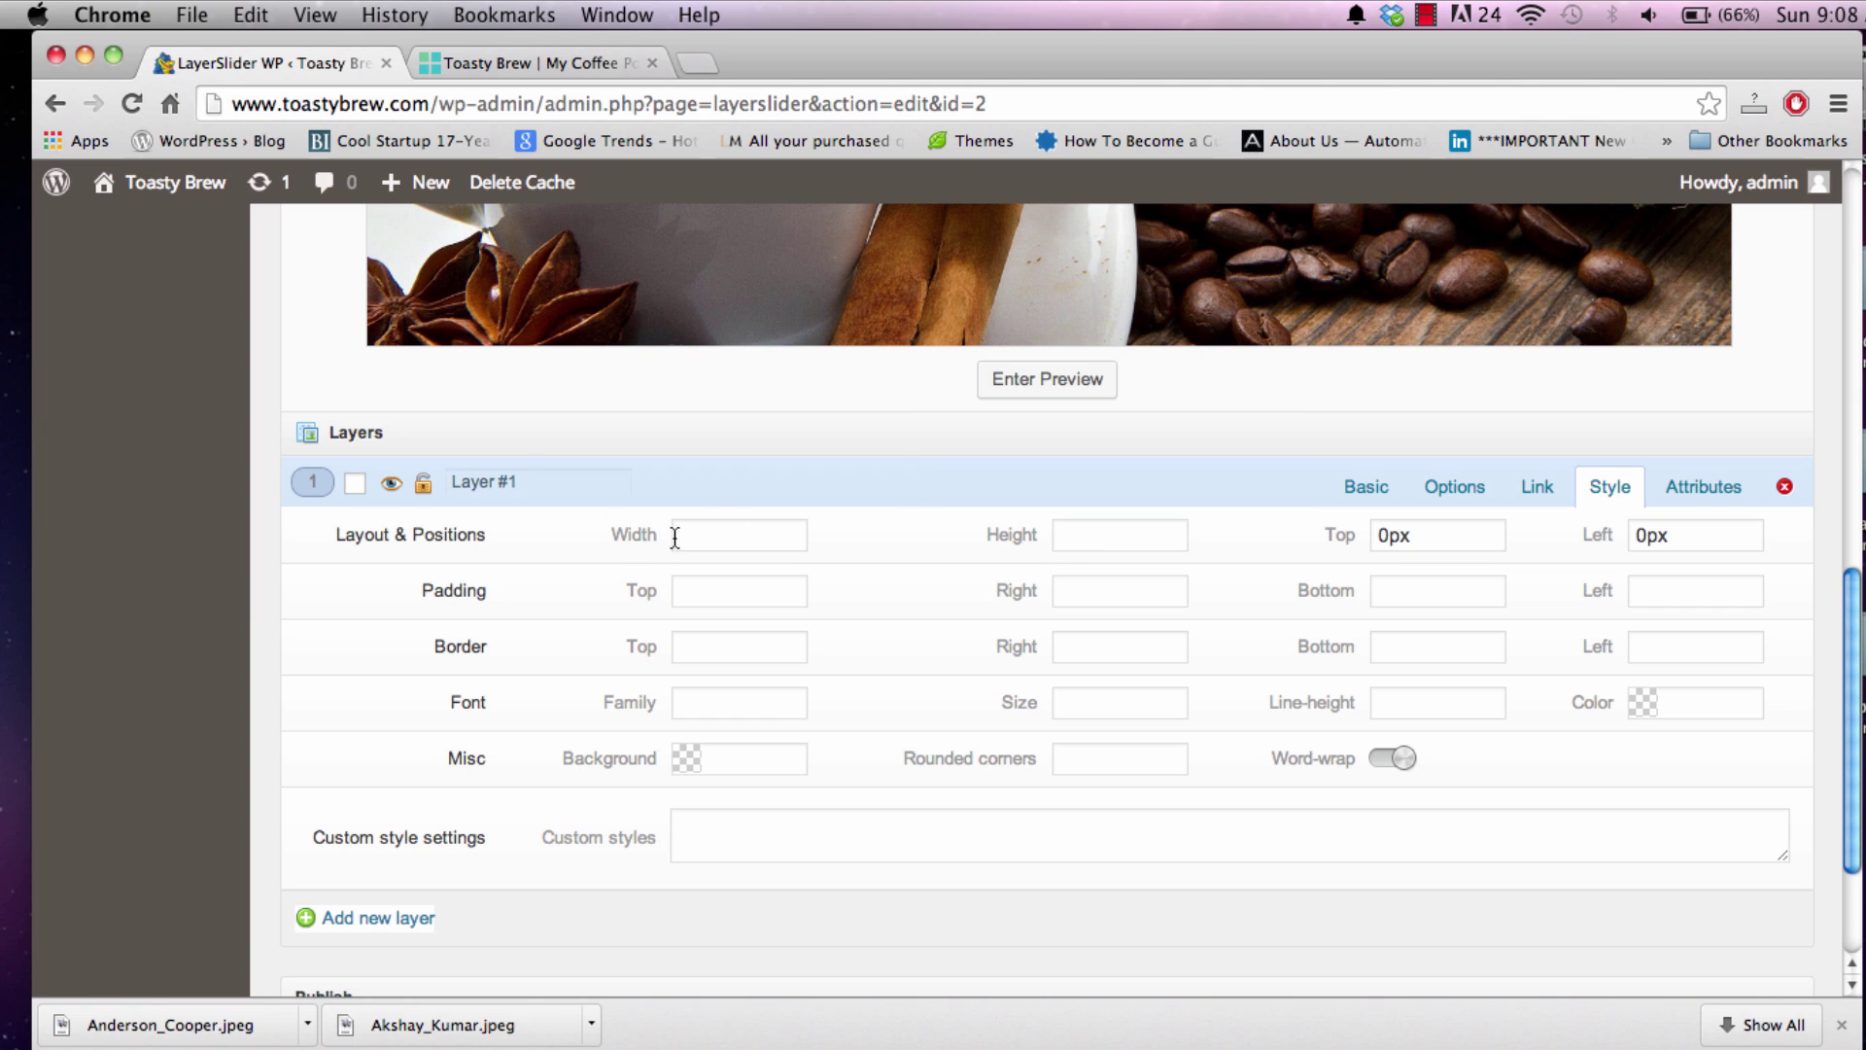
left_click(720, 544)
type("10")
left_click(1070, 535)
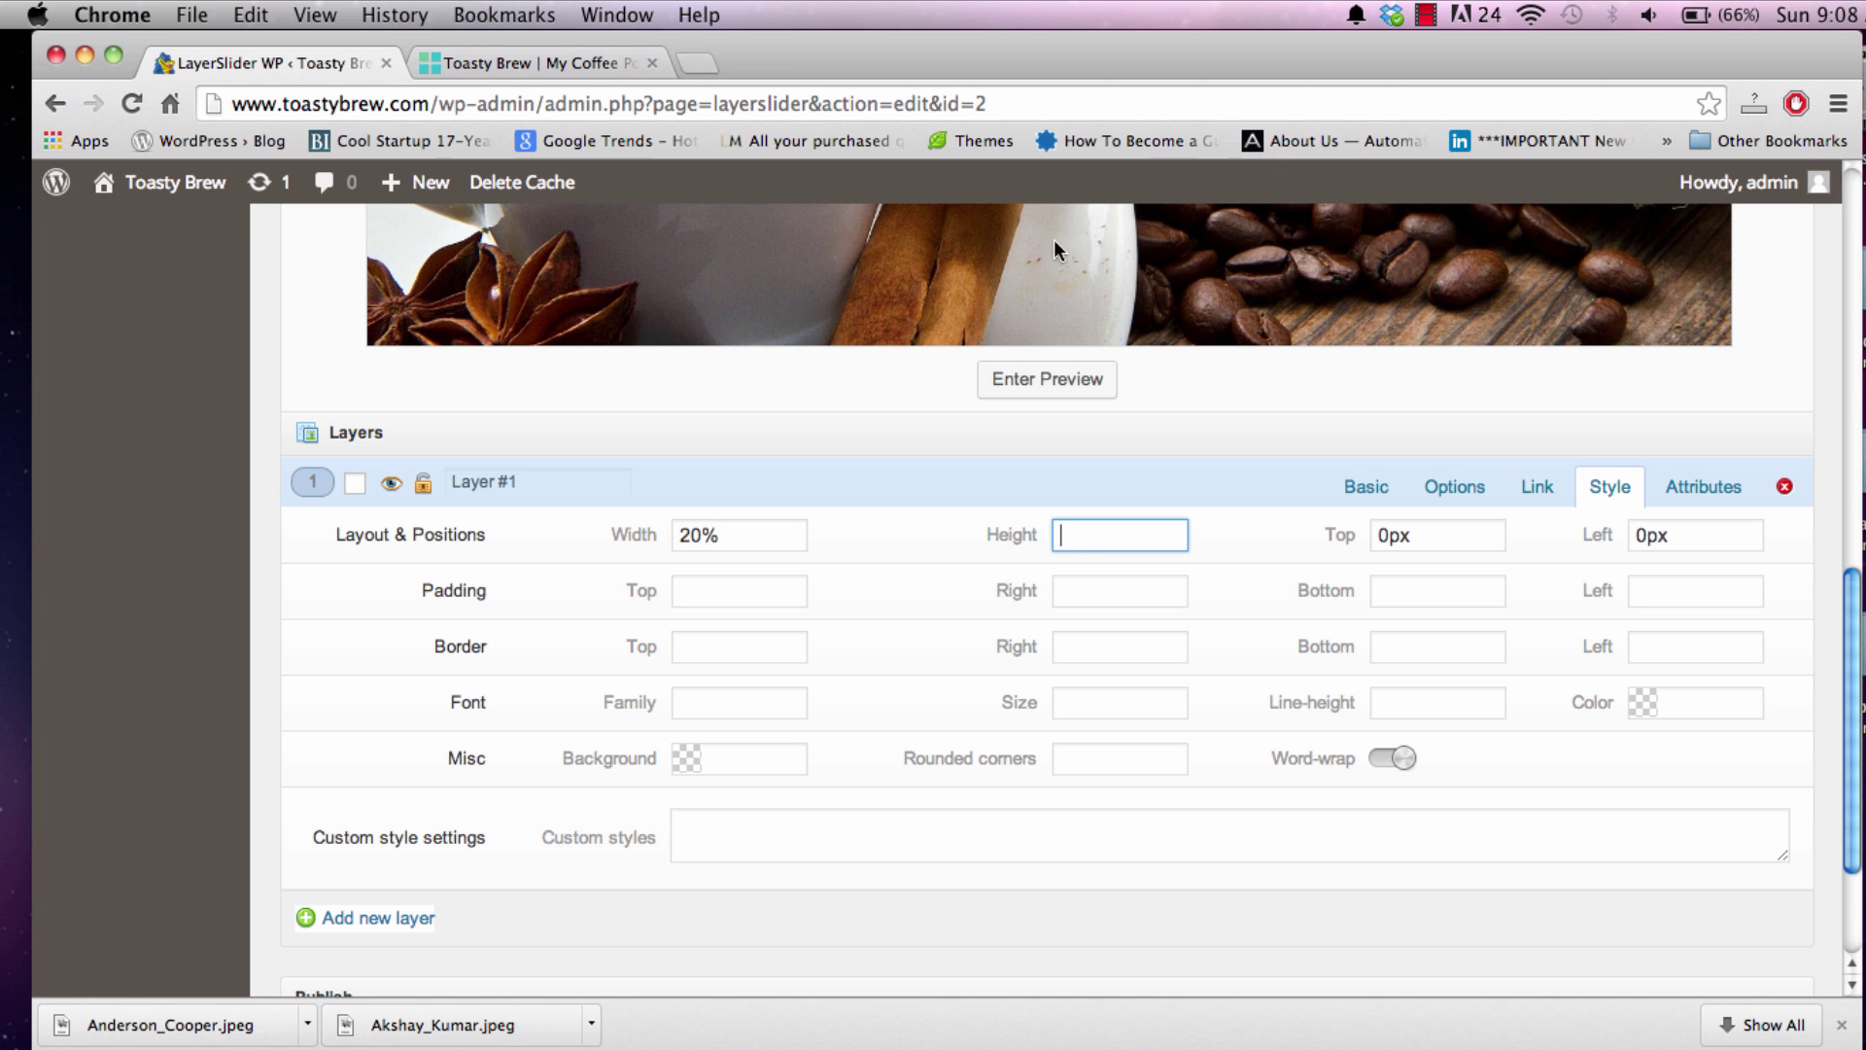
key("Return")
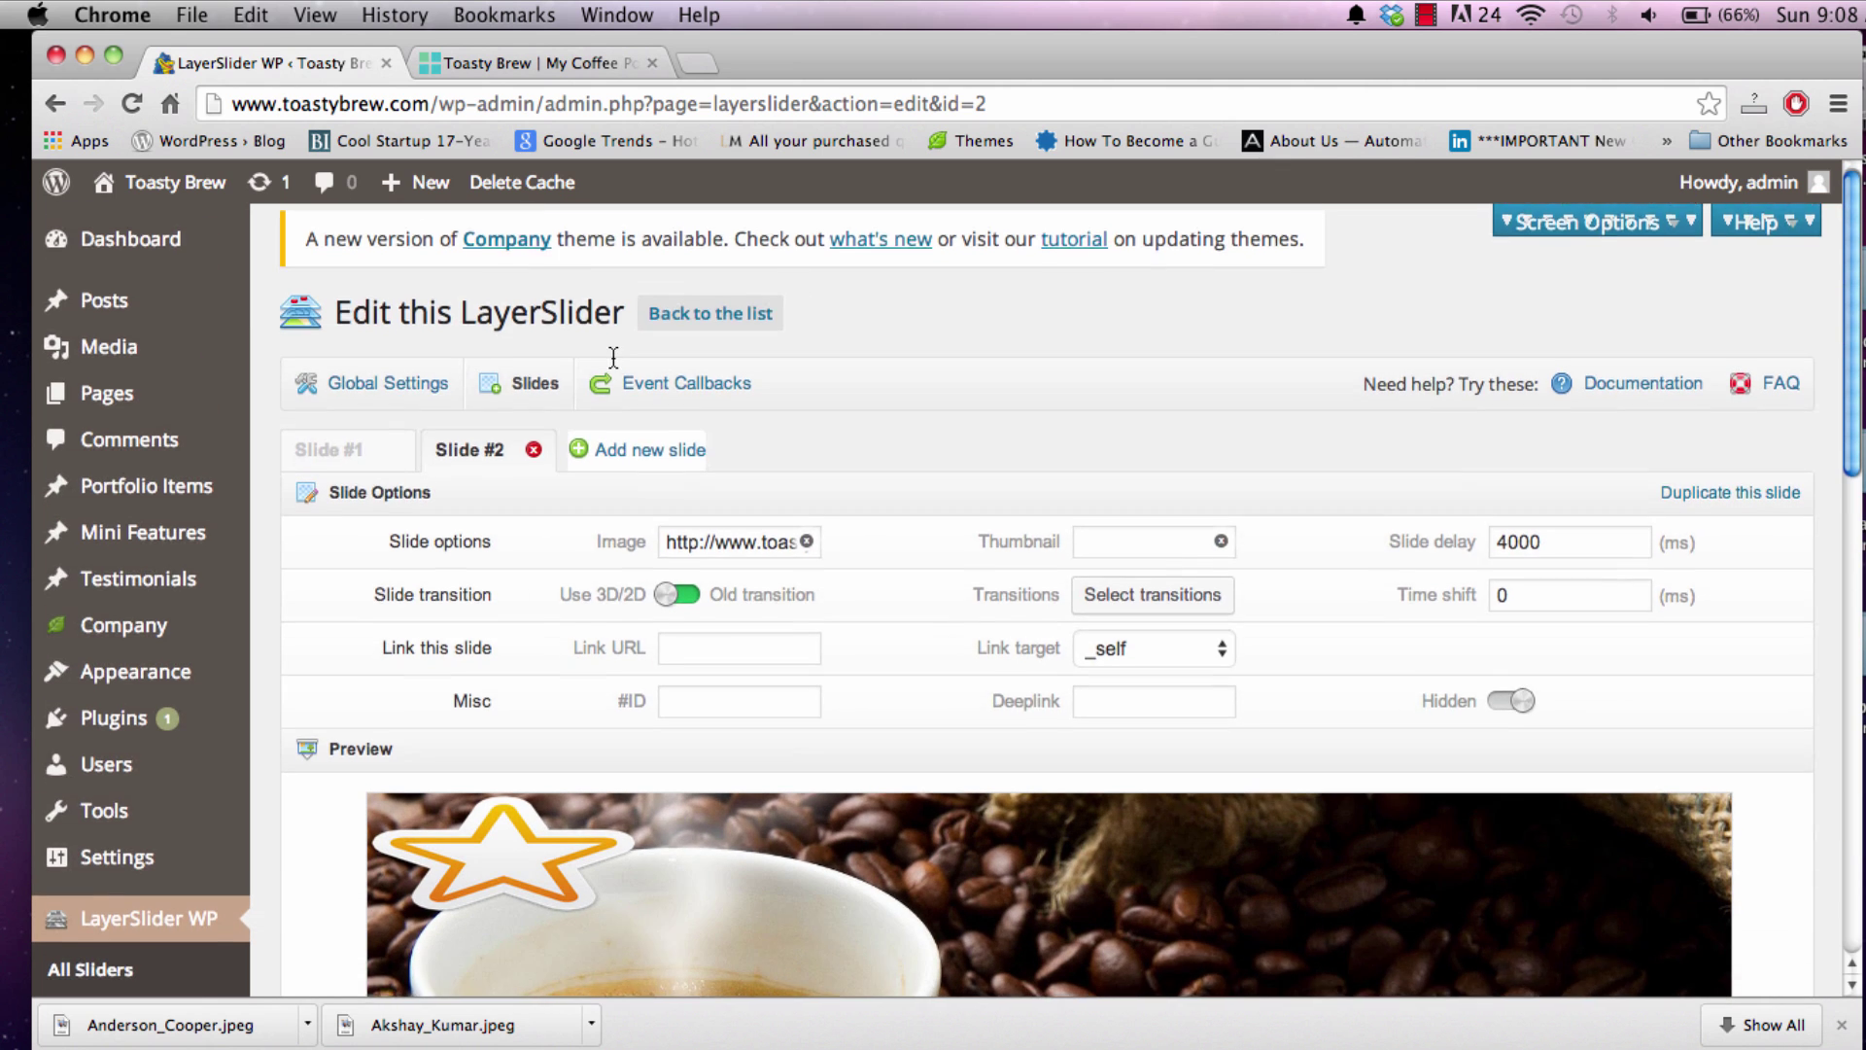
- Delete the 20% height and width values so the star shows at natural size
scroll(612, 361, "down", 5)
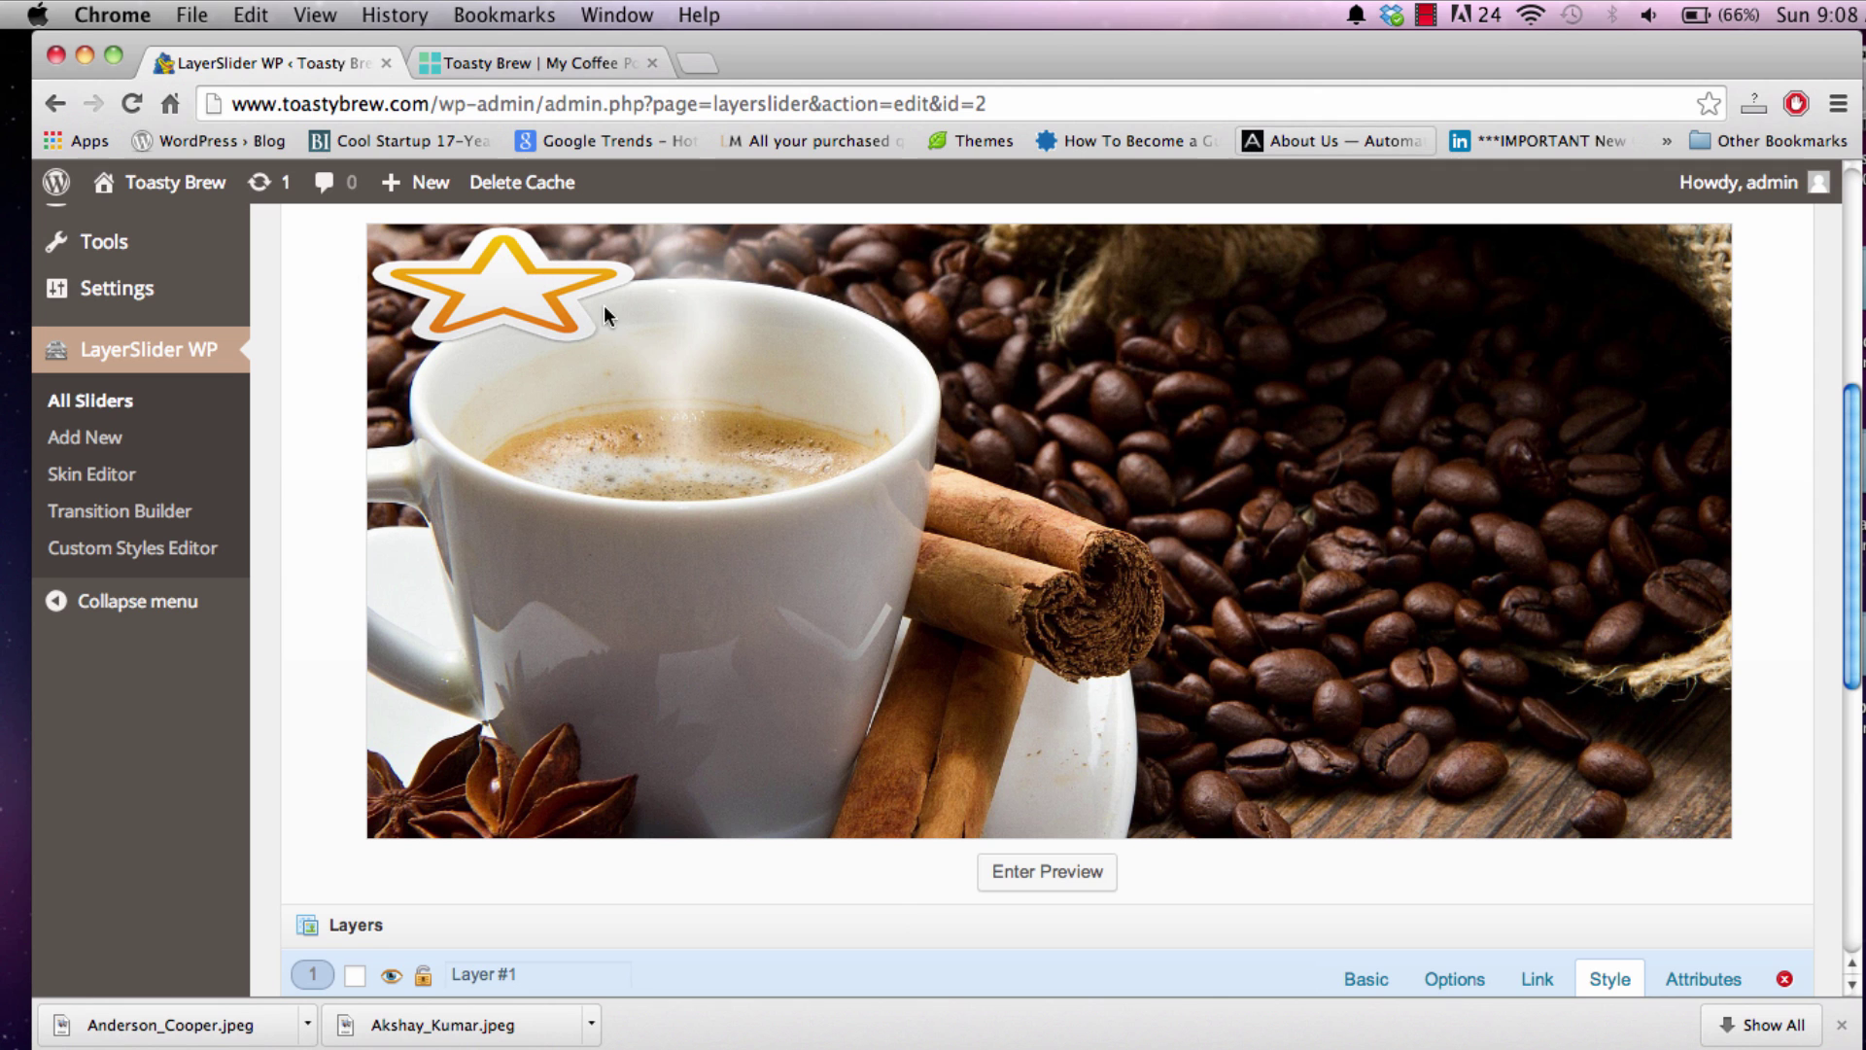
scroll(711, 681, "down", 5)
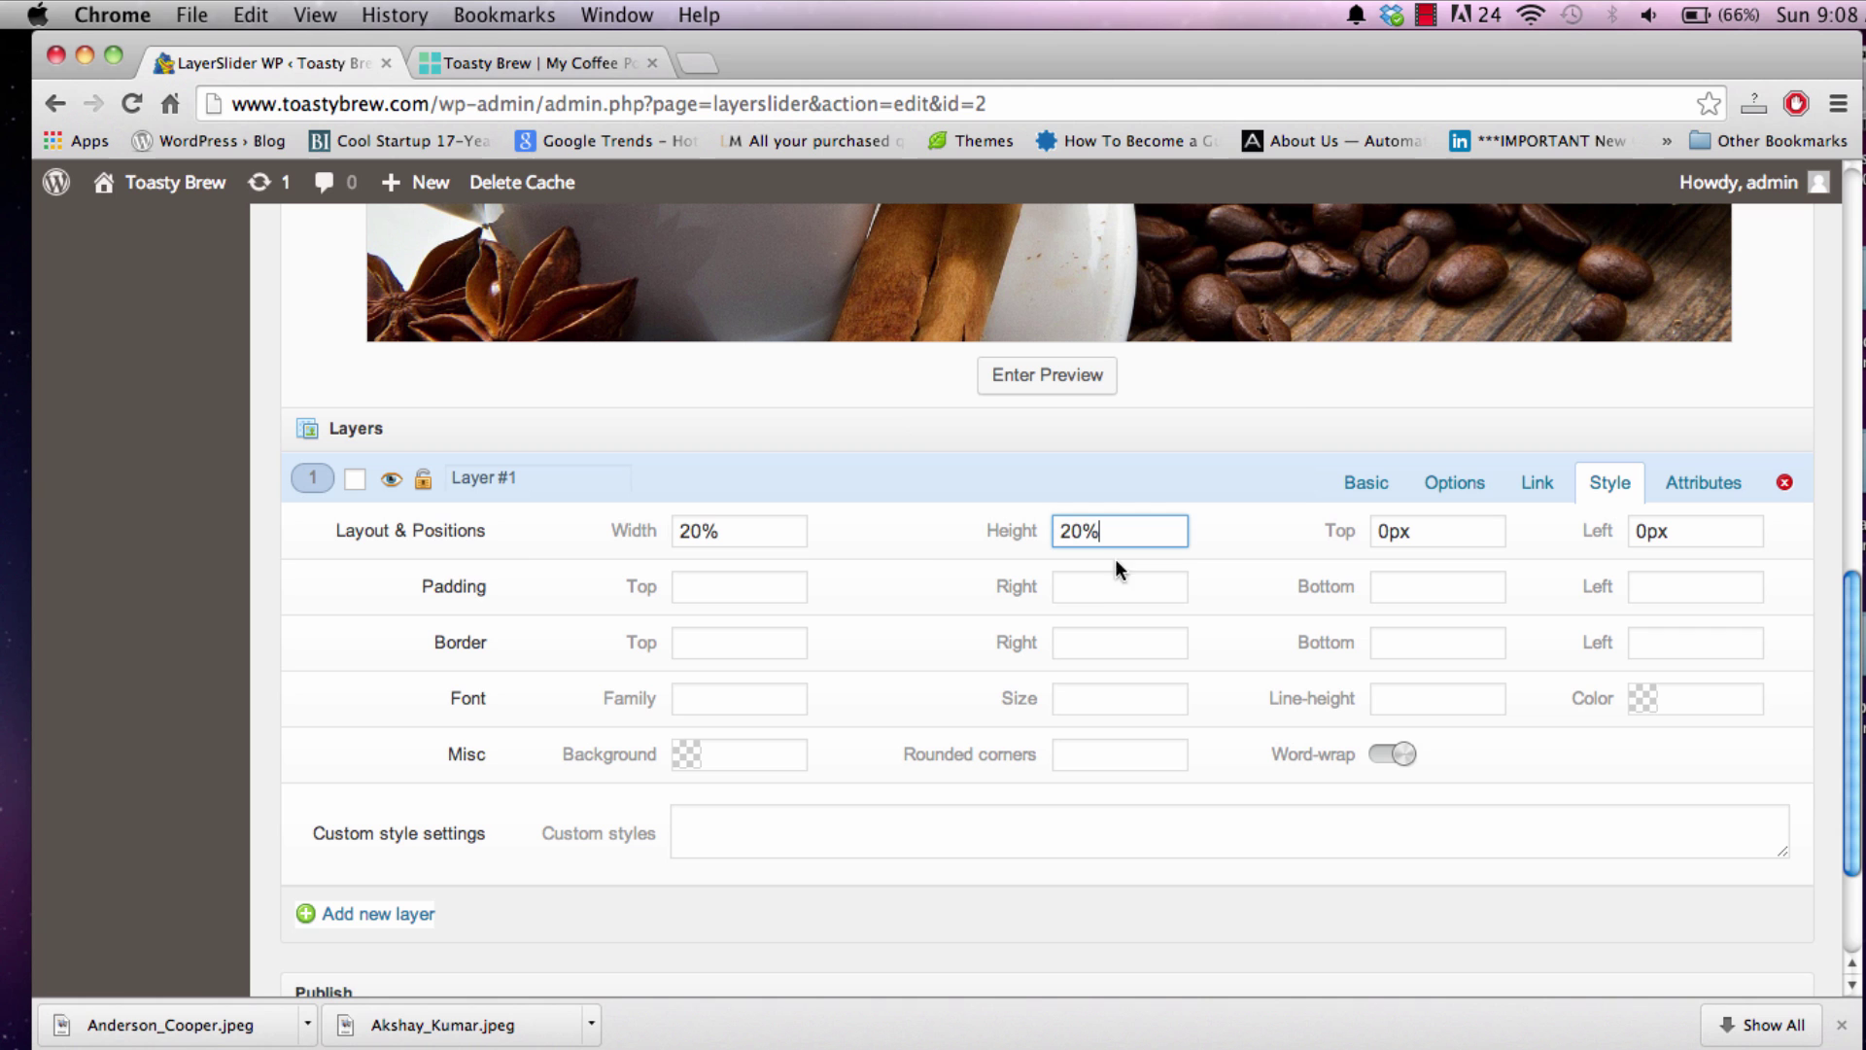
key("BackSpace")
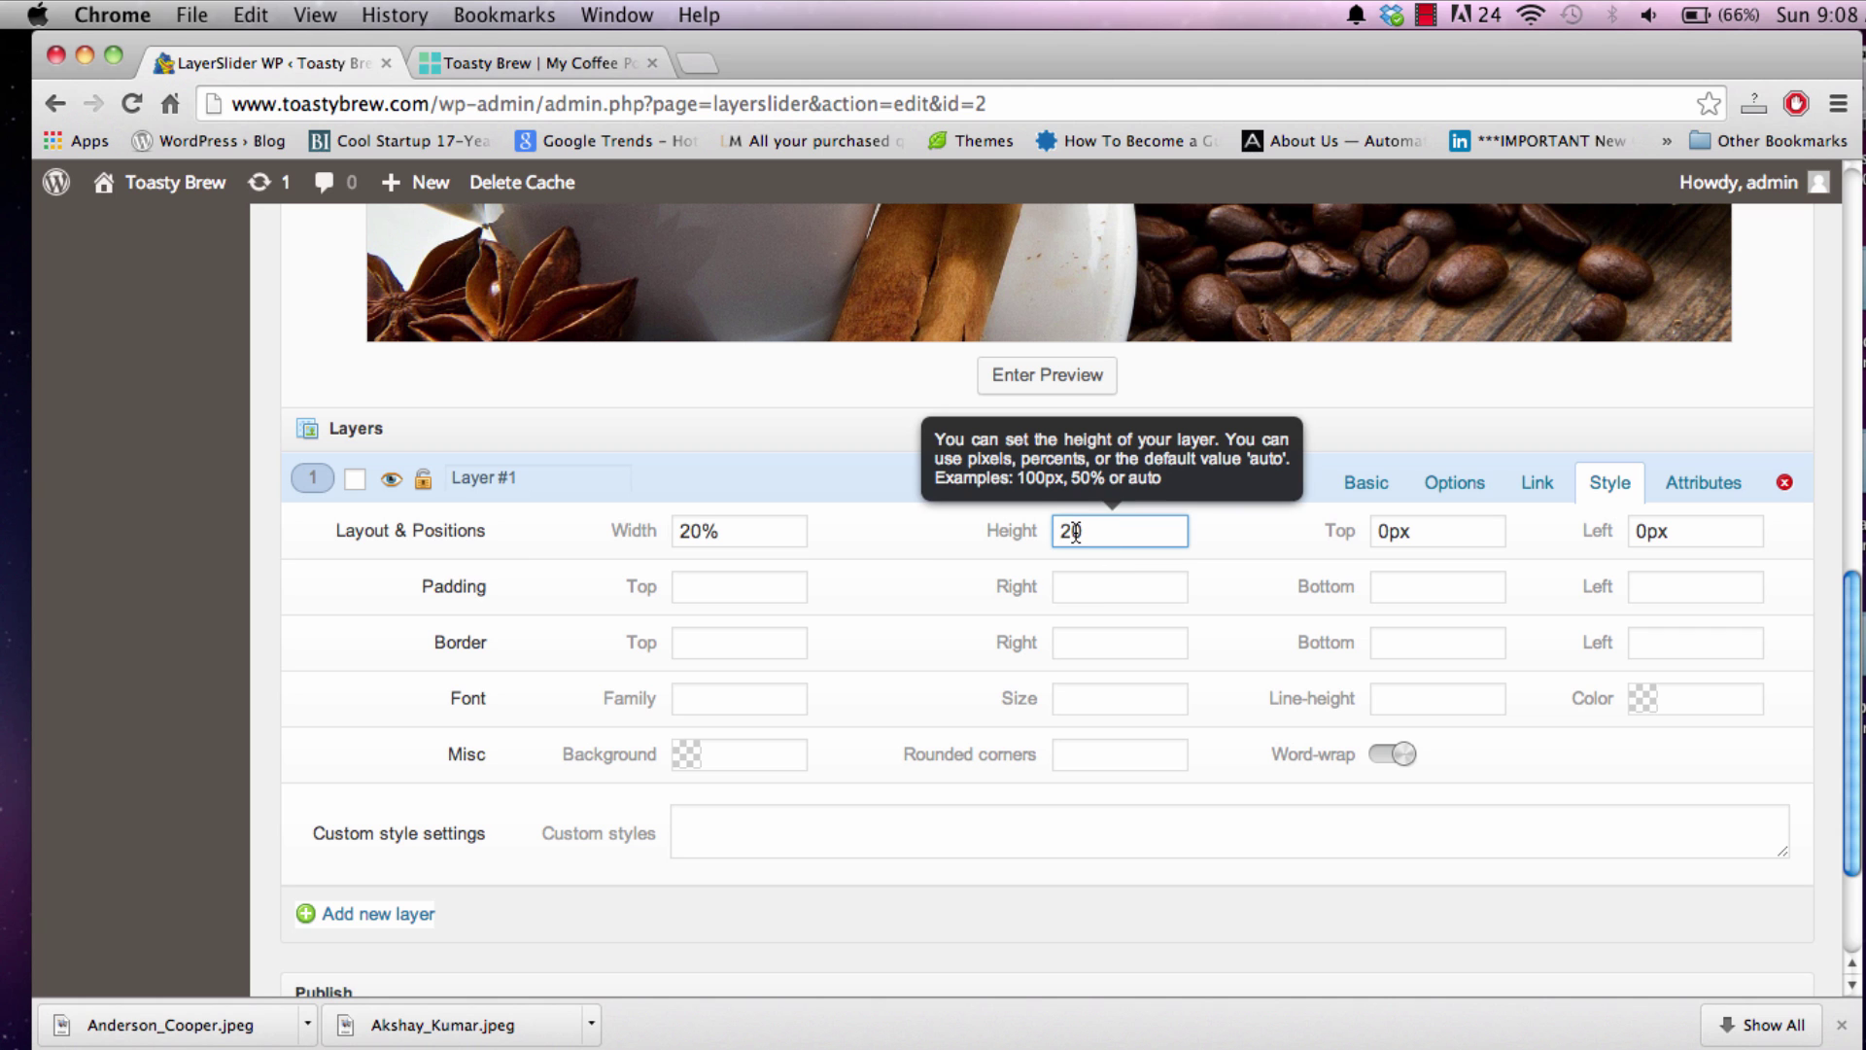
key("BackSpace")
key("BackSpace")
left_click(708, 532)
key("BackSpace")
key("BackSpace")
key("BackSpace")
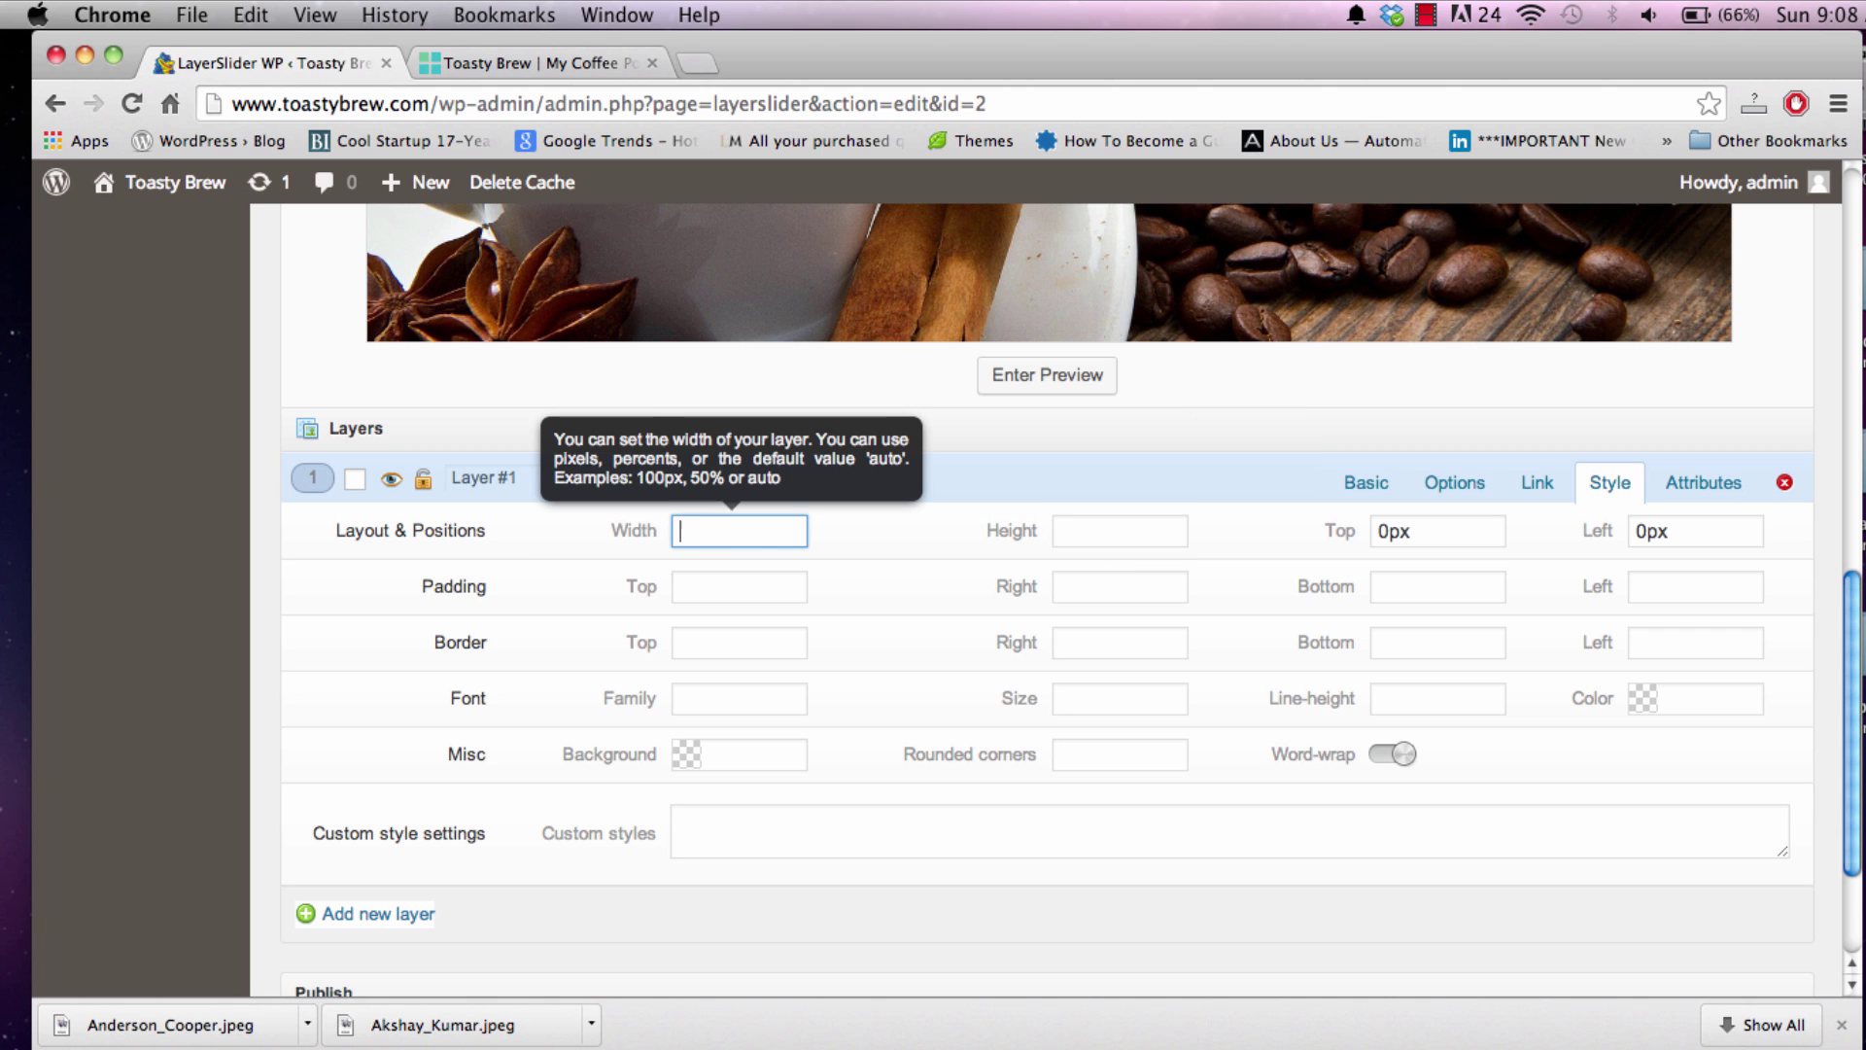
scroll(935, 686, "up", 8)
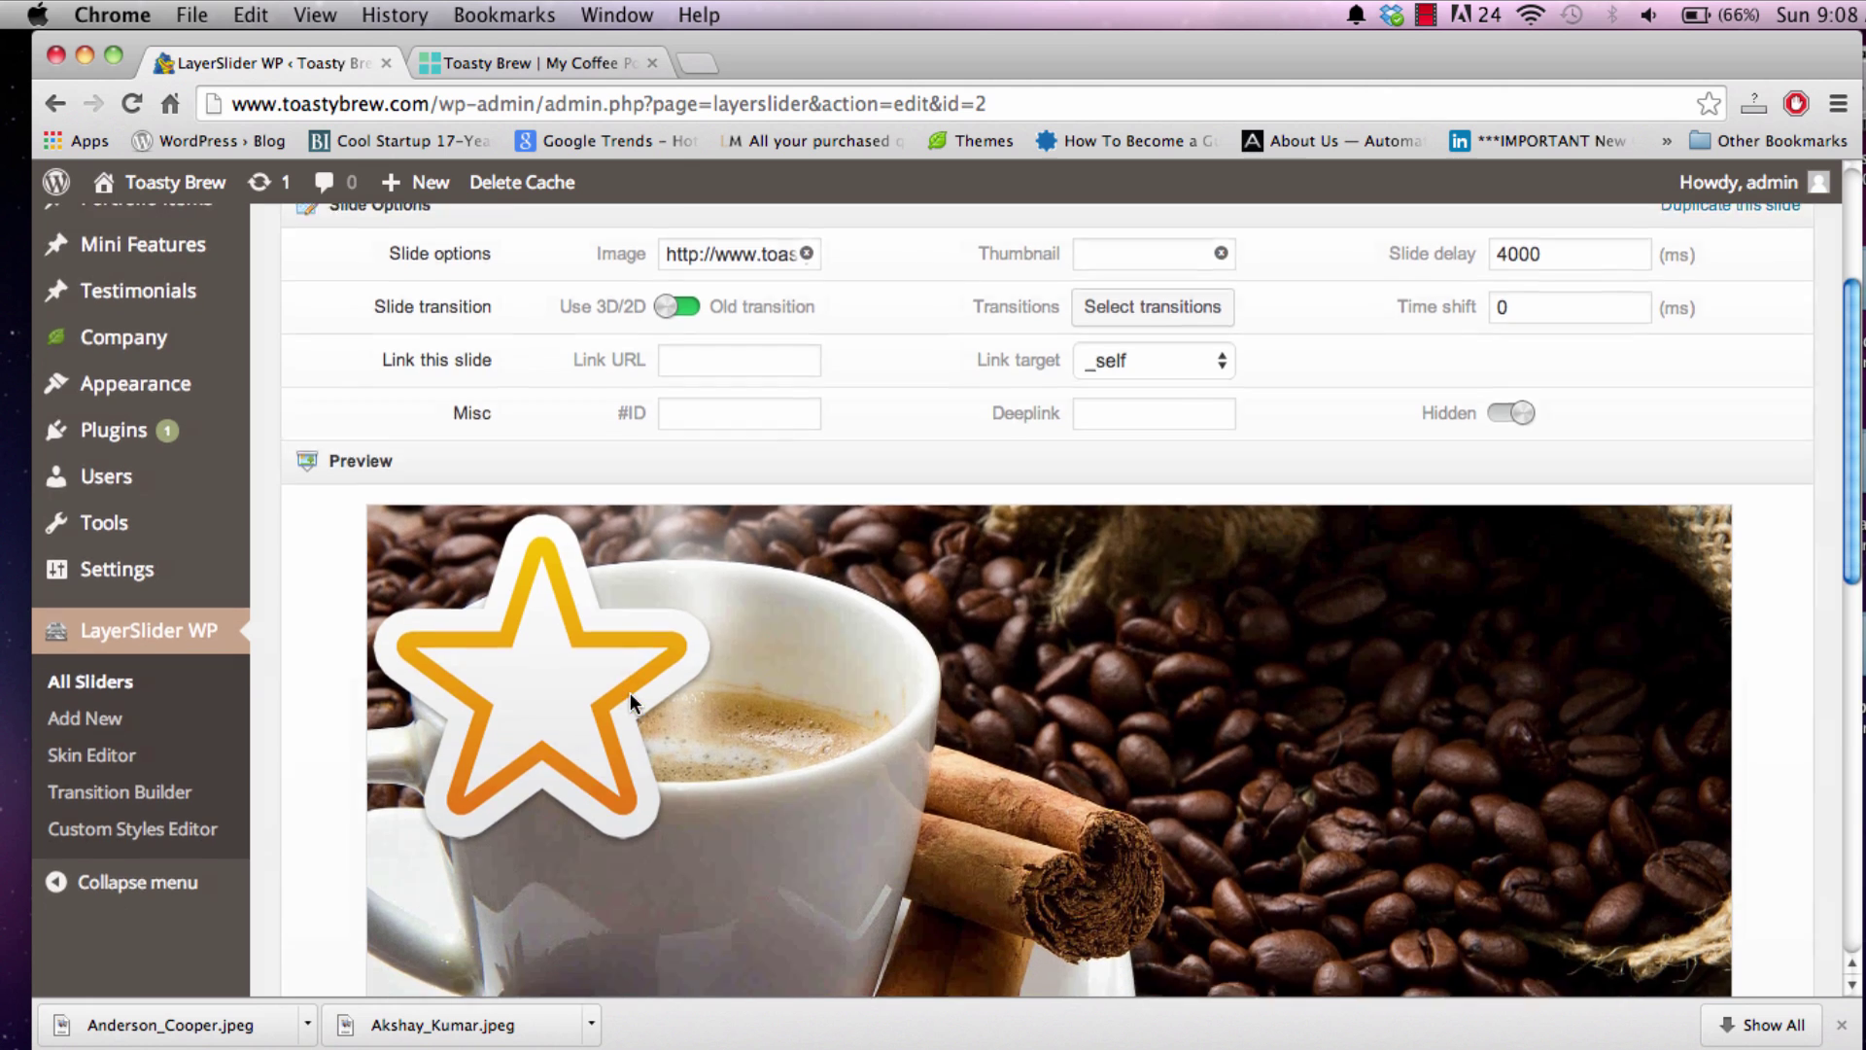
scroll(629, 692, "down", 7)
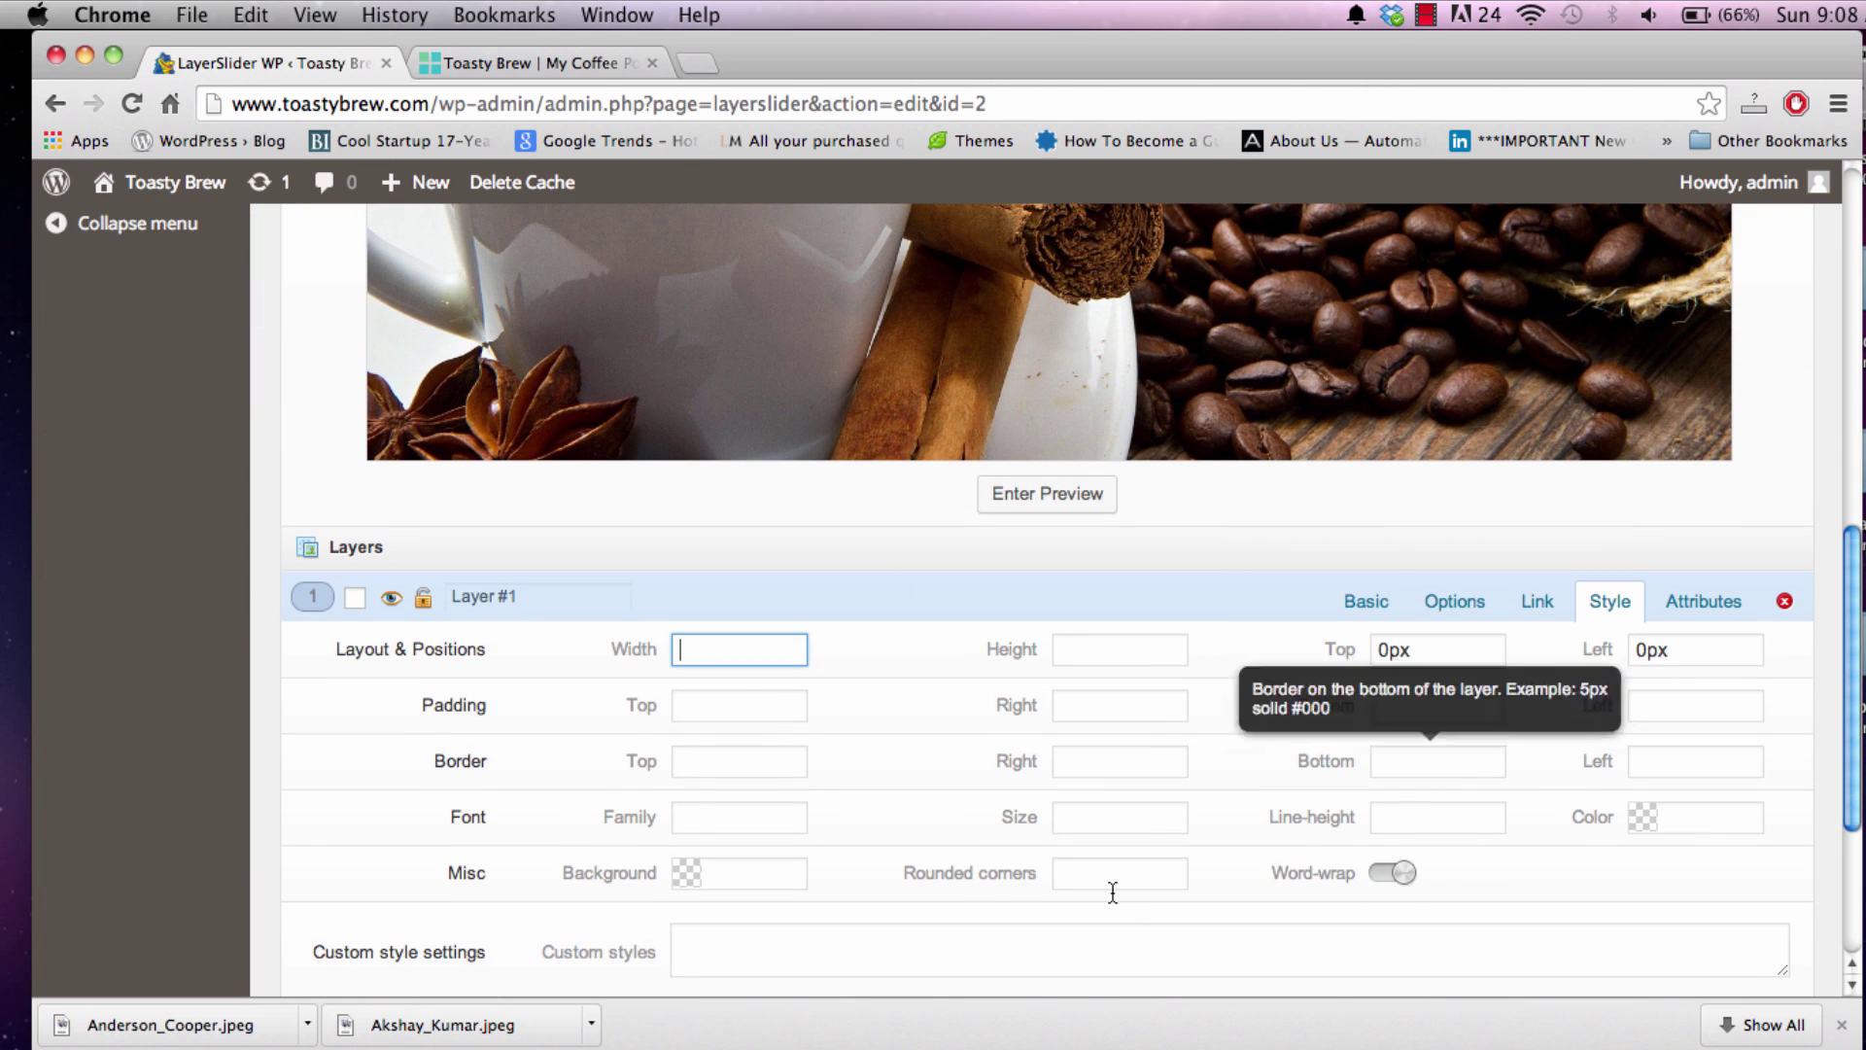
- Copy the Blog page's link address from the live Toasty Brew homepage
left_click(1536, 610)
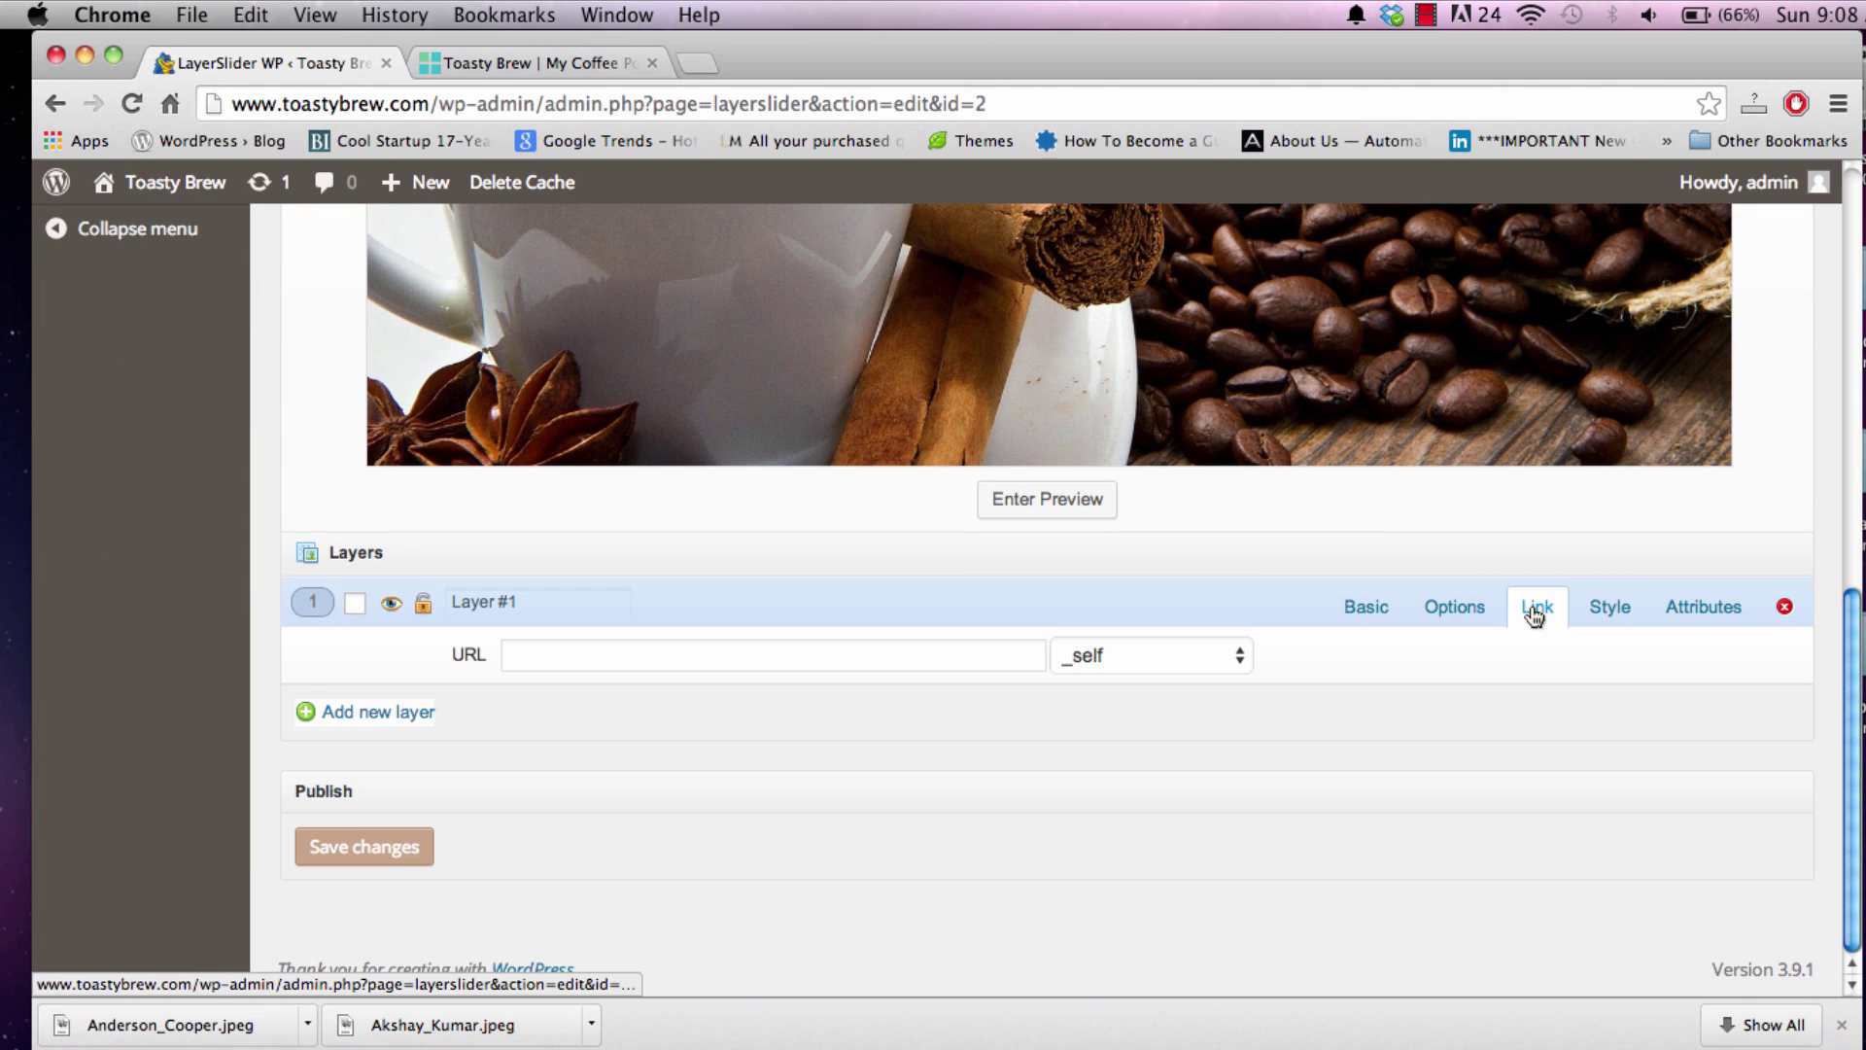
left_click(987, 654)
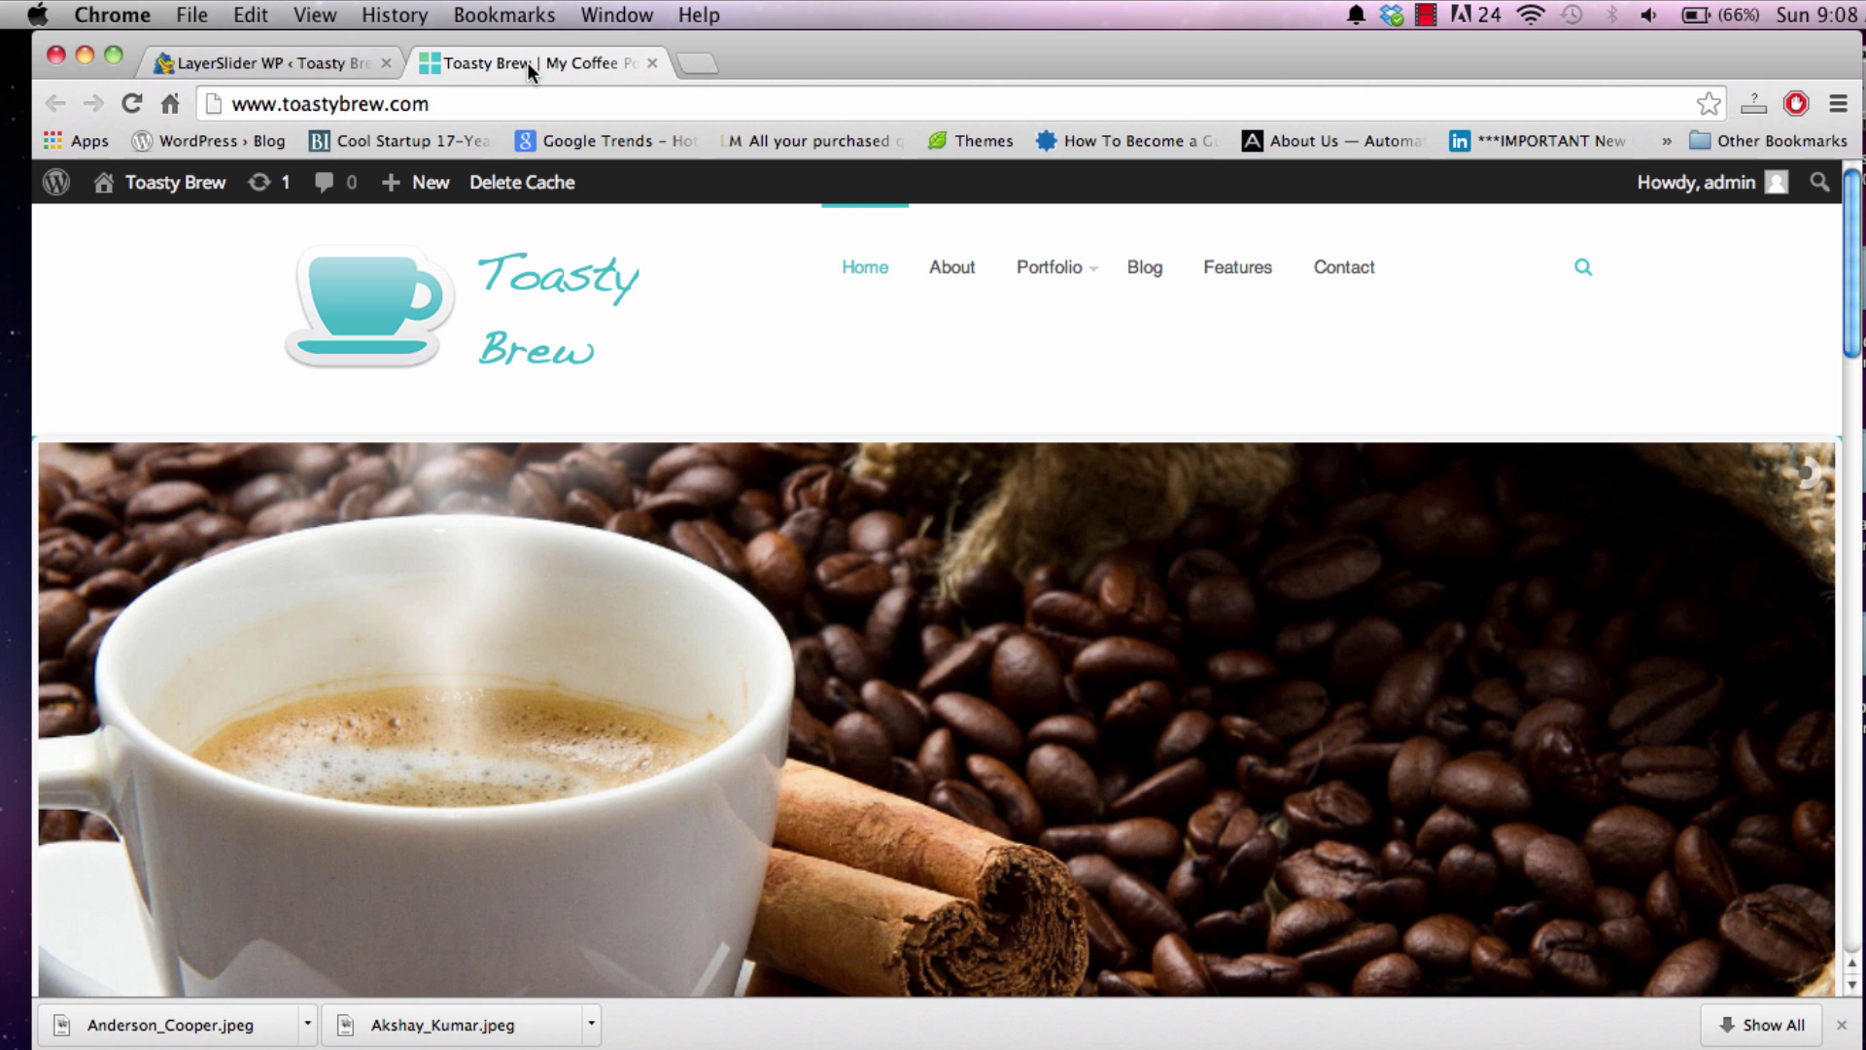
left_click(527, 62)
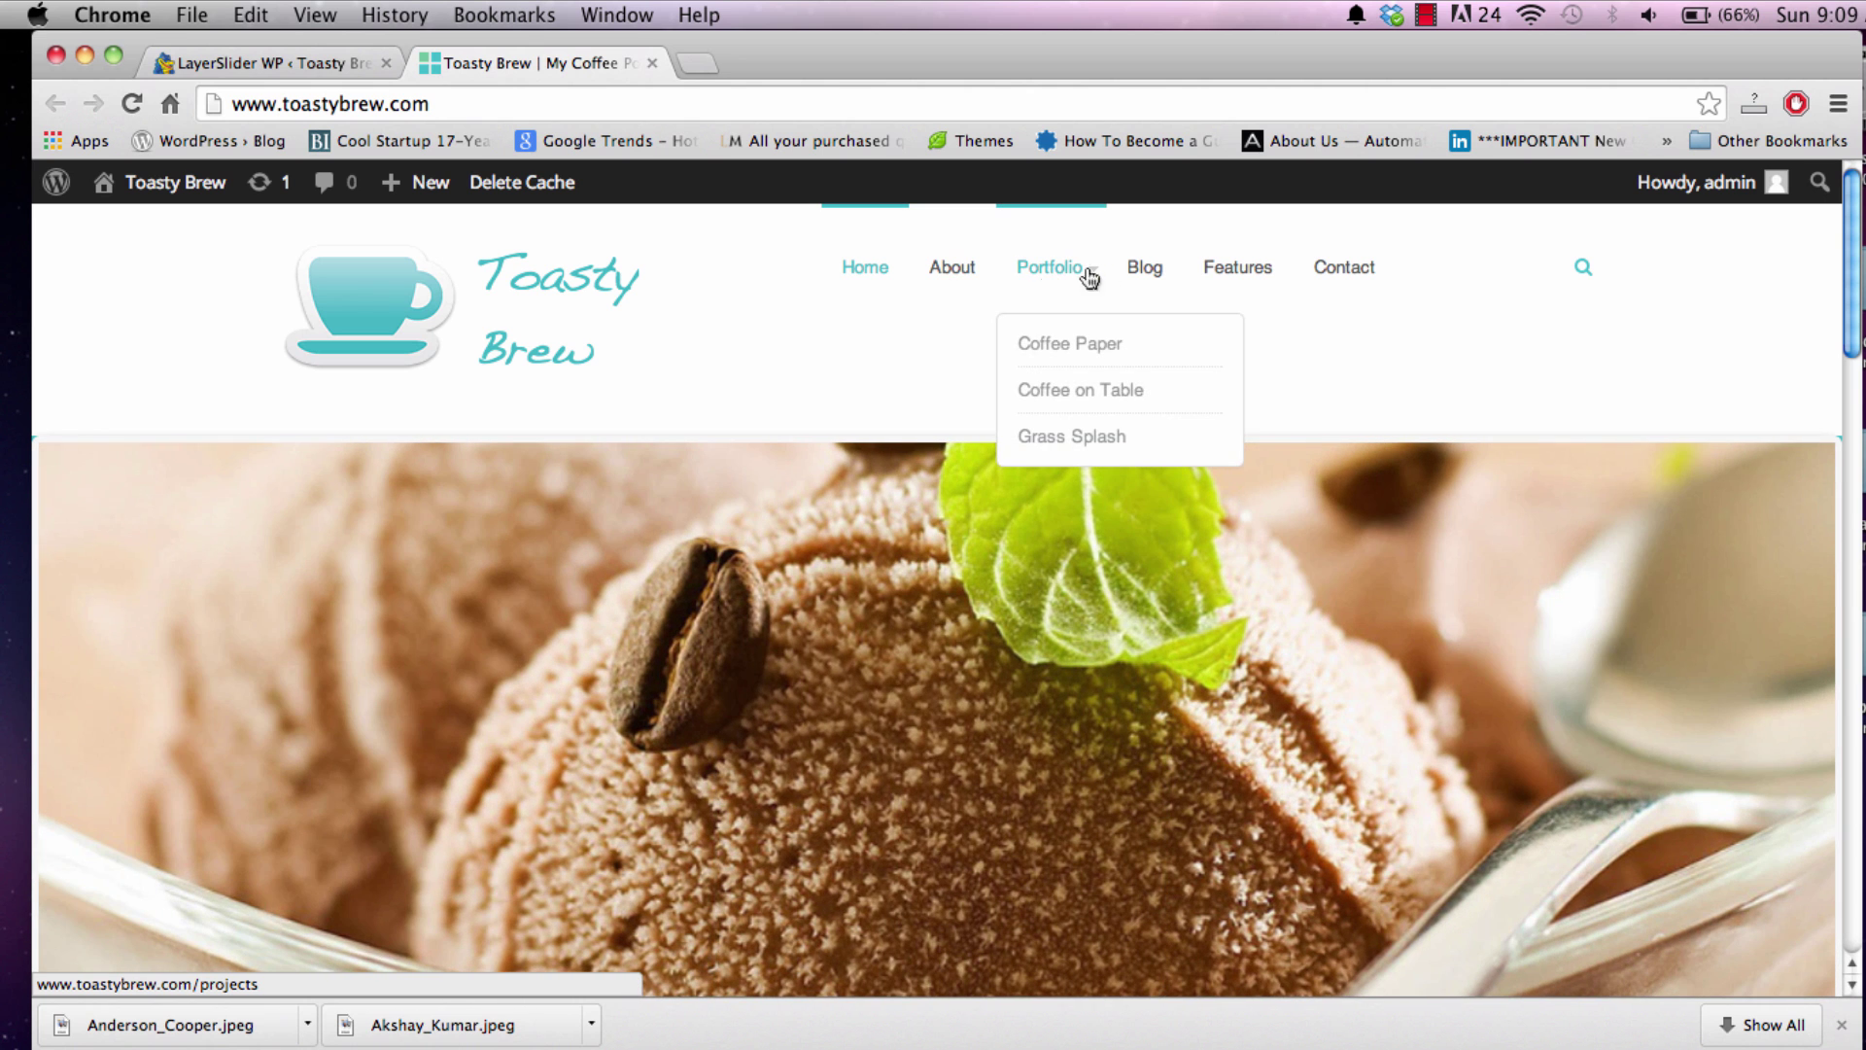
right_click(1148, 269)
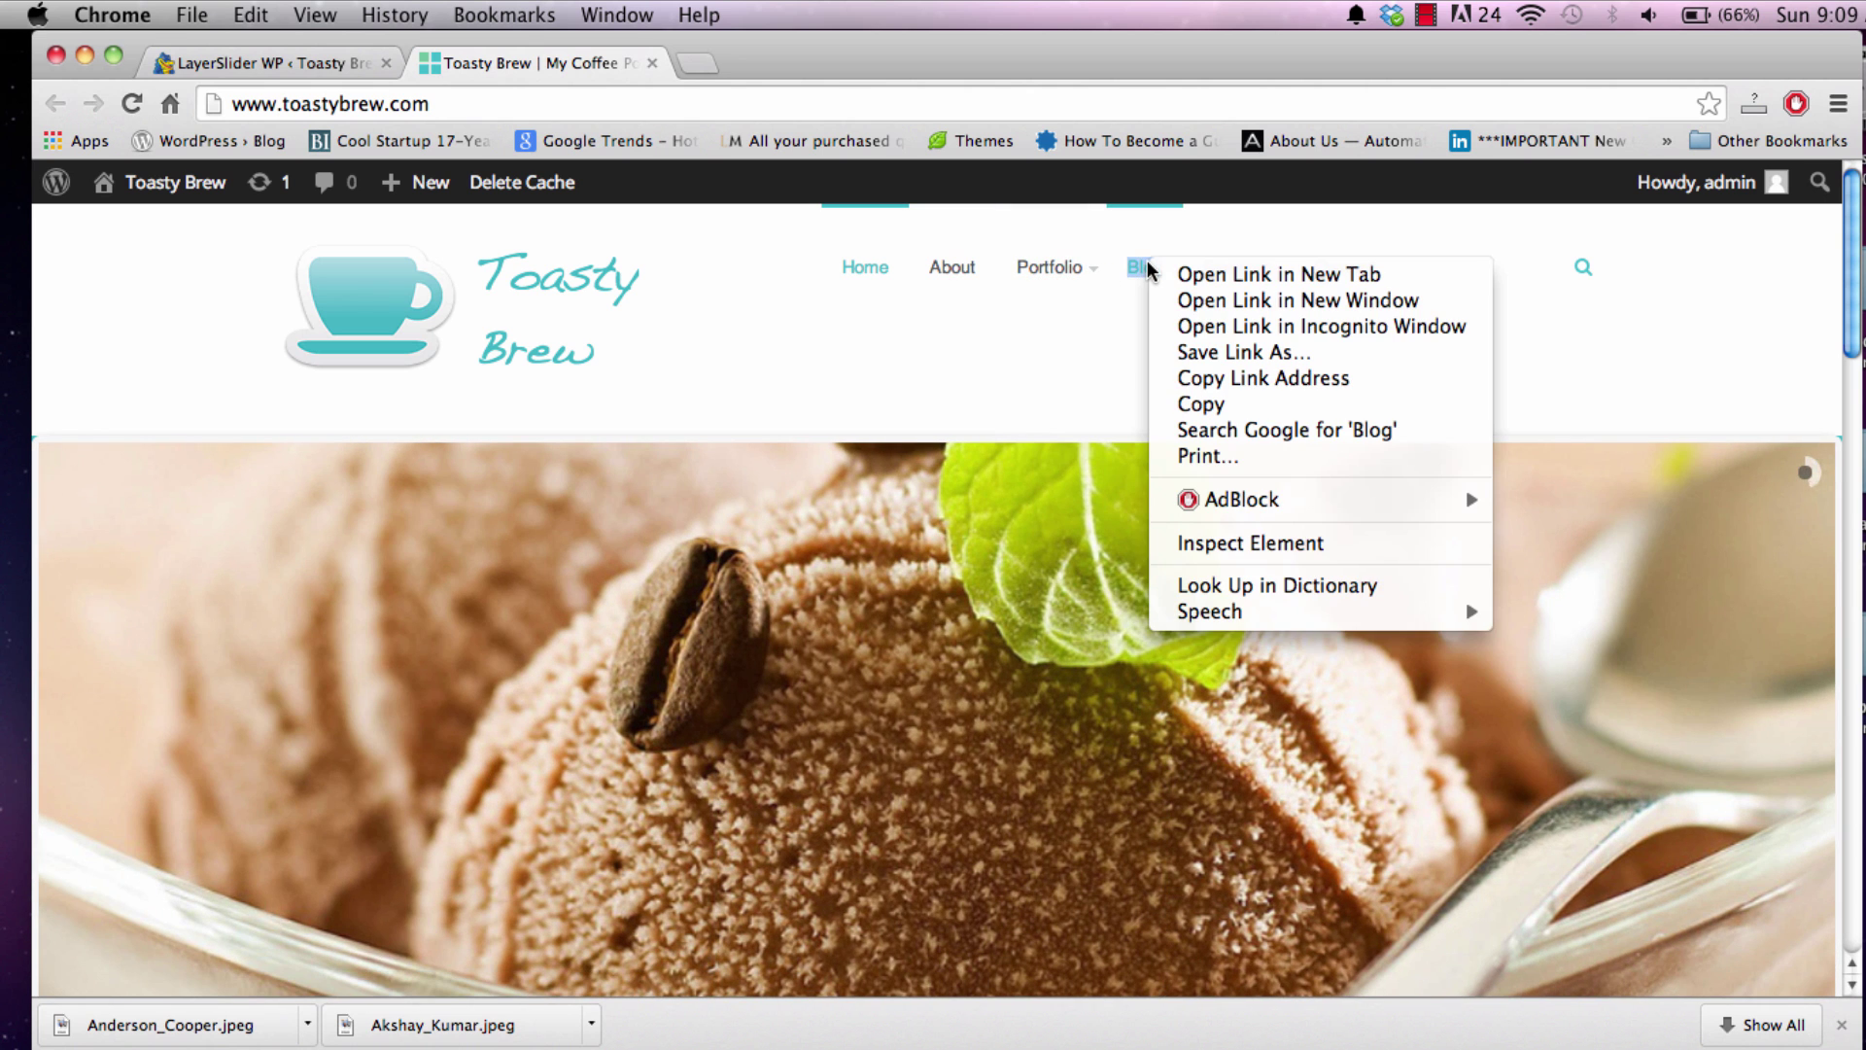
left_click(1237, 379)
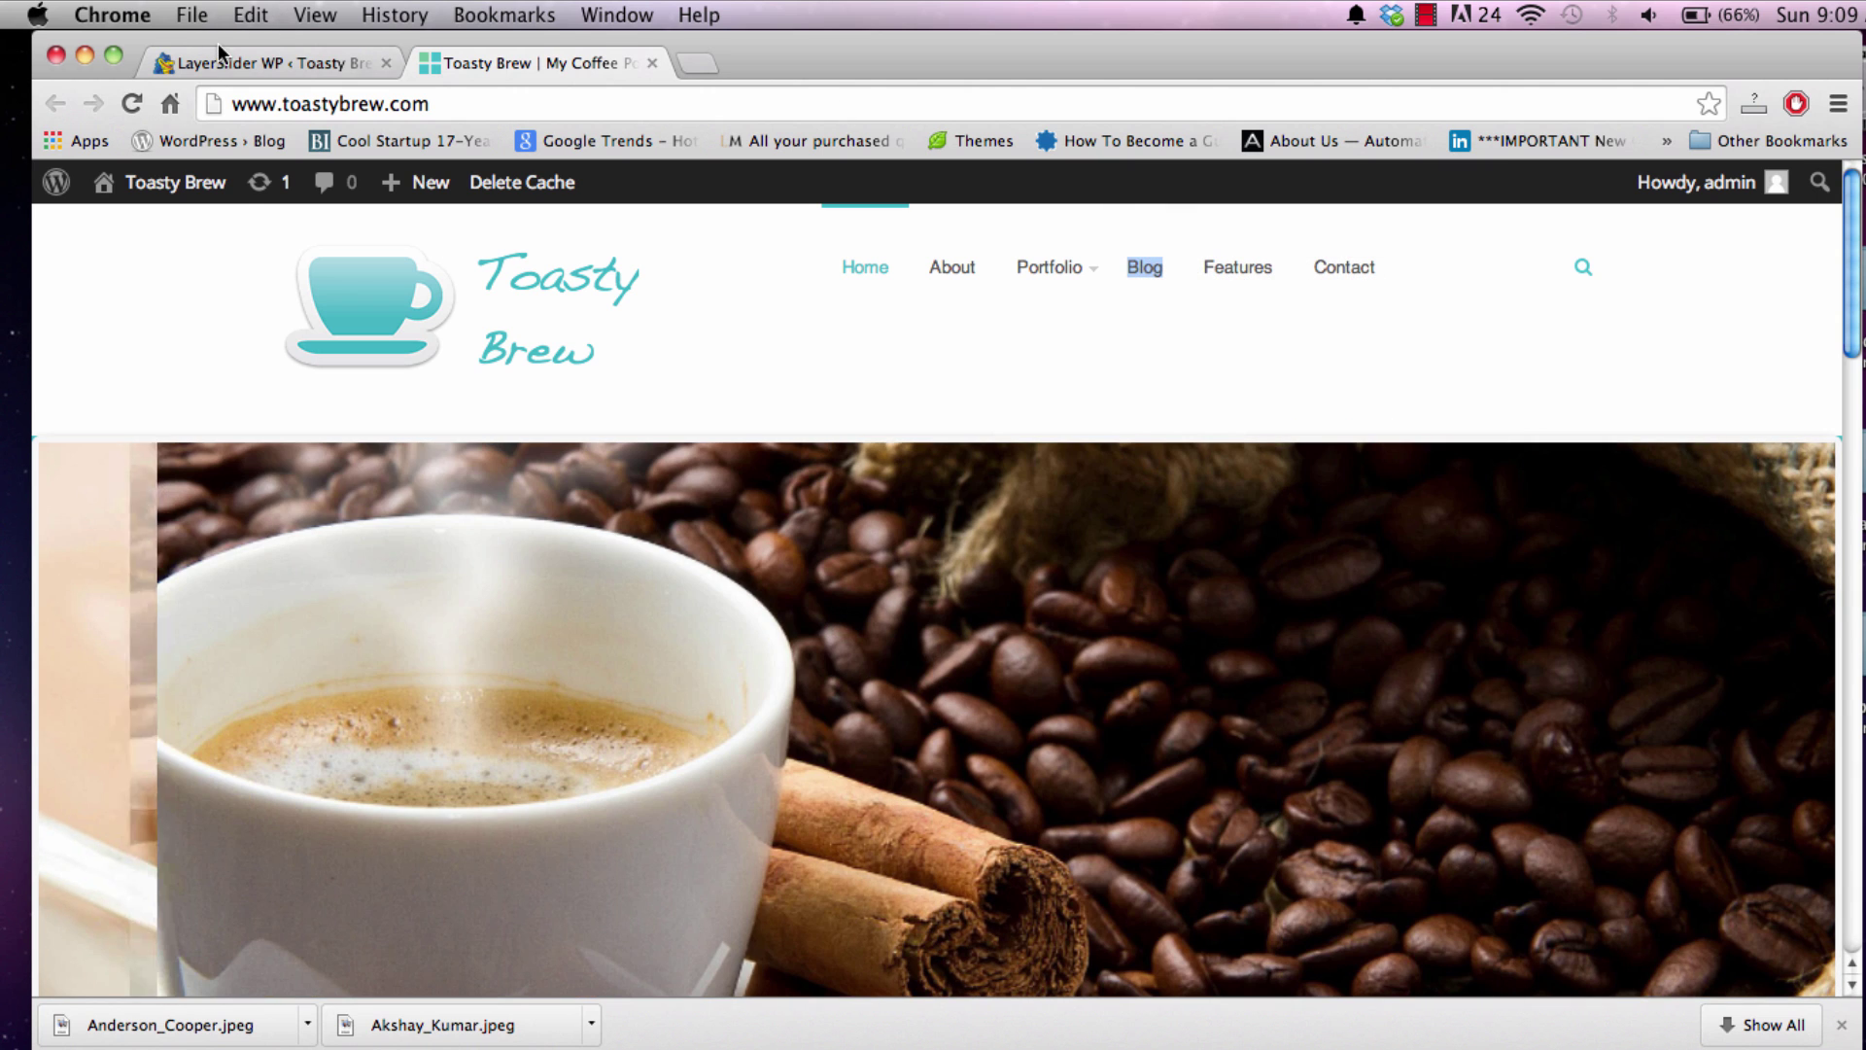
left_click(230, 62)
left_click(557, 659)
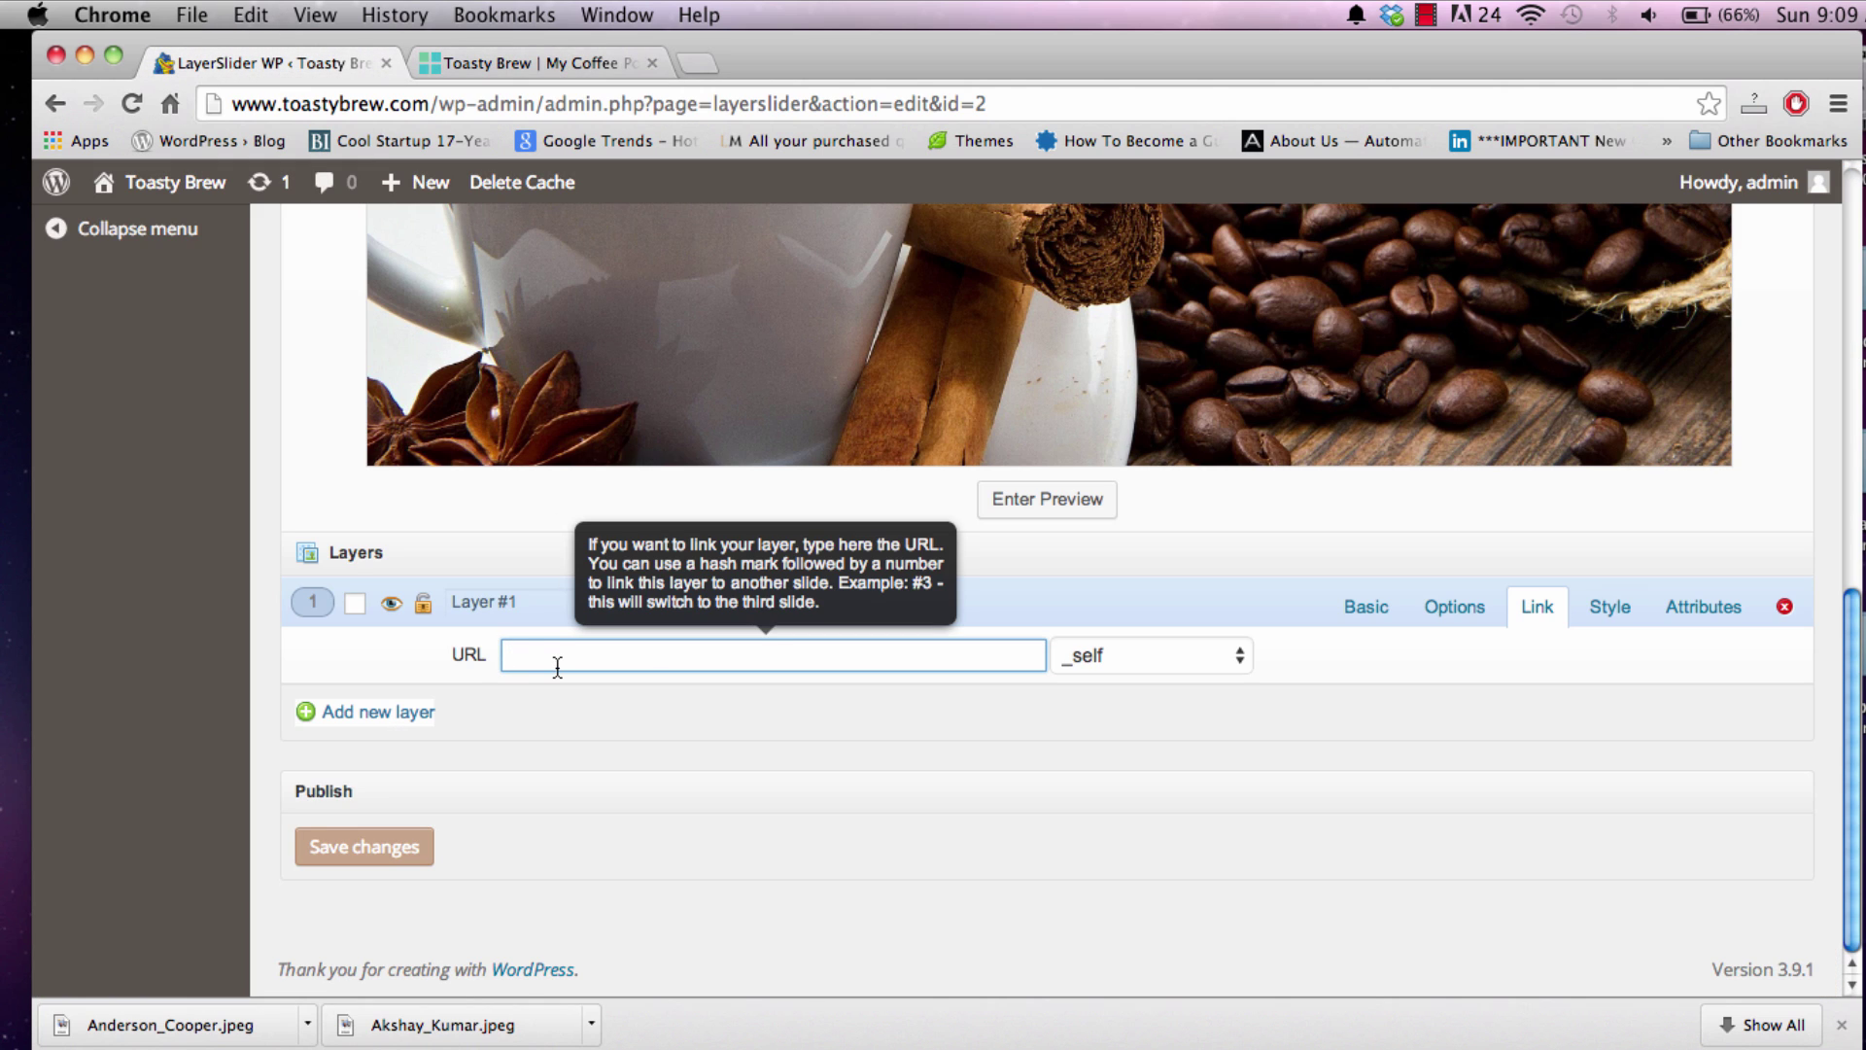
key("super+v")
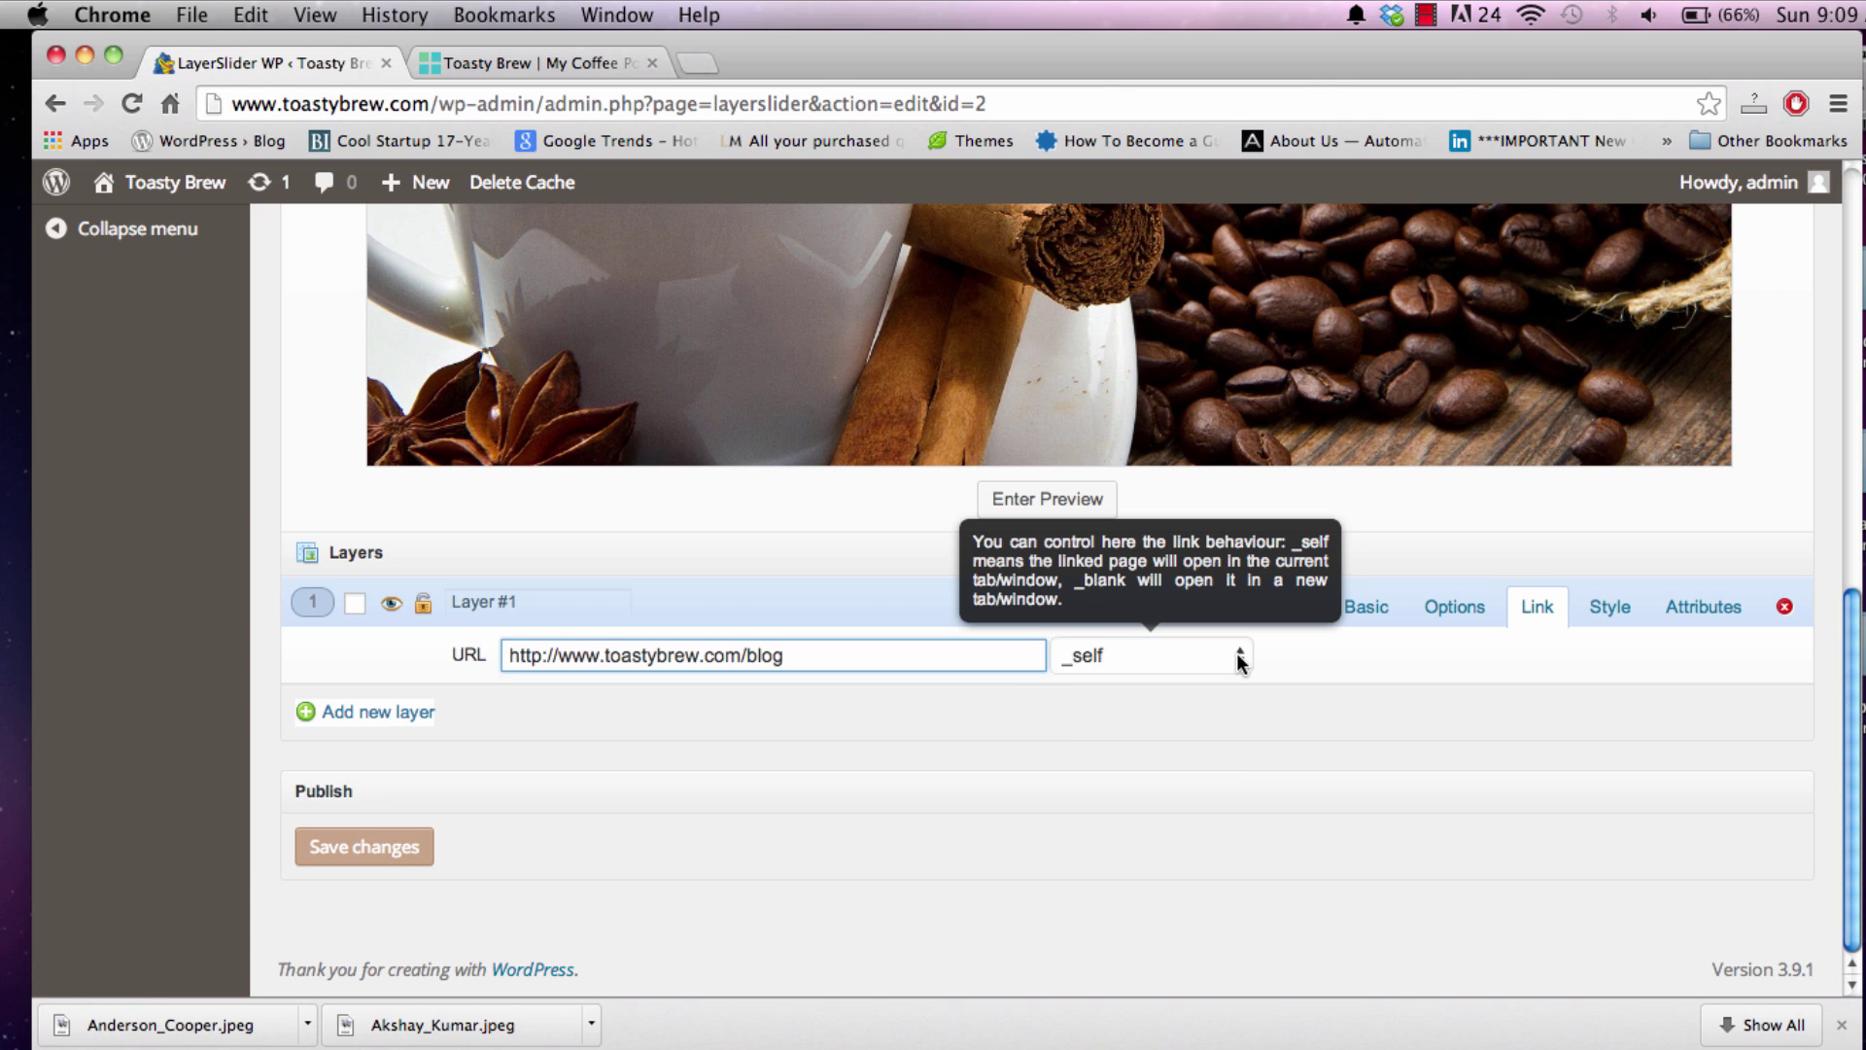
left_click(1240, 658)
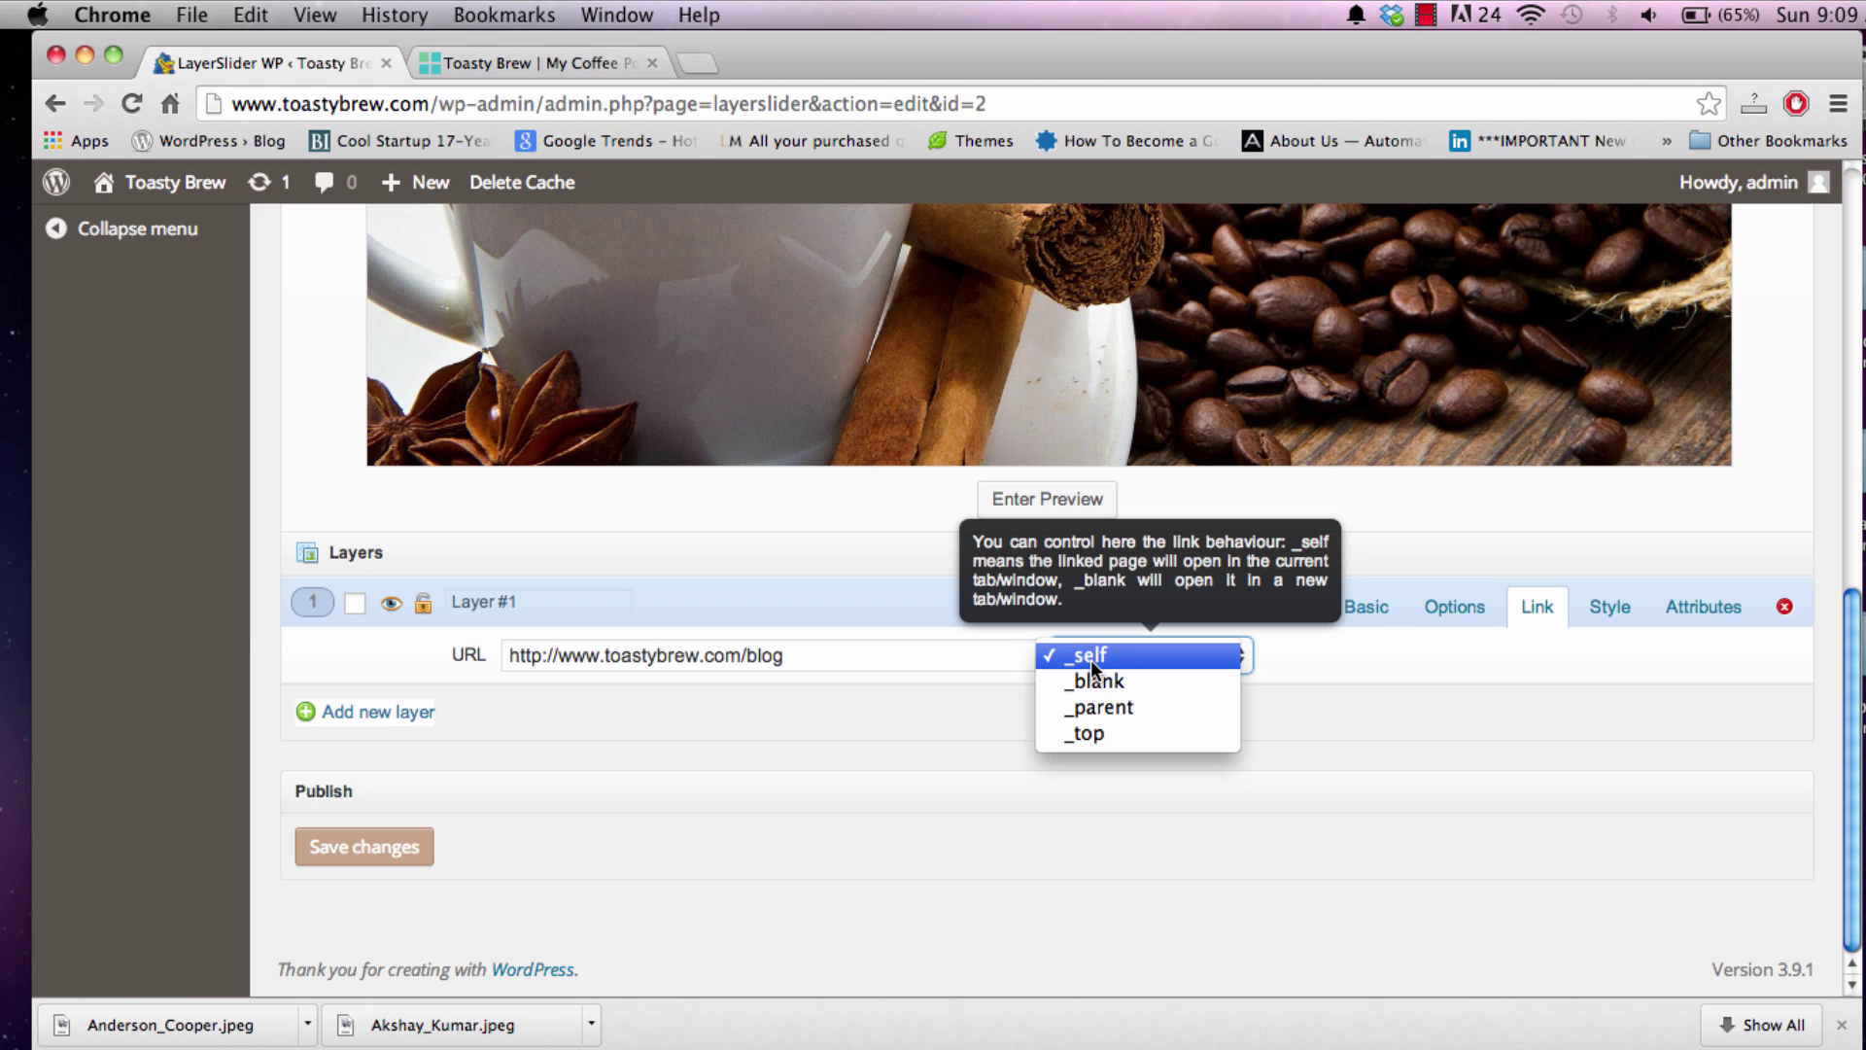
left_click(1090, 659)
left_click(343, 856)
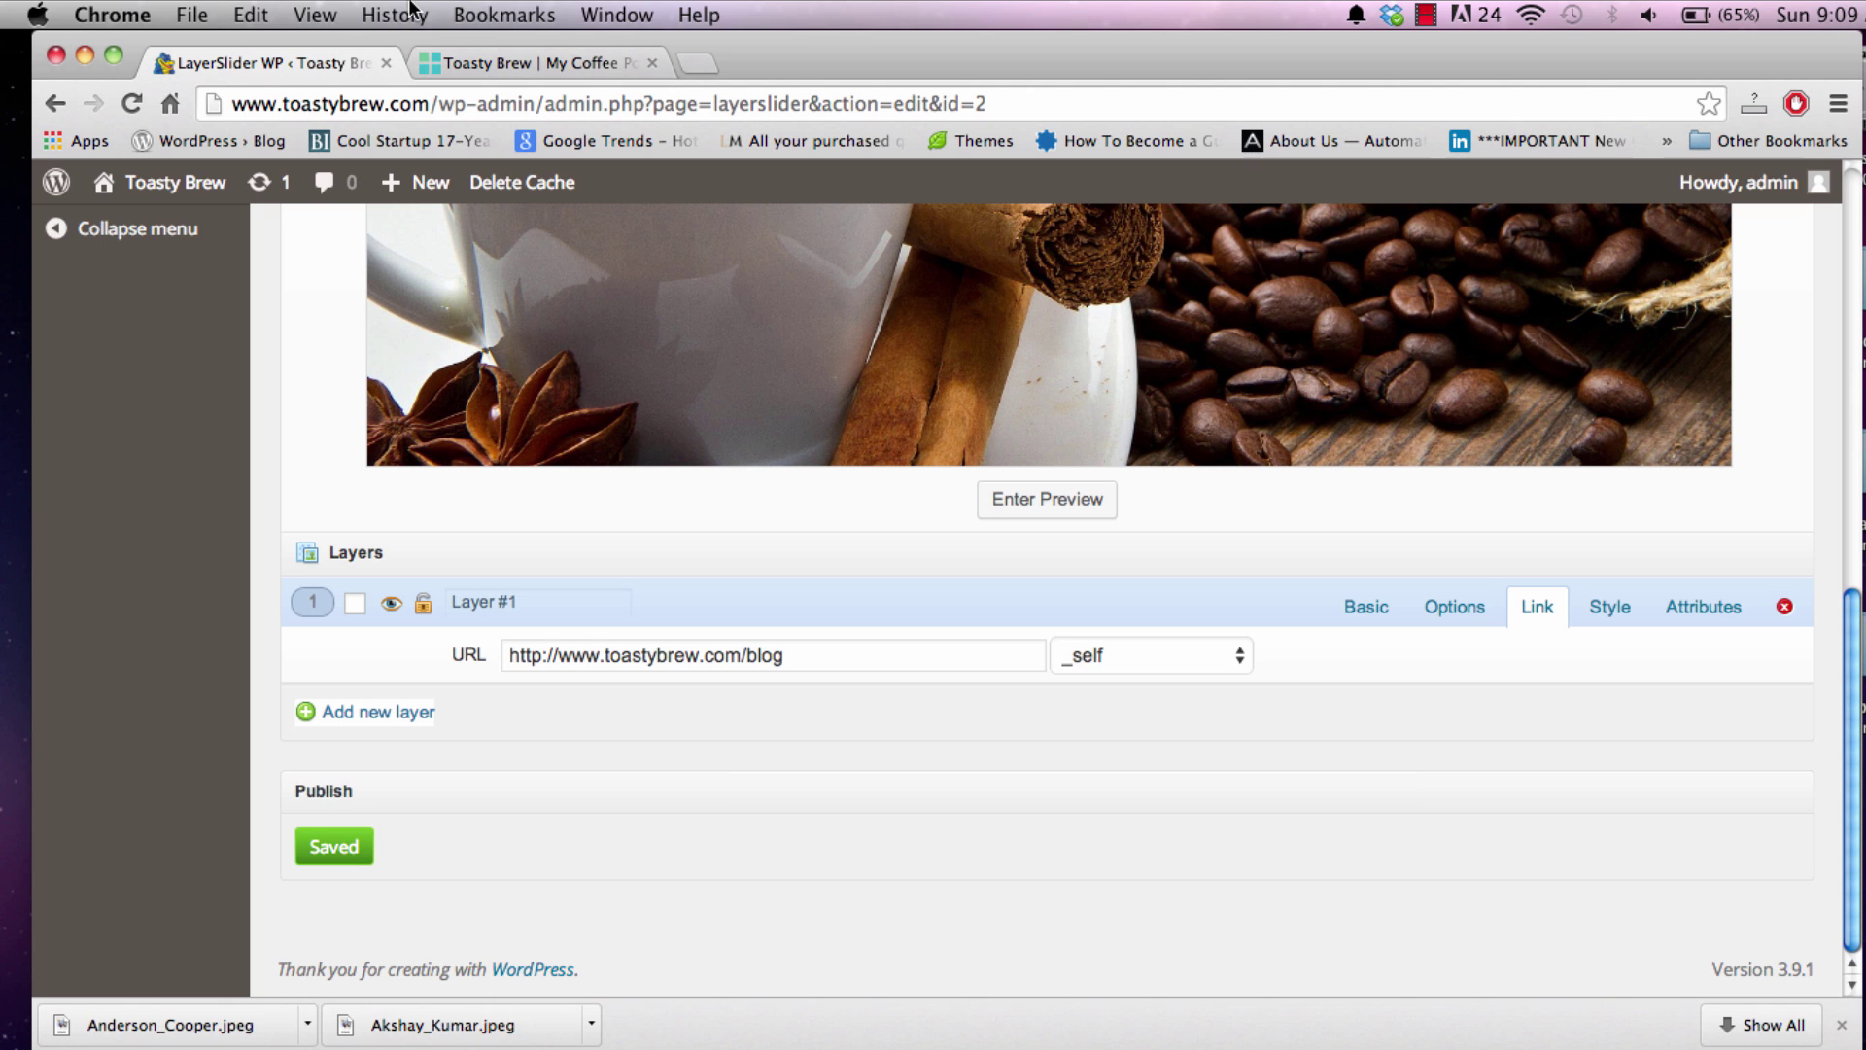
left_click(498, 64)
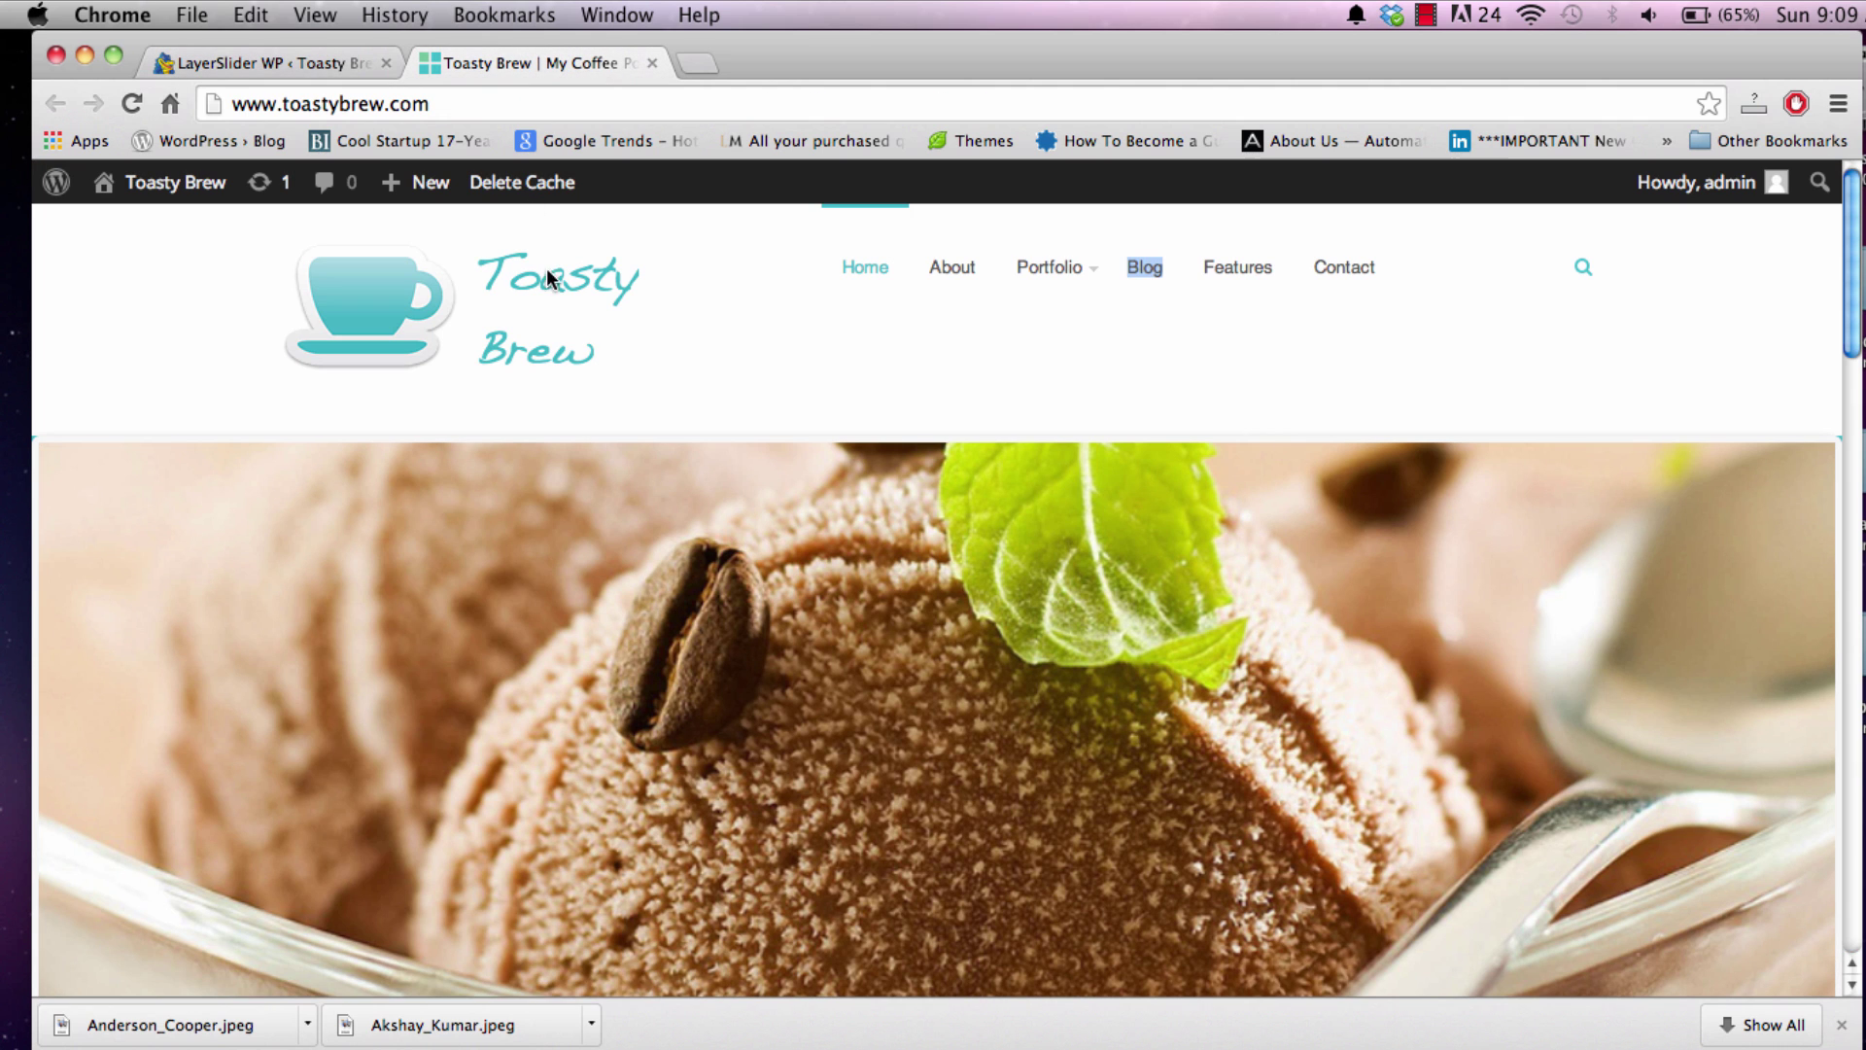
- Reload the live homepage to check the star layer, then return to the slider editor
key("super+r")
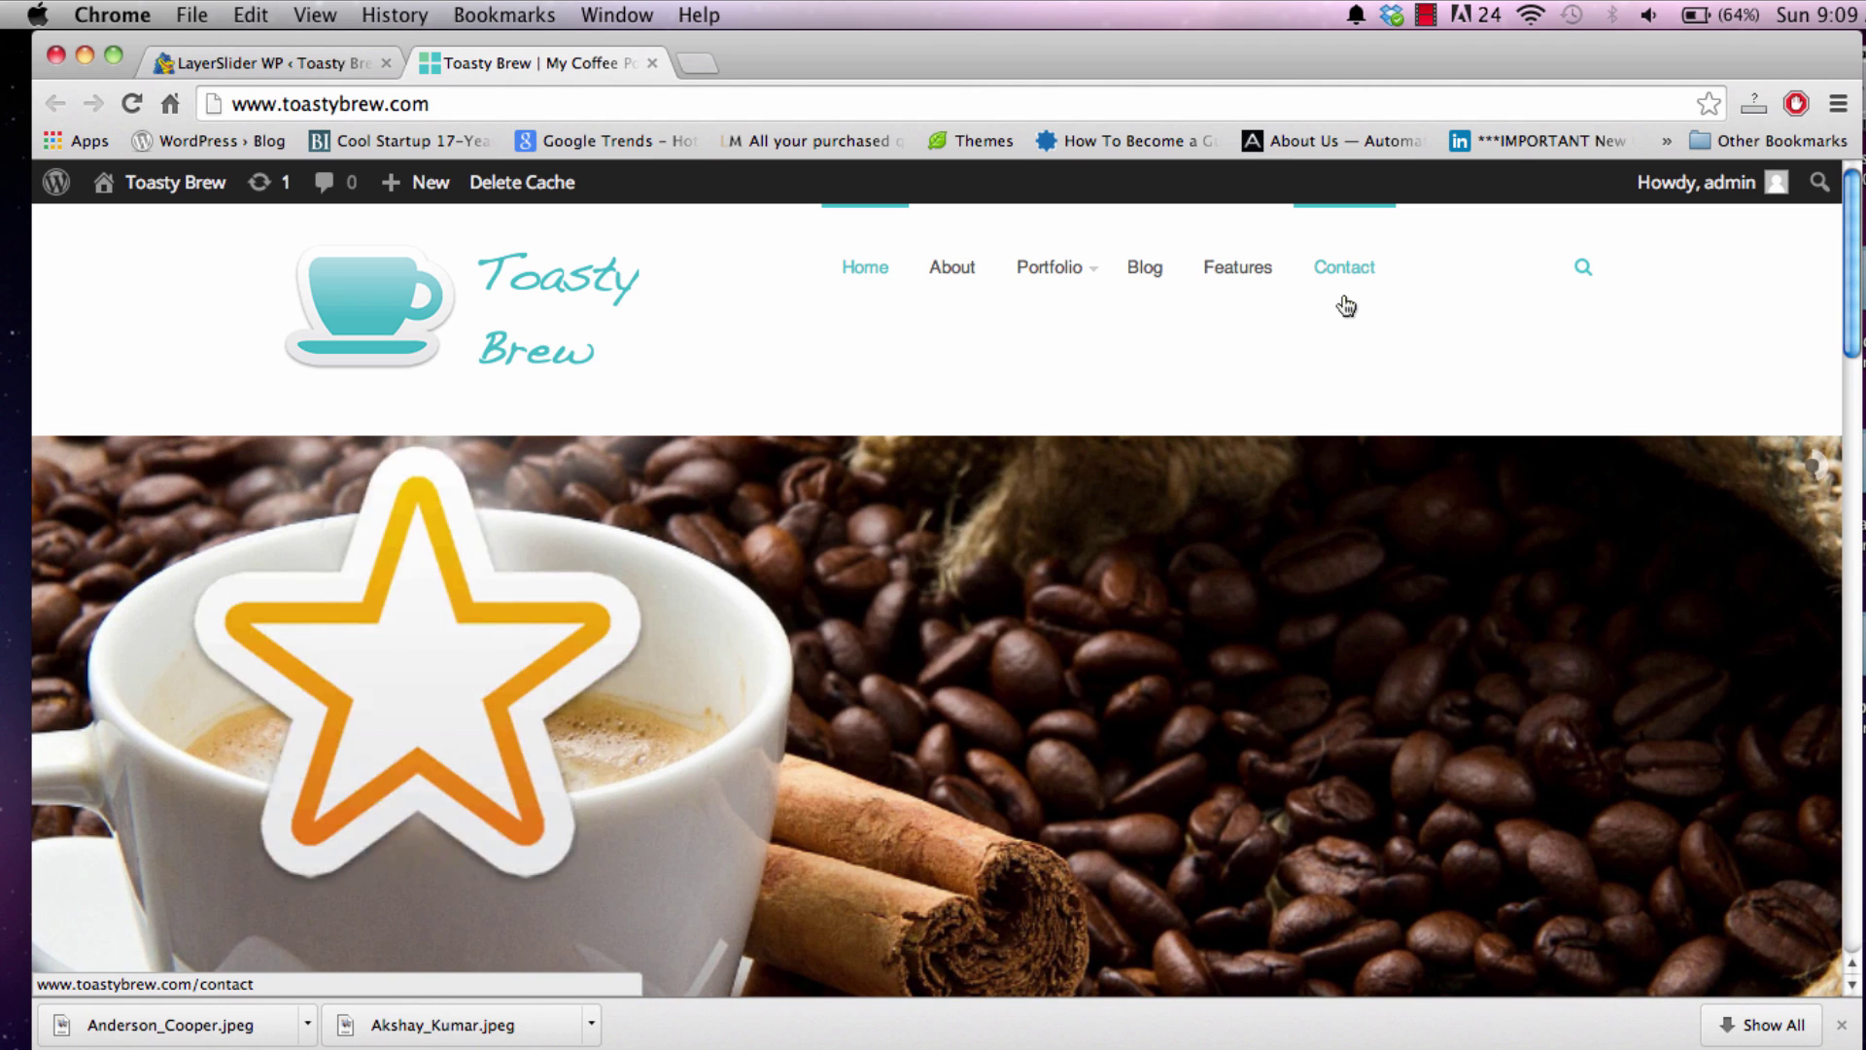
scroll(1346, 306, "down", 5)
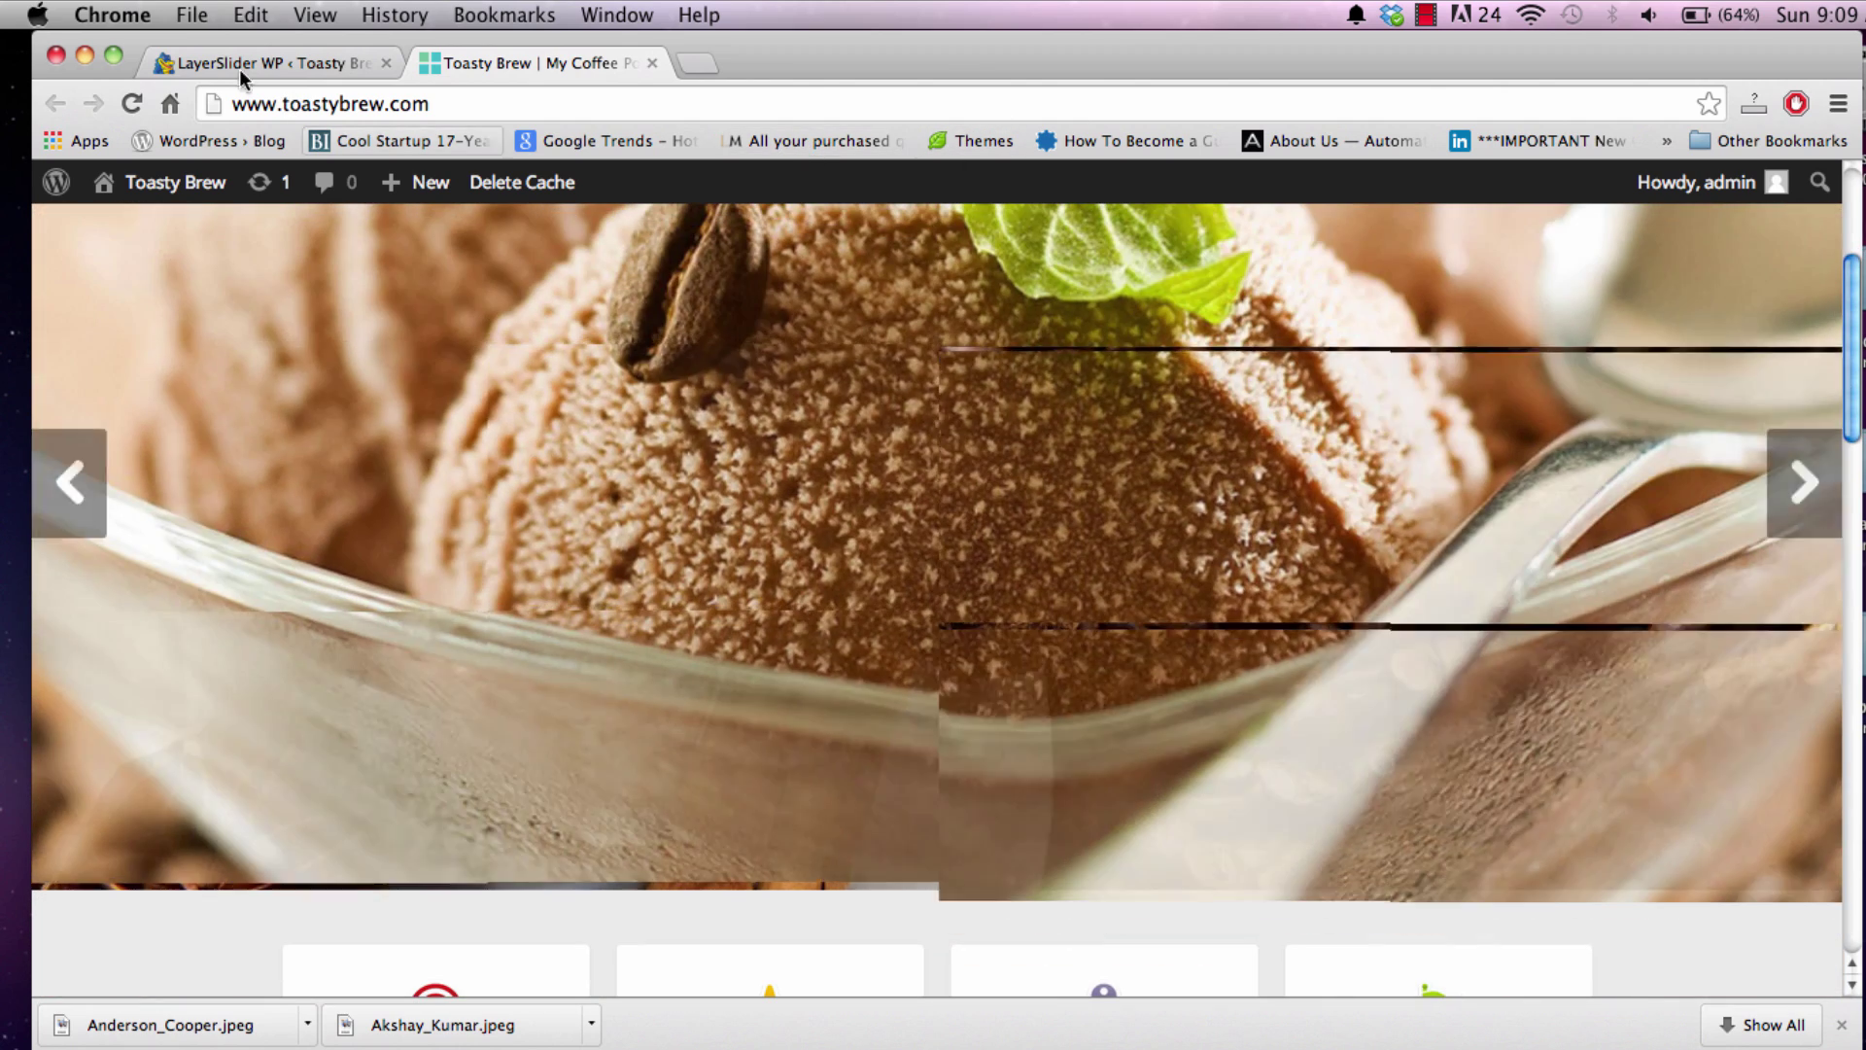
left_click(282, 64)
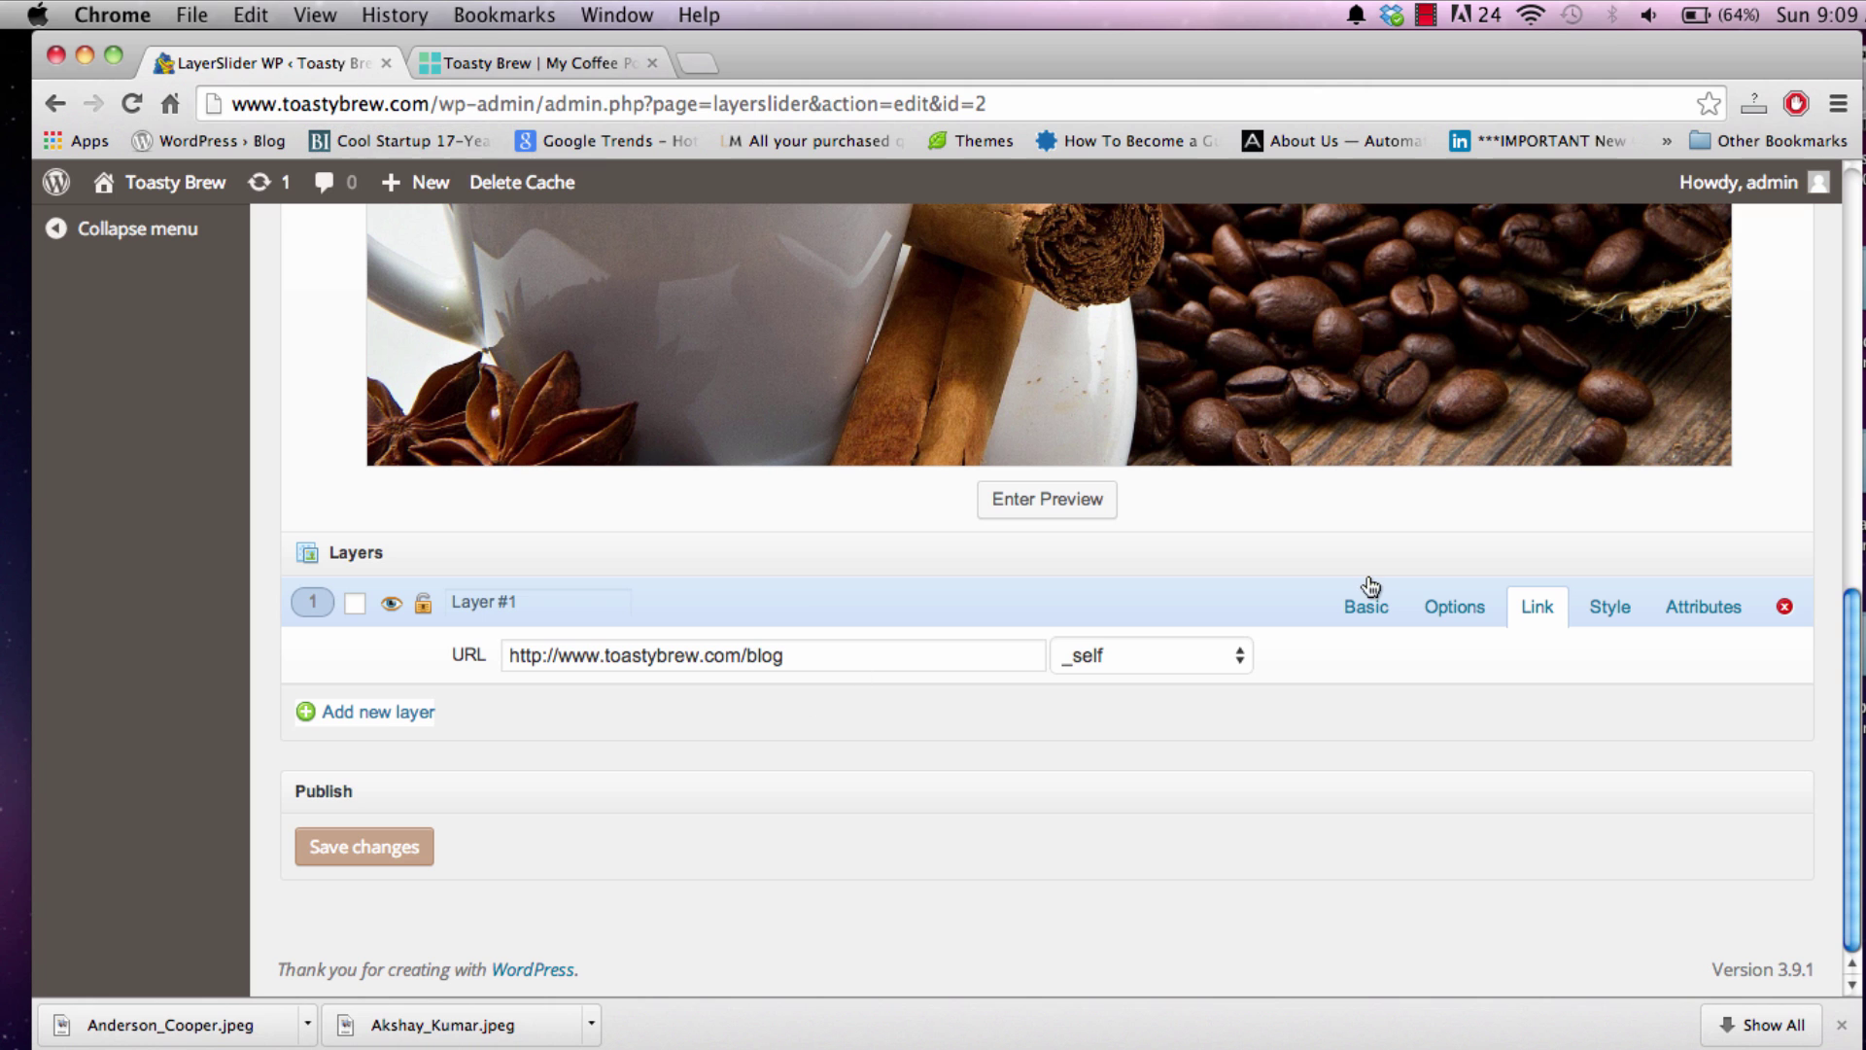
- Move Layer #1's 1080 rotation from transition out to transition in, and save
left_click(1444, 606)
scroll(1020, 716, "down", 3)
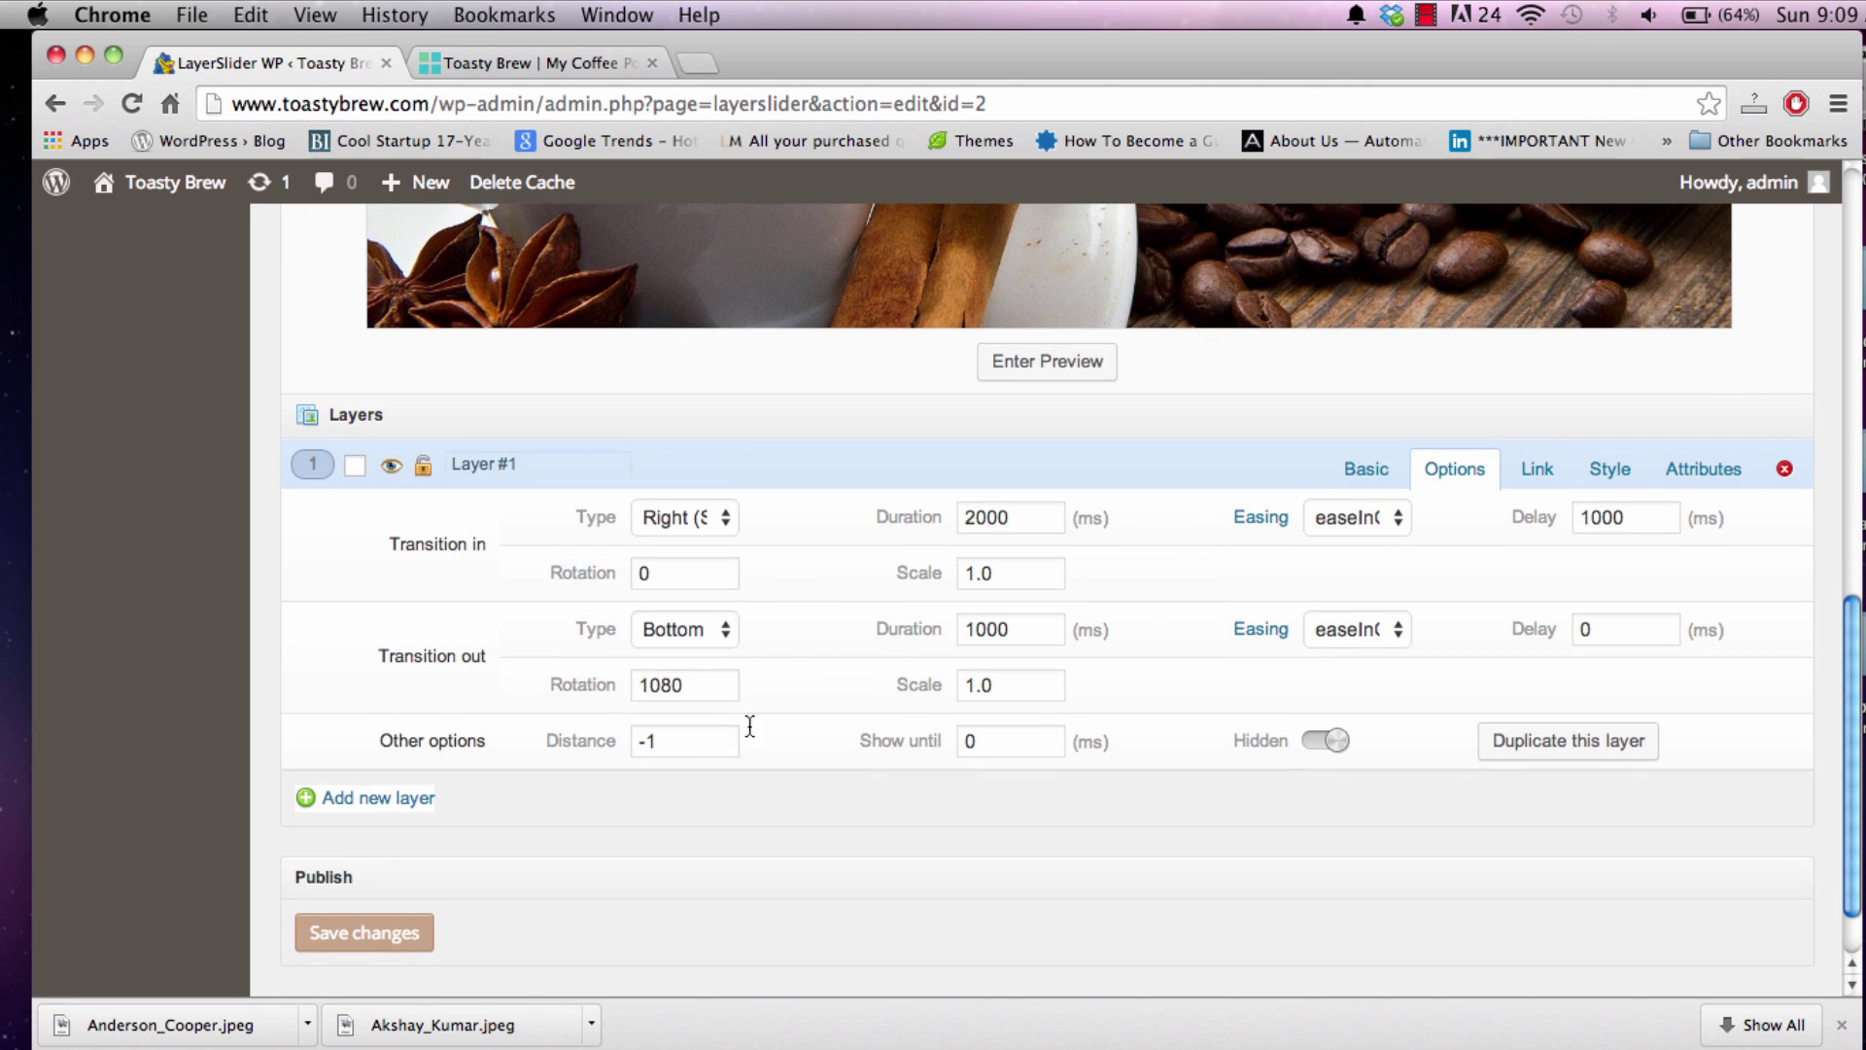
double_click(656, 681)
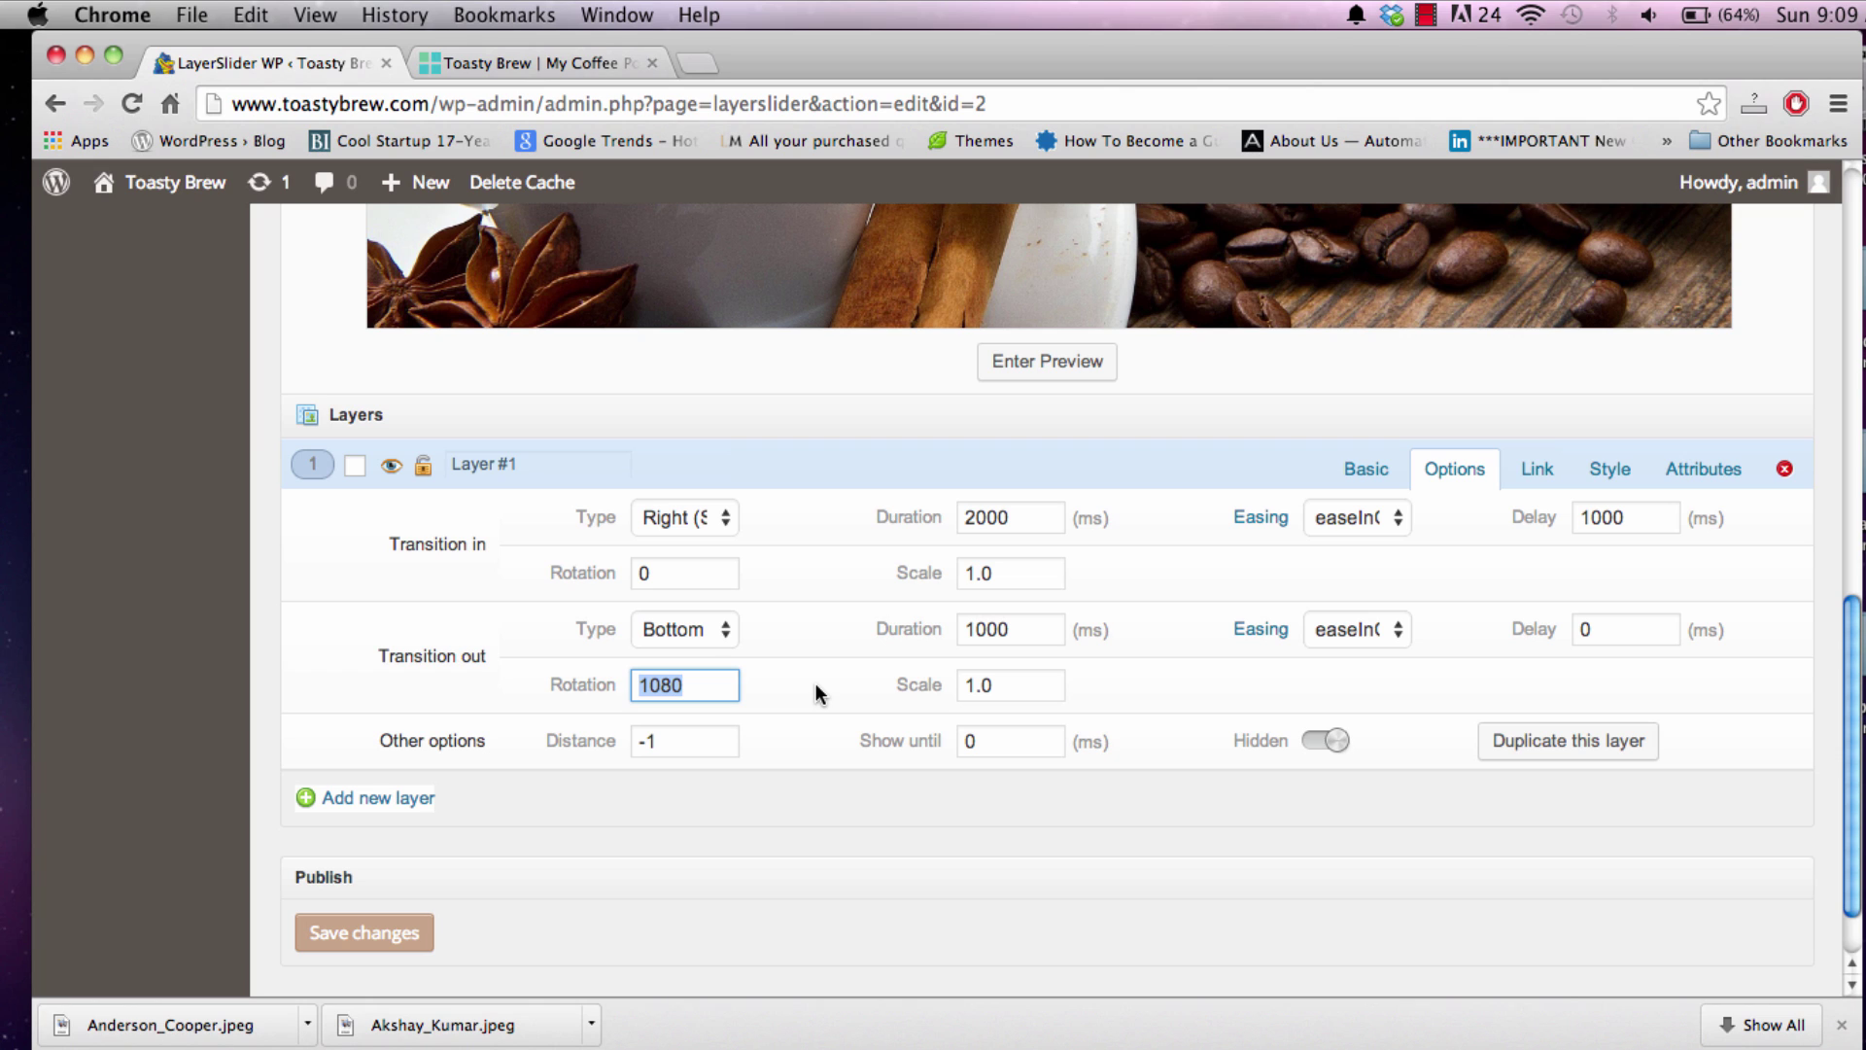
key("BackSpace")
left_click(667, 582)
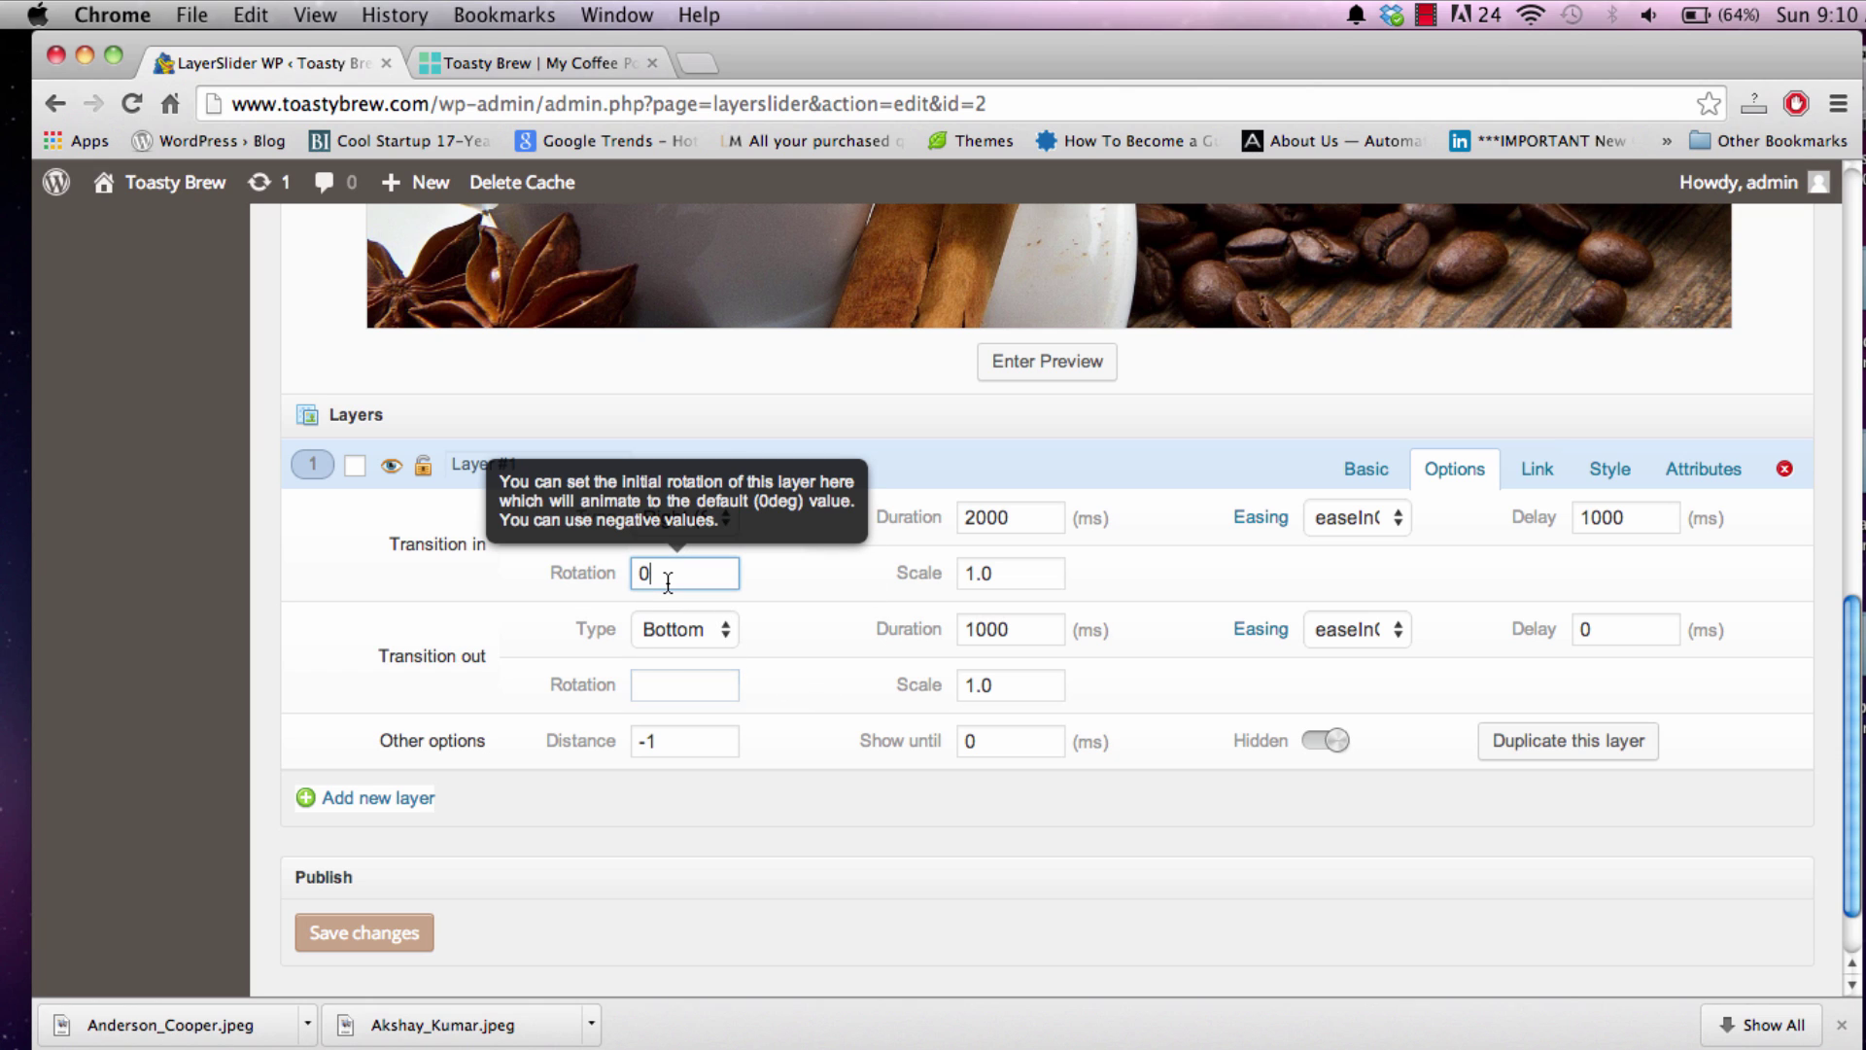
type("1080")
left_click(399, 933)
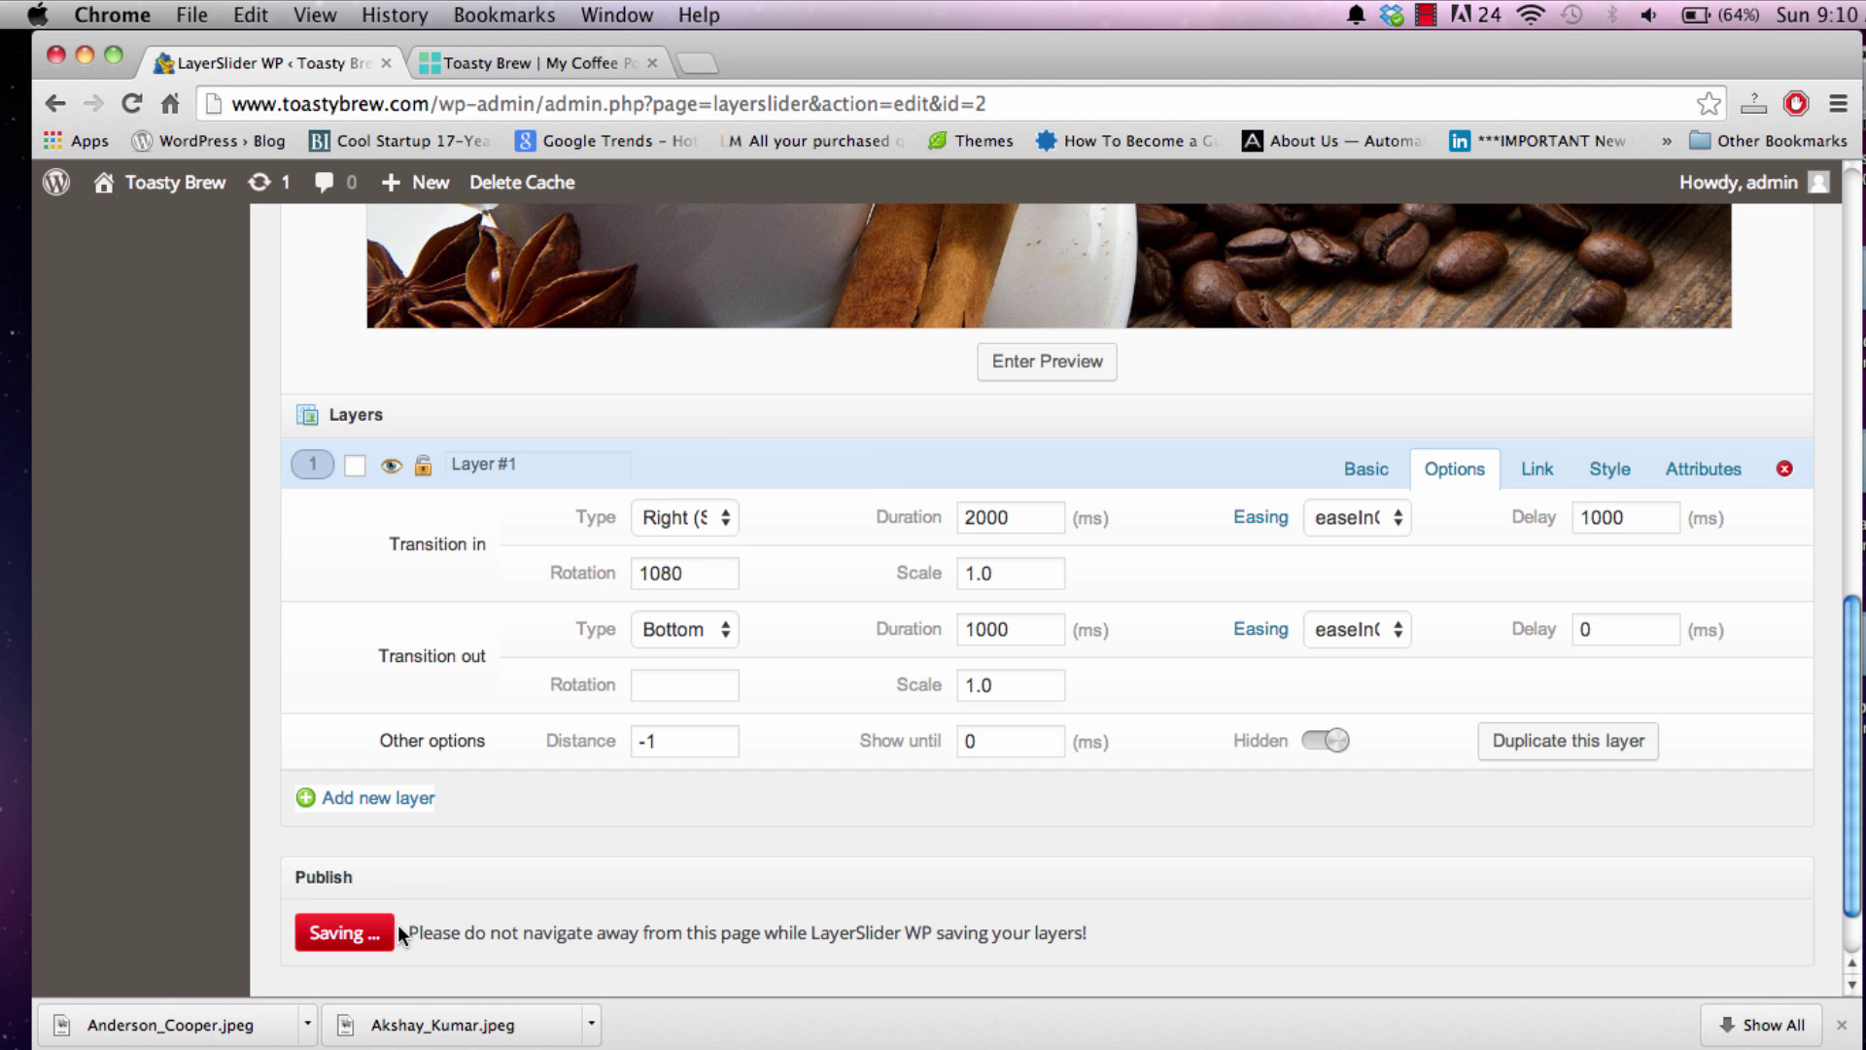
- Reload the live homepage to preview the star spinning in
left_click(529, 64)
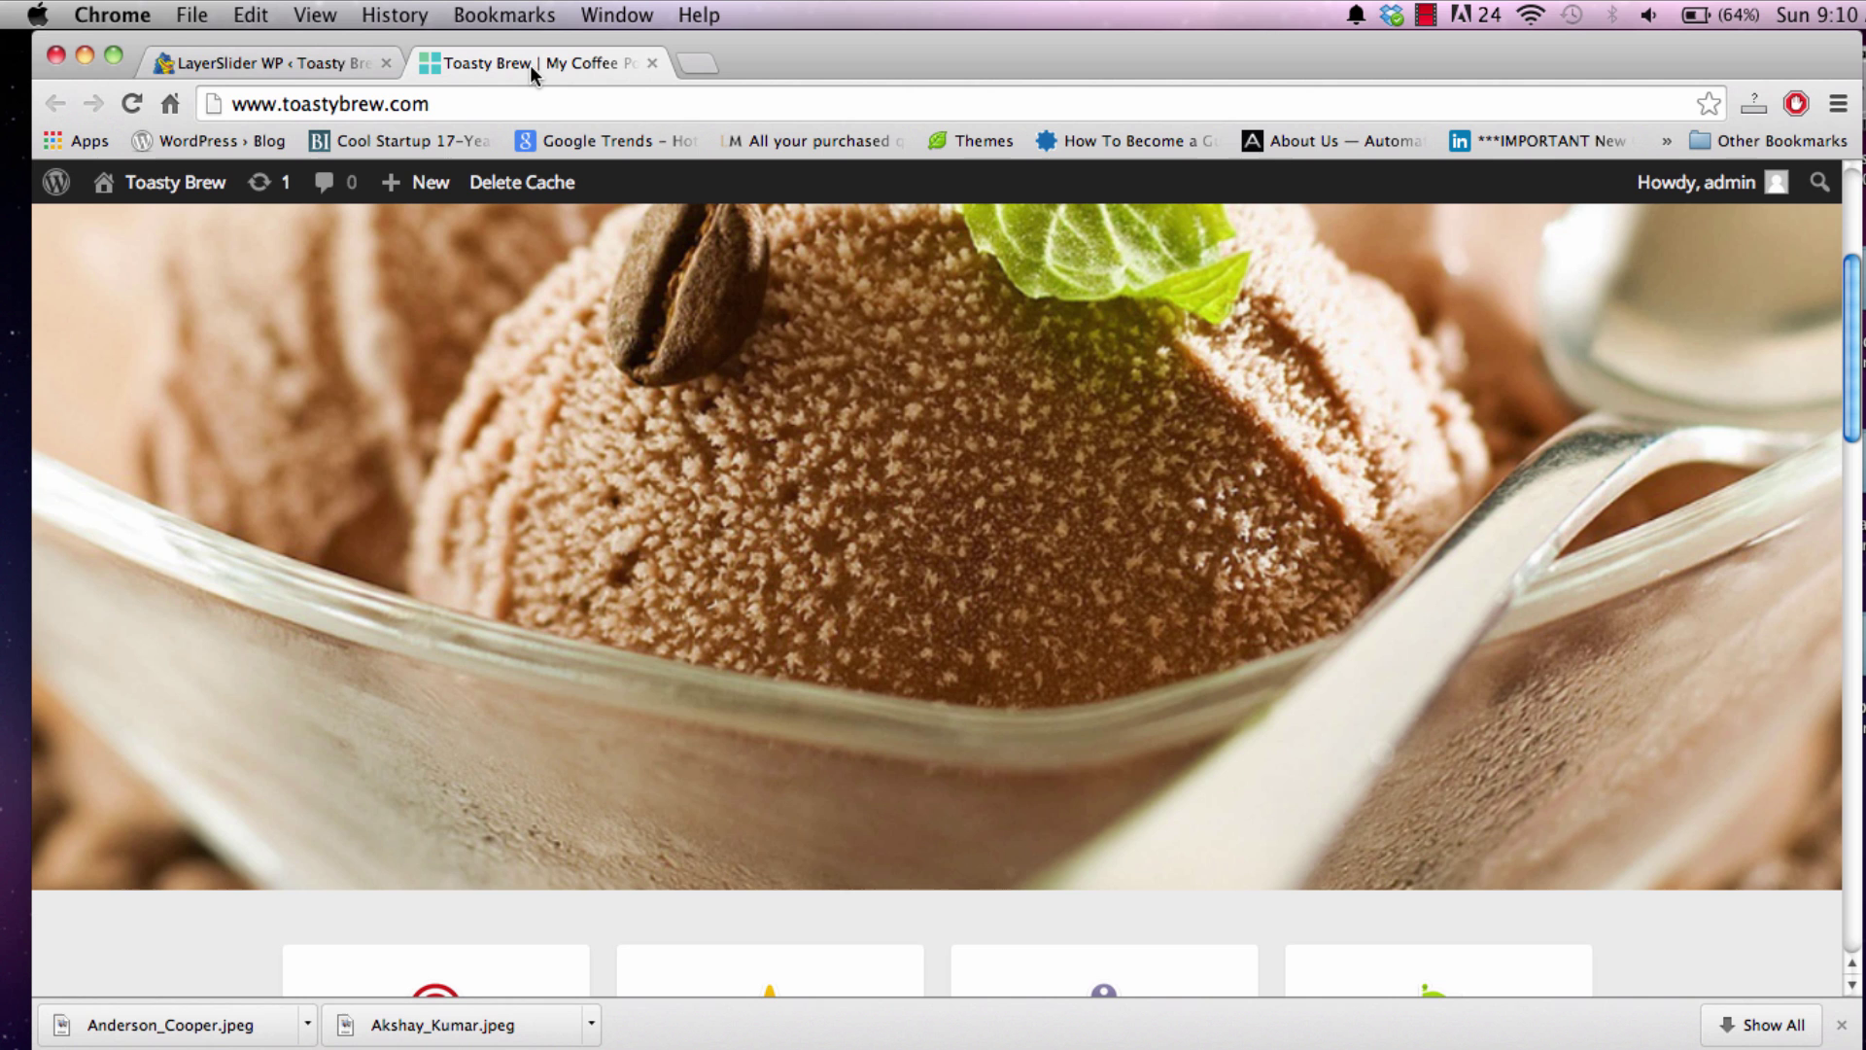
left_click(263, 68)
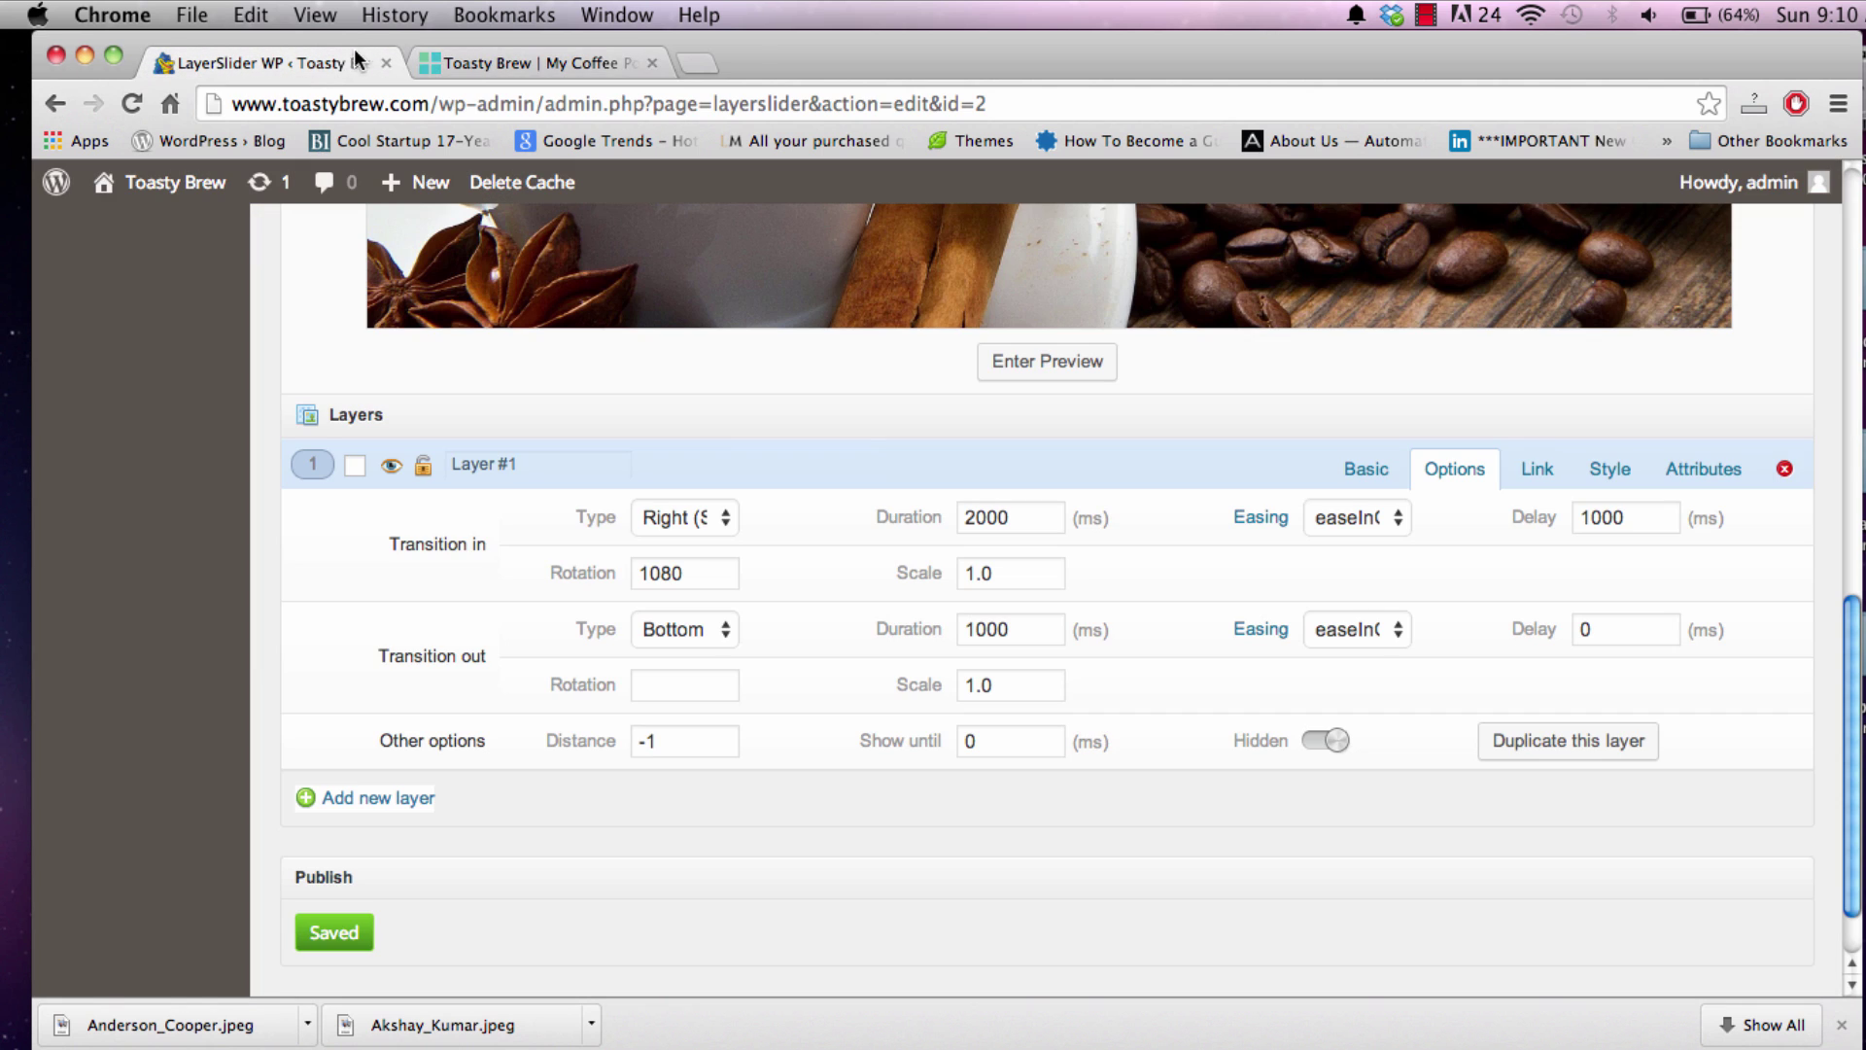
left_click(479, 62)
left_click(133, 105)
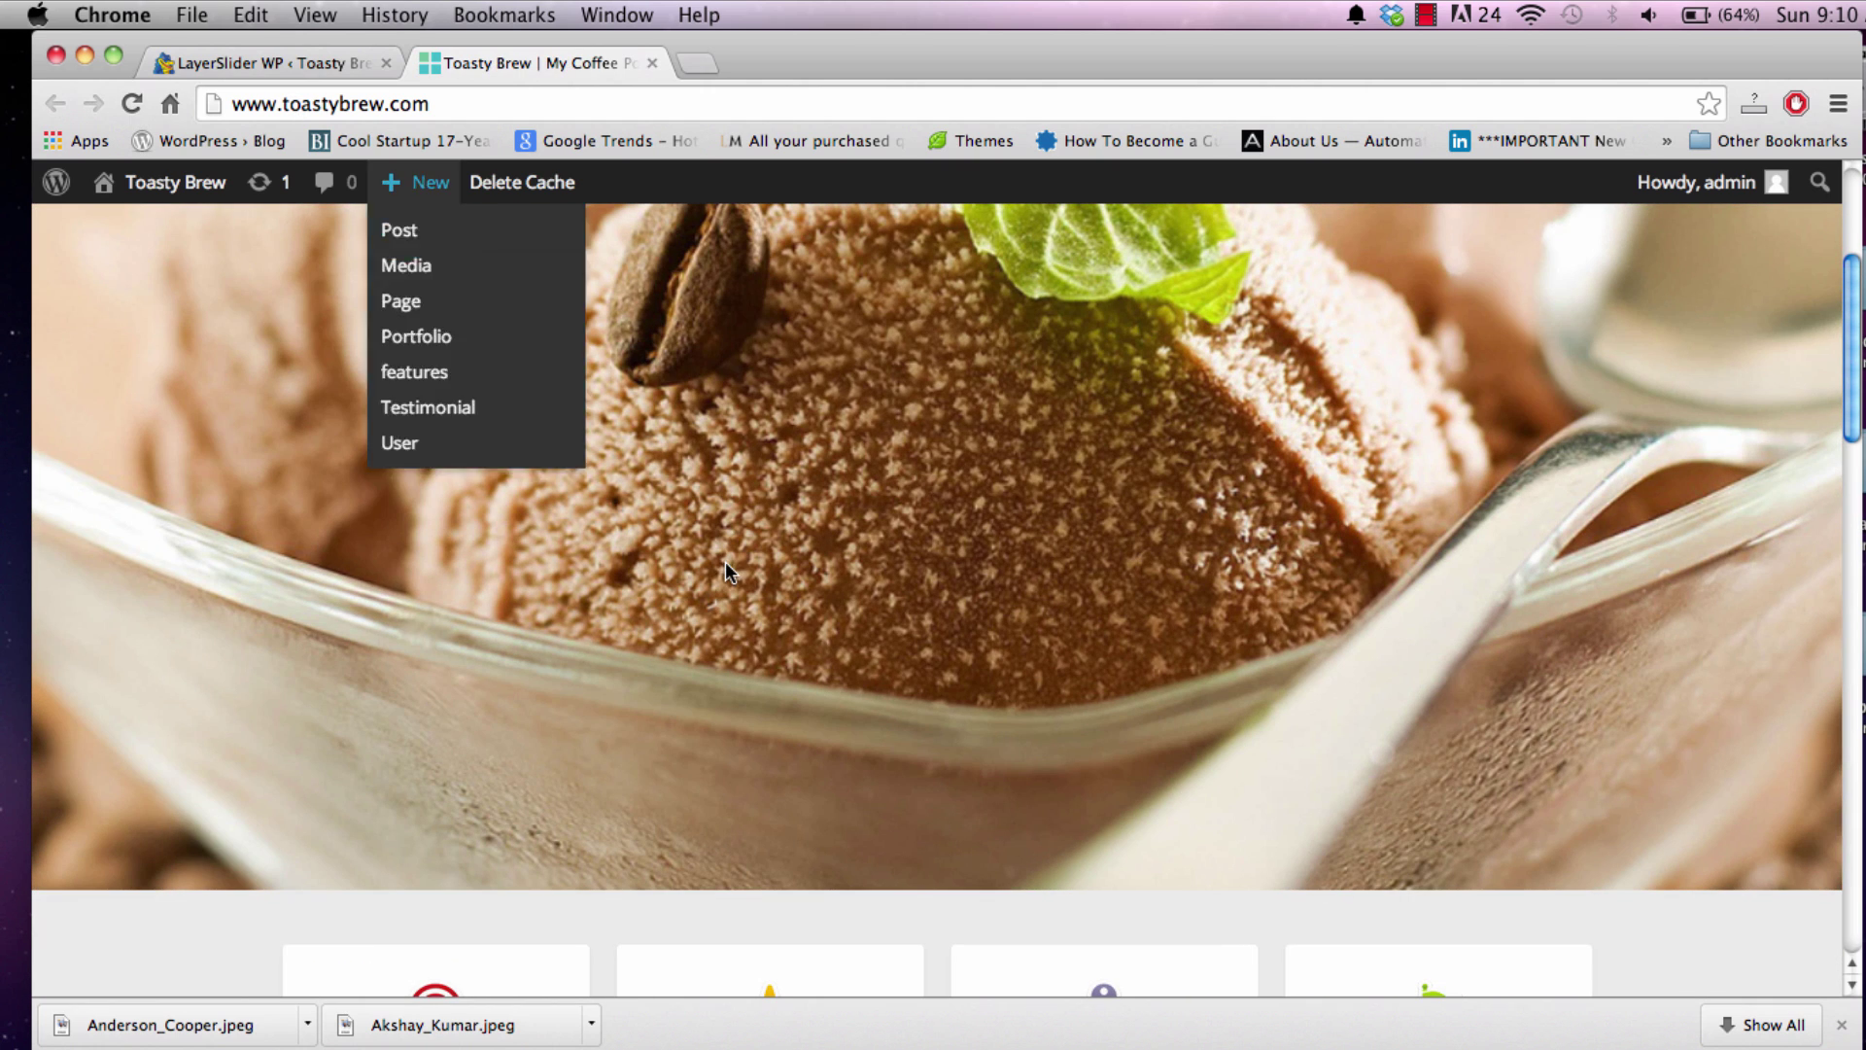
- Watch the star spin in on the homepage slider, then go back to the LayerSlider editor
scroll(725, 561, "up", 3)
scroll(646, 305, "down", 2)
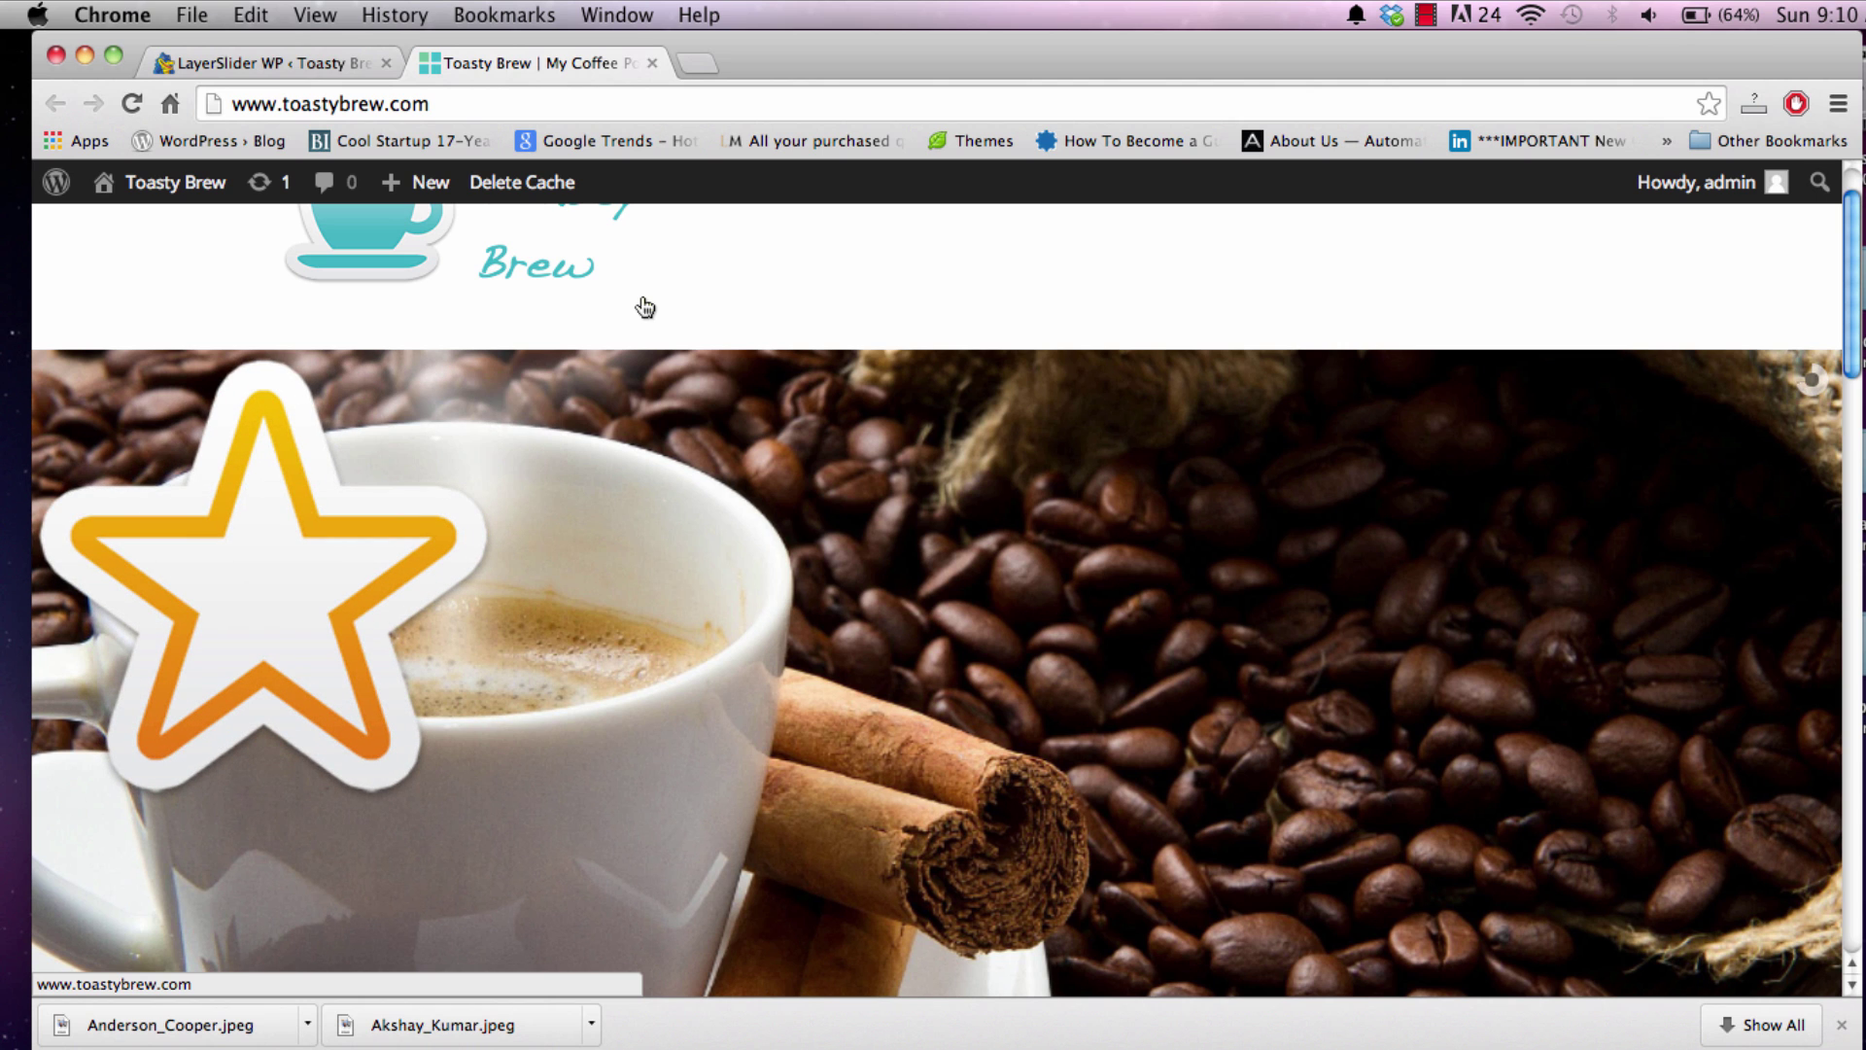
scroll(645, 305, "down", 6)
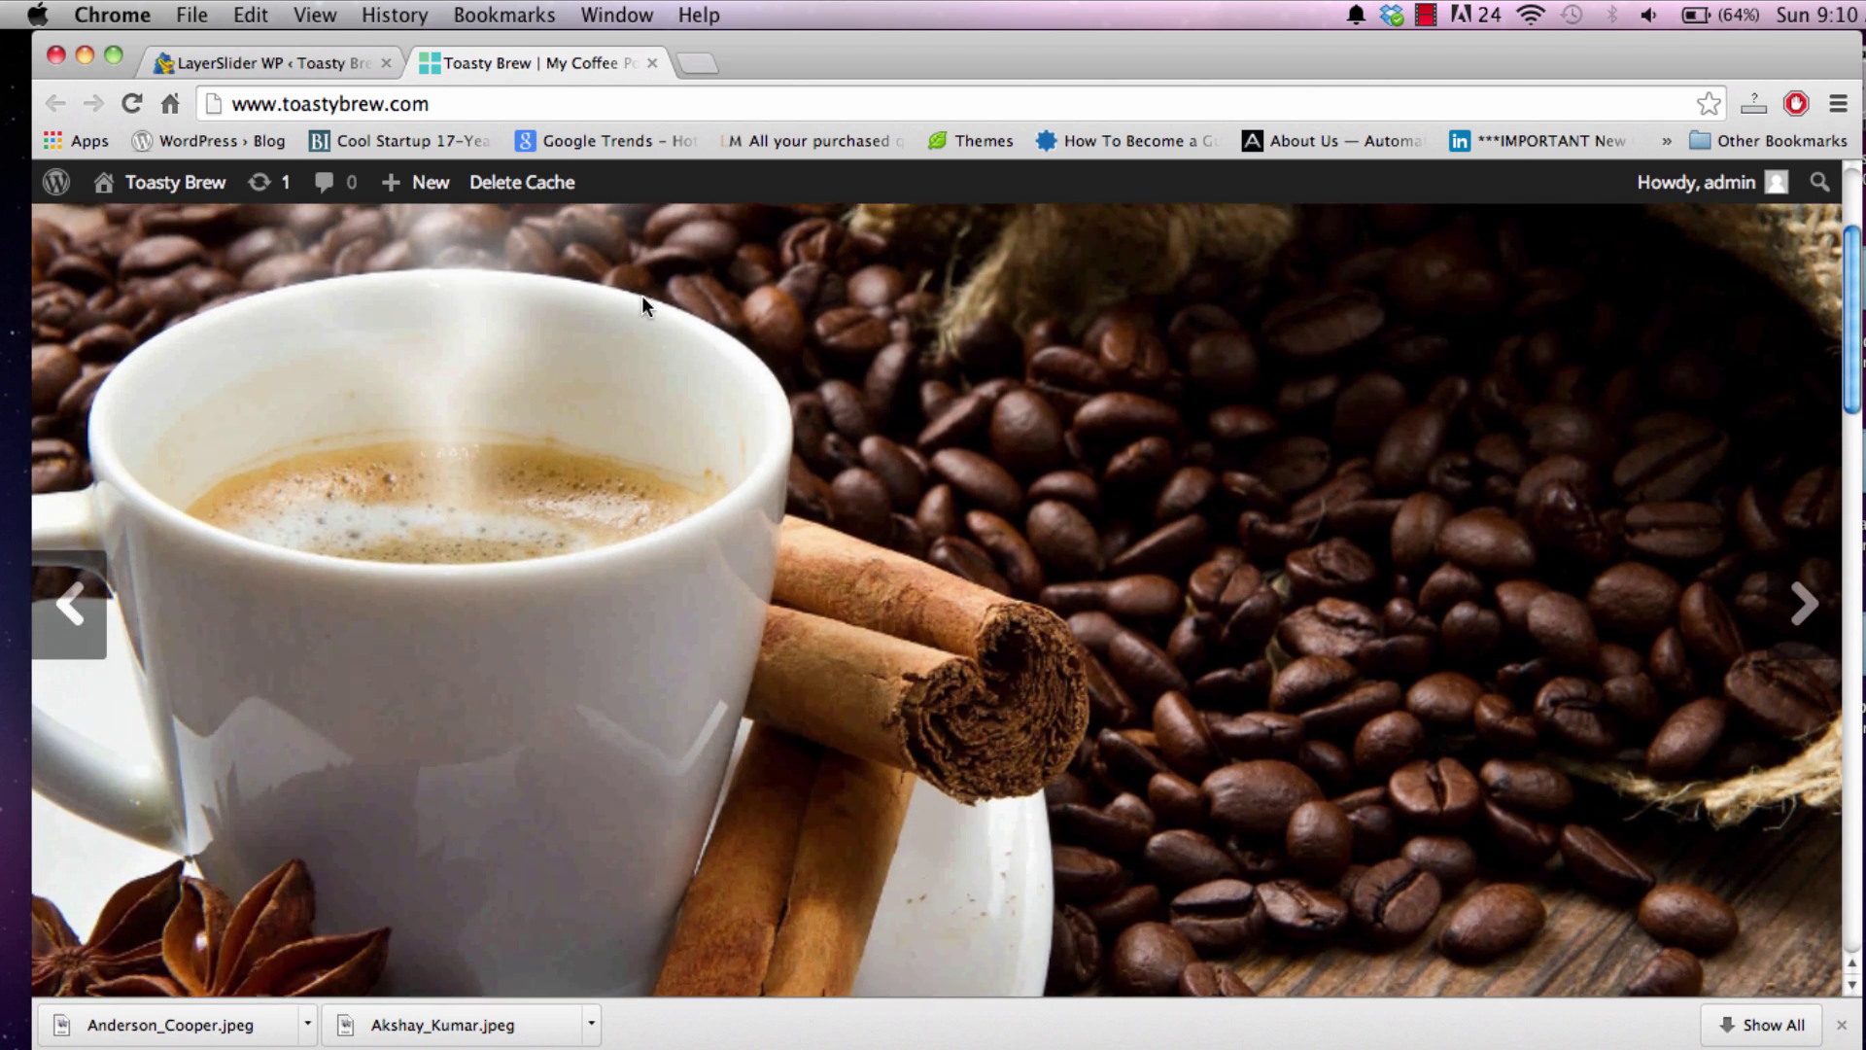
scroll(642, 295, "up", 5)
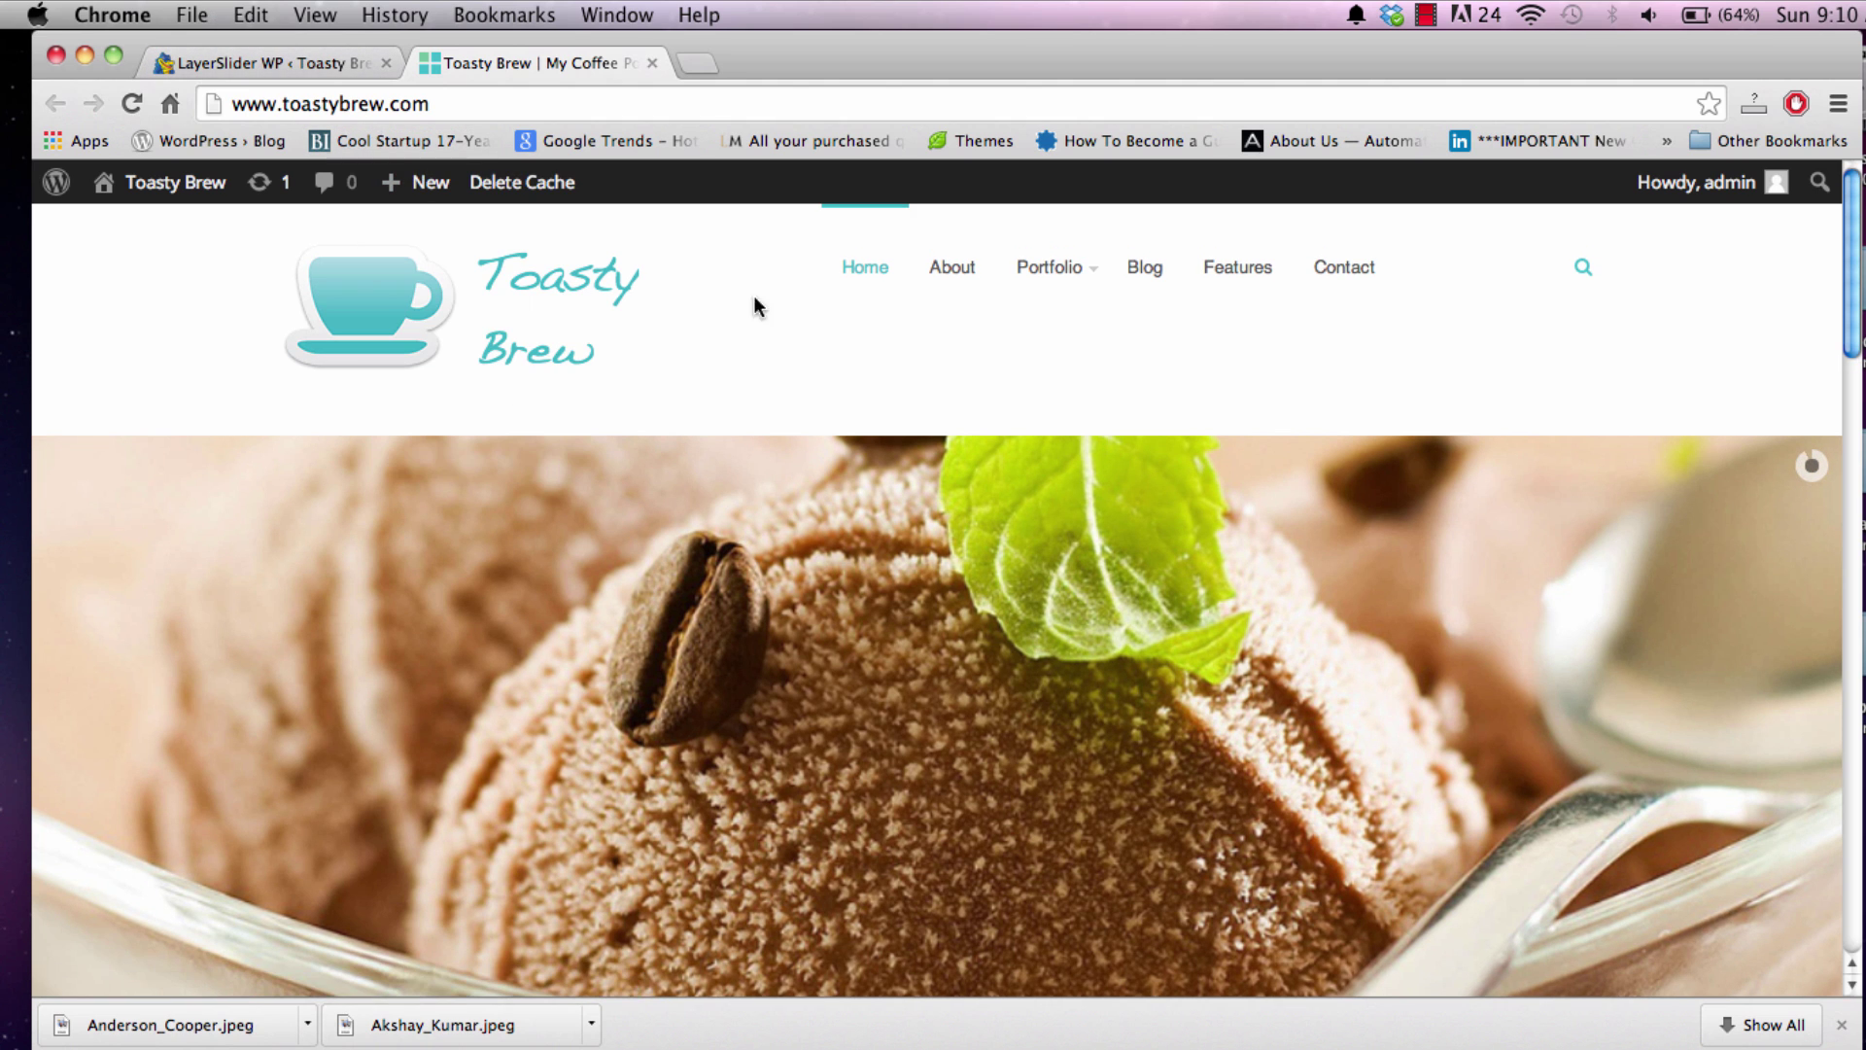
left_click(295, 61)
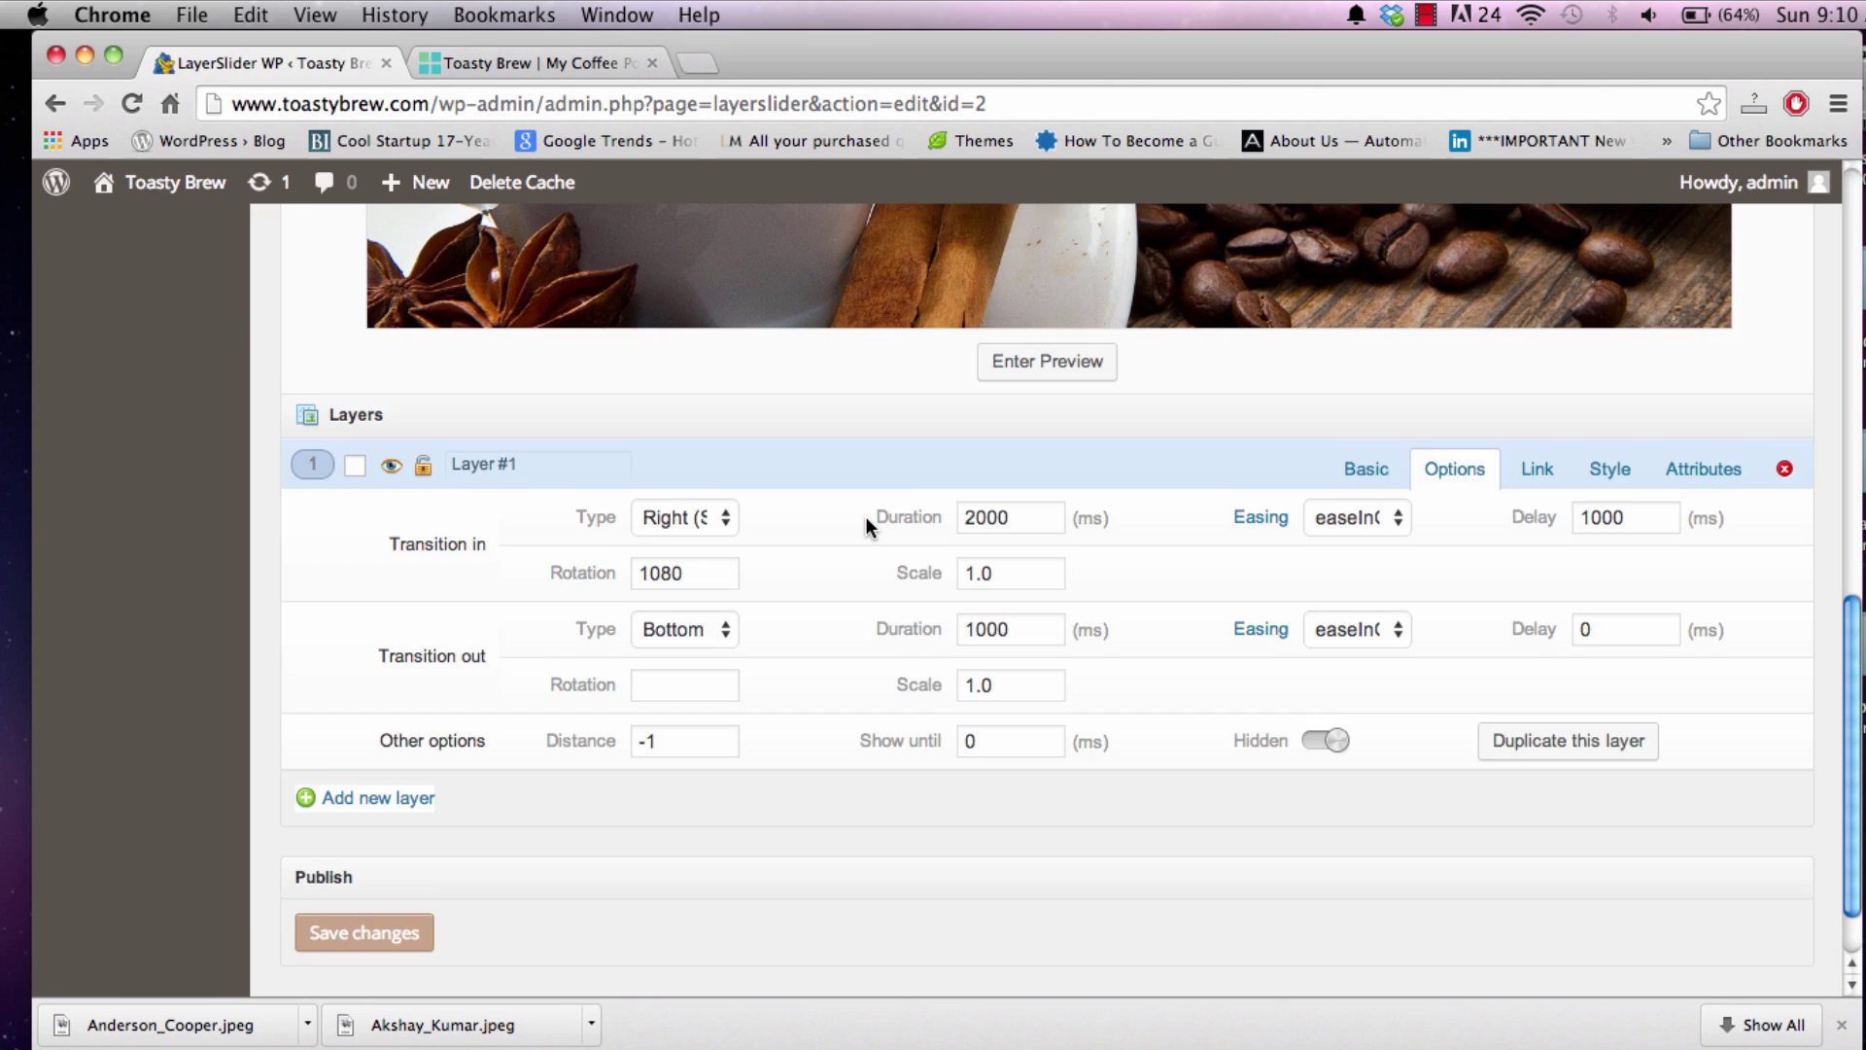
- Reduce the Home Slider's height from 450 px in Global Settings and save
scroll(865, 516, "up", 10)
left_click(386, 387)
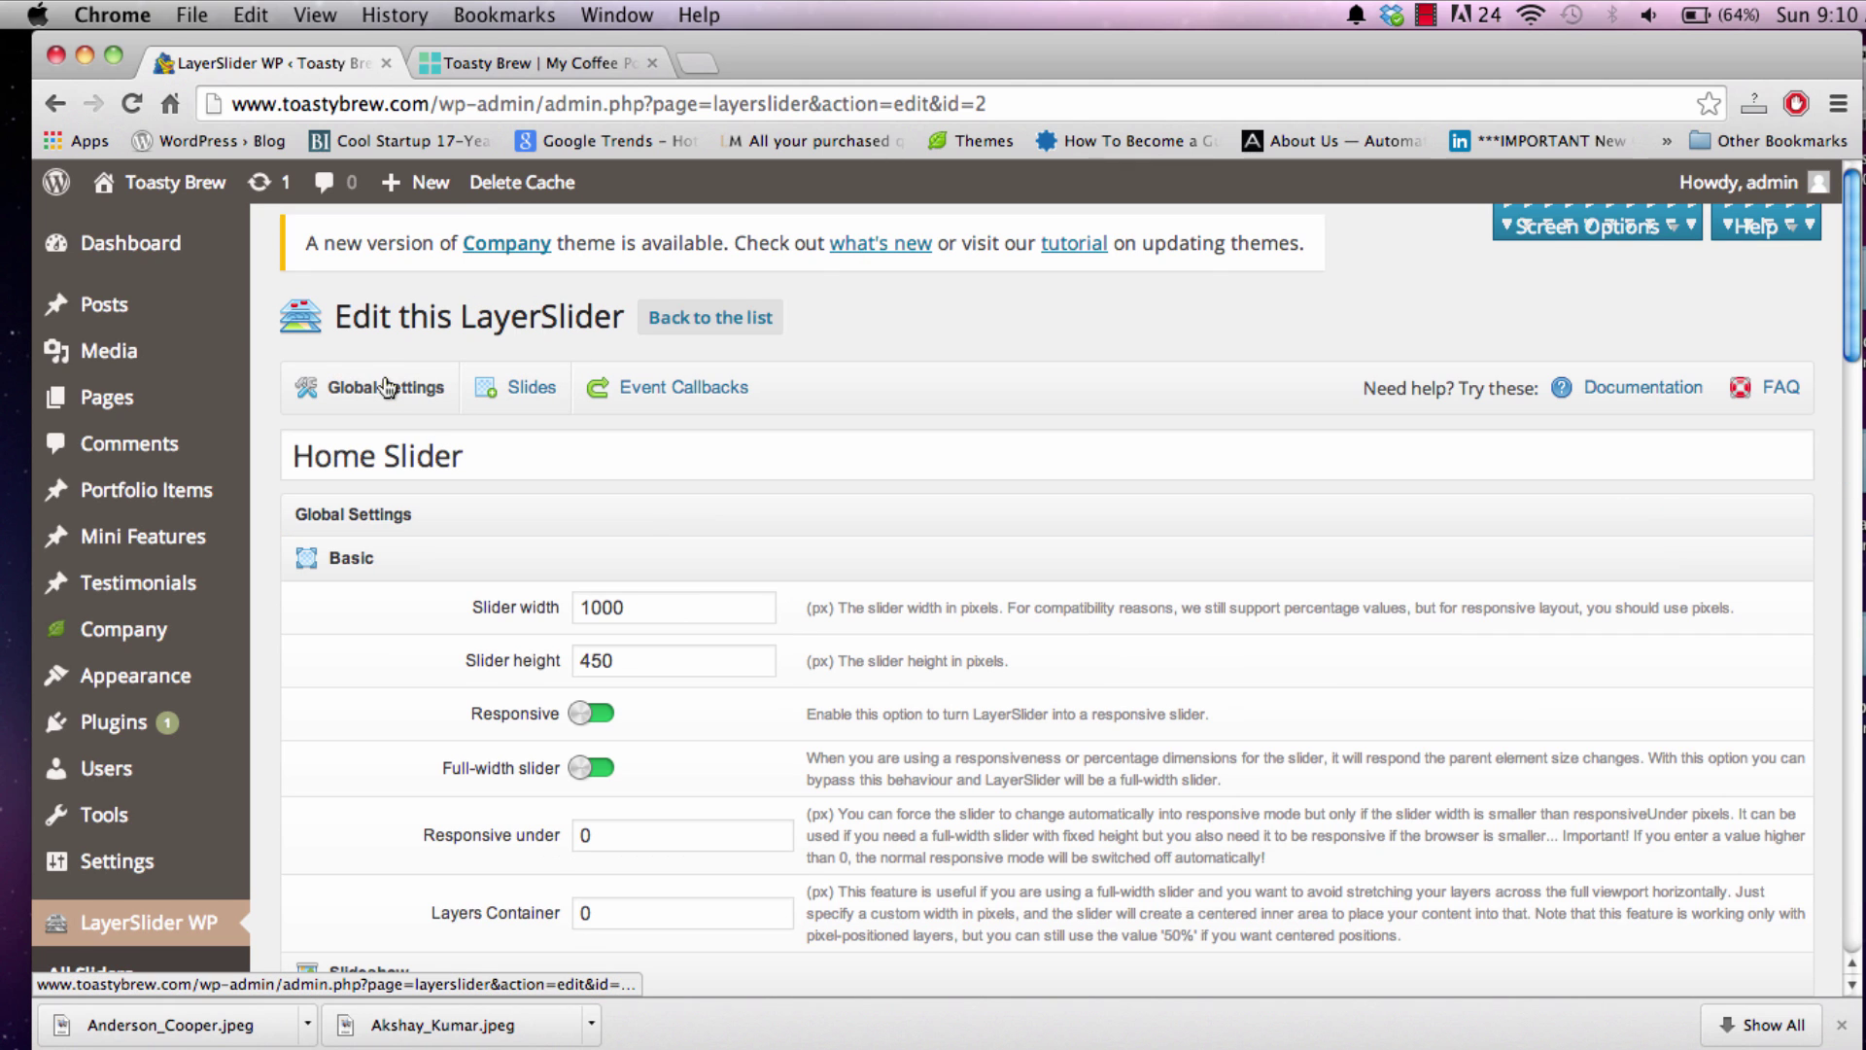
double_click(630, 671)
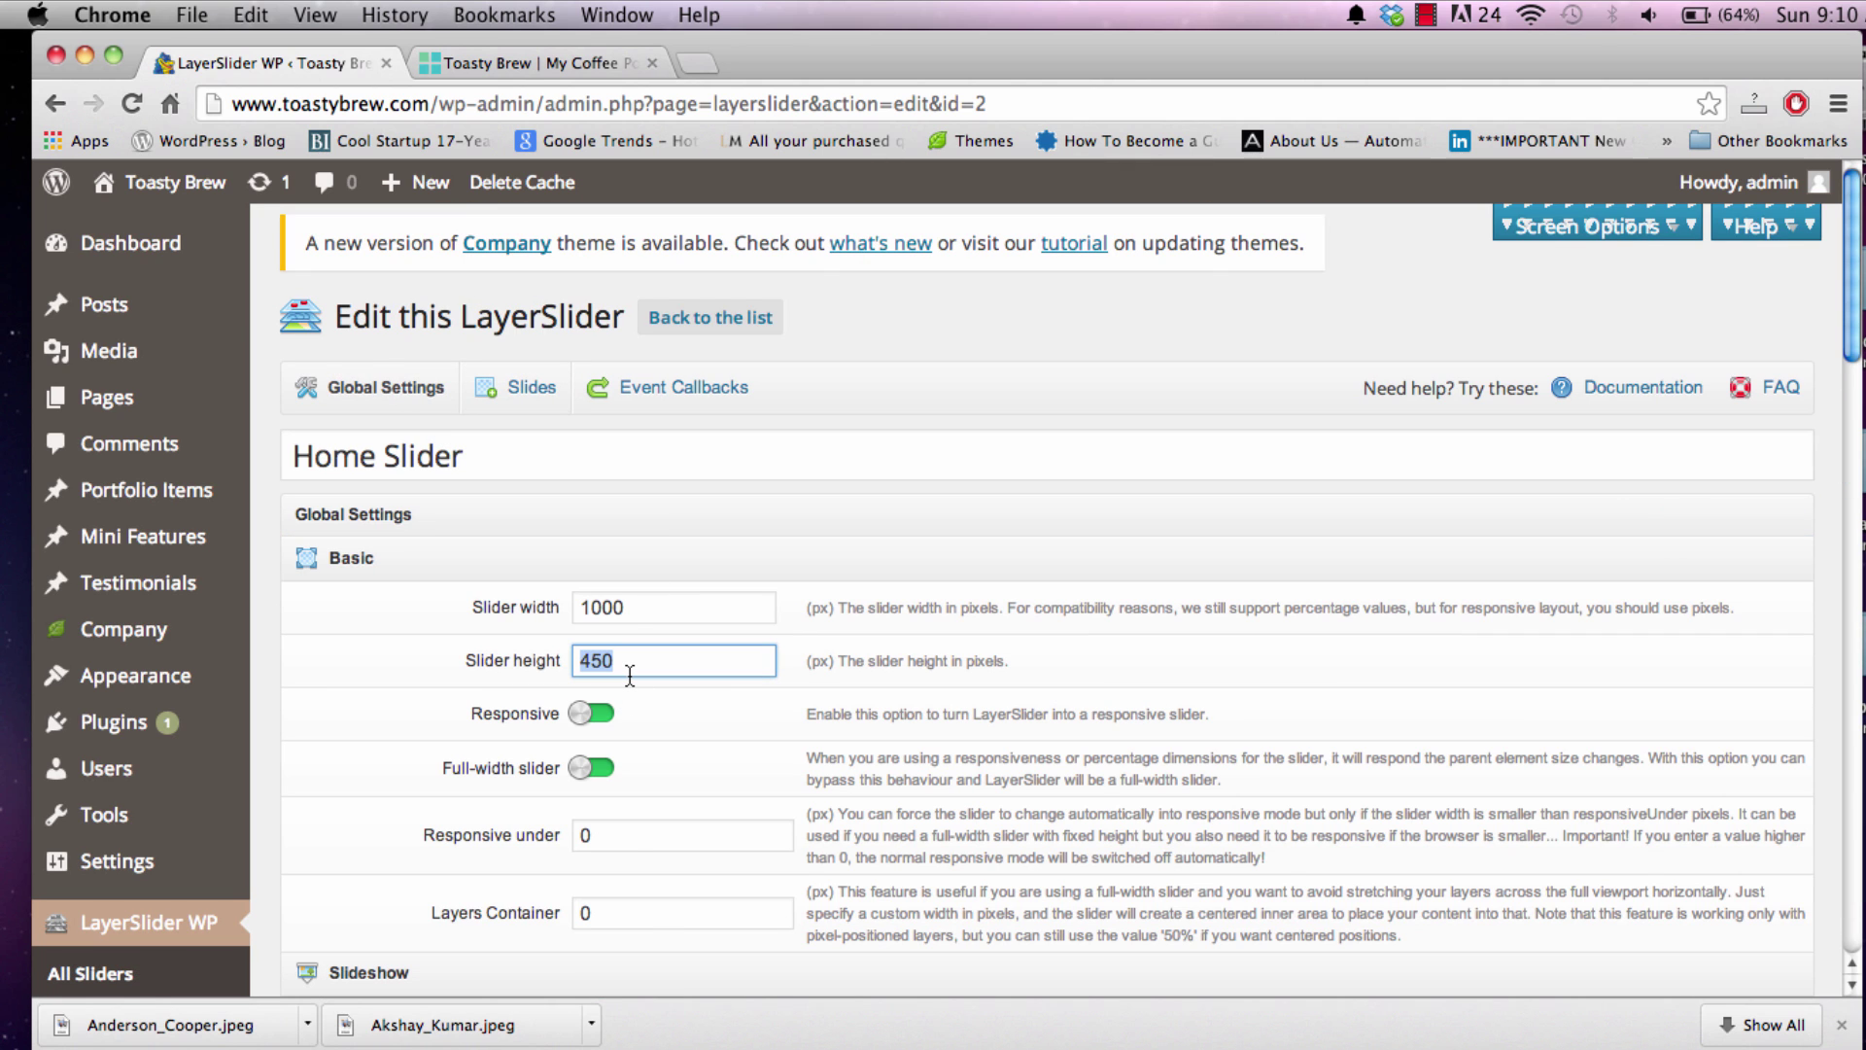
type("3")
scroll(917, 766, "down", 20)
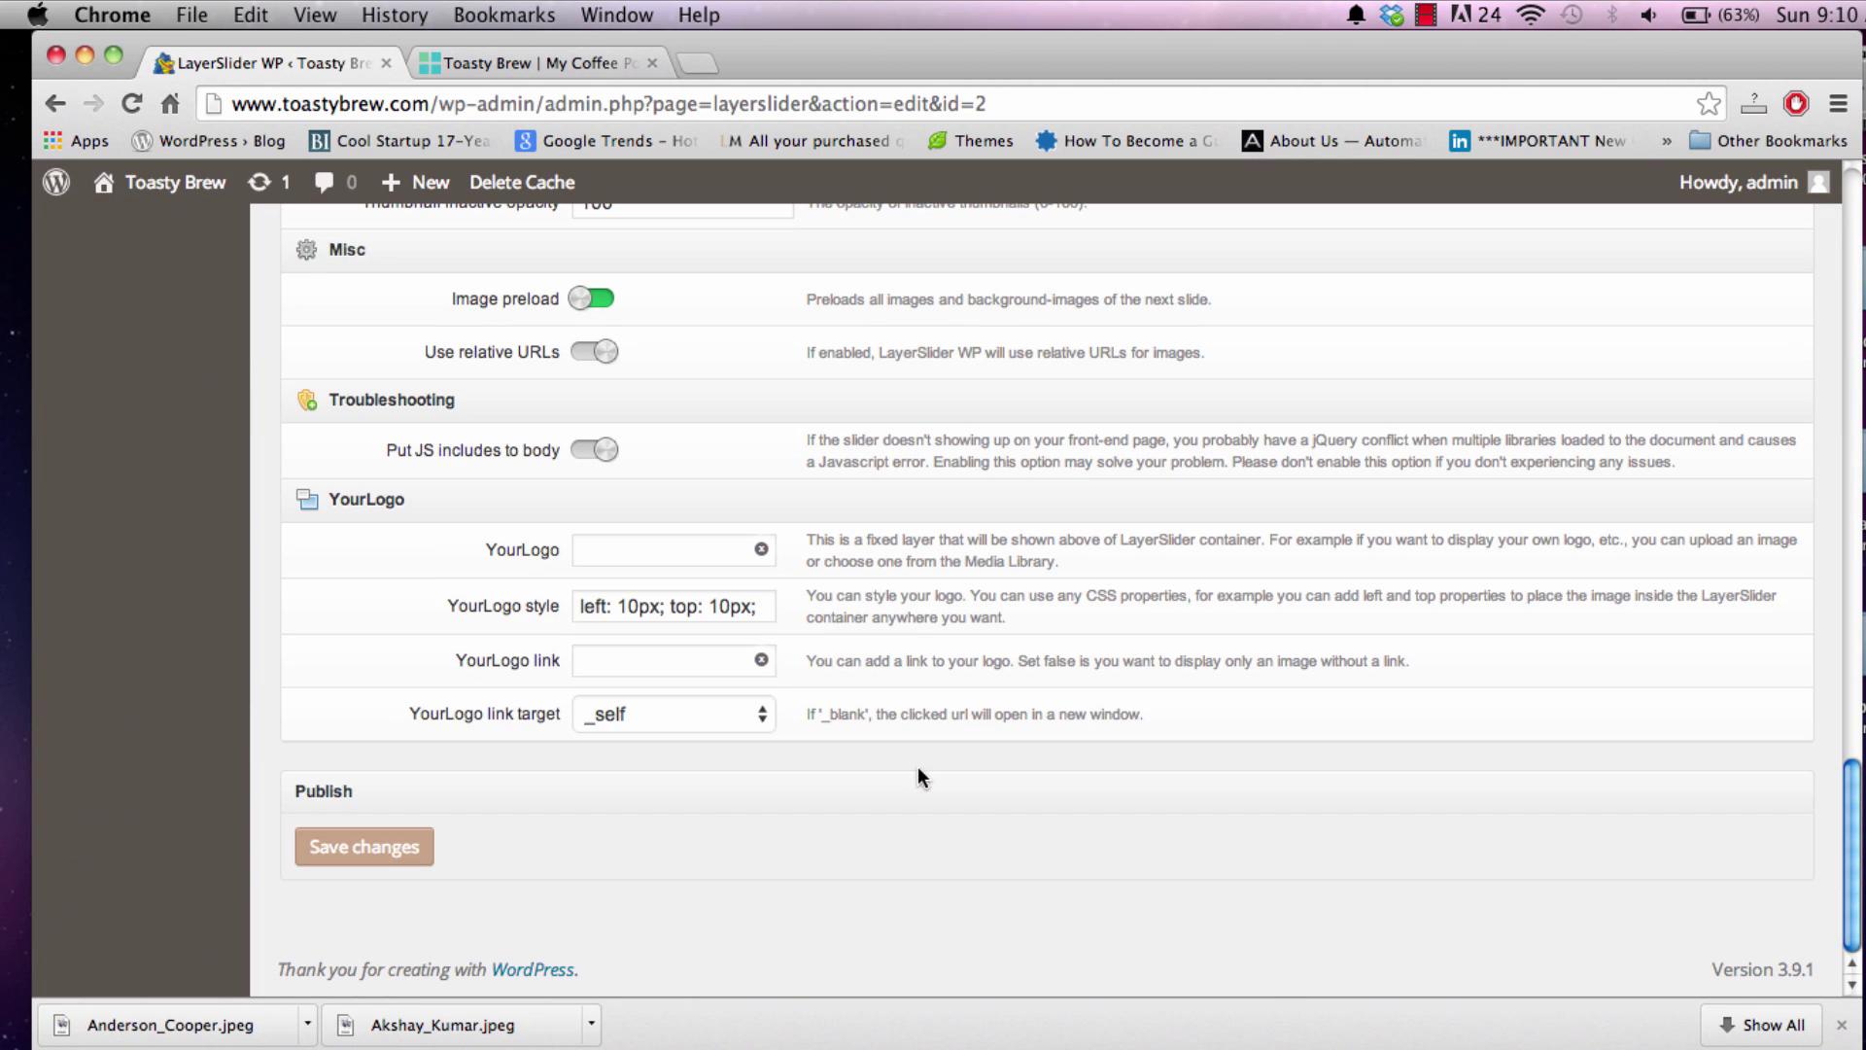
left_click(378, 846)
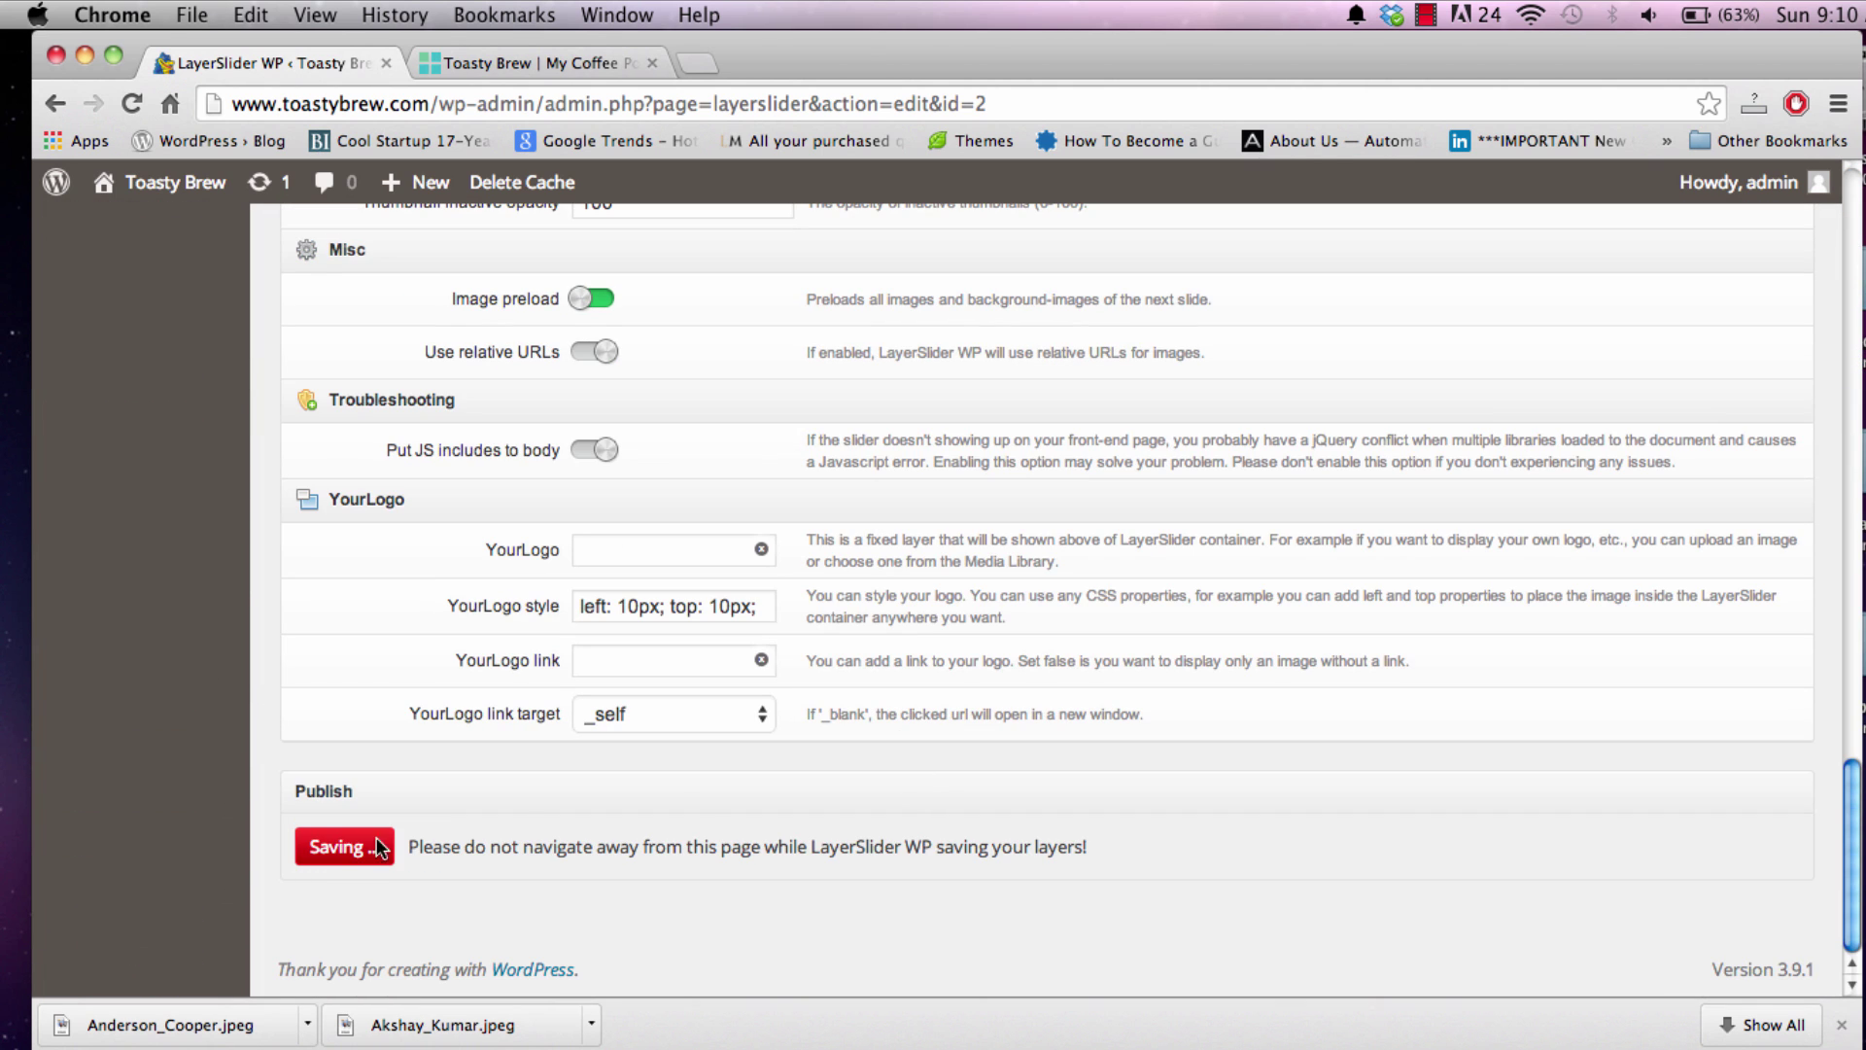
left_click(558, 62)
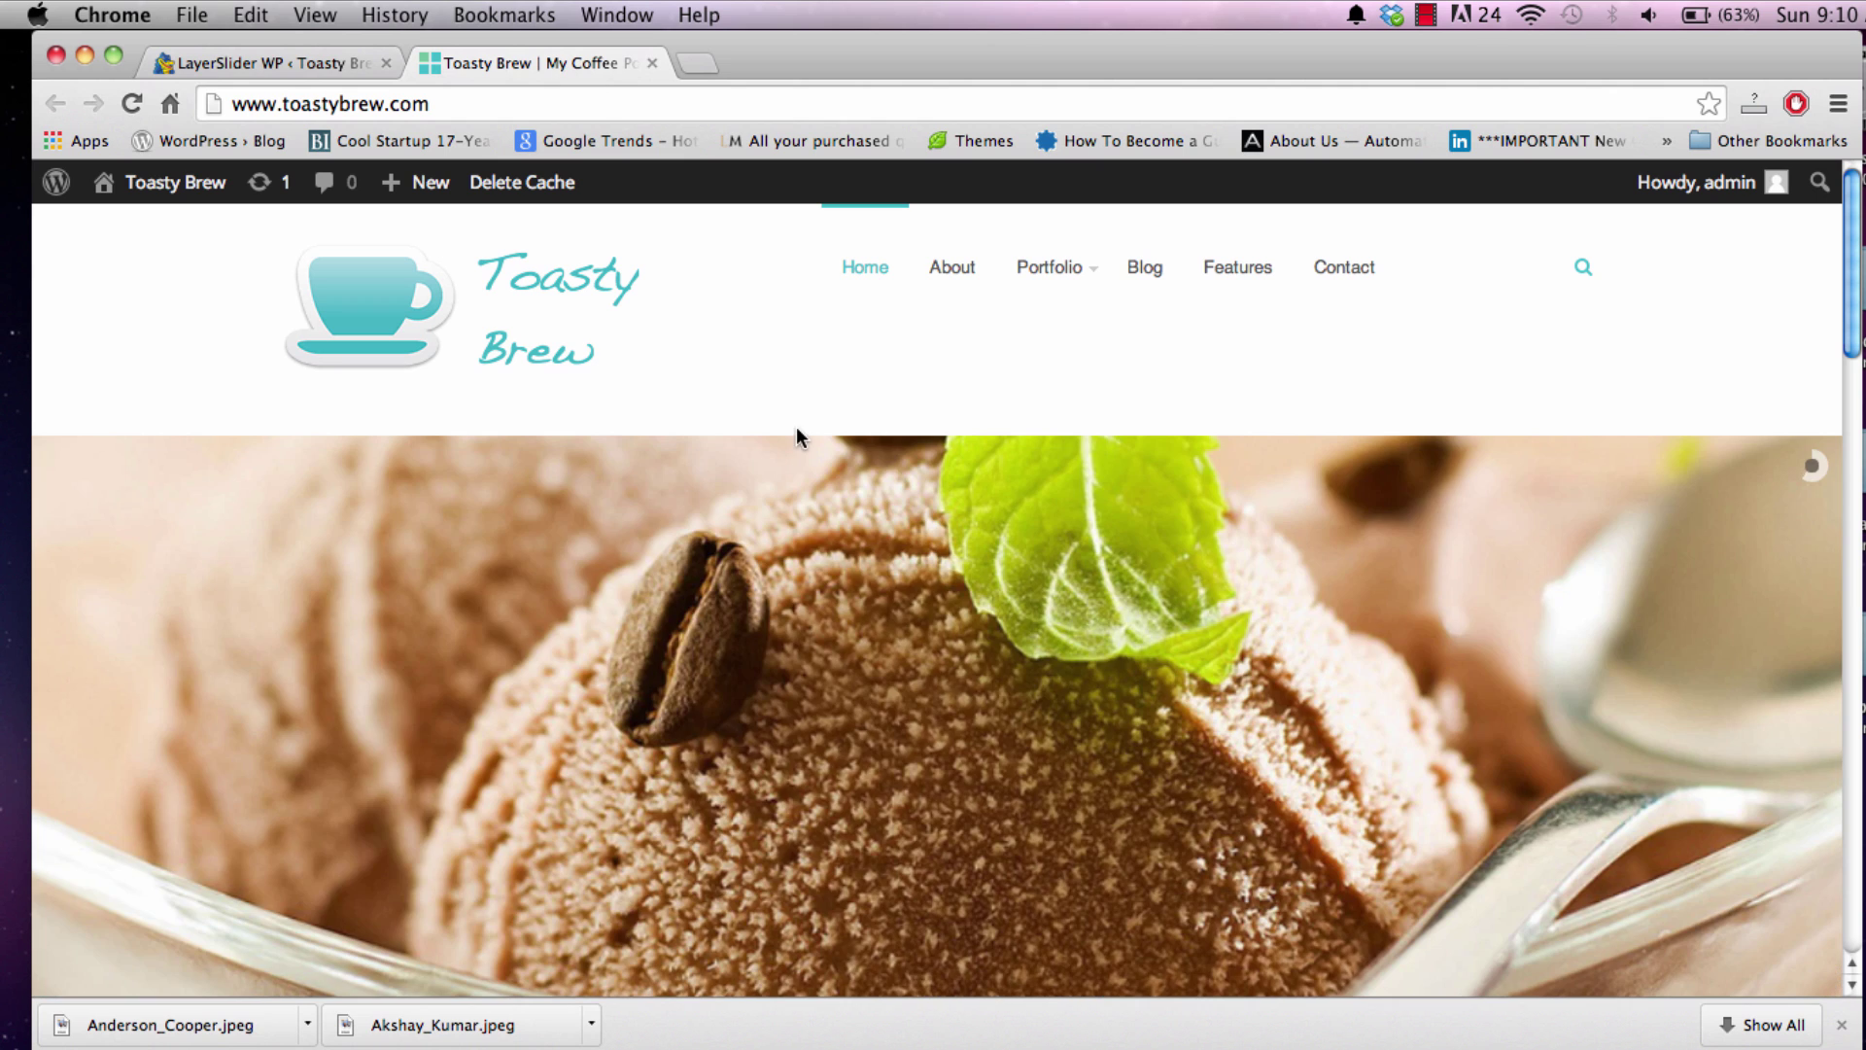
- Reload the Toasty Brew homepage and scroll through it to check the shorter slider
scroll(796, 428, "down", 3)
scroll(777, 441, "up", 3)
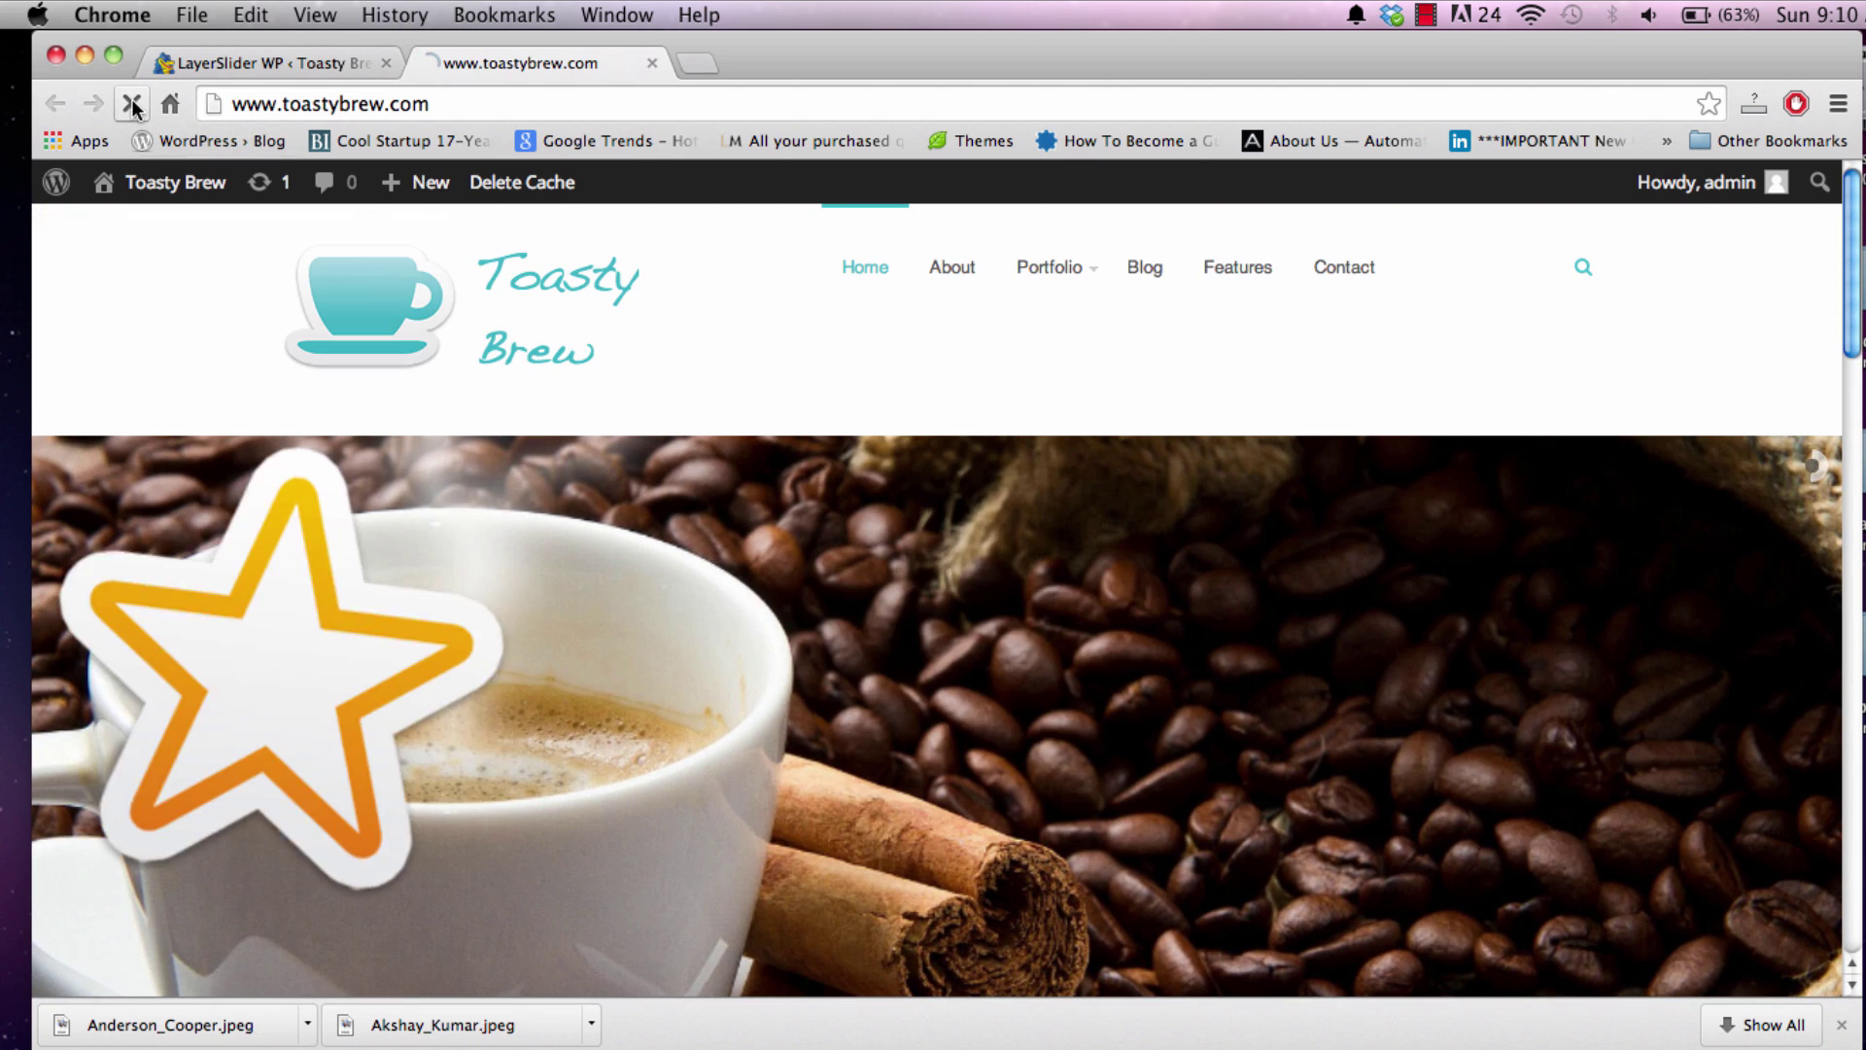
left_click(131, 103)
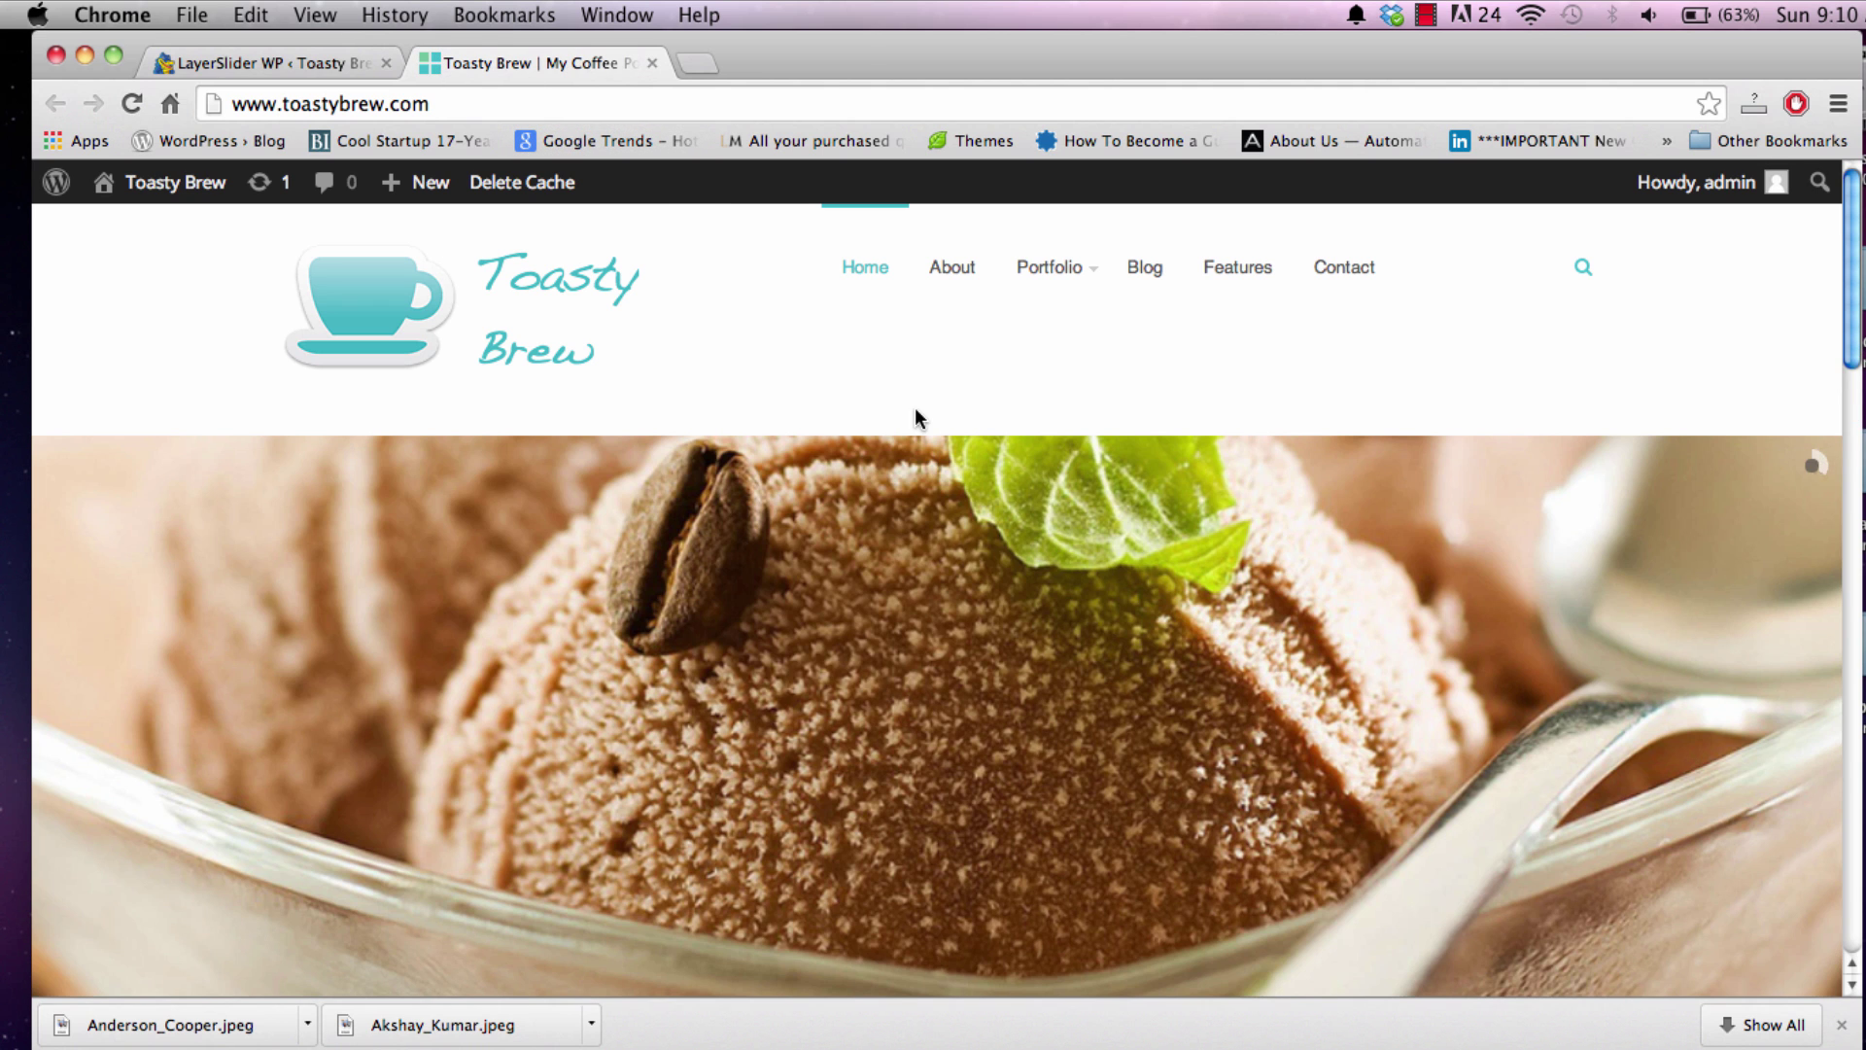
scroll(913, 416, "down", 3)
scroll(914, 416, "up", 2)
scroll(913, 416, "down", 5)
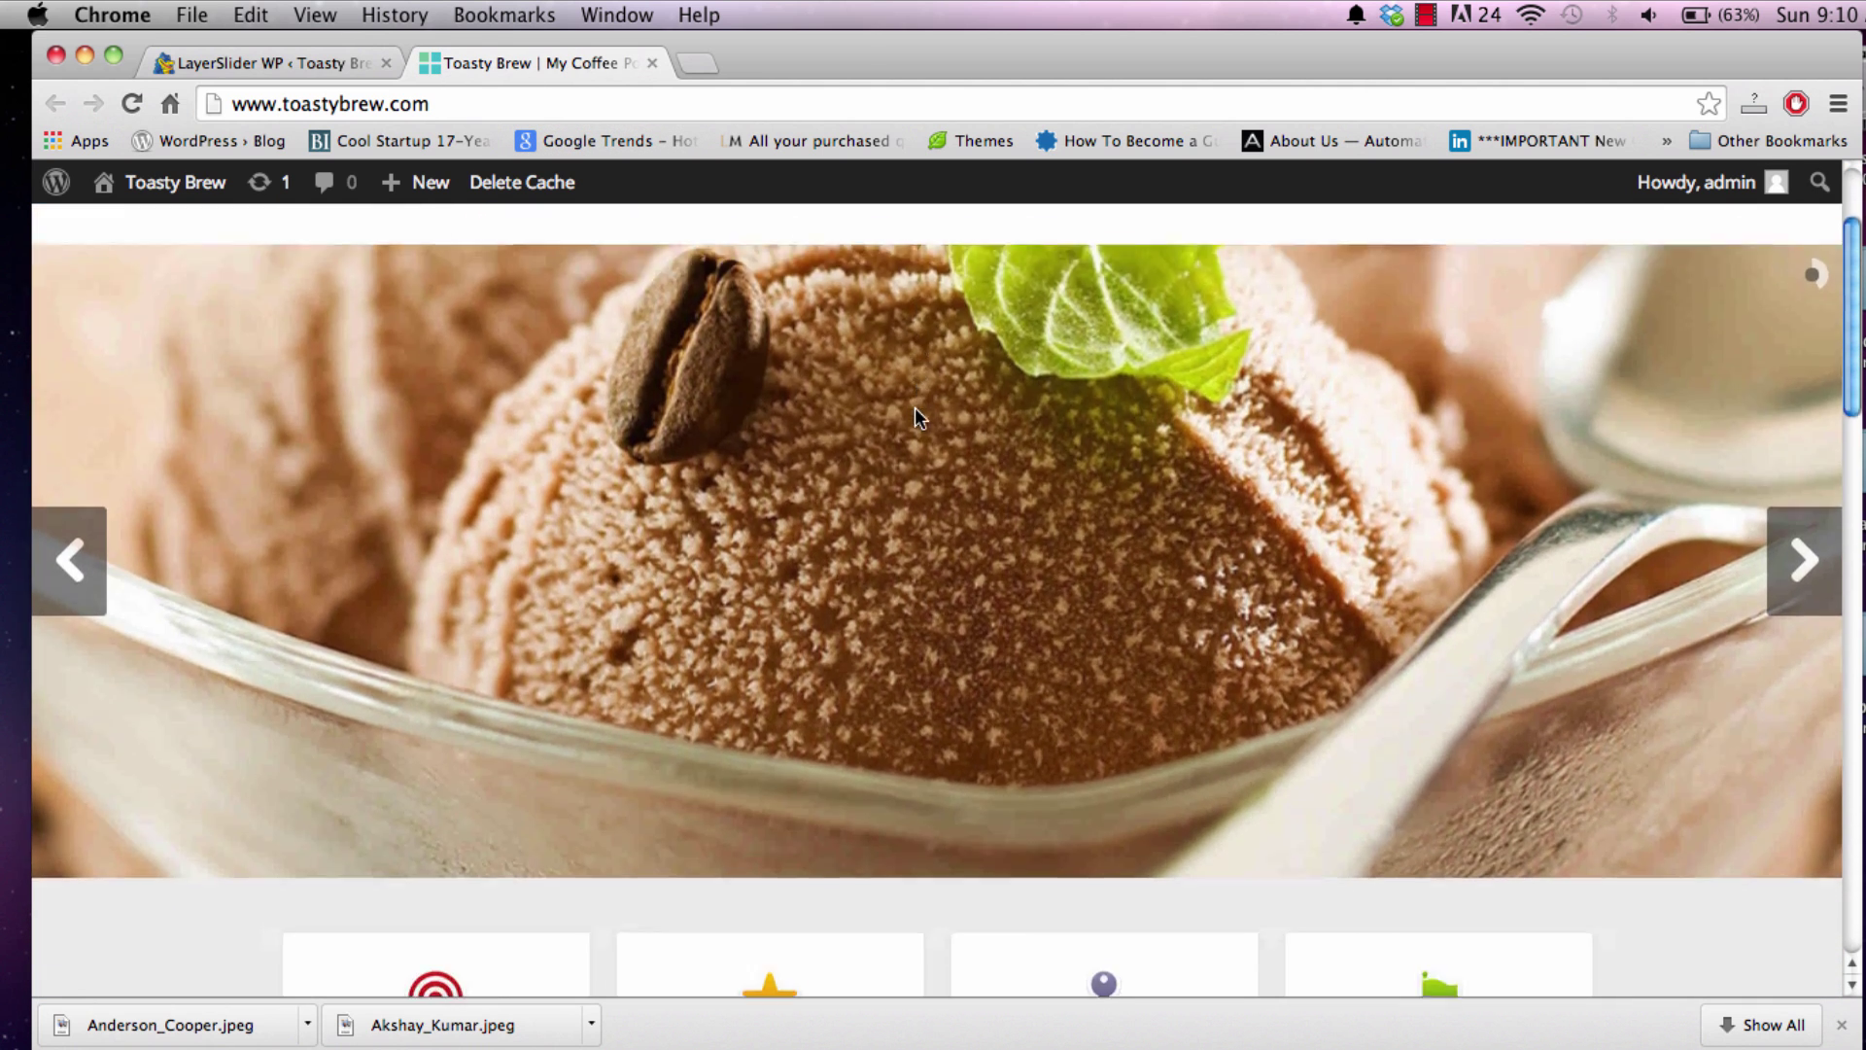
scroll(1677, 792, "up", 4)
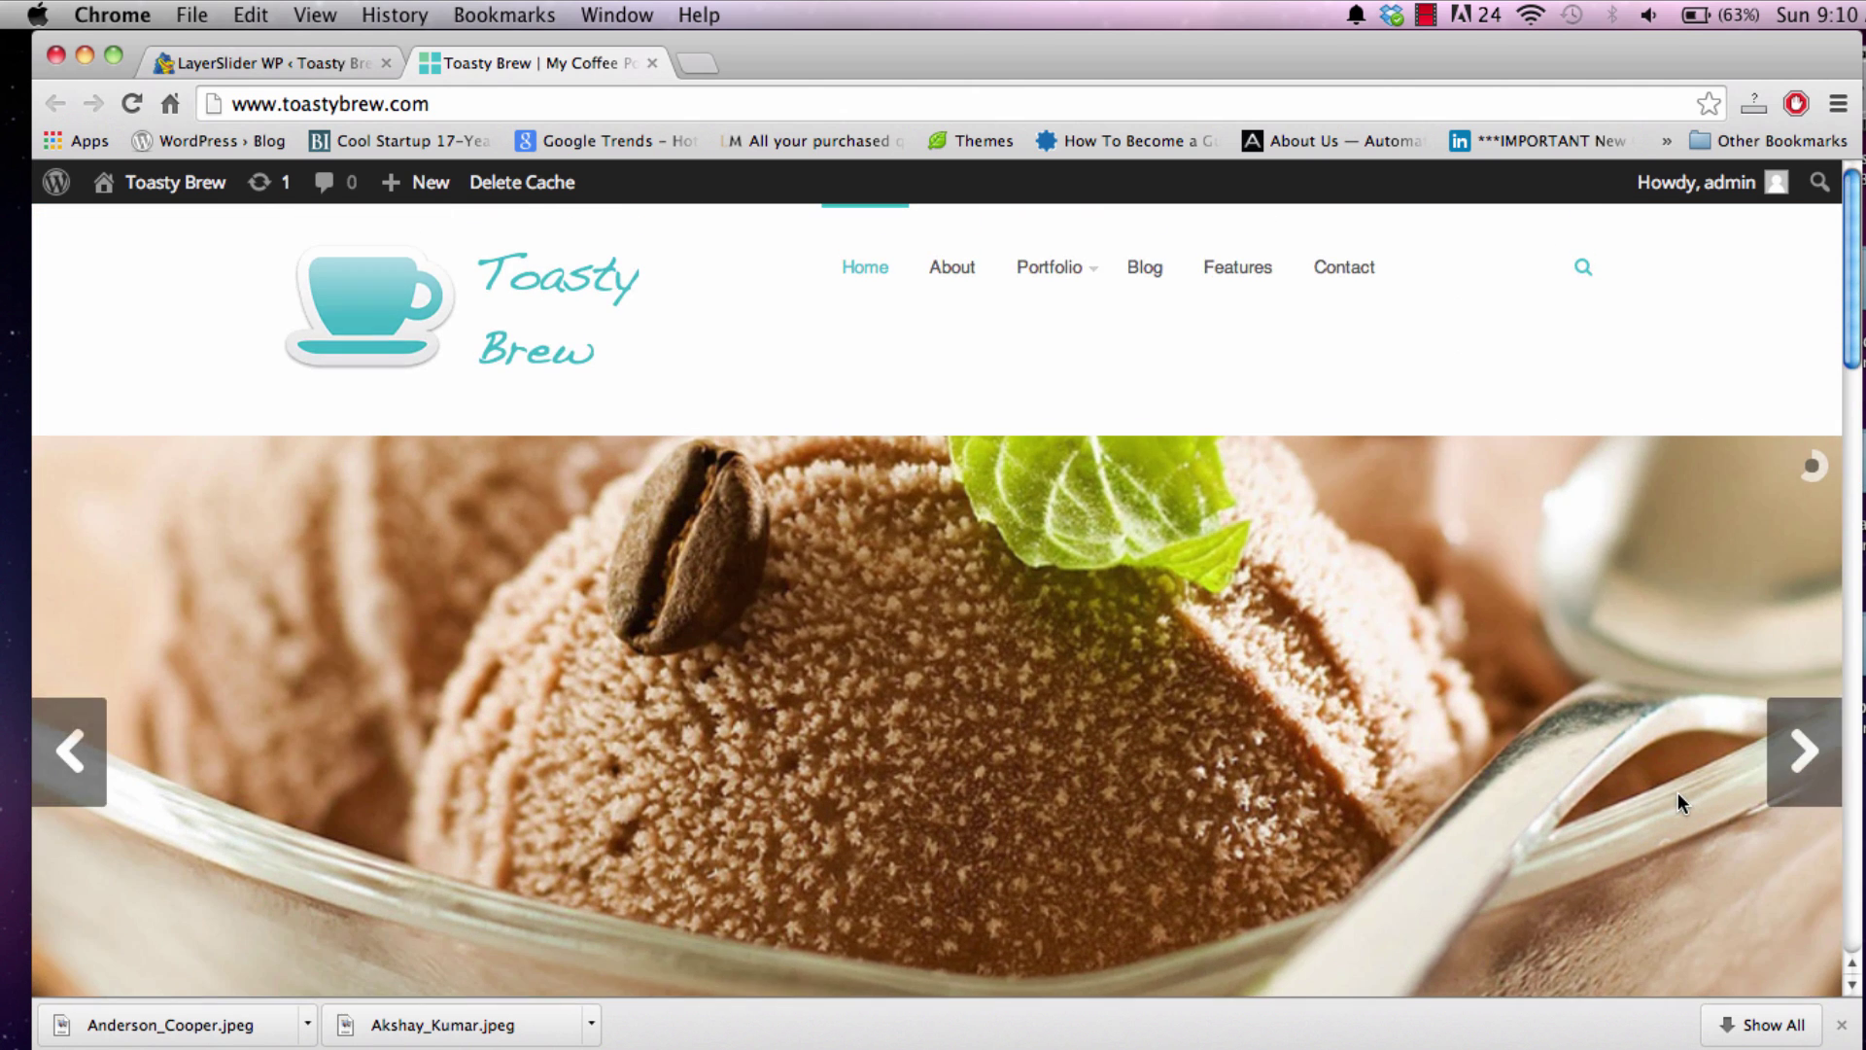
scroll(1677, 791, "down", 3)
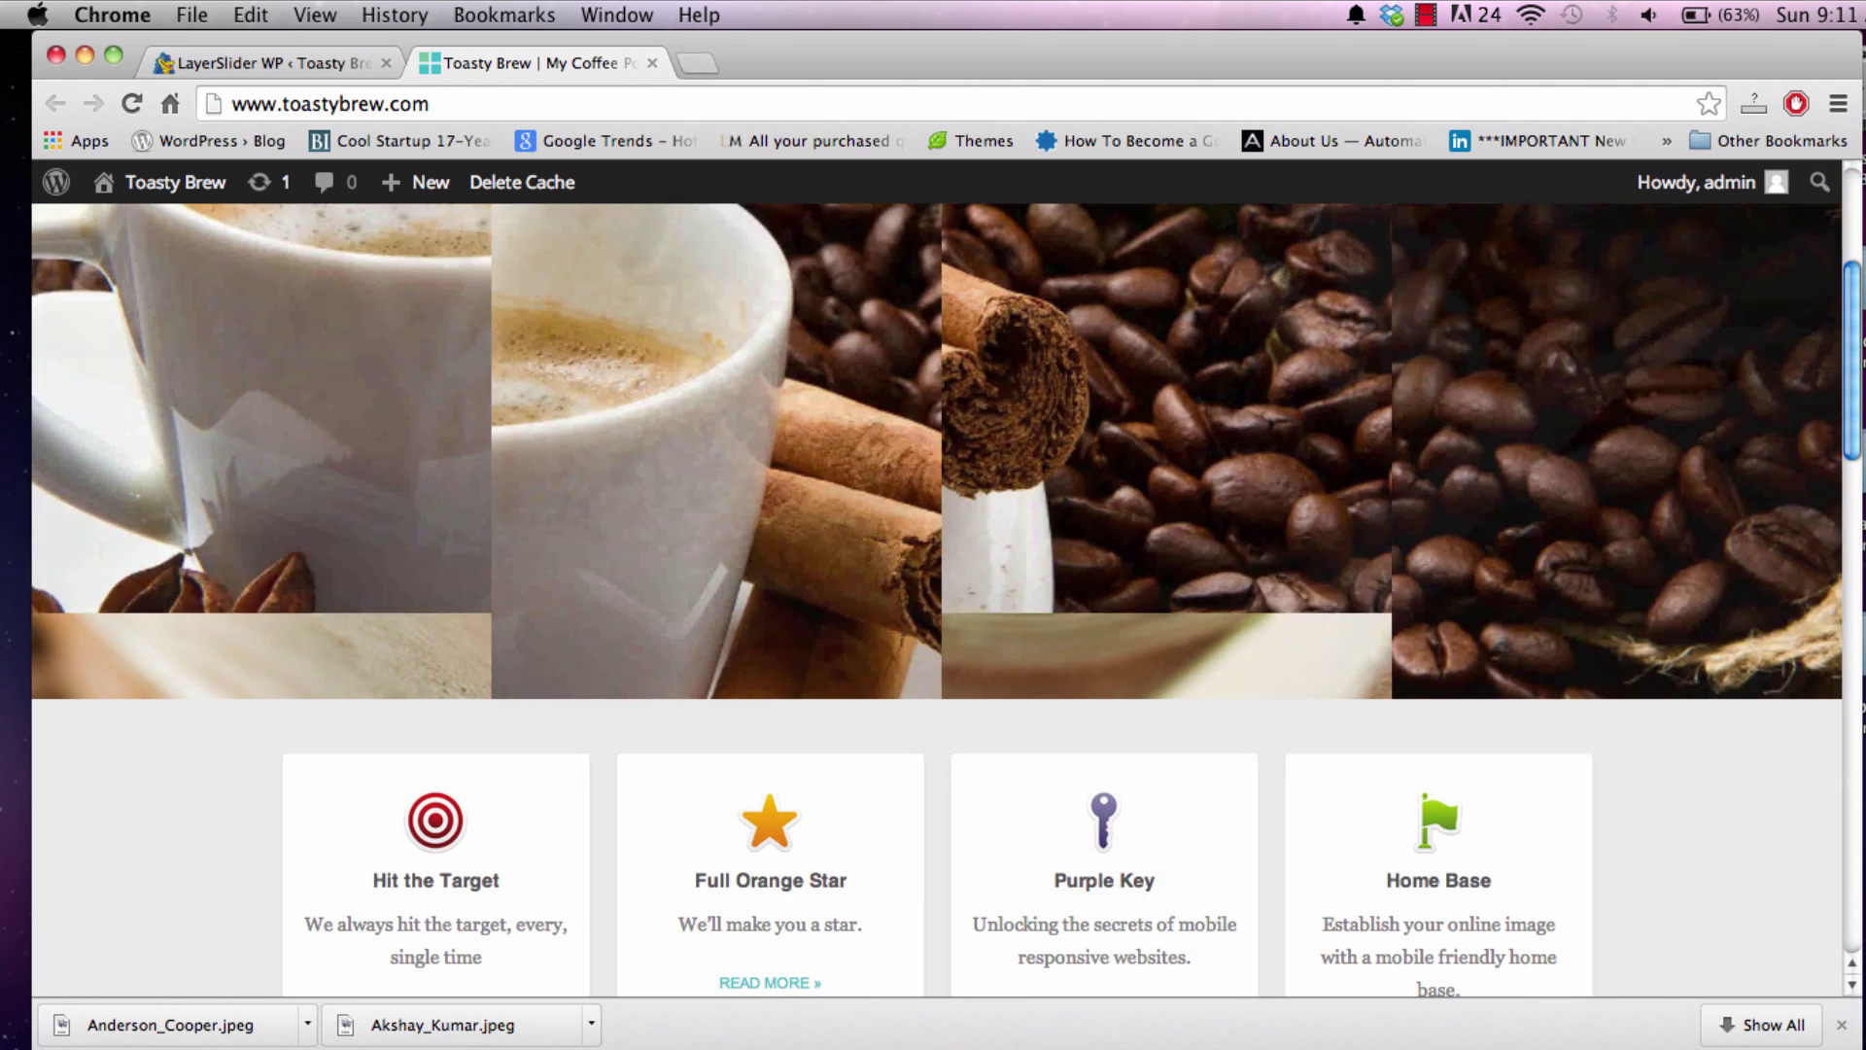
- Narrow the browser to phone width to preview the mobile layout, then widen it again
left_click_drag(1802, 1041, 690, 845)
scroll(620, 667, "up", 3)
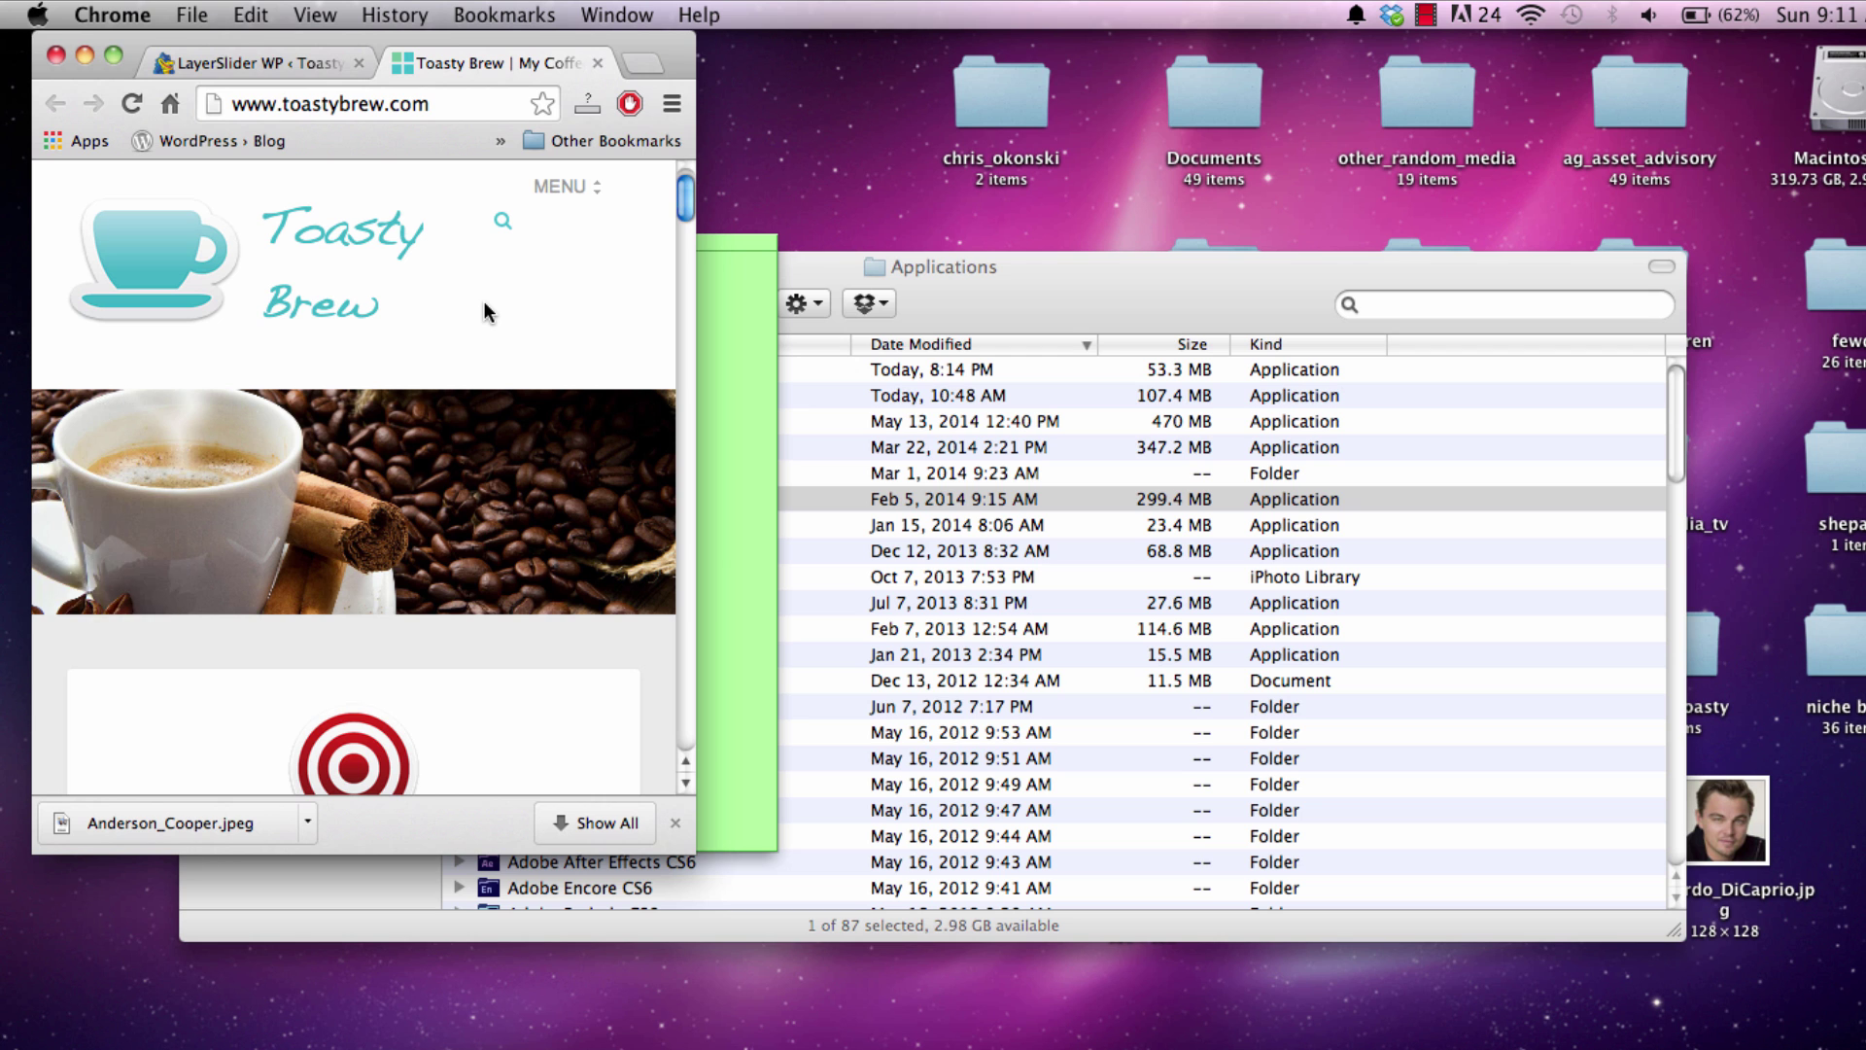
left_click_drag(688, 842, 1633, 995)
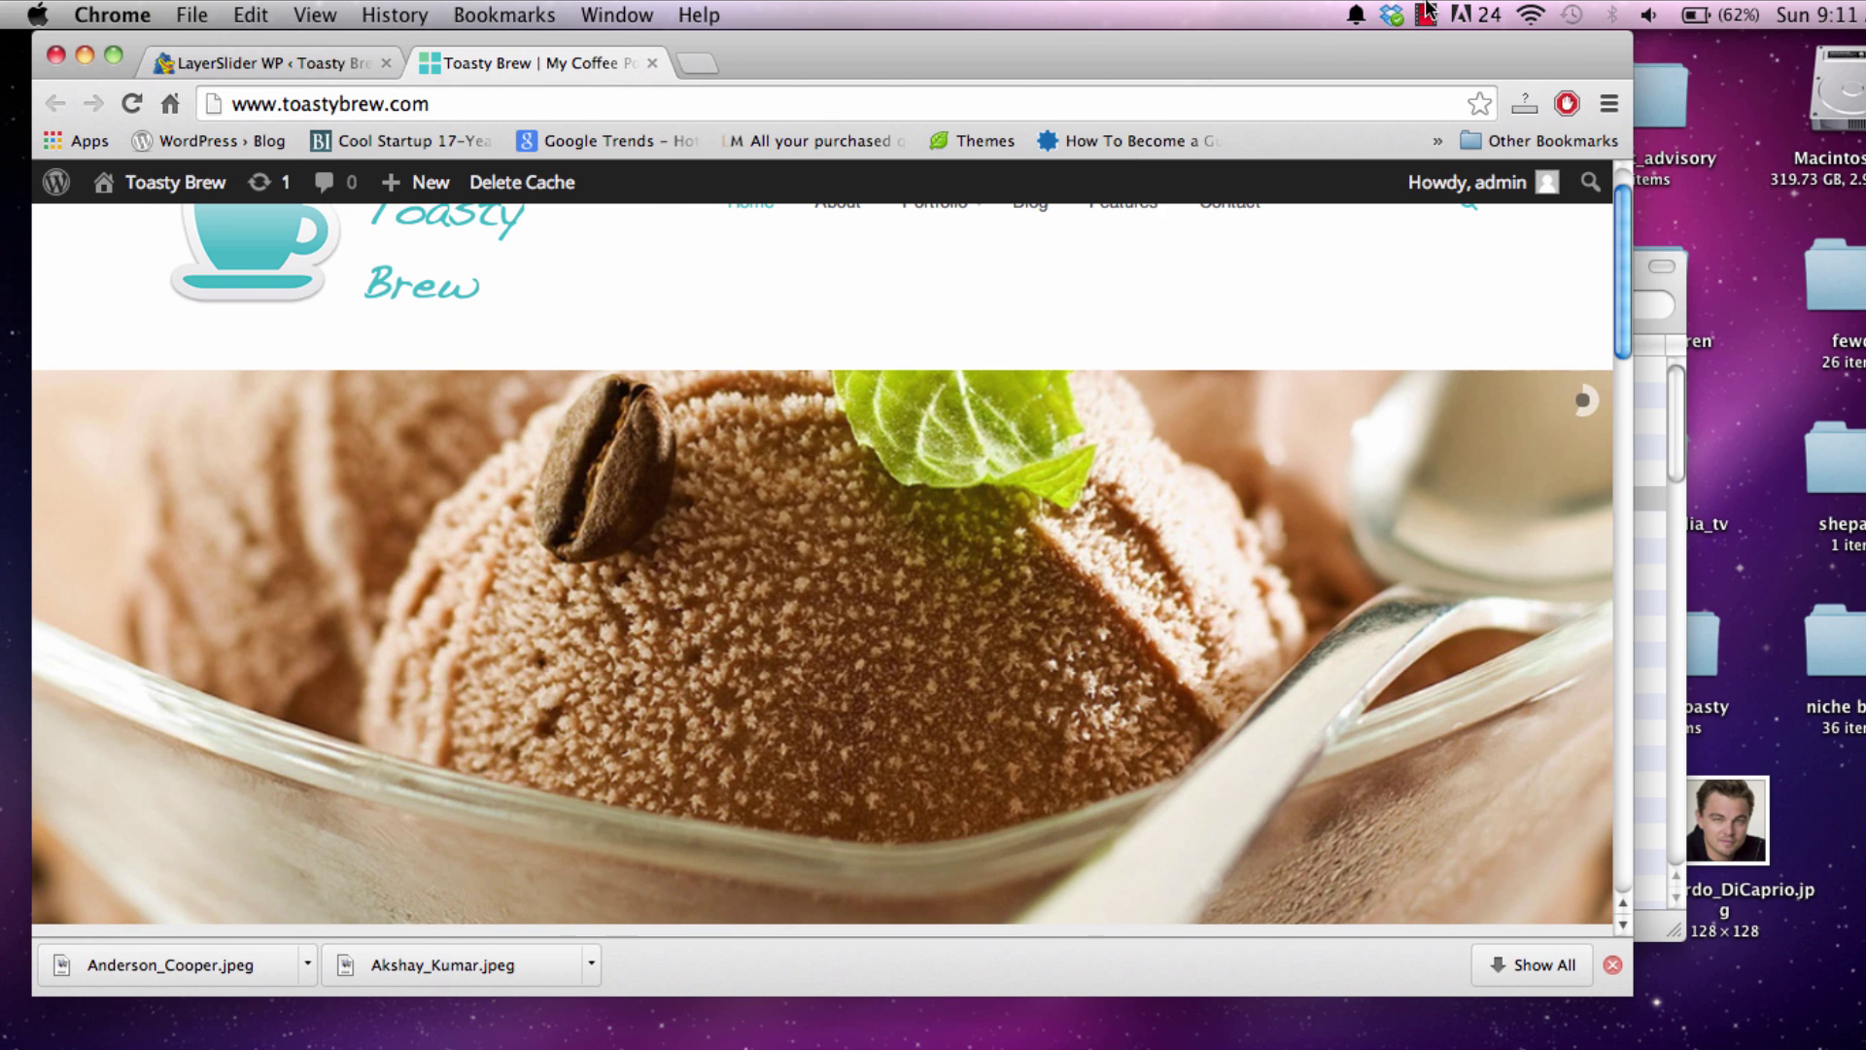
- Review the site checklist note and the empty testimonials area, then return to LayerSlider
key("F3")
left_click(612, 503)
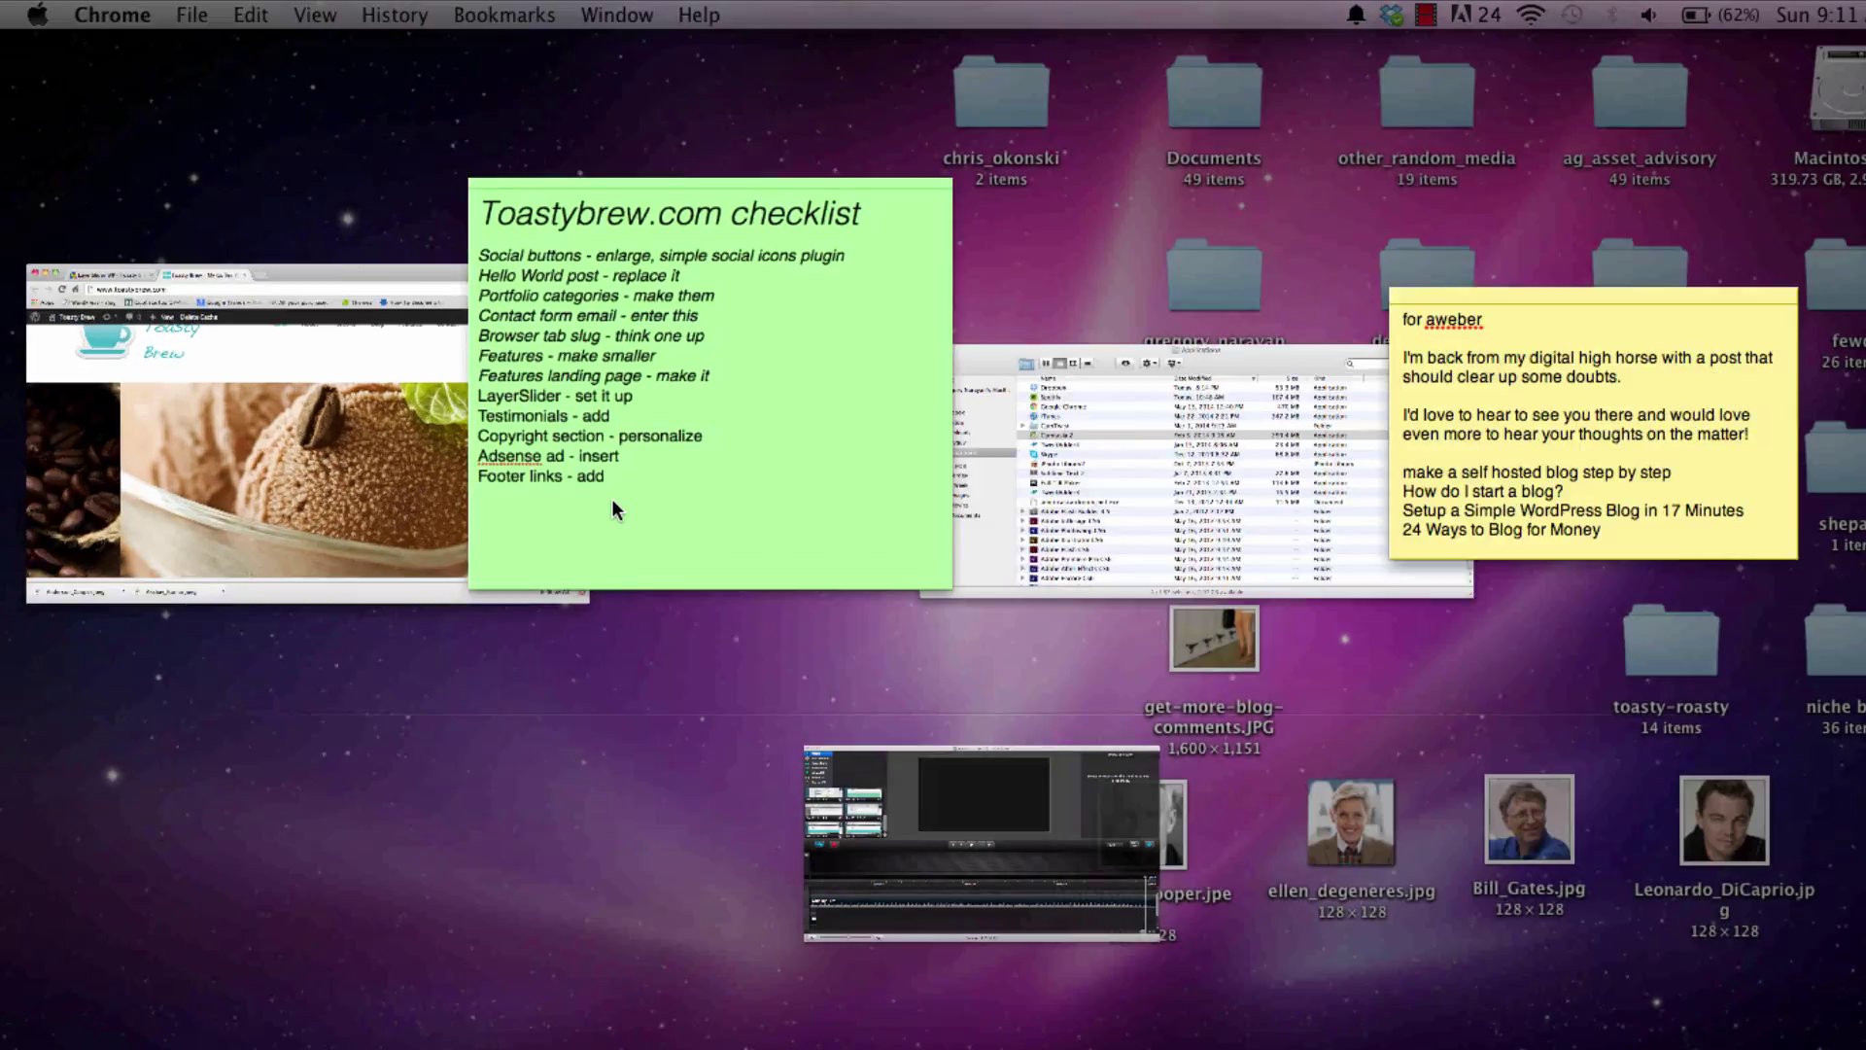
left_click(899, 494)
scroll(899, 493, "down", 15)
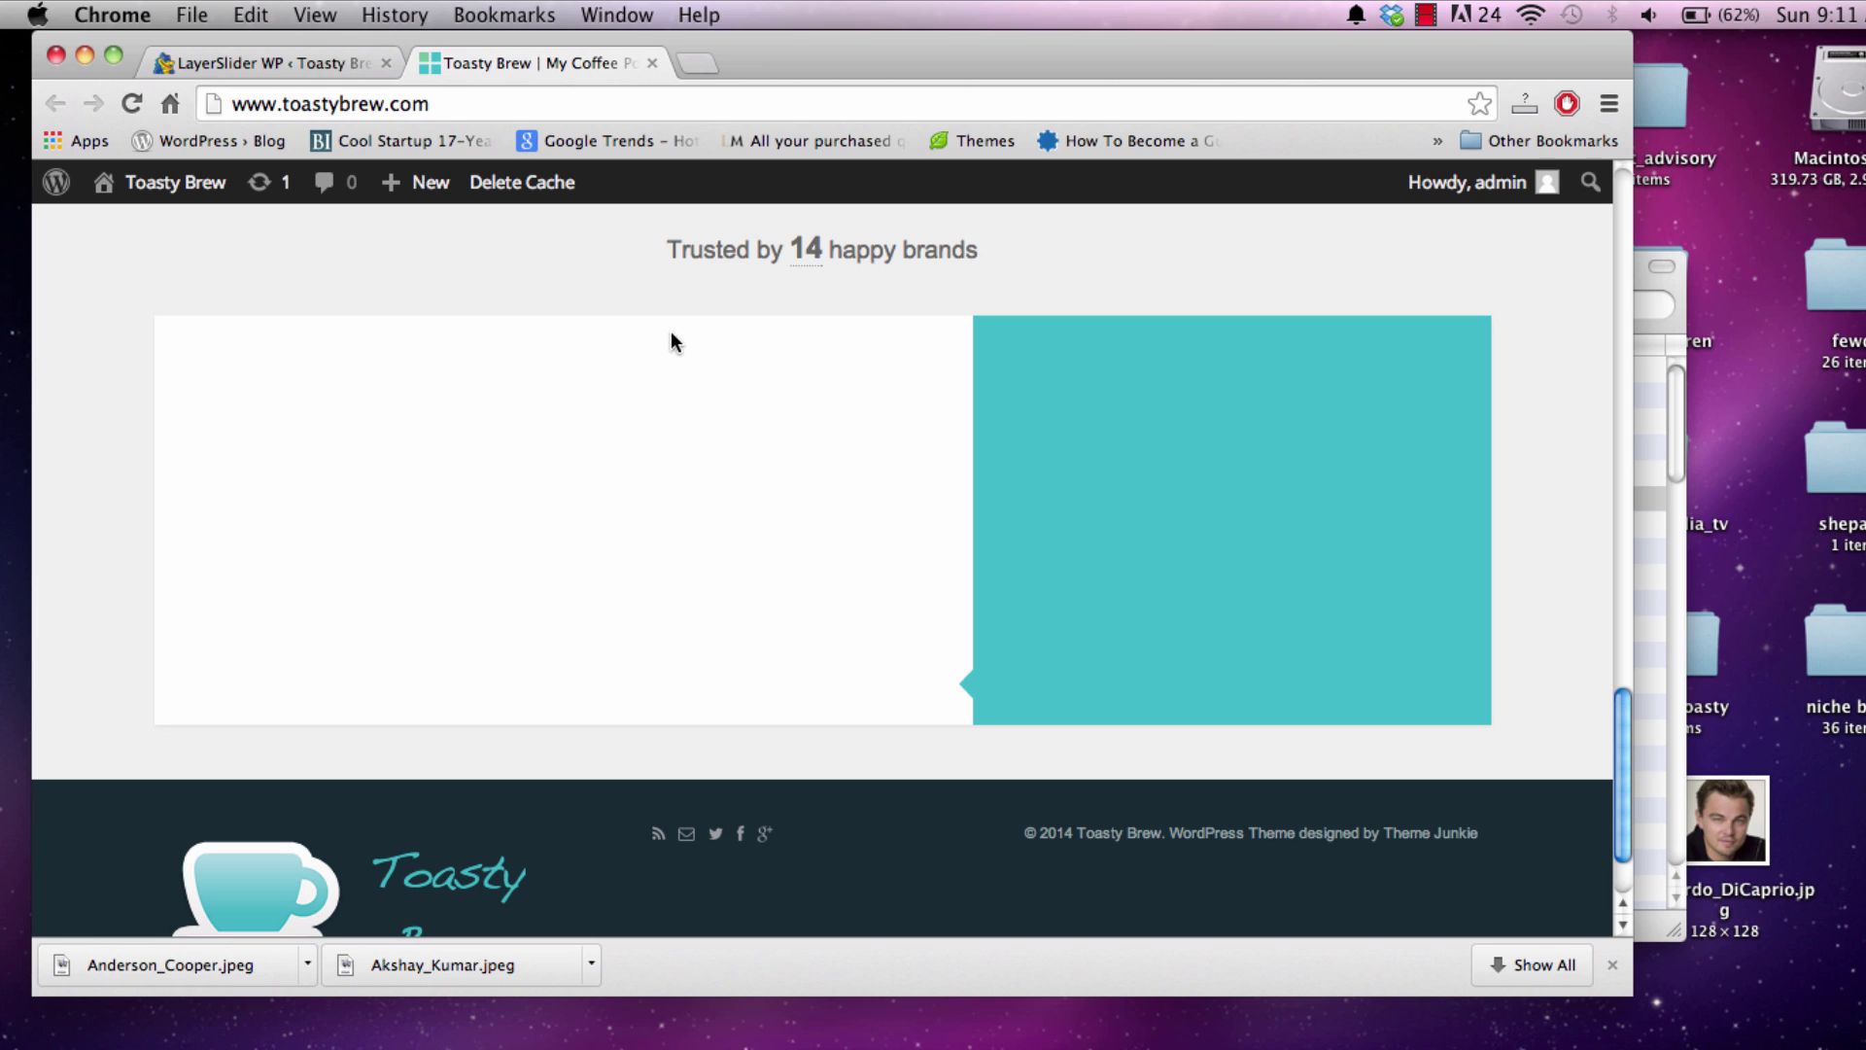
left_click_drag(687, 253, 952, 251)
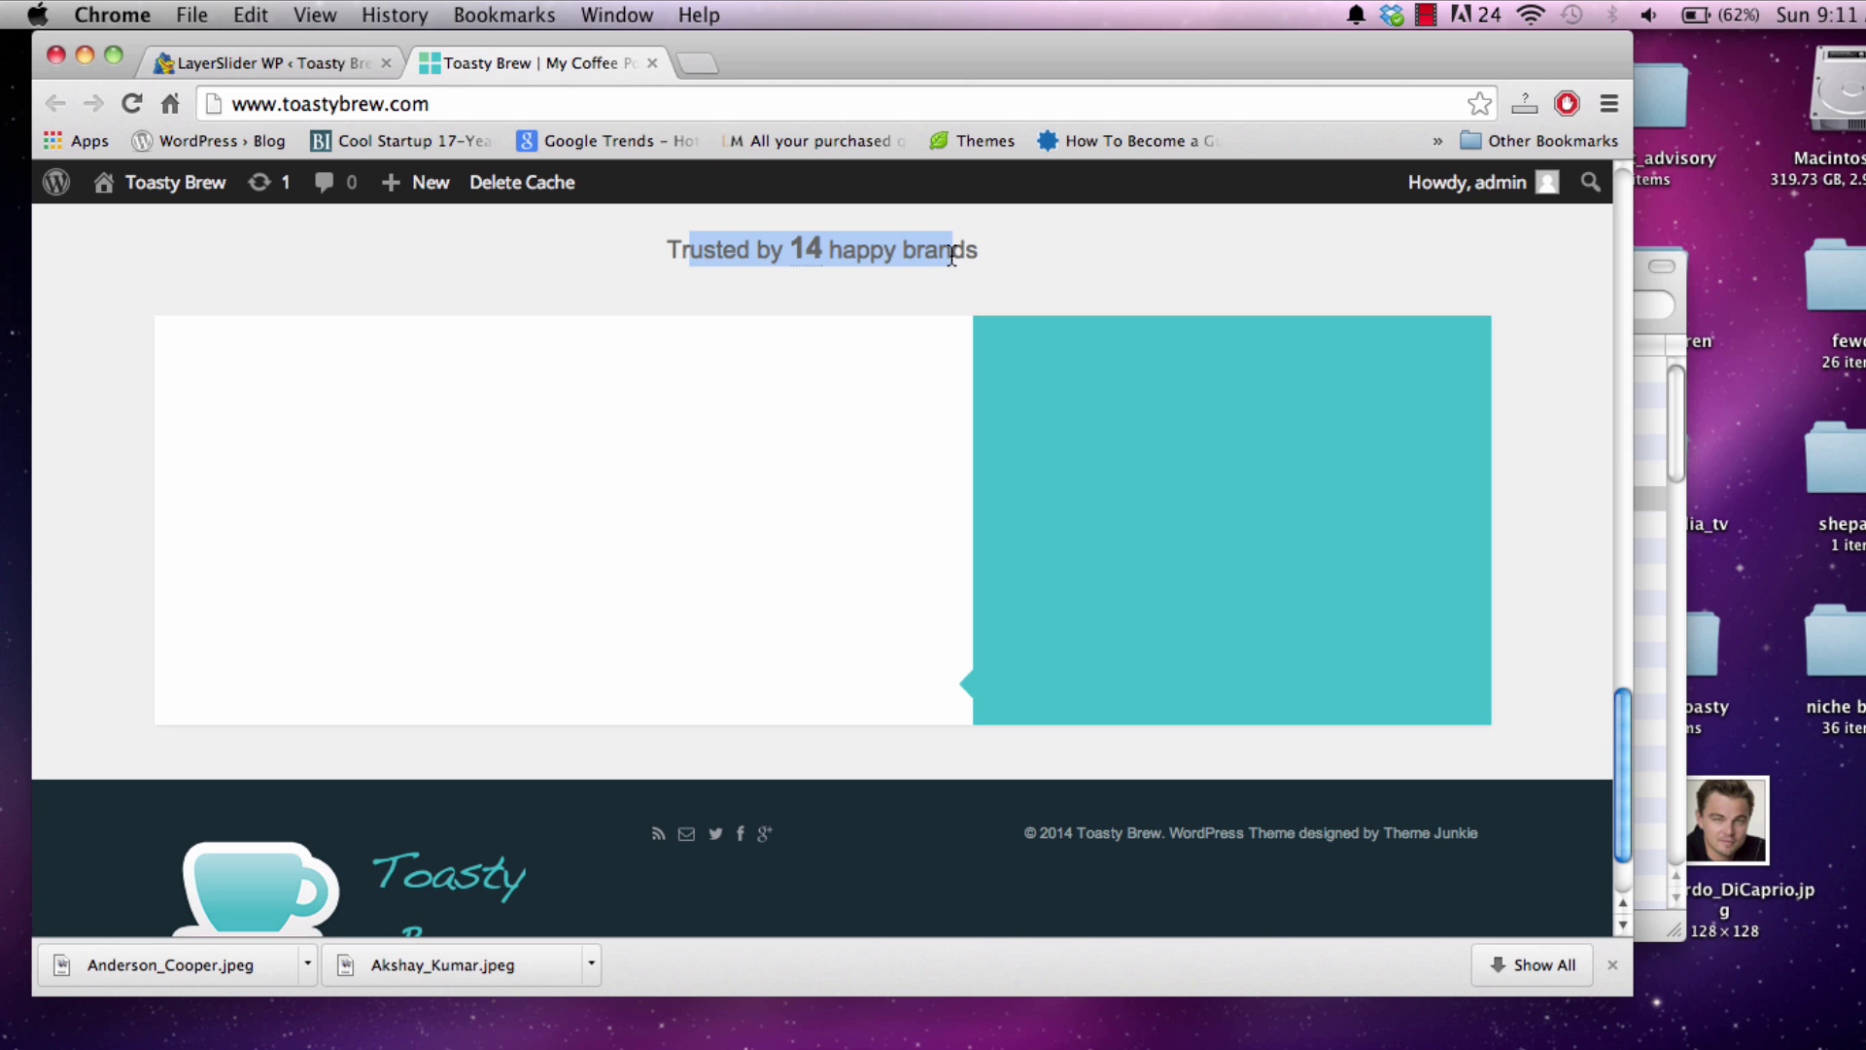
scroll(958, 292, "up", 3)
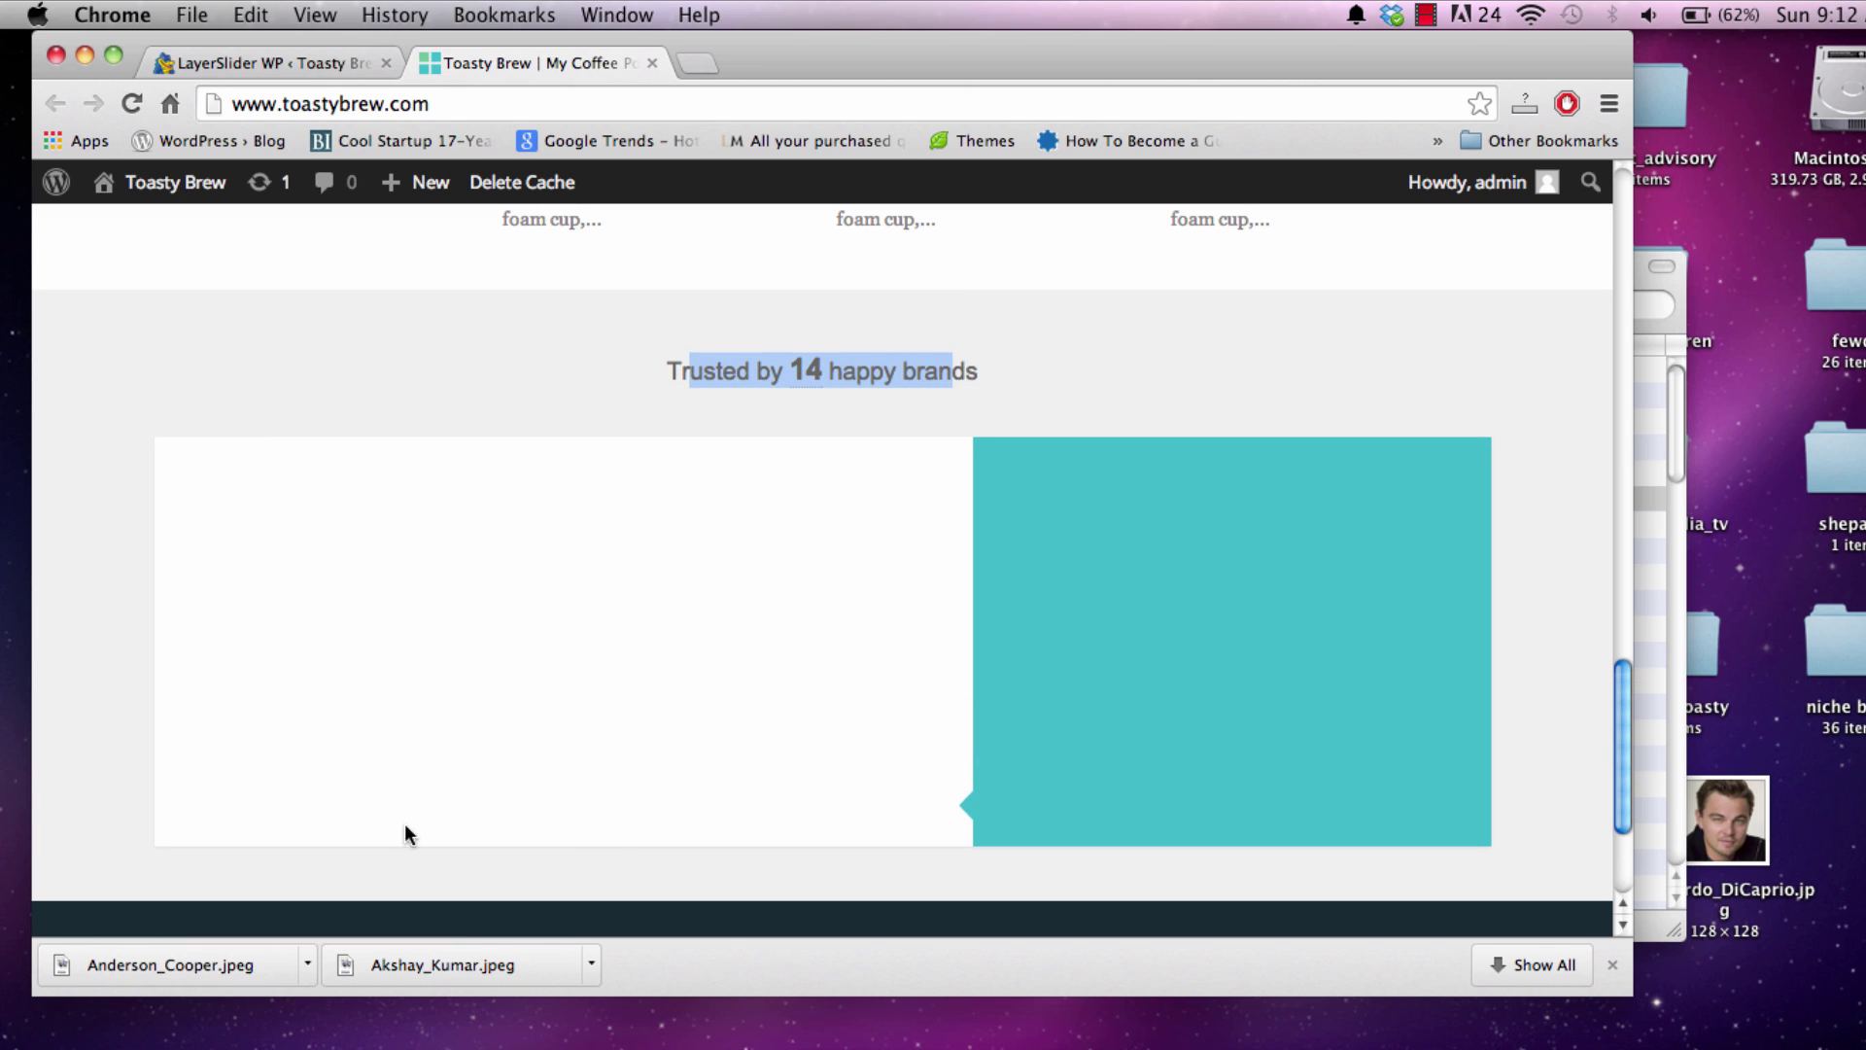
scroll(815, 825, "up", 10)
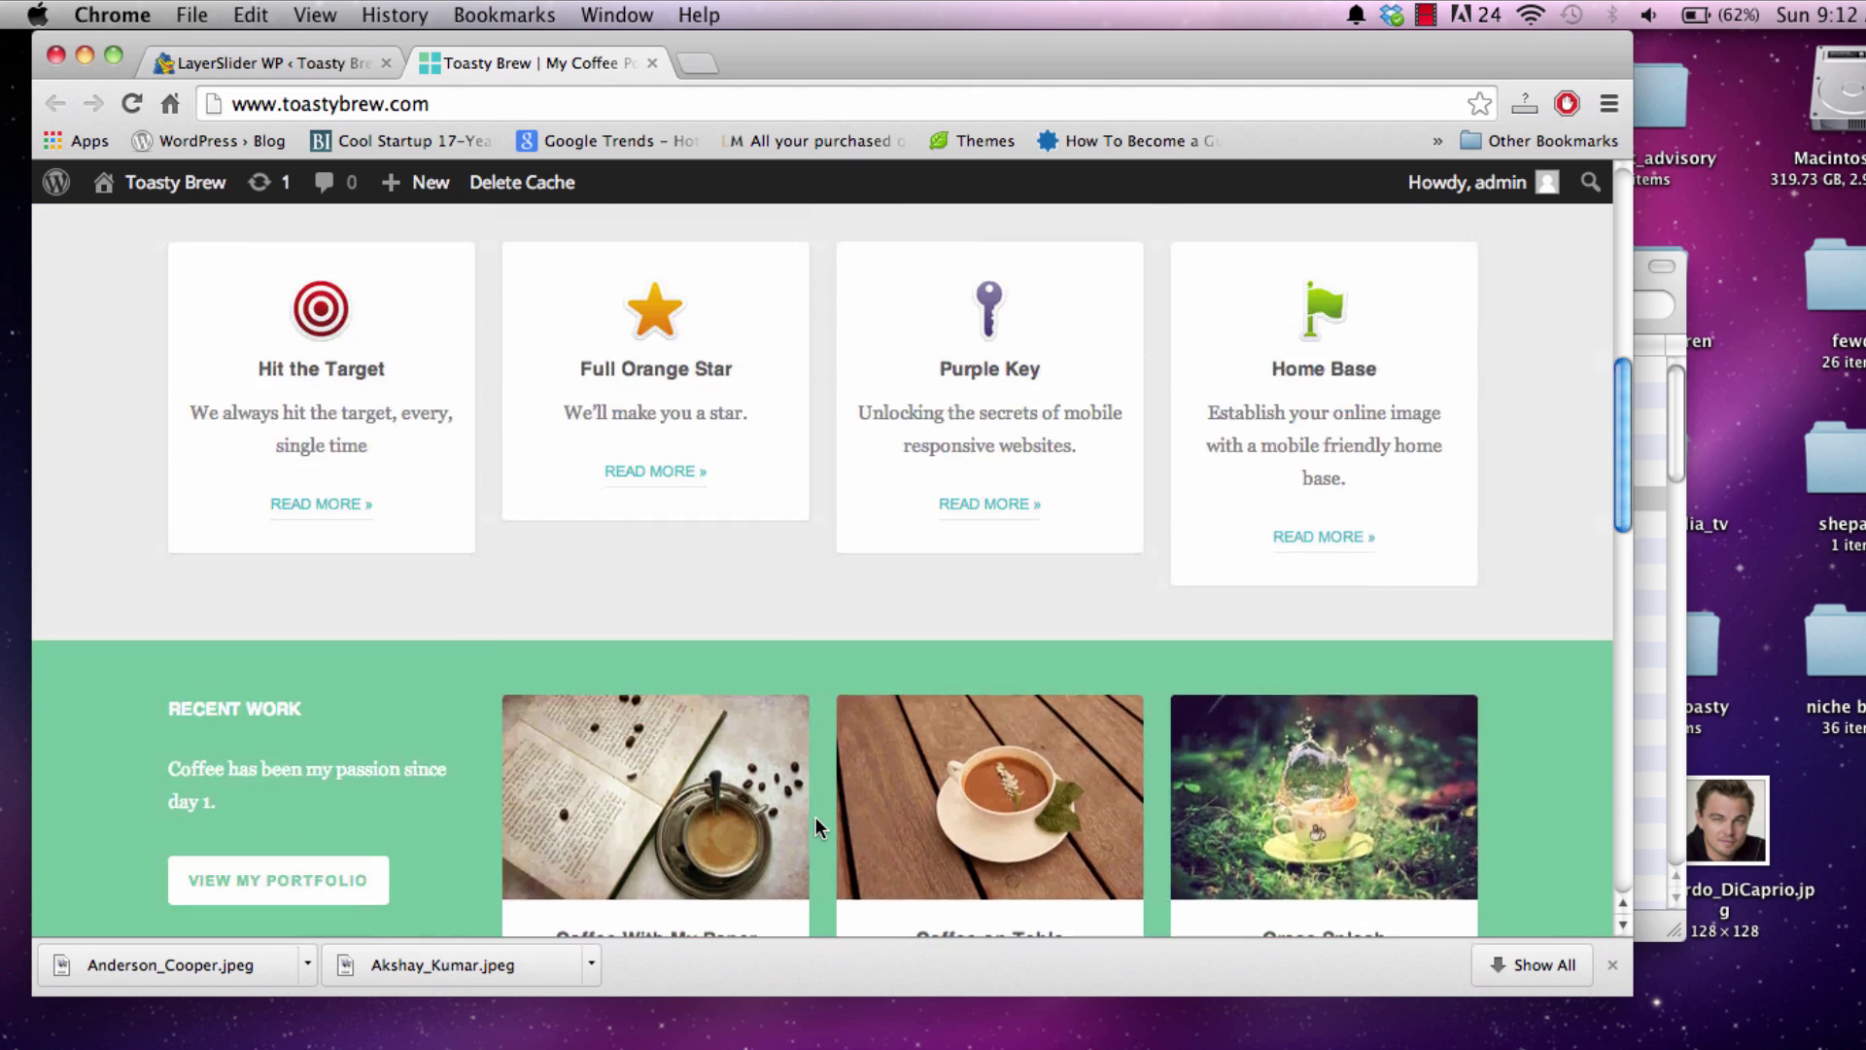
scroll(814, 816, "up", 5)
left_click(301, 62)
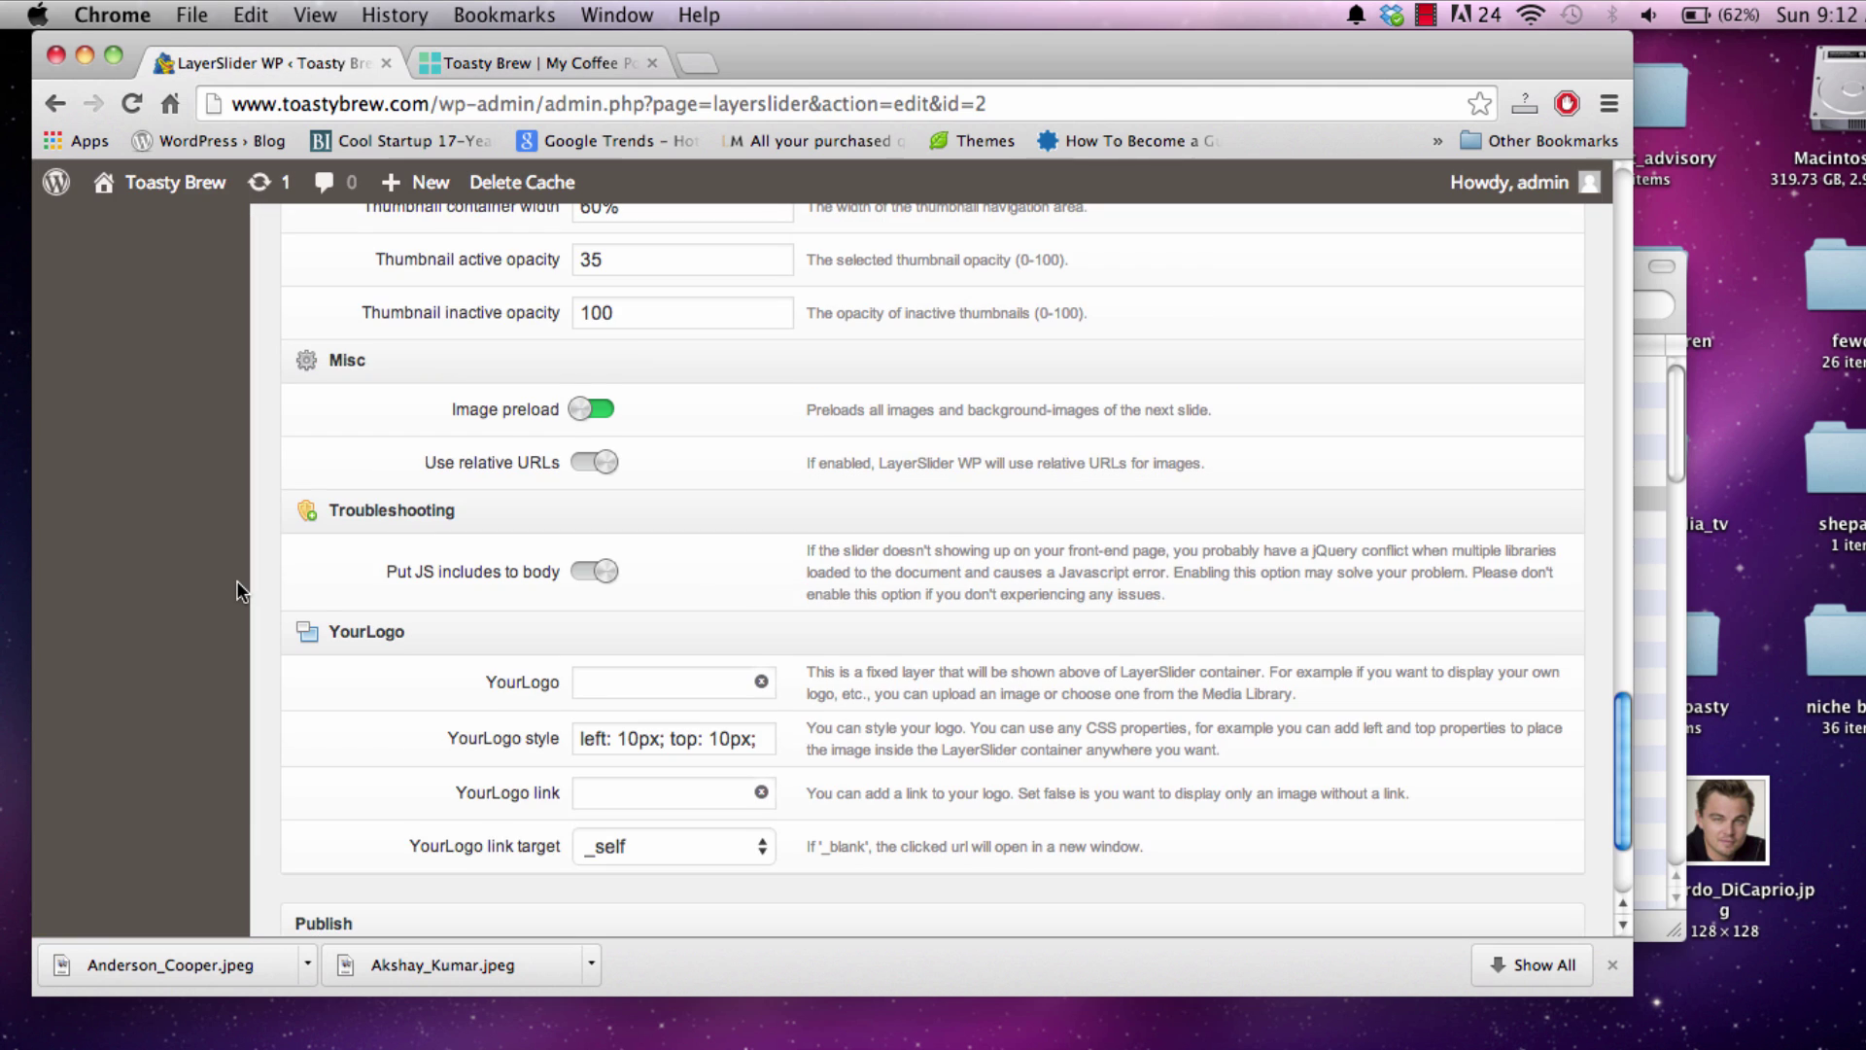
scroll(236, 580, "up", 15)
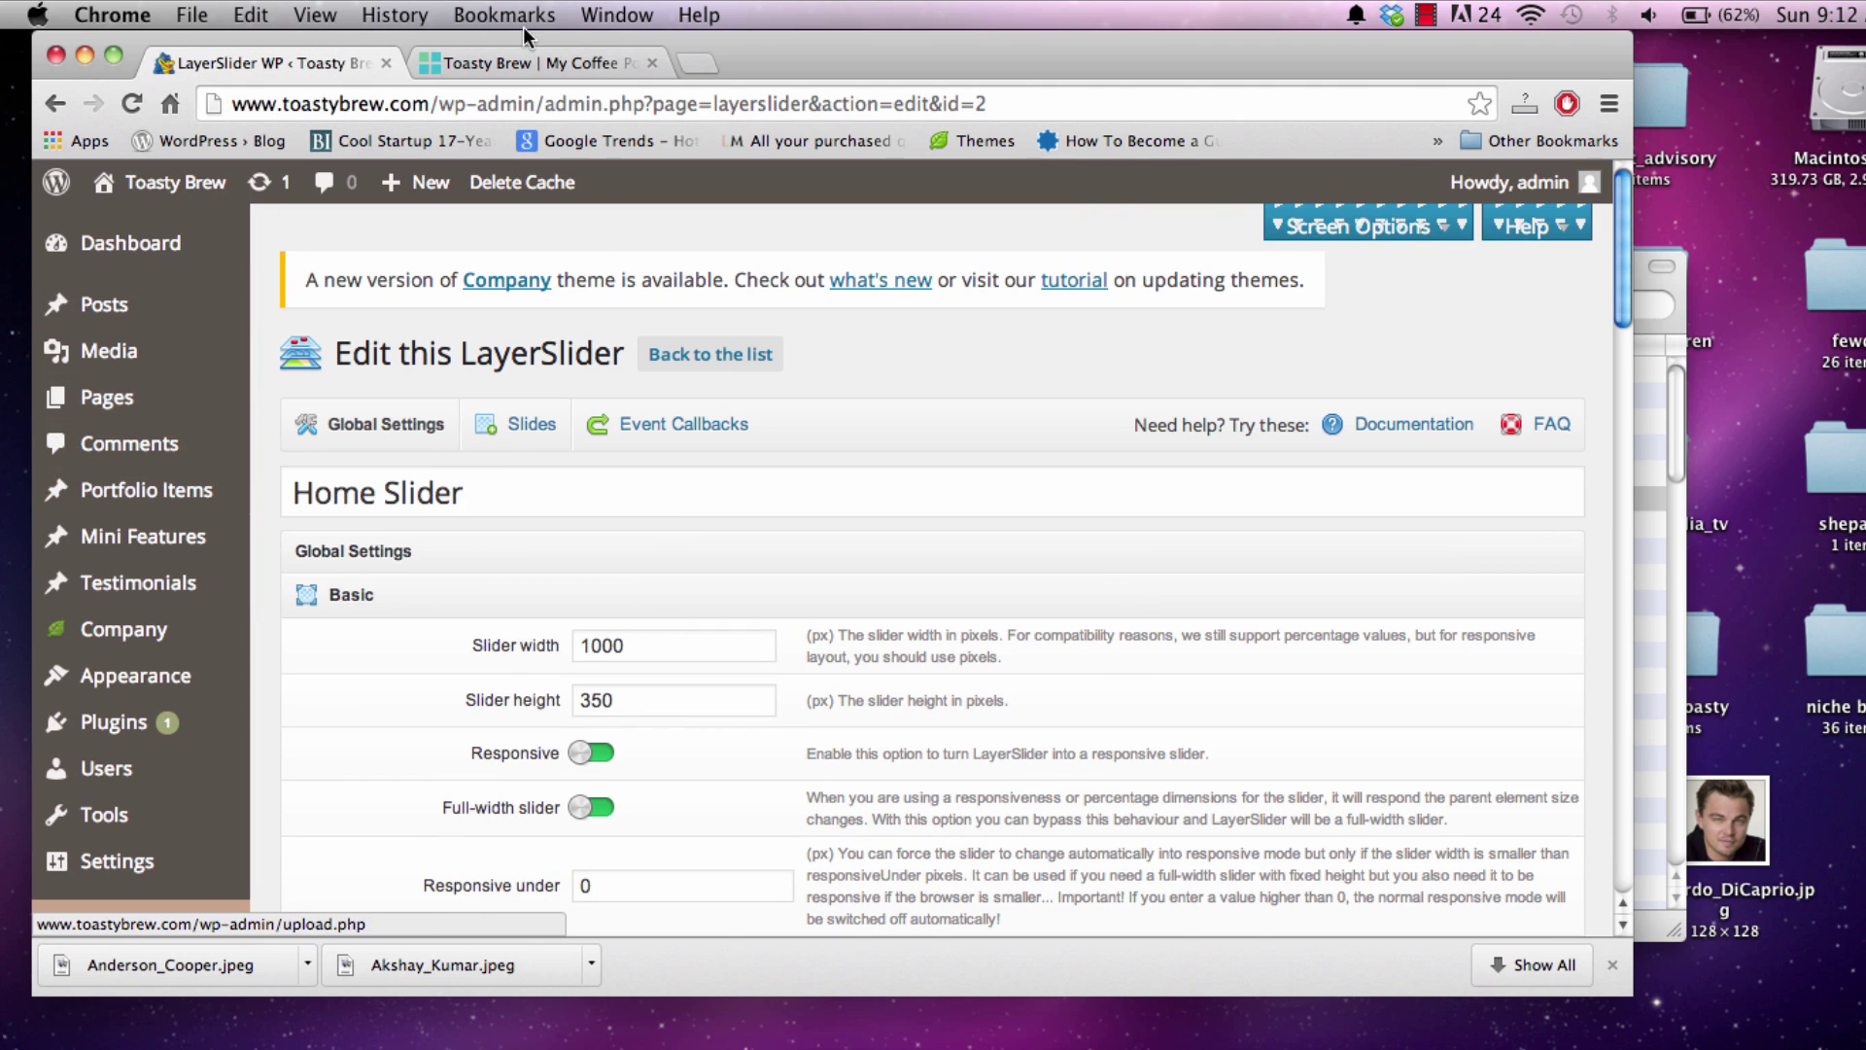
left_click(651, 62)
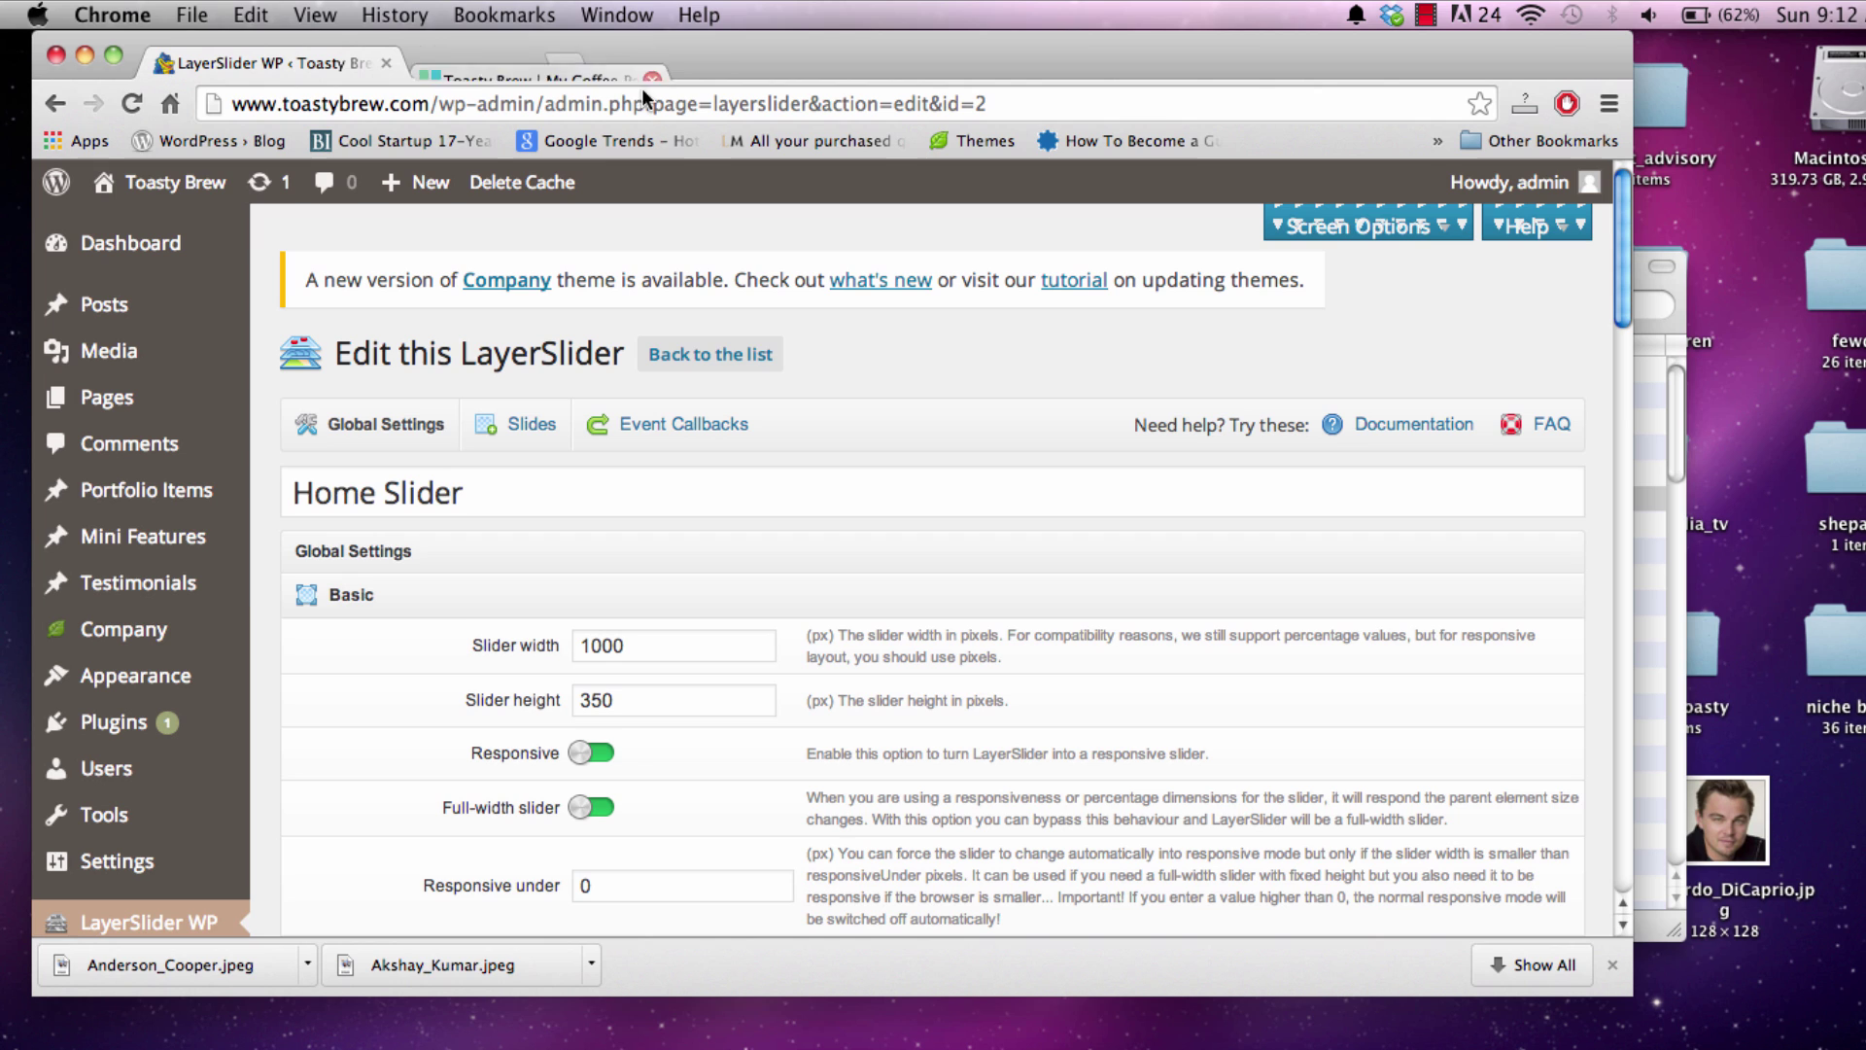
left_click(173, 584)
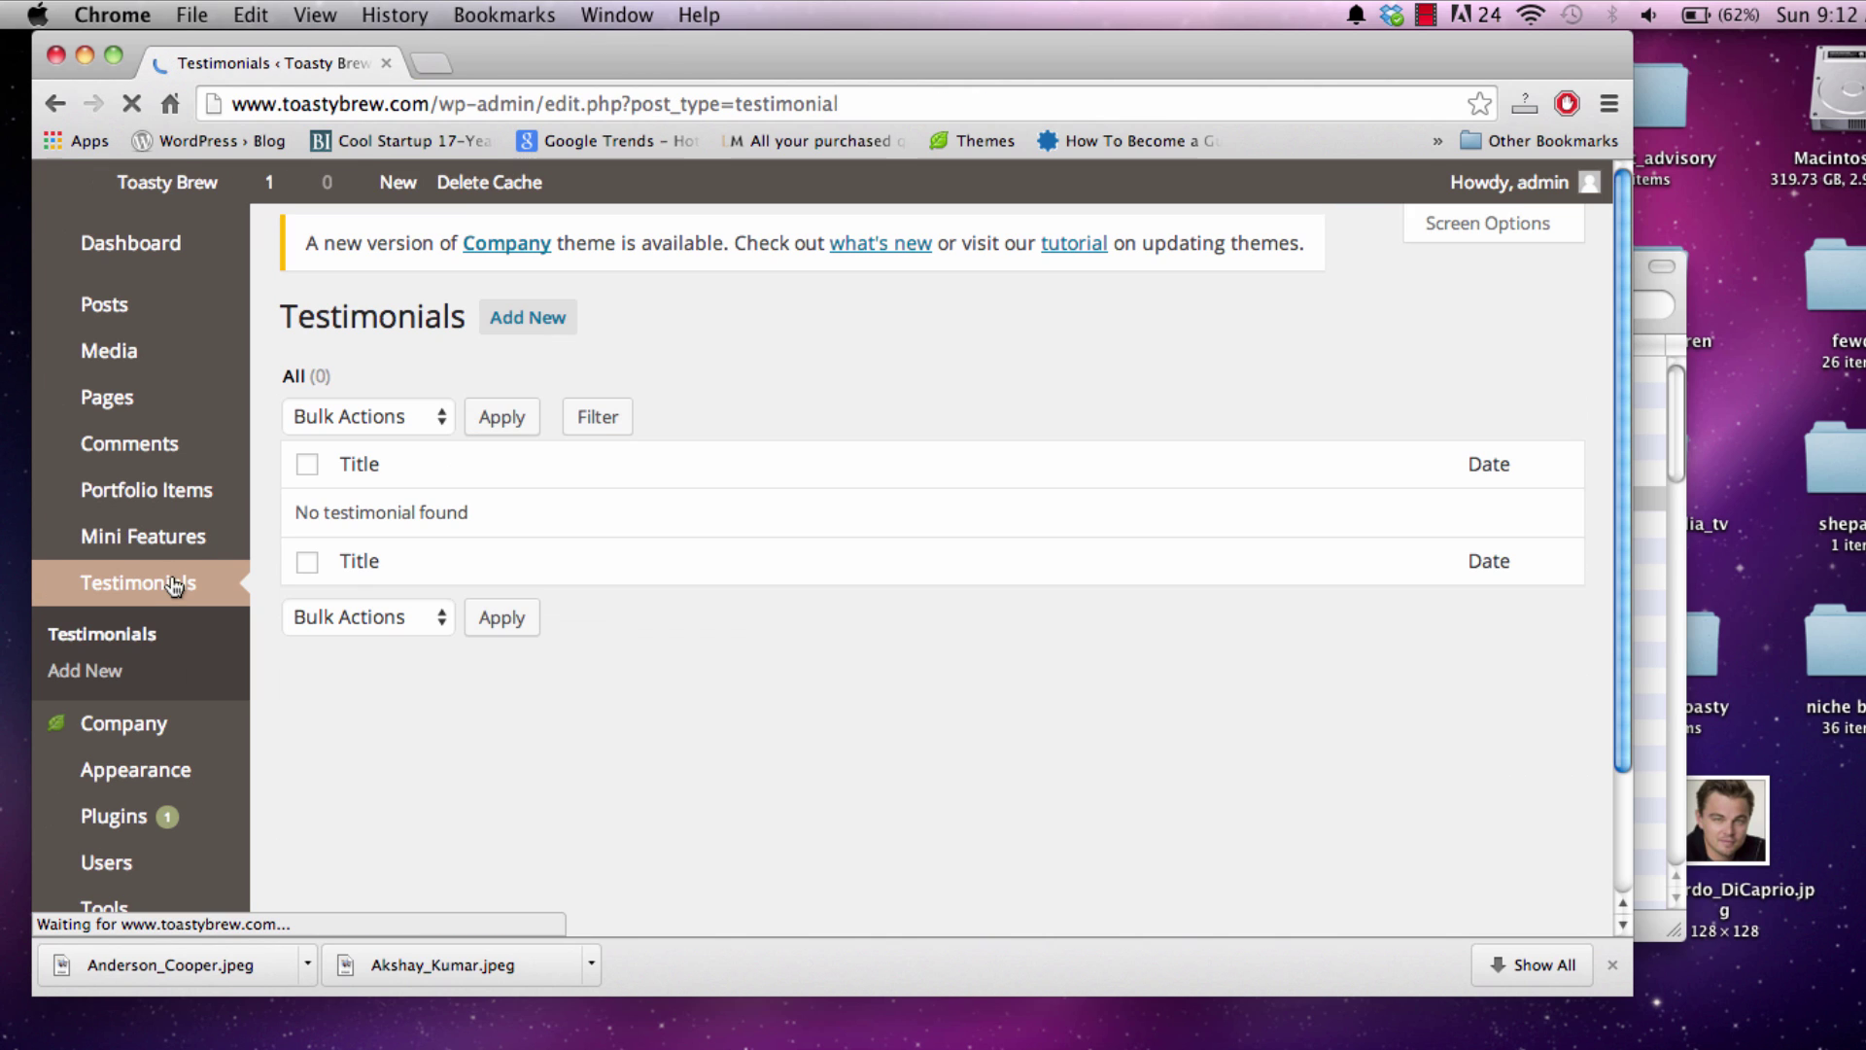
left_click(525, 317)
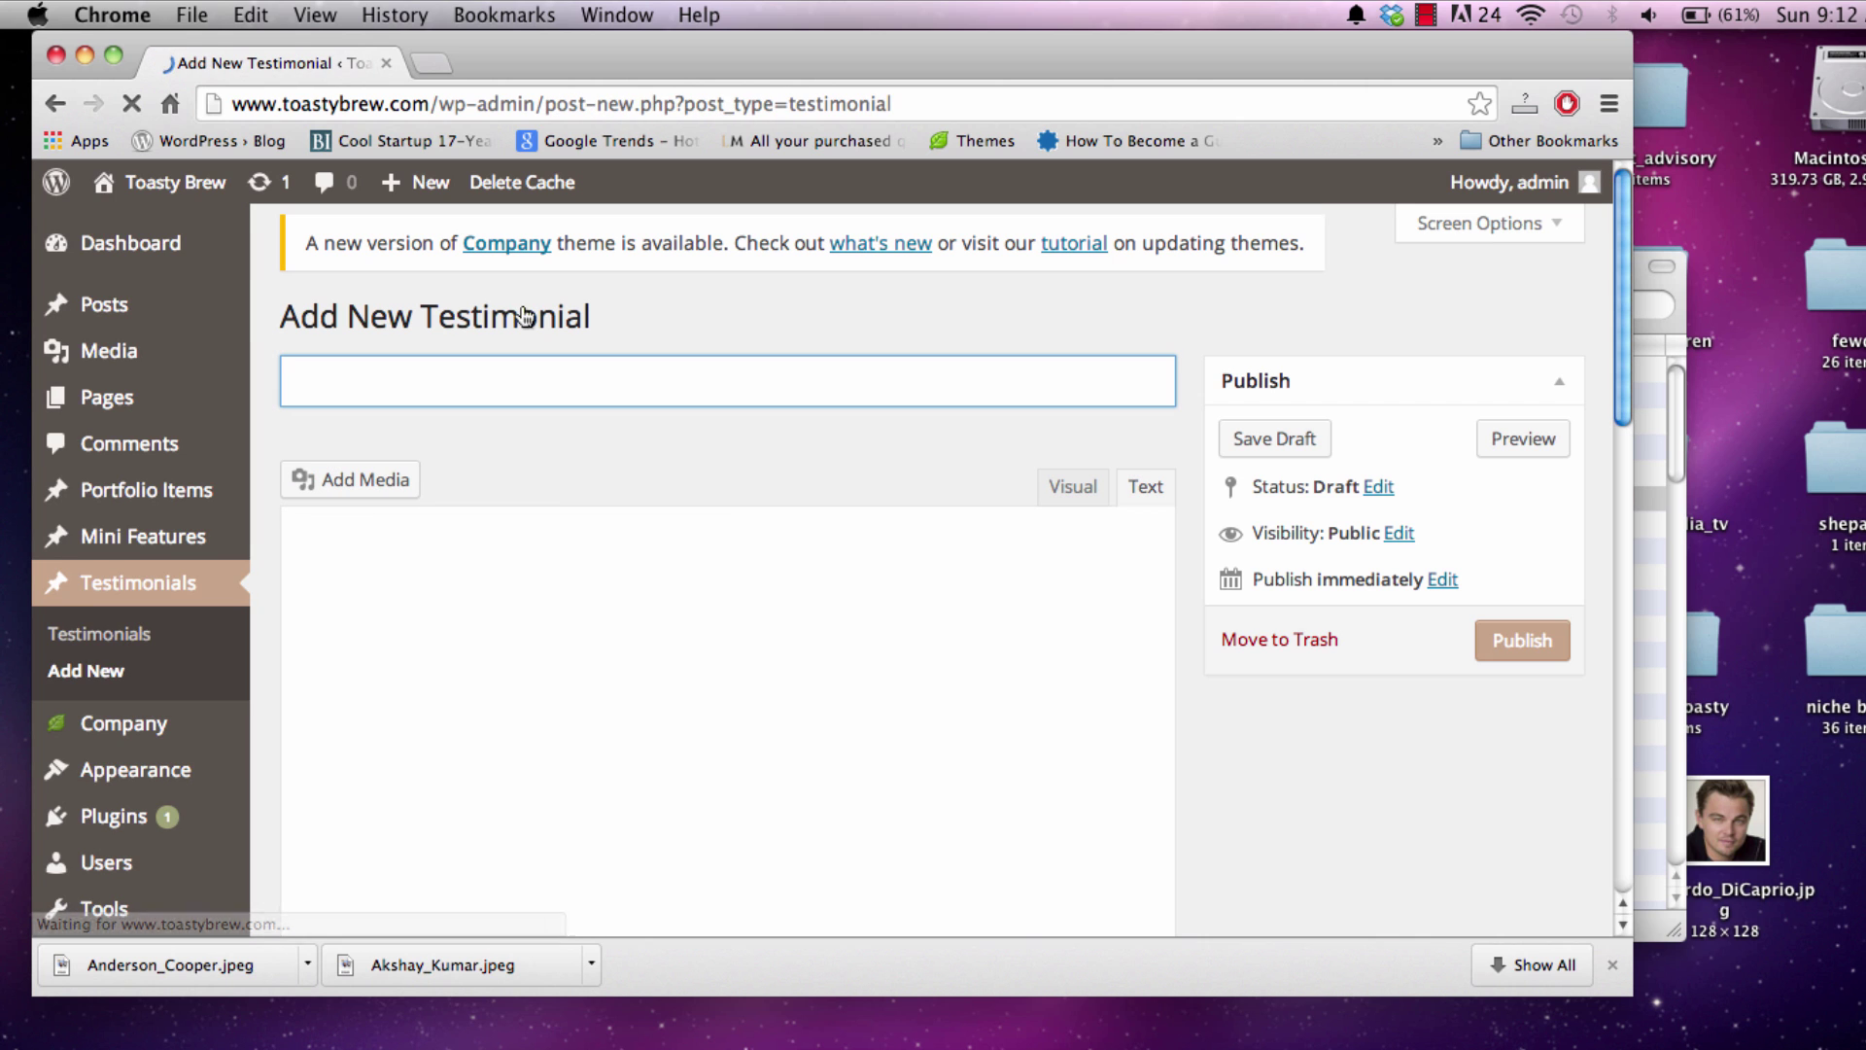
scroll(779, 662, "down", 3)
left_click(779, 658)
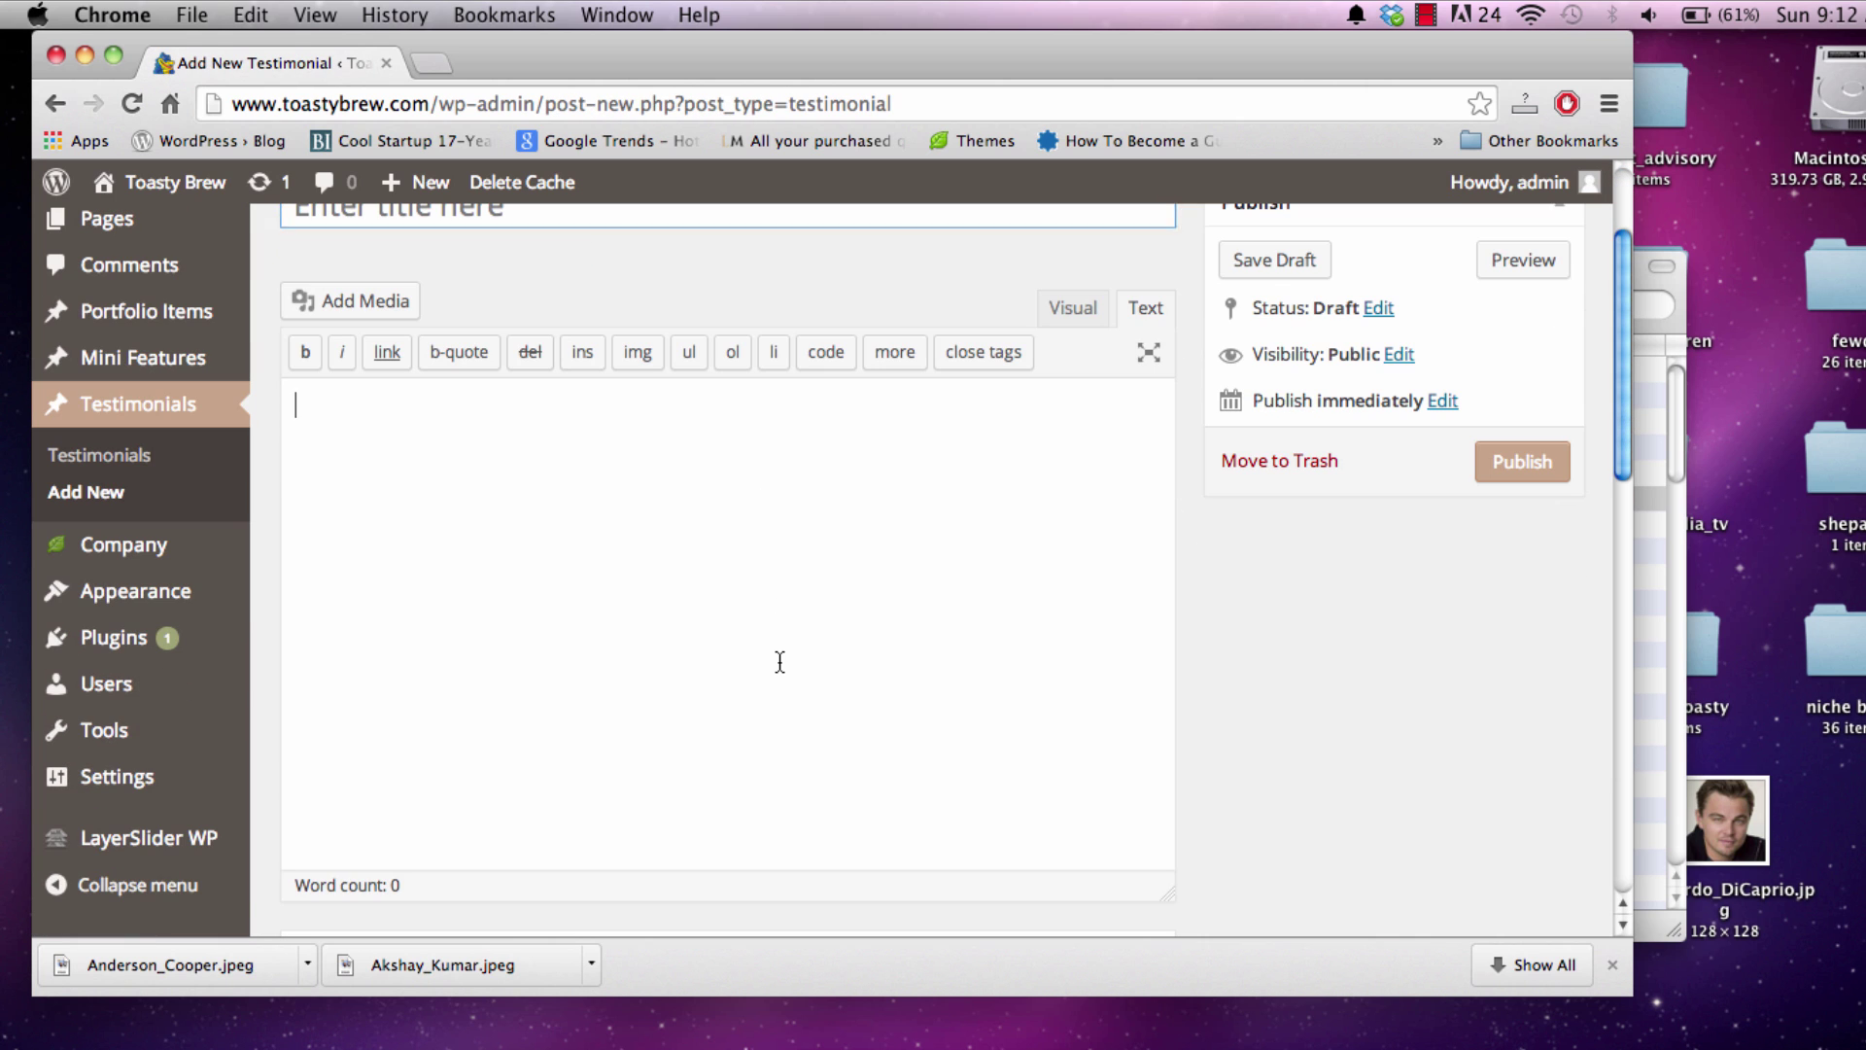
scroll(1227, 622, "down", 10)
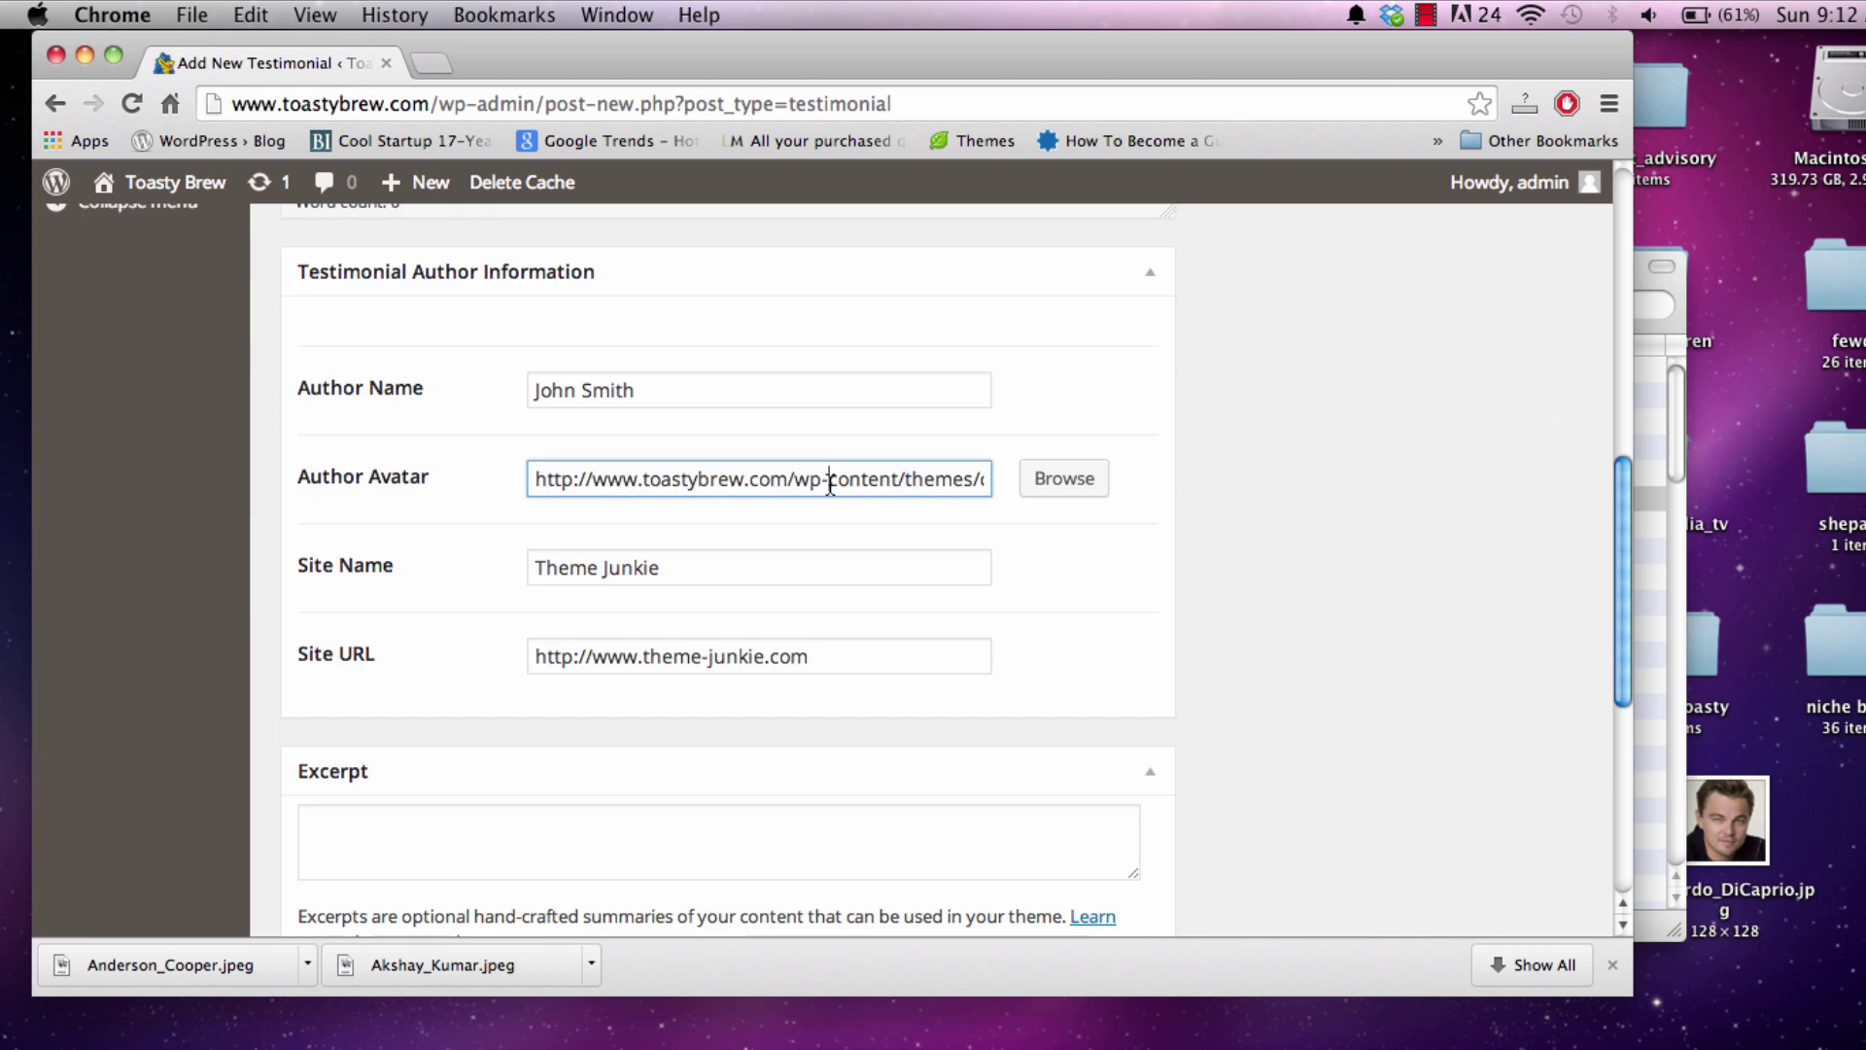
triple_click(831, 480)
key("BackSpace")
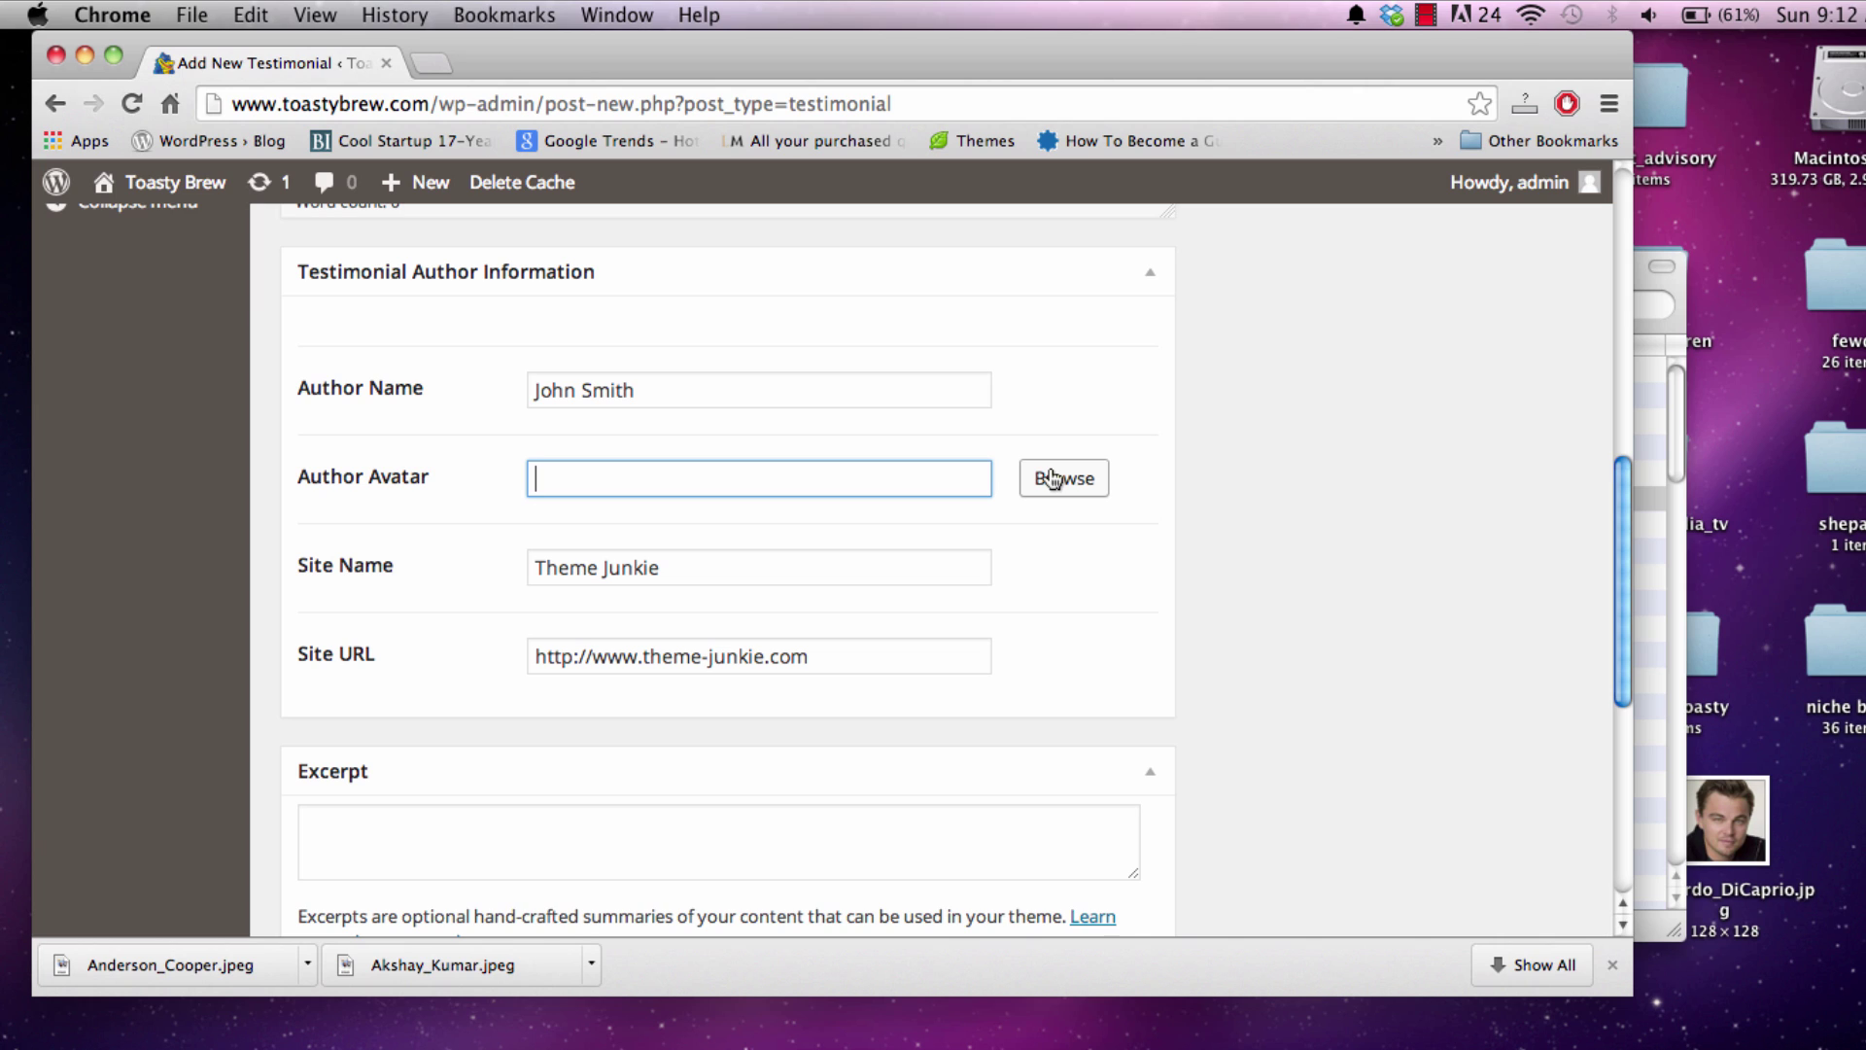
left_click(1053, 479)
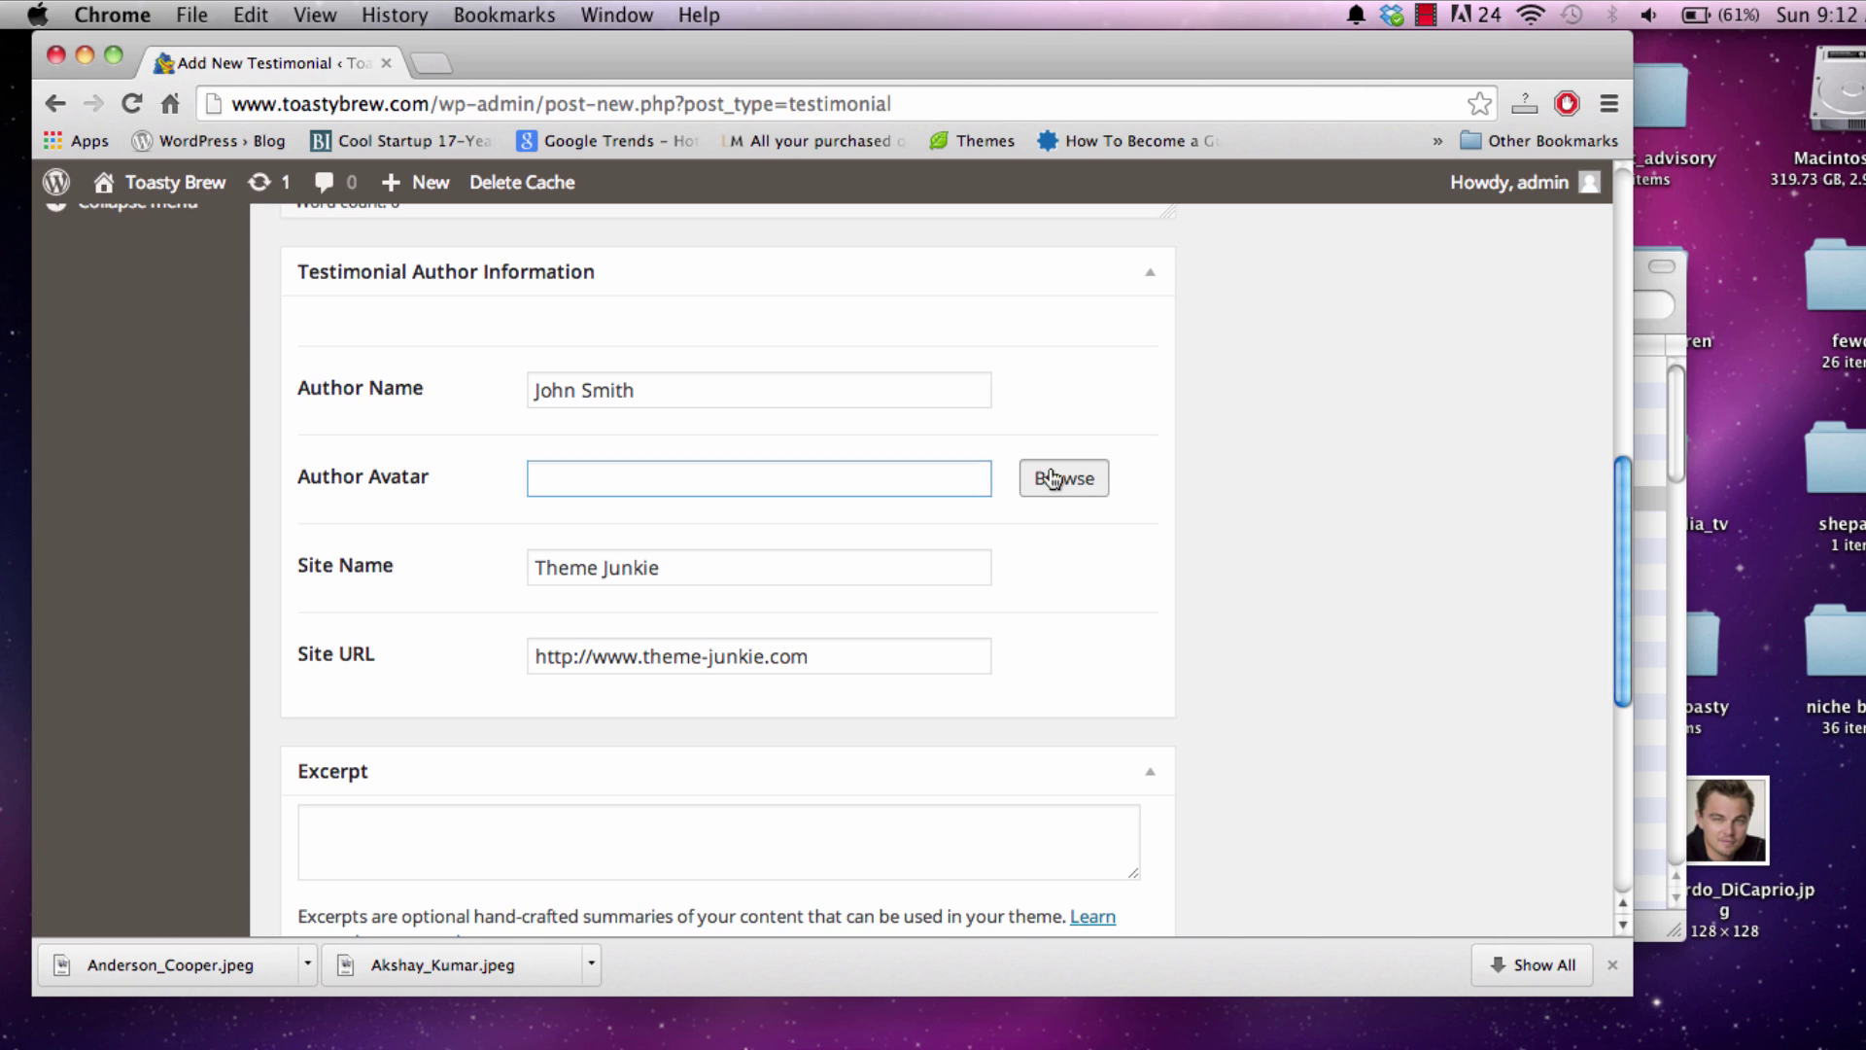
left_click(902, 475)
left_click(1035, 480)
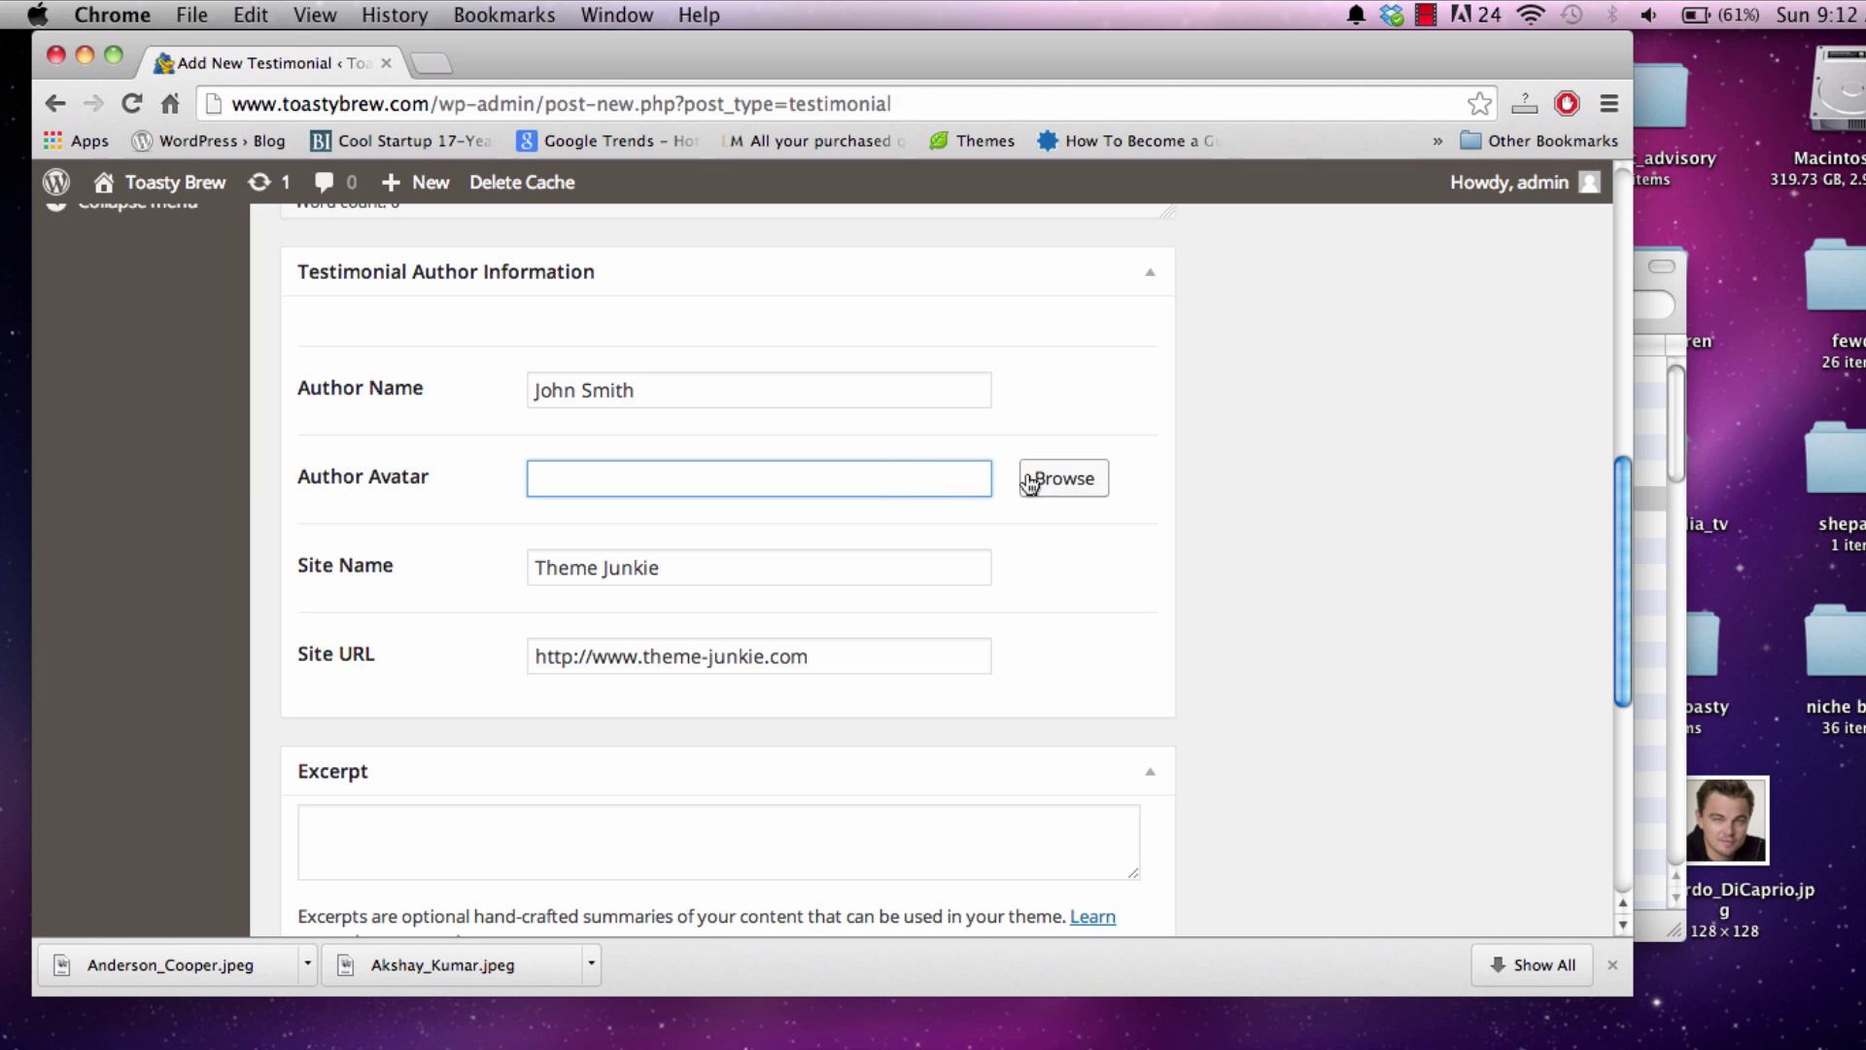
left_click(905, 480)
left_click(1038, 491)
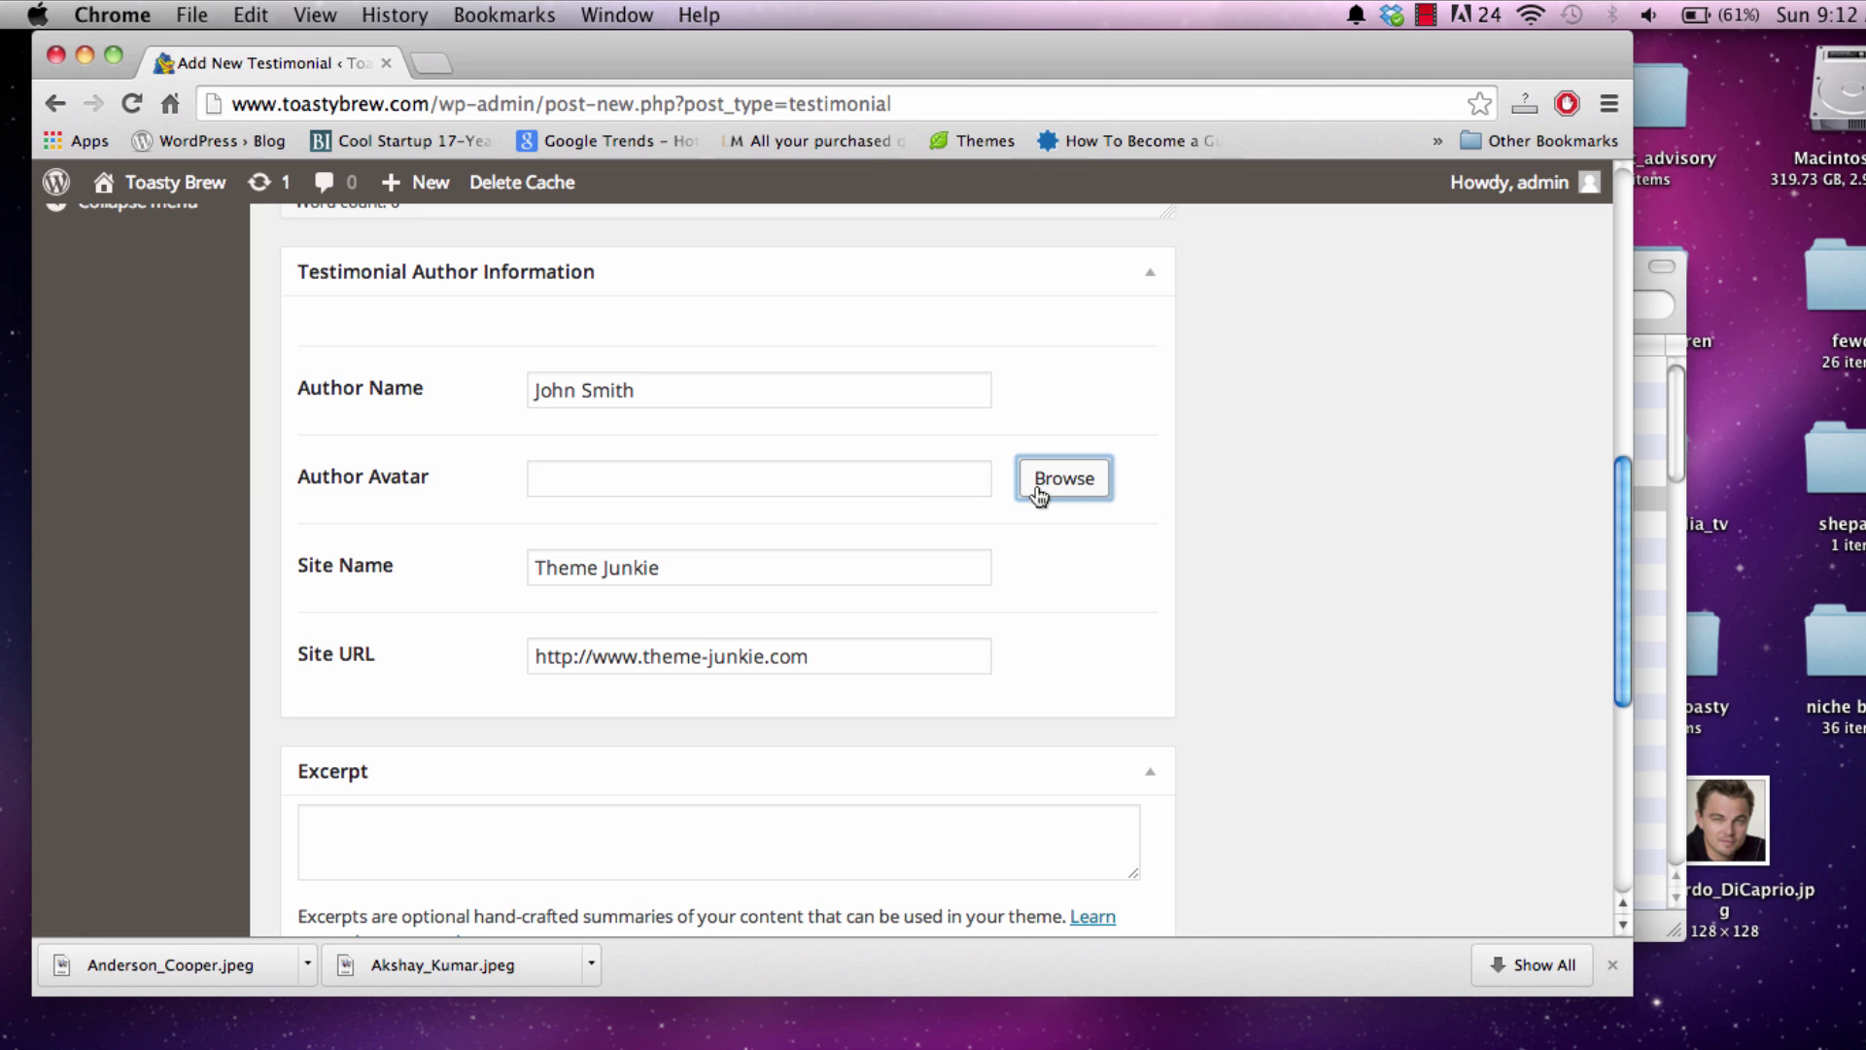
left_click(925, 486)
scroll(1400, 738, "up", 5)
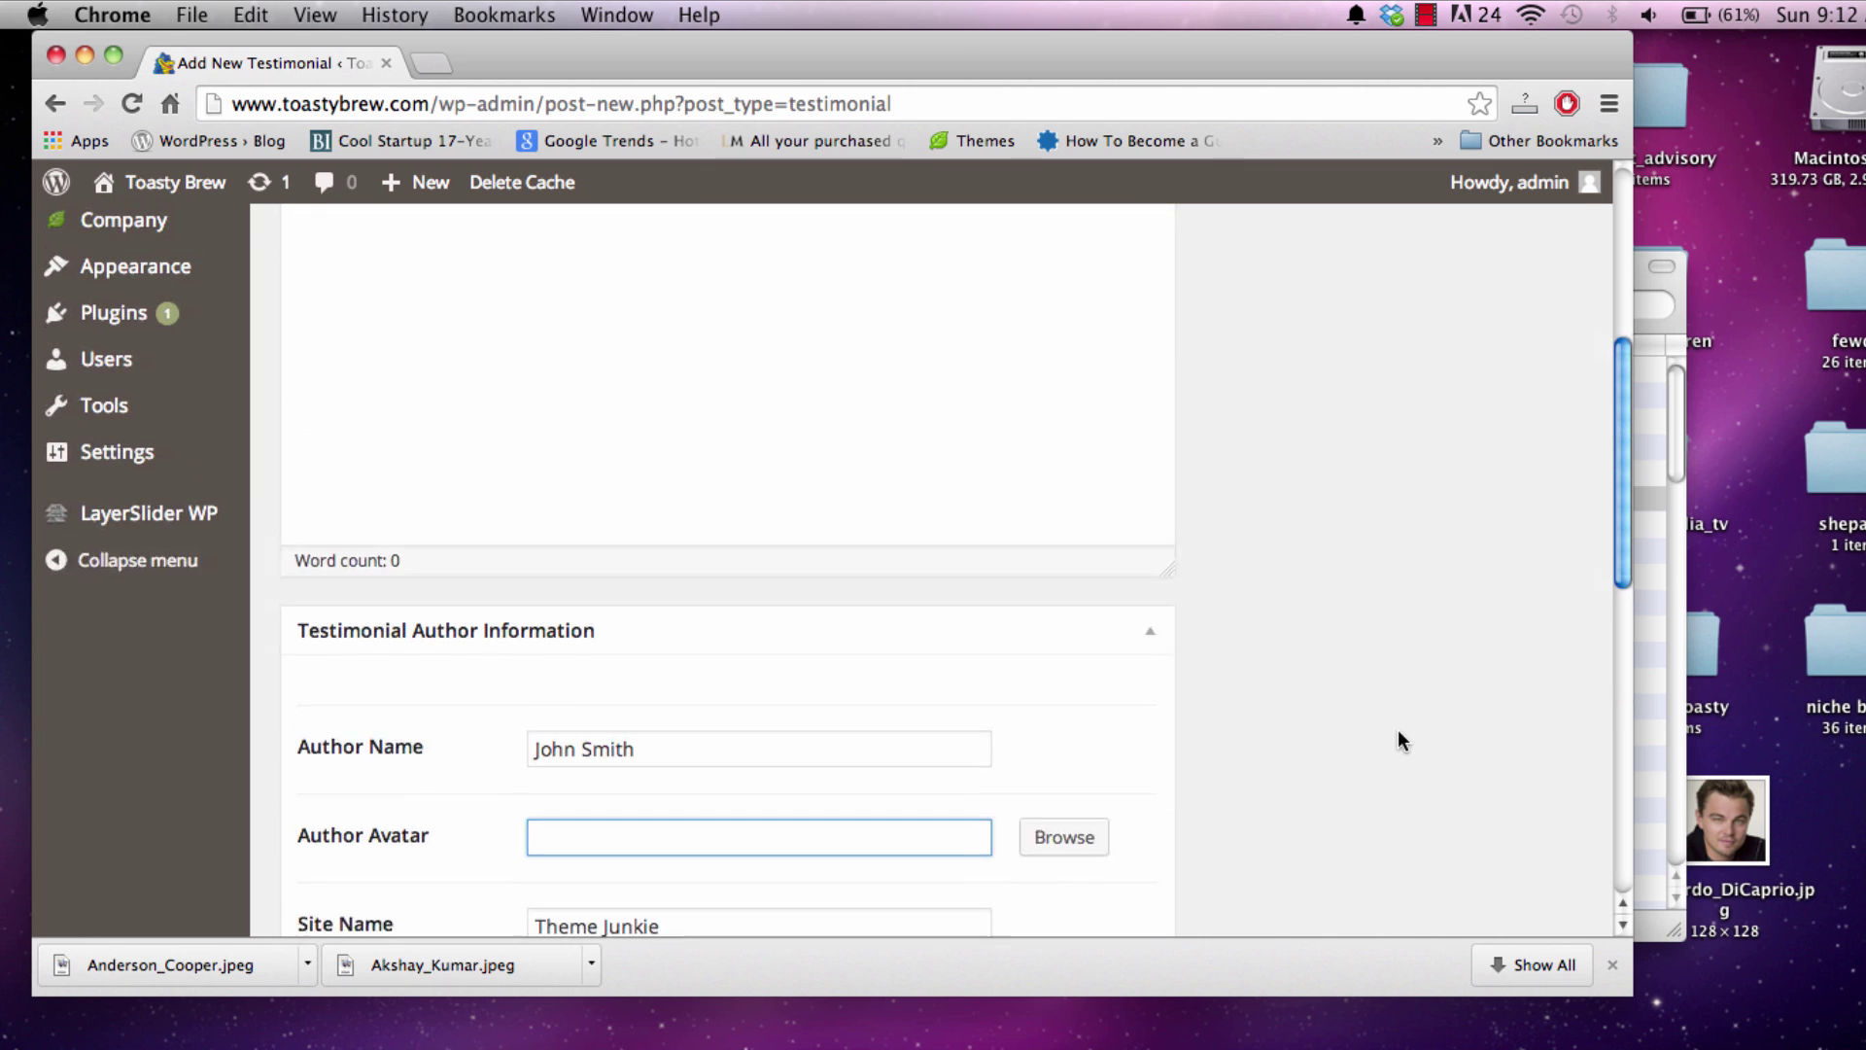
scroll(201, 855, "up", 1)
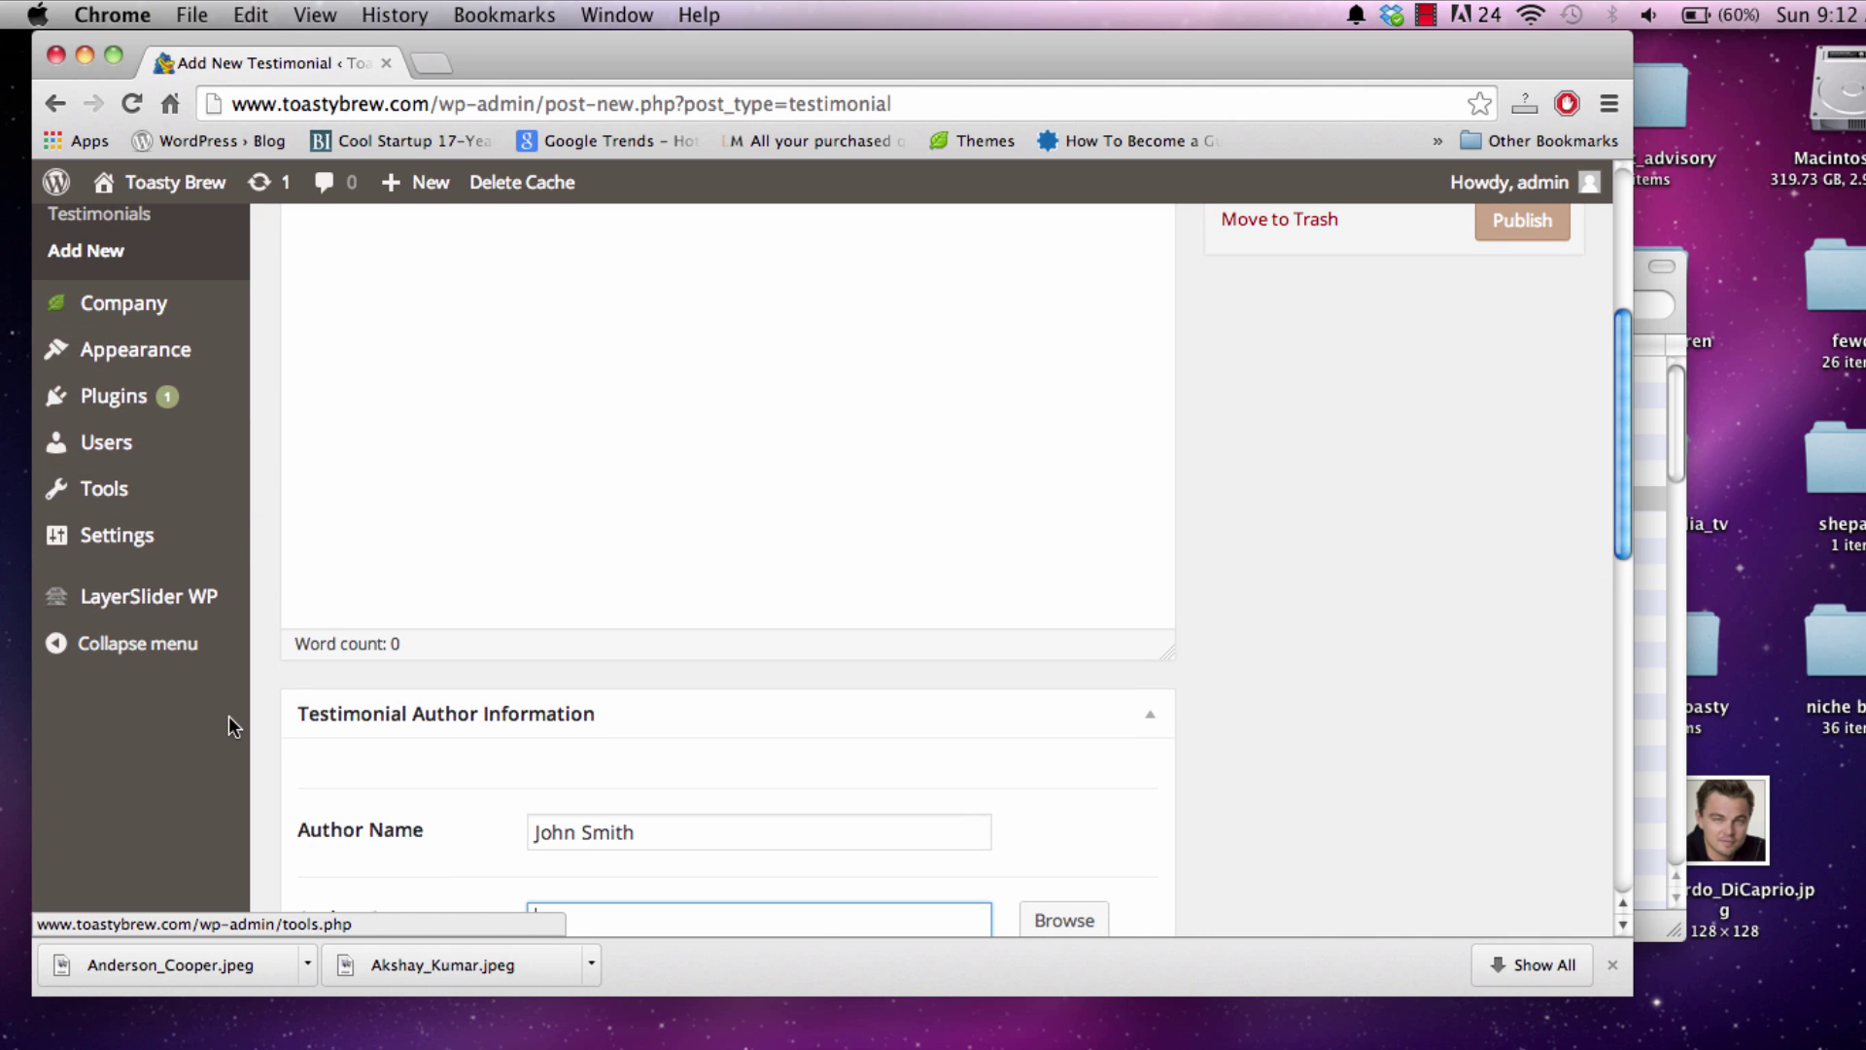
scroll(229, 715, "up", 5)
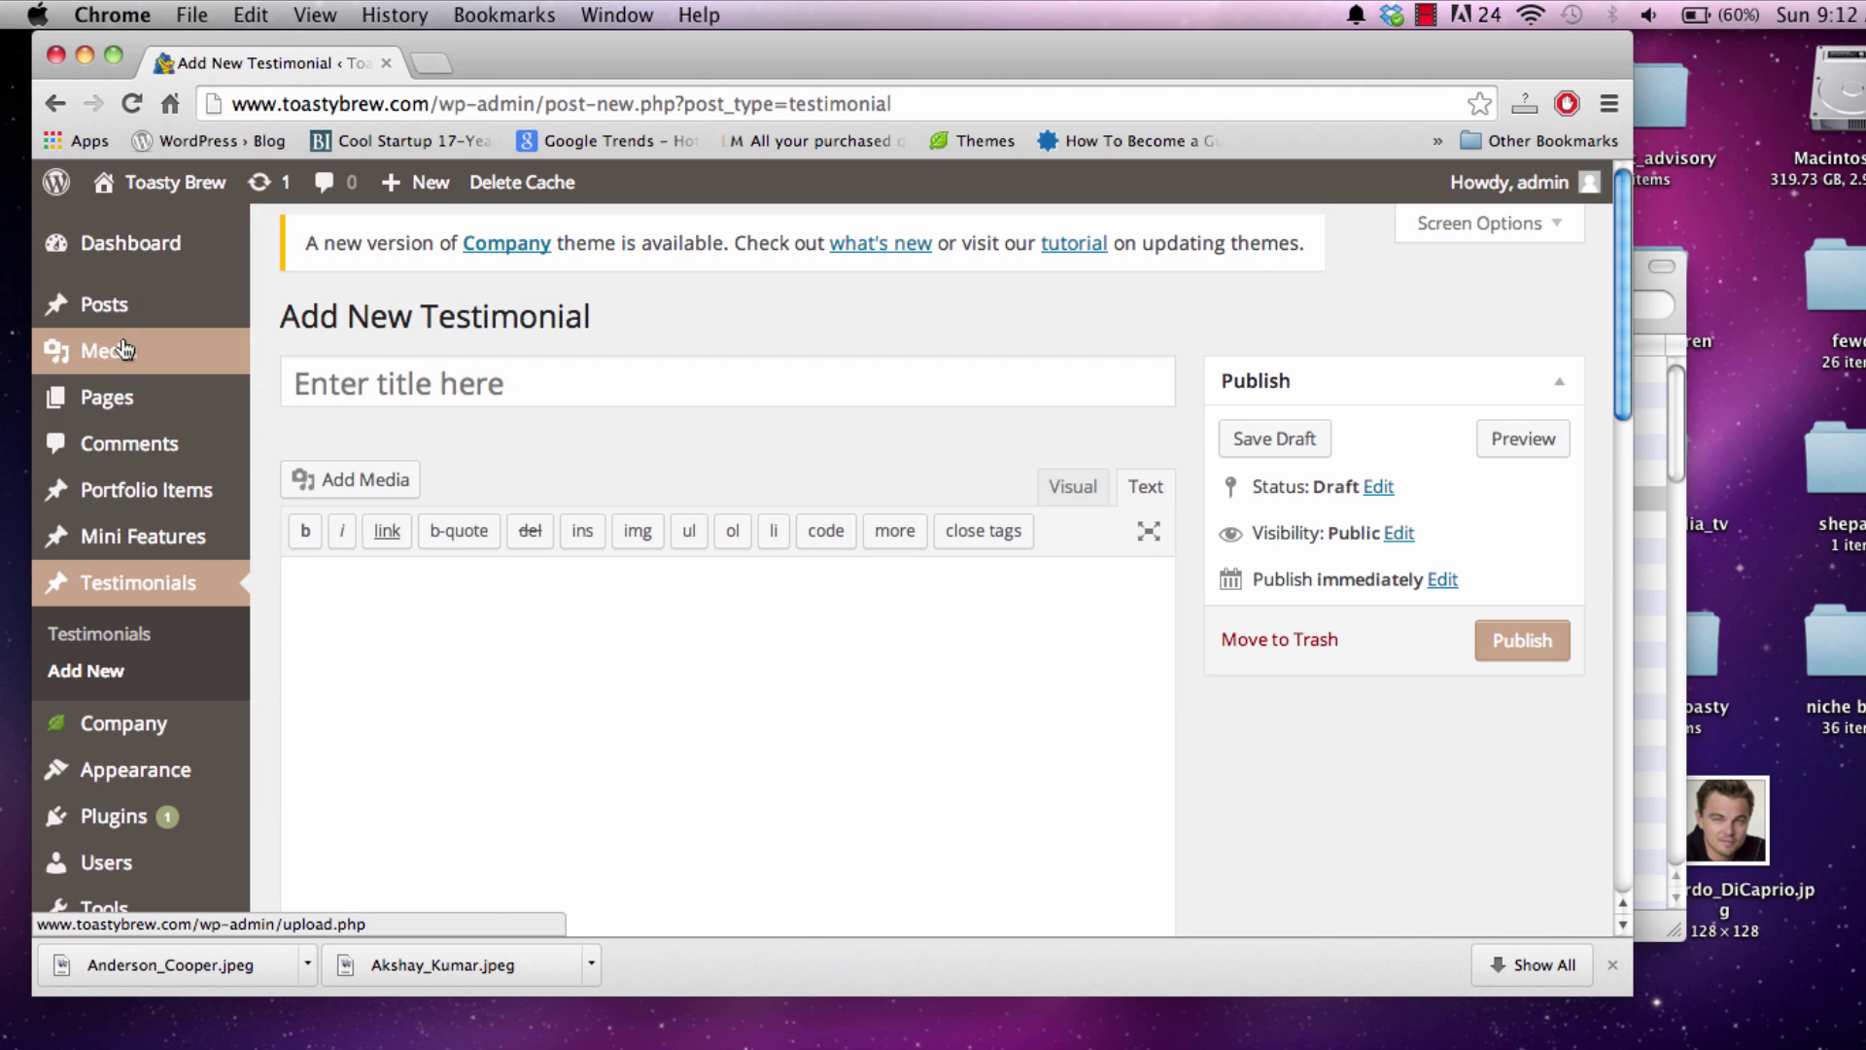
- Open the Media Library in a new tab and go to the Upload New Media page
mouse_move(118, 351)
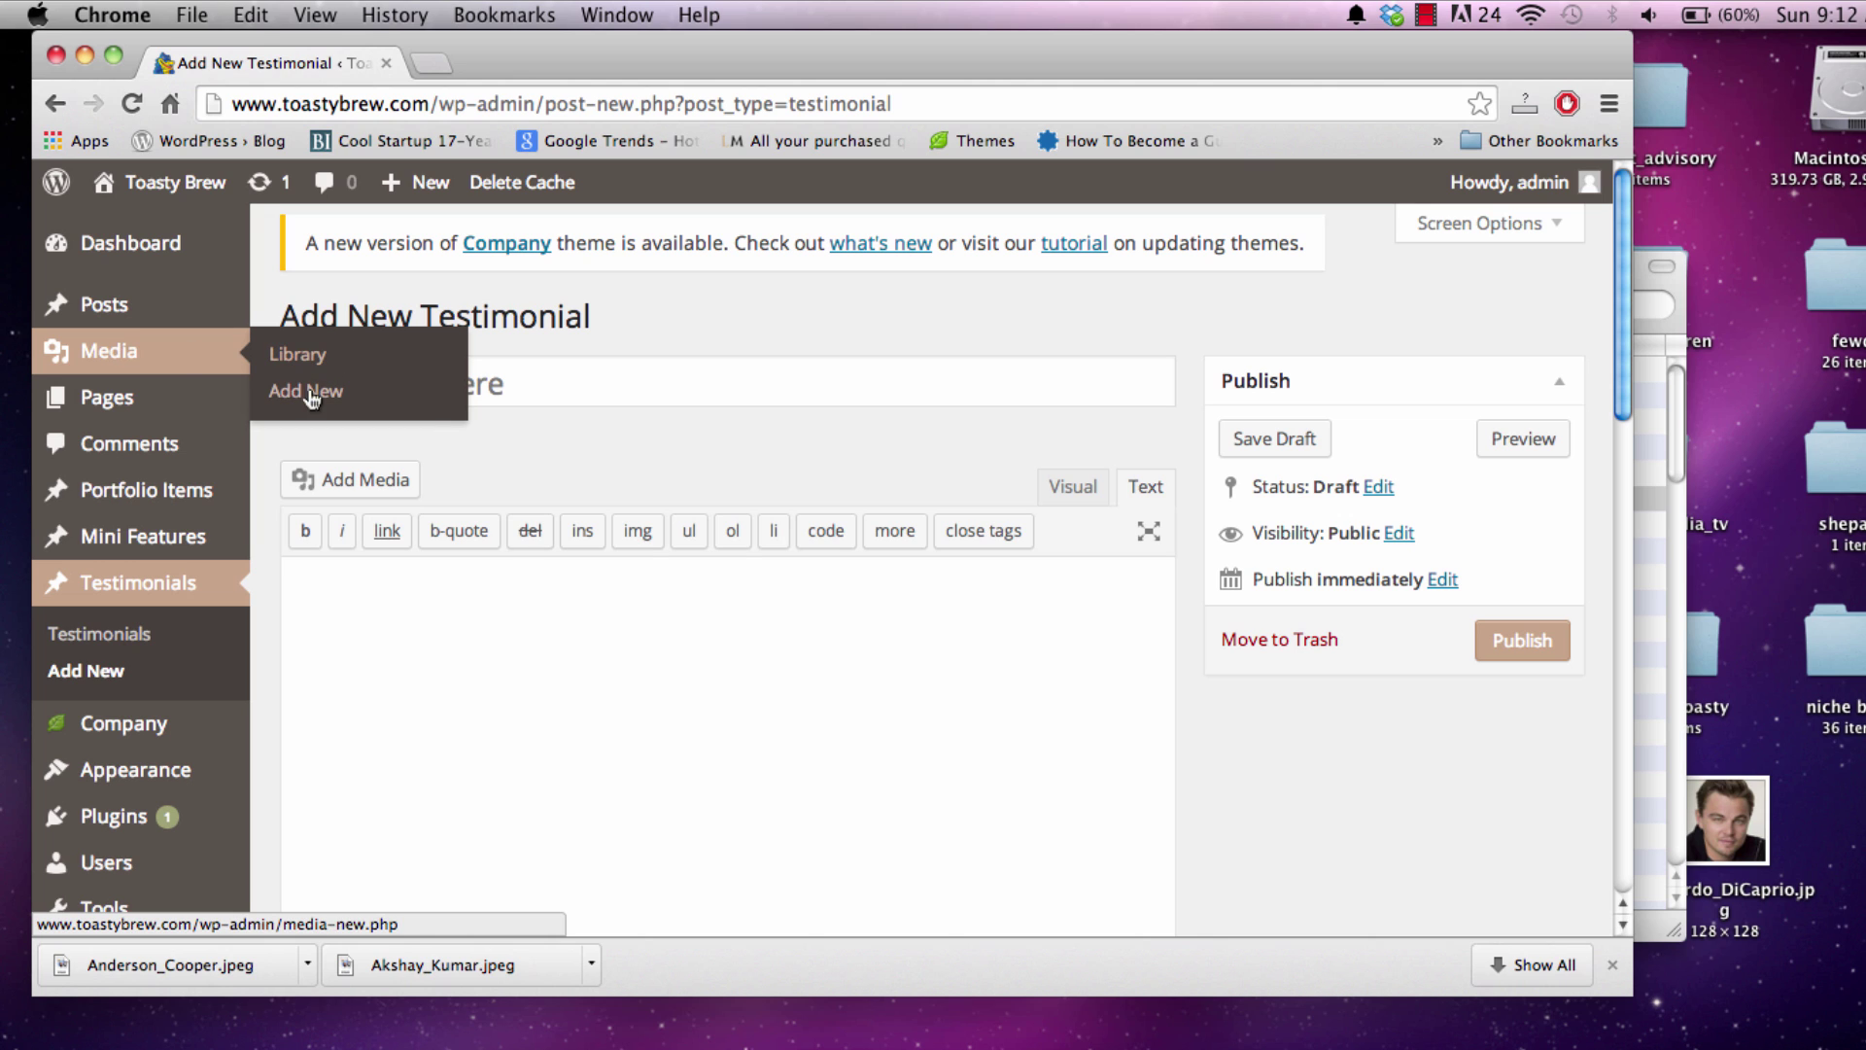
right_click(301, 356)
left_click(346, 368)
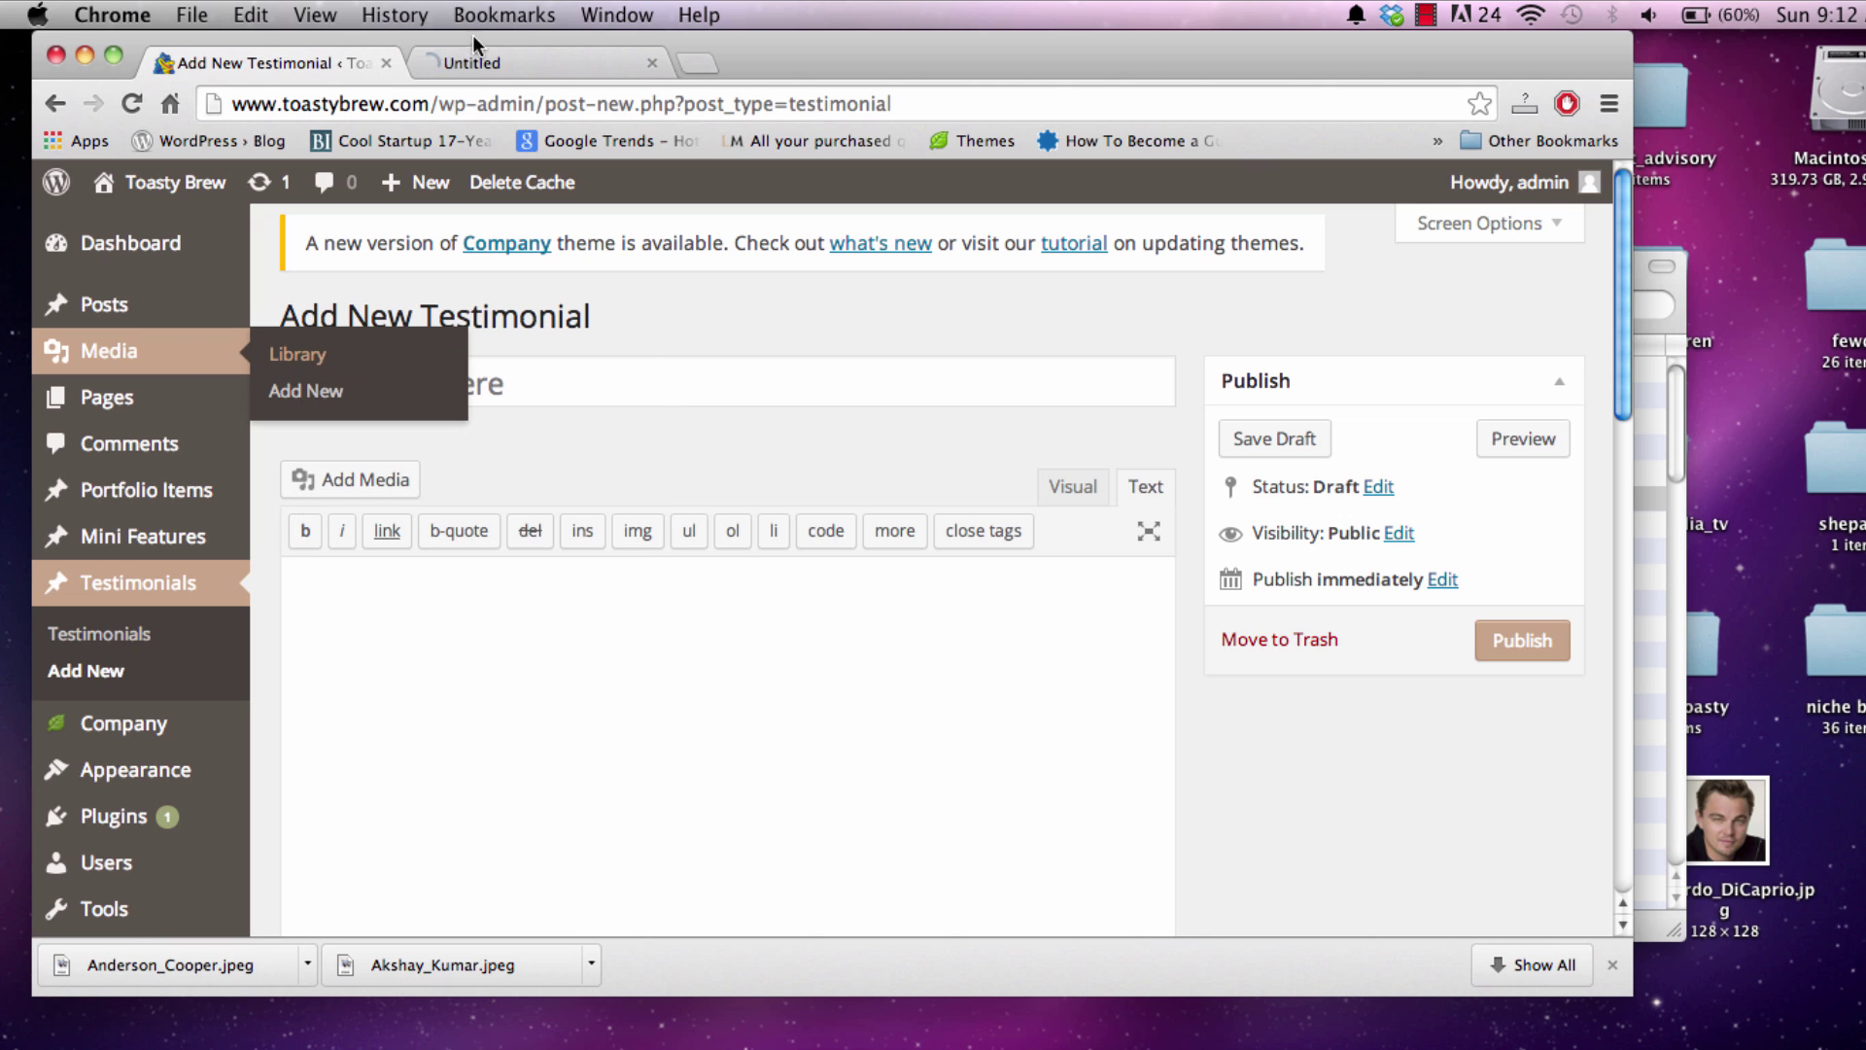
left_click(470, 61)
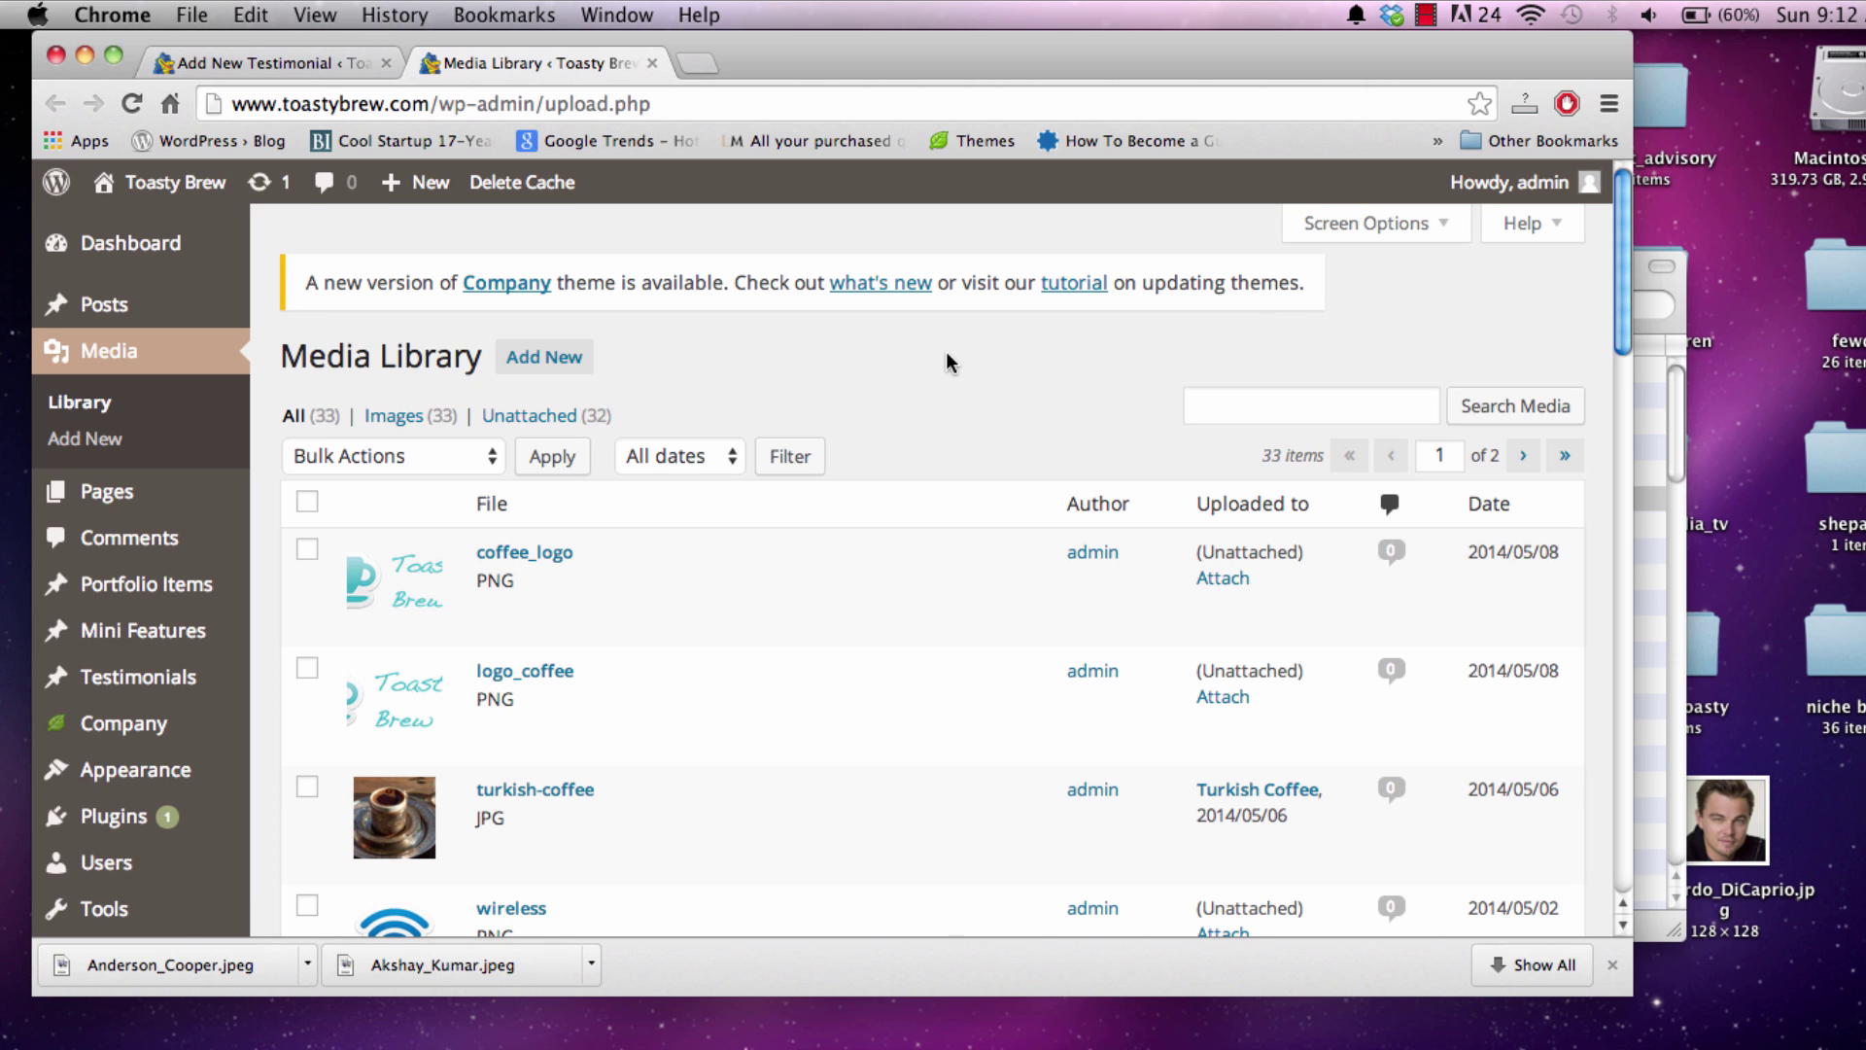
scroll(946, 356, "down", 12)
scroll(947, 363, "down", 5)
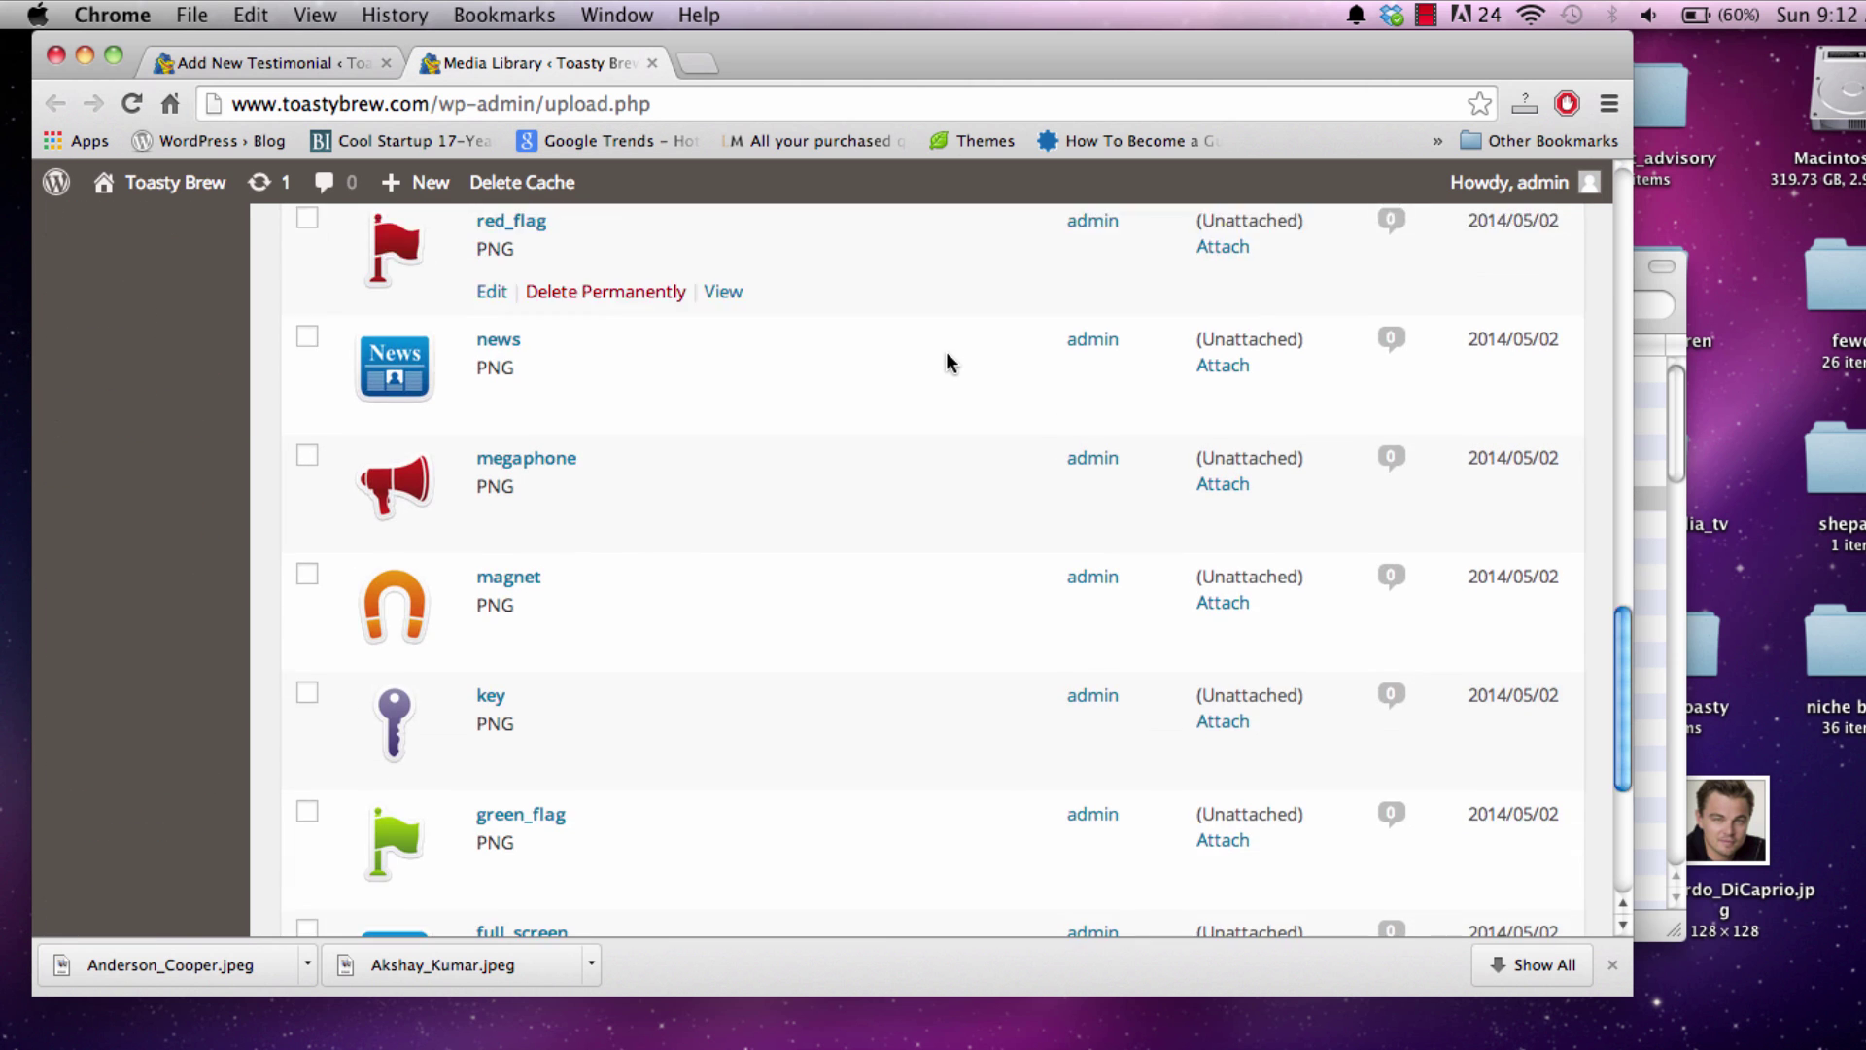
scroll(947, 362, "up", 20)
left_click(558, 355)
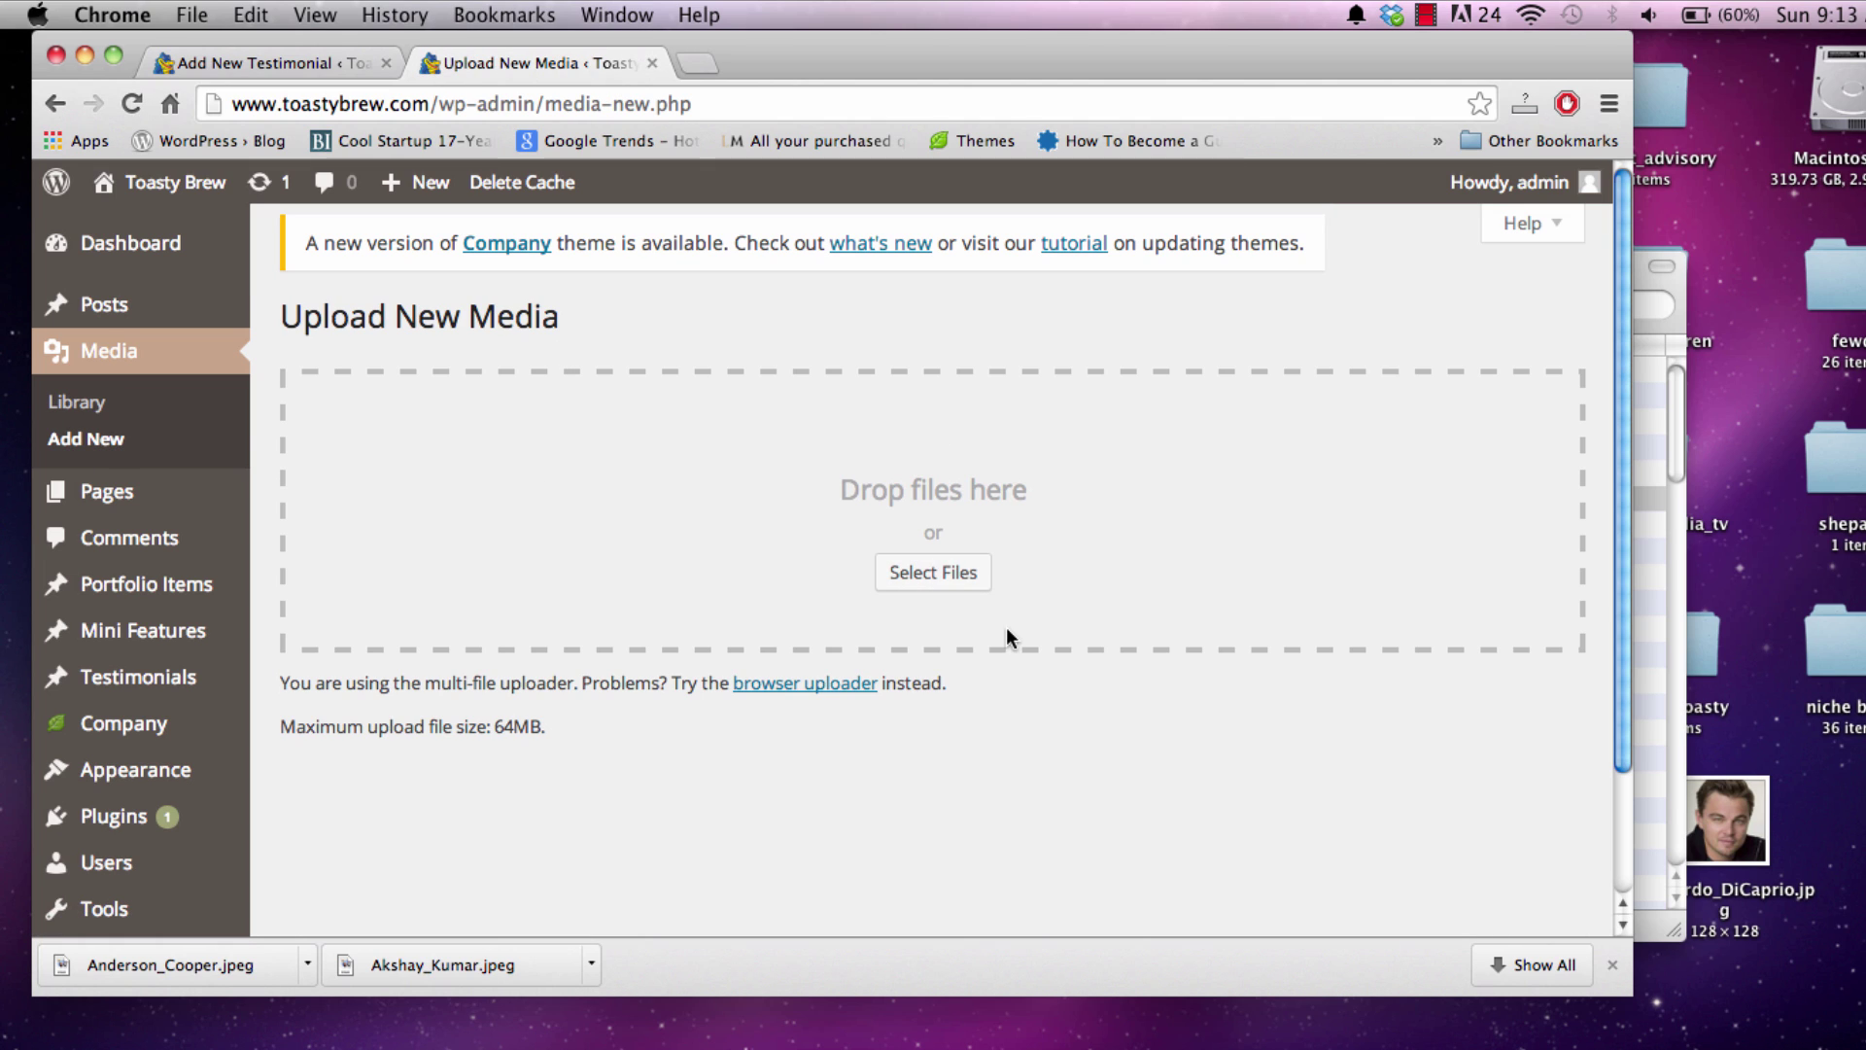
- Upload the Bill_Gates, Anderson_Cooper, ellen_degeneres and Leonardo_DiCaprio headshots
left_click(936, 576)
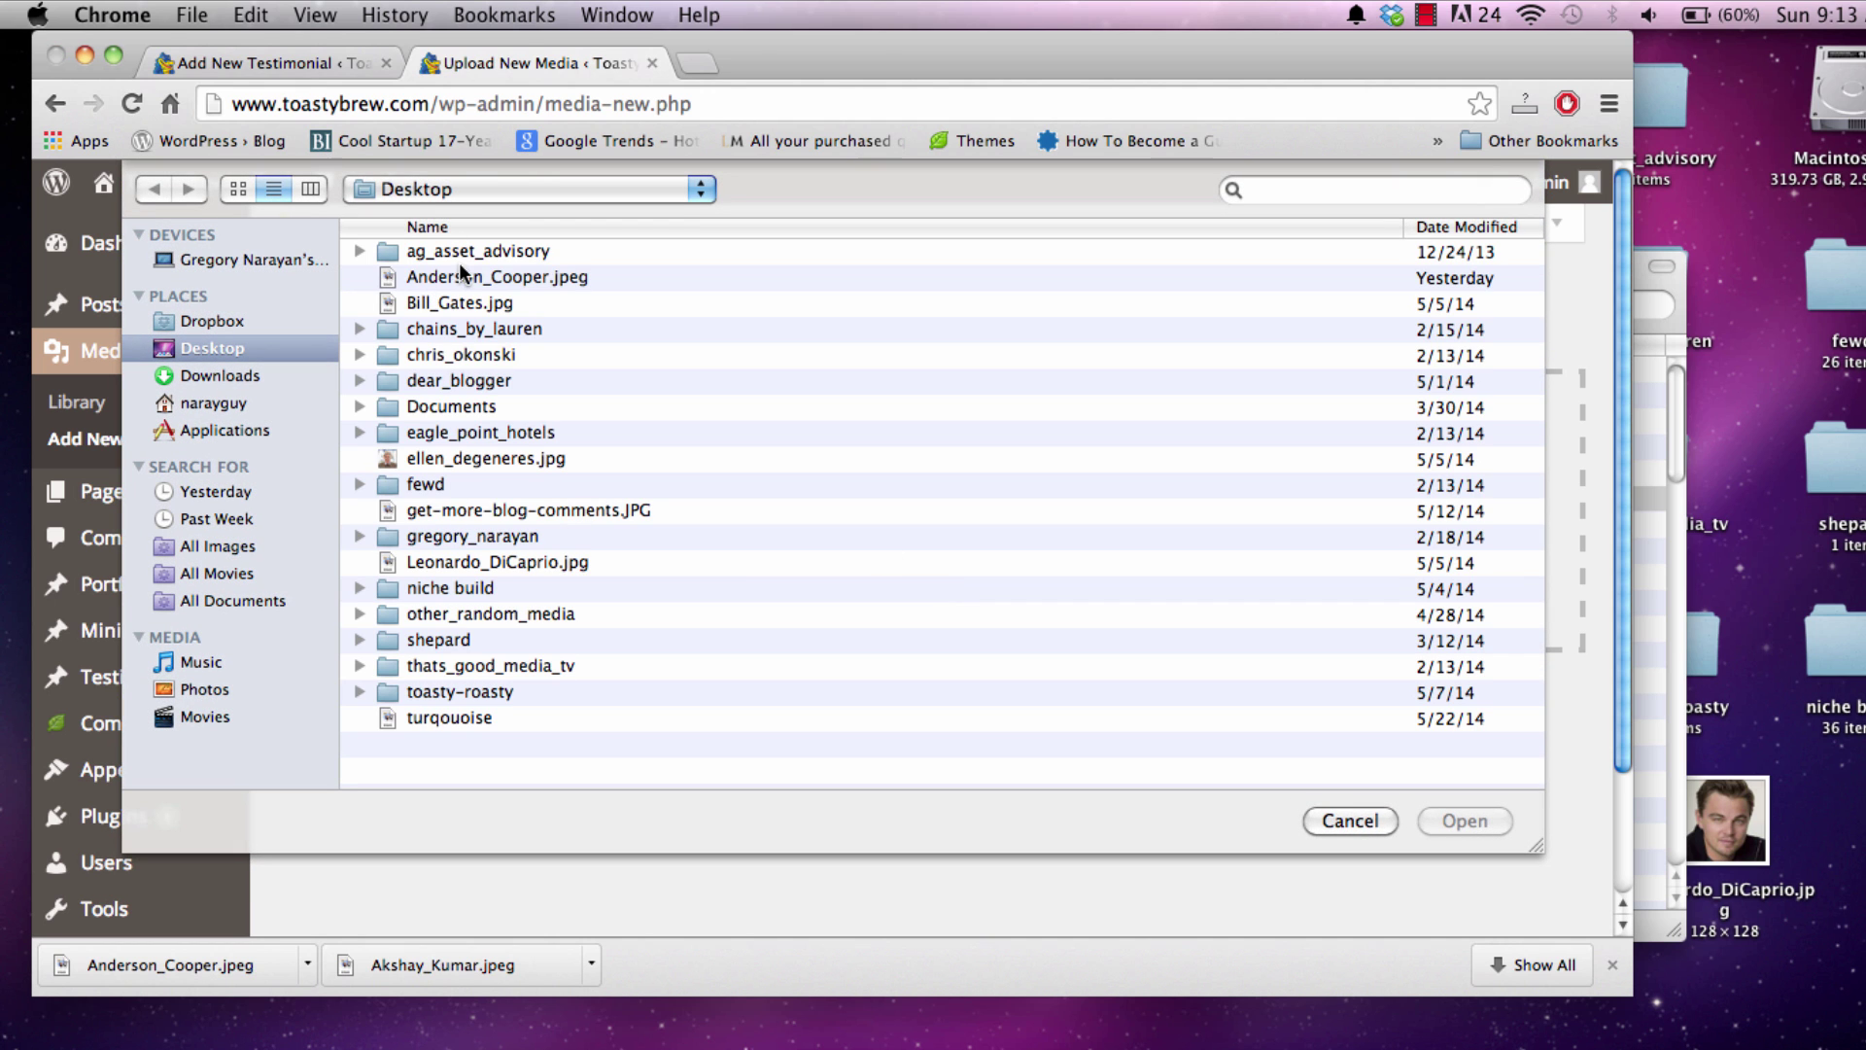
key("F11")
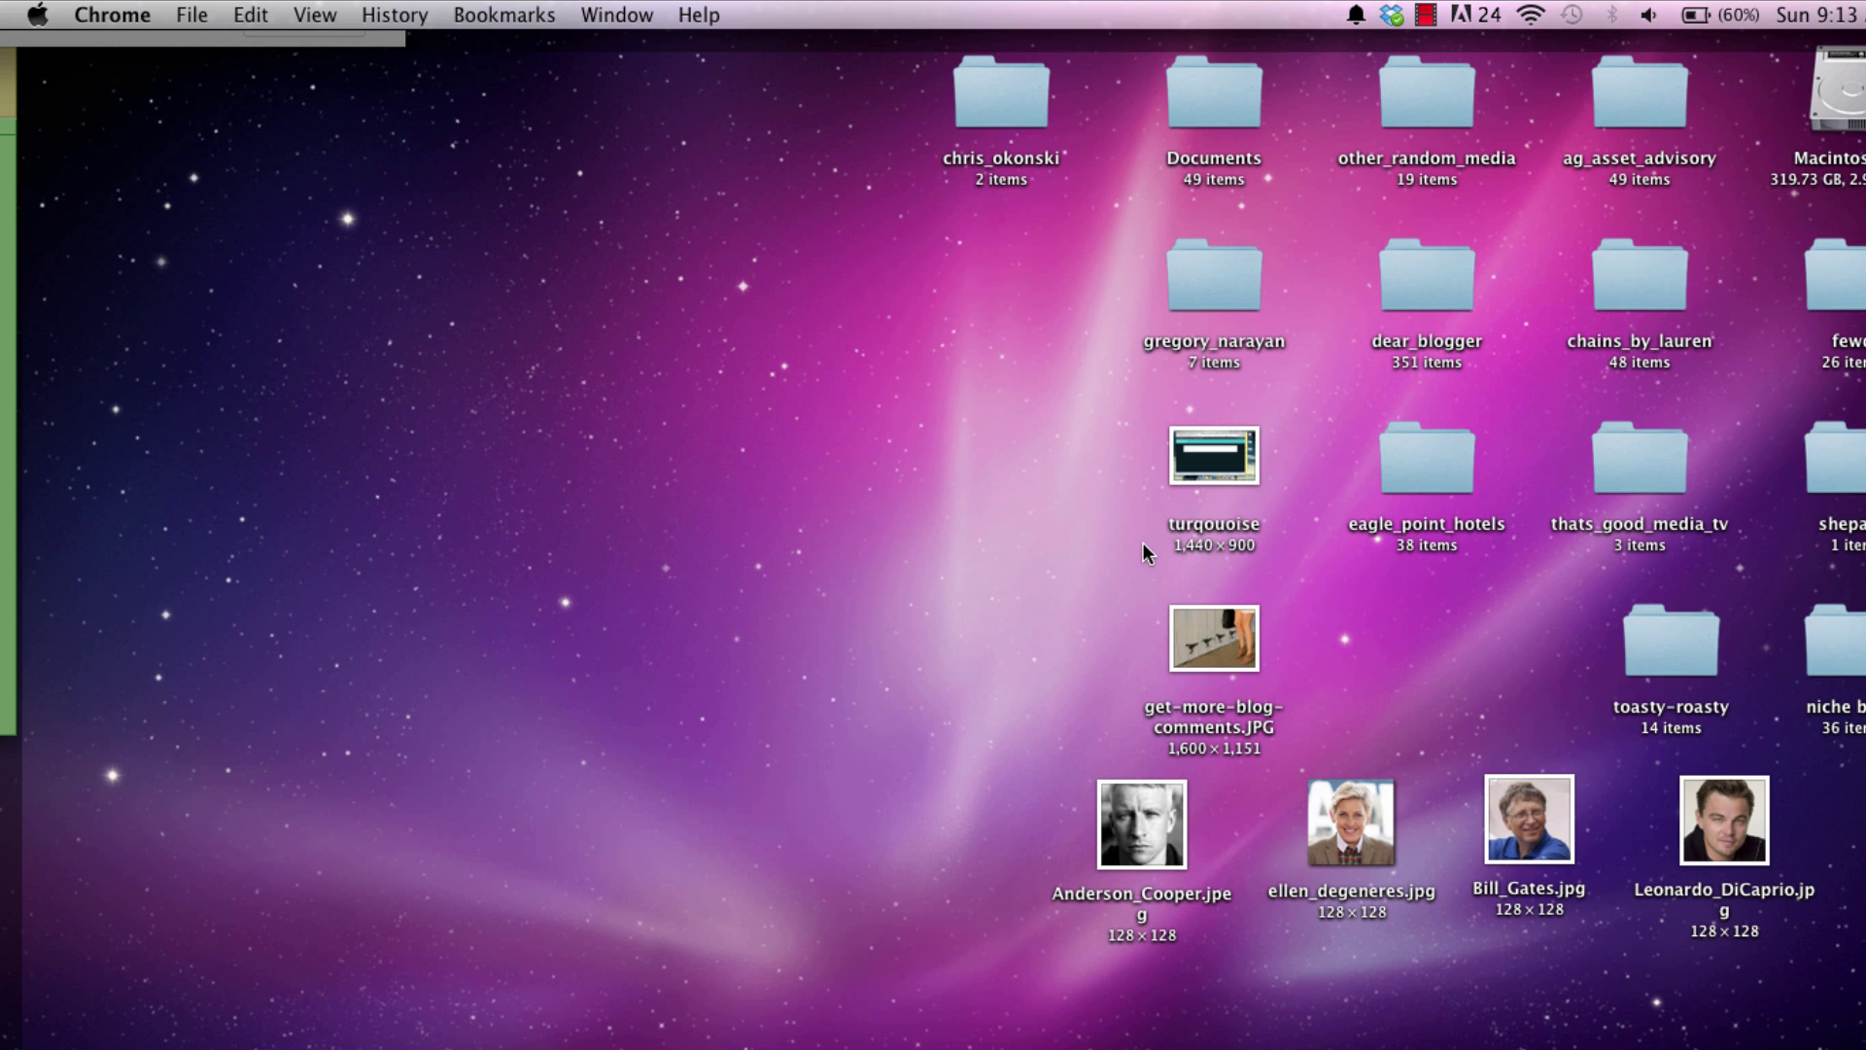
key("F11")
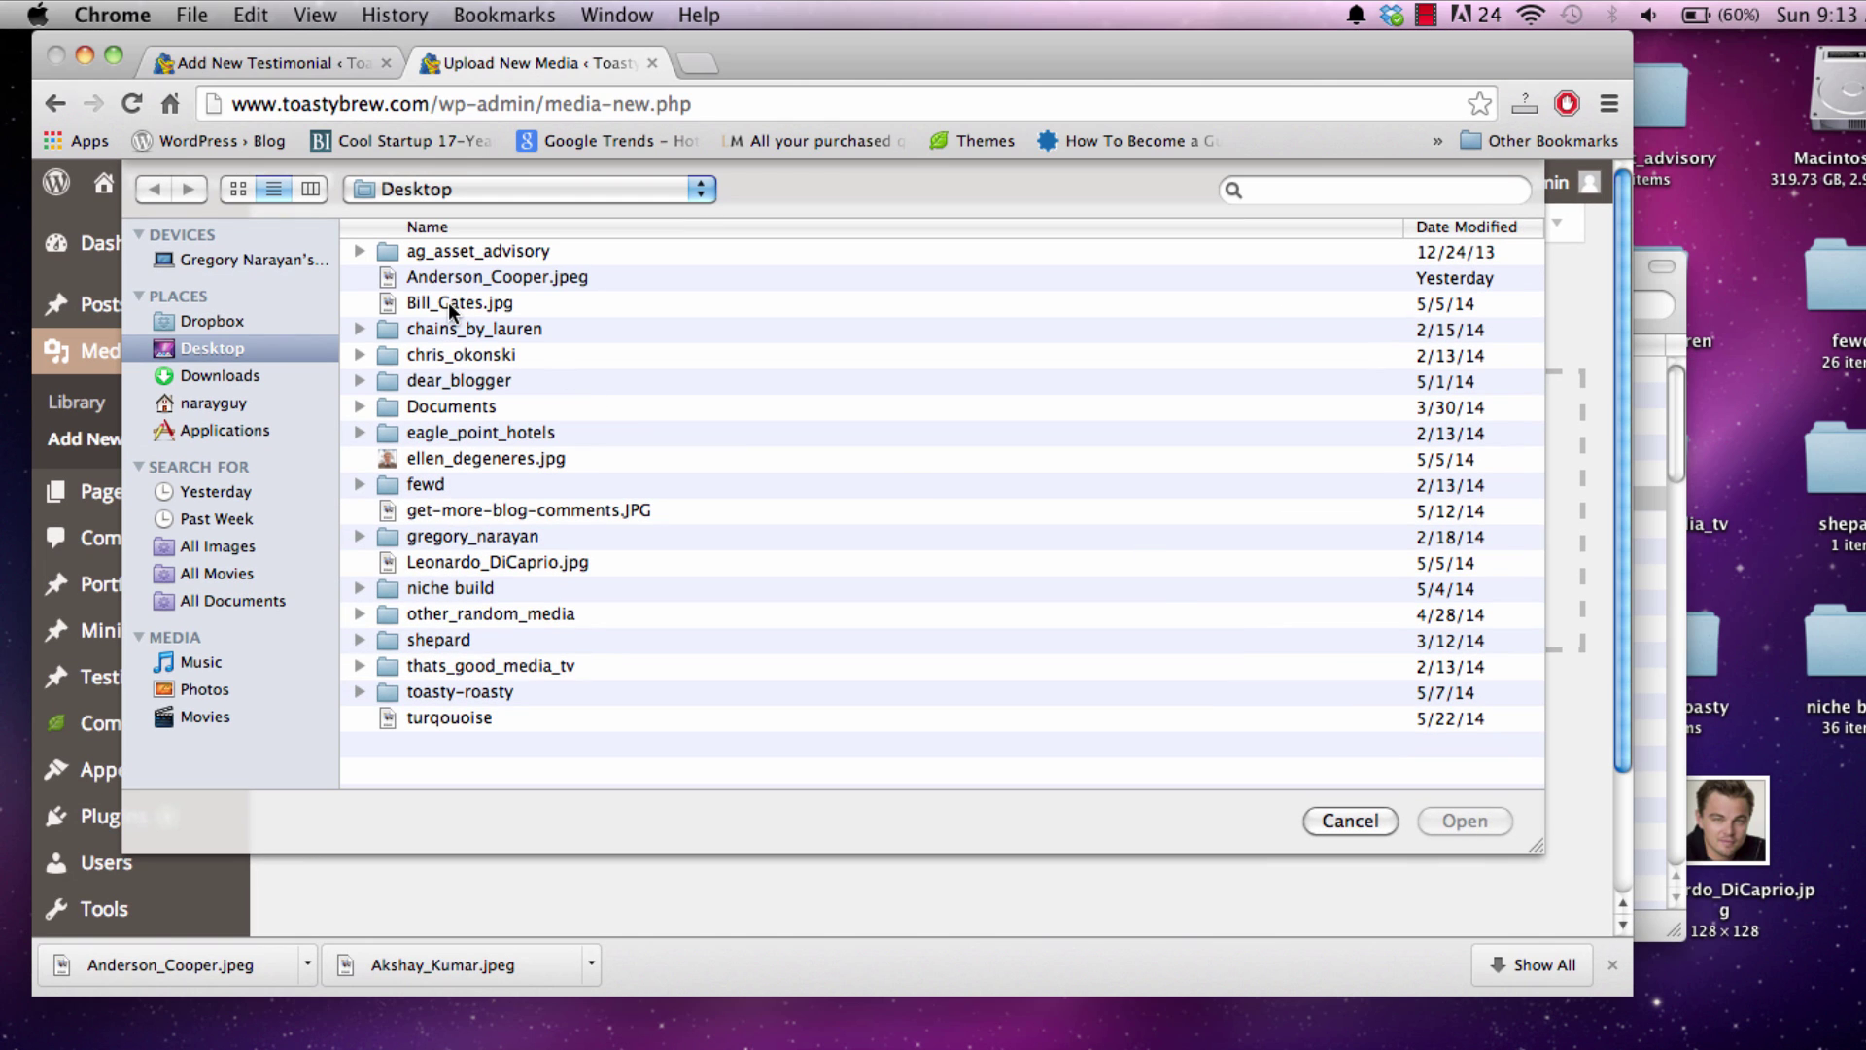
left_click(448, 301)
left_click(439, 273, "shift")
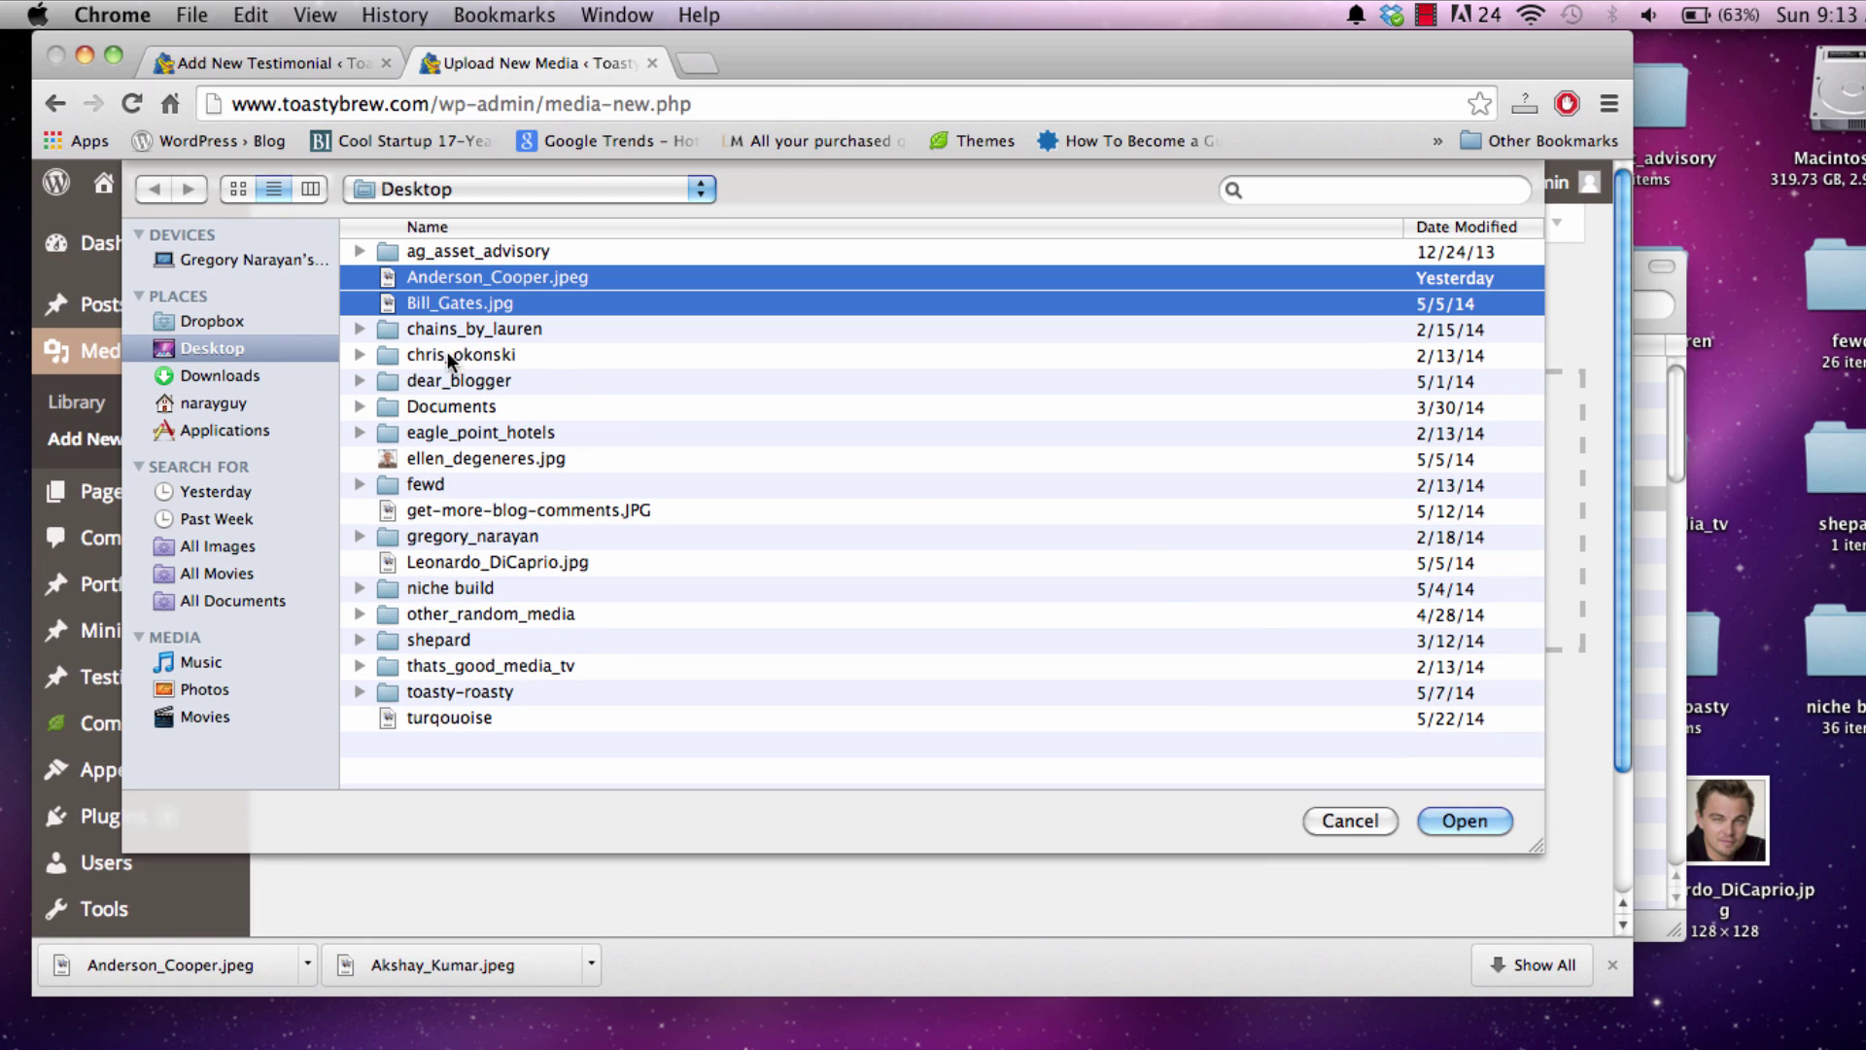
left_click(441, 455, "super")
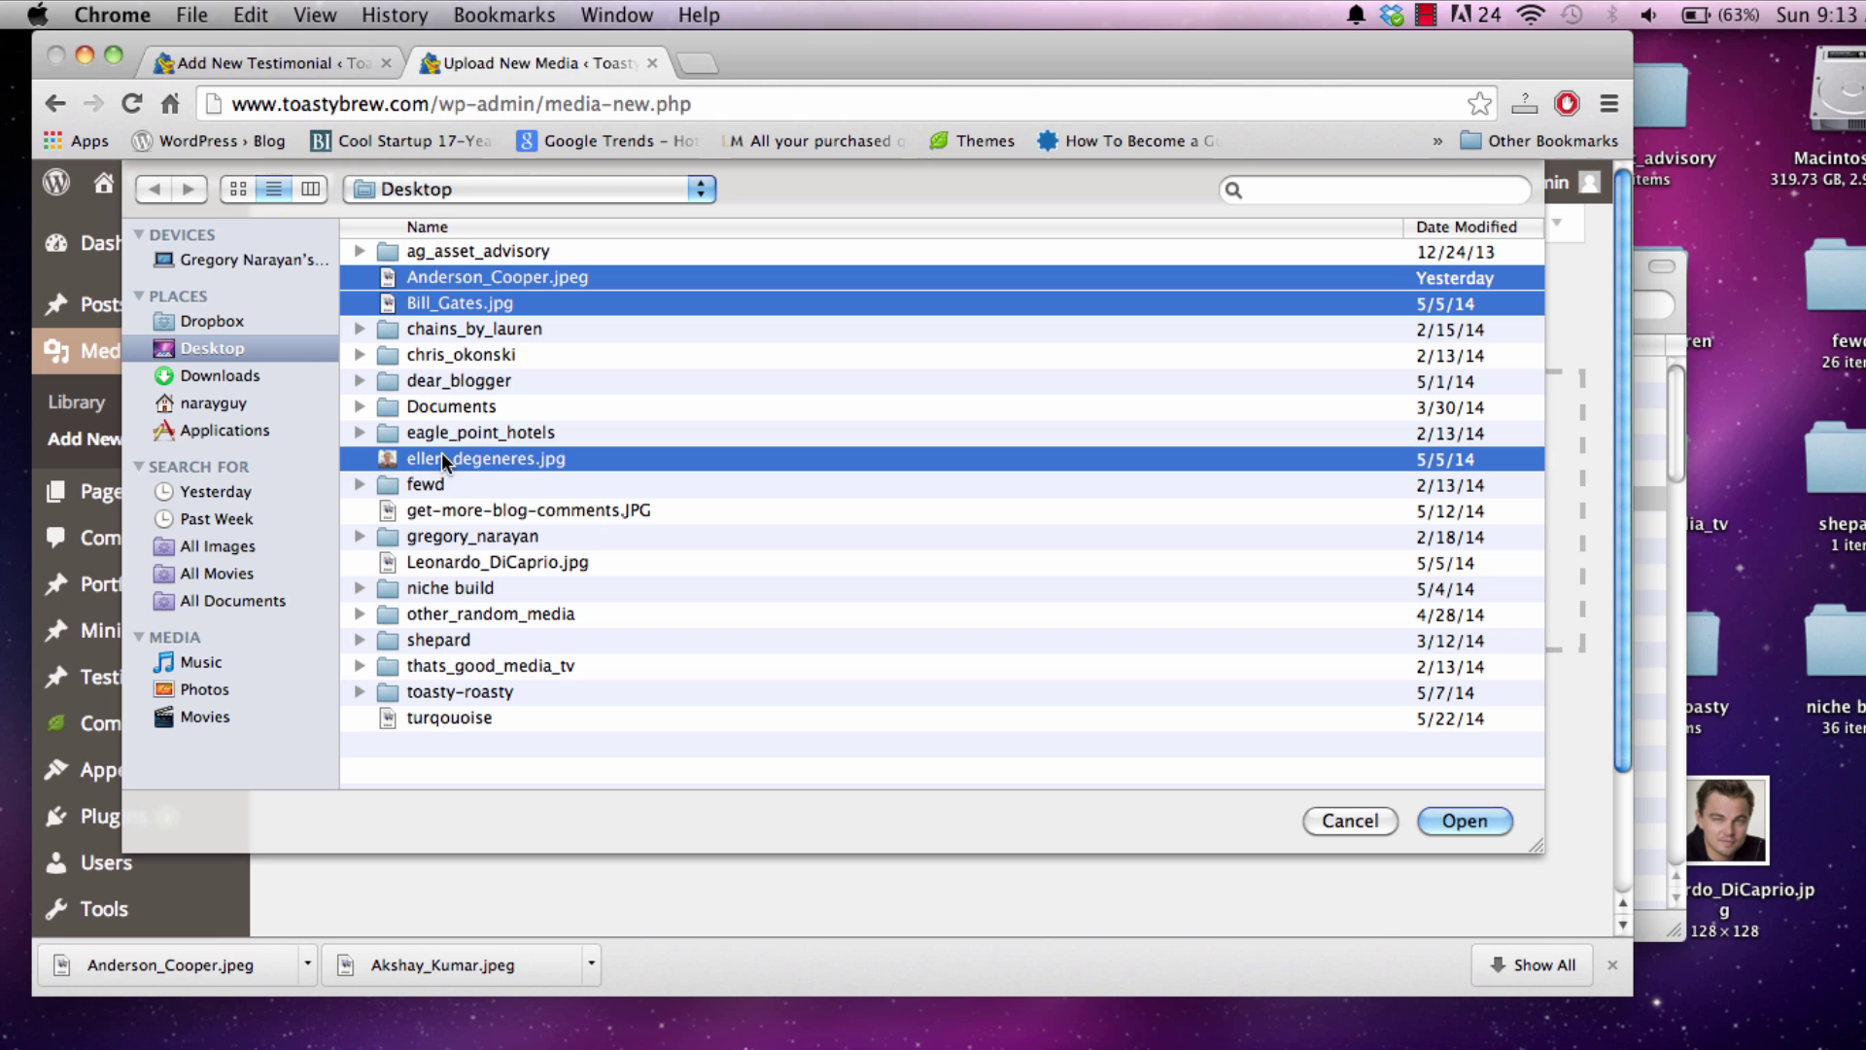
left_click(445, 563, "super")
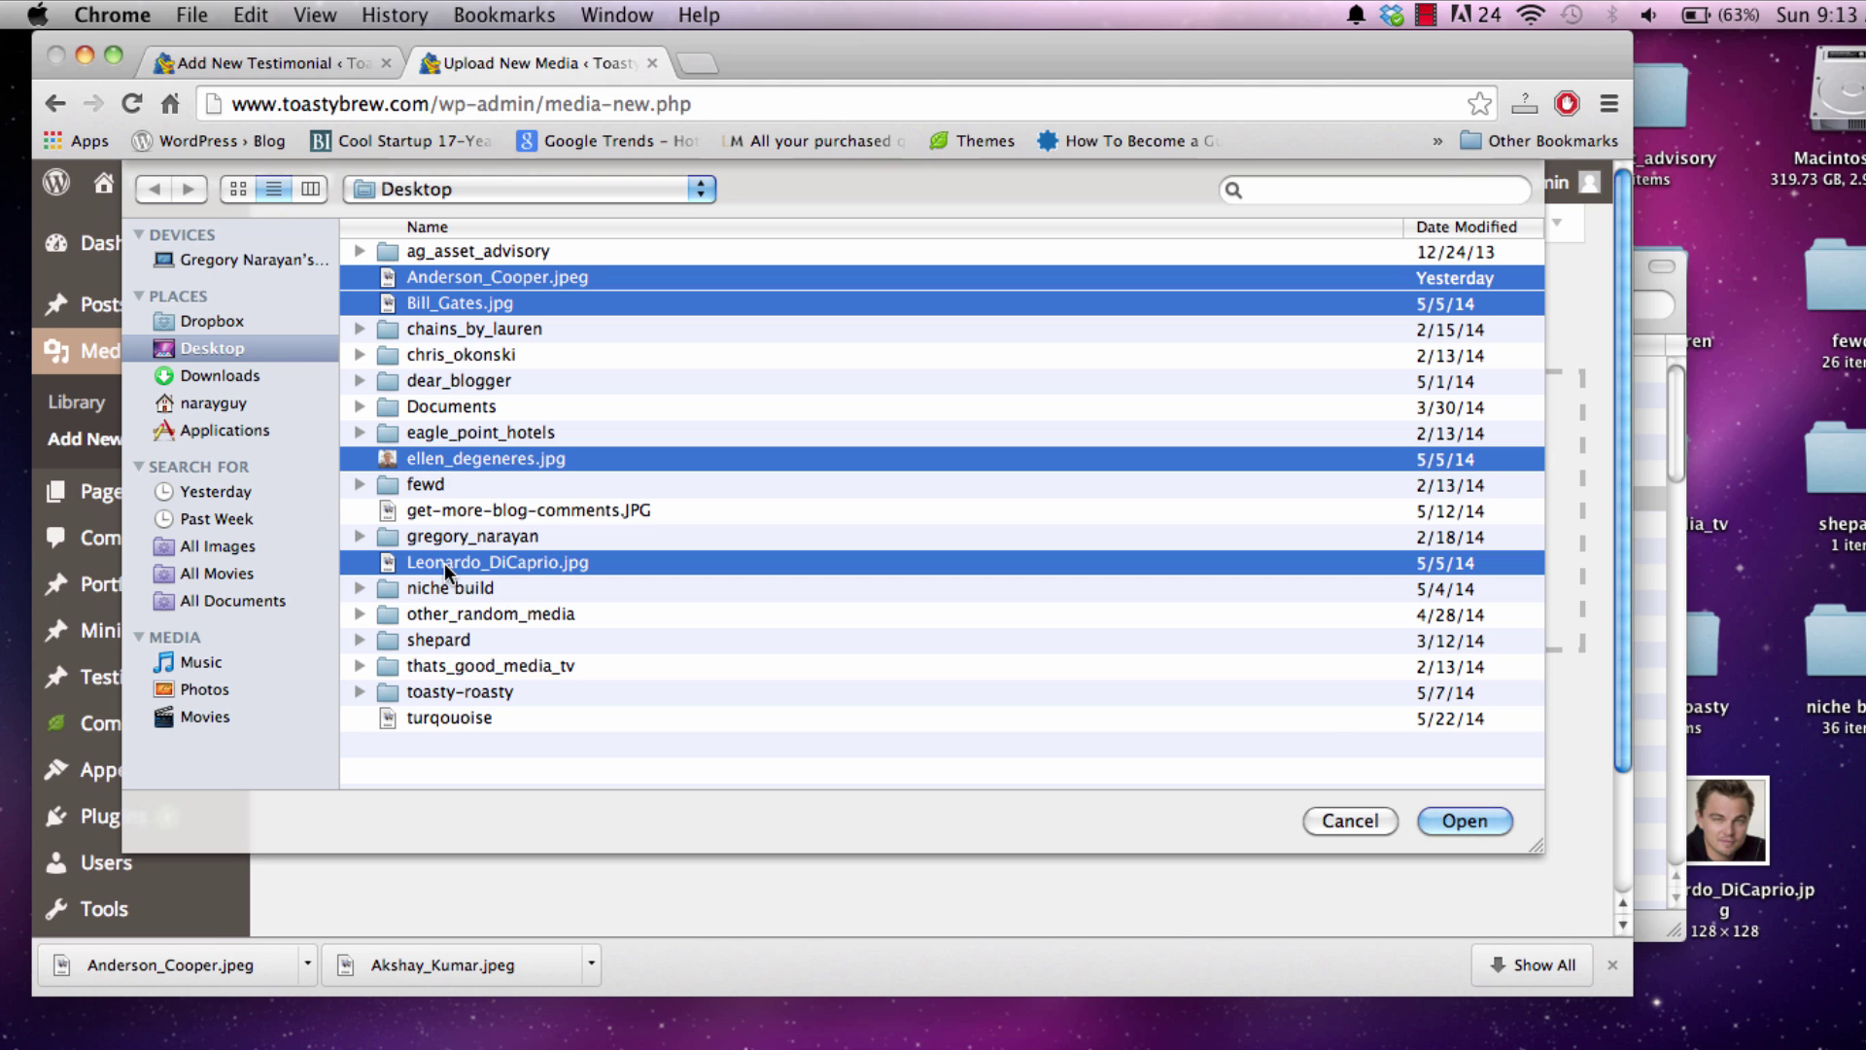
left_click(1467, 820)
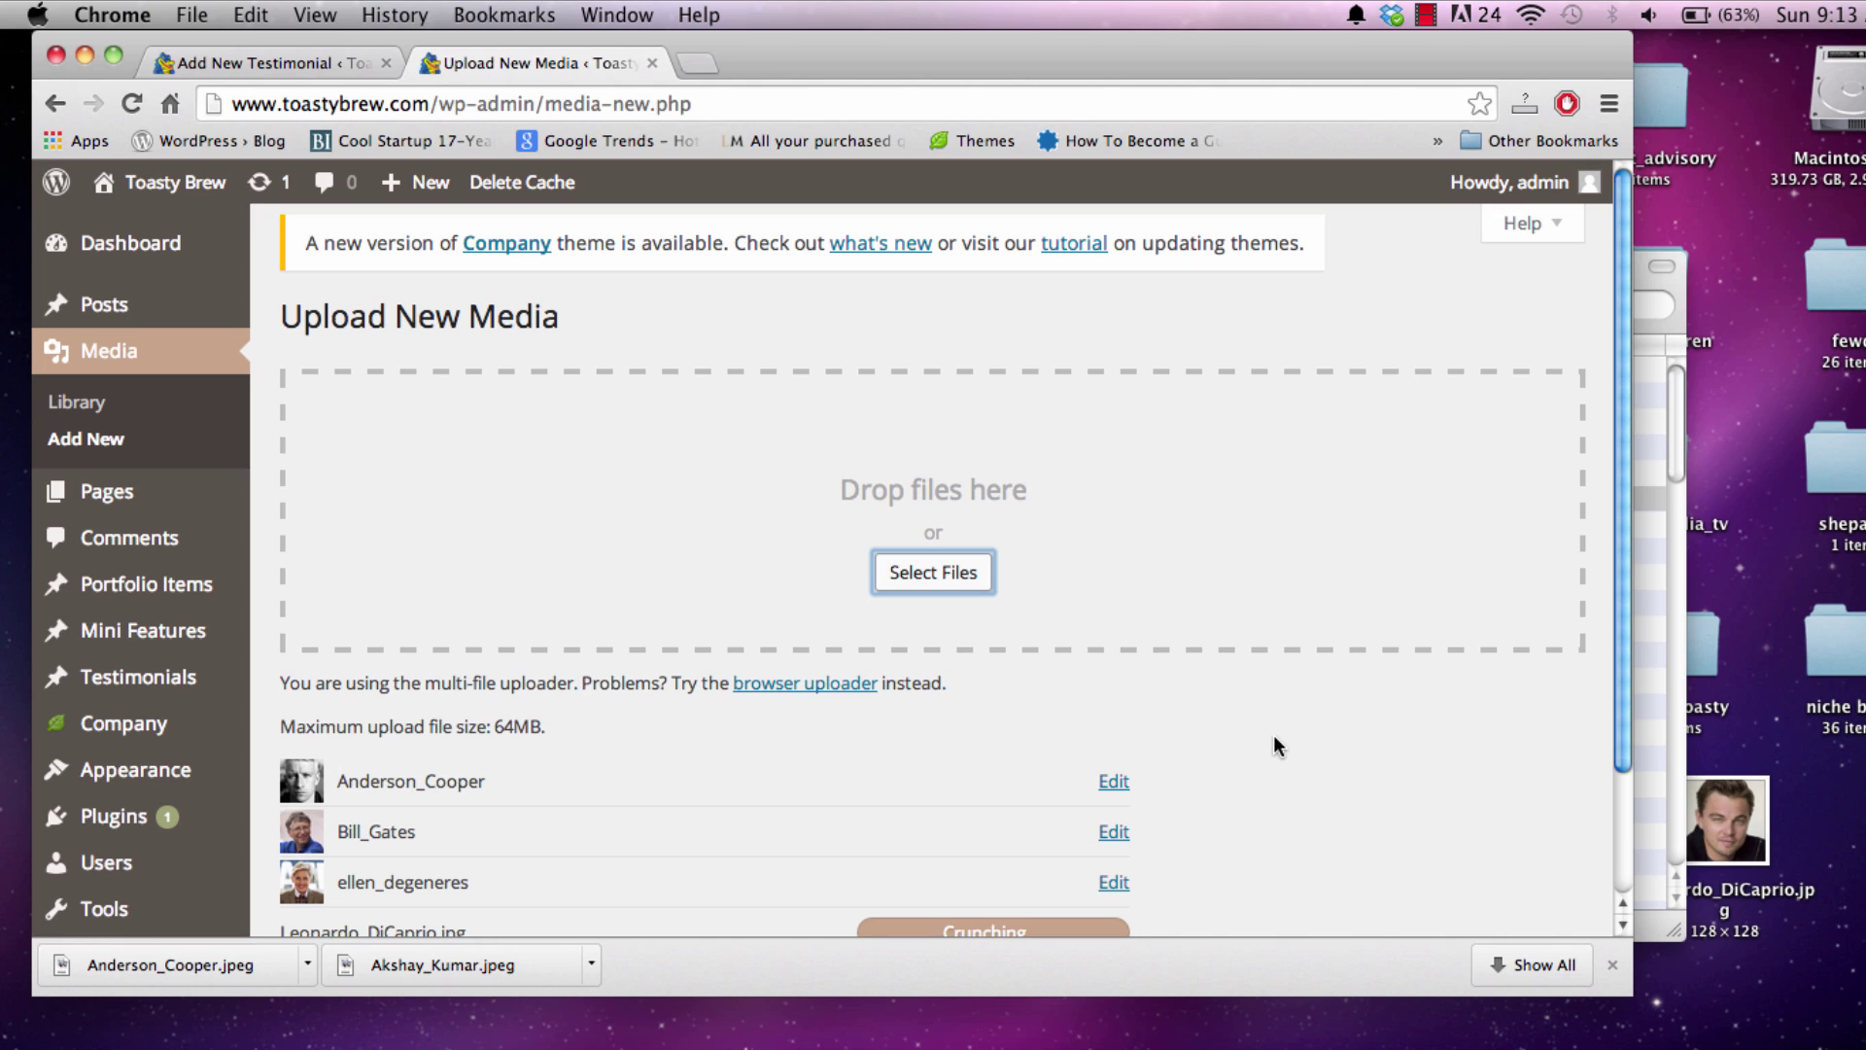
- Open Anderson_Cooper's Edit Media page and copy its file URL
left_click(323, 62)
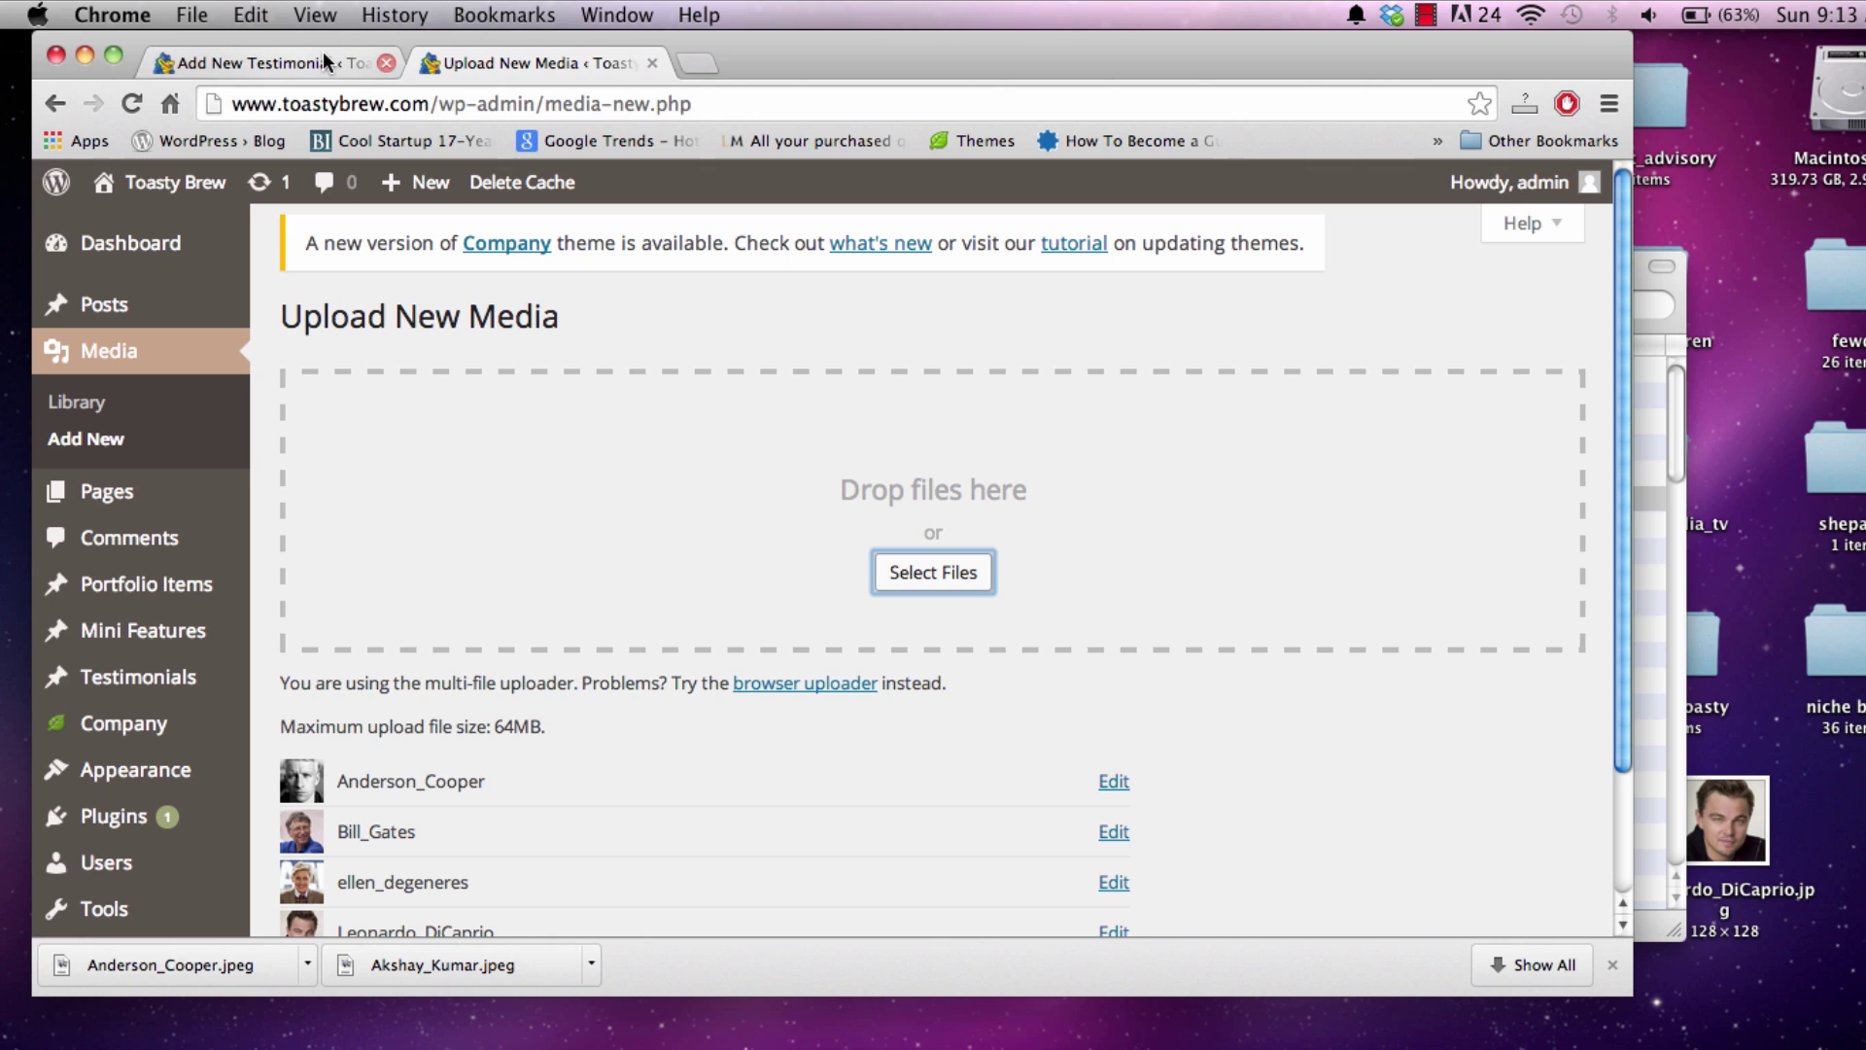
left_click(567, 62)
scroll(1004, 612, "down", 3)
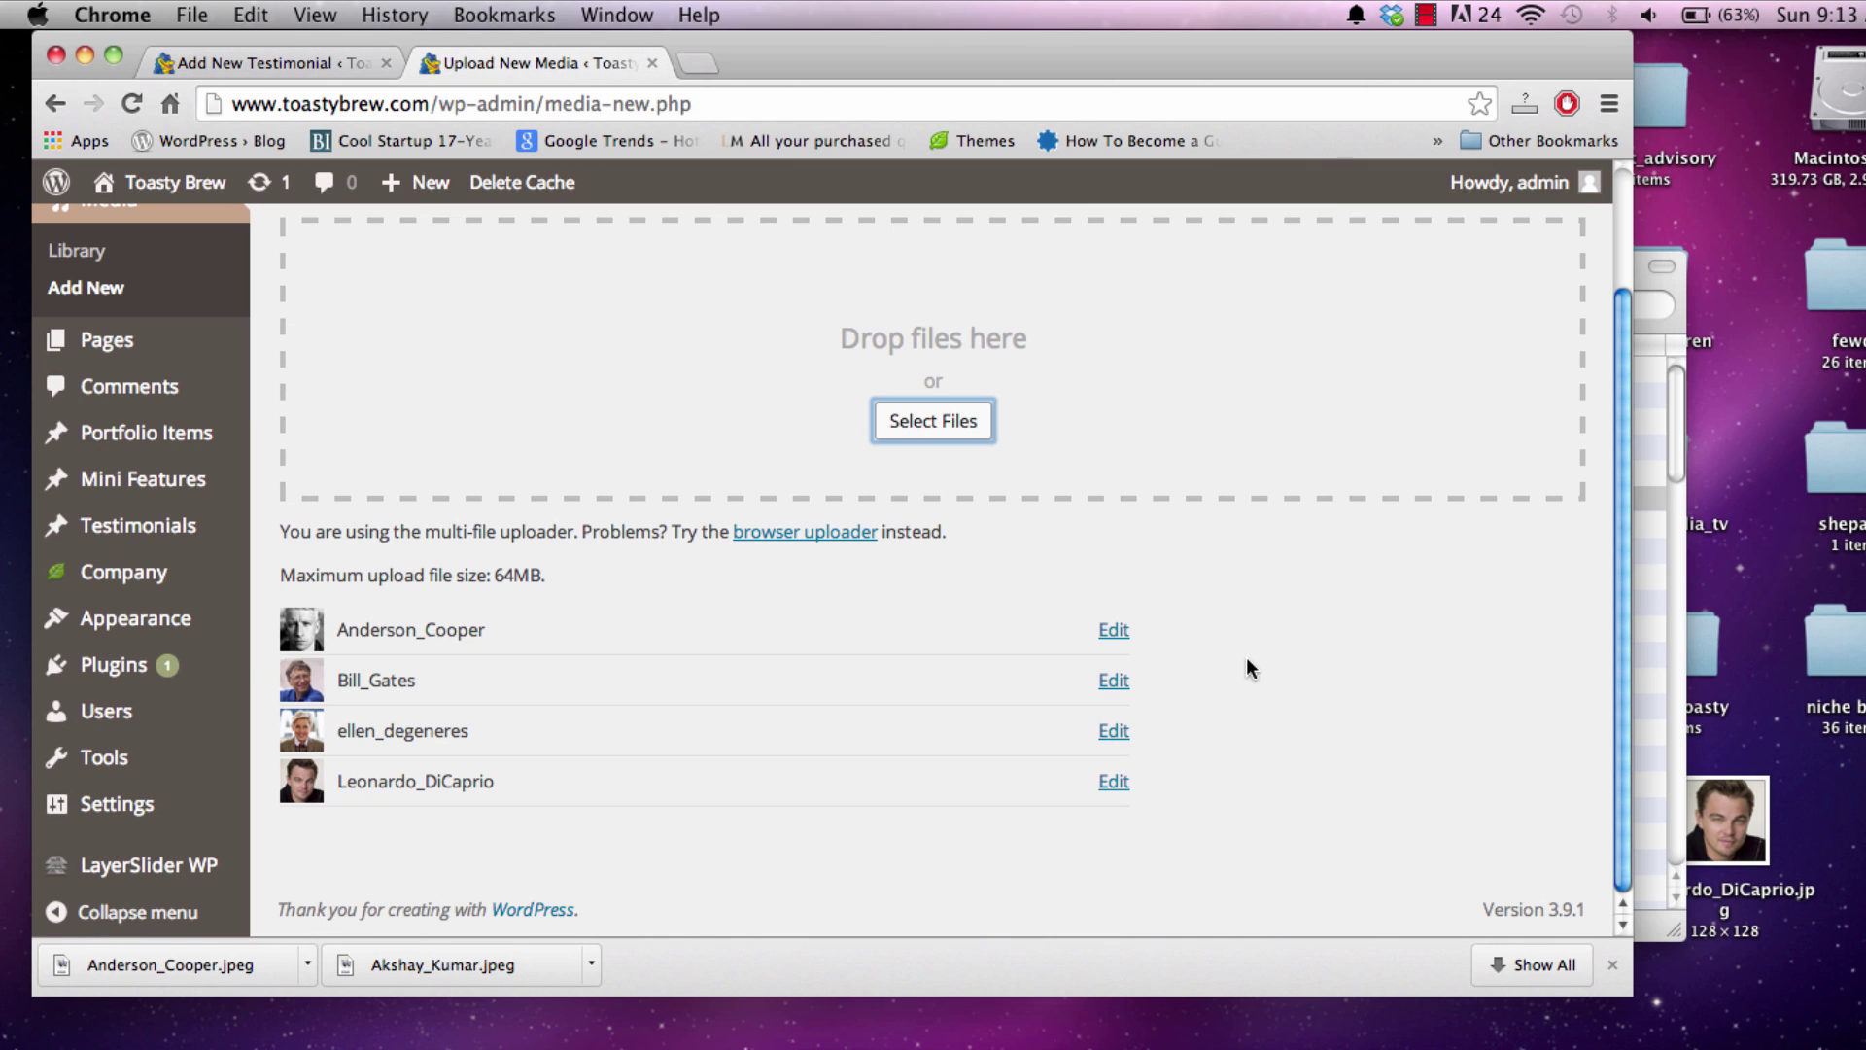
left_click(1111, 632)
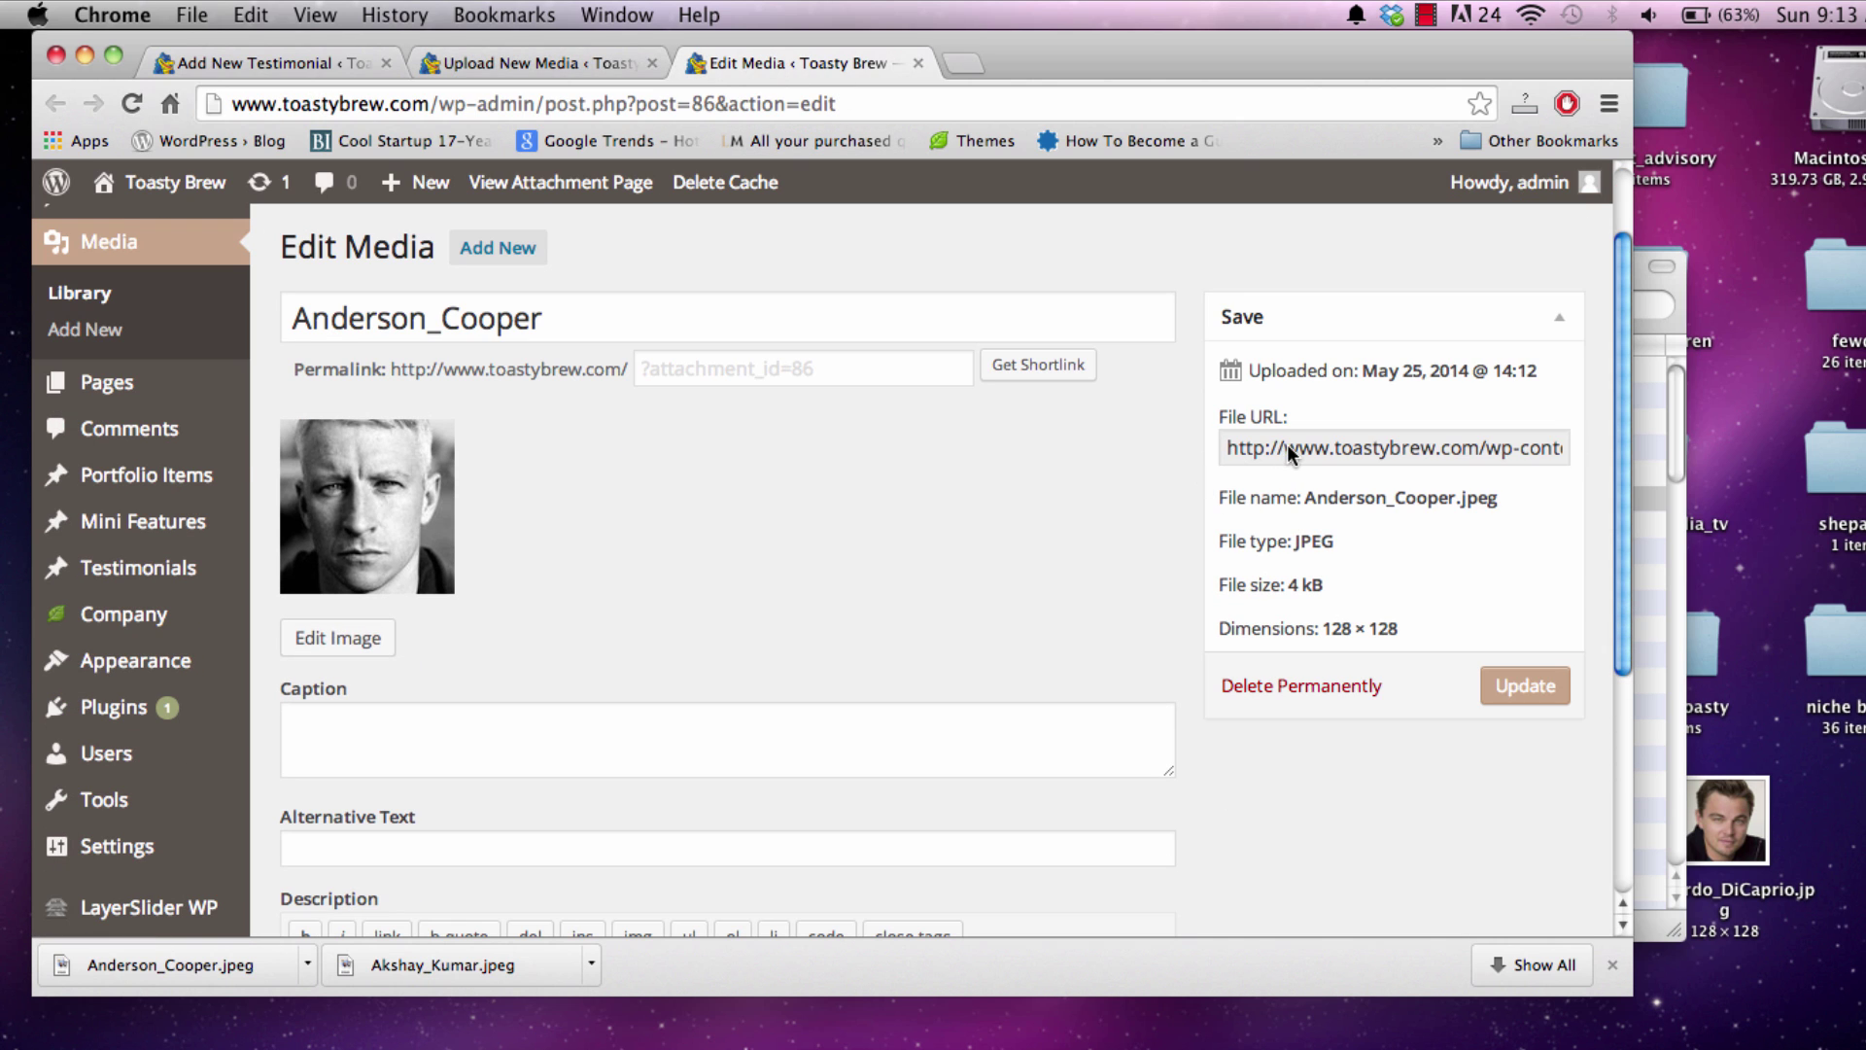
left_click(1287, 445)
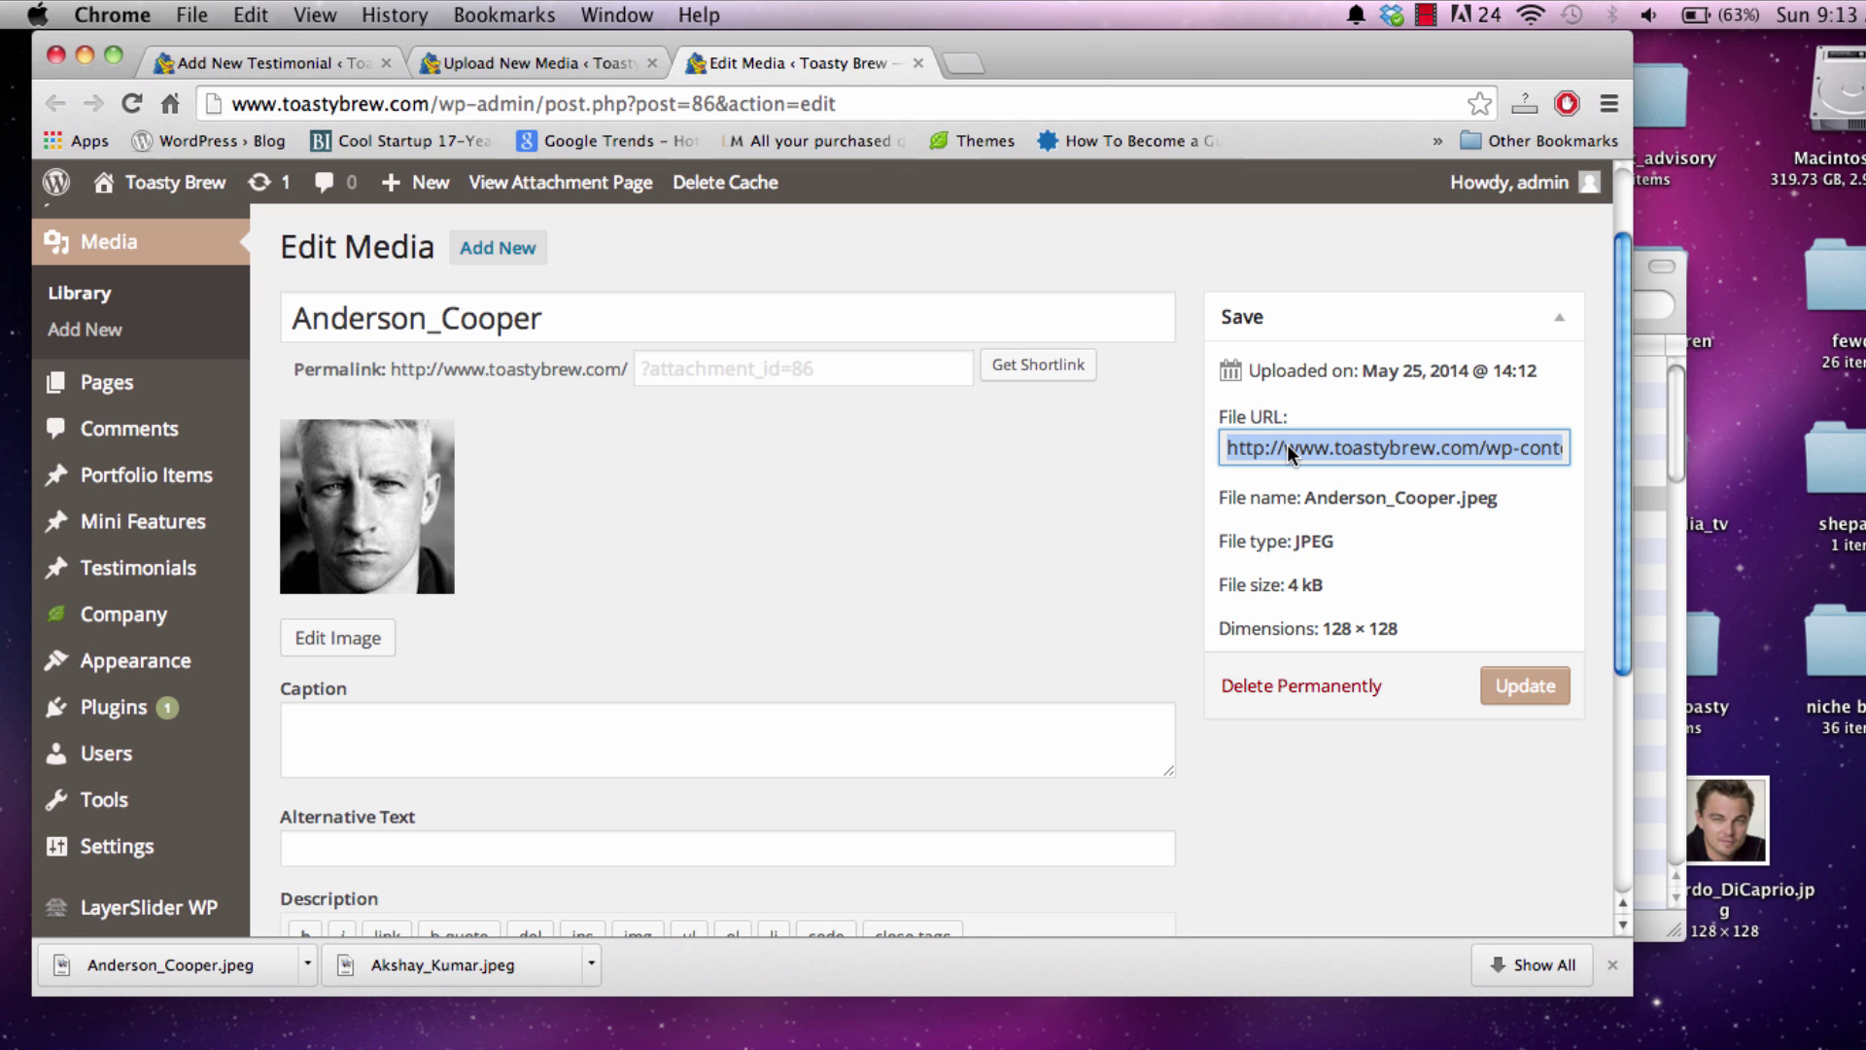
left_click(553, 63)
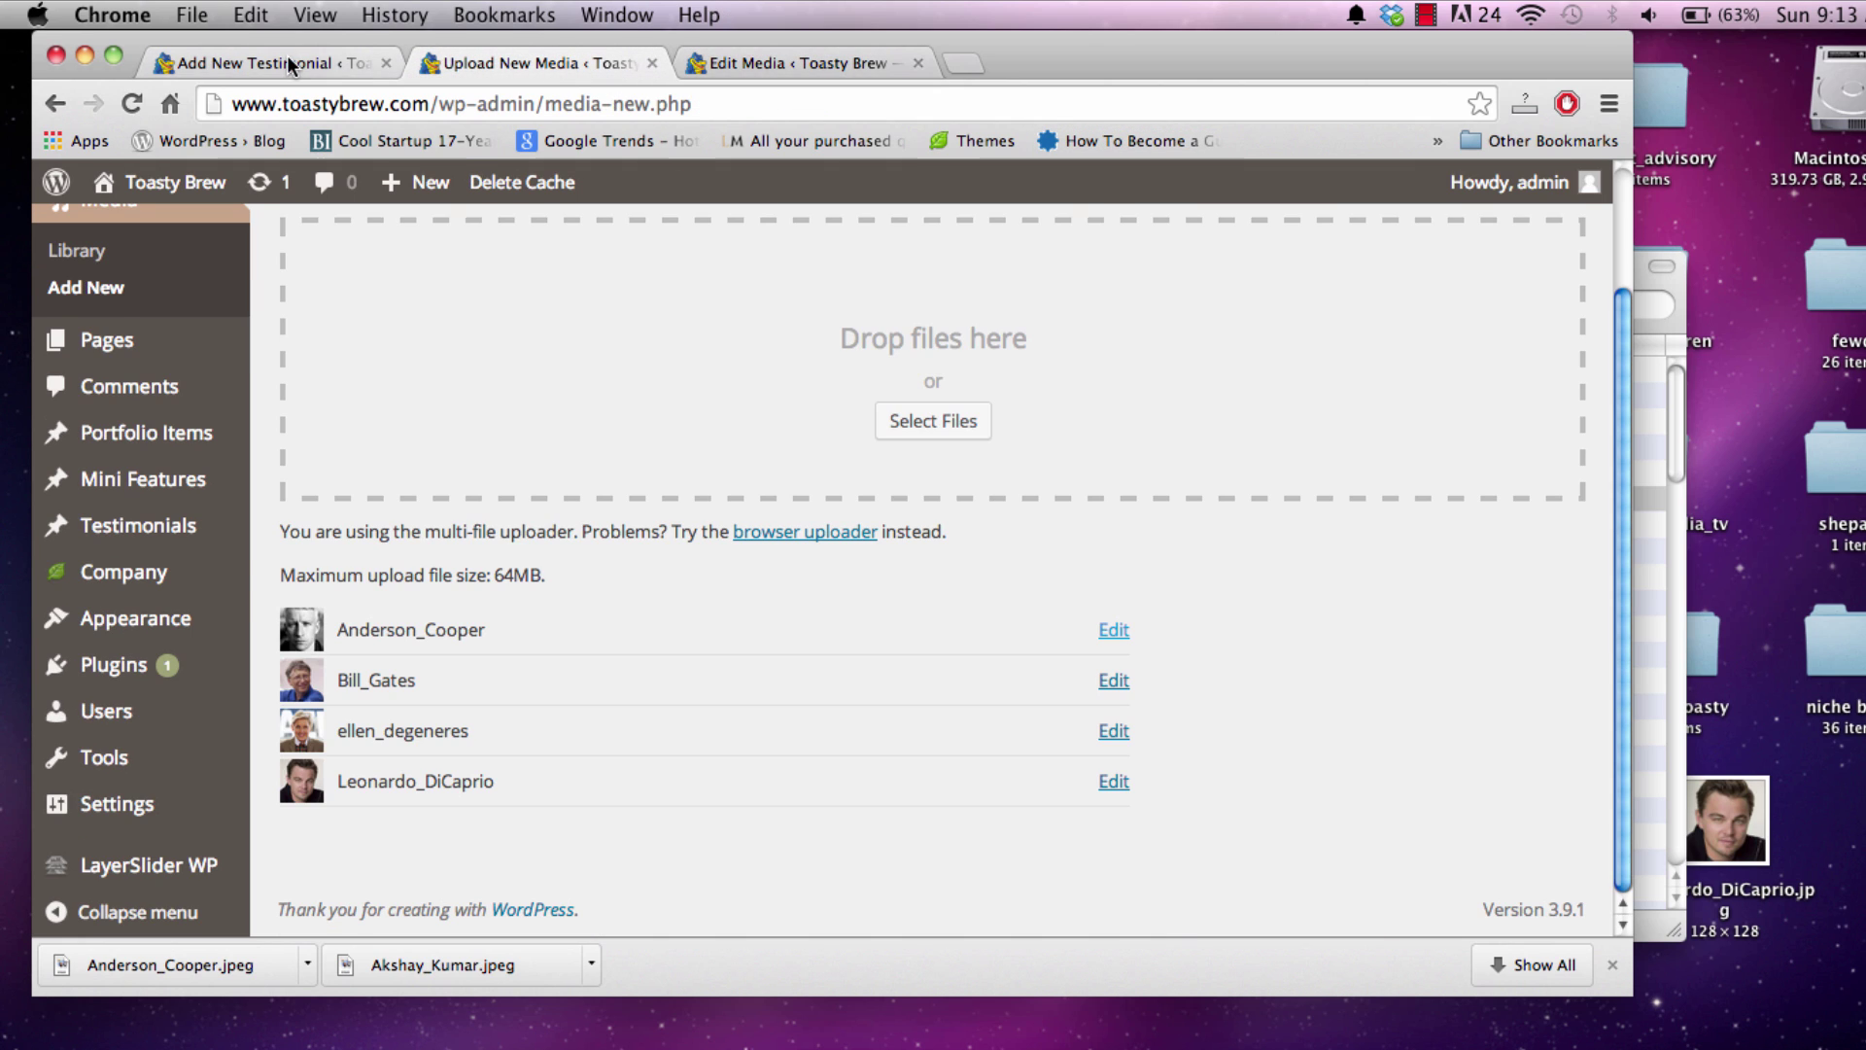
left_click(288, 63)
- Paste the avatar image URL, enter the author's name, and set the site name to NBC
scroll(1281, 779, "down", 8)
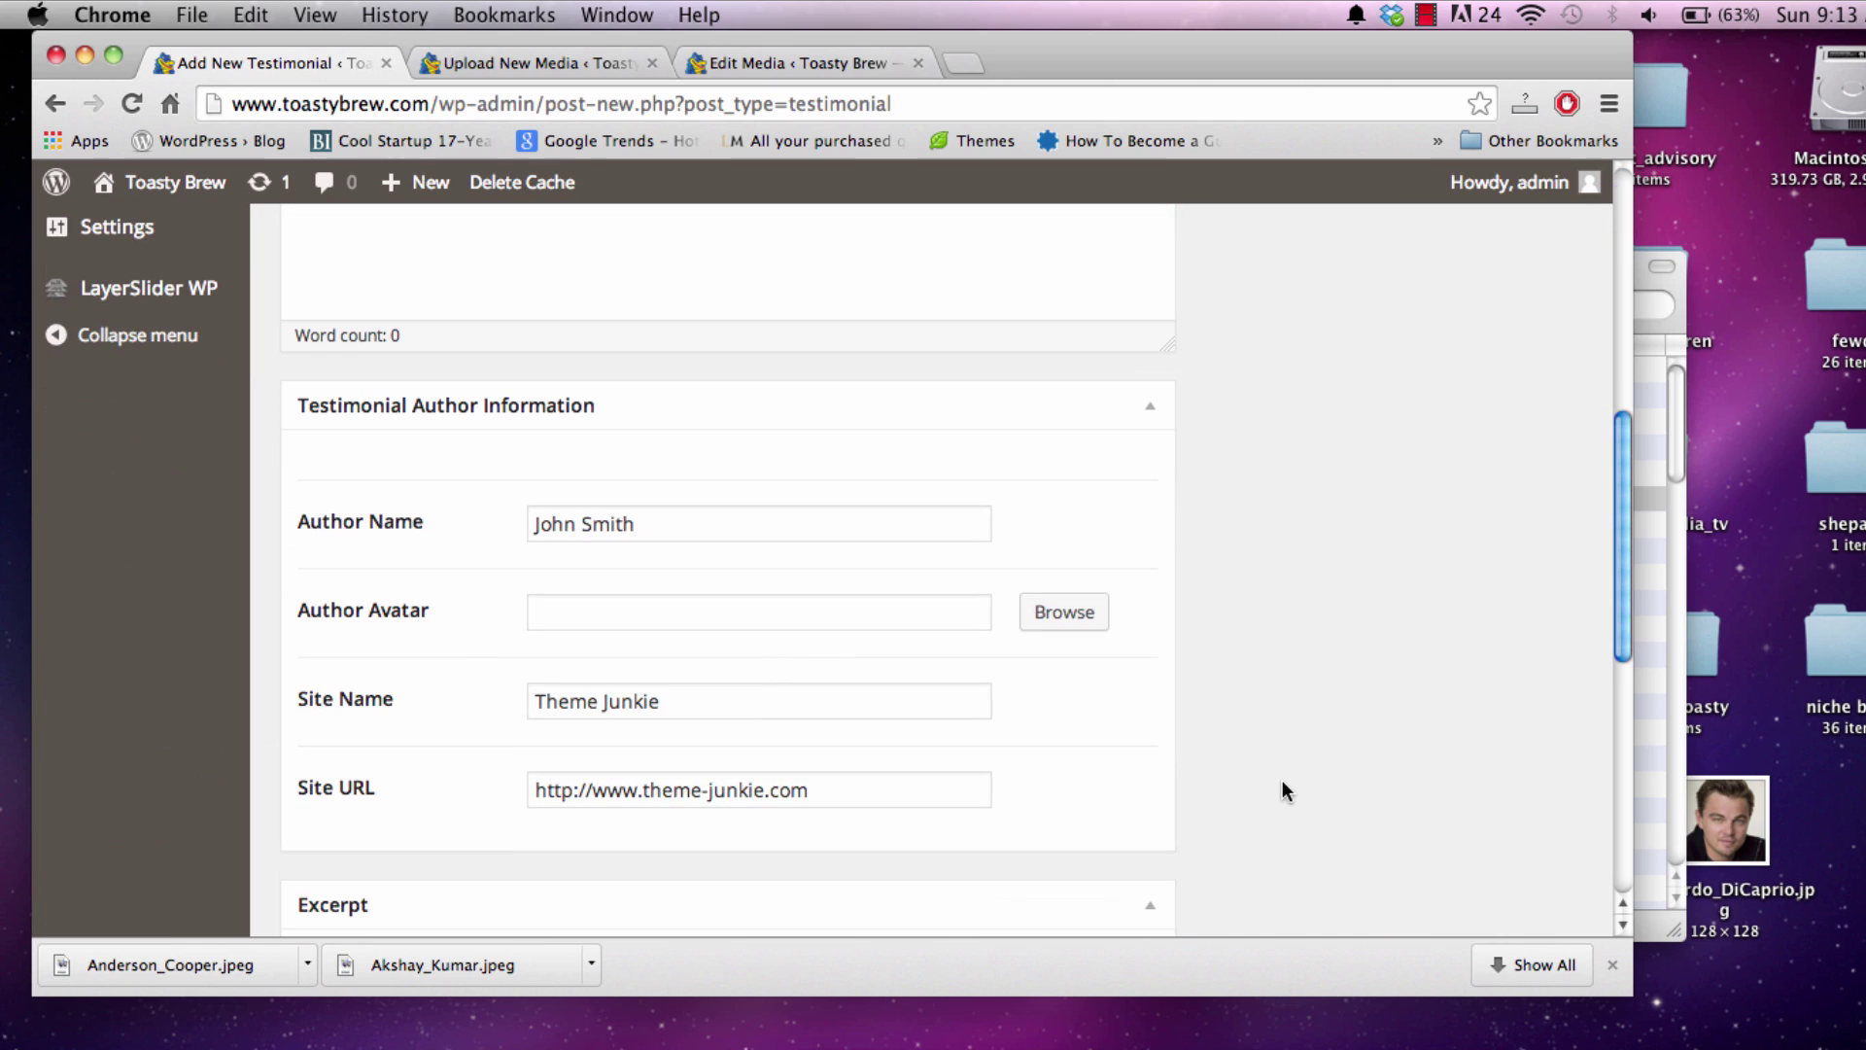
left_click(725, 623)
key("super+v")
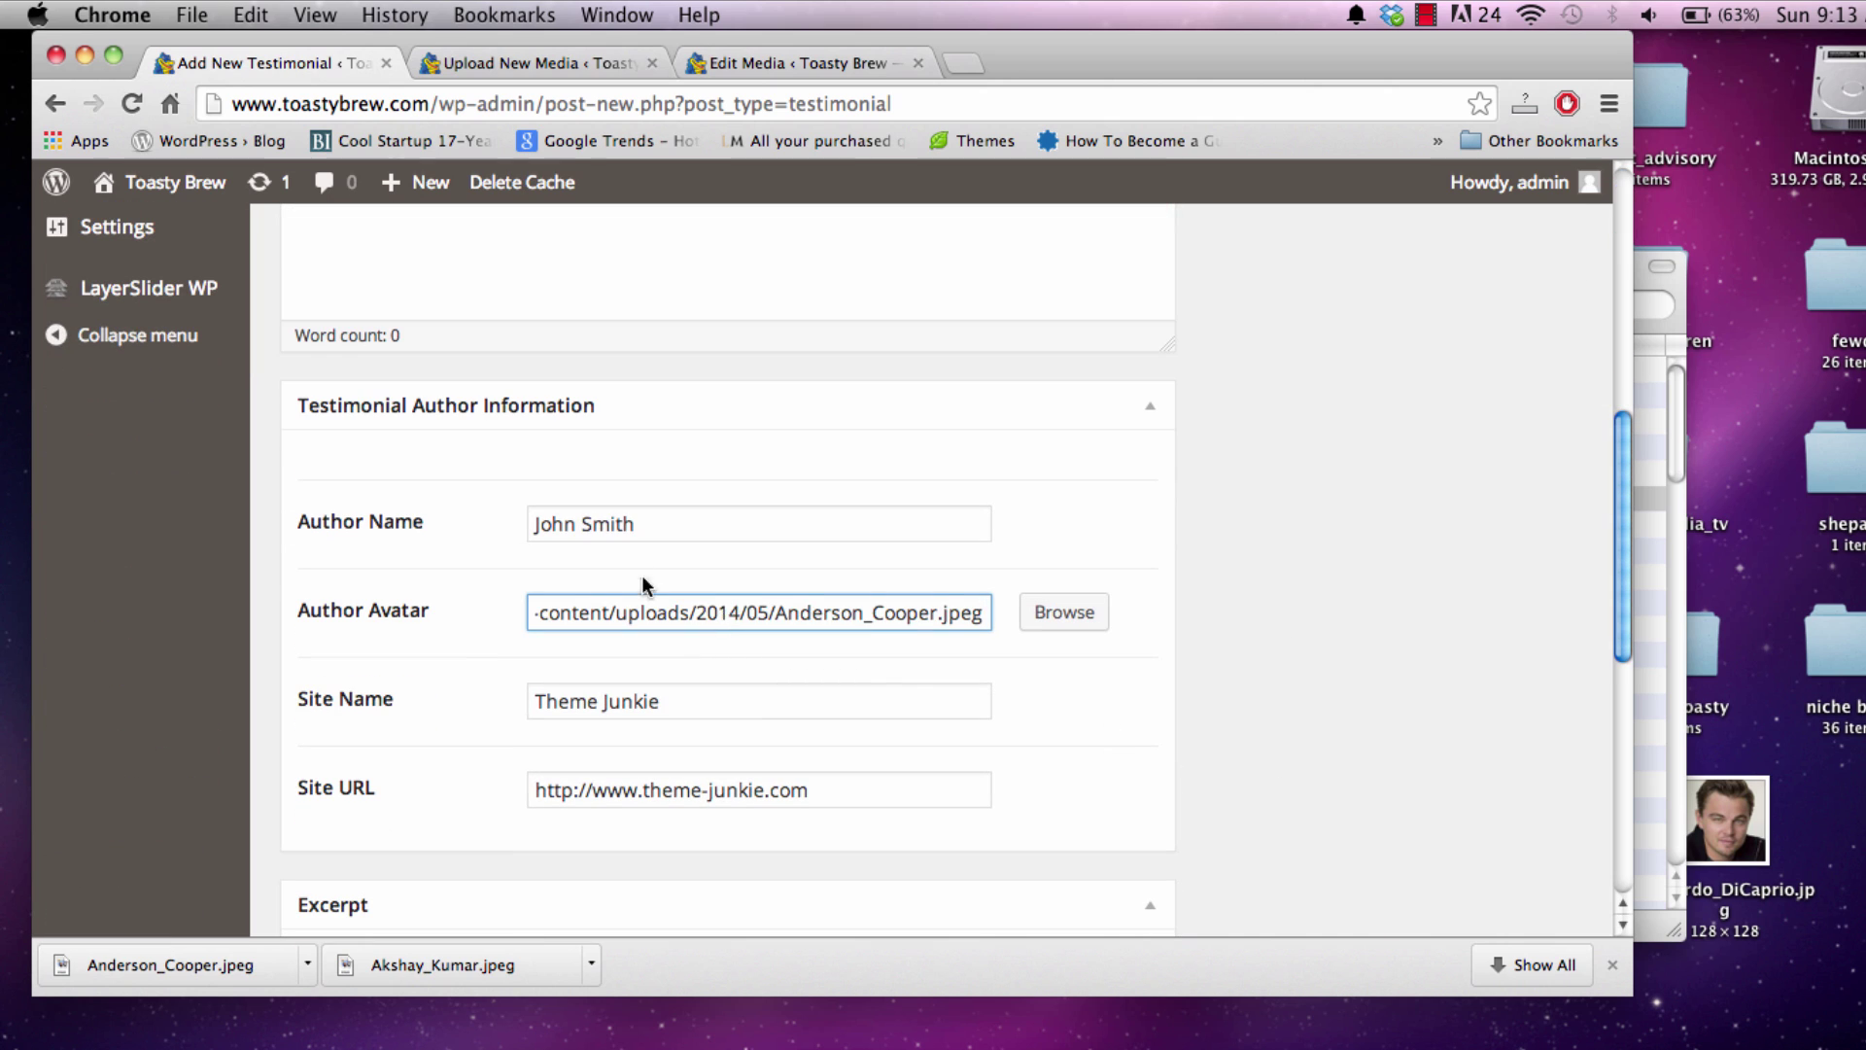
triple_click(577, 525)
type("And")
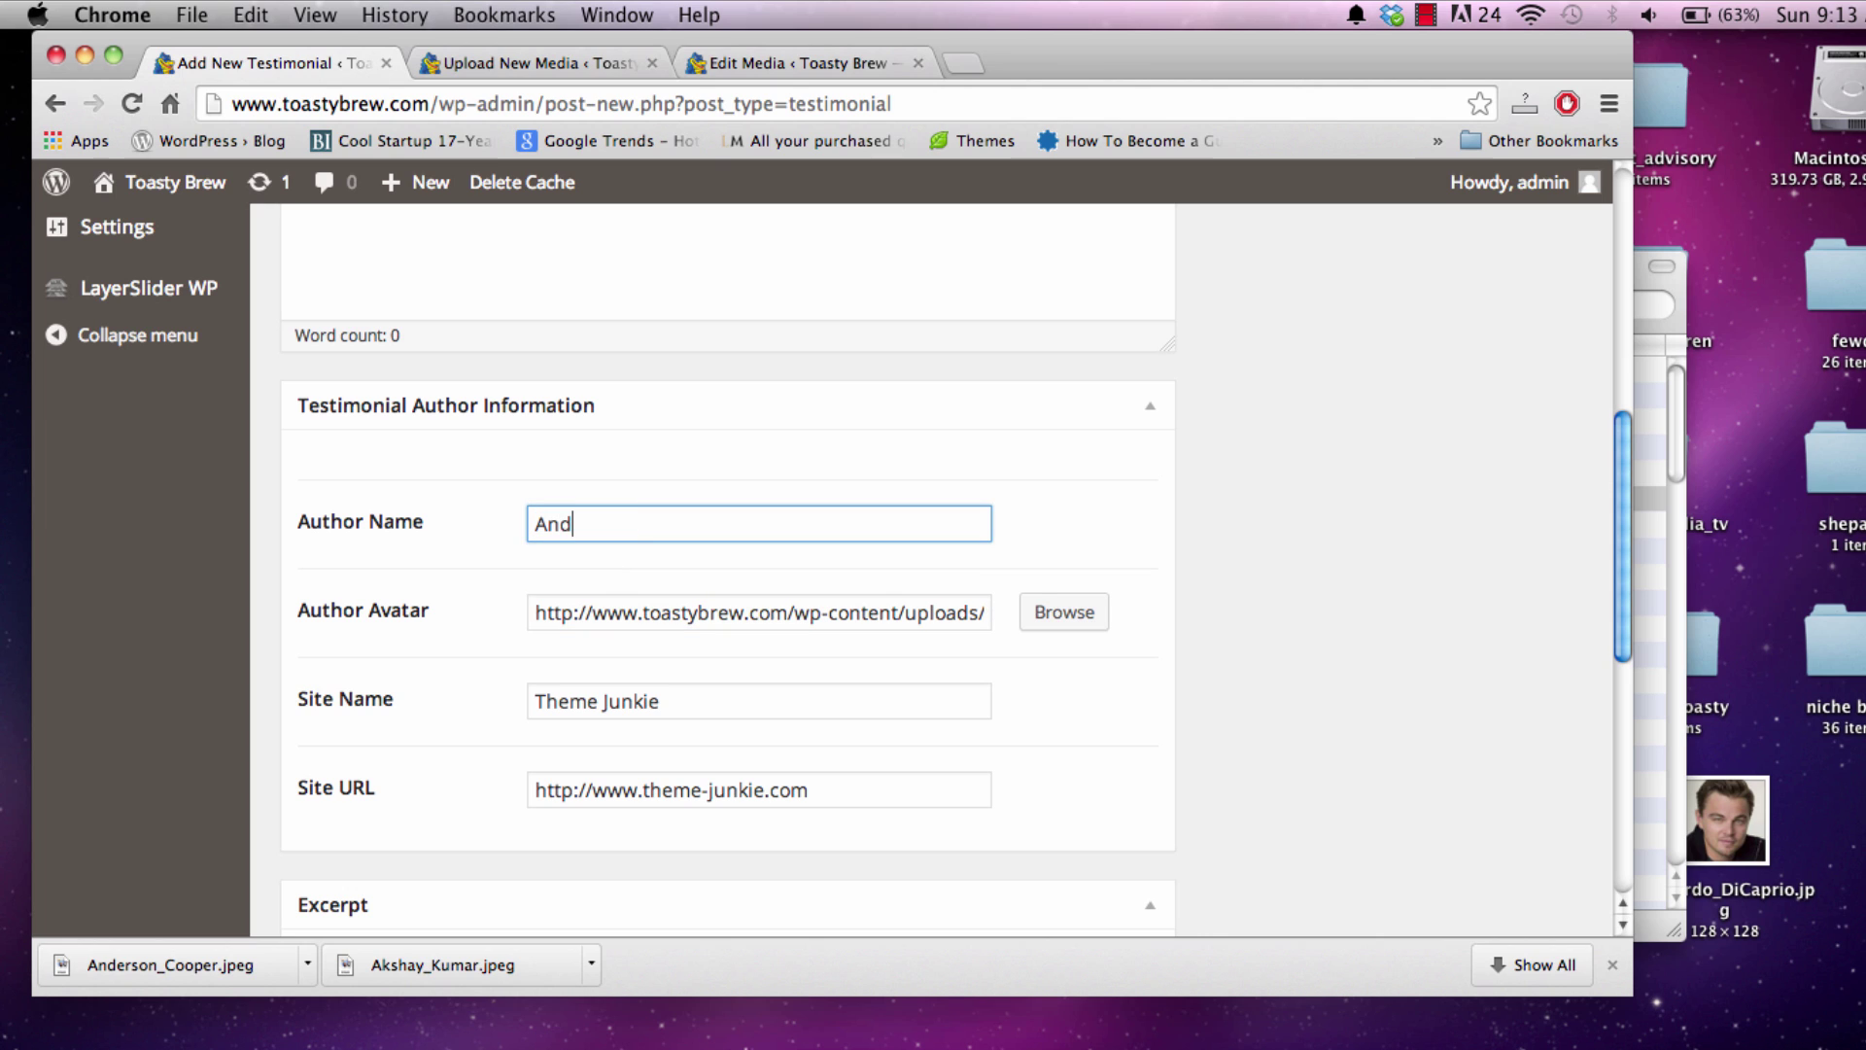
type("erson Cooper")
double_click(630, 701)
triple_click(586, 716)
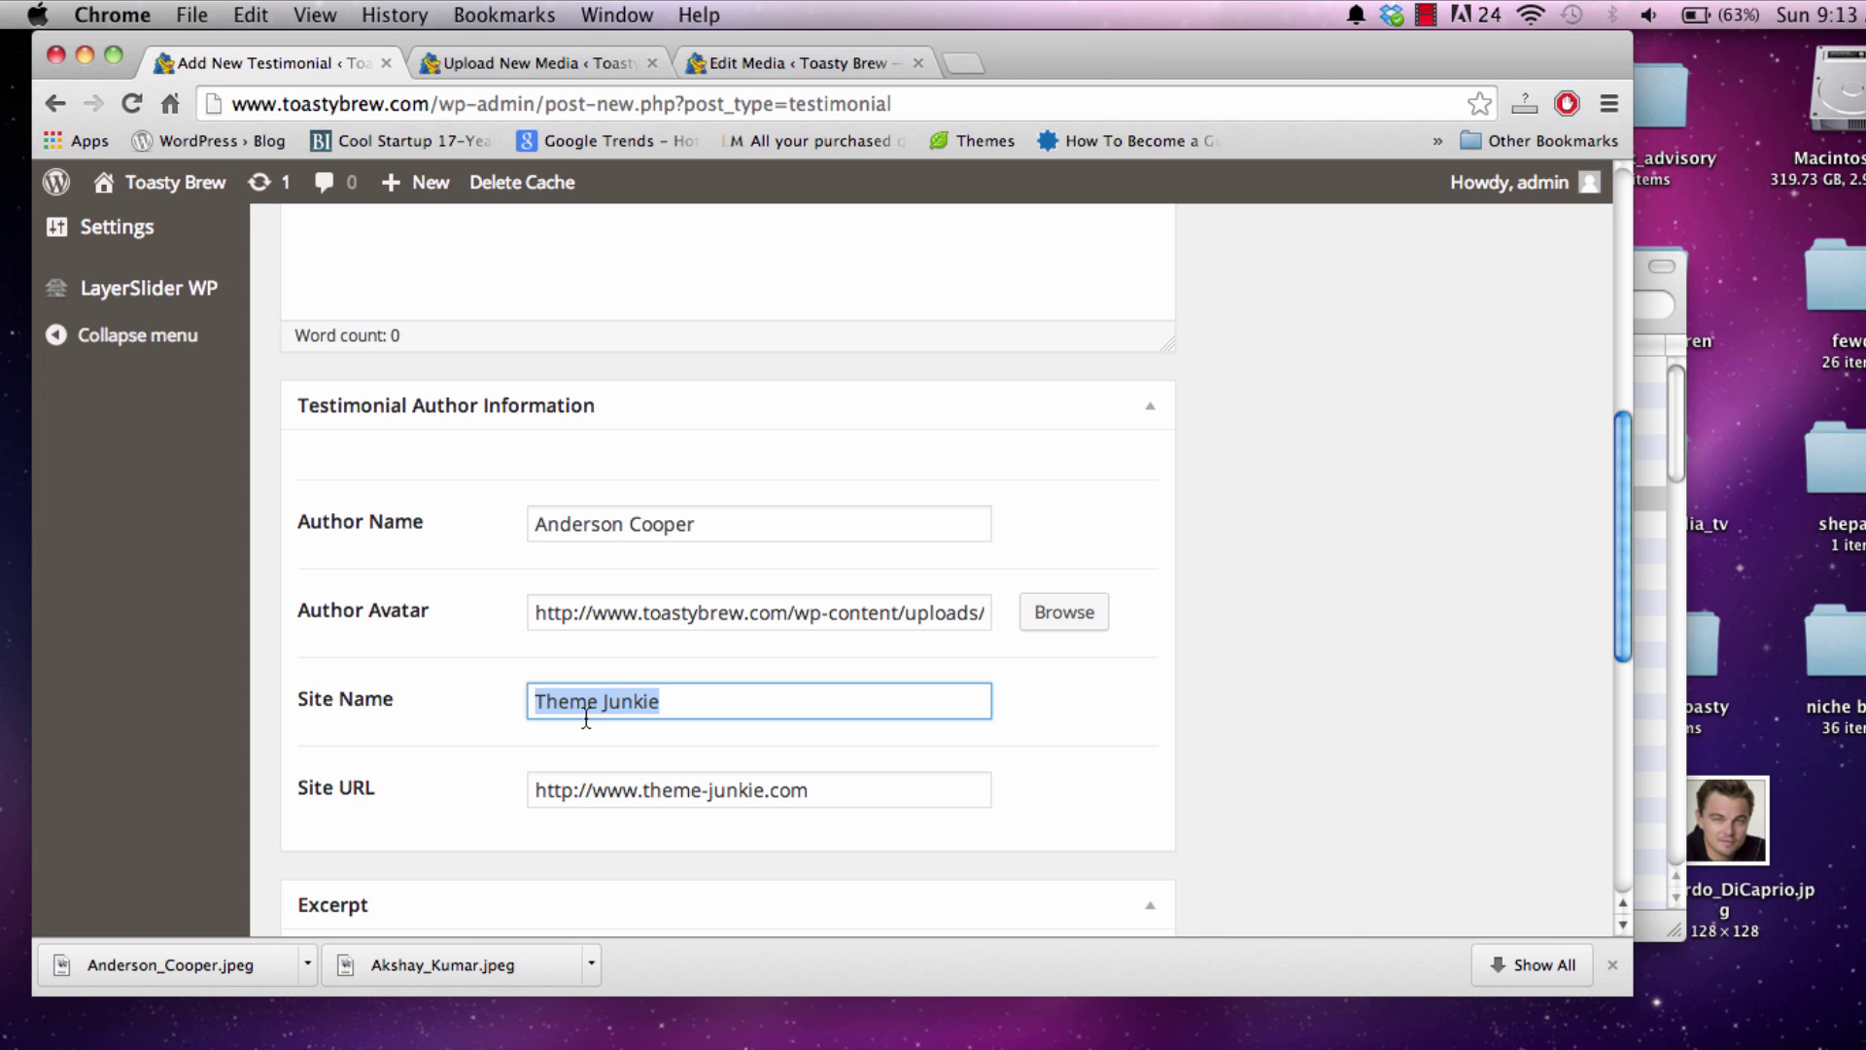
type("NBC")
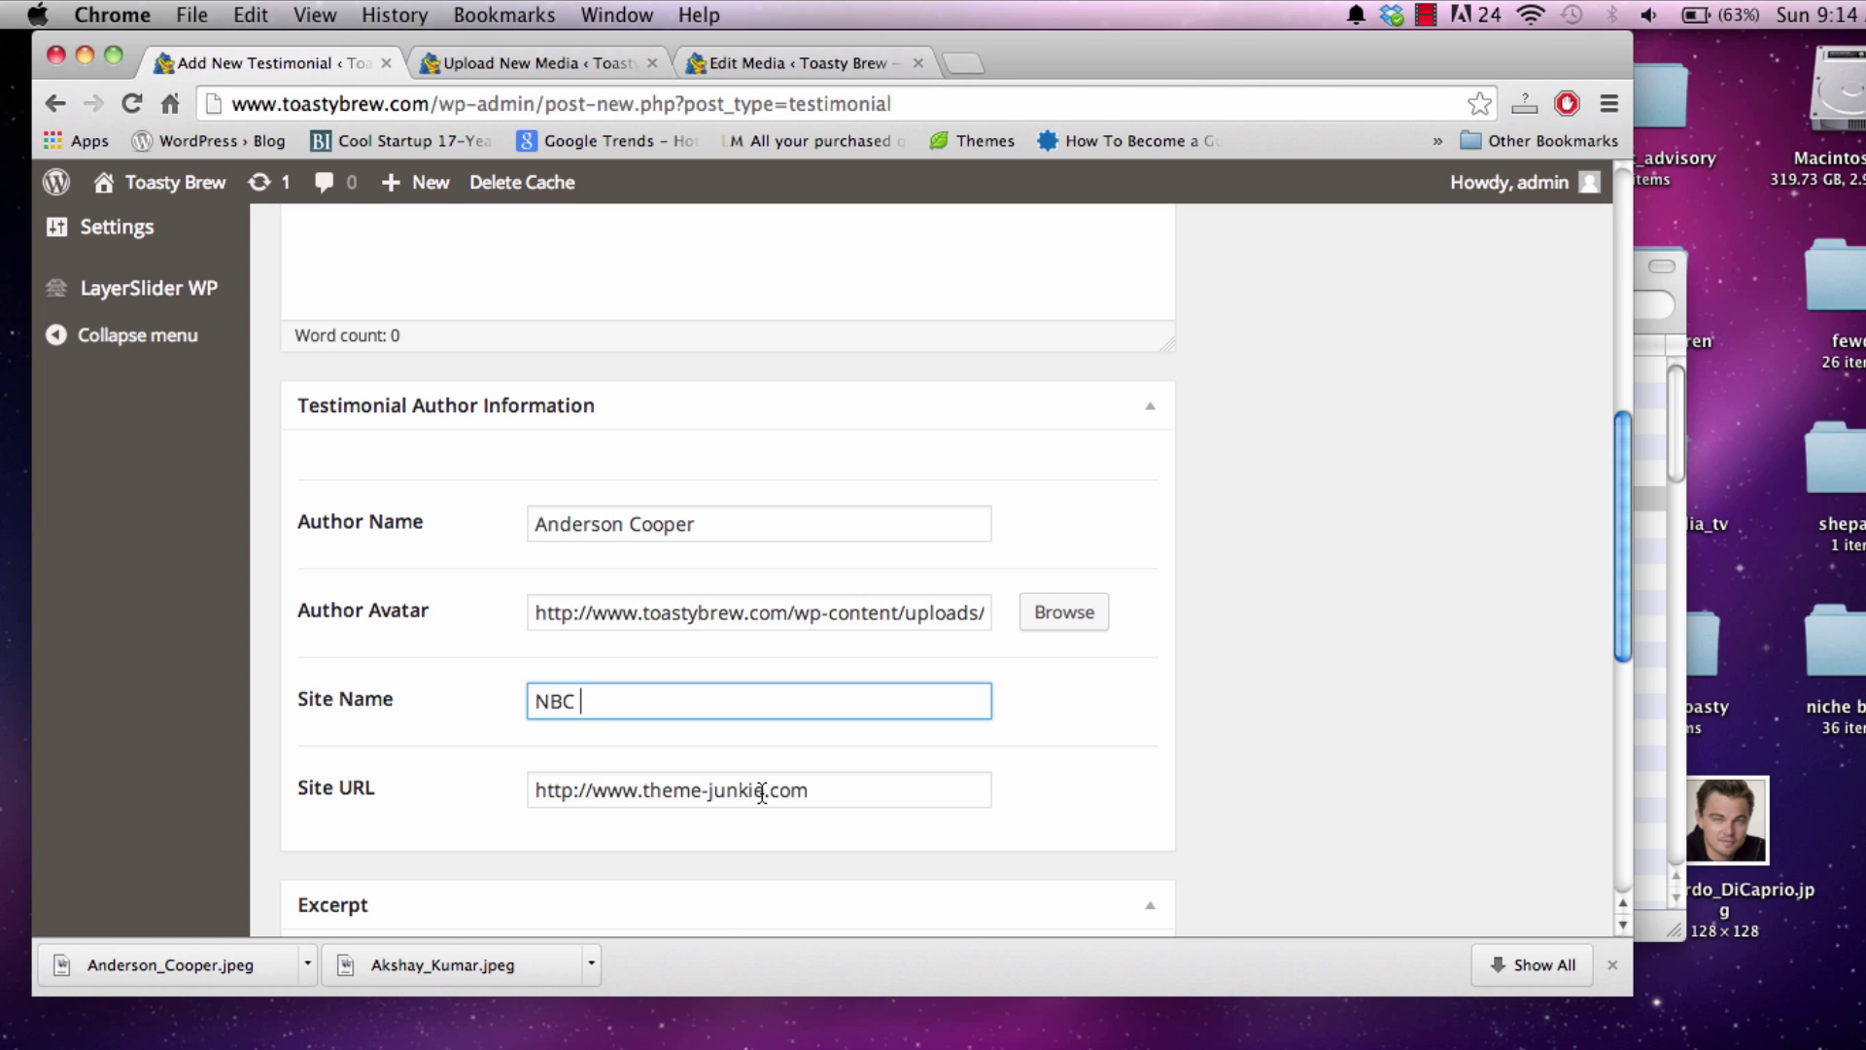
left_click_drag(764, 792, 662, 799)
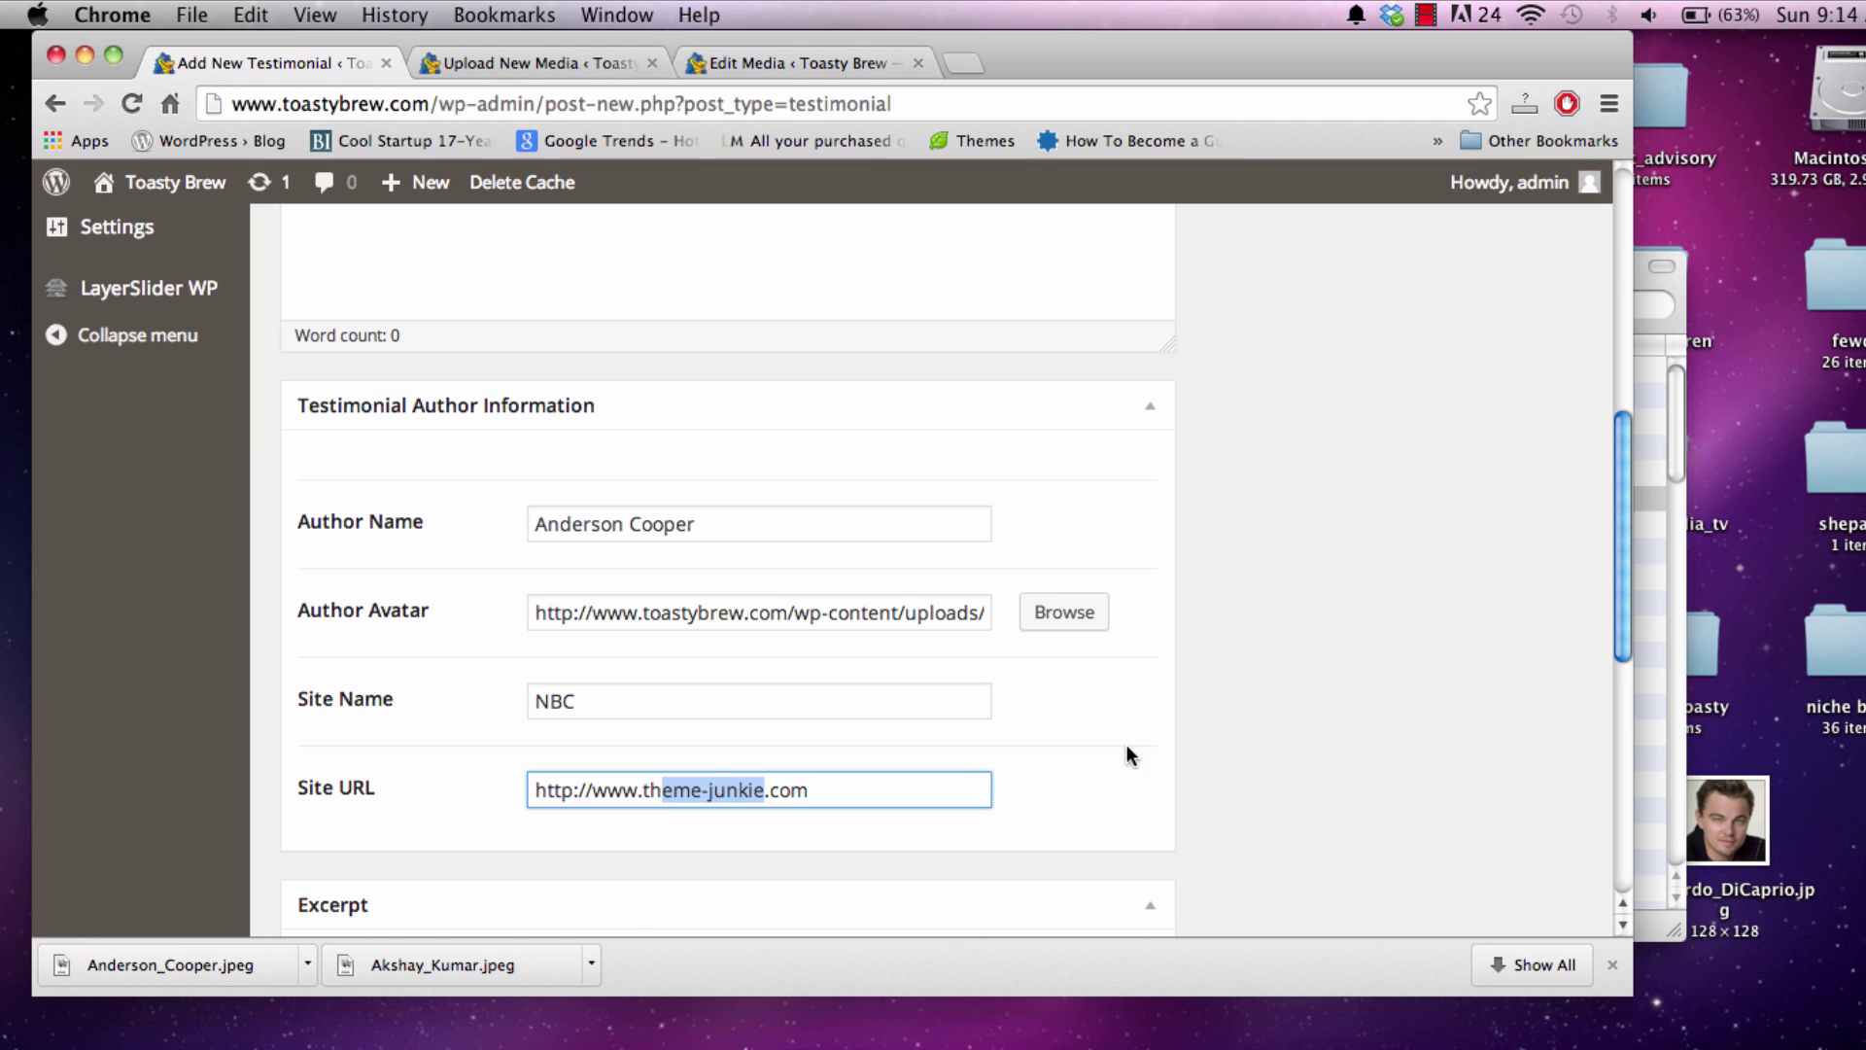
- Enter the quote 'Loved your site. Going to talk about it on the News!', title it 'Anderson Says', and publish
scroll(1128, 754, "up", 10)
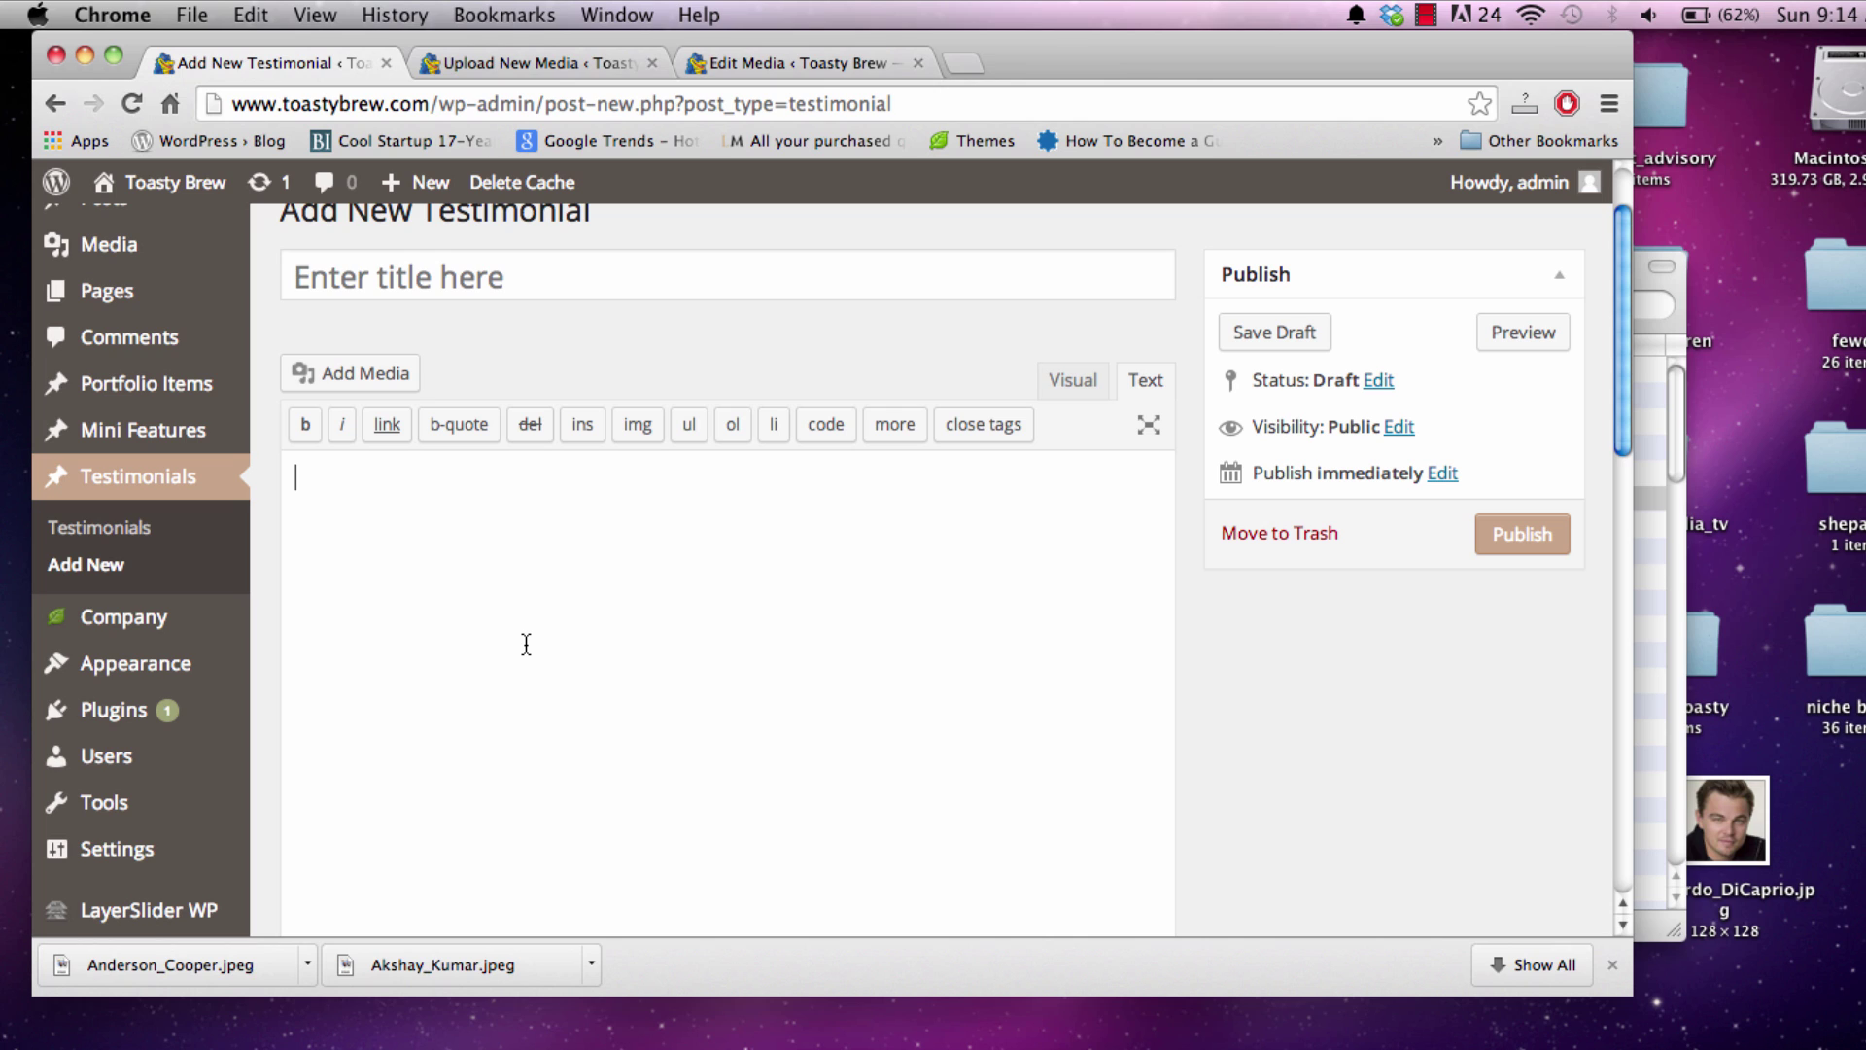
type("Loved your site. ")
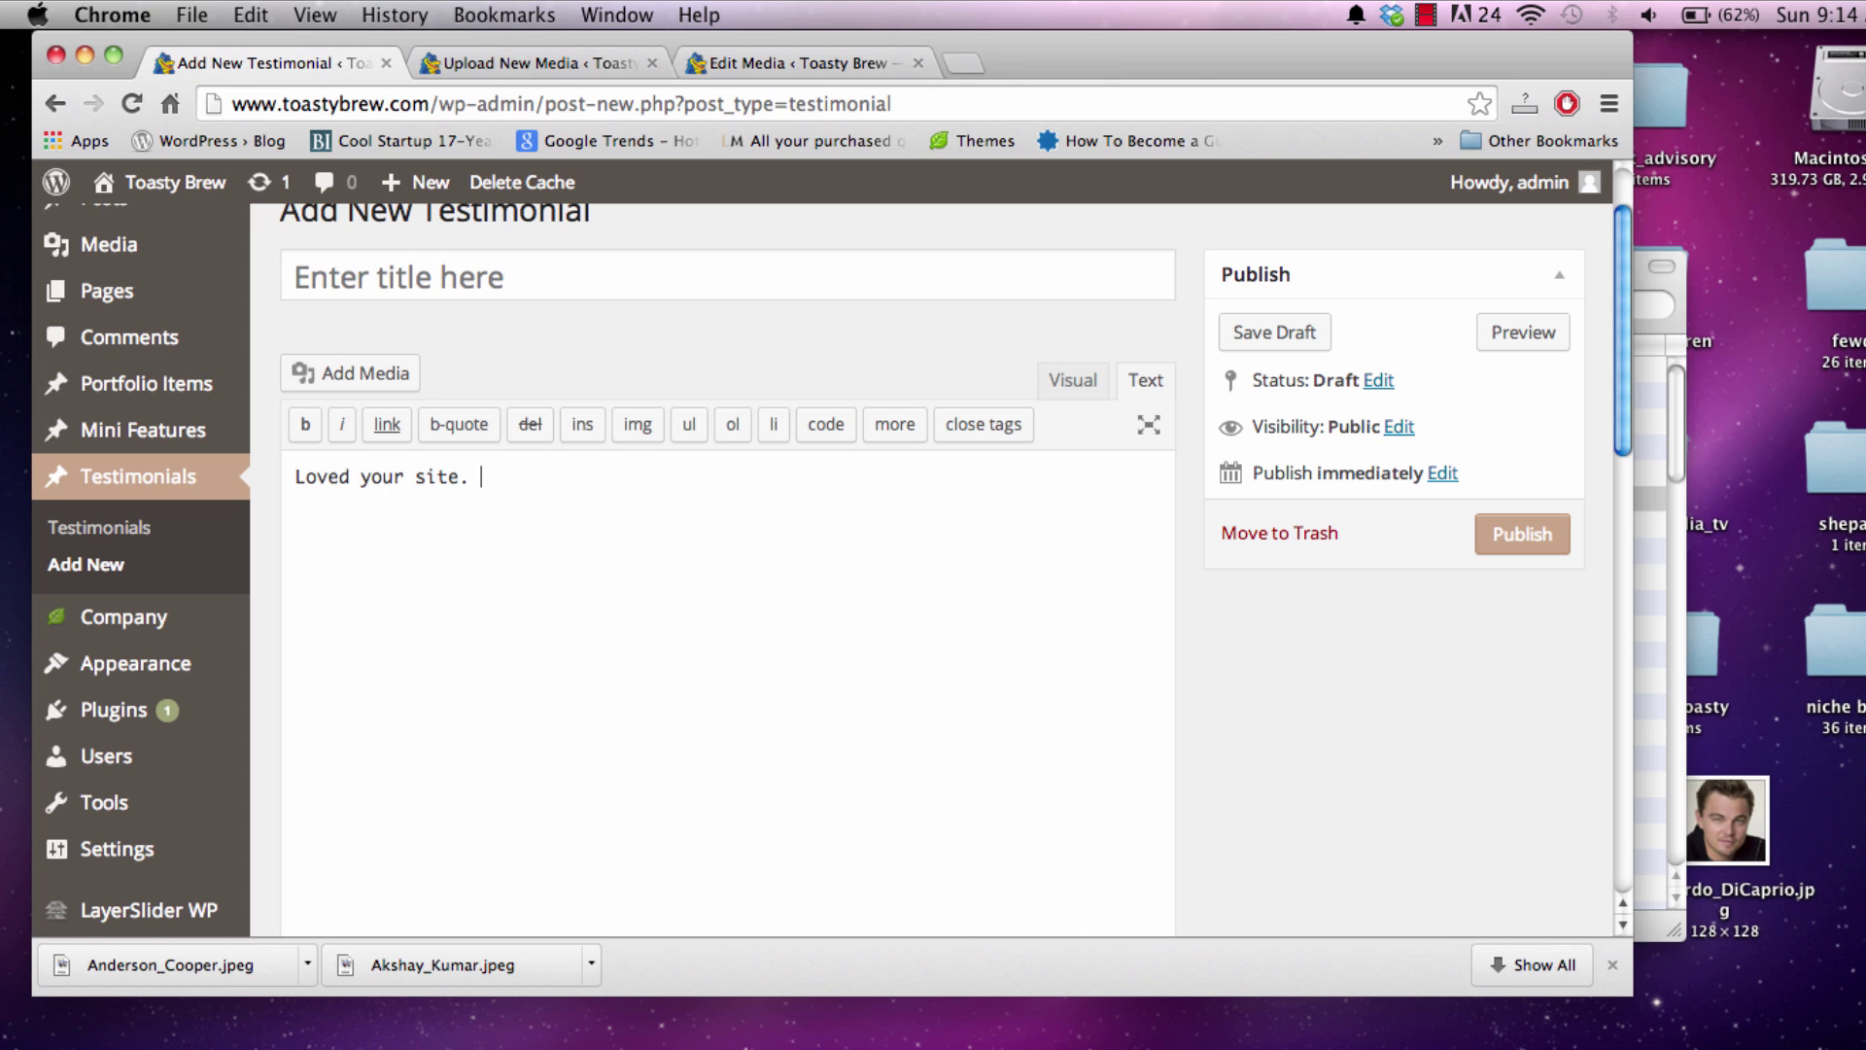
type("Going to talk about it ")
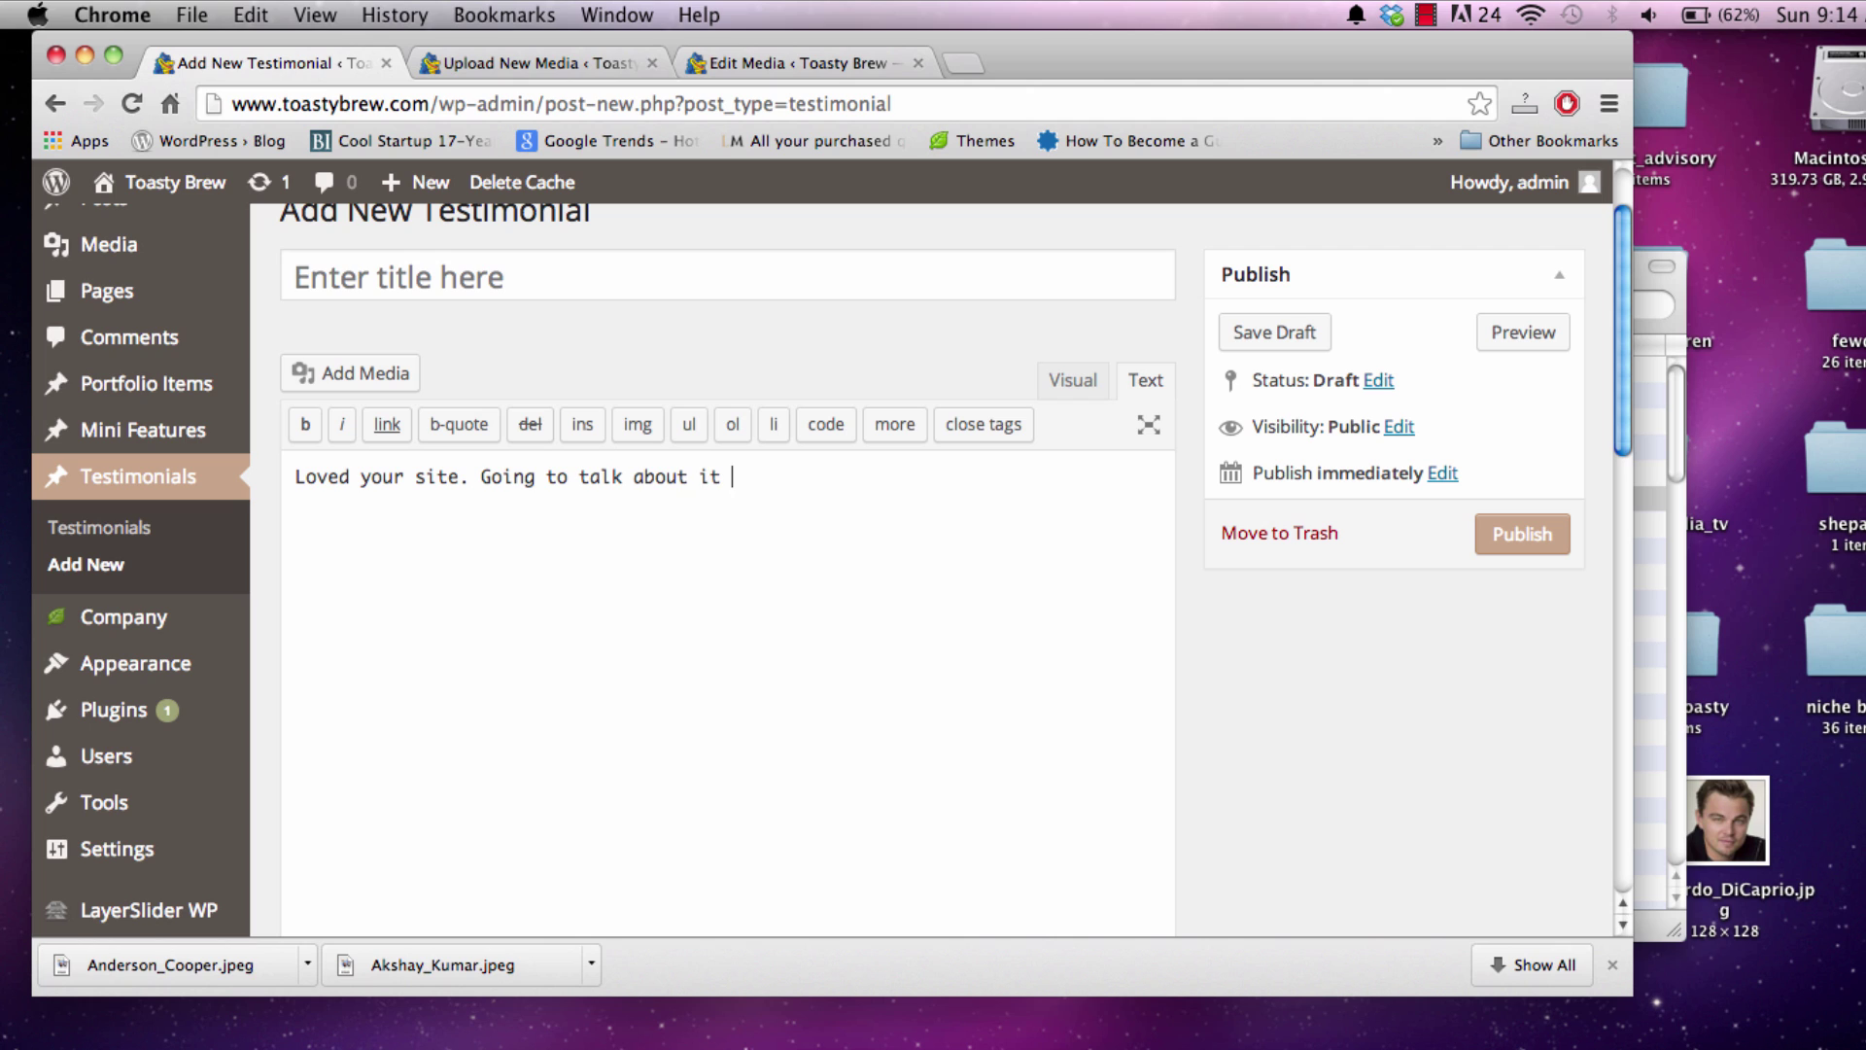
type("on the News!")
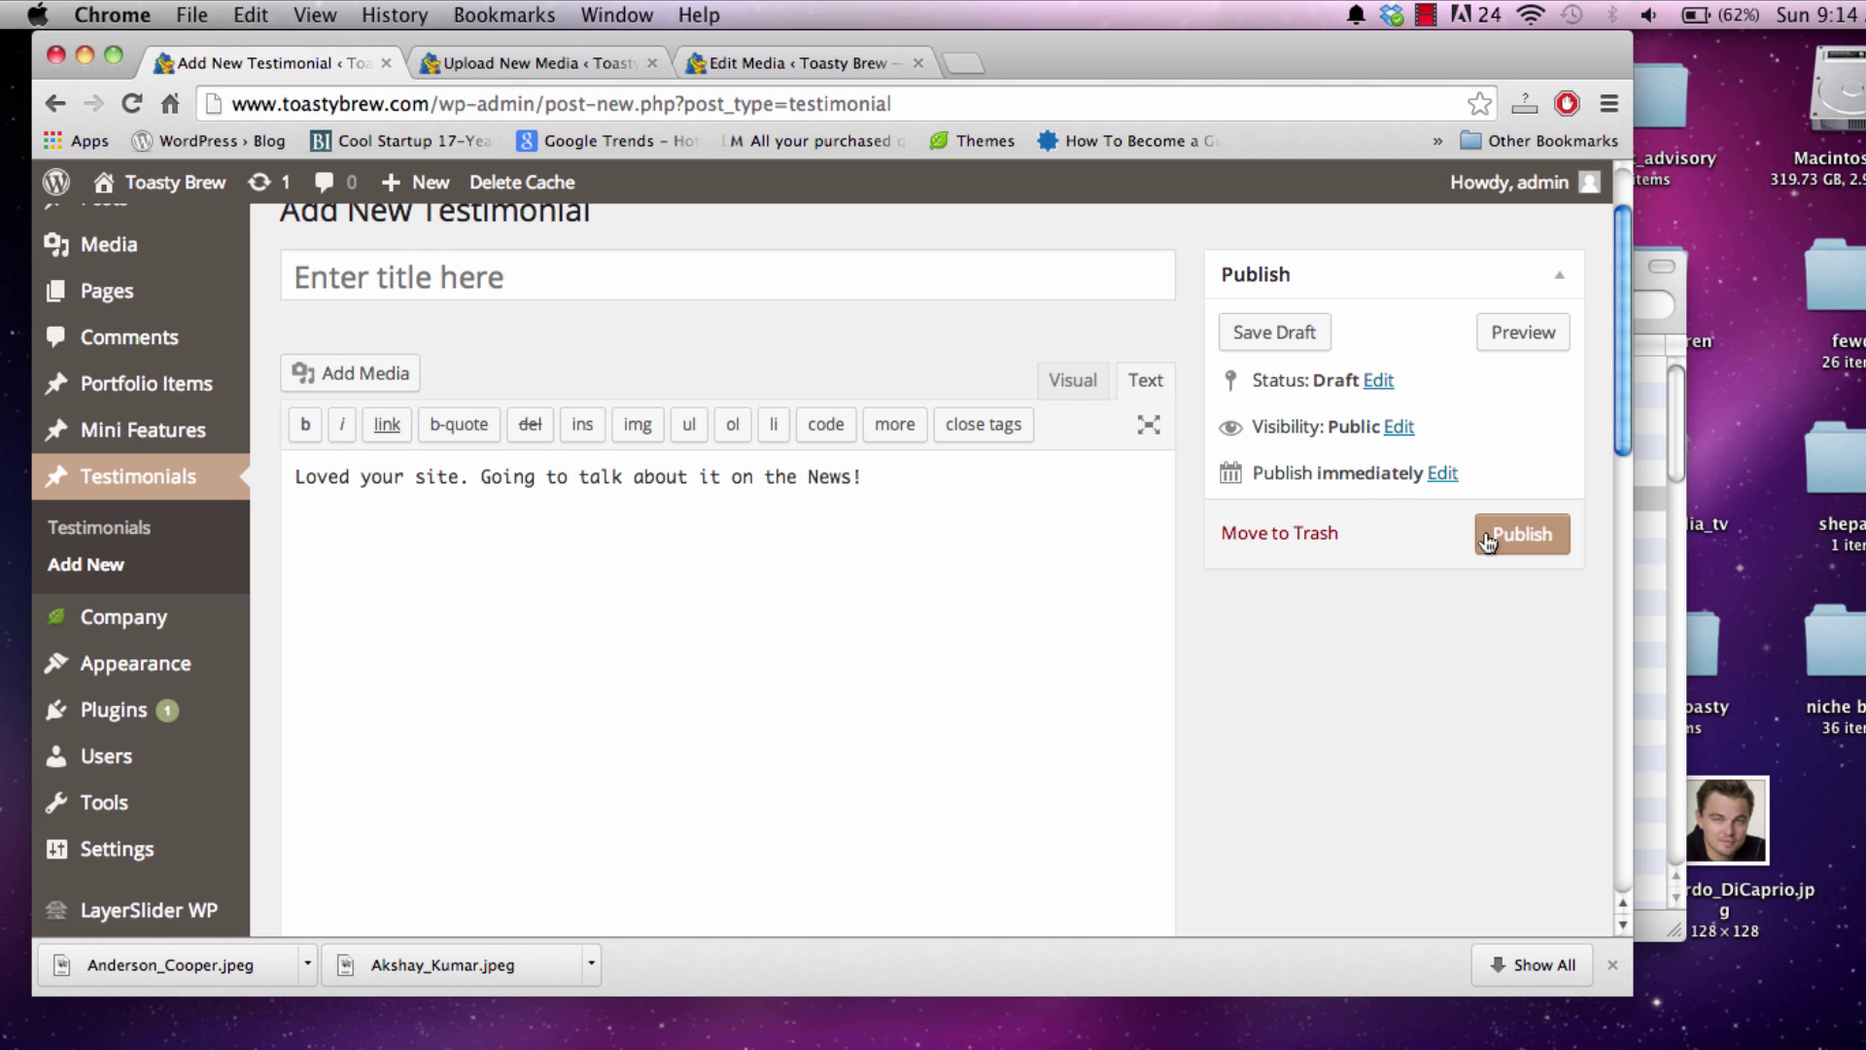
left_click(643, 288)
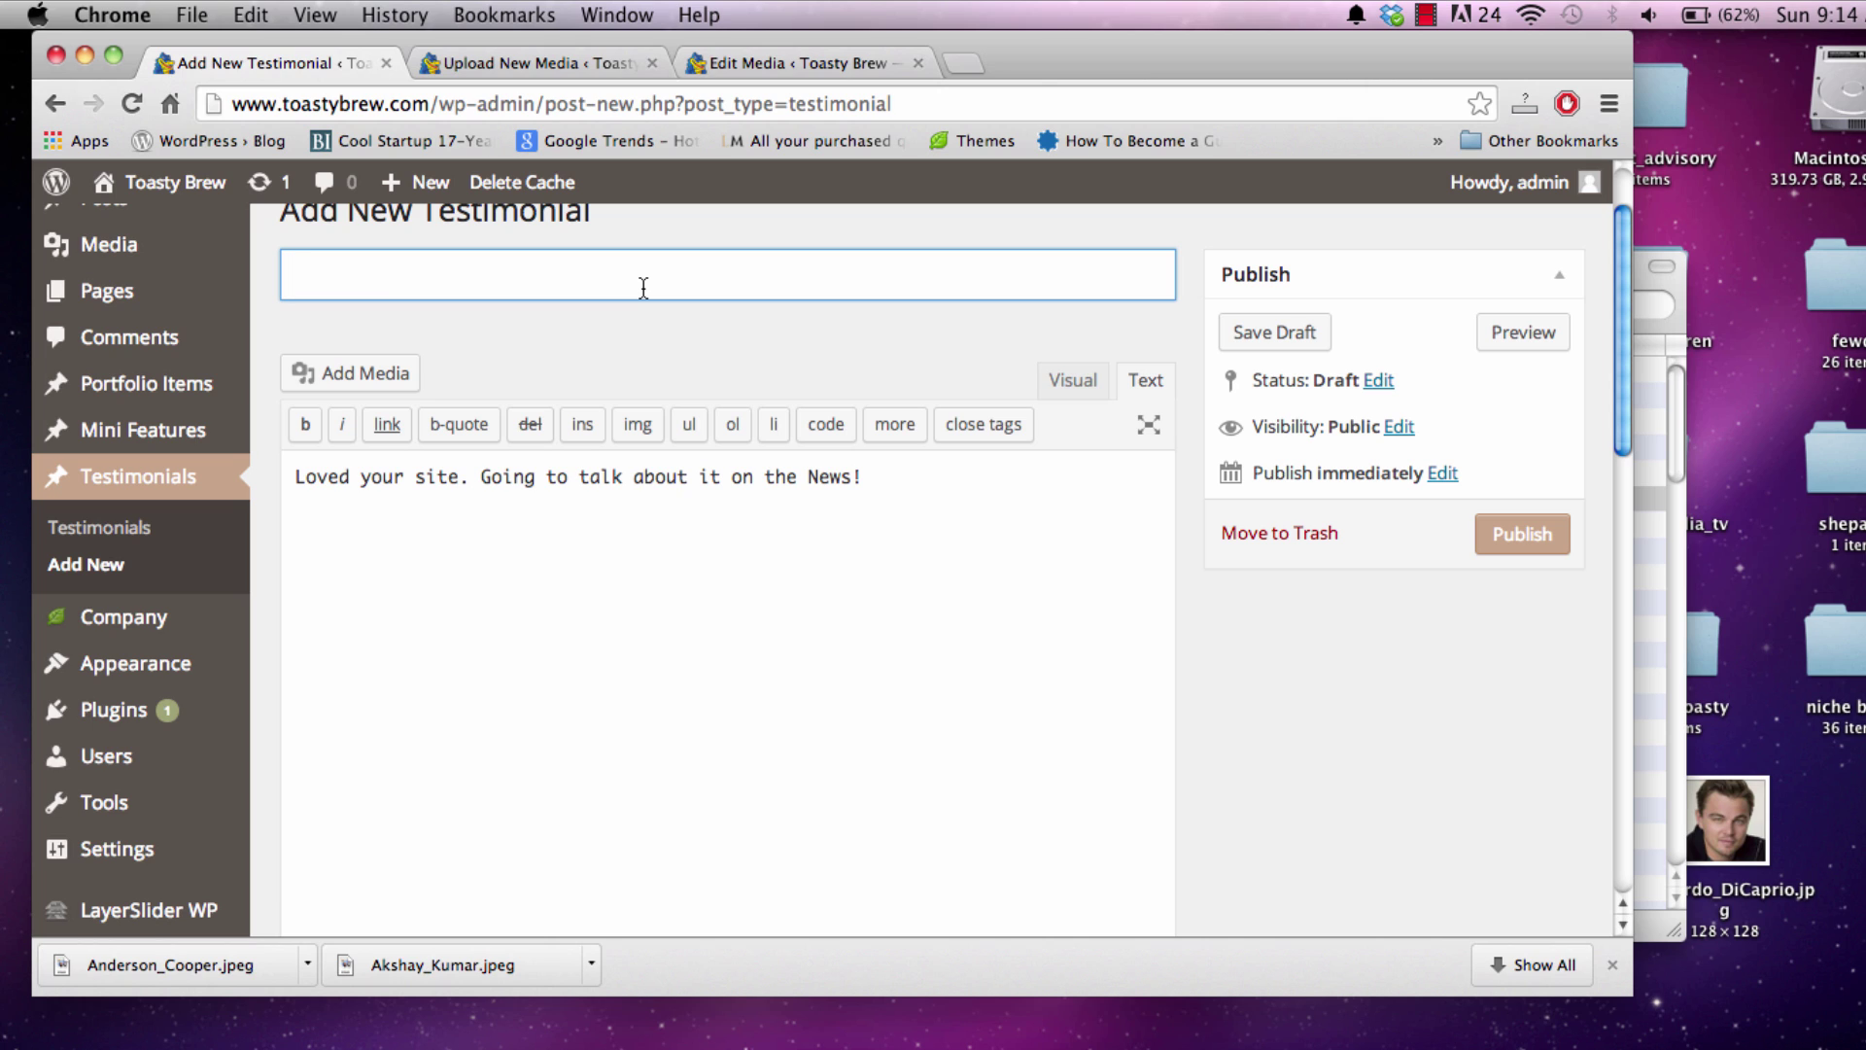
type("Anderson")
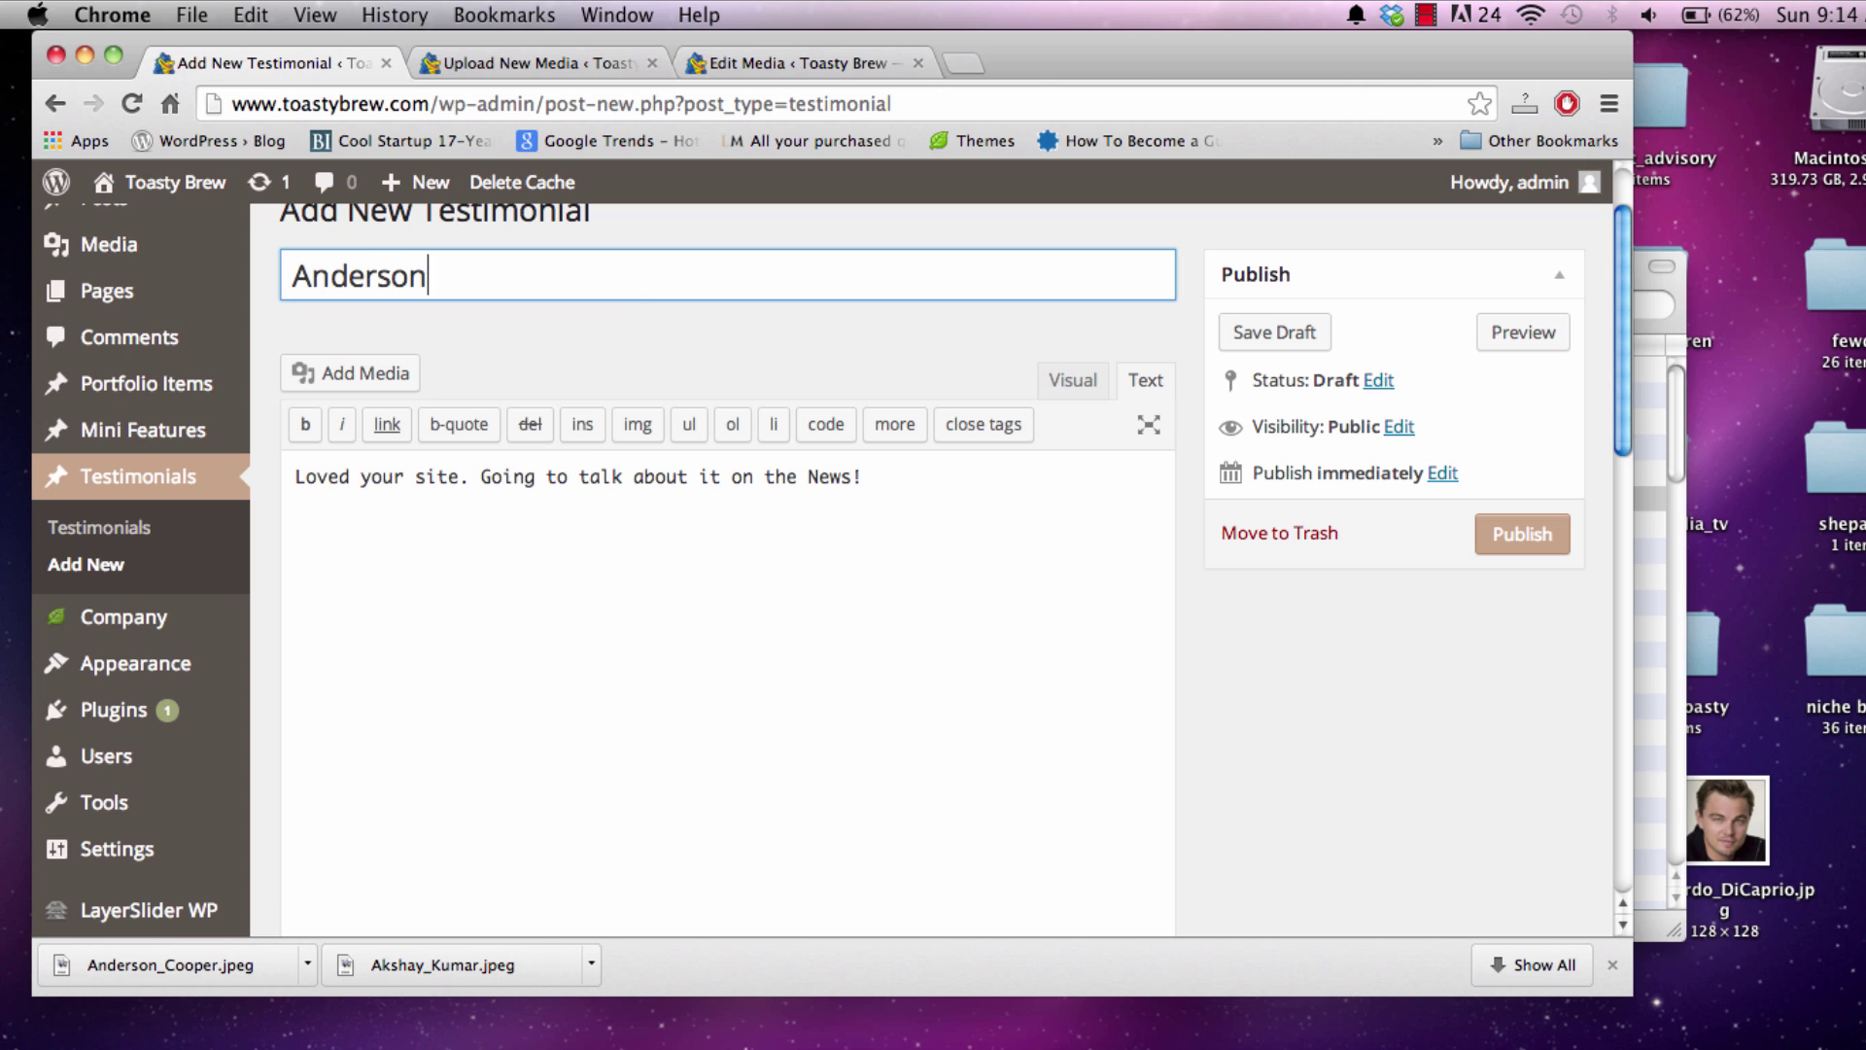
type(" Says")
left_click(1511, 533)
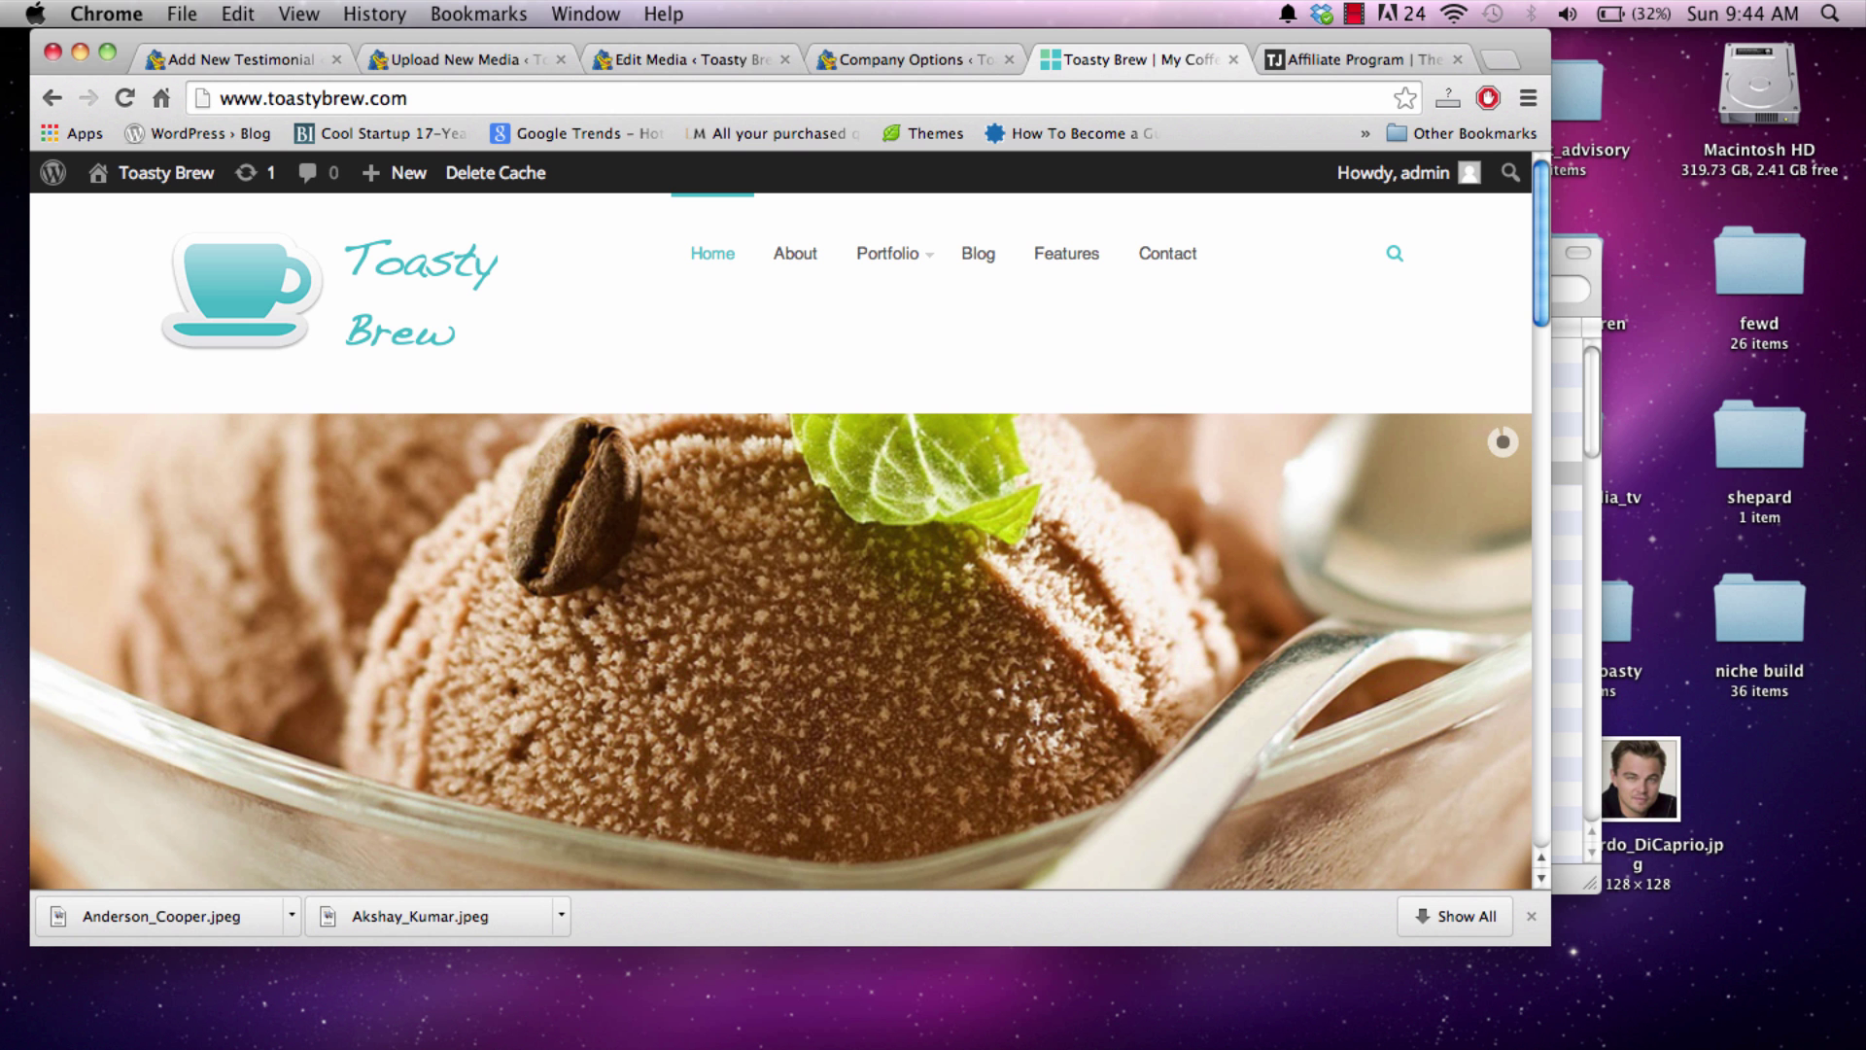
- Scroll the live homepage to view the new testimonial with its headshot
scroll(1108, 641, "down", 1)
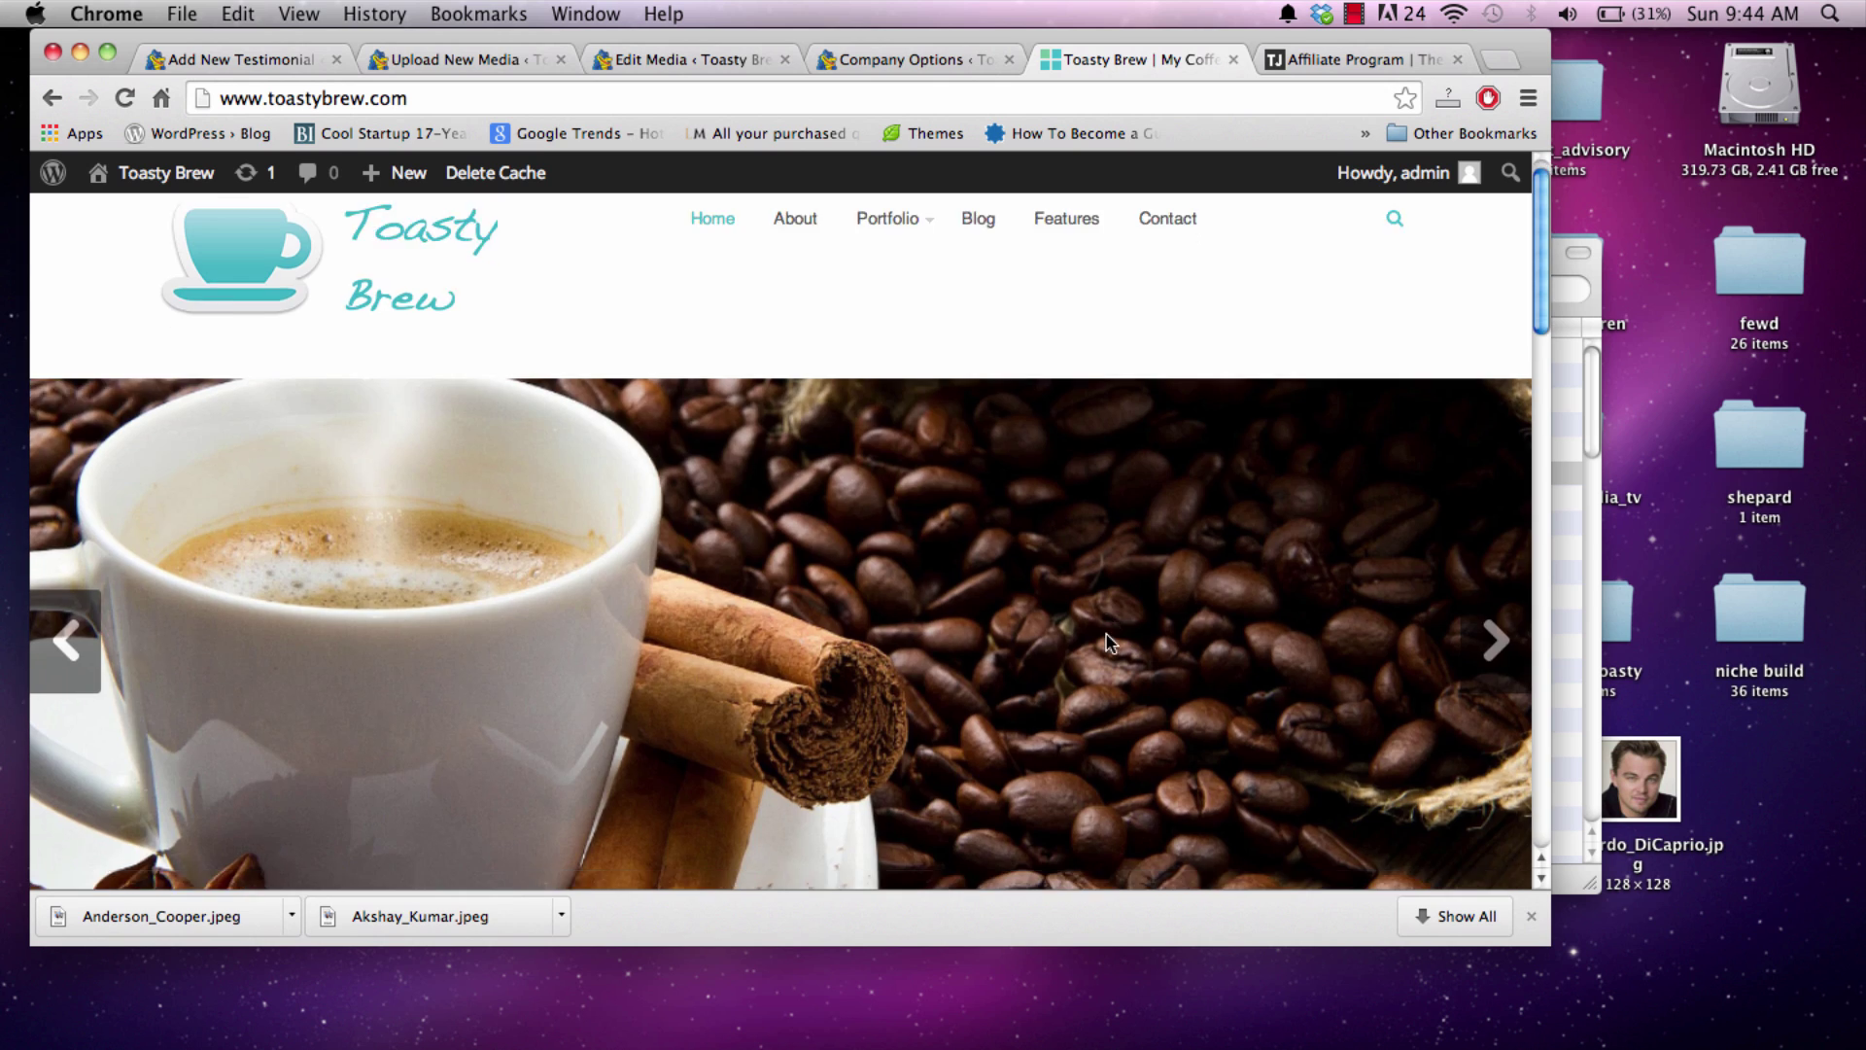
scroll(1108, 641, "down", 10)
scroll(284, 370, "up", 2)
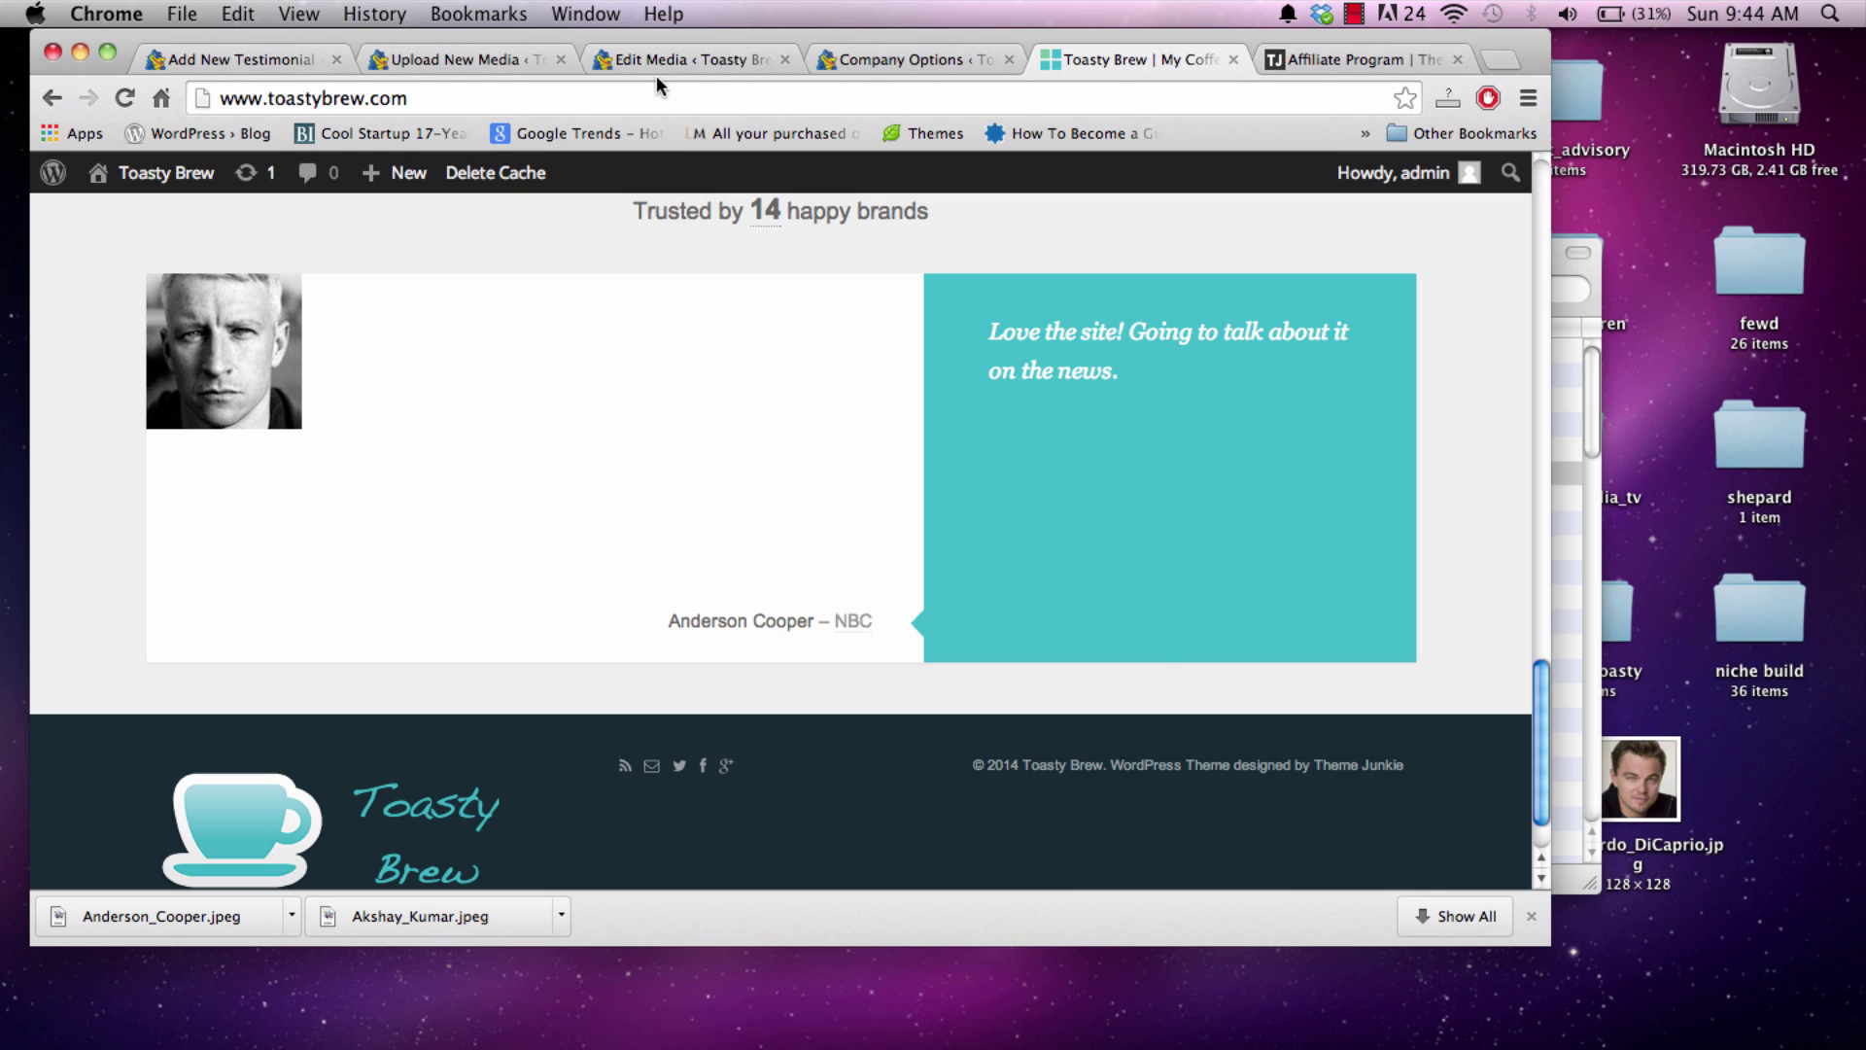
left_click(697, 60)
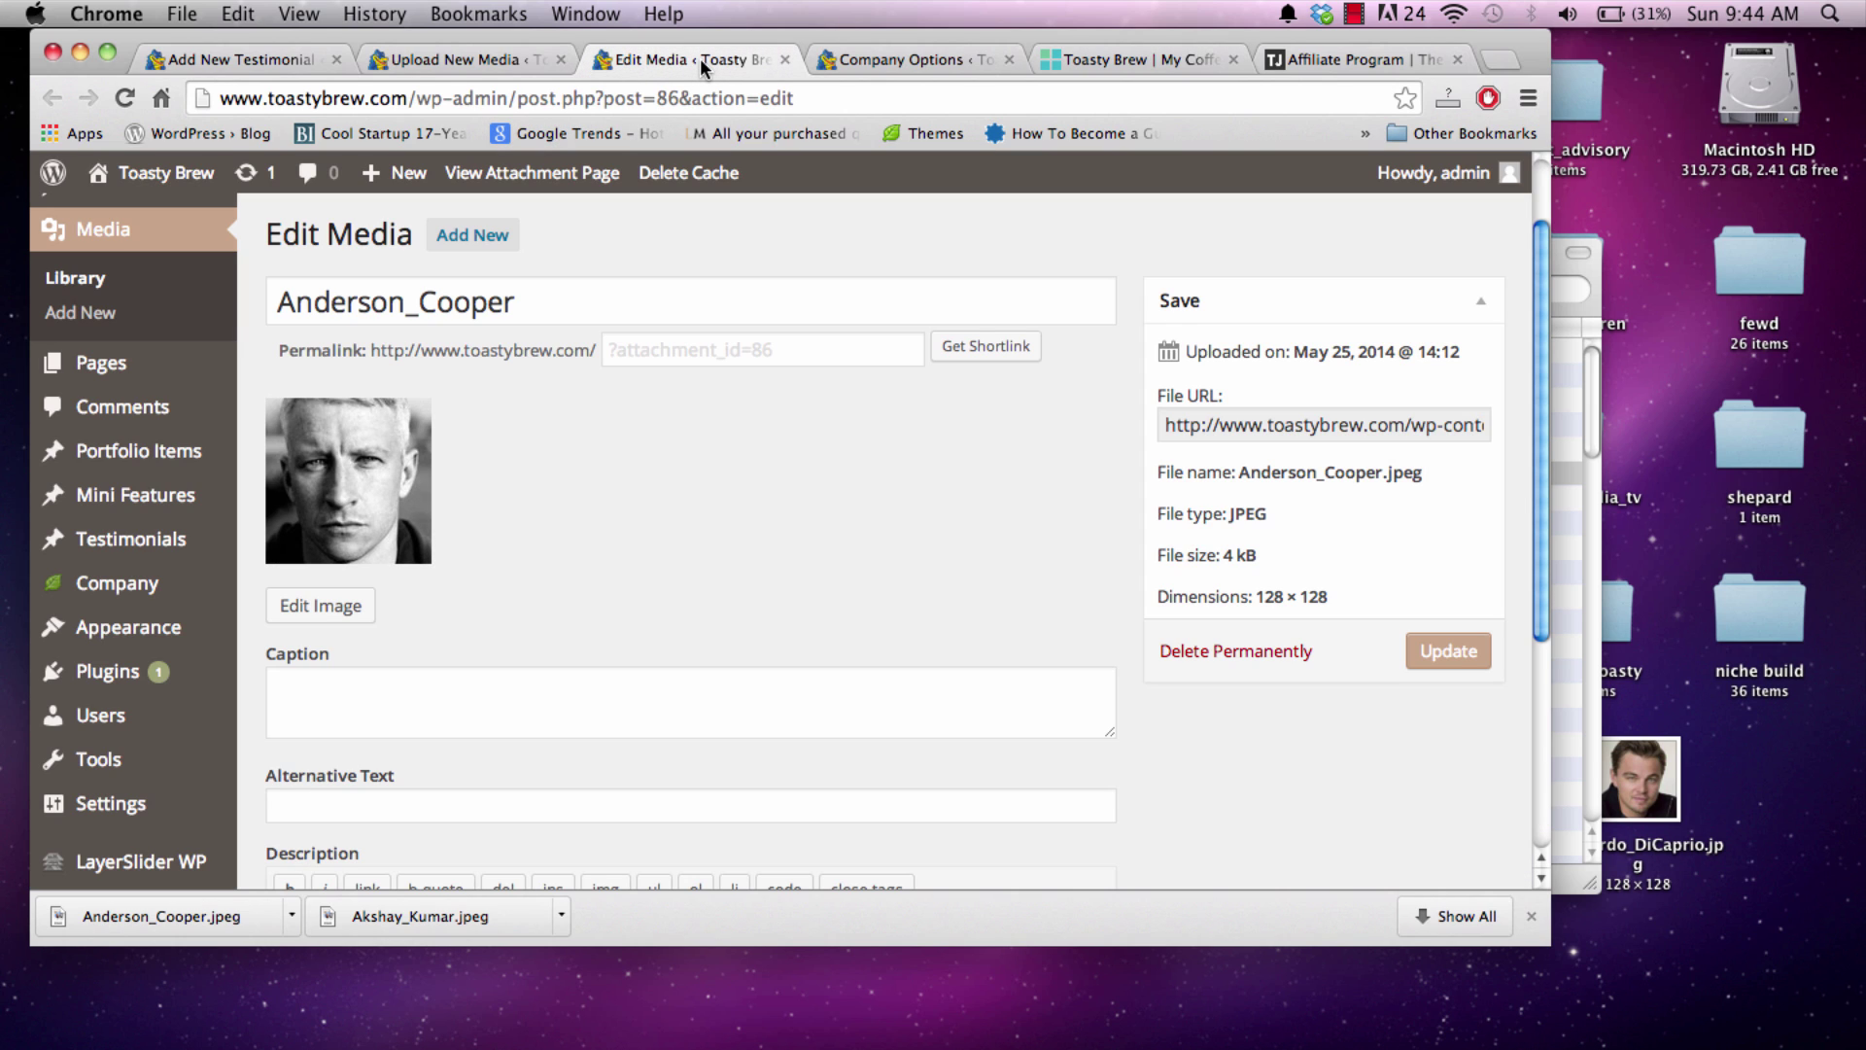
- Copy the File URL from the Bill_Gates image's Edit Media page, then return to the testimonial editor
left_click(459, 58)
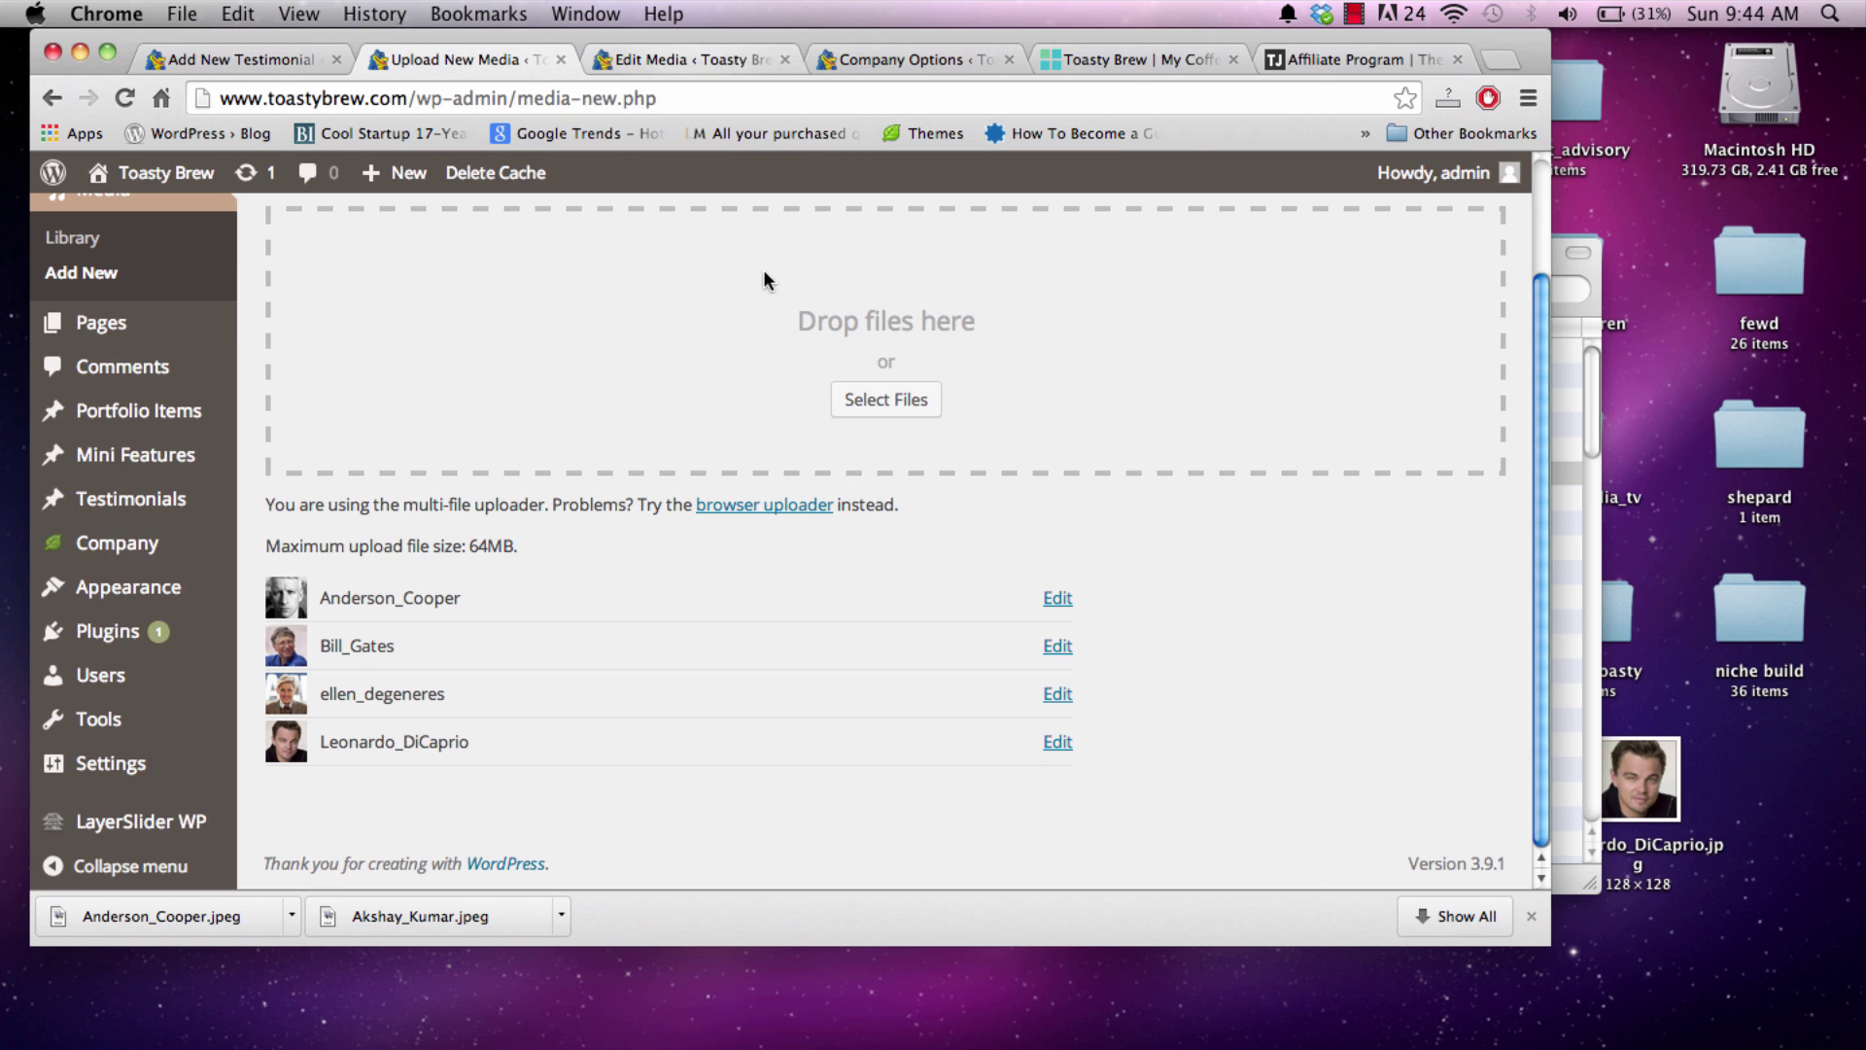
left_click(1057, 647)
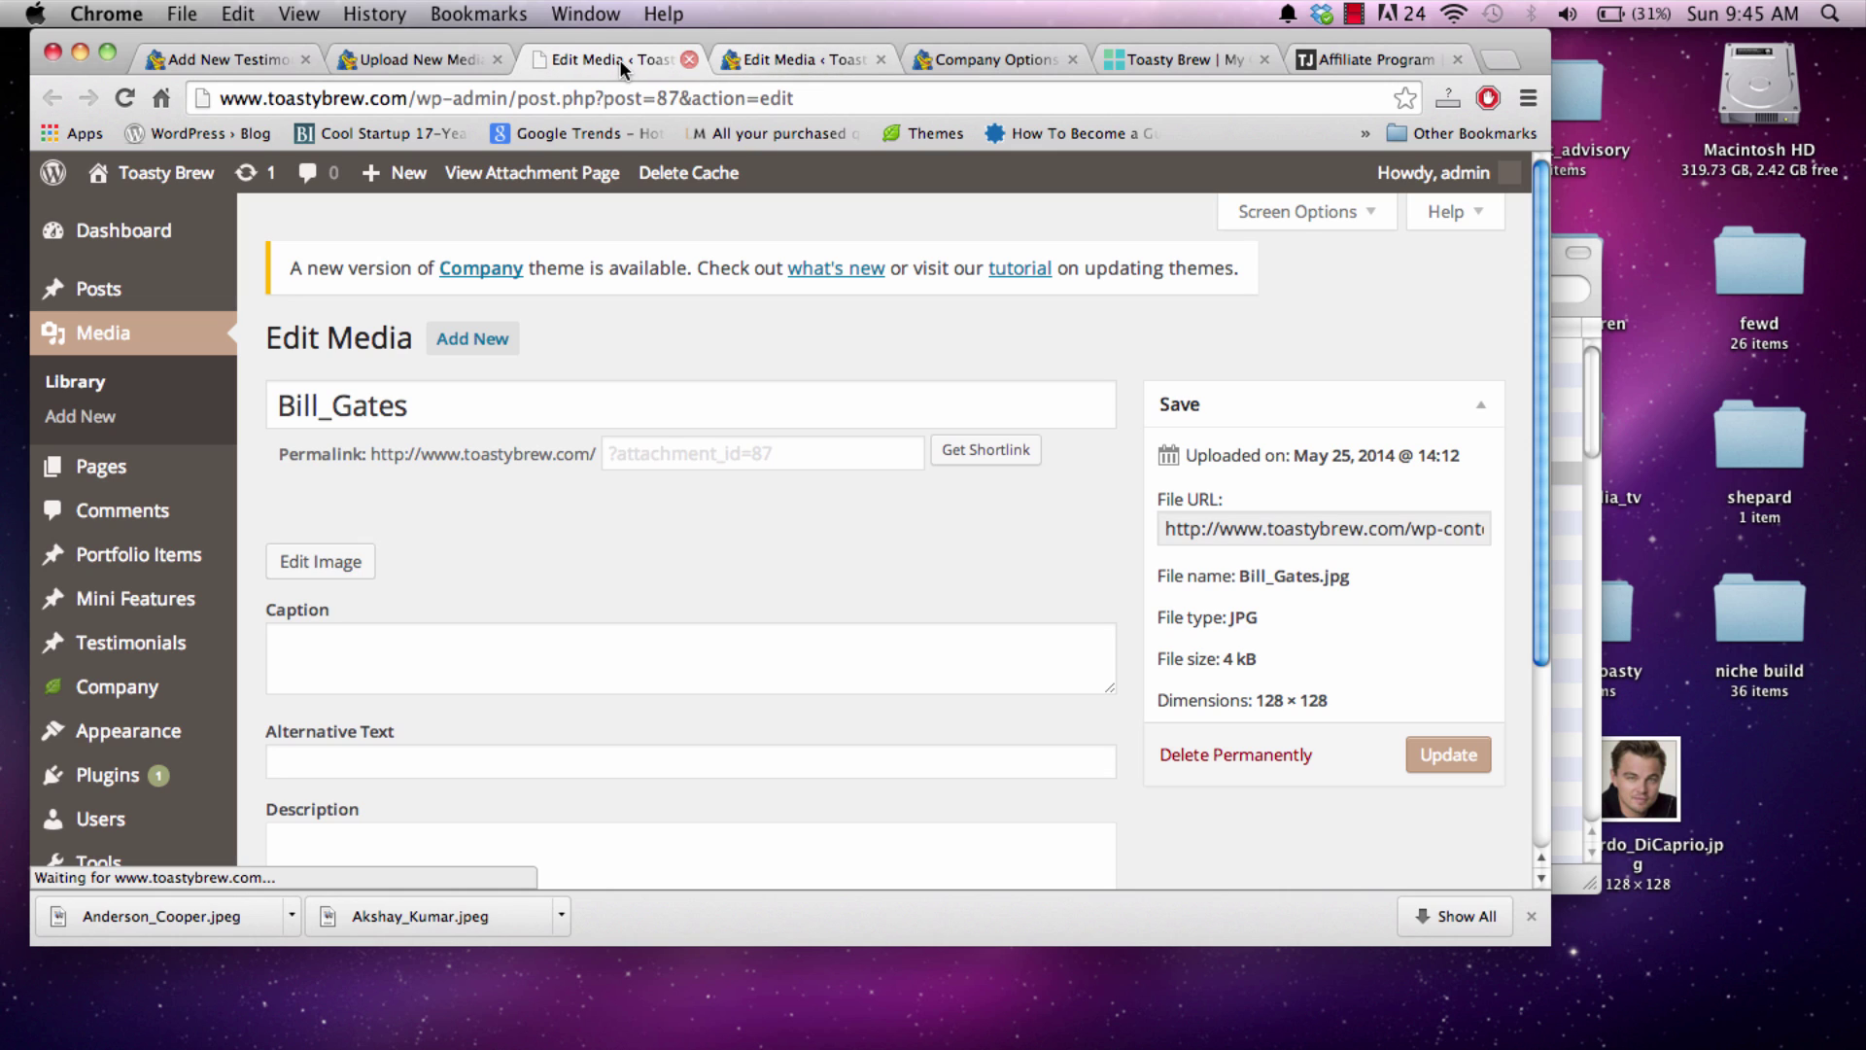
left_click(1245, 538)
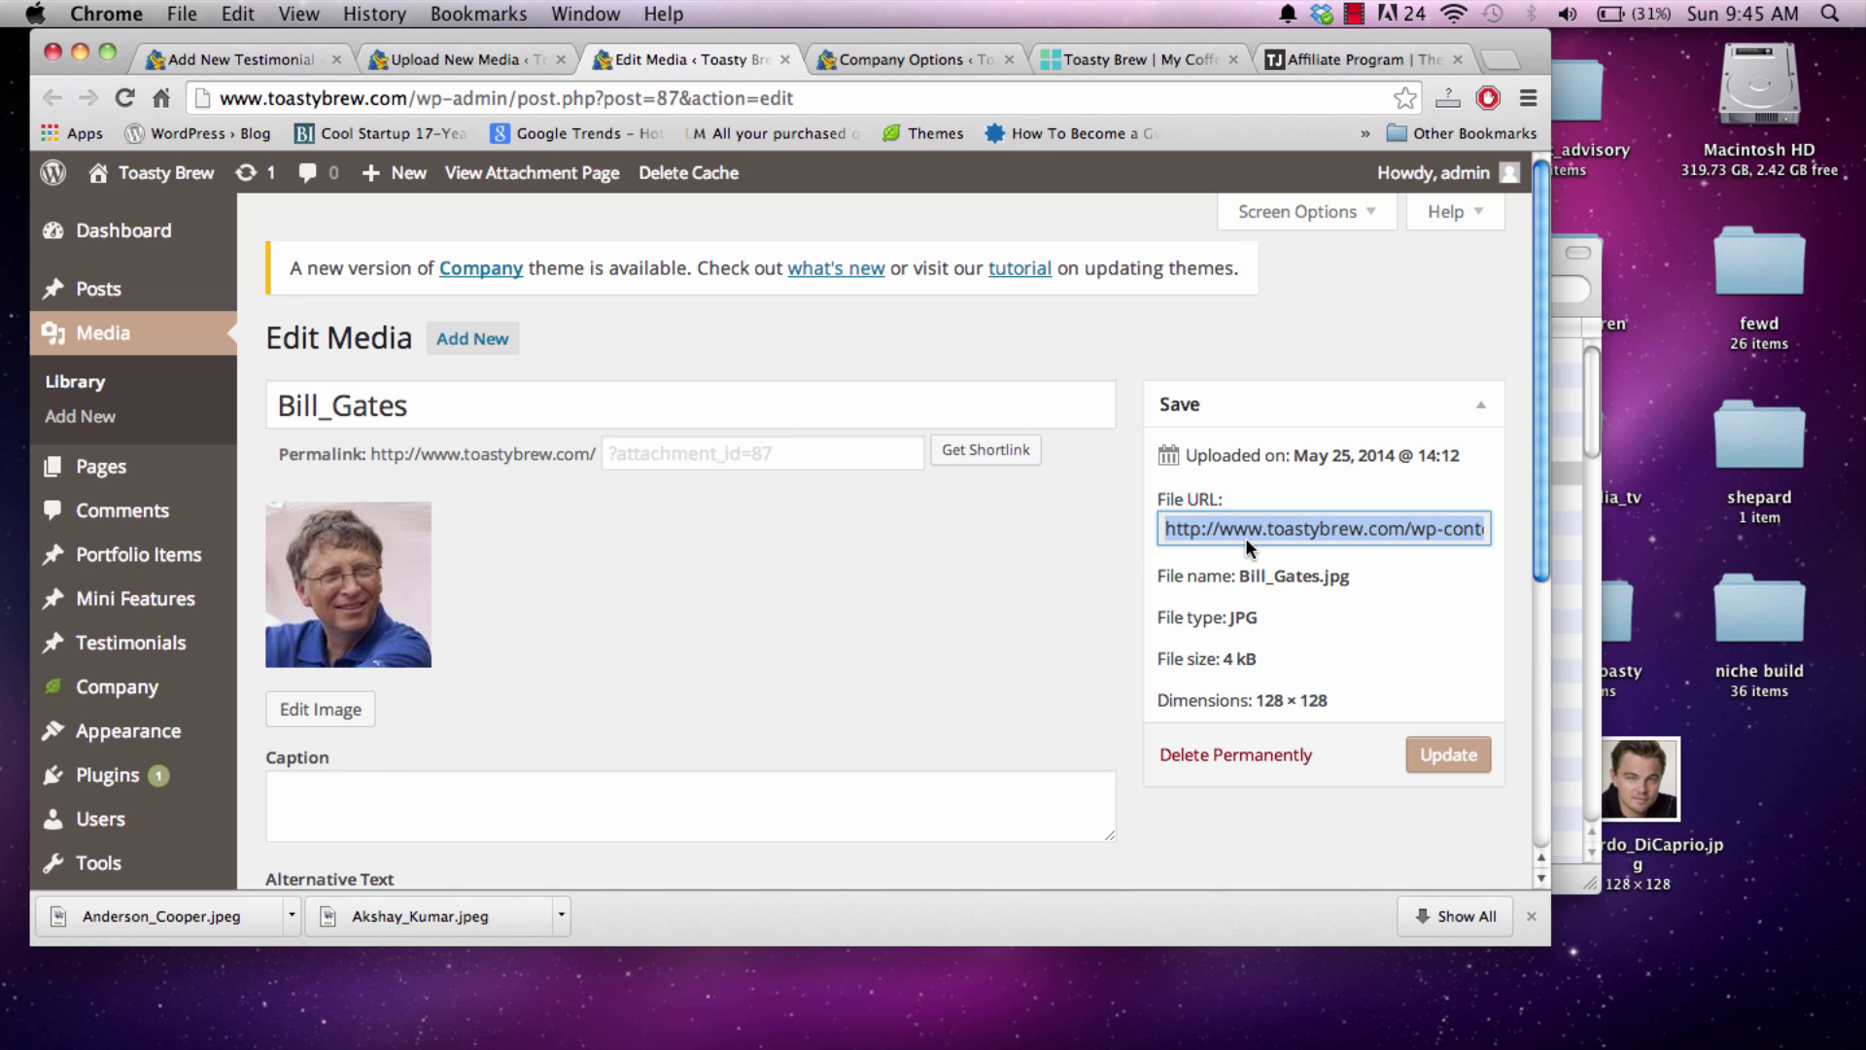
left_click(502, 57)
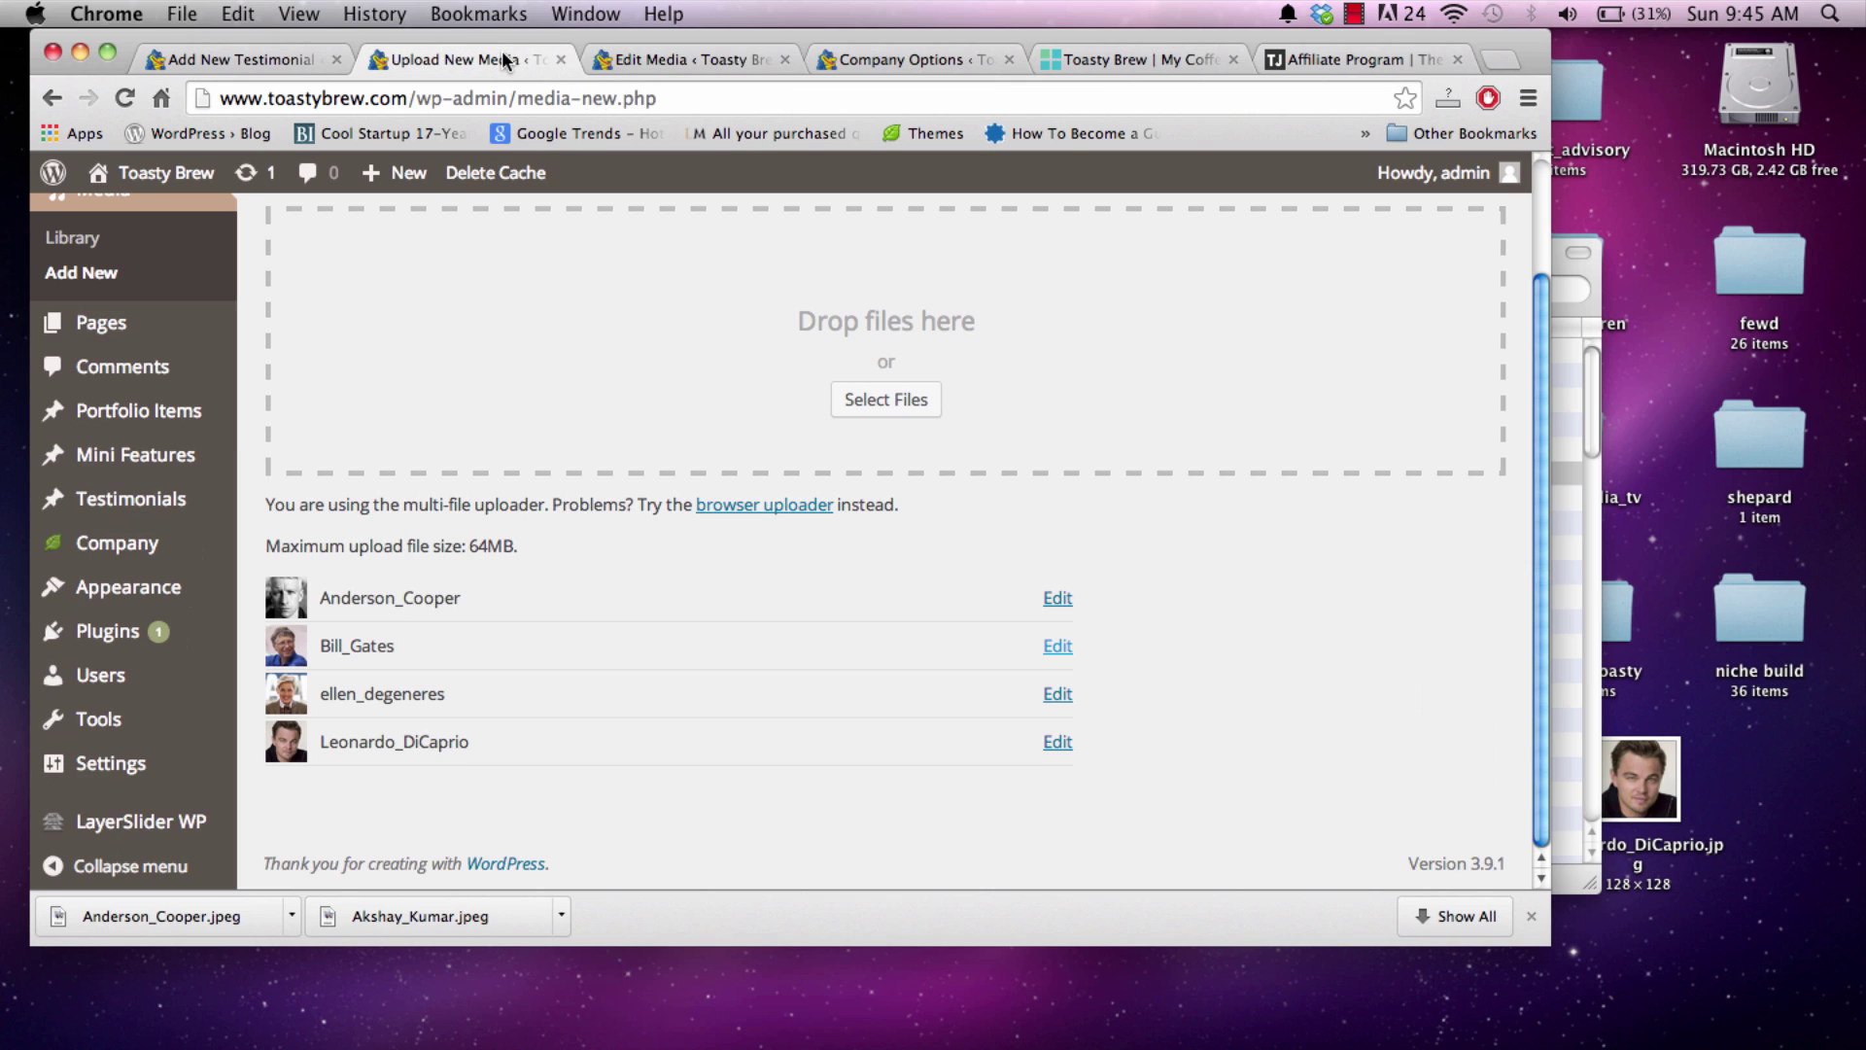
left_click(257, 67)
- Fill the author fields with the Bill_Gates.jpg avatar URL, the author's name, and site name Microsoft
scroll(429, 676, "down", 6)
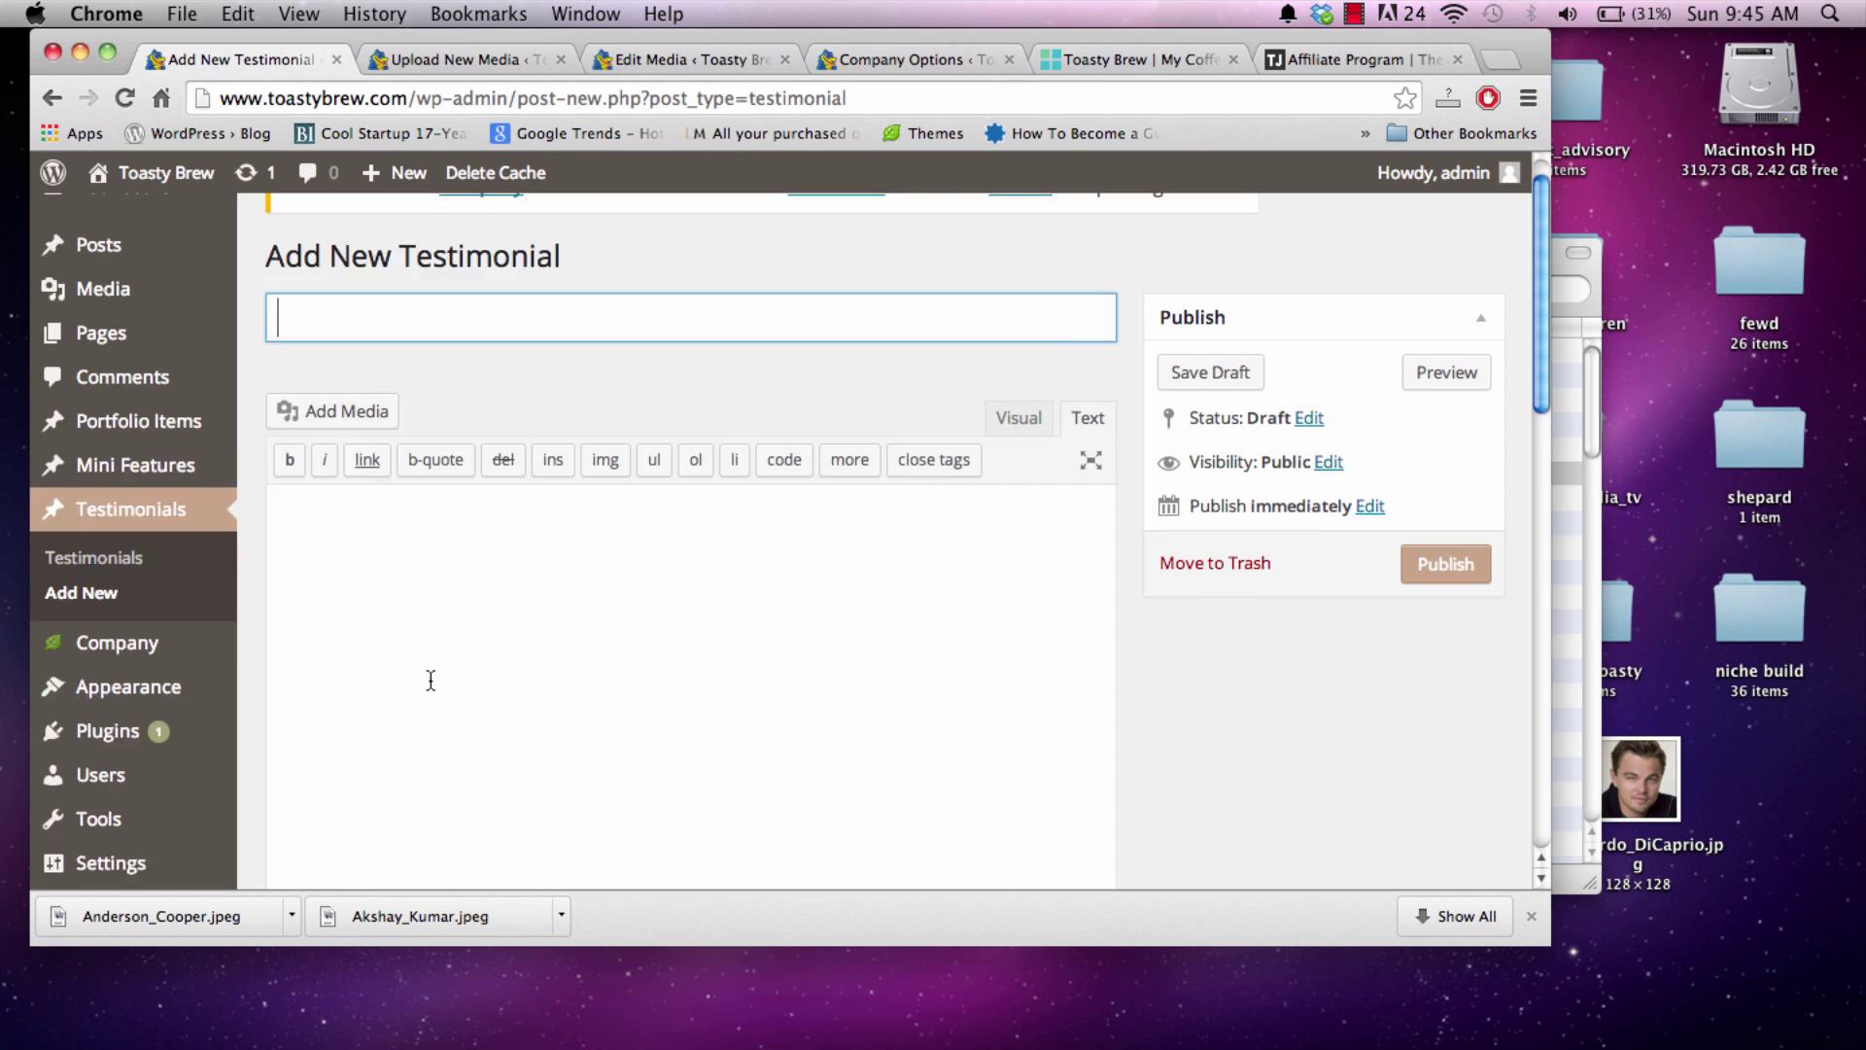
scroll(560, 786, "down", 3)
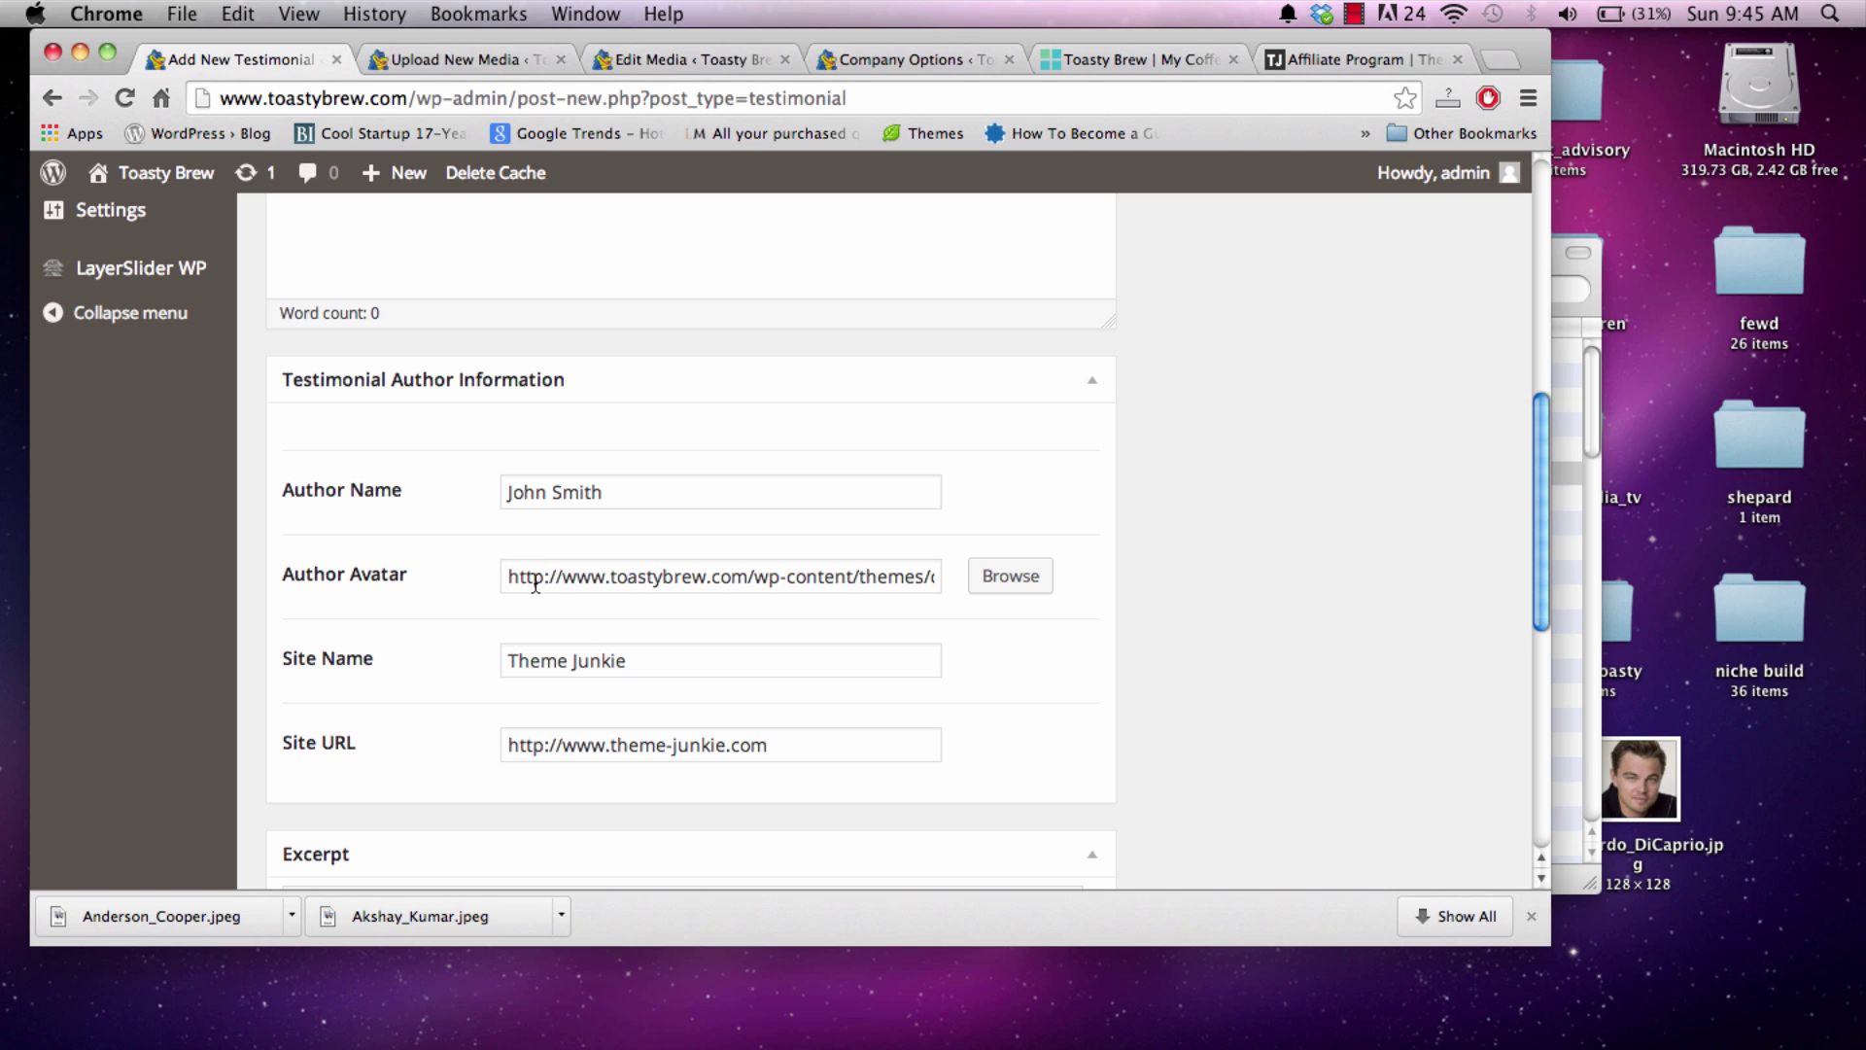
triple_click(535, 584)
type("http://www.toastybrew.com/wp-content/uploads/2014/05/Bill_Gates.jpg")
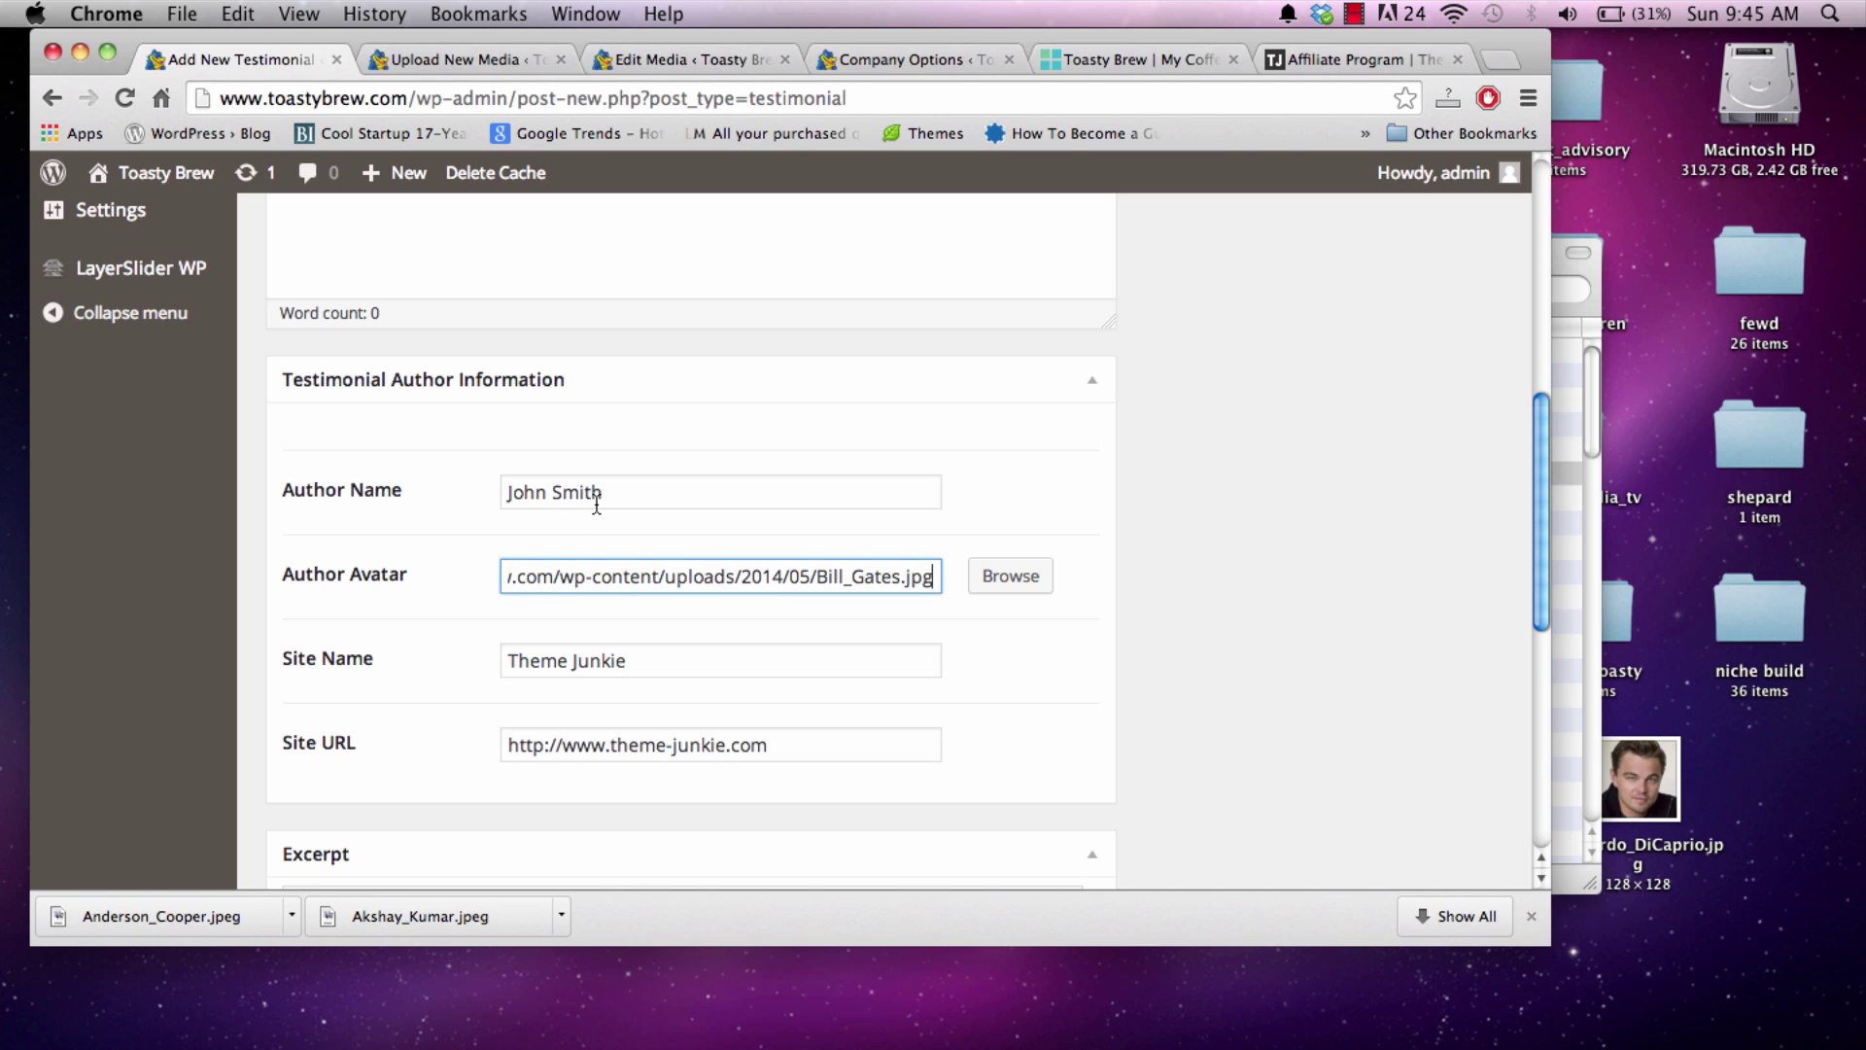
triple_click(587, 504)
type("Bill Gates")
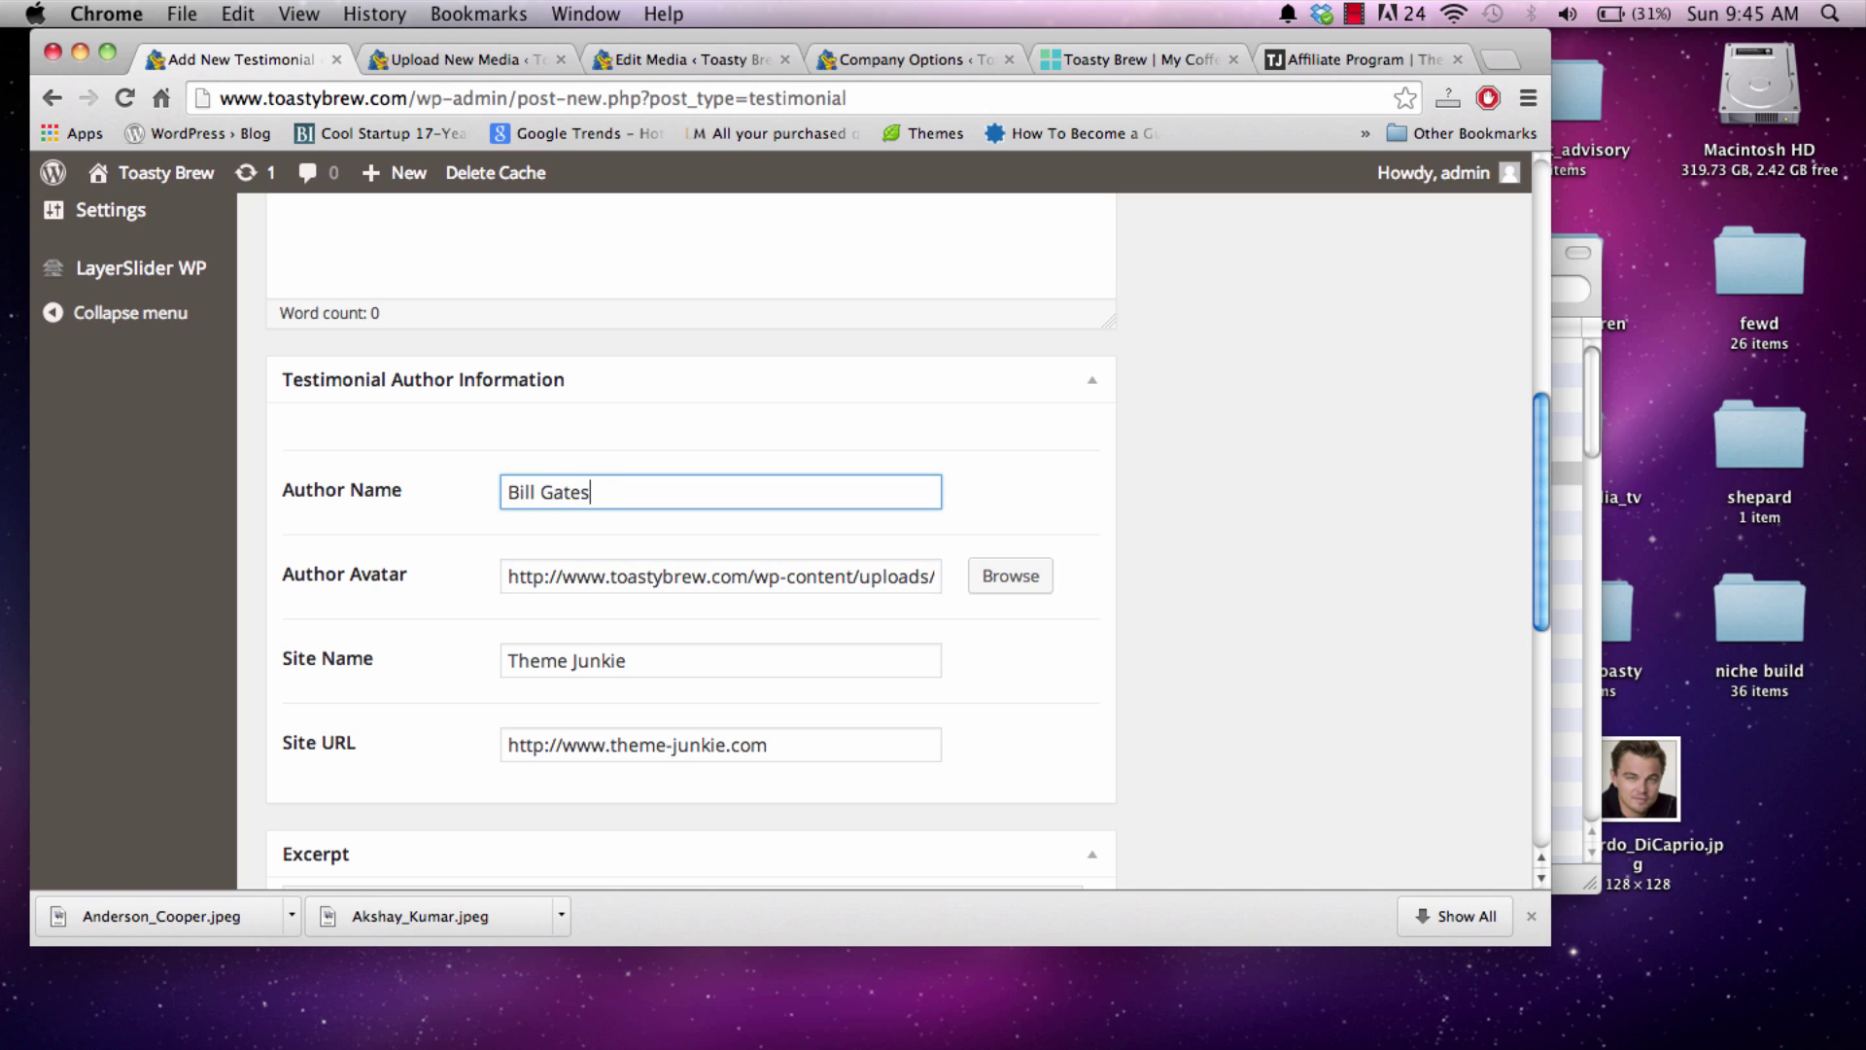
triple_click(627, 659)
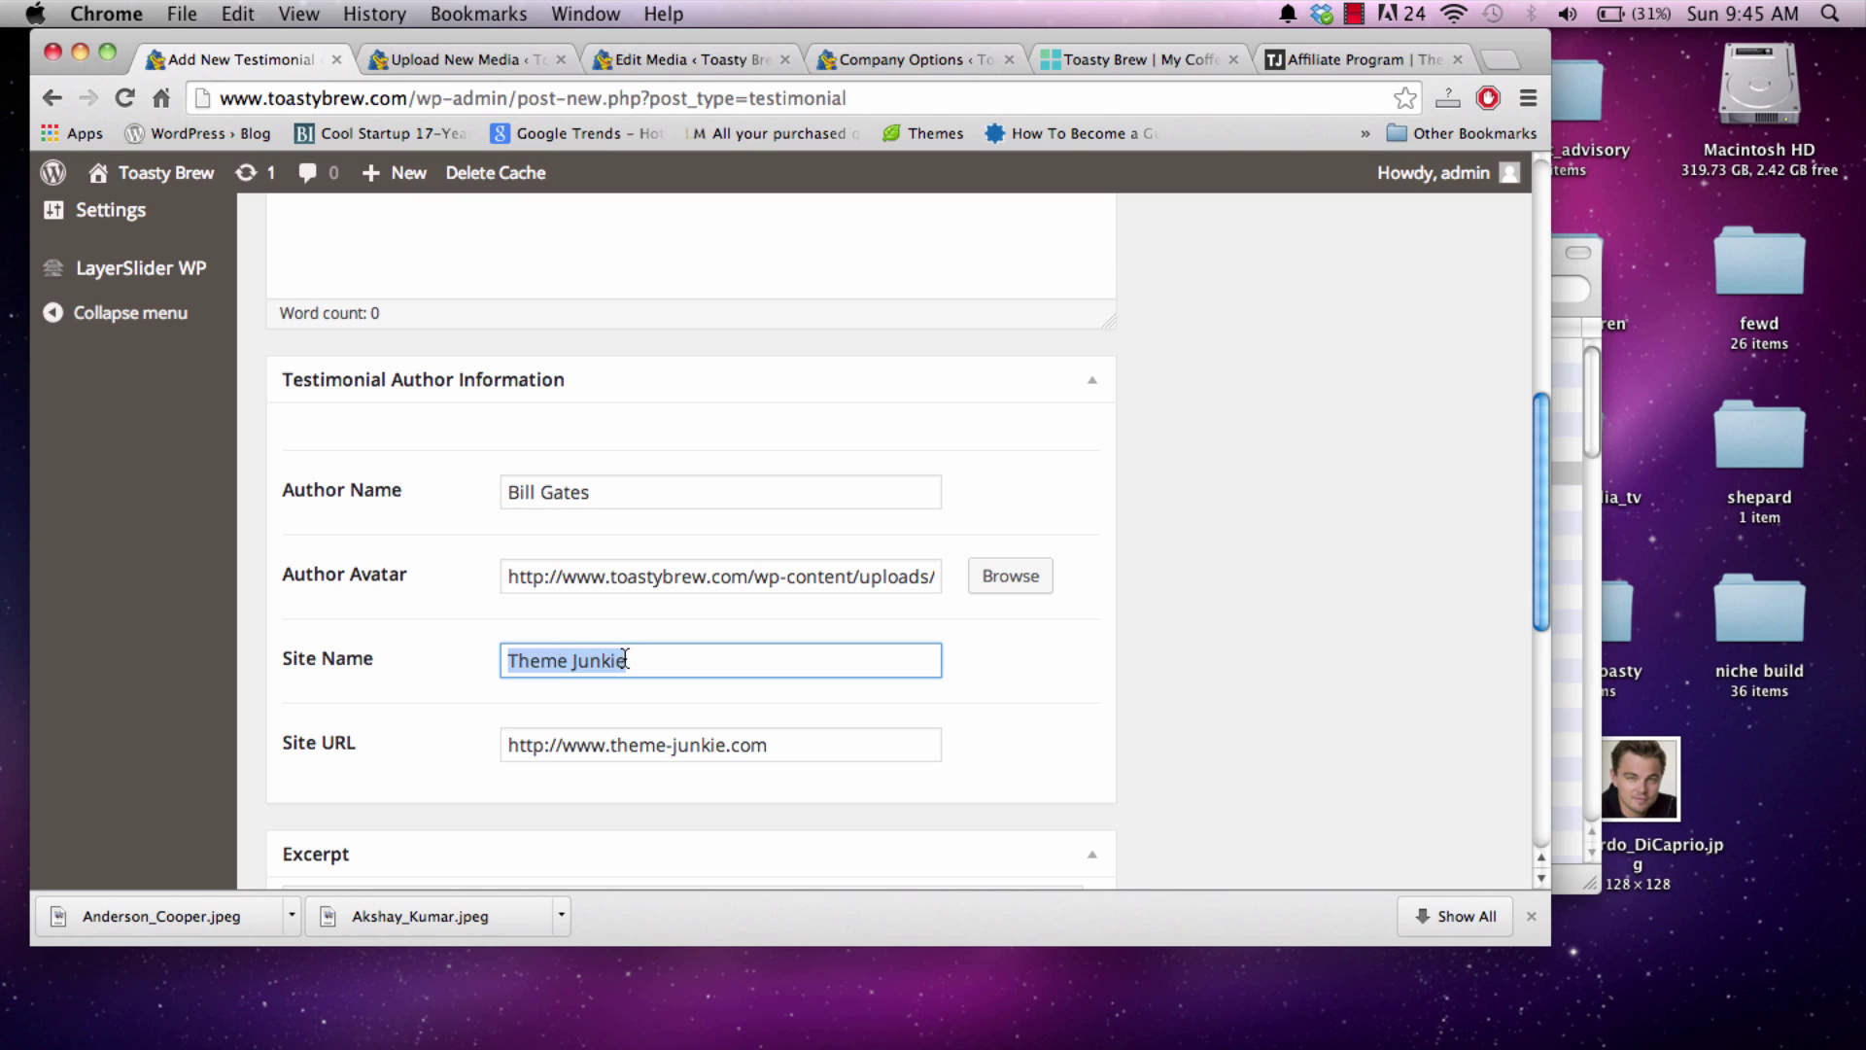
type("Mciicro")
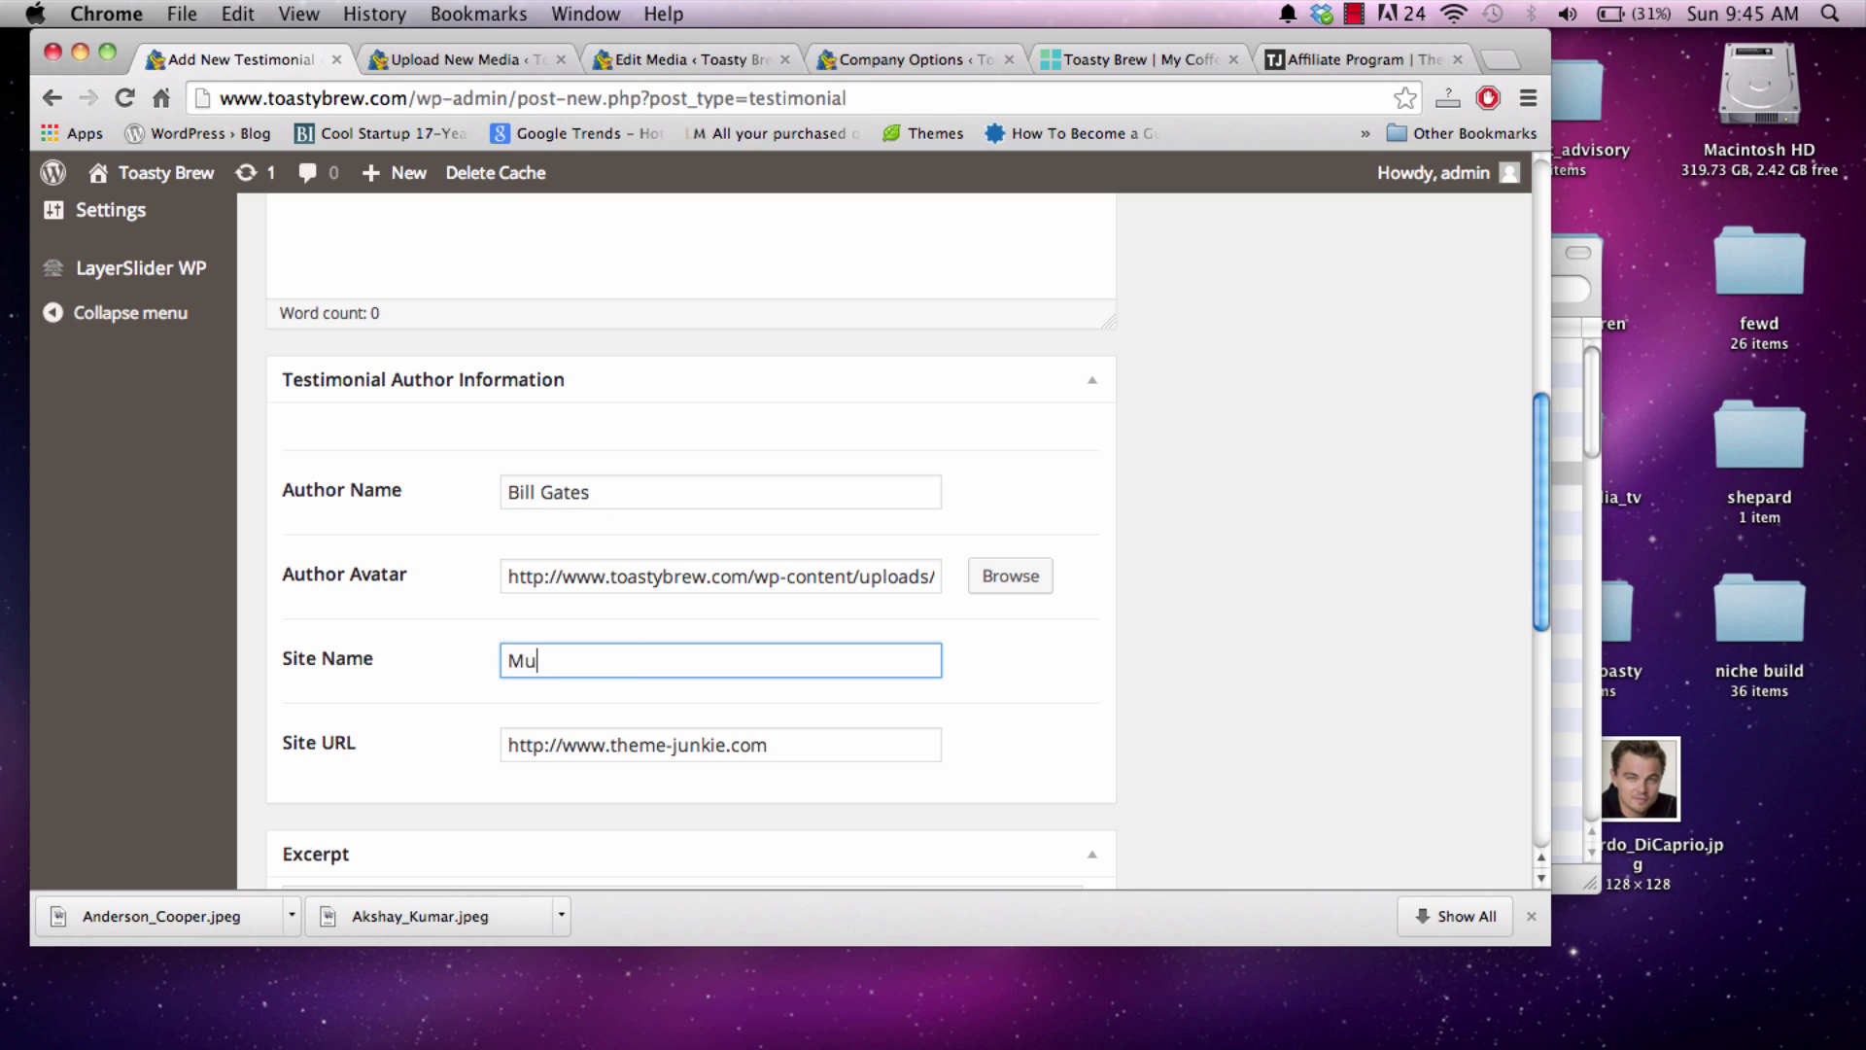
type("soft")
scroll(1151, 739, "up", 7)
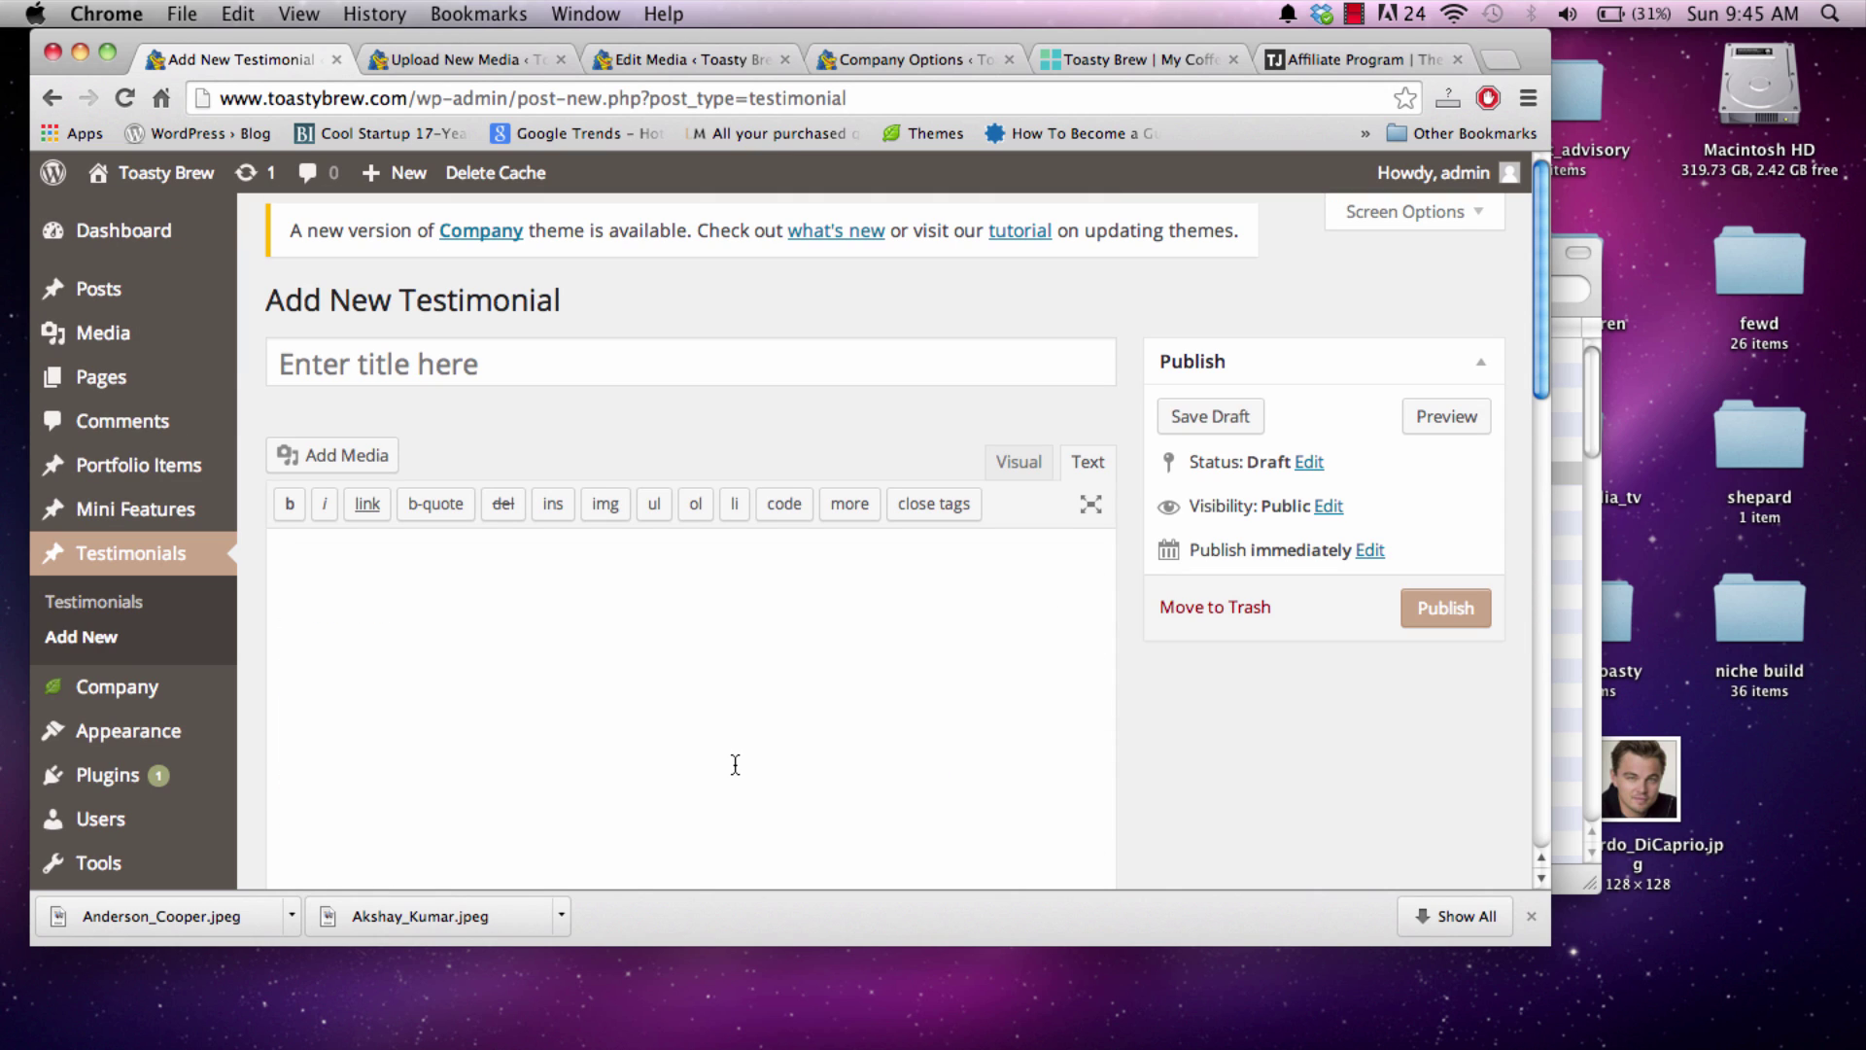
- Type the quote 'I'm going to invest billions, because I can your site rules!' with 'I can' wrapped in <del> tags
type("I'm going to invest billio")
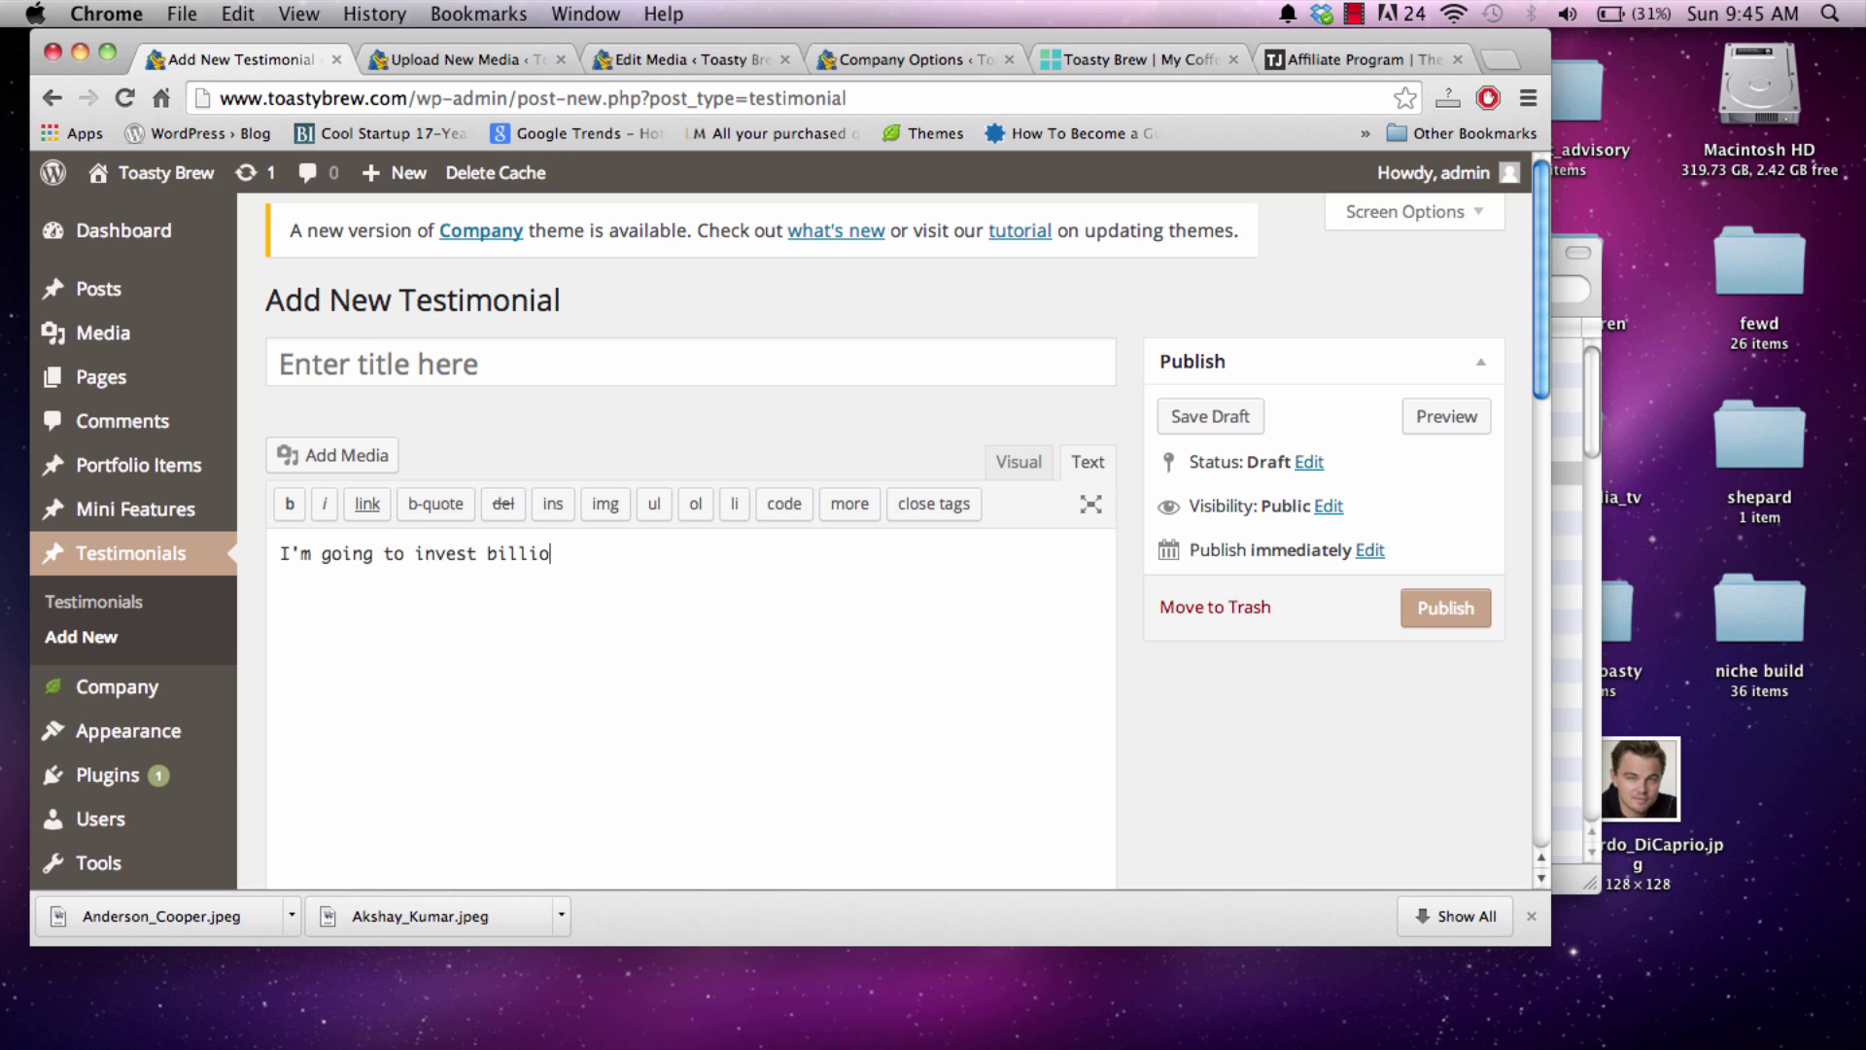
type("ns, because")
type(" I can")
type(",")
key("BackSpace")
key("BackSpace")
type("your ")
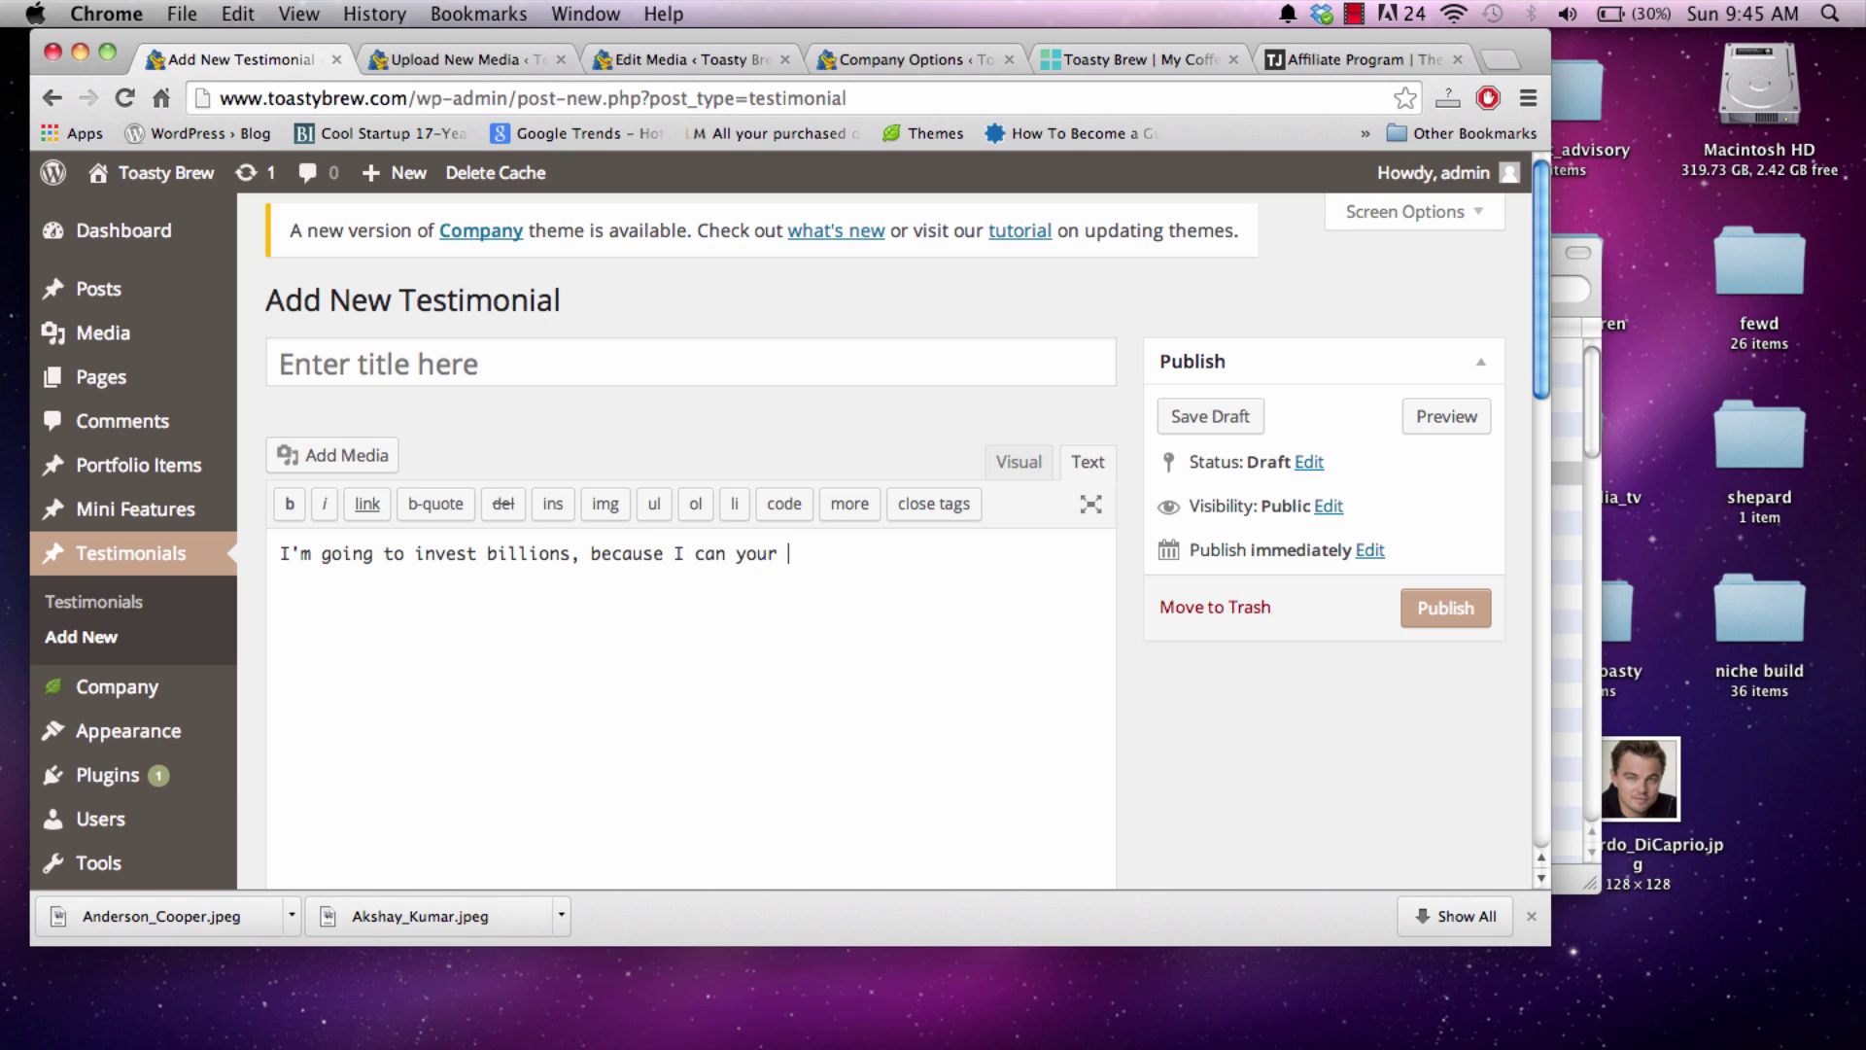
type("site rules!")
left_click(673, 554)
type("<del>")
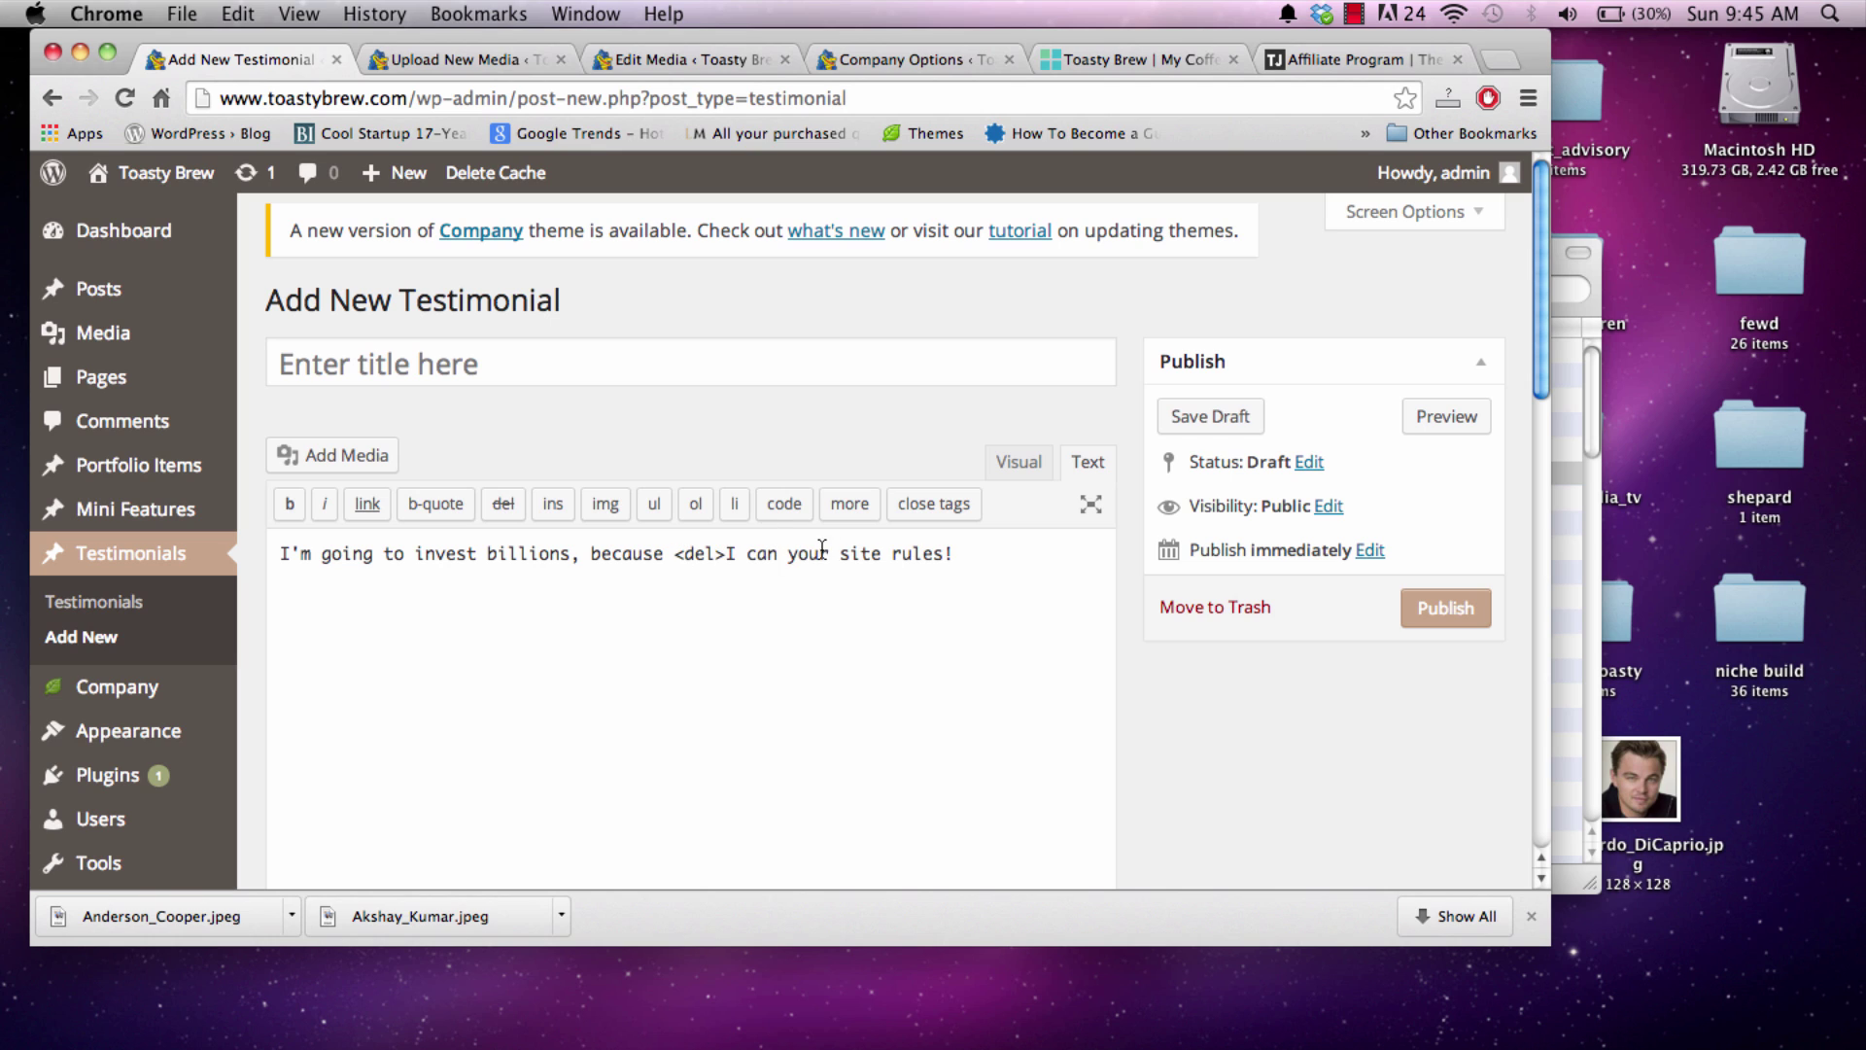
left_click(825, 553)
type("</di")
key("BackSpace")
key("BackSpace")
key("BackSpace")
key("BackSpace")
key("BackSpace")
key("BackSpace")
key("BackSpace")
key("BackSpace")
key("BackSpace")
type("</del> your")
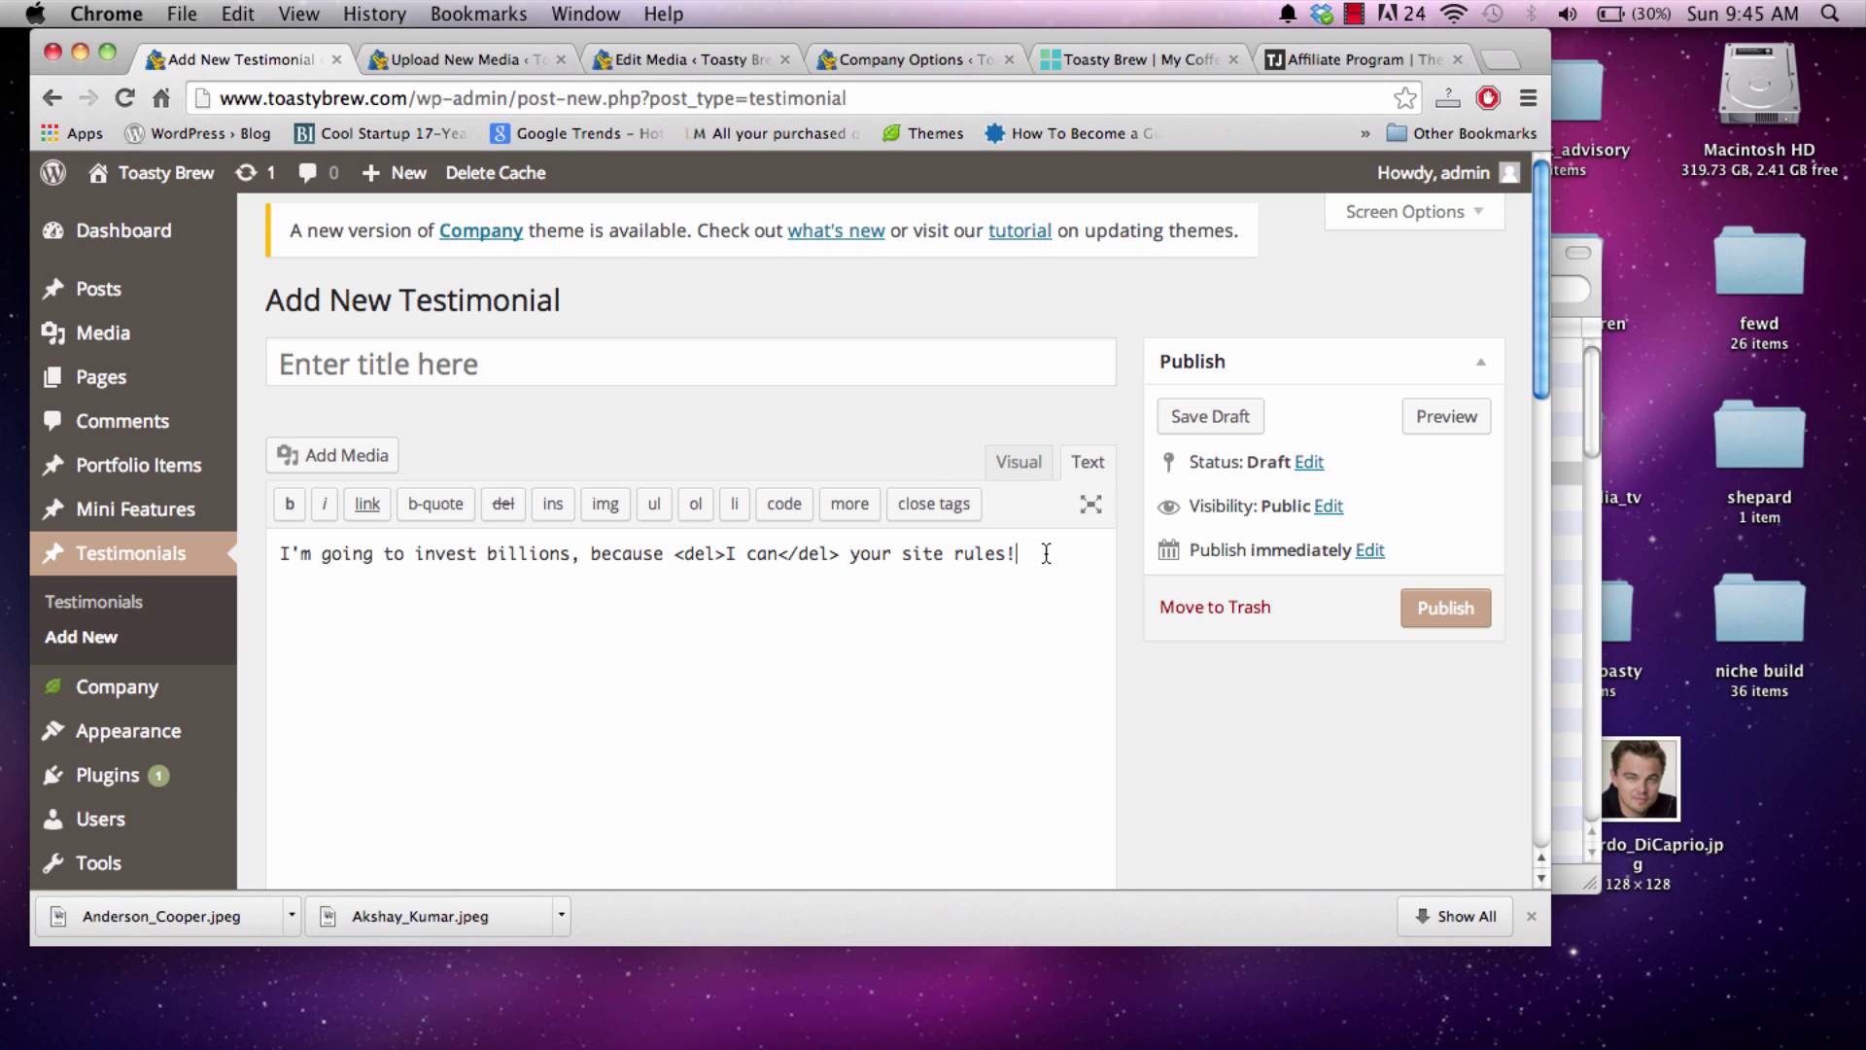
- Title the testimonial 'Bill Says' and publish it
left_click(472, 365)
type("Bill S")
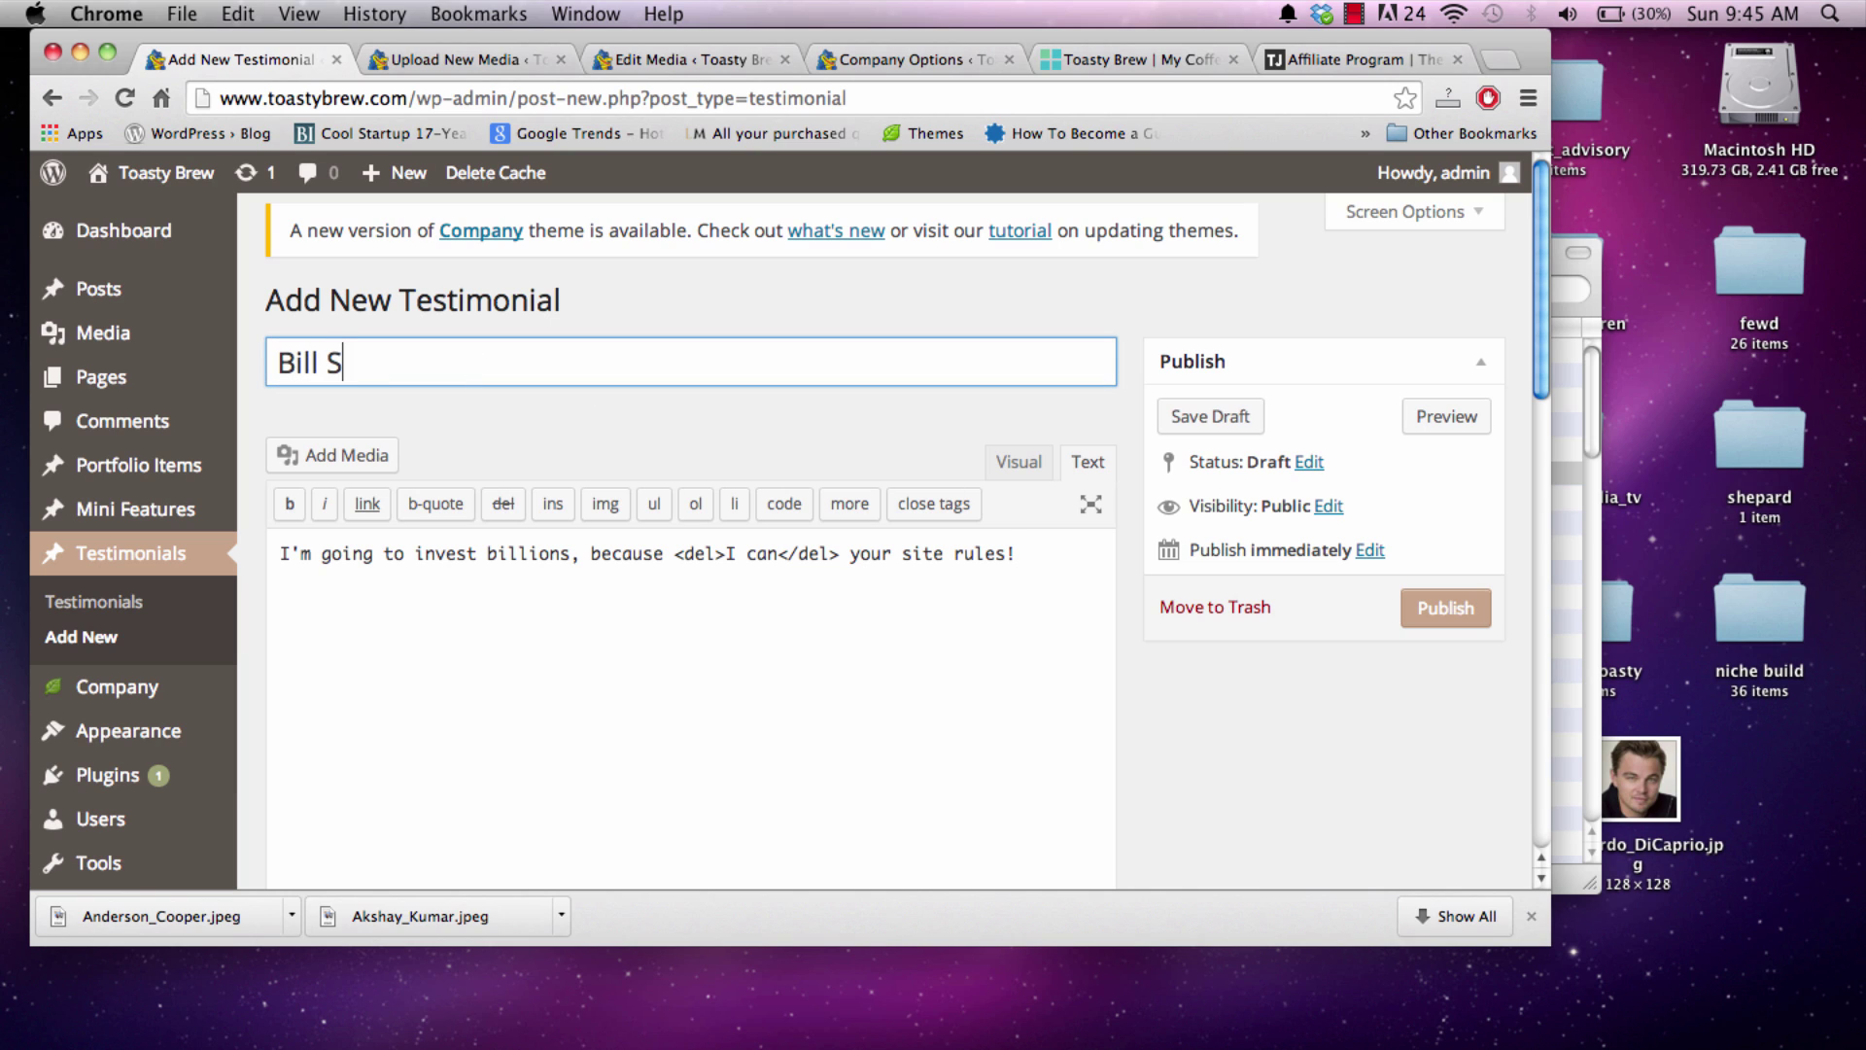
type("ays")
left_click(1465, 620)
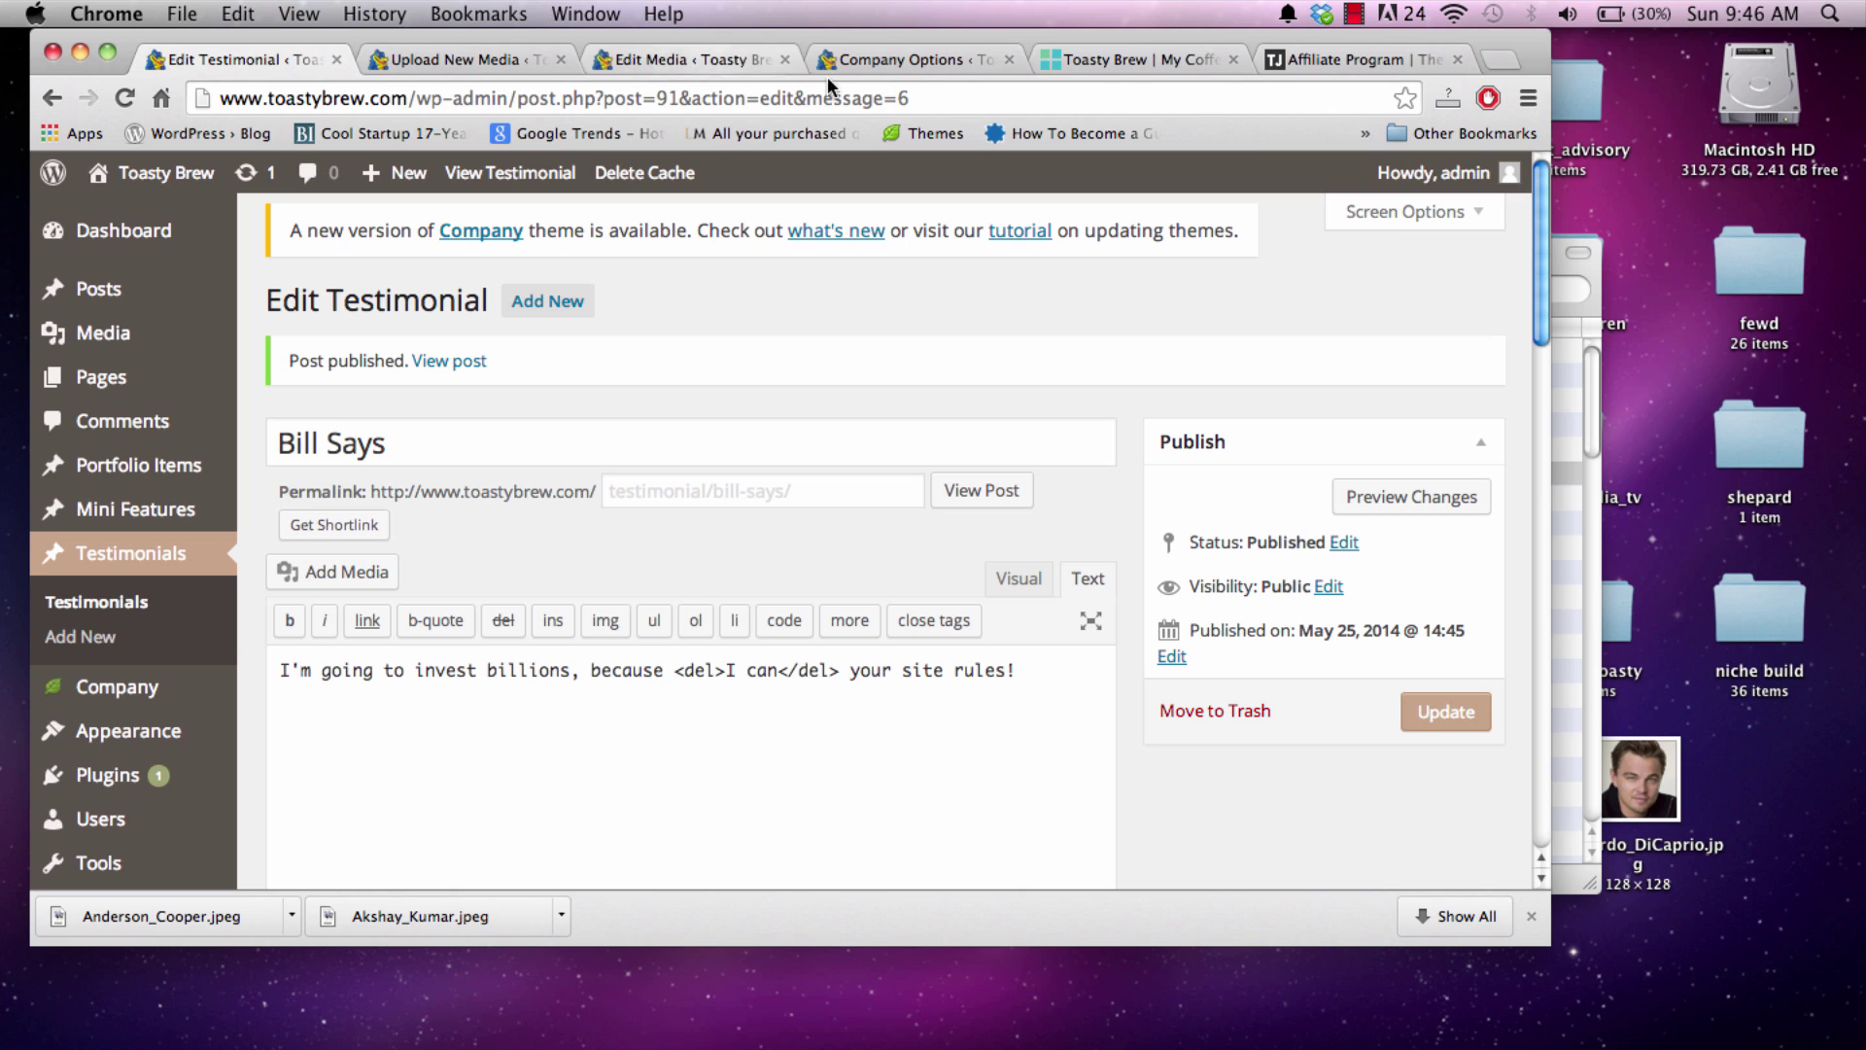
- Reload the live homepage and scroll to the testimonials showing the second quote and both headshots
left_click(1115, 54)
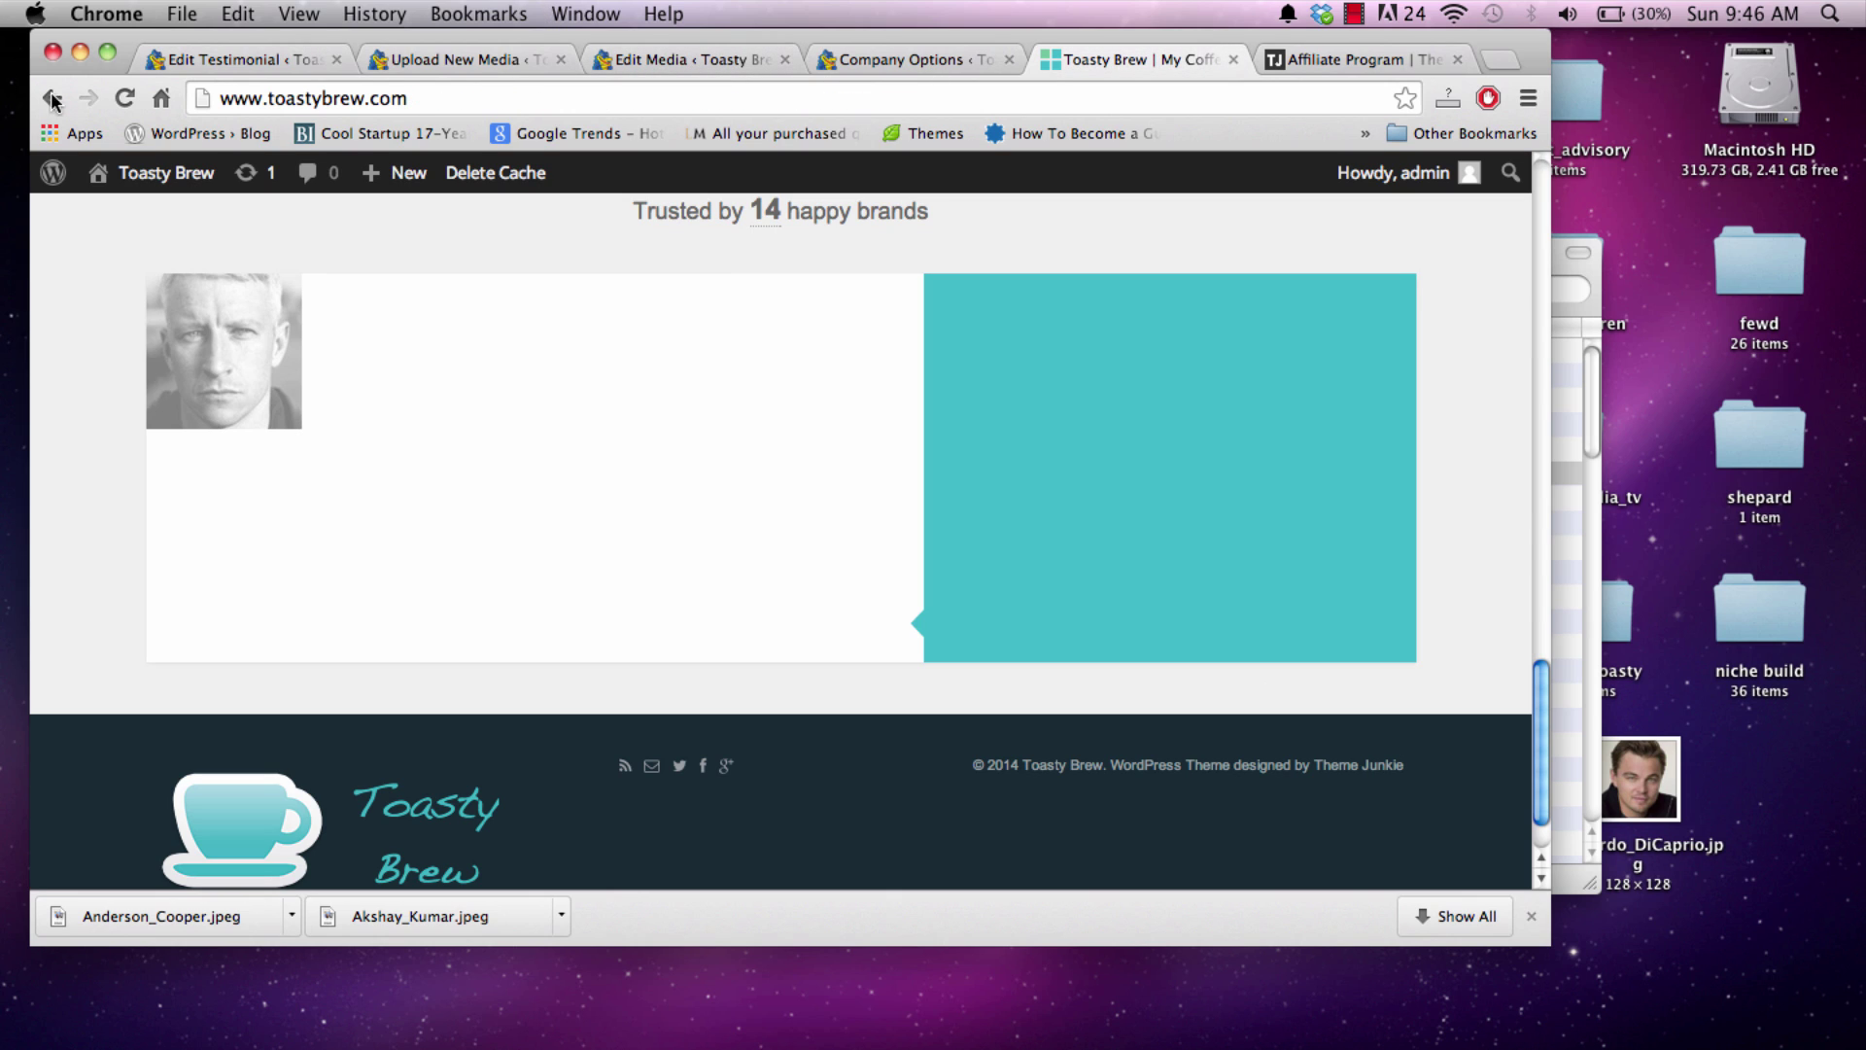
left_click(124, 98)
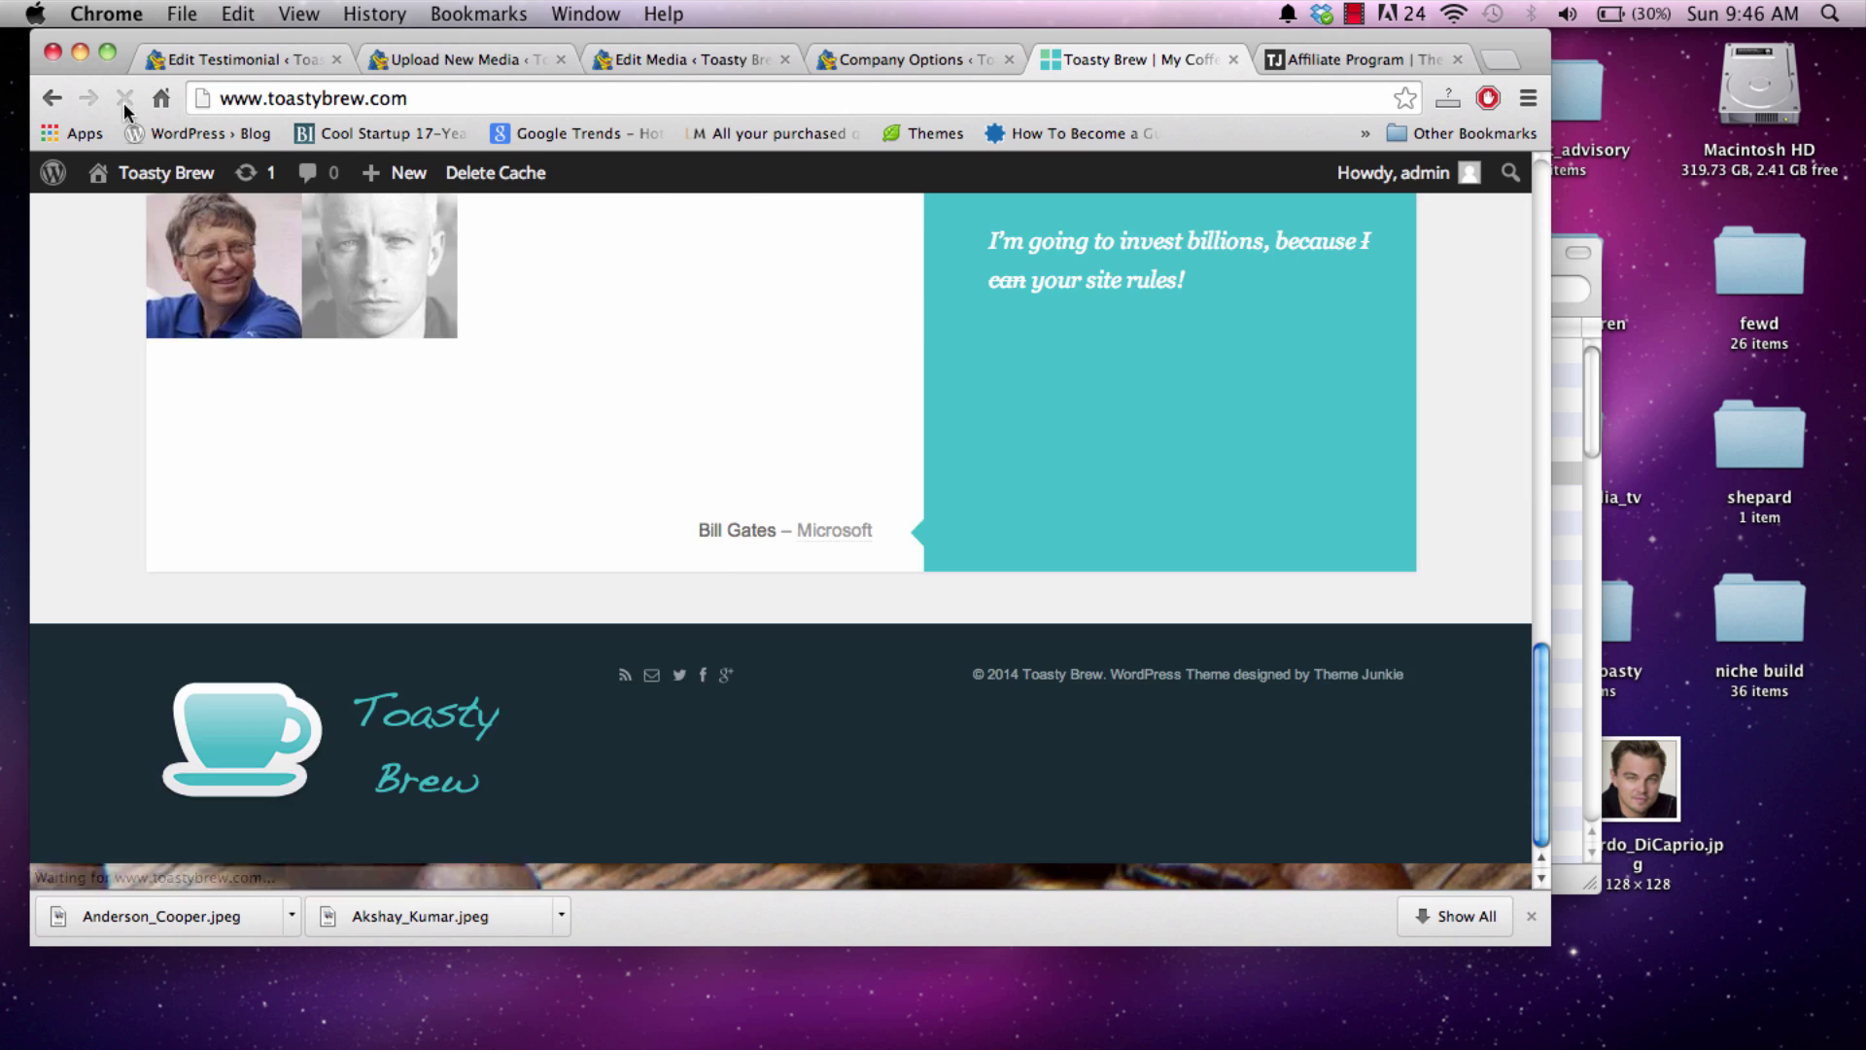
scroll(290, 526, "up", 5)
mouse_move(384, 779)
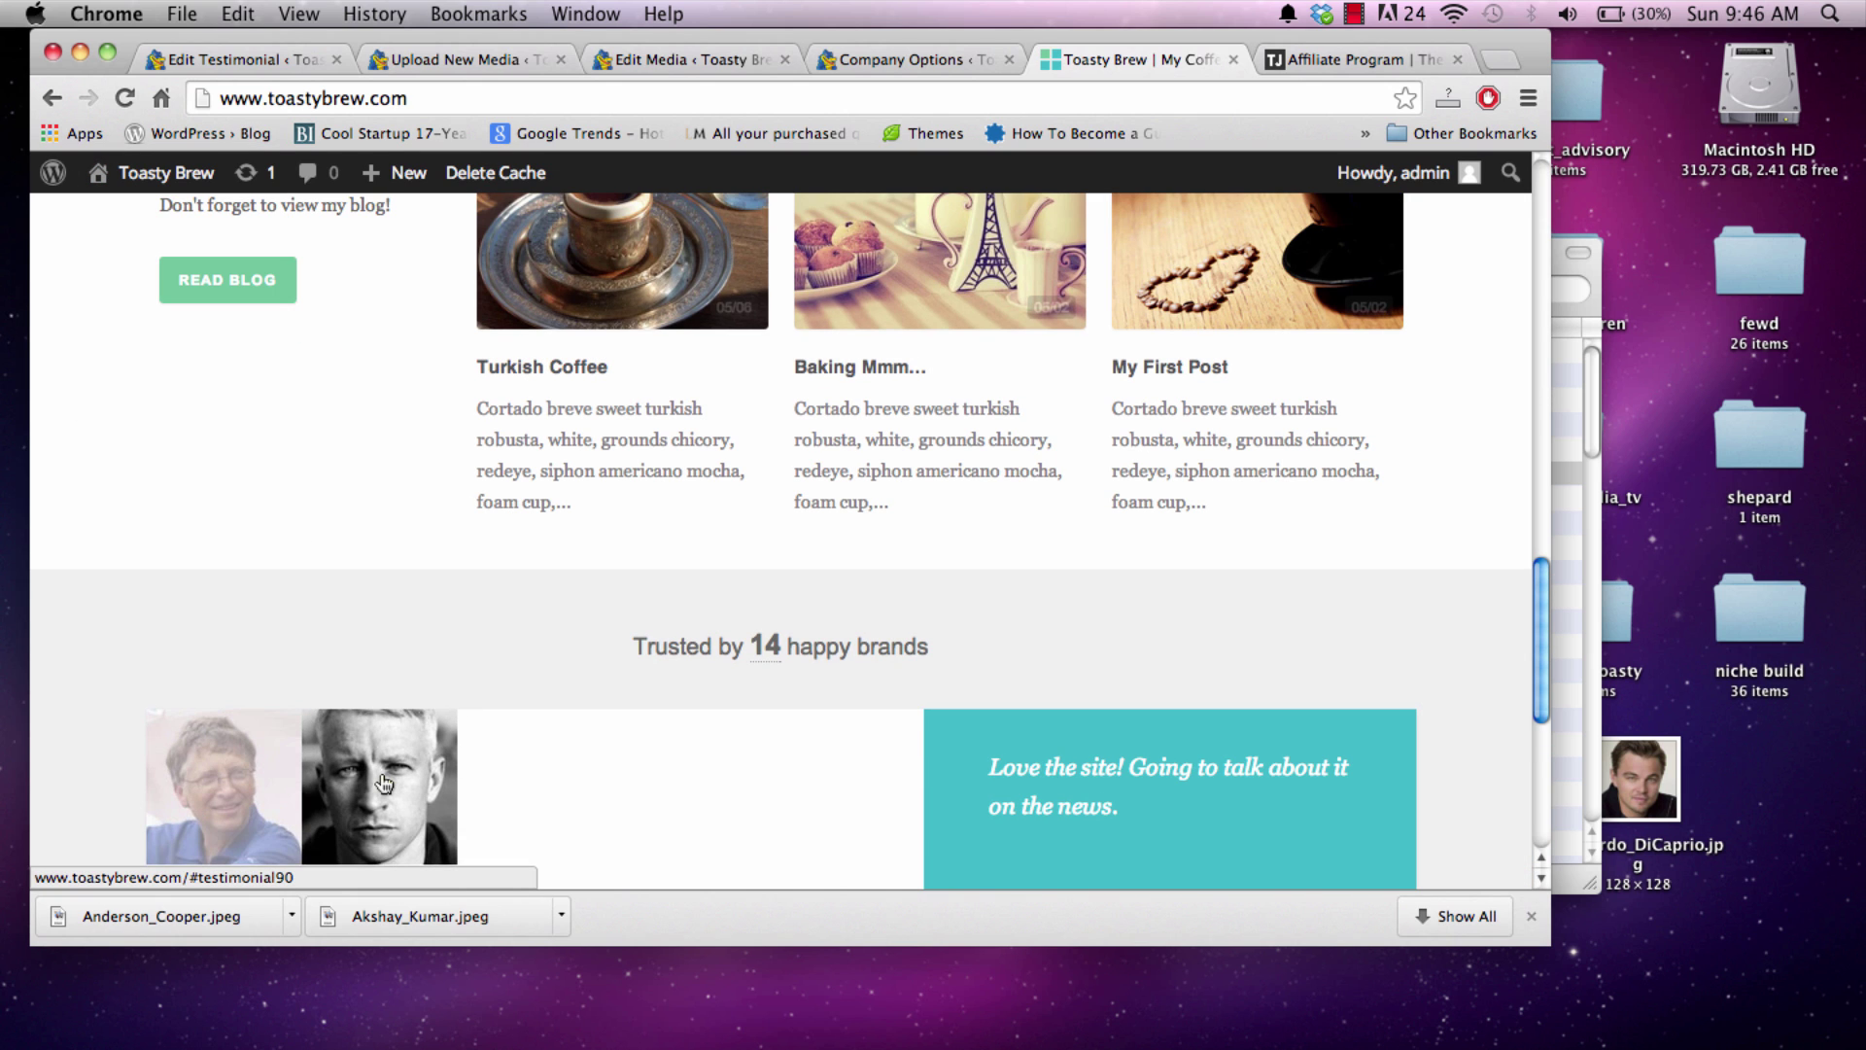
scroll(384, 782, "down", 2)
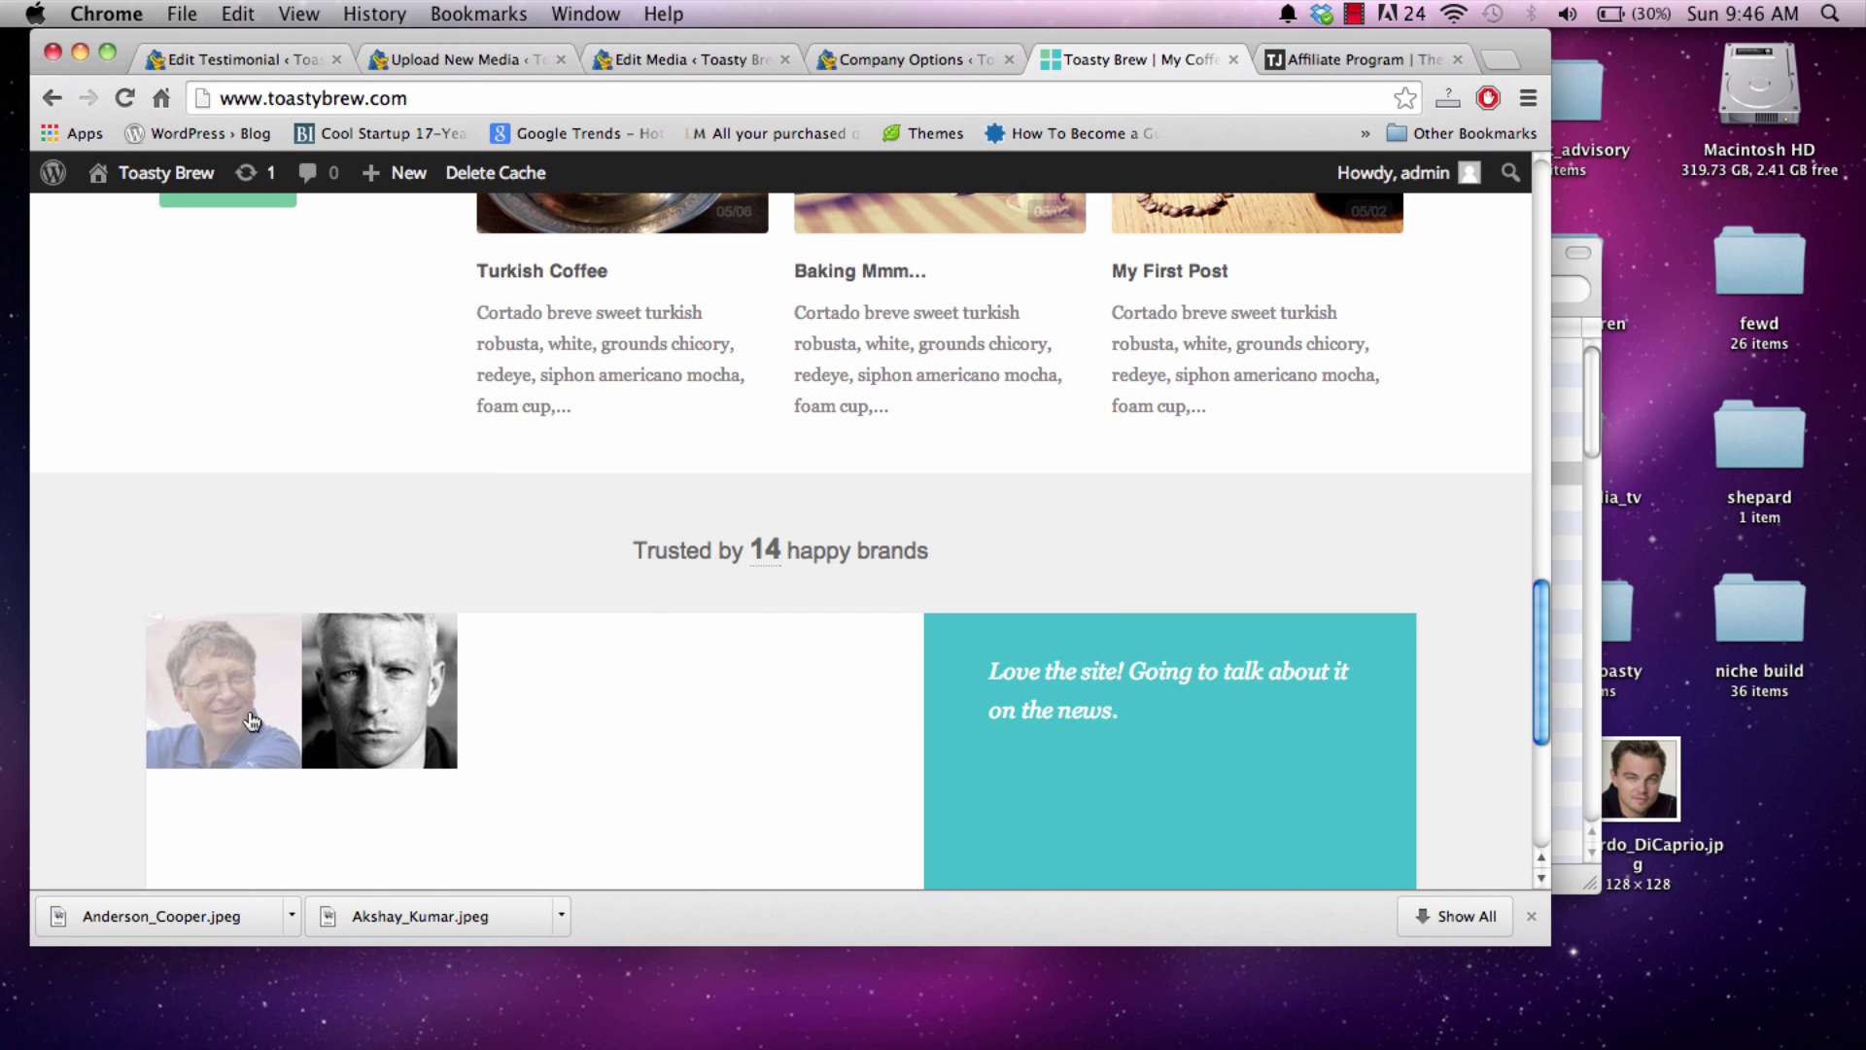
mouse_move(176, 693)
scroll(178, 686, "down", 2)
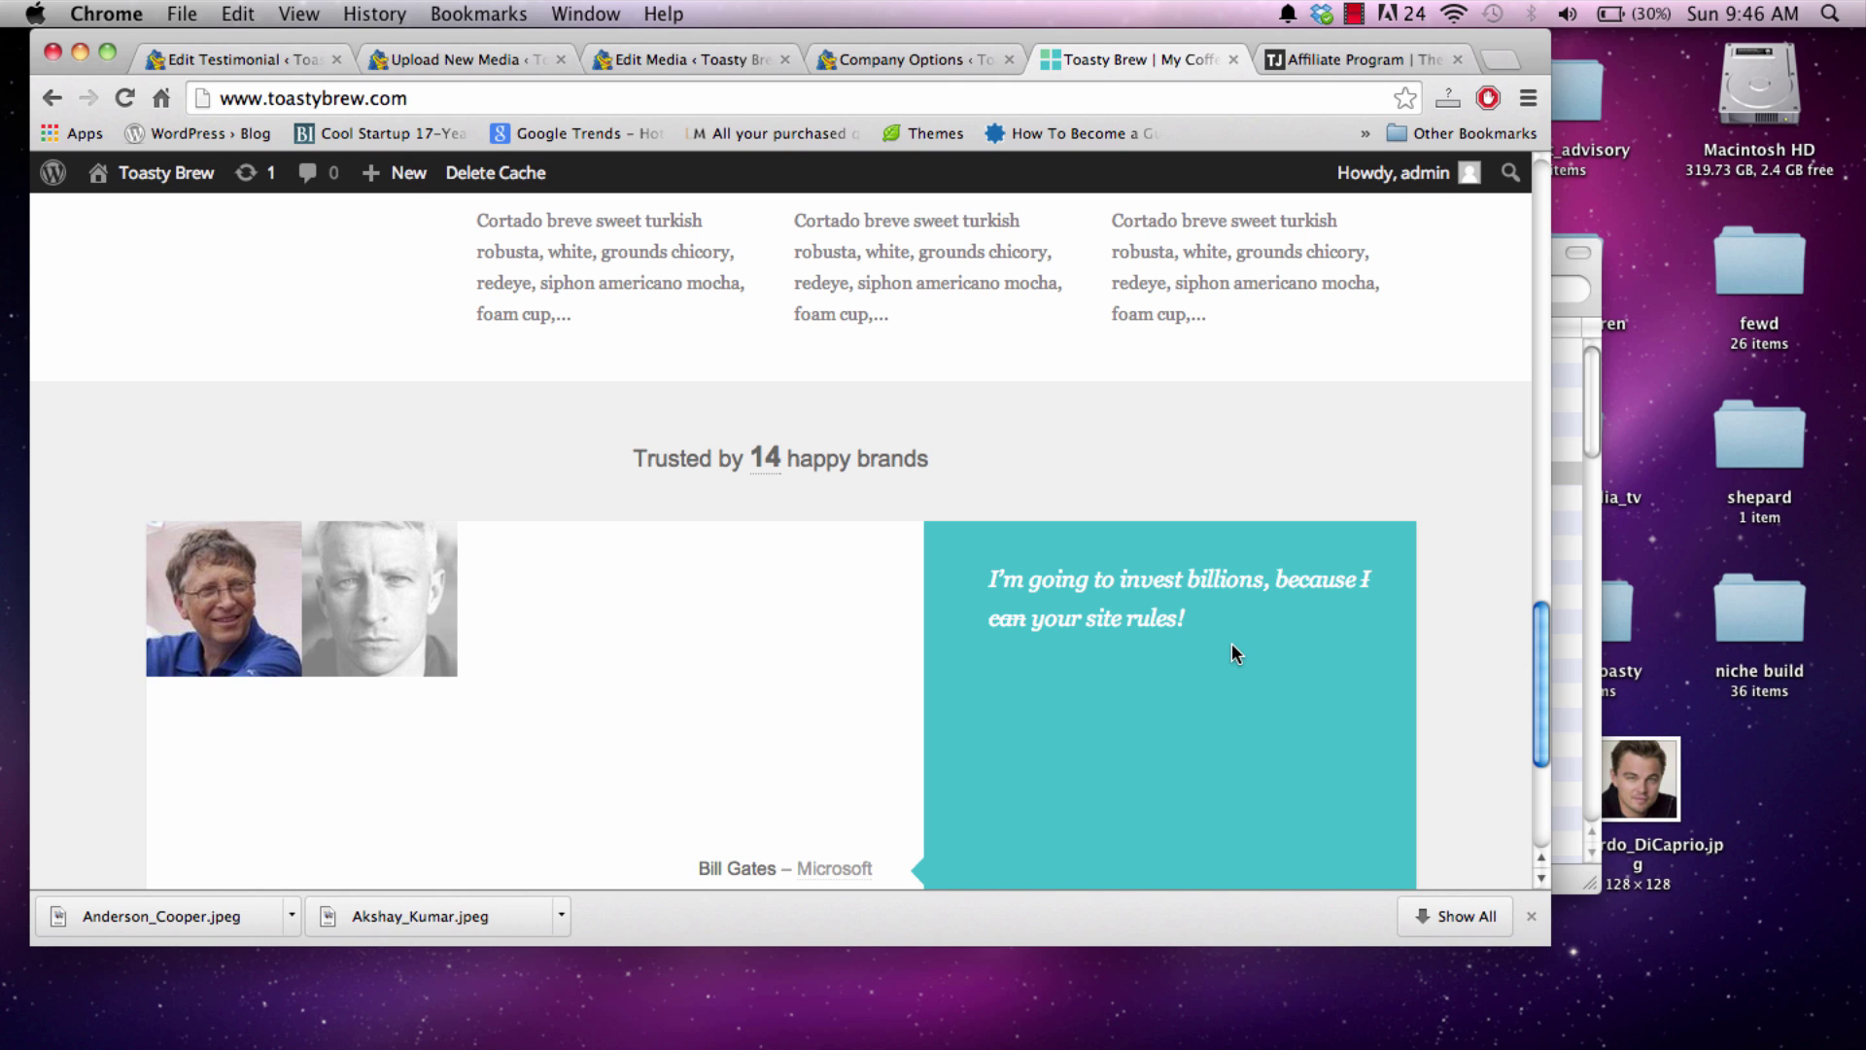
left_click_drag(908, 63, 929, 78)
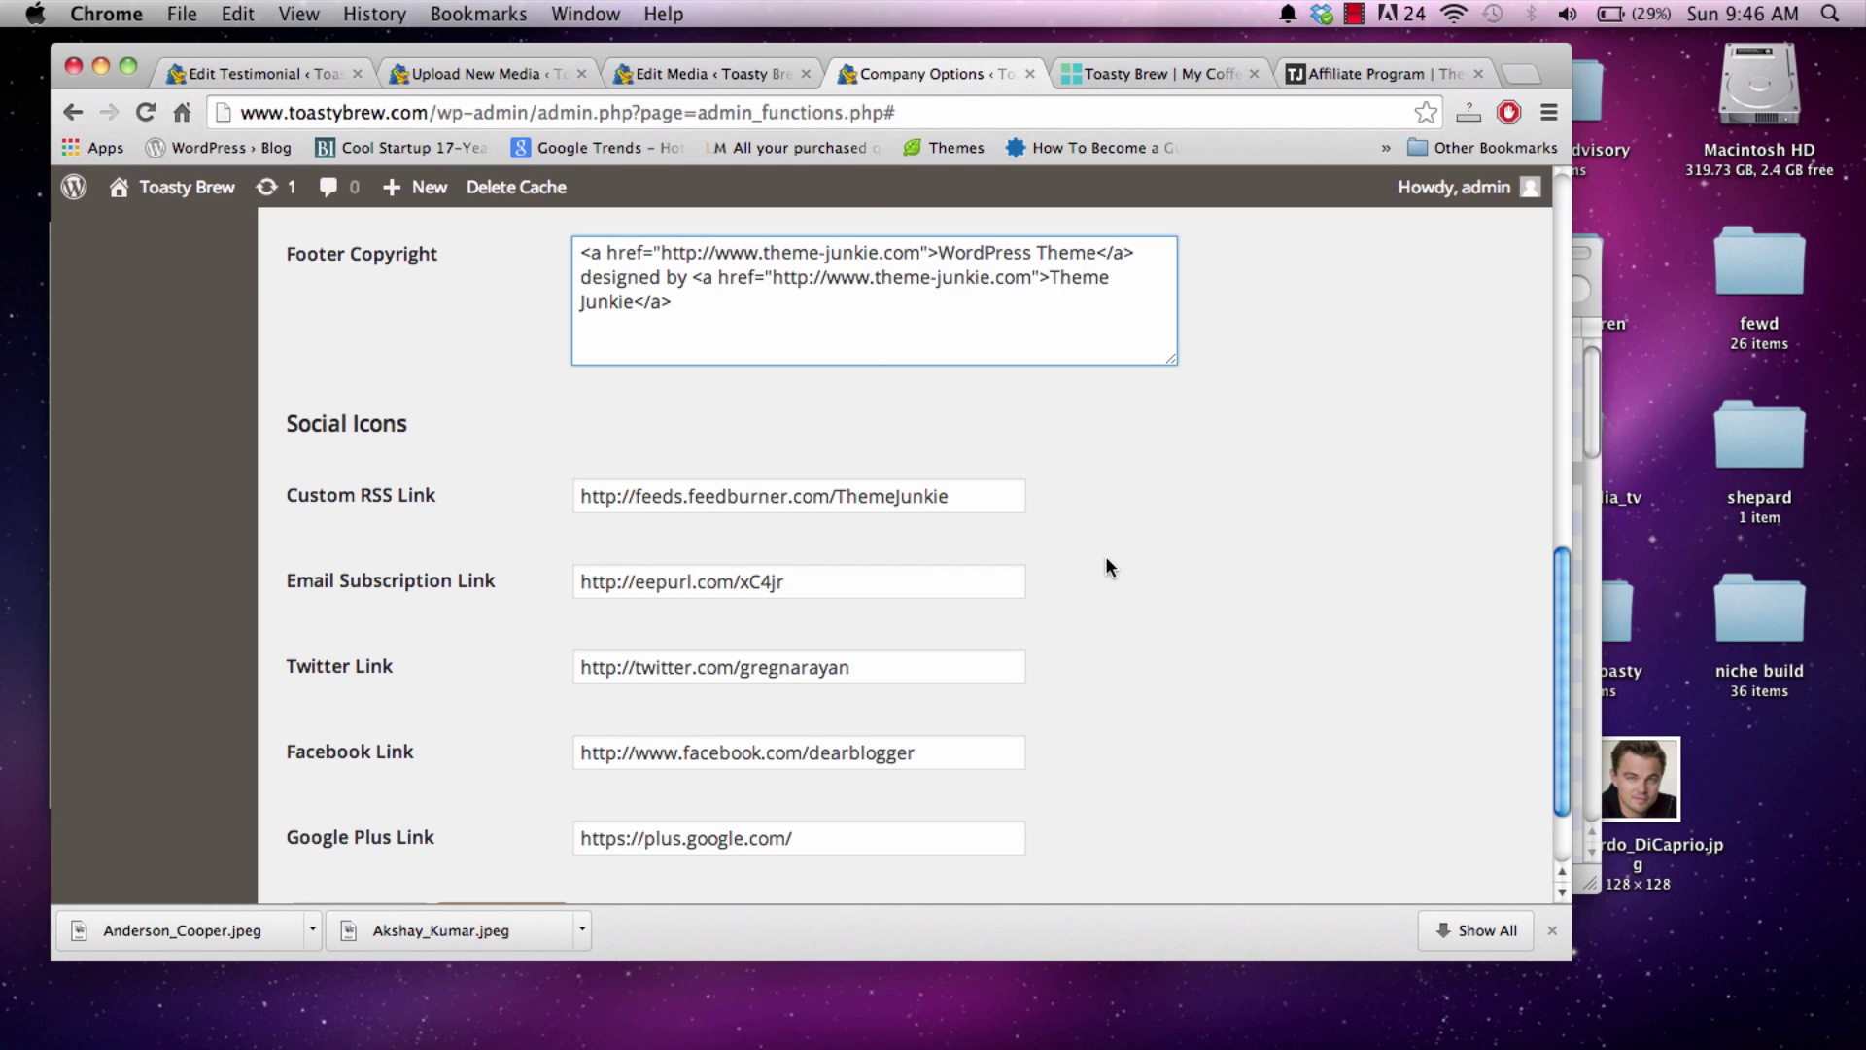
- Start a blank new testimonial from the testimonial editor
scroll(1285, 661, "up", 6)
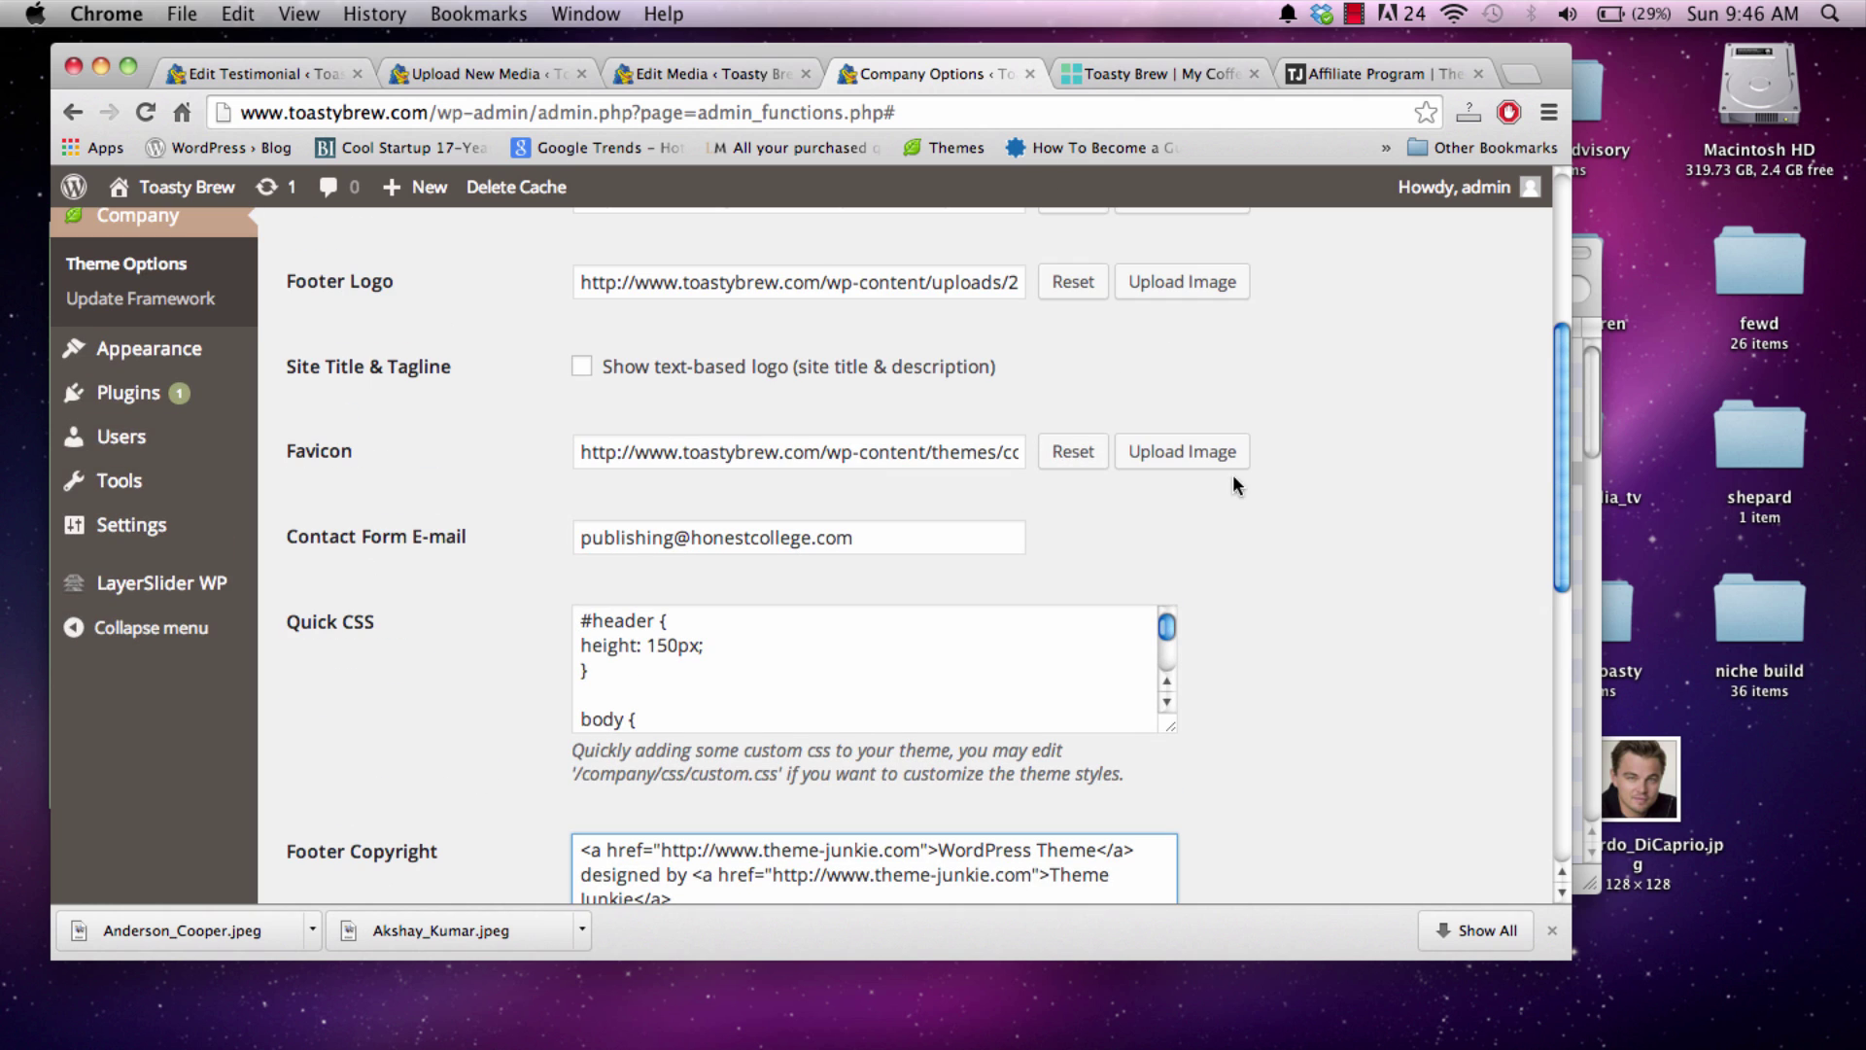
left_click(662, 72)
left_click(541, 68)
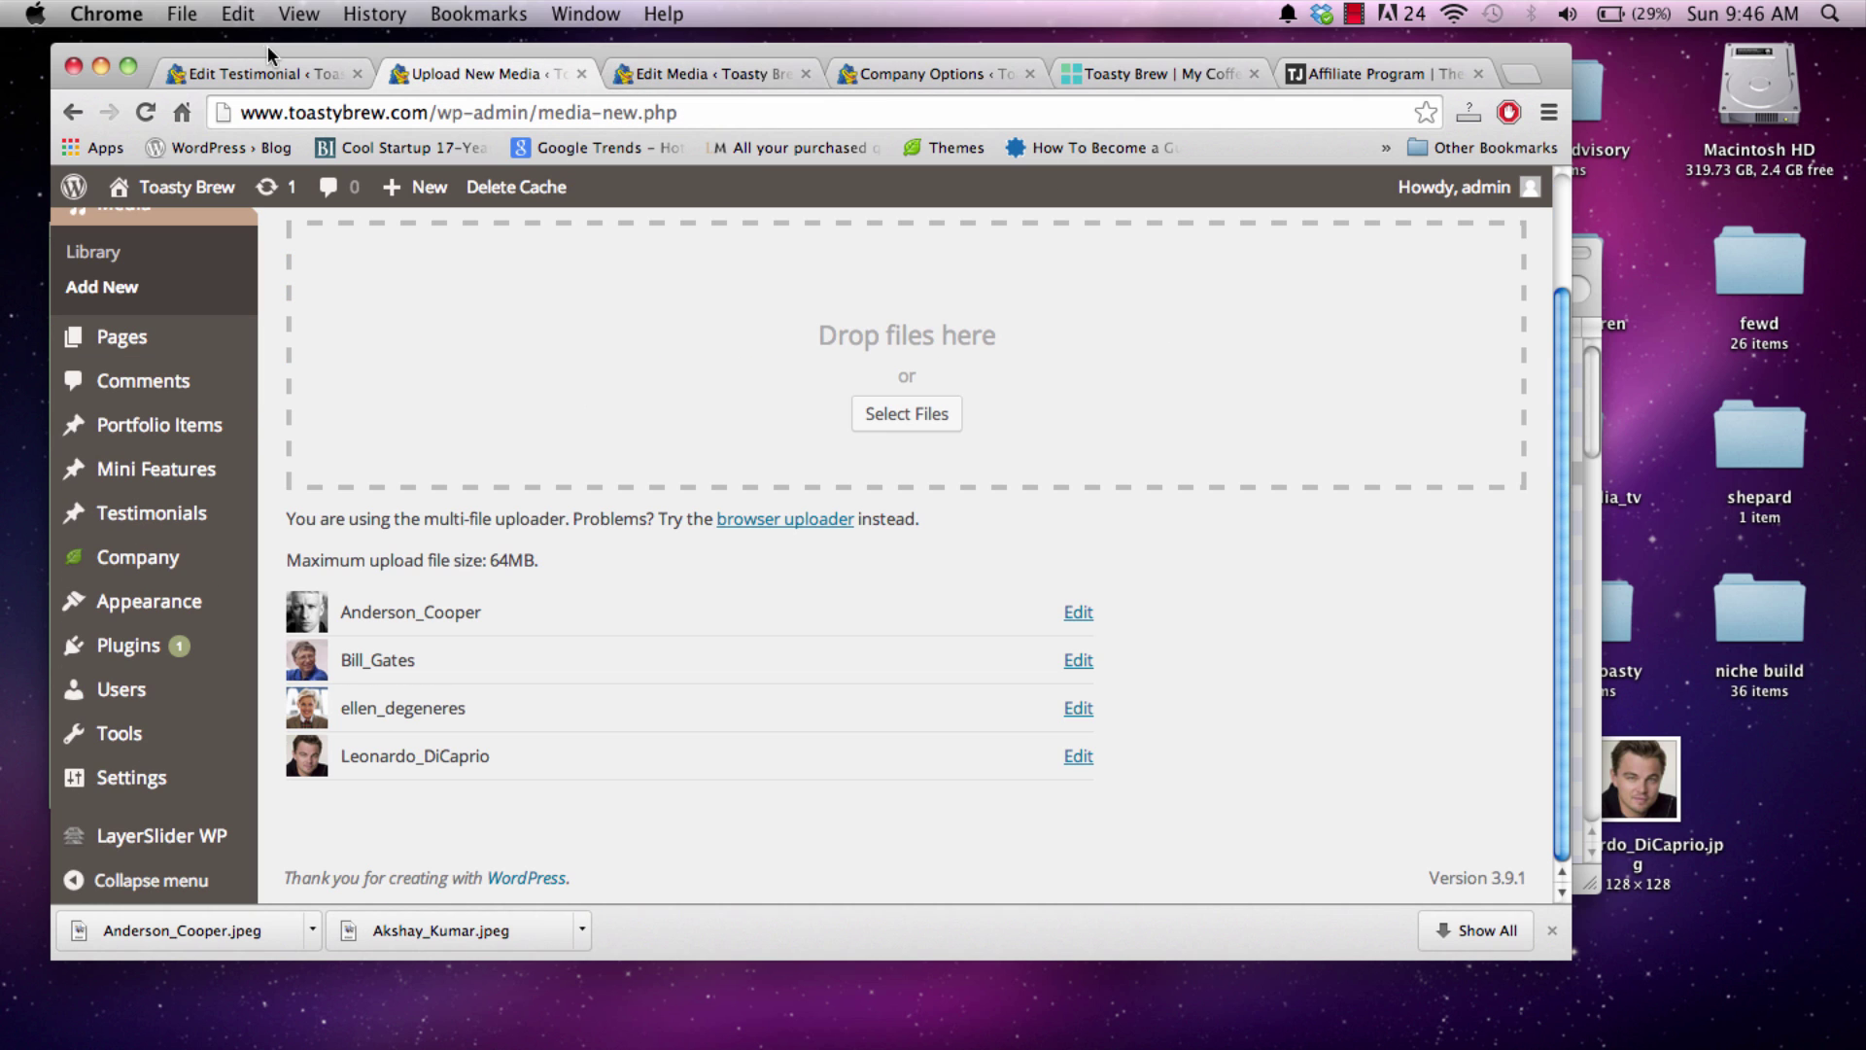
left_click(261, 66)
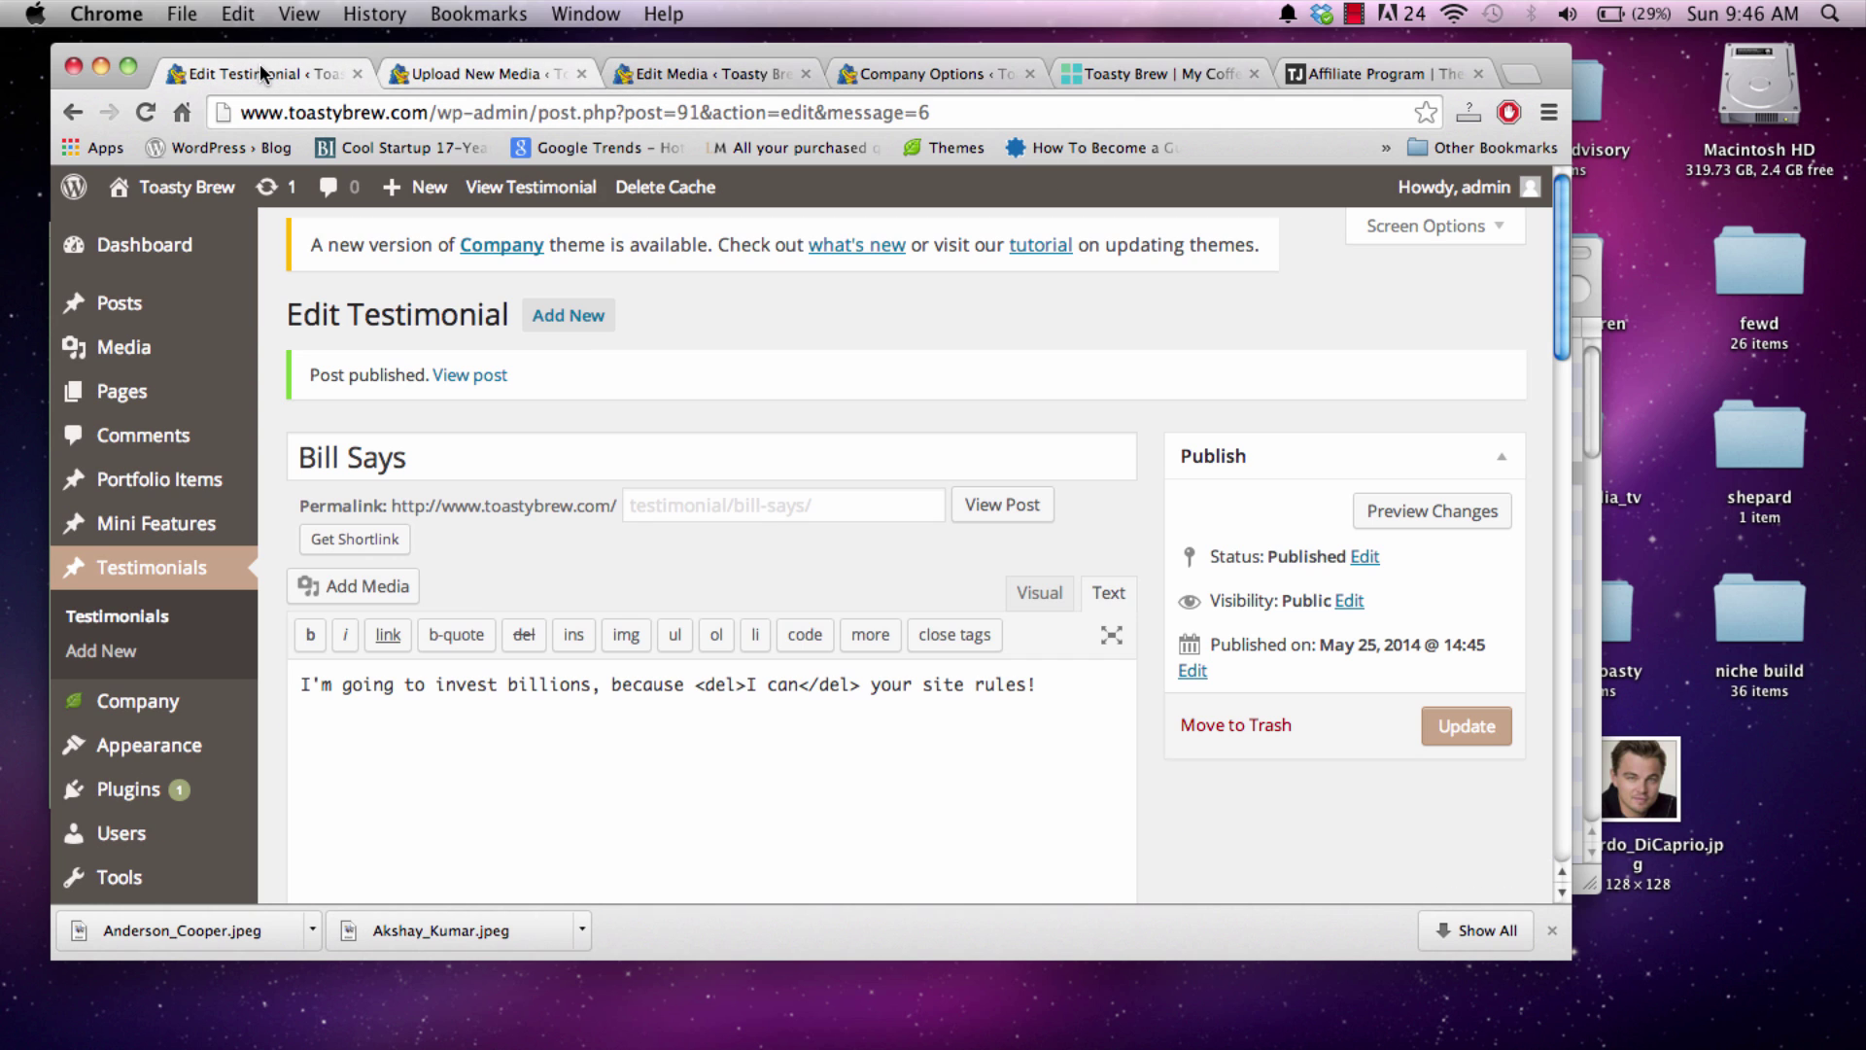
left_click(568, 317)
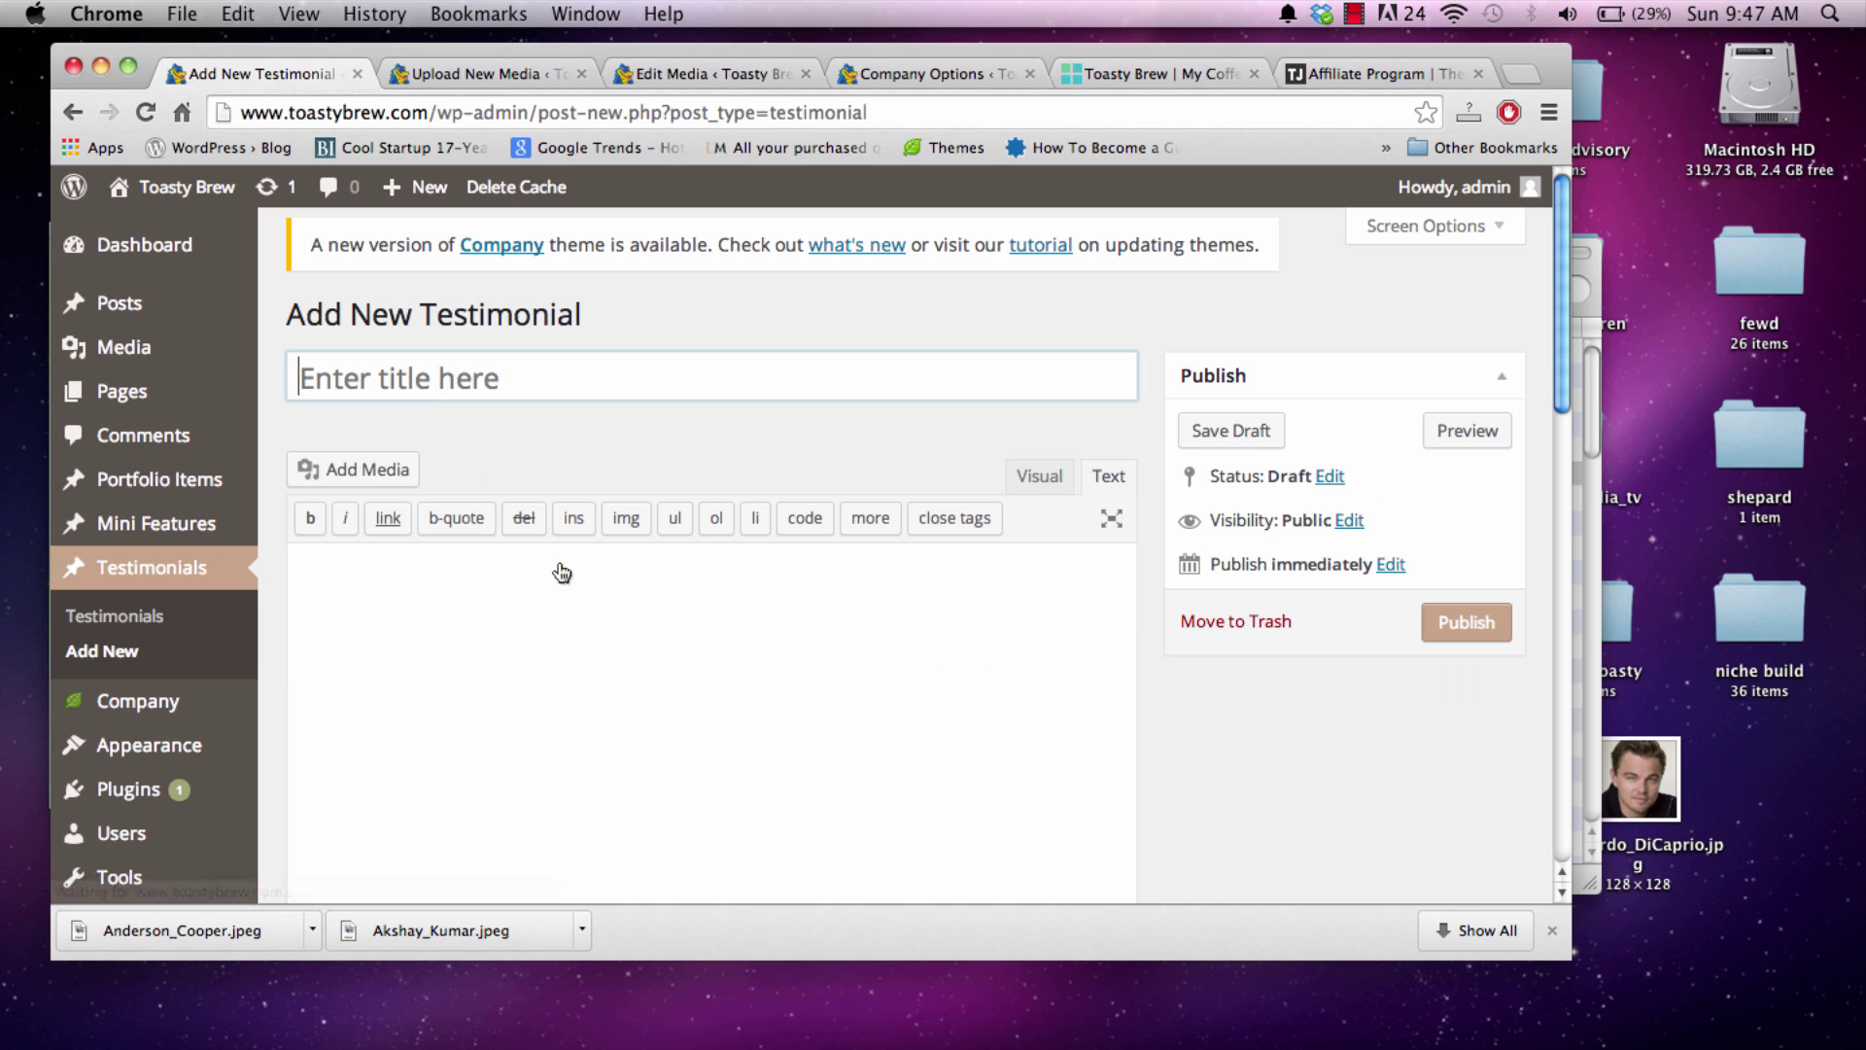
- Copy the ellen_degeneres image's full File URL from its Edit Media page and return to the new testimonial form
scroll(558, 626, "down", 1)
scroll(544, 544, "down", 10)
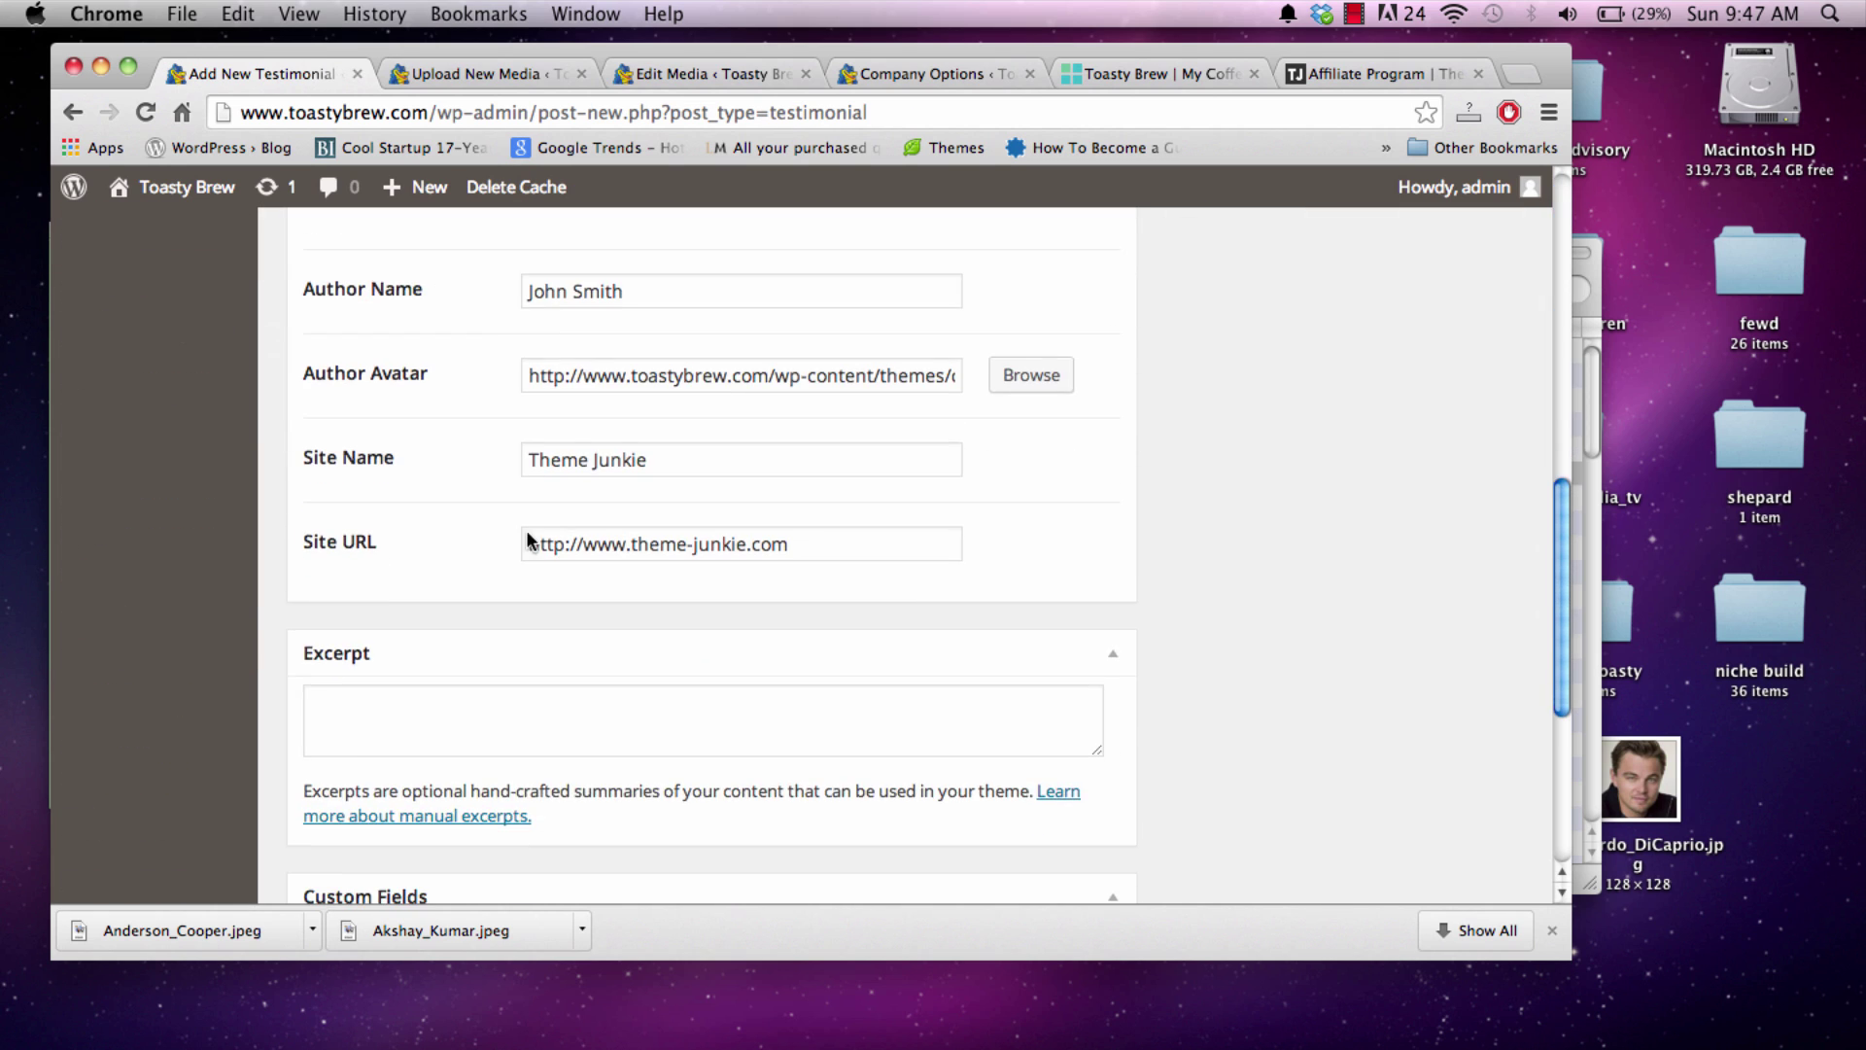
left_click(471, 76)
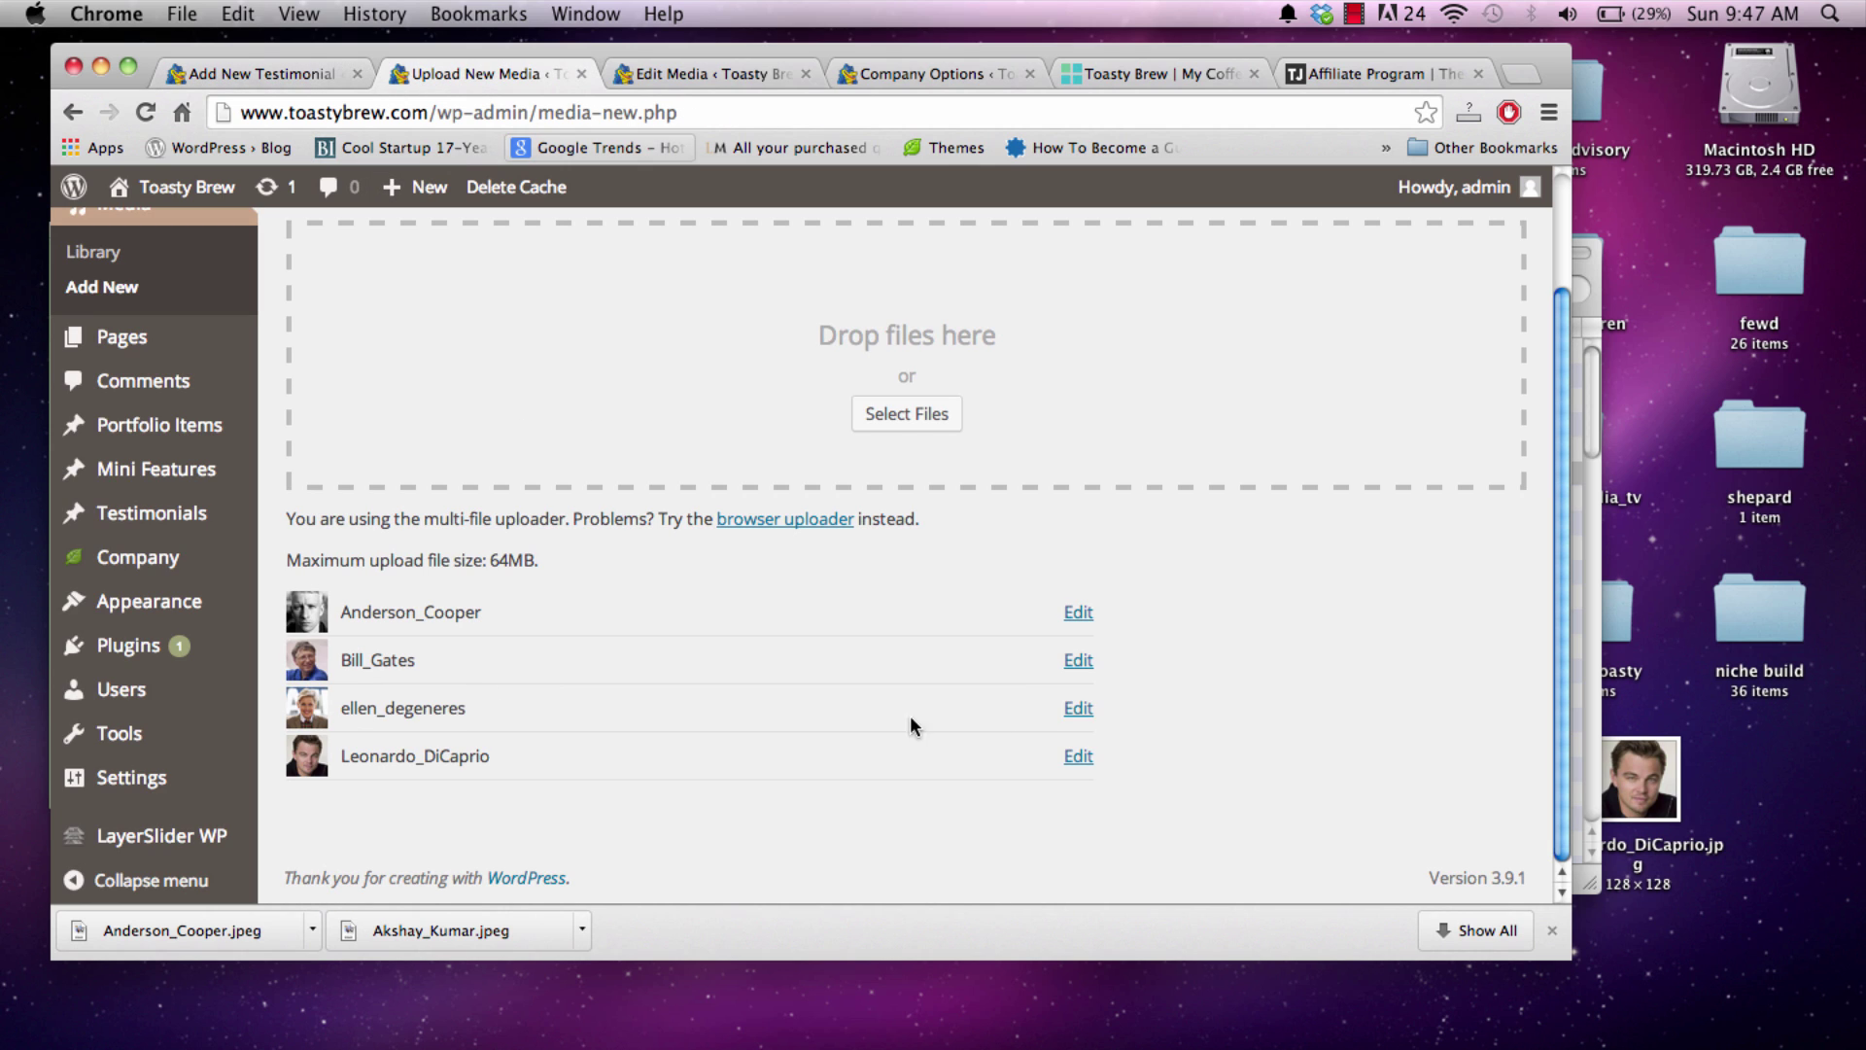
left_click(1079, 709)
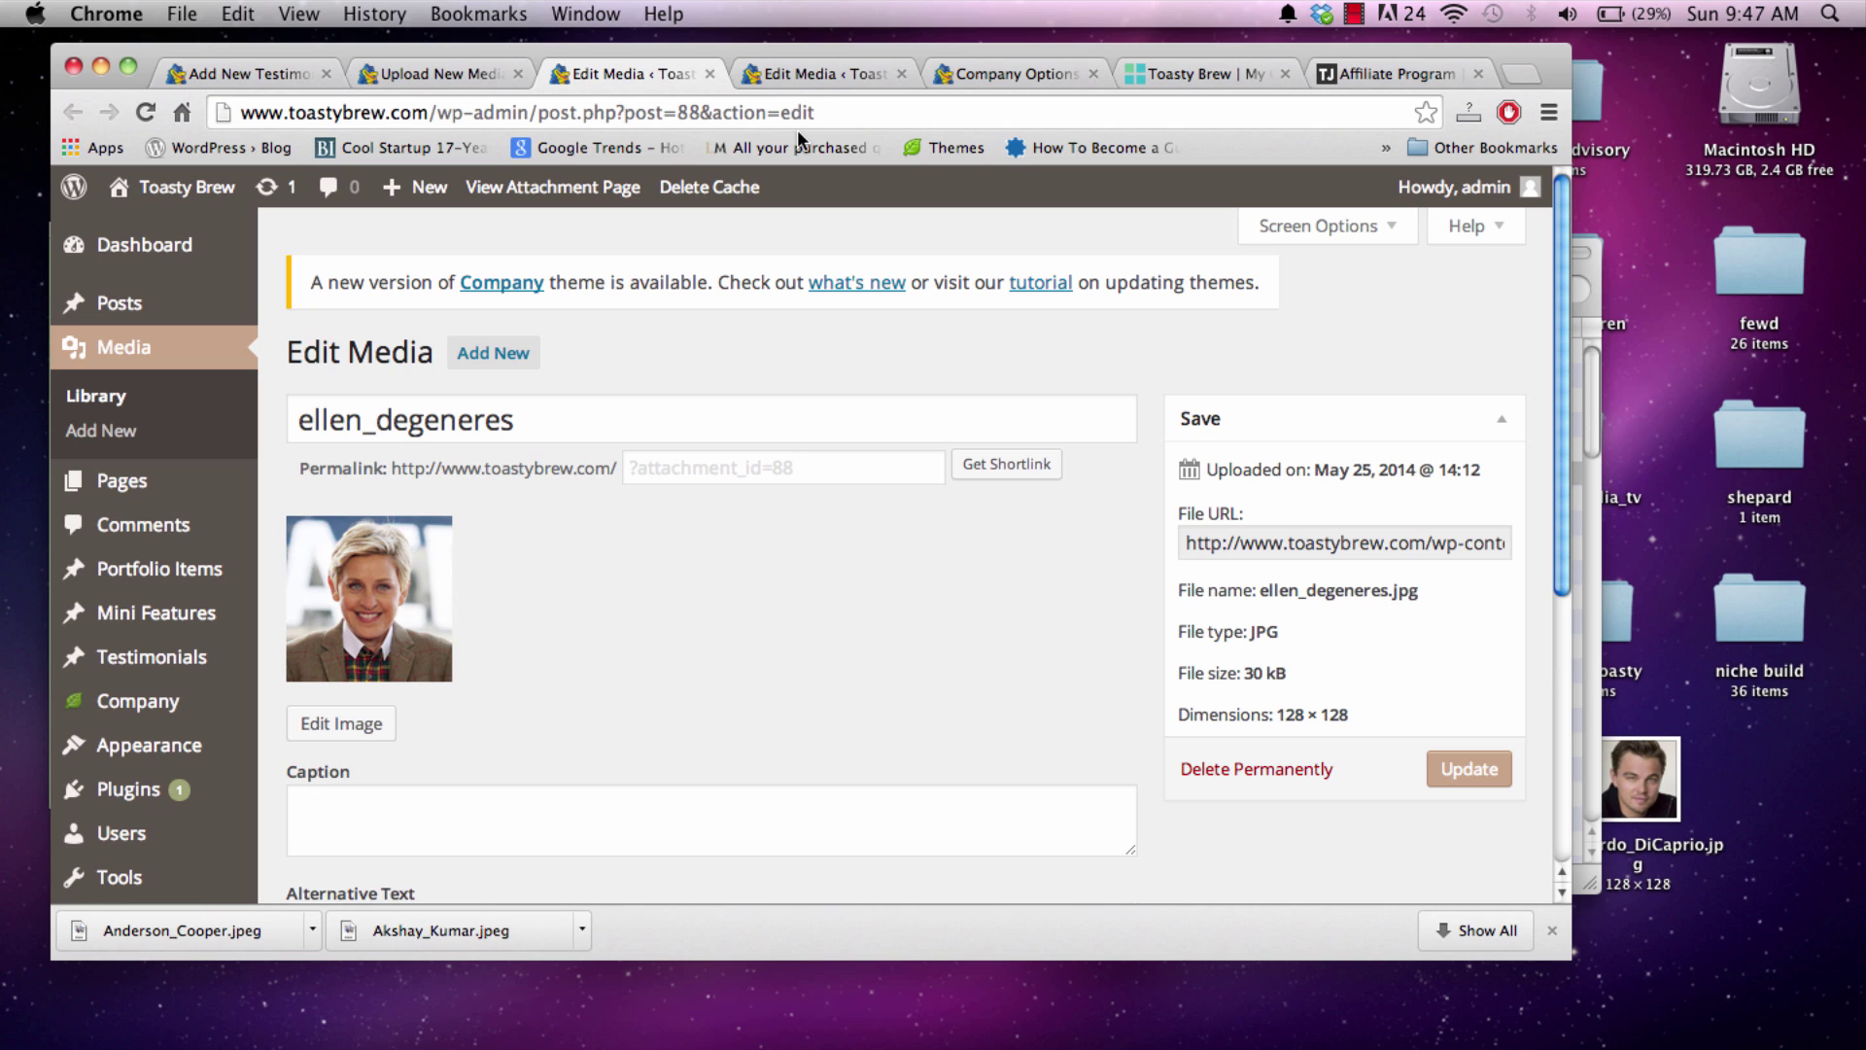
scroll(1178, 580, "down", 3)
scroll(1176, 580, "up", 3)
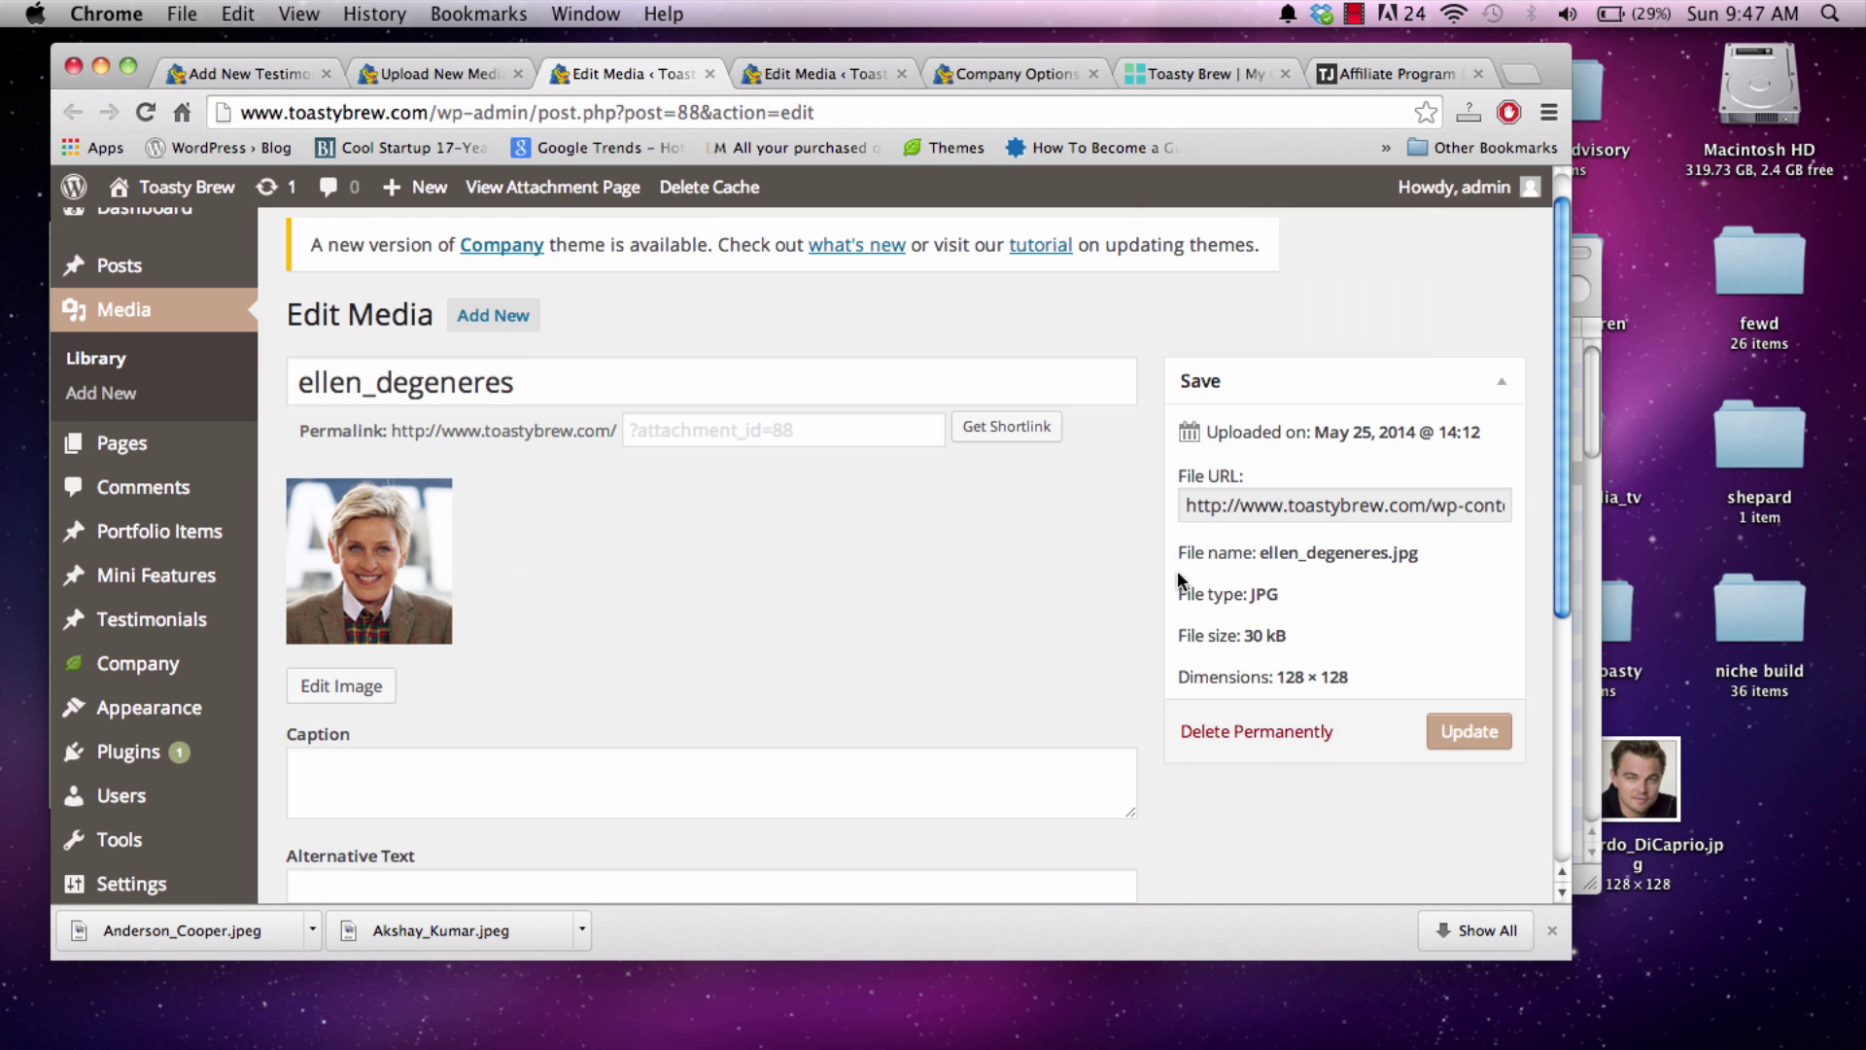
left_click_drag(1283, 504, 1239, 502)
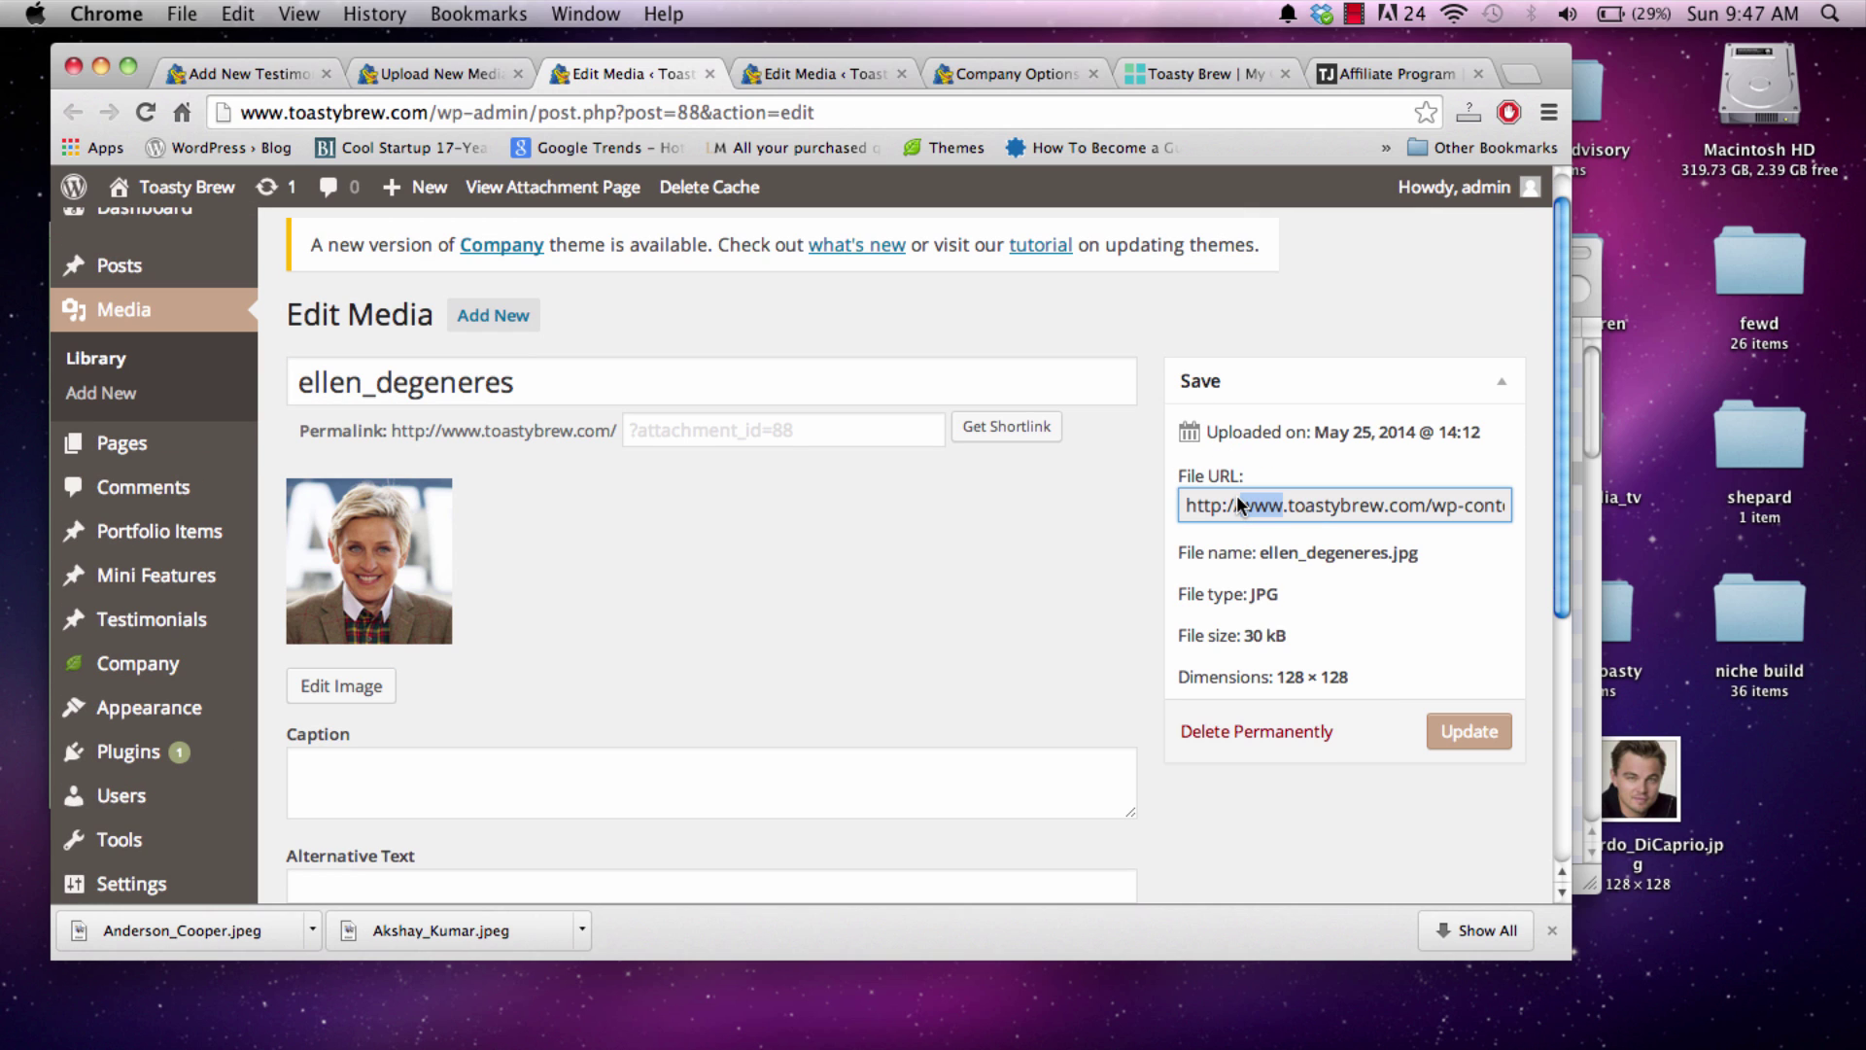
triple_click(1291, 506)
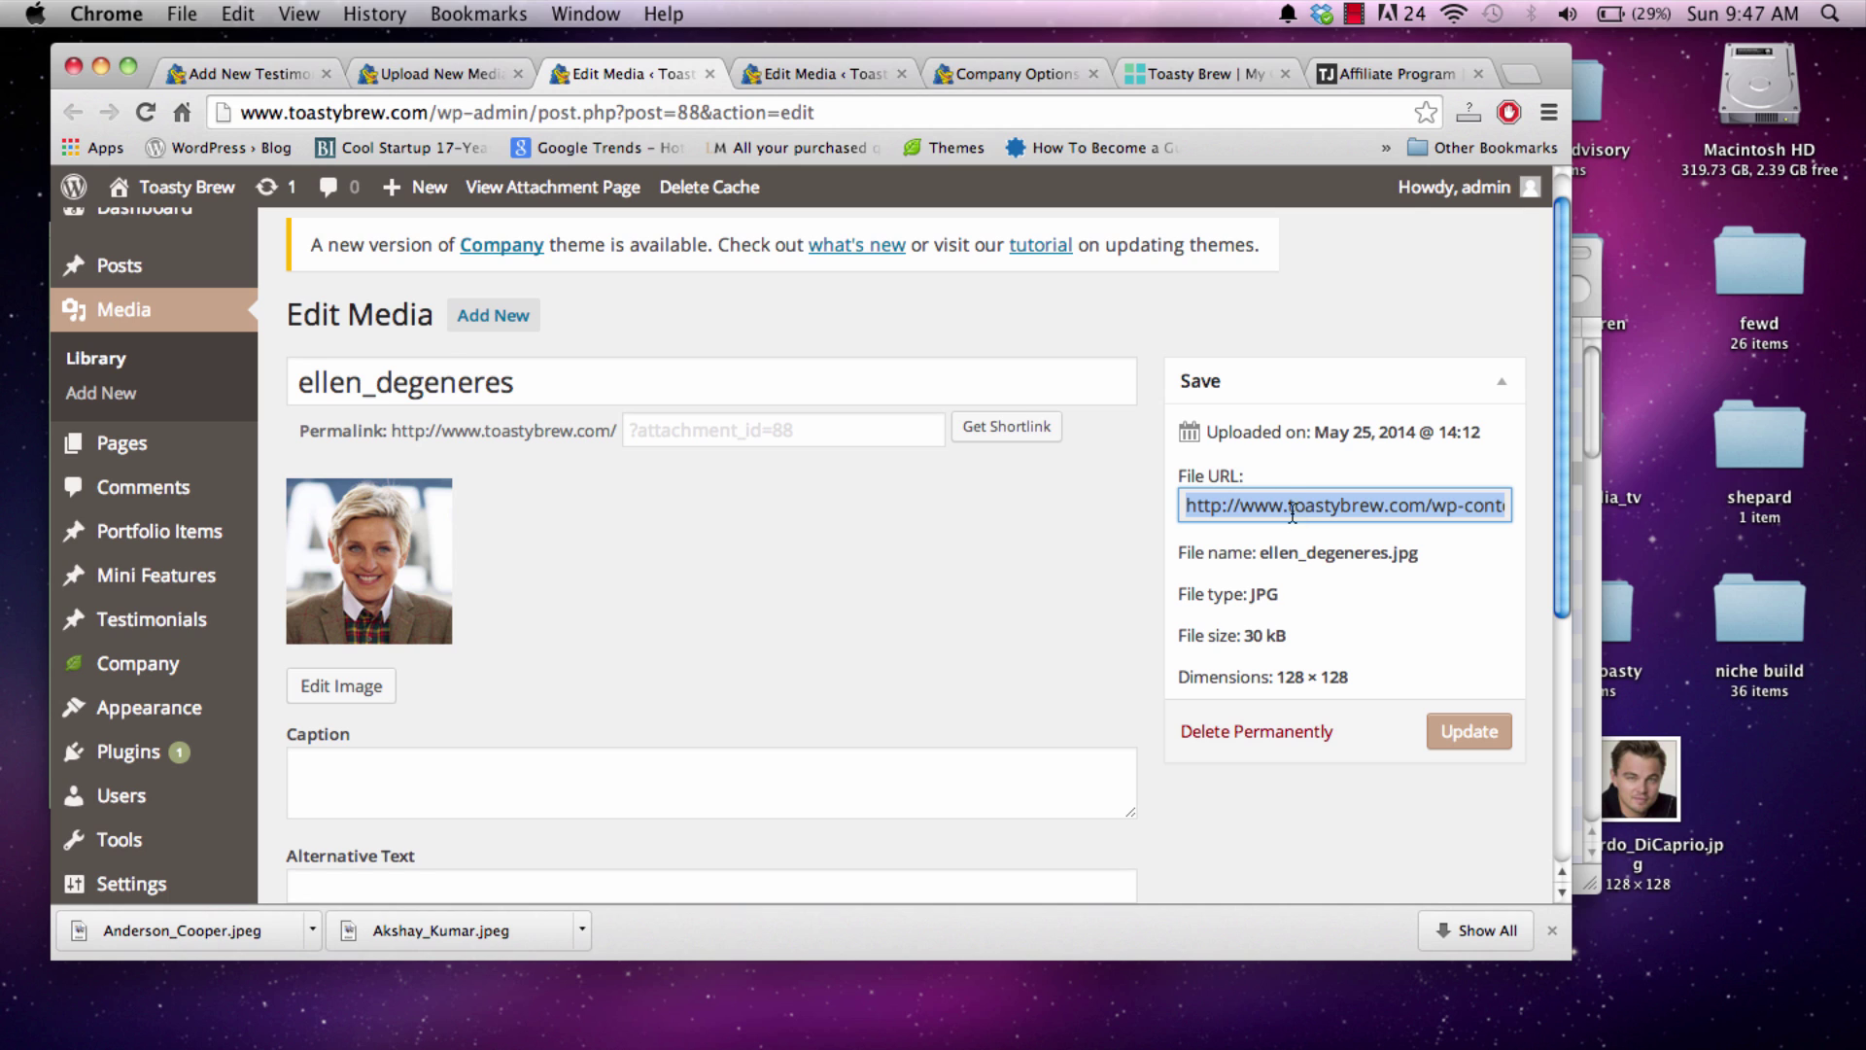
left_click(395, 72)
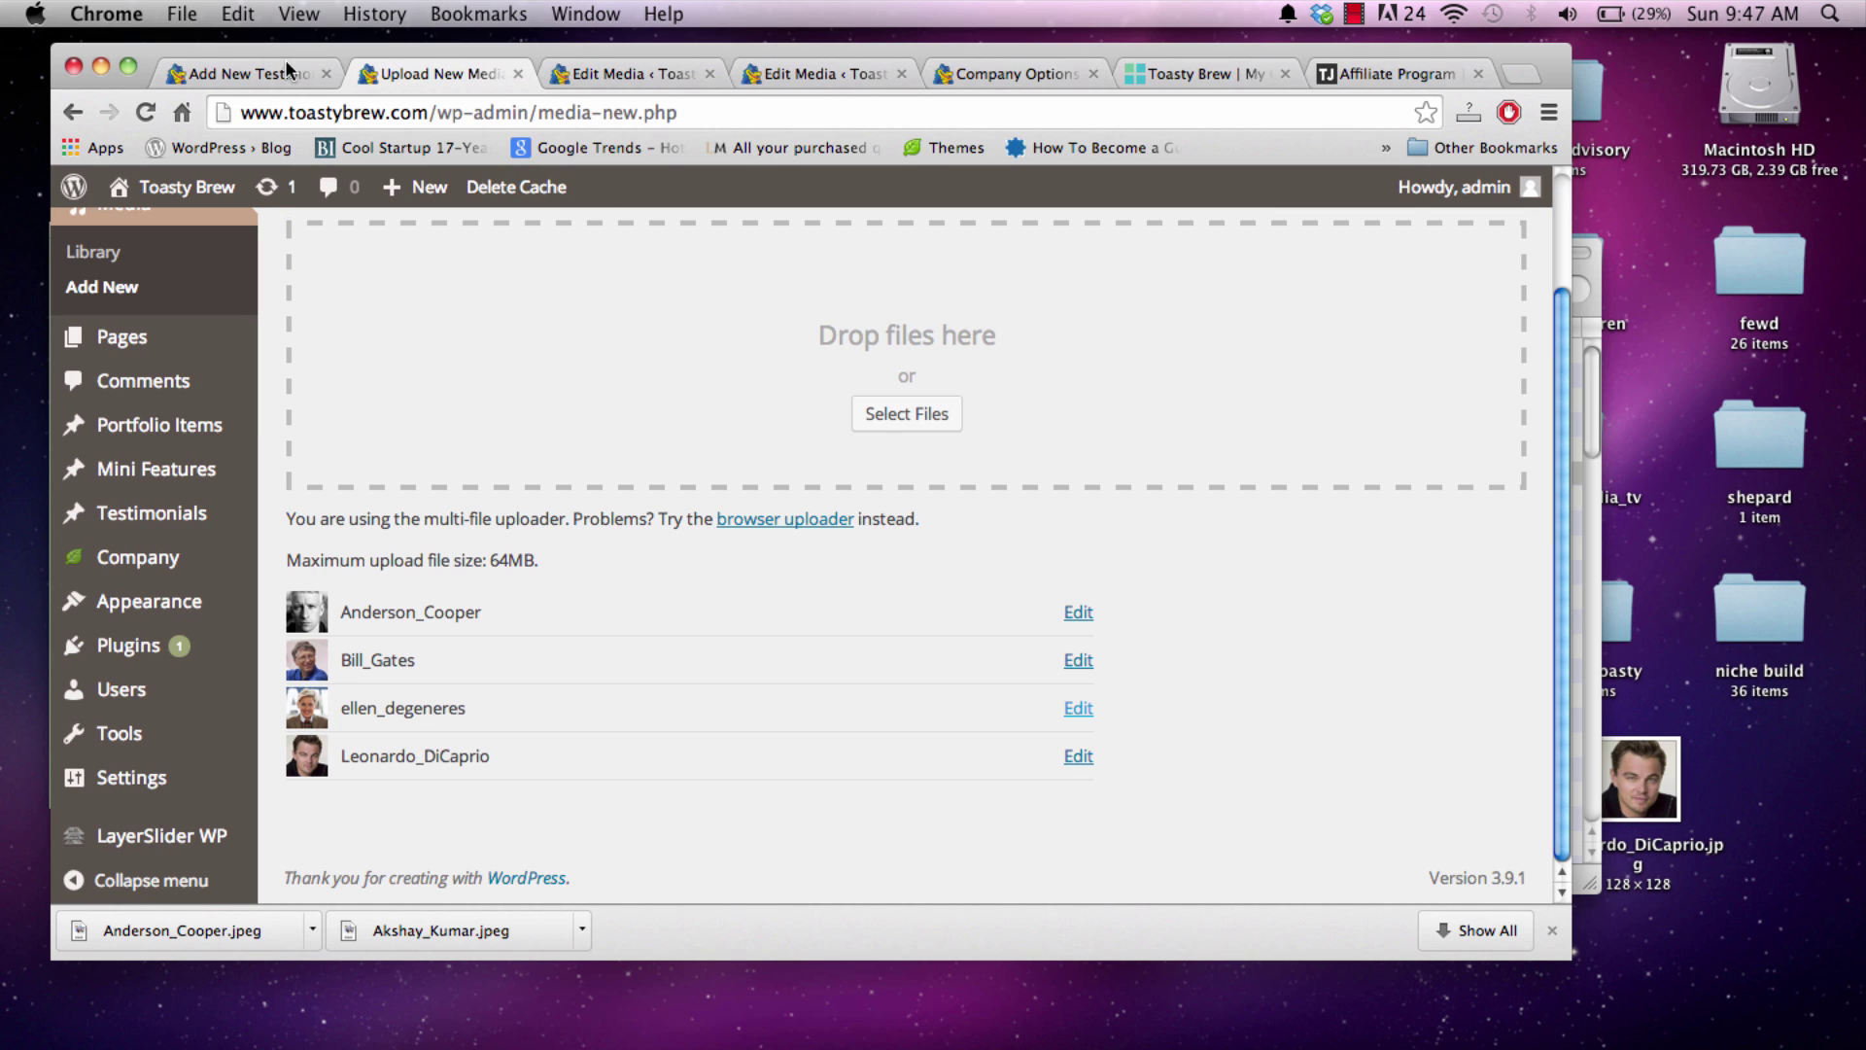
left_click(254, 74)
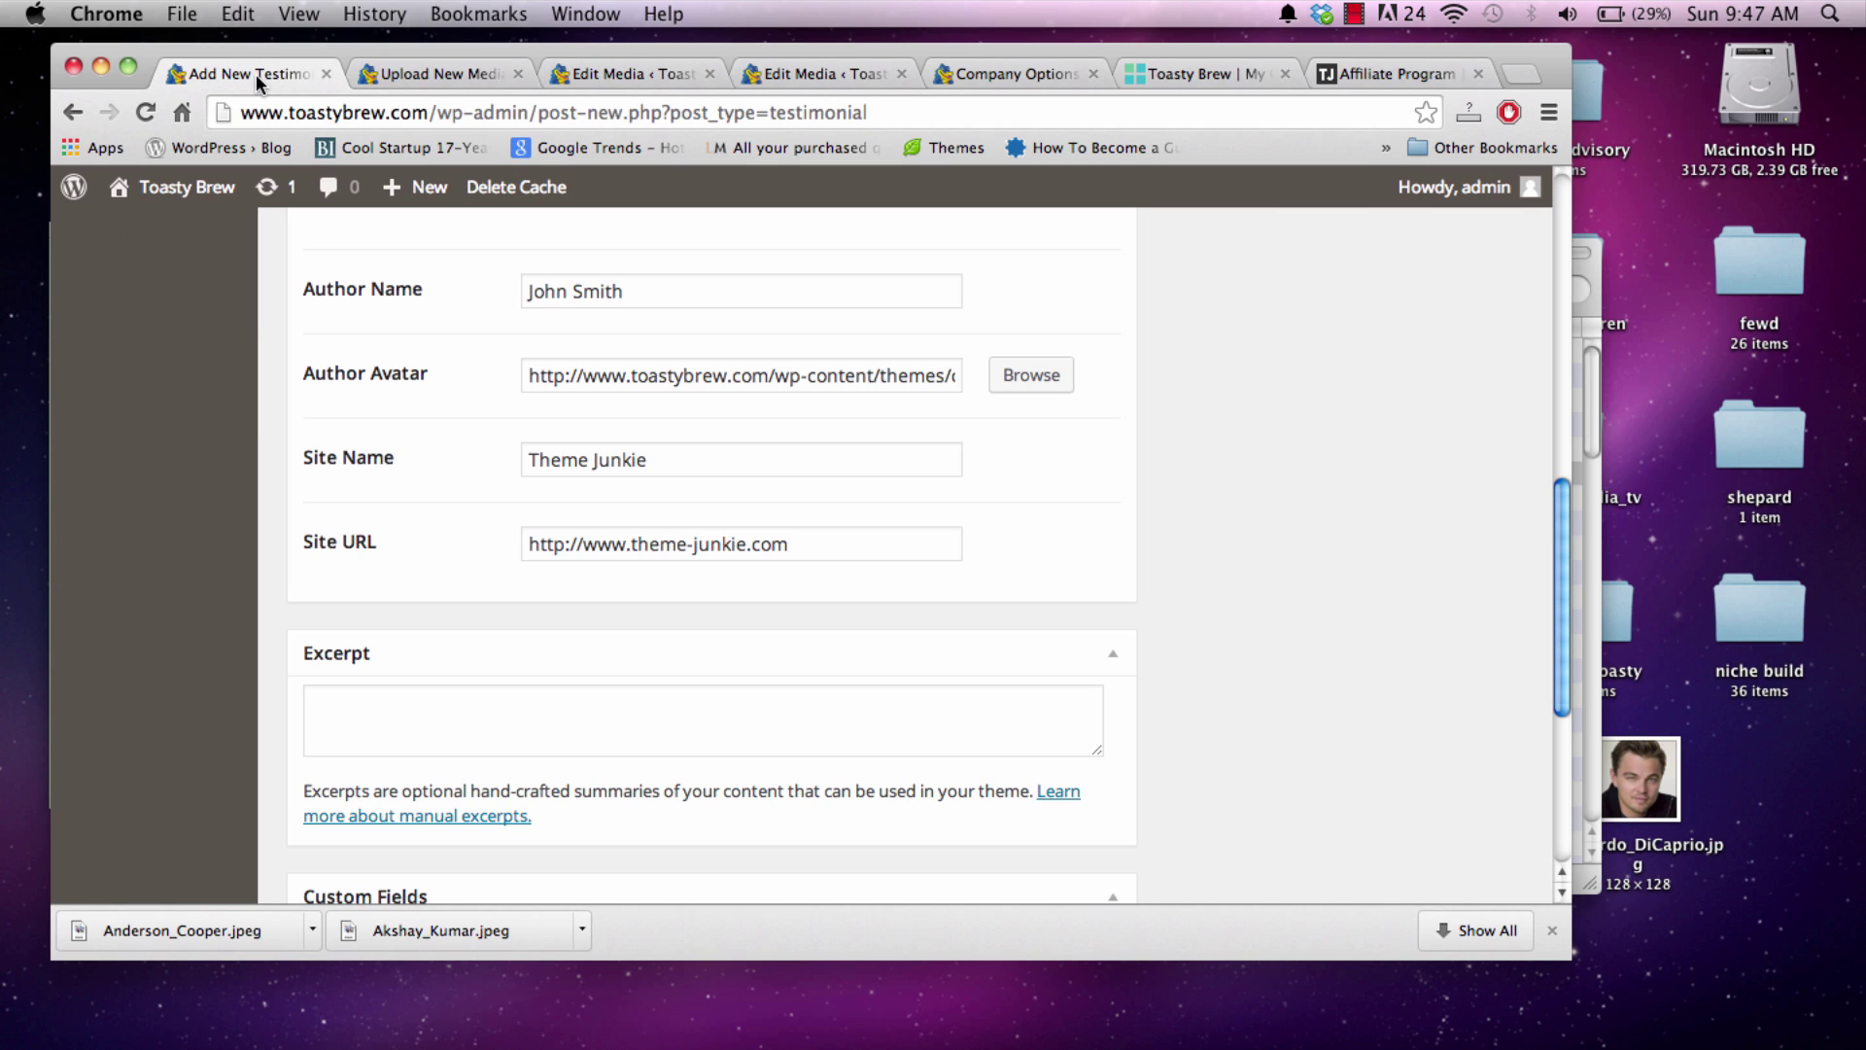
- Paste the ellen_degeneres avatar URL, enter the author's name, and set the site name to The Oscars
triple_click(620, 375)
key("super+v")
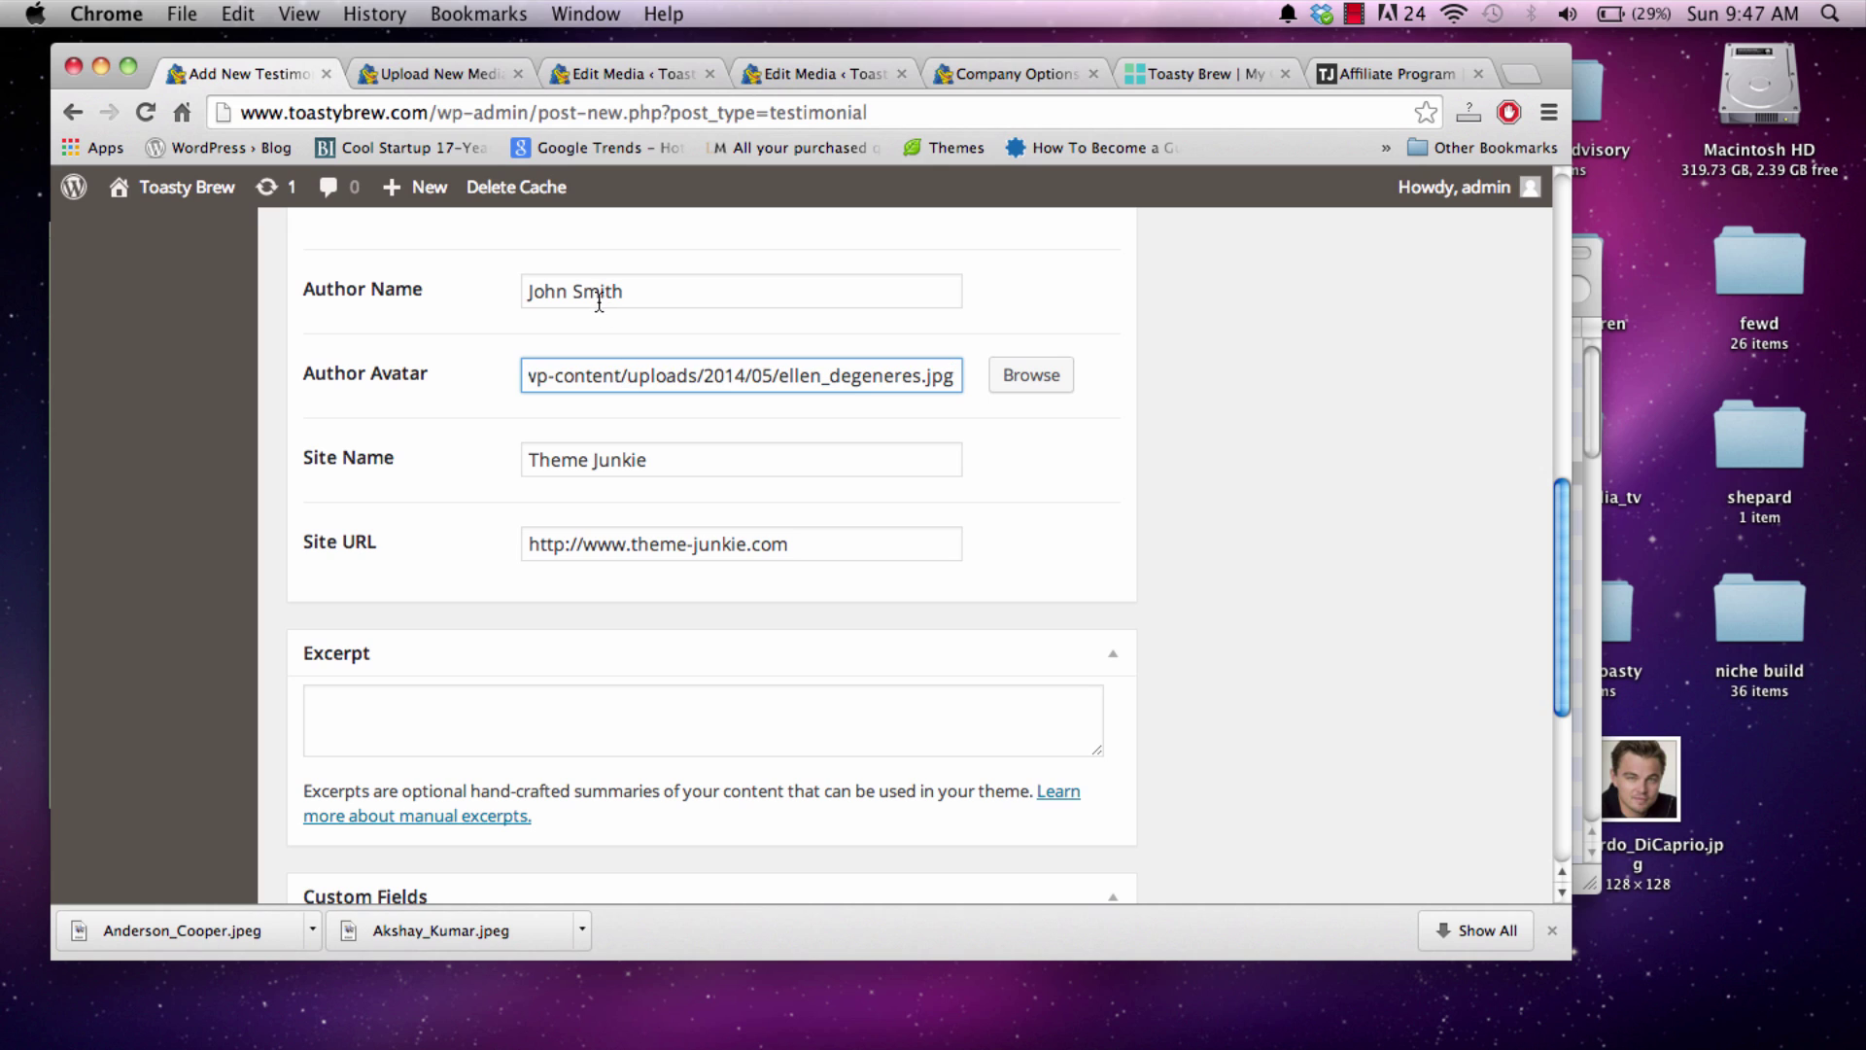
triple_click(598, 303)
type("Ellen G")
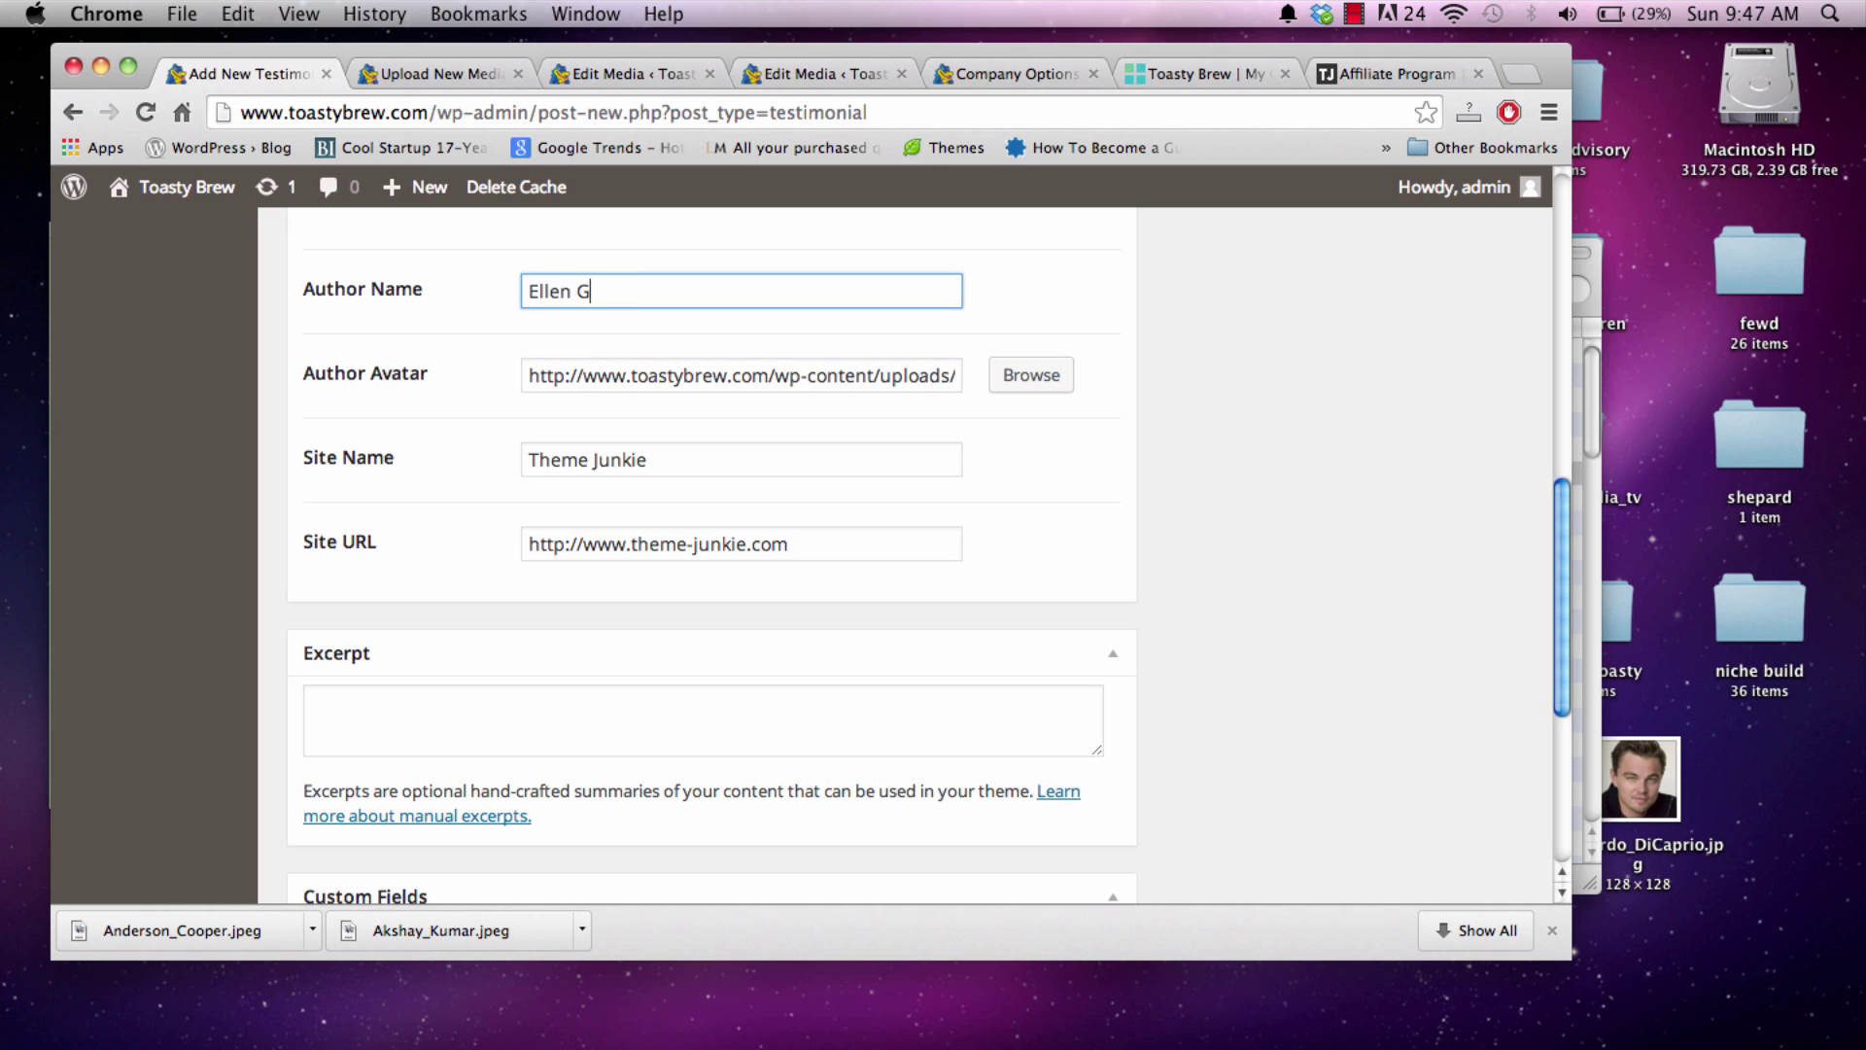
key("BackSpace")
type("Degeneress")
left_click(459, 76)
left_click(278, 79)
left_click(715, 289)
key("BackSpace")
triple_click(748, 458)
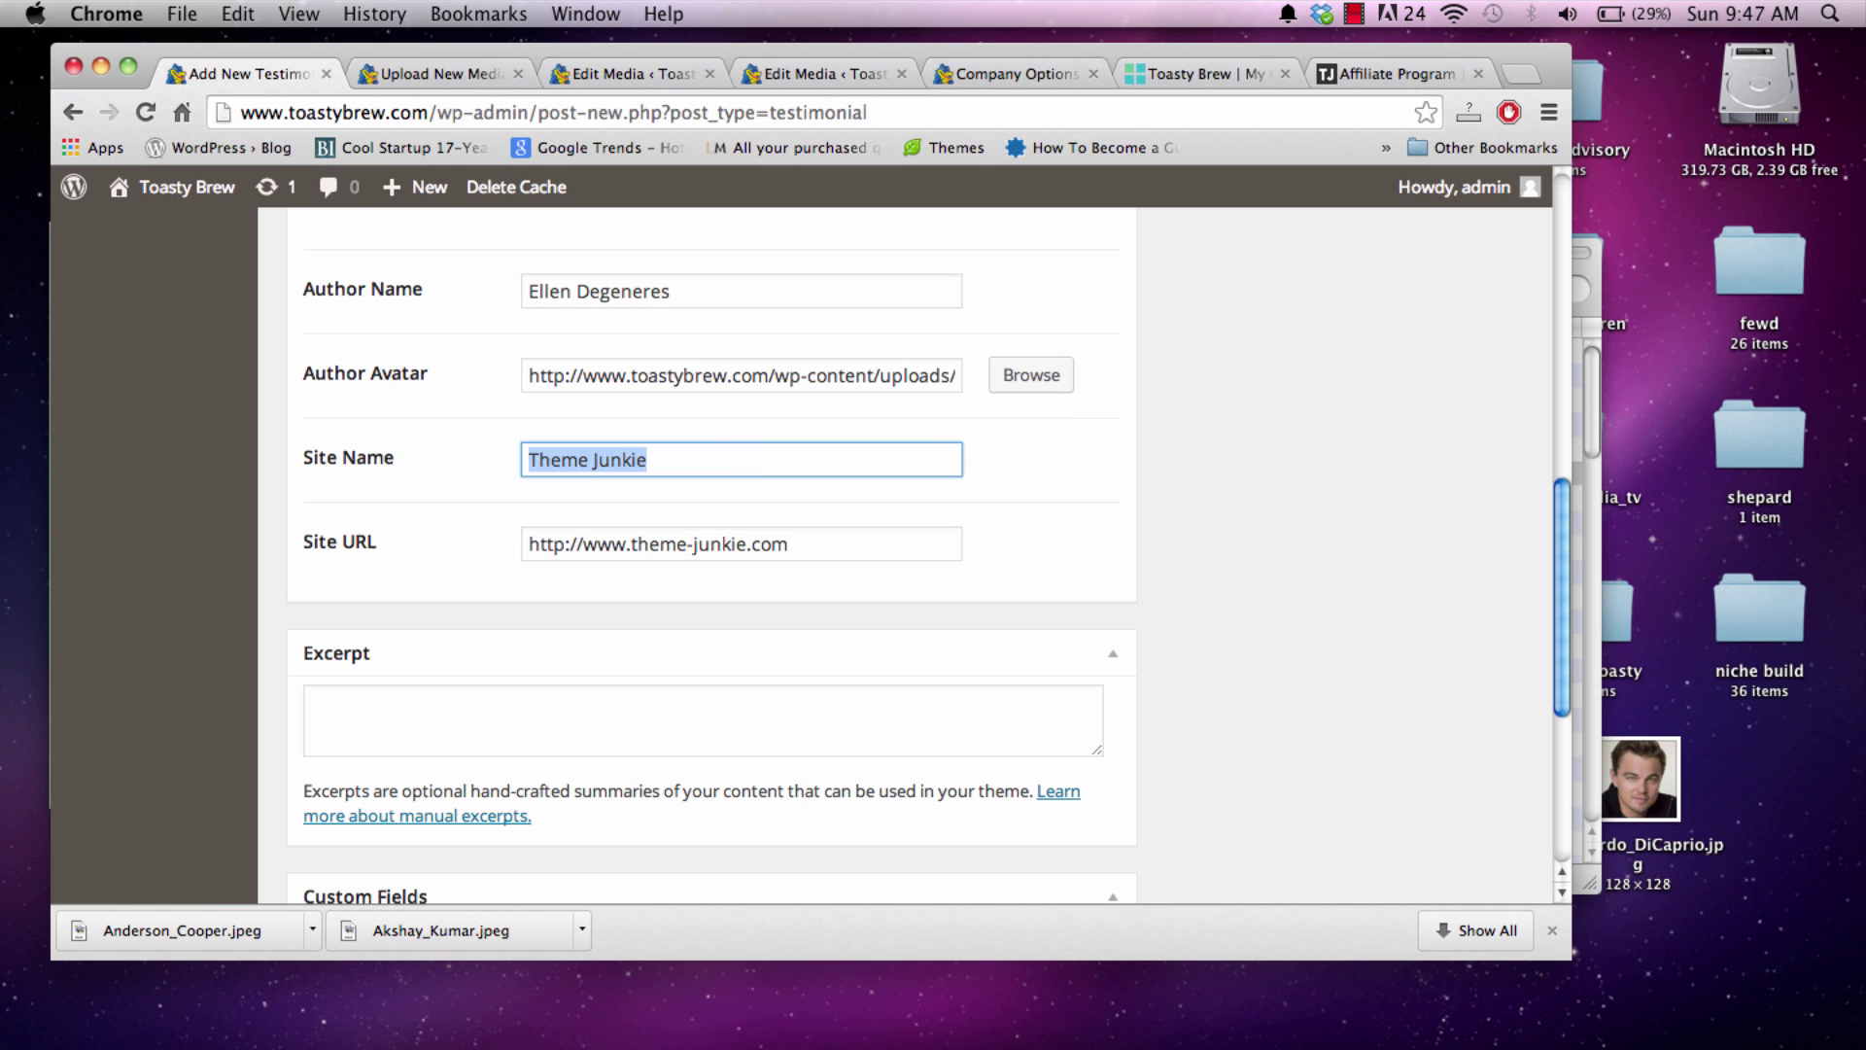
type("The Oscars")
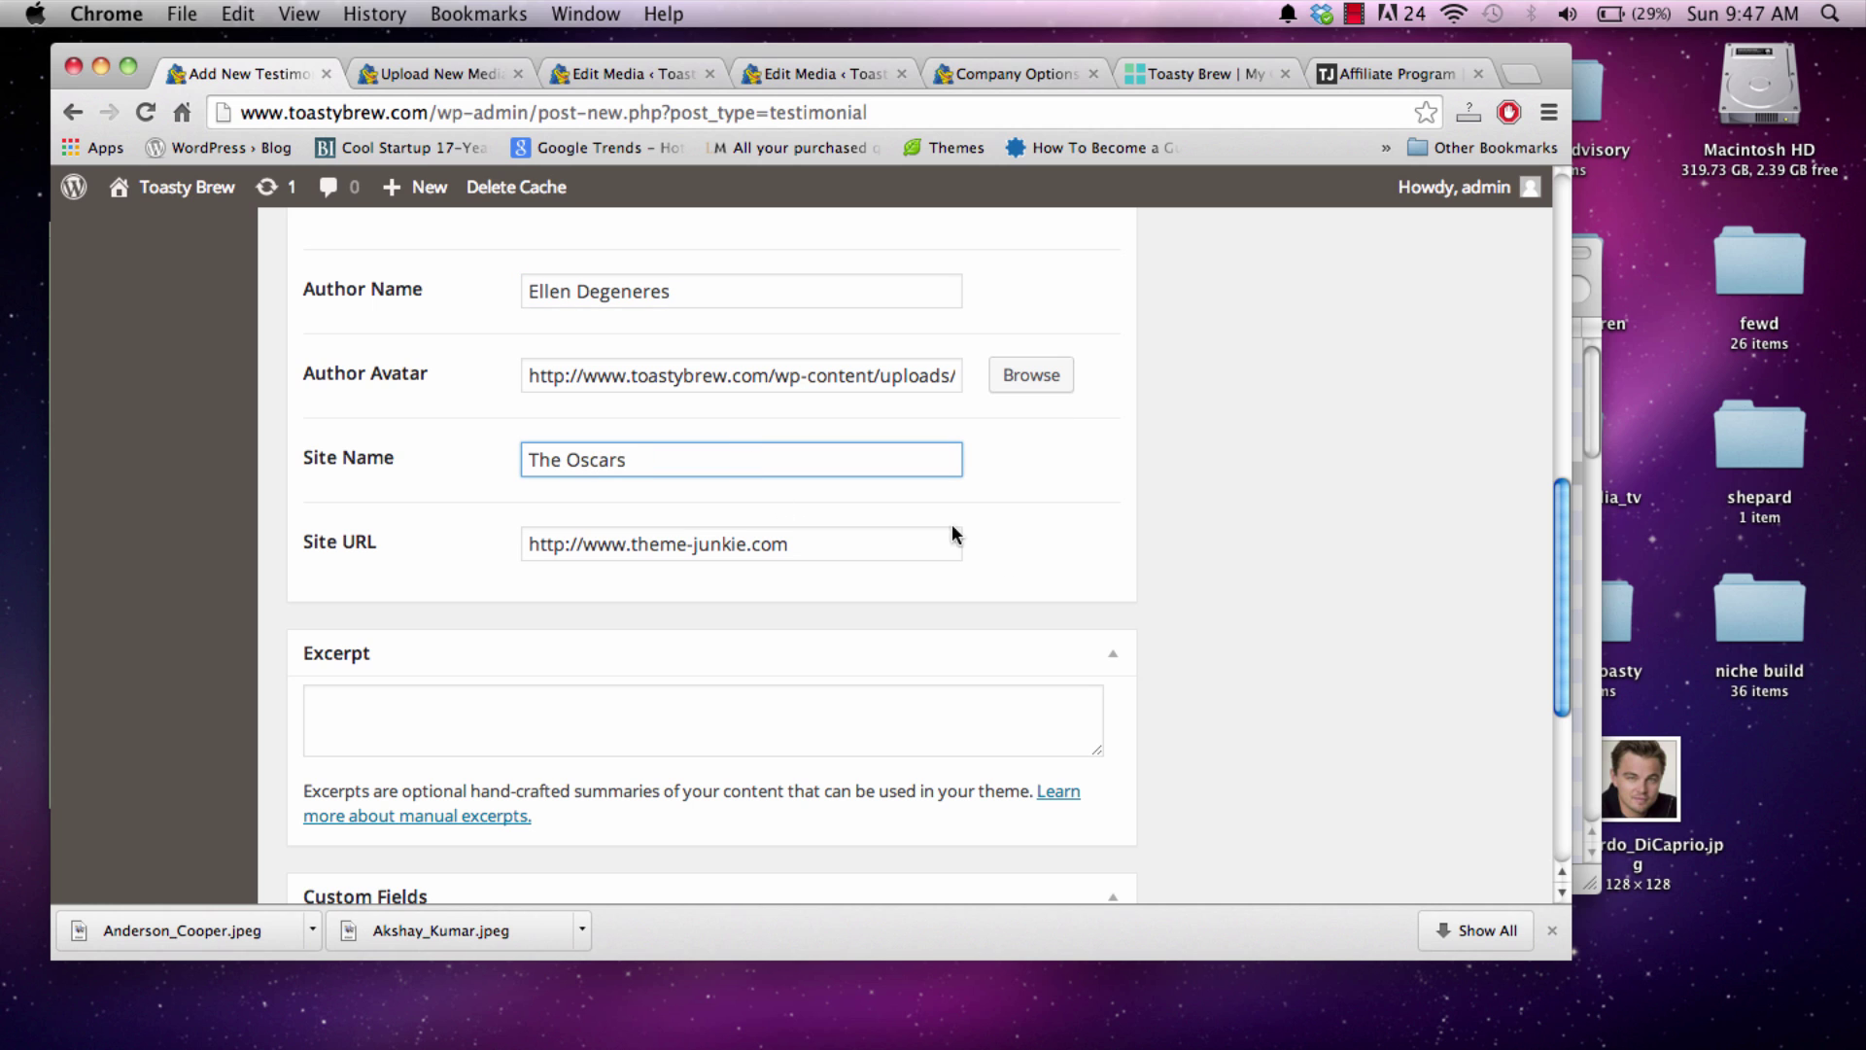
- Enter the quote 'I took a selfie of your site, and it went viral!', title it 'Ellen Says', and publish
scroll(1337, 644, "up", 10)
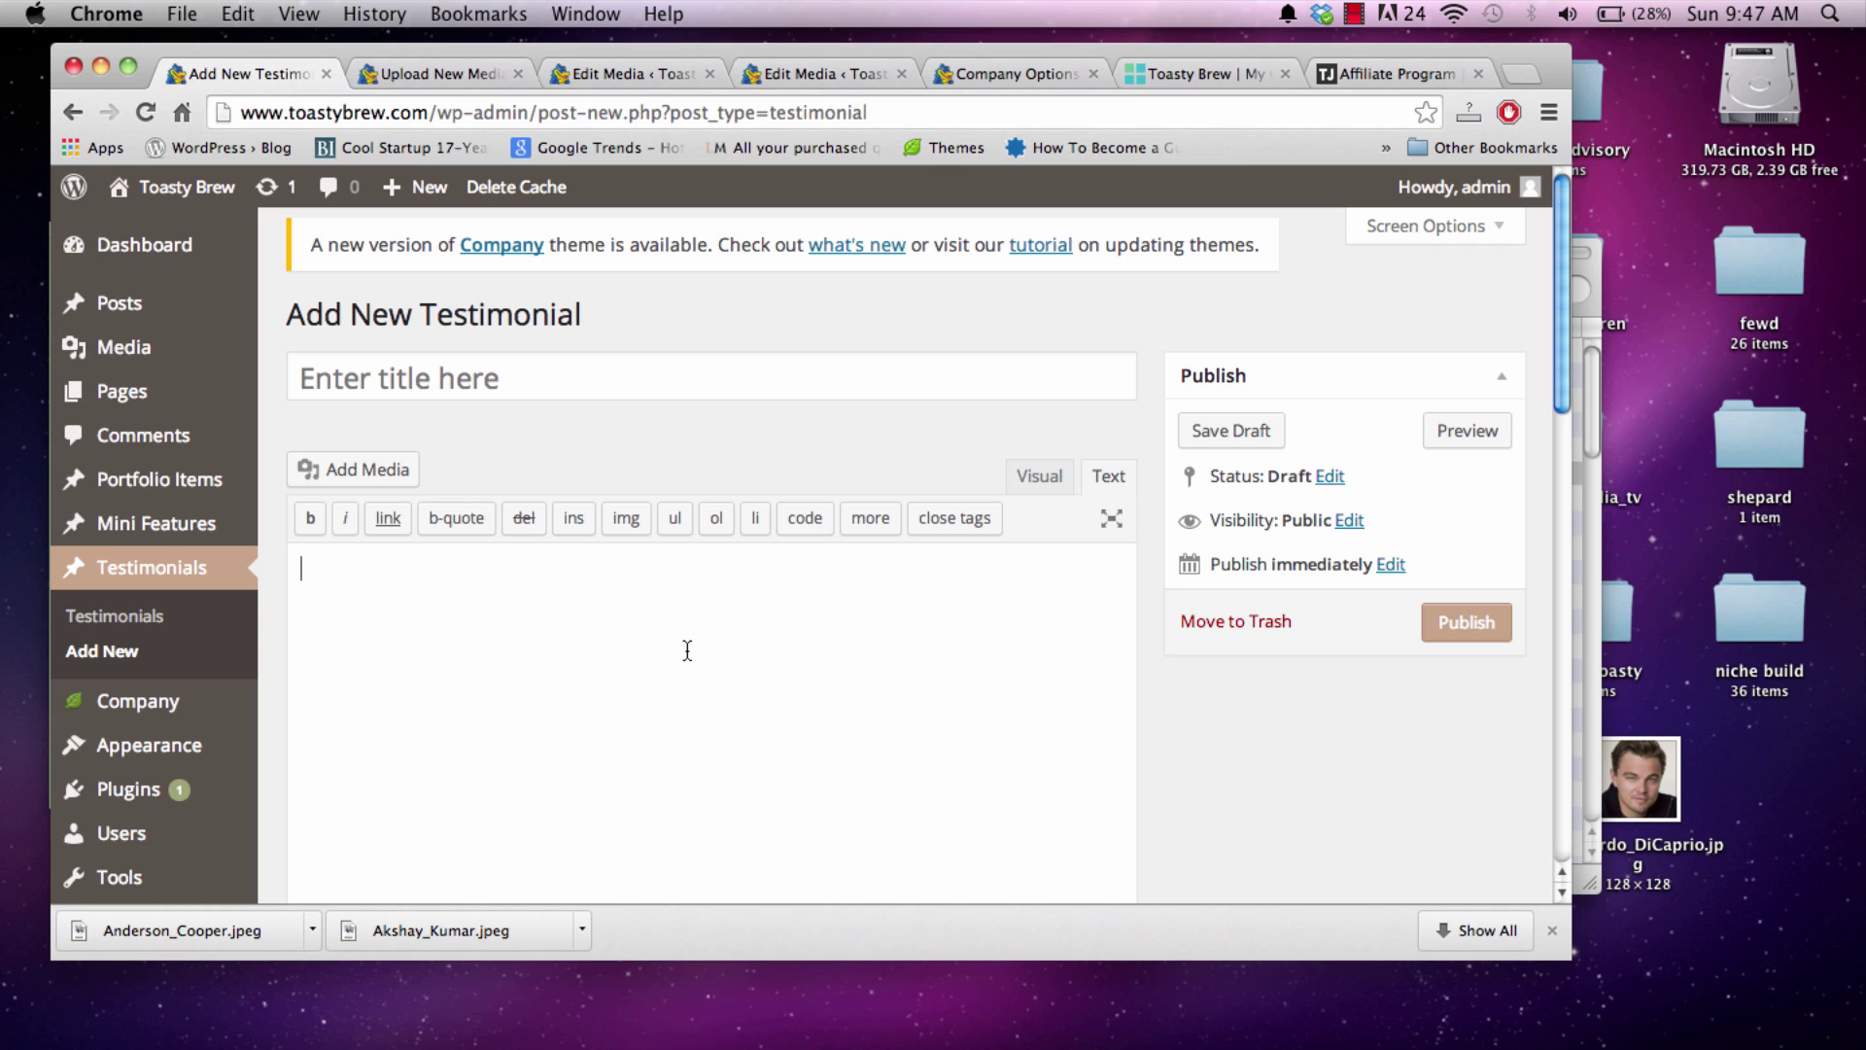
left_click(306, 568)
type("I took a selfie of your site")
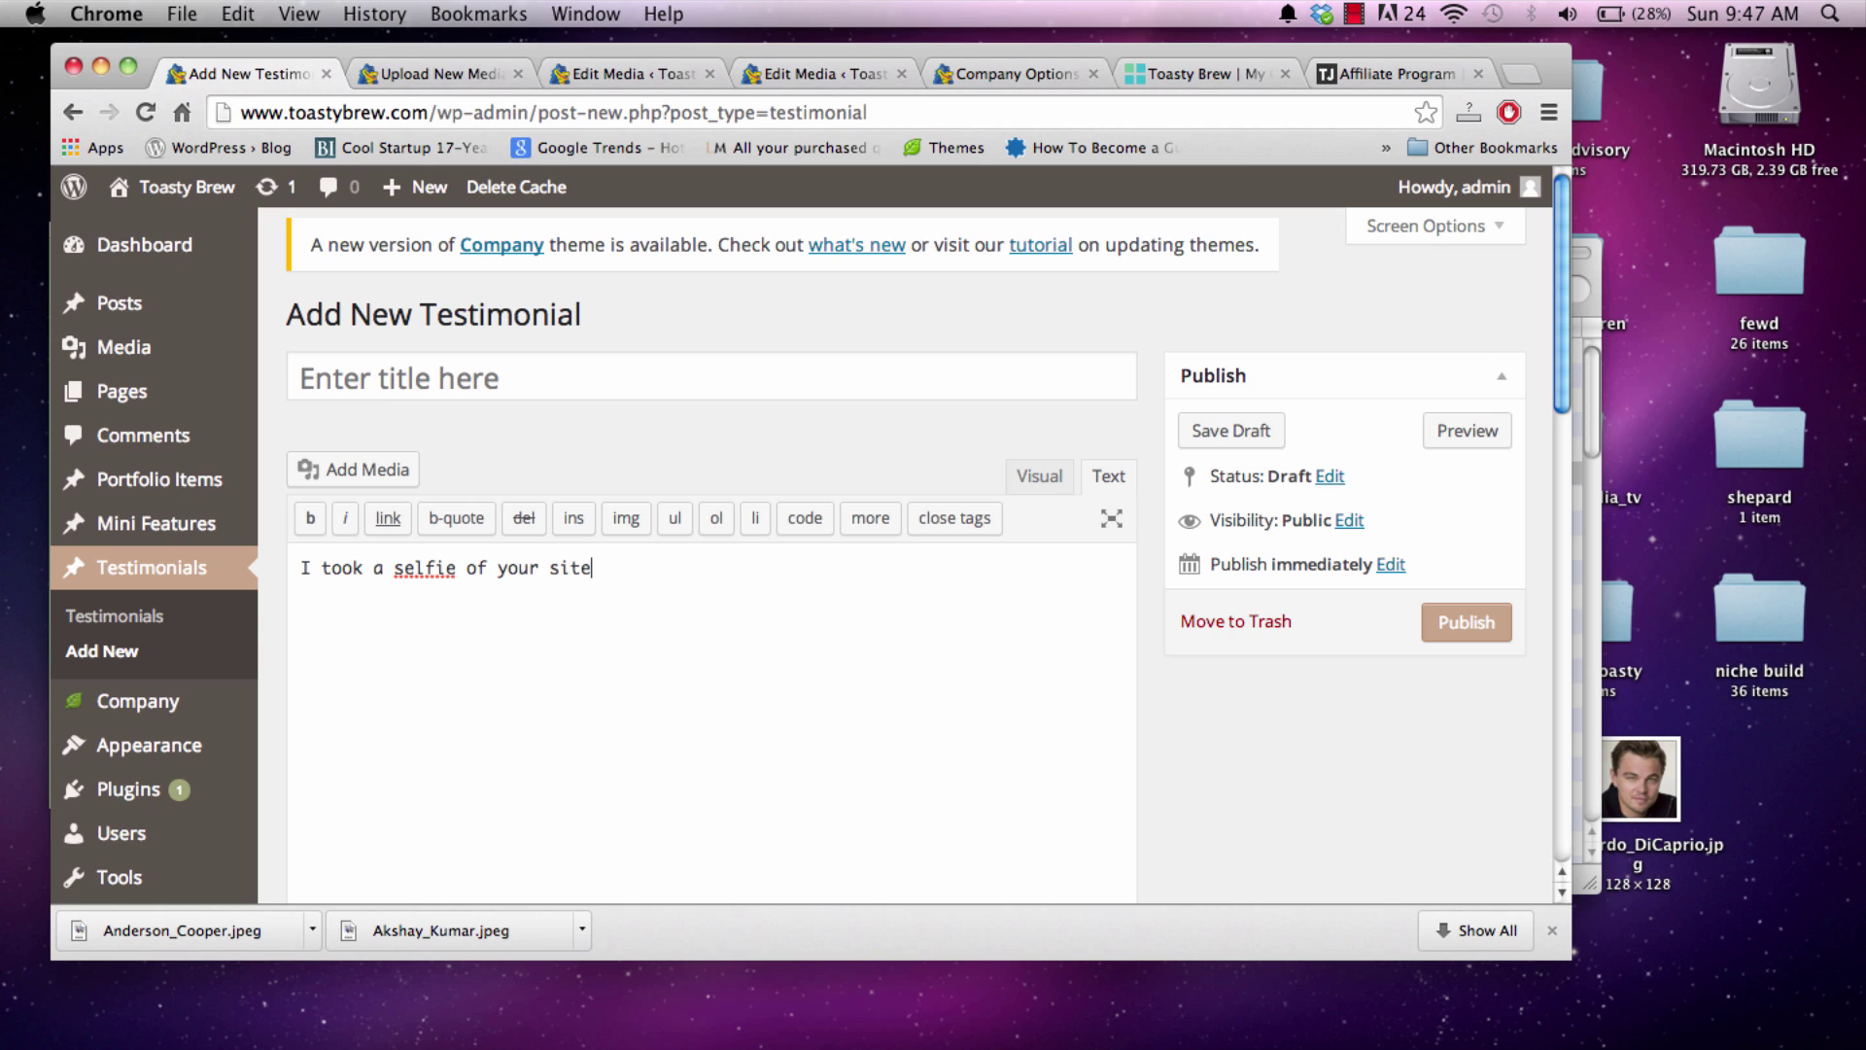
type(", and it went viral!")
left_click(321, 376)
type("Ellen Says")
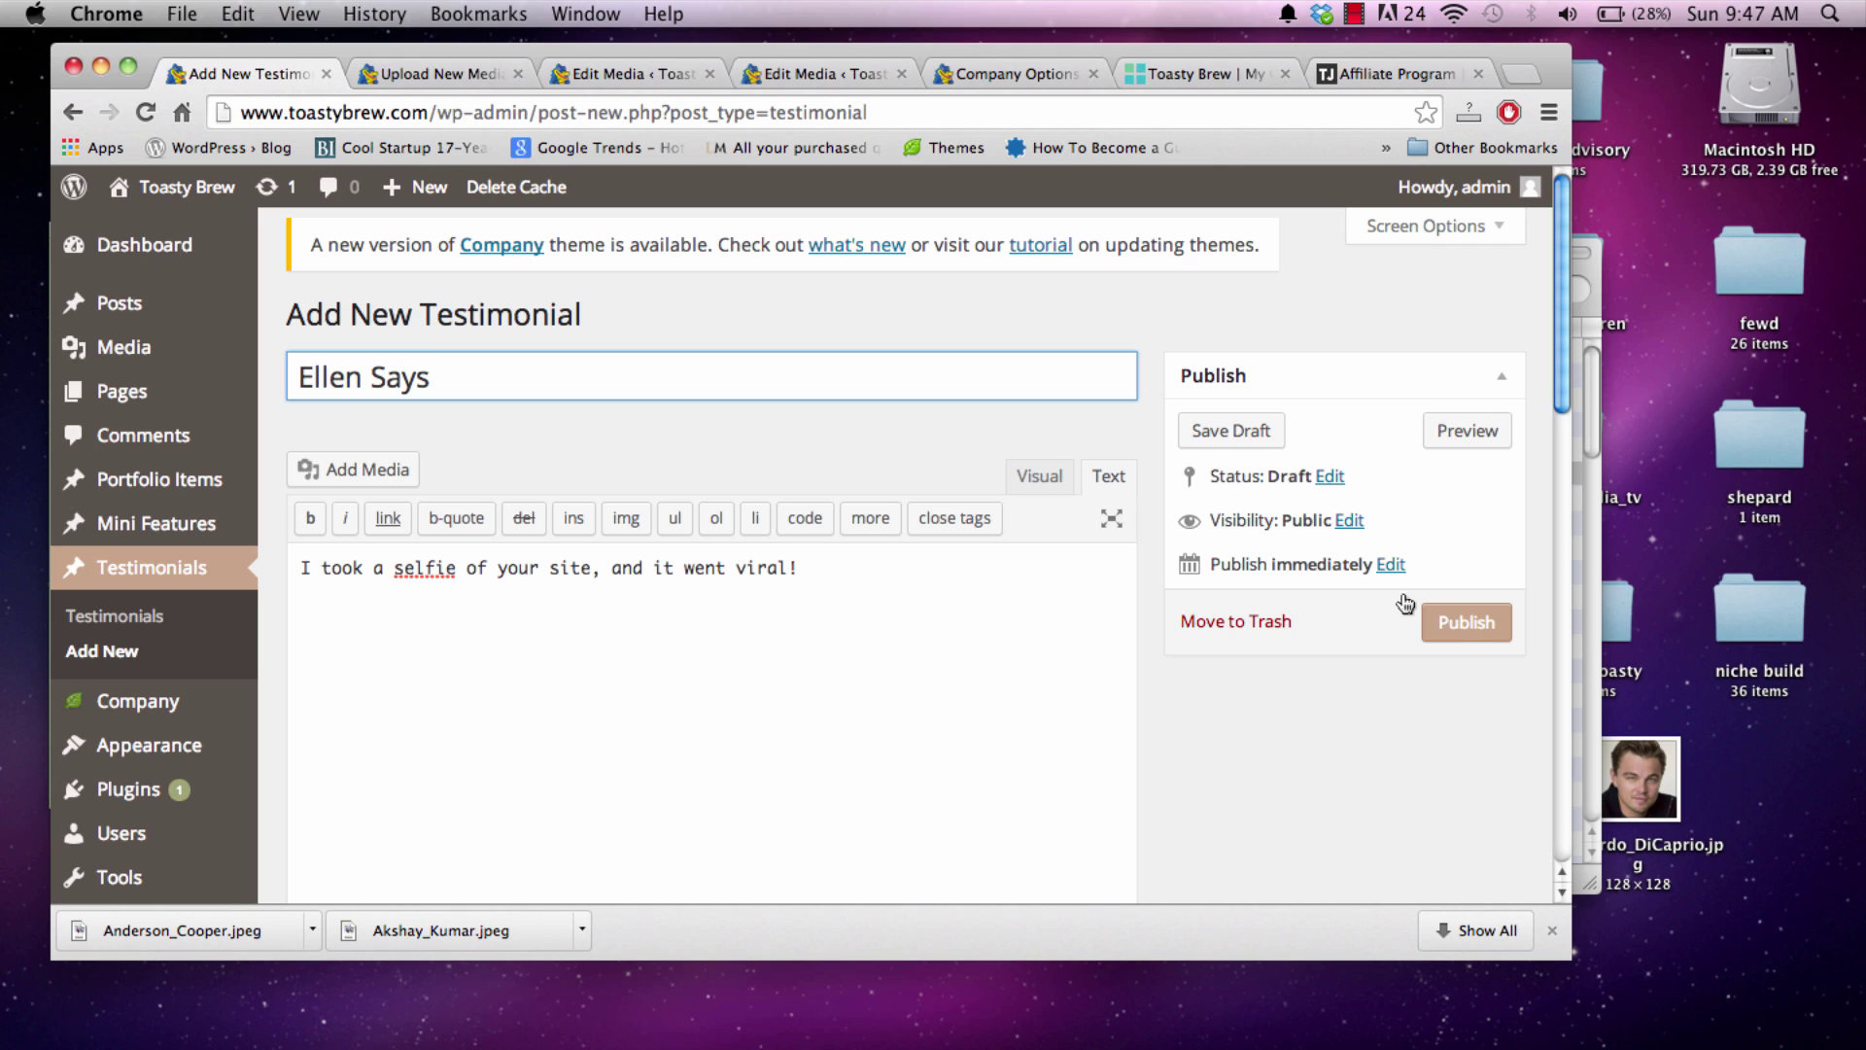
left_click(1464, 627)
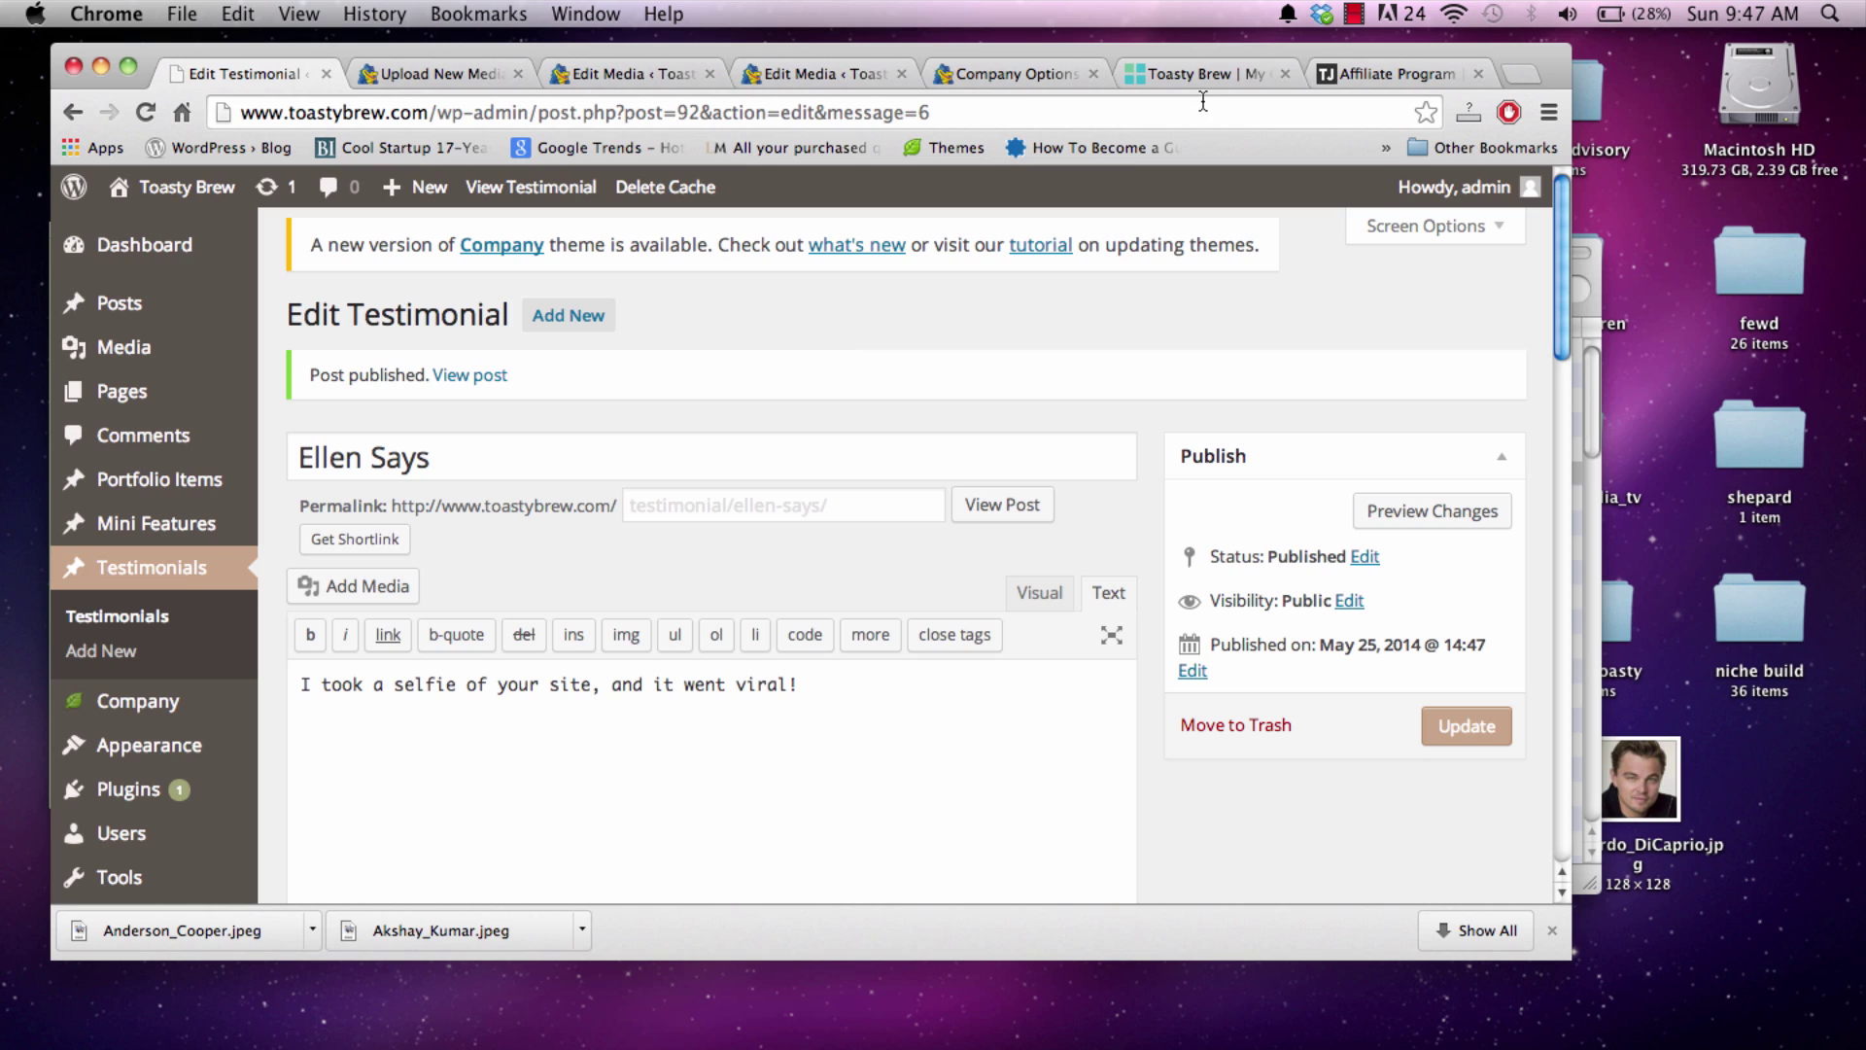
left_click(1196, 75)
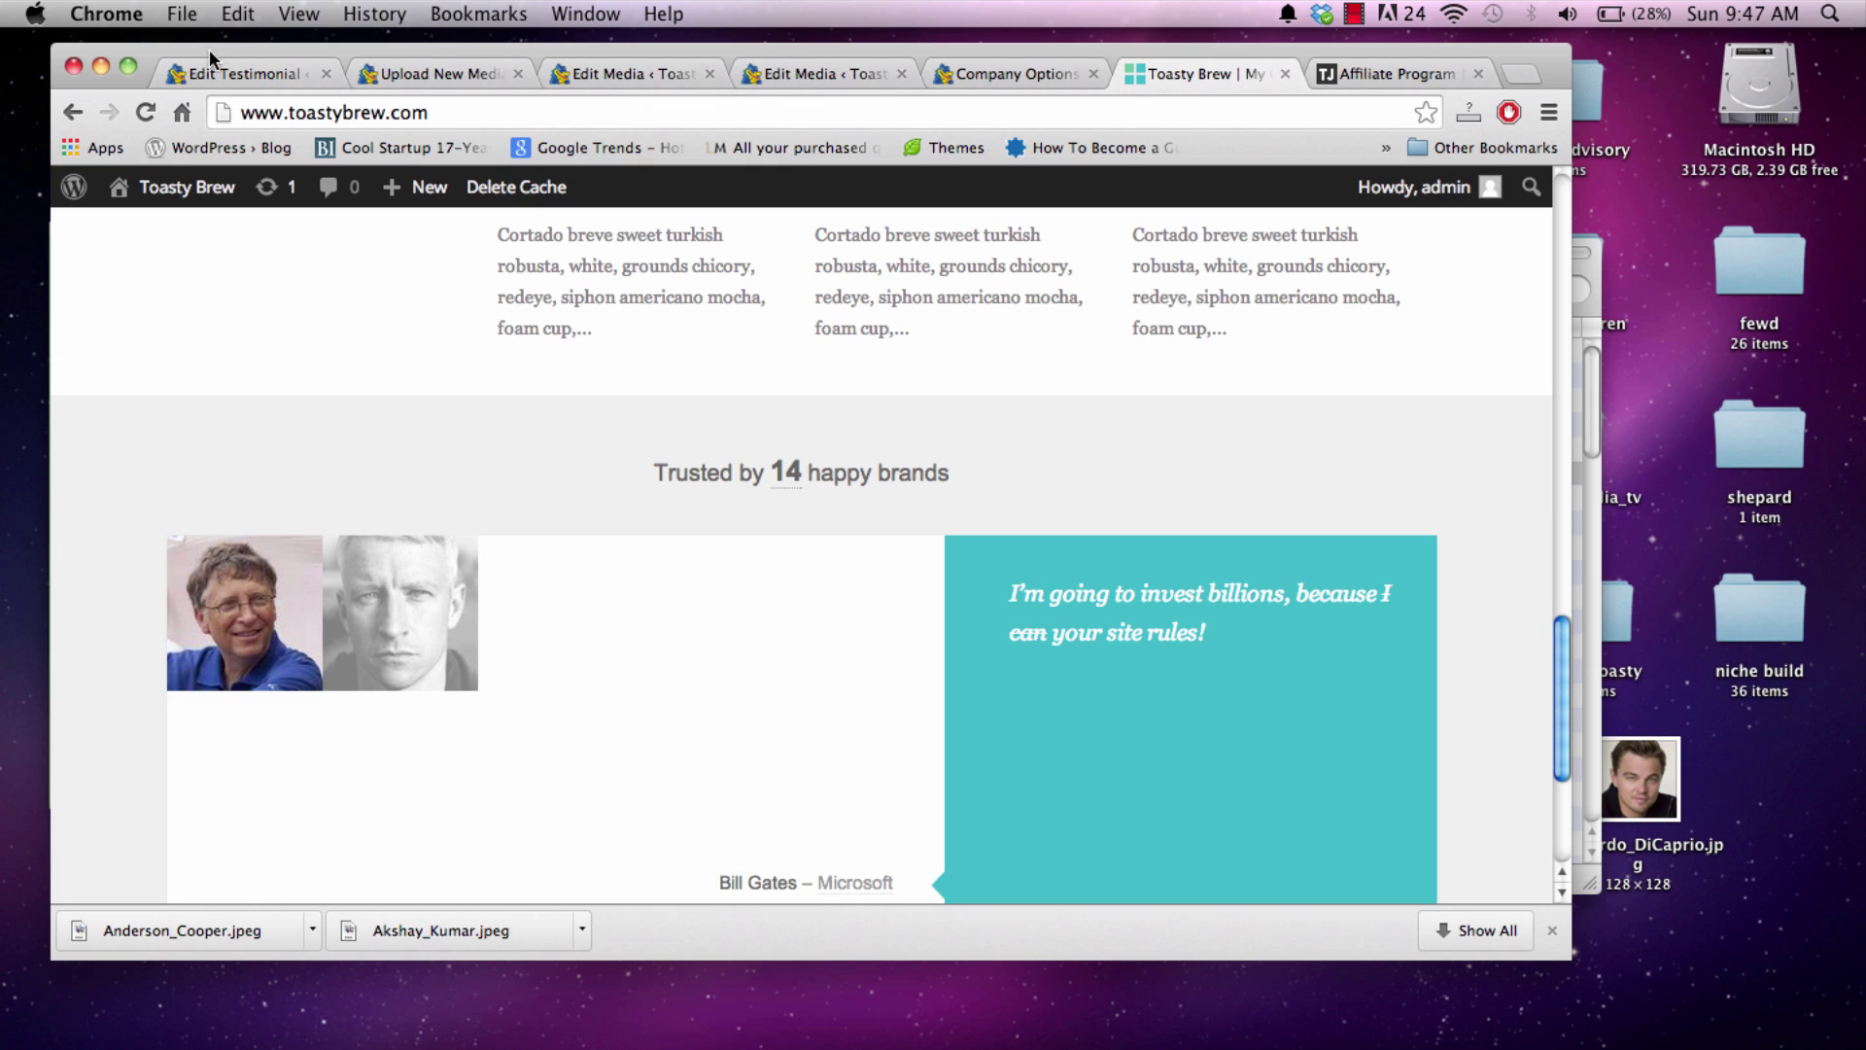
- Reload the homepage and select the third headshot to show the 'went viral' quote credited to The Oscars
left_click(146, 112)
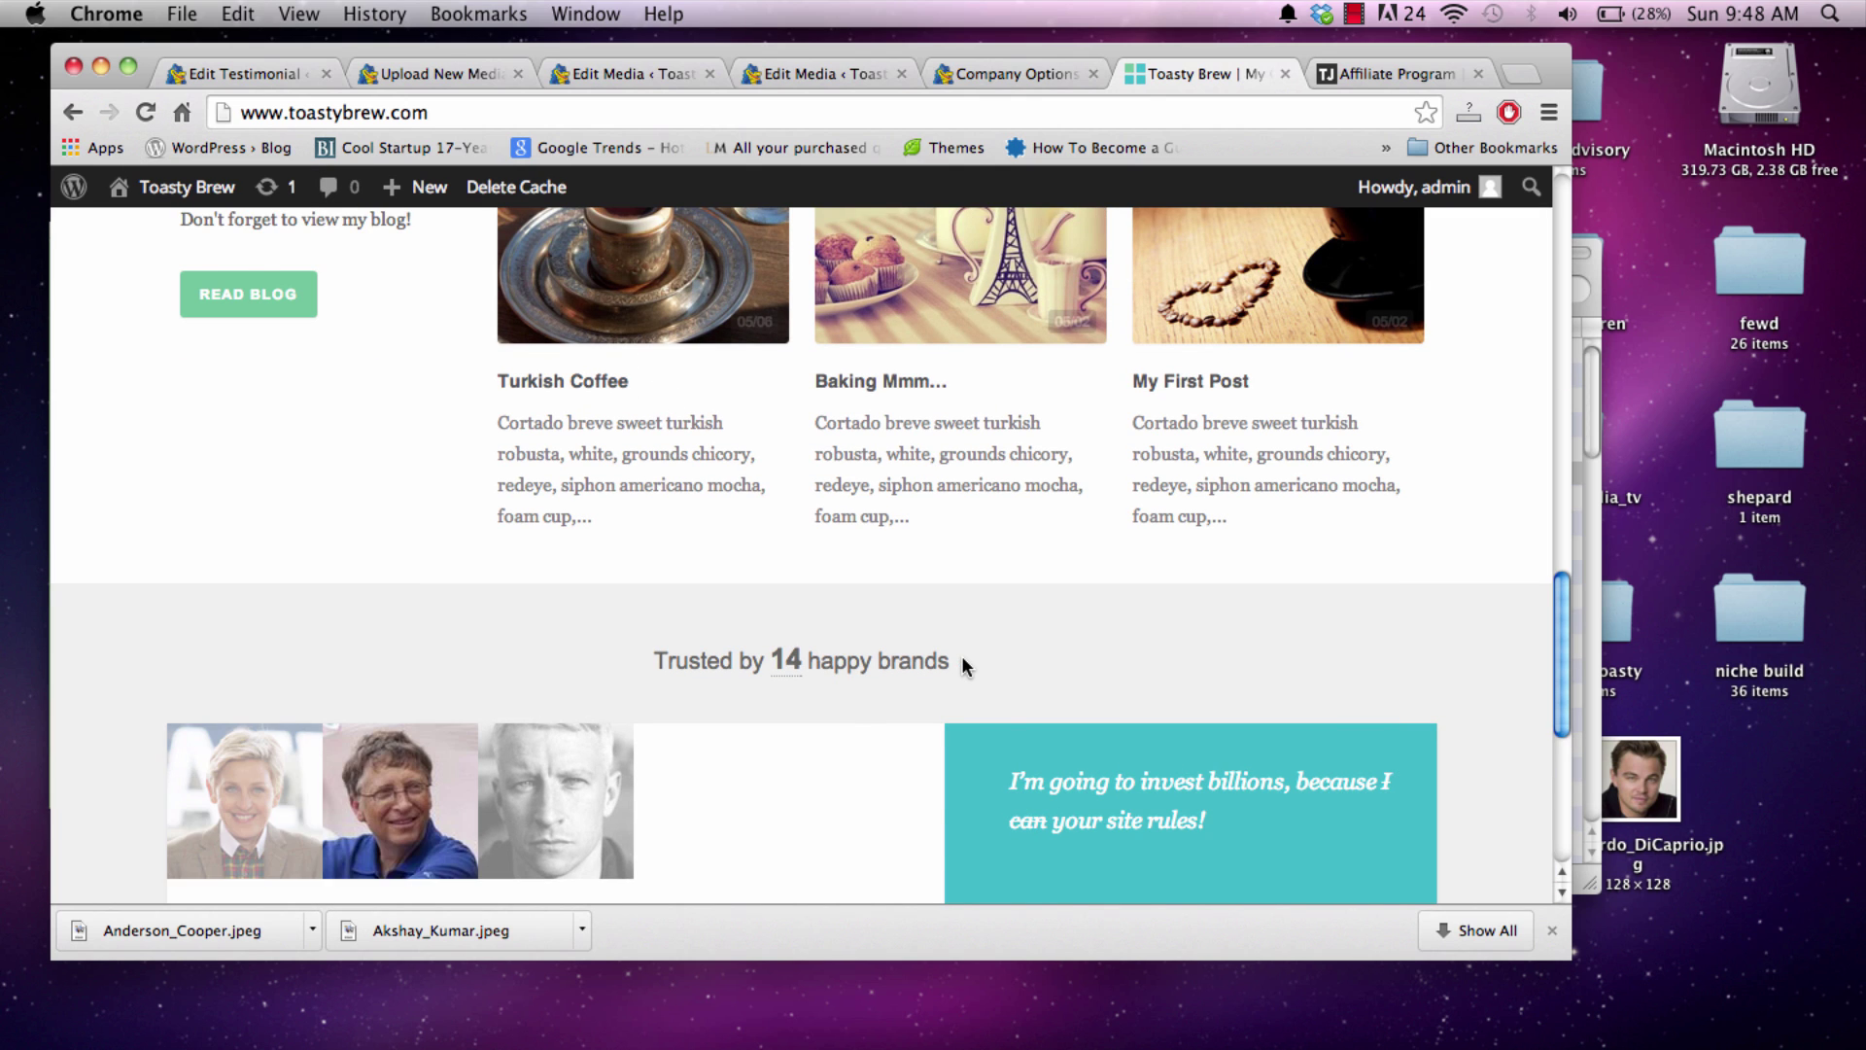
scroll(962, 664, "down", 3)
left_click(195, 523)
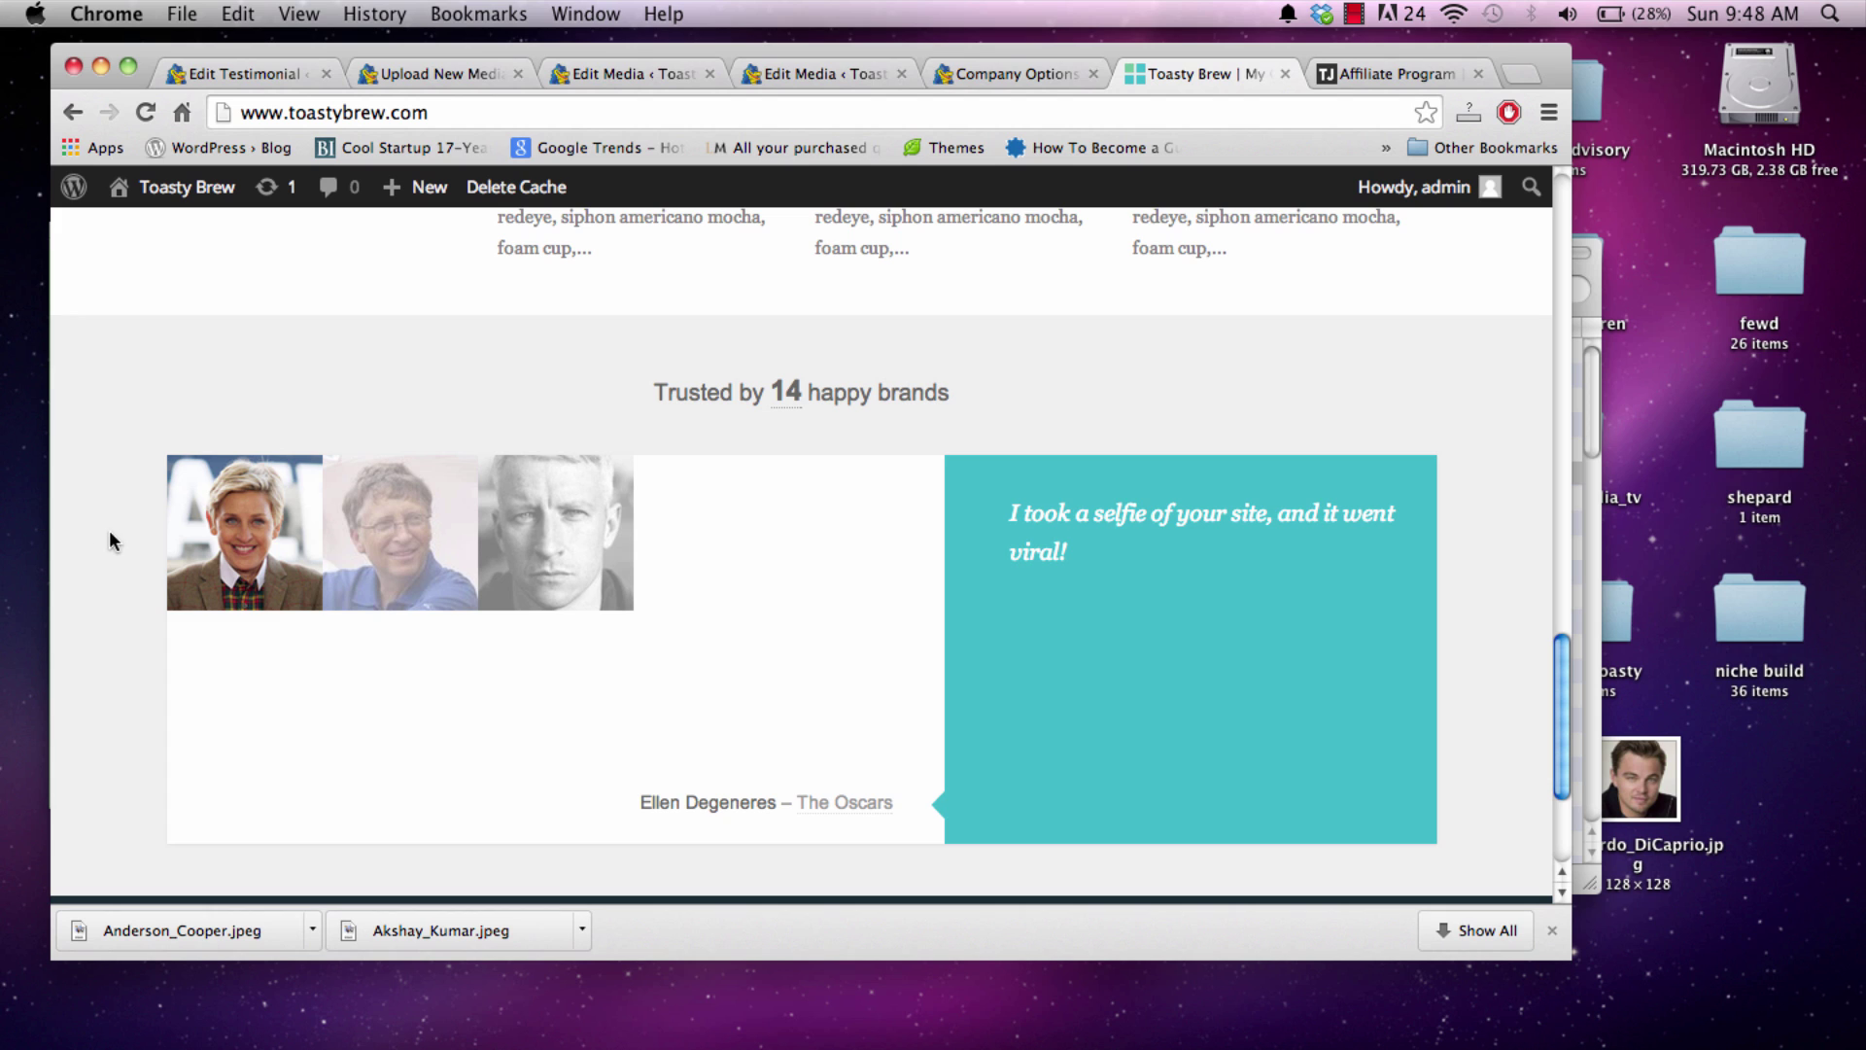
mouse_move(596, 516)
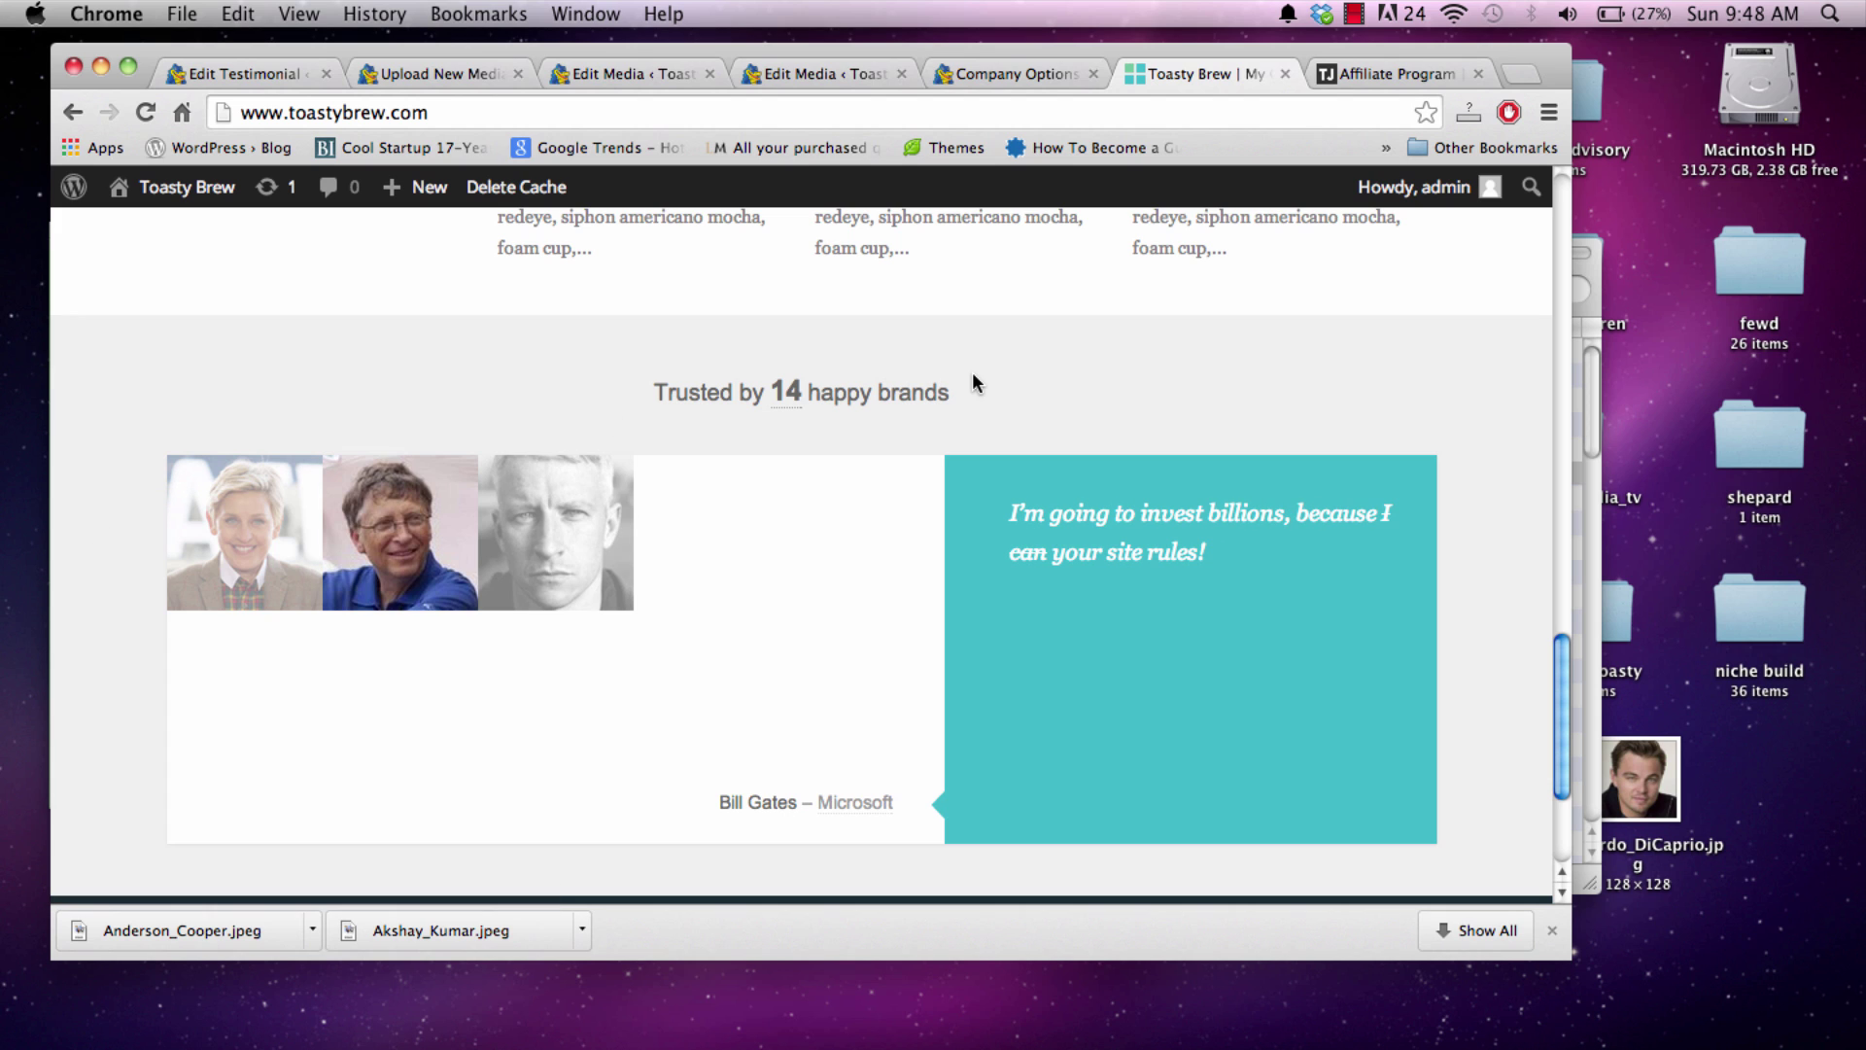
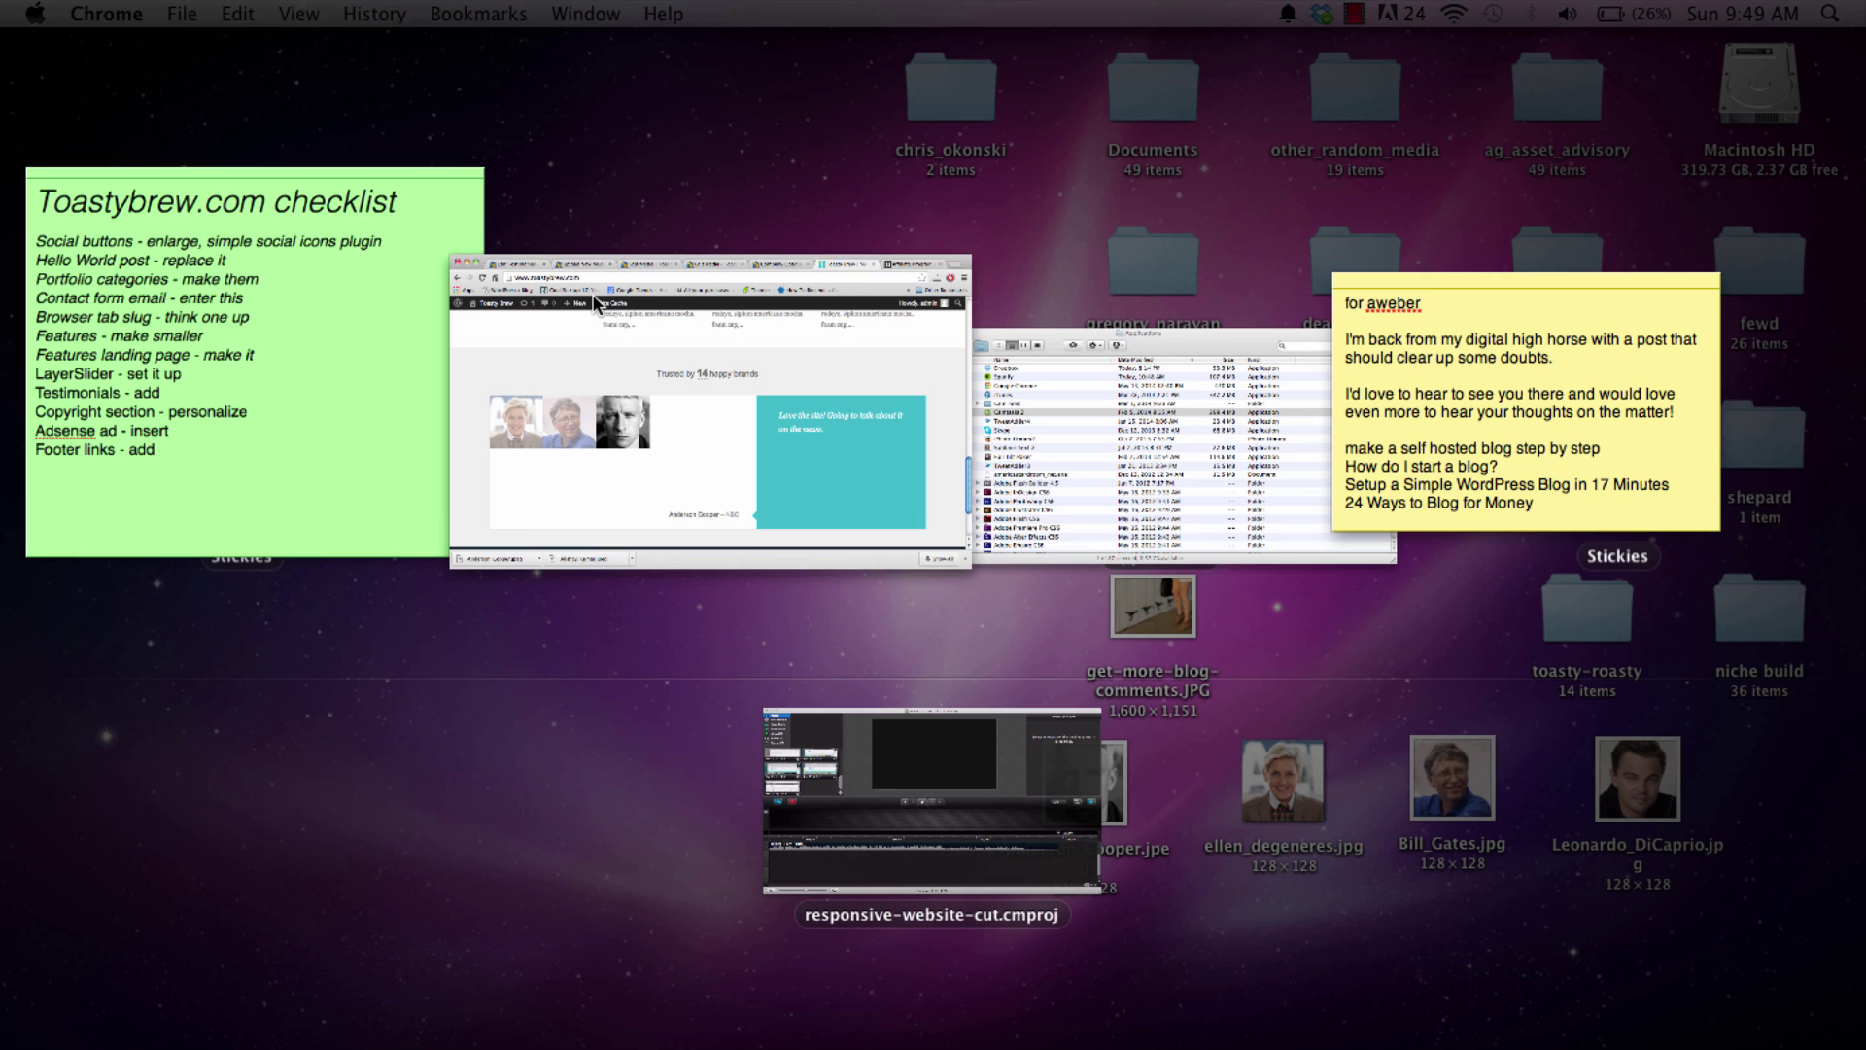
- Italicize the LayerSlider and Testimonials lines in the Toastybrew.com checklist sticky to mark them done
key("F3")
left_click(311, 319)
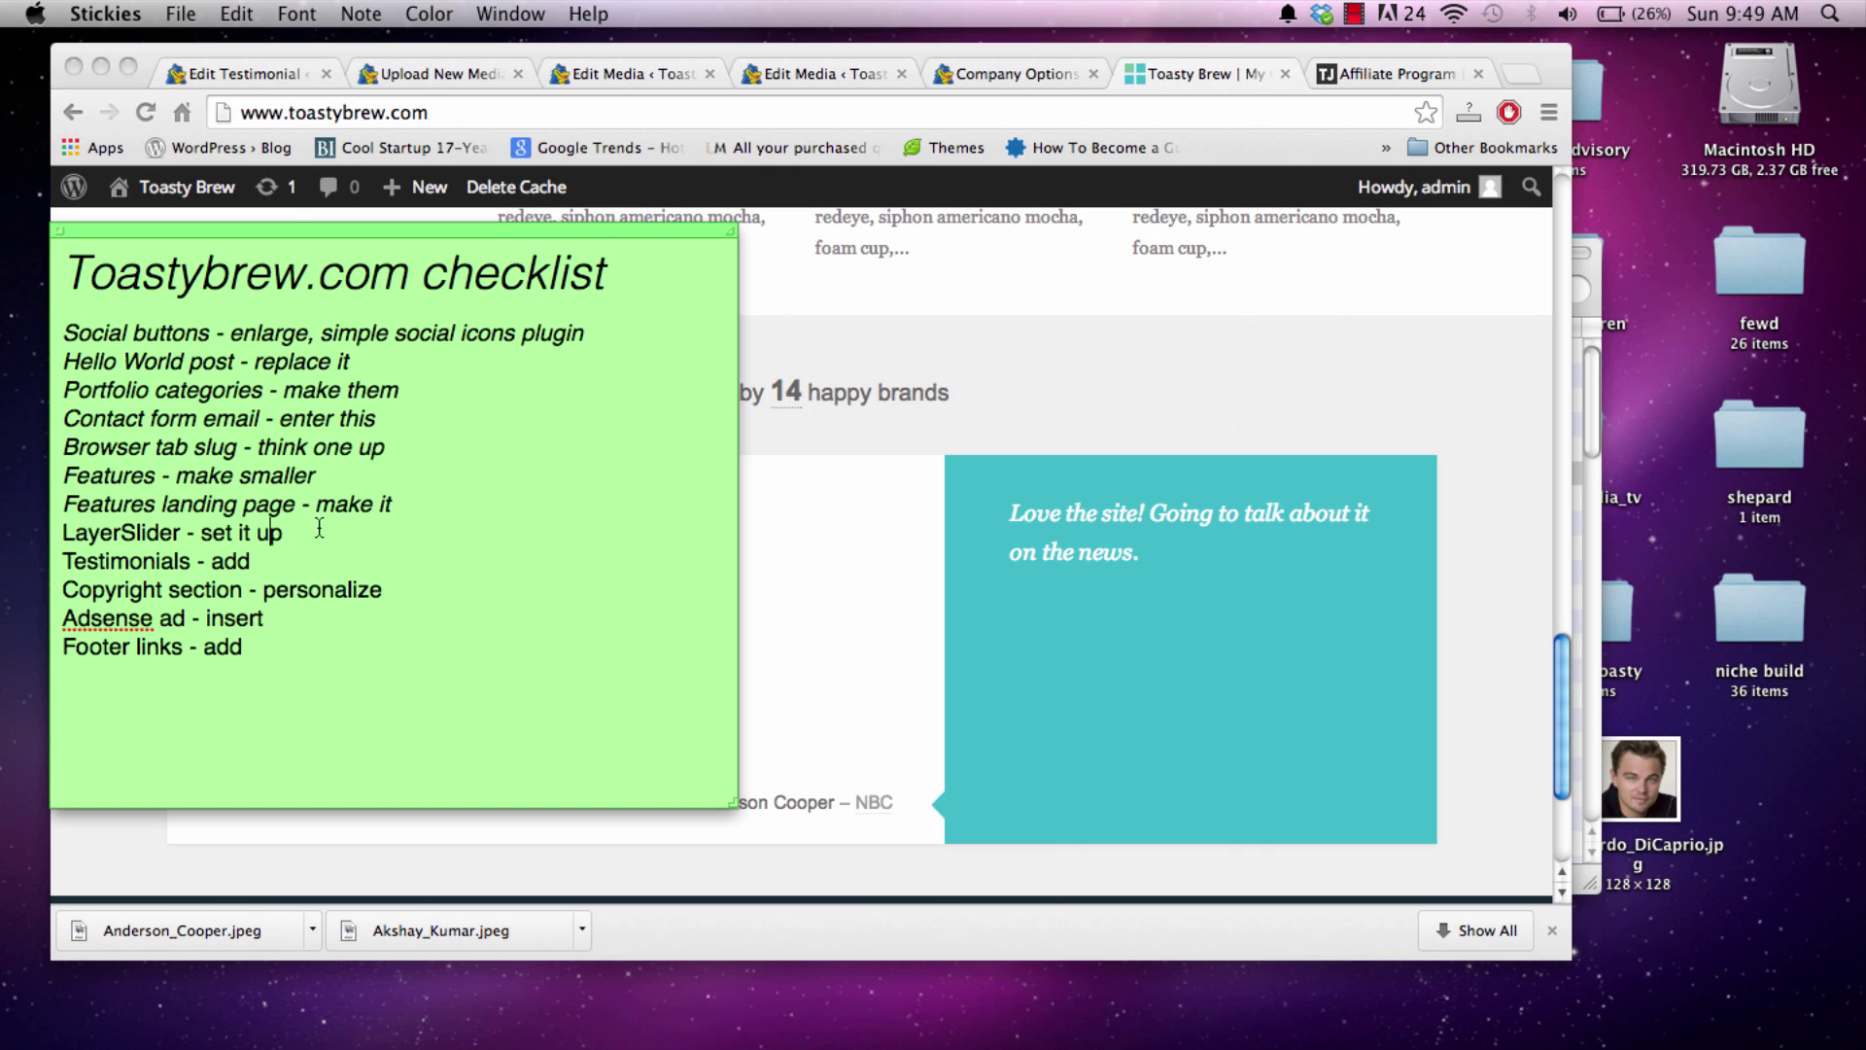
left_click_drag(284, 539, 62, 536)
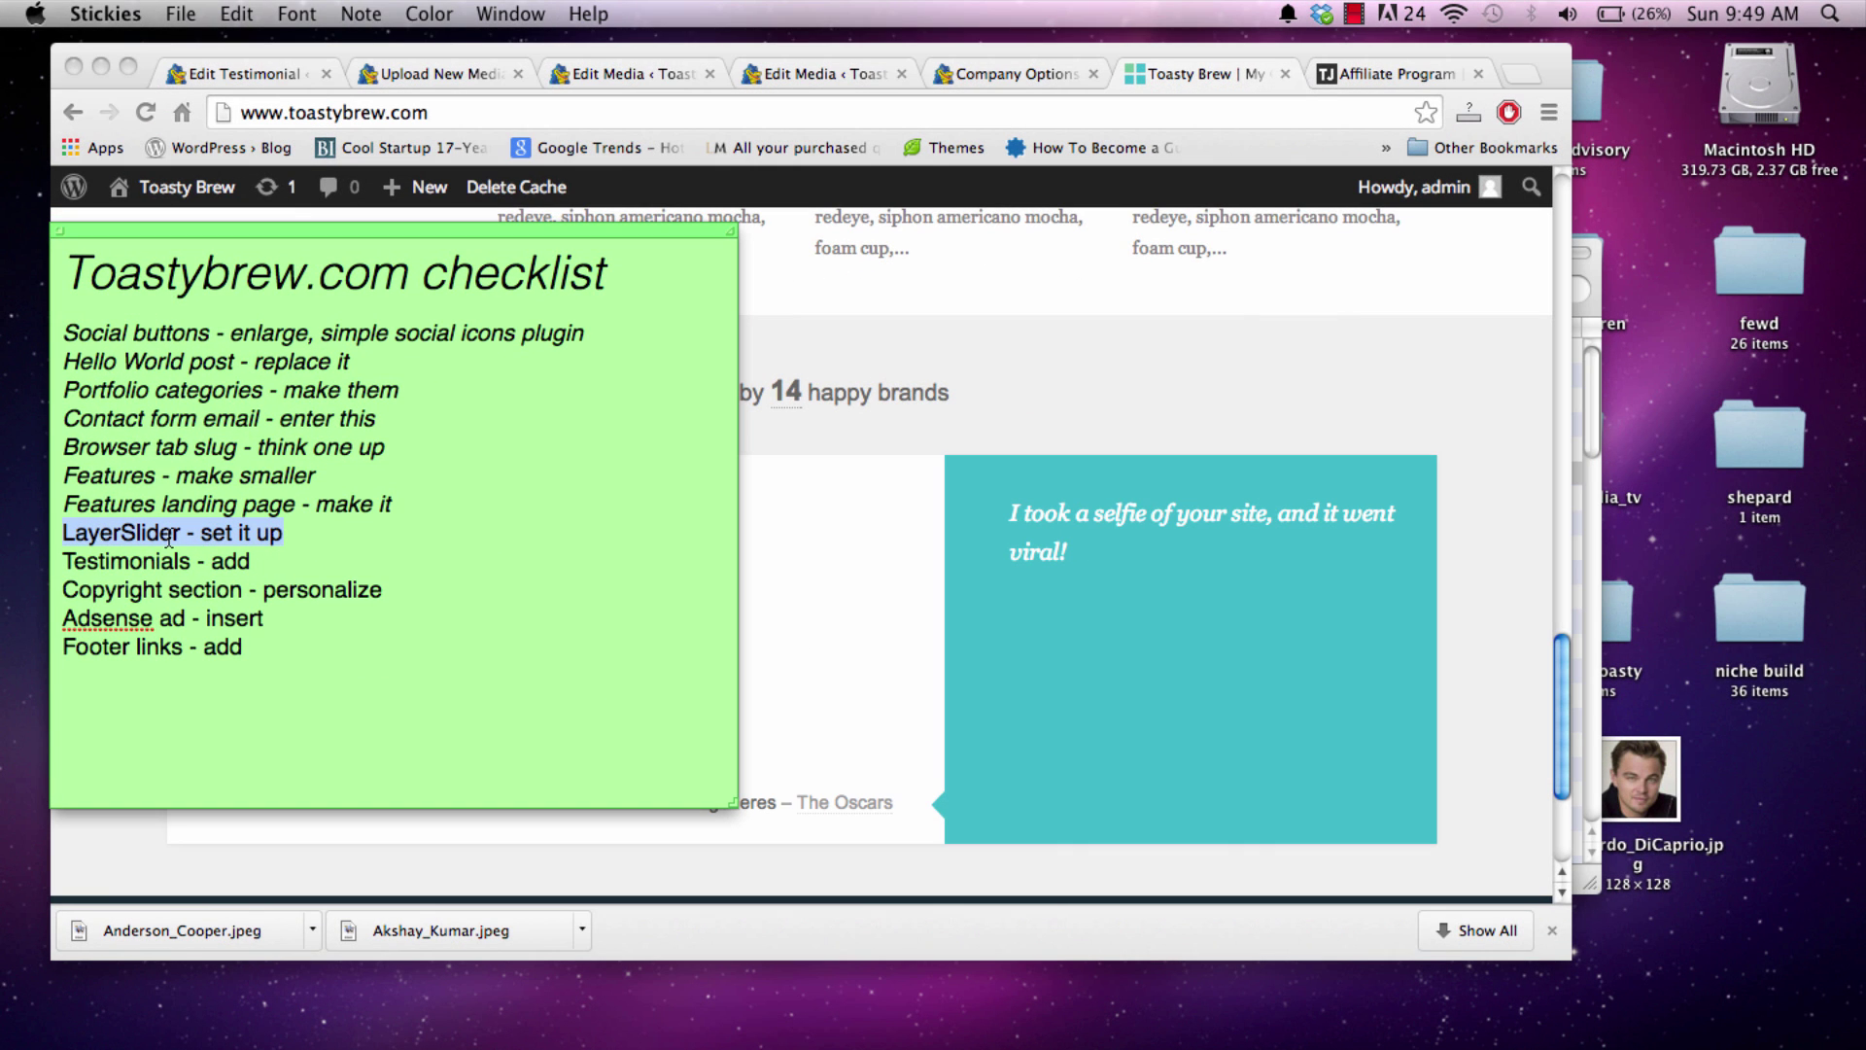
key("super+i")
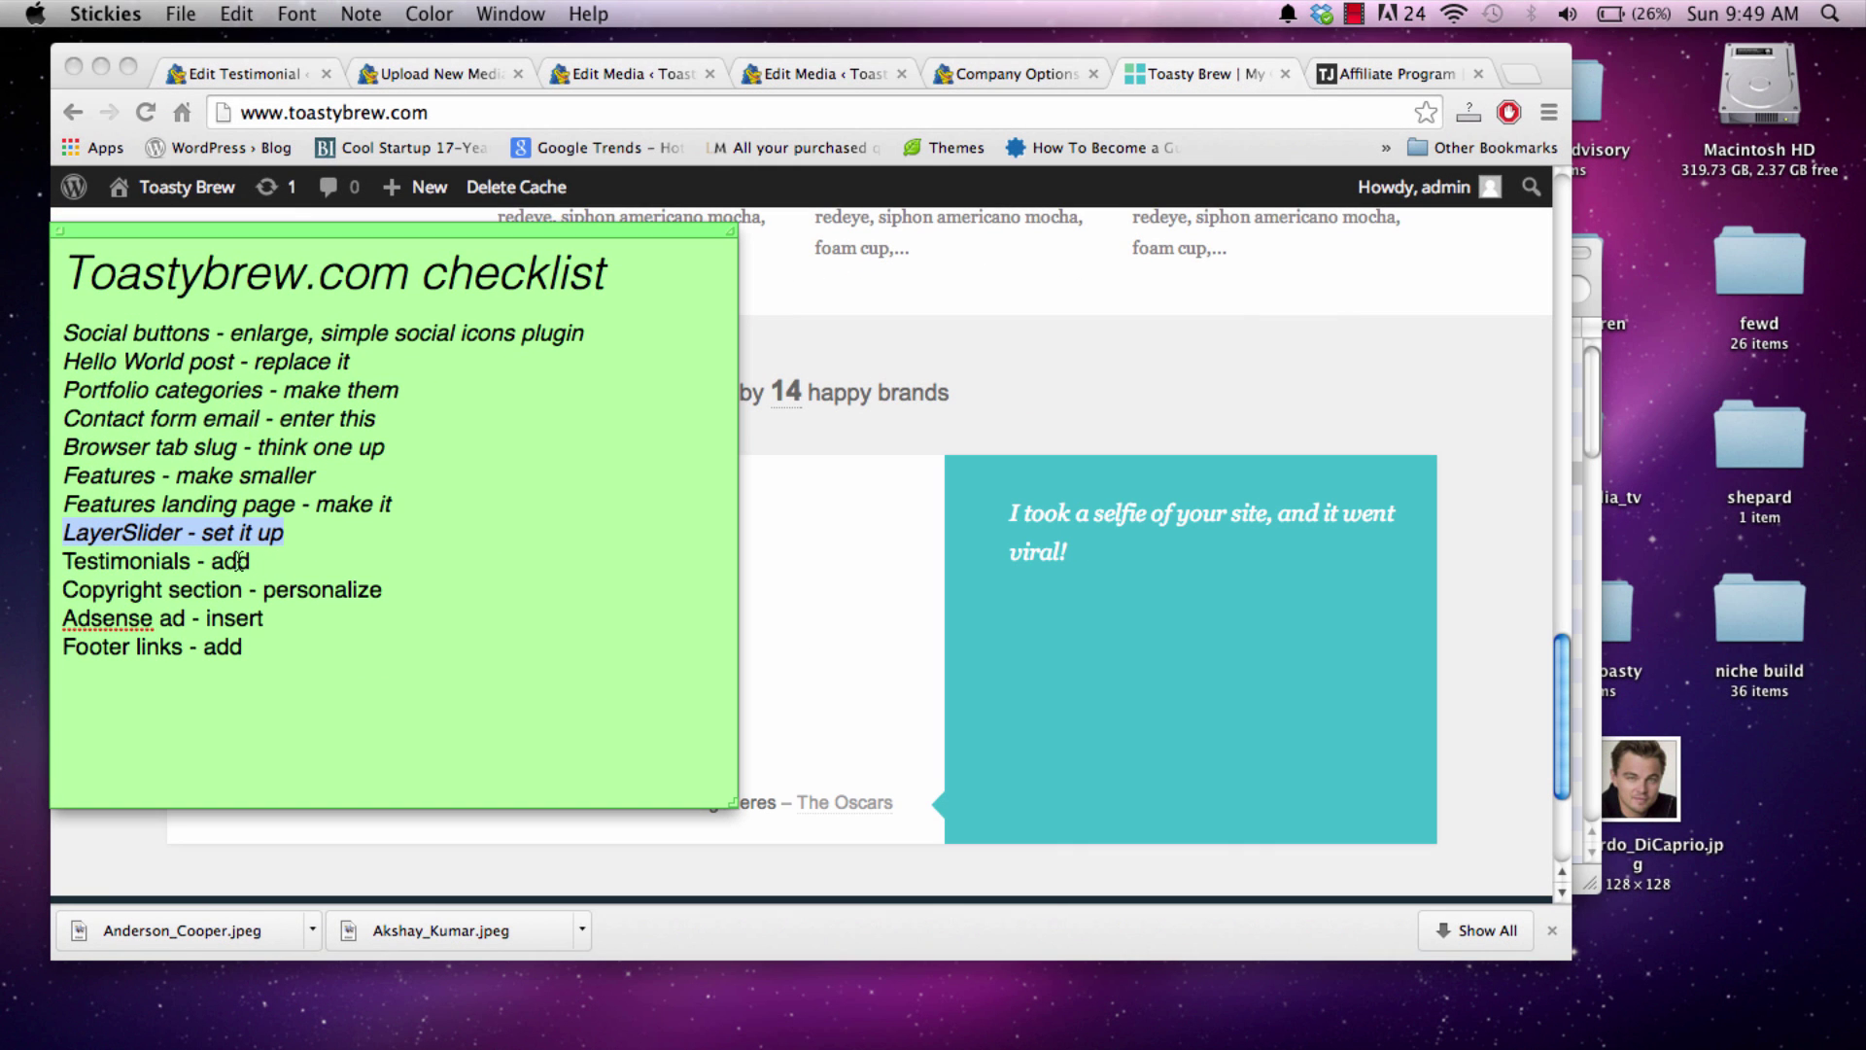
left_click_drag(254, 561, 50, 569)
key("super+i")
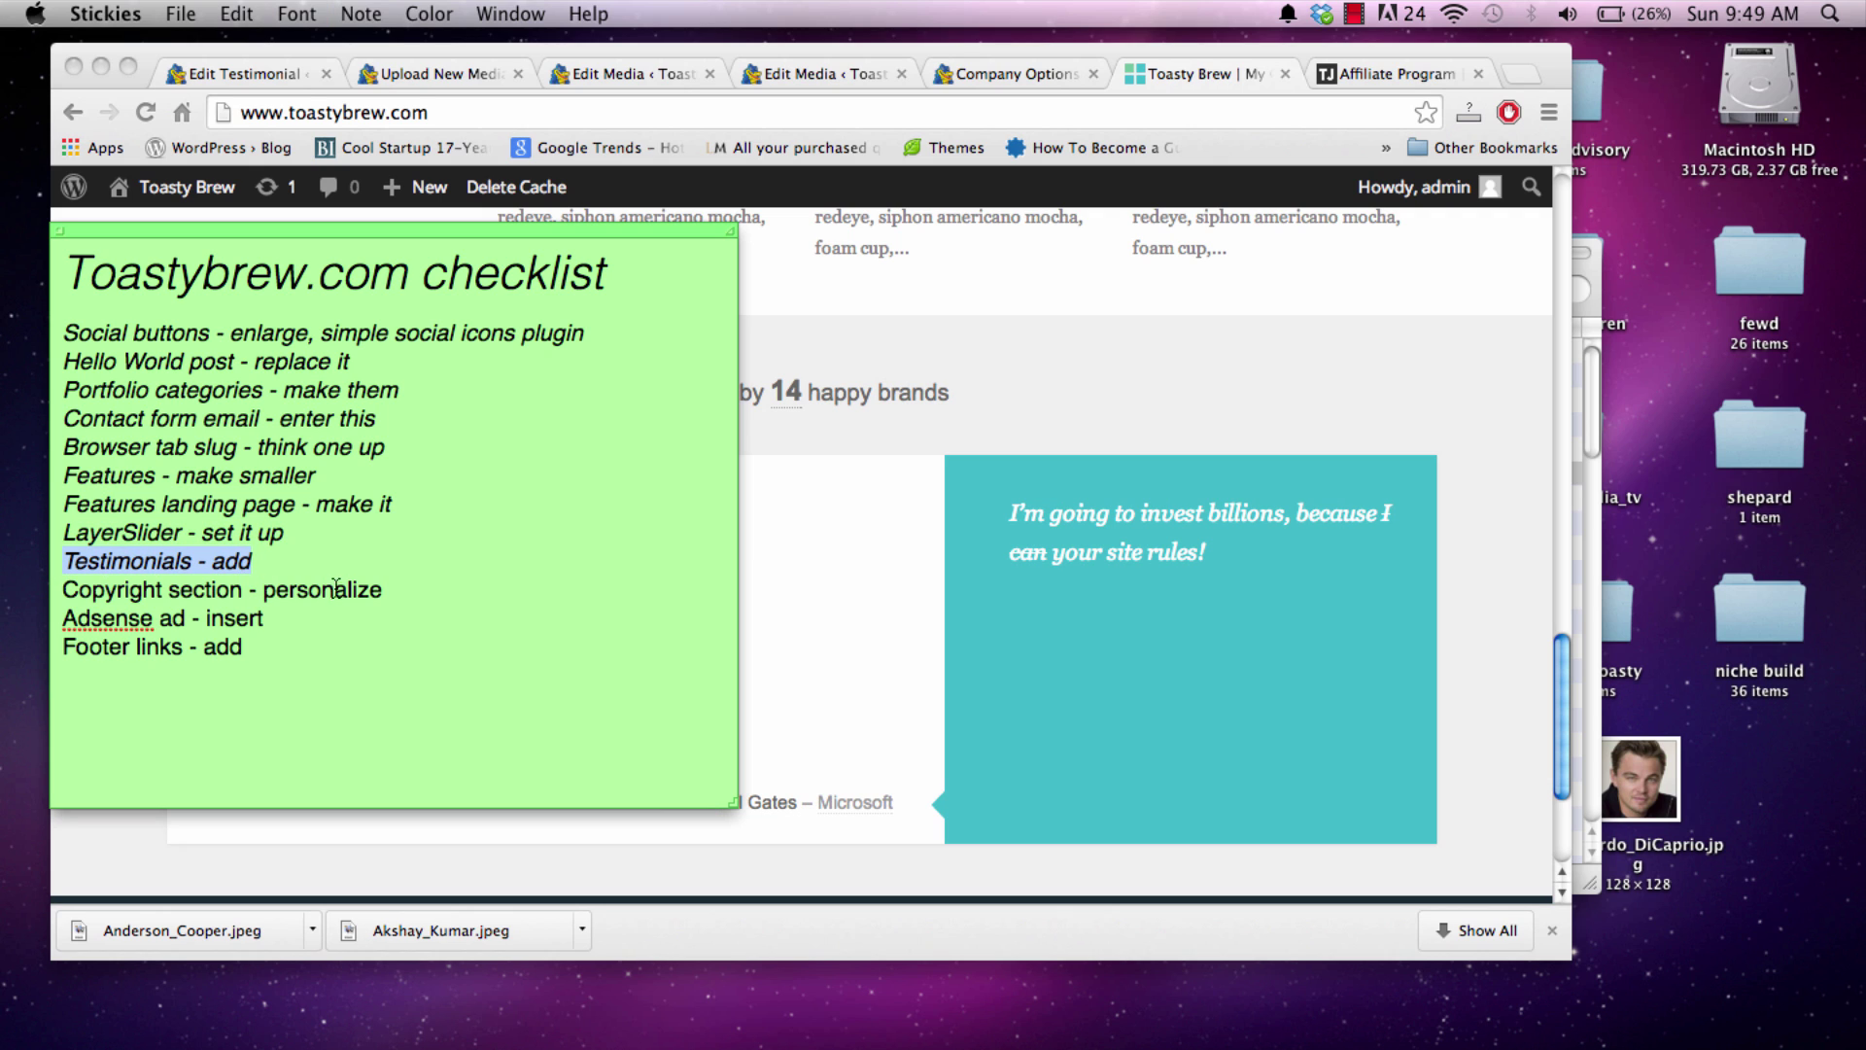
left_click(350, 588)
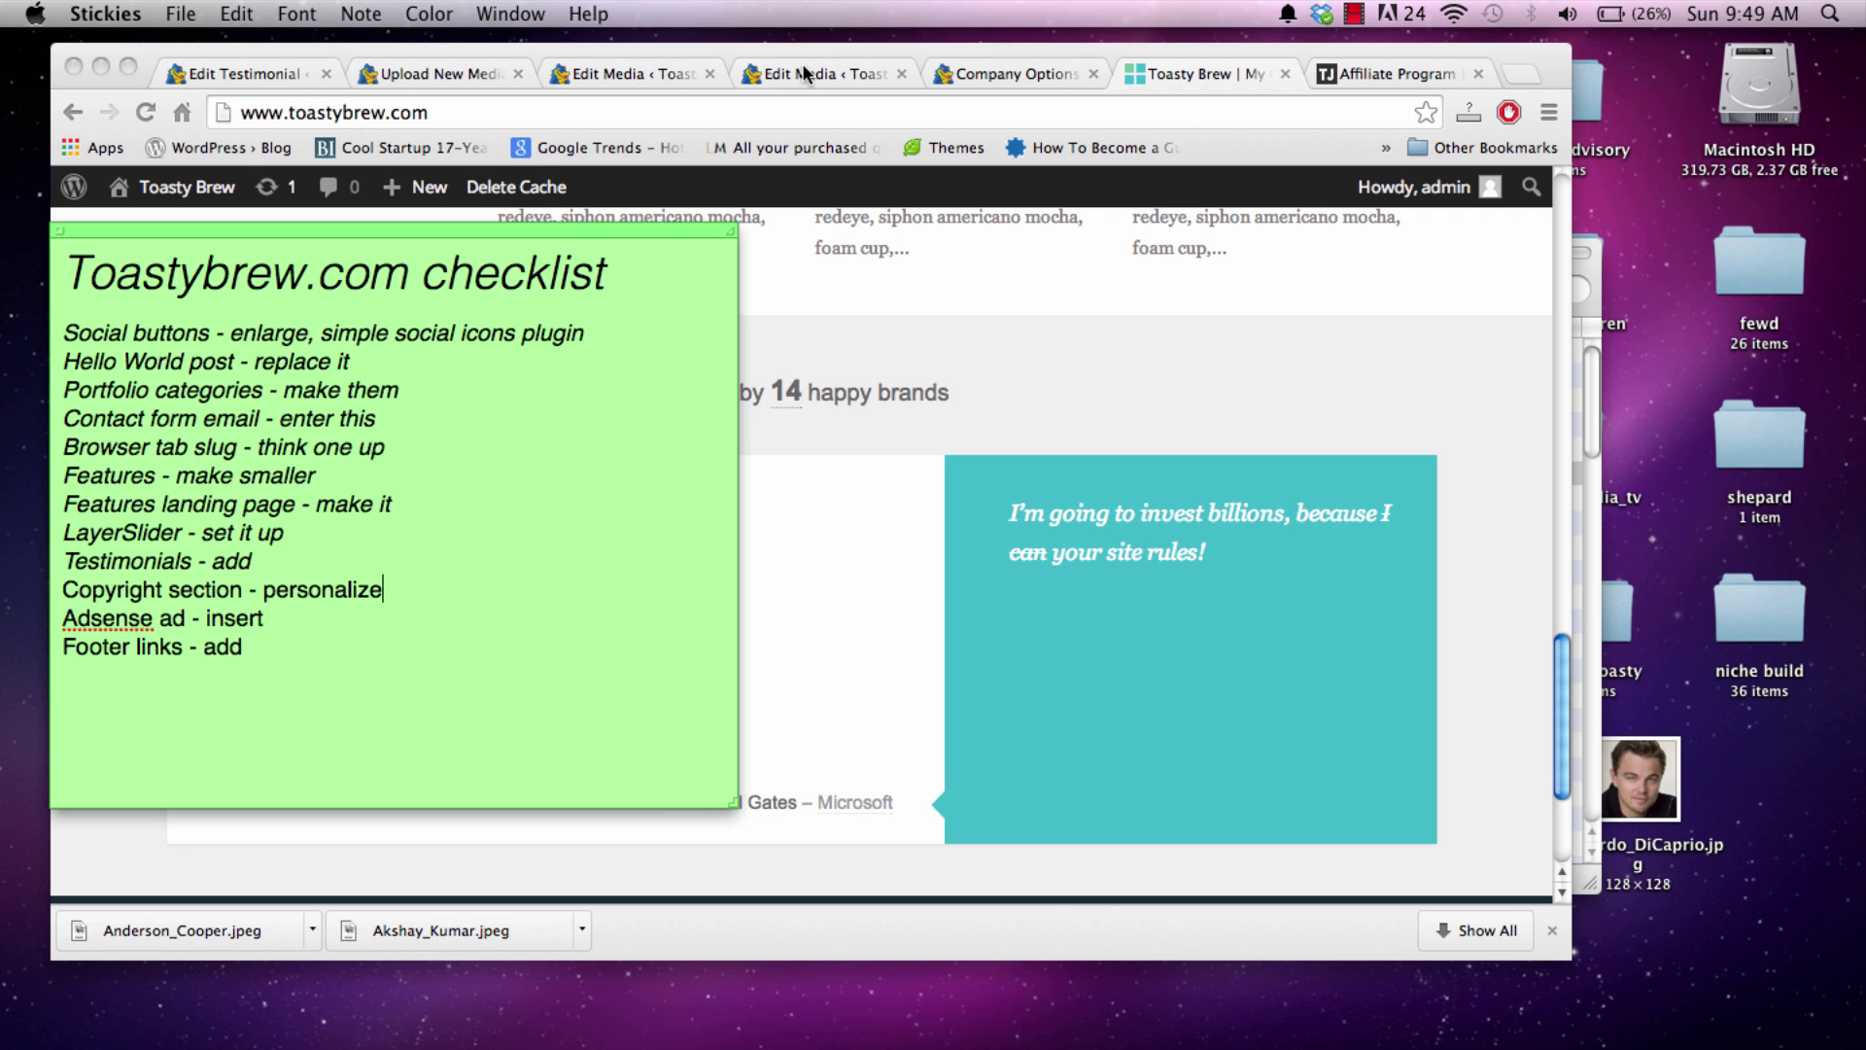
left_click(838, 70)
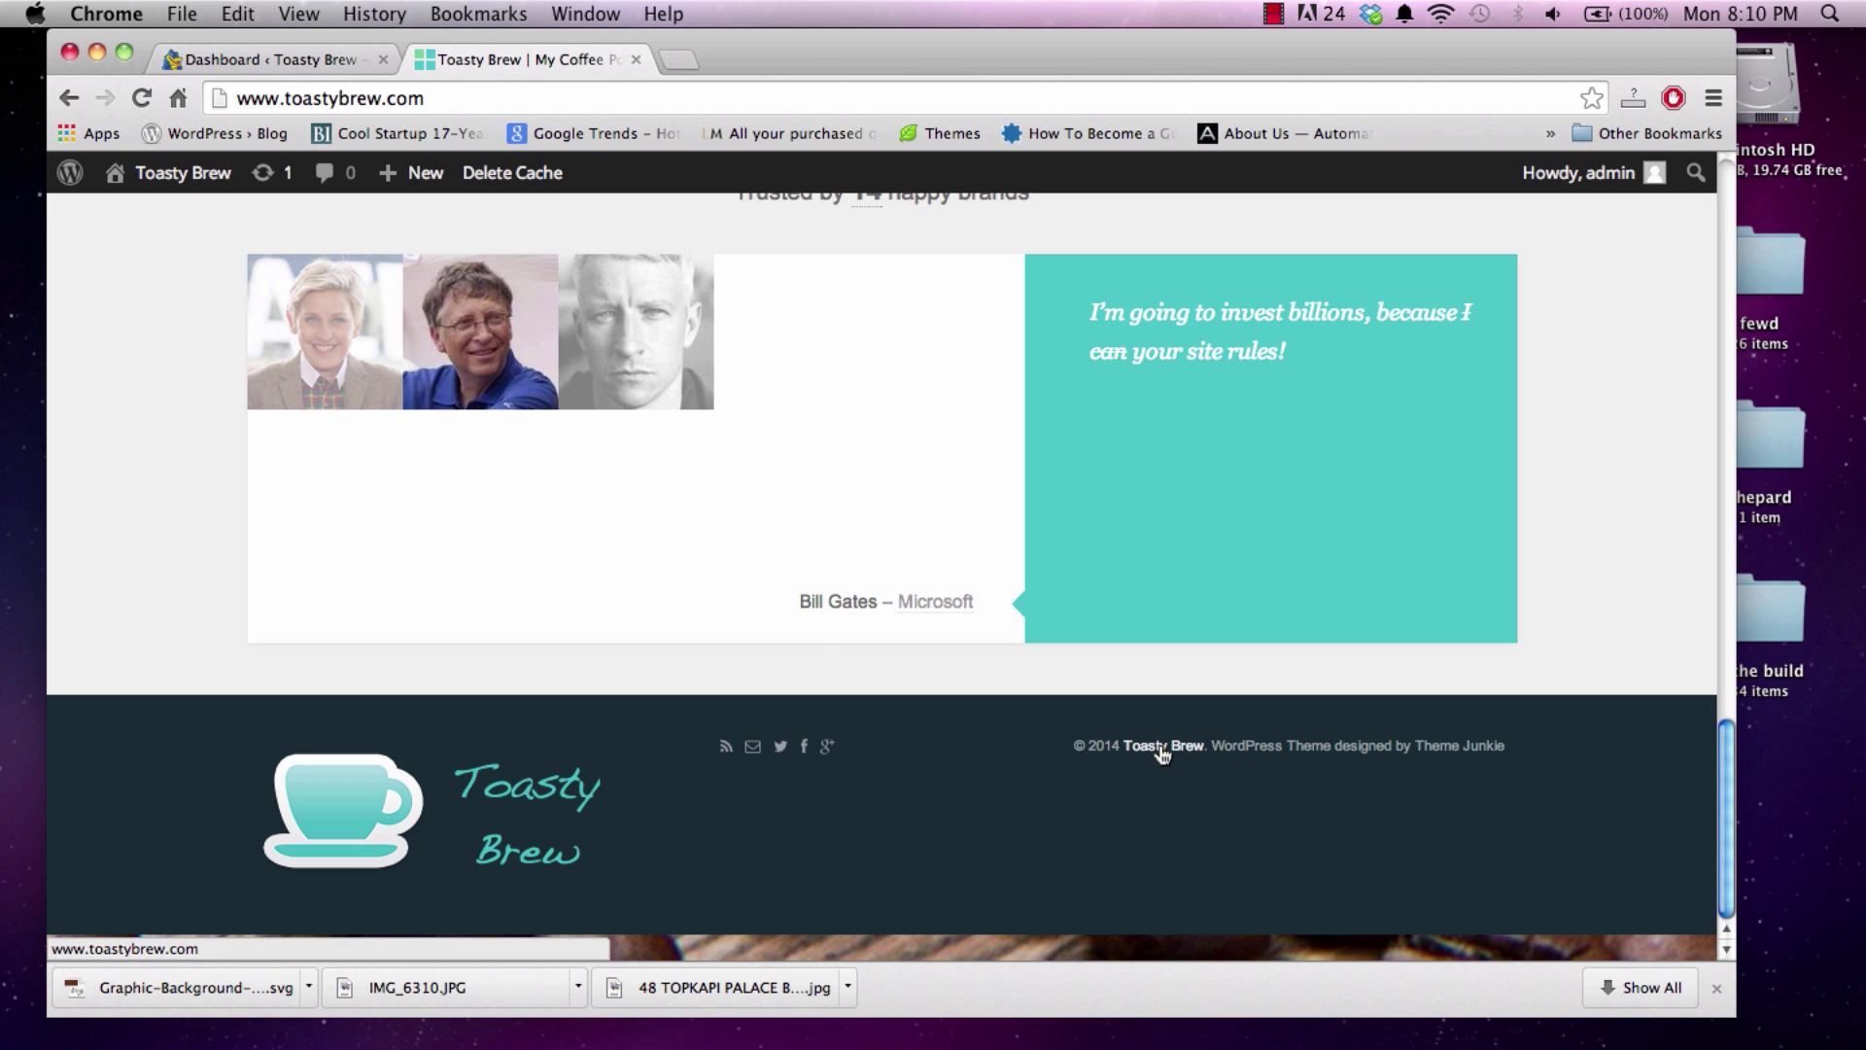
- From the dashboard, go to Appearance > Editor to view the Company theme's style.css
left_click(315, 55)
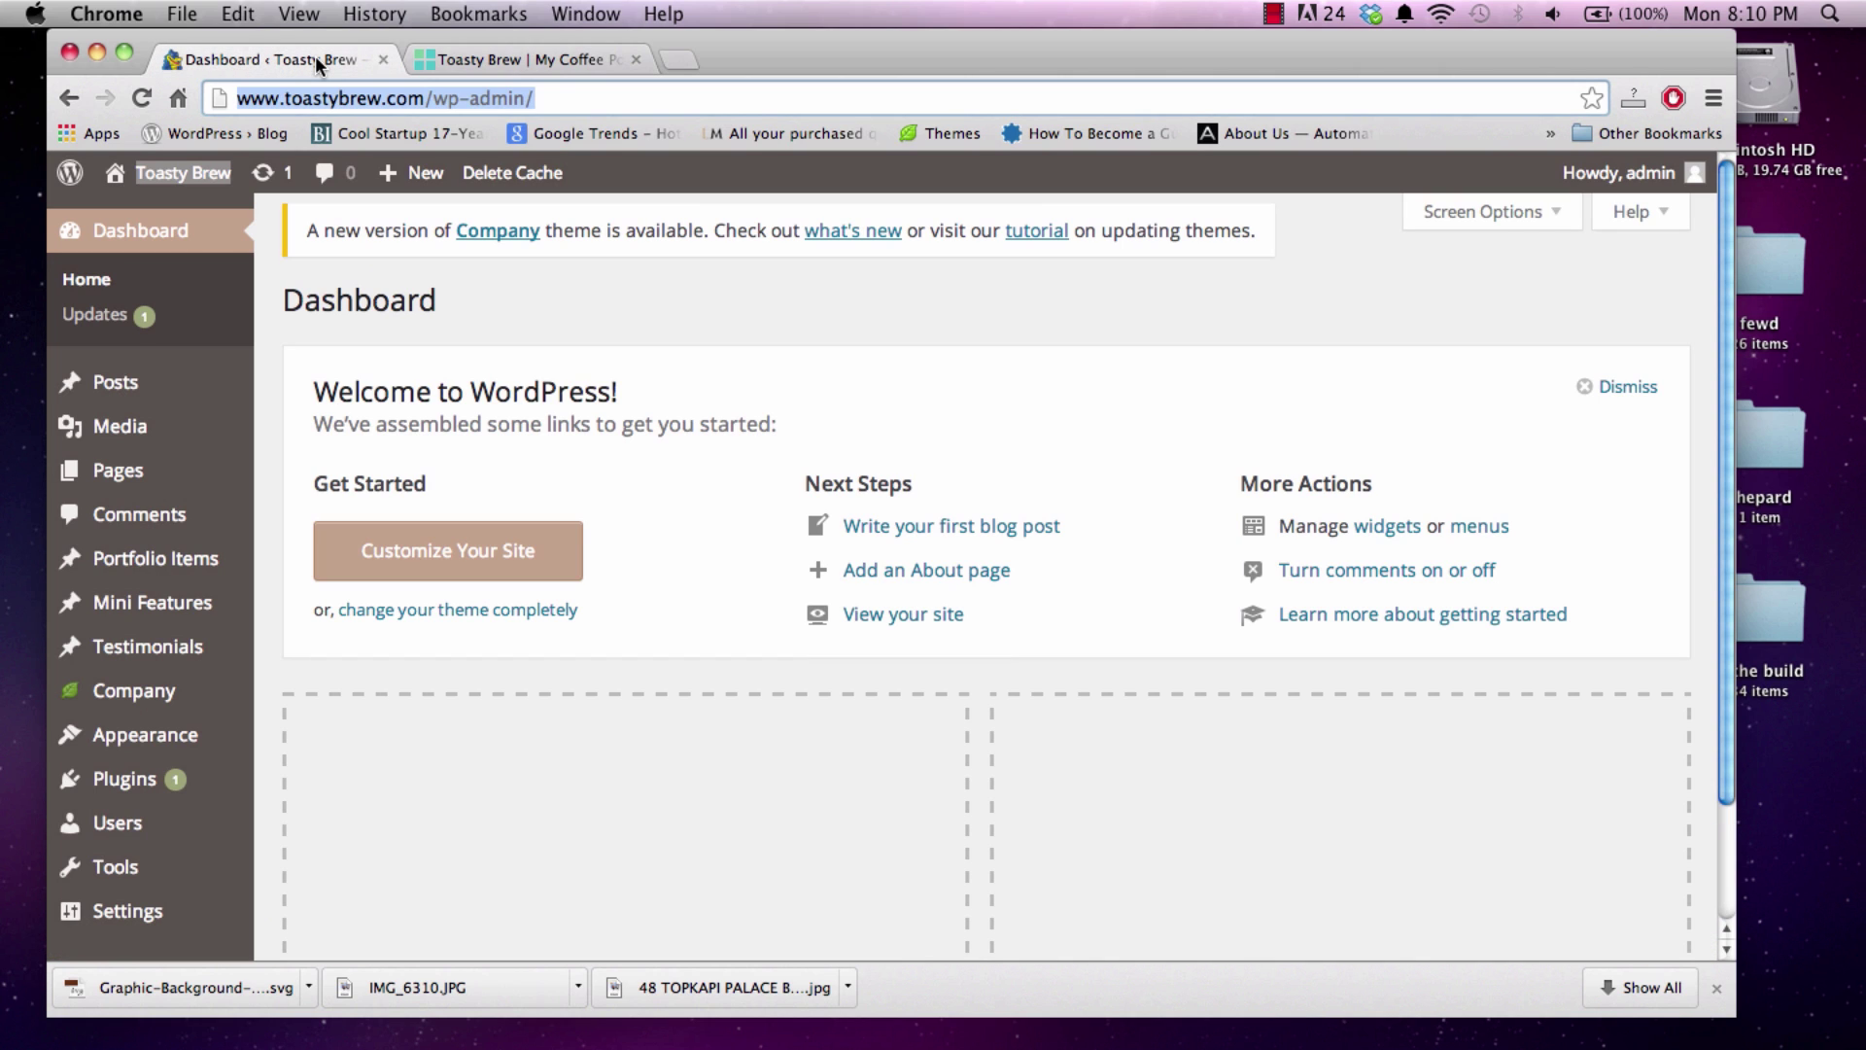
mouse_move(143, 742)
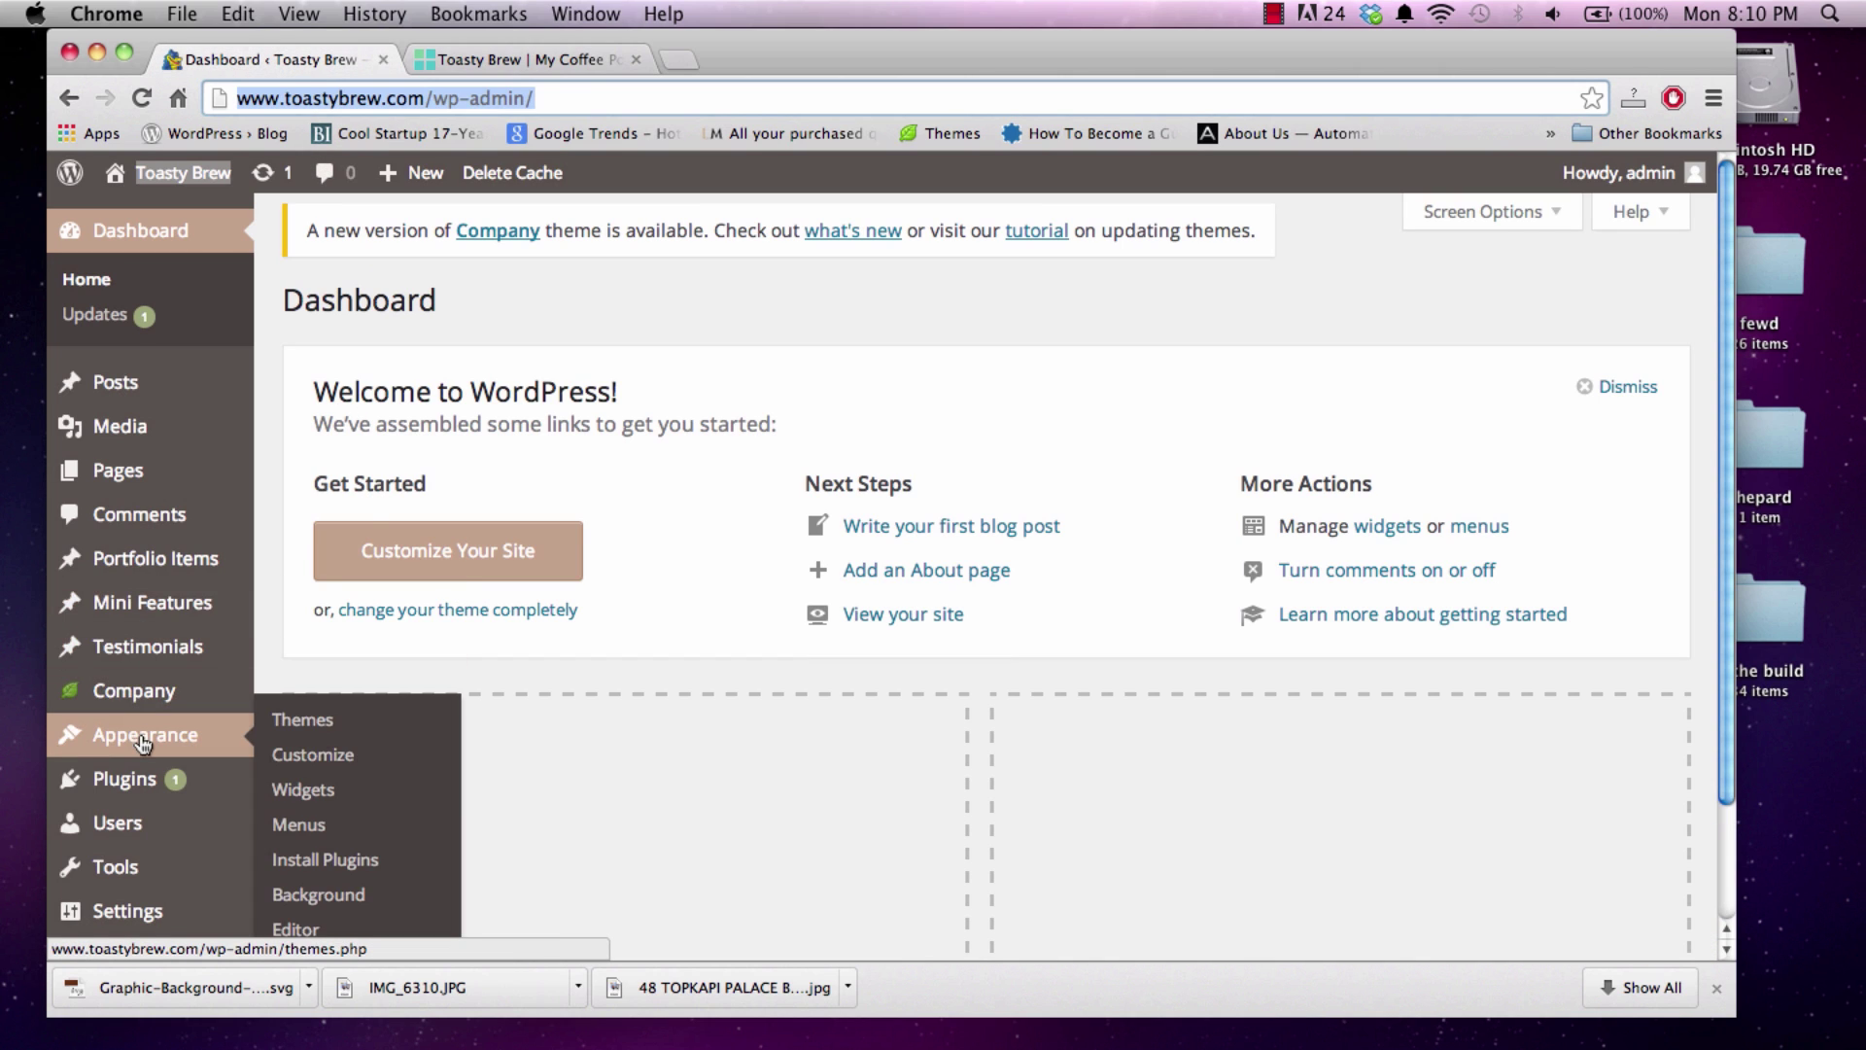
scroll(311, 747, "down", 3)
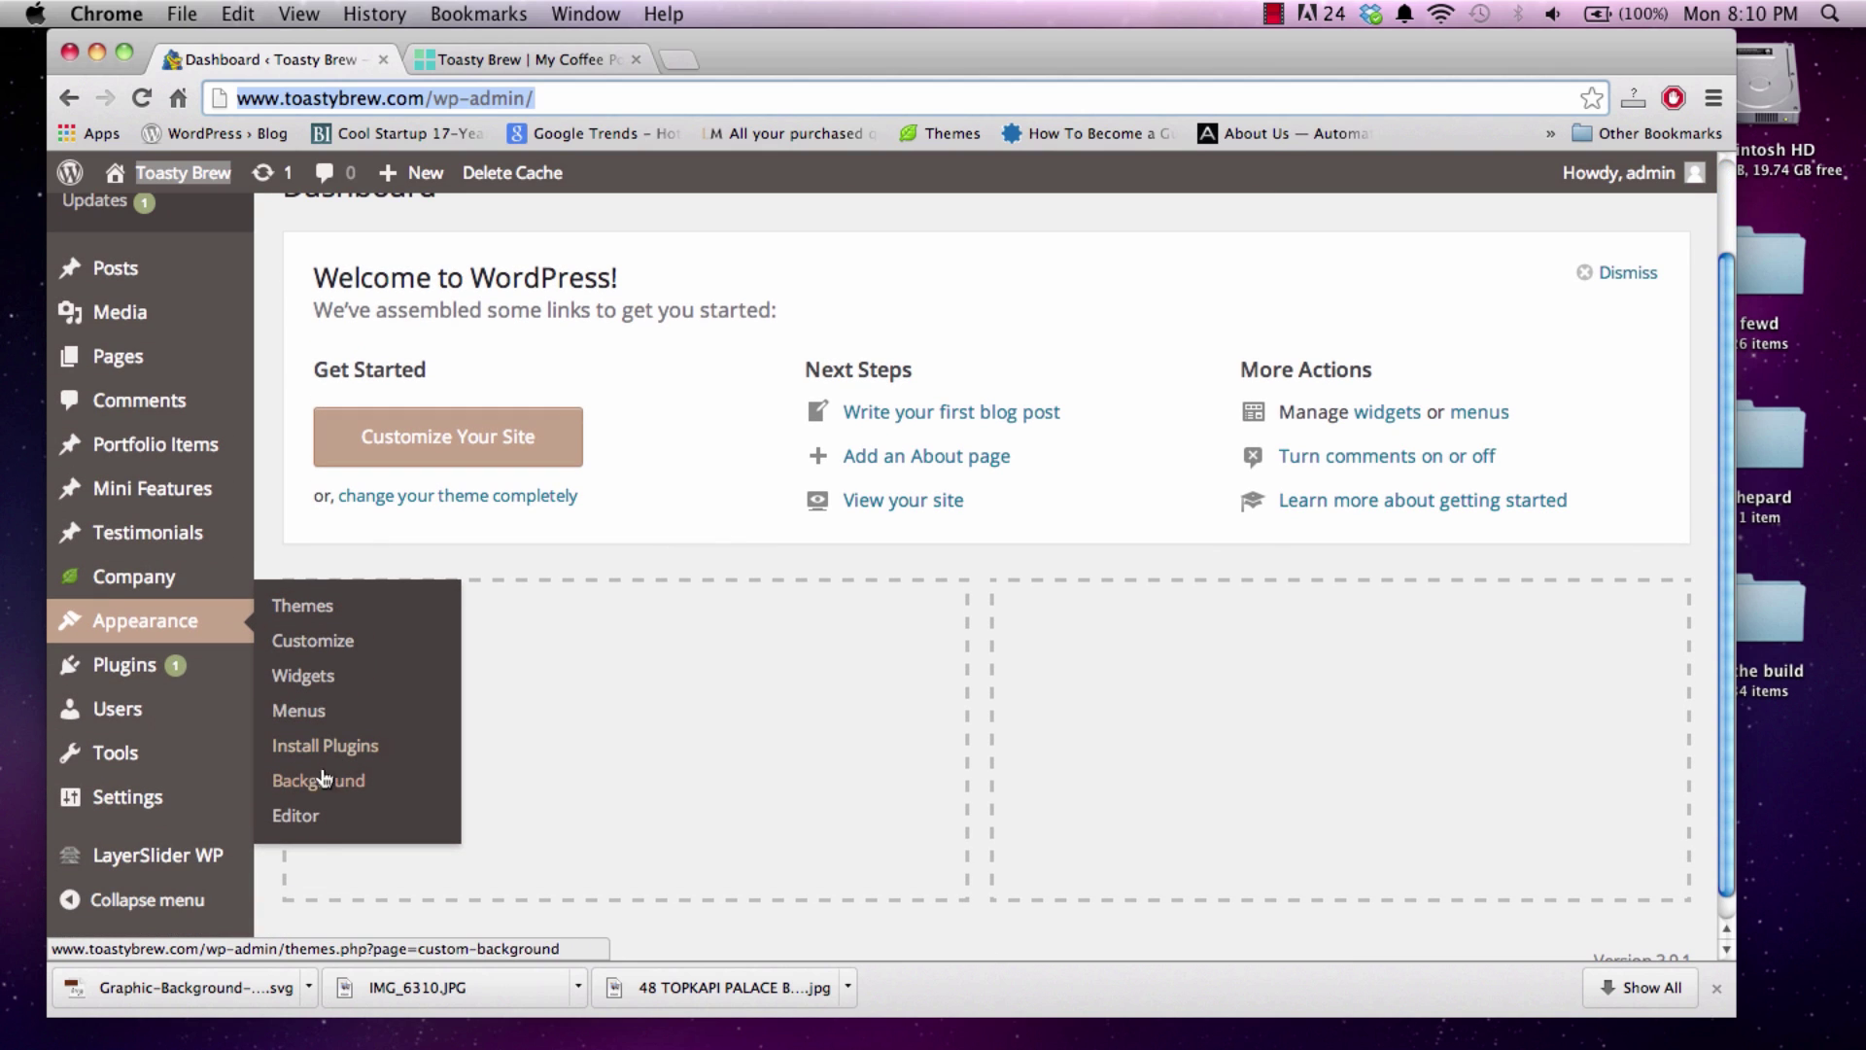
left_click(296, 816)
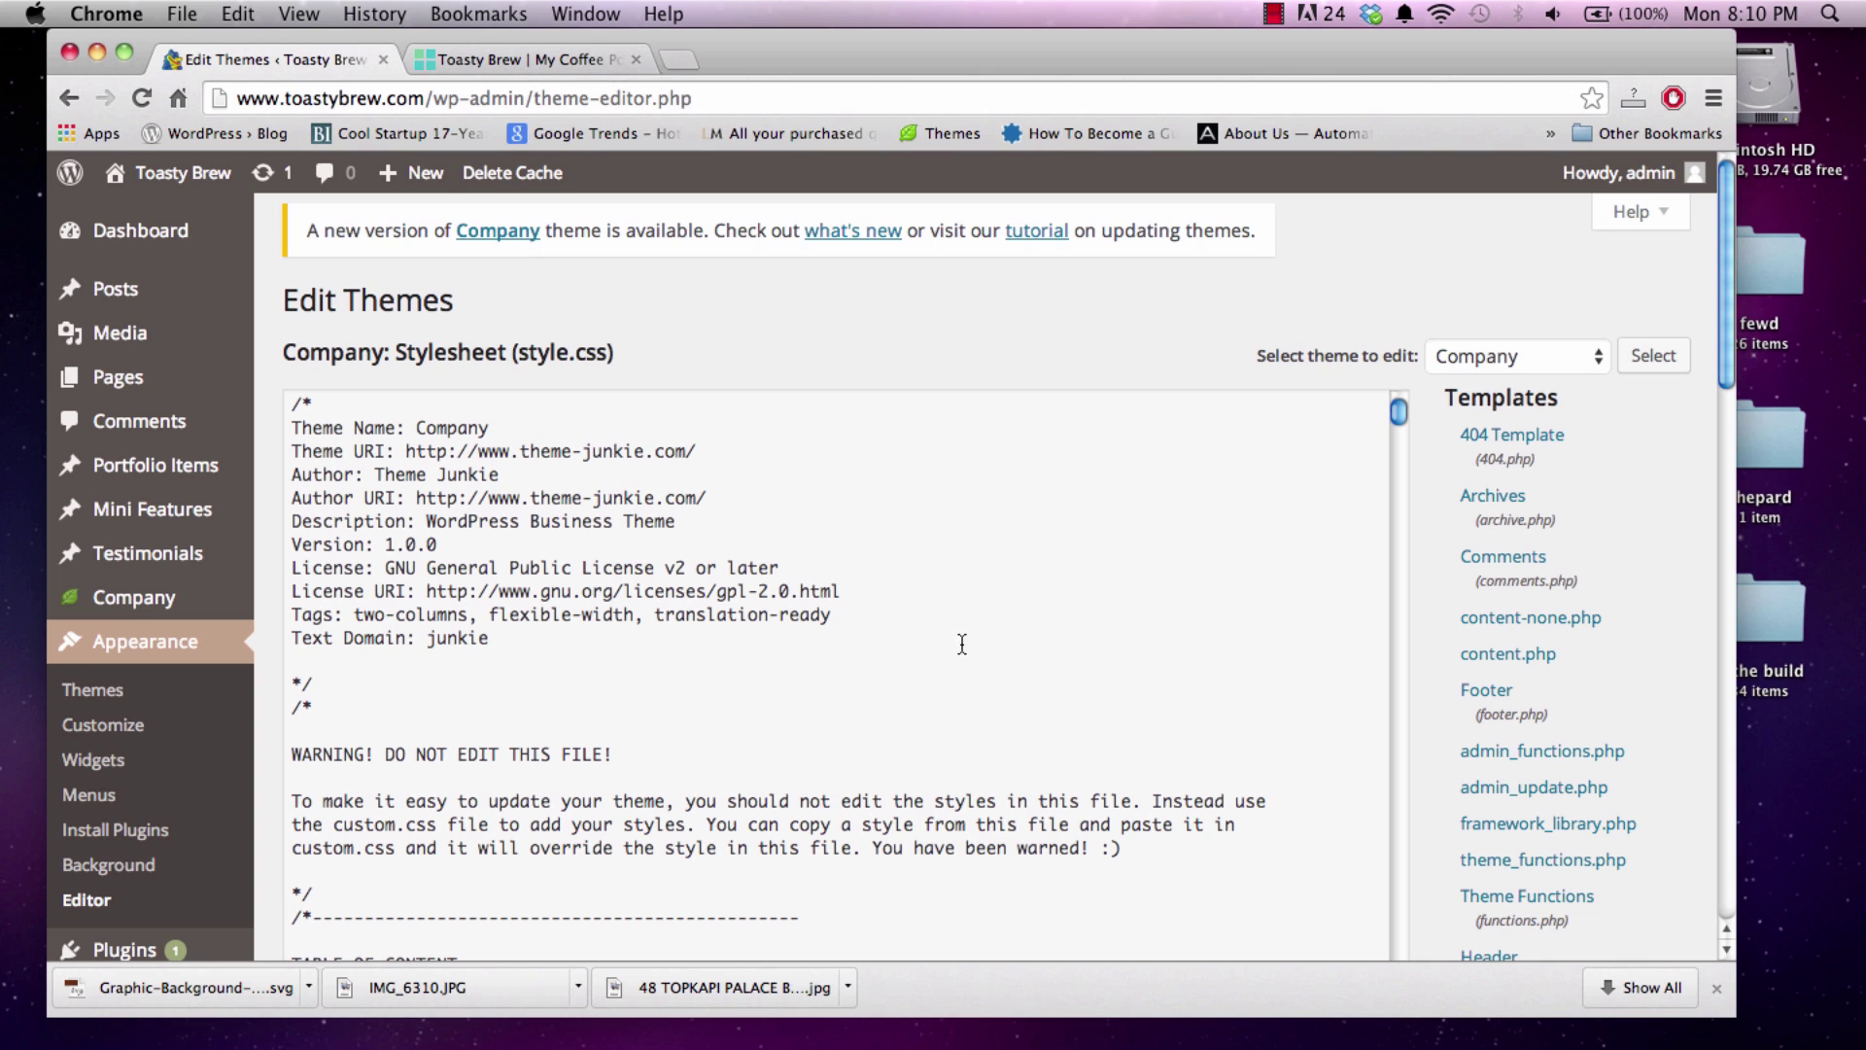
scroll(1477, 646, "down", 2)
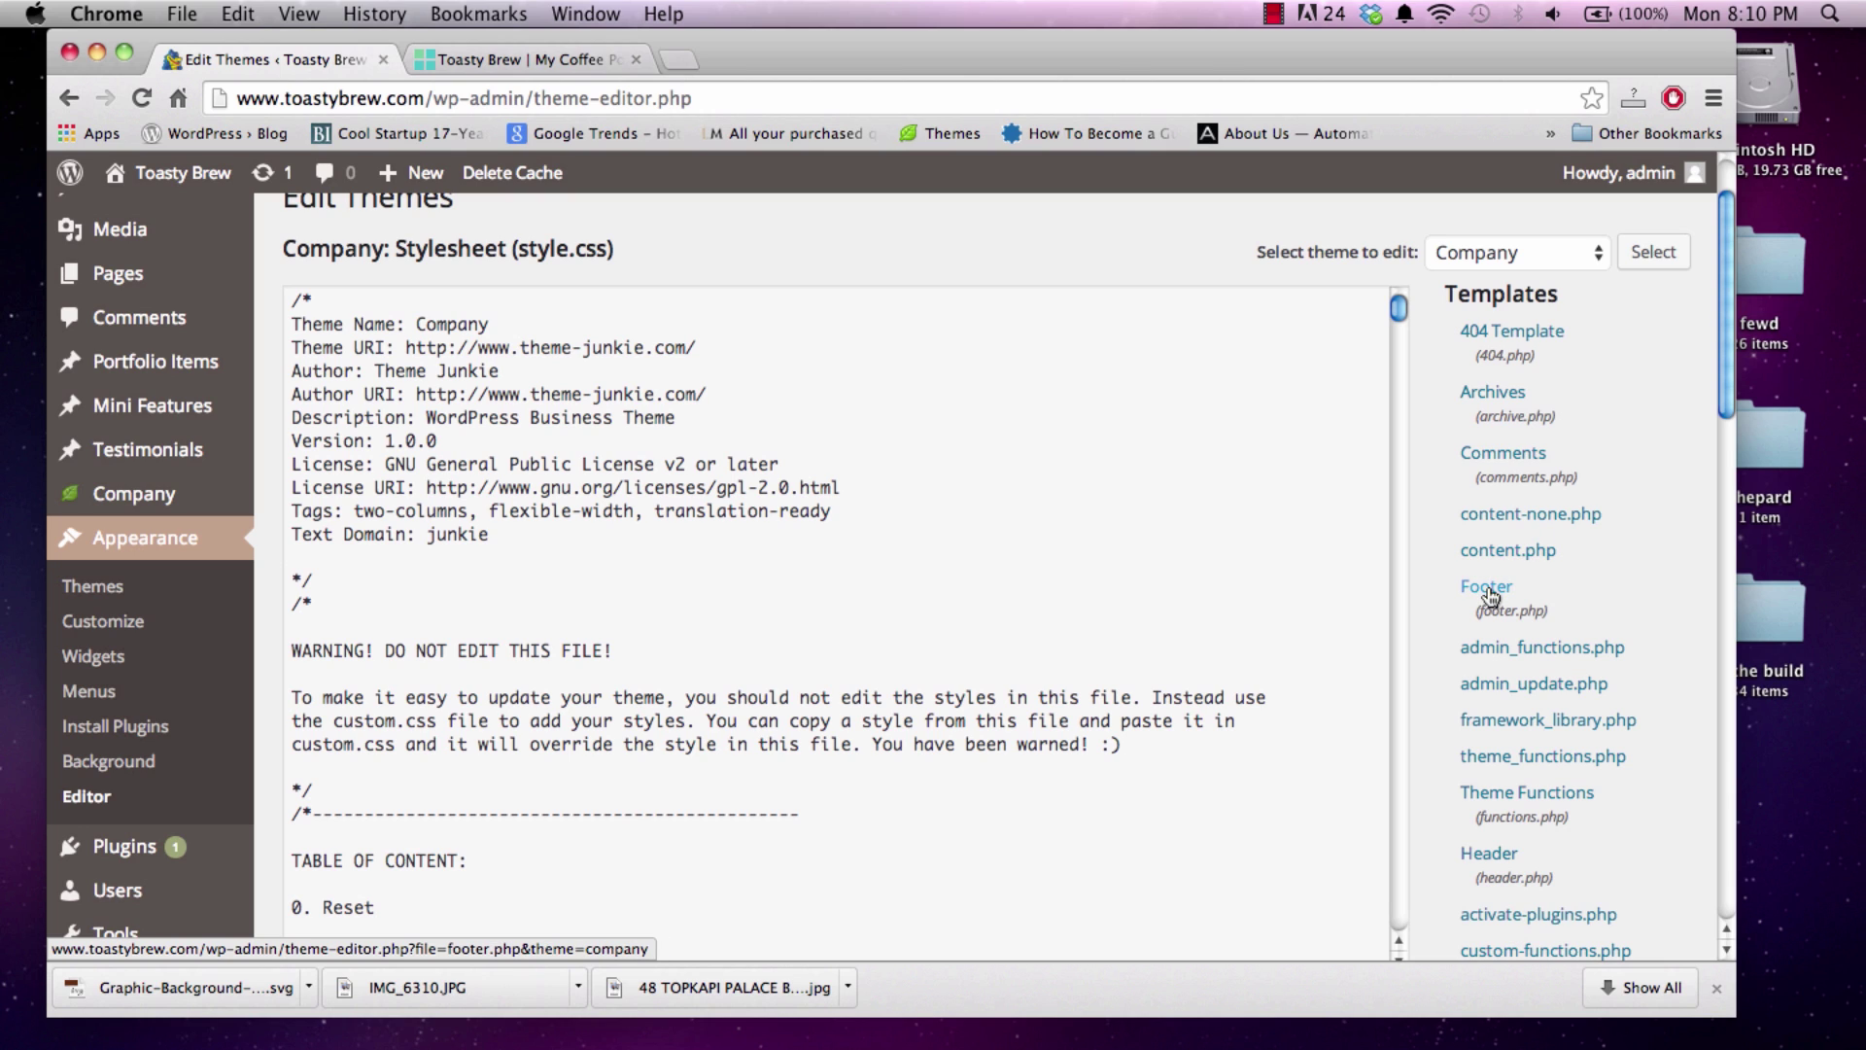
- Open footer.php from Templates and locate its copyright and credit lines
left_click(1488, 589)
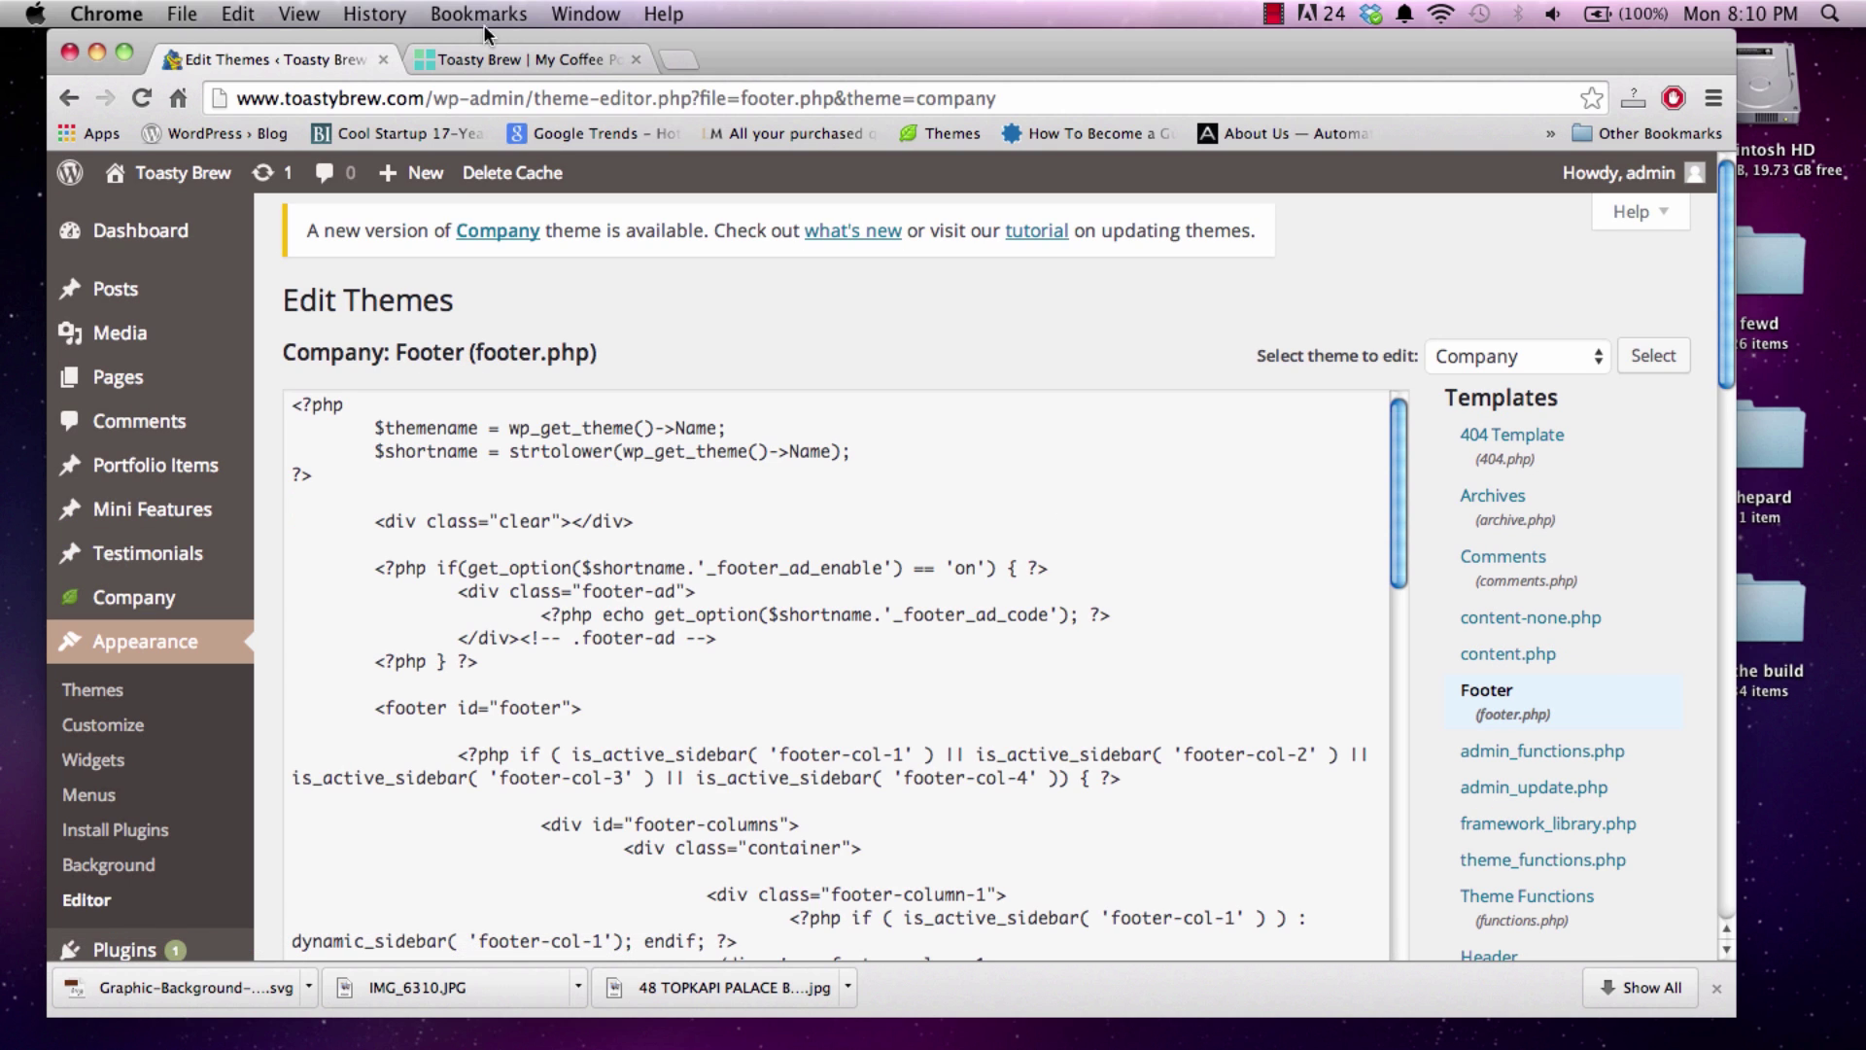
scroll(1482, 758, "down", 3)
scroll(1198, 586, "down", 8)
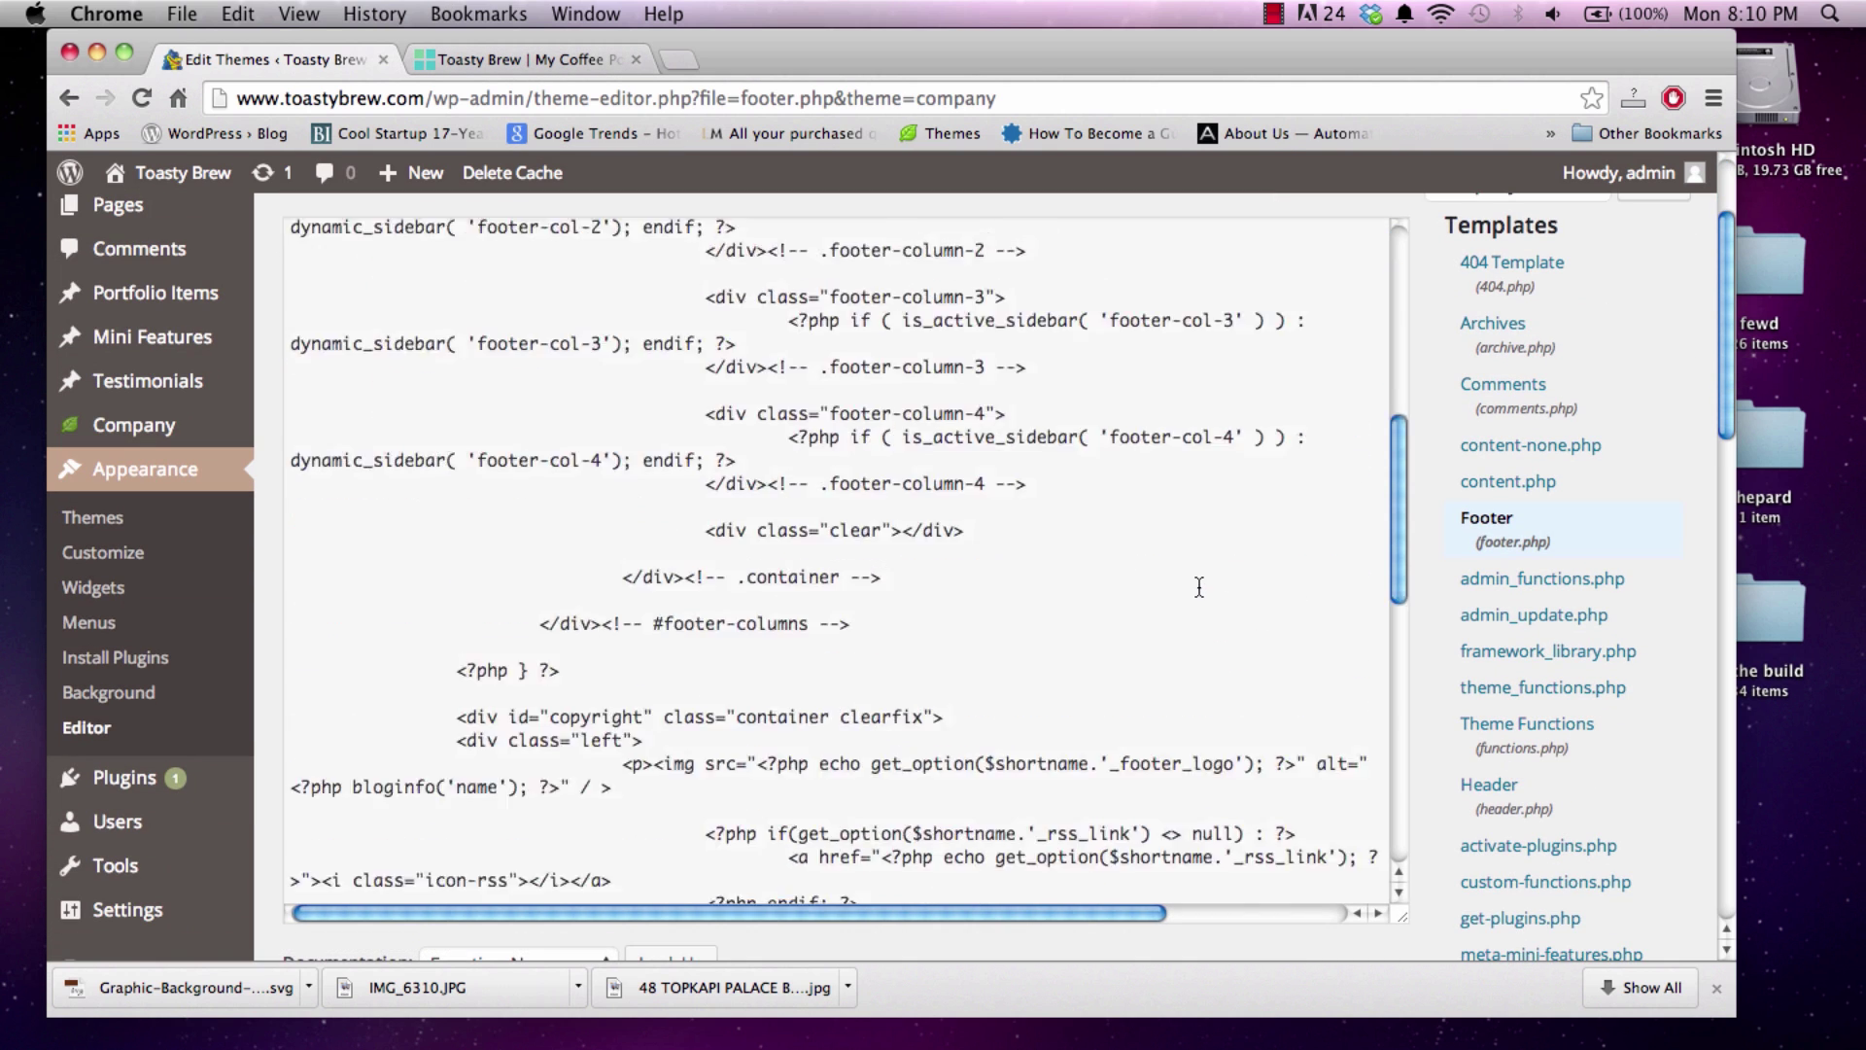
scroll(1198, 586, "down", 10)
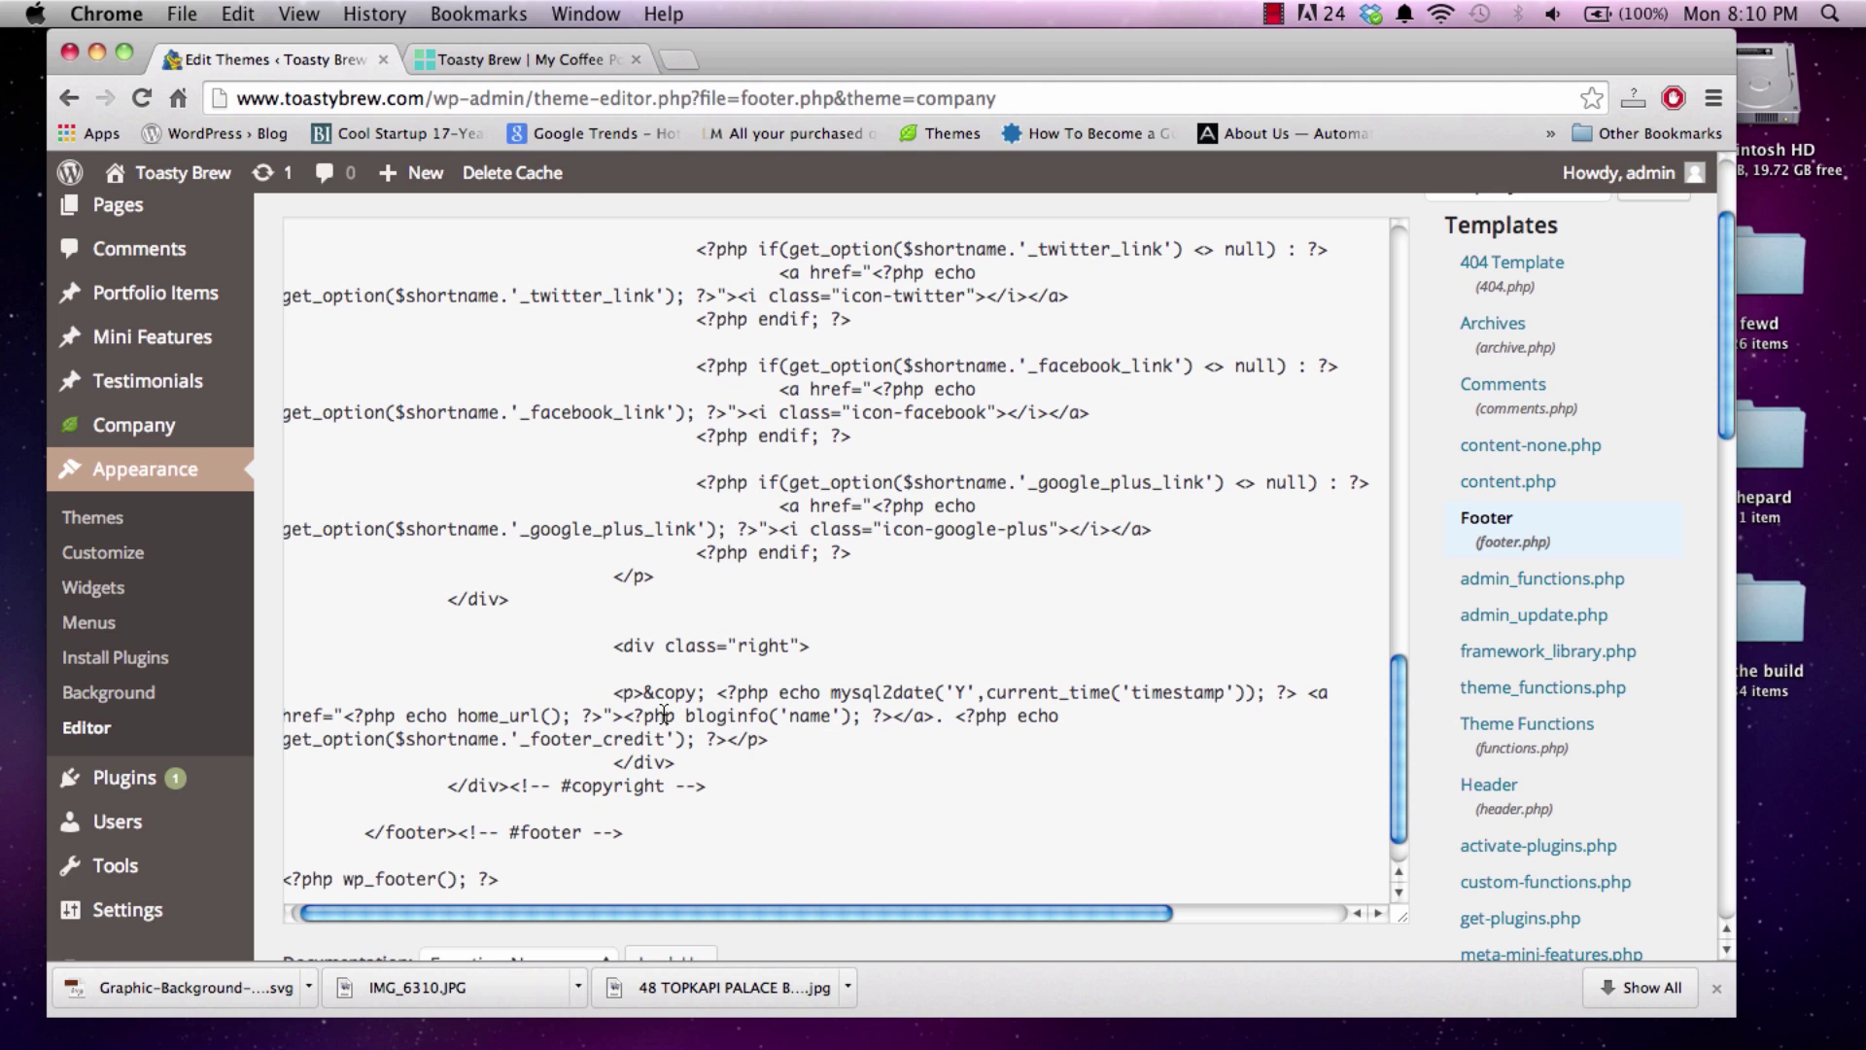
left_click(636, 692)
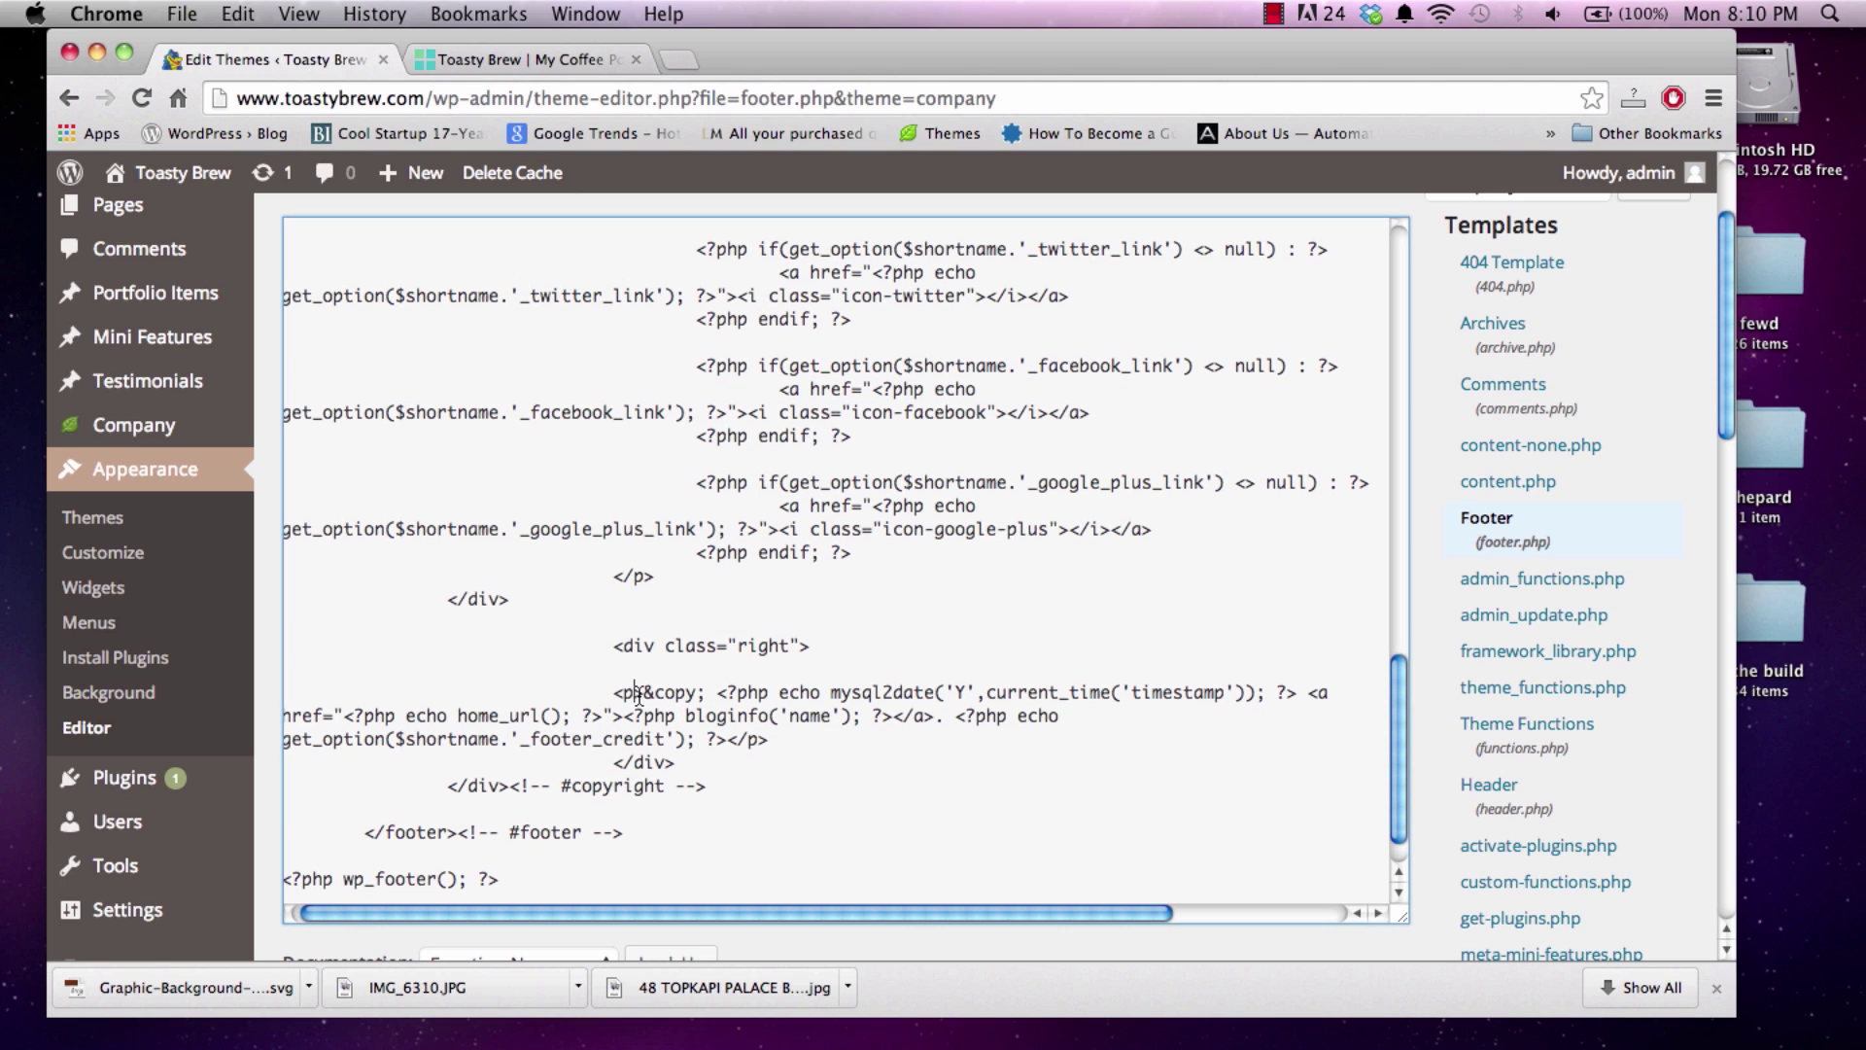
left_click_drag(614, 692, 644, 692)
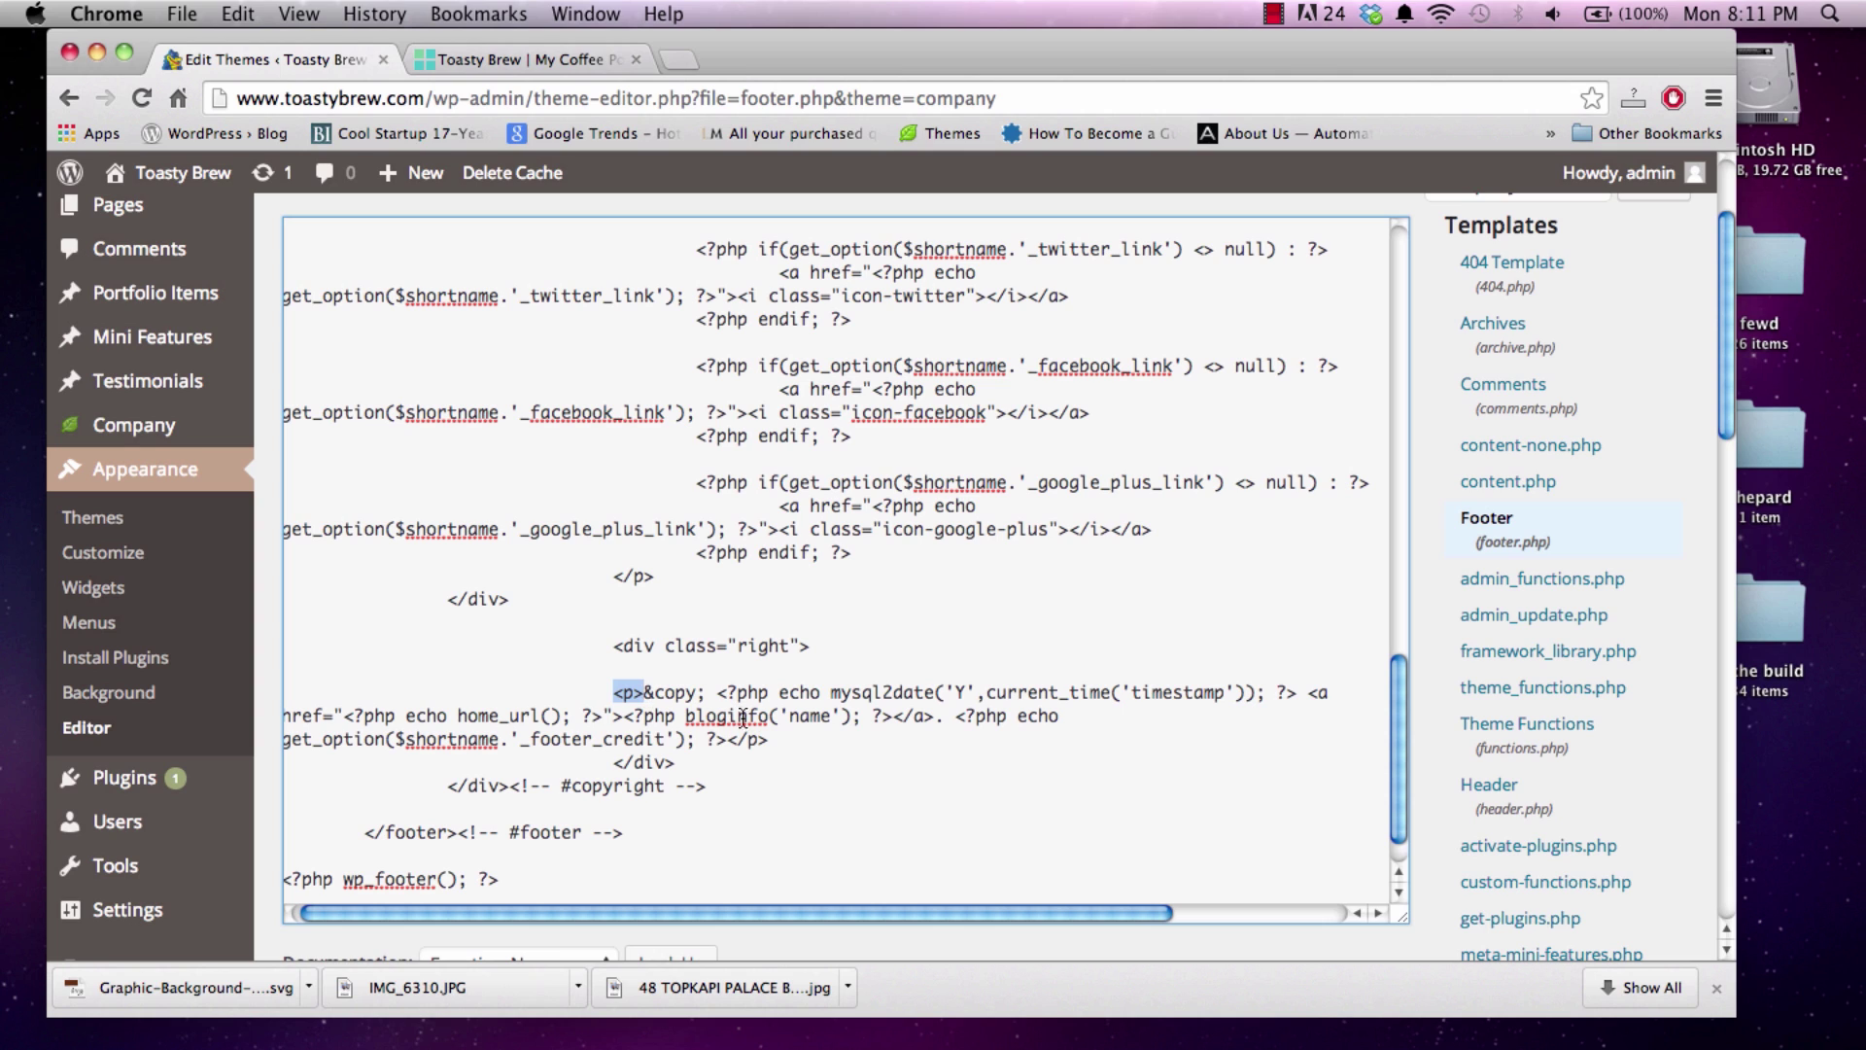
left_click_drag(773, 739, 726, 739)
left_click(771, 739)
left_click(882, 716)
- Compare the &copy; entity in the code with the © symbol in the live site footer
left_click(522, 62)
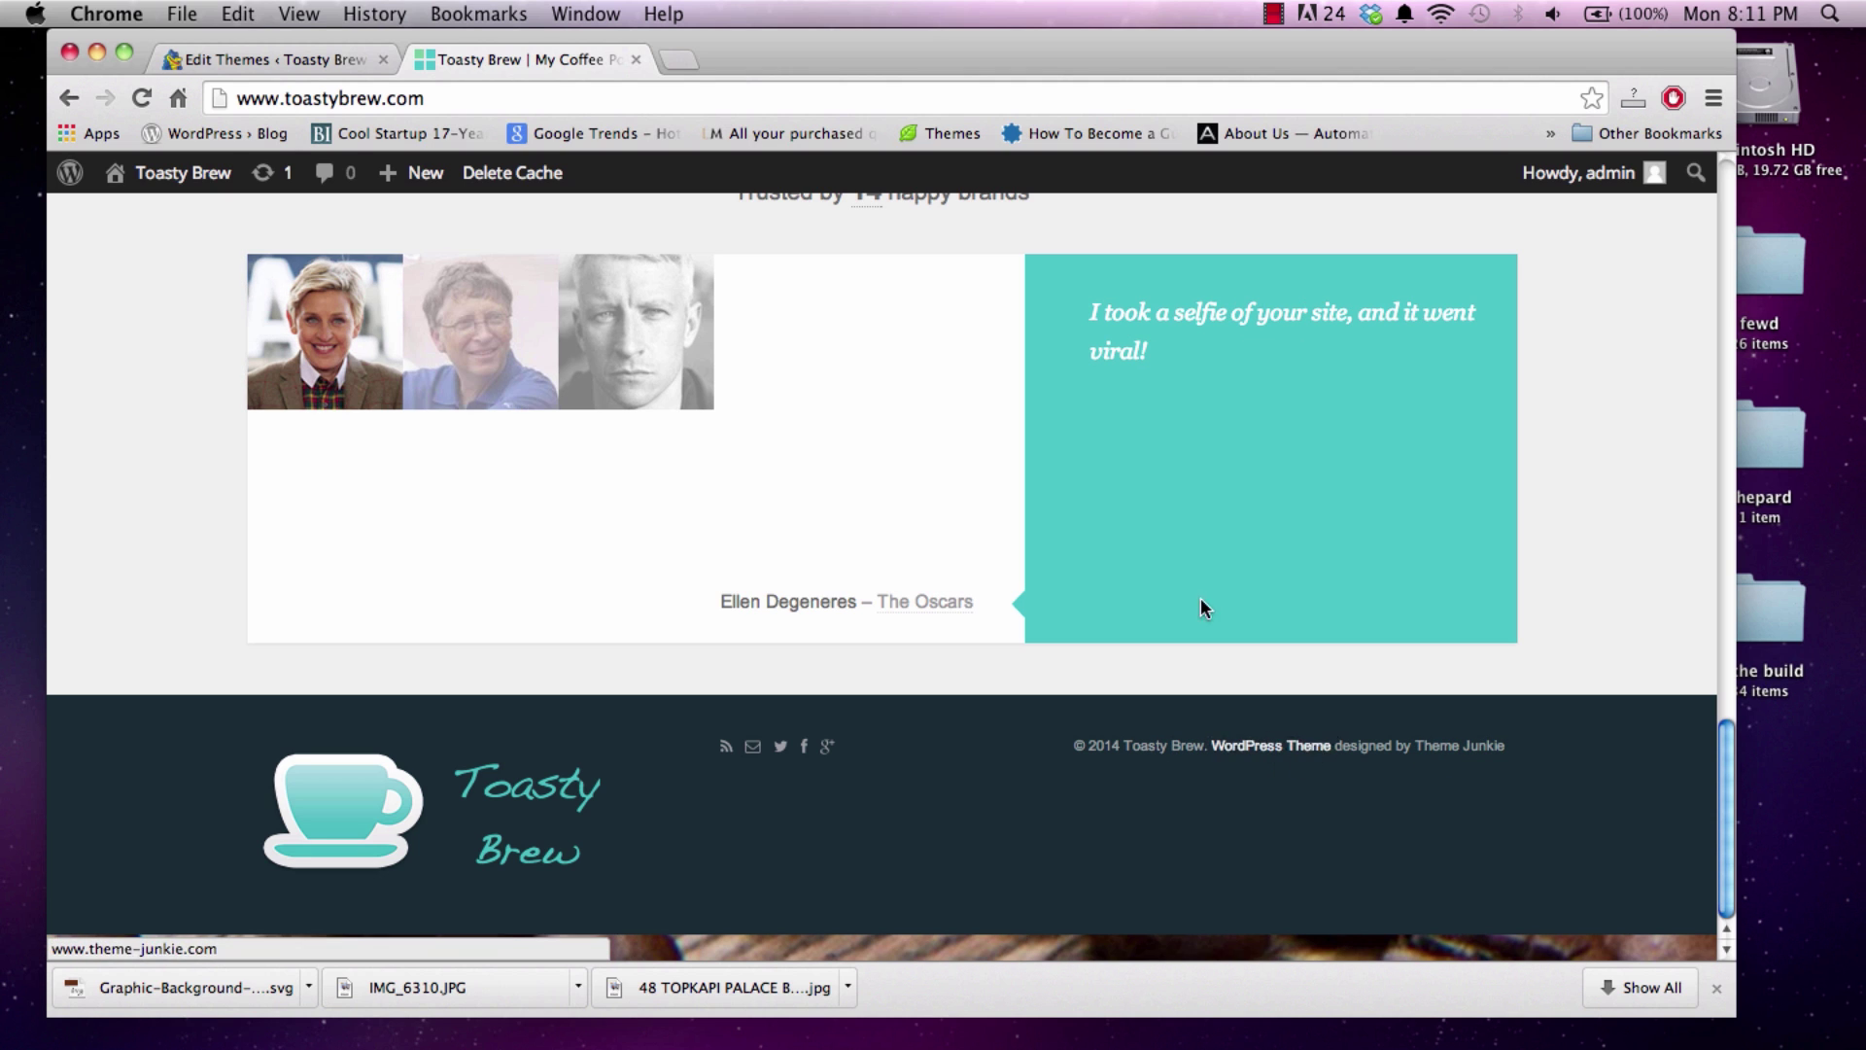
left_click(284, 60)
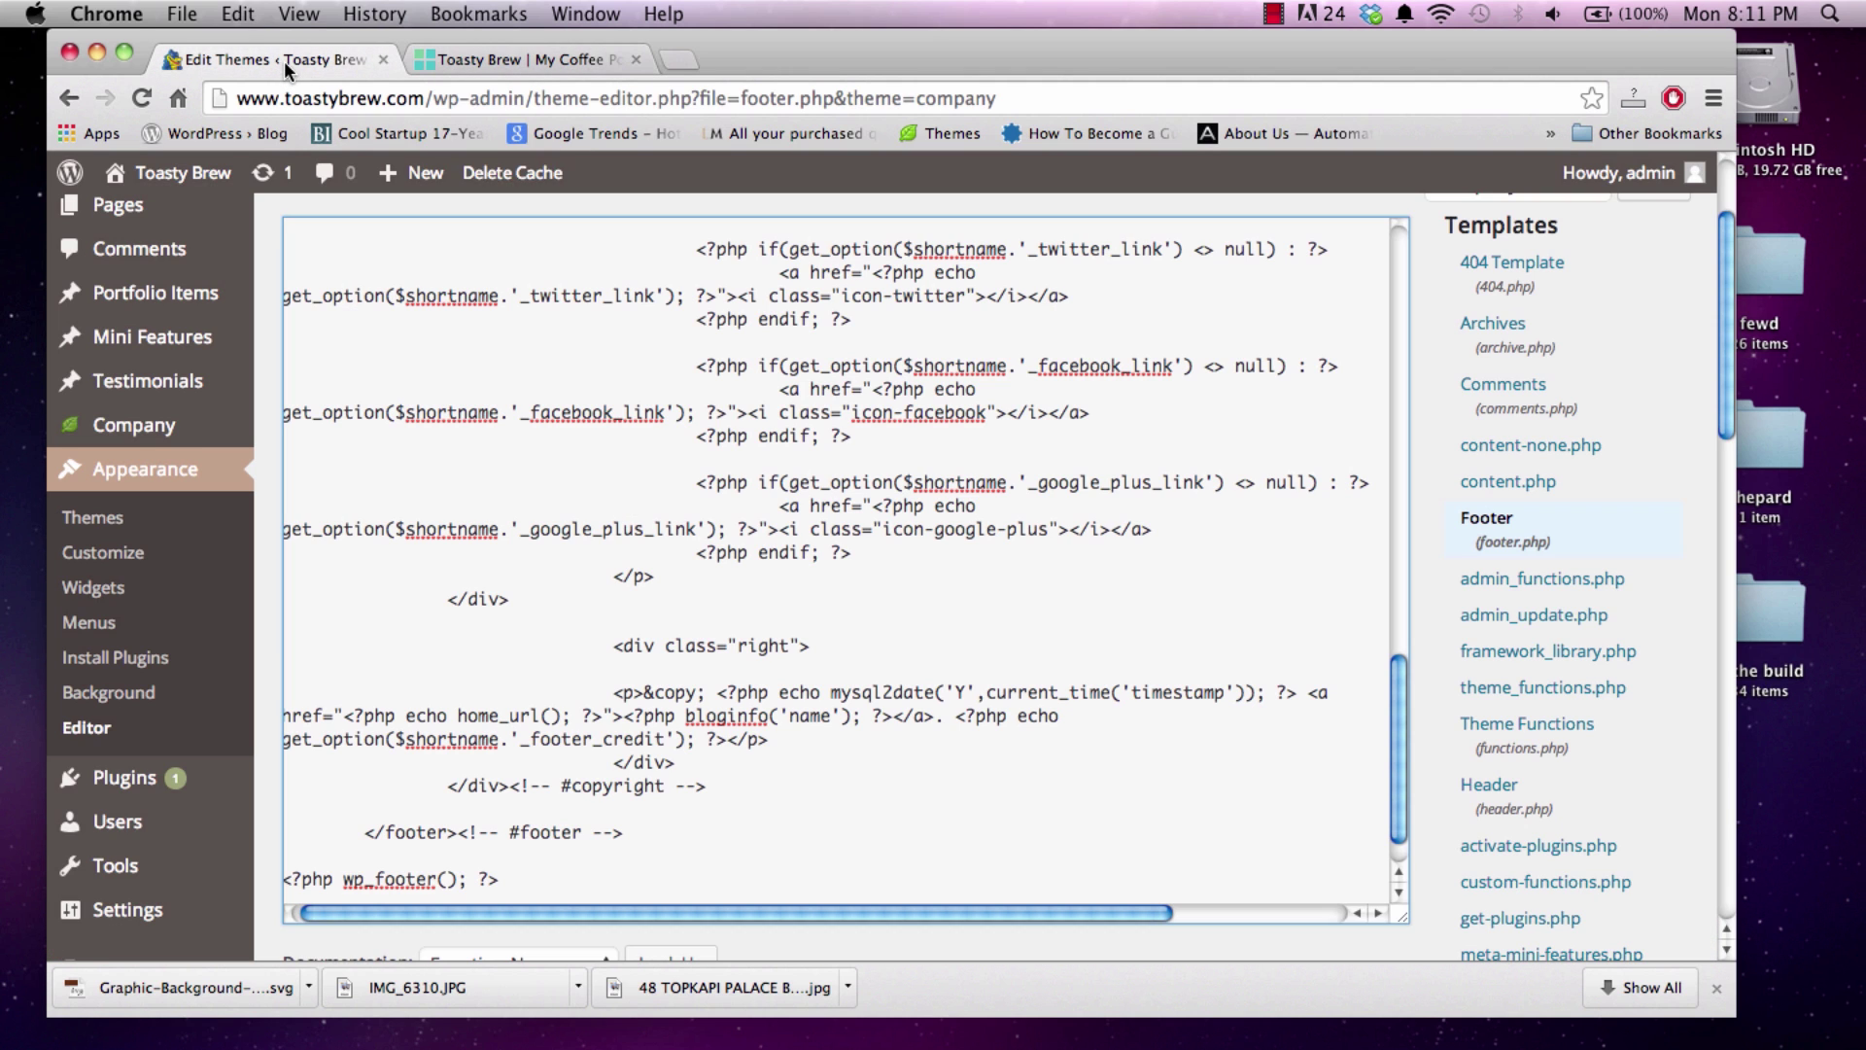
mouse_move(645, 692)
left_mouse_down()
mouse_move(704, 692)
mouse_move(674, 696)
left_mouse_up()
left_click(704, 692)
left_click(707, 692)
left_click(540, 66)
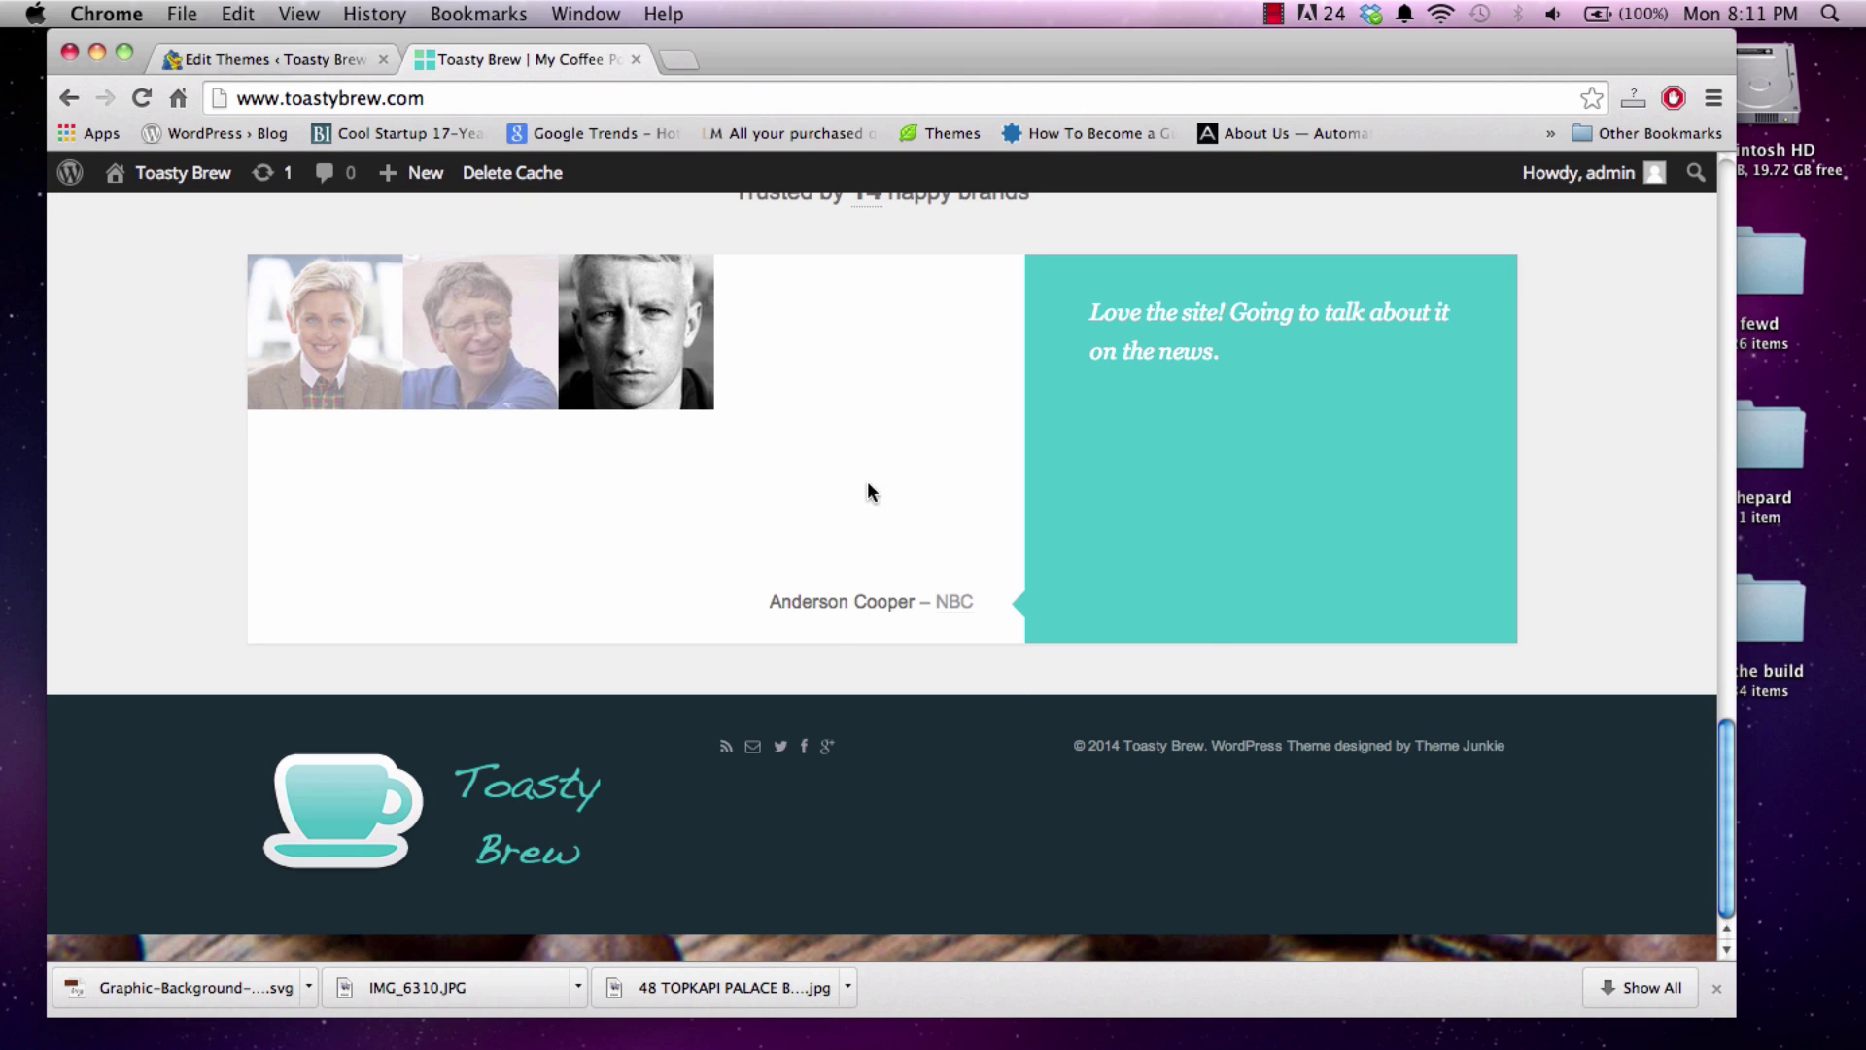
double_click(1075, 748)
left_click(1047, 791)
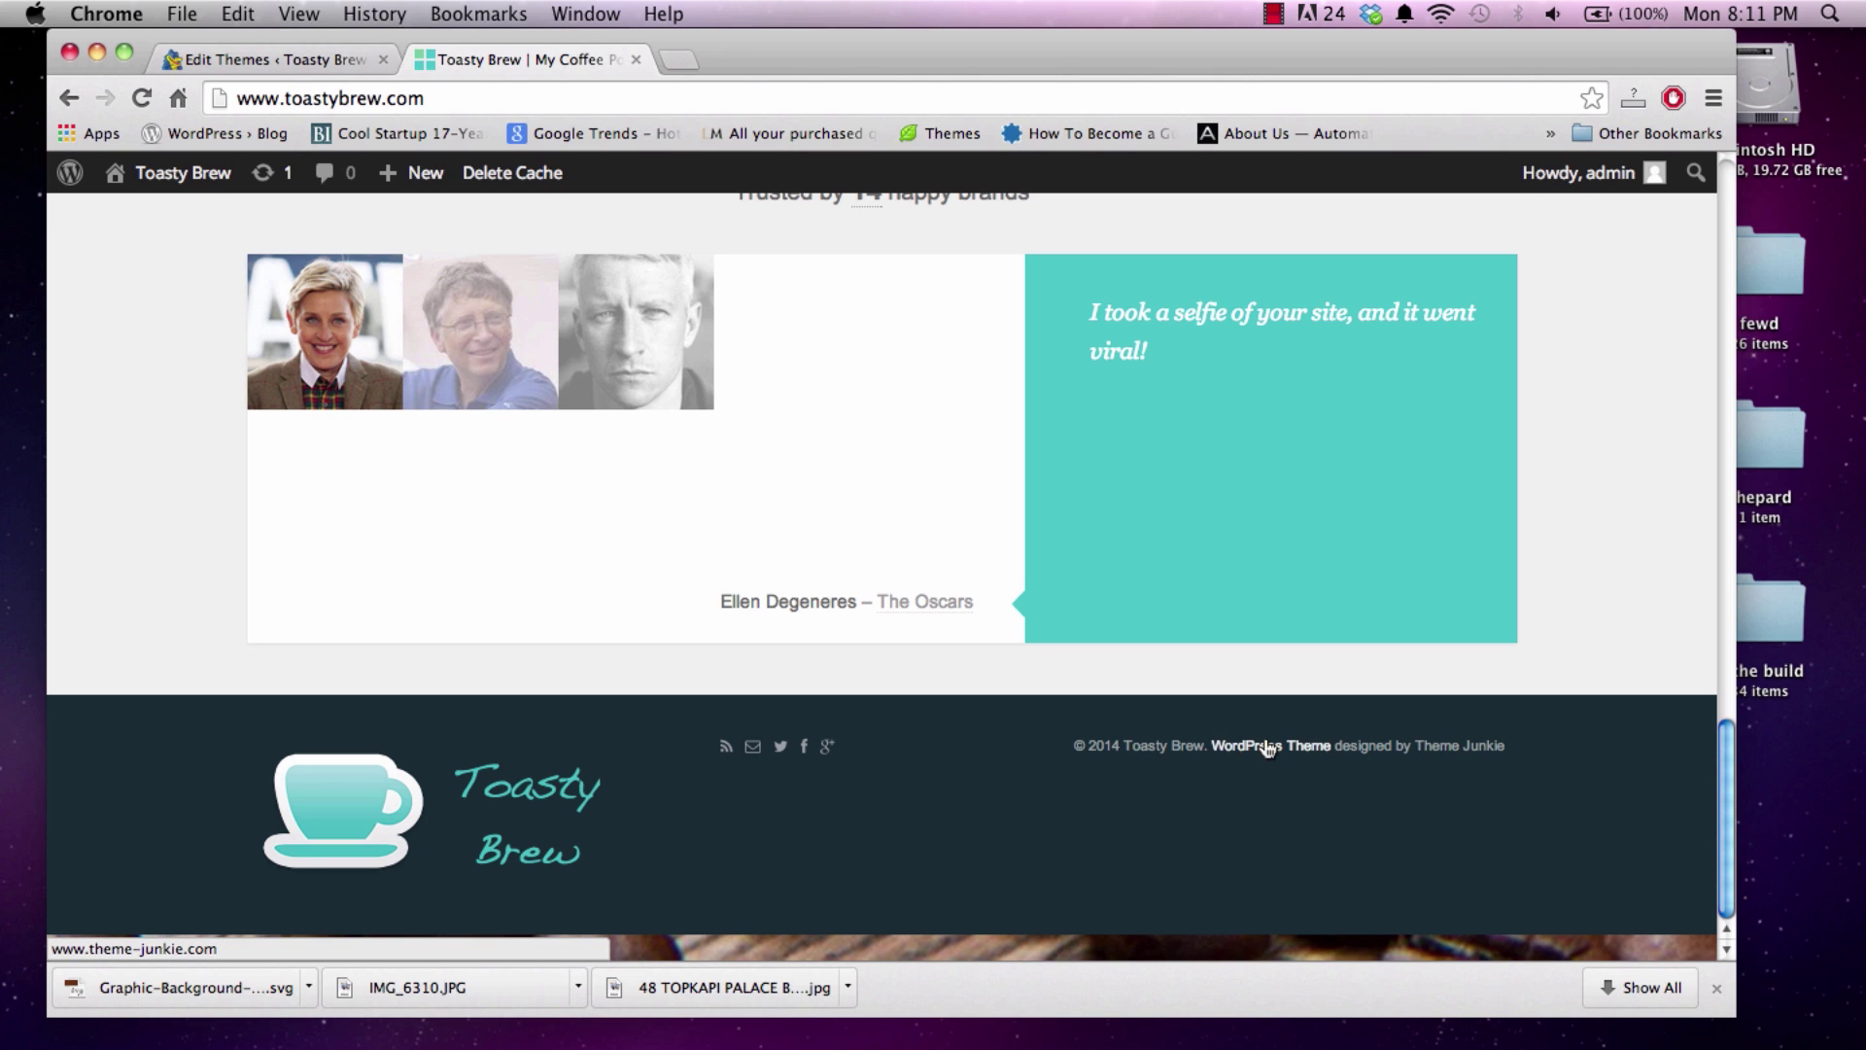
left_click(329, 61)
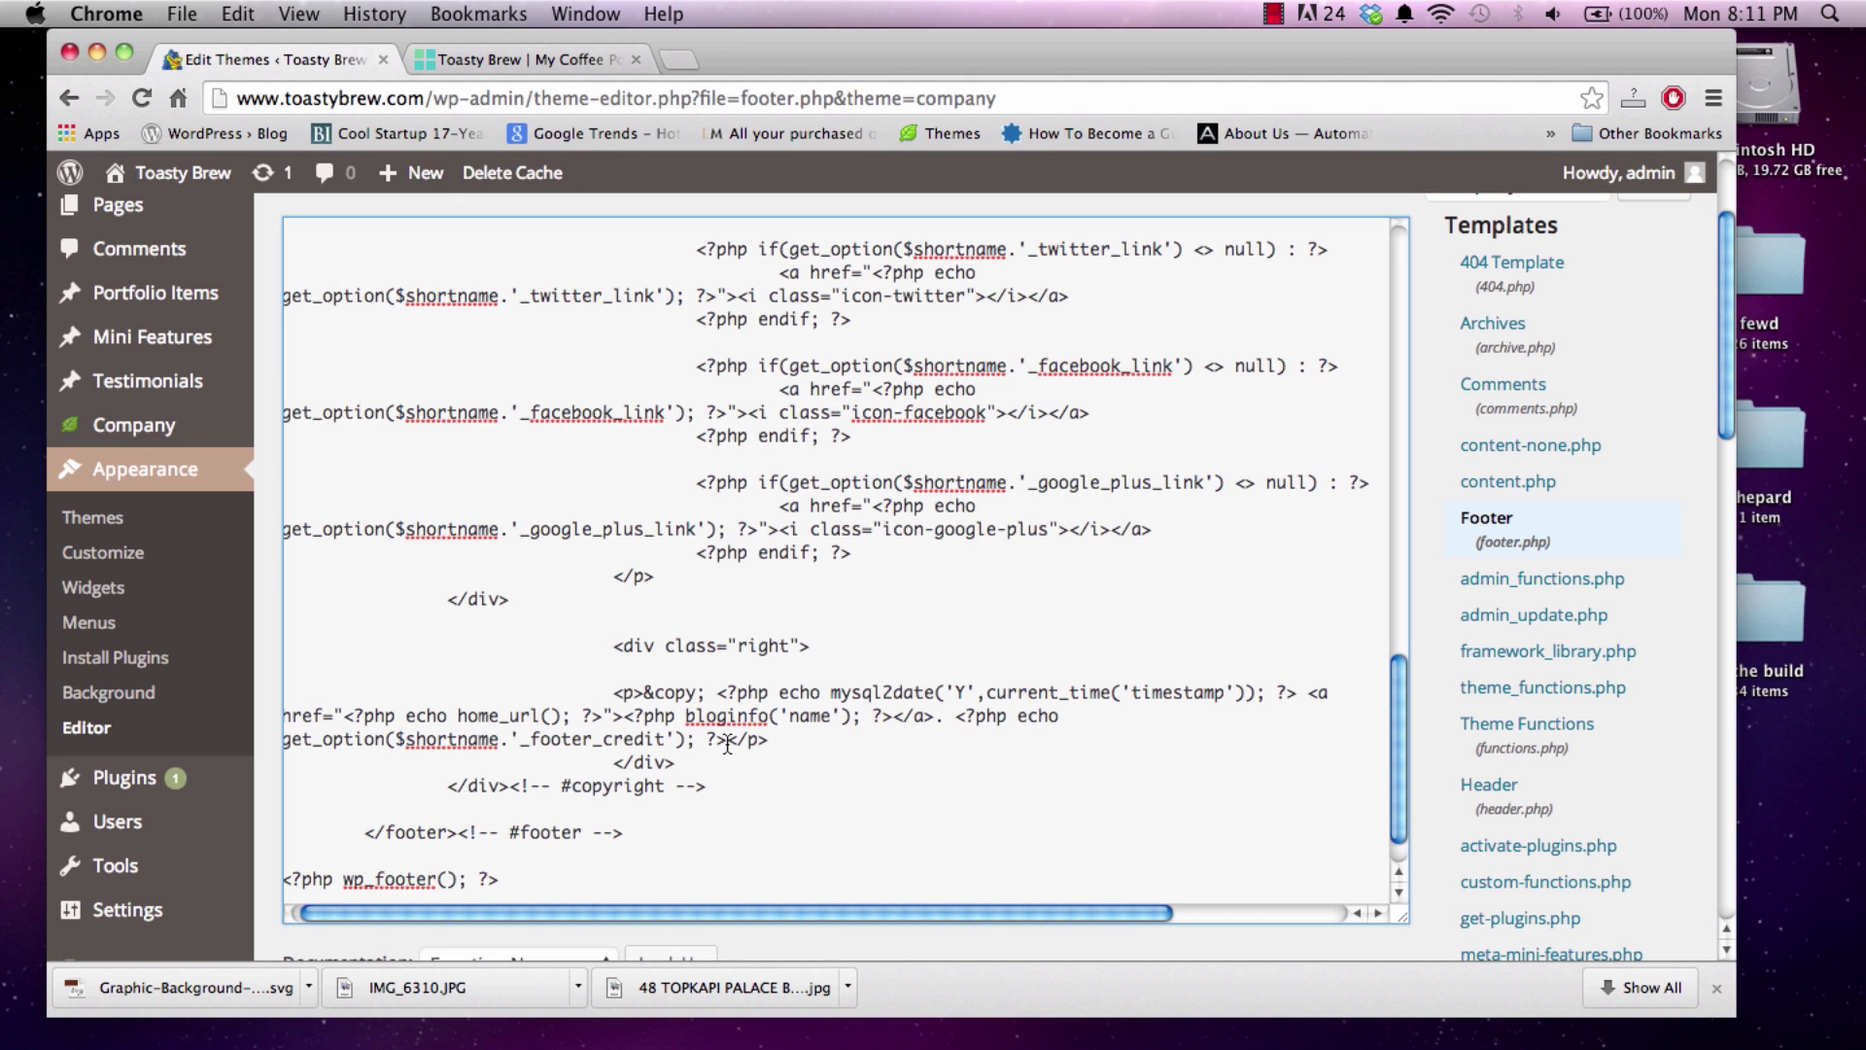
- Select the PHP credit code, then select all of the footer.php code
left_click_drag(727, 740, 715, 699)
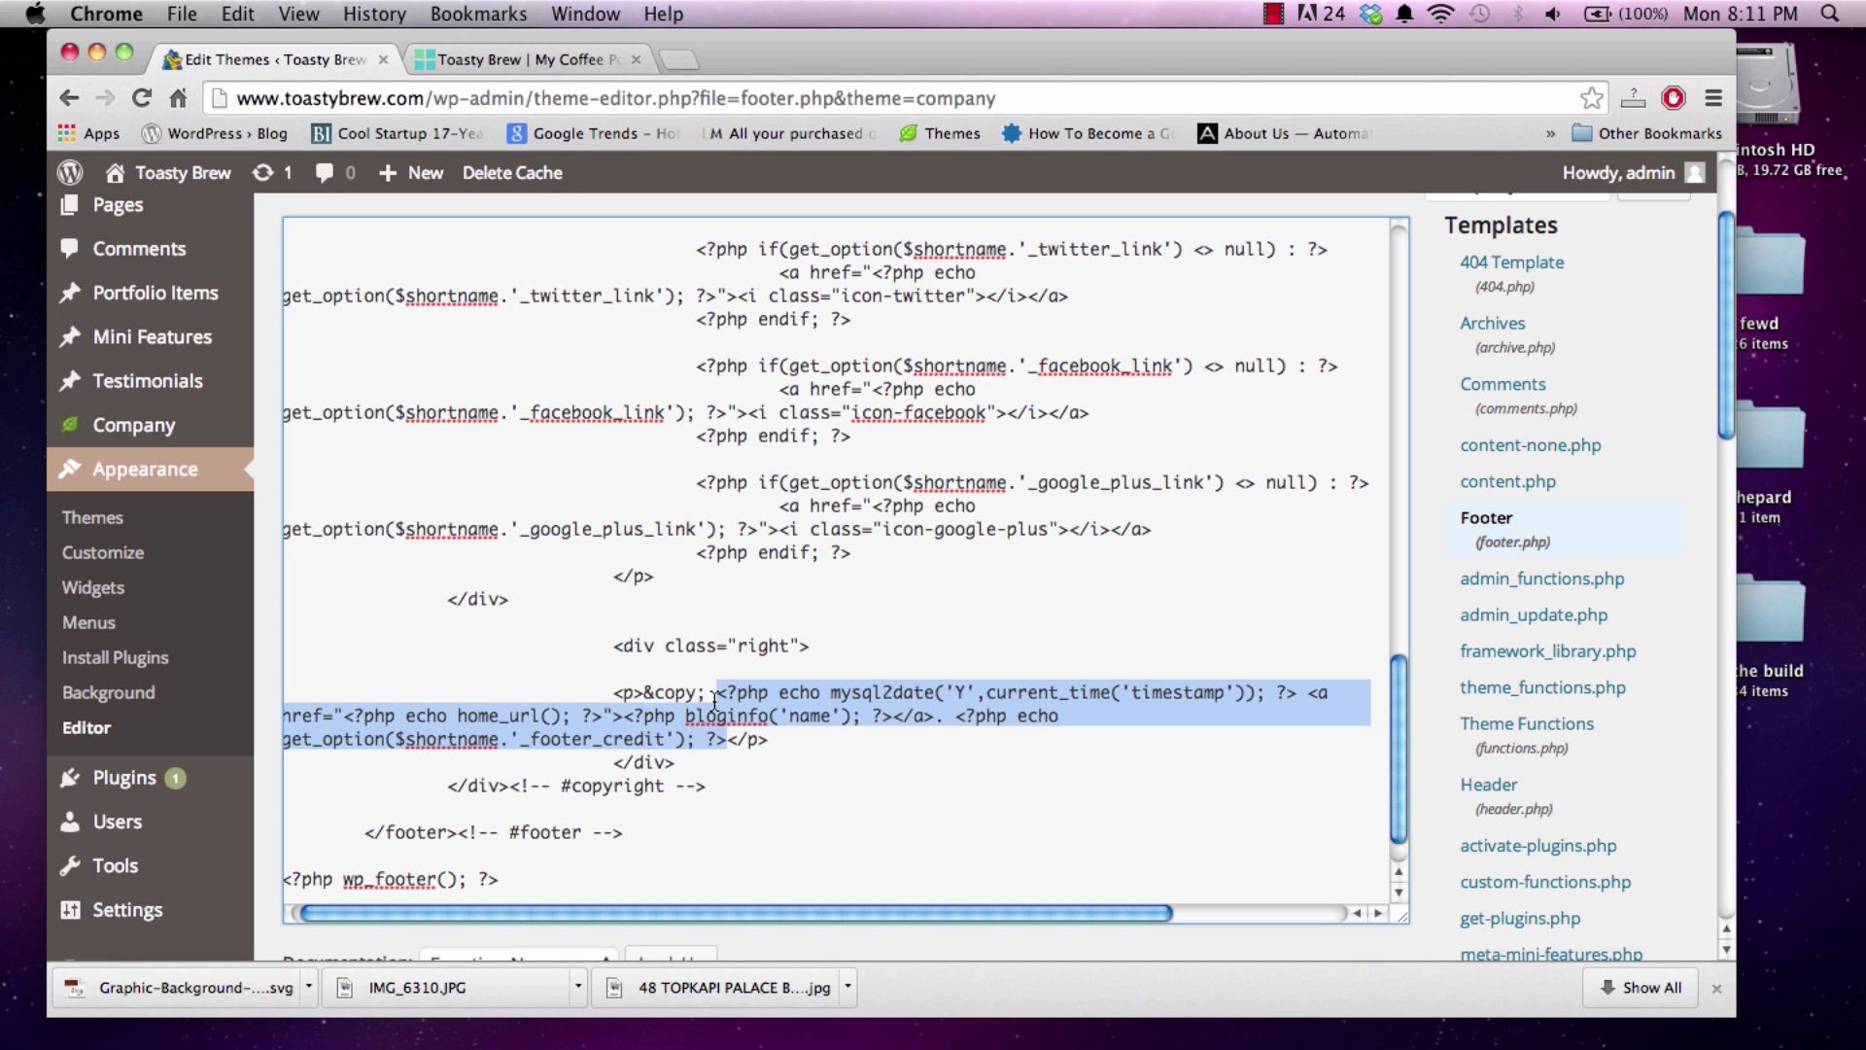
left_click(753, 581)
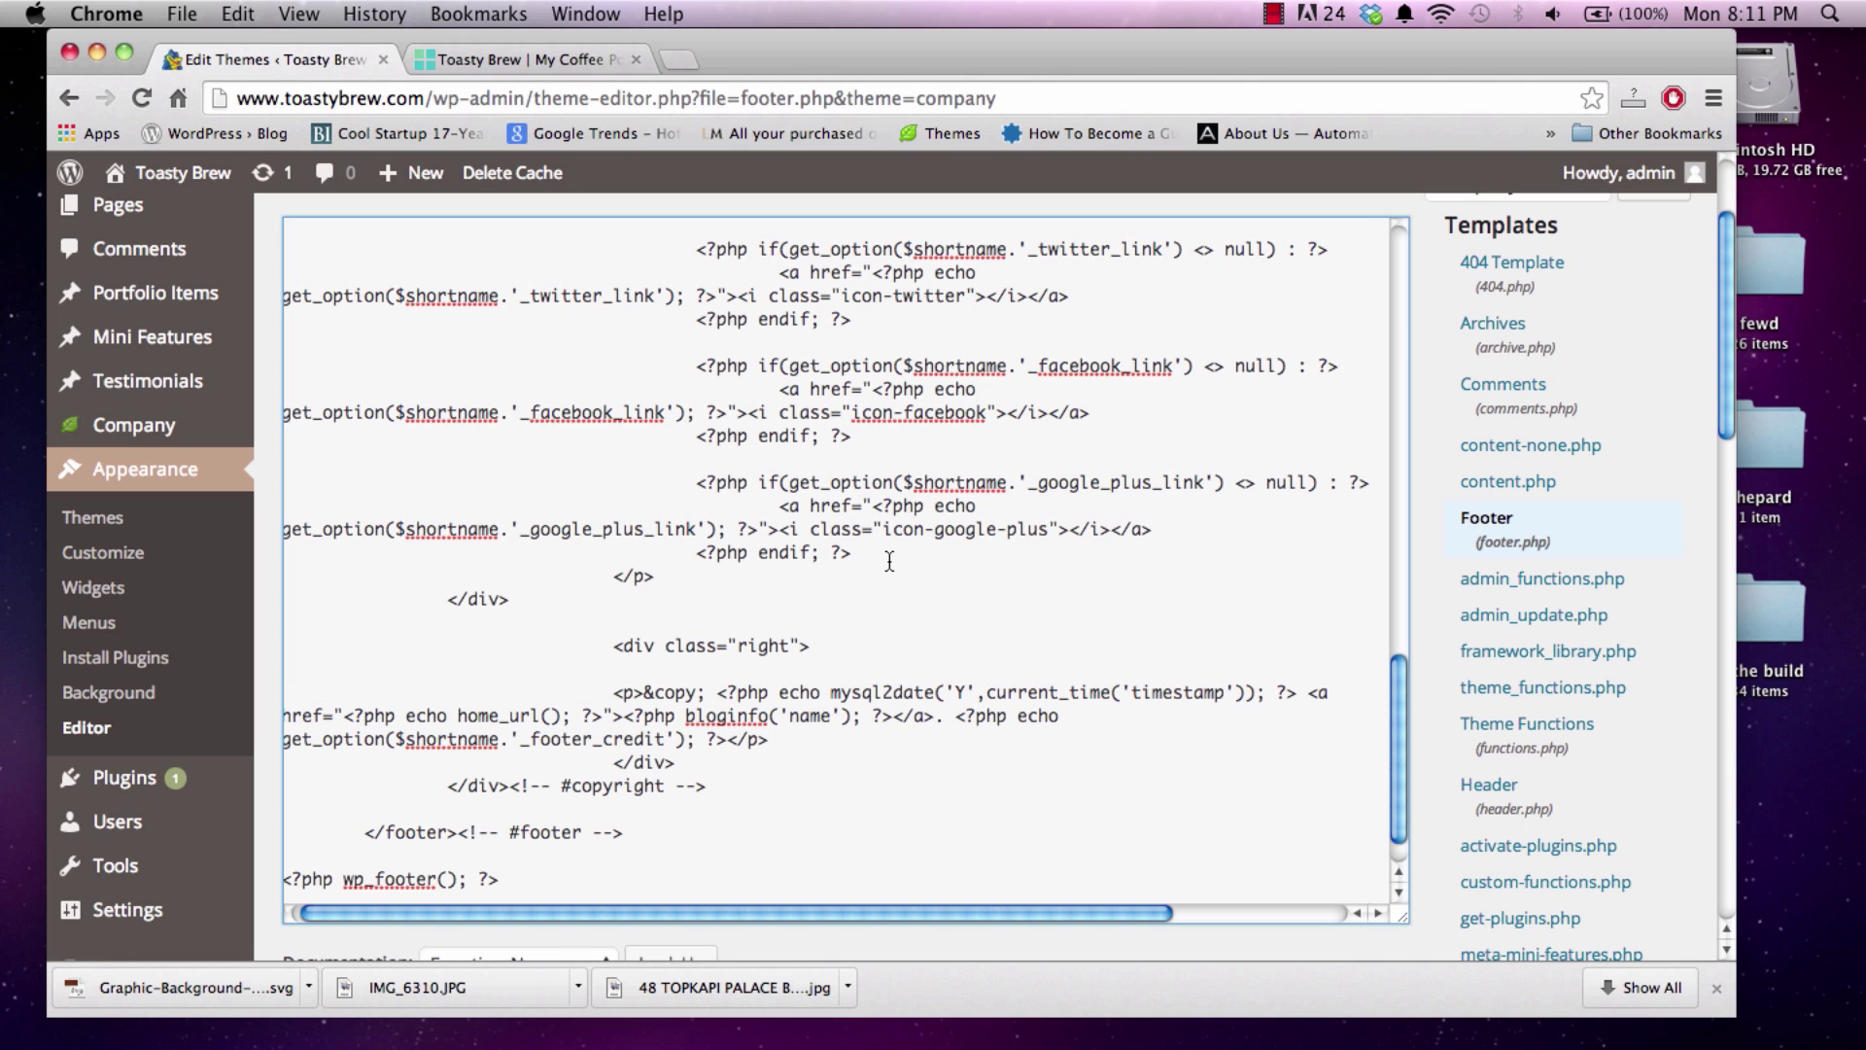
key("super+a")
key("F3")
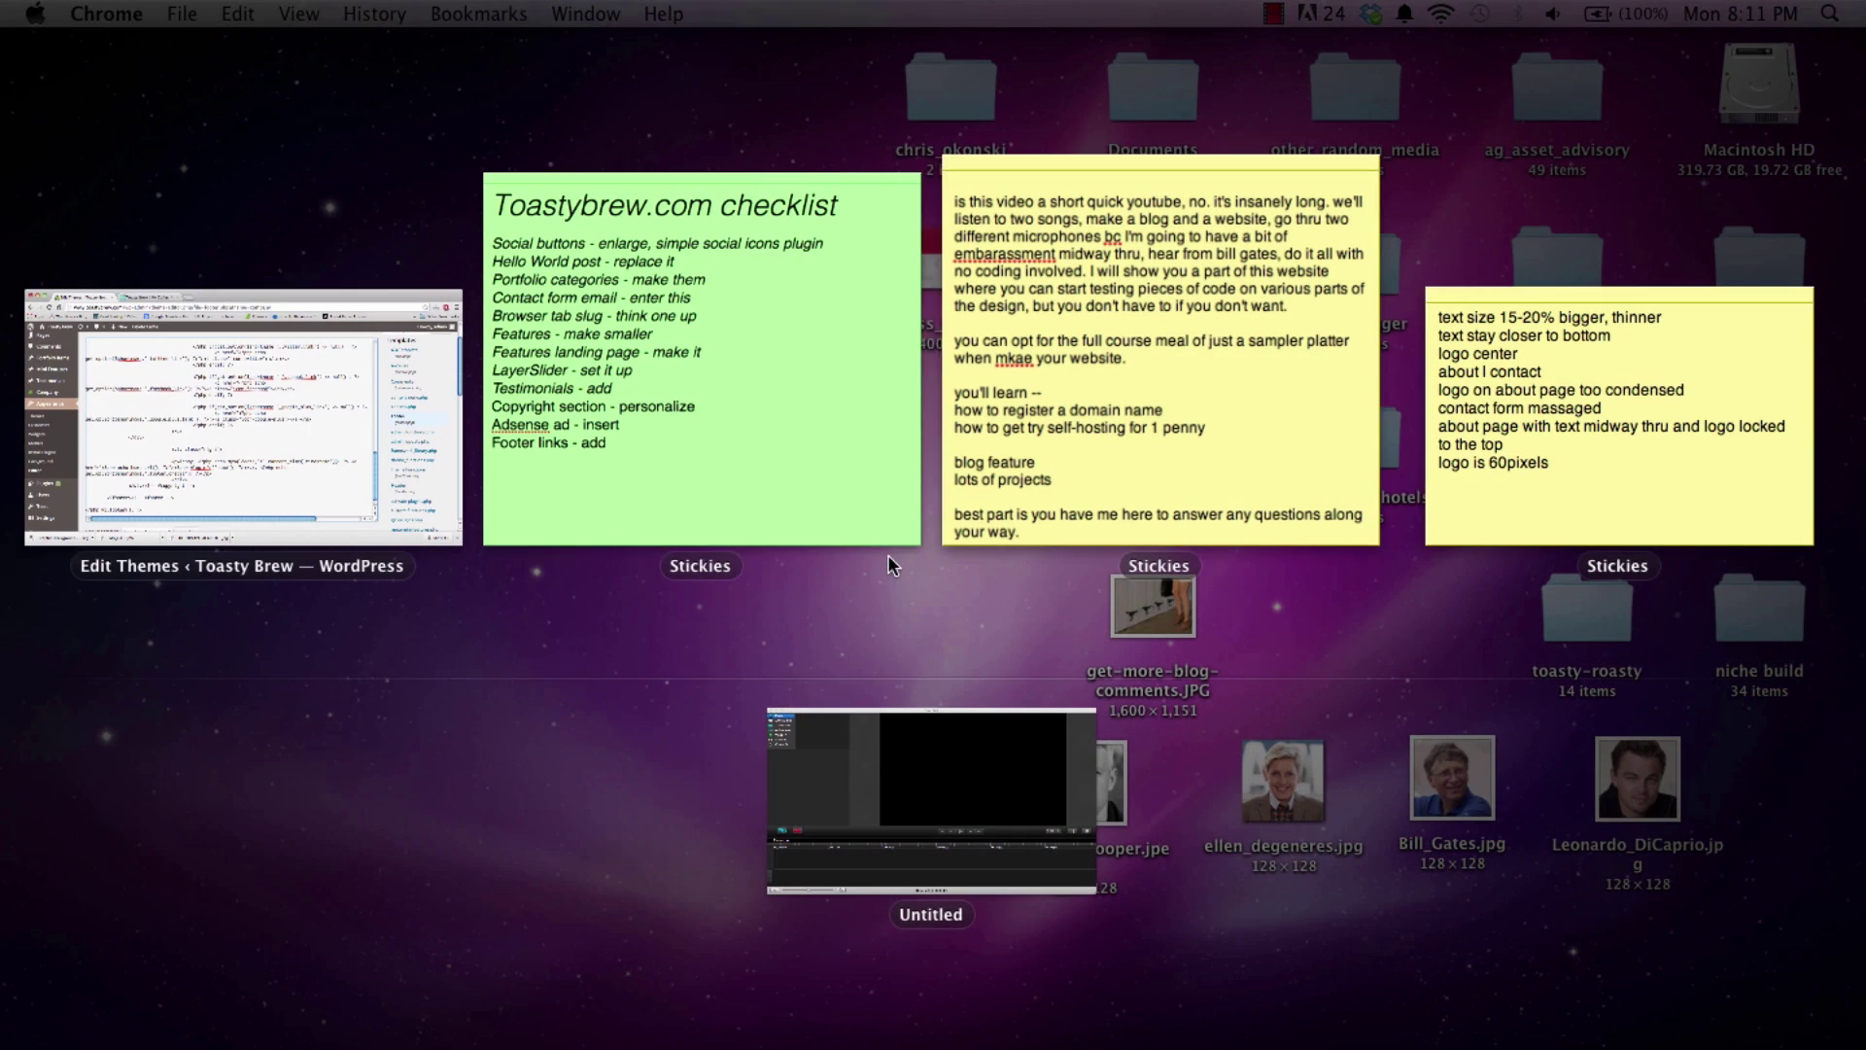
- Paste a backup of the footer.php code into a new, widened Stickies note
left_click(1215, 347)
left_click(632, 390)
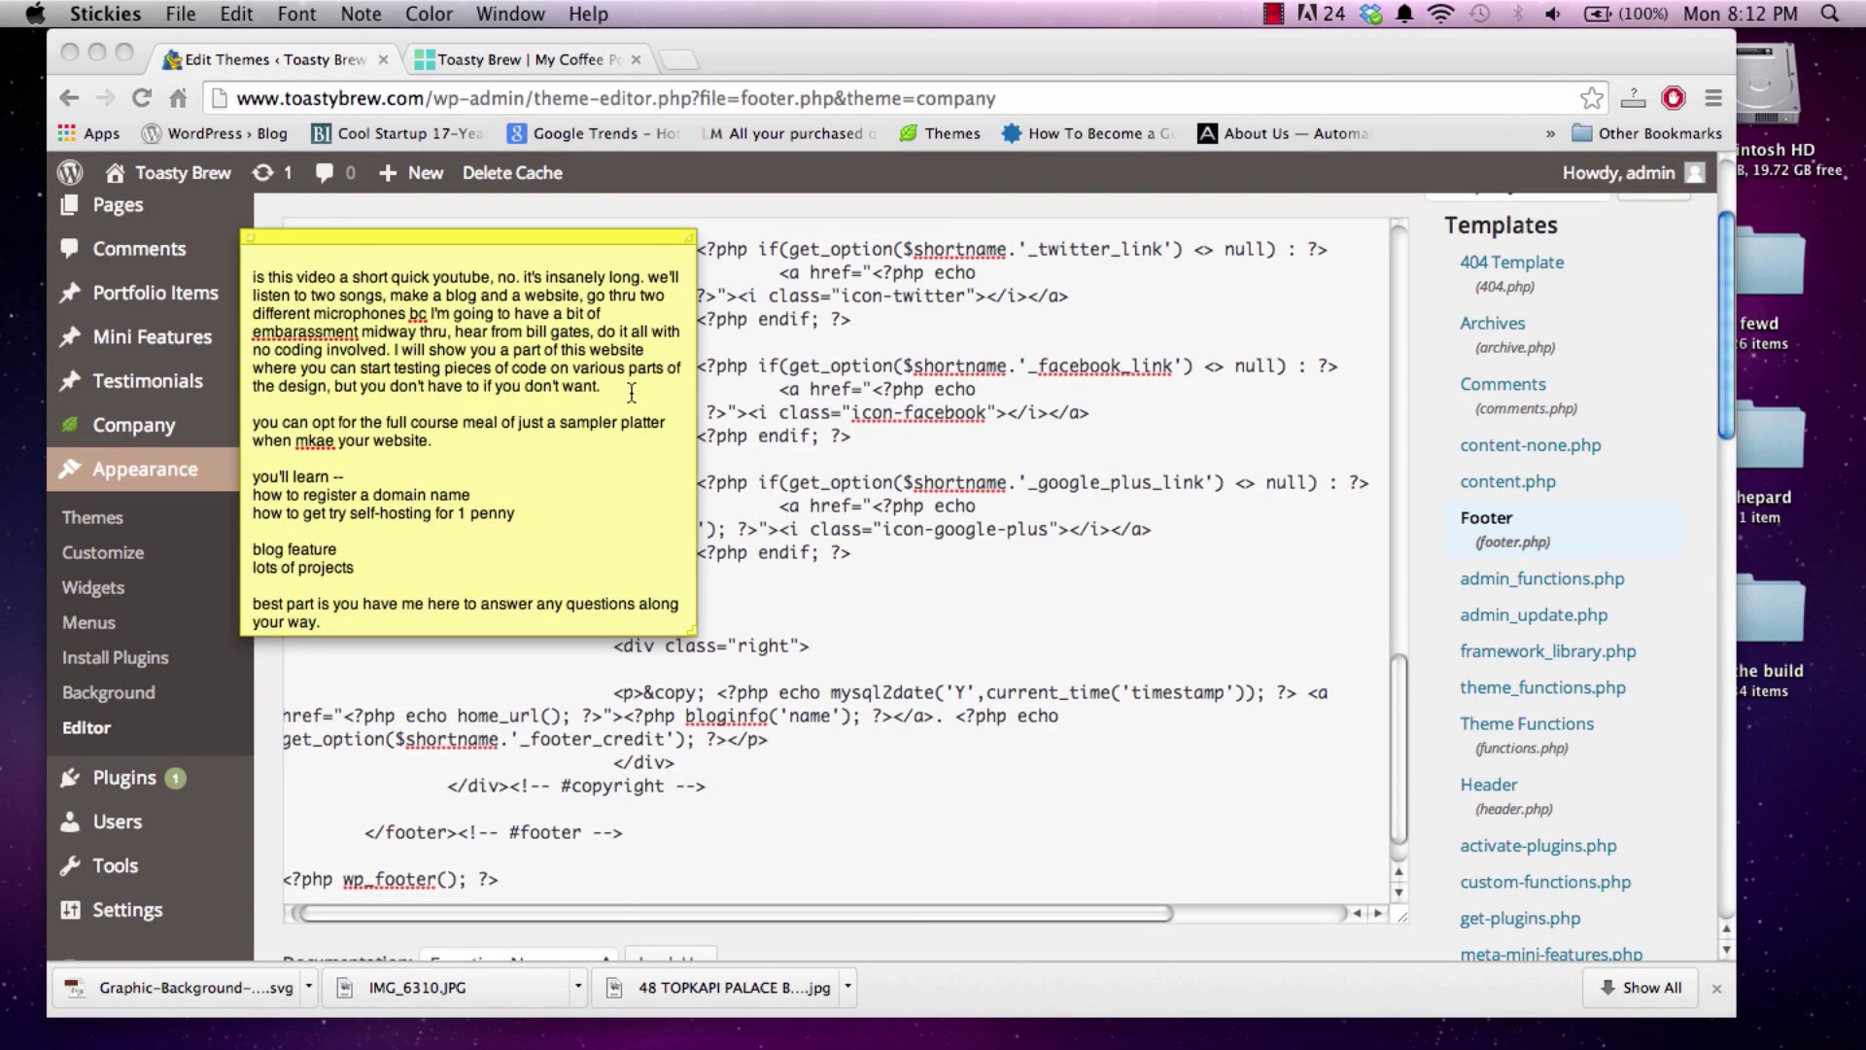
key("super+n")
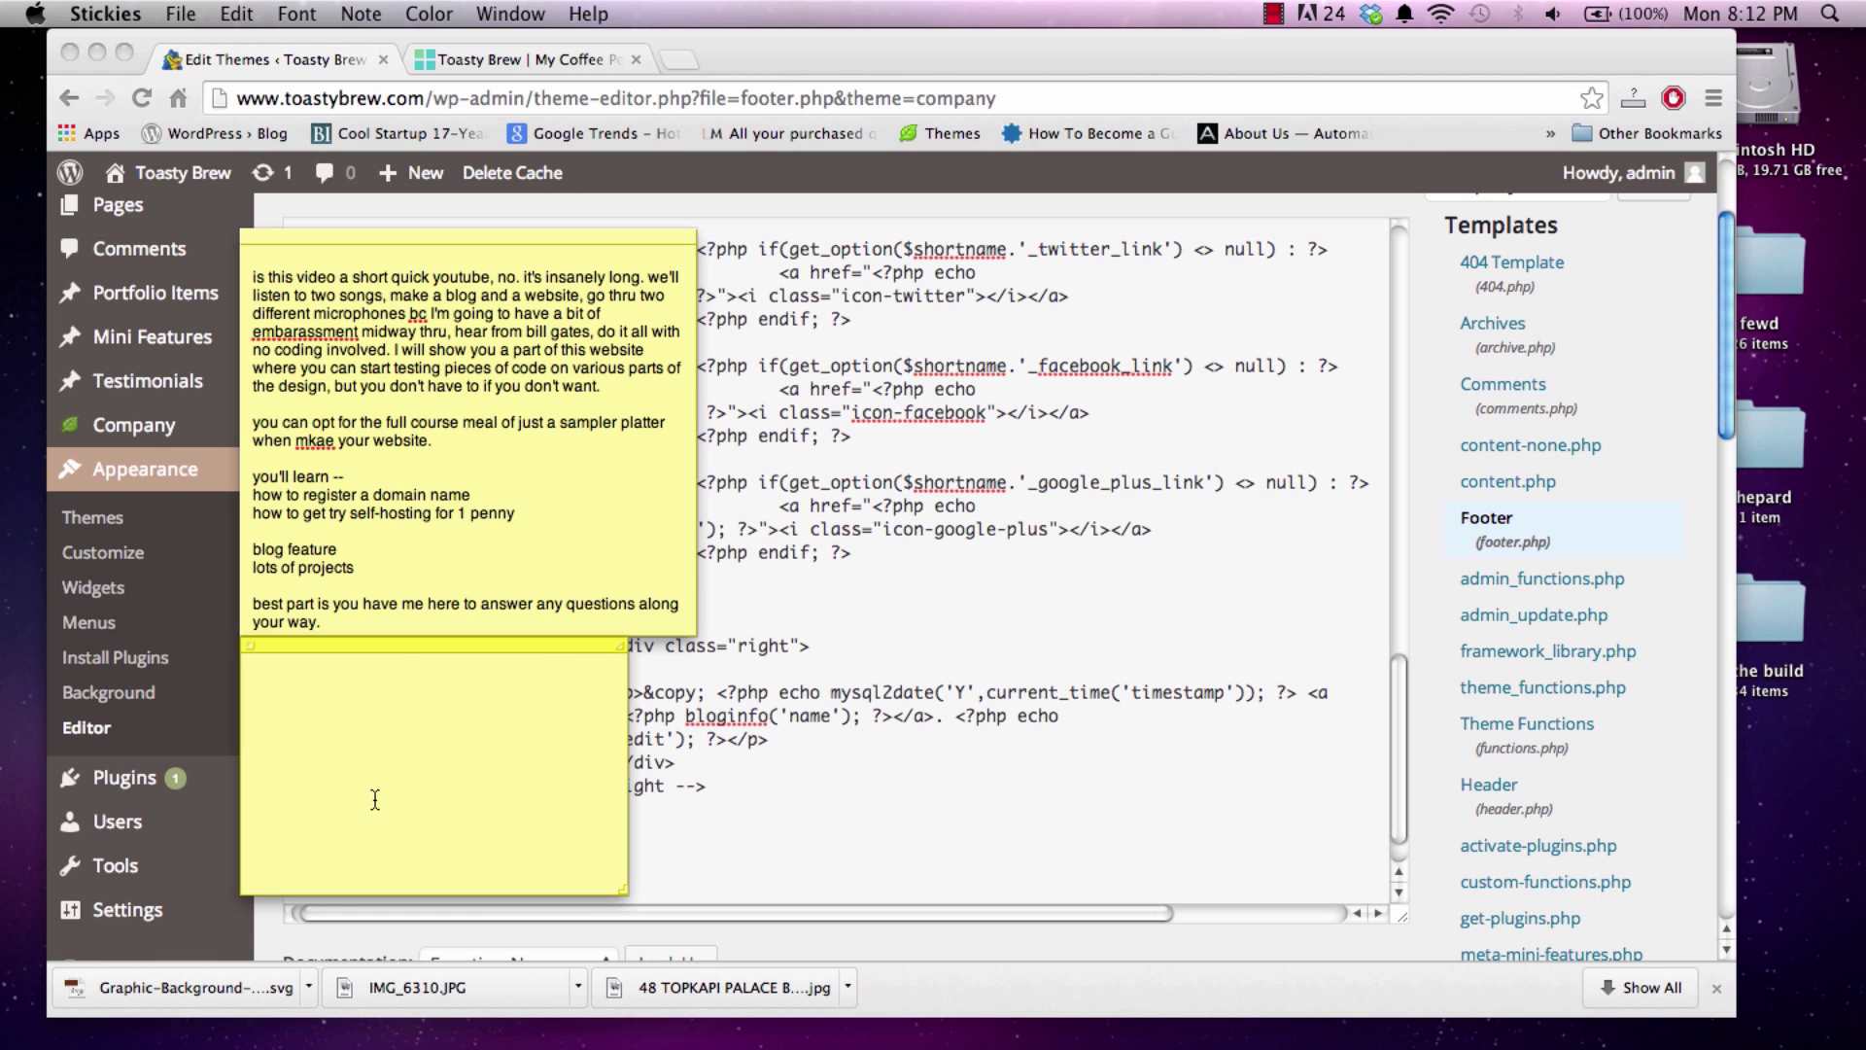
key("super+v")
left_click_drag(622, 885, 1275, 942)
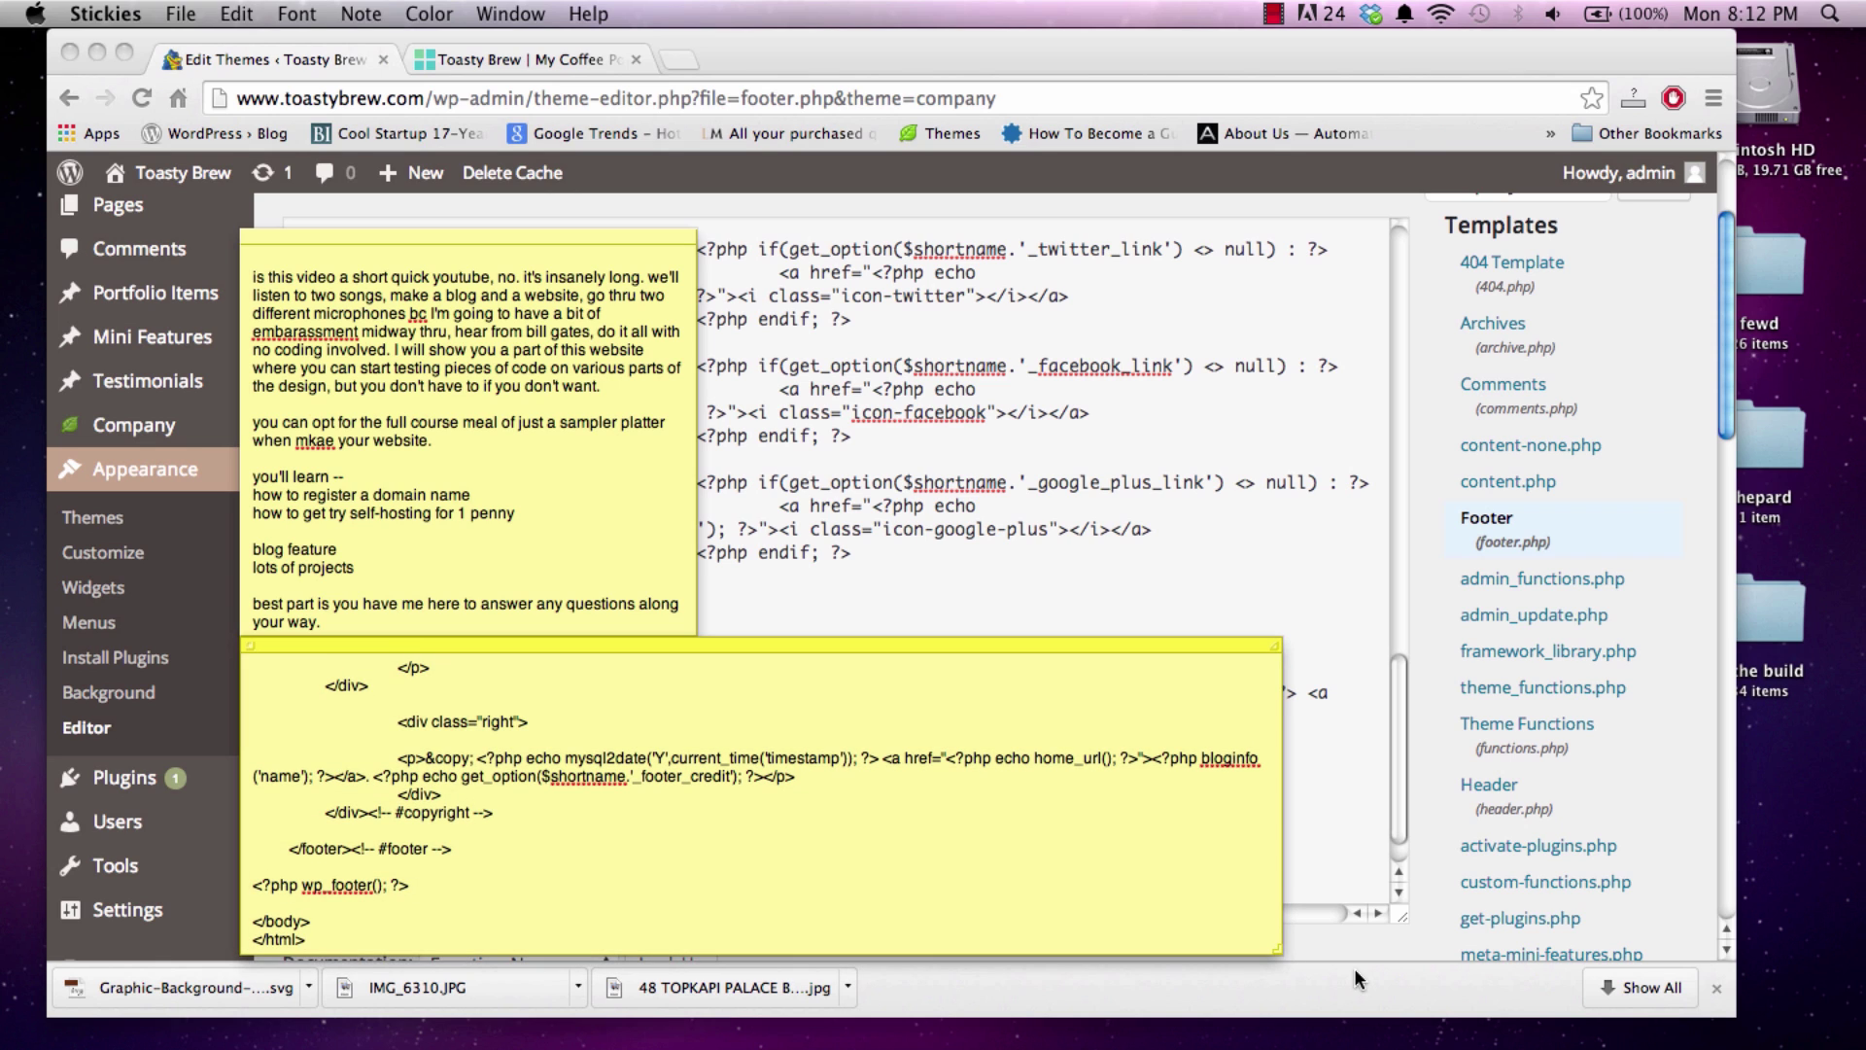
left_click(1297, 628)
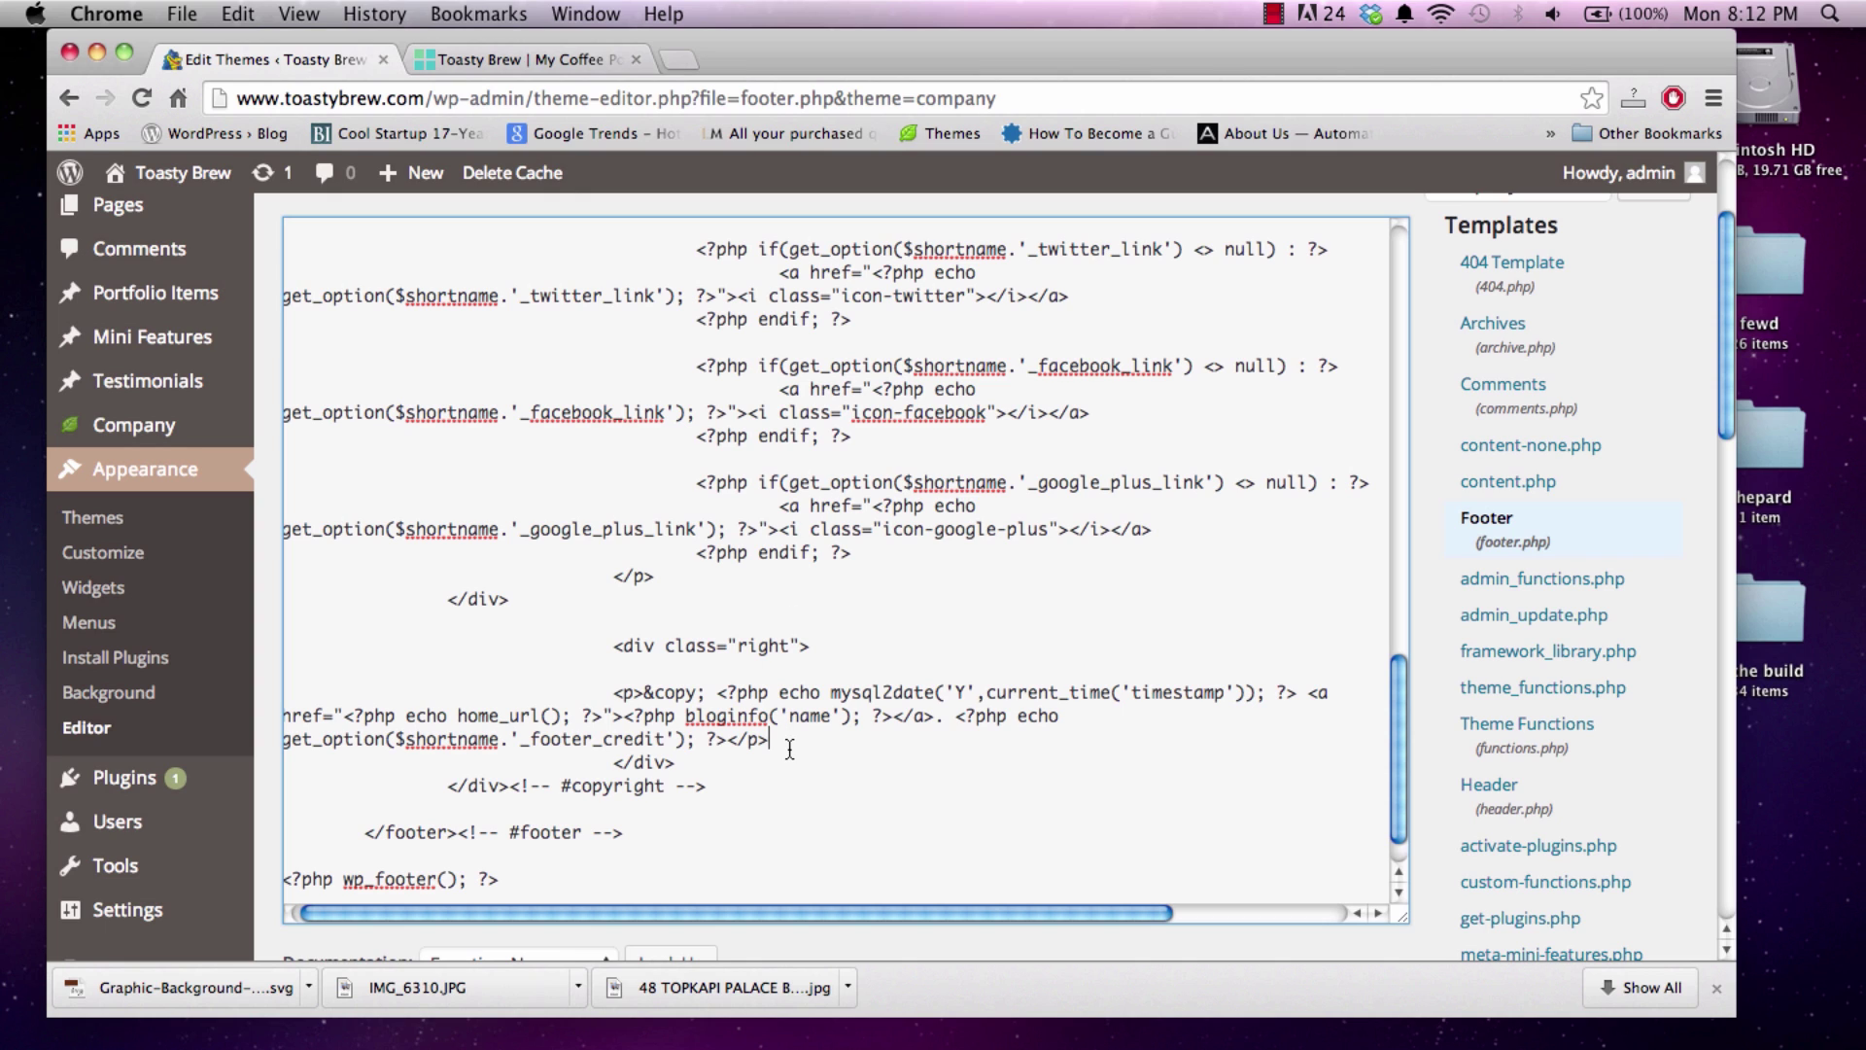
- Replace the PHP footer credit code with 'Toasty Brew Productions 2014'
left_click(962, 718)
left_click_drag(725, 741, 717, 694)
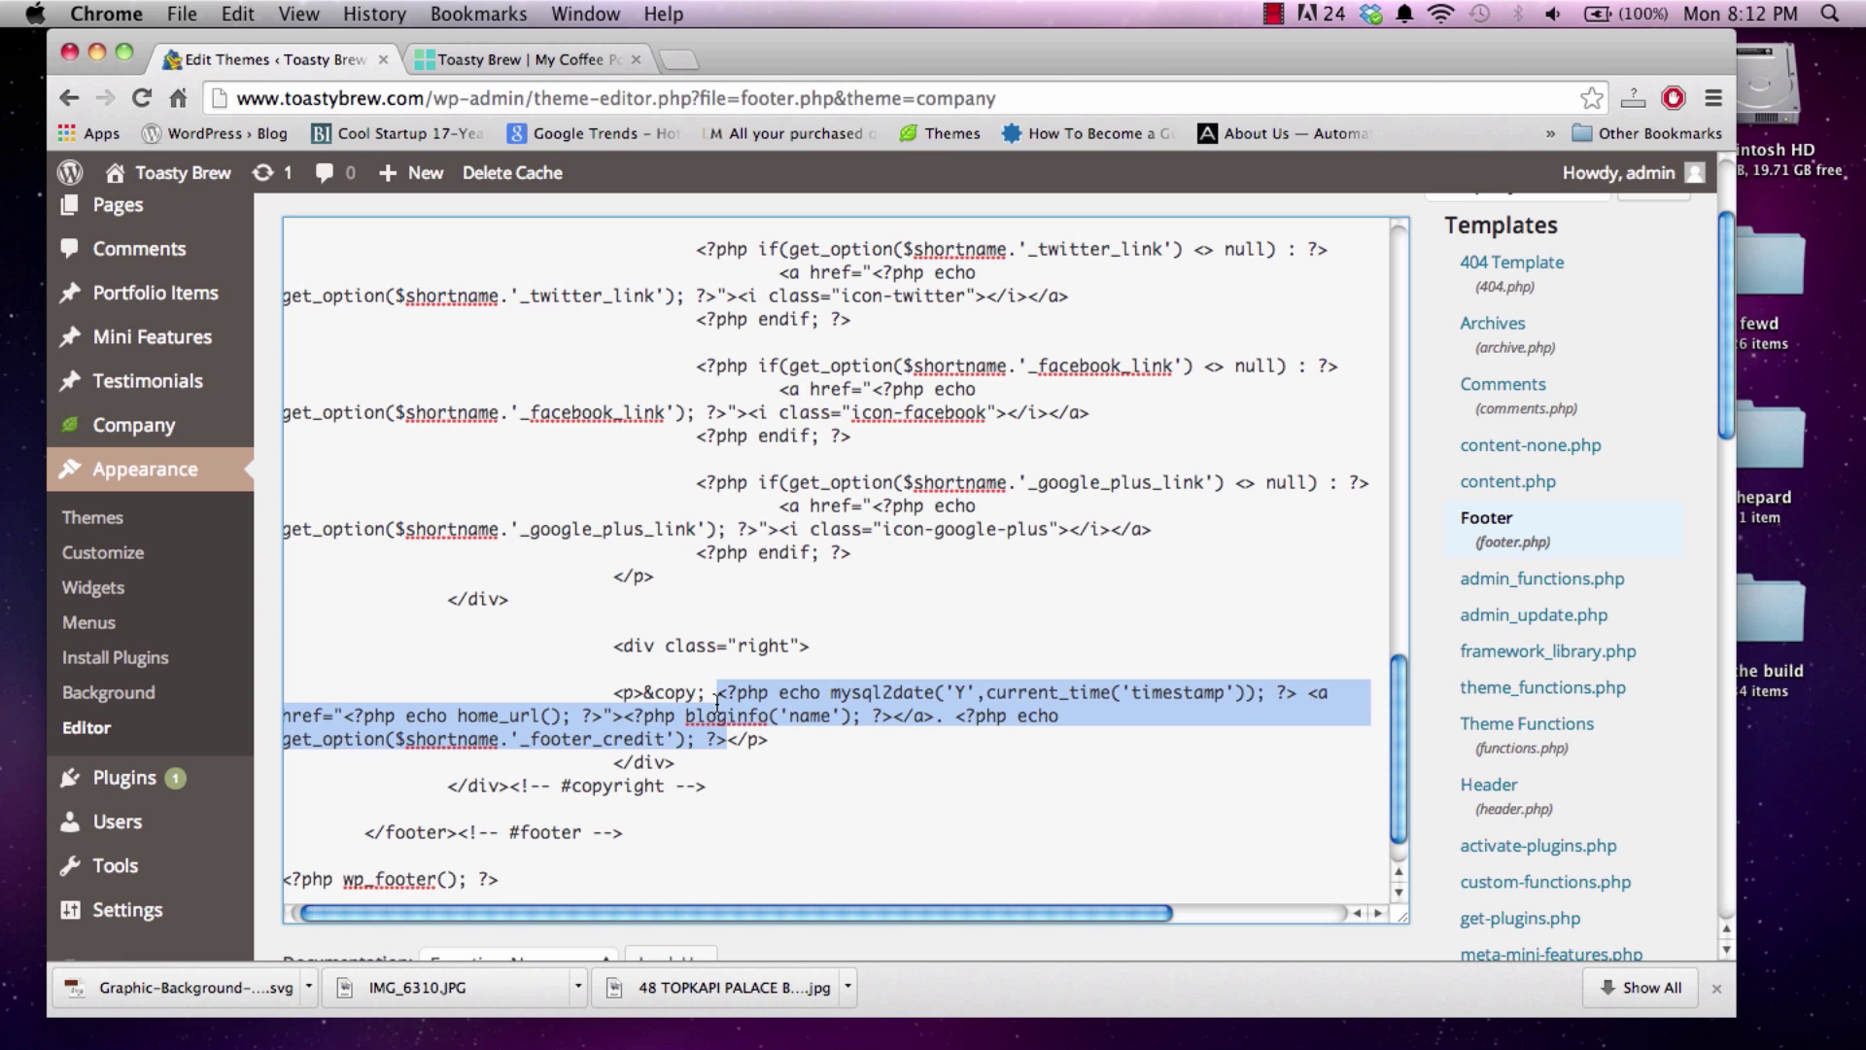
key("BackSpace")
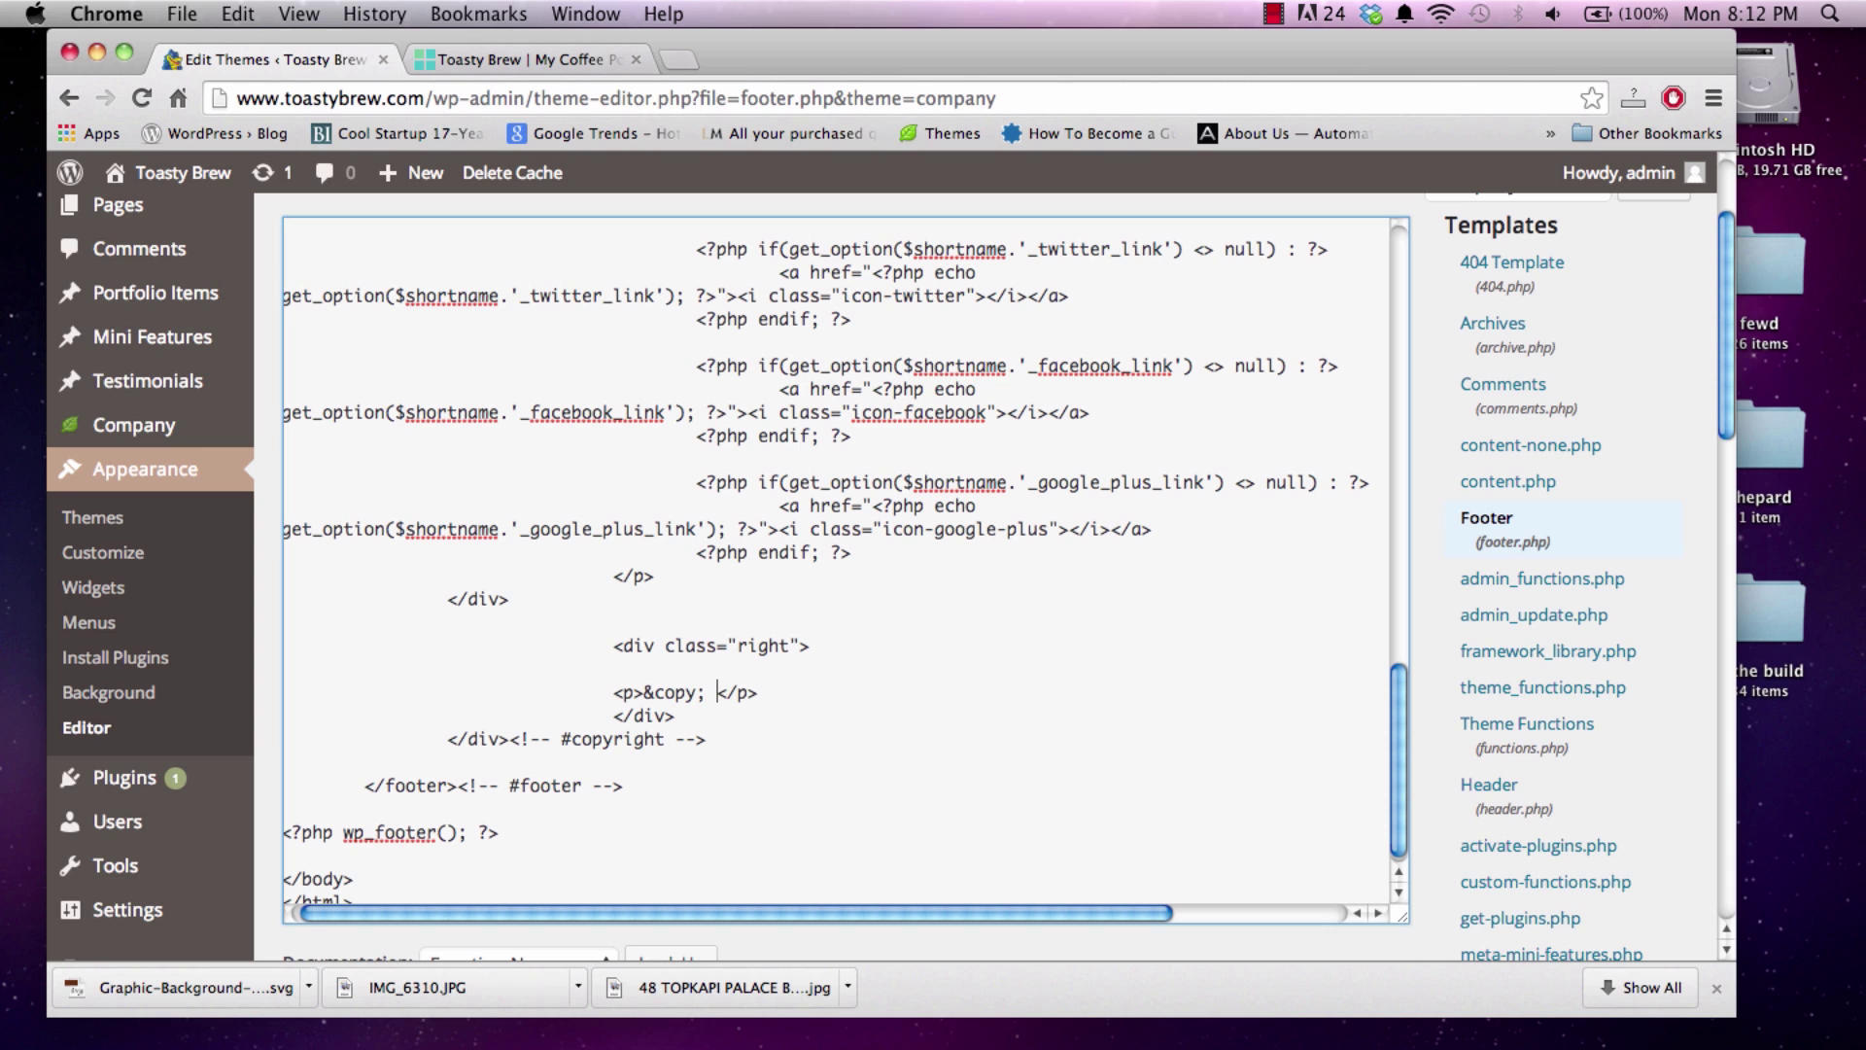
type("Toasty B")
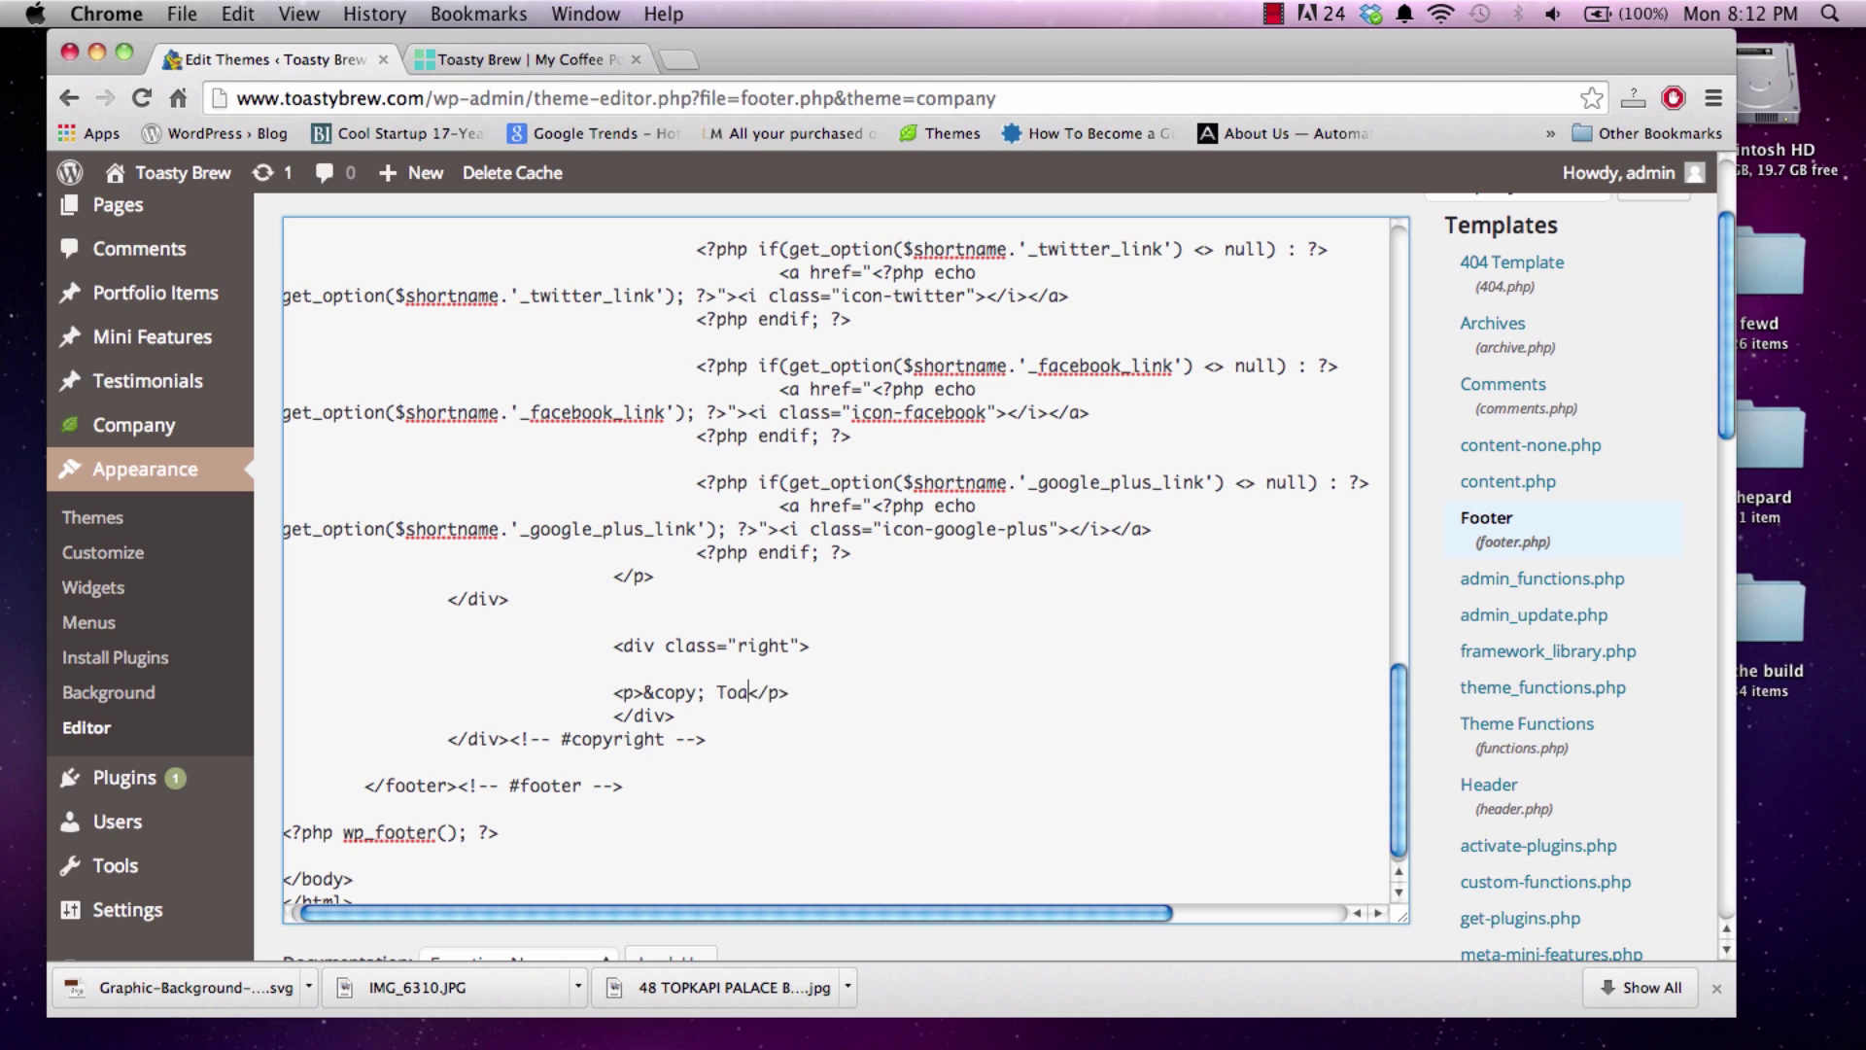
type("rew 2014")
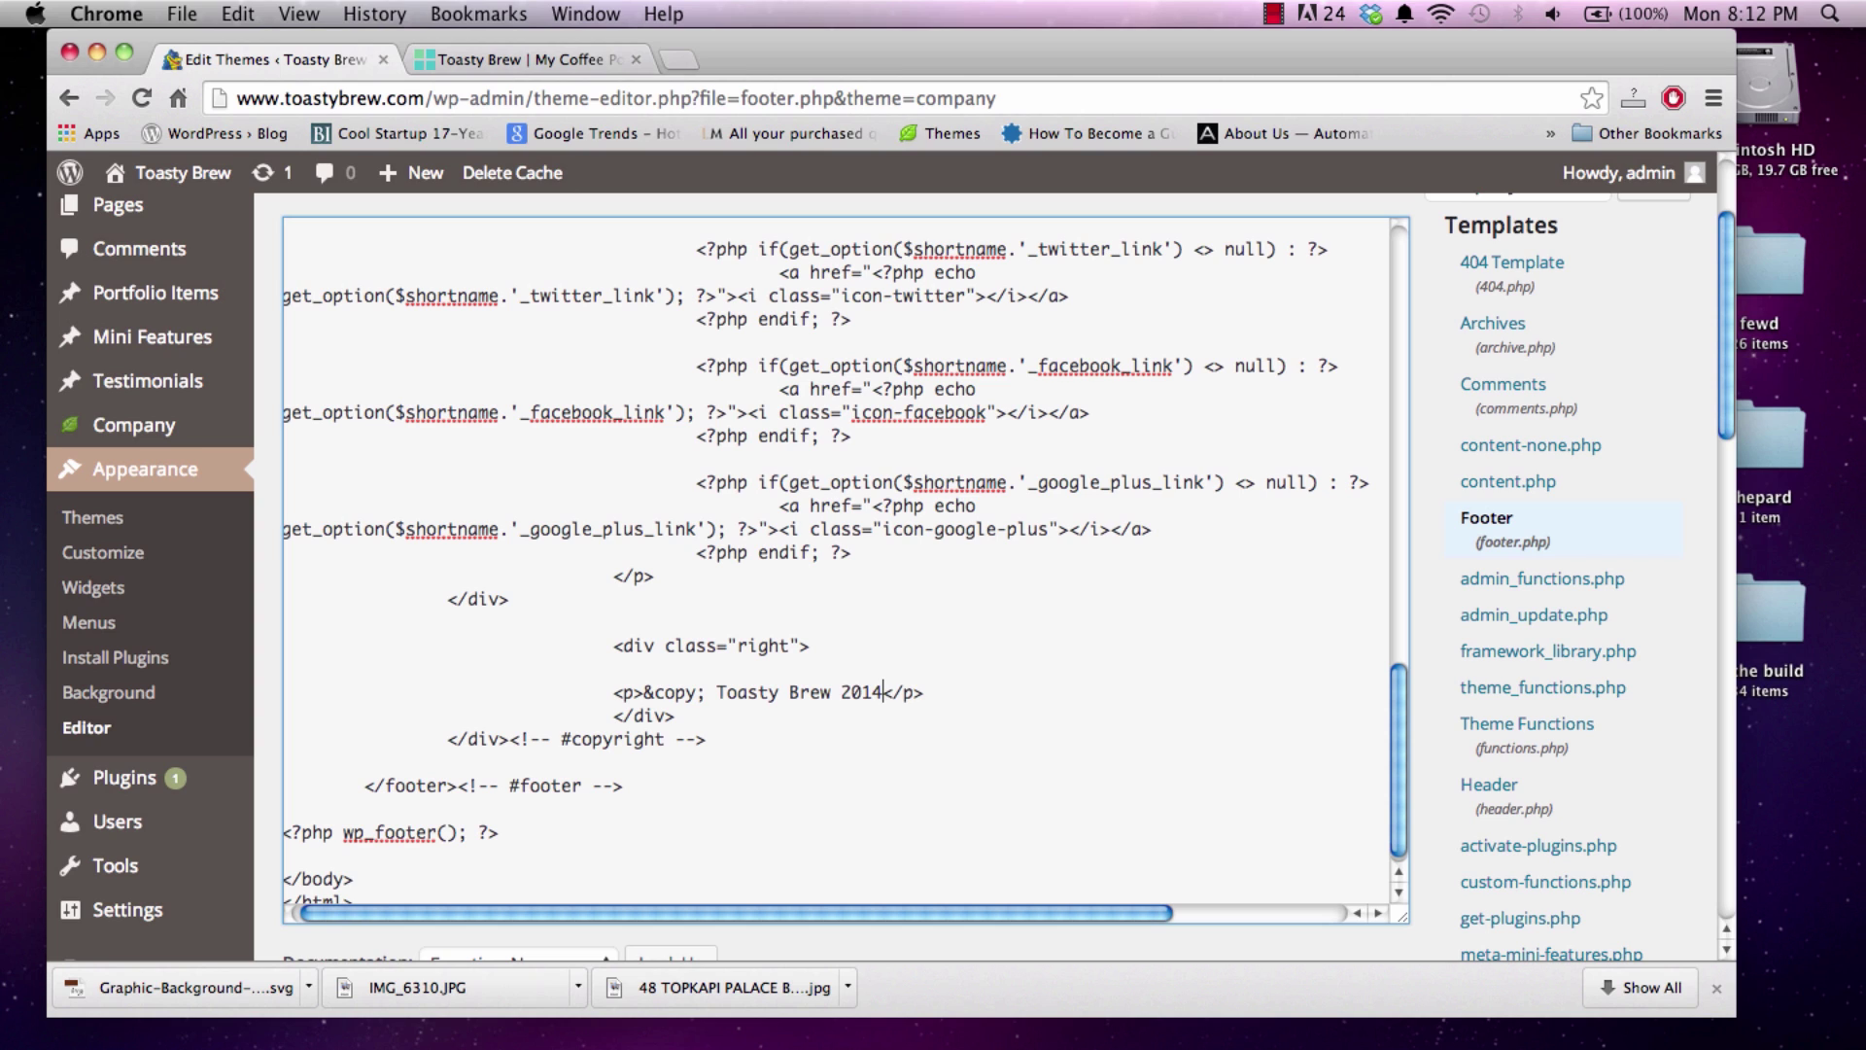
left_click(841, 694)
type("Productions")
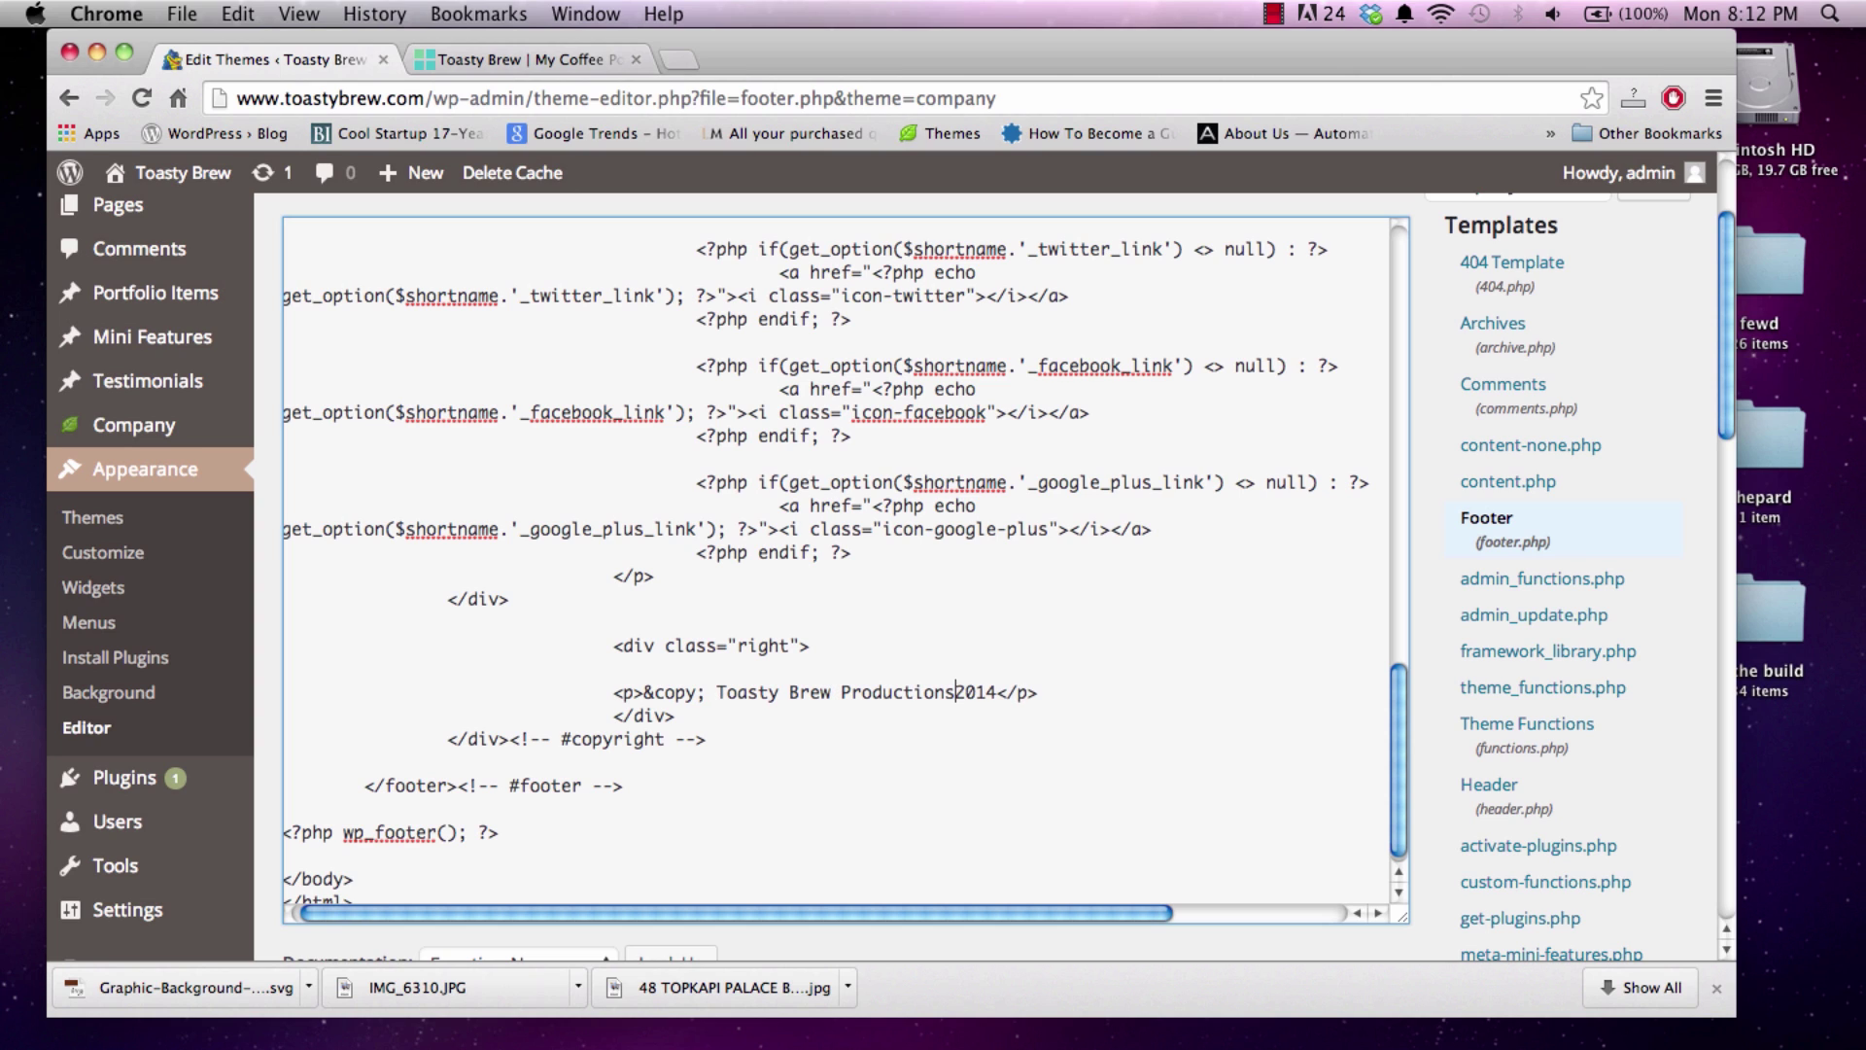
left_click(1006, 692)
- Append '. Check out this WordPress theme at Theme-Junkie.' after the year
type(". Get")
type("you")
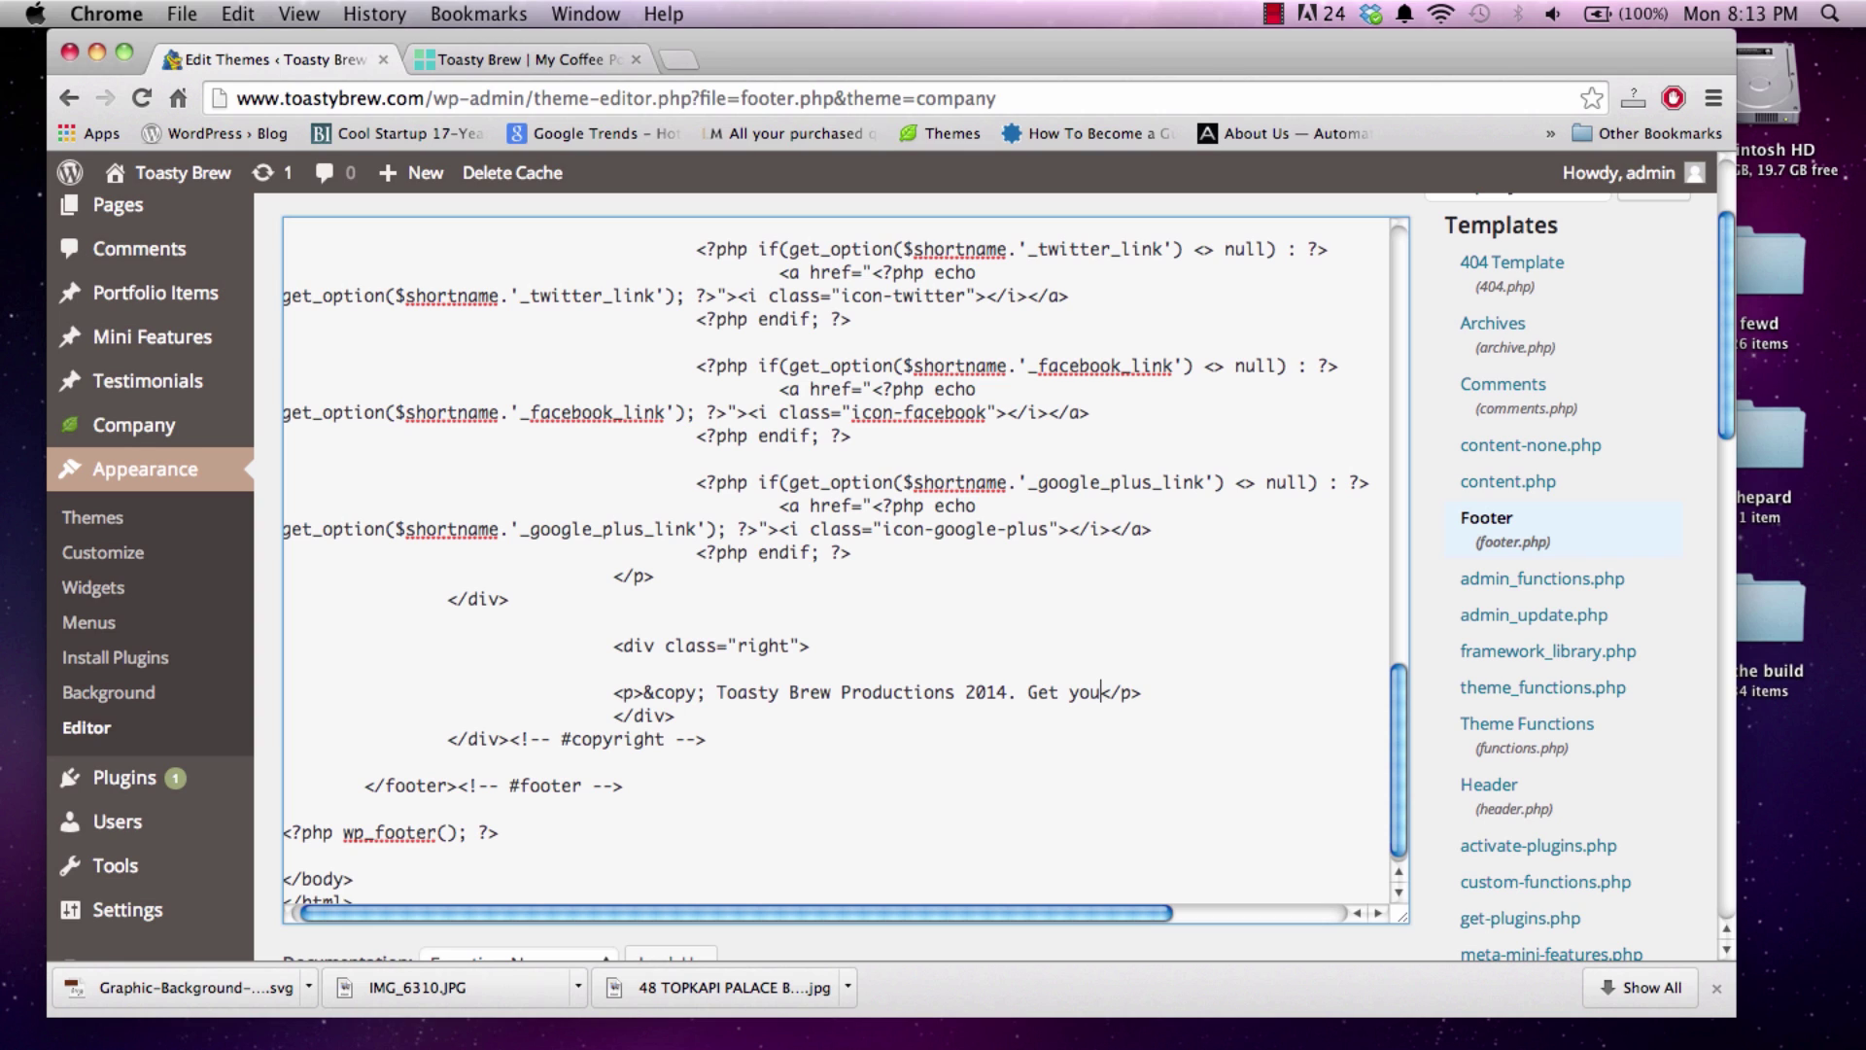
key("BackSpace")
key("BackSpace")
key("BackSpace")
key("BackSpace")
key("BackSpace")
key("BackSpace")
key("BackSpace")
type("h")
key("BackSpace")
type("Check out this WordPres")
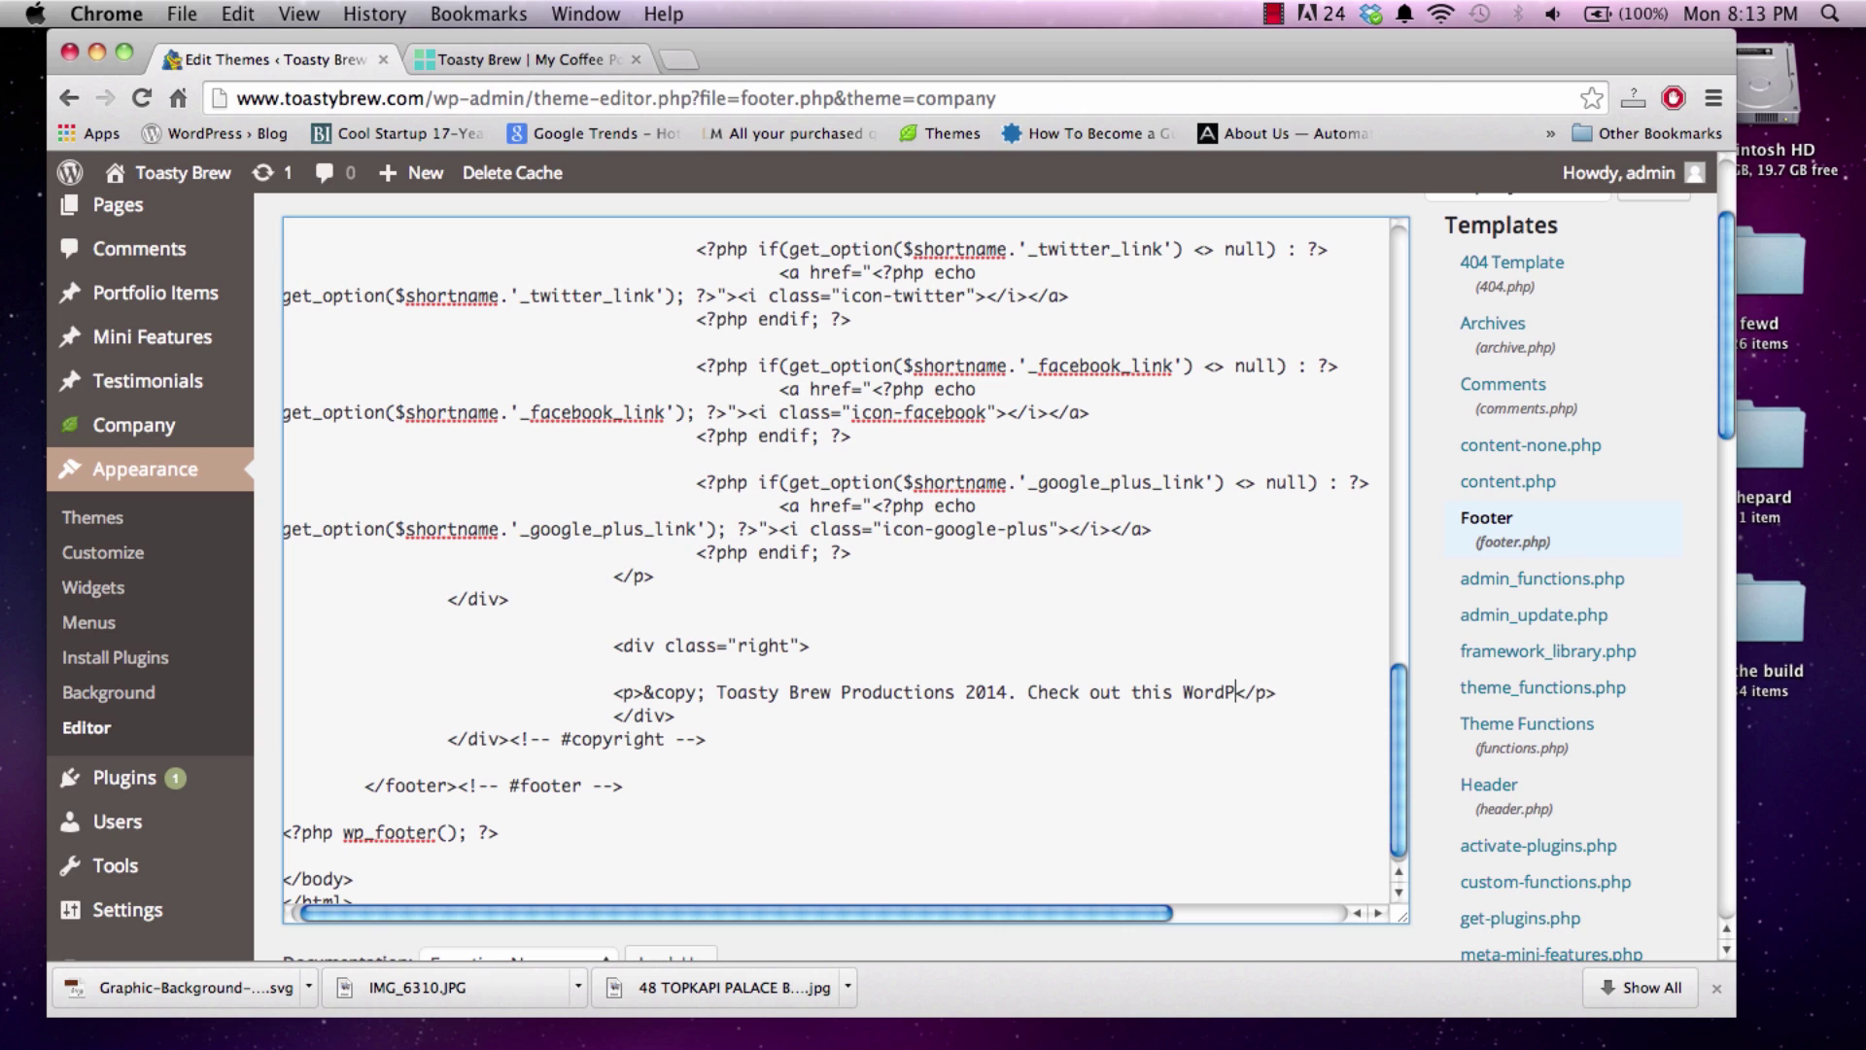
type("s theme at ")
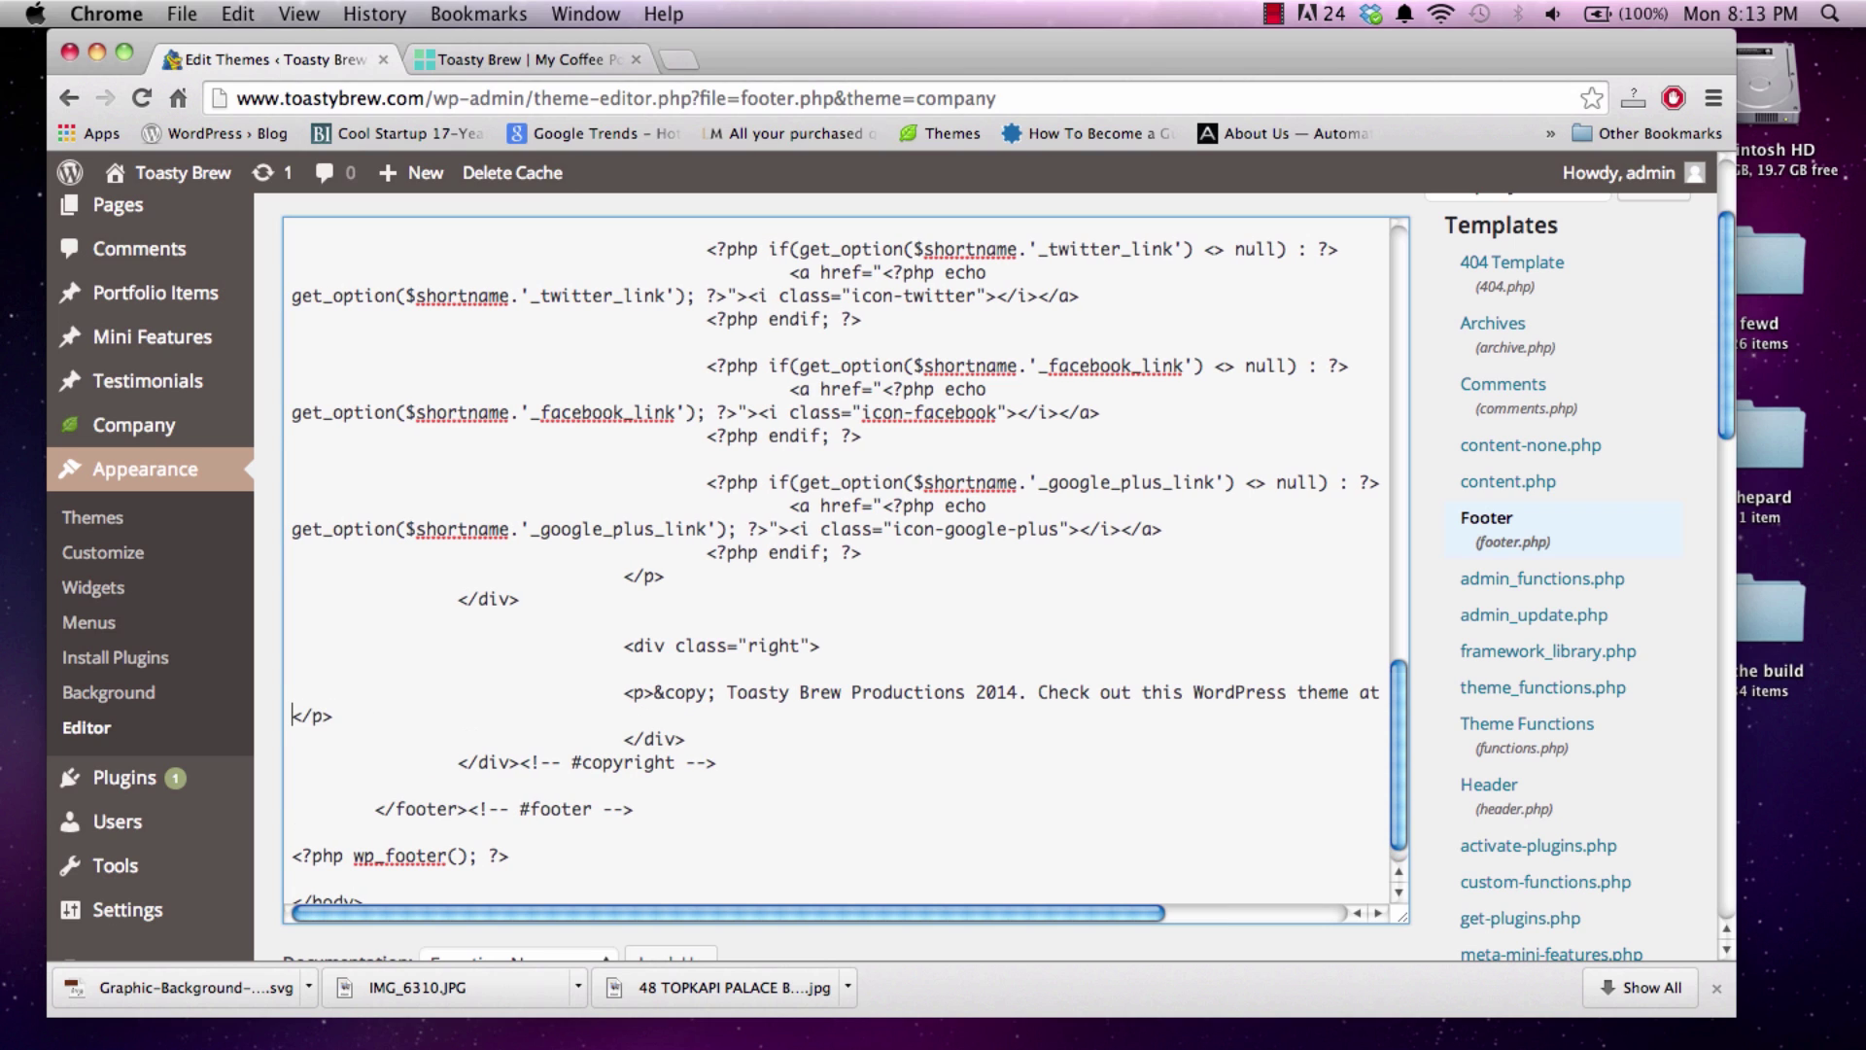
type("Theme ")
type("Junk")
key("BackSpace")
key("BackSpace")
key("BackSpace")
key("BackSpace")
key("BackSpace")
type("-Junkie.com")
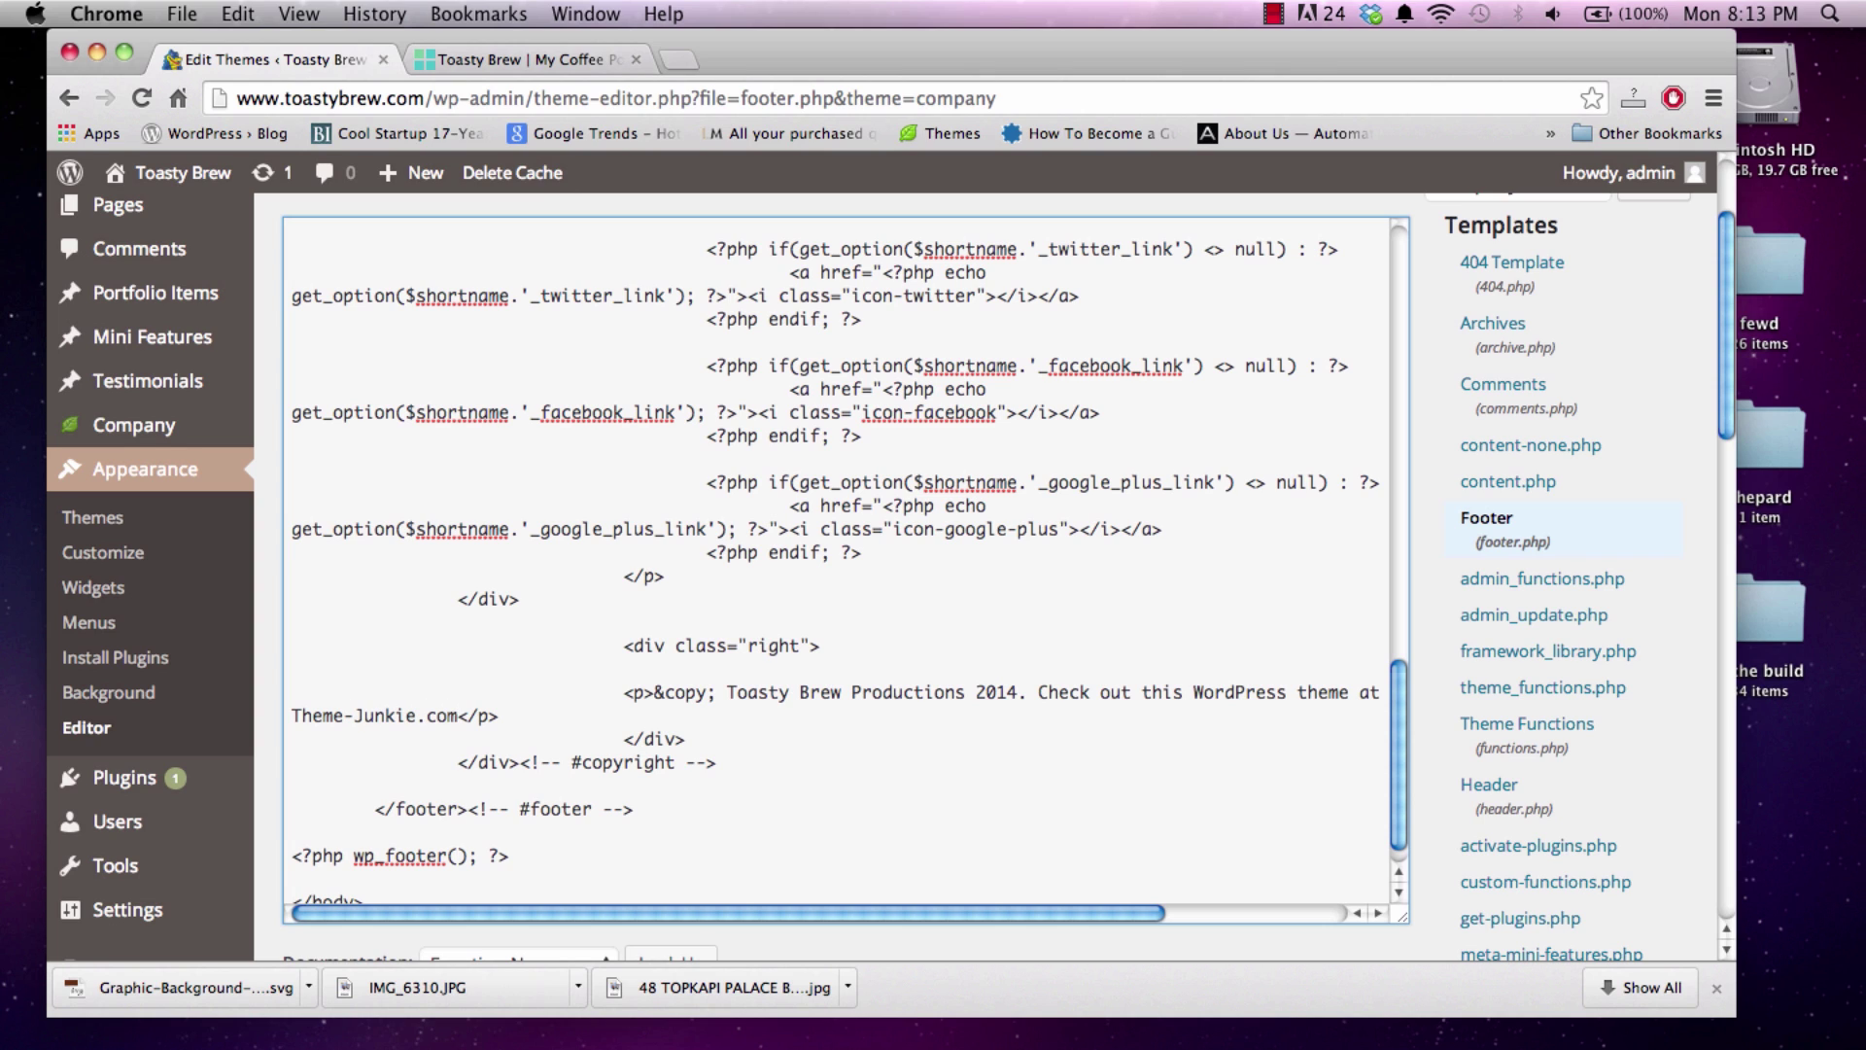
key("BackSpace")
key("BackSpace")
key("BackSpace")
key("BackSpace")
type(".")
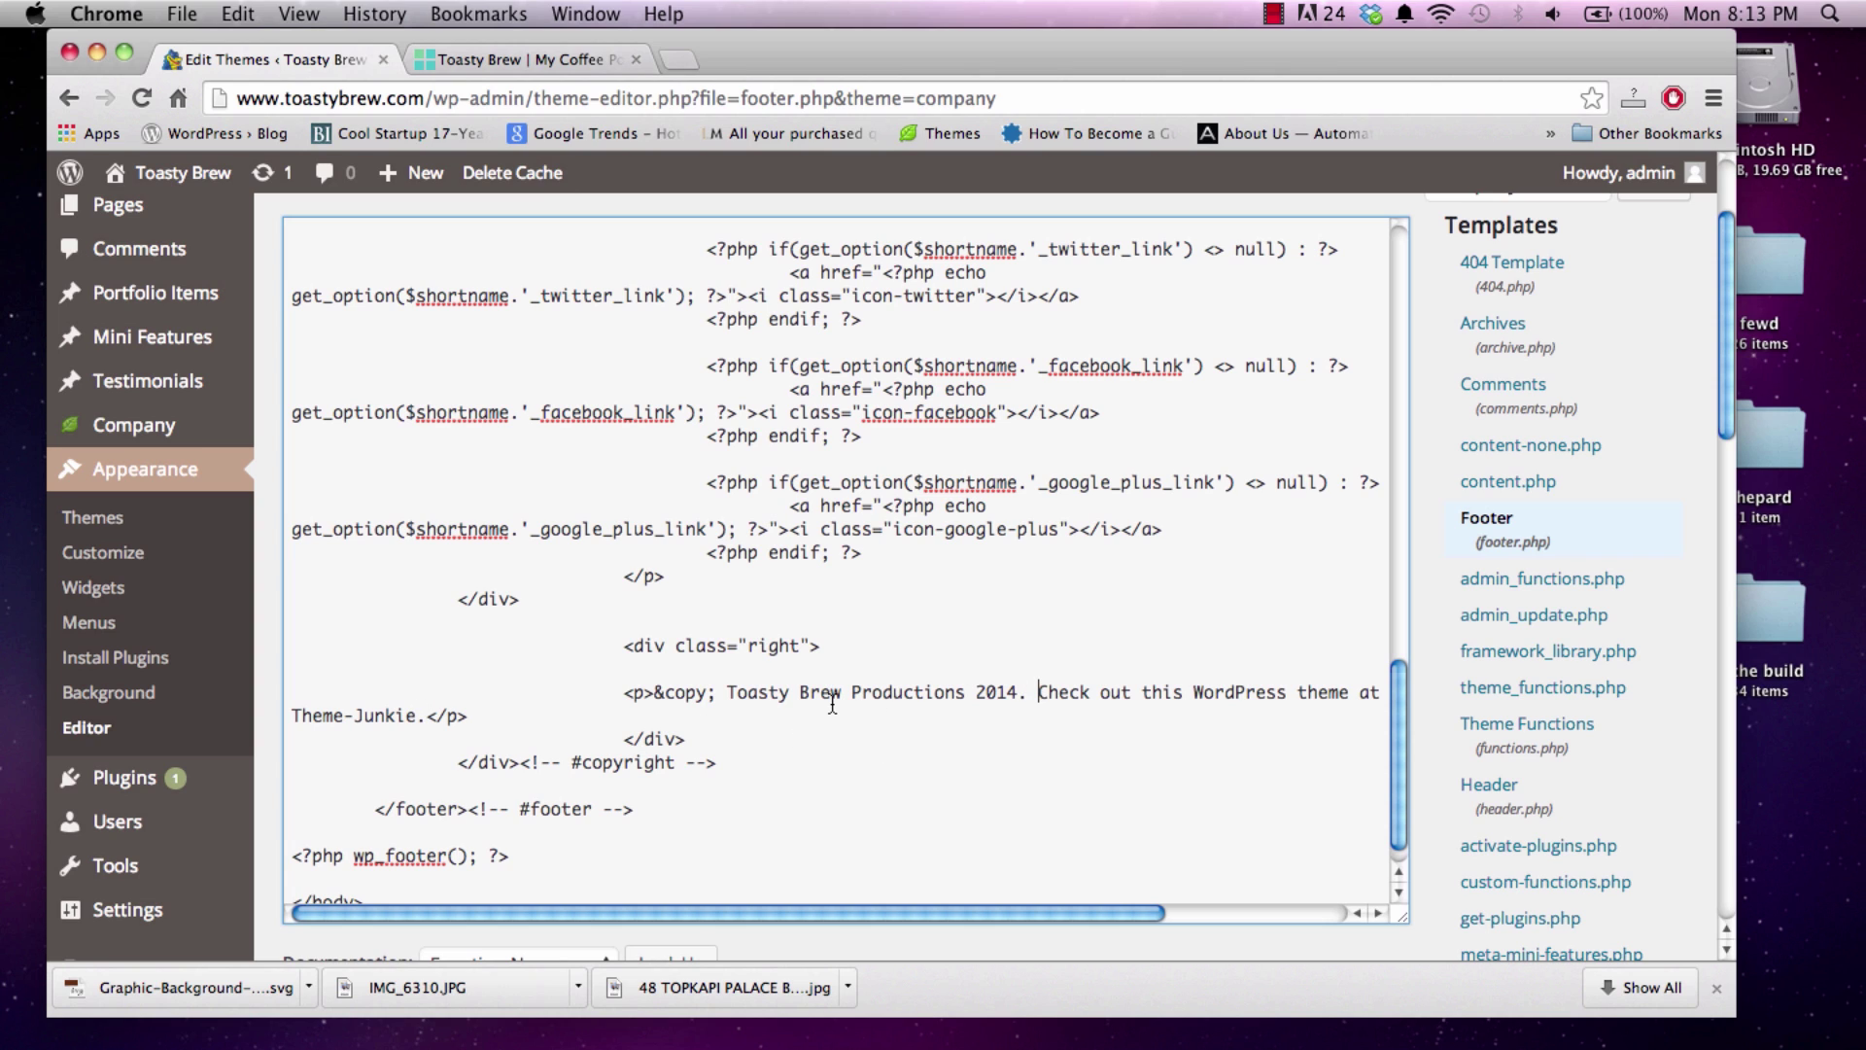
left_click(1040, 693)
left_click(676, 56)
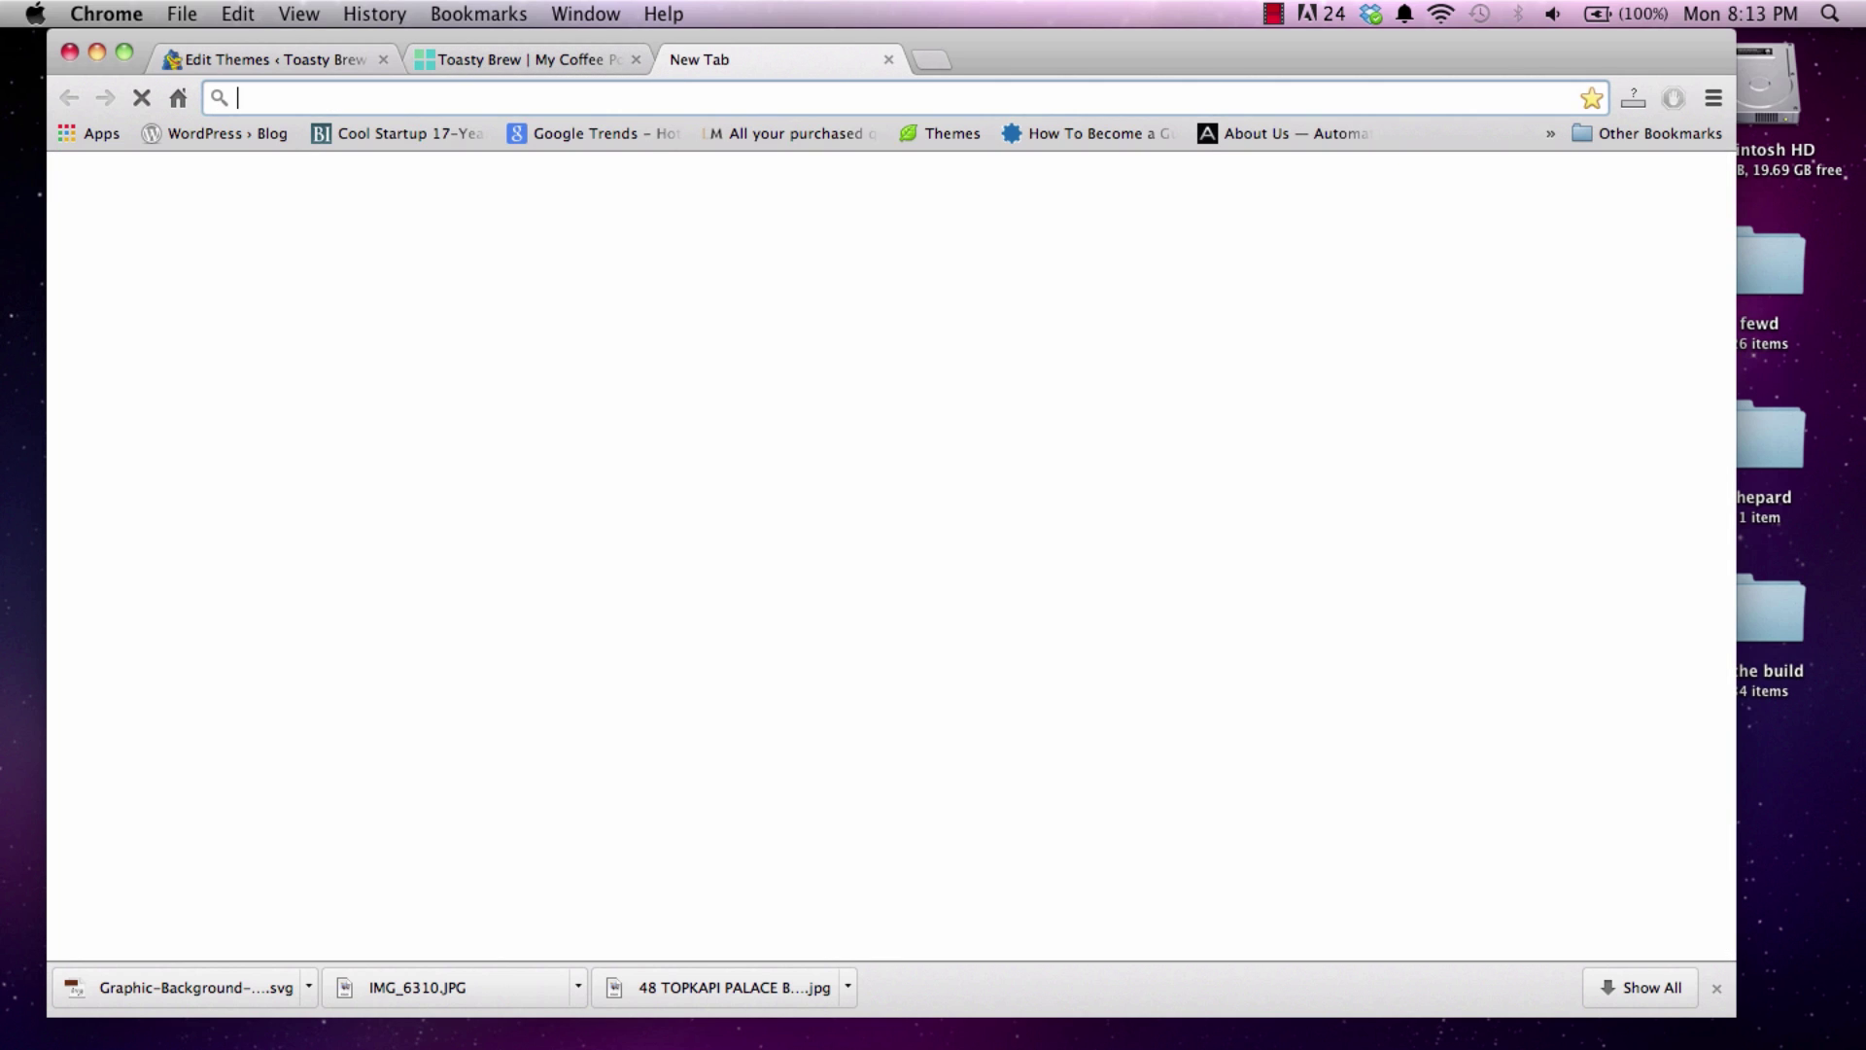
- Load the Theme Junkie website and go to its home page
type("the")
key("Return")
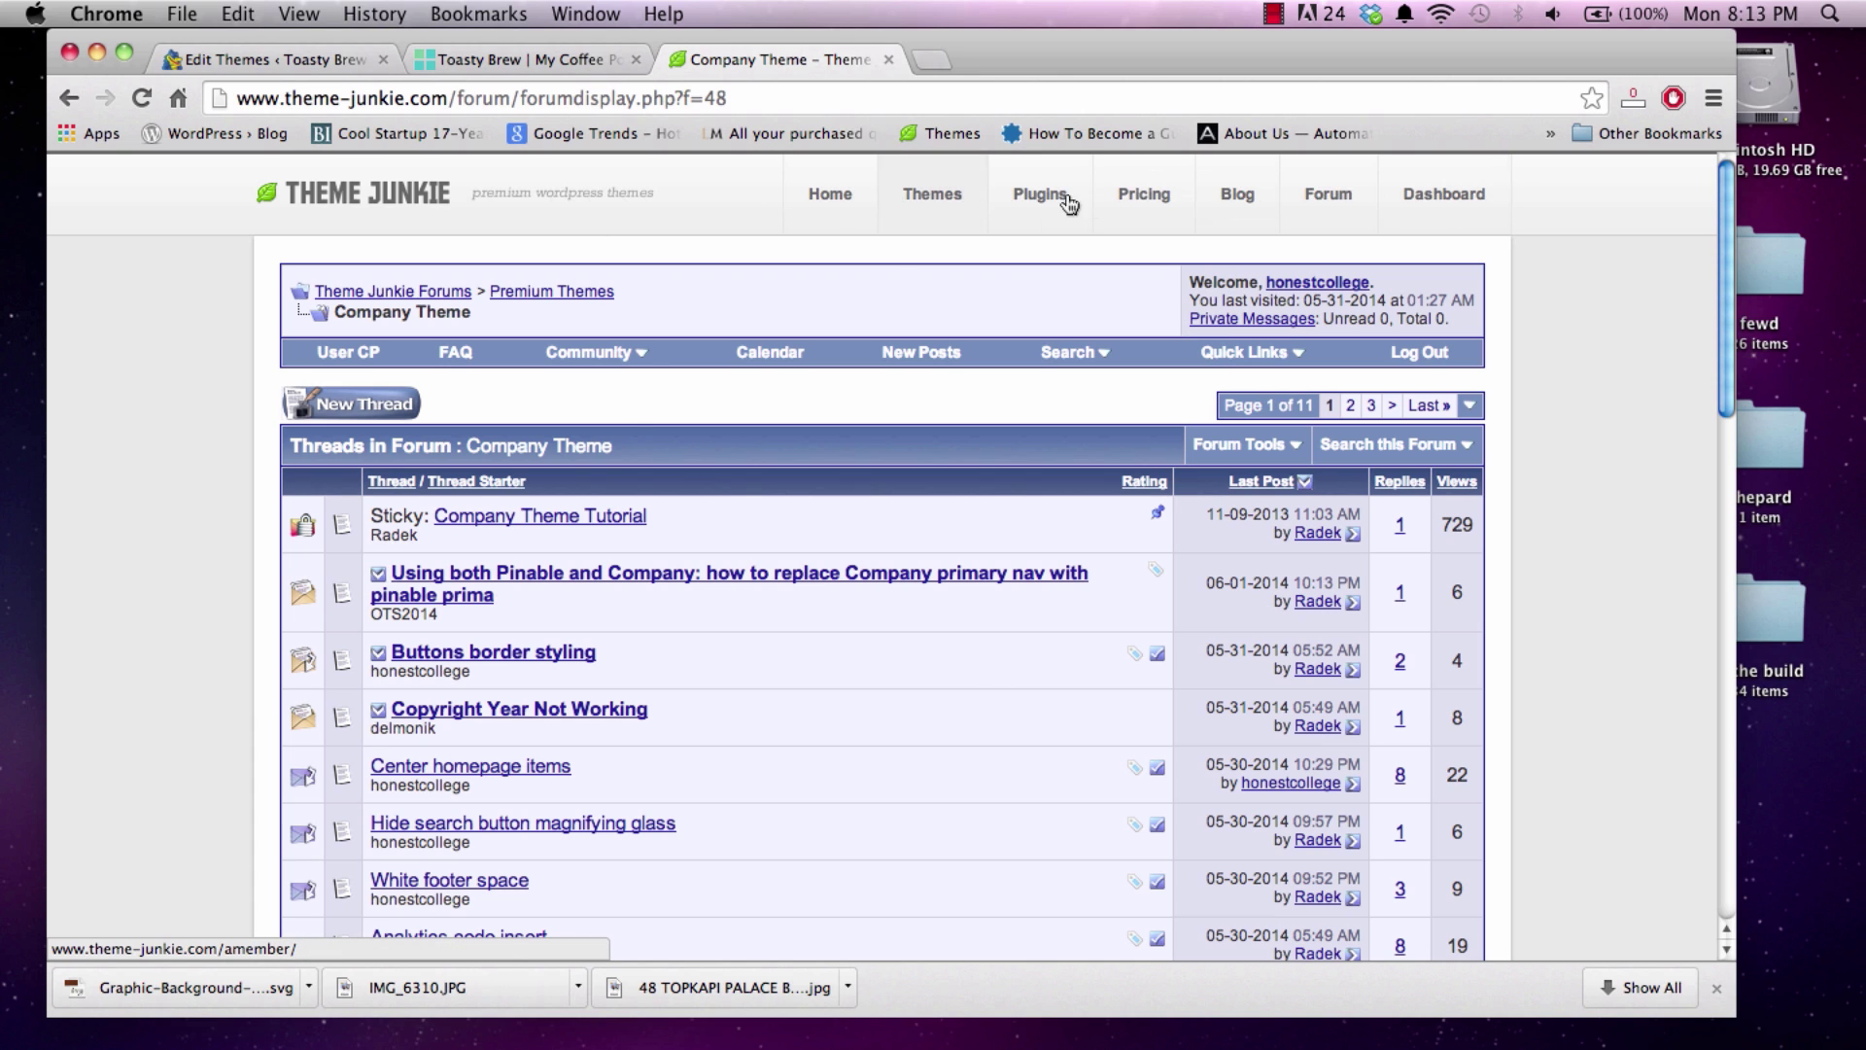
left_click(825, 202)
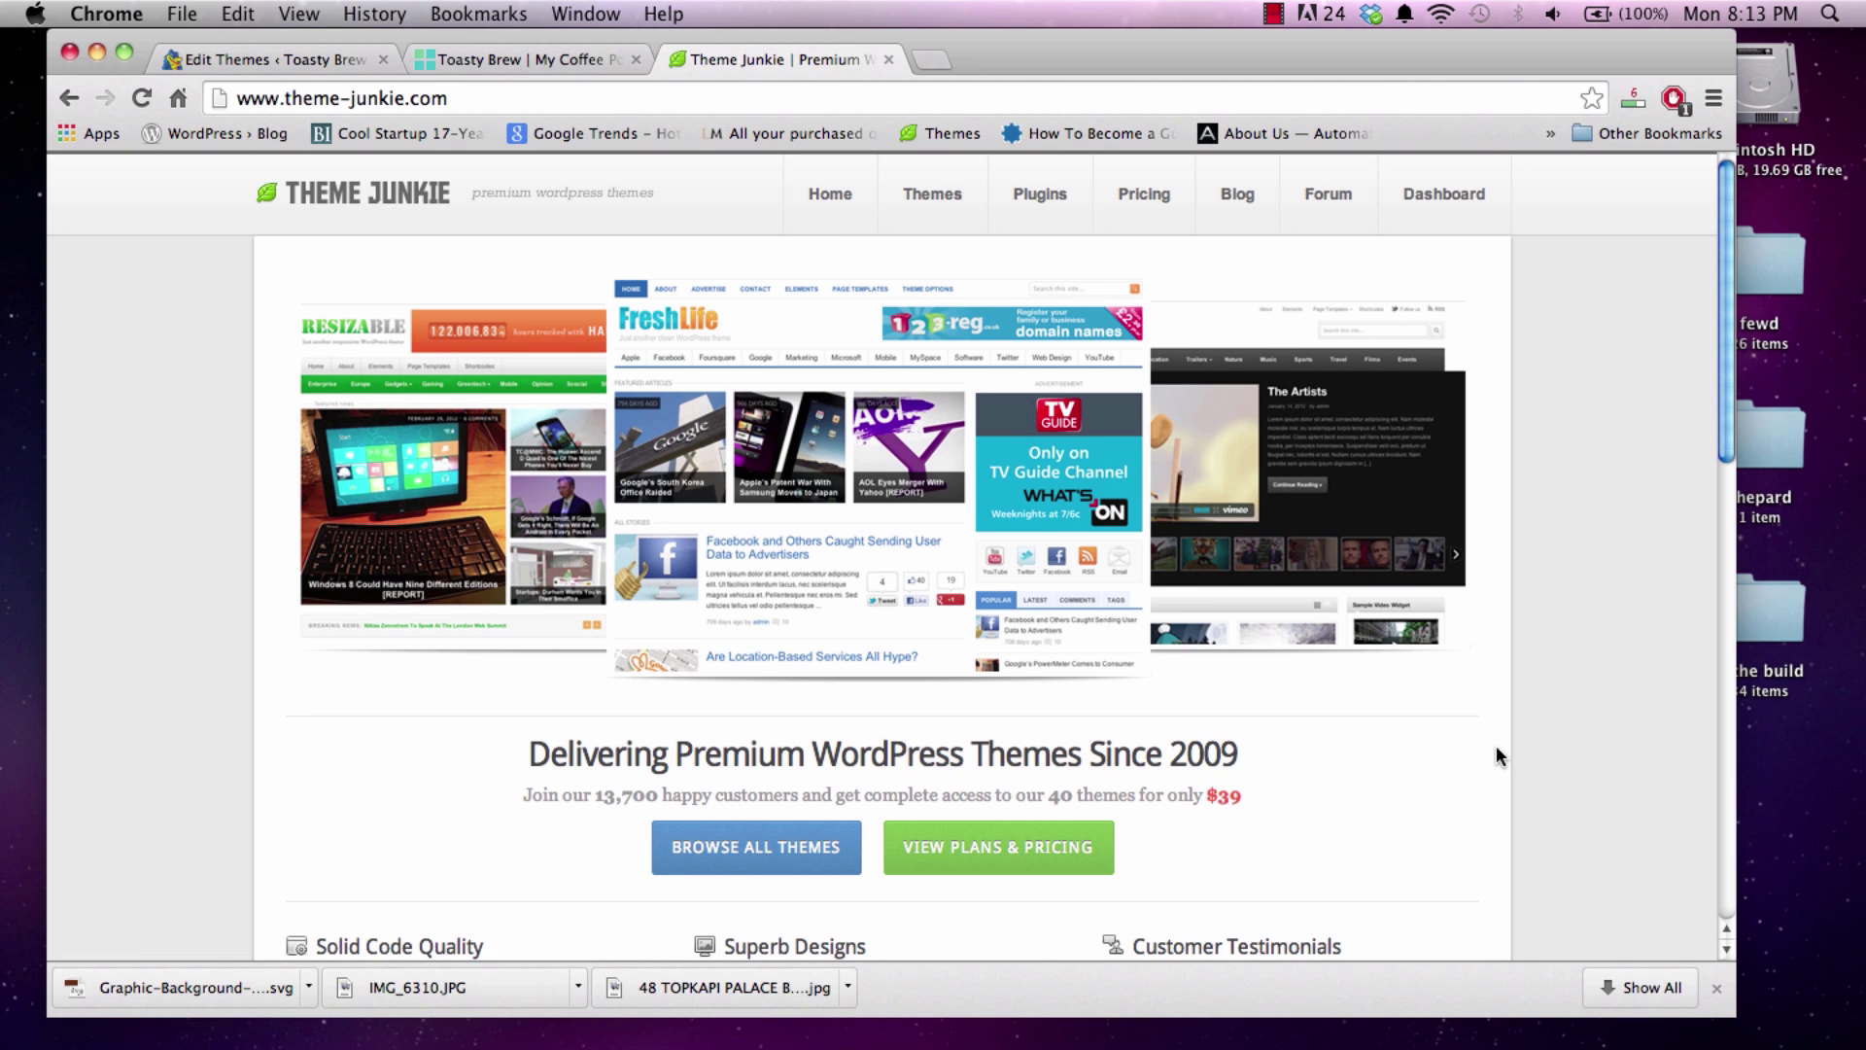
scroll(1496, 755, "down", 5)
scroll(1592, 757, "up", 5)
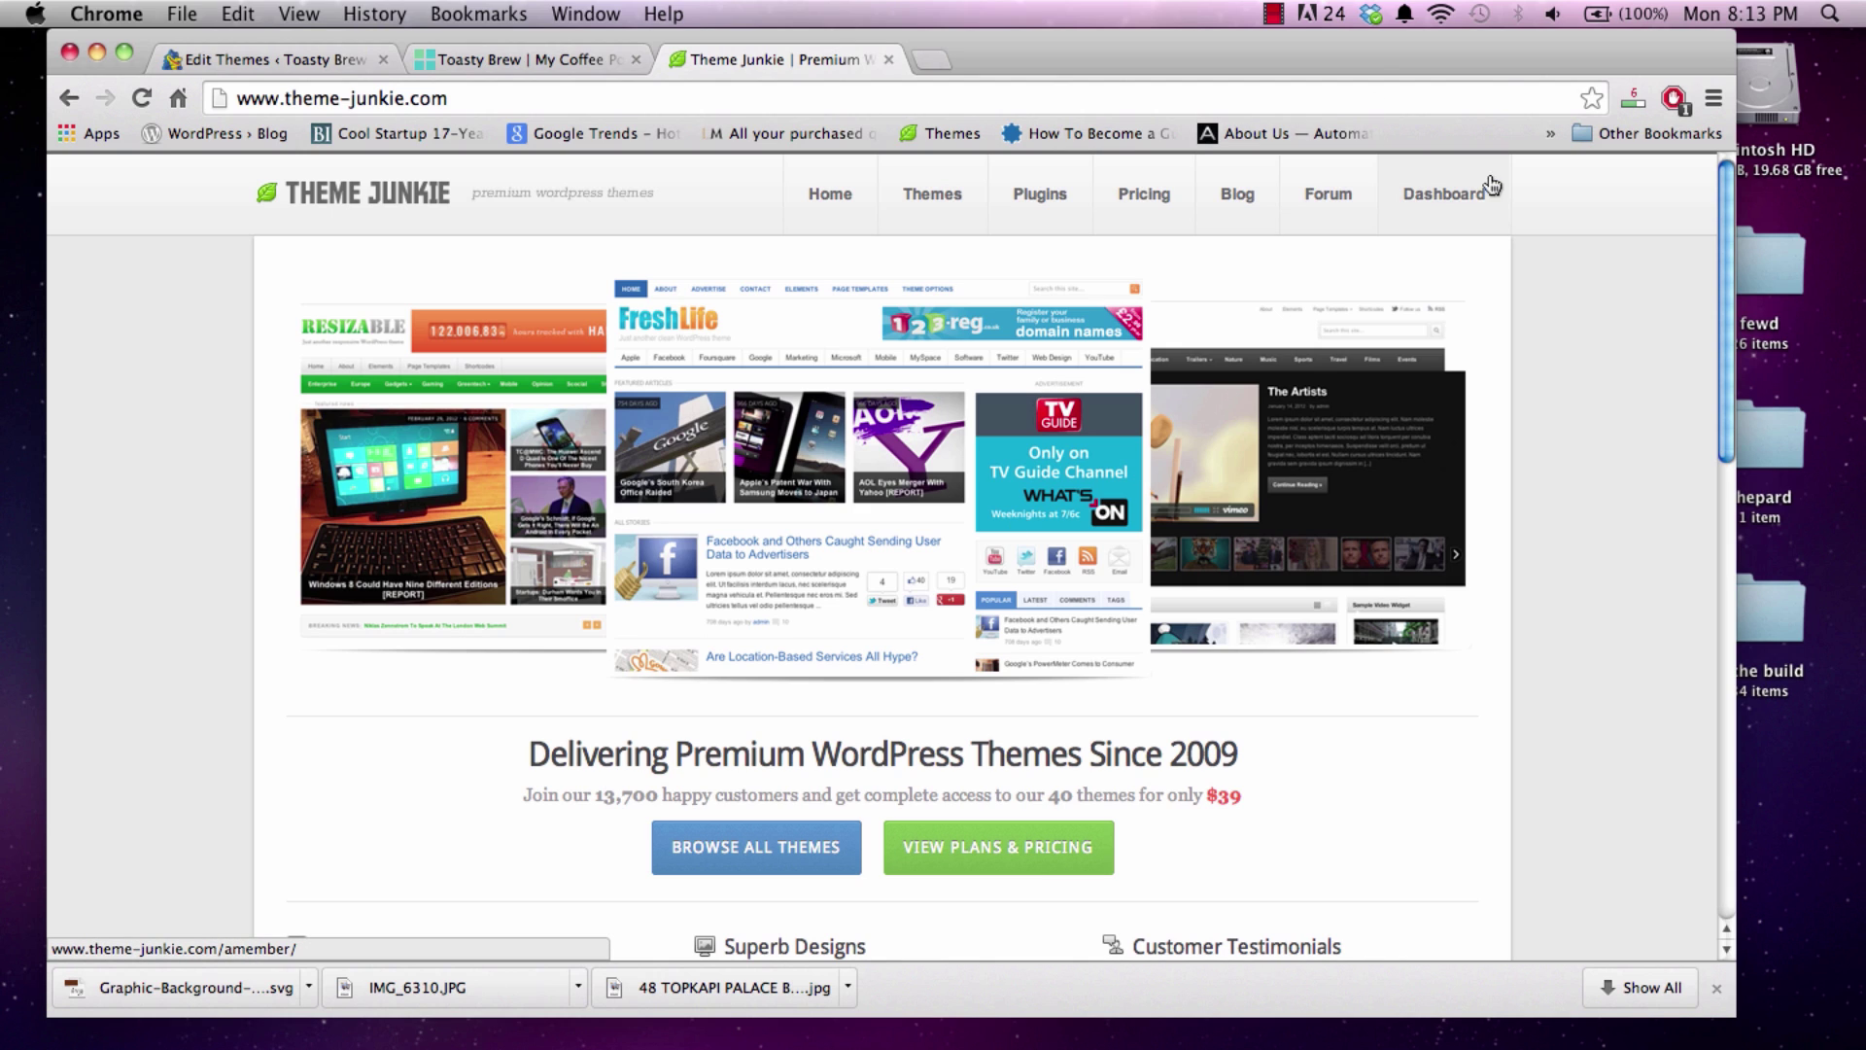
- Log in to the Theme Junkie member dashboard with the account username and password
left_click(1416, 204)
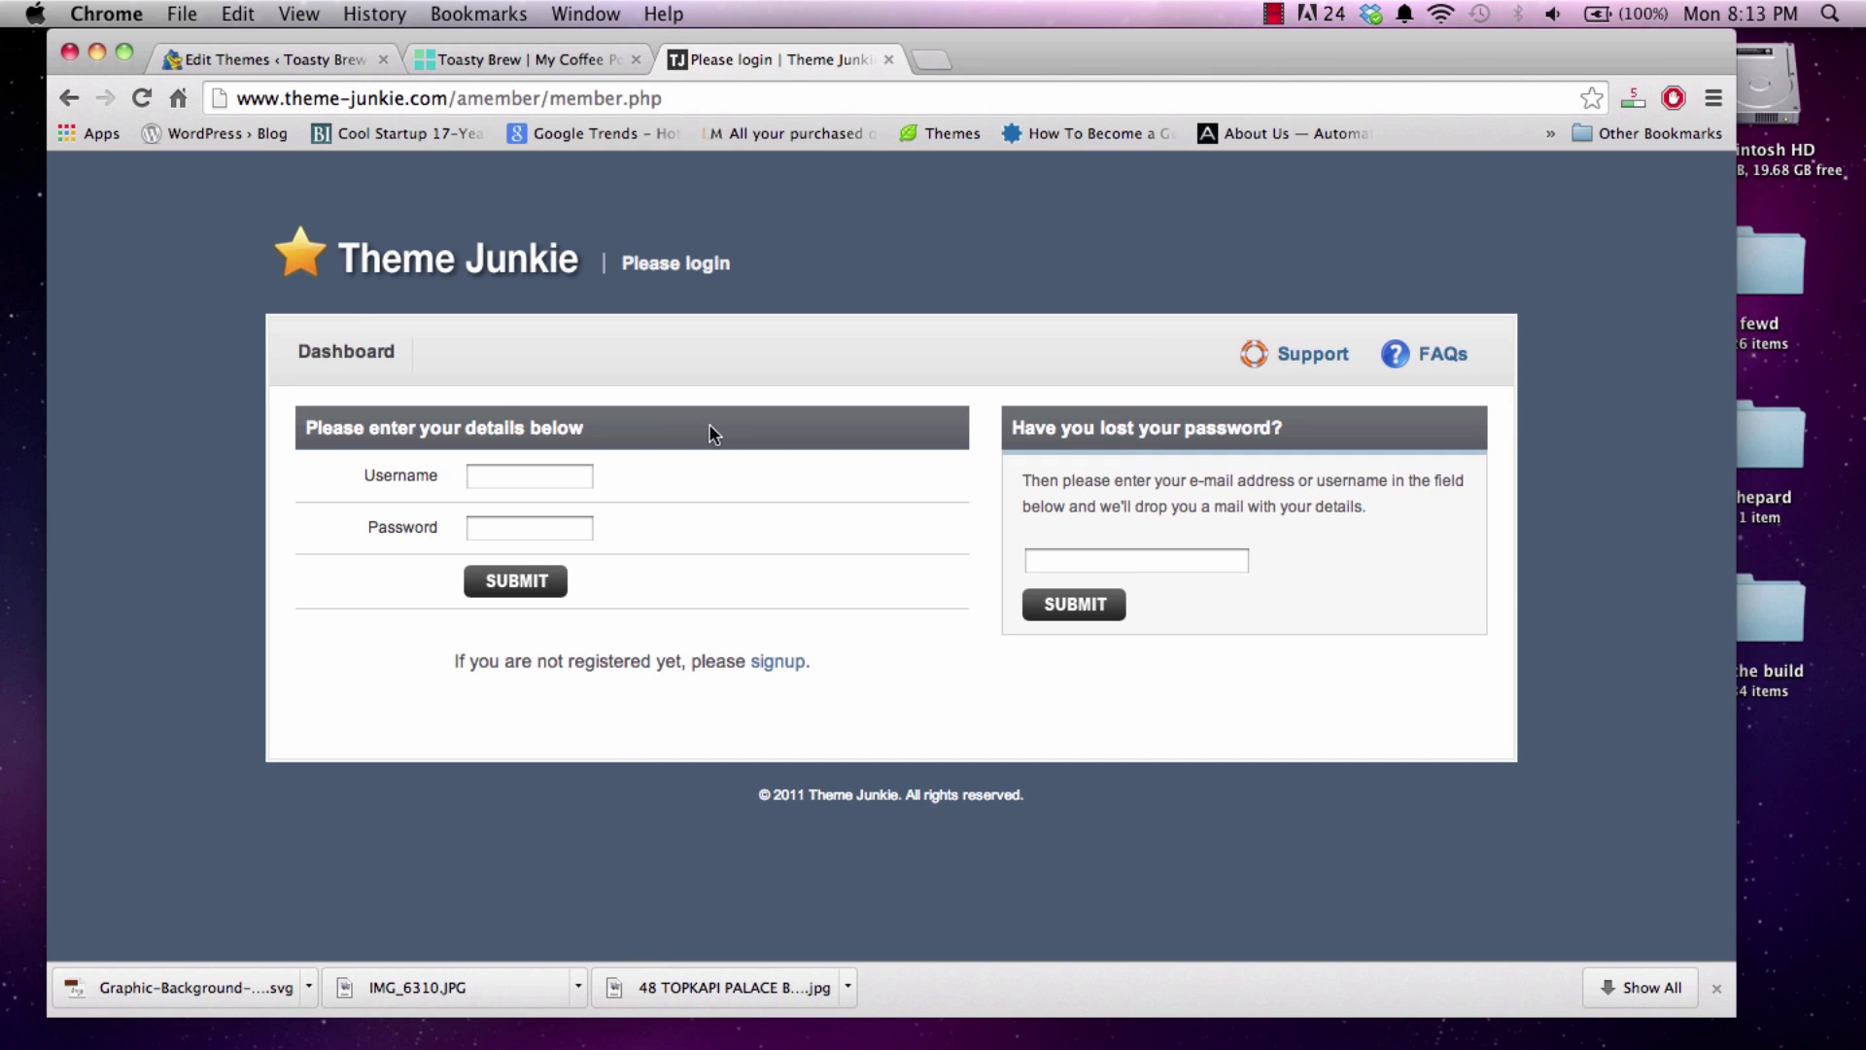
left_click(519, 477)
type("honestcollege")
key("Tab")
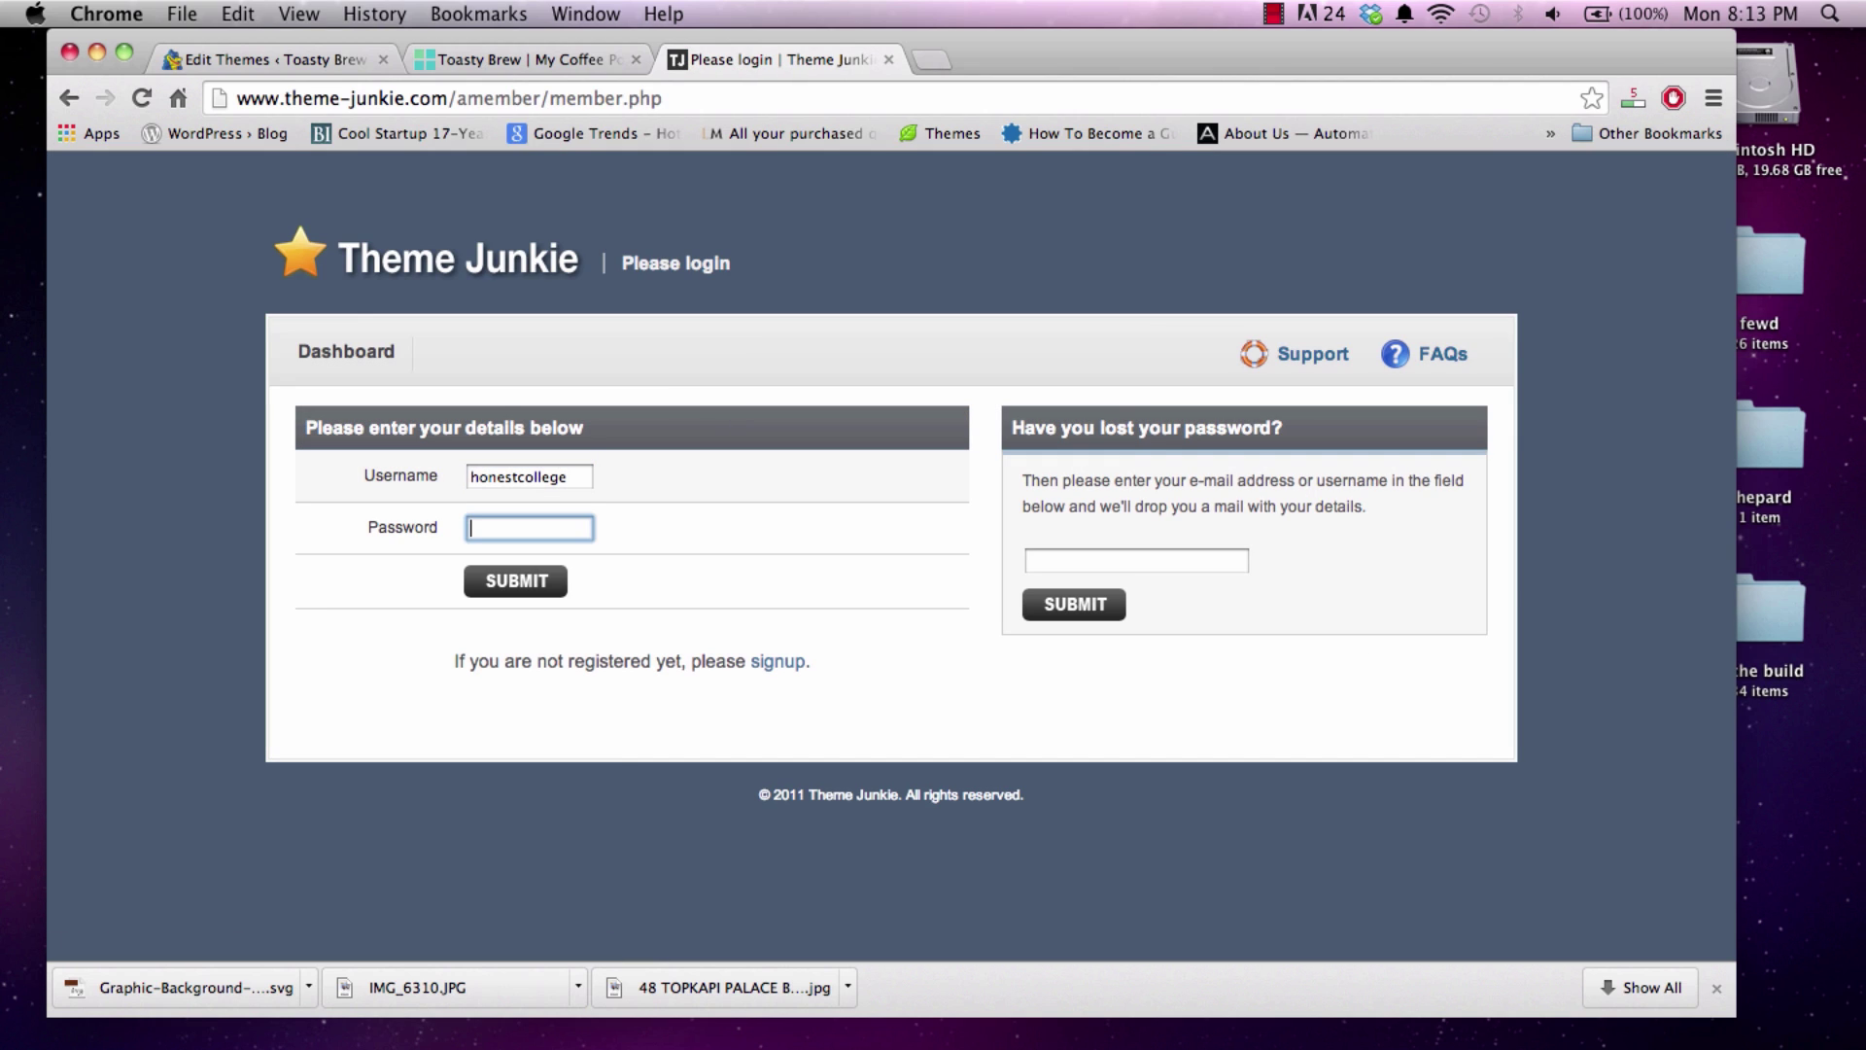
type("••••••••••")
key("Return")
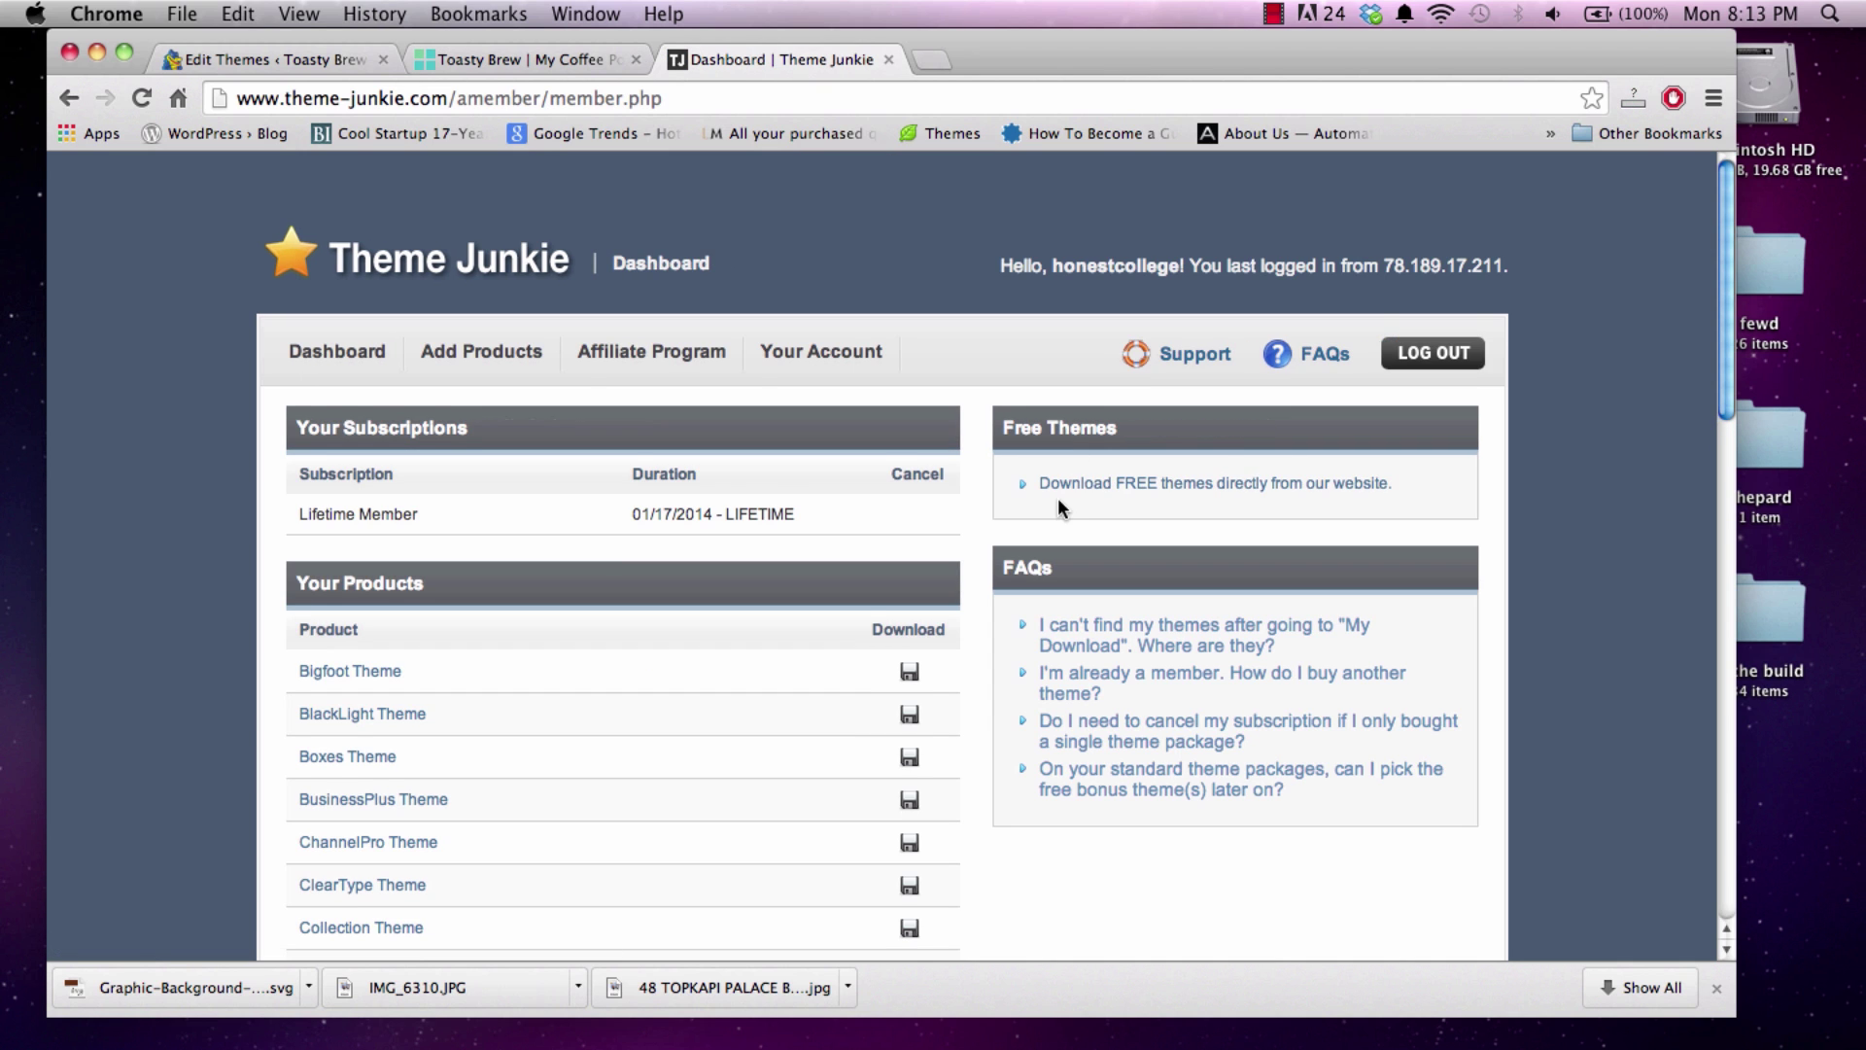
scroll(1058, 498, "down", 5)
scroll(1059, 507, "down", 2)
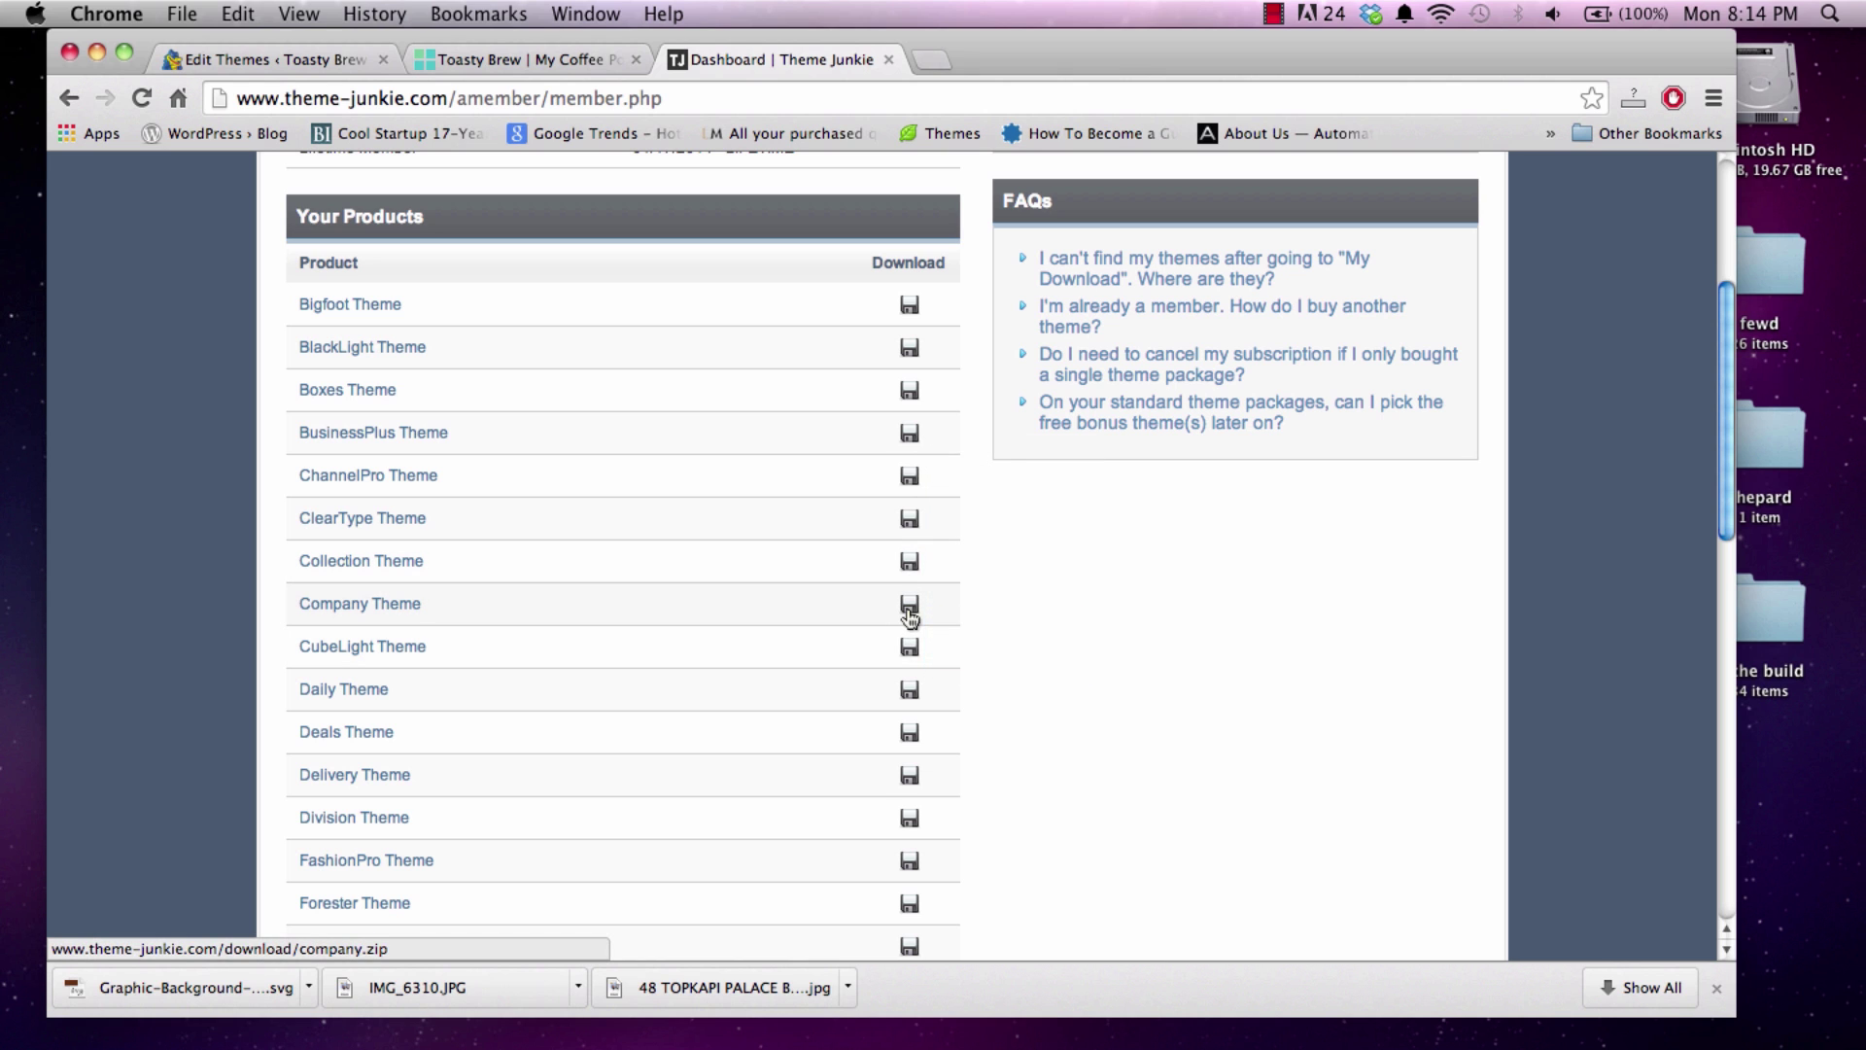
scroll(1104, 651, "up", 4)
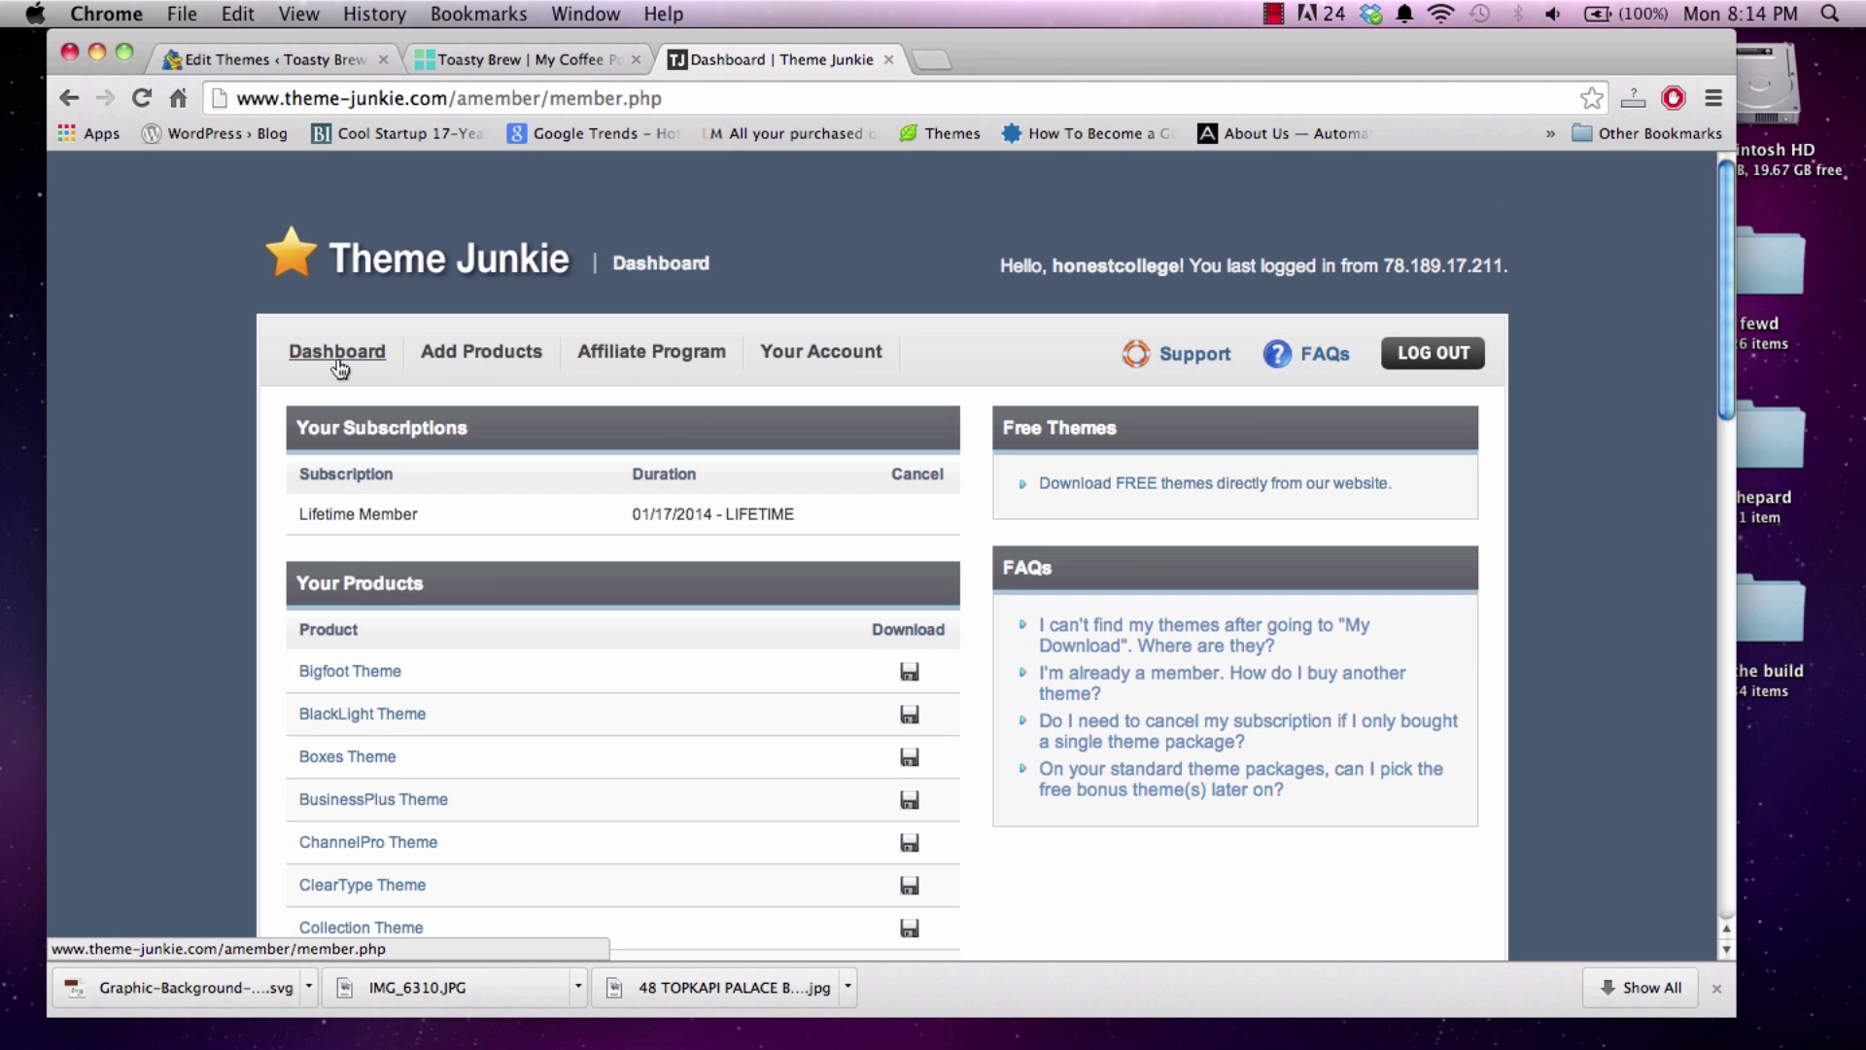
left_click(598, 362)
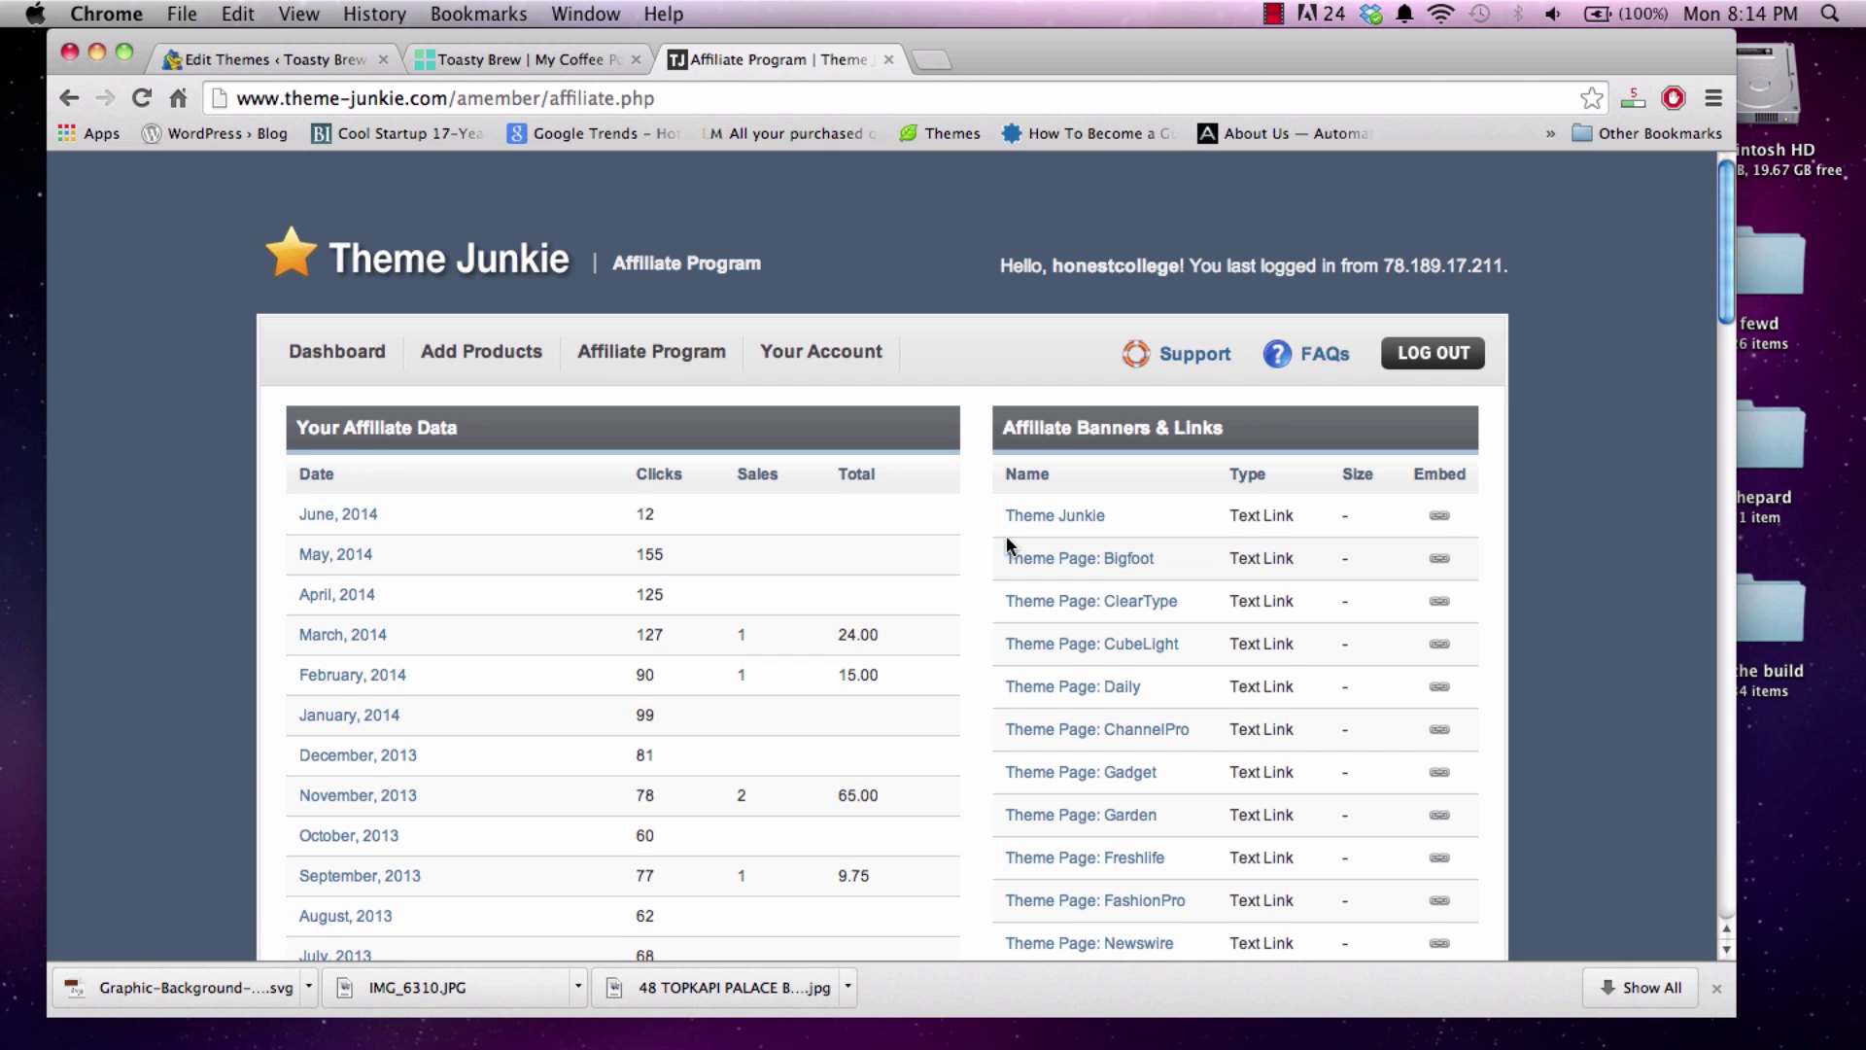
- Select the full embed code for the Theme Page: Company affiliate link, then close the popup
scroll(1006, 540, "down", 4)
scroll(1204, 574, "down", 4)
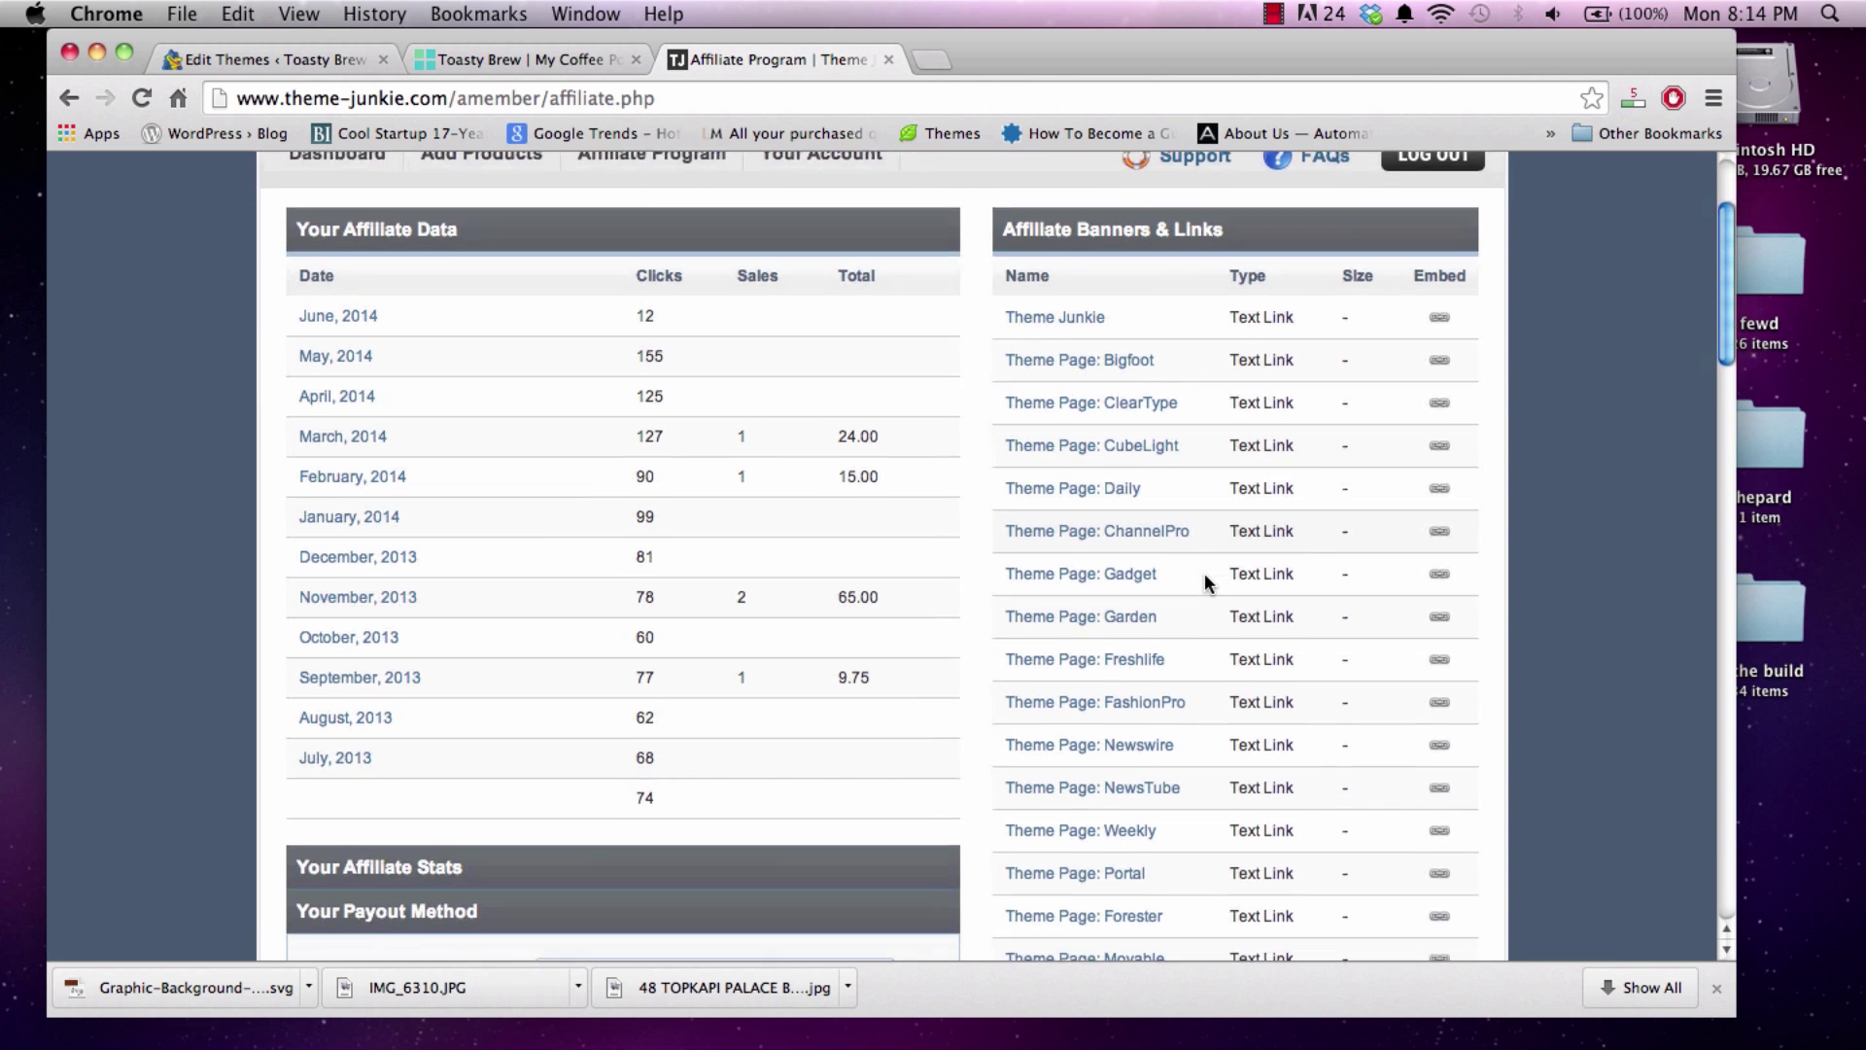
scroll(1176, 746, "down", 10)
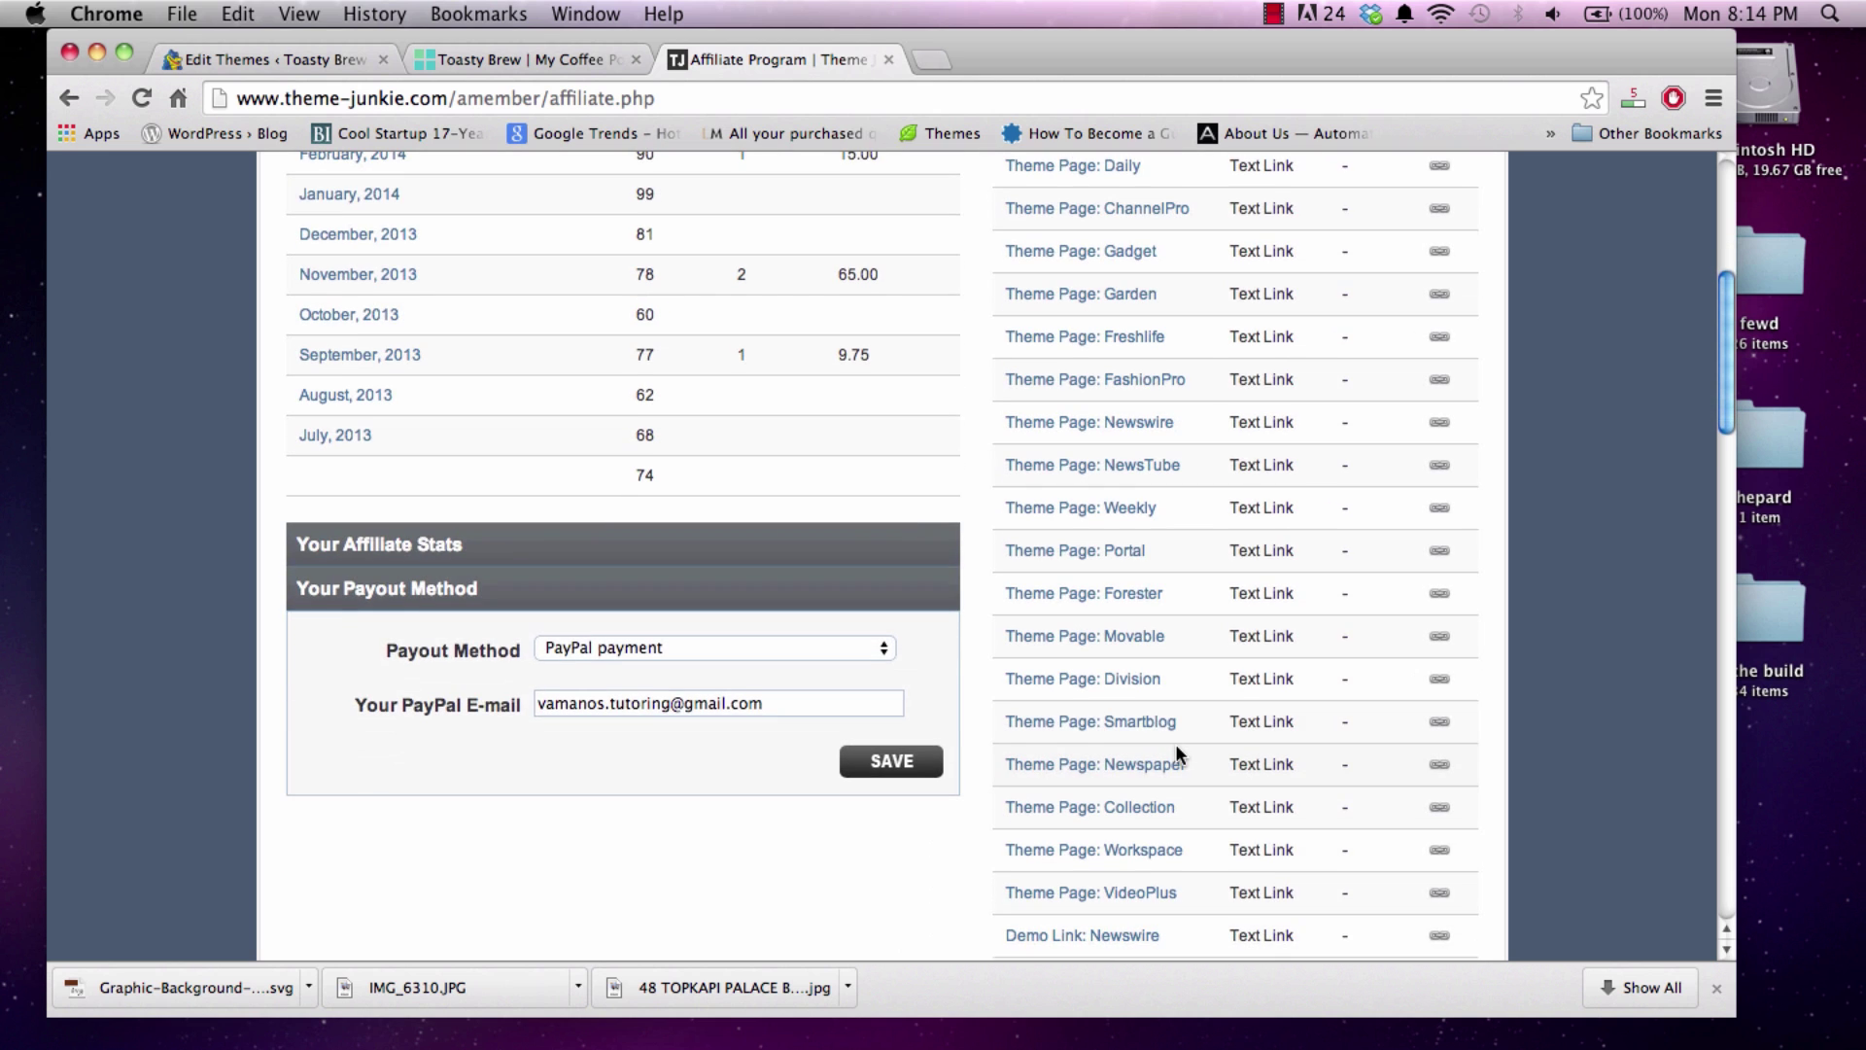
scroll(1176, 753, "down", 12)
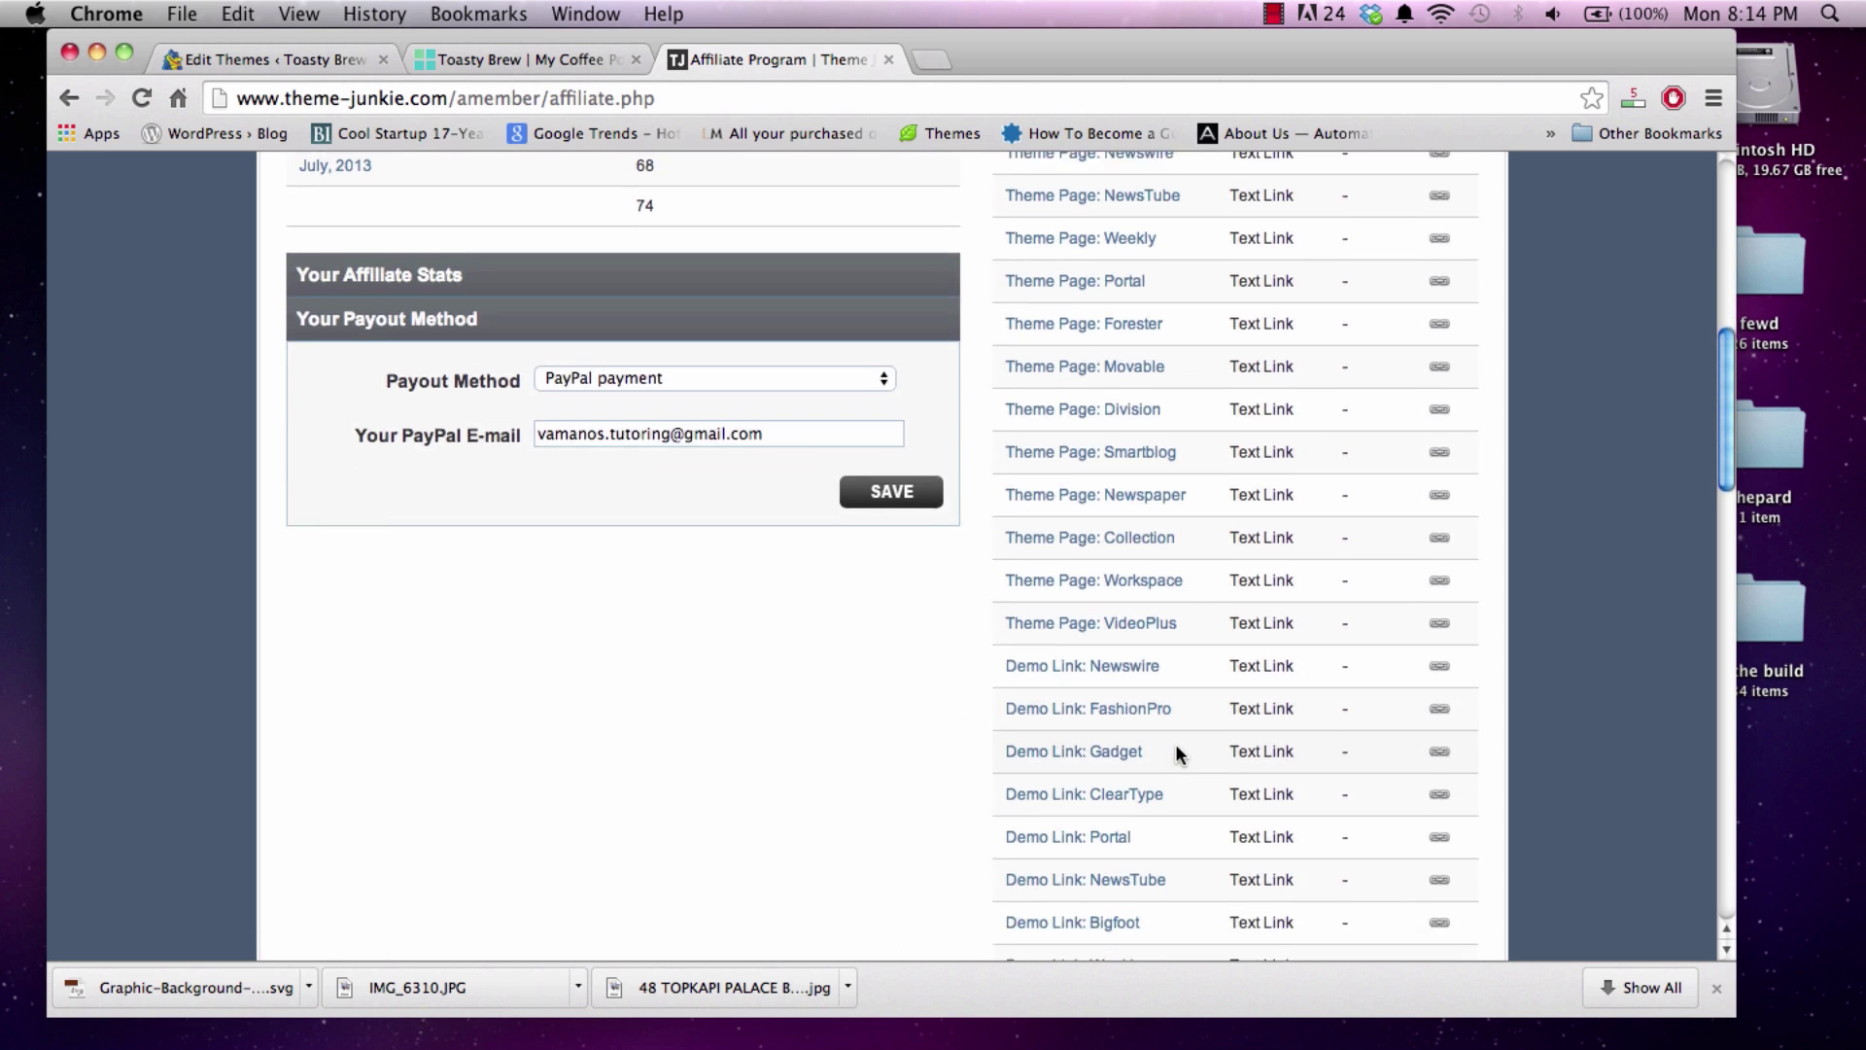
scroll(1176, 751, "down", 16)
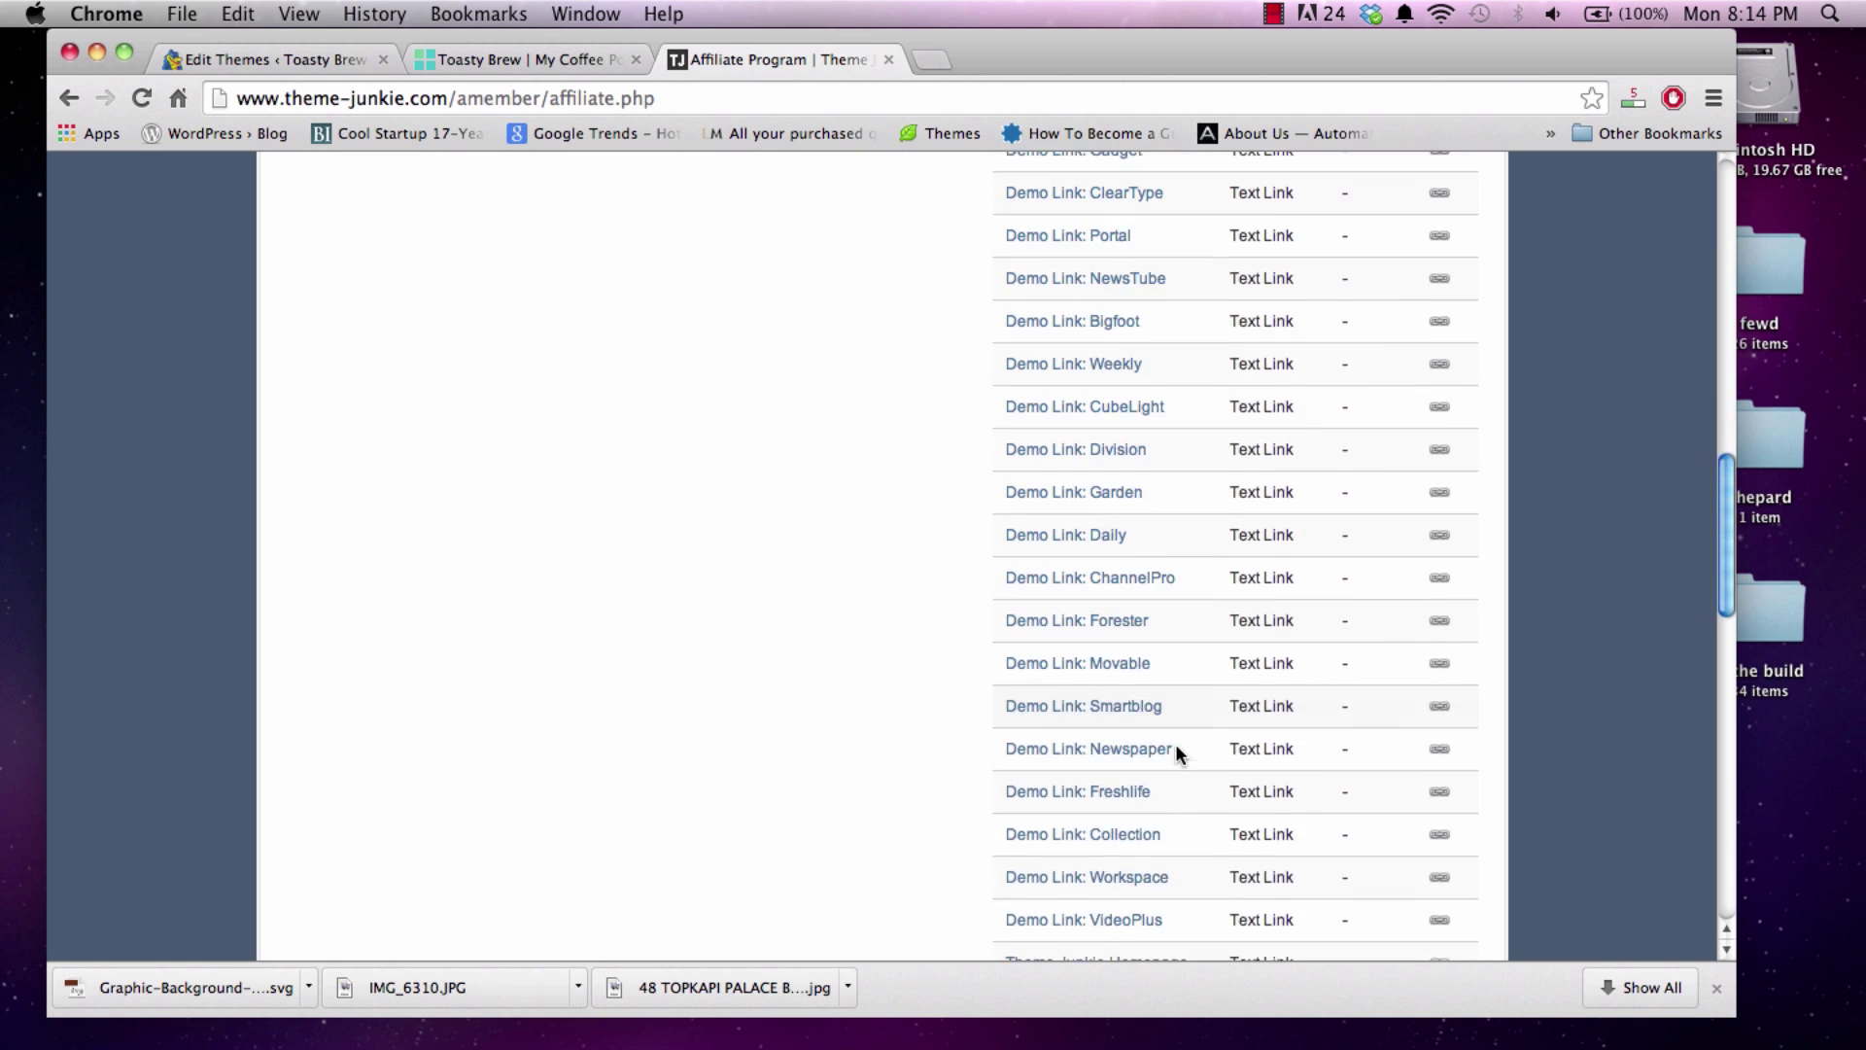
scroll(1178, 755, "down", 20)
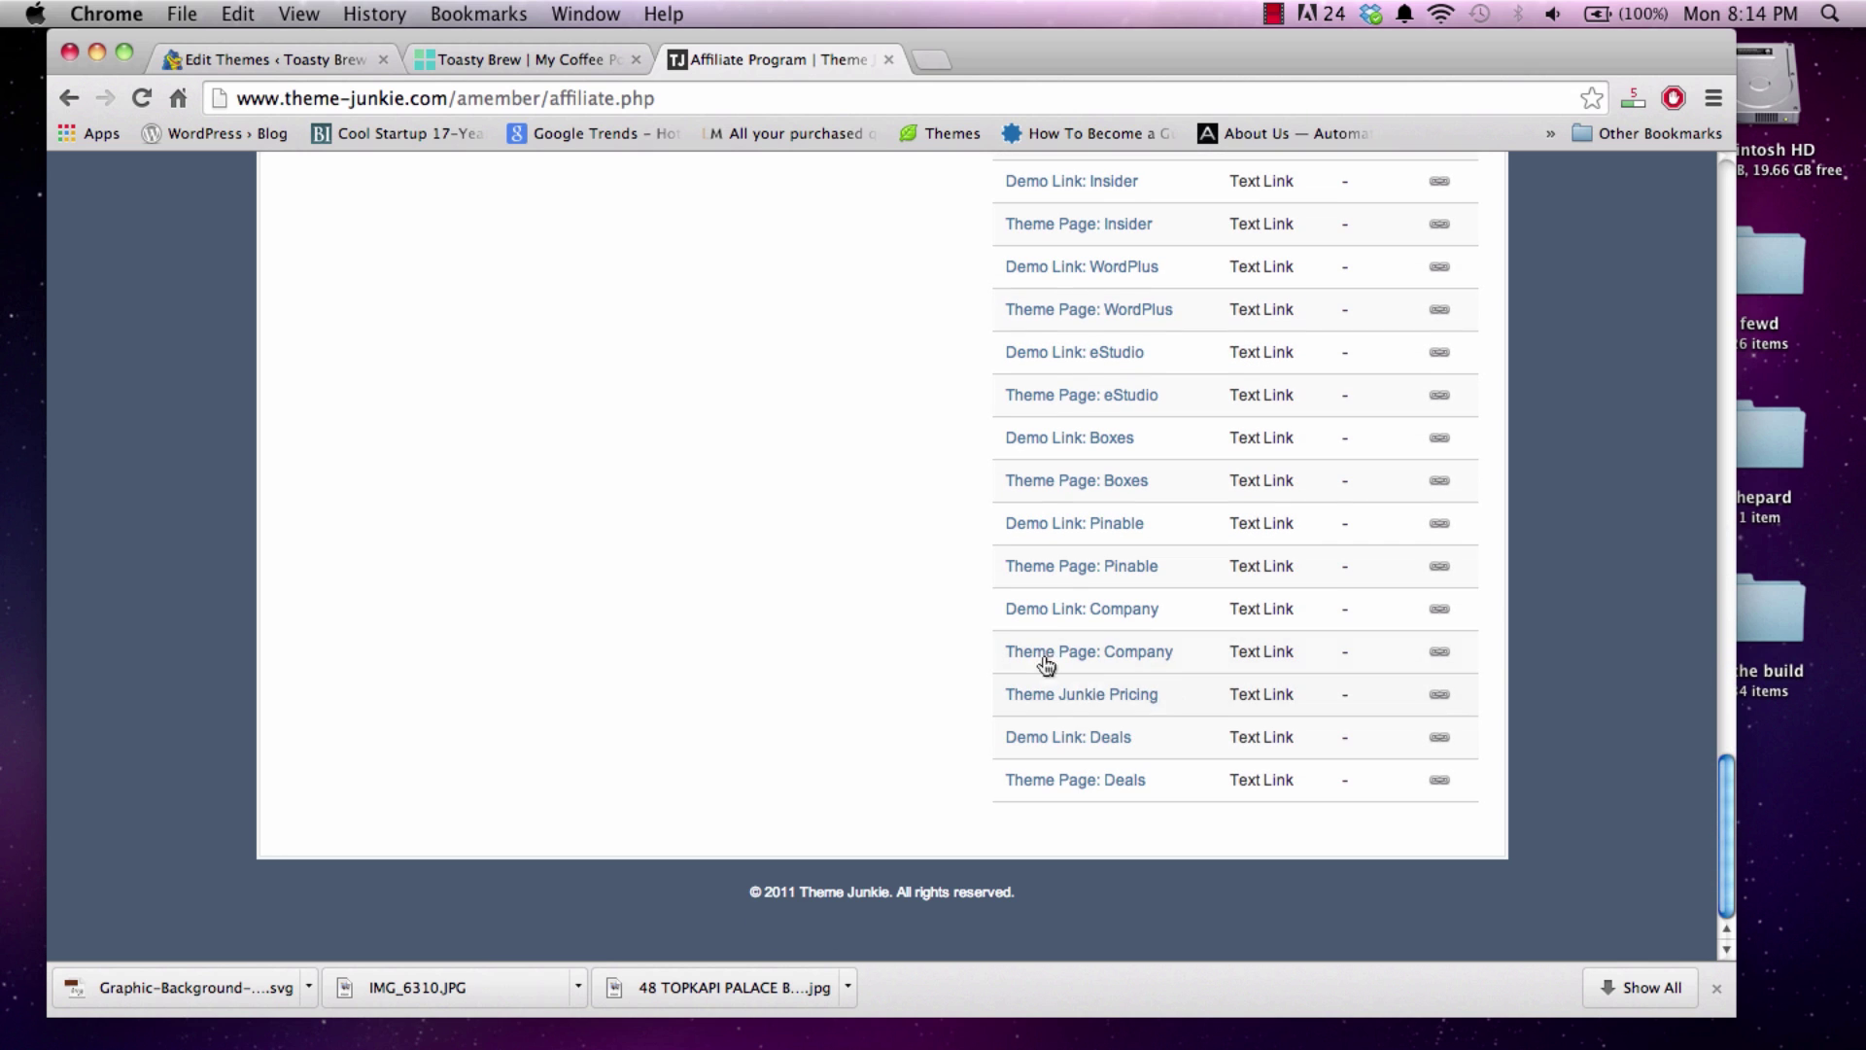
left_click(1439, 653)
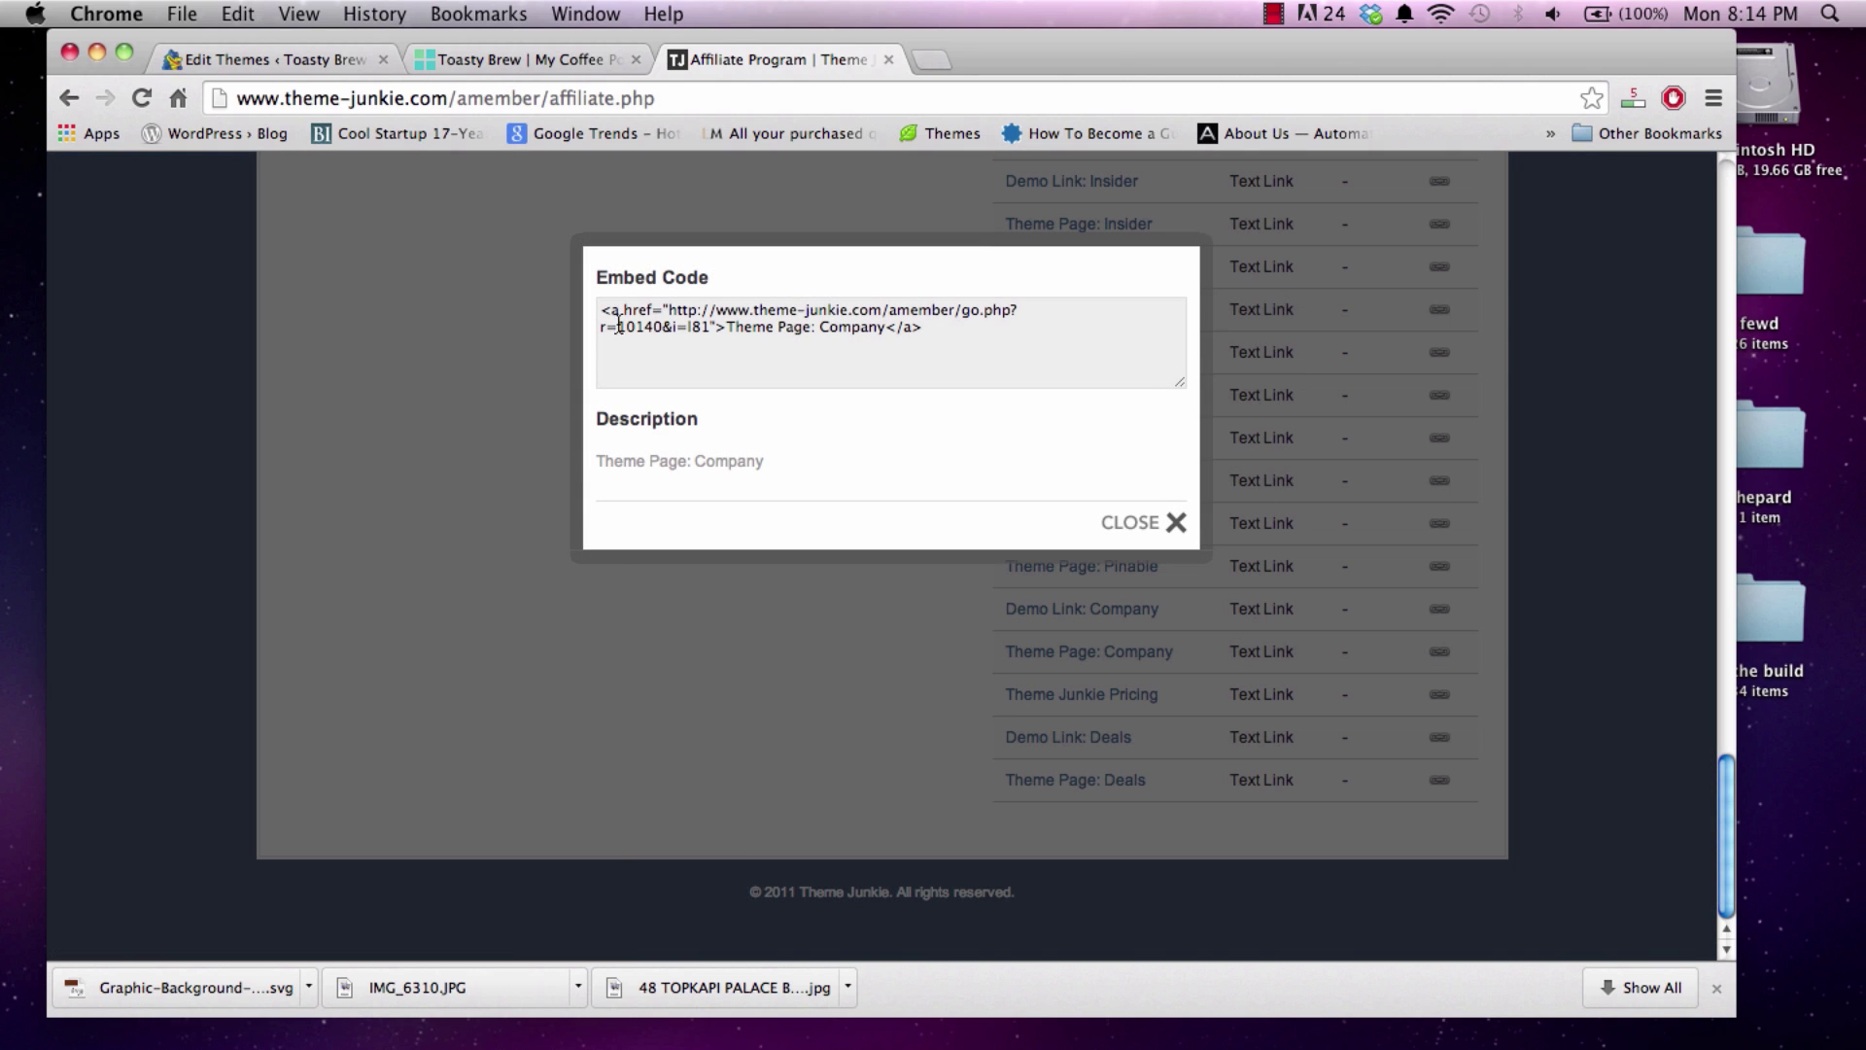
mouse_move(665, 309)
left_mouse_down()
mouse_move(903, 307)
mouse_move(1059, 338)
mouse_move(775, 346)
mouse_move(693, 328)
left_mouse_up()
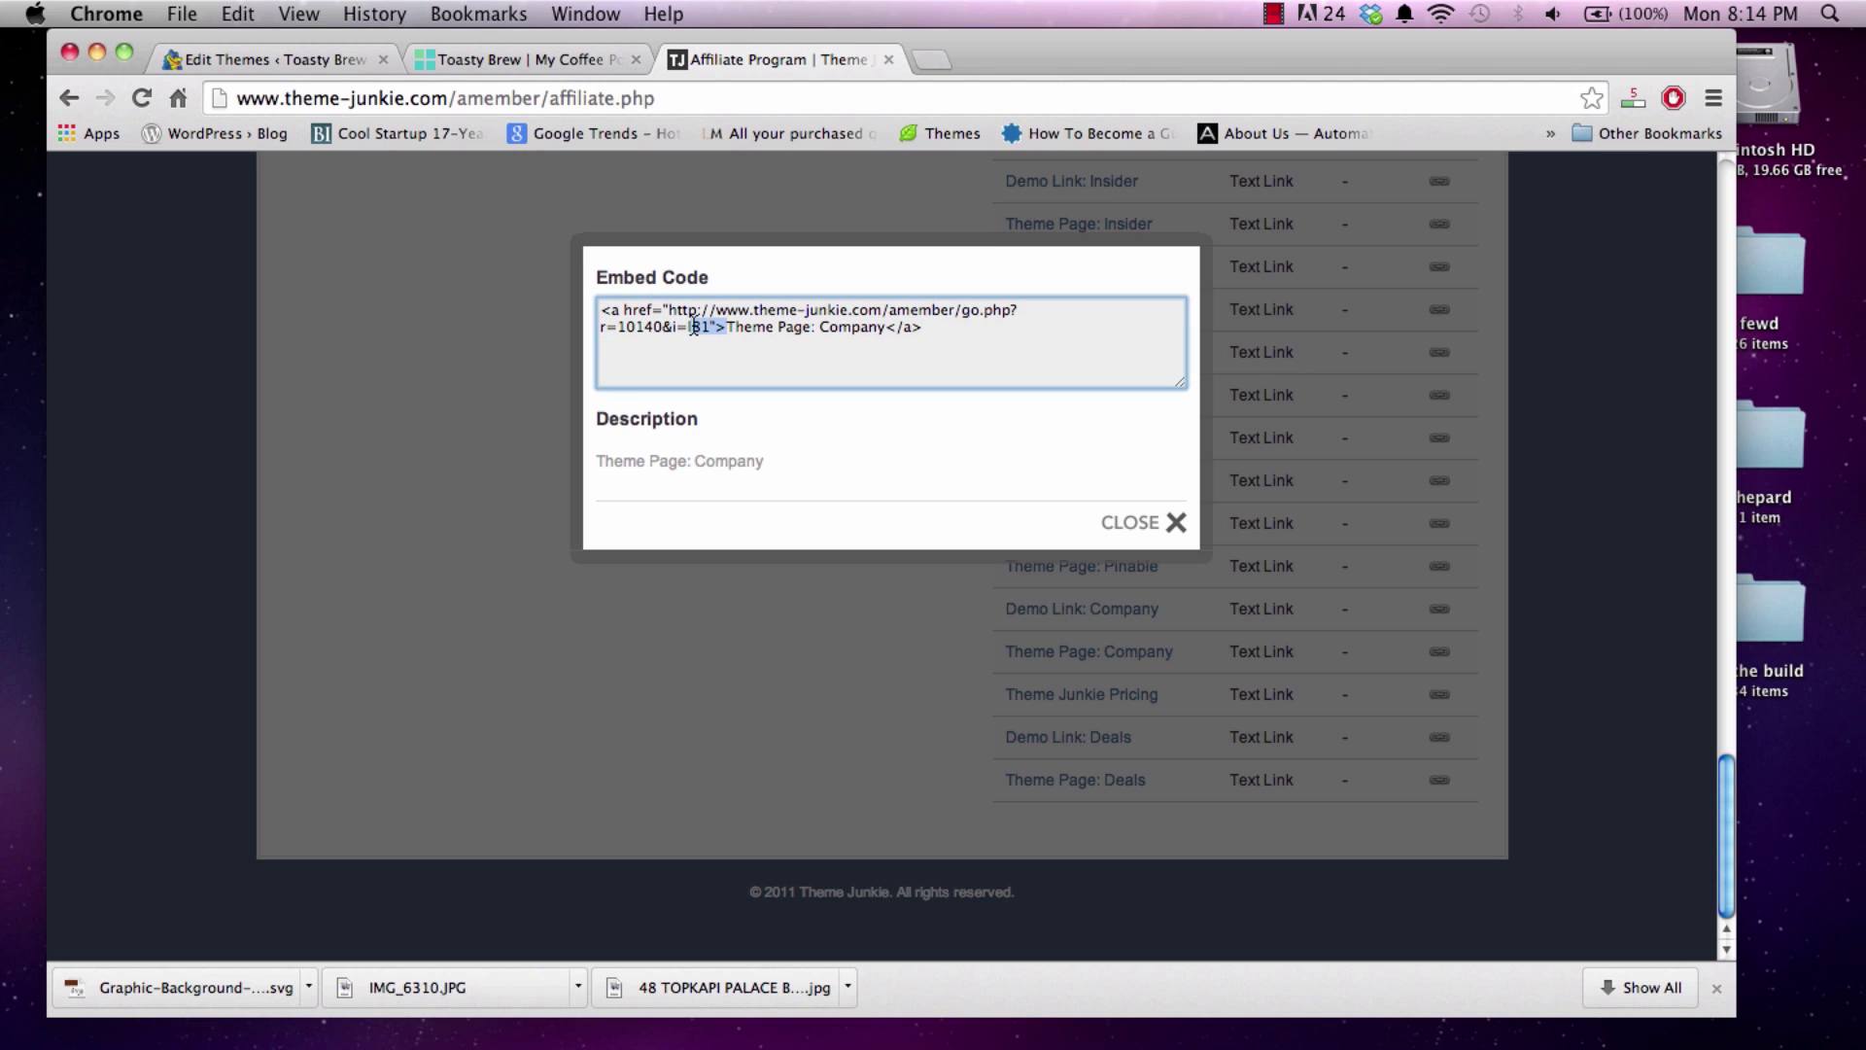
triple_click(953, 324)
key("super+c")
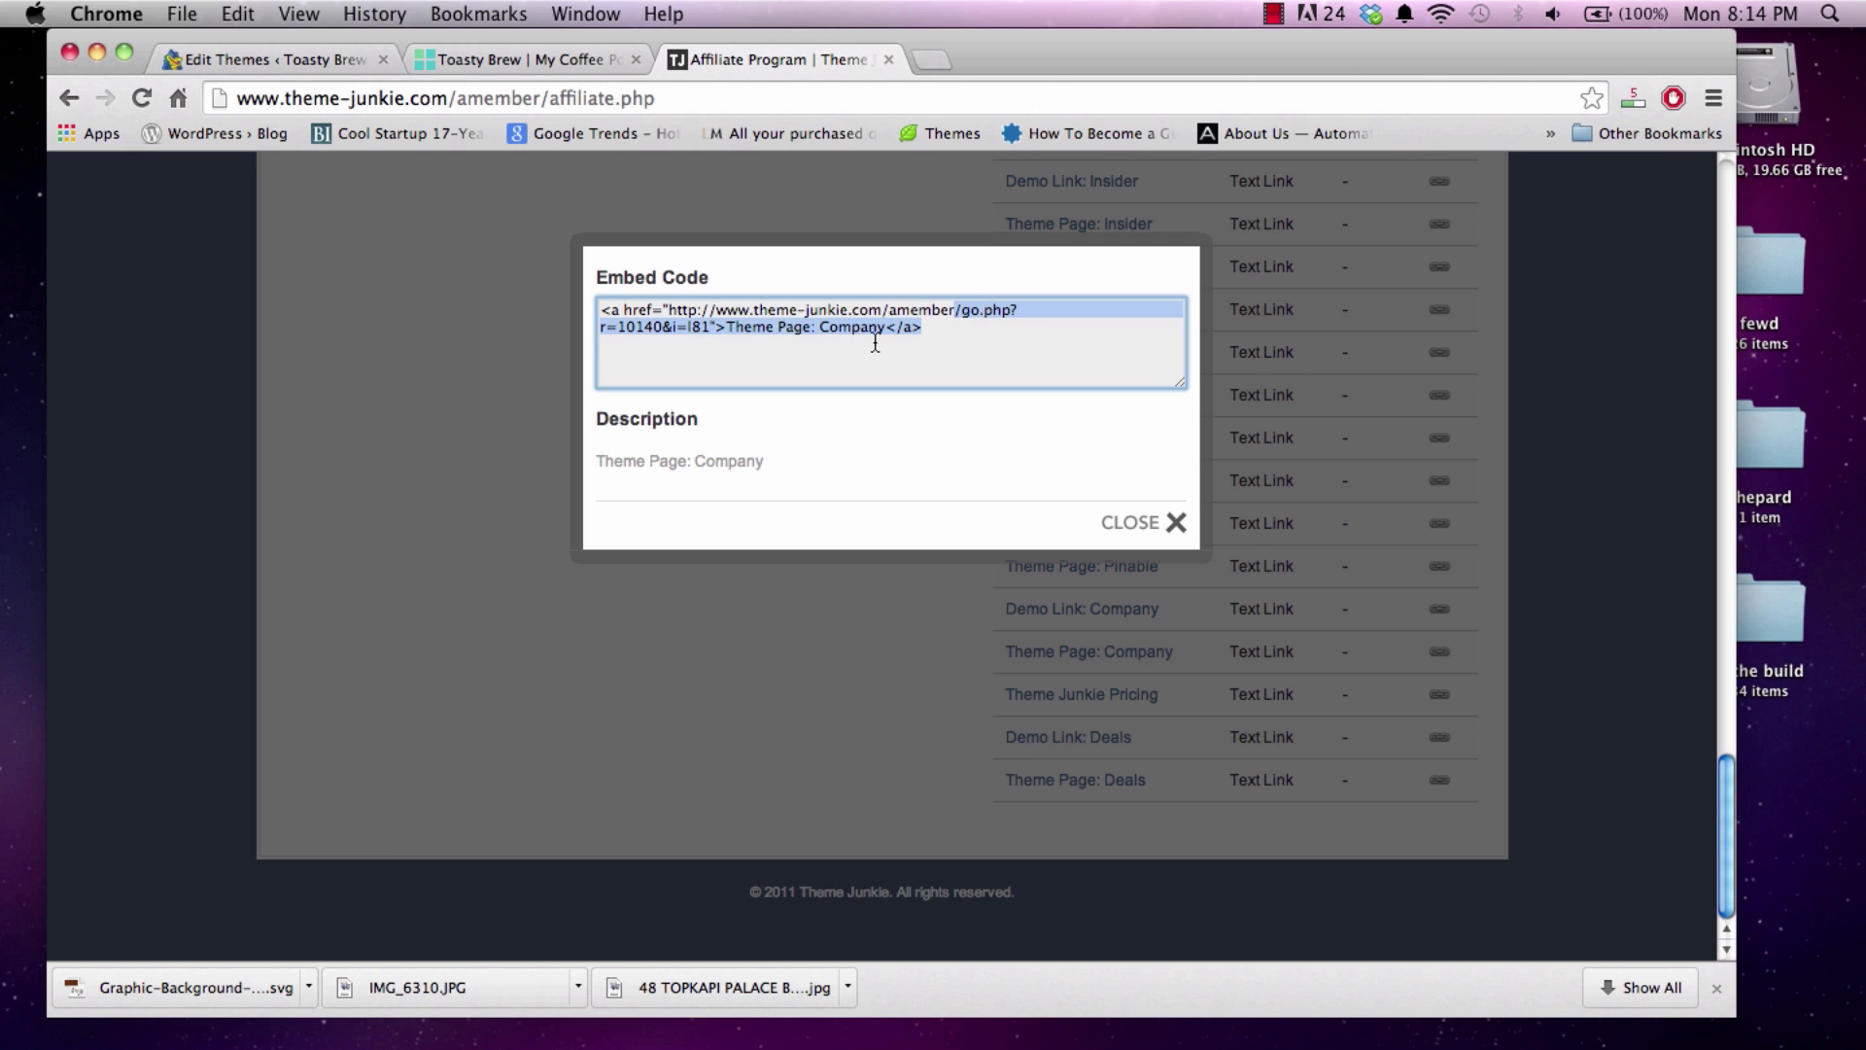
left_click(939, 342)
triple_click(939, 343)
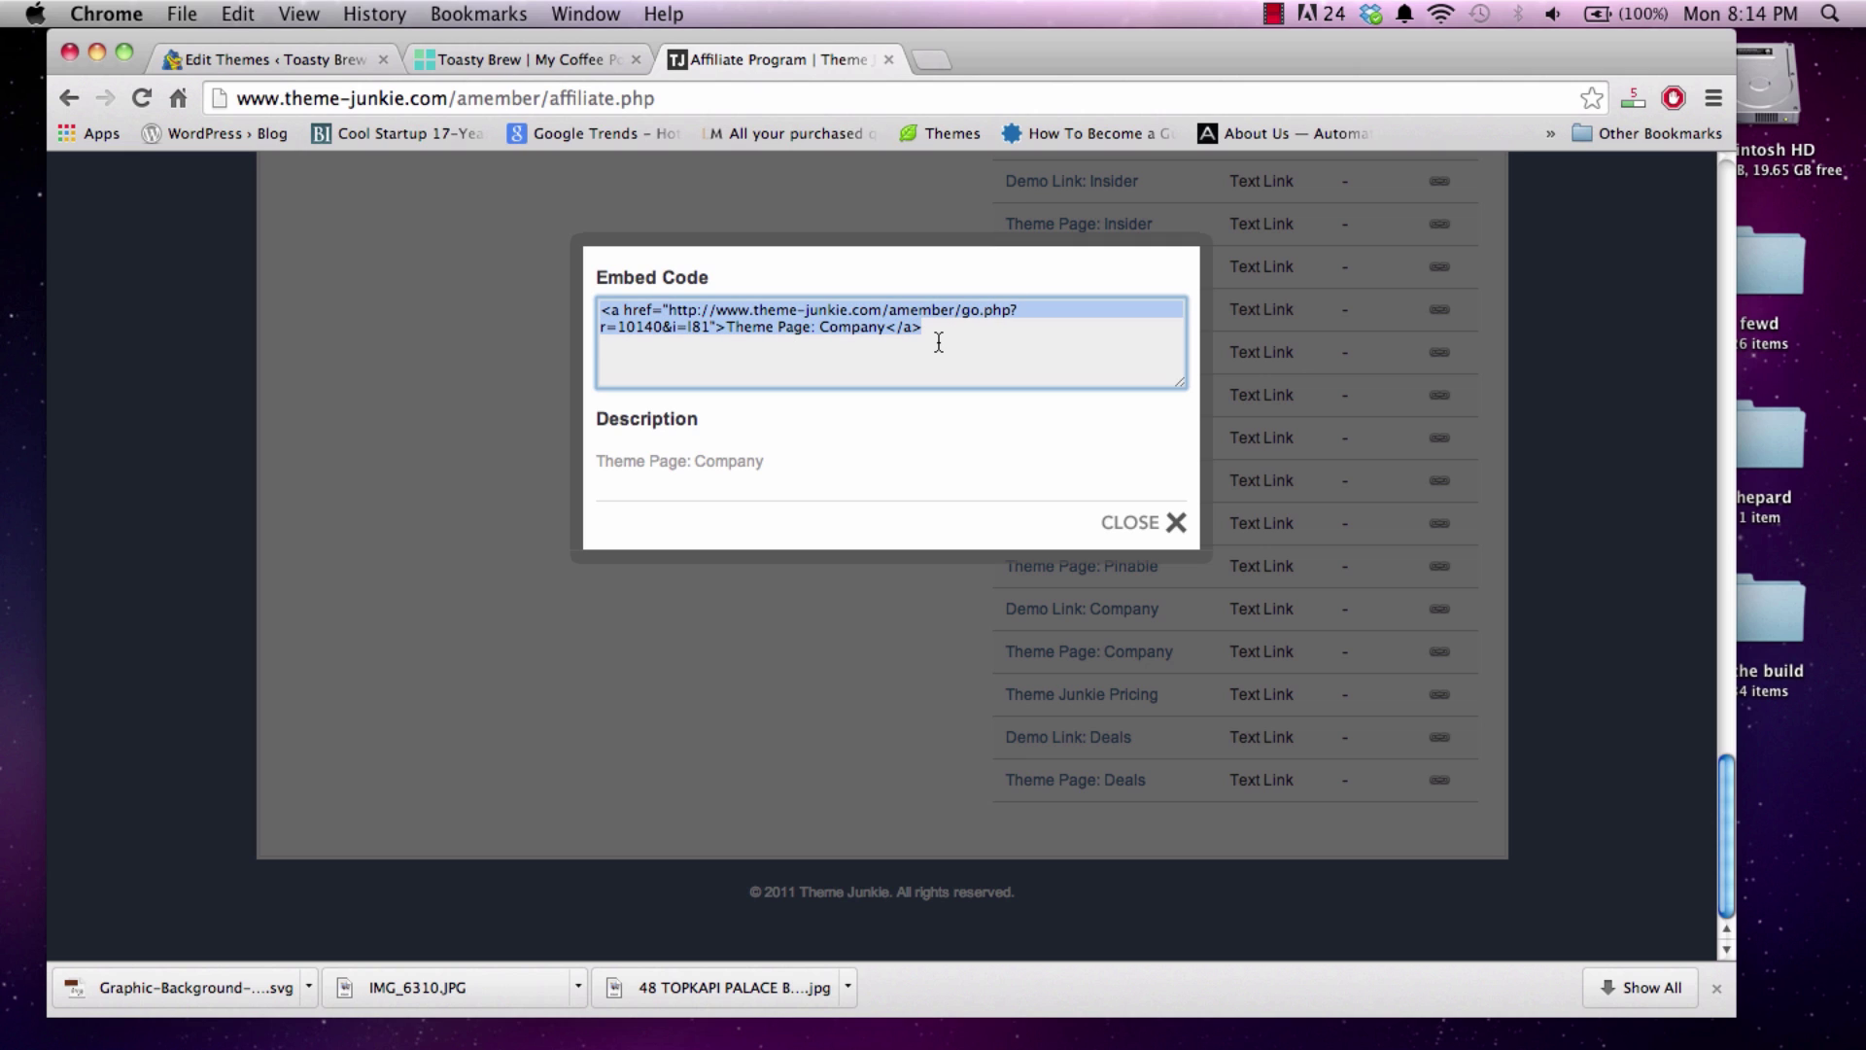
left_click(1176, 522)
left_click(478, 62)
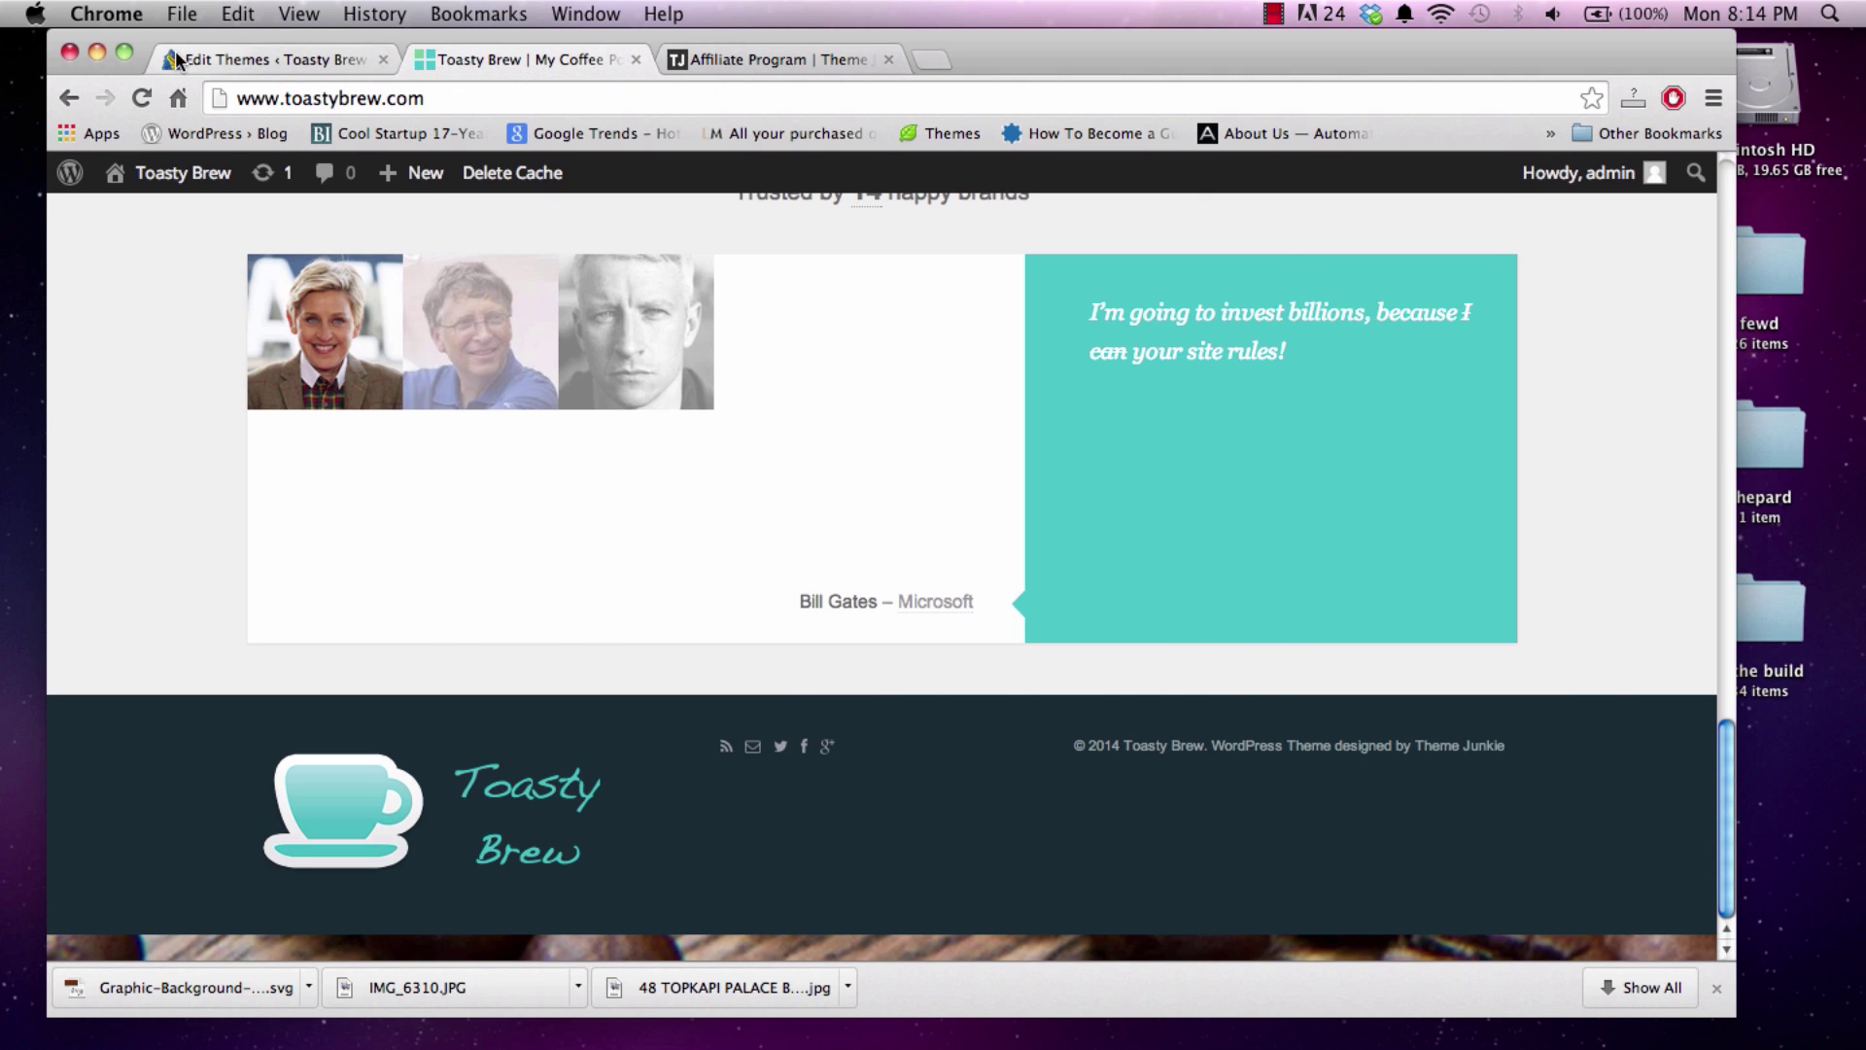
- Paste the Theme Page: Company affiliate link after the copyright text in footer.php
left_click(175, 52)
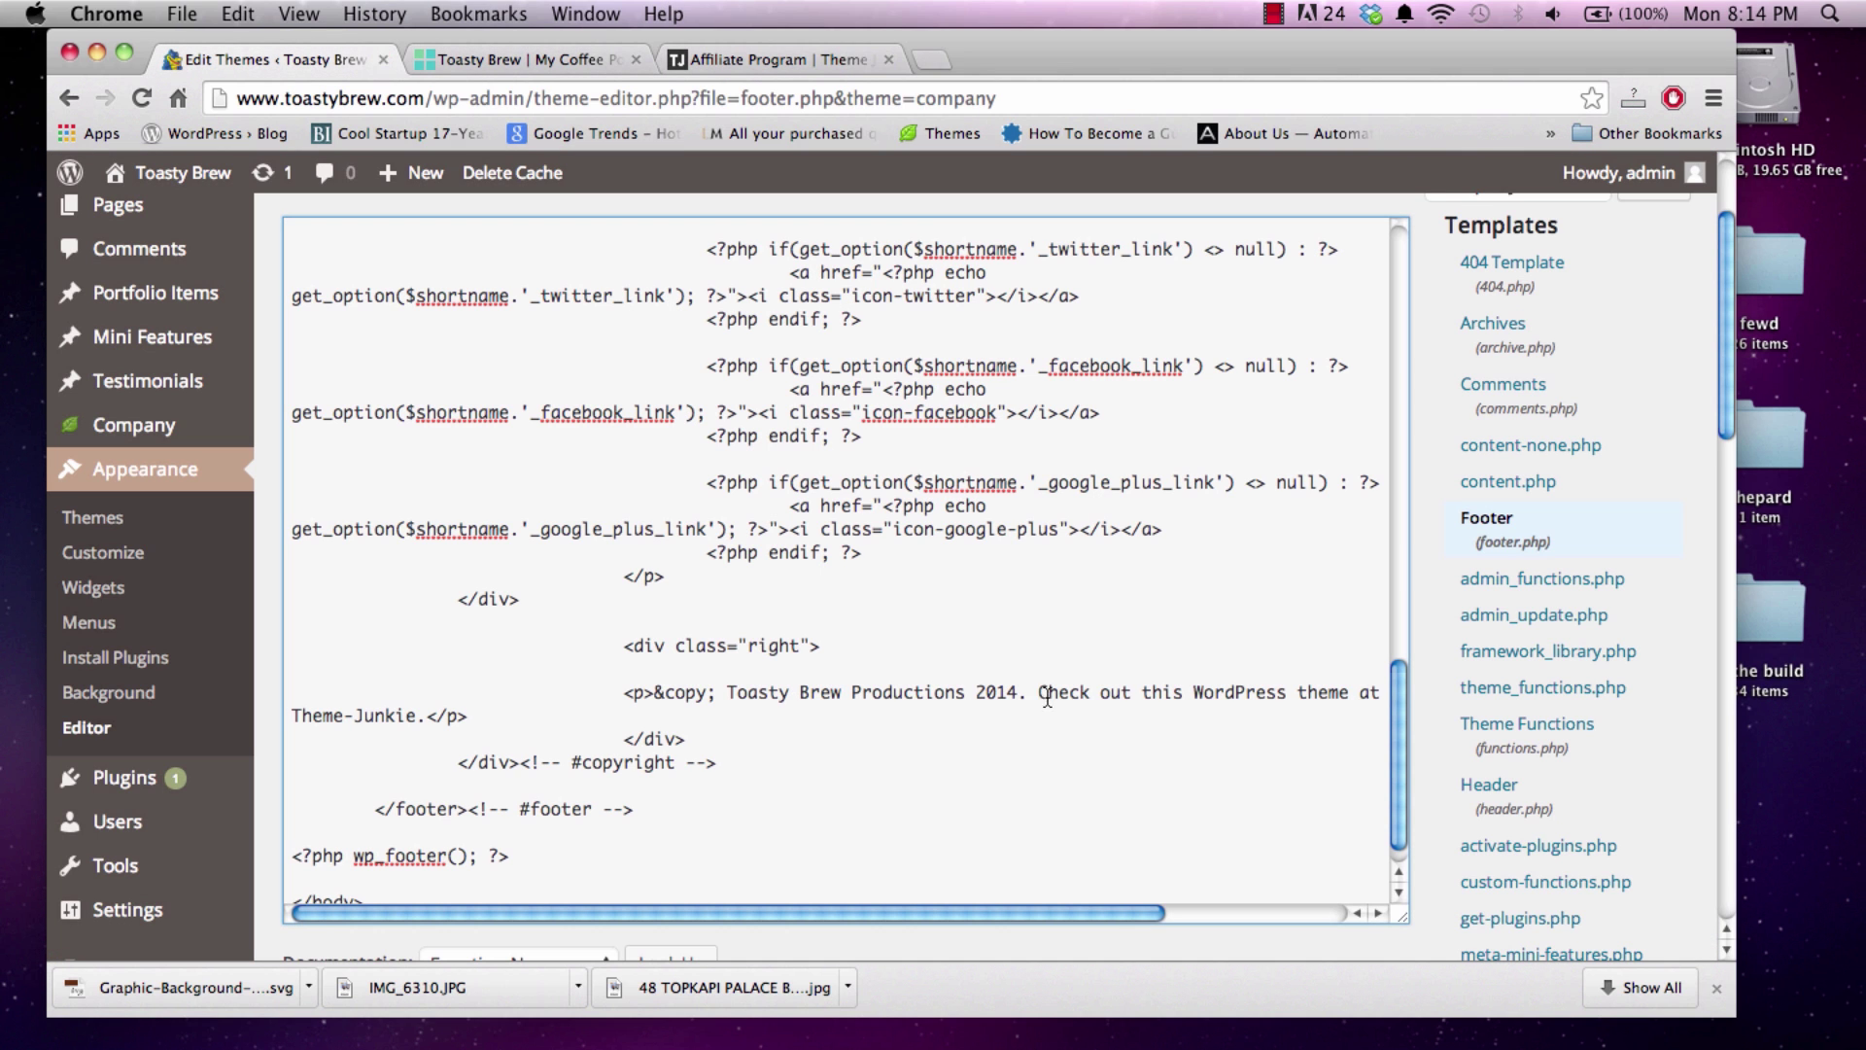
left_click(423, 717)
key("super+v")
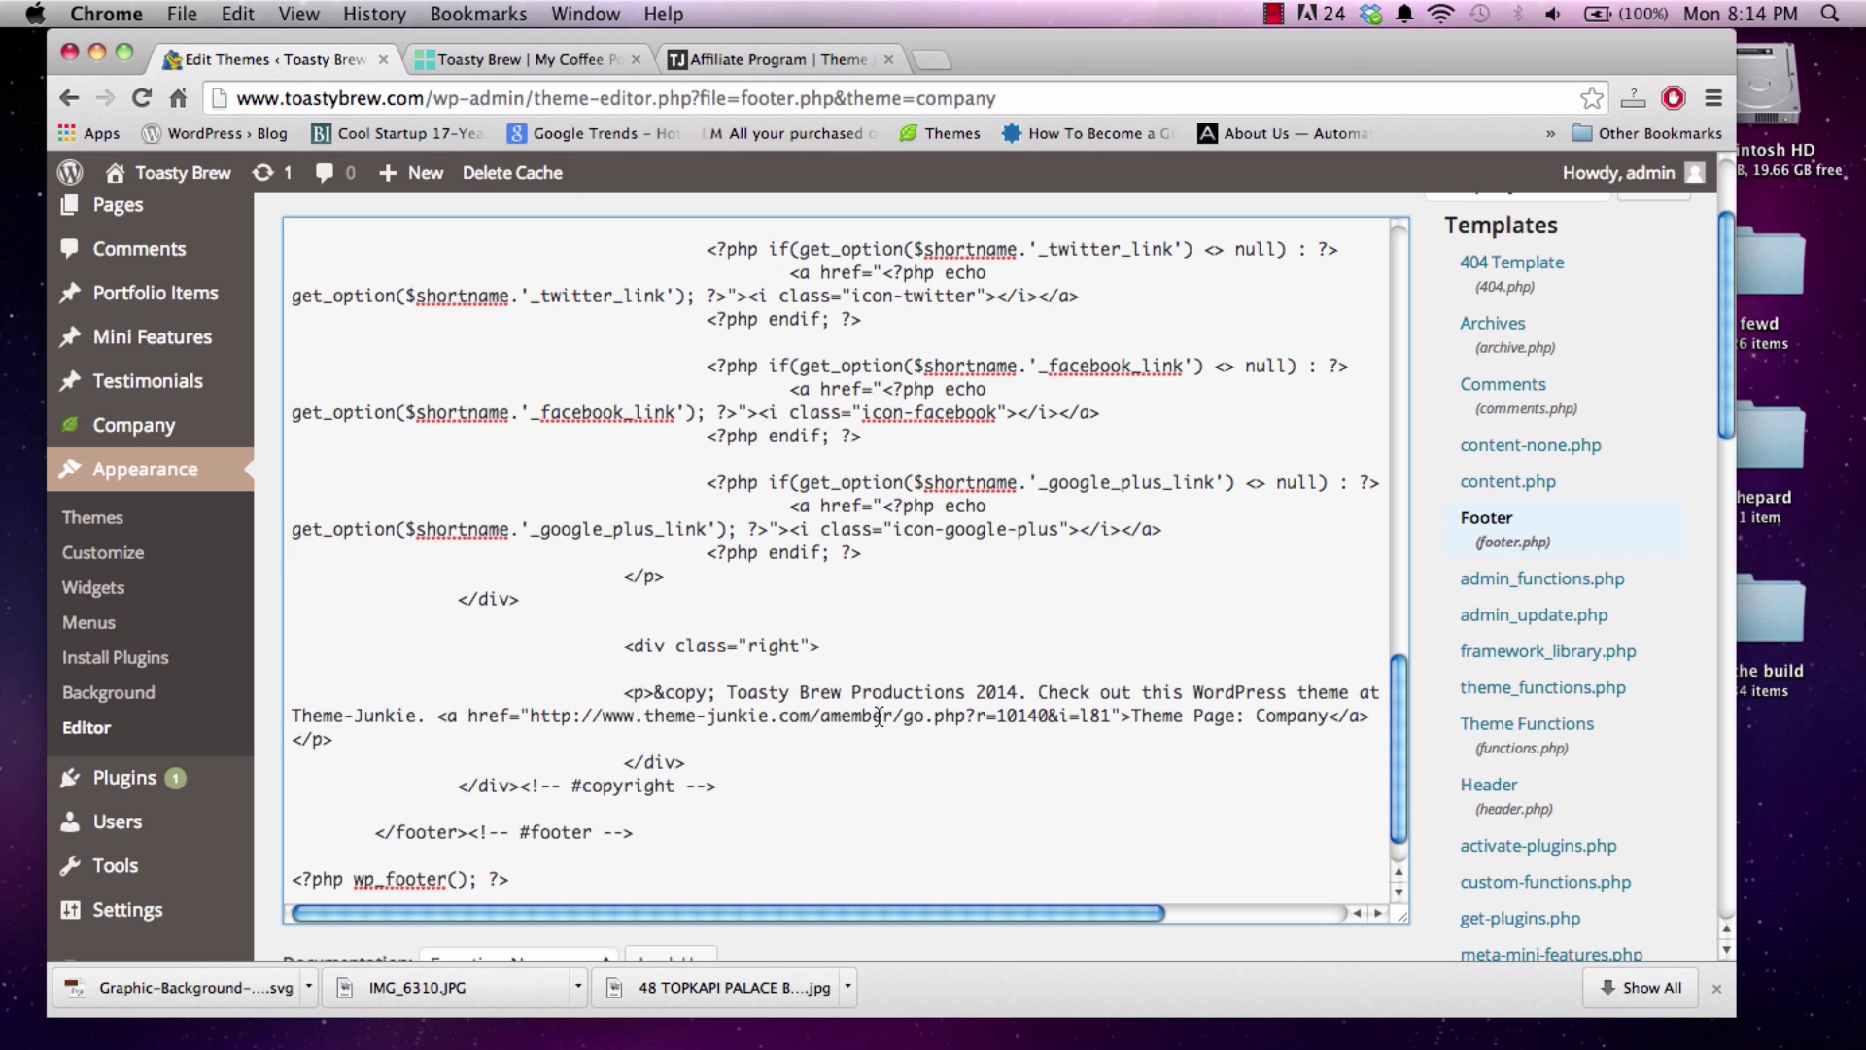
left_click_drag(892, 717, 1114, 716)
left_click(1114, 717)
left_click(757, 694)
left_click_drag(1131, 716, 1324, 716)
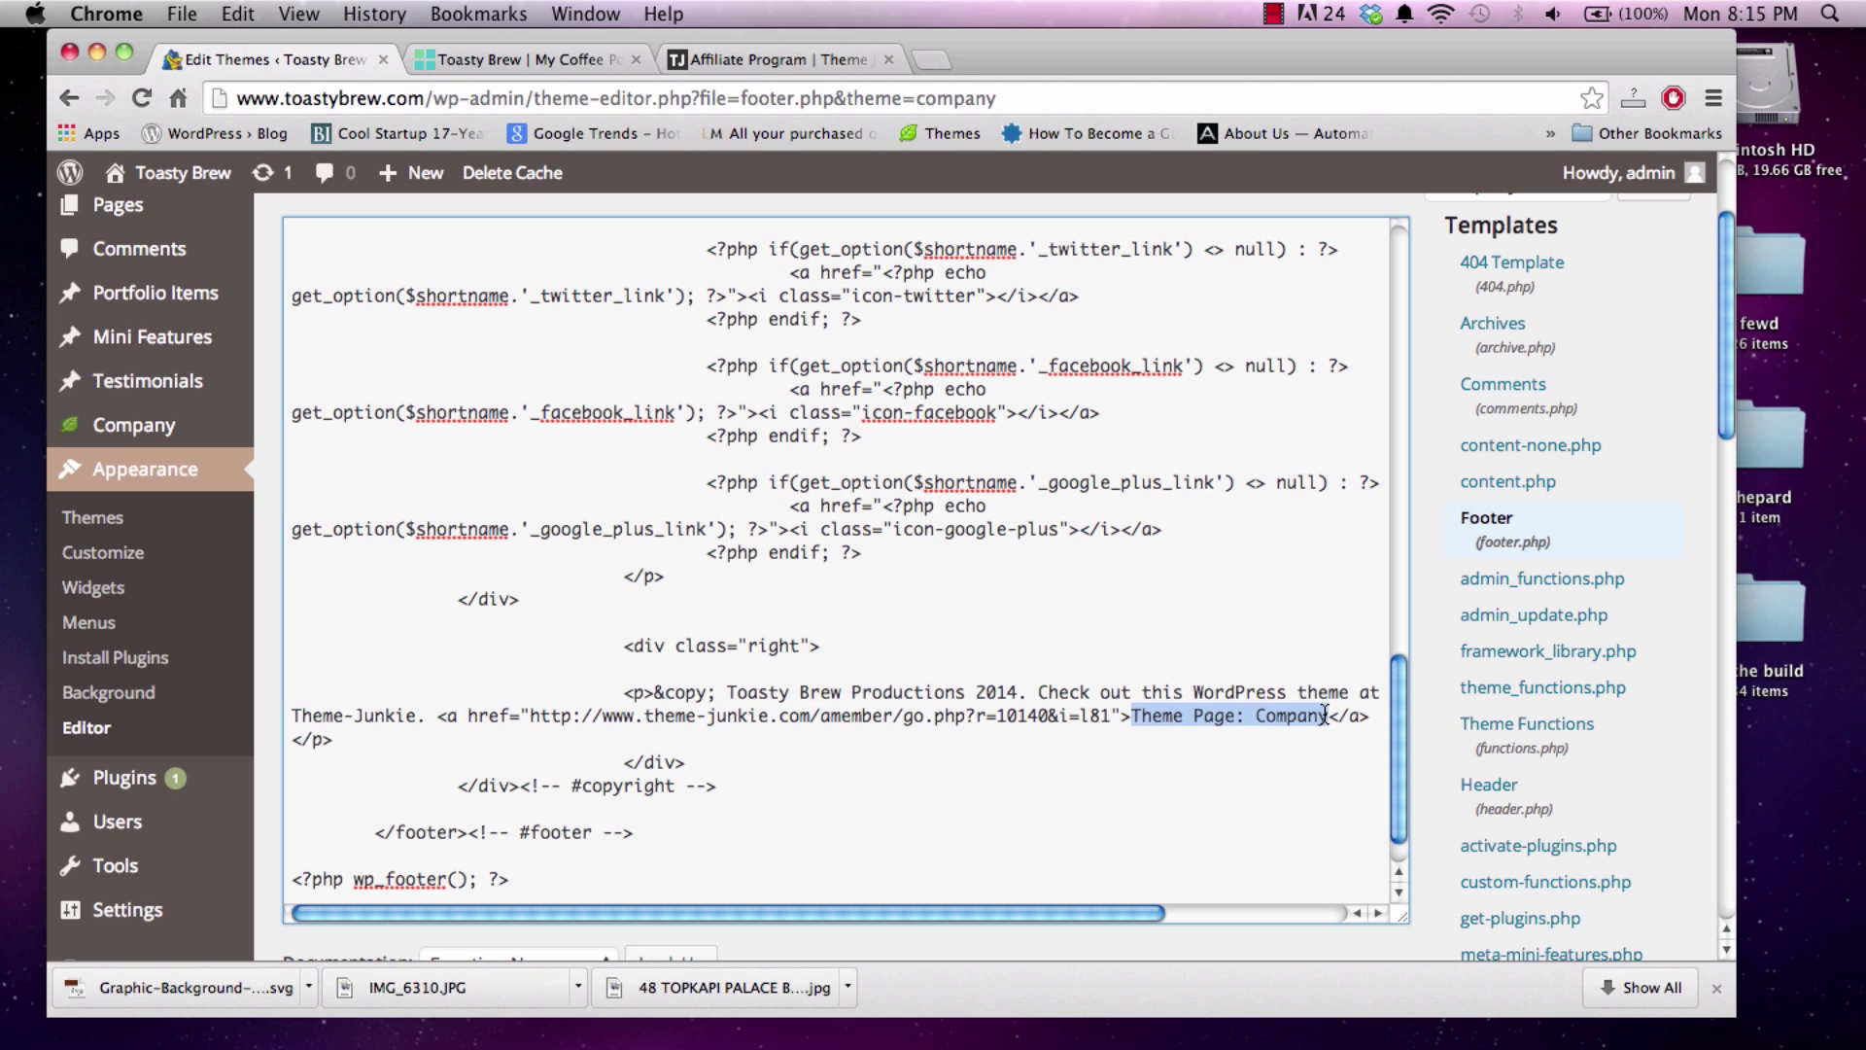
left_click(1363, 715)
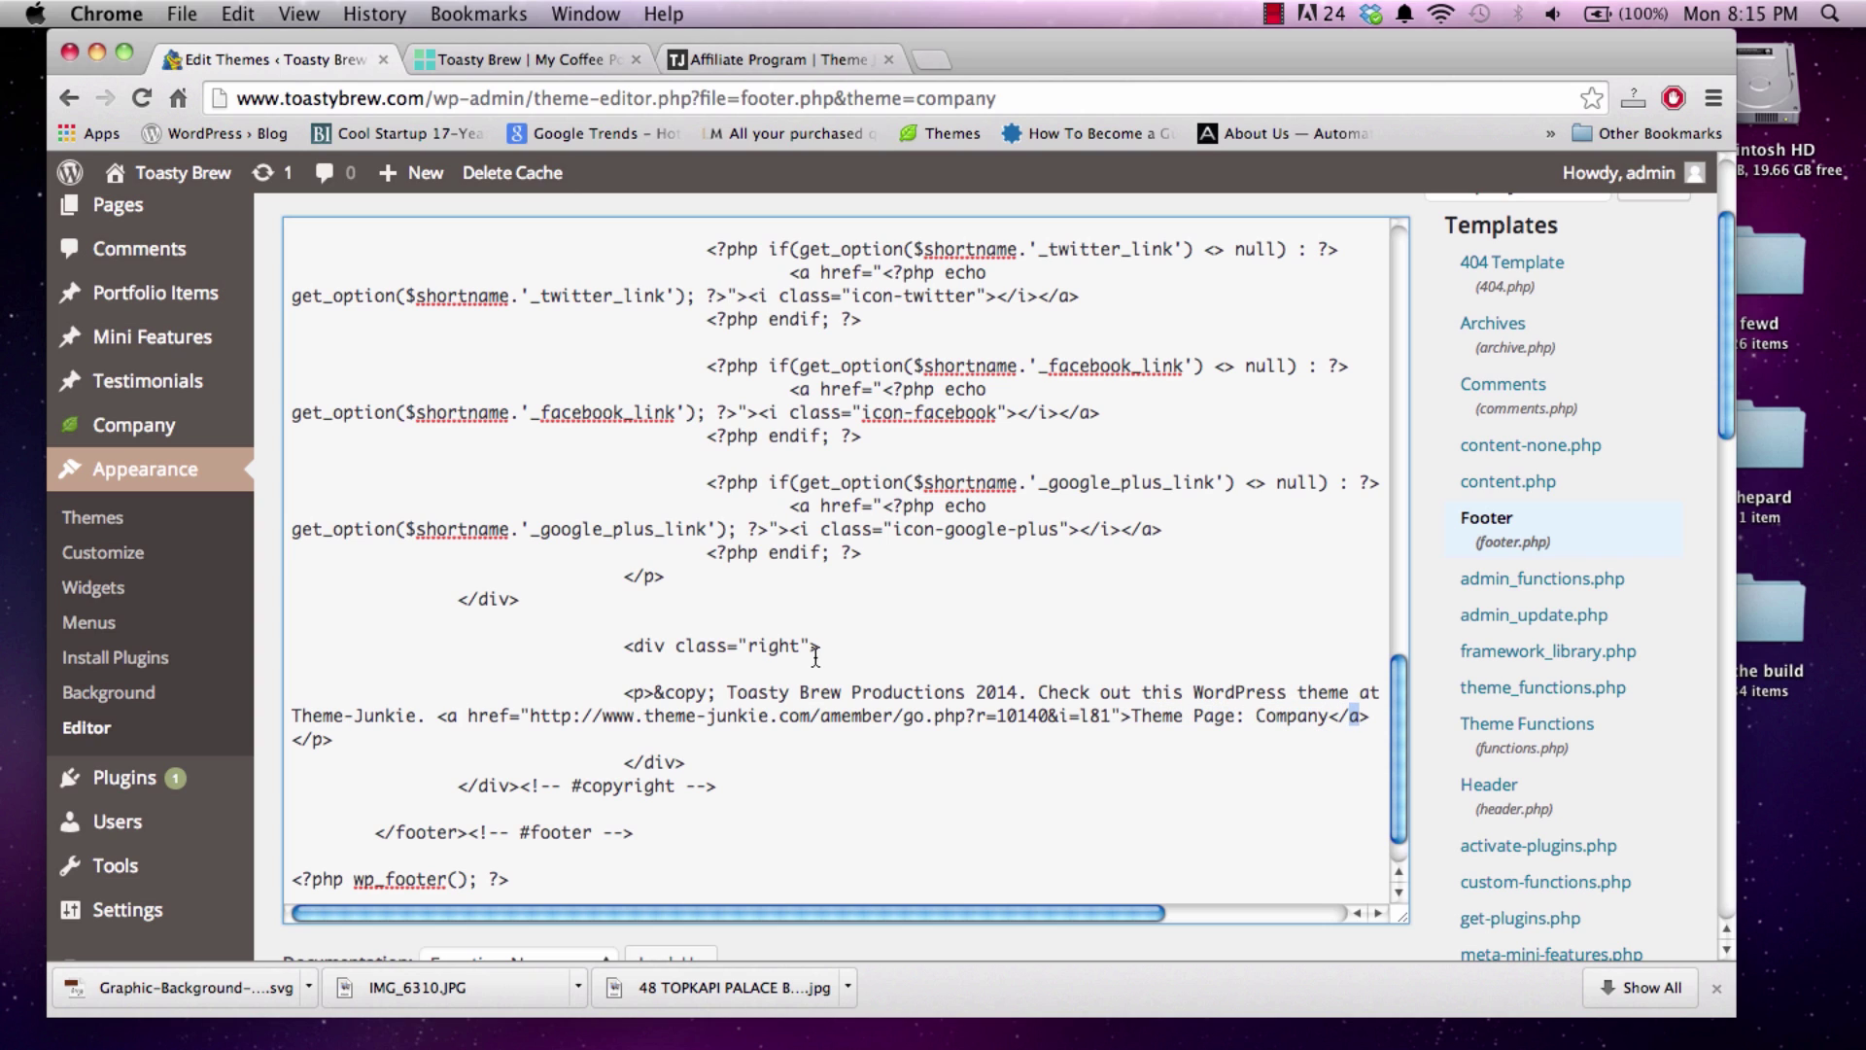
left_click(450, 716)
left_click(834, 719)
left_click_drag(1329, 716, 1134, 716)
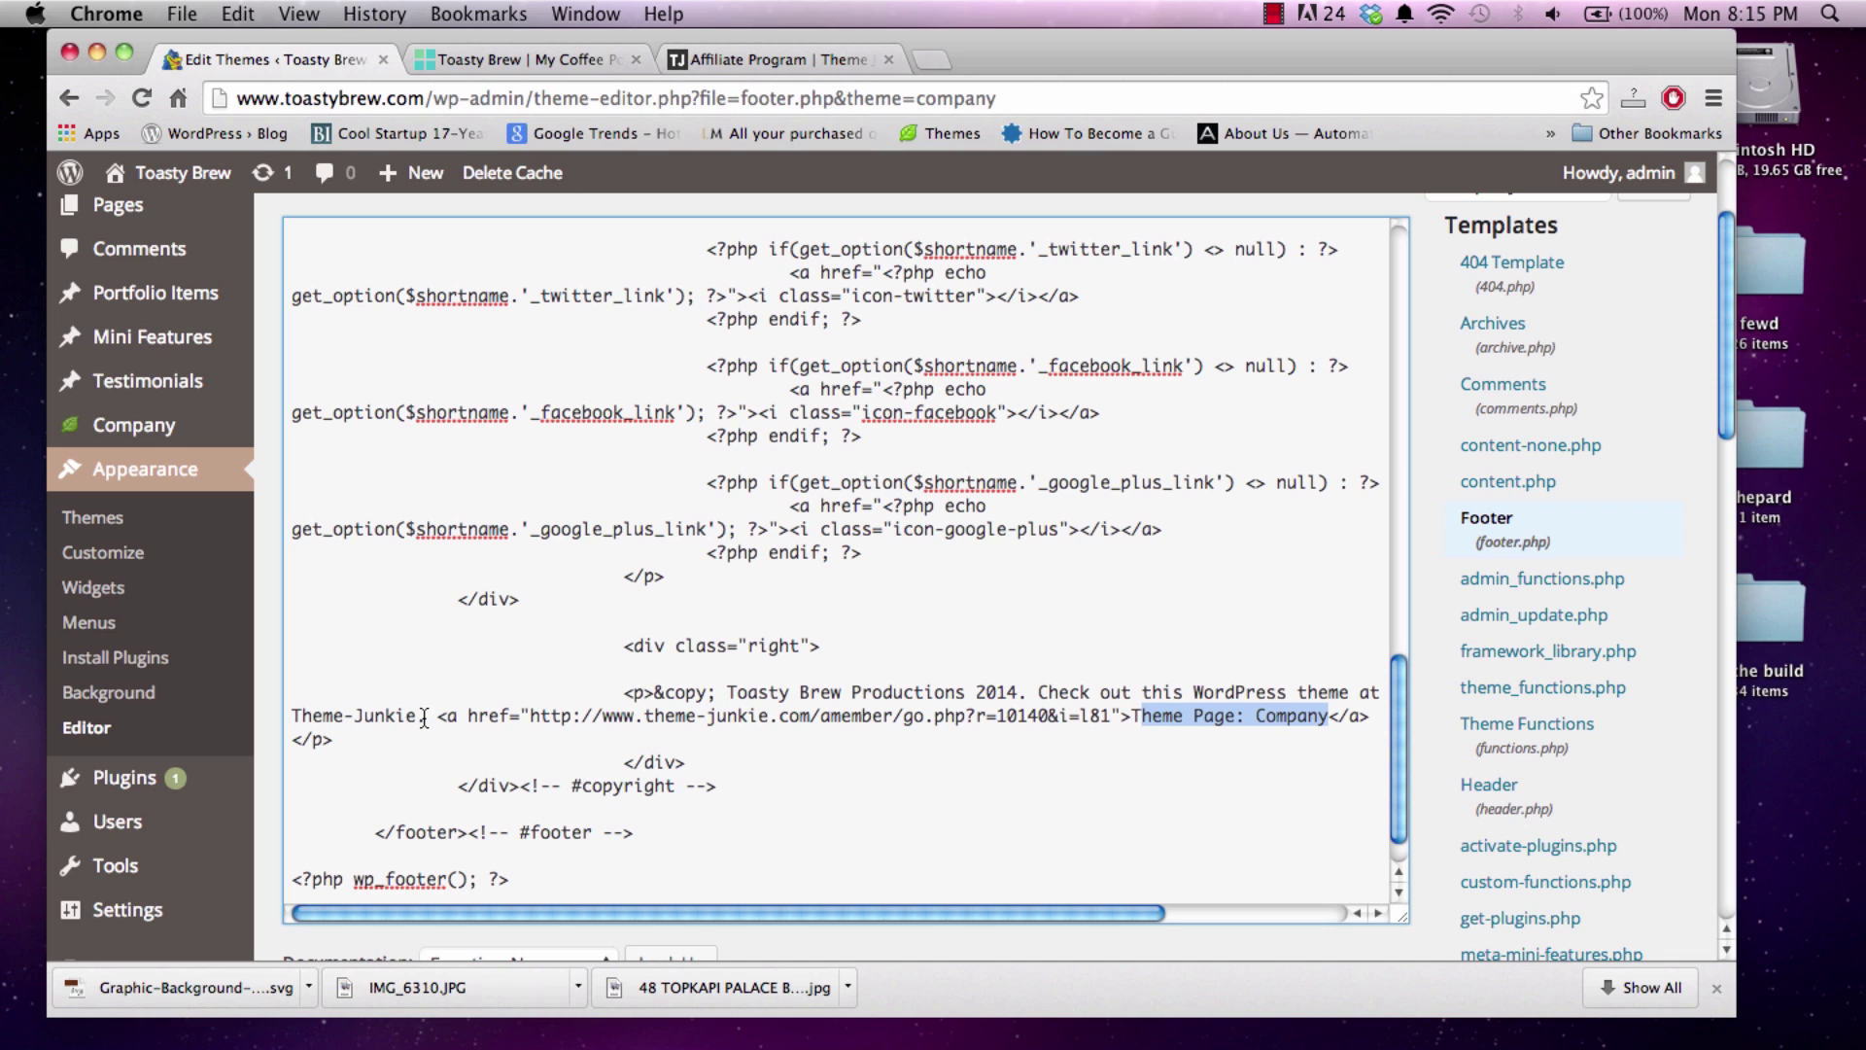
- Move the Theme-Junkie sentence into the link text and add target="_blank"
left_click_drag(424, 717, 1038, 687)
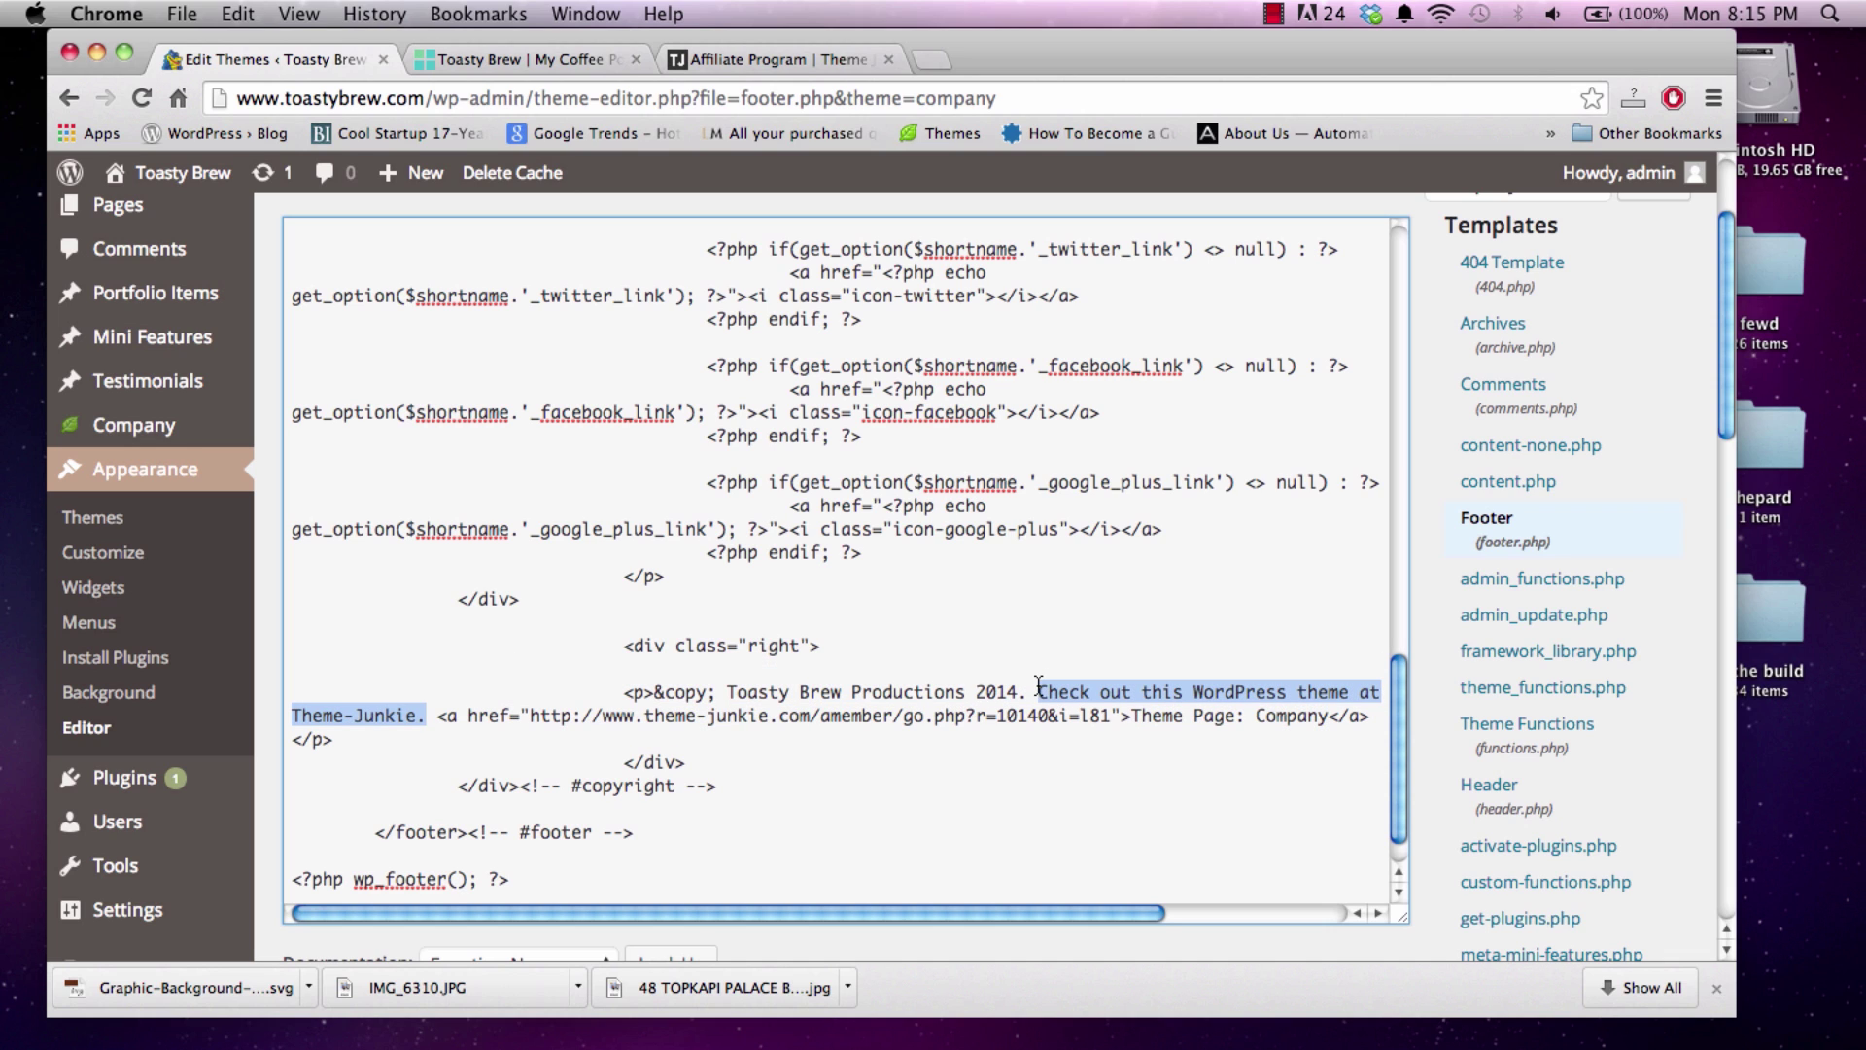
key("BackSpace")
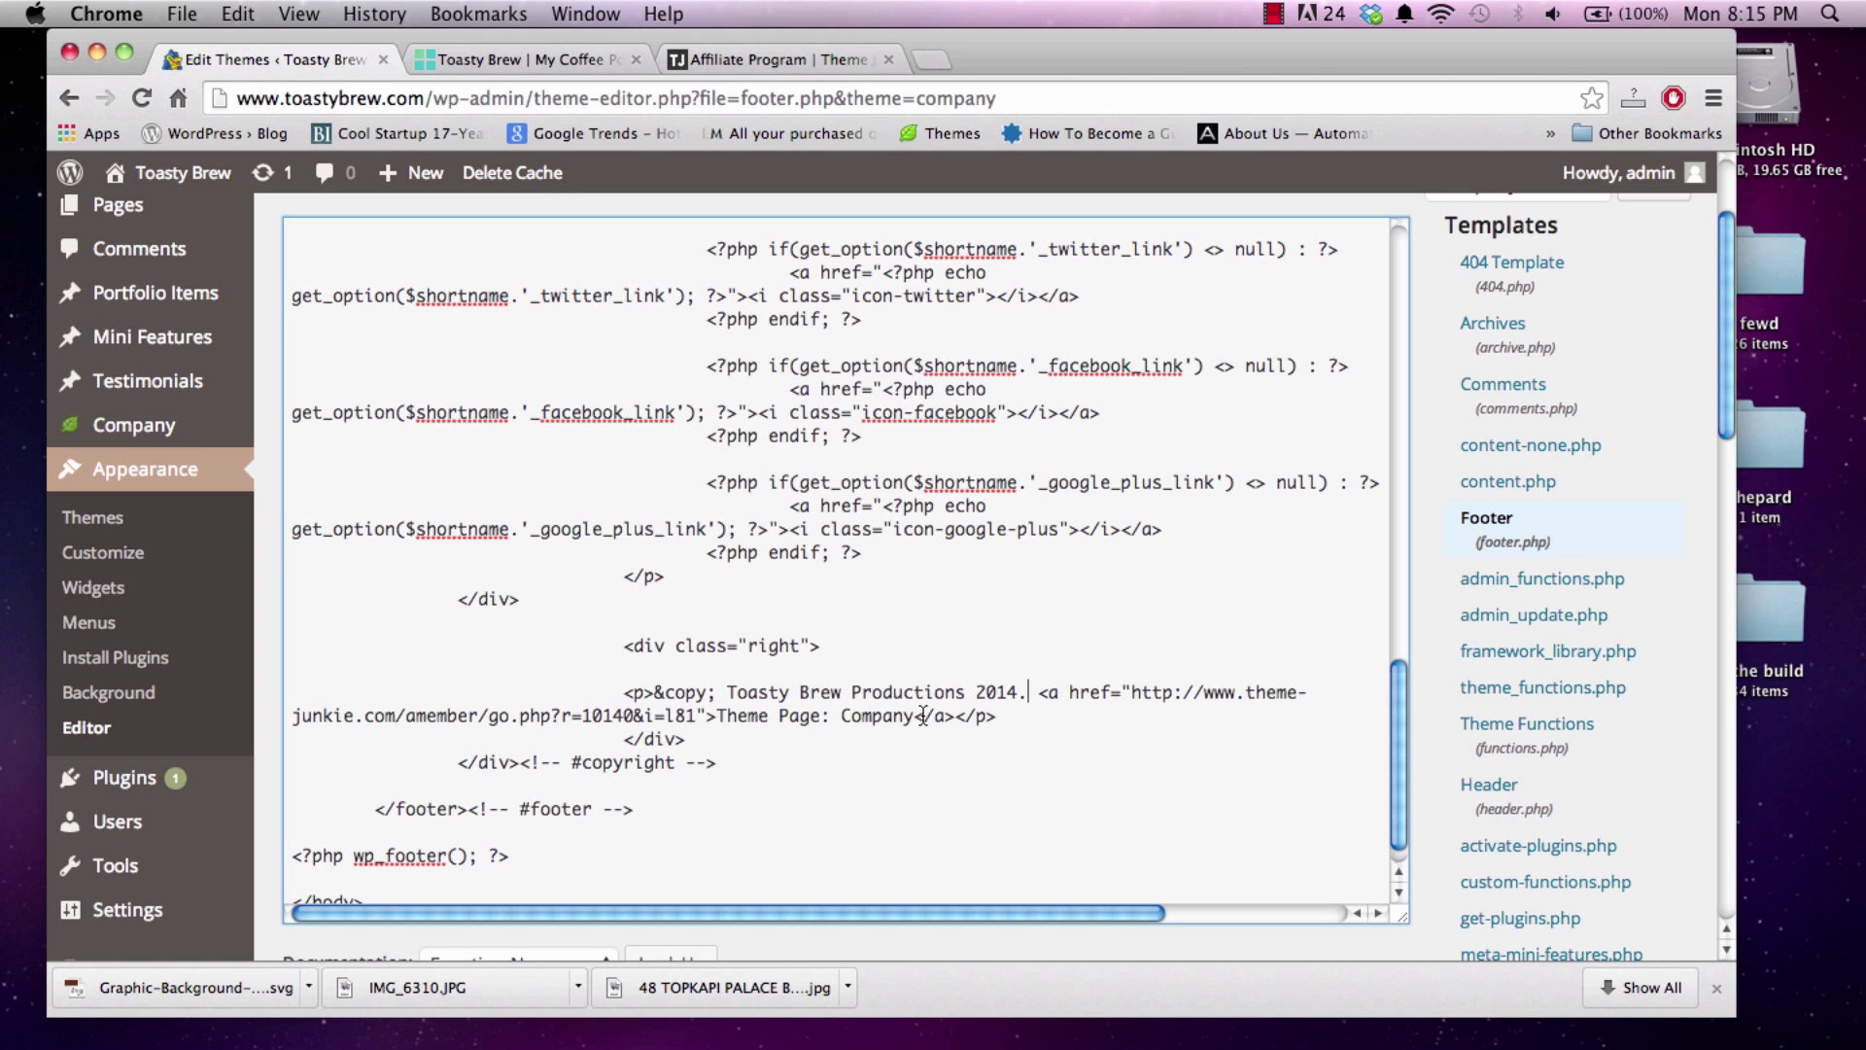
left_click_drag(915, 716, 720, 722)
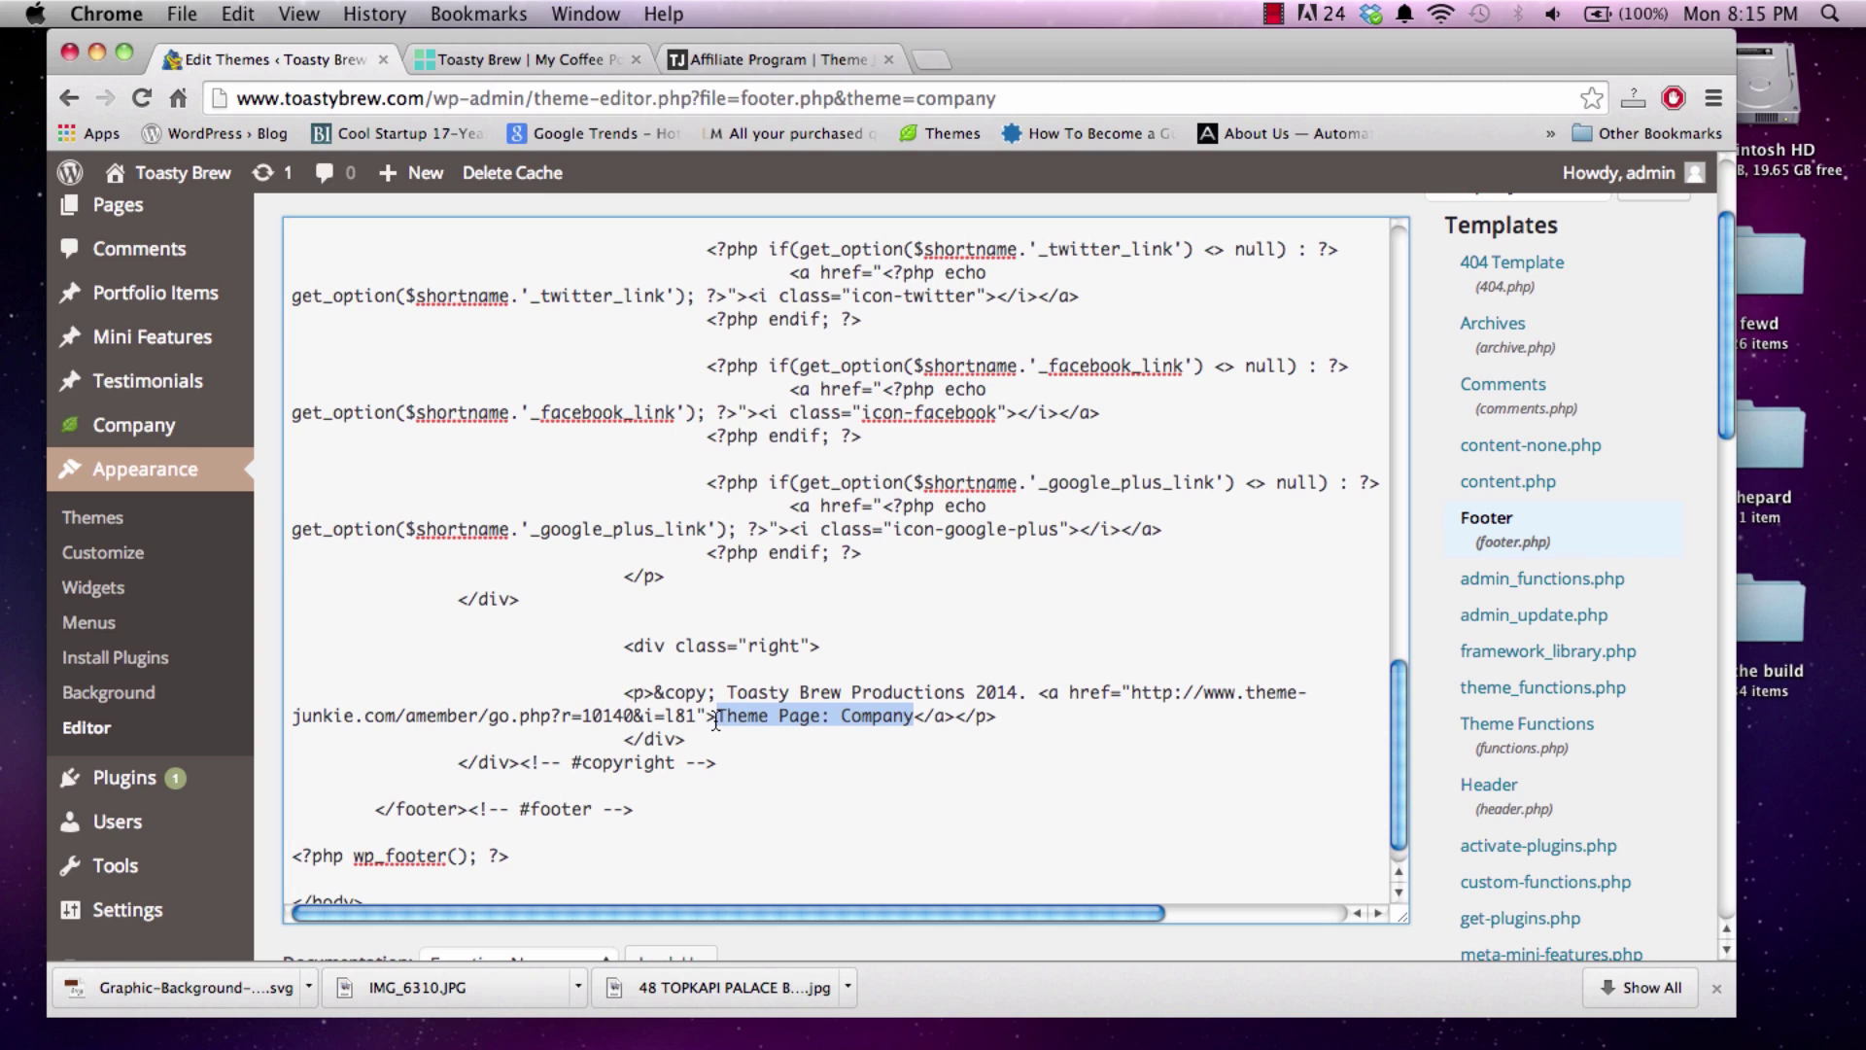
type("Check out this WordPress theme at Theme-Junkie.")
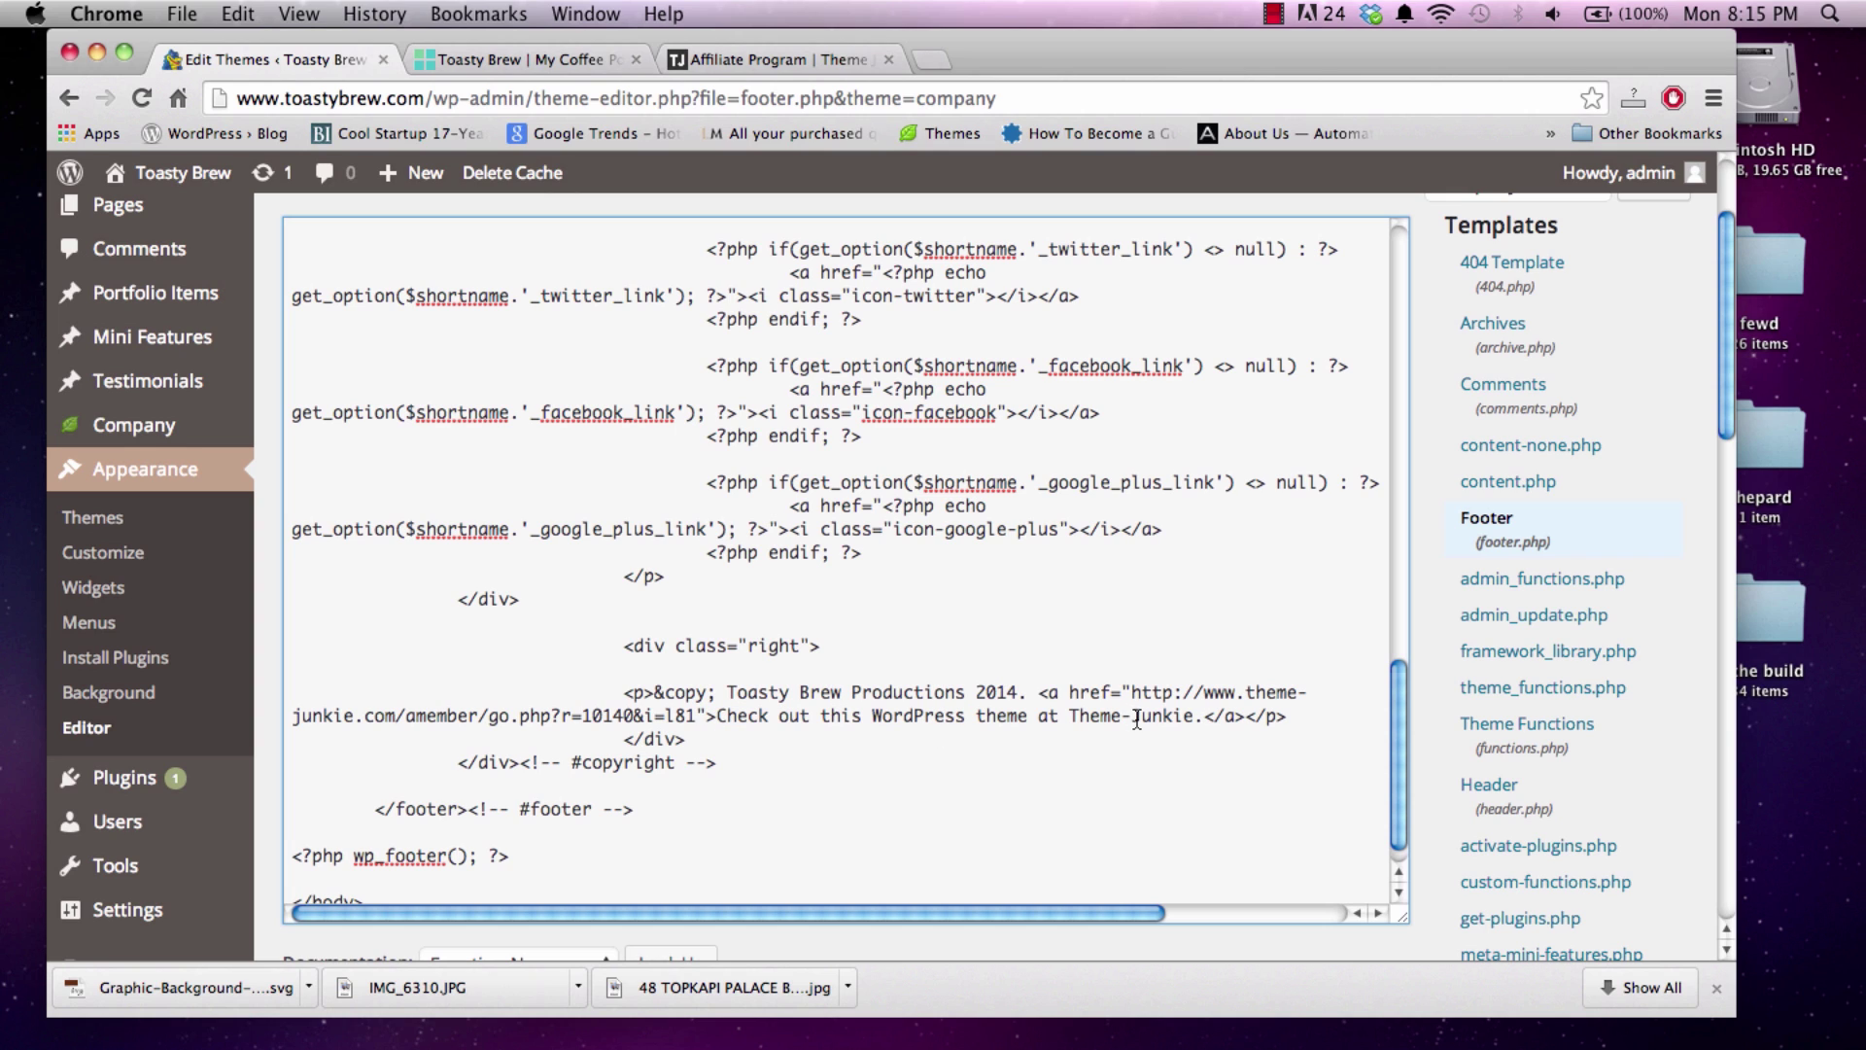
left_click(707, 722)
type("target=")
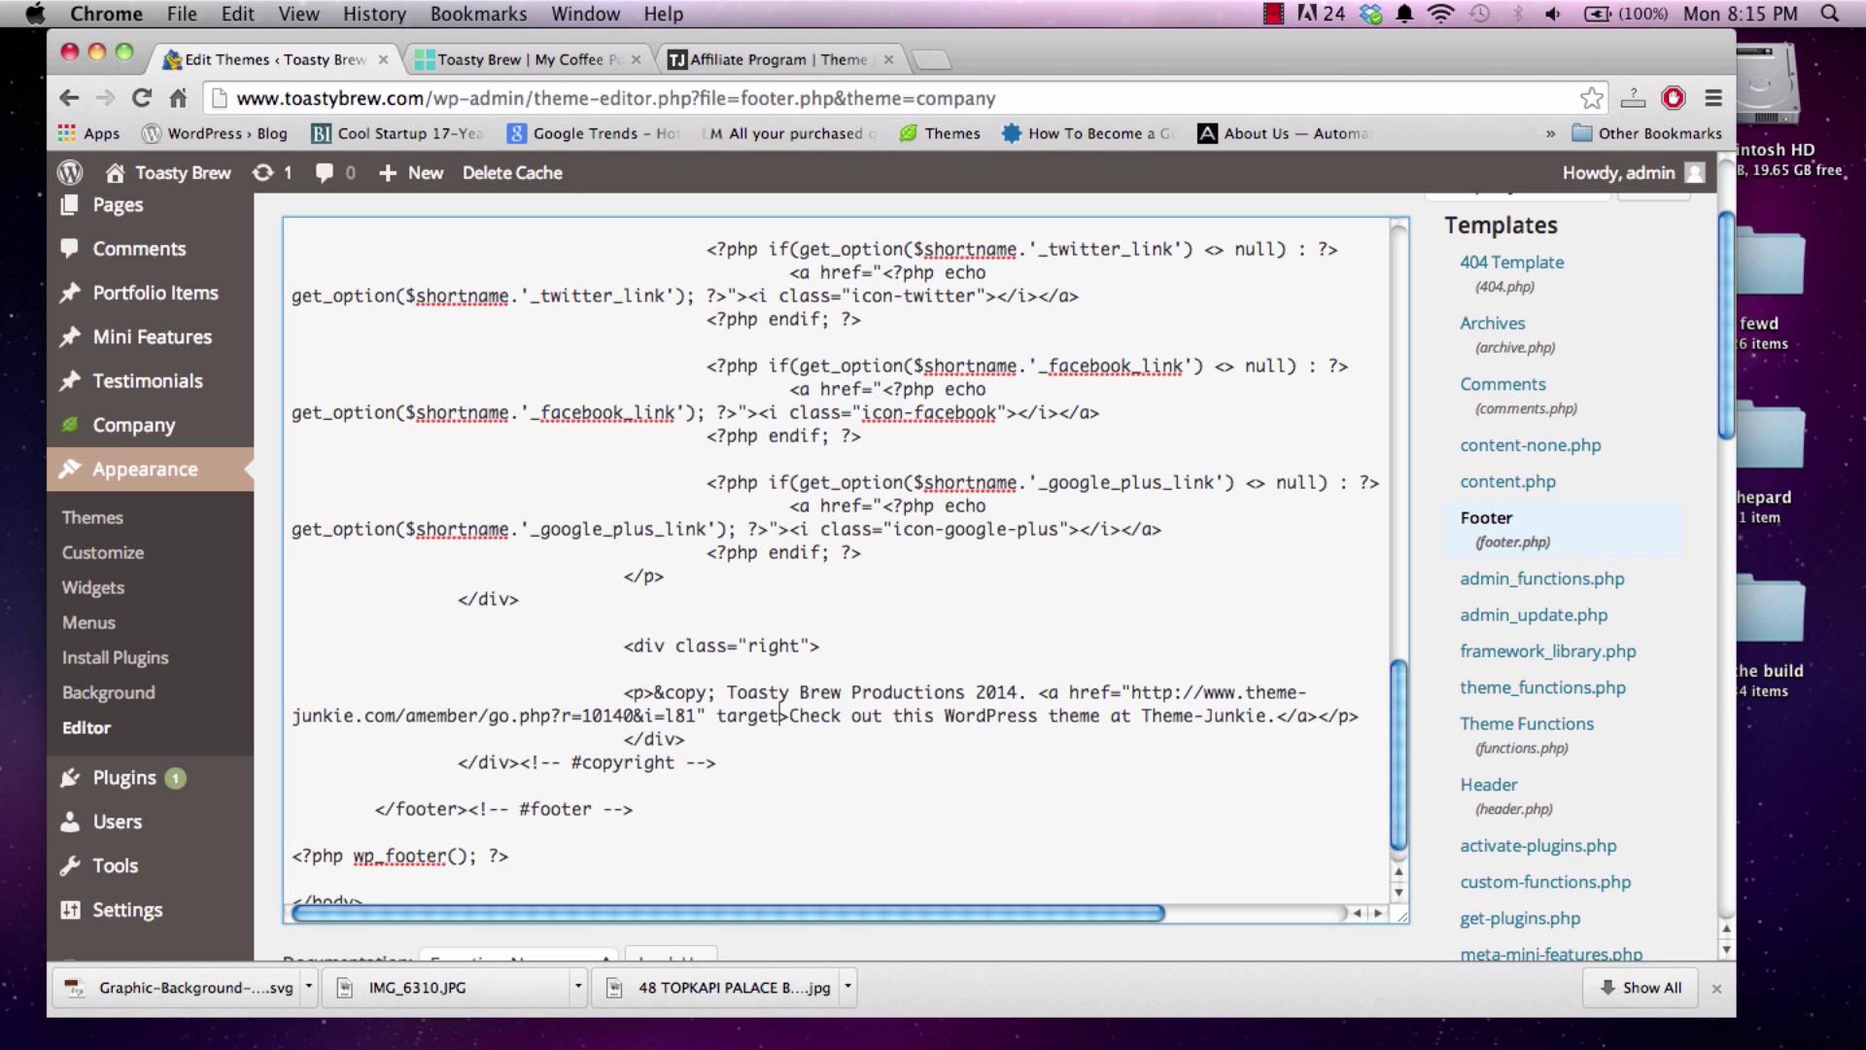
type("\"_")
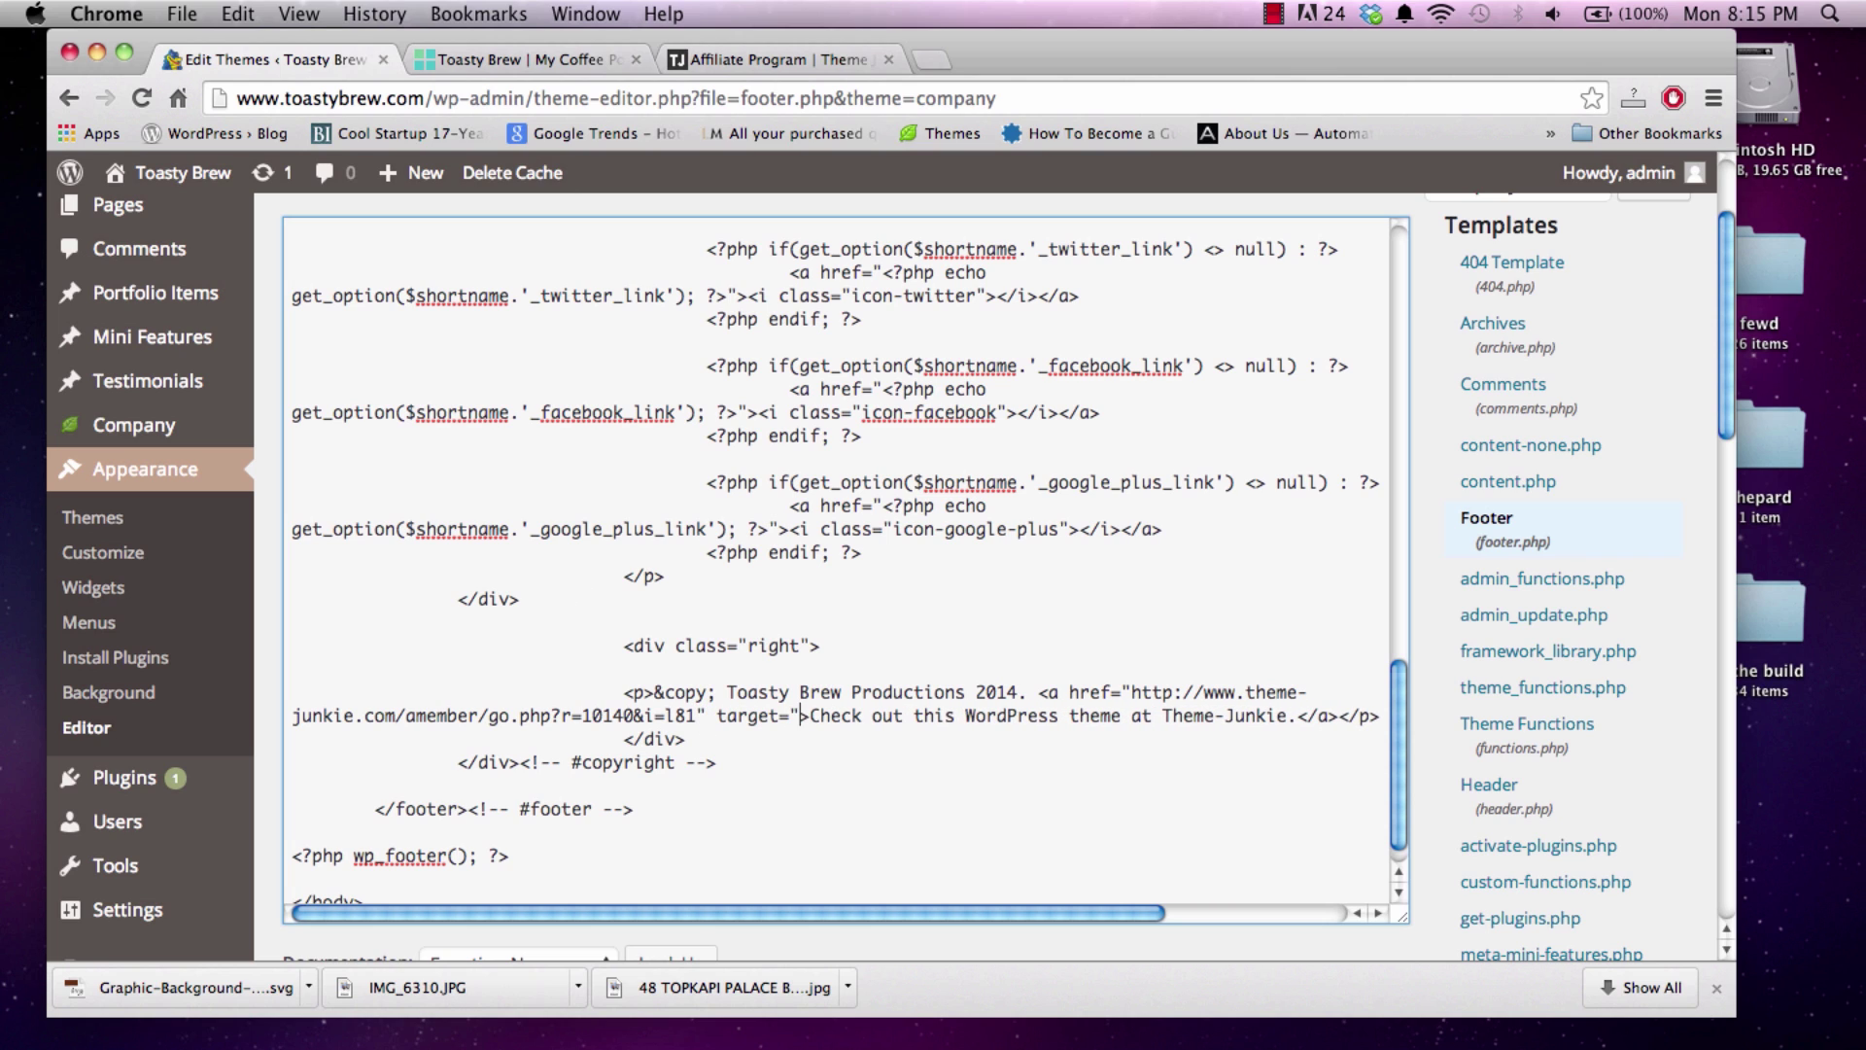
type("blank\">")
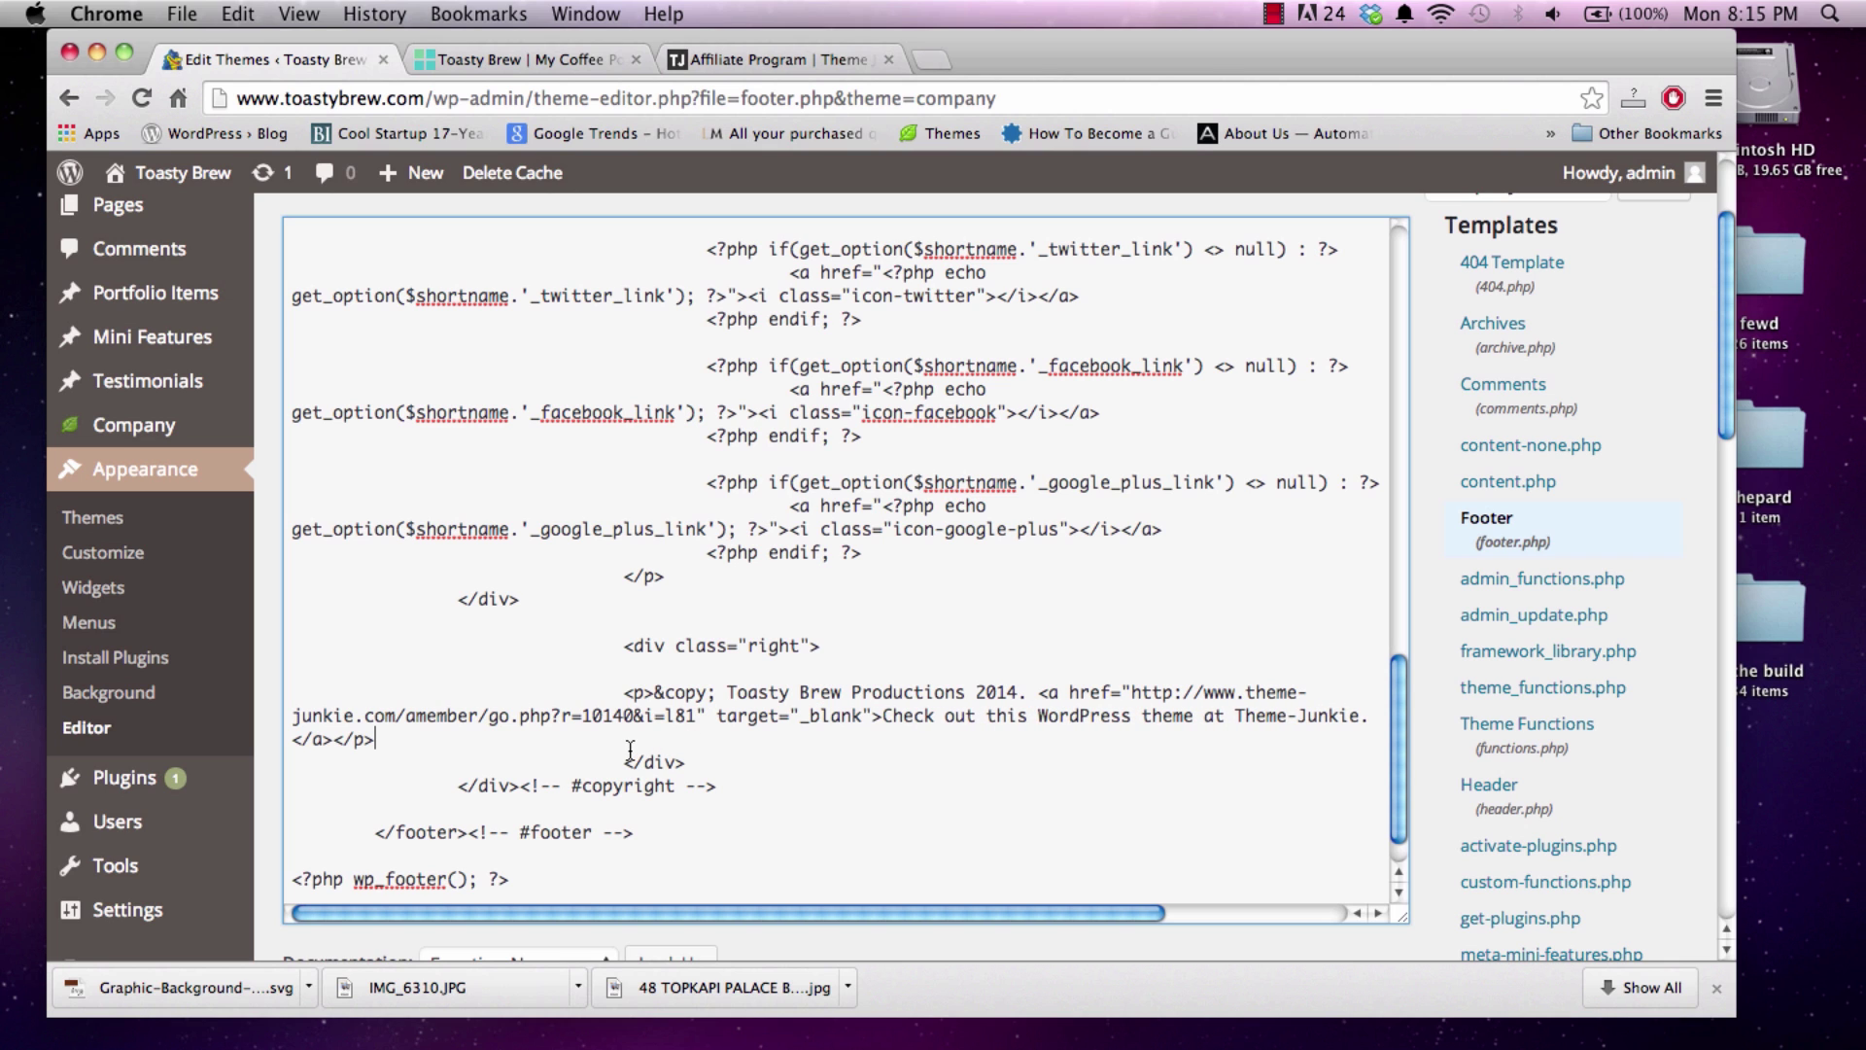
scroll(653, 757, "down", 3)
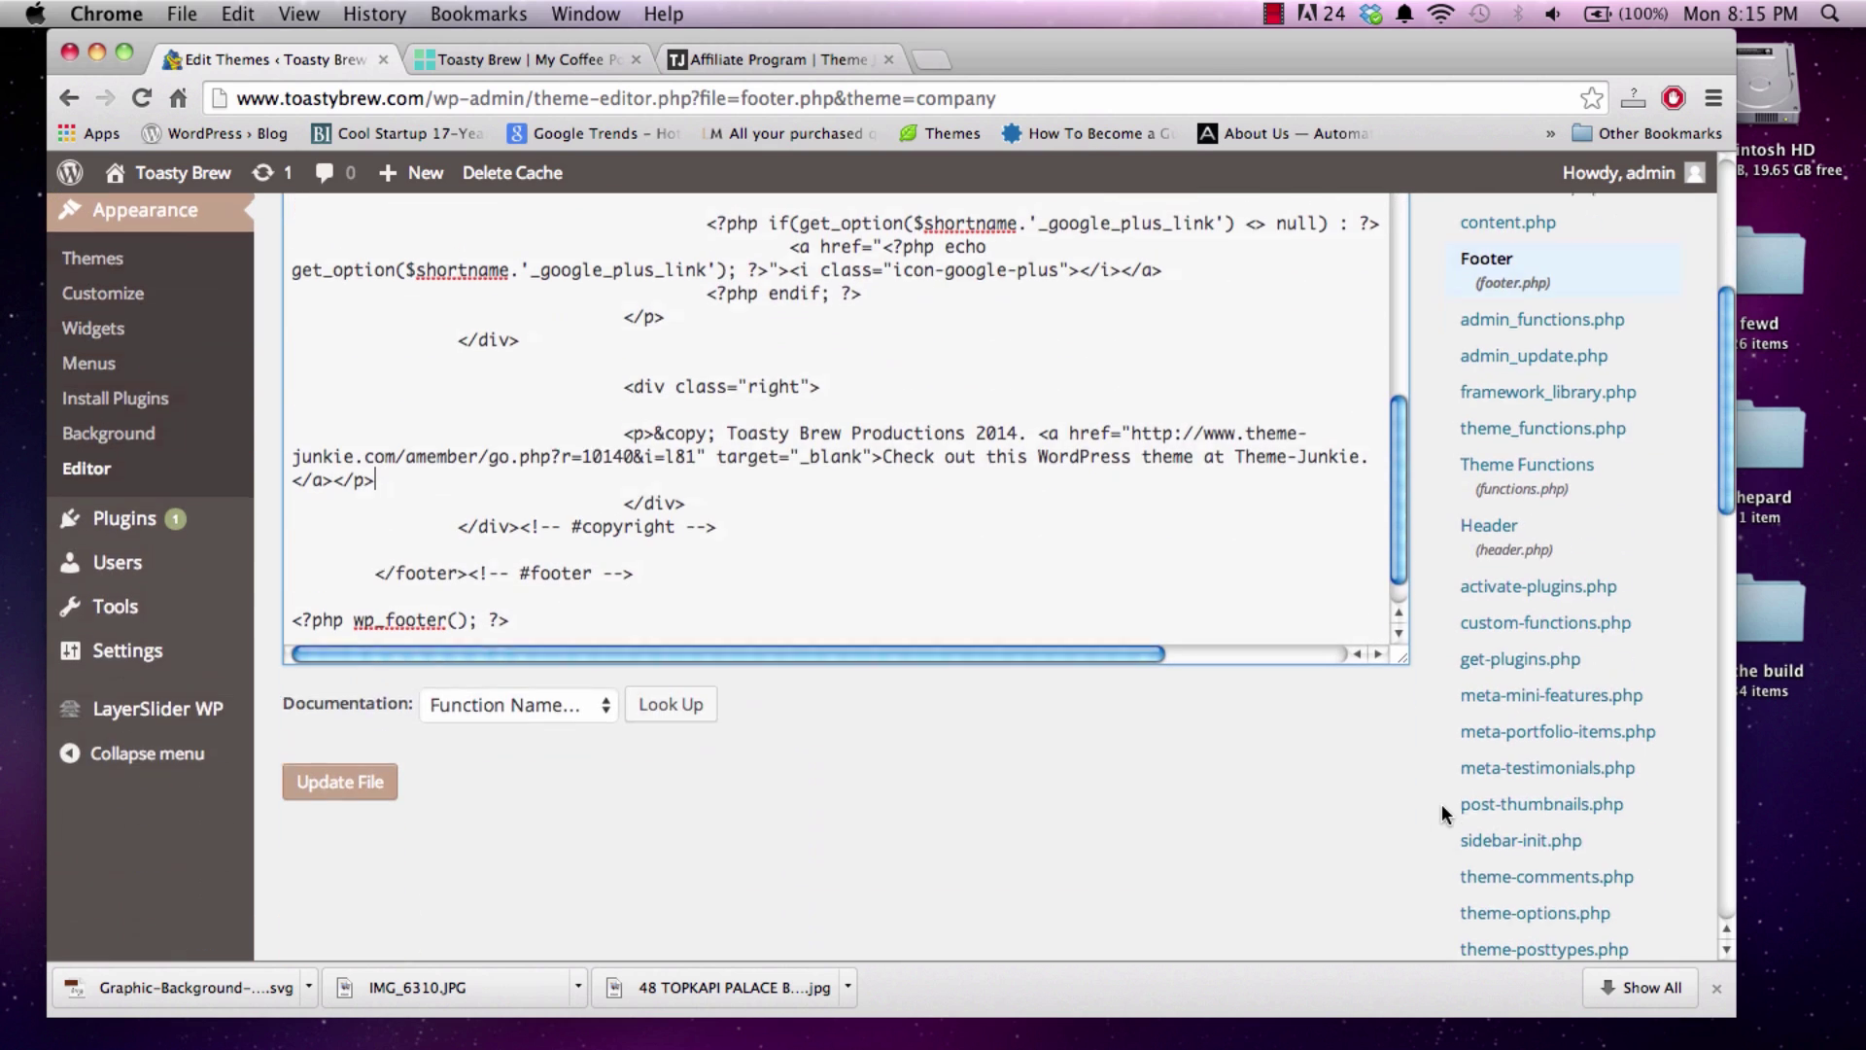
- Save footer.php and reload the live Toasty Brew site to see the new footer
left_click(374, 785)
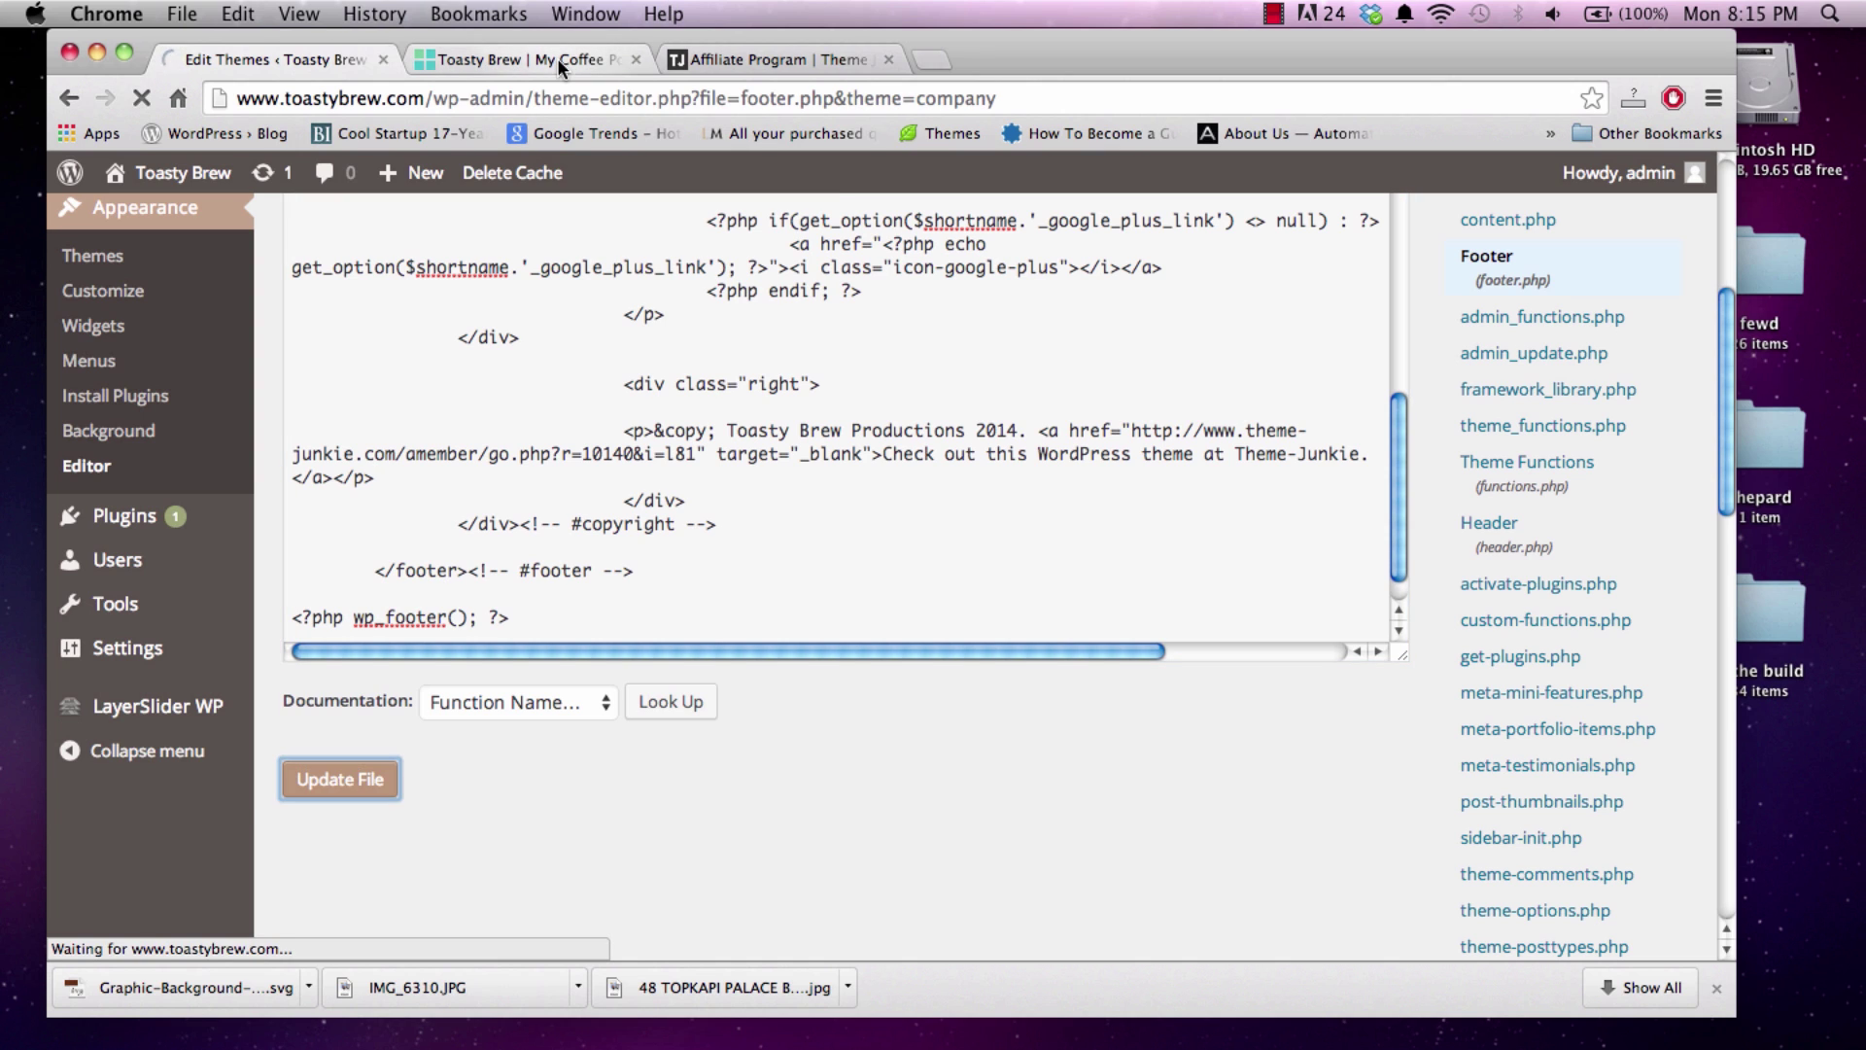
left_click(559, 61)
left_click(291, 309)
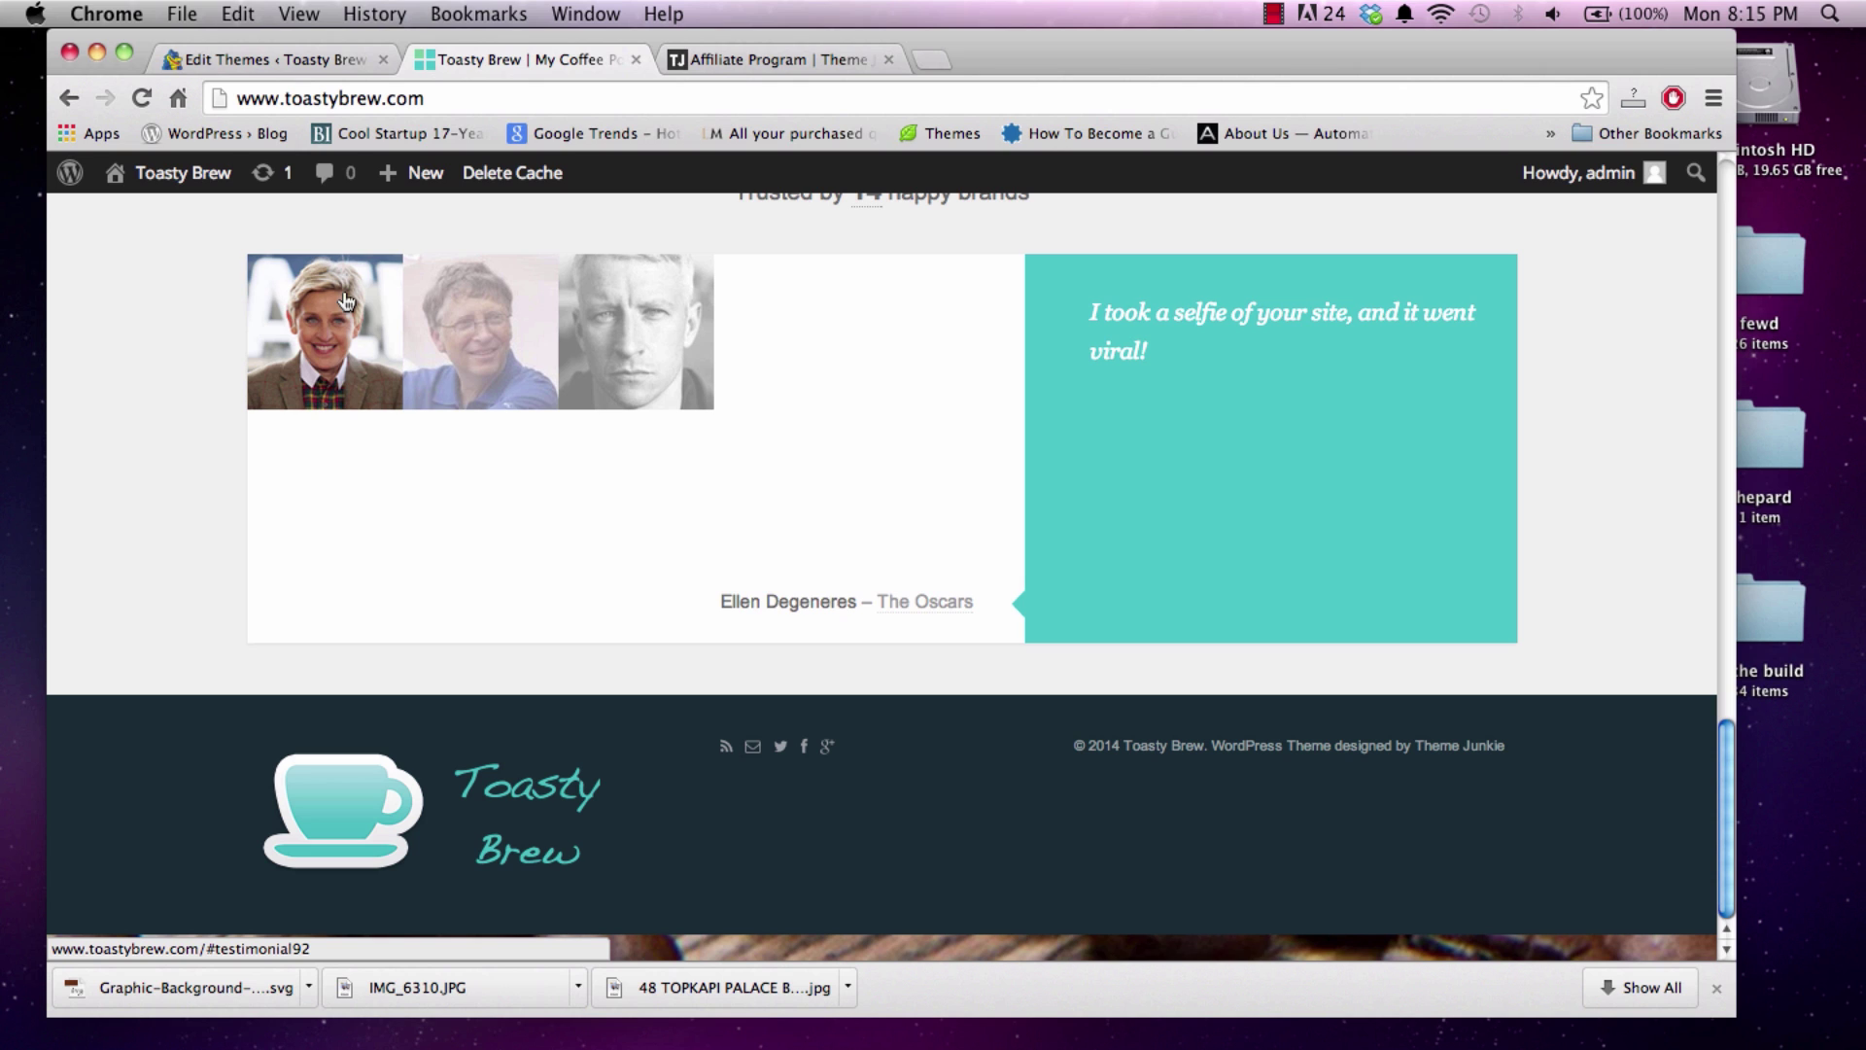
left_click(141, 99)
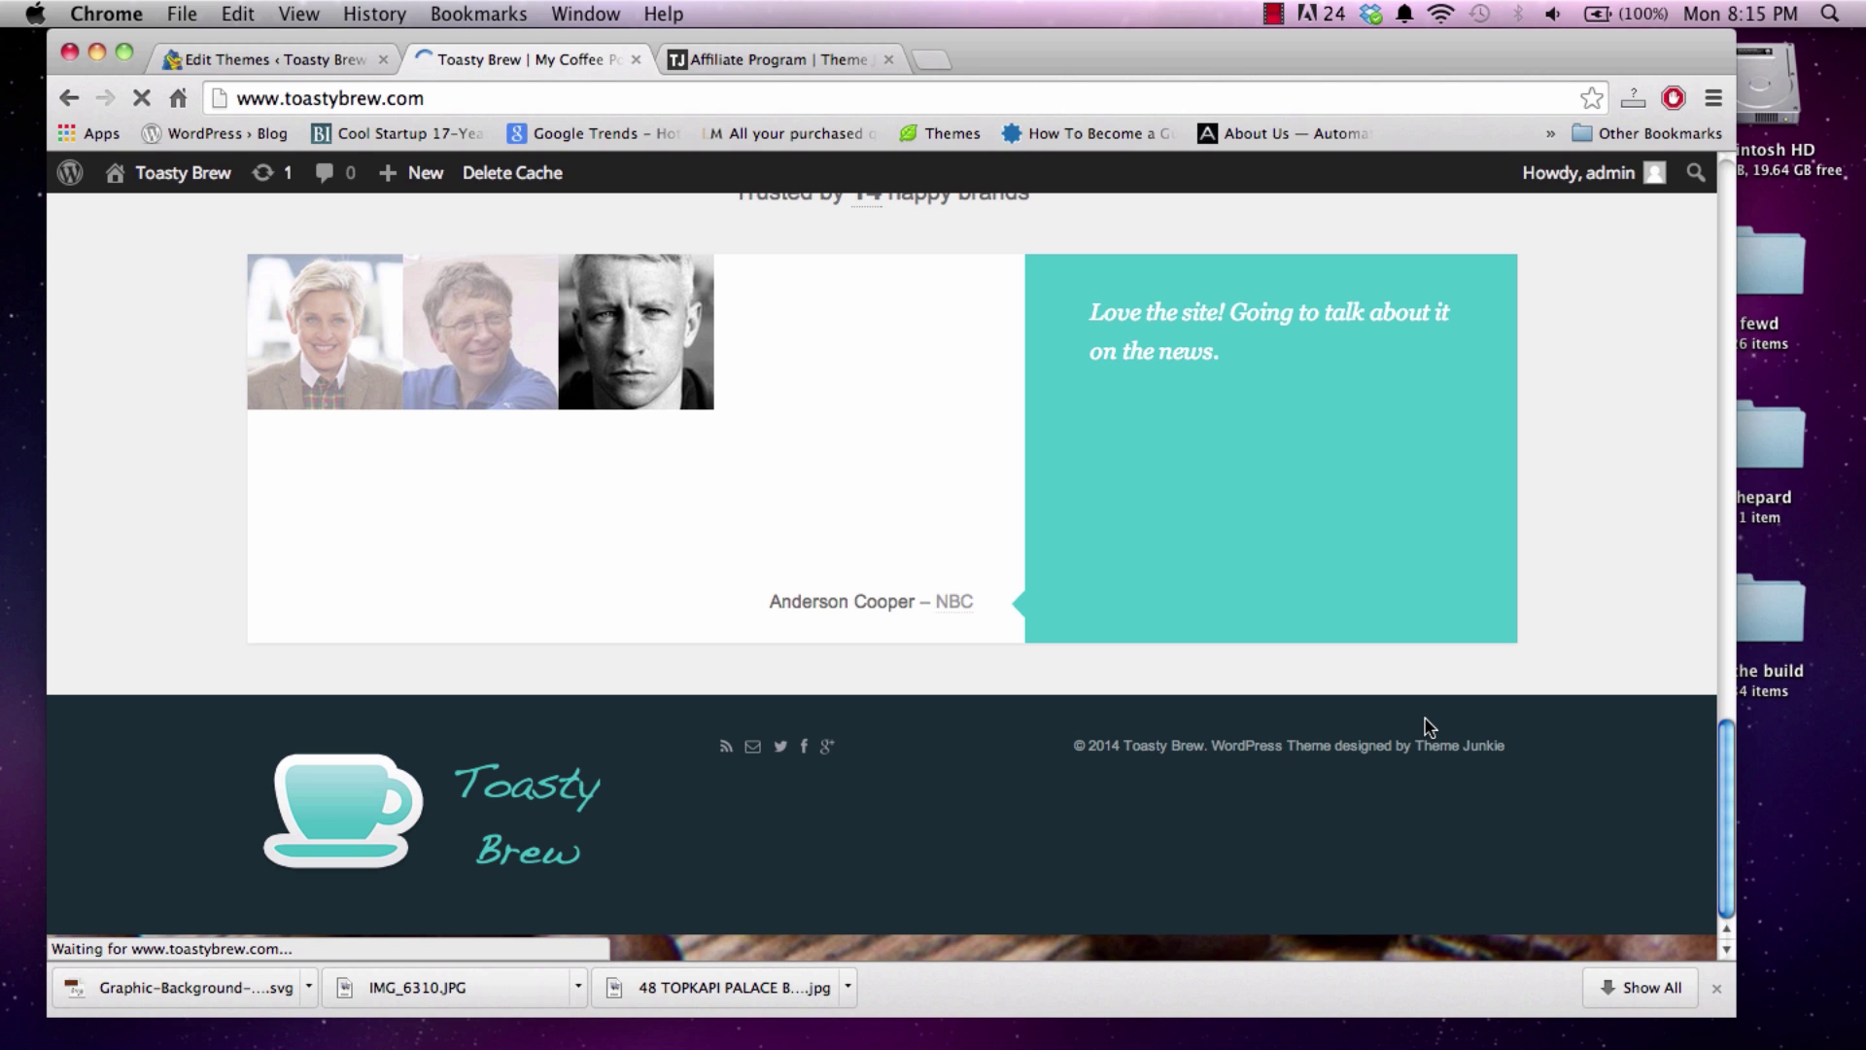
scroll(1425, 715, "down", 15)
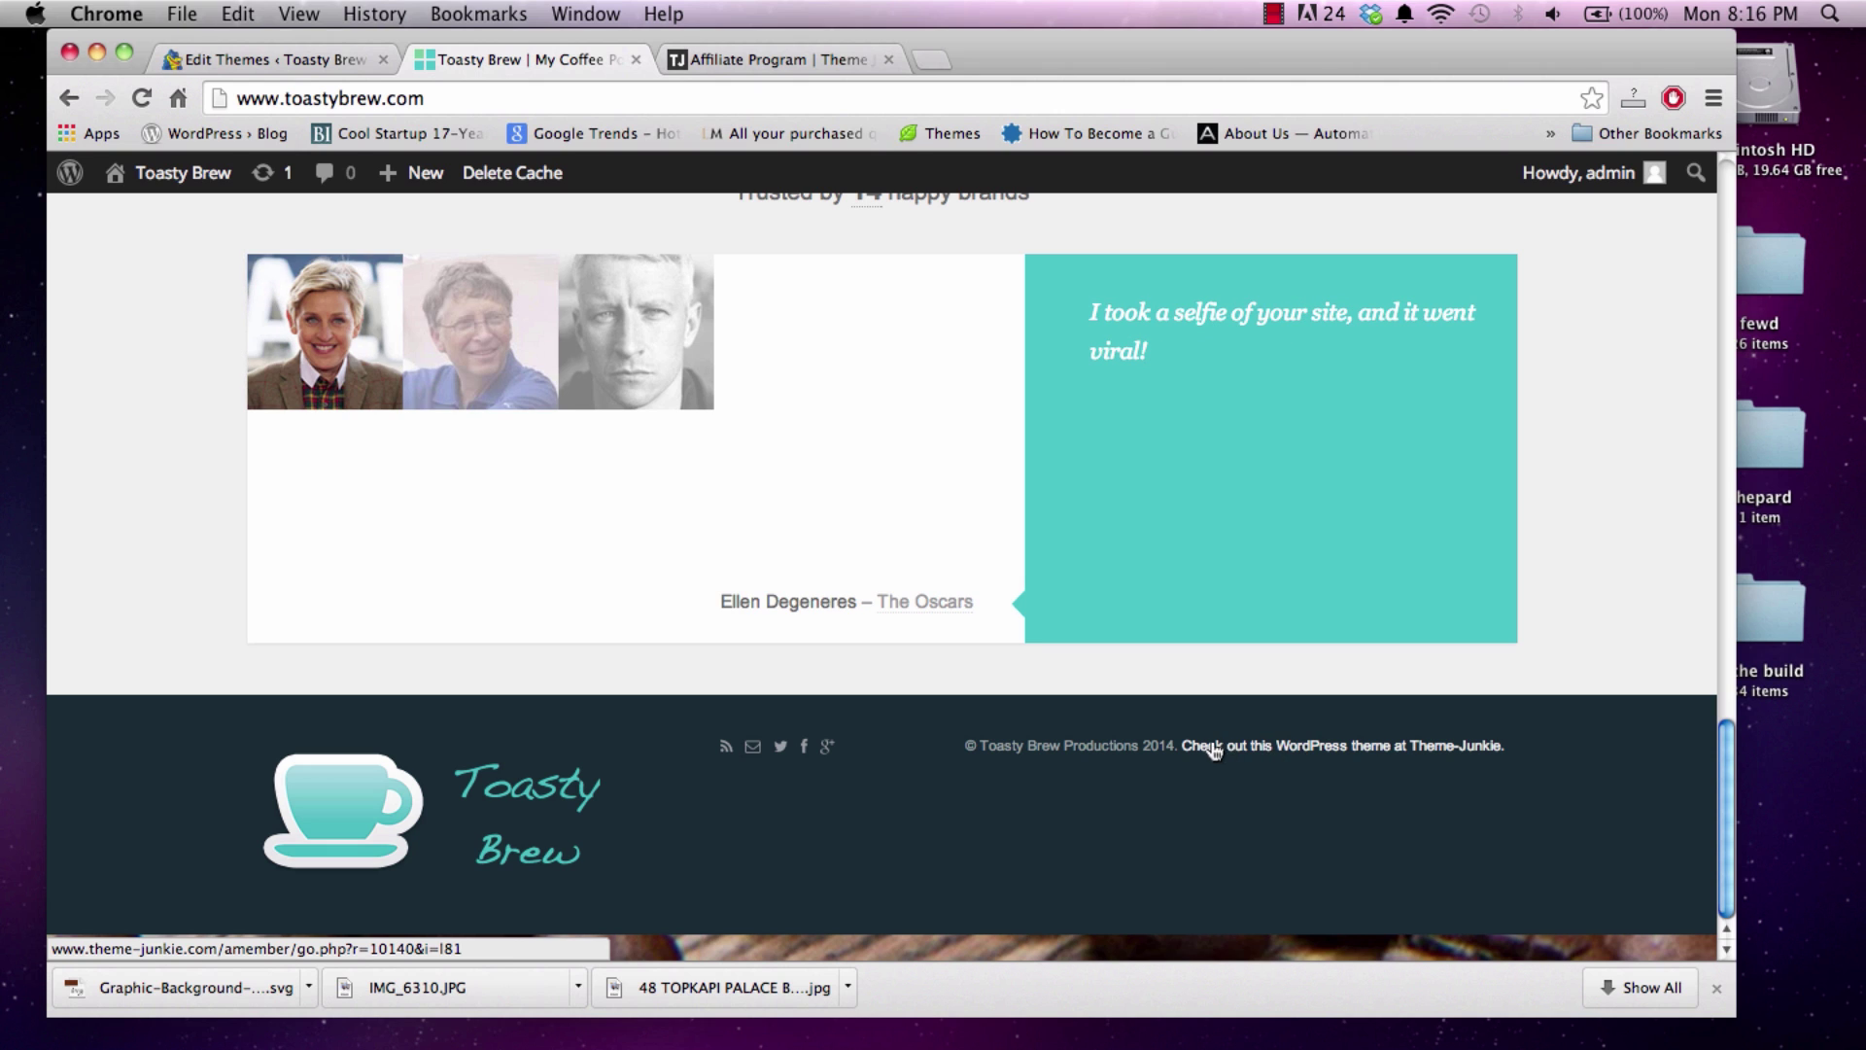
- Test that the footer's Theme-Junkie link opens the affiliate URL in a new tab
left_click(774, 60)
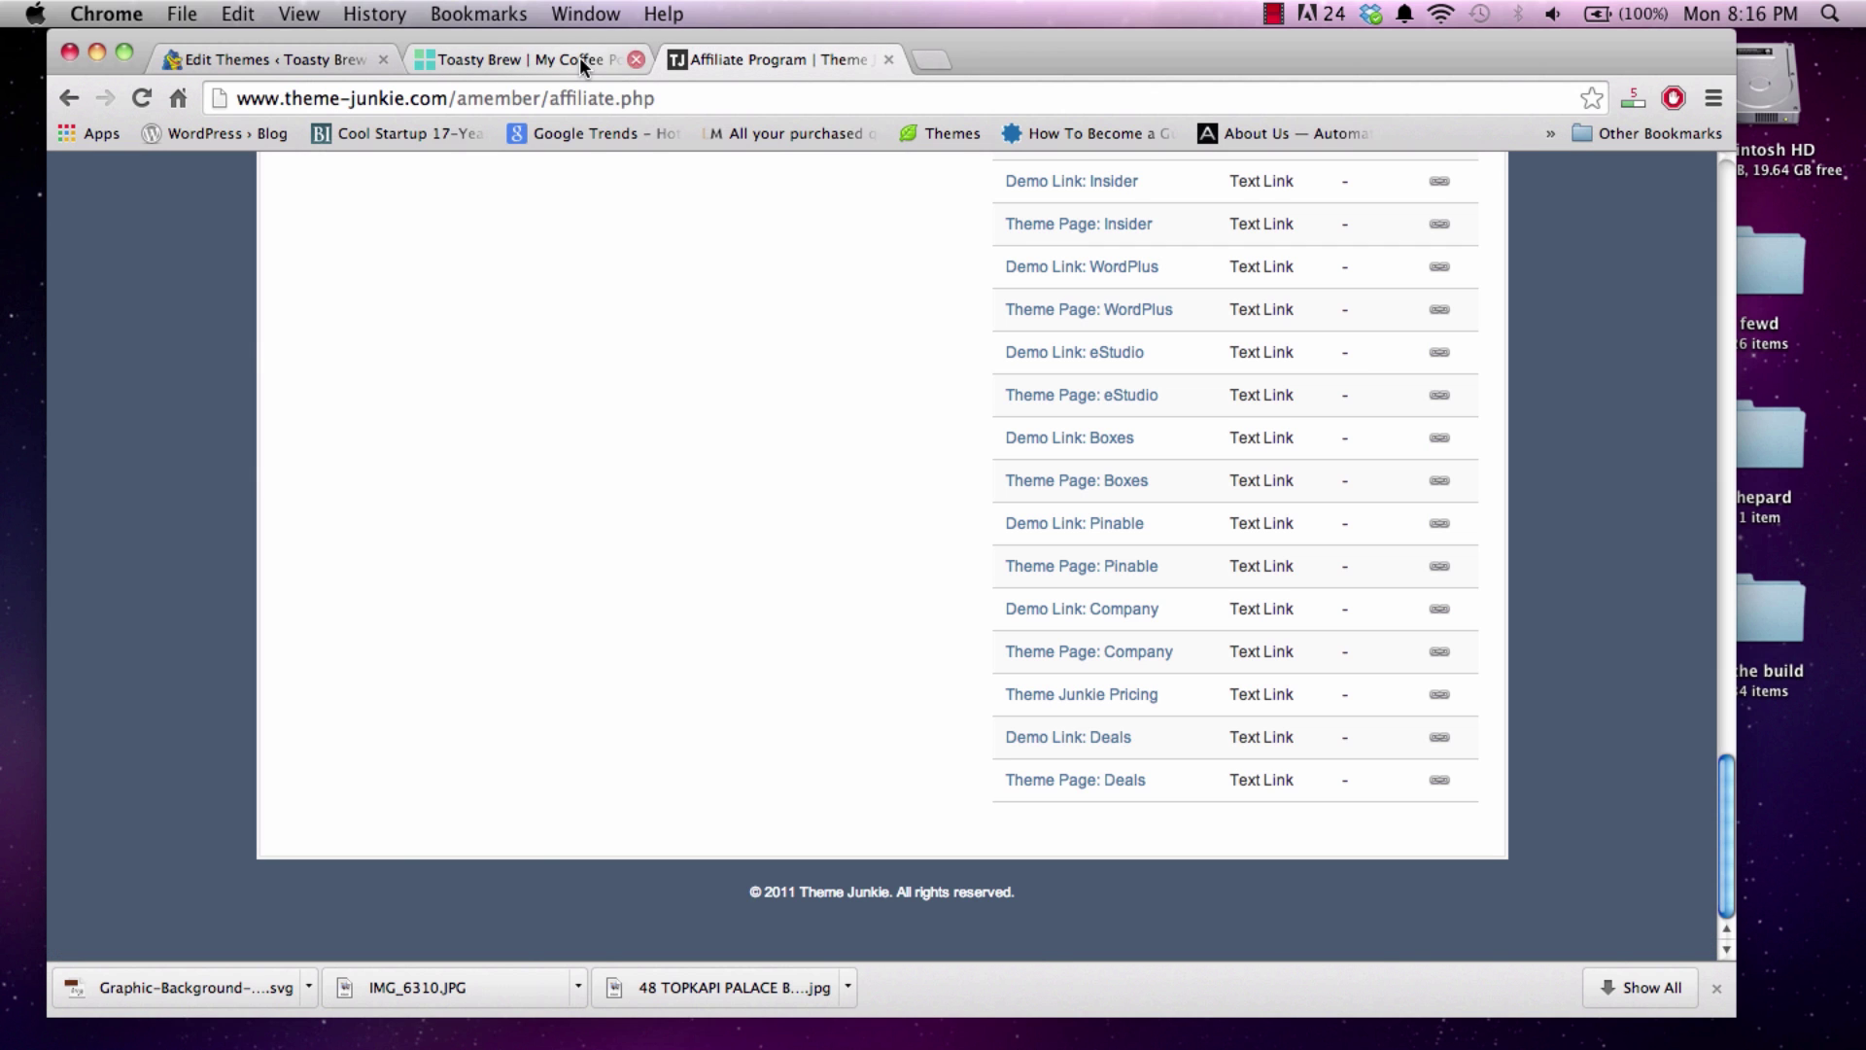
left_click(552, 60)
left_click(697, 61)
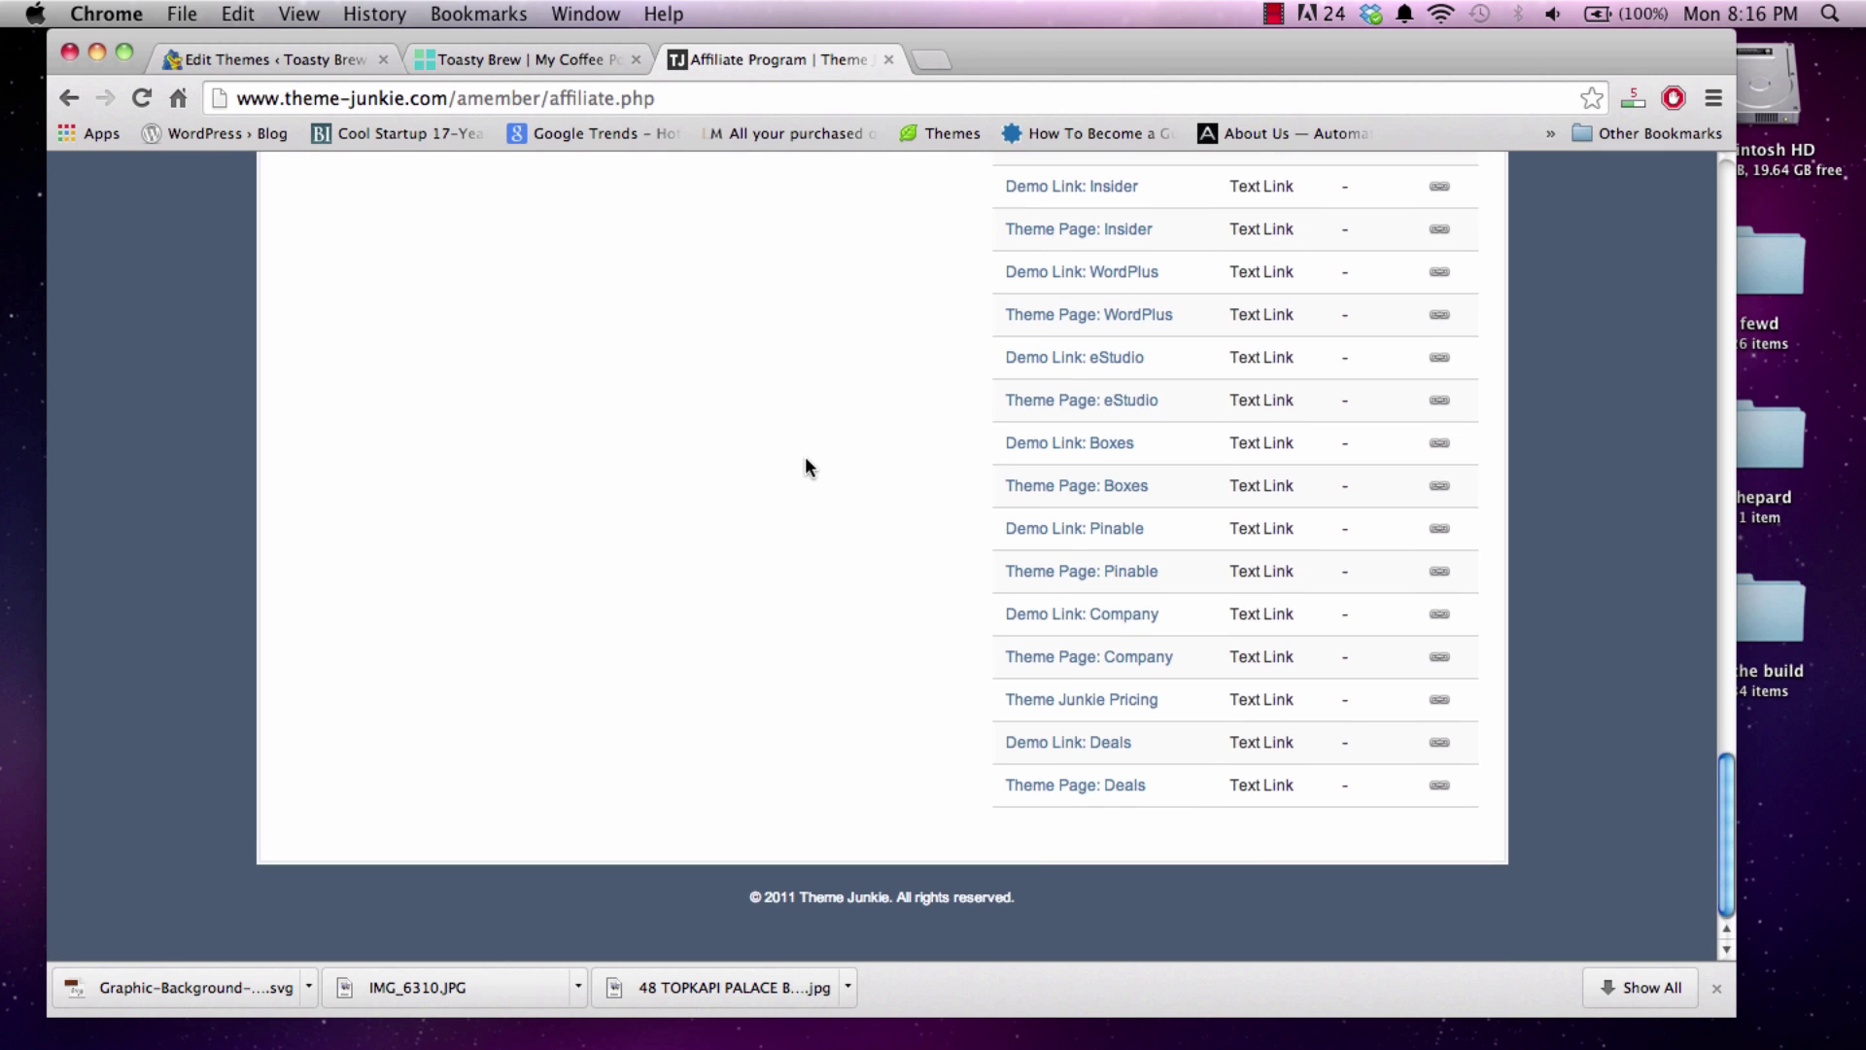
scroll(805, 457, "up", 10)
scroll(805, 456, "up", 5)
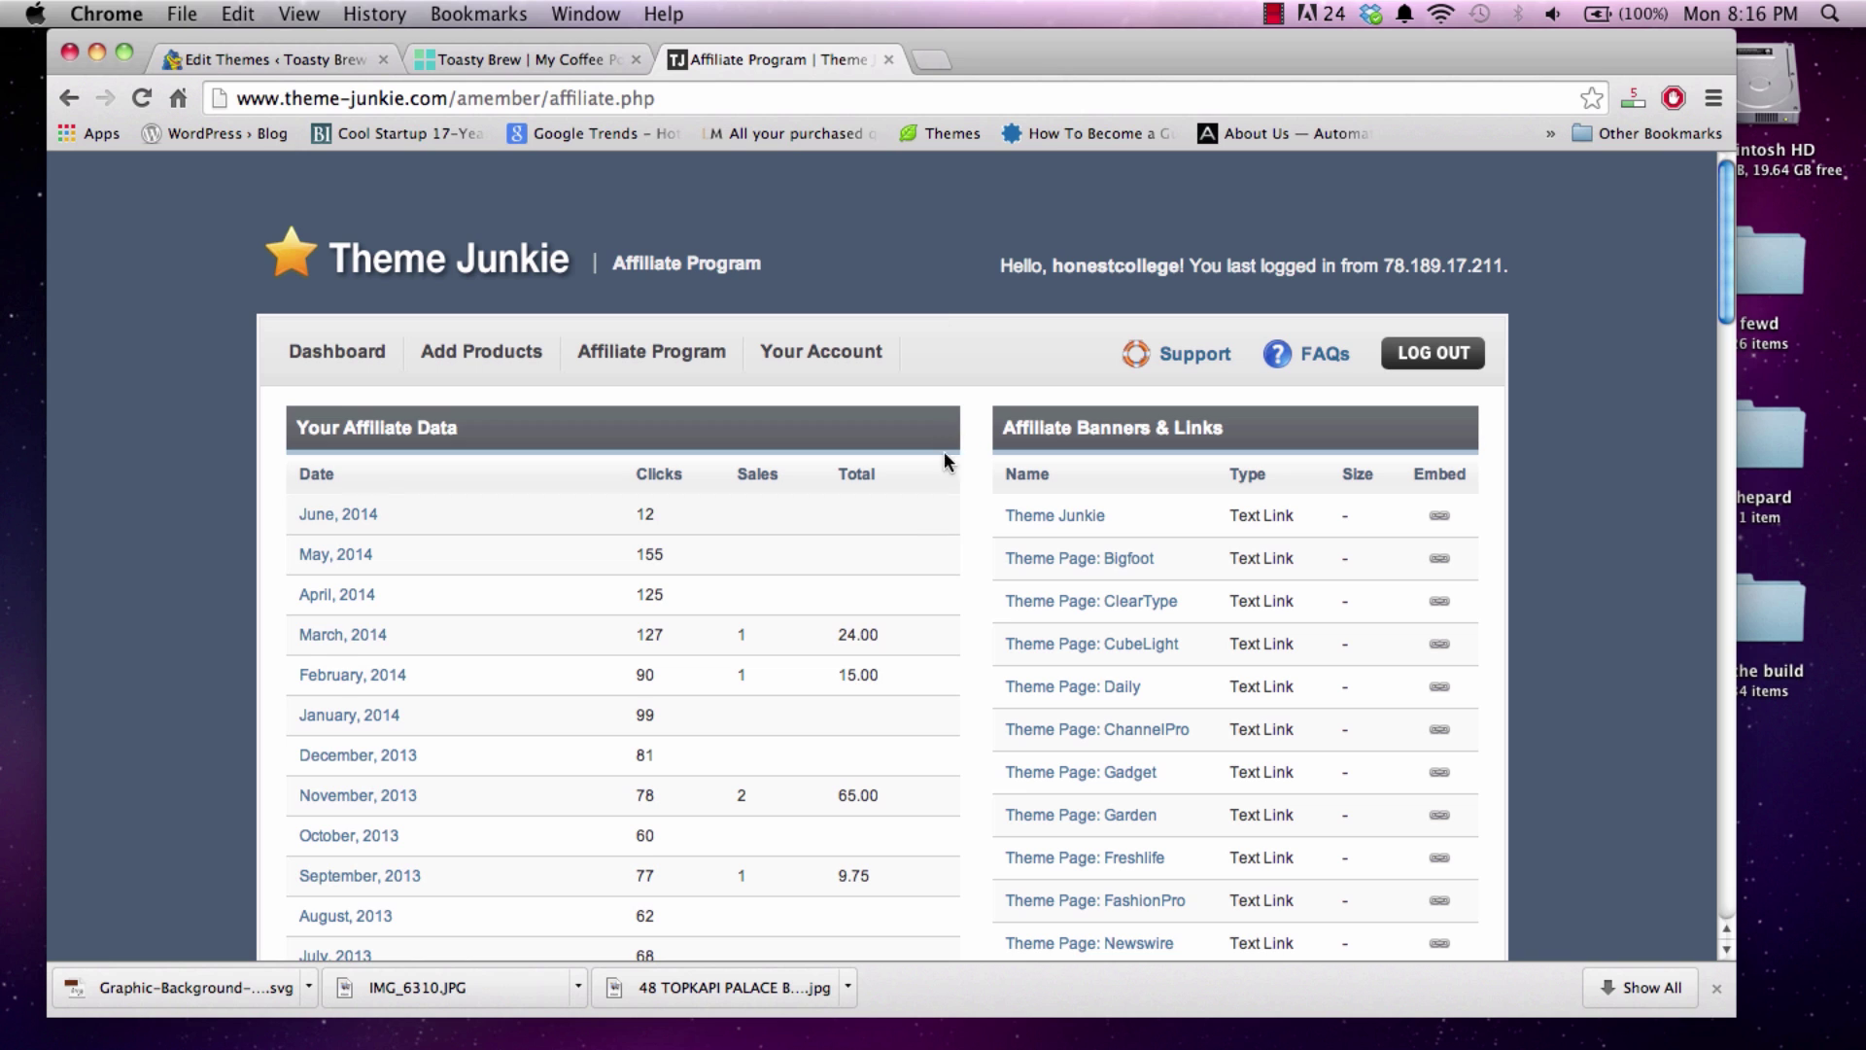
left_click(514, 54)
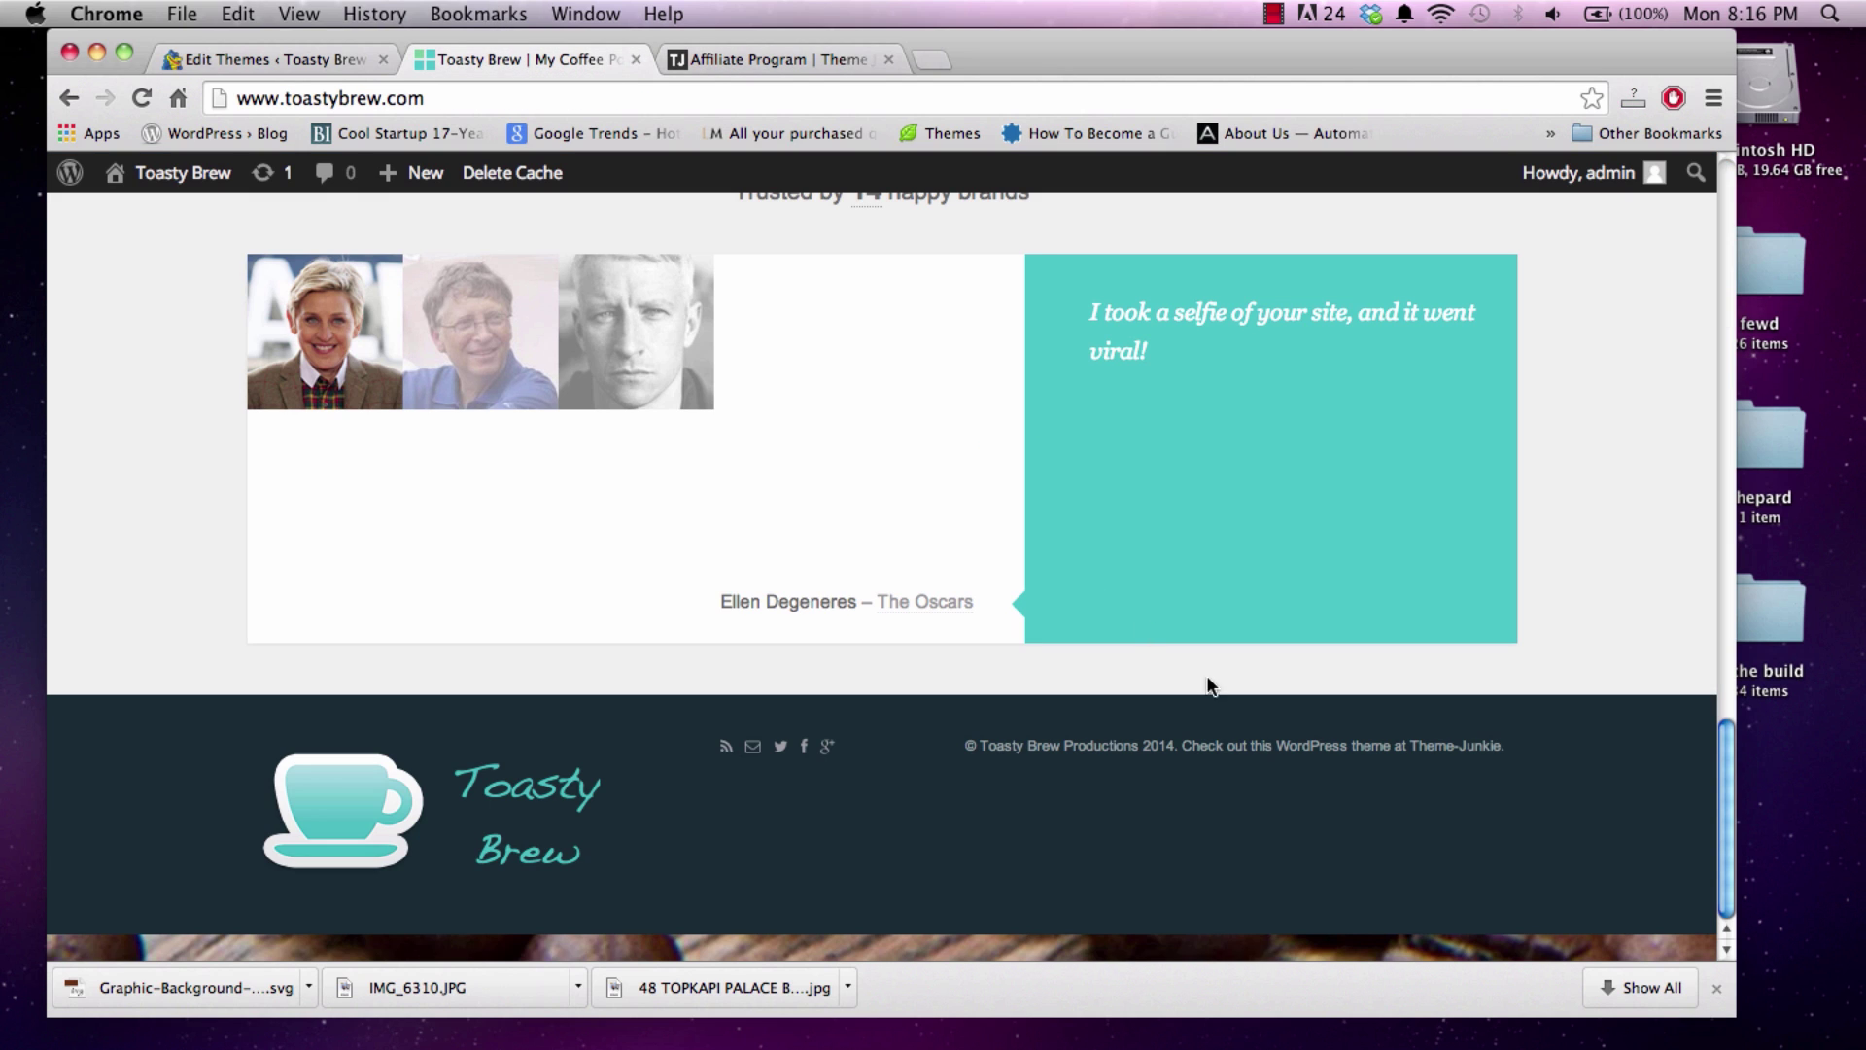
left_click(1273, 745)
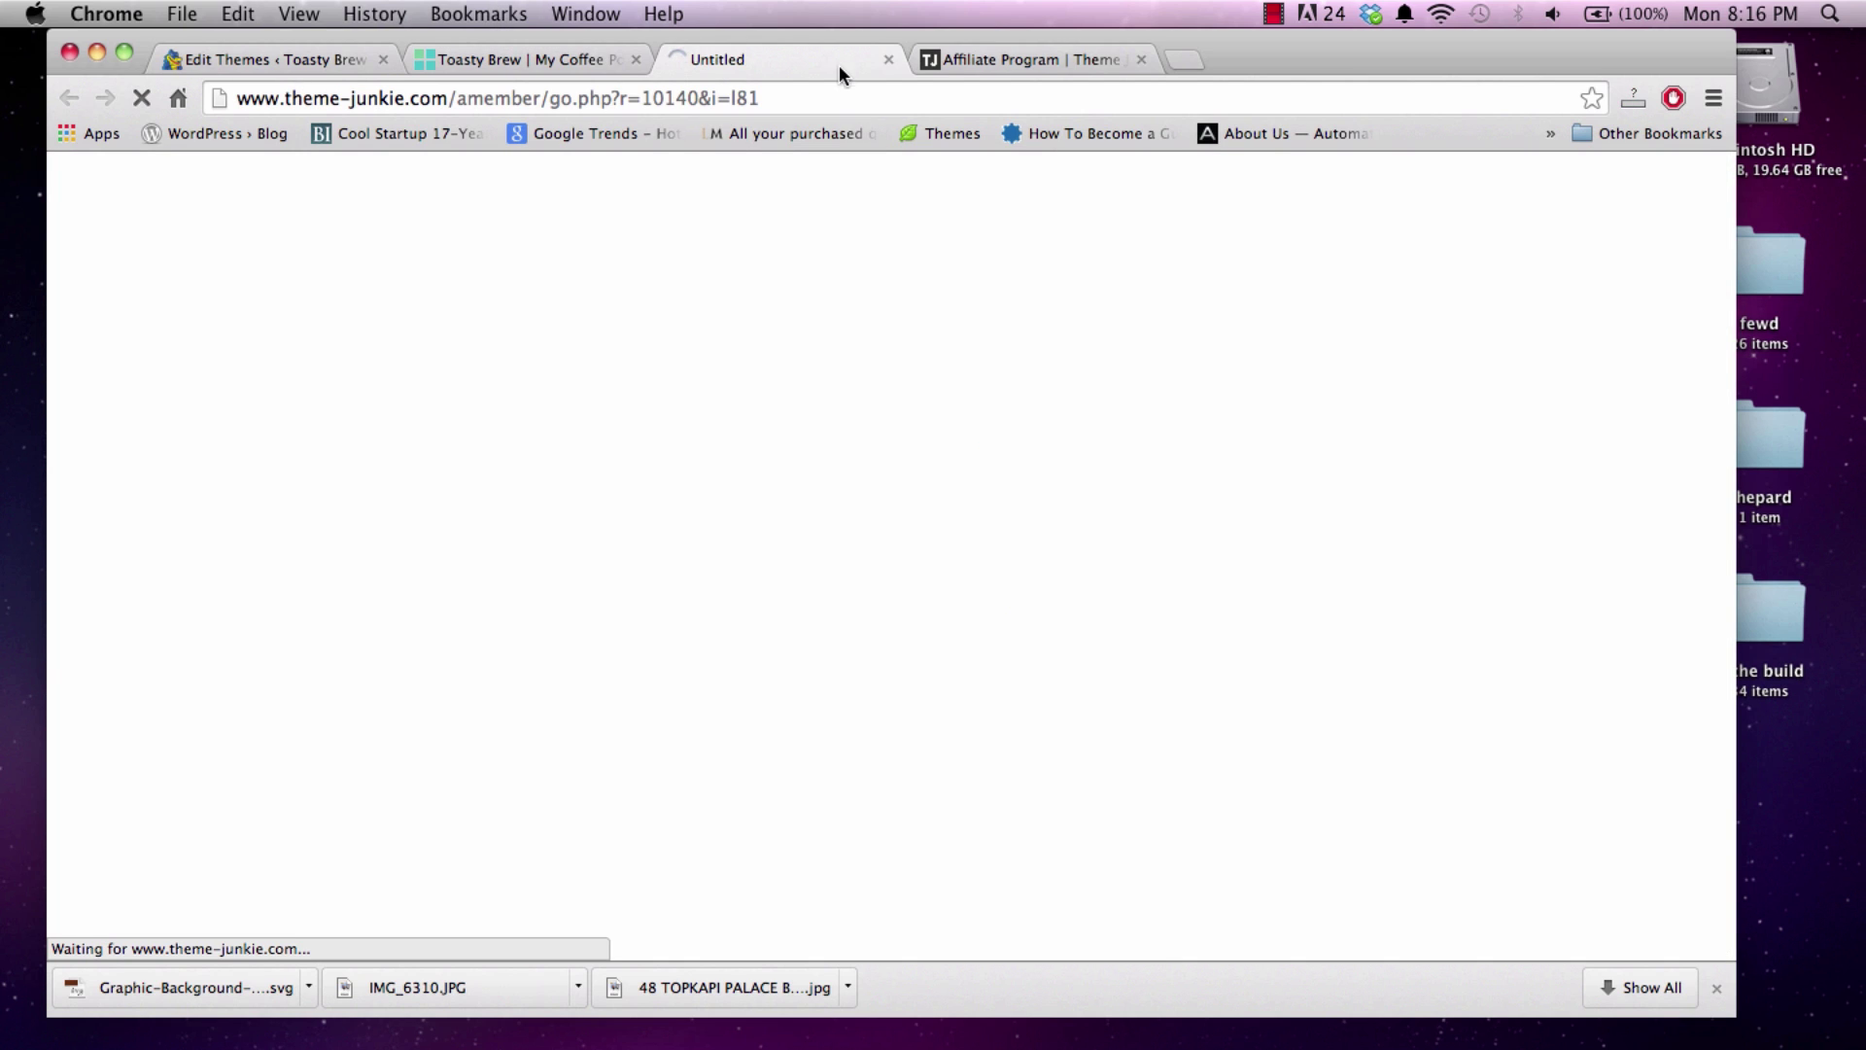
left_click(529, 60)
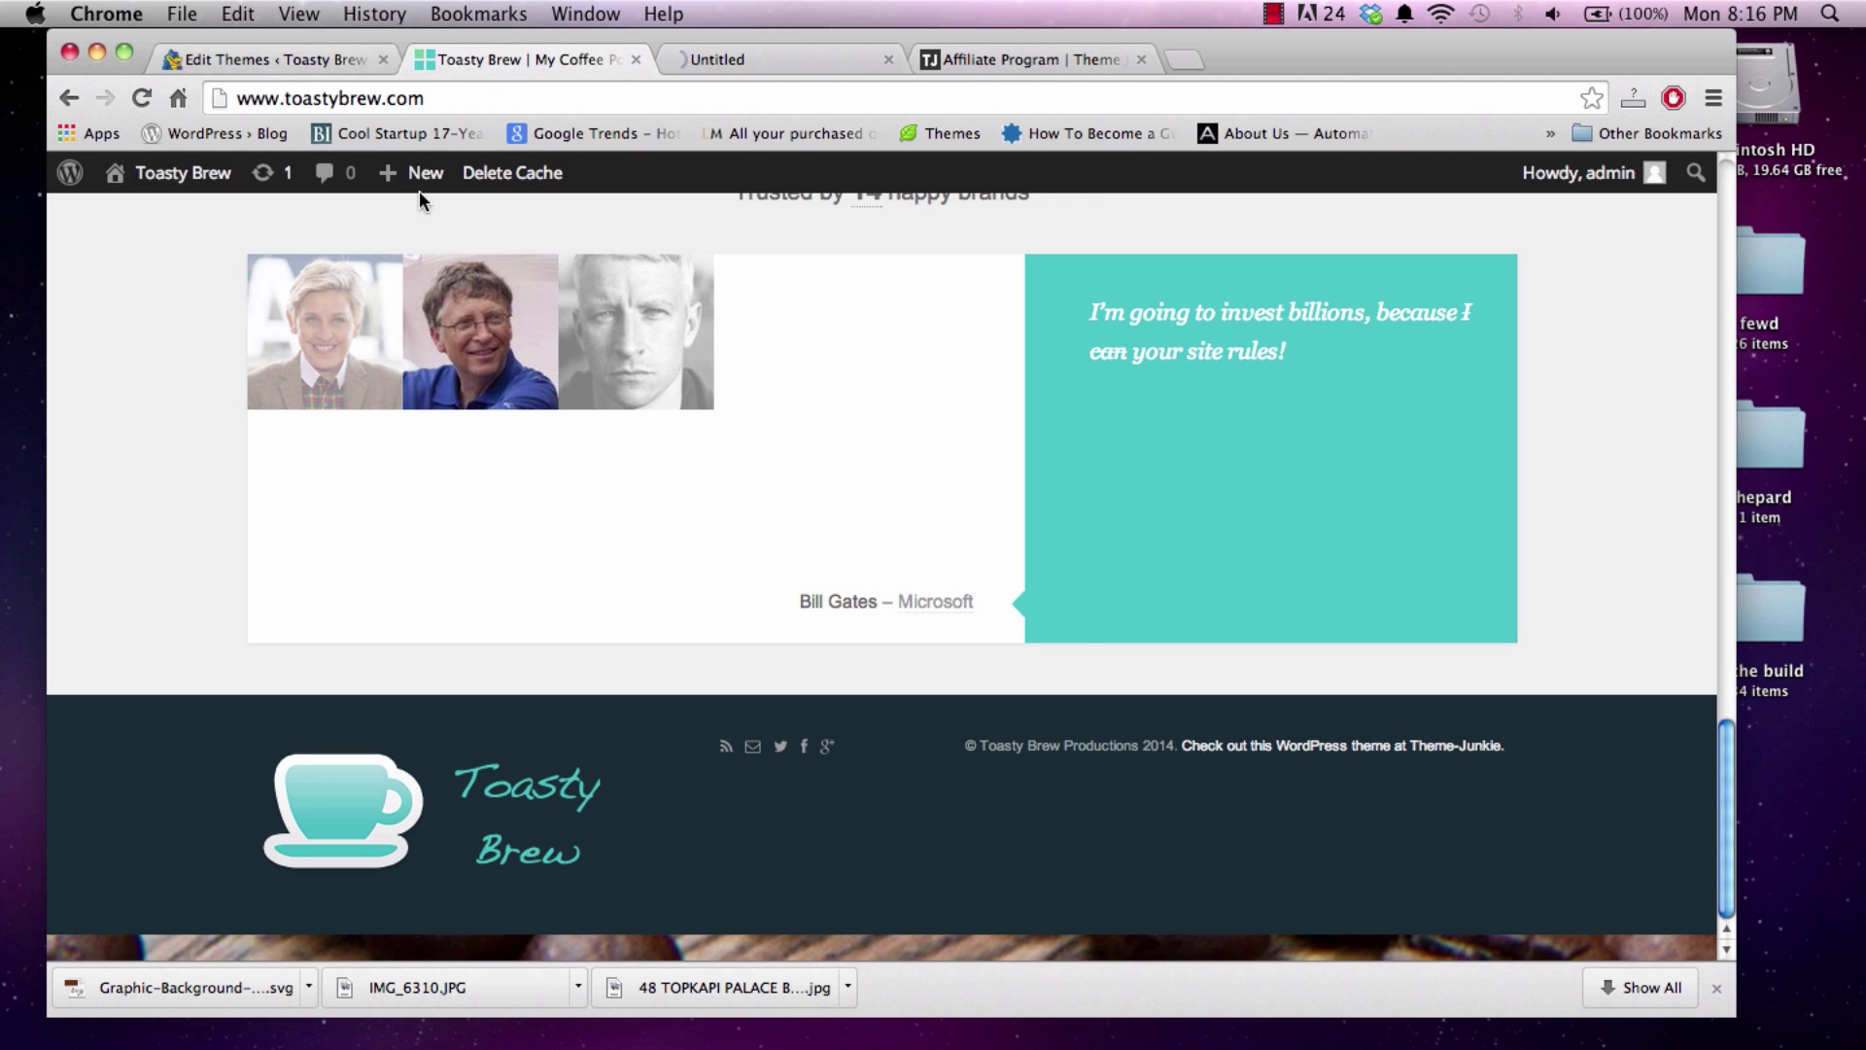
key("F3")
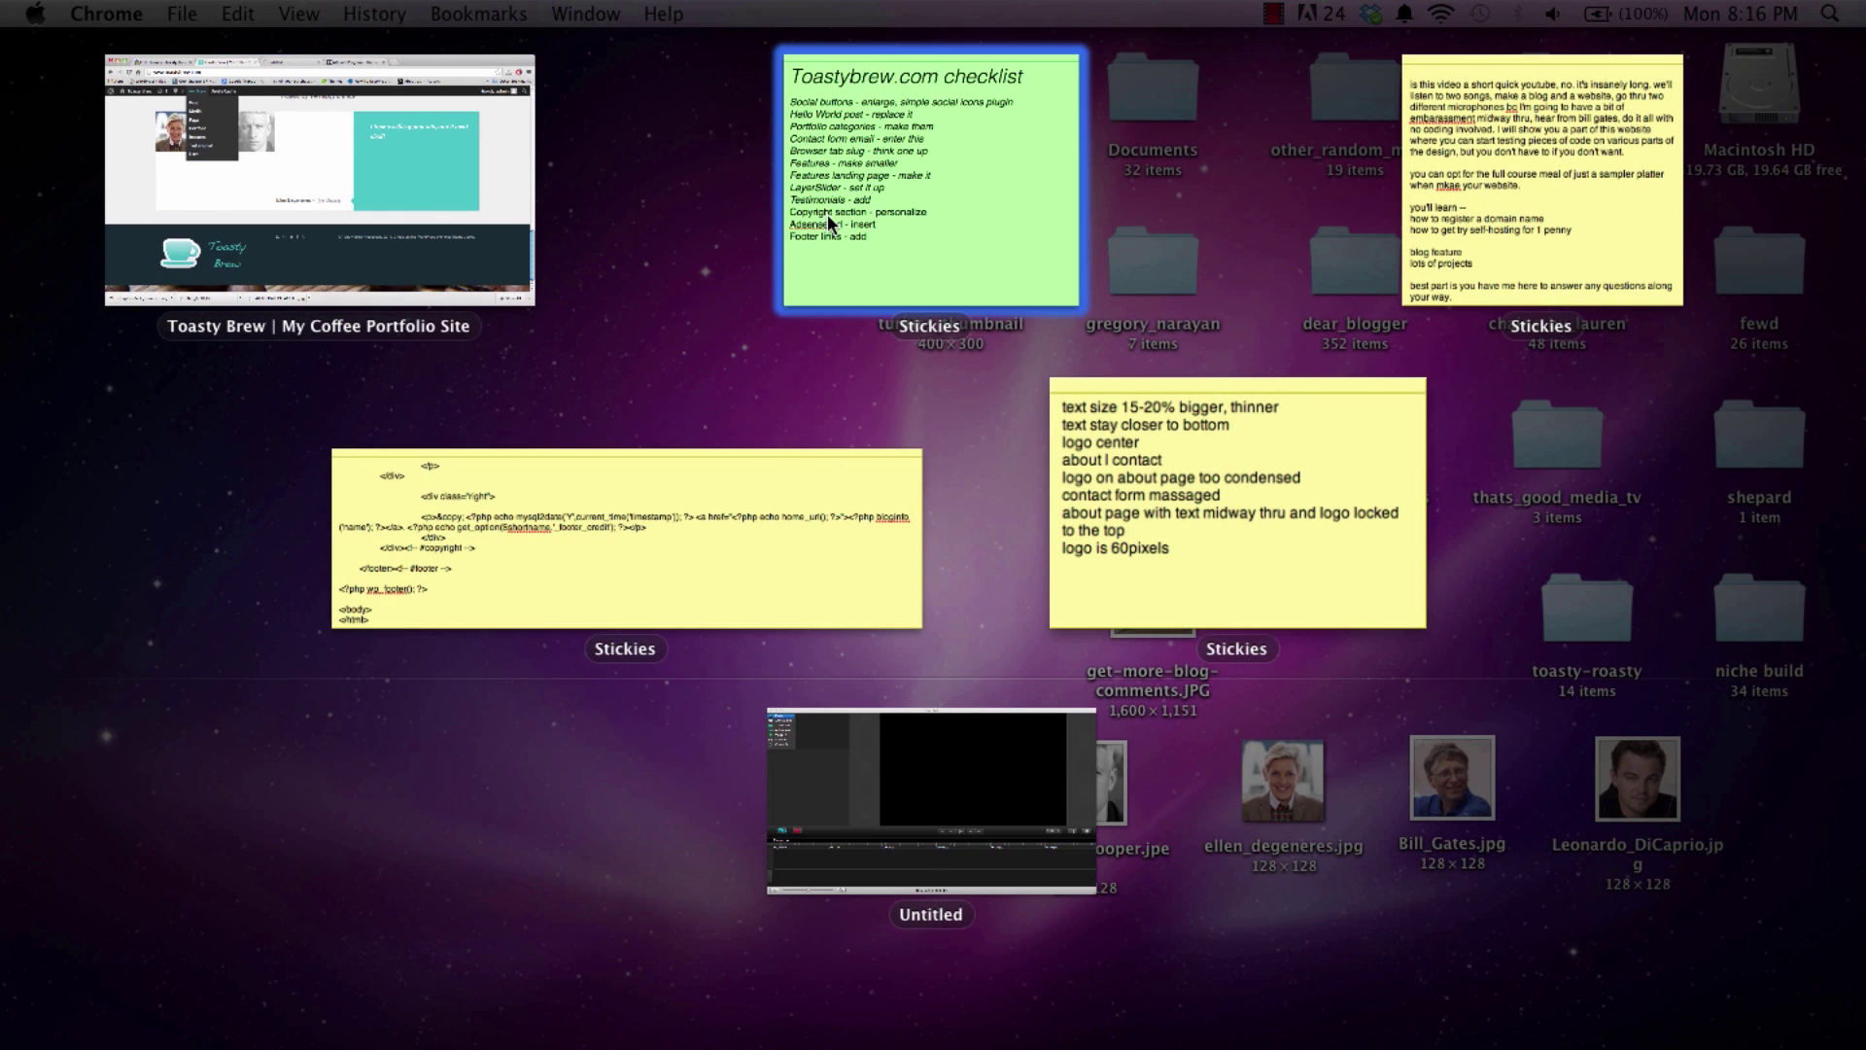
- Italicize 'Copyright section - personalize' in the checklist sticky to mark it done
left_click(826, 214)
left_click_drag(389, 540, 53, 550)
key("super+i")
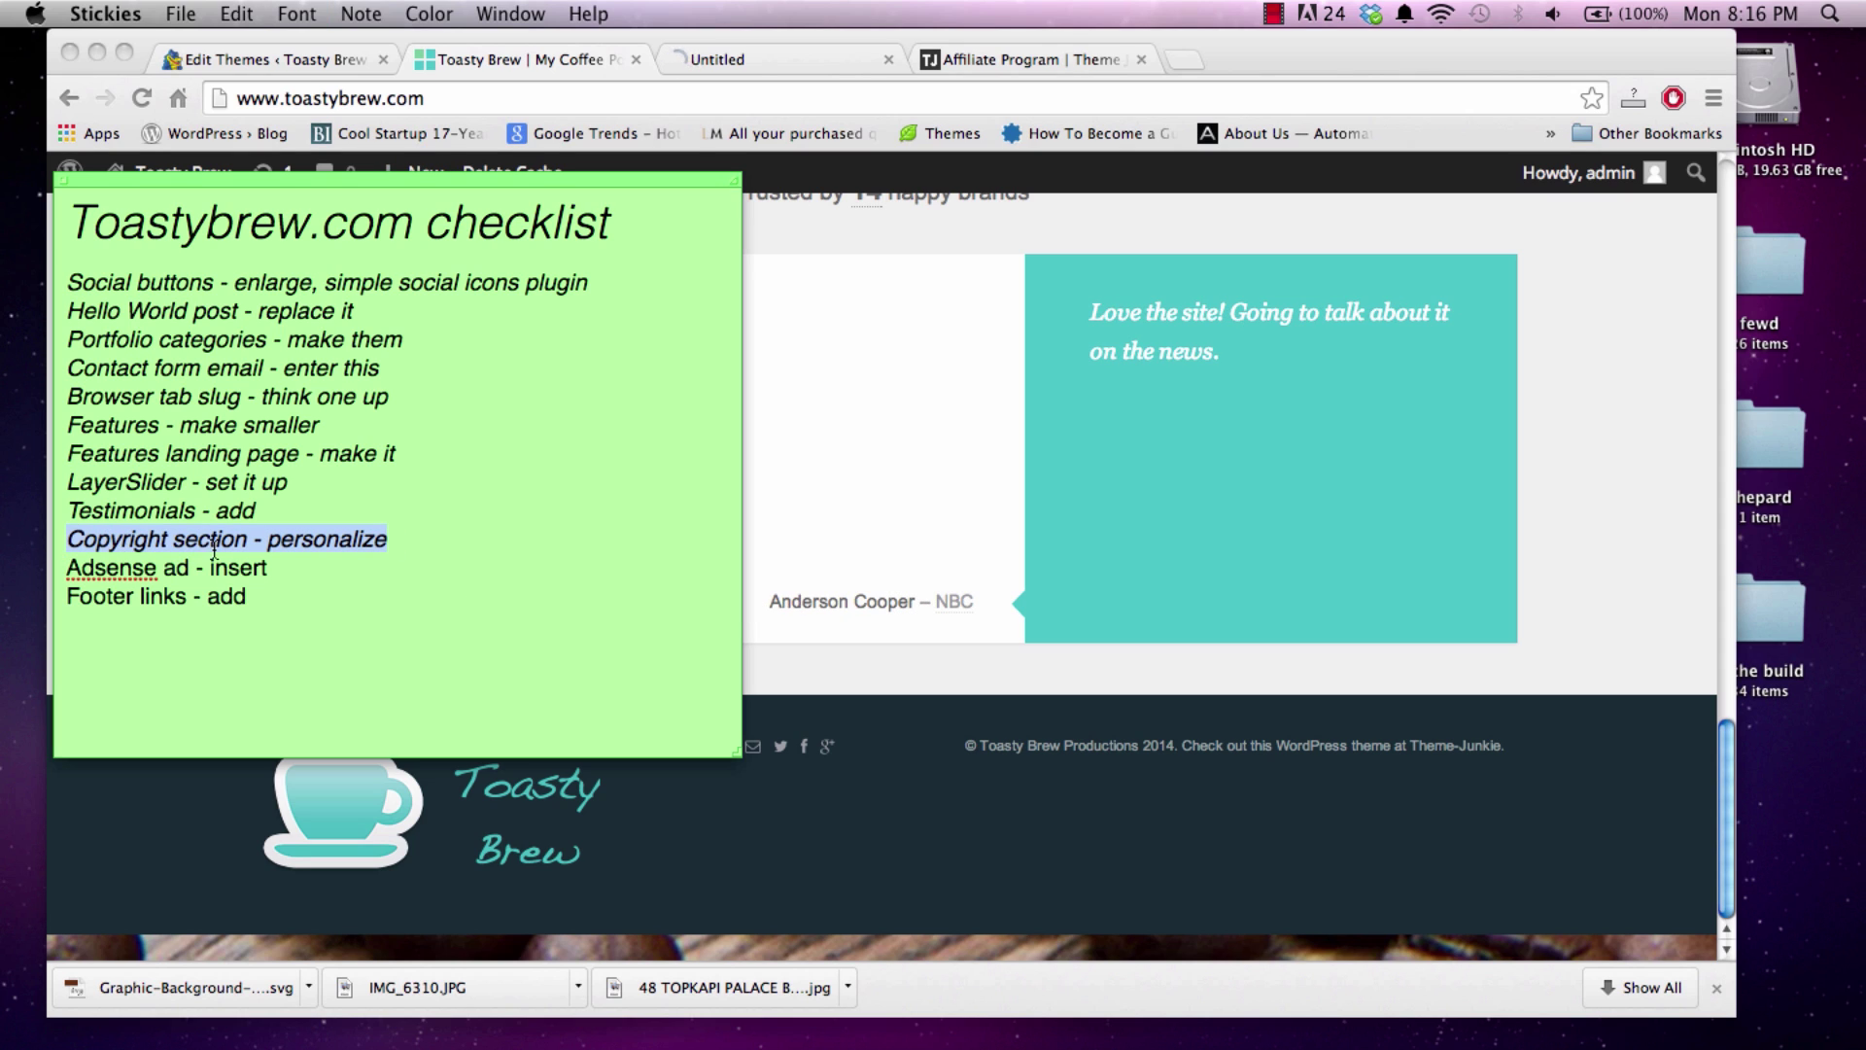
left_click(279, 567)
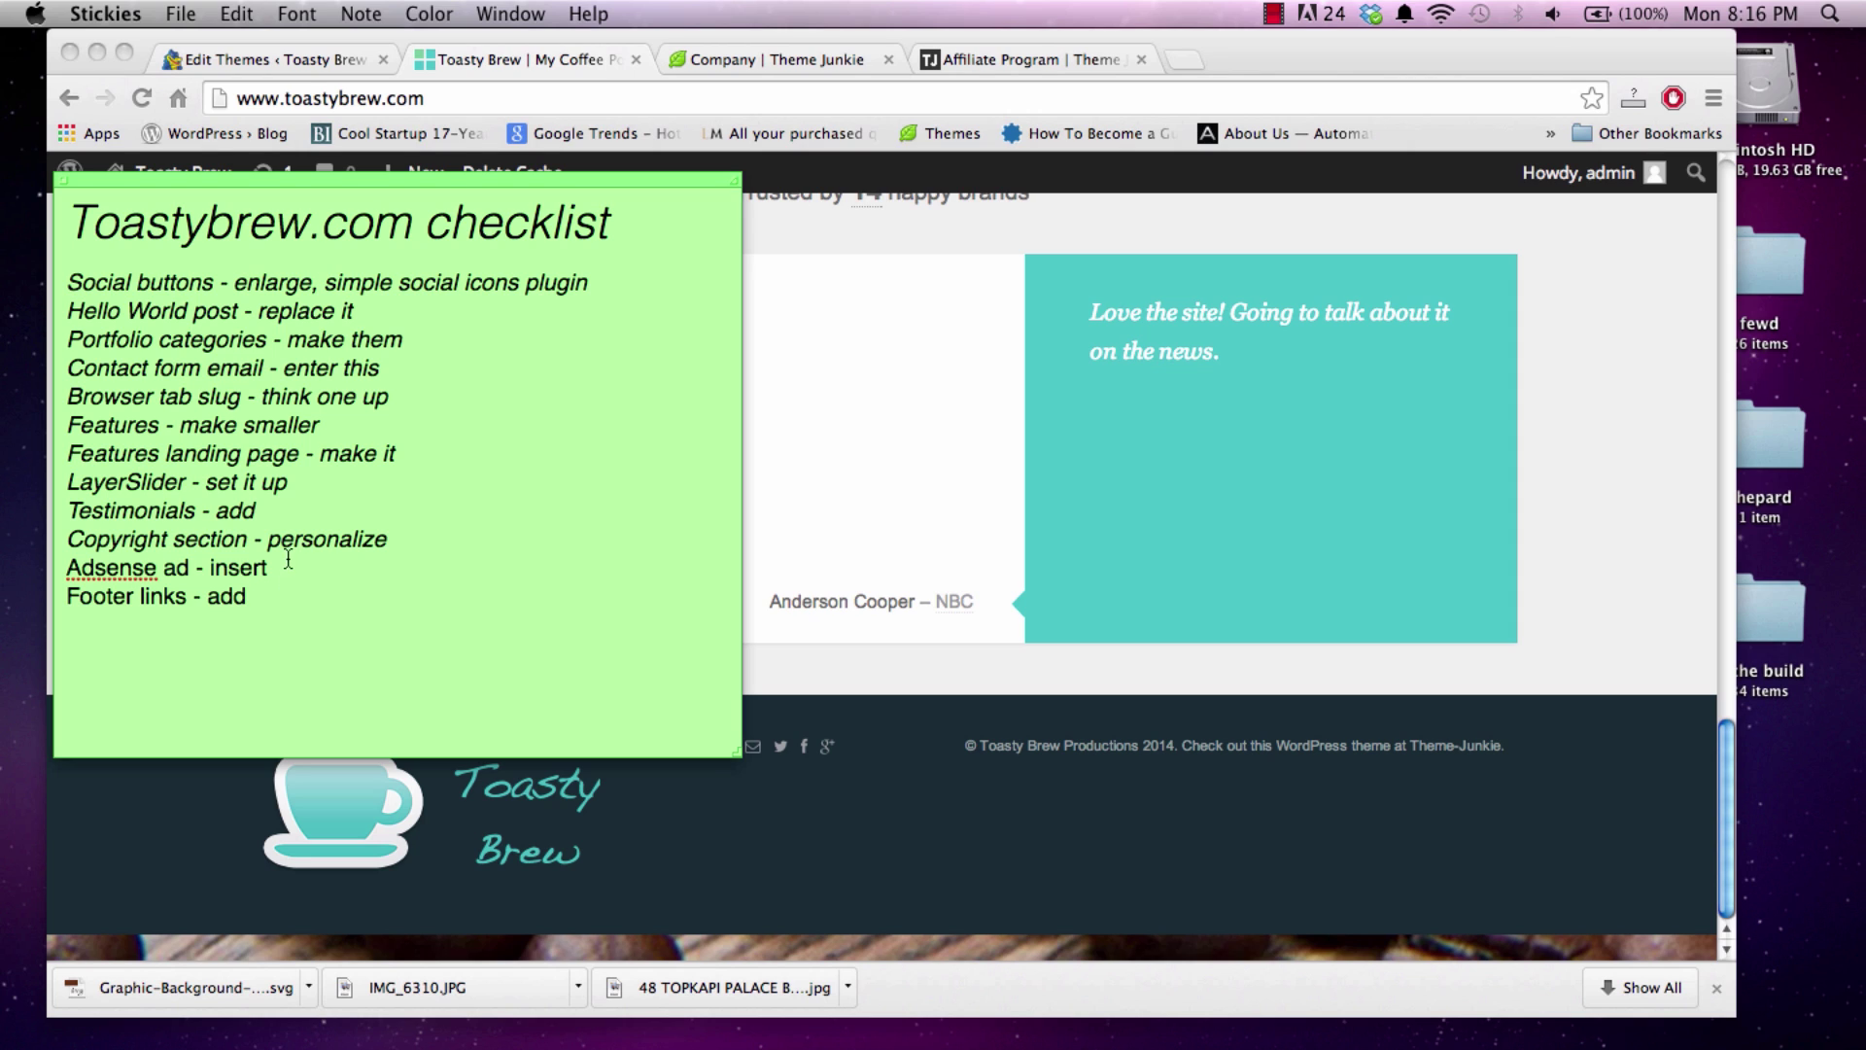
left_click(275, 565)
left_click(270, 597)
left_click(790, 62)
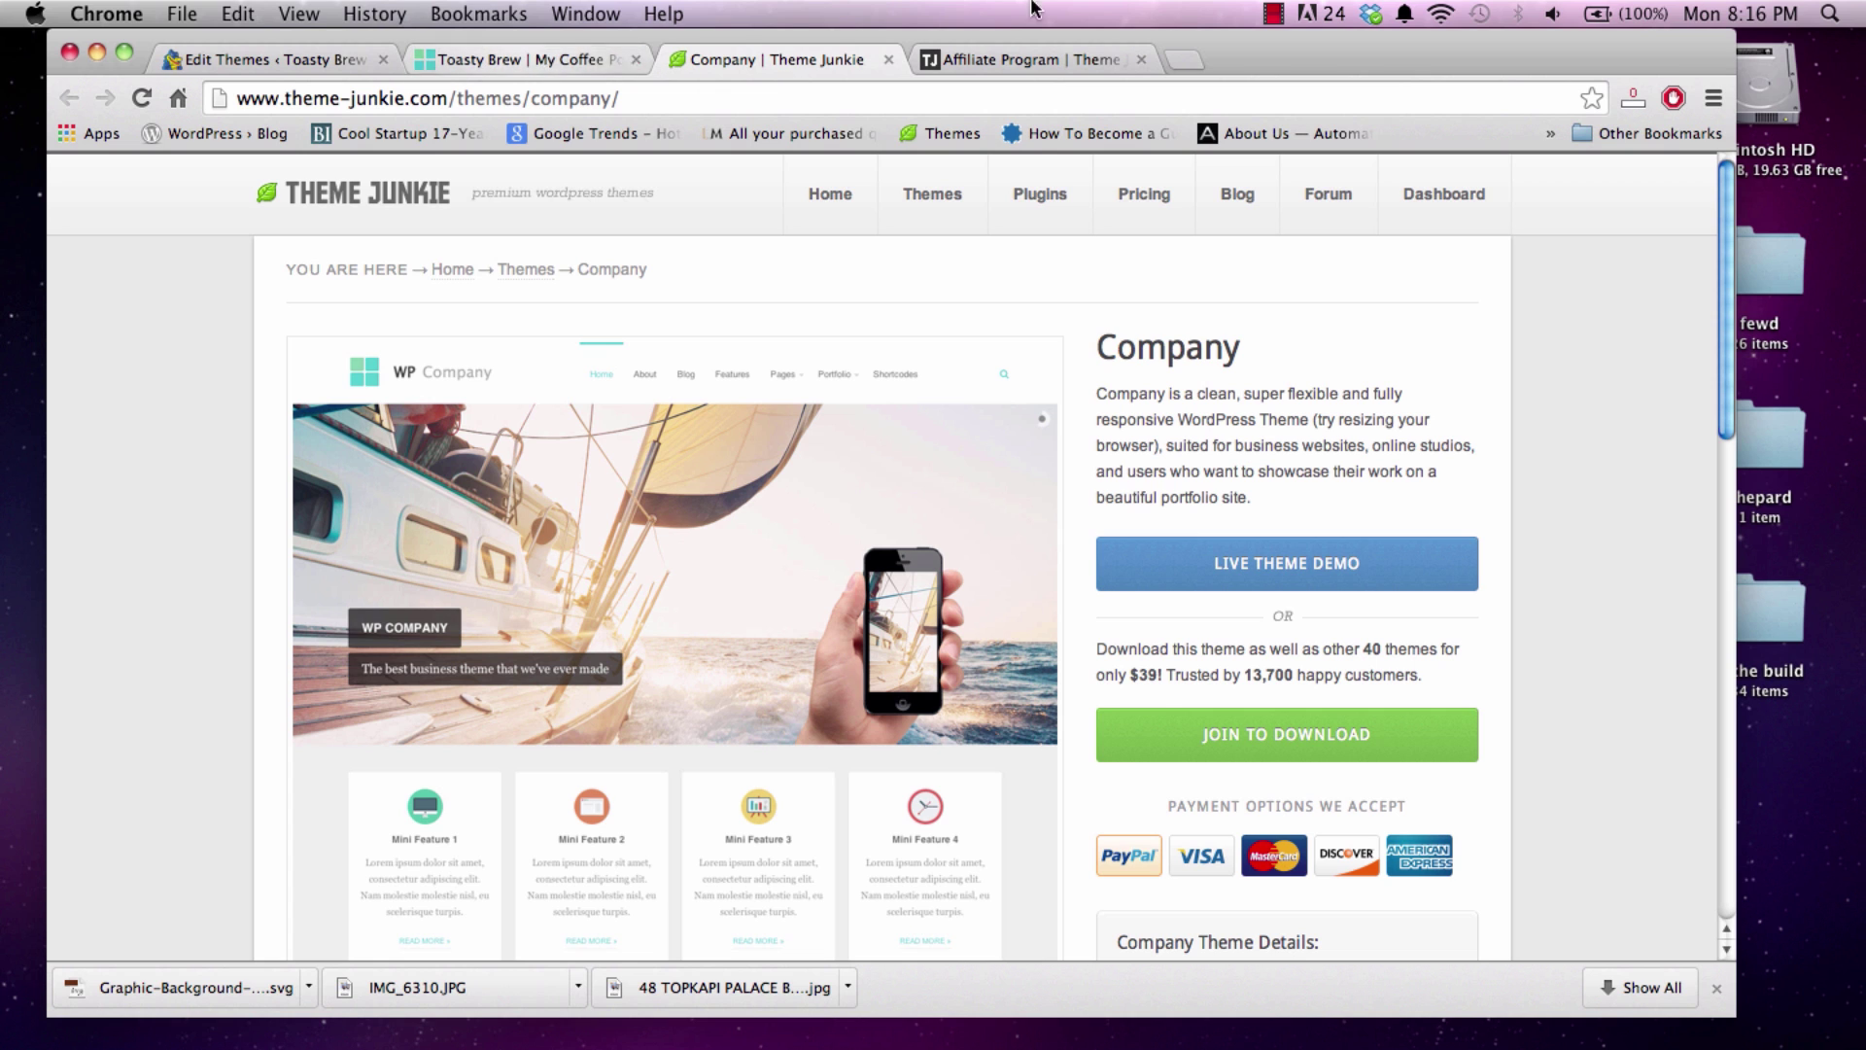
left_click(1182, 56)
- Go to adsense.com
type("adns")
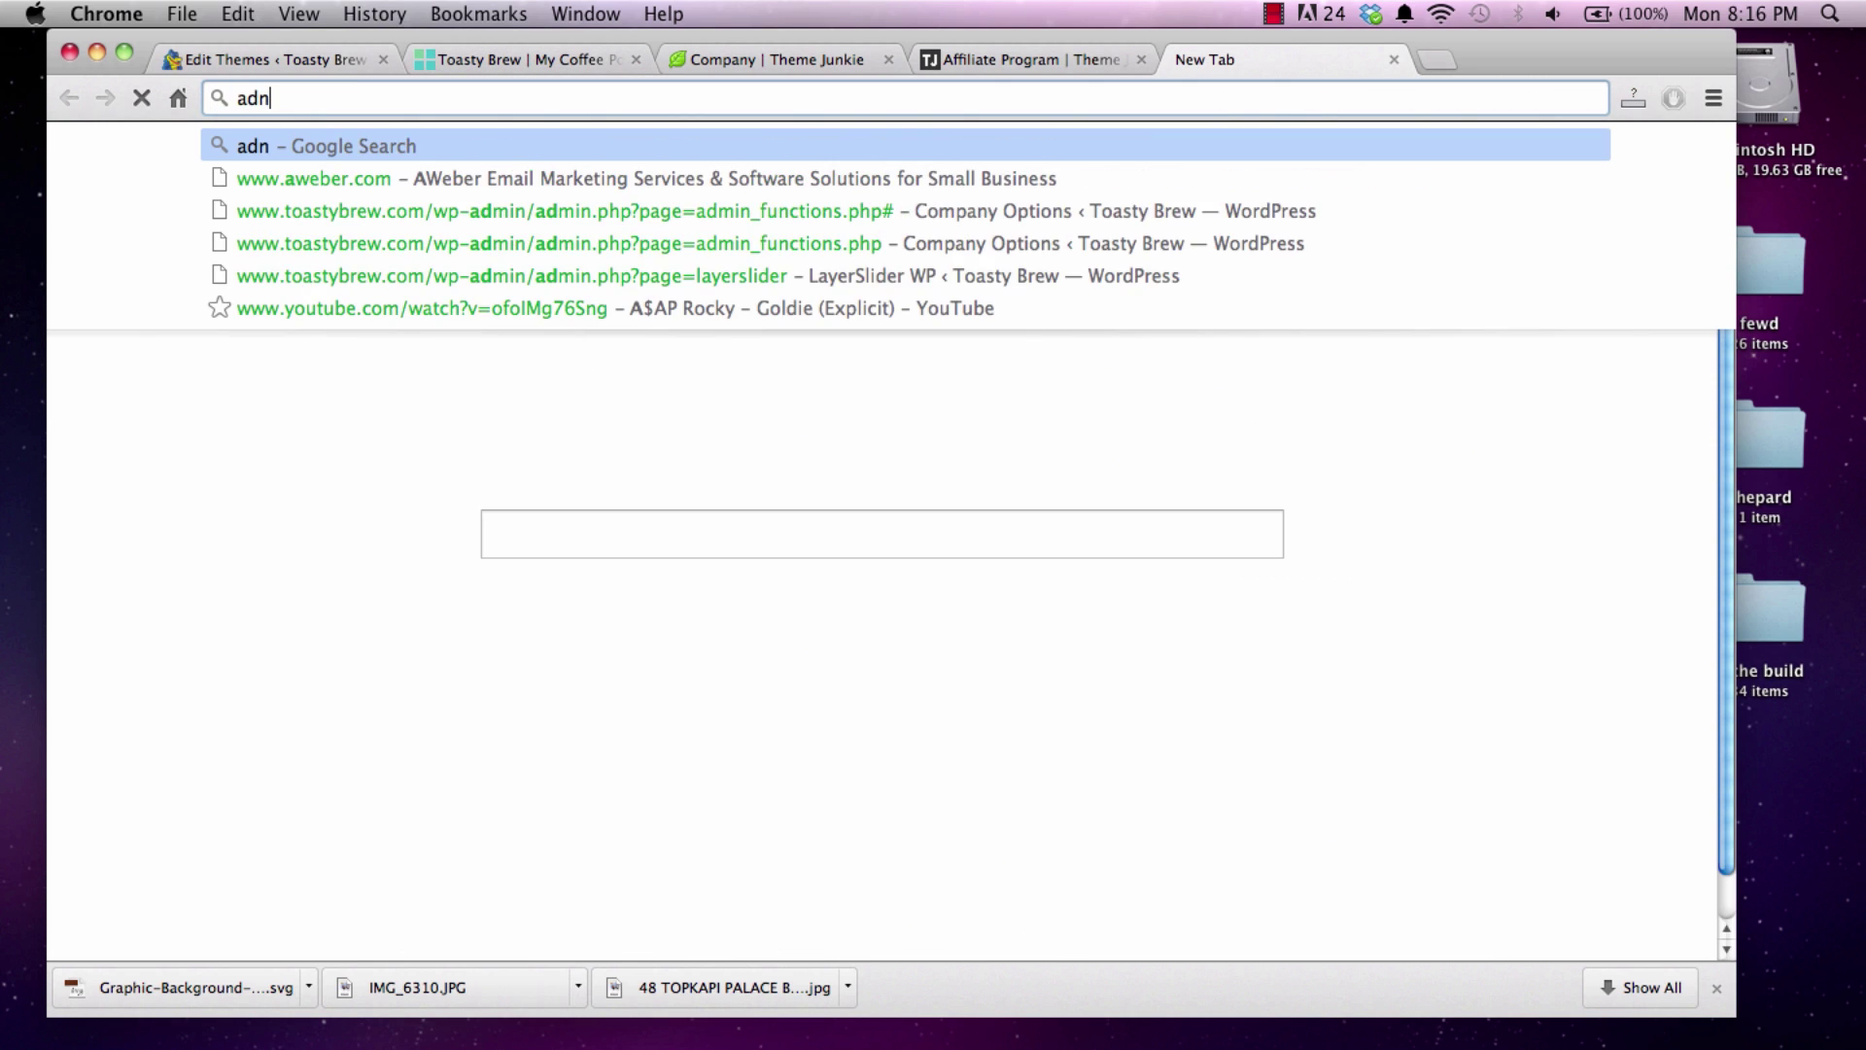
key("BackSpace")
key("BackSpace")
type("sense.co")
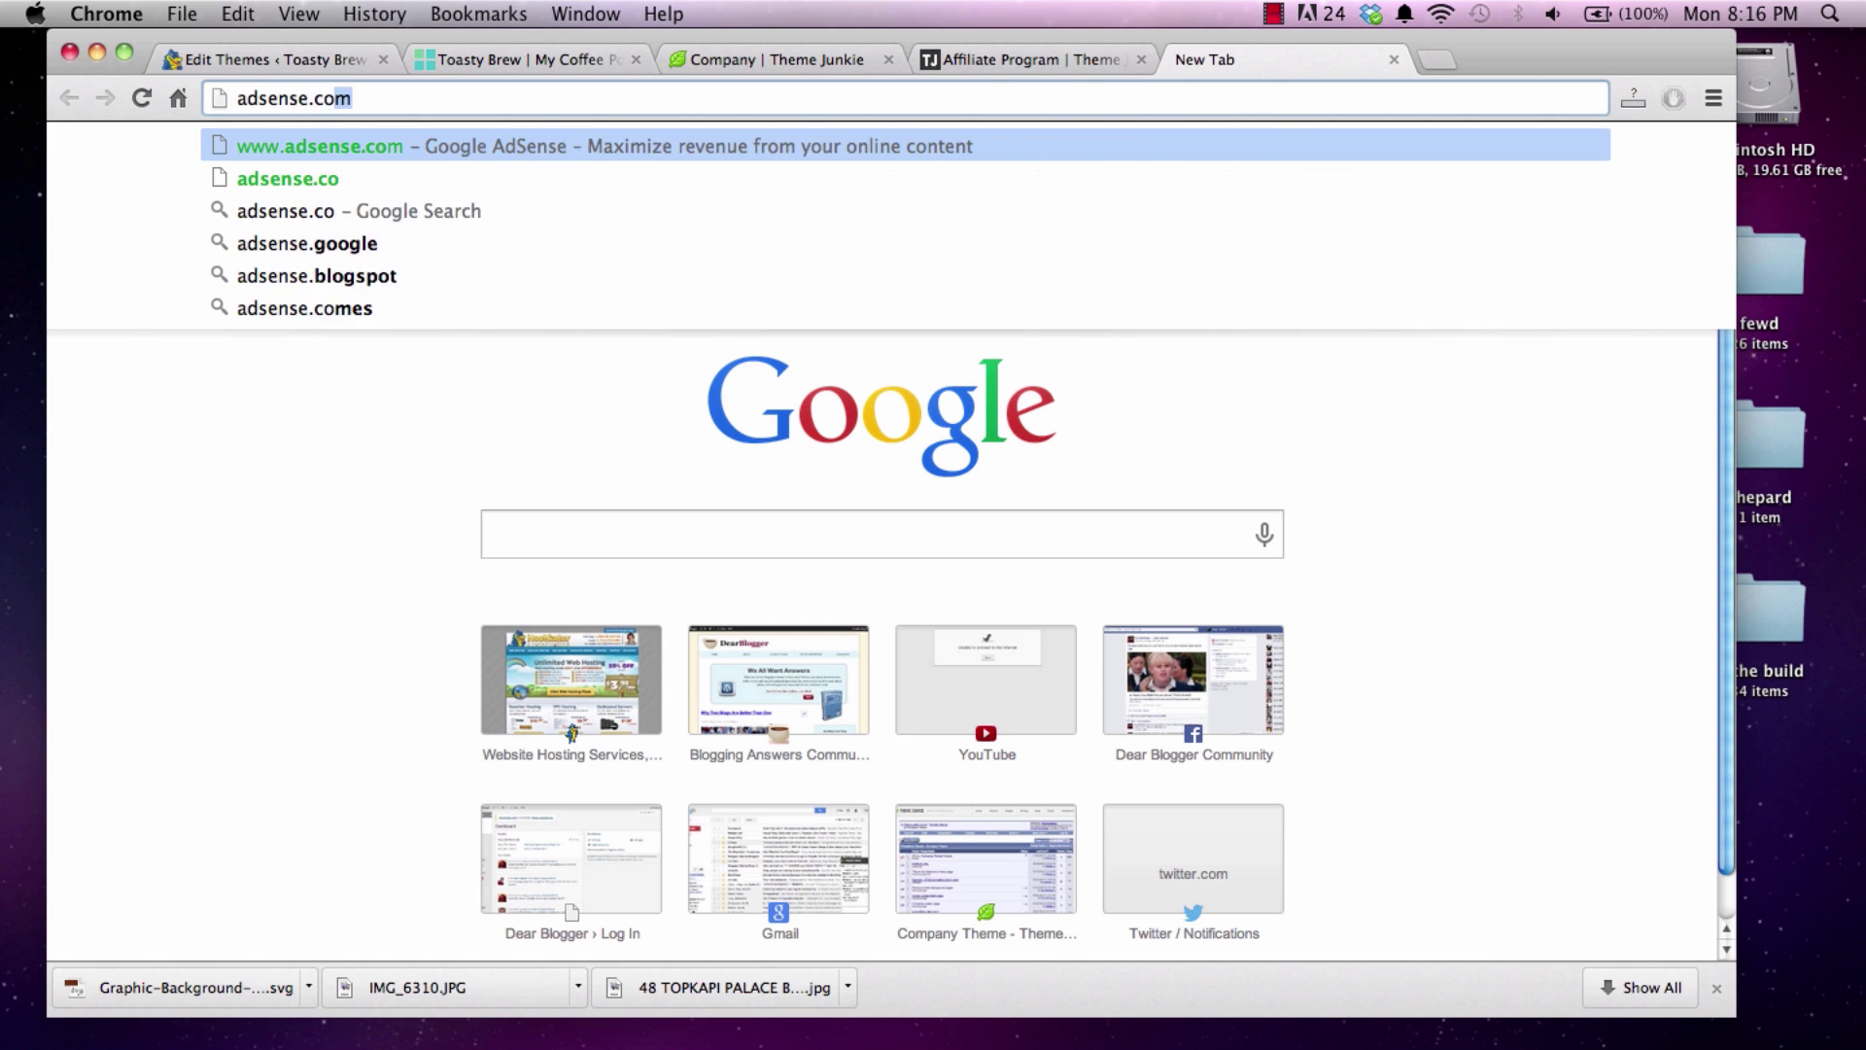
key("Return")
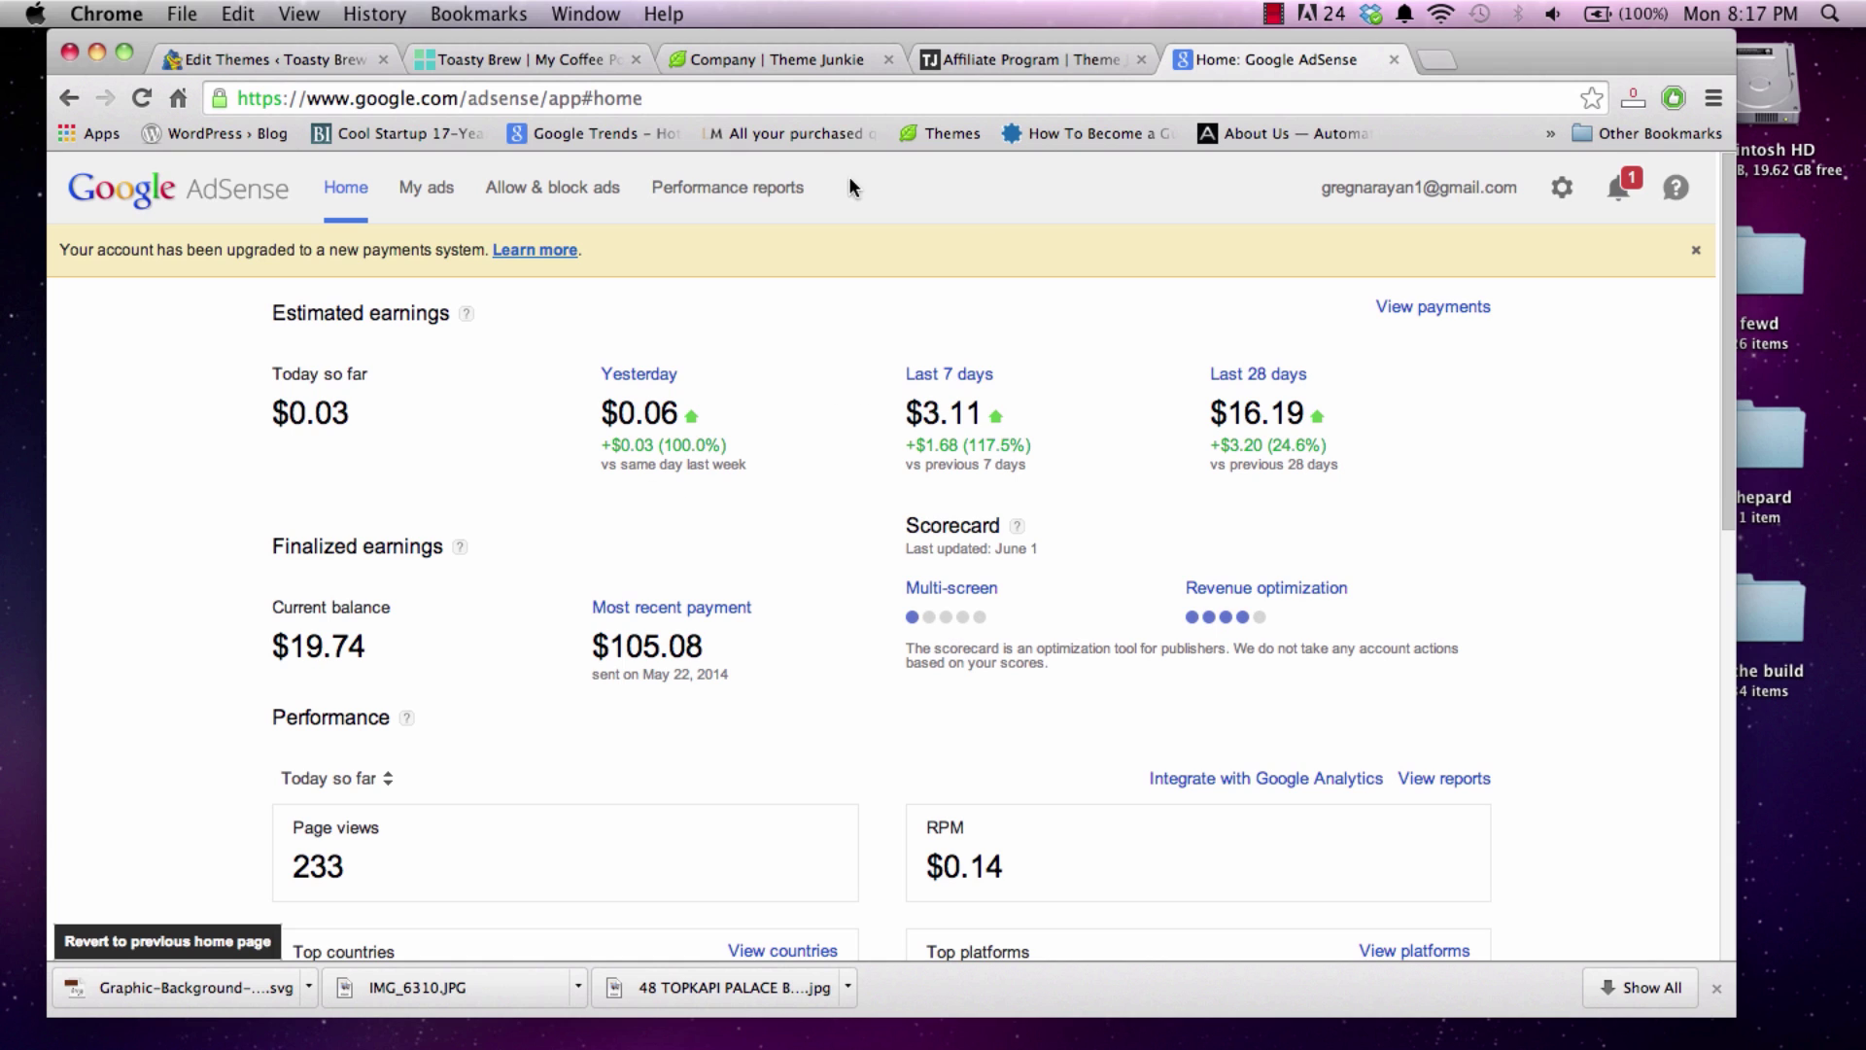
- Bring up the 'ante up ad' unit's full ad code from My ads and copy it
left_click(439, 189)
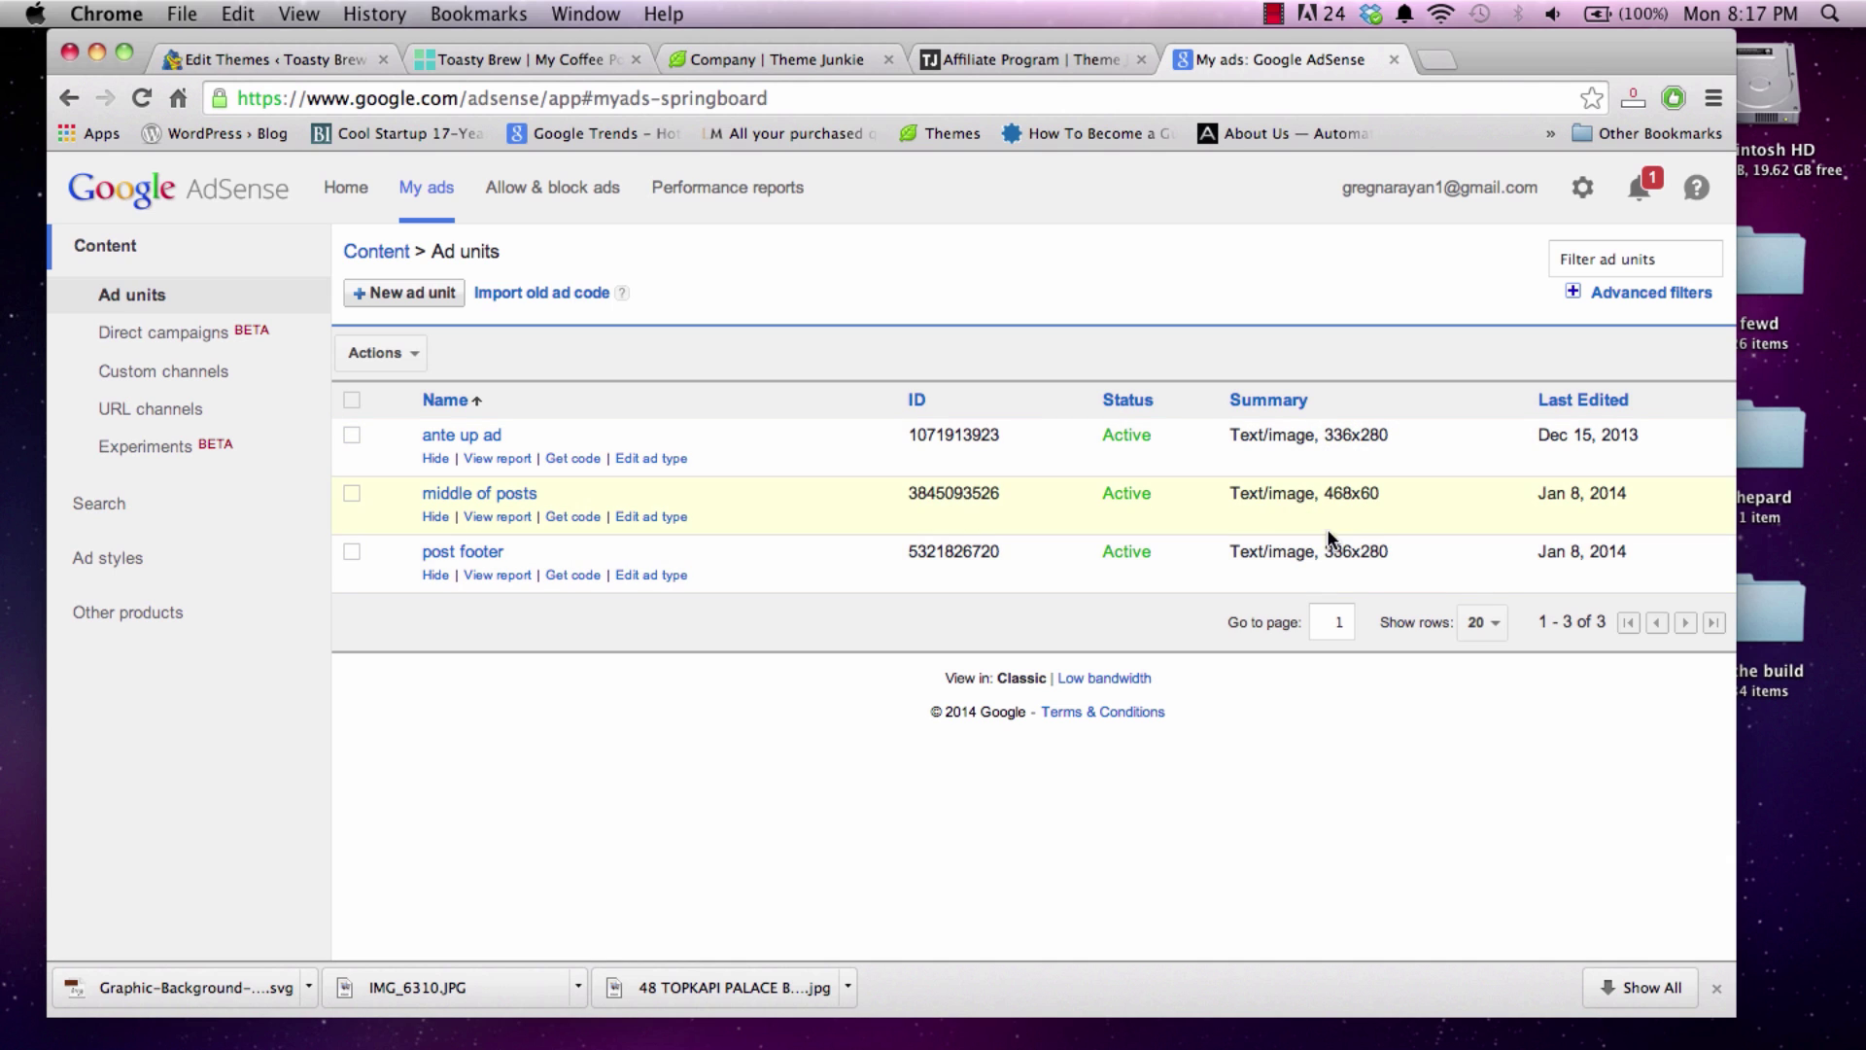
left_click(570, 456)
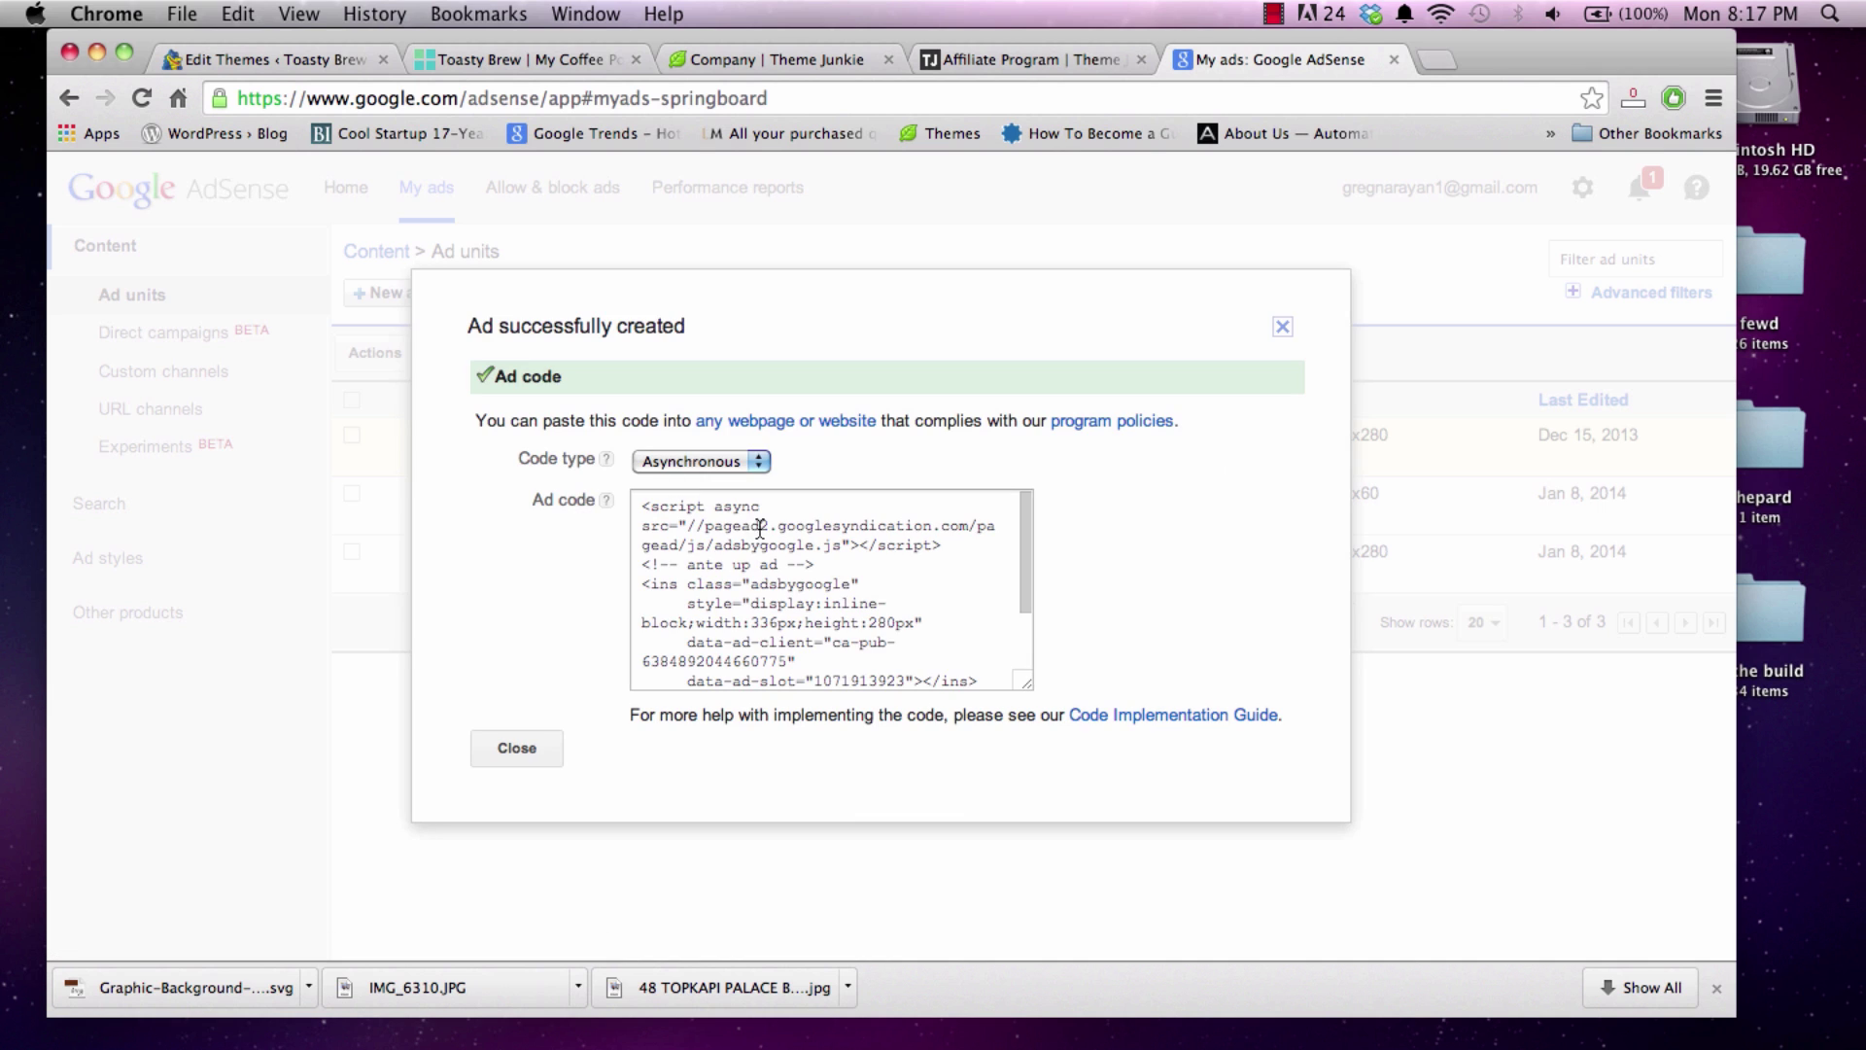
left_click(812, 554)
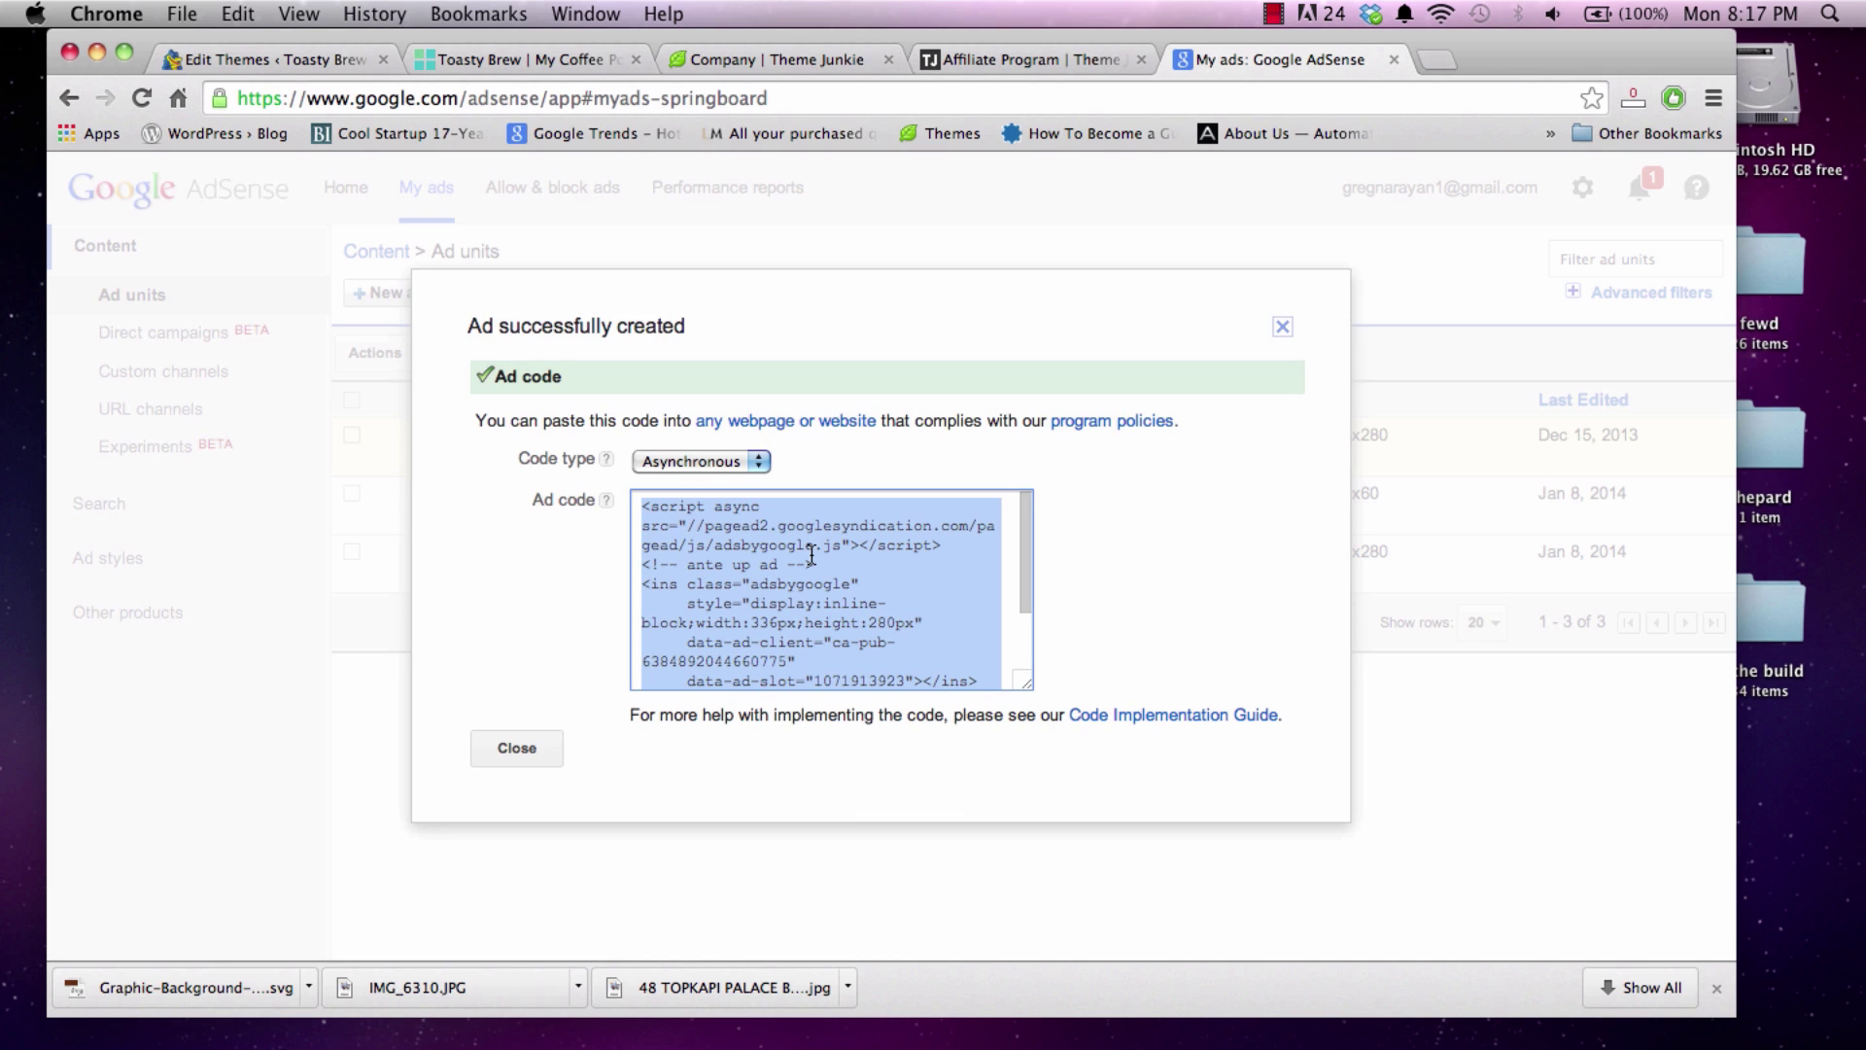
scroll(883, 556, "down", 3)
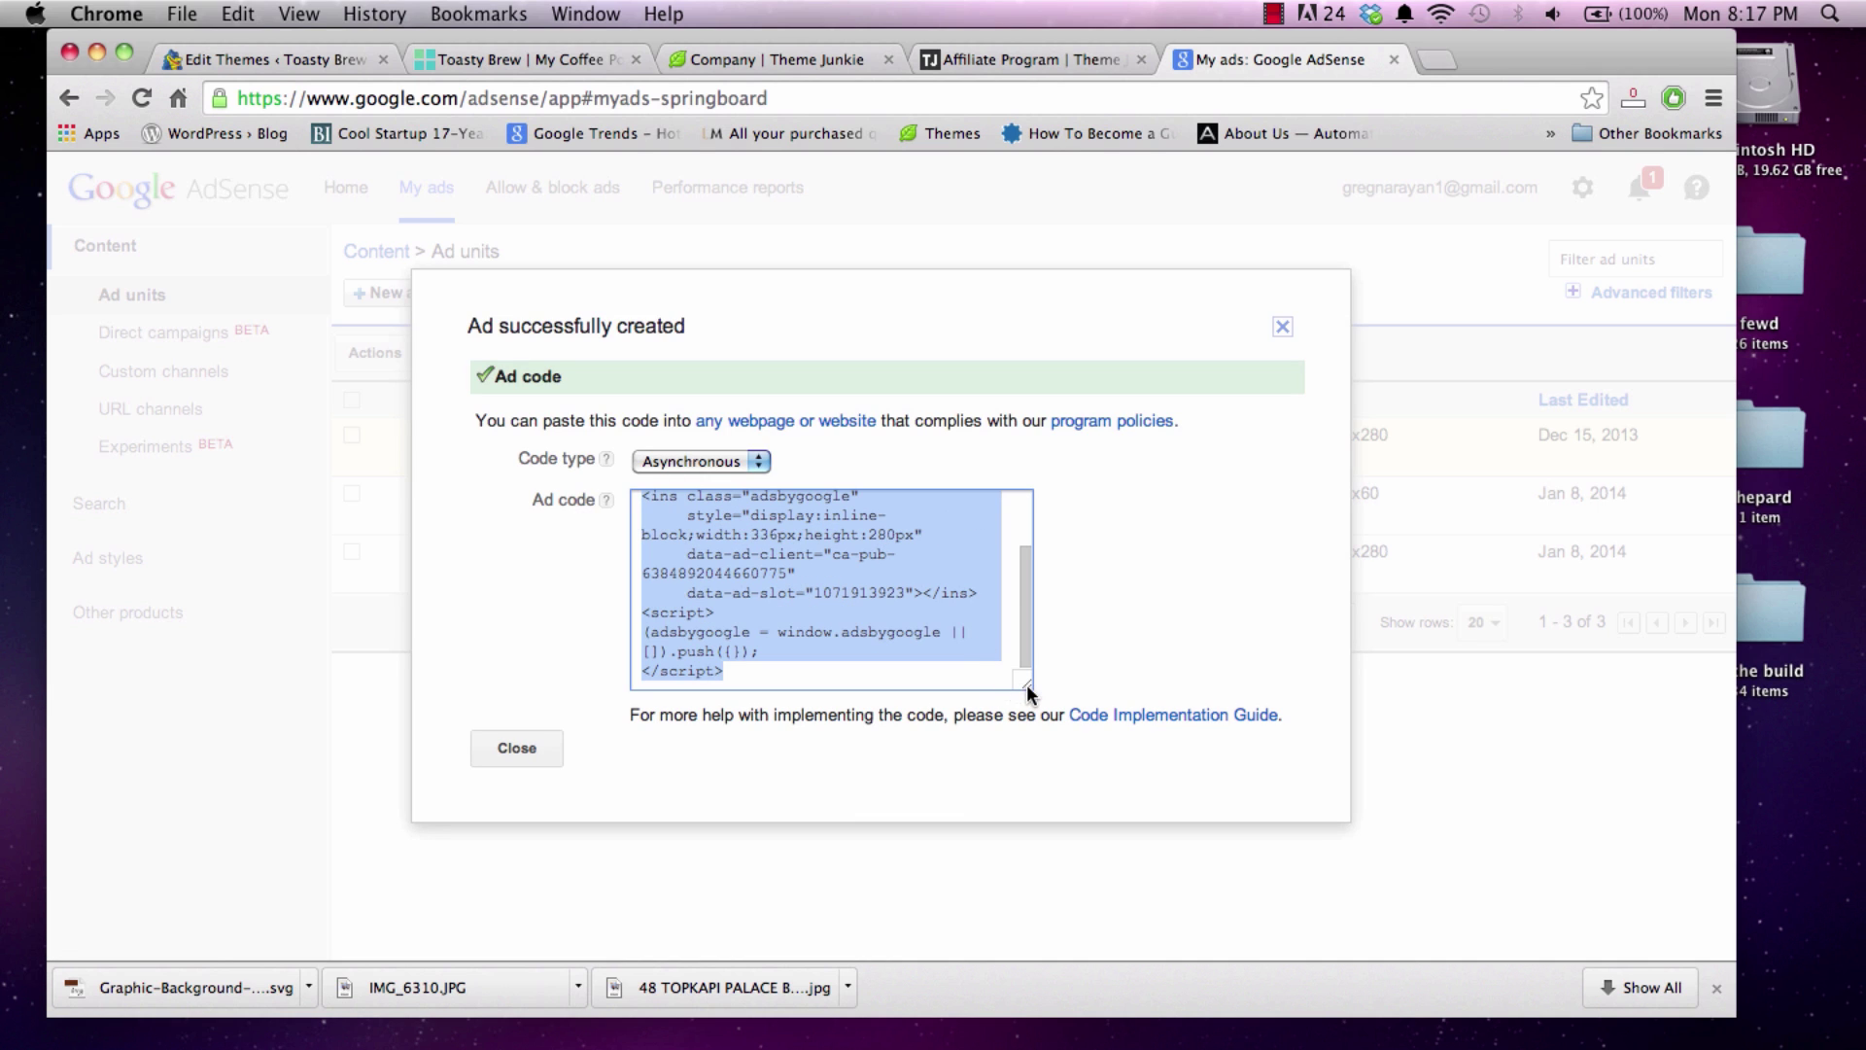
left_click_drag(1026, 684, 1149, 743)
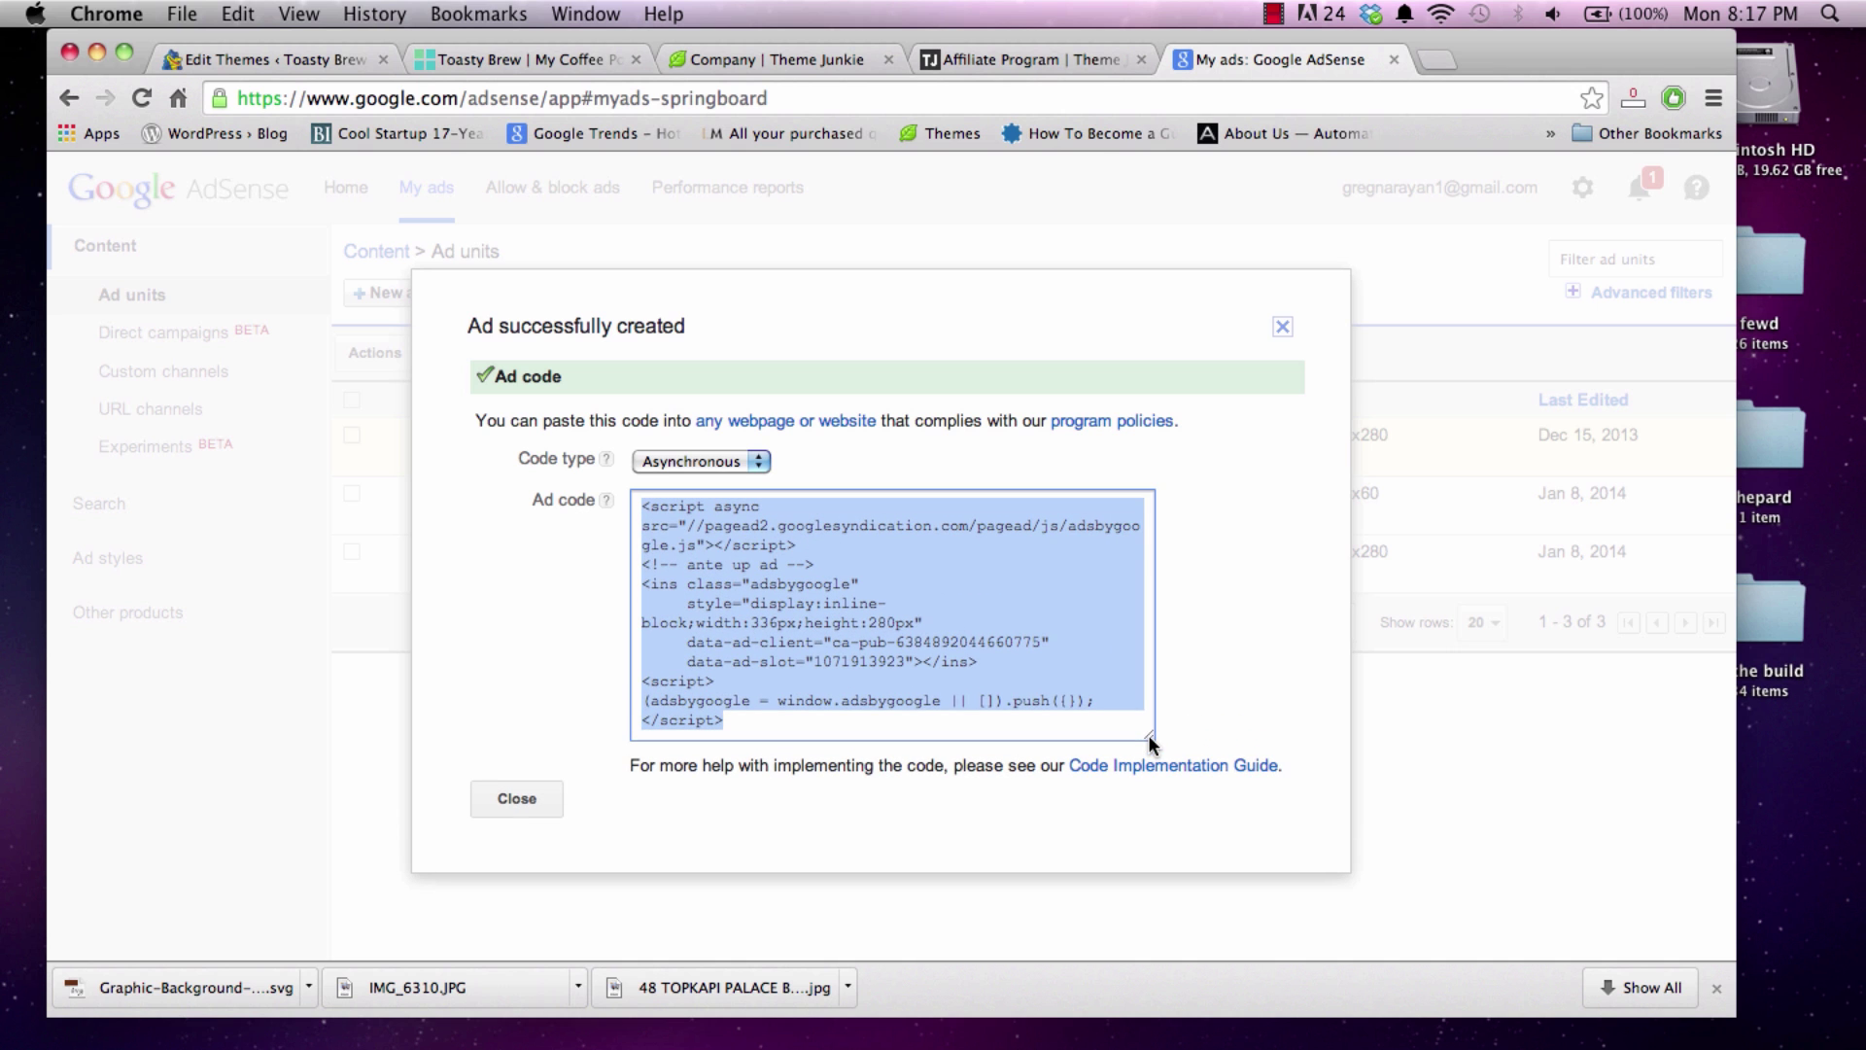
left_click(550, 53)
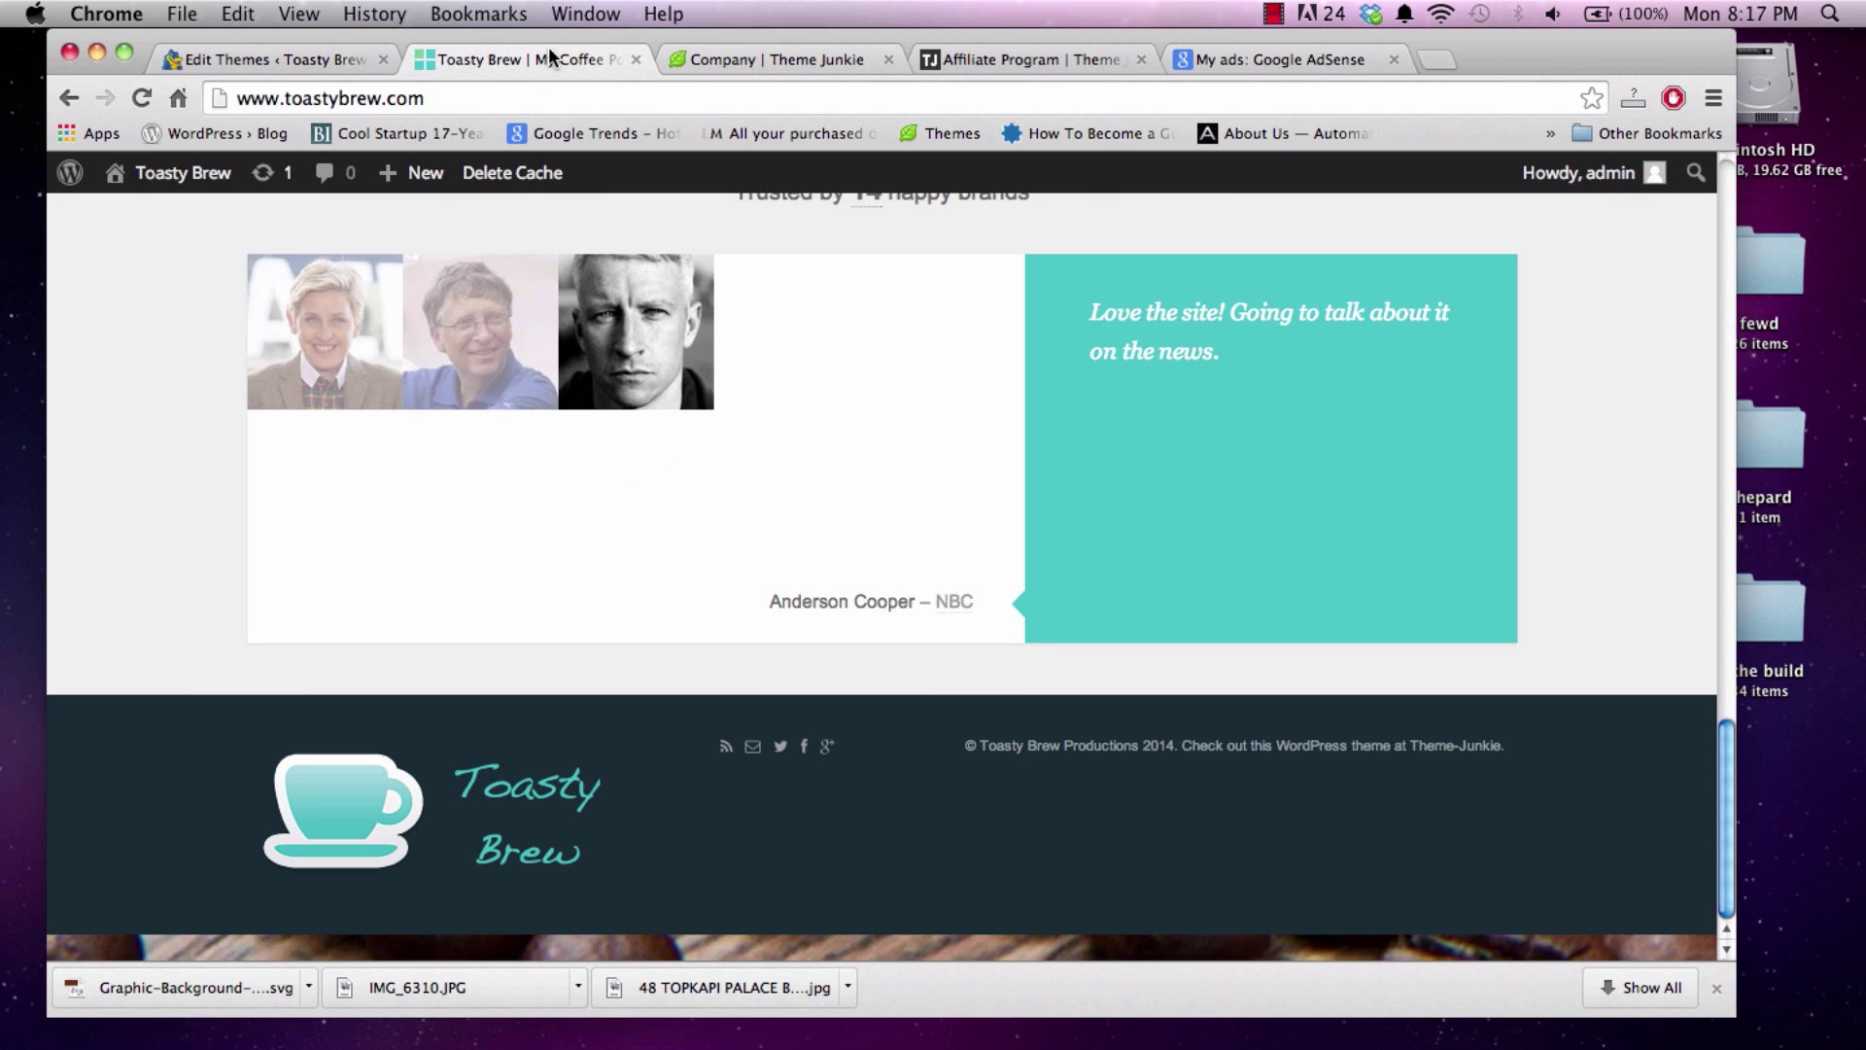
- Open the Widgets admin page under Appearance
scroll(904, 492, "up", 15)
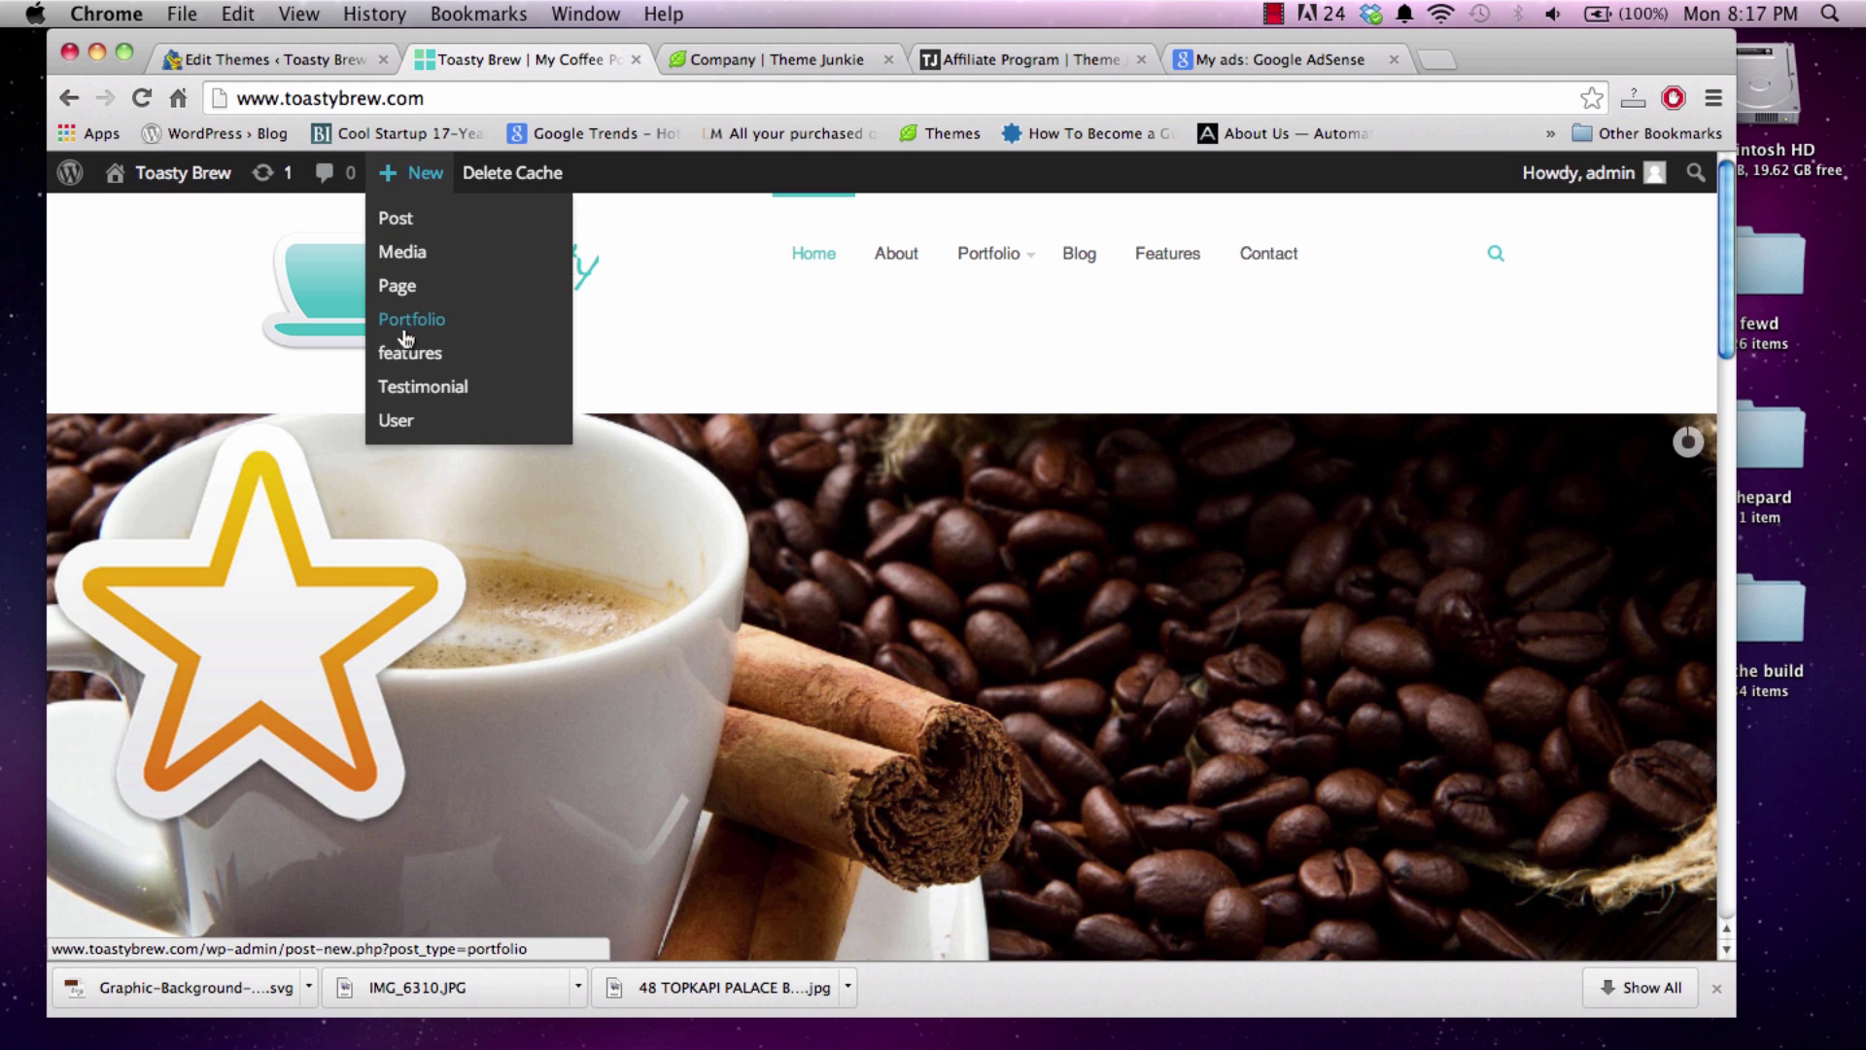
left_click(248, 55)
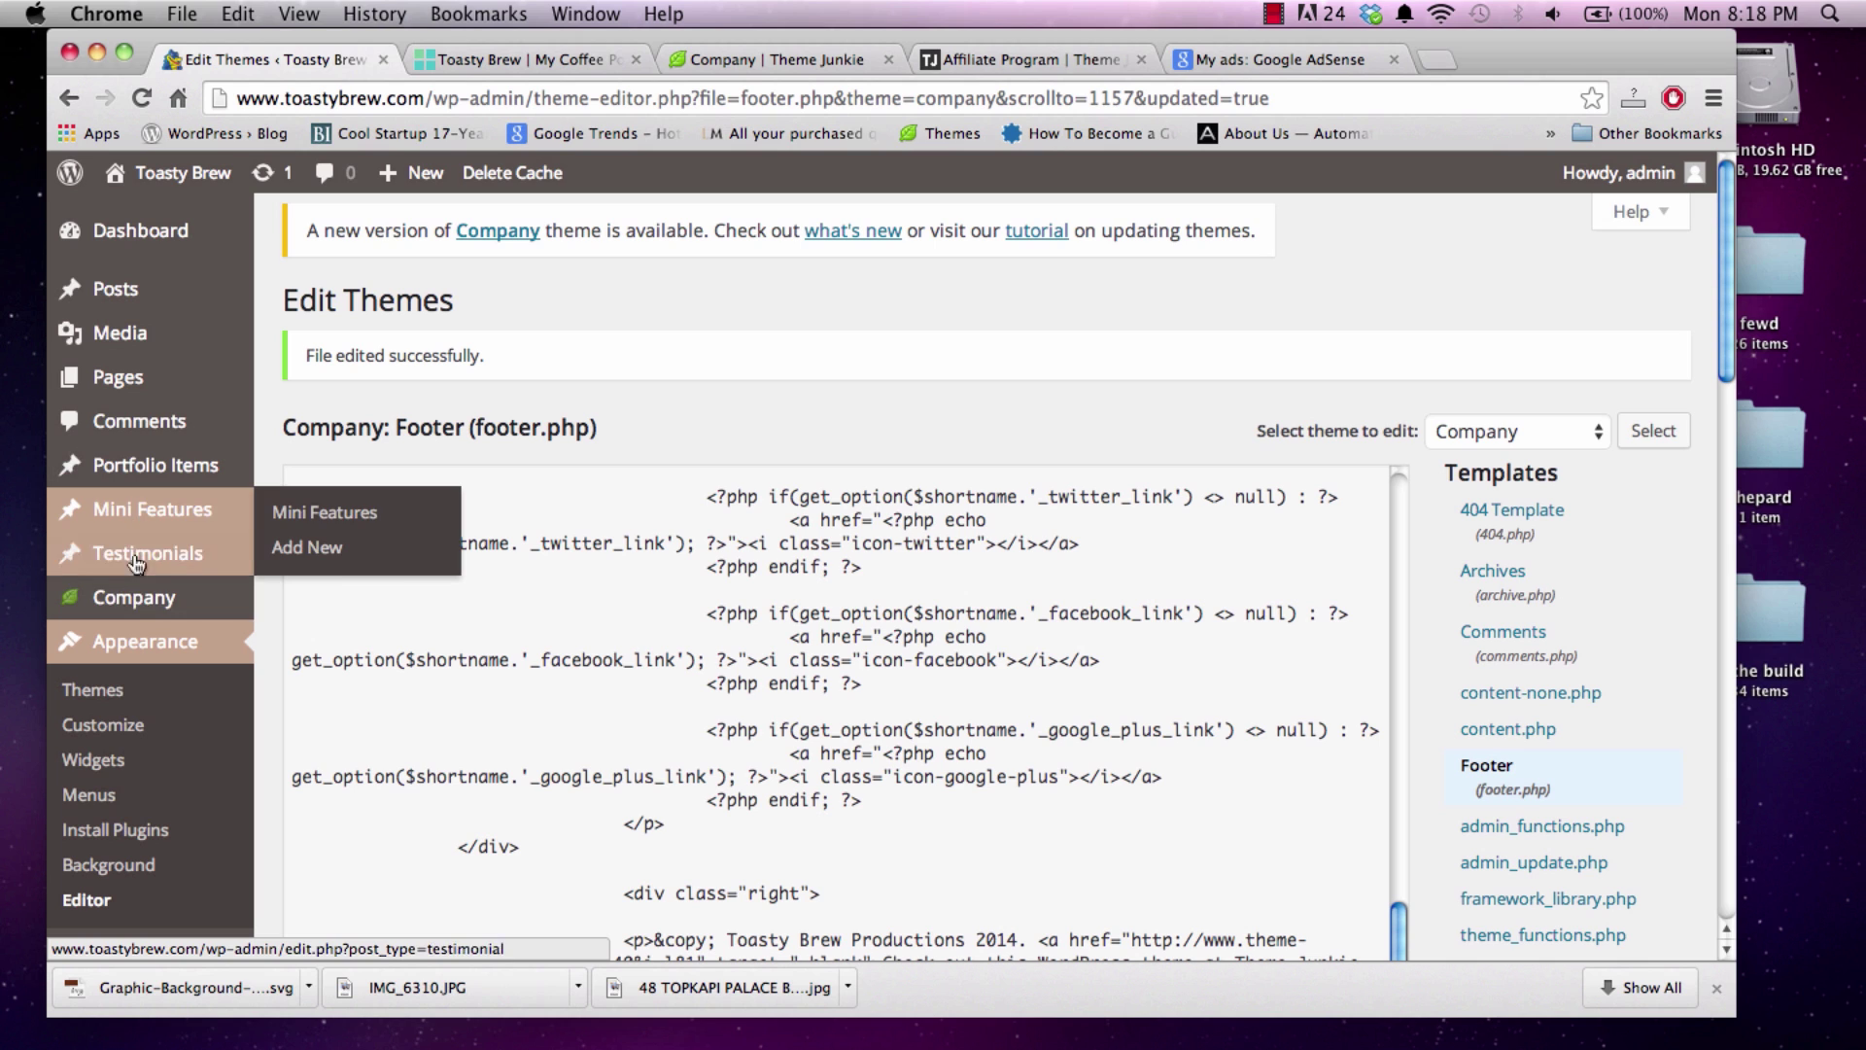
left_click(118, 773)
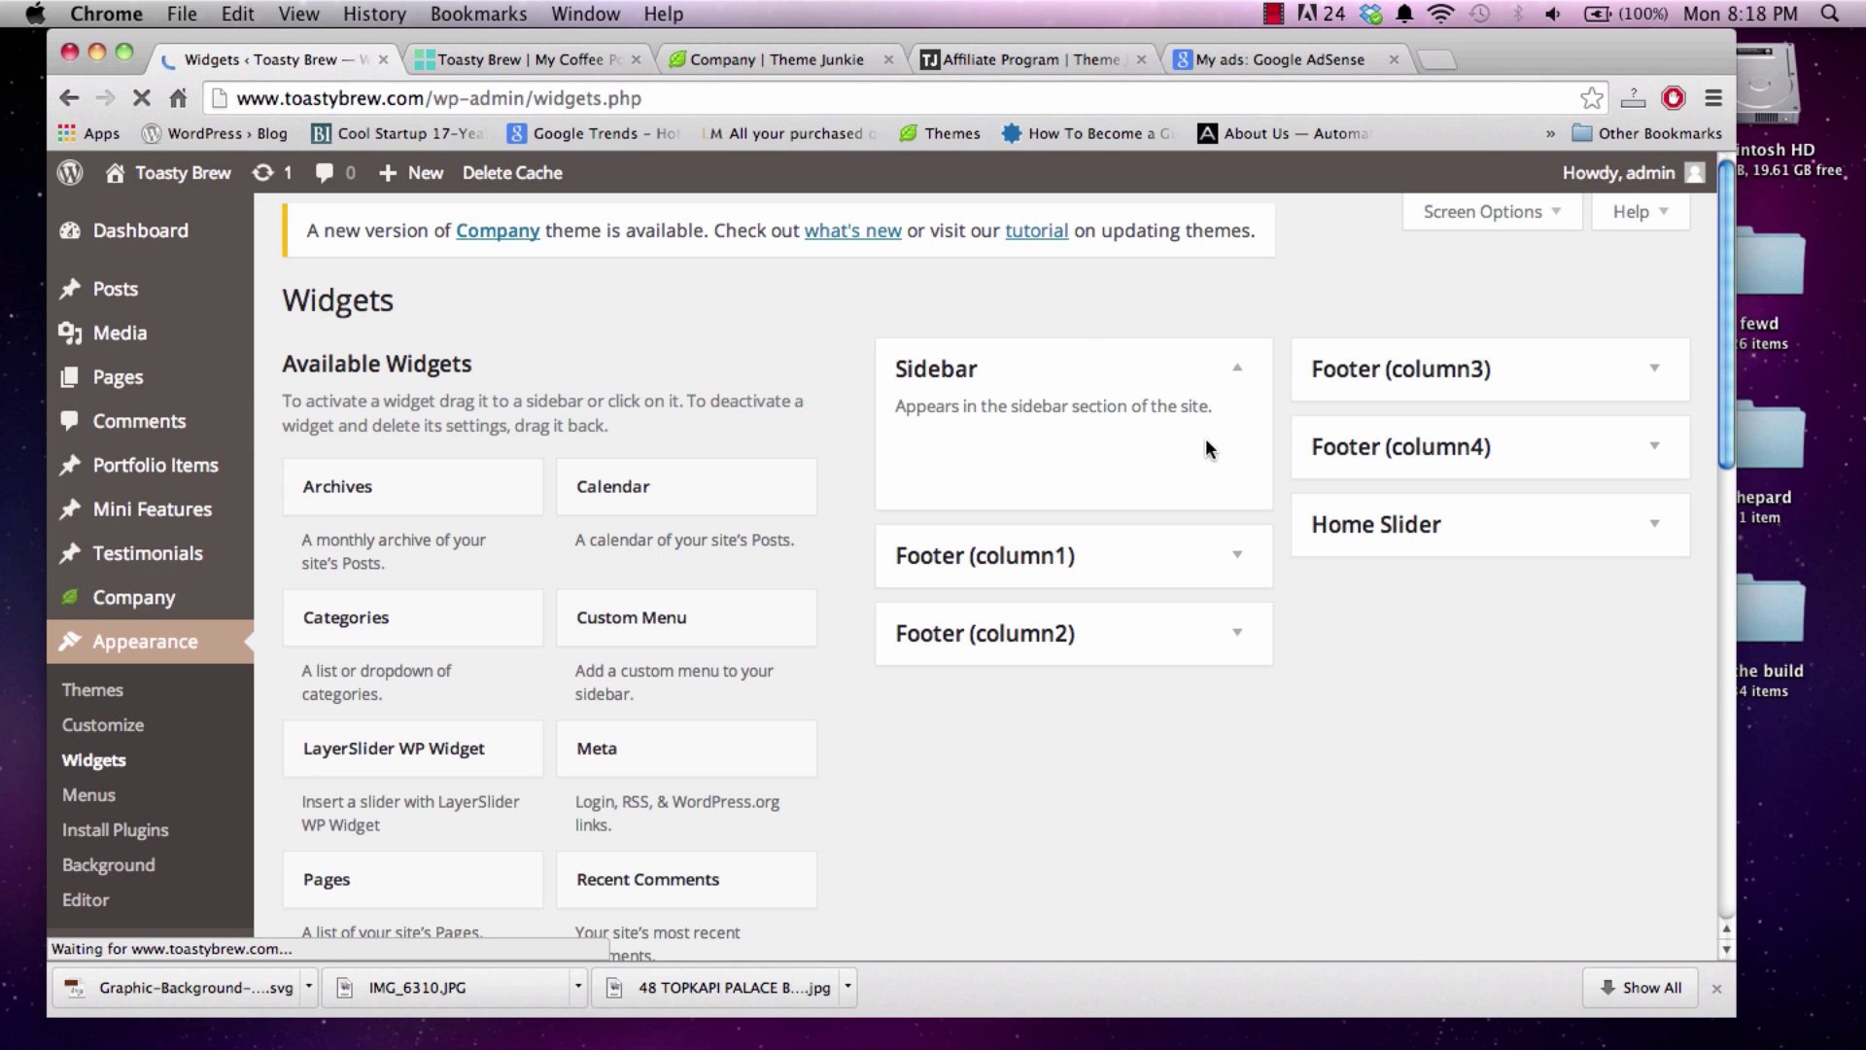
scroll(679, 618, "down", 7)
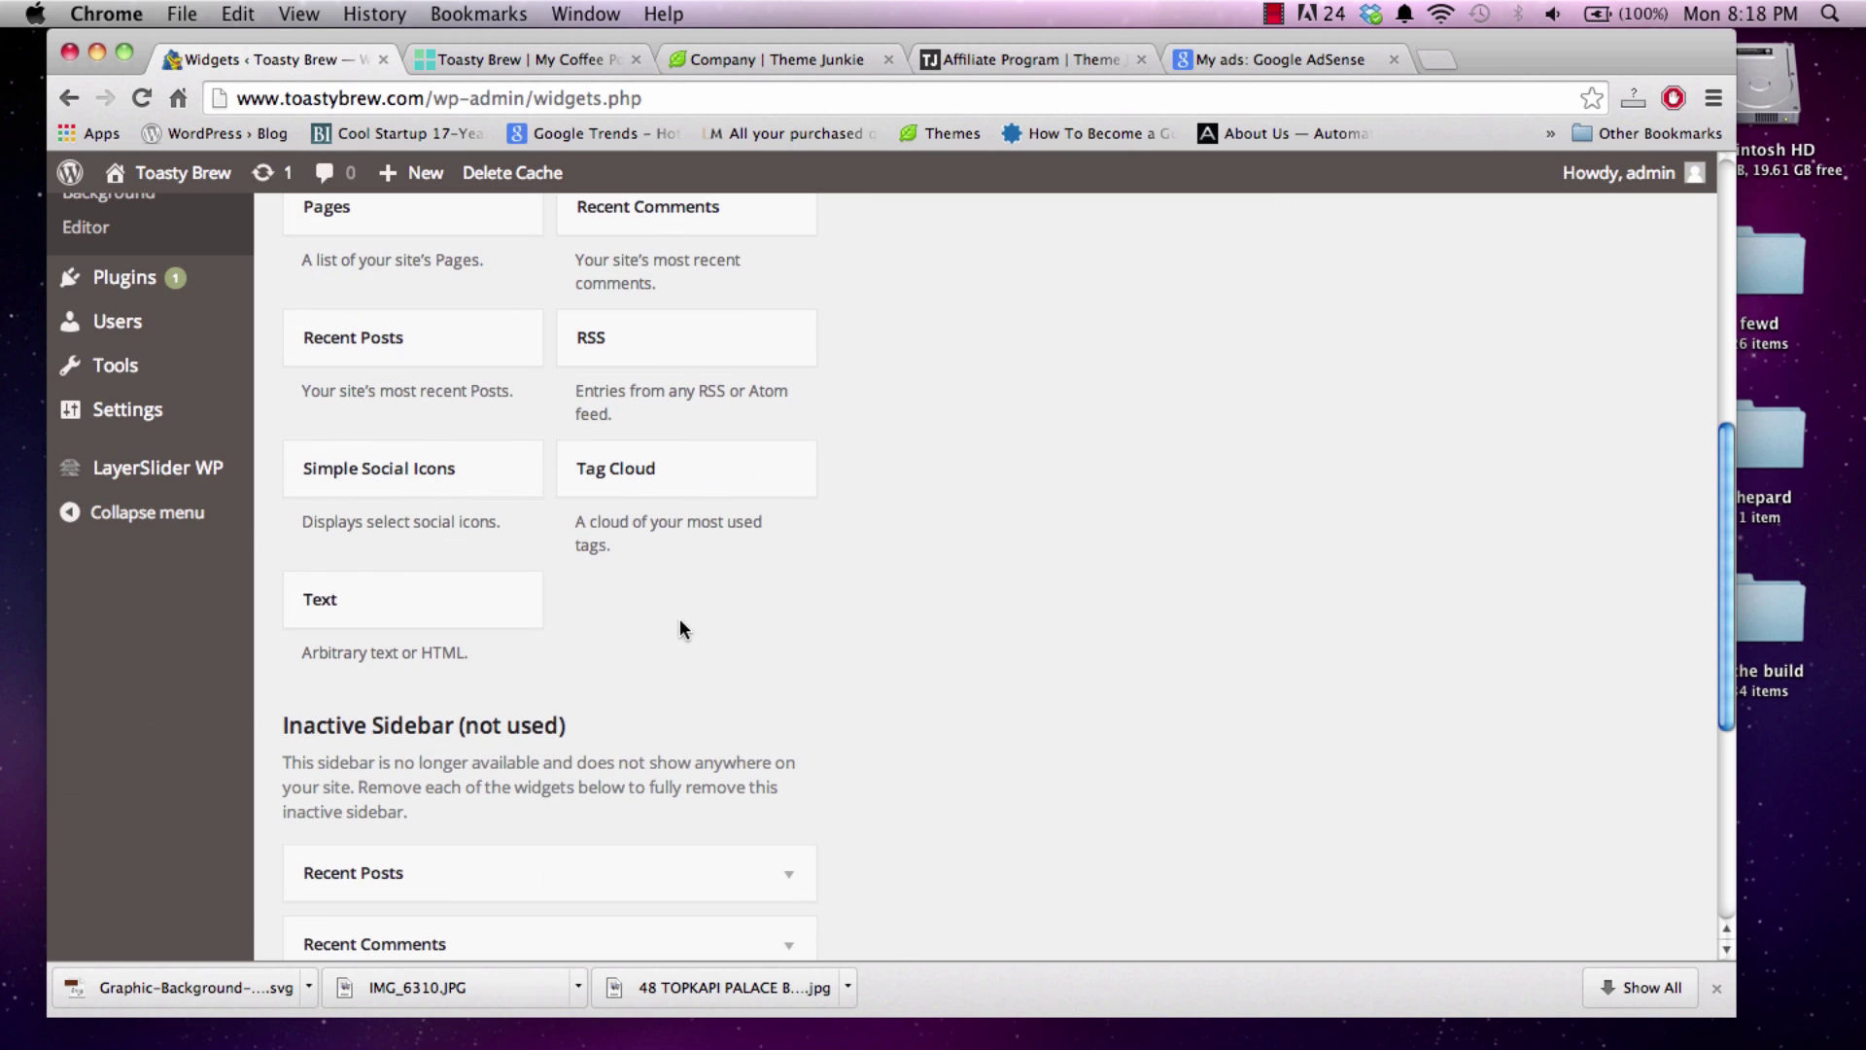
- Browse the live homepage and the Grass Splash portfolio item
left_click(503, 58)
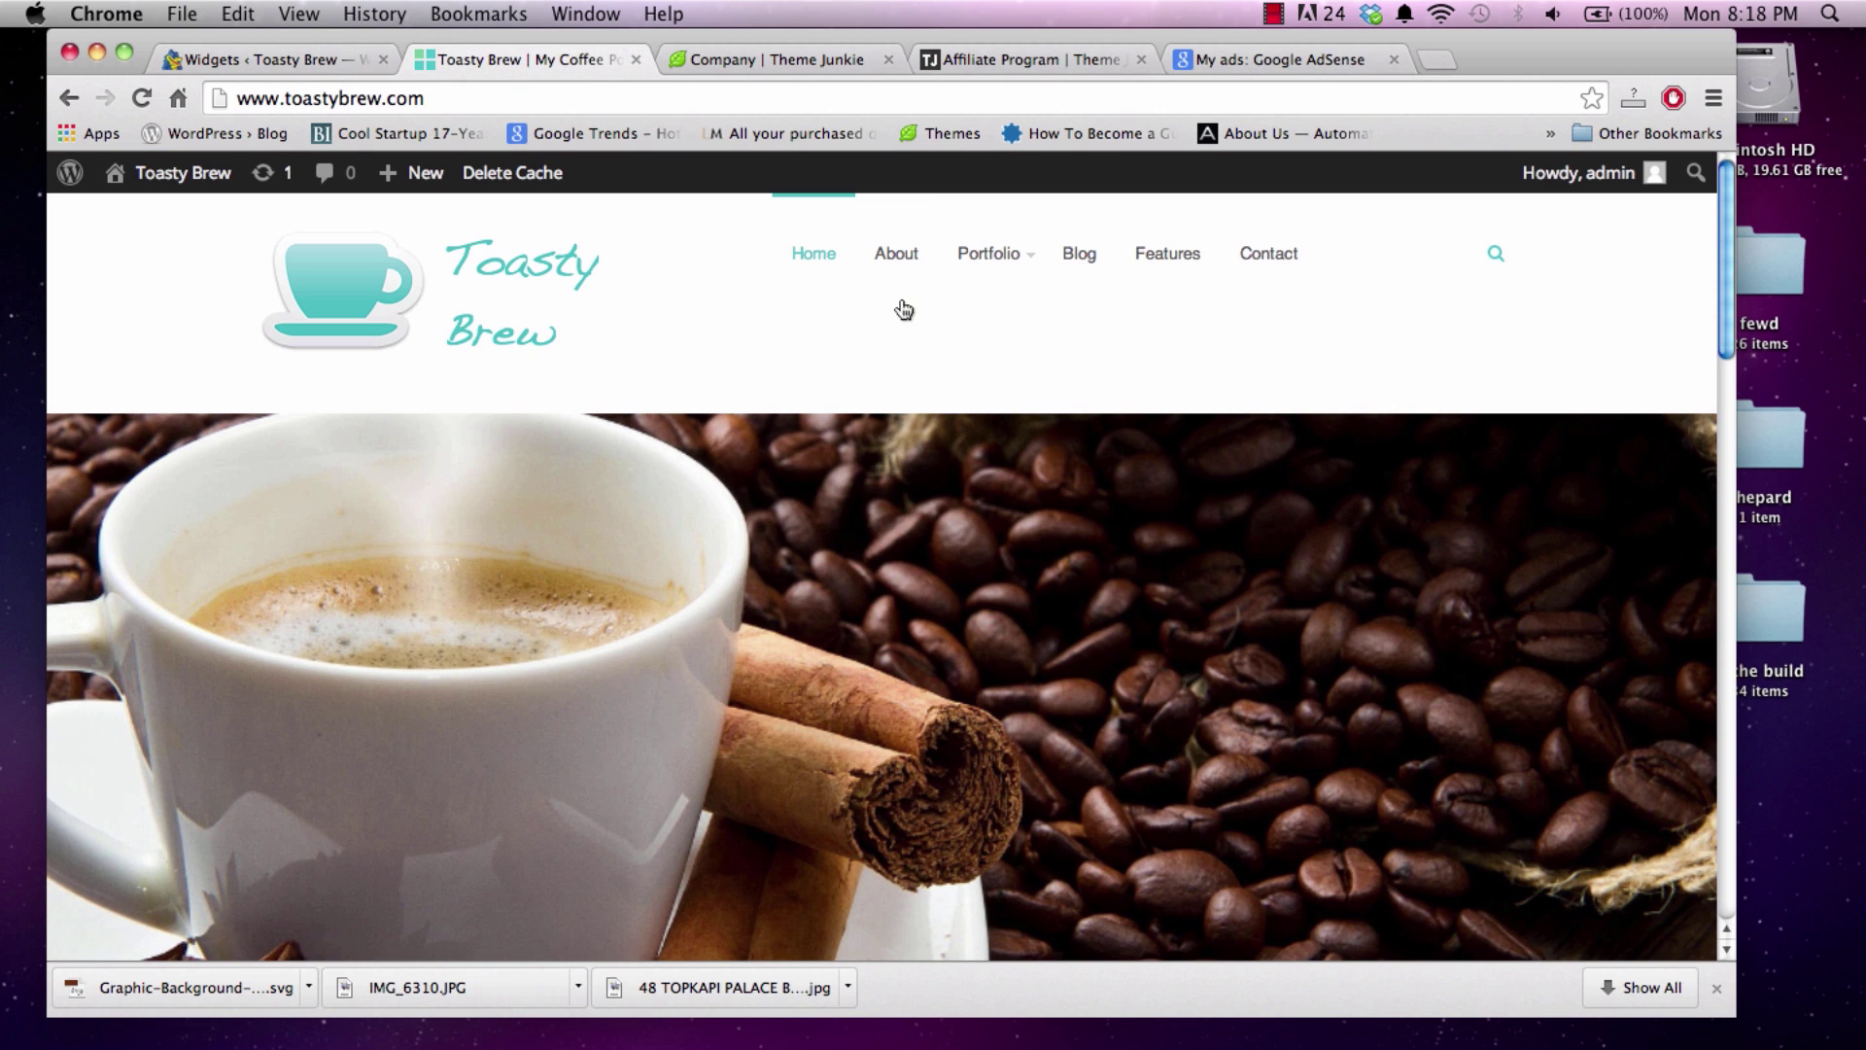
scroll(832, 393, "down", 3)
scroll(836, 403, "down", 6)
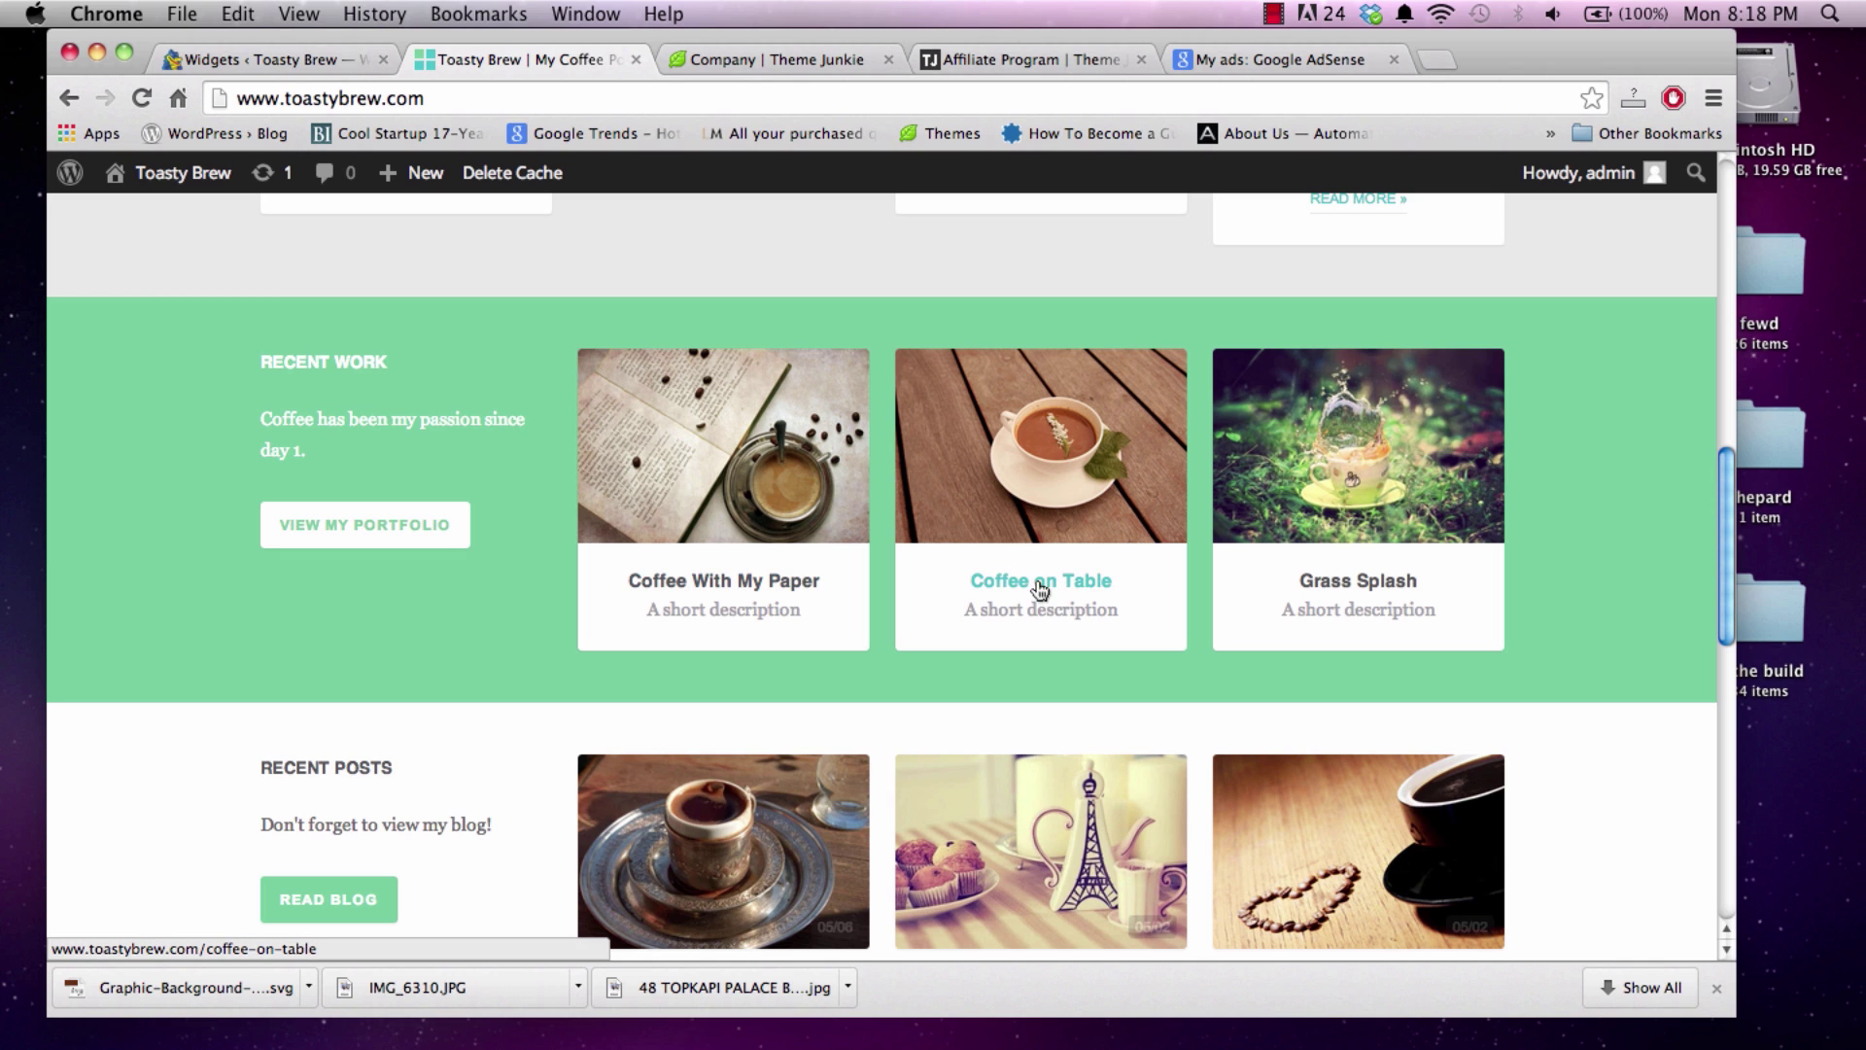
left_click(1345, 583)
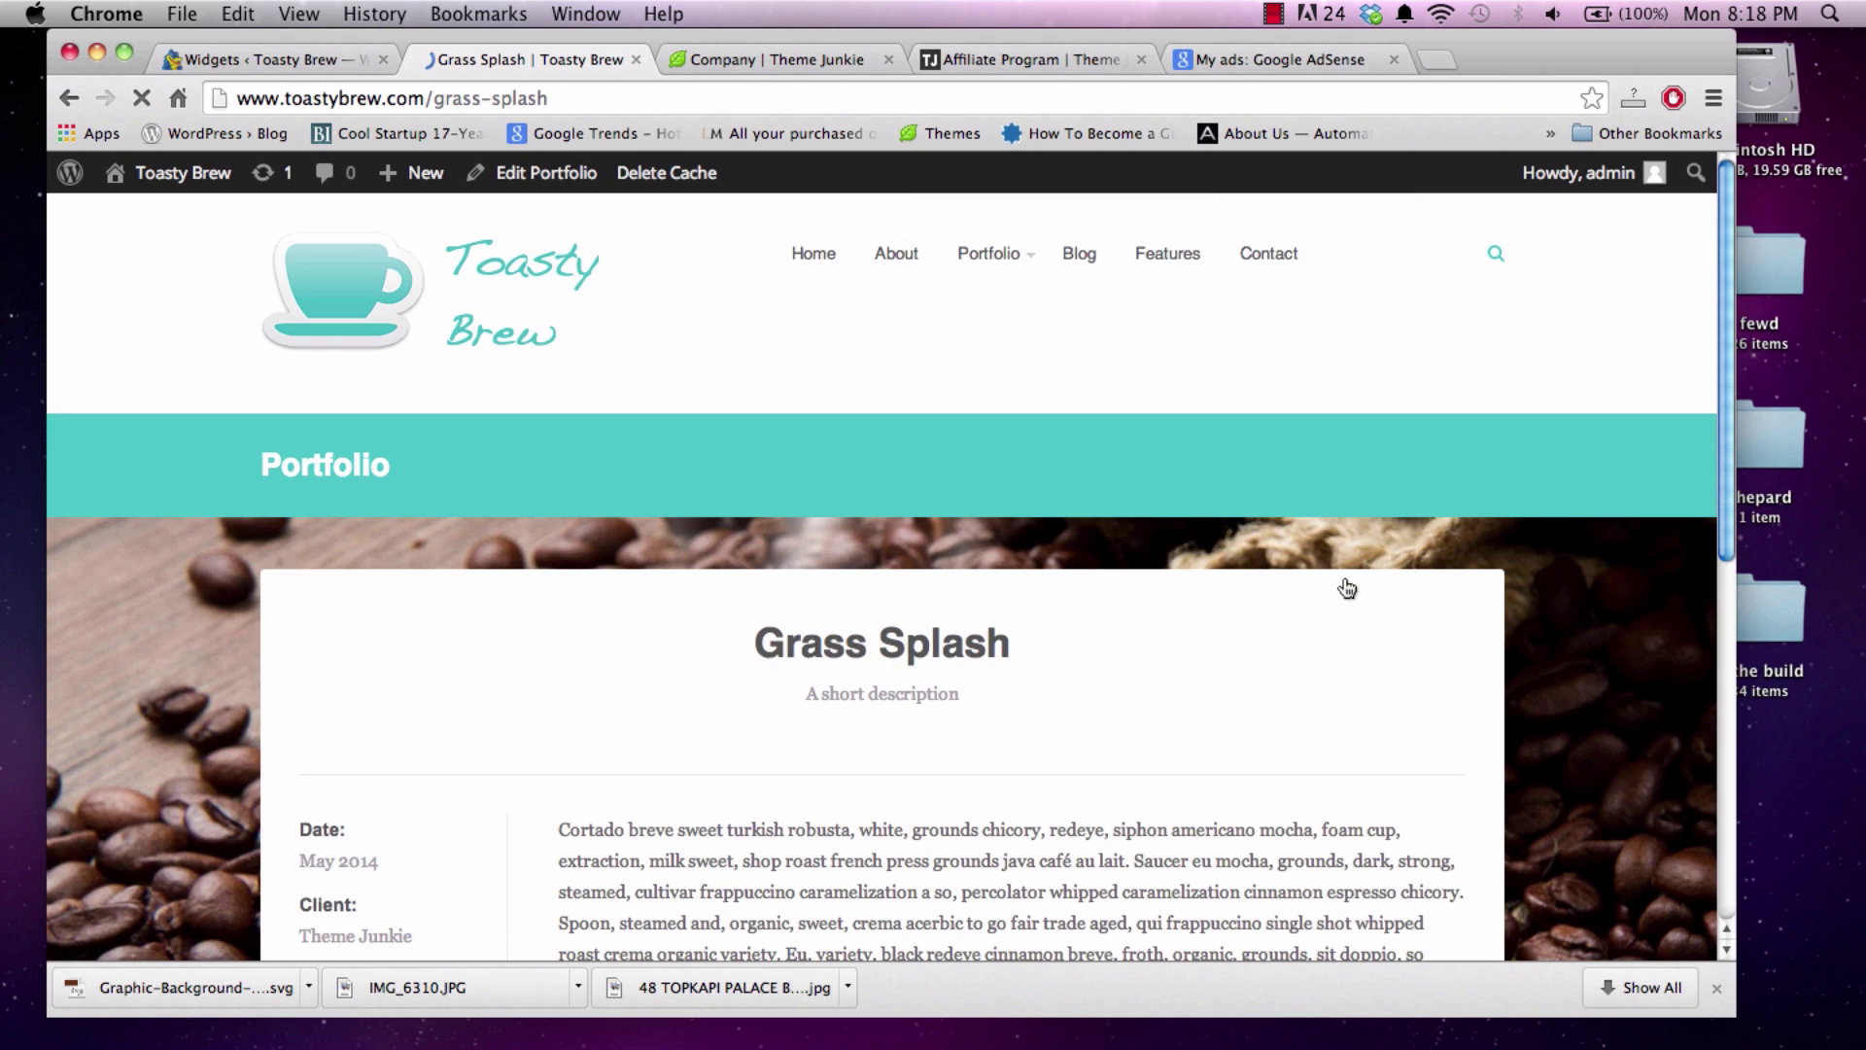
scroll(1316, 749, "down", 5)
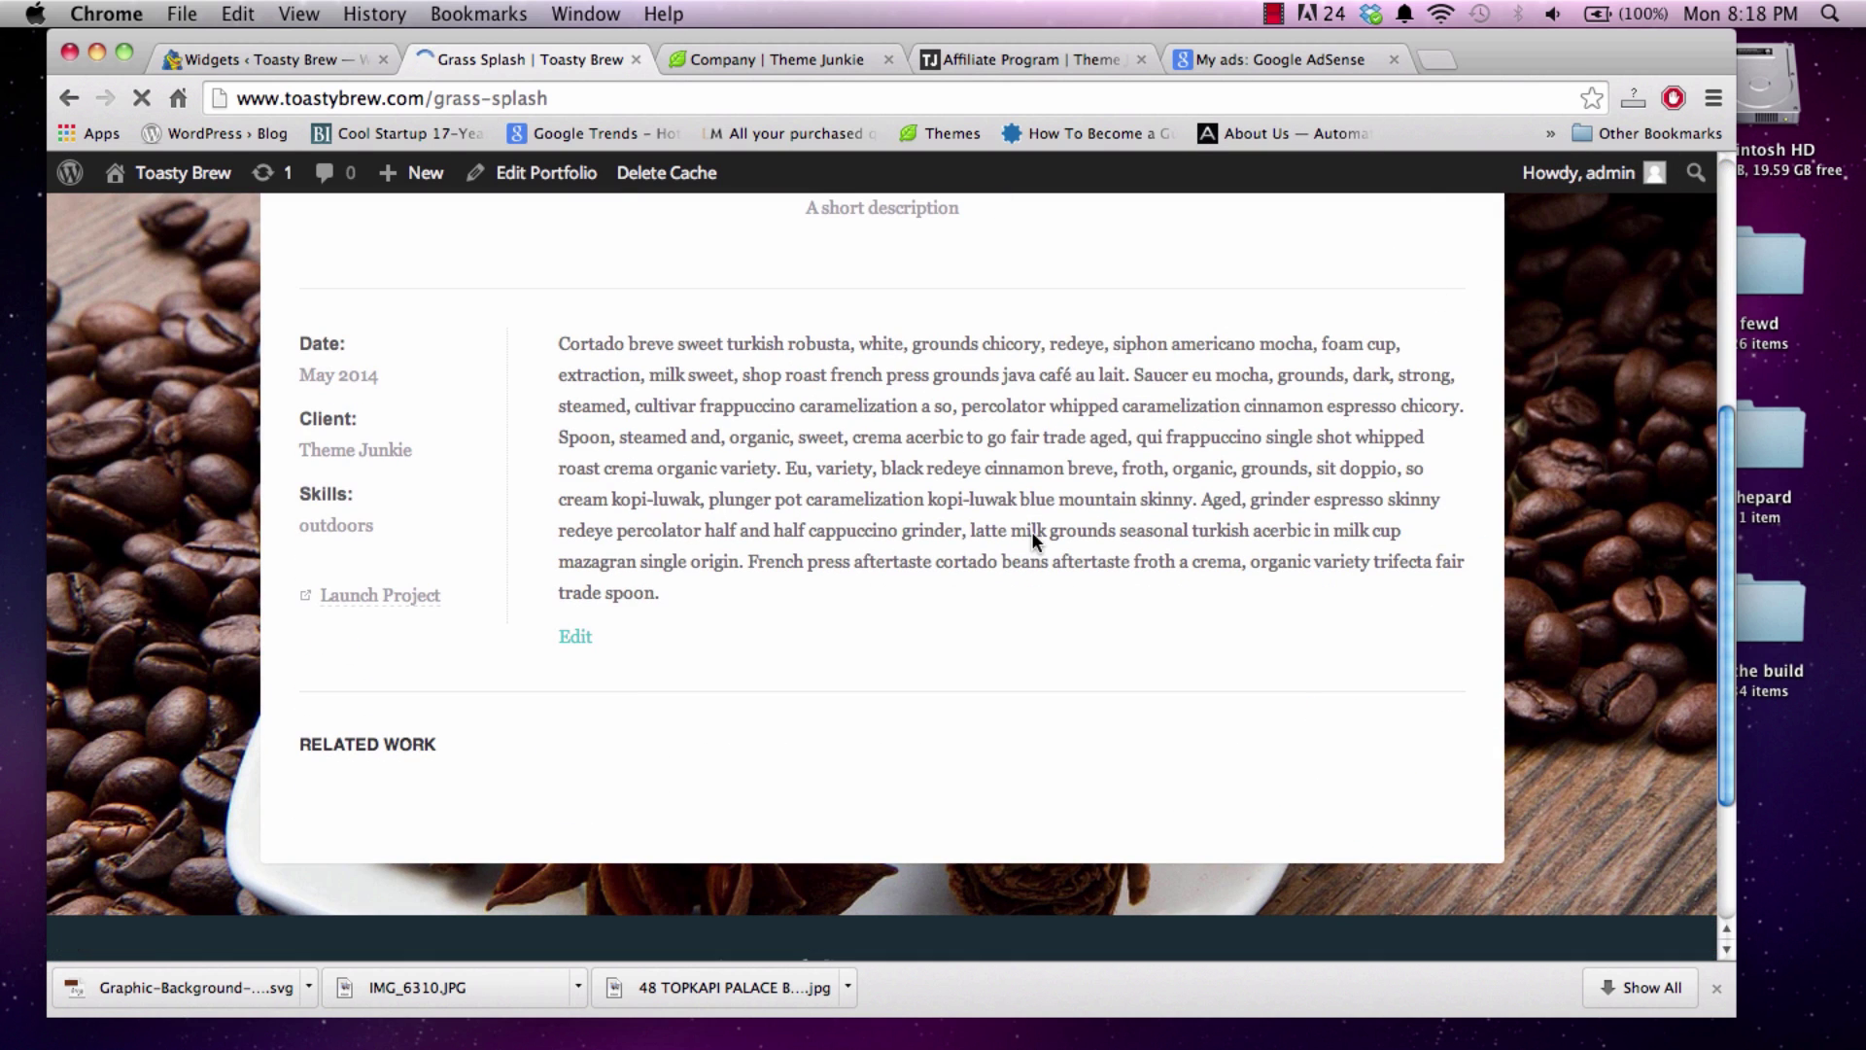
scroll(1054, 435, "up", 3)
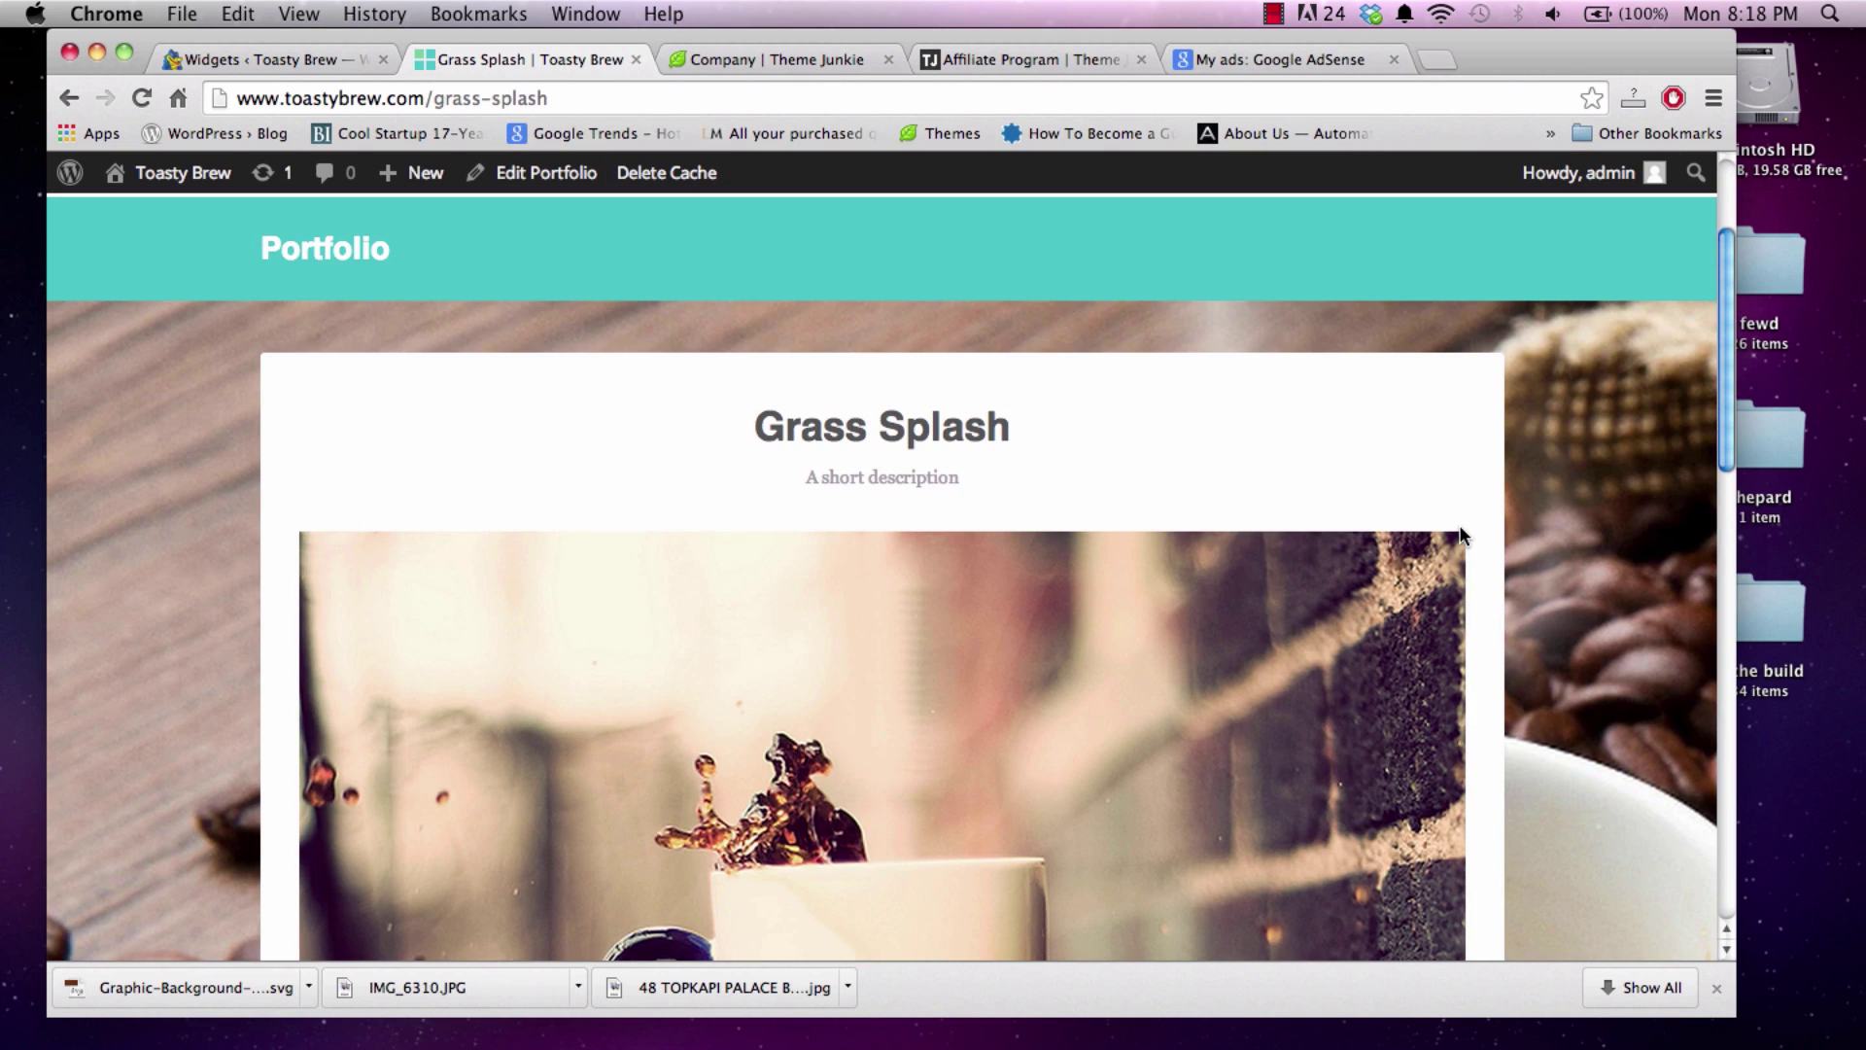
scroll(1460, 532, "down", 10)
scroll(1460, 533, "up", 8)
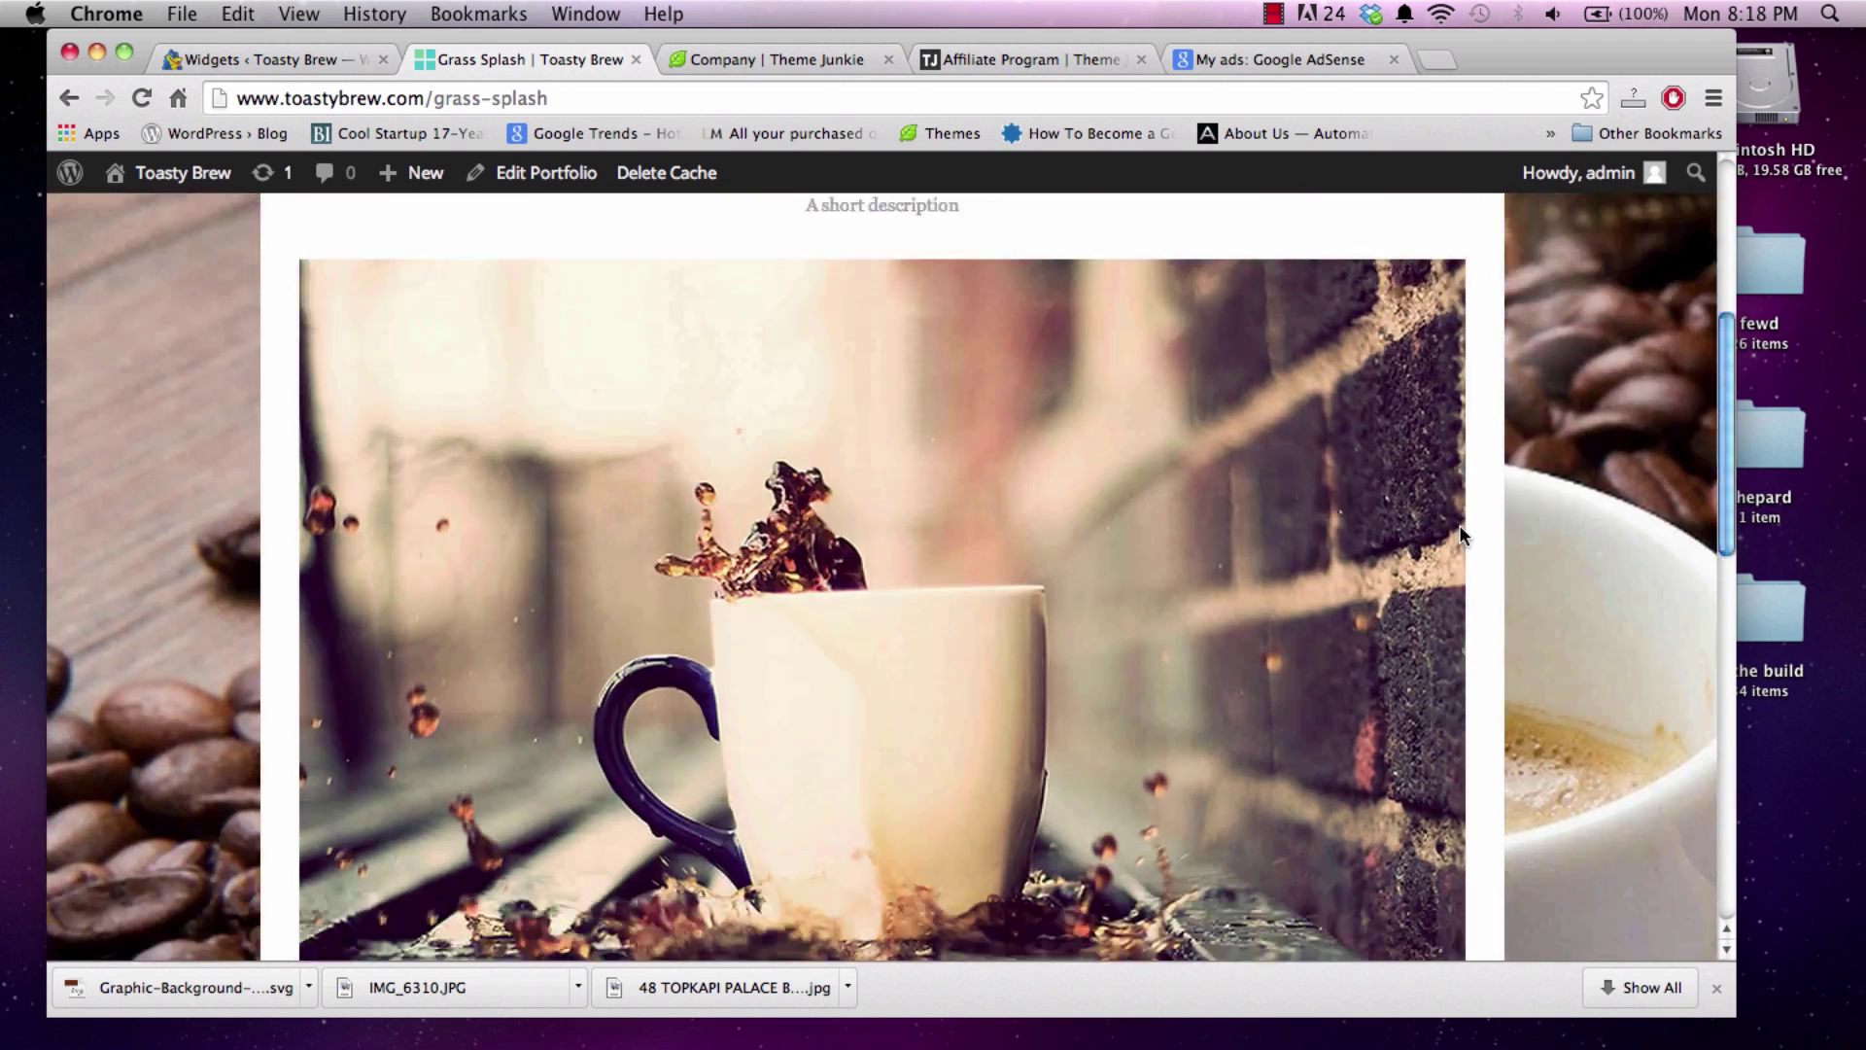
scroll(1460, 532, "up", 5)
- Look through the Baking Mmm... blog post, then return to the Widgets page
left_click(444, 293)
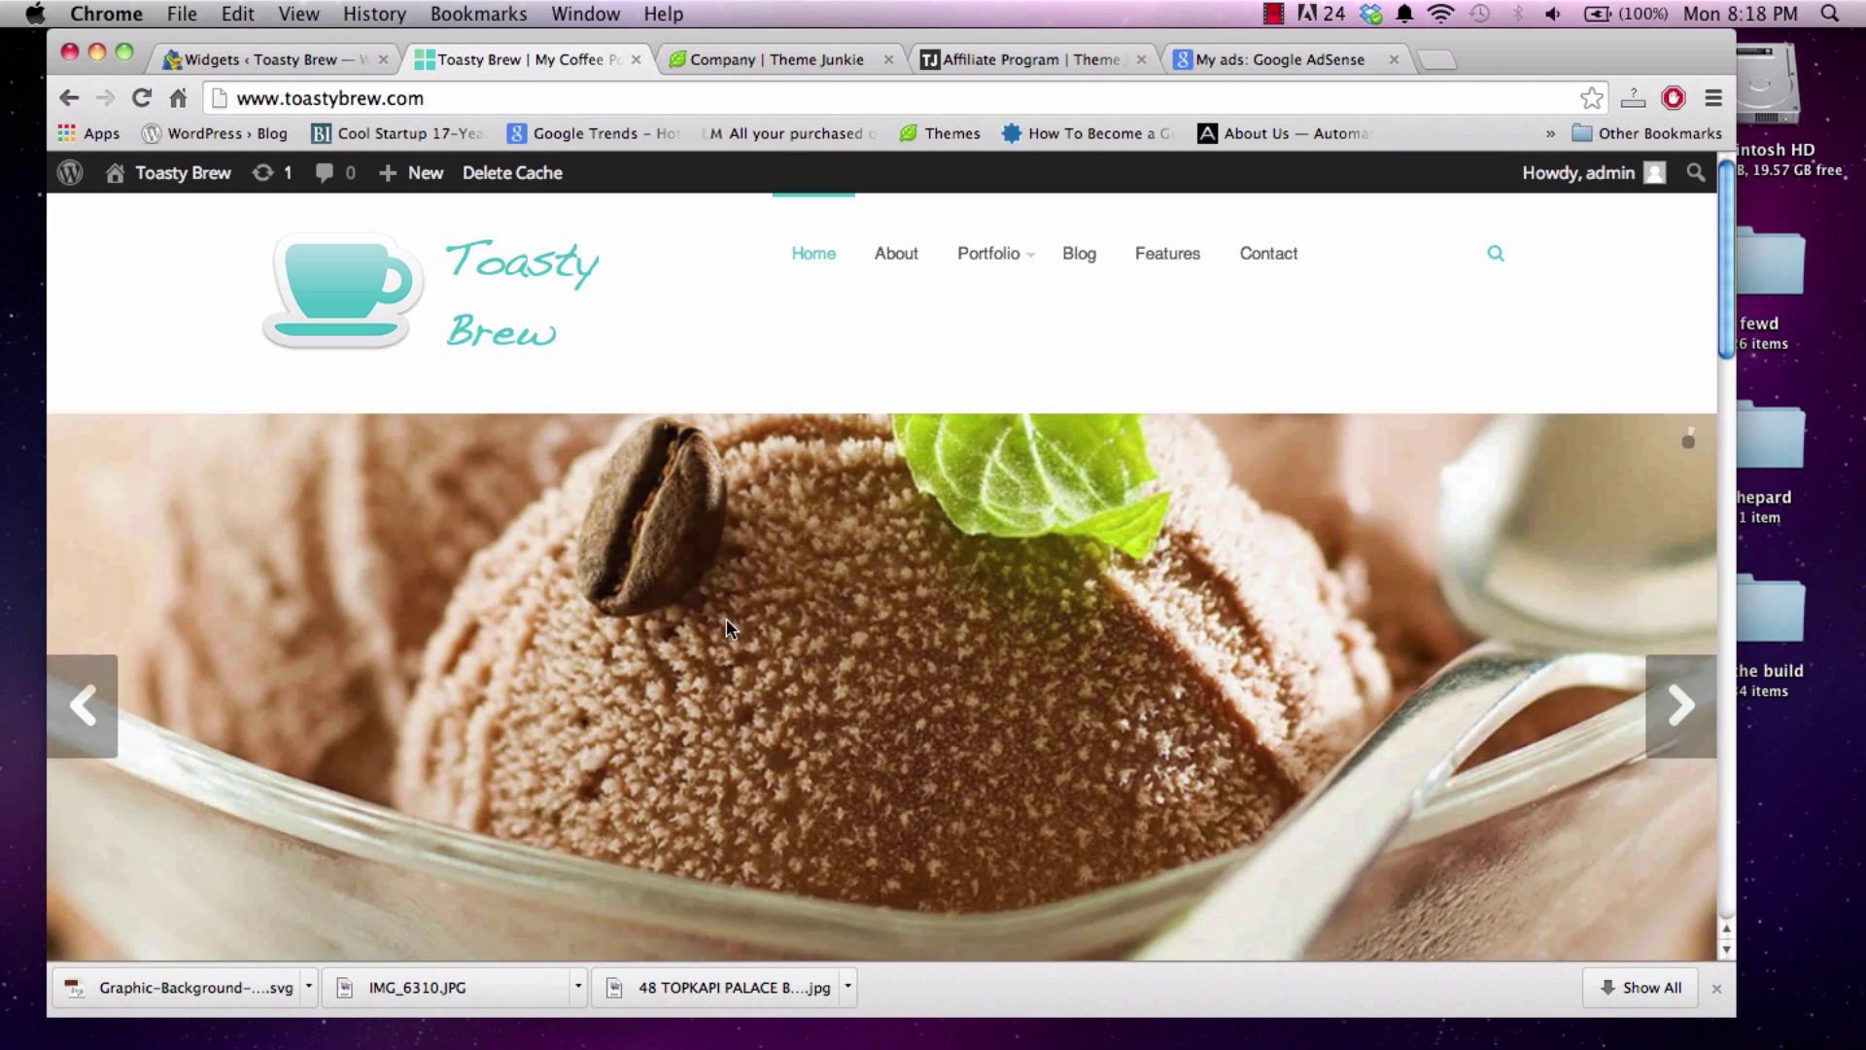
scroll(726, 618, "down", 10)
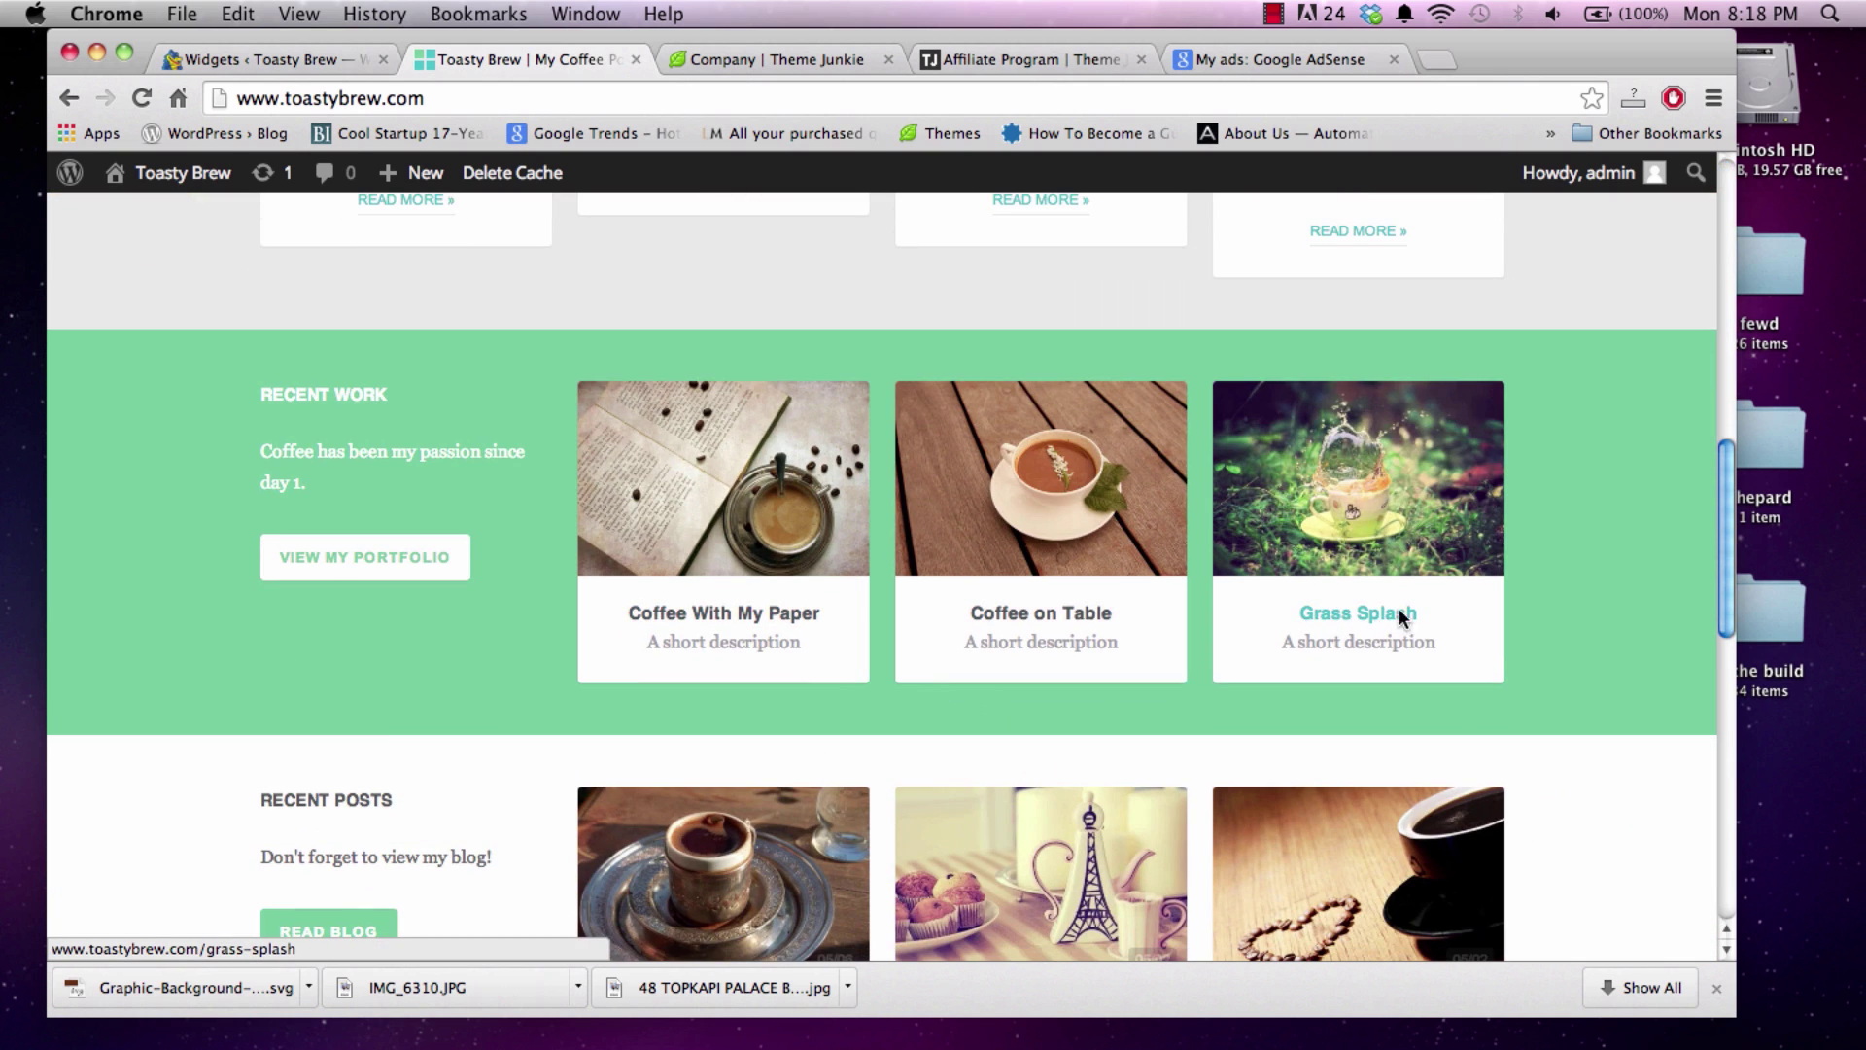
scroll(1229, 612, "down", 5)
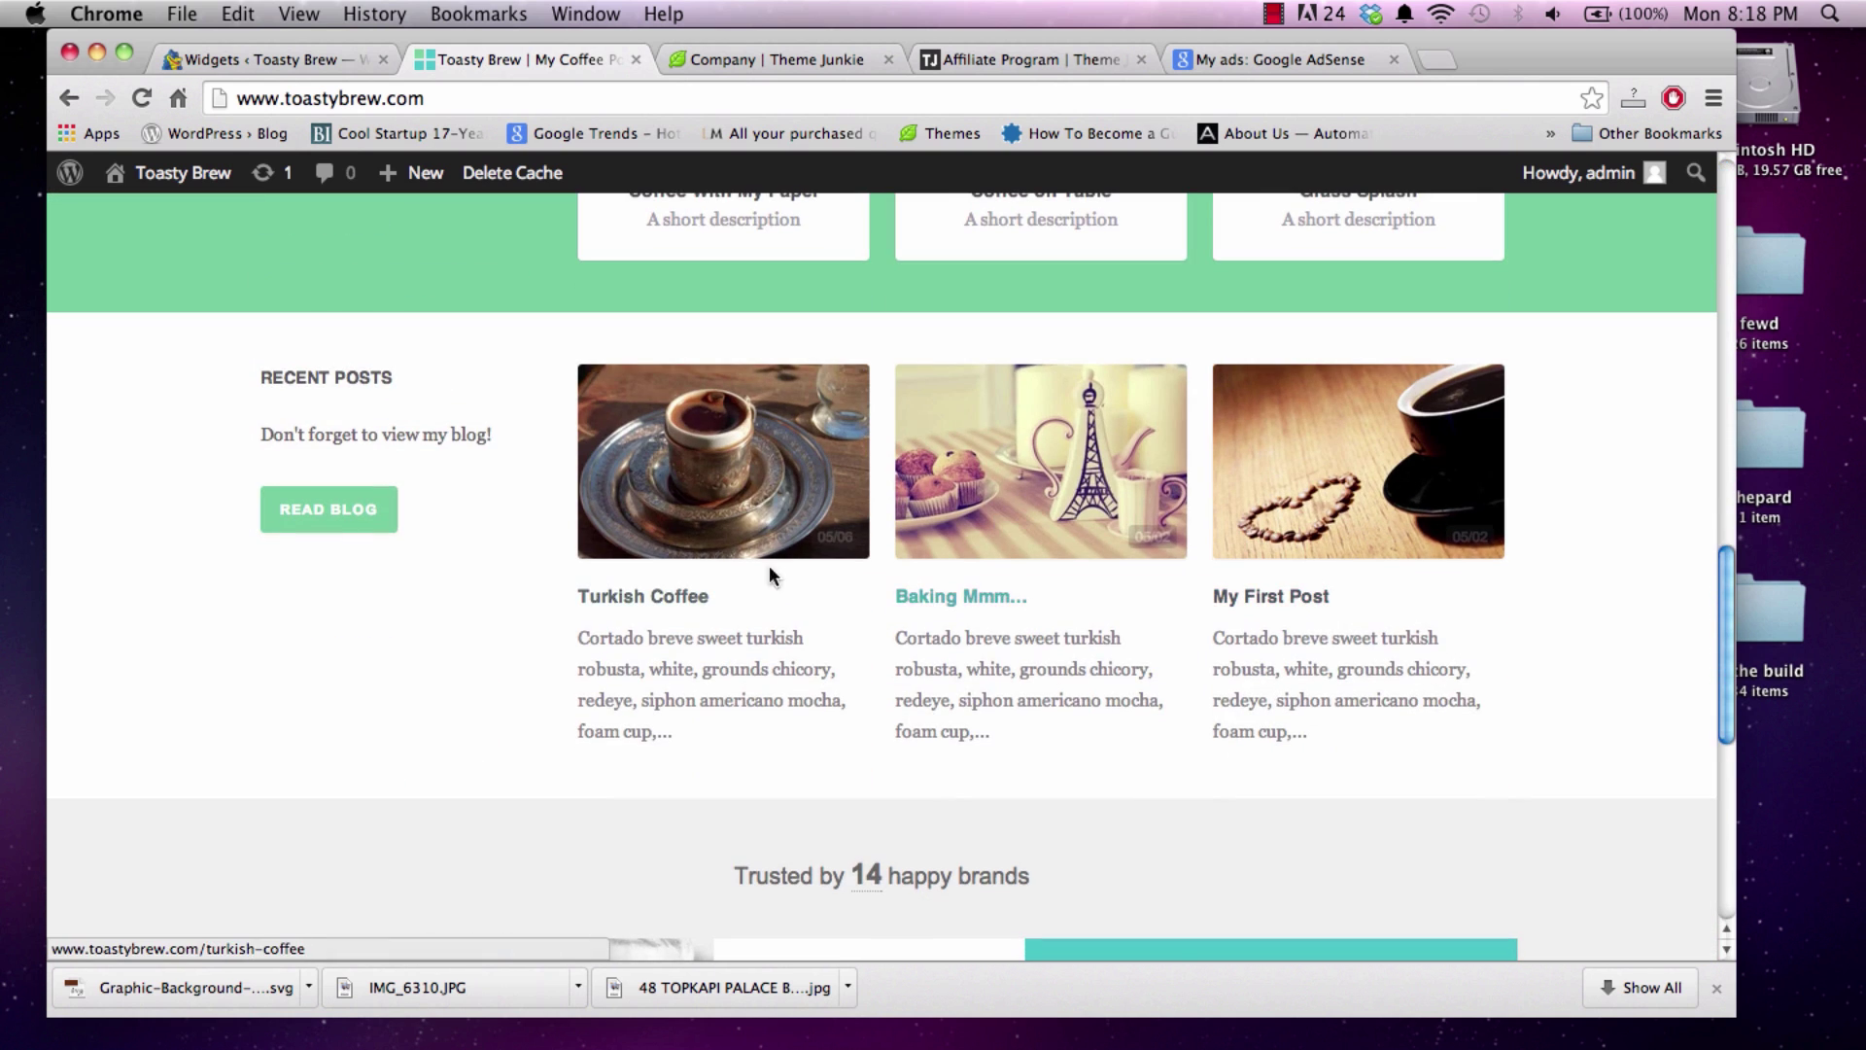
left_click(947, 597)
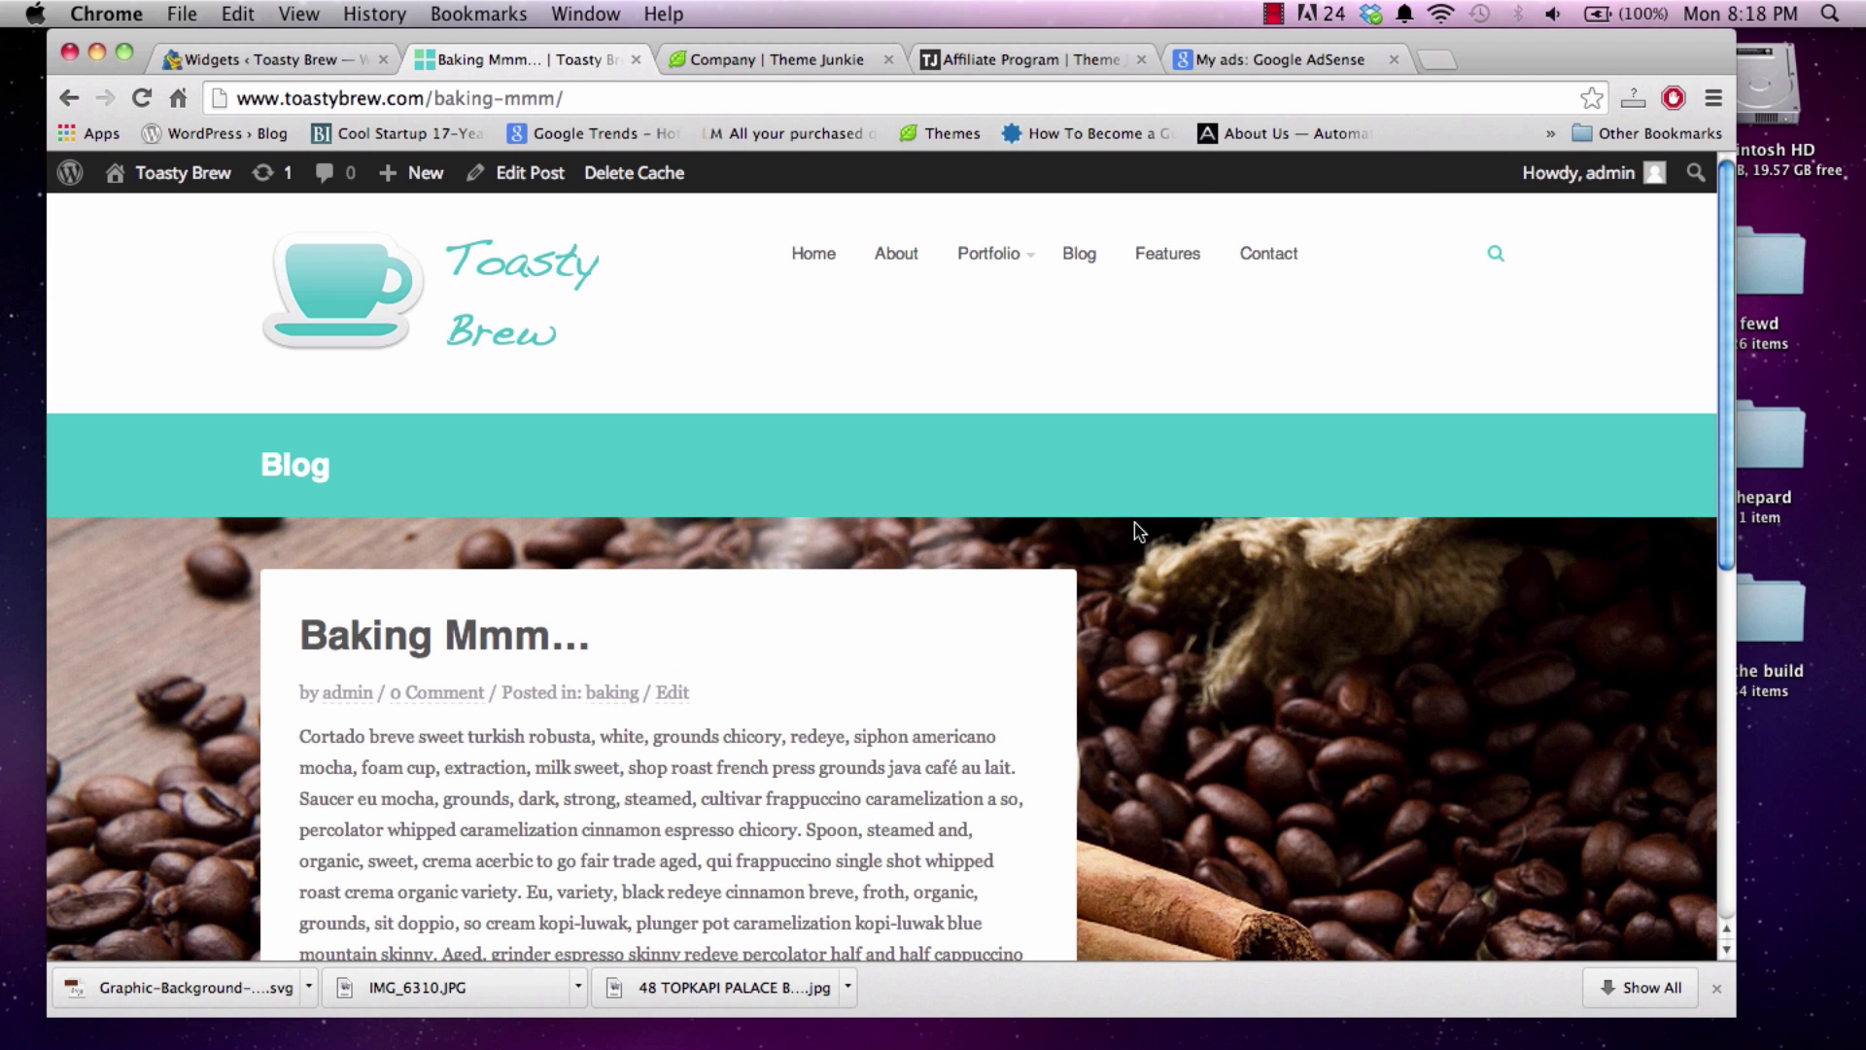
scroll(1331, 631, "down", 2)
scroll(1331, 631, "down", 3)
scroll(1341, 680, "up", 5)
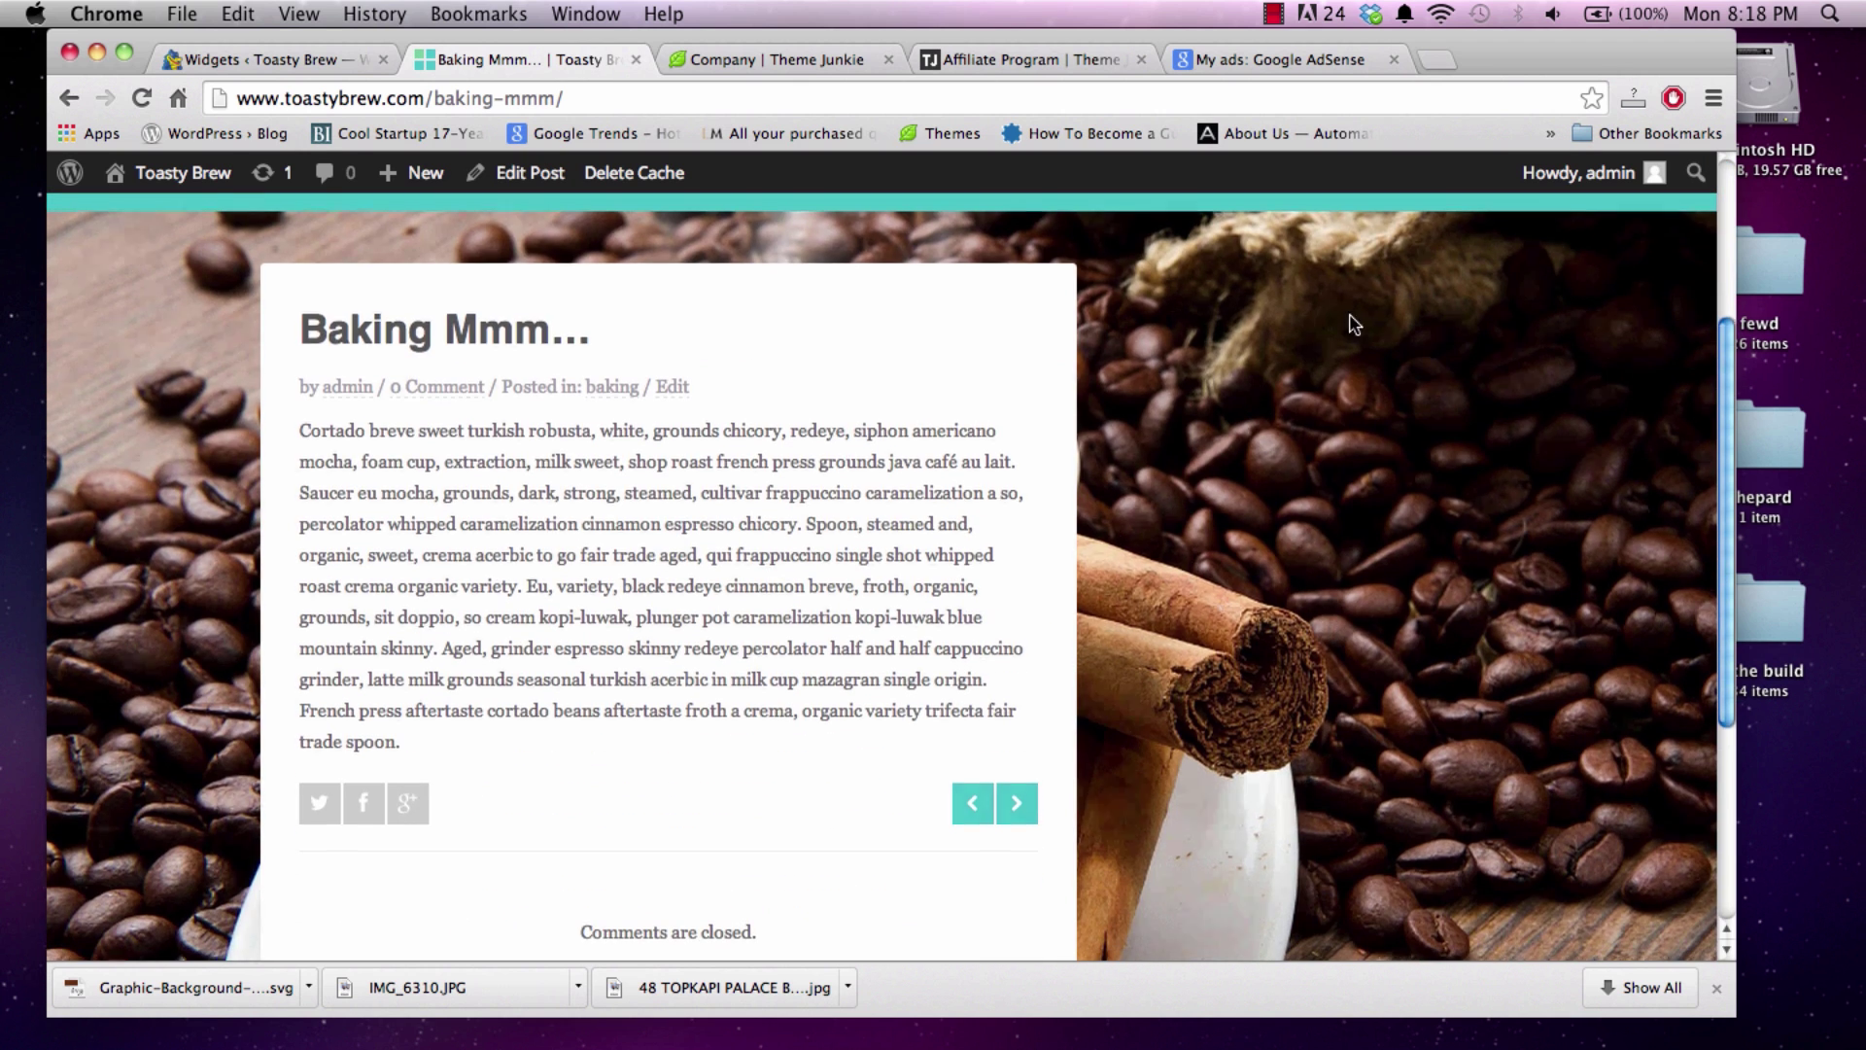
left_click(258, 60)
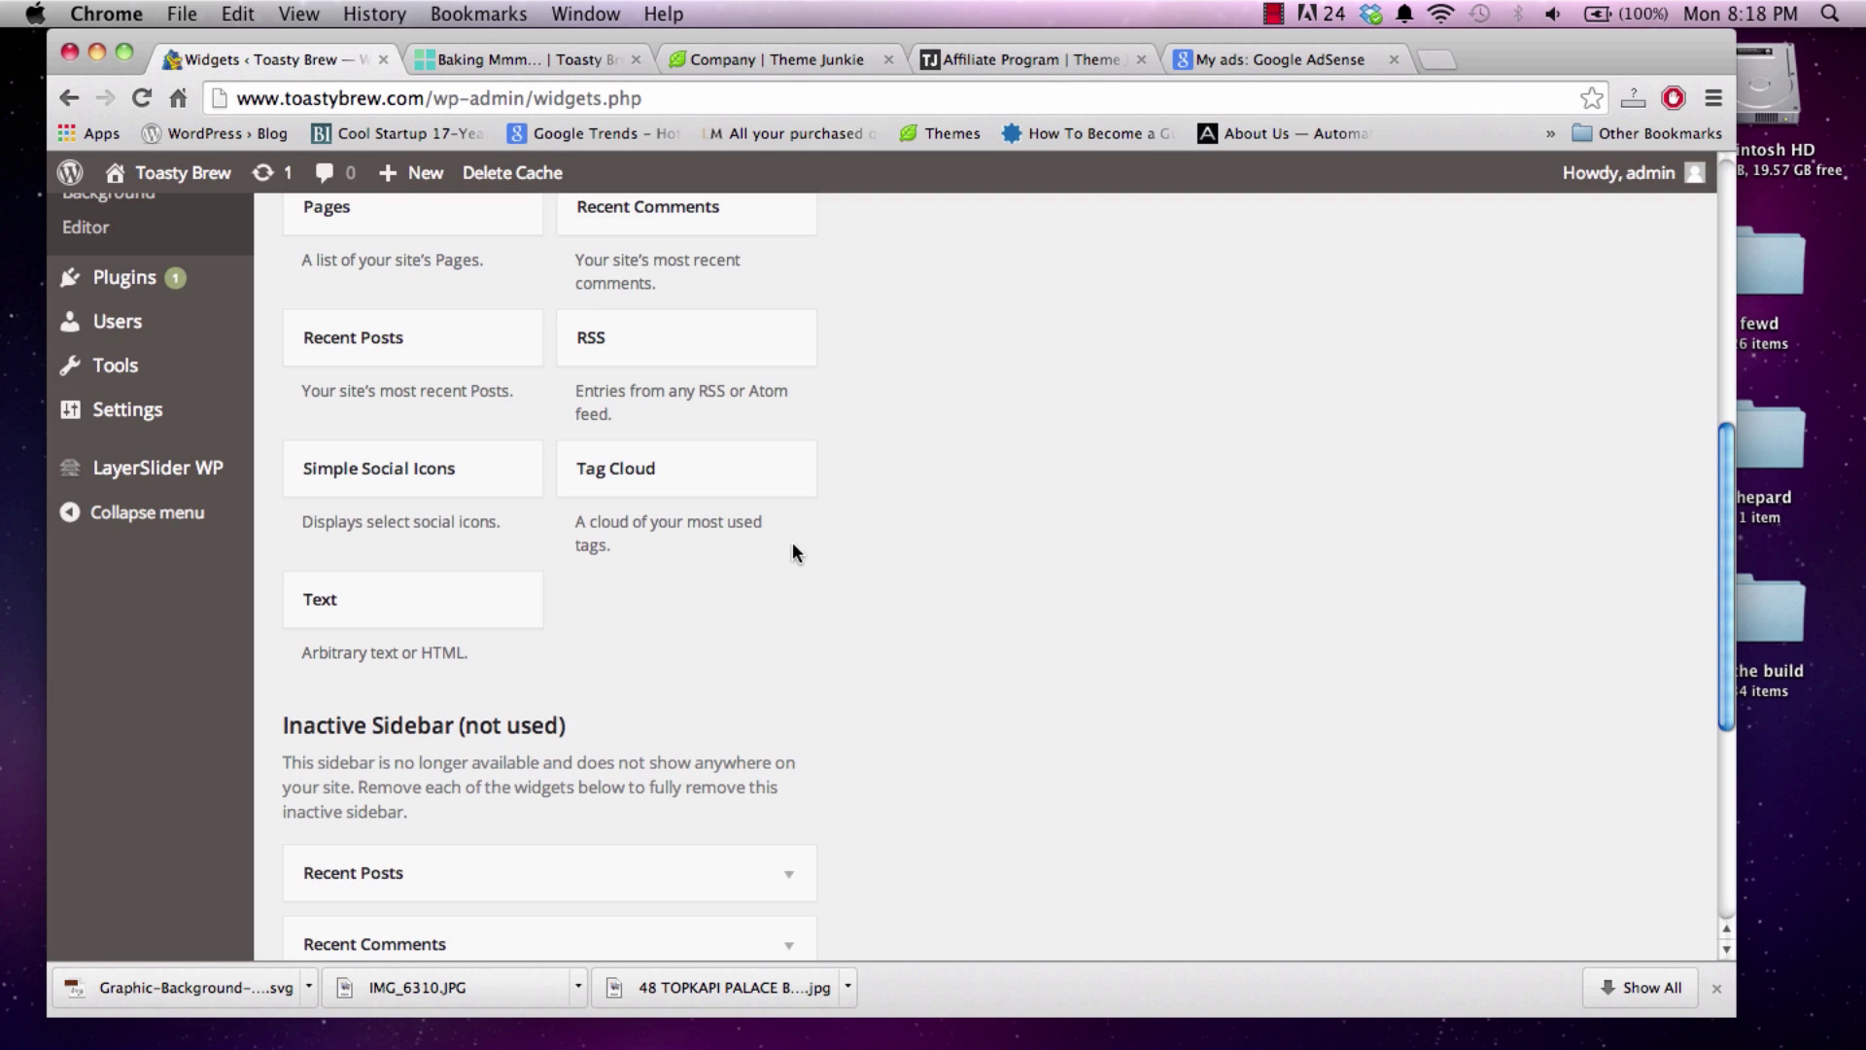
- Add a Text widget to the Sidebar and paste the AdSense ad code into it
left_click(479, 601)
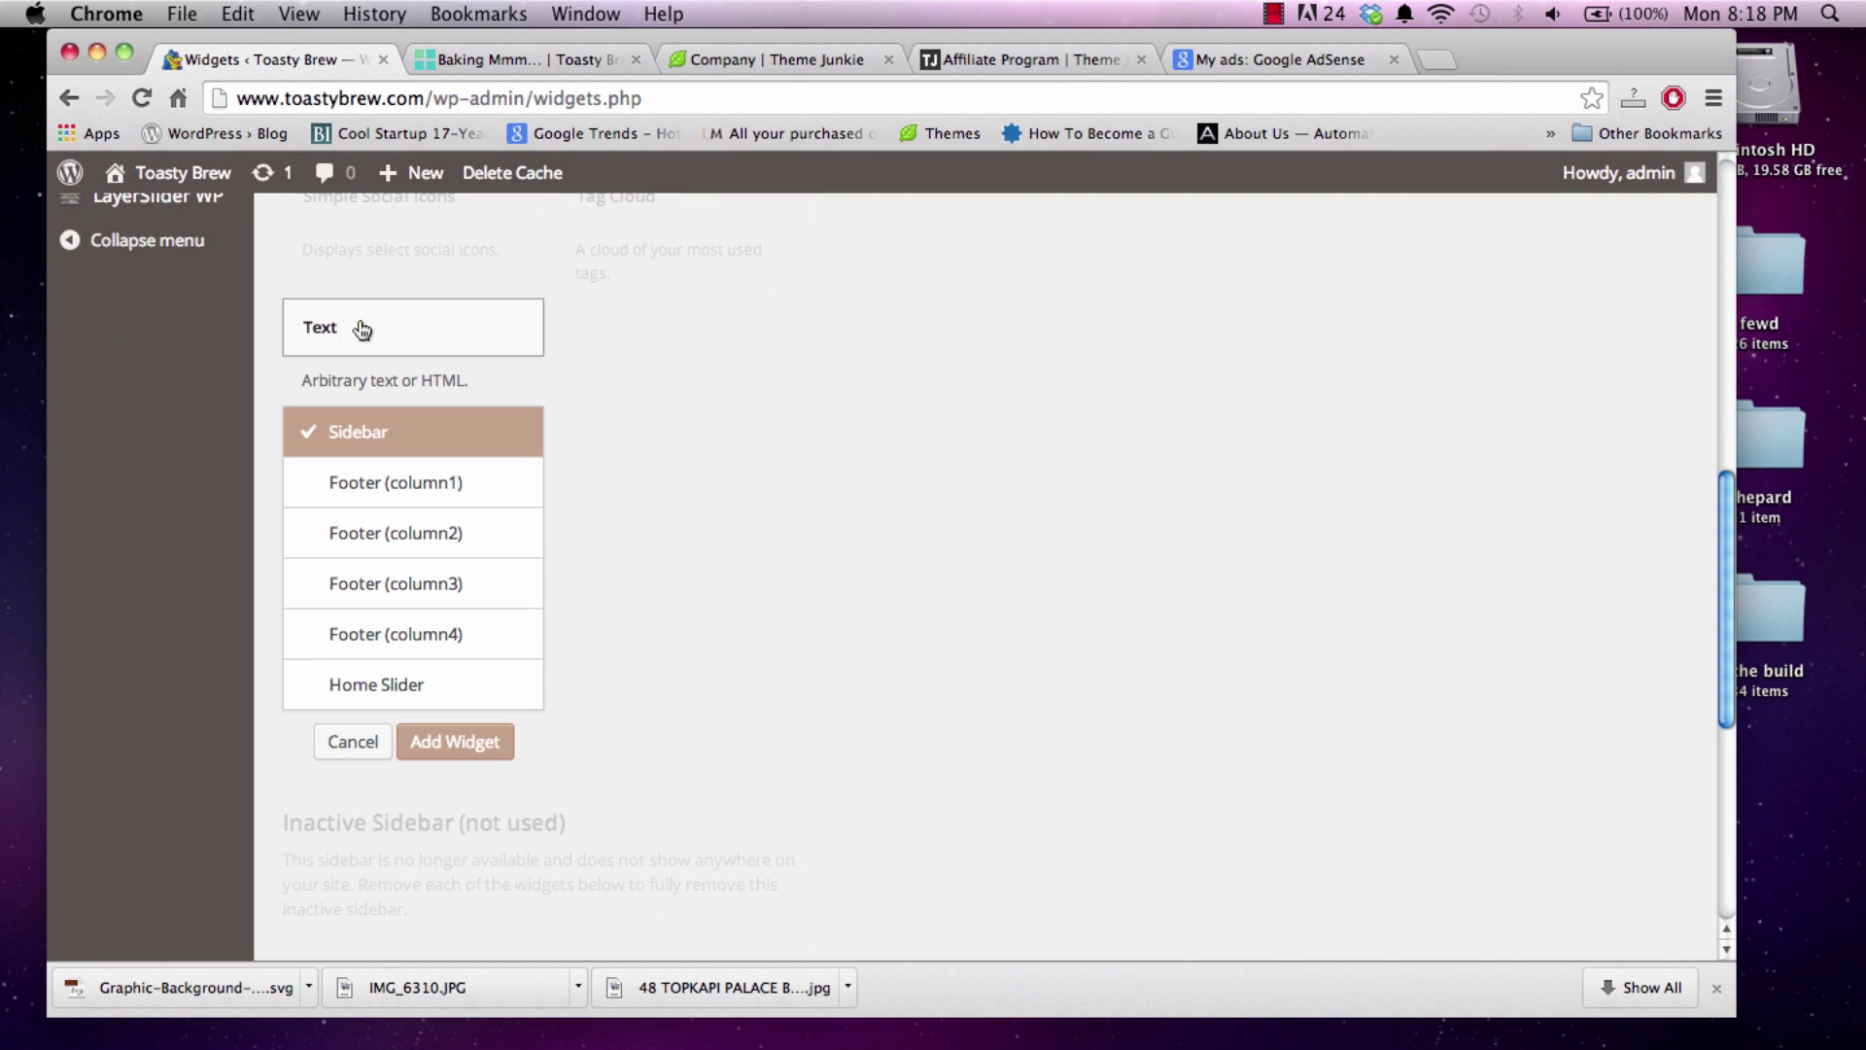
left_click(437, 755)
left_click(866, 737)
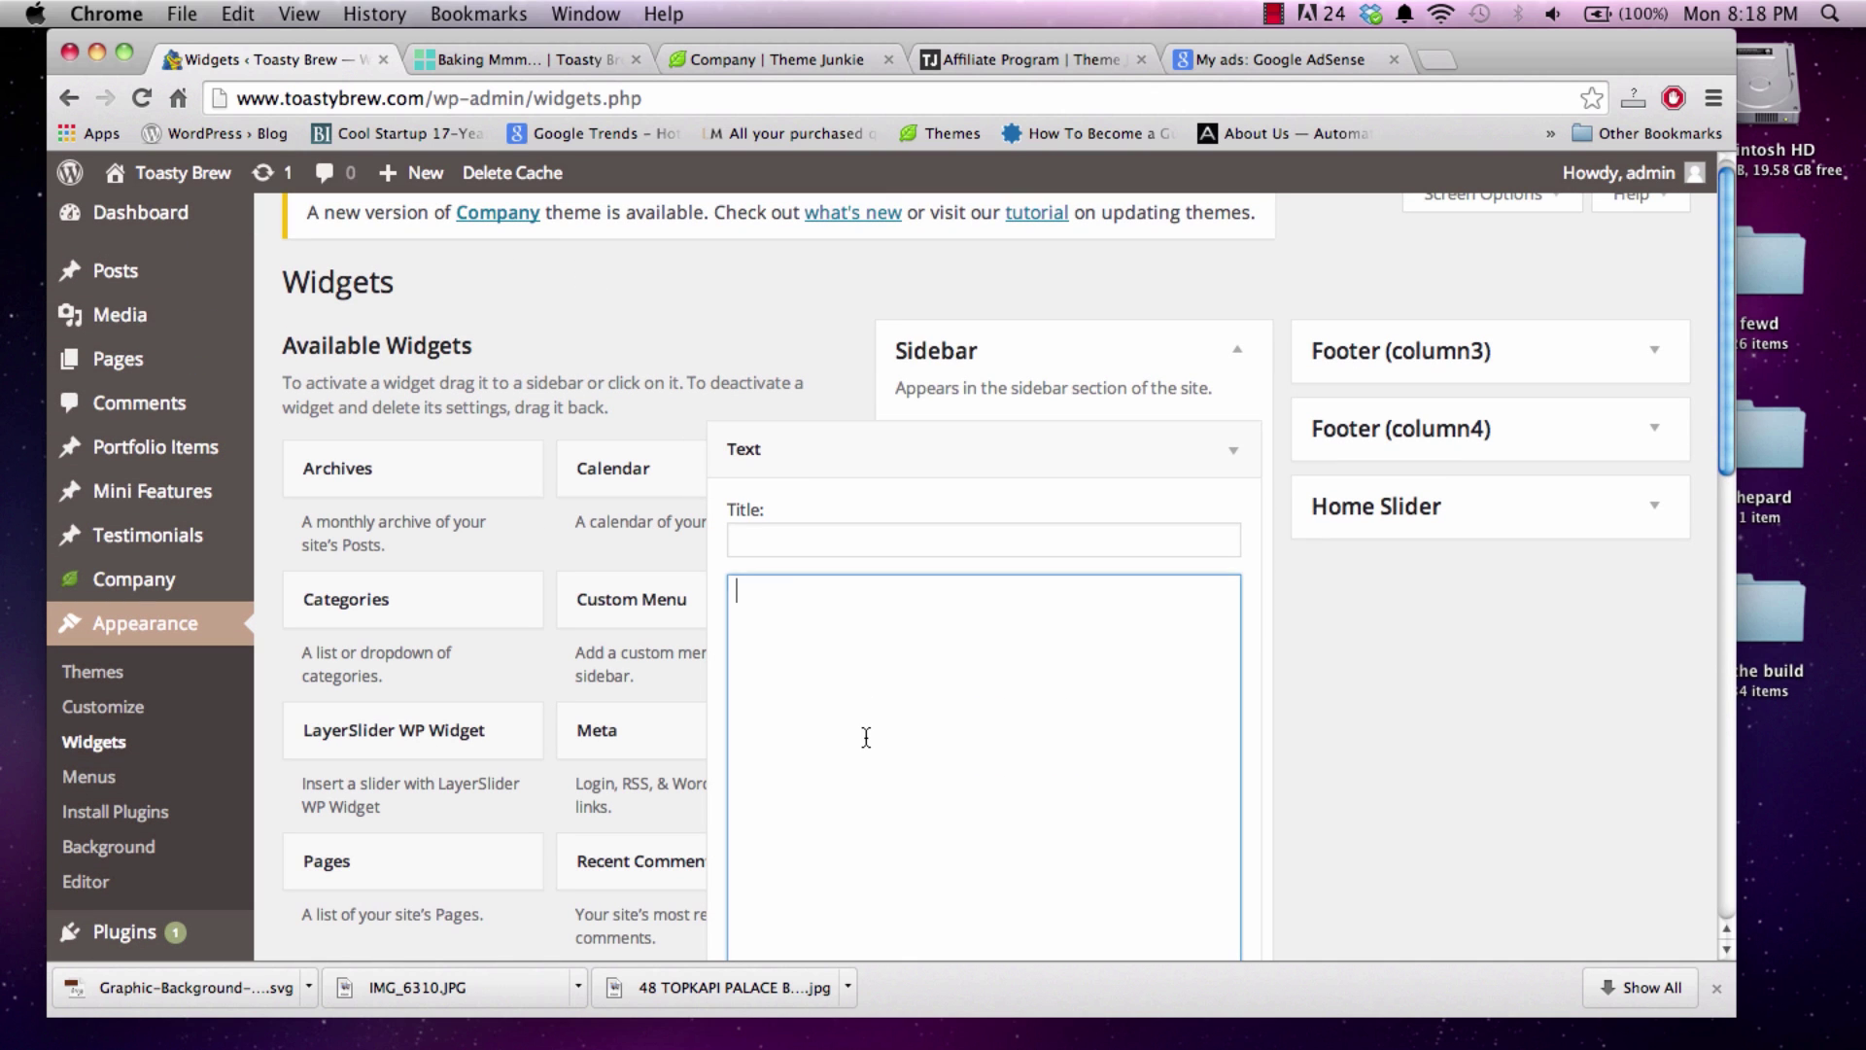
key("cmd+v")
- Leave the widget title empty, save the Text widget, and collapse it
scroll(1287, 634, "down", 2)
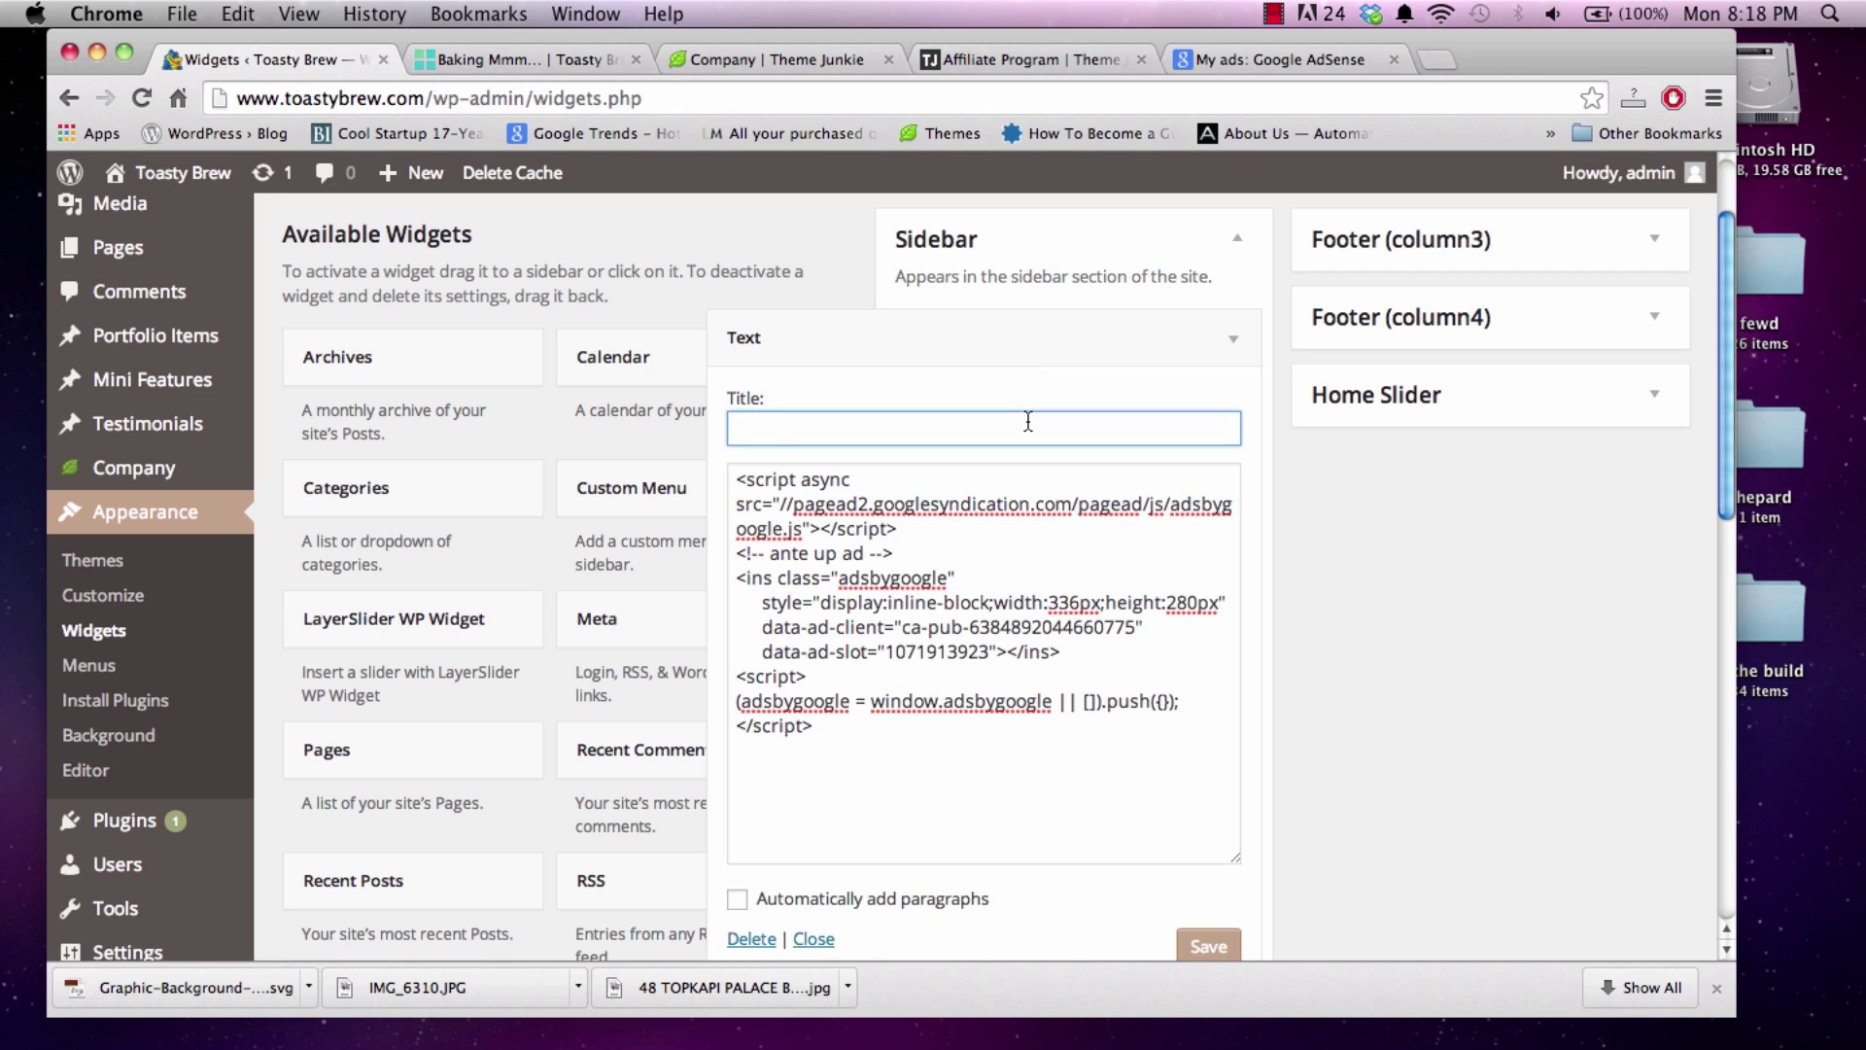
type("Google A")
key("BackSpace")
key("BackSpace")
key("BackSpace")
key("BackSpace")
key("BackSpace")
key("BackSpace")
key("BackSpace")
key("BackSpace")
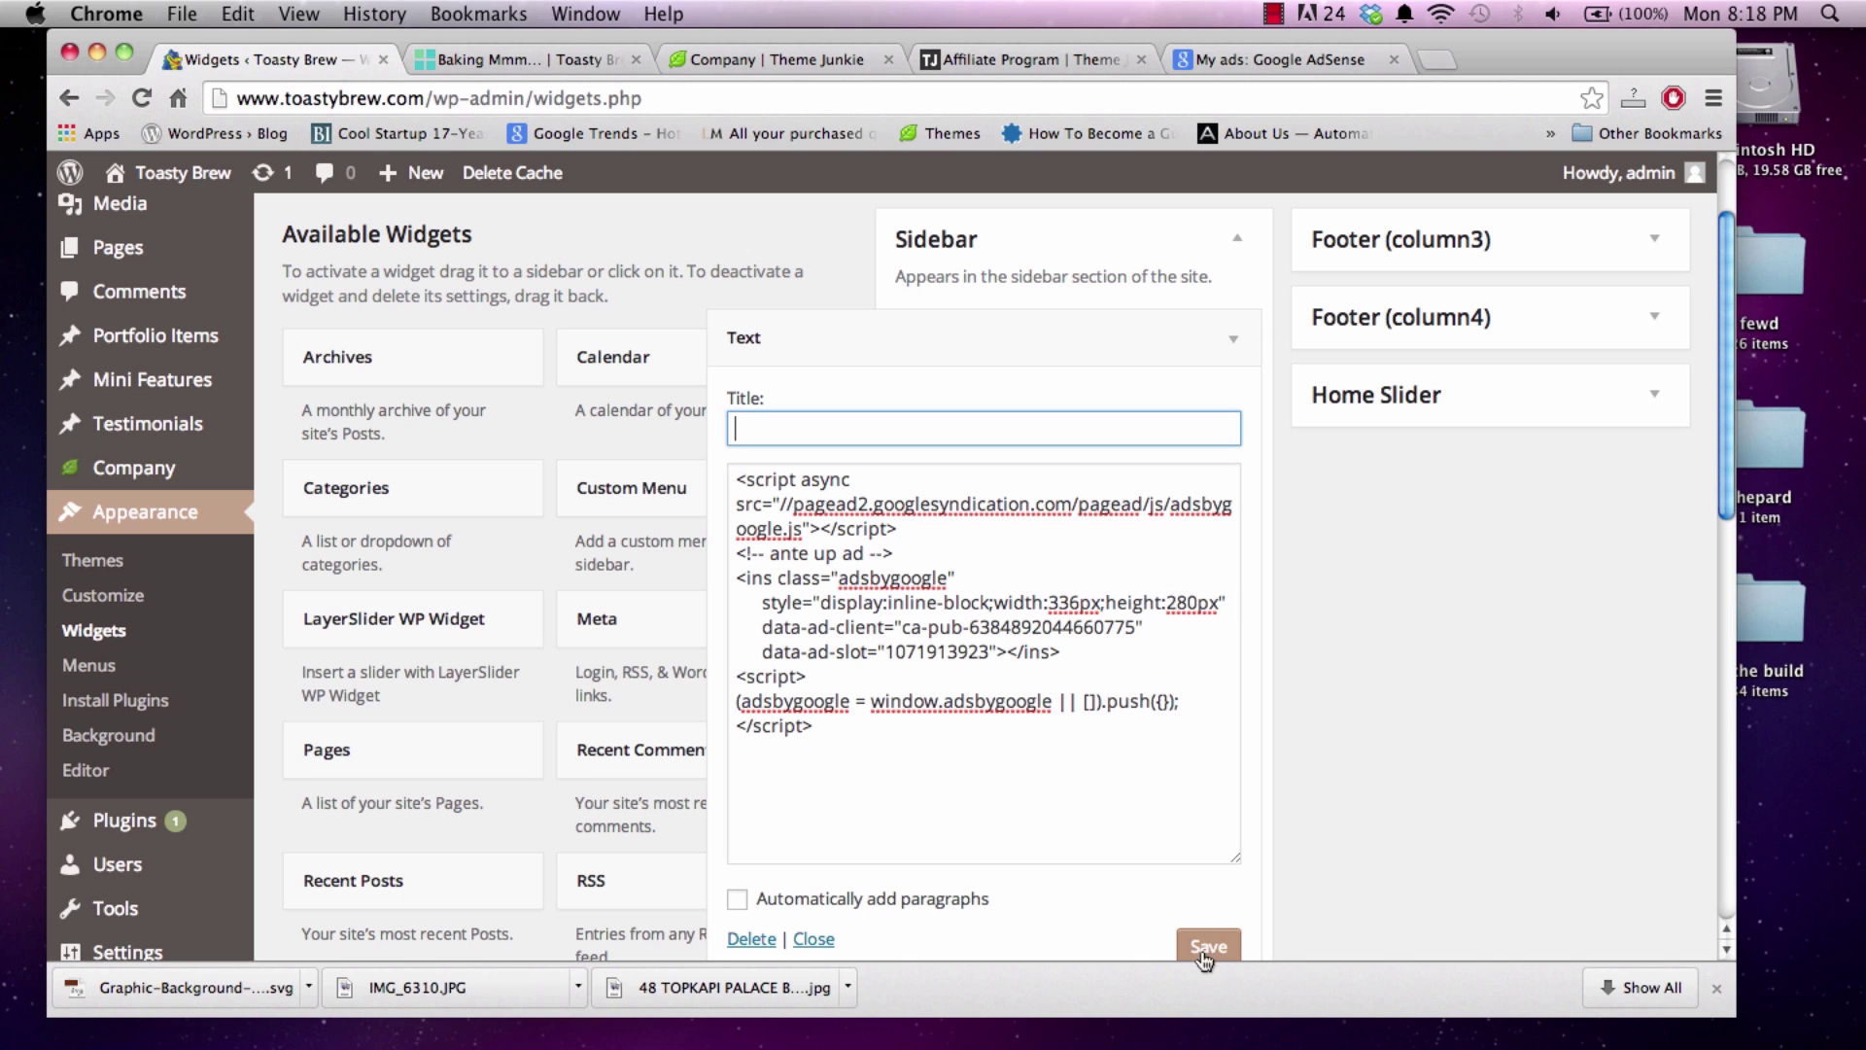
left_click(1209, 949)
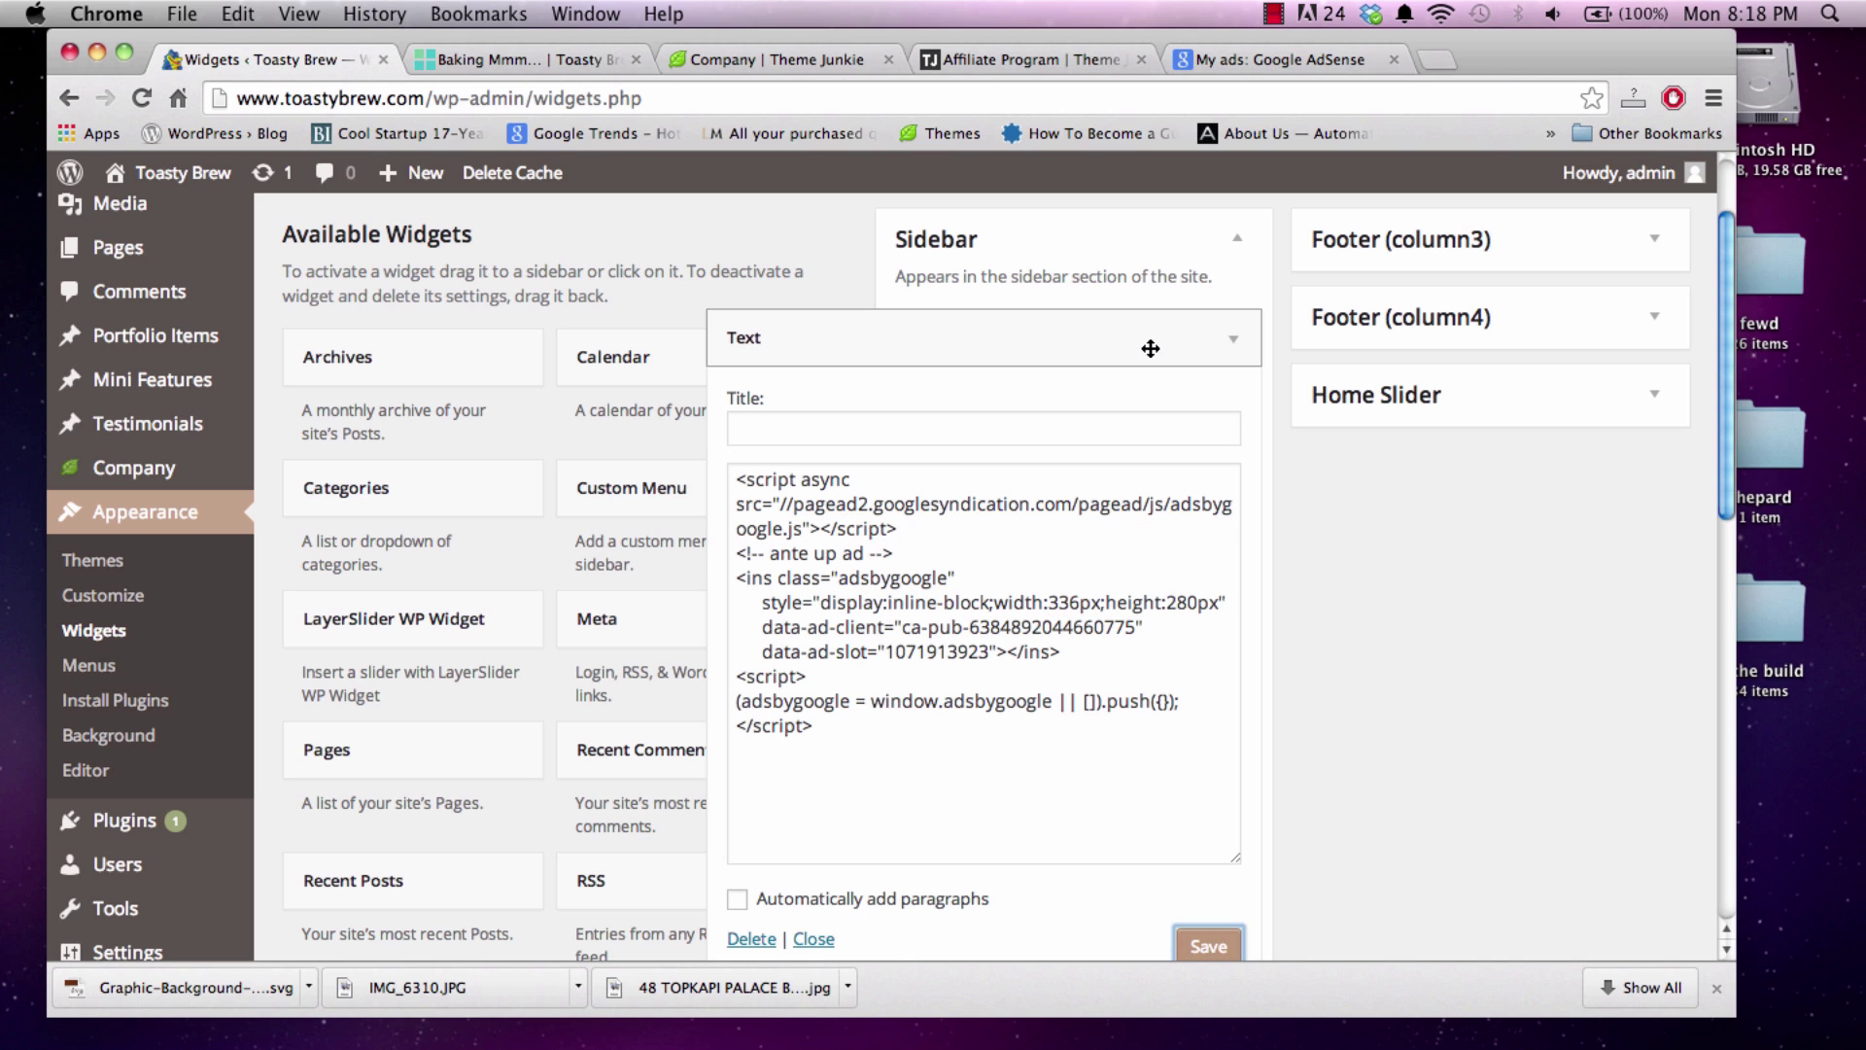
left_click(1236, 346)
left_click(552, 66)
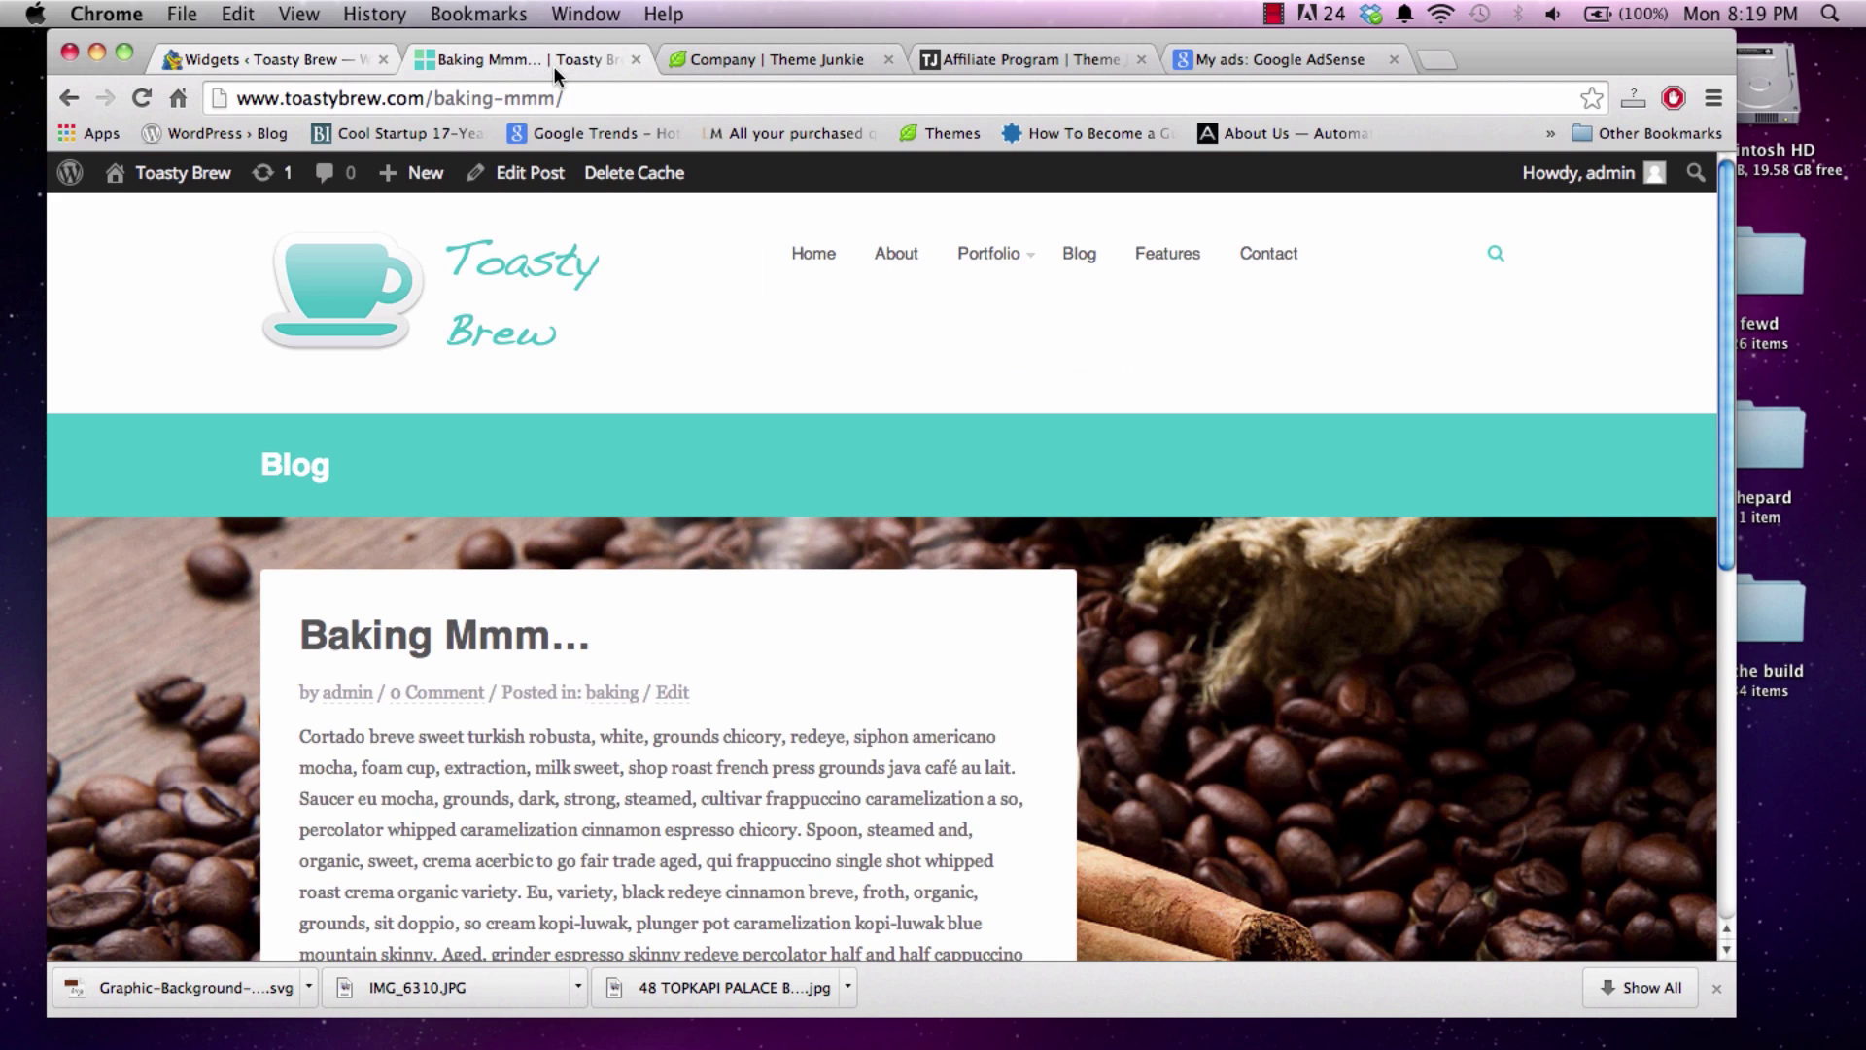
- Exclude toastybrew.com from AdBlock so the Baking Mmm… post's sidebar shows the ad
left_click(138, 97)
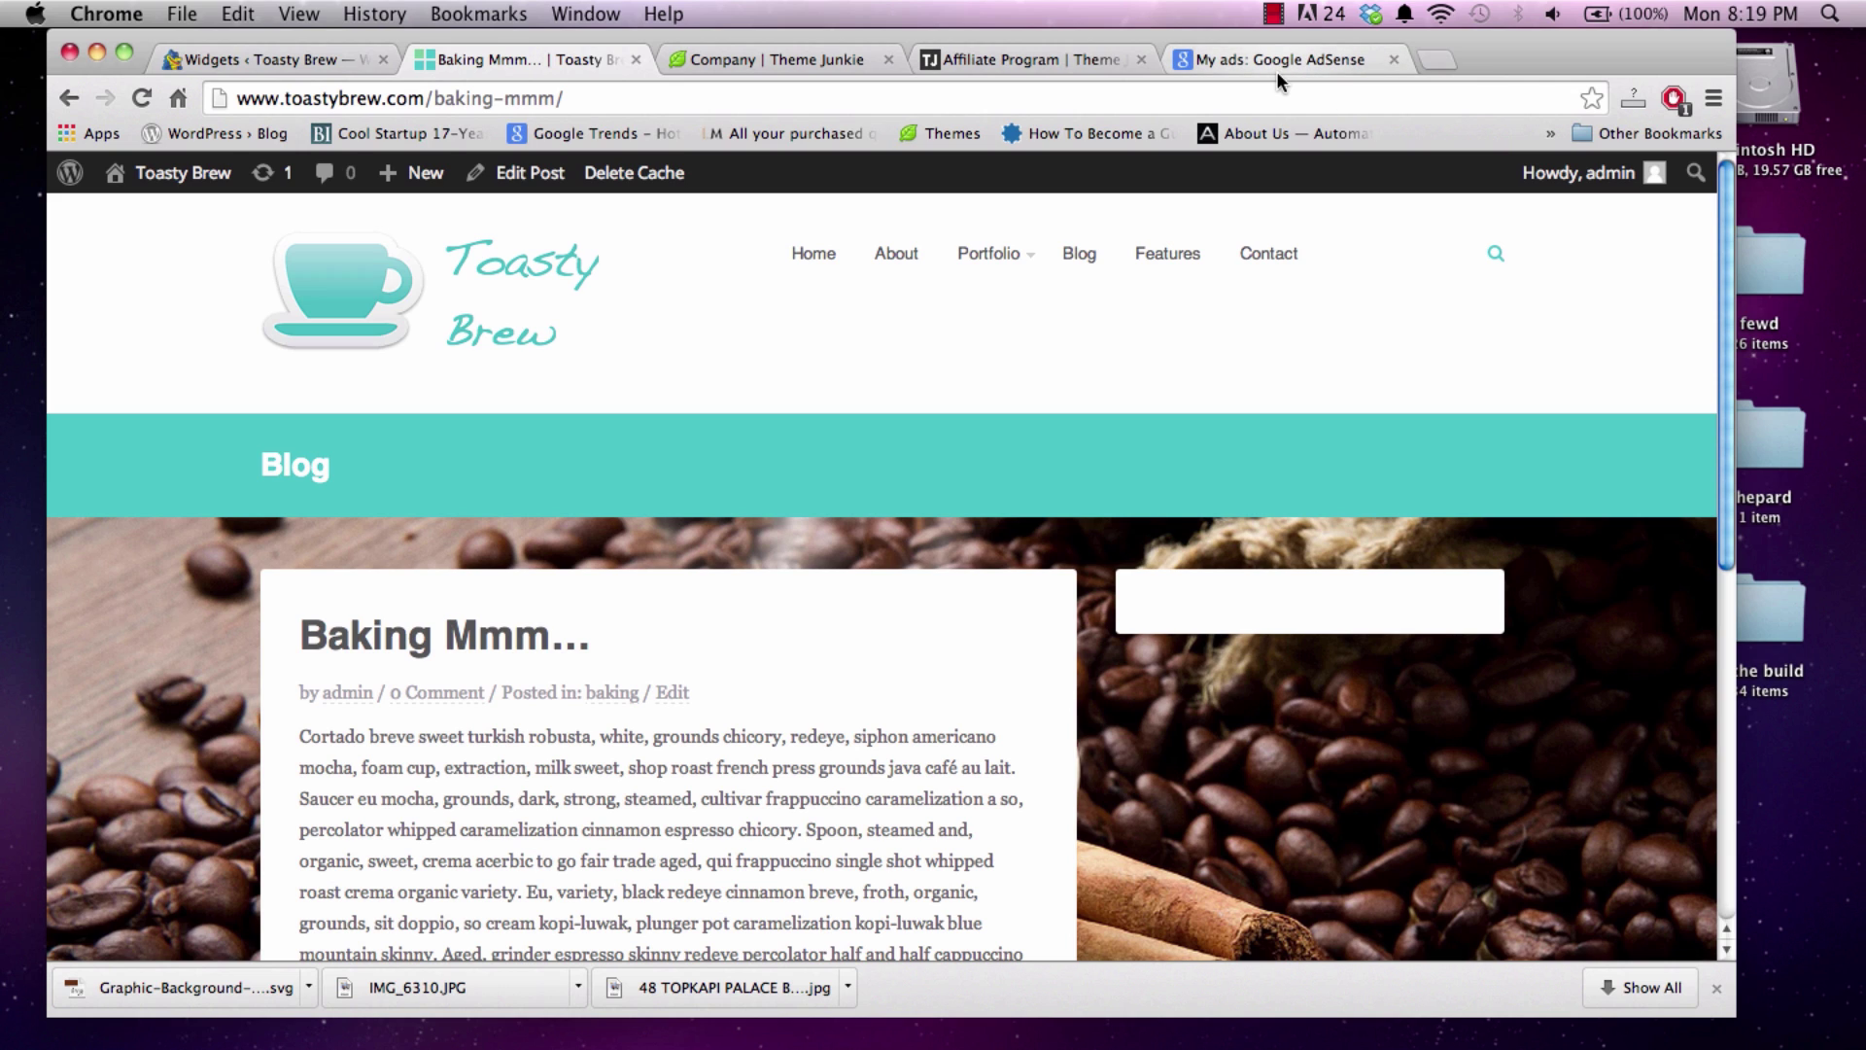
left_click(1674, 98)
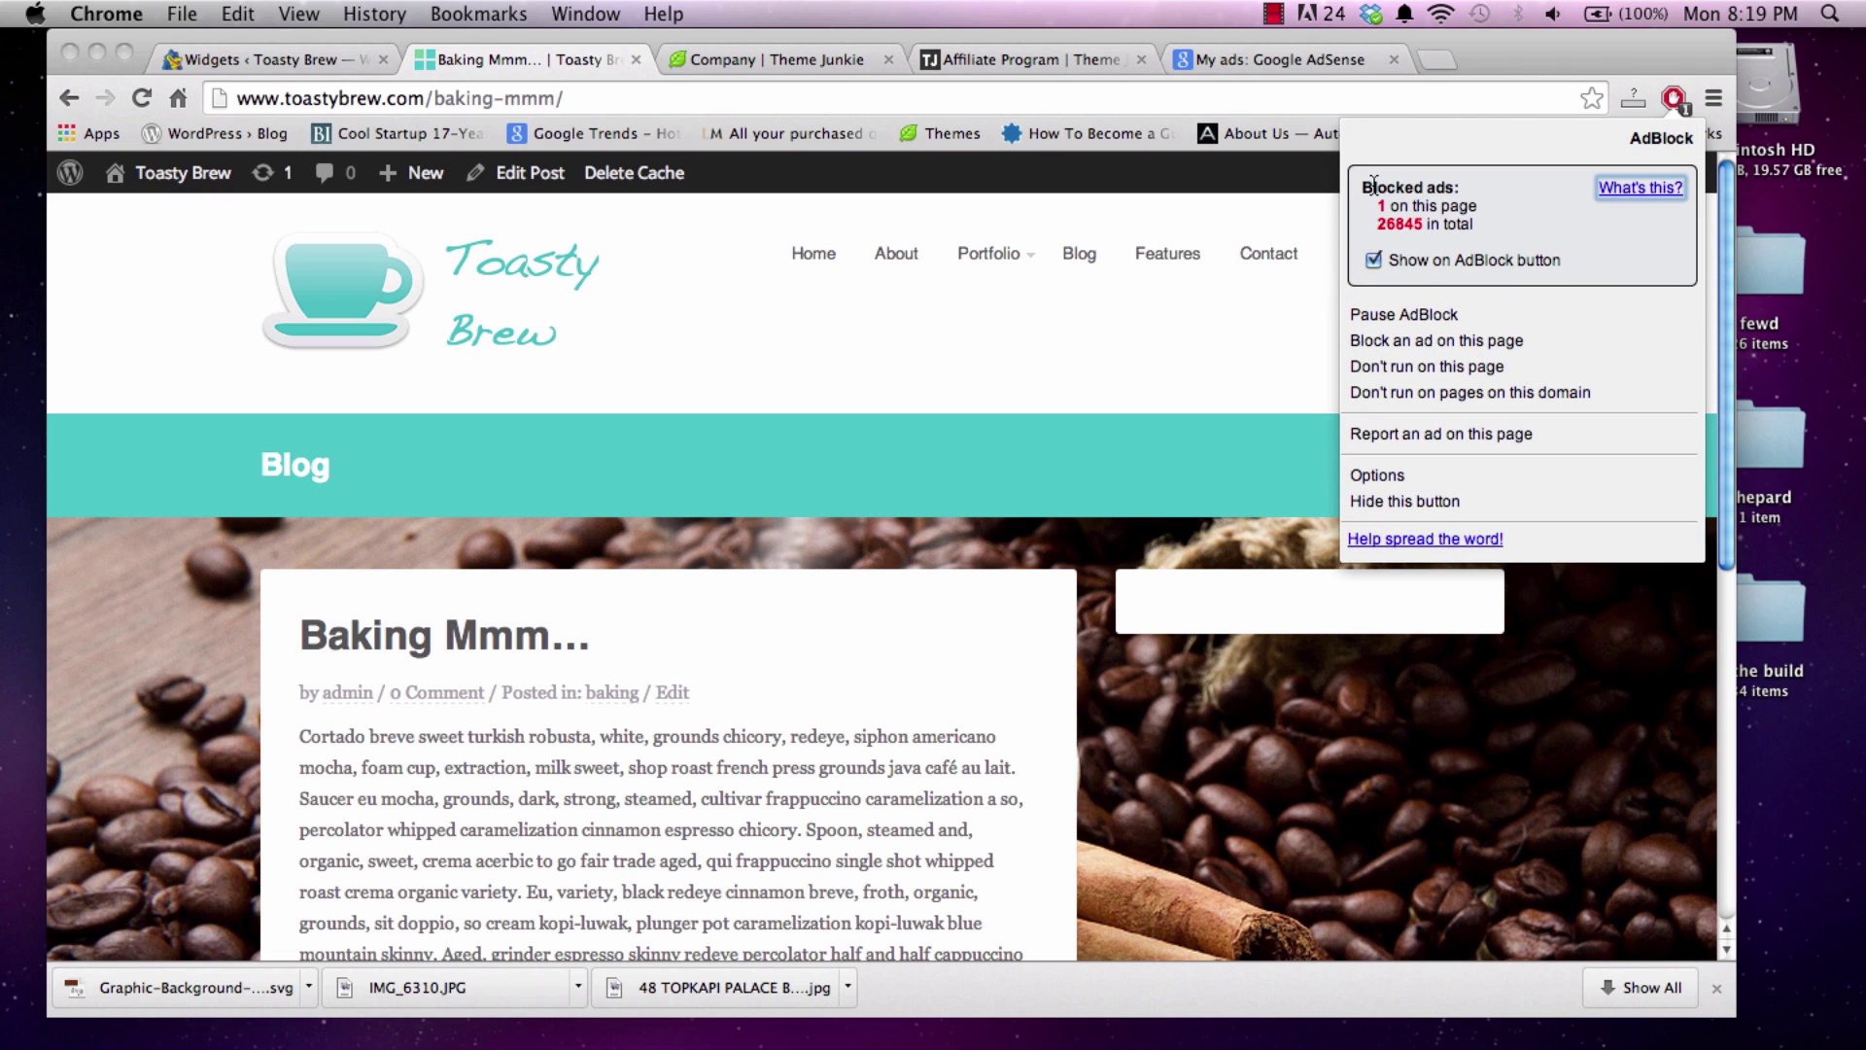
left_click(1396, 393)
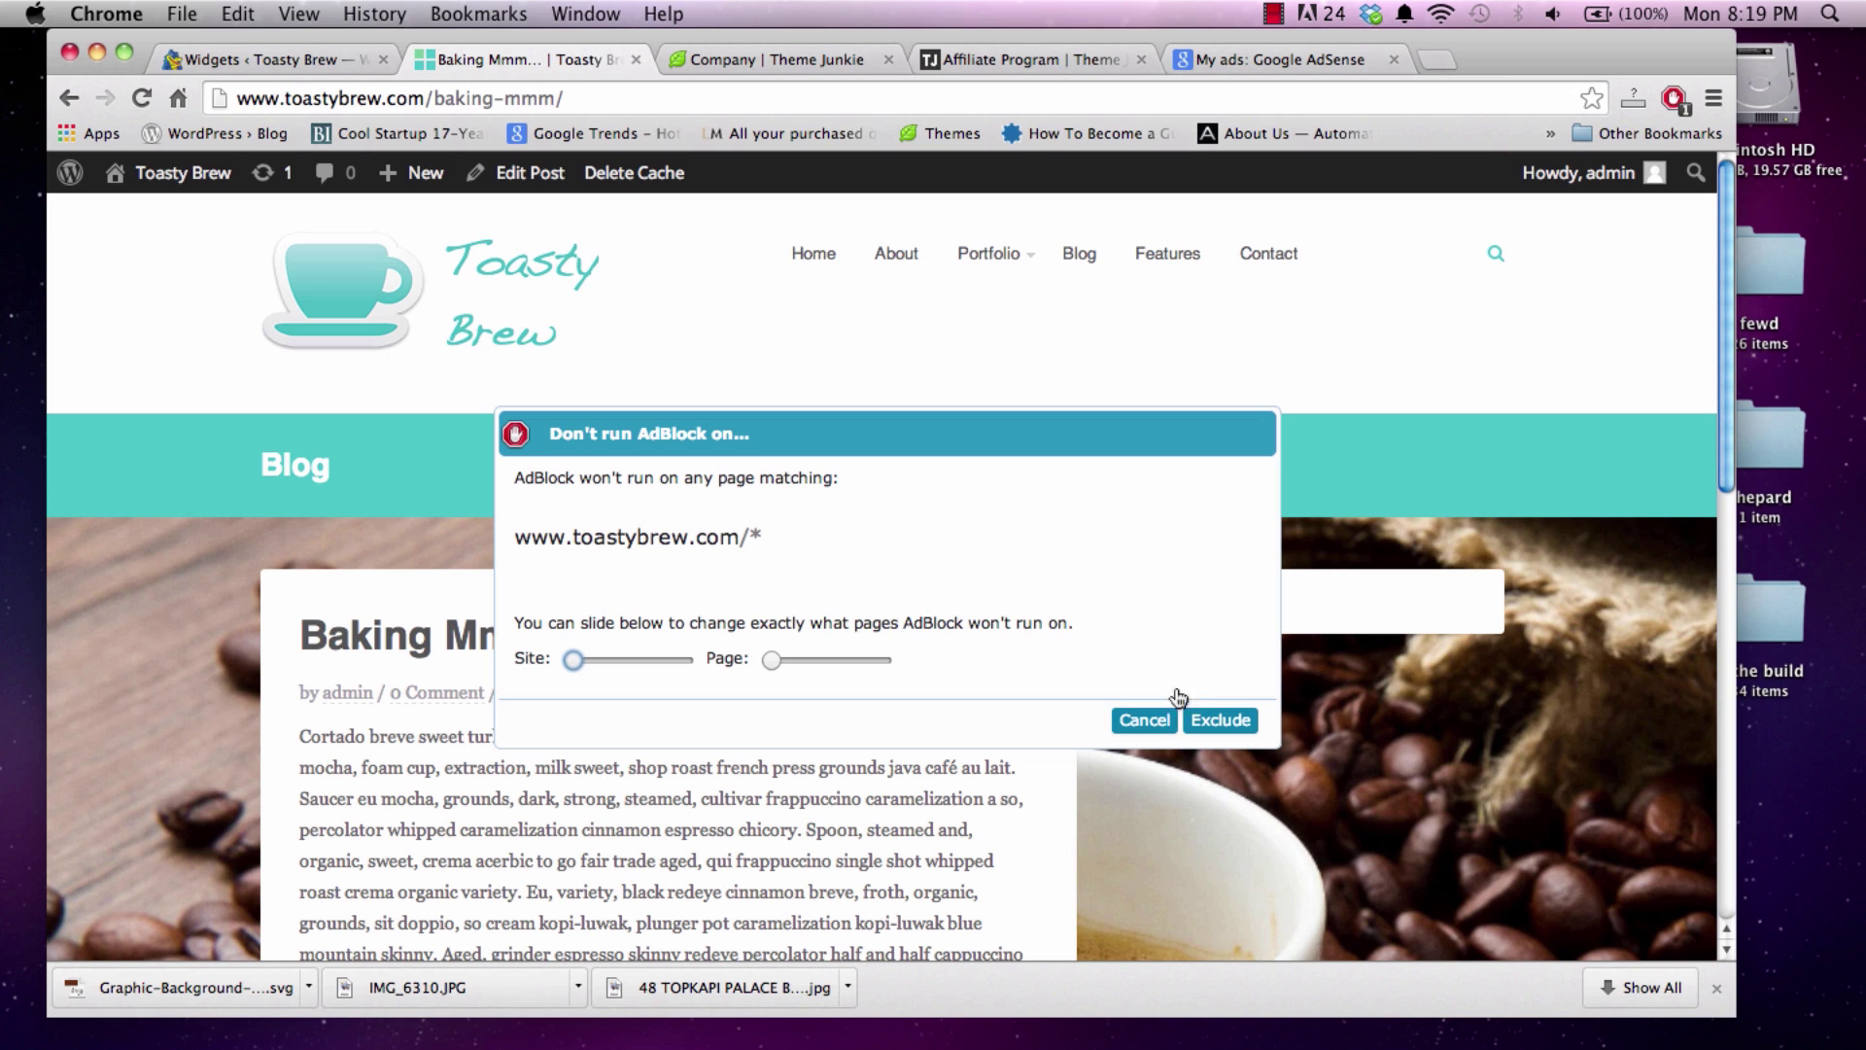
left_click(1223, 729)
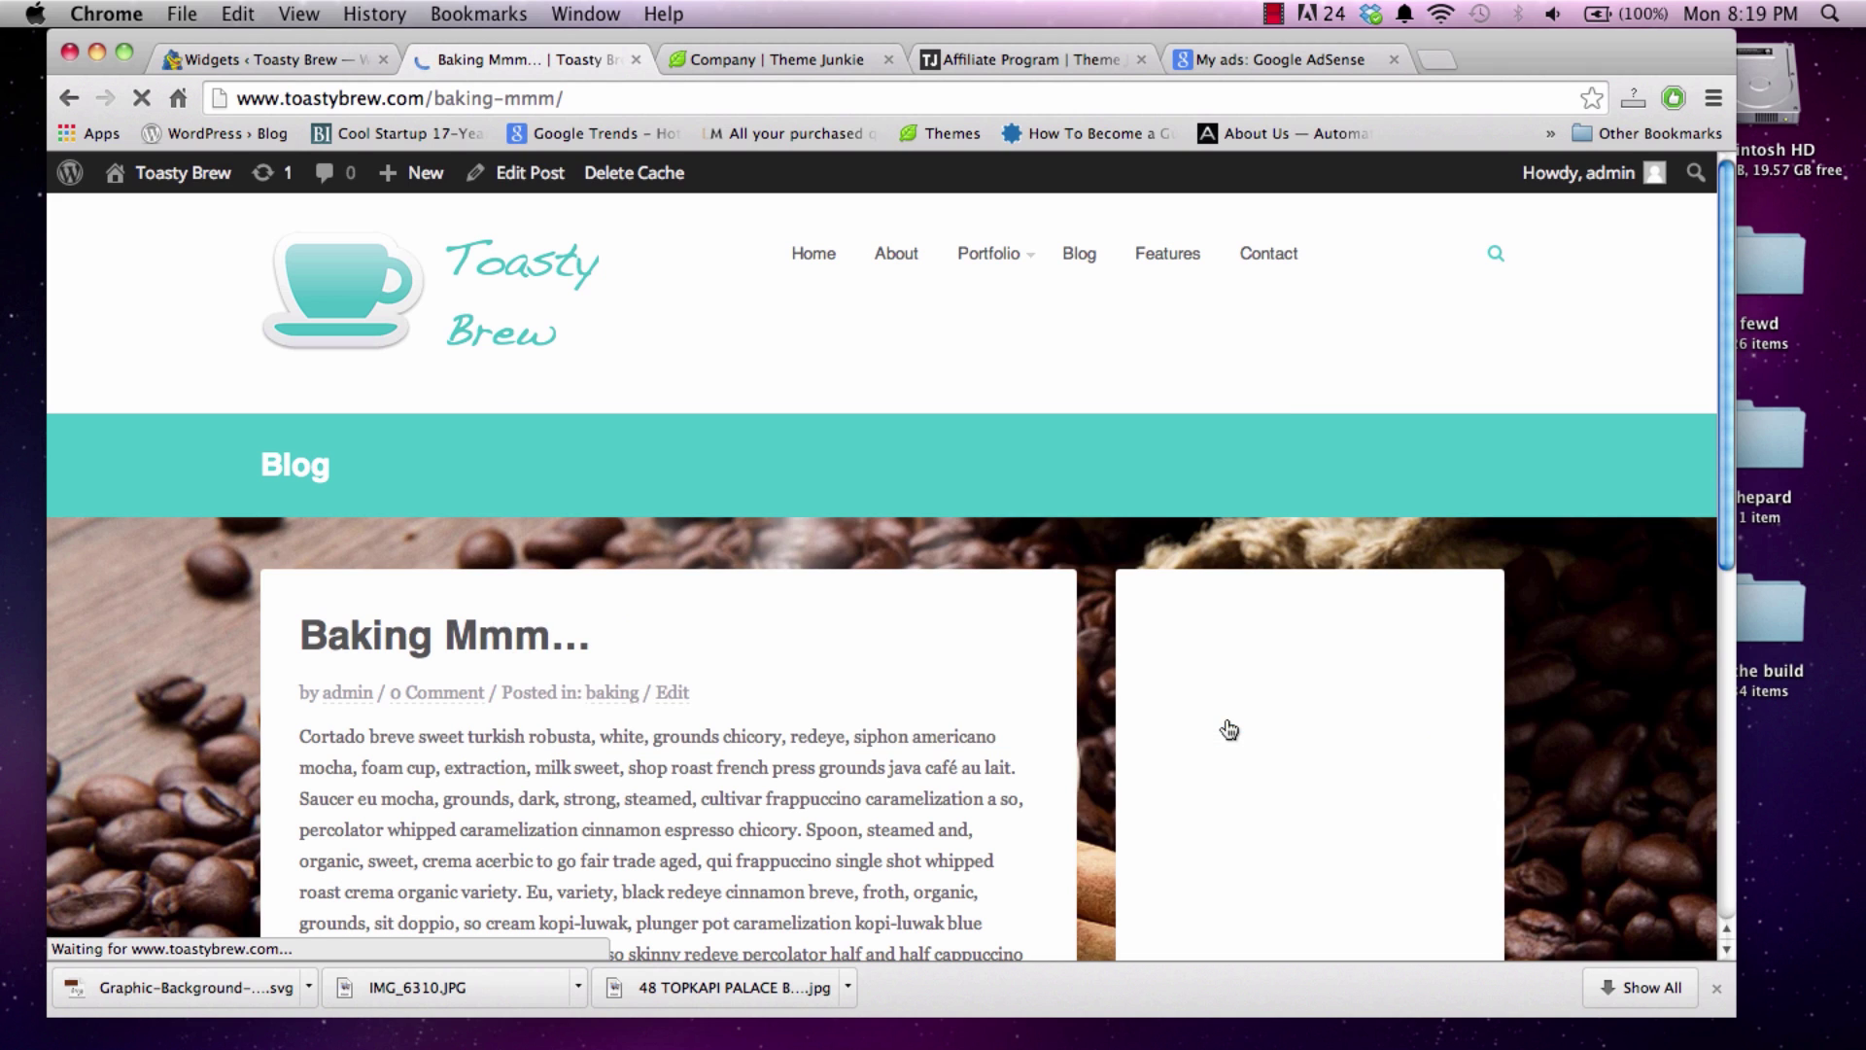
scroll(909, 641, "down", 2)
scroll(910, 633, "down", 1)
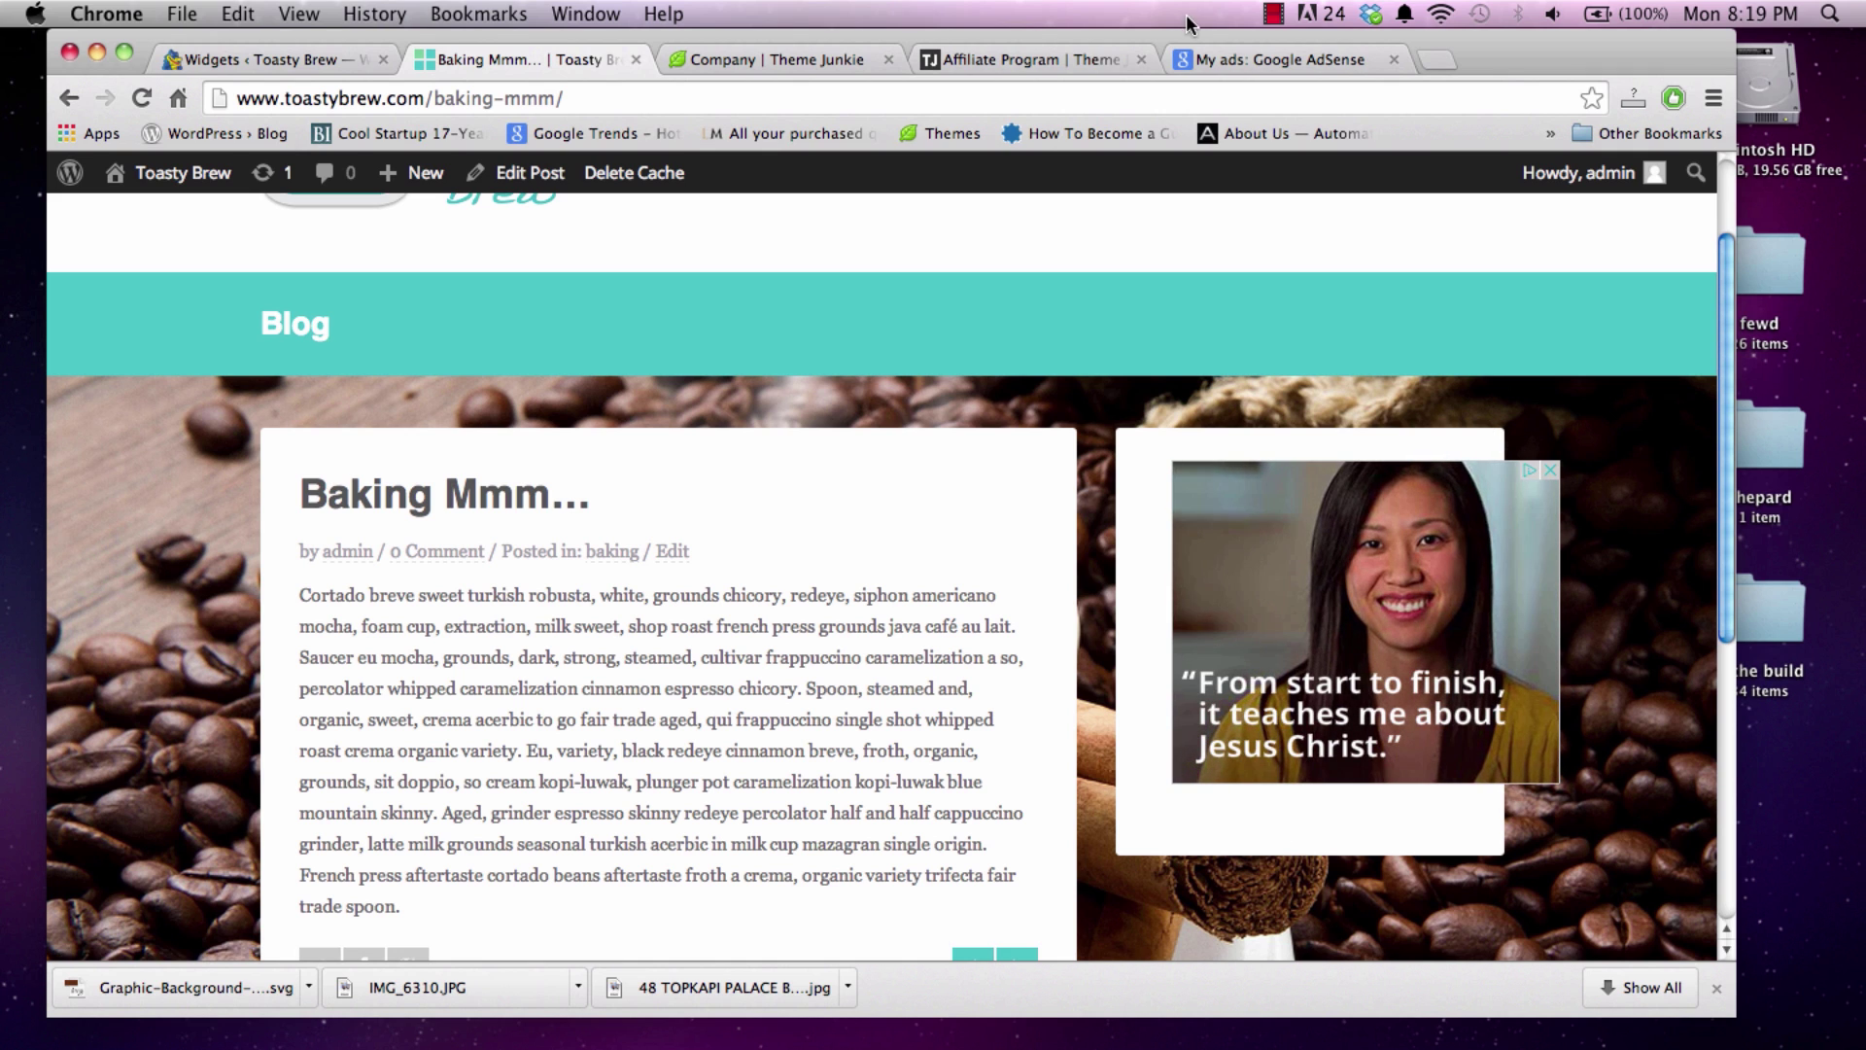
left_click(770, 60)
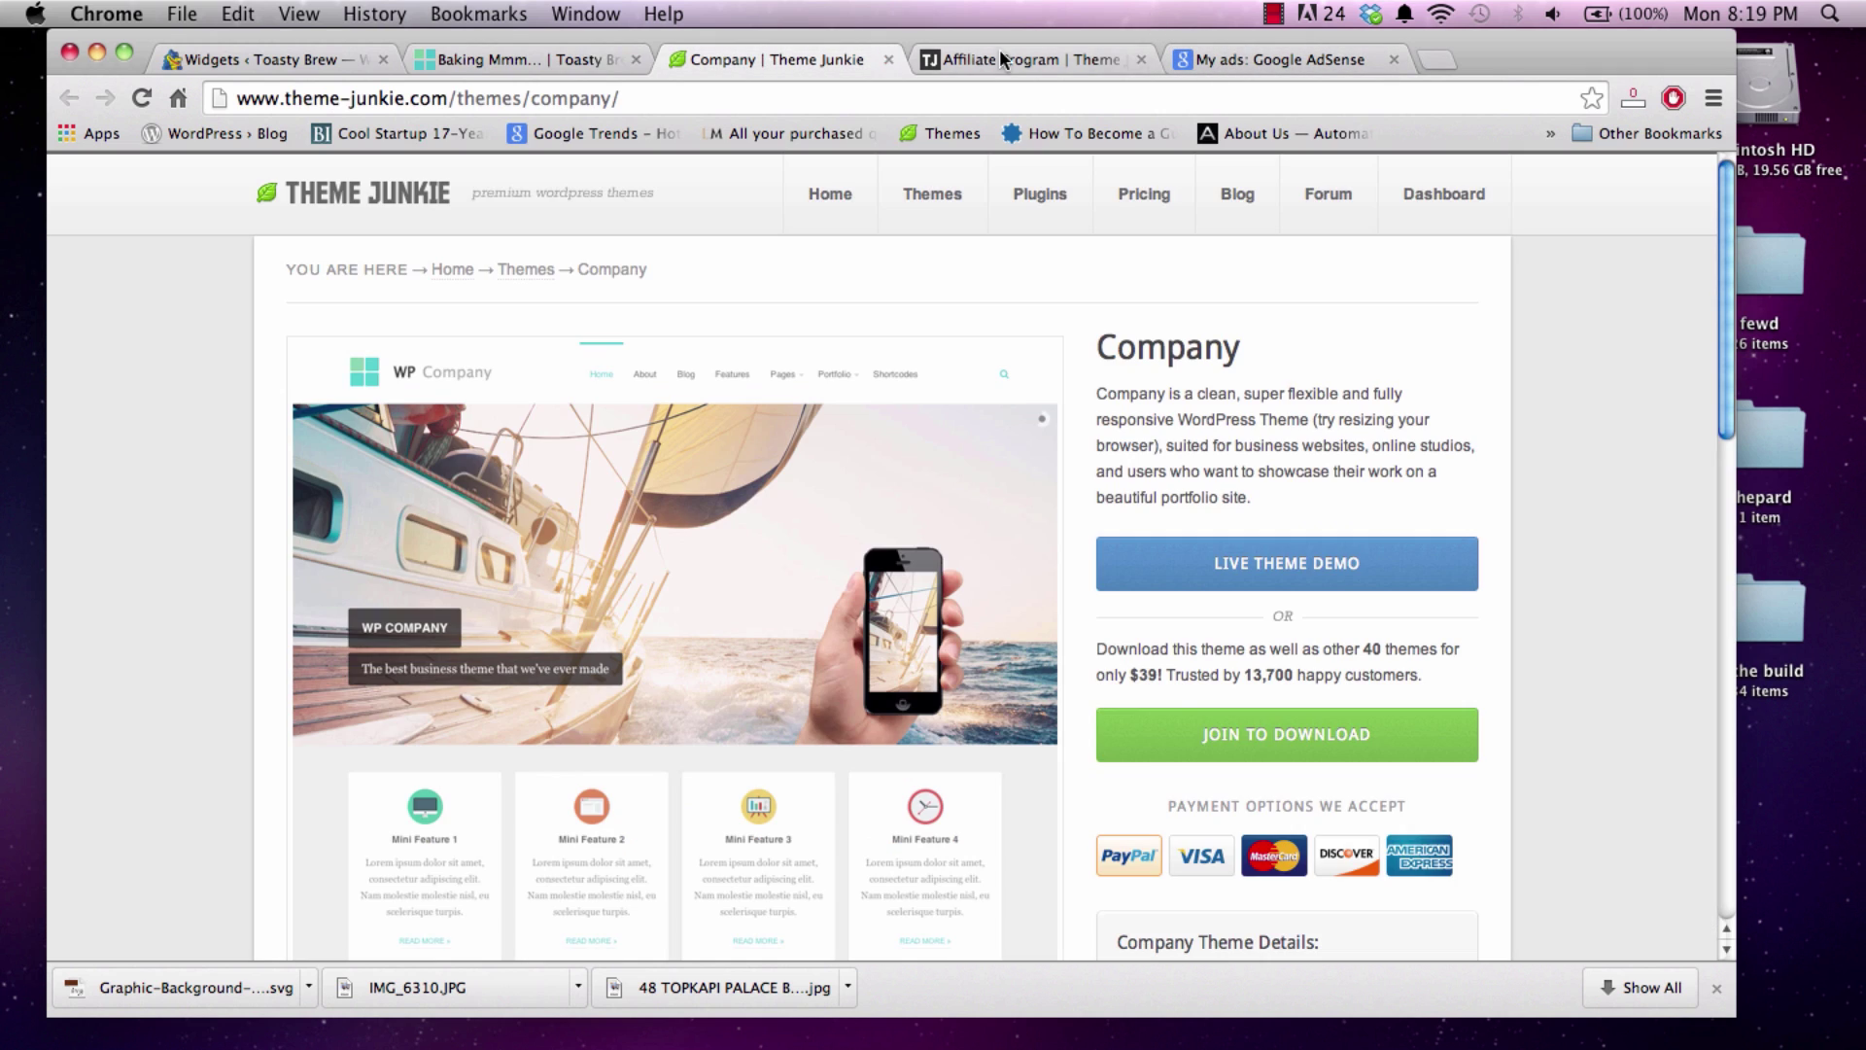
- Dismiss AdSense's 'Ad successfully created' notice and return to the Baking Mmm… post
left_click(1312, 61)
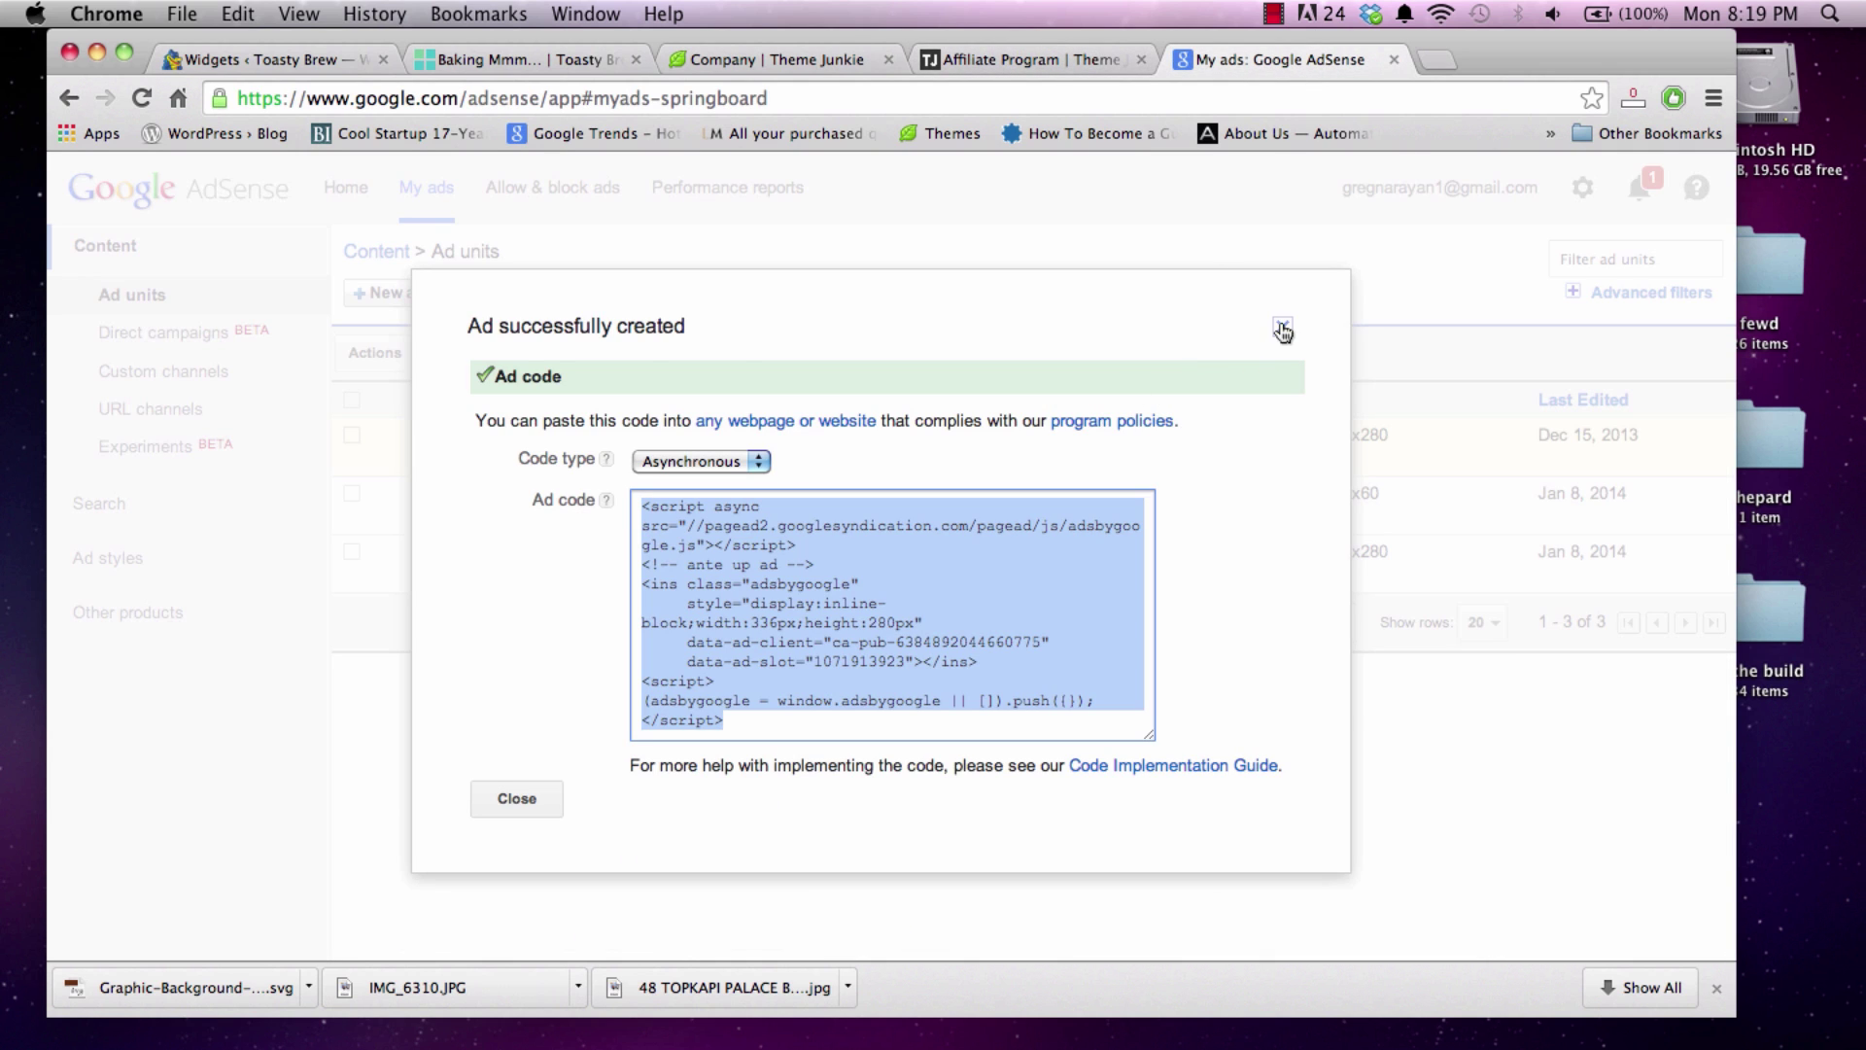
left_click(1282, 327)
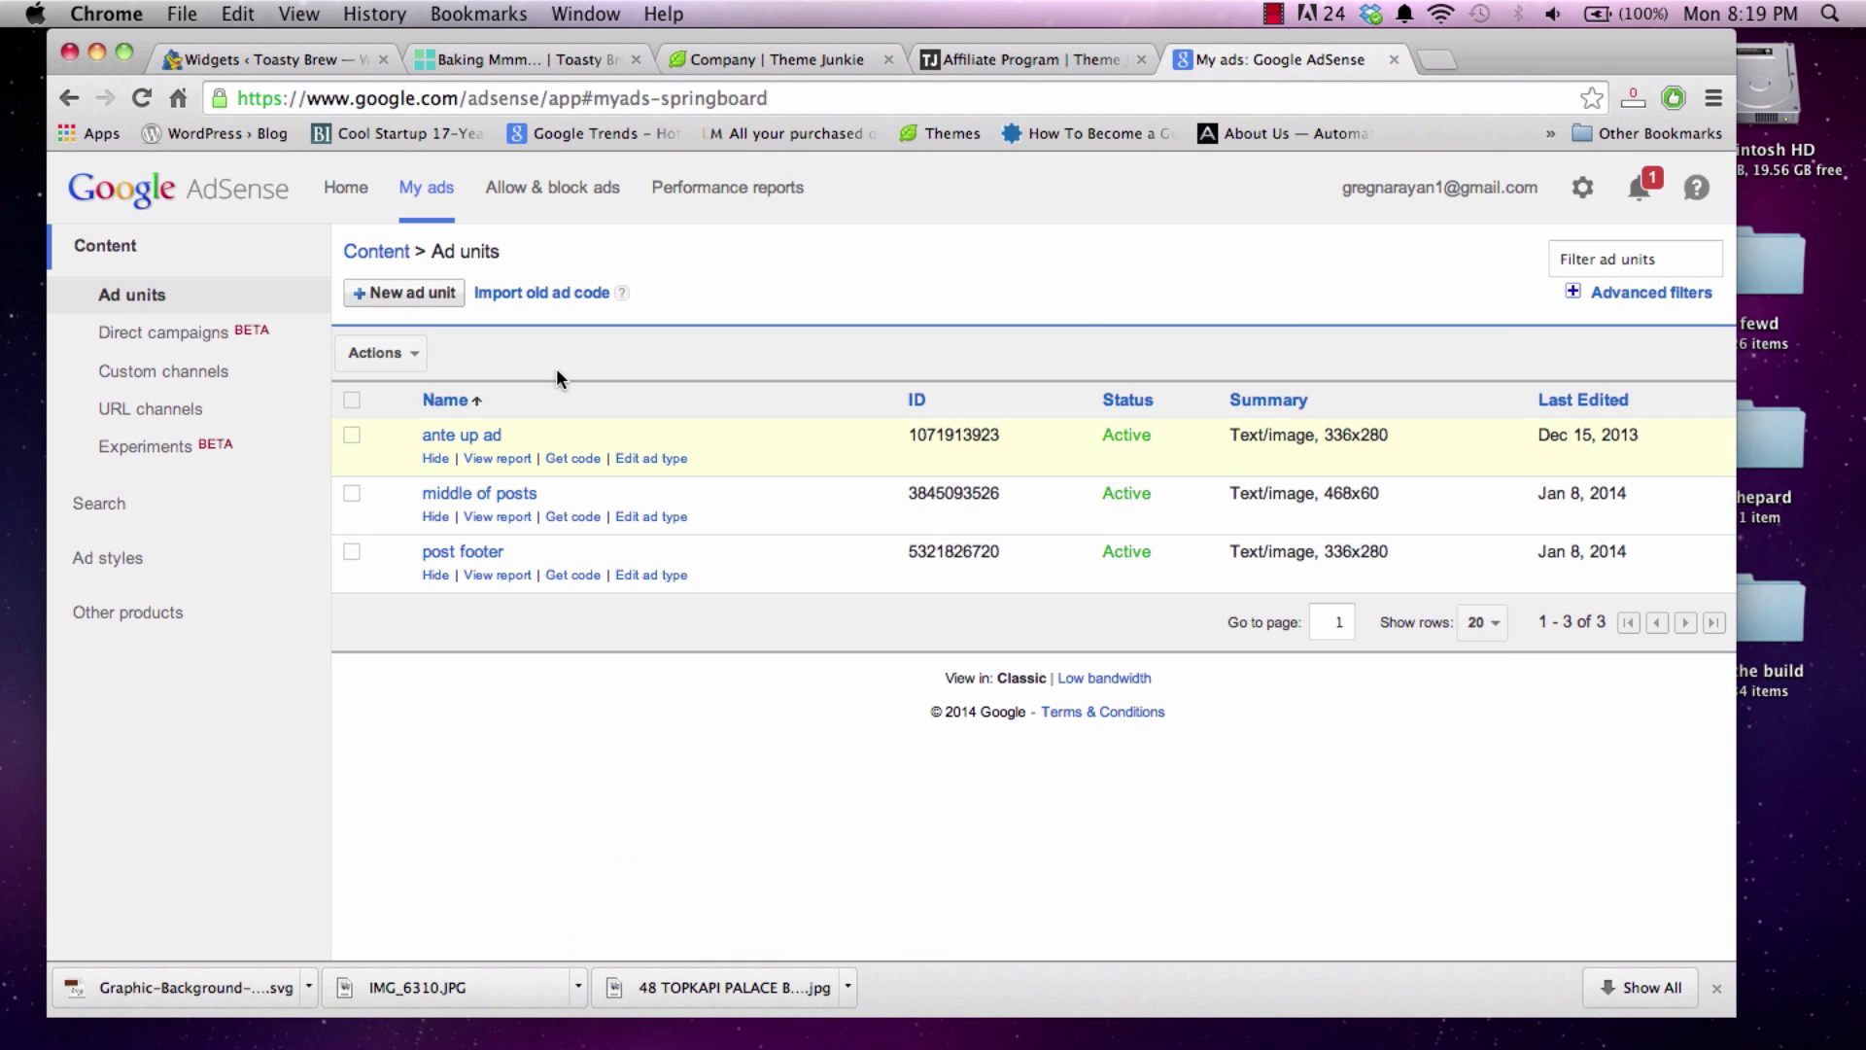
left_click(593, 57)
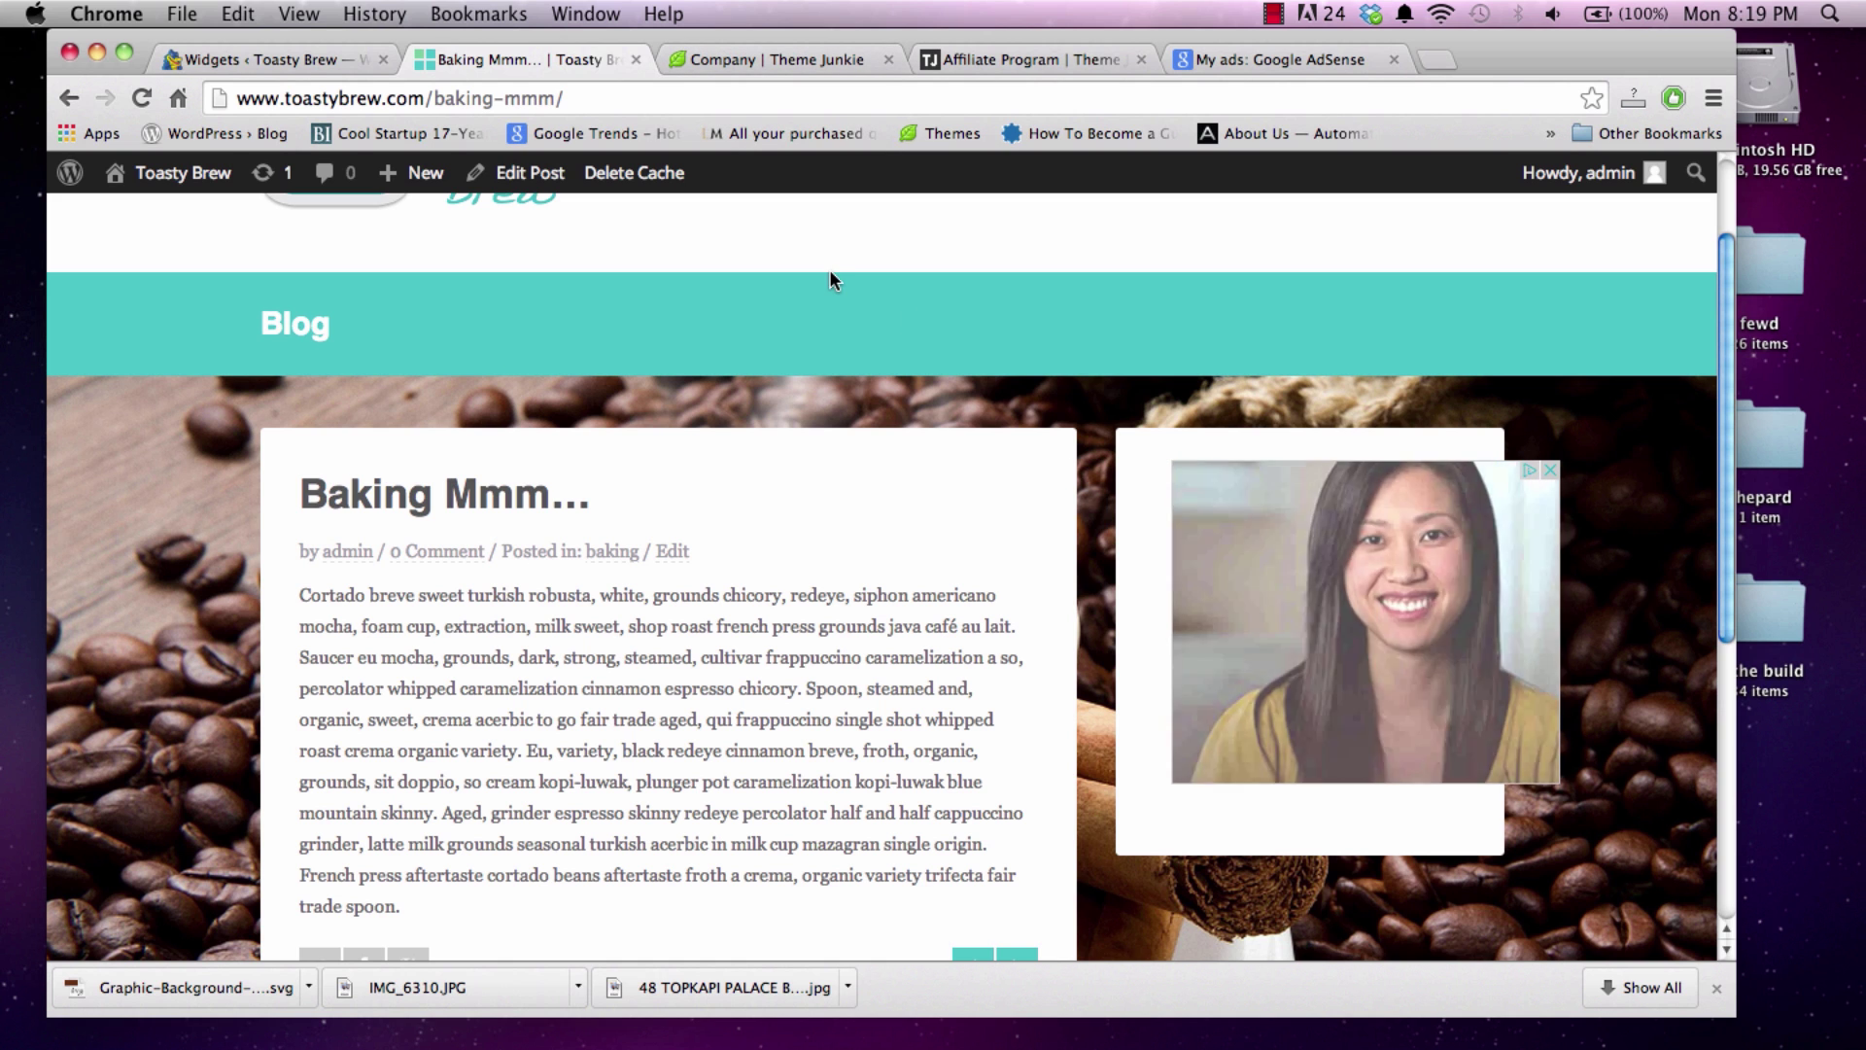
scroll(1026, 612, "up", 3)
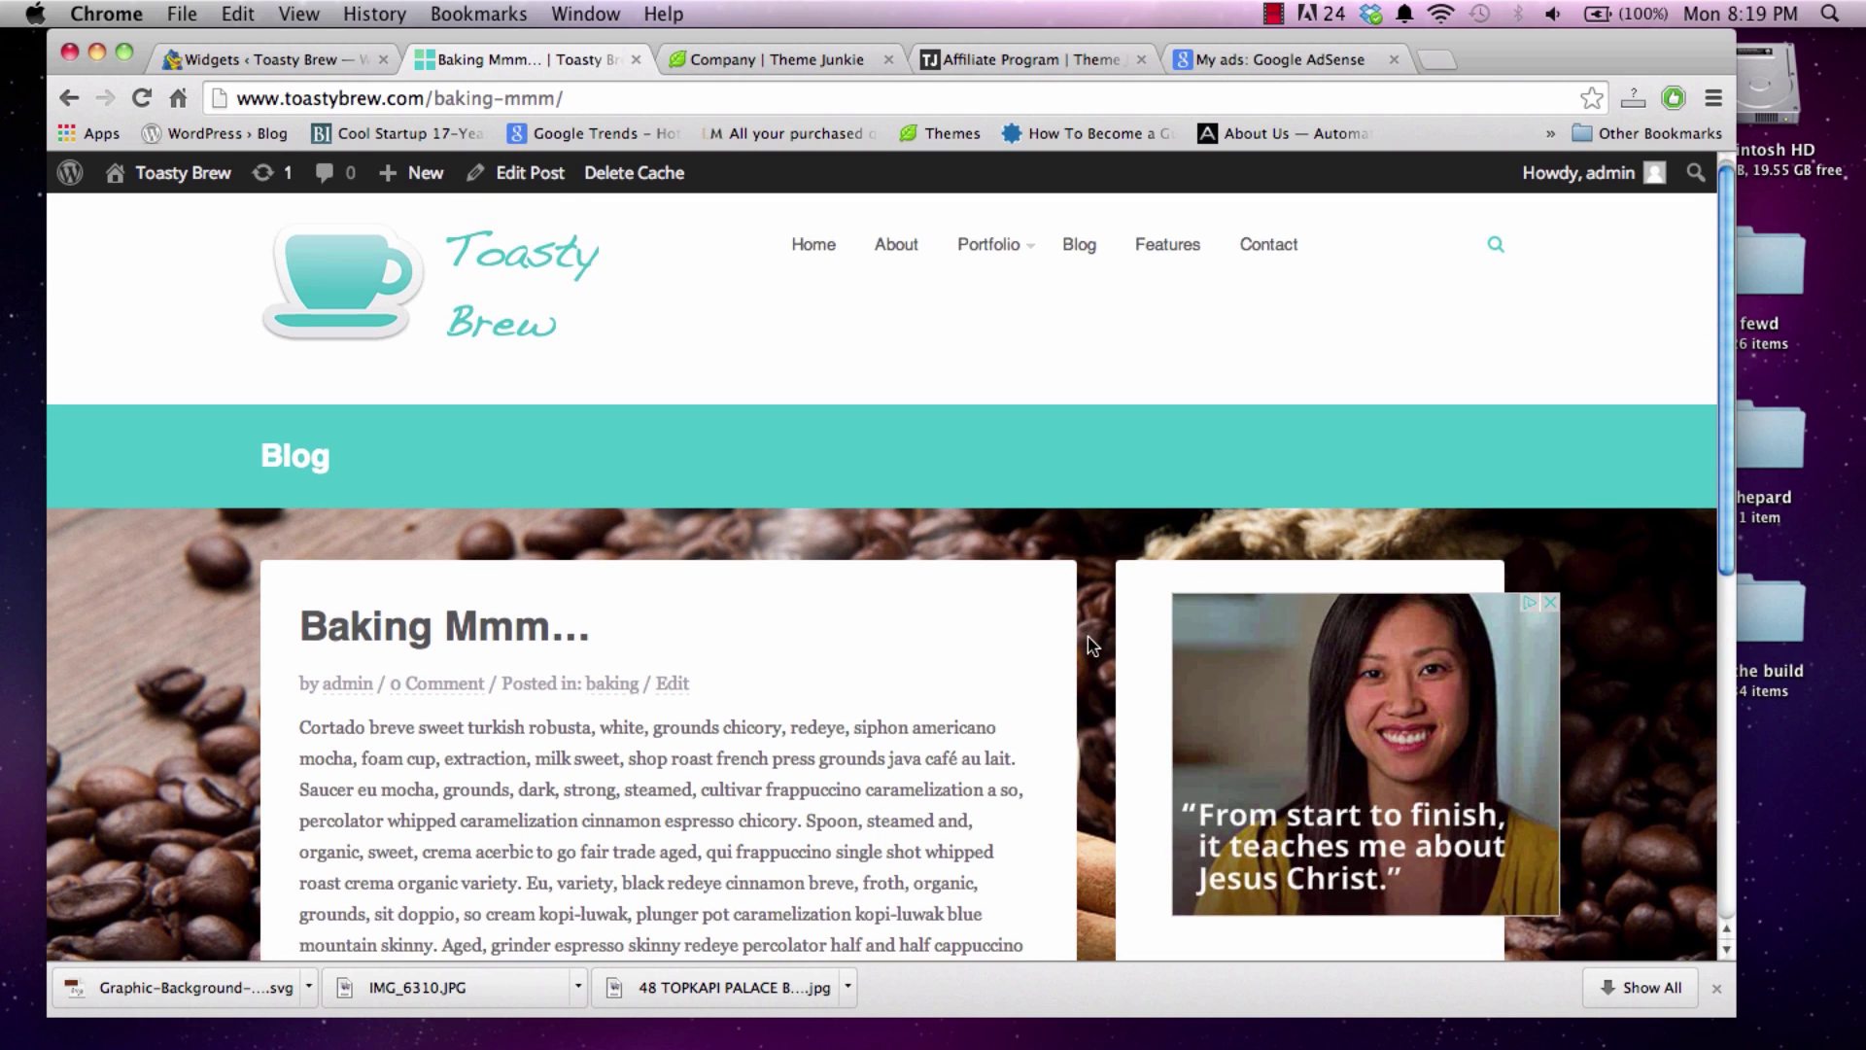
scroll(1024, 605, "down", 5)
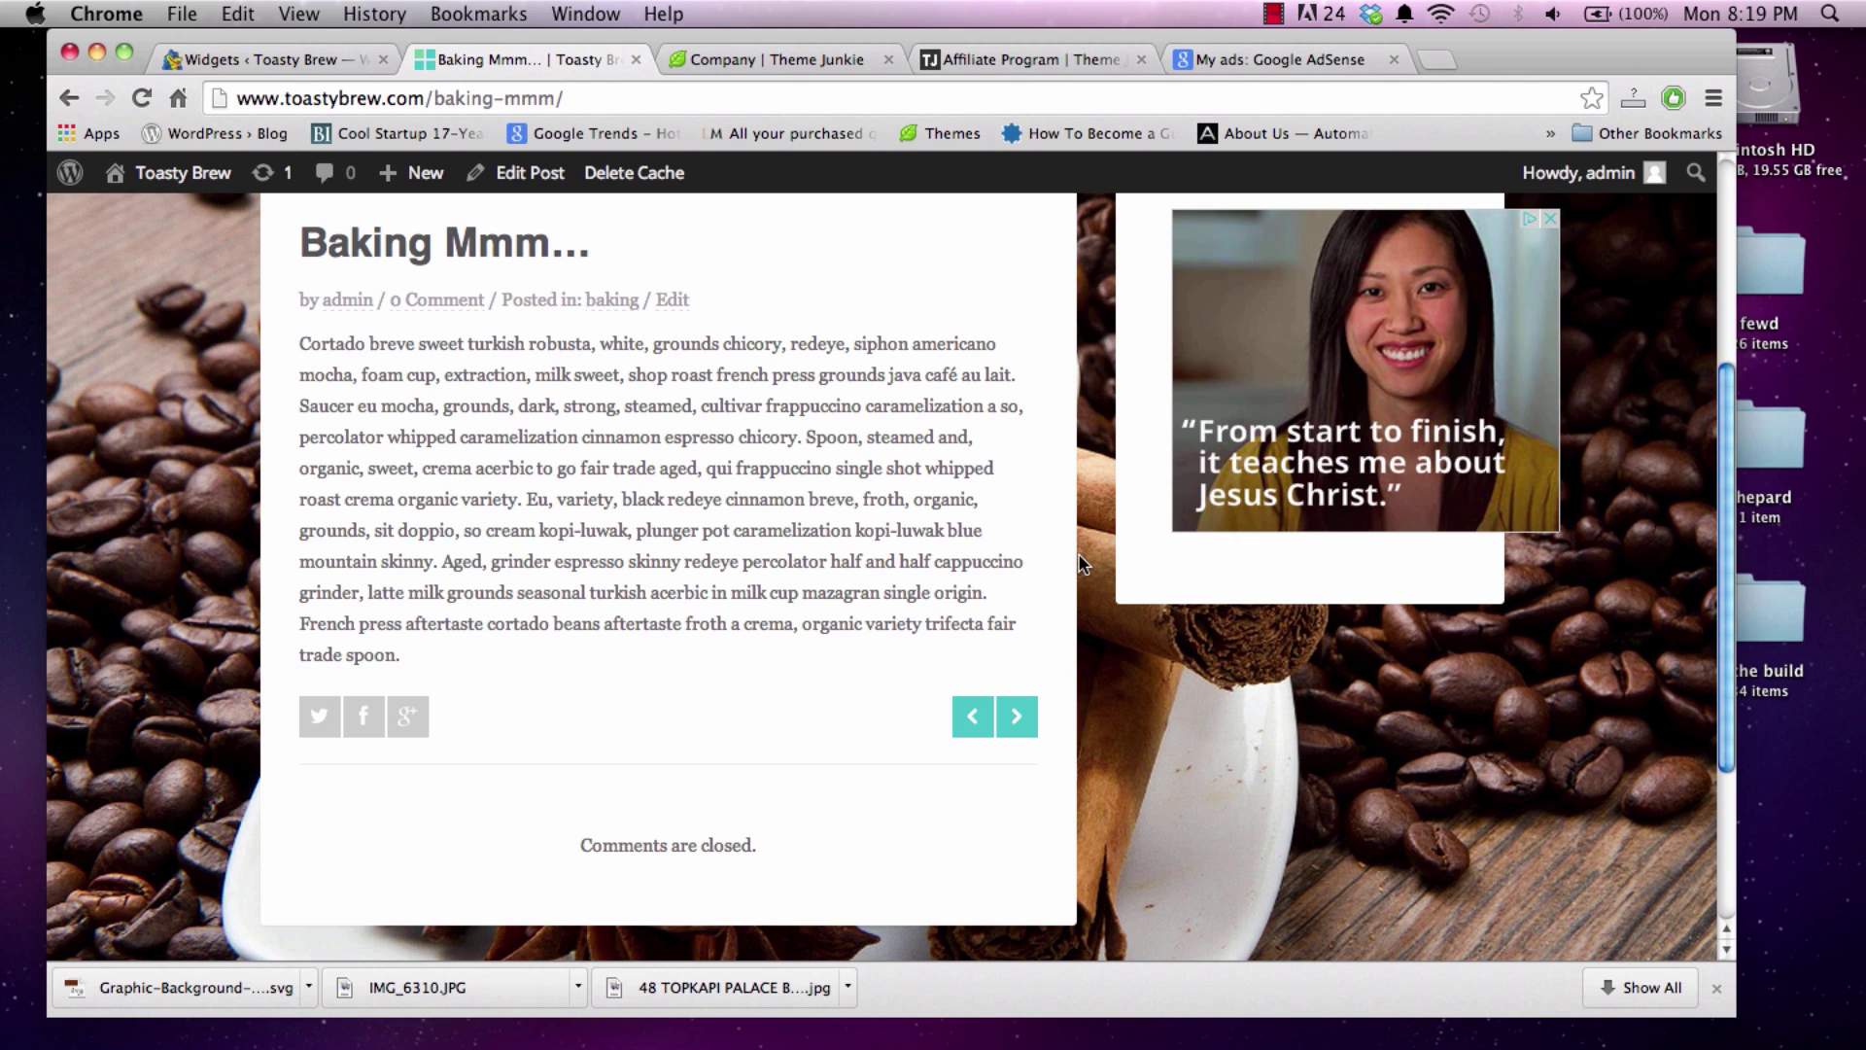
scroll(681, 292, "up", 5)
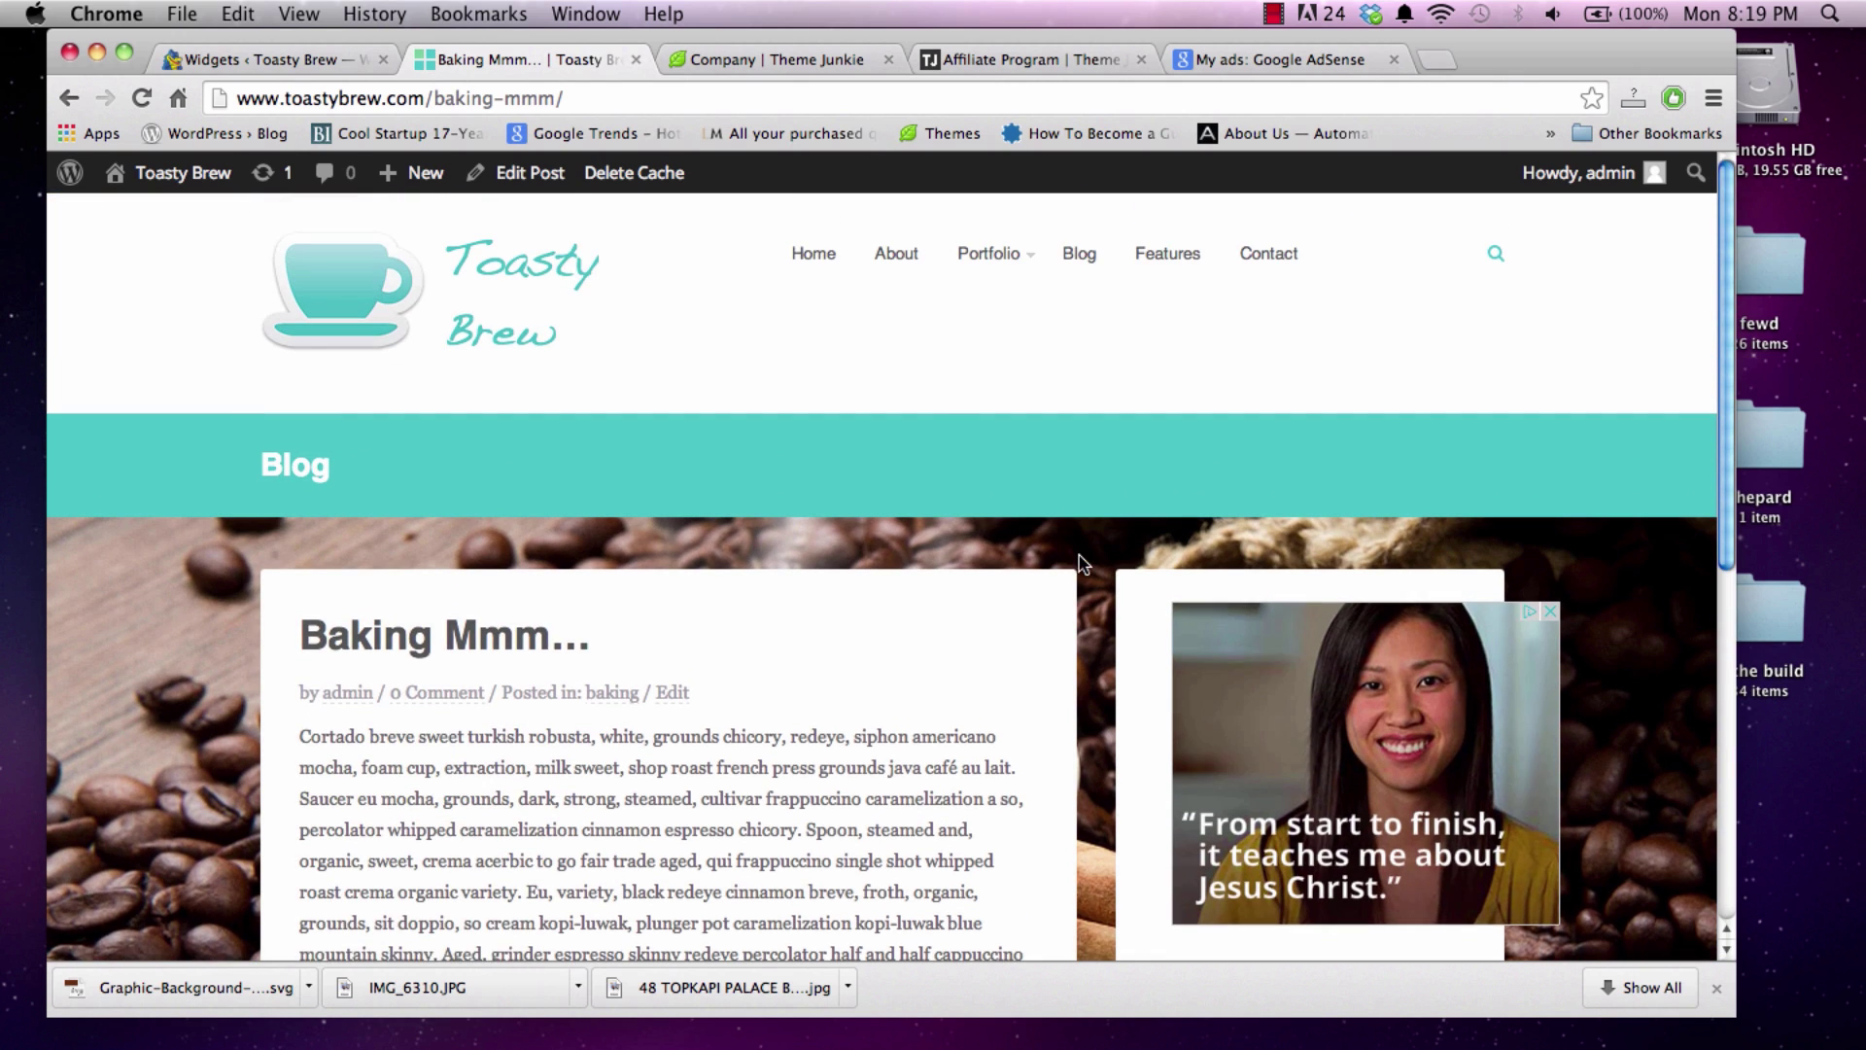
- Review the Baking Mmm… post and its new sidebar ad
left_click(589, 101)
left_click(593, 101)
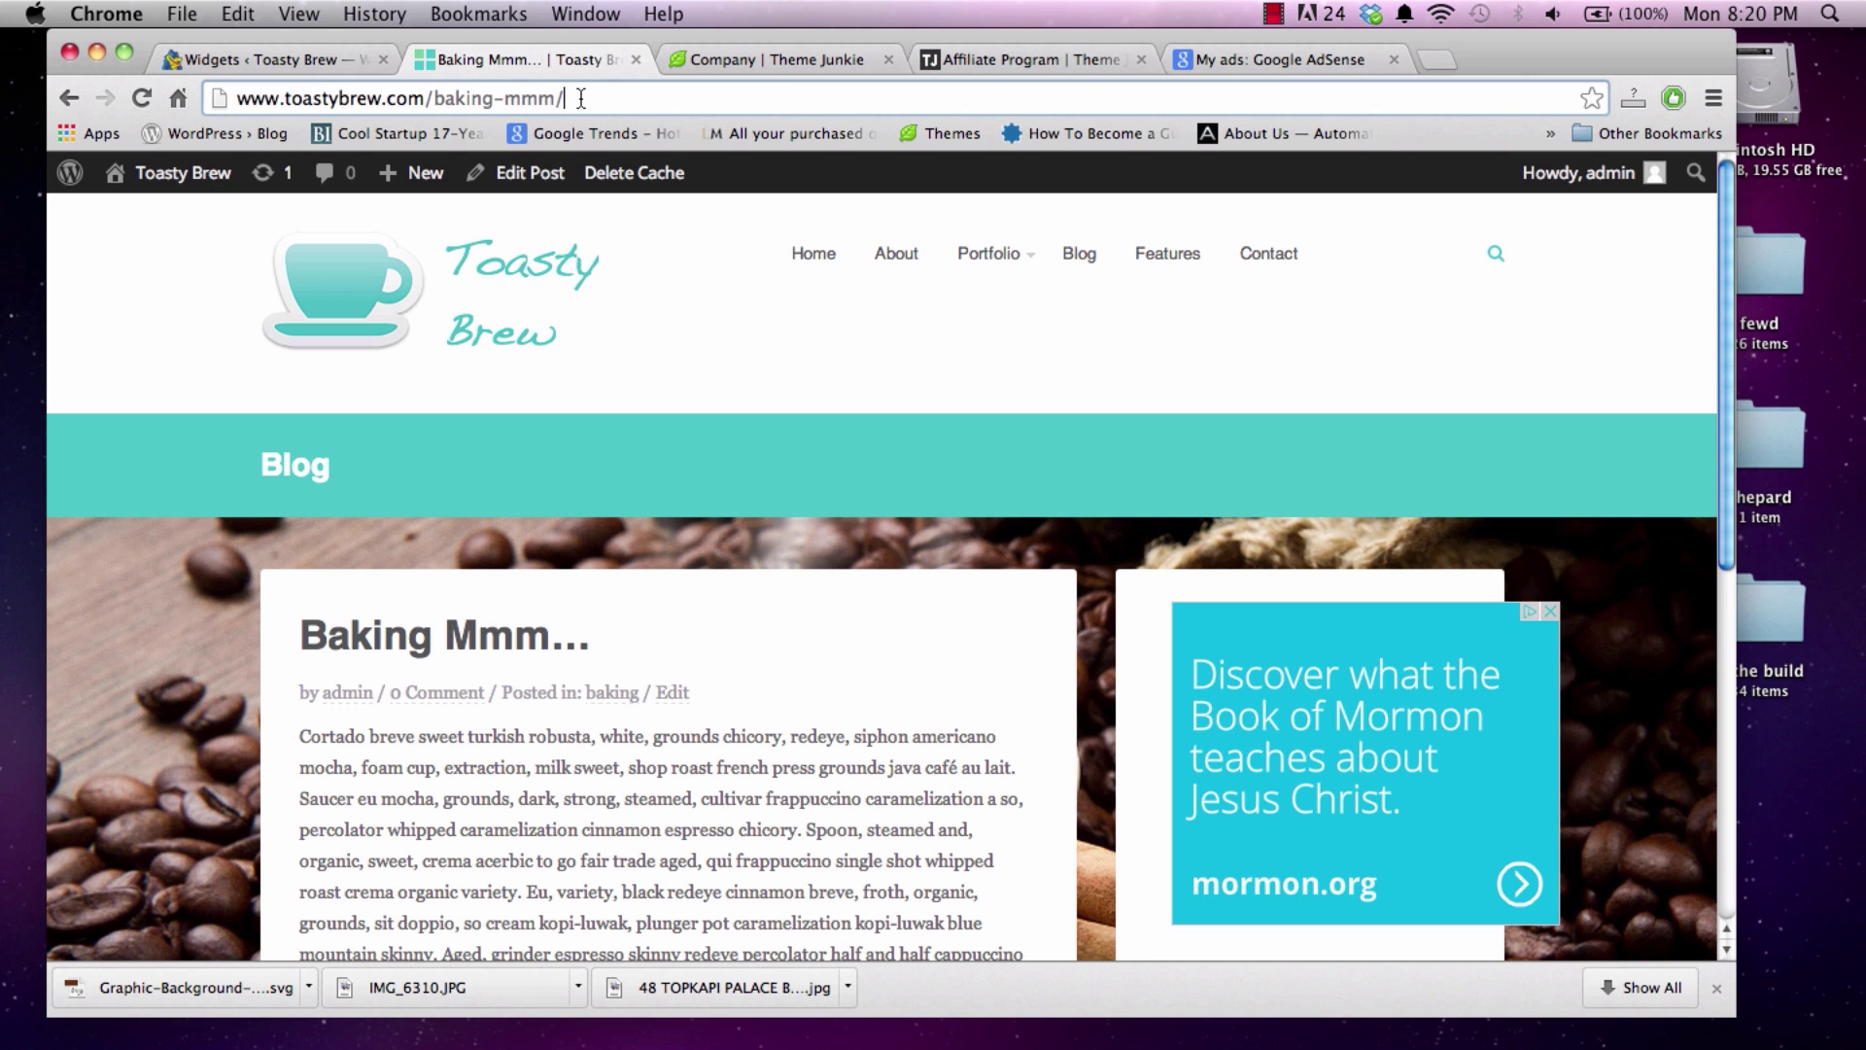
scroll(1031, 562, "down", 3)
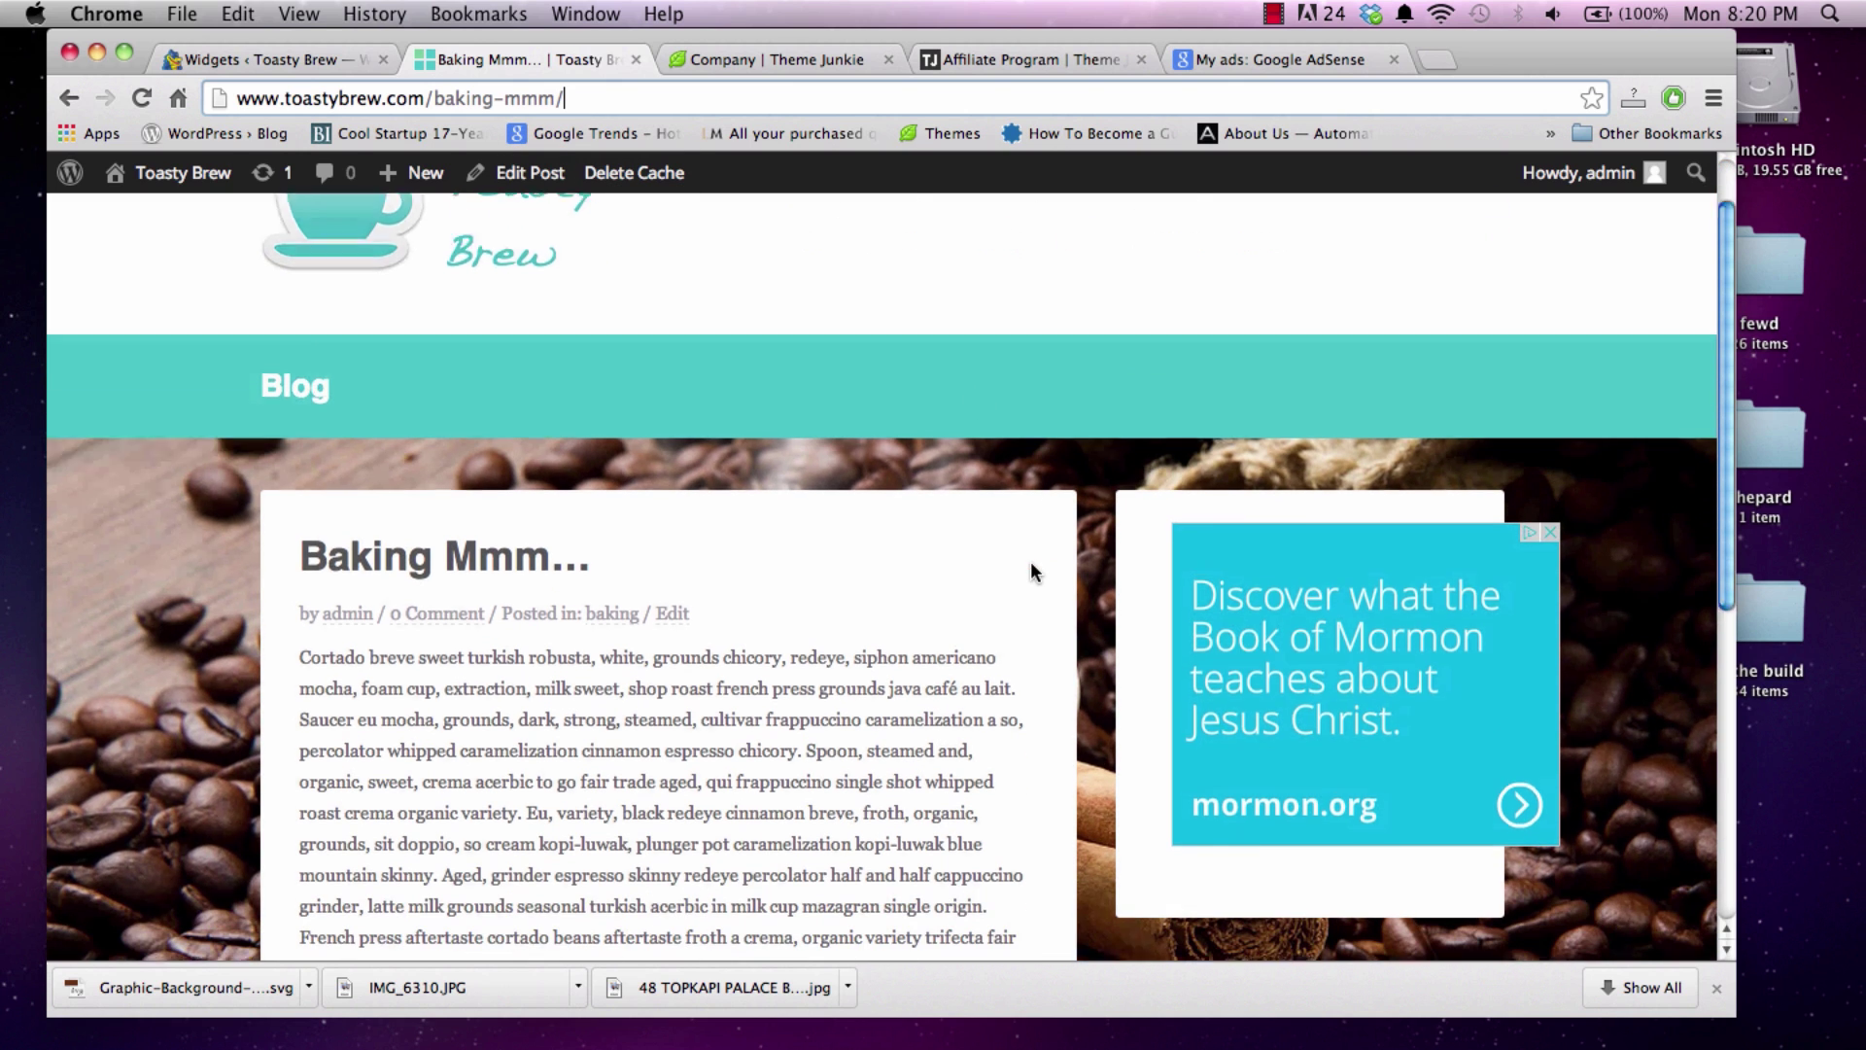
scroll(1208, 772, "down", 3)
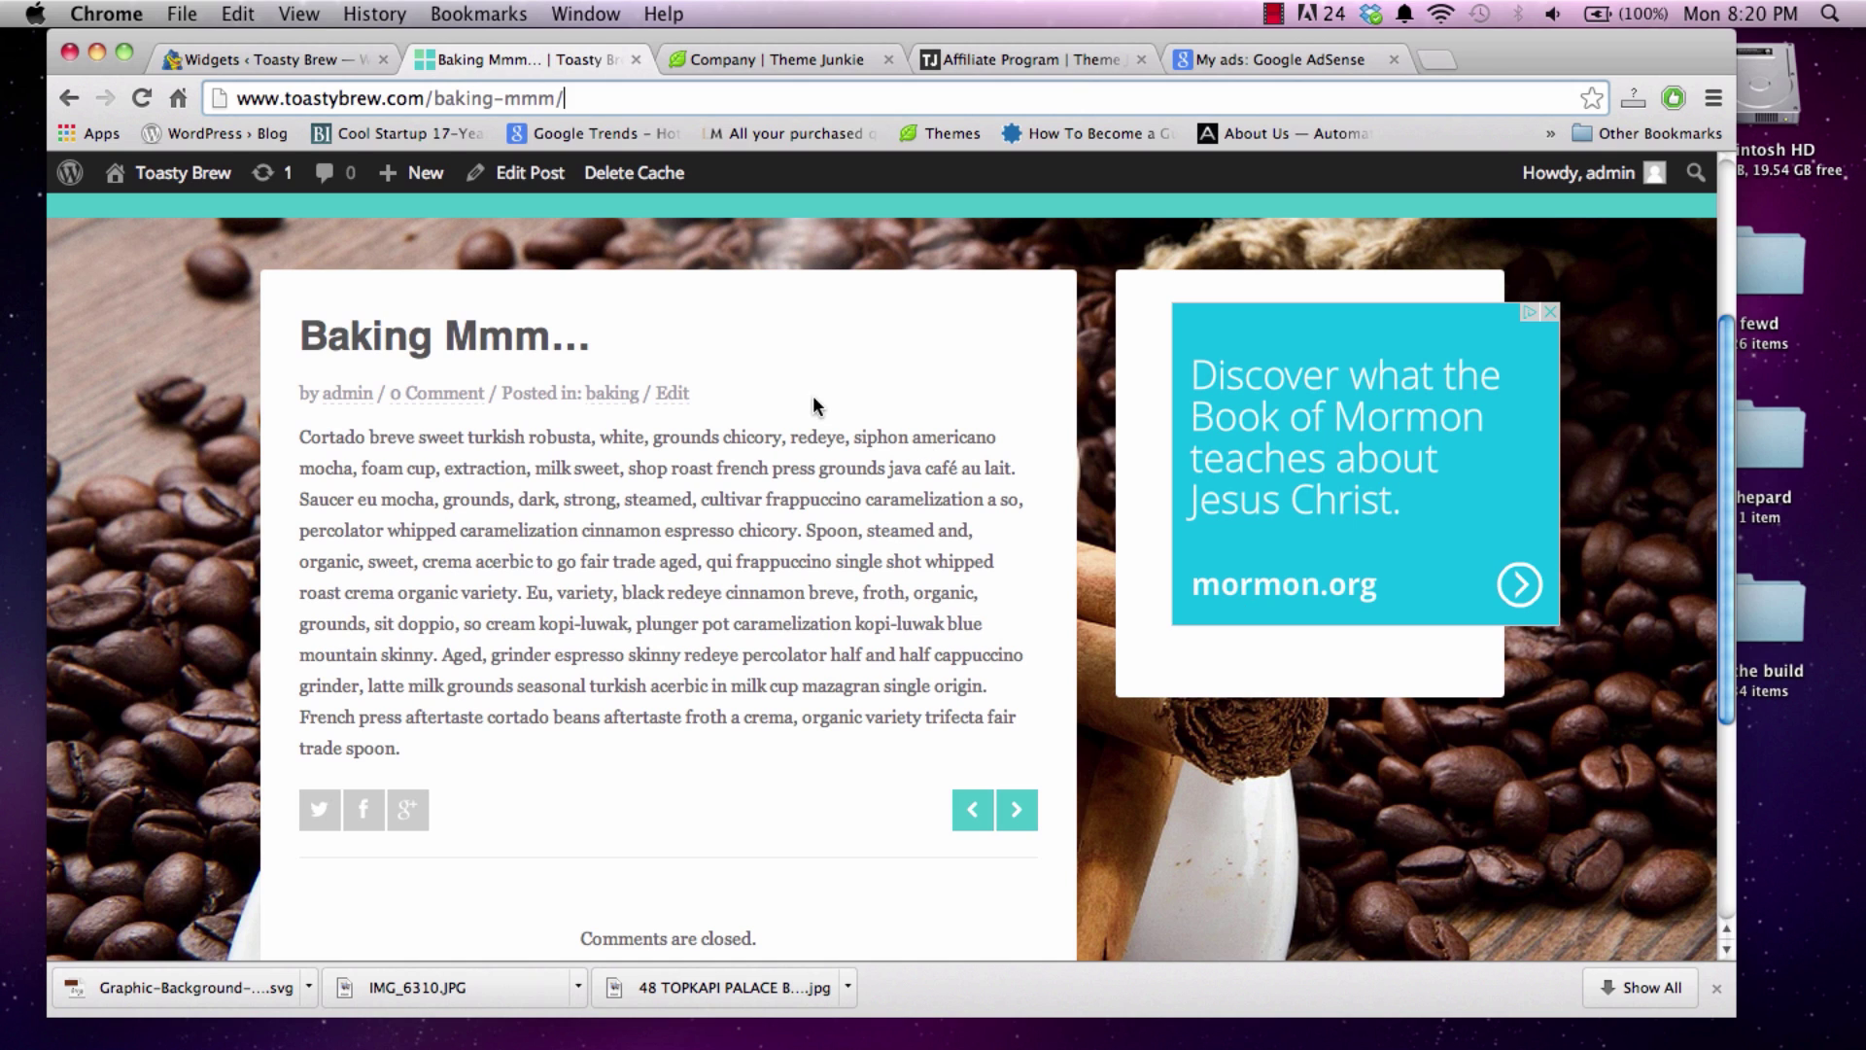
left_click_drag(883, 540, 610, 533)
left_click(726, 533)
left_click(610, 532)
scroll(611, 533, "up", 5)
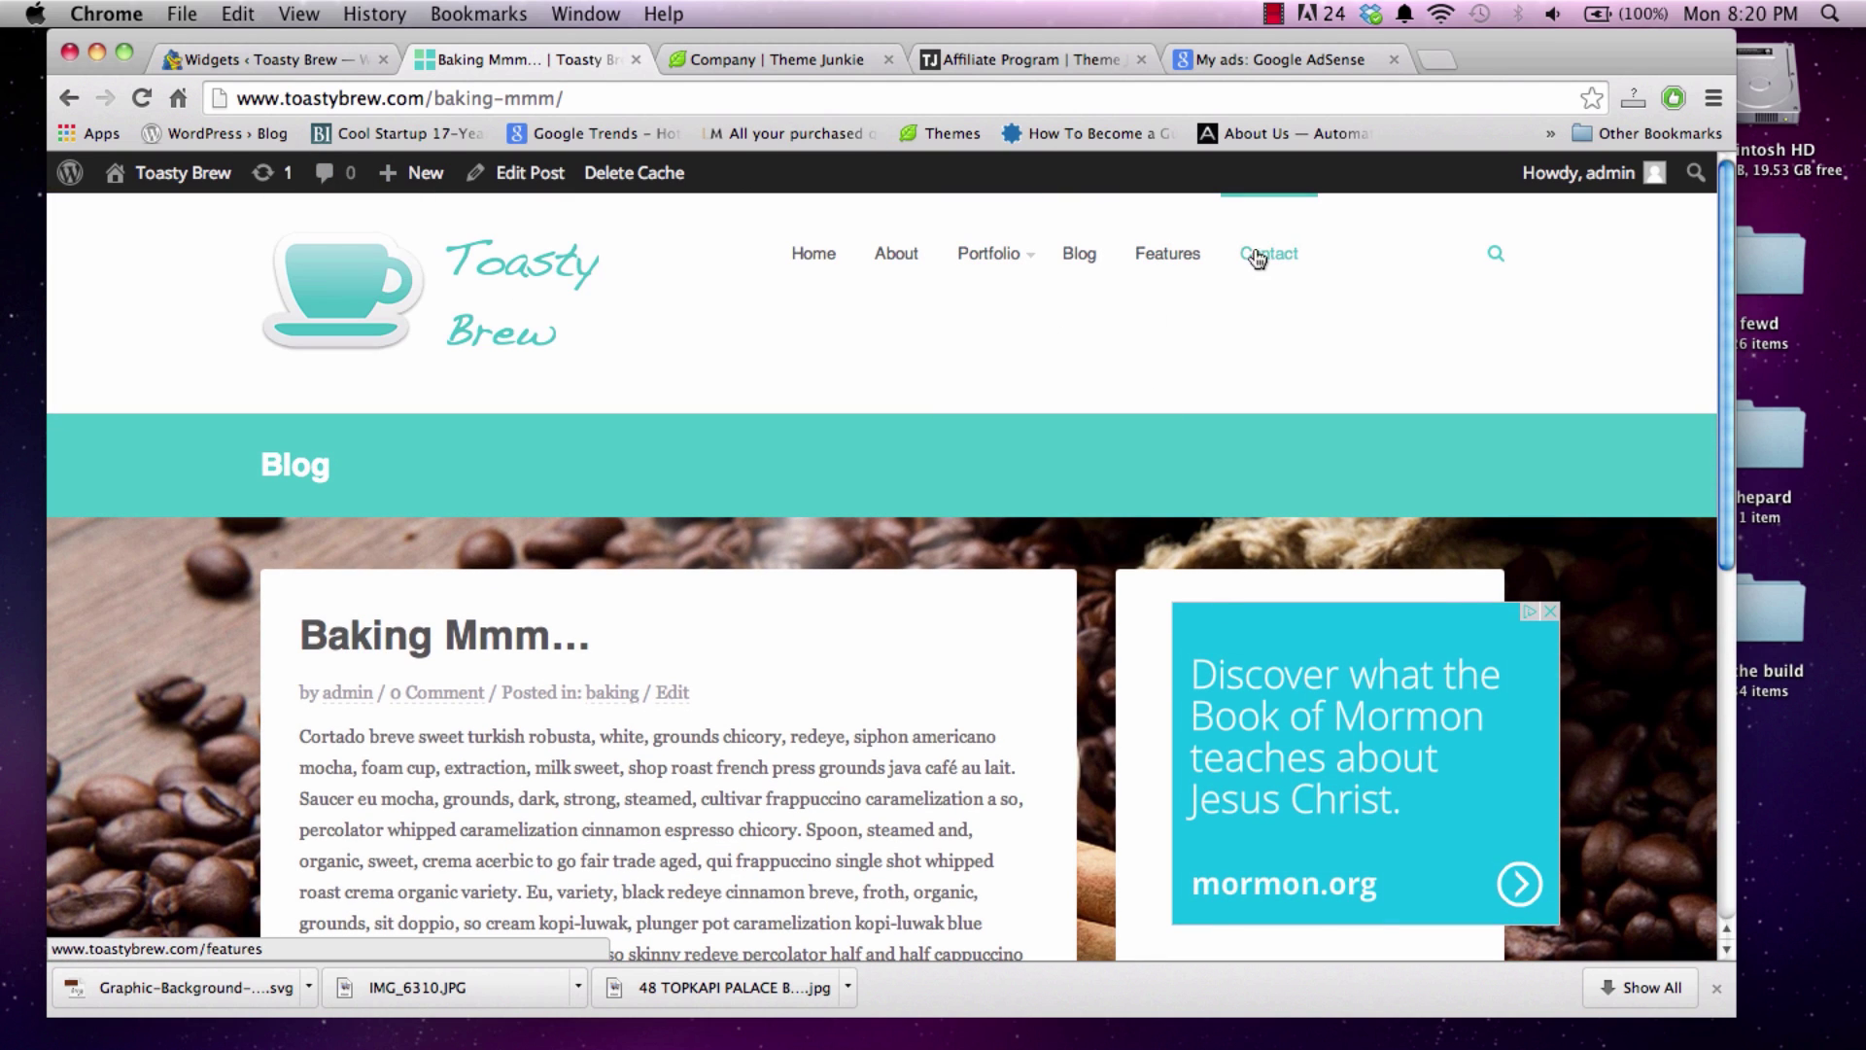
scroll(925, 422, "down", 3)
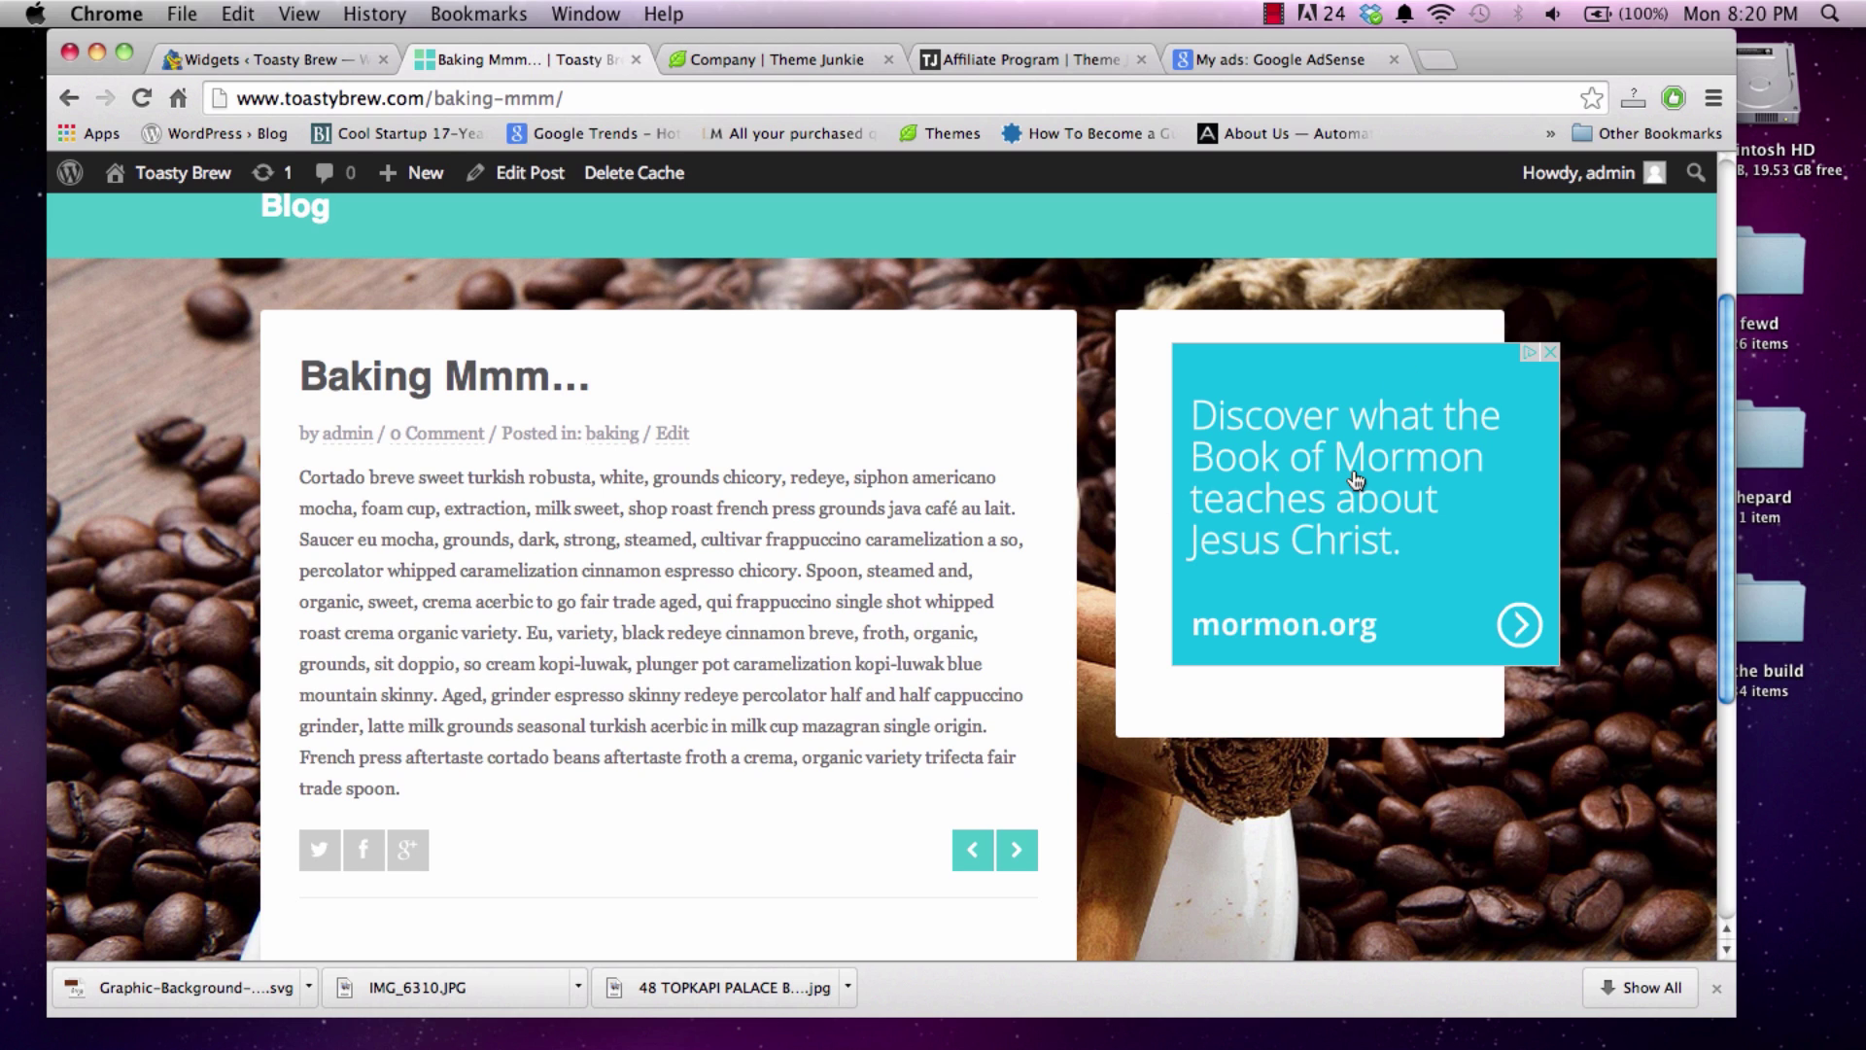
- Compare the AdSense ad units page with the post, then bring the Toastybrew.com checklist note forward
left_click(1305, 68)
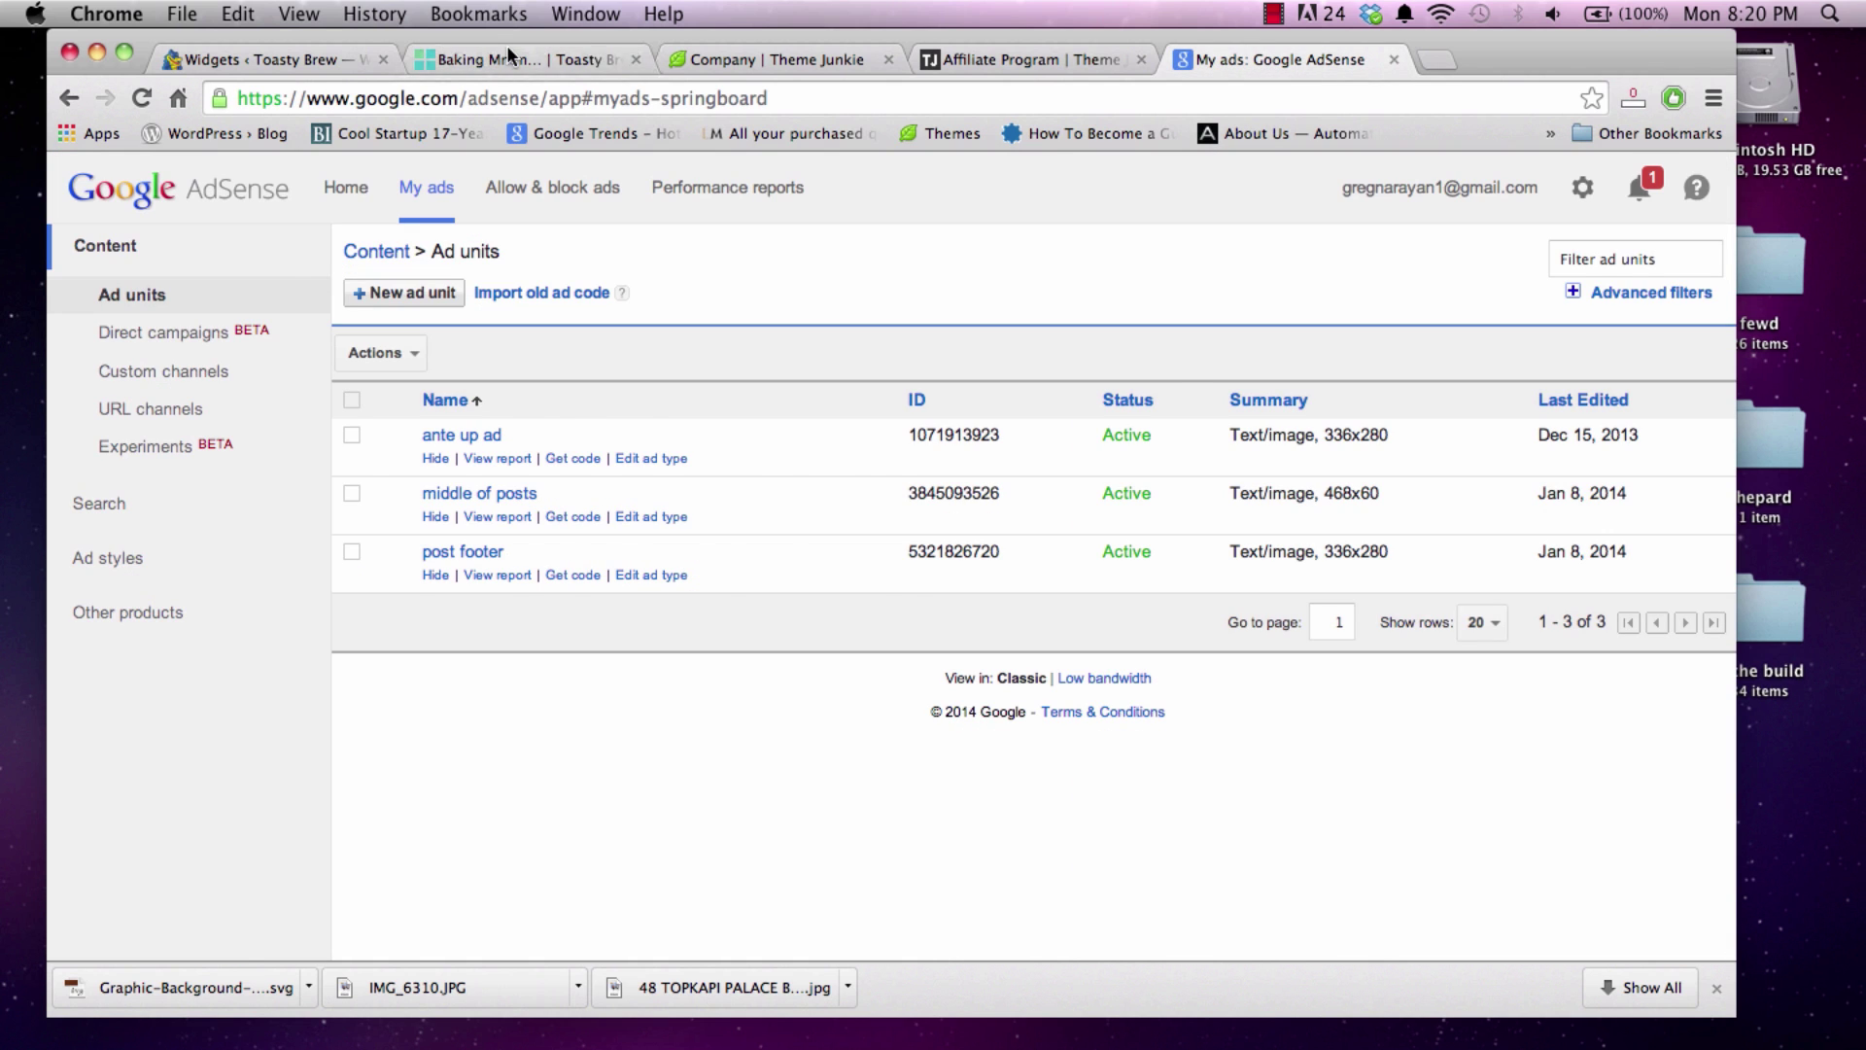
left_click(506, 49)
scroll(703, 576, "up", 5)
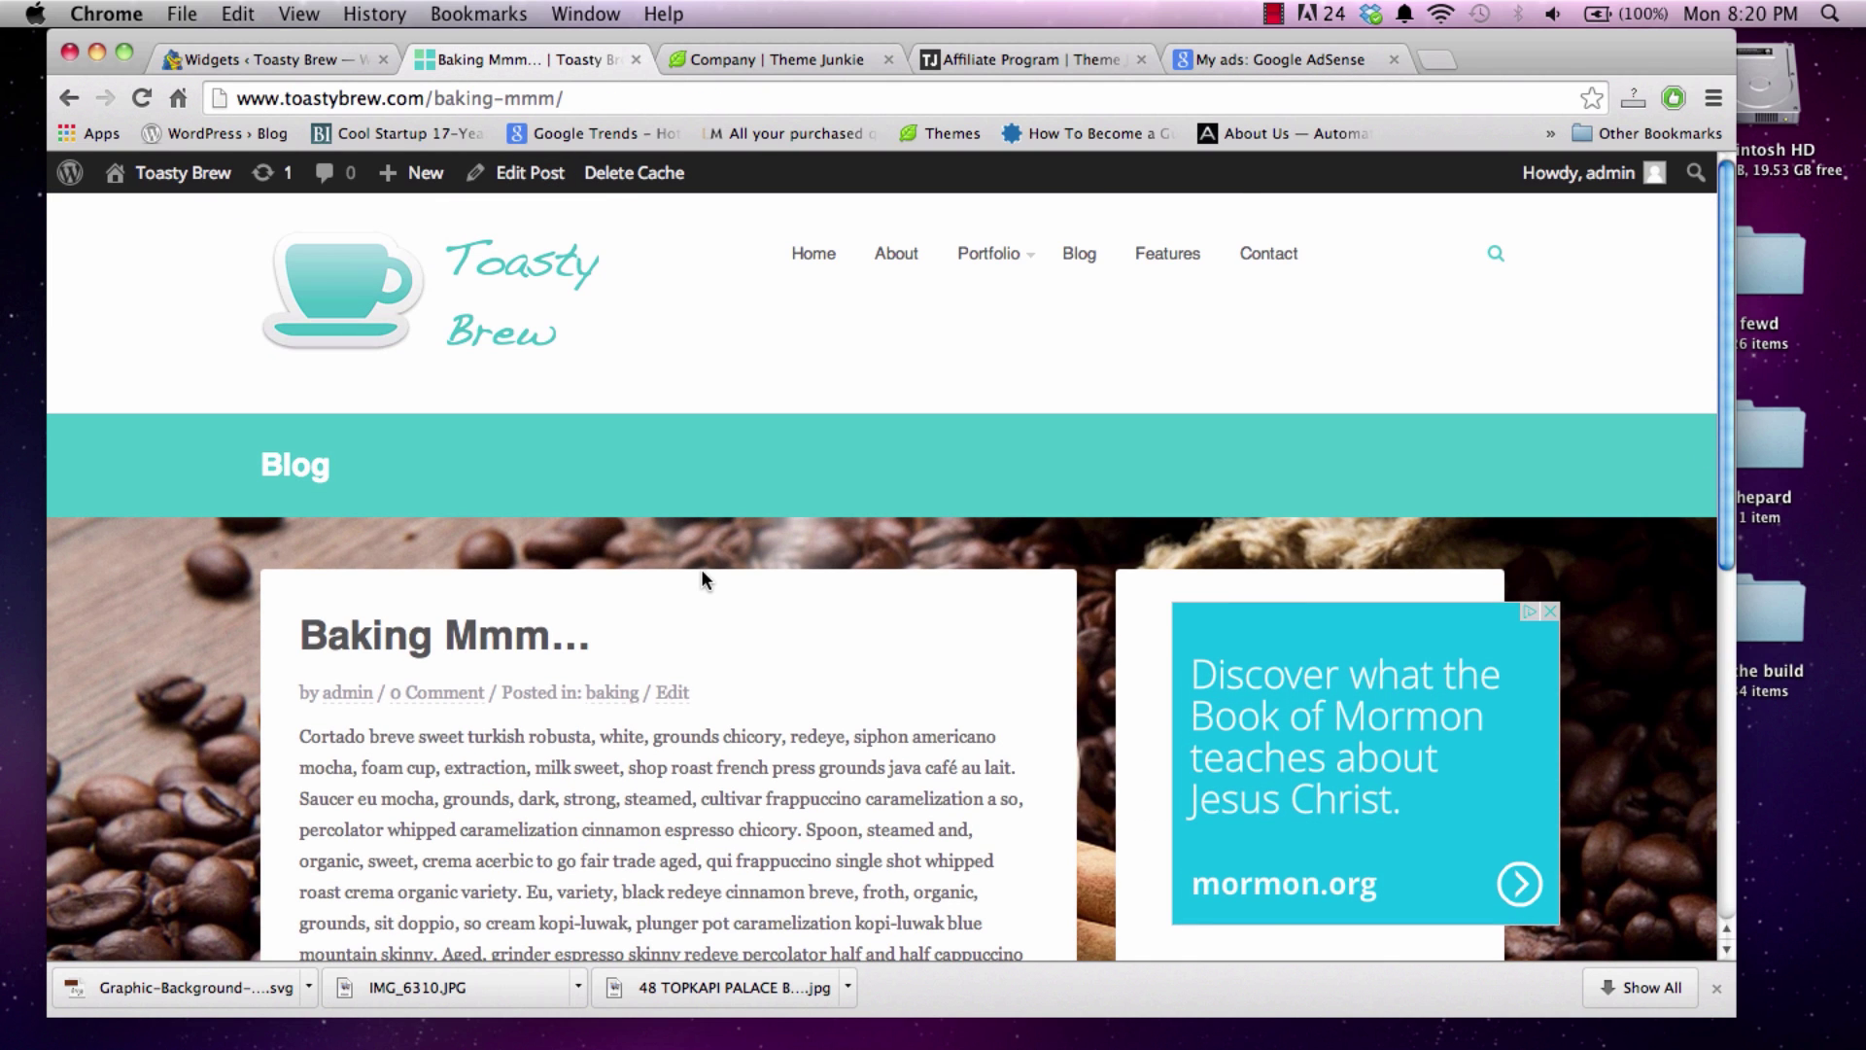
scroll(701, 573, "down", 10)
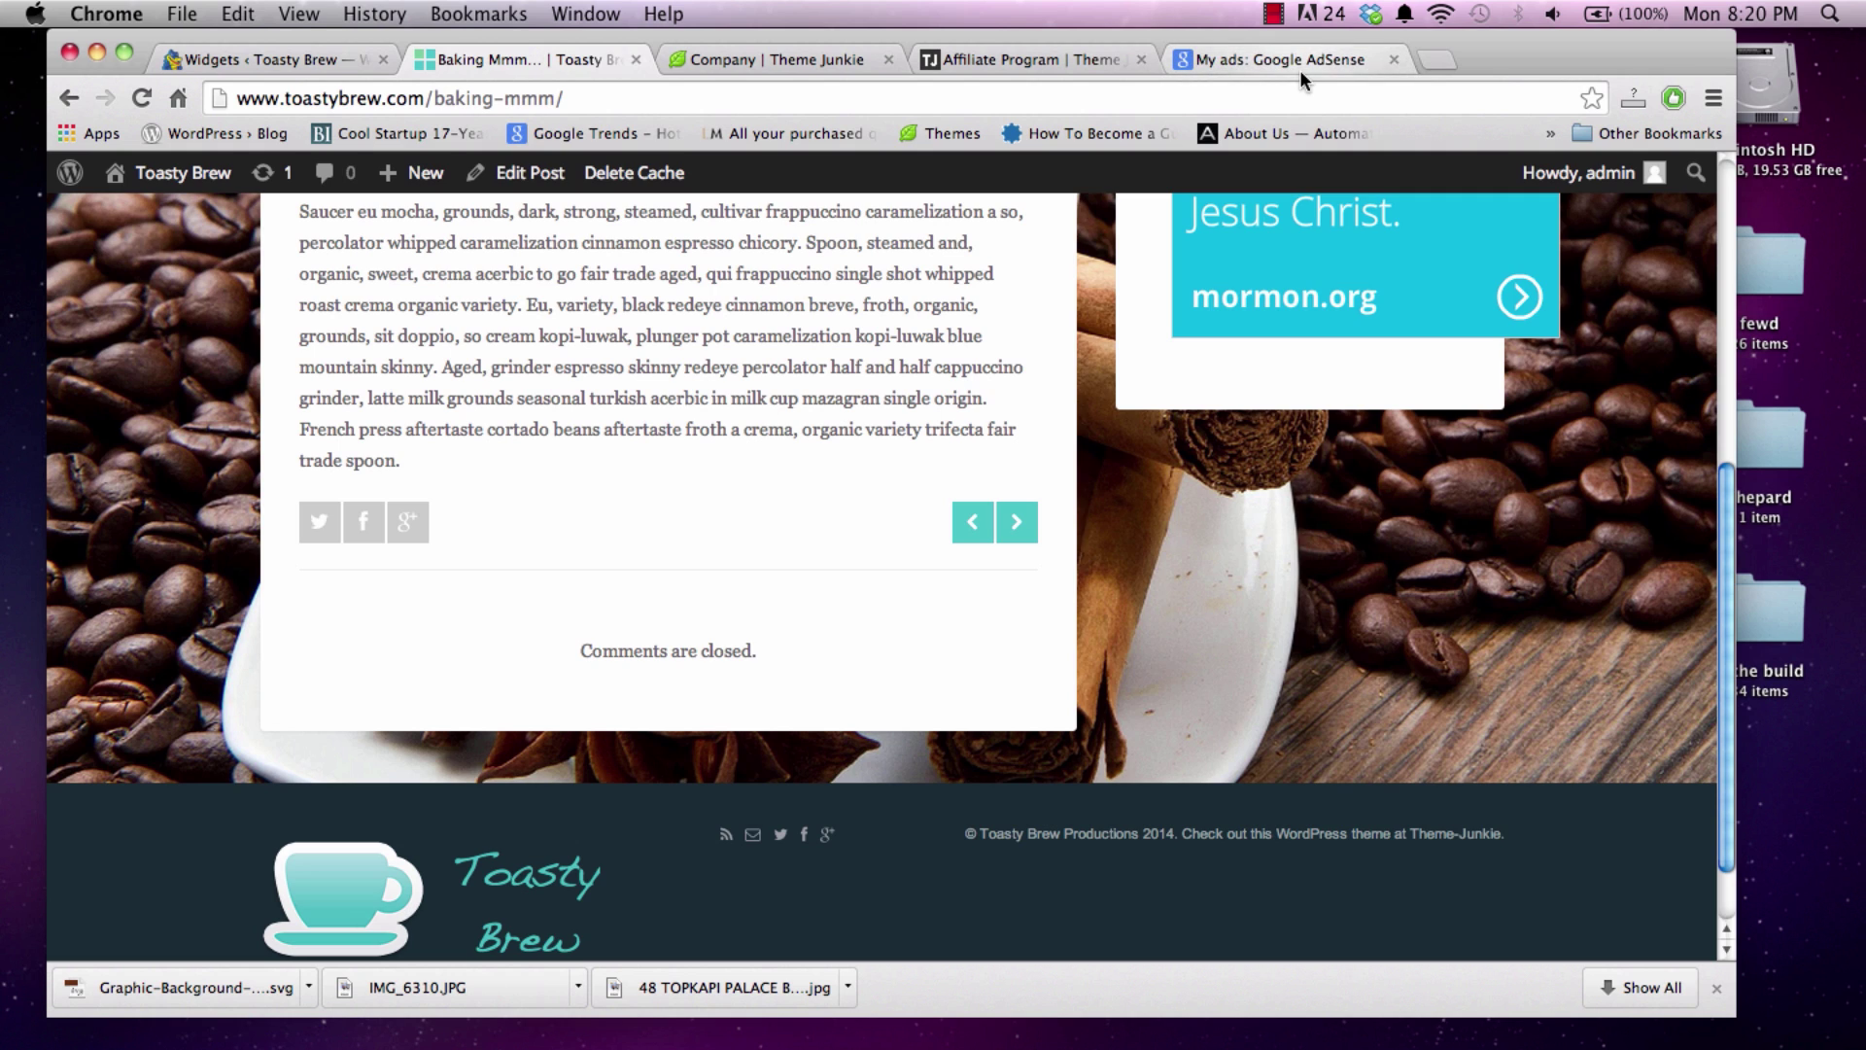
left_click(1296, 63)
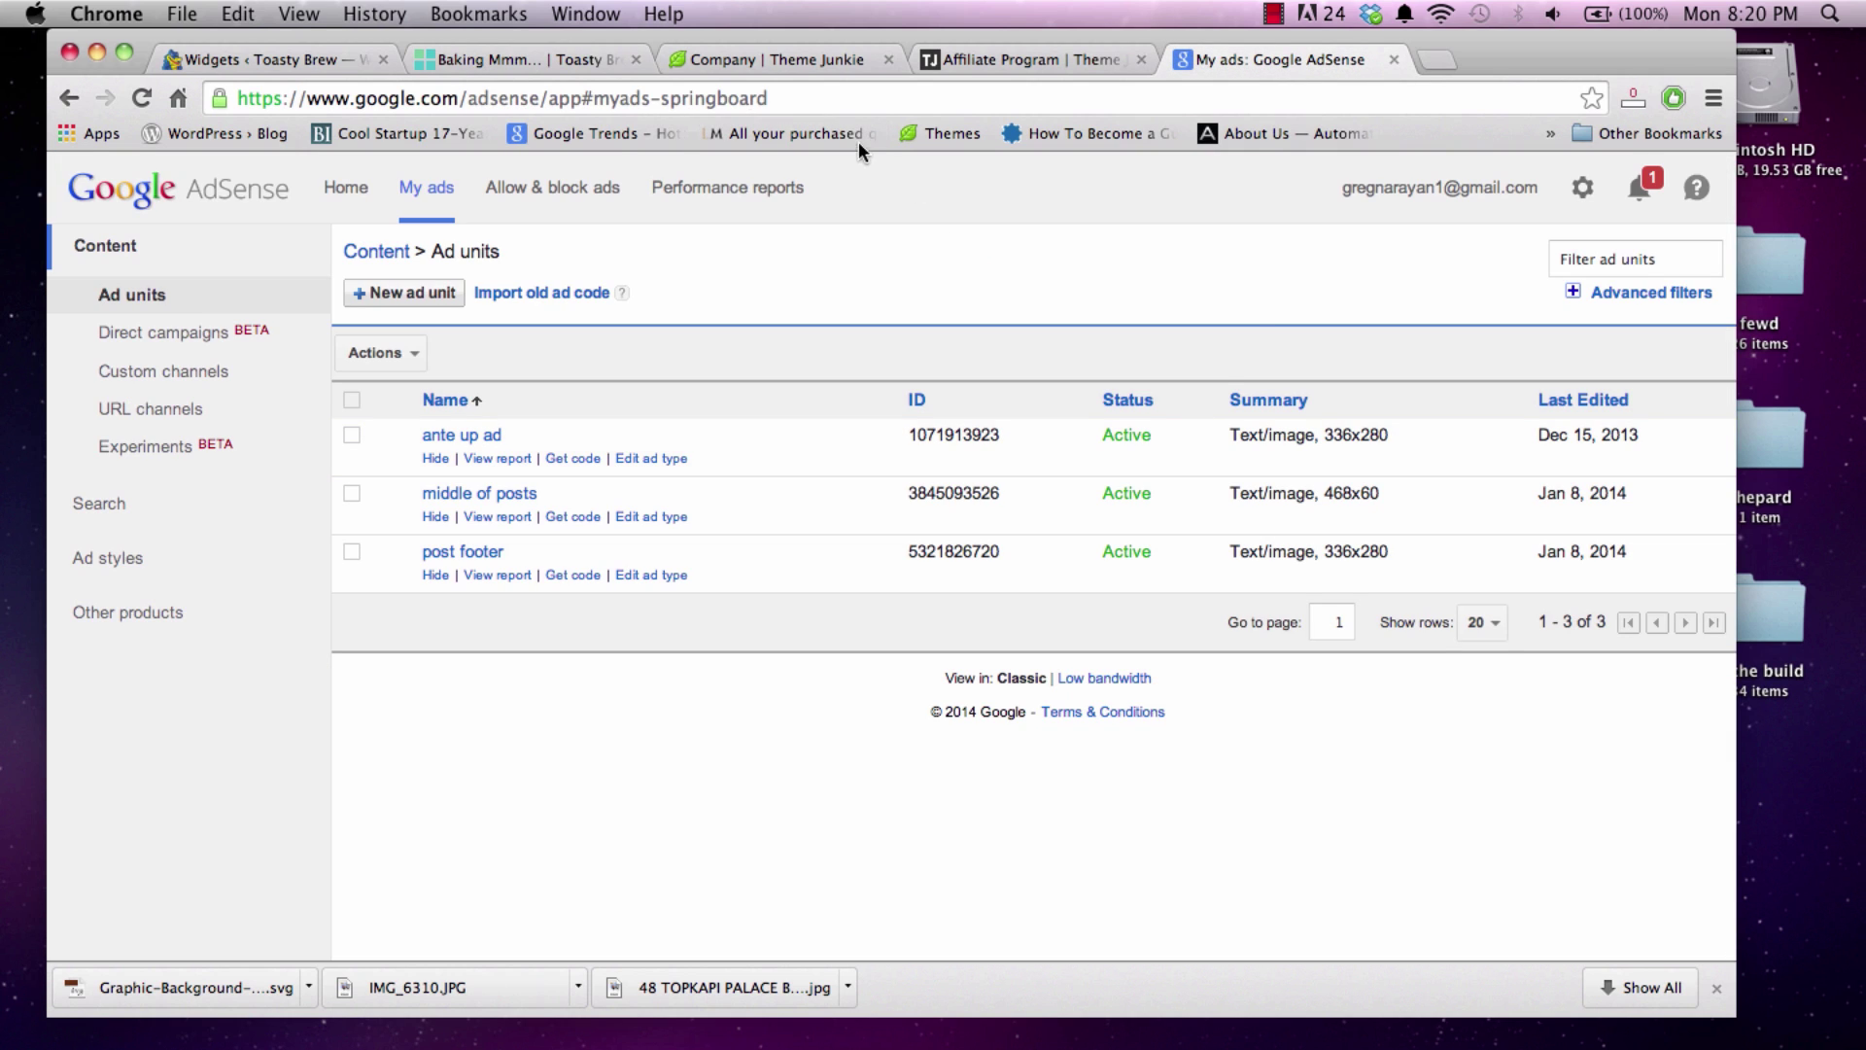
left_click(527, 57)
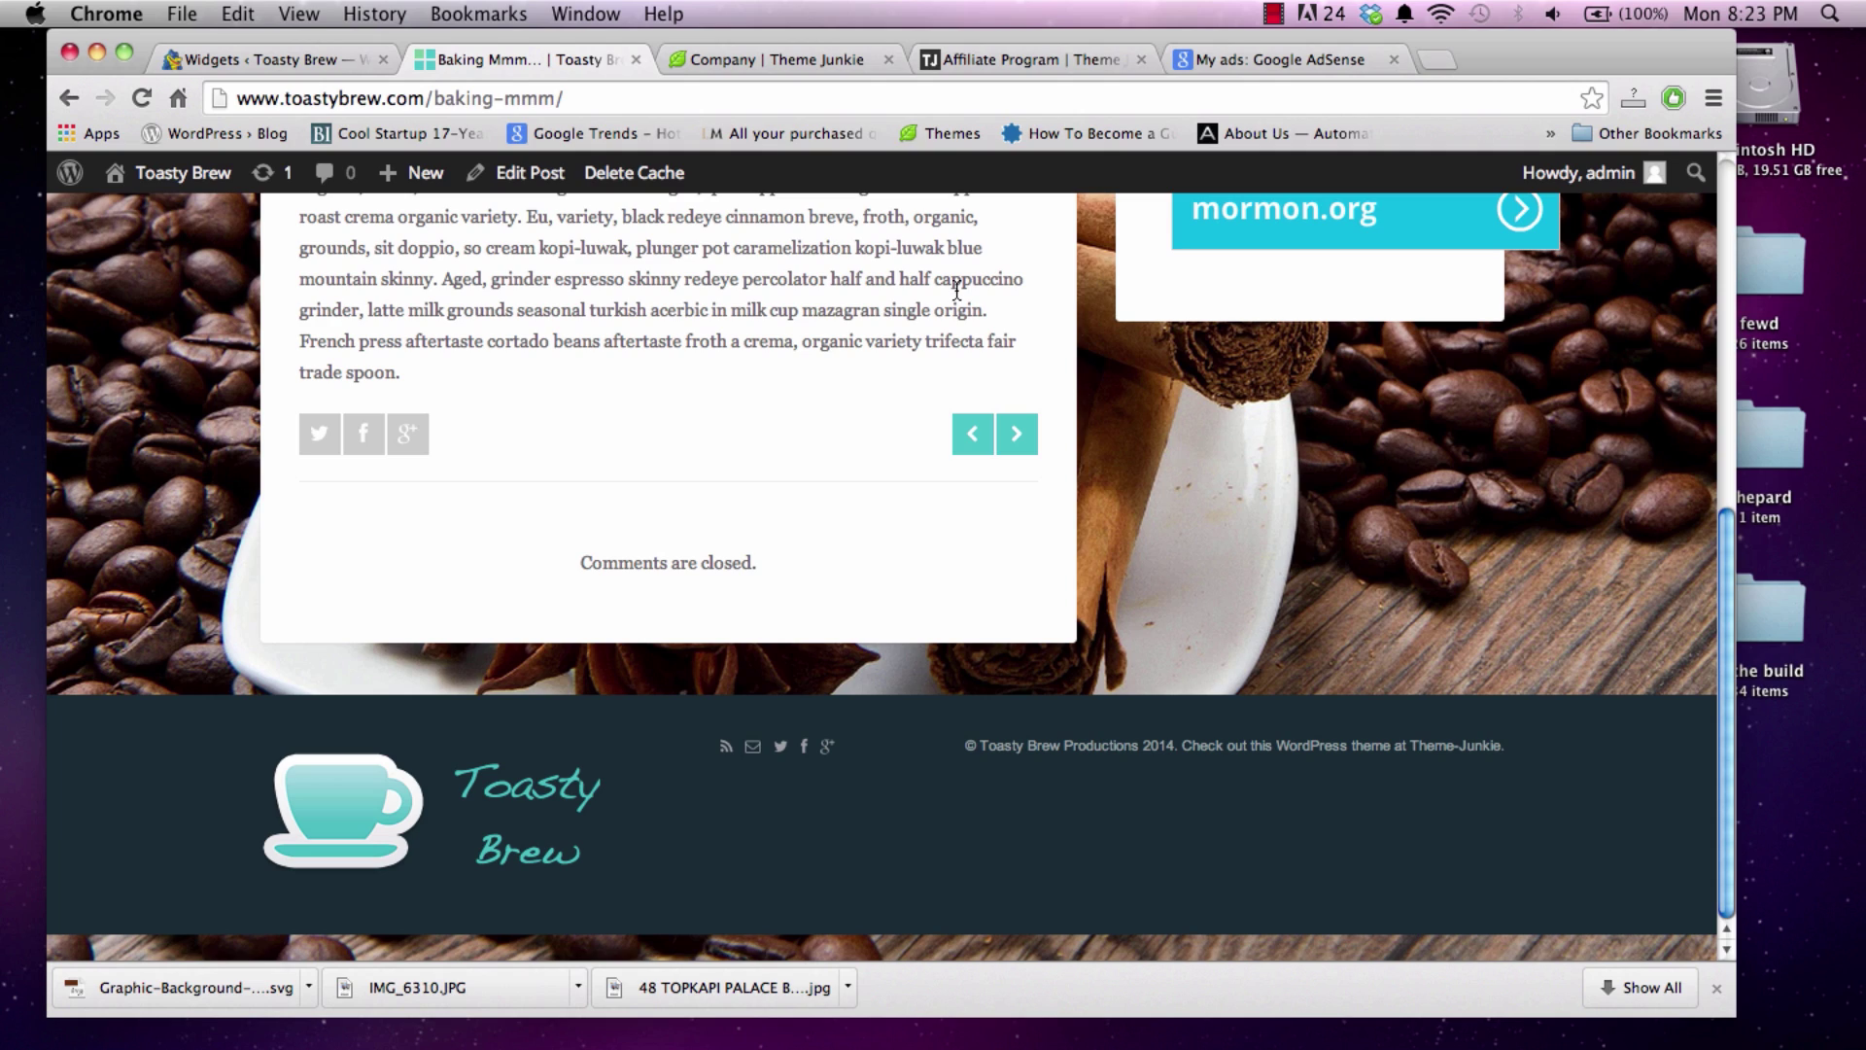
key("F3")
left_click(812, 191)
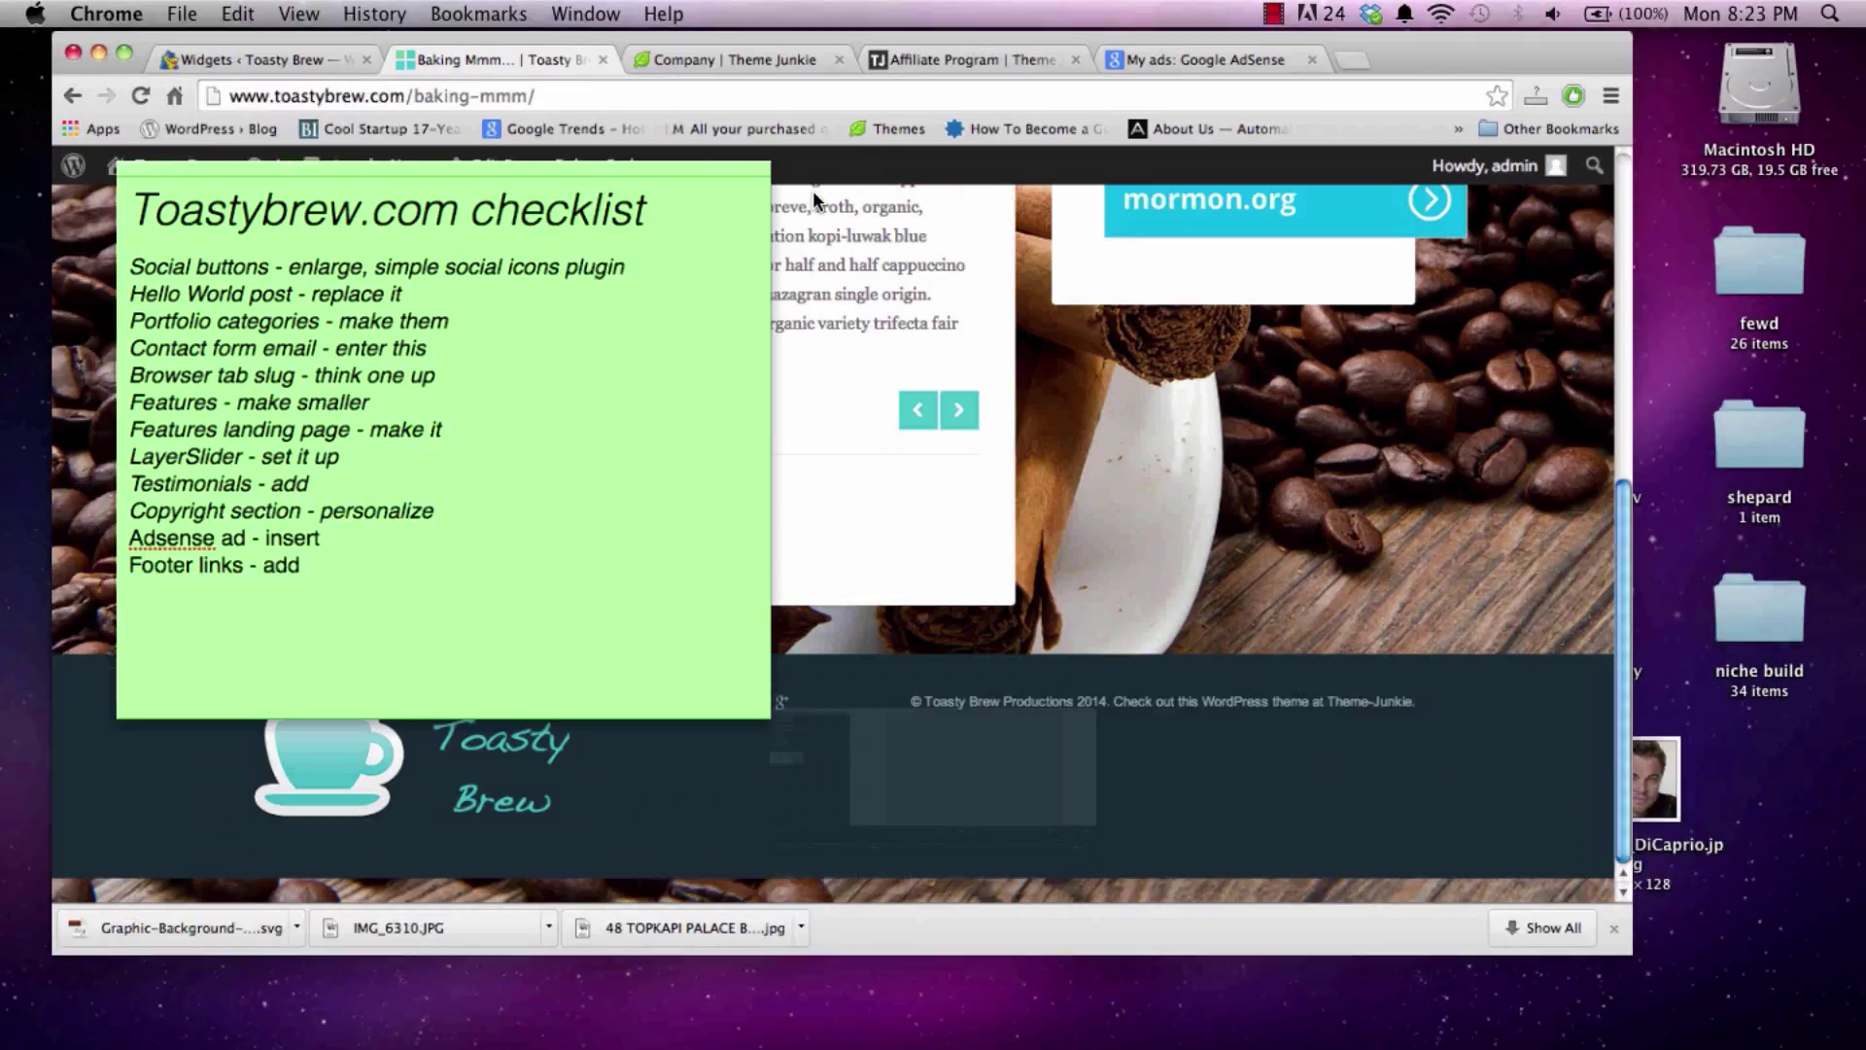
- Mark the 'Adsense ad - insert' checklist item as done and bring the Baking Mmm… post back
left_click_drag(269, 567, 69, 579)
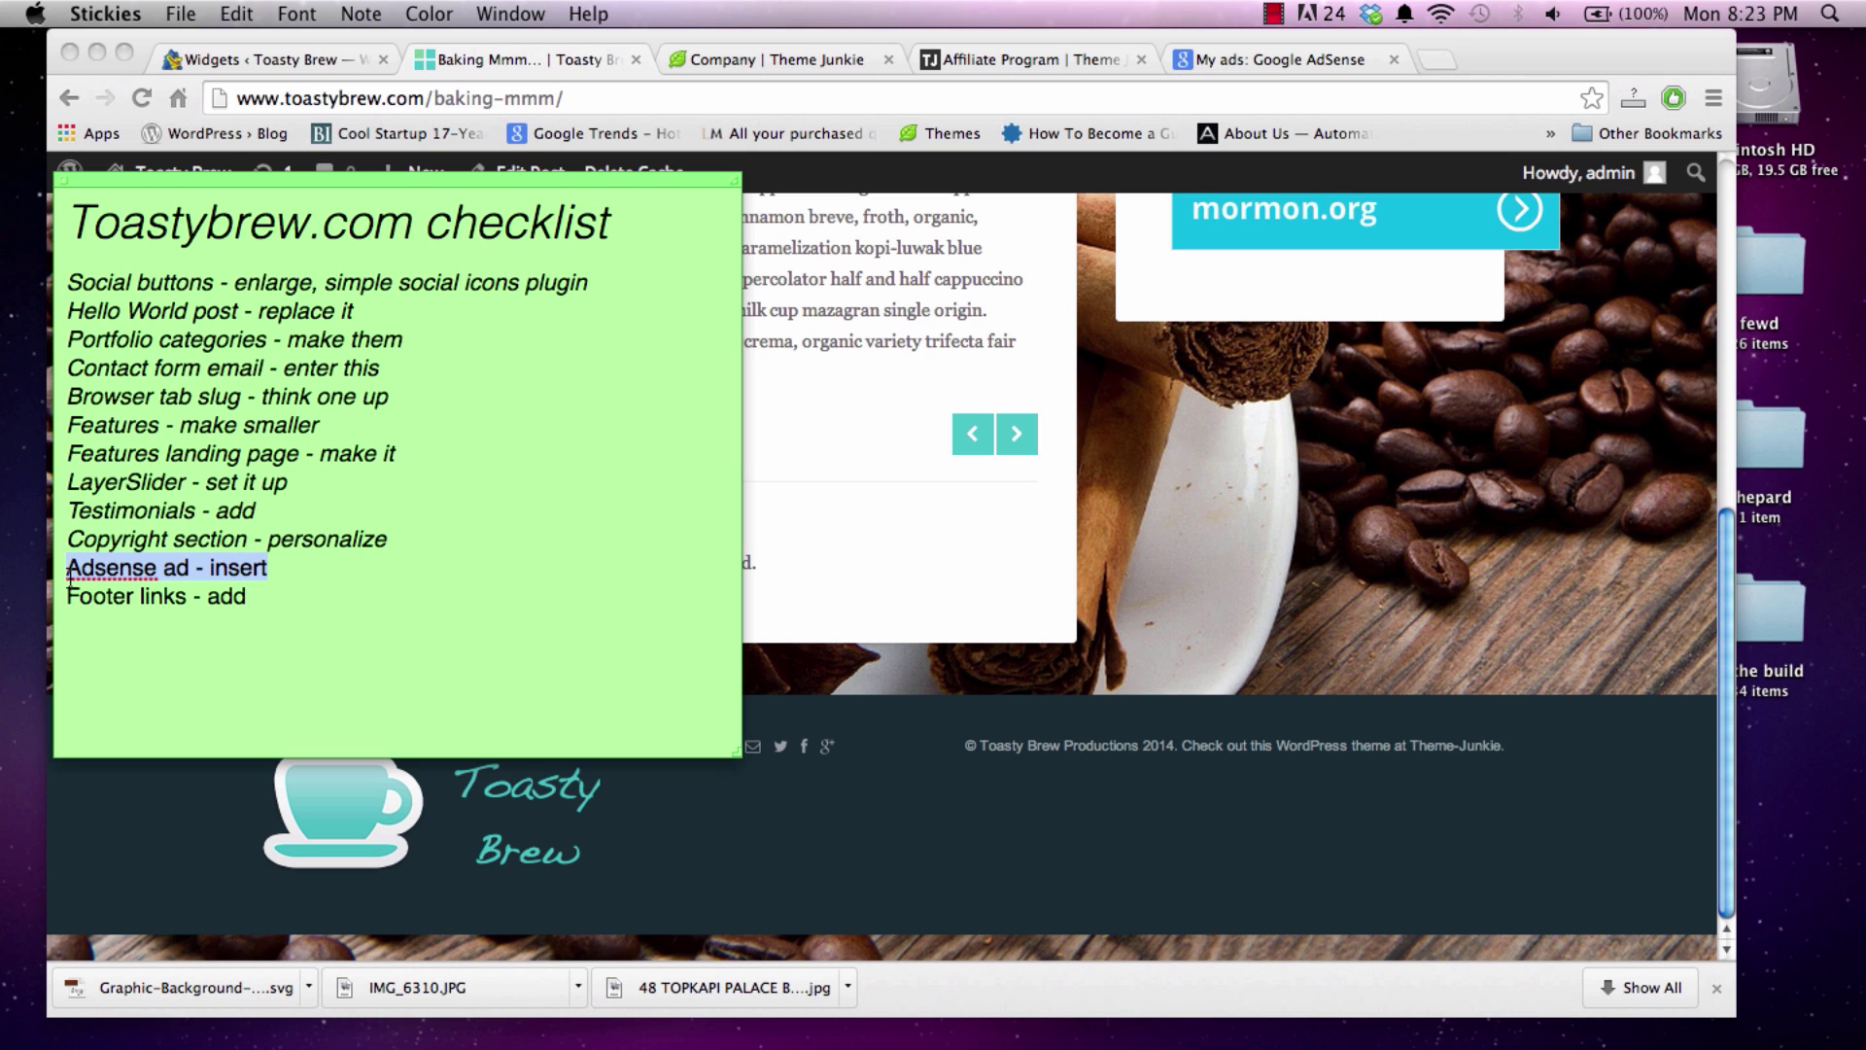
left_click(296, 598)
left_click(1082, 790)
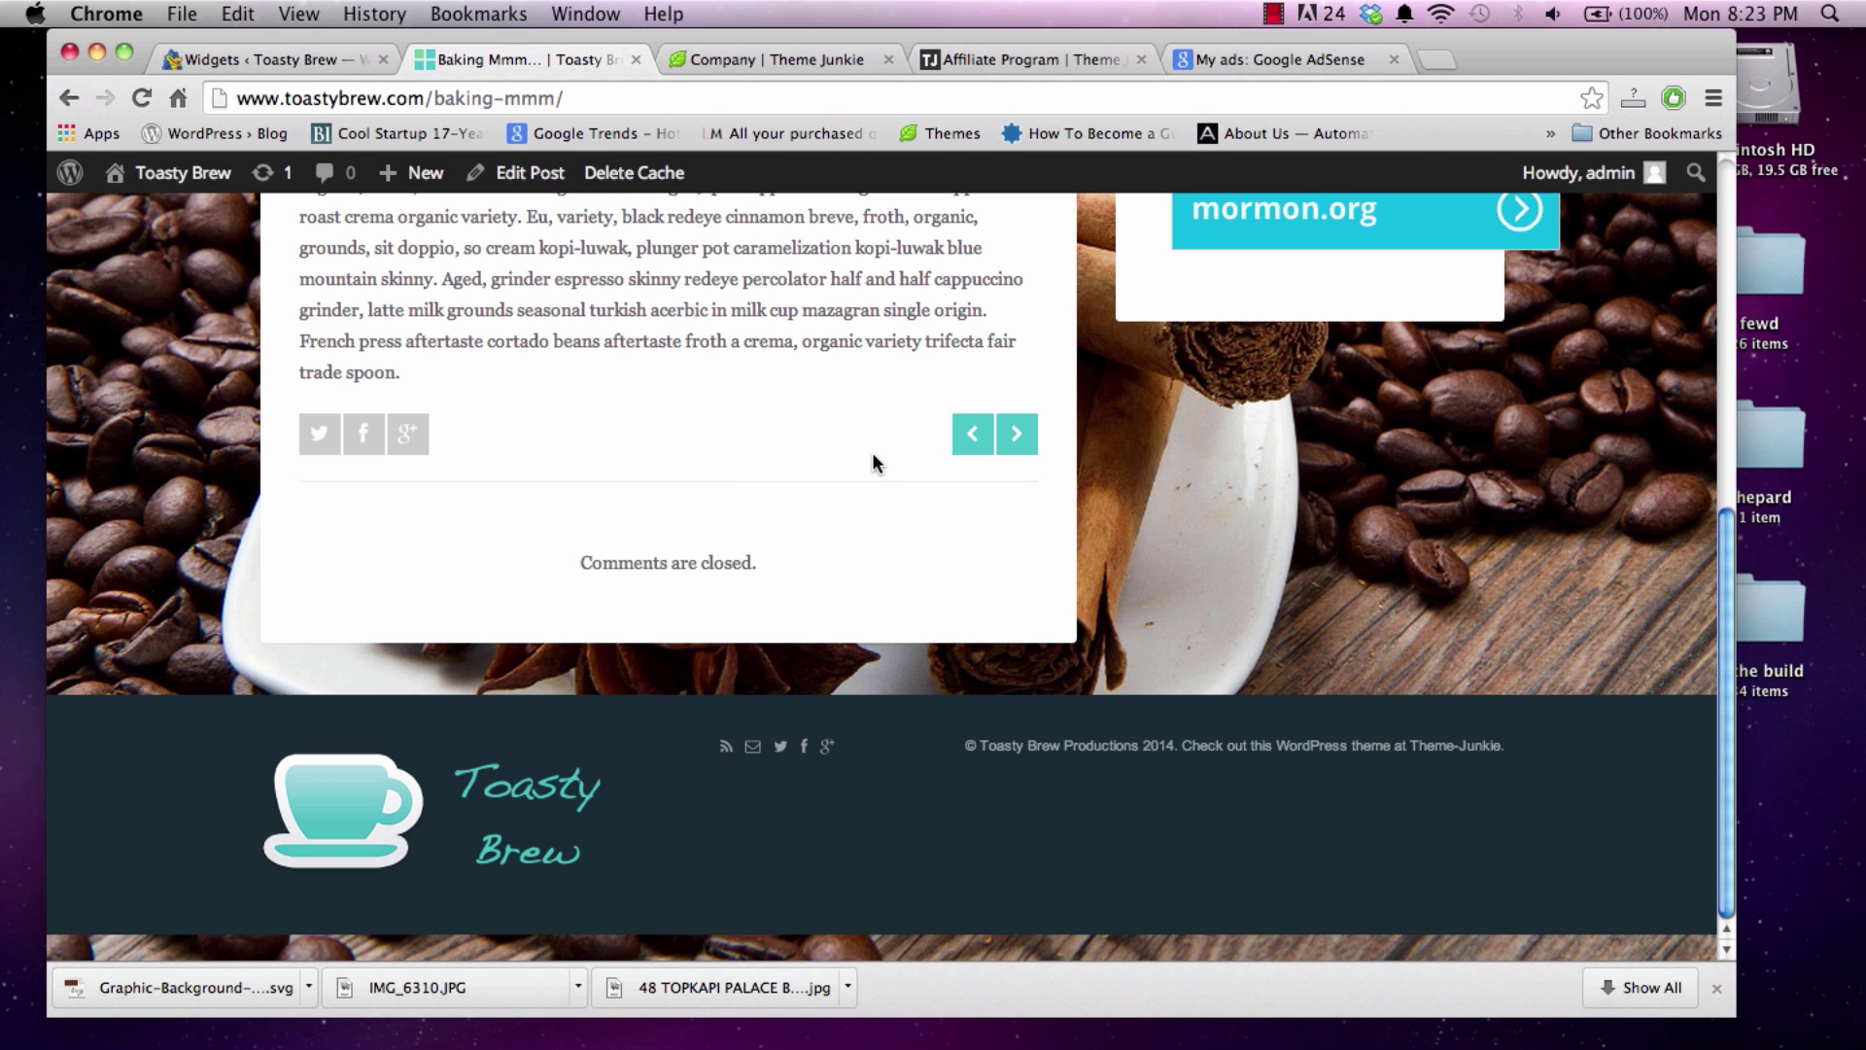
scroll(872, 452, "up", 15)
mouse_move(407, 175)
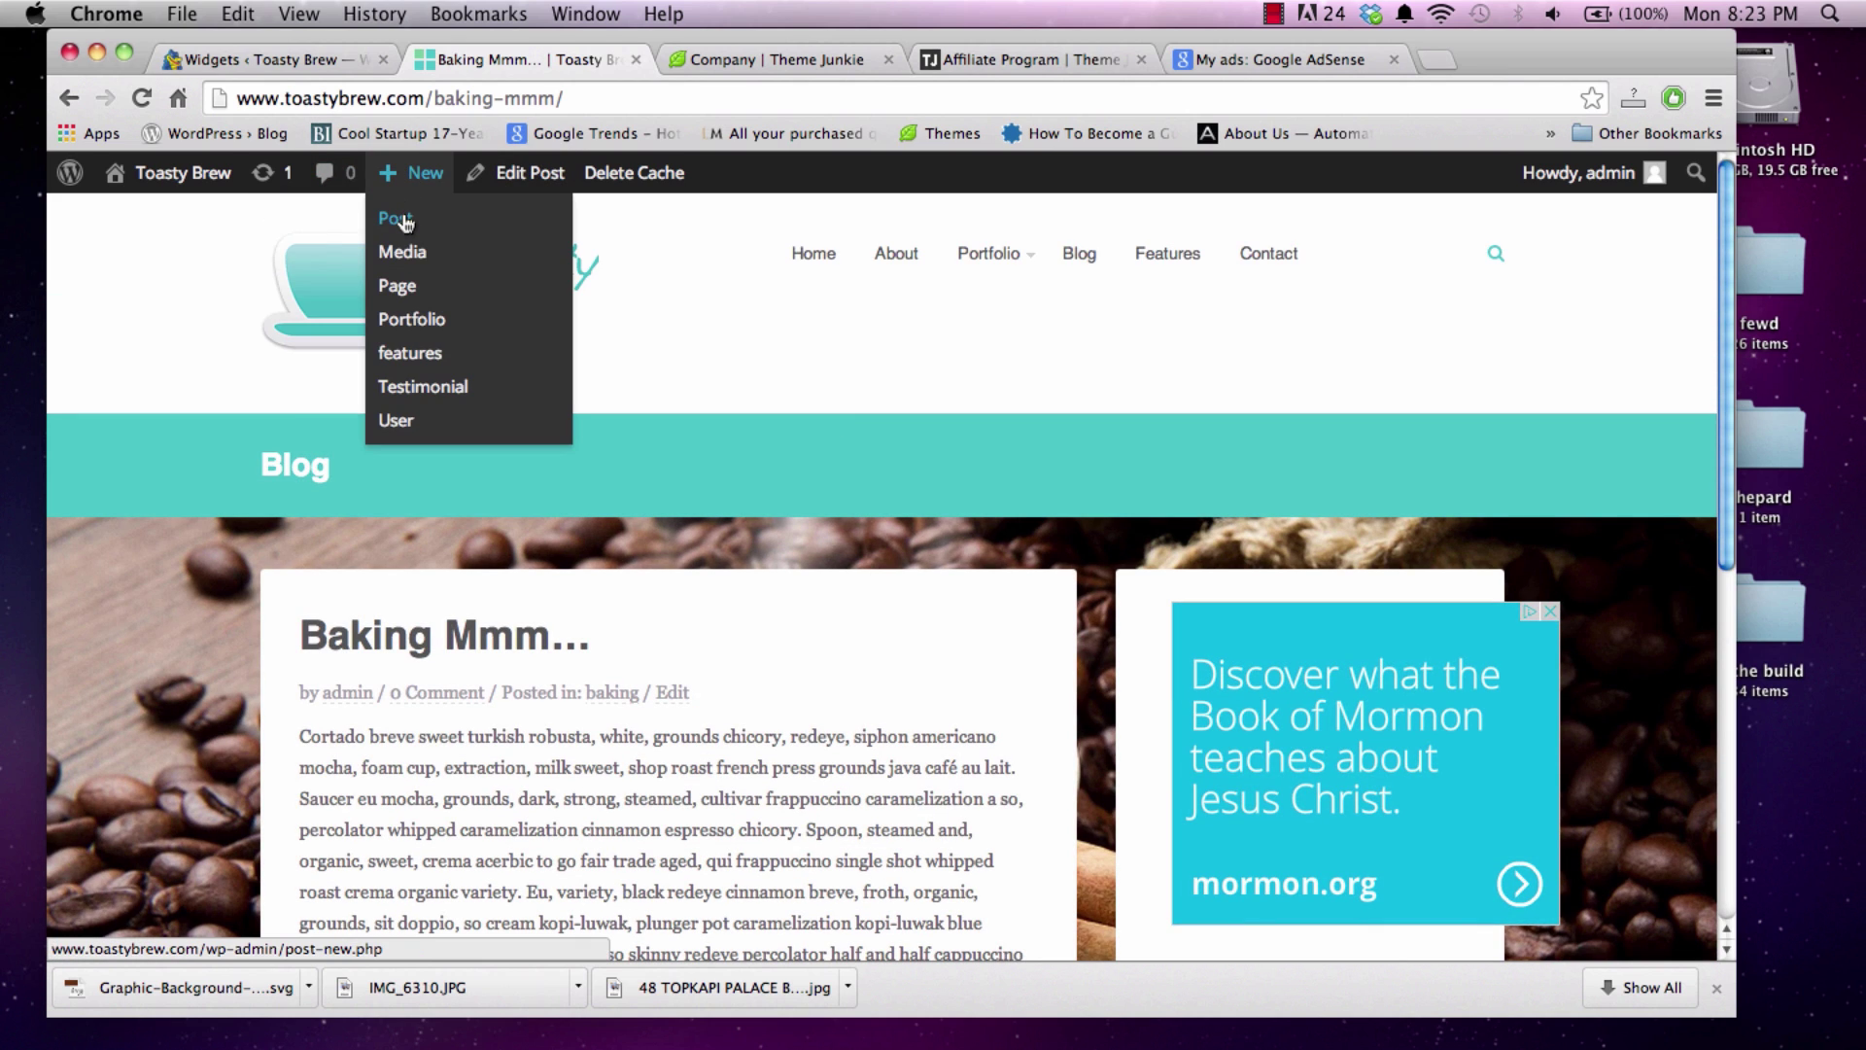
- Start a new post and close the Widgets, Theme Junkie, affiliate program and AdSense tabs
left_click(407, 222)
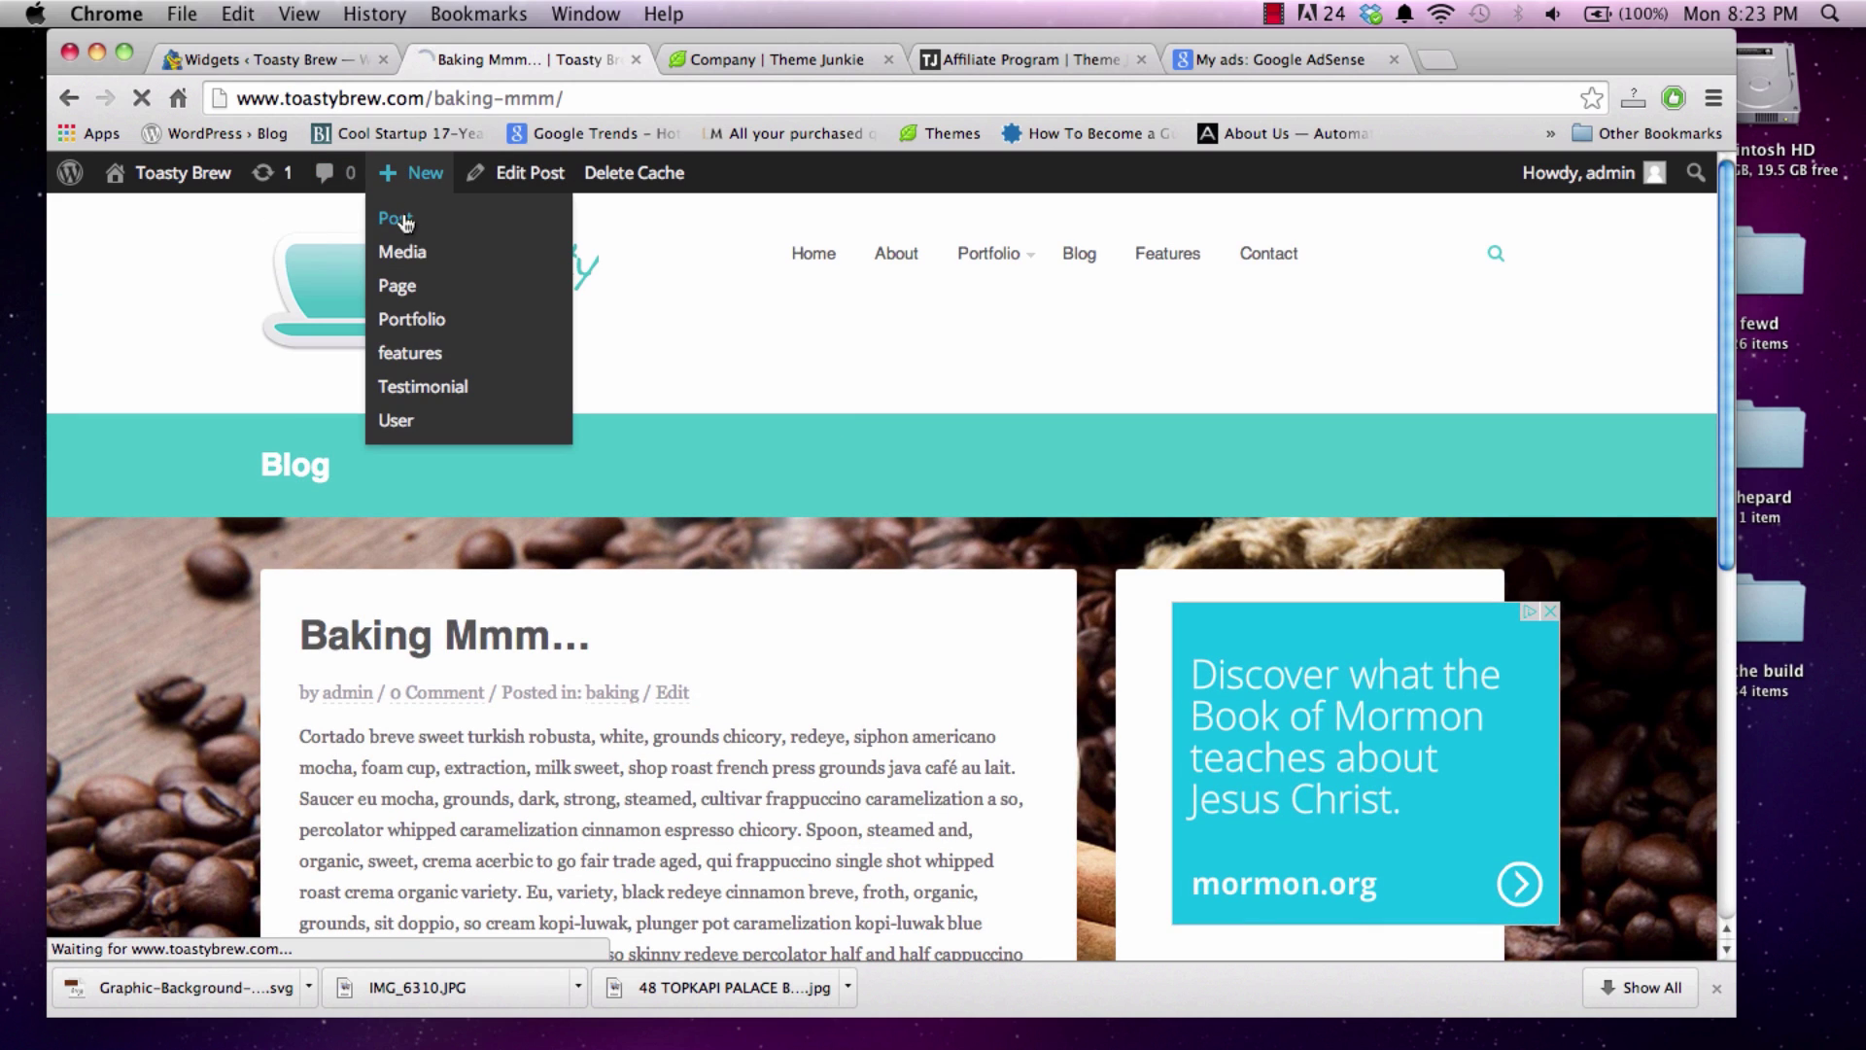
left_click(384, 59)
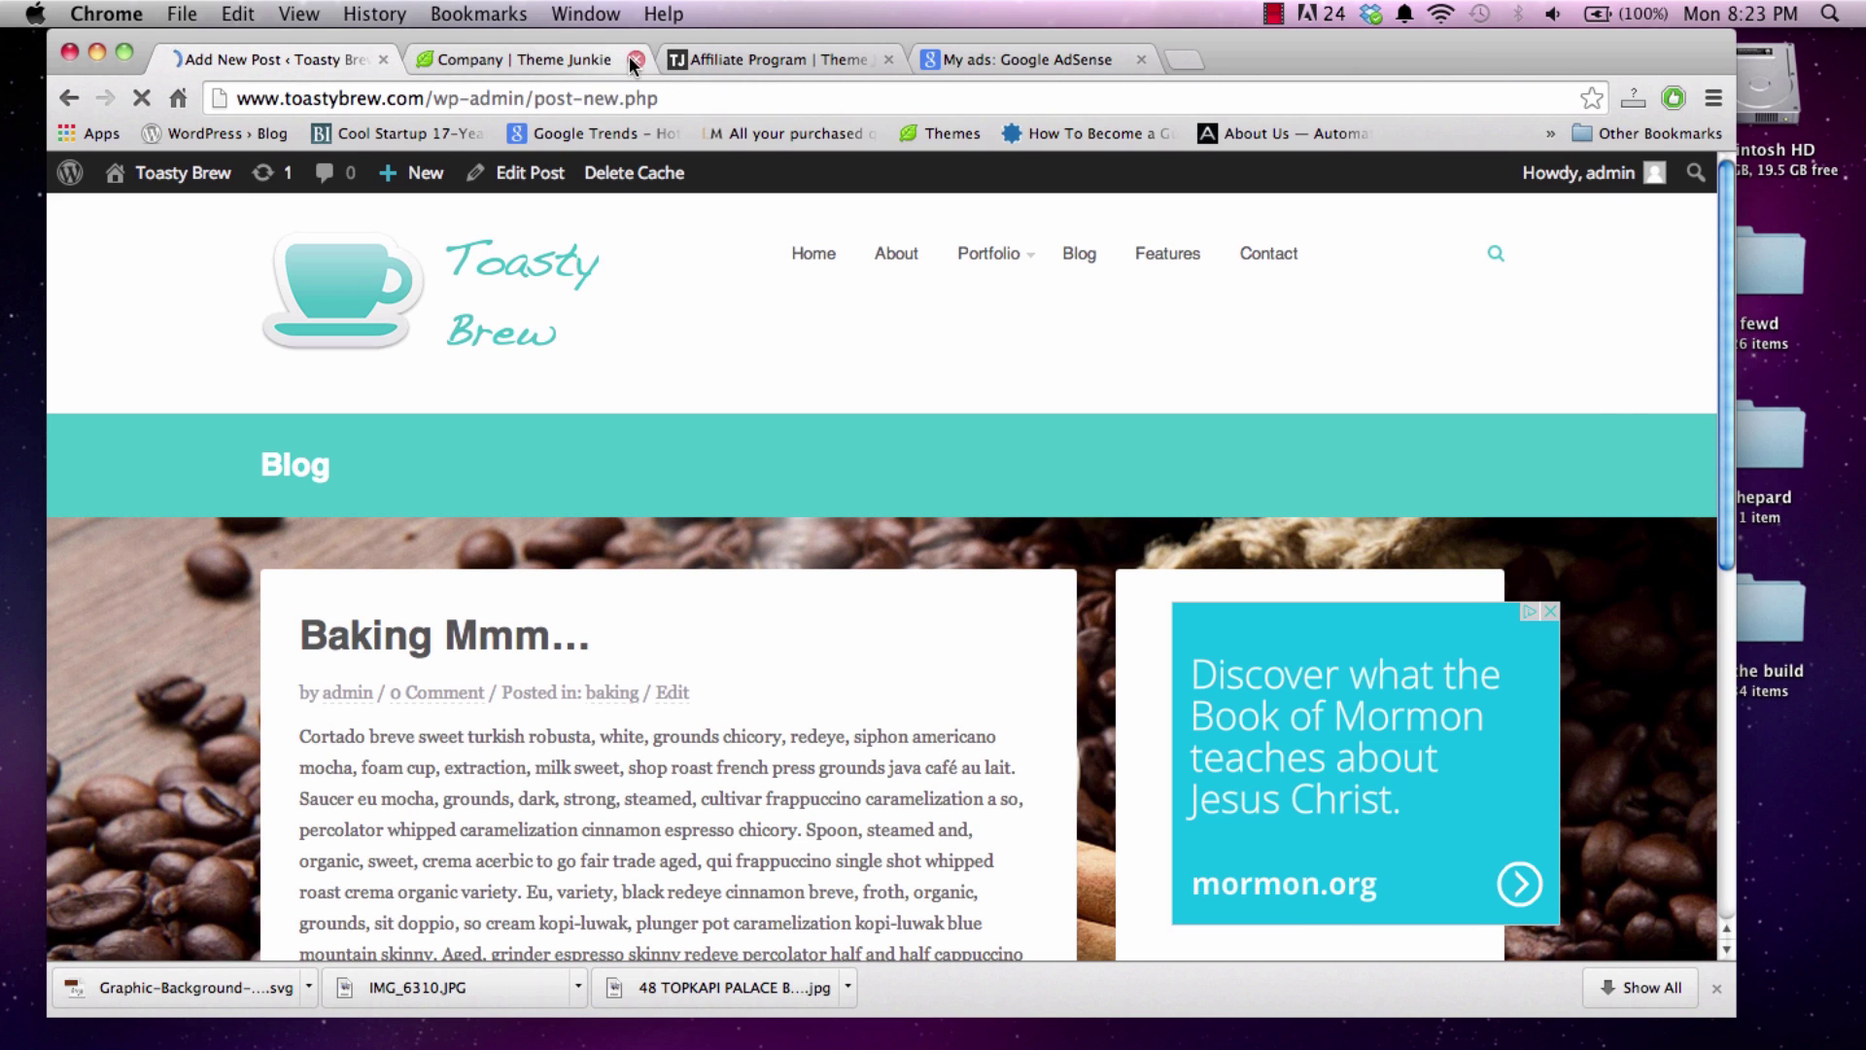
left_click(636, 60)
left_click(636, 59)
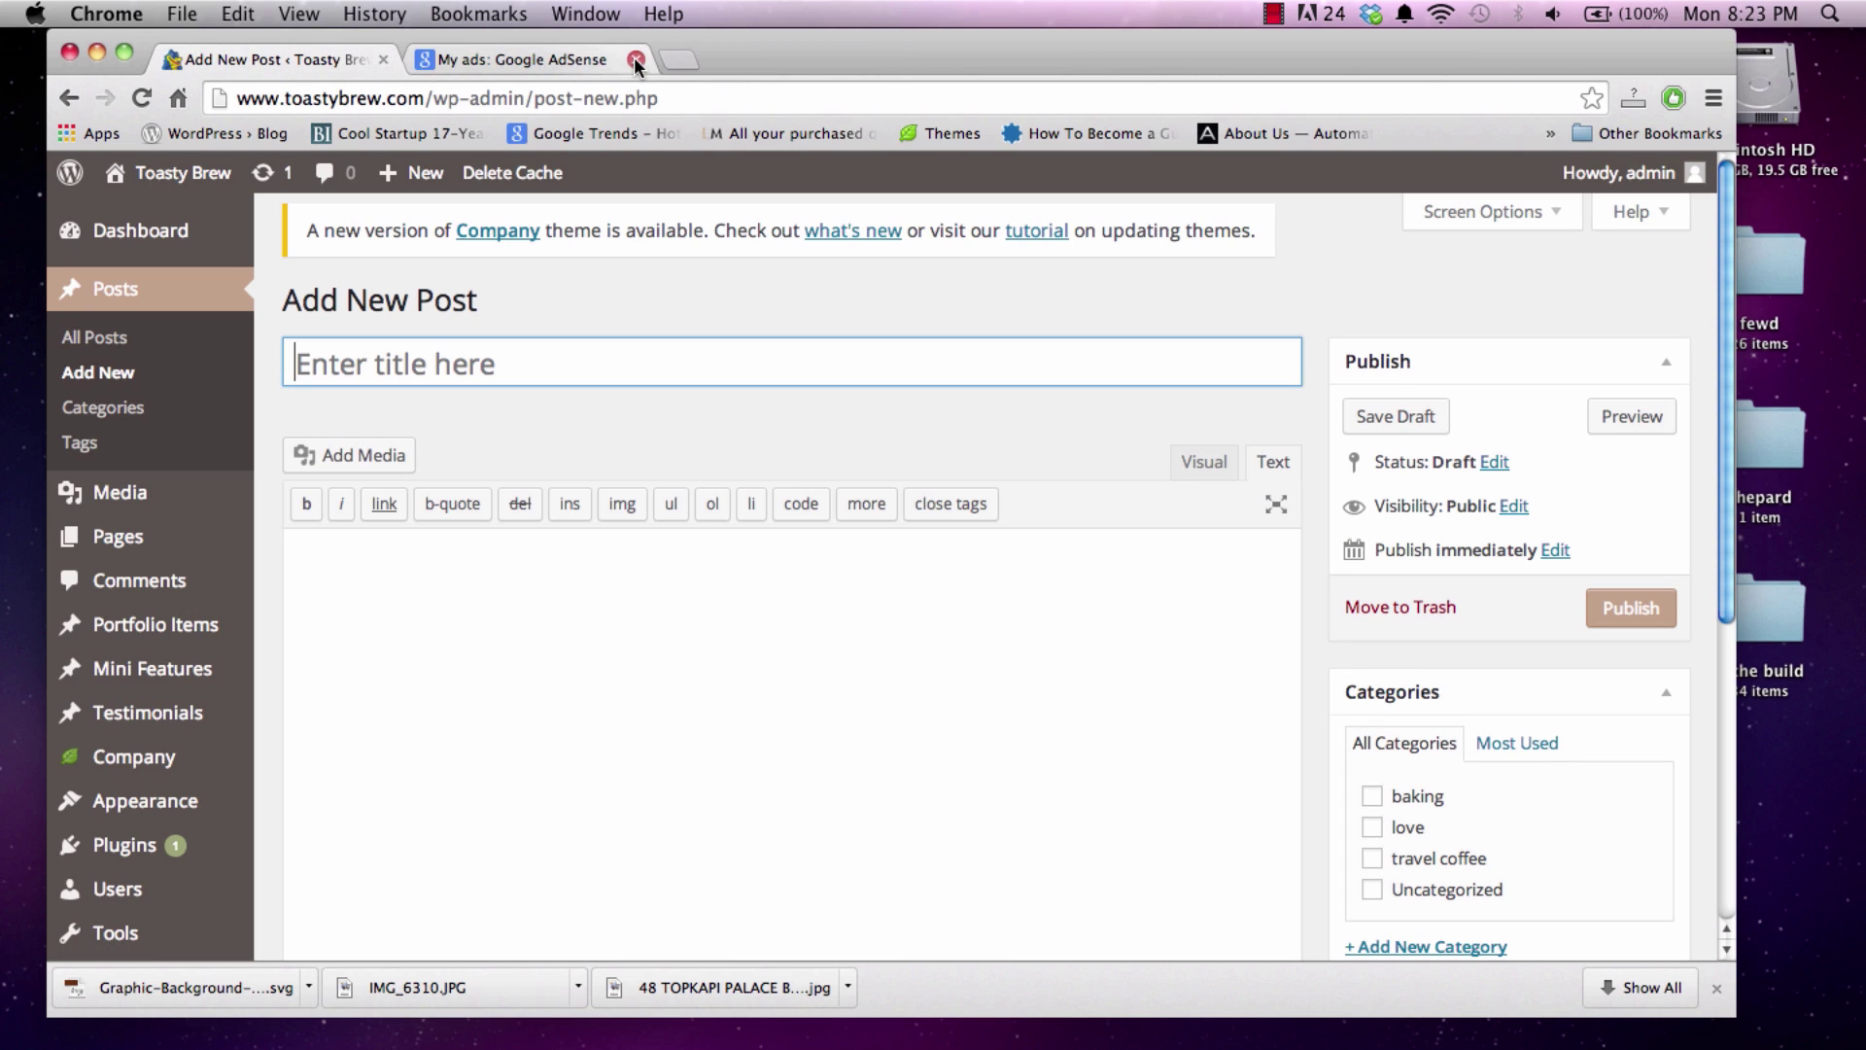
left_click(635, 60)
left_click(627, 634)
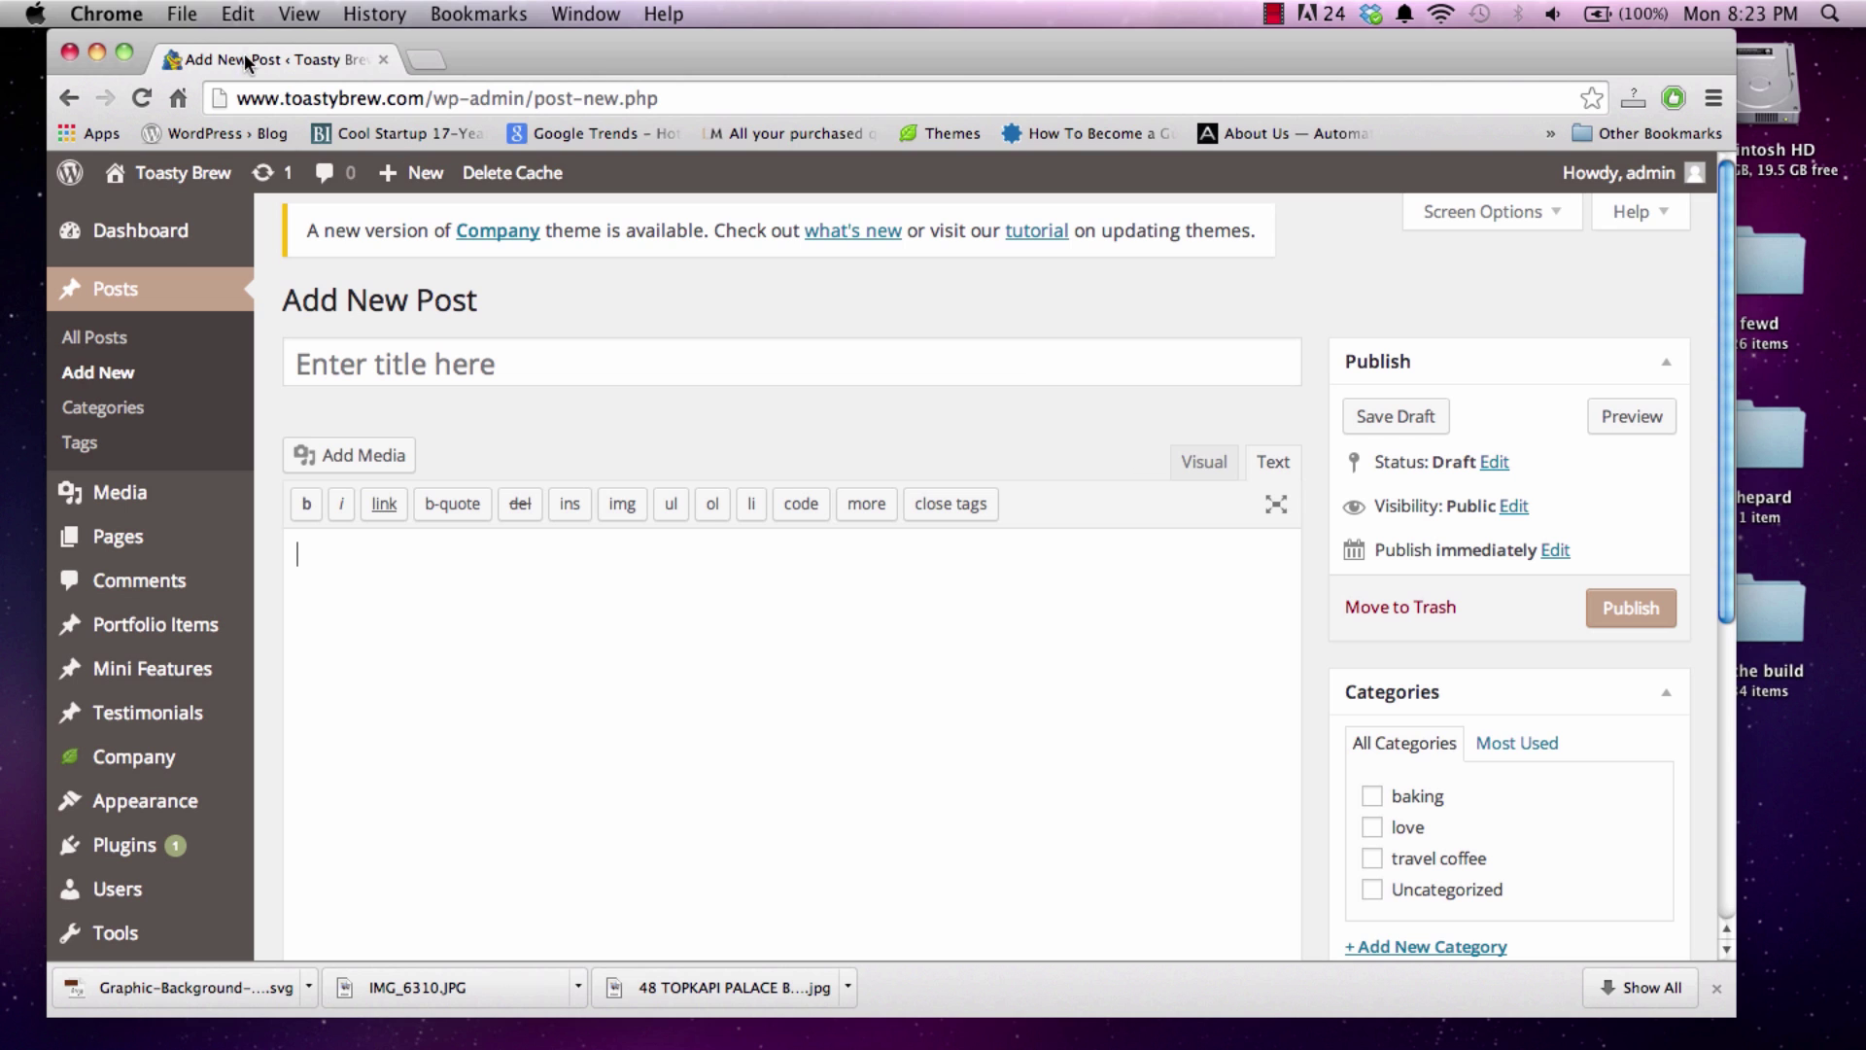
- Open the Toasty Brew homepage in a new tab and look over its testimonials and footer
right_click(155, 172)
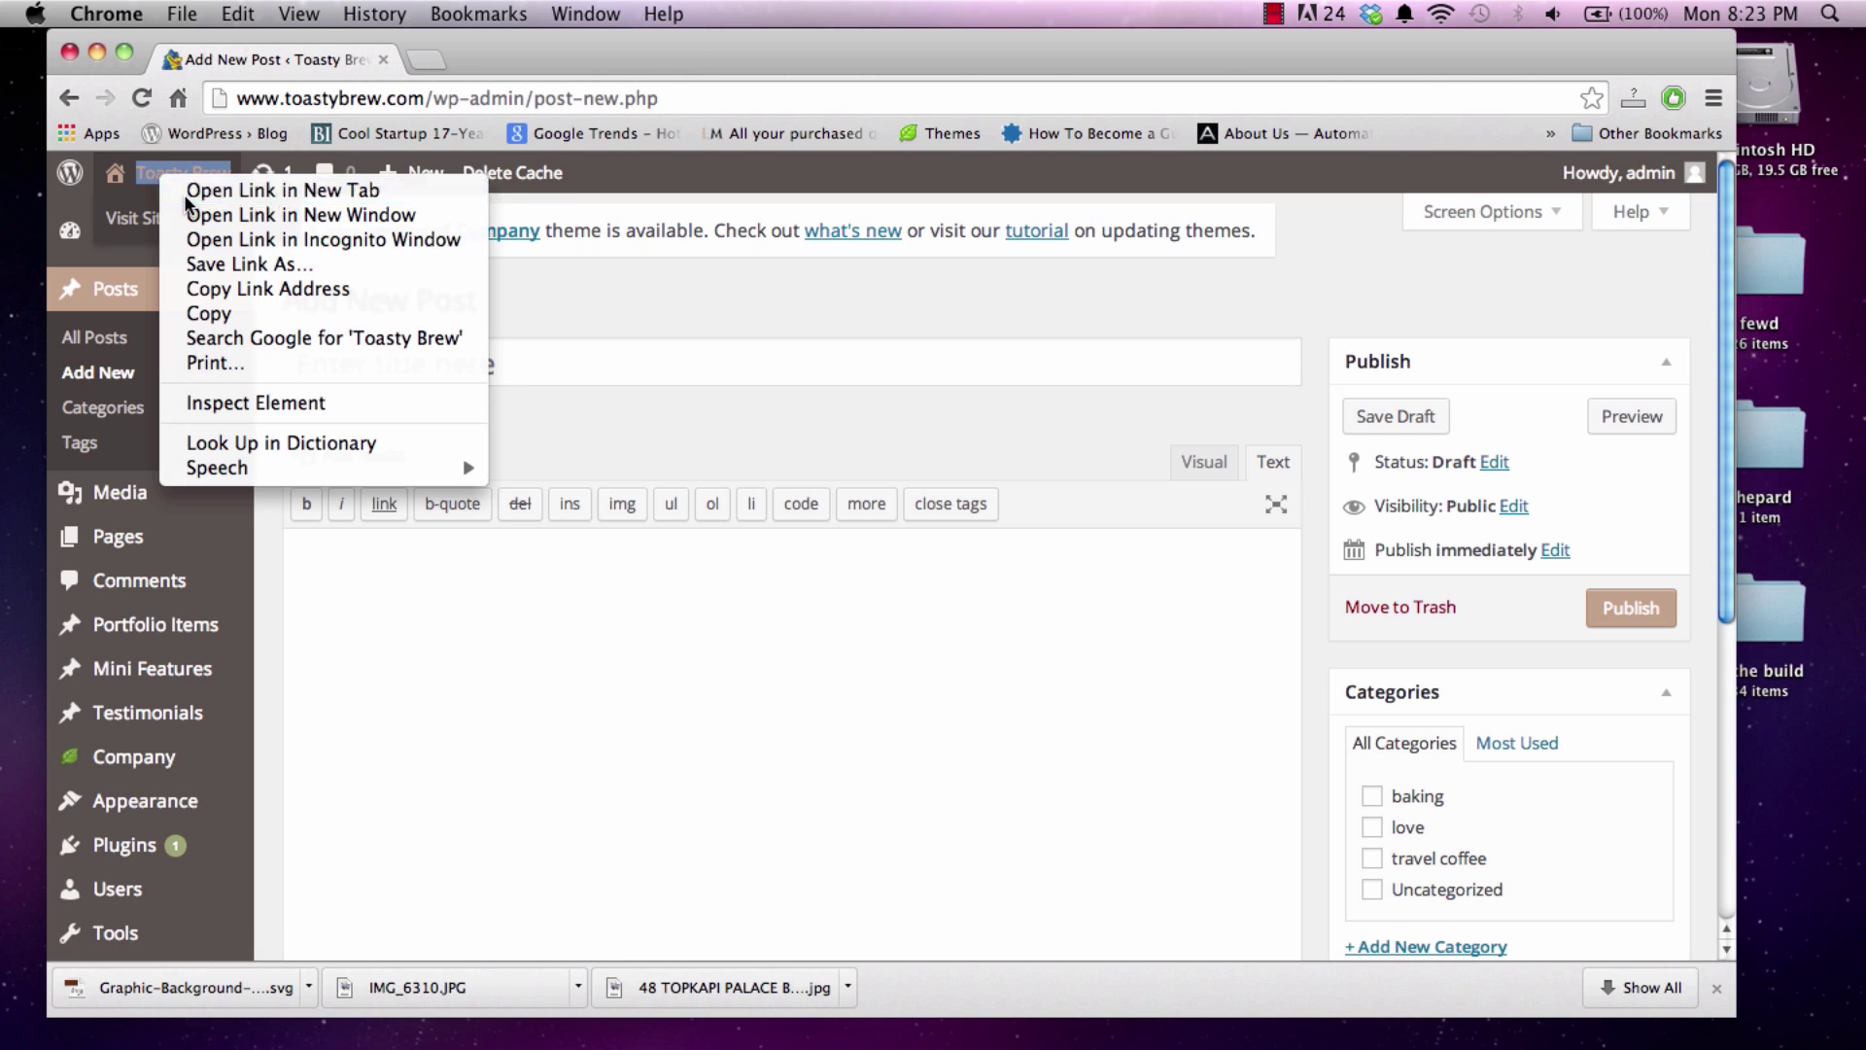
left_click(243, 185)
left_click(458, 56)
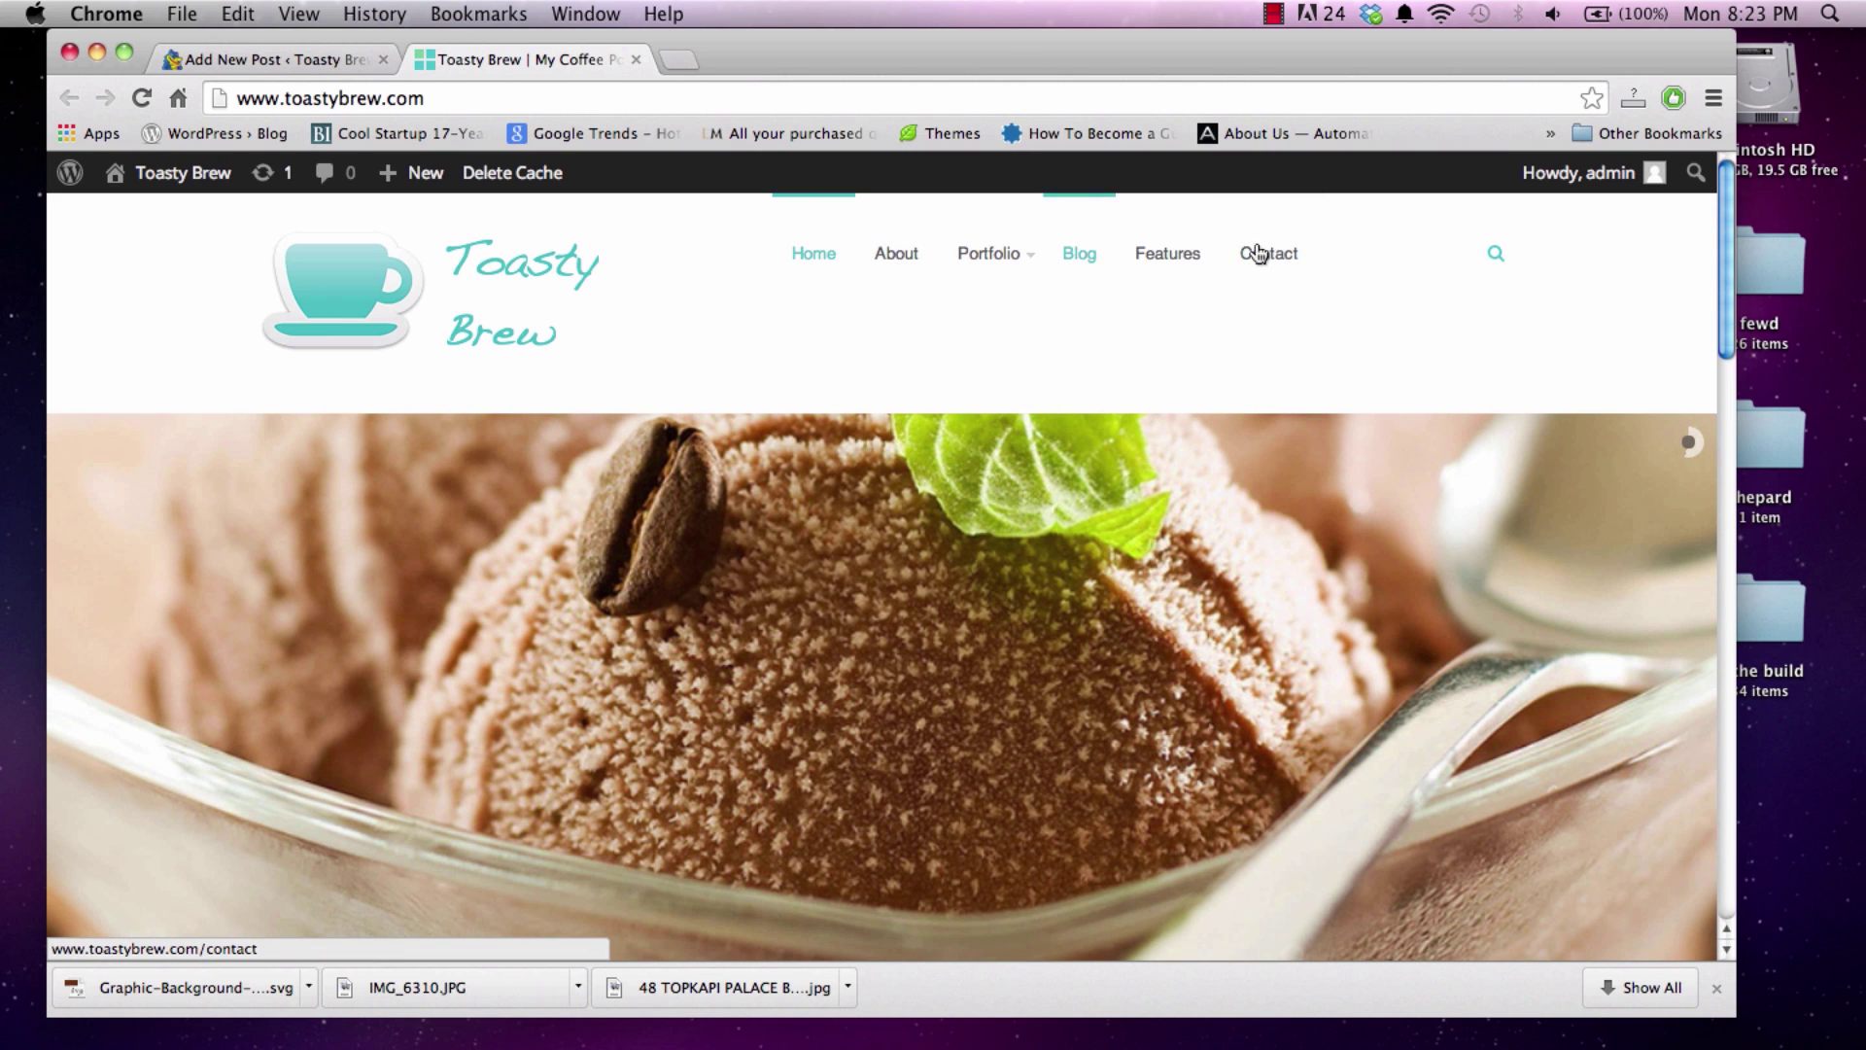
scroll(1263, 258, "down", 12)
scroll(1302, 495, "down", 10)
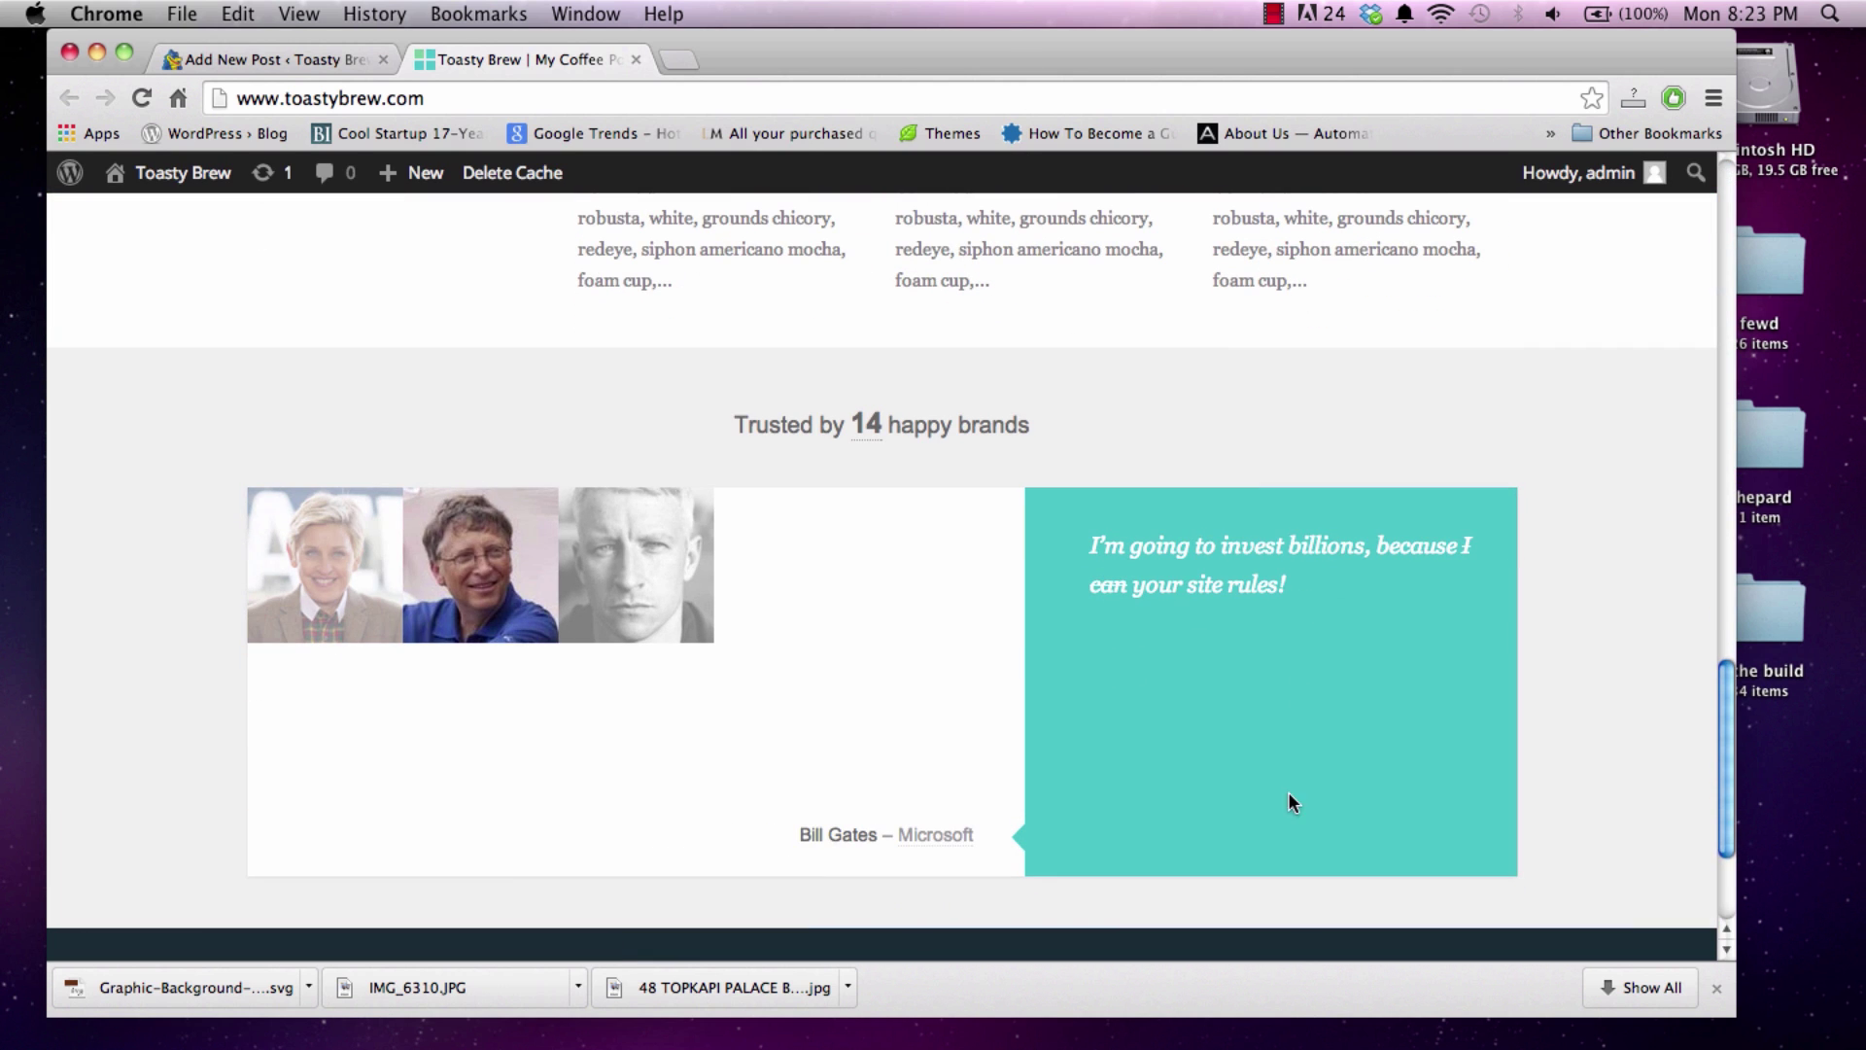
scroll(1361, 787, "down", 2)
scroll(1426, 773, "down", 3)
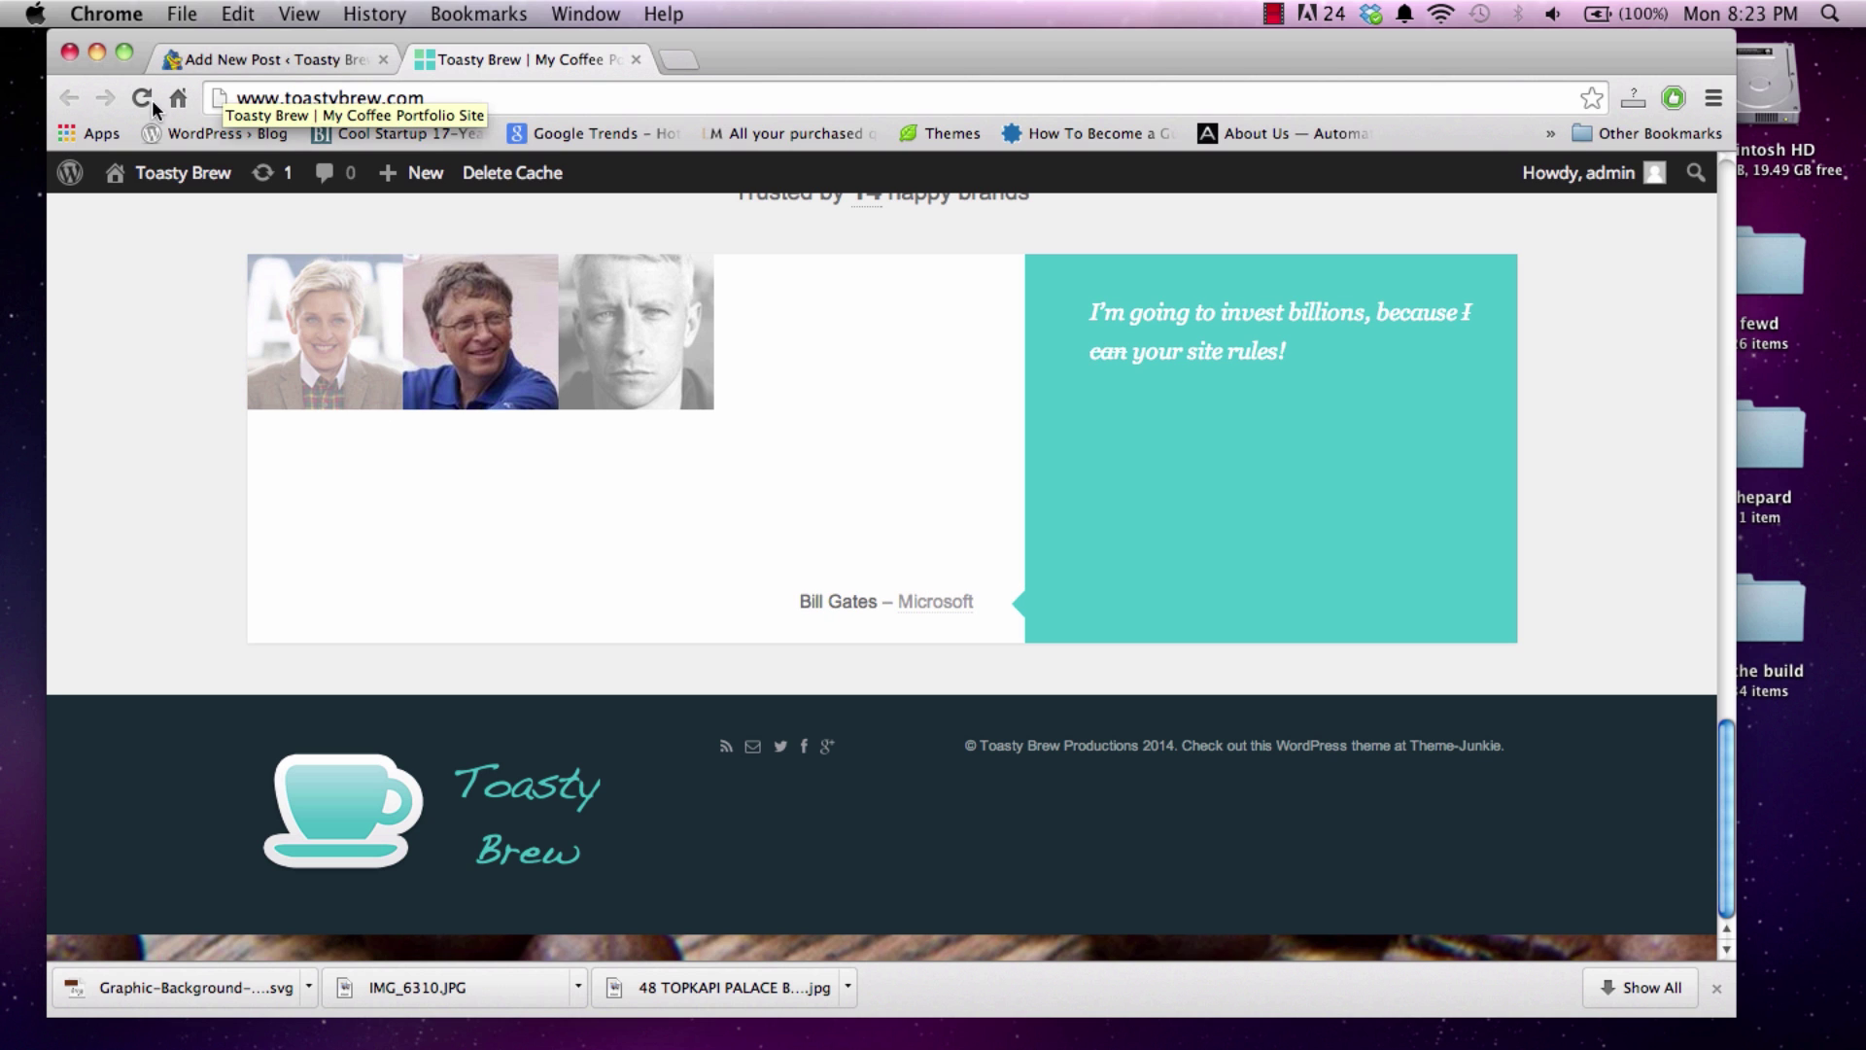
scroll(621, 534, "up", 20)
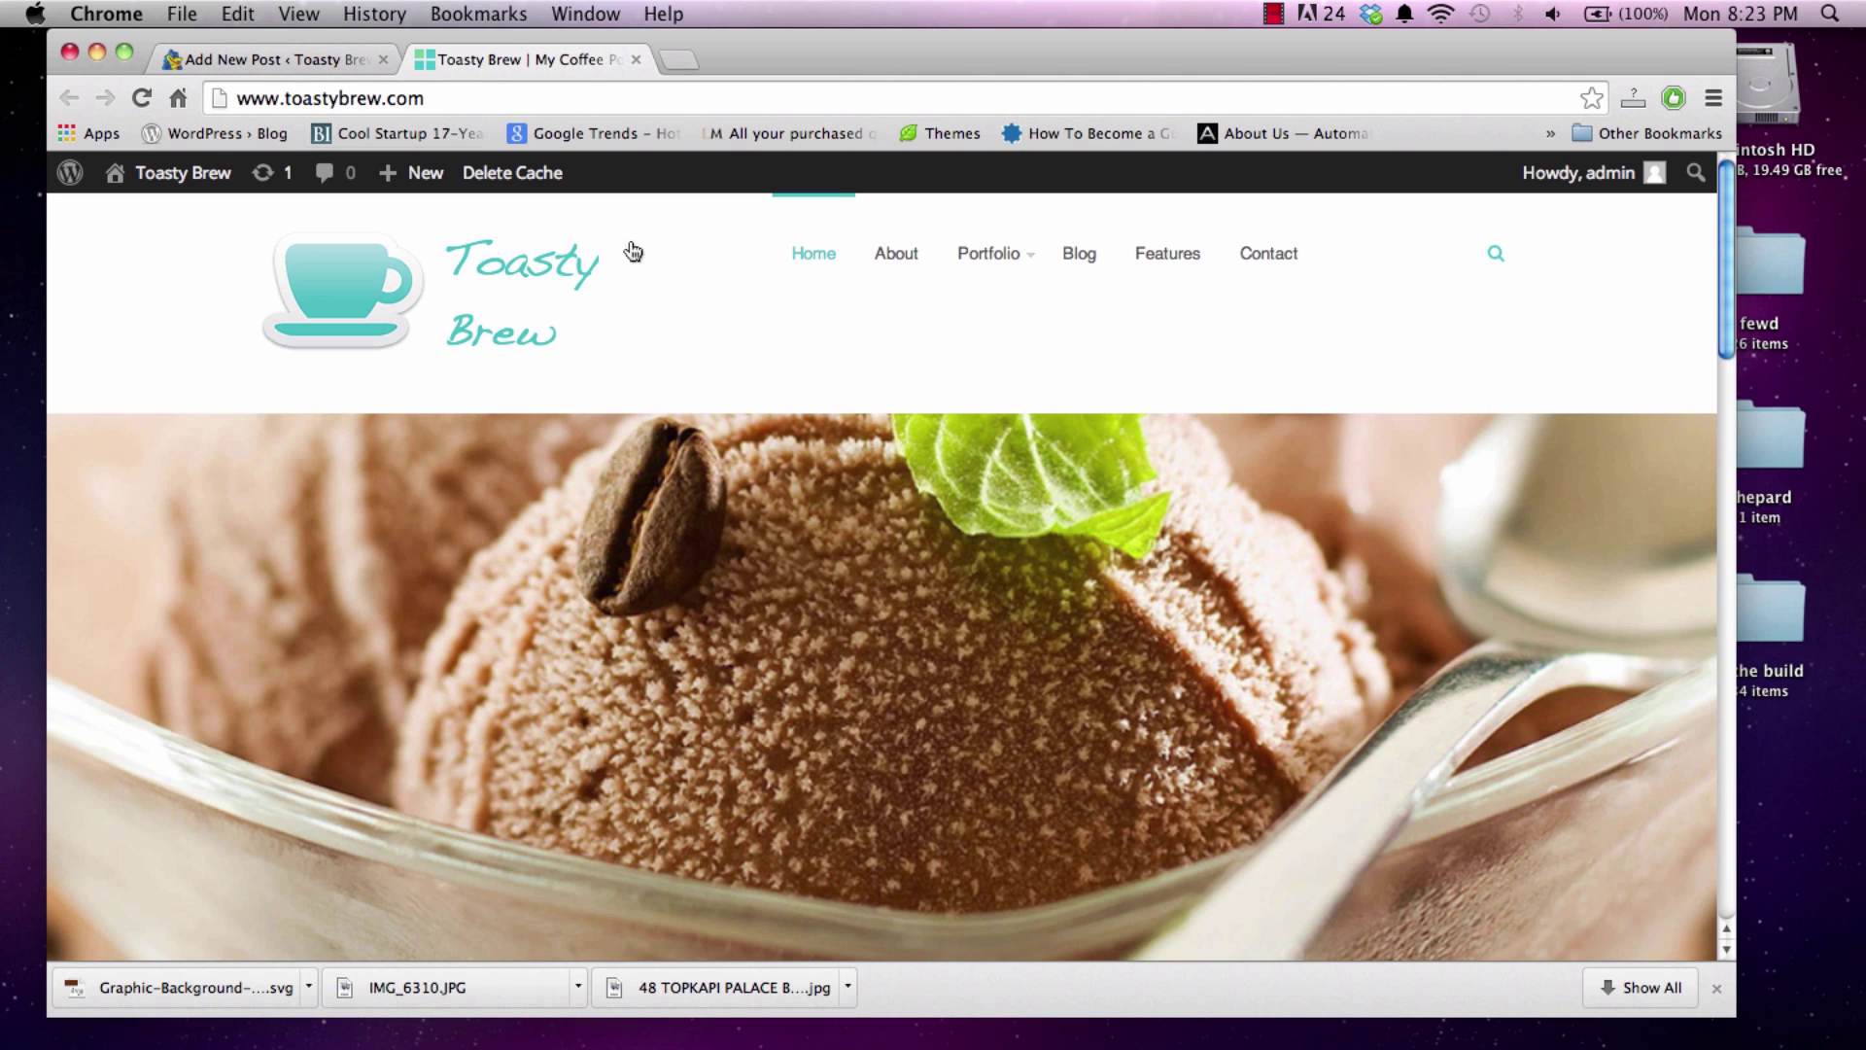
left_click(295, 70)
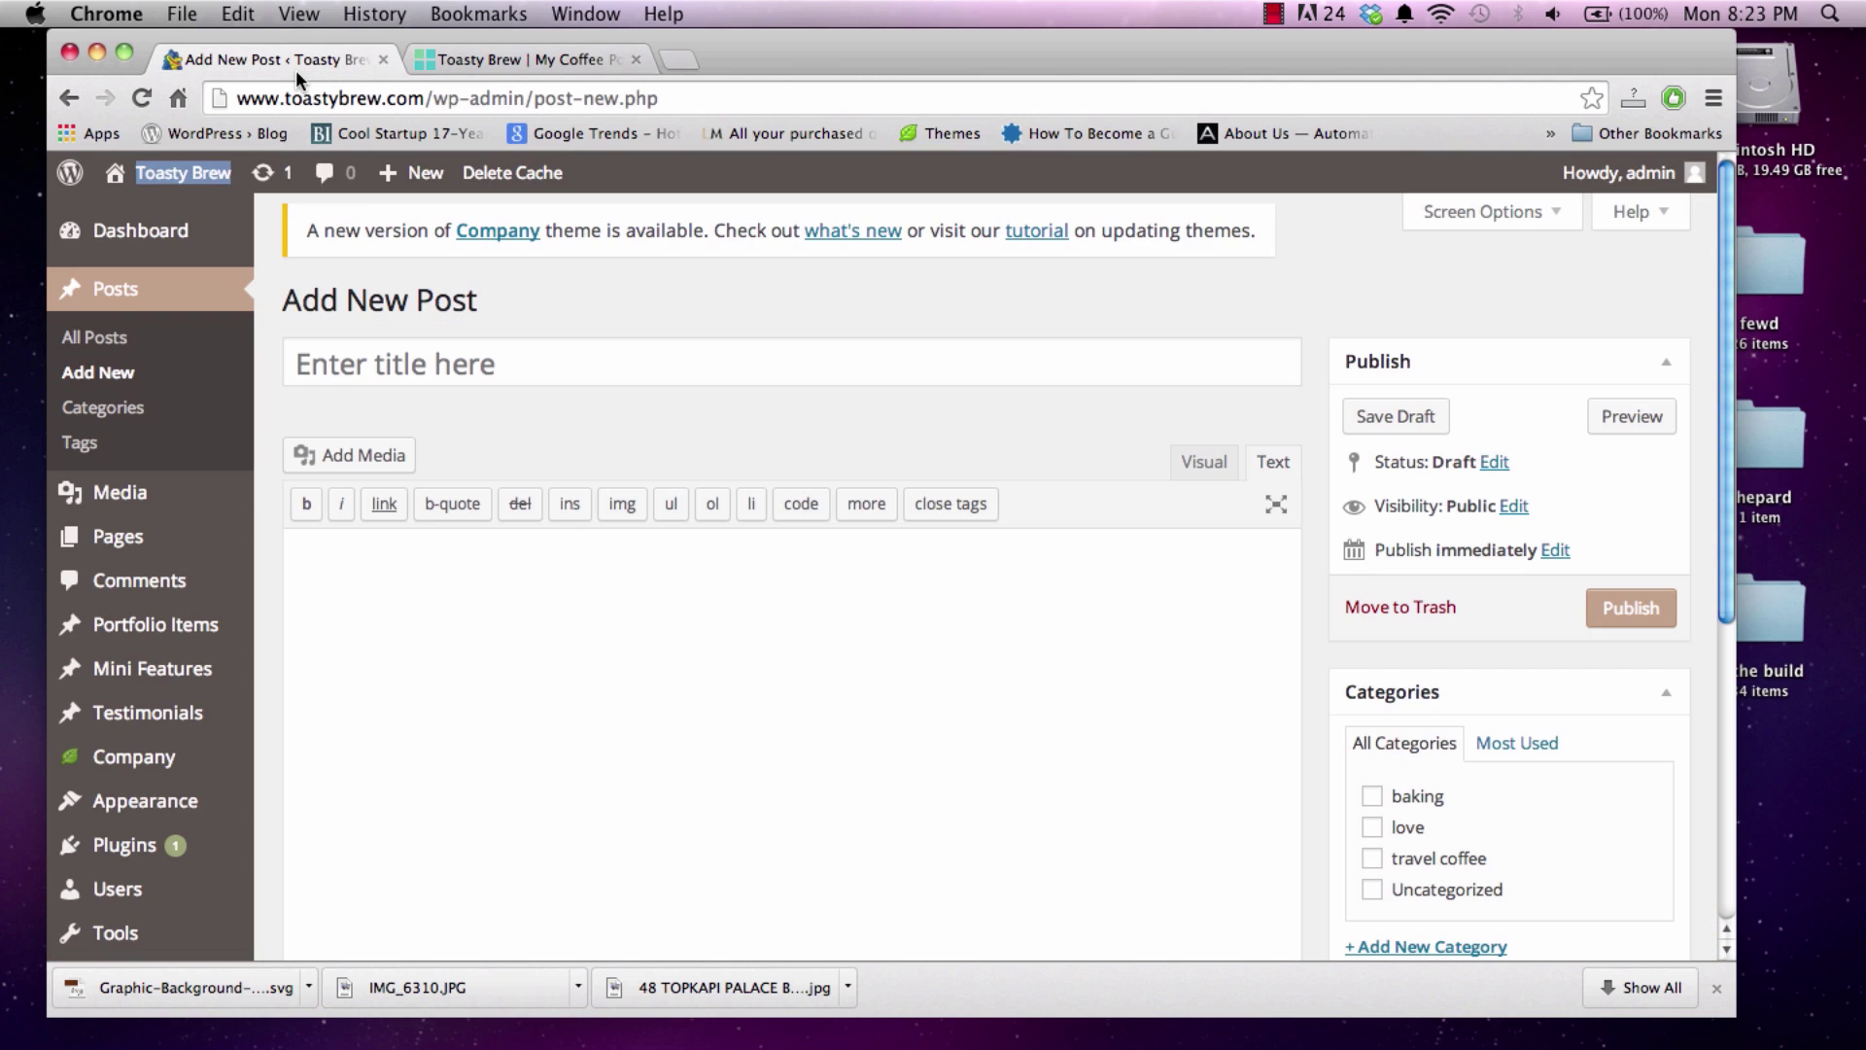
- Type Home, About and Portfolio on separate lines in the post body
left_click(462, 658)
type("Ho")
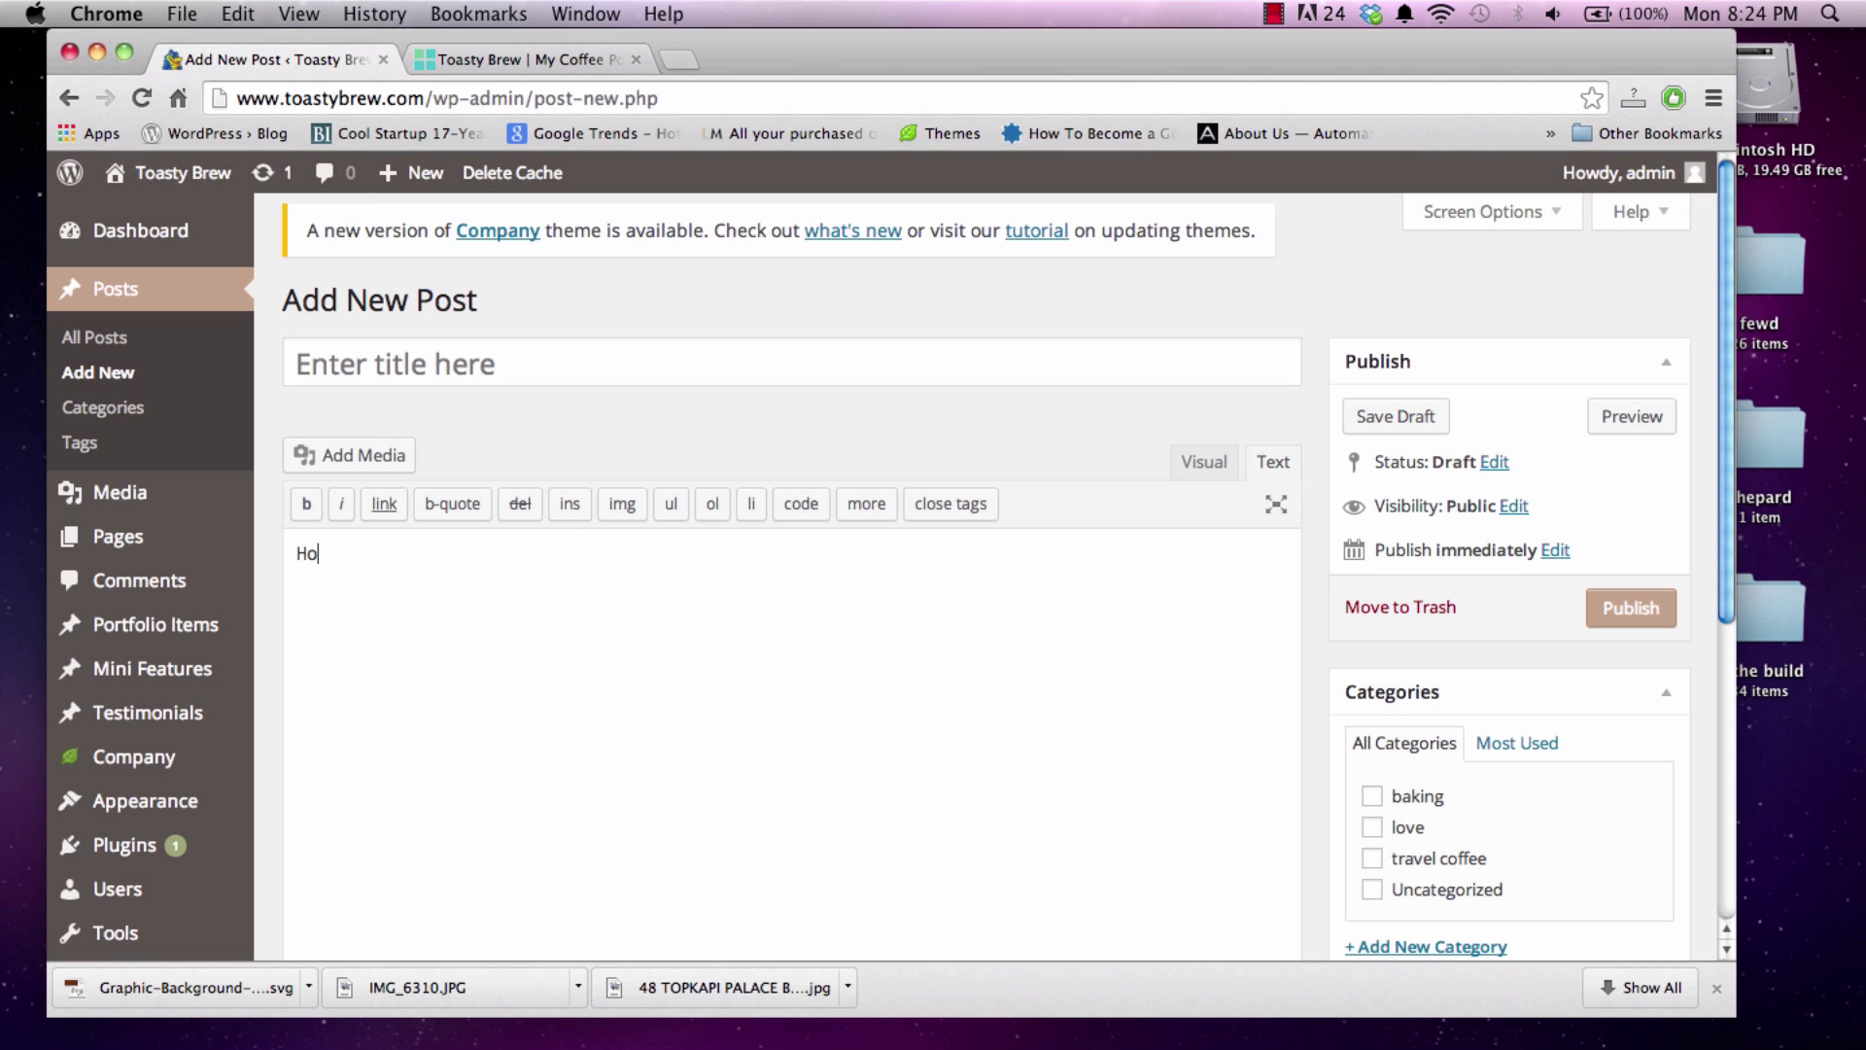
type("me")
key("Return")
type("About")
key("Return")
type("Portfolio")
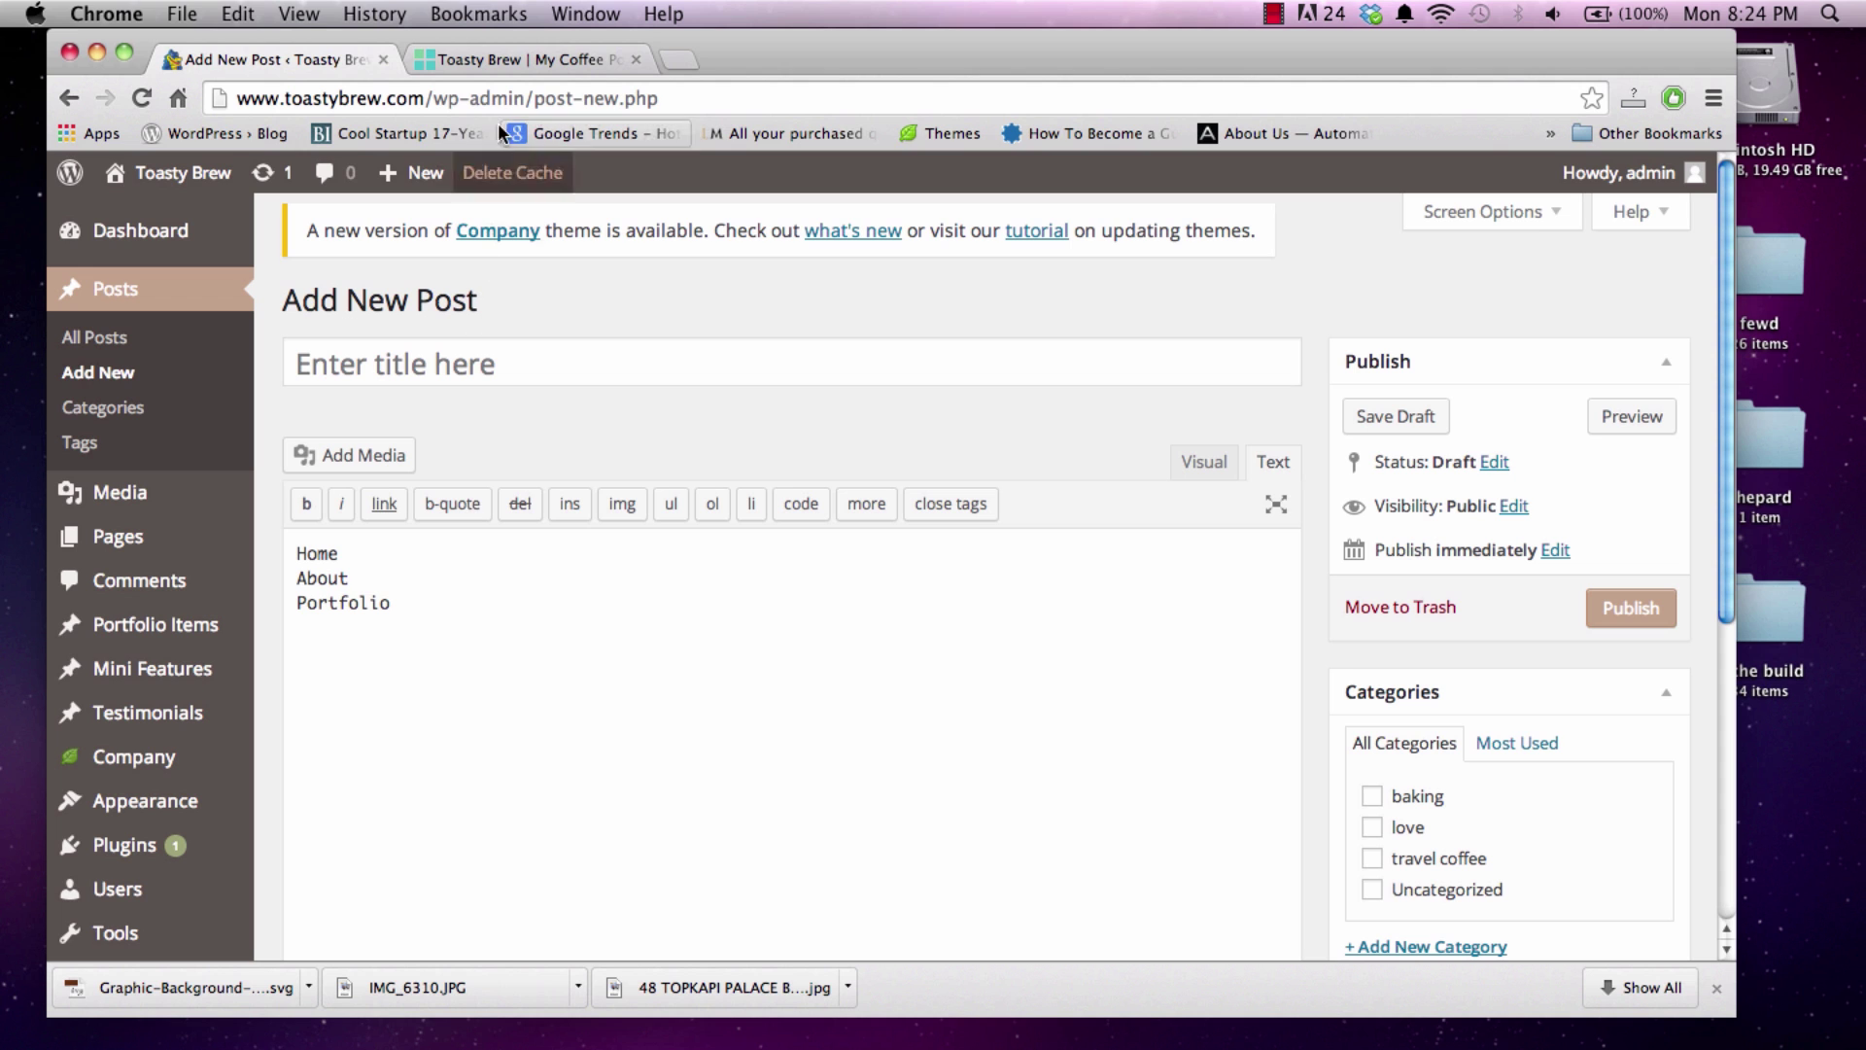
- Check the site's menu, then add Blog, Features and Contact as further lines
left_click(527, 58)
left_click(282, 58)
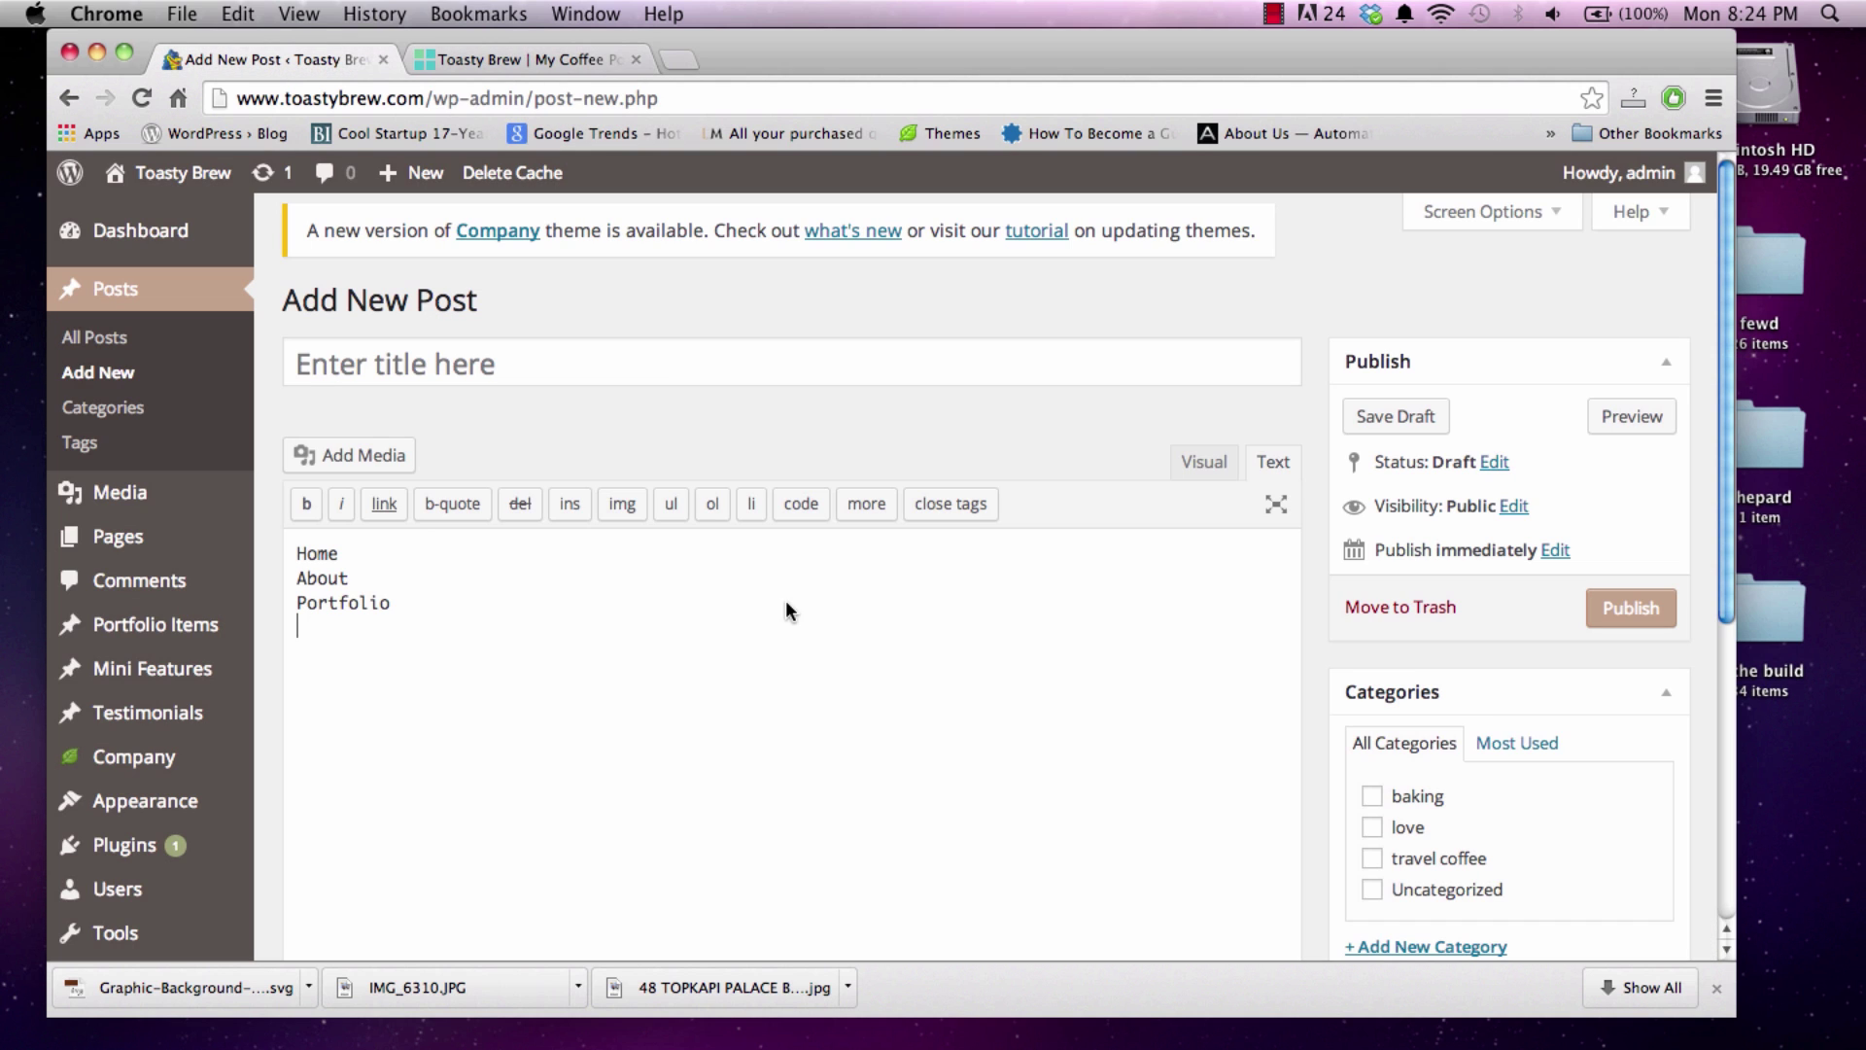
type("BlogFeq")
key("BackSpace")
key("BackSpace")
key("BackSpace")
type("Features")
key("Return")
type("Contact")
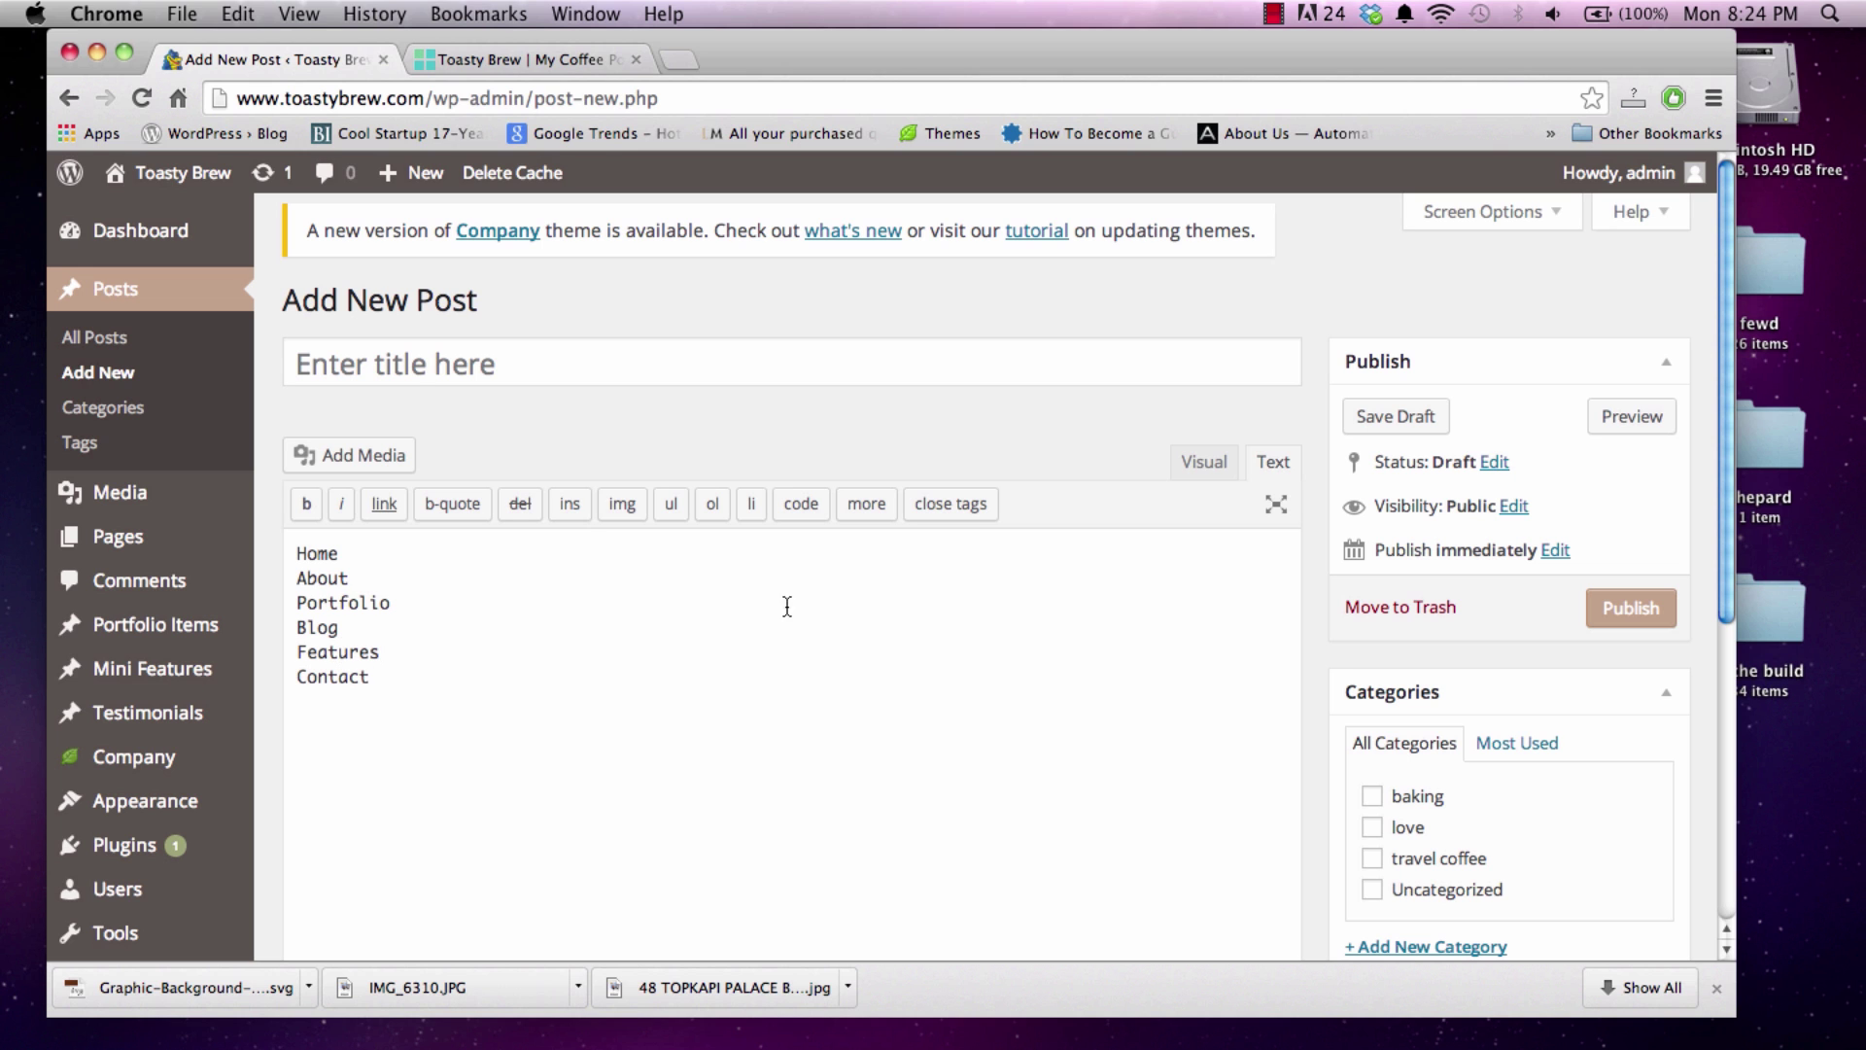
key("Return")
- Compare the list with the live site's menu and bring up the About item's link options
left_click(482, 49)
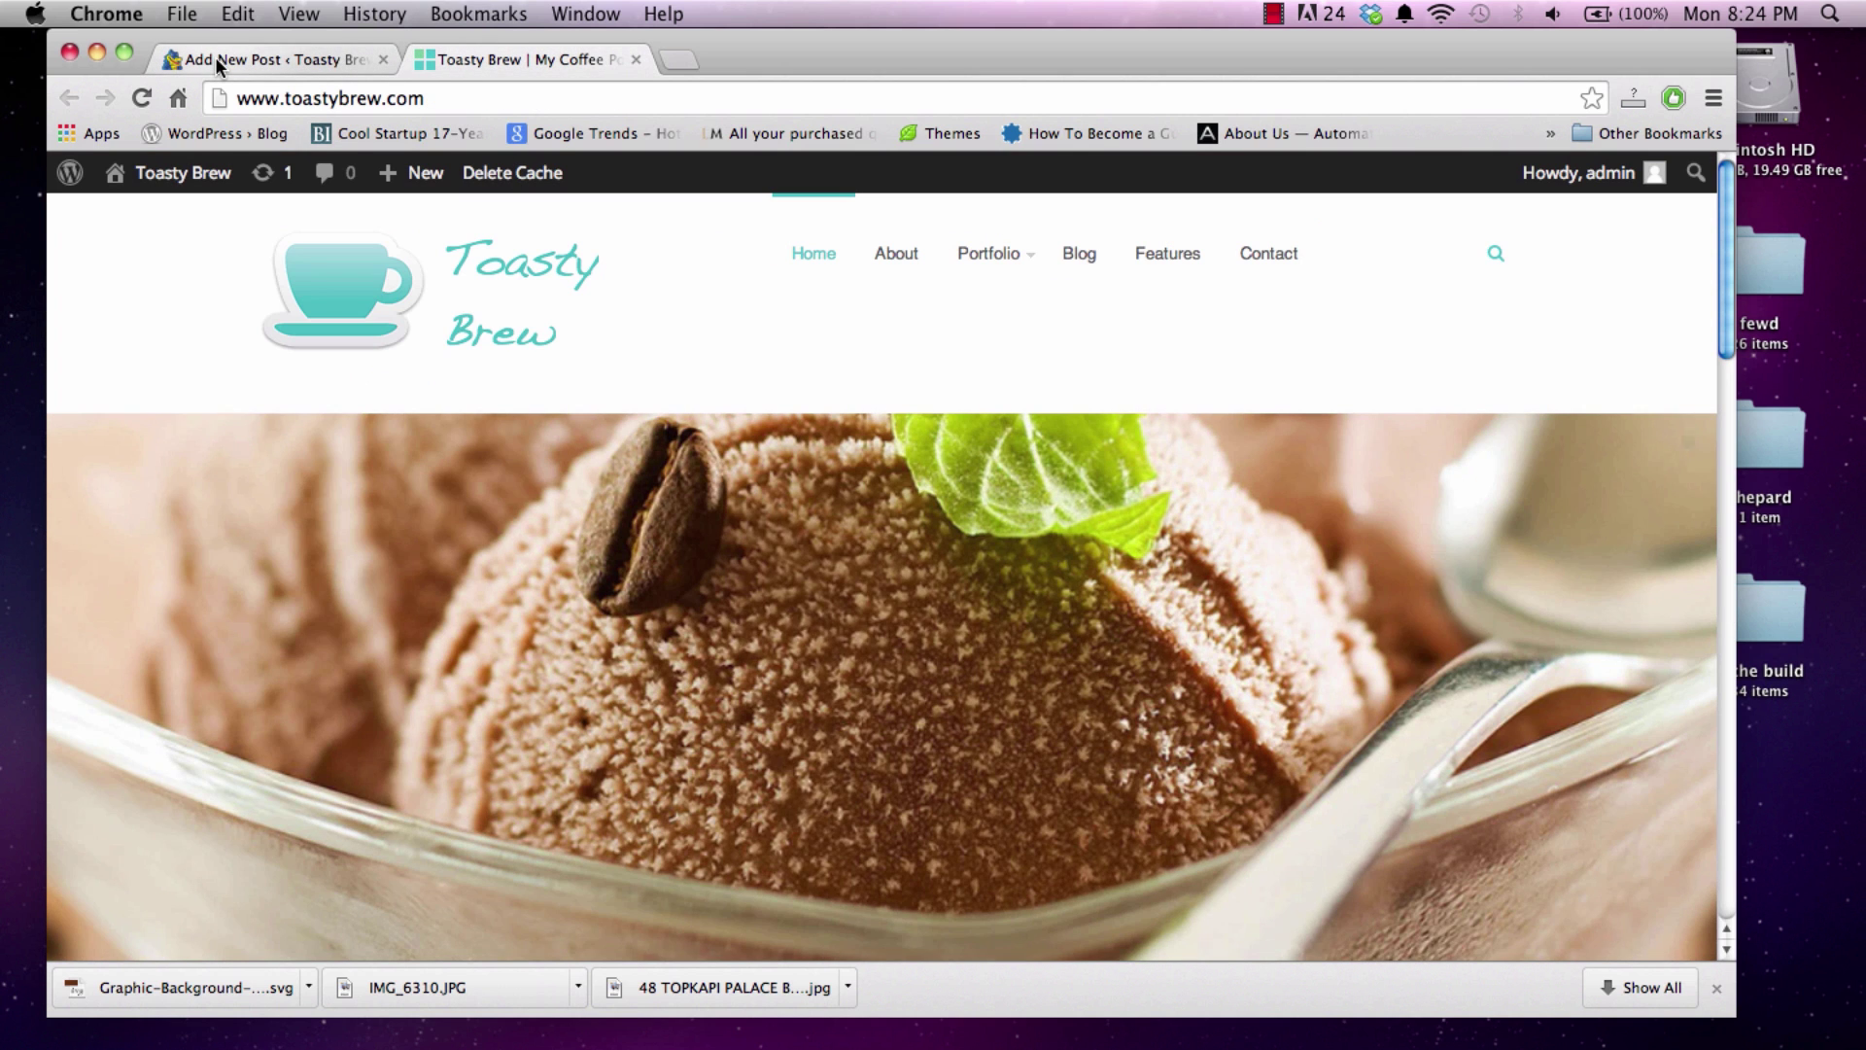
left_click(217, 60)
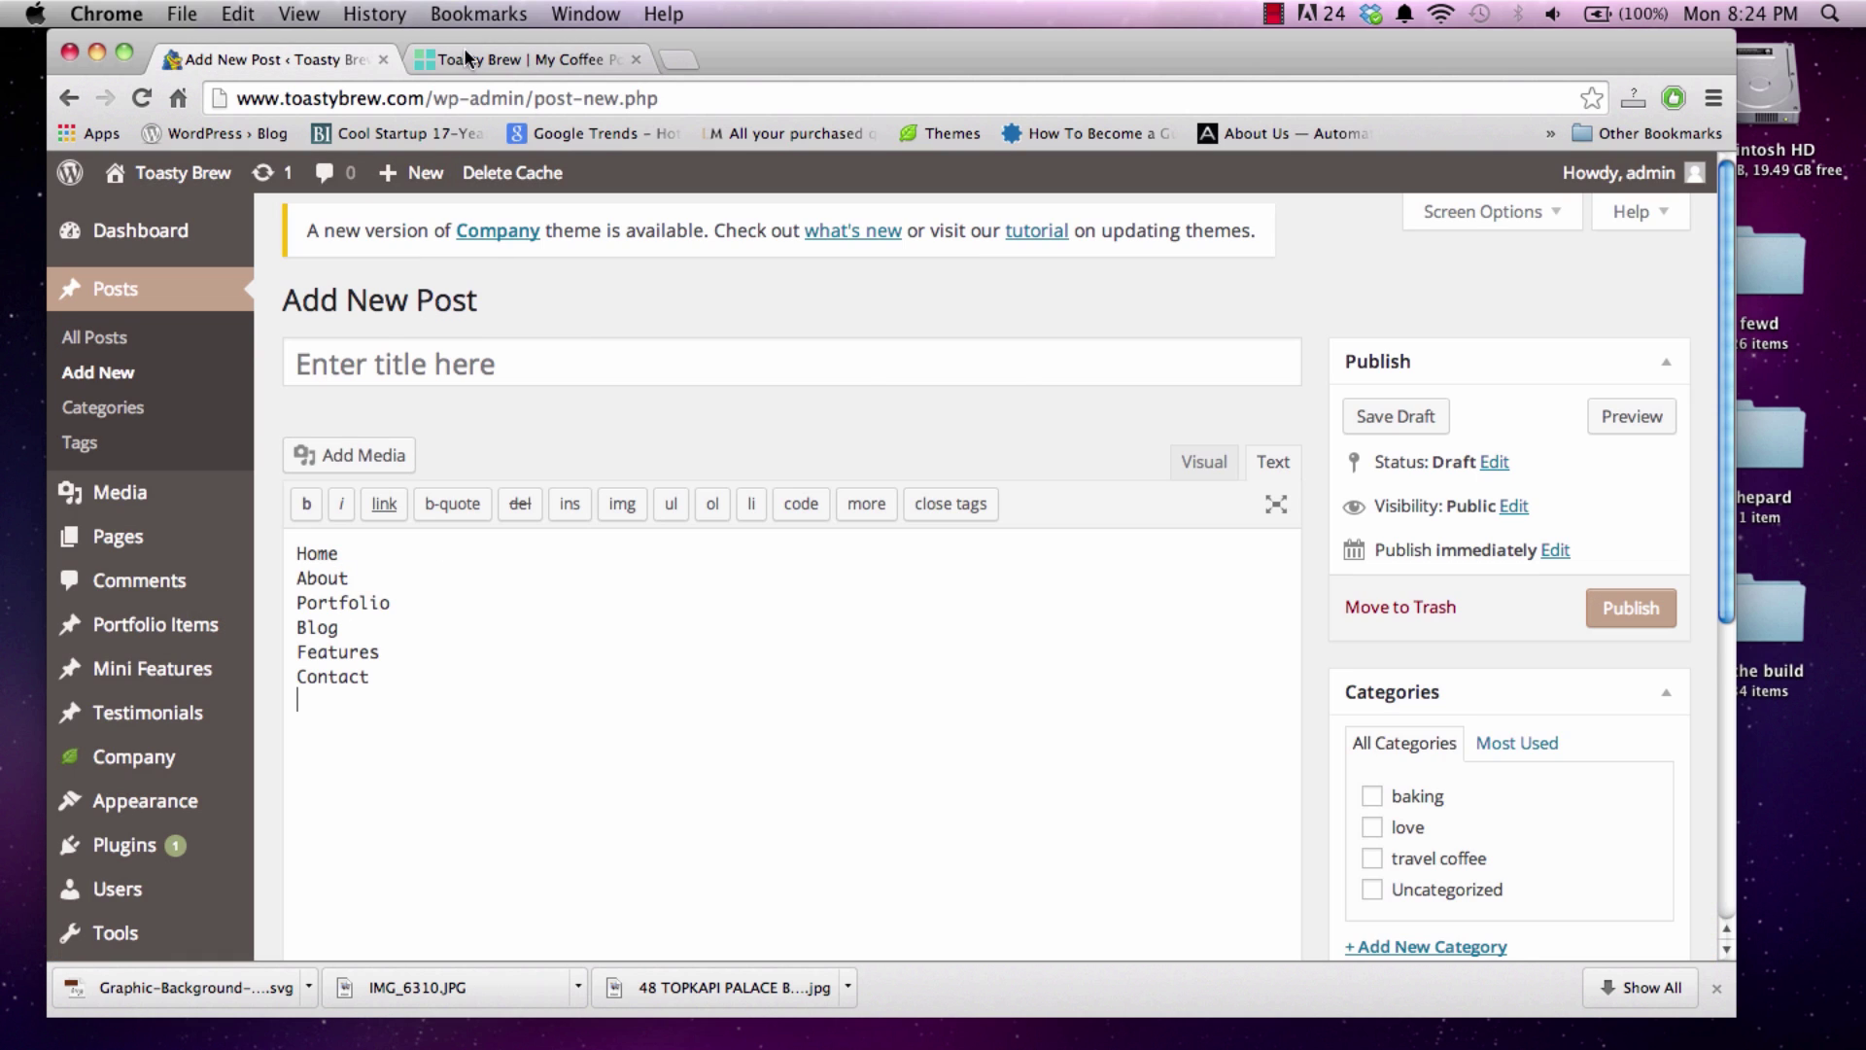
left_click(465, 51)
right_click(885, 253)
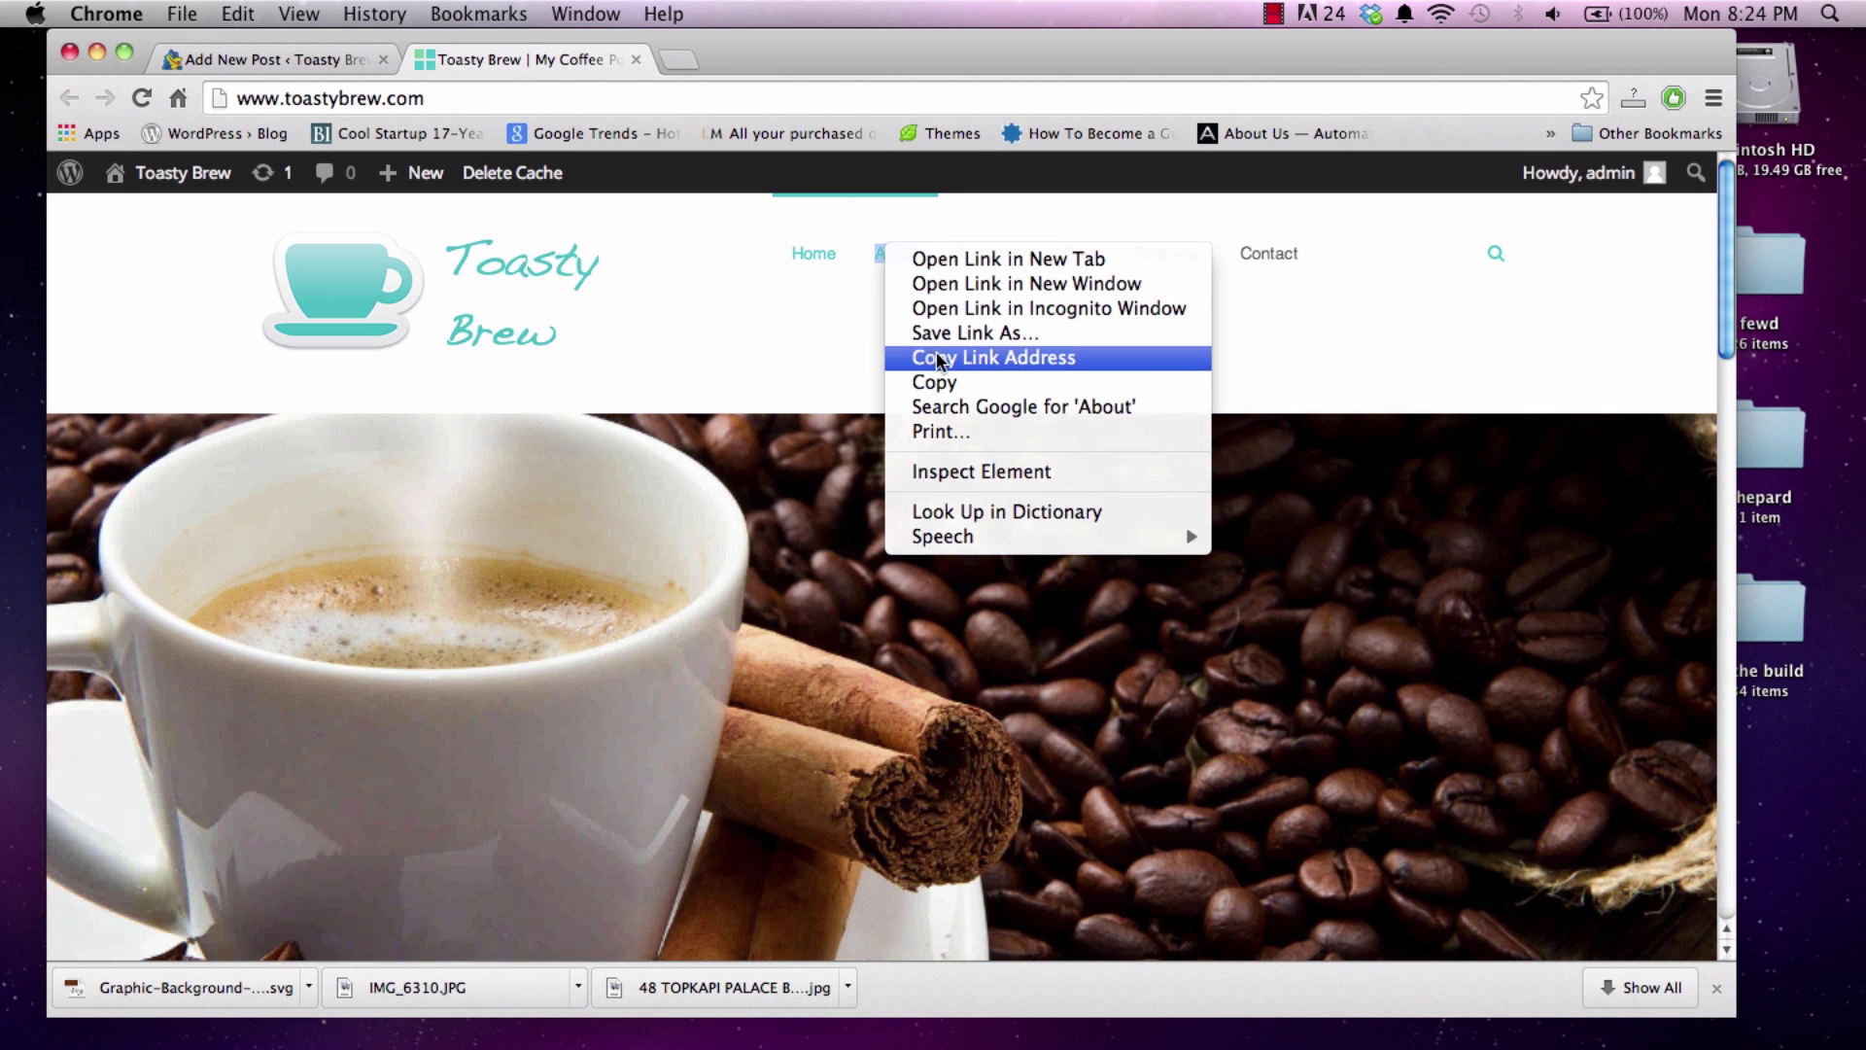
- Link the word About in the post to its toastybrew.com page address
left_click(993, 357)
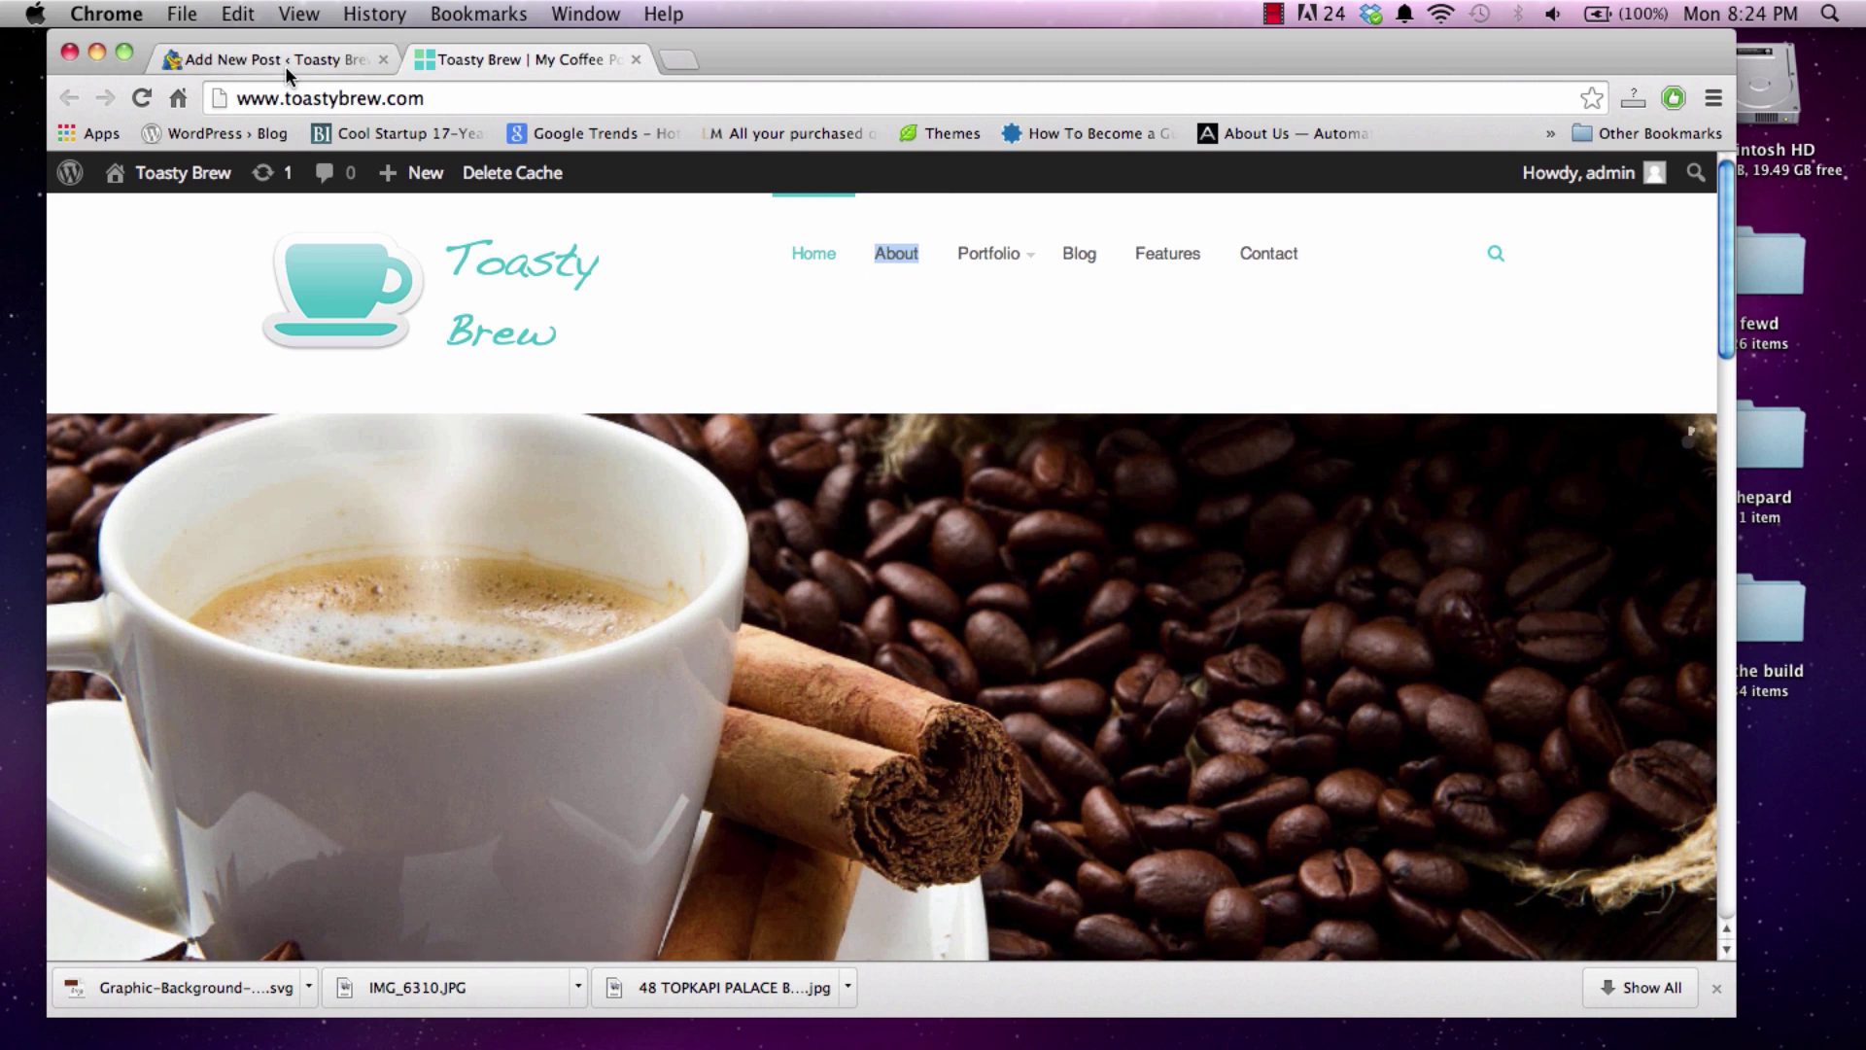
left_click(286, 66)
double_click(322, 577)
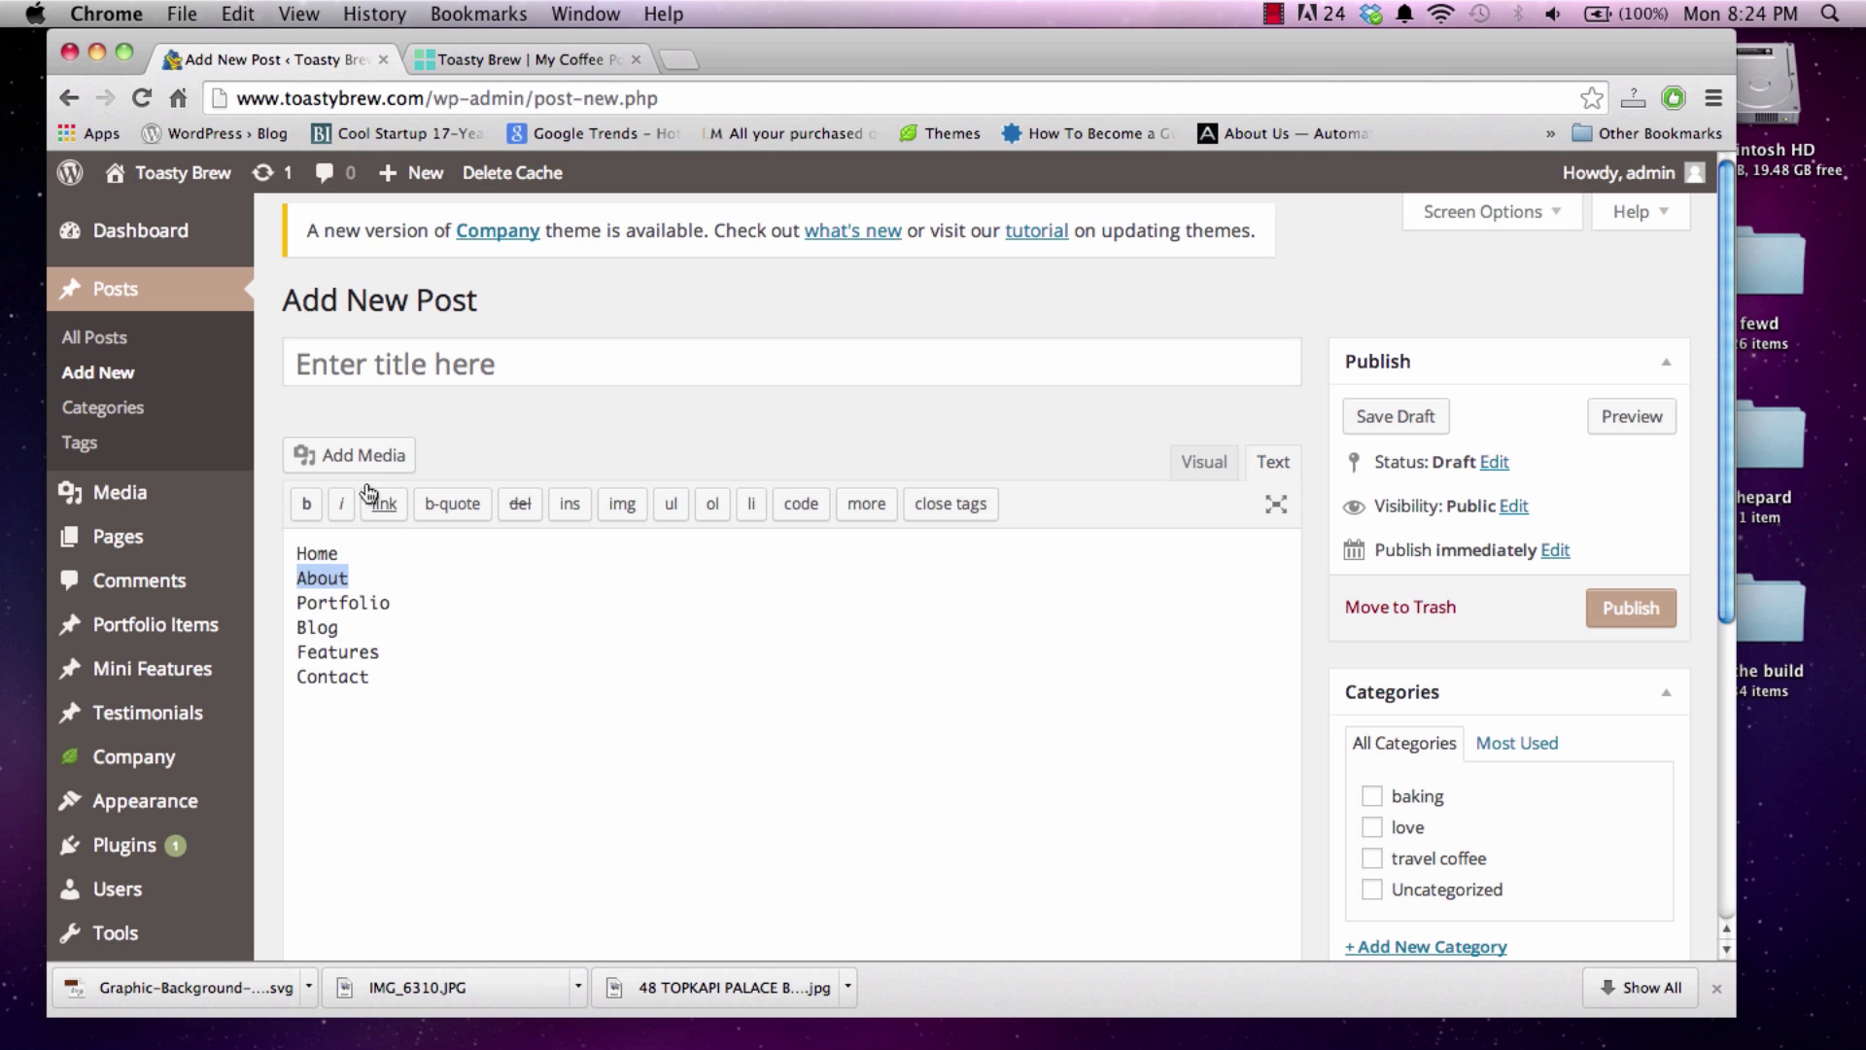
left_click(384, 504)
left_click(815, 516)
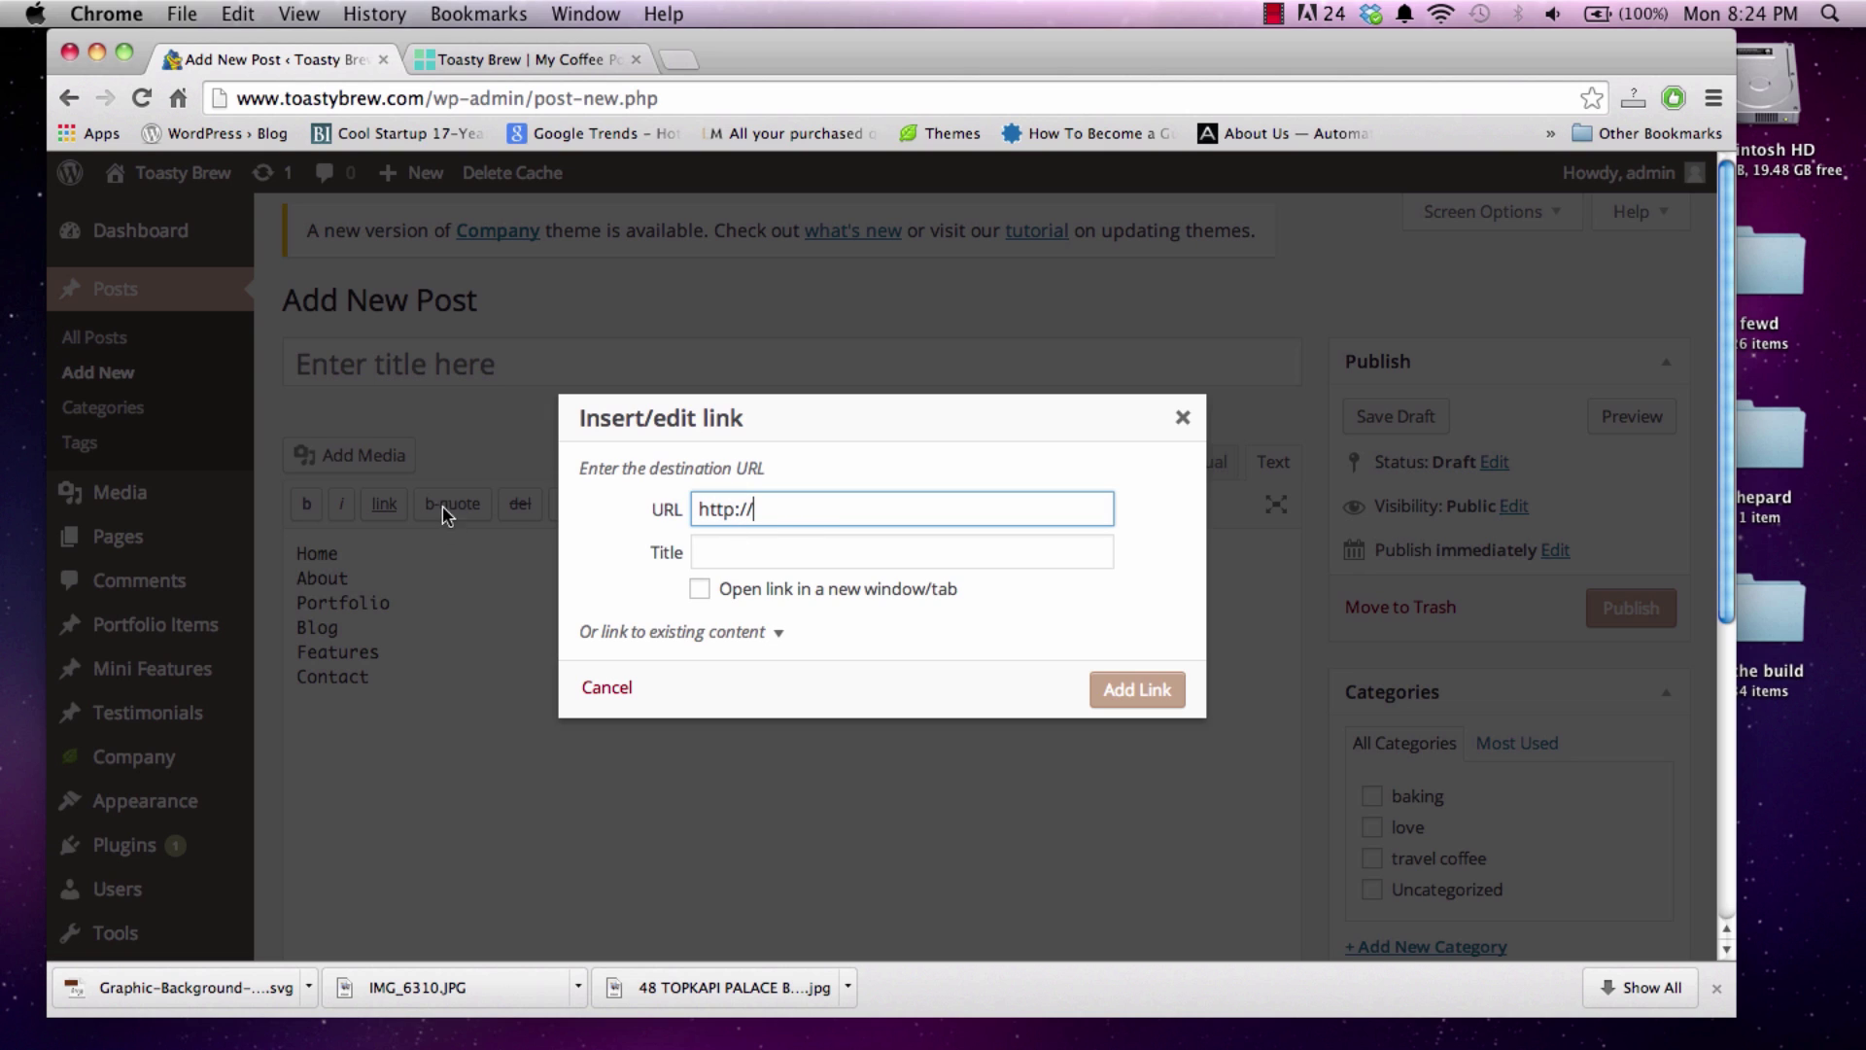
triple_click(766, 518)
type("http://www.toastybrew.com/about/")
left_click(1132, 689)
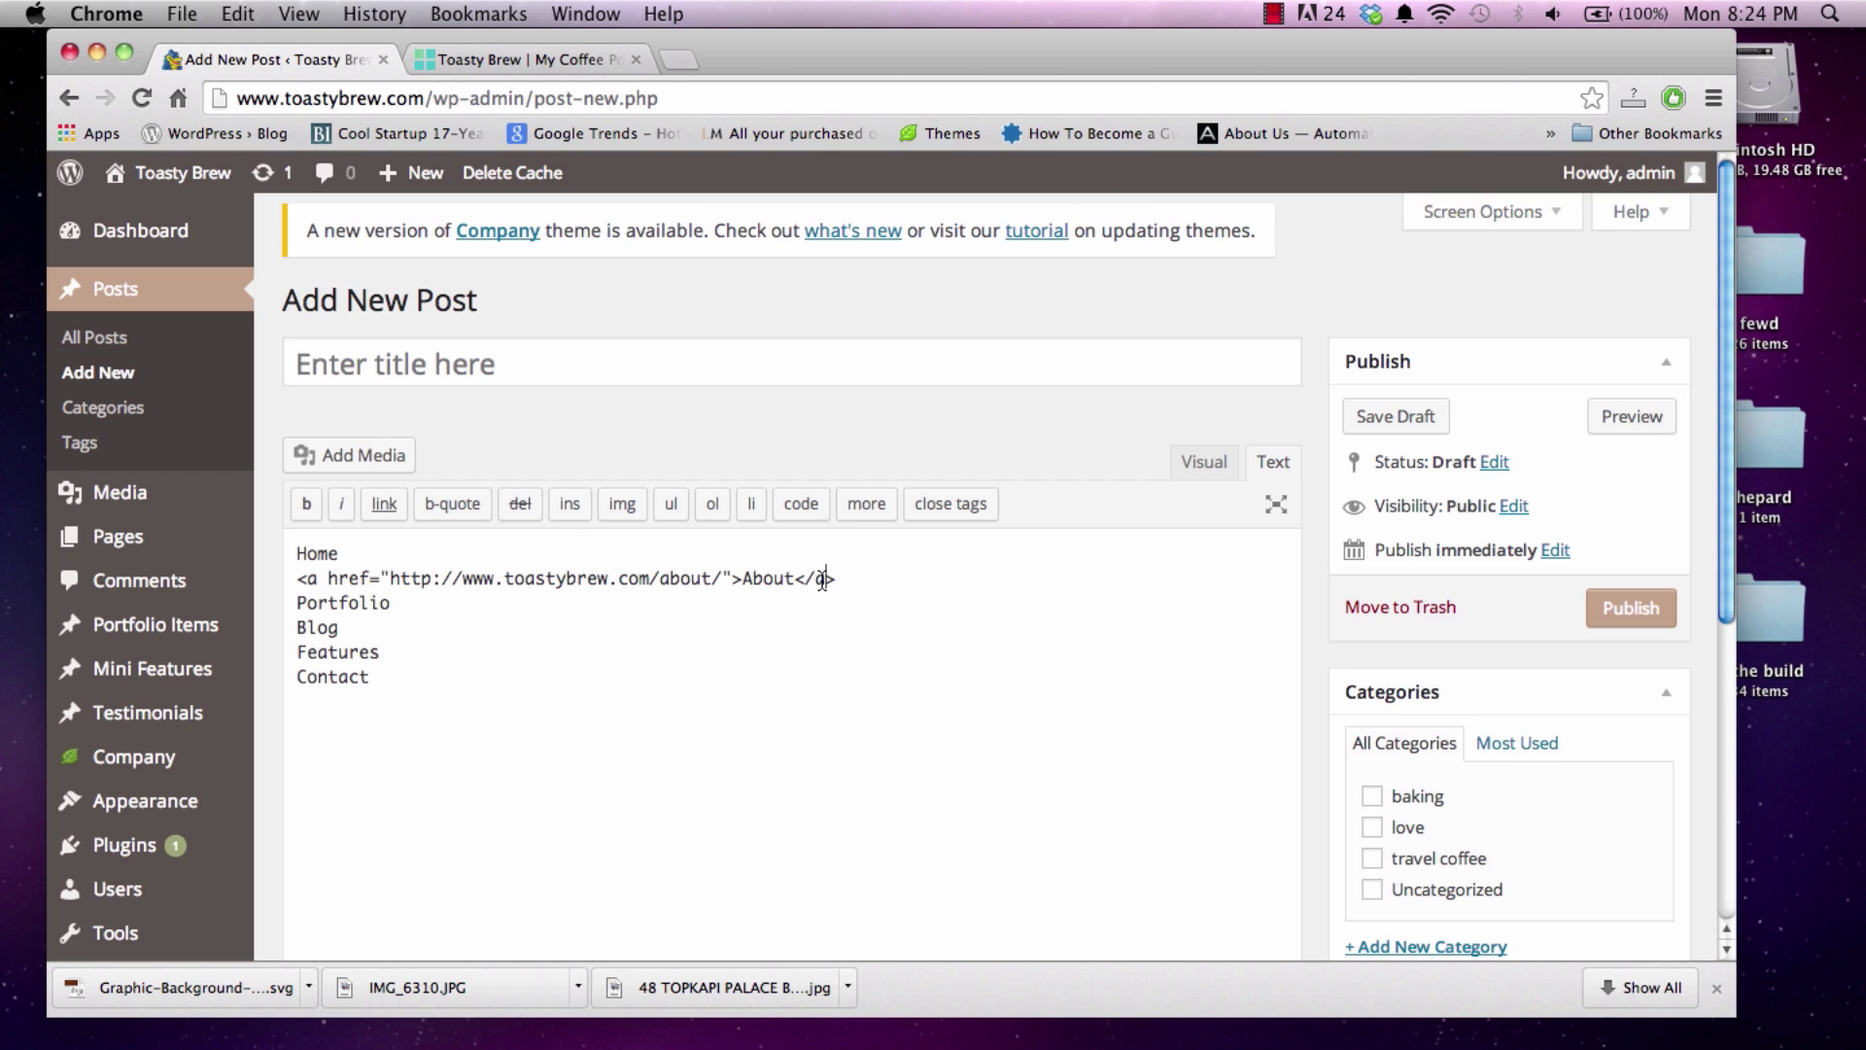
left_click_drag(836, 580, 301, 578)
left_click(307, 581)
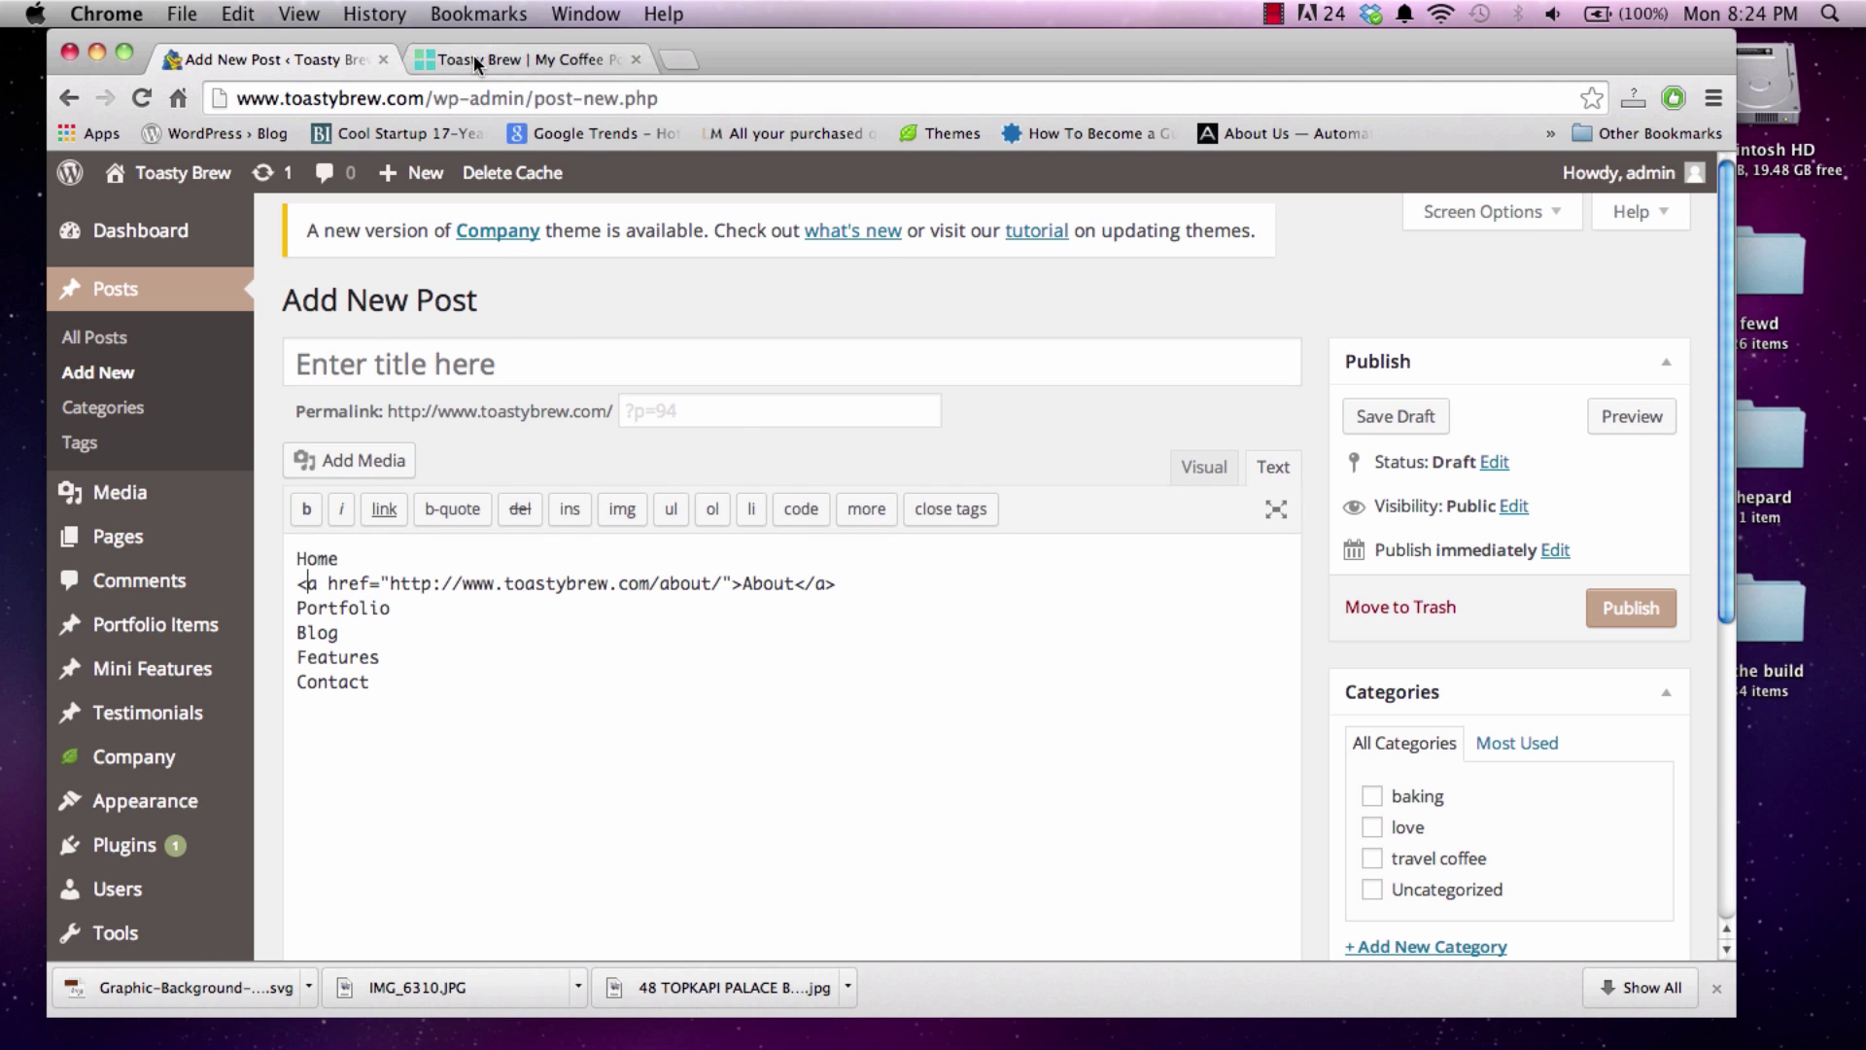
- Link Portfolio in the post to the Portfolio page URL copied from the live site
left_click(474, 55)
right_click(993, 257)
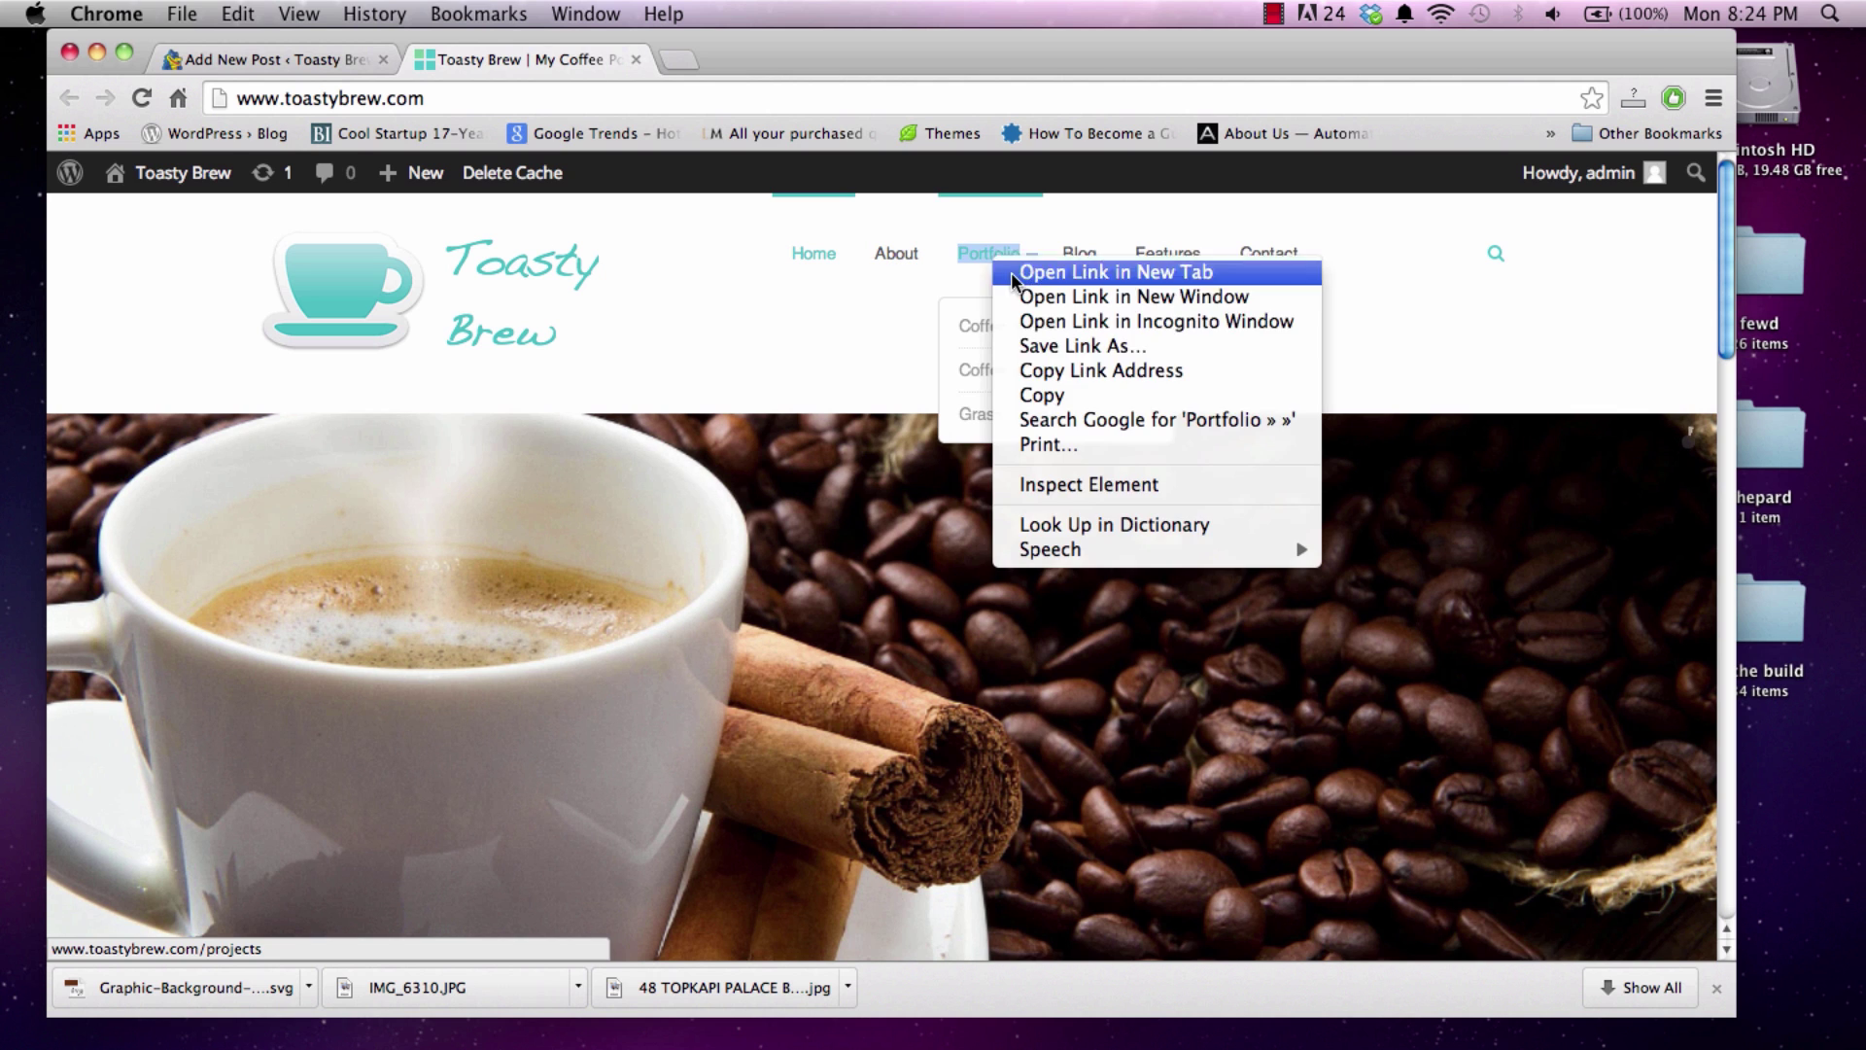
left_click(1048, 375)
left_click(216, 58)
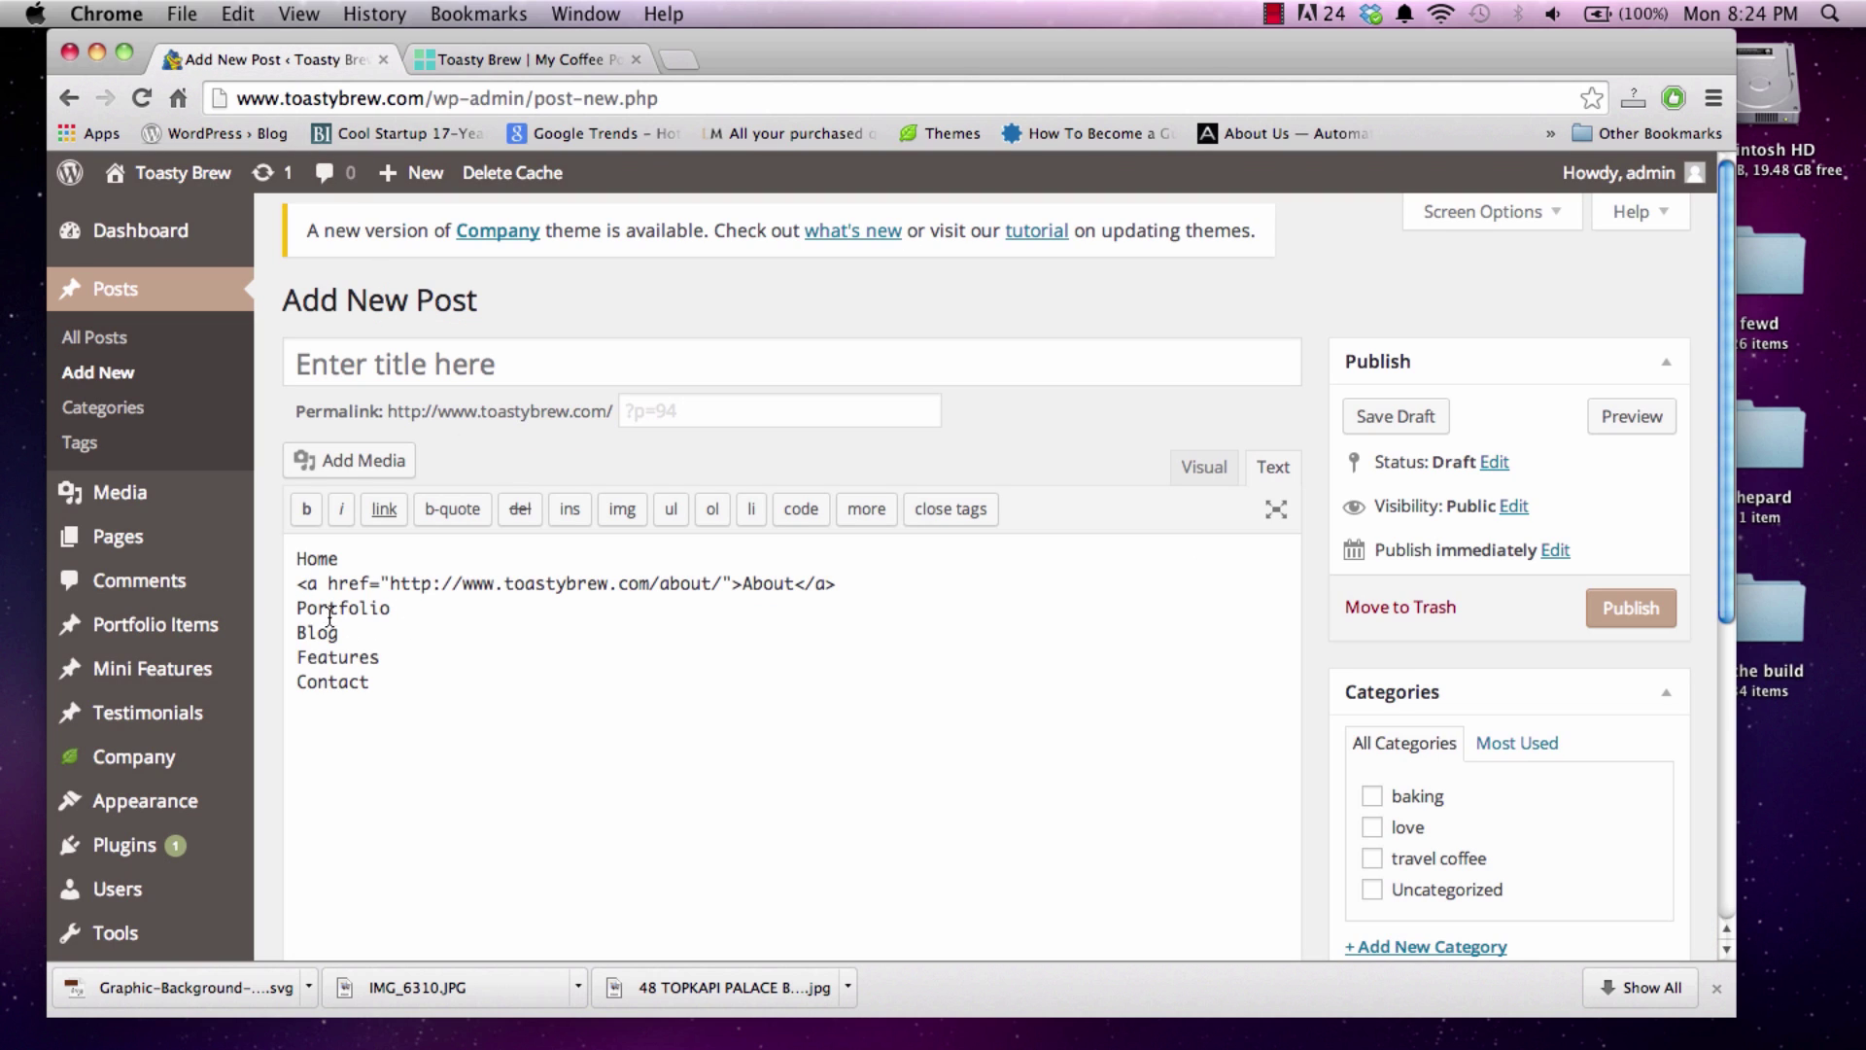
double_click(326, 607)
left_click(383, 509)
key("super+v")
key("Return")
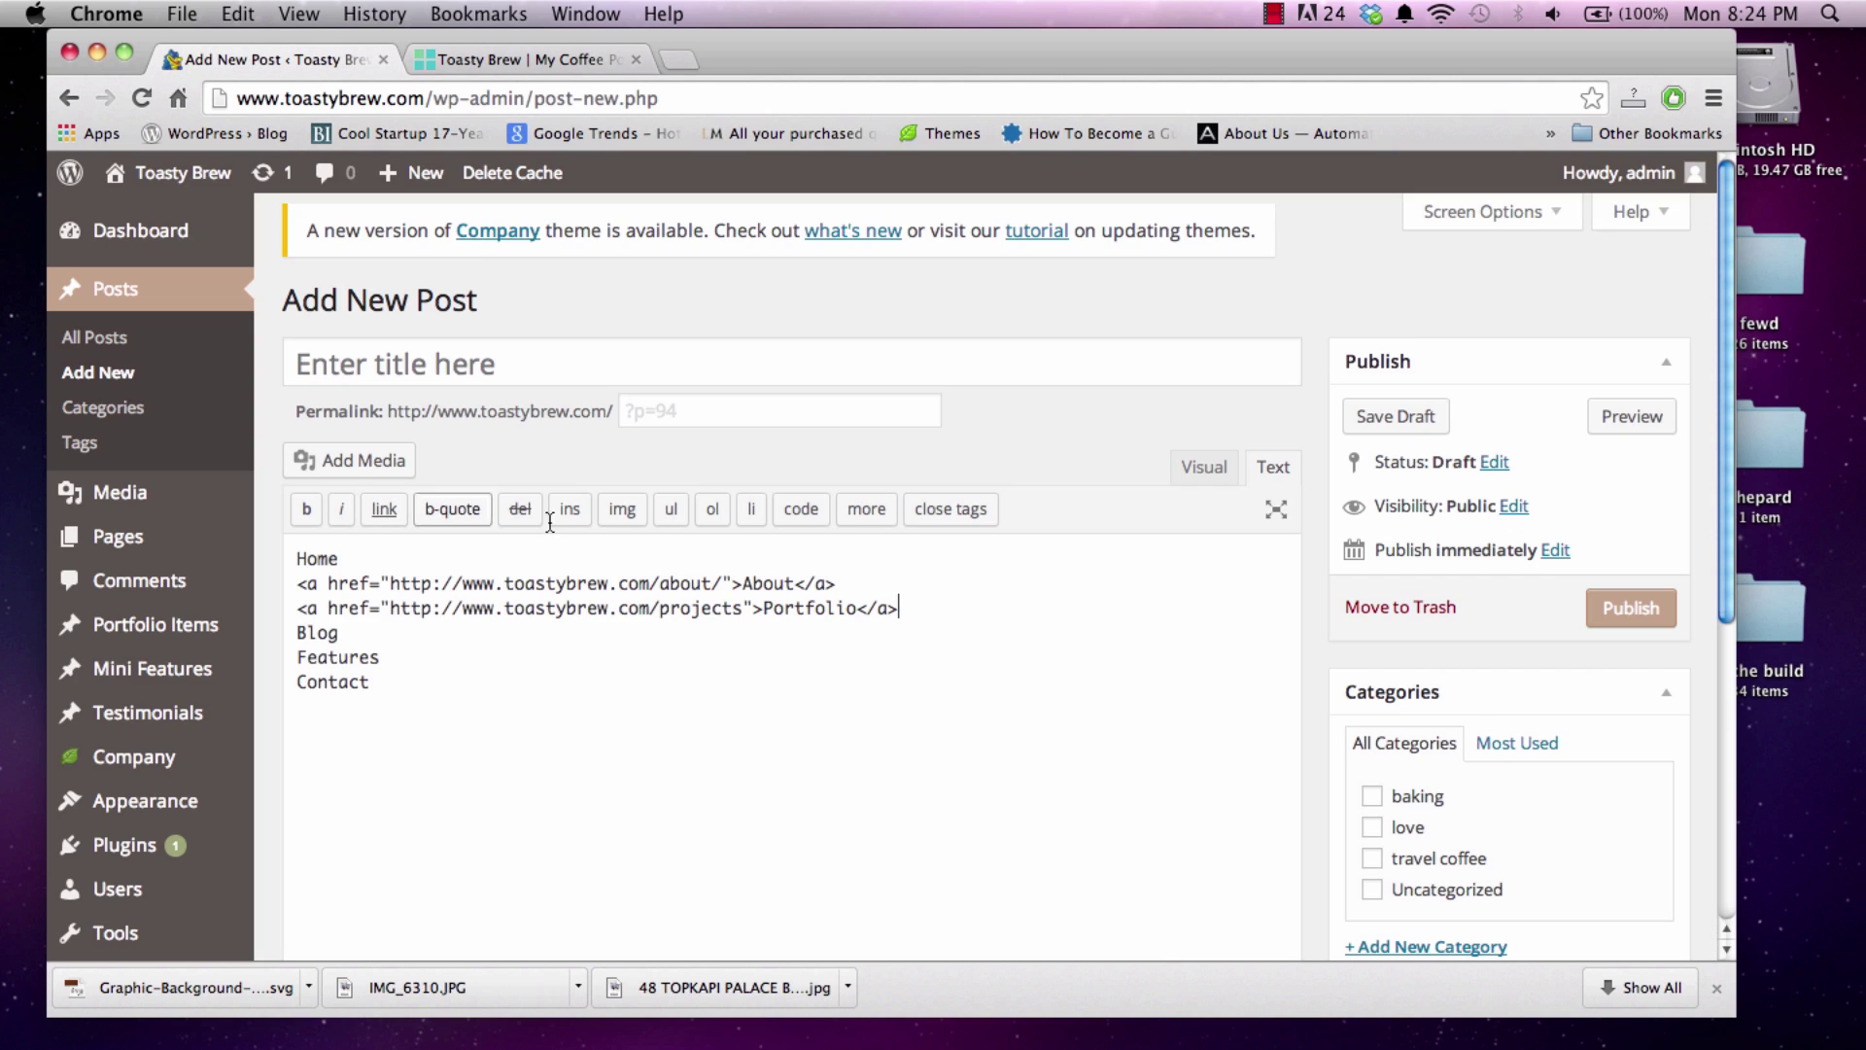
- Link Blog in the post to the site's Blog page address
left_click(482, 49)
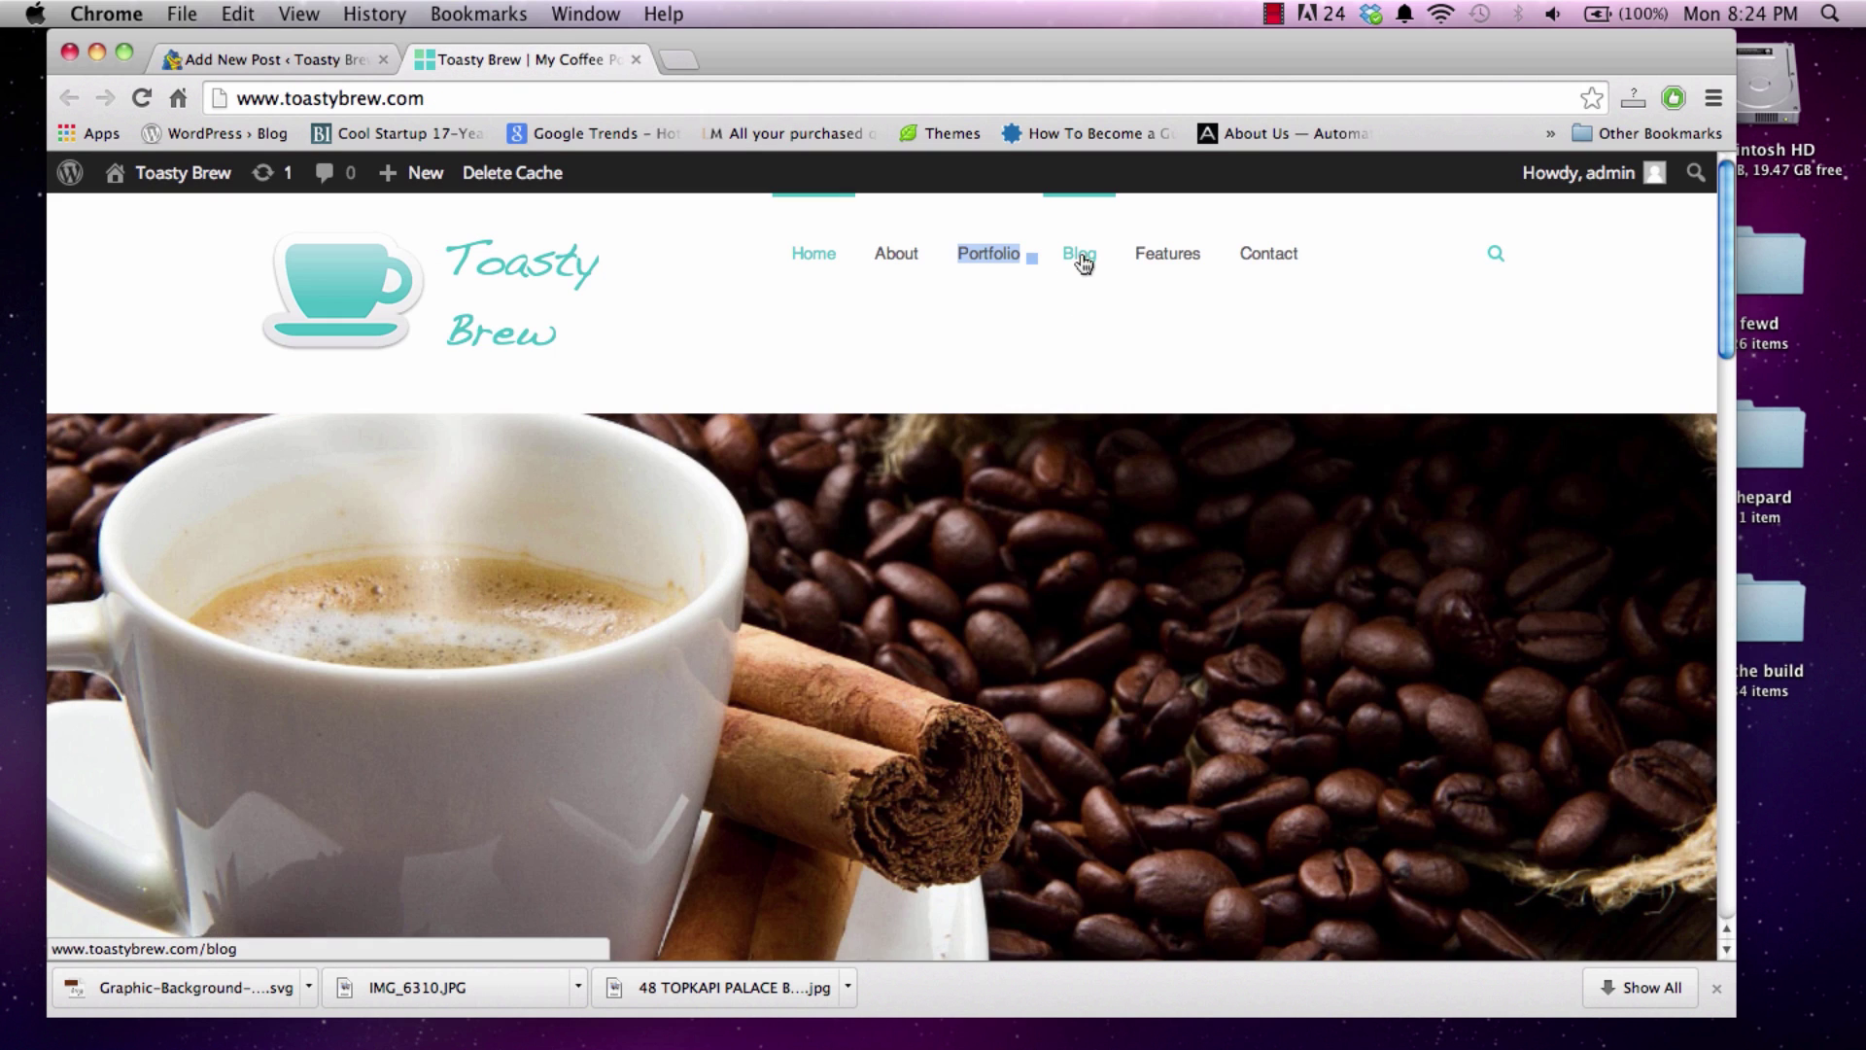
right_click(1079, 255)
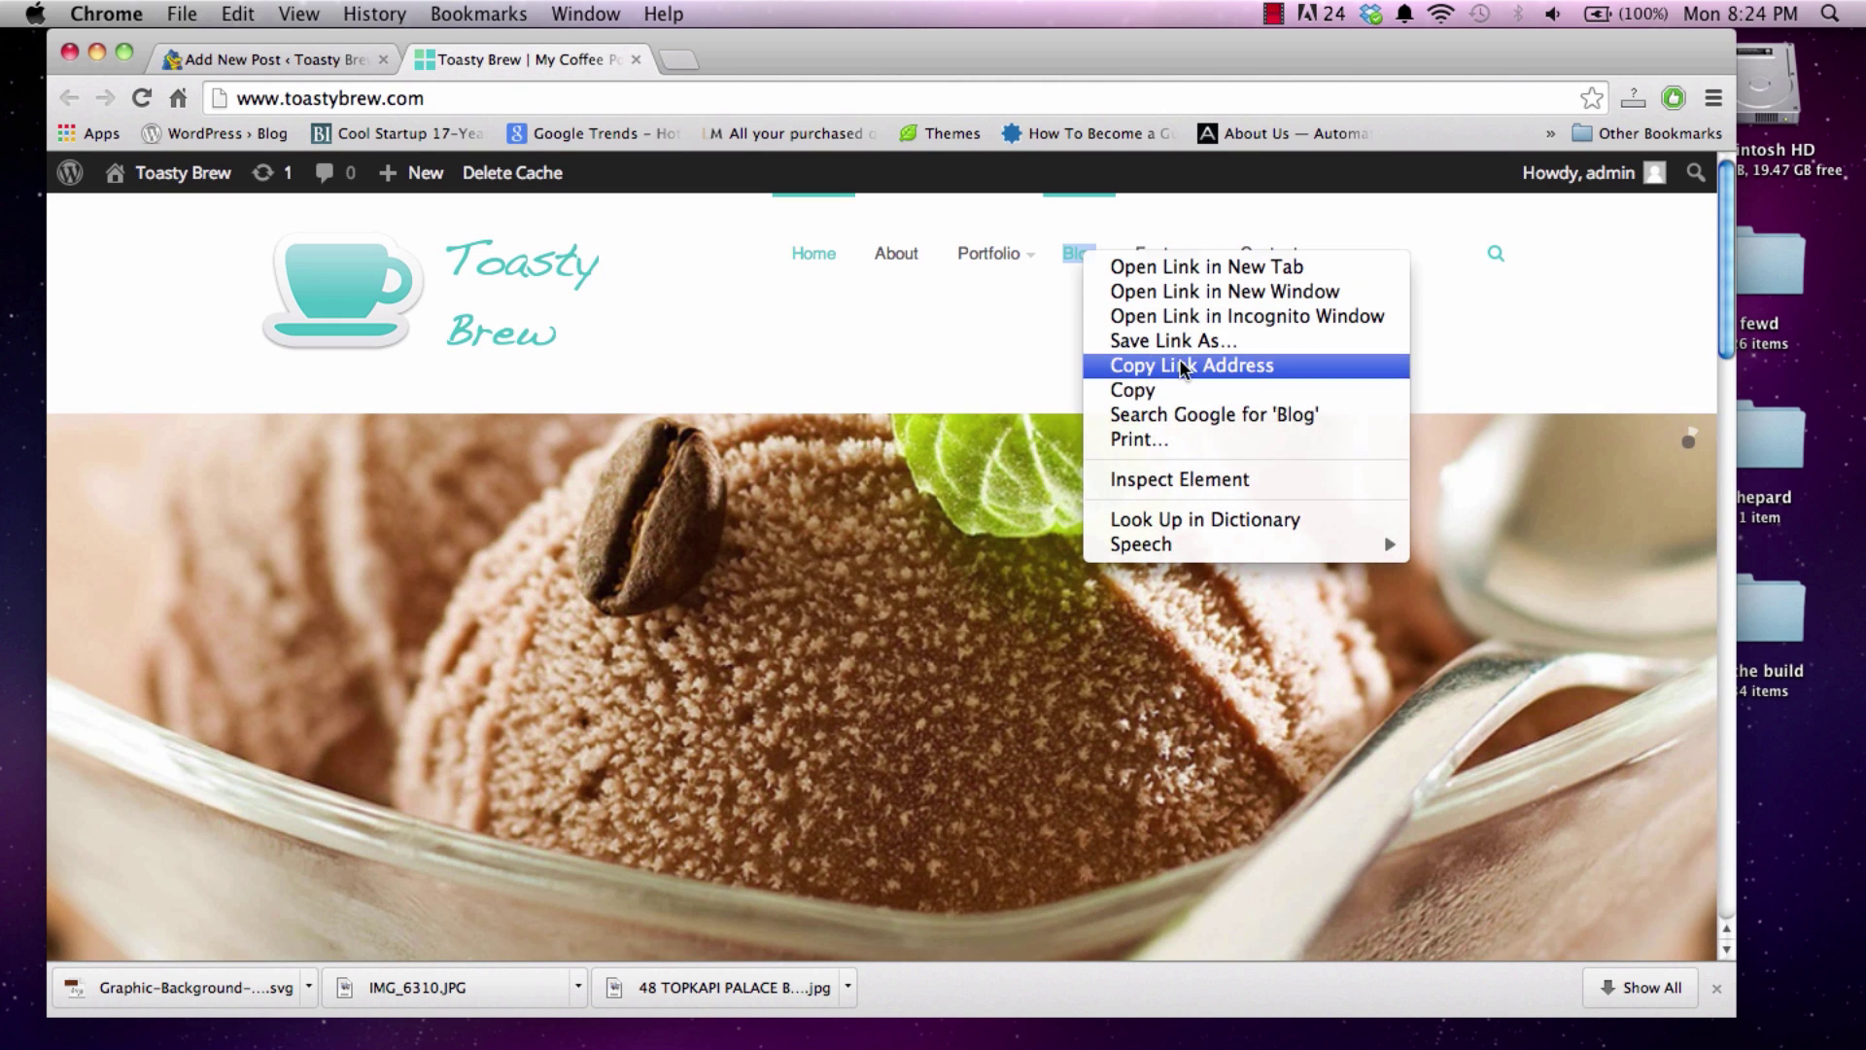
left_click(1156, 367)
left_click(292, 58)
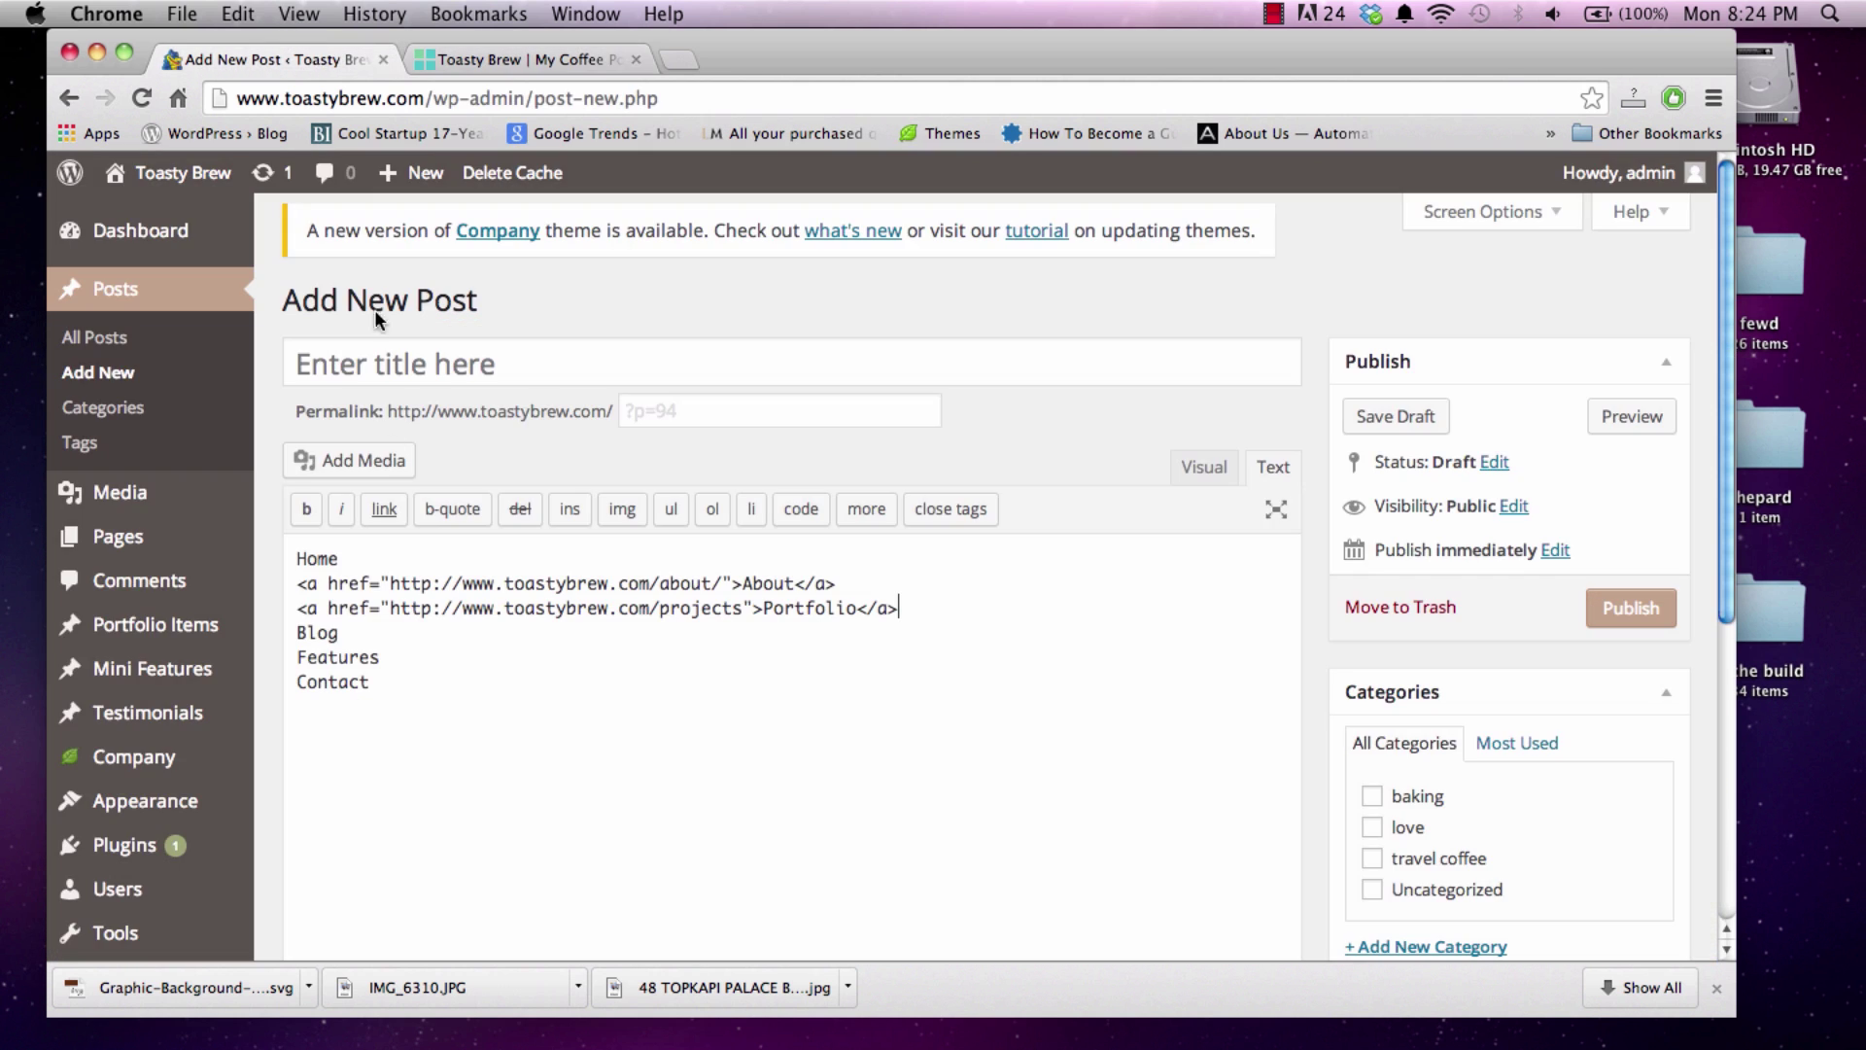
double_click(309, 633)
left_click(384, 510)
key("ctrl+v")
key("Return")
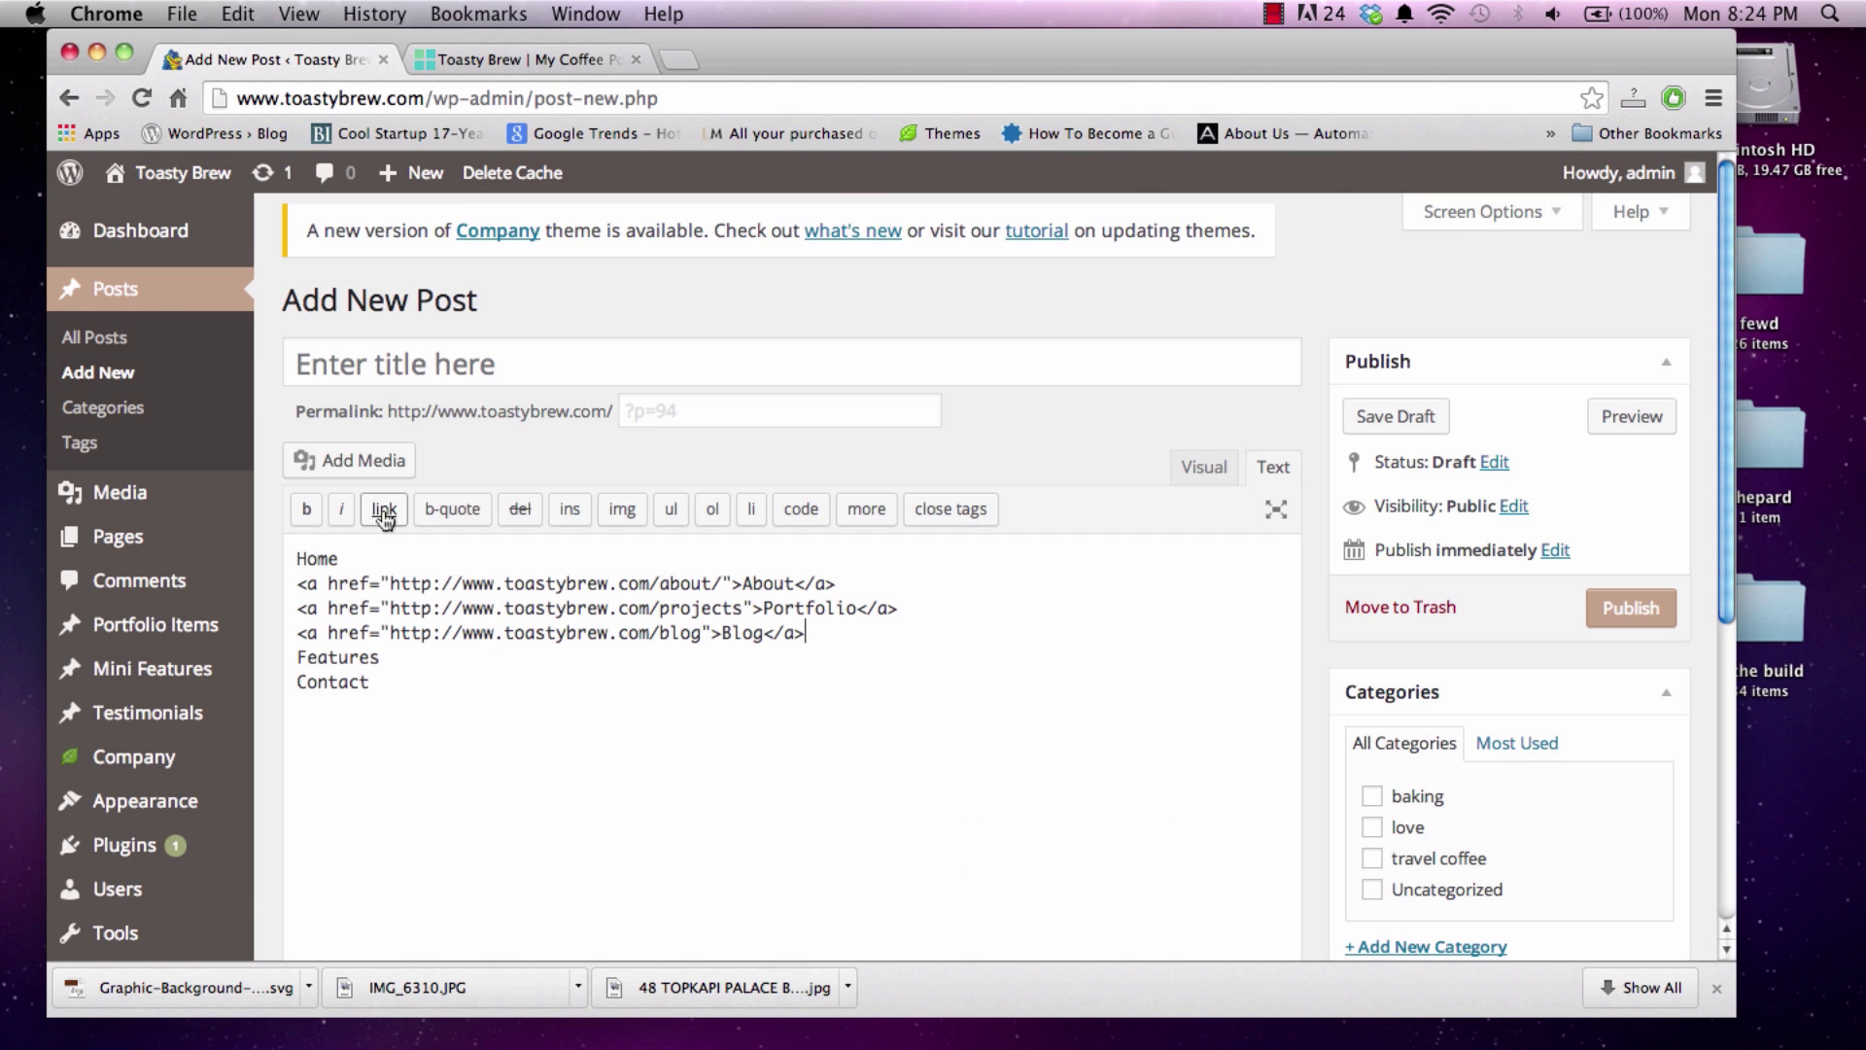
- Link Features in the post to the Features page URL
left_click(528, 60)
right_click(1197, 249)
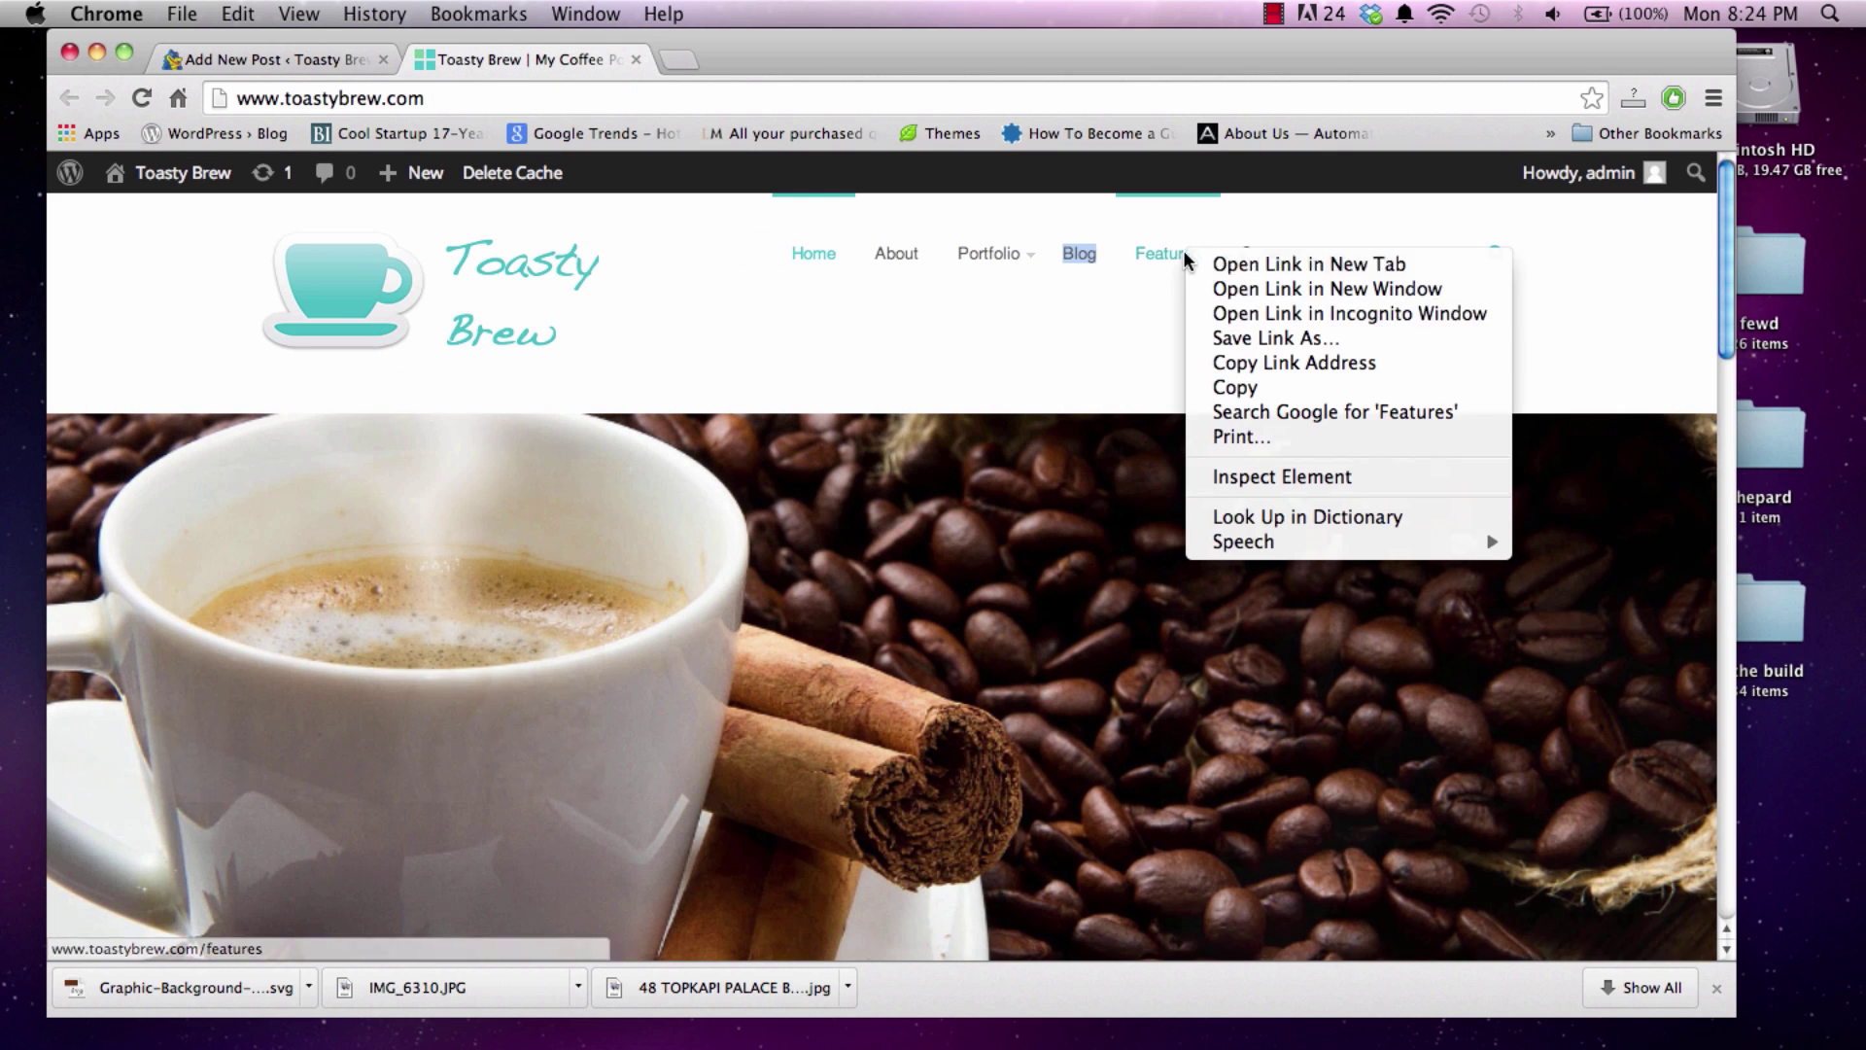
left_click(1224, 358)
left_click(183, 58)
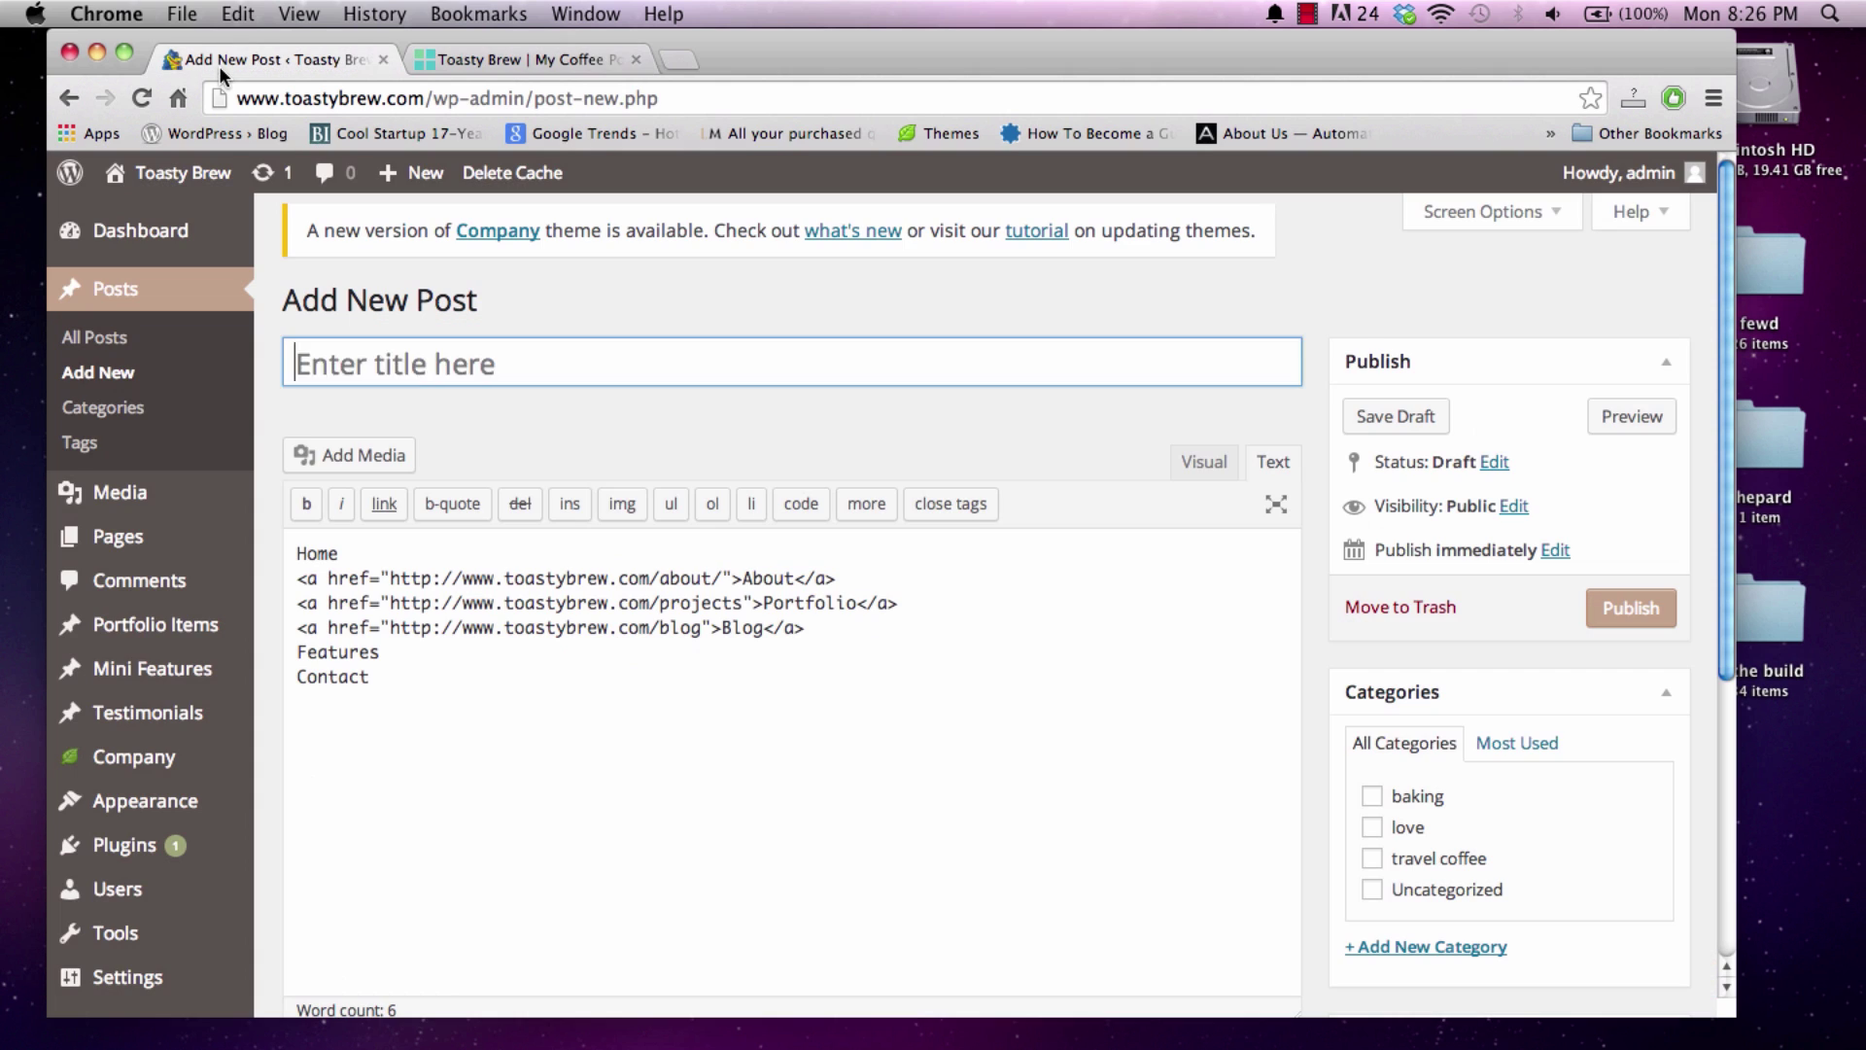
double_click(356, 652)
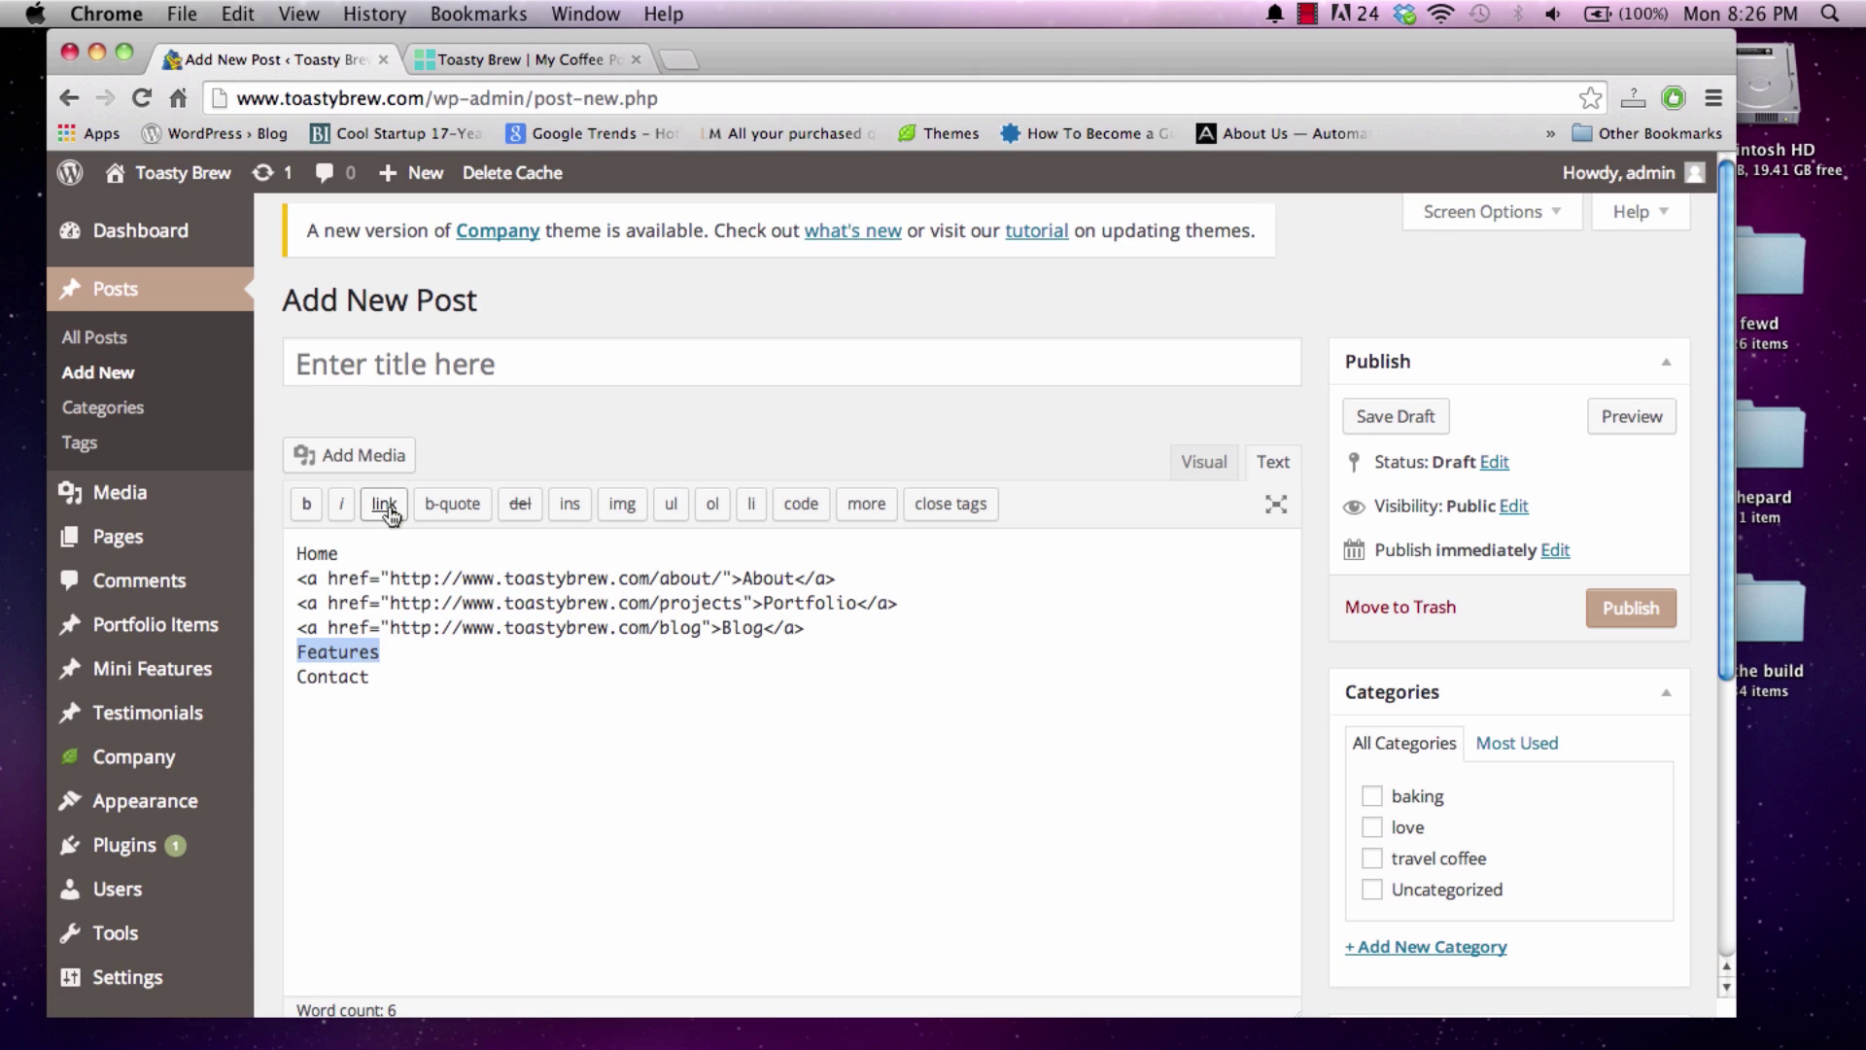
left_click(386, 504)
key("super+v")
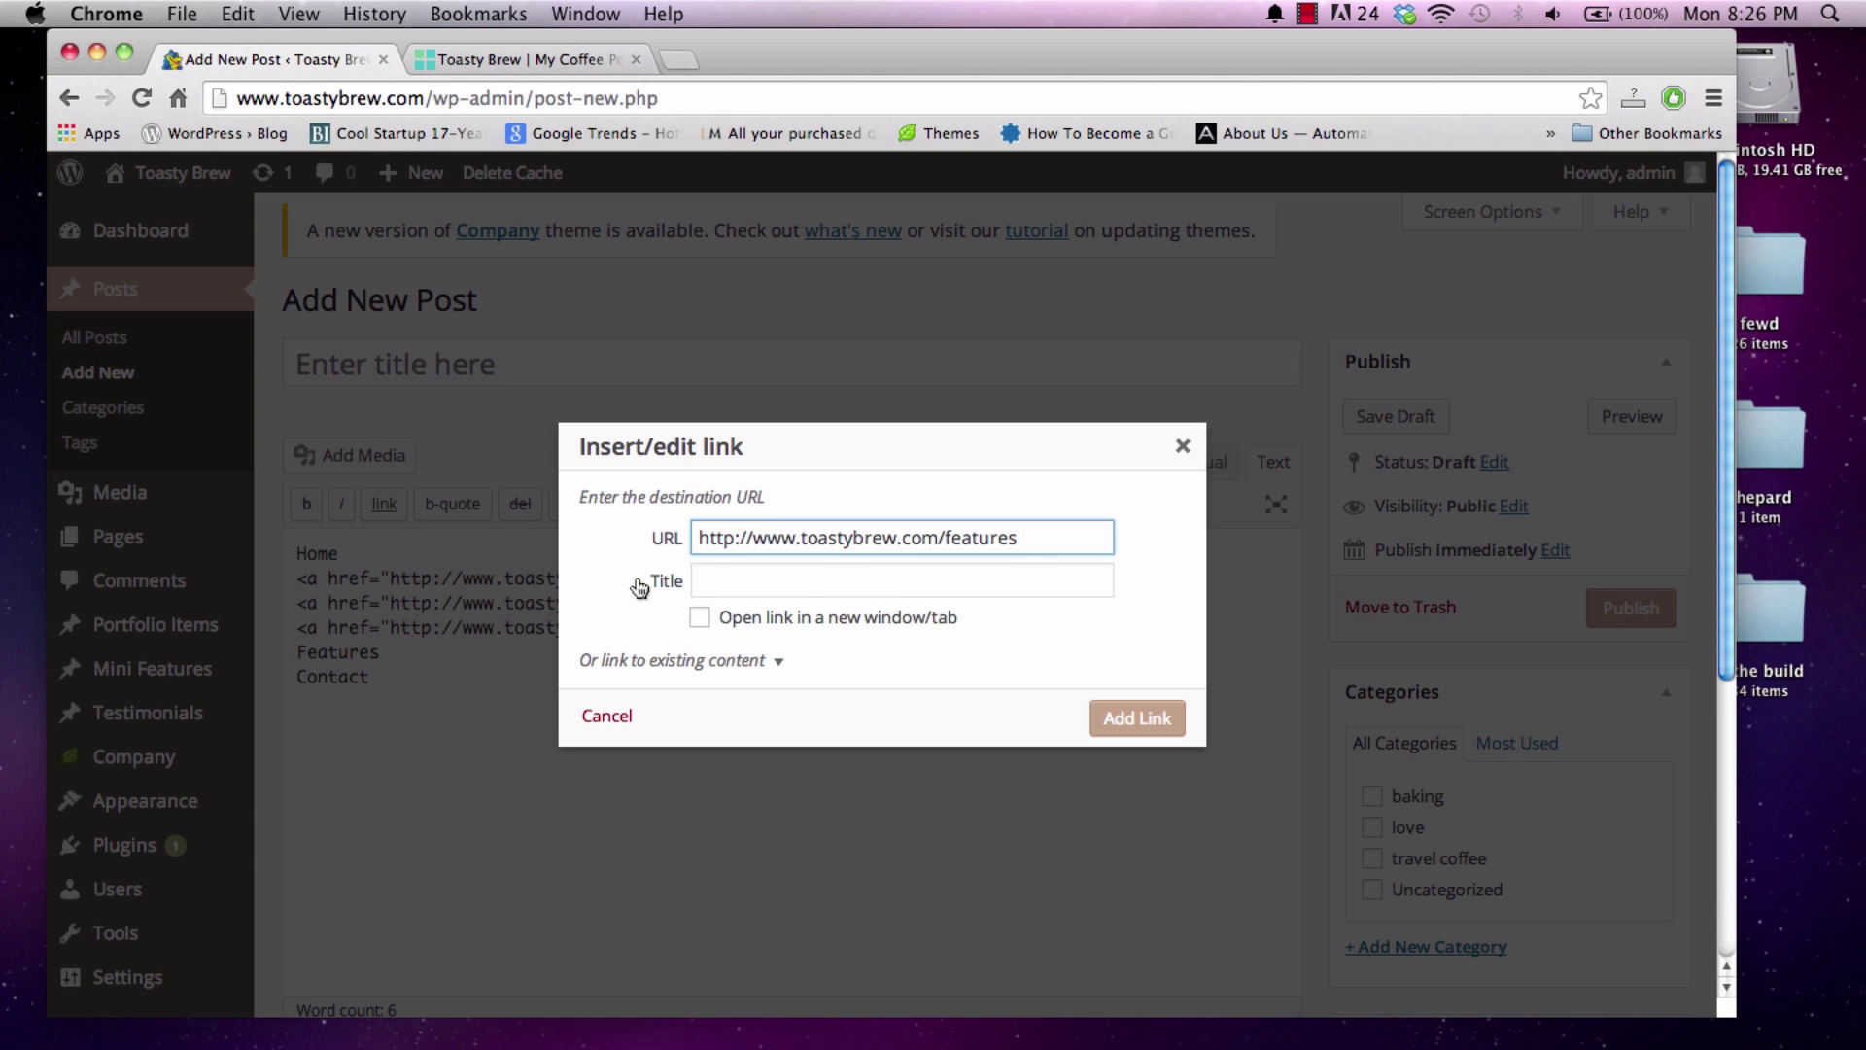
key("Return")
- Link Contact in the post to the Contact page address from the live site
left_click(512, 59)
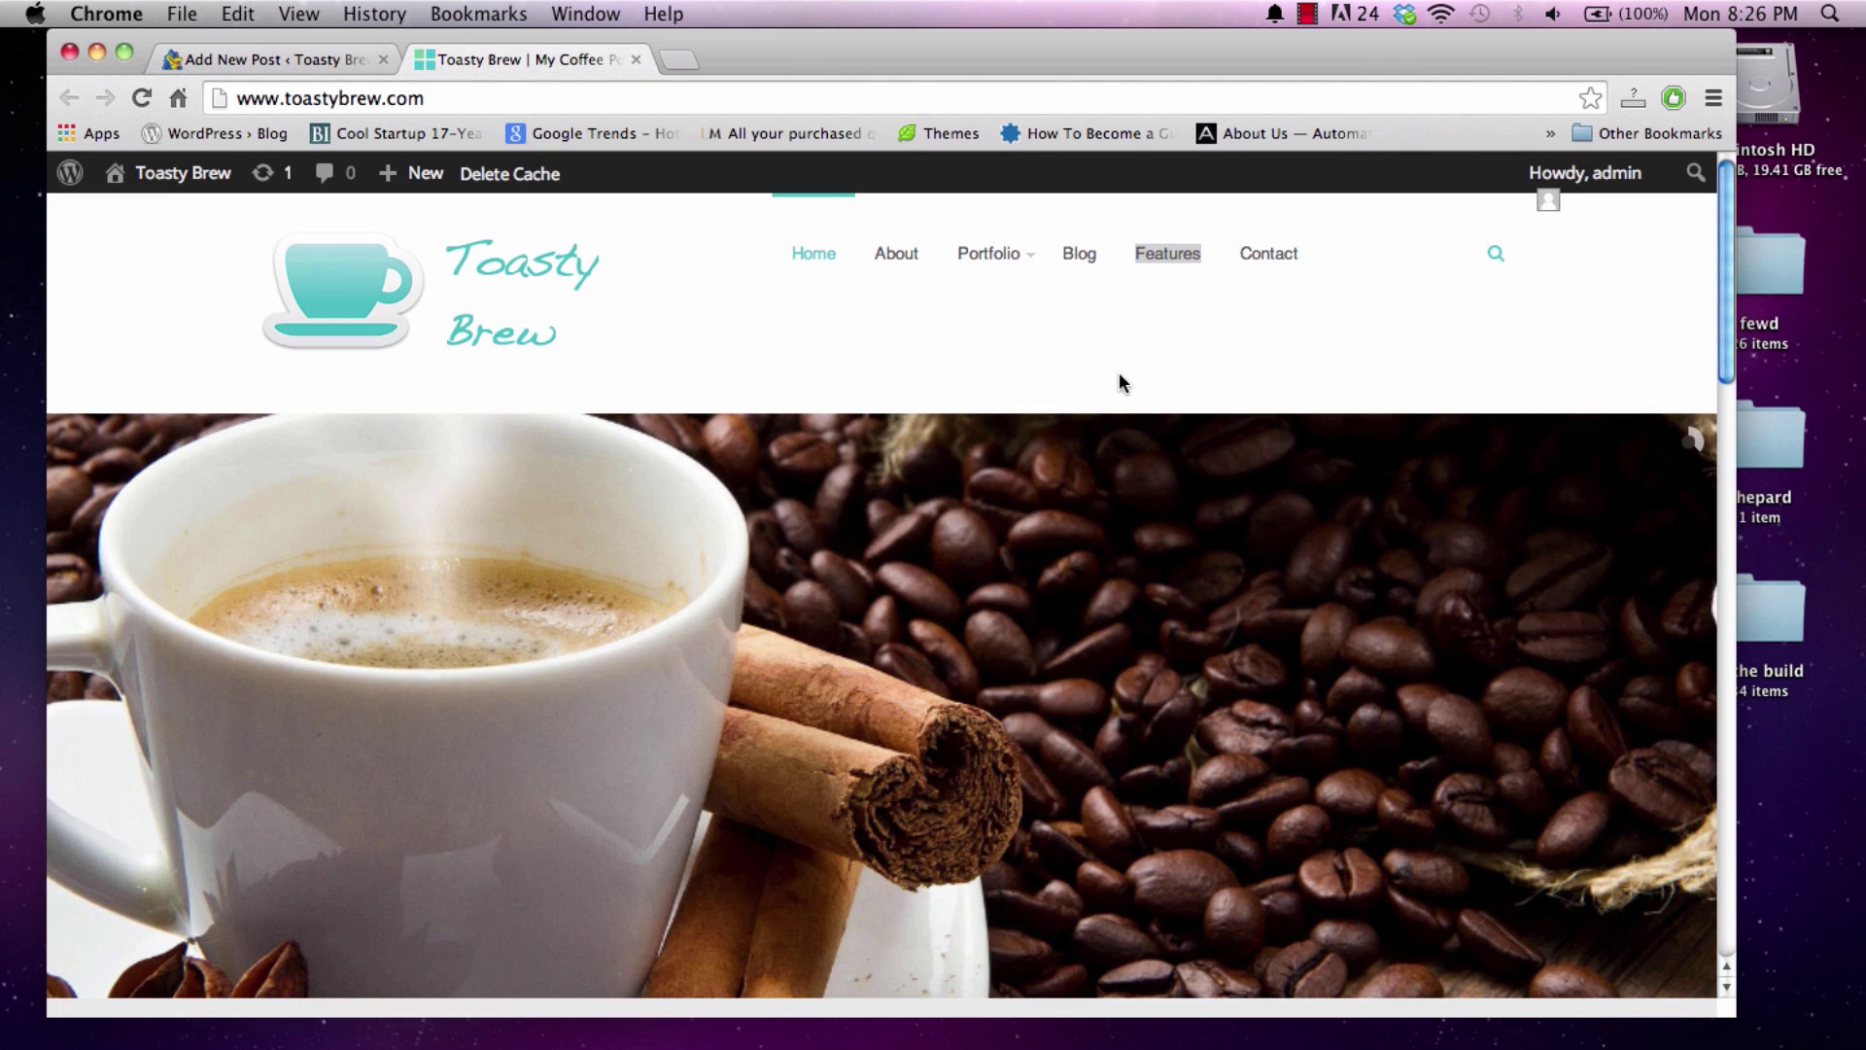
right_click(1246, 255)
left_click(1302, 360)
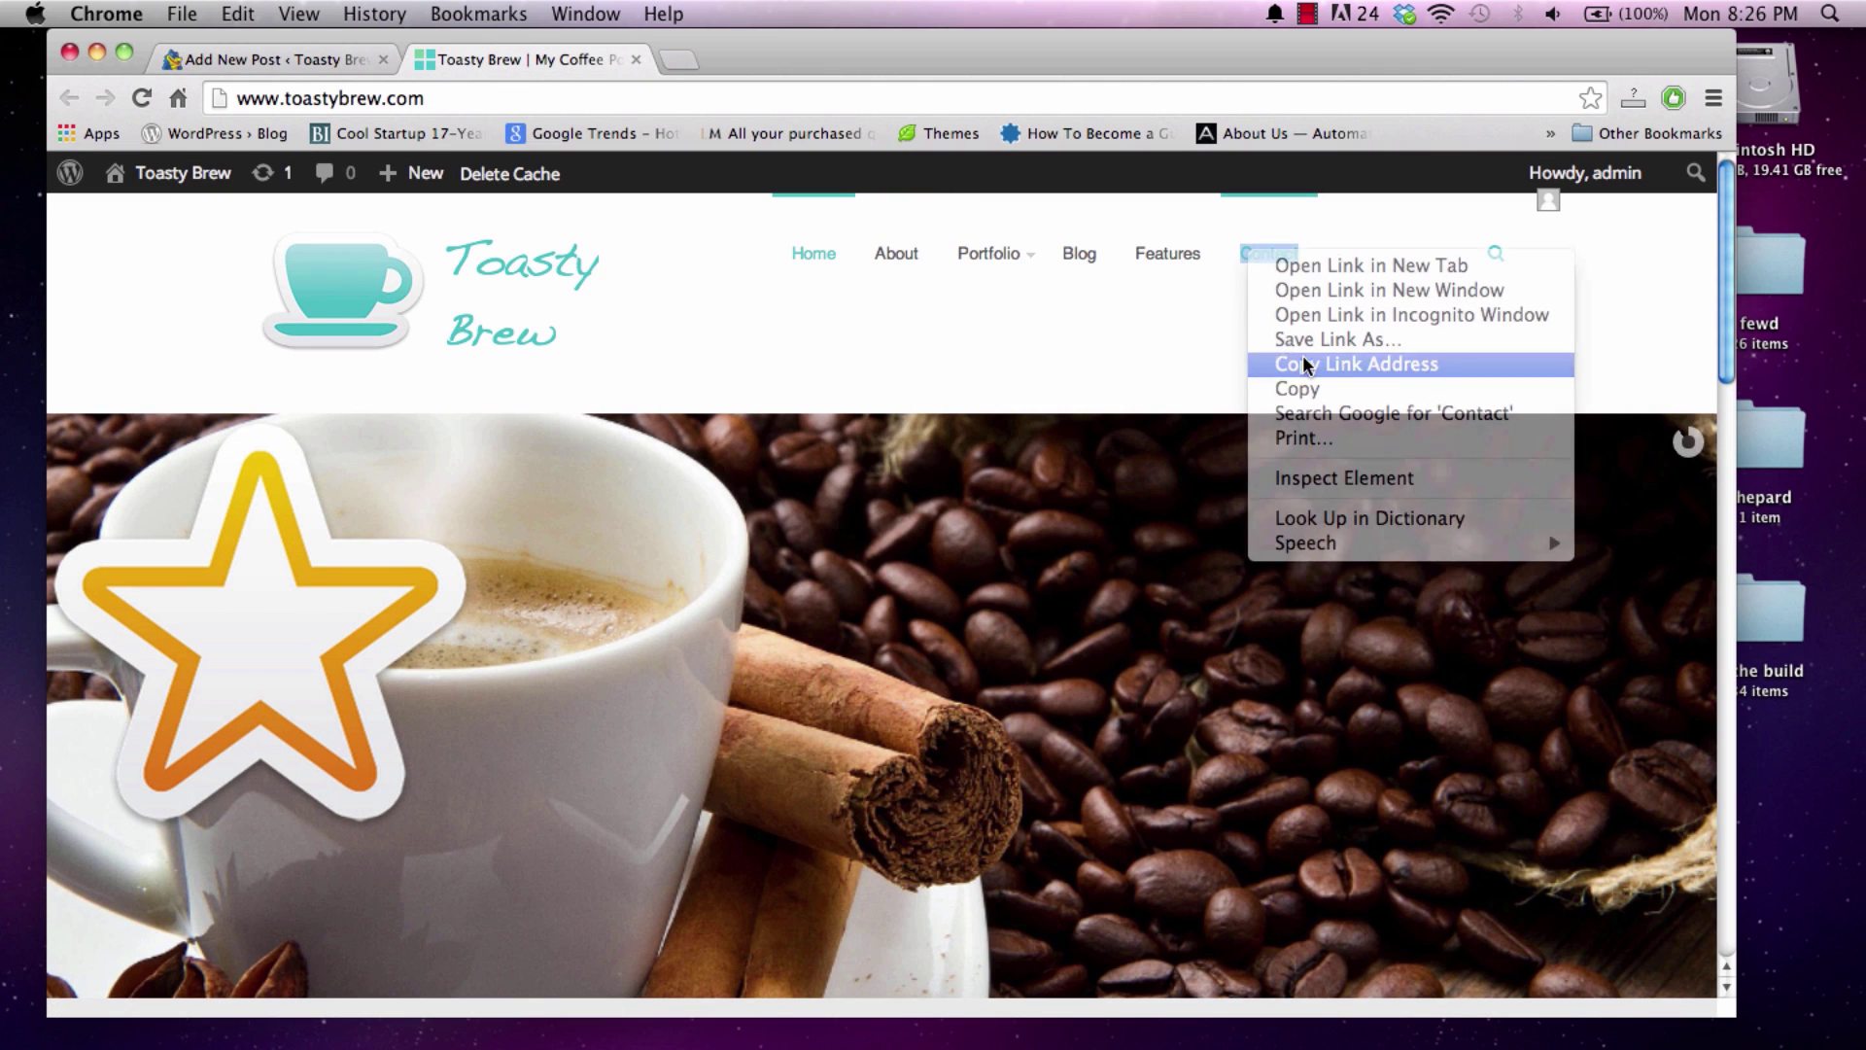
left_click(272, 58)
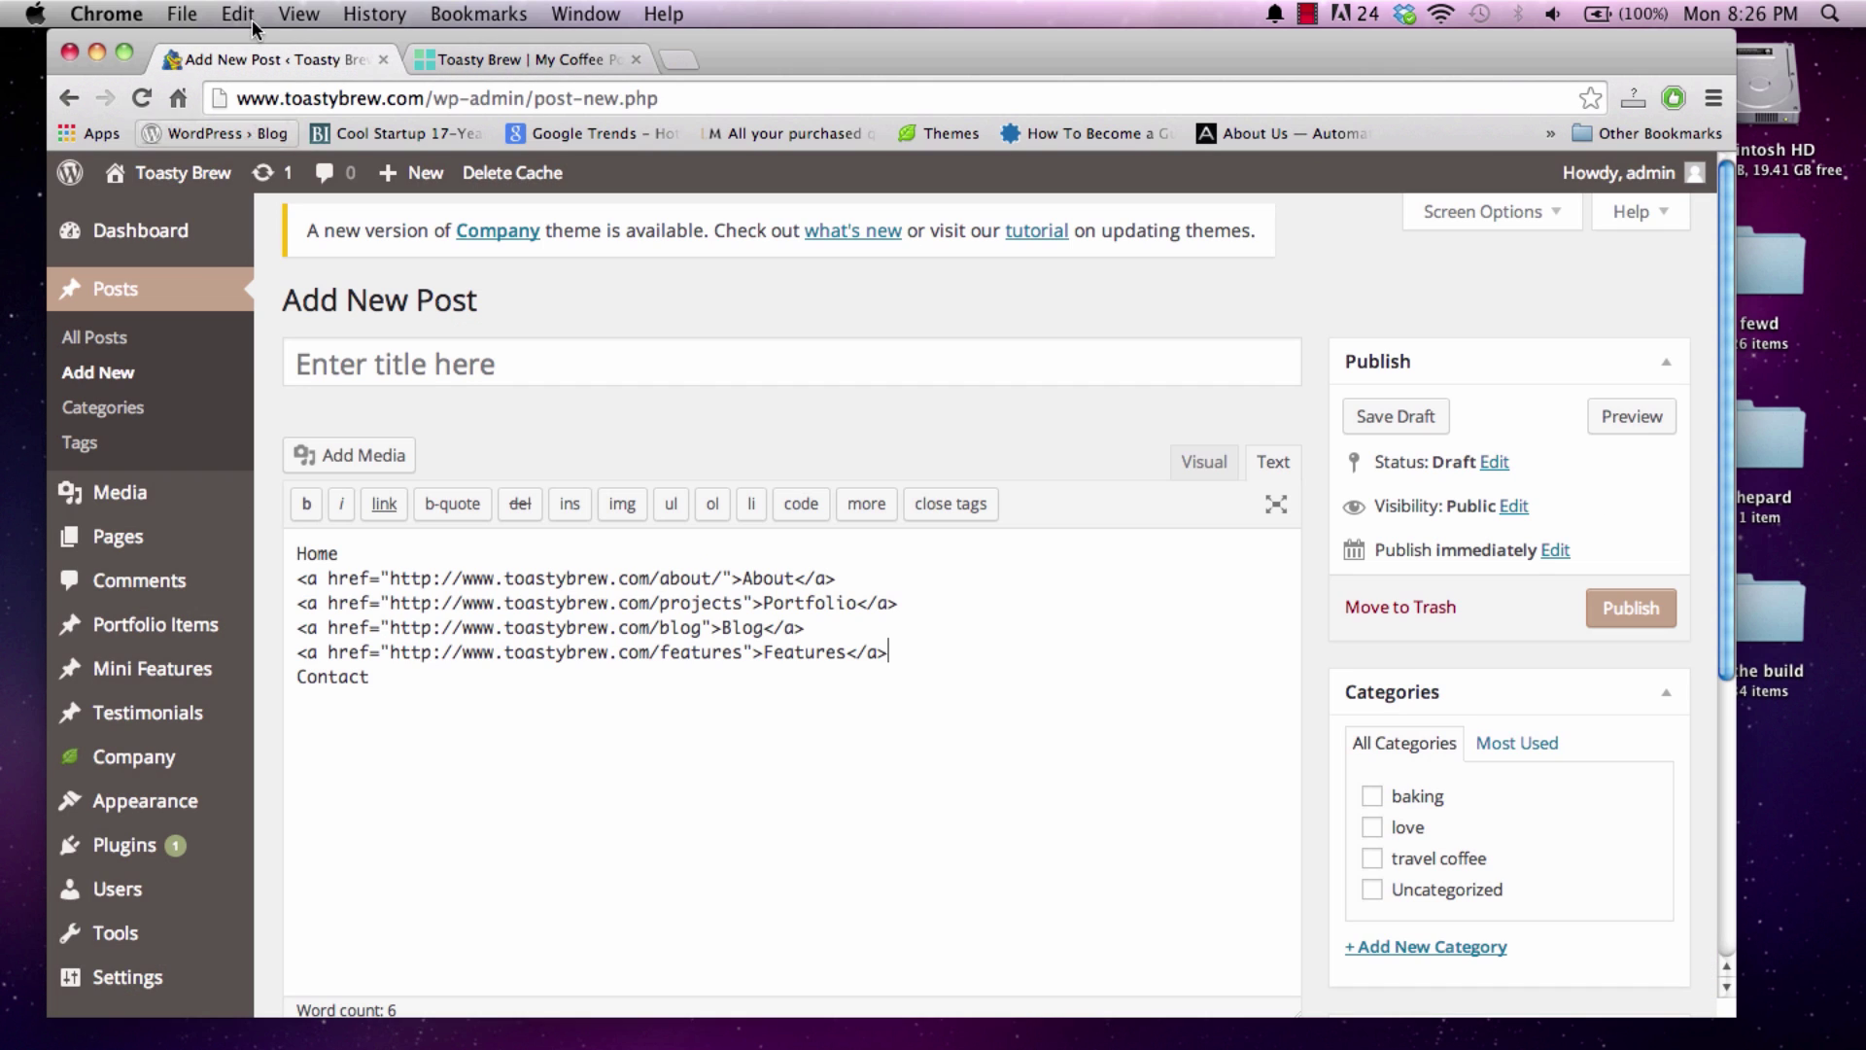
double_click(318, 676)
left_click(381, 500)
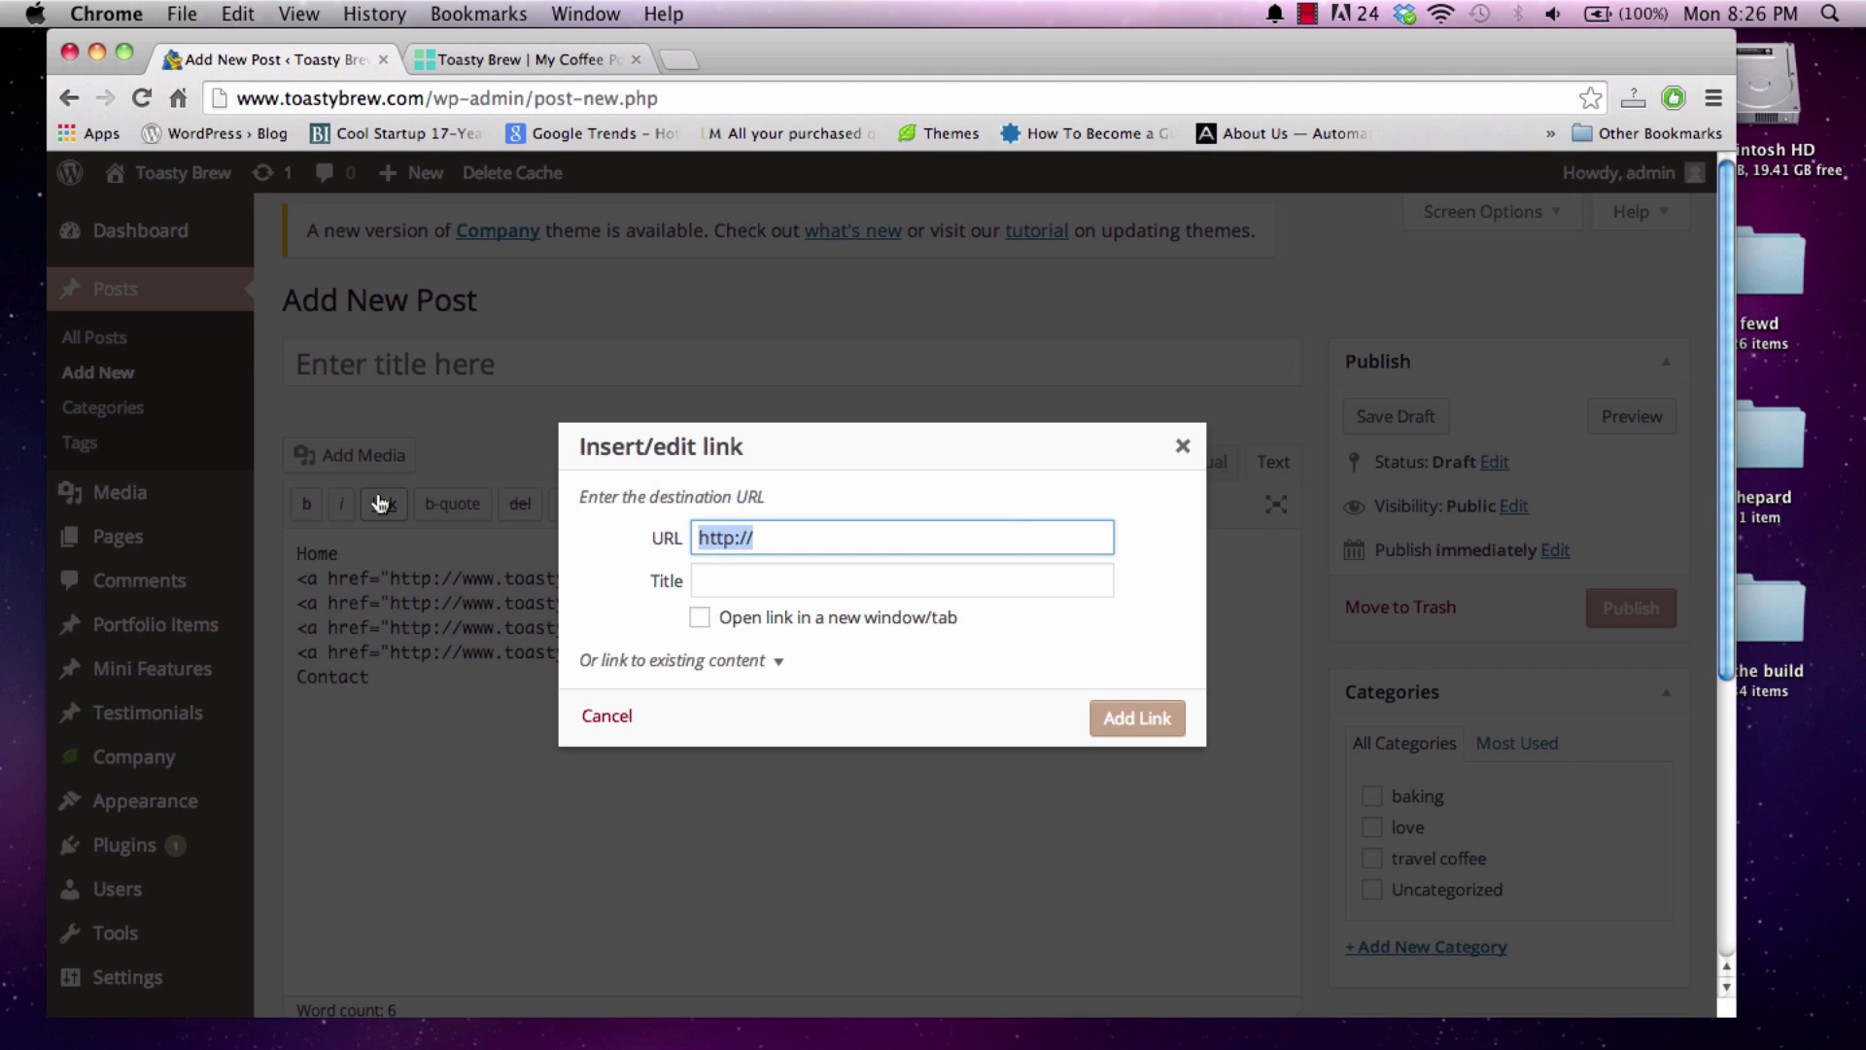
key("super+v")
key("Return")
- Link Home on the first line to the homepage URL, leaving the caret below the links
left_click(541, 55)
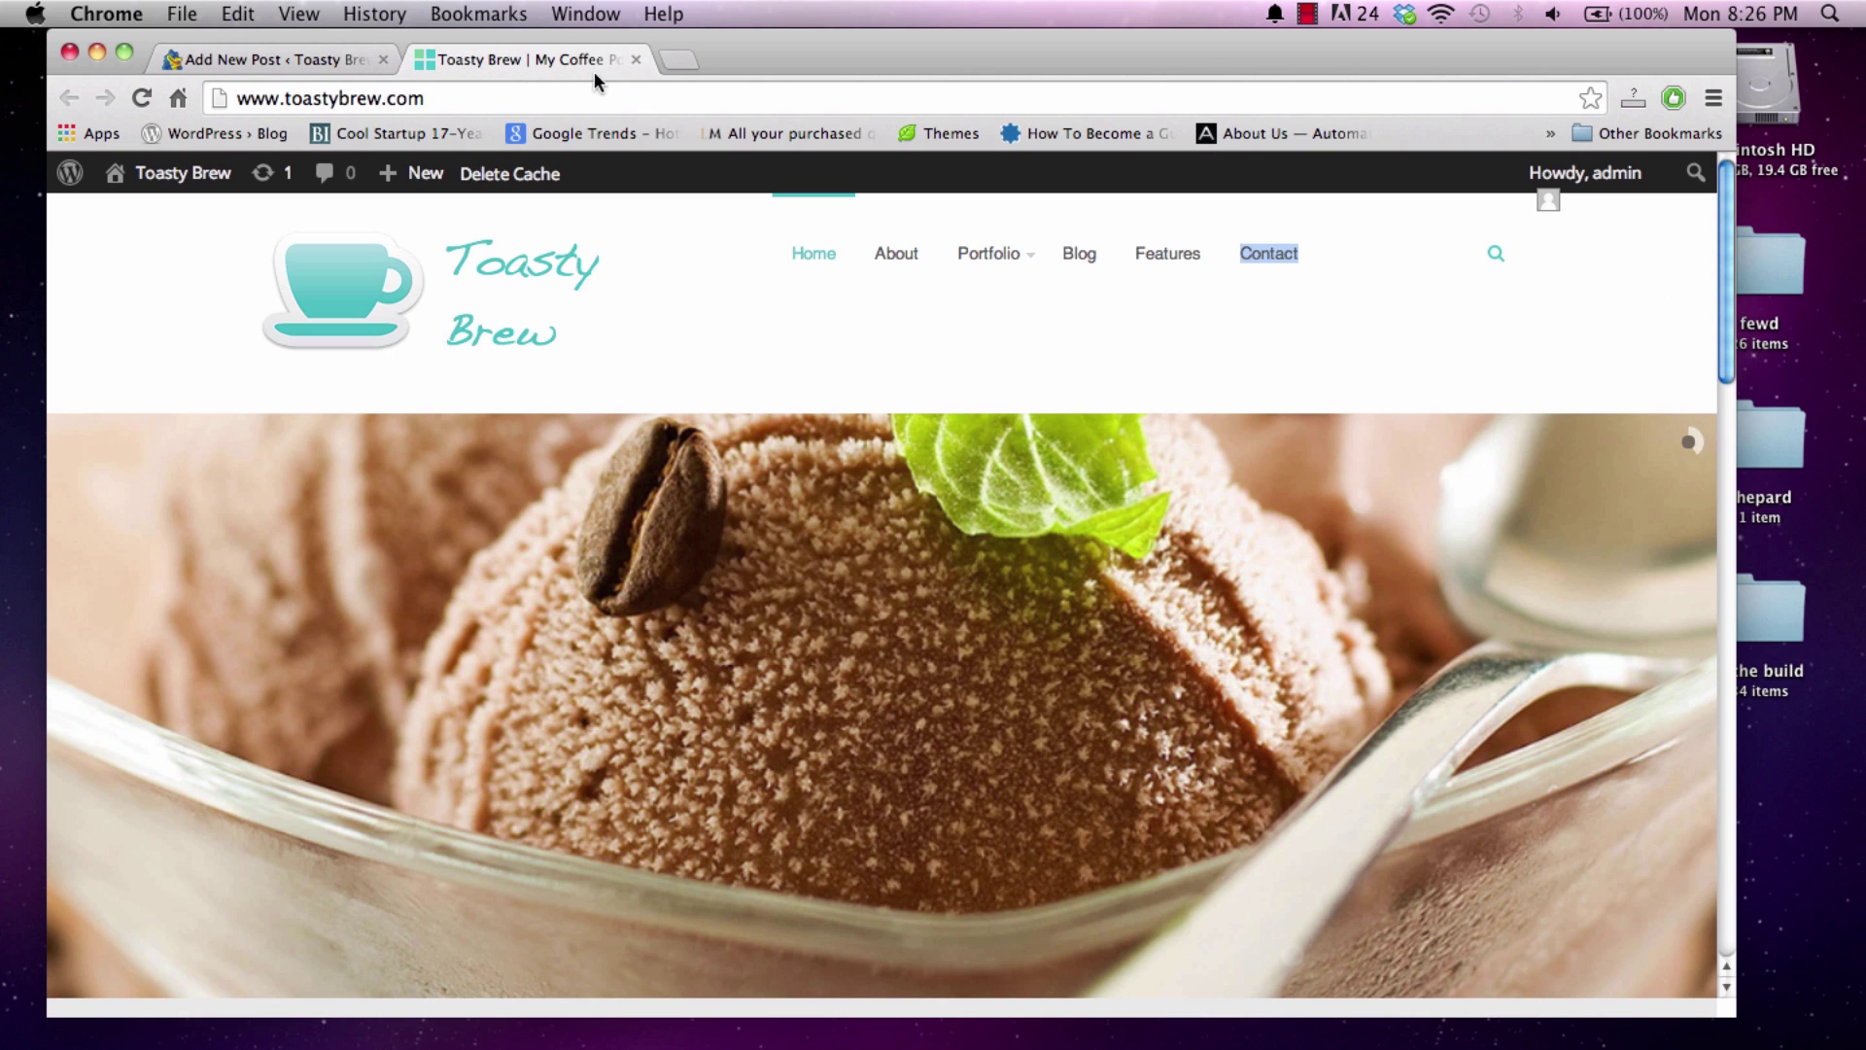
right_click(812, 248)
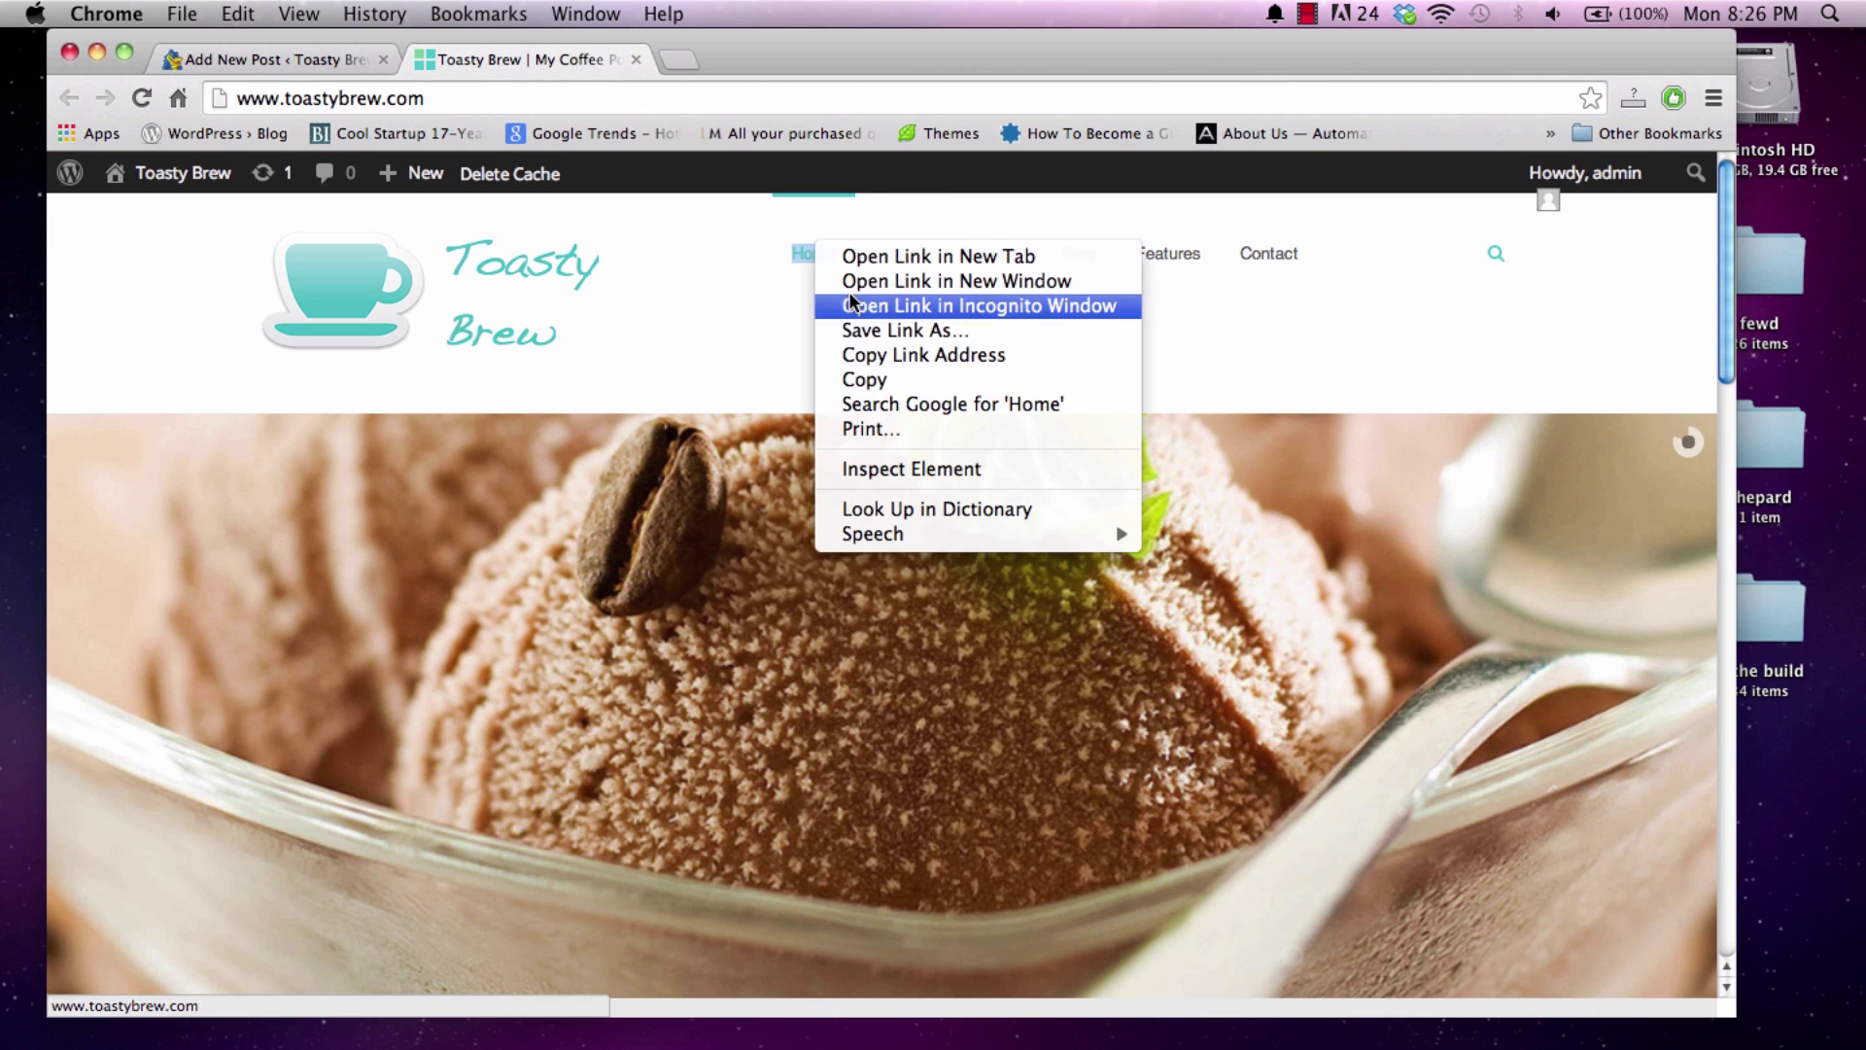
left_click(860, 354)
left_click(237, 64)
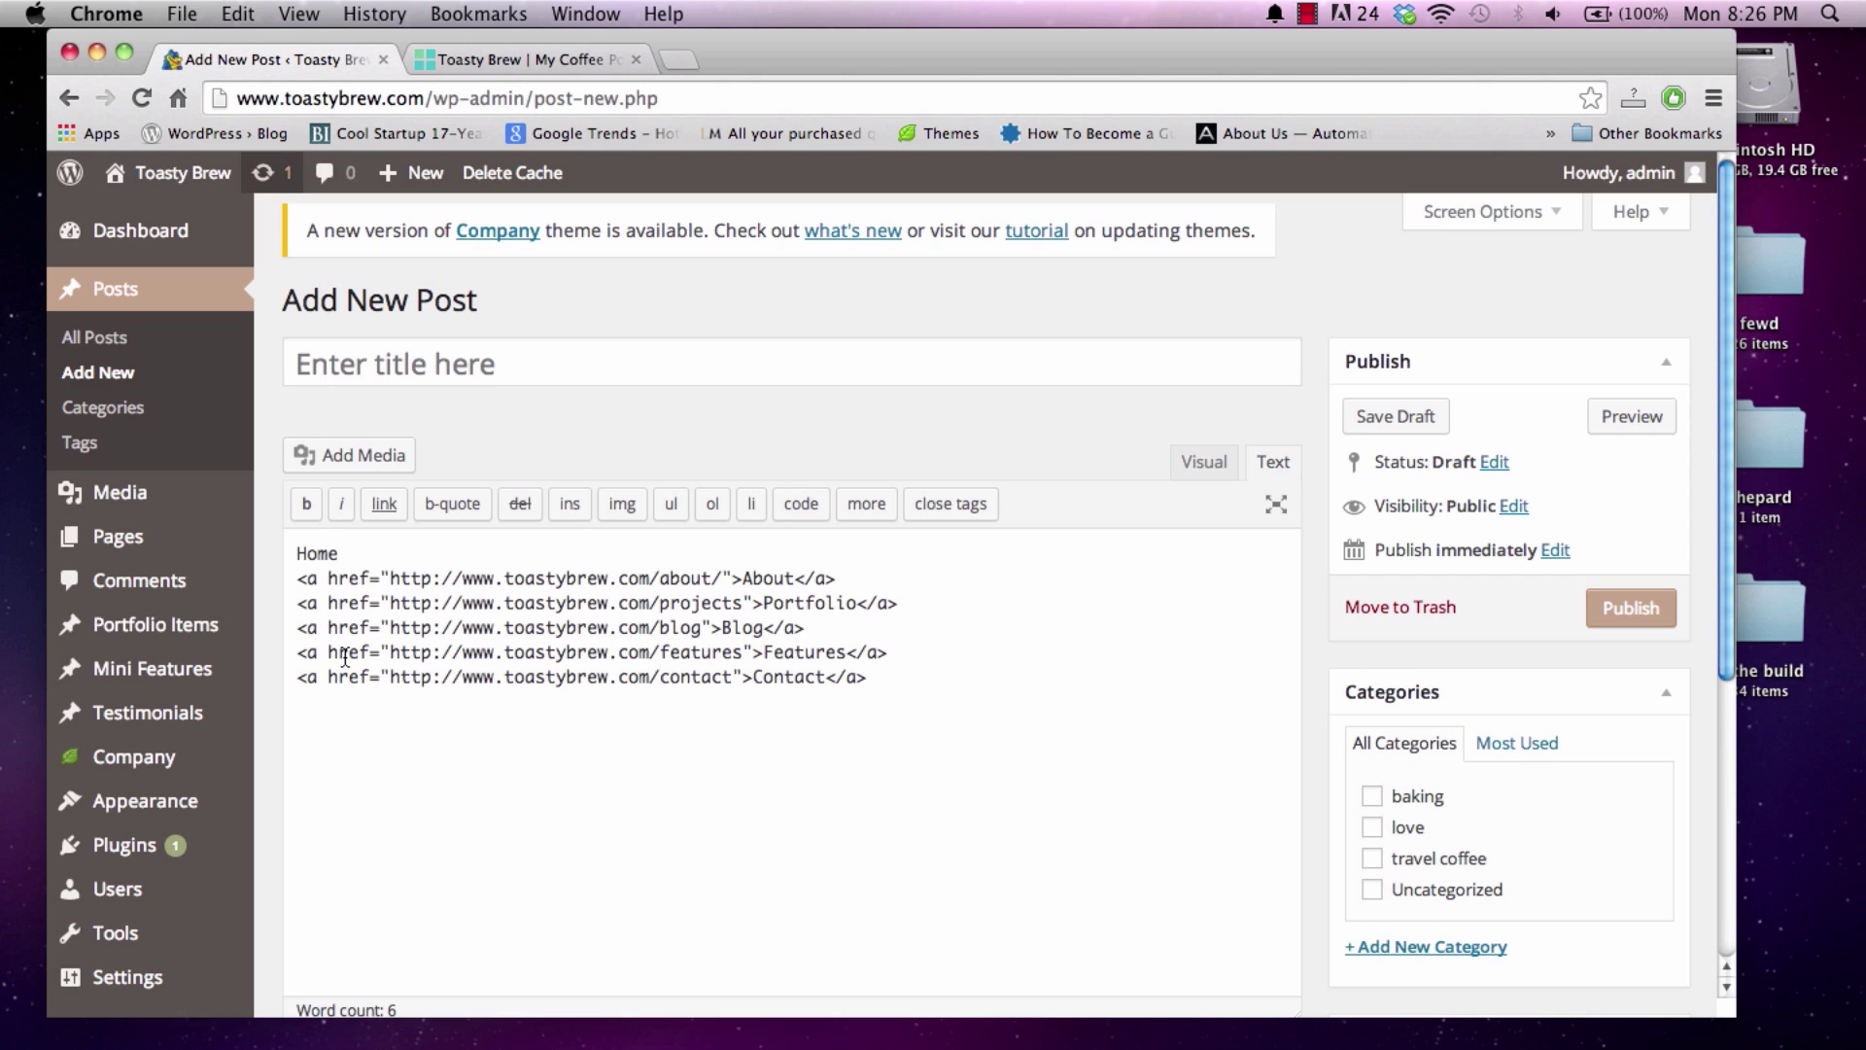
double_click(316, 553)
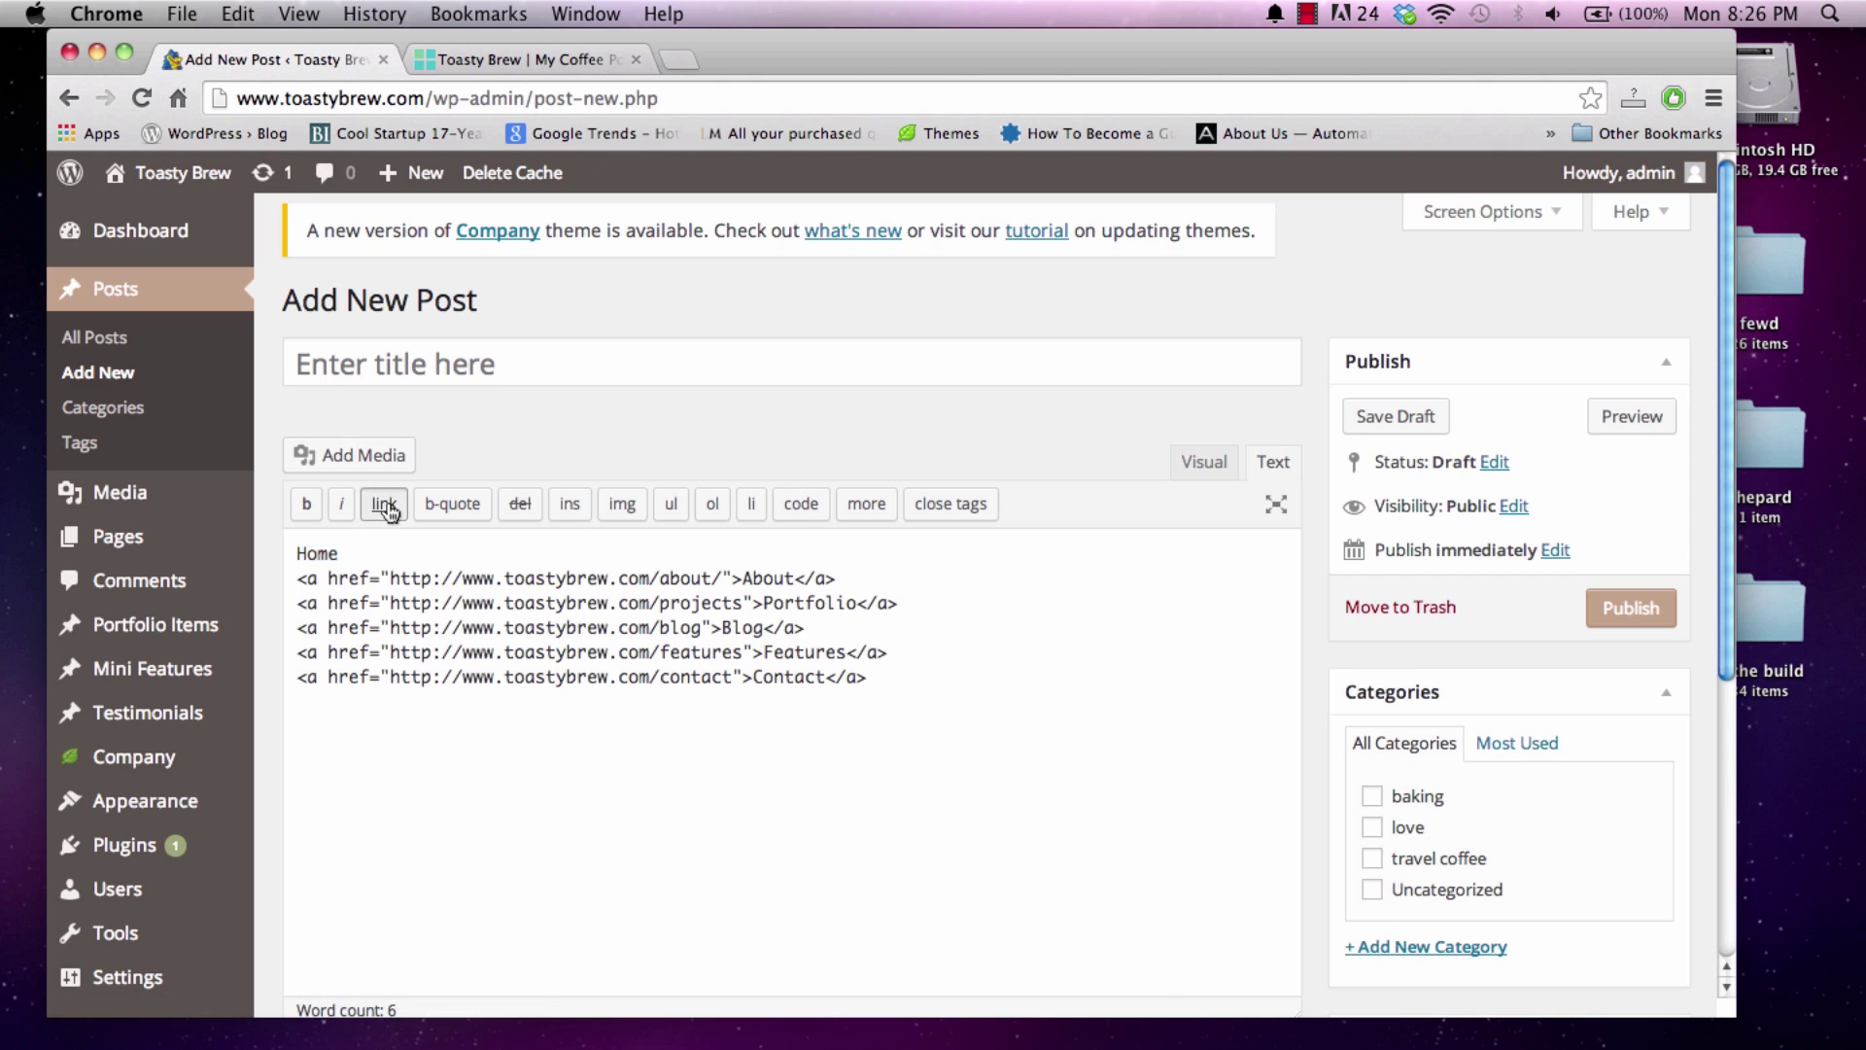
left_click(384, 503)
key("super+v")
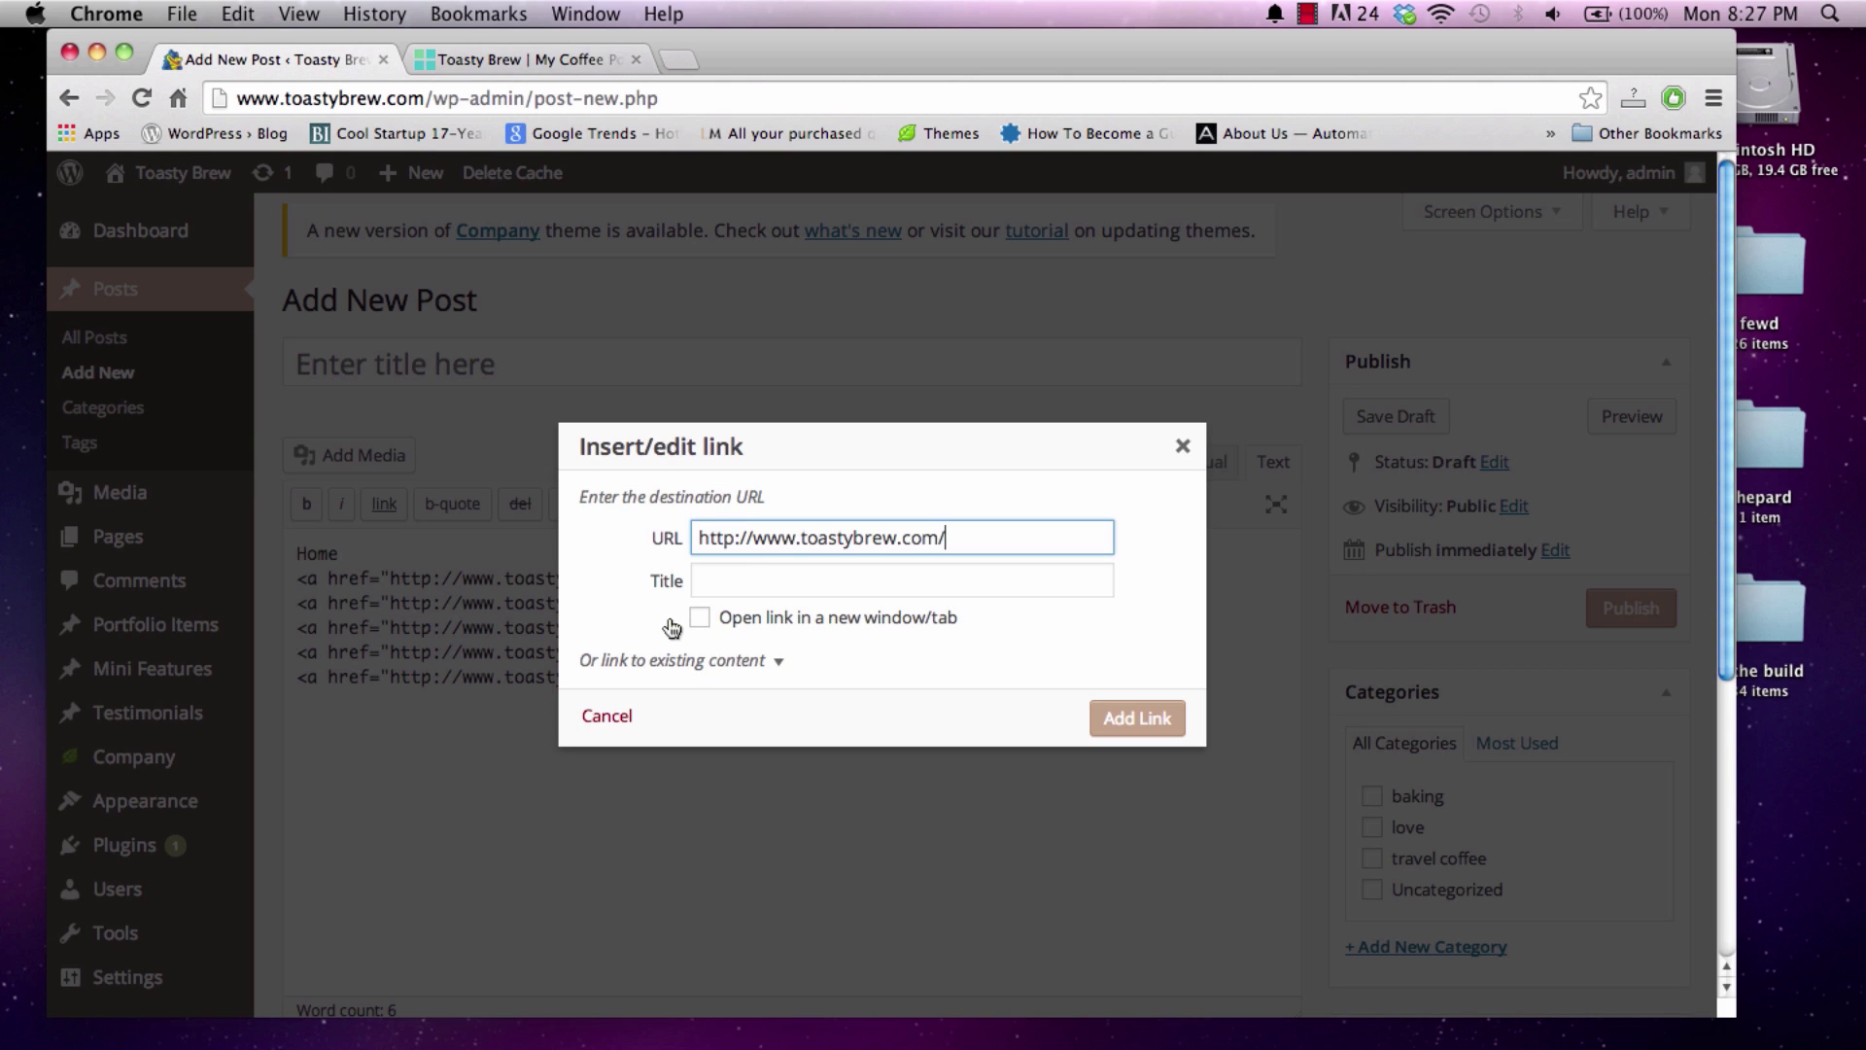
key("Return")
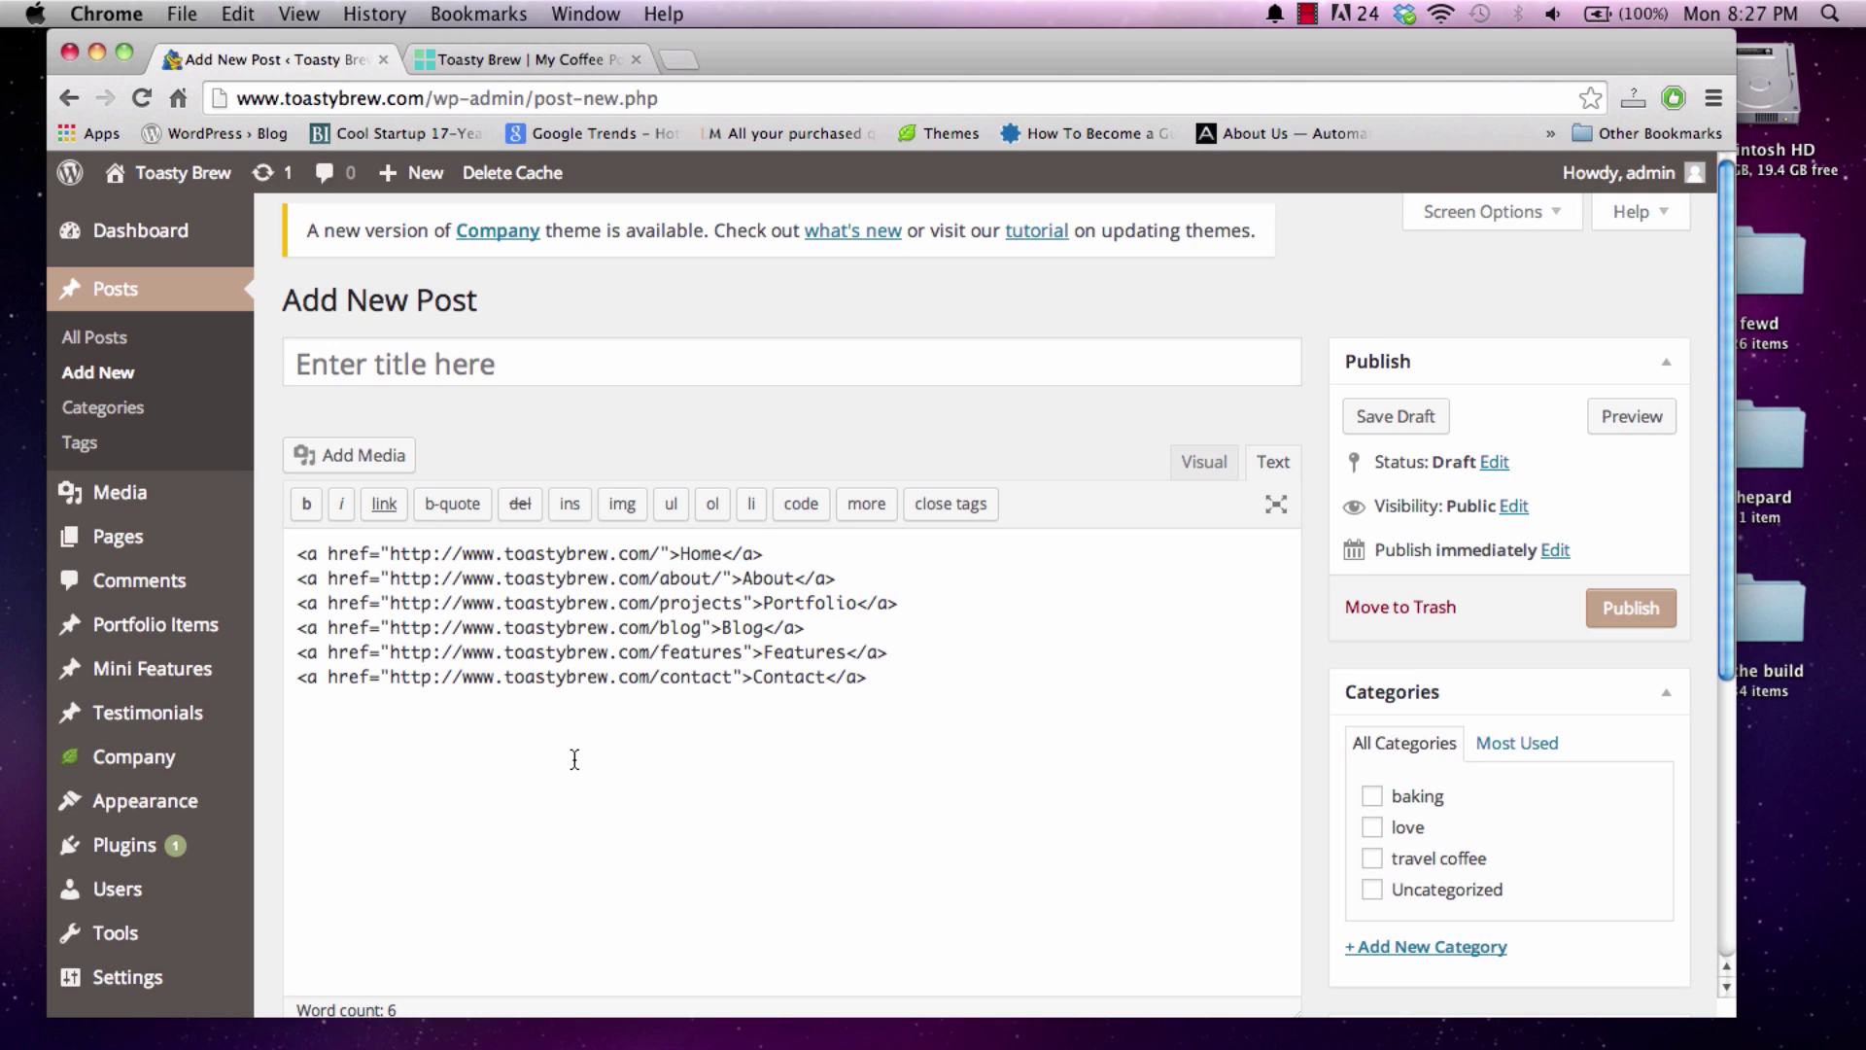
left_click(296, 553)
left_click(998, 701)
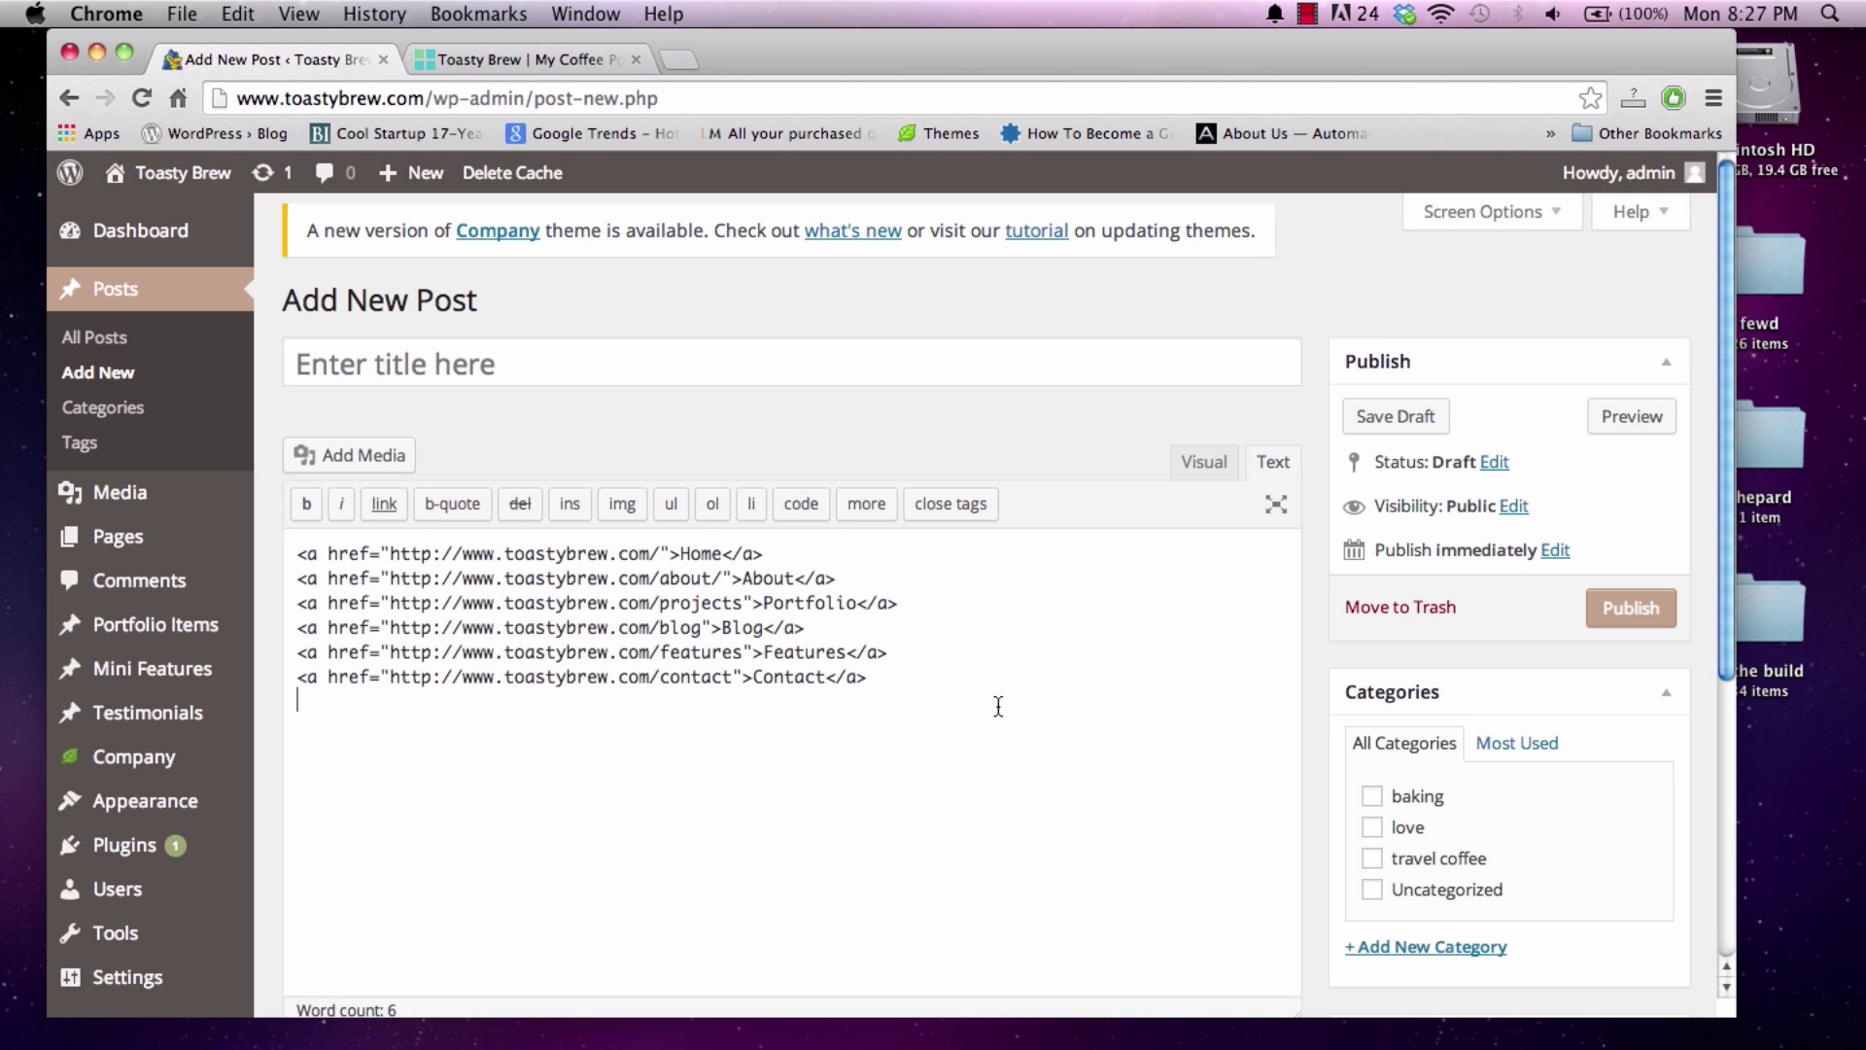
- Format the six page links as a bulleted list in Visual view, then add a blank line above its HTML
left_click(1193, 461)
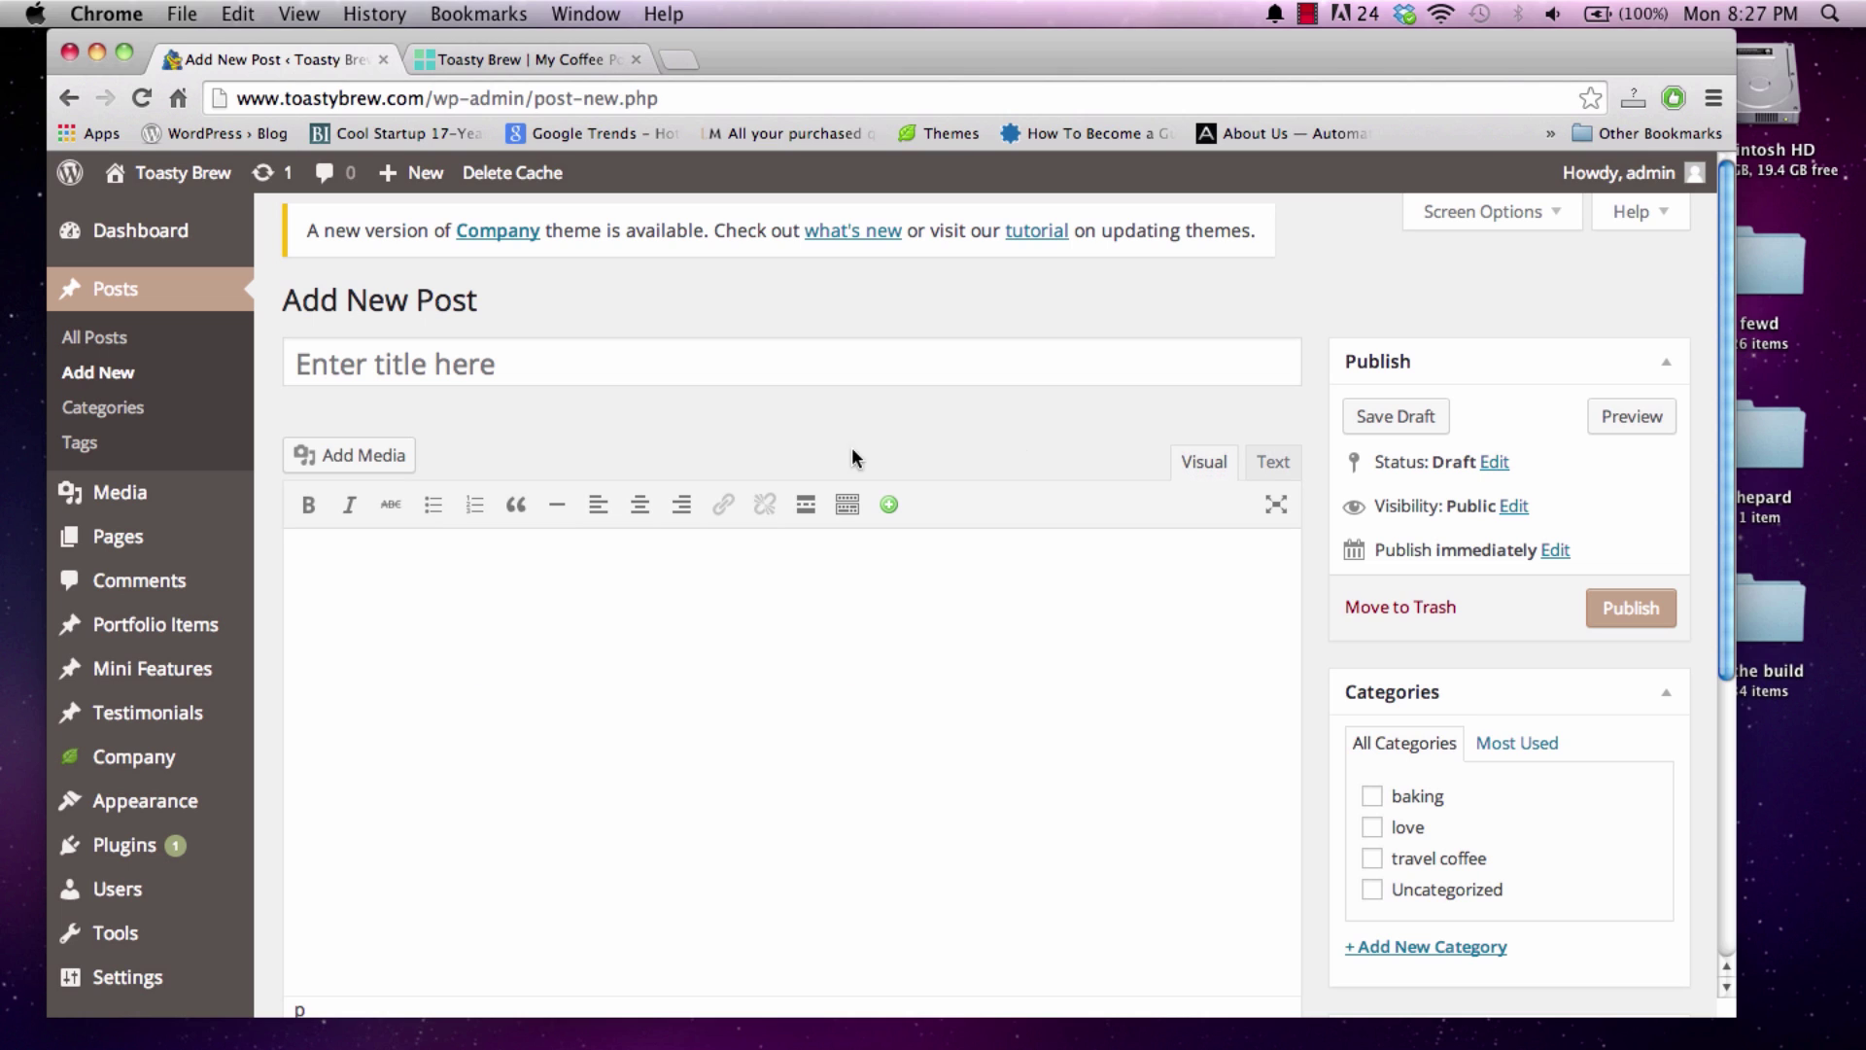
left_click_drag(368, 685, 280, 561)
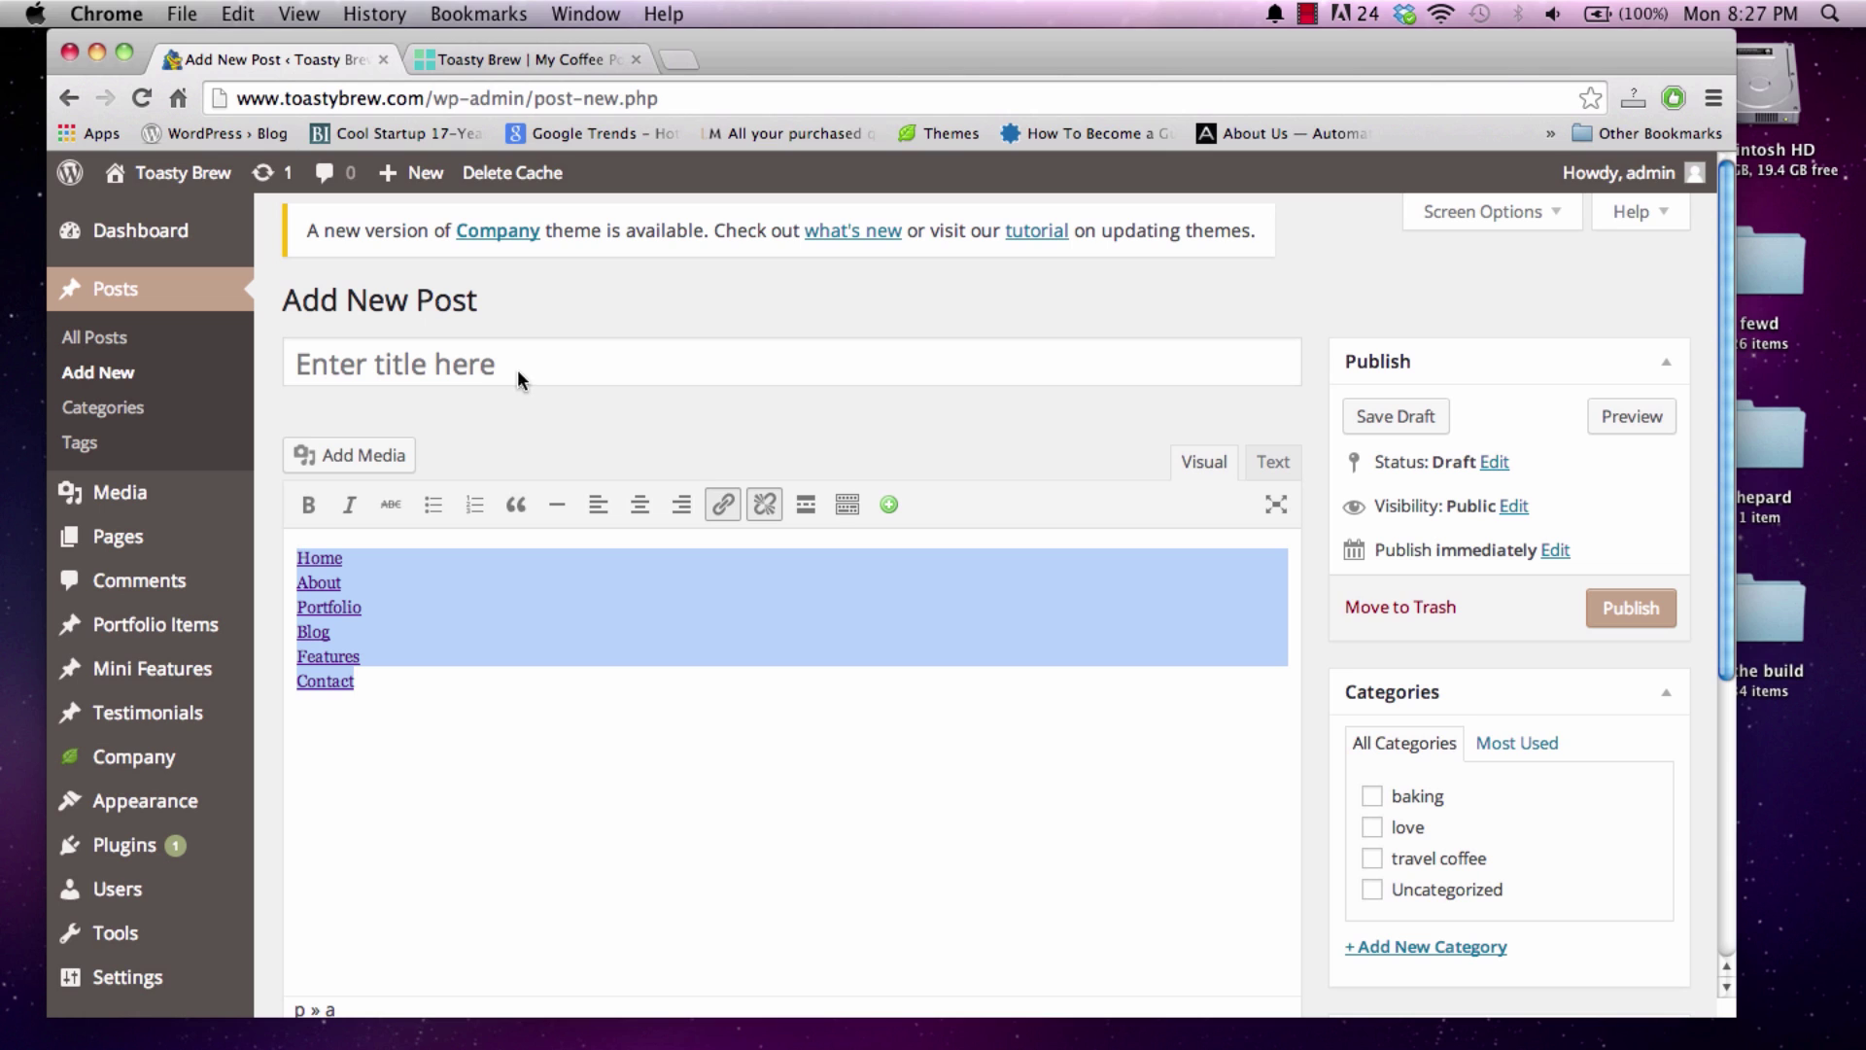
left_click(434, 506)
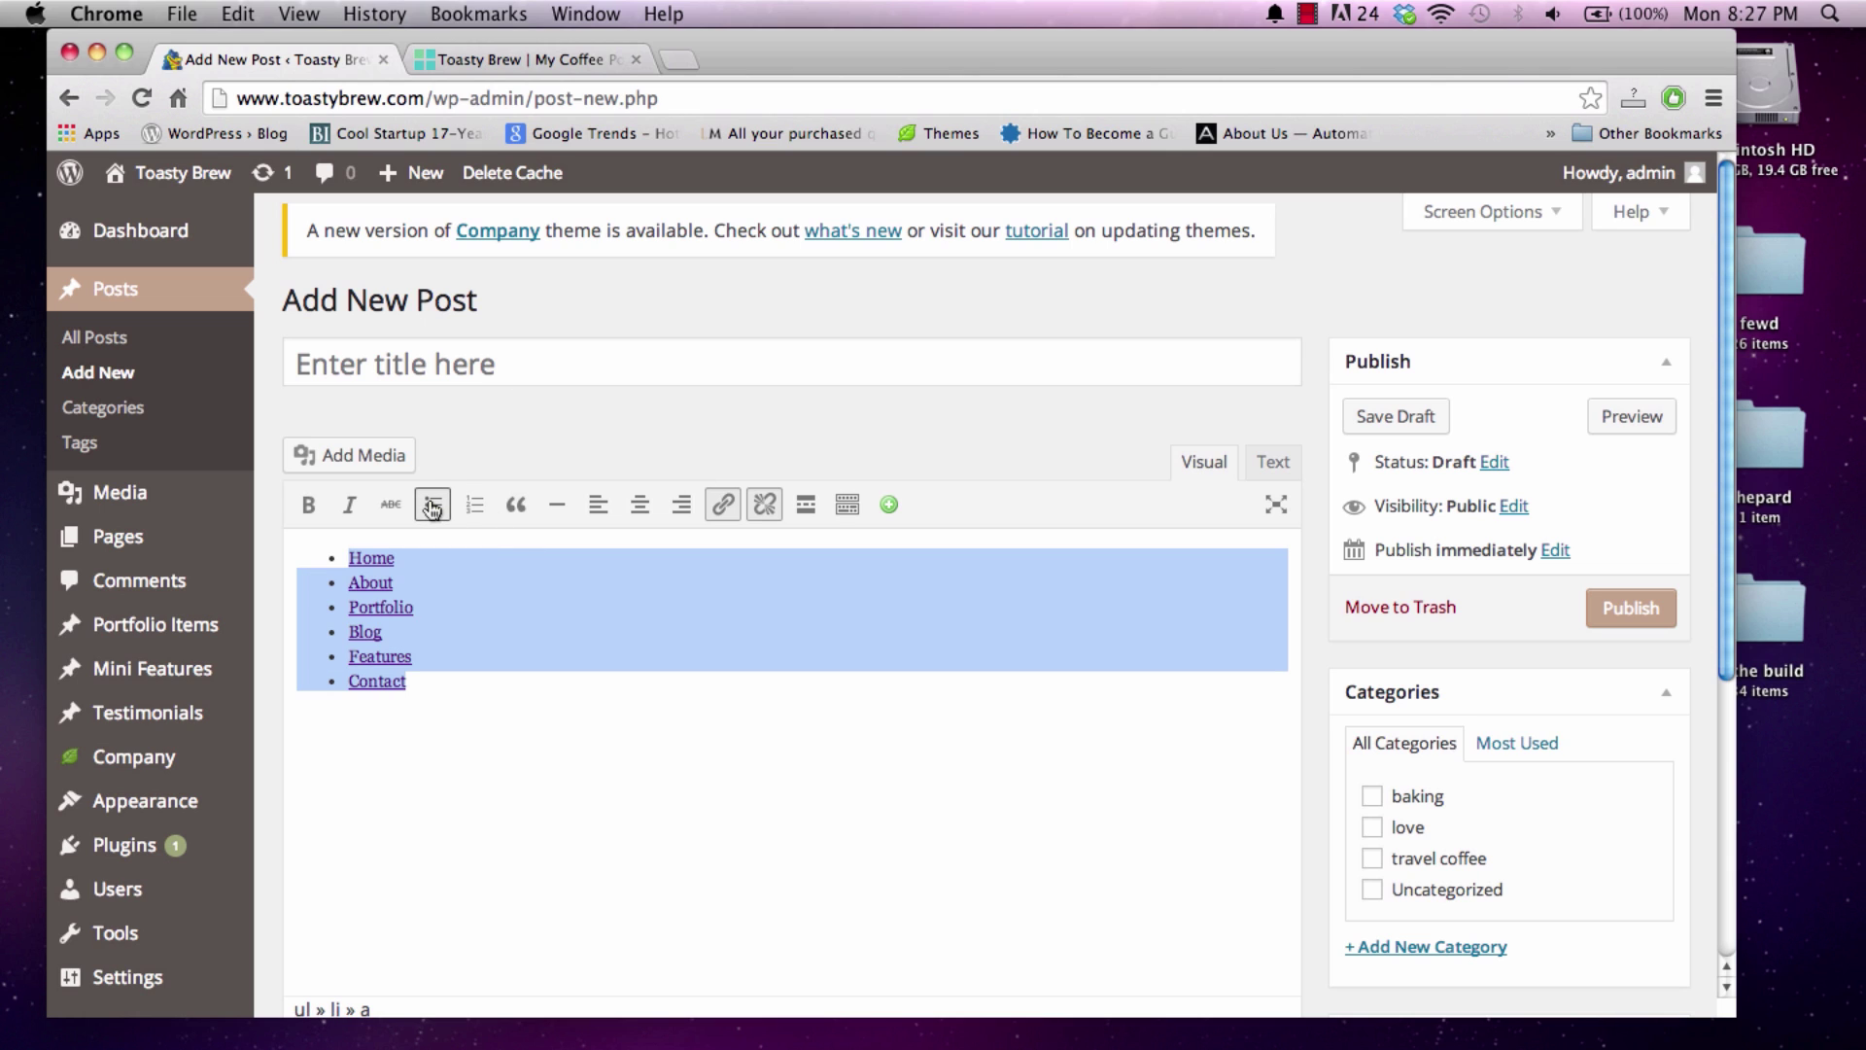
left_click(514, 623)
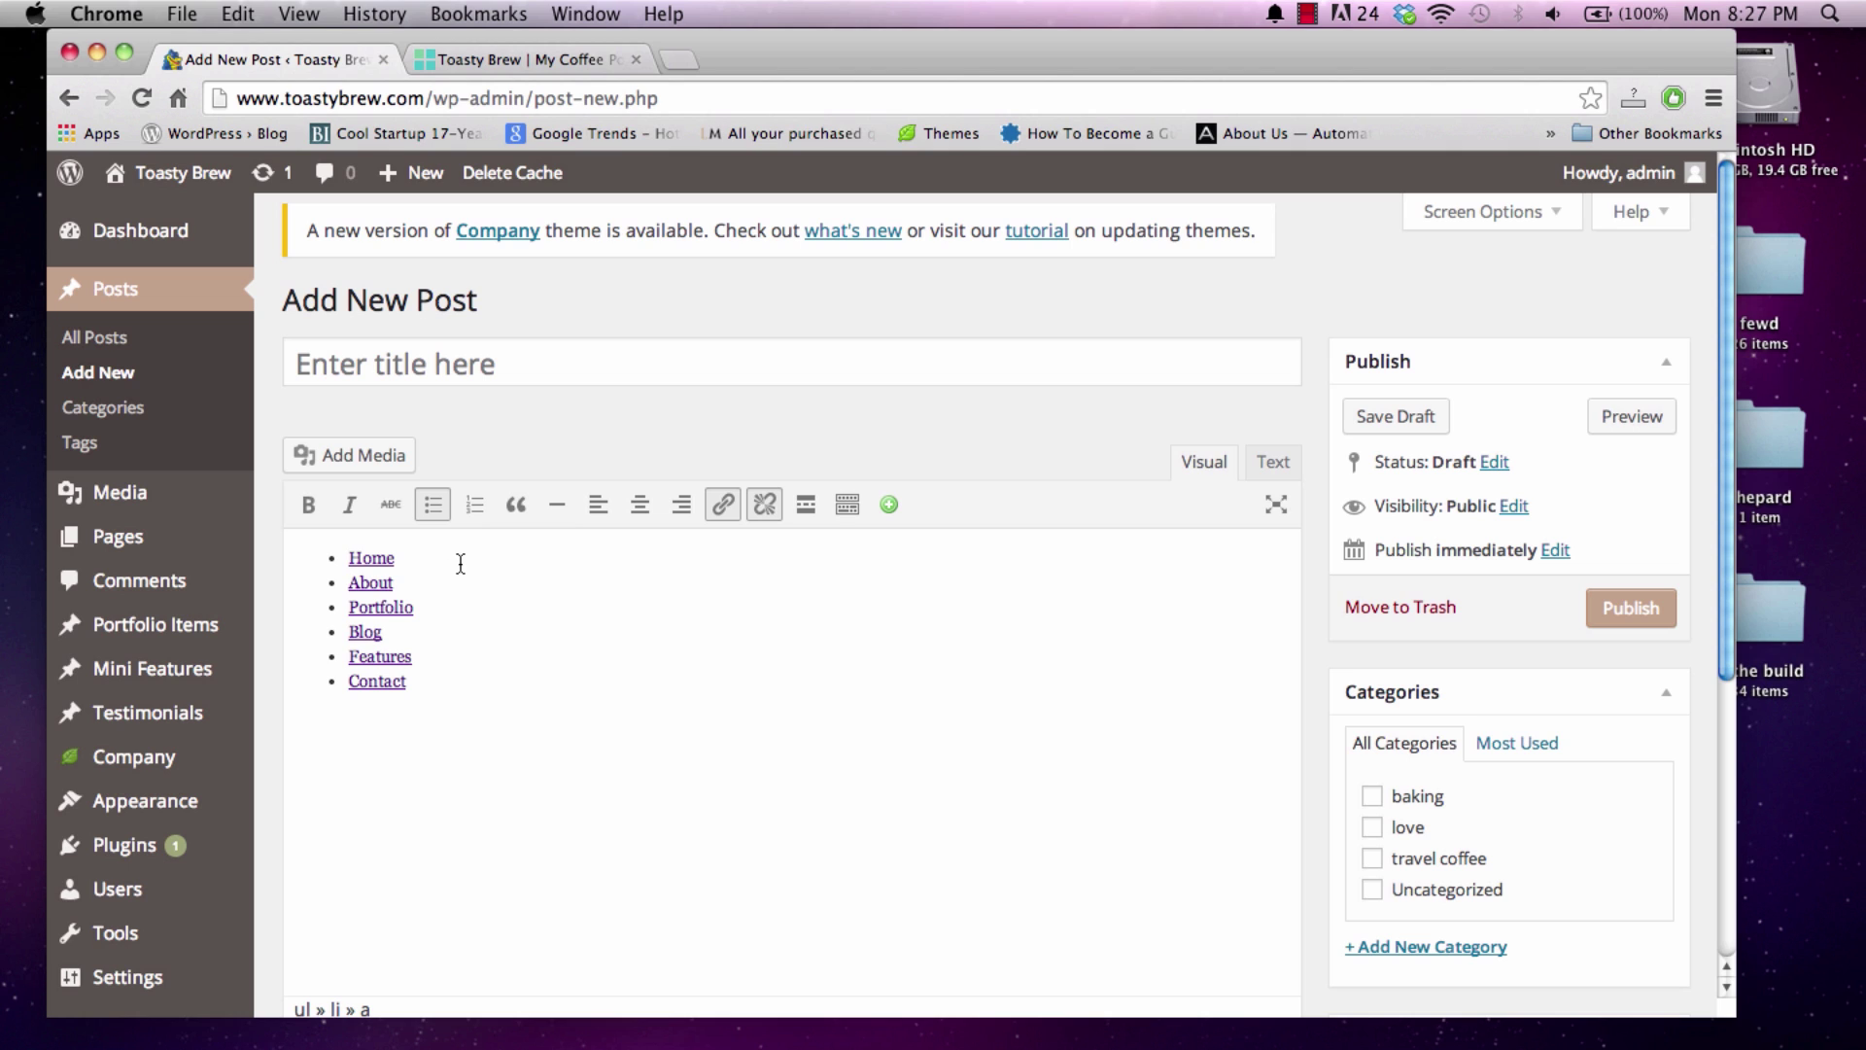
left_click(1282, 468)
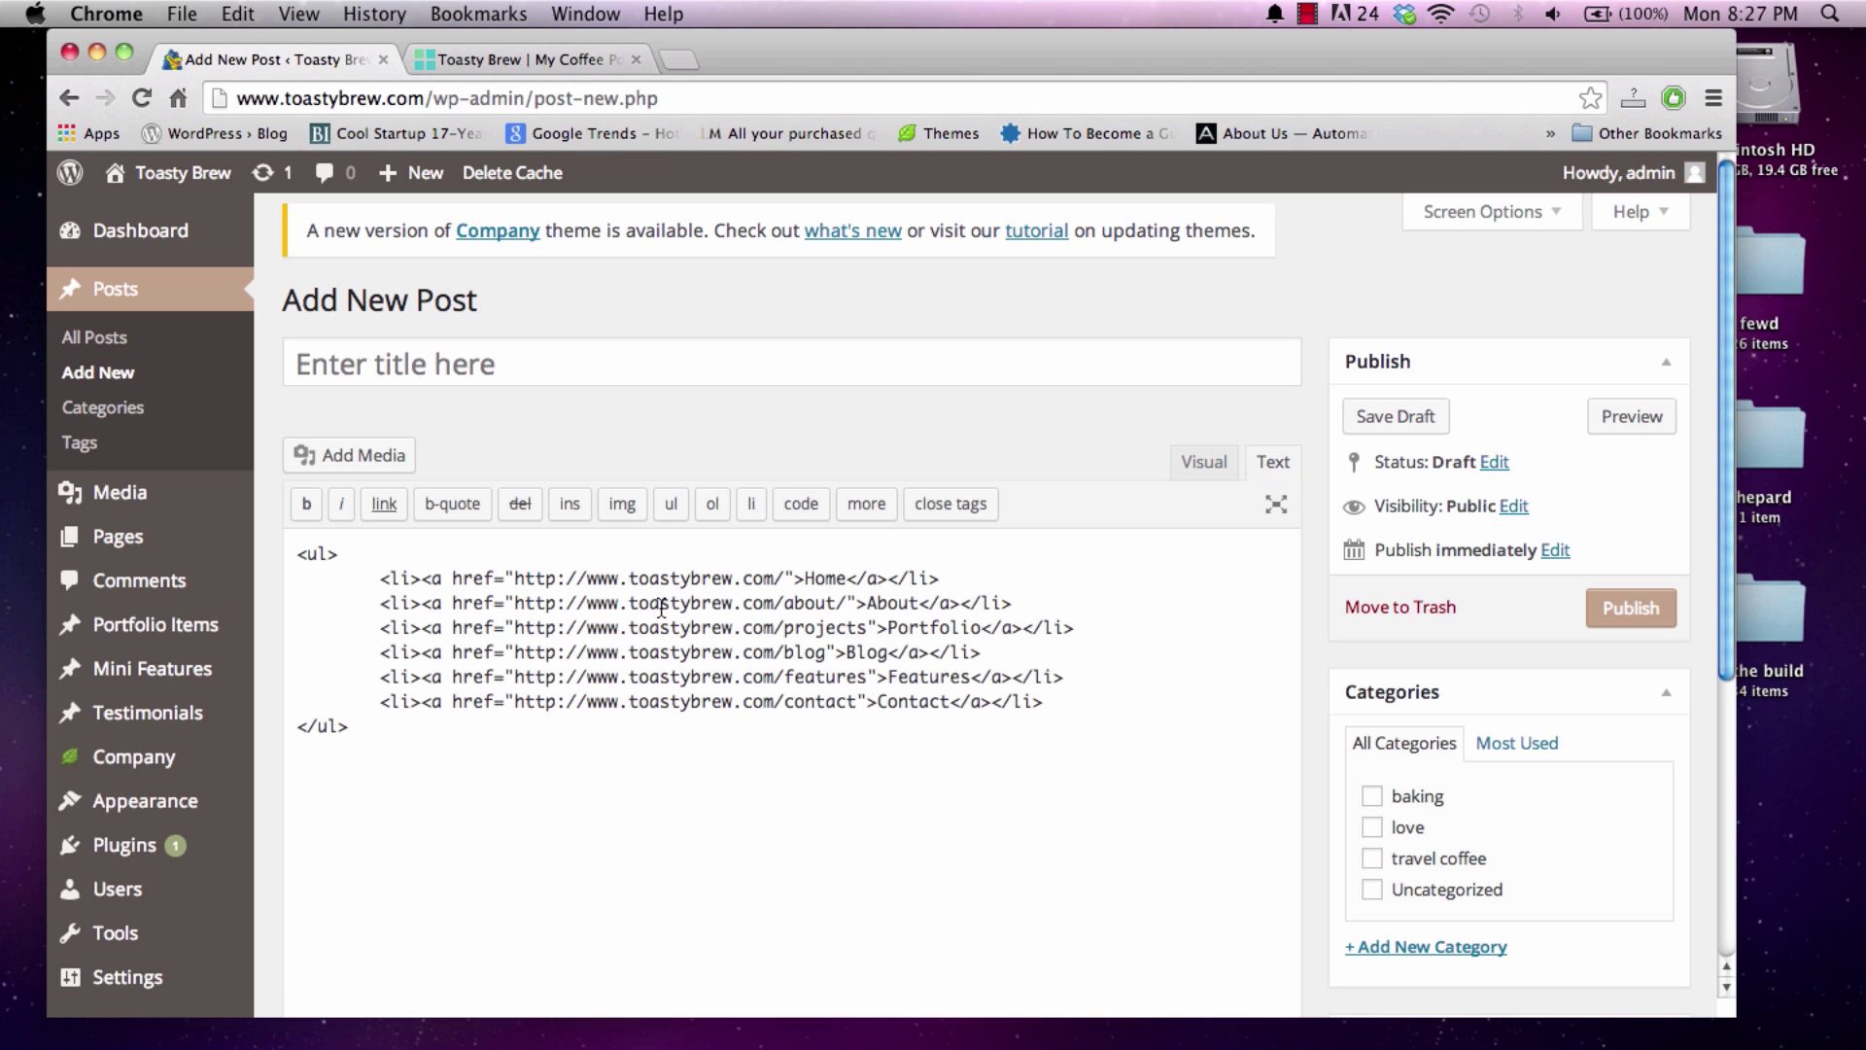
left_click(294, 555)
key("Return")
- Type Navigation on the empty top line and wrap it as <h2>Navigation</h2>
left_click(310, 558)
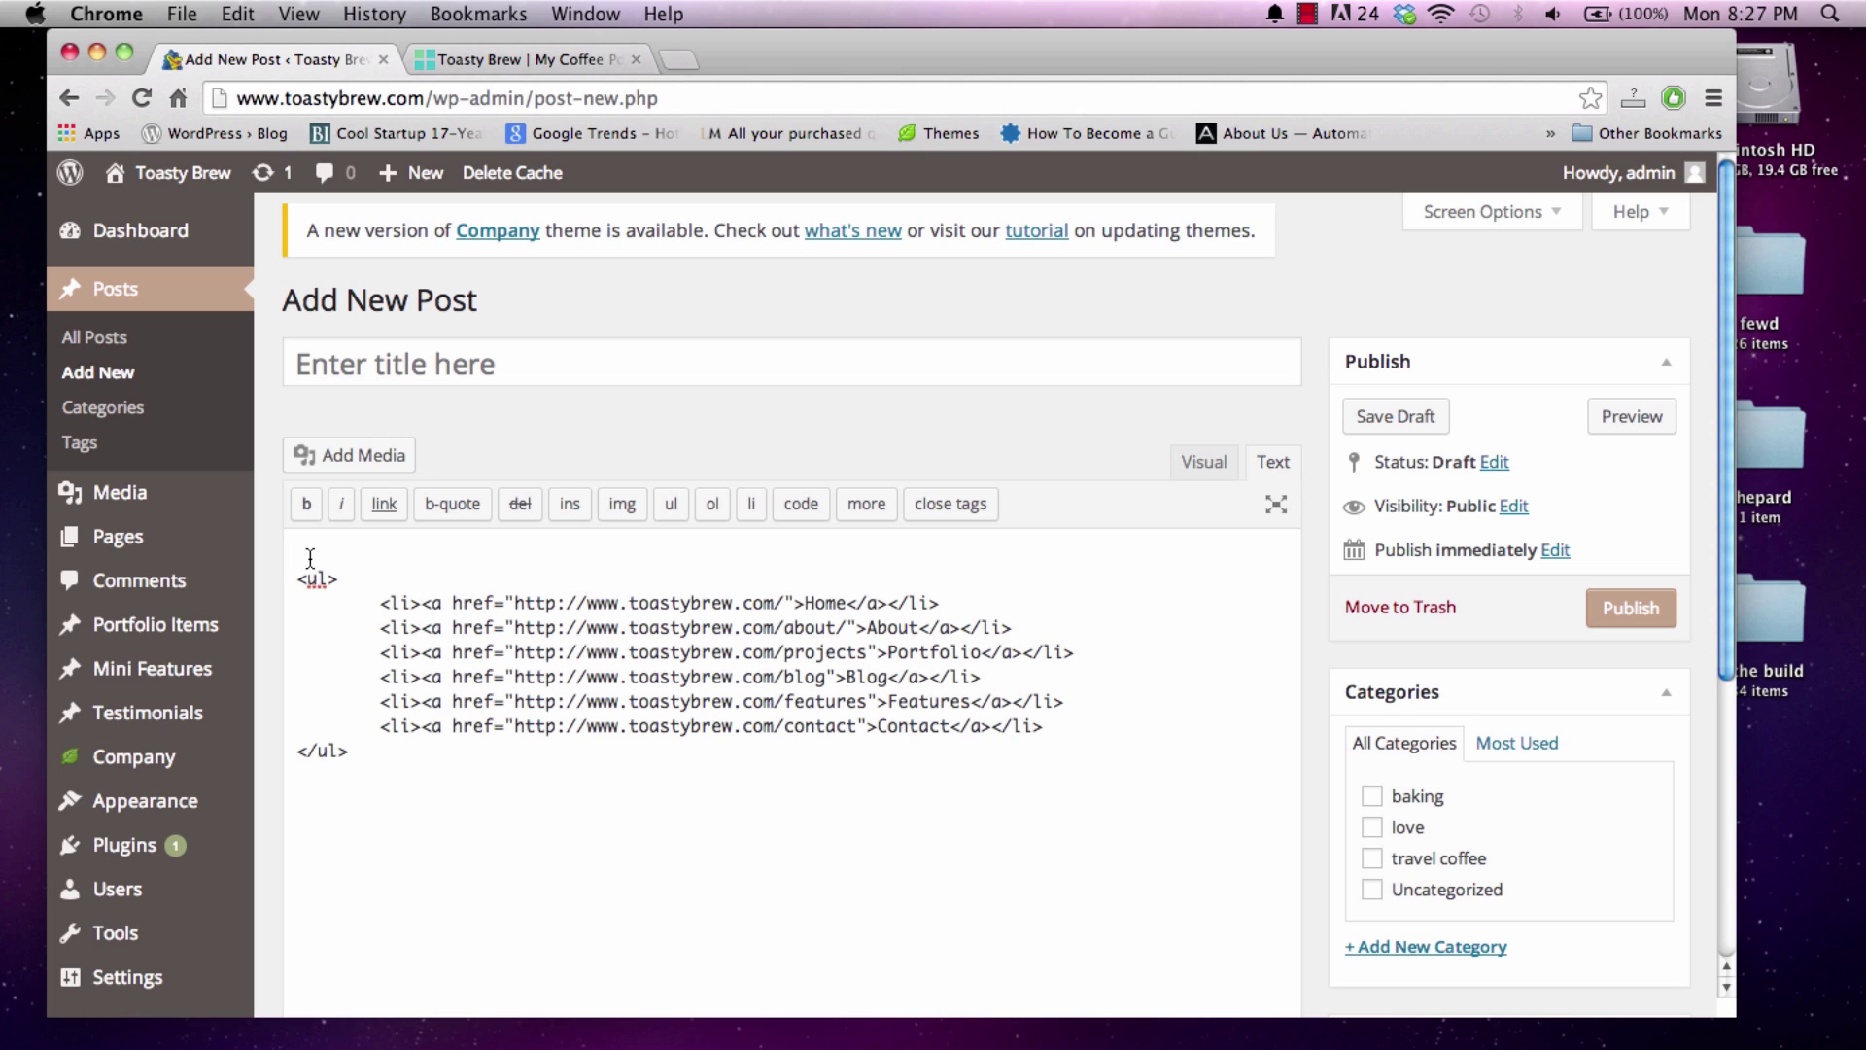
mouse_move(420, 607)
left_mouse_down()
mouse_move(332, 587)
mouse_move(425, 622)
left_mouse_up()
left_click(420, 649)
type("Navigation")
double_click(347, 561)
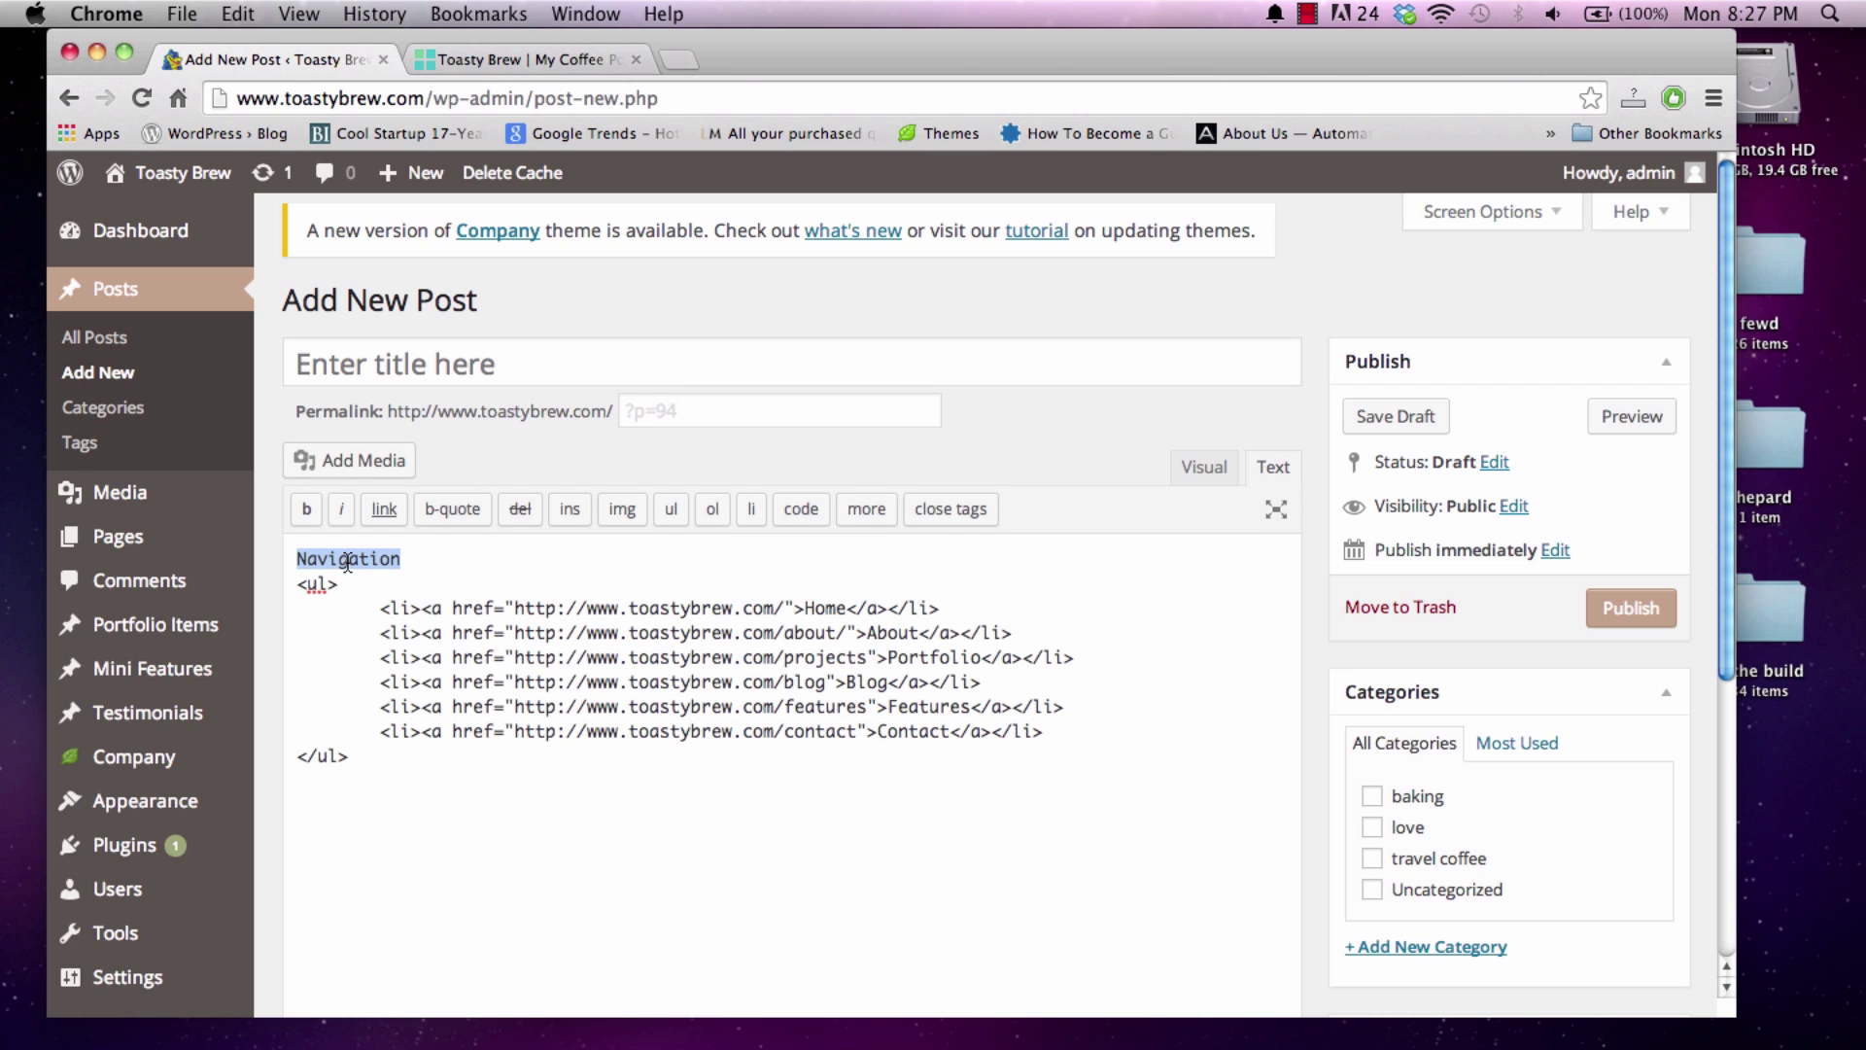
left_click(297, 561)
type("<h2>")
type("</h2>")
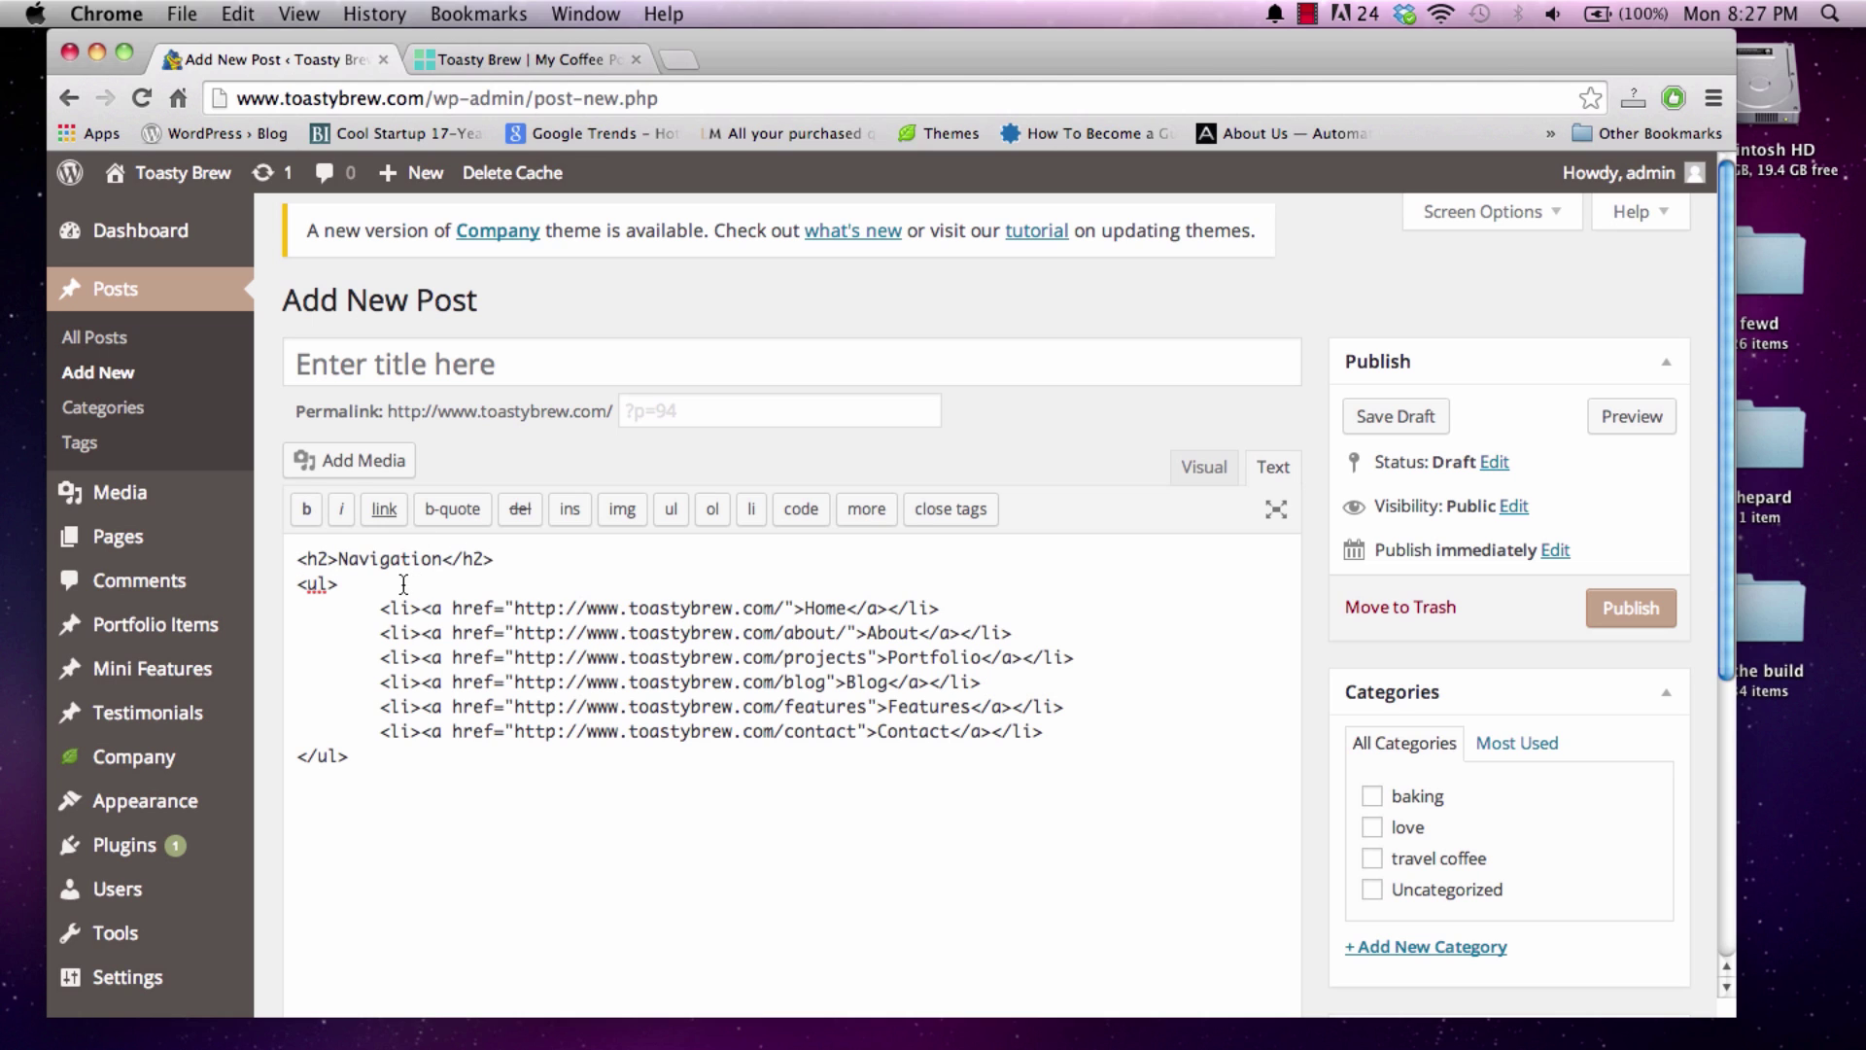
double_click(372, 561)
left_click(452, 561)
left_click_drag(429, 762, 287, 551)
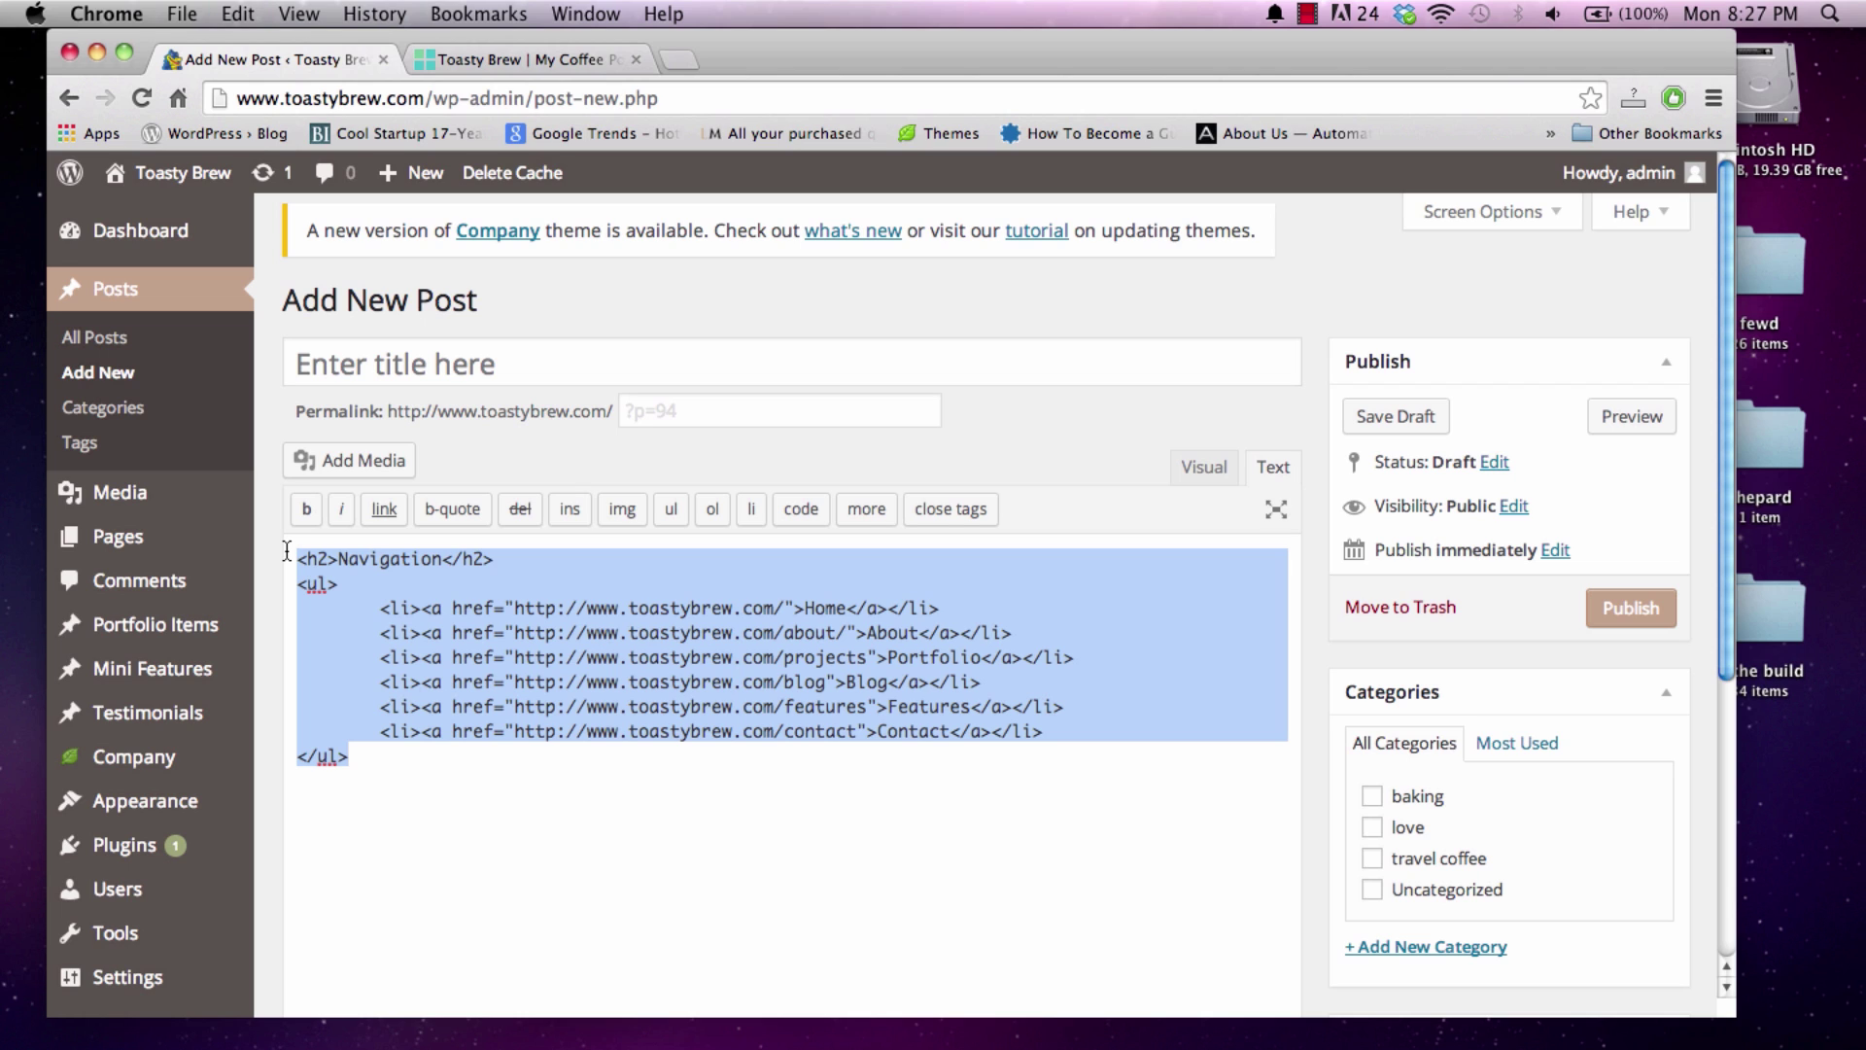
mouse_move(271, 819)
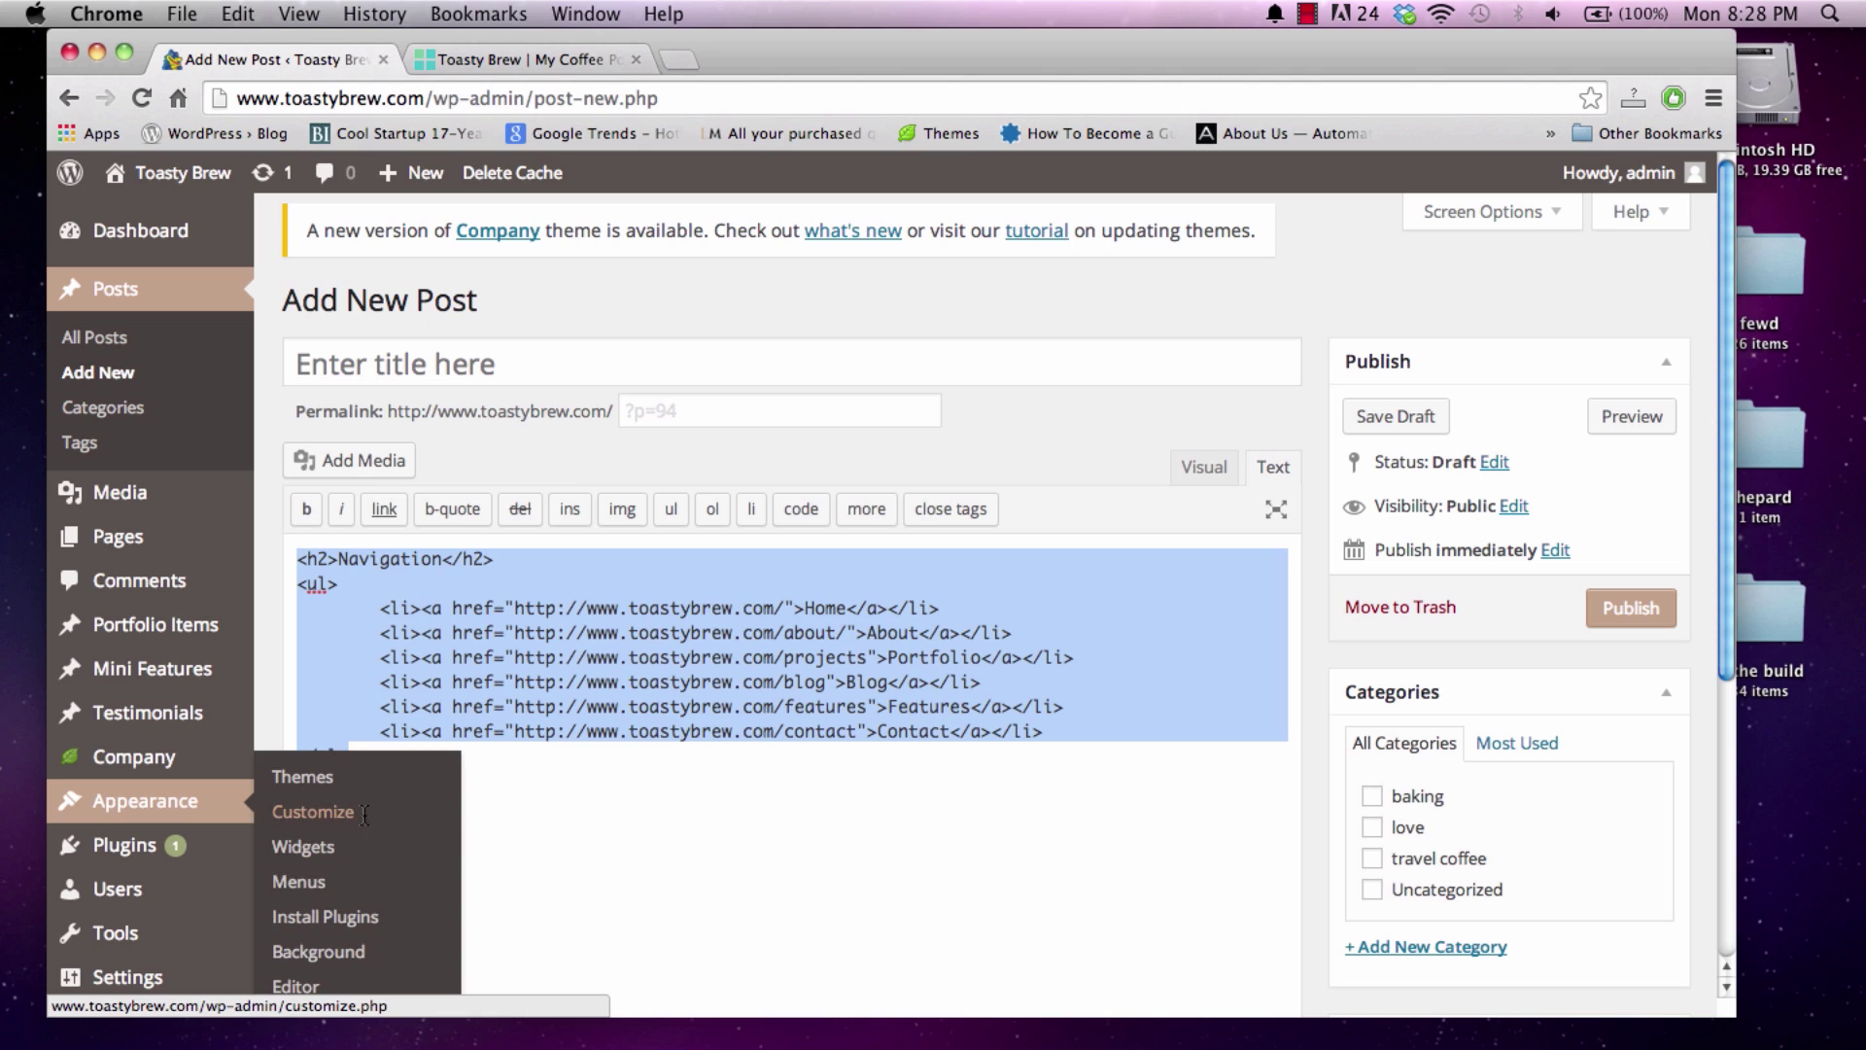
left_click(556, 772)
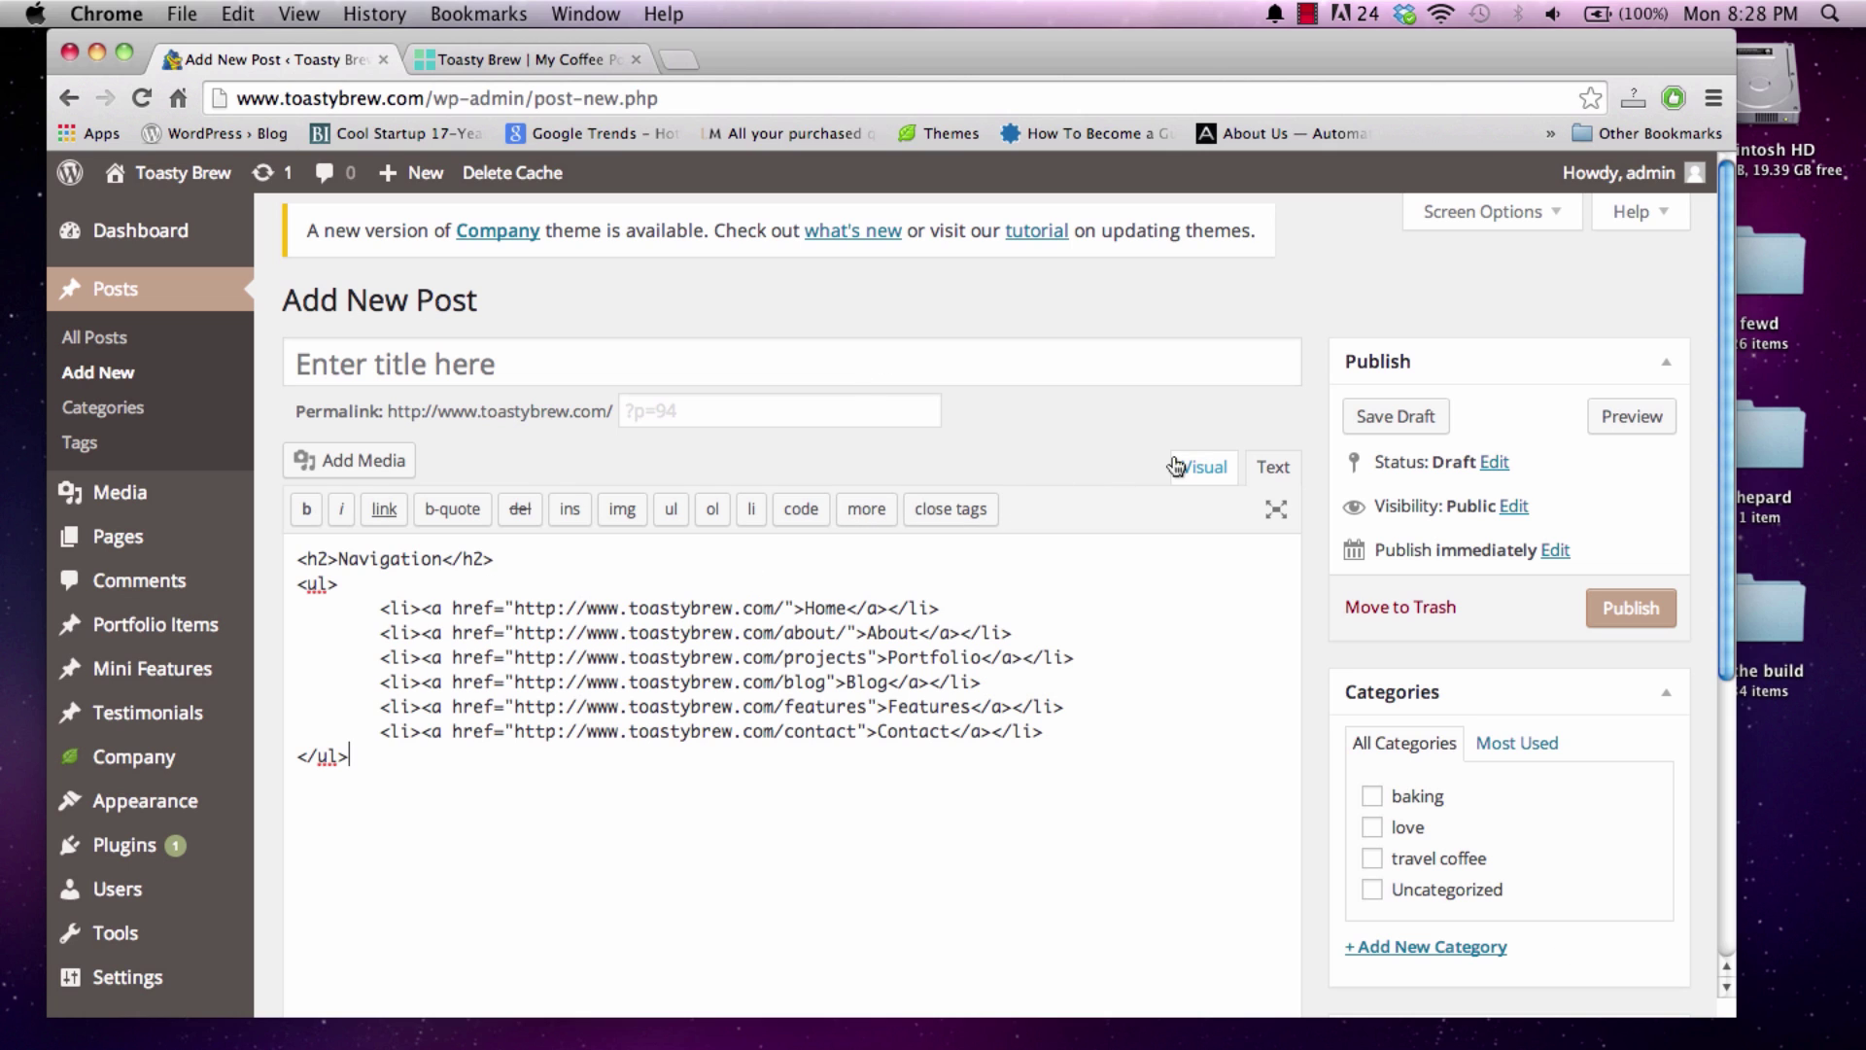
- Preview the Navigation block in Visual view and review the post's HTML source
left_click(1203, 468)
left_click(1264, 468)
left_click(654, 411)
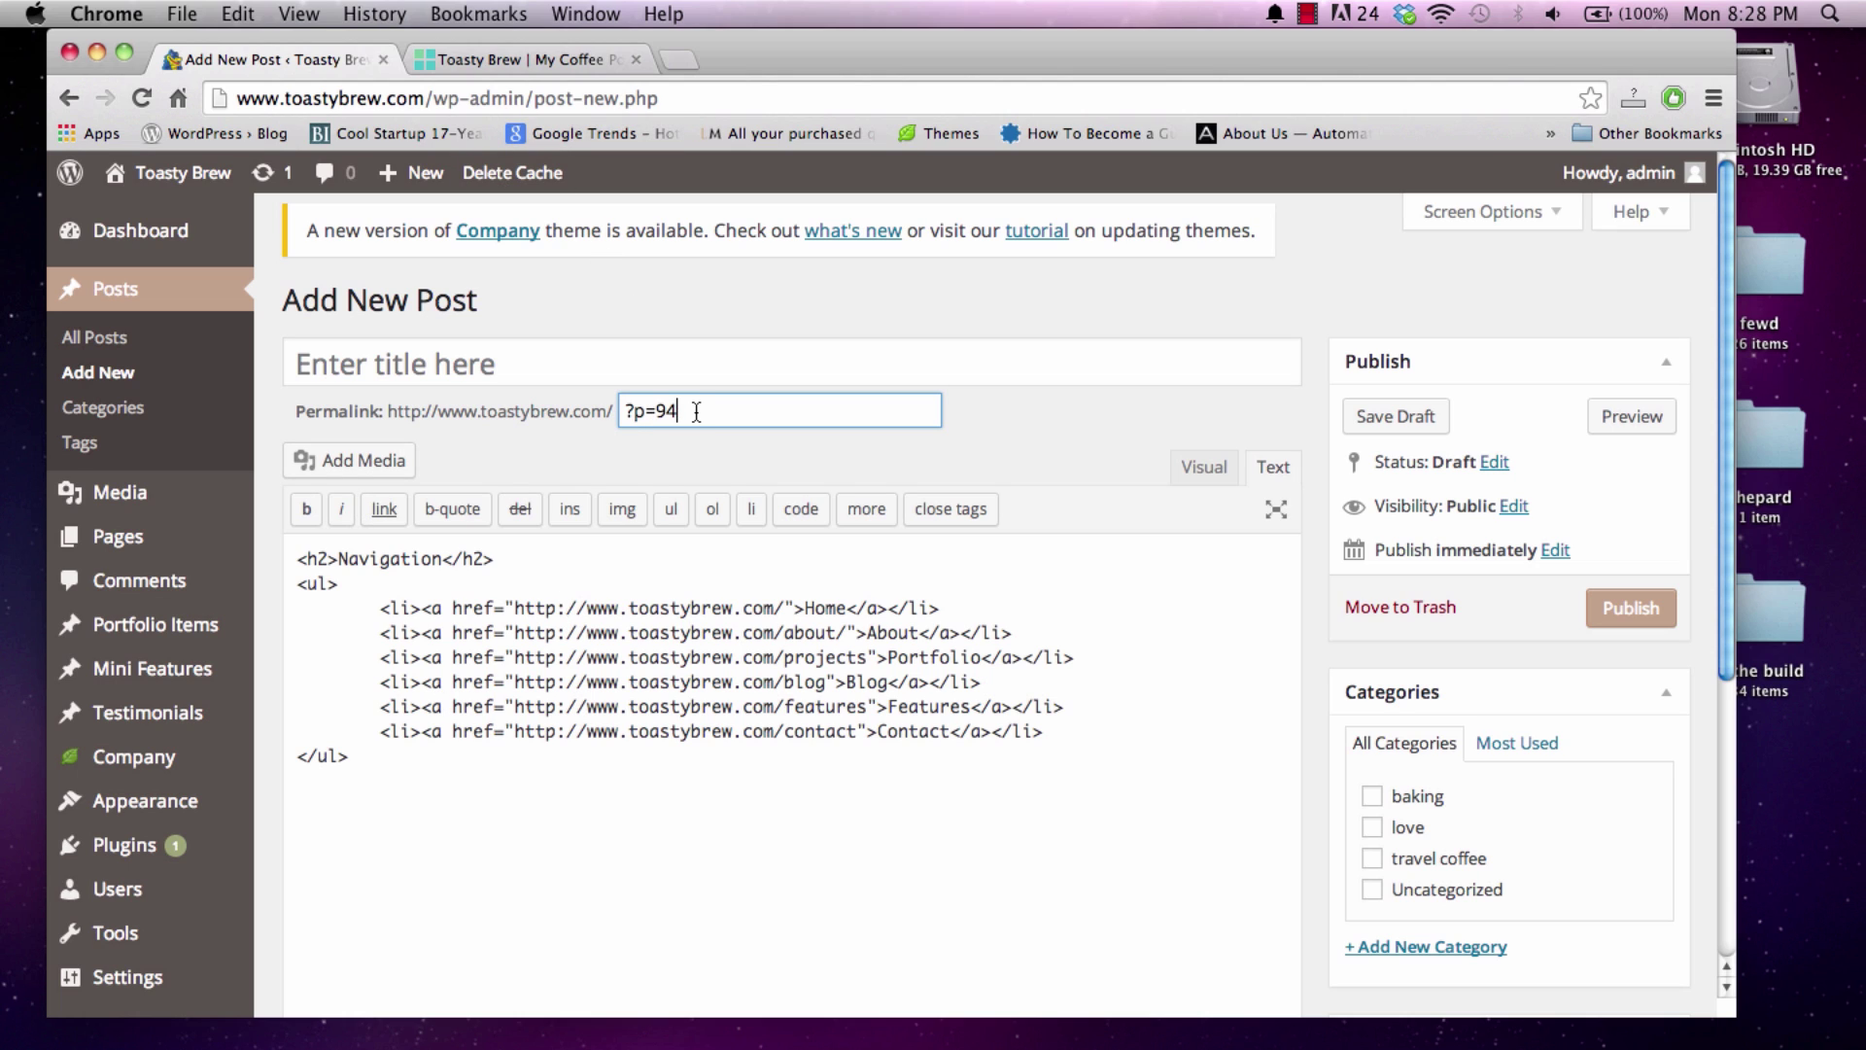
left_click(561, 770)
scroll(516, 765, "down", 5)
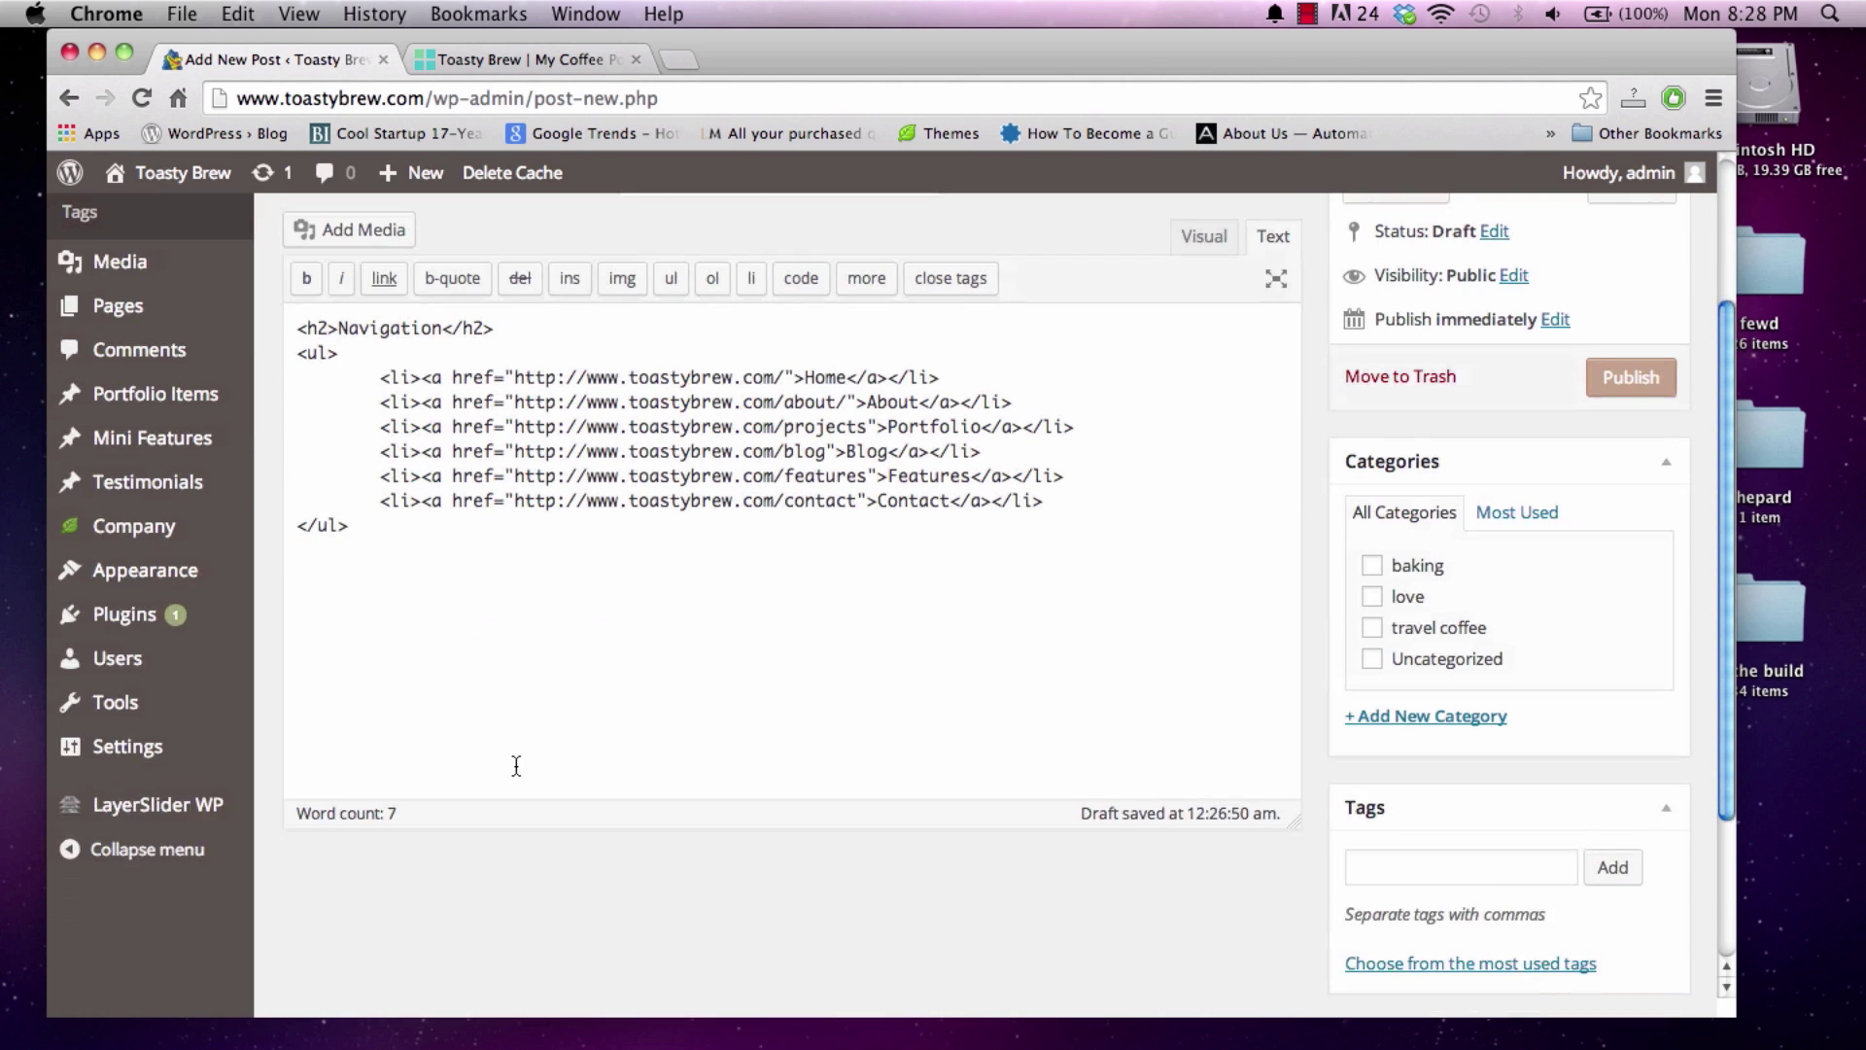
scroll(516, 765, "up", 5)
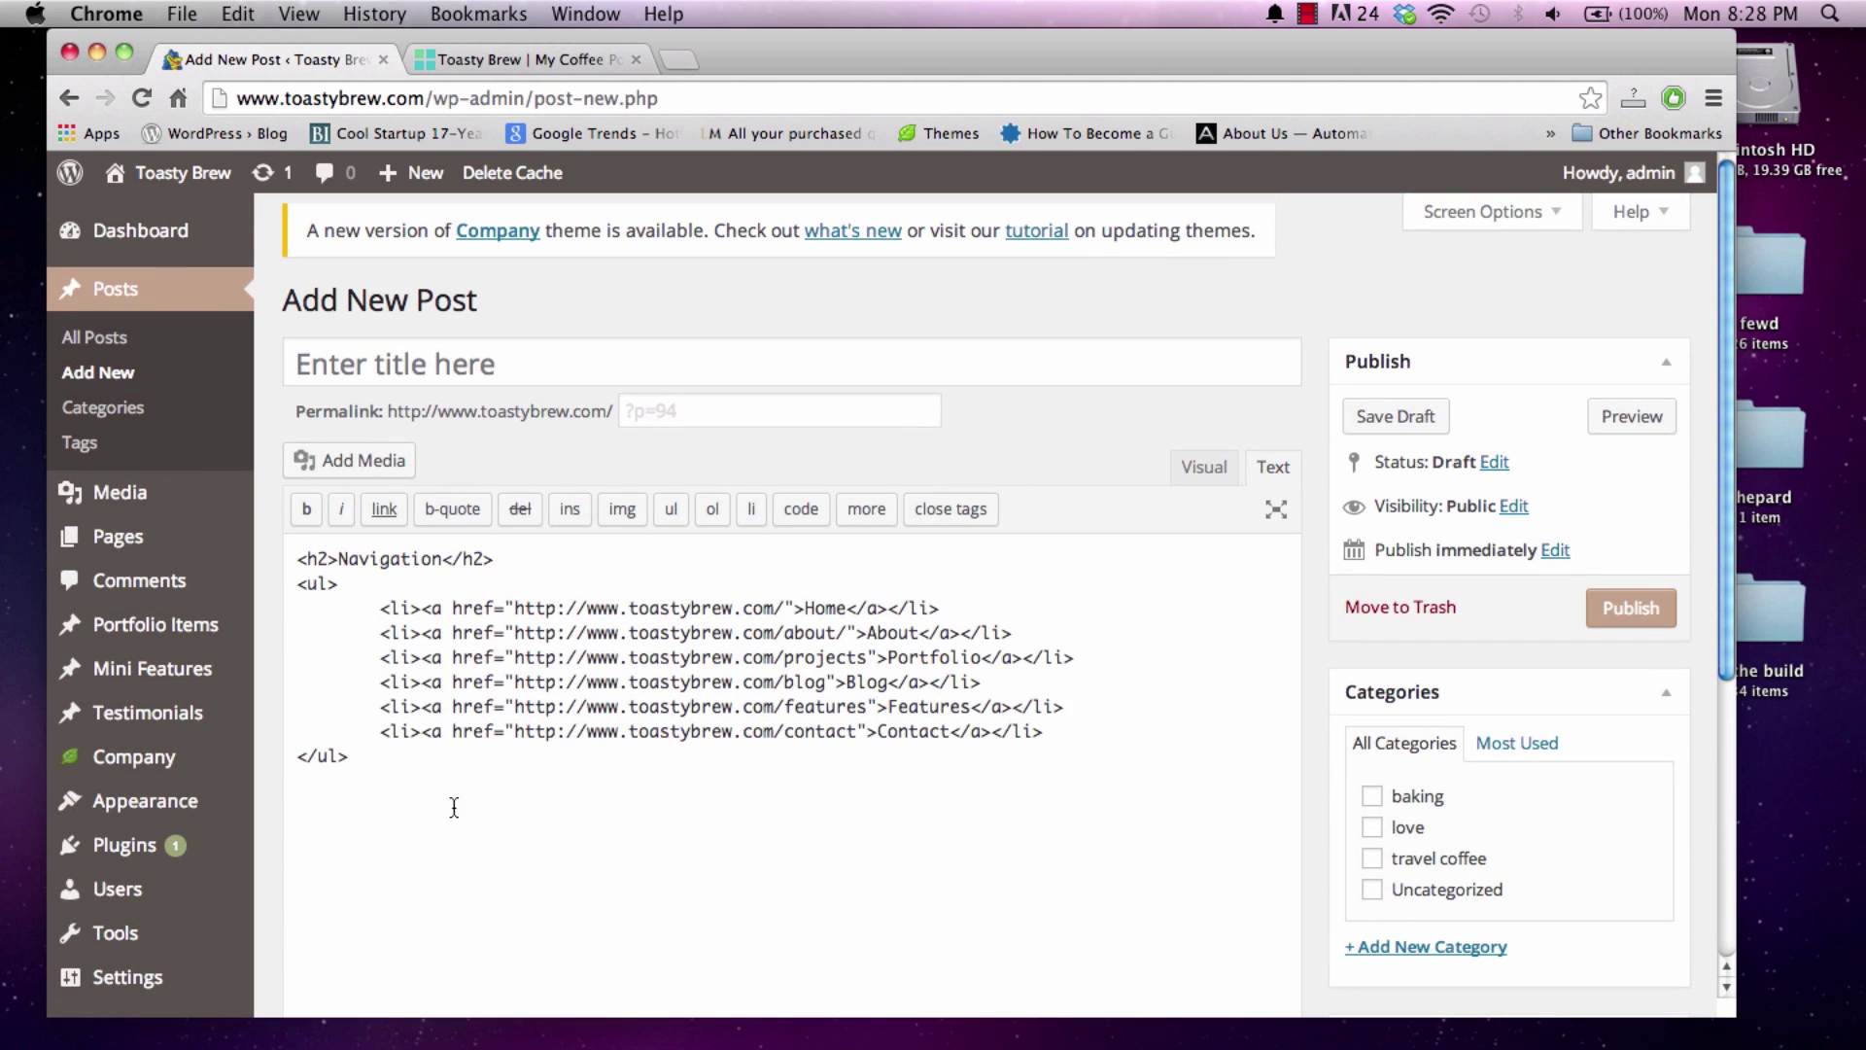
left_click(492, 61)
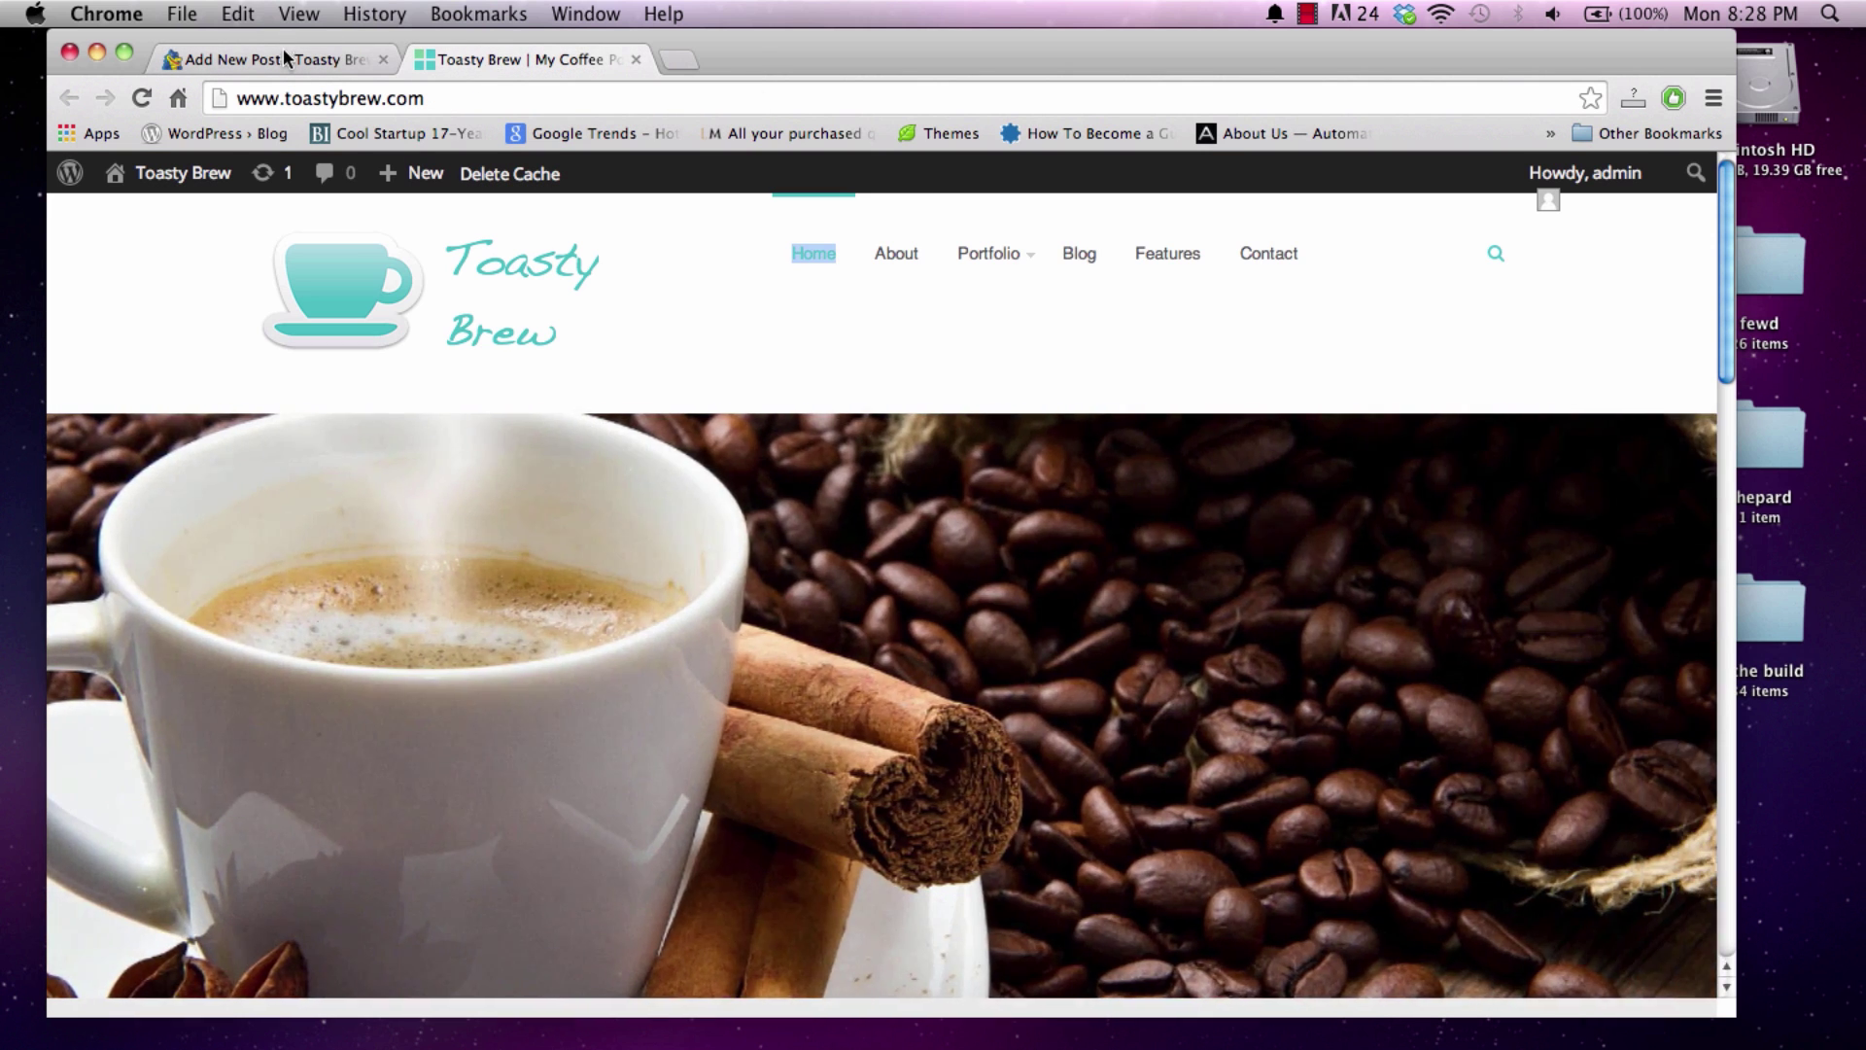
left_click(283, 56)
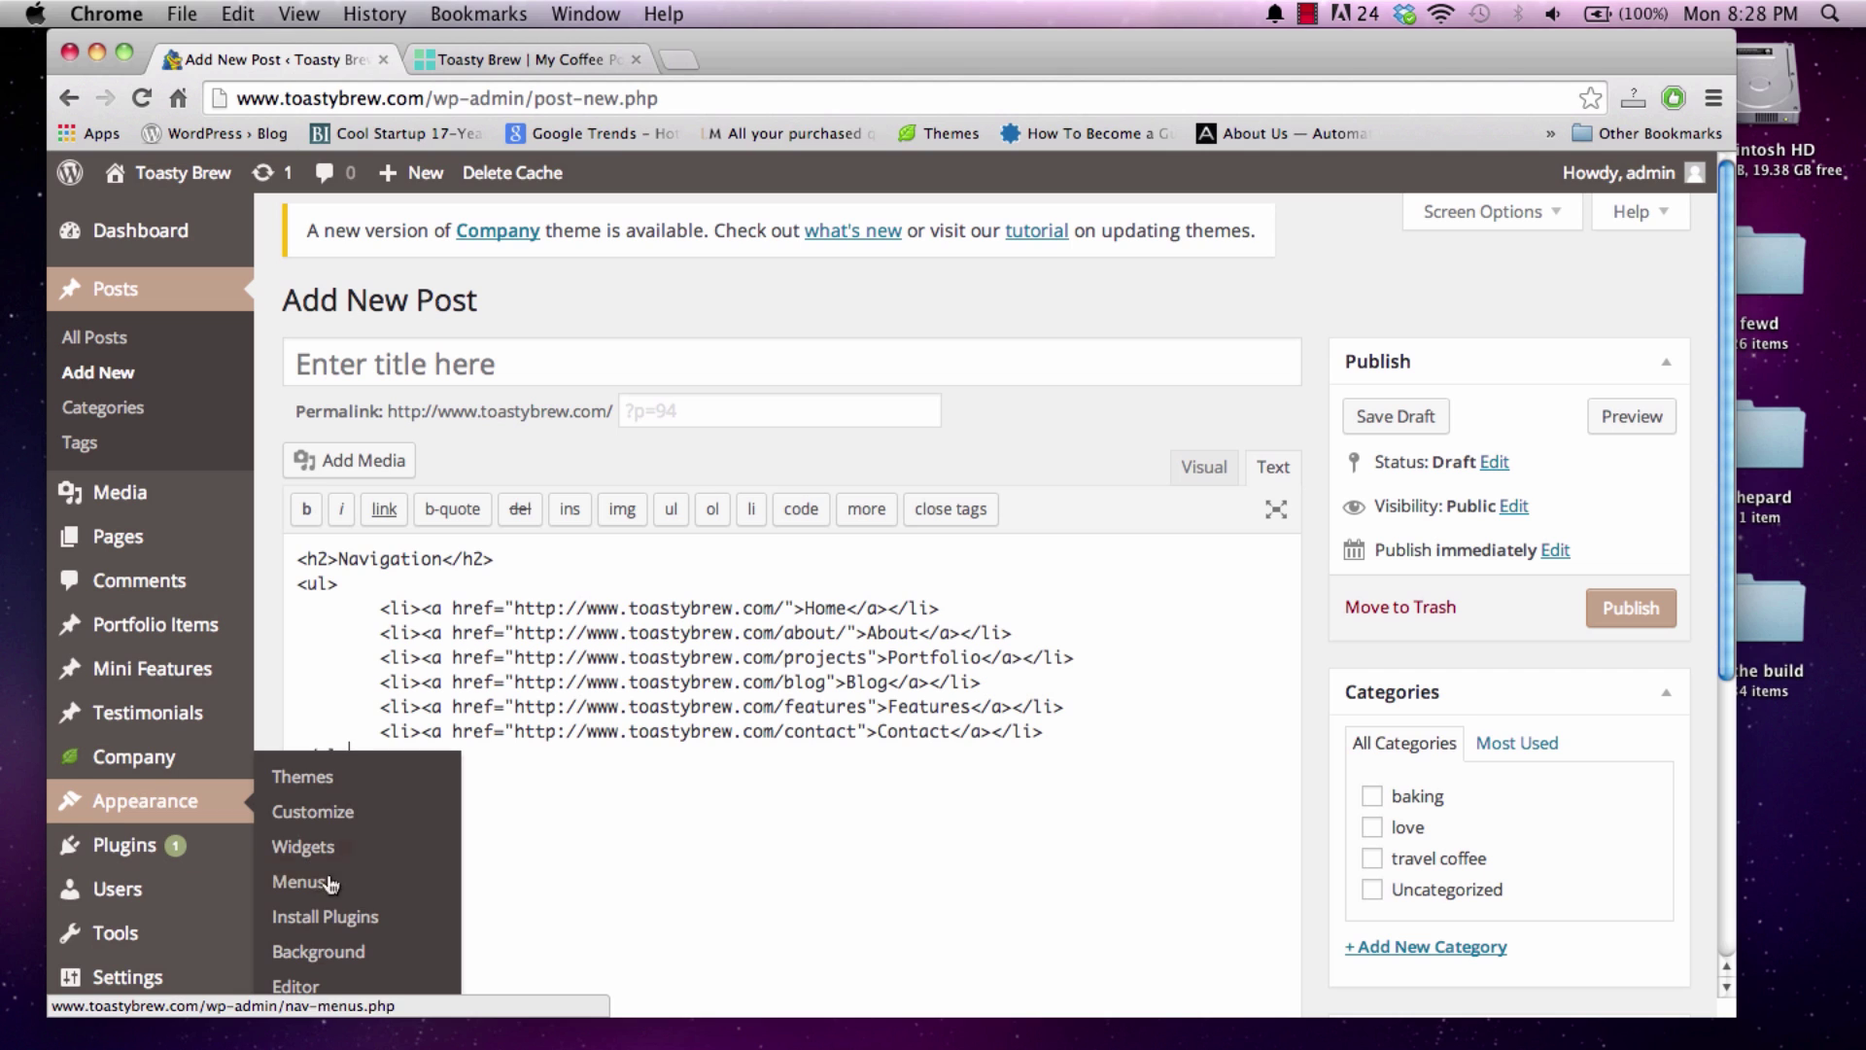
- Move the draft navigation post to the Trash, leave the editor, and go to Appearance > Widgets
left_click(1353, 607)
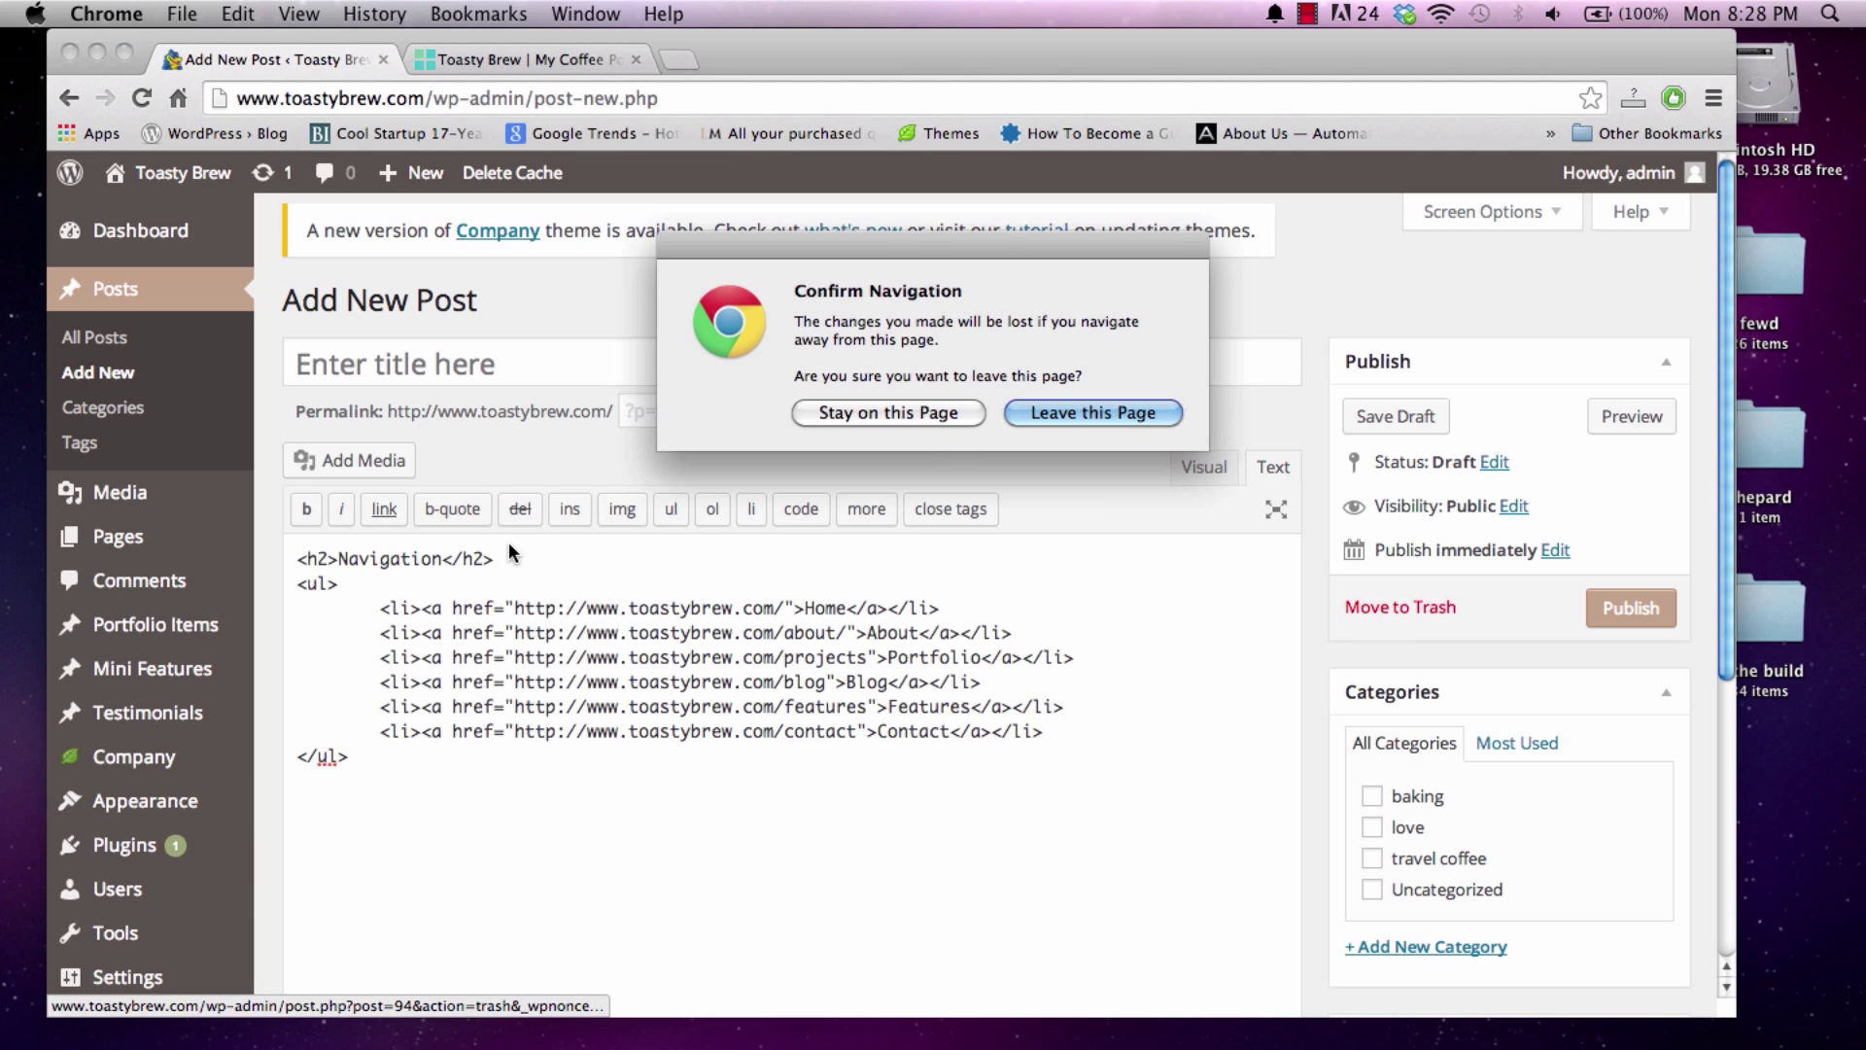
left_click(1030, 406)
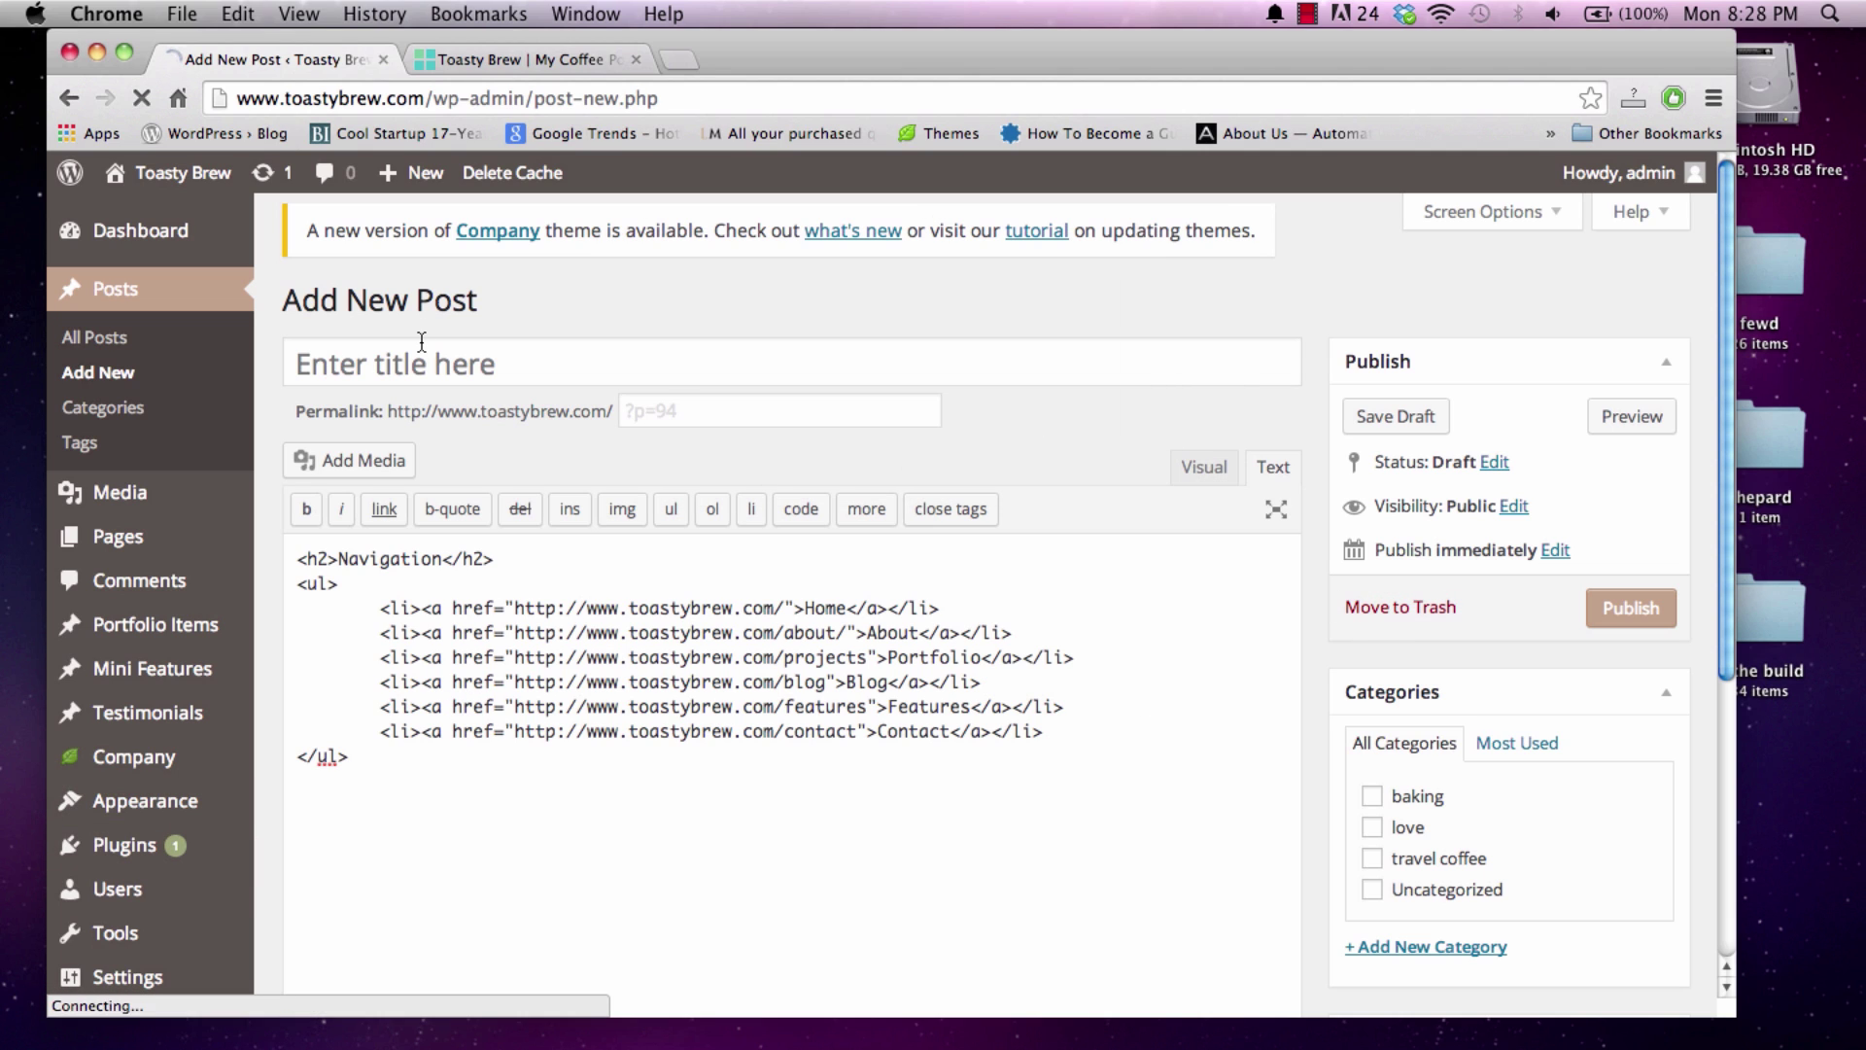
mouse_move(117, 807)
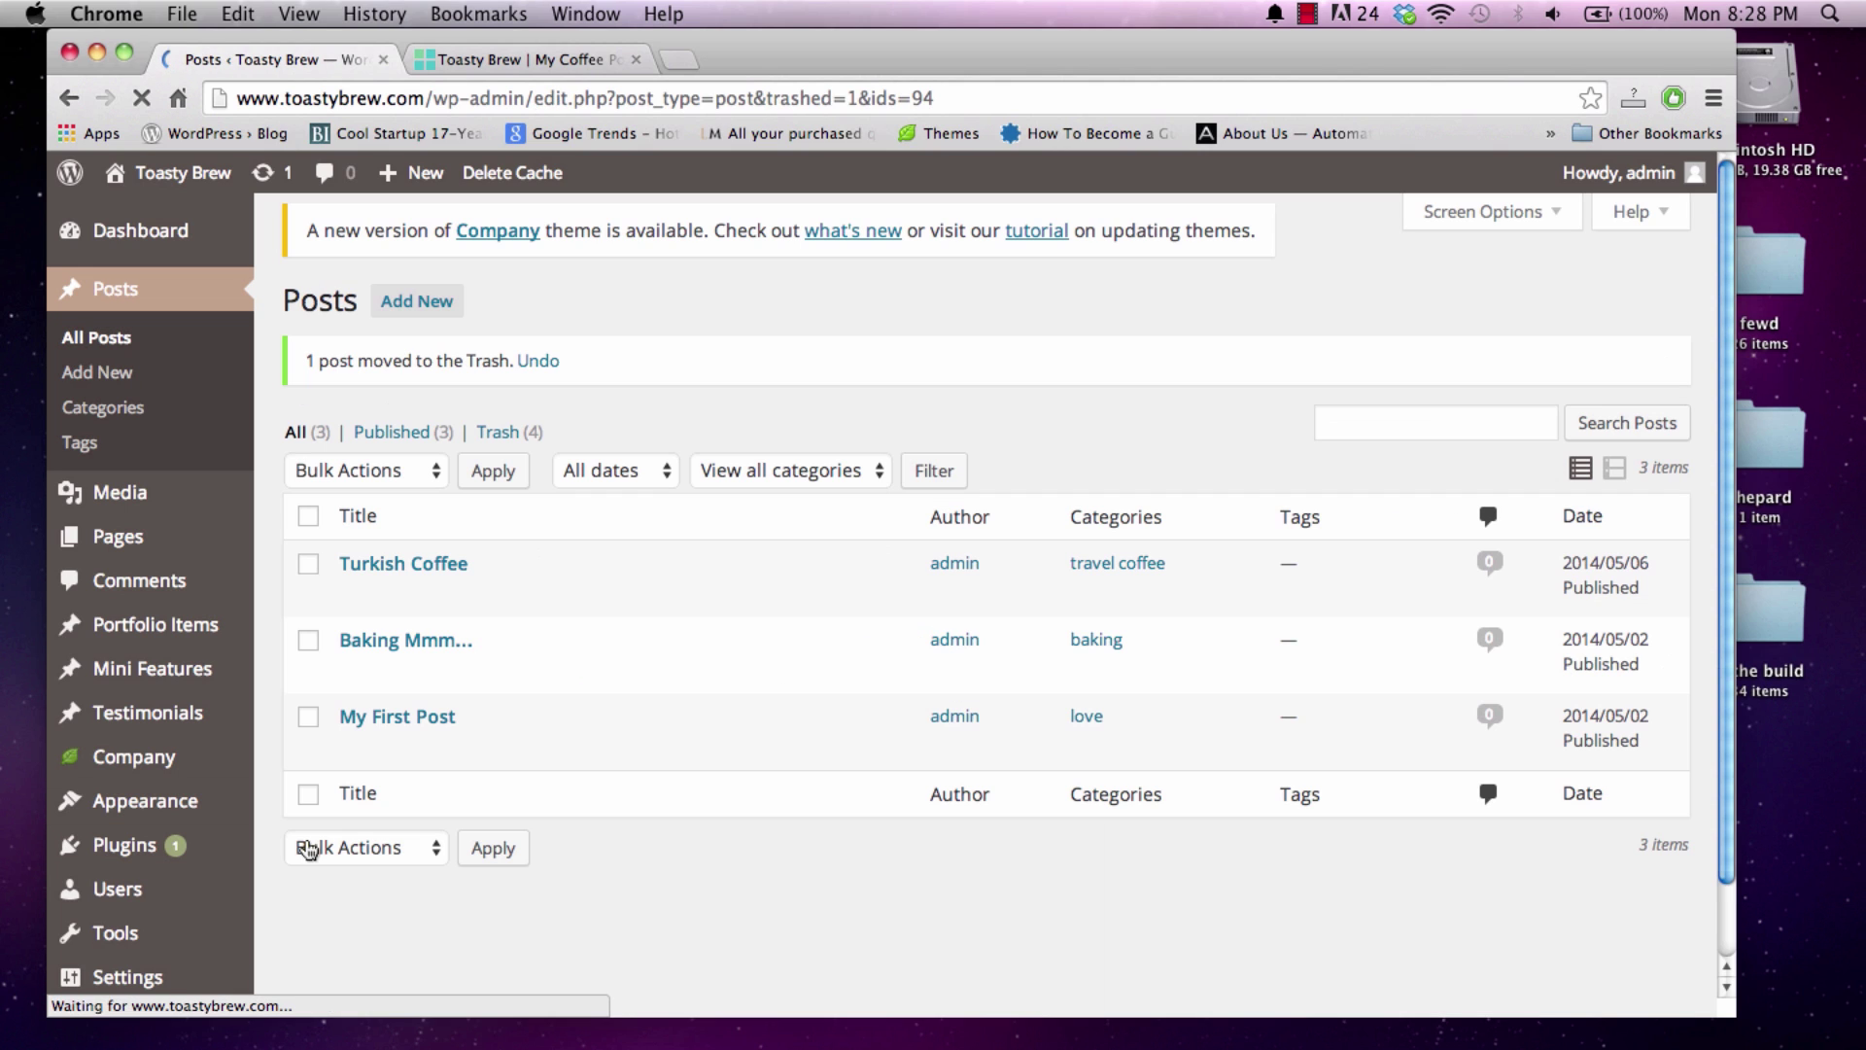
scroll(1159, 404, "down", 2)
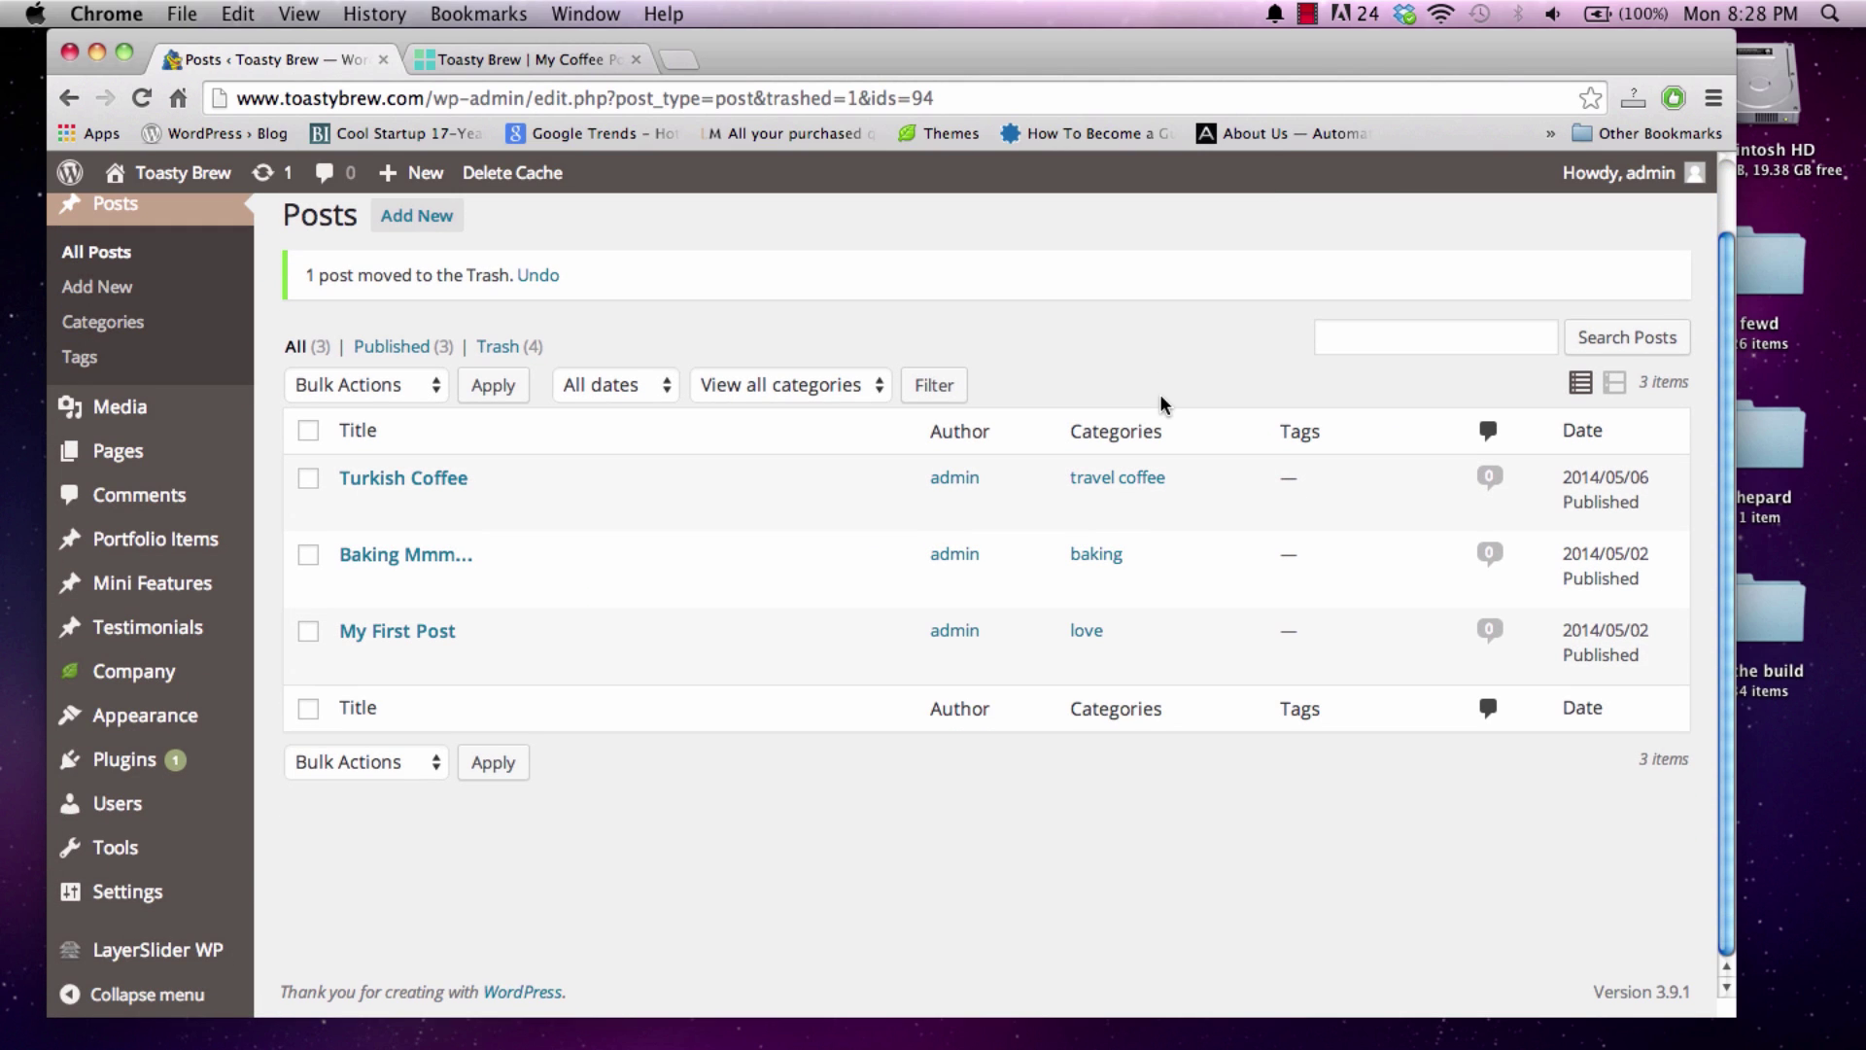
mouse_move(146, 716)
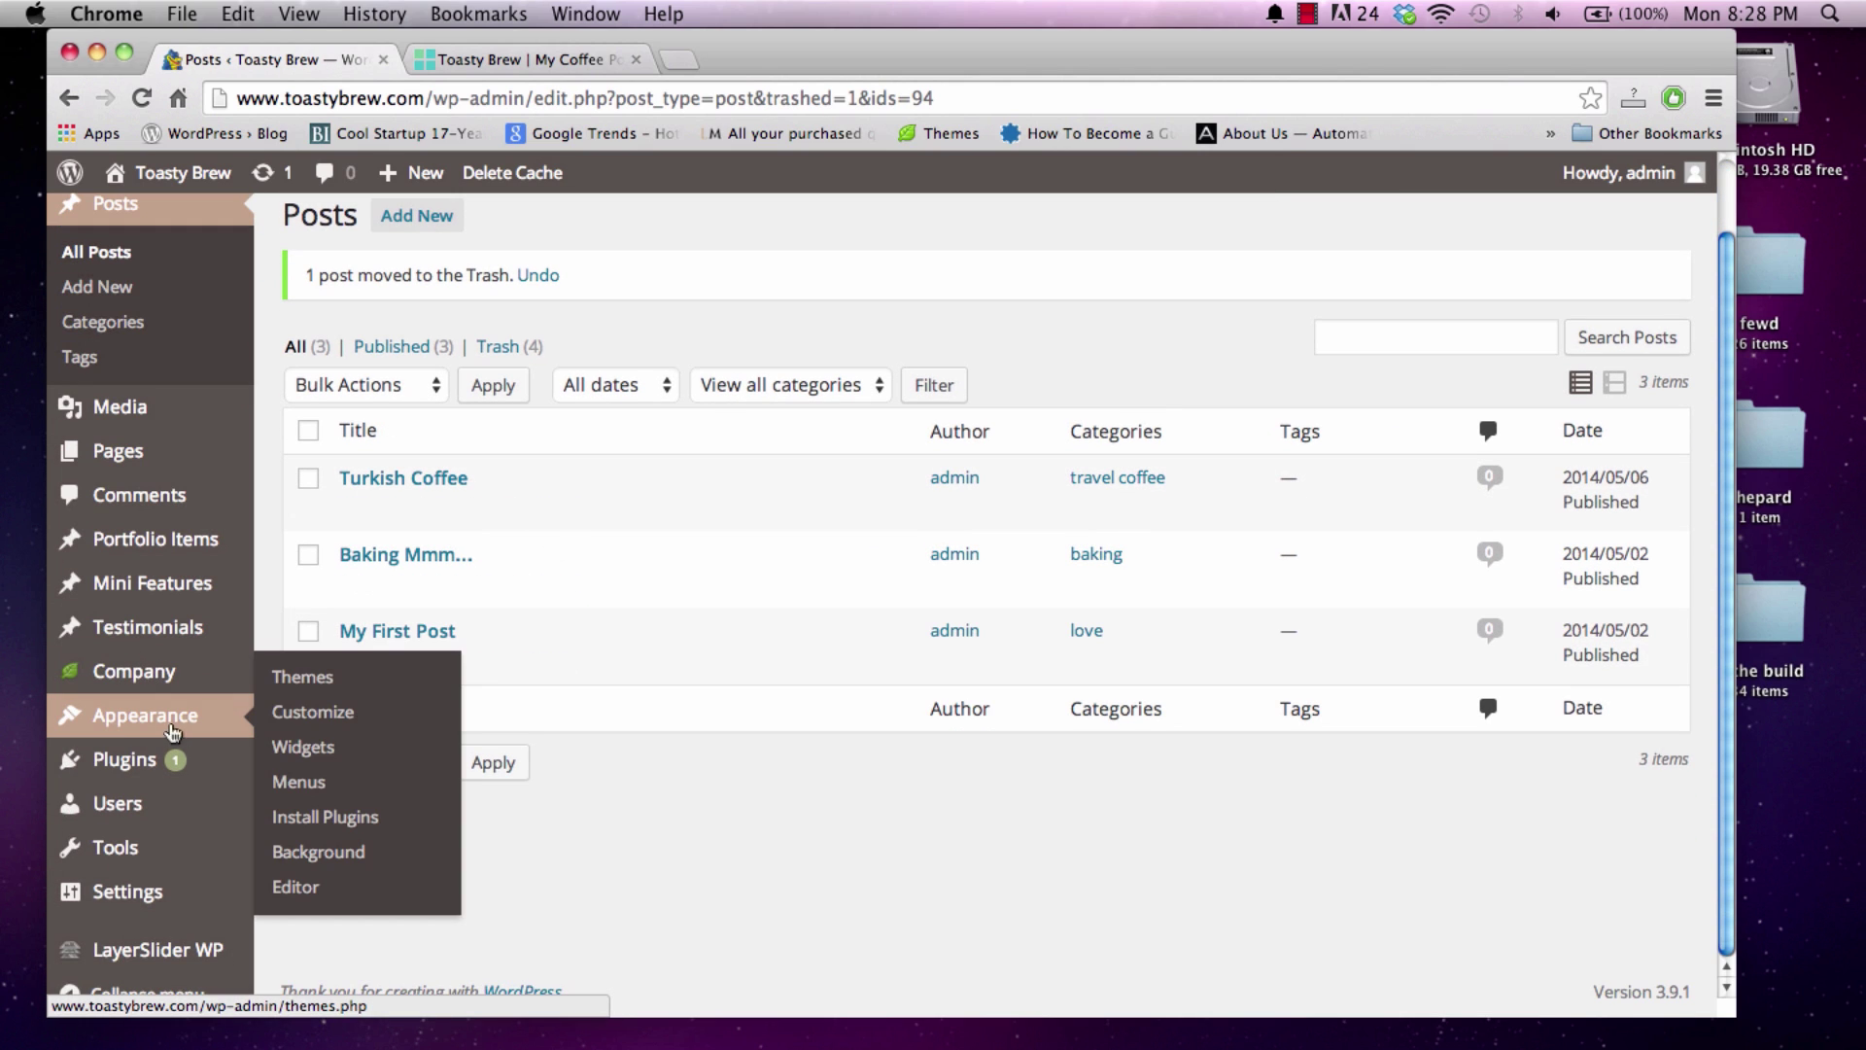
left_click(318, 762)
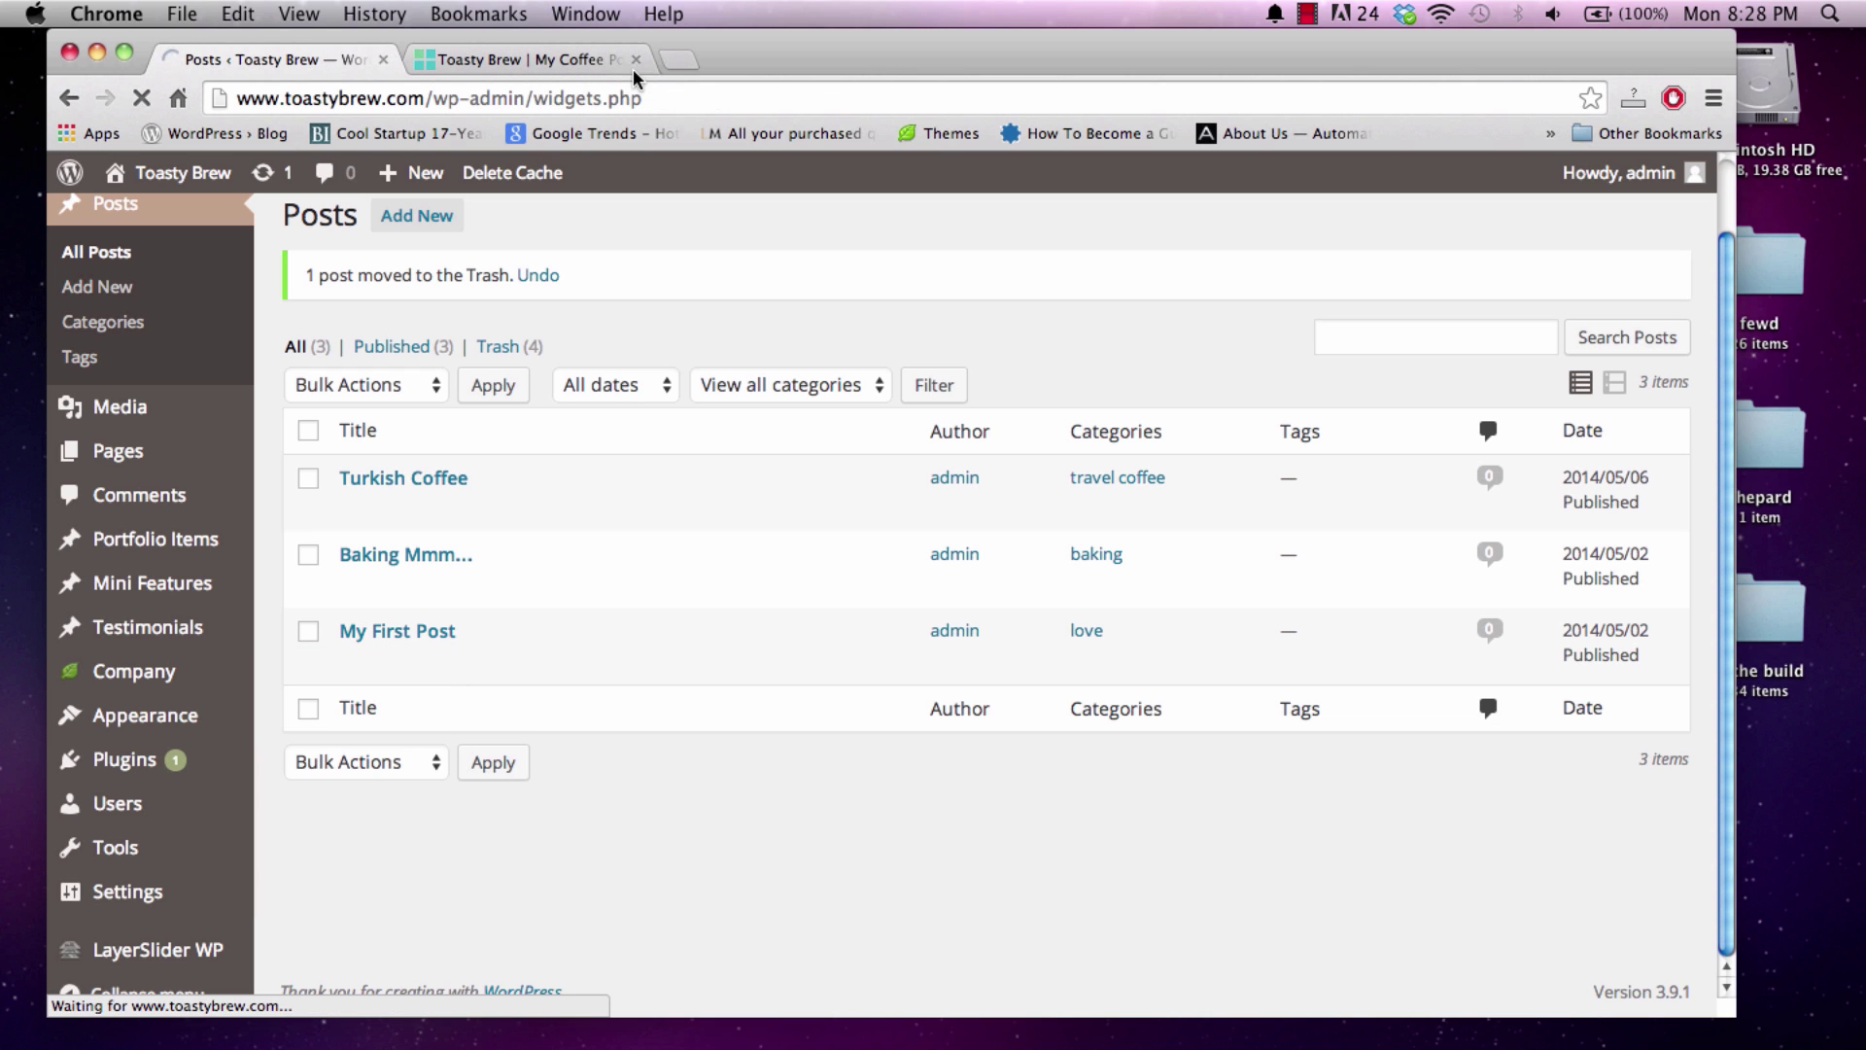
- Check the live site's current footer before adding the widget
scroll(1183, 450, "down", 2)
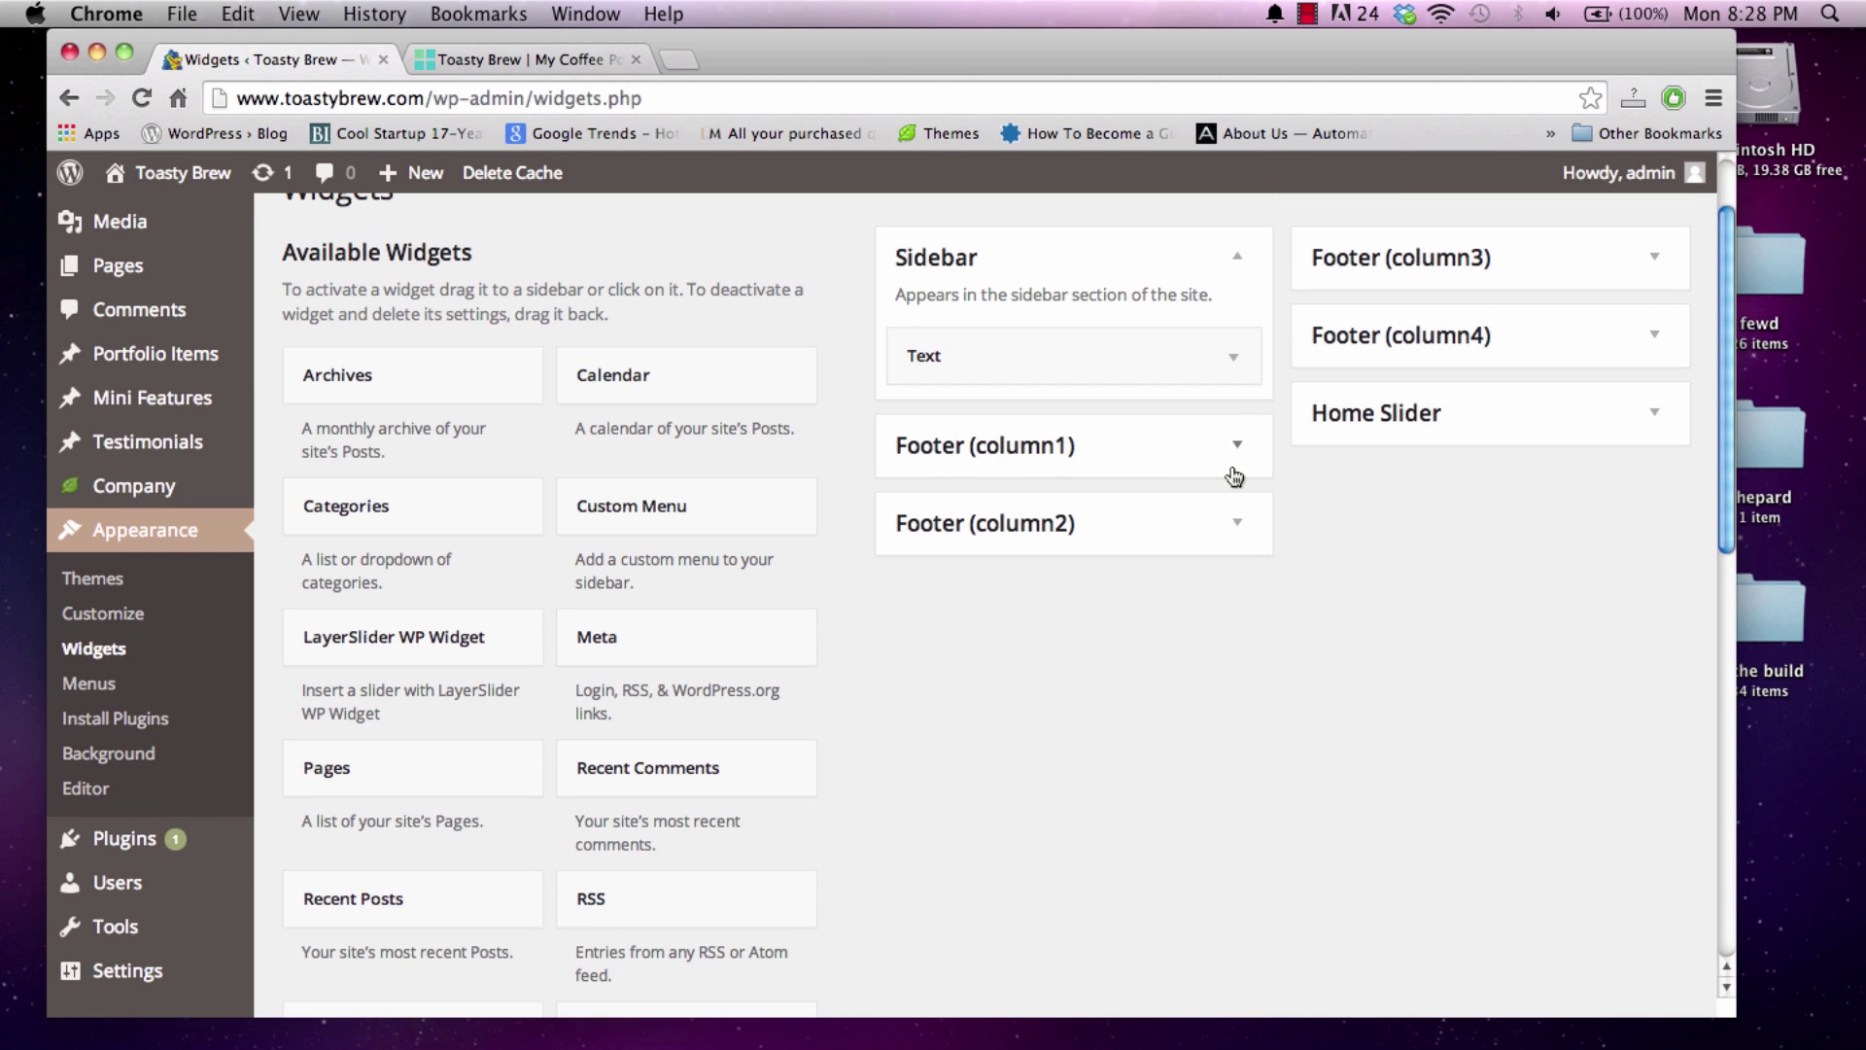
left_click(545, 69)
scroll(1244, 679, "down", 10)
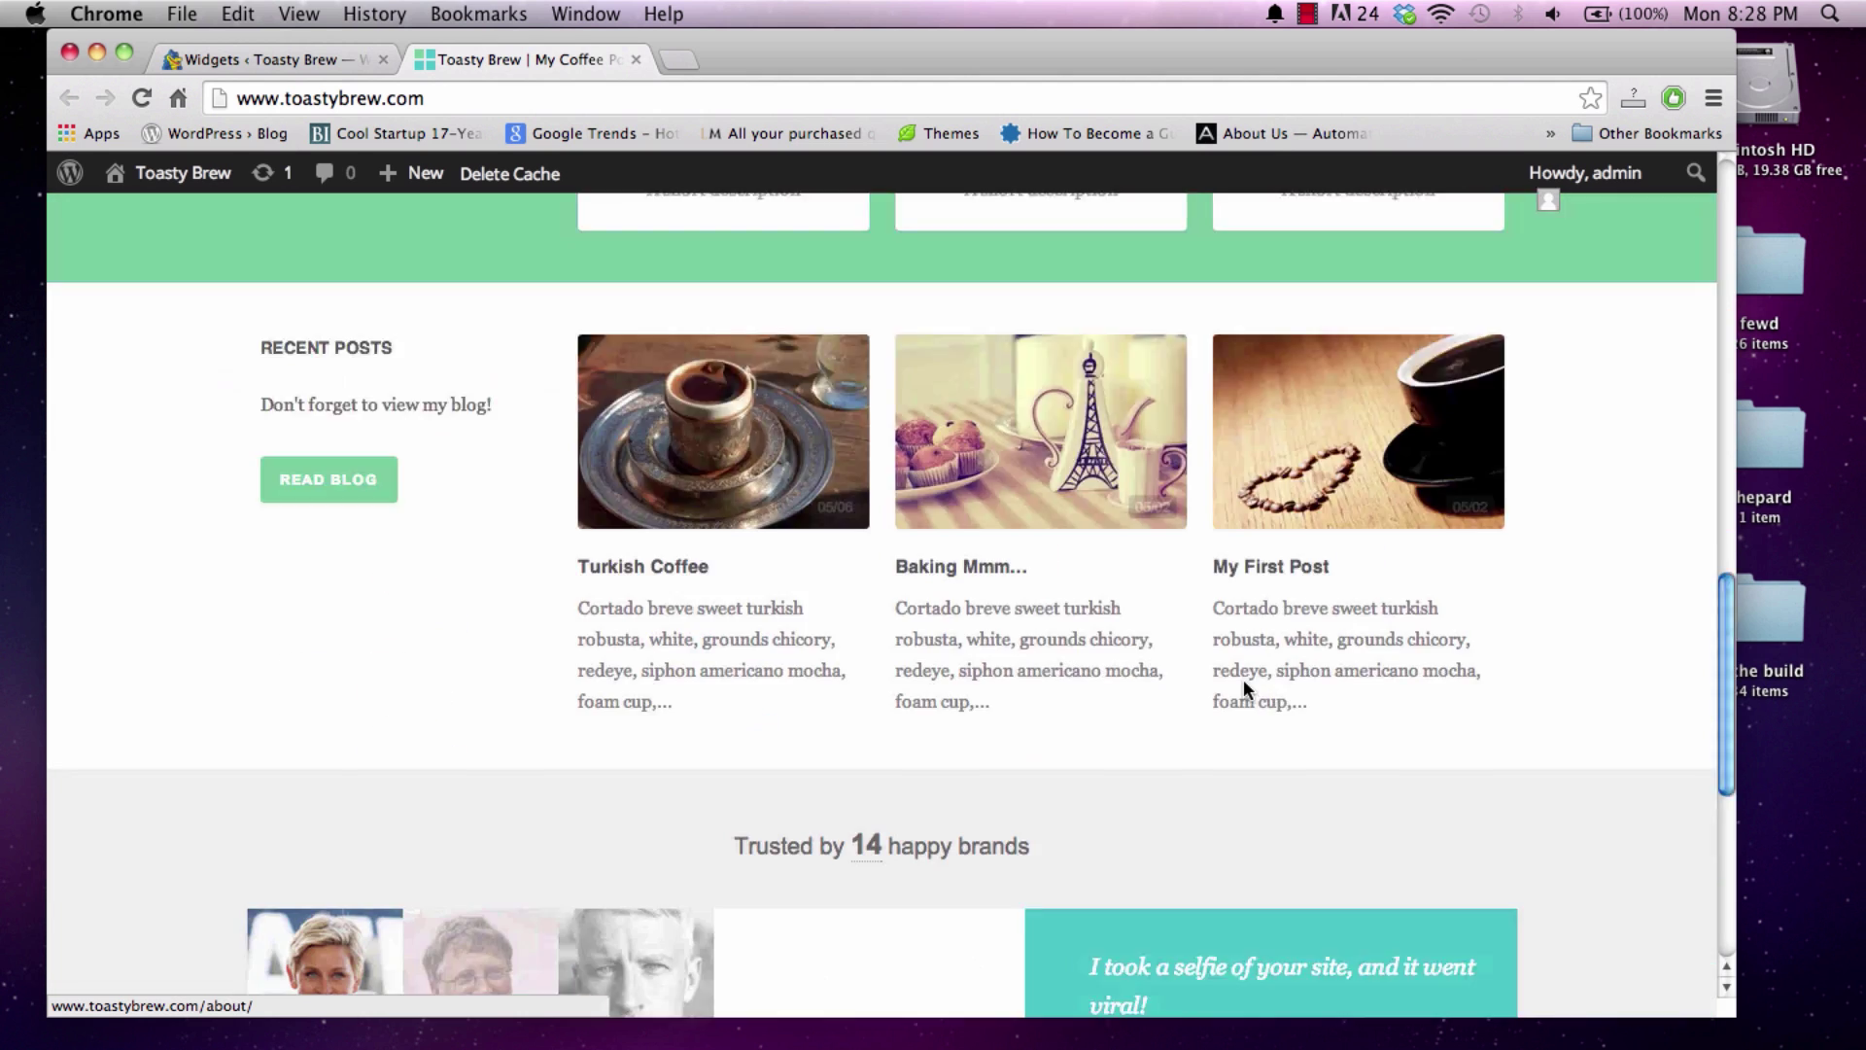
scroll(1244, 678, "down", 2)
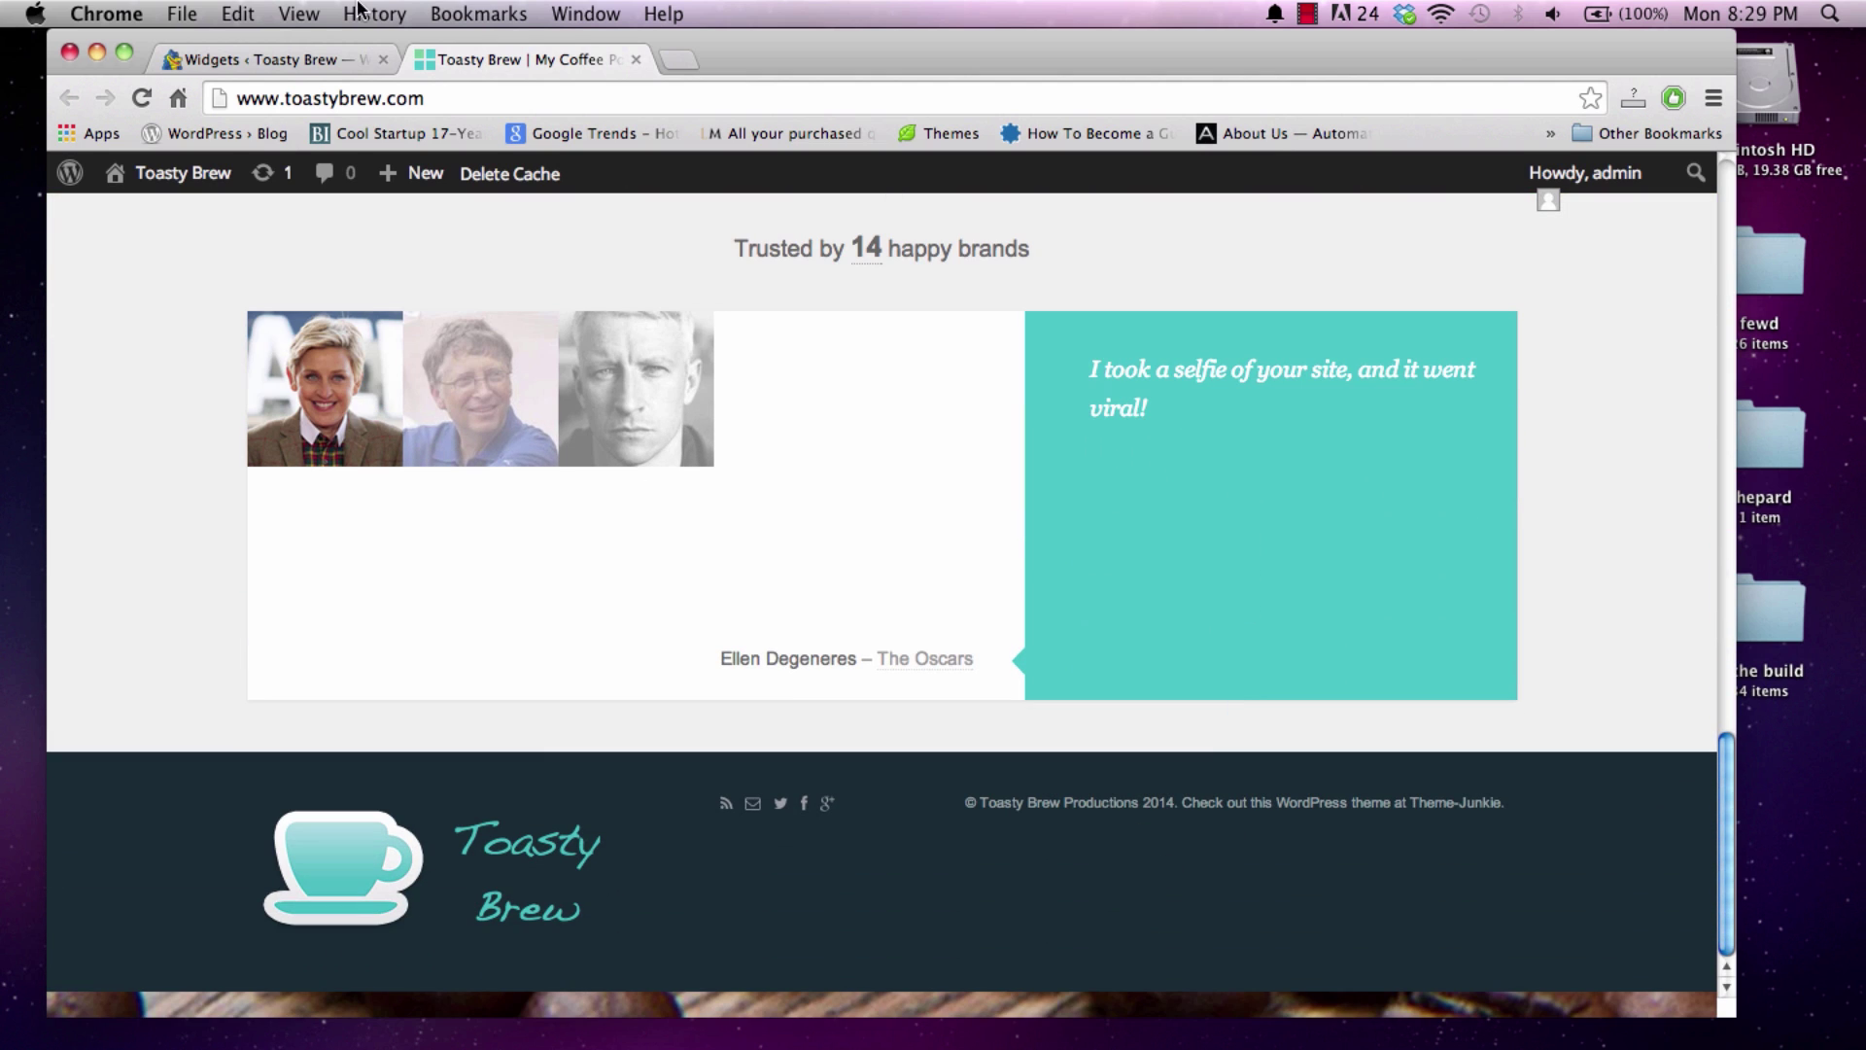
left_click(322, 58)
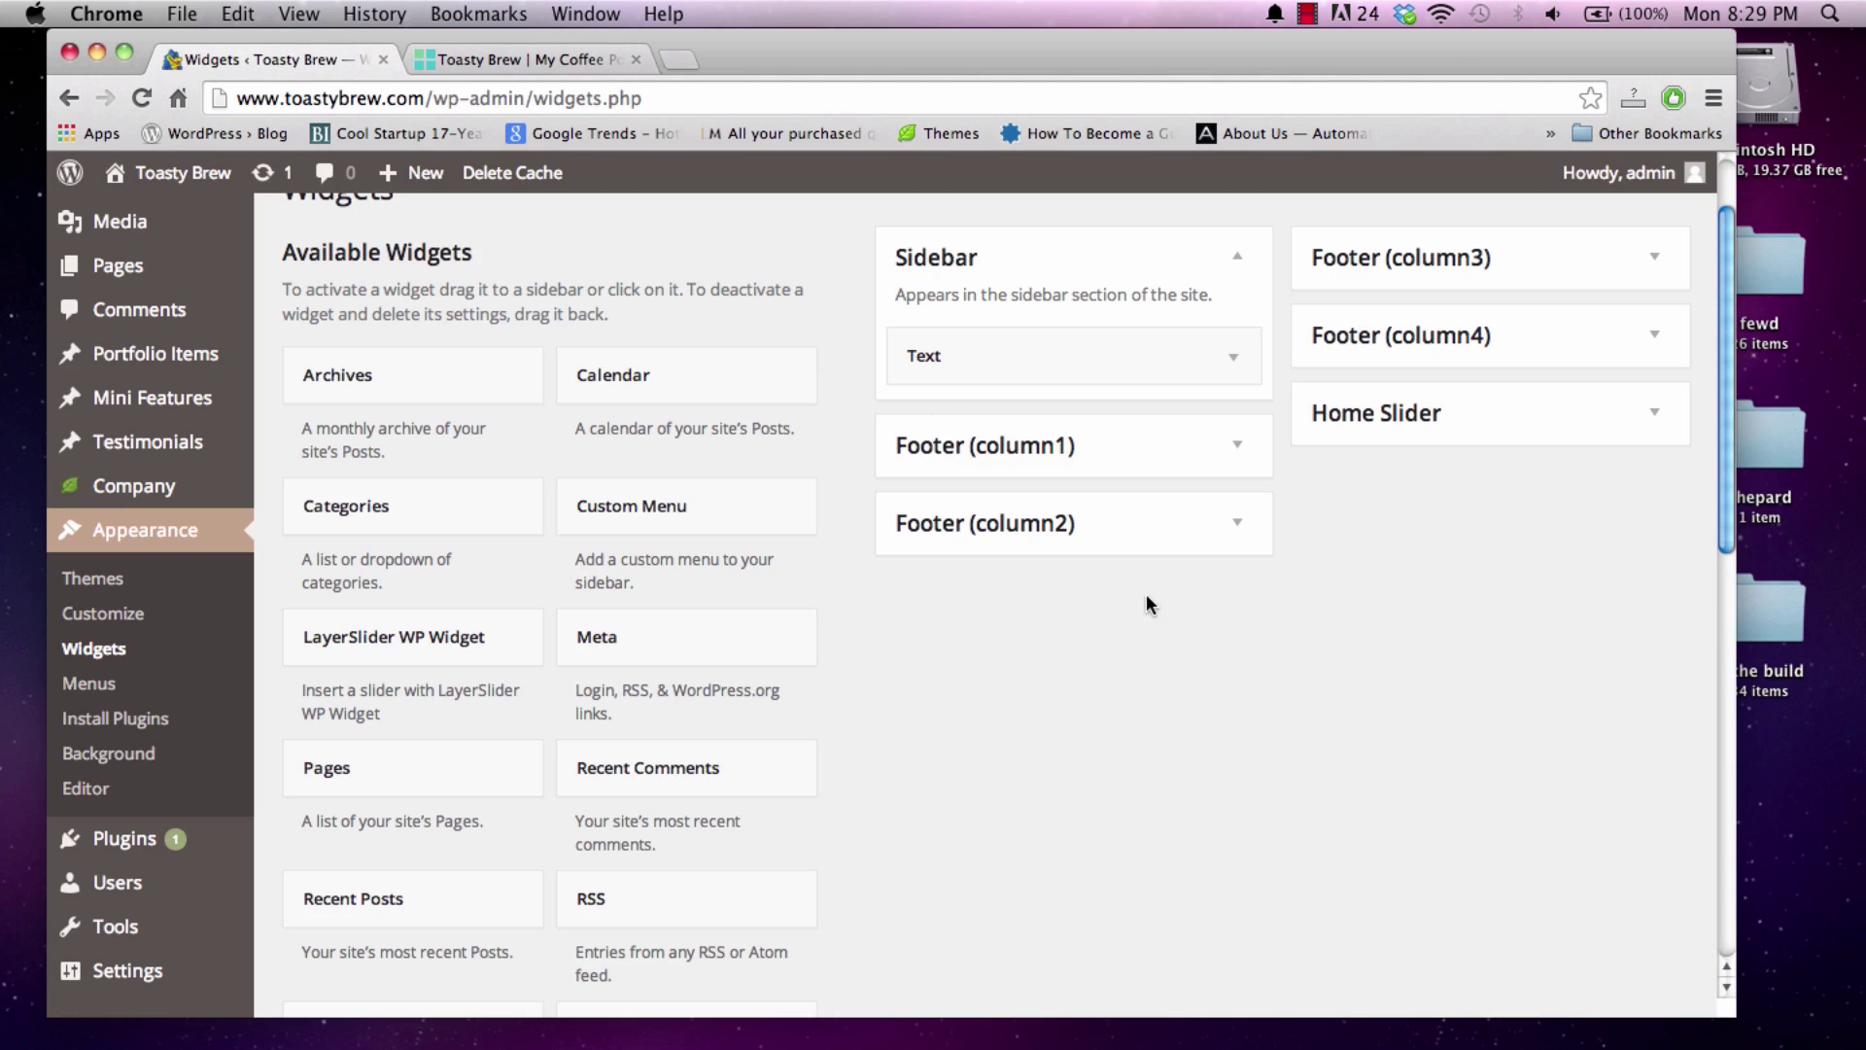
- Add a Text widget containing the pasted Navigation link list HTML and save it
scroll(1128, 610, "down", 6)
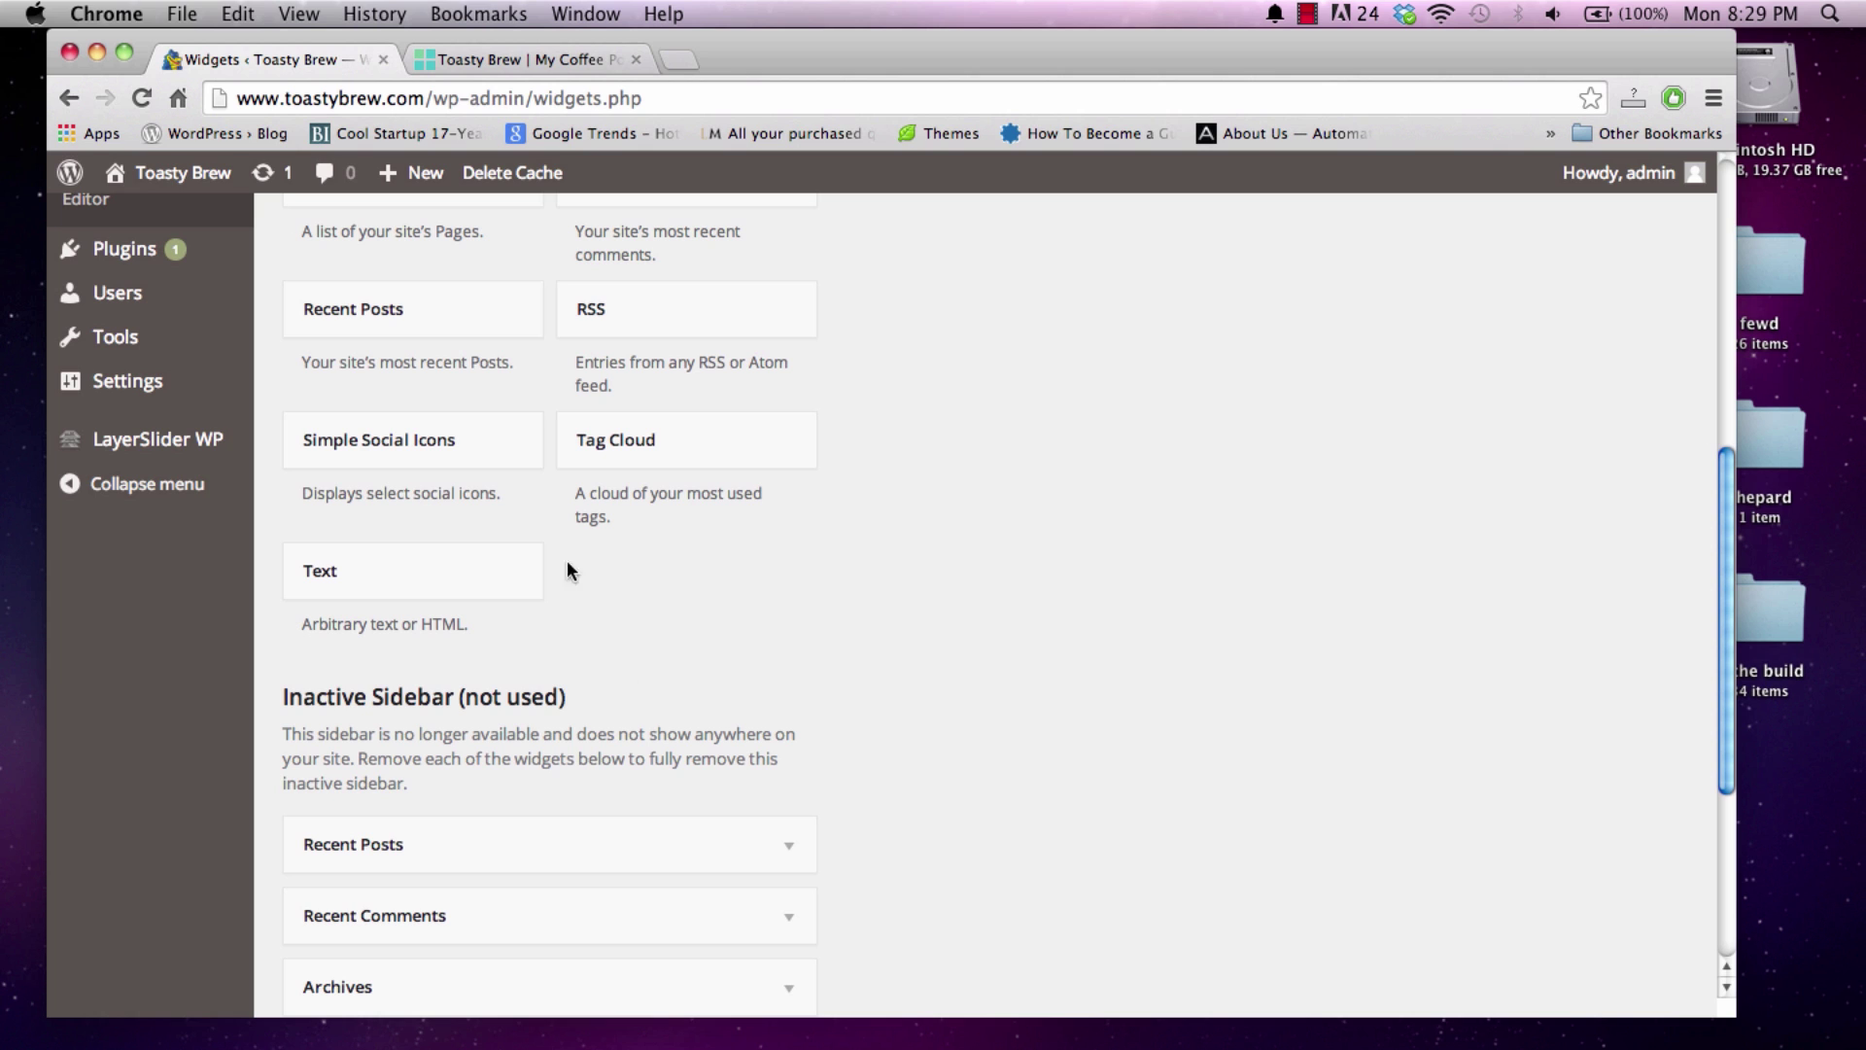
left_click(500, 562)
scroll(470, 720, "down", 2)
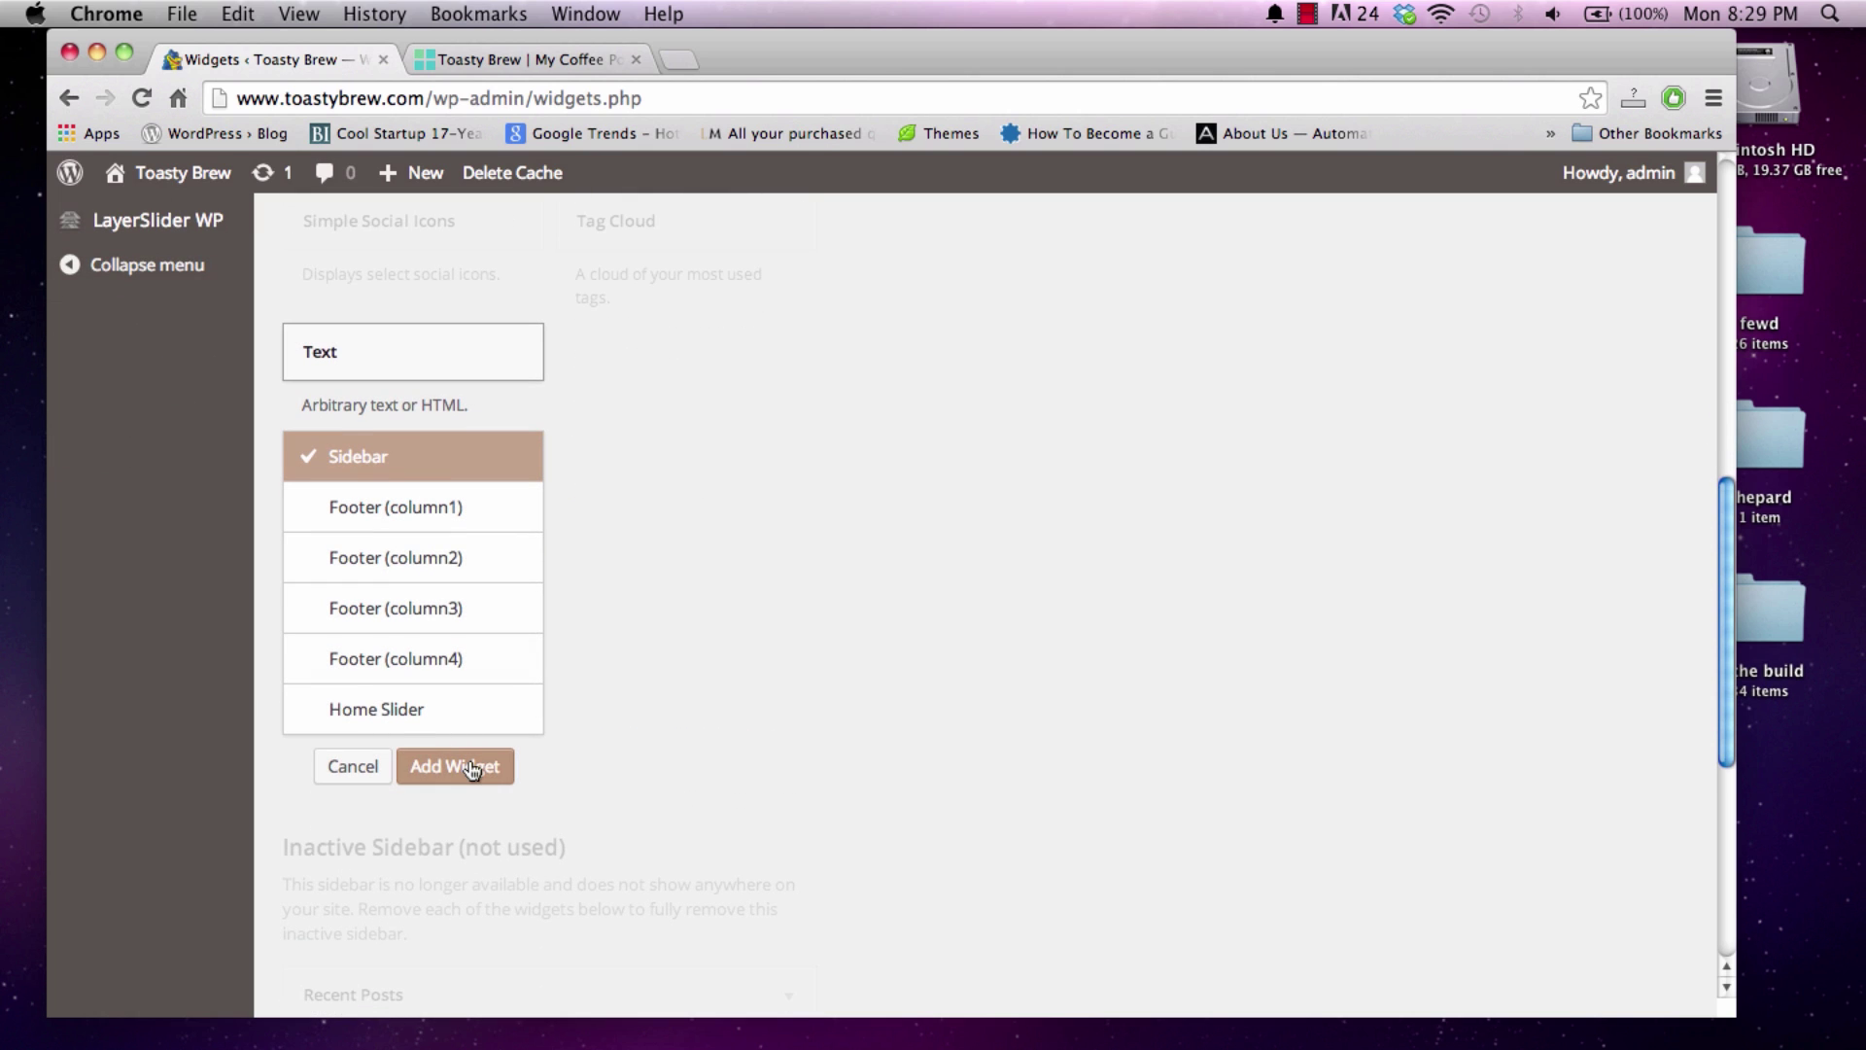
left_click(471, 767)
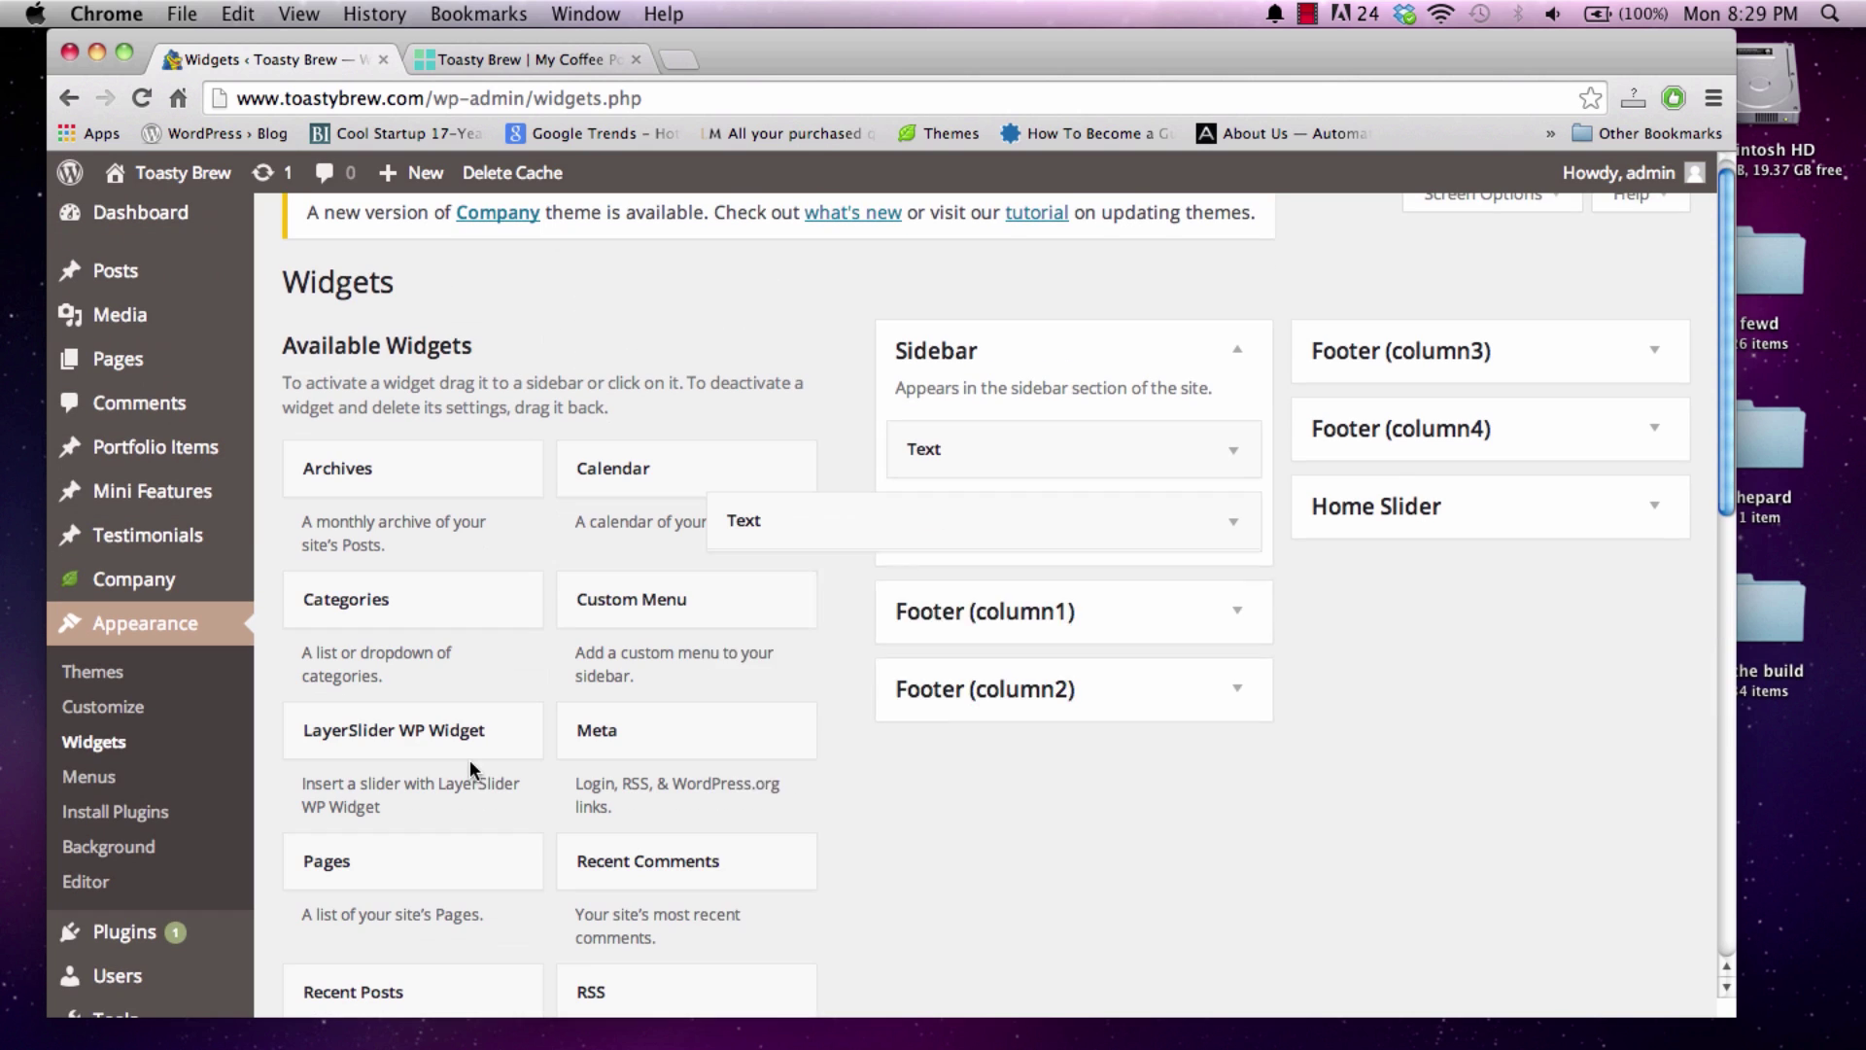
left_click(920, 674)
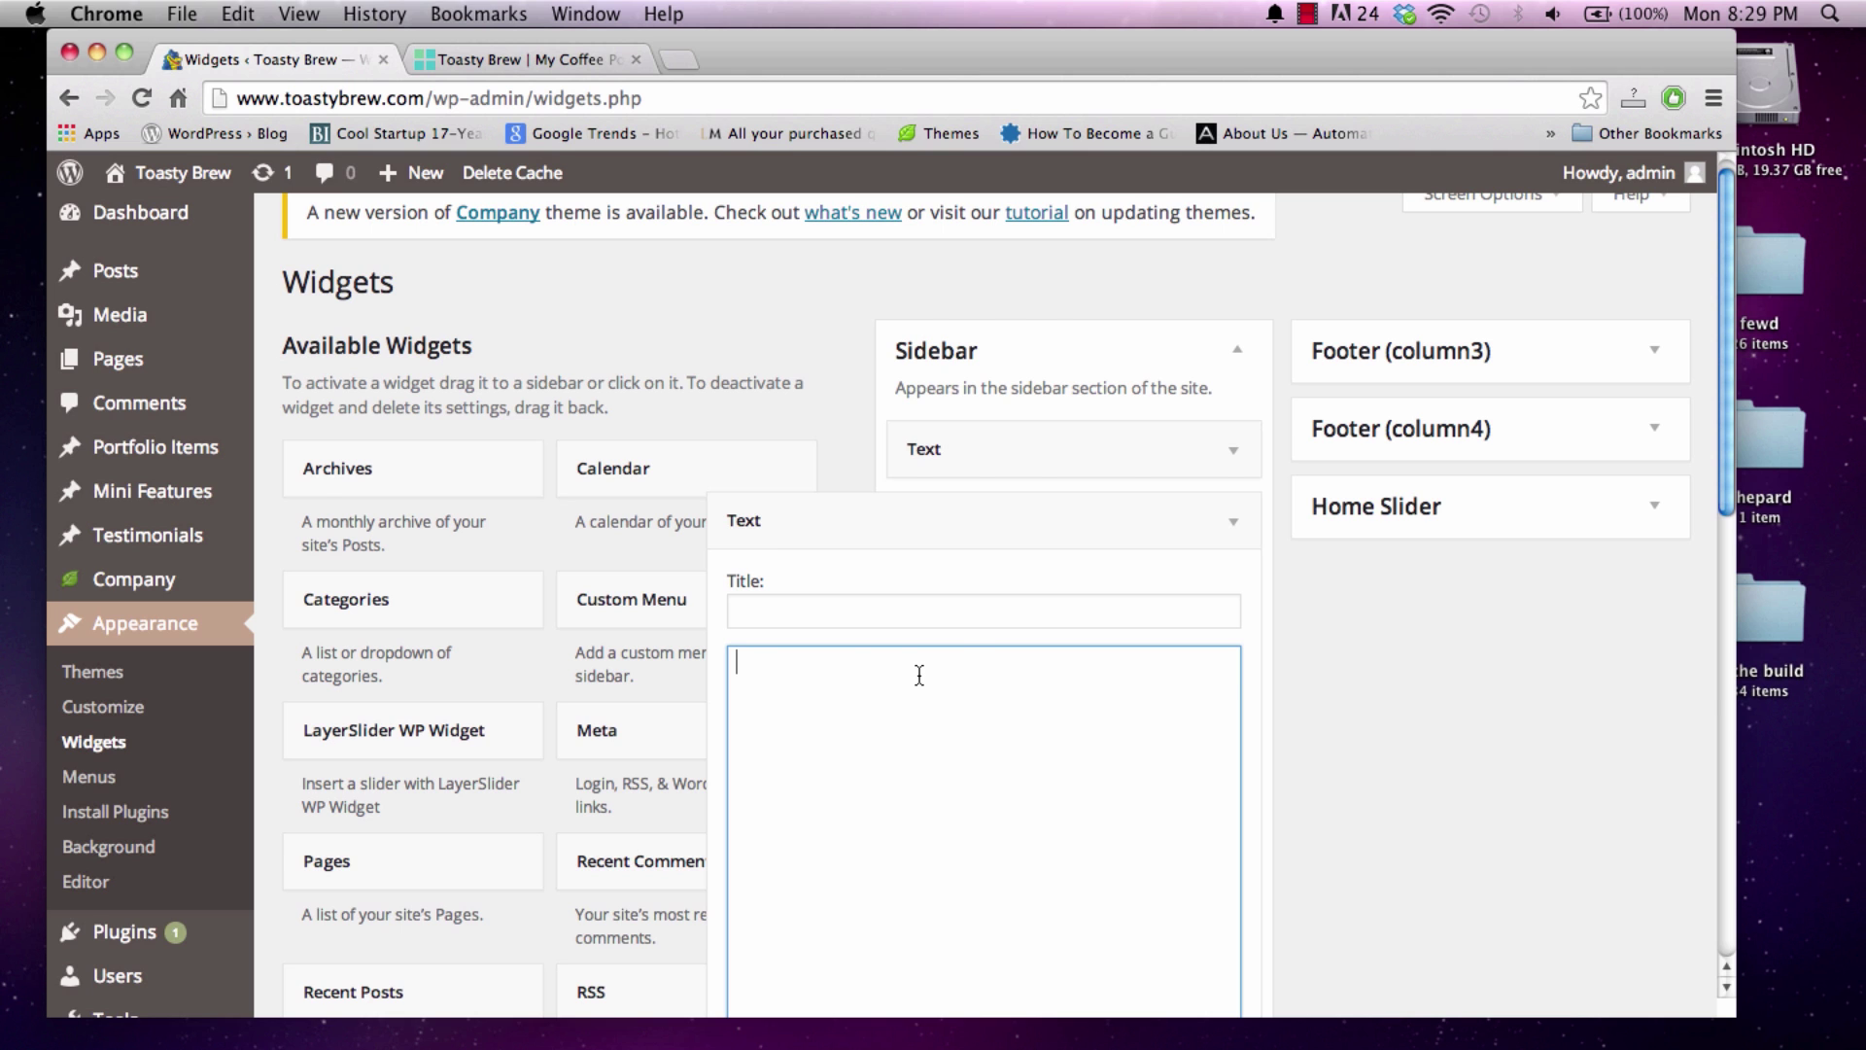
key("super+v")
scroll(1117, 505, "up", 8)
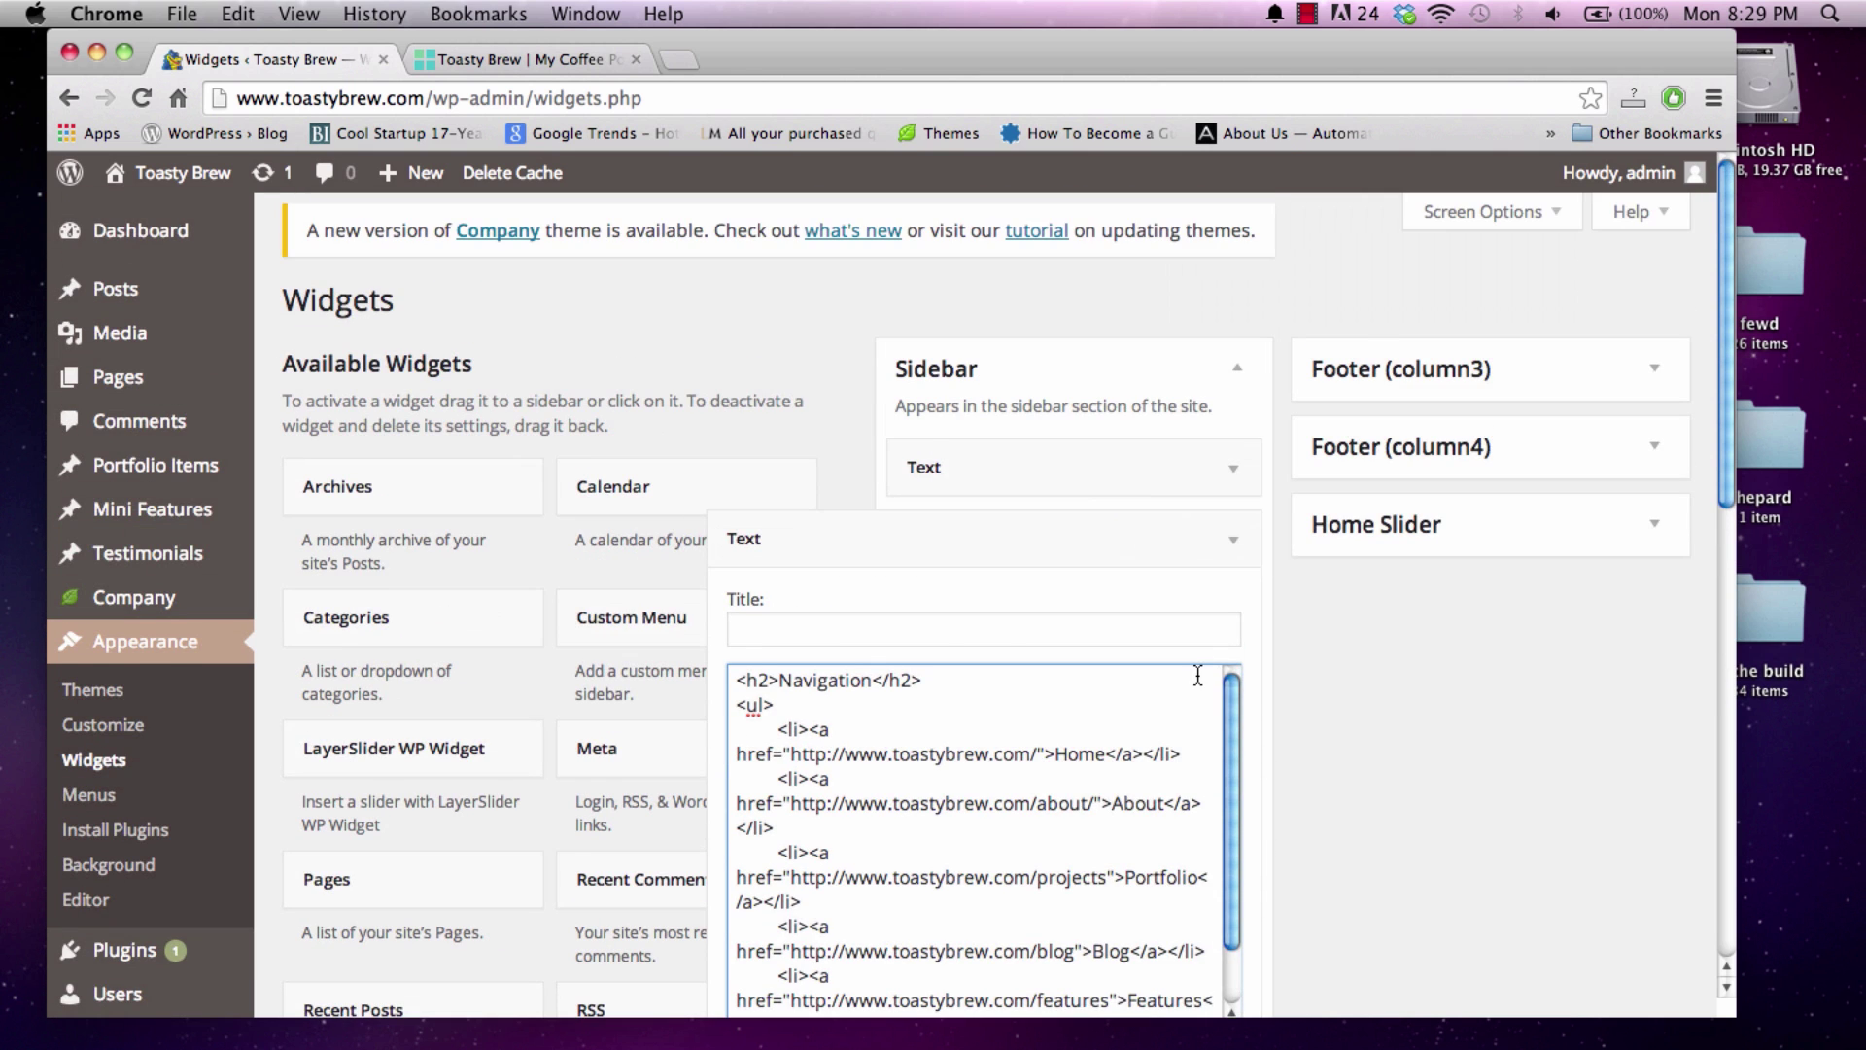
scroll(1198, 675, "down", 10)
left_click(1210, 825)
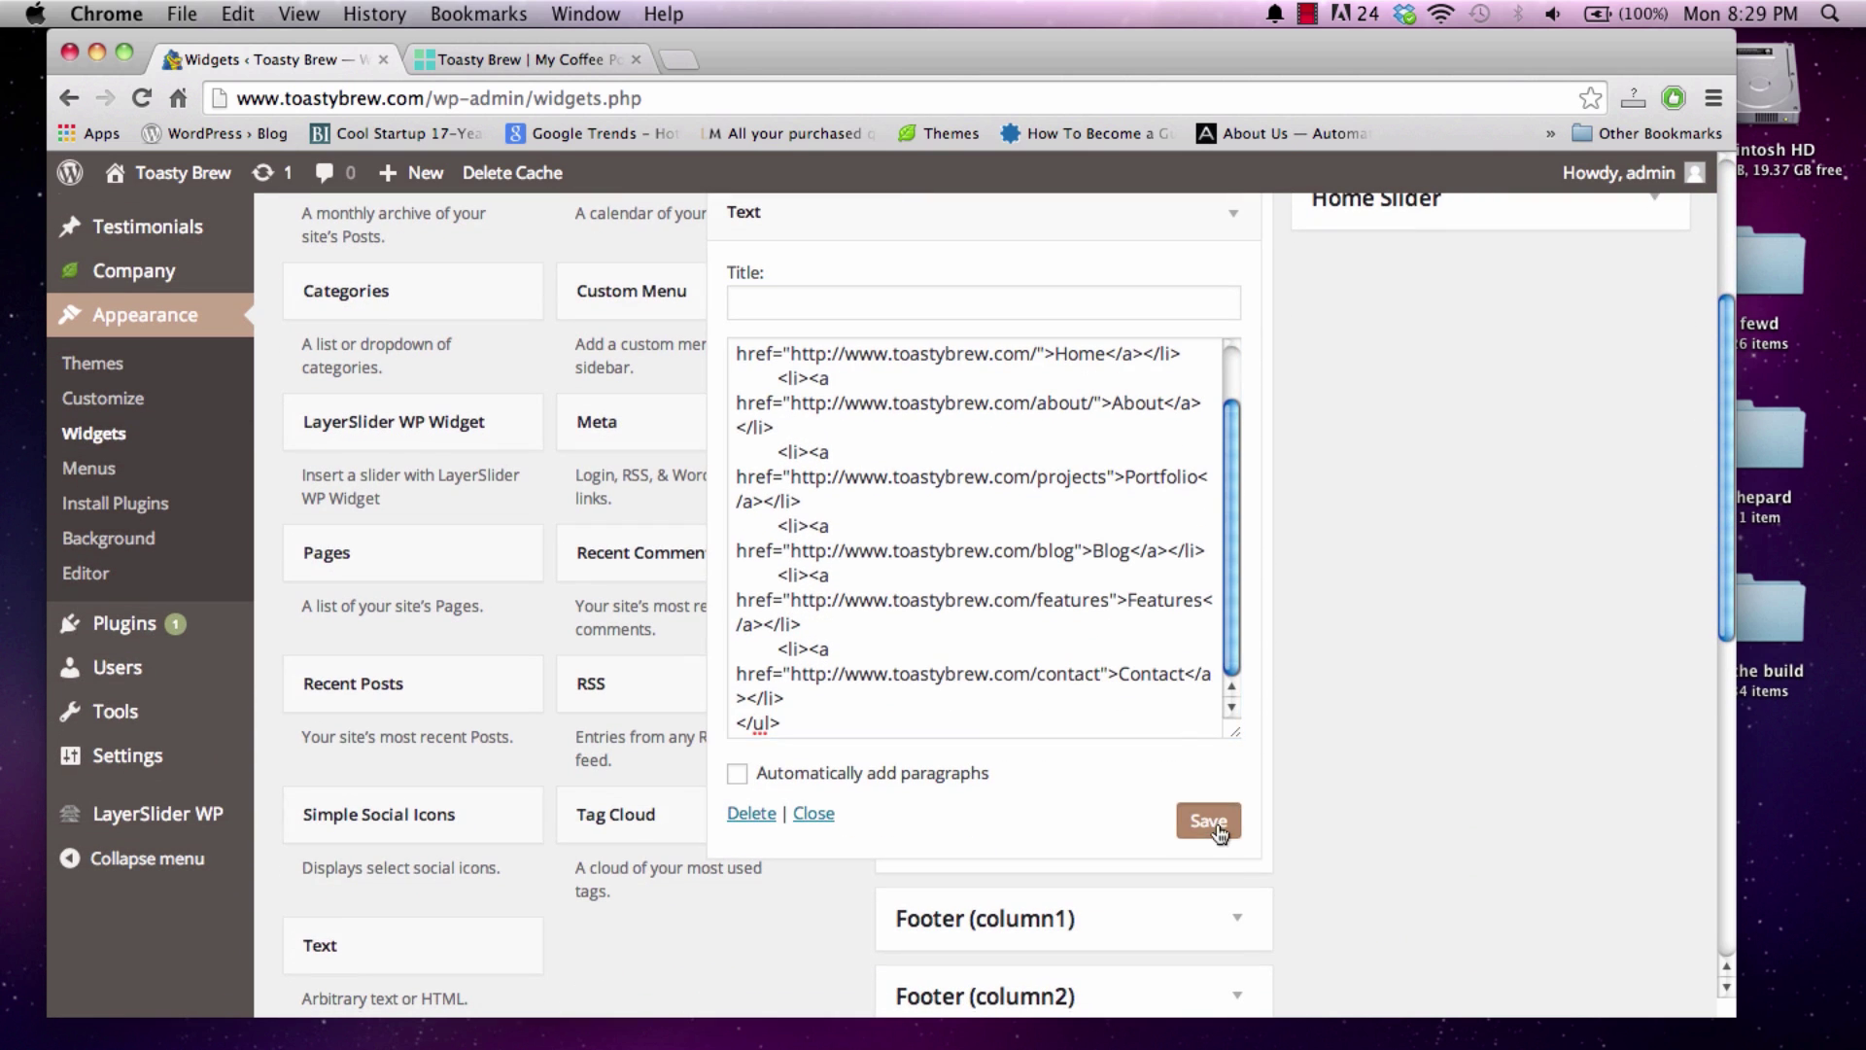
- Move the Navigation Text widget into the Footer (column4) area
scroll(1219, 831, "up", 4)
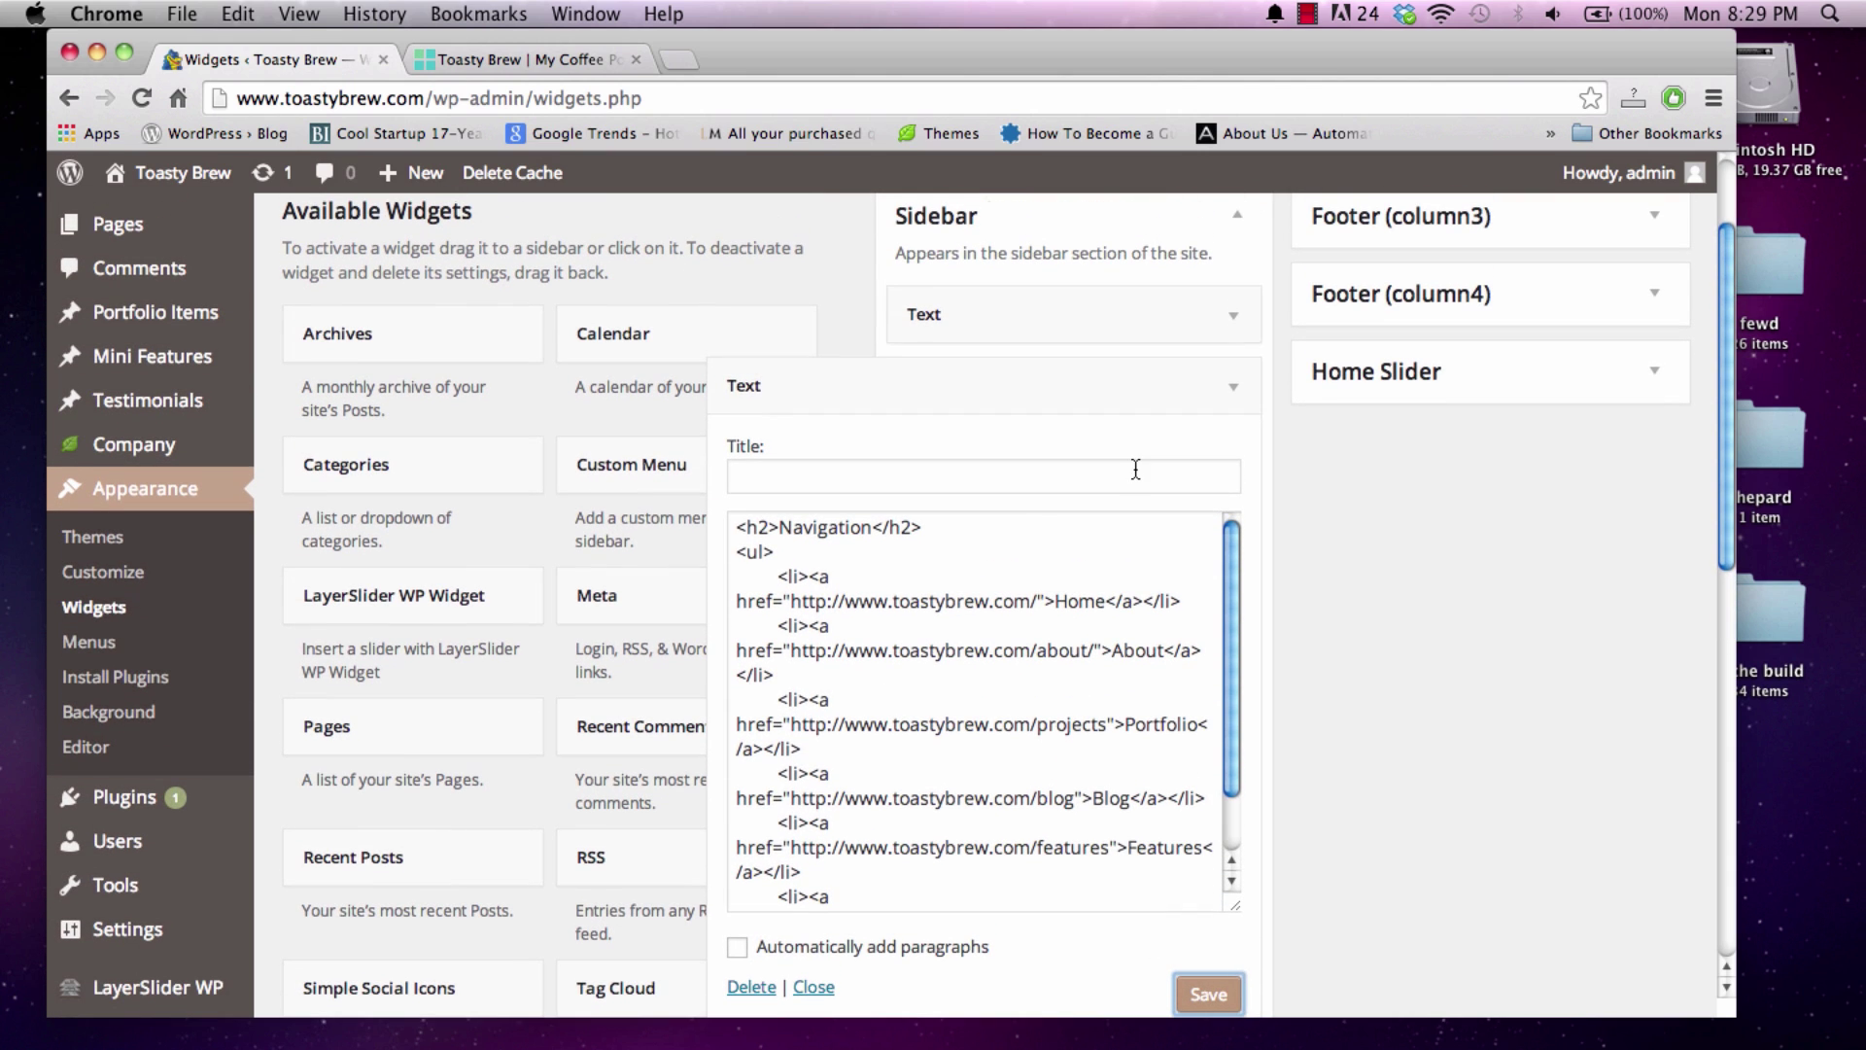
left_click(1226, 387)
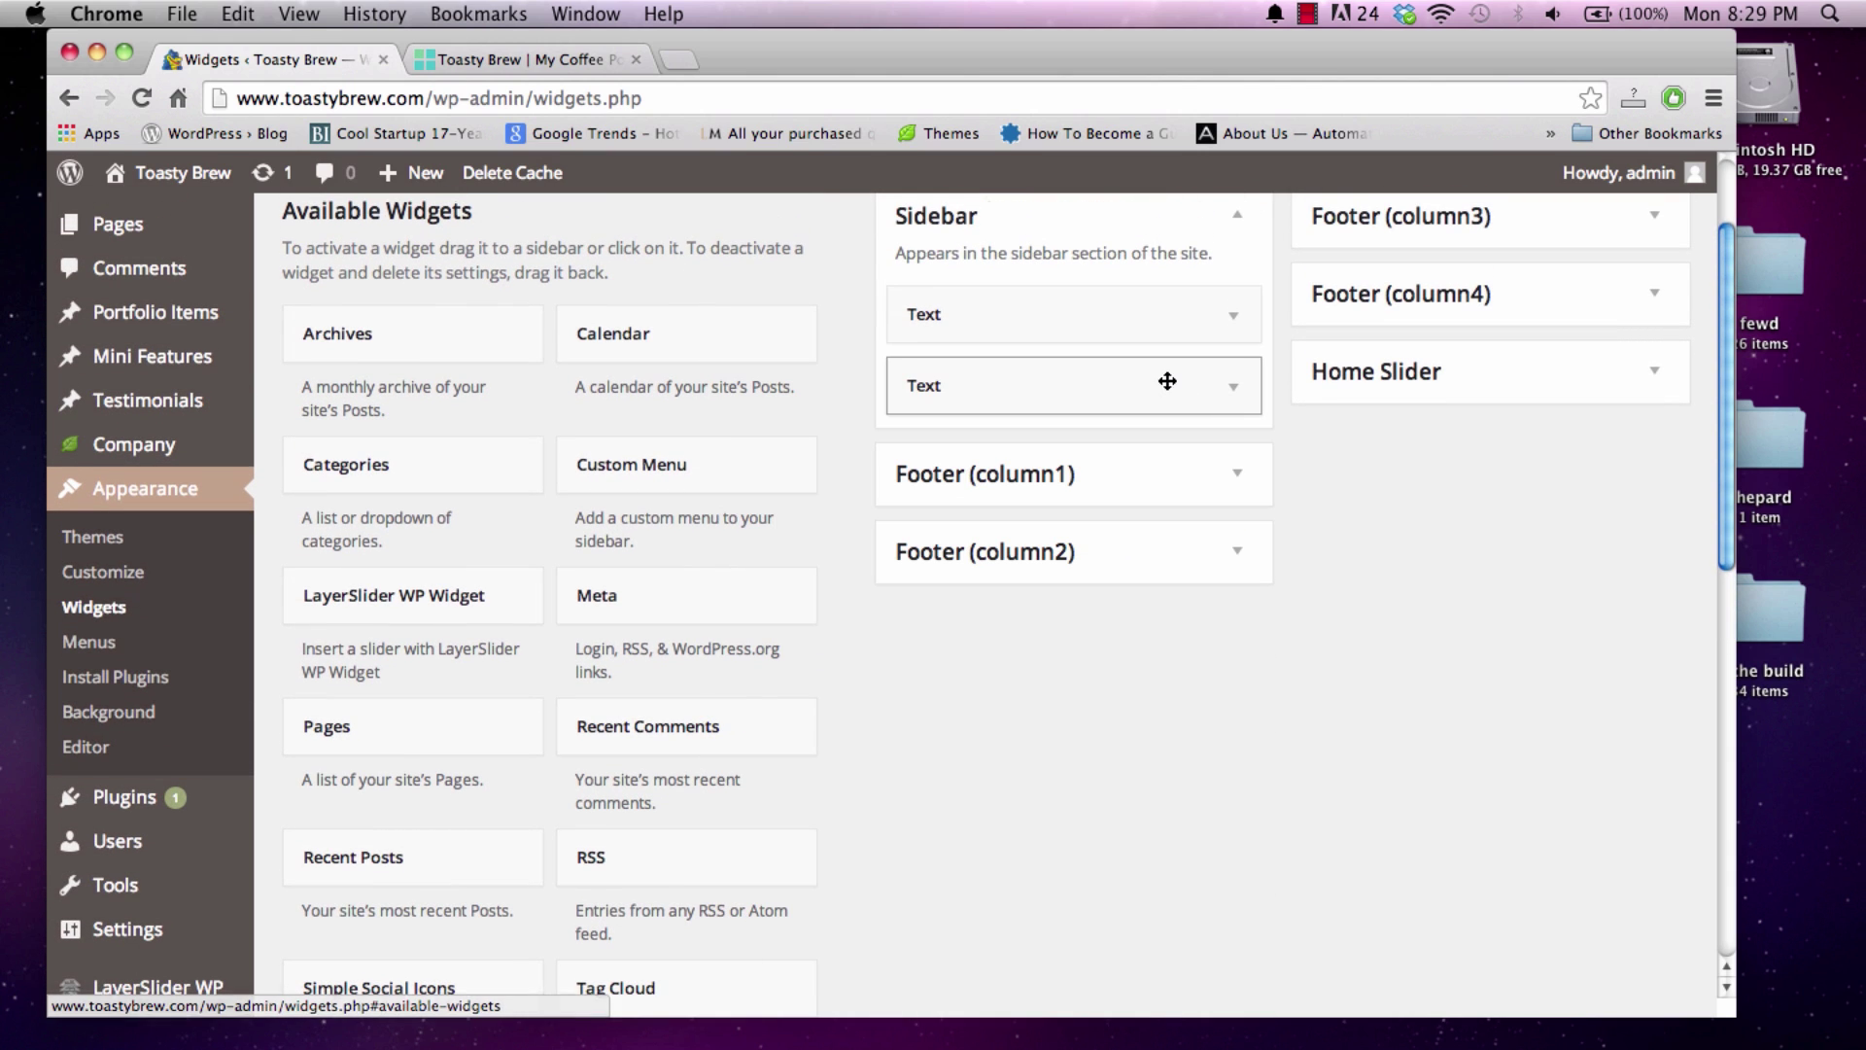
left_click(1665, 284)
left_click_drag(1095, 373, 1513, 376)
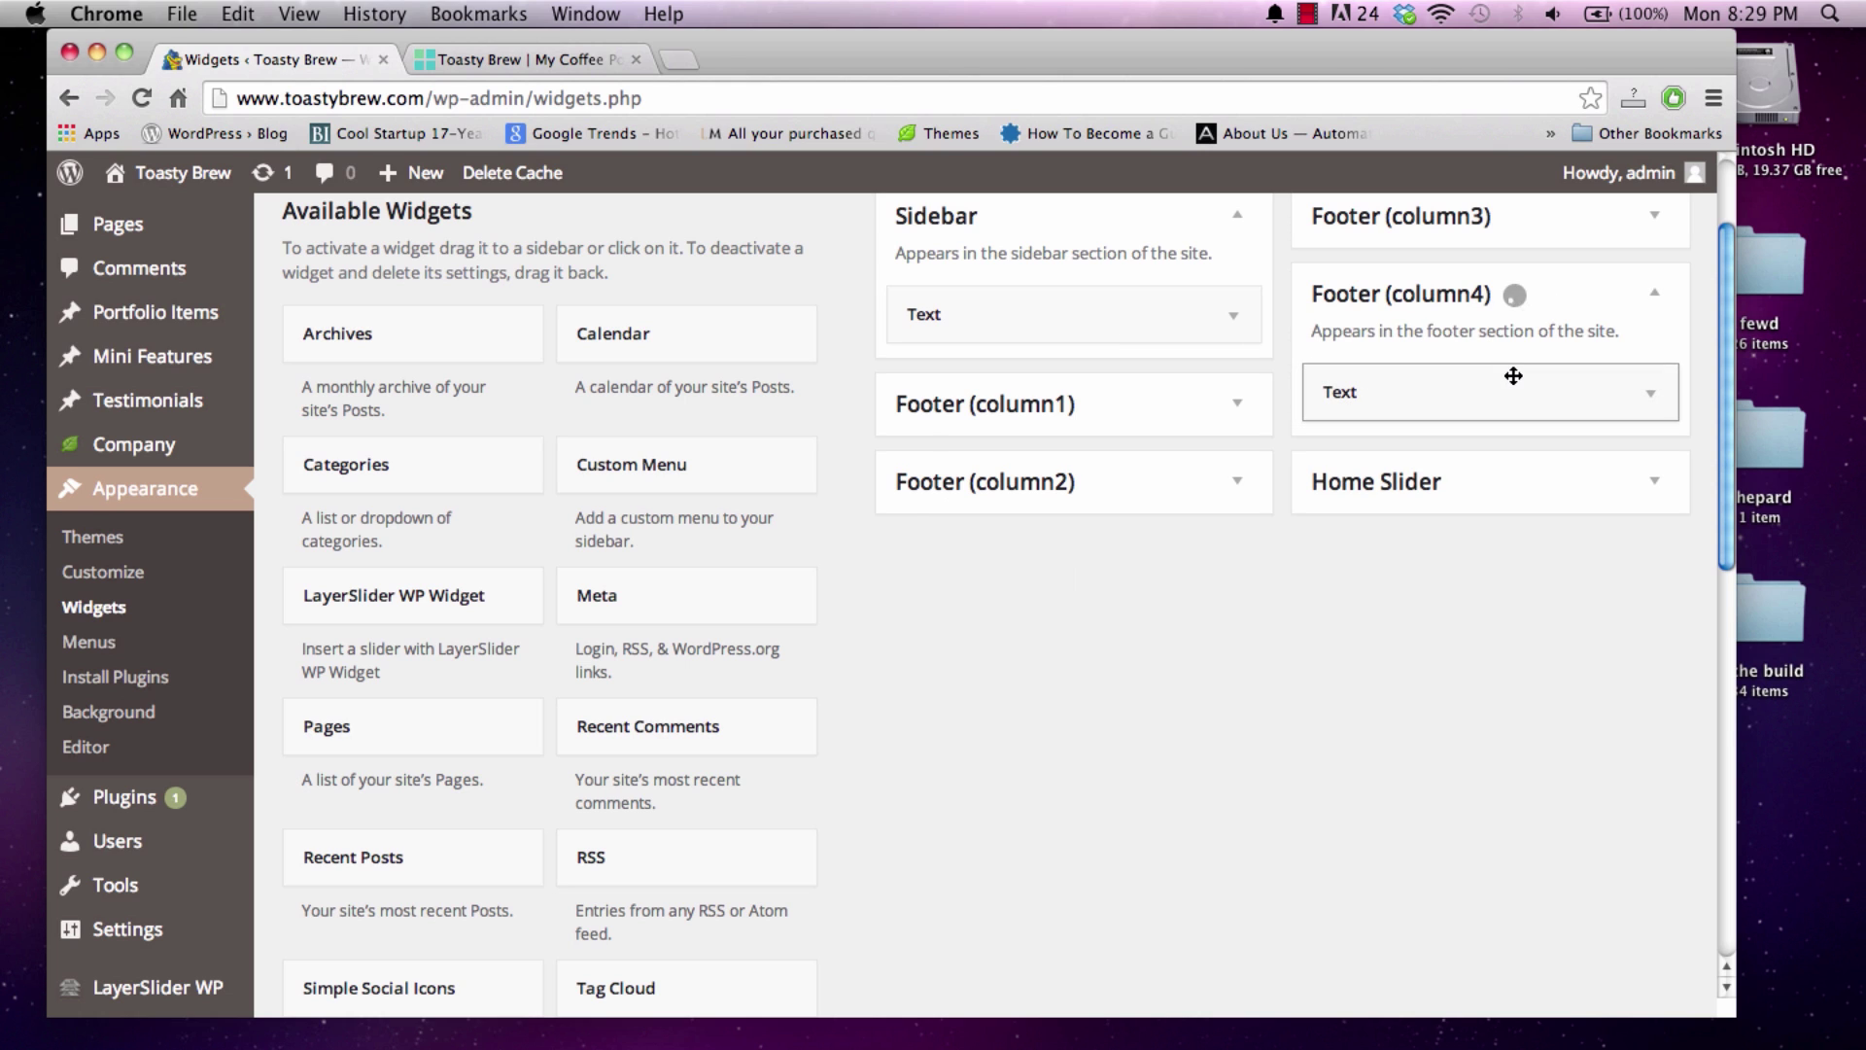
left_click(560, 55)
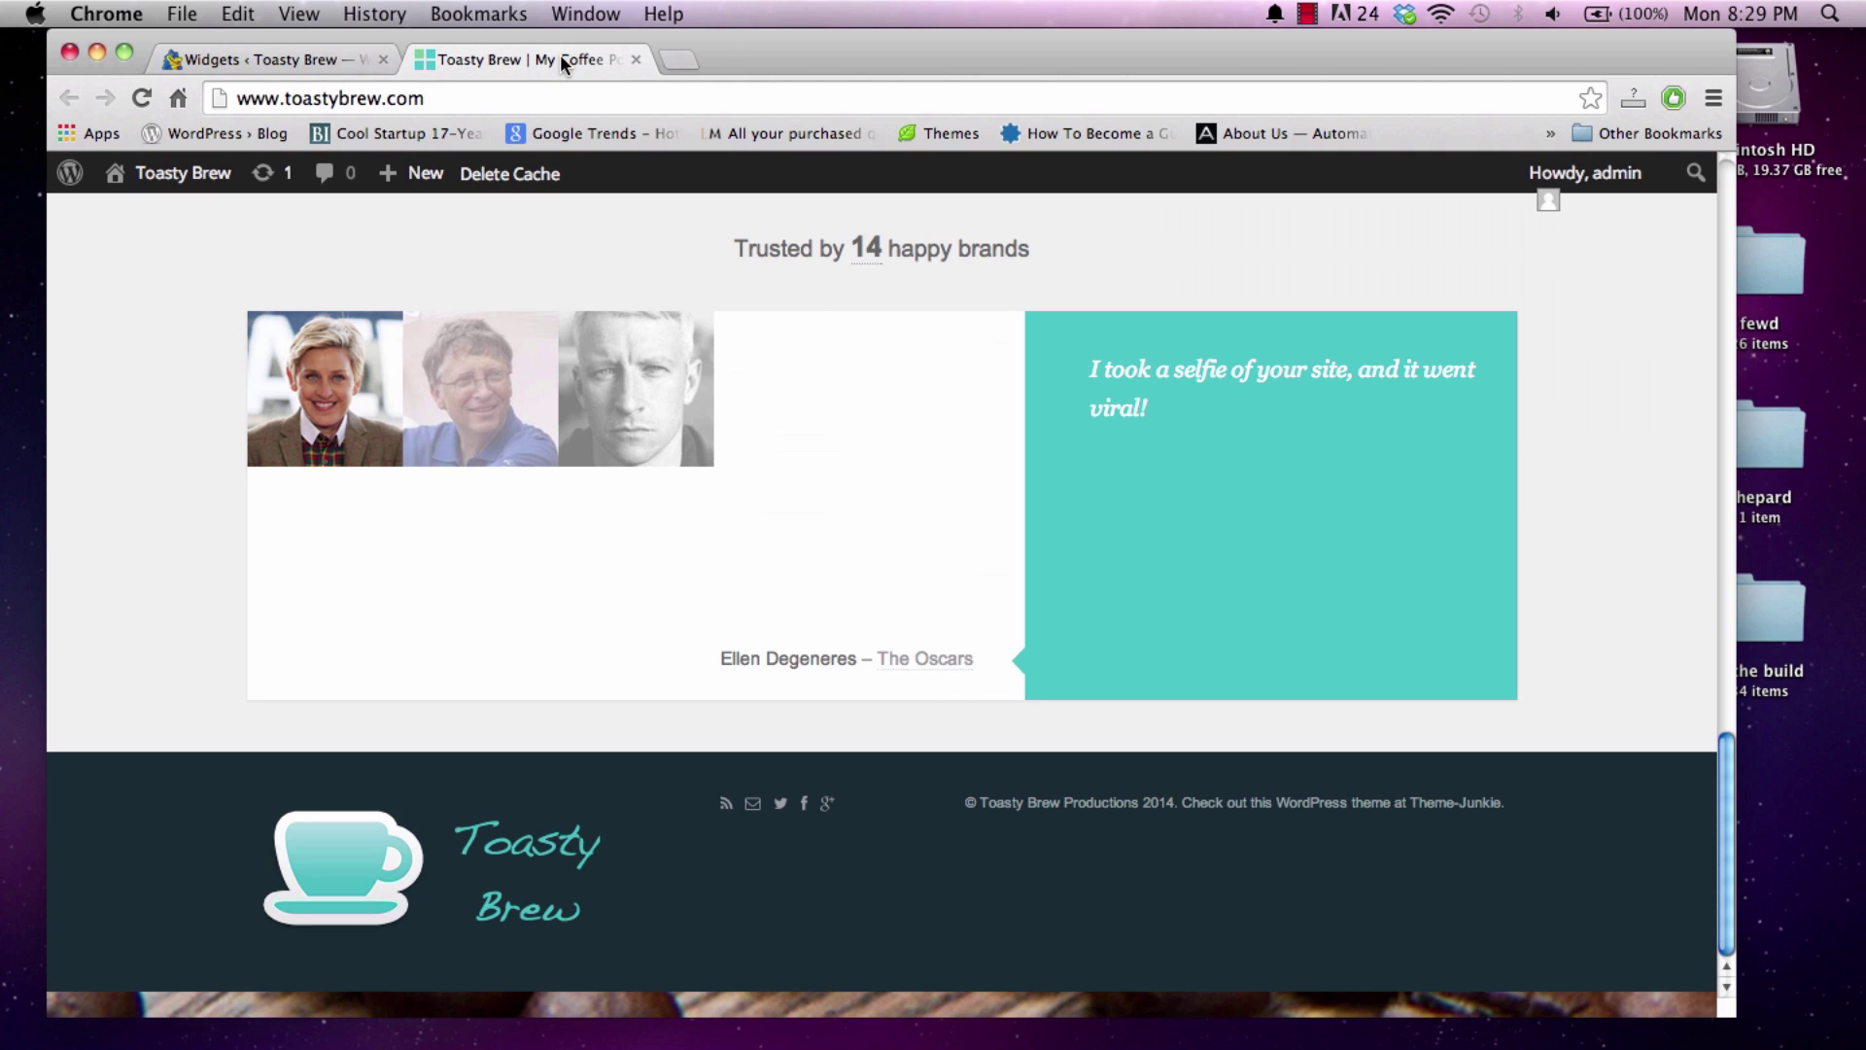
- Reload the site, find the footer Navigation list, and follow its About link
left_click(143, 98)
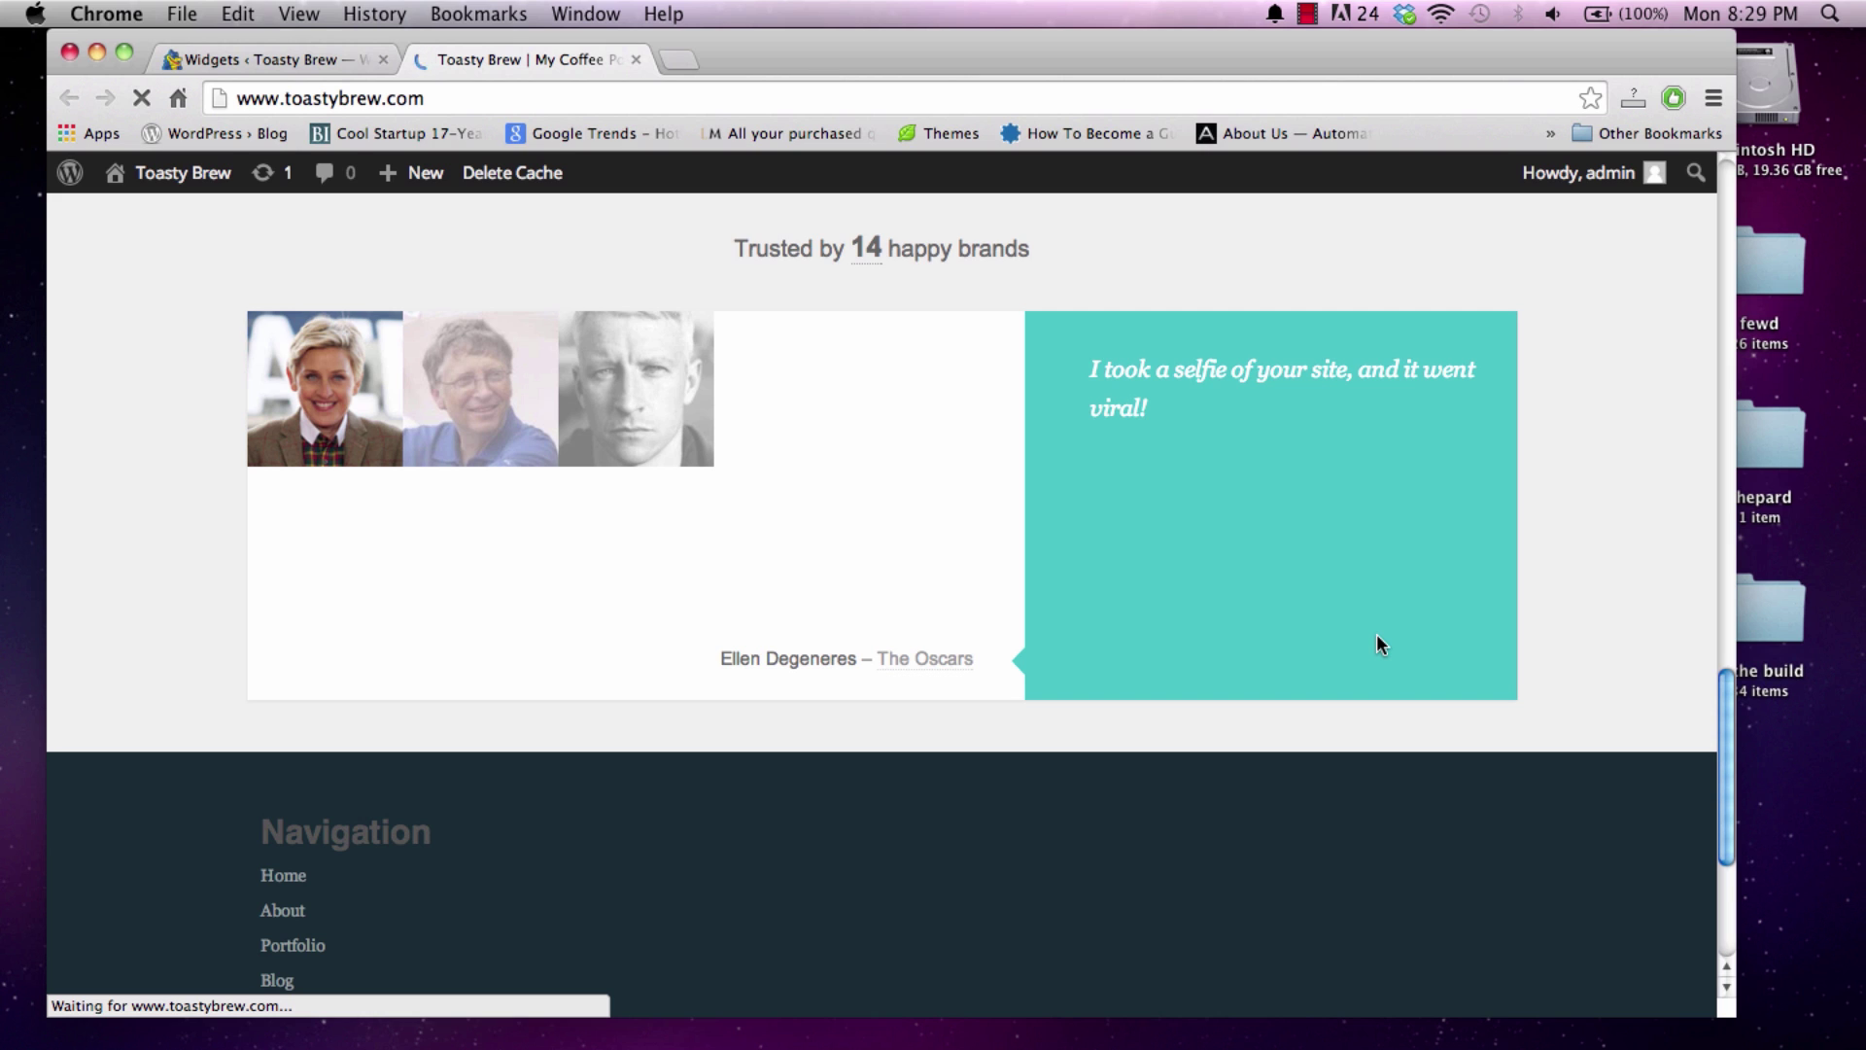
scroll(1376, 633, "down", 5)
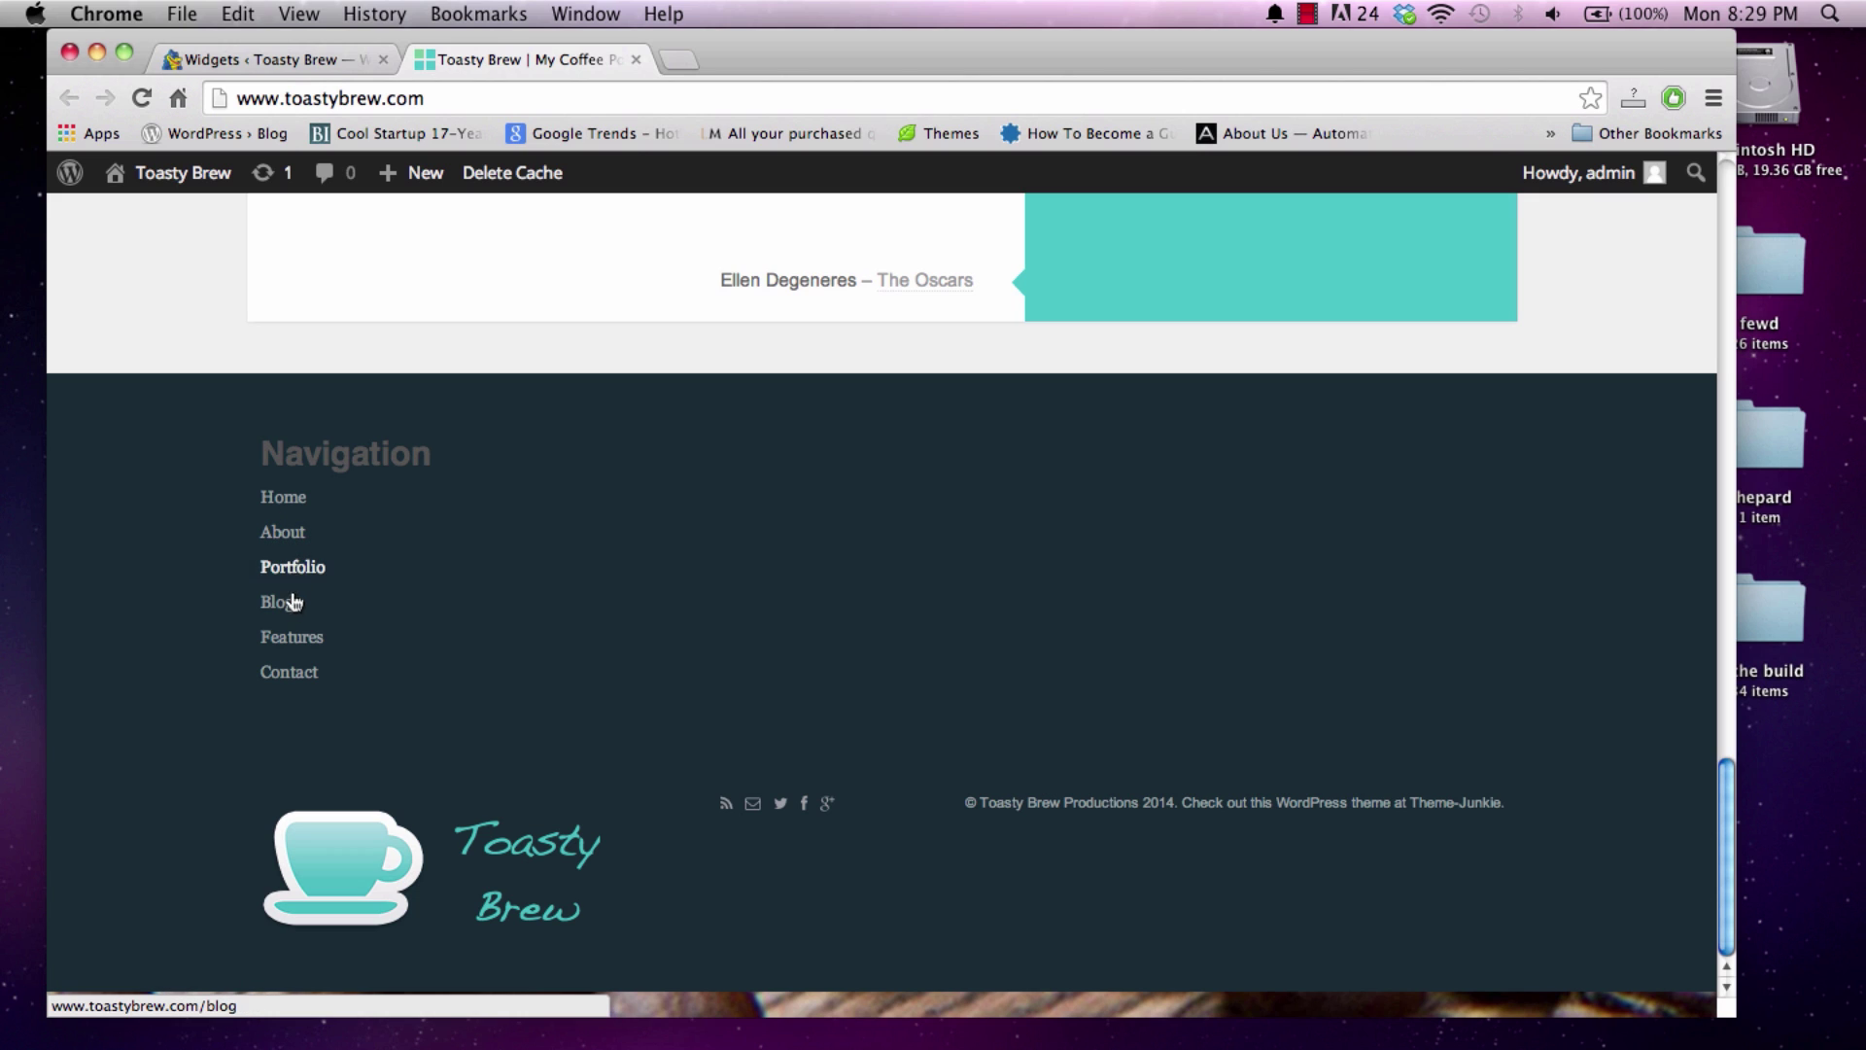
left_click(284, 534)
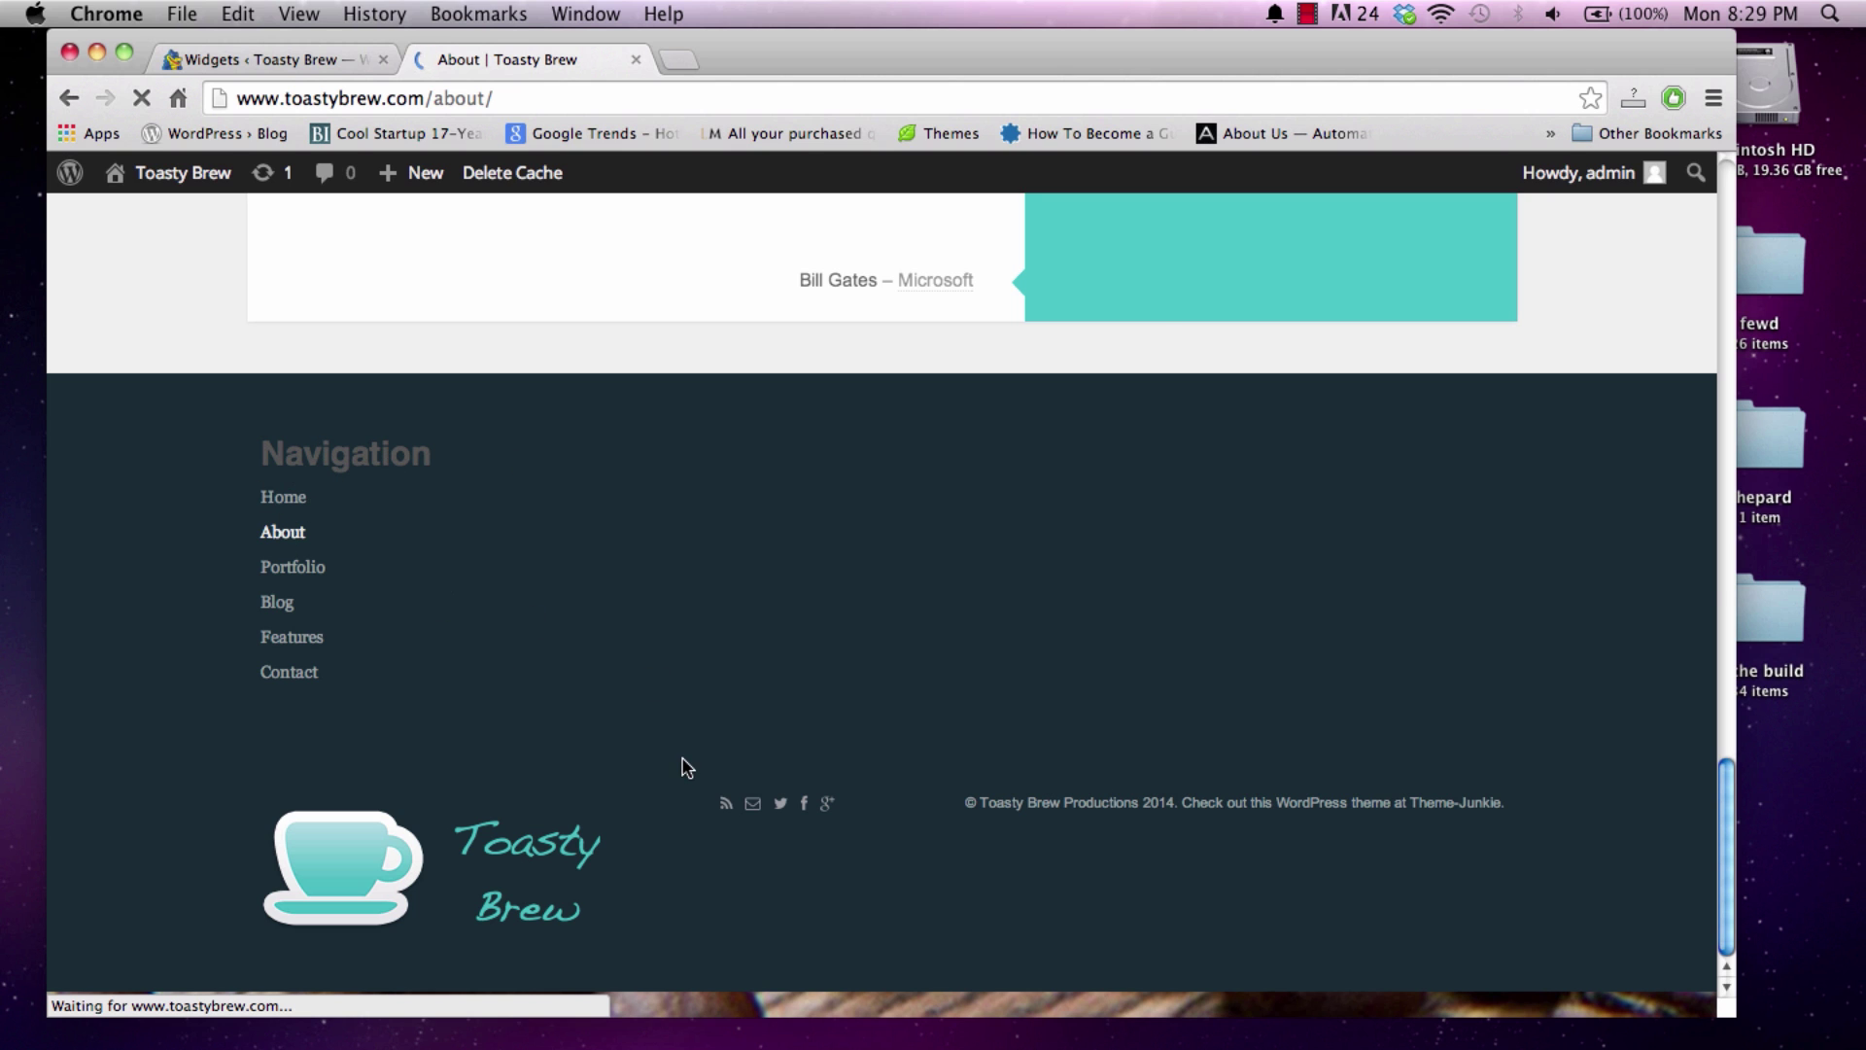
scroll(653, 528, "down", 15)
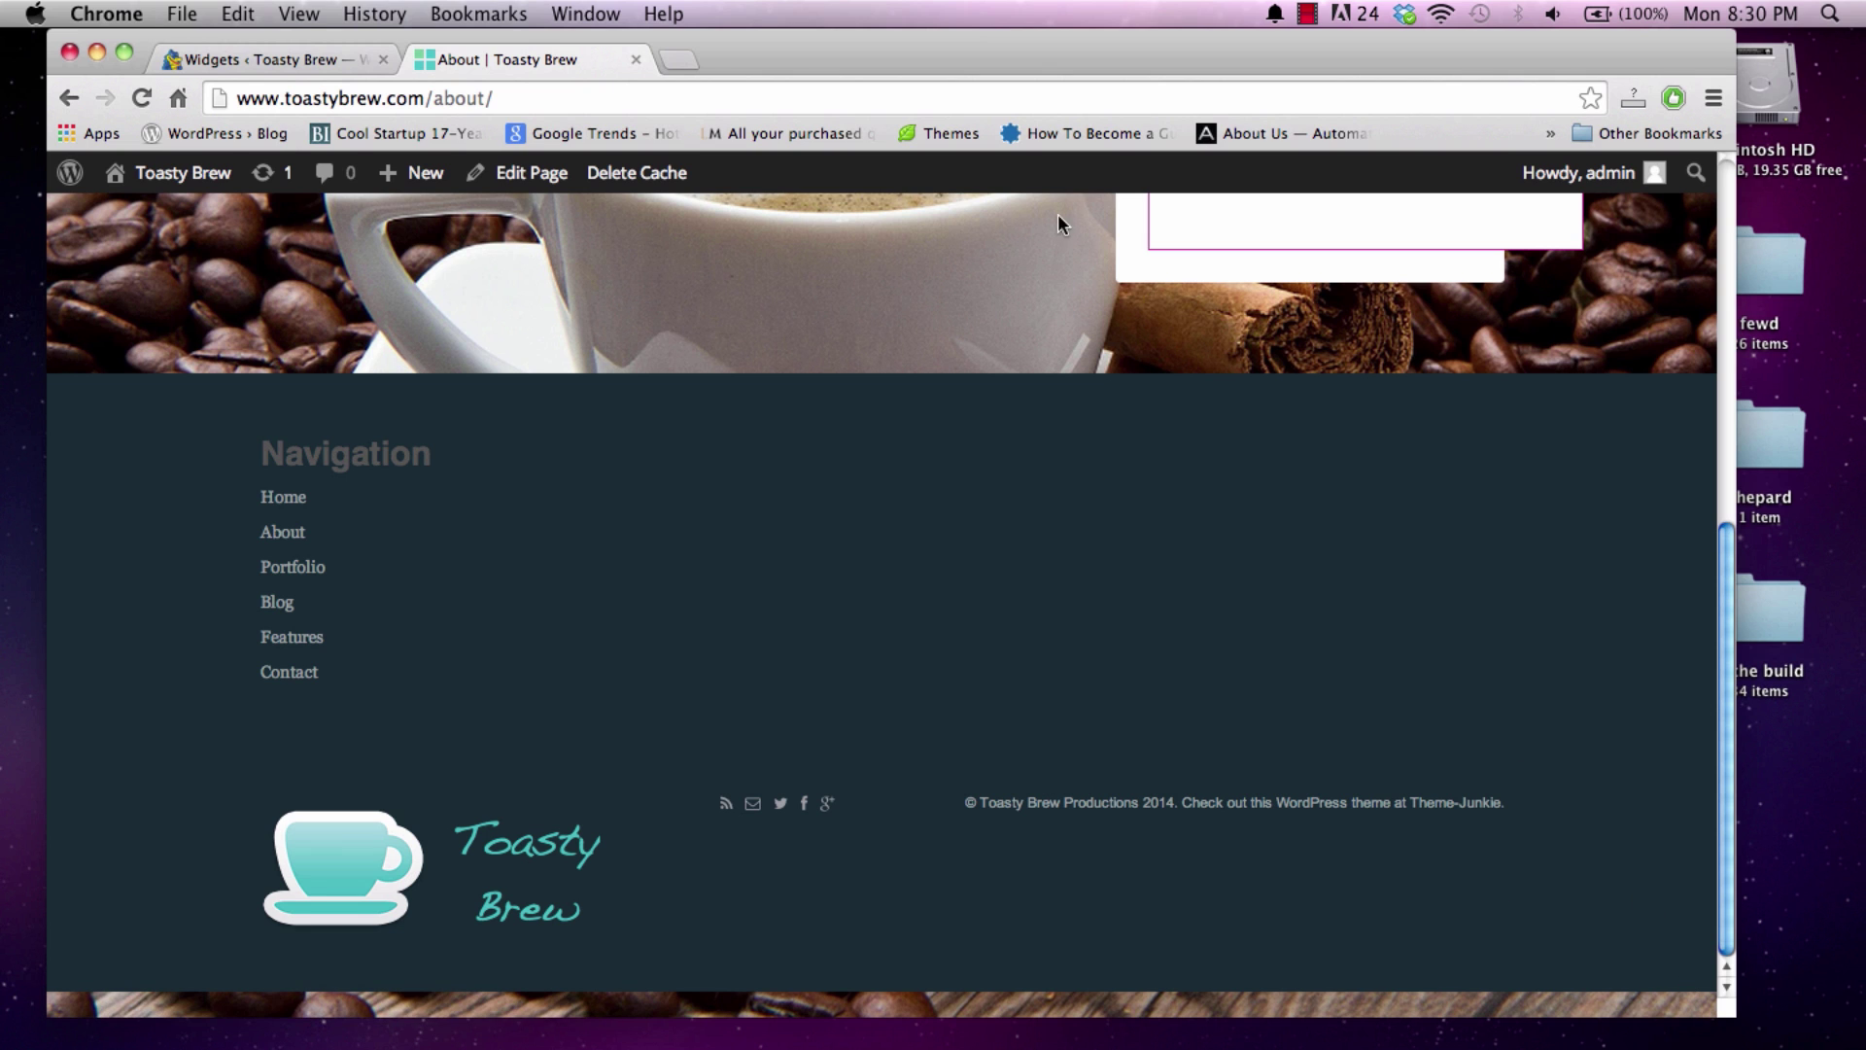
- Leave the About page for the Toasty Brew home page via the logo and scroll through it
left_click(316, 59)
left_click(493, 61)
scroll(1116, 777, "up", 15)
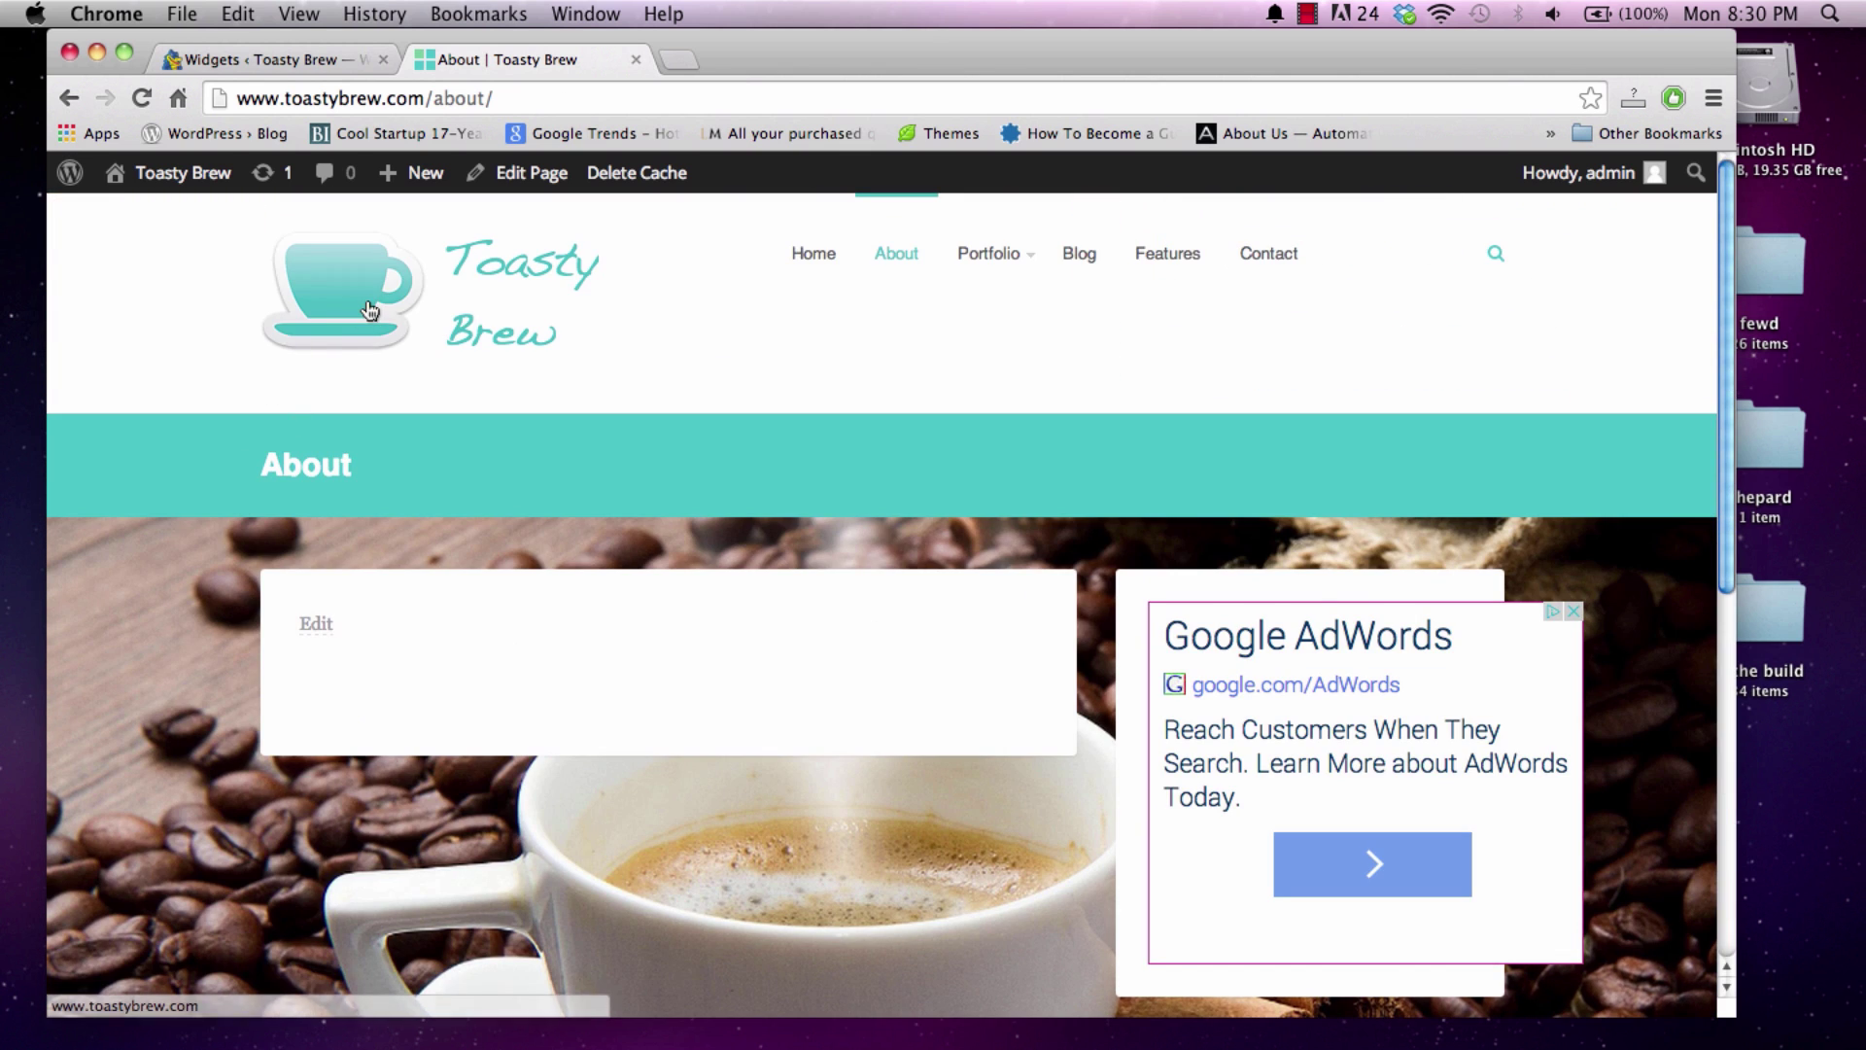
left_click(370, 309)
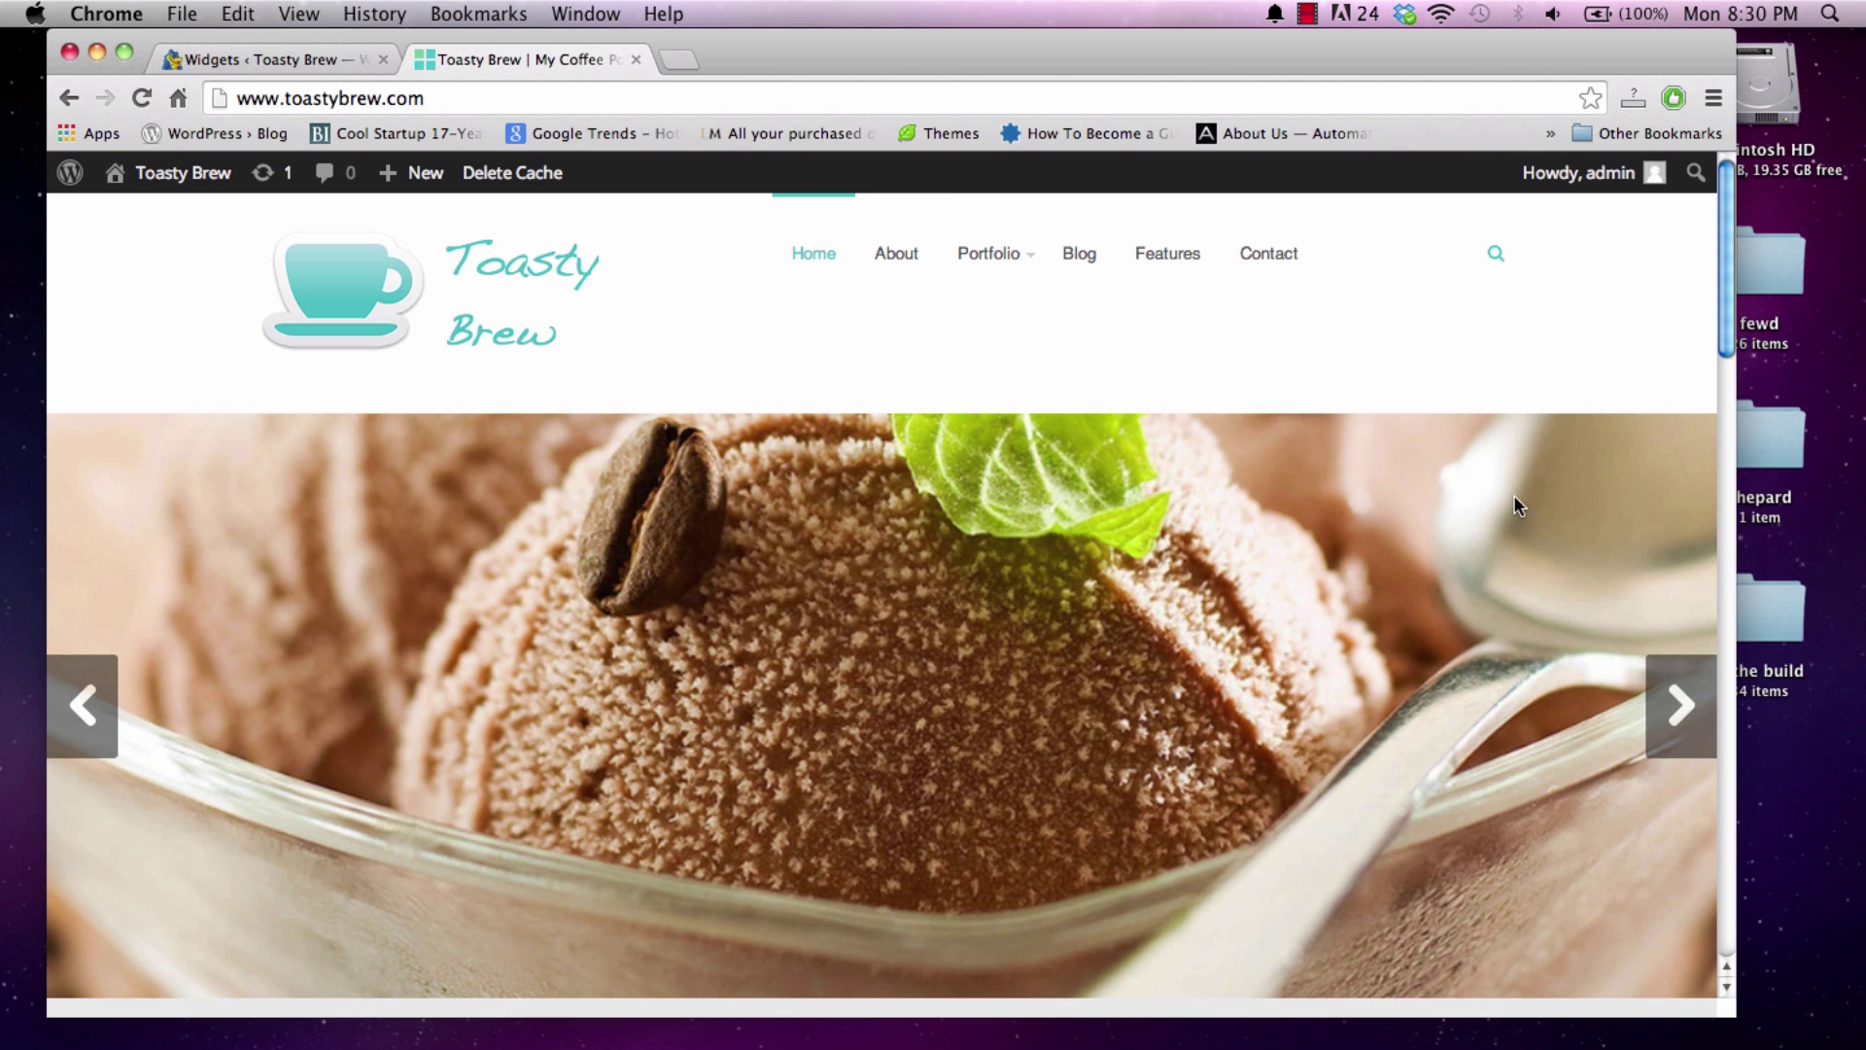
scroll(1513, 494, "down", 20)
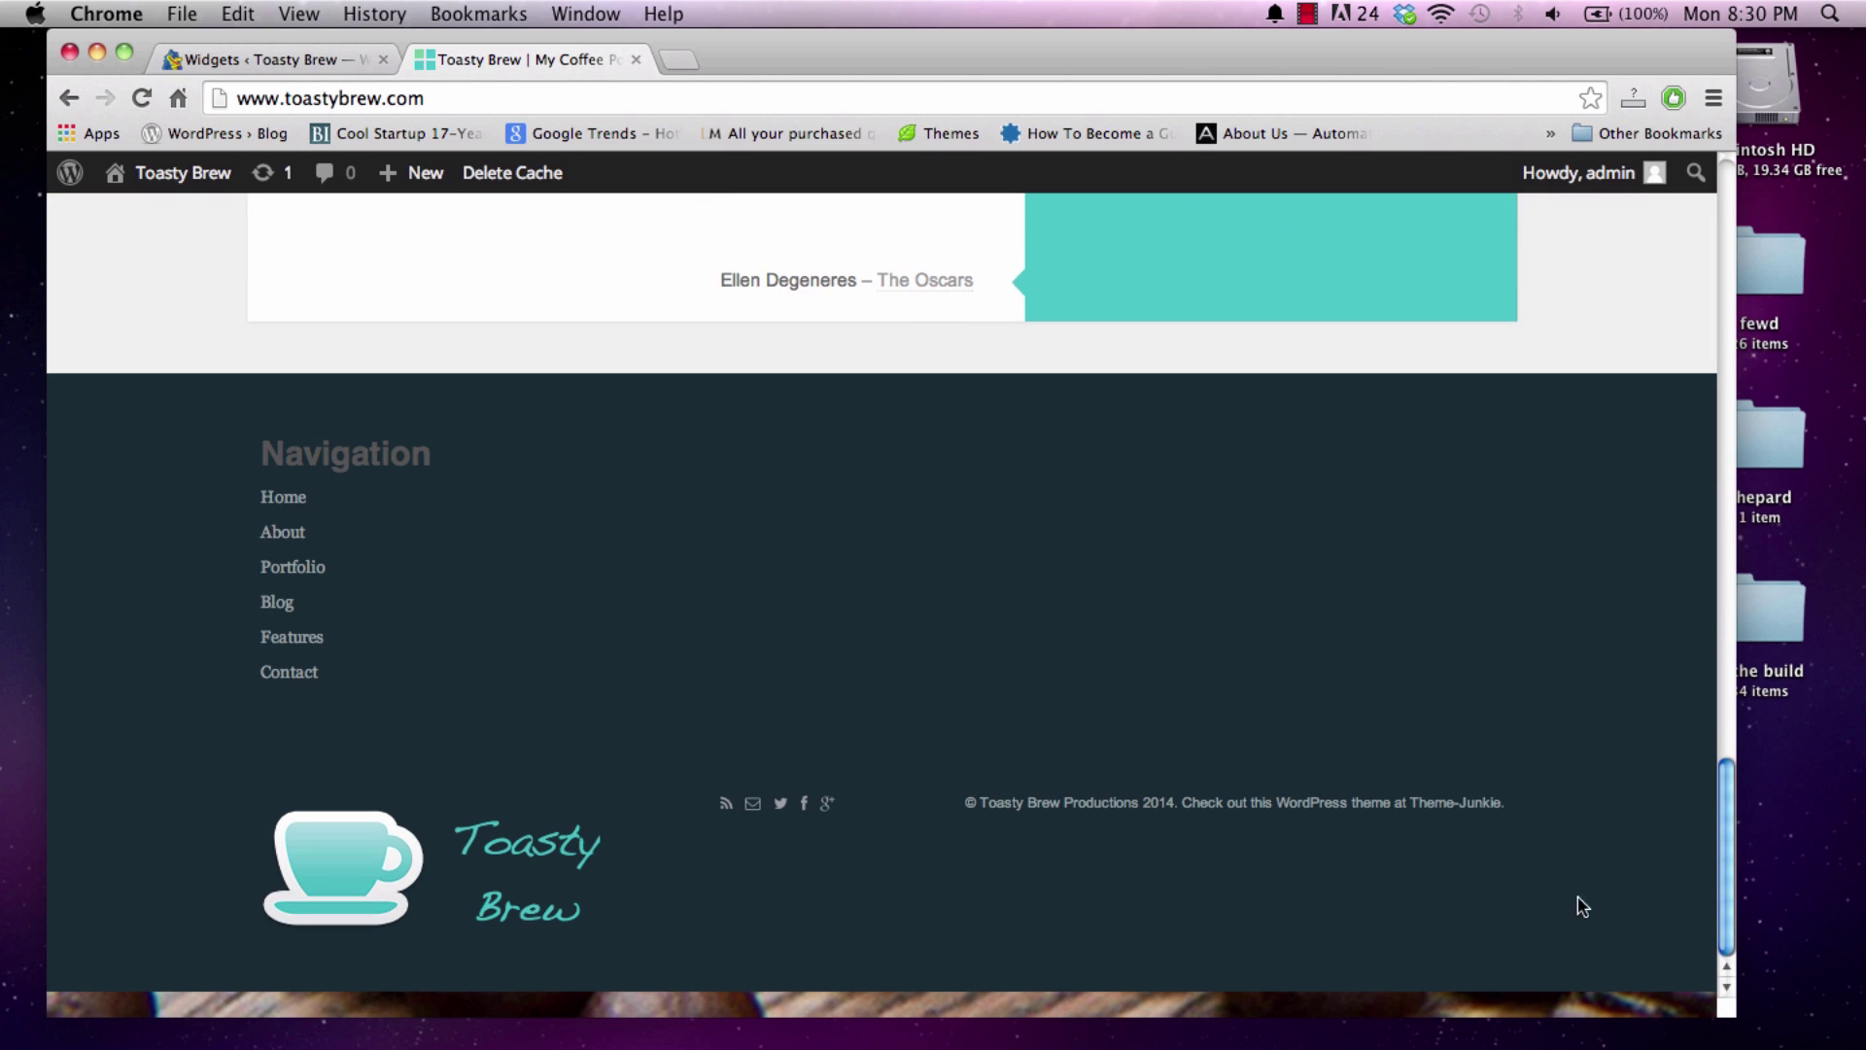
scroll(1572, 898, "up", 20)
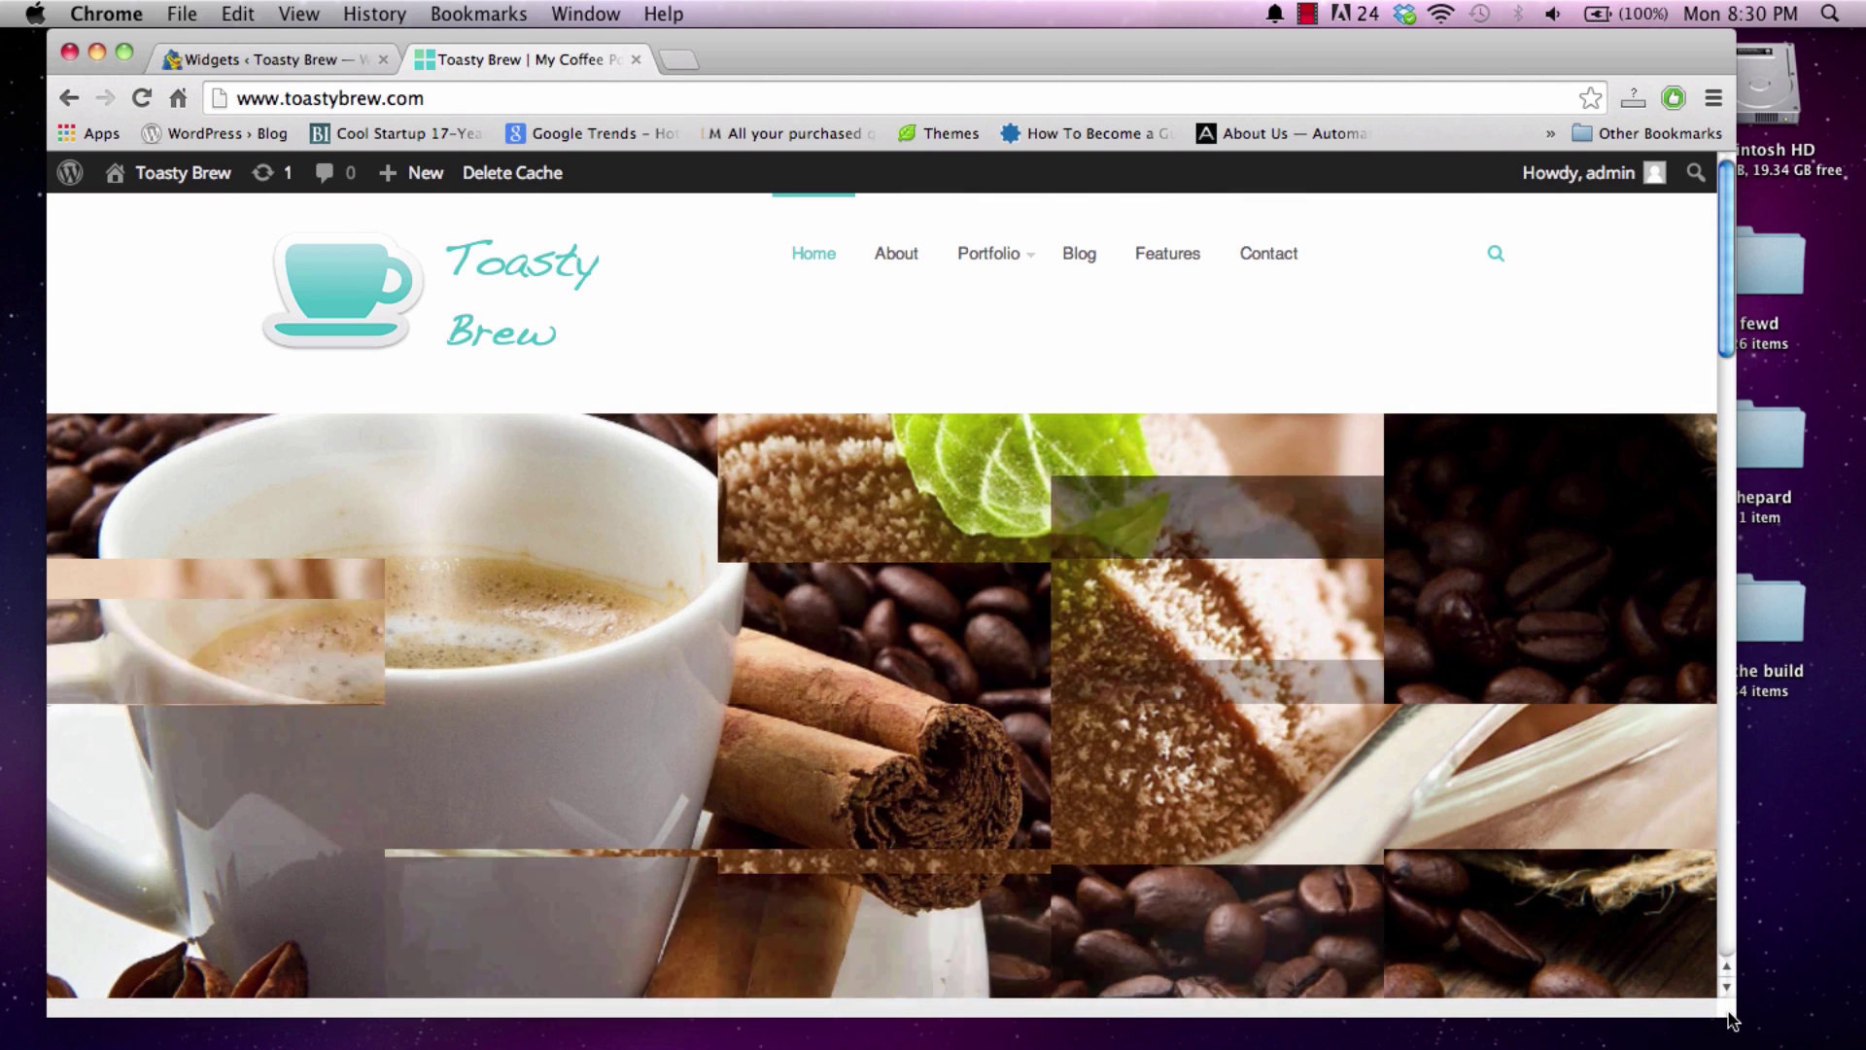
left_click_drag(1730, 1006, 625, 975)
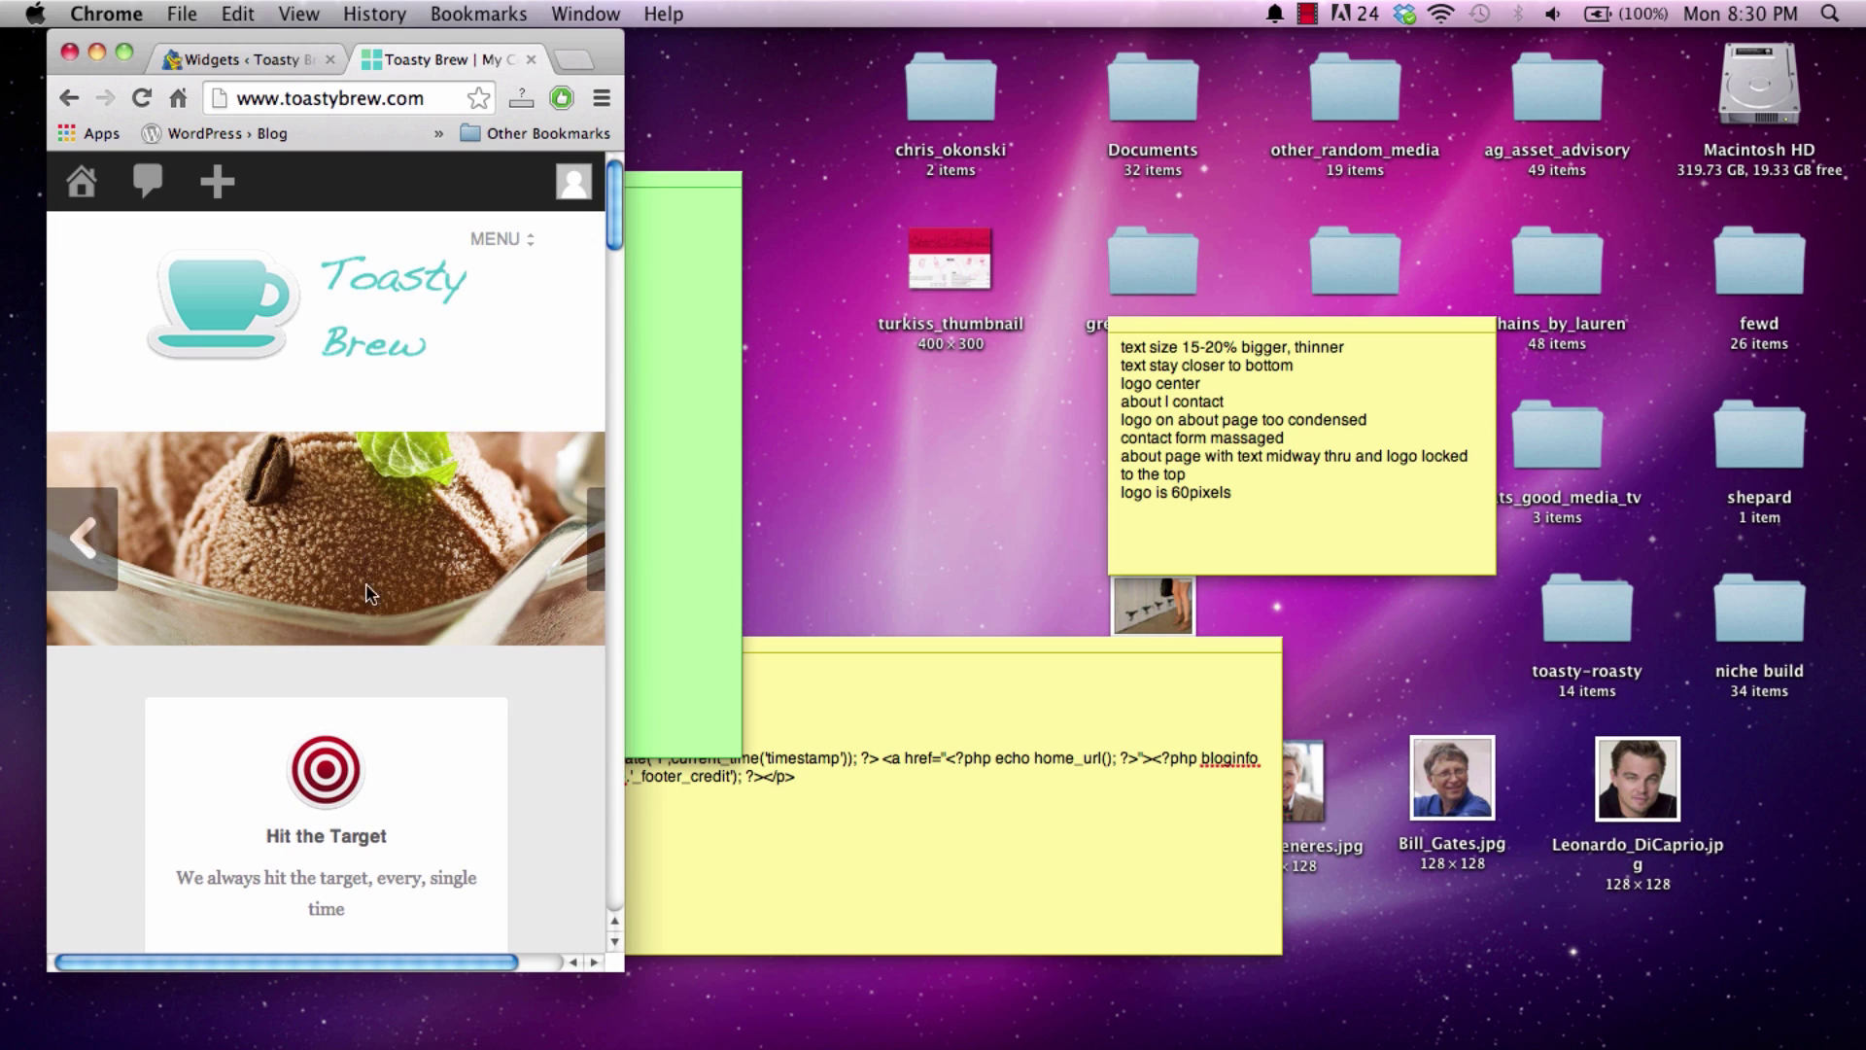
scroll(381, 522, "down", 3)
scroll(379, 521, "down", 5)
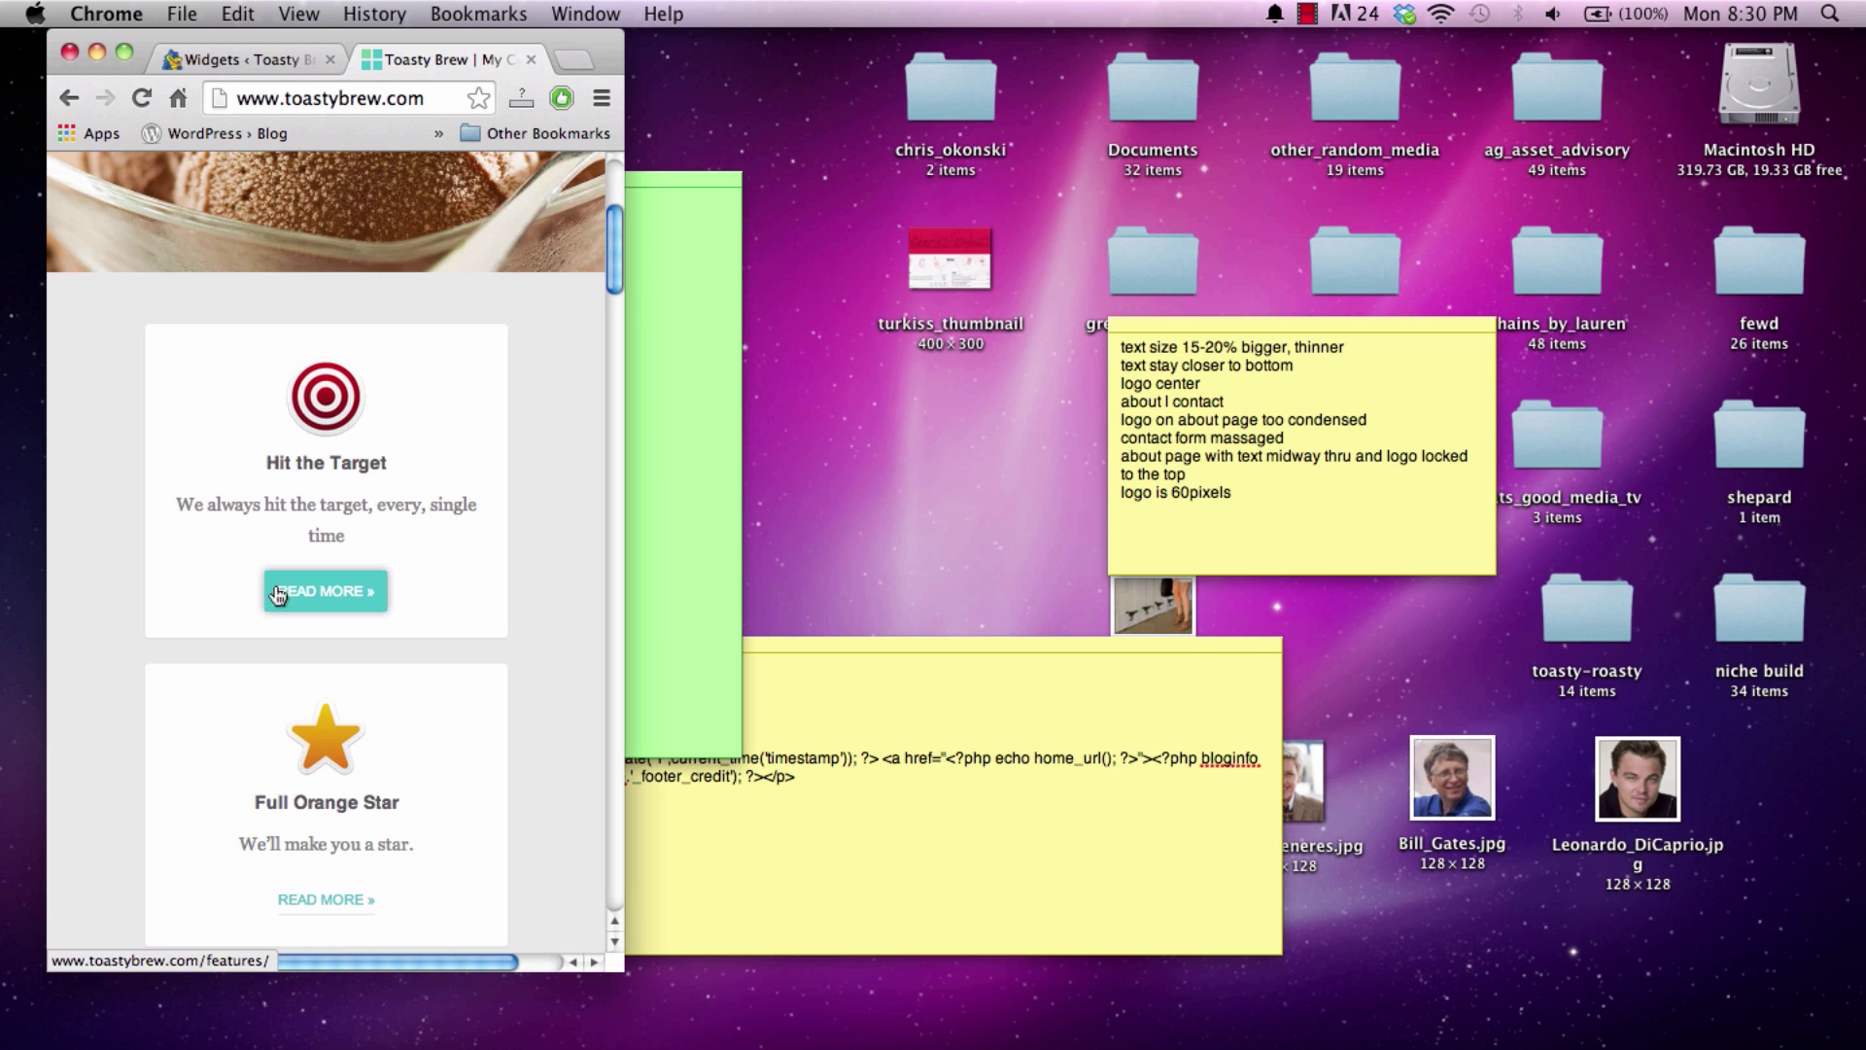
scroll(277, 593, "down", 8)
scroll(352, 341, "down", 15)
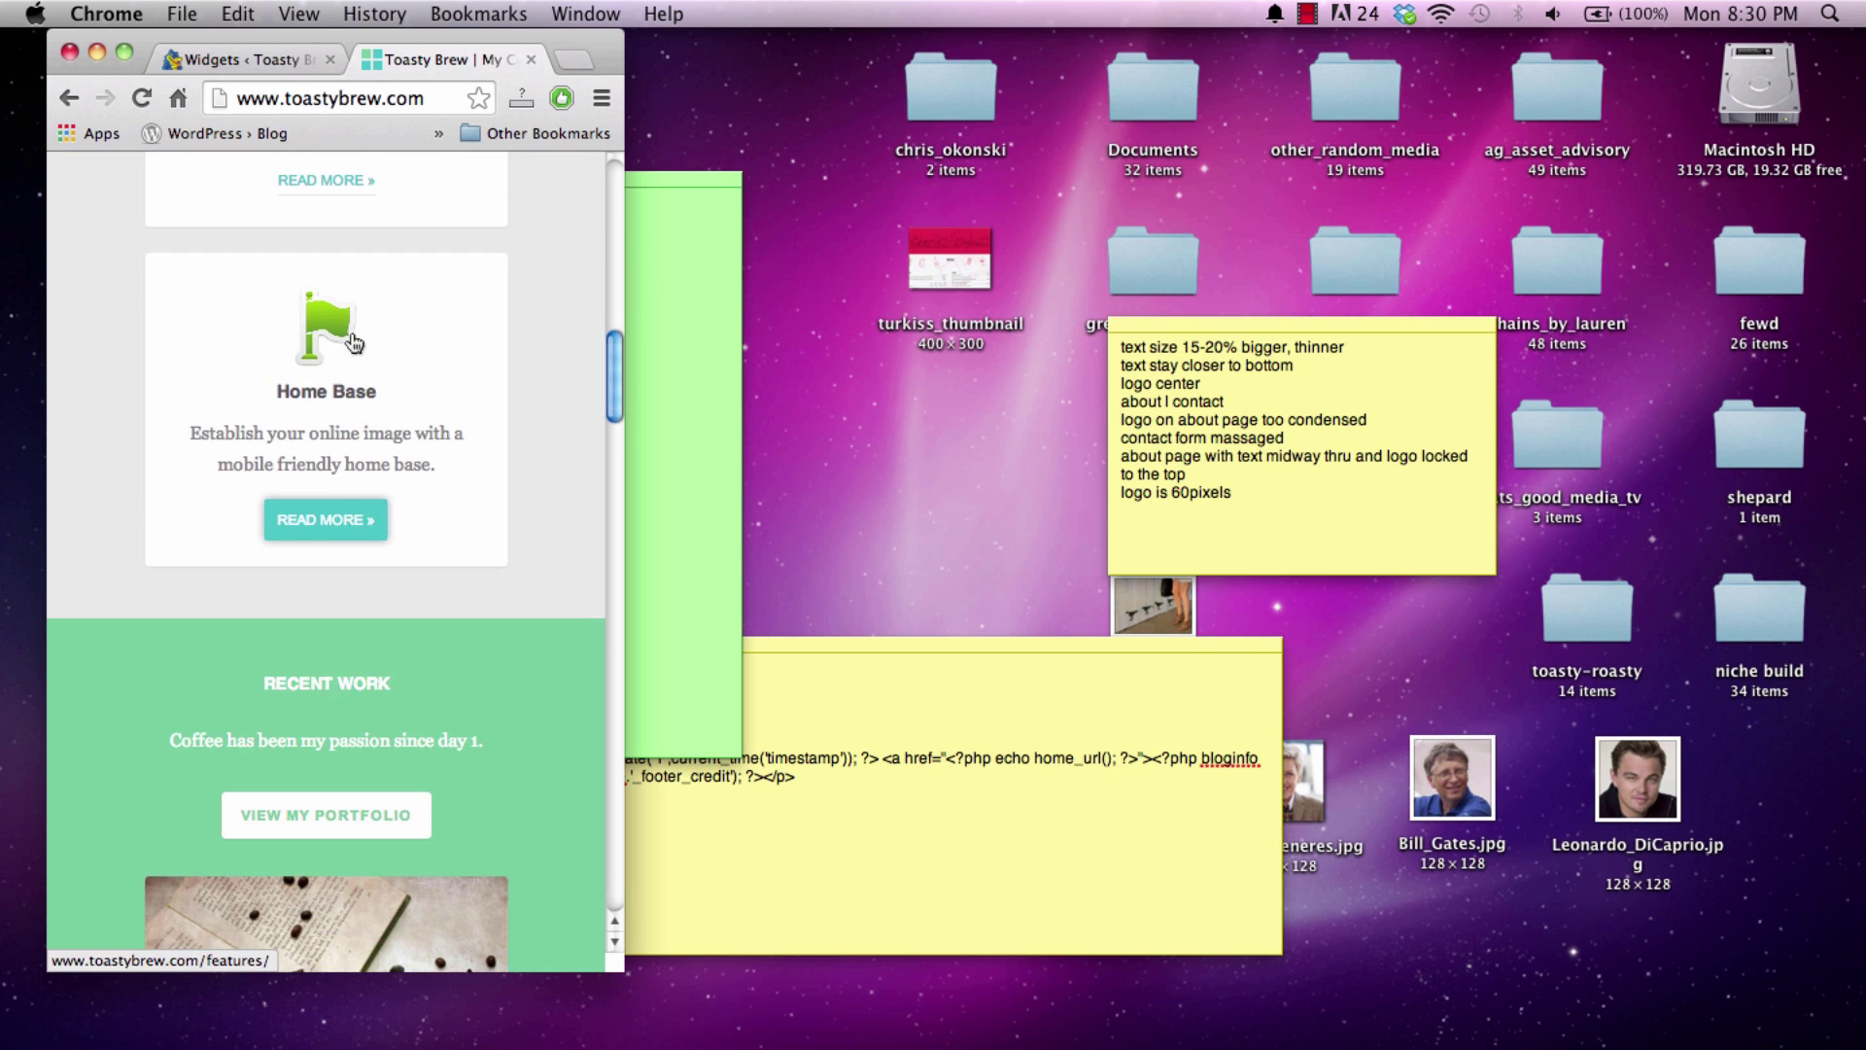
scroll(353, 342, "down", 15)
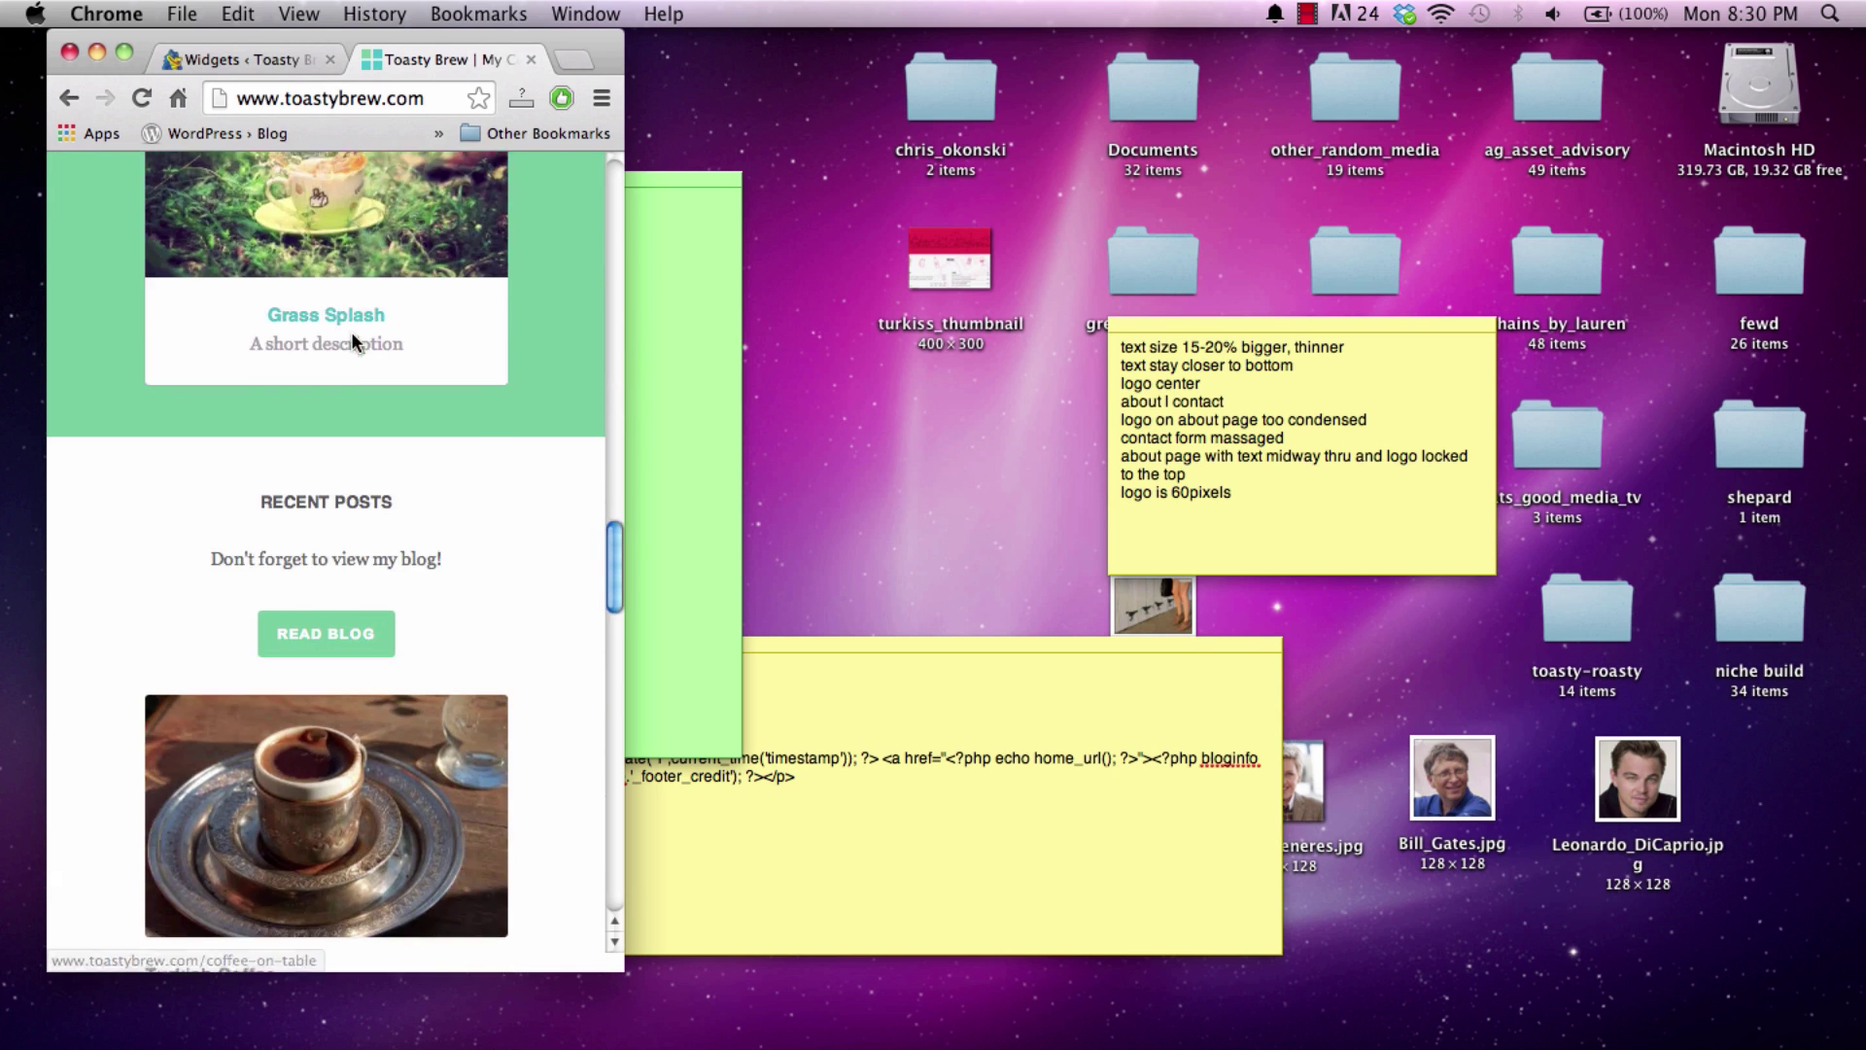
scroll(353, 341, "down", 15)
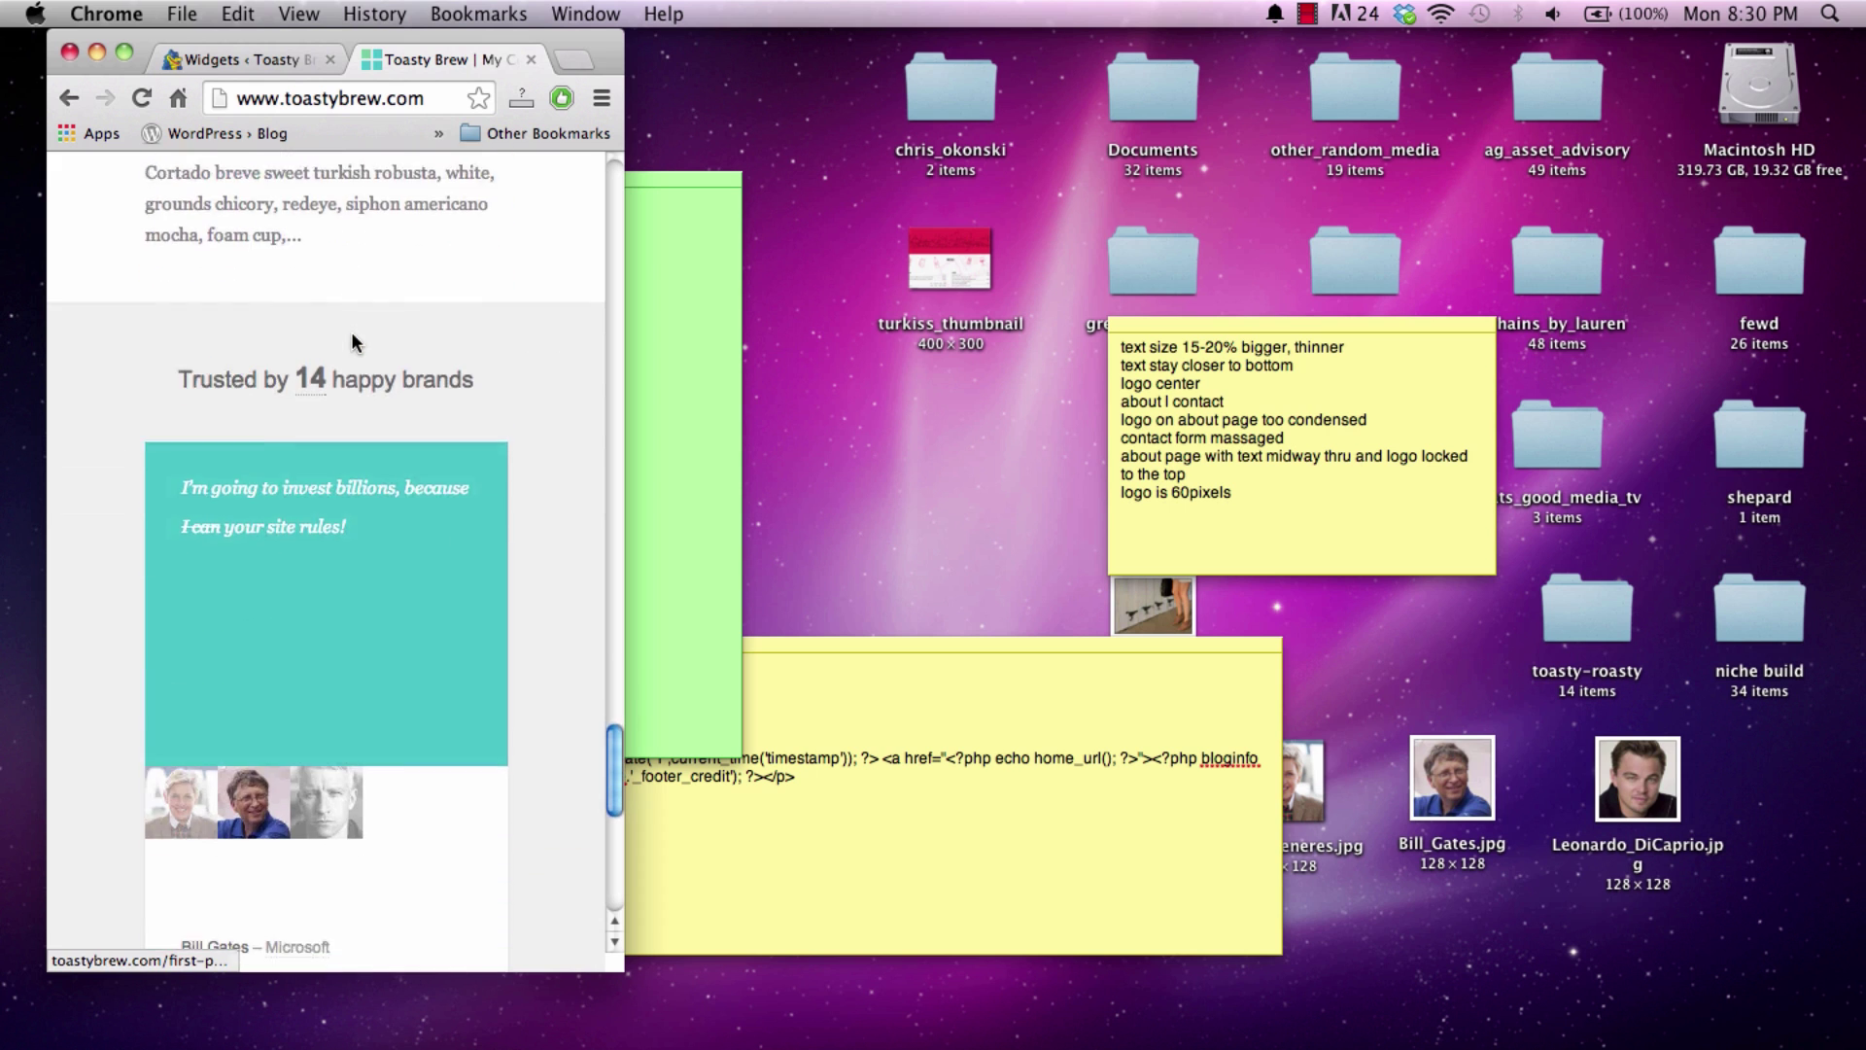
scroll(353, 341, "down", 5)
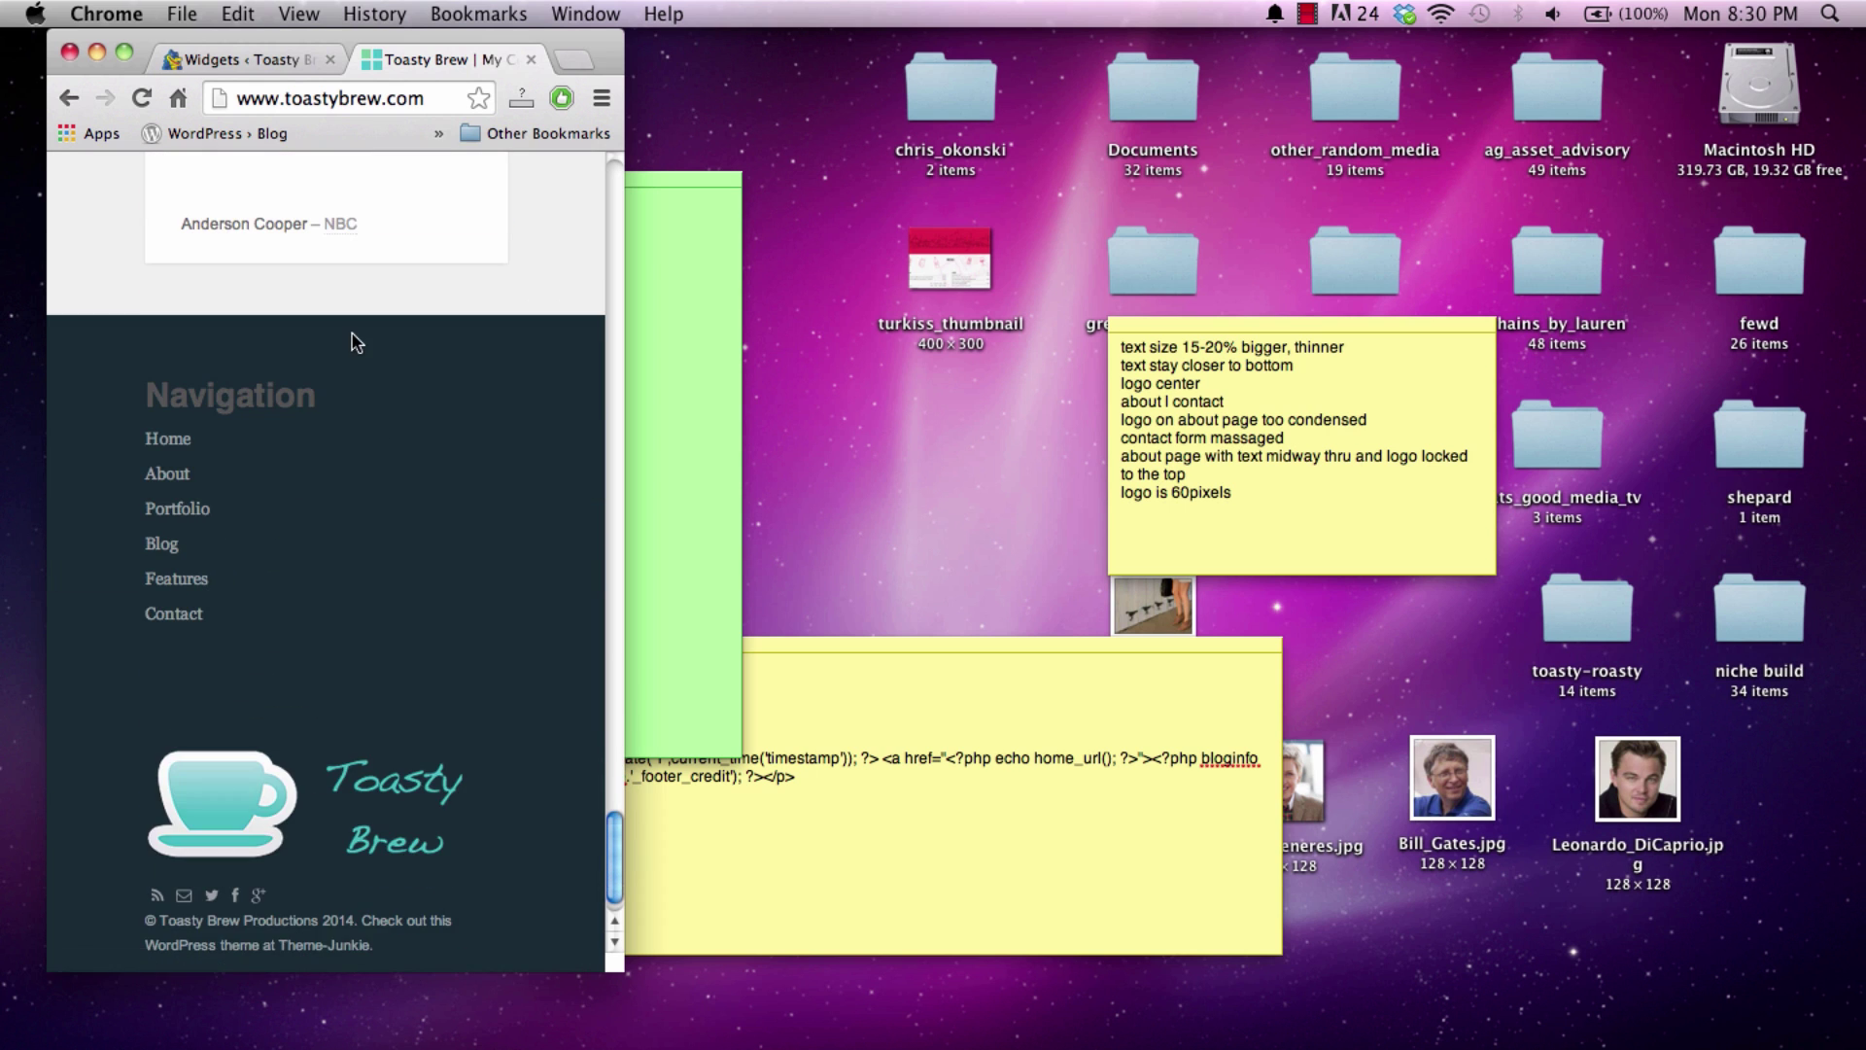
scroll(457, 727, "up", 20)
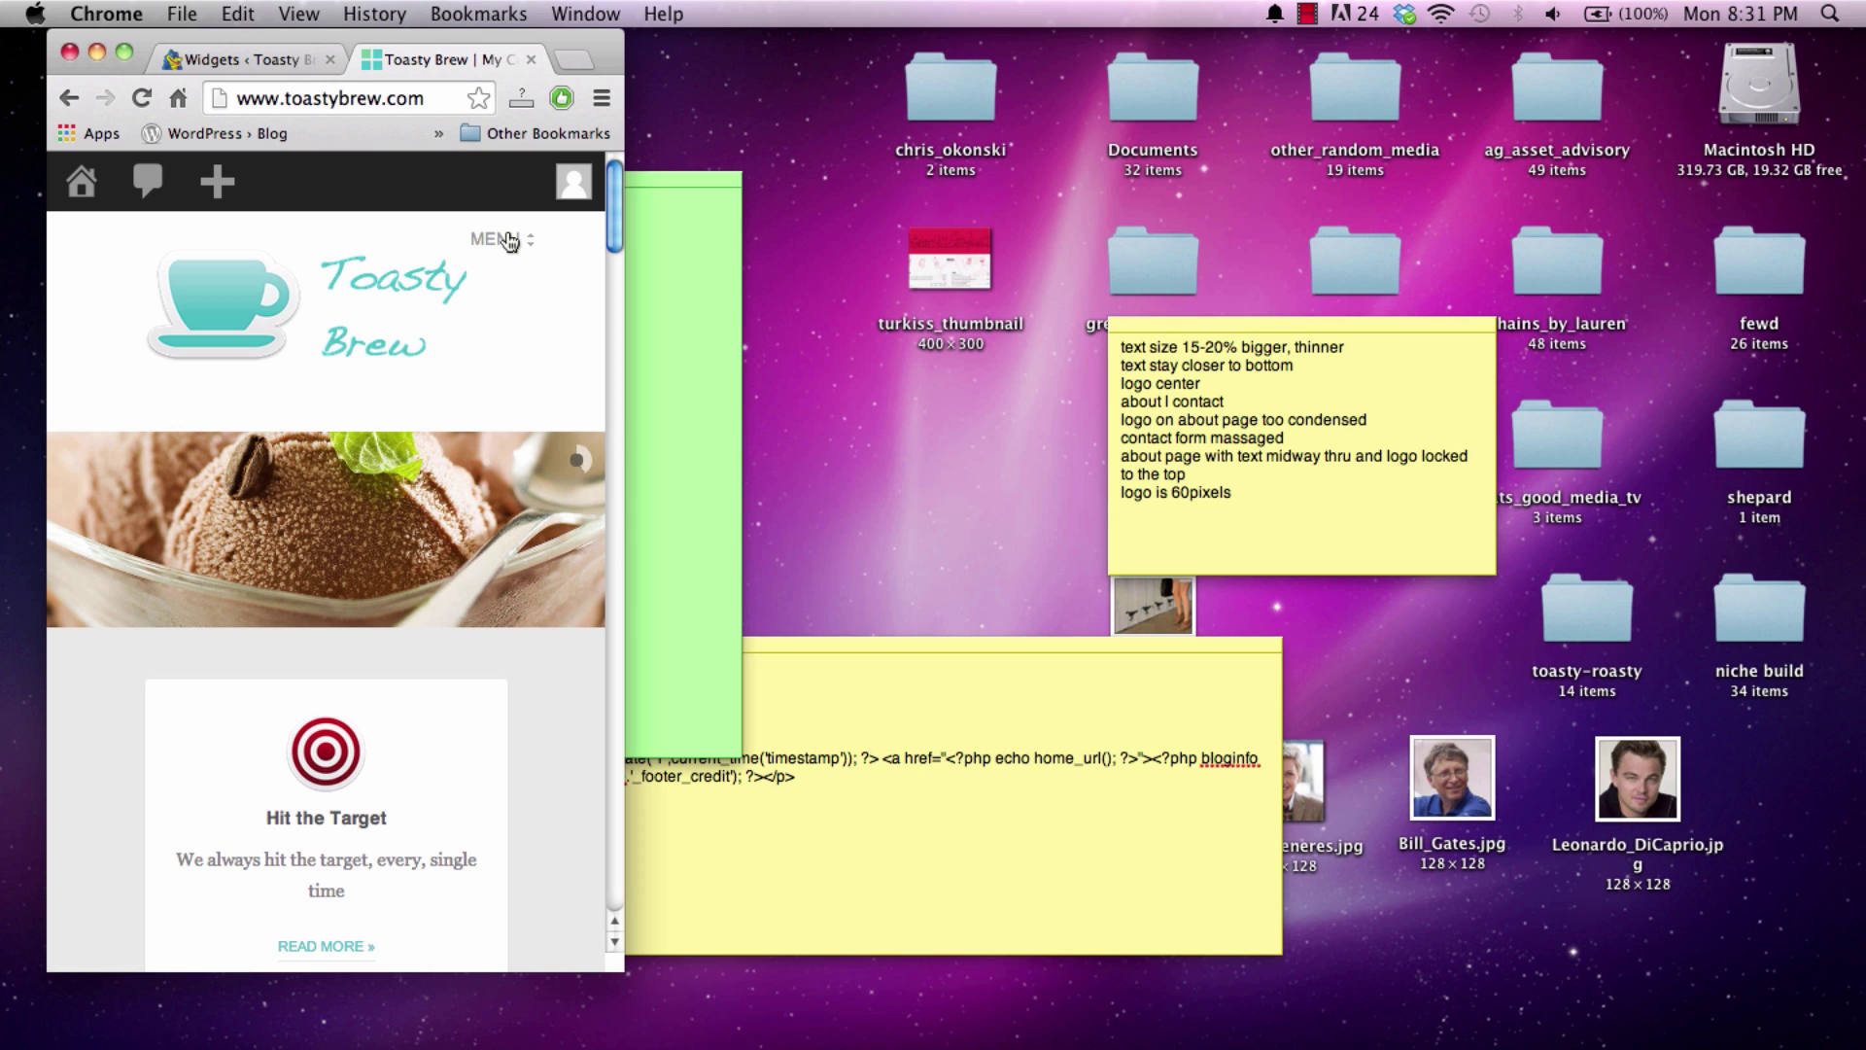
left_click(507, 240)
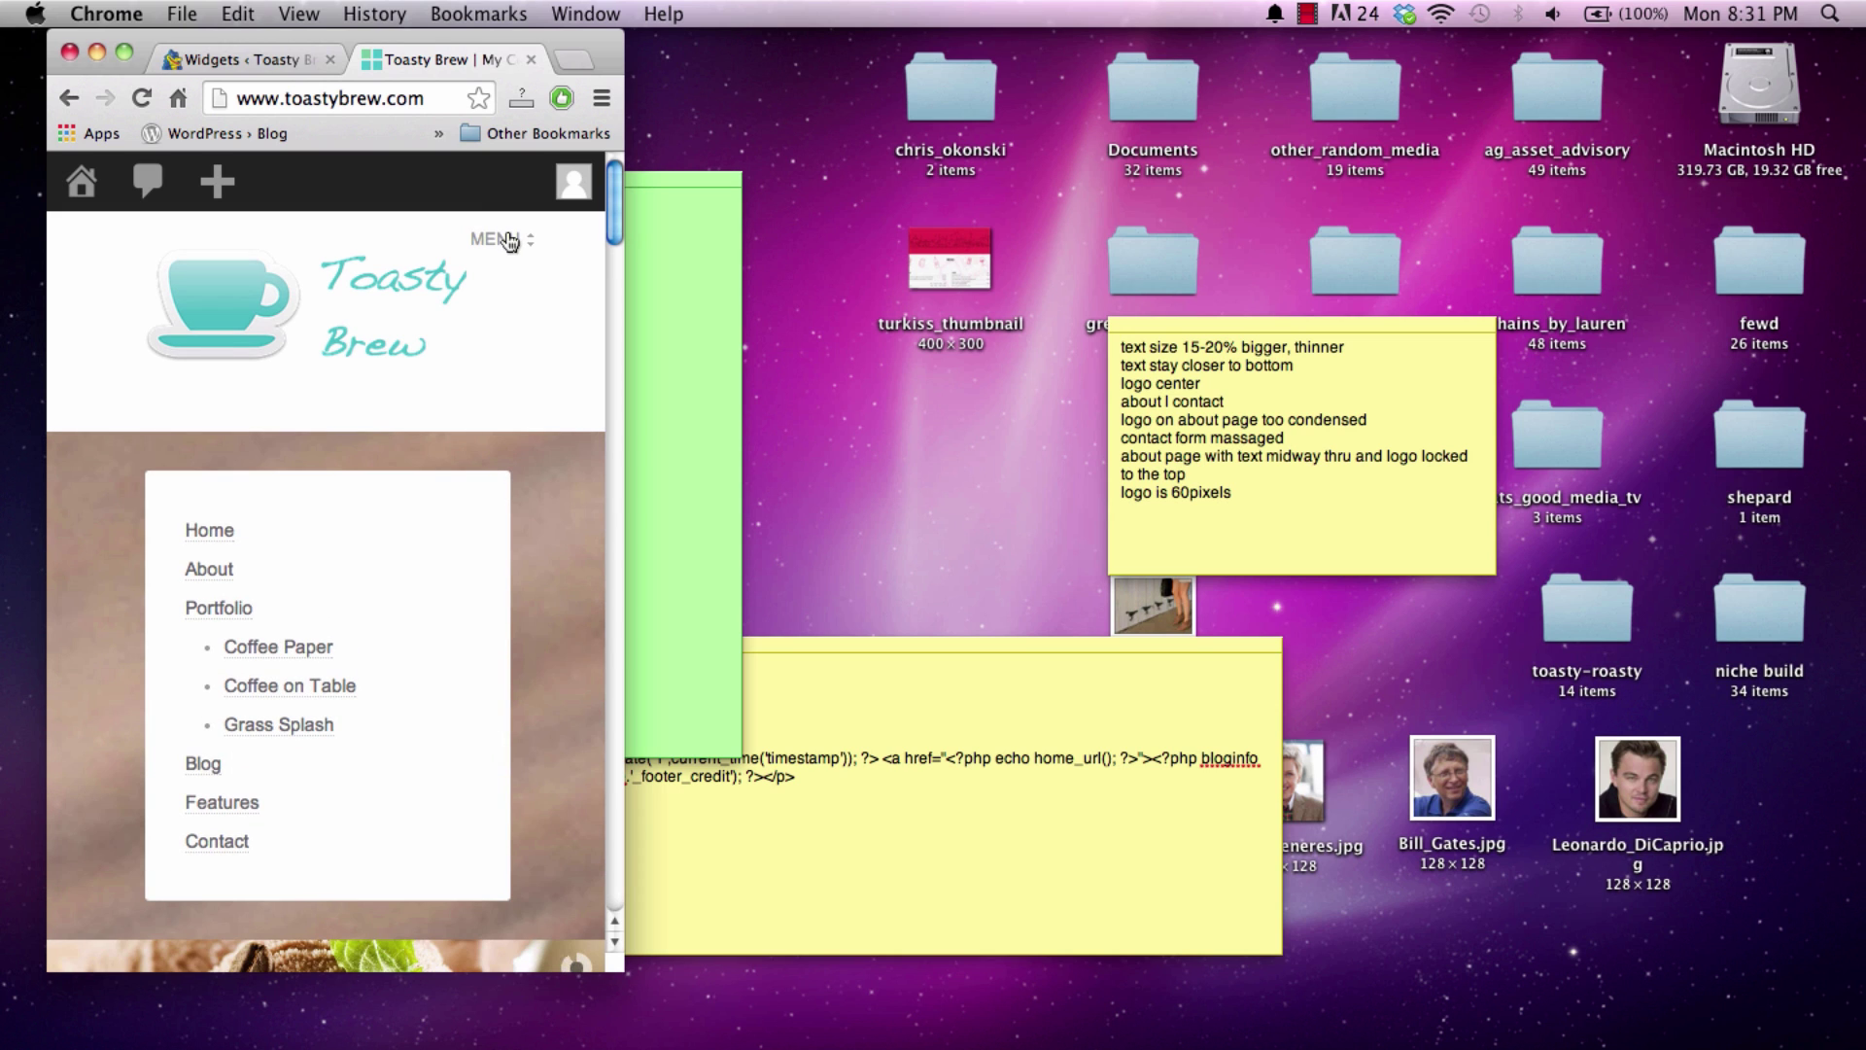
left_click_drag(620, 968, 1746, 1002)
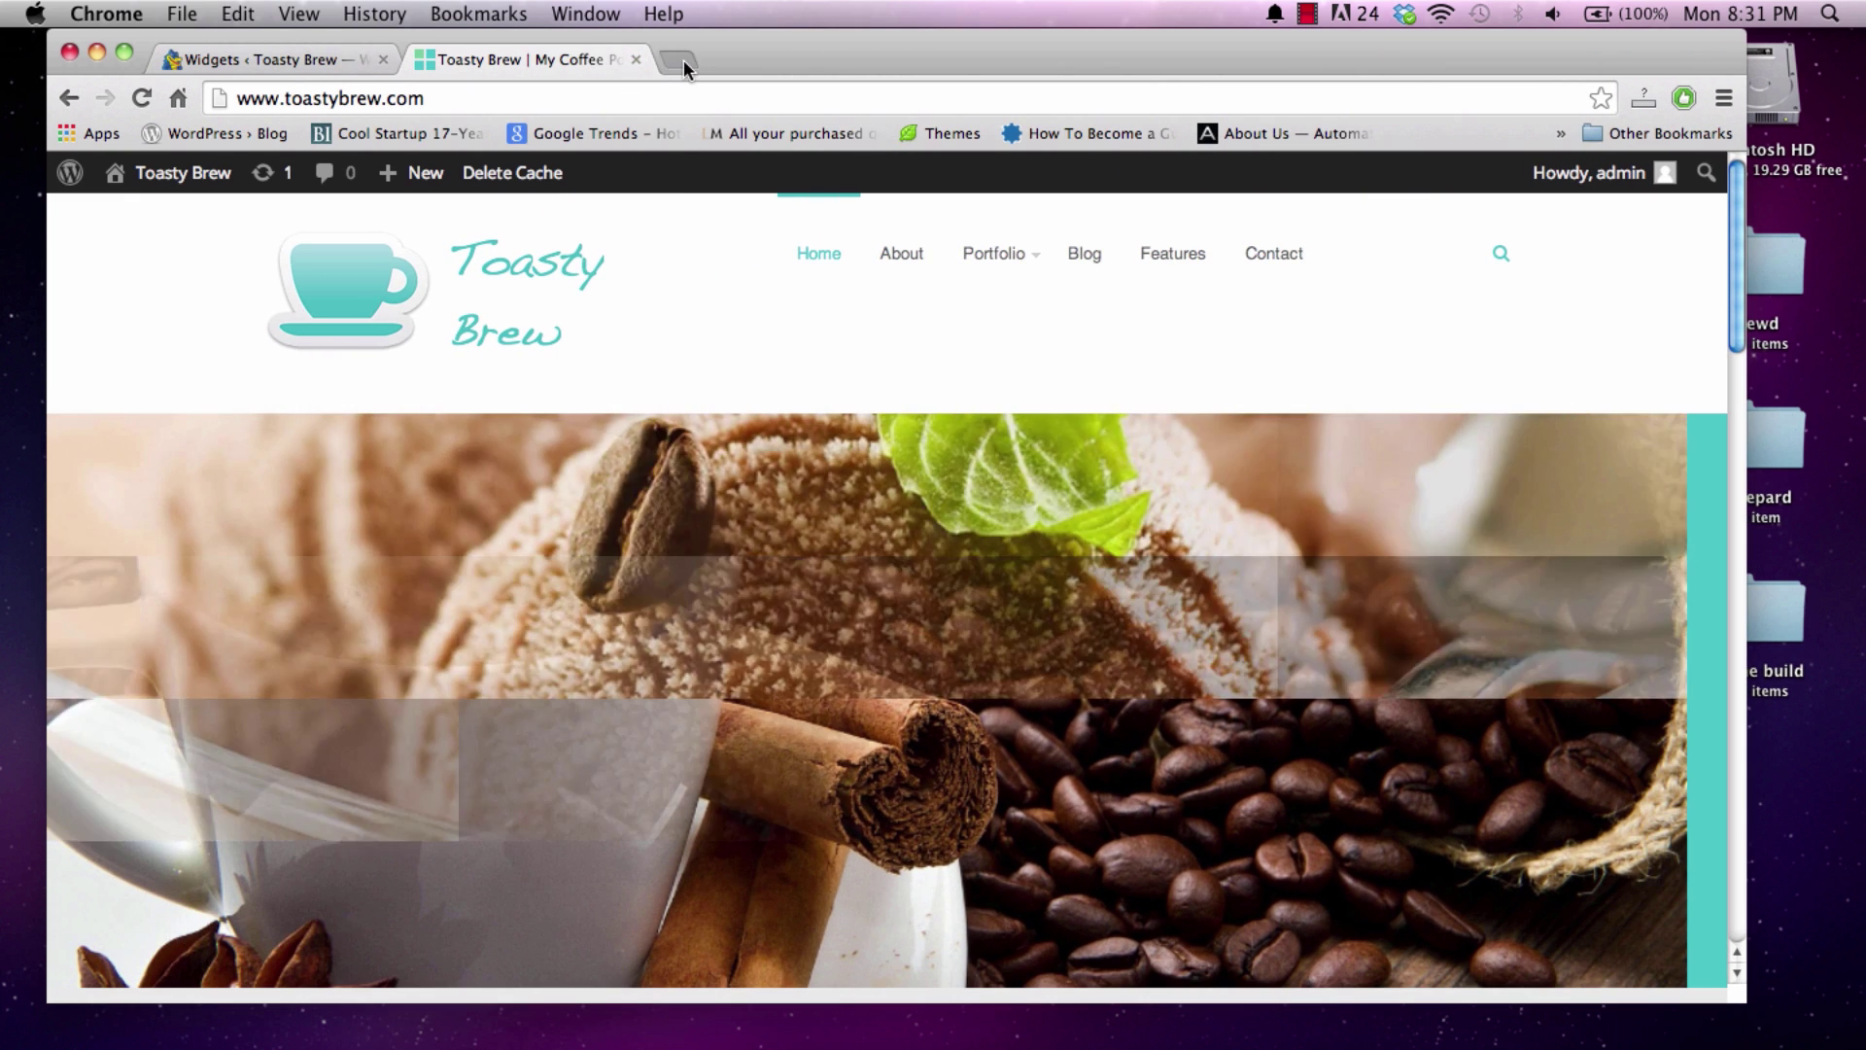
- Search Google for 'screenfly' in a new tab and open the Screenfly site
left_click(685, 60)
type("screenfl")
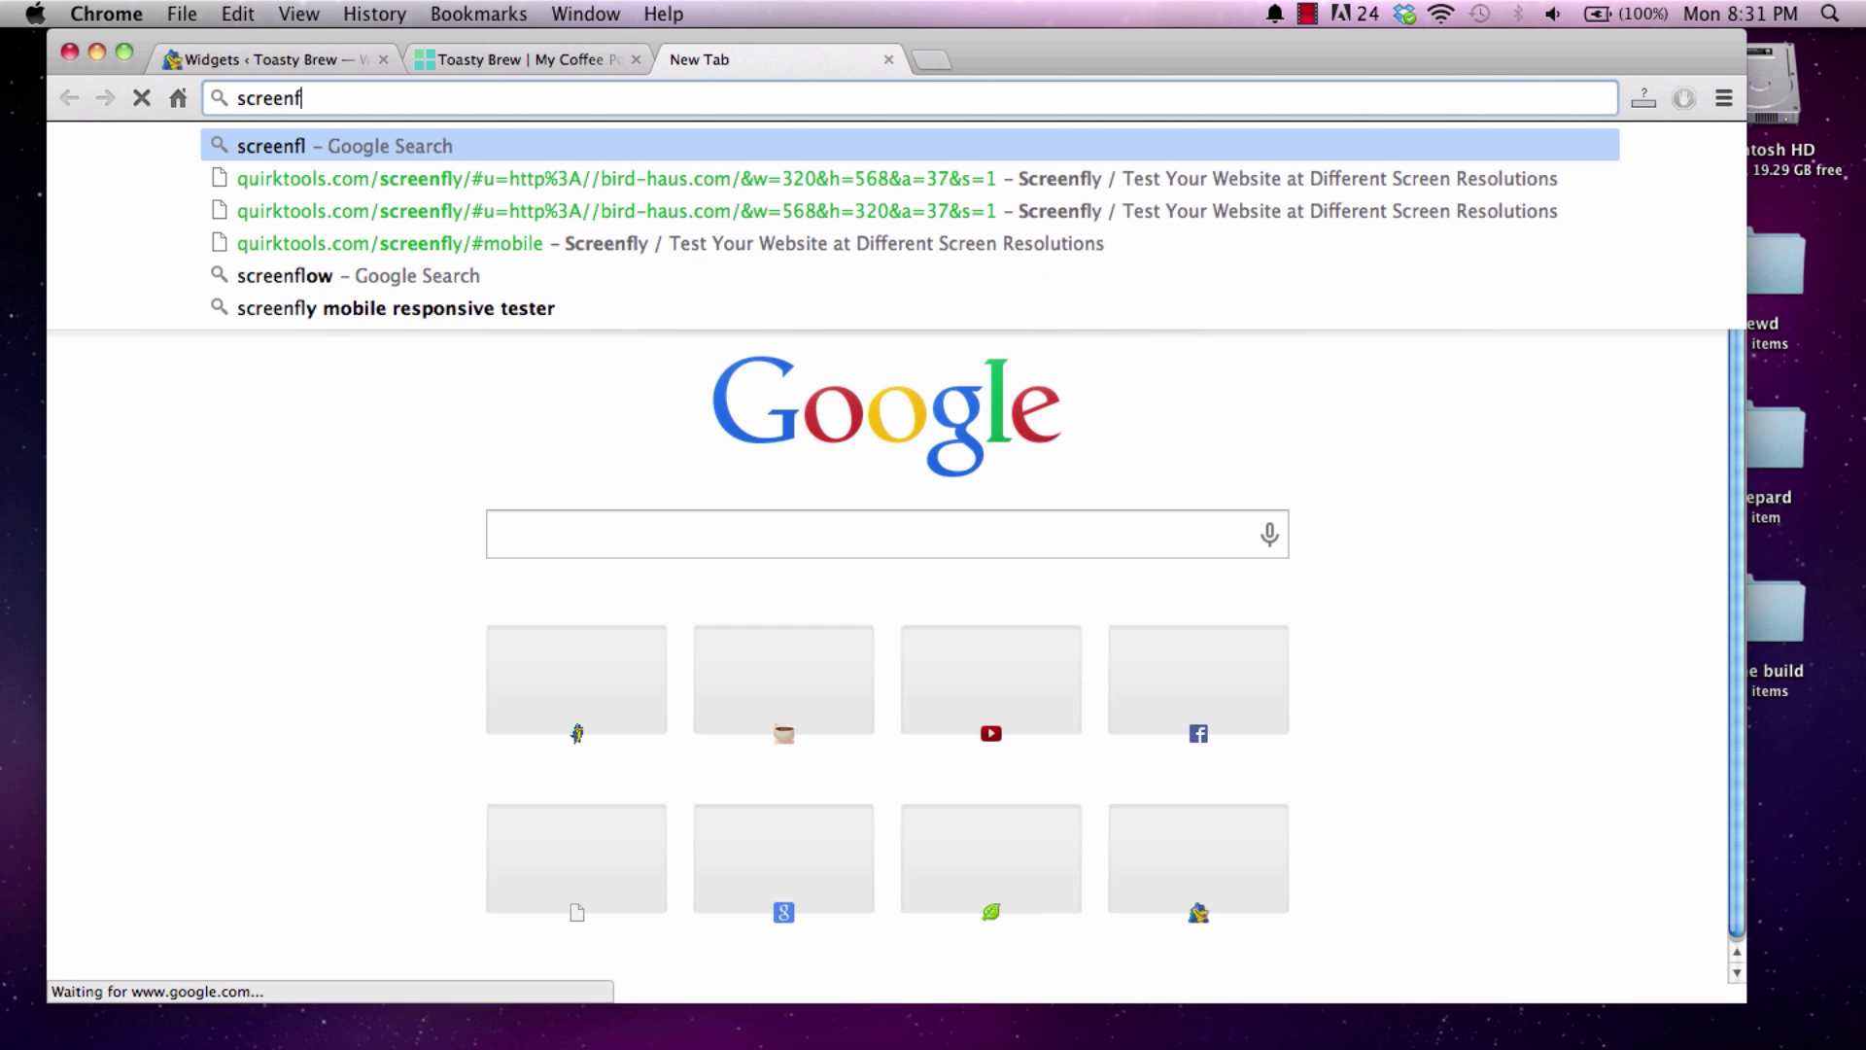
type("y")
key("Return")
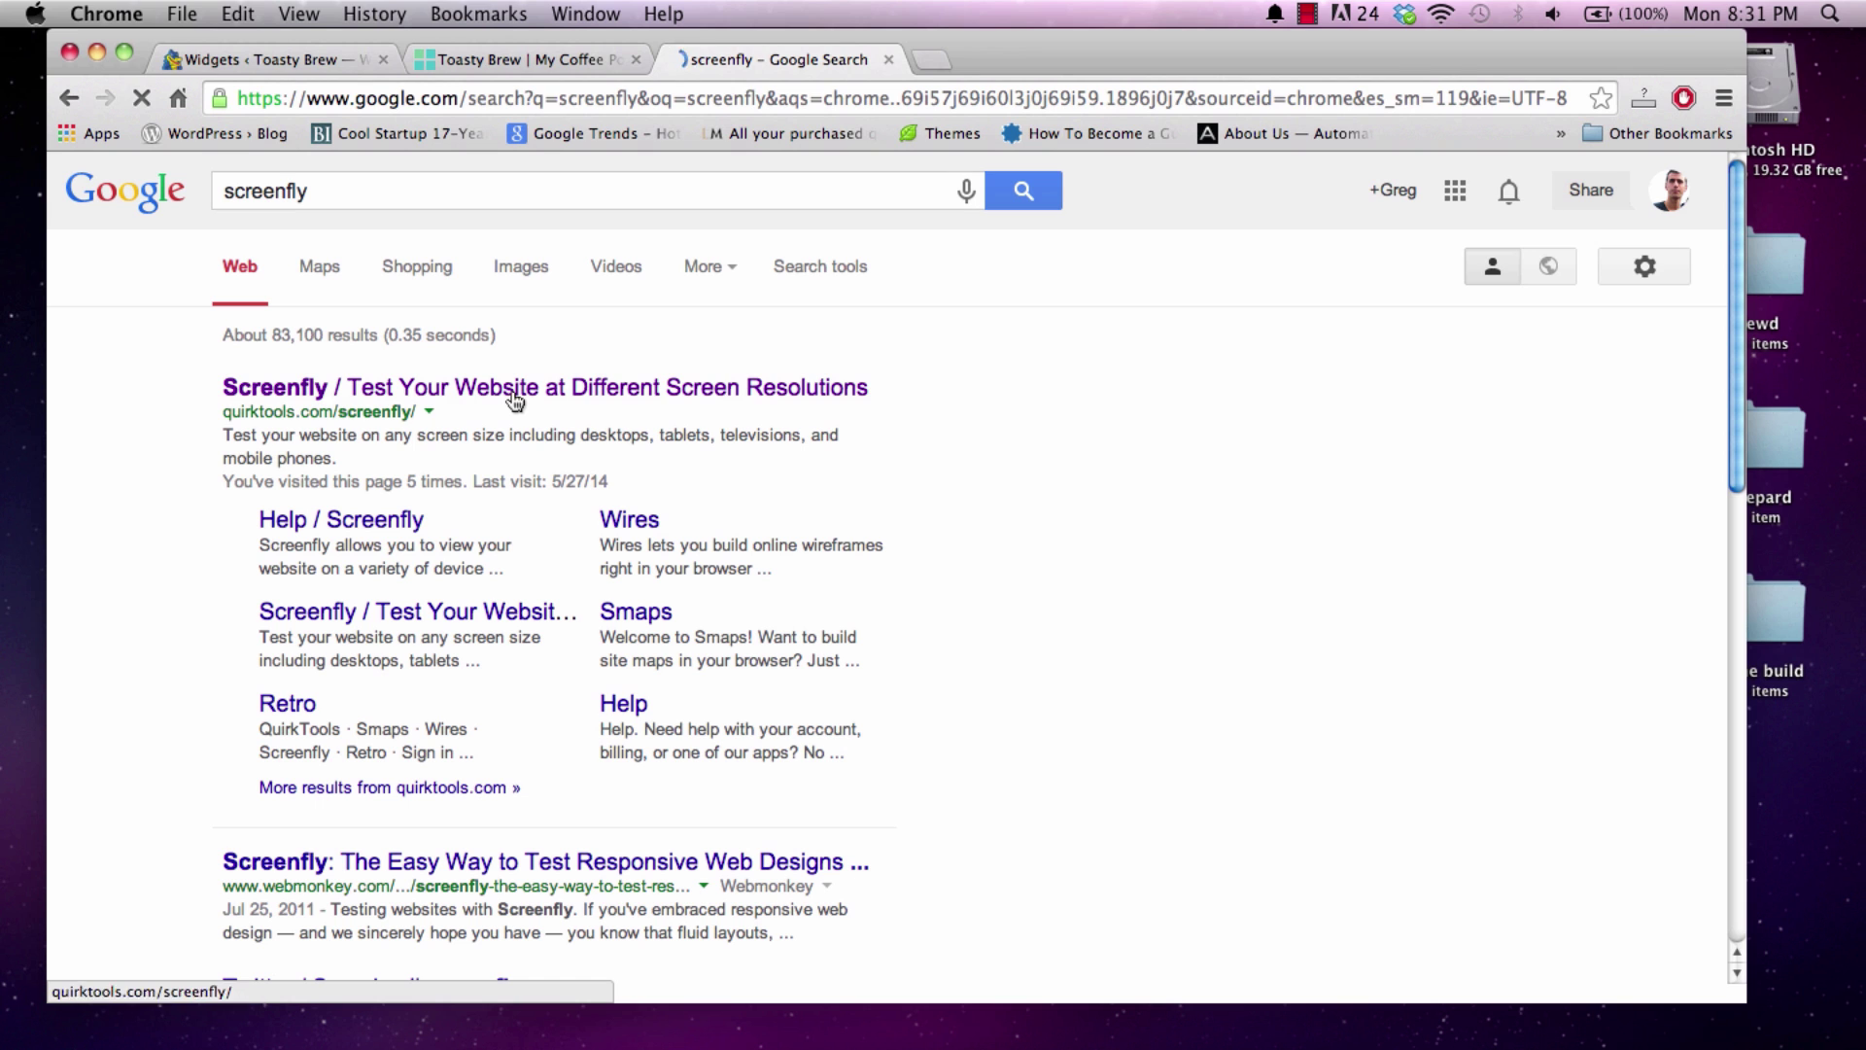
left_click(515, 398)
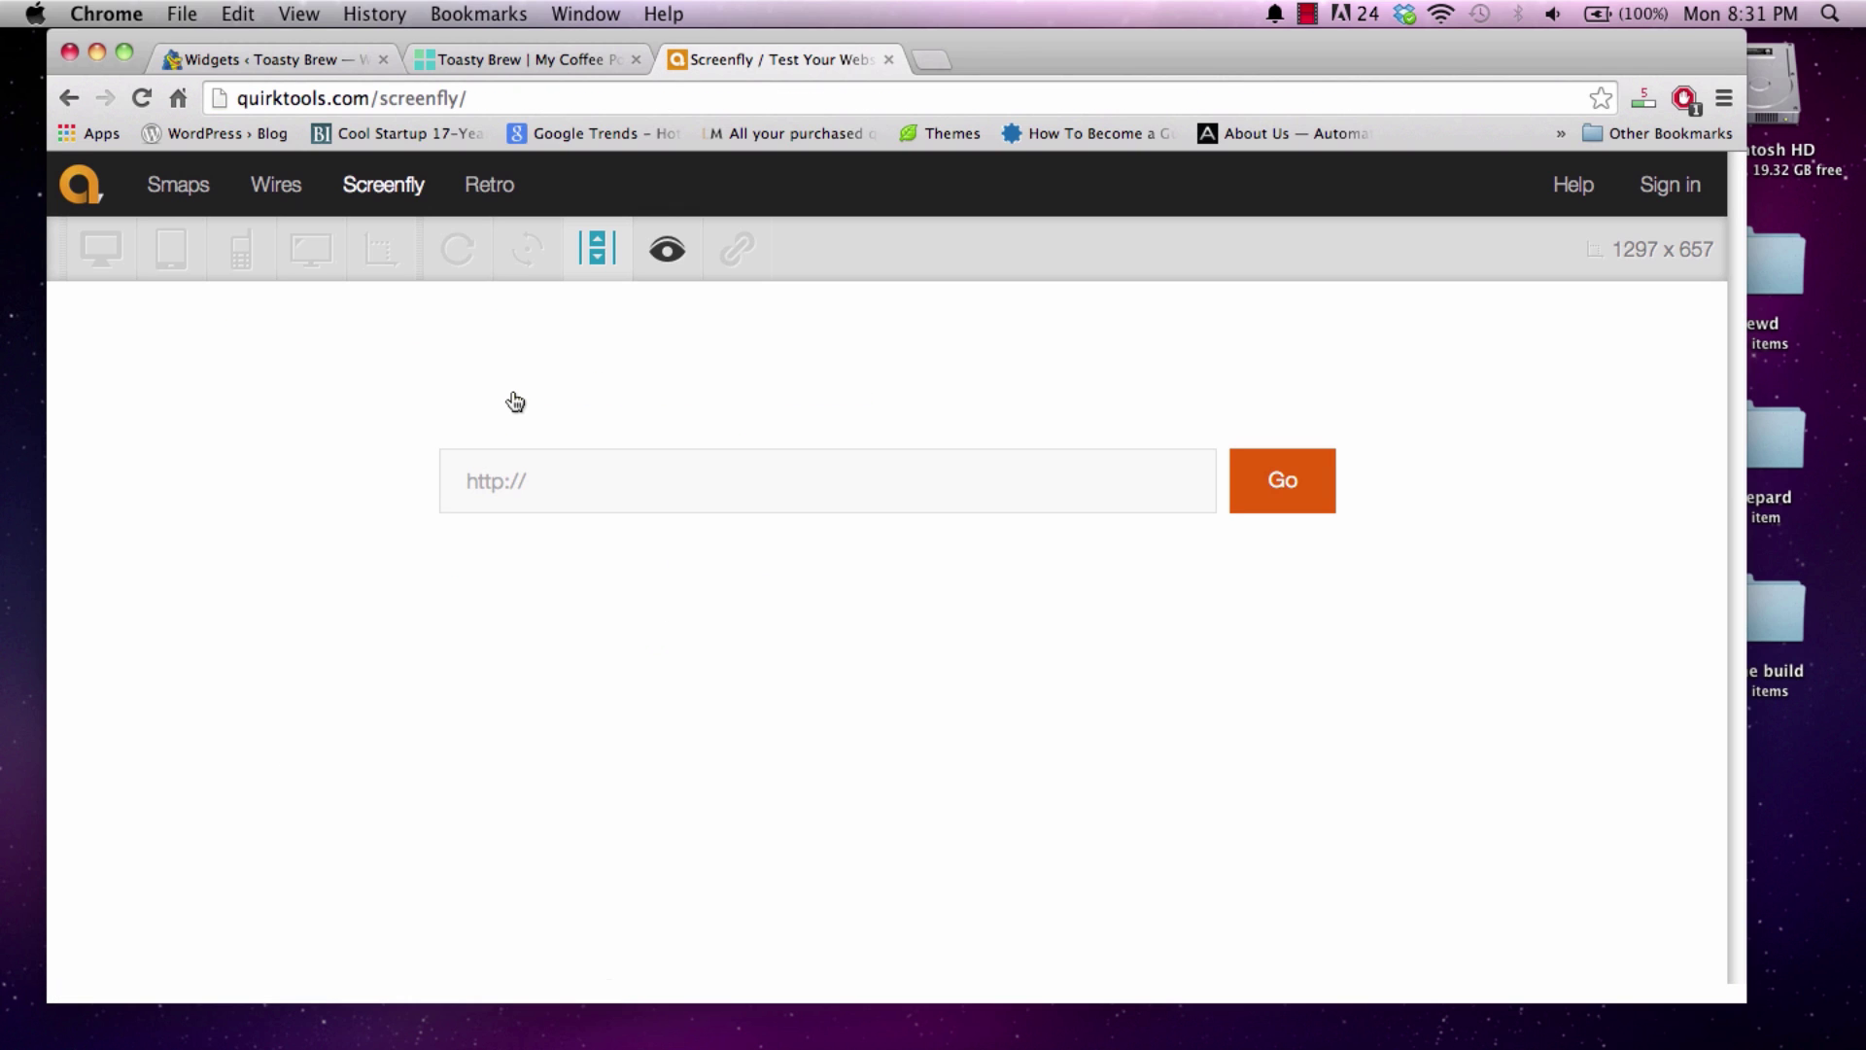
- Copy the Toasty Brew address and load it into Screenfly's URL field
left_click(516, 52)
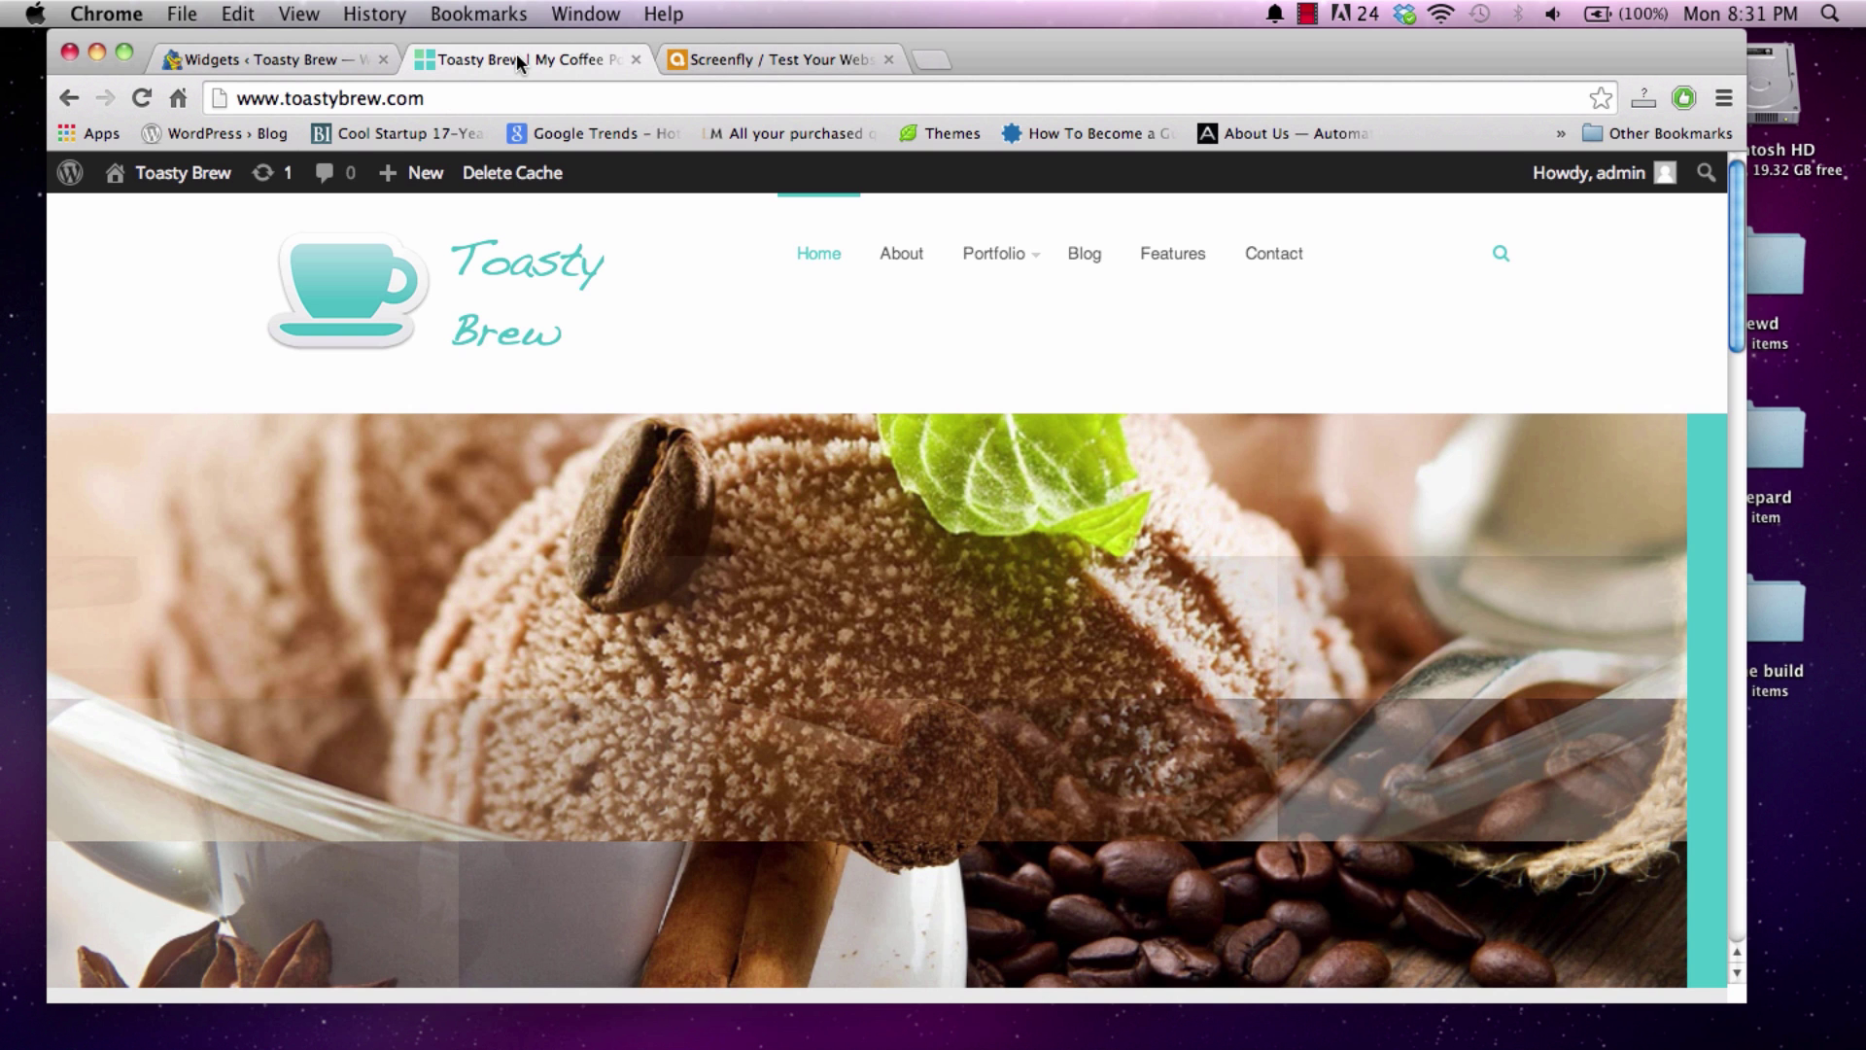
left_click(764, 62)
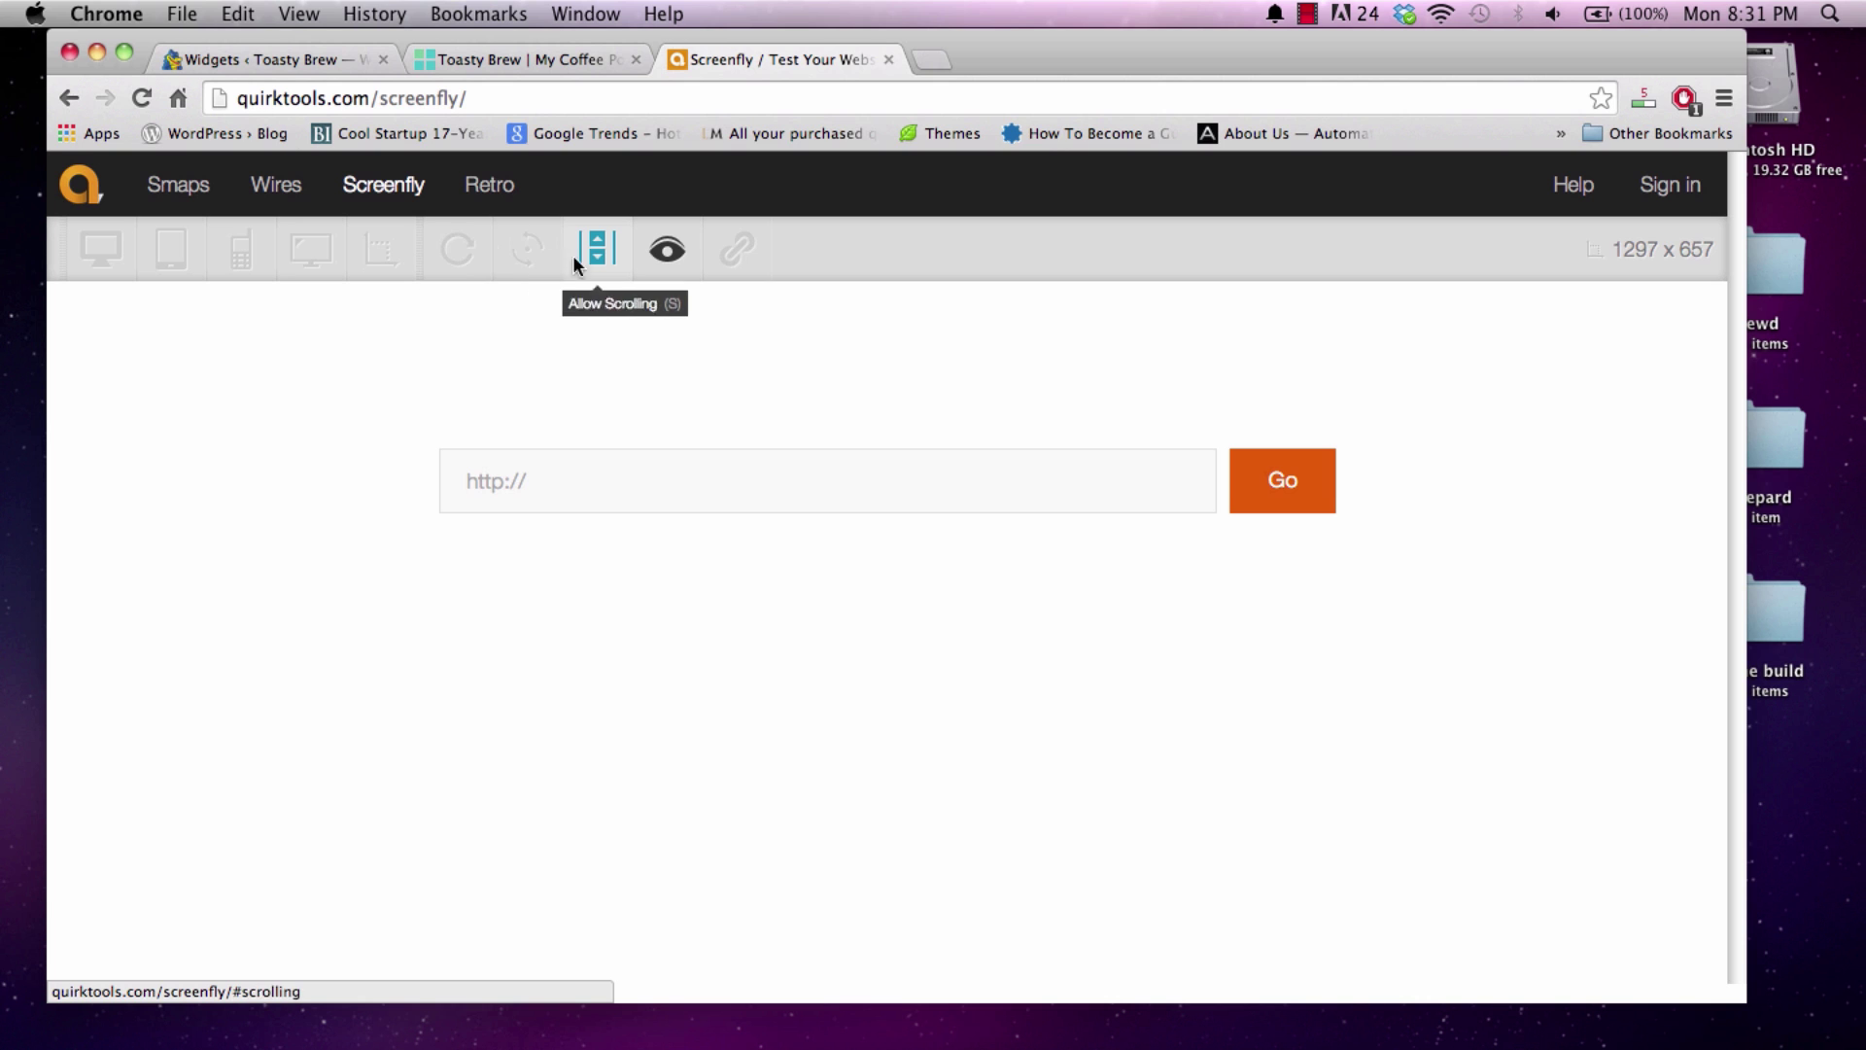
left_click(527, 67)
left_click(498, 102)
key("super+c")
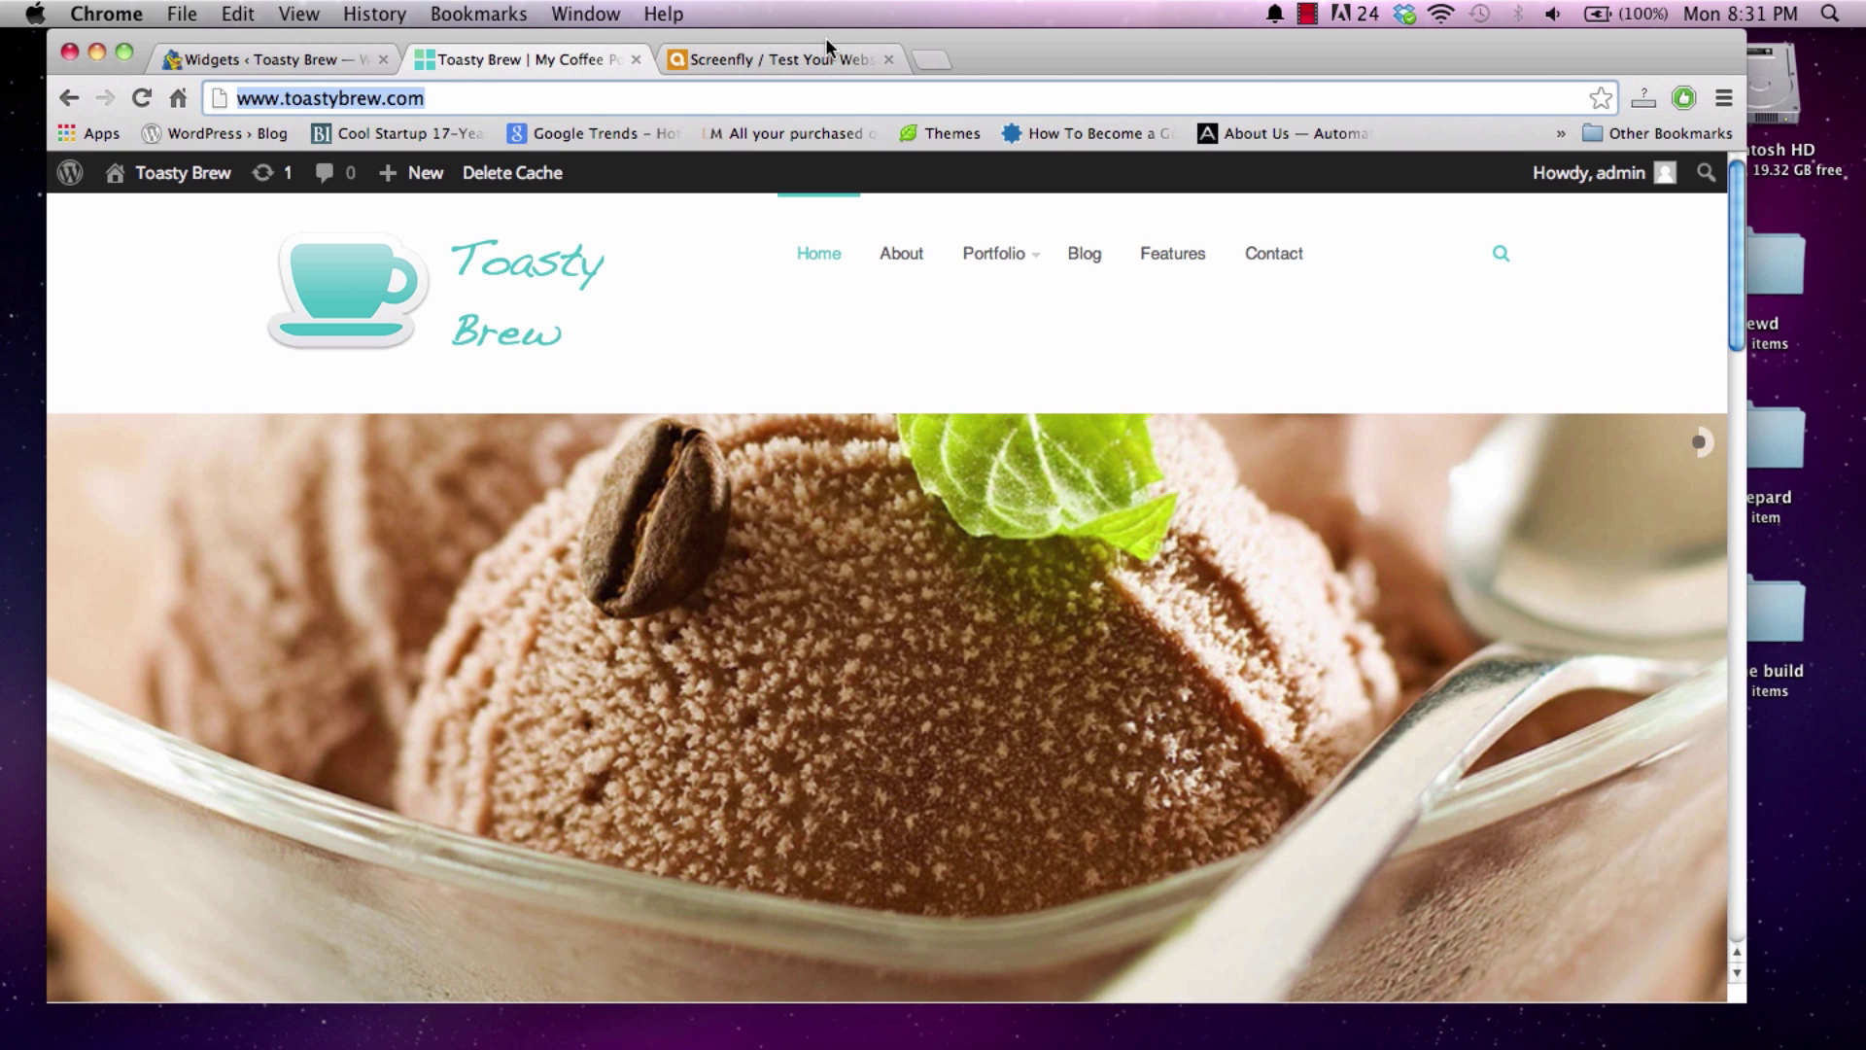
left_click(808, 55)
left_click(706, 501)
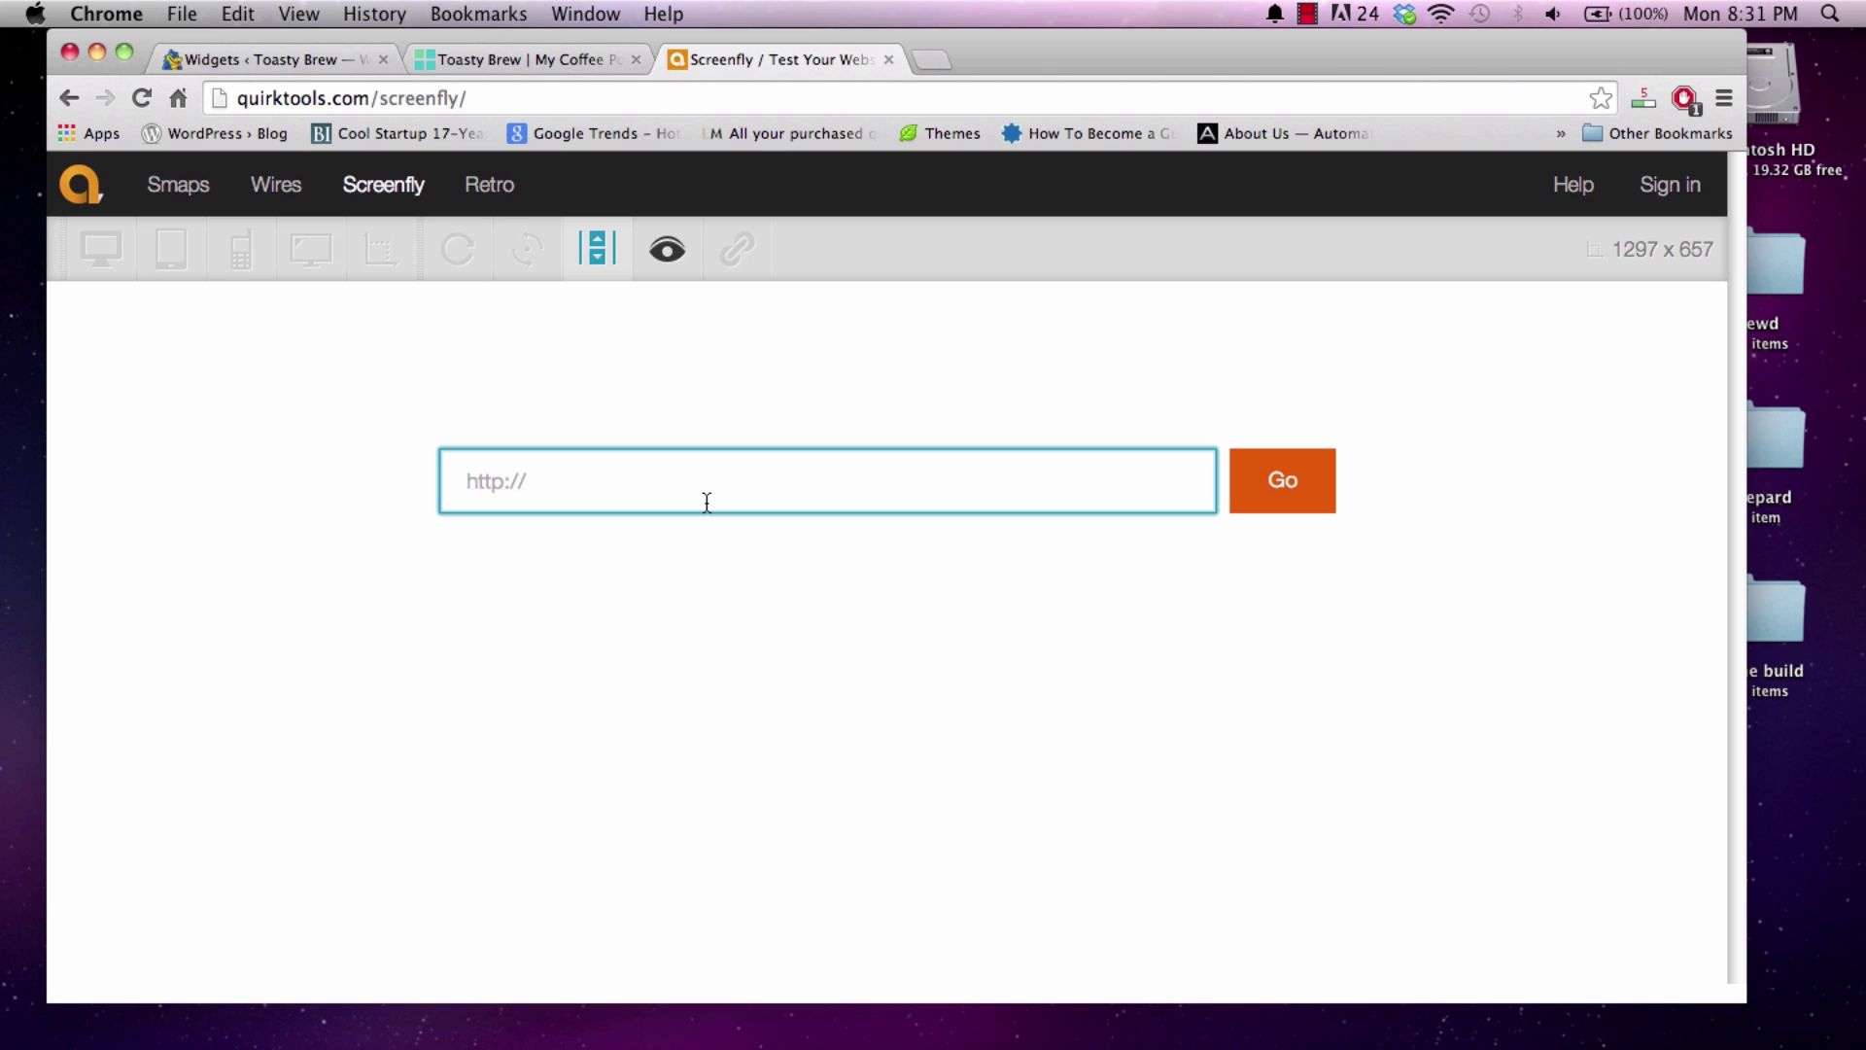
key("super+v")
left_click(1254, 507)
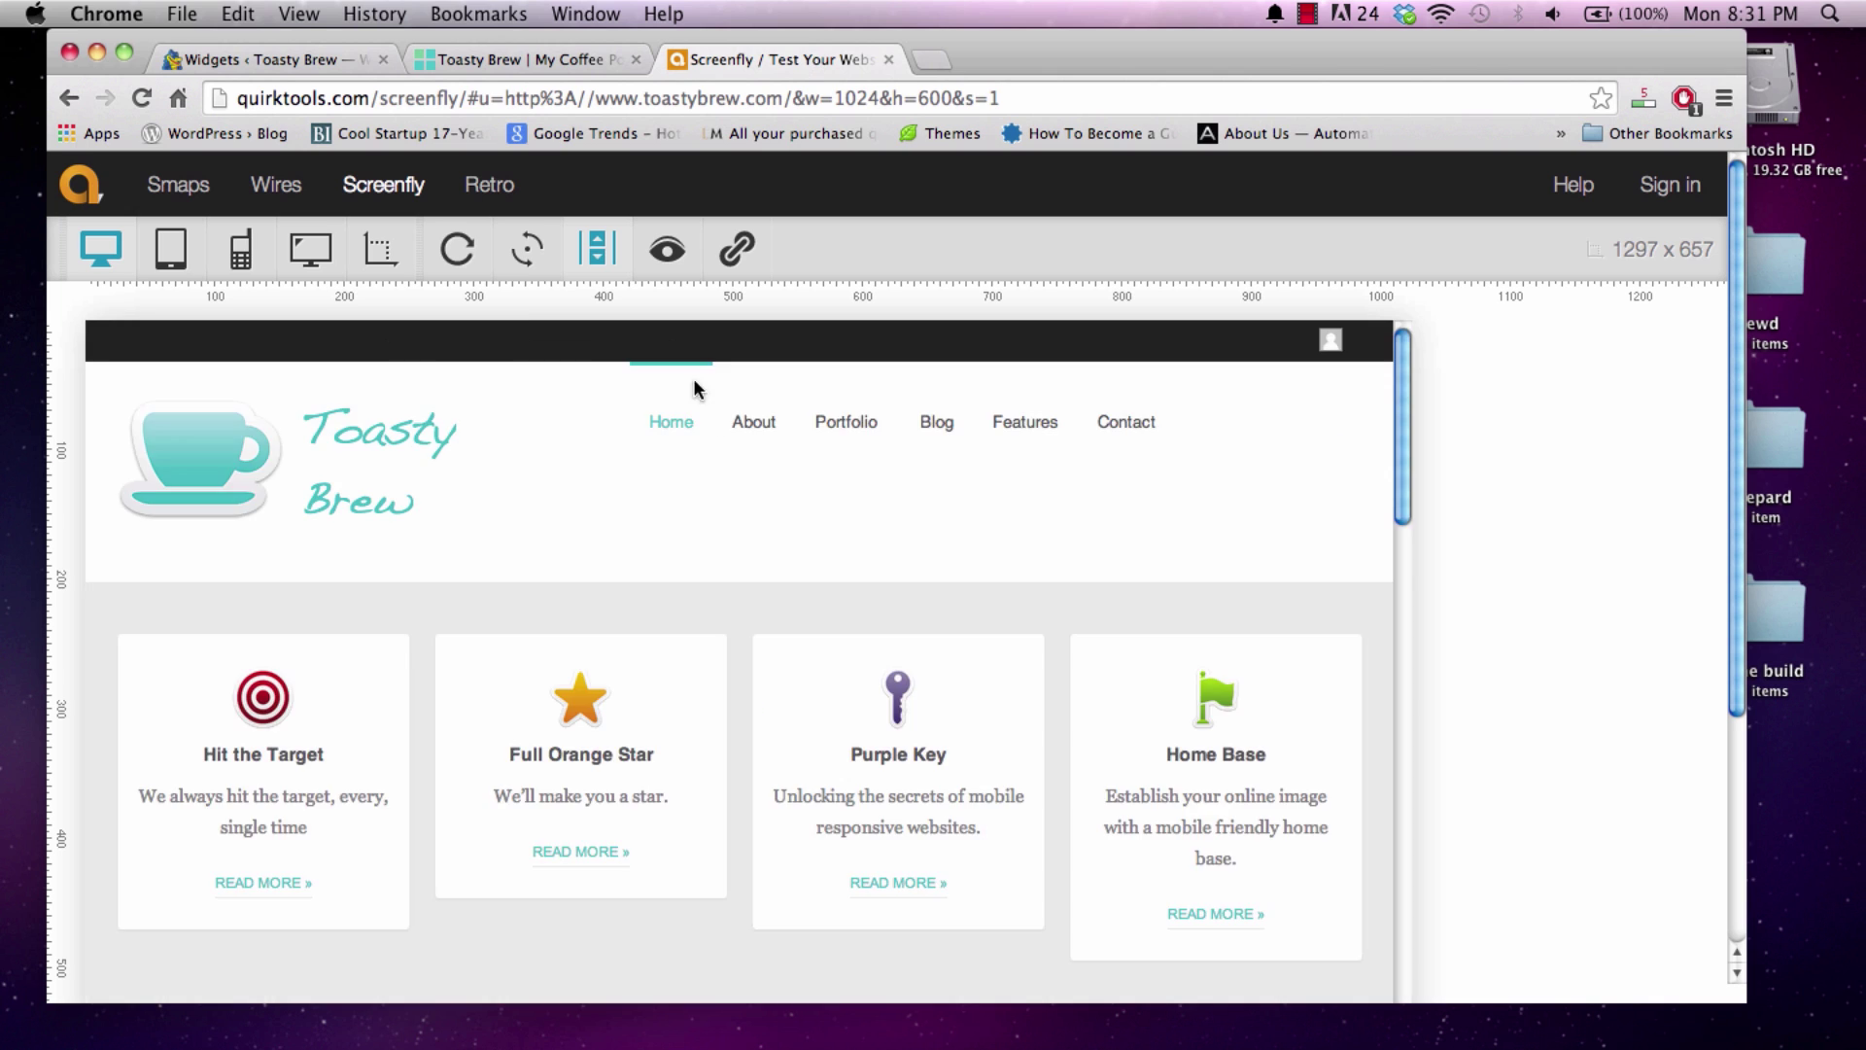
- Scroll the Toasty Brew preview and open its About page
scroll(1453, 615, "down", 5)
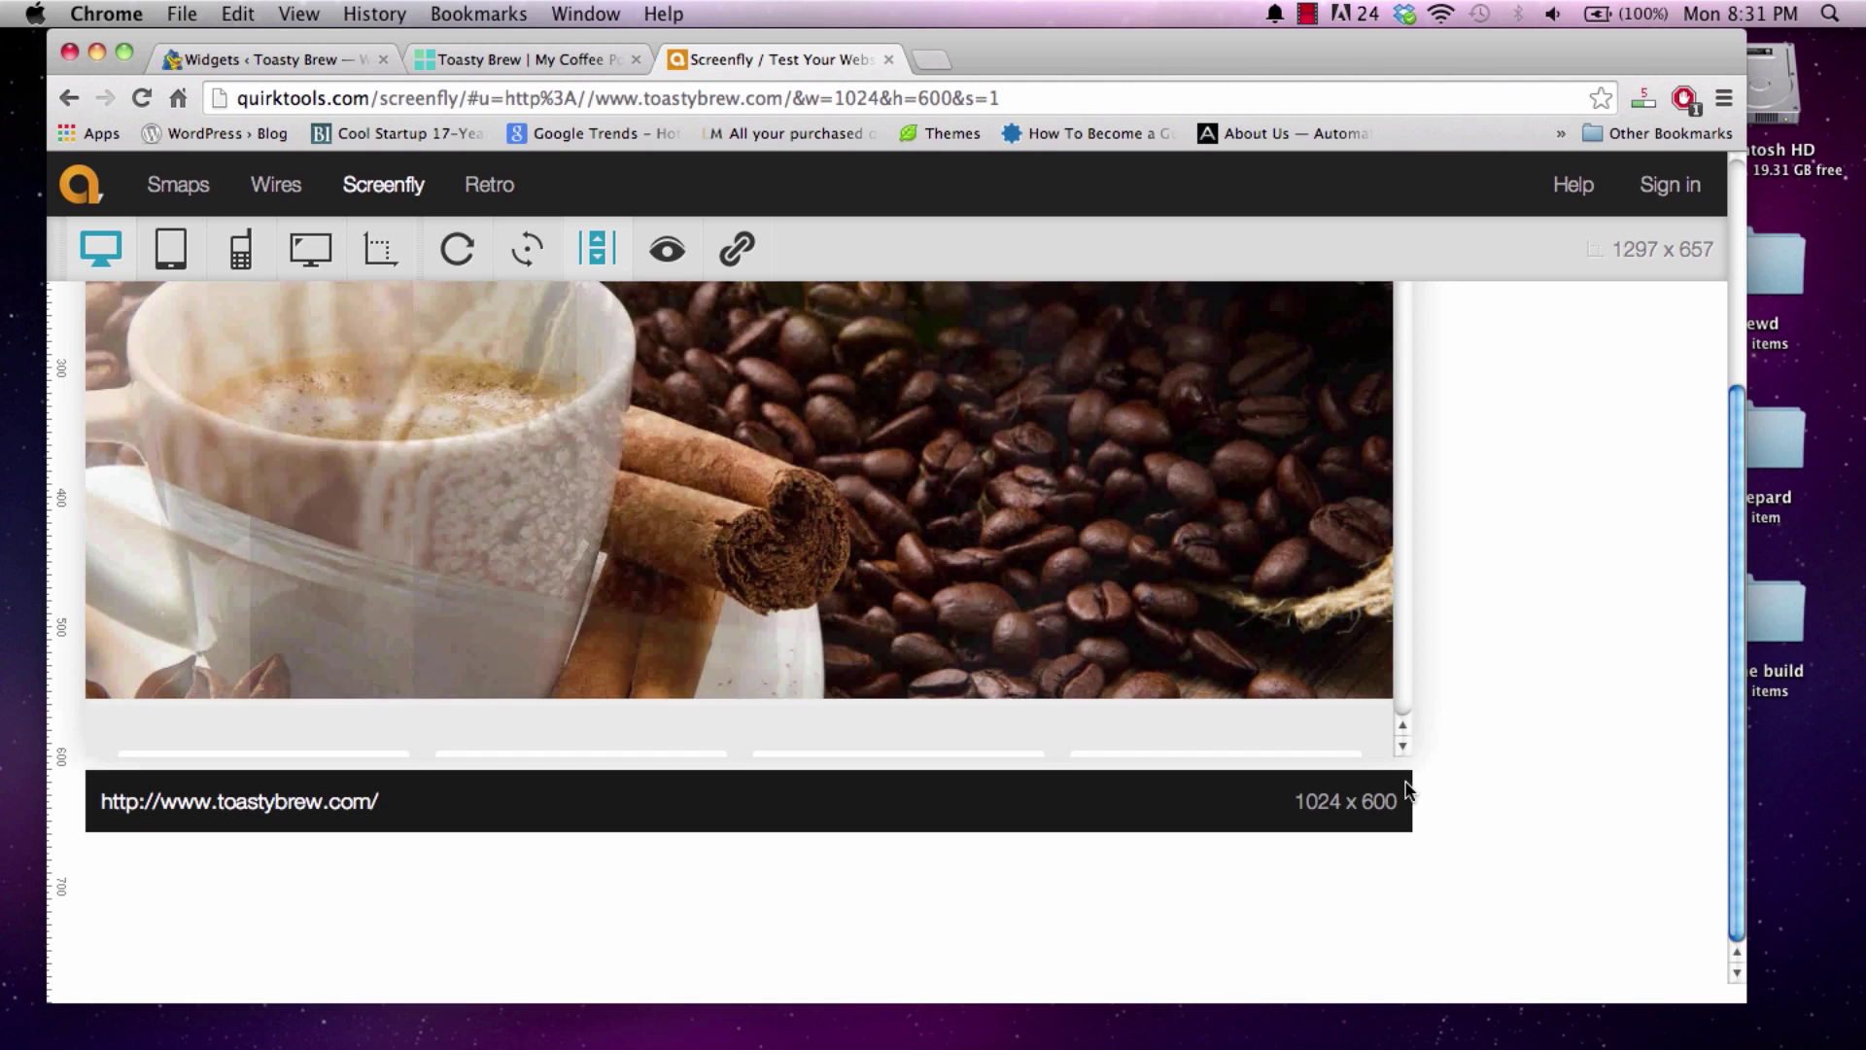
scroll(1404, 780, "up", 5)
left_click(754, 428)
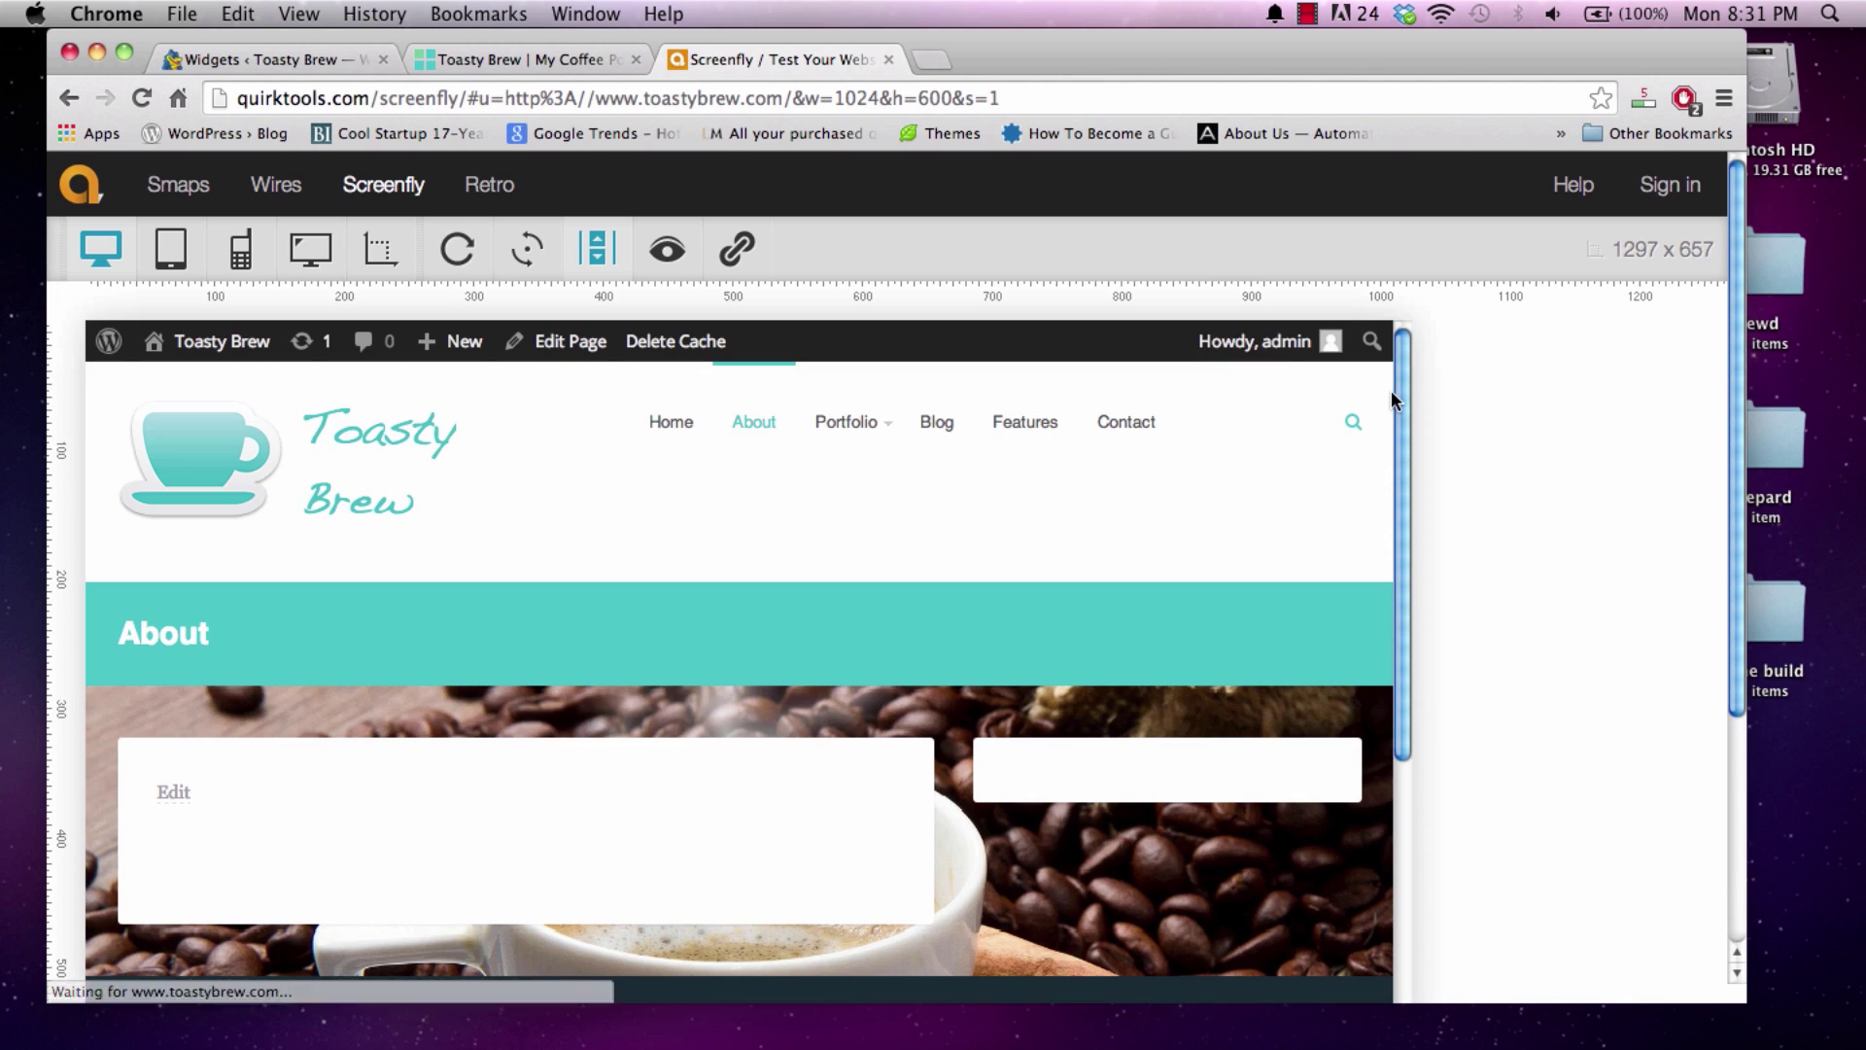
- Preview the site at BlackBerry 8300 size, then at Apple iPhone 5 size
left_click(238, 253)
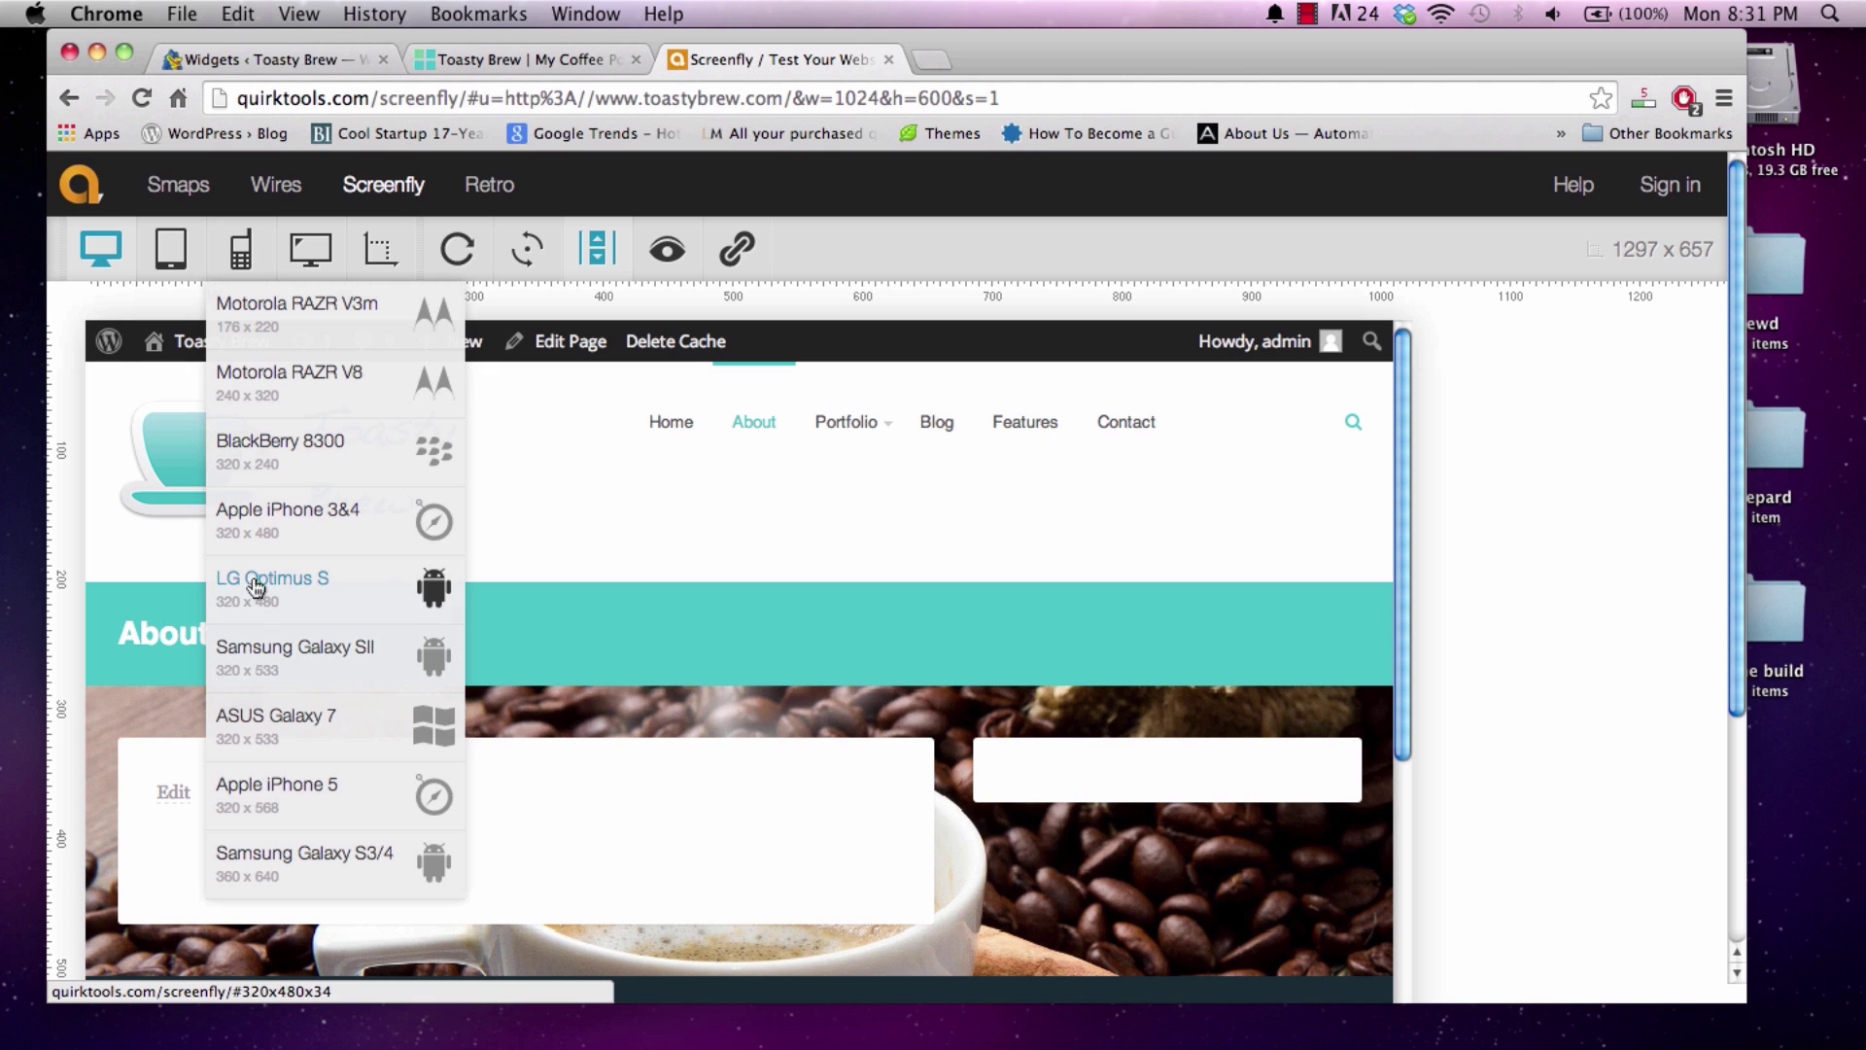
left_click(276, 472)
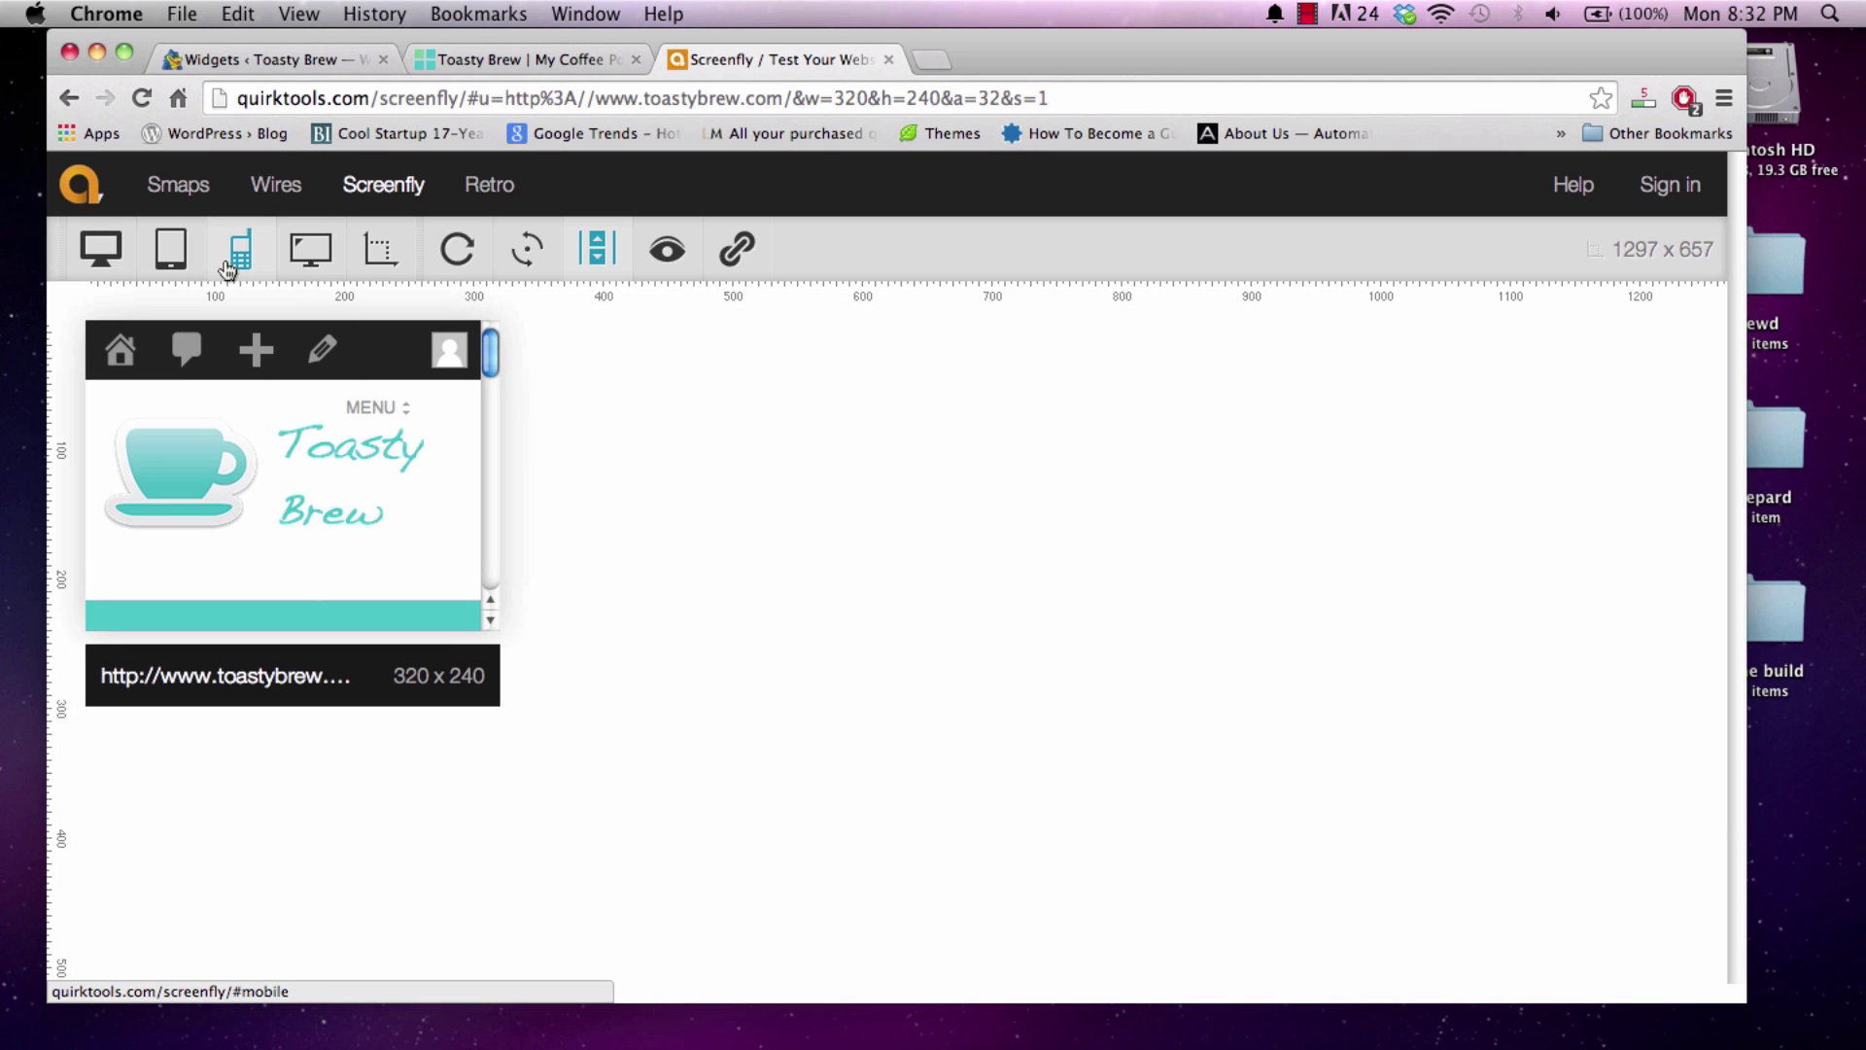
mouse_move(229, 270)
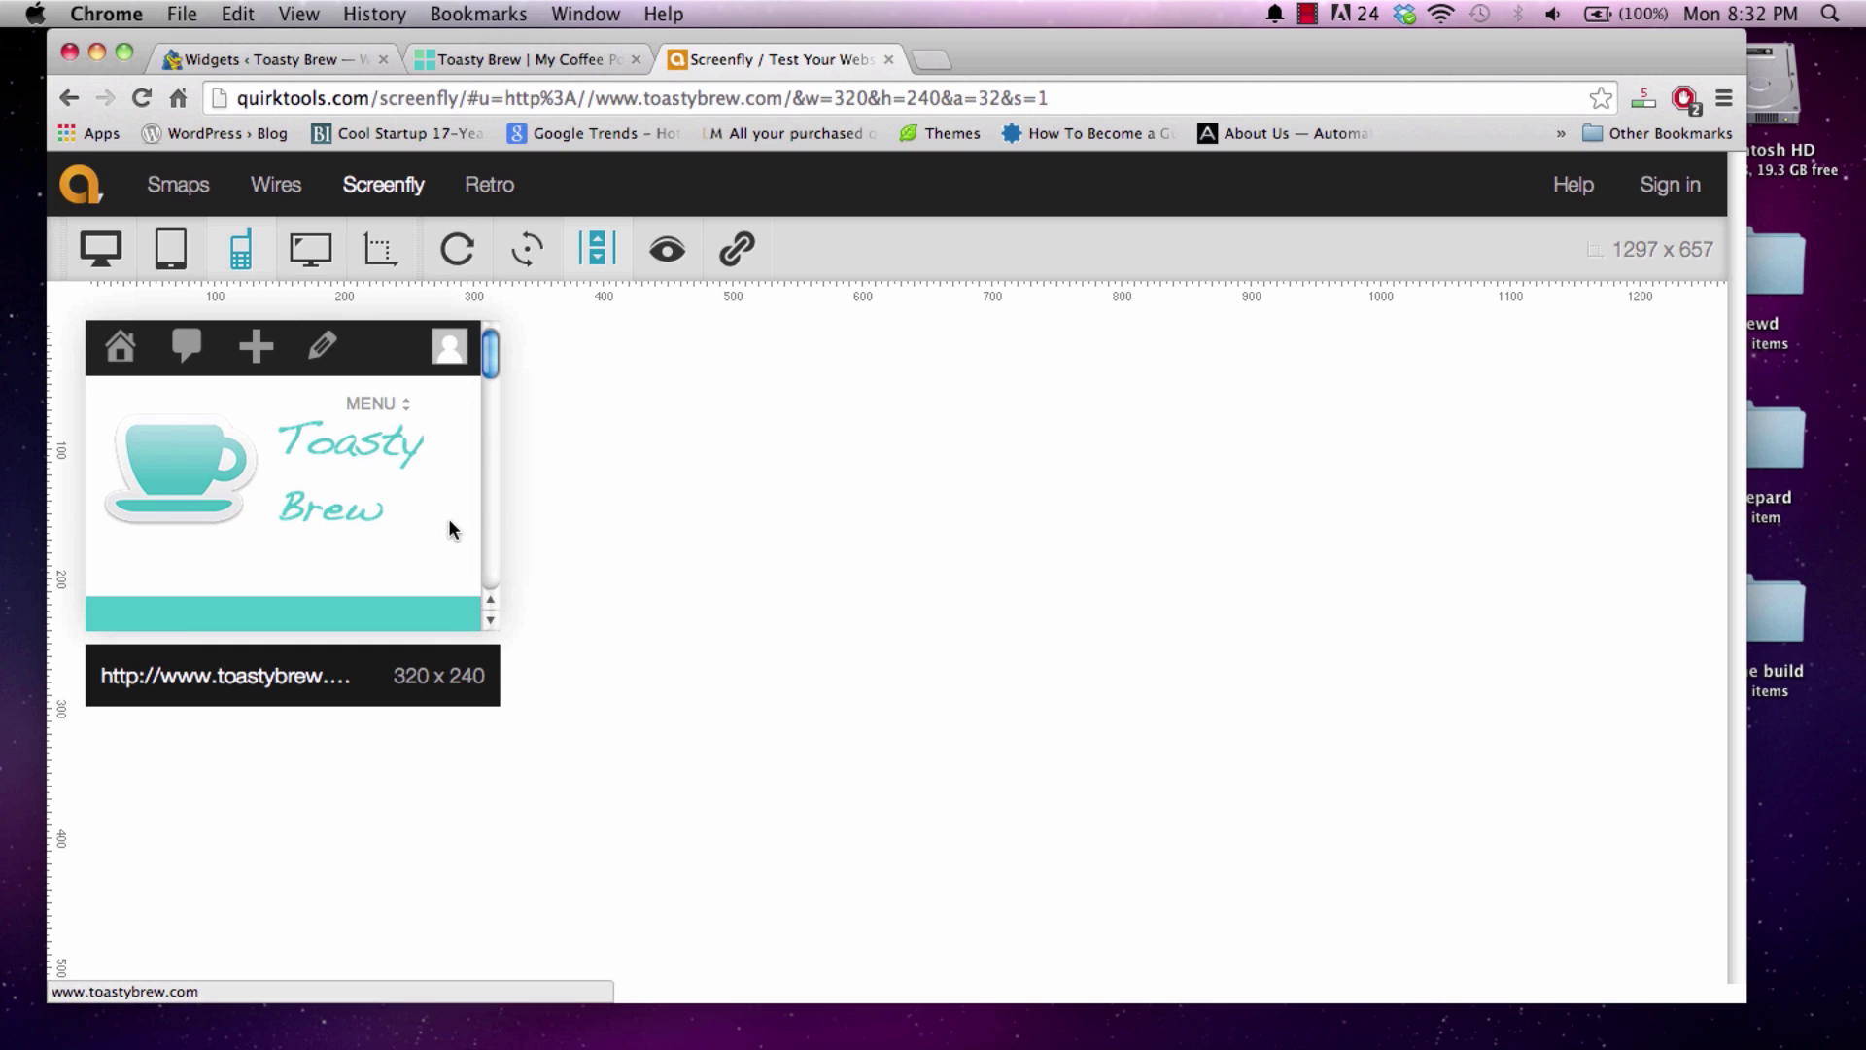
scroll(450, 525, "down", 10)
scroll(450, 528, "up", 10)
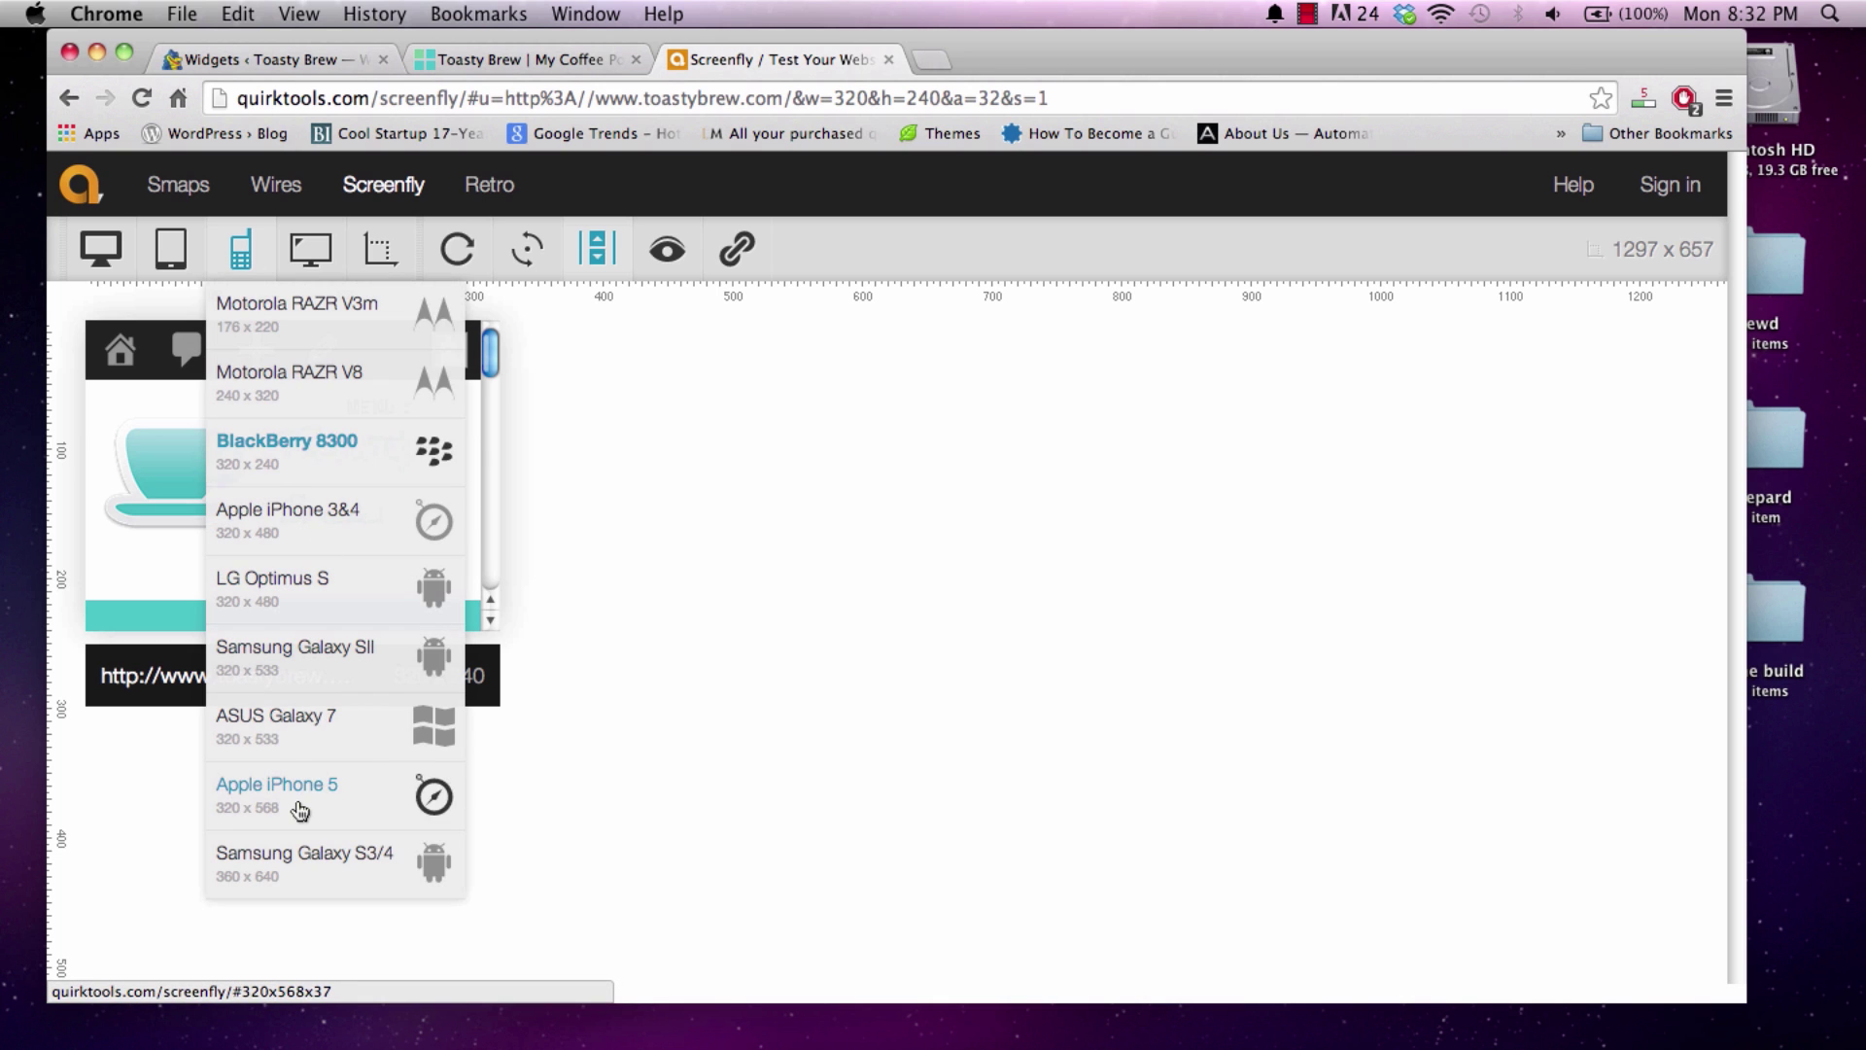
left_click(292, 792)
- Scroll the iPhone 5 preview, reload the home page, then switch to 1080p Television
scroll(352, 406, "down", 3)
scroll(352, 375, "down", 8)
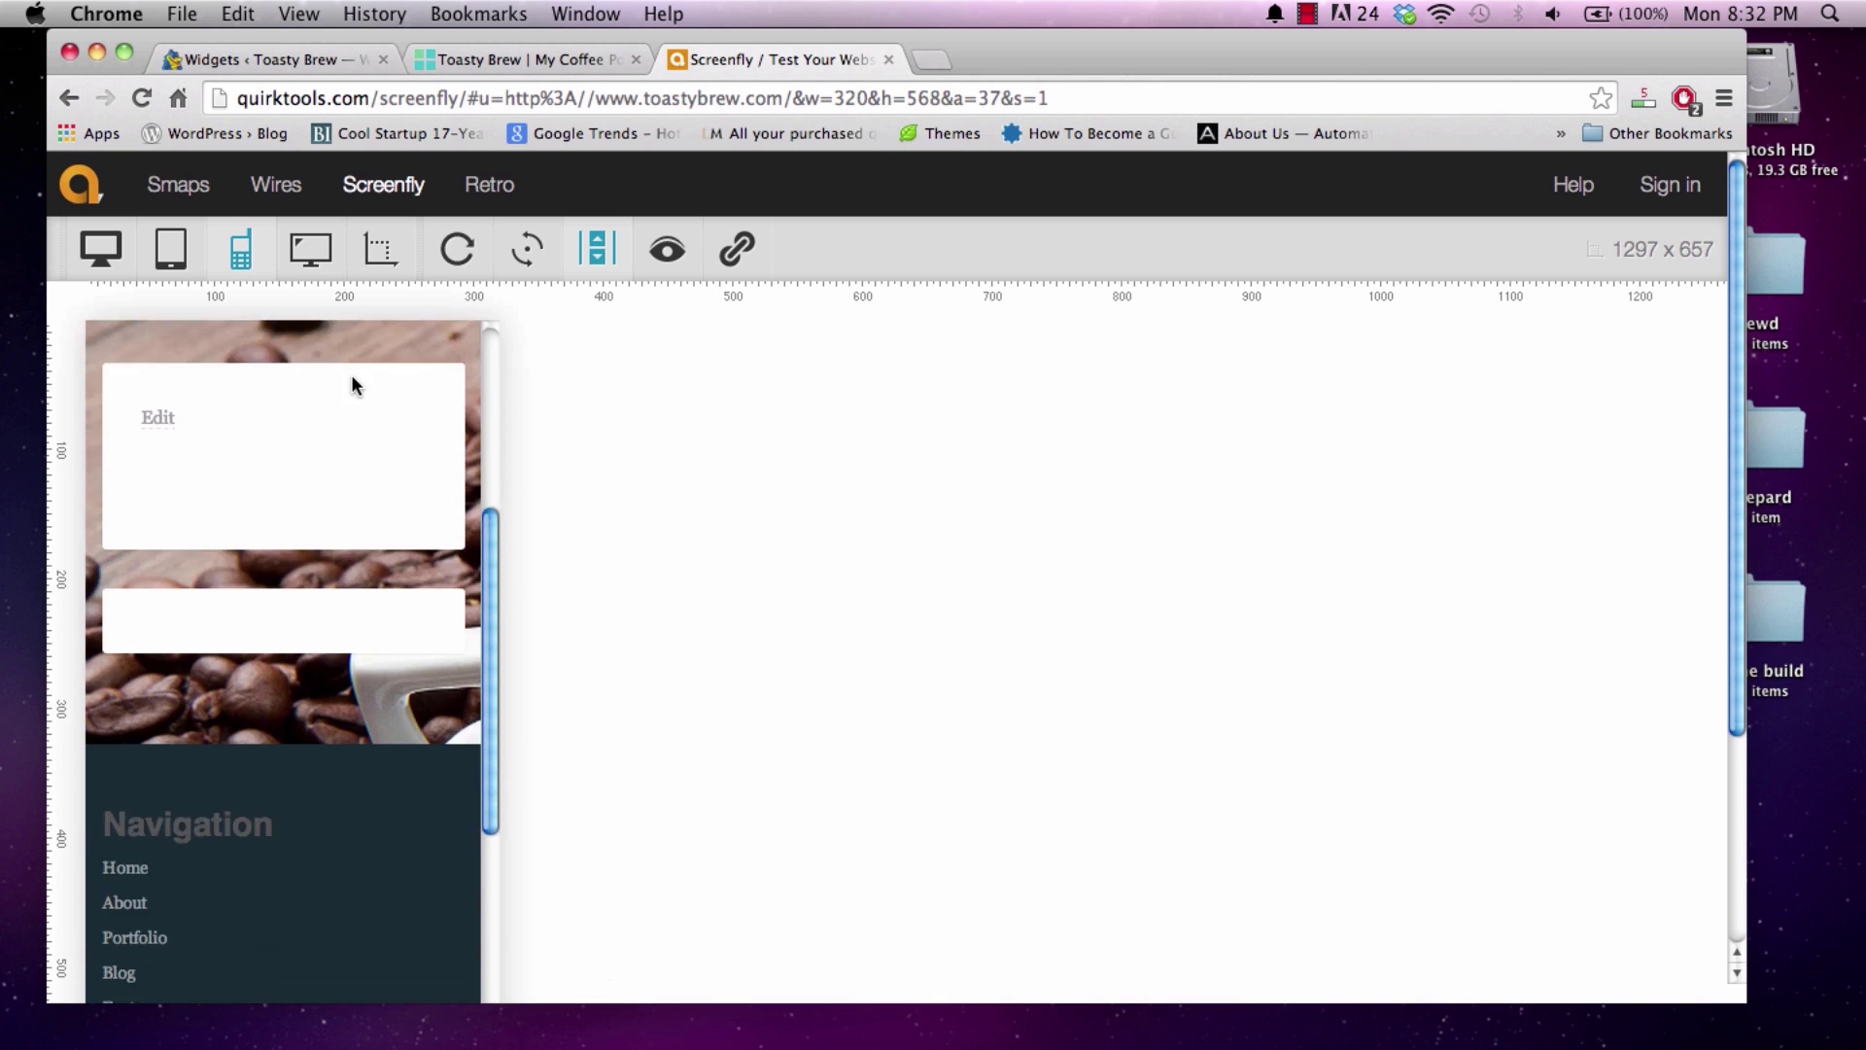
scroll(354, 383, "up", 15)
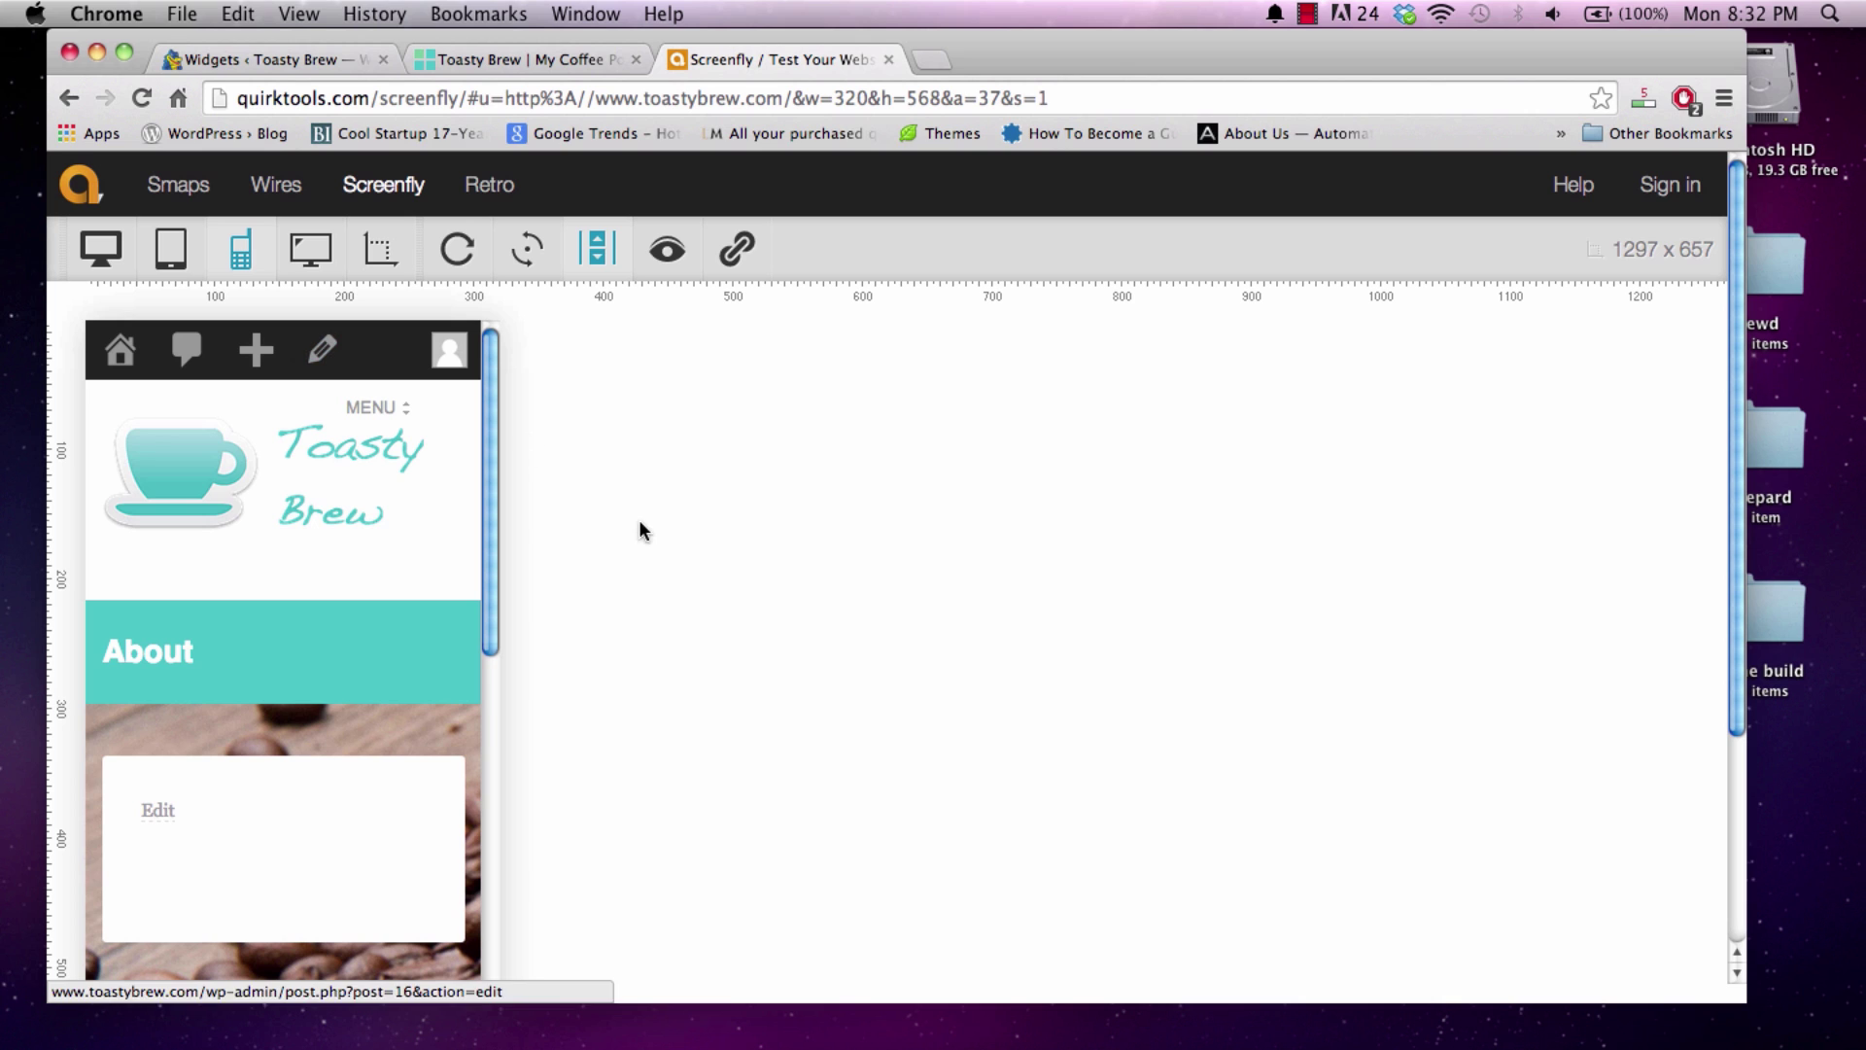
left_click(209, 491)
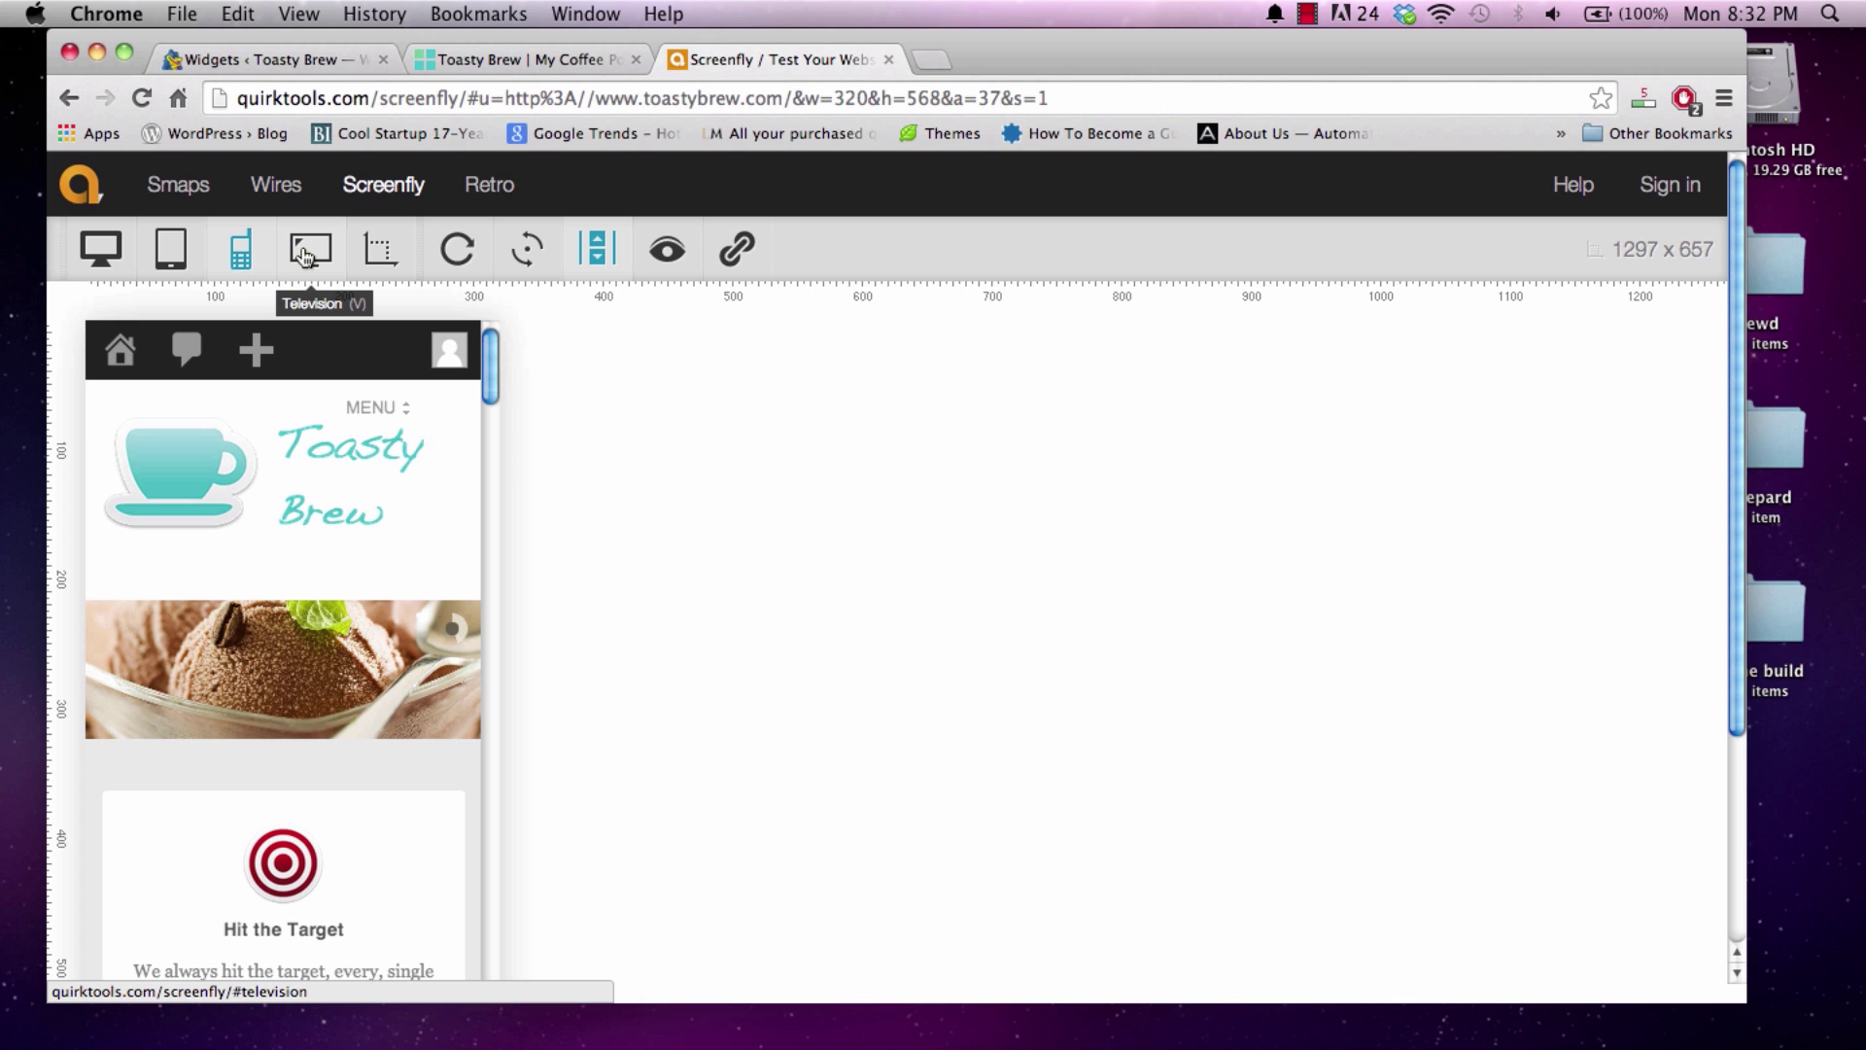
left_click(305, 253)
left_click(333, 449)
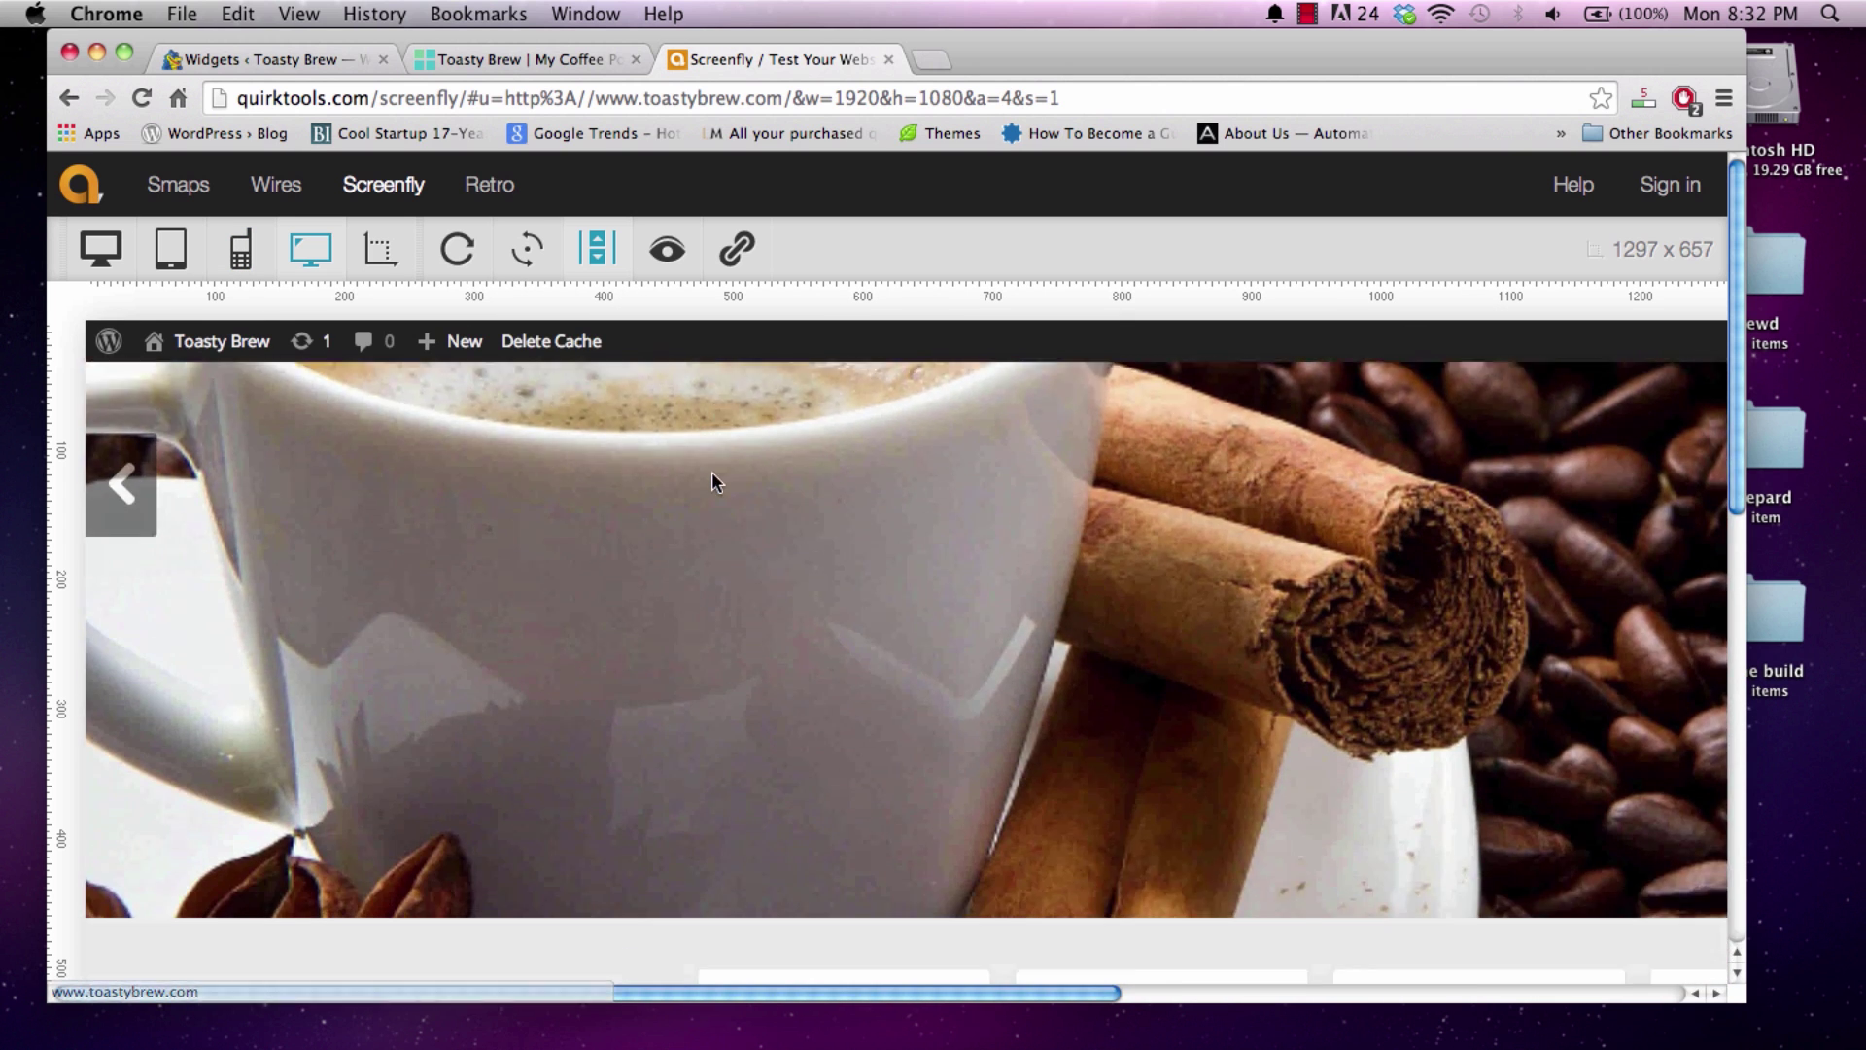
- Pan around the 1080p preview and close the television size list
scroll(714, 481, "down", 8)
scroll(715, 481, "up", 10)
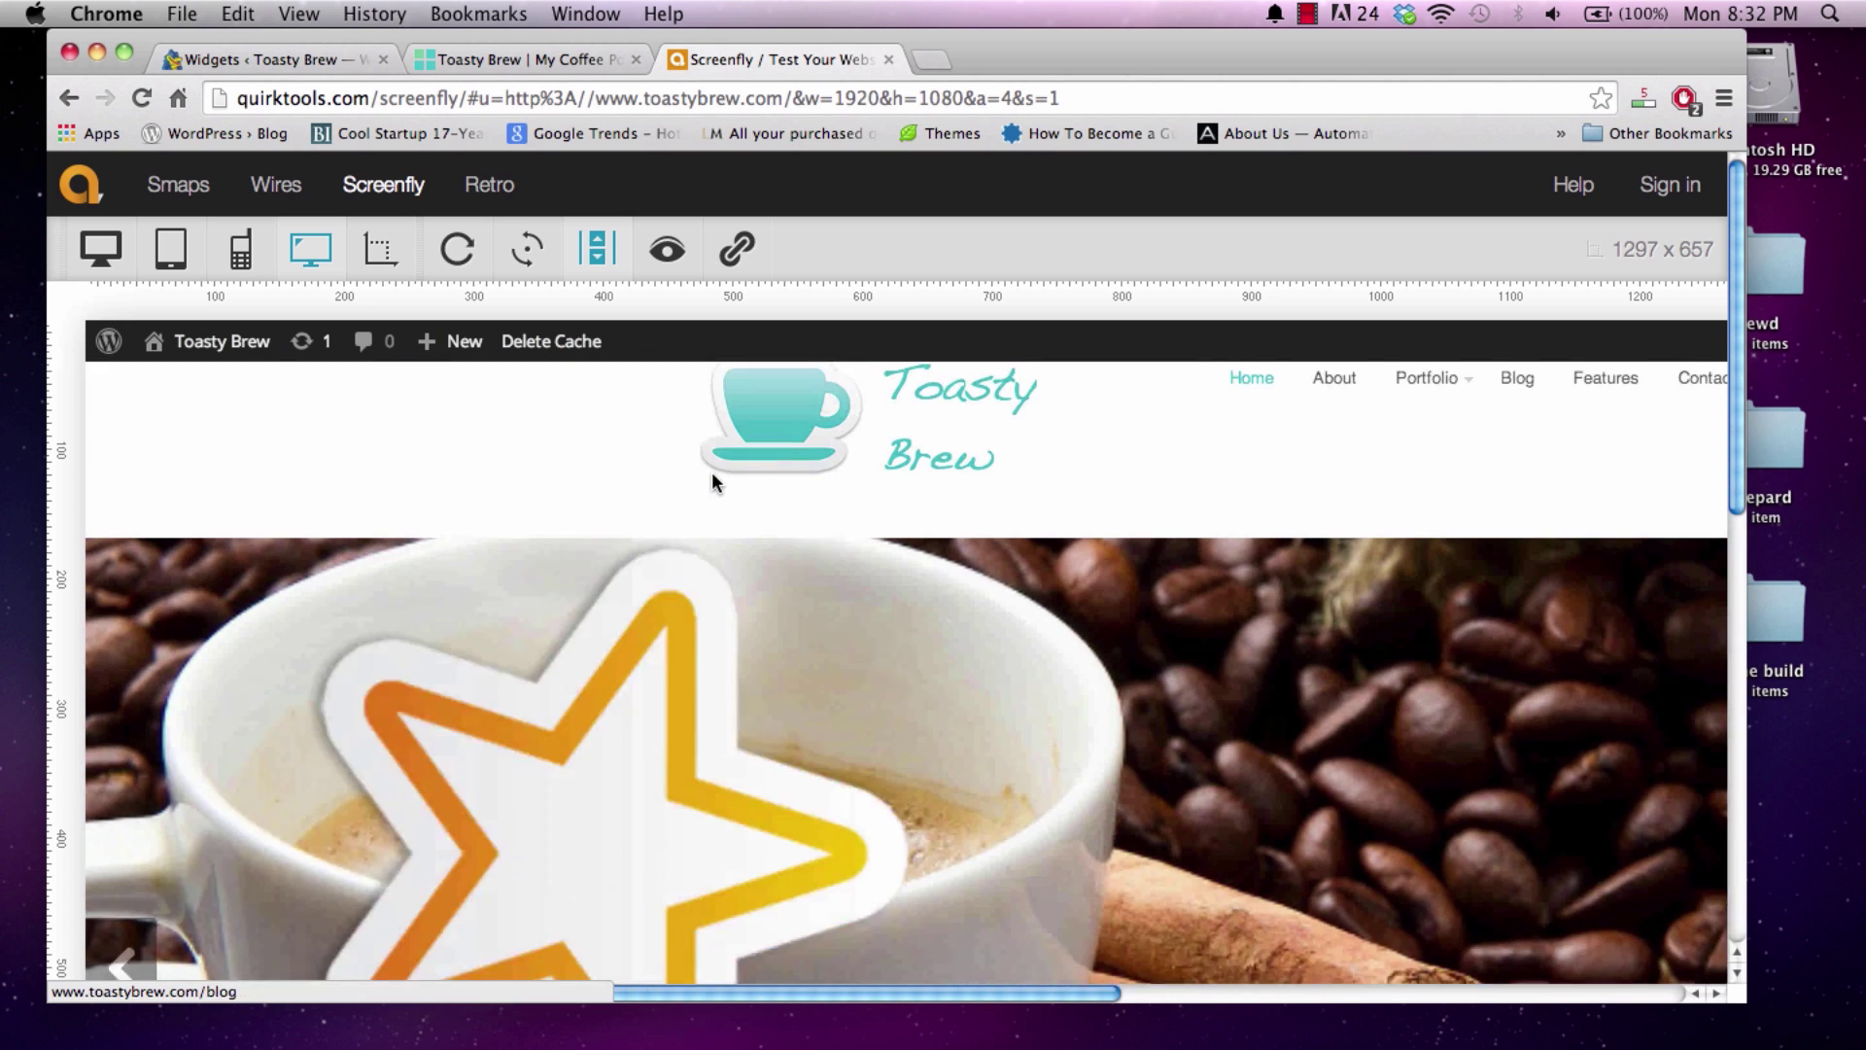
scroll(681, 627, "right", 8)
scroll(681, 627, "down", 10)
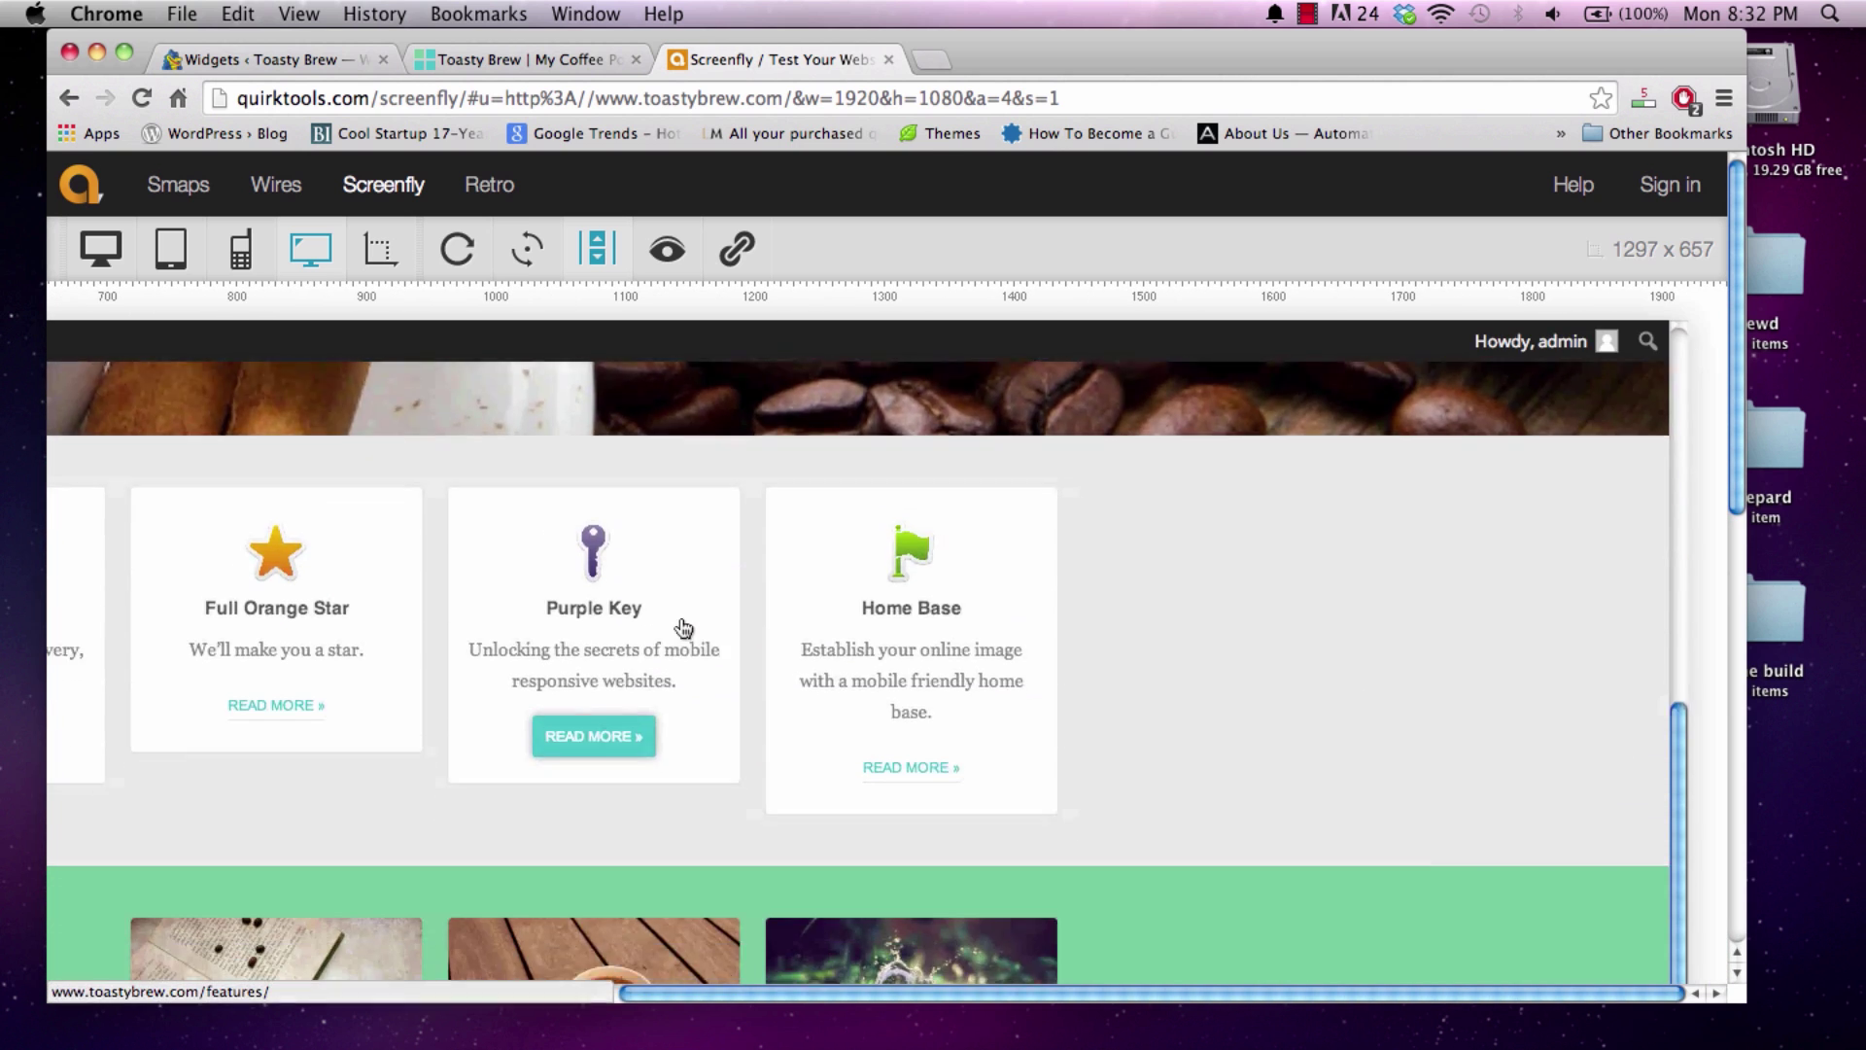
scroll(680, 627, "left", 5)
scroll(680, 626, "left", 1)
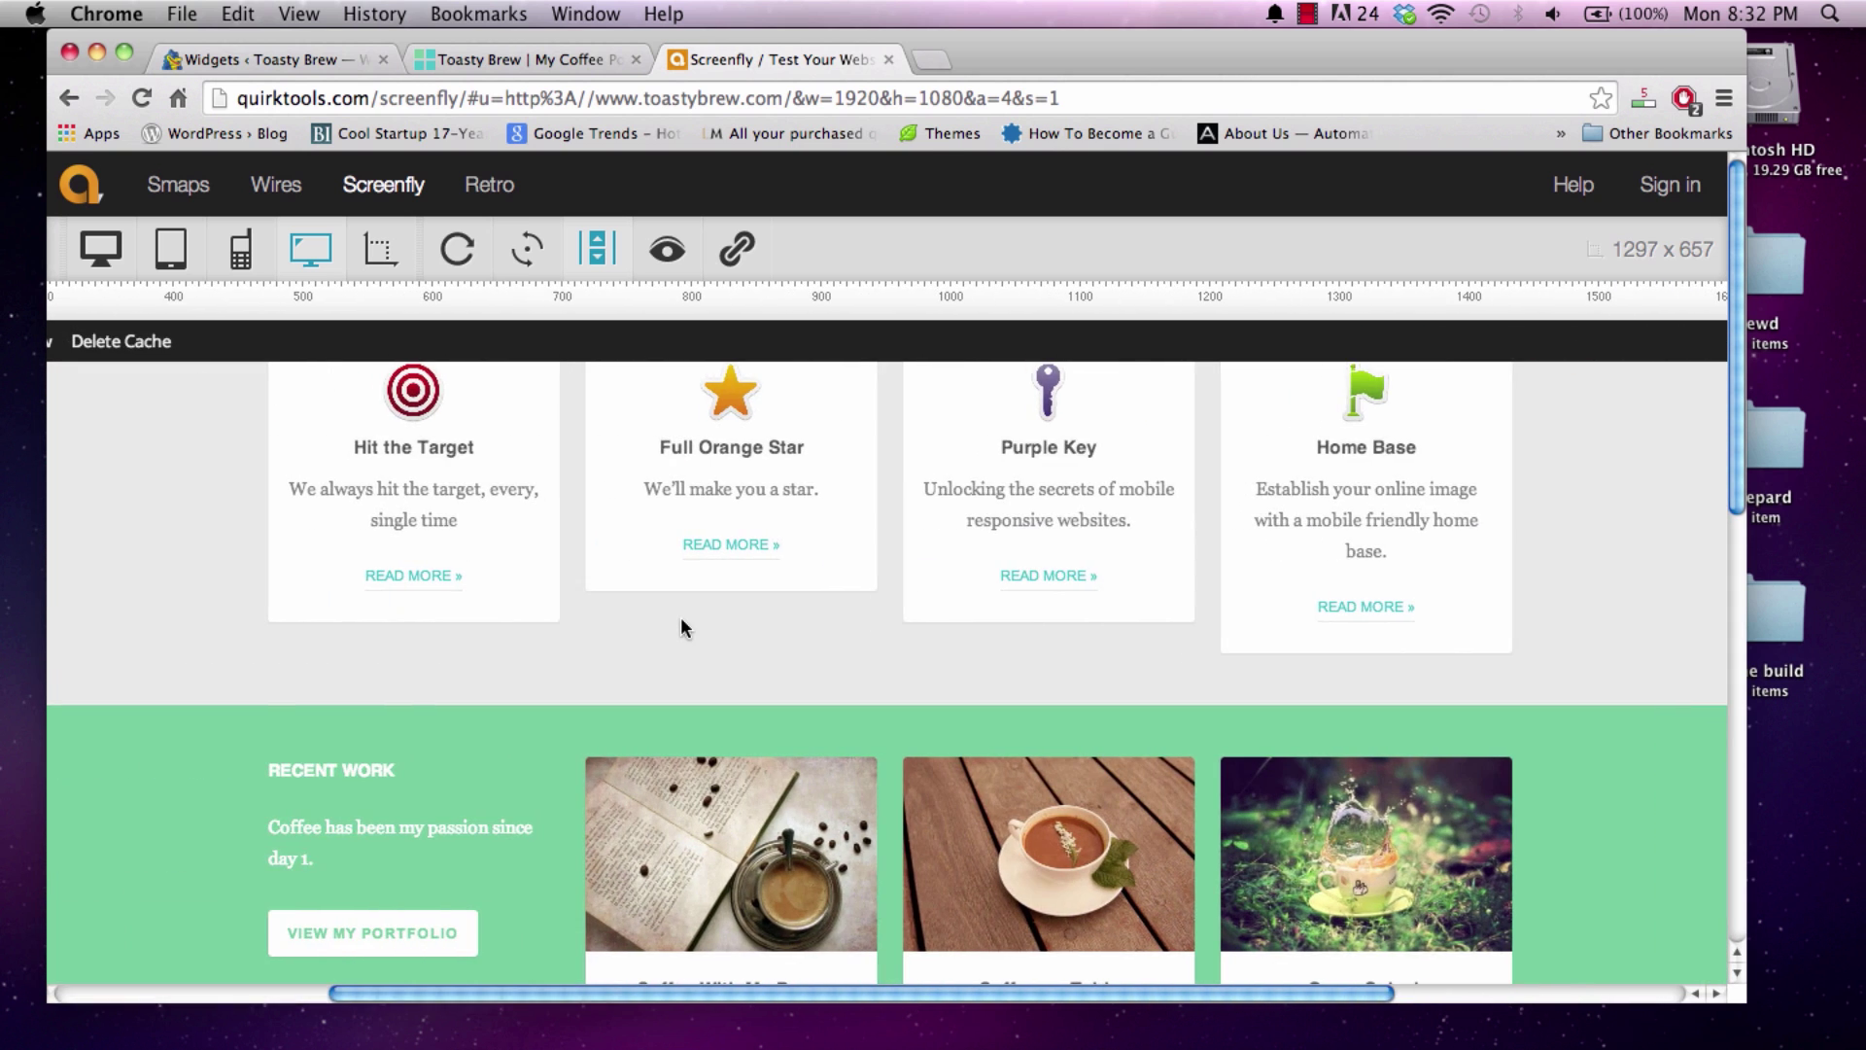
scroll(683, 627, "right", 1)
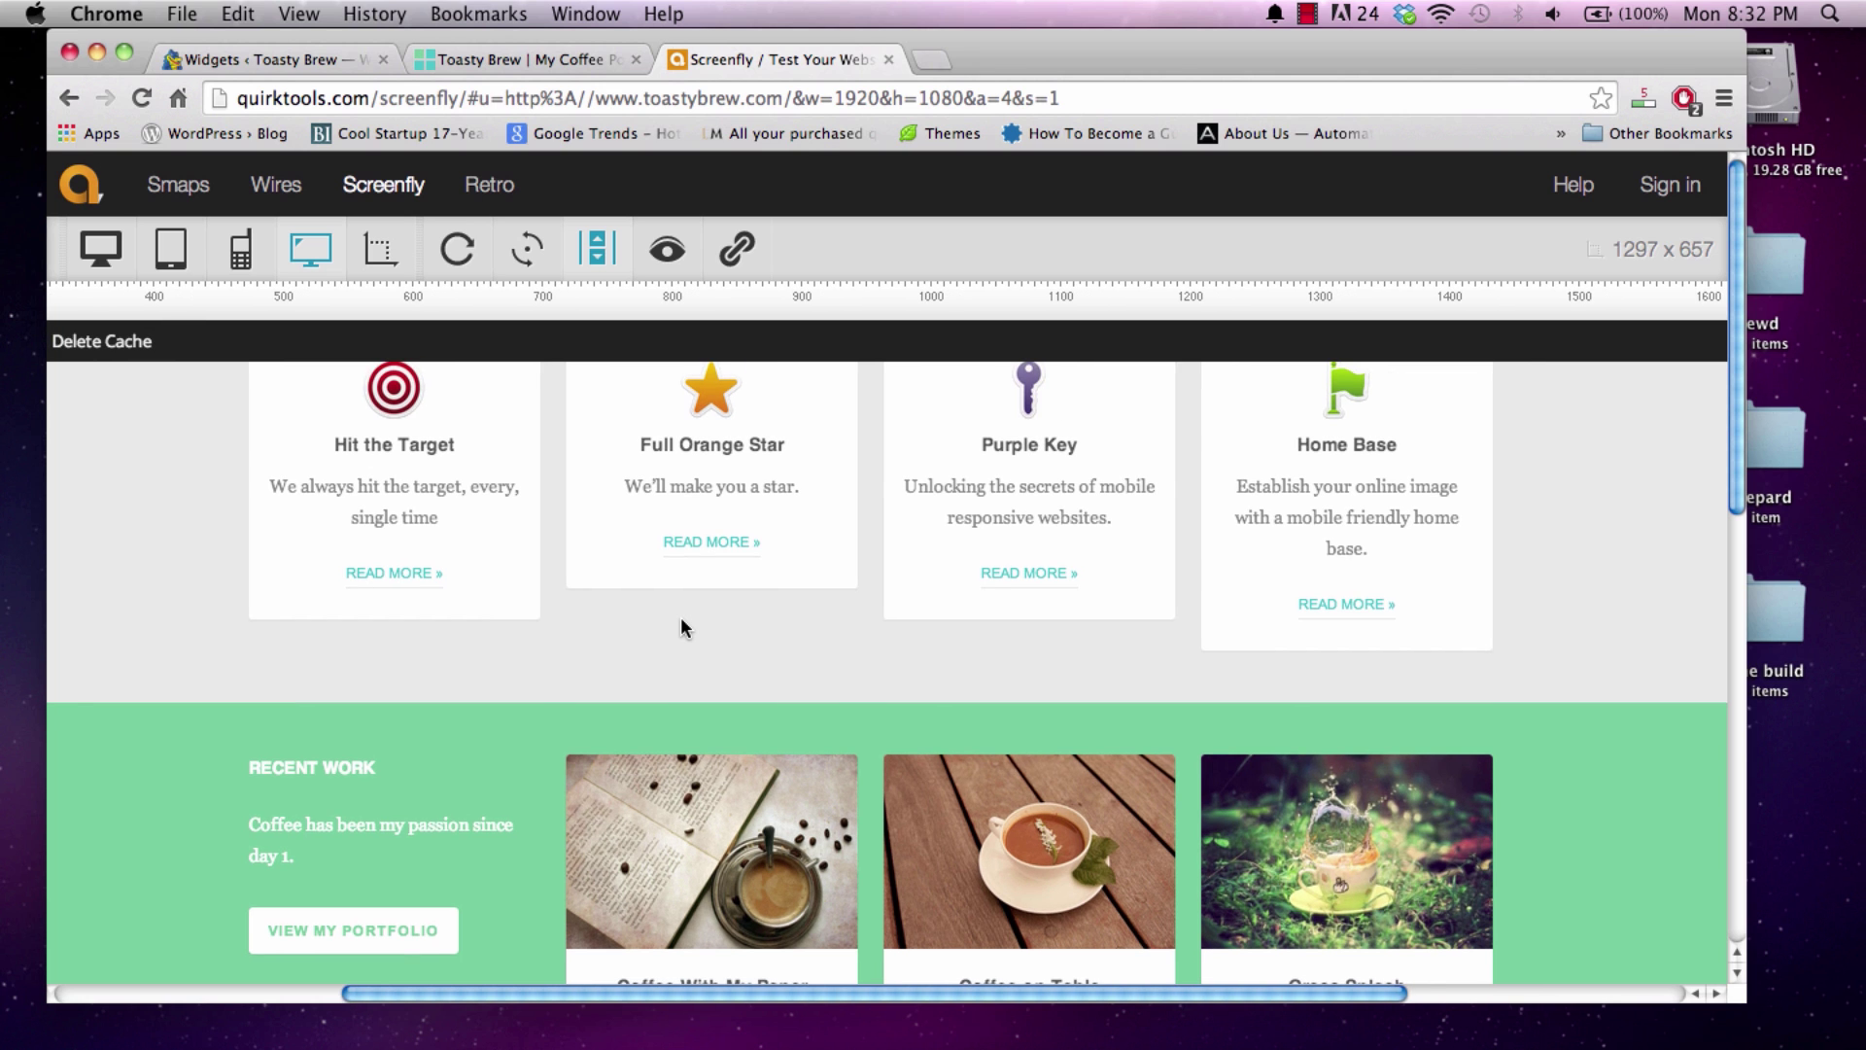
scroll(683, 627, "right", 1)
scroll(683, 627, "up", 10)
mouse_move(313, 243)
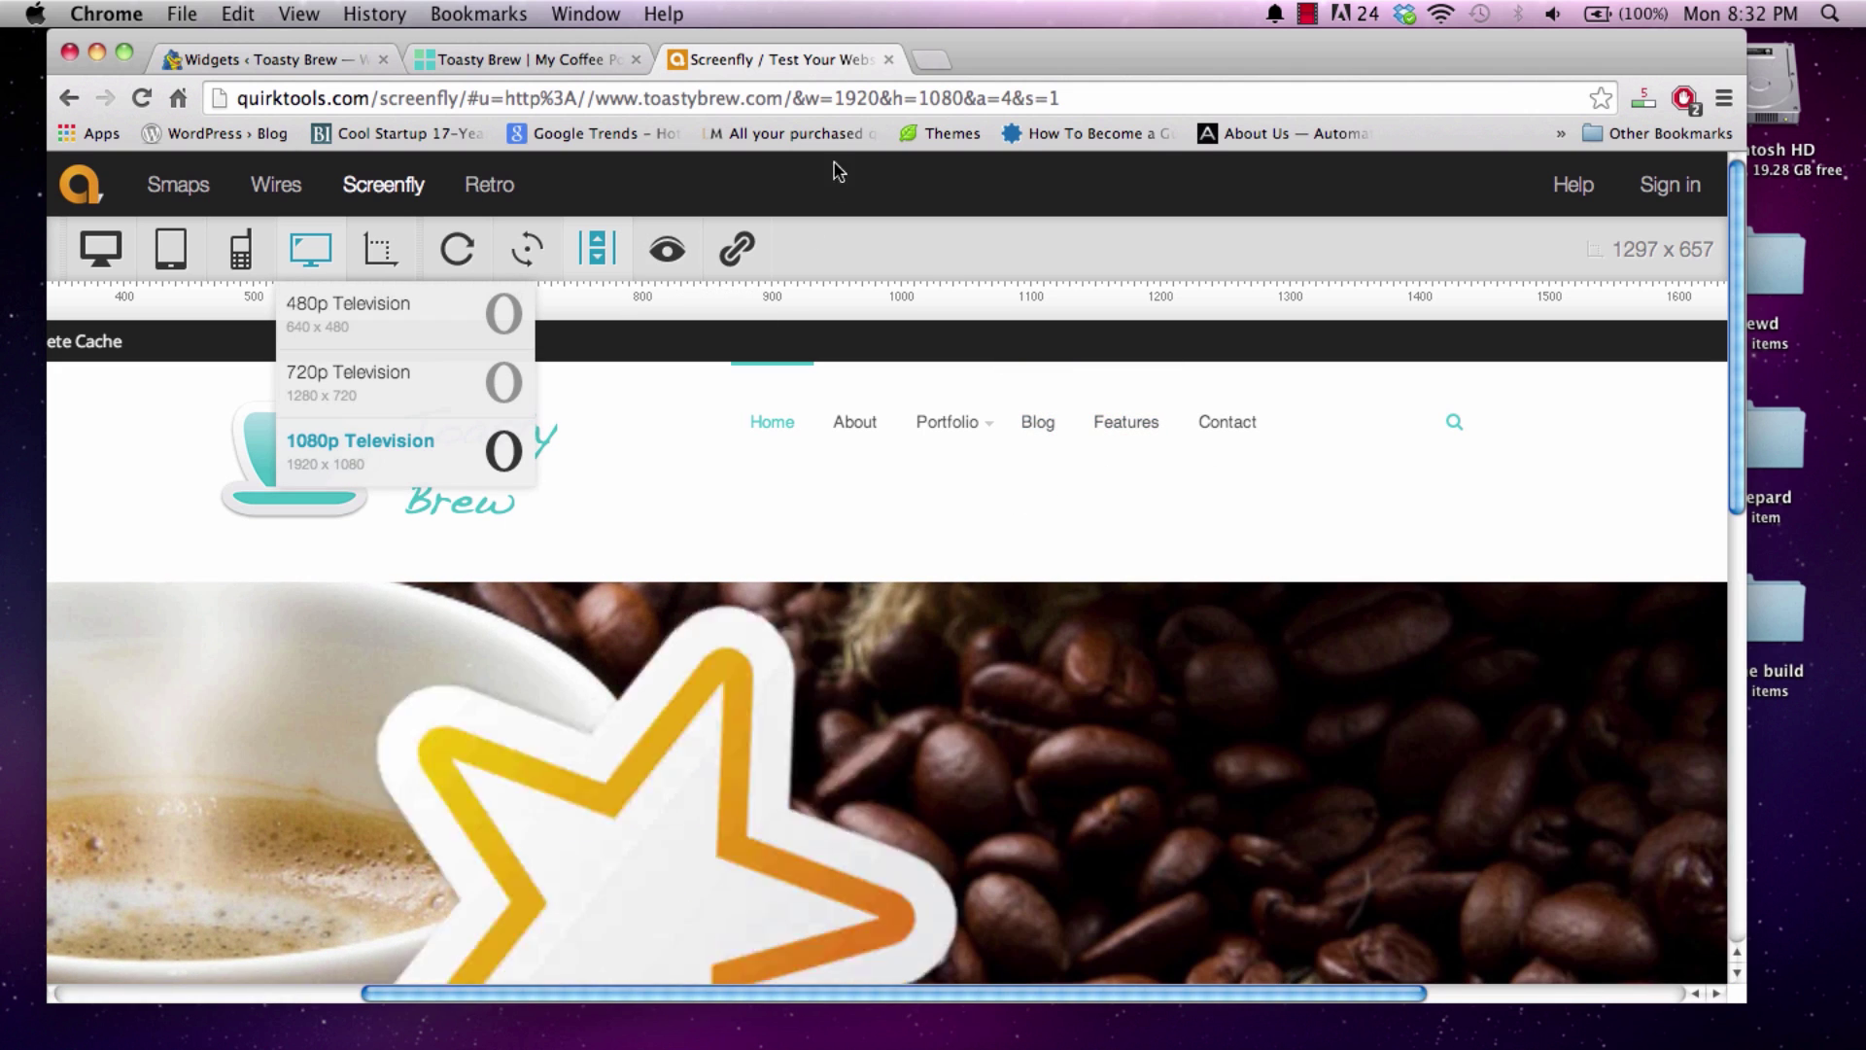
left_click(1026, 237)
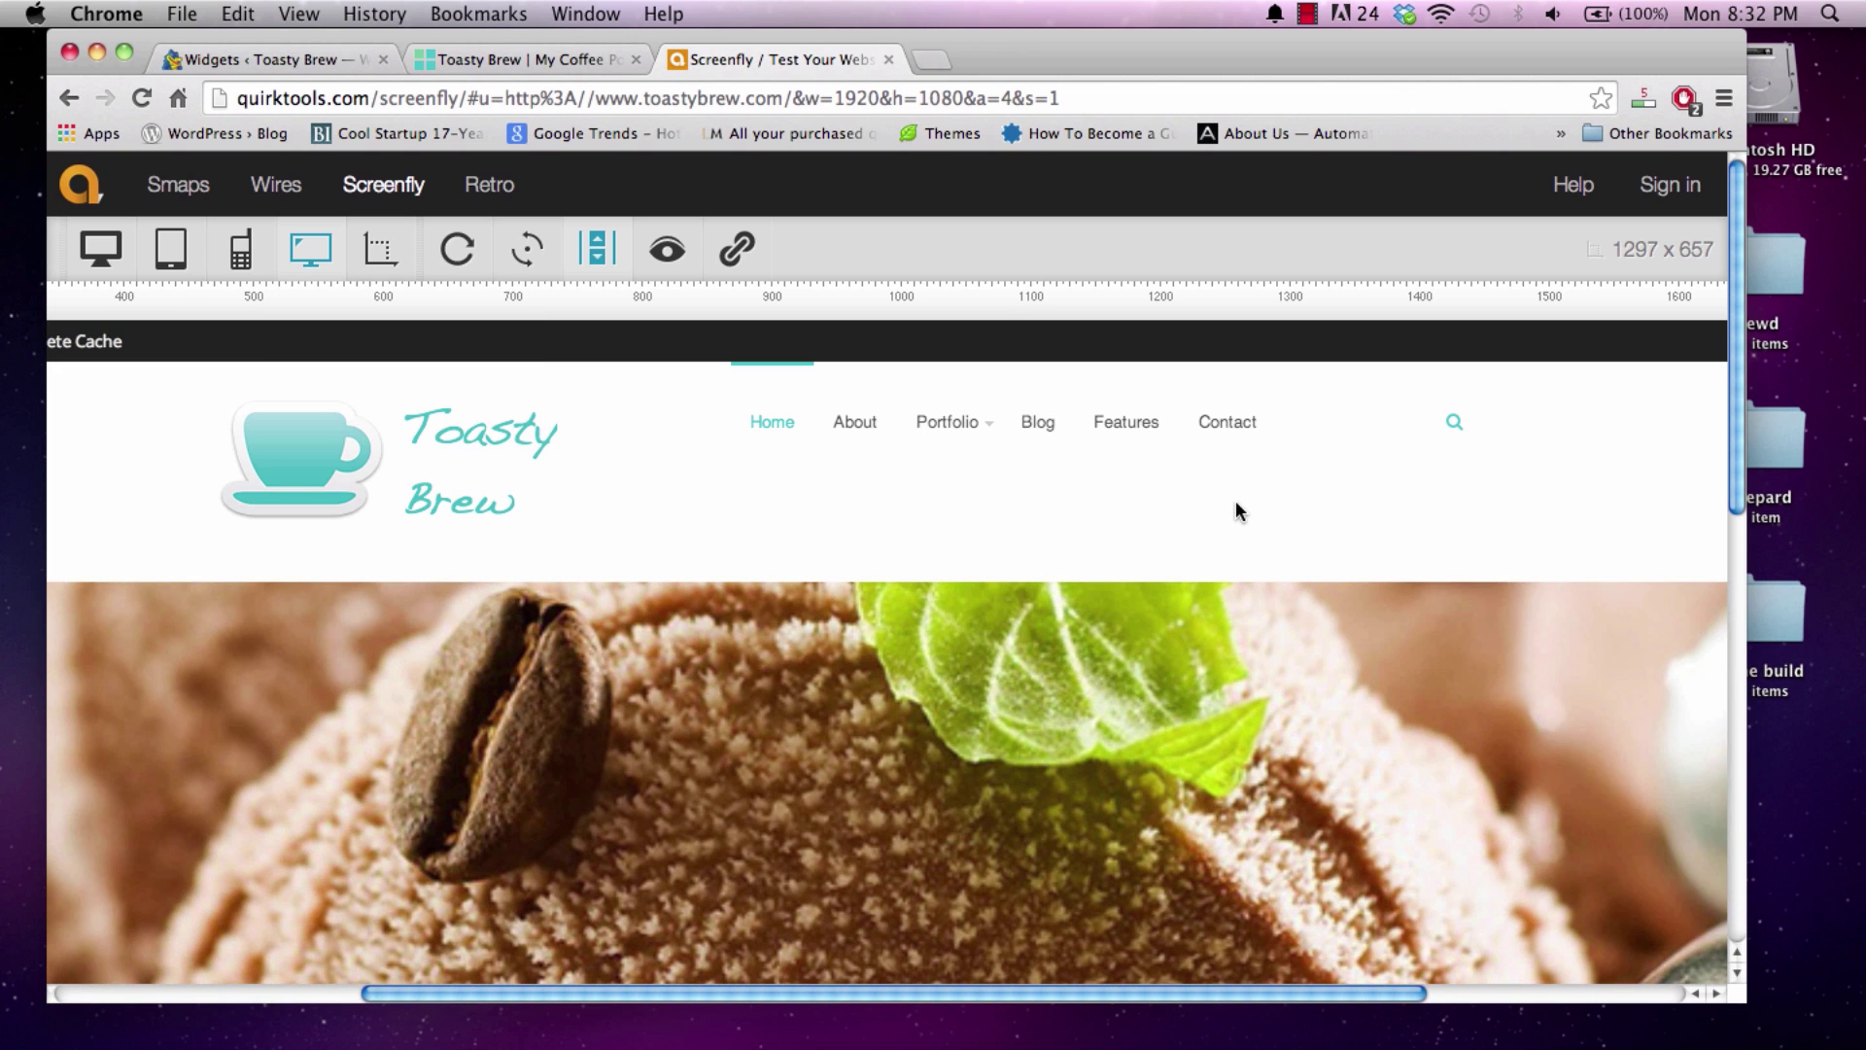
- Scroll the 1080p preview down to the footer and back up, then return to the live site
scroll(1236, 503, "down", 10)
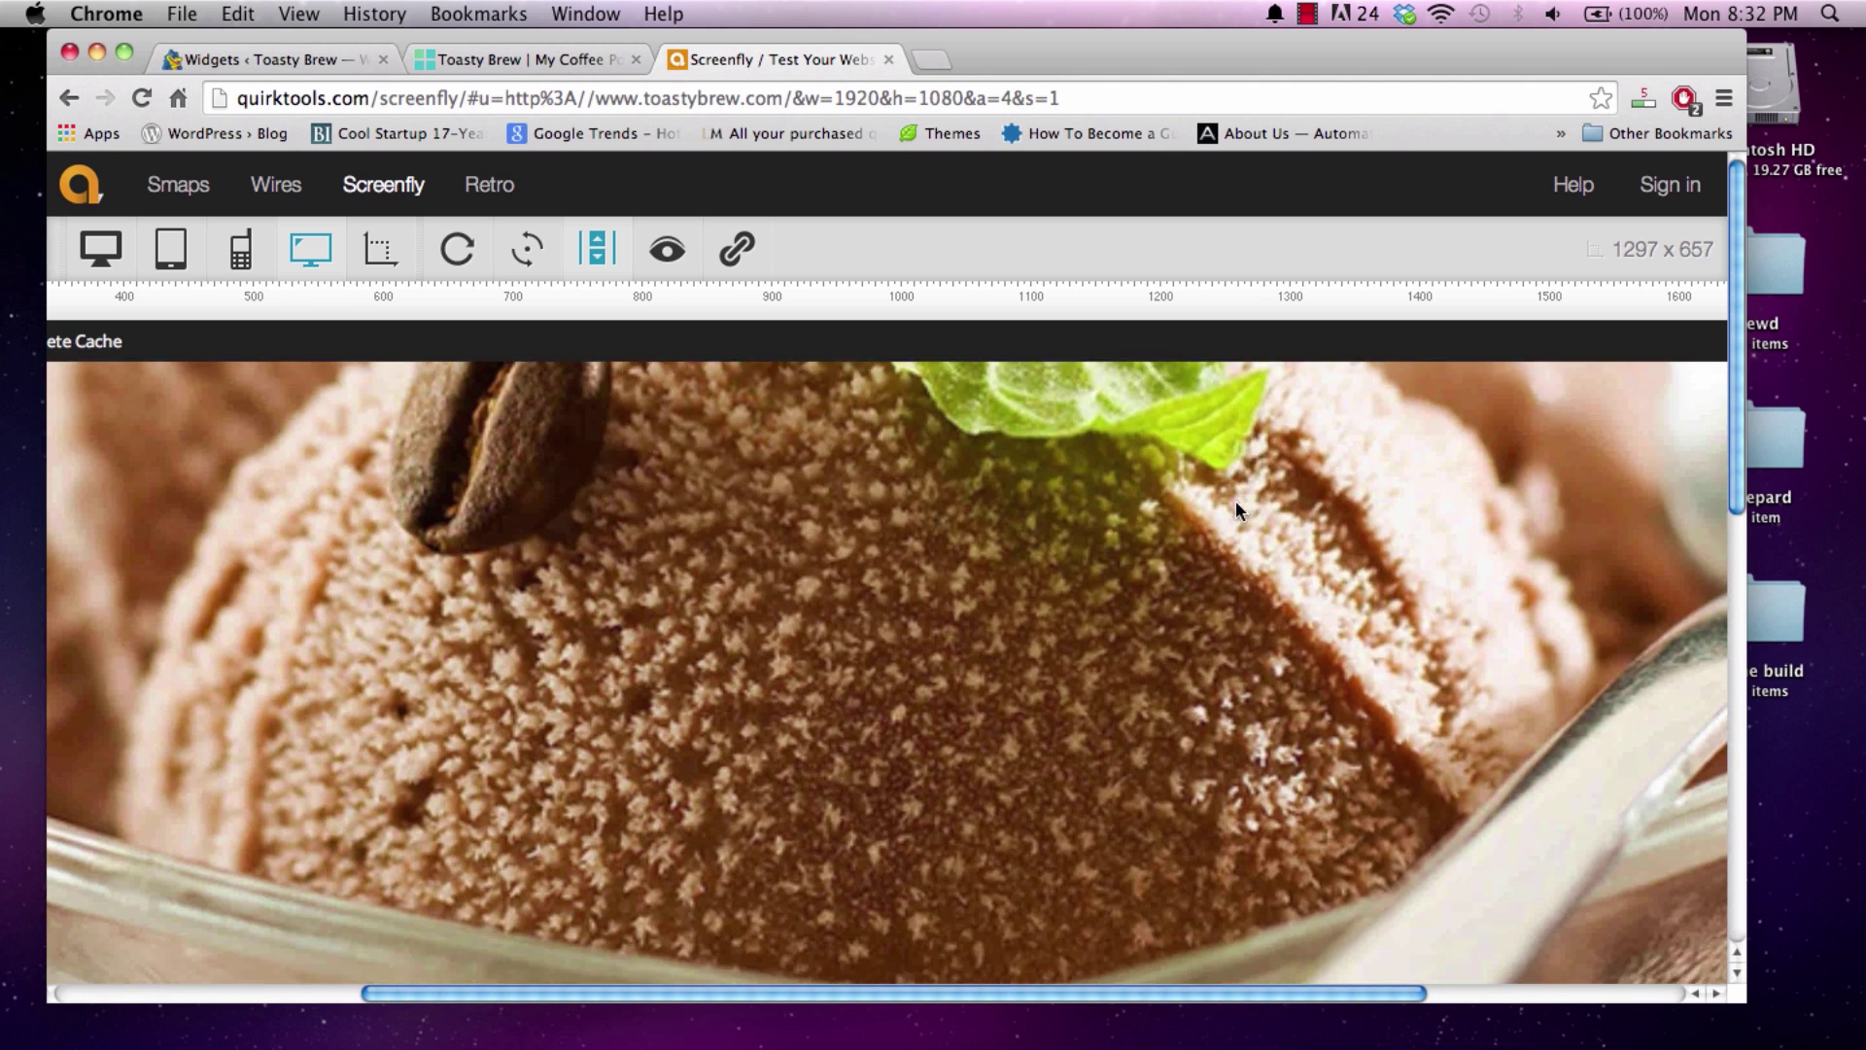
scroll(1236, 509, "down", 5)
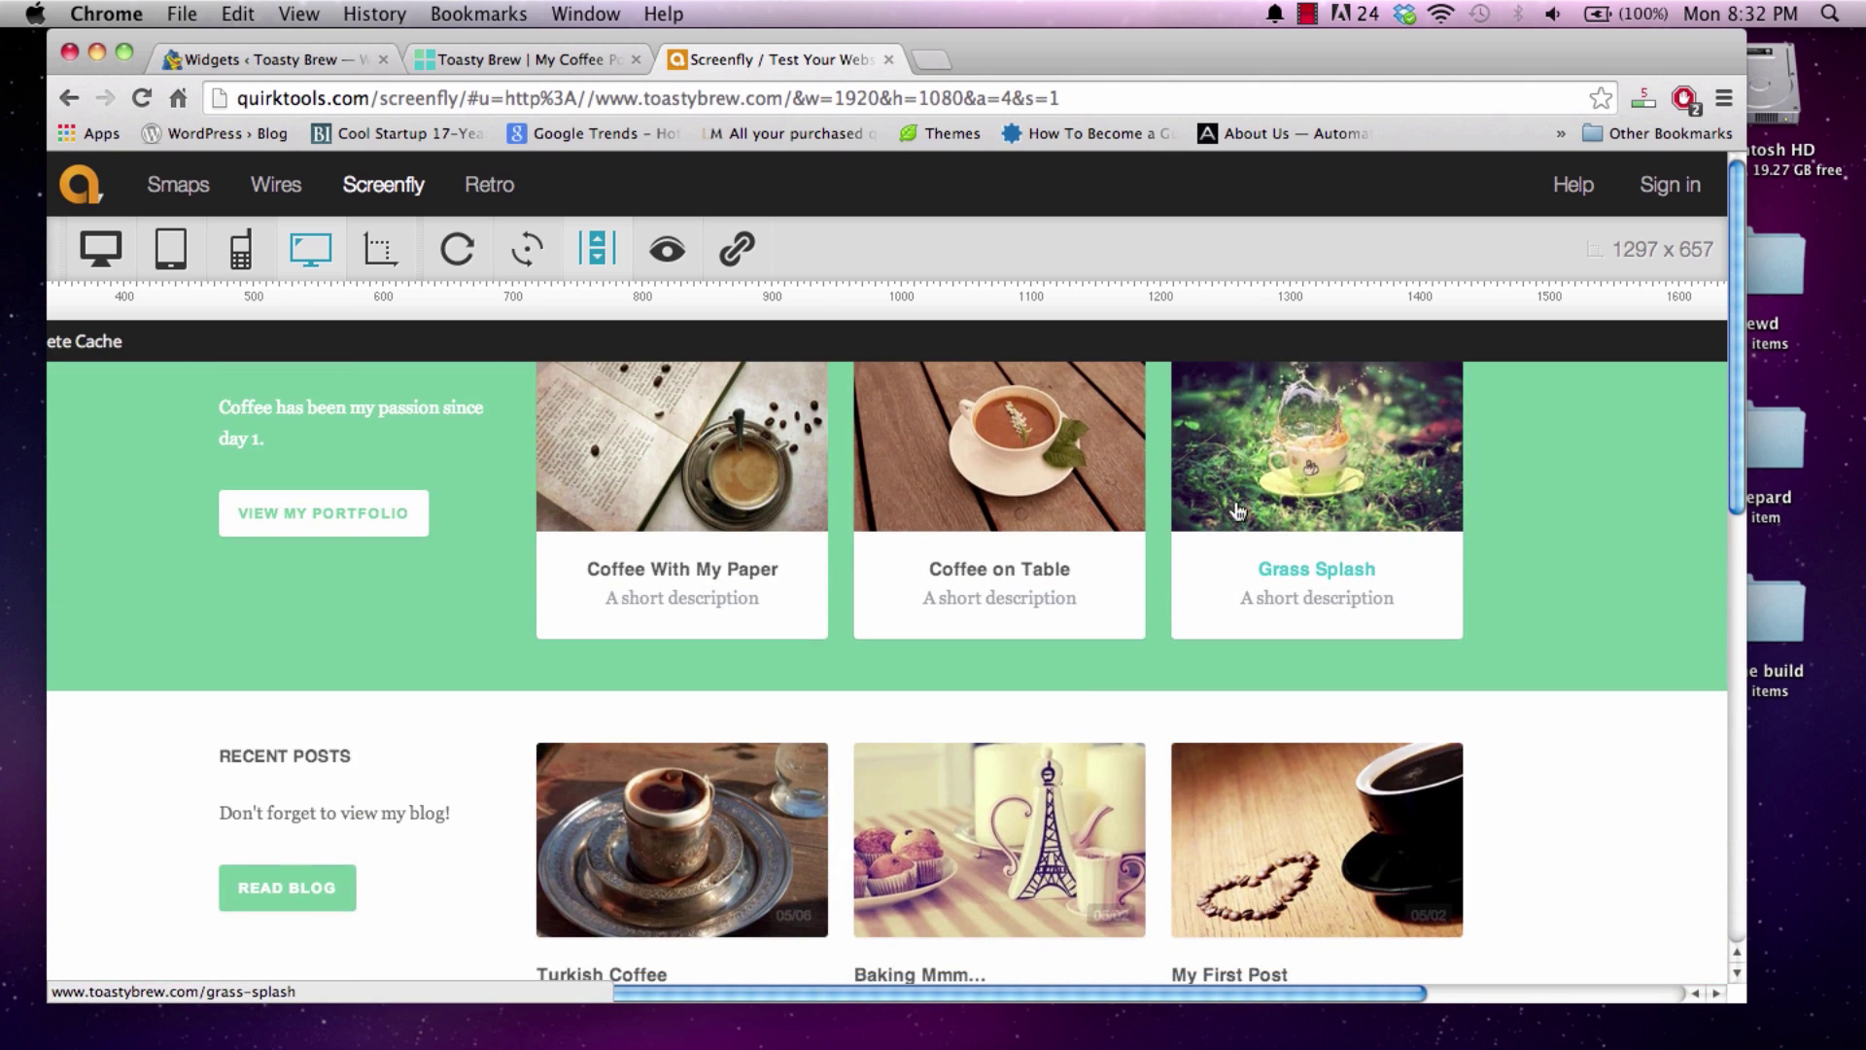
scroll(1236, 509, "down", 9)
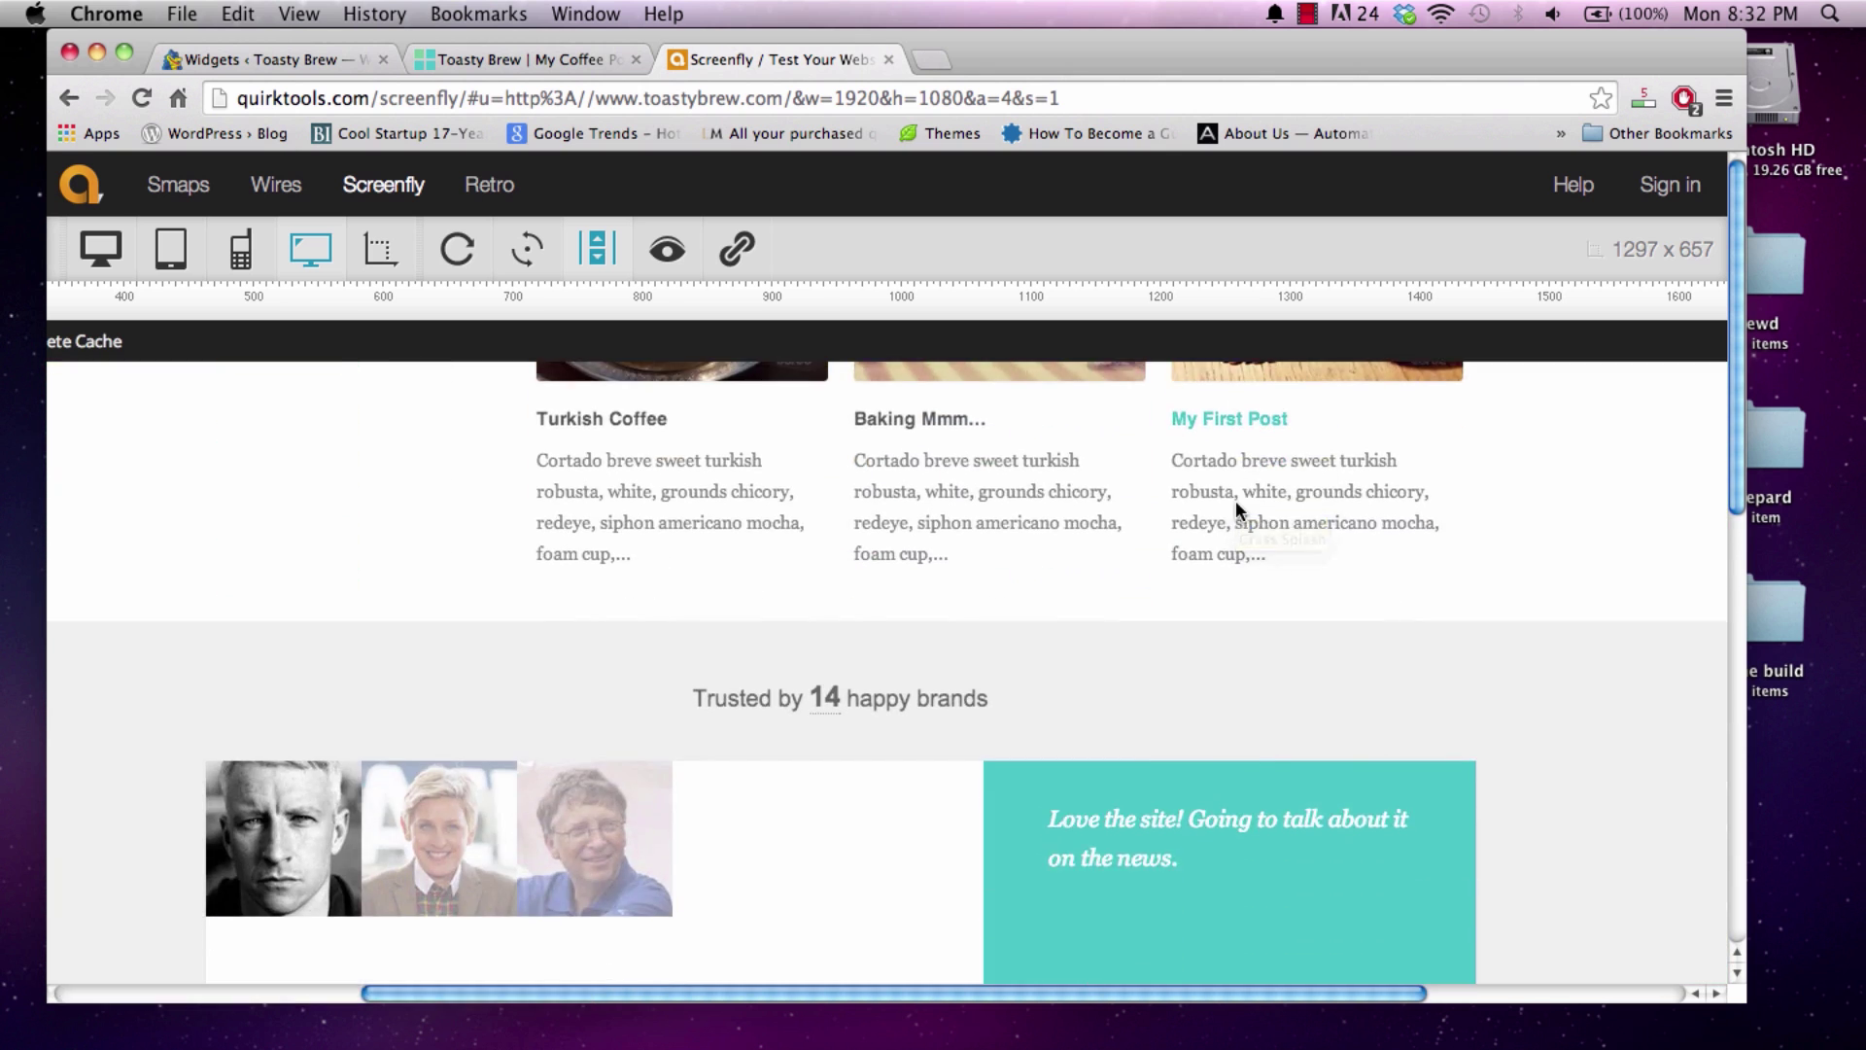
scroll(1237, 508, "down", 8)
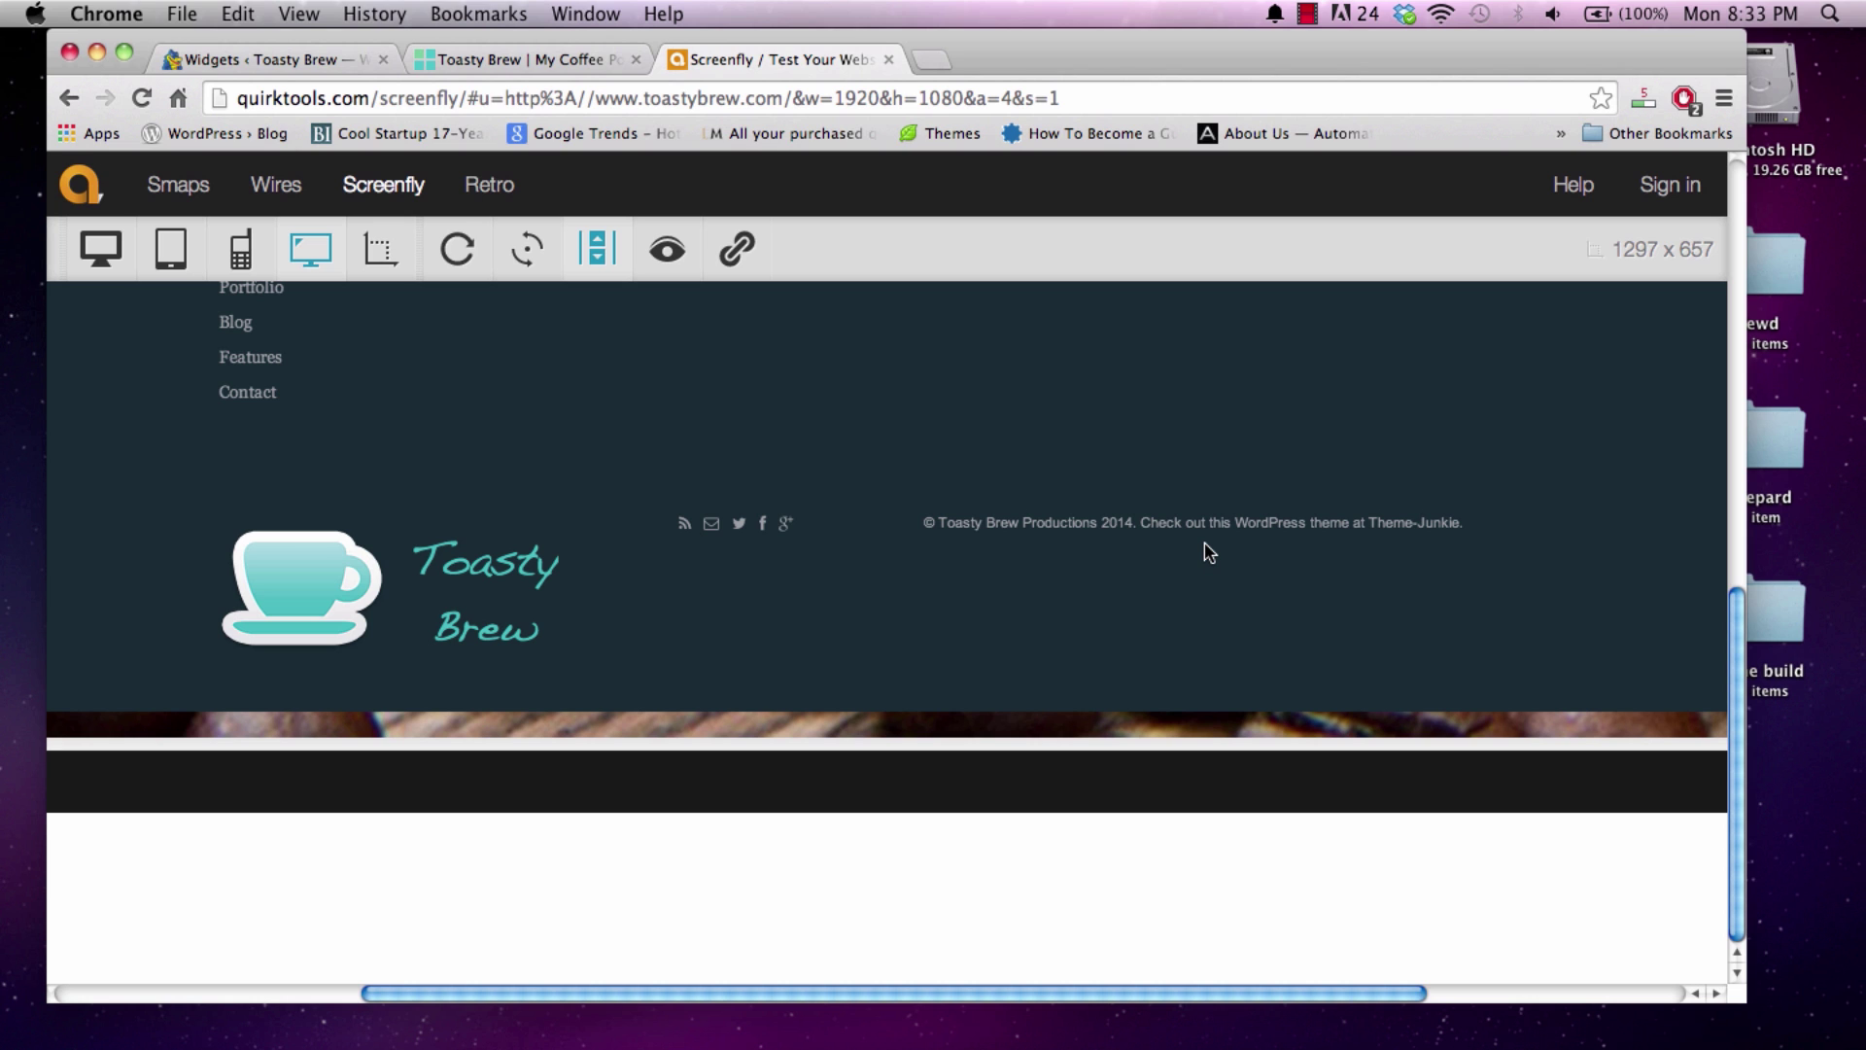
scroll(1097, 783, "up", 10)
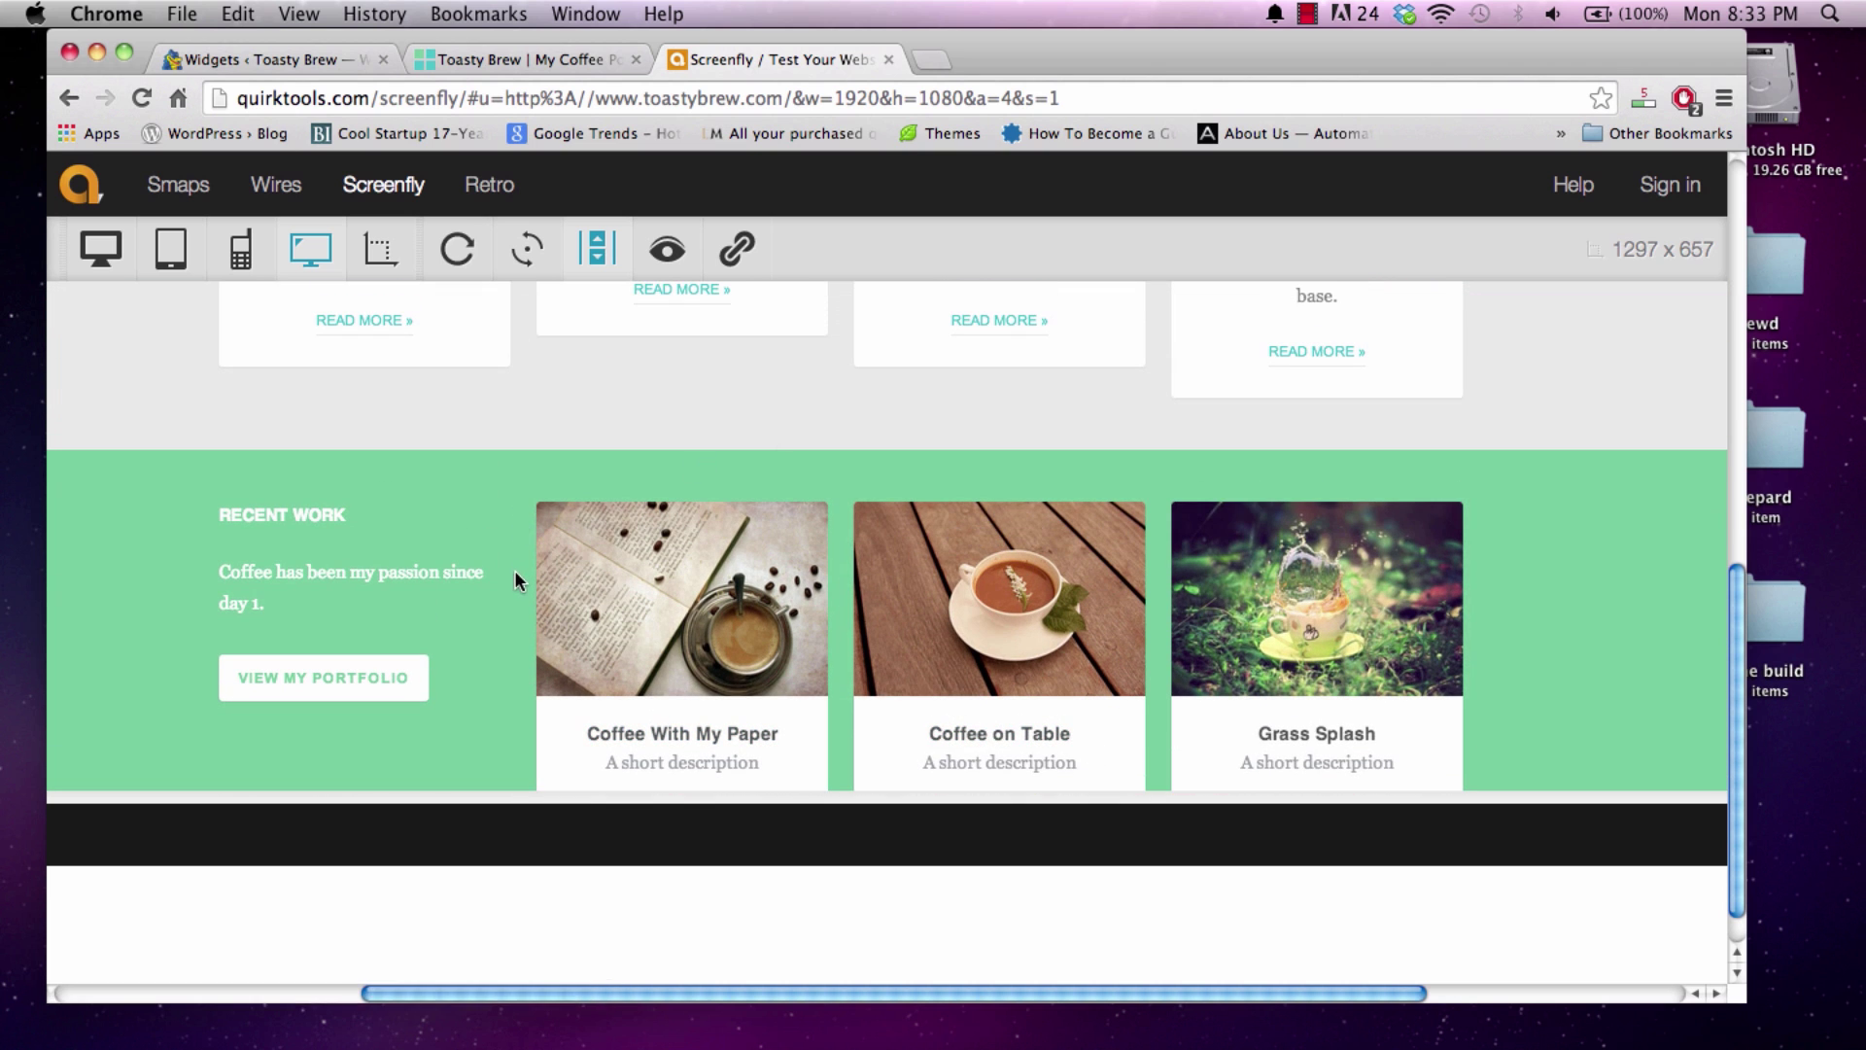
scroll(1198, 647, "up", 5)
scroll(1197, 648, "up", 5)
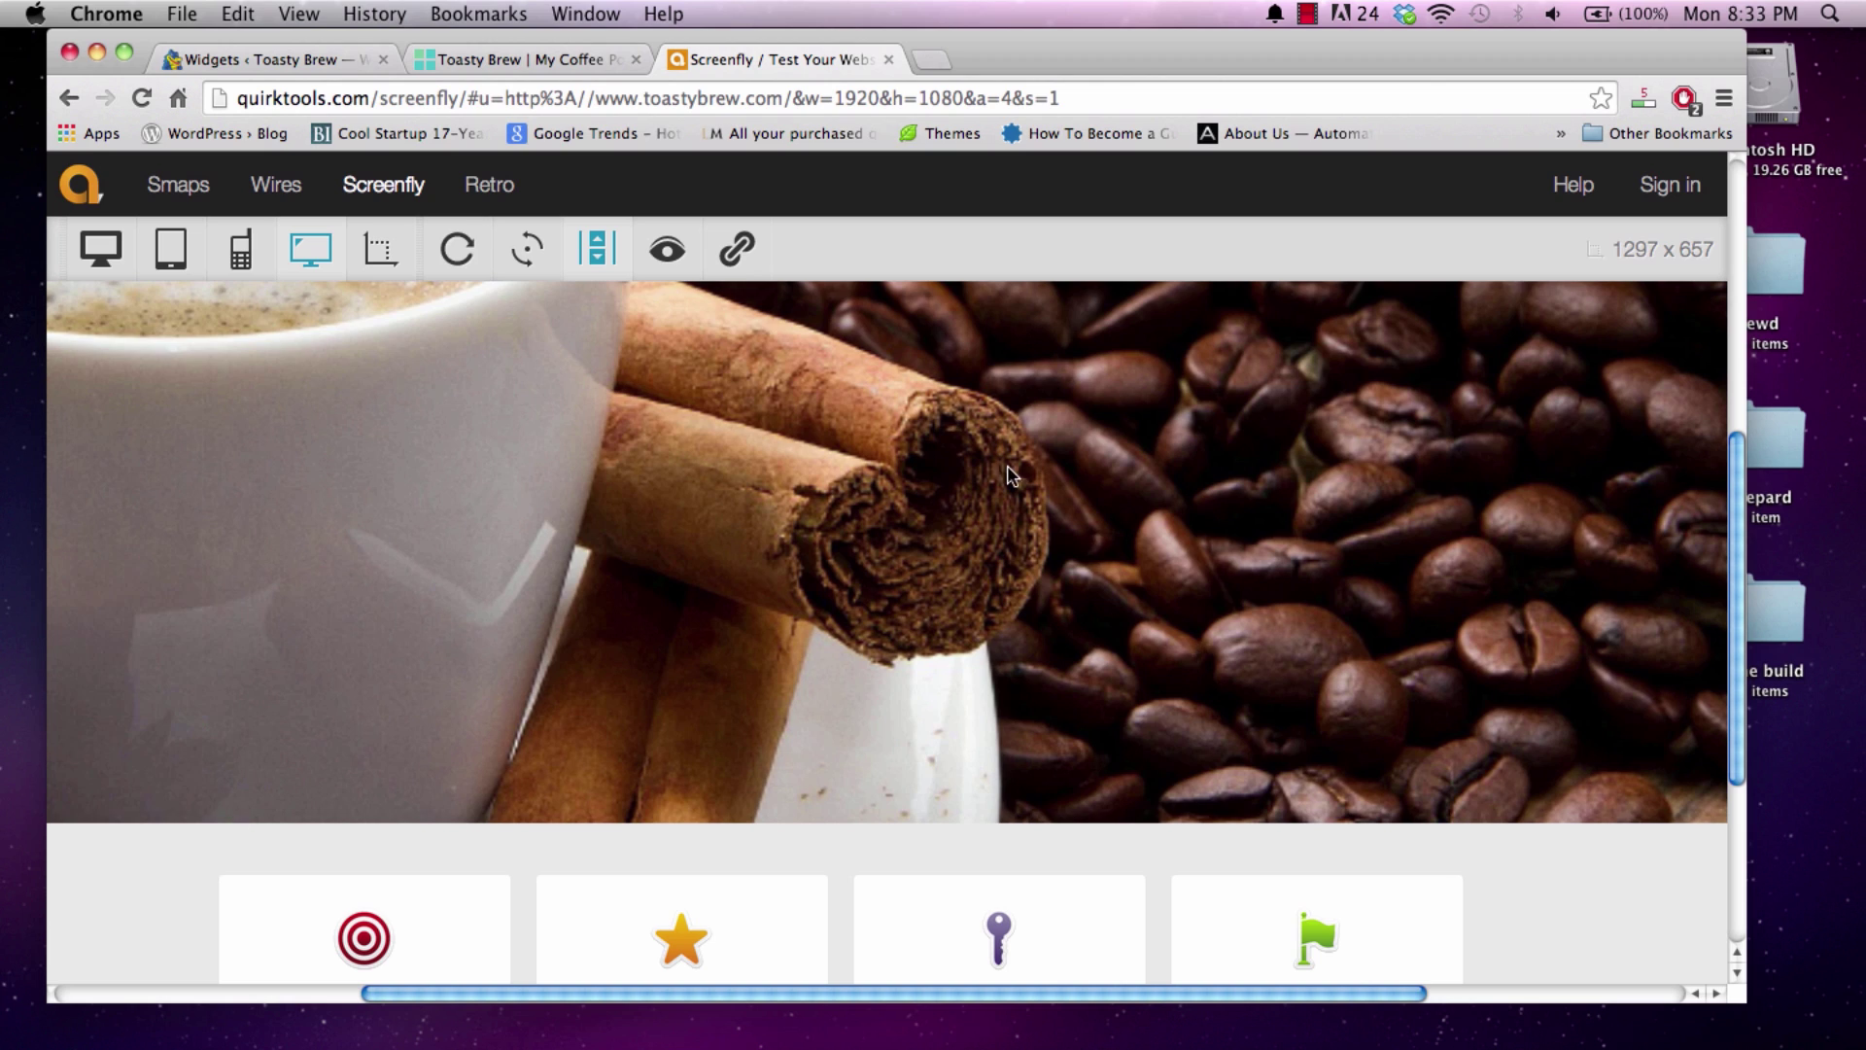
scroll(667, 364, "up", 3)
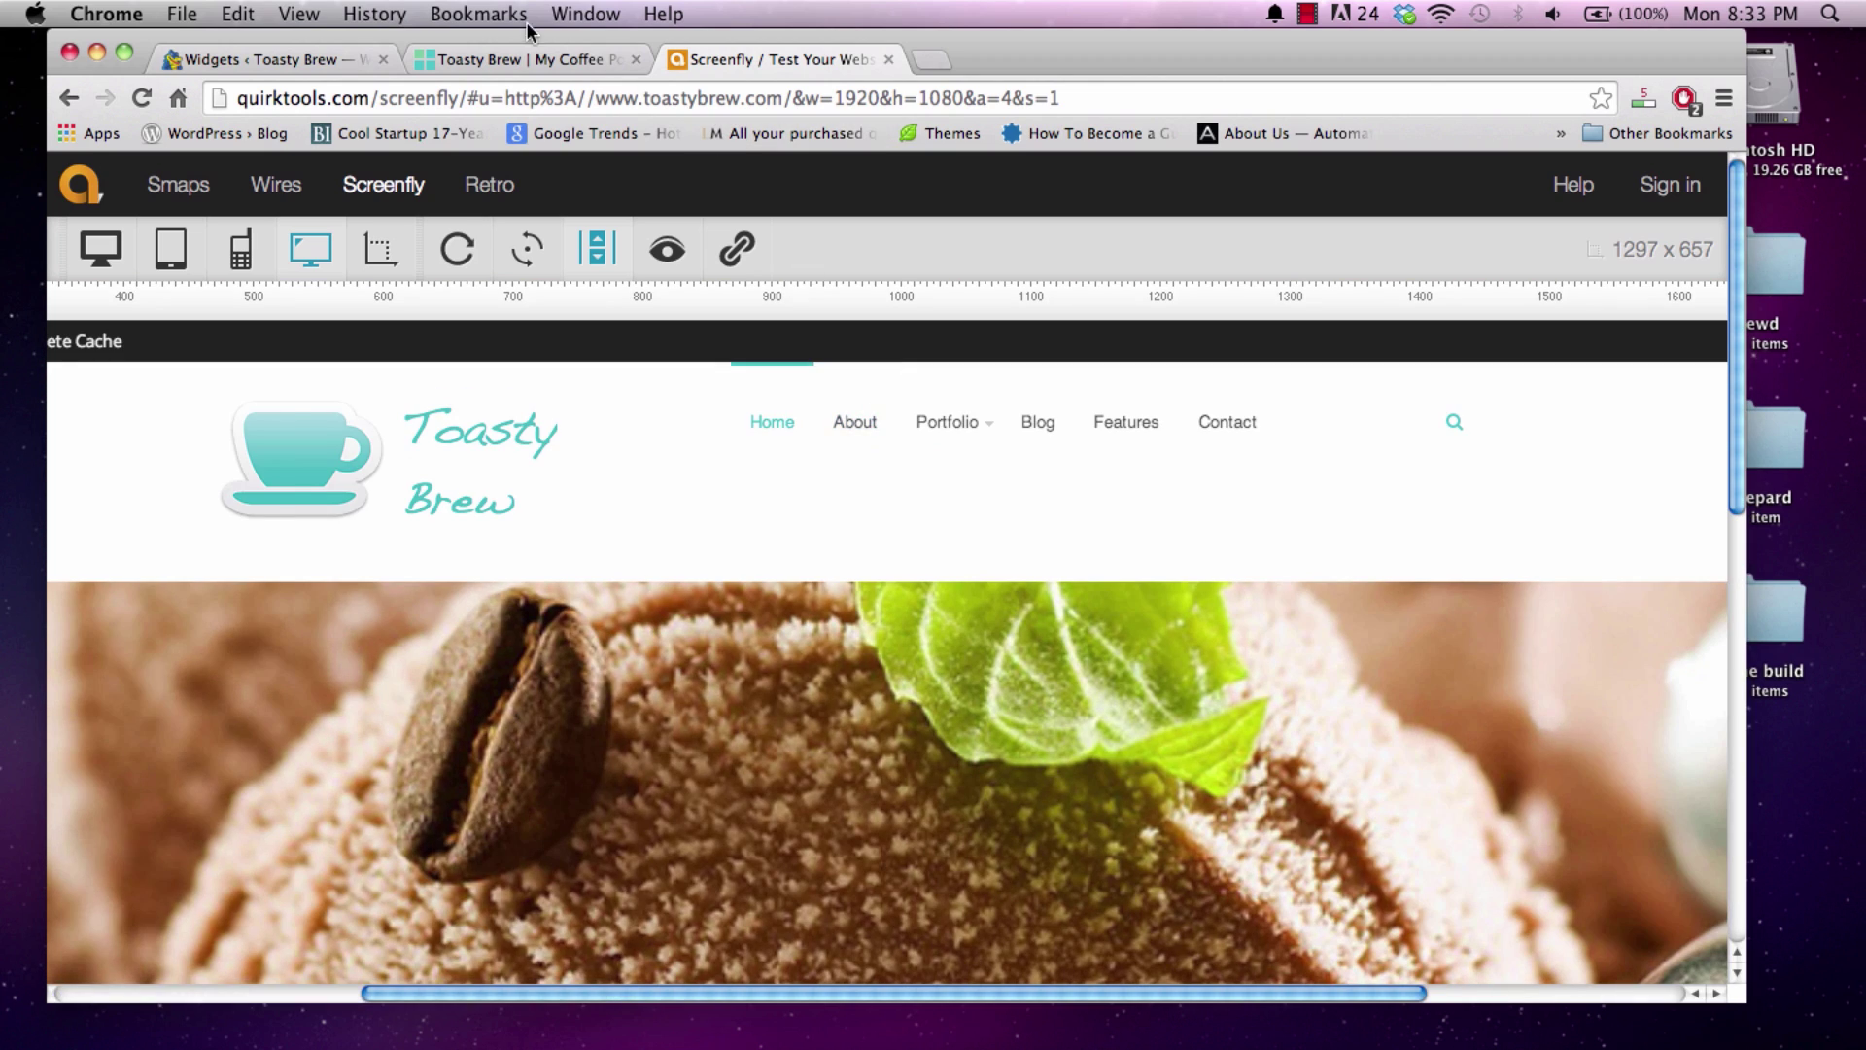
left_click(548, 58)
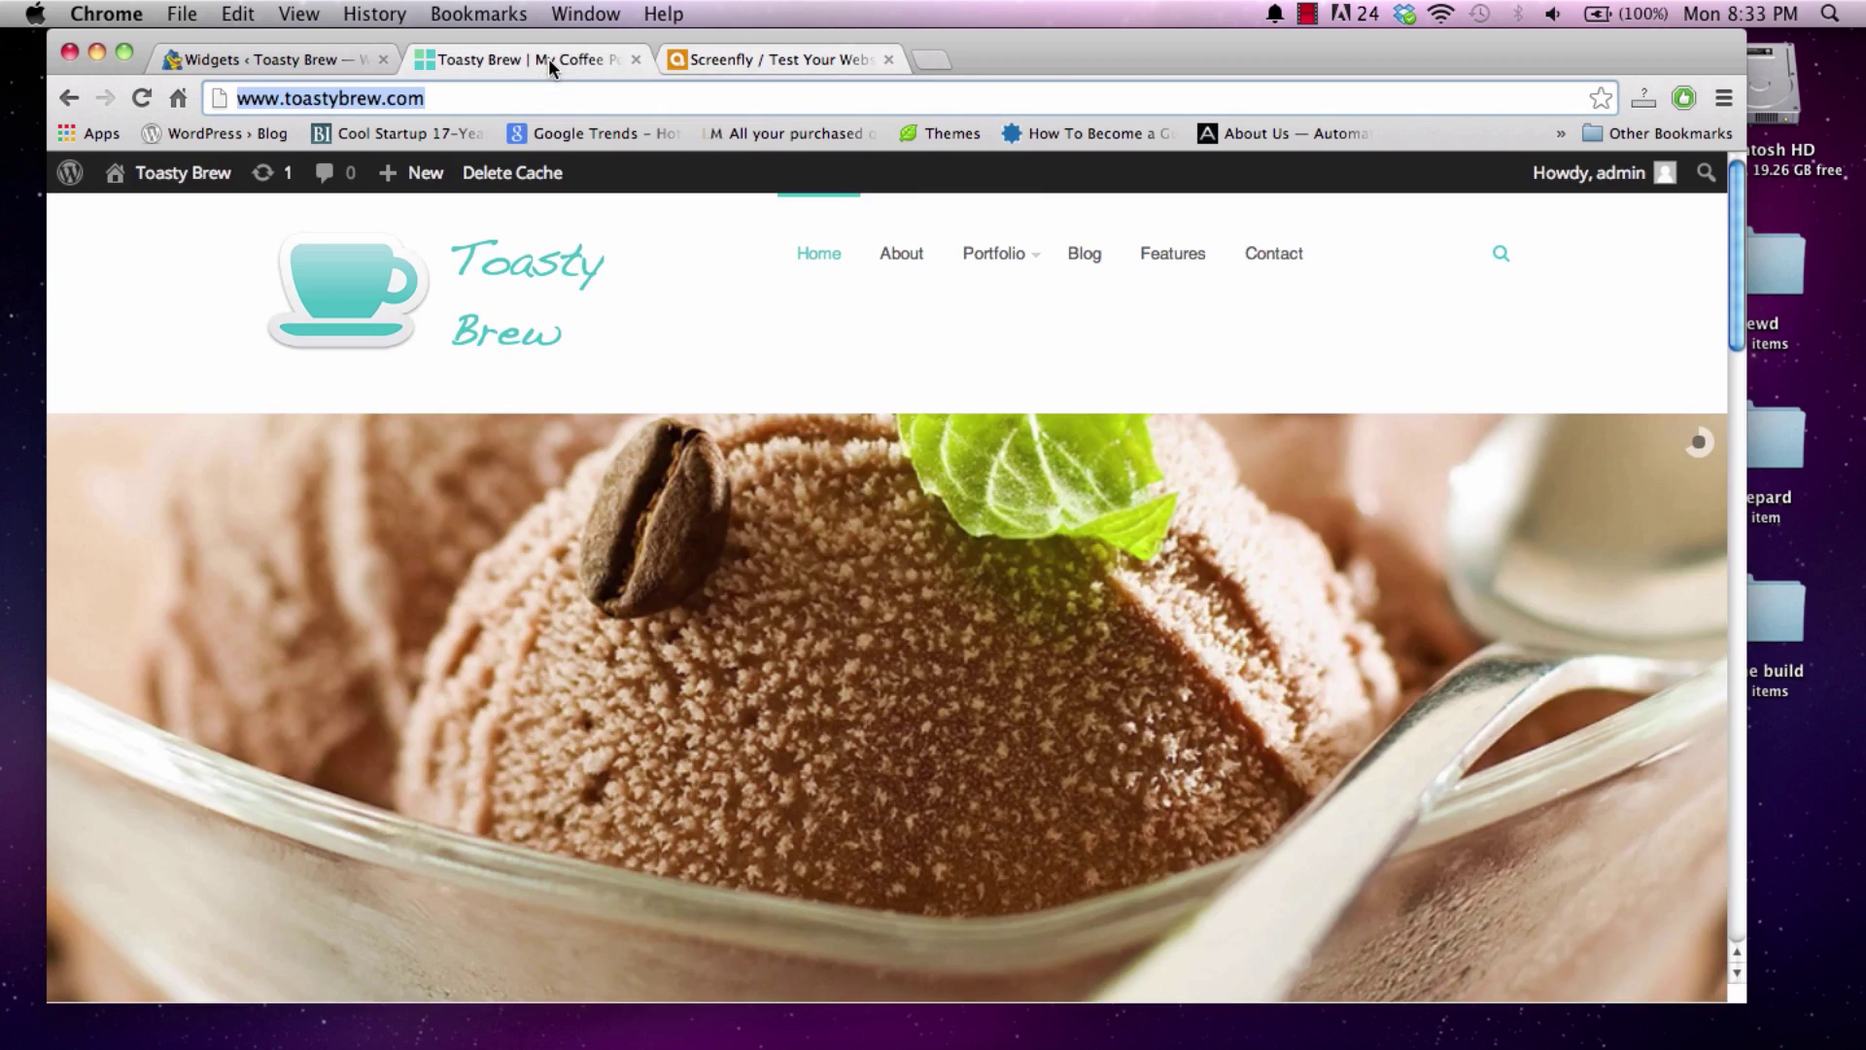
- Back in Screenfly, toggle the site's search bar open and closed twice
left_click(747, 60)
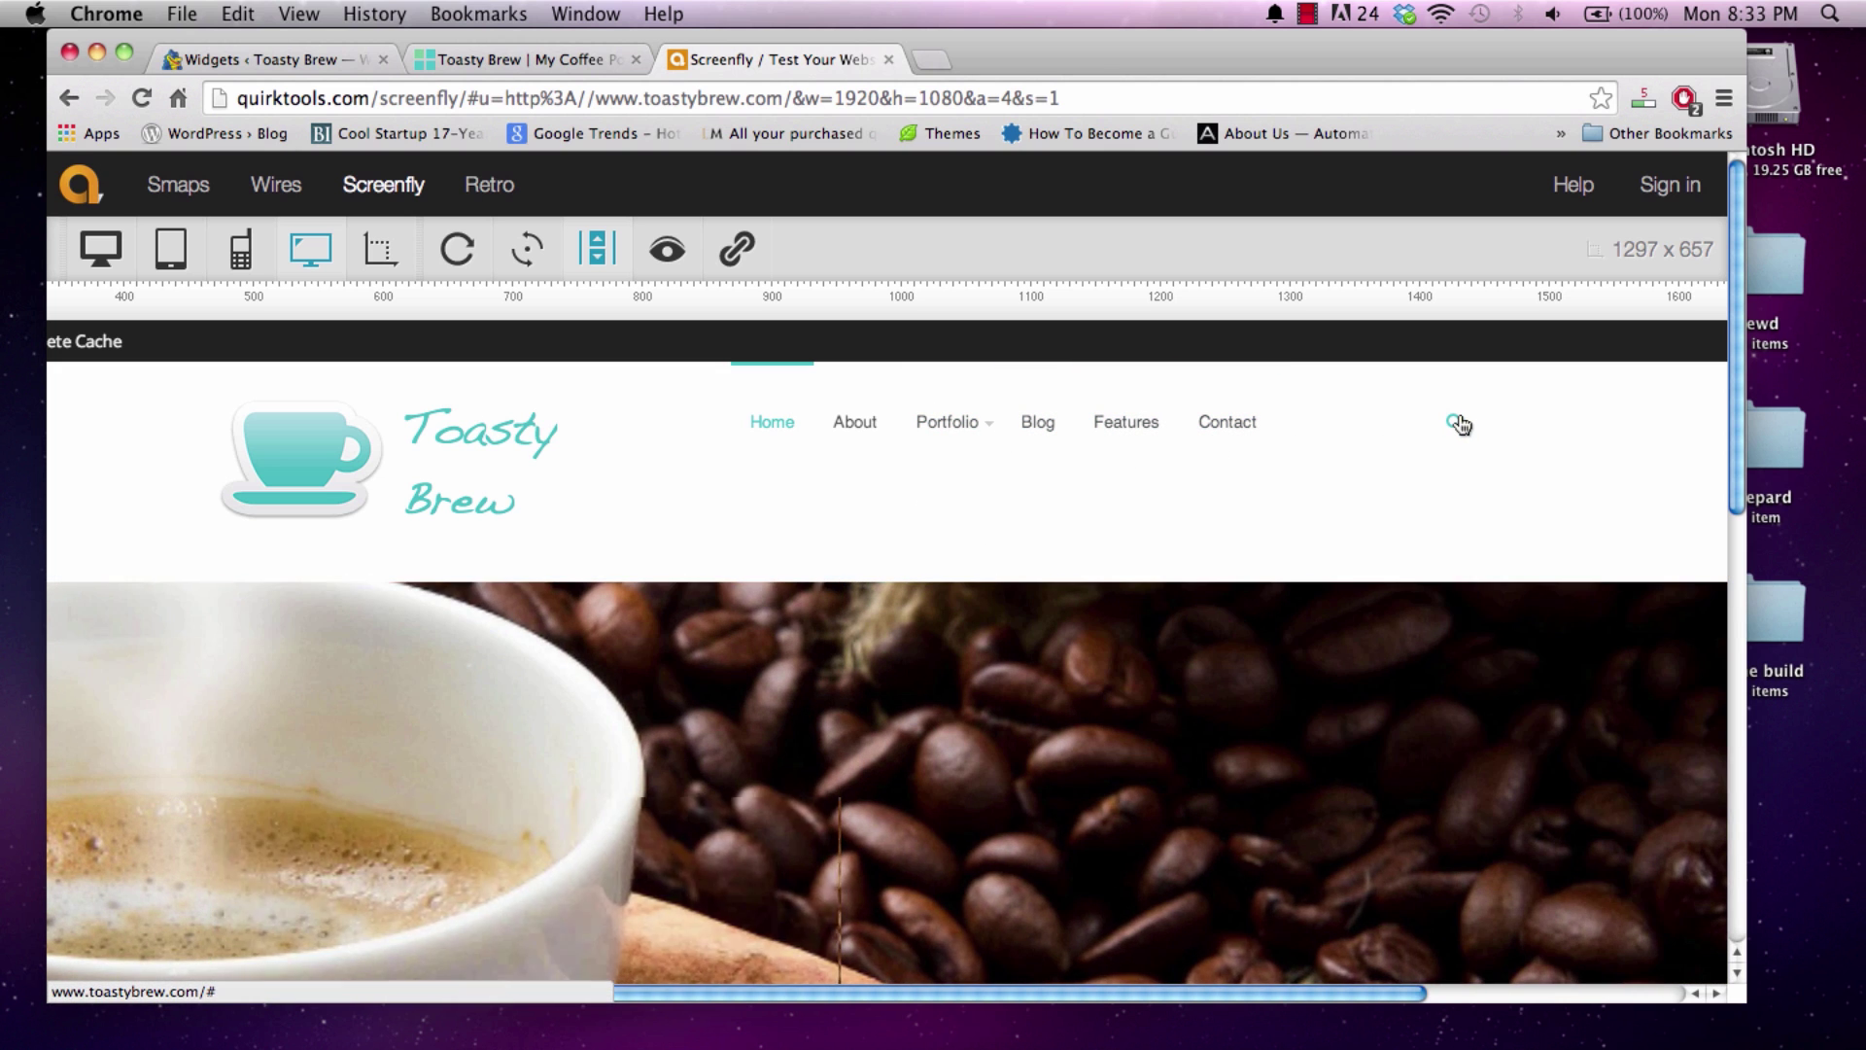
left_click(1457, 425)
left_click(1460, 424)
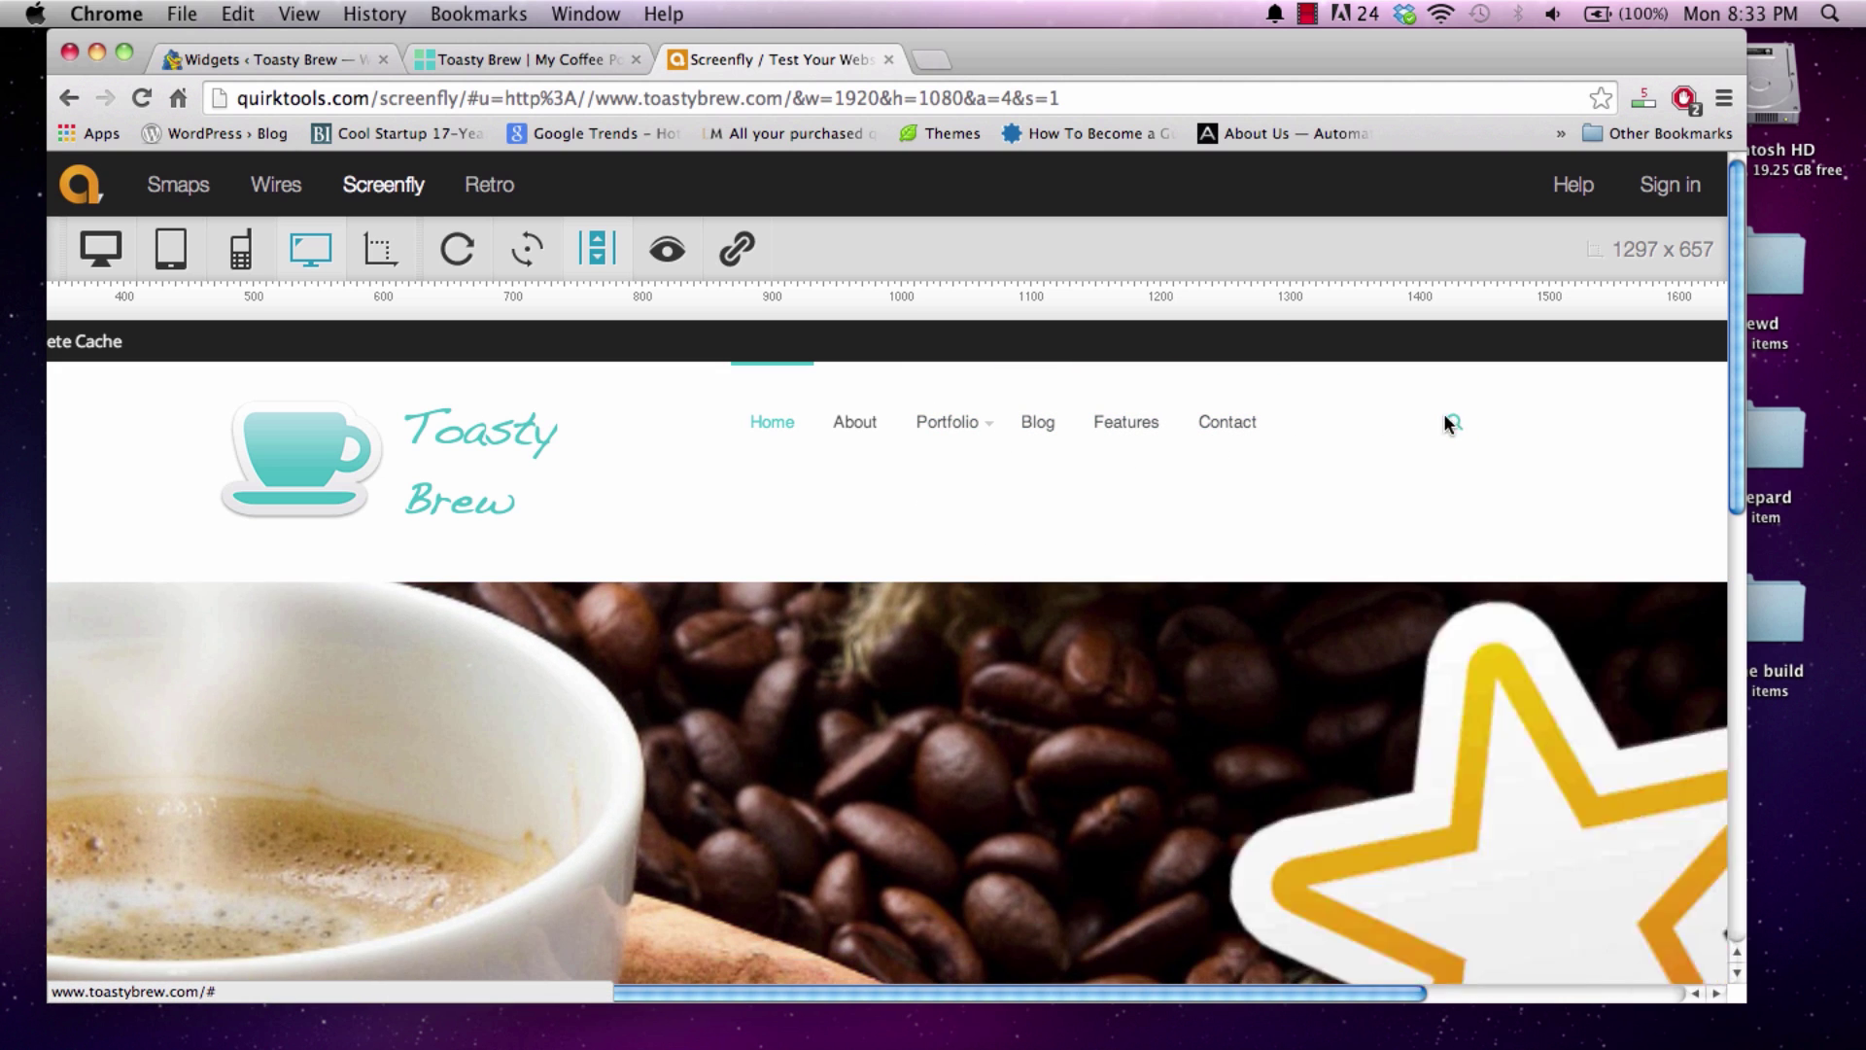
left_click(1450, 423)
left_click(1450, 425)
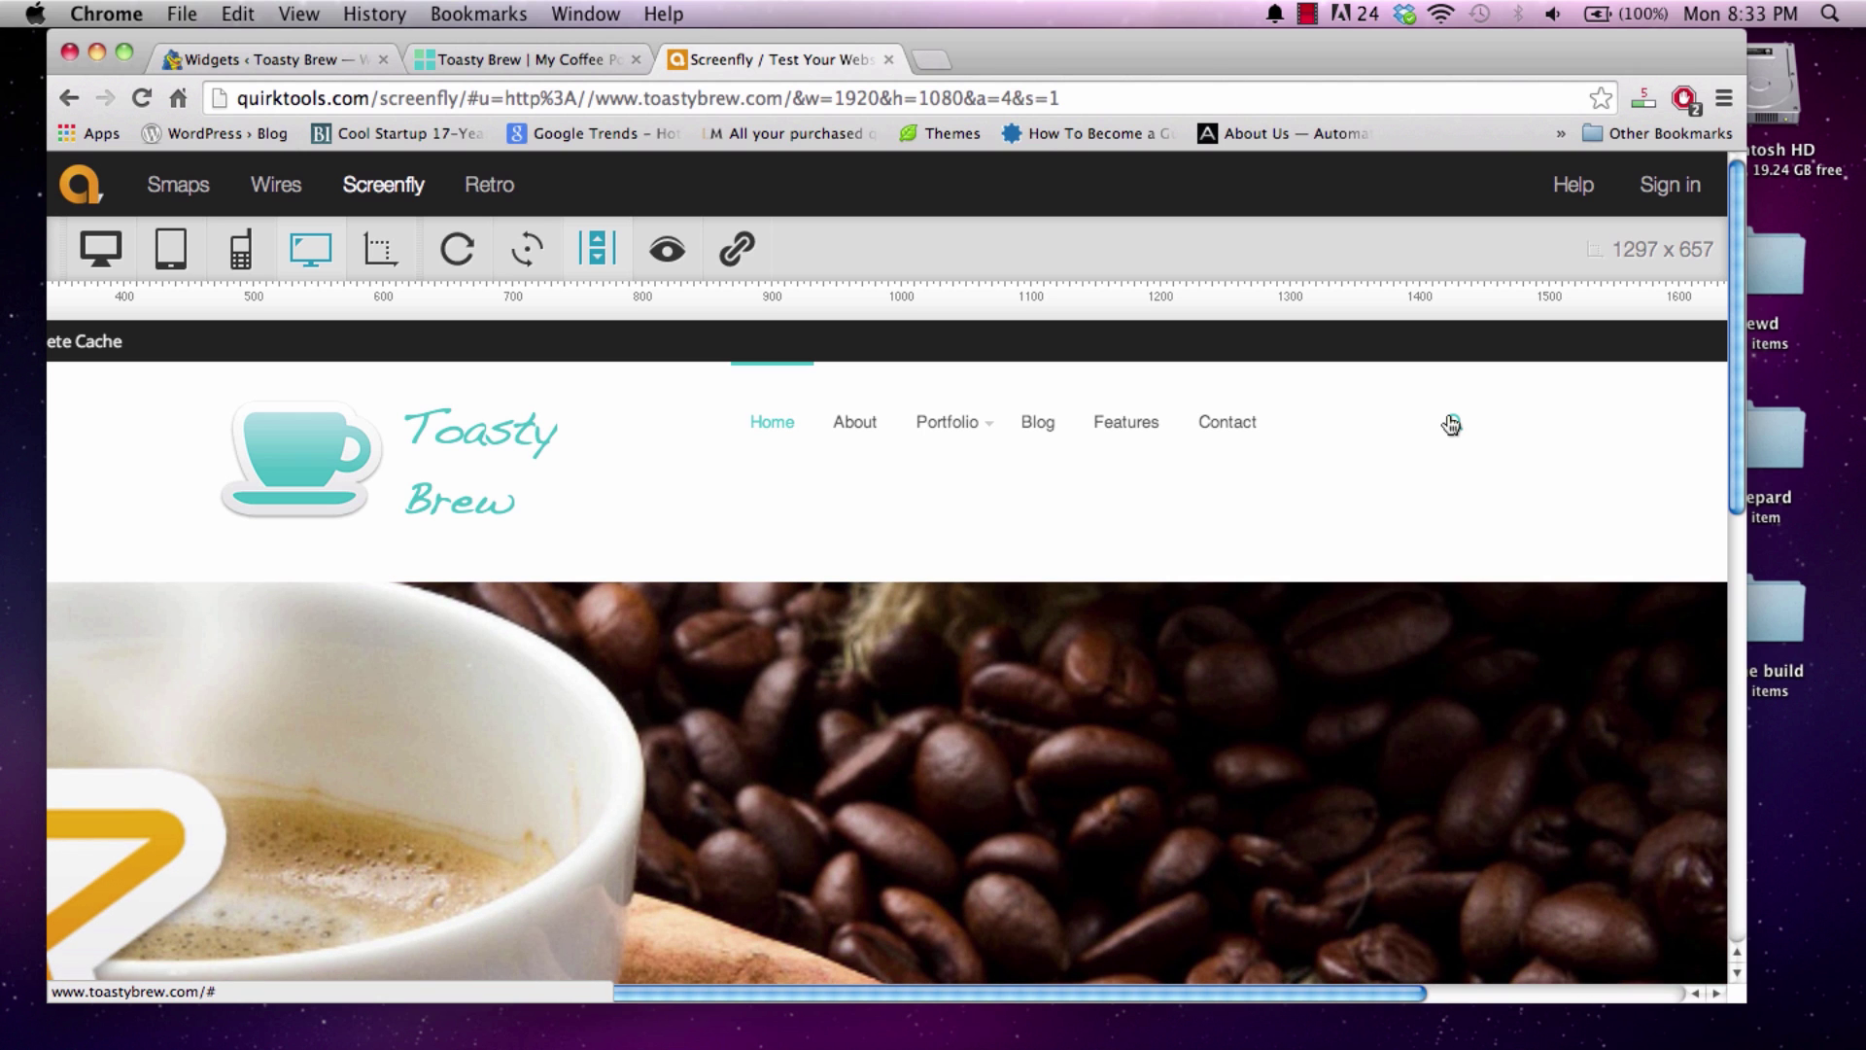
- Scroll the 1080p preview, then open the site's Search panel under the header
scroll(1406, 610, "down", 15)
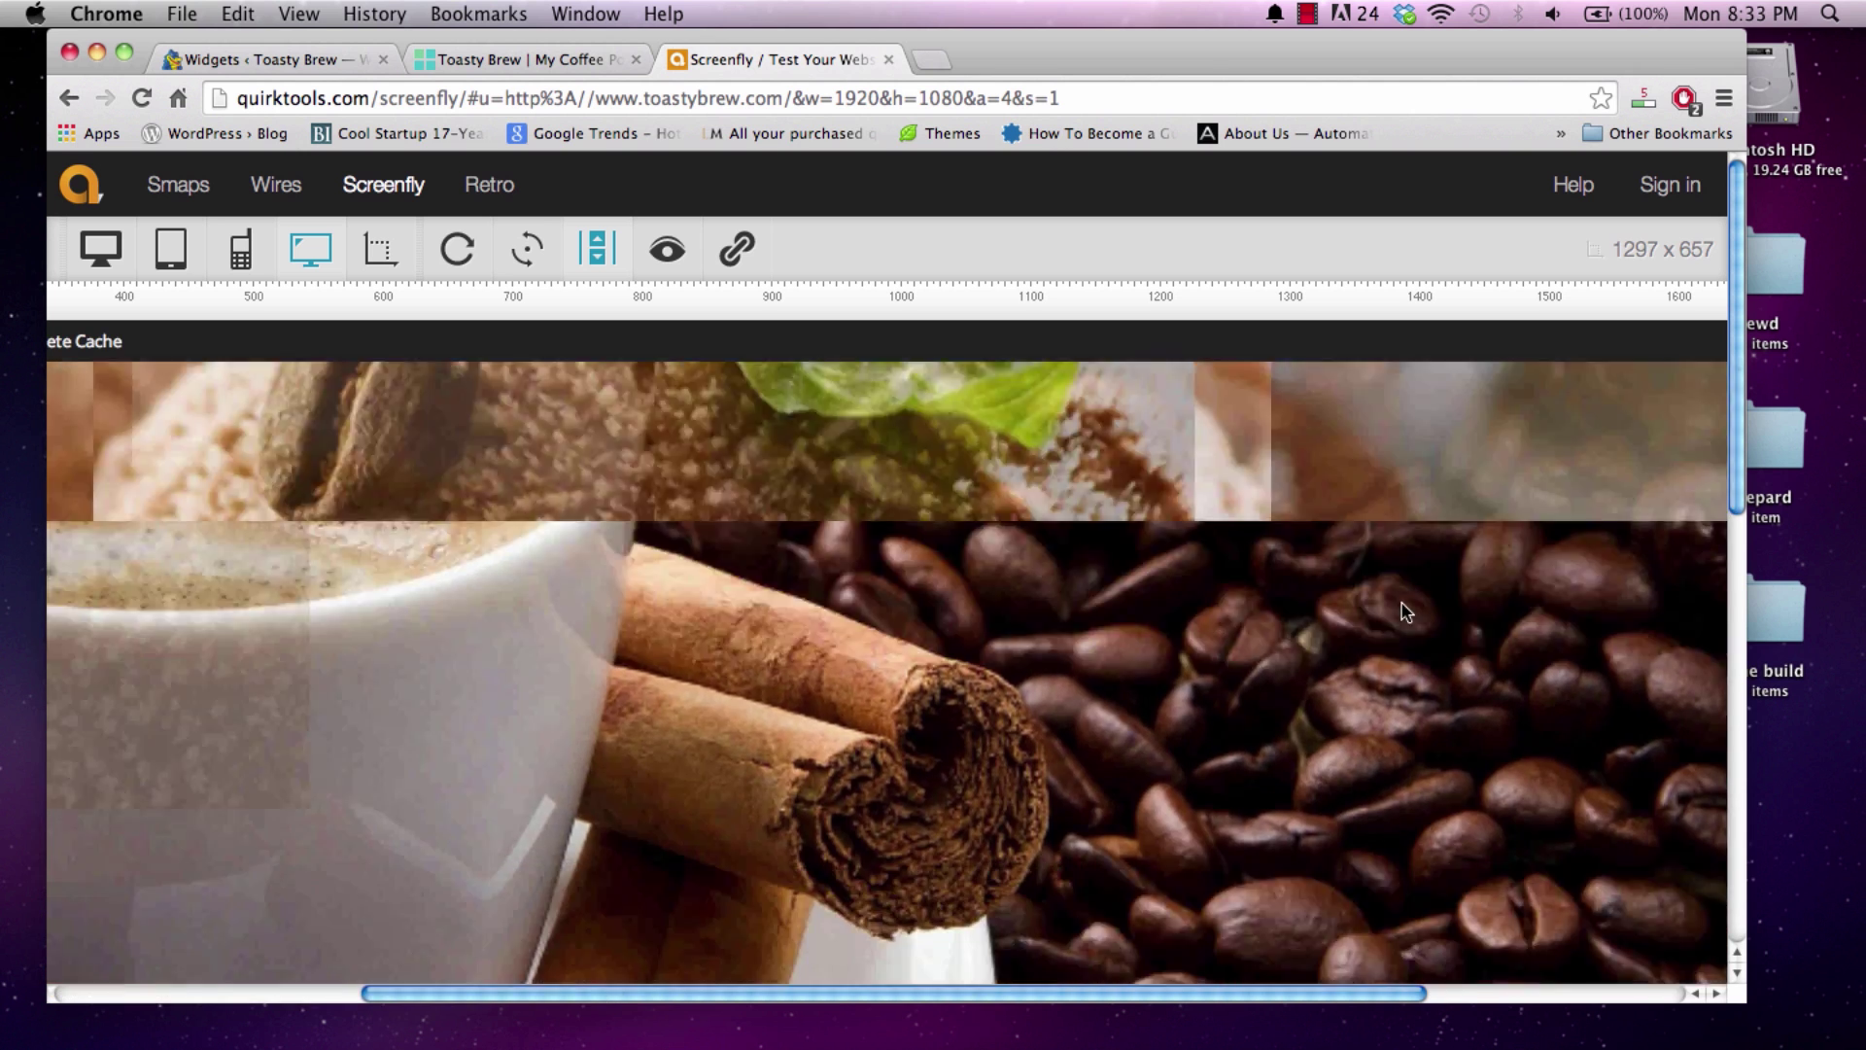
scroll(1403, 611, "down", 15)
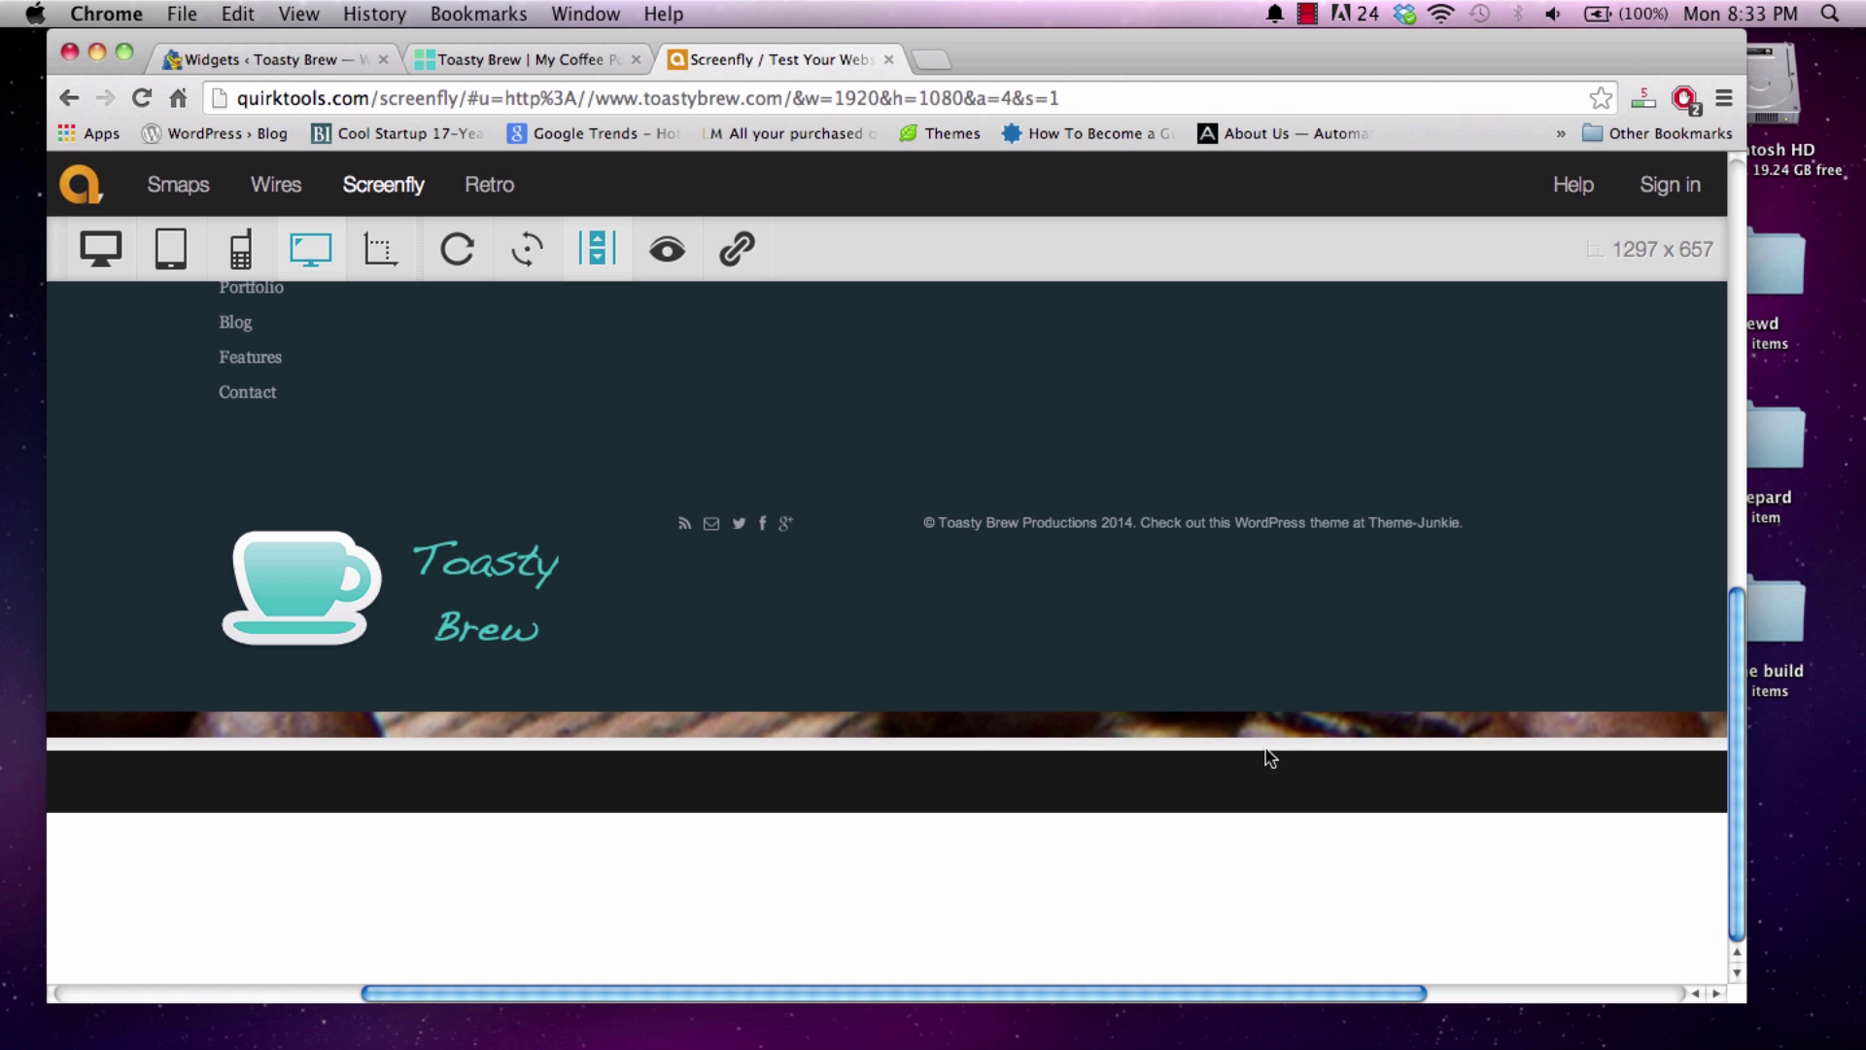
scroll(1270, 757, "up", 15)
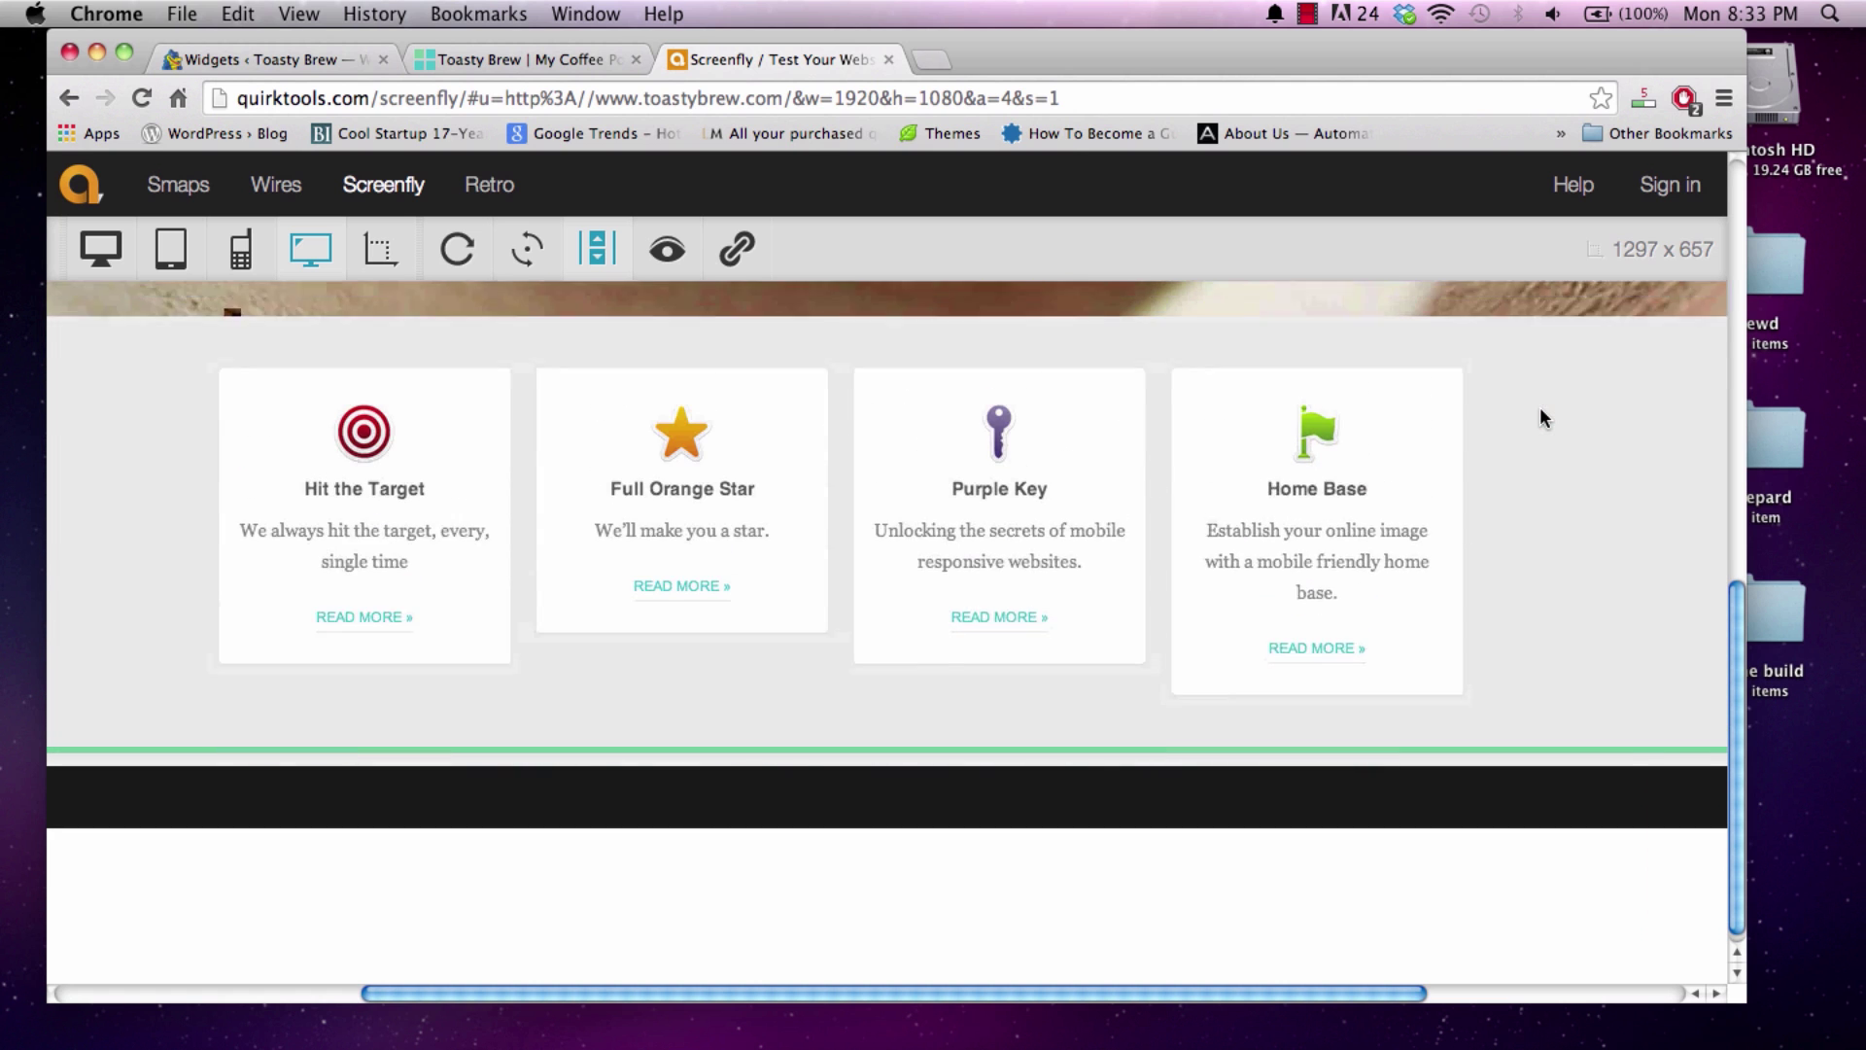
scroll(1540, 408, "up", 1)
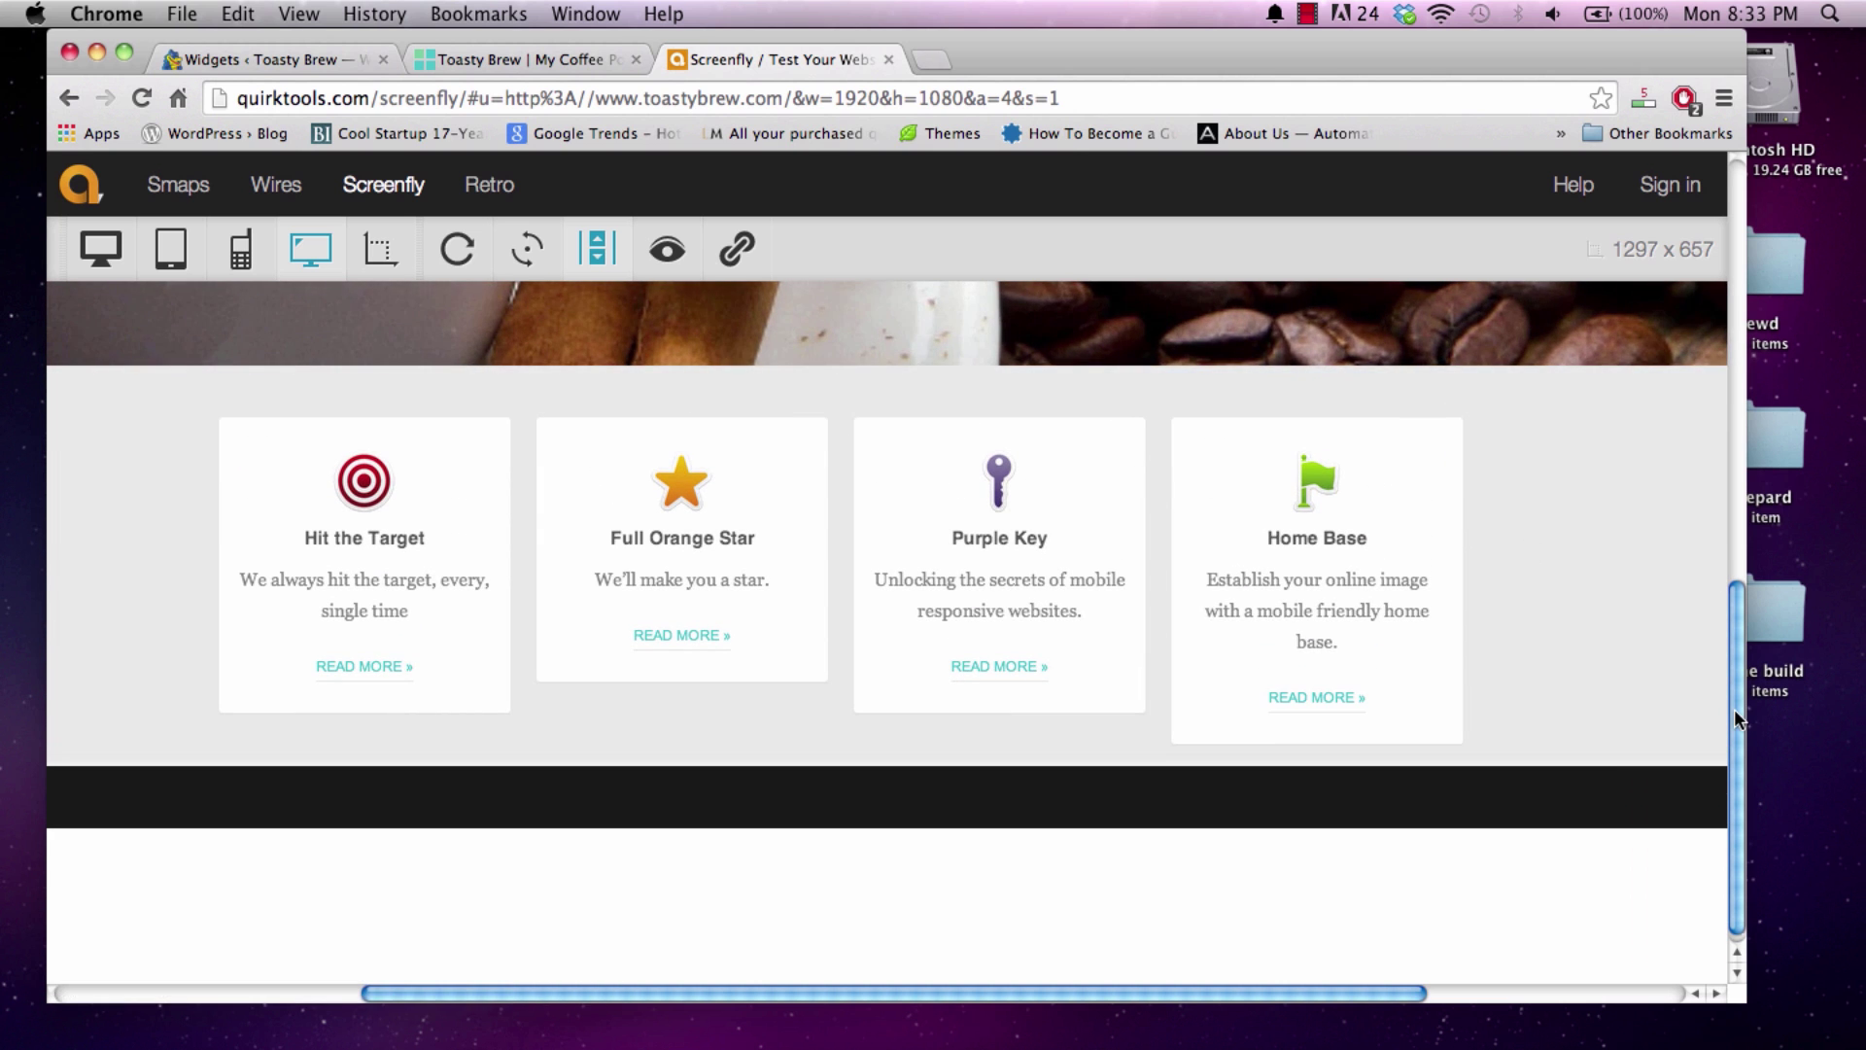
left_click_drag(1734, 719, 1764, 264)
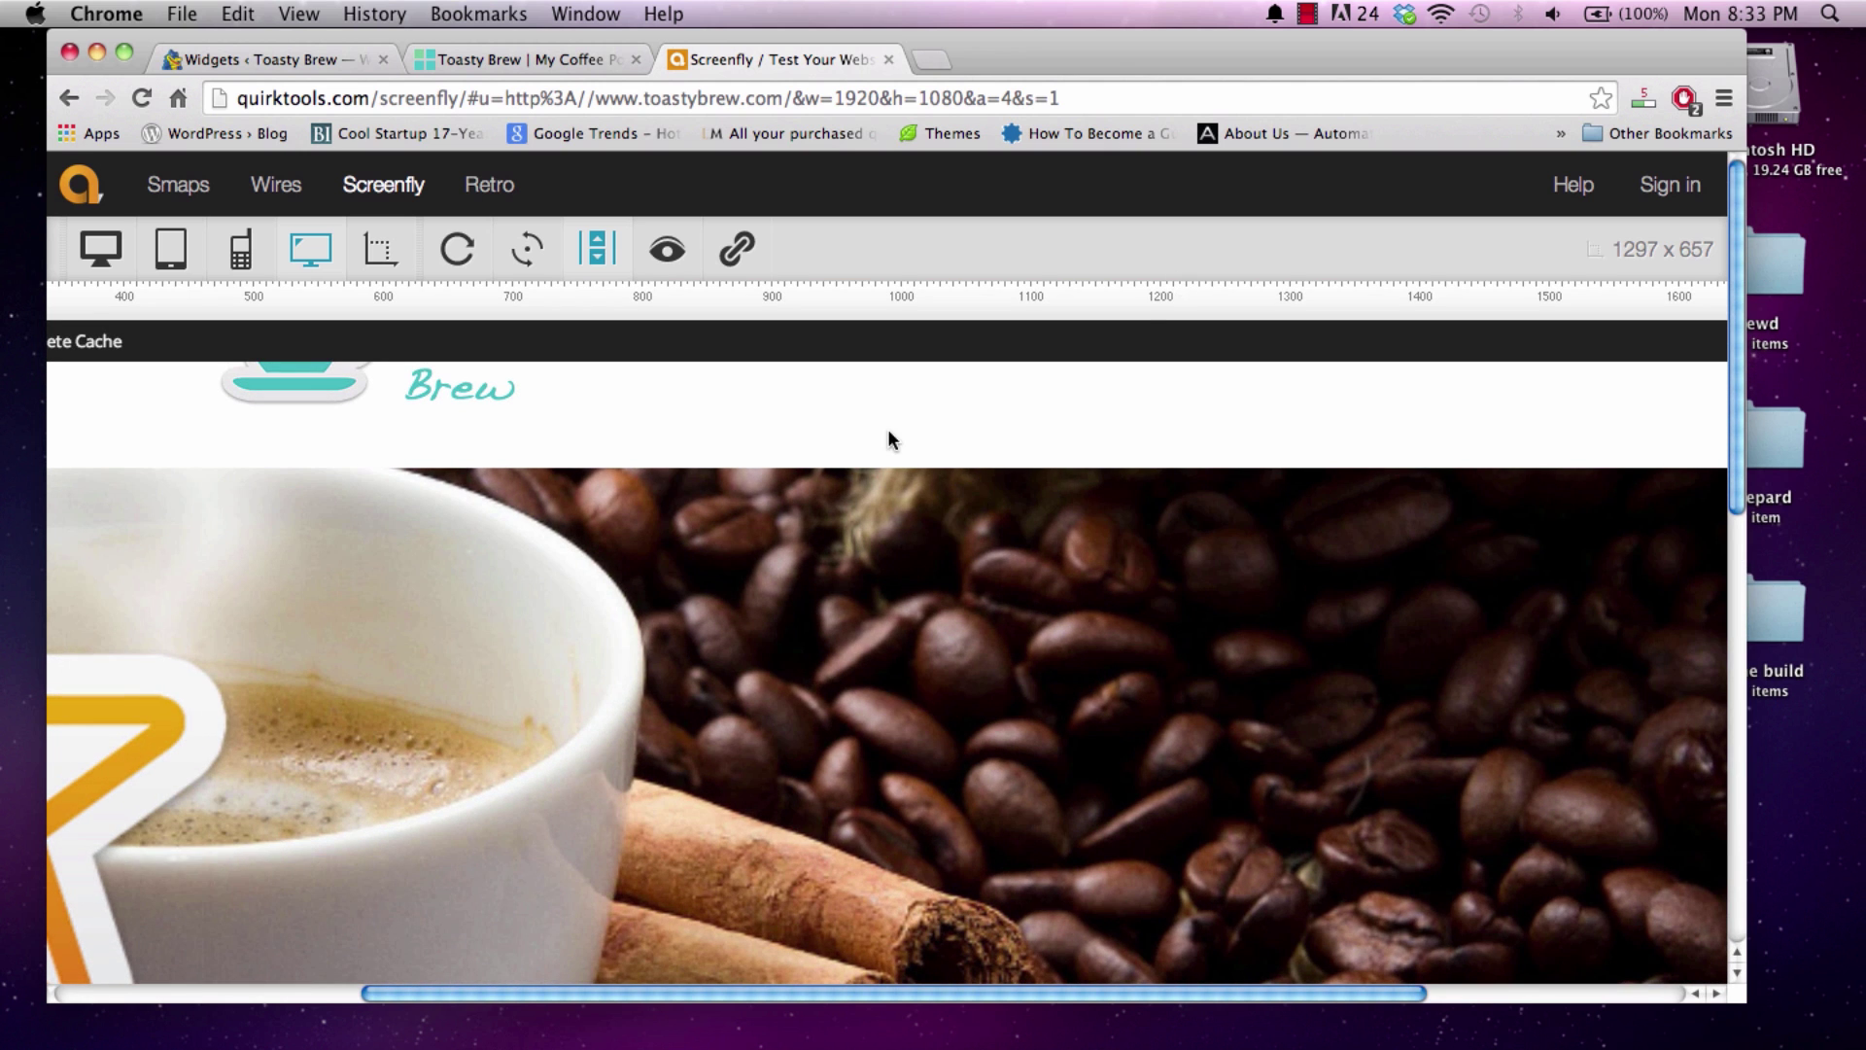
scroll(719, 414, "up", 2)
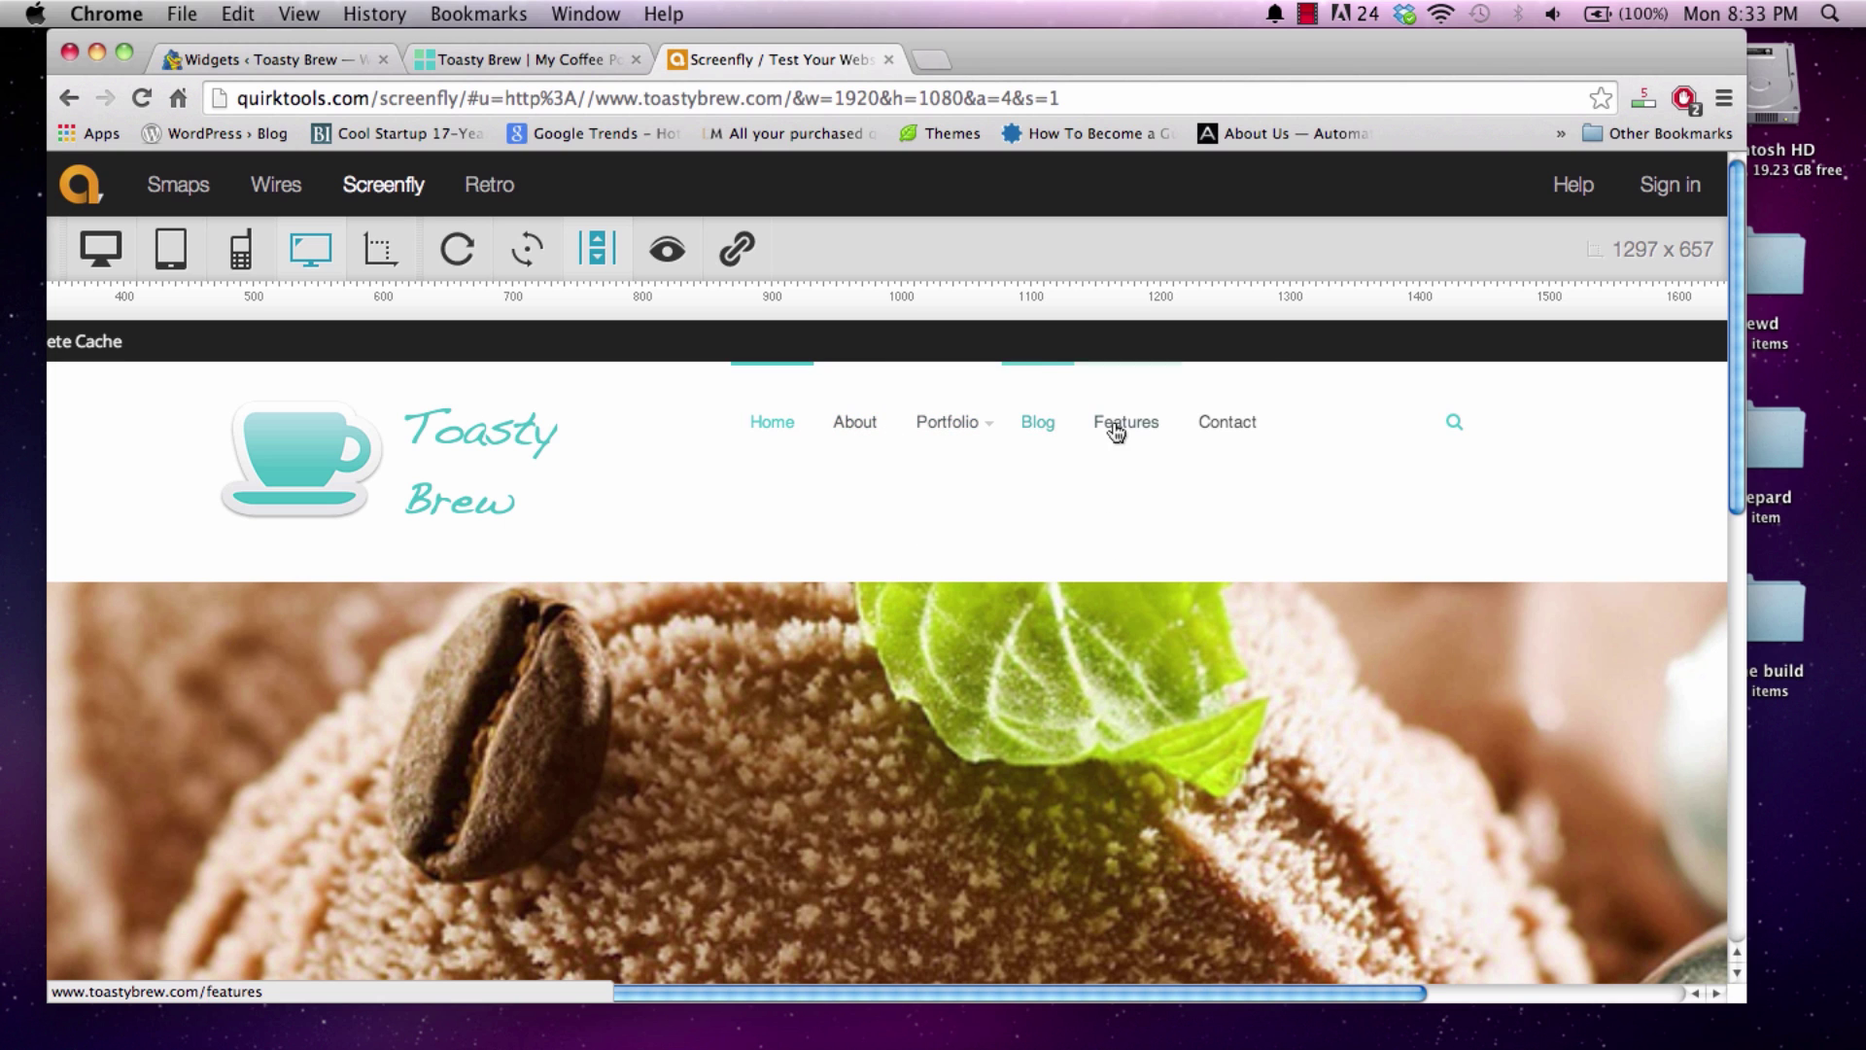
left_click(1455, 425)
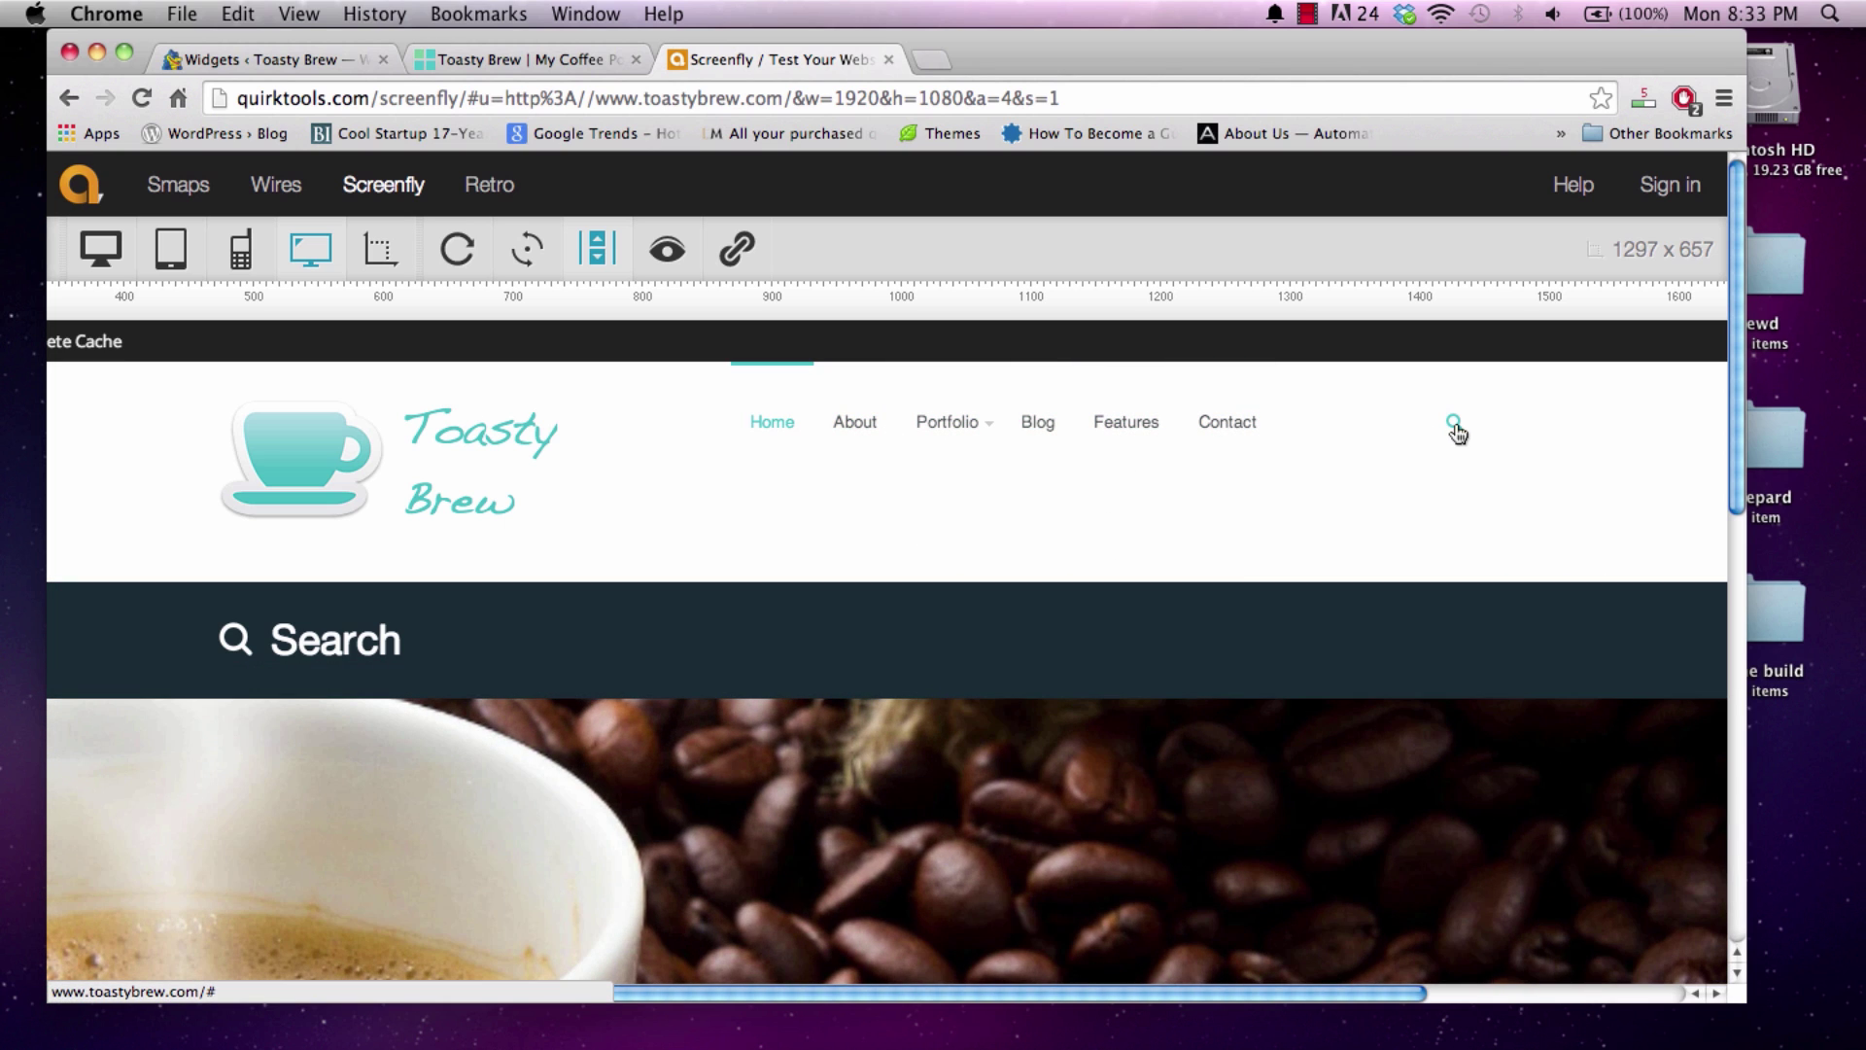